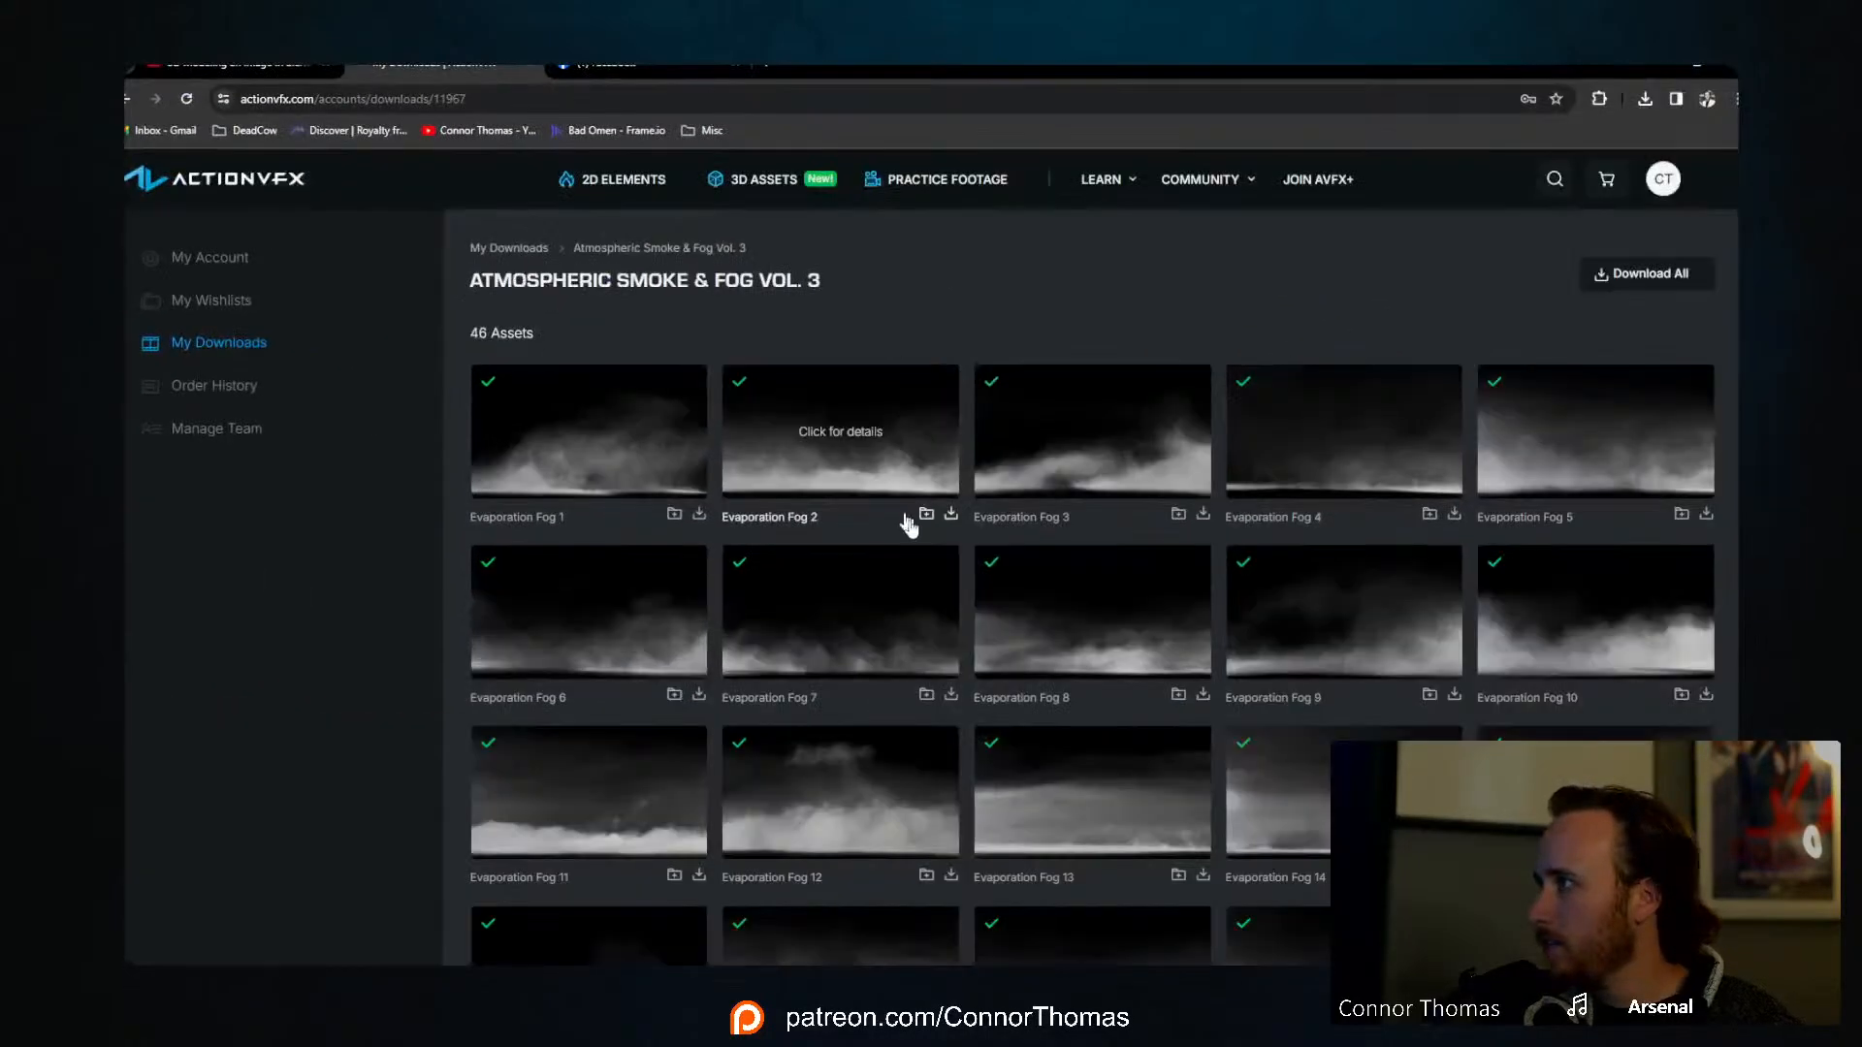
Step: Look through the Atmospheric Smoke & Fog Vol. 3 assets and preview clips to find a suitable fog element
scroll(906, 520, down, 5)
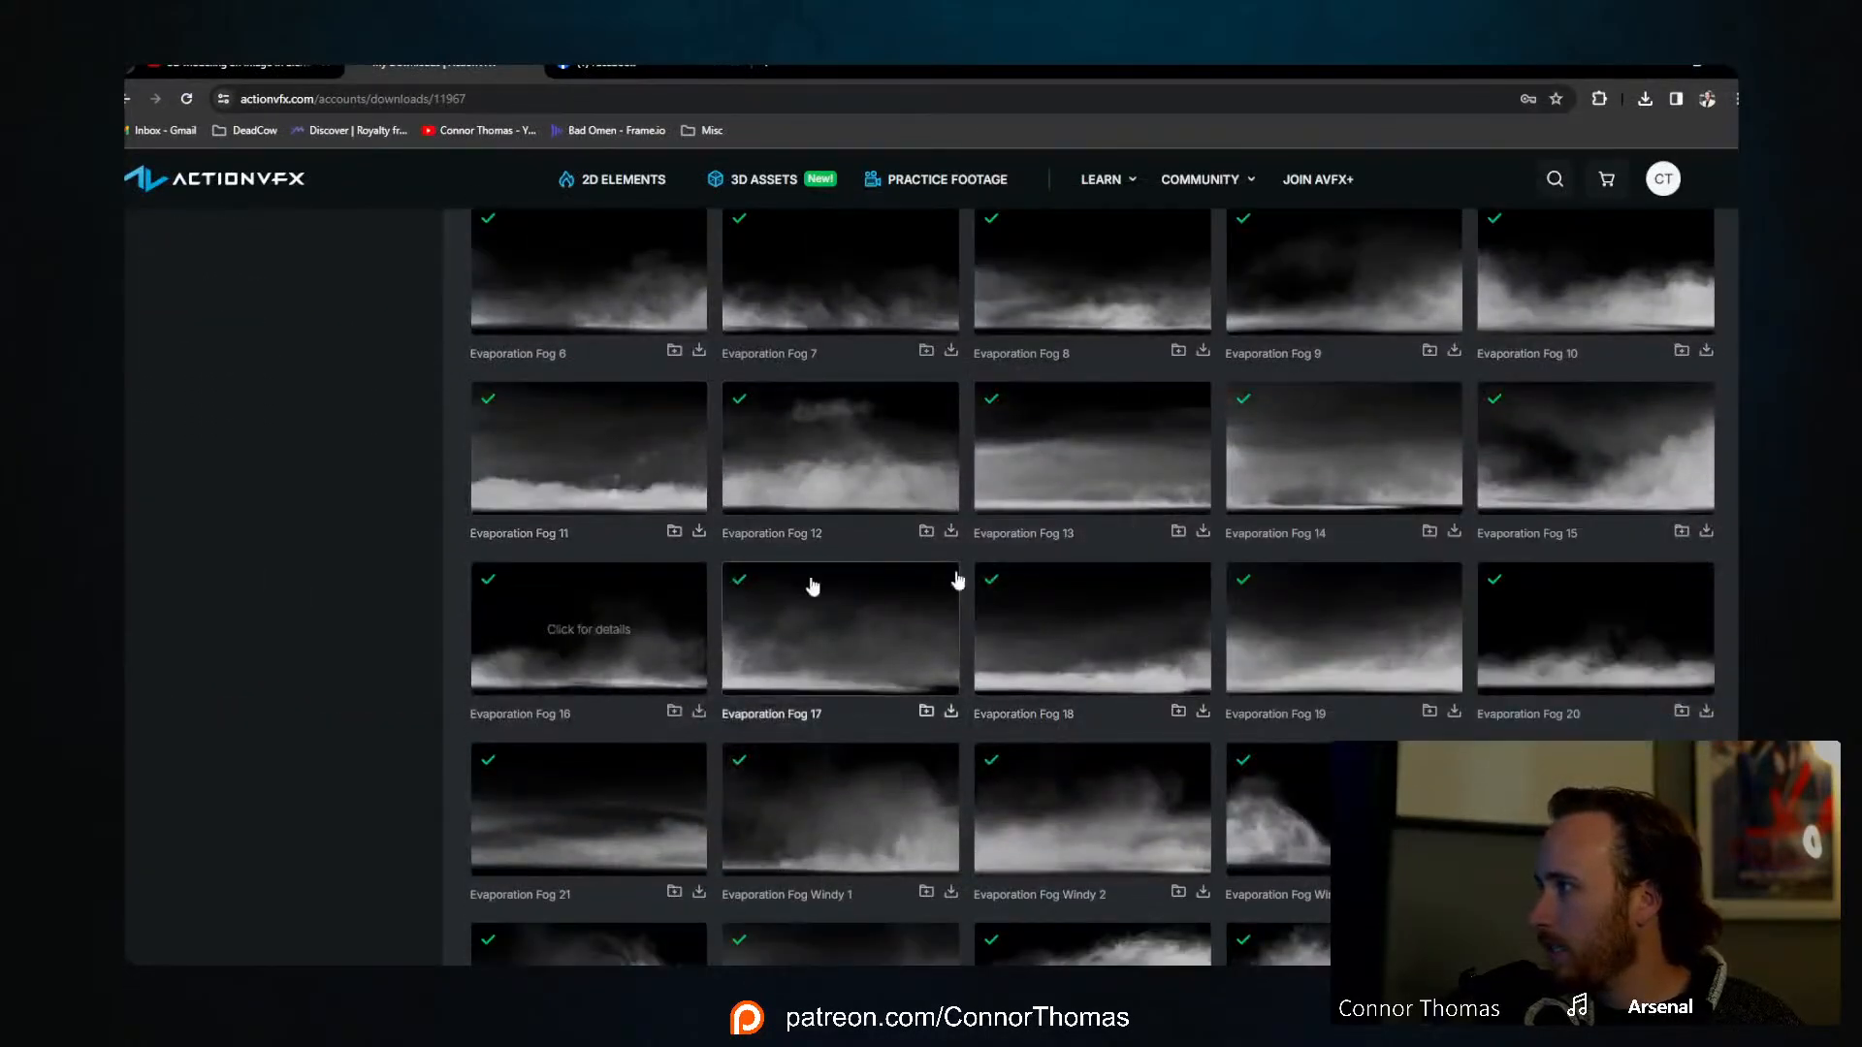
scroll(1015, 564, up, 4)
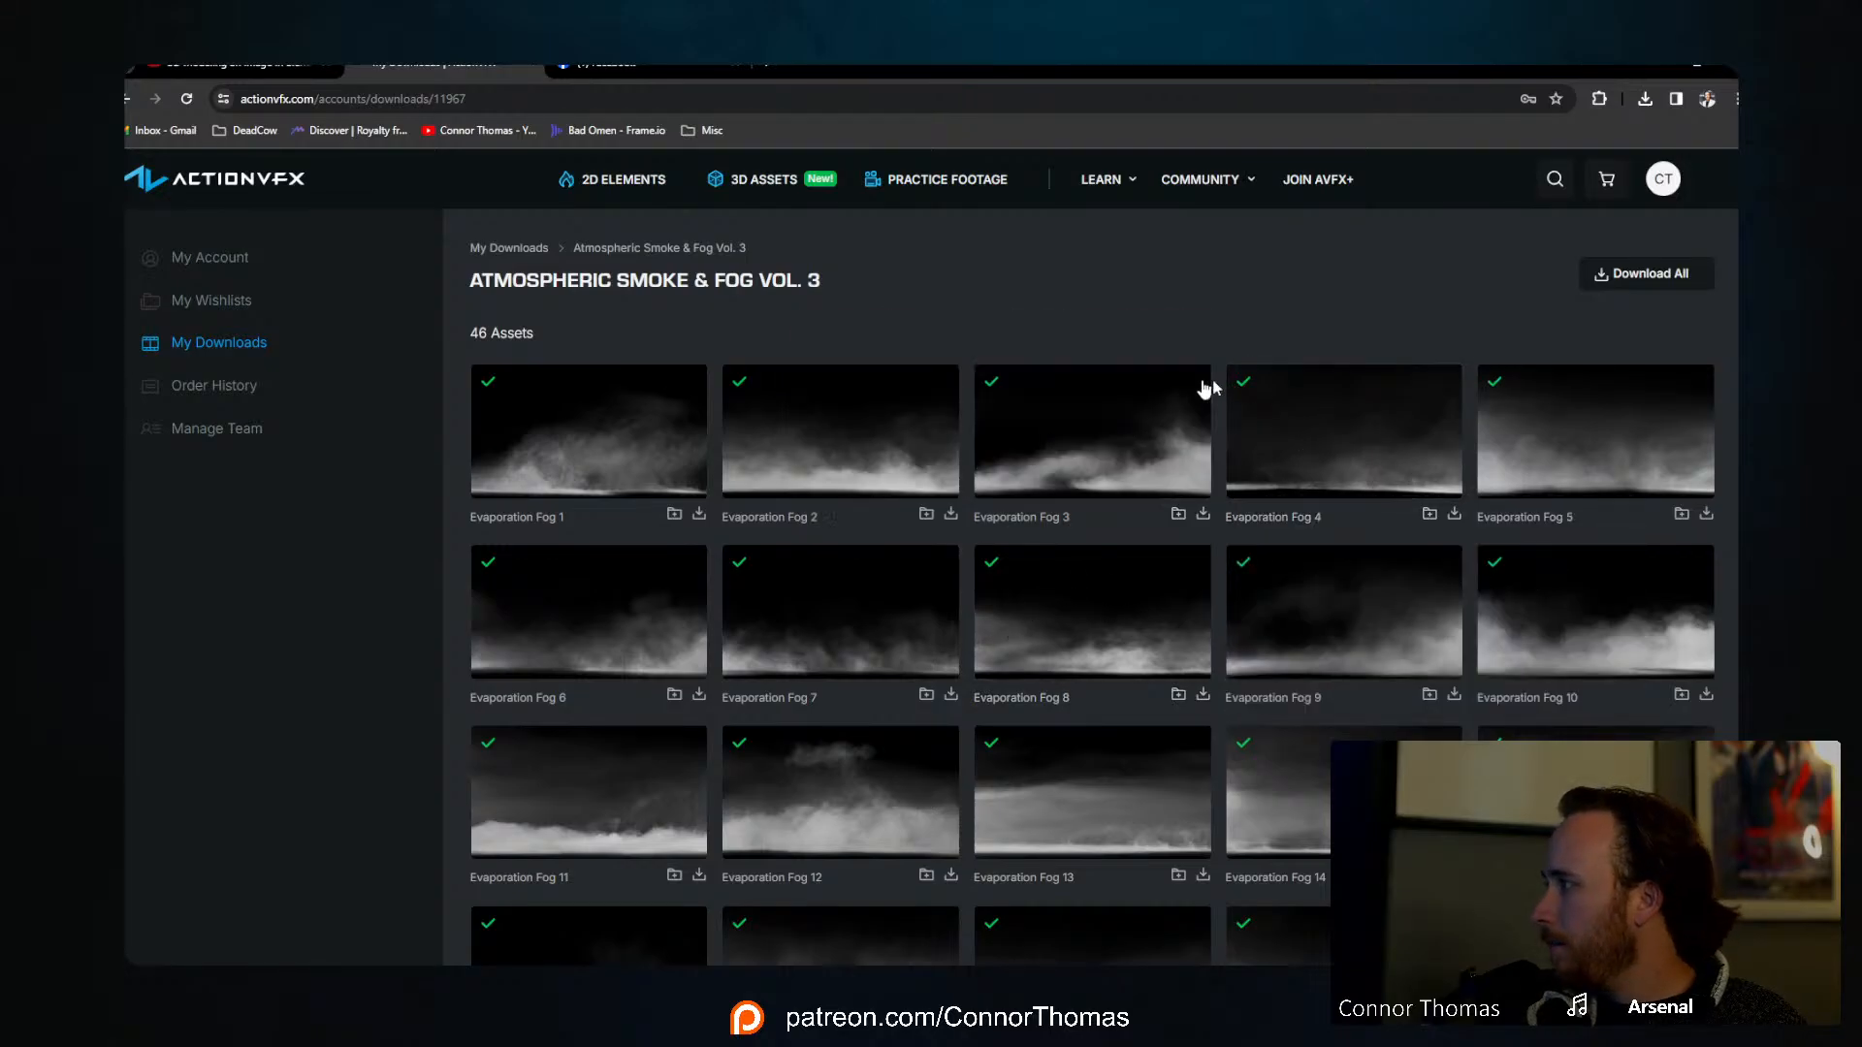
scroll(1231, 507, down, 8)
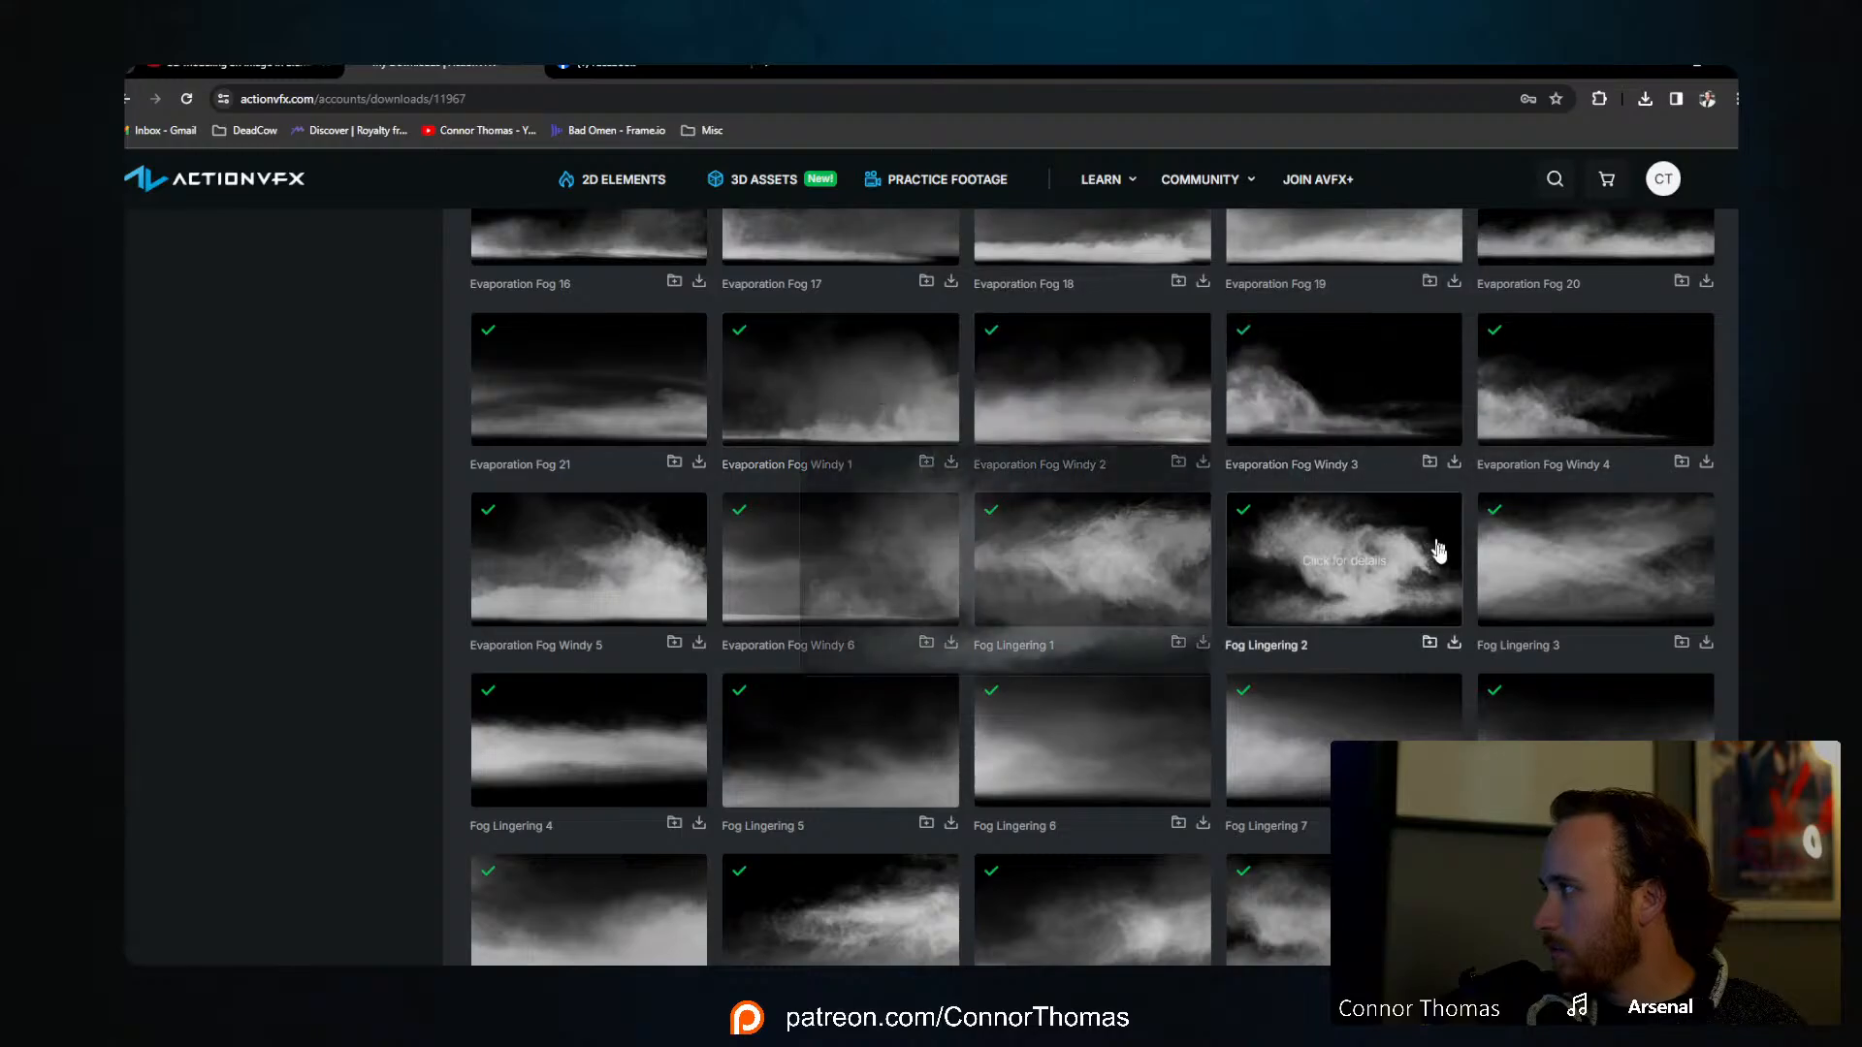
scroll(1438, 549, down, 4)
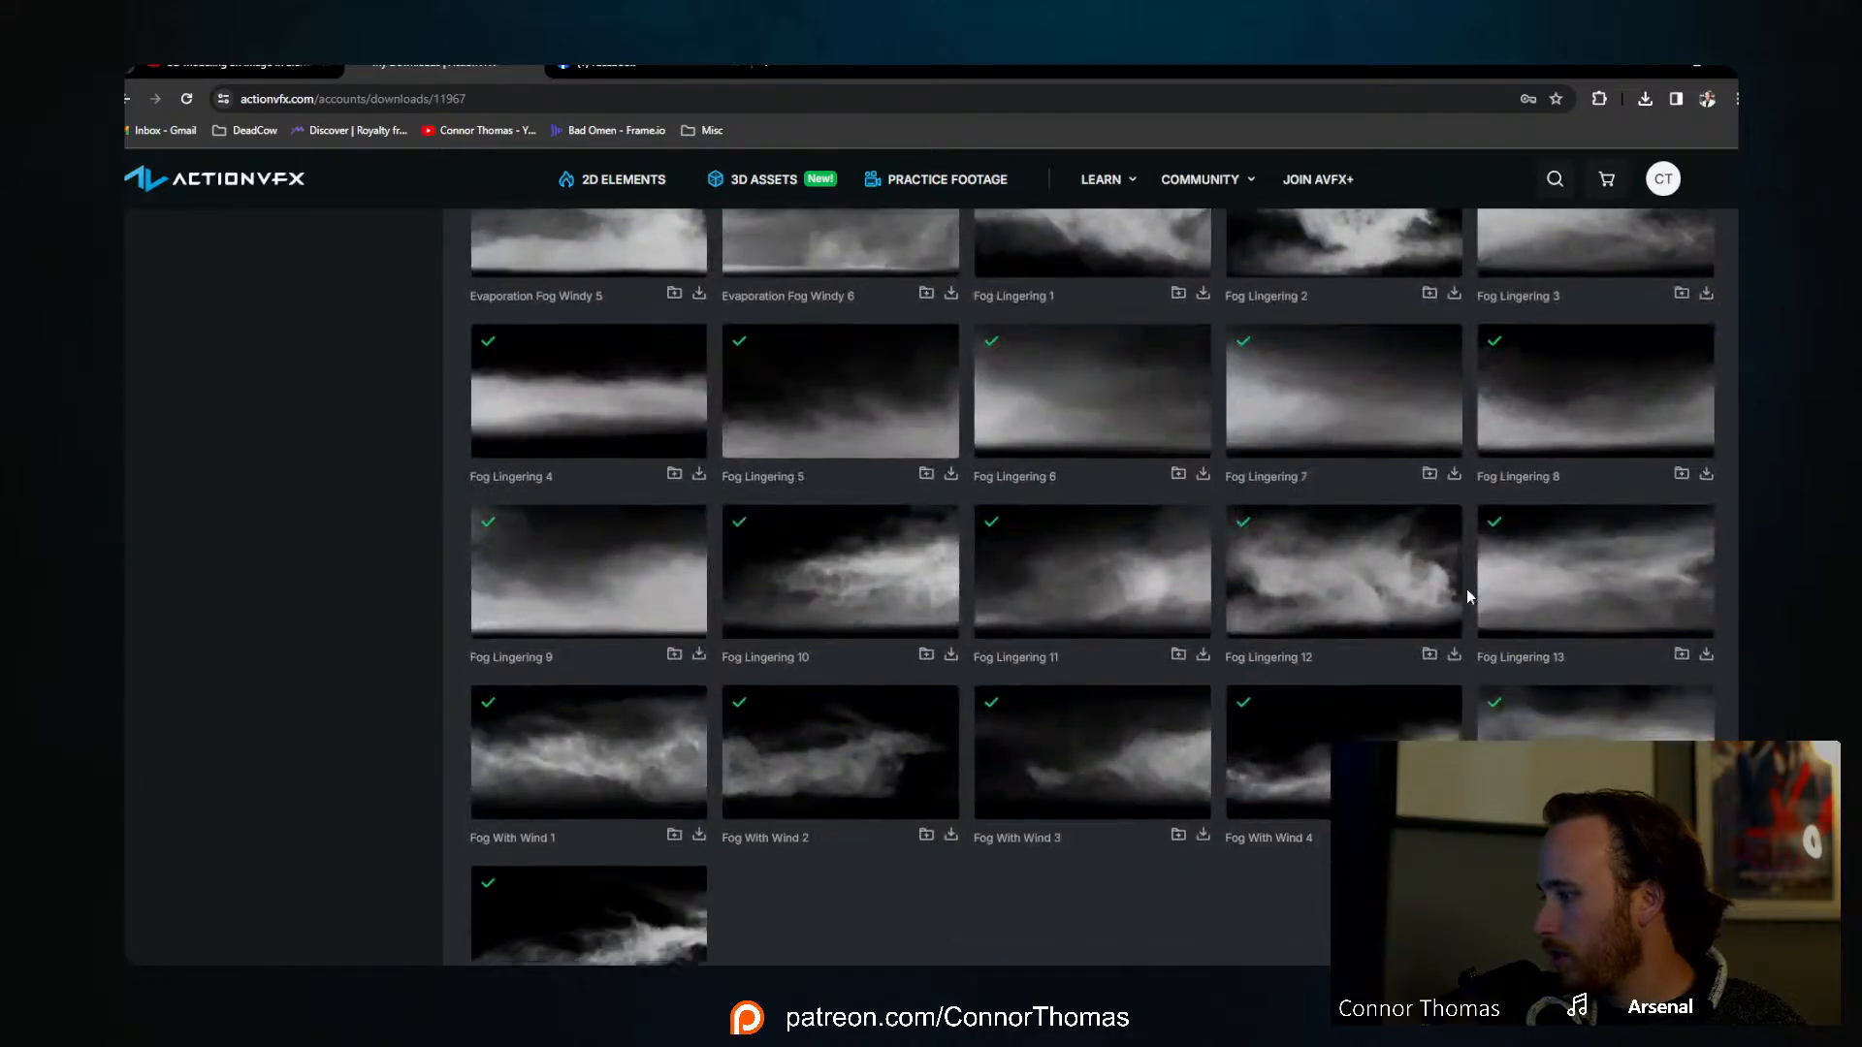
scroll(1466, 593, down, 3)
scroll(1367, 582, up, 4)
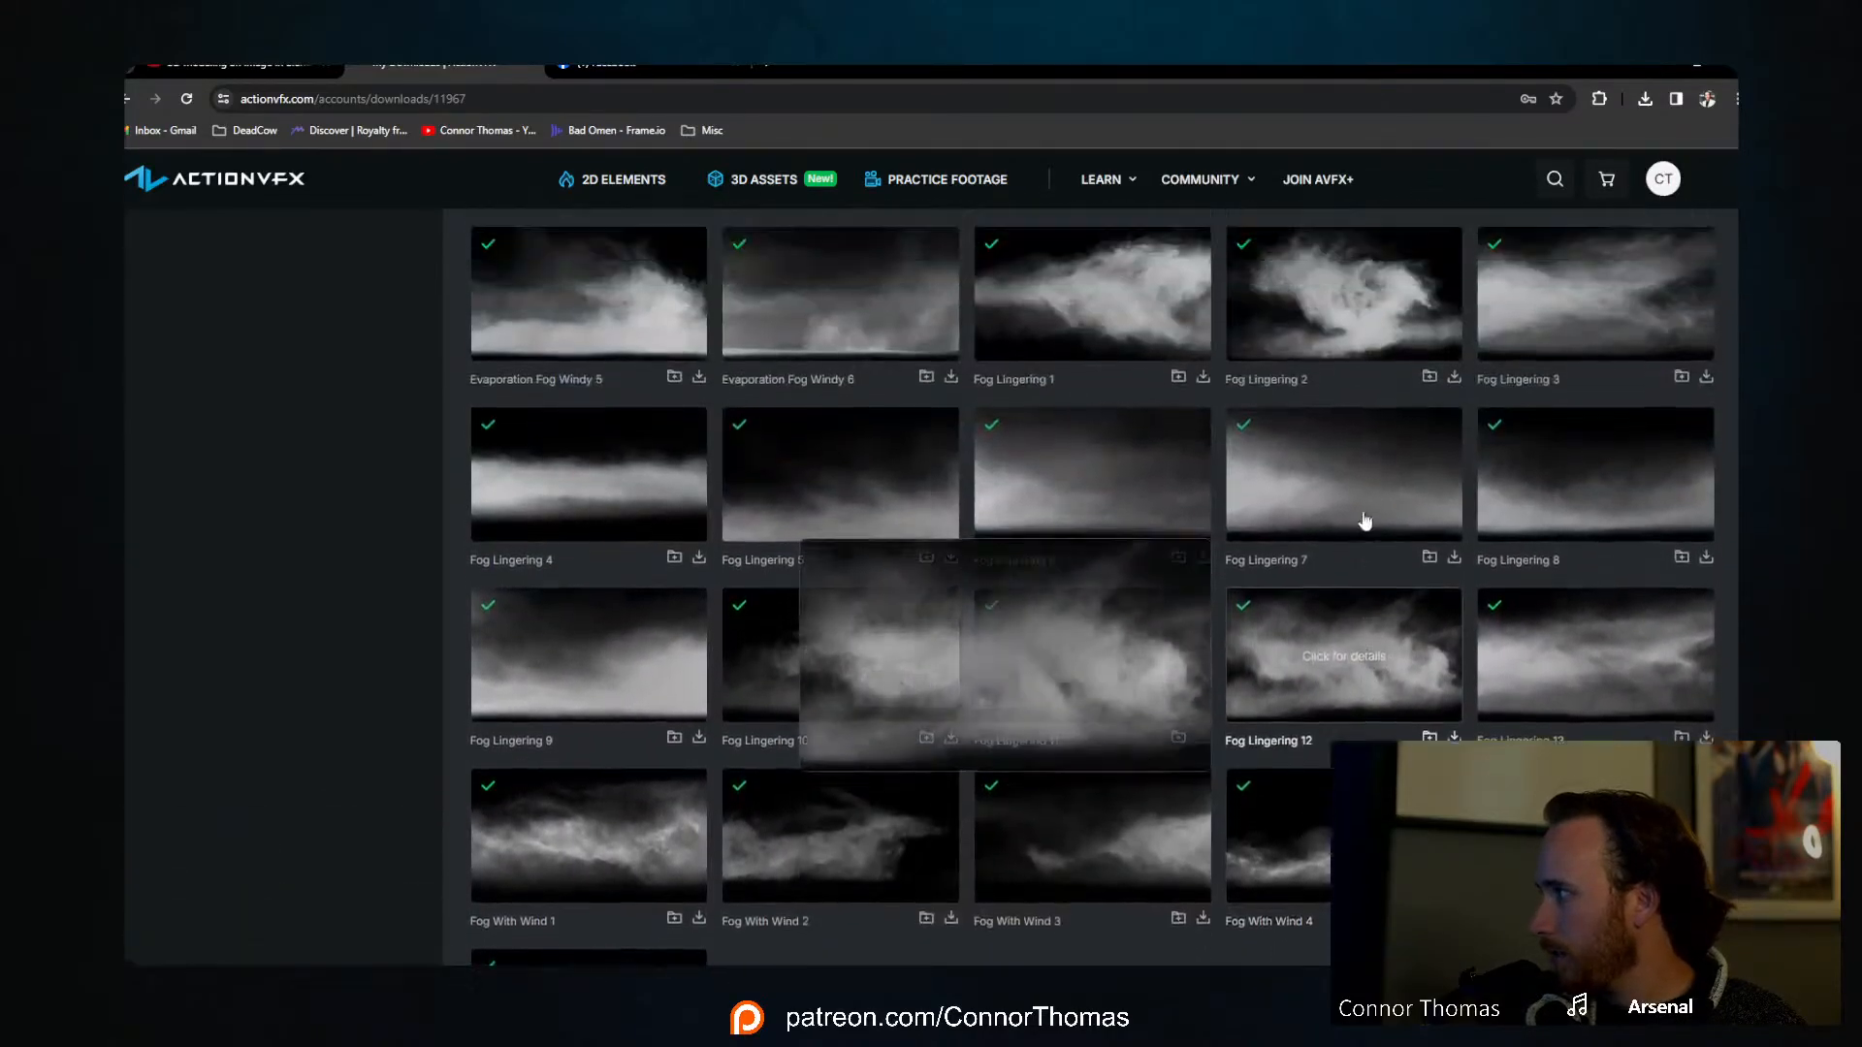
scroll(1193, 762, down, 1)
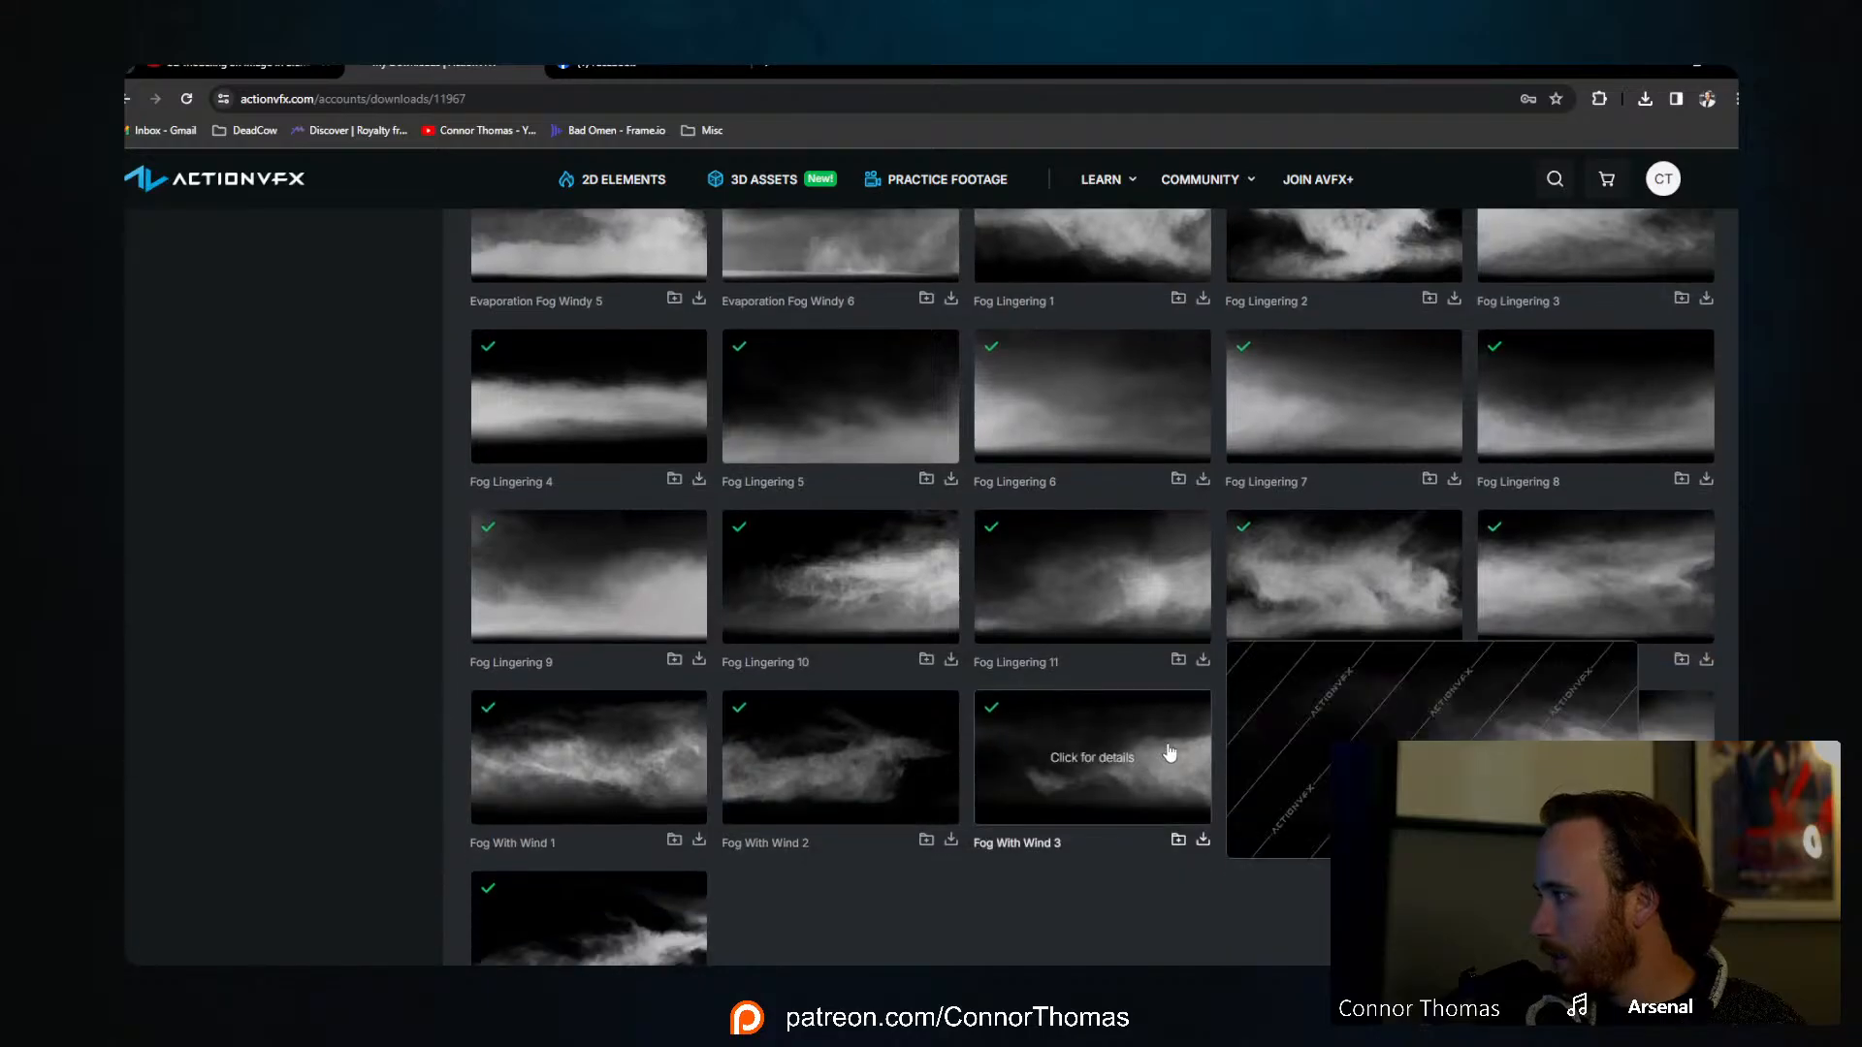
scroll(1115, 679, up, 6)
mouse_move(883, 817)
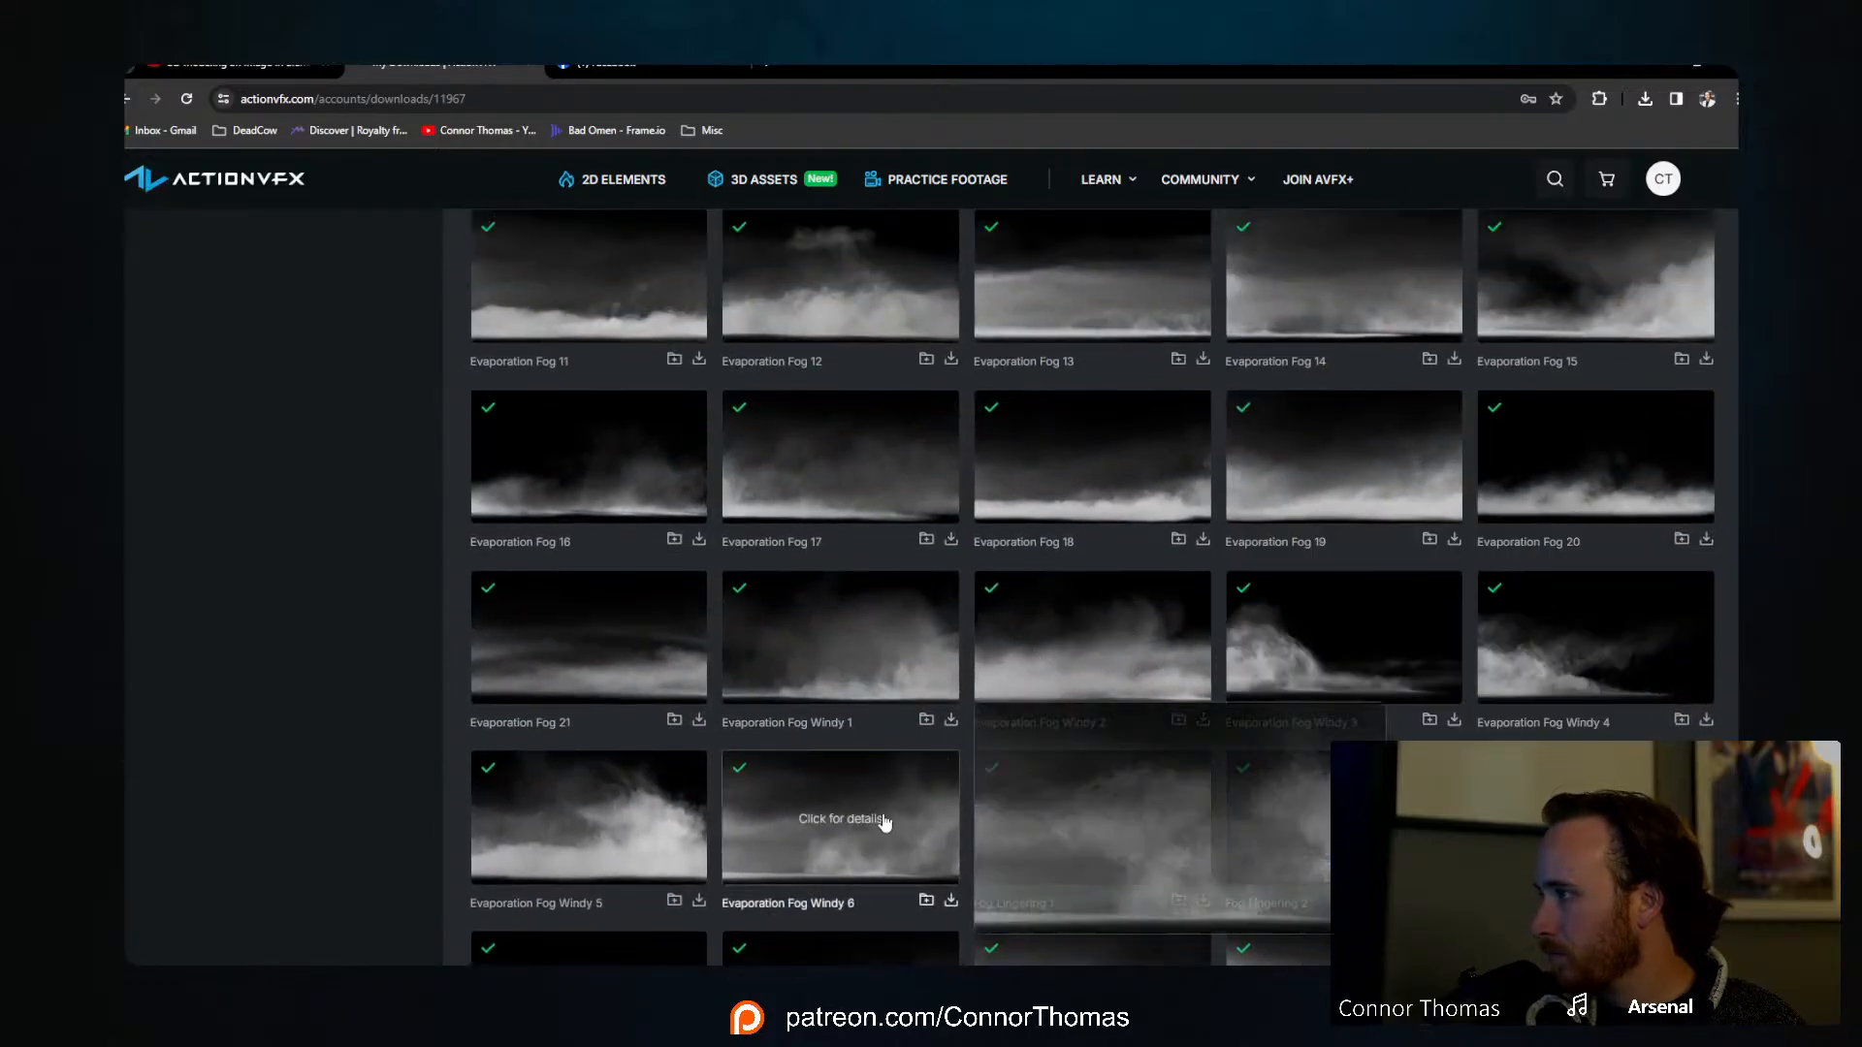
scroll(884, 819, down, 1)
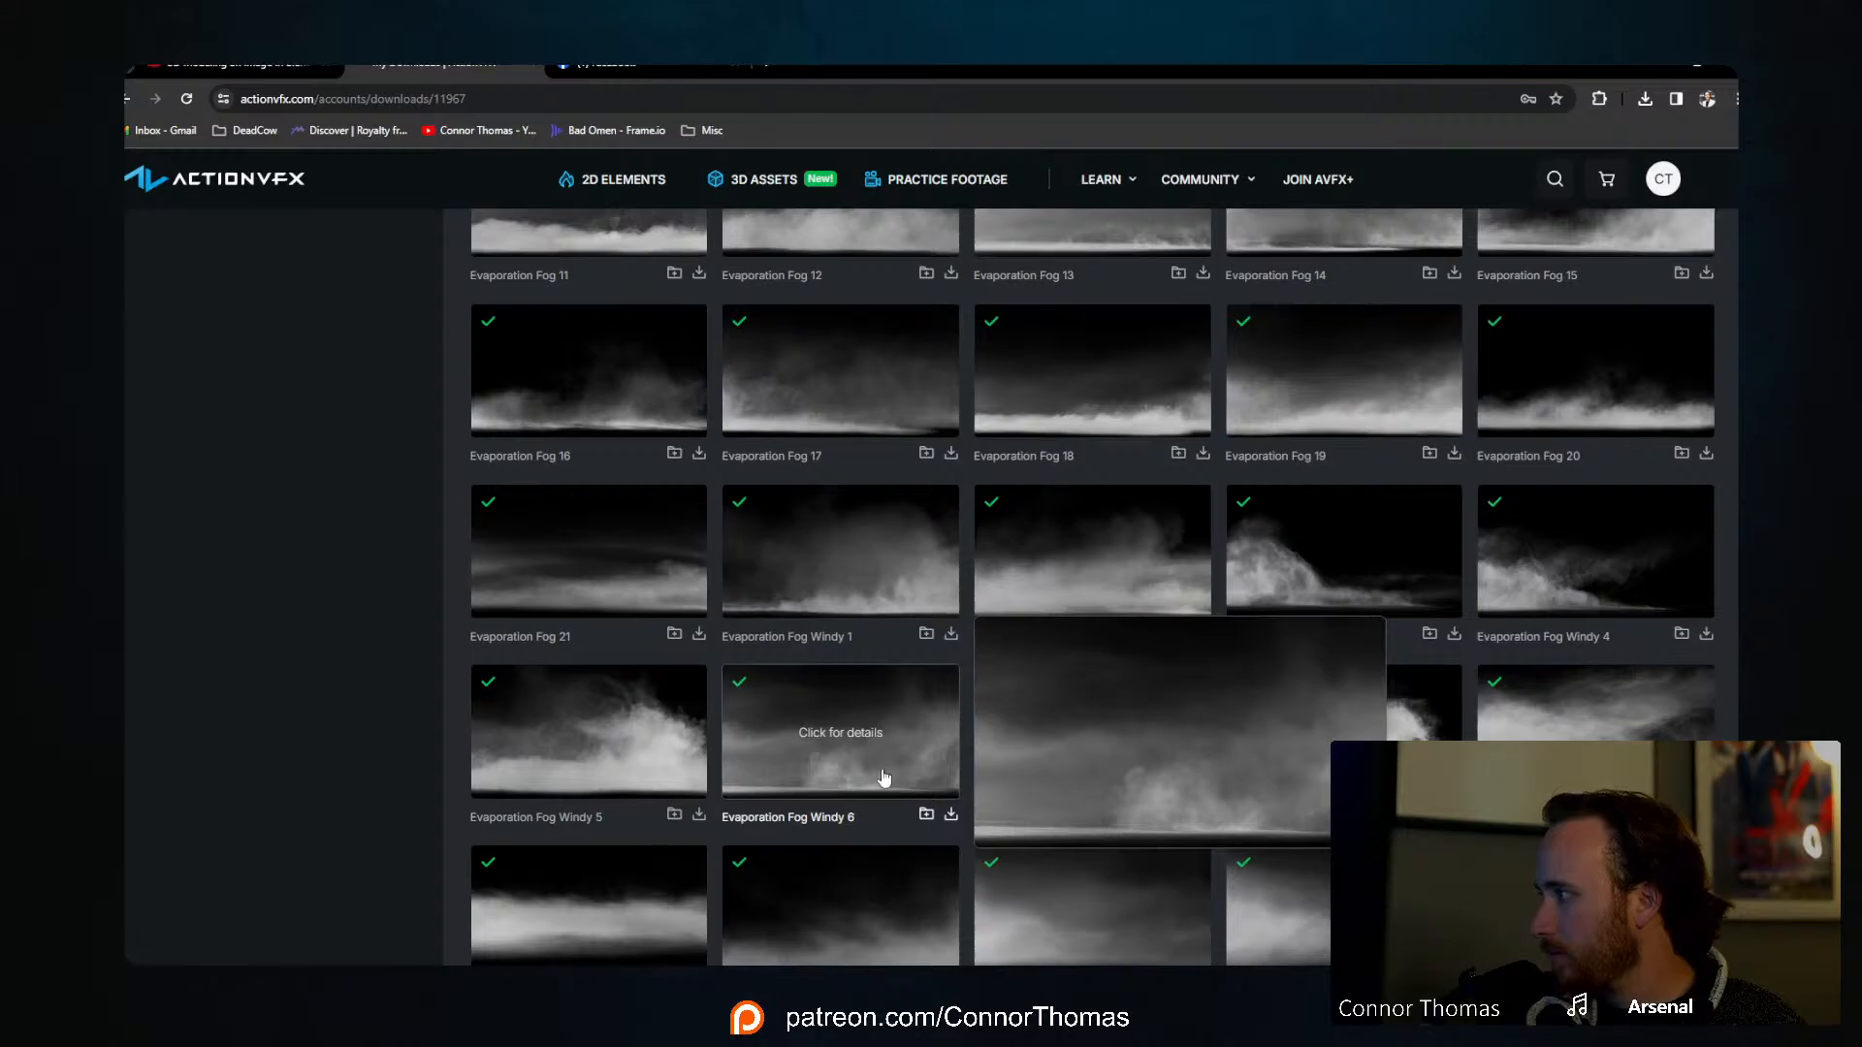
Step: Download Evaporation Fog Windy 6 as 2K ProRes into the D: drive folder livestream\20240316\VFX_material
click(952, 820)
click(933, 847)
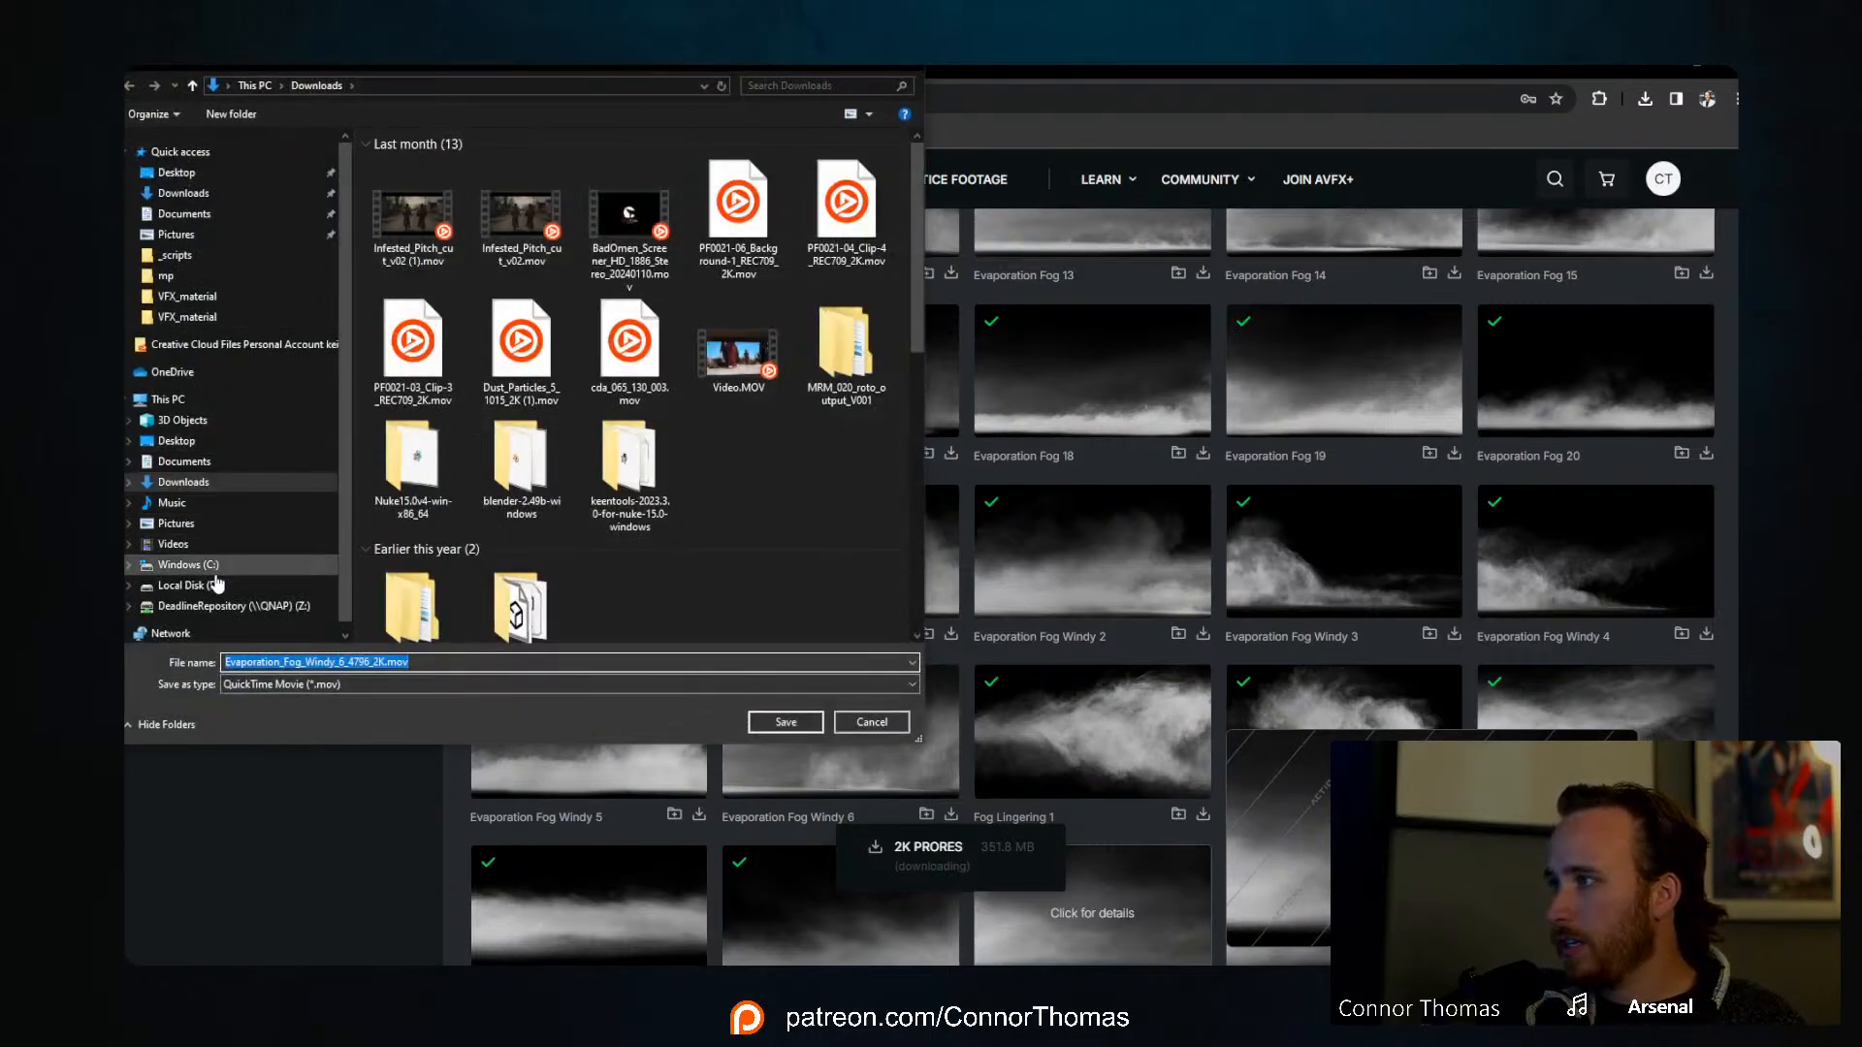
click(312, 585)
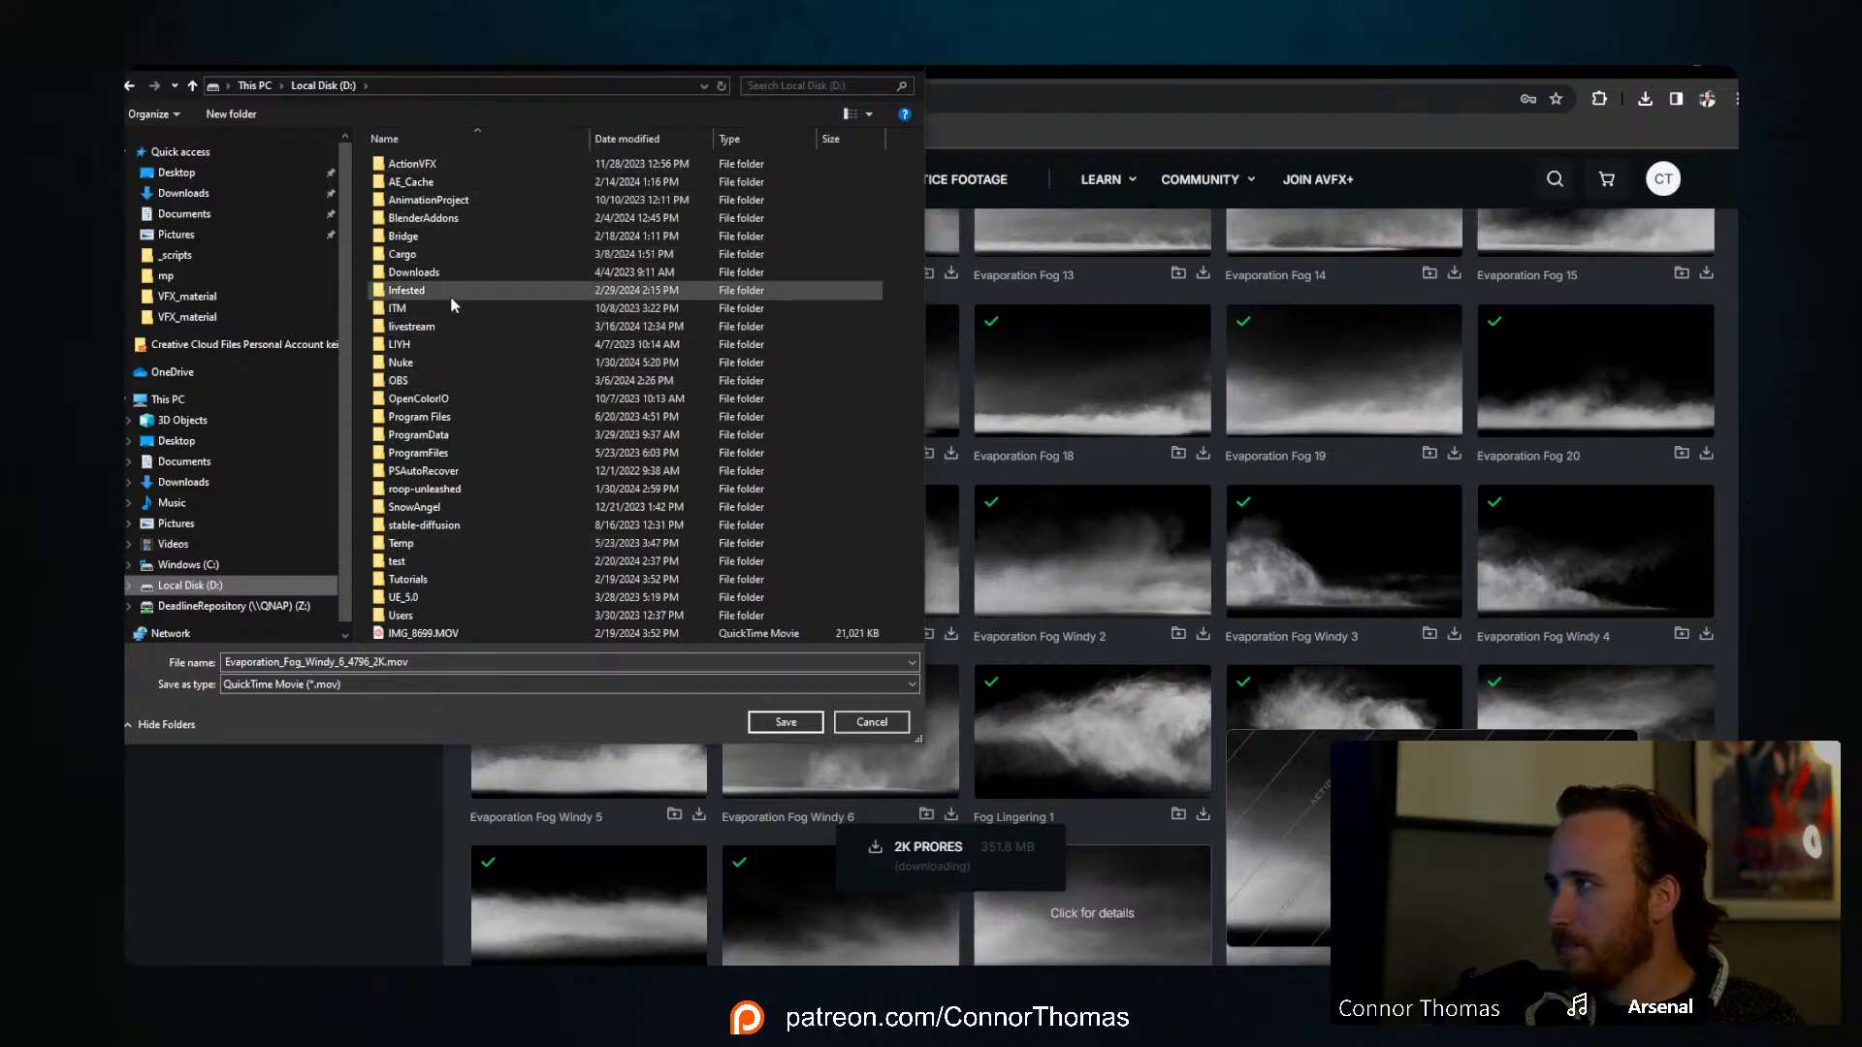
click(417, 328)
double_click(419, 329)
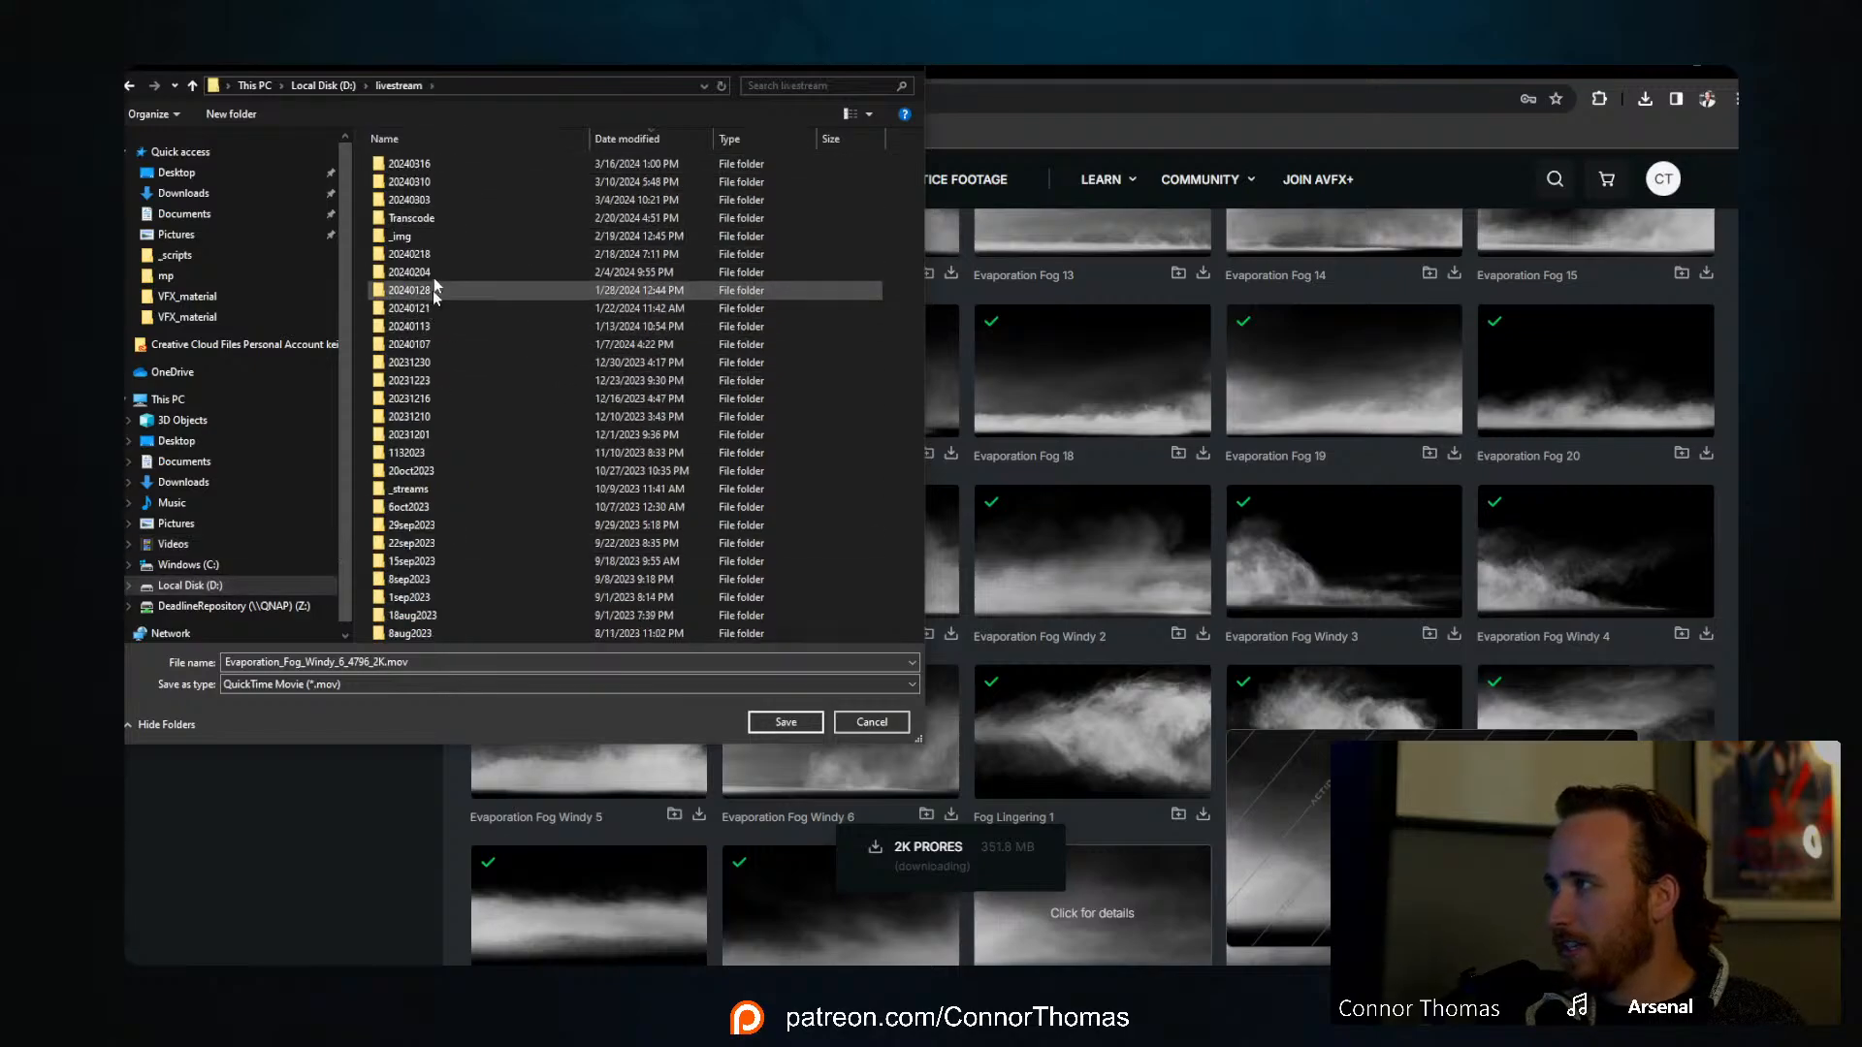
double_click(436, 163)
double_click(415, 200)
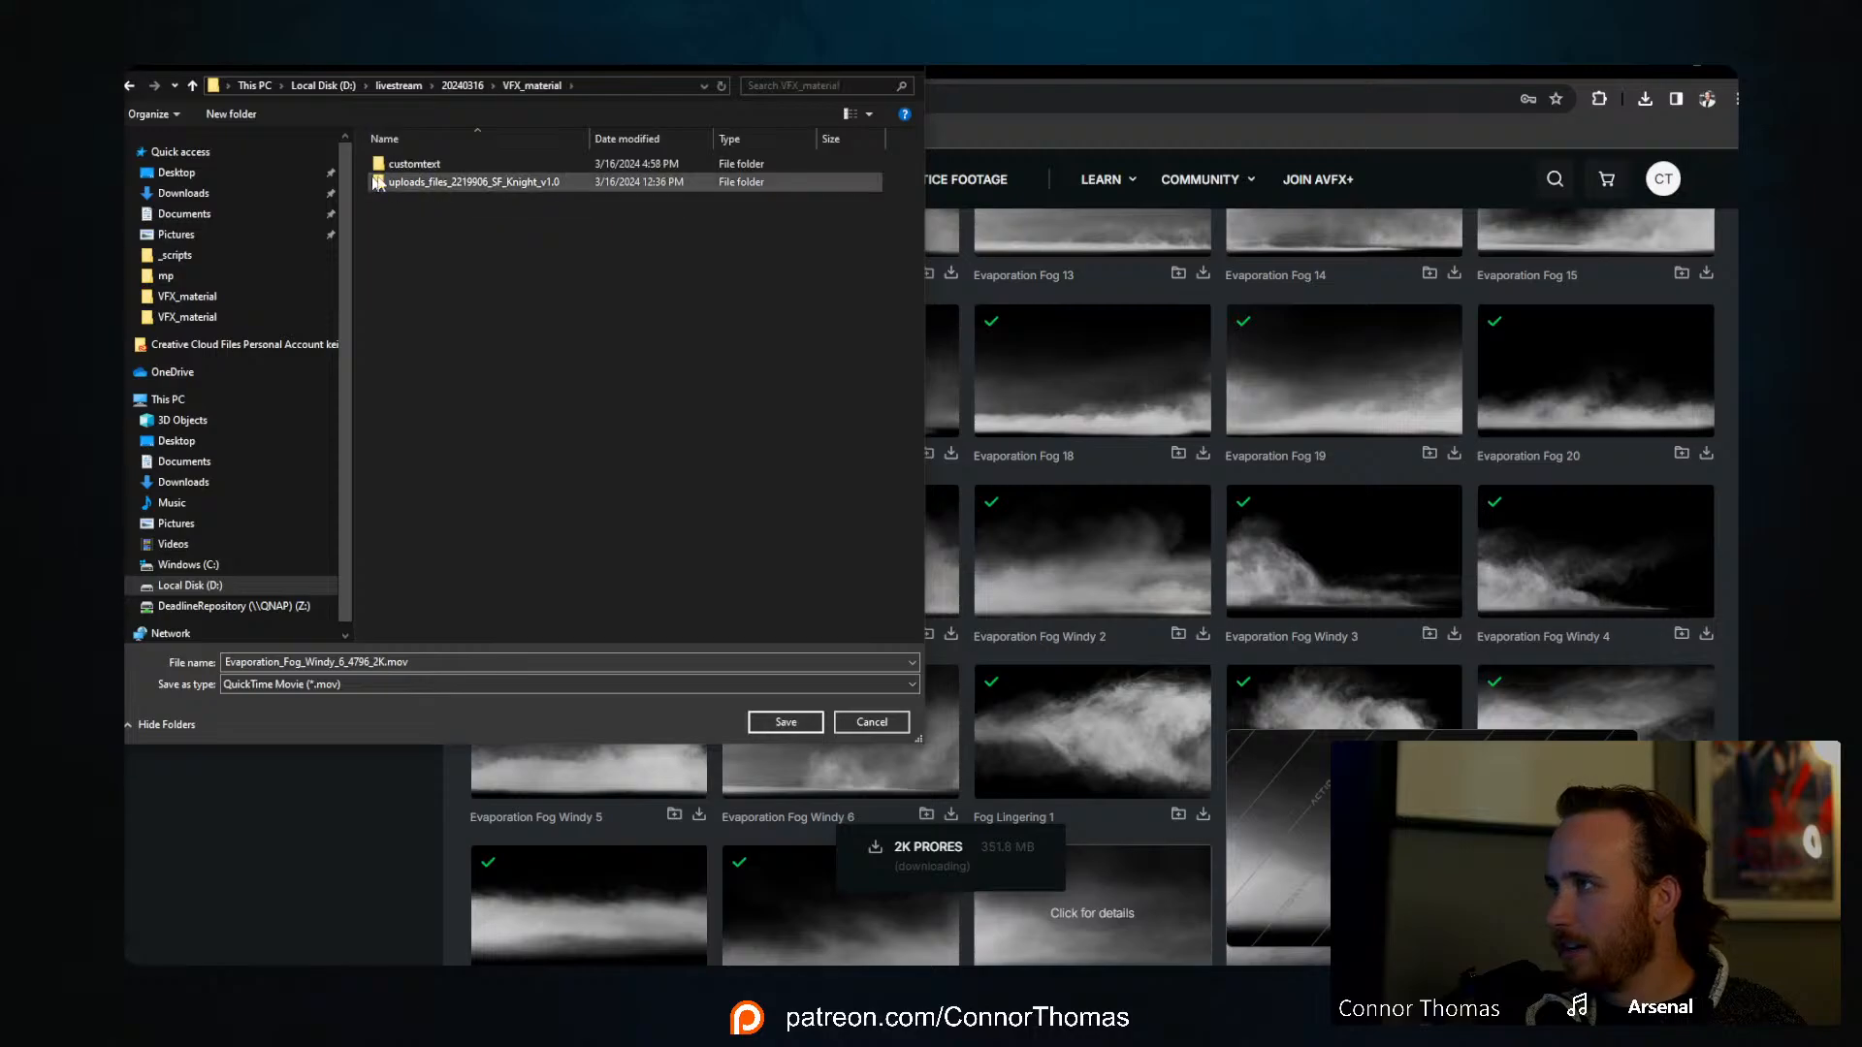
click(773, 719)
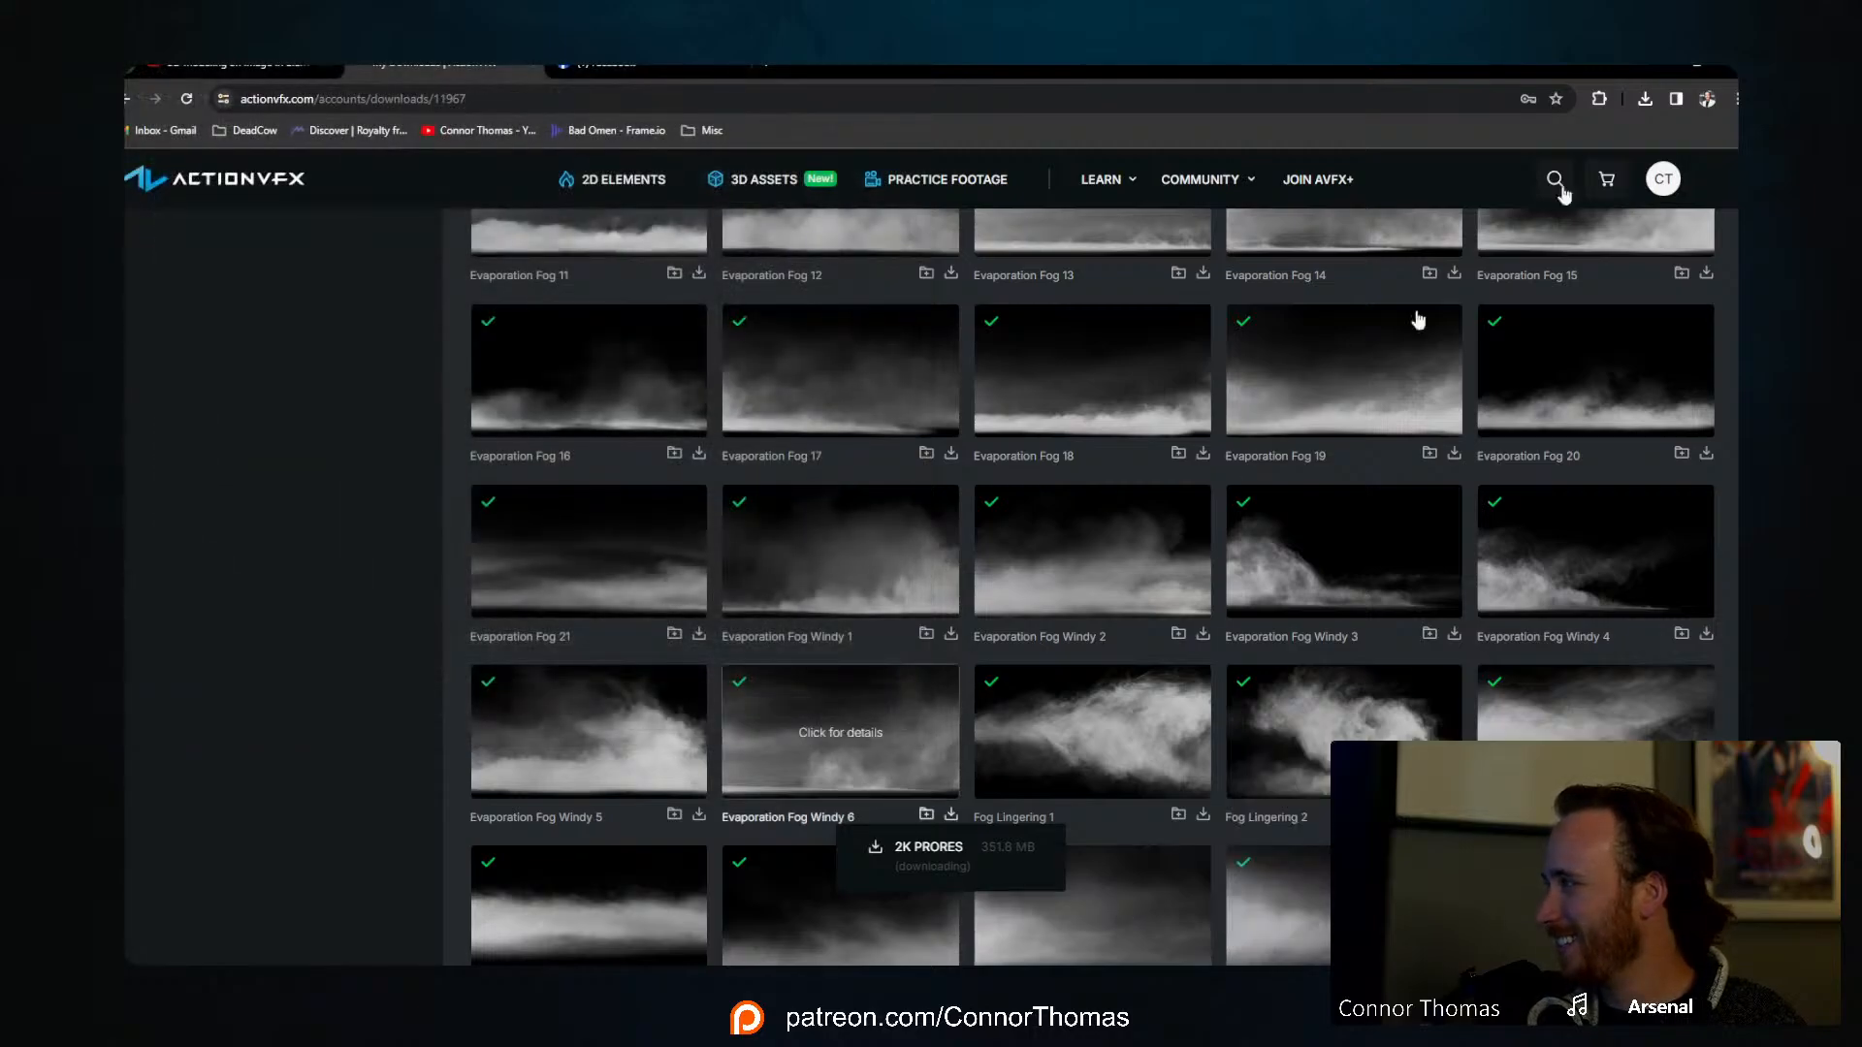
Step: Switch to Blender and import the Evaporation_Fog_Windy_6_4796_2K.mov clip from VFX_material as an image plane
click(1658, 71)
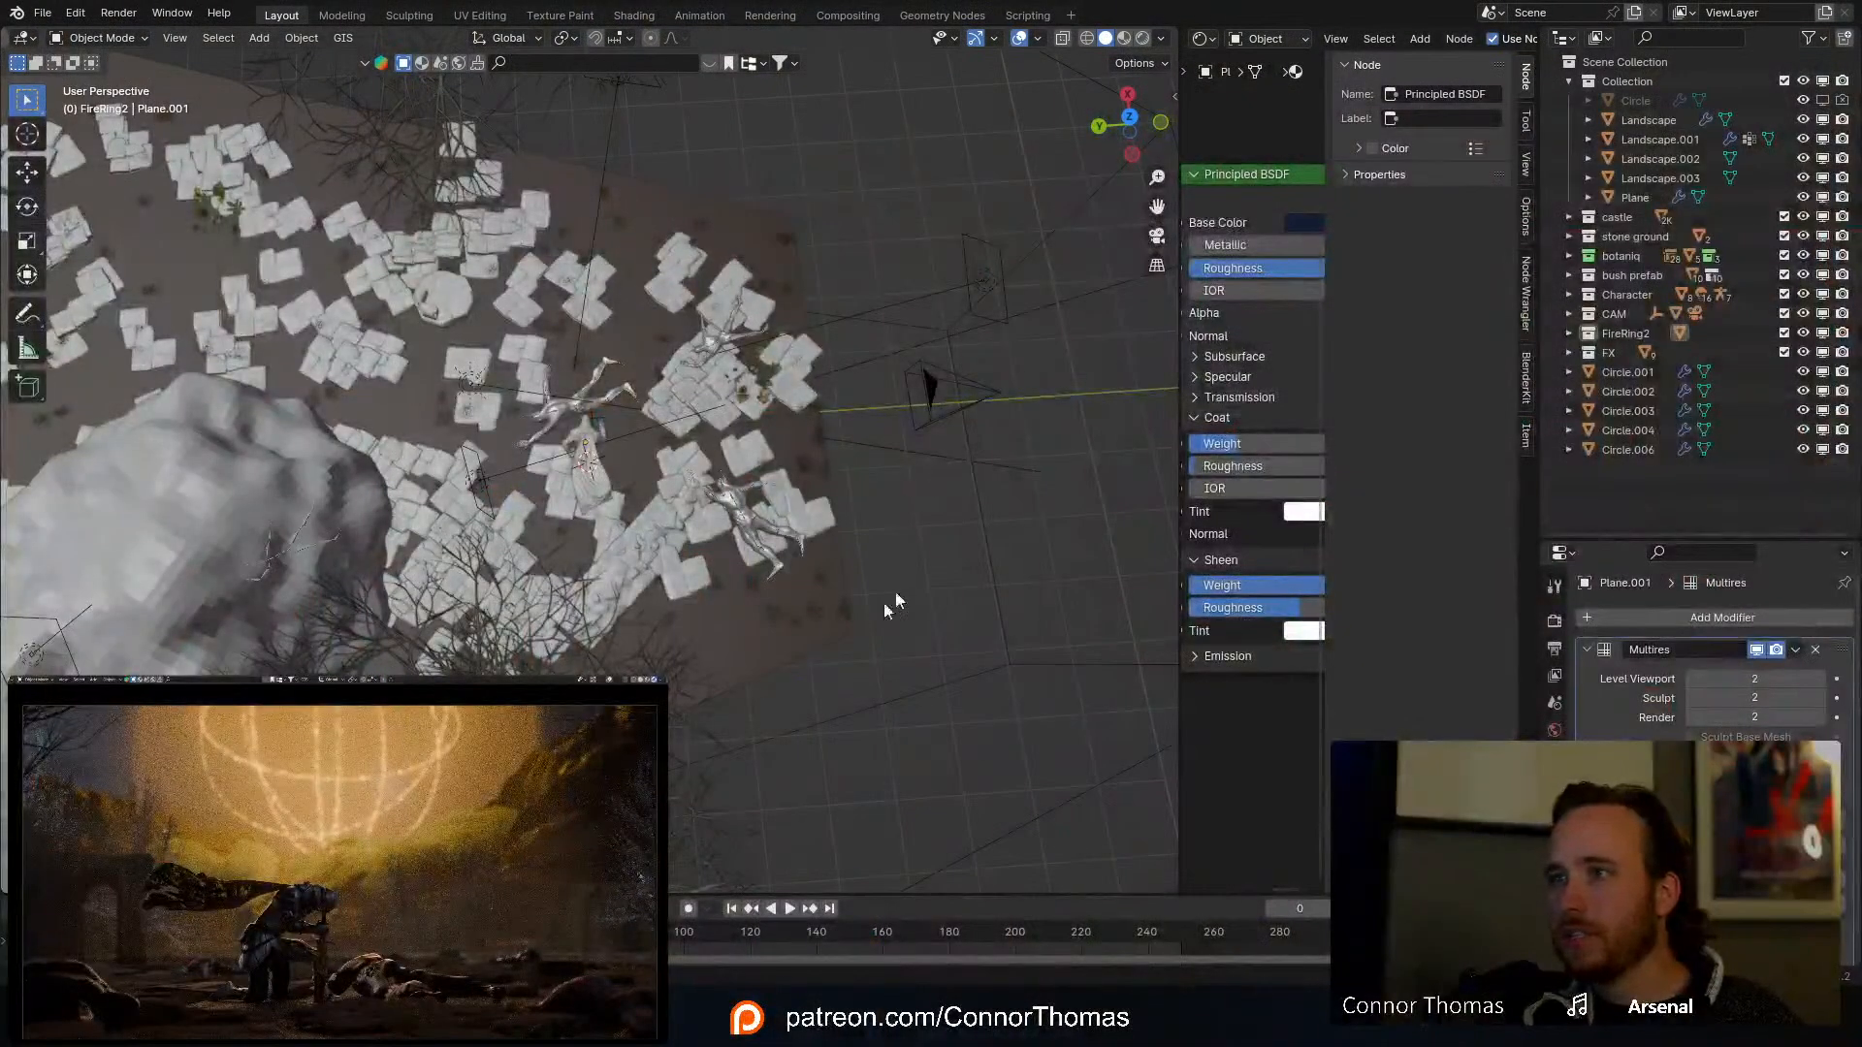
middle_drag(894, 591, 539, 456)
scroll(518, 427, down, 3)
key(shift+a)
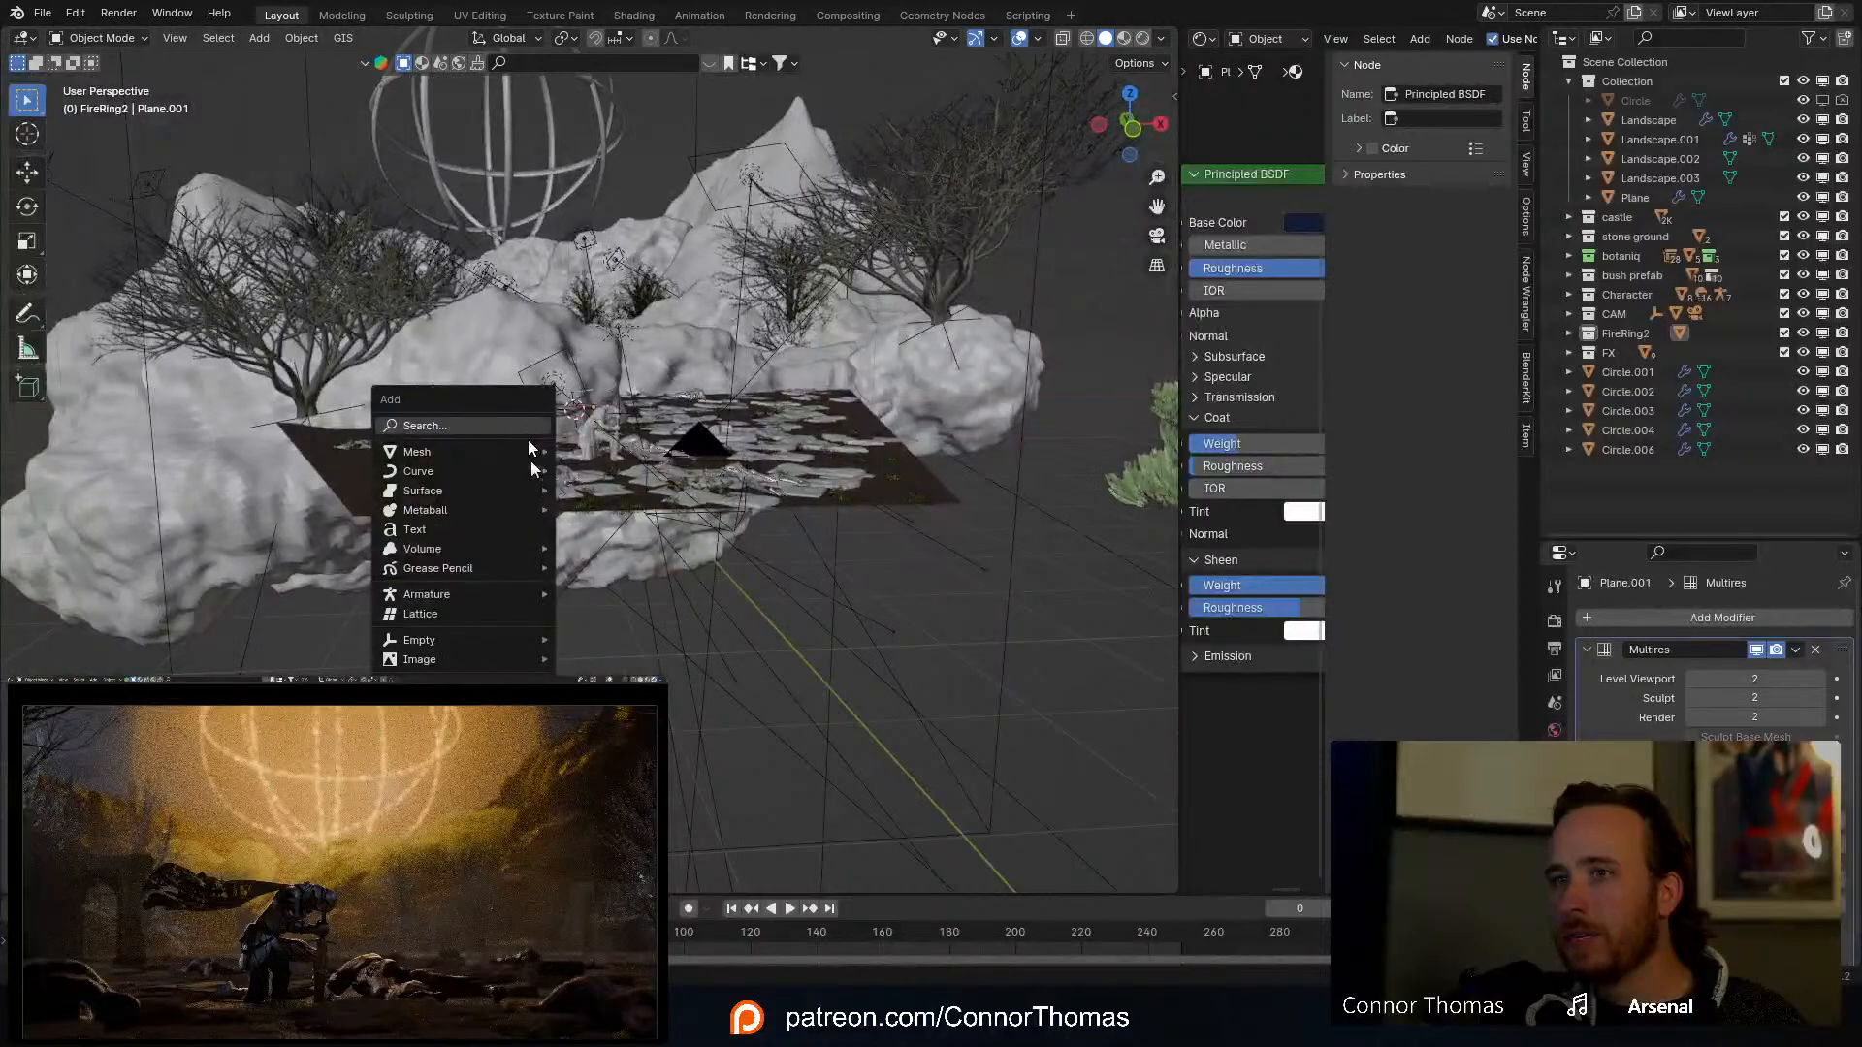
mouse_move(466, 659)
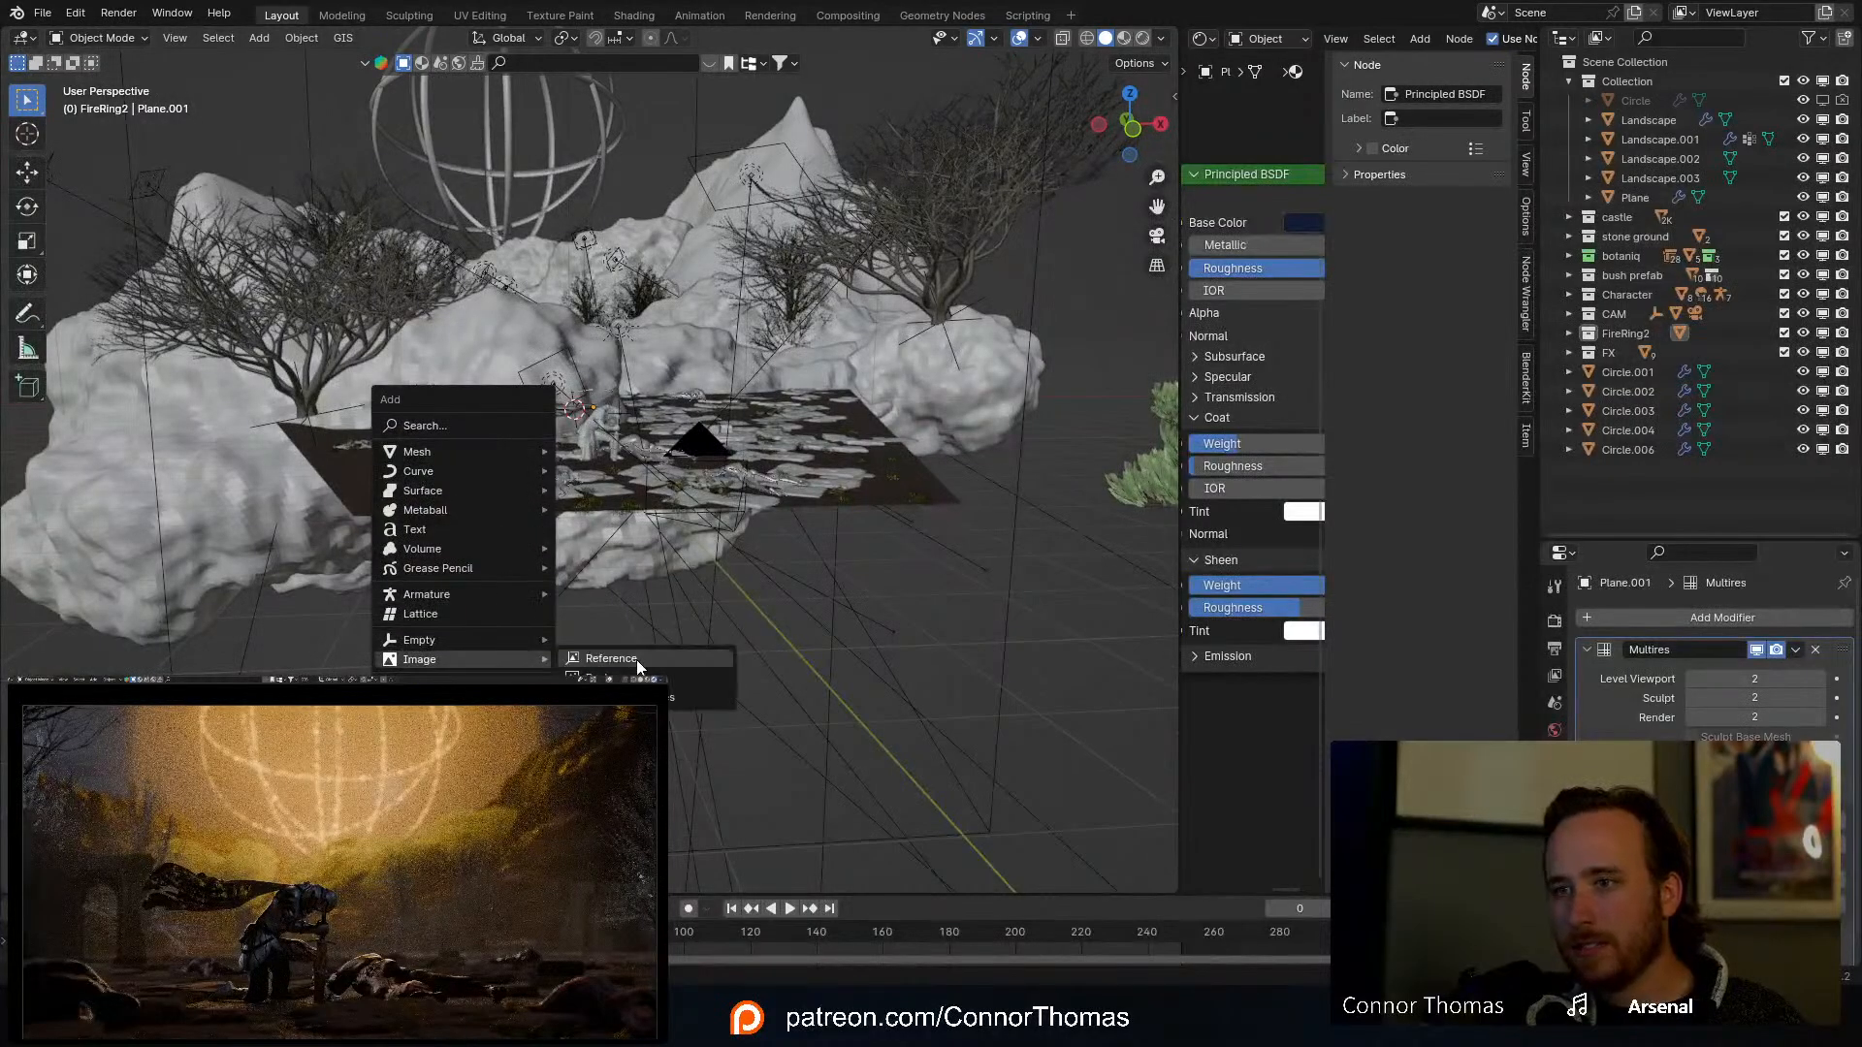
click(640, 698)
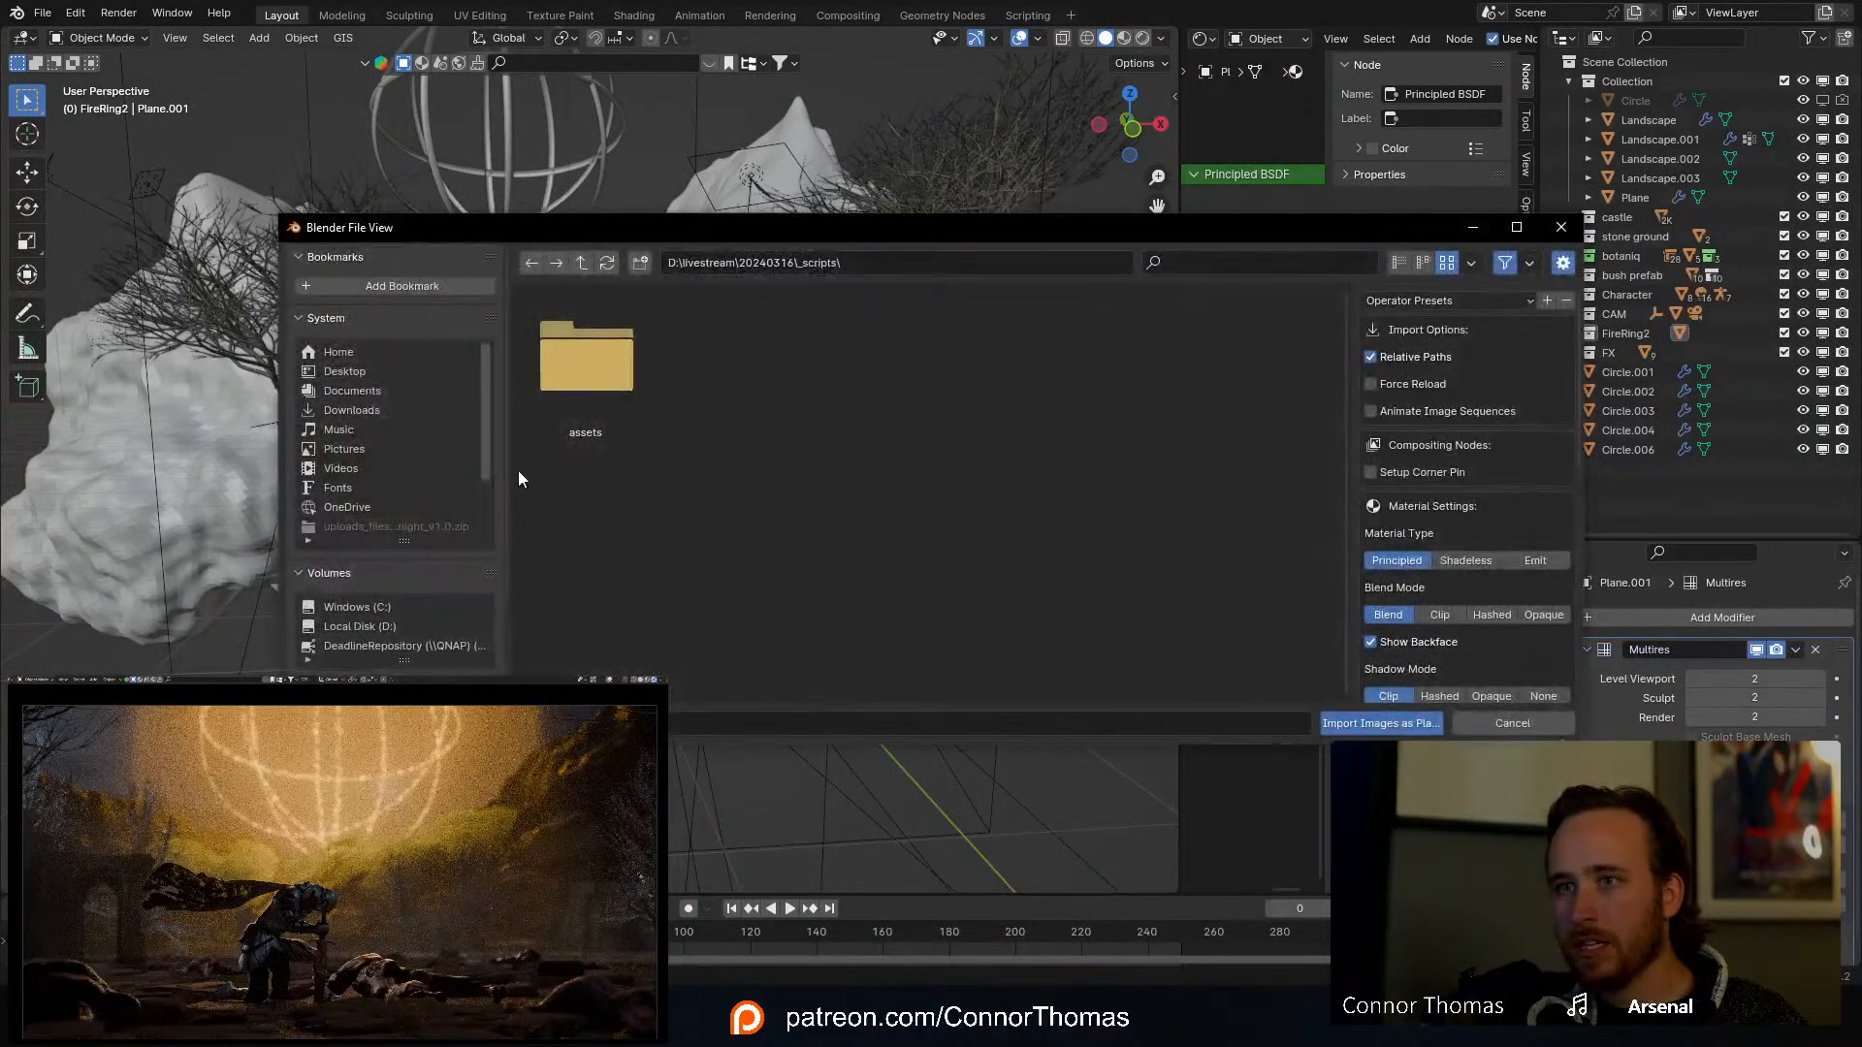
scroll(428, 580, down, 4)
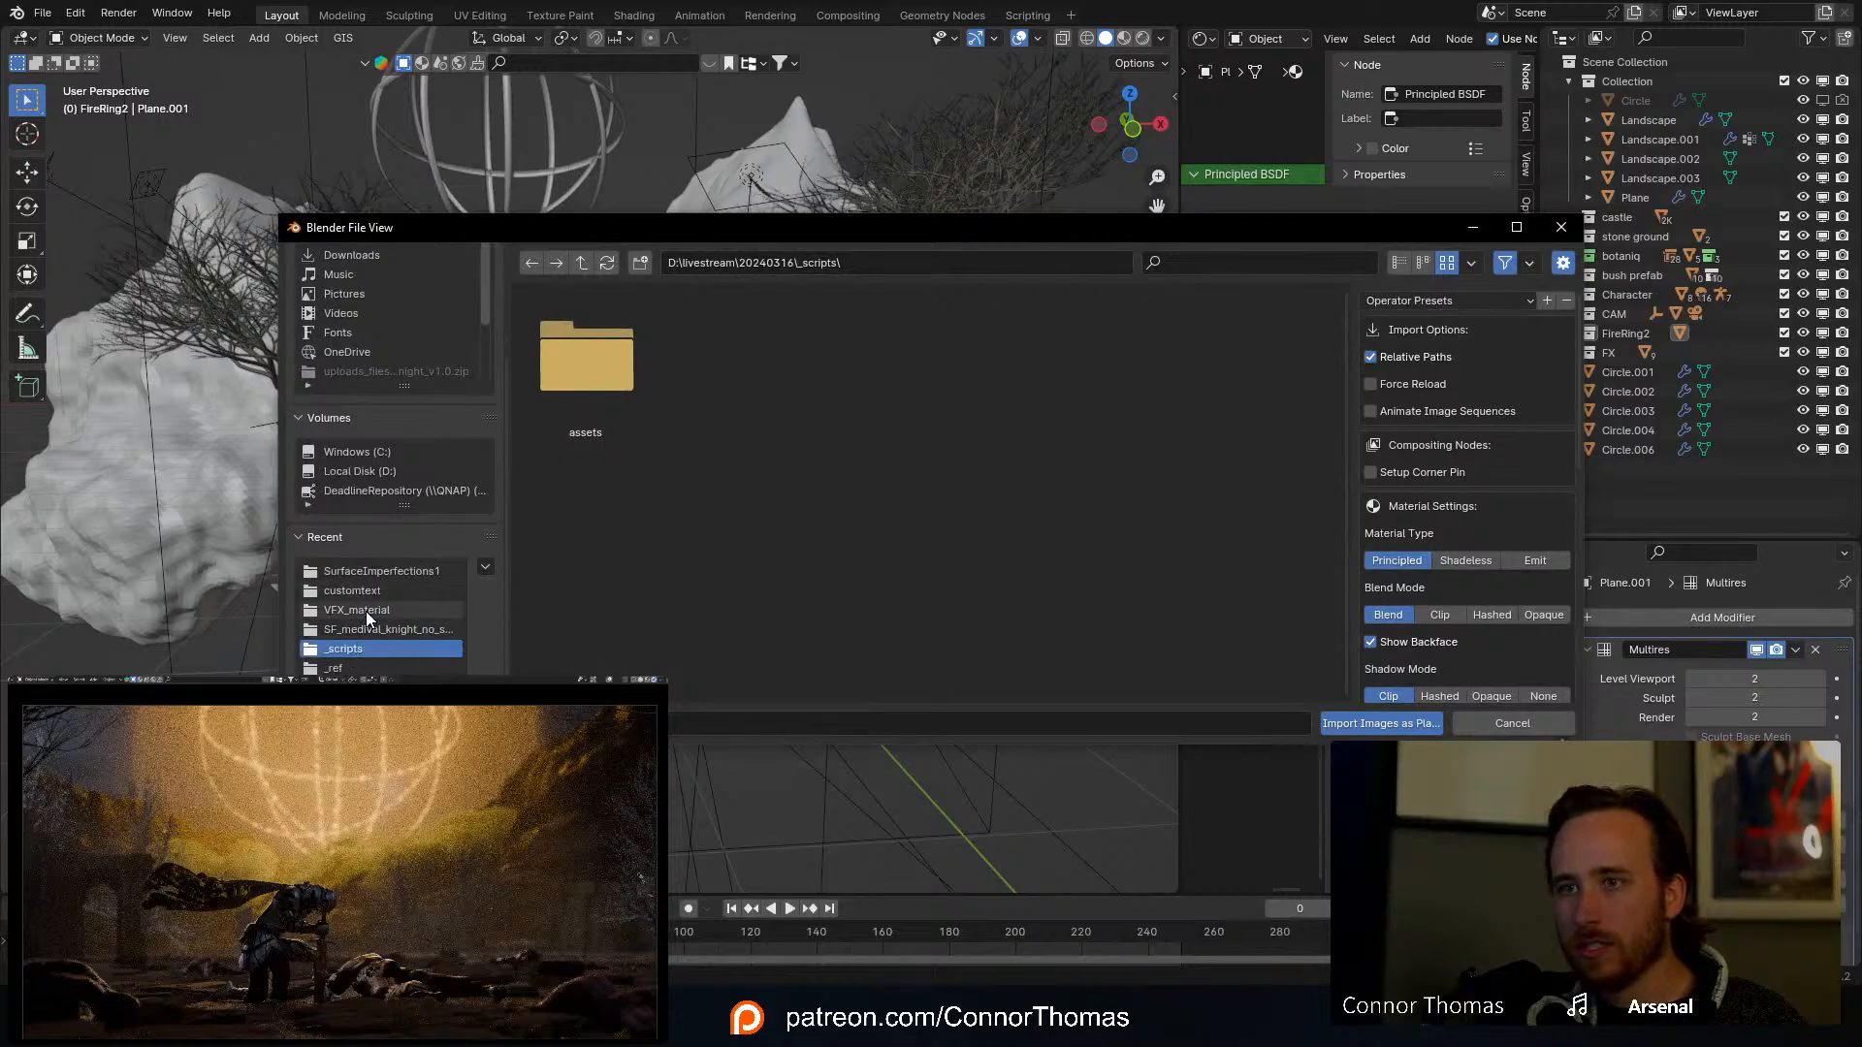
click(364, 611)
click(875, 371)
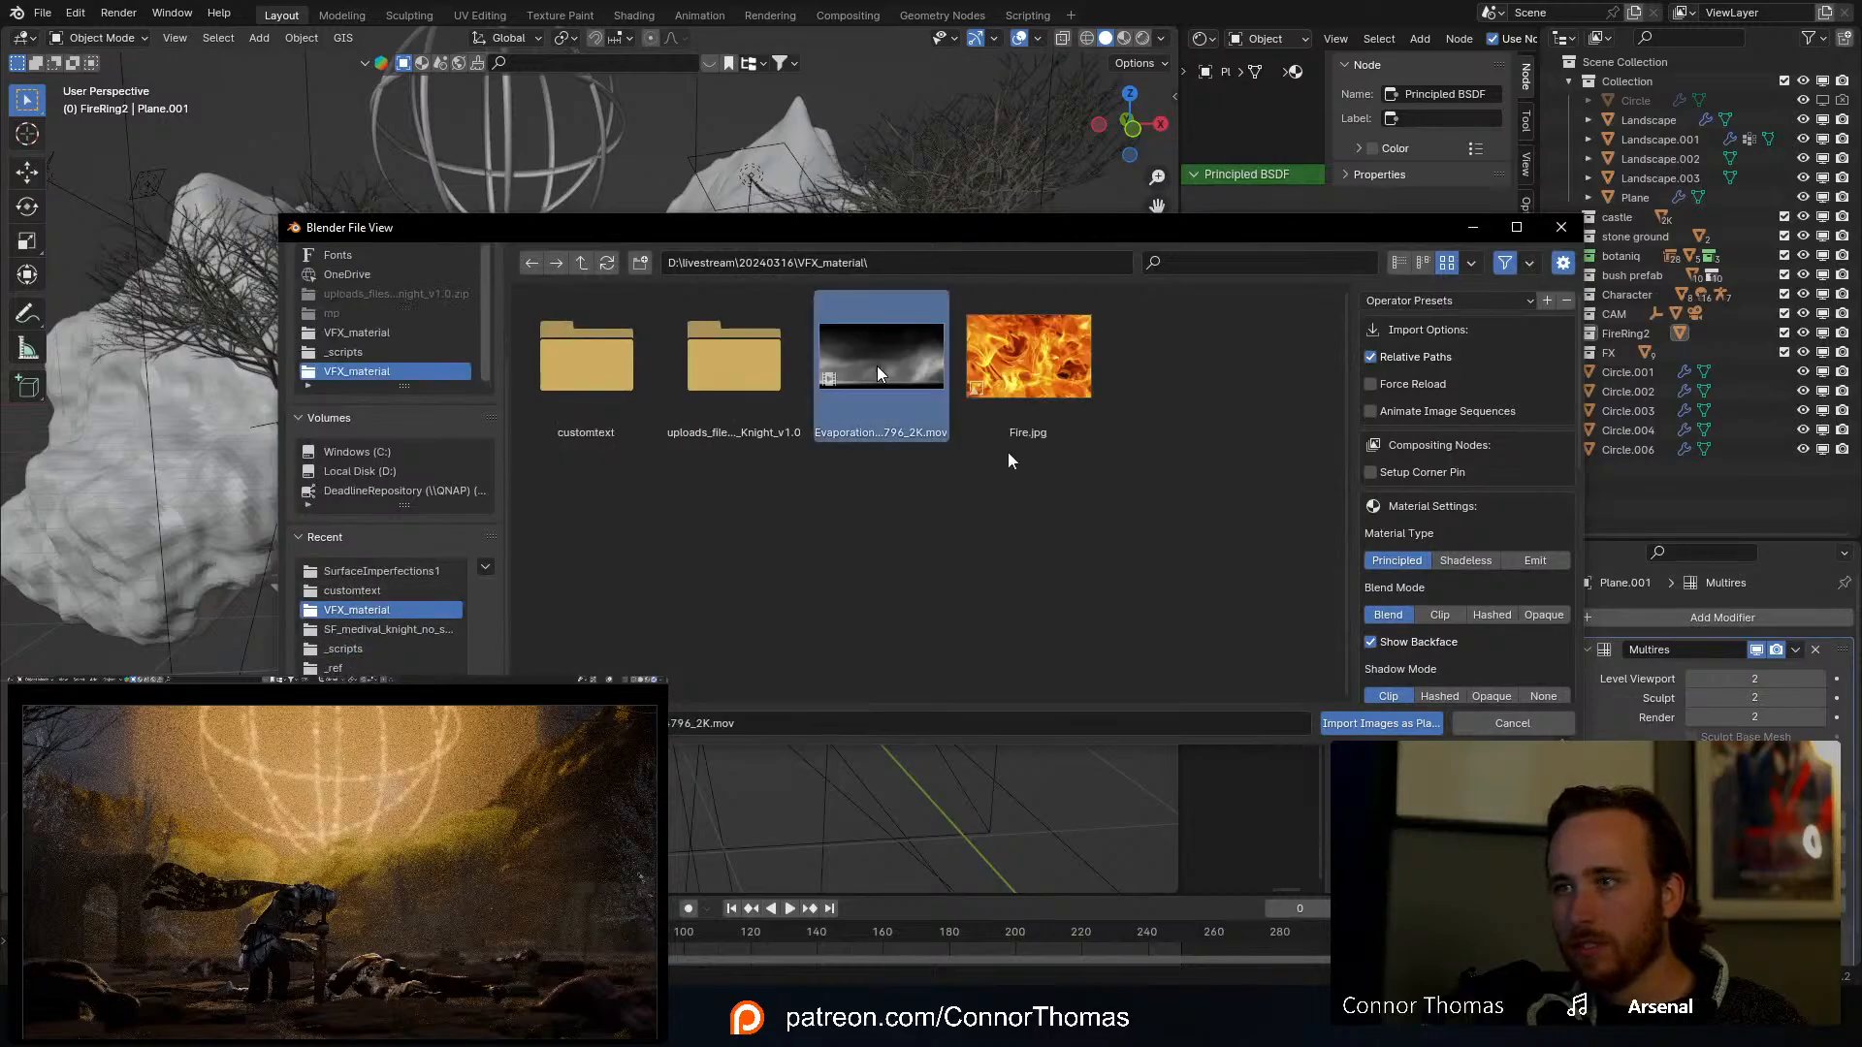
click(1383, 720)
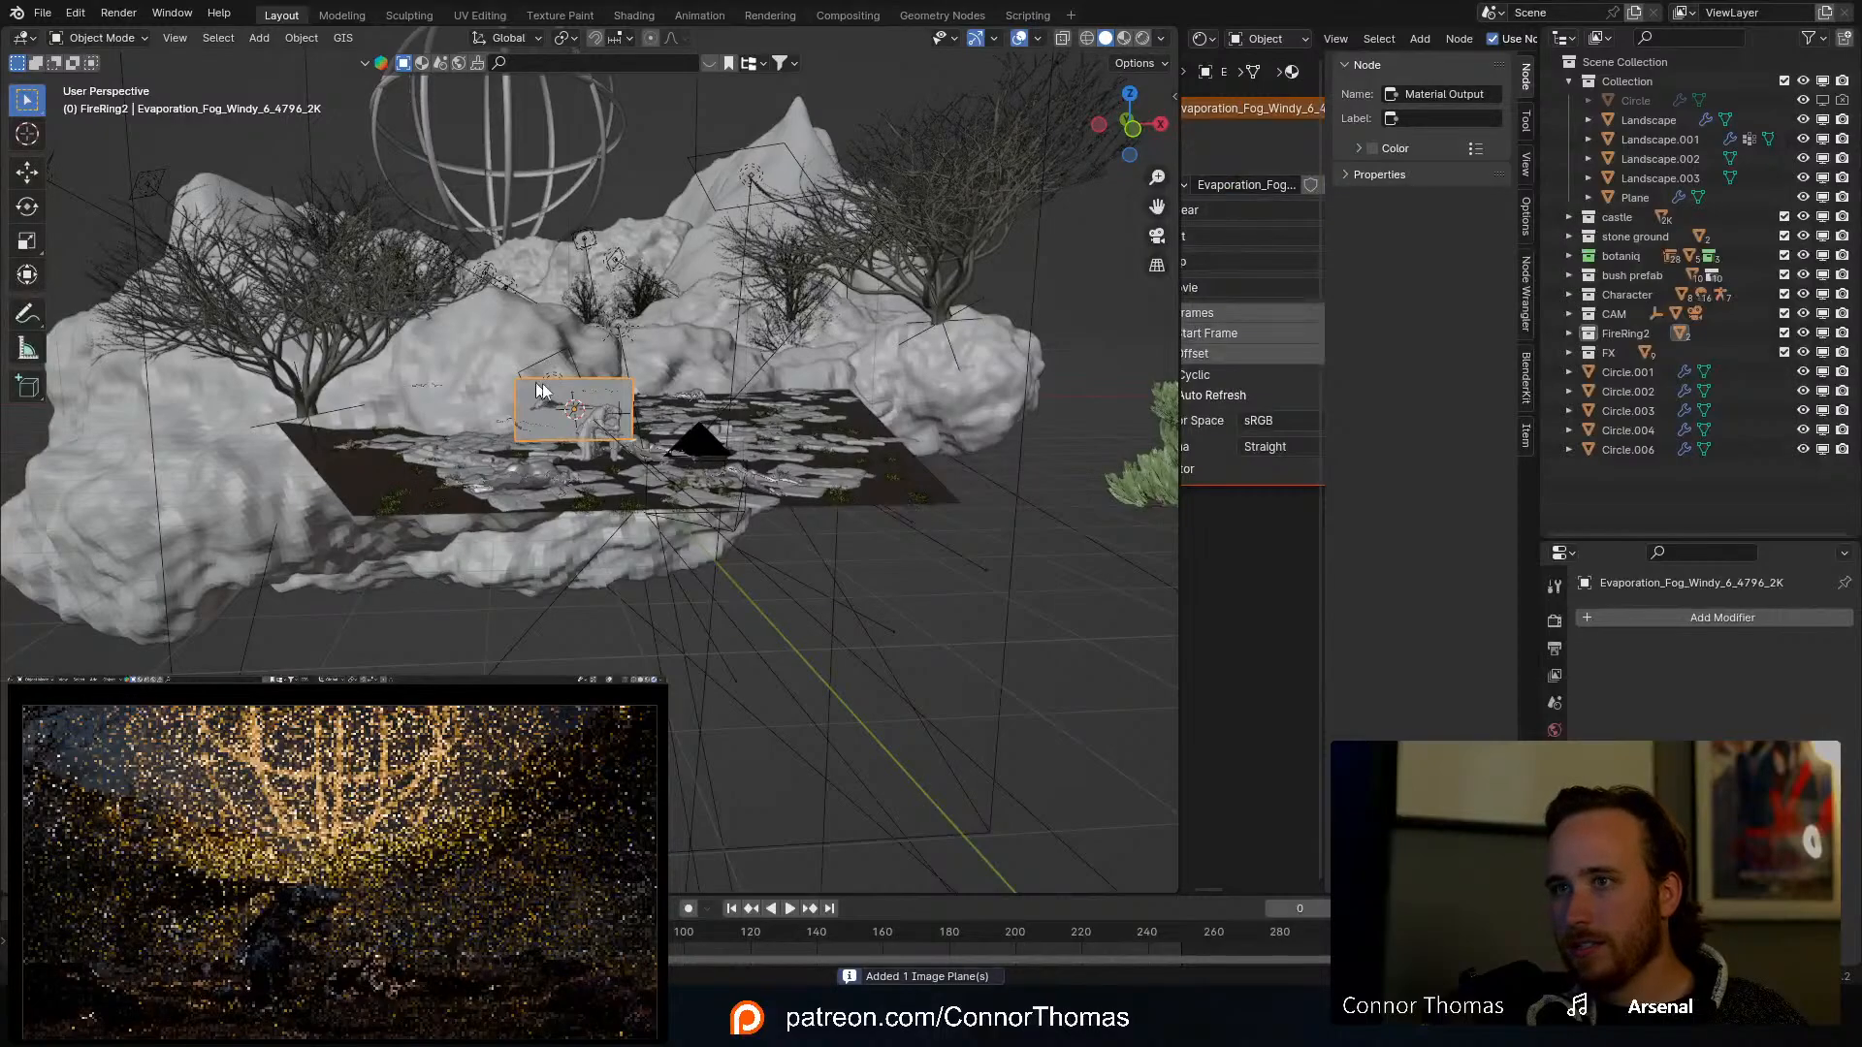
Step: Enlarge the imported fog plane and move it along the Y axis towards the camera
key(s)
click(598, 374)
middle_drag(544, 385, 767, 433)
key(g)
key(y)
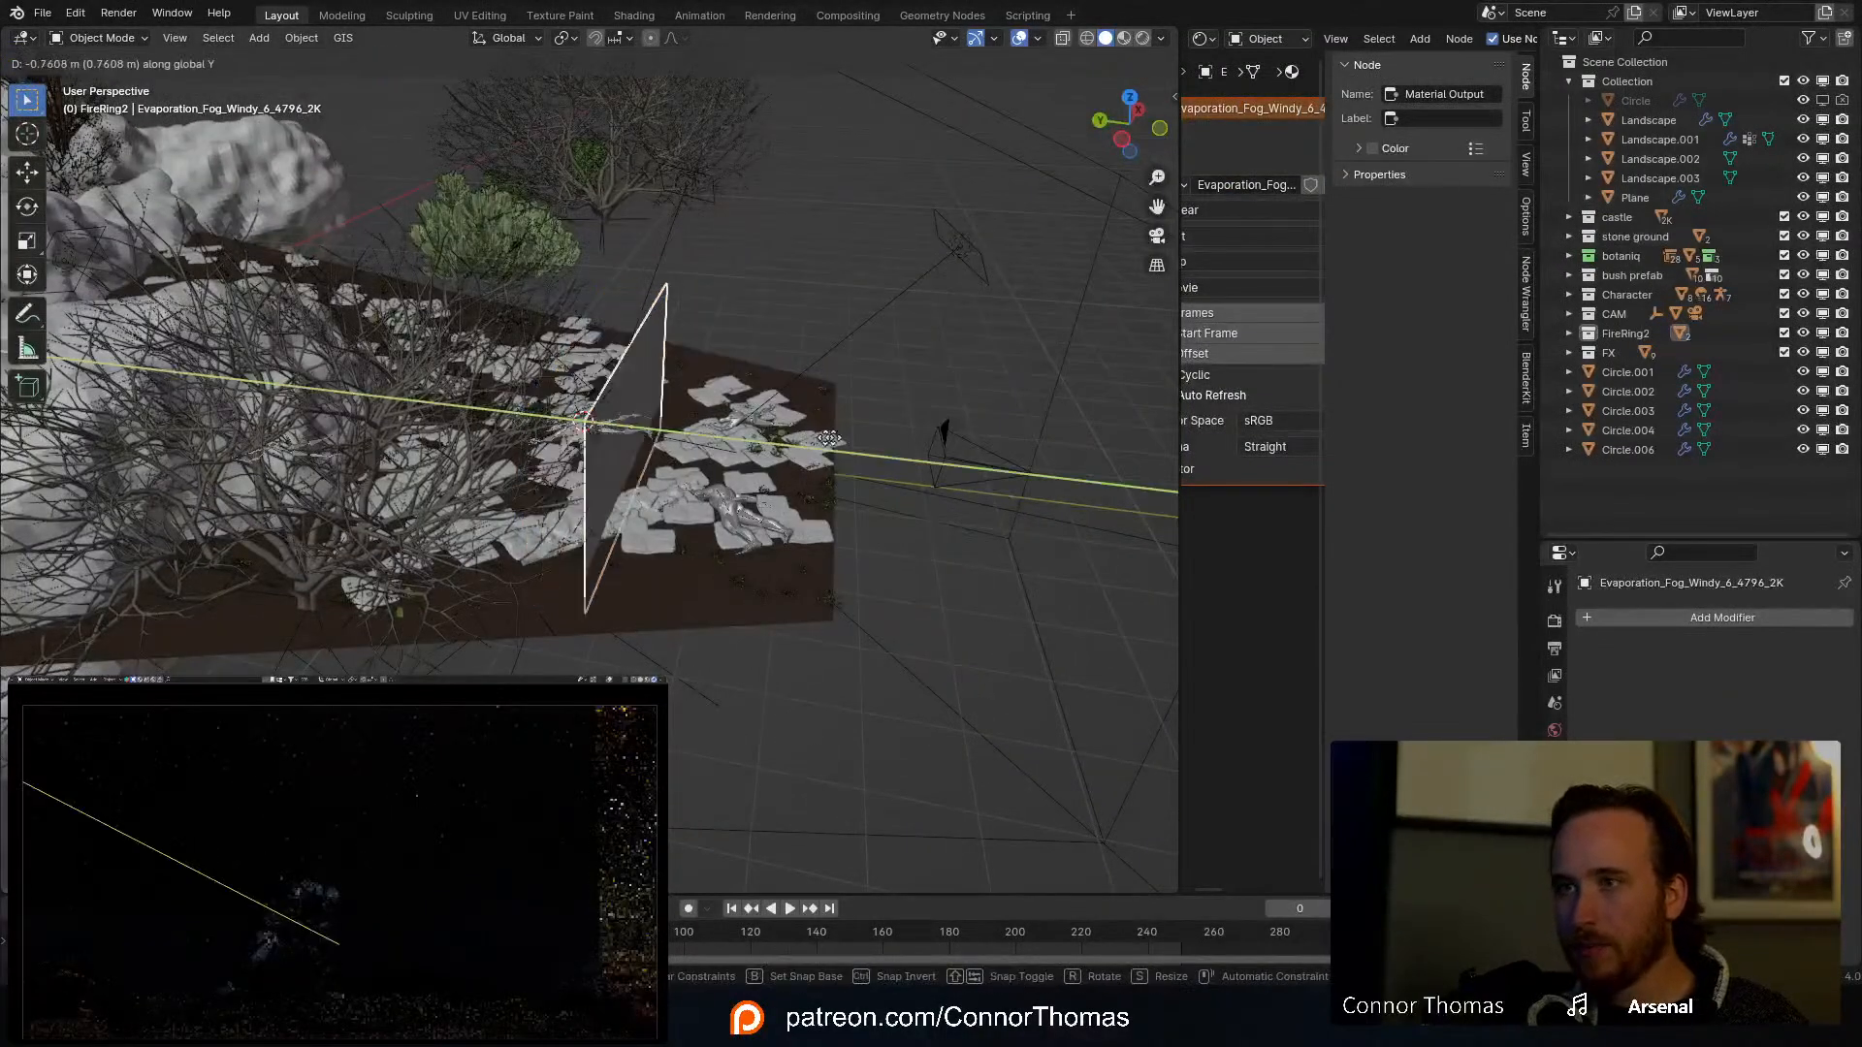
click(987, 441)
Step: Scale the fog plane down to about 0.59 and shift it about 1.2 m across the camera's view
middle_drag(991, 440, 735, 404)
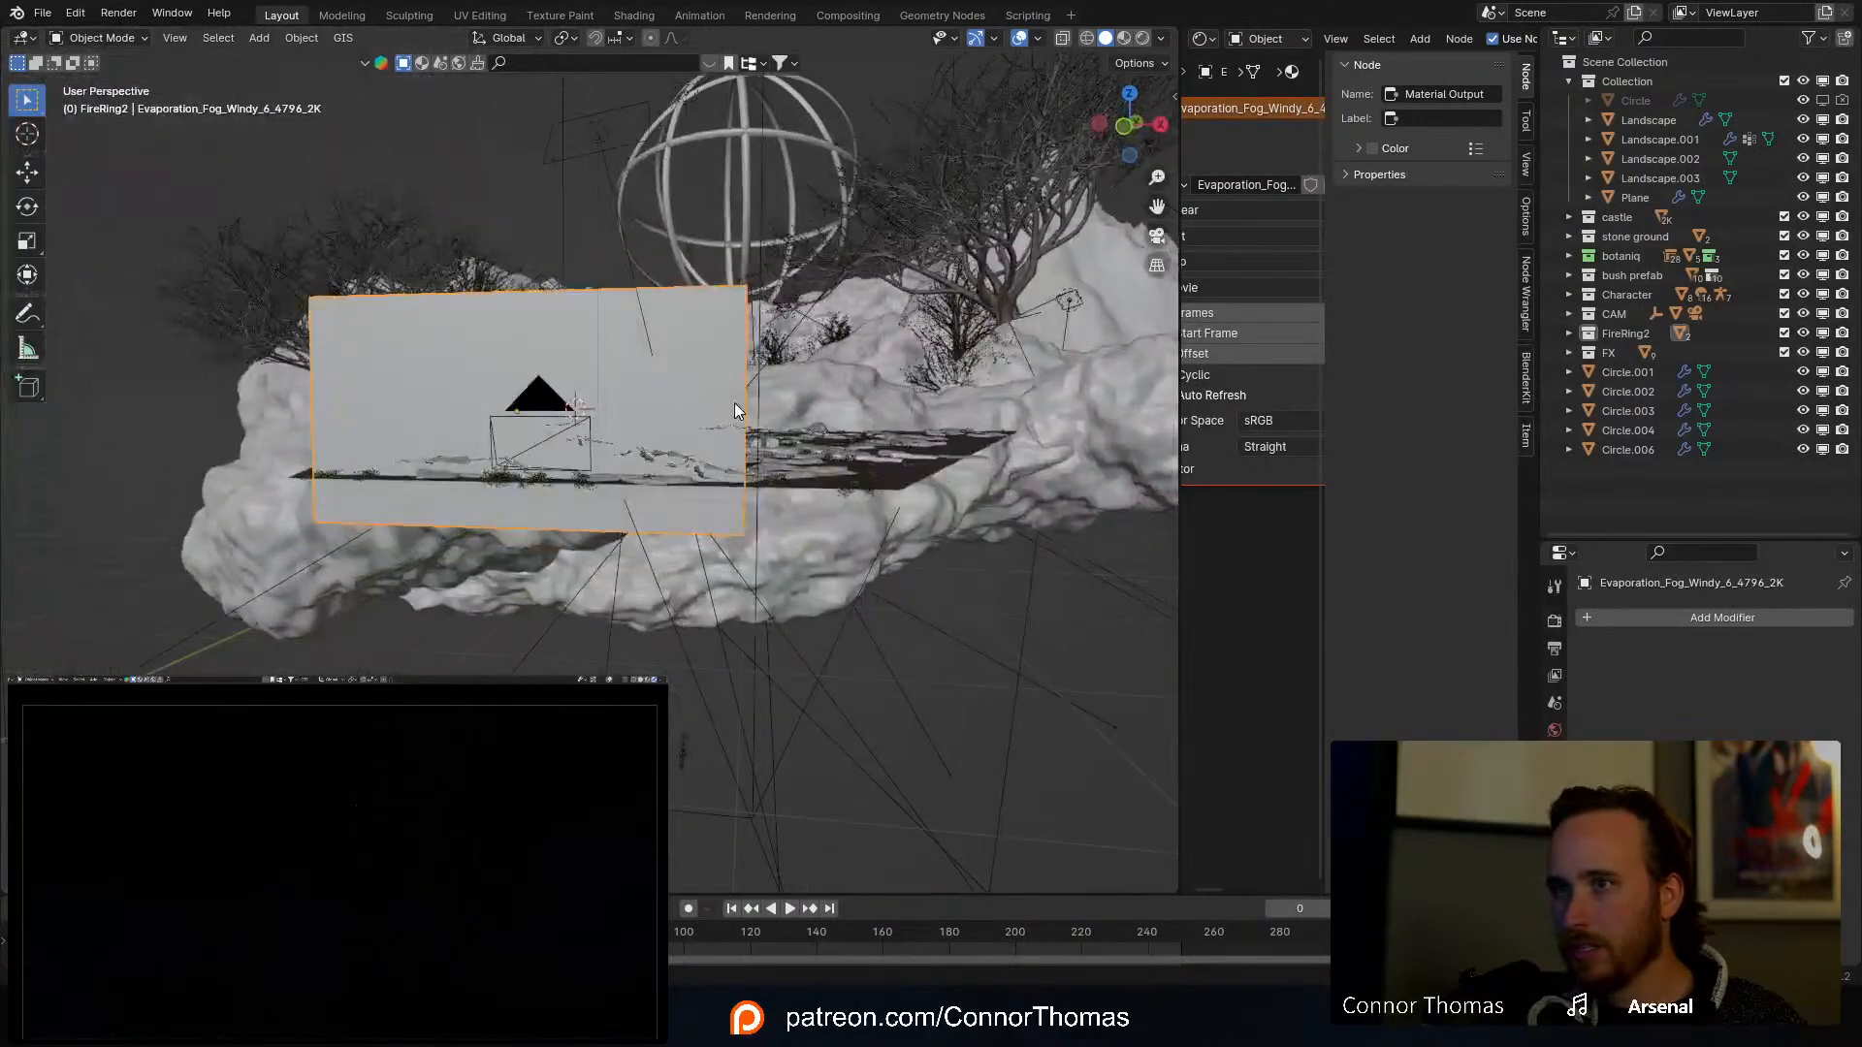
key(s)
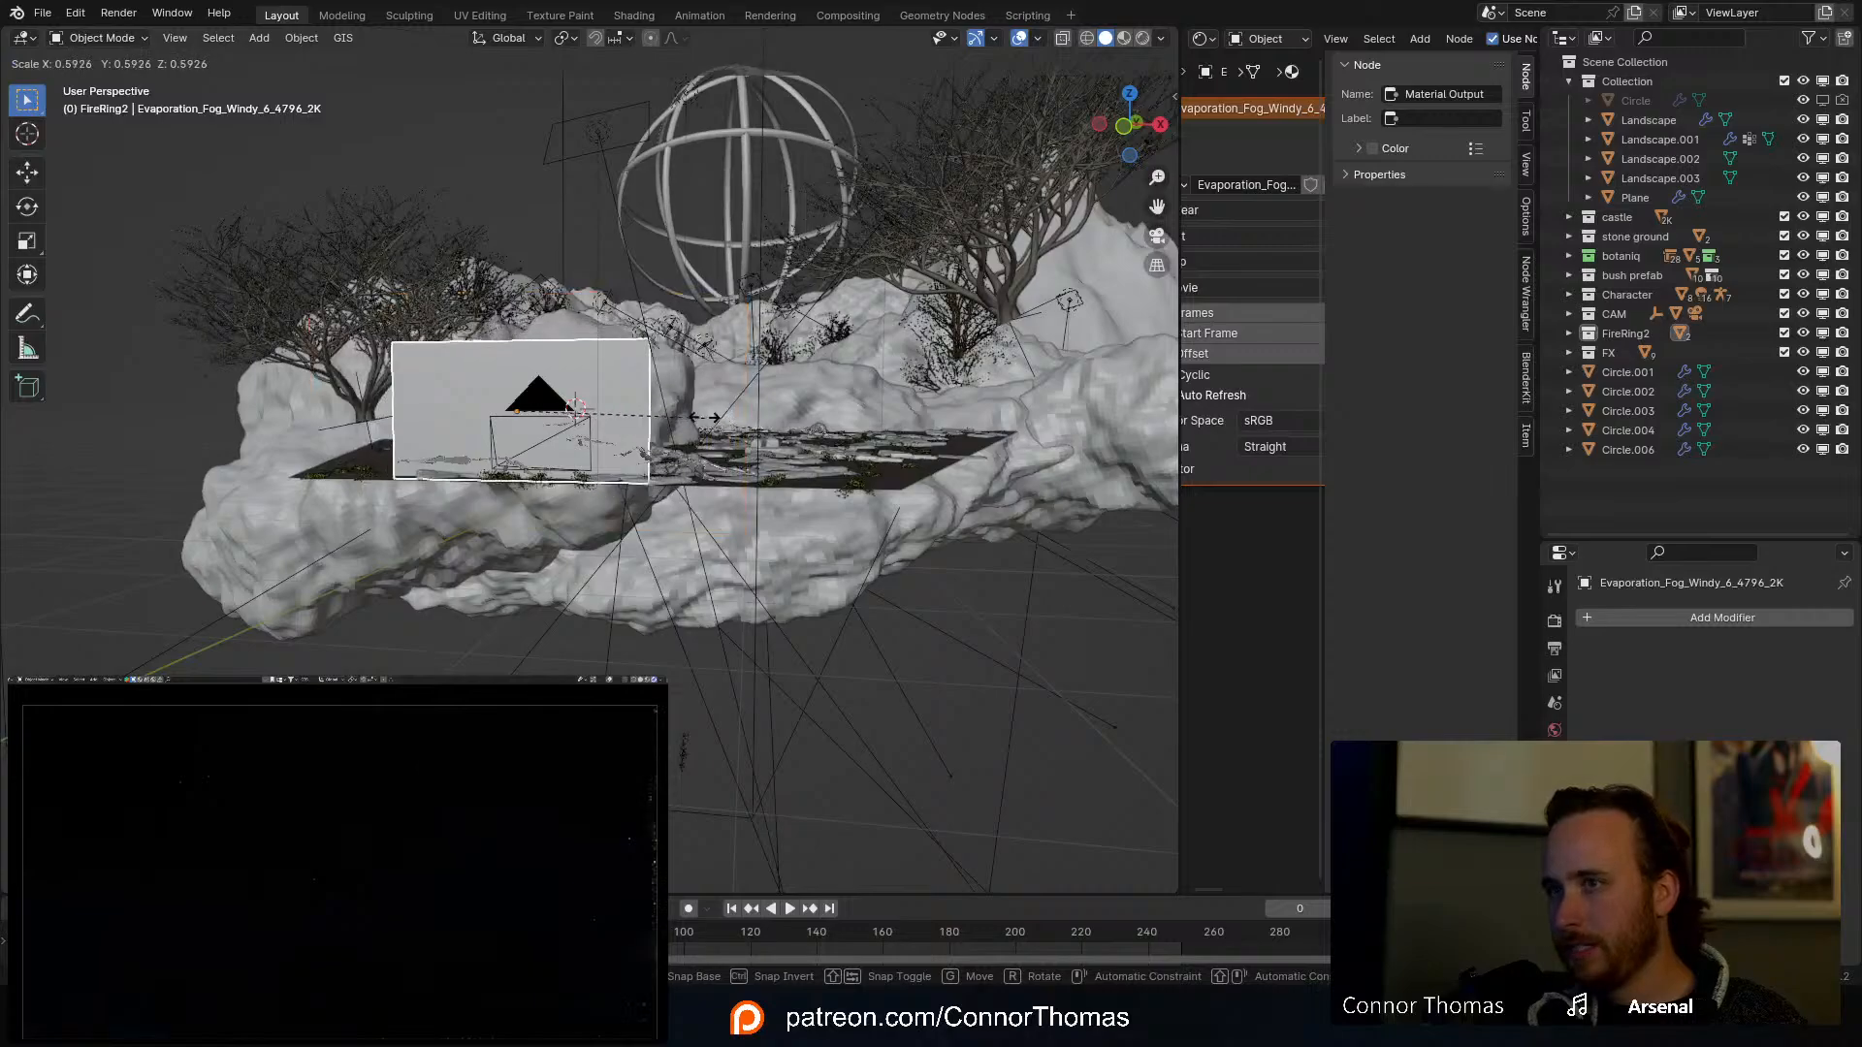
click(706, 417)
key(g)
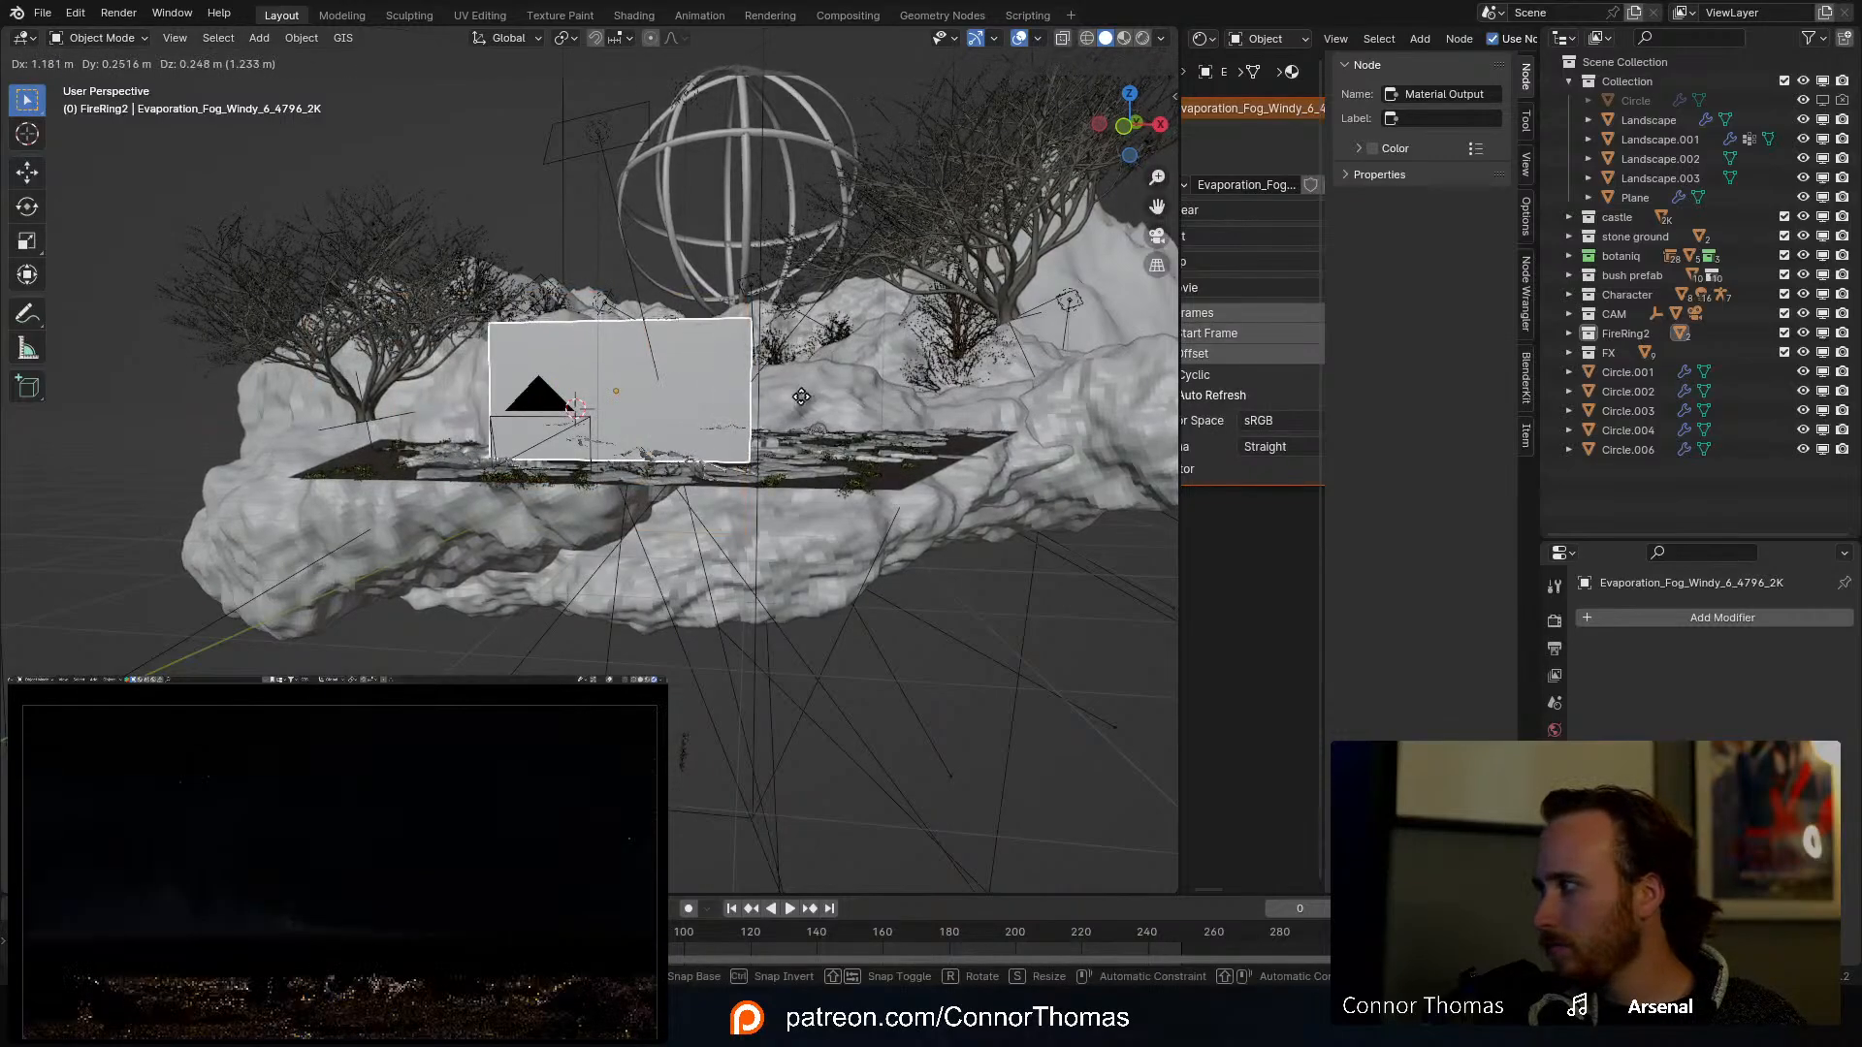
click(797, 398)
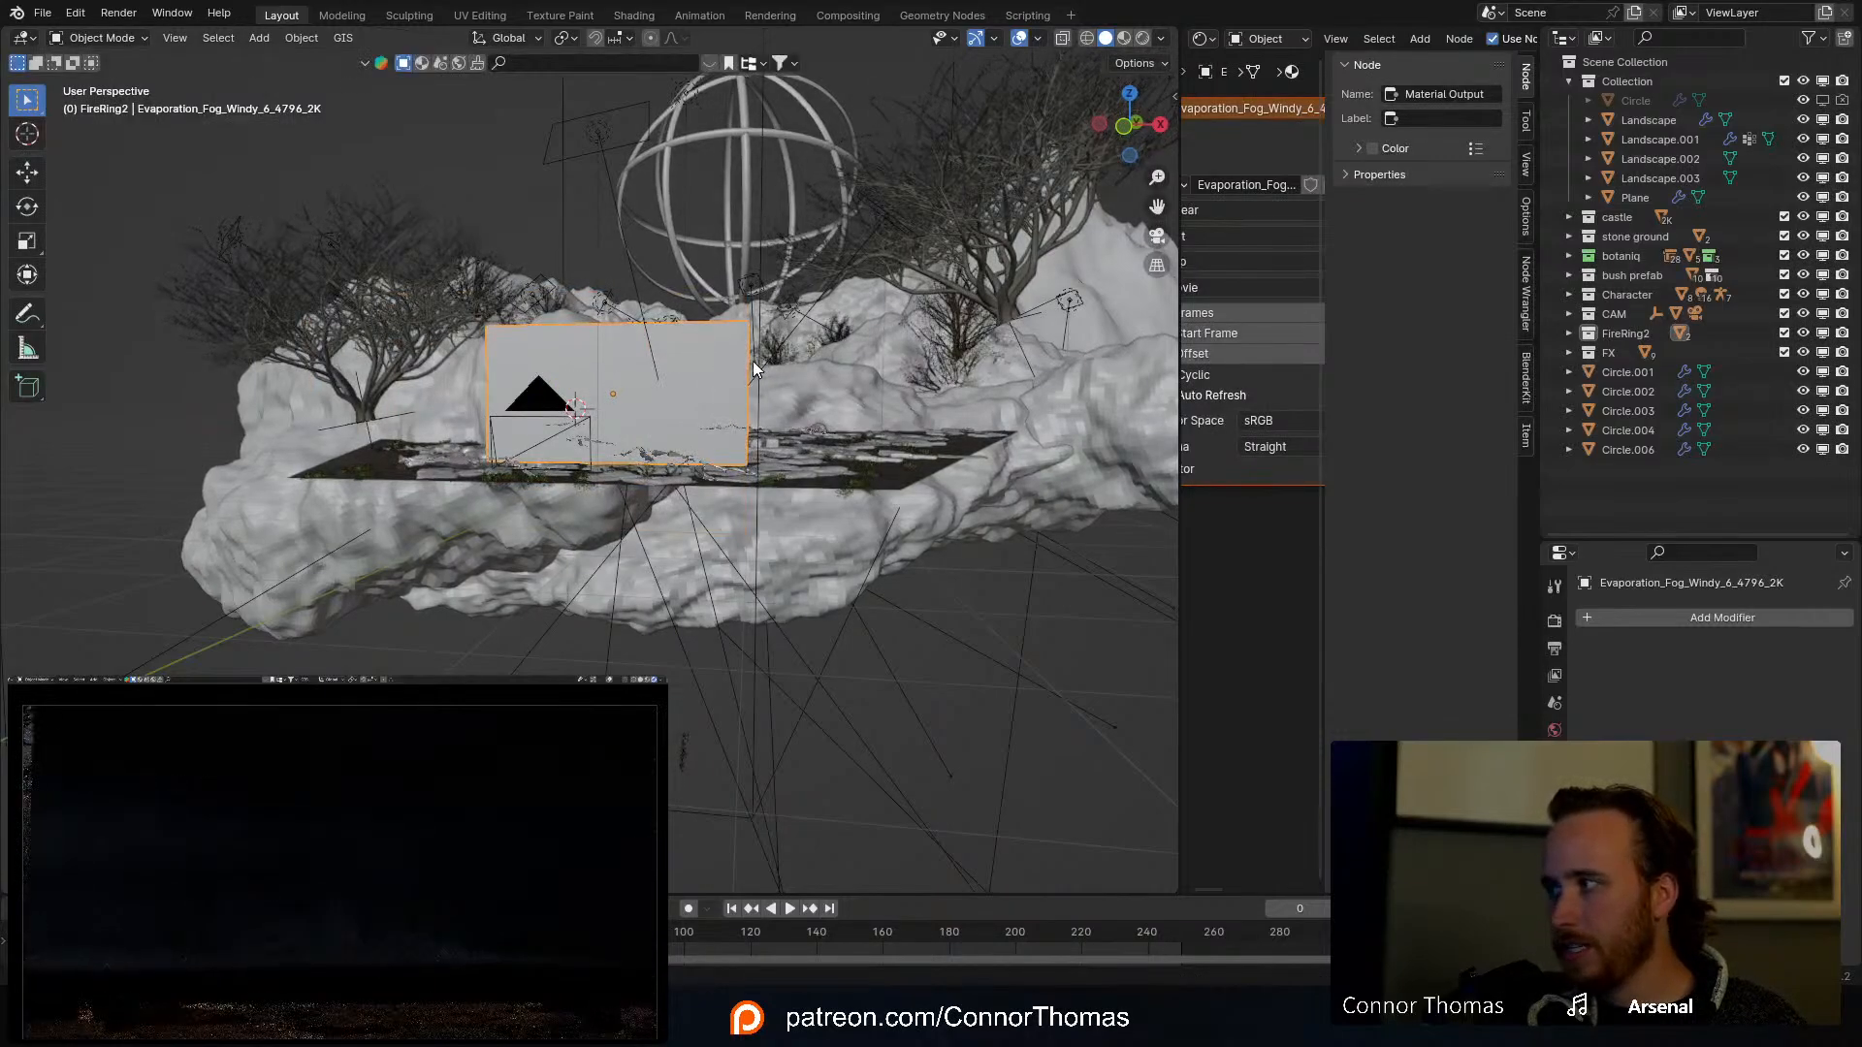
Step: Scale the fog plane up by about 1.14 and lower it about 0.11 m along Z into the ground
key(s)
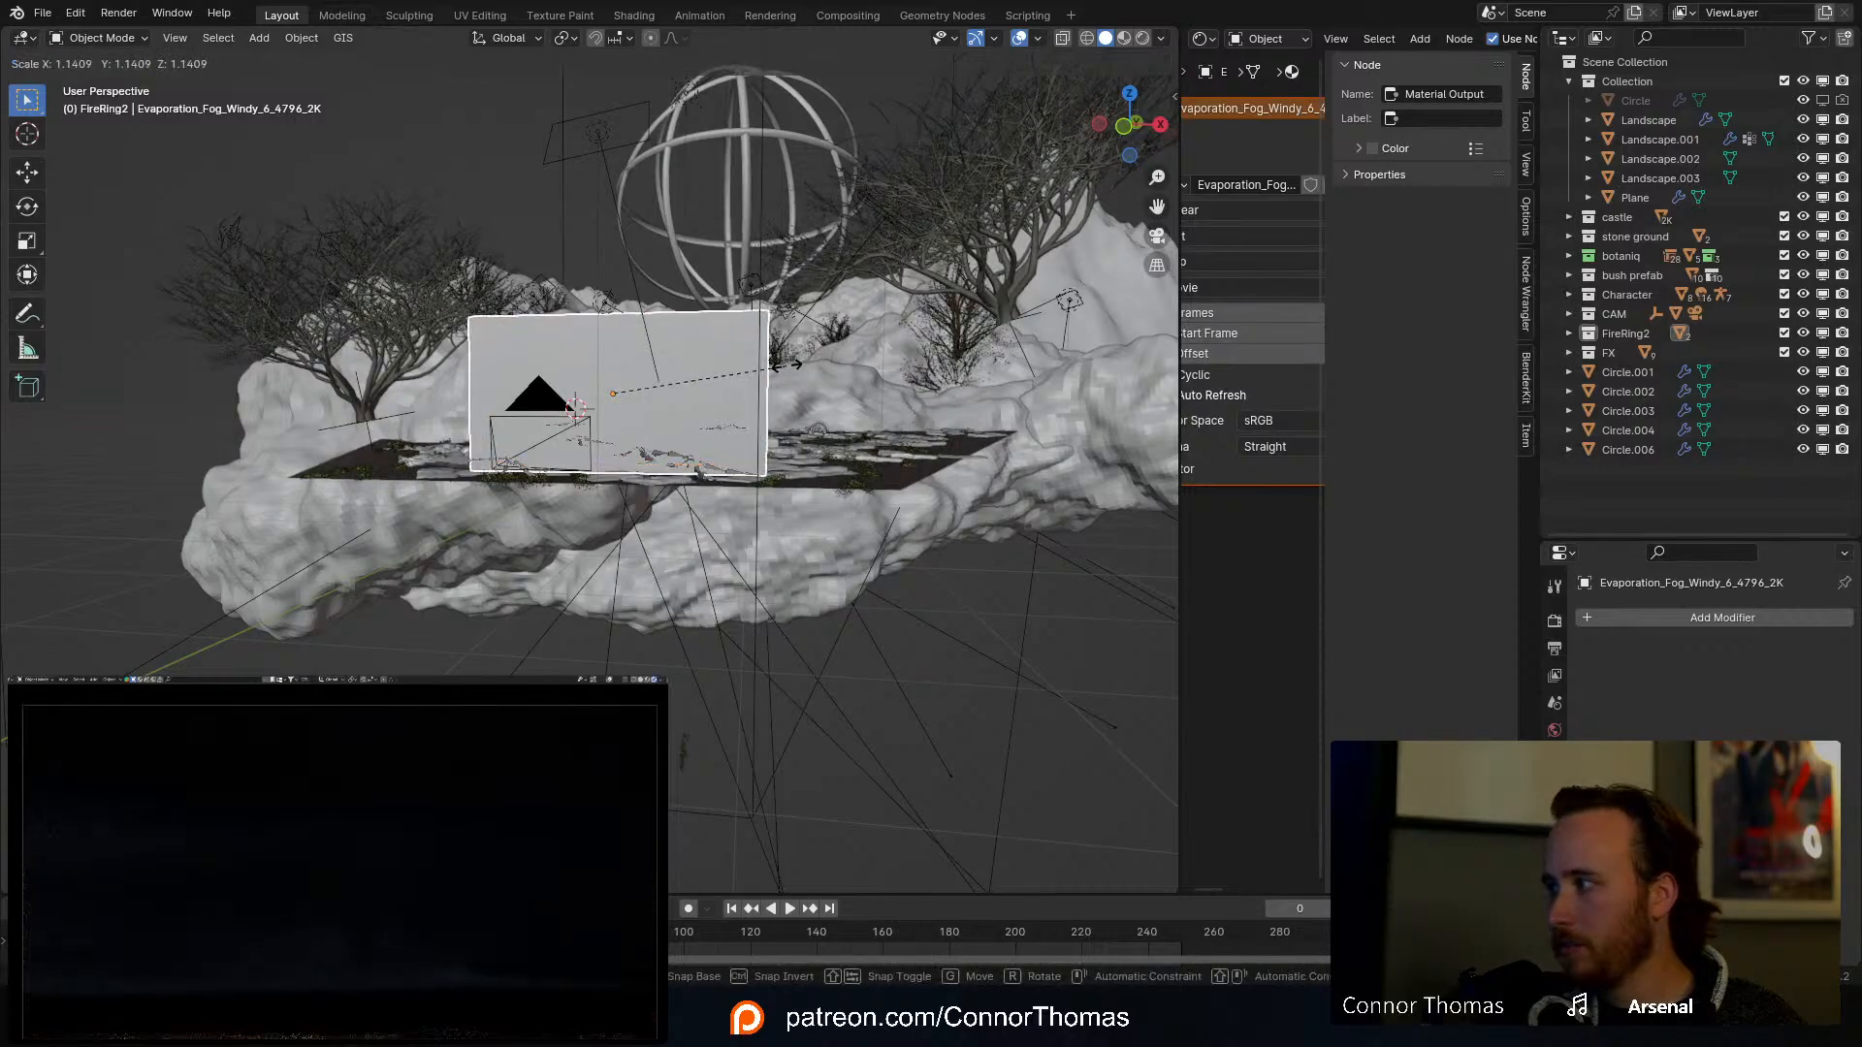
click(788, 365)
key(KP_Decimal)
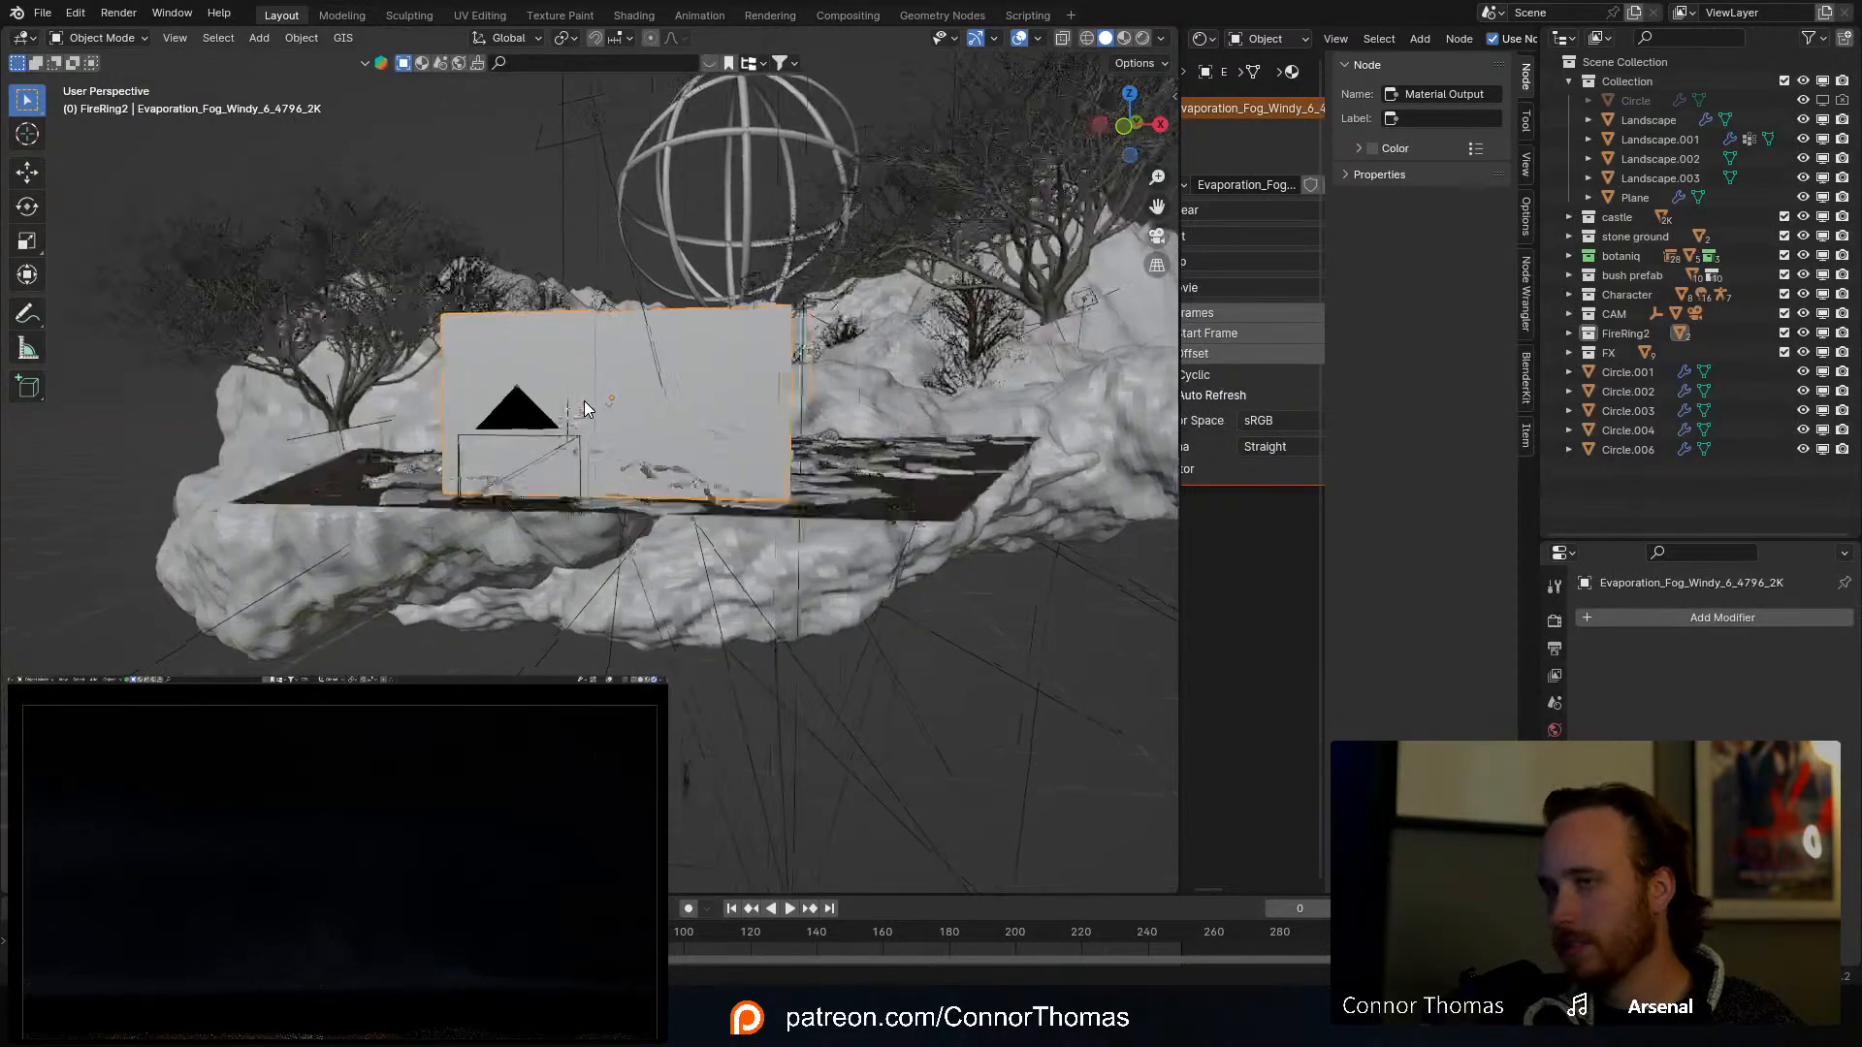
middle_drag(355, 454, 452, 444)
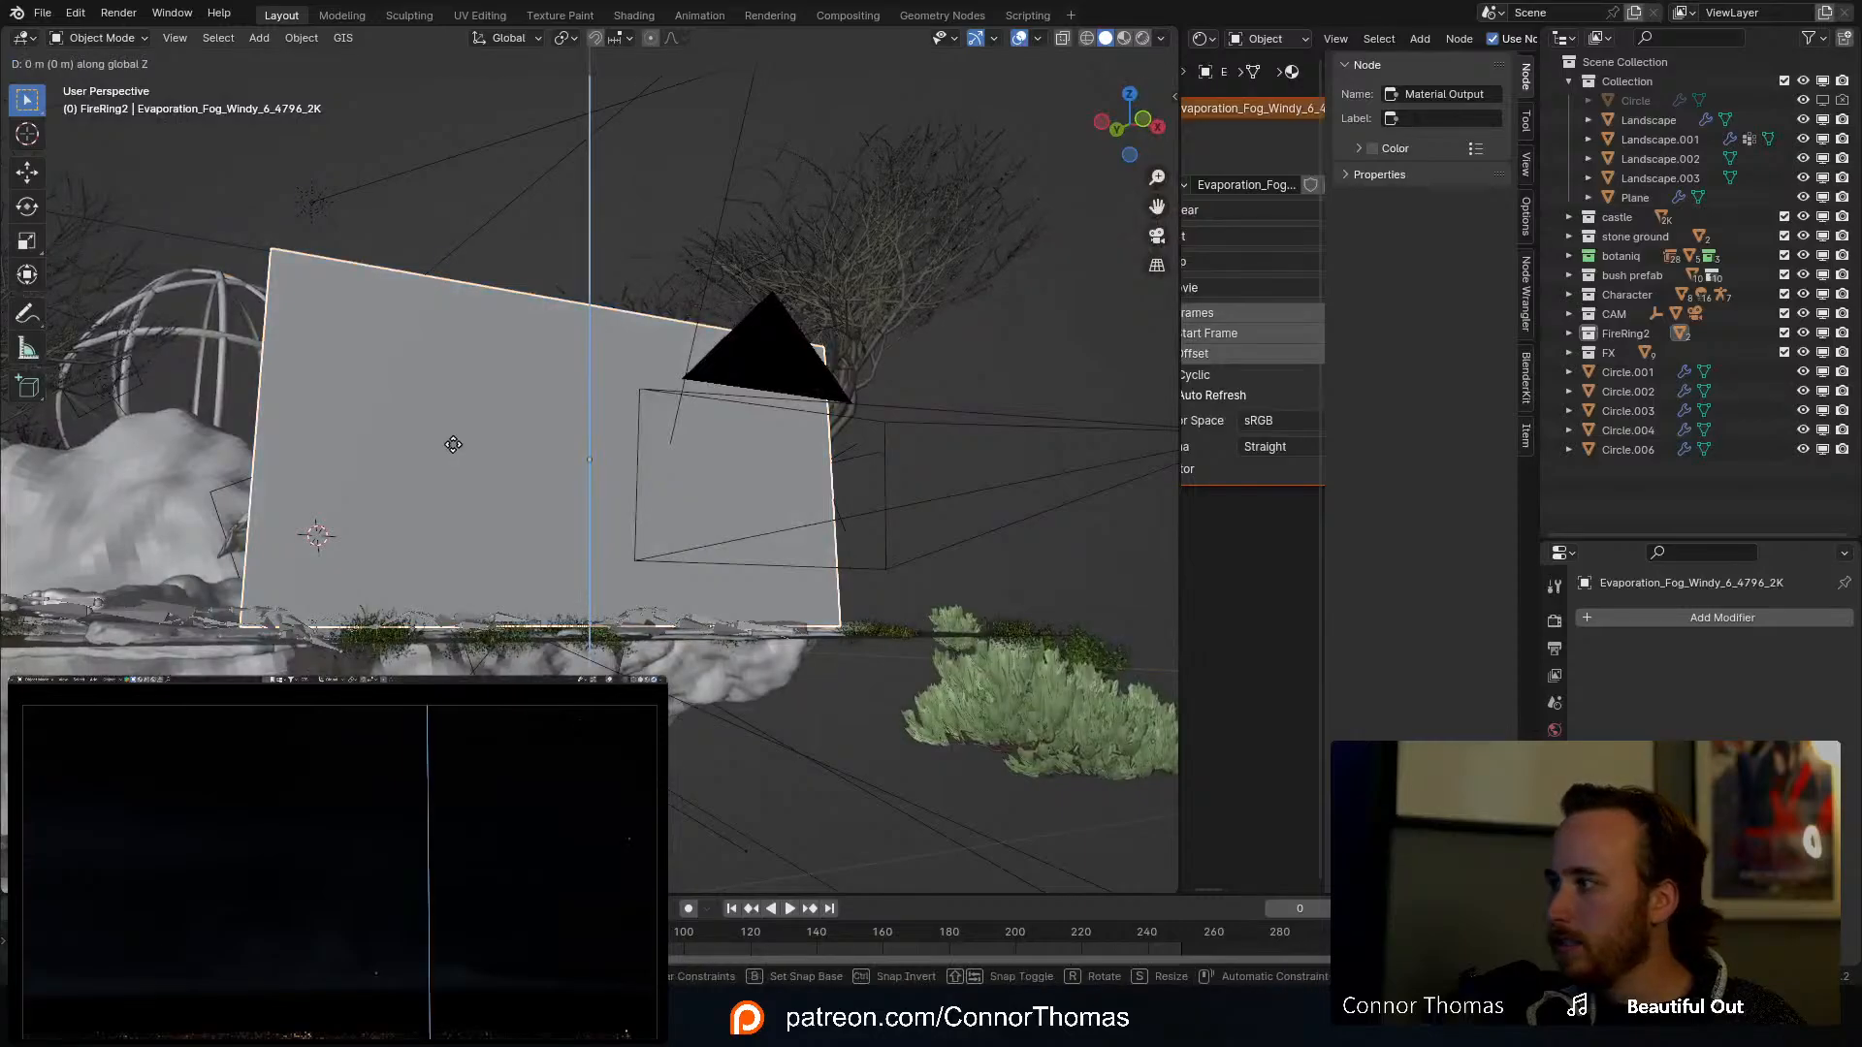
key(g)
key(z)
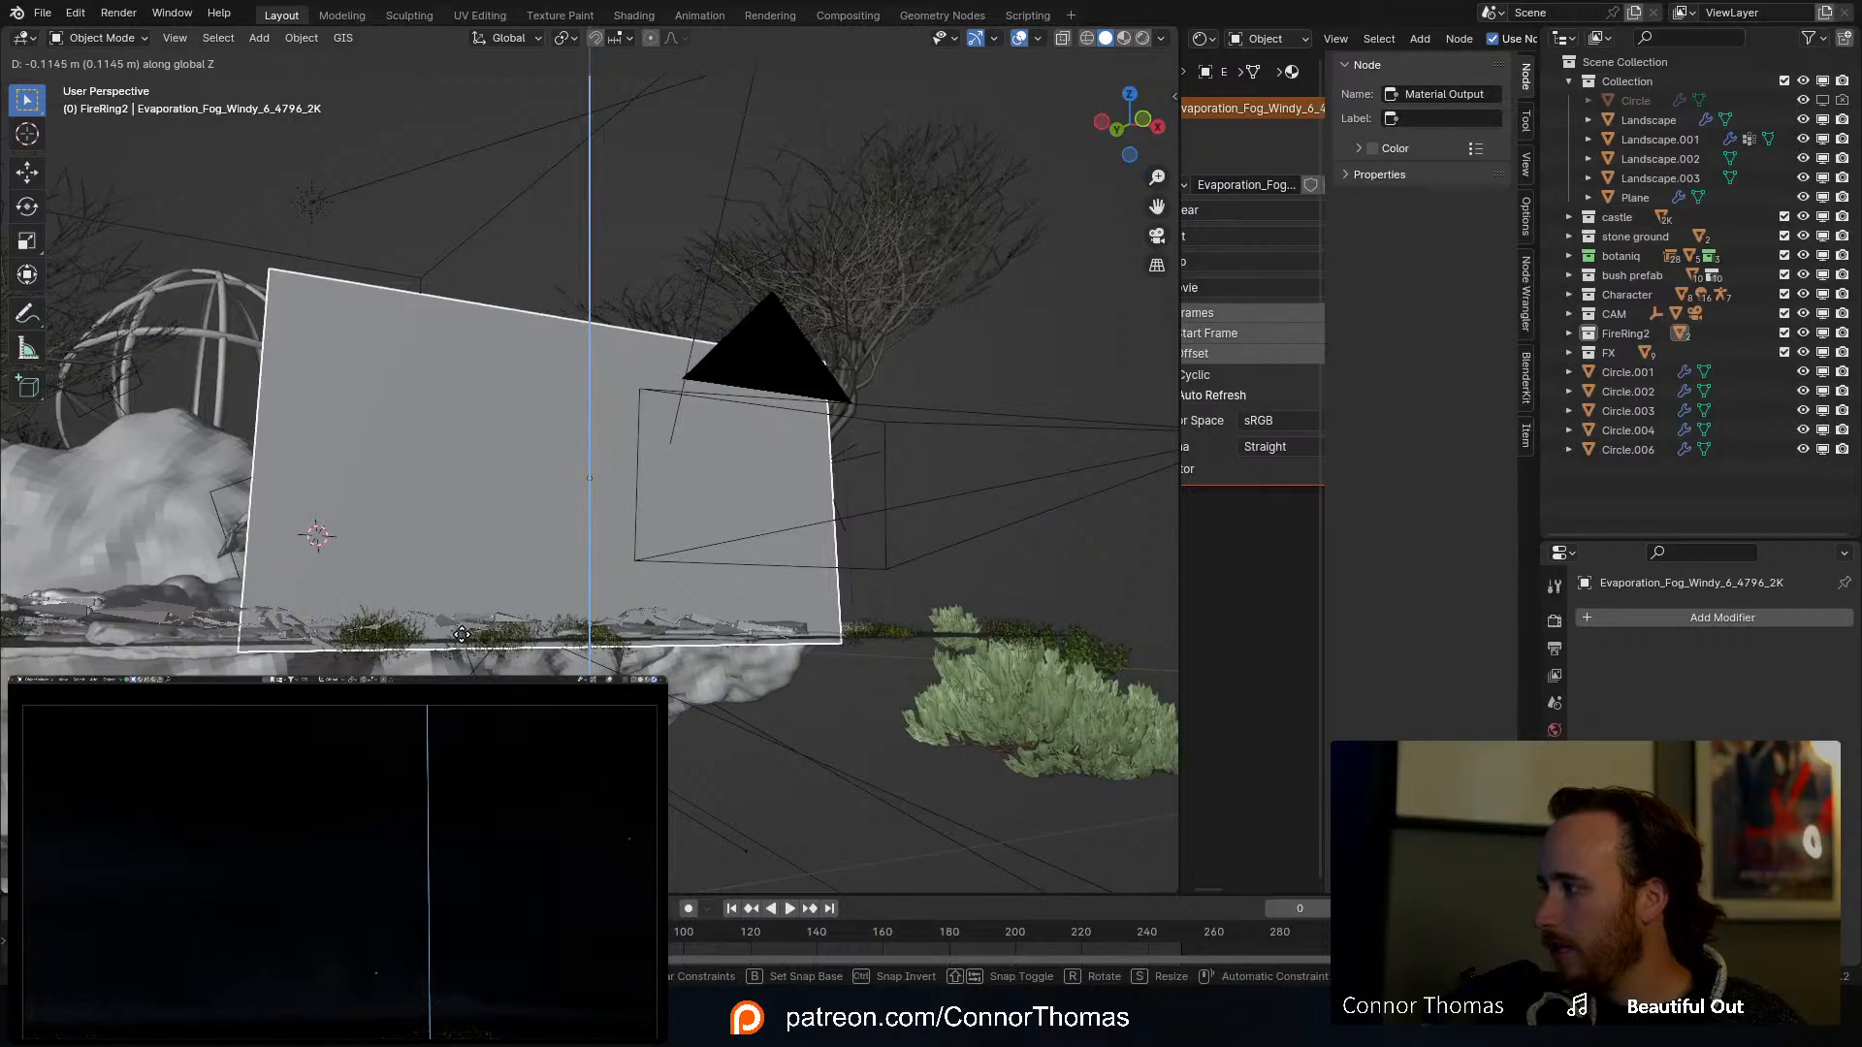
click(461, 633)
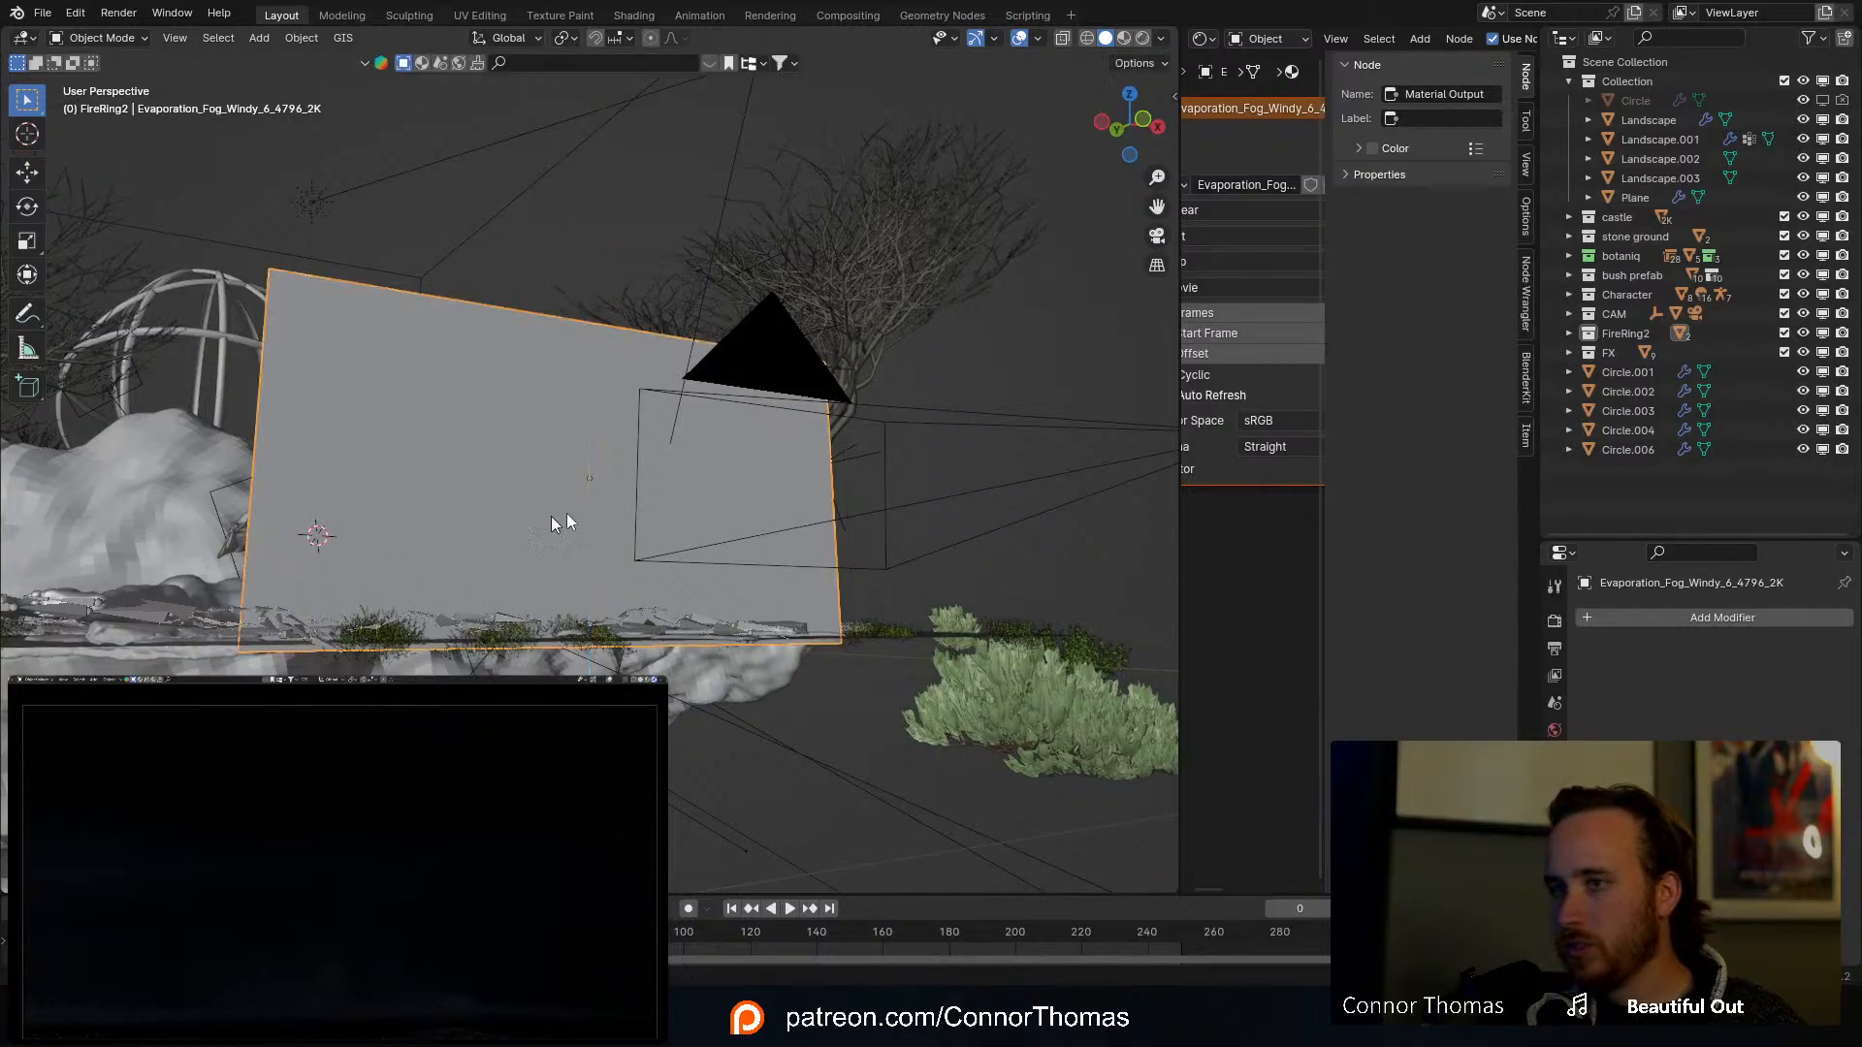
Step: Widen the Shader Editor area so the fog plane's material nodes have more room
middle_drag(558, 521, 488, 554)
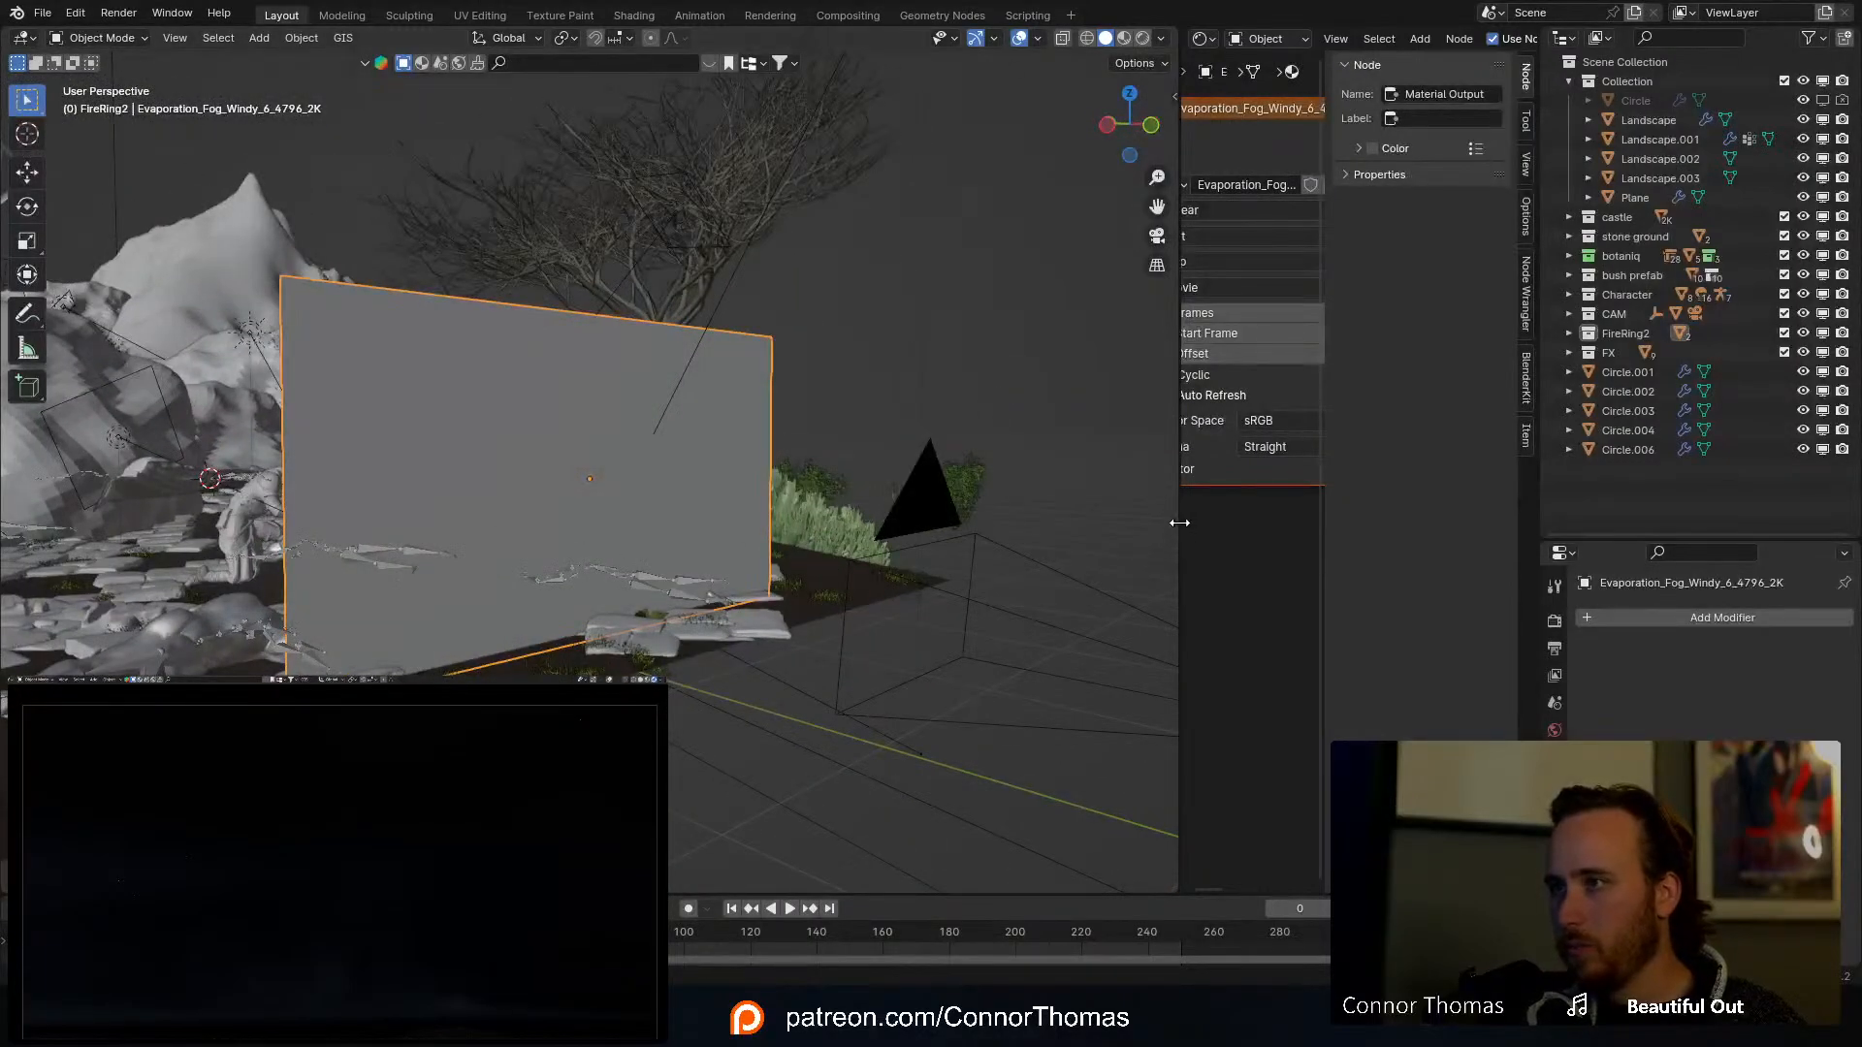
drag(1180, 523, 804, 524)
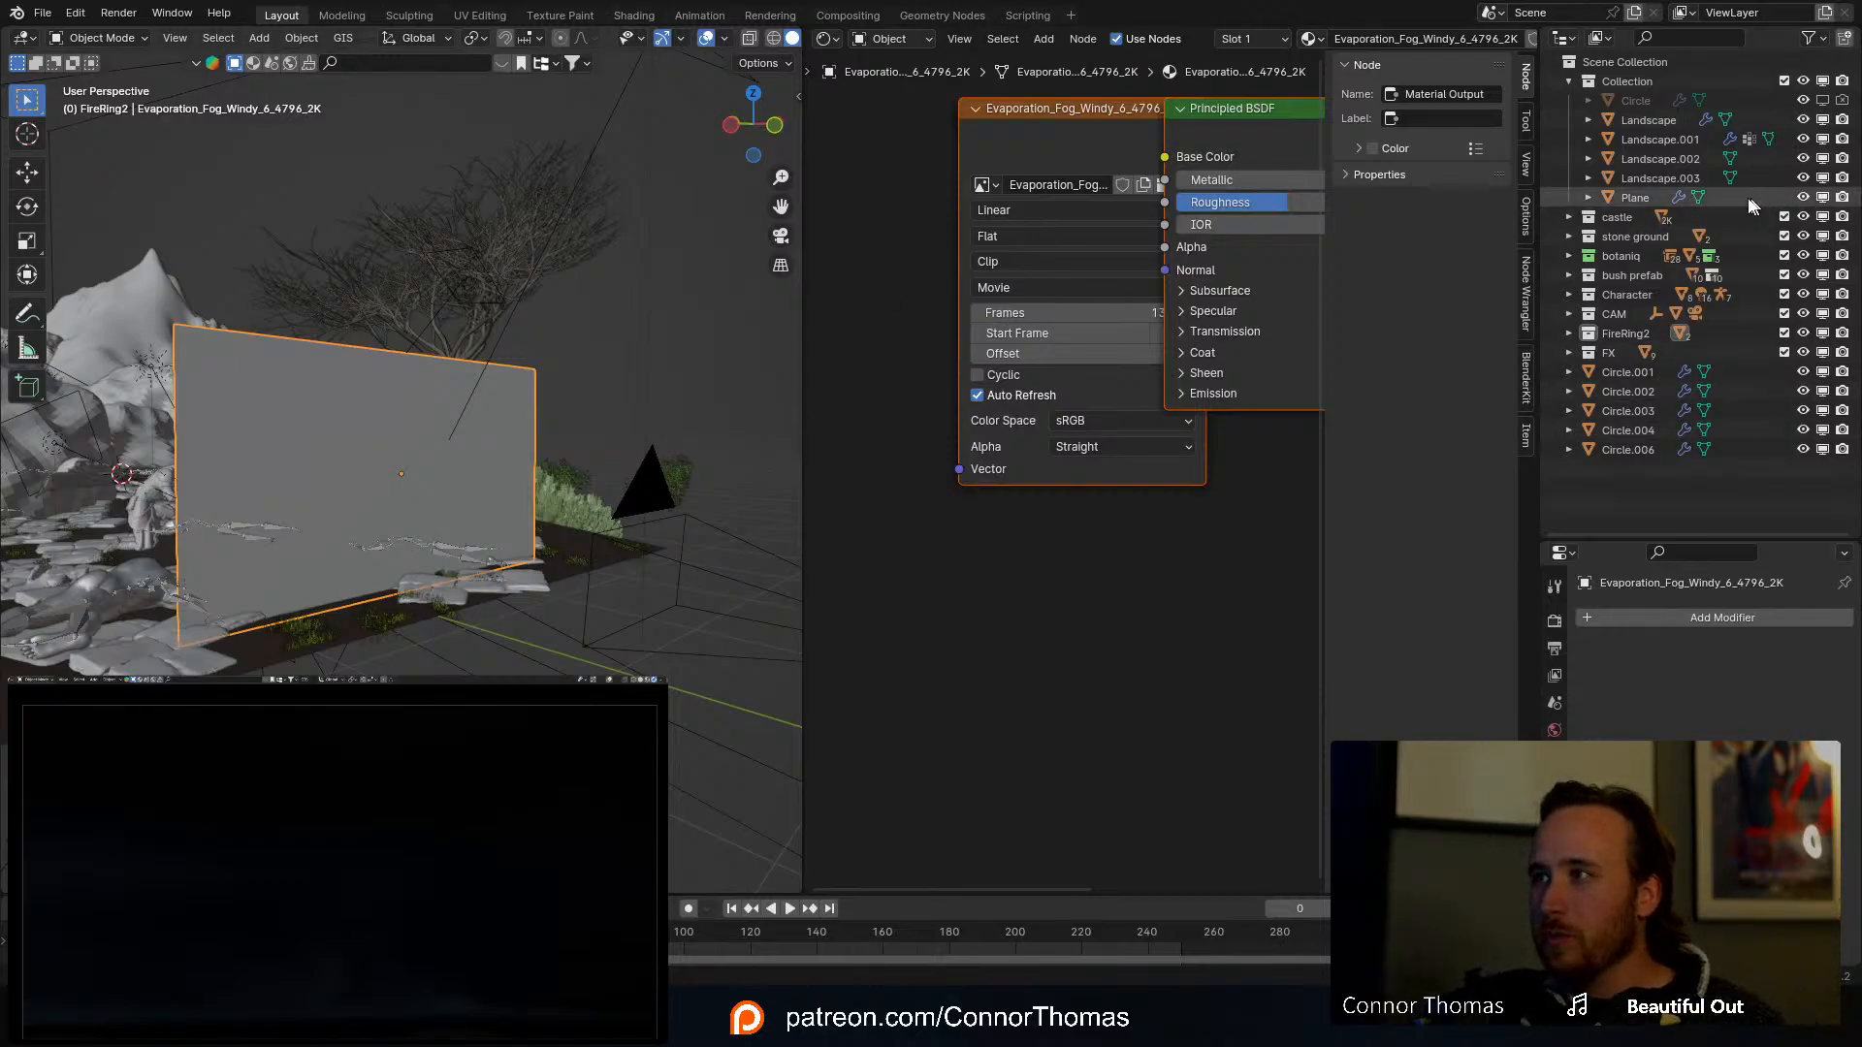
Step: Locate the fog plane in the Outliner, then hide and show it to compare the render with and without it
key(KP_Decimal)
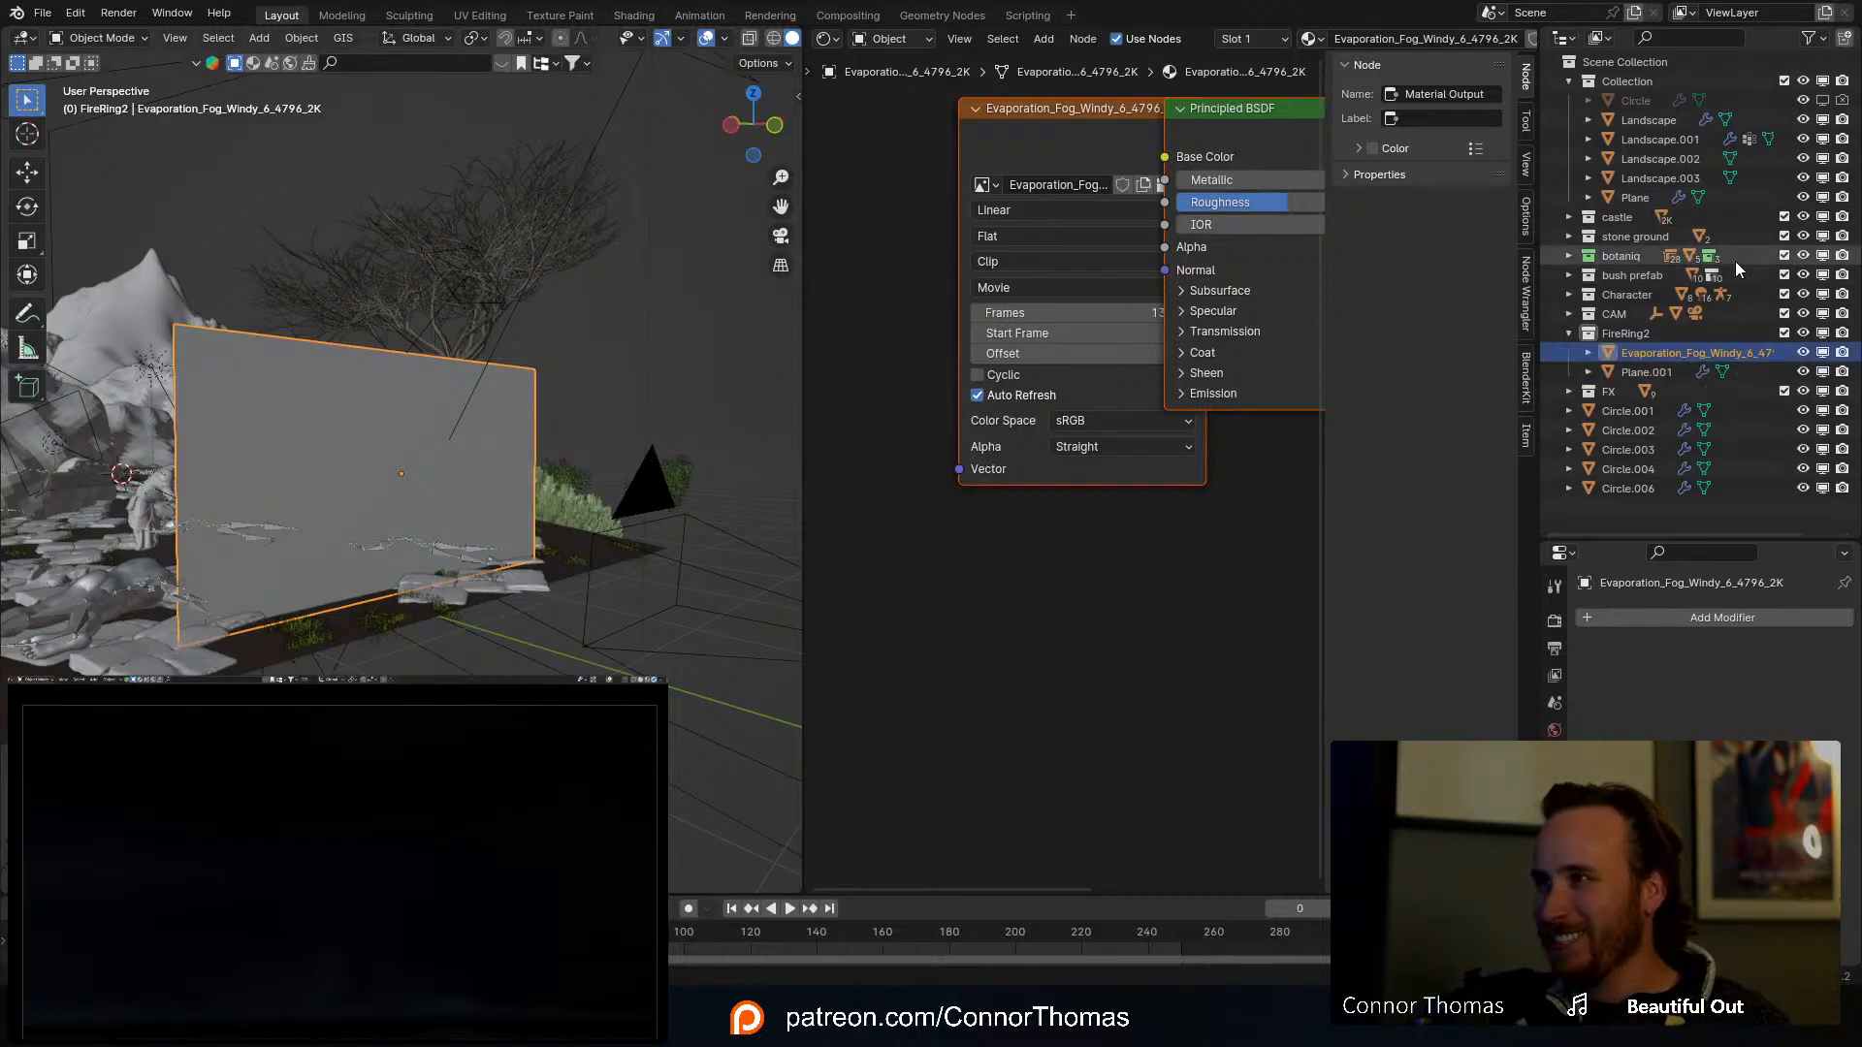
click(1804, 353)
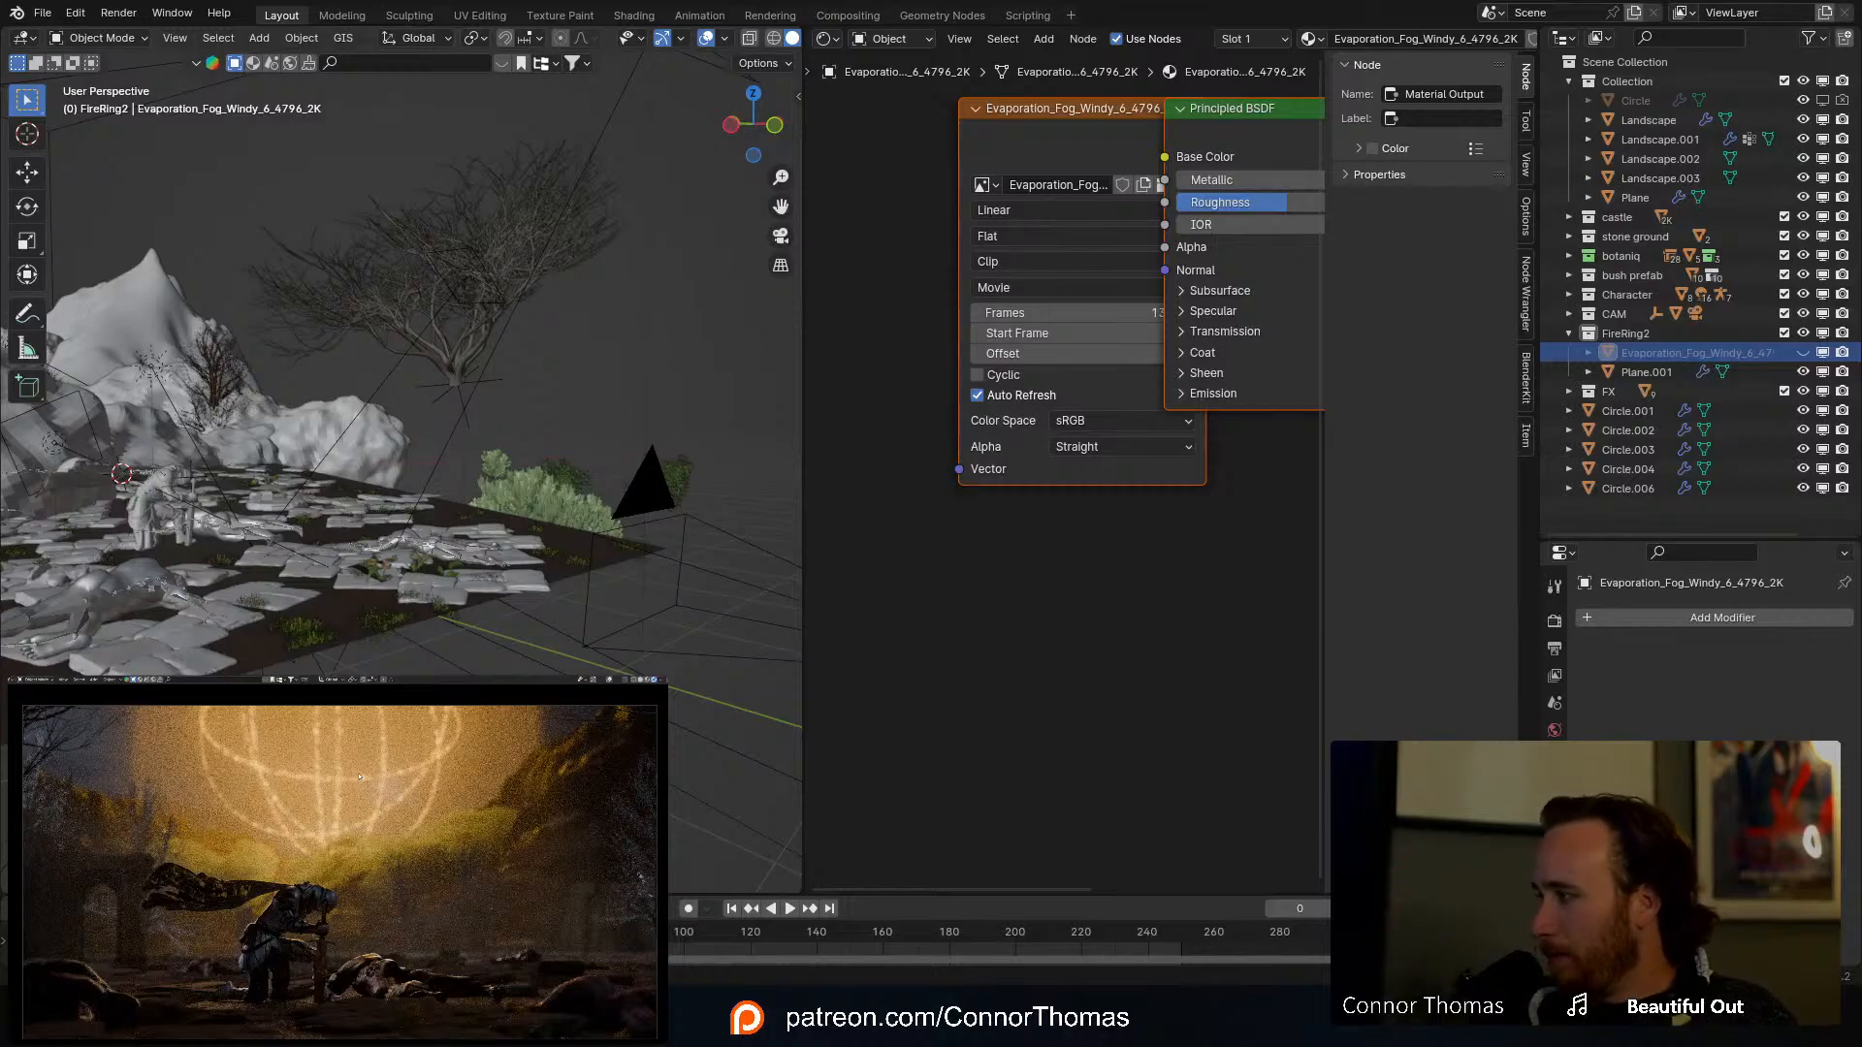
click(1802, 352)
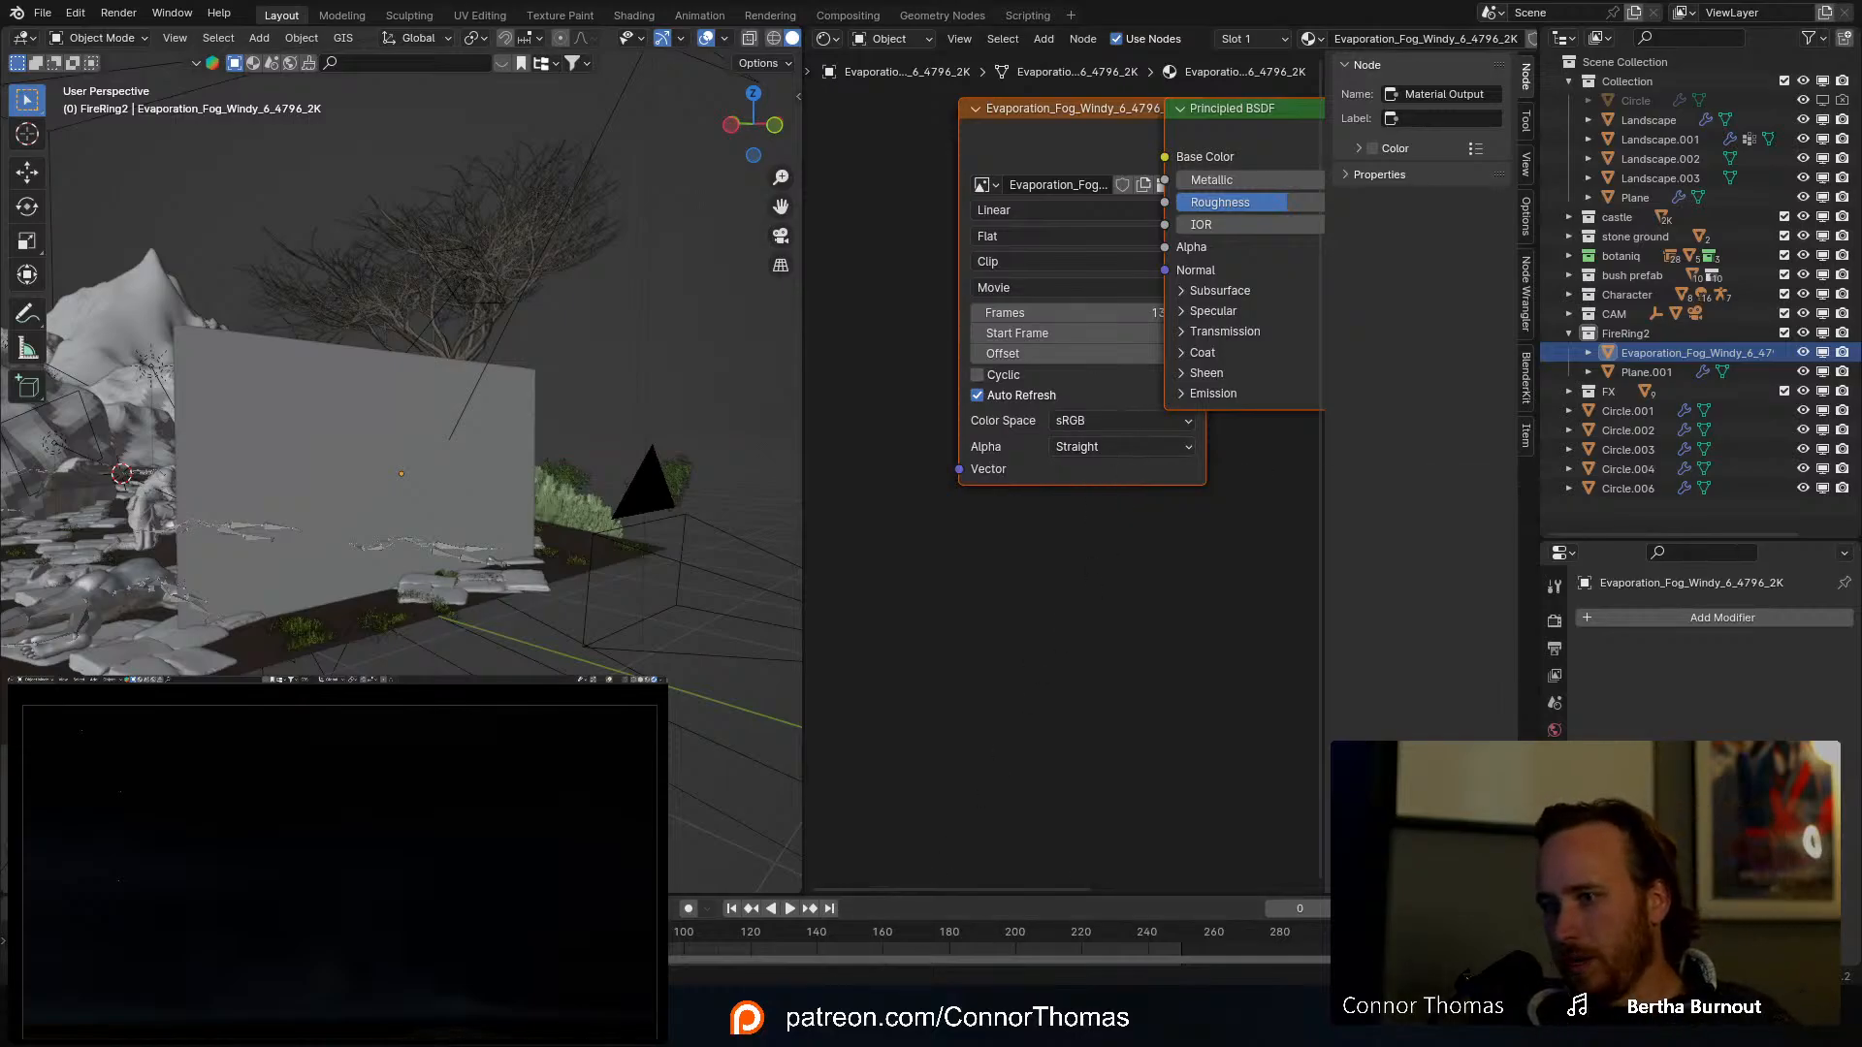
Step: Switch to the ActionVFX downloads page in the browser to view the fog clips, and return to Blender
click(810, 982)
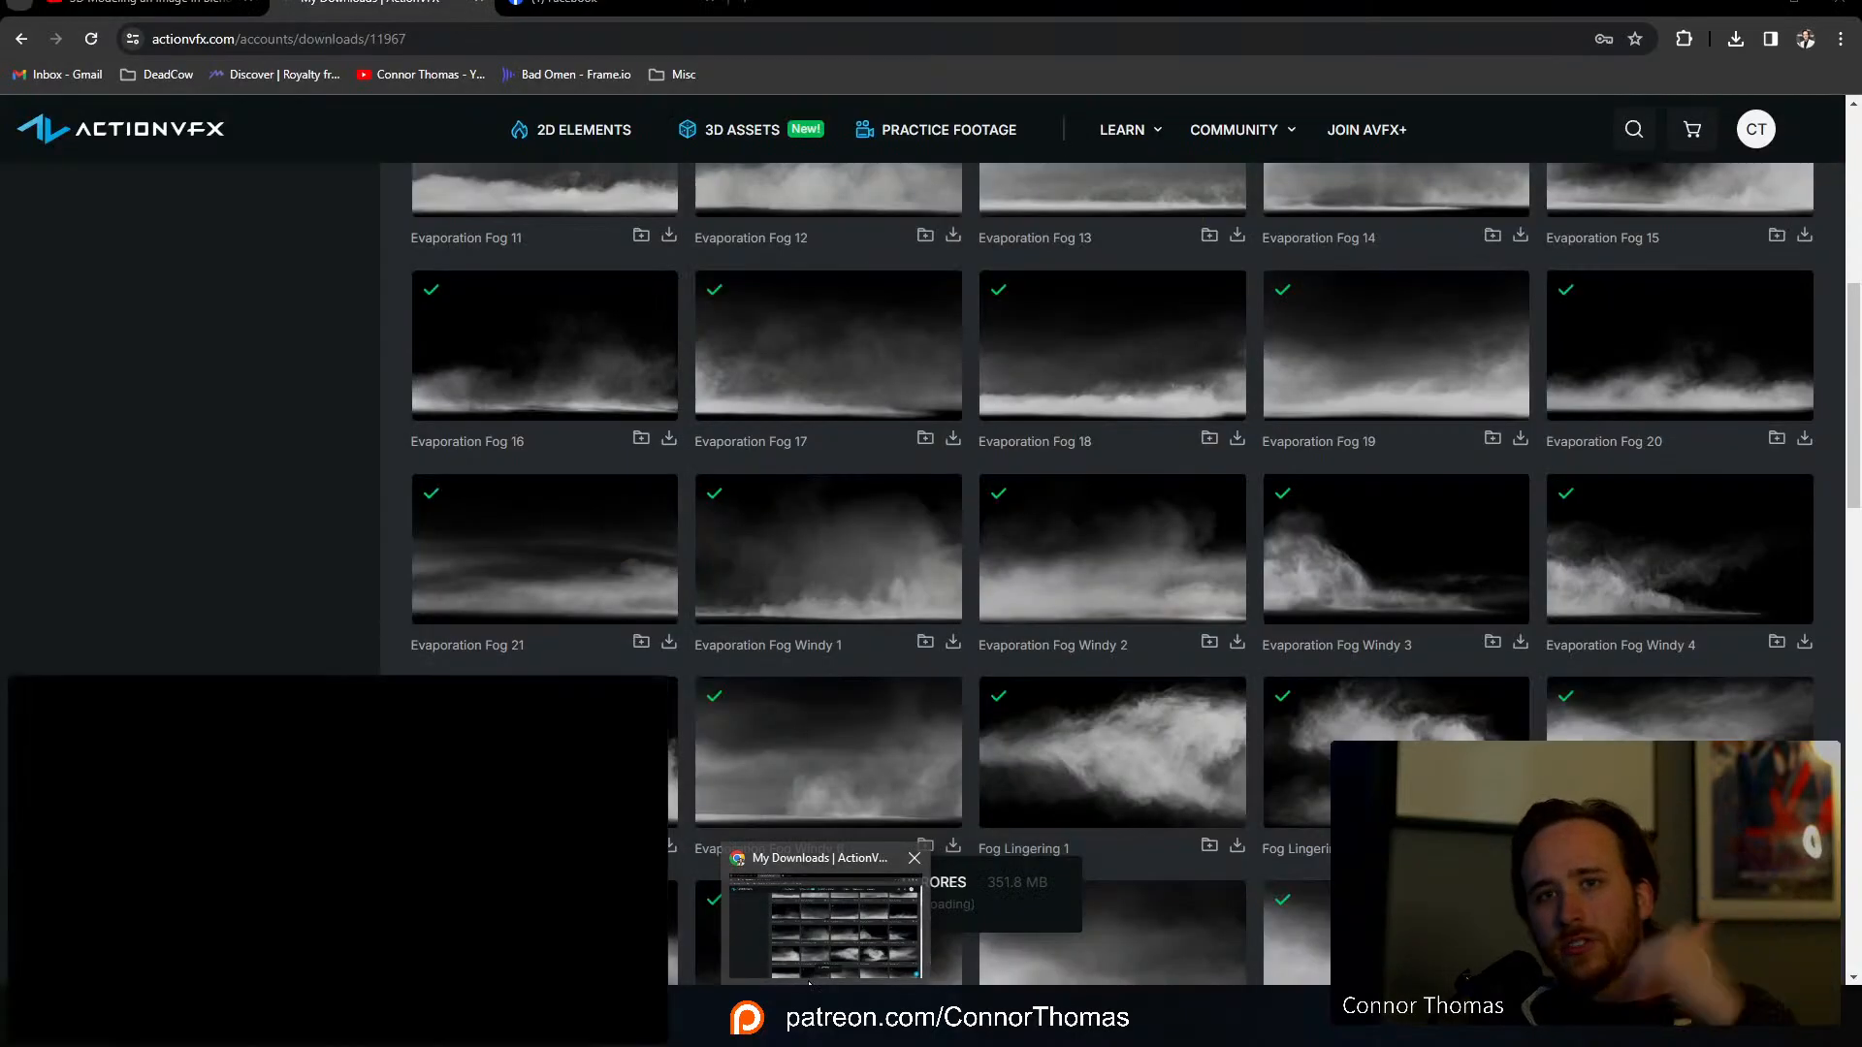
click(810, 982)
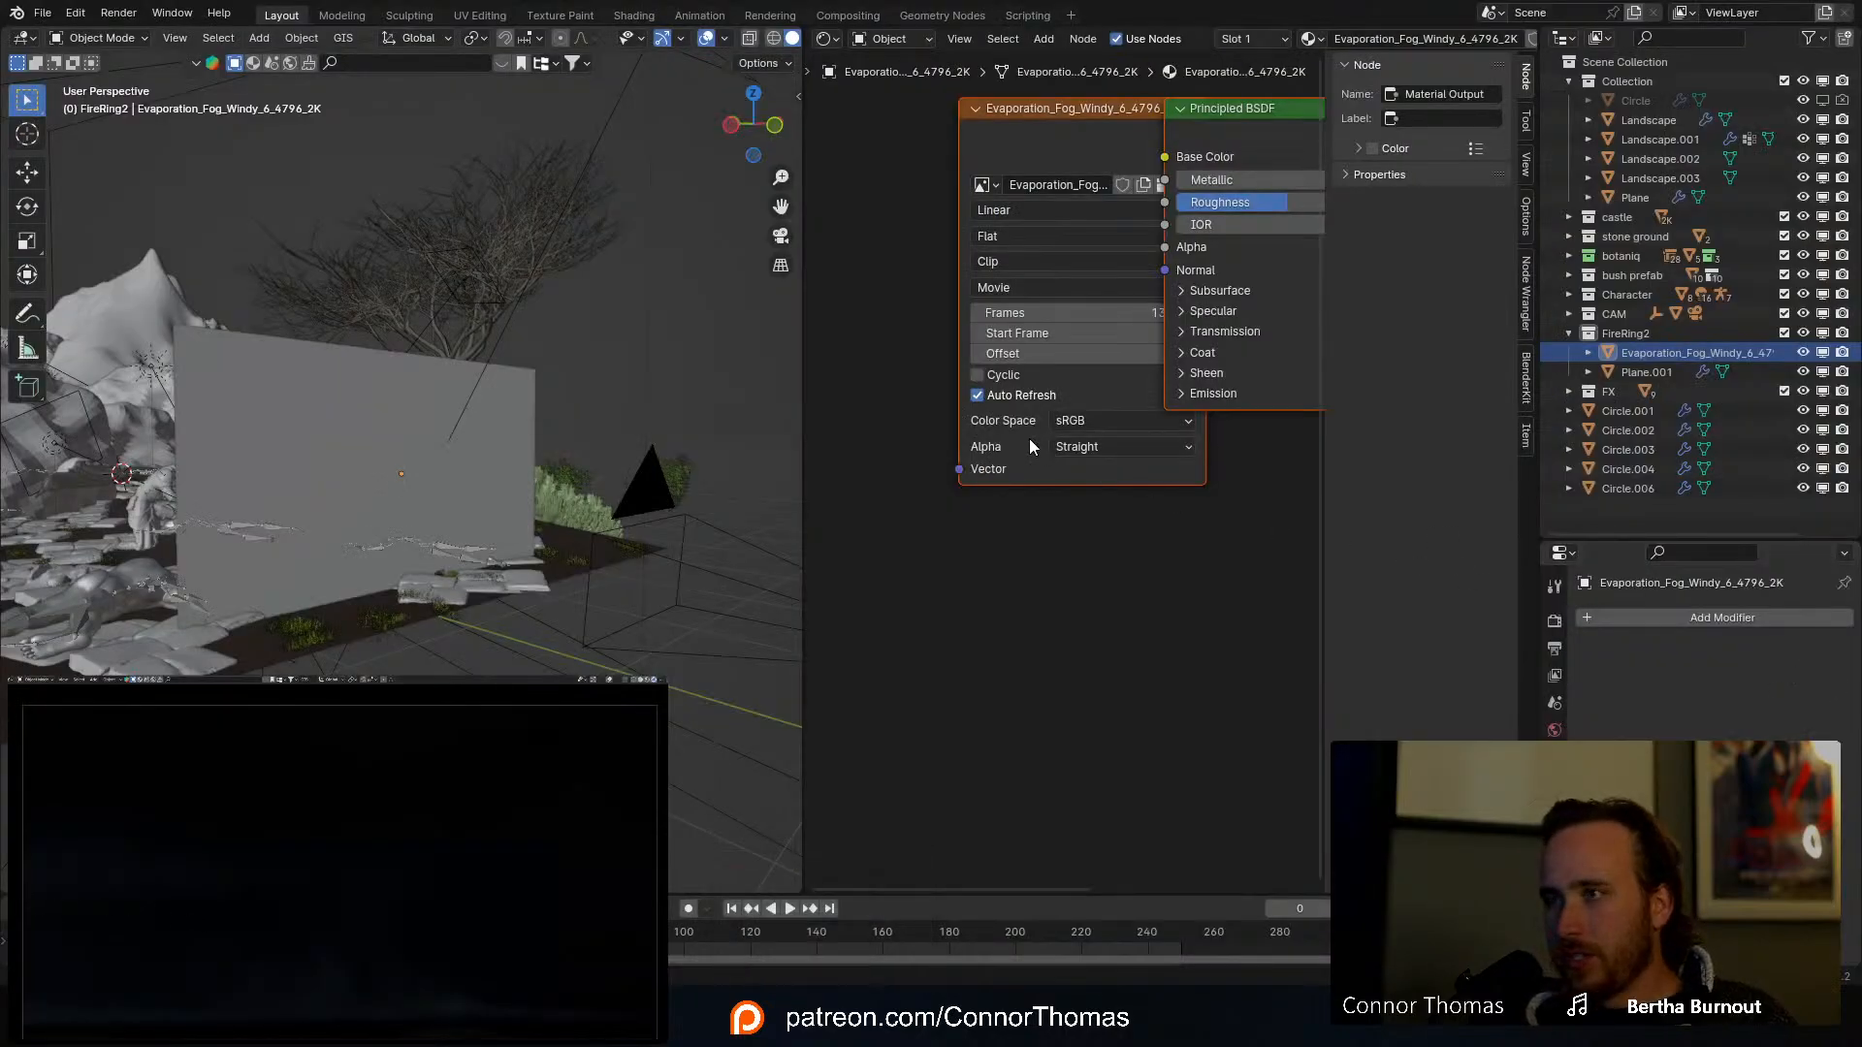
Step: Widen the Shader Editor area and spread the fog Image Texture and Principled BSDF nodes apart
scroll(1057, 543, down, 3)
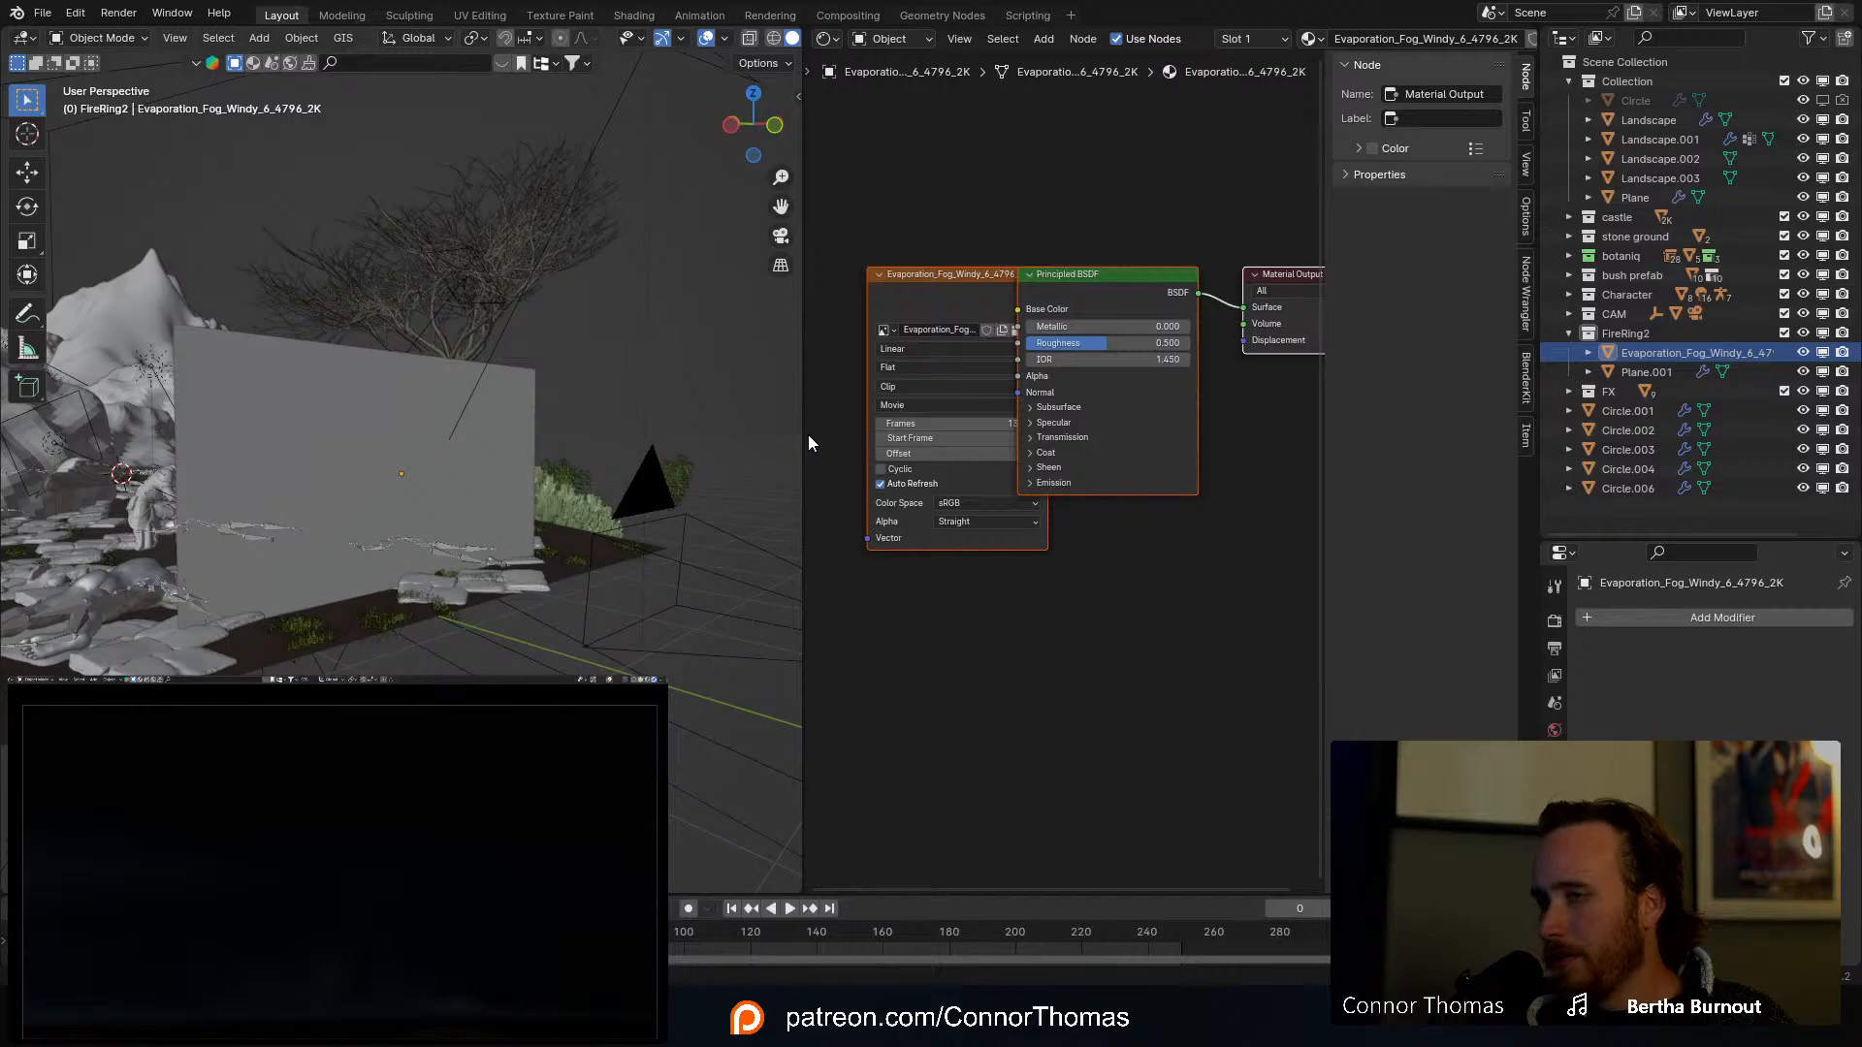
drag(804, 432, 612, 445)
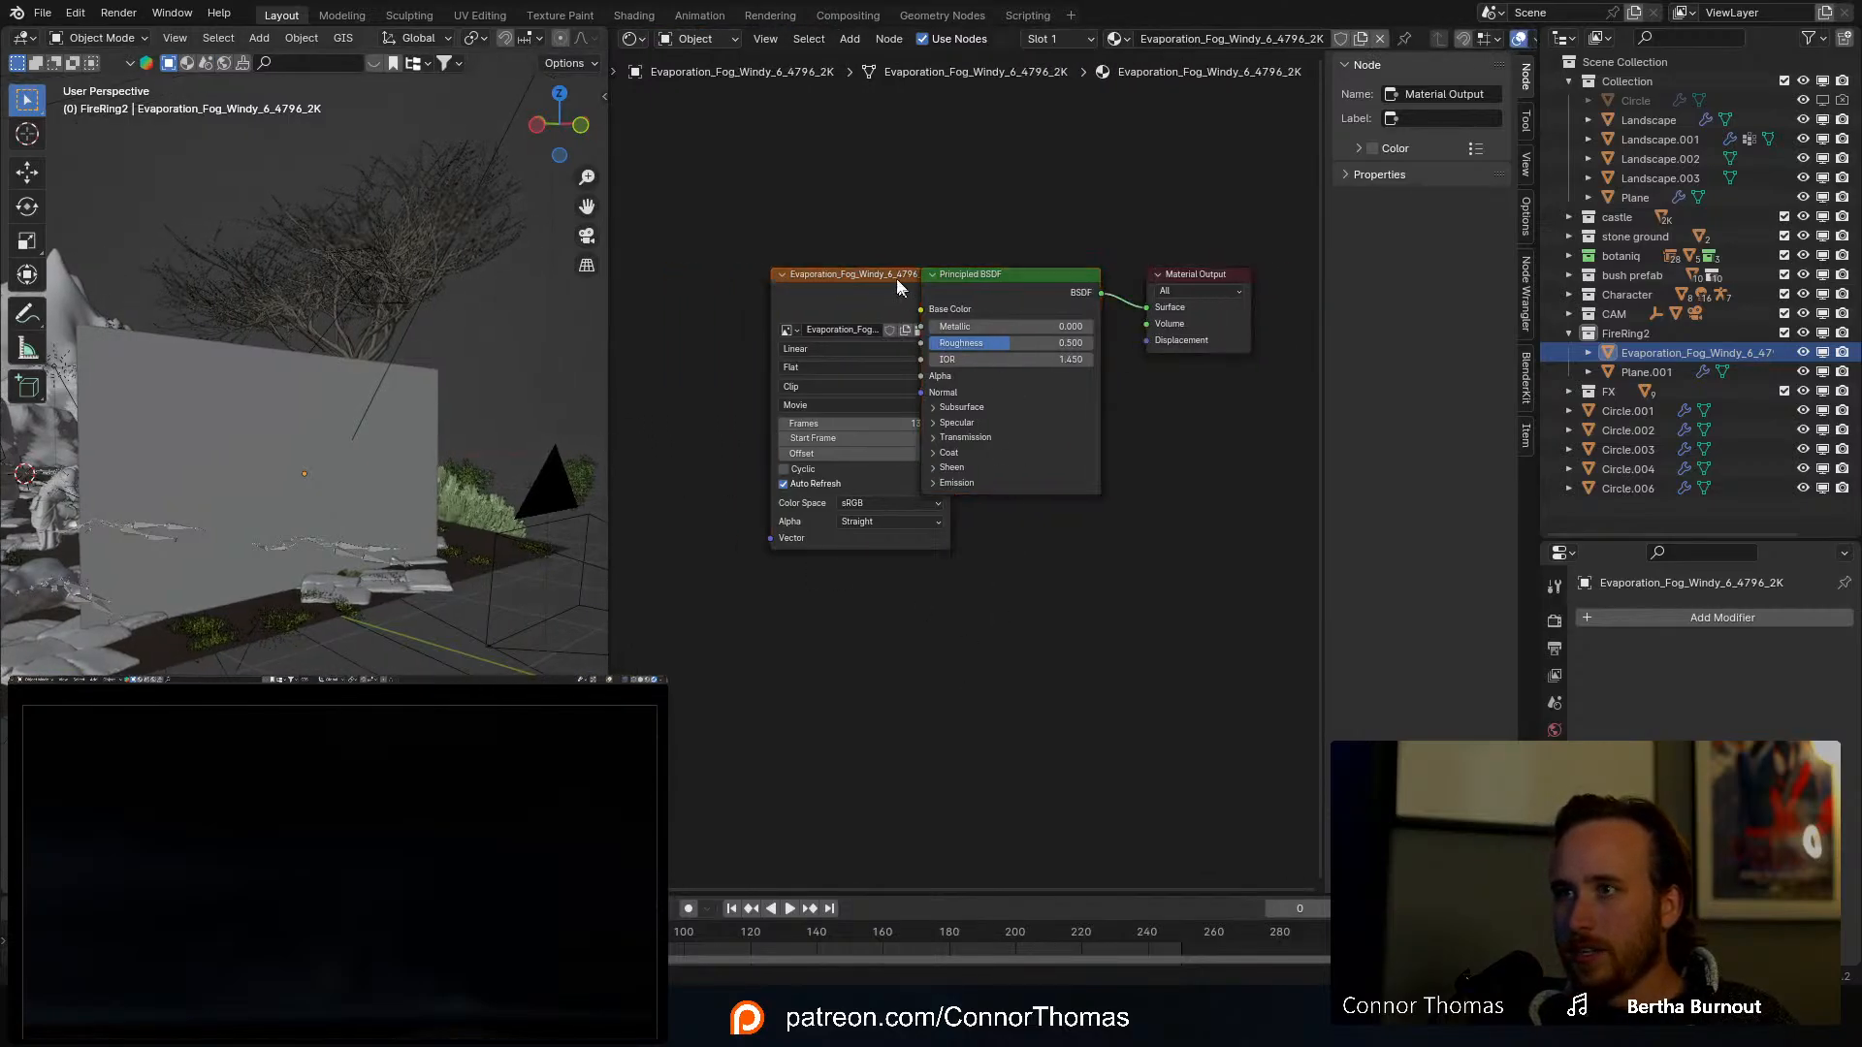
drag(896, 278, 703, 278)
middle_drag(968, 543, 985, 579)
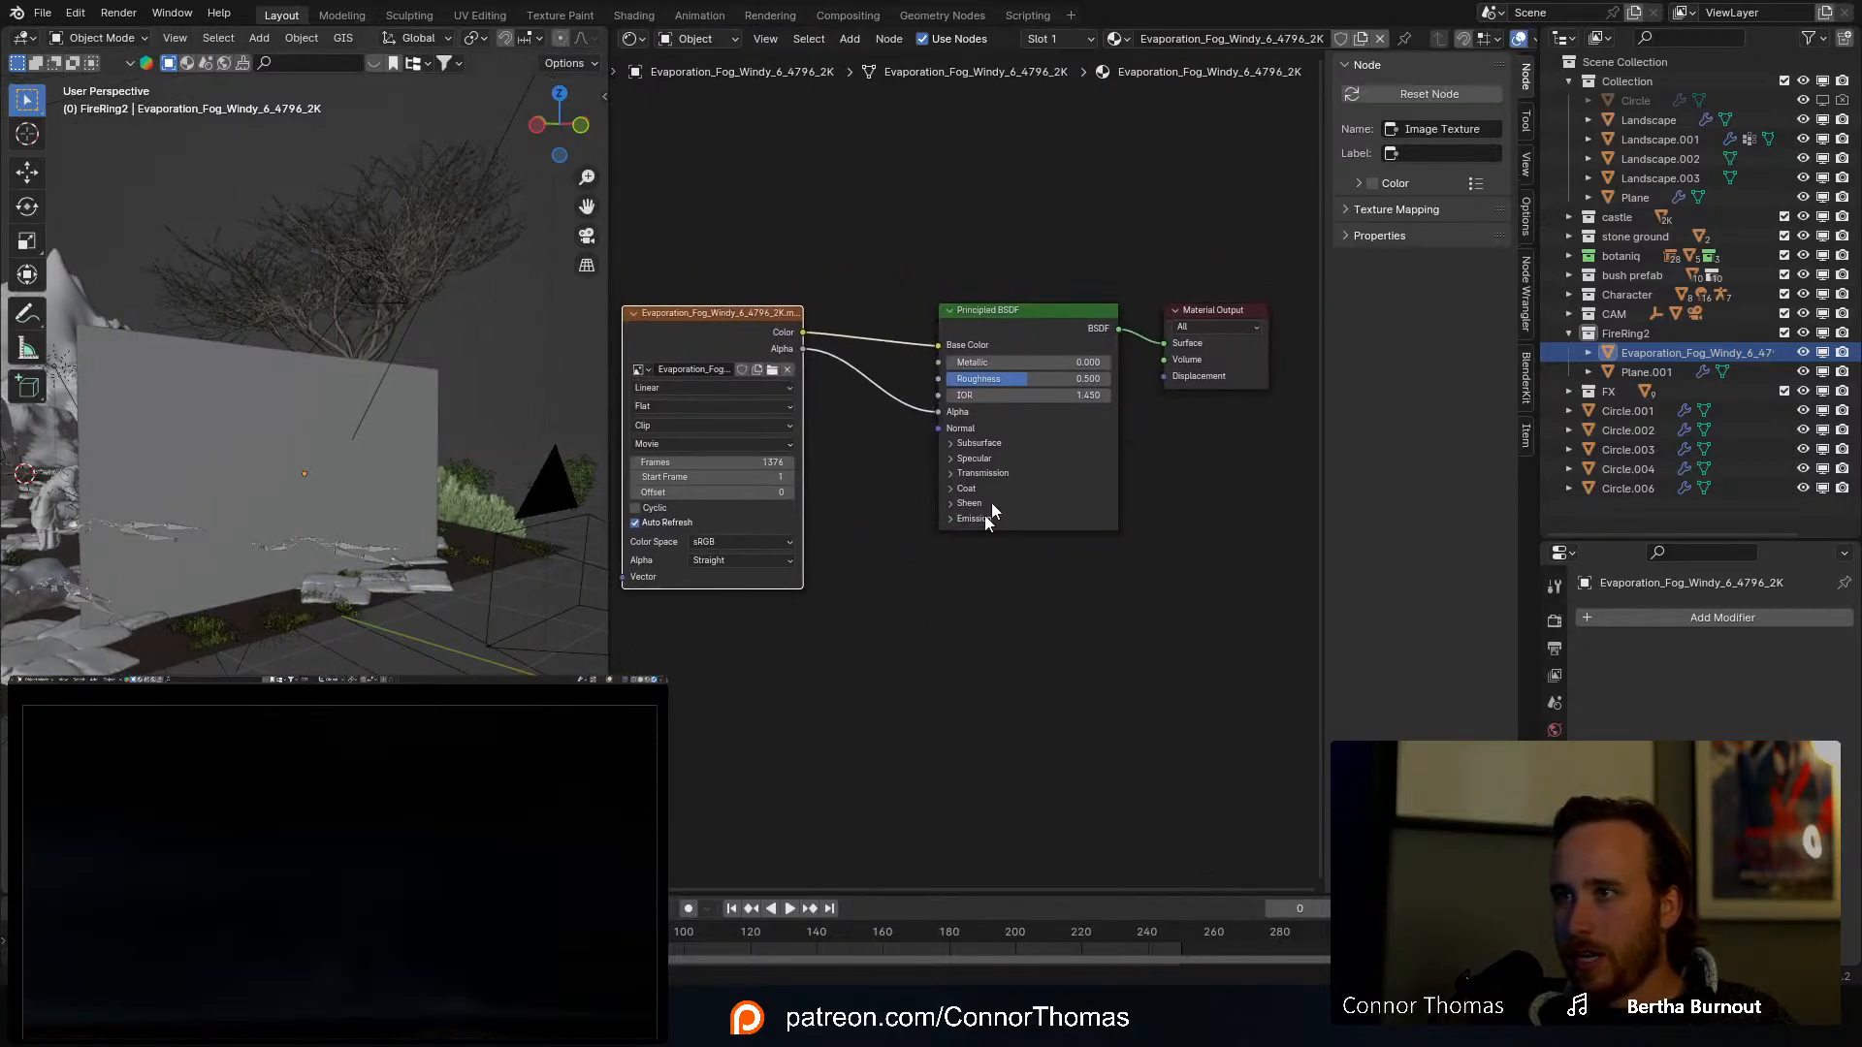
drag(993, 314, 964, 353)
middle_drag(853, 291, 981, 333)
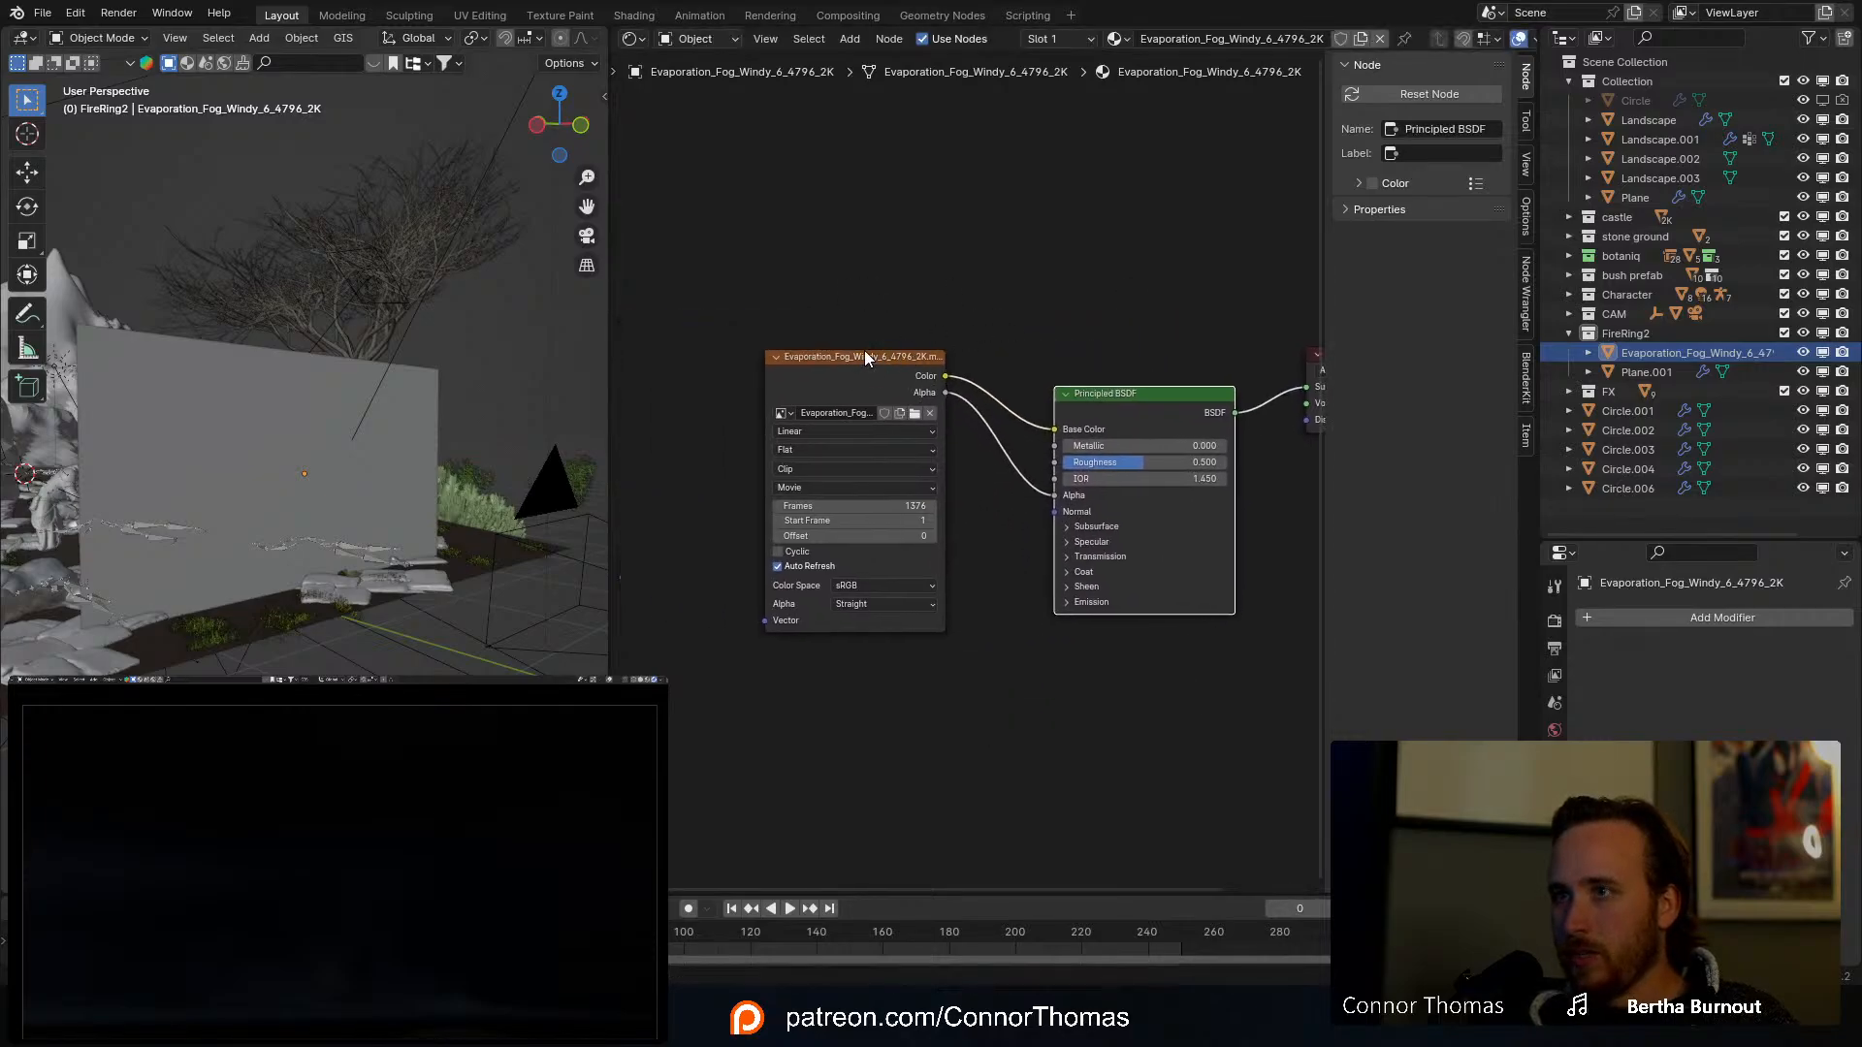
drag(864, 351, 746, 302)
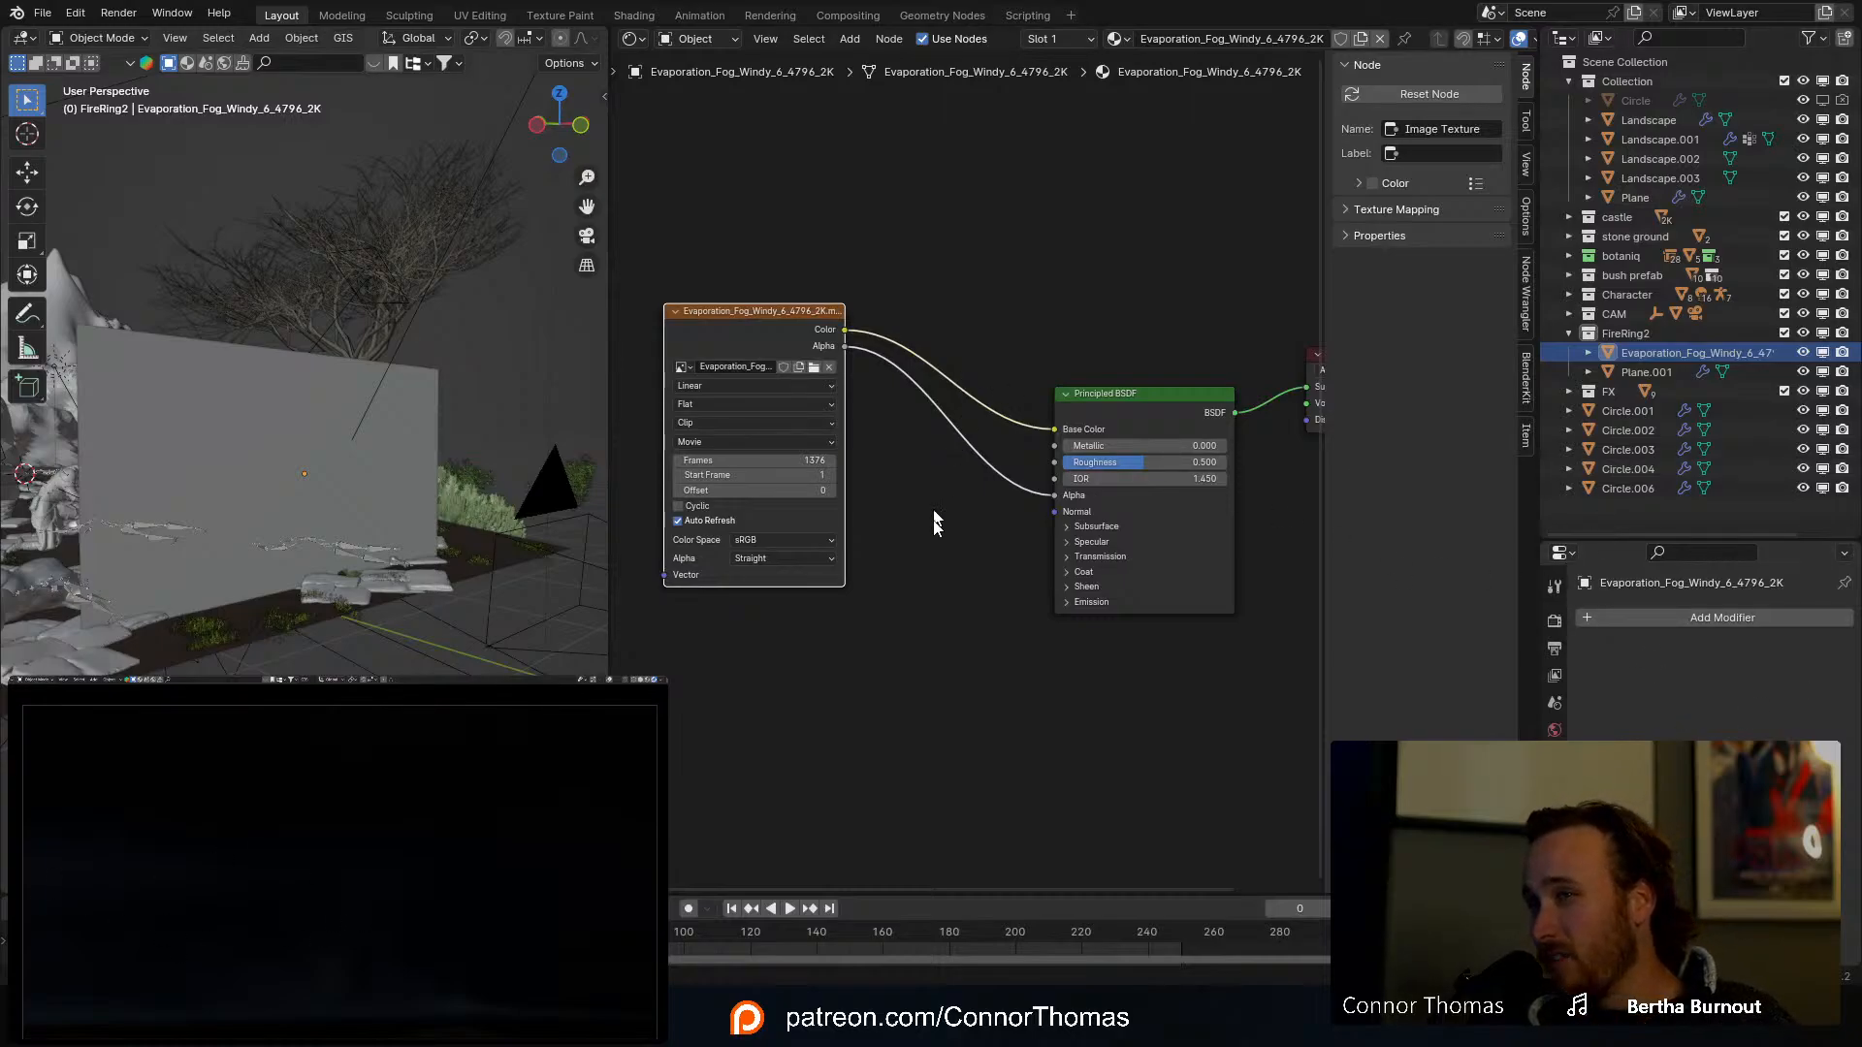
Step: Add an Invert Color node below the Principled BSDF, feed it the fog texture's Alpha and preview it on the material output
click(966, 660)
key(shift+a)
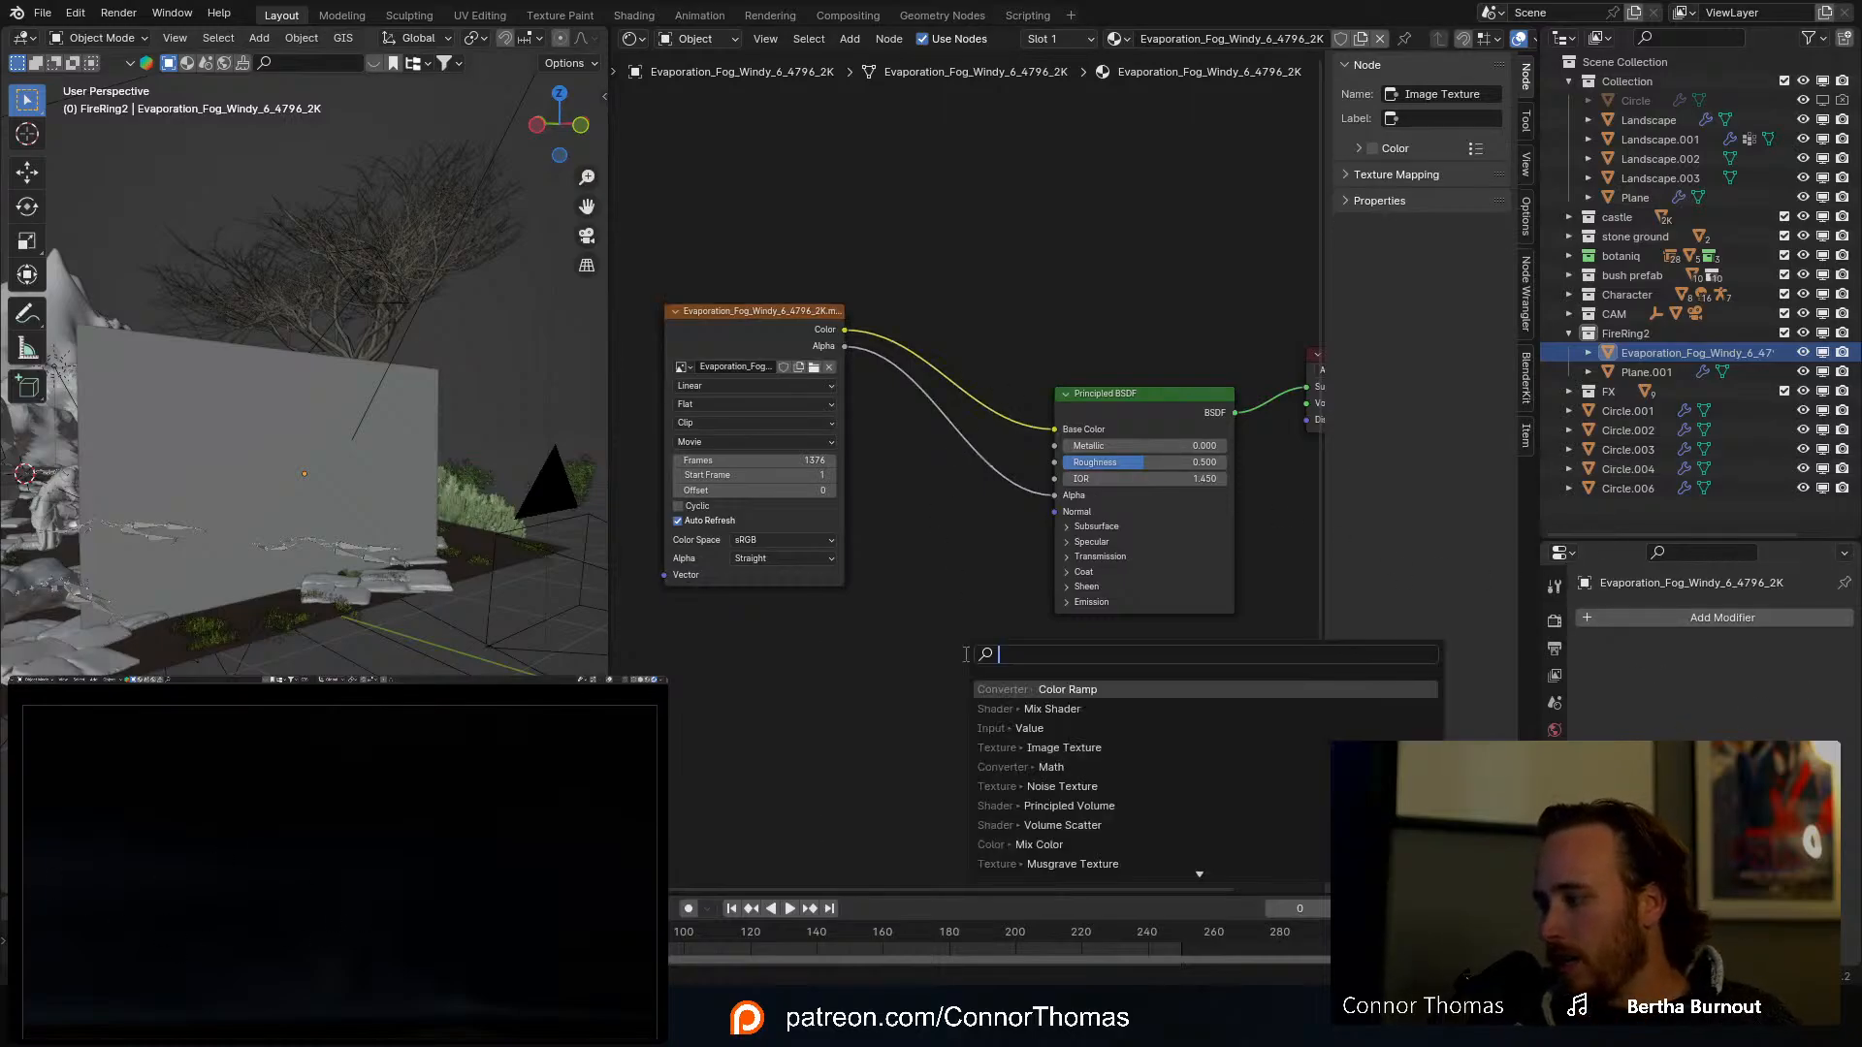
text(inv)
key(Return)
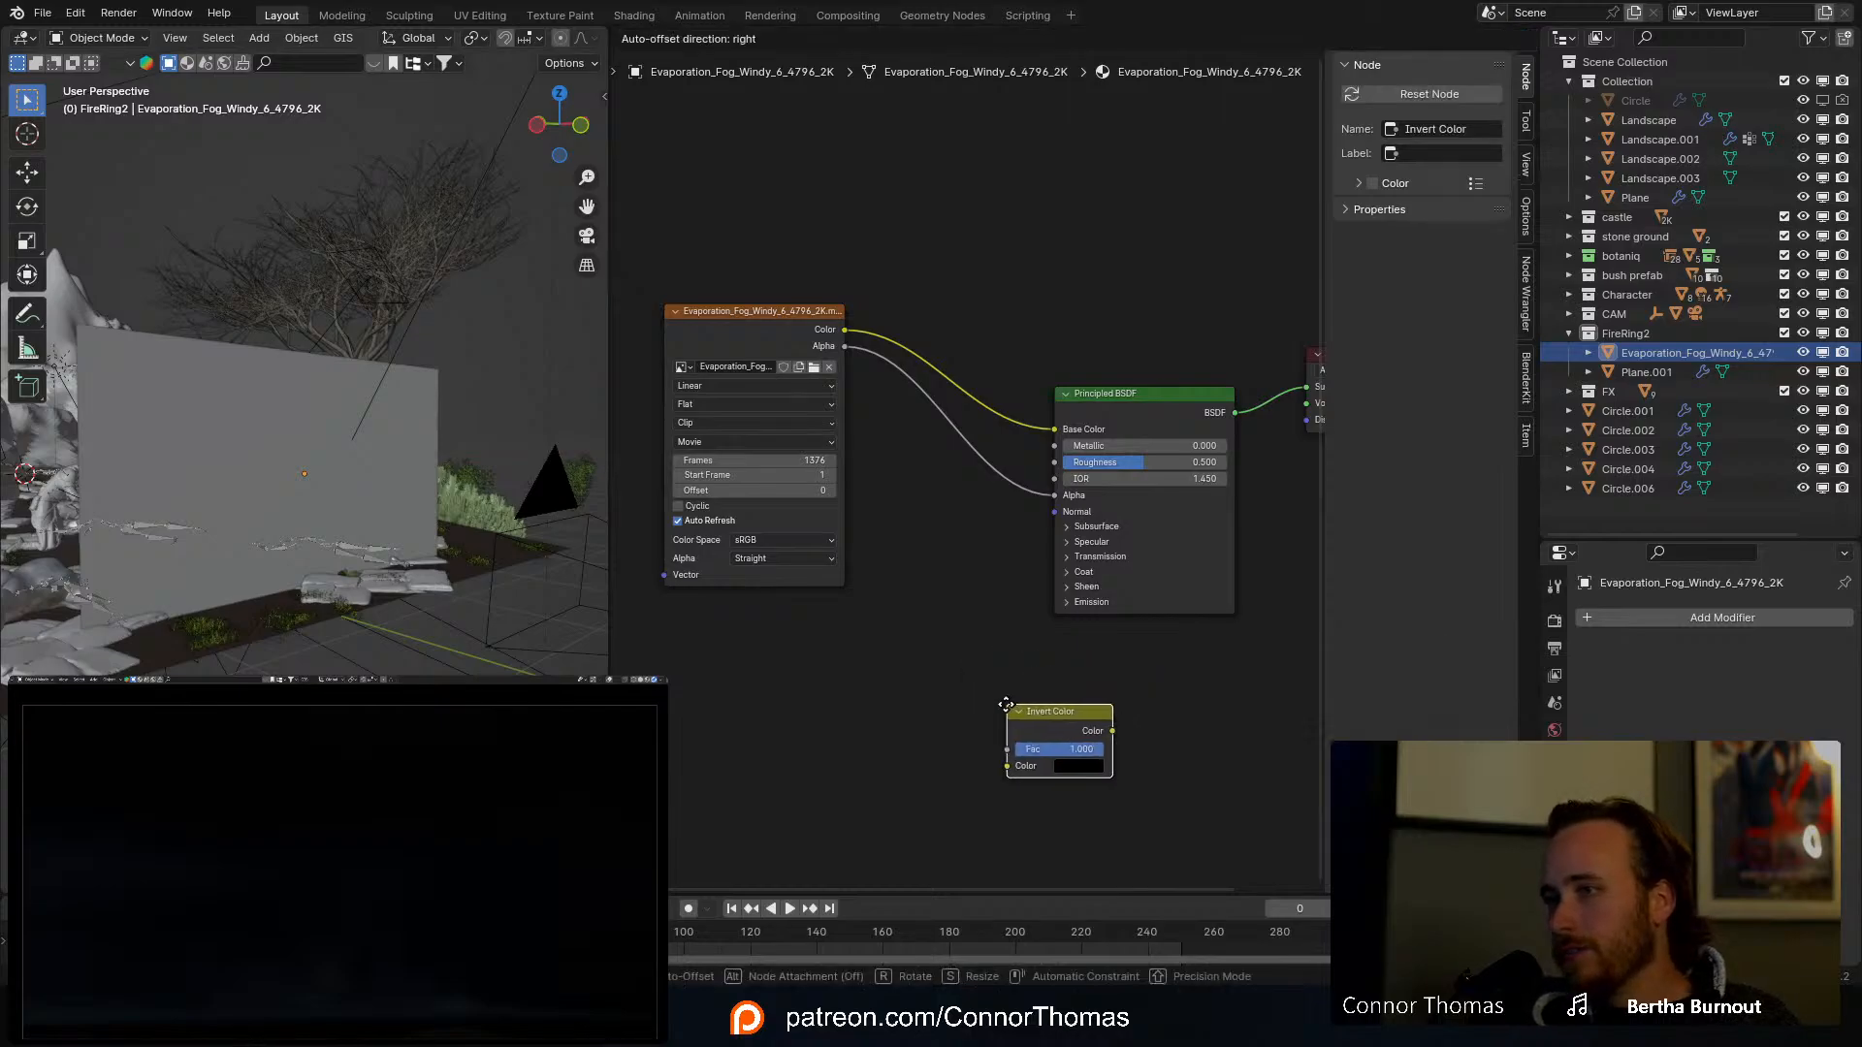
click(971, 653)
drag(843, 346, 971, 709)
ctrl+shift+click(1002, 664)
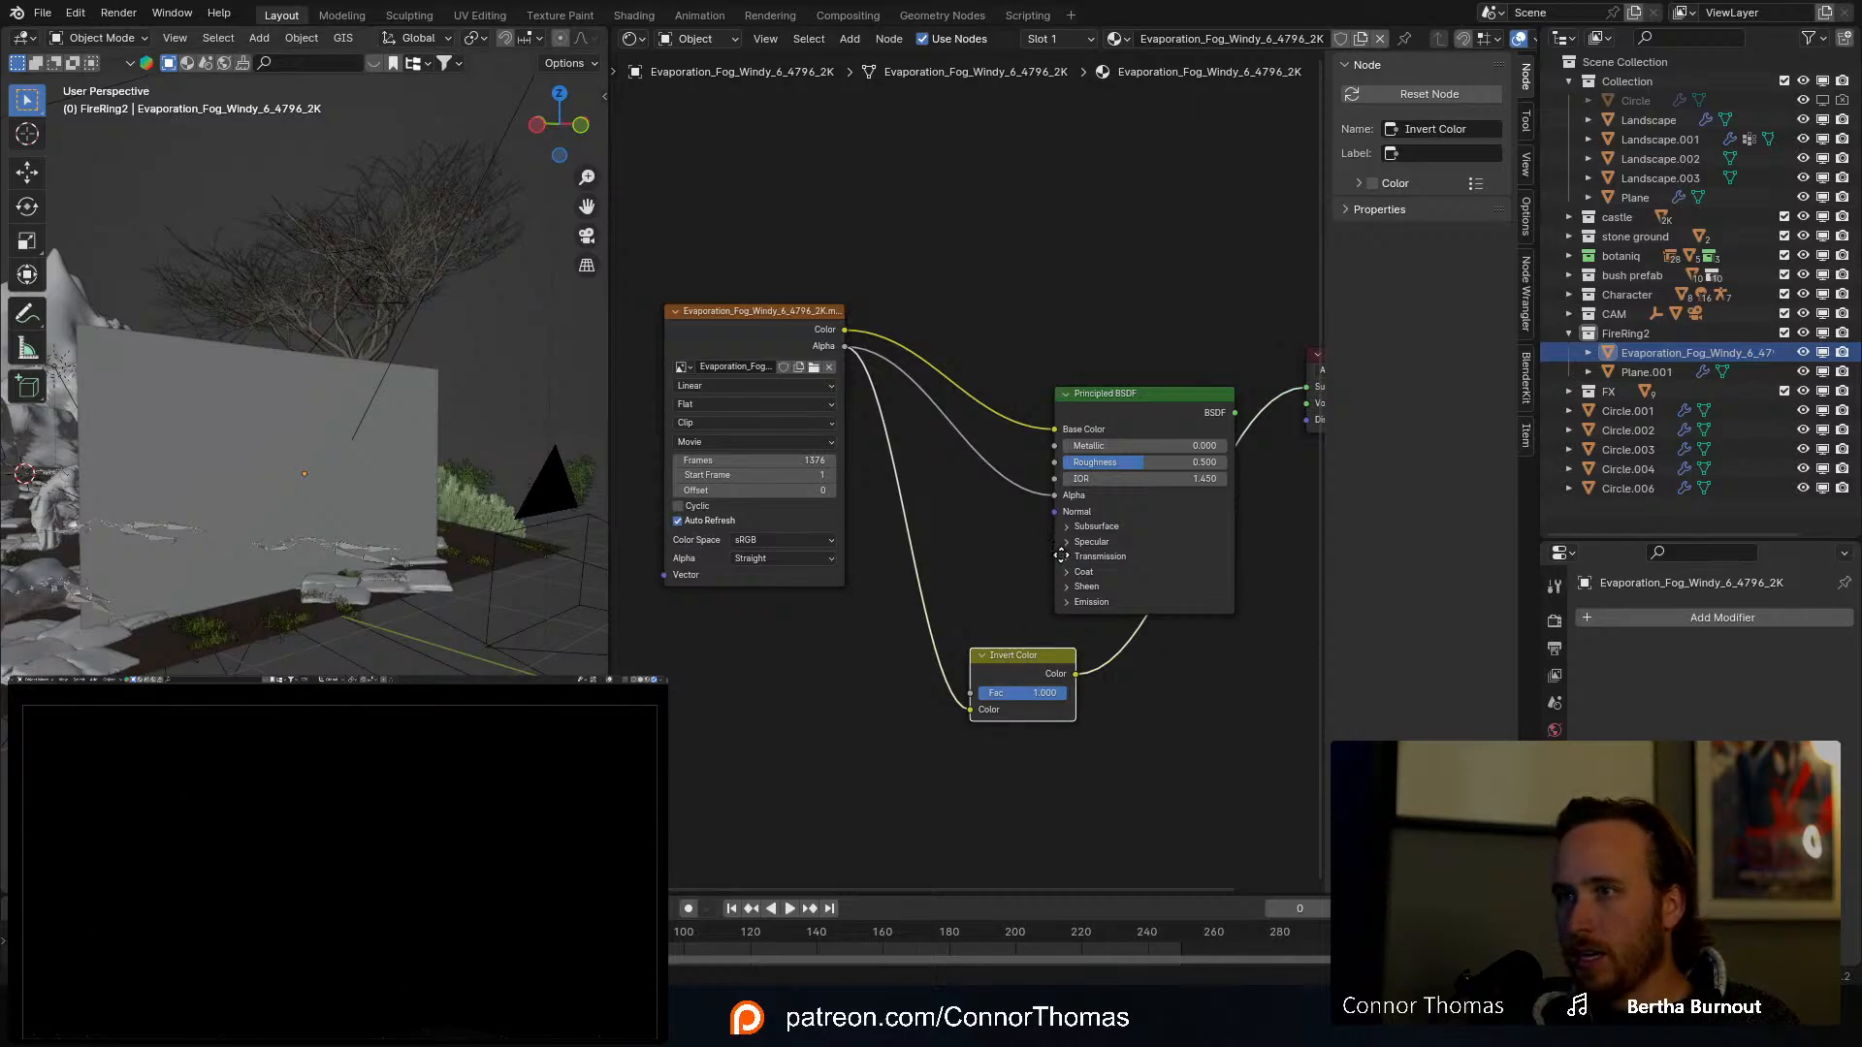
Step: Feed the fog texture's Color output into the Invert Color node and move the Principled BSDF up out of the way
middle_drag(1043, 545, 931, 556)
drag(738, 342, 889, 716)
middle_drag(1133, 663, 1101, 674)
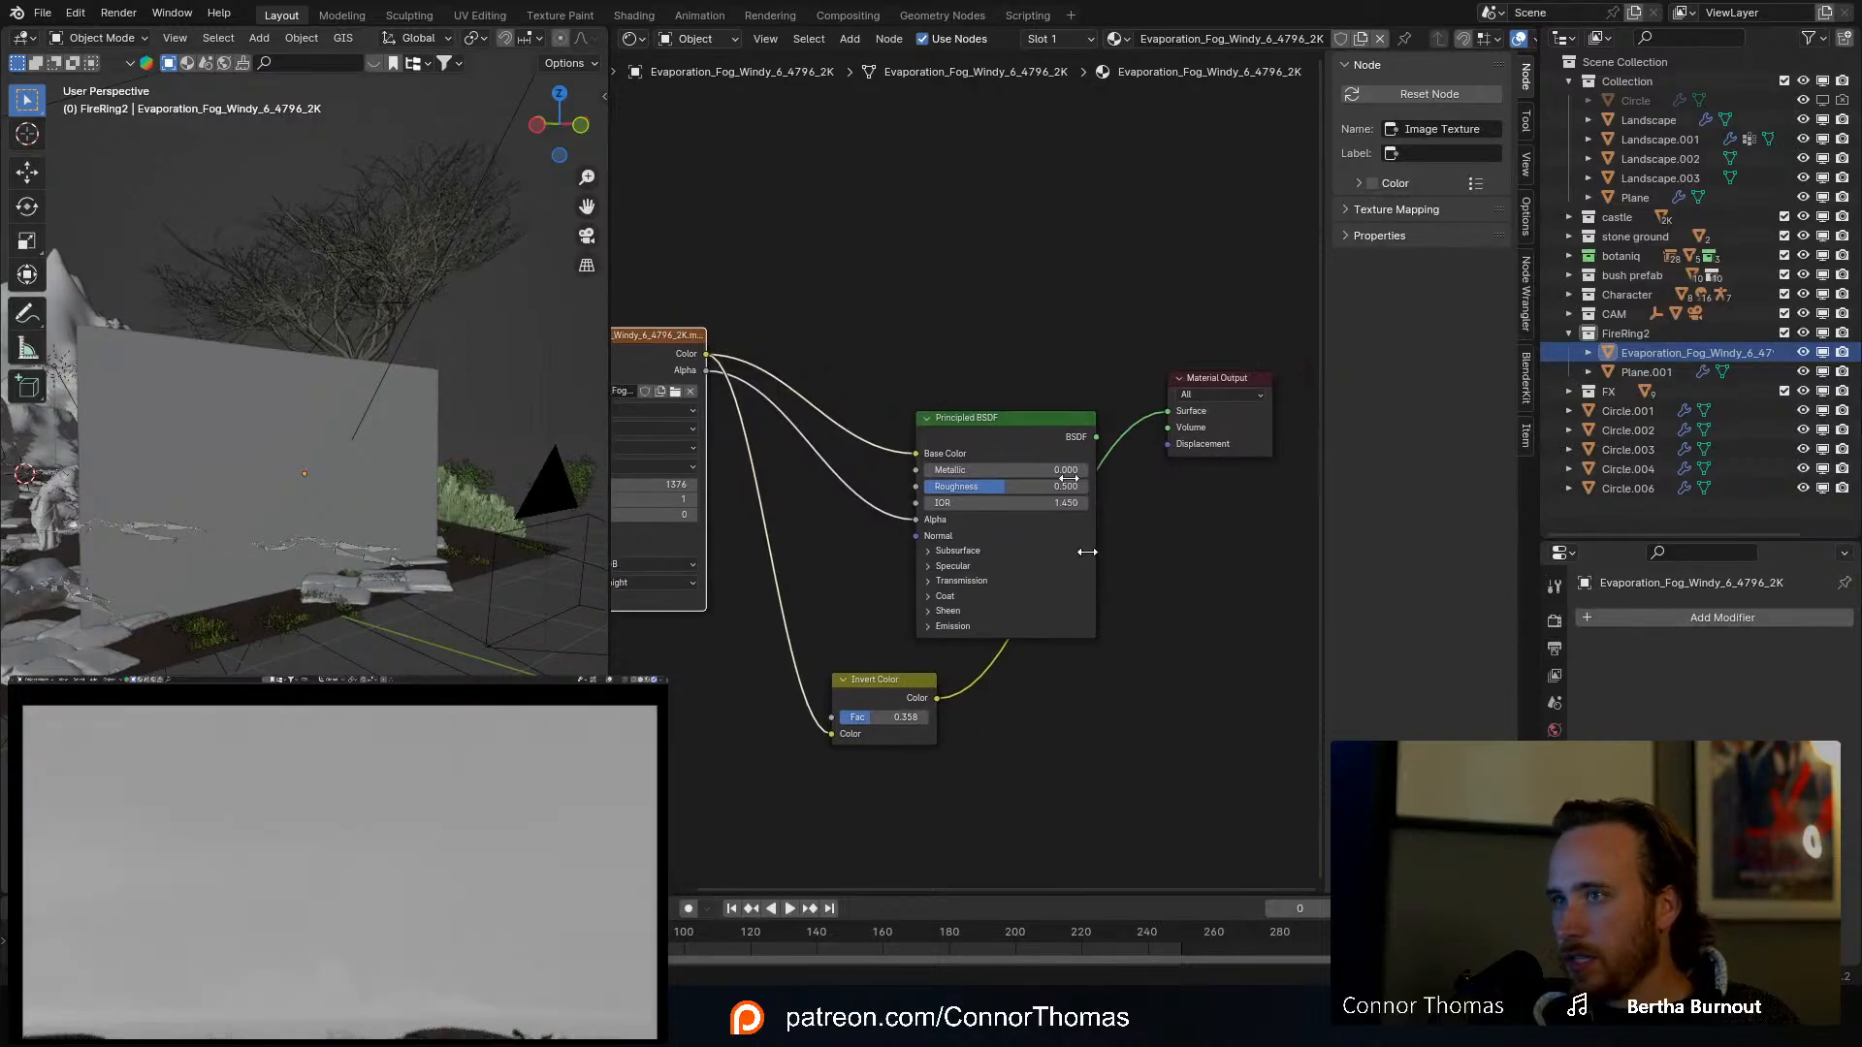
drag(989, 421, 949, 173)
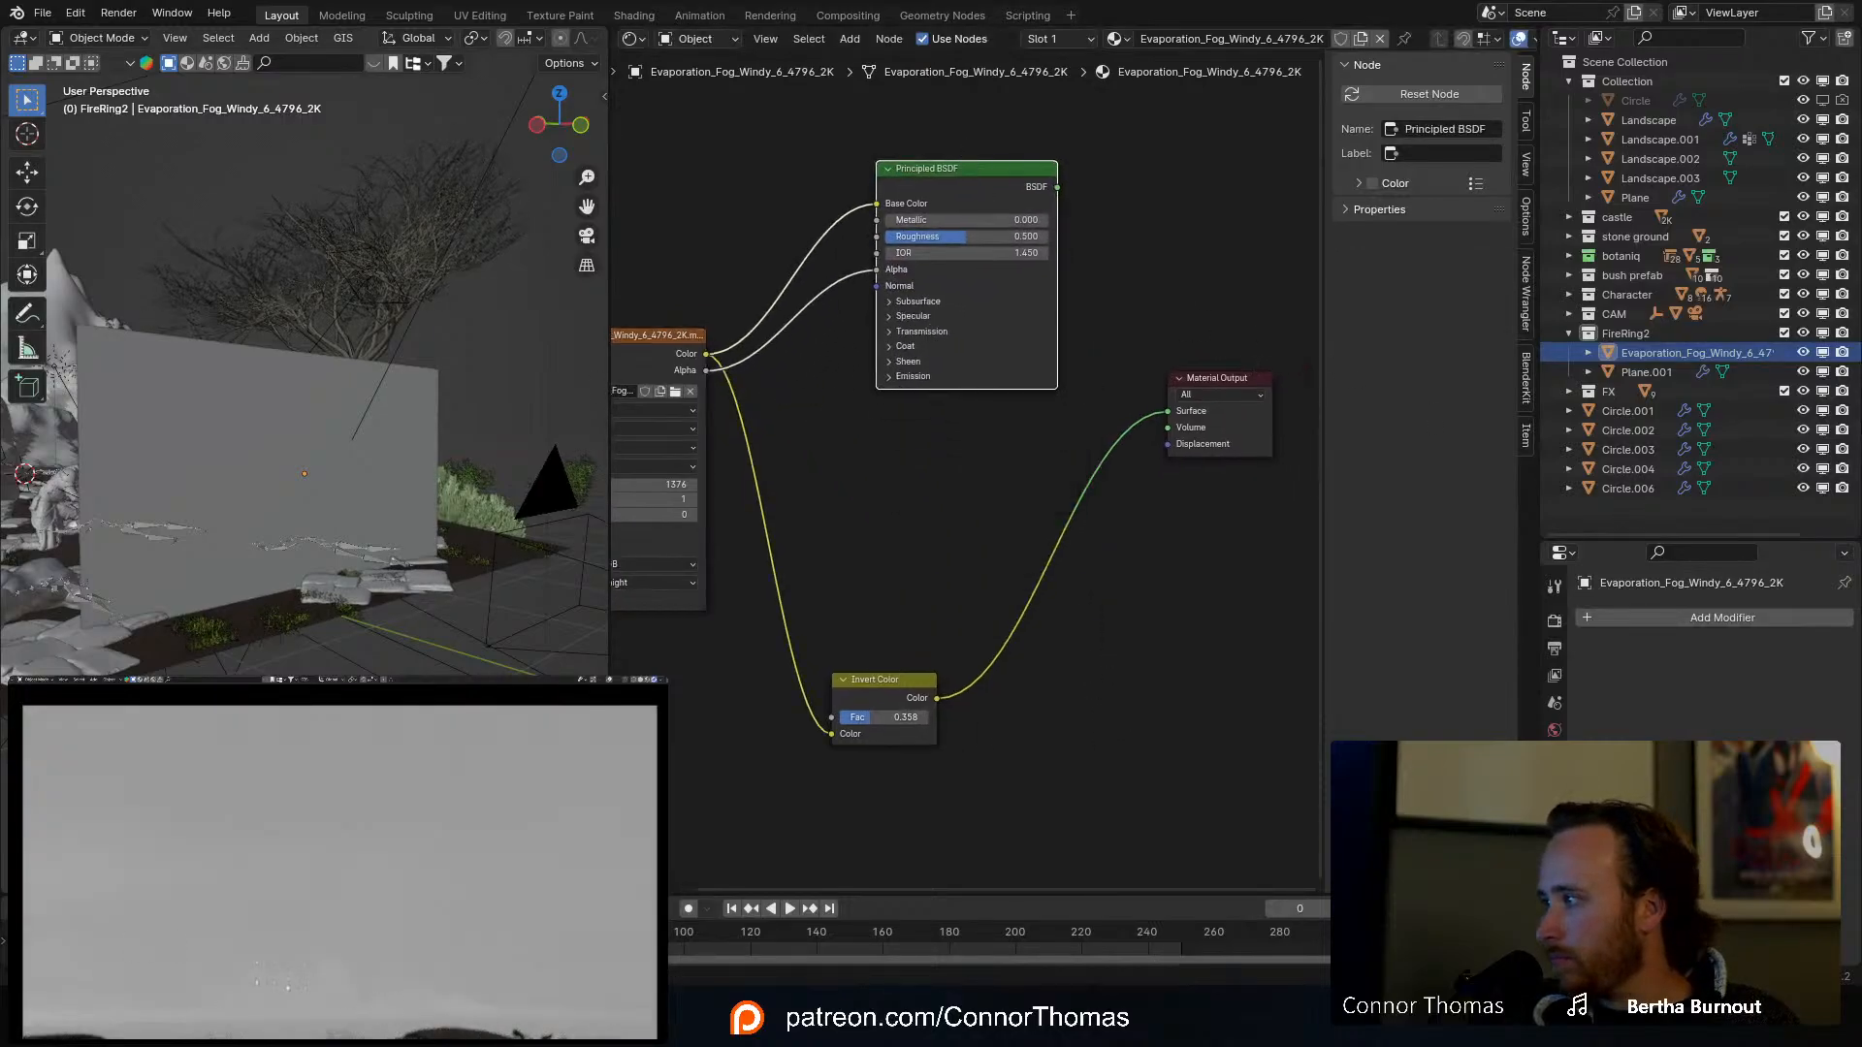
Step: Switch the 3D viewport to Material Preview shading to show the fog plane's material
key(z)
click(310, 630)
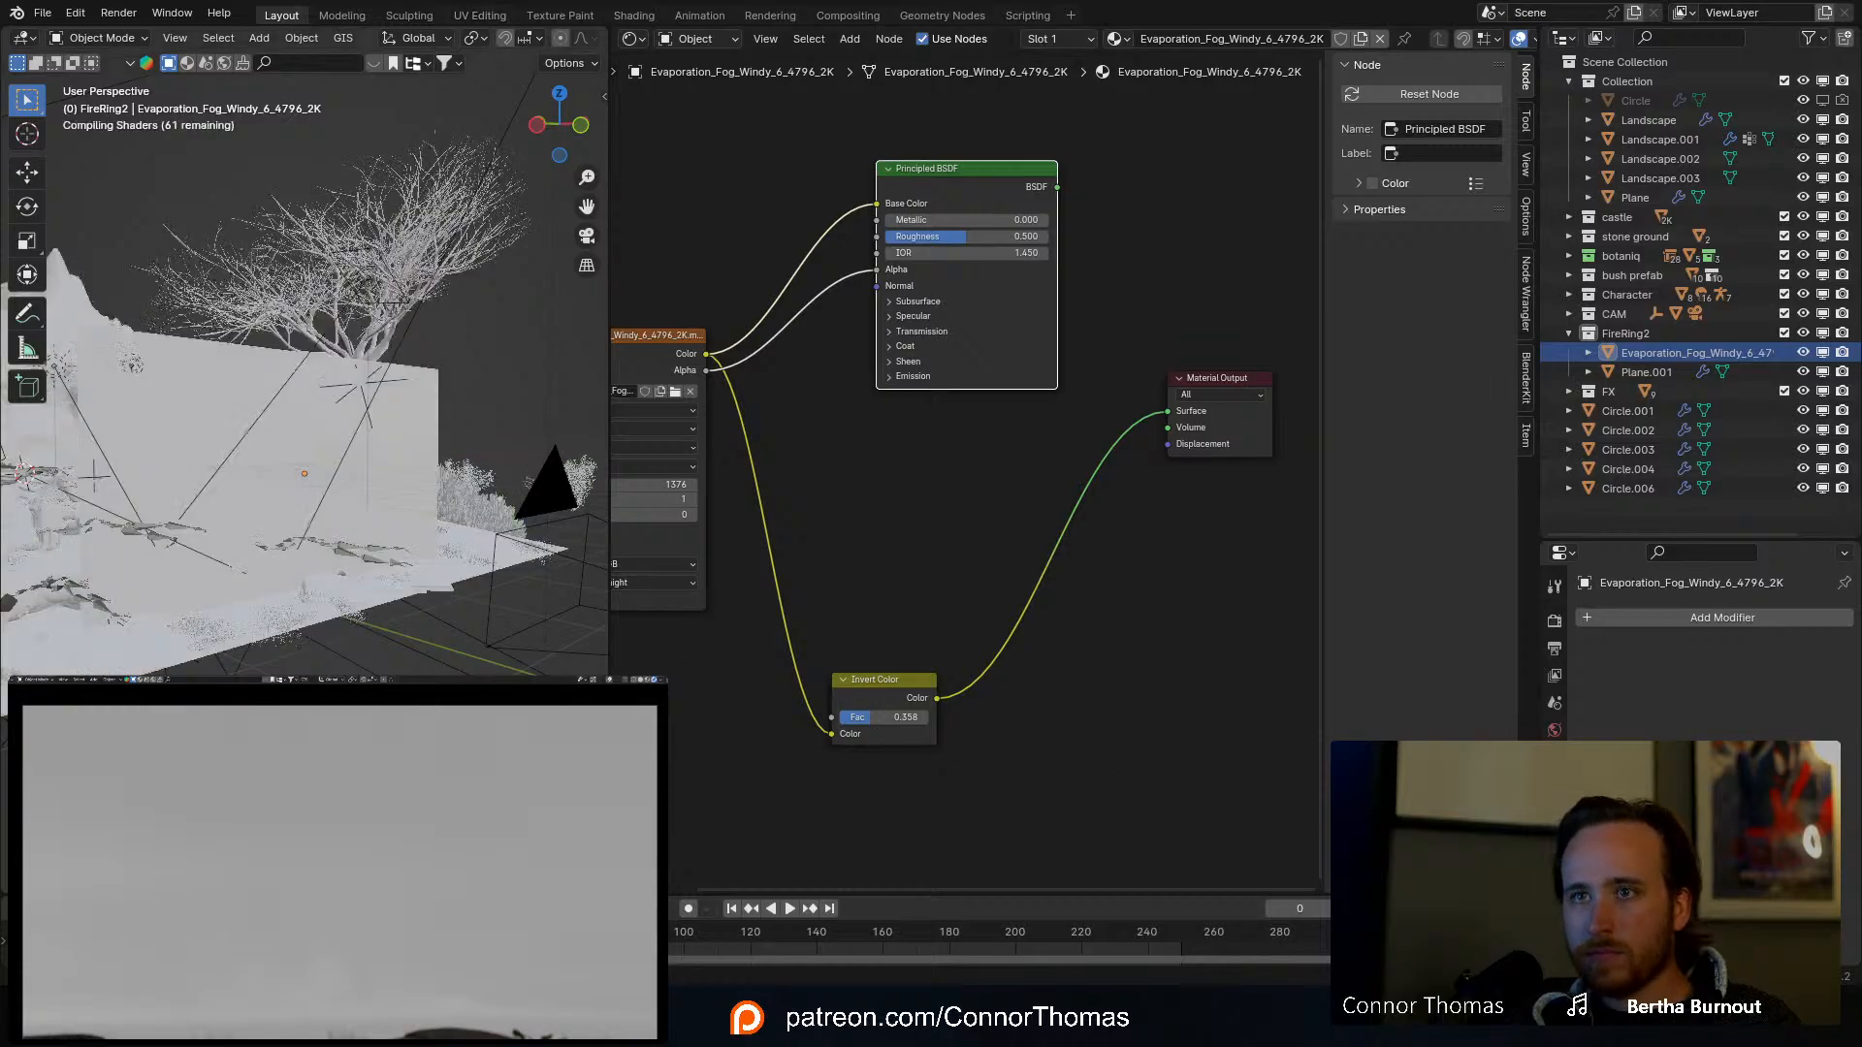
middle_drag(319, 473, 363, 499)
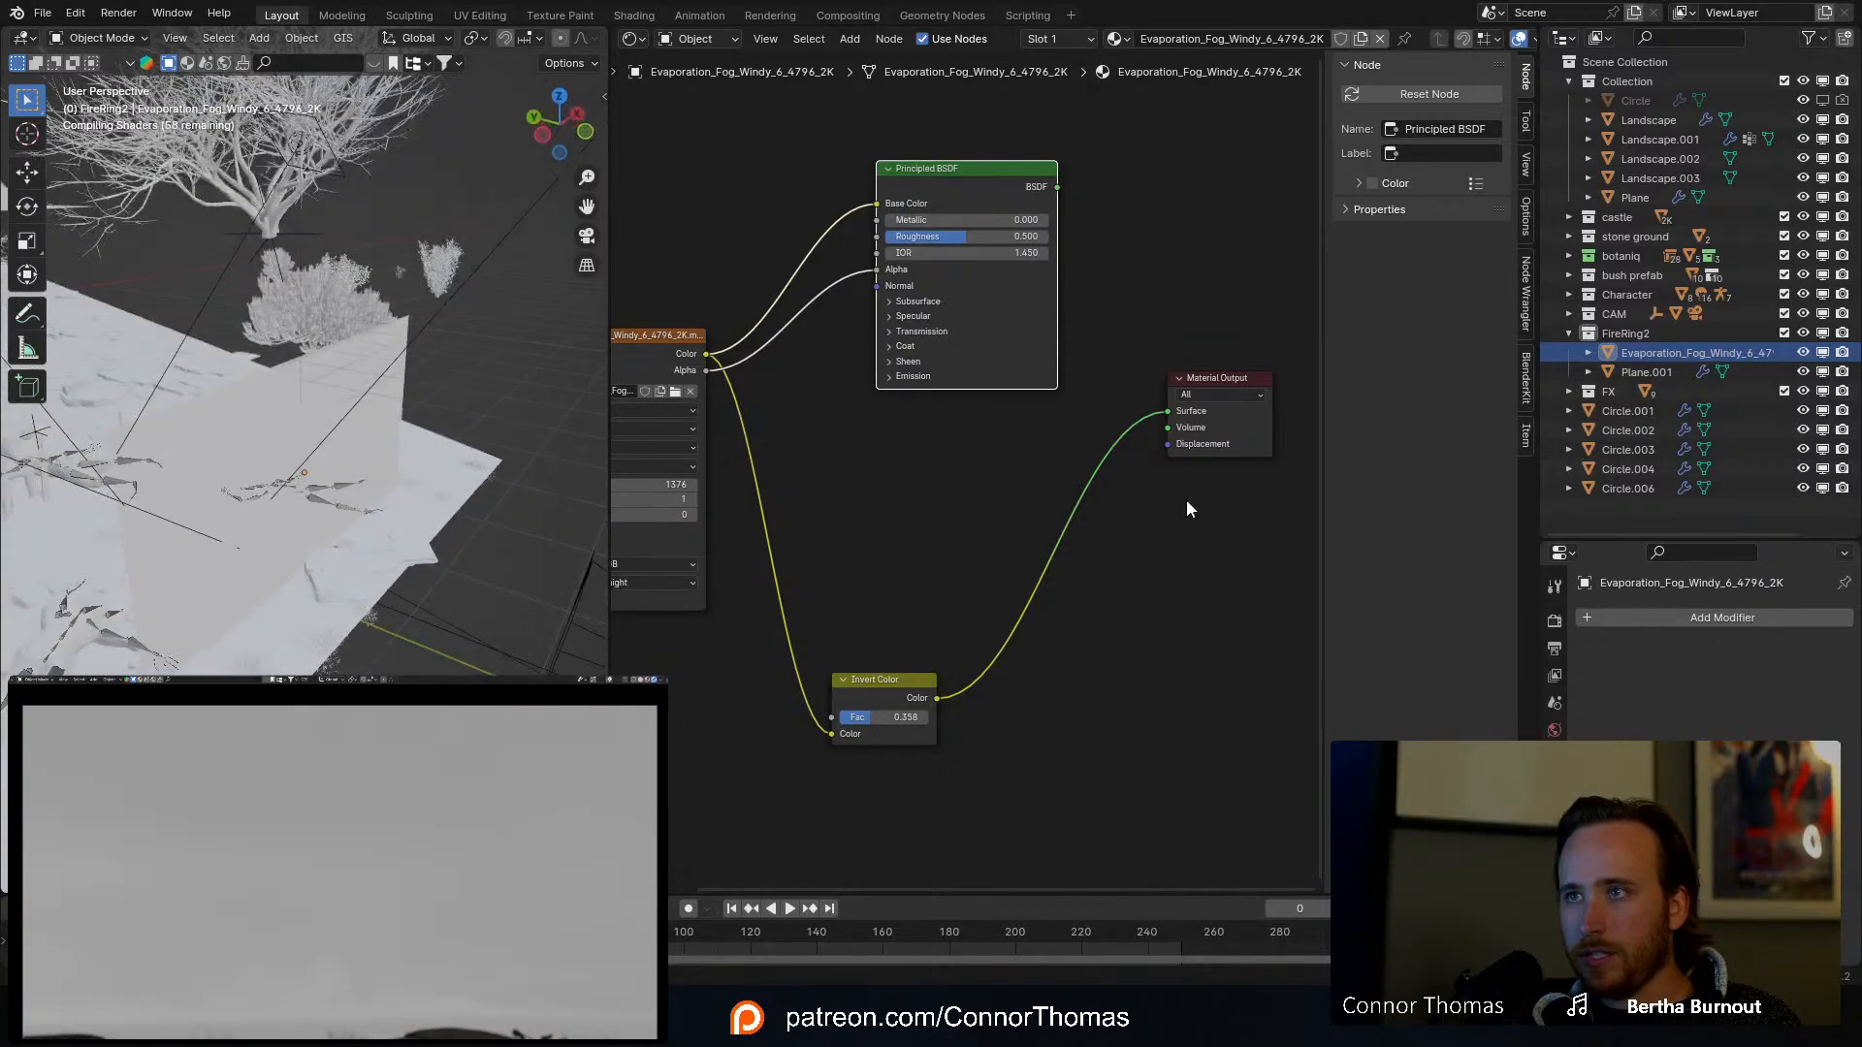
Step: Set the Invert Color node's factor to 1.000, and remove the node from the fog material
middle_drag(930, 528, 1035, 528)
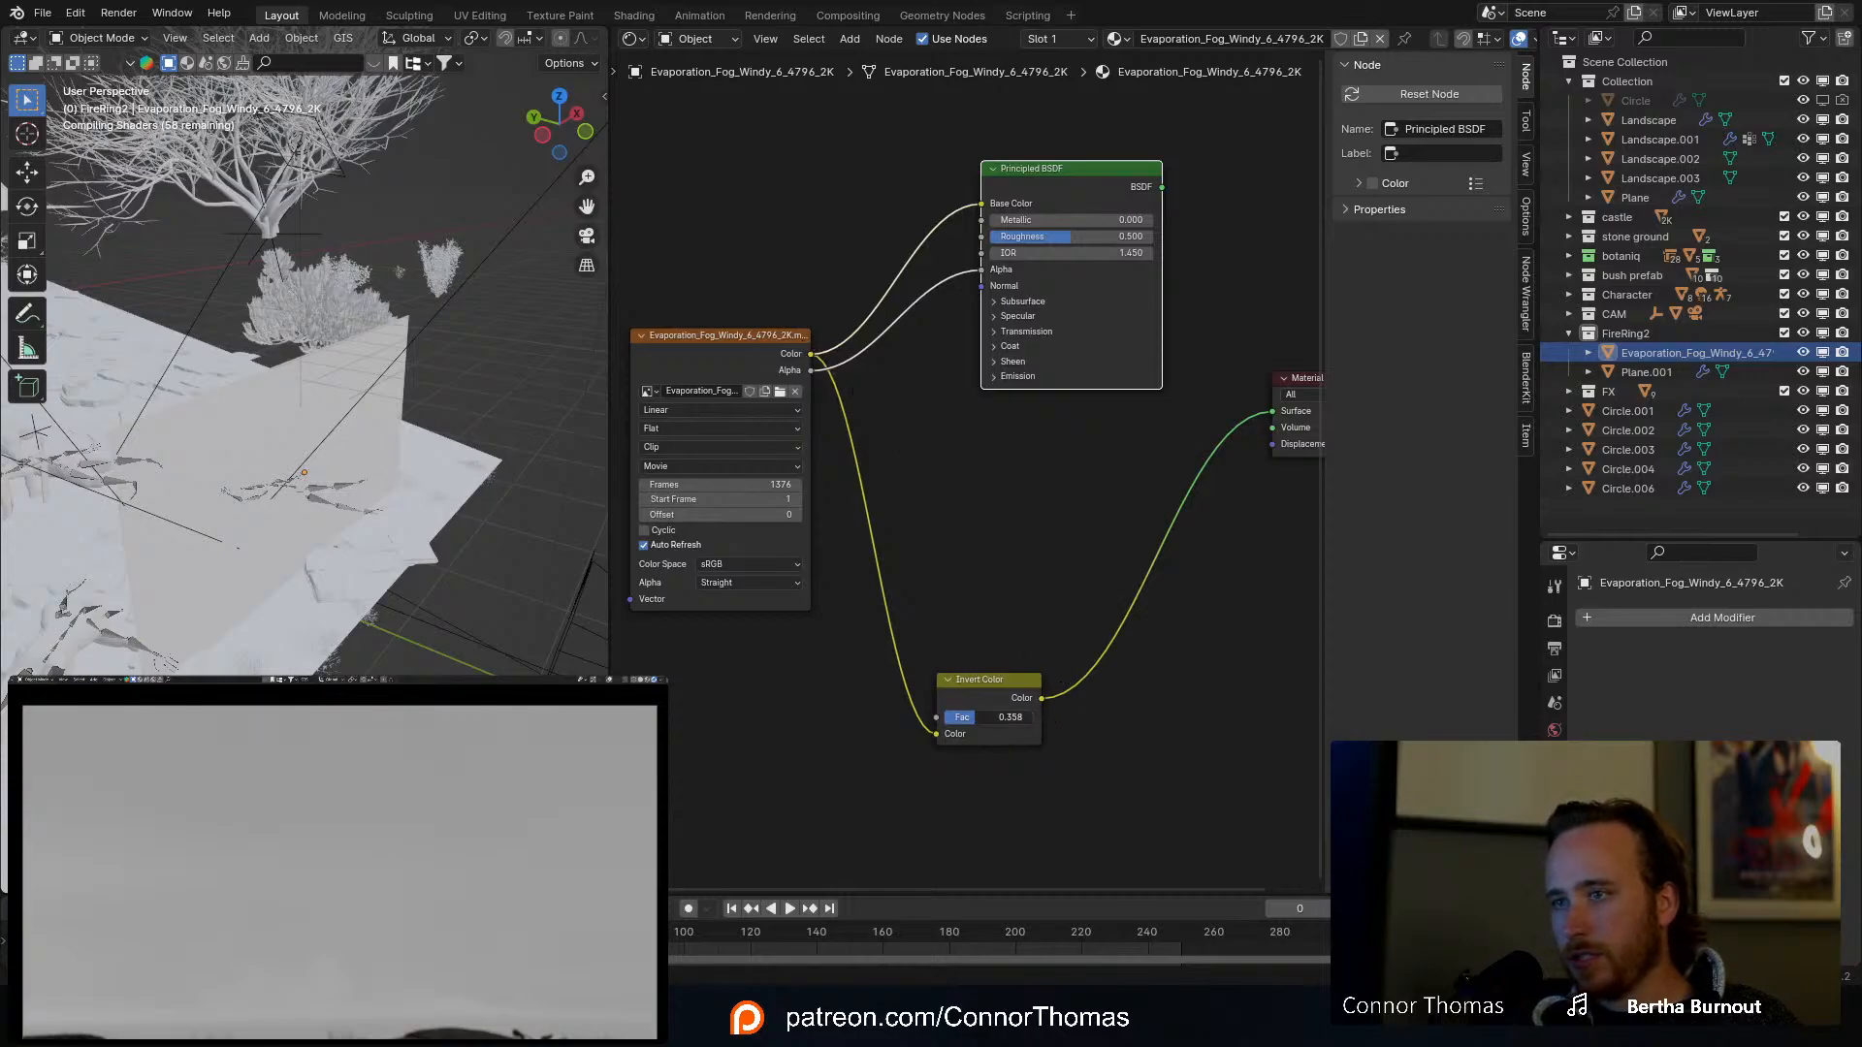
drag(975, 718, 1036, 727)
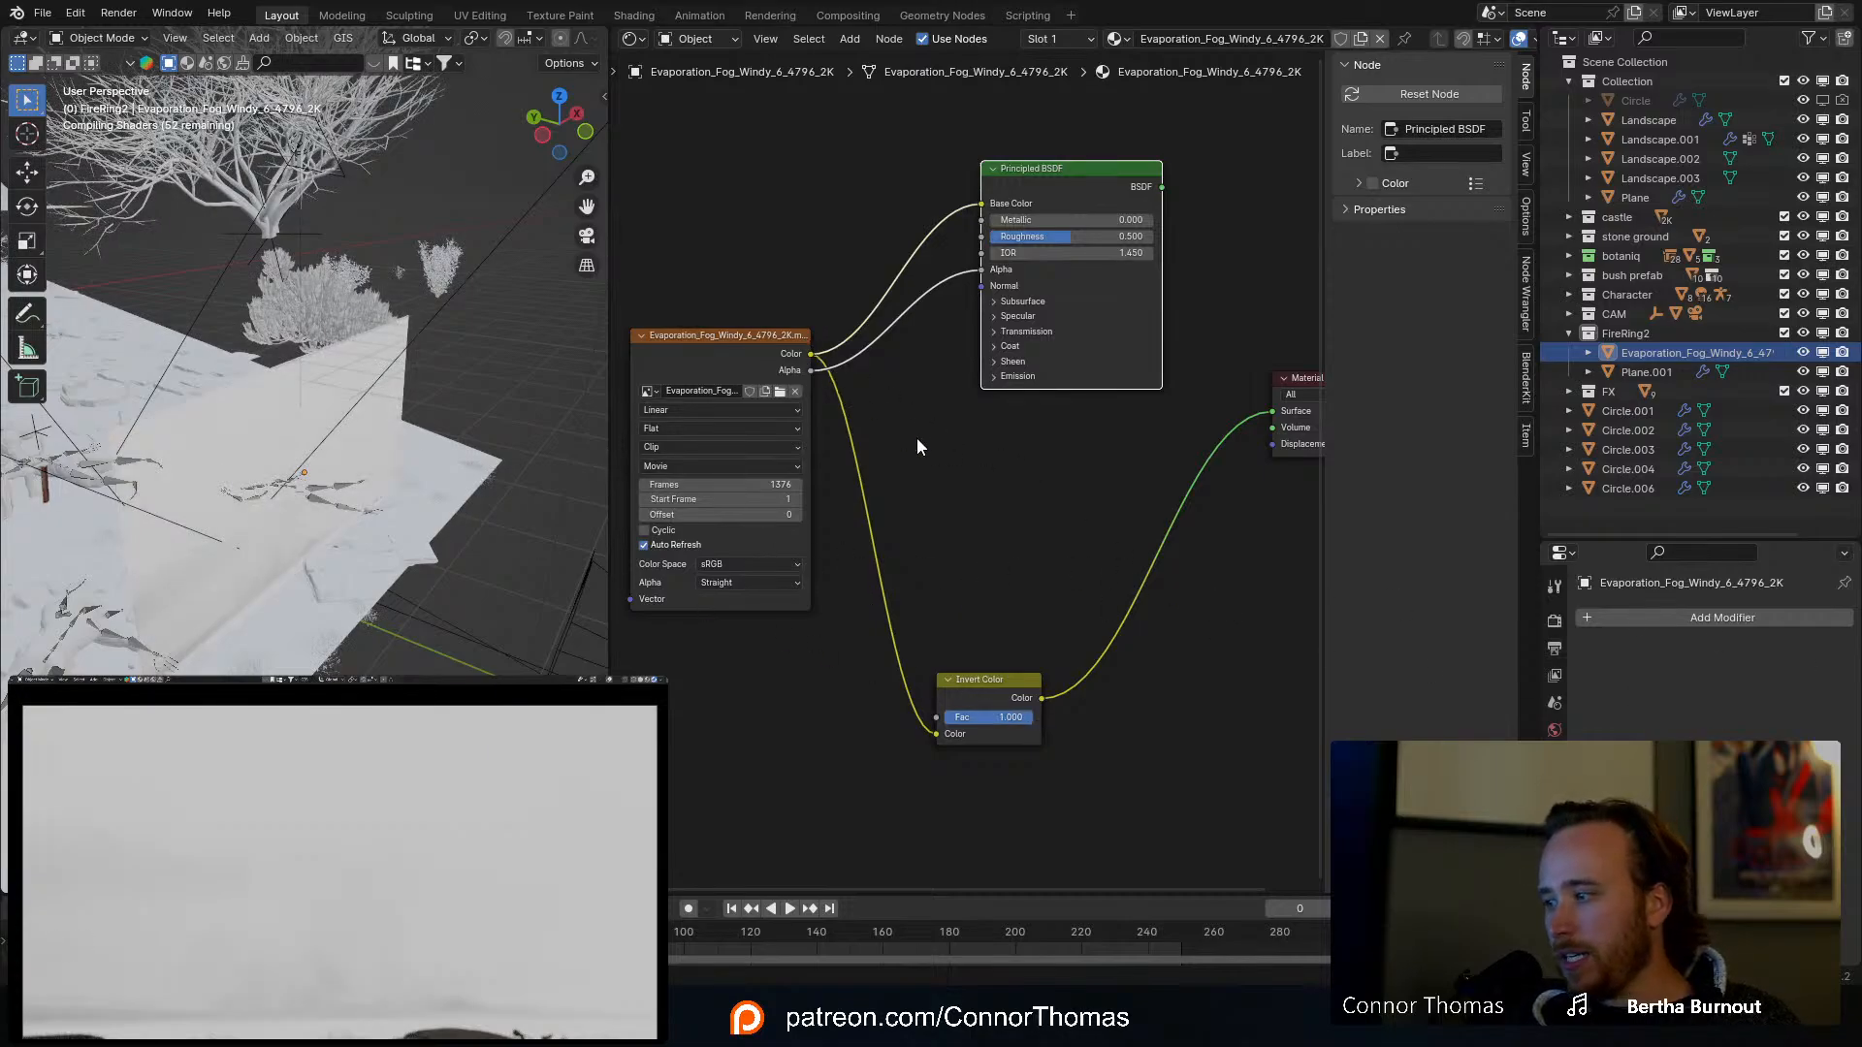
middle_drag(695, 380, 972, 416)
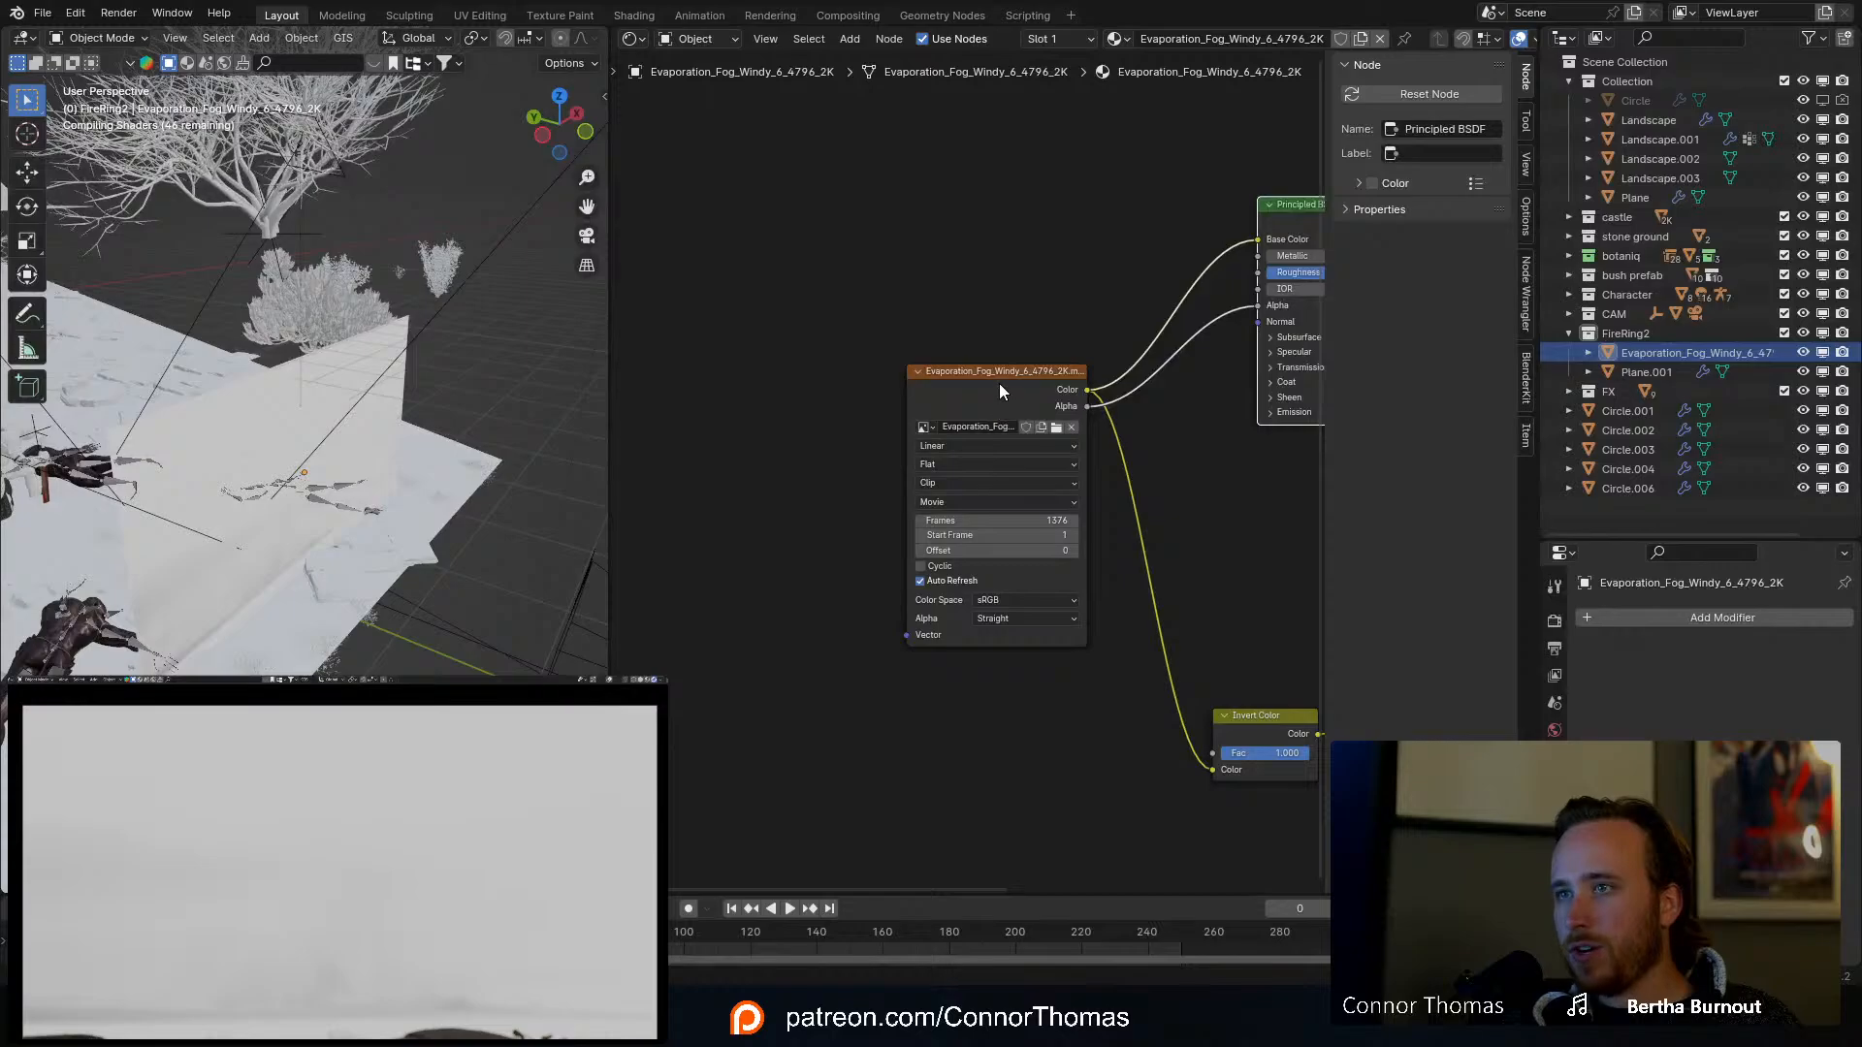
click(999, 382)
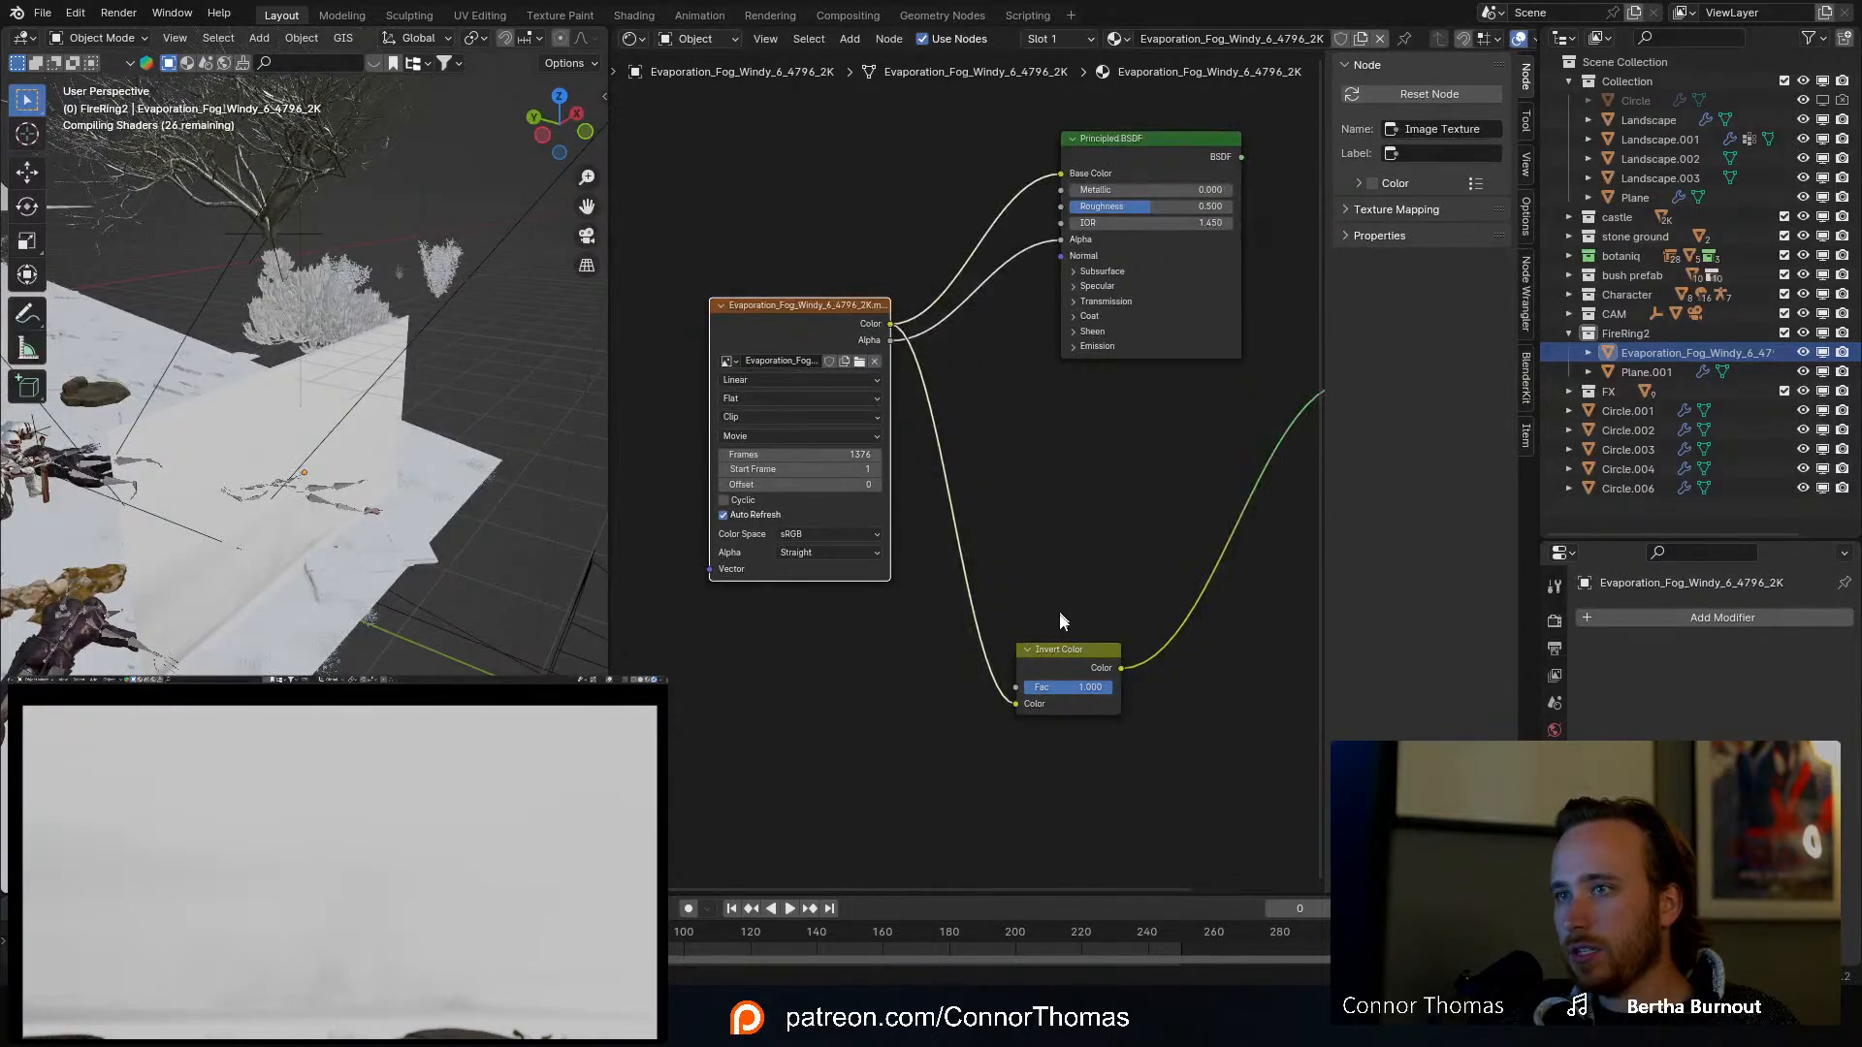
click(1052, 651)
key(ctrl+x)
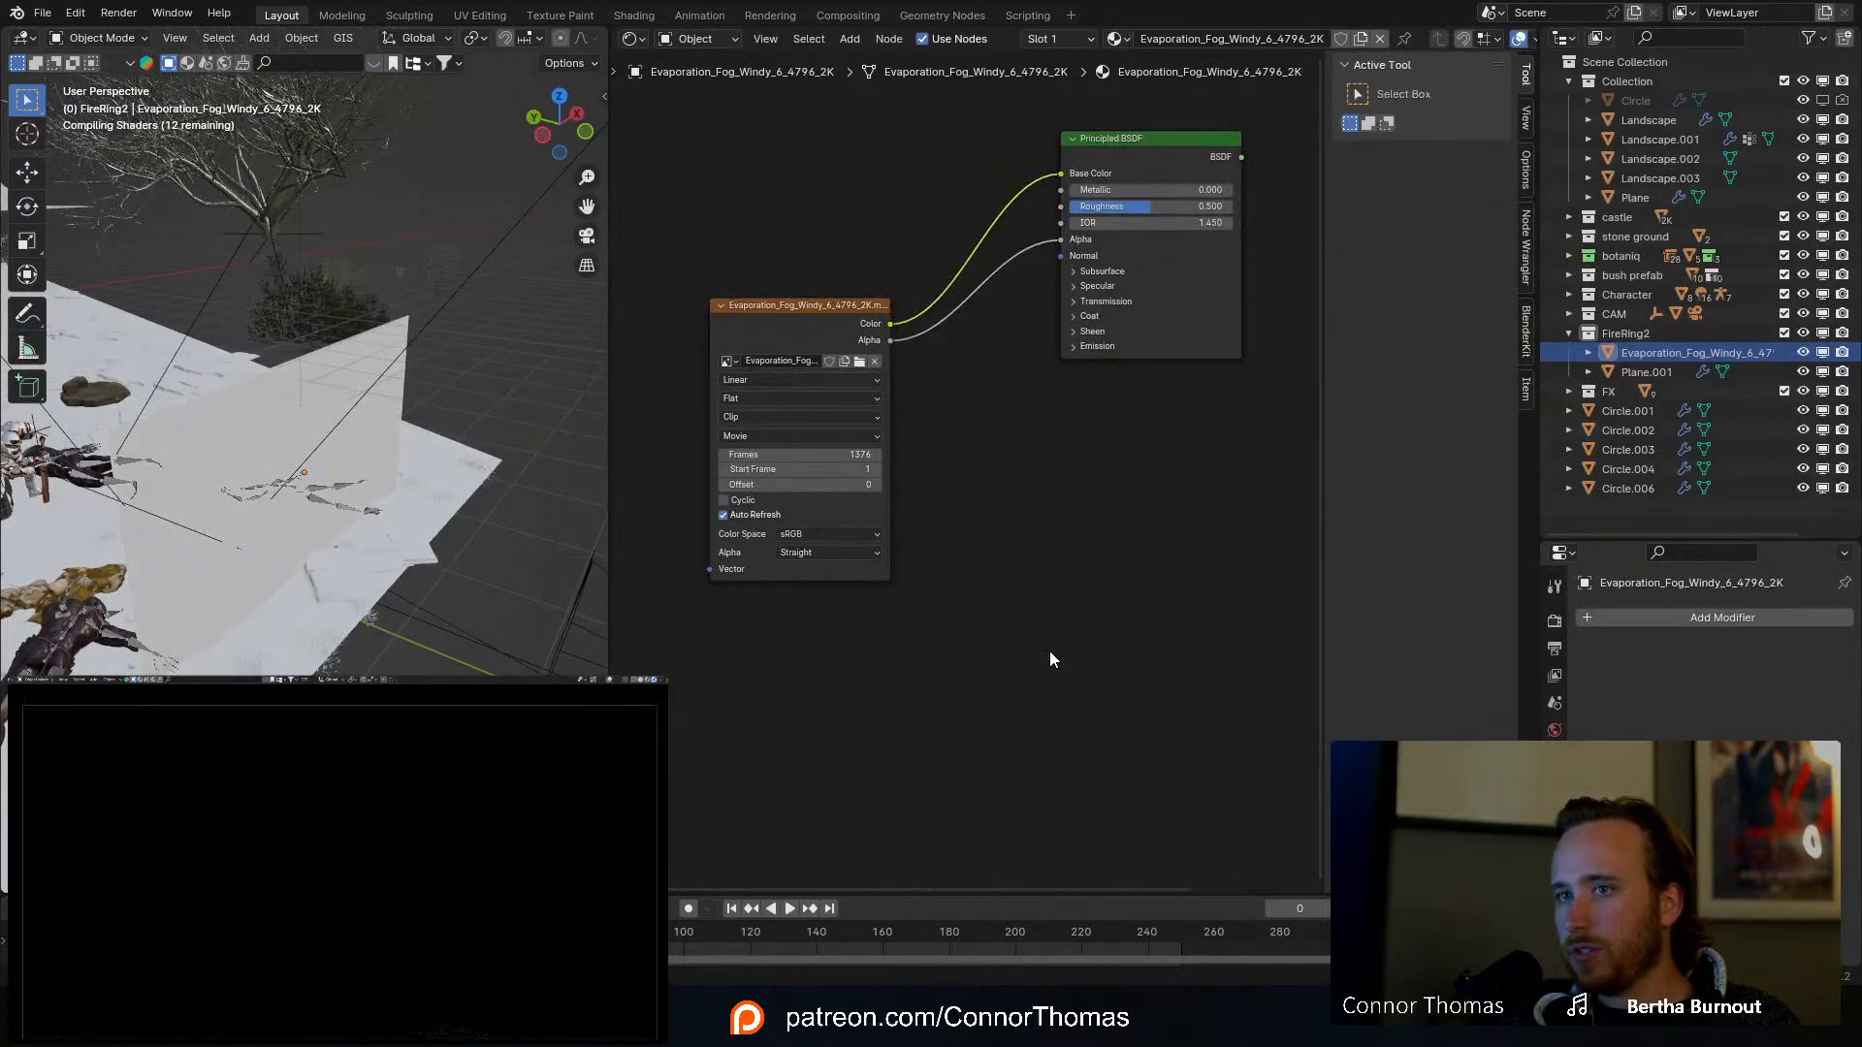
Step: Try to add a Color Ramp node to the fog plane's material
key(shift+a)
click(1069, 533)
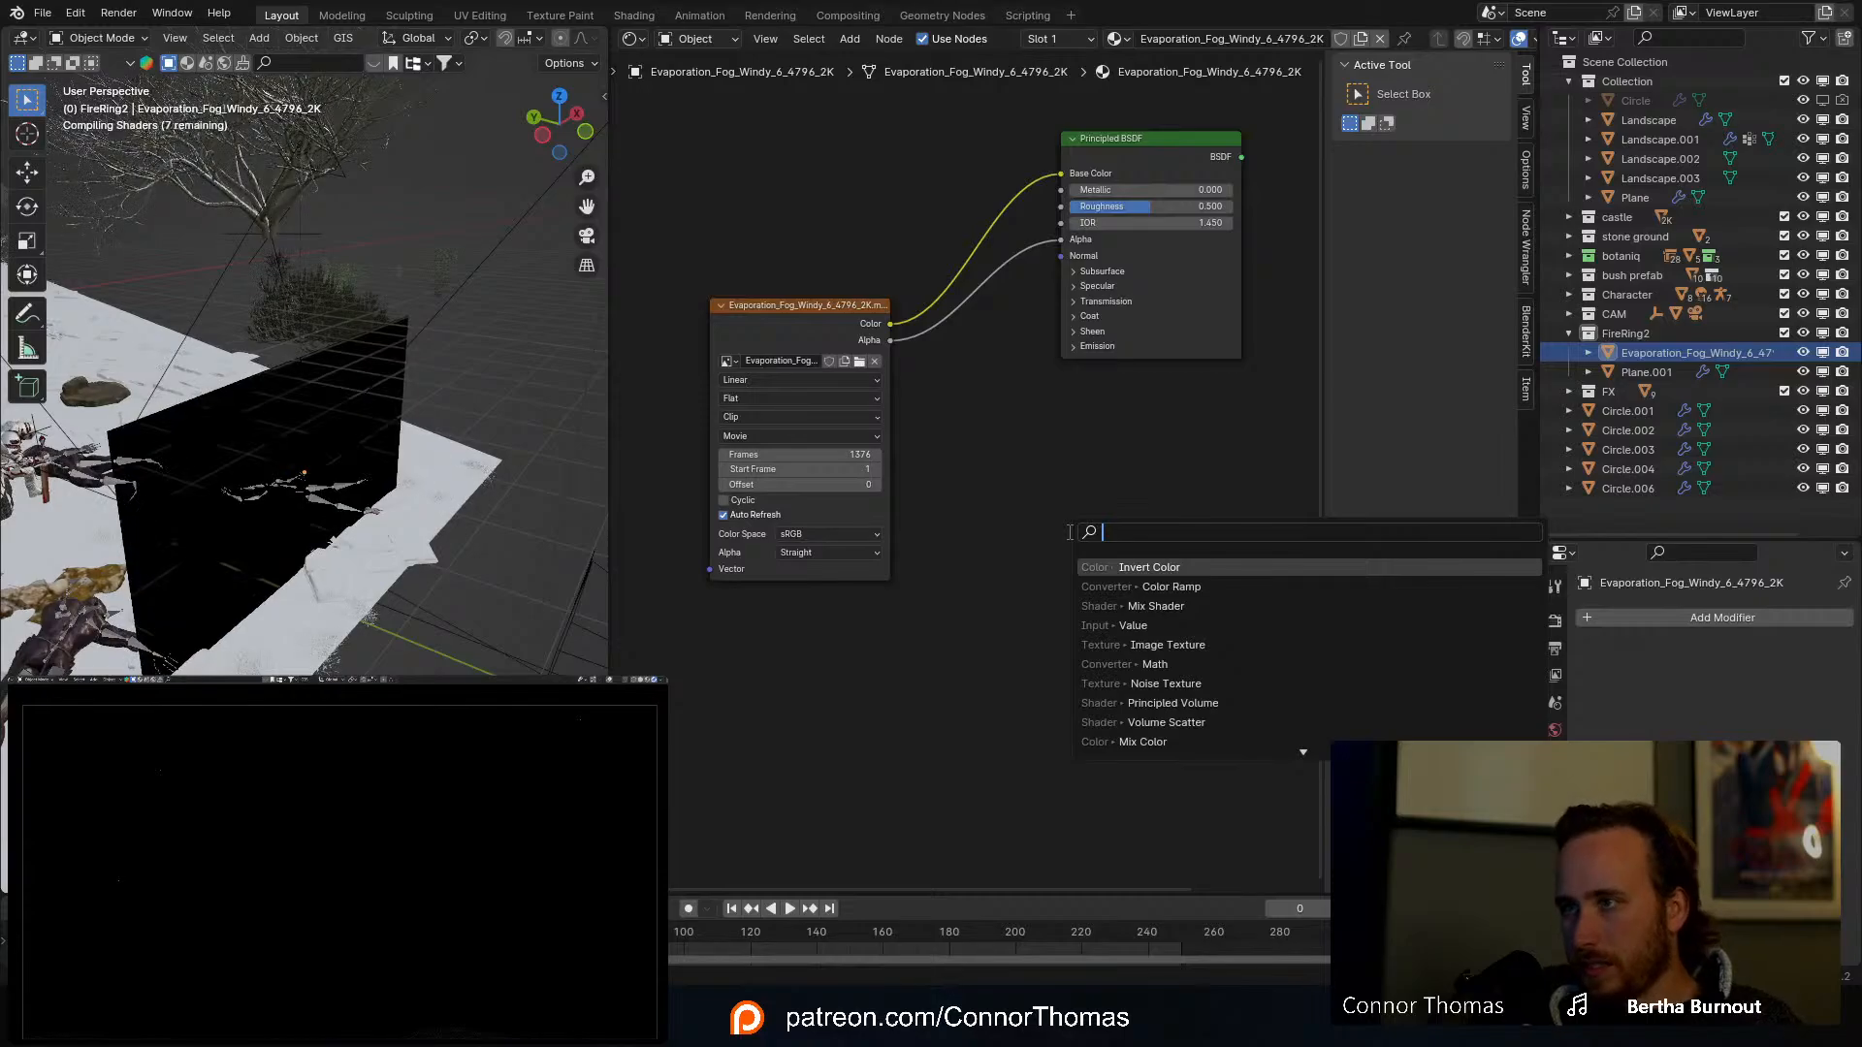
text(color)
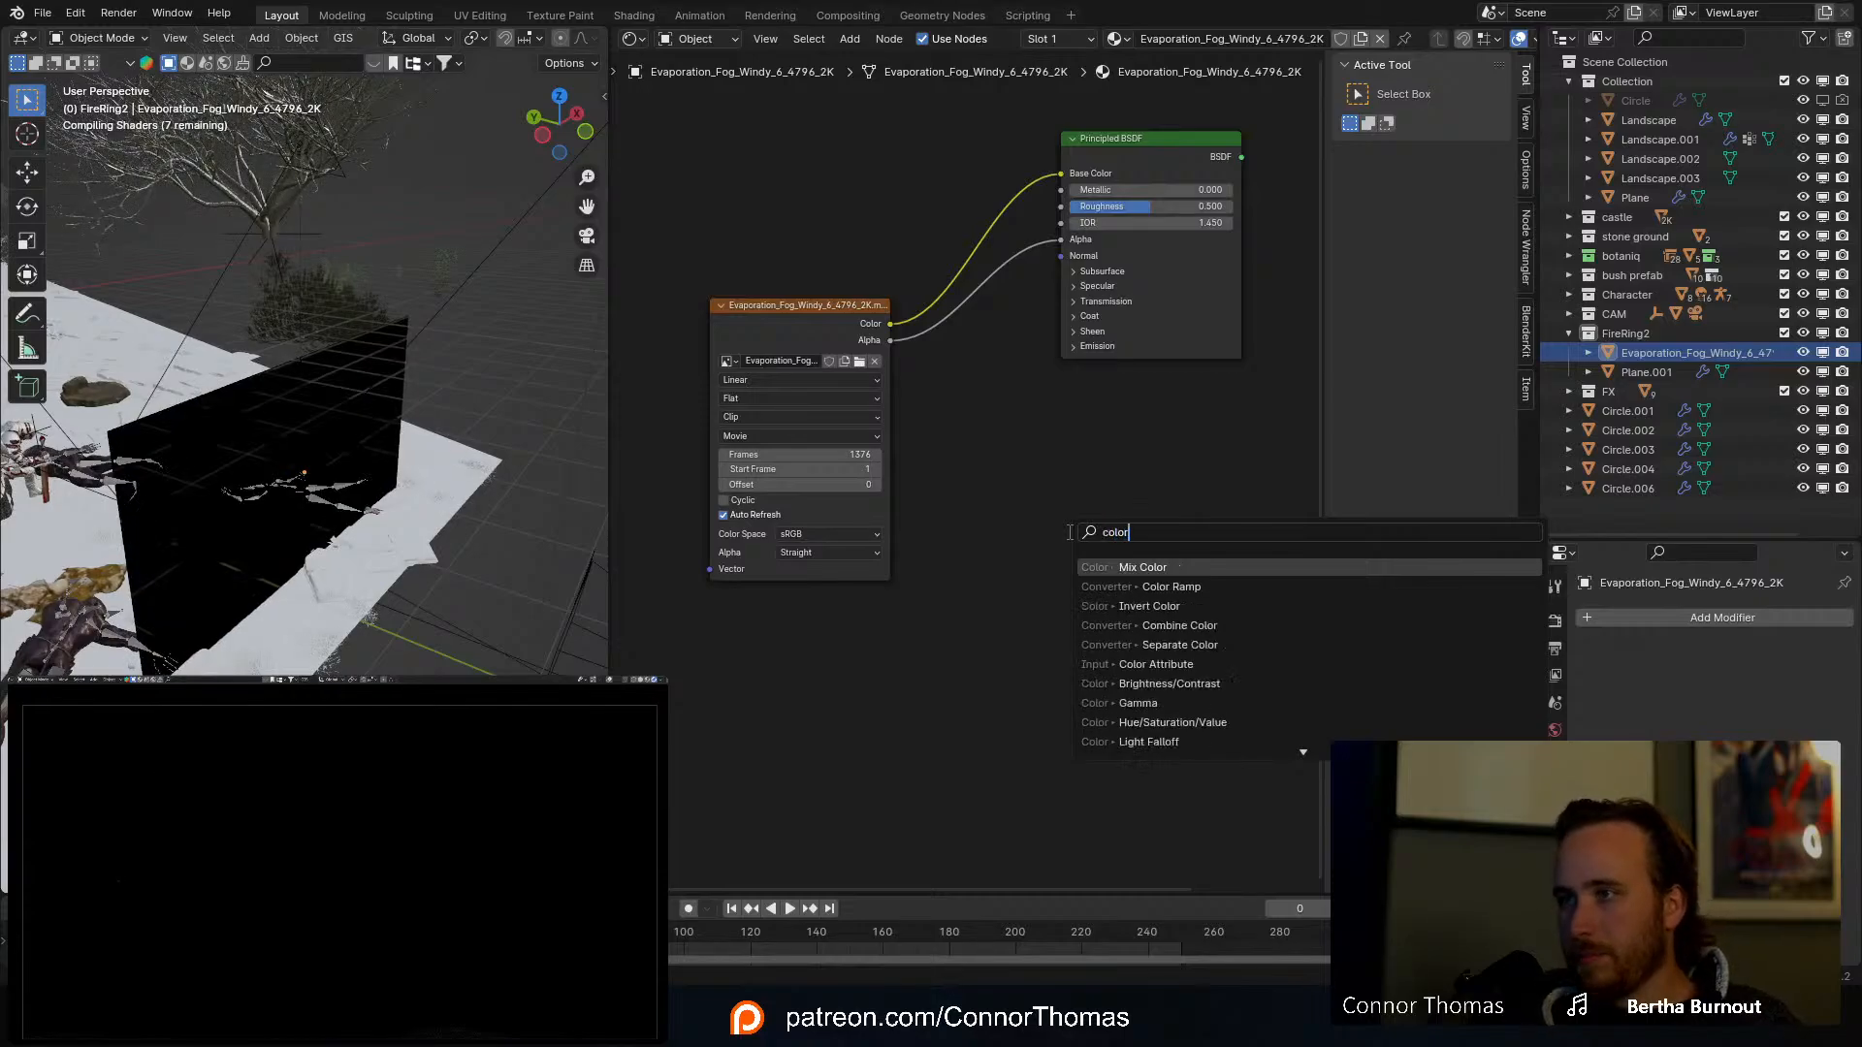
key(Down)
key(Return)
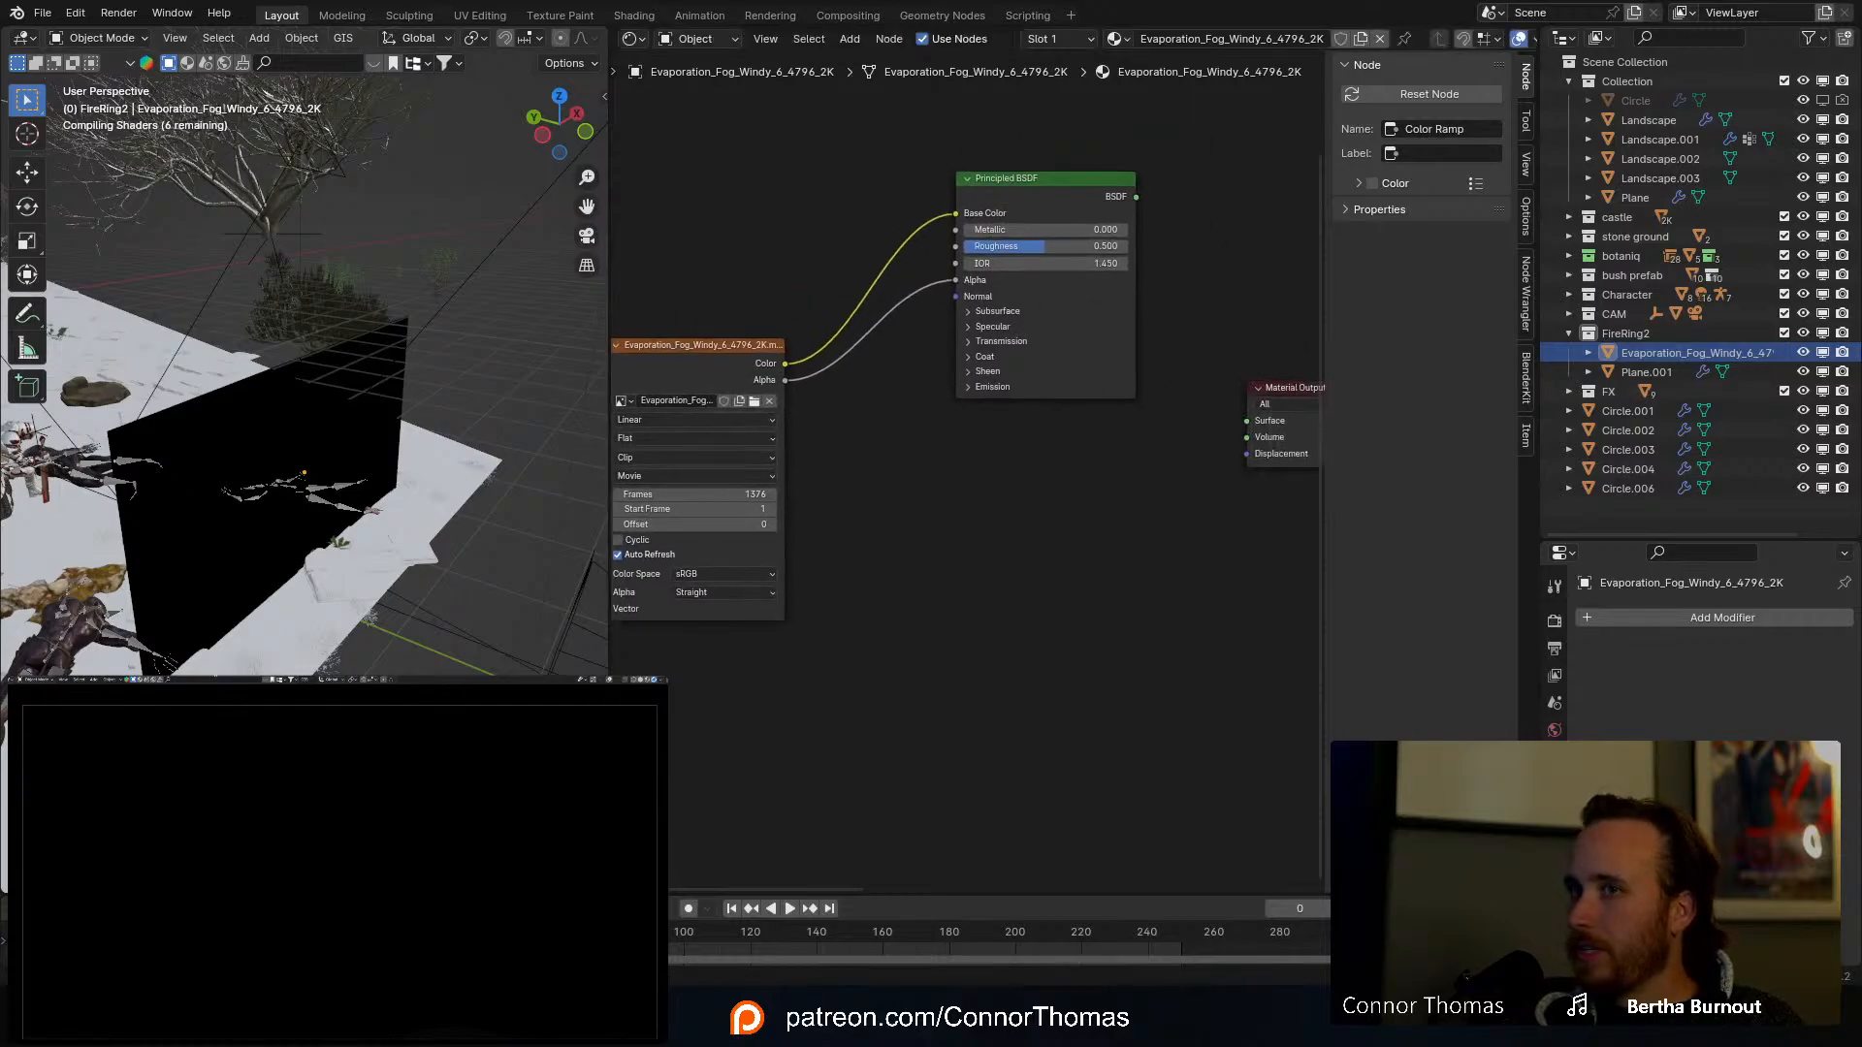
key(z)
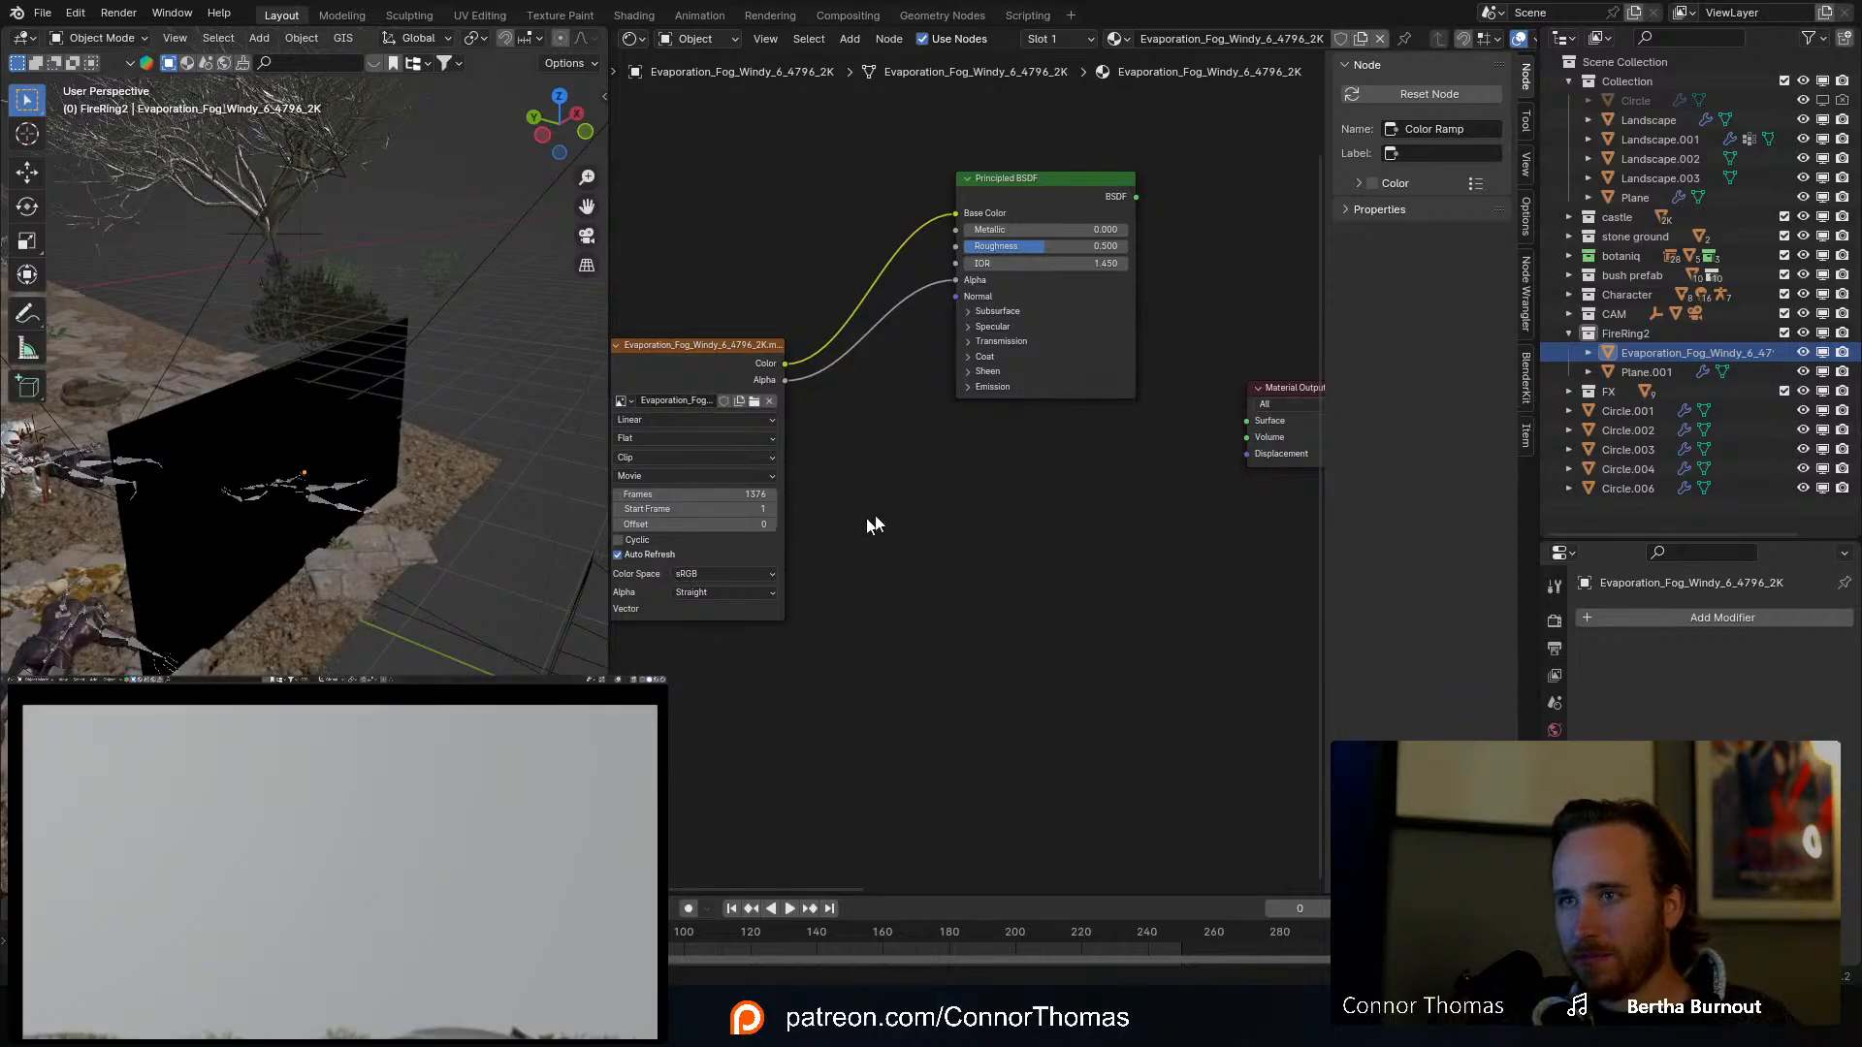
Step: Preview the fog texture's Color through a new Color Ramp node on the plane, and delete the ramp
key(shift+a)
click(960, 511)
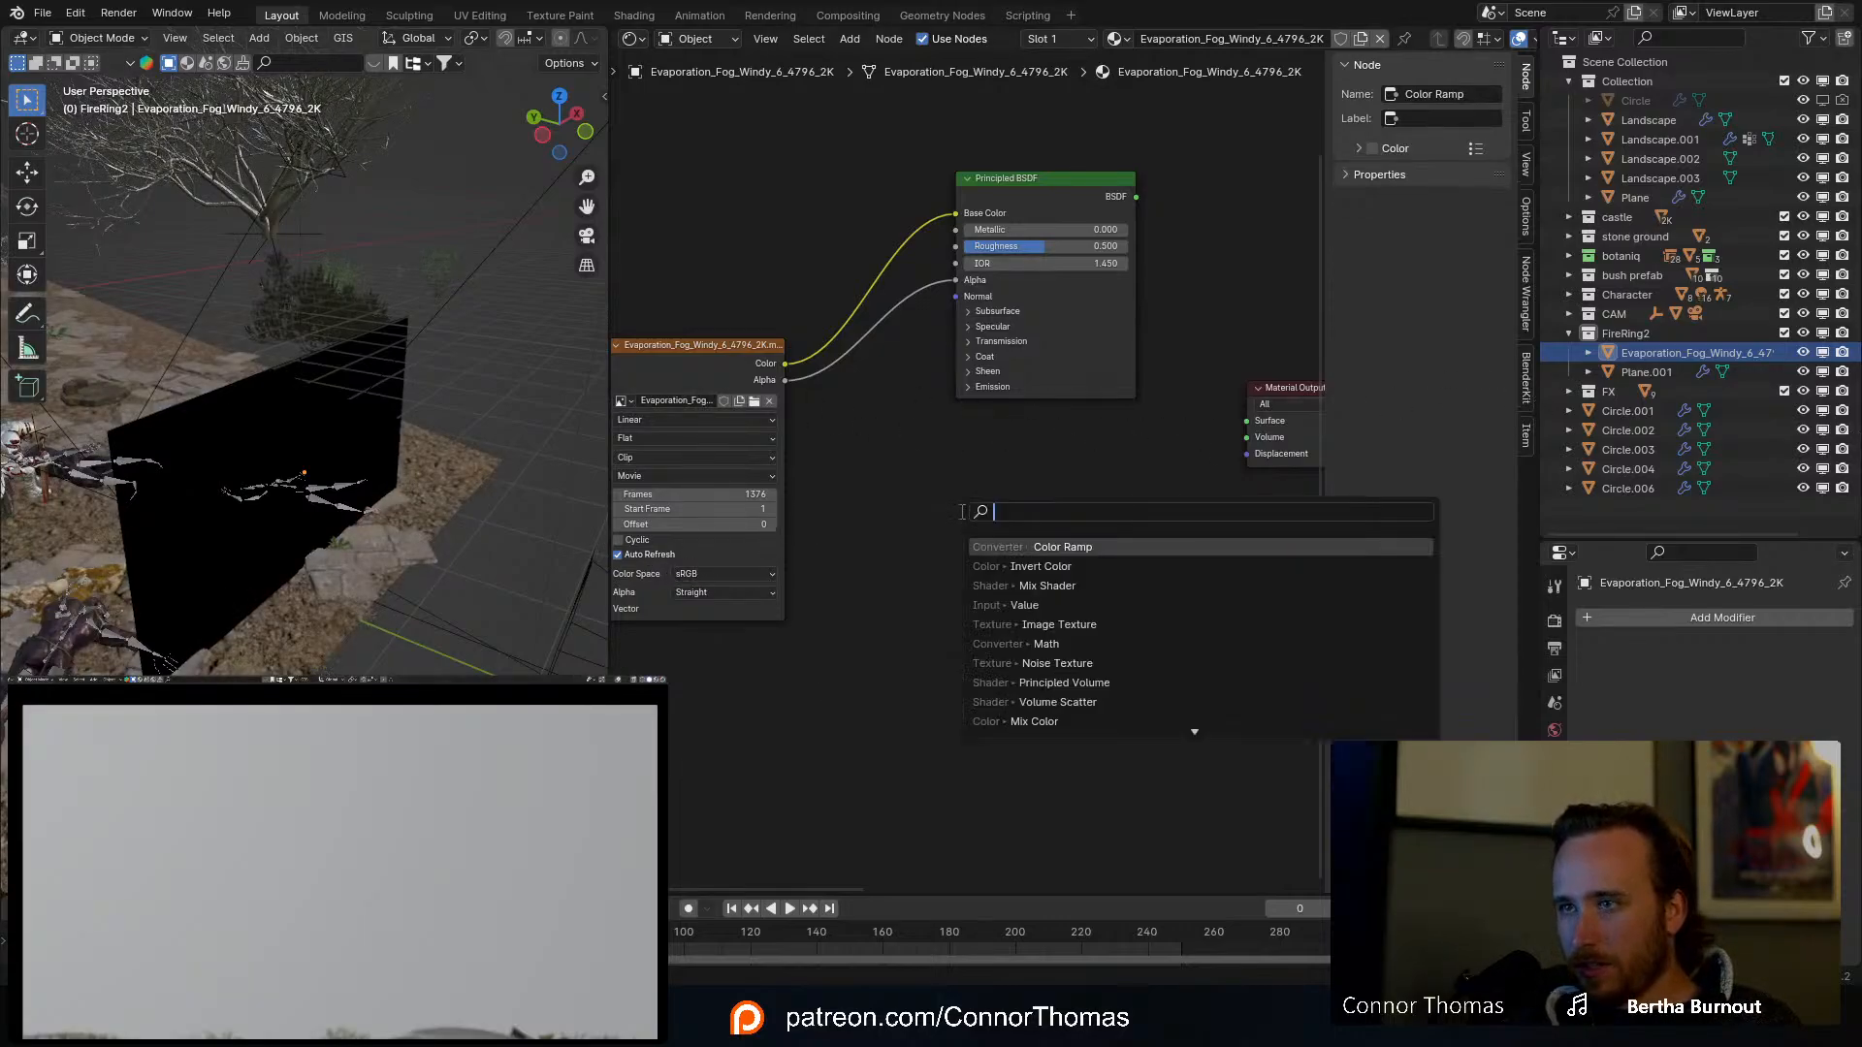
key(Return)
click(961, 511)
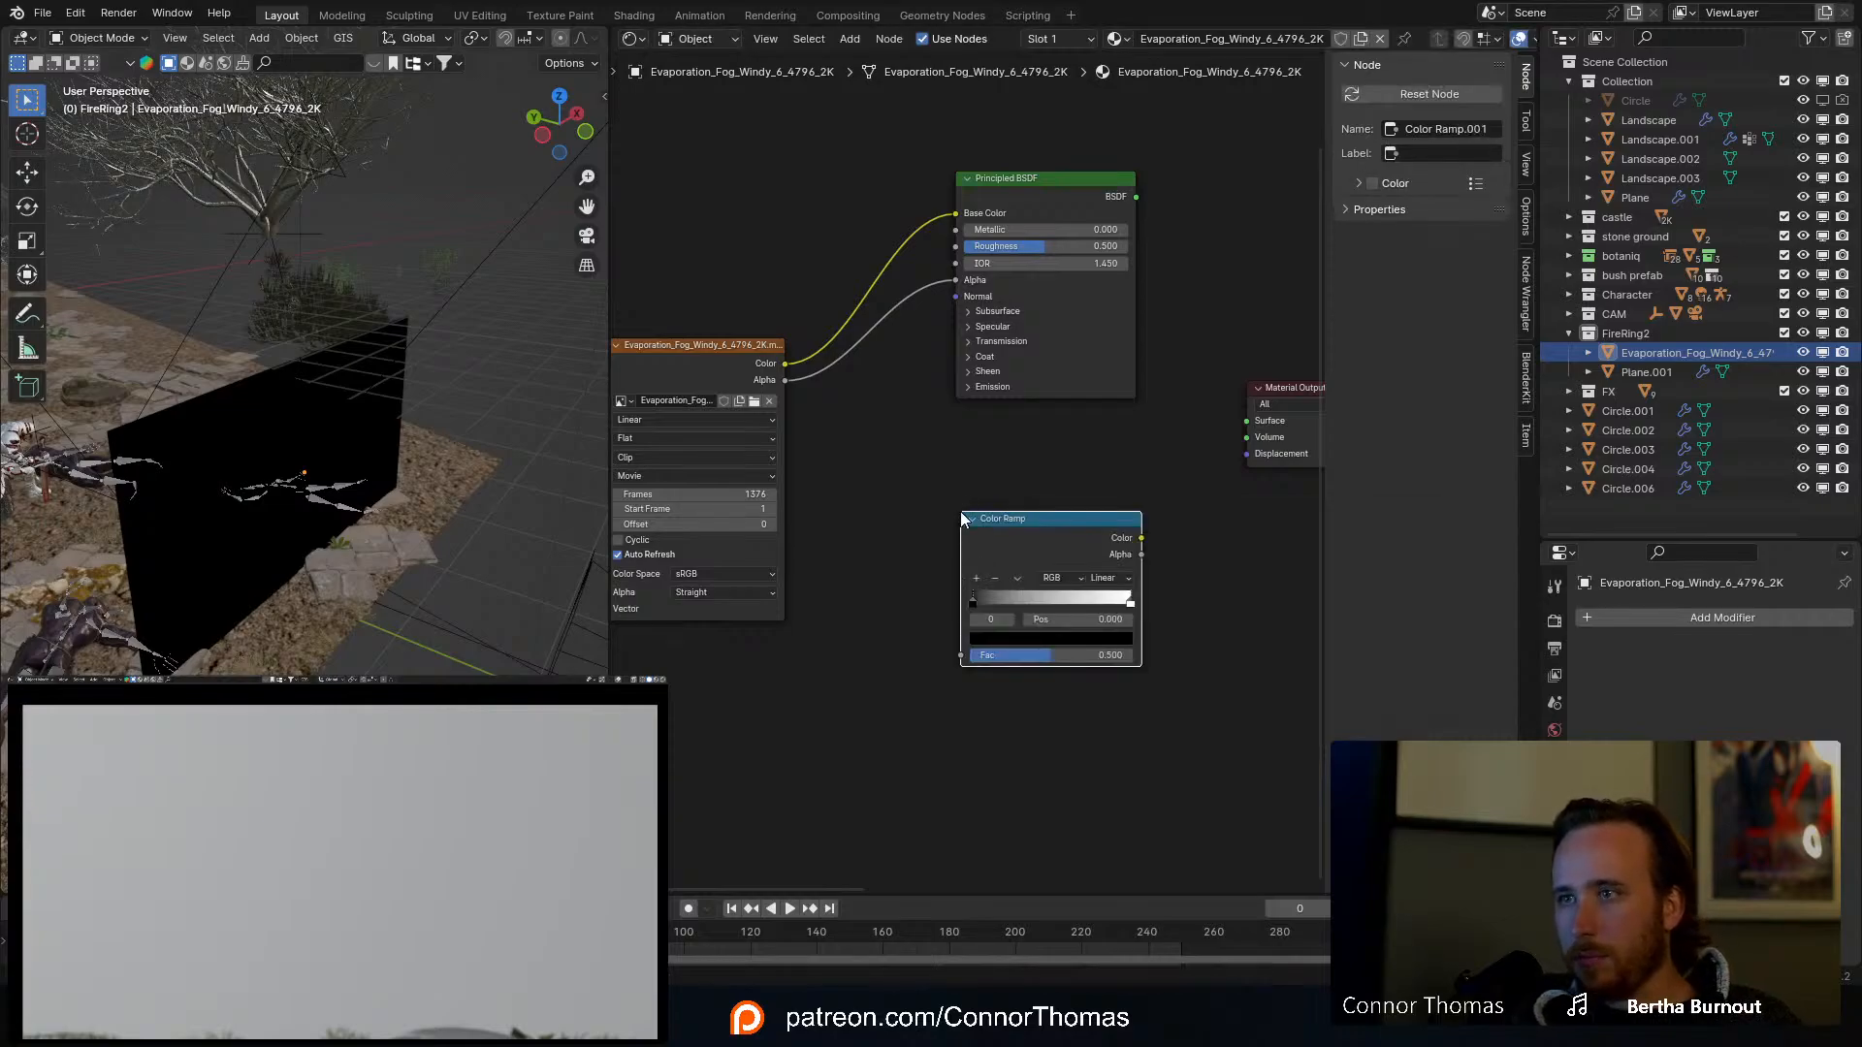
drag(785, 364, 960, 660)
ctrl+shift+click(1053, 519)
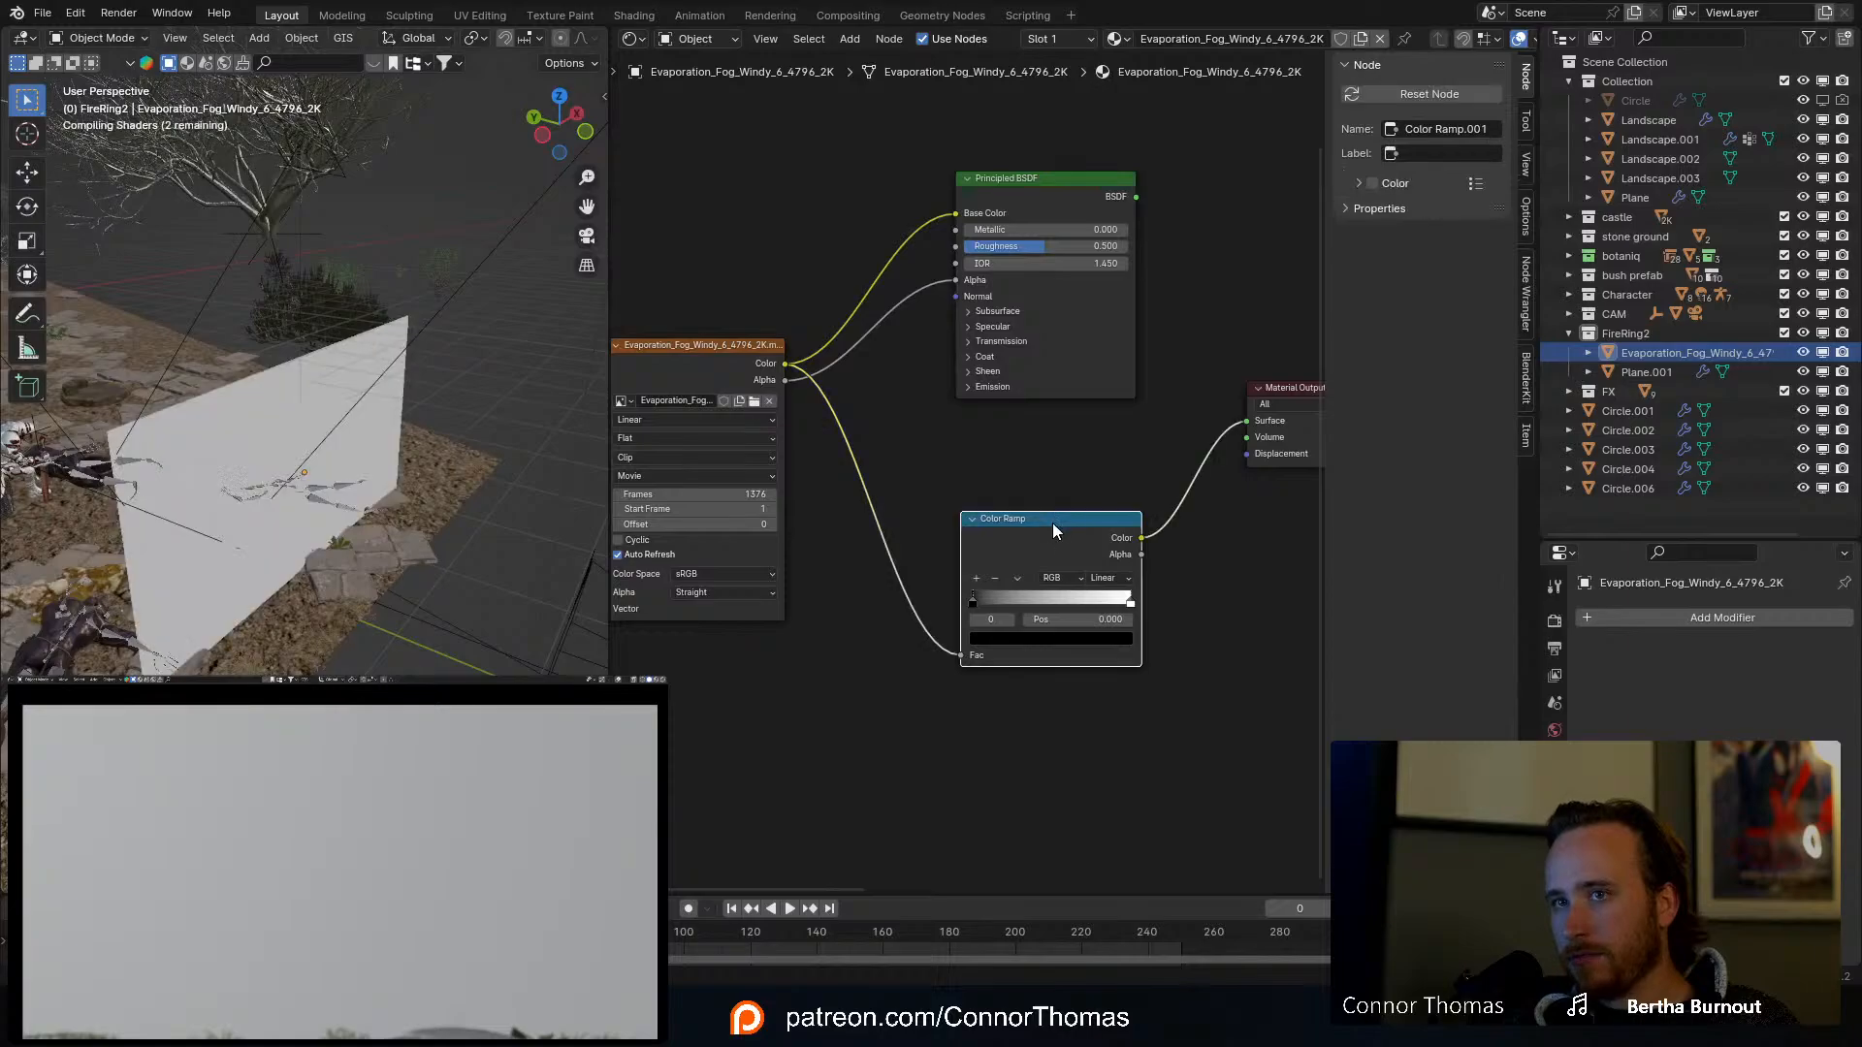
mouse_move(287, 533)
middle_down()
mouse_move(194, 487)
mouse_move(173, 518)
mouse_move(282, 553)
middle_up()
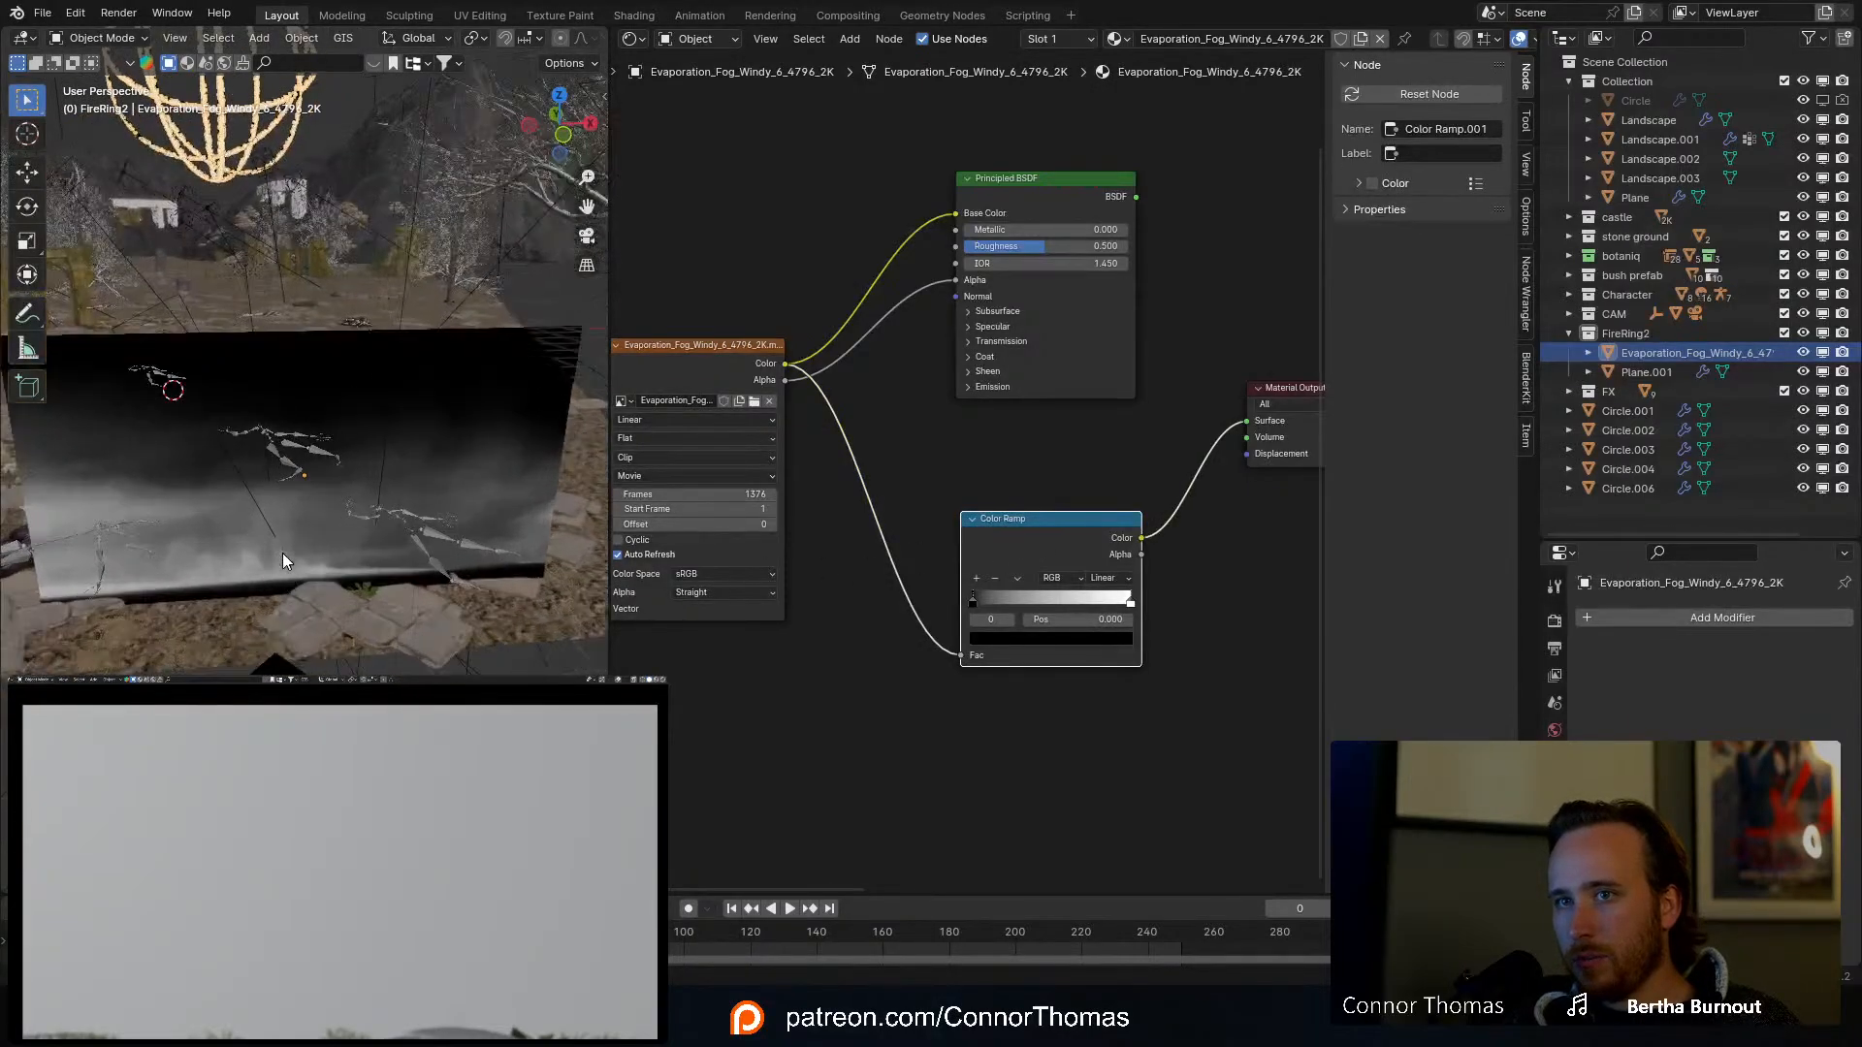
scroll(283, 553, up, 3)
scroll(433, 541, down, 2)
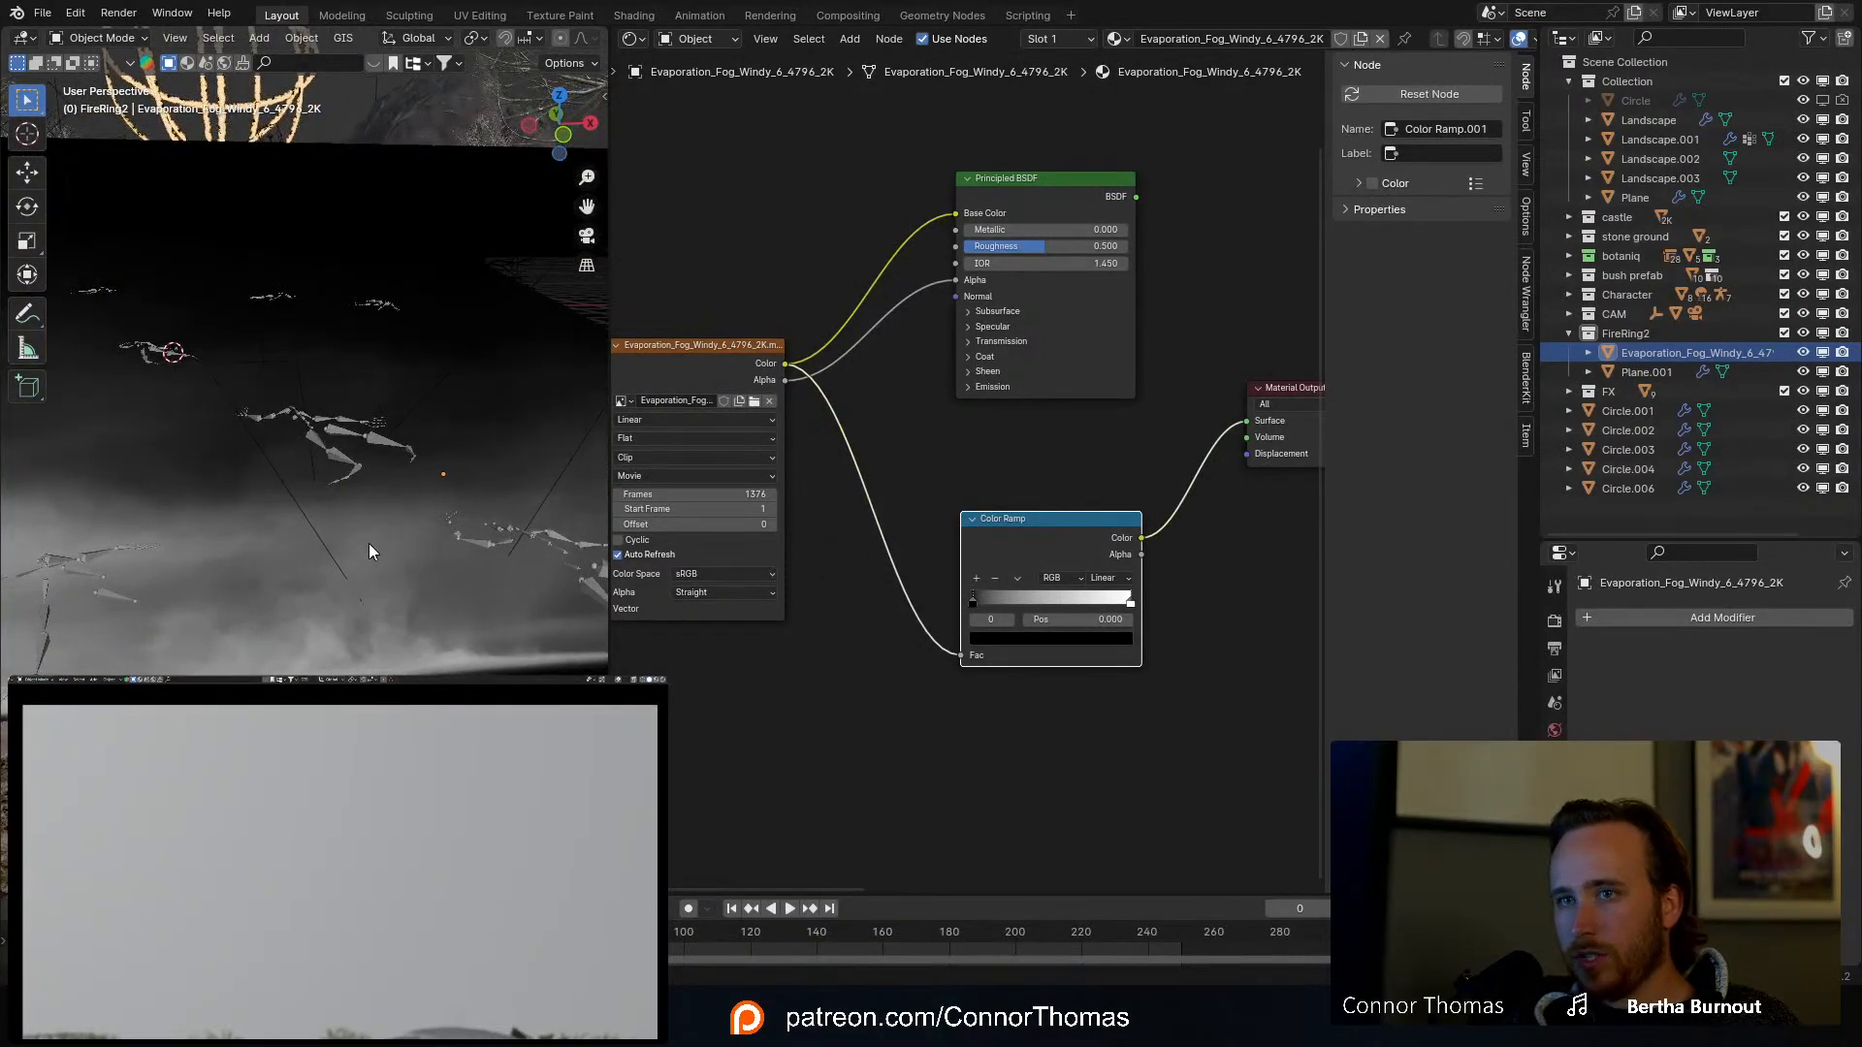
scroll(307, 512, down, 2)
middle_drag(306, 504, 357, 433)
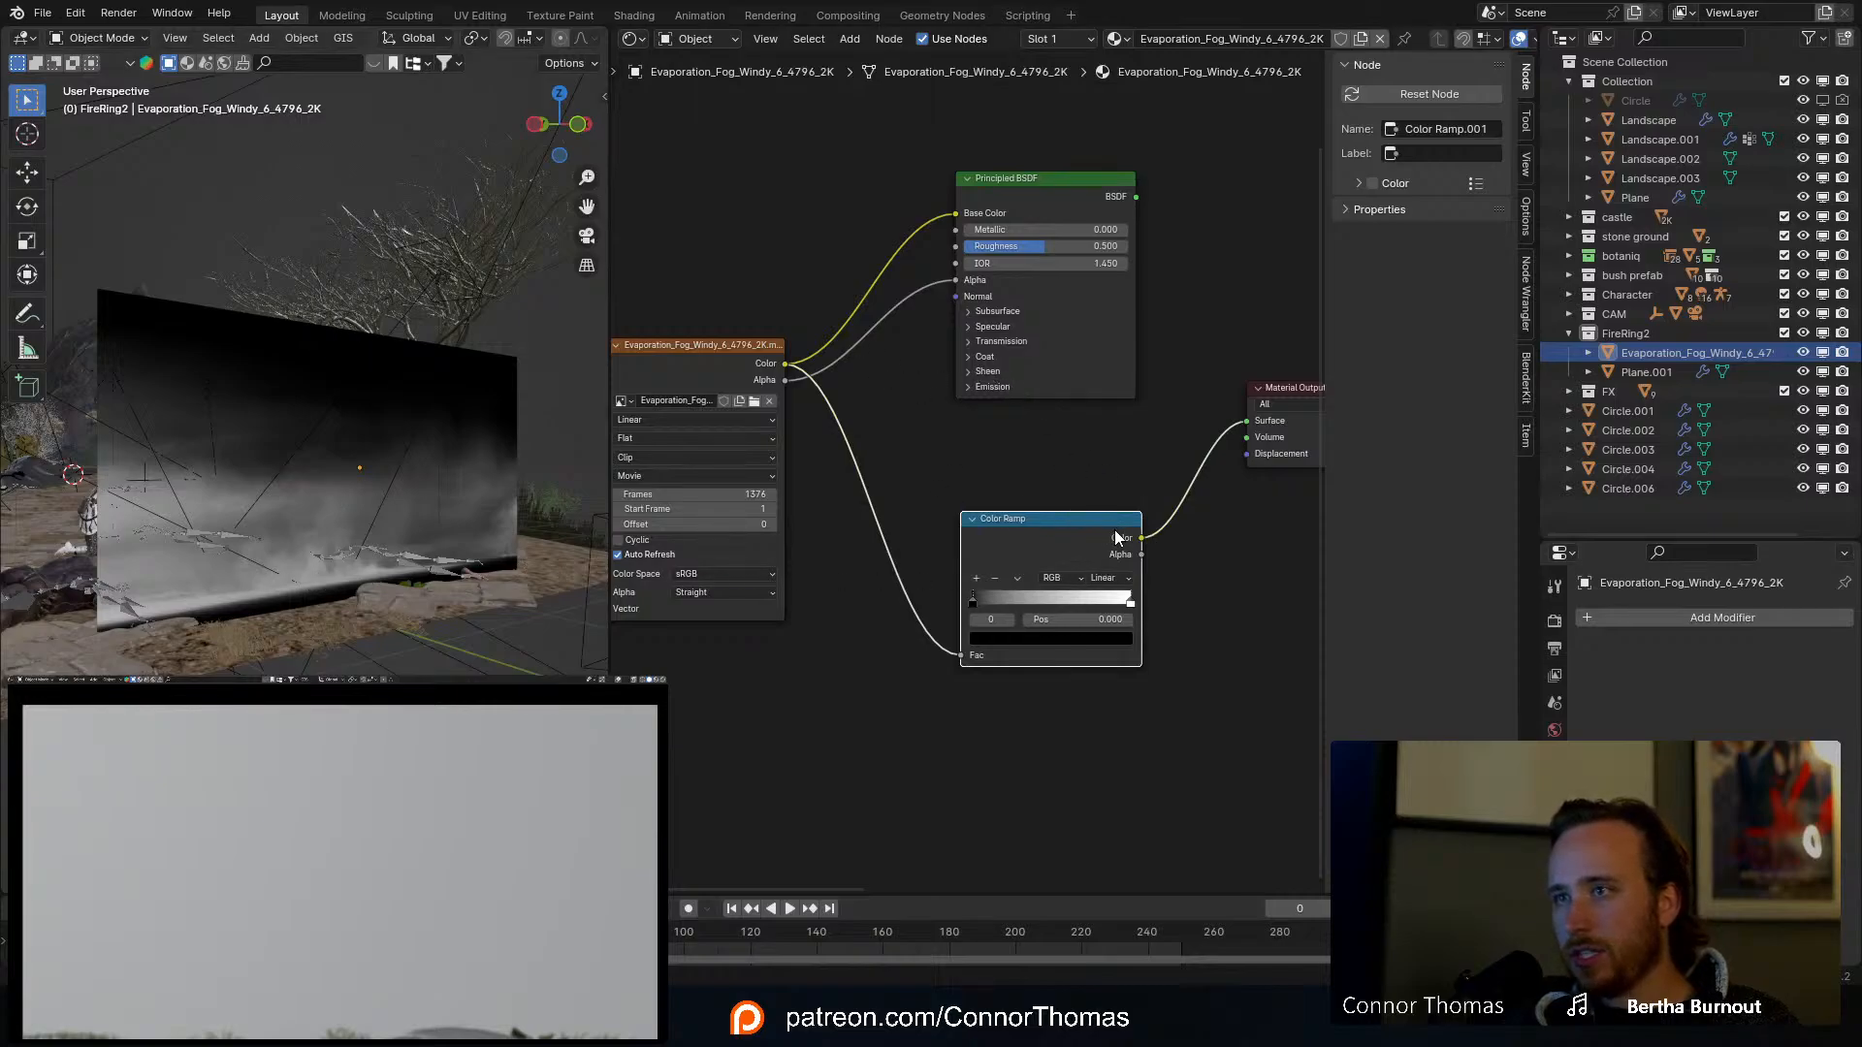
key(x)
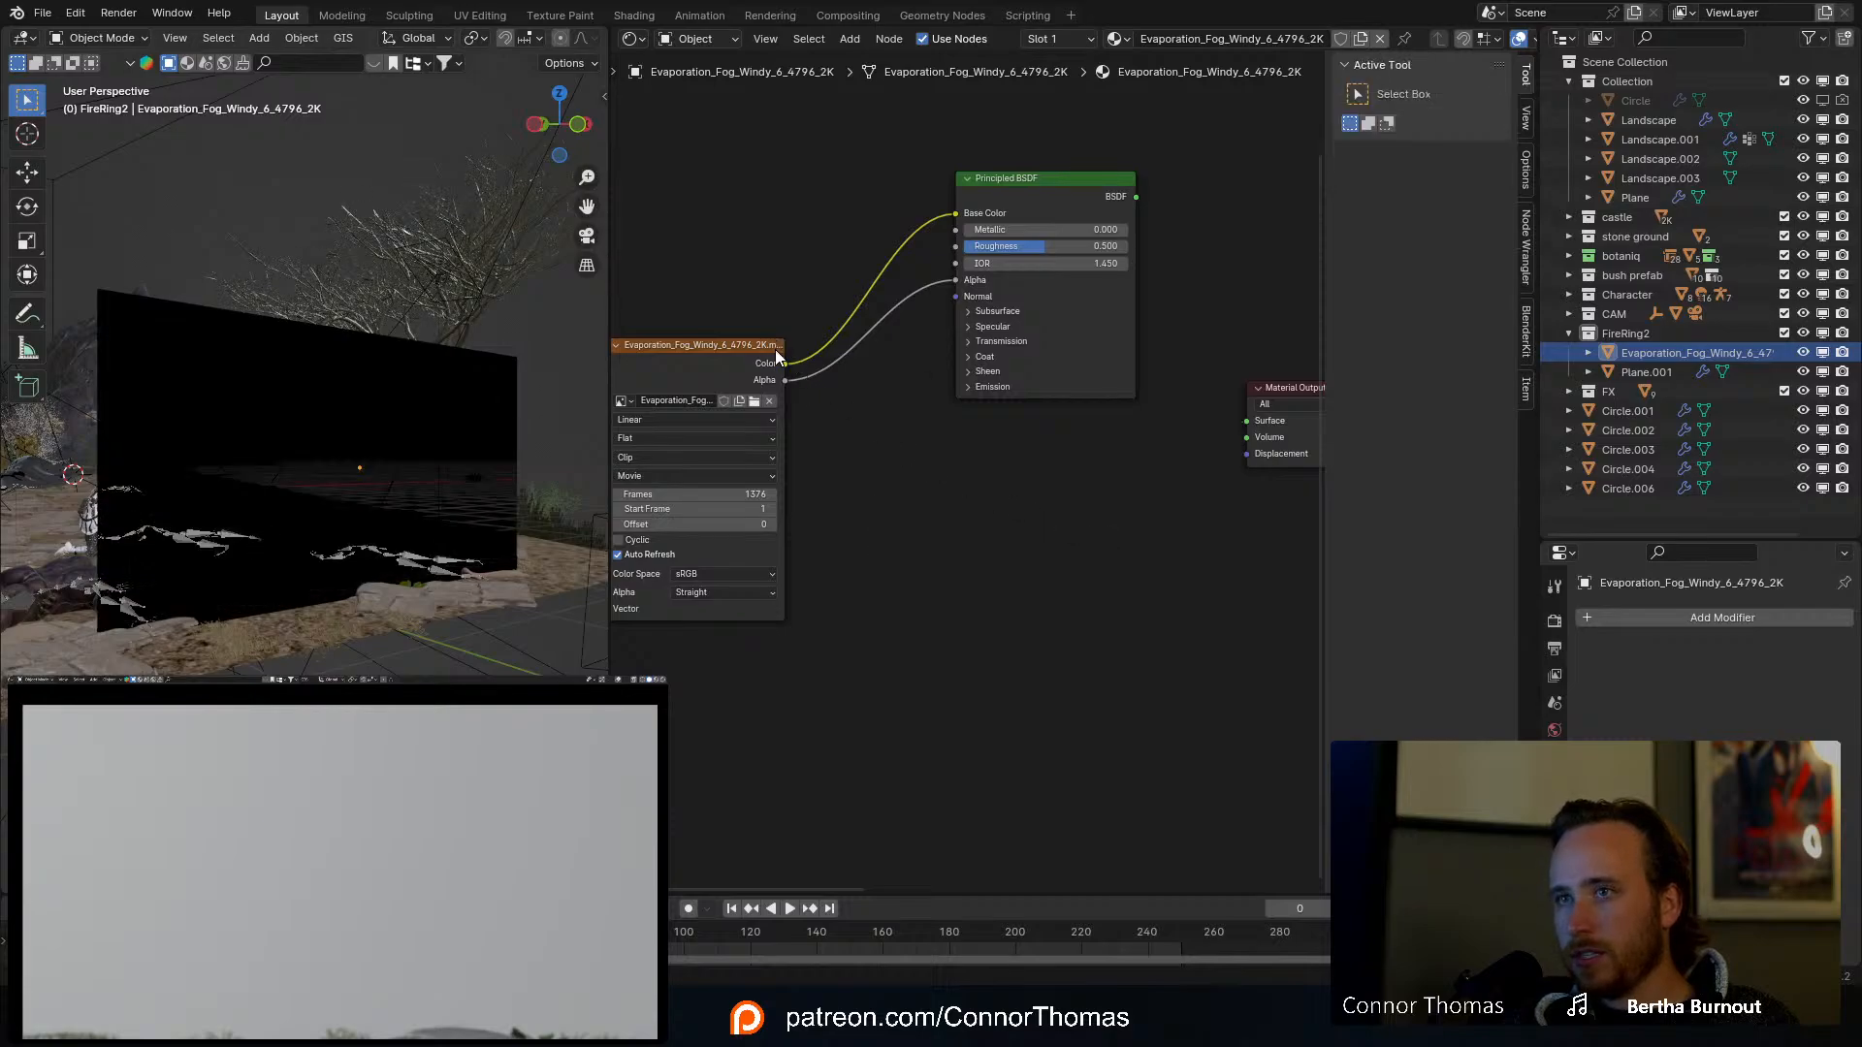
Step: Drive the Principled BSDF's Alpha with the fog texture's Color and reconnect the shader to the Material Output's Surface
drag(785, 363, 970, 286)
click(1041, 188)
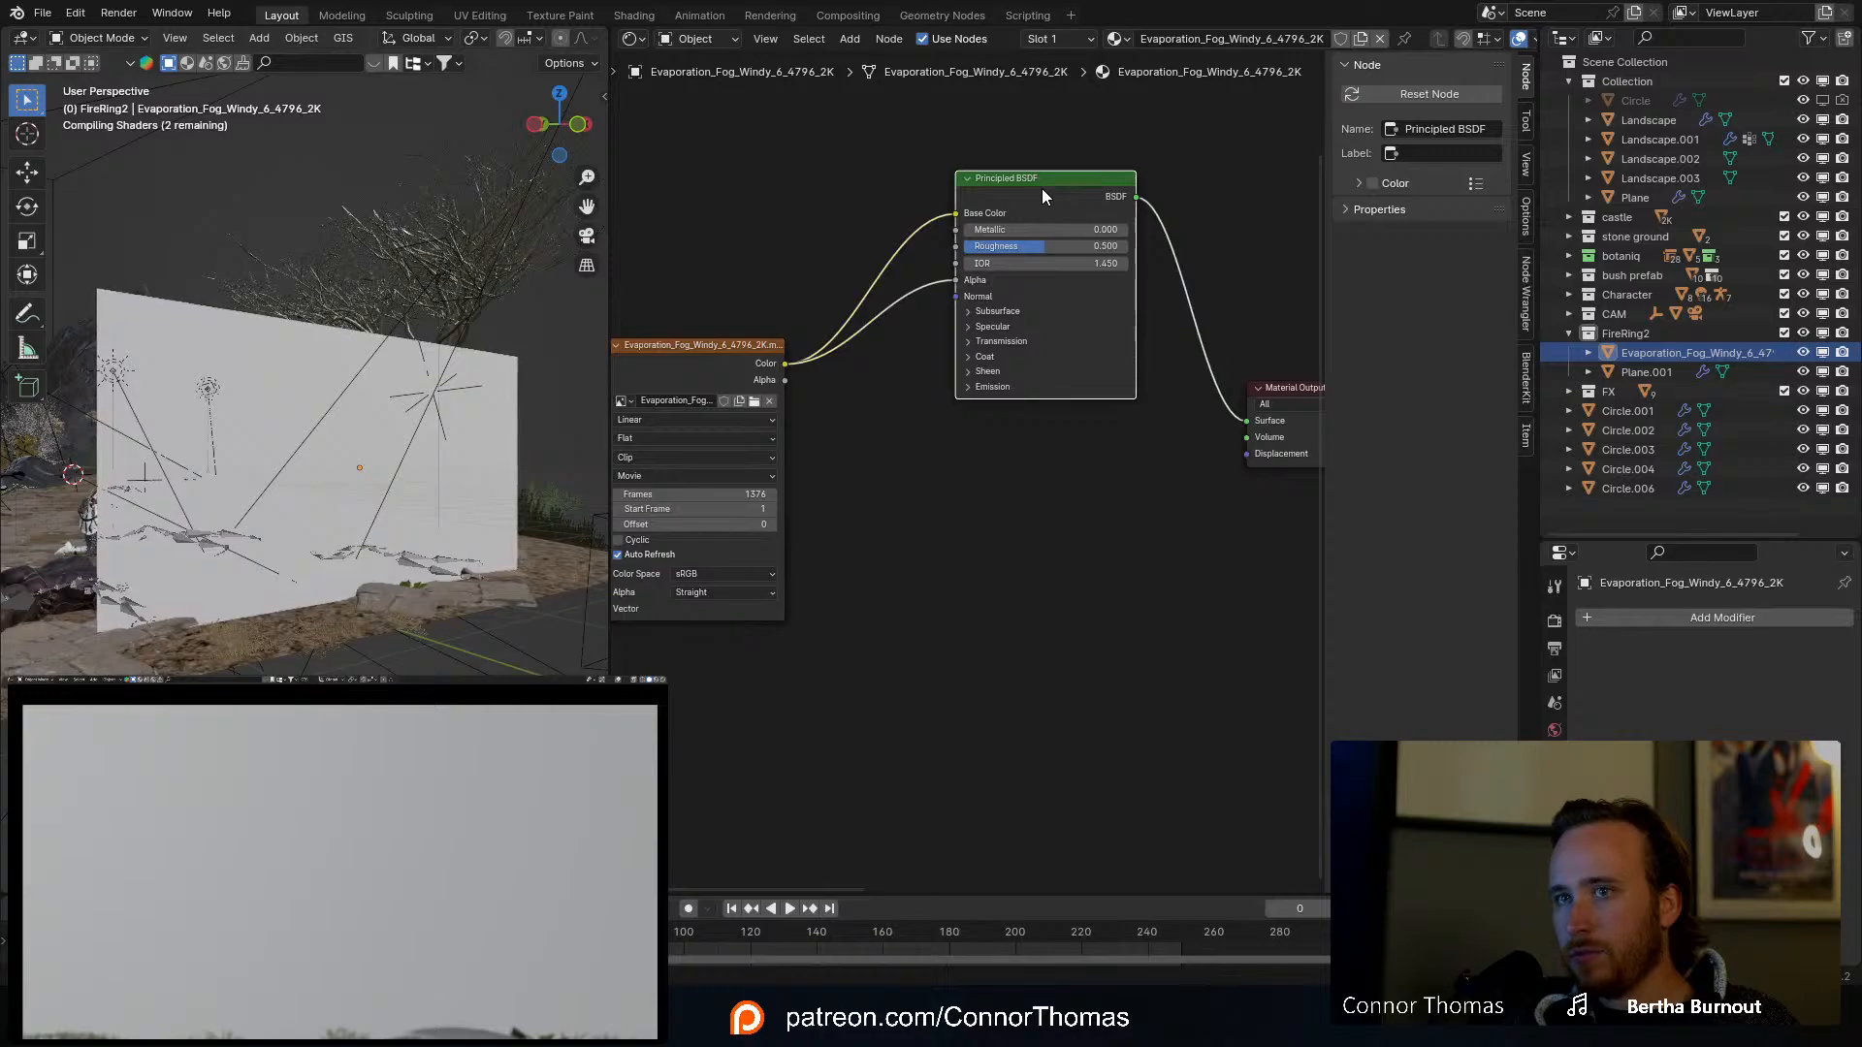
mouse_move(398, 553)
middle_down()
mouse_move(274, 515)
mouse_move(336, 516)
mouse_move(237, 478)
mouse_move(415, 553)
middle_up()
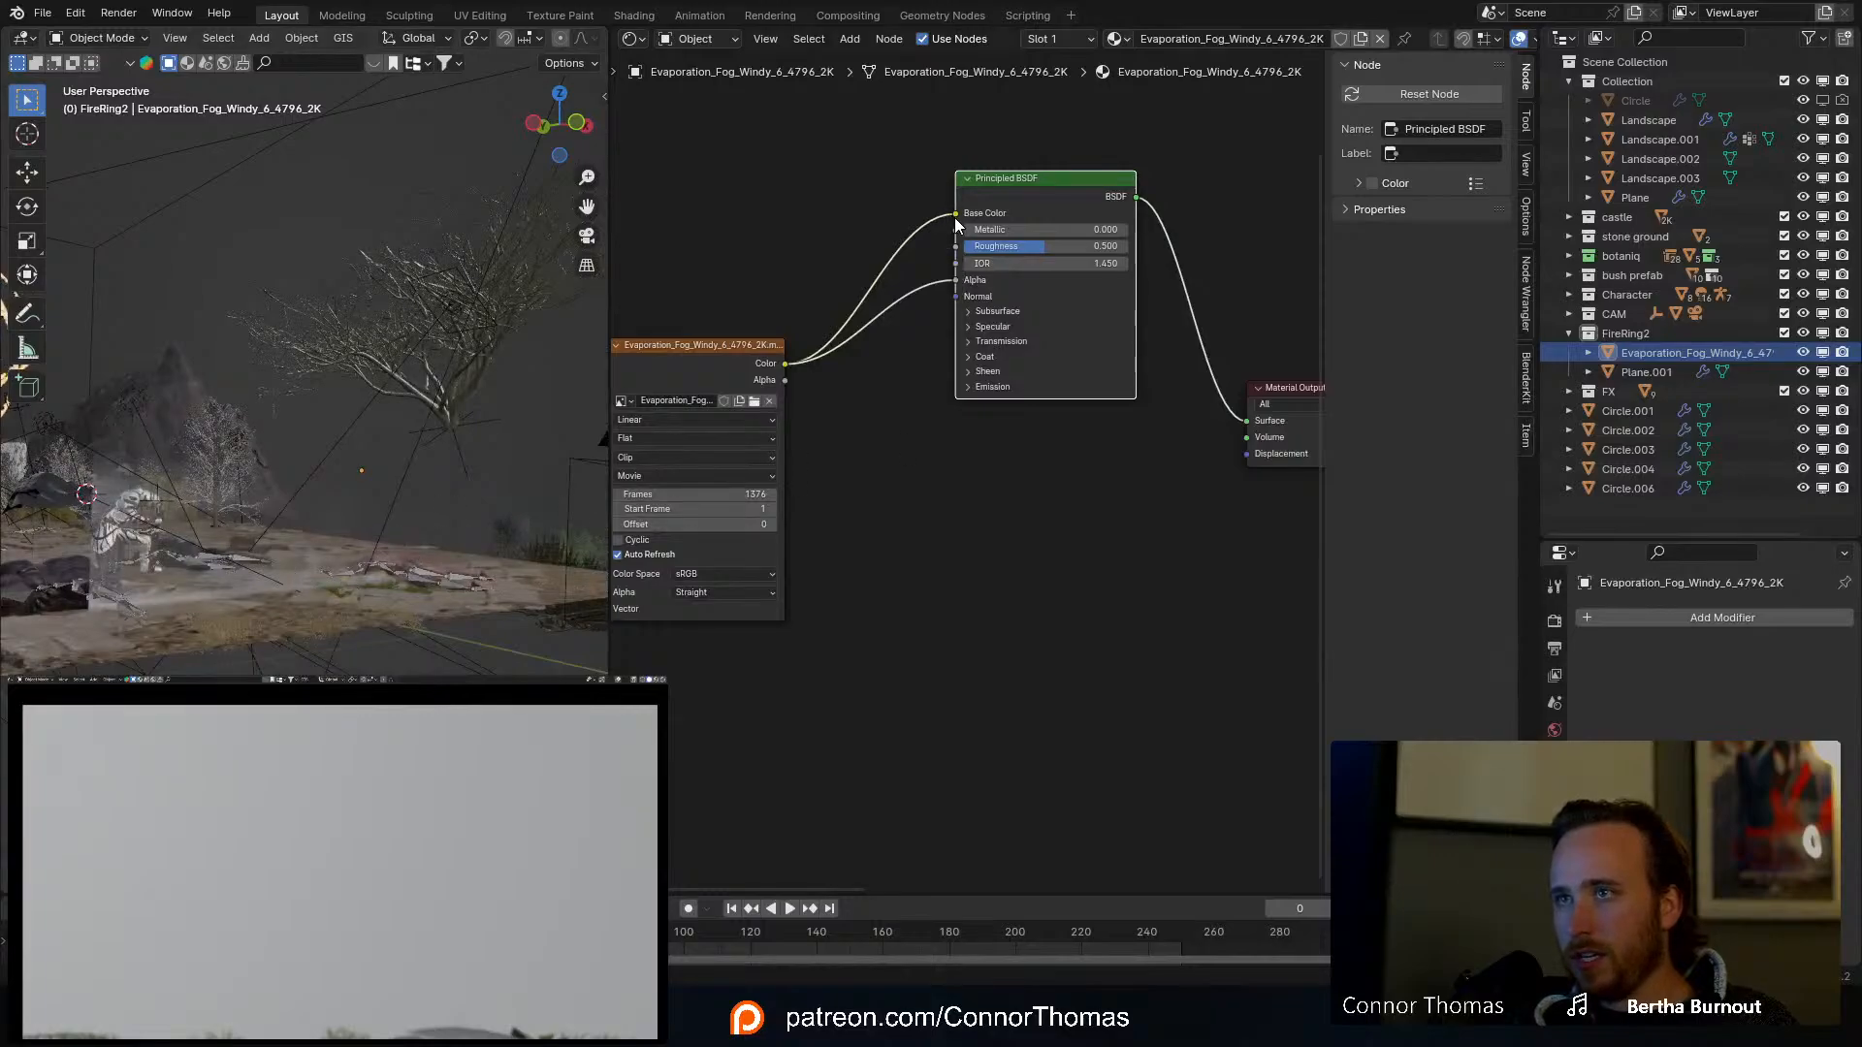
Step: Disconnect the texture from Base Color and tint the fog light blue with hue 0.520 and saturation 0.757
drag(956, 213, 921, 214)
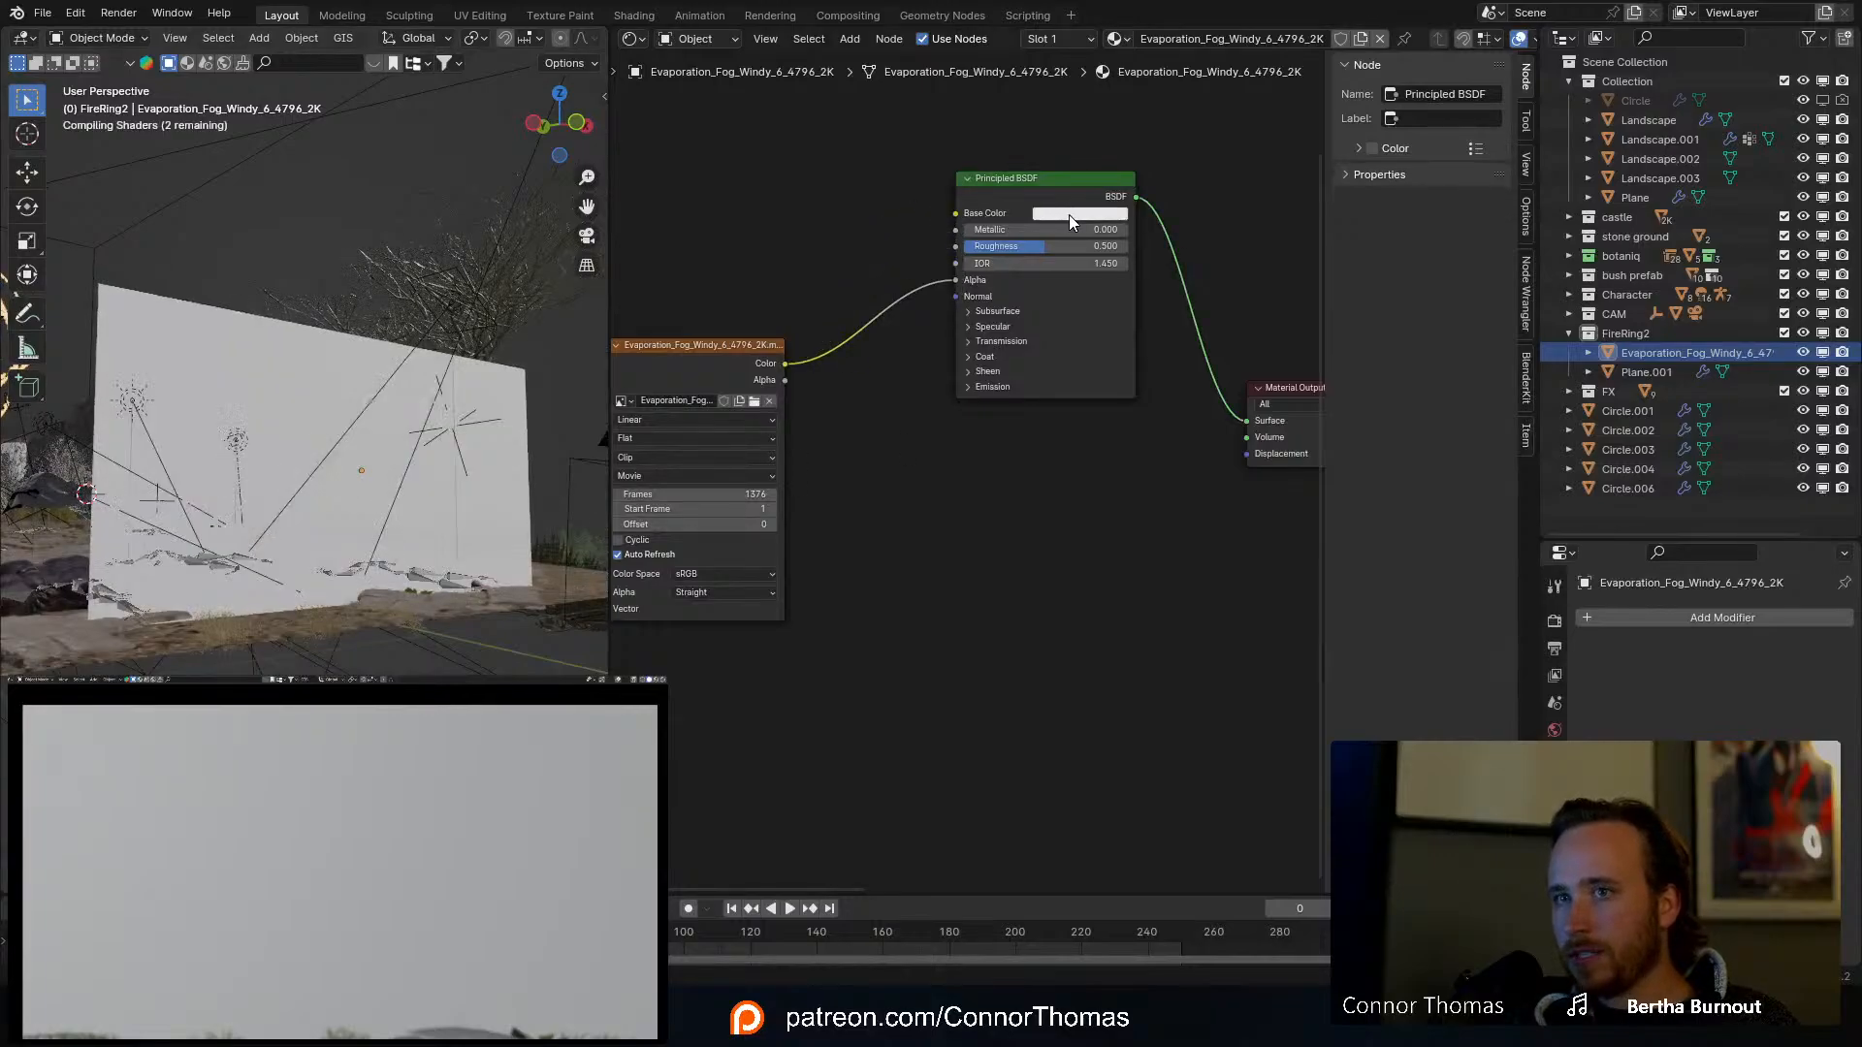
click(1069, 213)
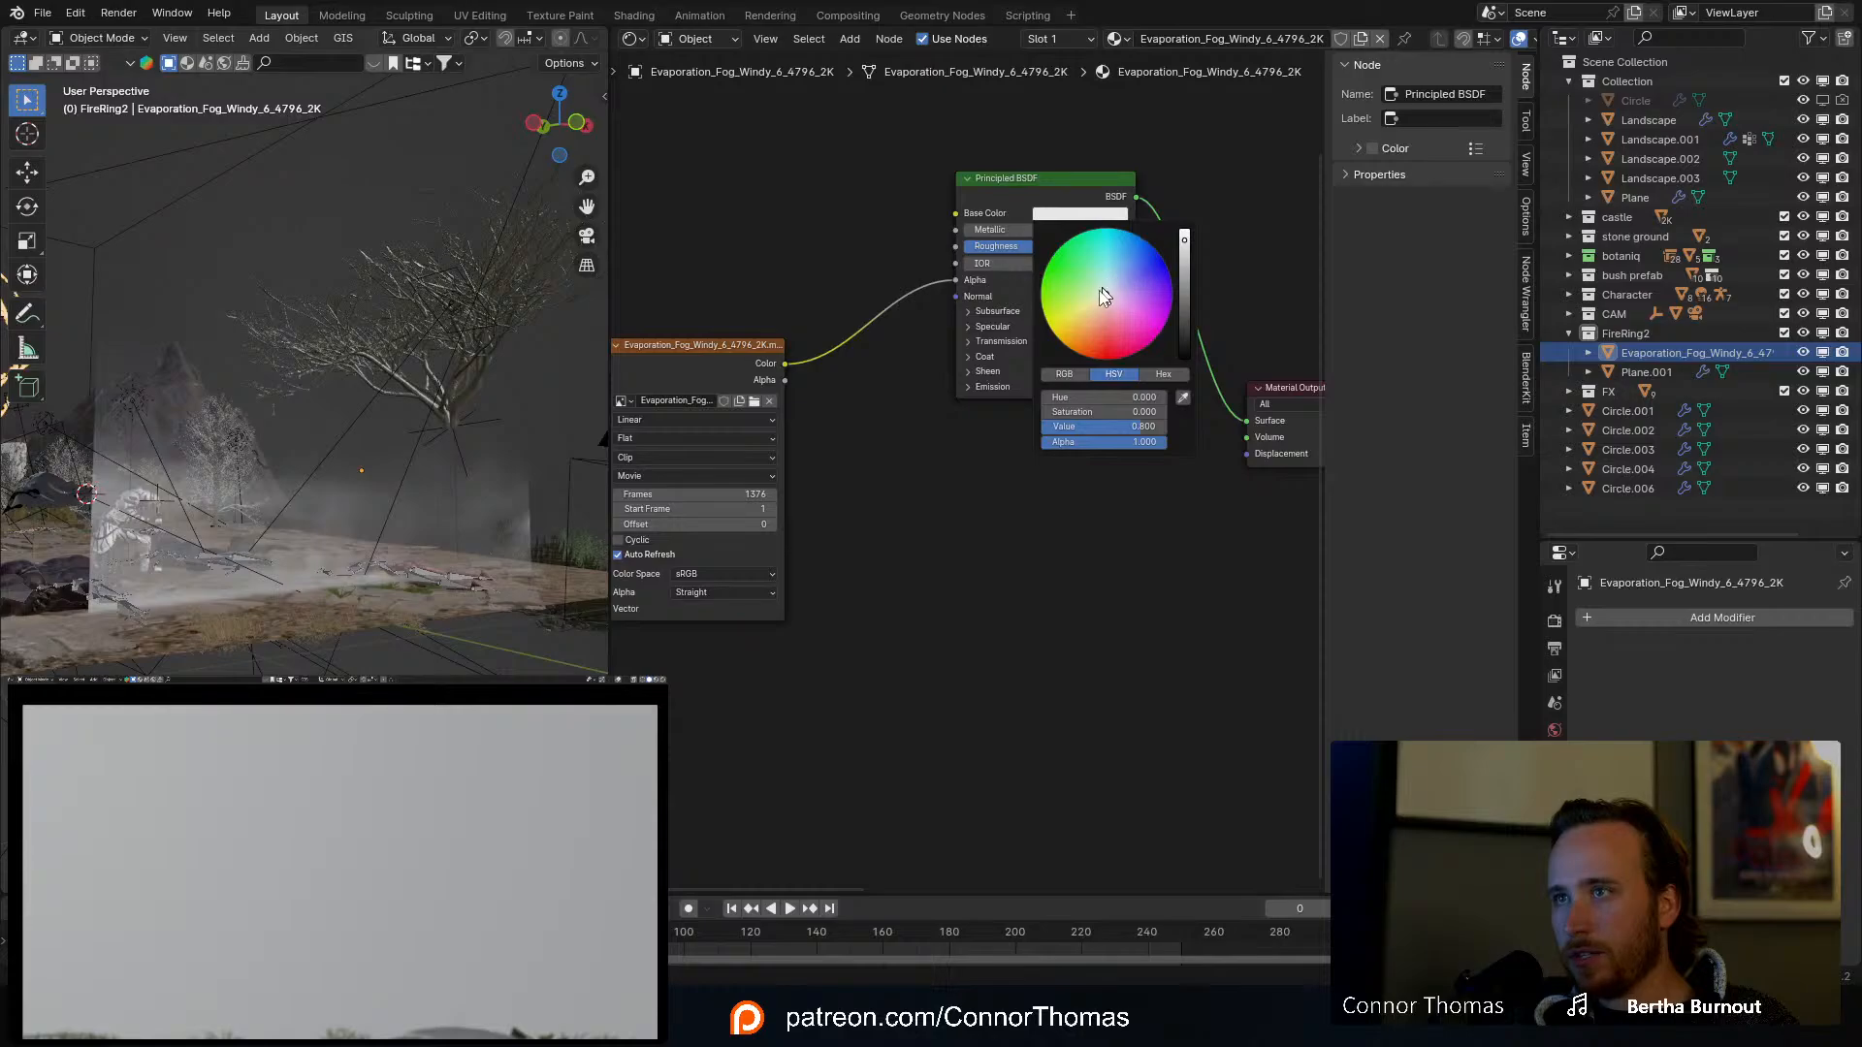
mouse_move(1105, 297)
mouse_down()
mouse_move(1085, 326)
mouse_move(1110, 264)
mouse_up()
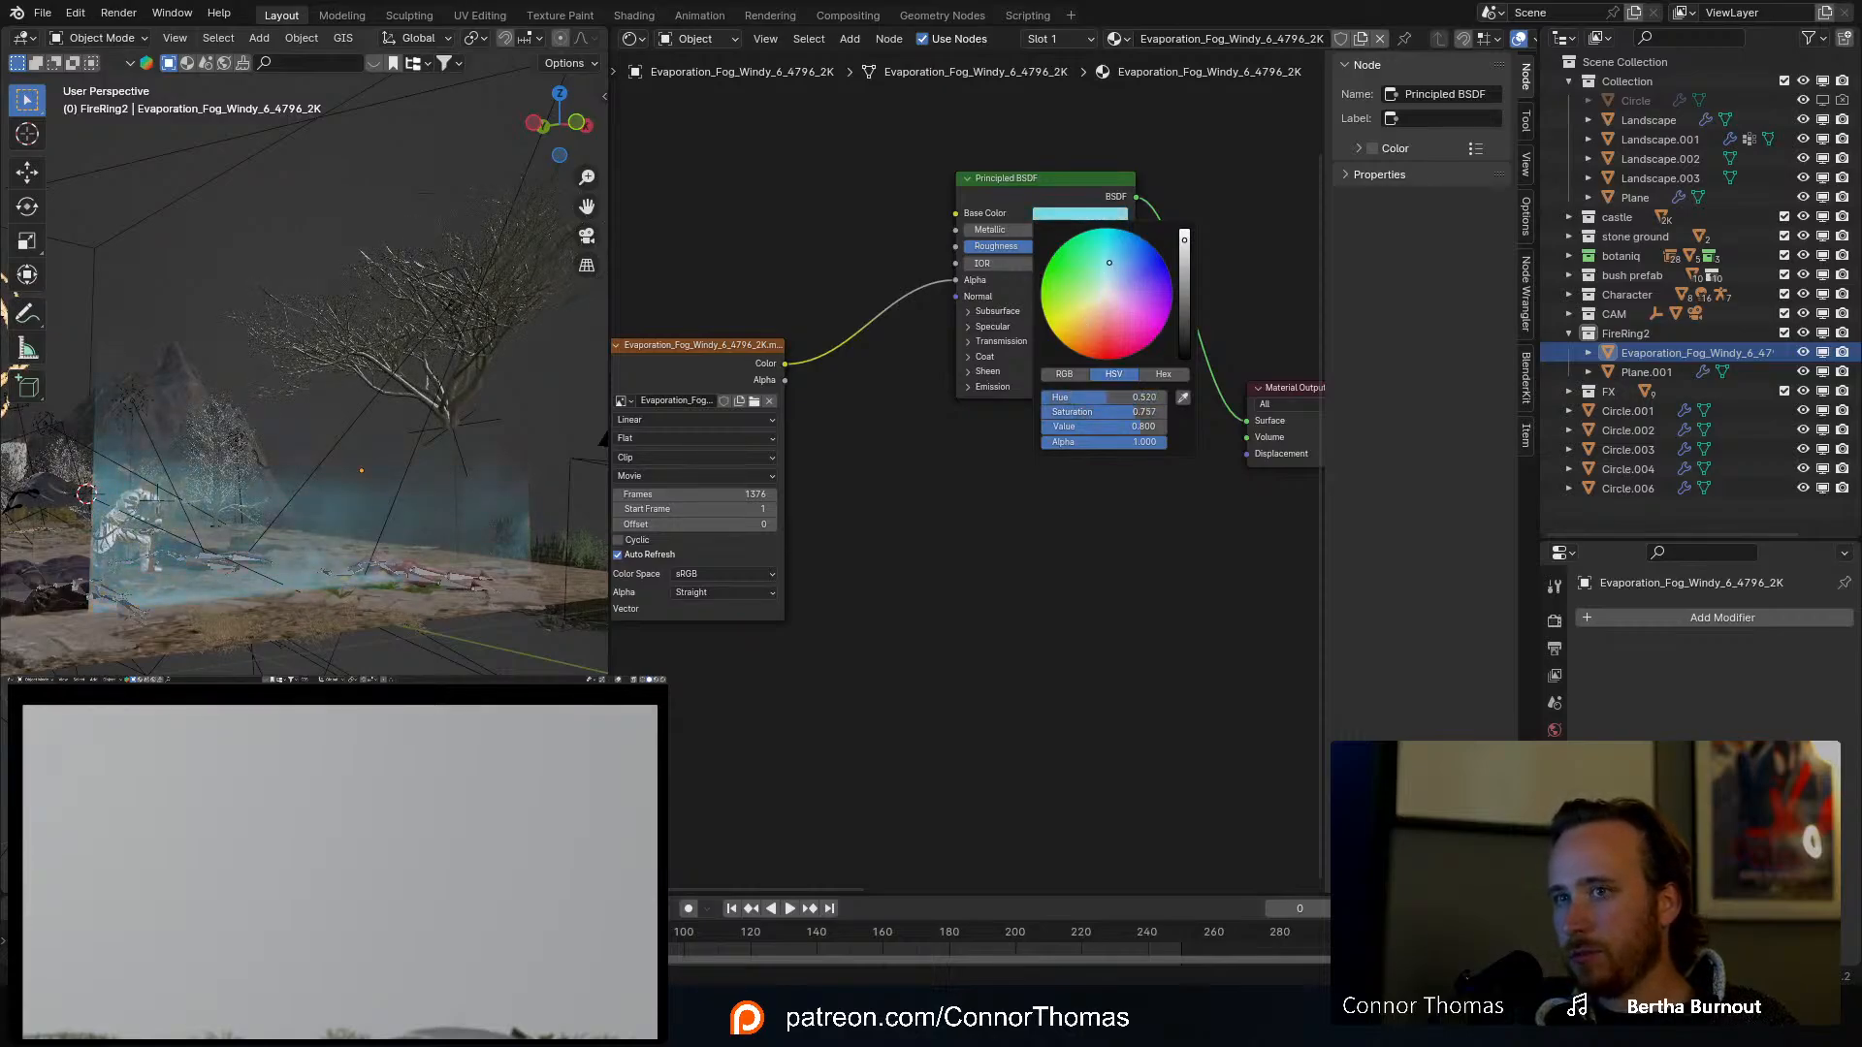
Step: Move the fog's Image Texture node farther away from the Principled BSDF to make room between them
middle_drag(448, 466, 190, 479)
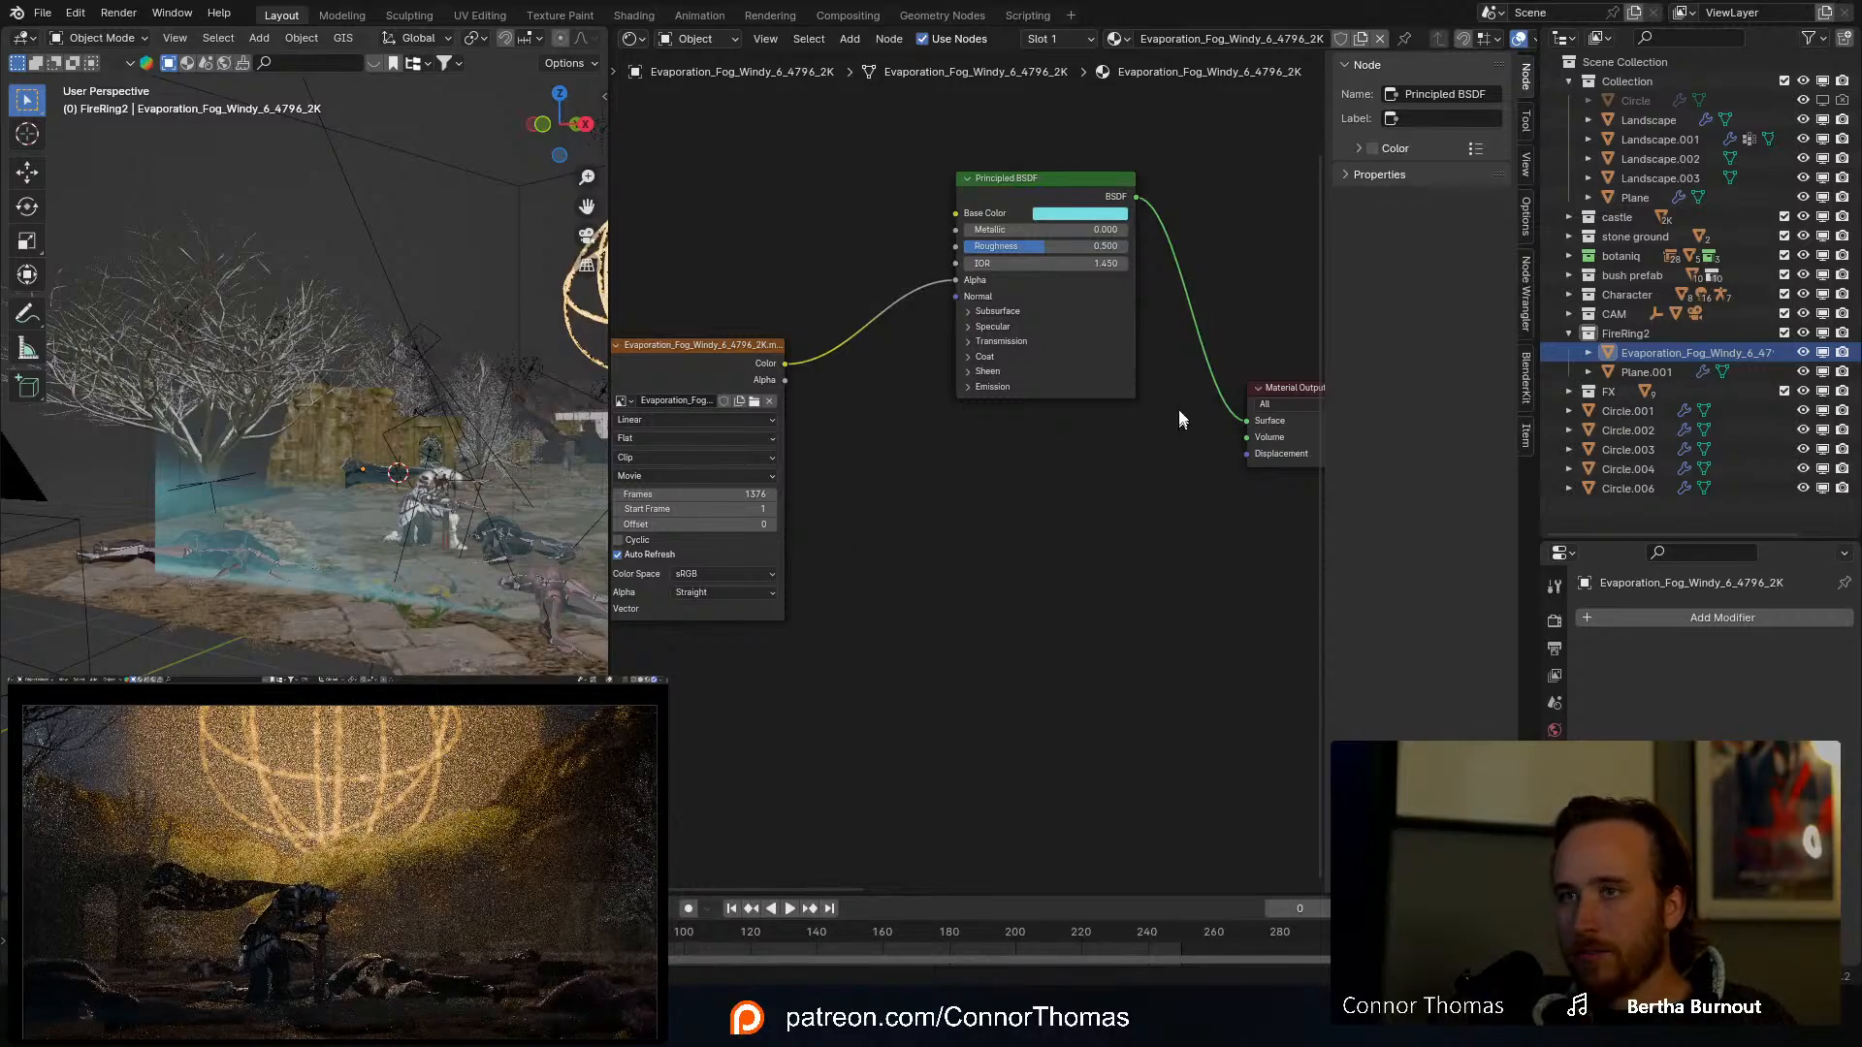
middle_drag(998, 427, 1020, 460)
middle_drag(862, 349, 930, 341)
drag(747, 373, 659, 378)
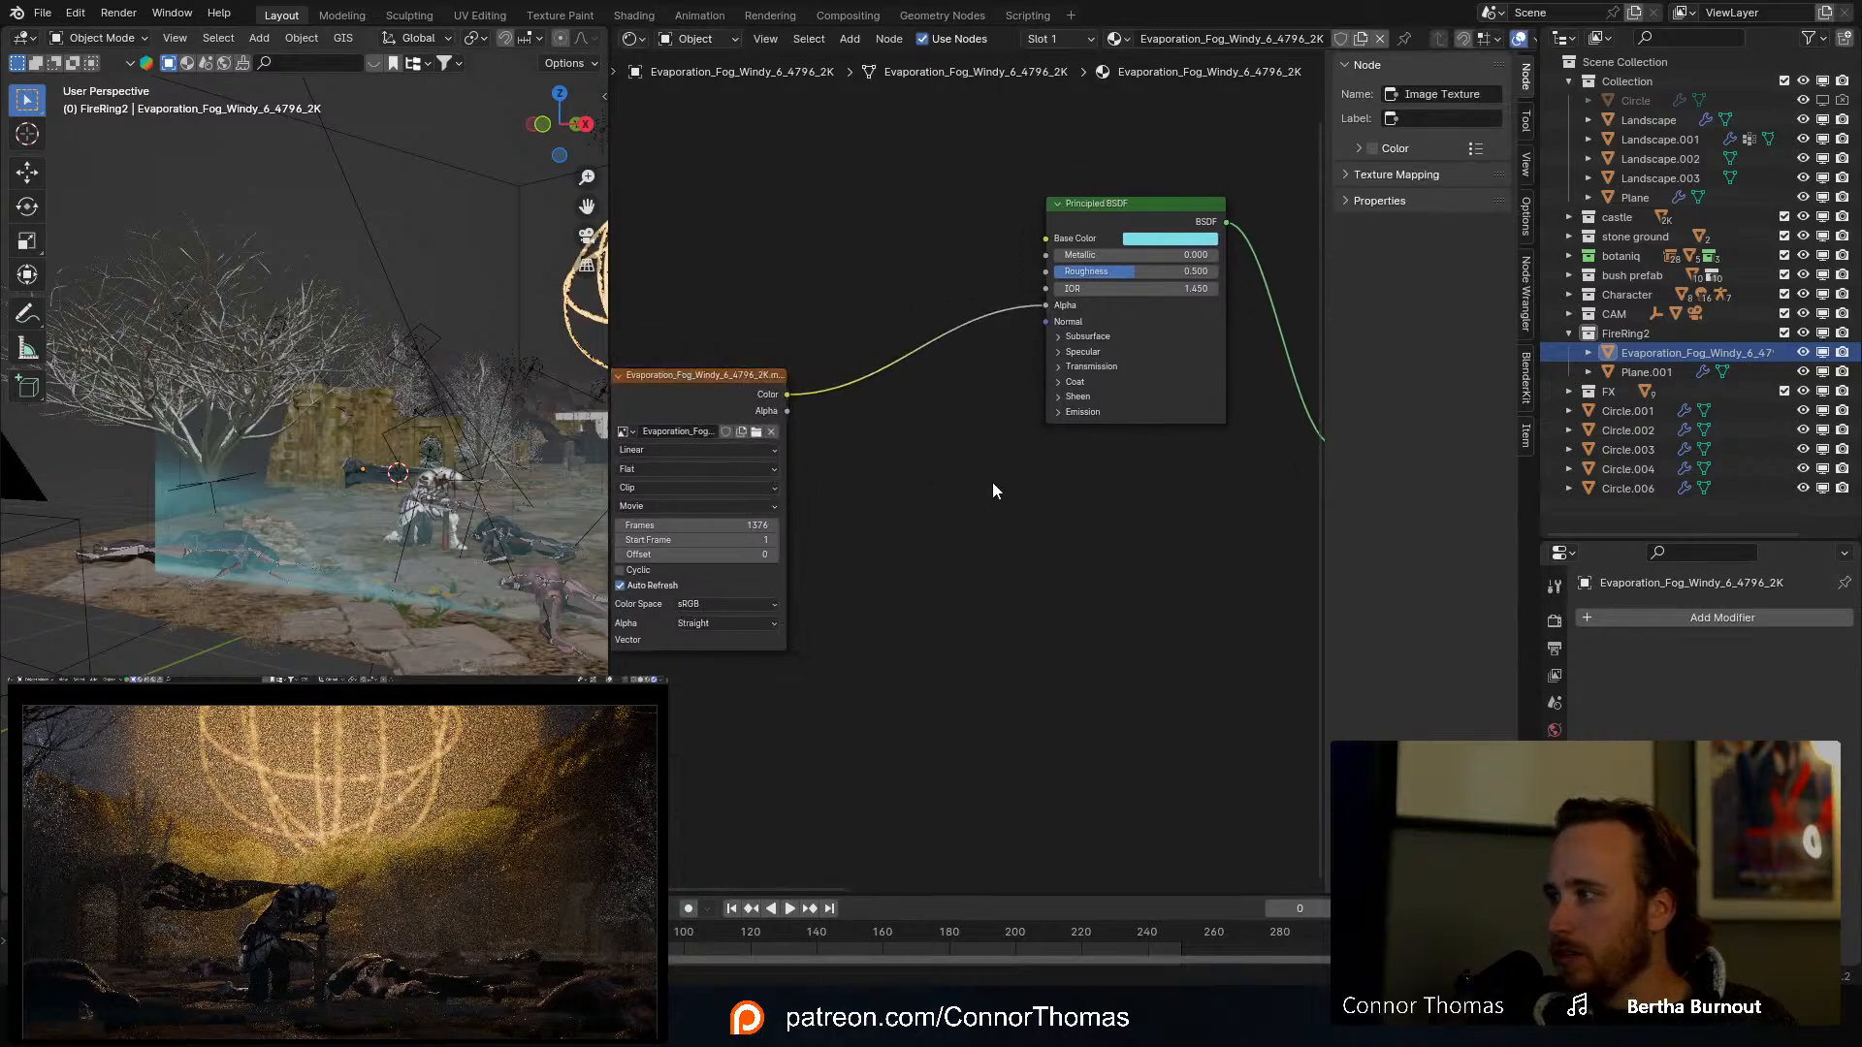
key(shift+a)
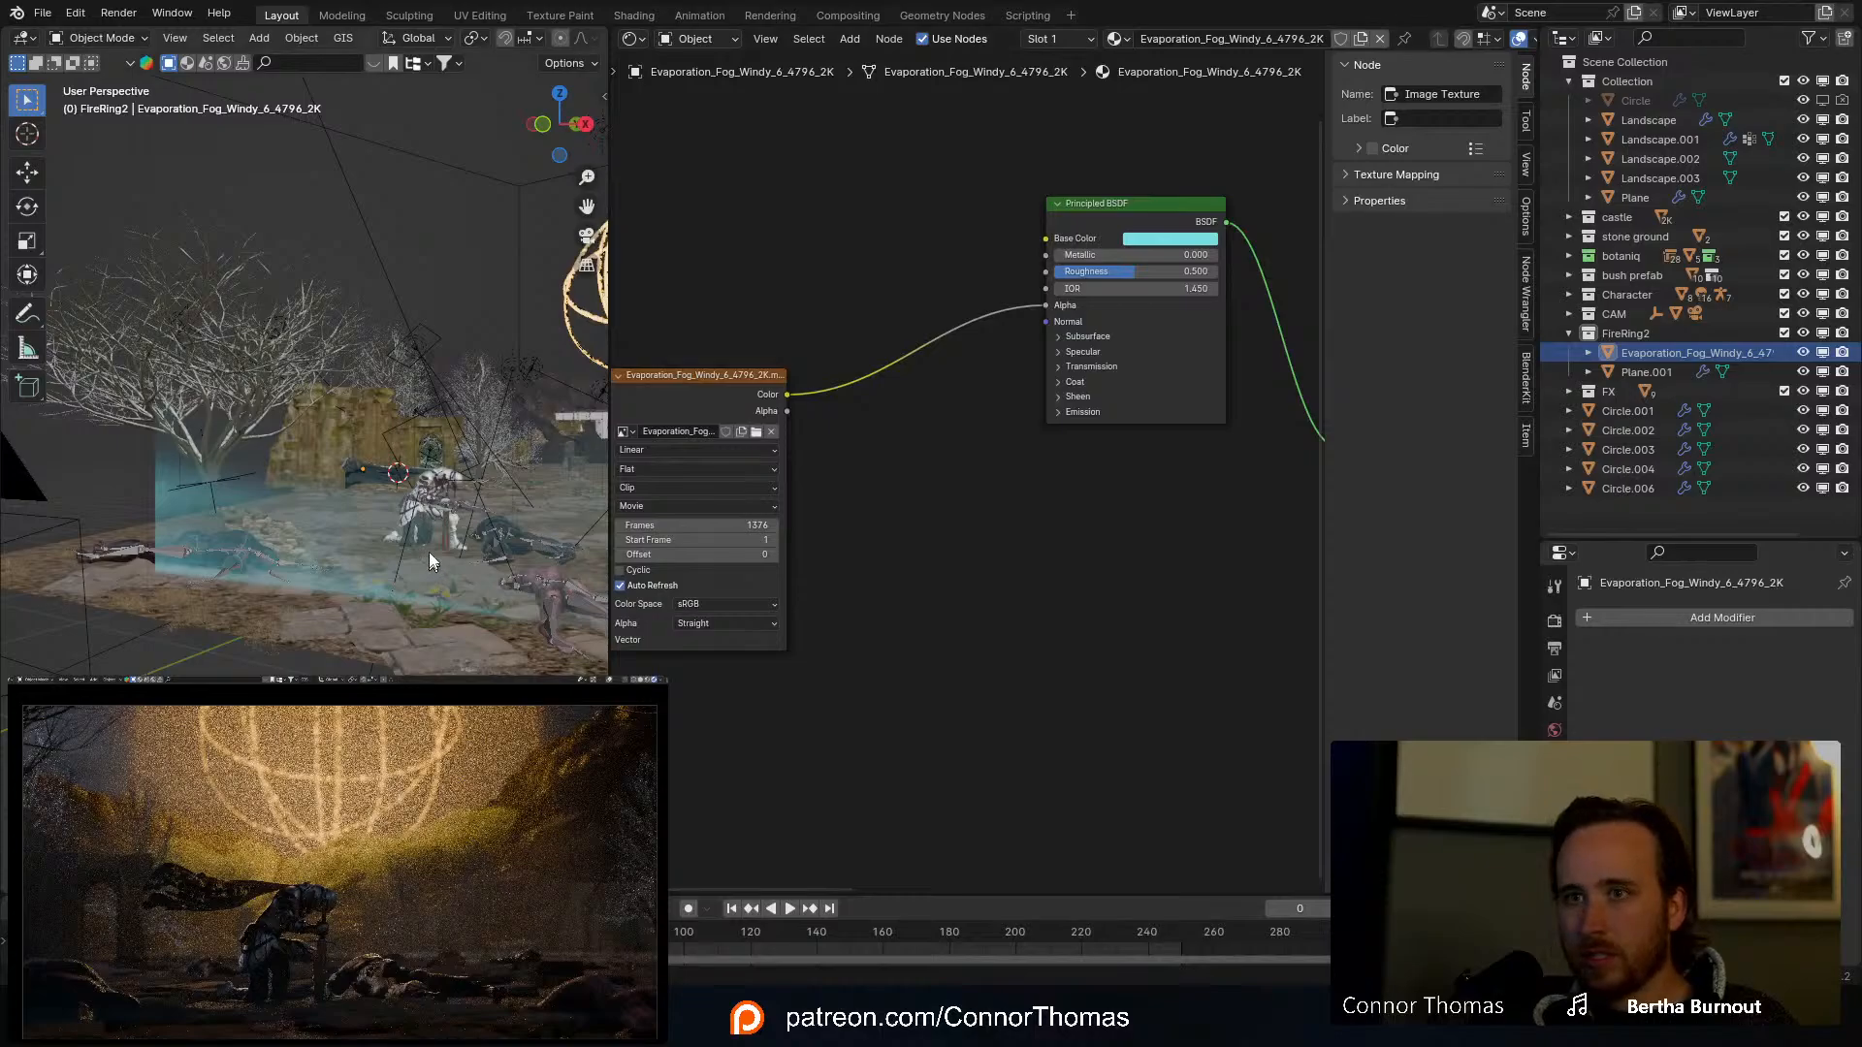
Step: Lower the fog plane about 0.1 m along the global Z axis
middle_drag(430, 554, 110, 550)
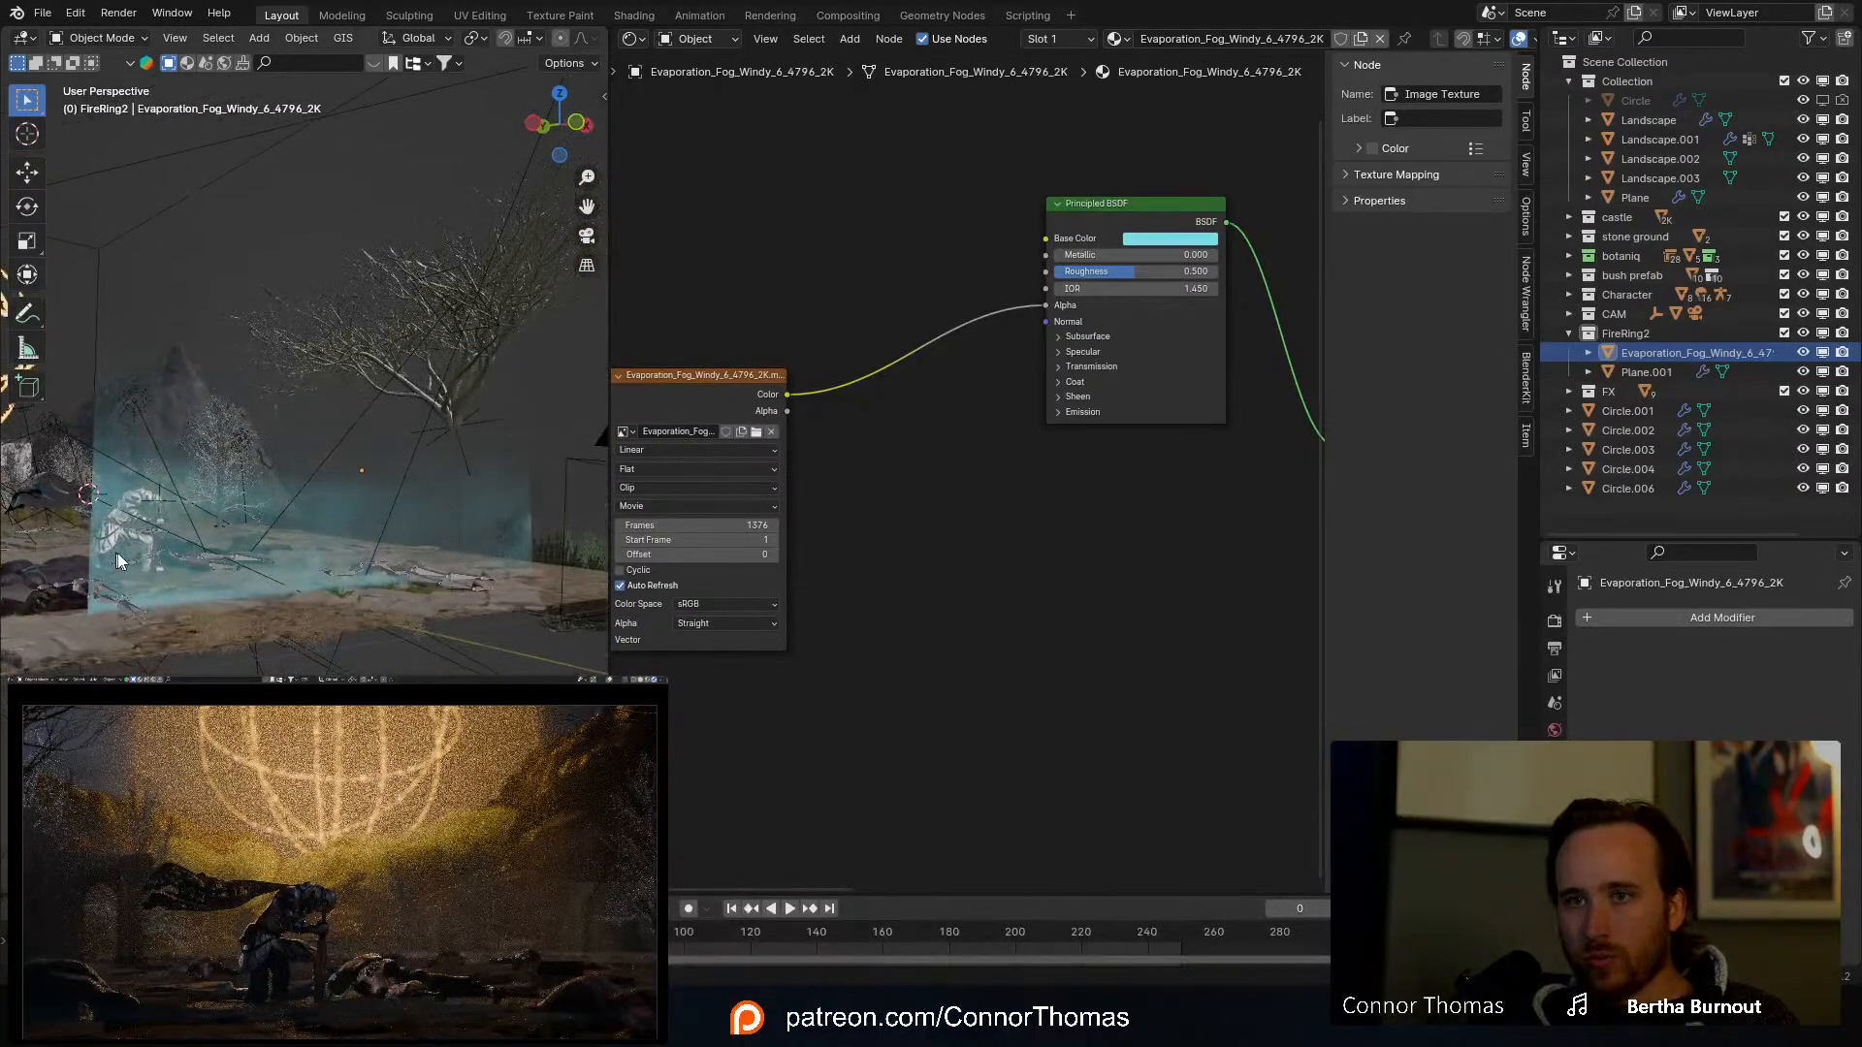
click(112, 551)
key(g)
key(z)
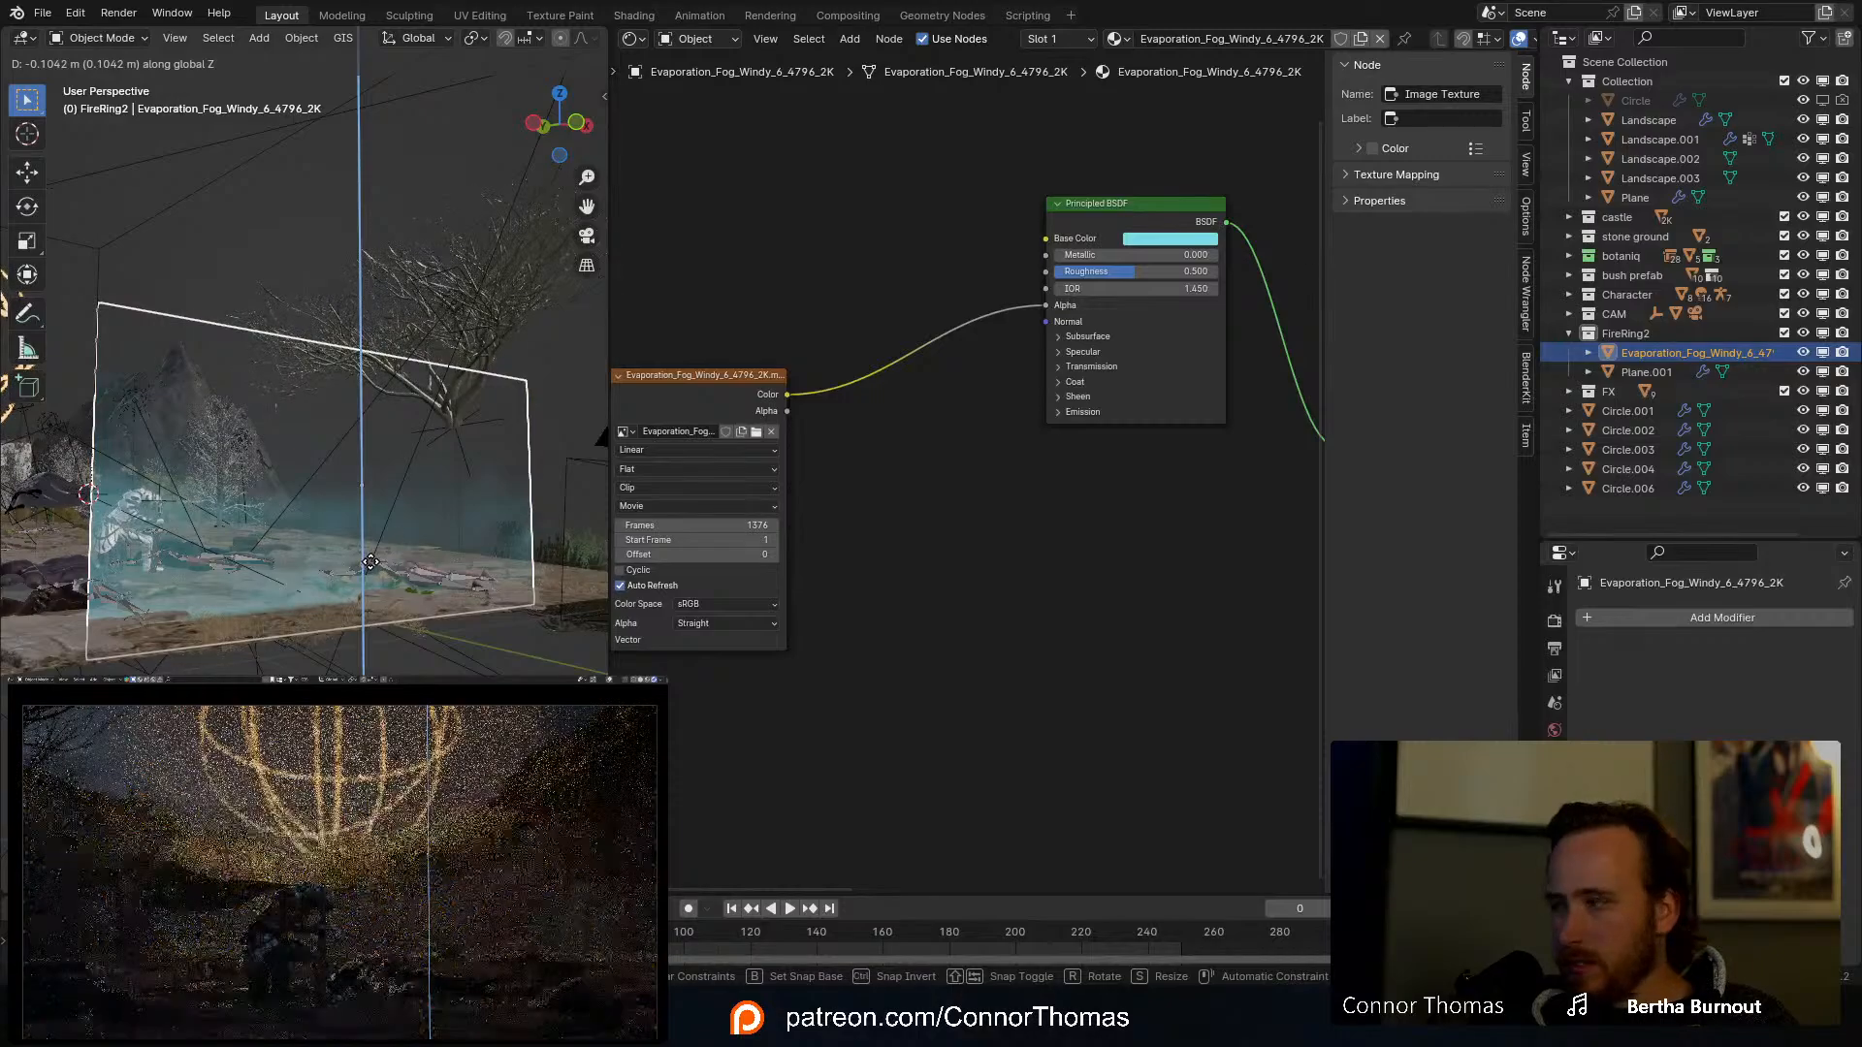
click(371, 562)
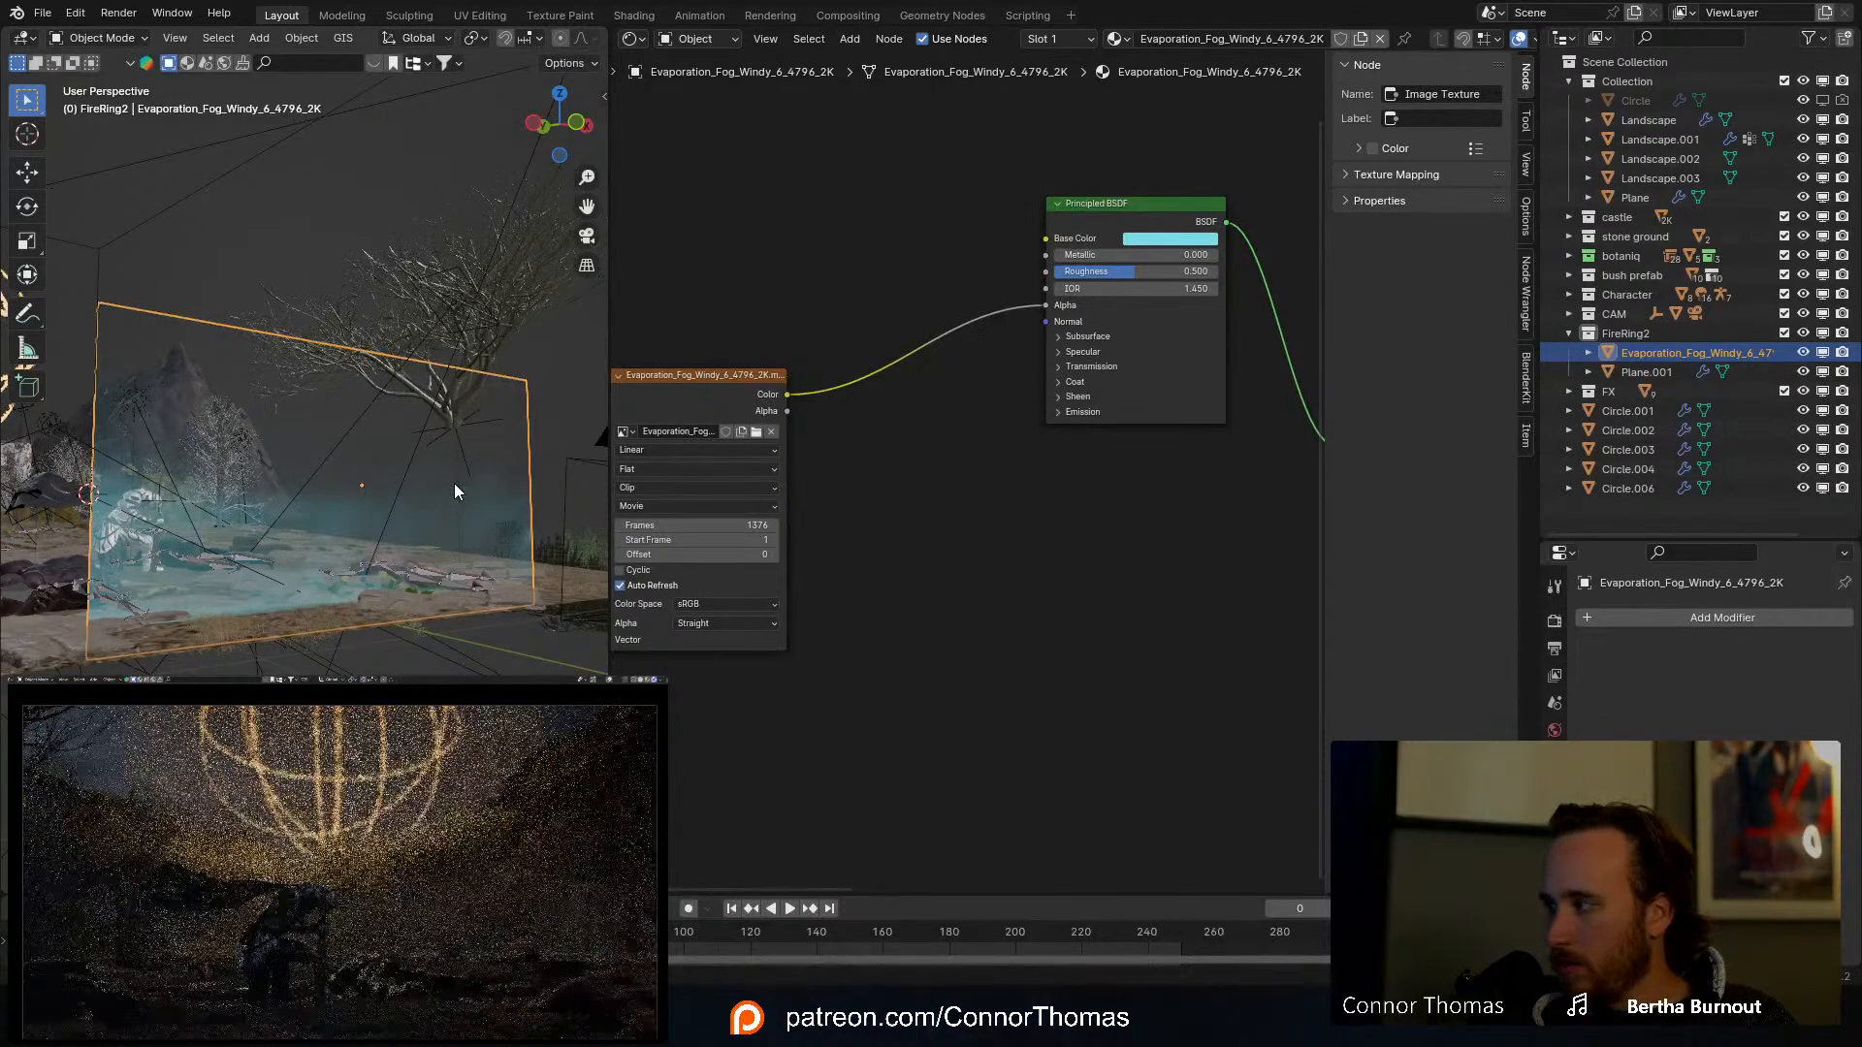
Step: Preview the fog texture on the plane and insert a Color Ramp after its Color output, with the white stop at position 0.359
middle_drag(809, 490, 943, 498)
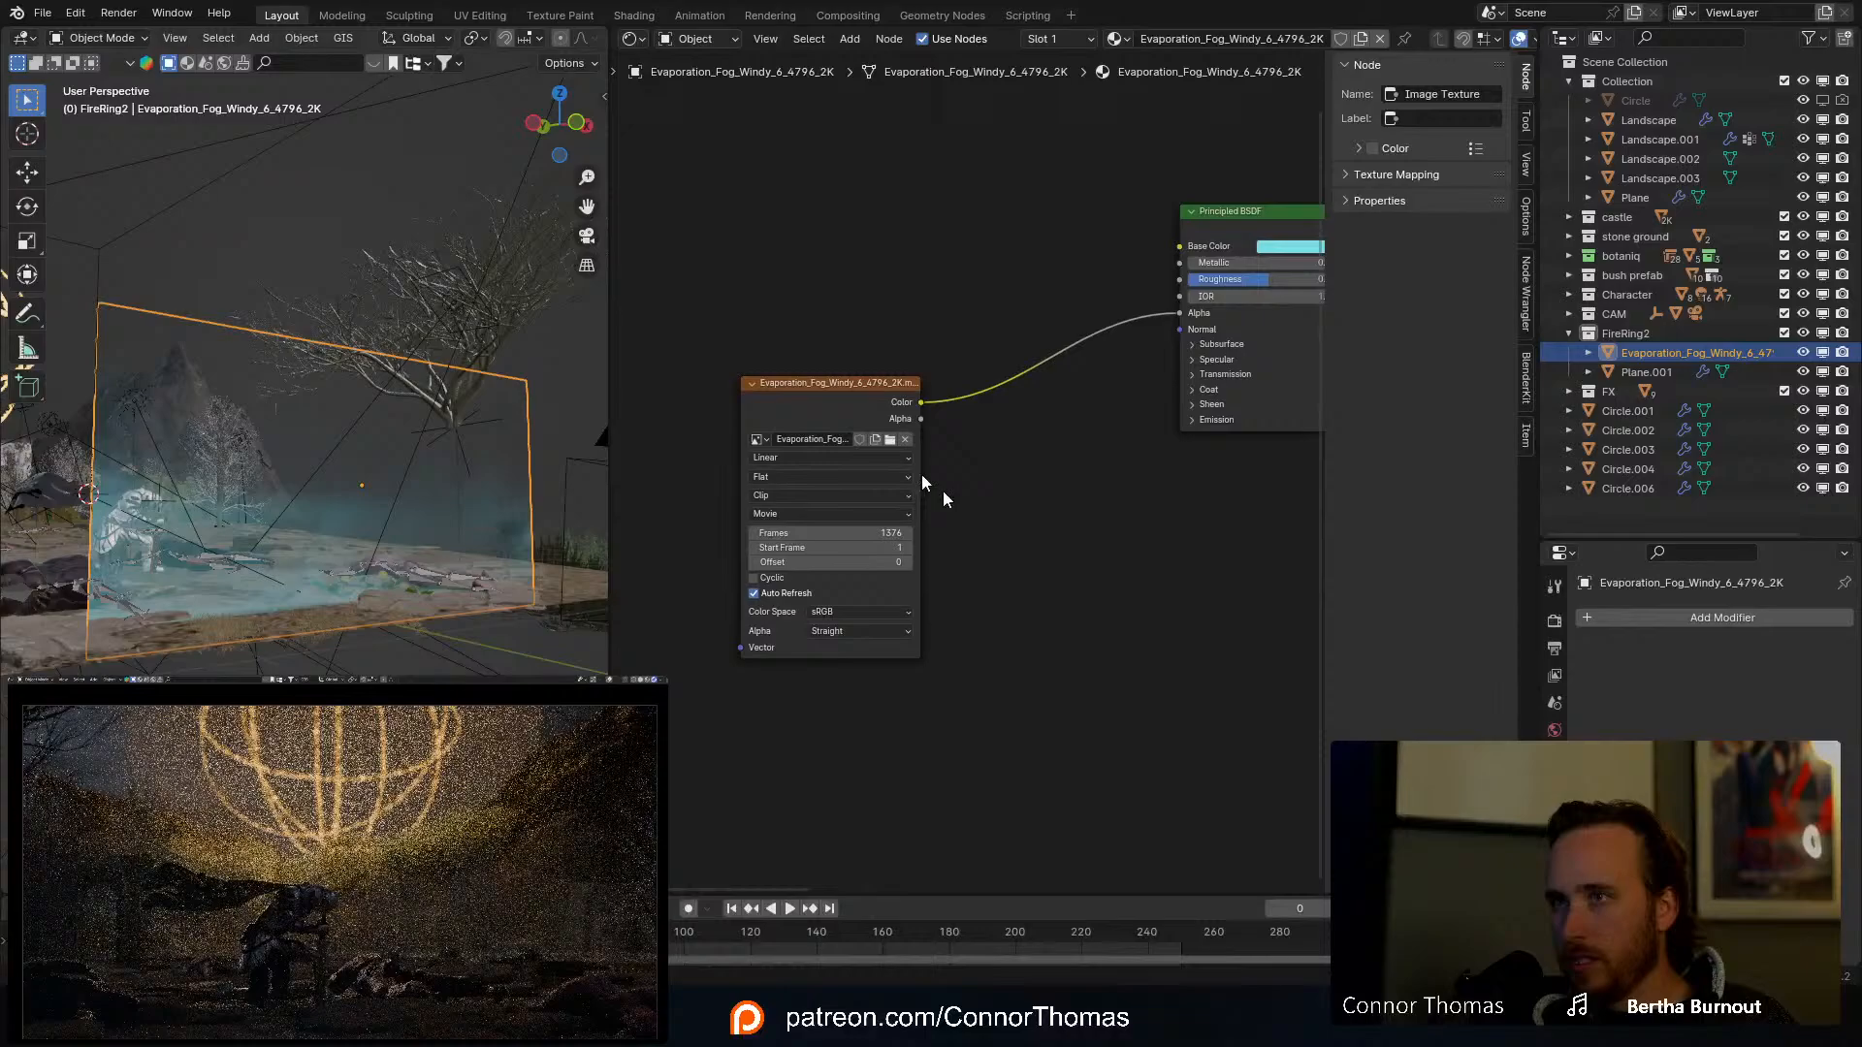
ctrl+shift+click(857, 395)
middle_drag(1032, 454, 927, 468)
key(shift+a)
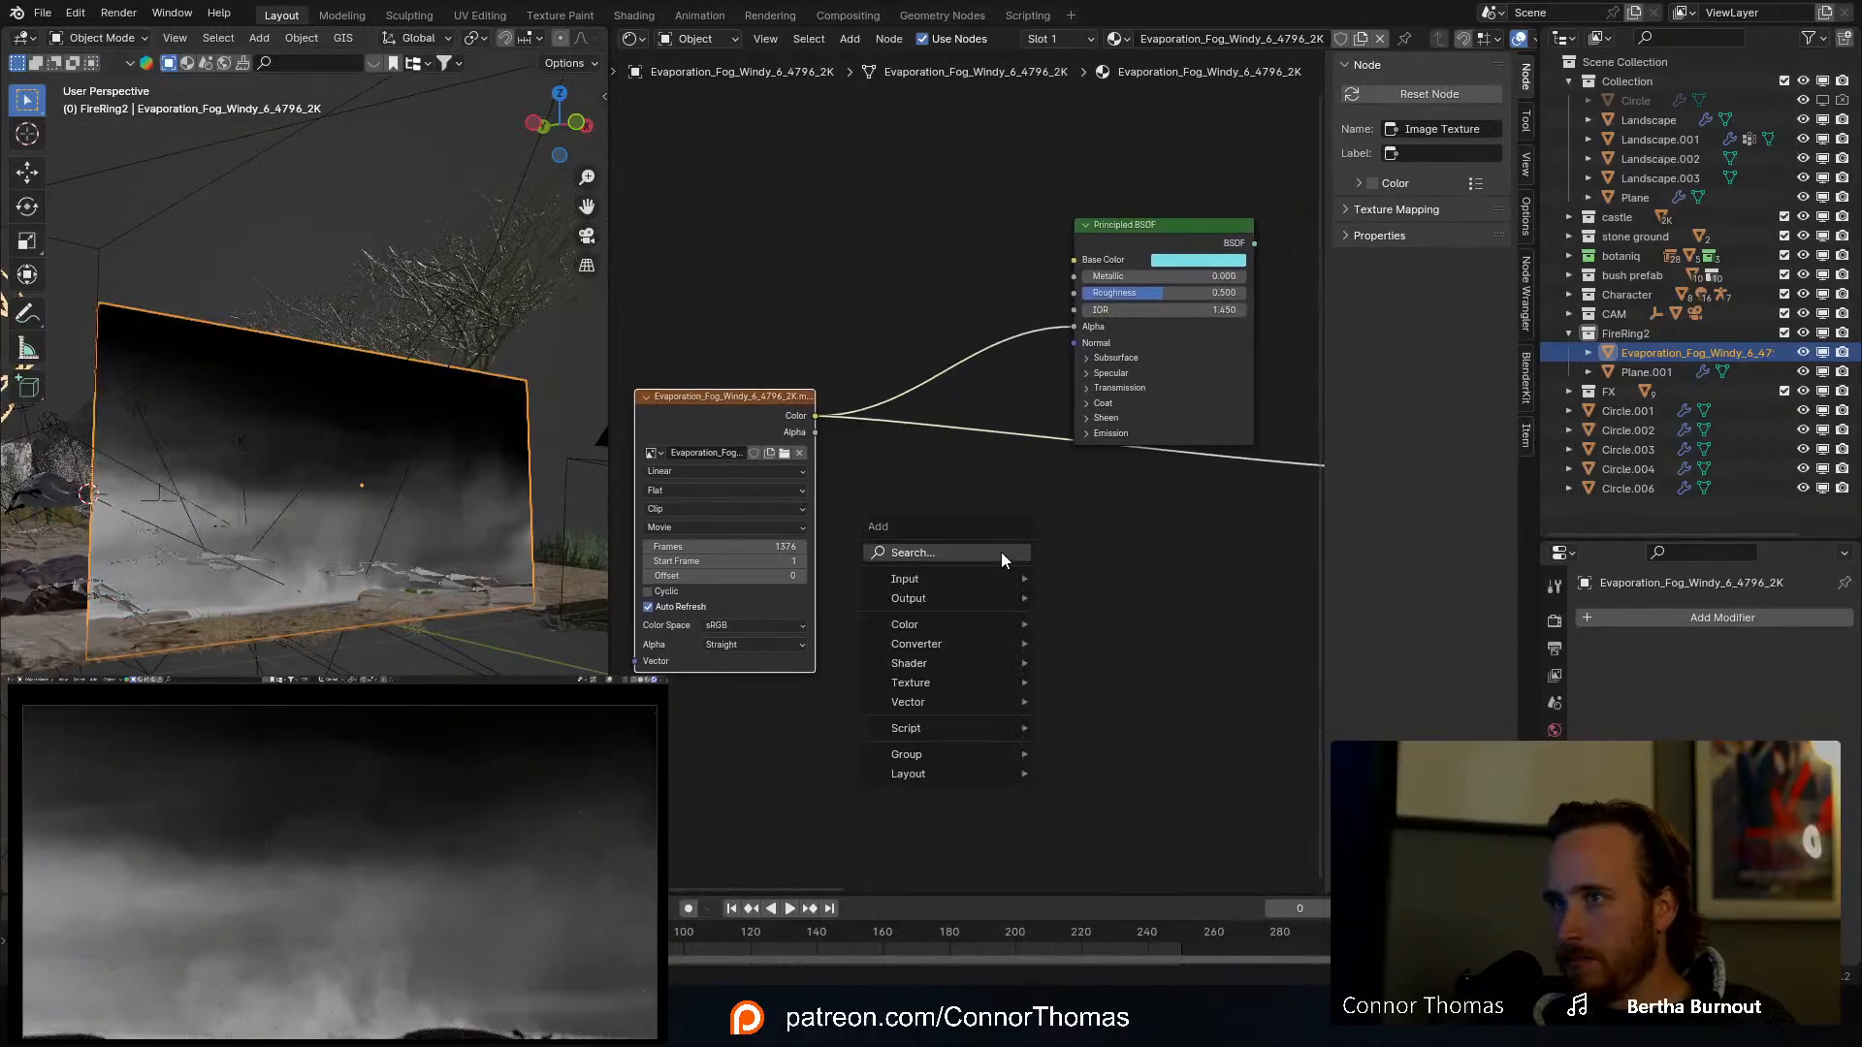
click(1001, 551)
text(colo)
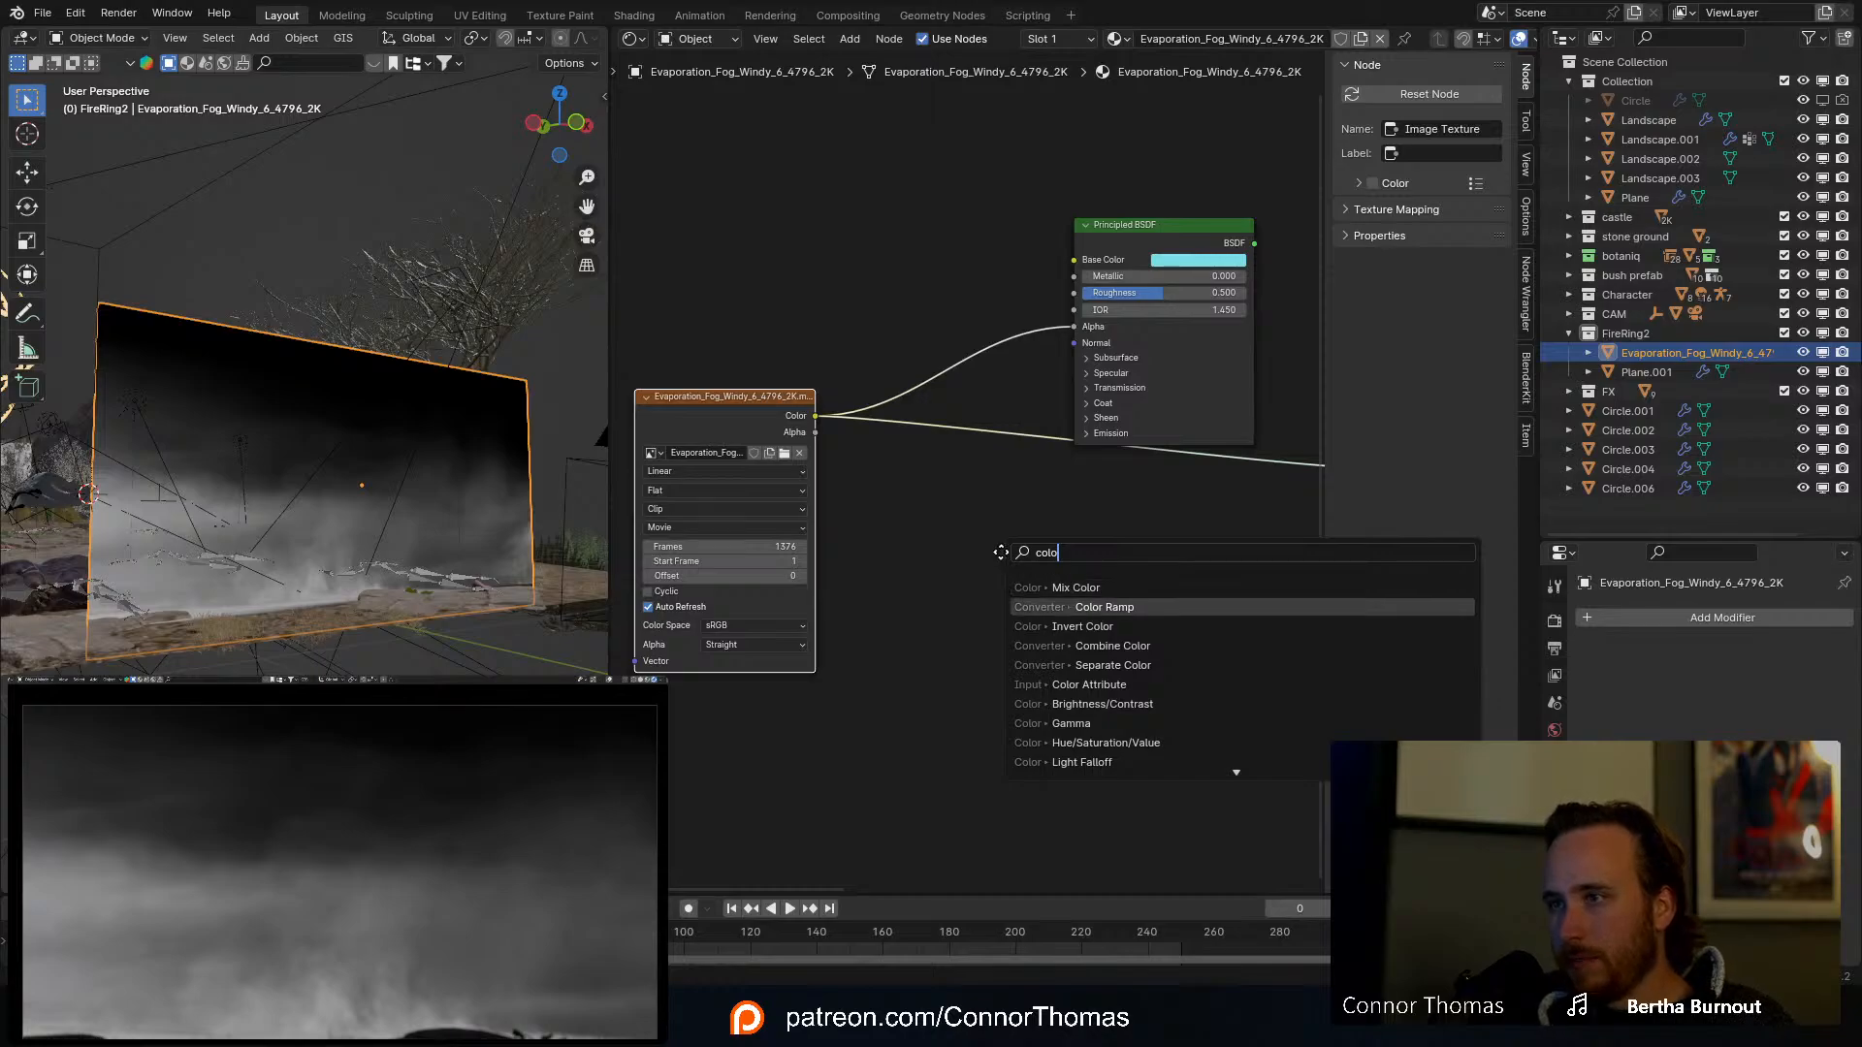
key(Return)
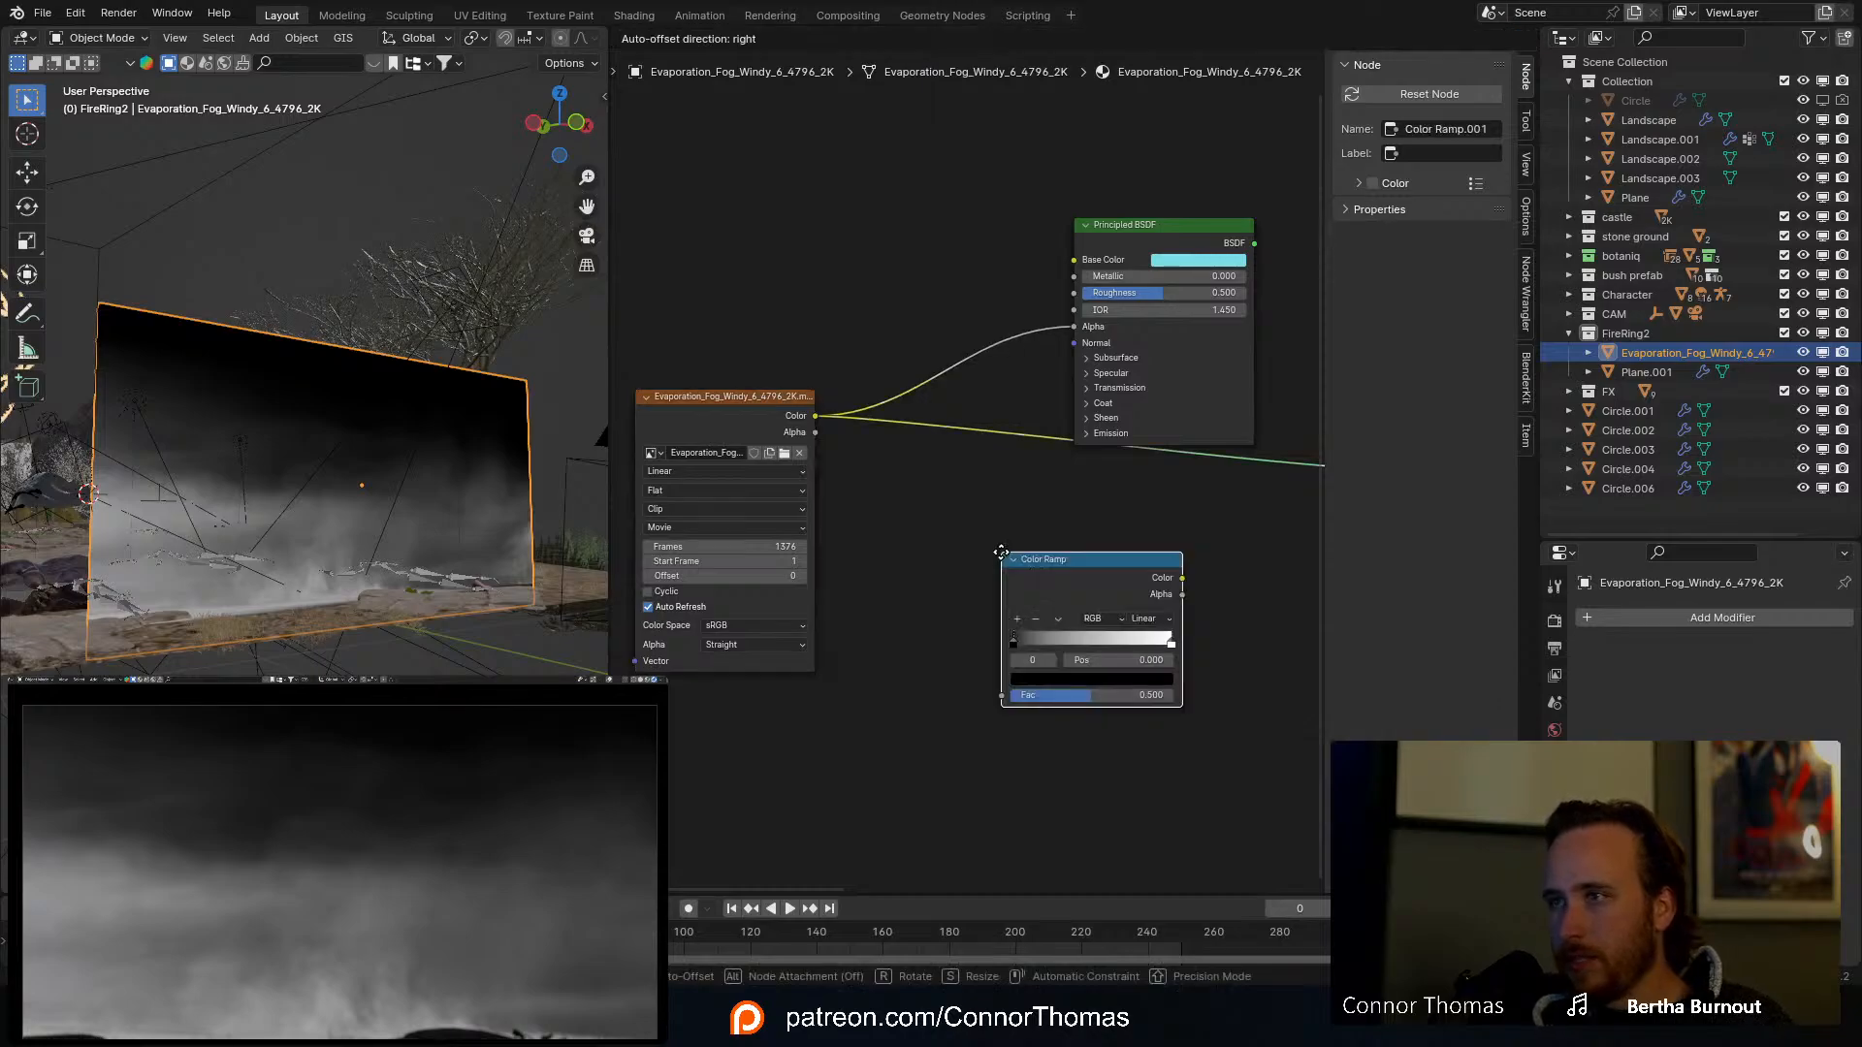
click(1016, 415)
middle_drag(1102, 631, 1008, 670)
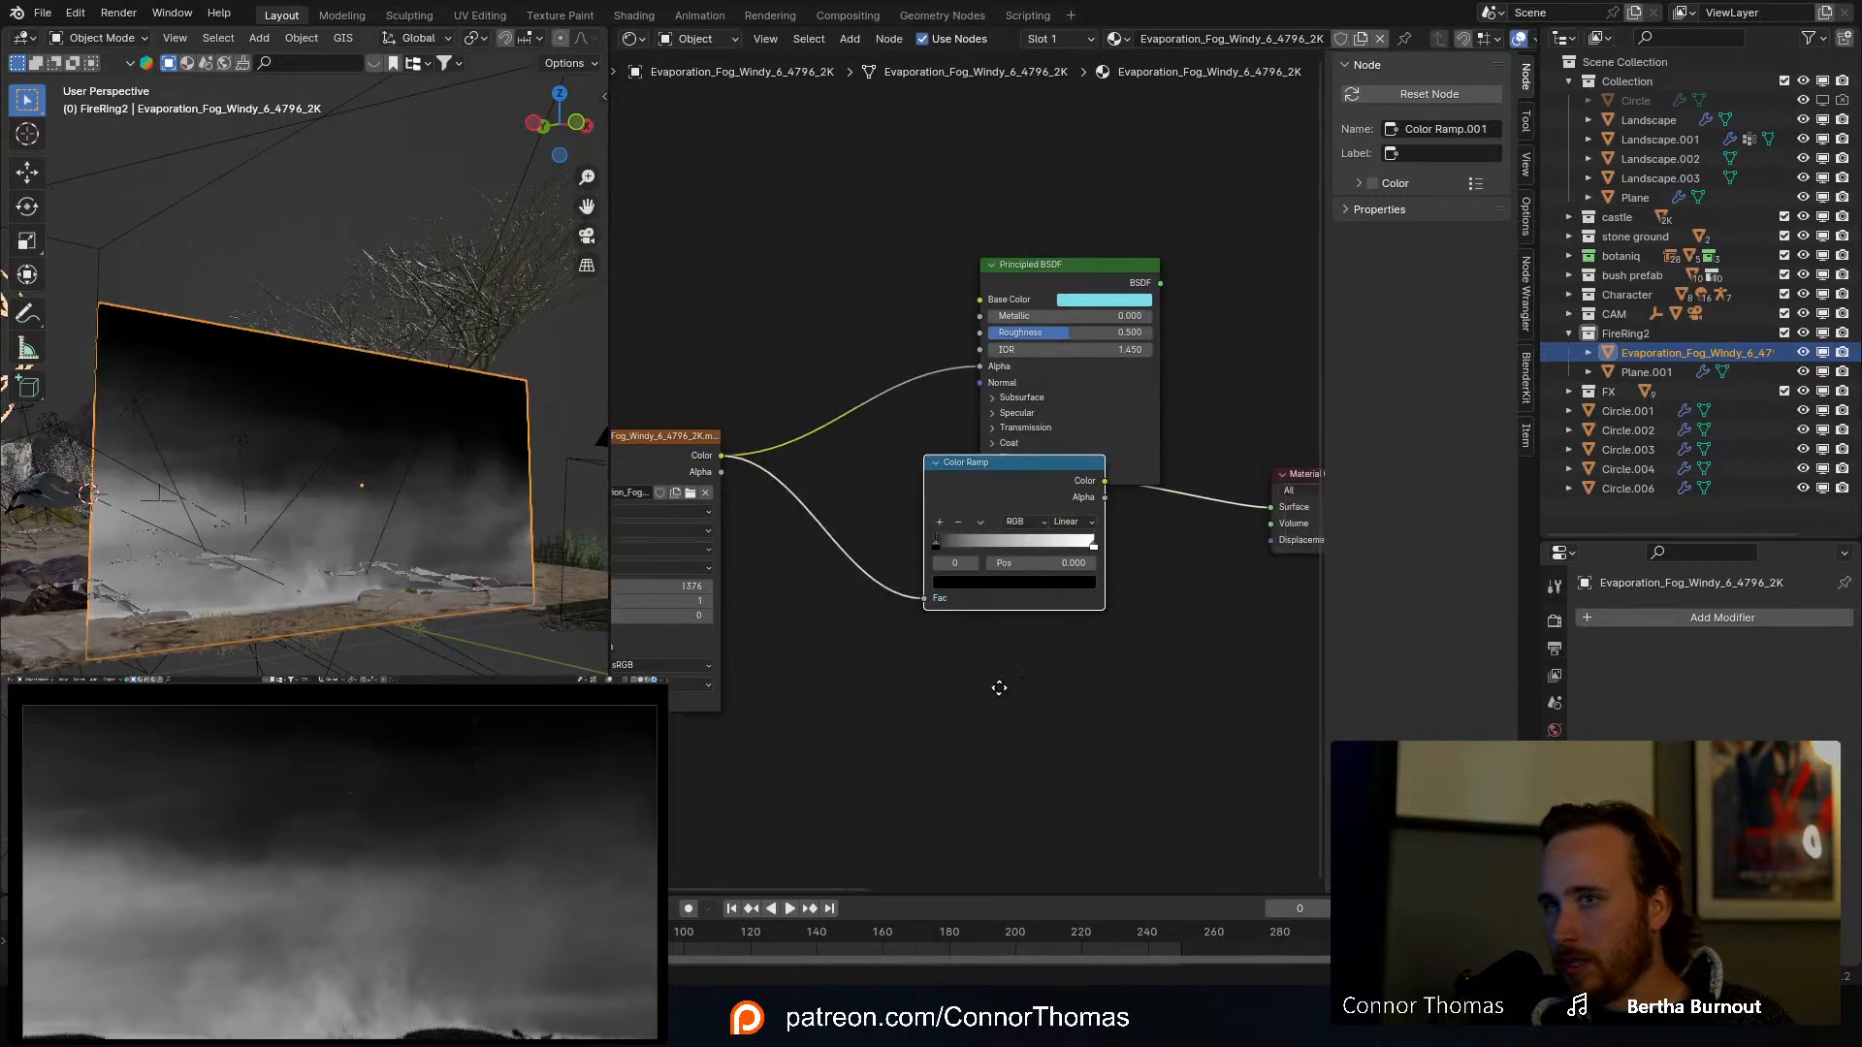
drag(1084, 539, 986, 545)
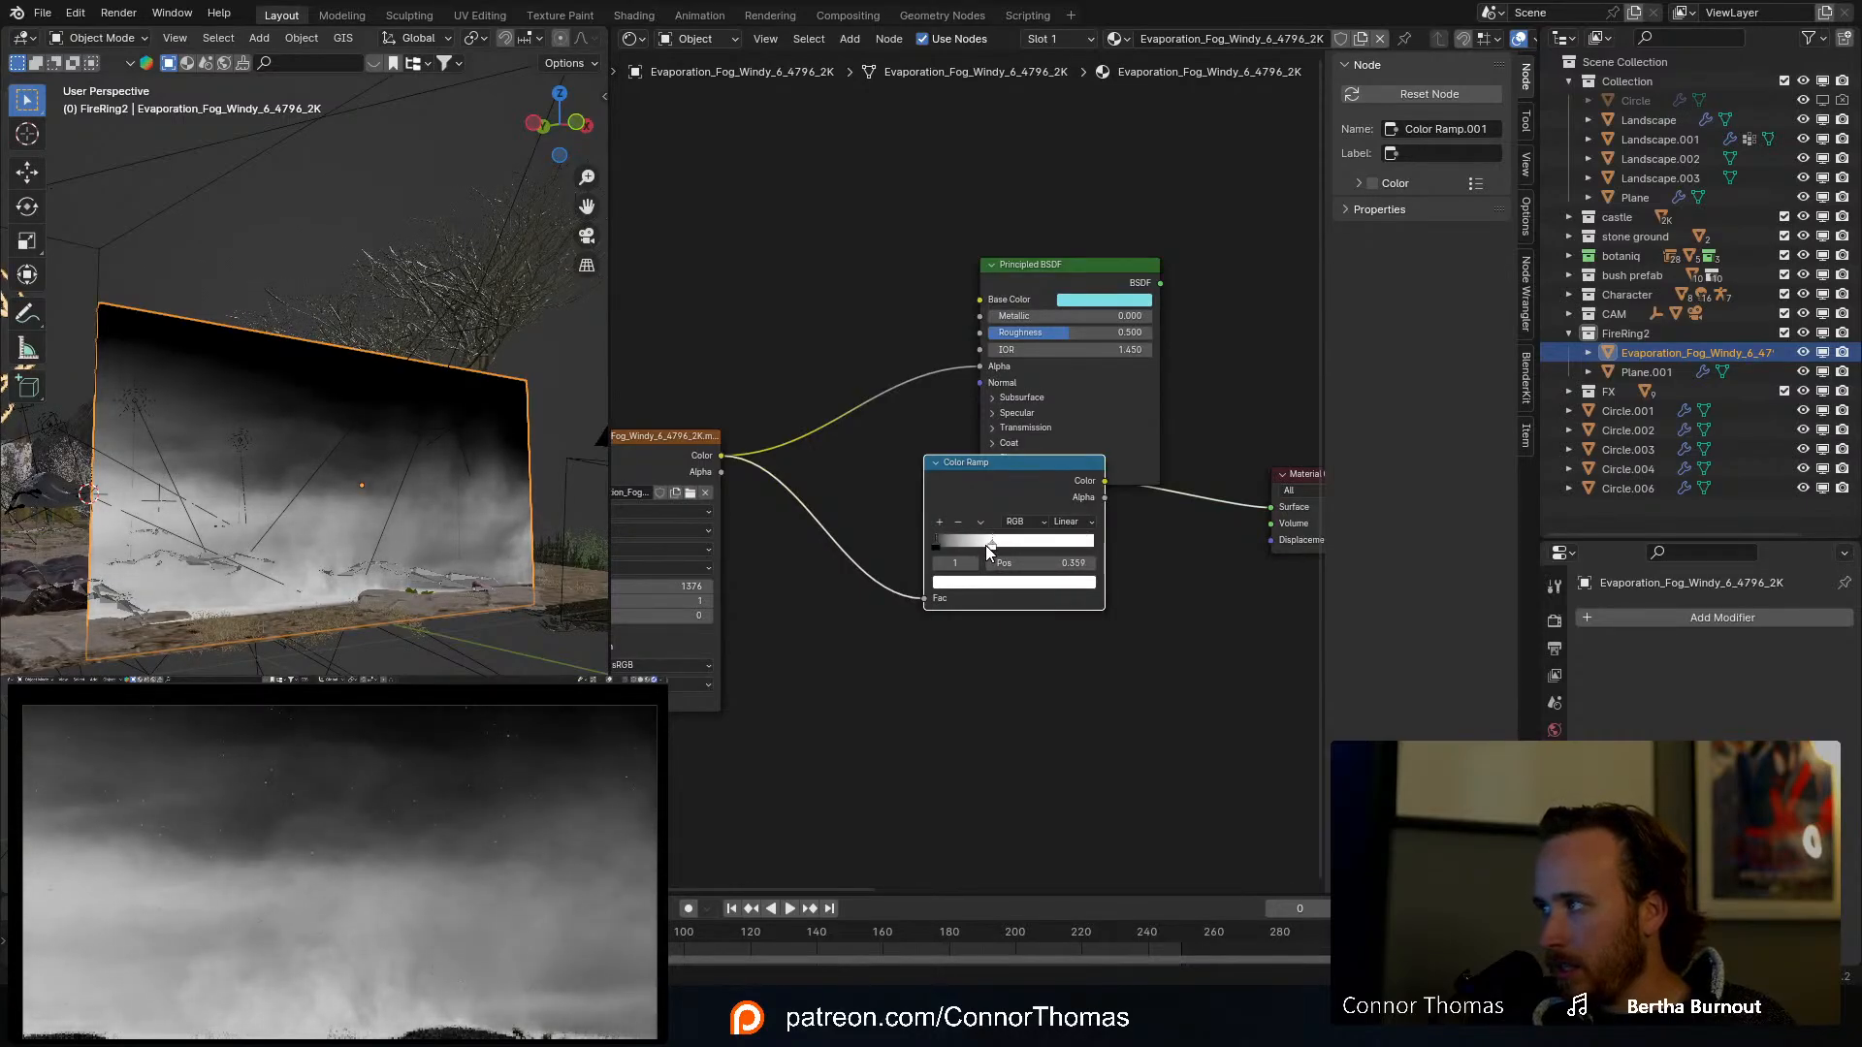
Step: Connect the Color Ramp's Color to the Principled BSDF's Alpha and link the shader back to the Material Output's Surface
drag(987, 467, 827, 509)
drag(946, 513, 980, 366)
ctrl+shift+click(1098, 272)
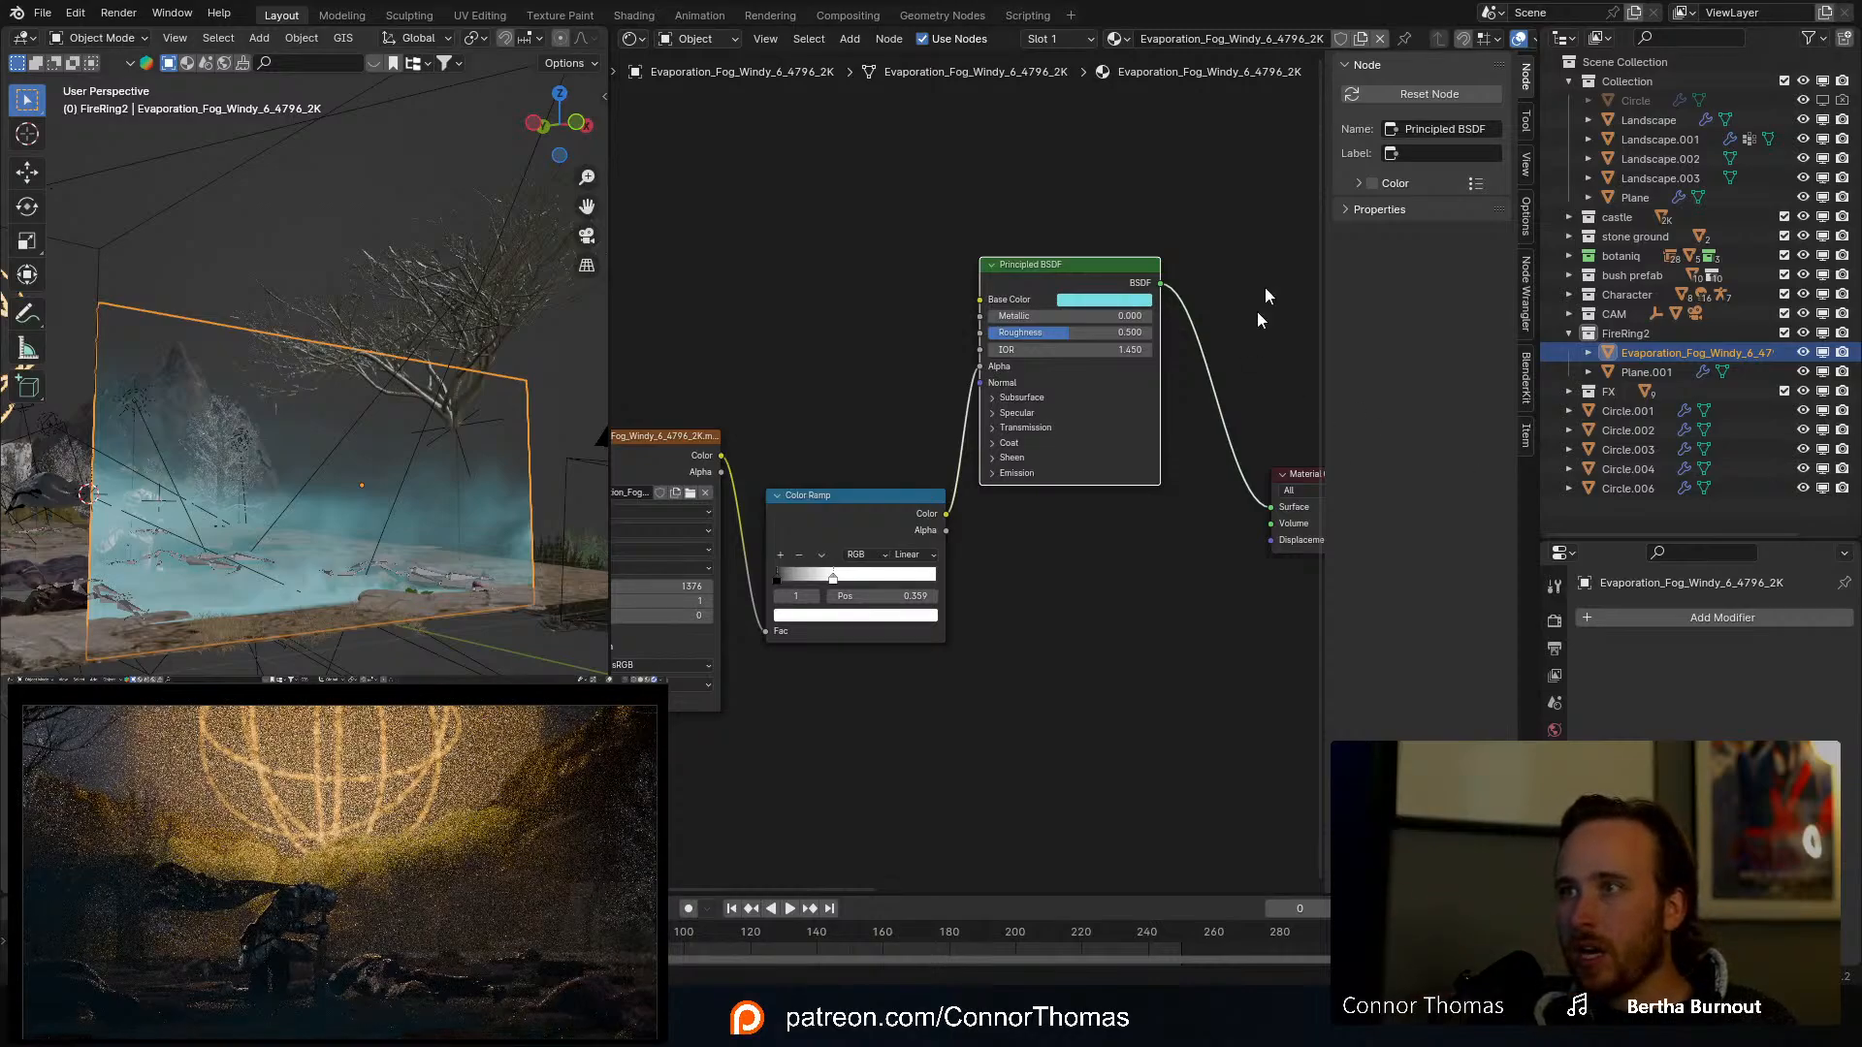
Step: Change the fog's Base Color on the Principled BSDF to a mint green
click(1102, 298)
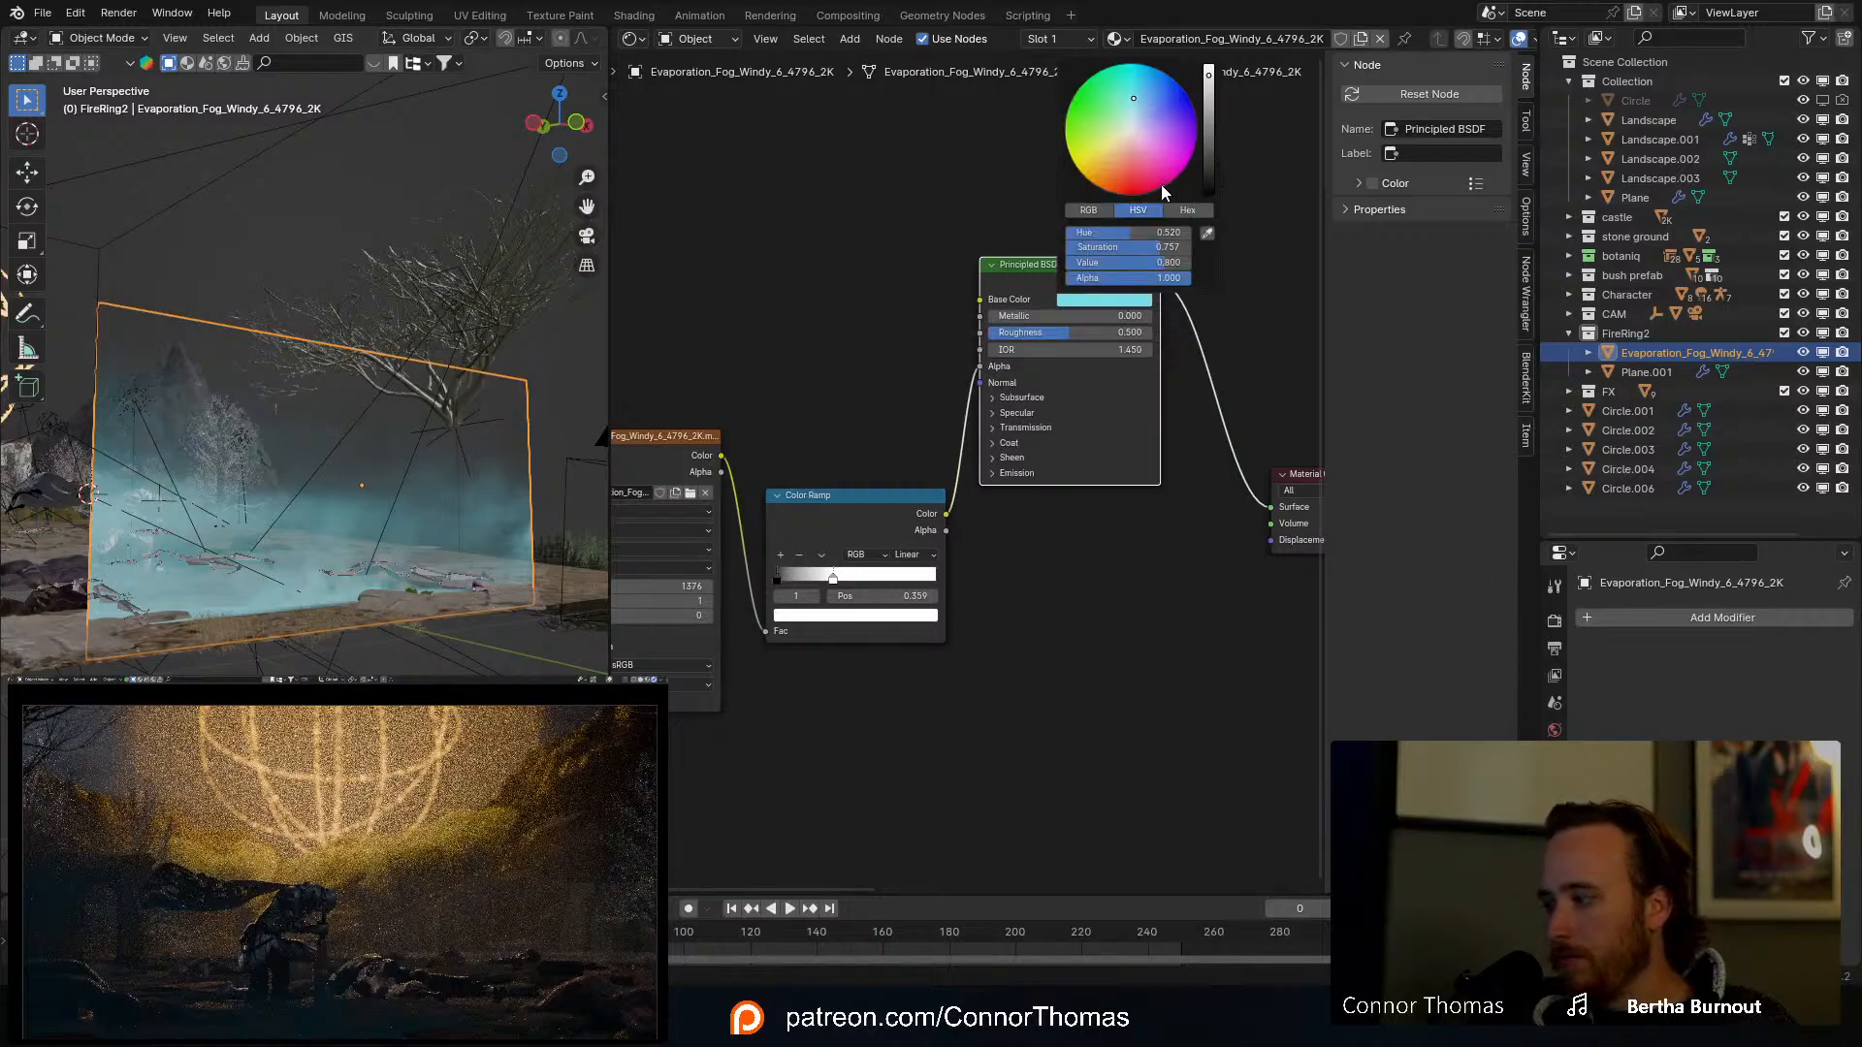
click(1132, 90)
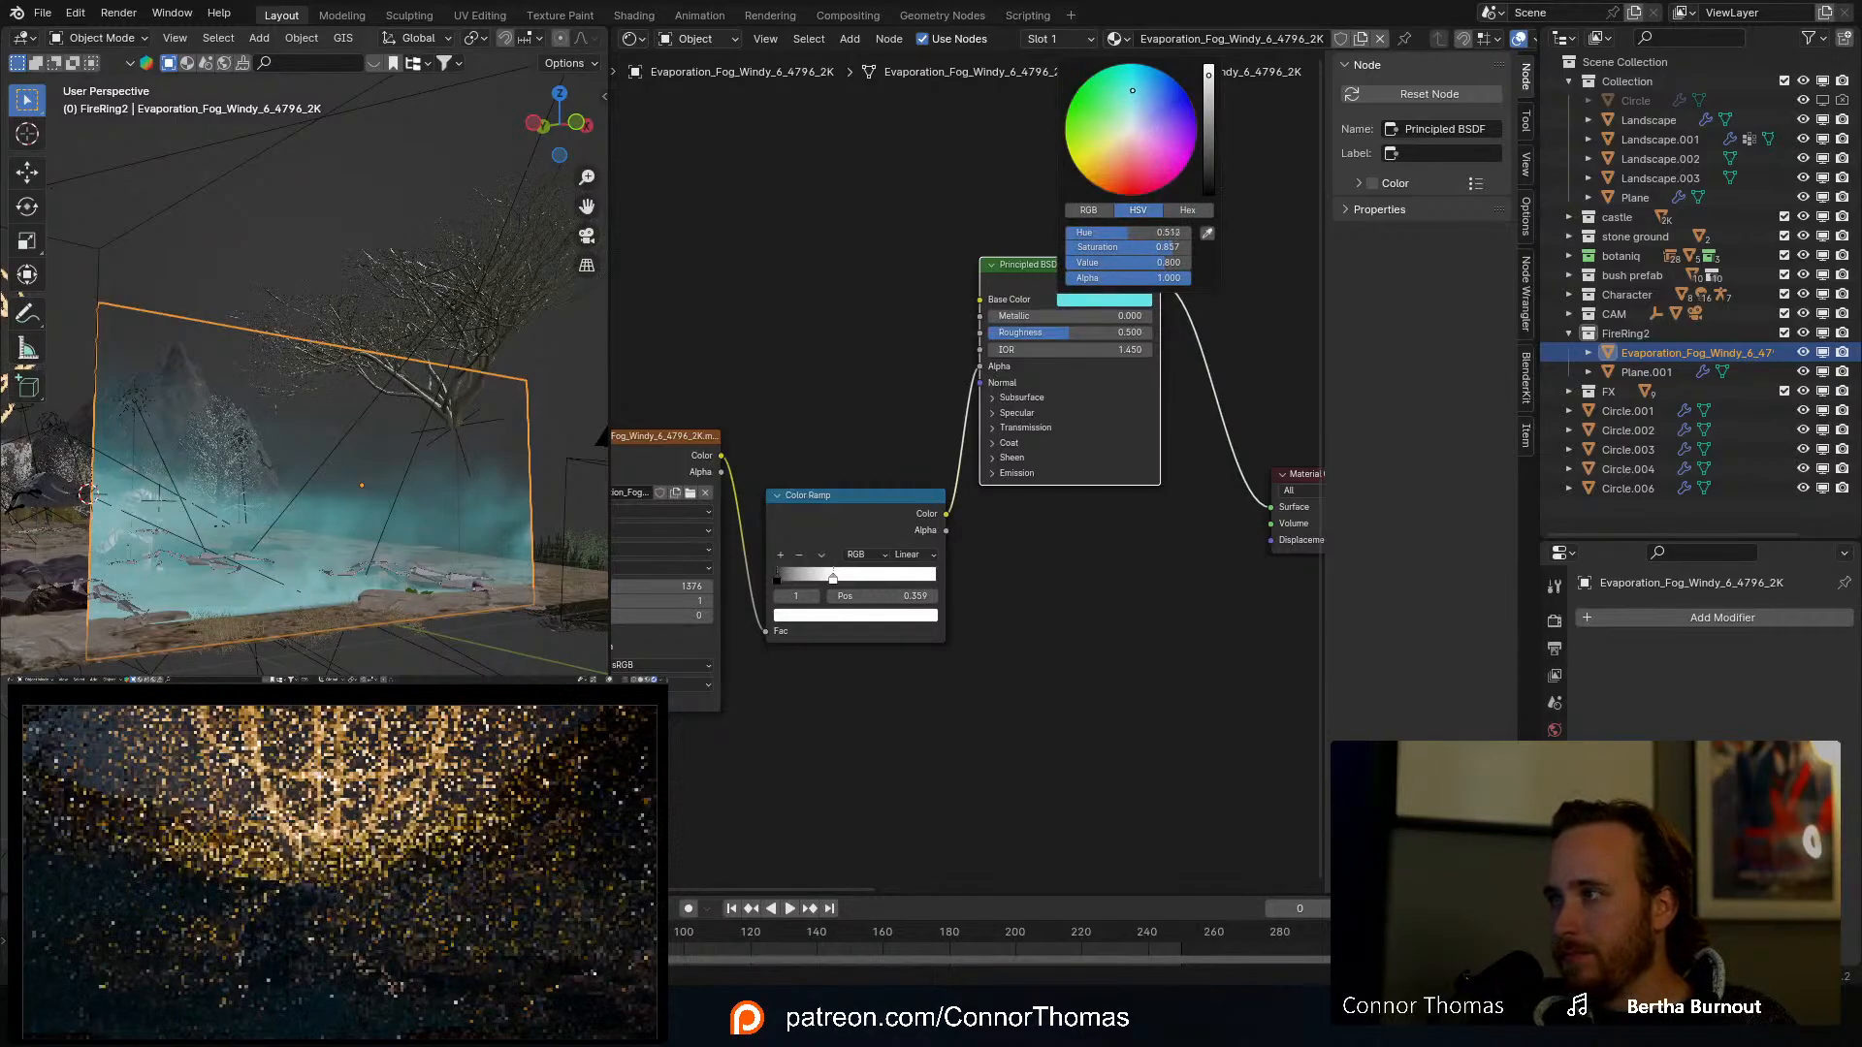
drag(1132, 90, 1134, 87)
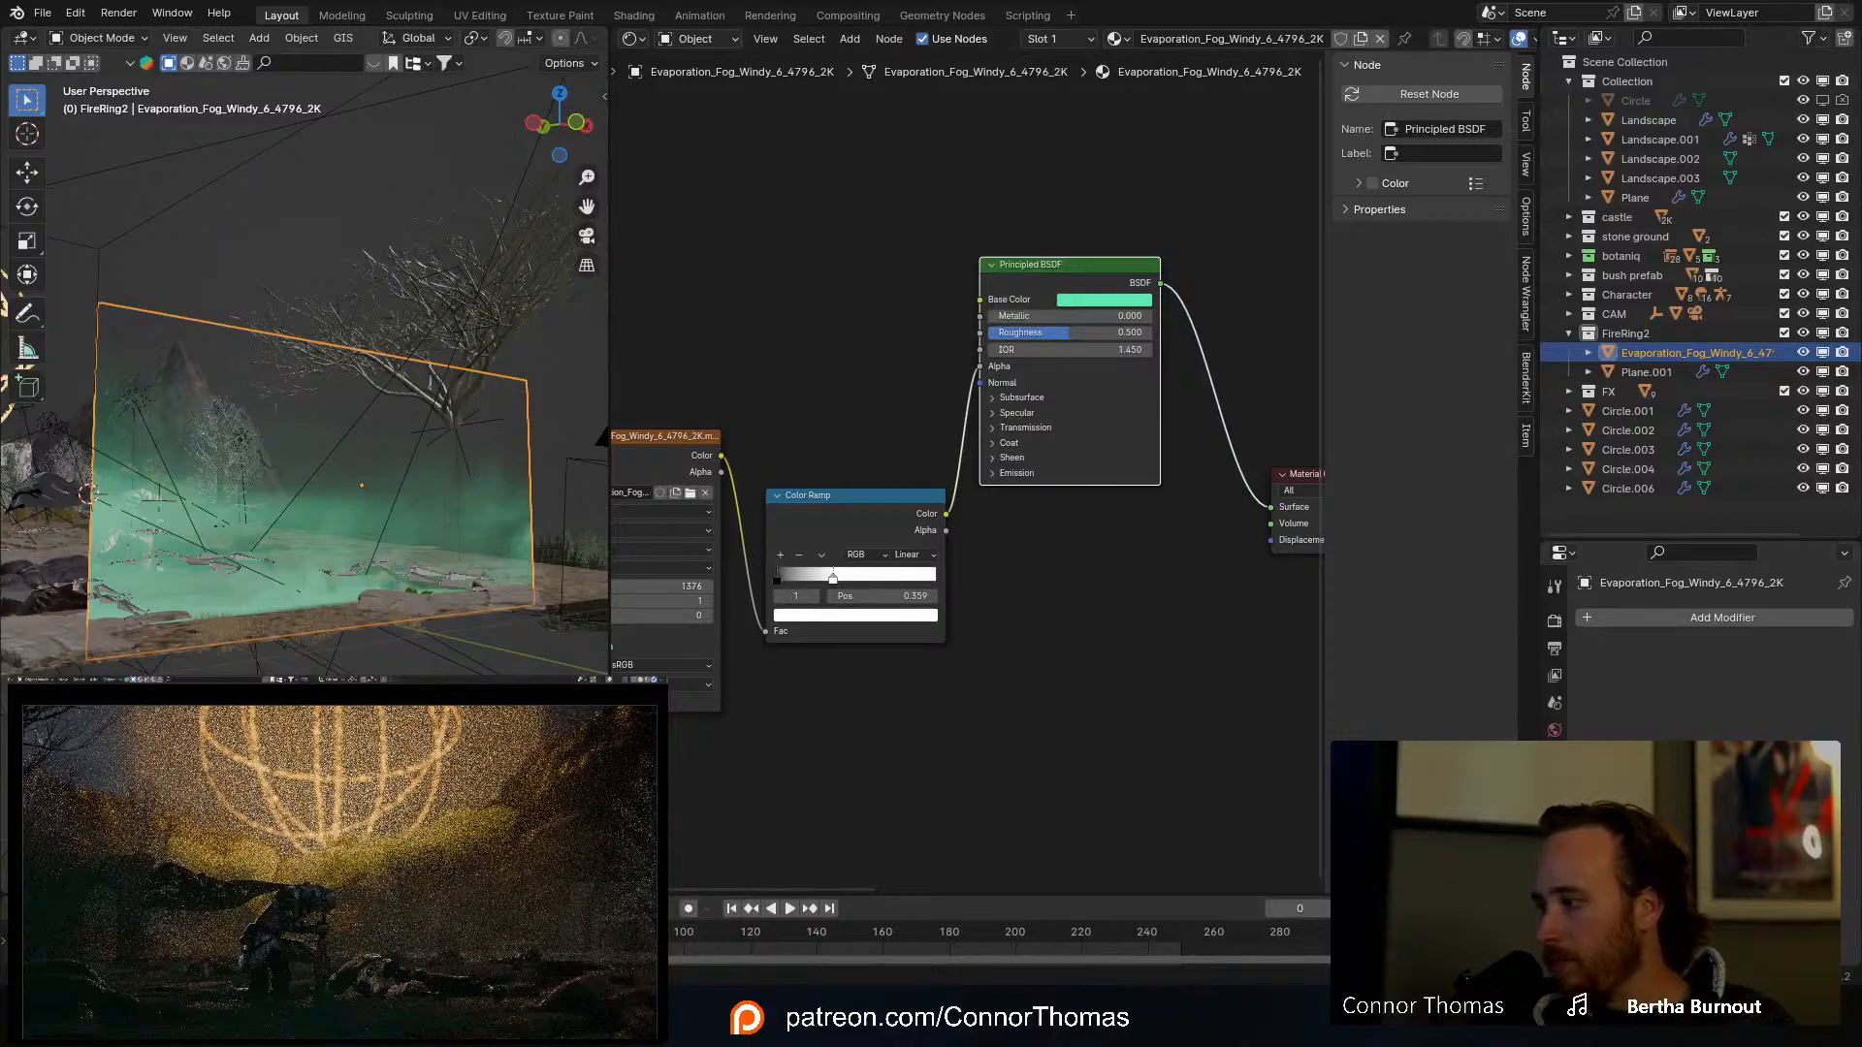
Step: Search the available shader nodes for "mask" and look through the unfiltered node list
middle_drag(335, 522, 602, 591)
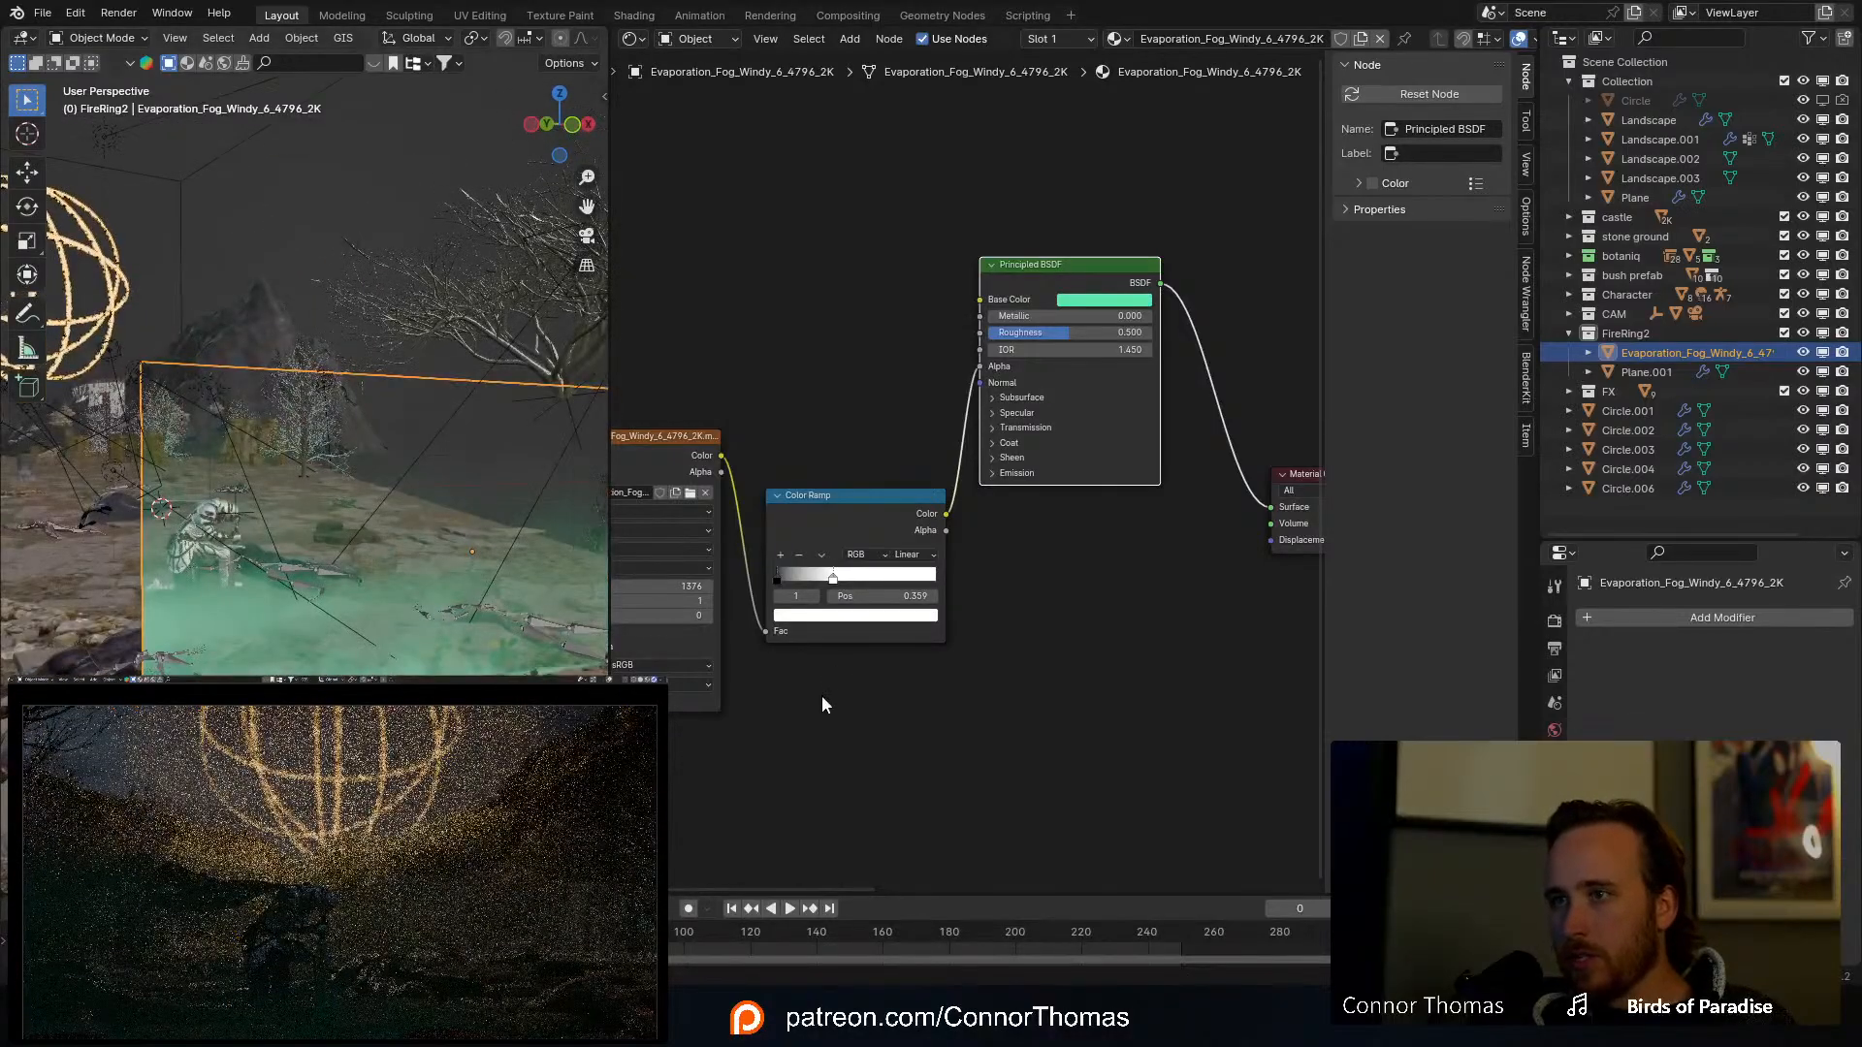
scroll(822, 705, down, 2)
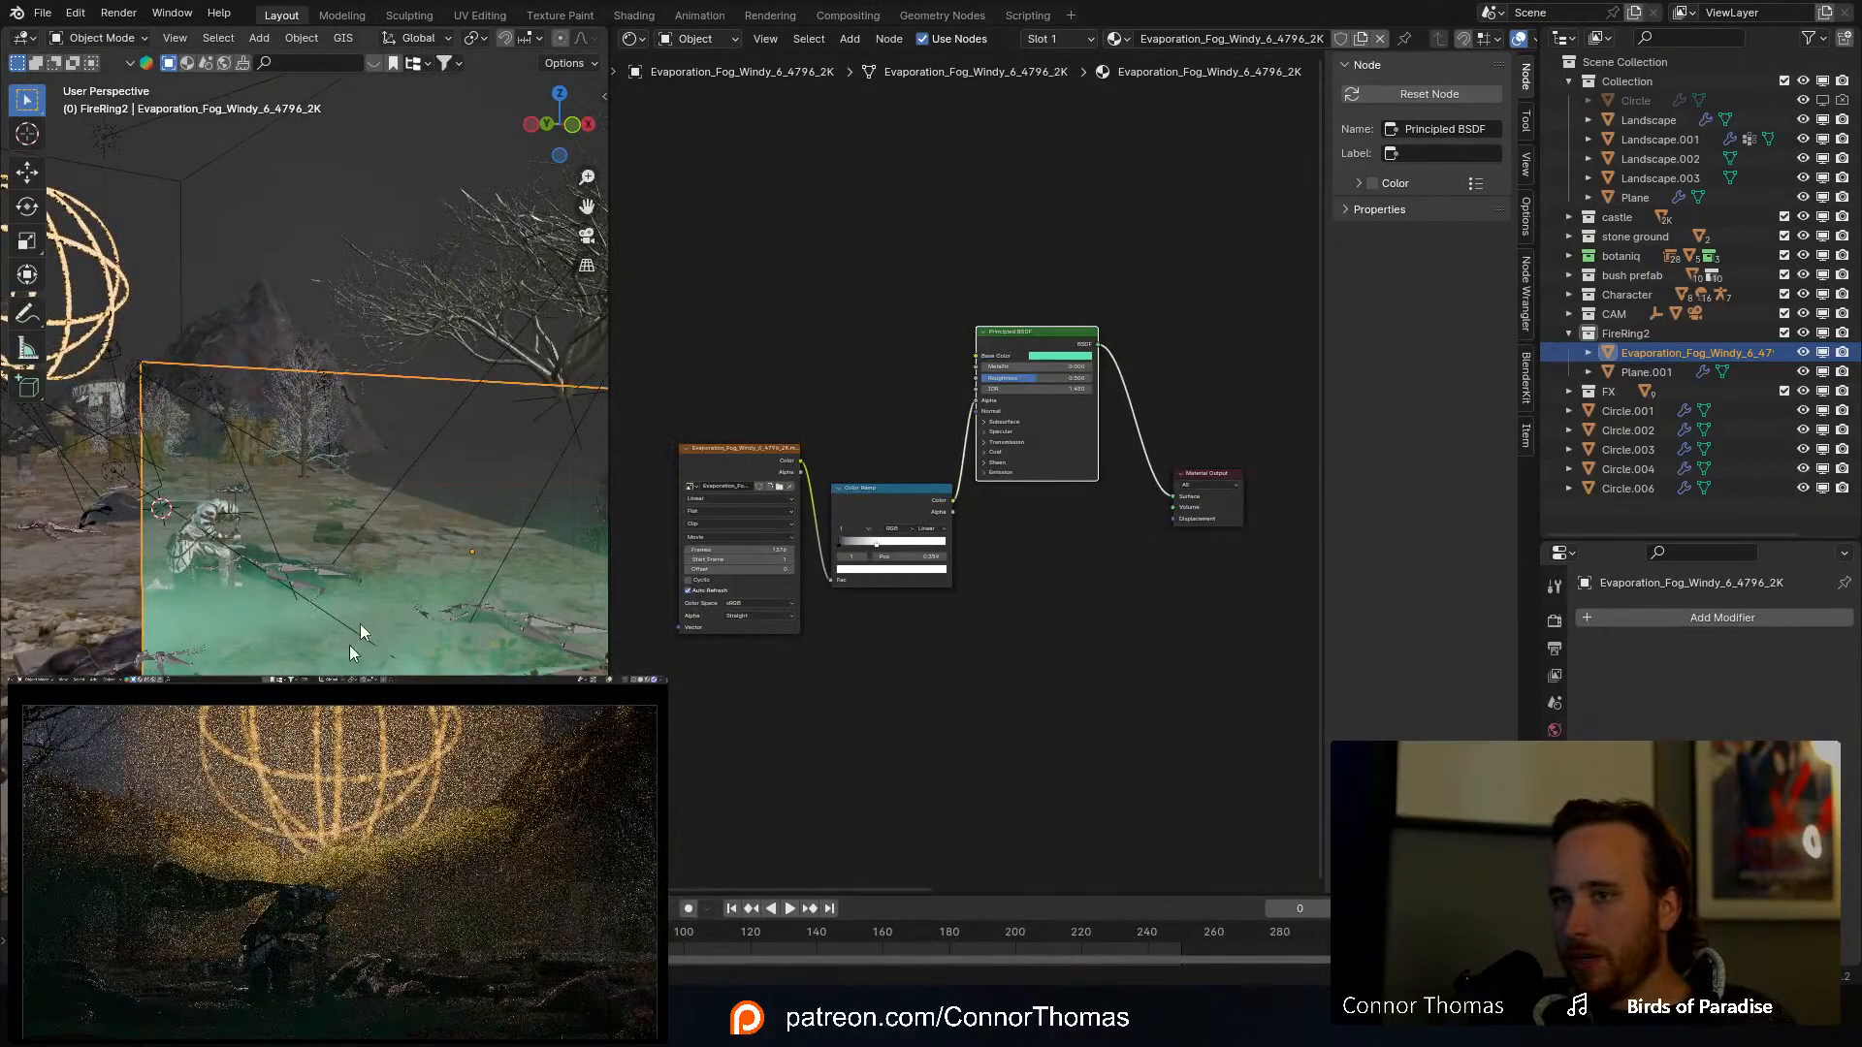
middle_drag(930, 671, 1140, 529)
key(shift+a)
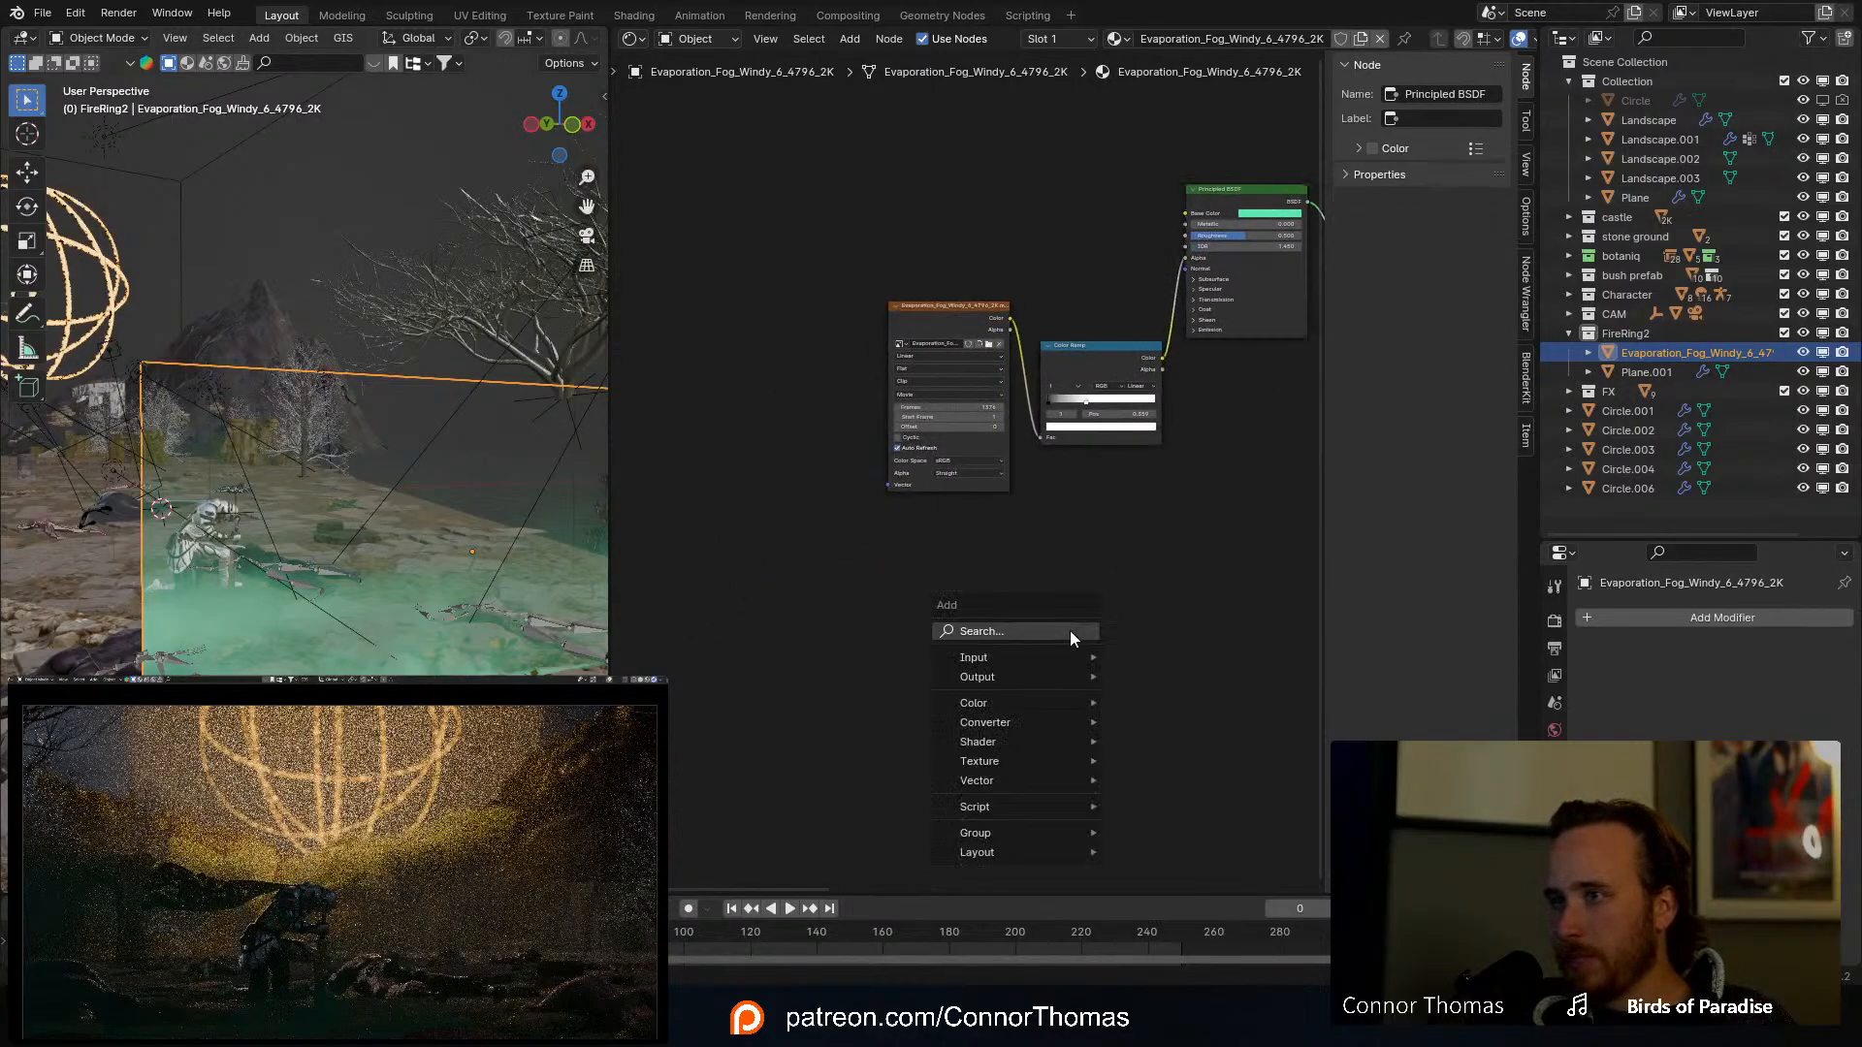
mouse_move(1069, 630)
text(am)
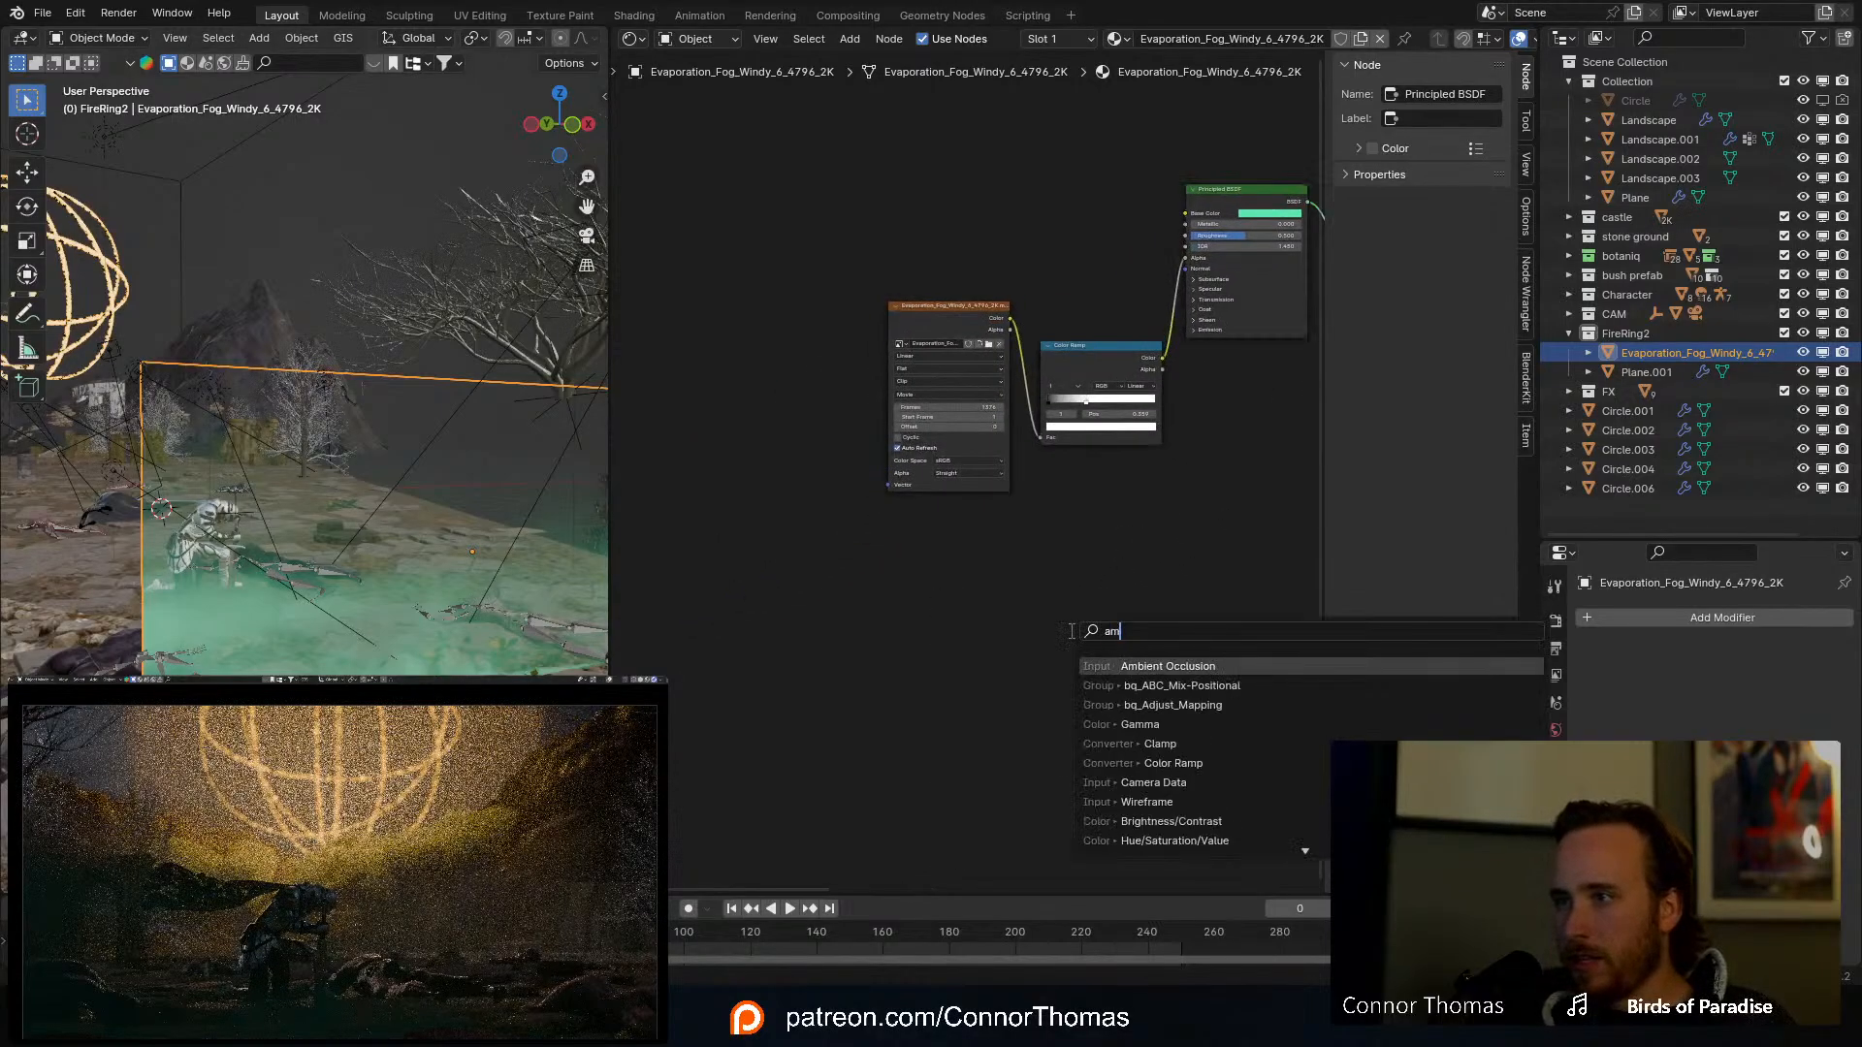
key(BackSpace)
key(BackSpace)
text(mask)
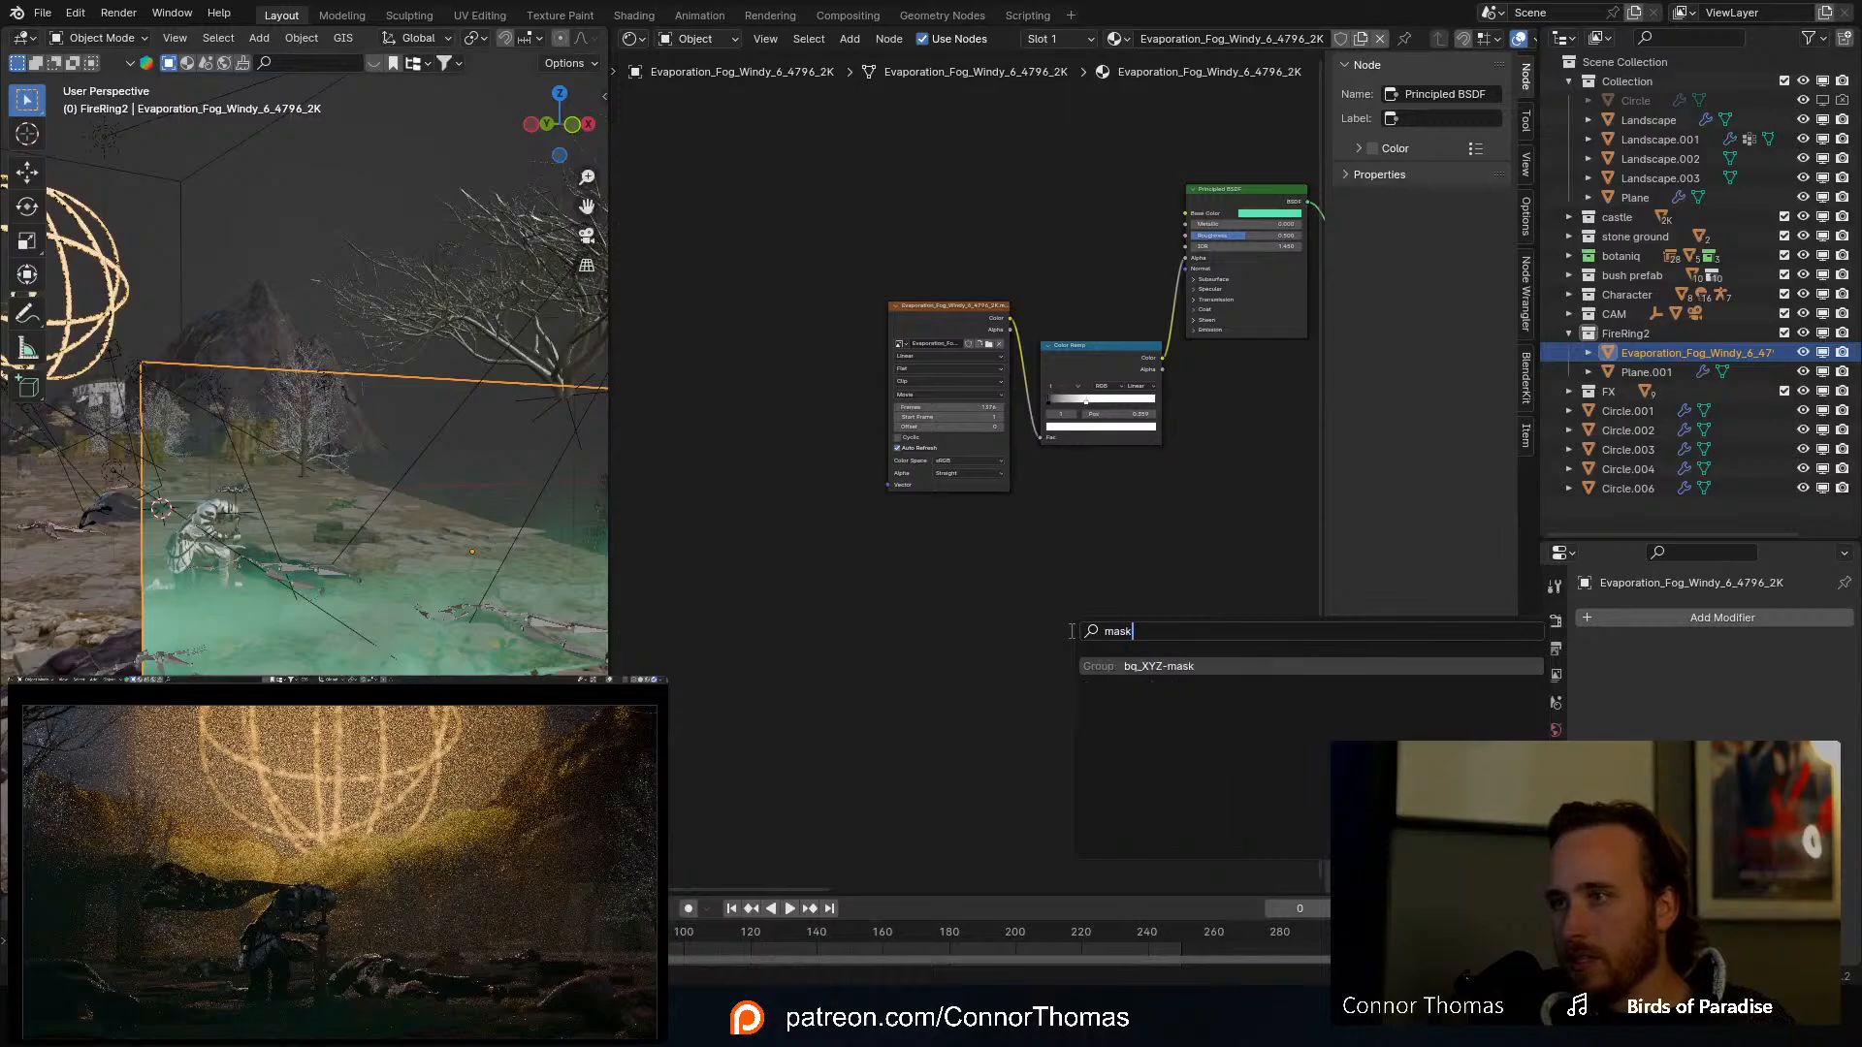
key(BackSpace)
key(BackSpace)
key(BackSpace)
key(BackSpace)
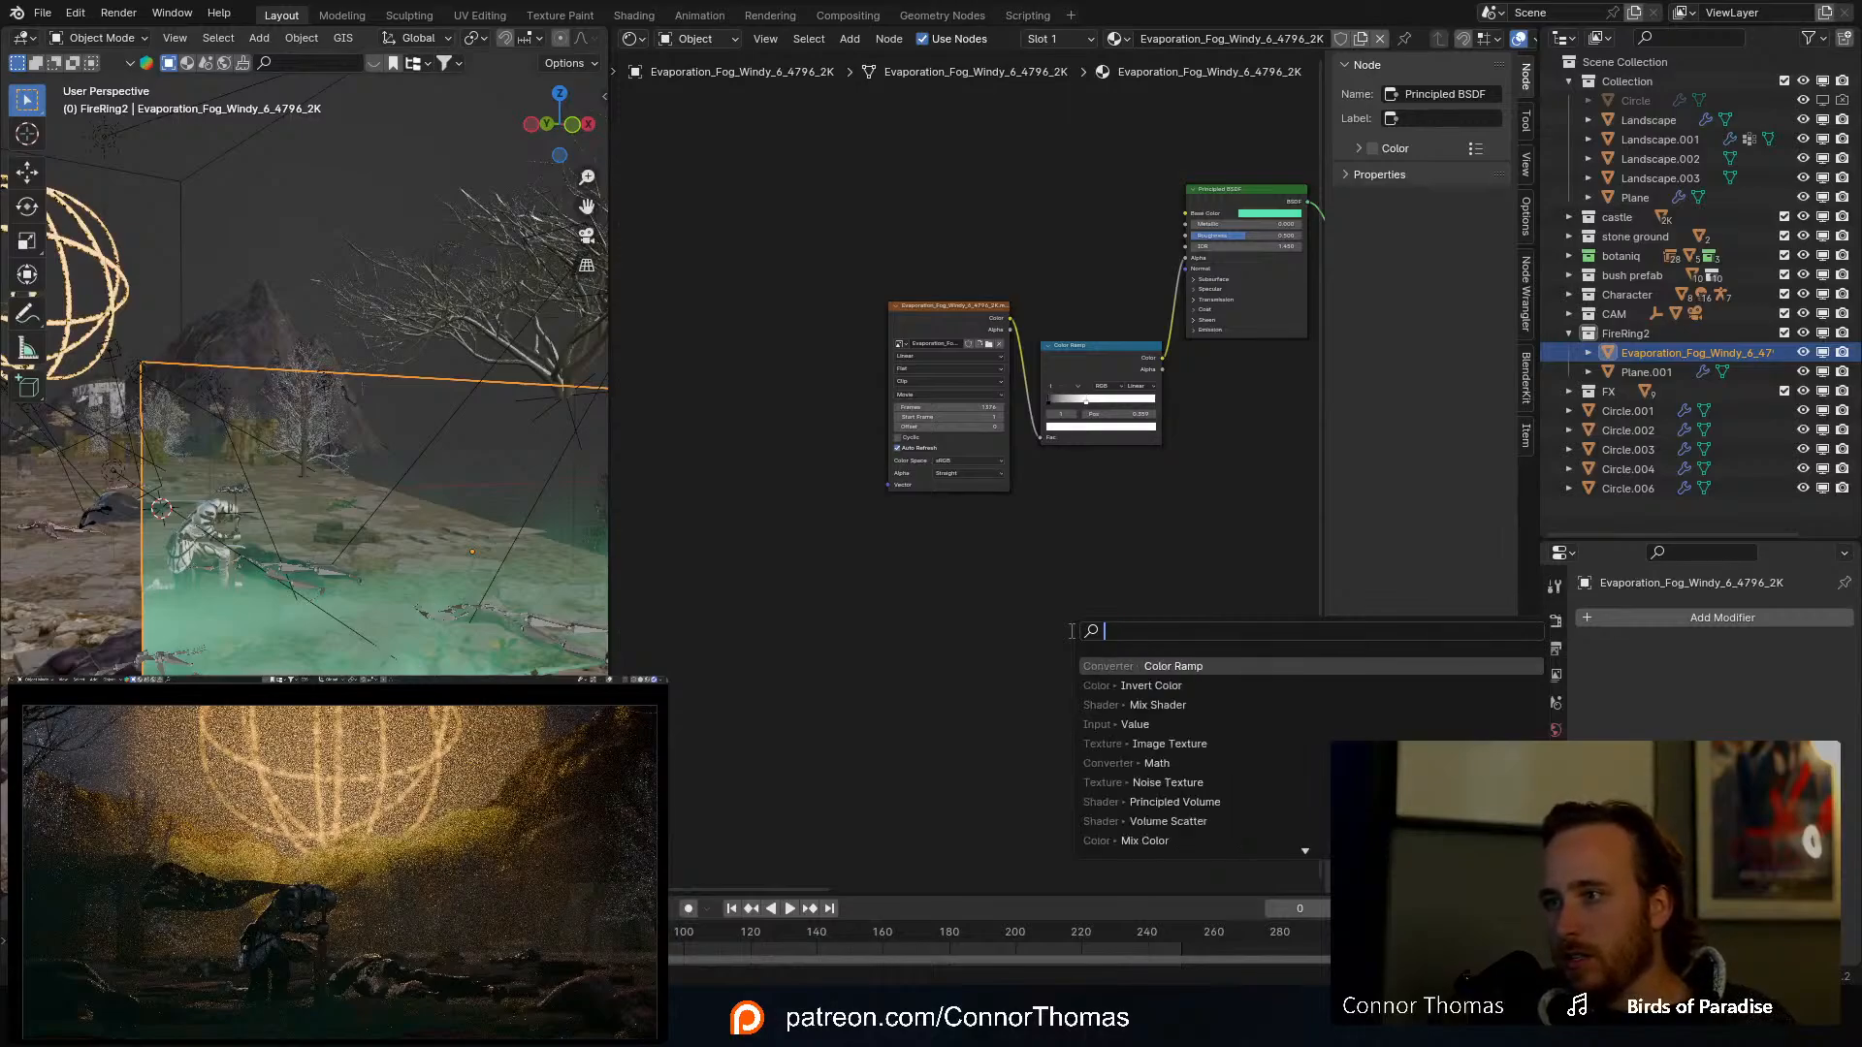
scroll(1227, 795, down, 14)
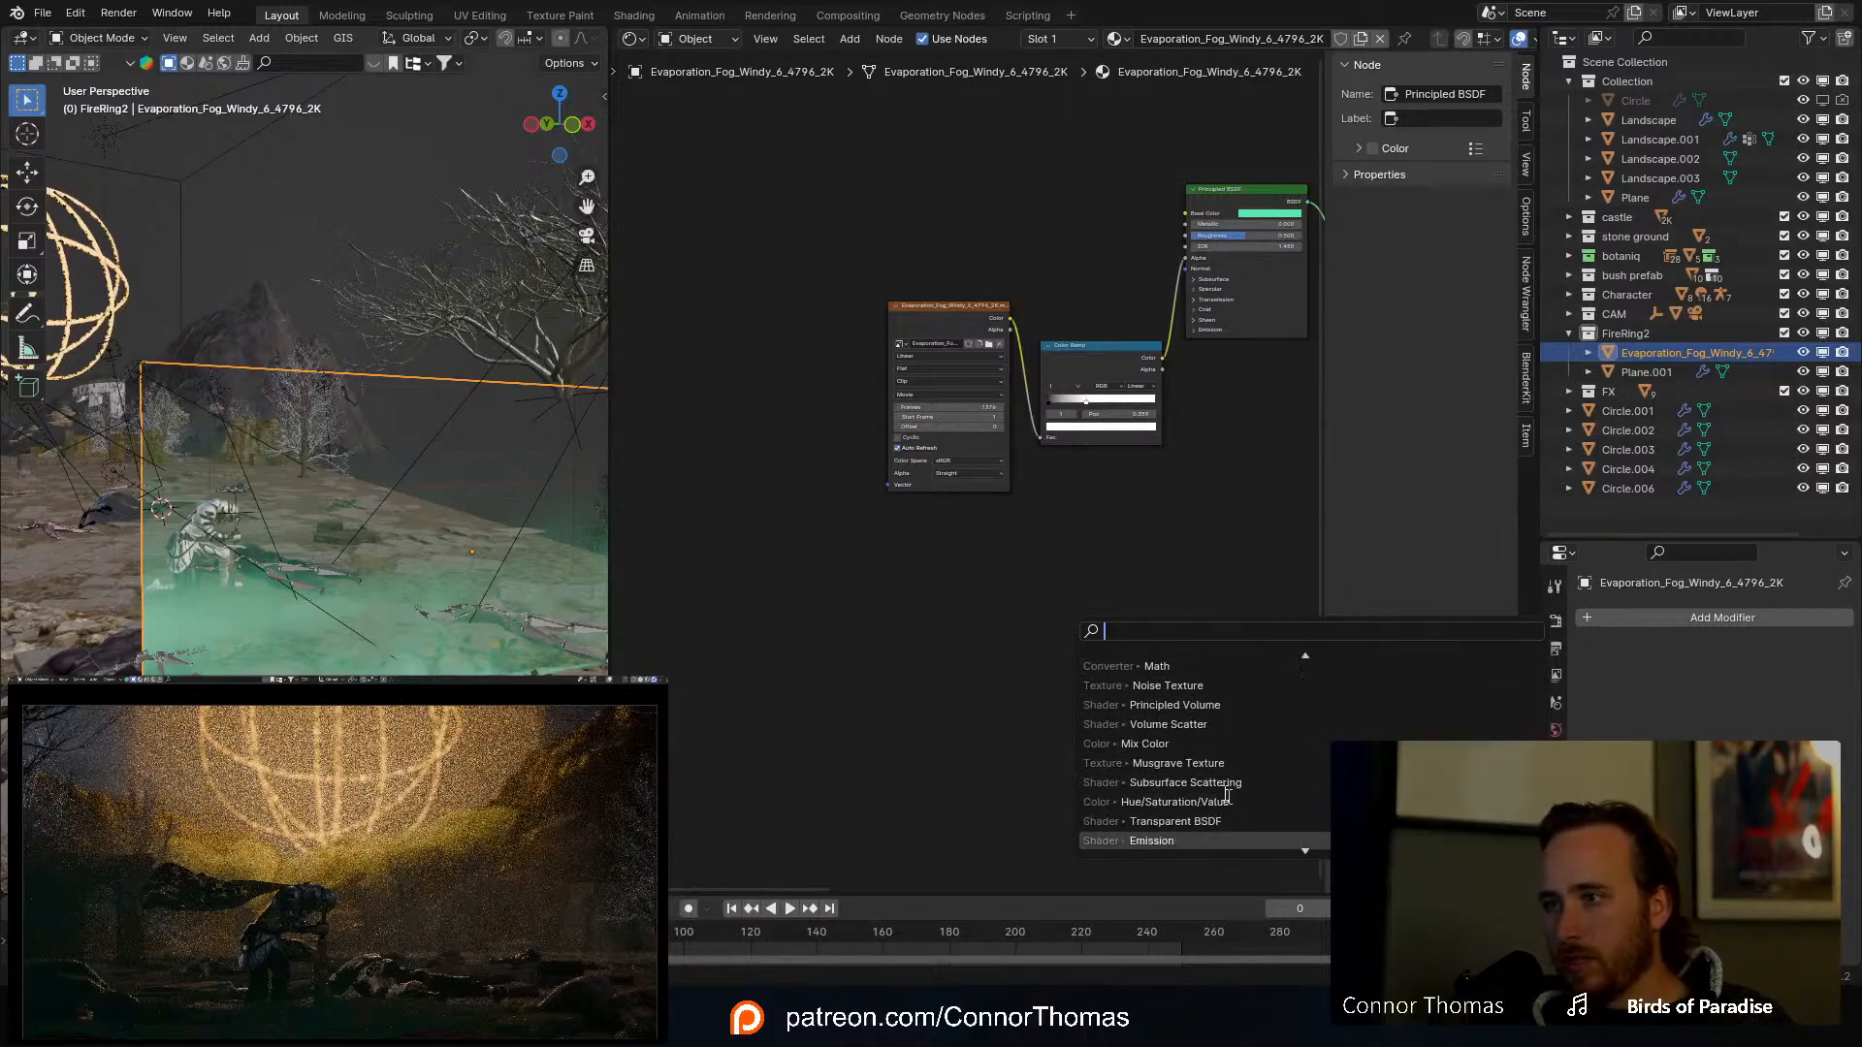
key(Escape)
right_click(1011, 555)
key(Escape)
Step: Add a Gradient Texture node below the fog's Image Texture and preview its Color on the plane
right_click(958, 540)
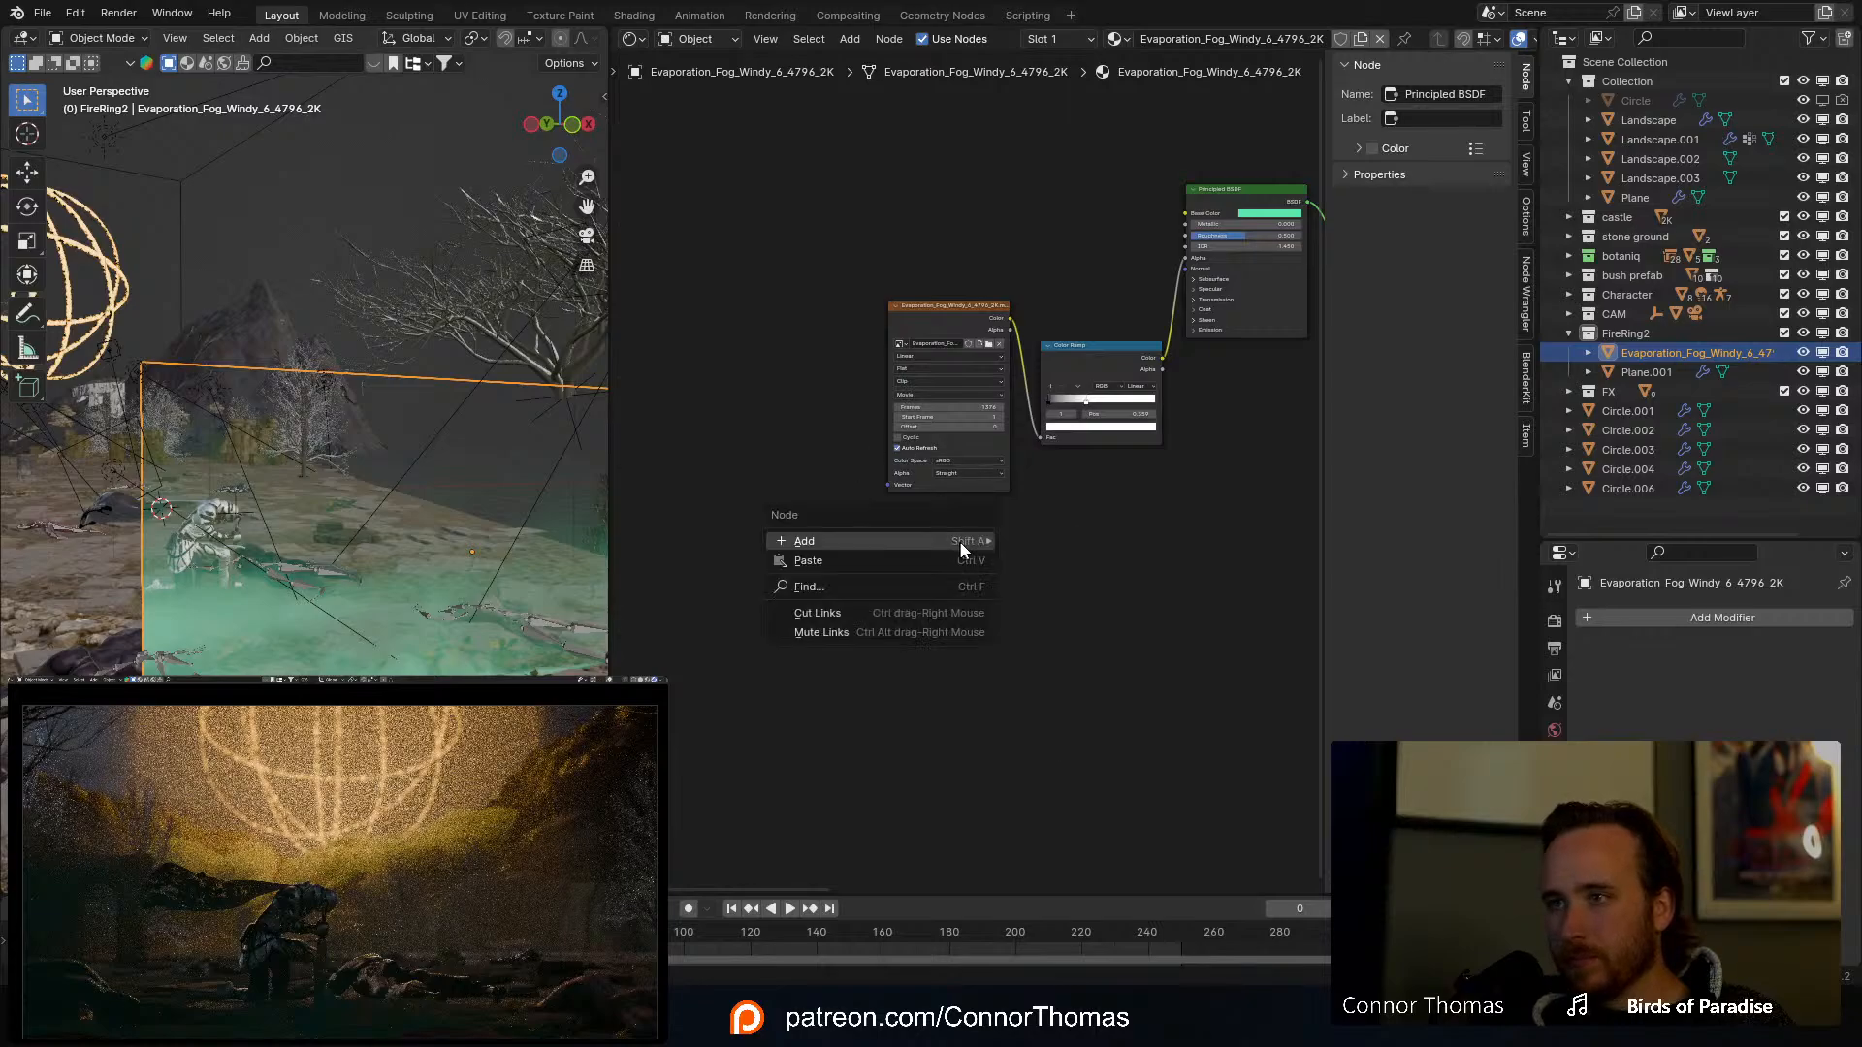
mouse_move(960, 540)
mouse_move(1038, 603)
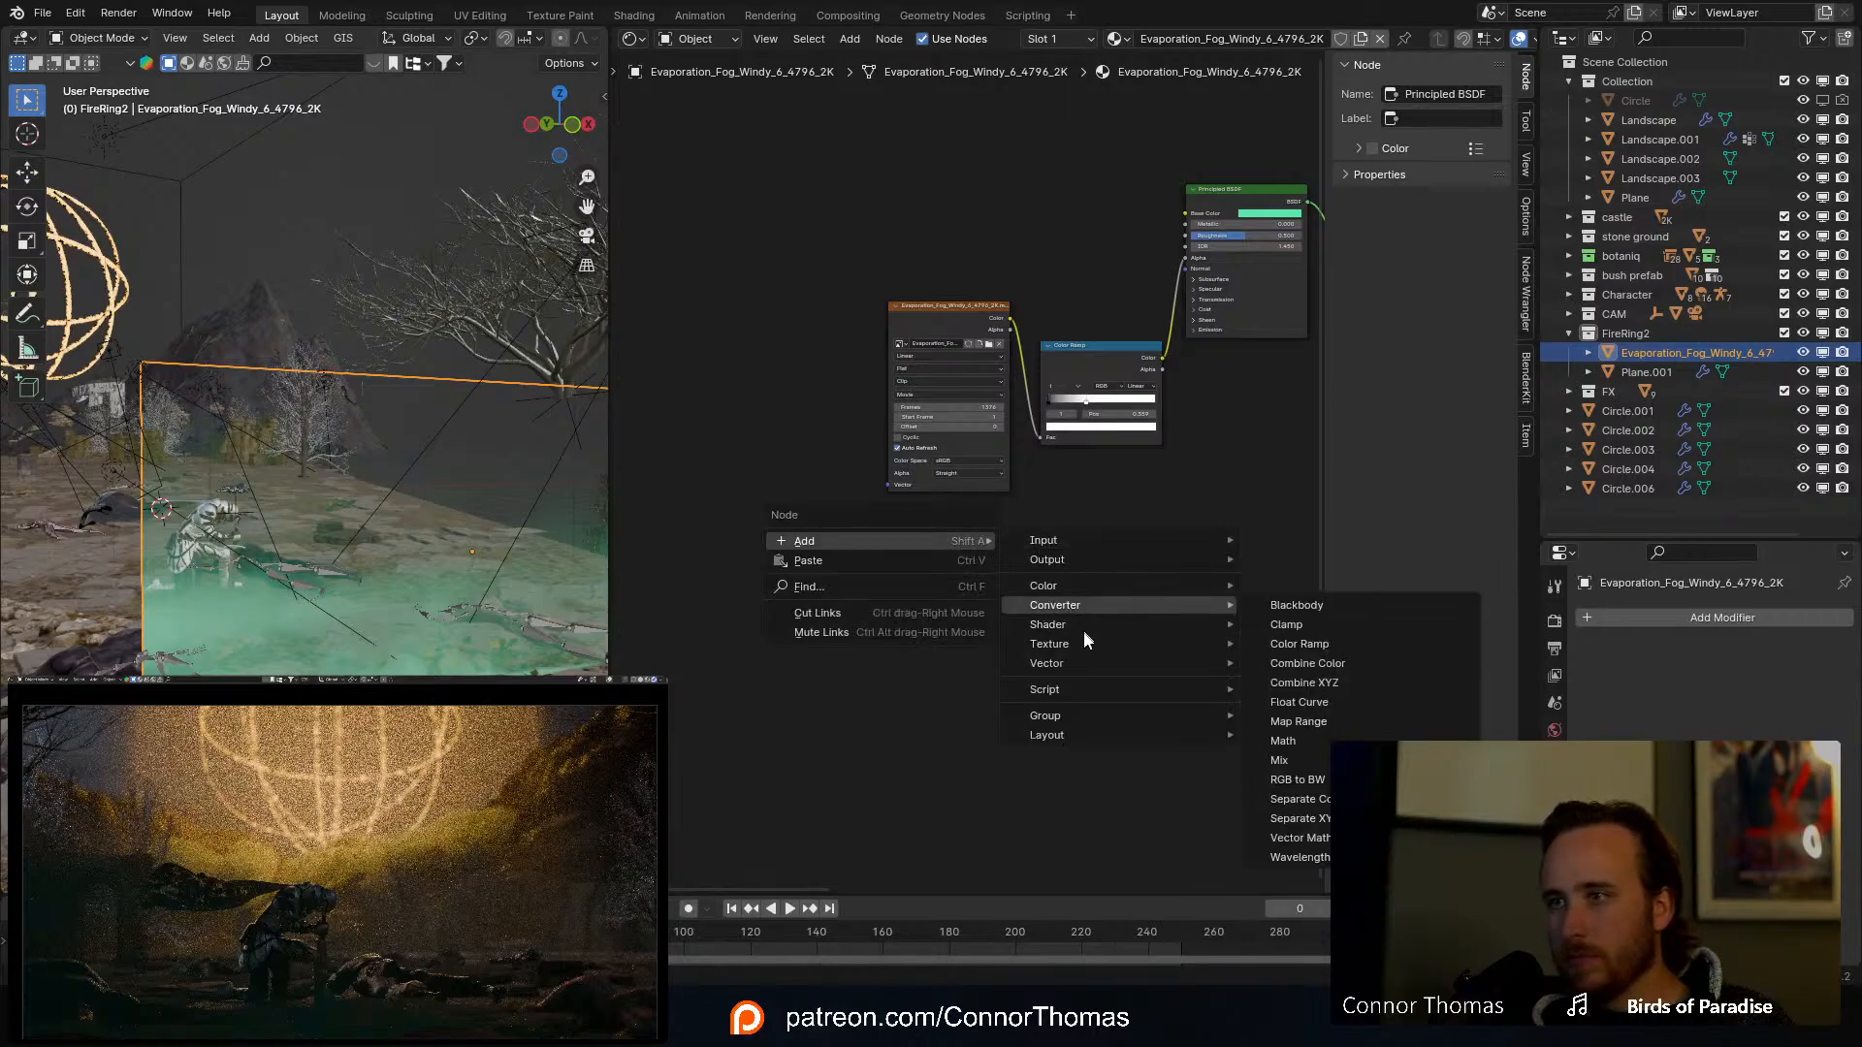
mouse_move(1132, 540)
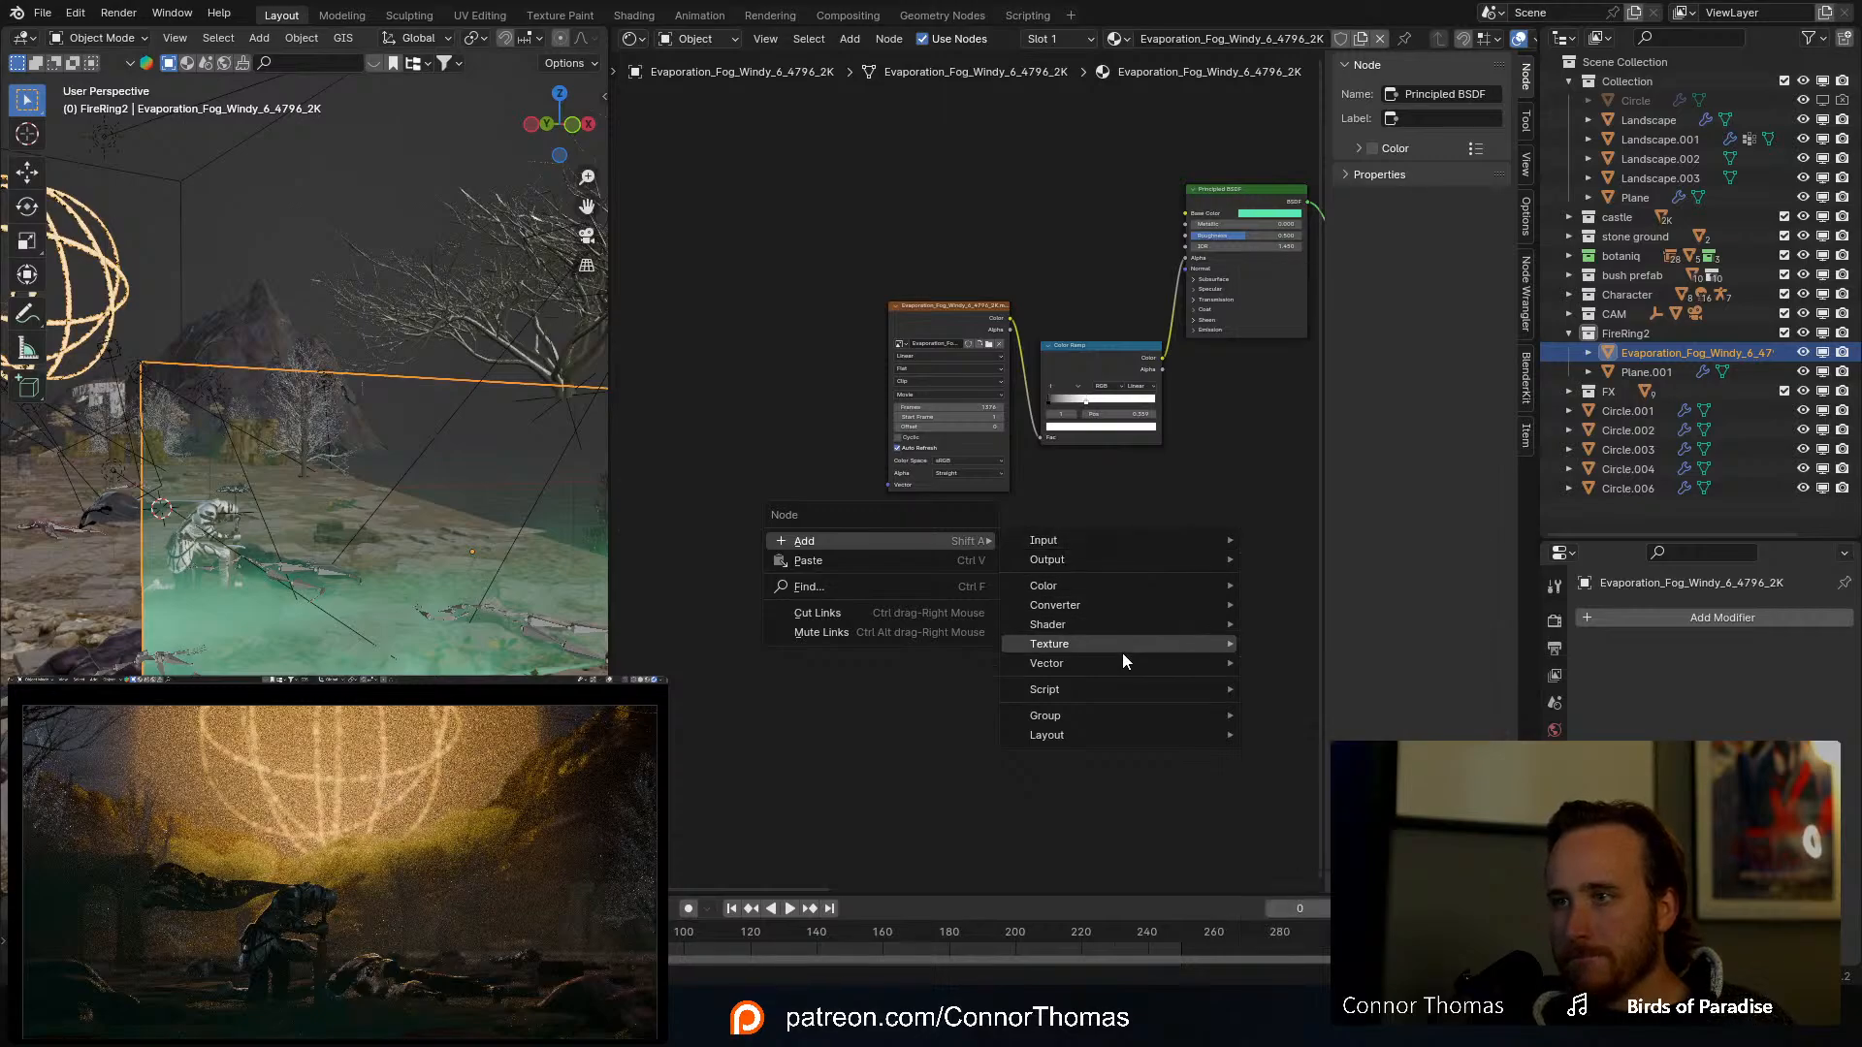
mouse_move(1121, 647)
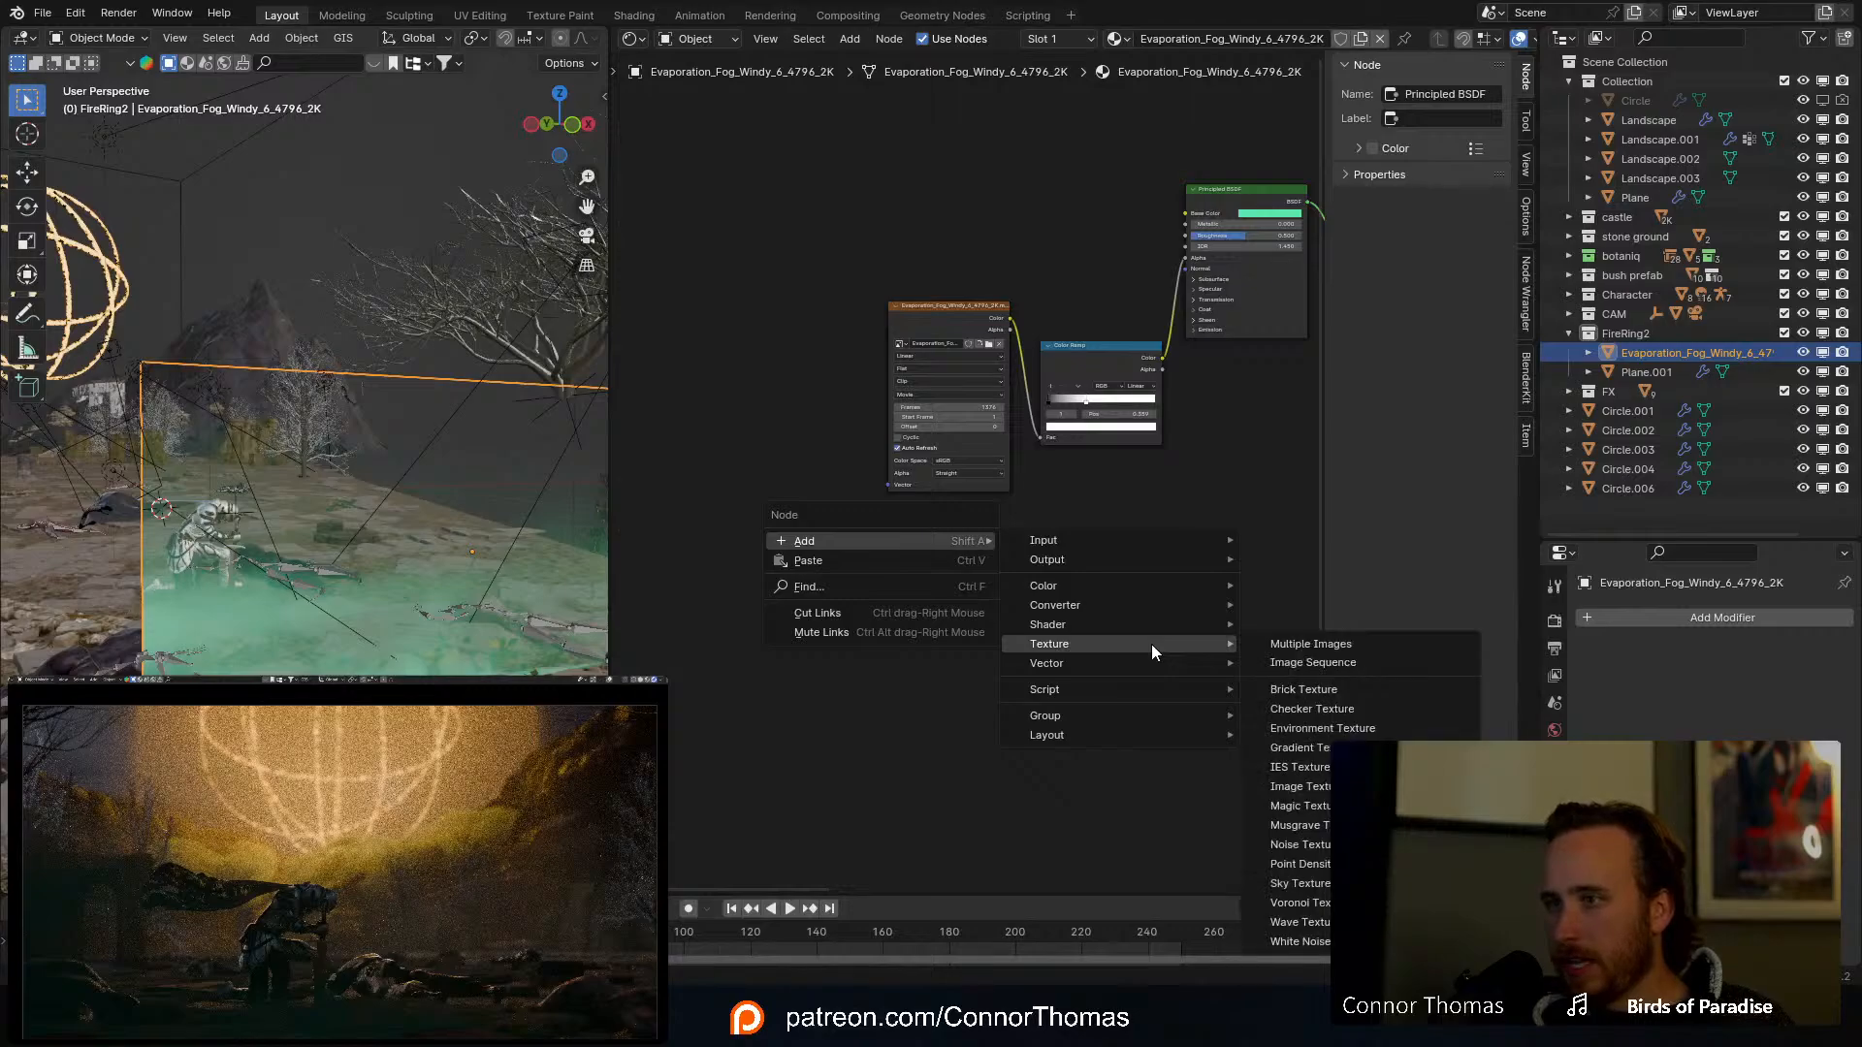
click(1304, 748)
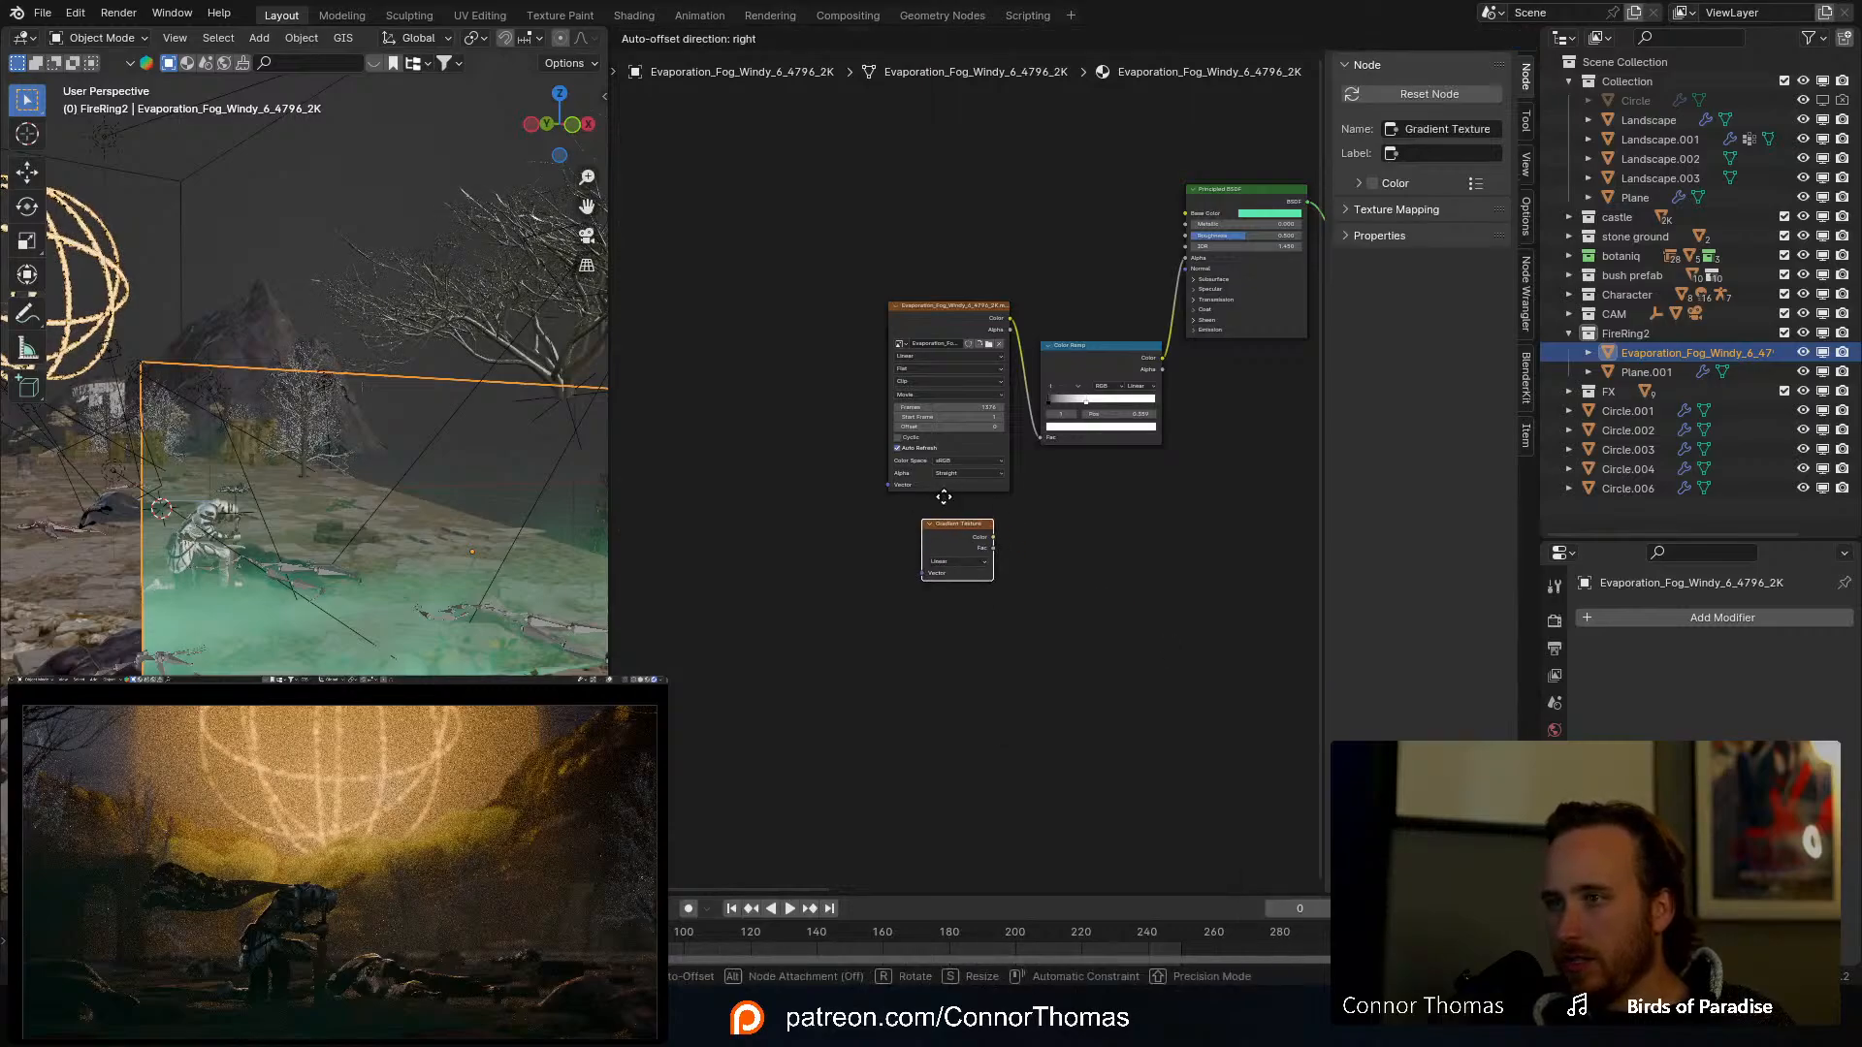
click(992, 521)
scroll(1013, 579, up, 2)
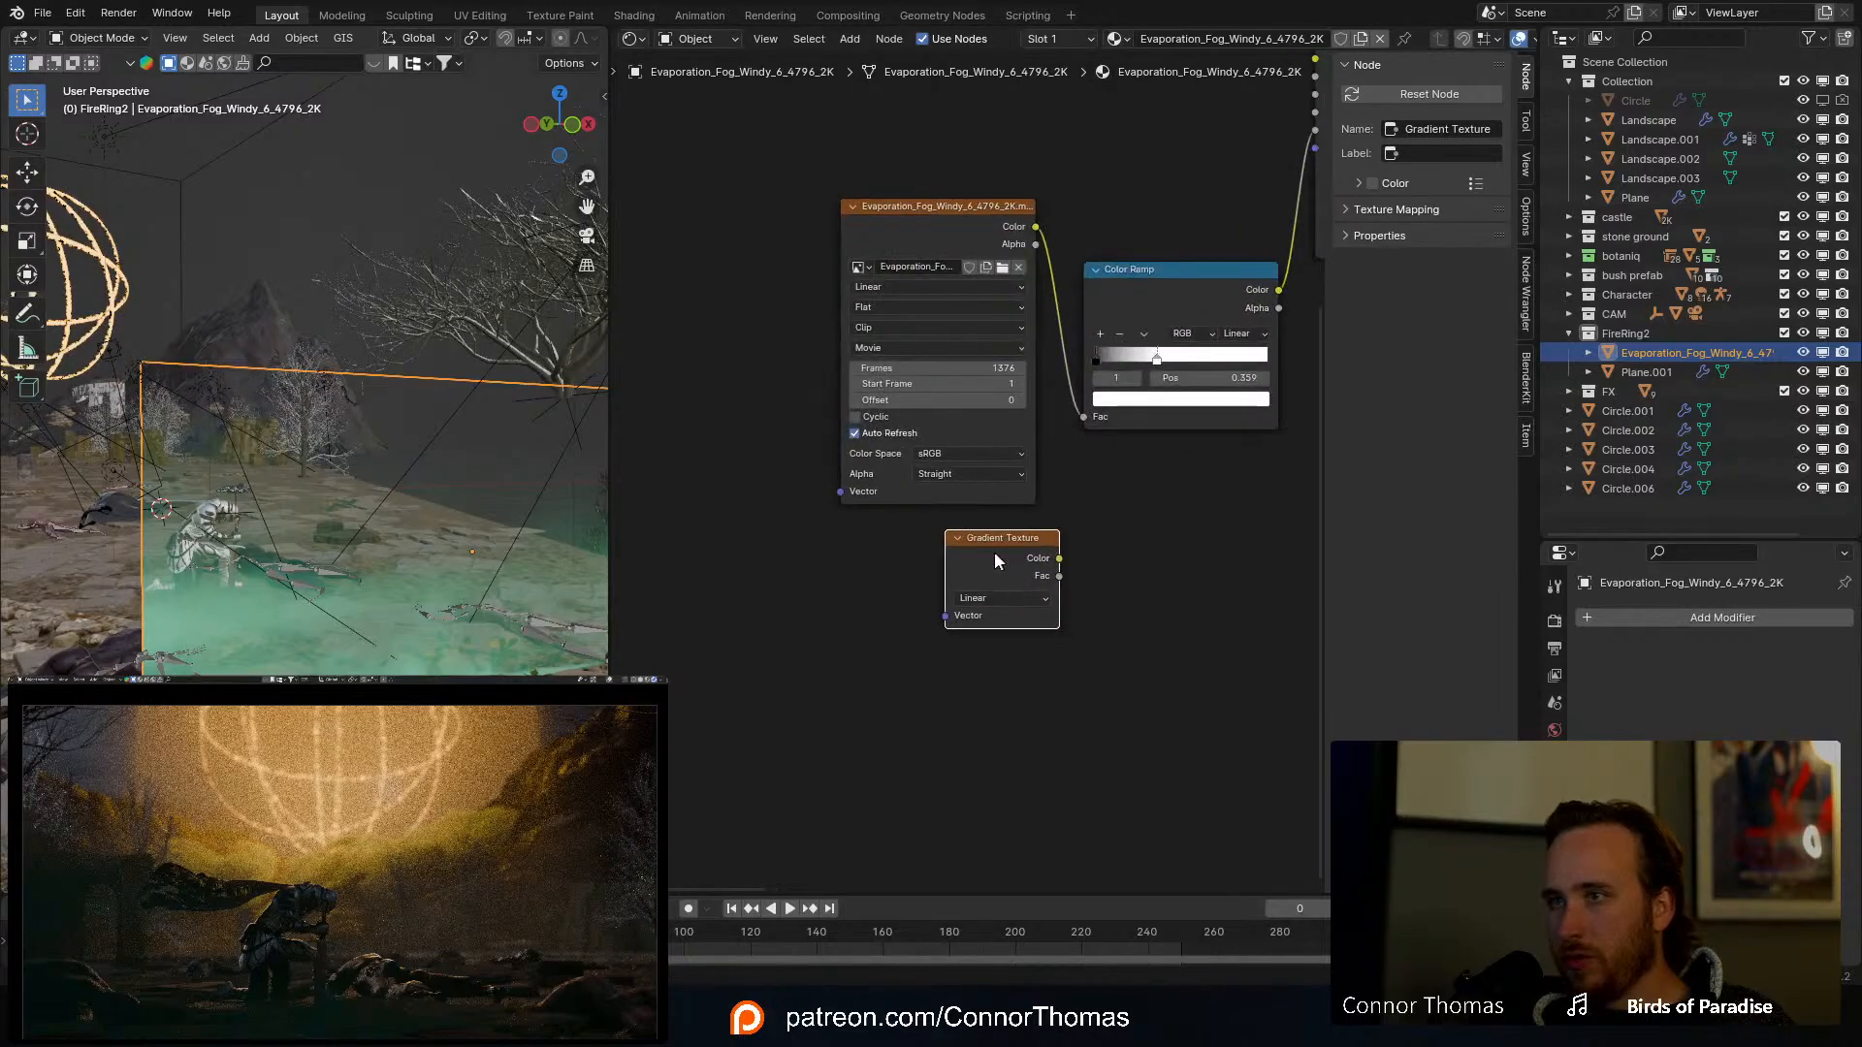
ctrl+shift+click(1005, 541)
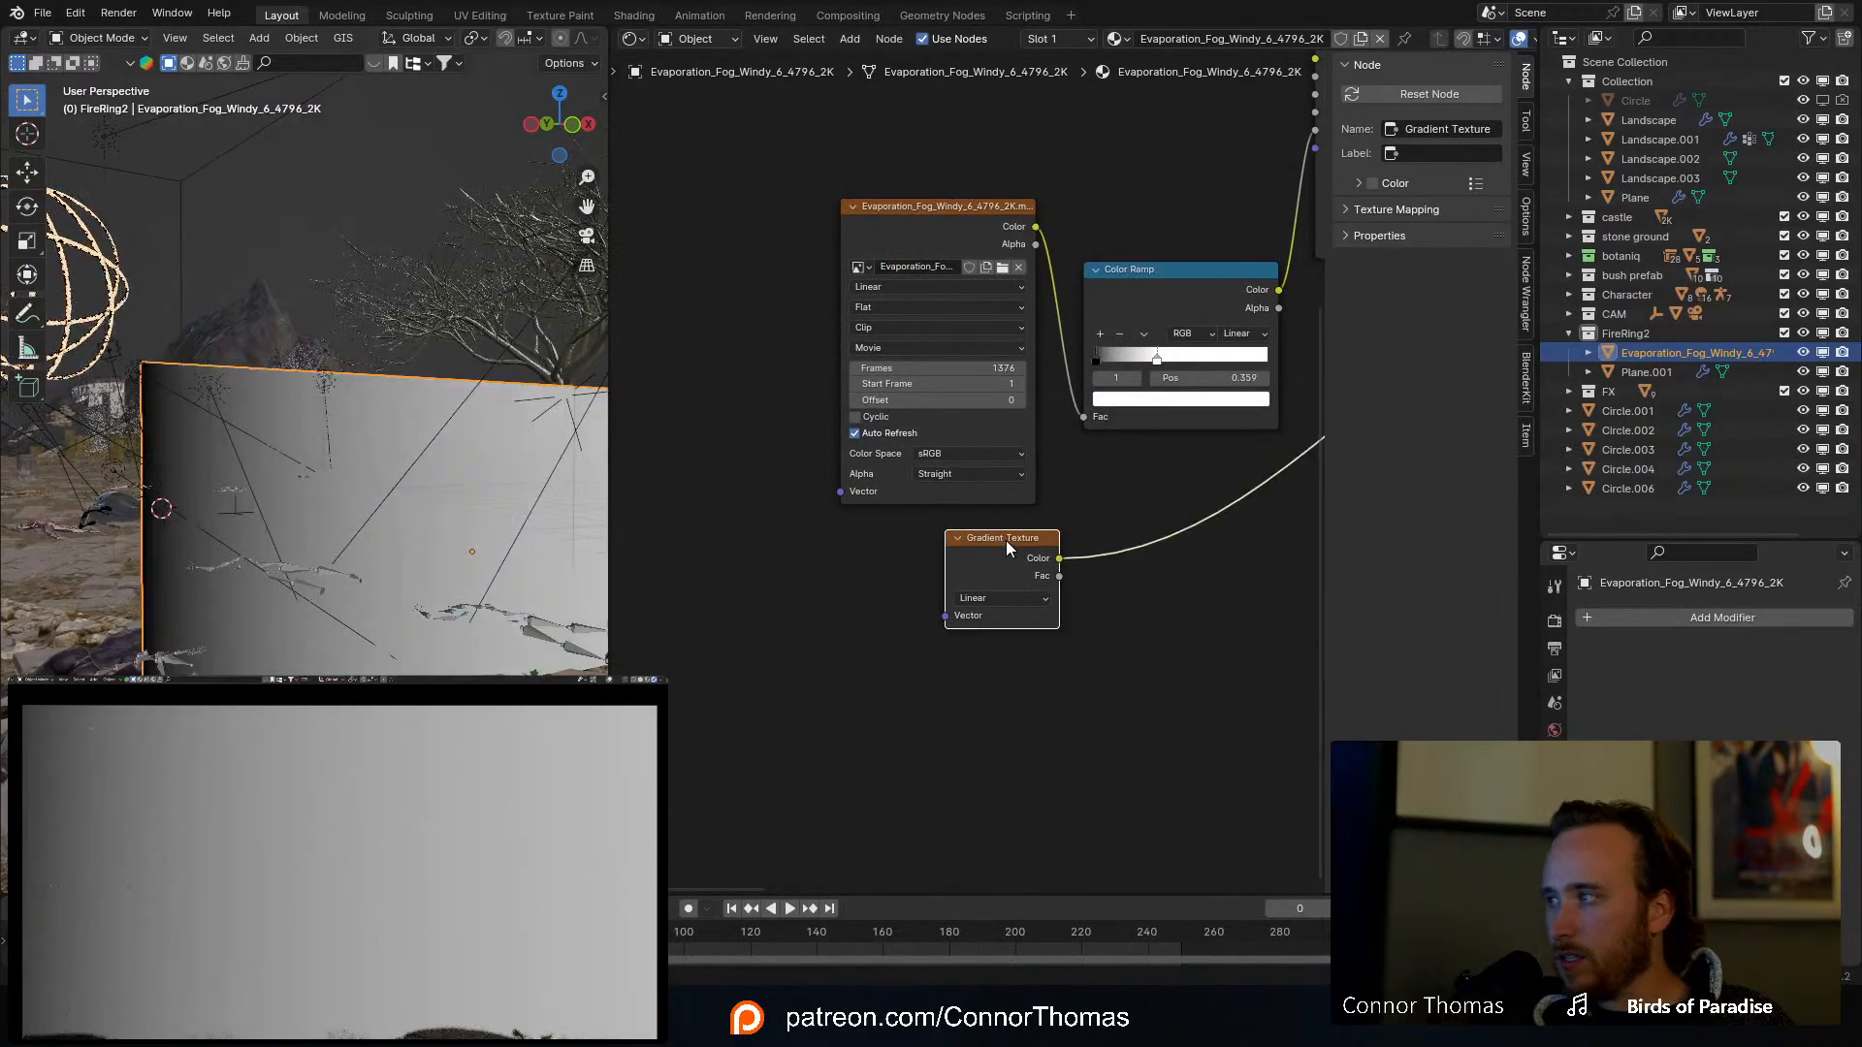
Step: Delete the Gradient Texture node and reconnect the Principled BSDF to the Material Output's Surface
key(x)
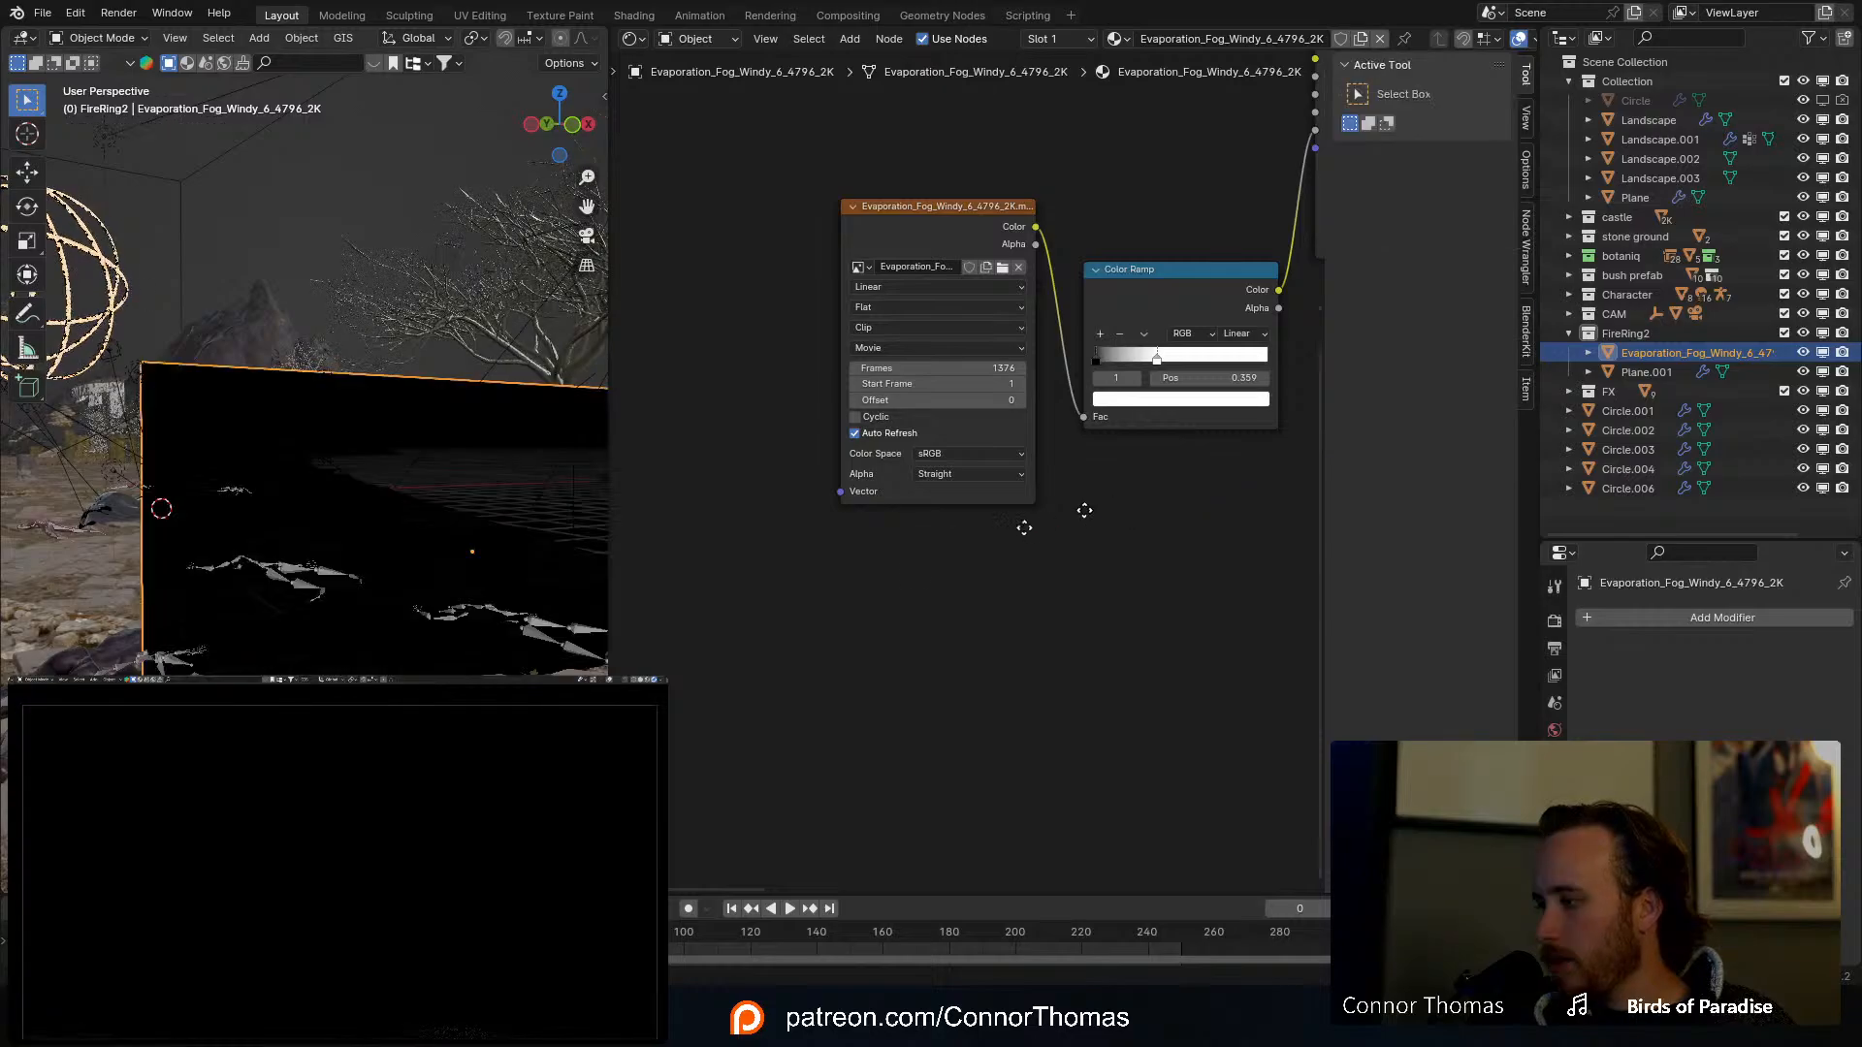
key(Home)
ctrl+shift+click(1033, 306)
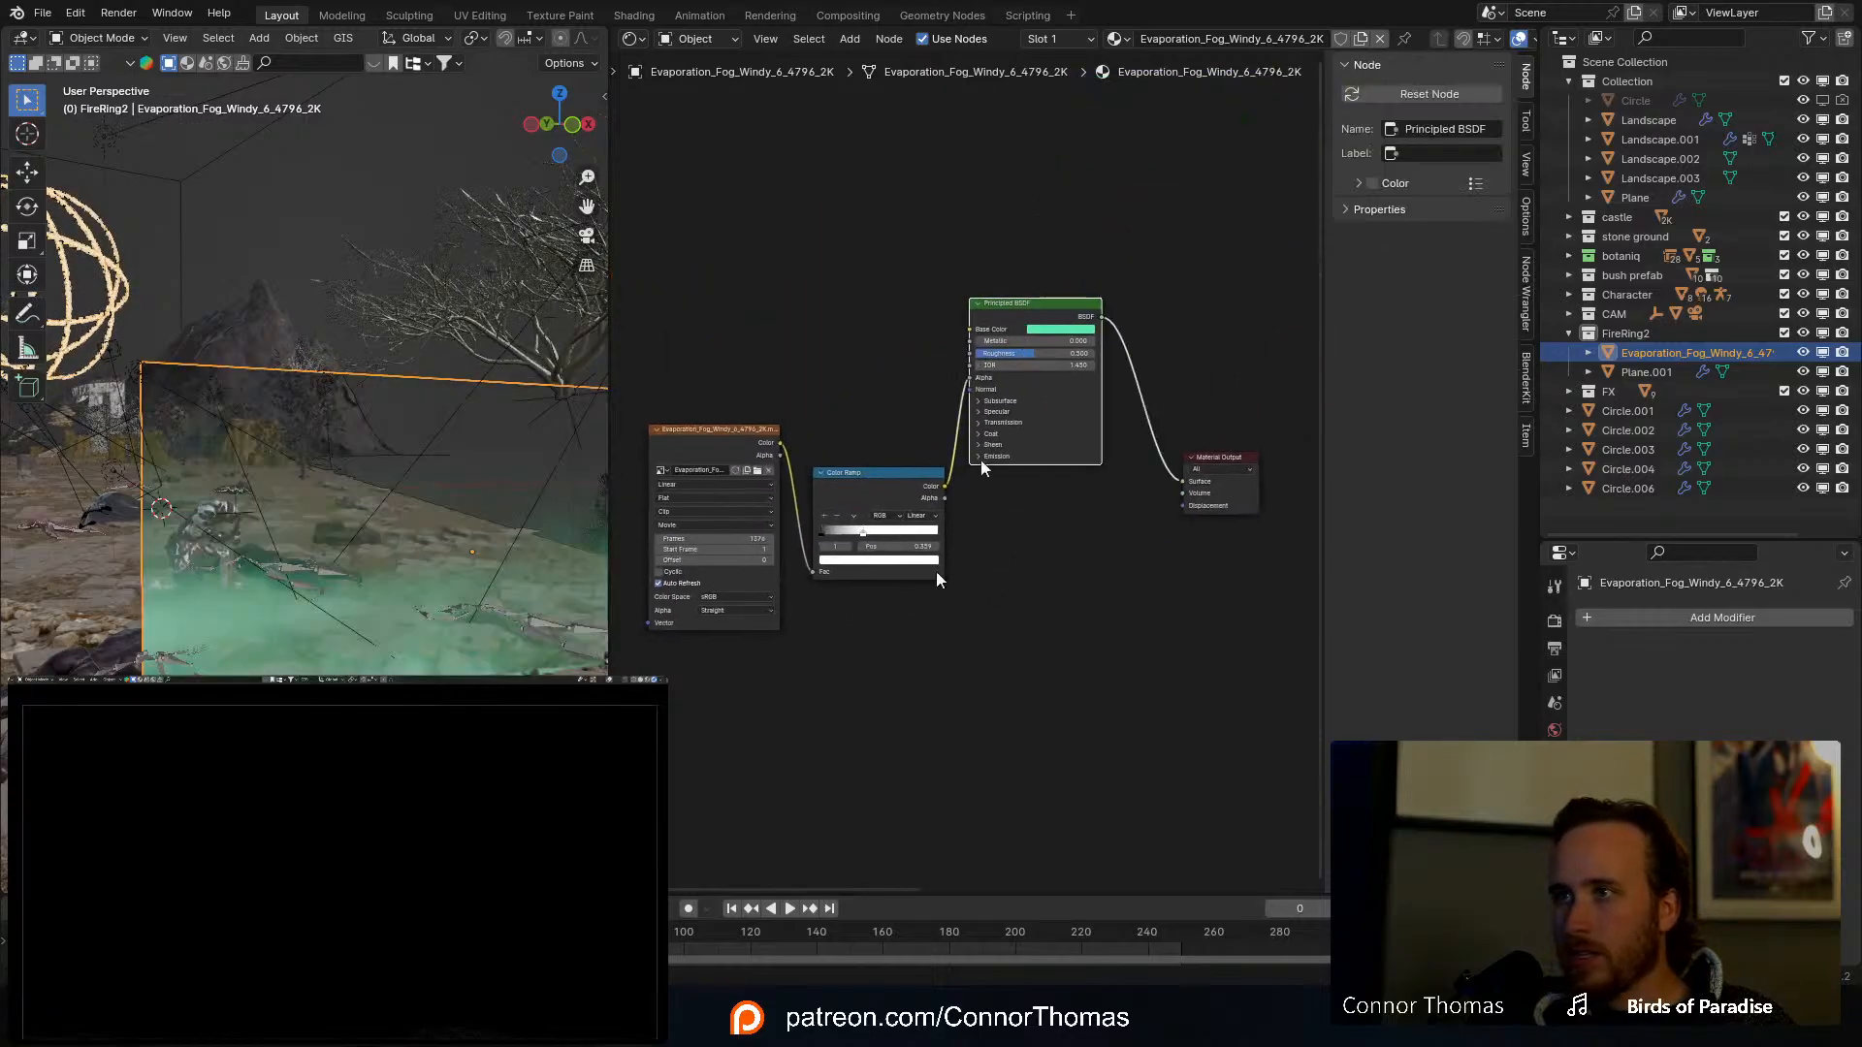
Step: Set the transform pivot point to the 3D Cursor and try rotating the fog plane around the Z axis
middle_drag(994, 703, 1151, 622)
middle_drag(572, 635, 521, 649)
click(36, 132)
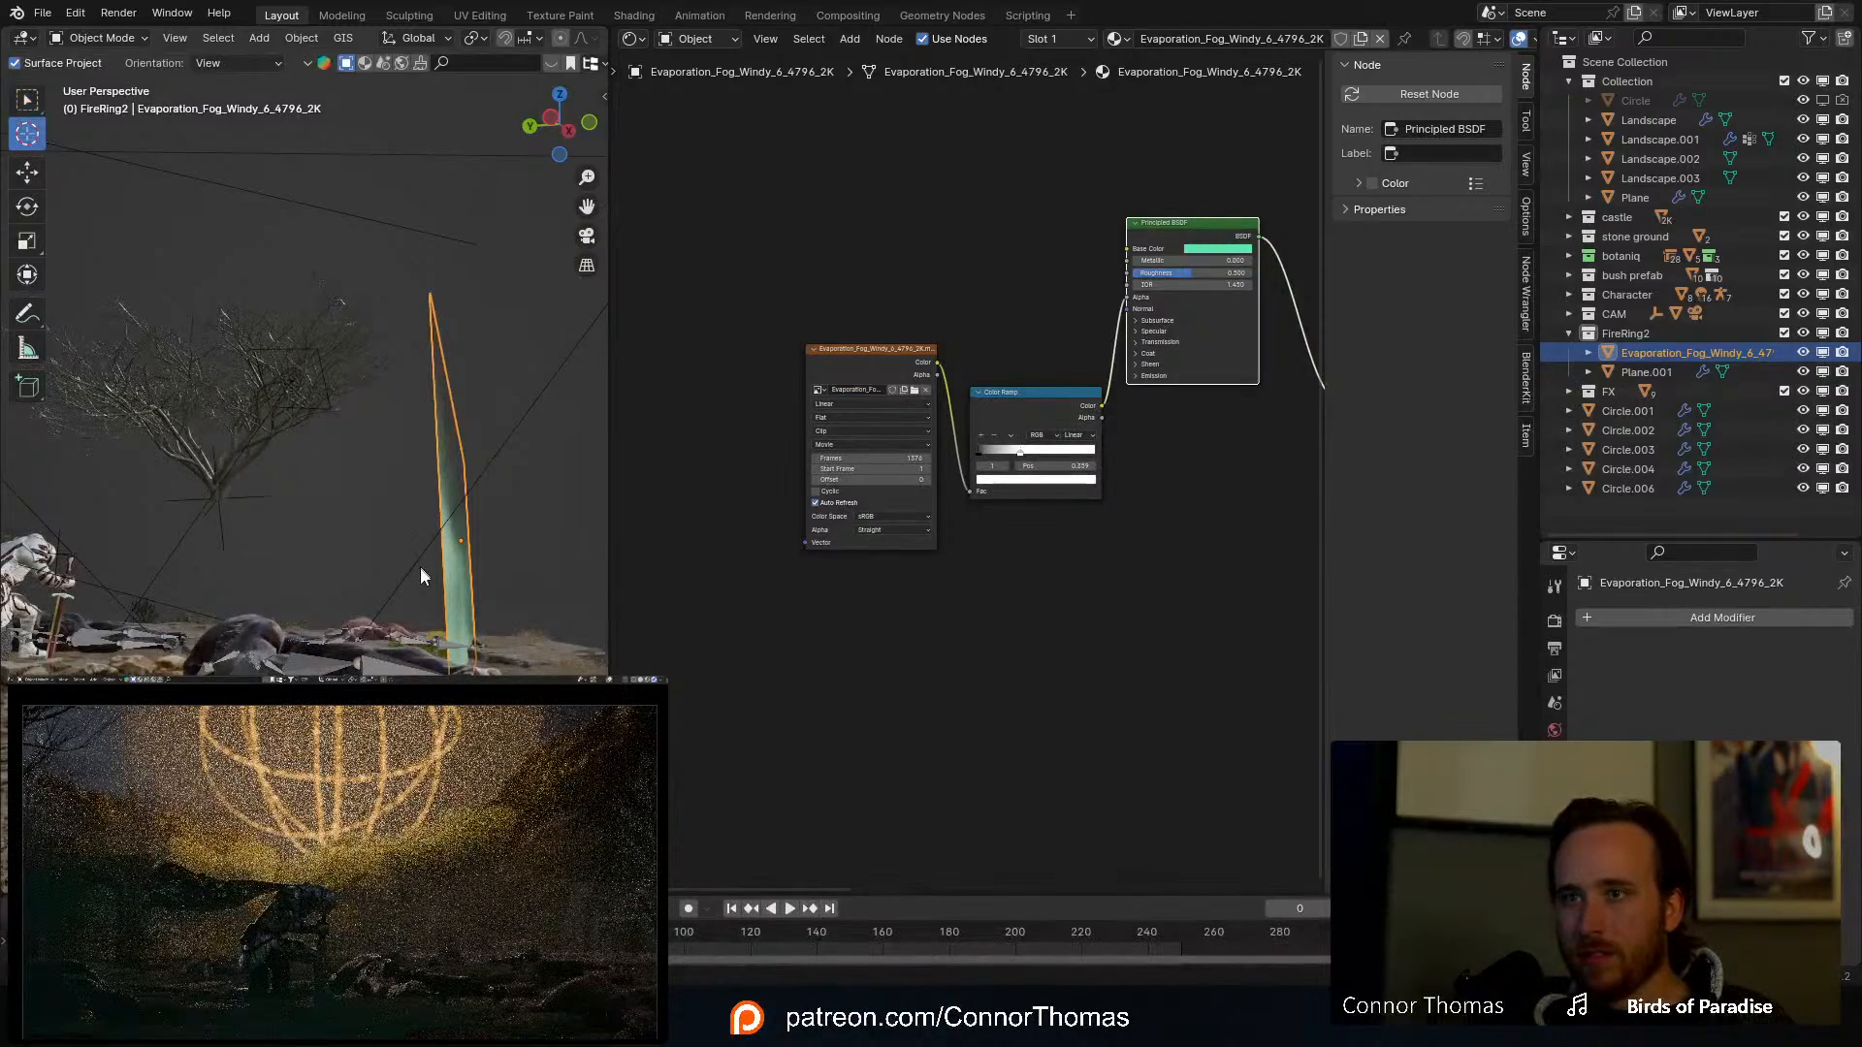
middle_drag(529, 659, 468, 686)
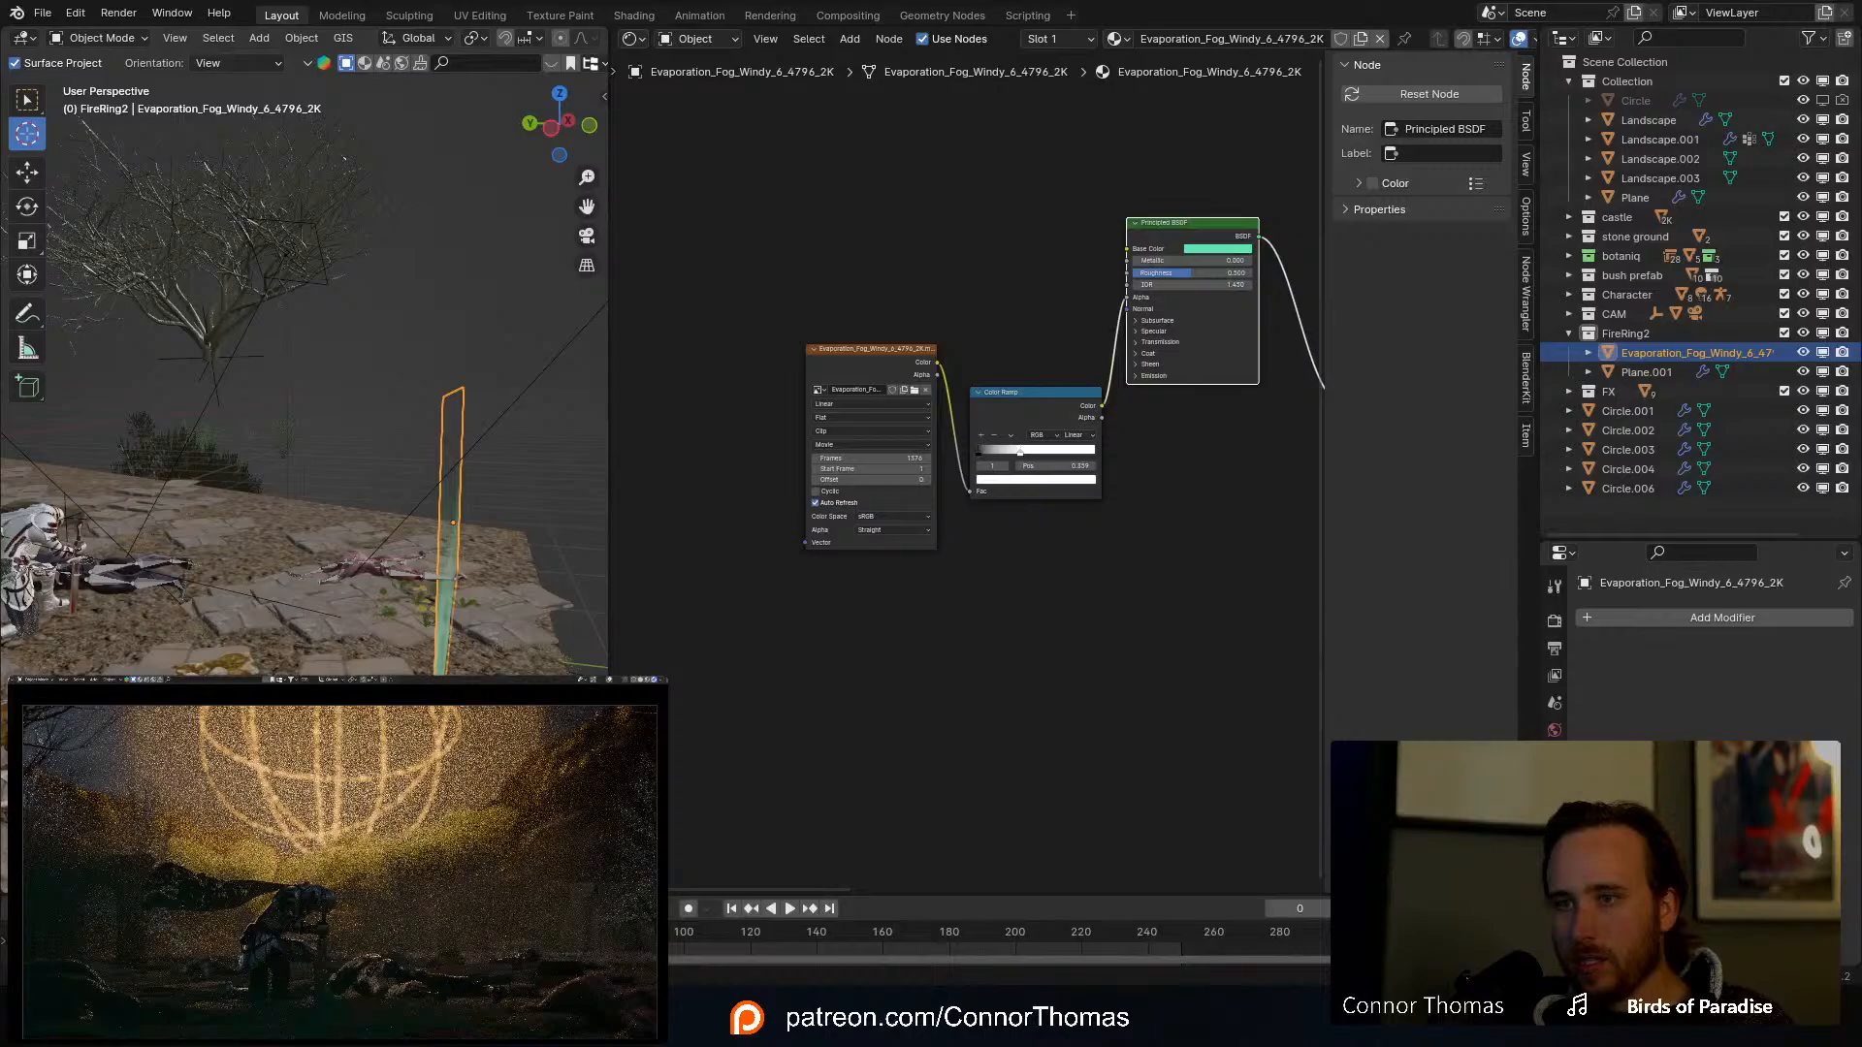
click(475, 39)
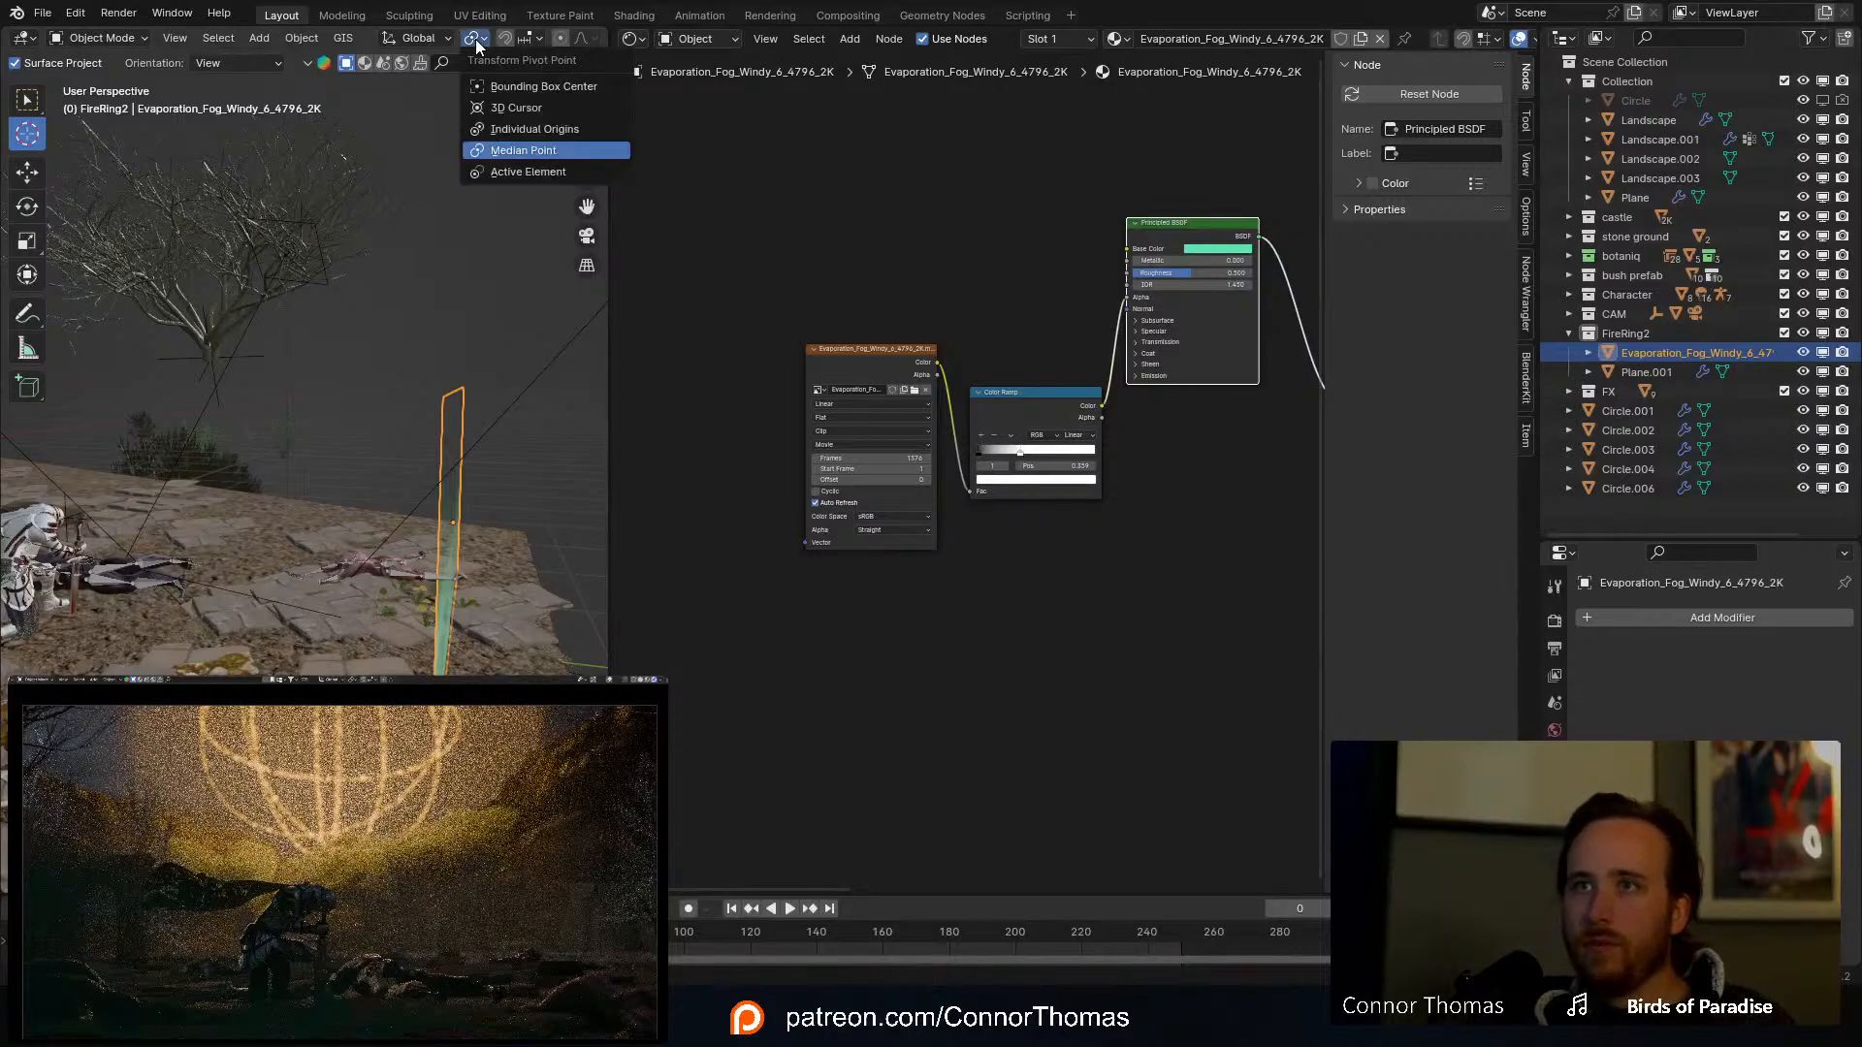
click(526, 106)
middle_drag(365, 626, 427, 581)
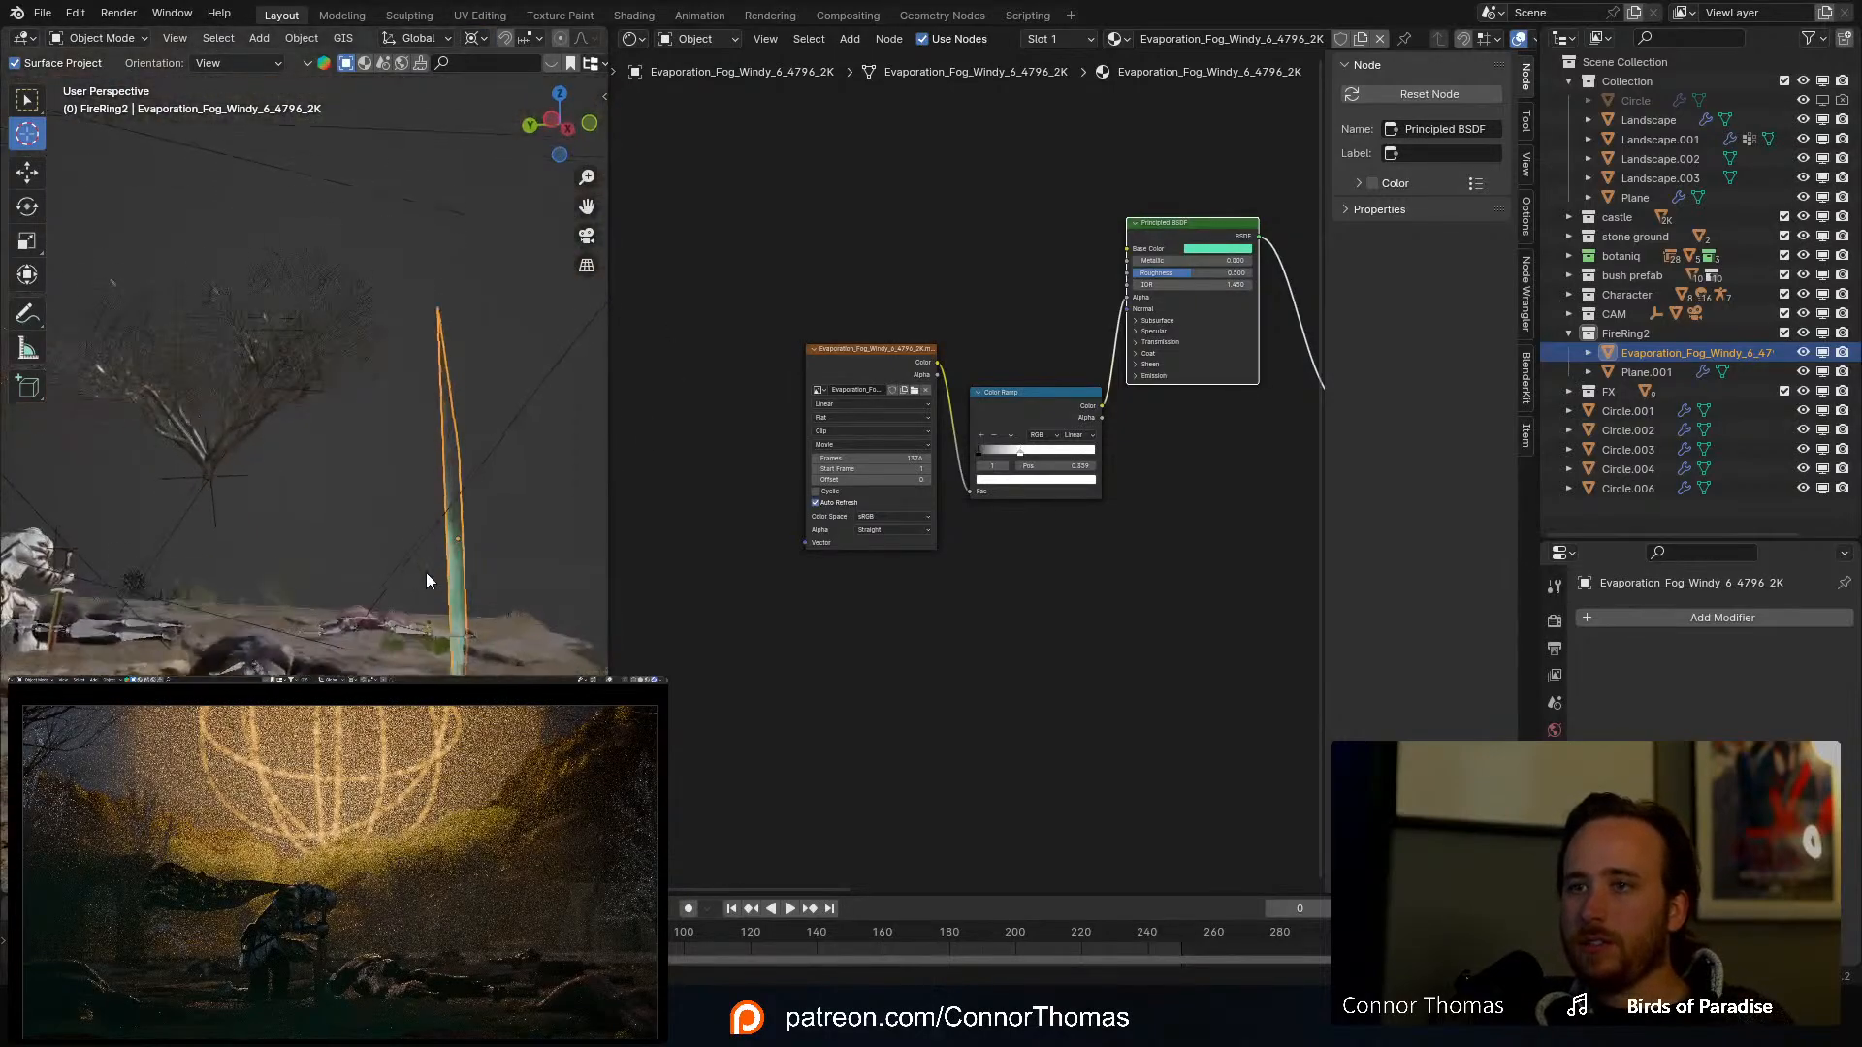
key(r)
key(z)
right_click(545, 577)
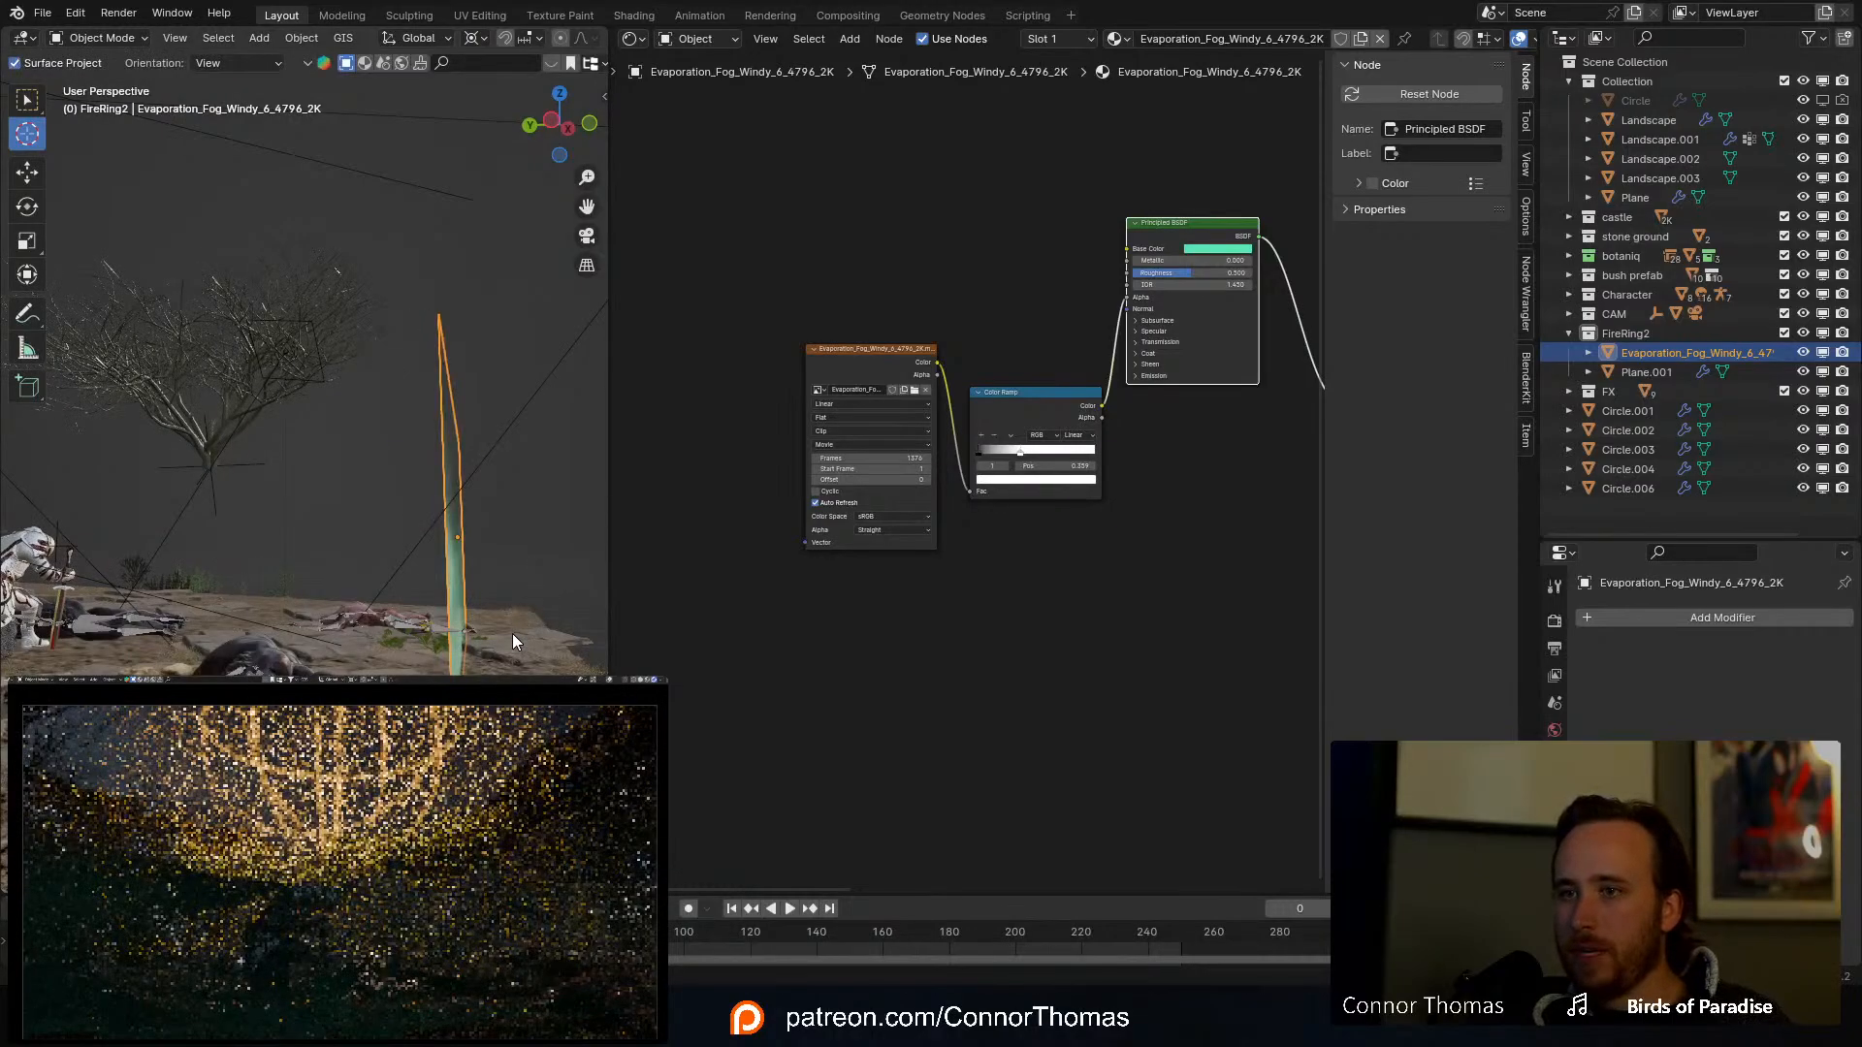
Step: Enter Edit Mode on the fog plane and add a series of evenly spaced horizontal loop cuts across it
middle_drag(503, 631, 481, 630)
key(ctrl+Tab)
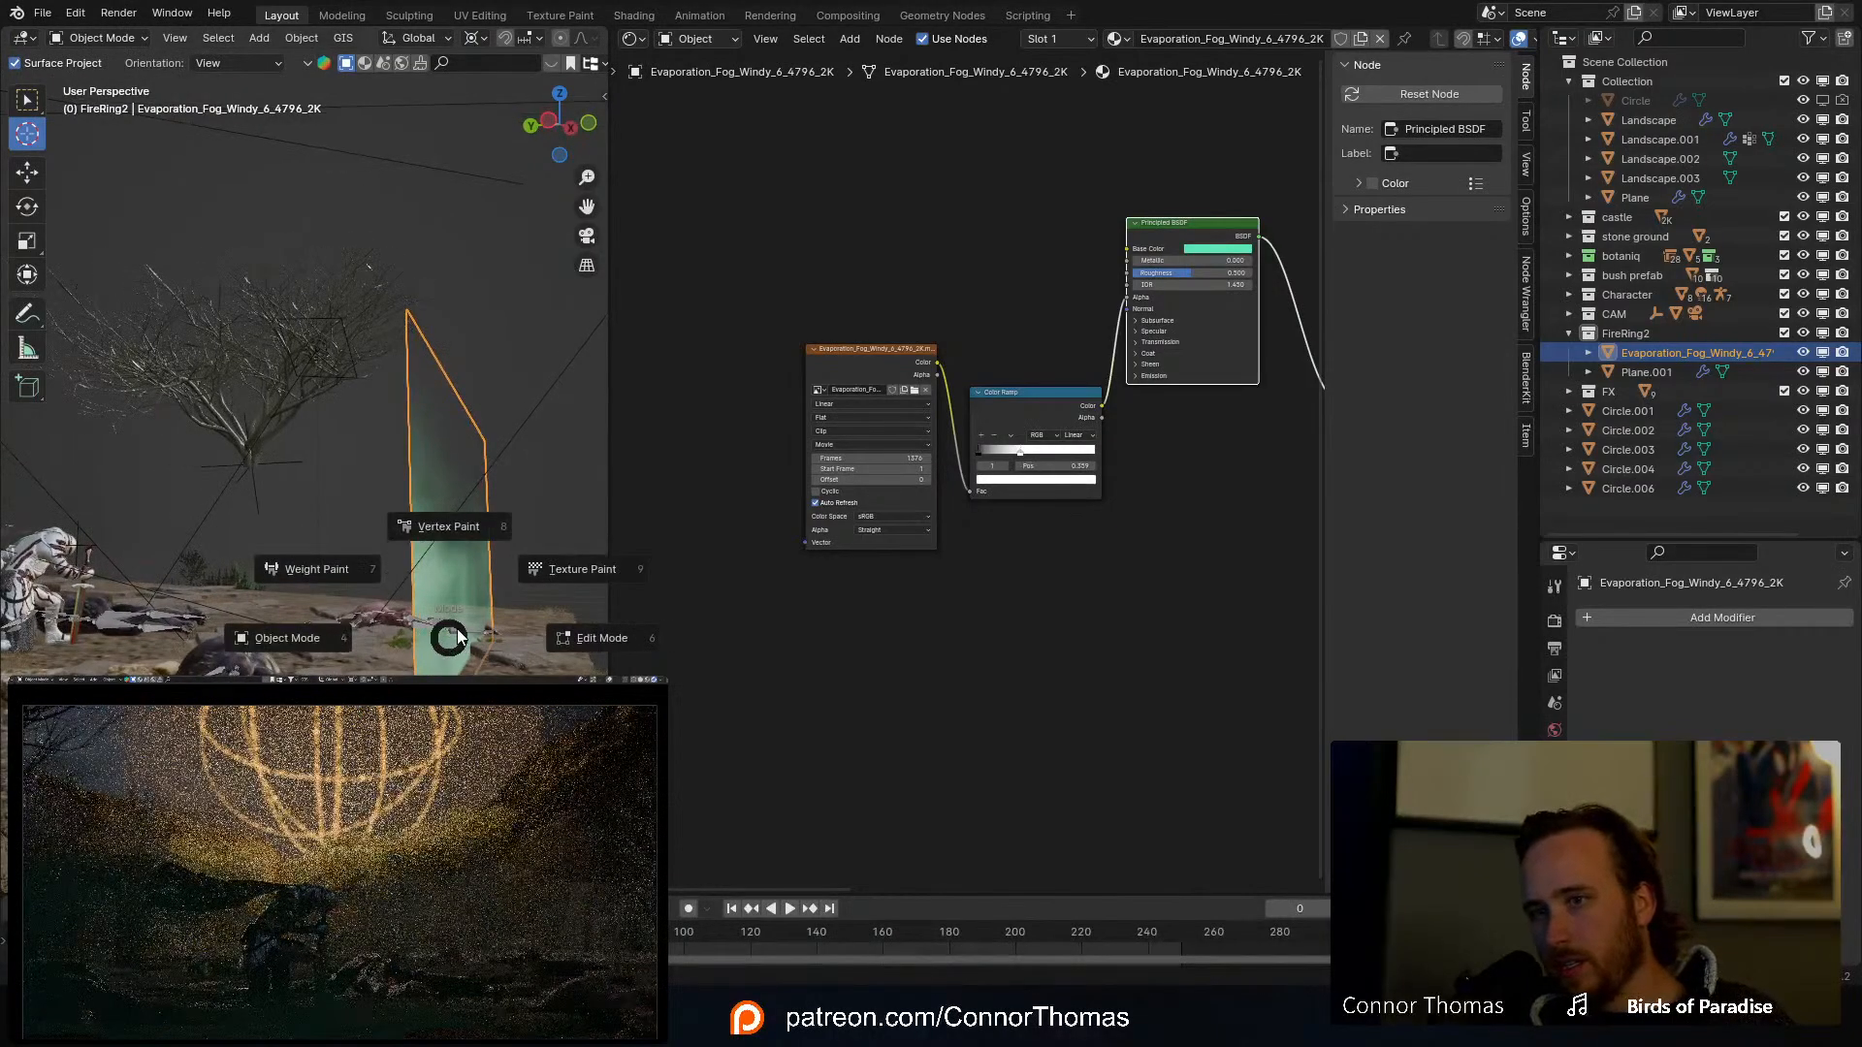
click(460, 637)
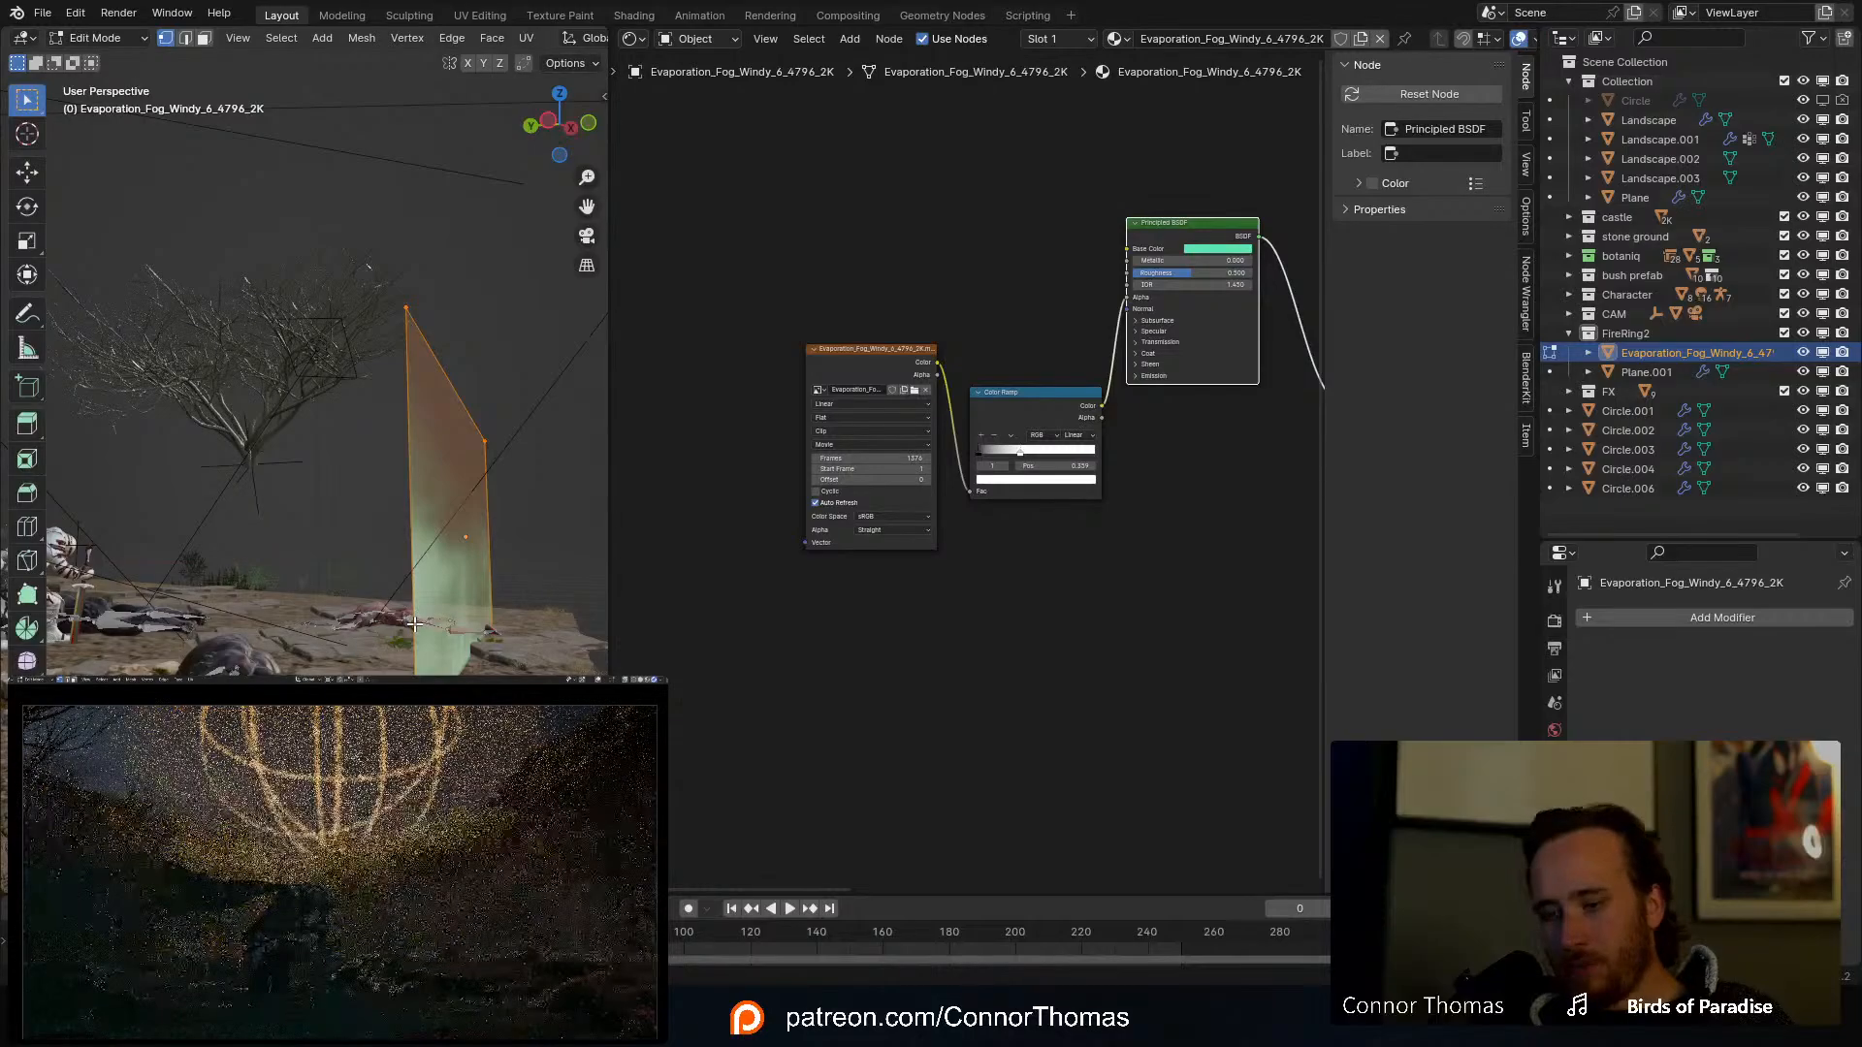
key(ctrl+r)
scroll(413, 623, up, 5)
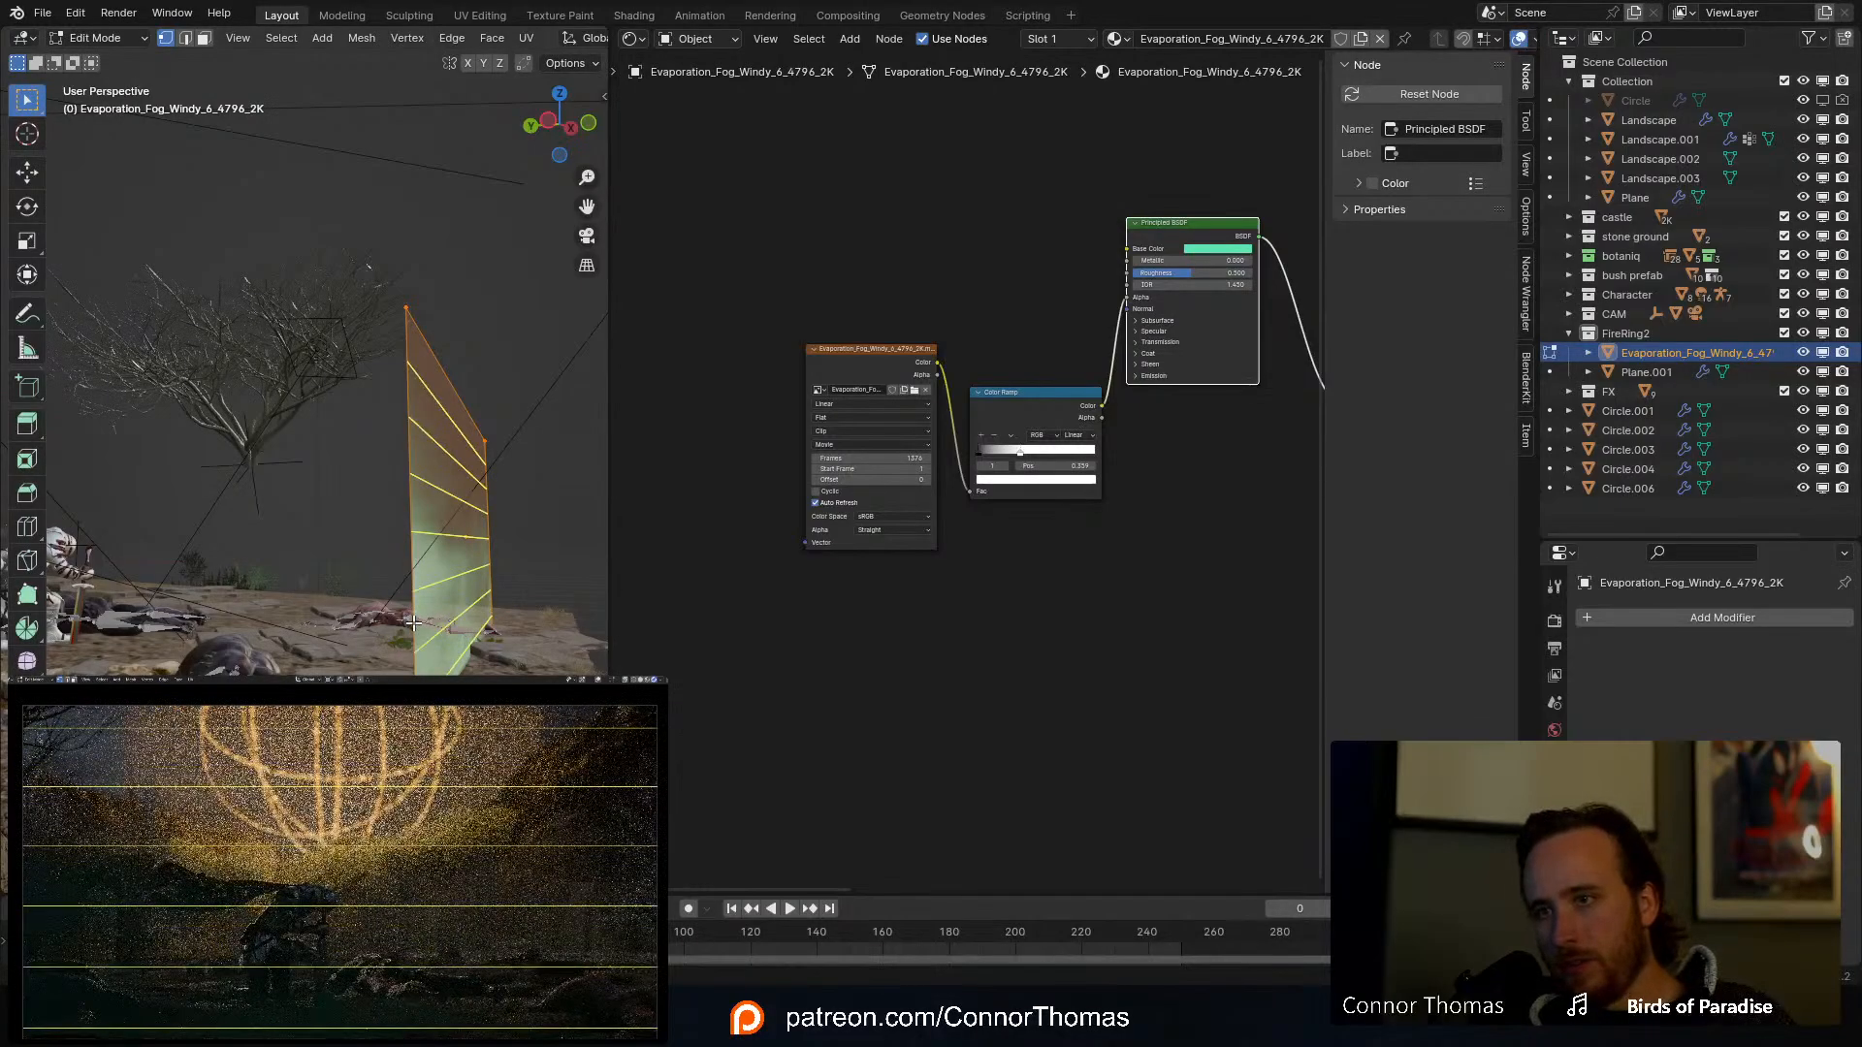
click(413, 624)
right_click(413, 623)
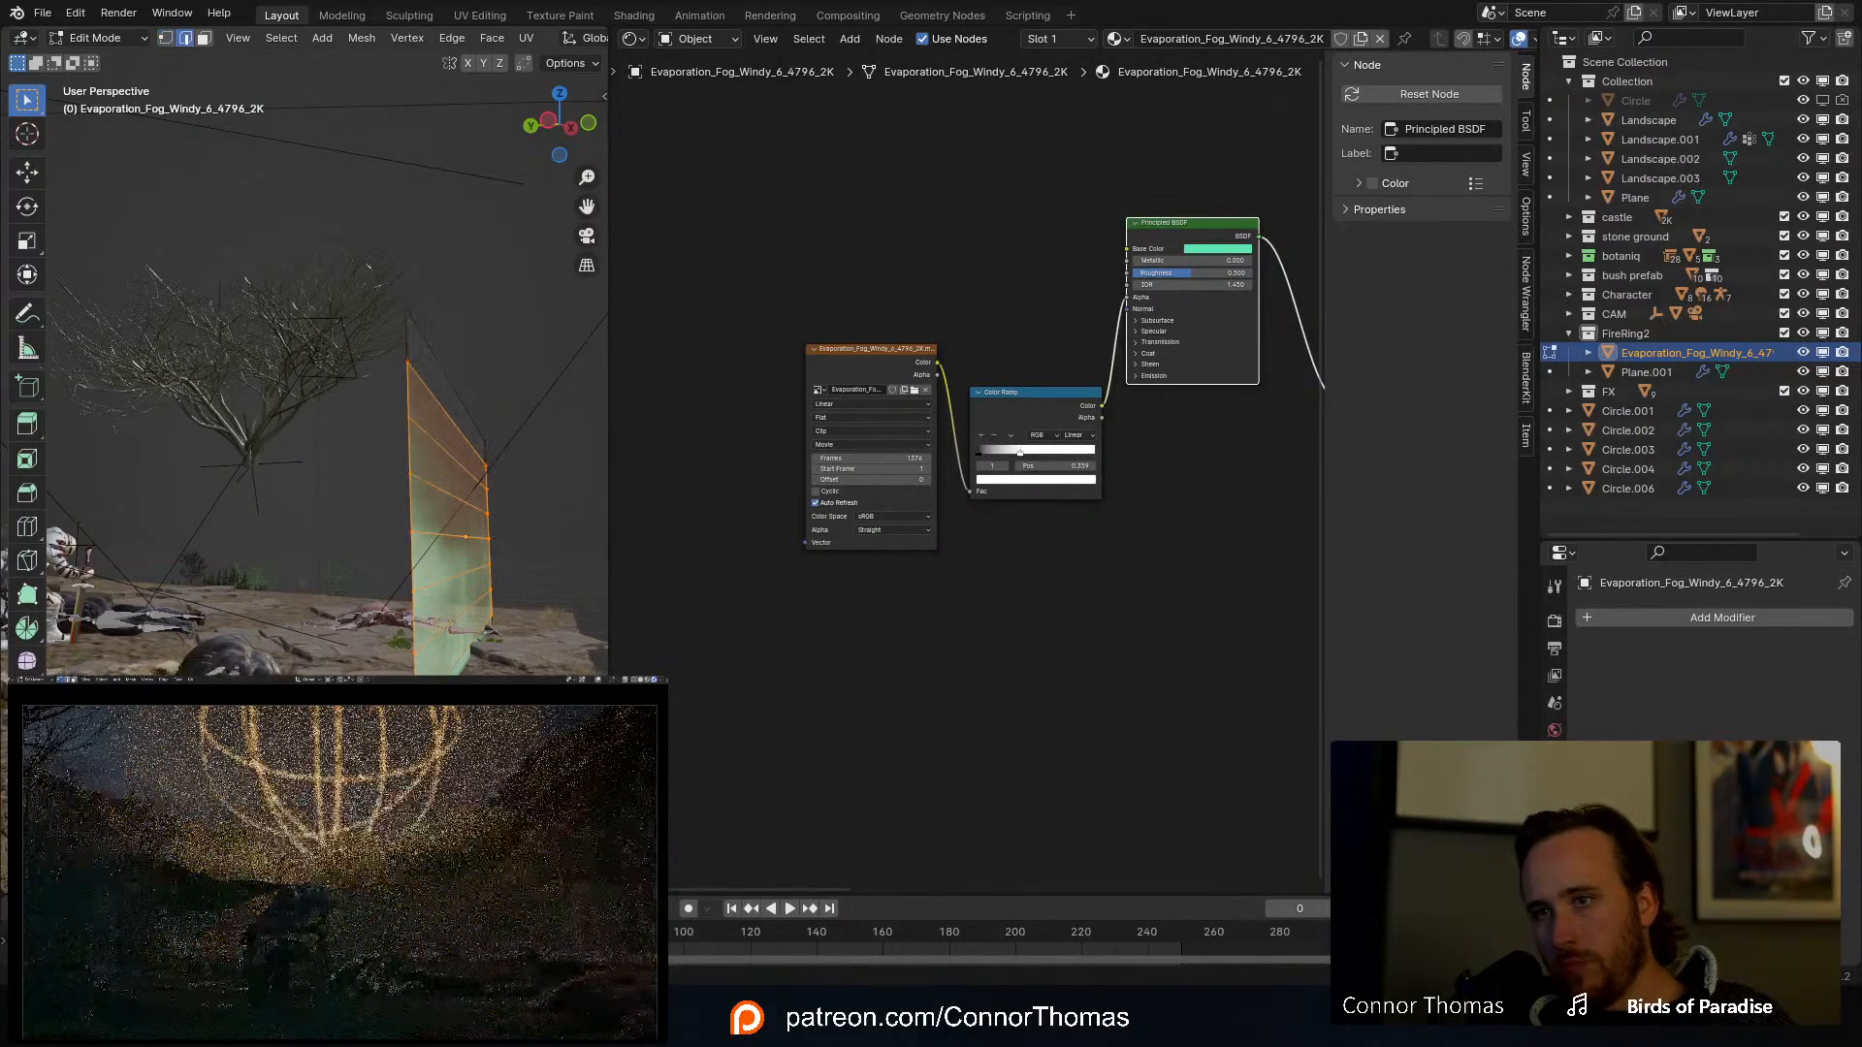
Step: Select the fog plane's bottom edge, pull it outward along the ground to curve the base, and return to Object Mode
key(2)
alt+click(414, 623)
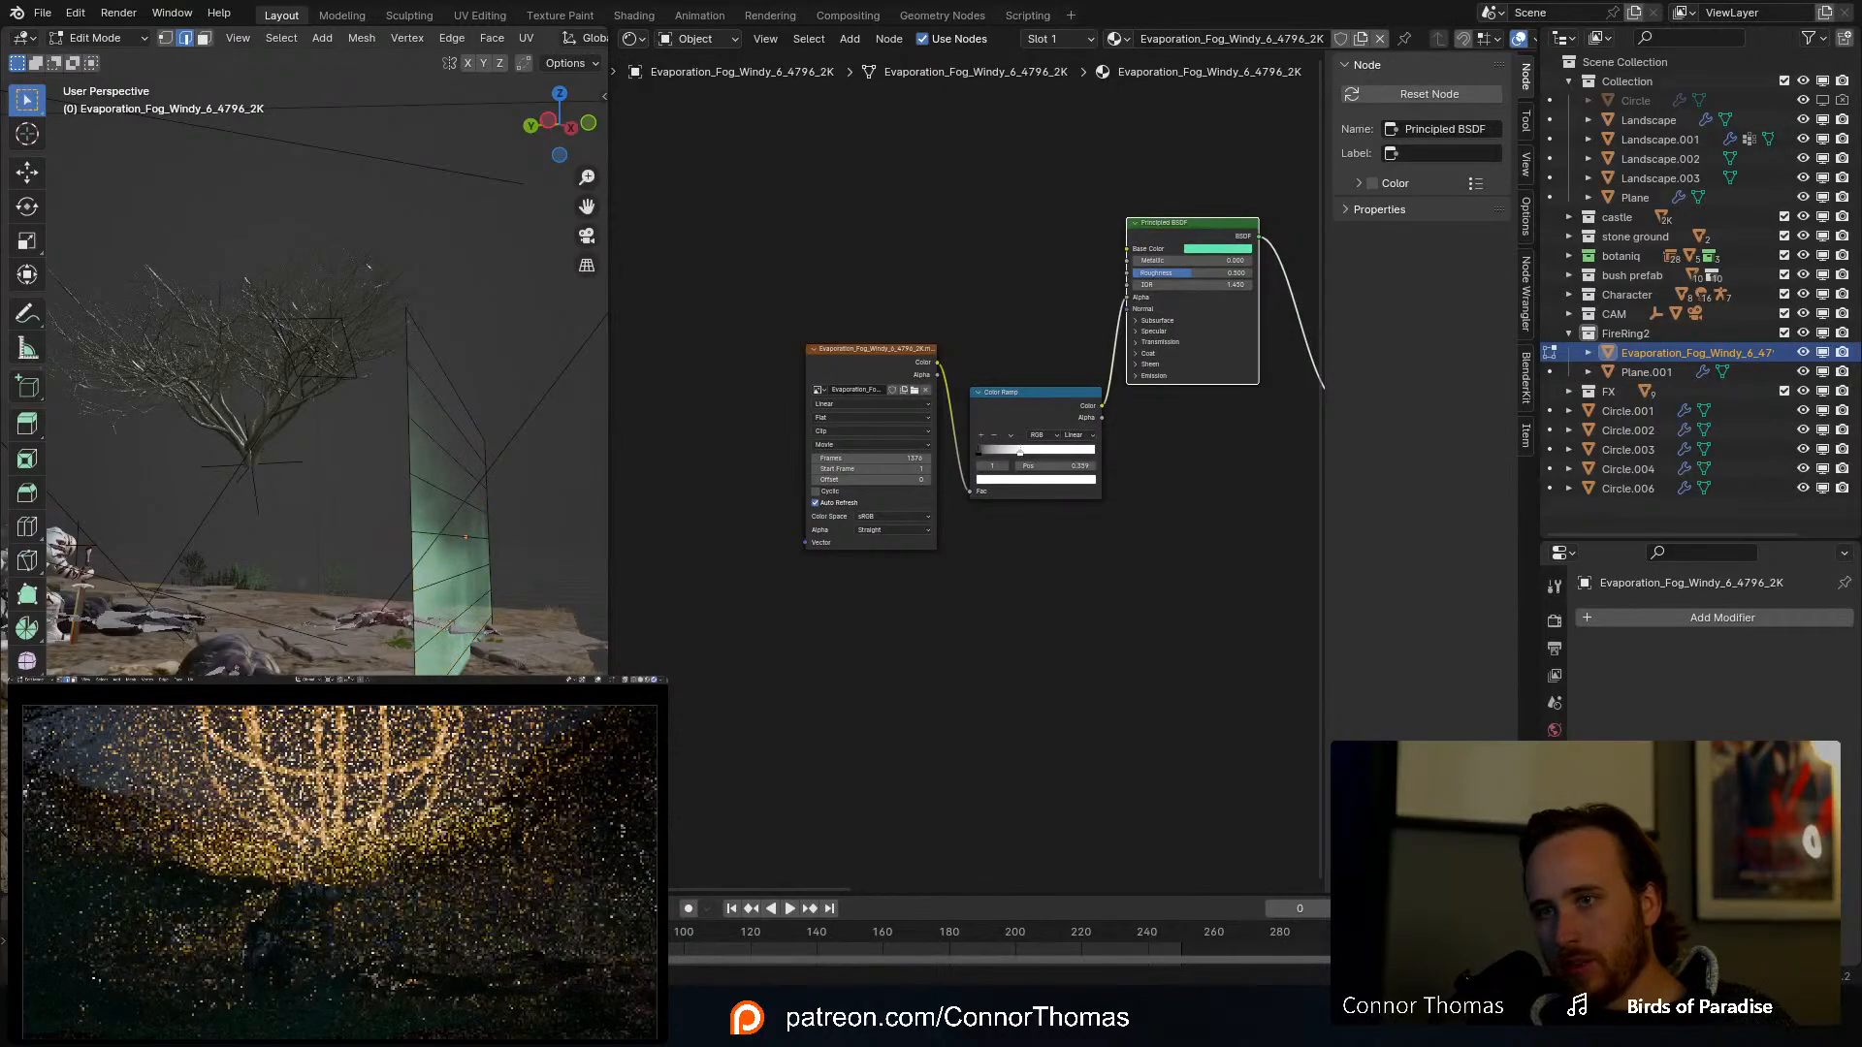
mouse_move(570, 679)
middle_down()
mouse_move(407, 670)
mouse_move(570, 663)
middle_up()
key(g)
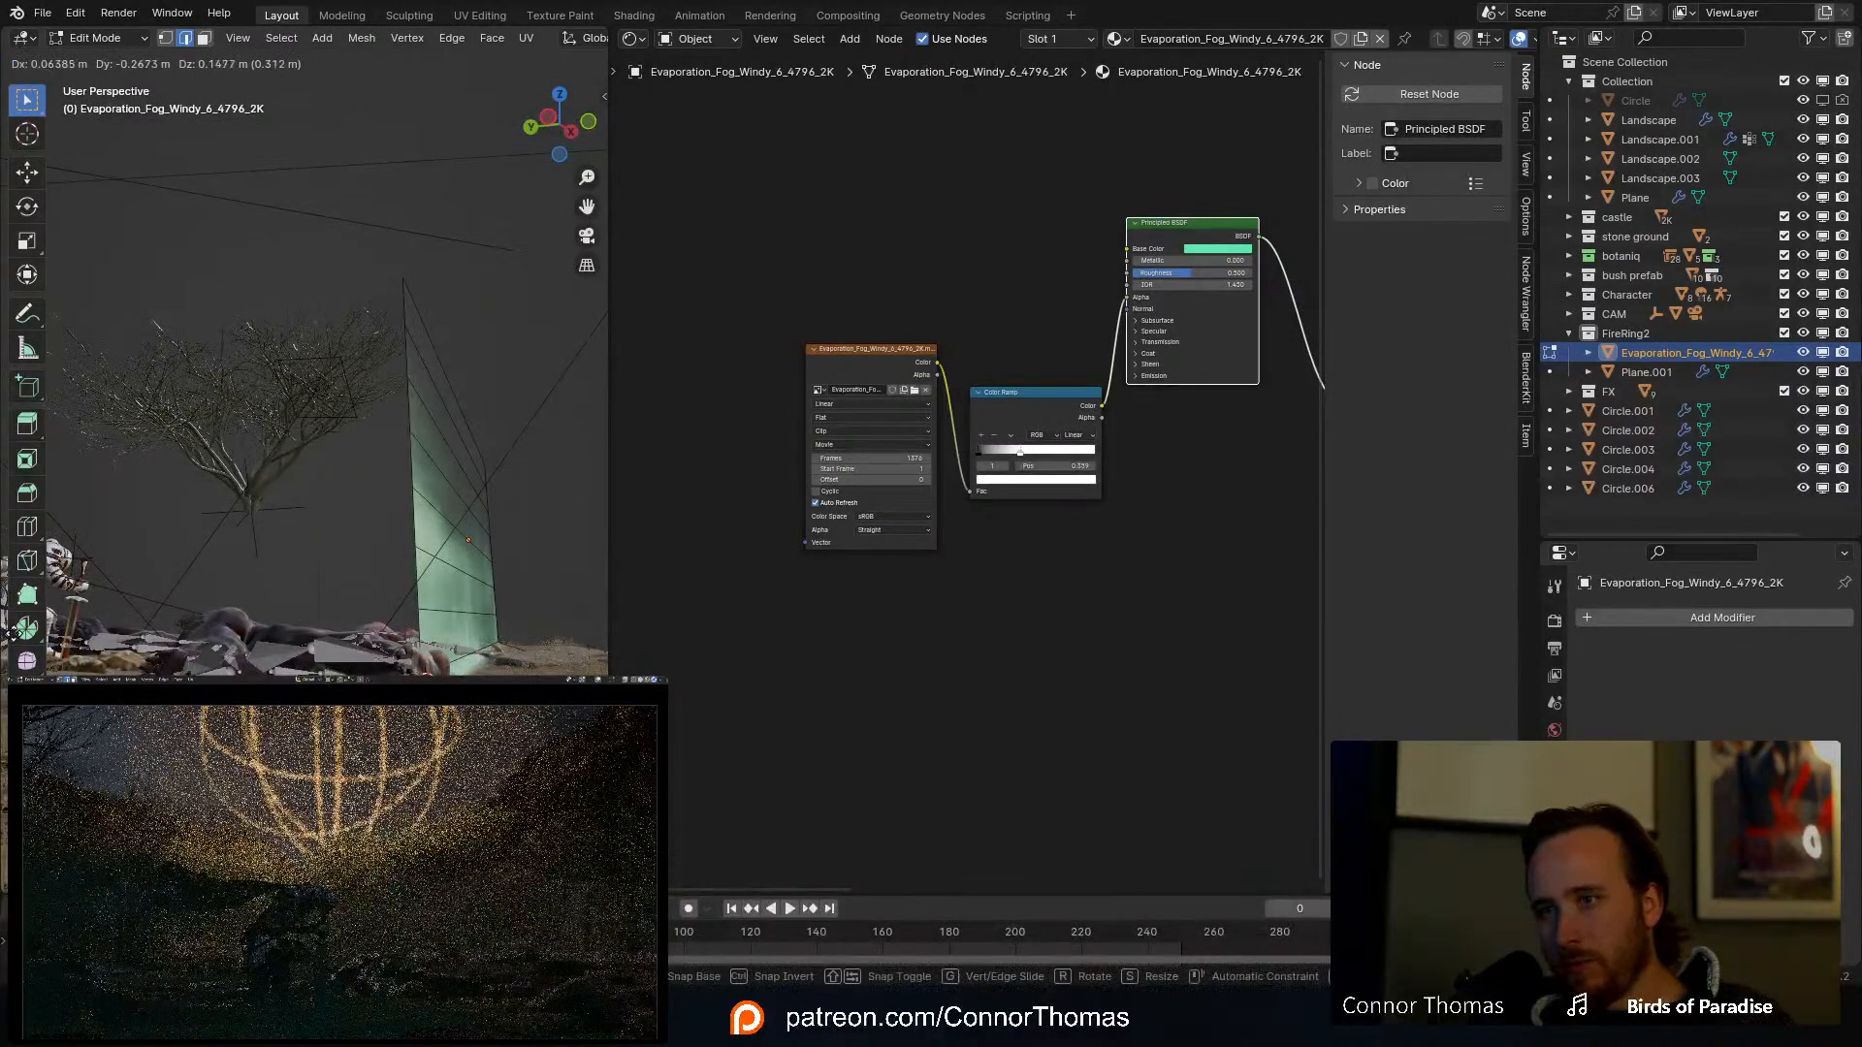
click(587, 677)
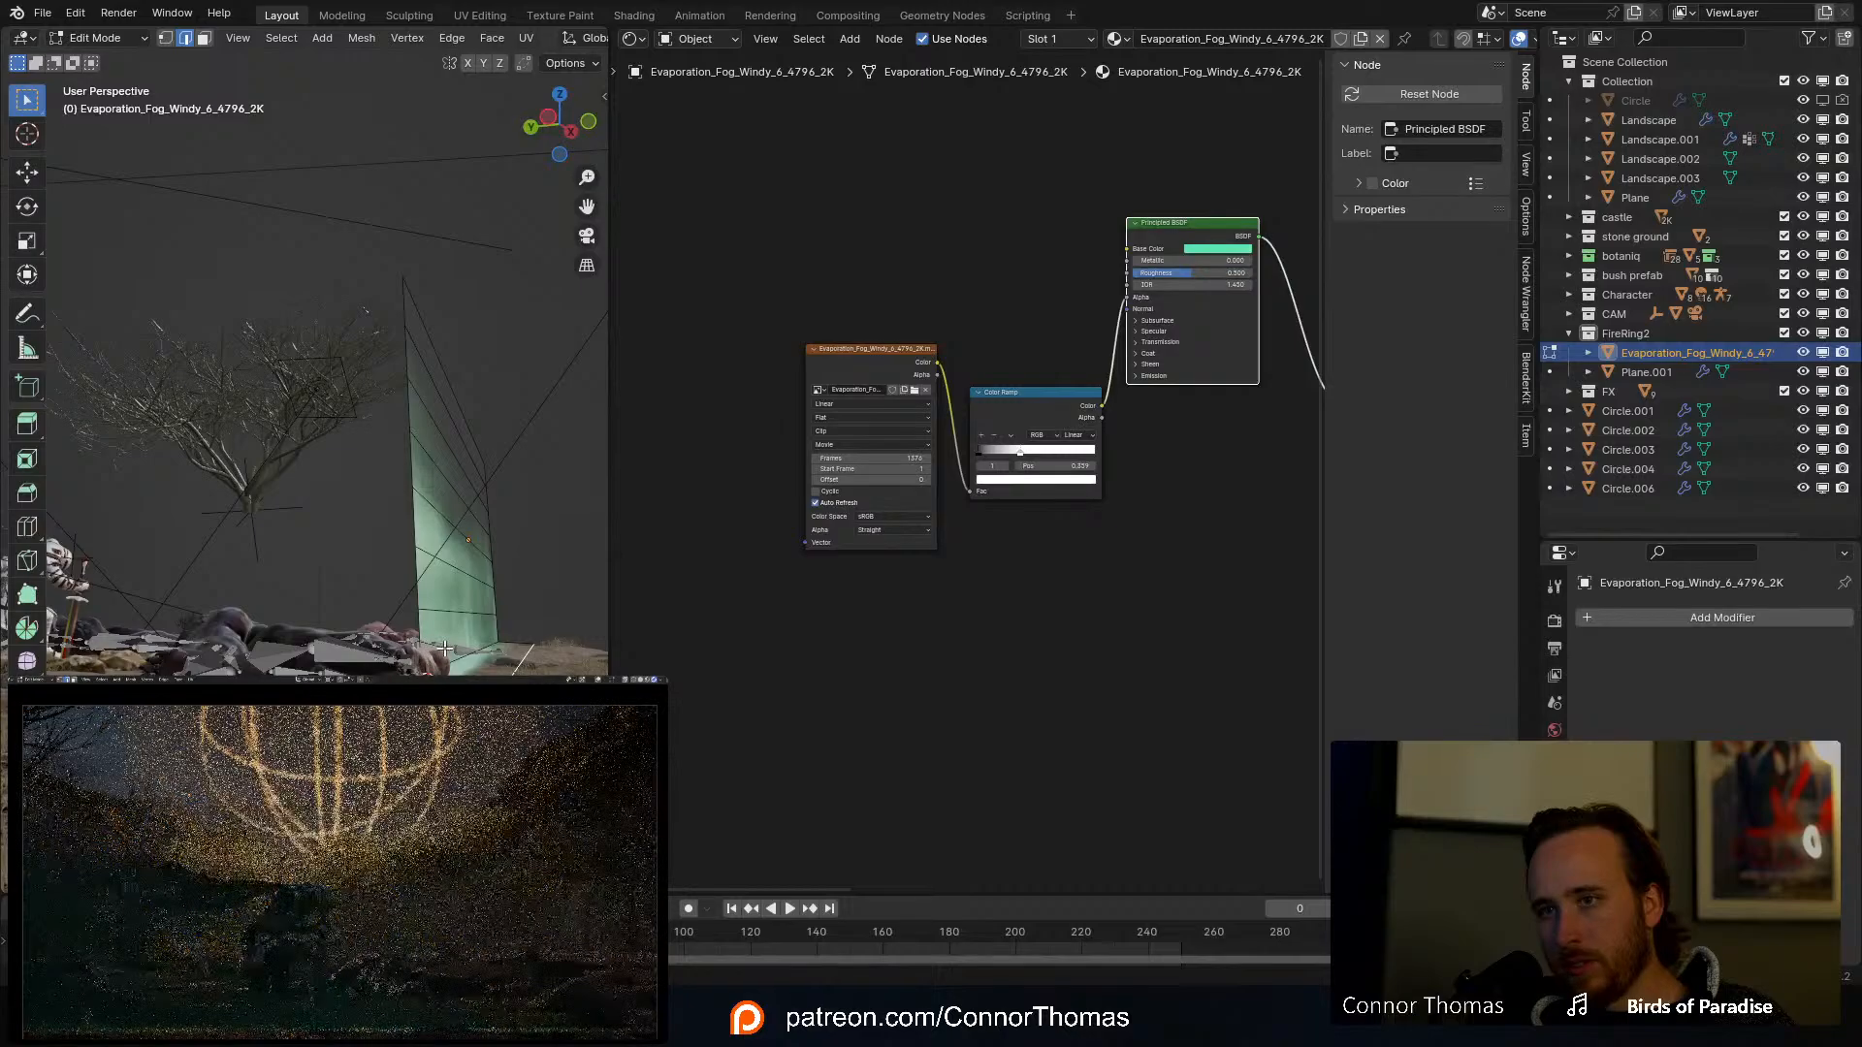
middle_drag(419, 665, 493, 671)
key(g)
click(510, 635)
key(Tab)
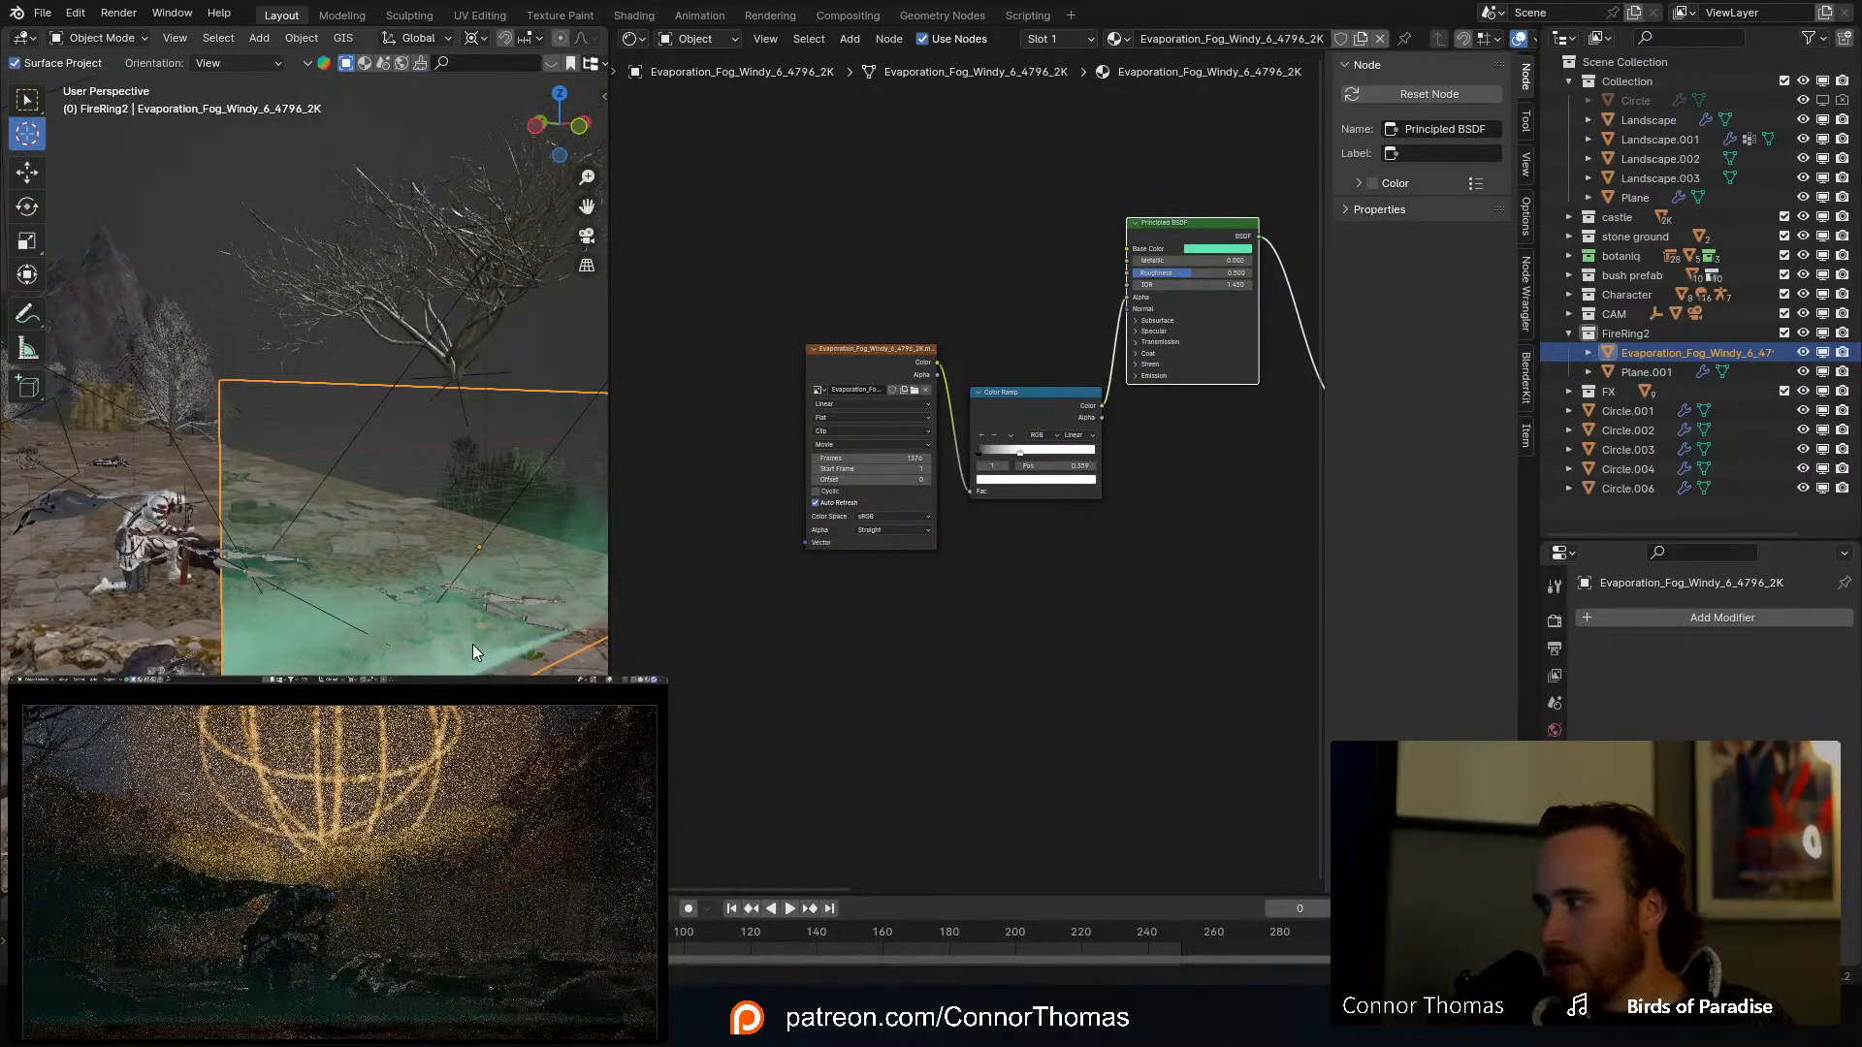
Step: Reposition the bent fog plane beside the kneeling knight
middle_drag(464, 638, 659, 683)
key(g)
click(586, 675)
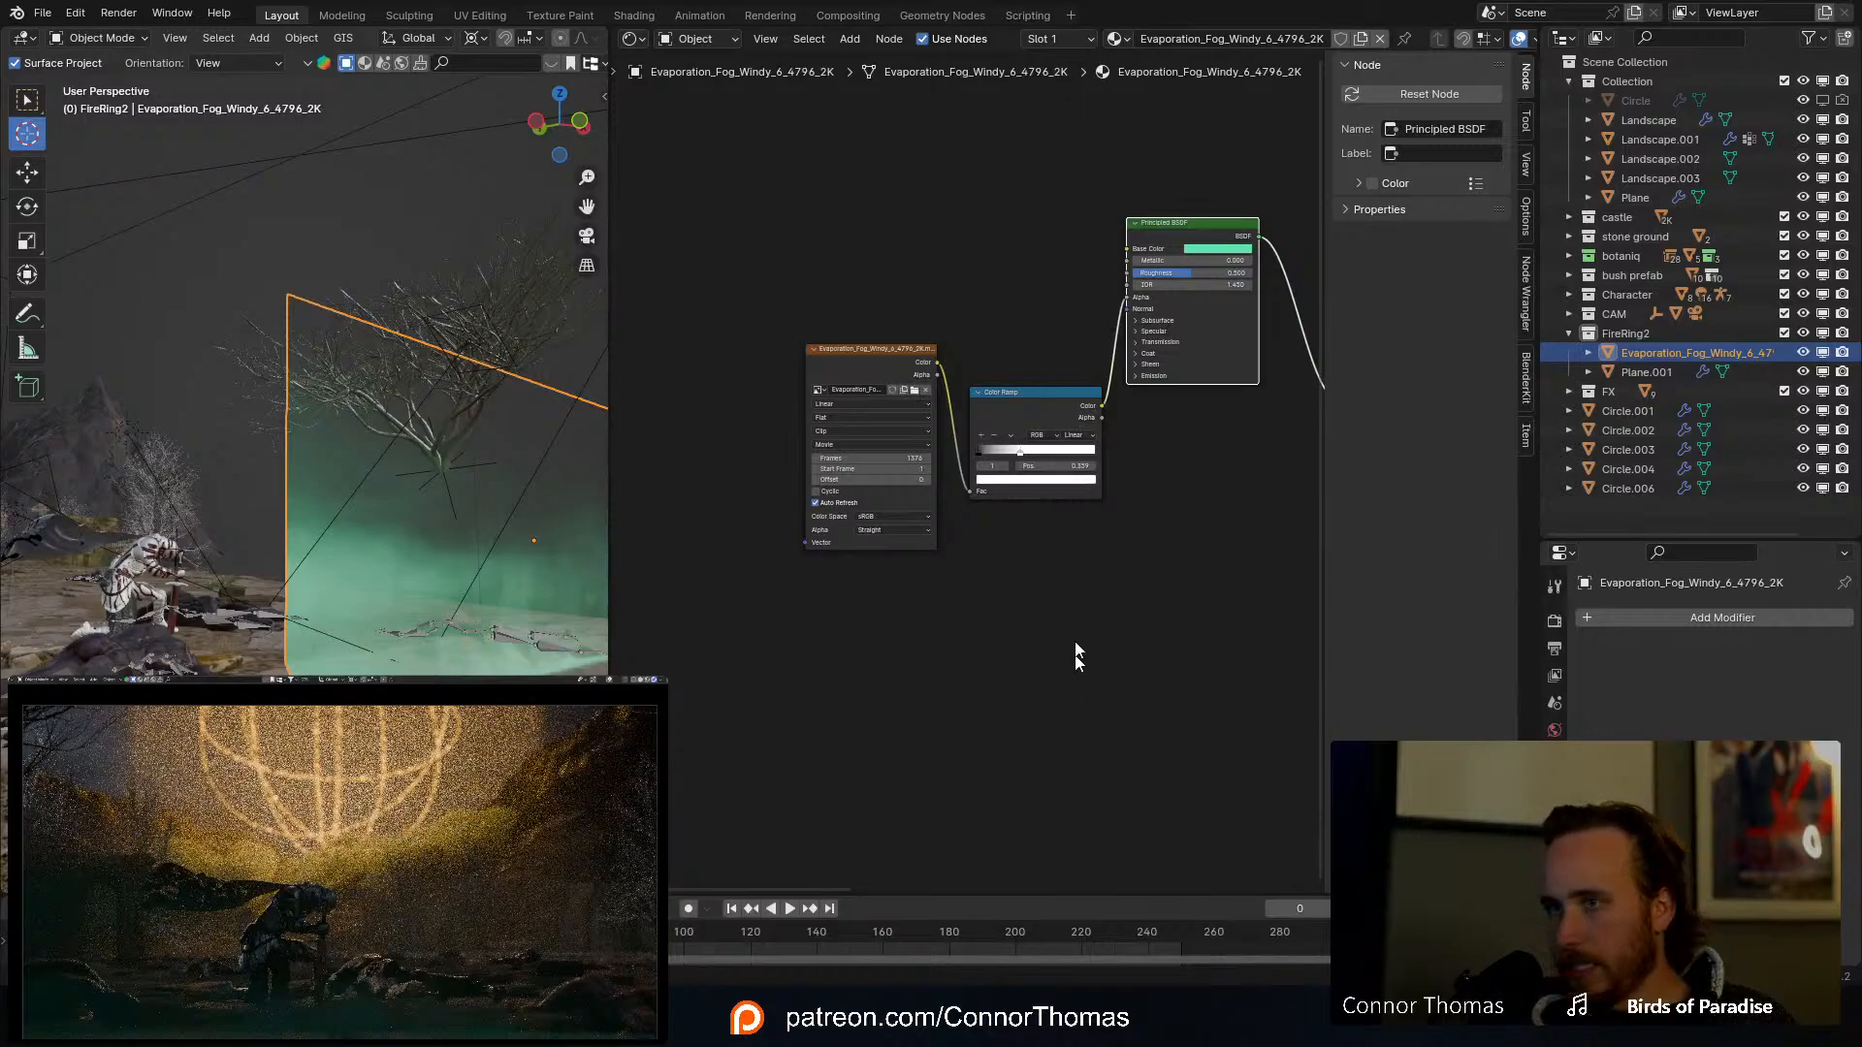
Step: Desaturate the fog's Base Color on the Principled BSDF to a pale mint
middle_drag(1246, 485, 1167, 573)
scroll(1149, 543, up, 2)
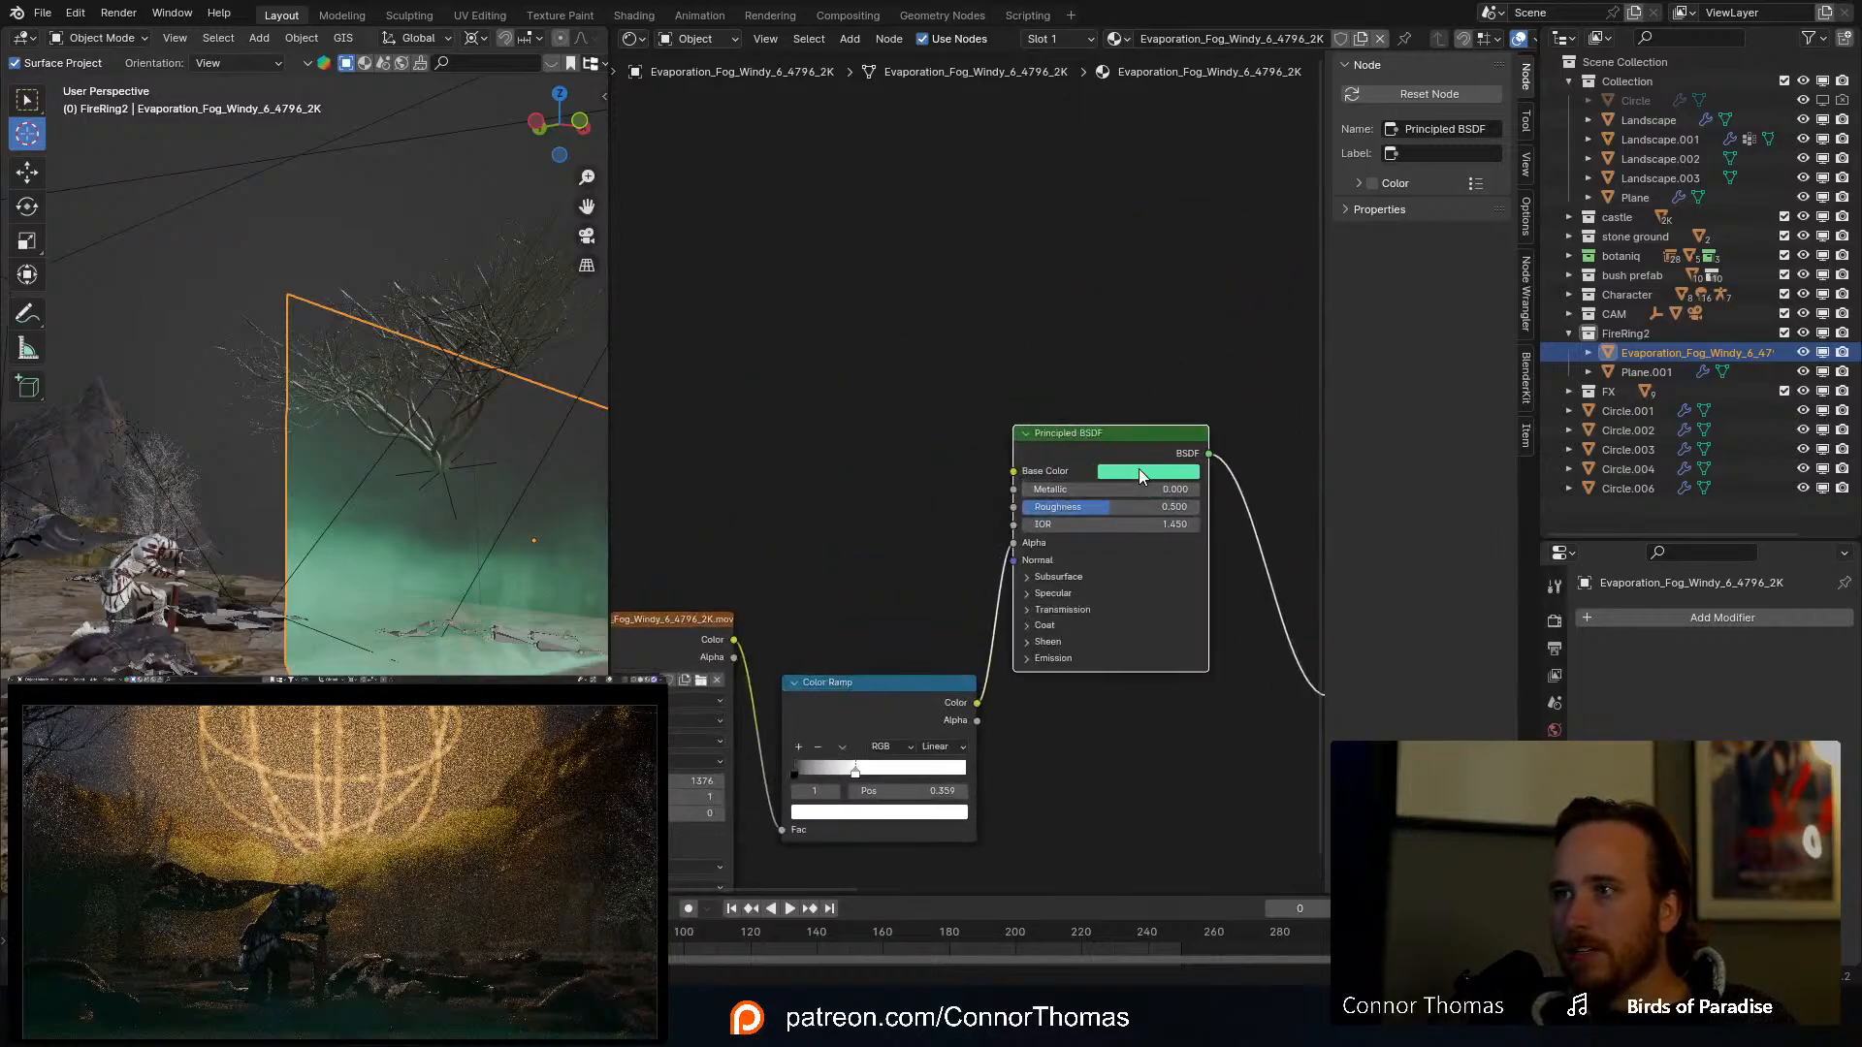
click(1138, 471)
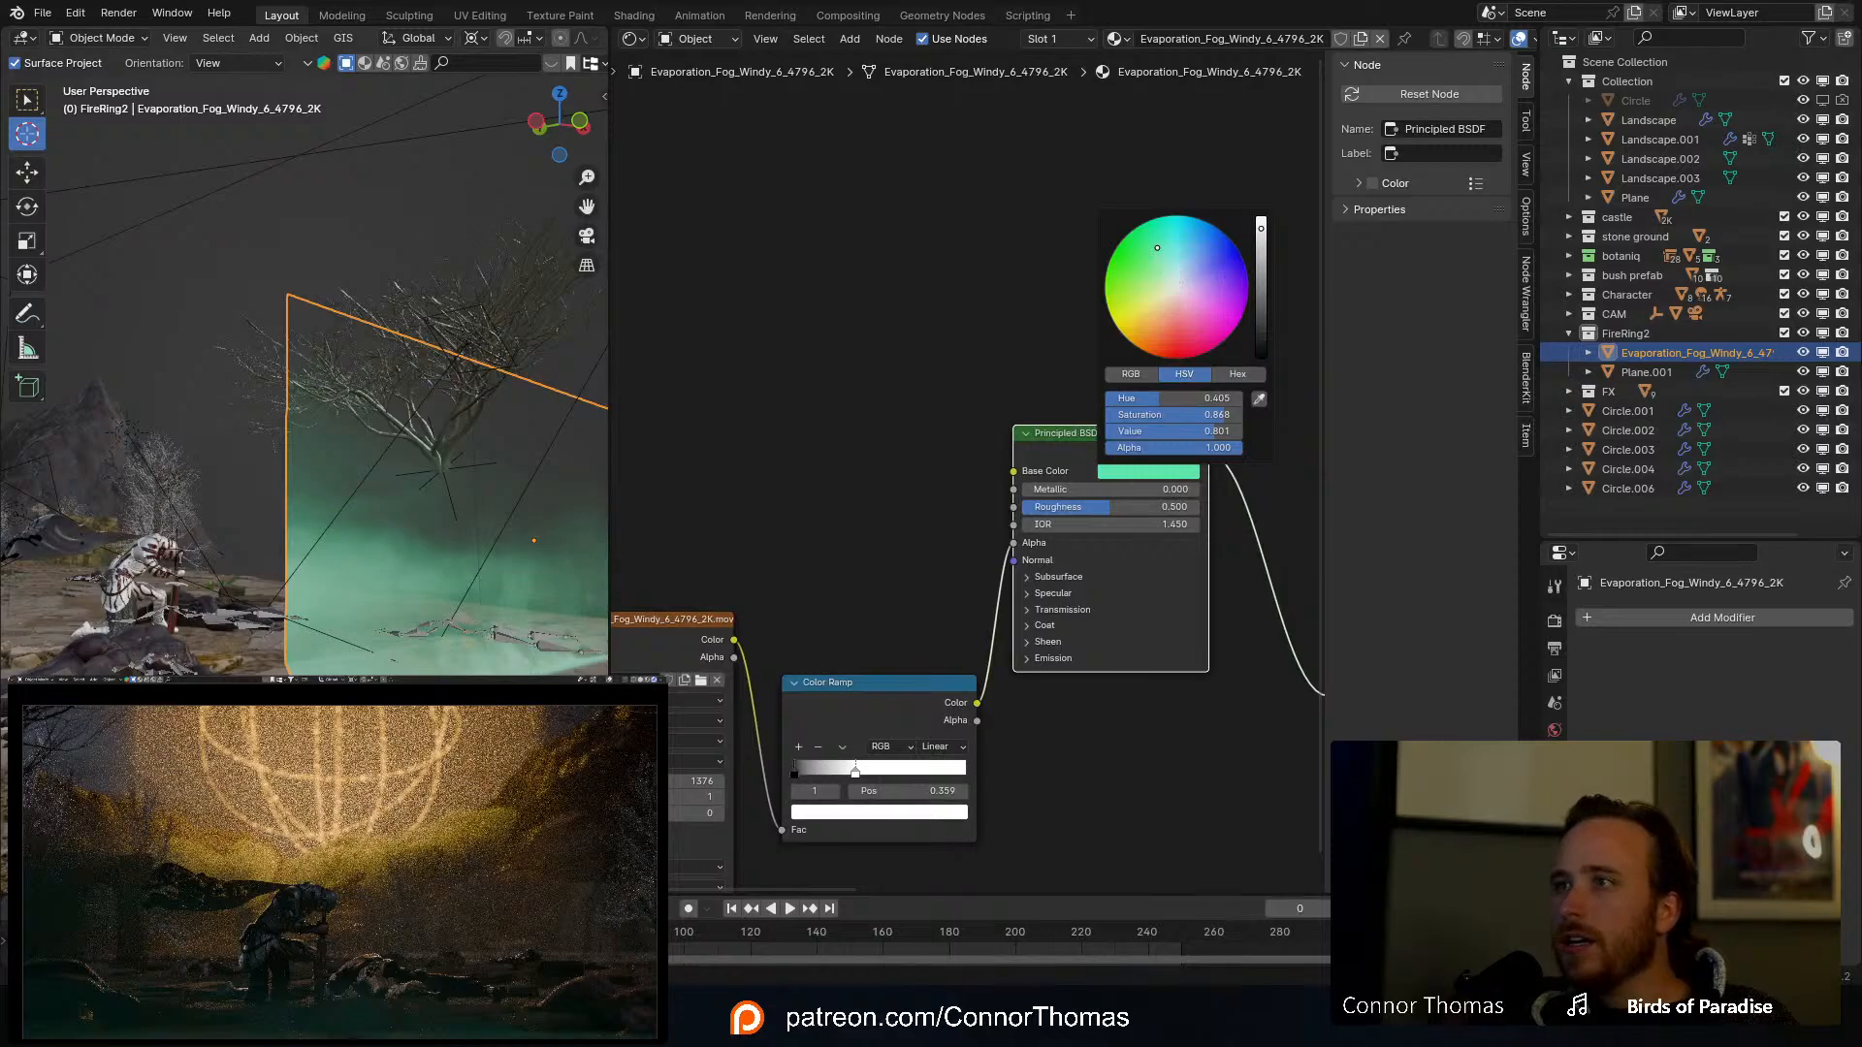
drag(1157, 247, 1169, 274)
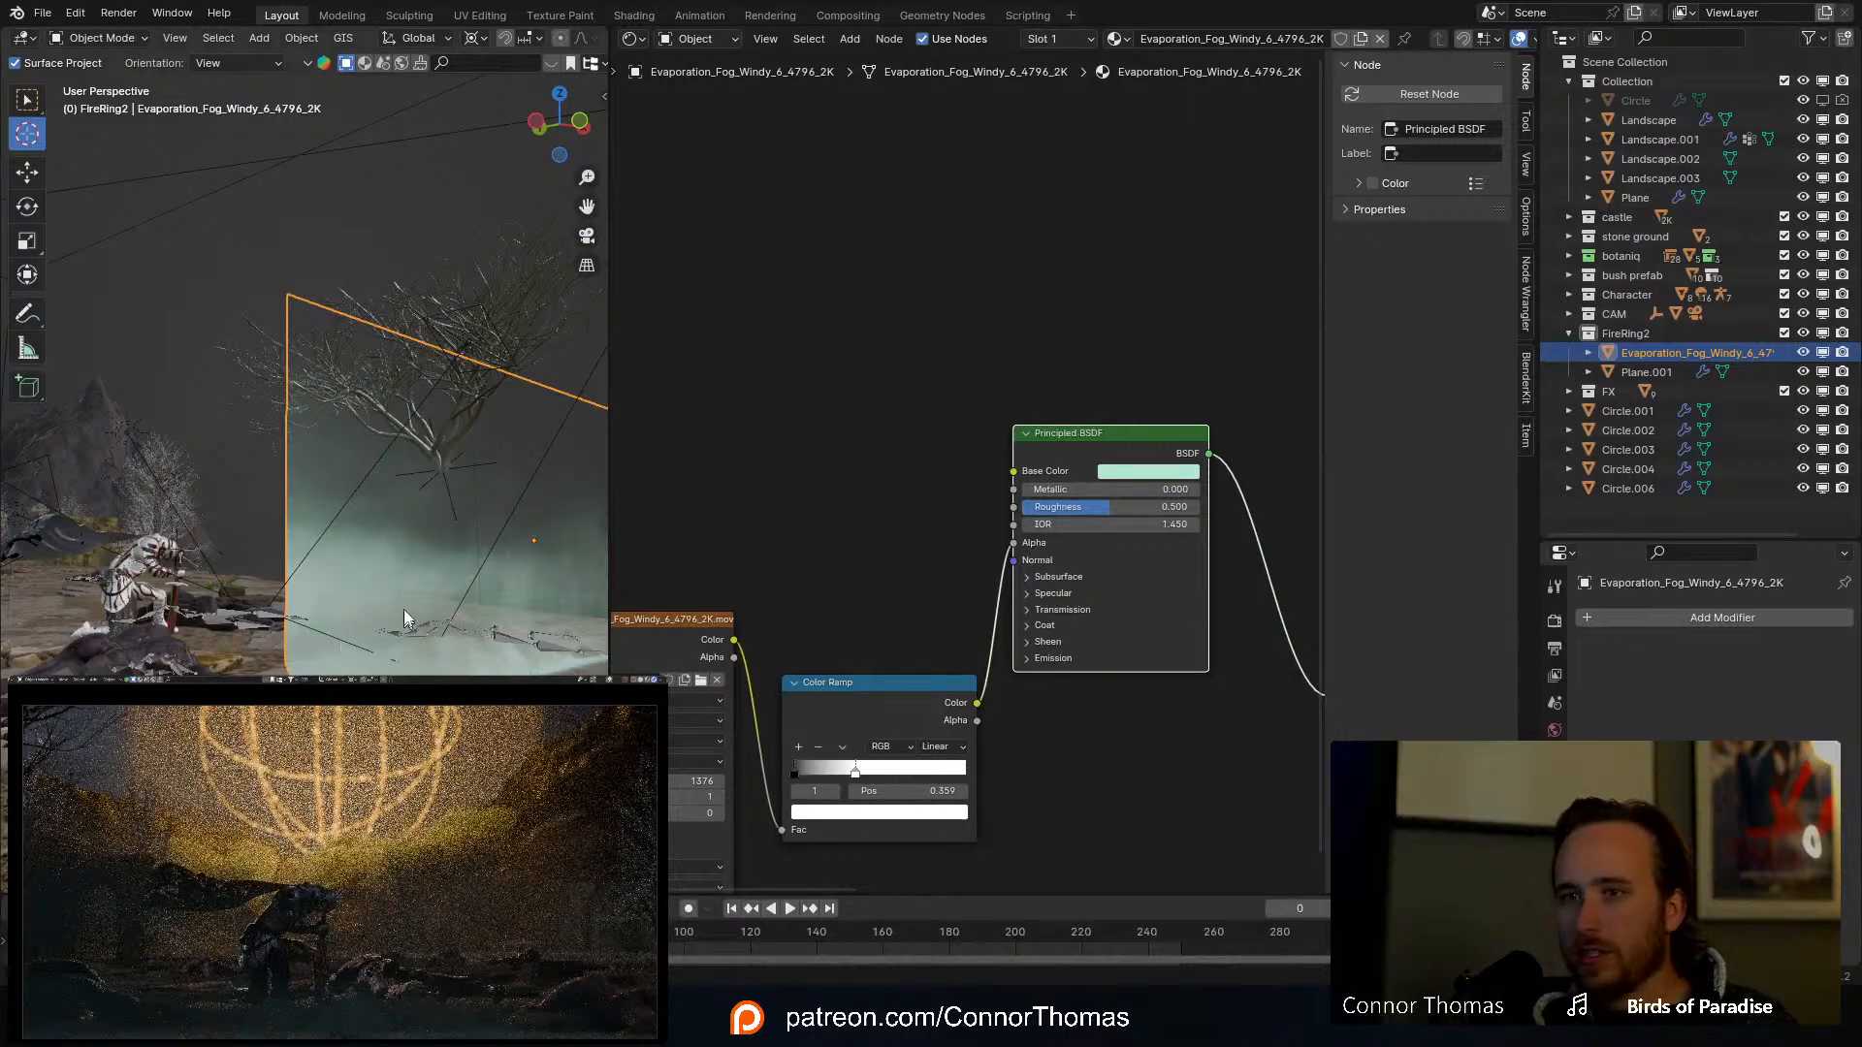
Step: Select the fog object in the FX collection and lower its Volume Scatter density below 0.001
middle_drag(403, 609, 514, 598)
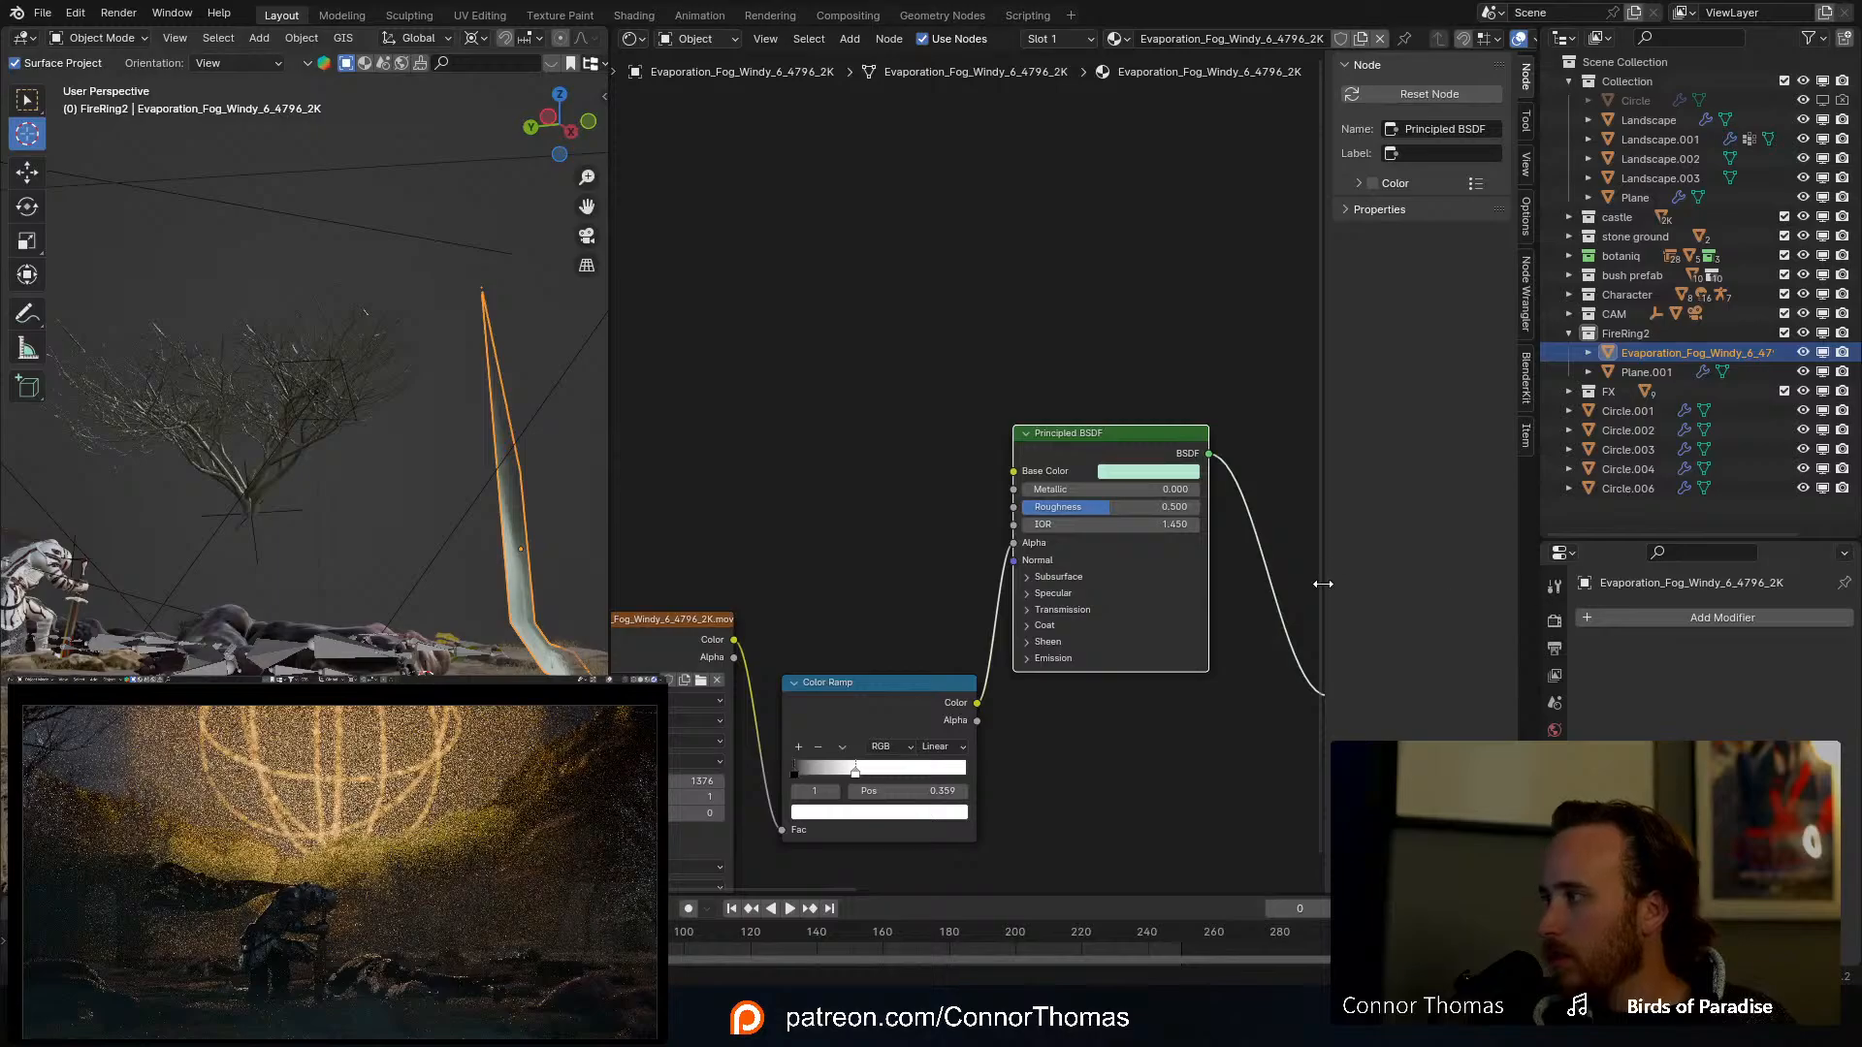
scroll(348, 378, down, 10)
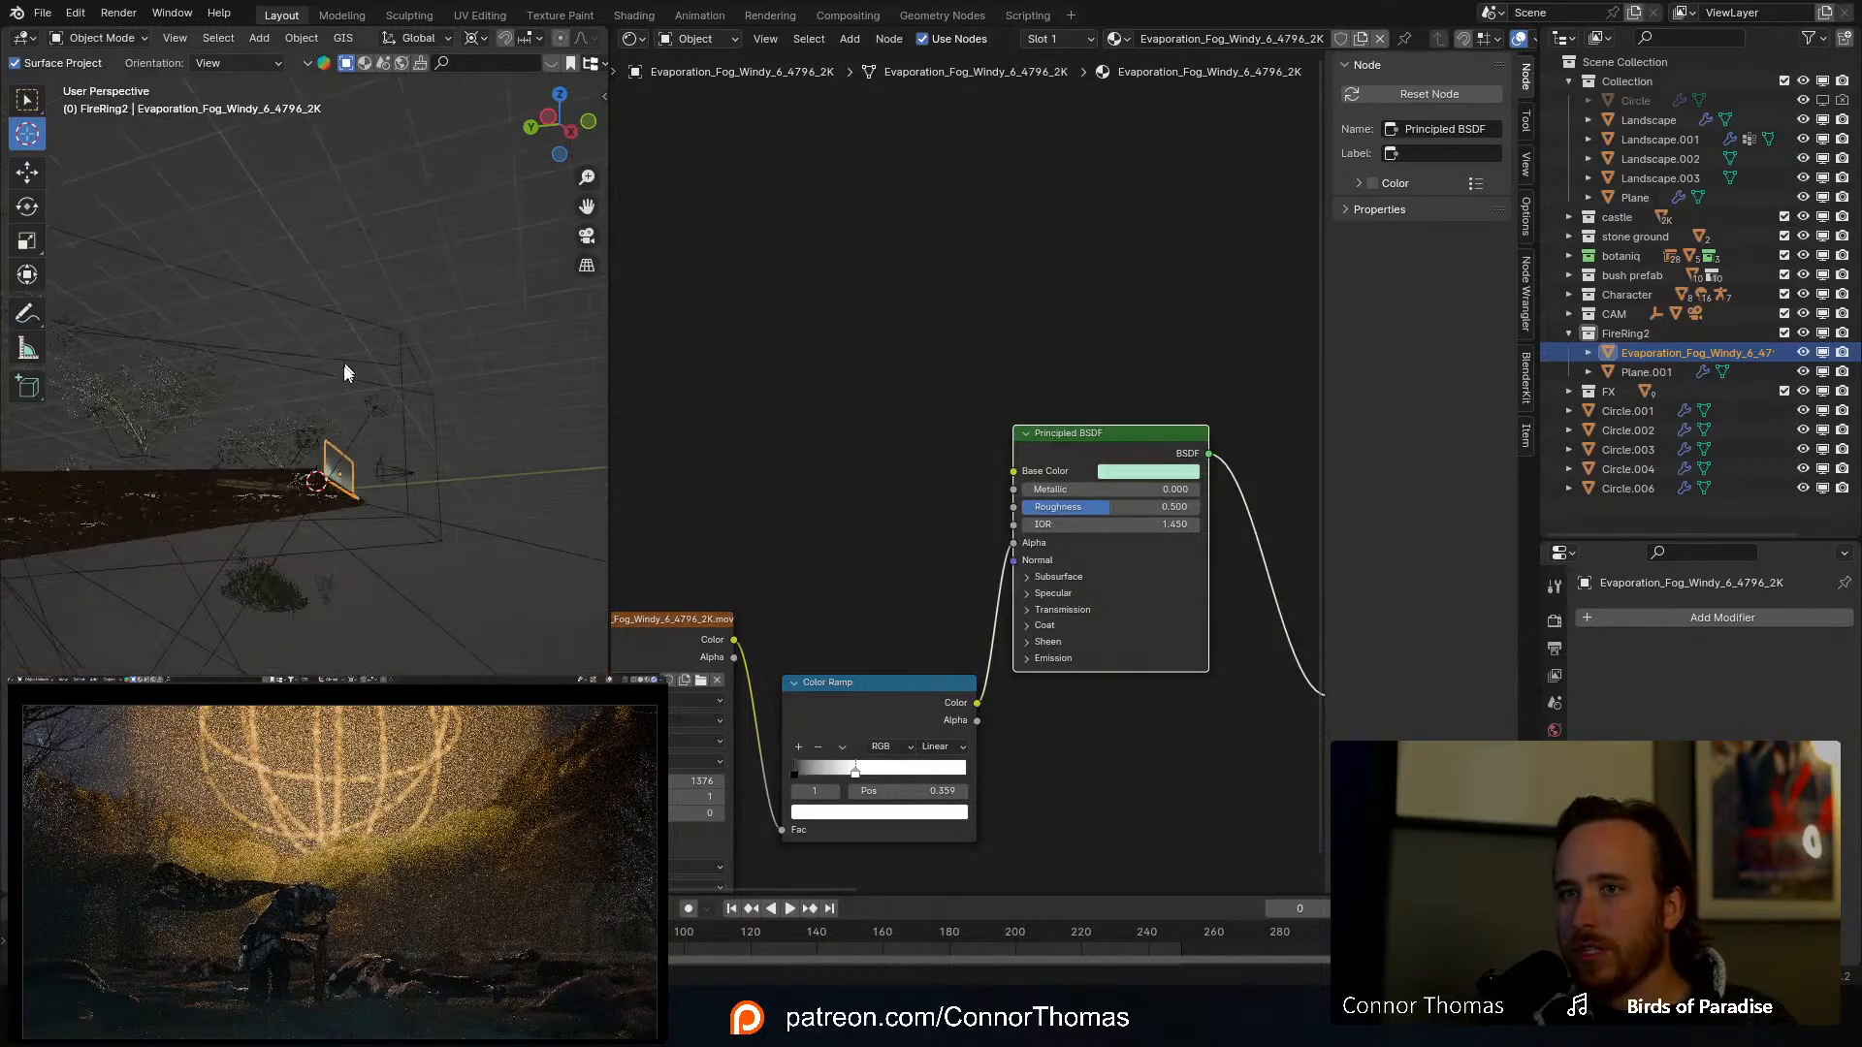
middle_drag(347, 373, 485, 494)
click(1569, 390)
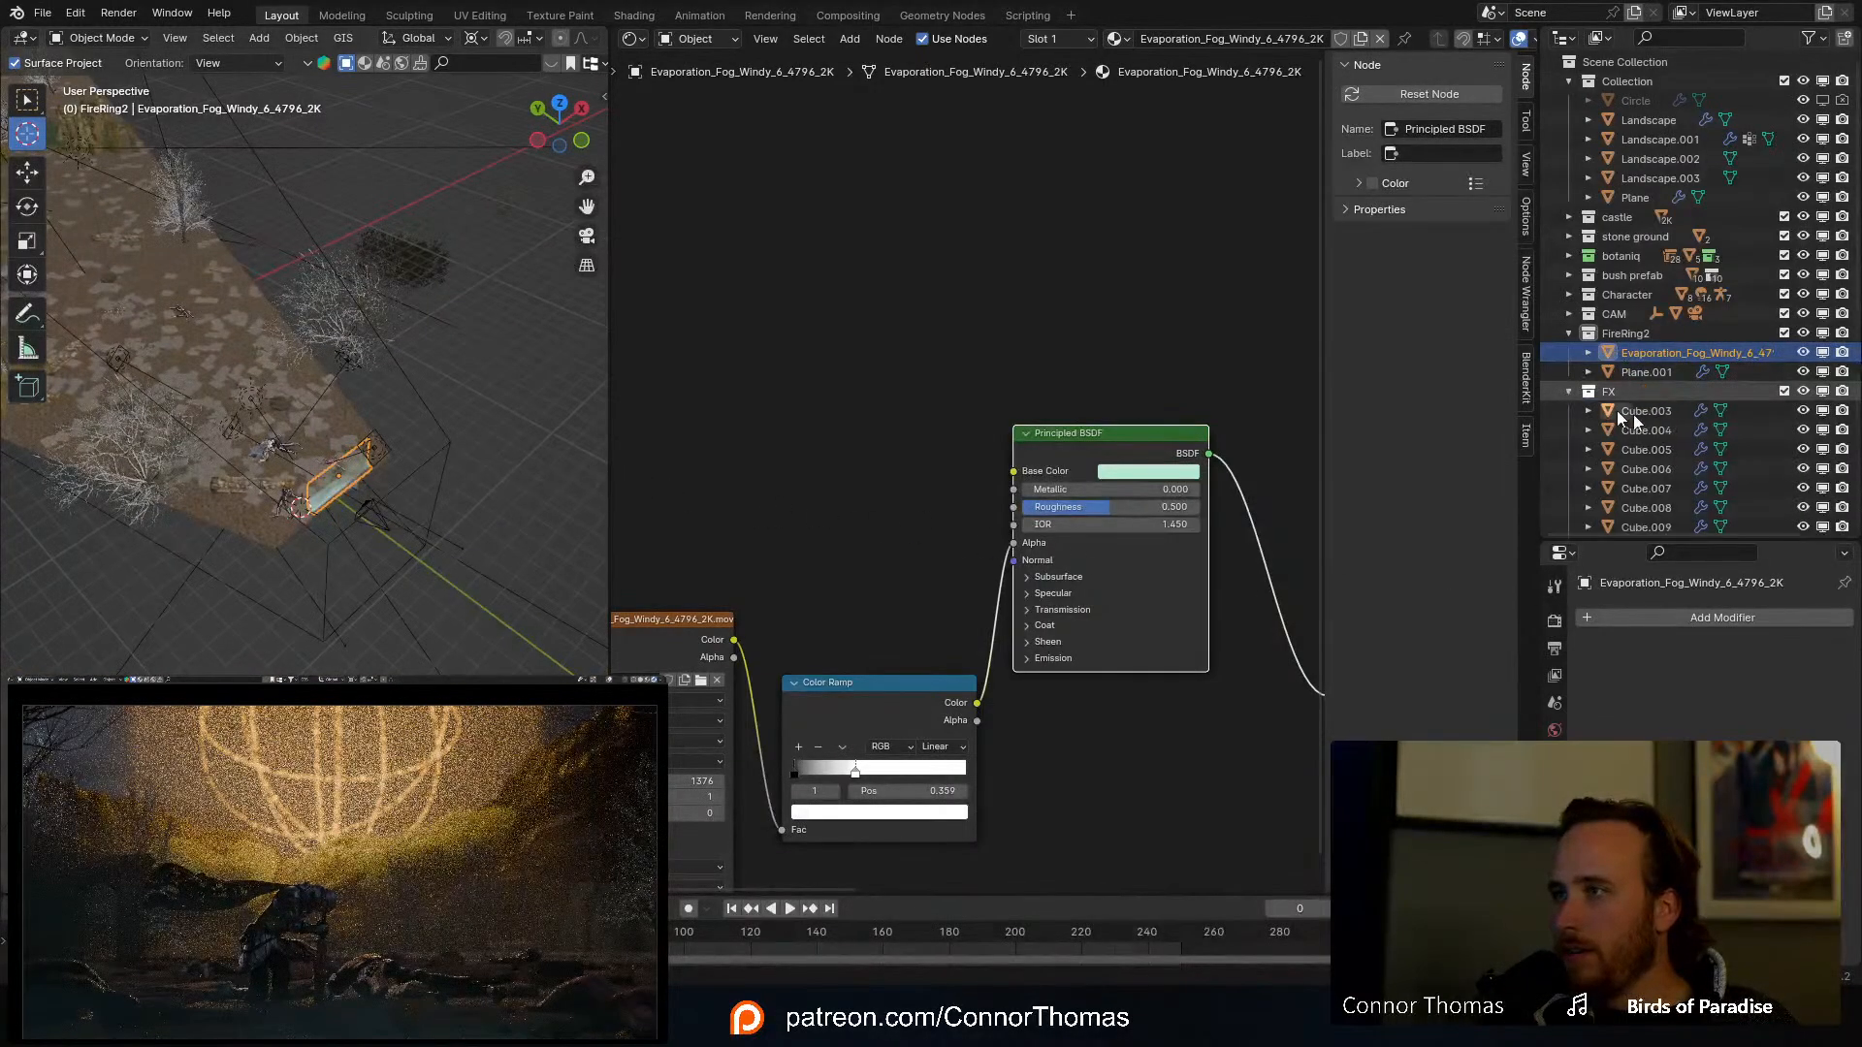
scroll(1634, 419, down, 5)
click(1630, 421)
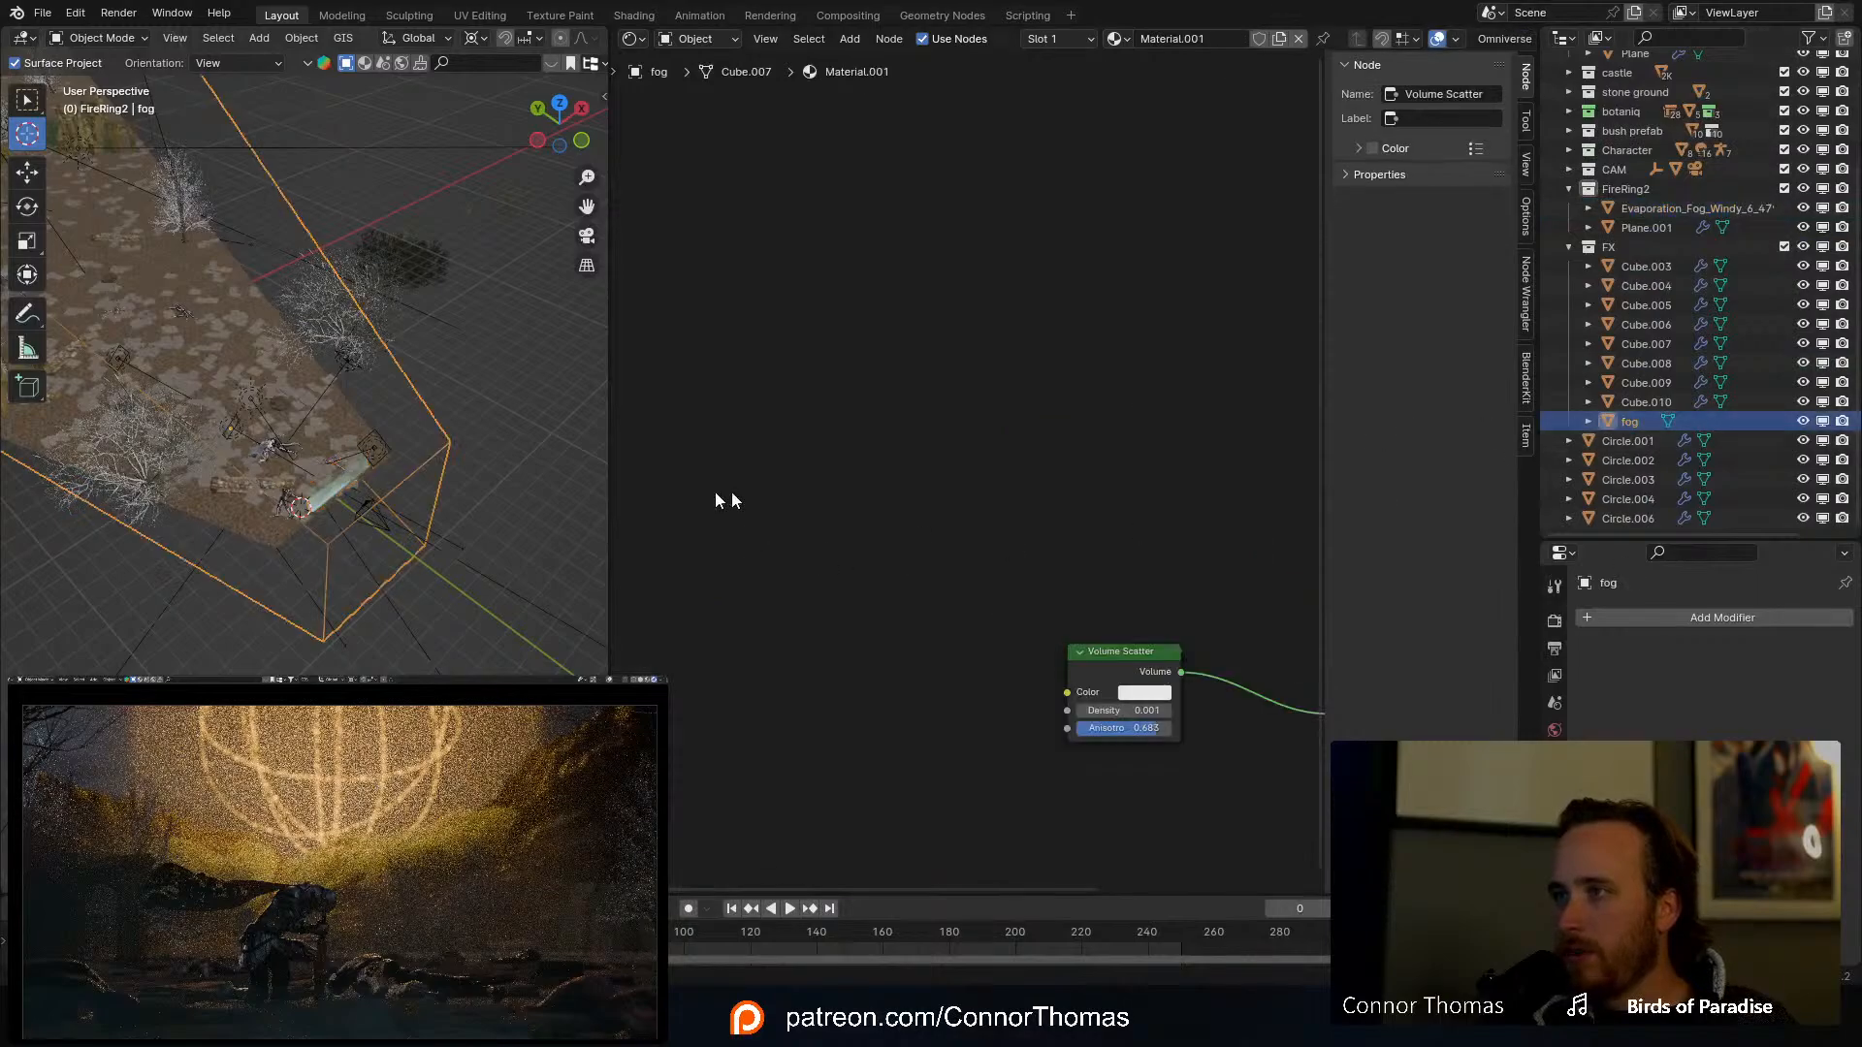
key(Home)
scroll(970, 601, up, 3)
click(945, 608)
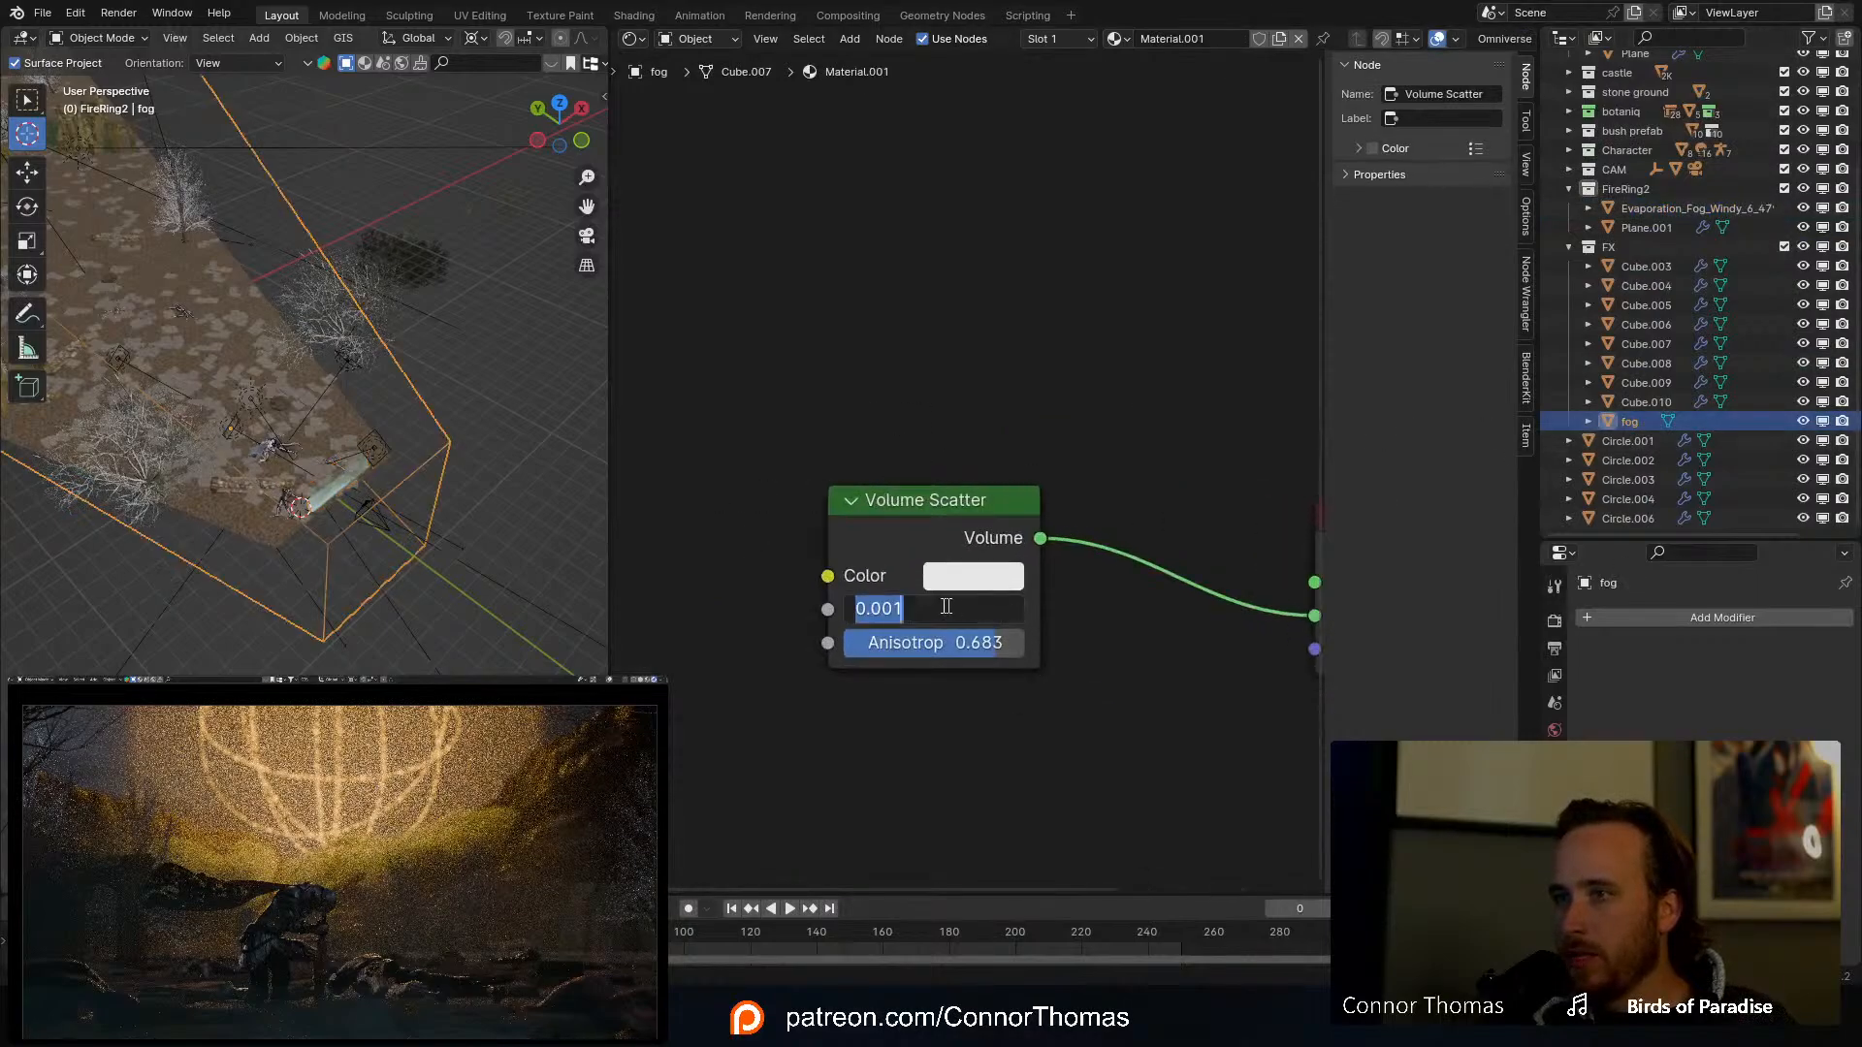
click(892, 608)
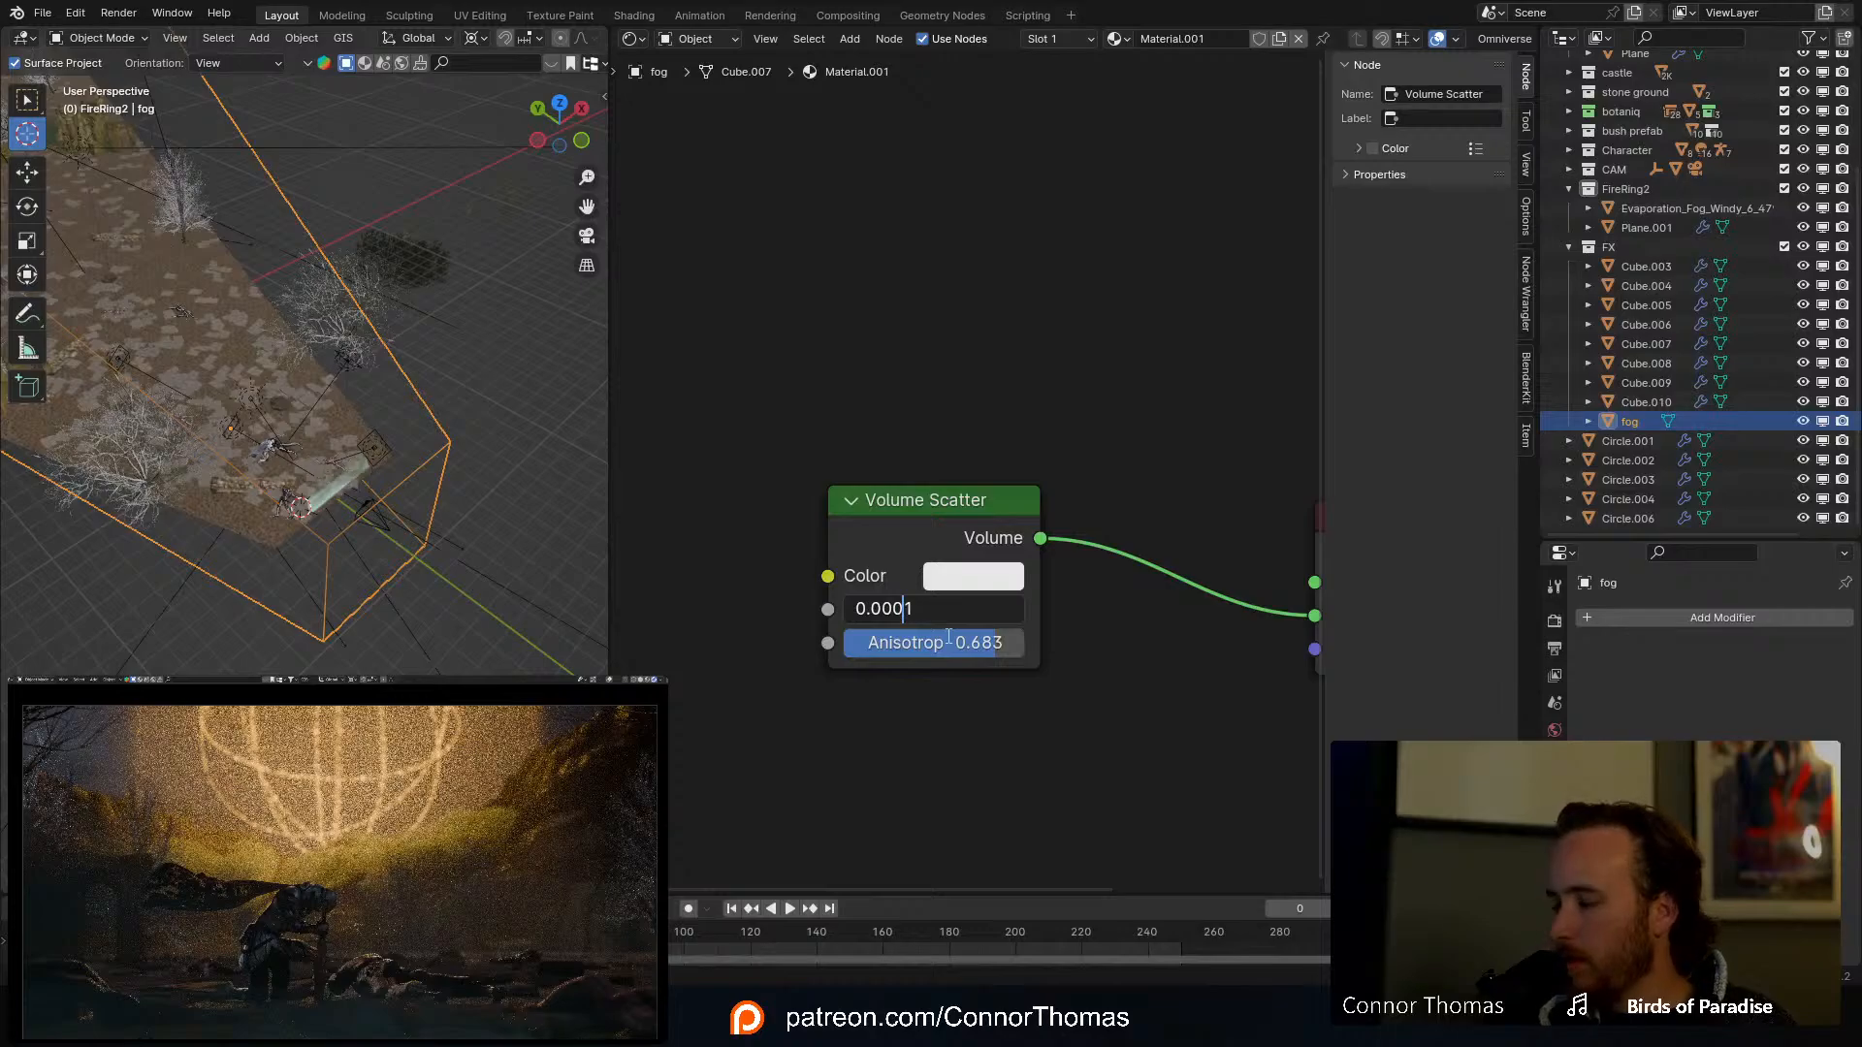
key(Return)
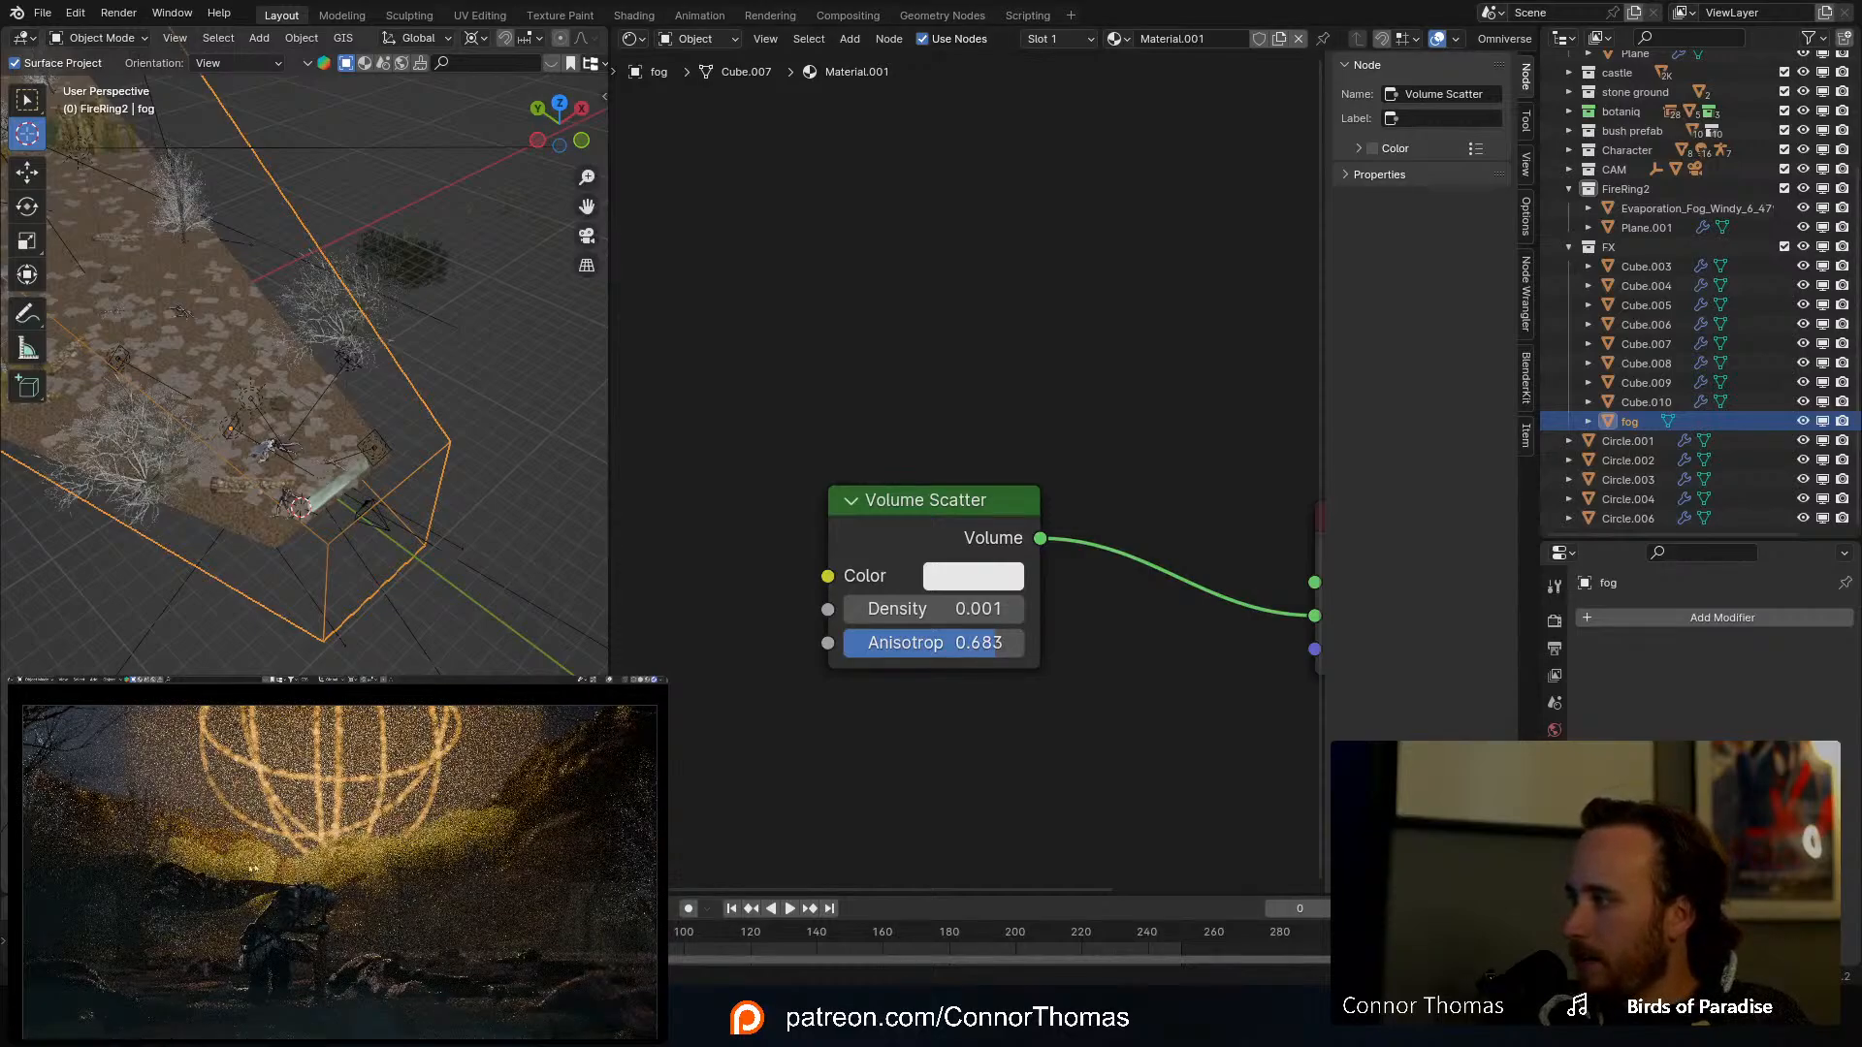
Step: Select the area light standing near the kneeling knight and show its light properties
middle_drag(464, 375, 450, 414)
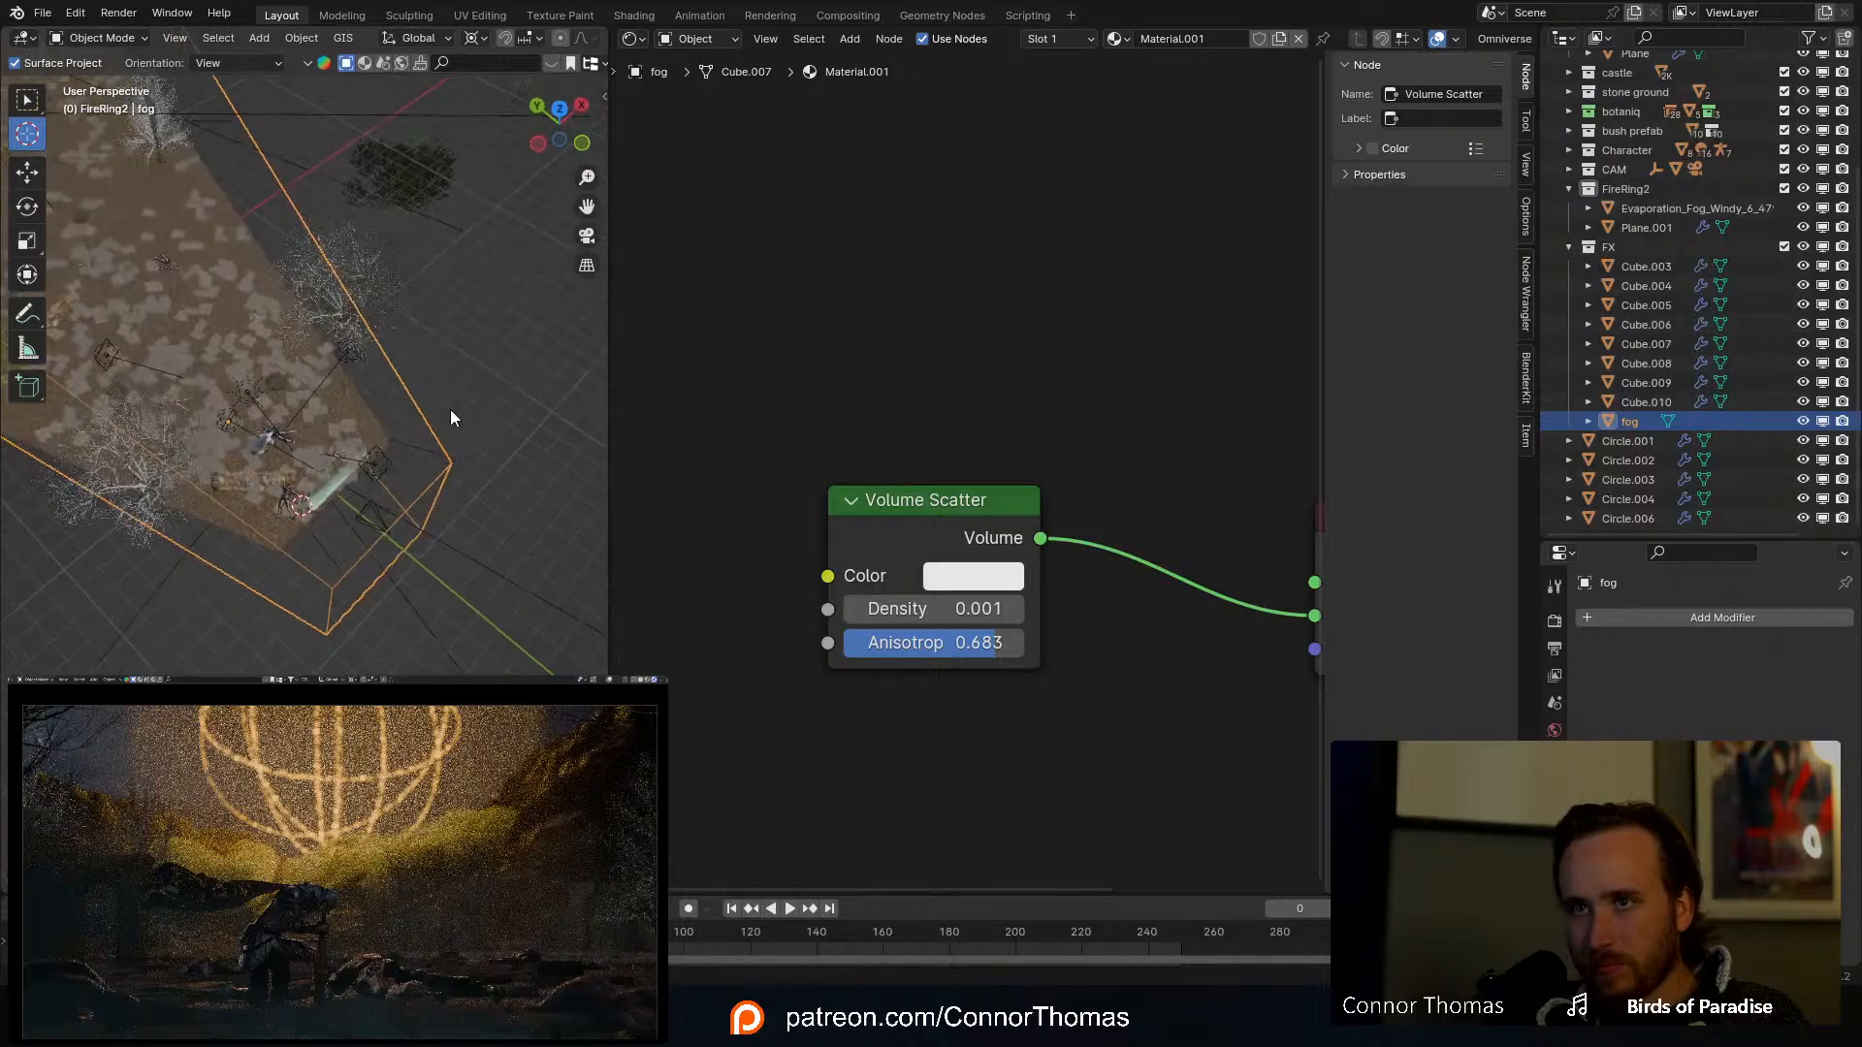
scroll(321, 449, up, 7)
shift+middle_drag(322, 449, 411, 574)
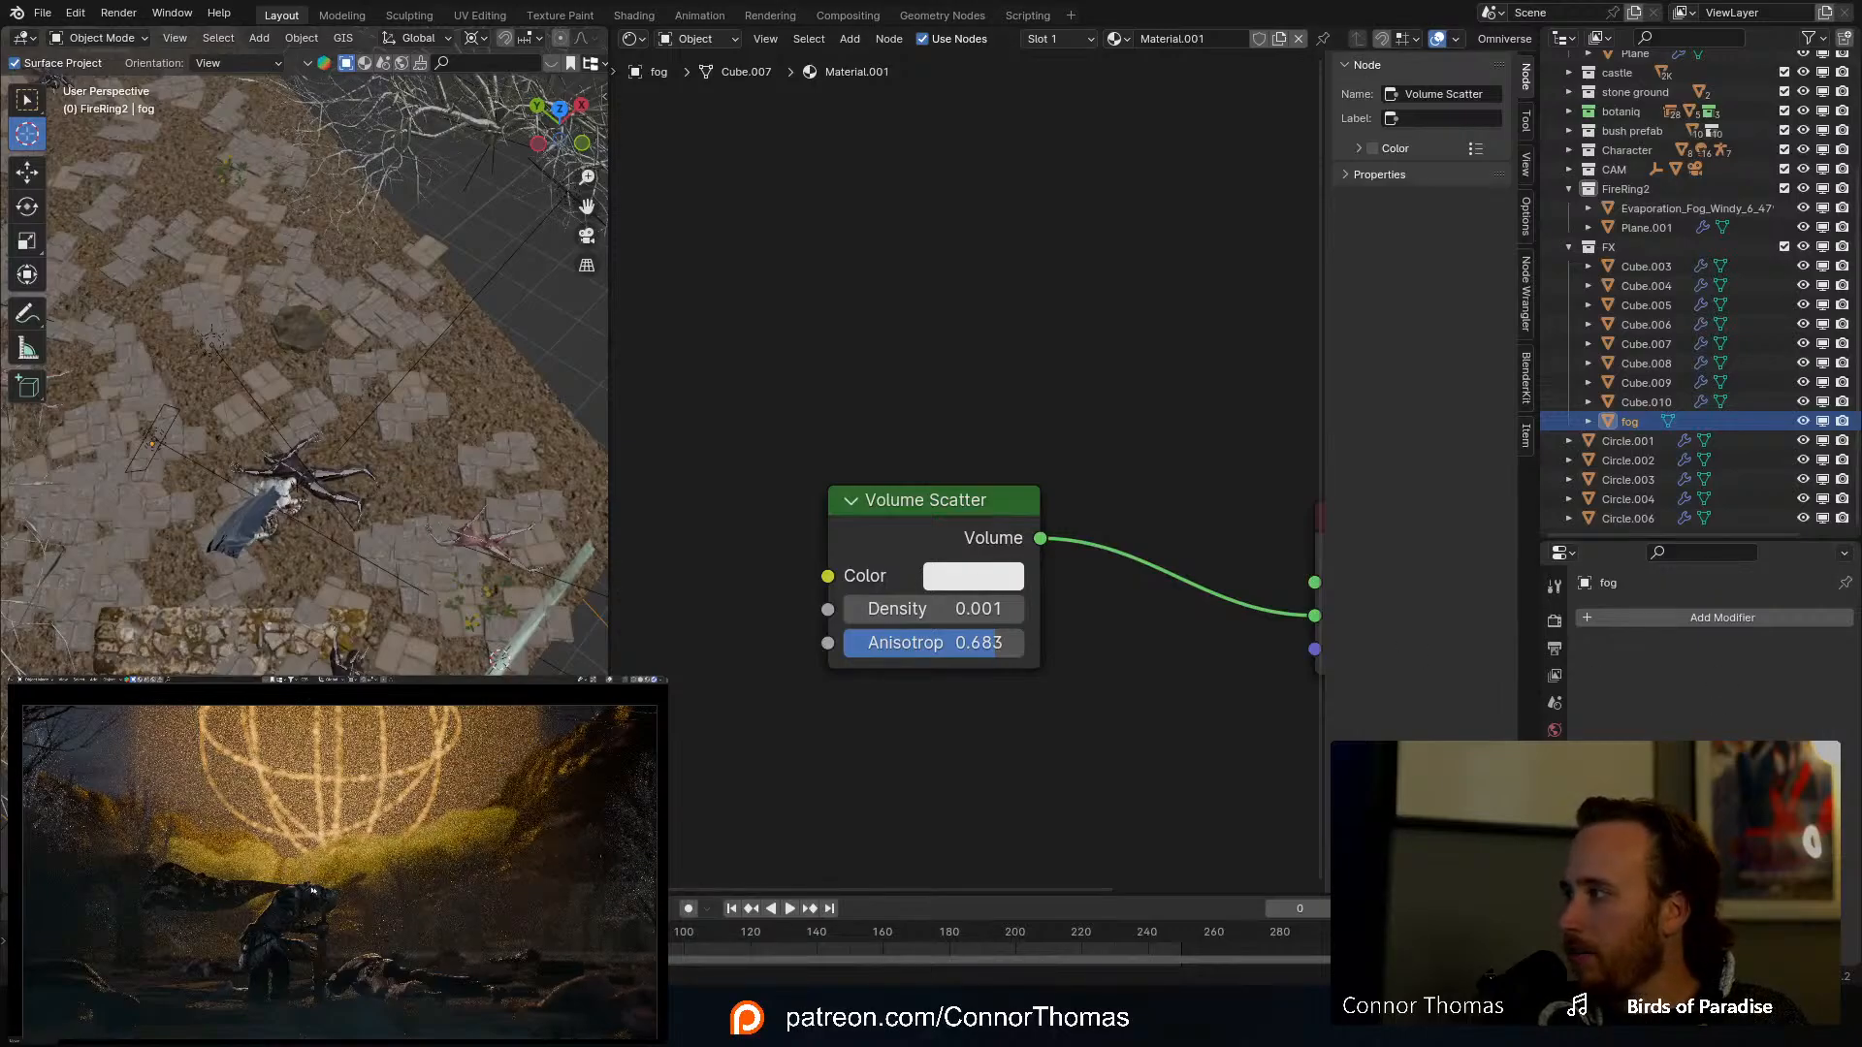
middle_drag(406, 548, 313, 448)
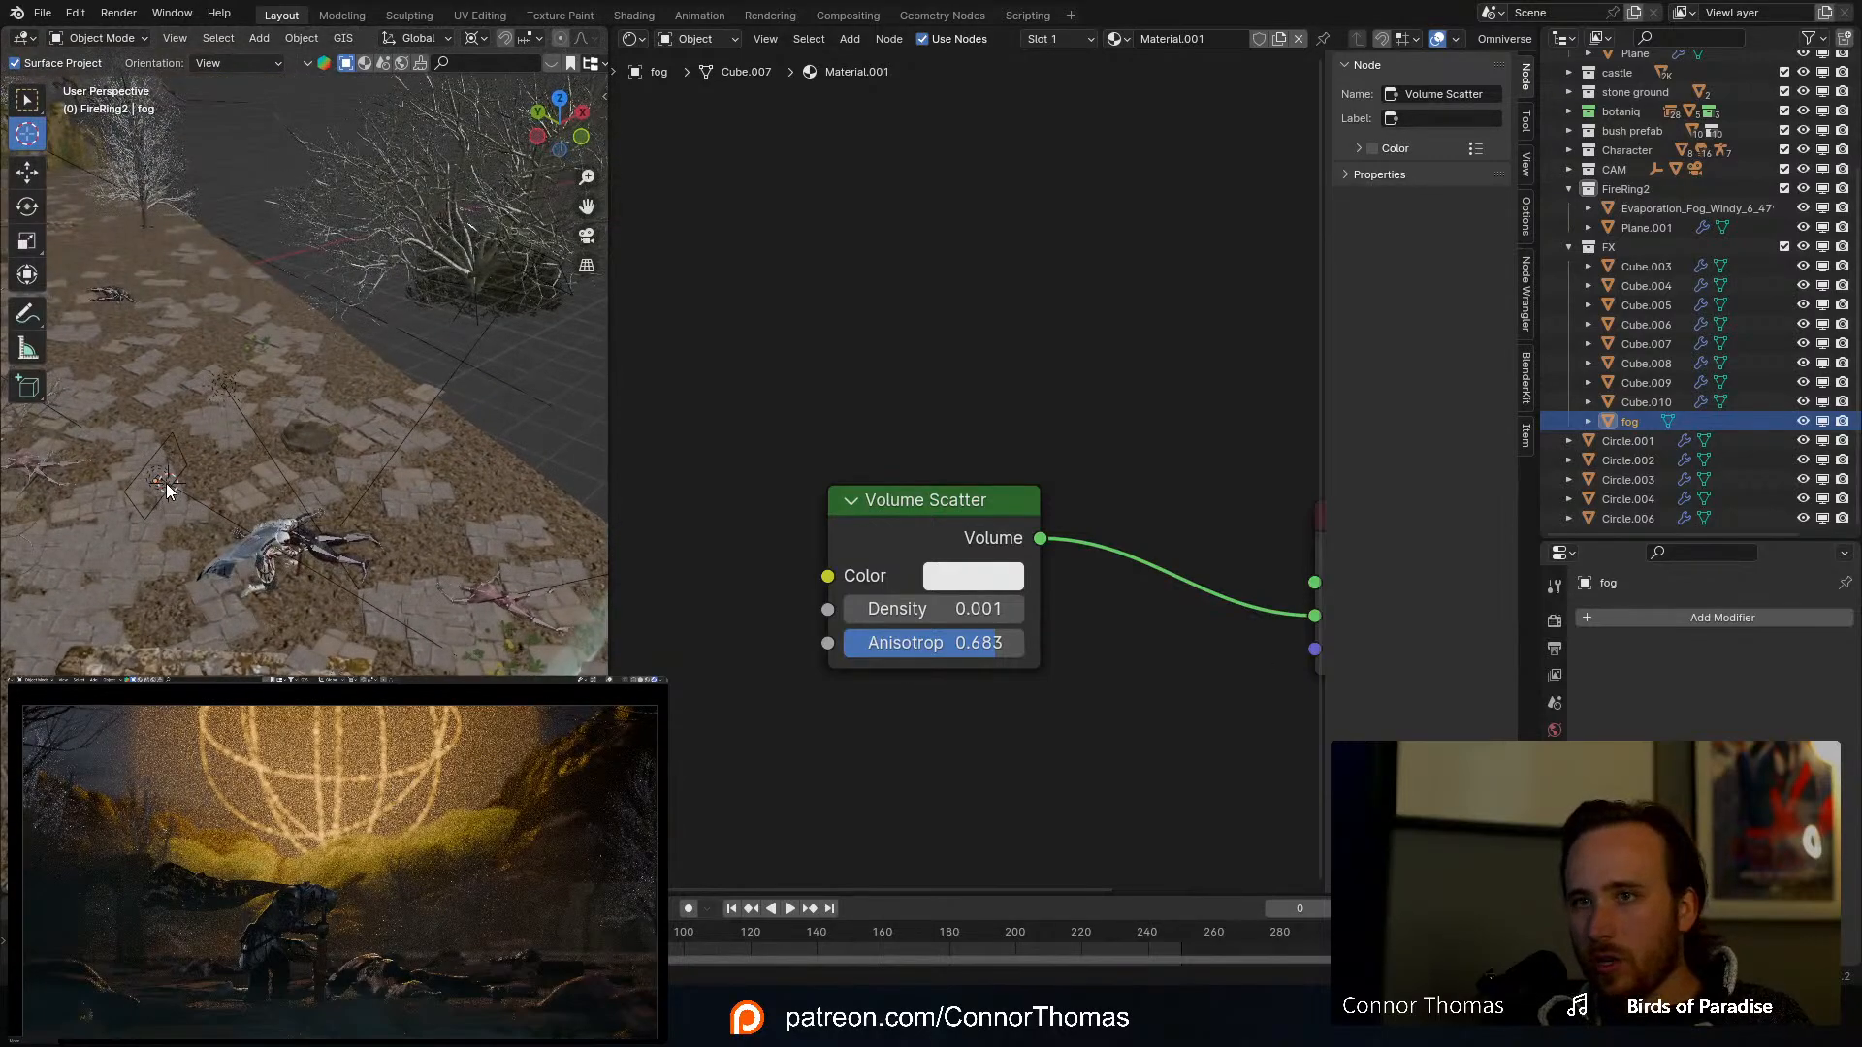
click(394, 568)
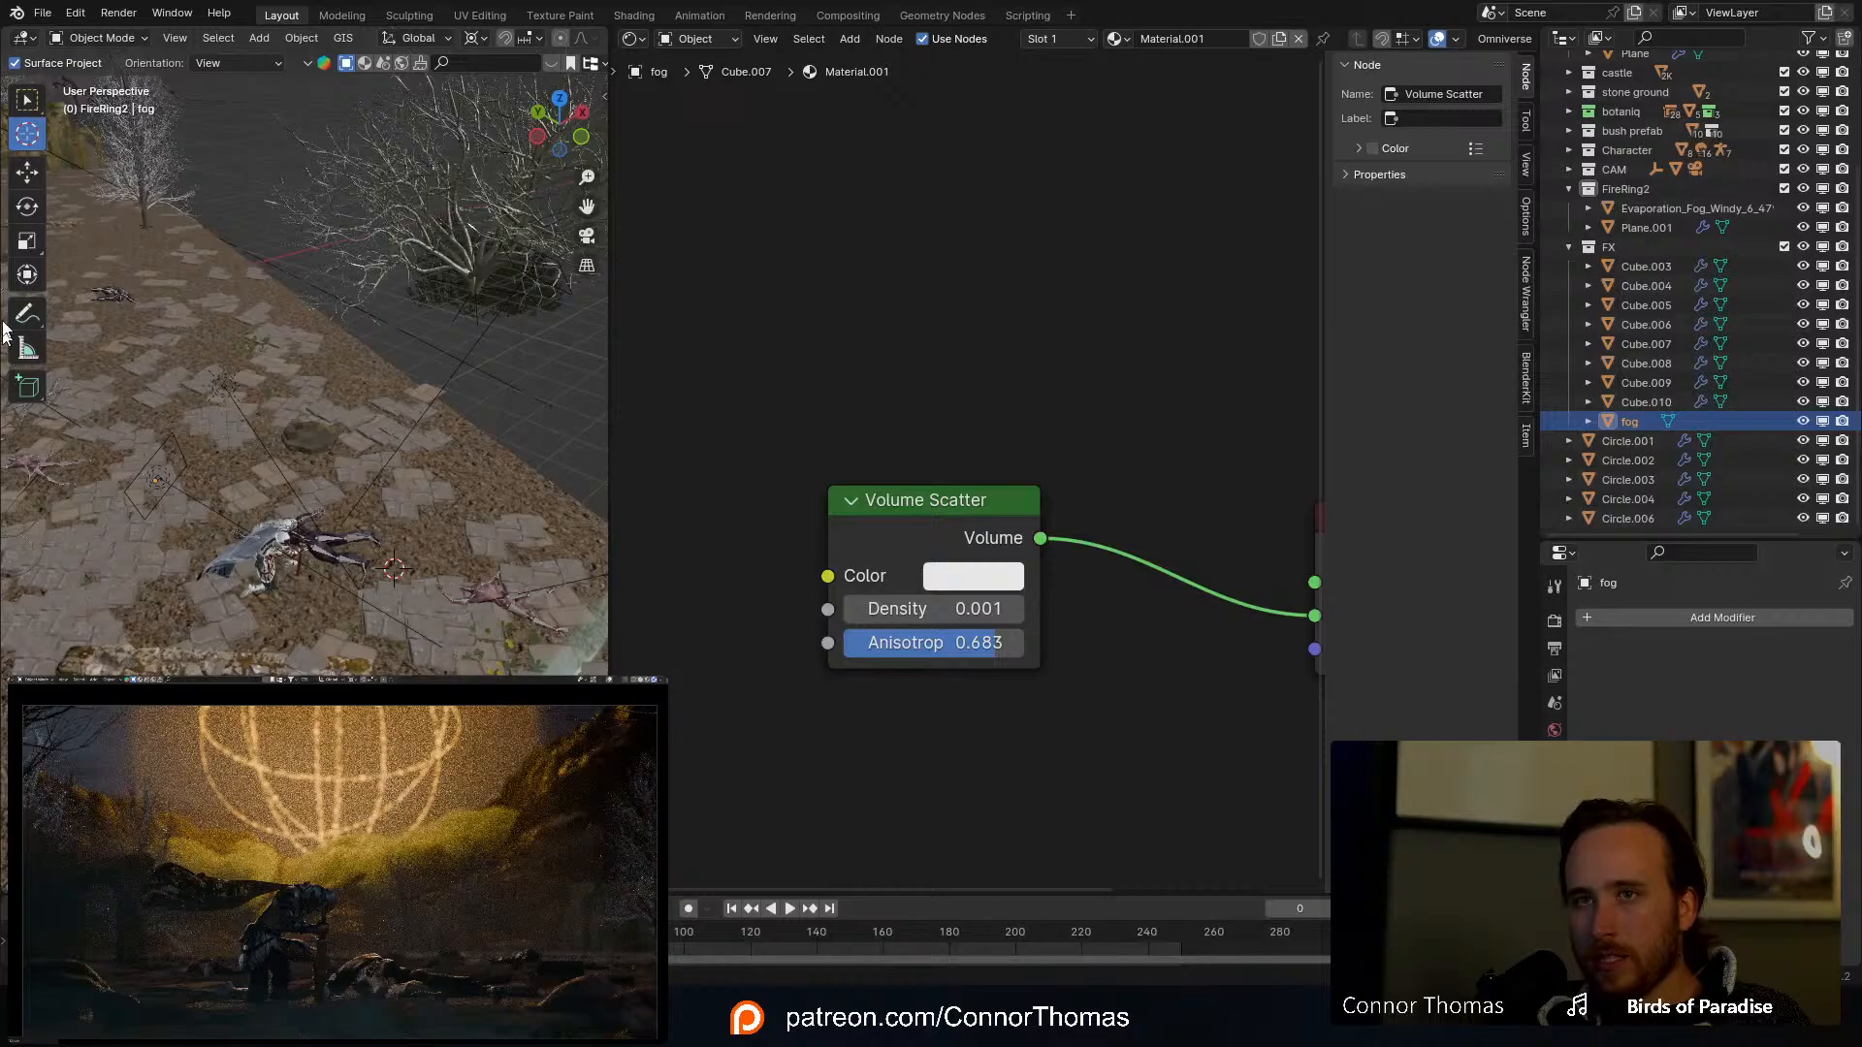
click(26, 98)
click(162, 500)
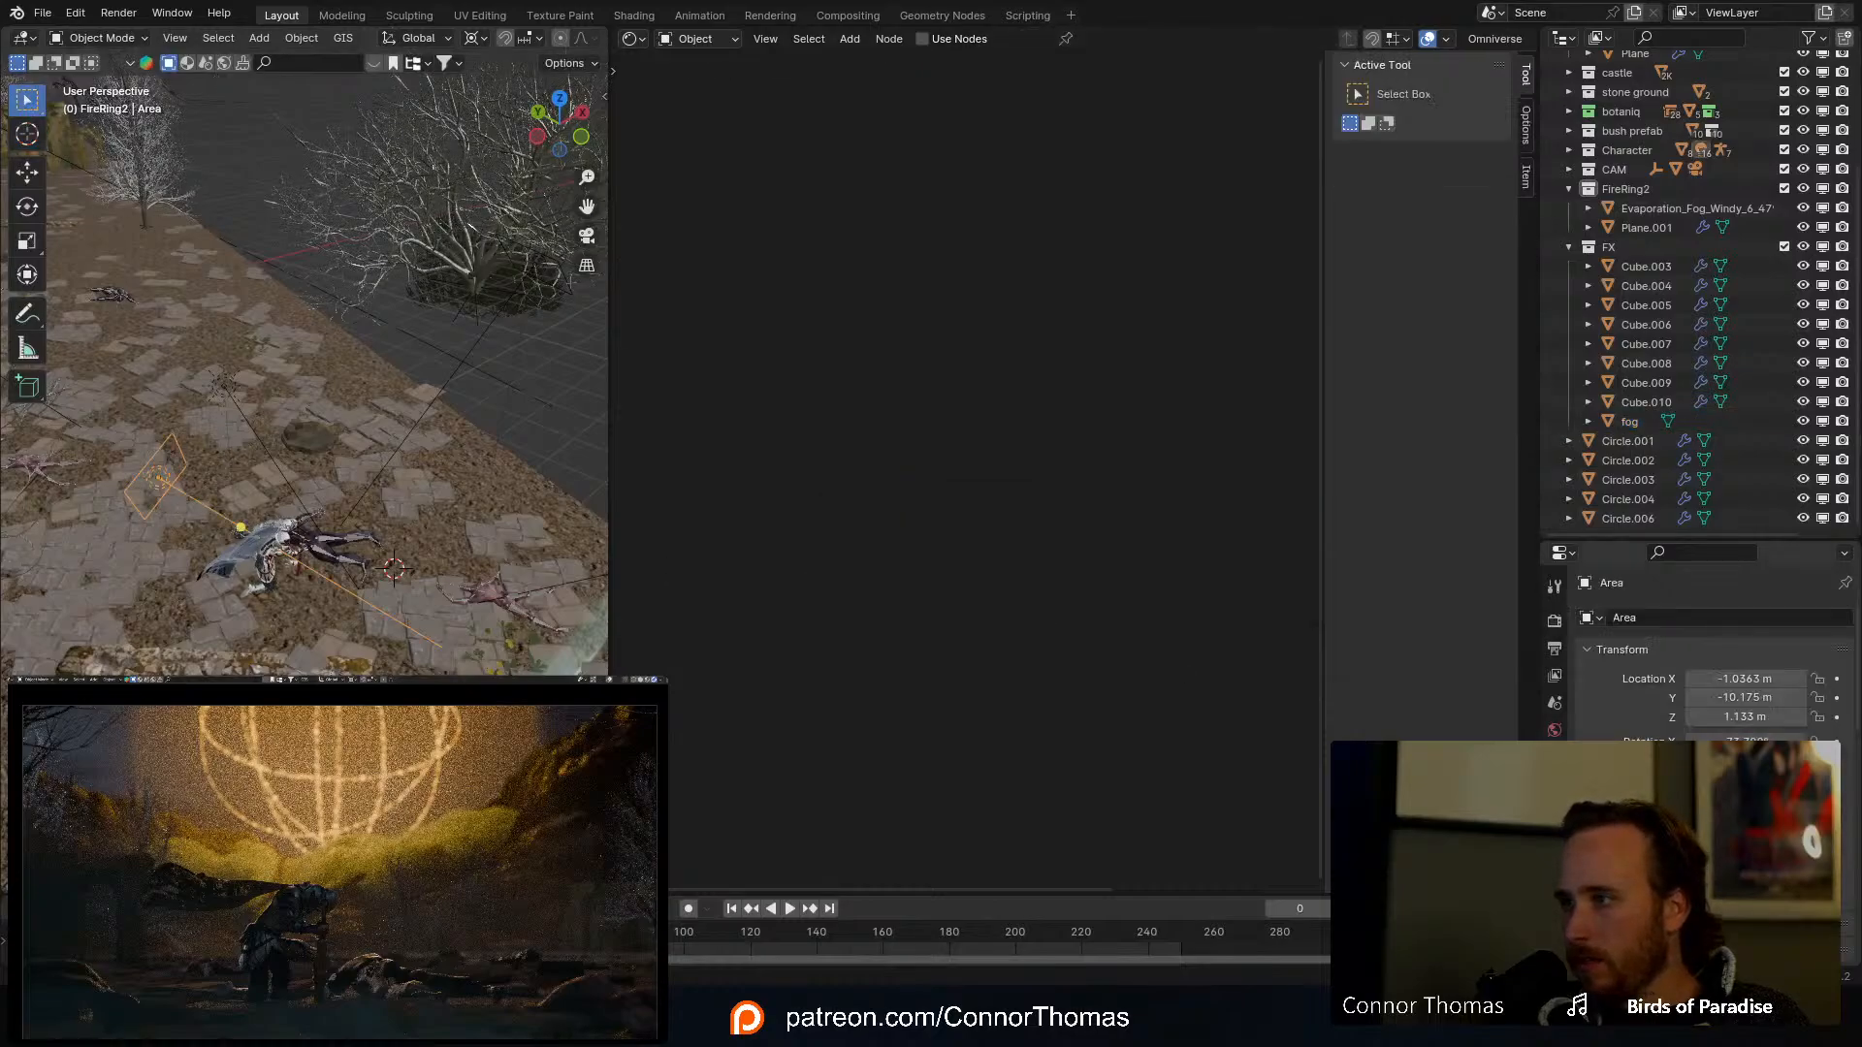
click(1555, 881)
Step: Place the 3D cursor on the kneeling knight in the top view, and return to the Select Box tool
middle_drag(330, 516, 331, 557)
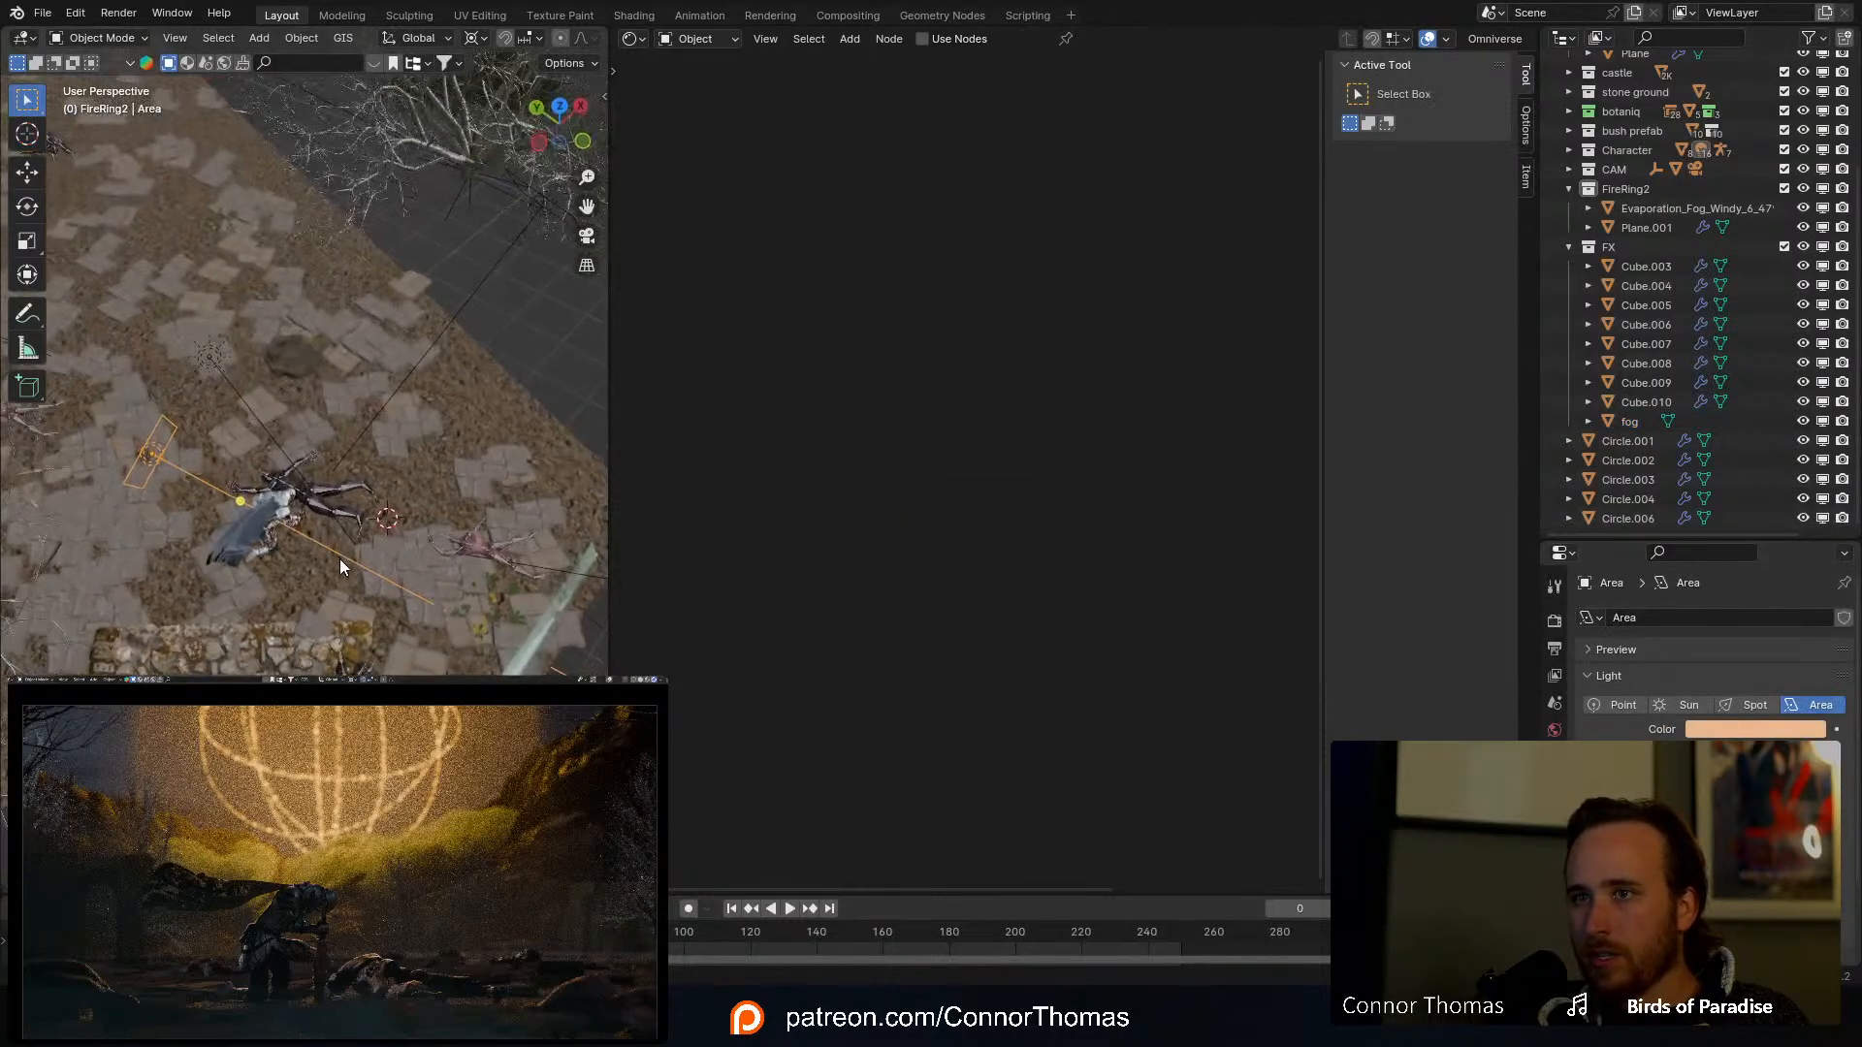
key(KP_7)
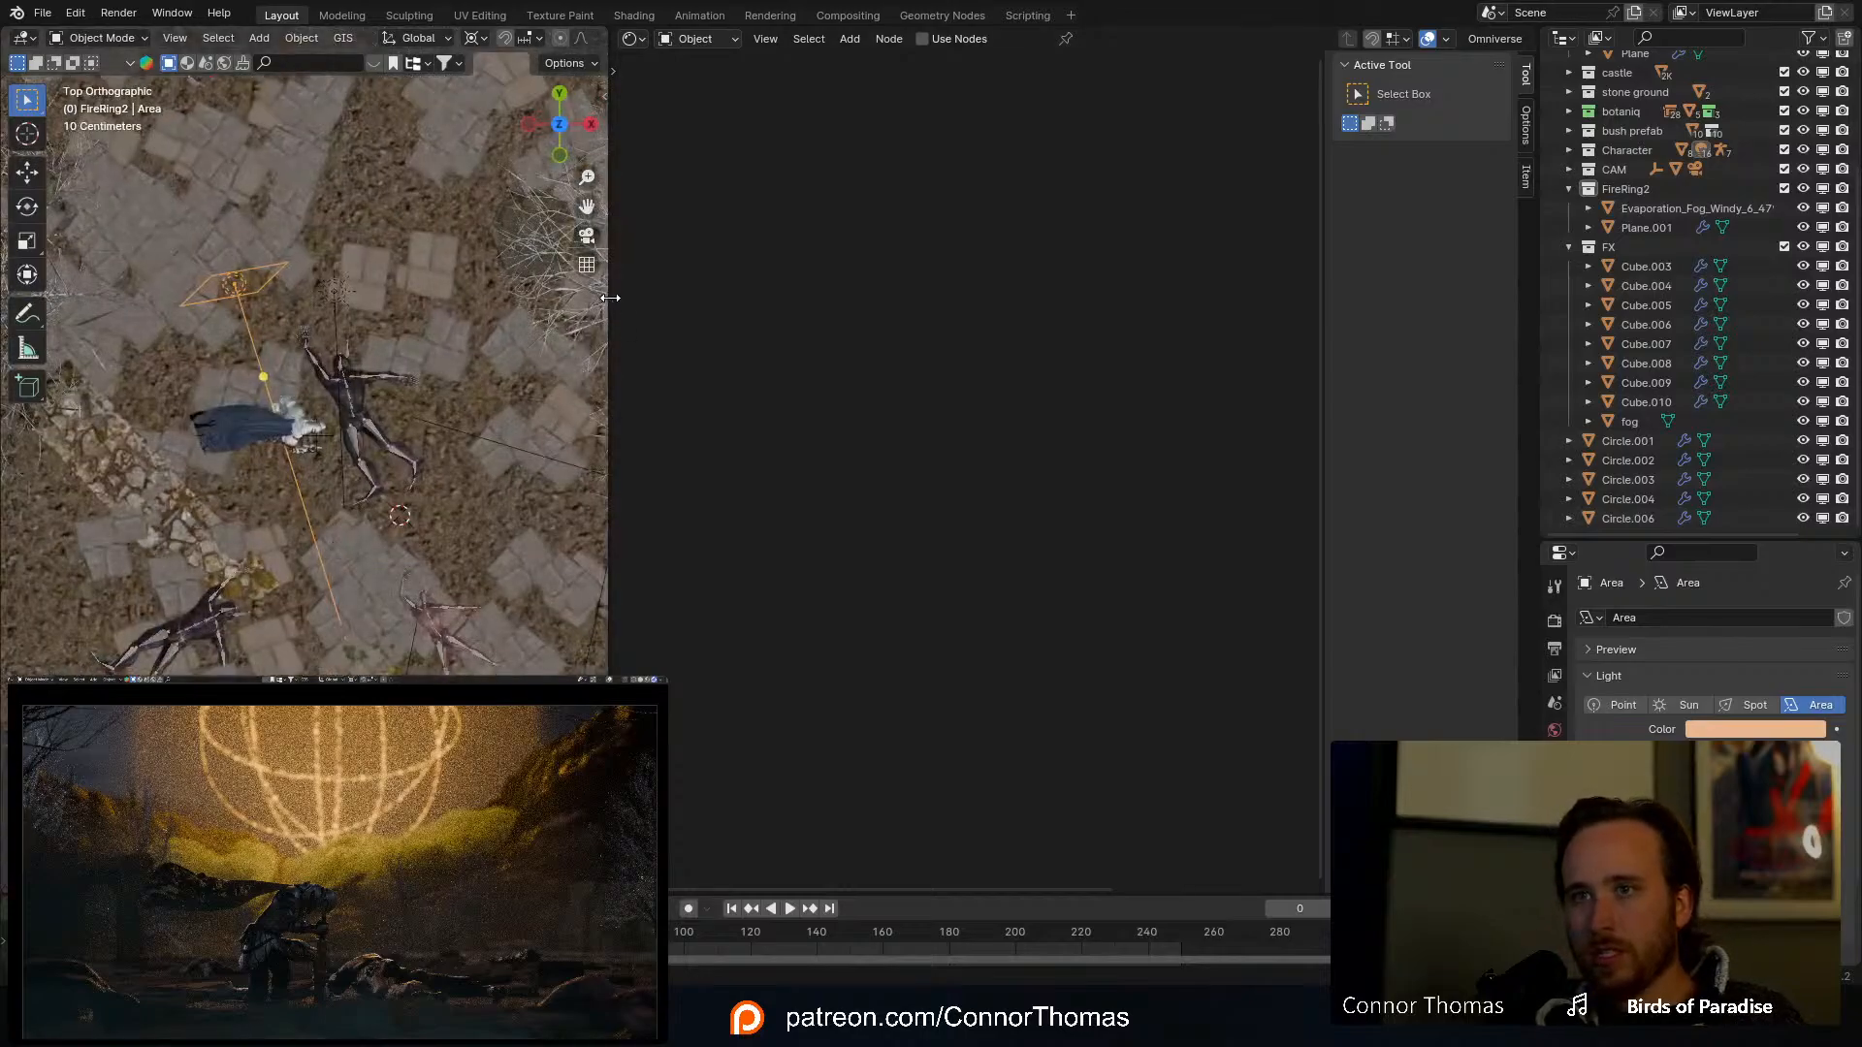
click(27, 135)
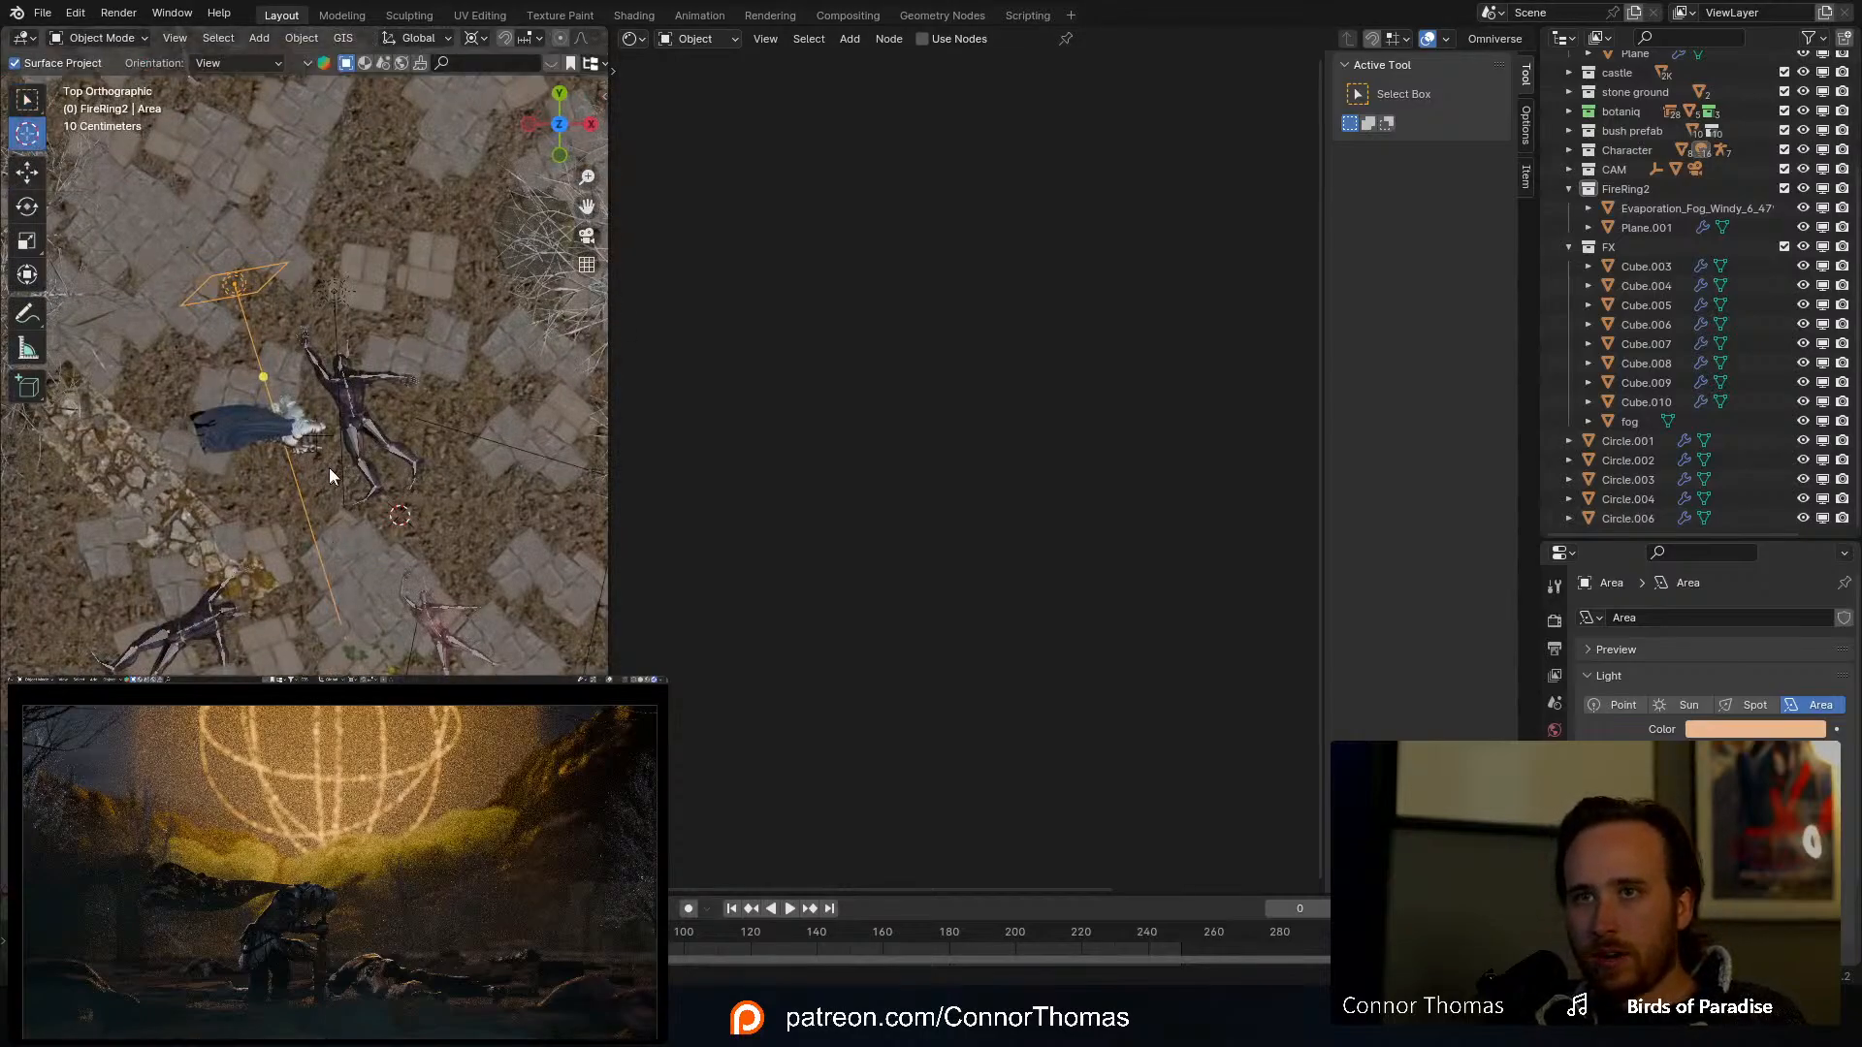
click(310, 435)
click(27, 99)
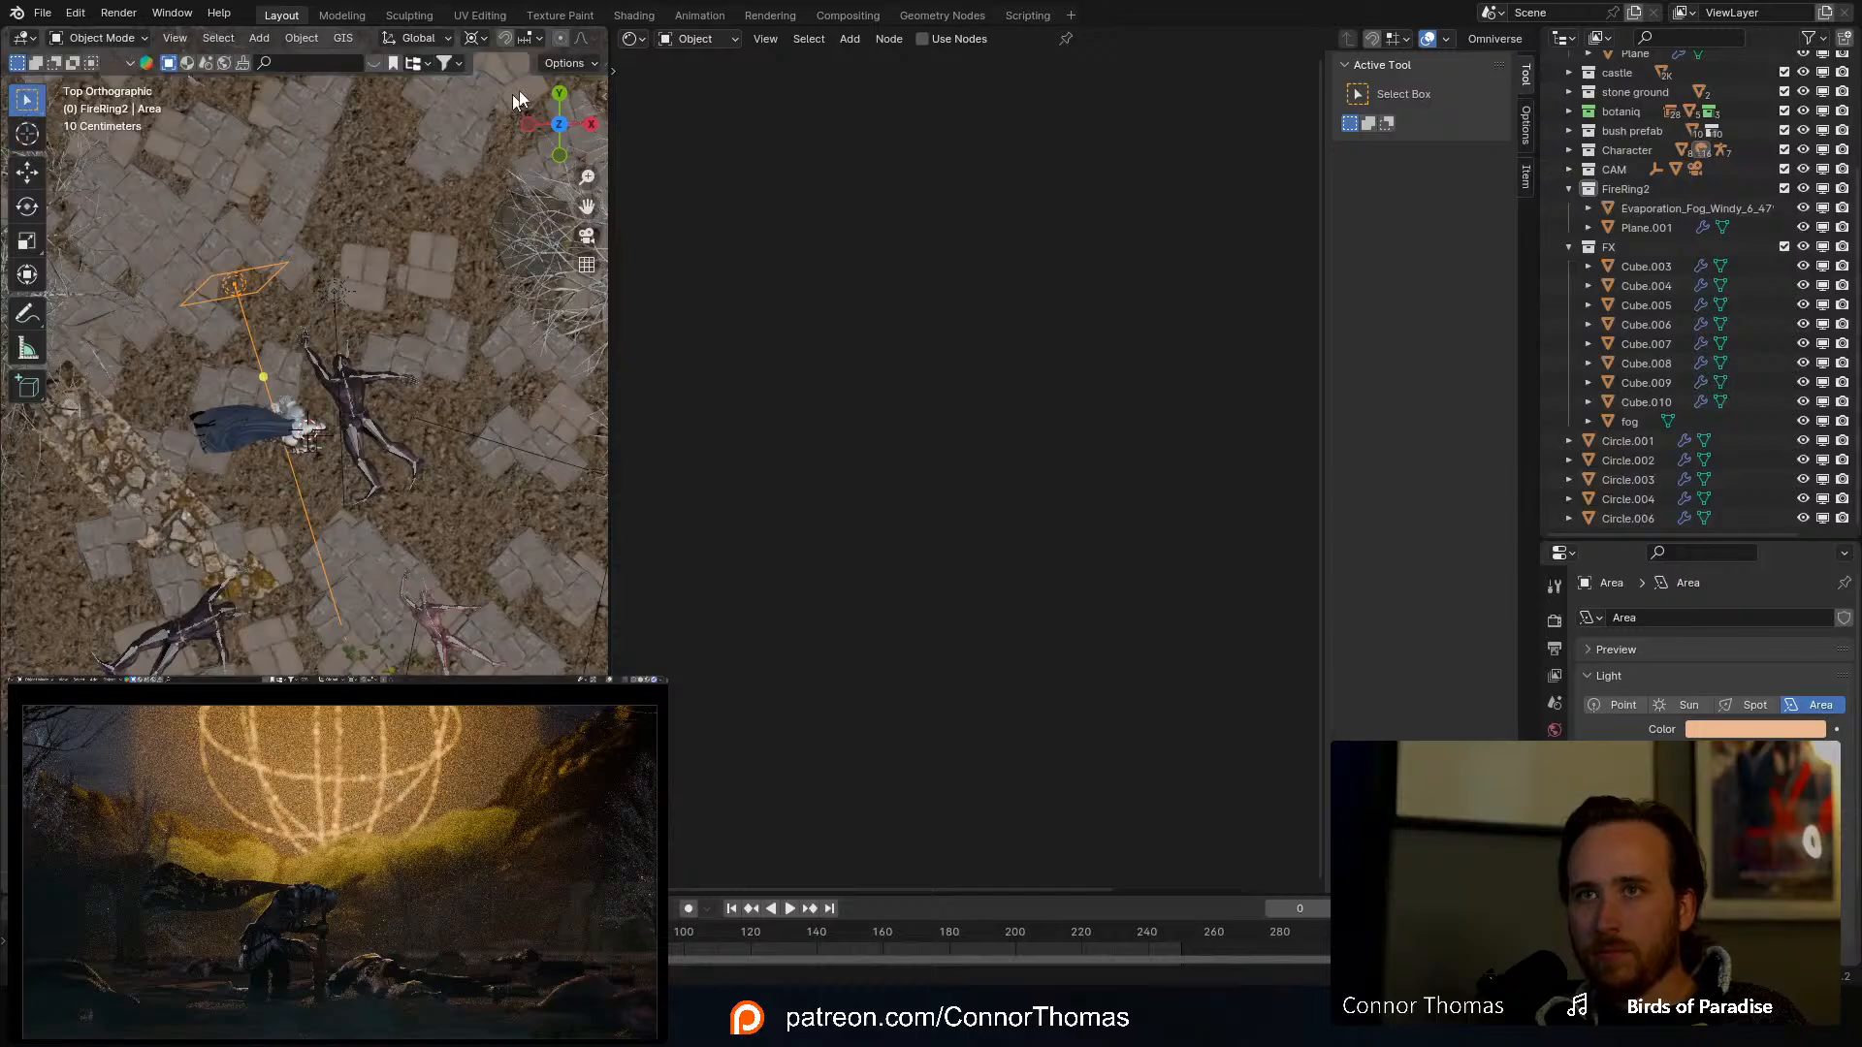
Step: Duplicate the area light in place and rotate the copy around the 3D cursor to the opposite side of the knight
key(shift+d)
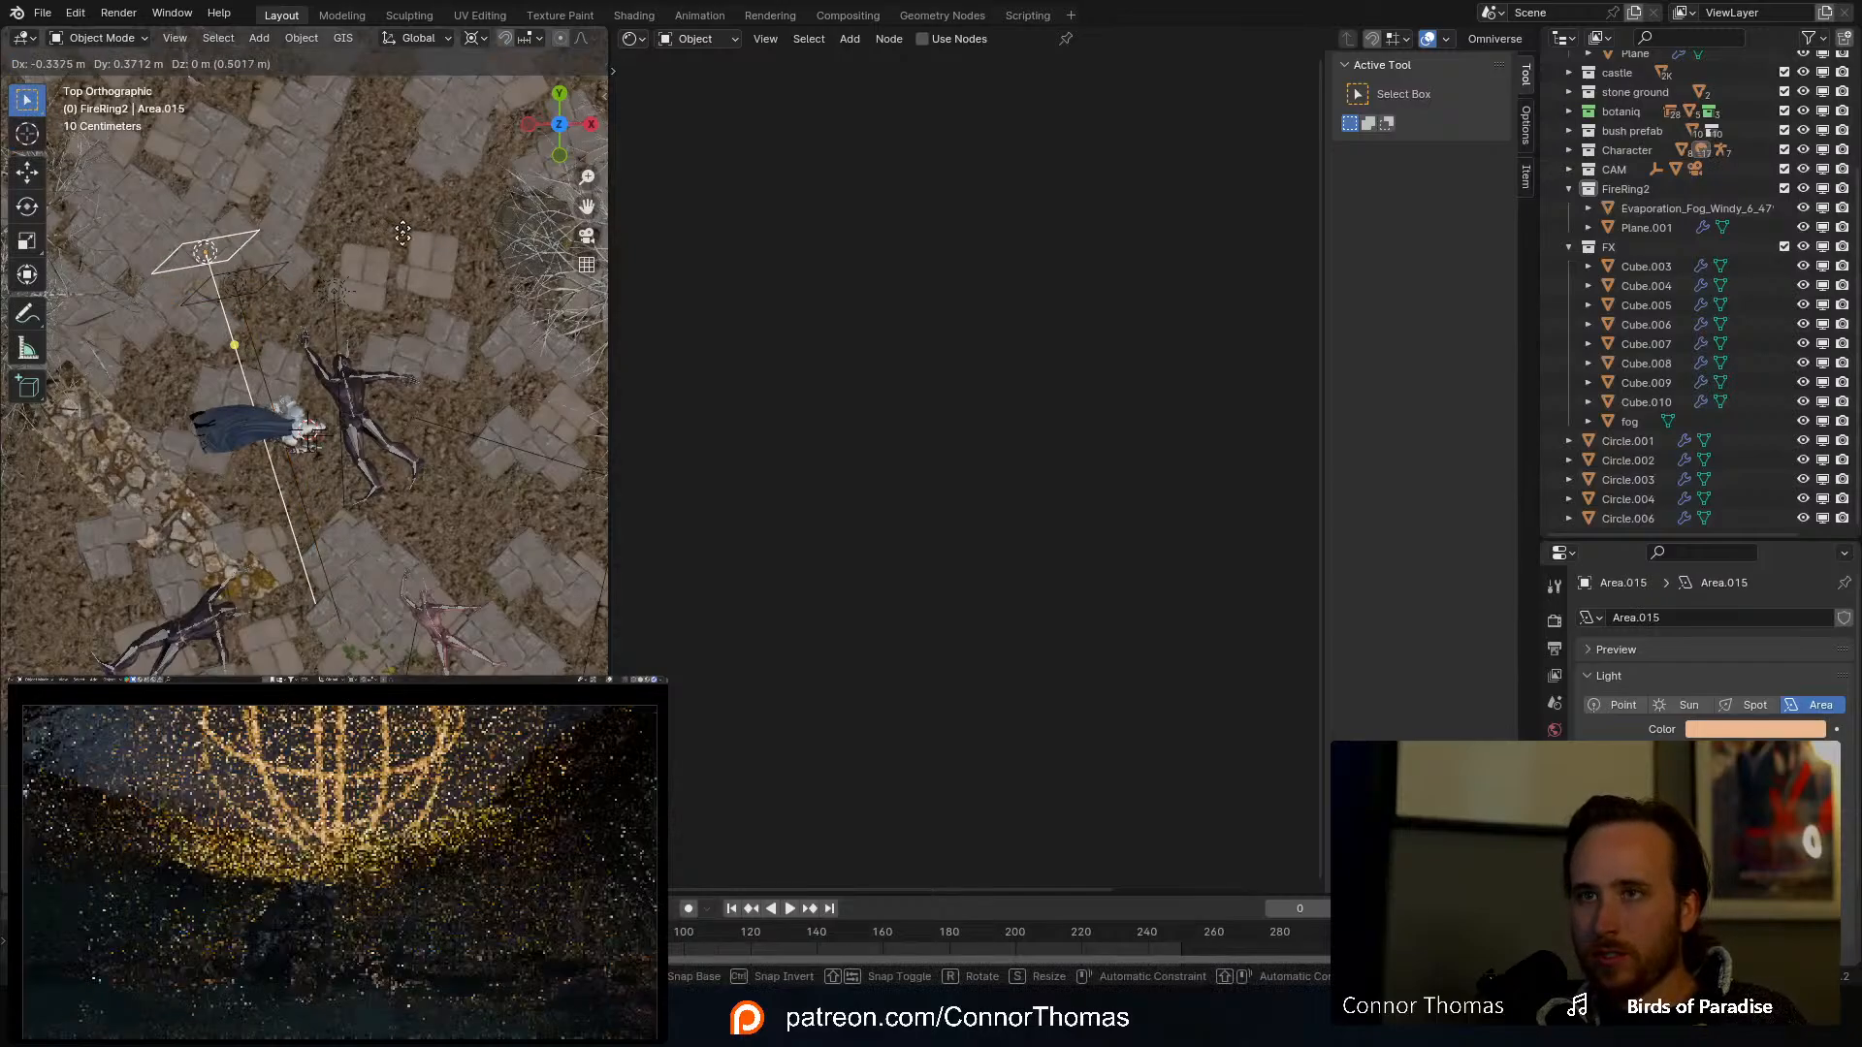
key(Escape)
key(r)
click(337, 600)
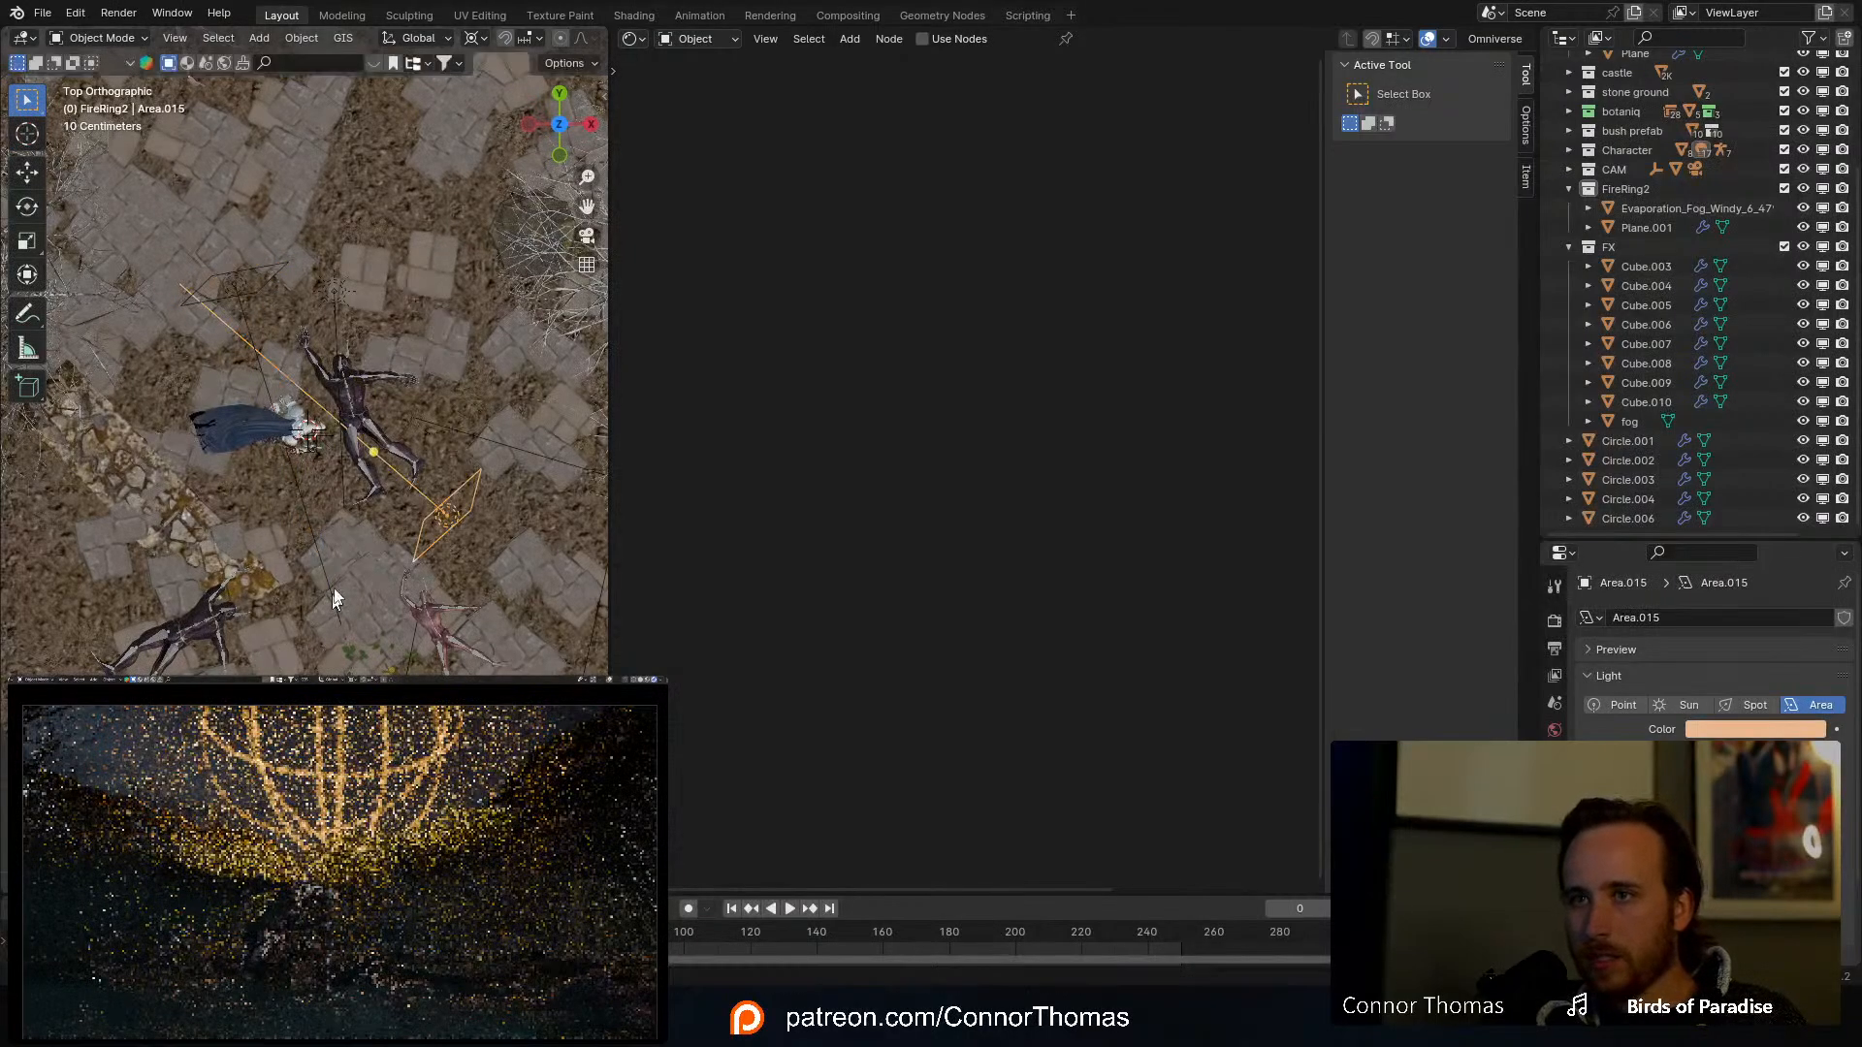
Step: Move the copied area light closer to the knight and rotate it around the 3D cursor until it shines from the knight's front
key(g)
click(355, 611)
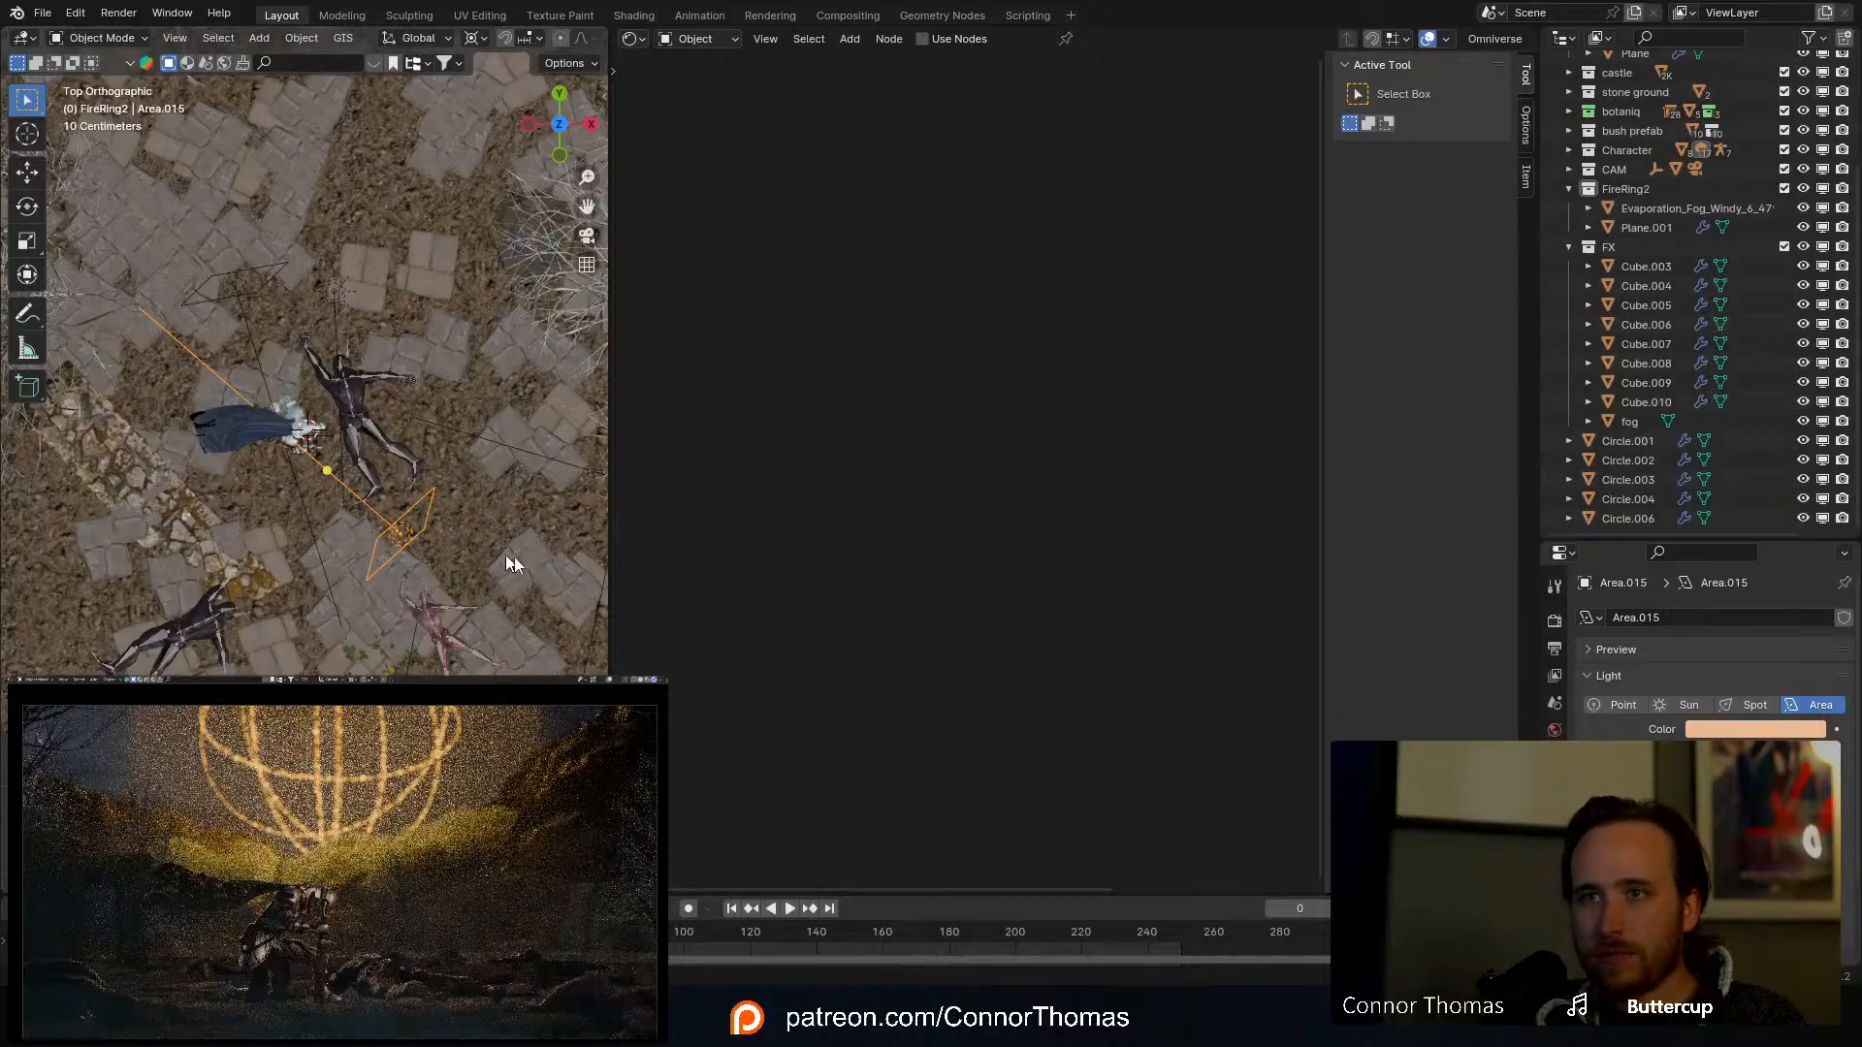
key(r)
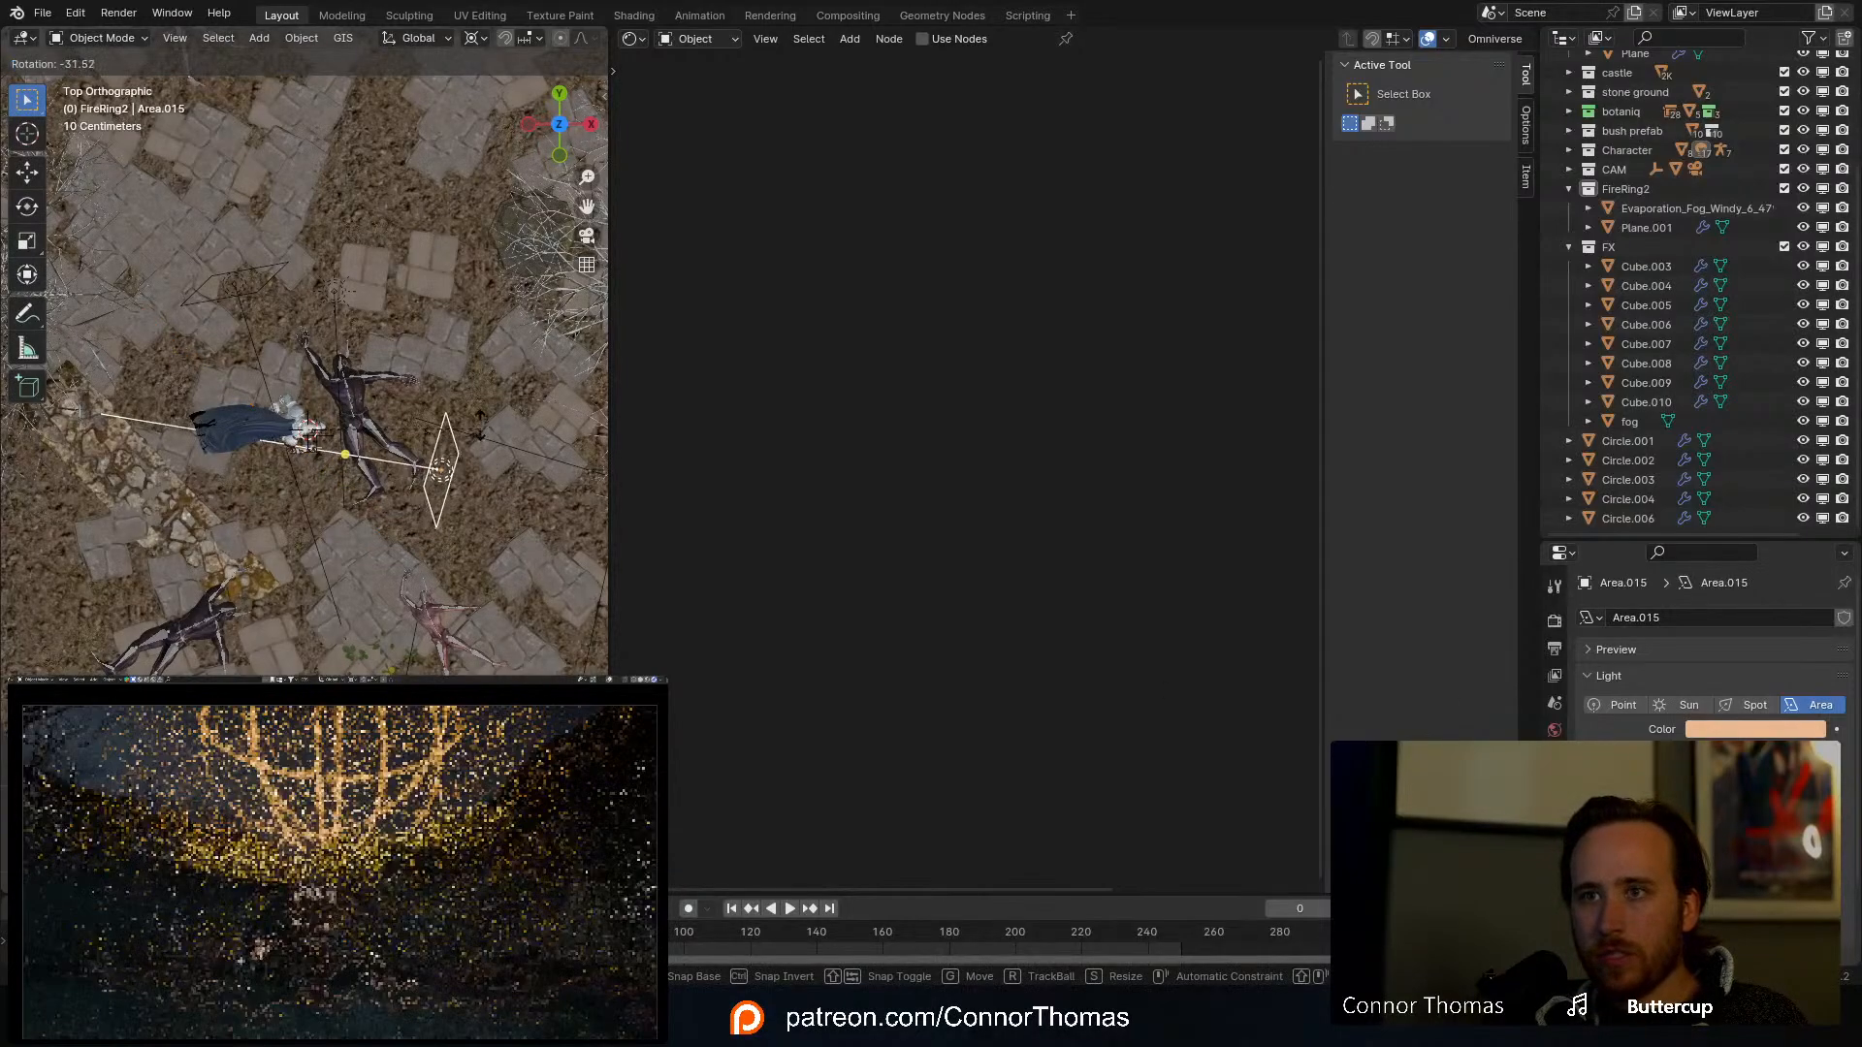
click(466, 533)
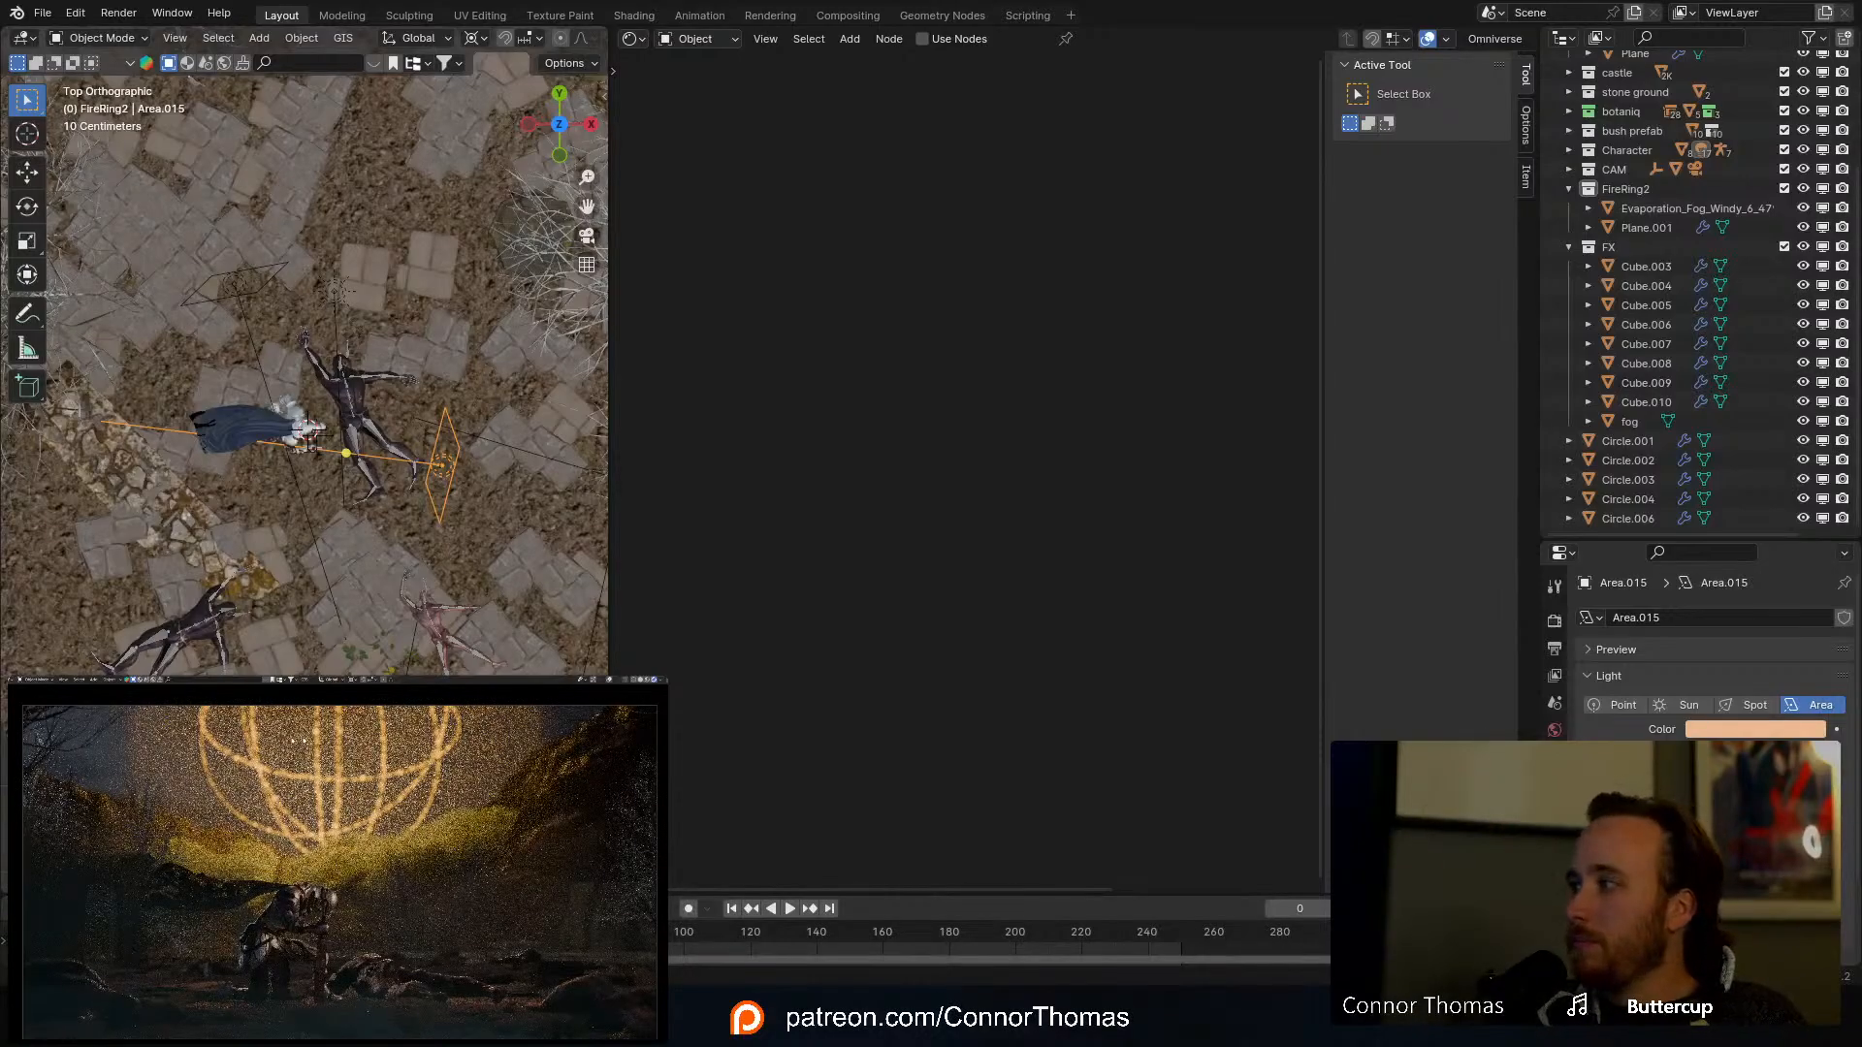
key(r)
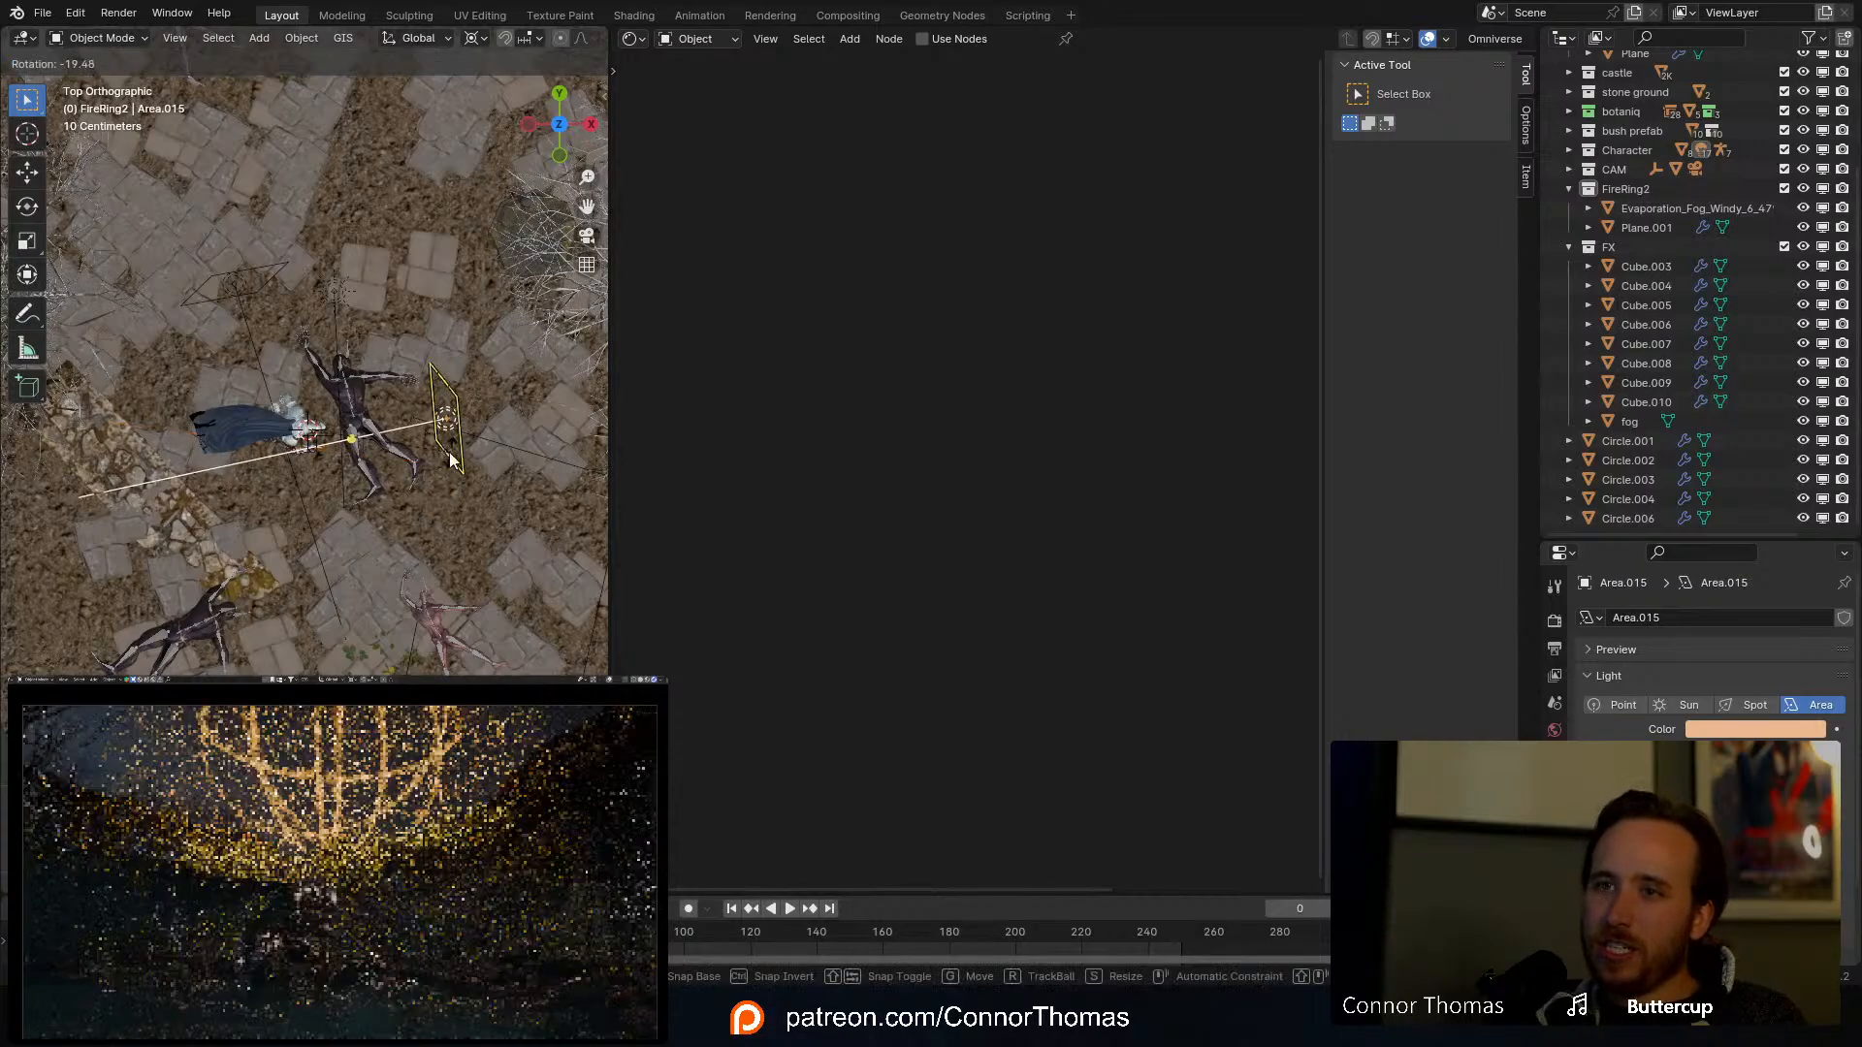
click(476, 572)
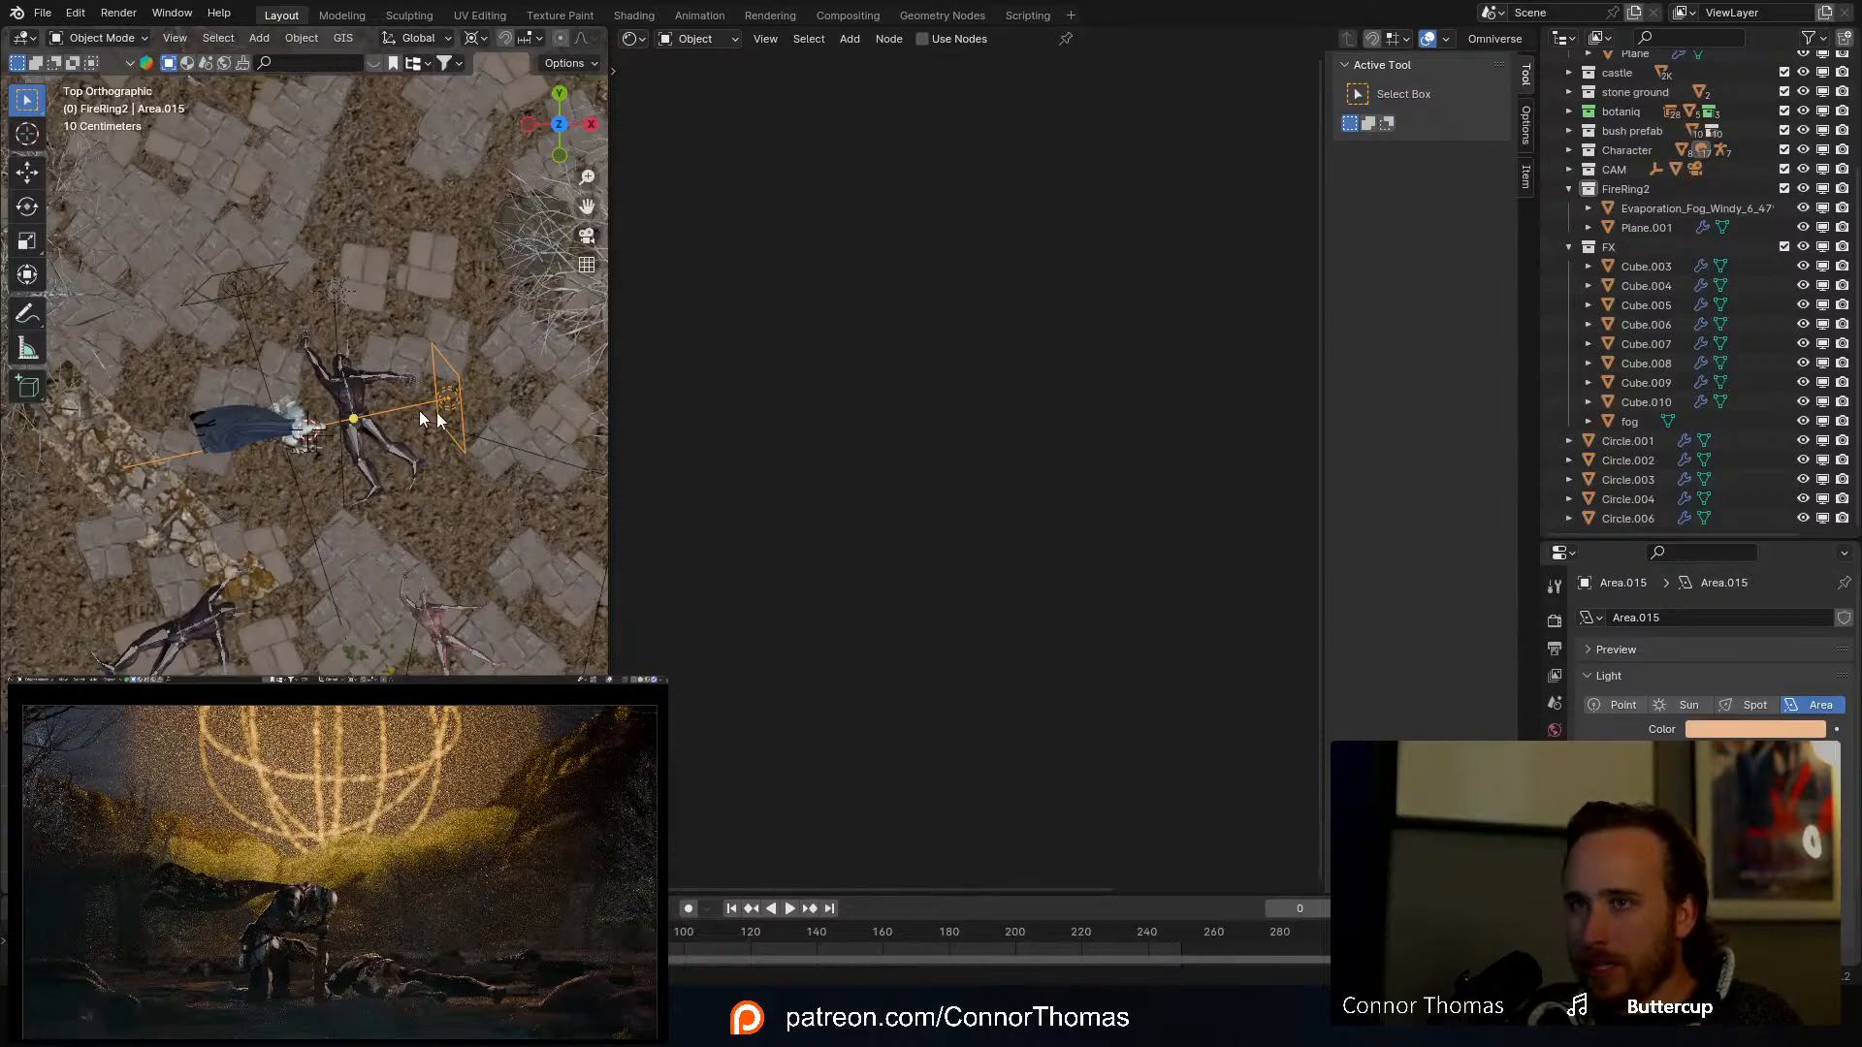
Step: Select the fog plane in front of the camera and place a duplicate farther back on the ground in the top view
middle_drag(398, 475, 370, 236)
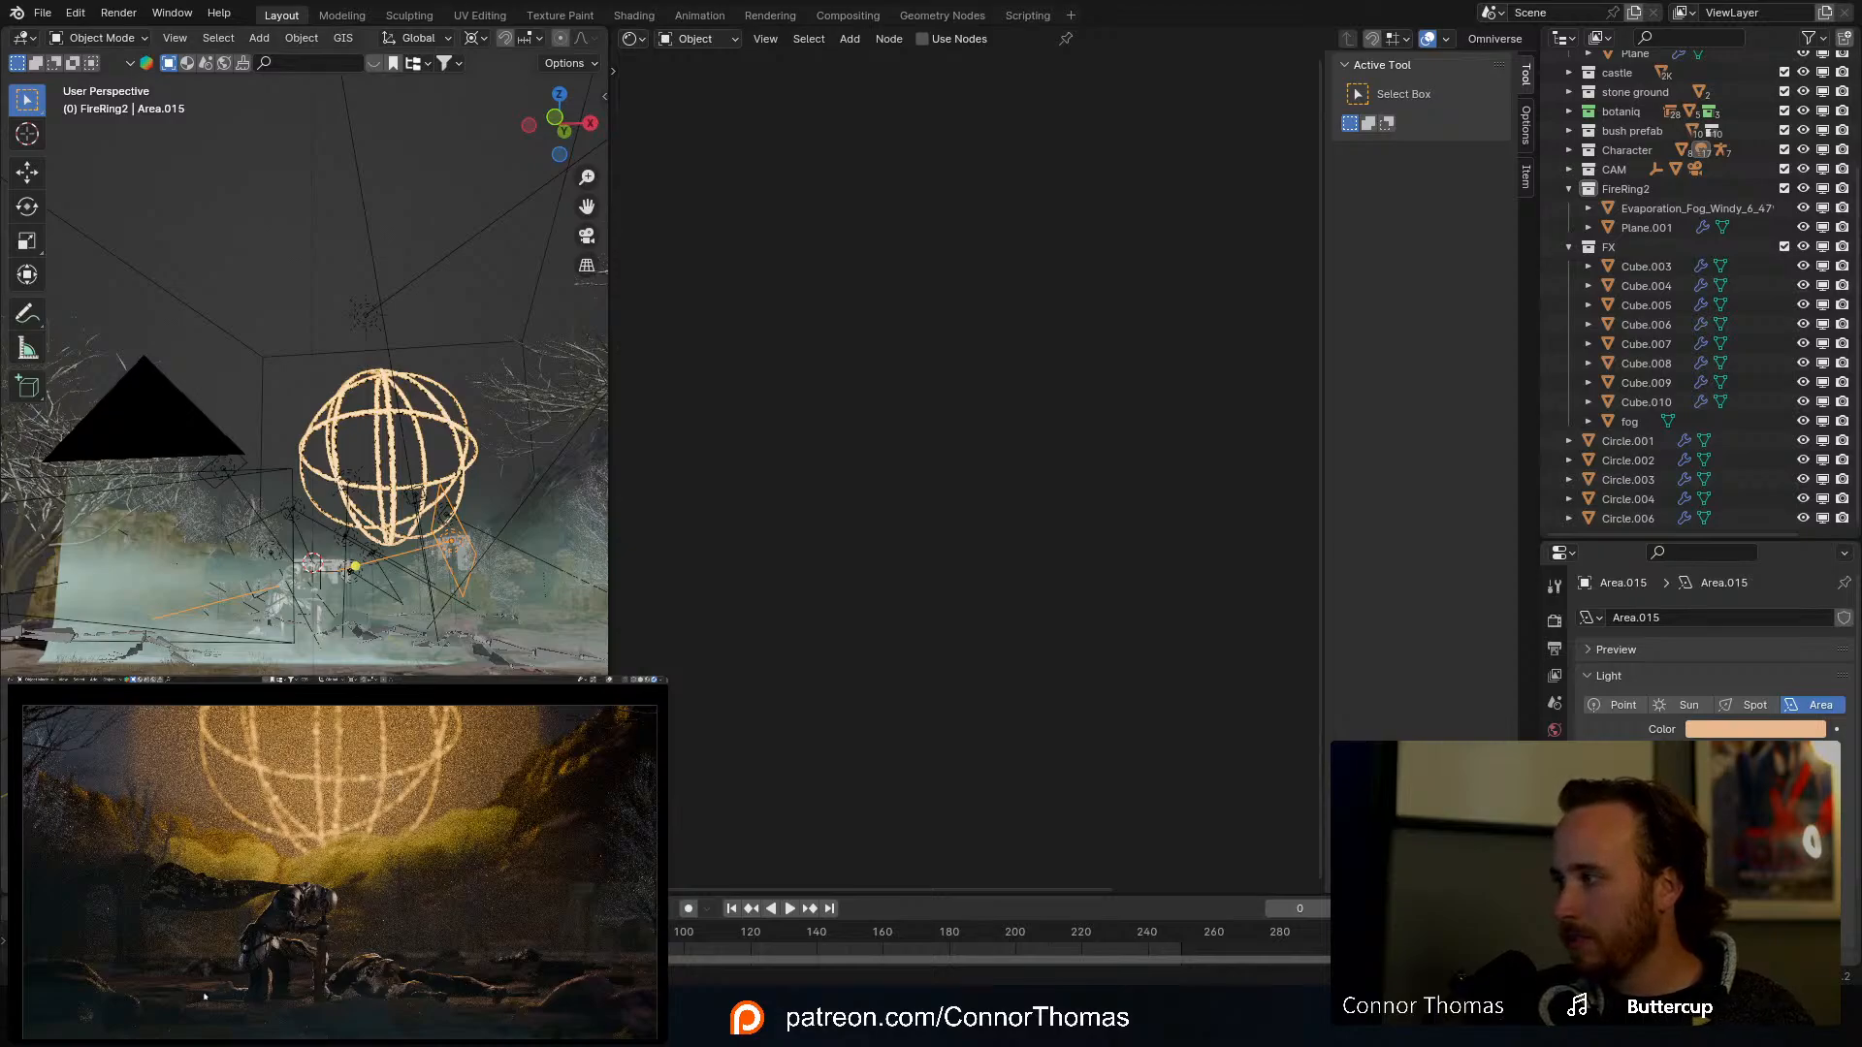
middle_drag(293, 495, 347, 540)
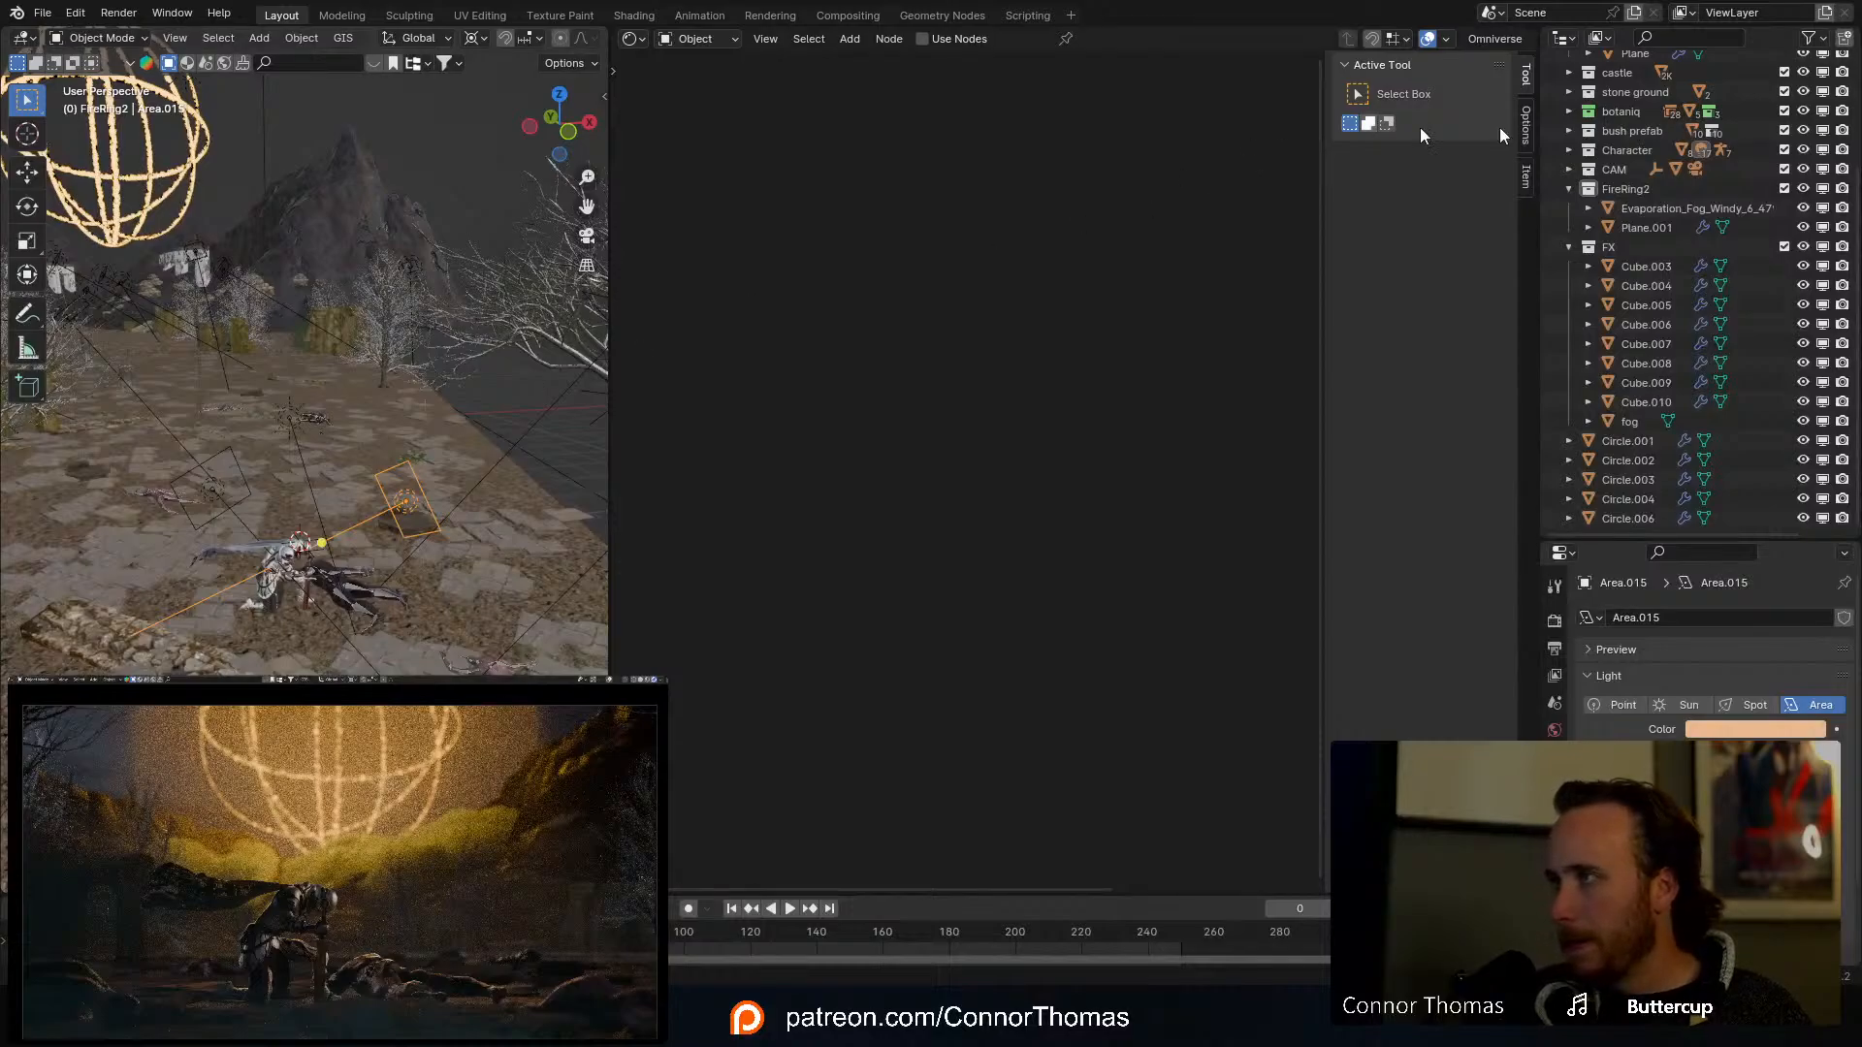
middle_drag(421, 235, 495, 317)
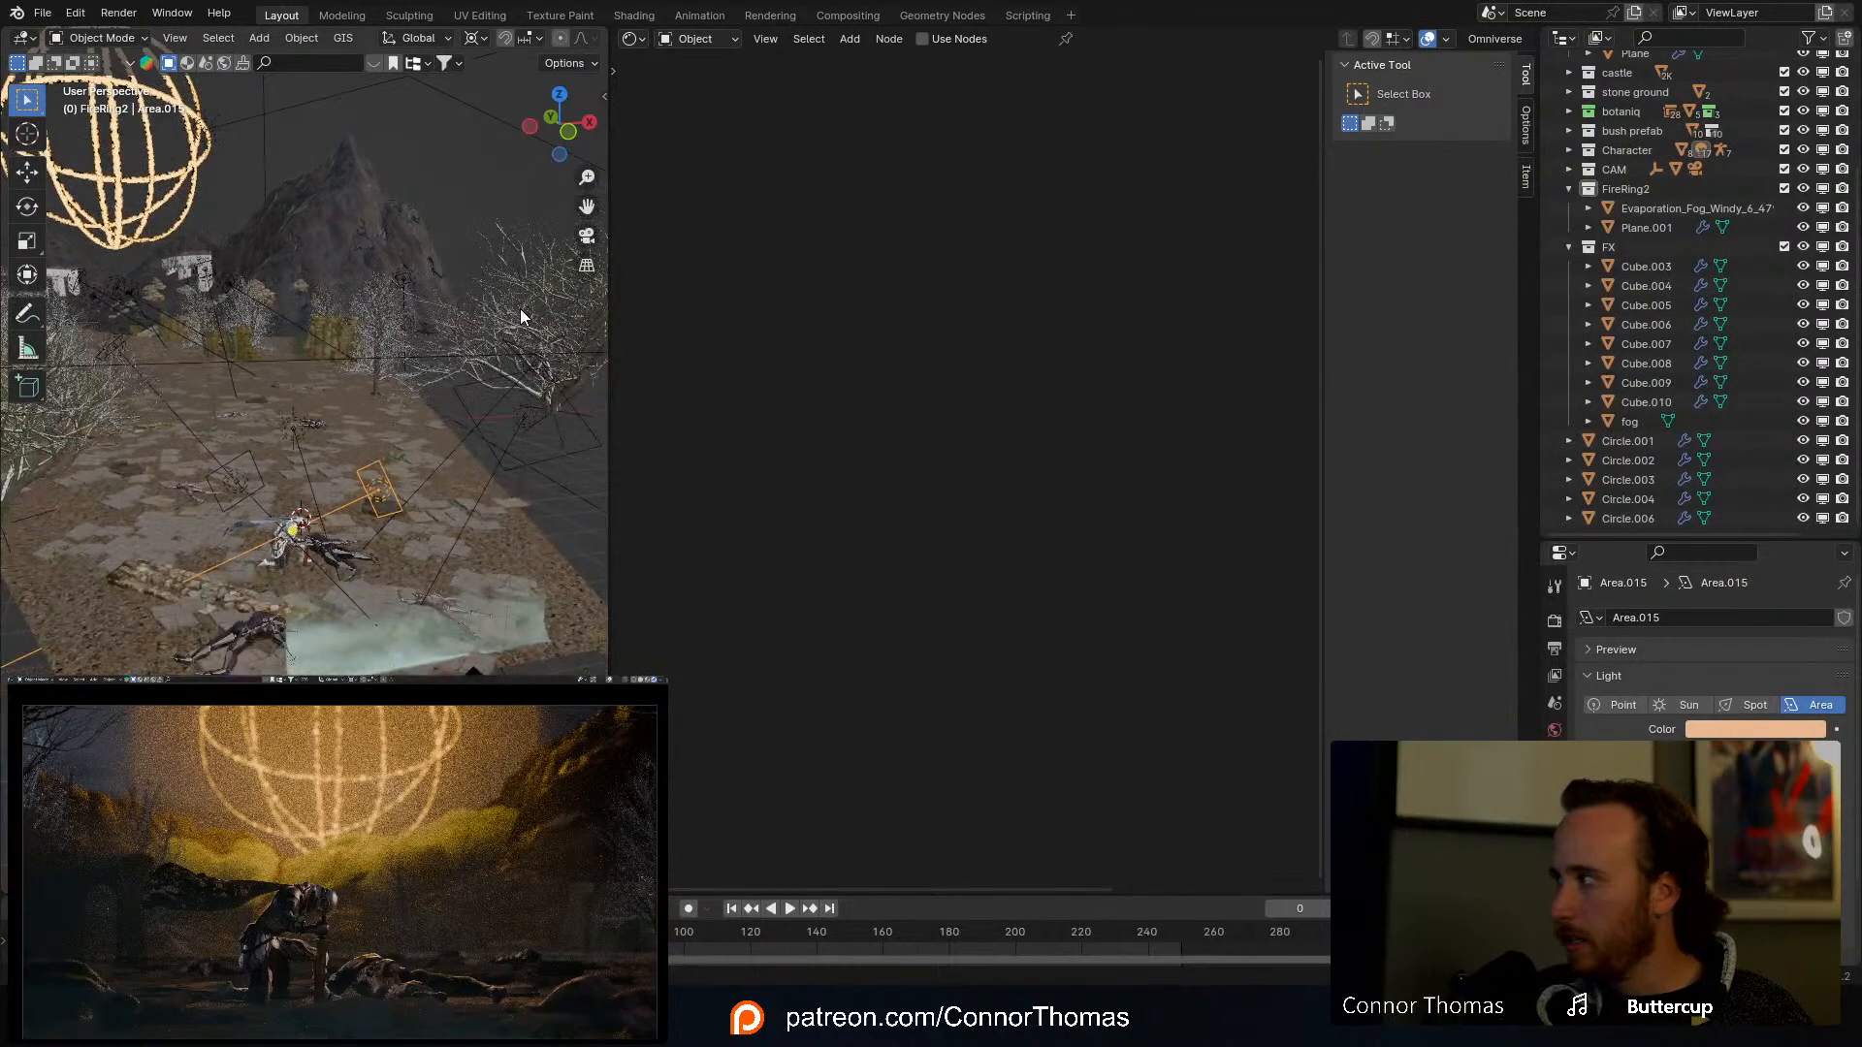
click(521, 316)
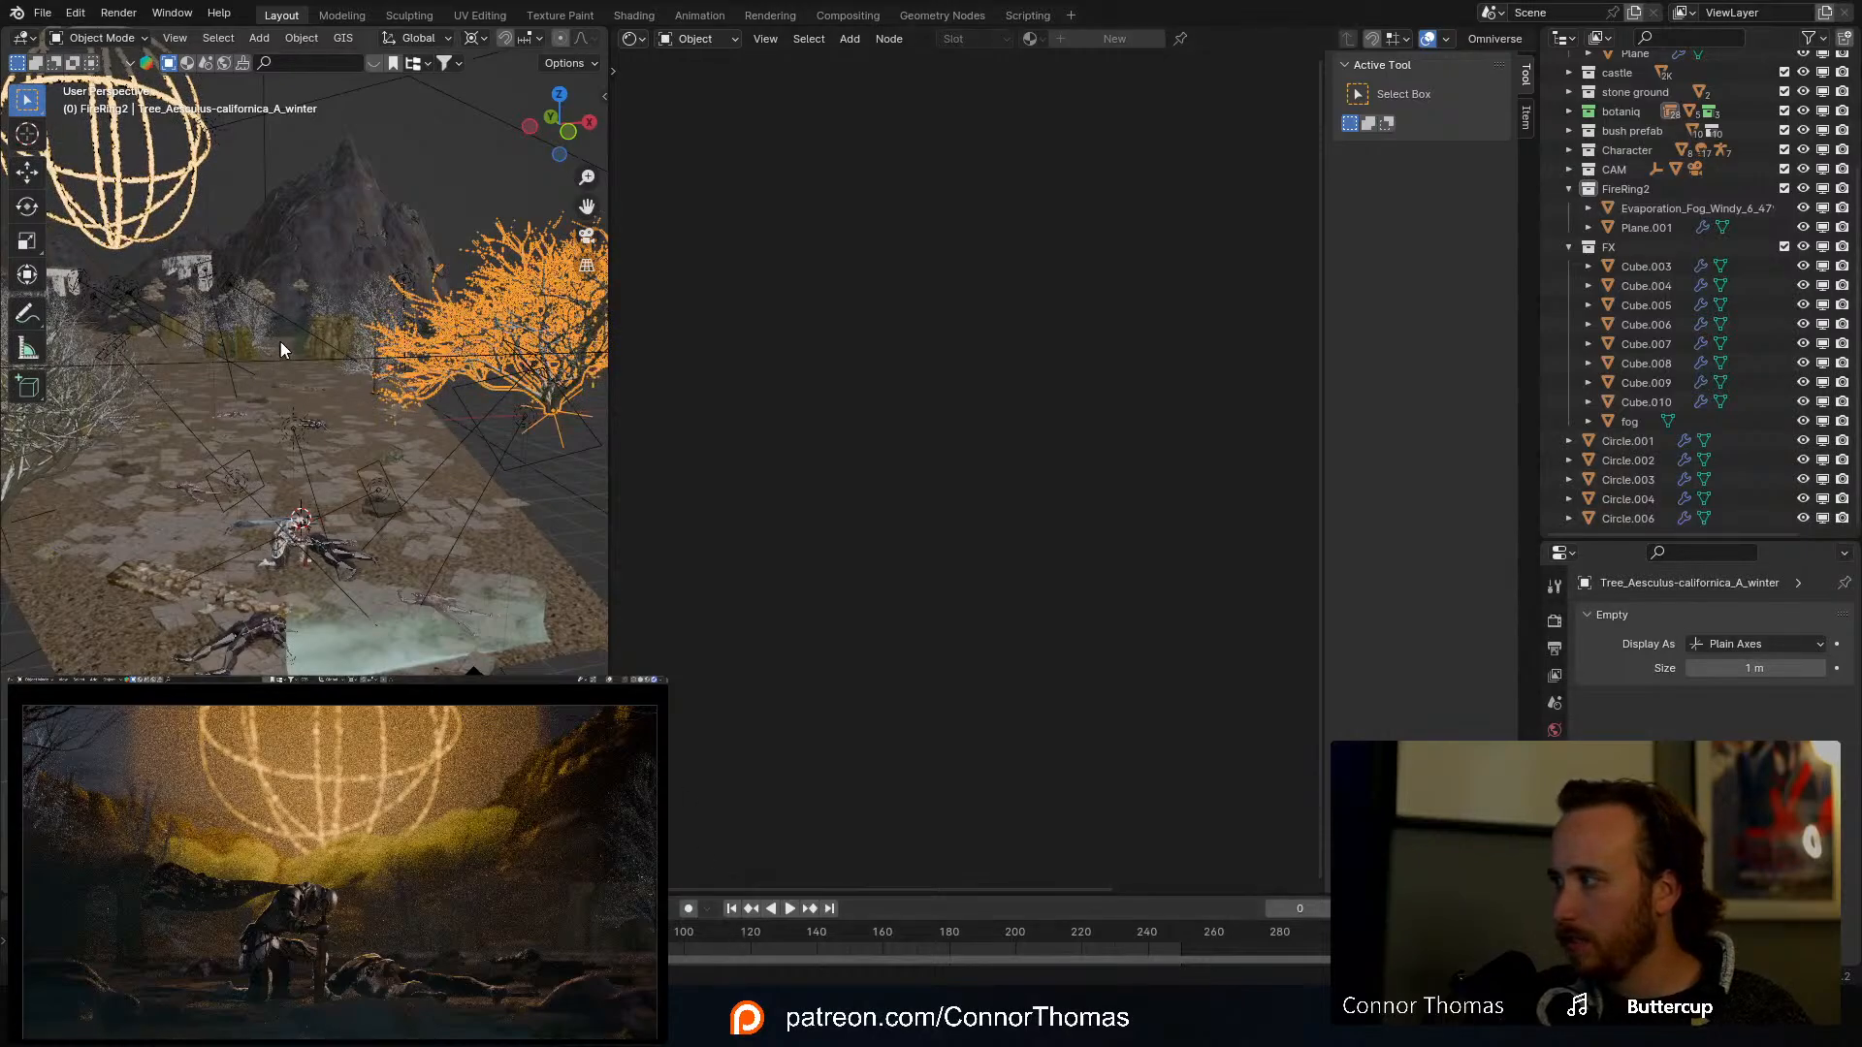
middle_drag(277, 342, 276, 351)
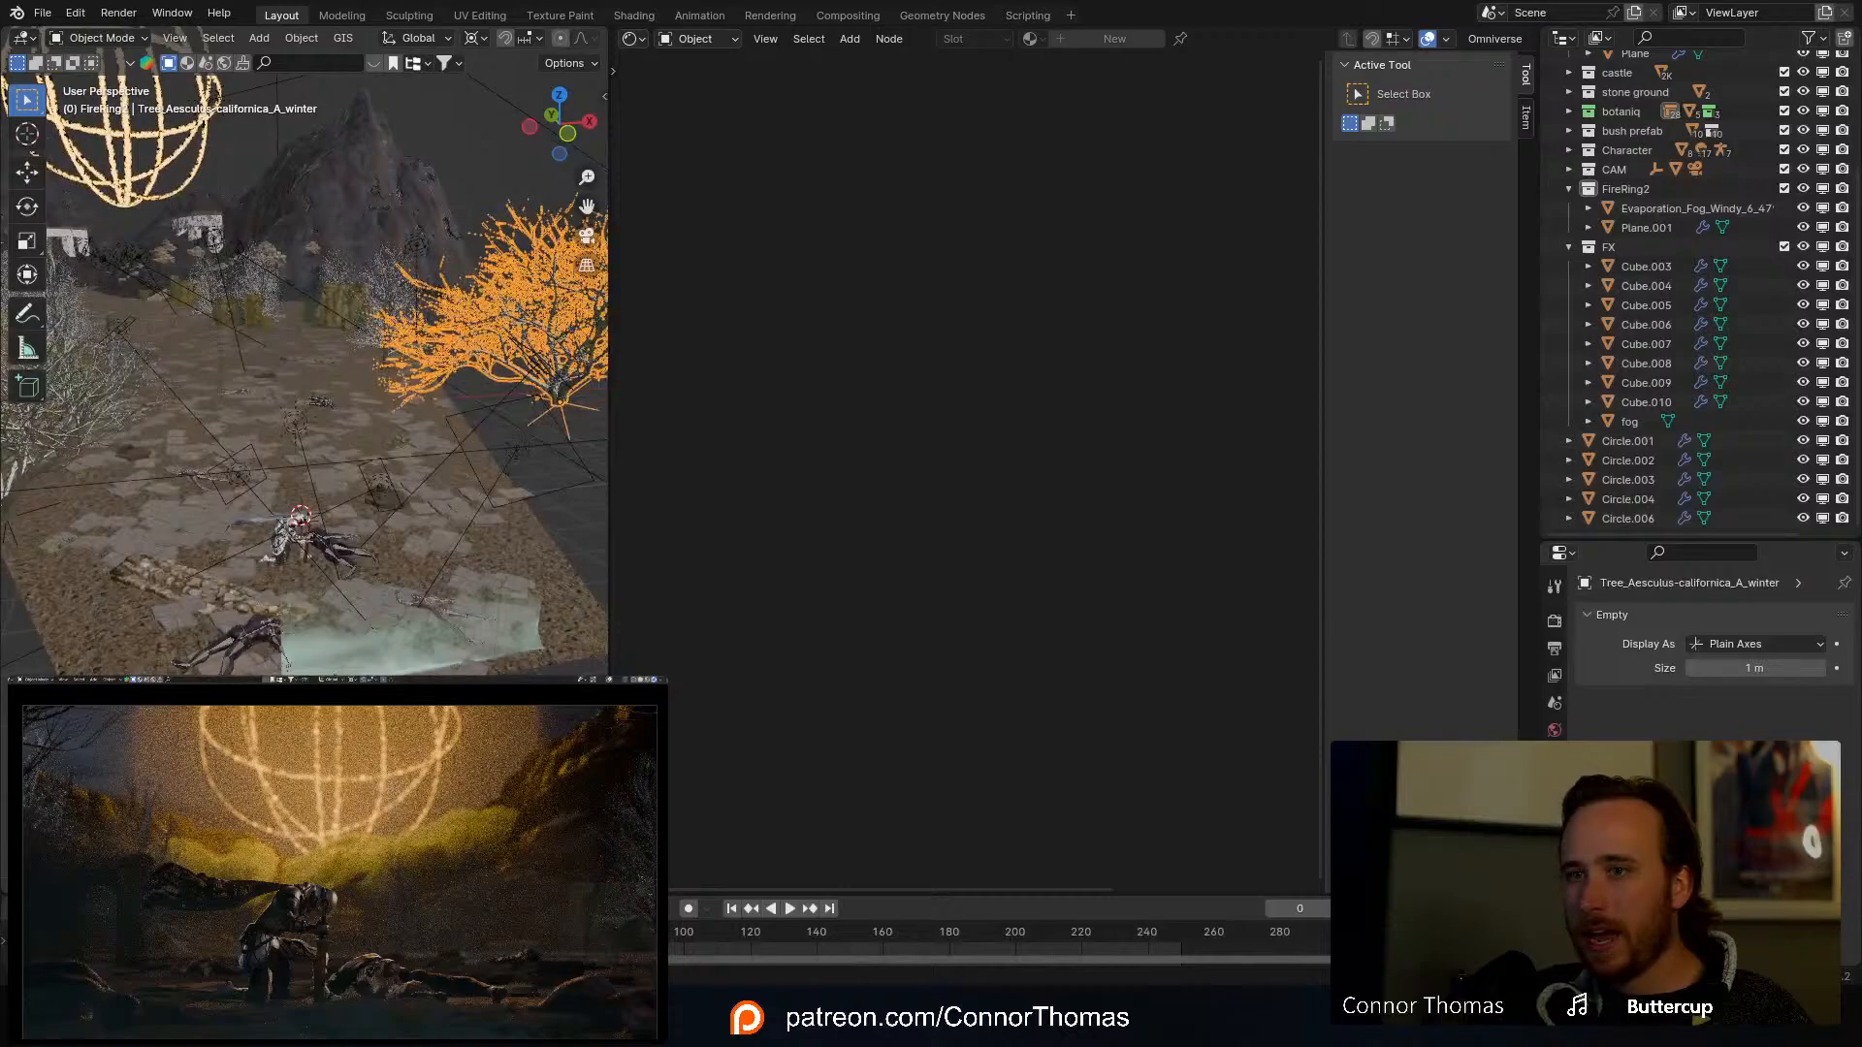
click(419, 630)
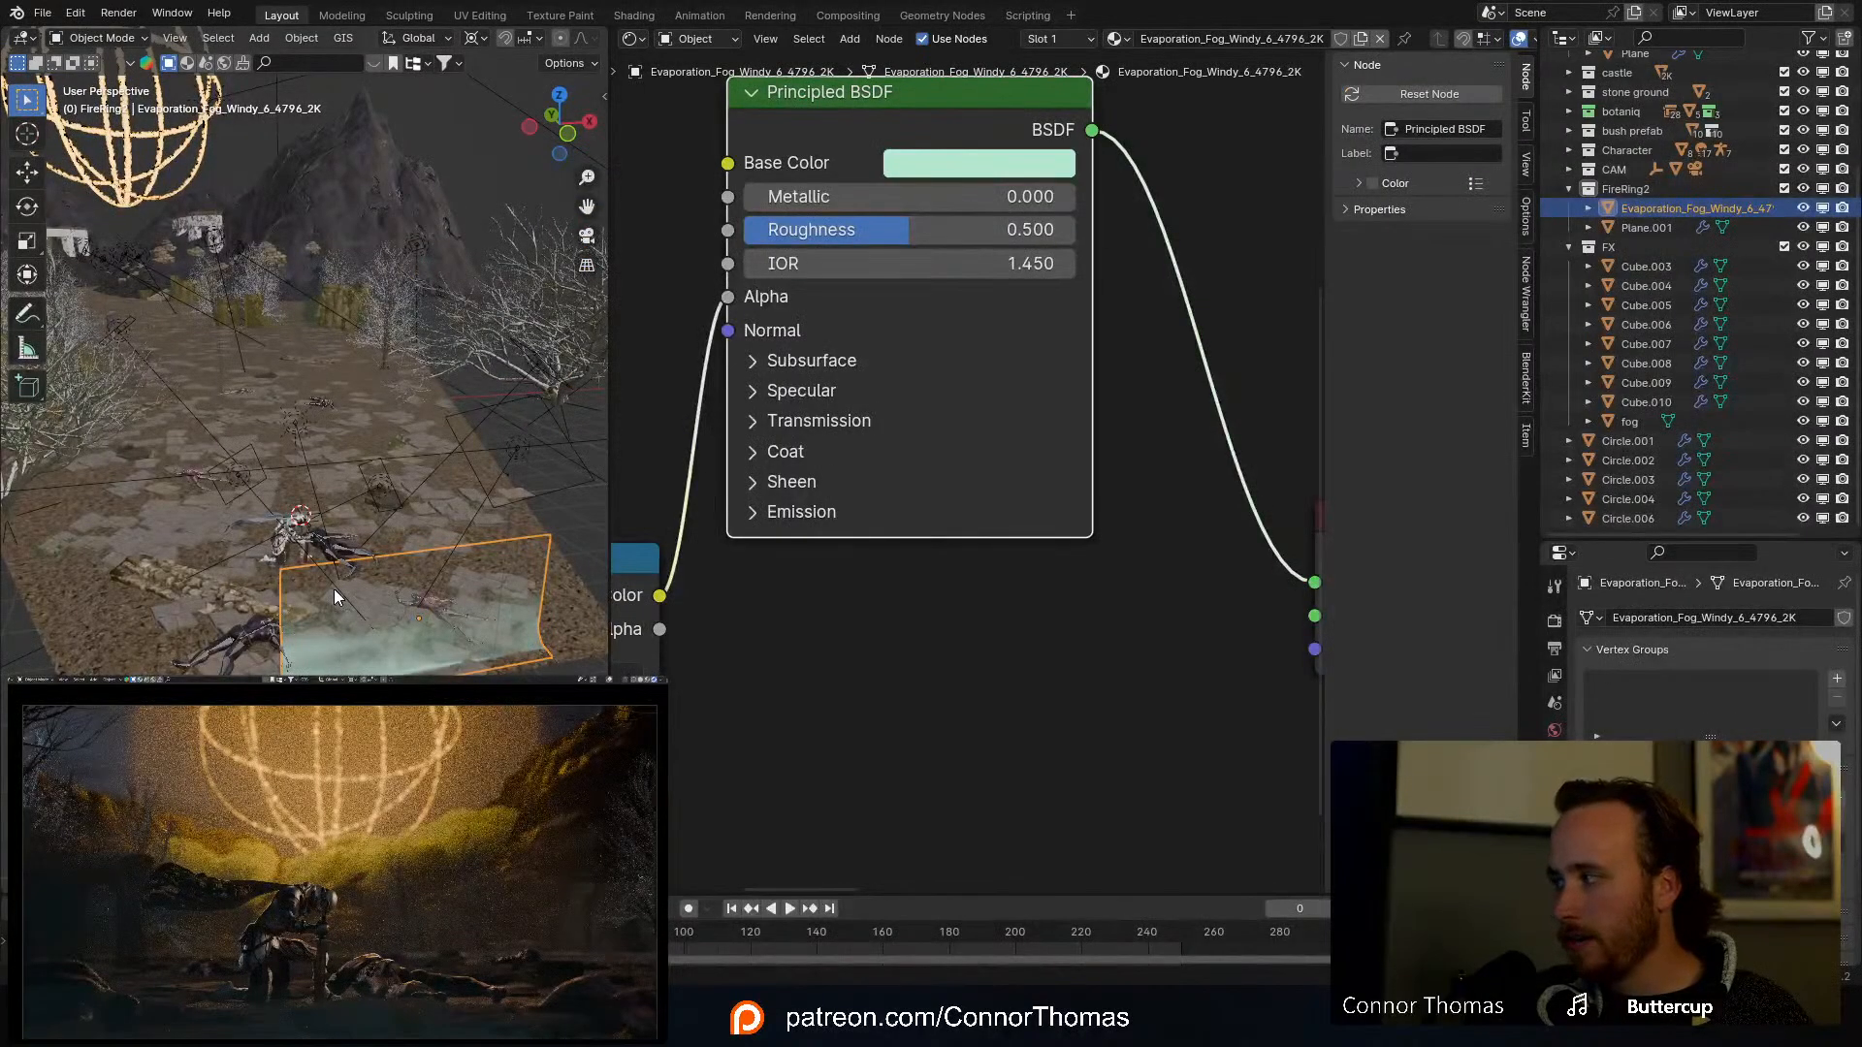
key(KP_7)
scroll(248, 376, down, 3)
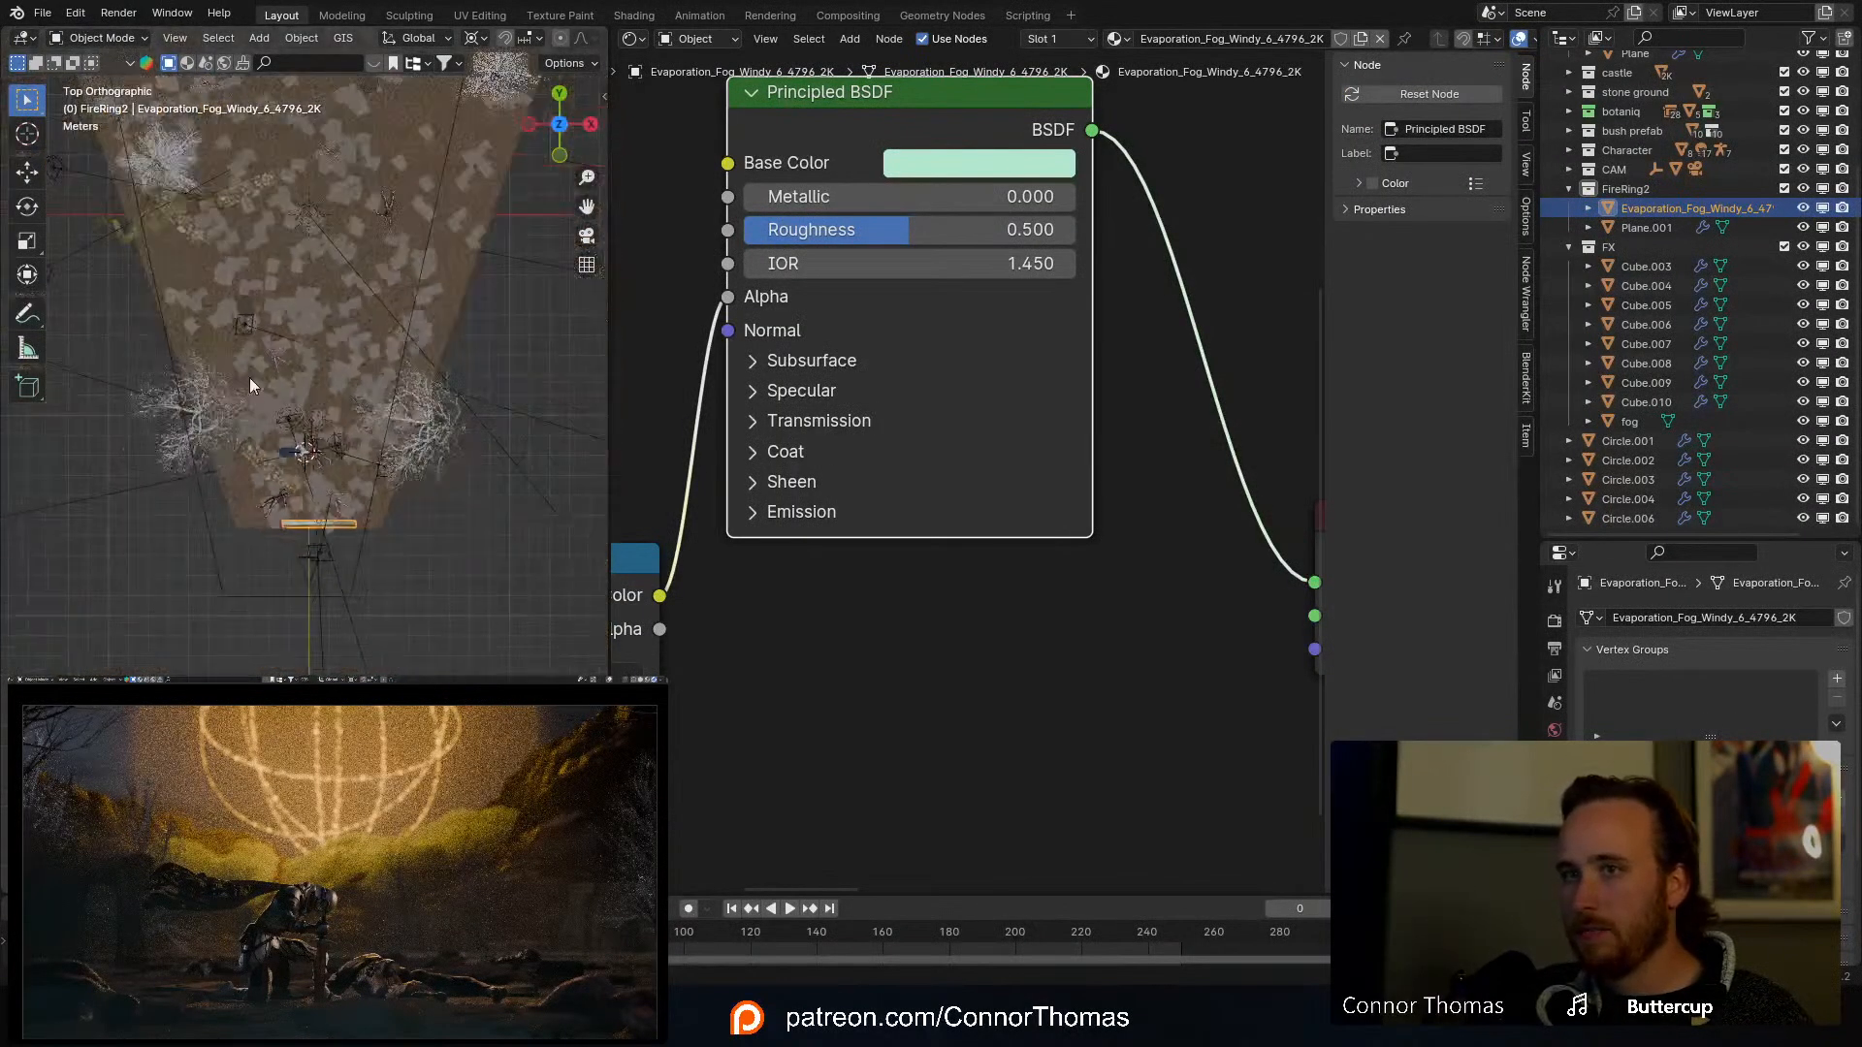
key(ctrl+space)
shift+middle_drag(825, 424, 757, 524)
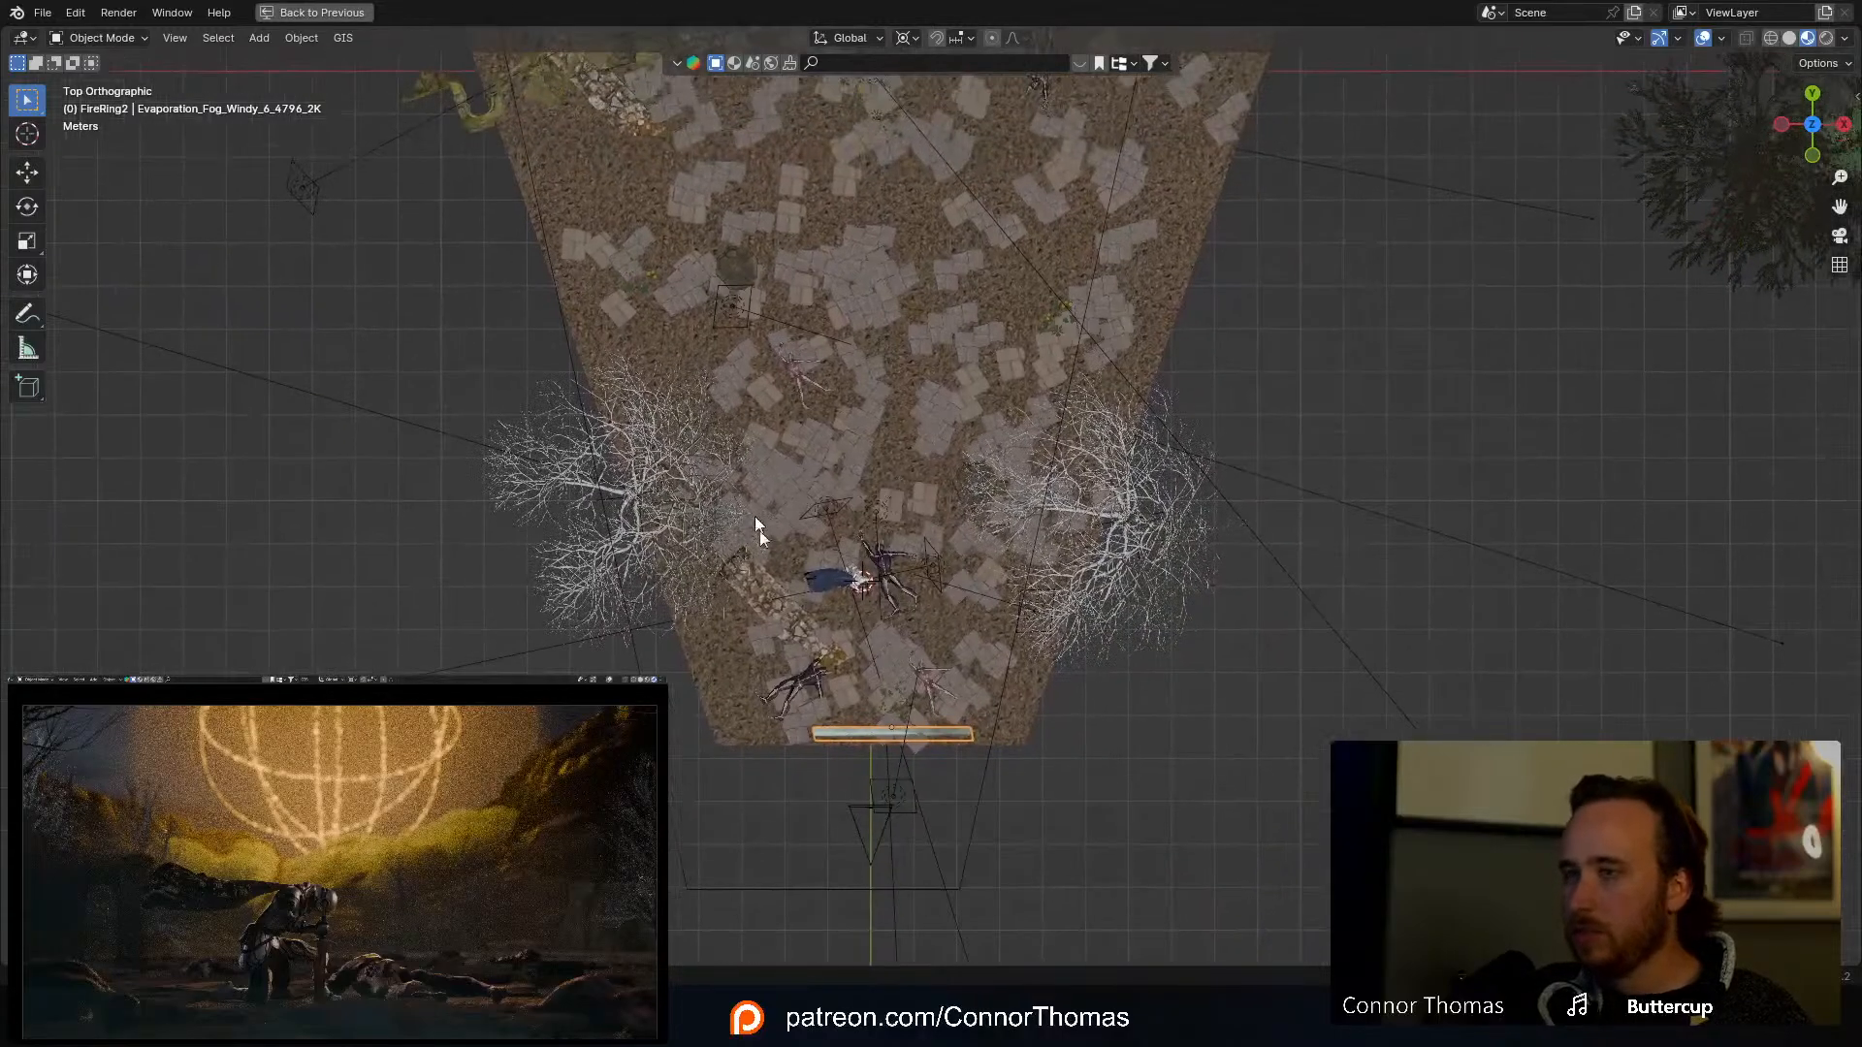
key(shift+d)
click(1263, 197)
Step: Set the transform pivot point to Median Point and scale the fog plane copy up to about 1.7 times its size
shift+middle_drag(1197, 213, 1131, 538)
key(s)
right_click(1255, 428)
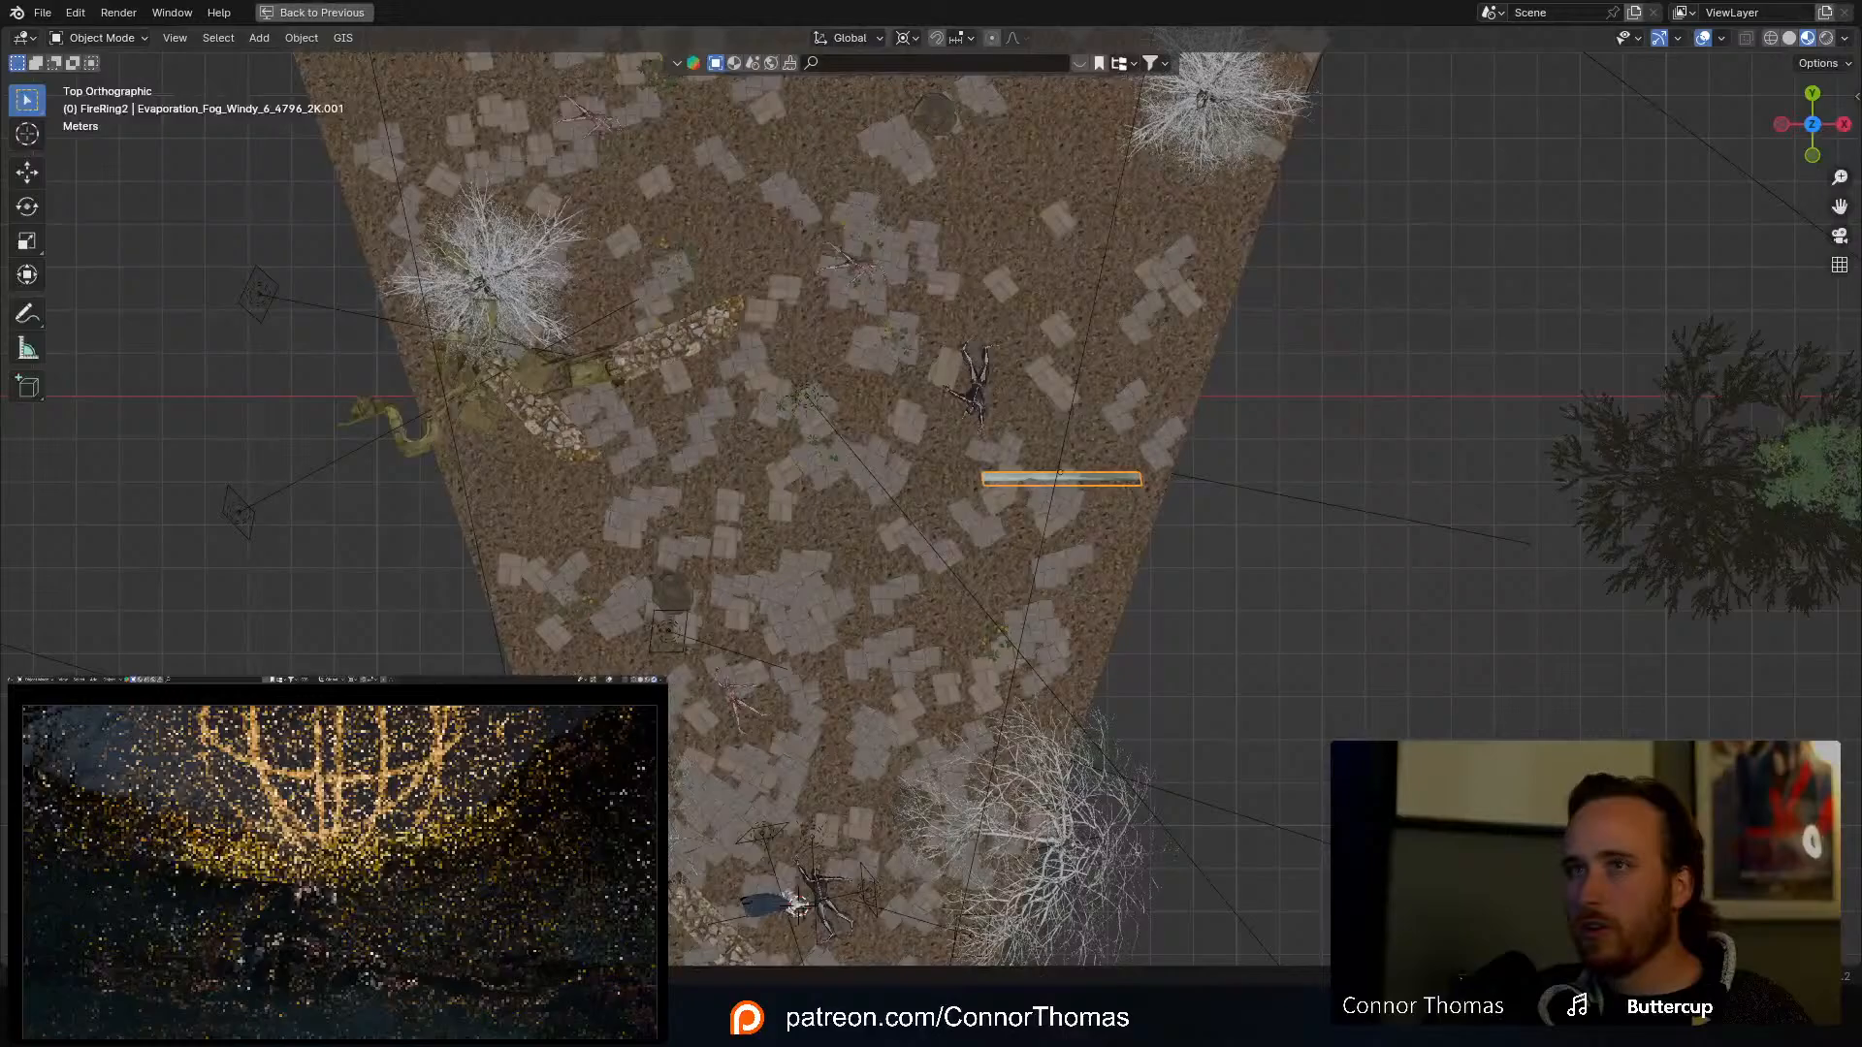
click(901, 38)
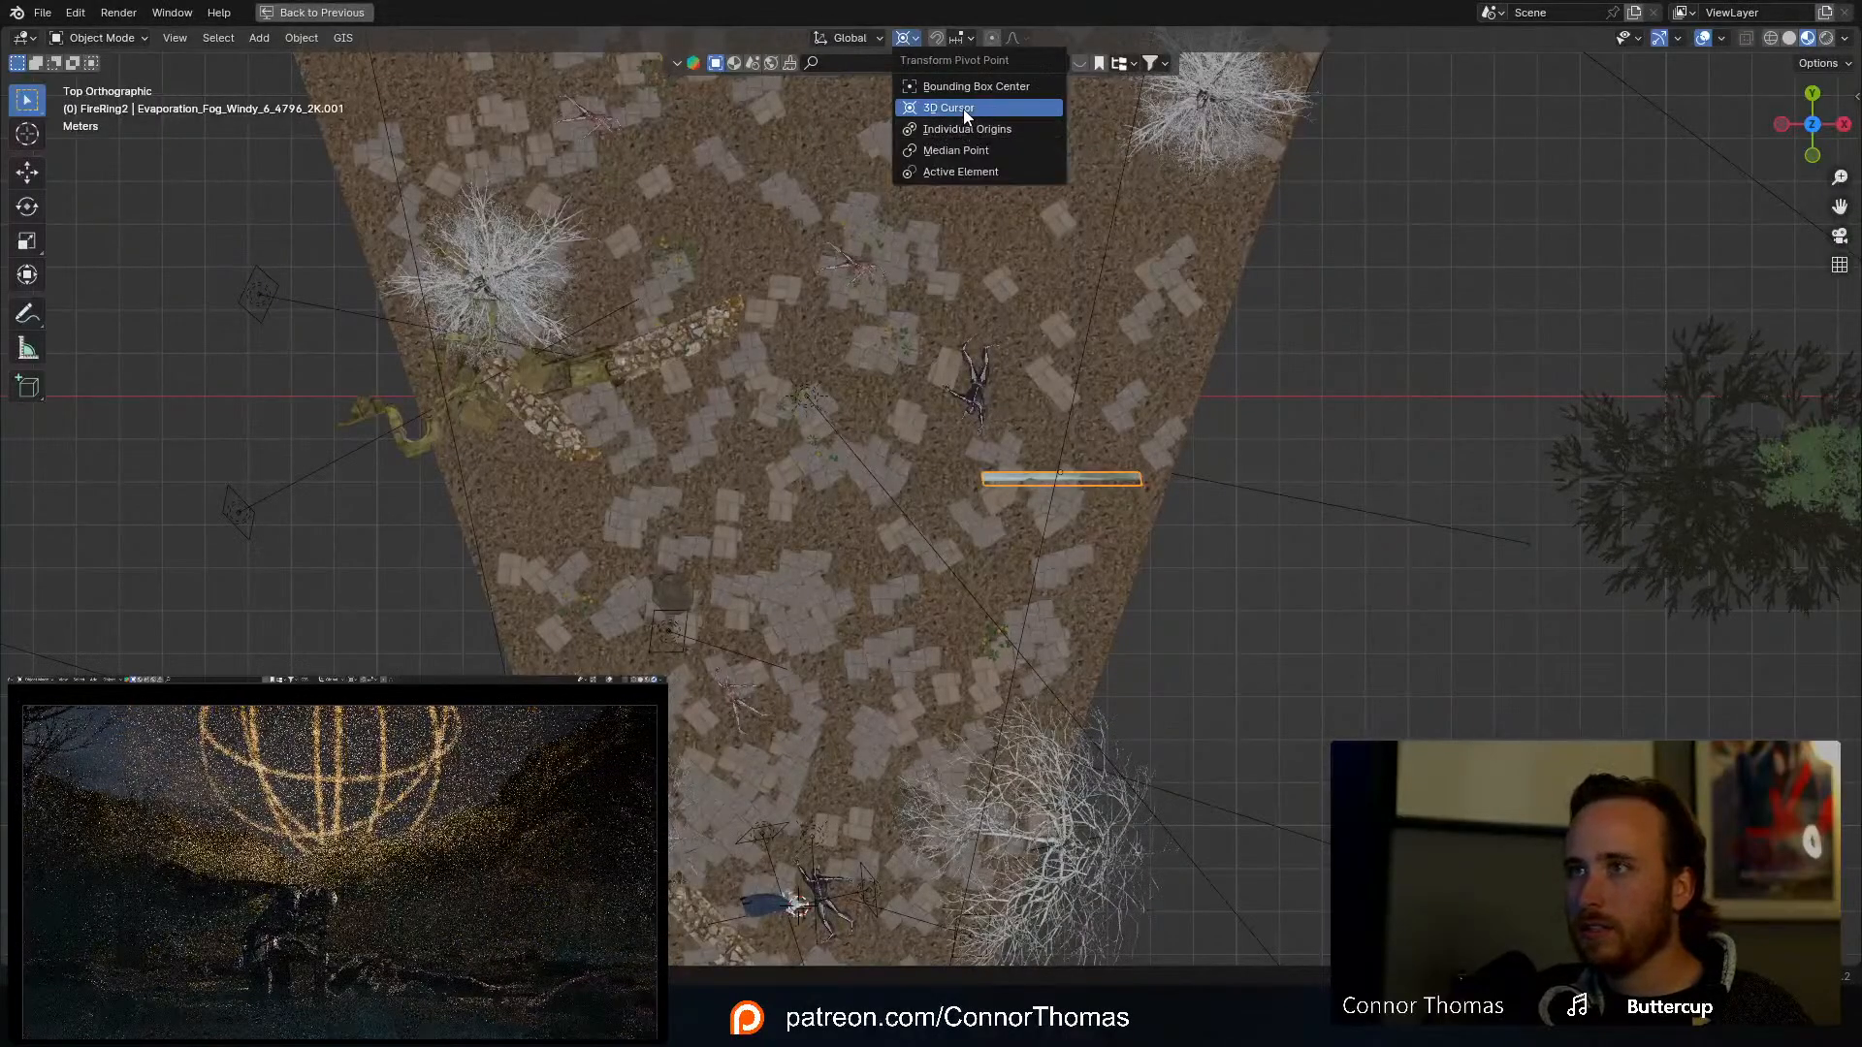
click(958, 150)
key(s)
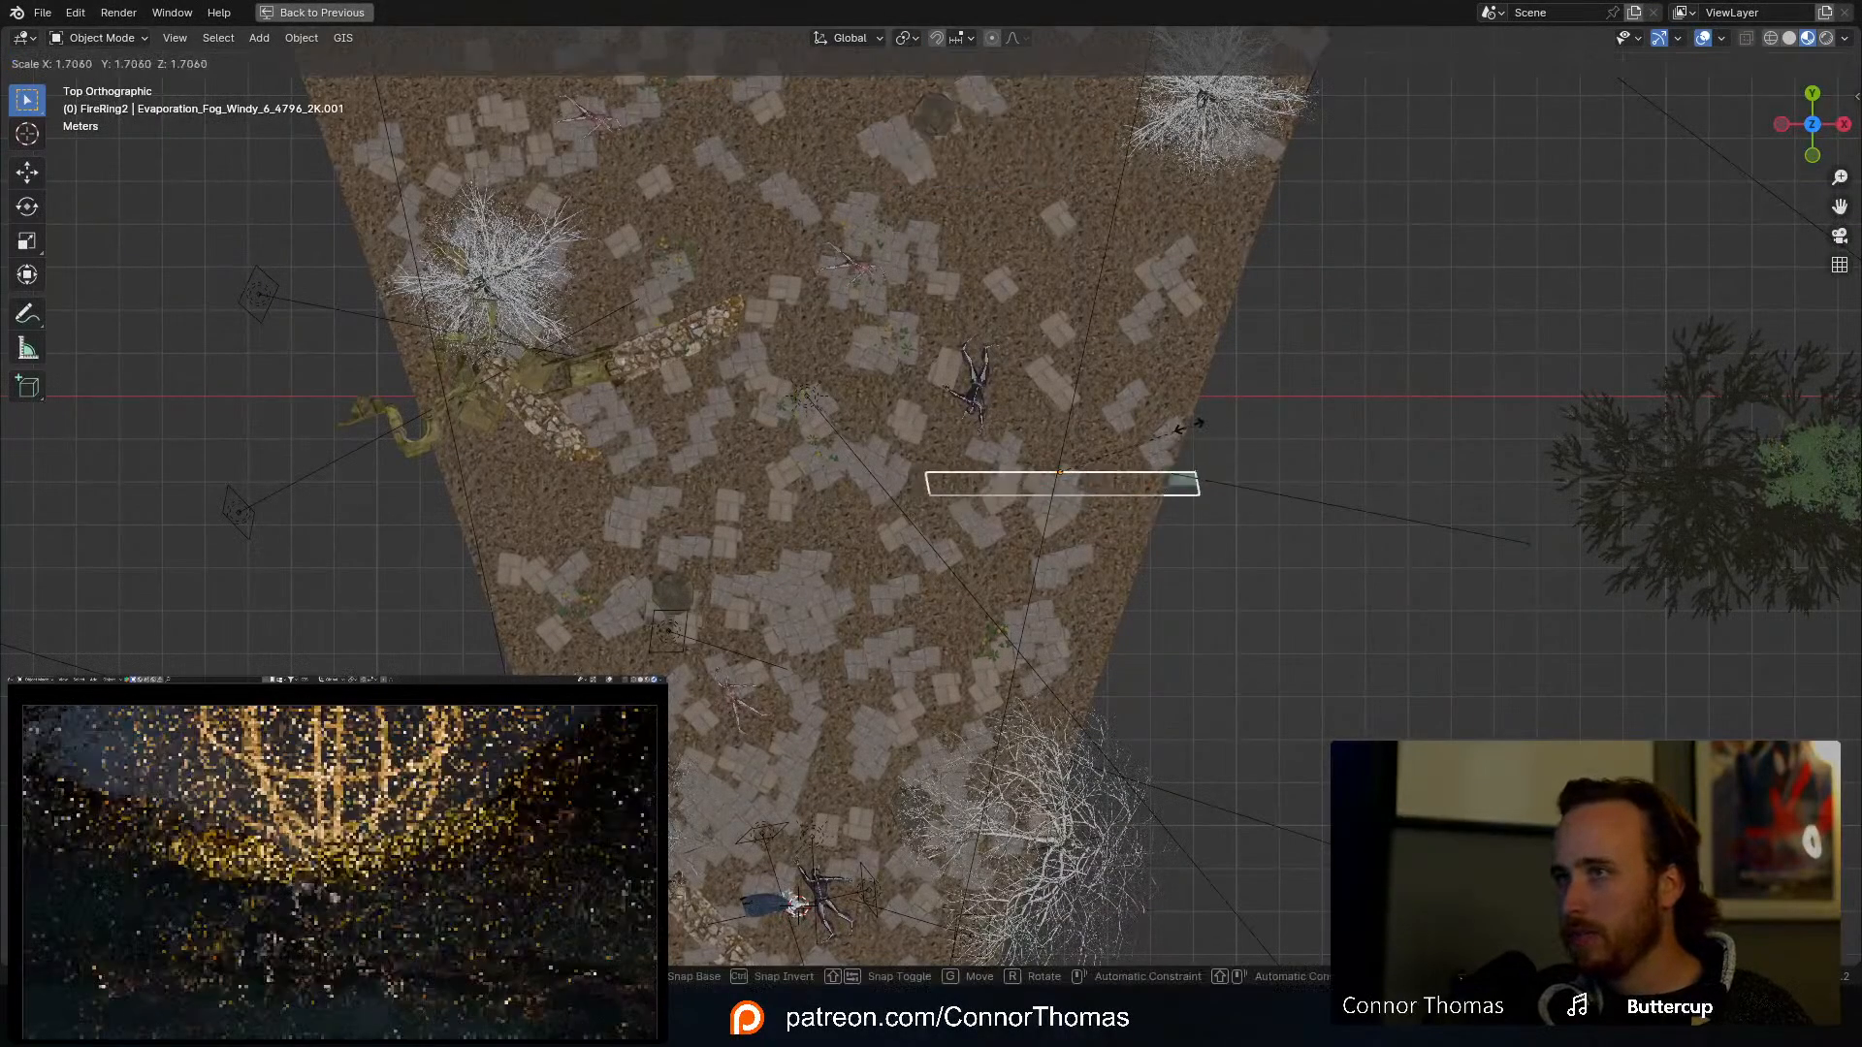
click(1188, 424)
Step: Adjust the height of the fog plane copy along the Z axis so its base meets the ground
middle_drag(1131, 432, 1079, 222)
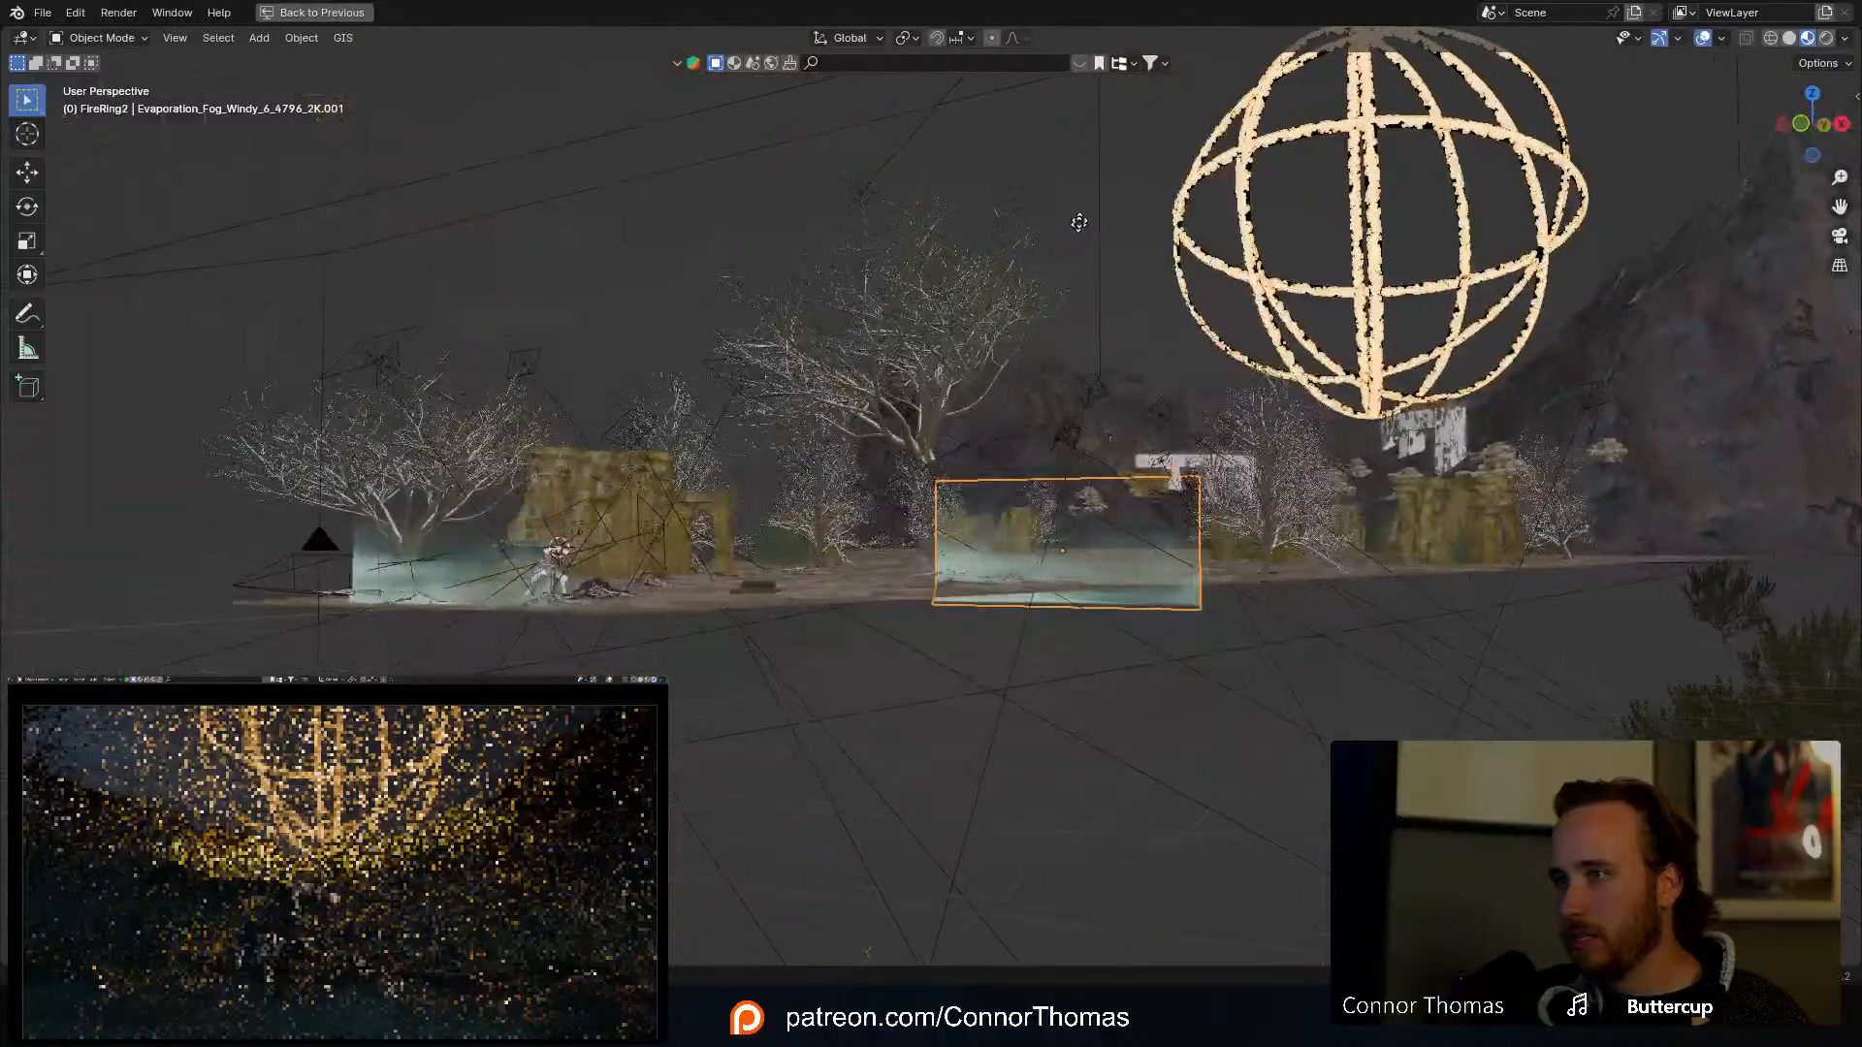
key(g)
key(z)
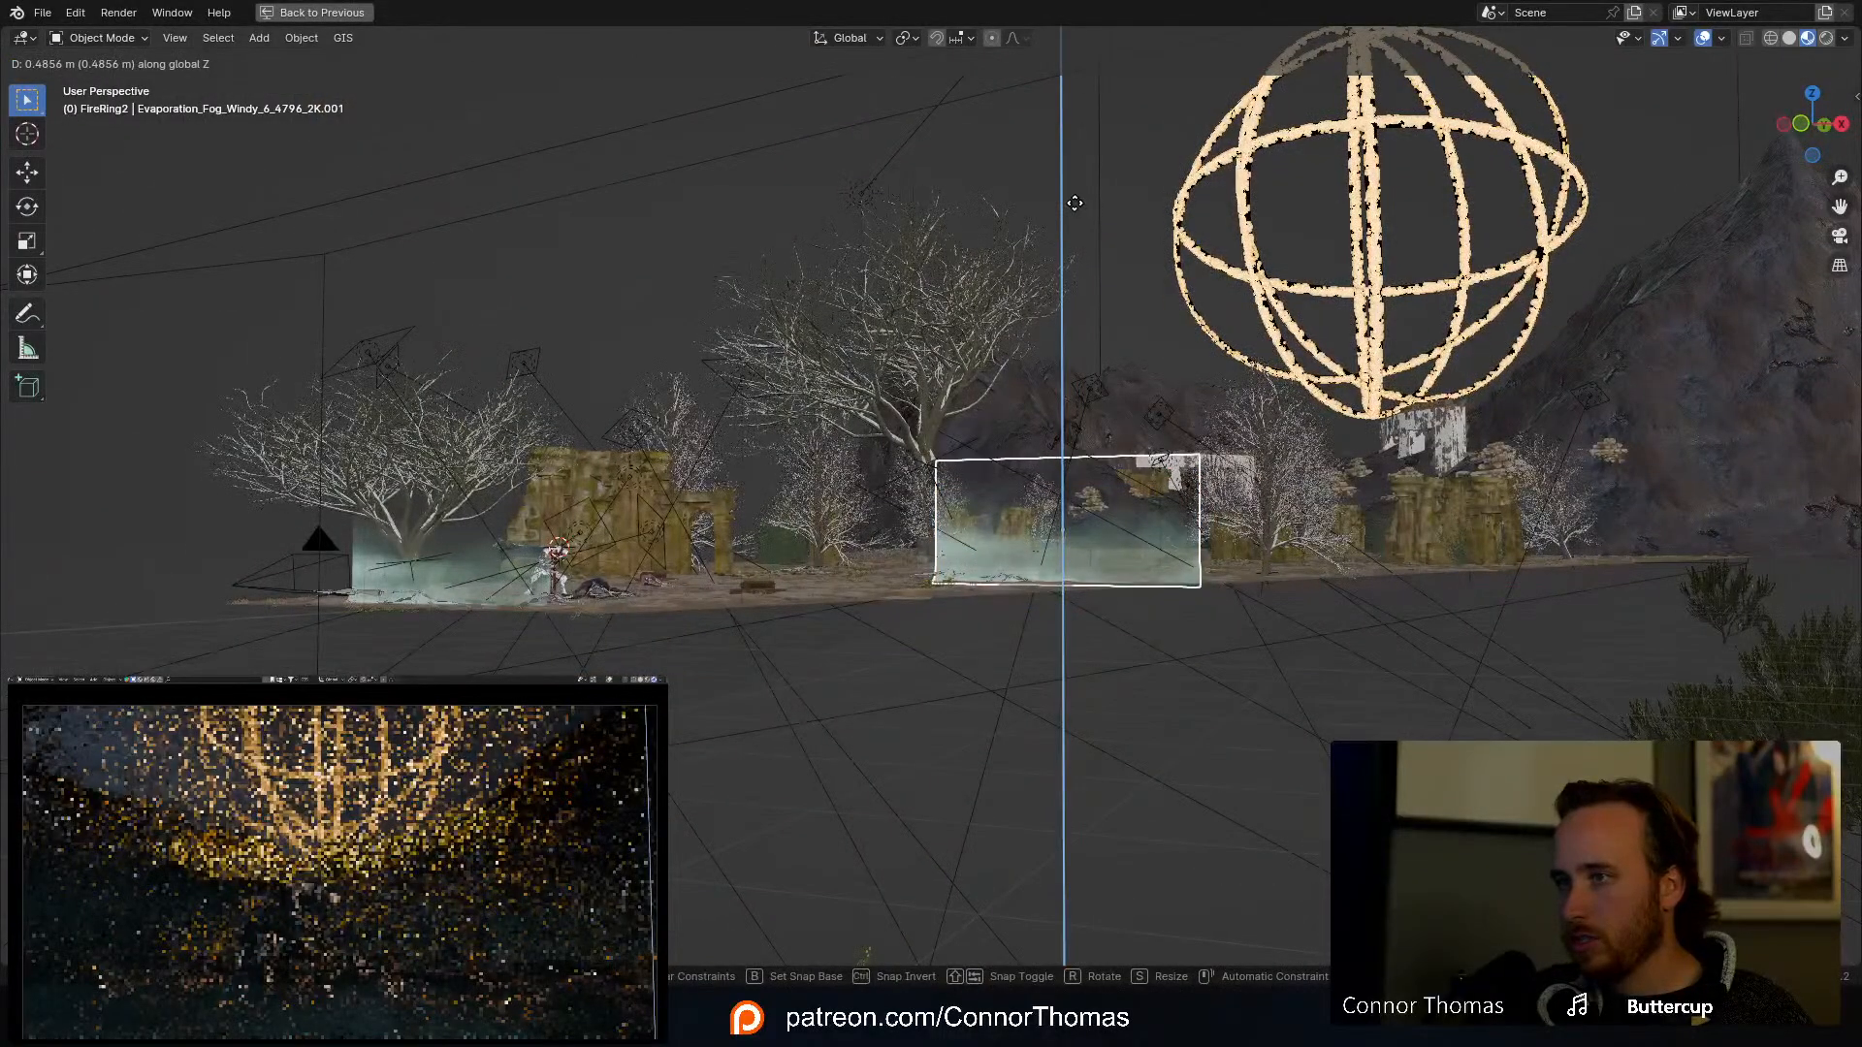
click(1088, 243)
Step: Move the fog plane copy farther back beside the distant bare tree, rotate it slightly, and restore the split layout
key(KP_5)
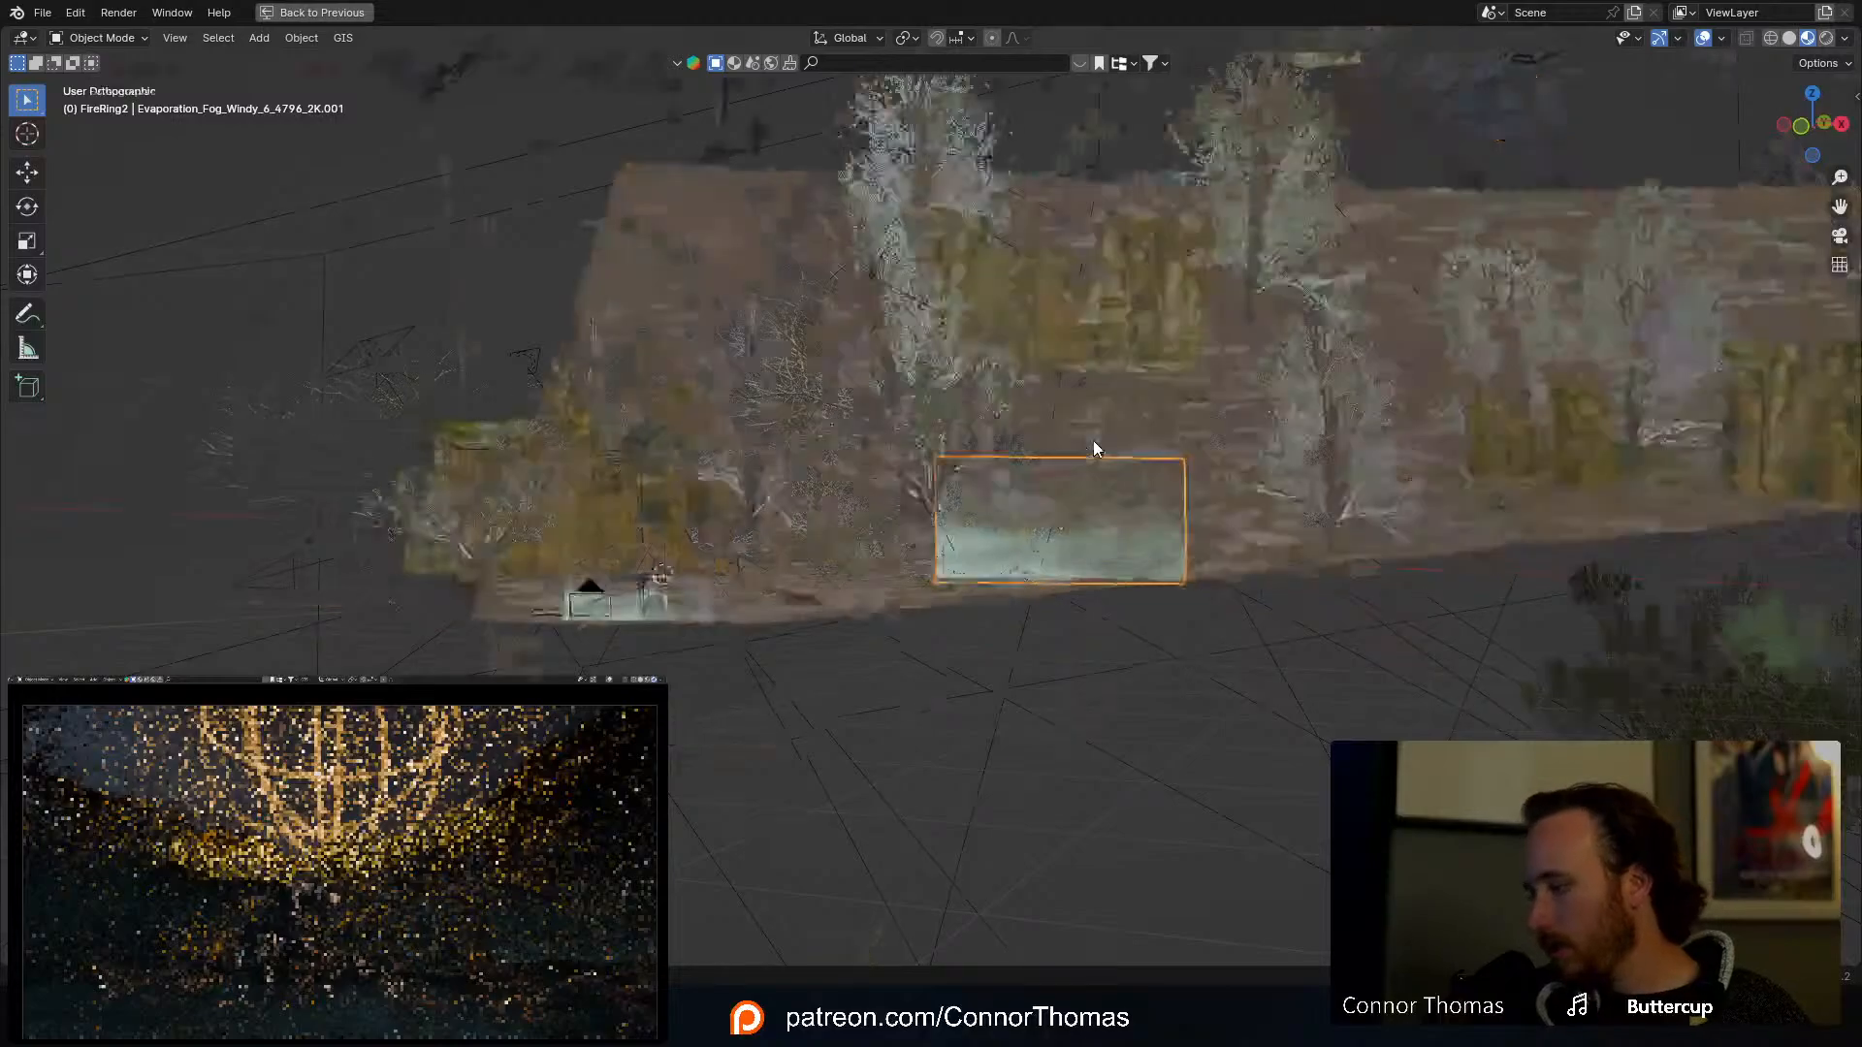
key(KP_7)
shift+middle_drag(970, 377, 901, 690)
scroll(934, 457, down, 3)
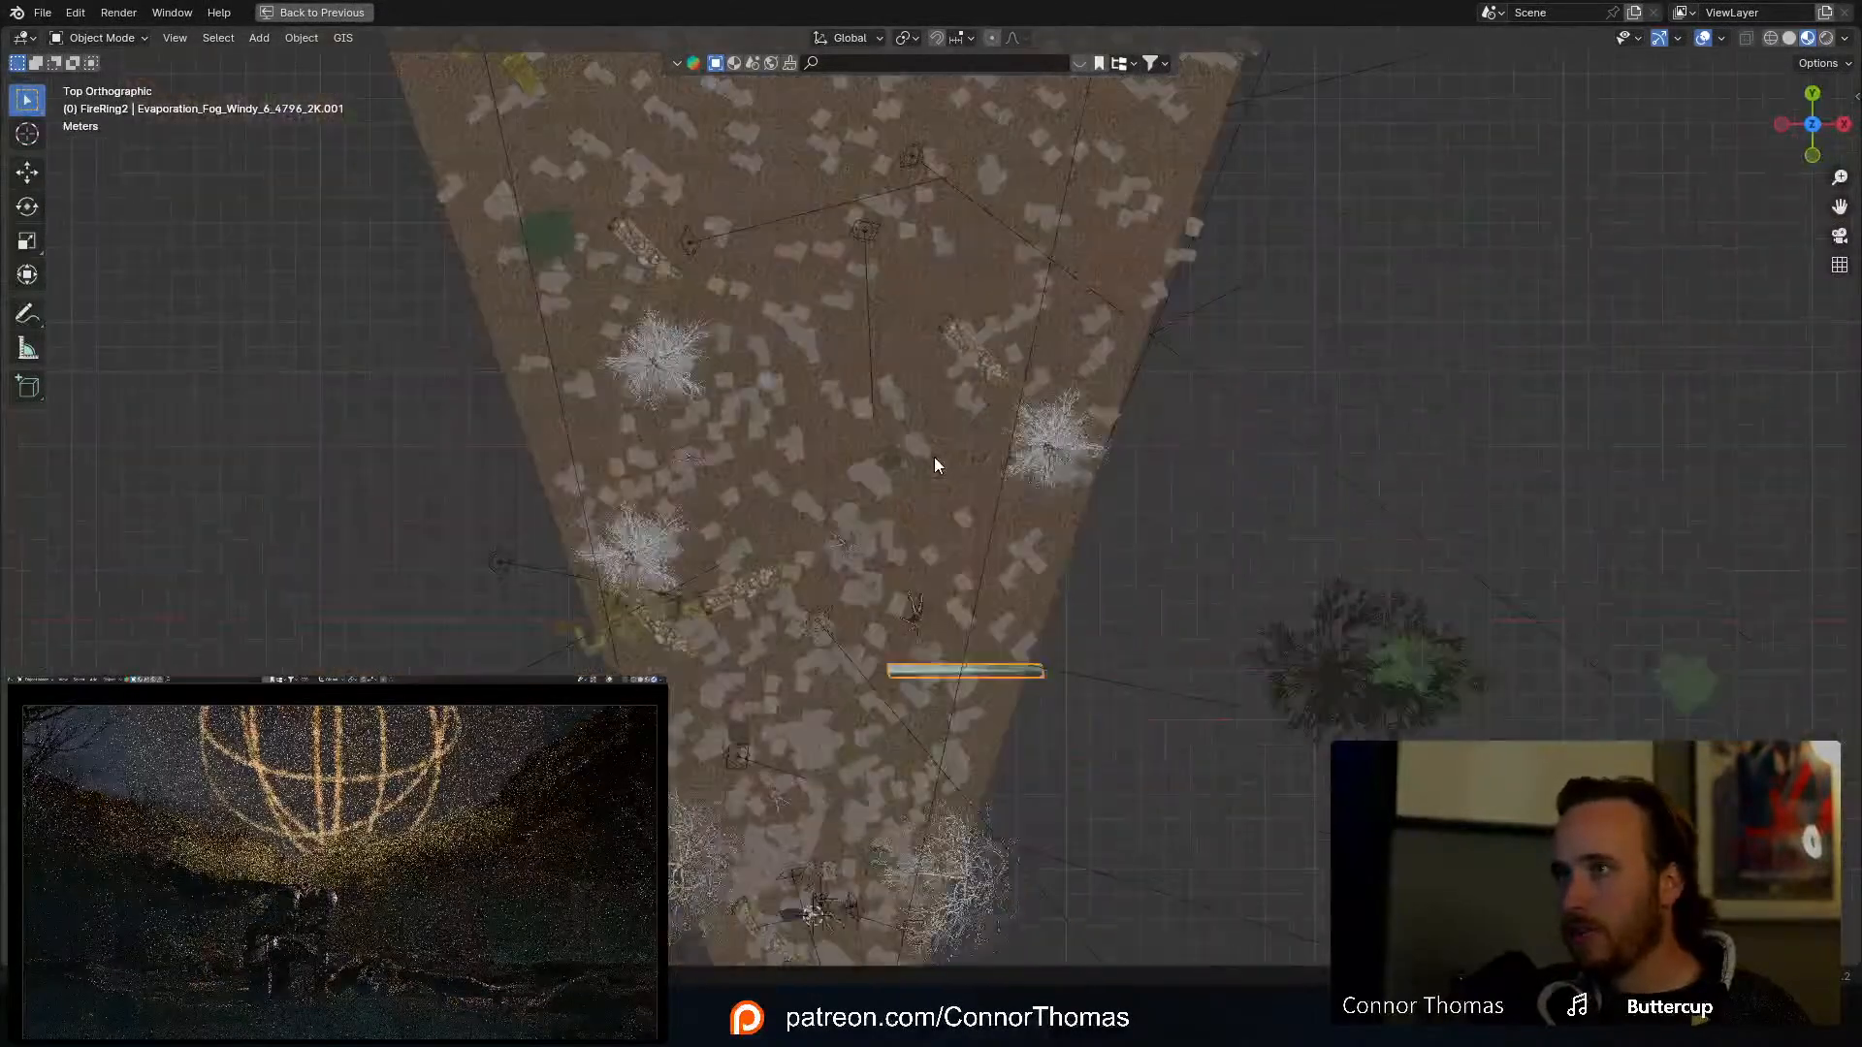
key(g)
key(r)
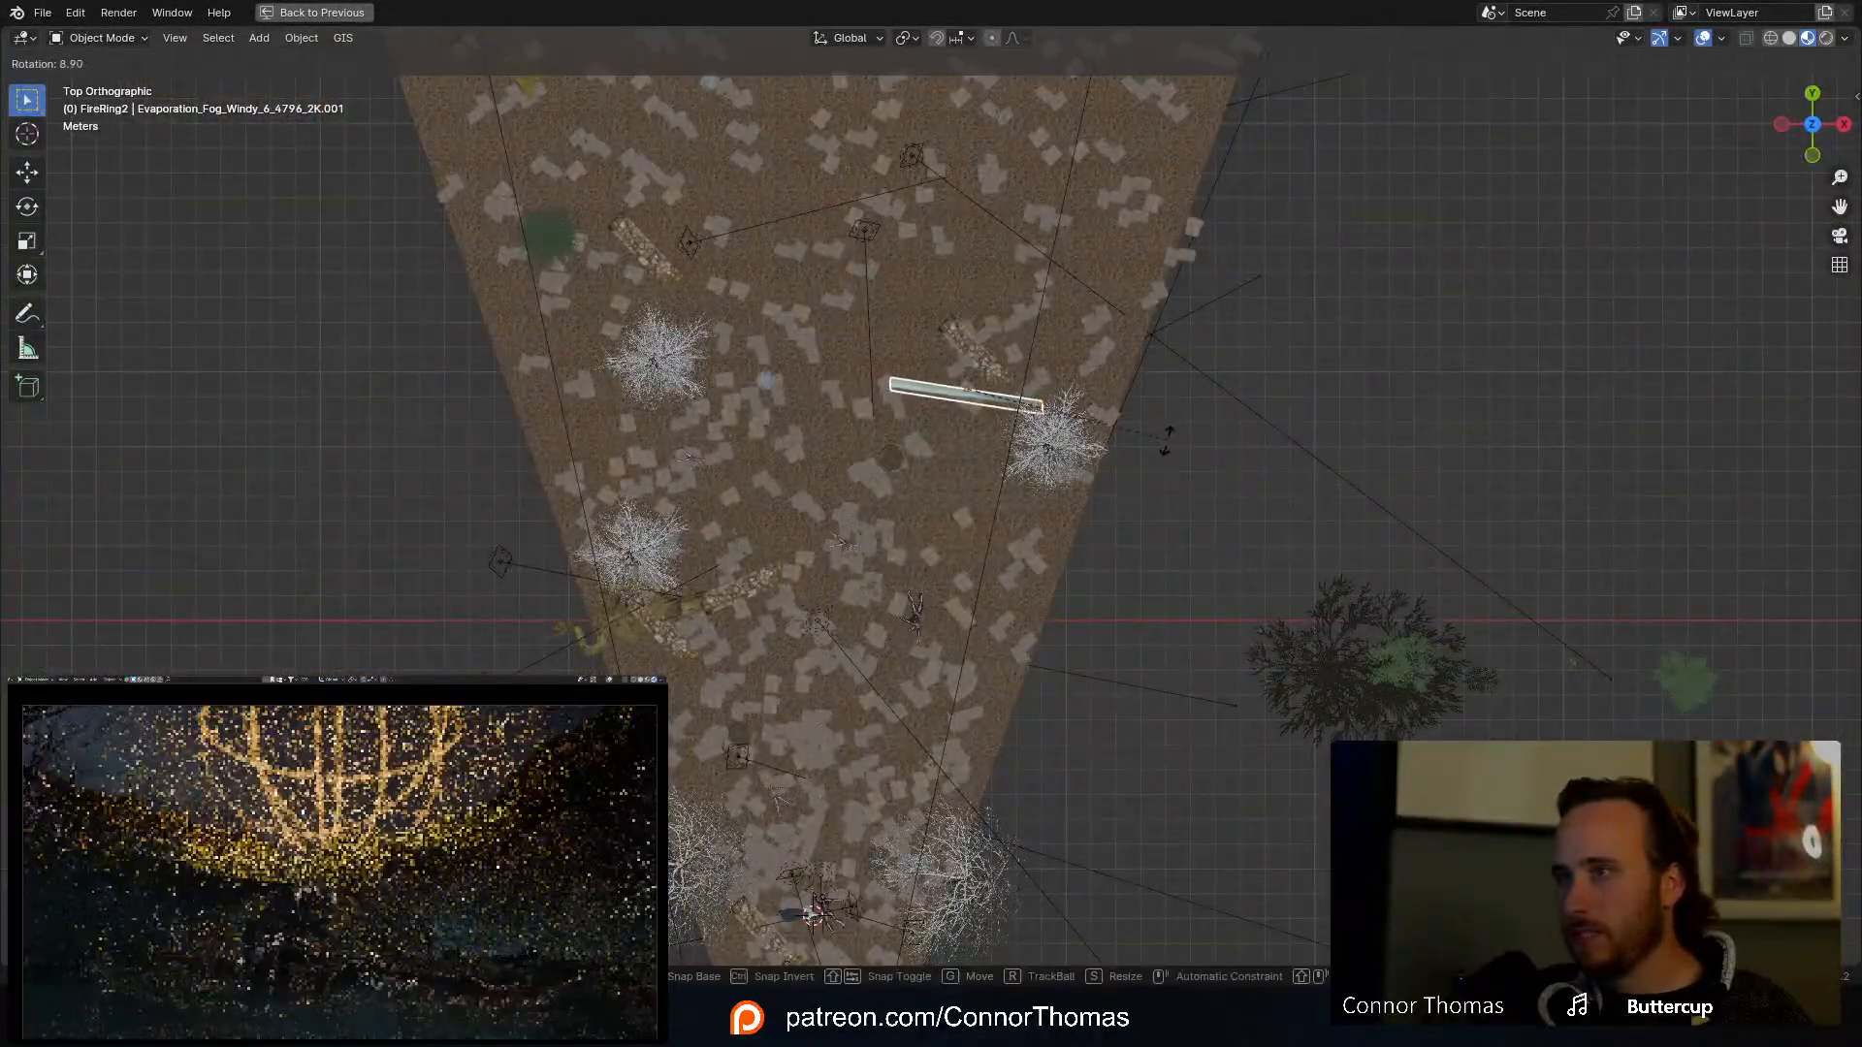
click(1160, 444)
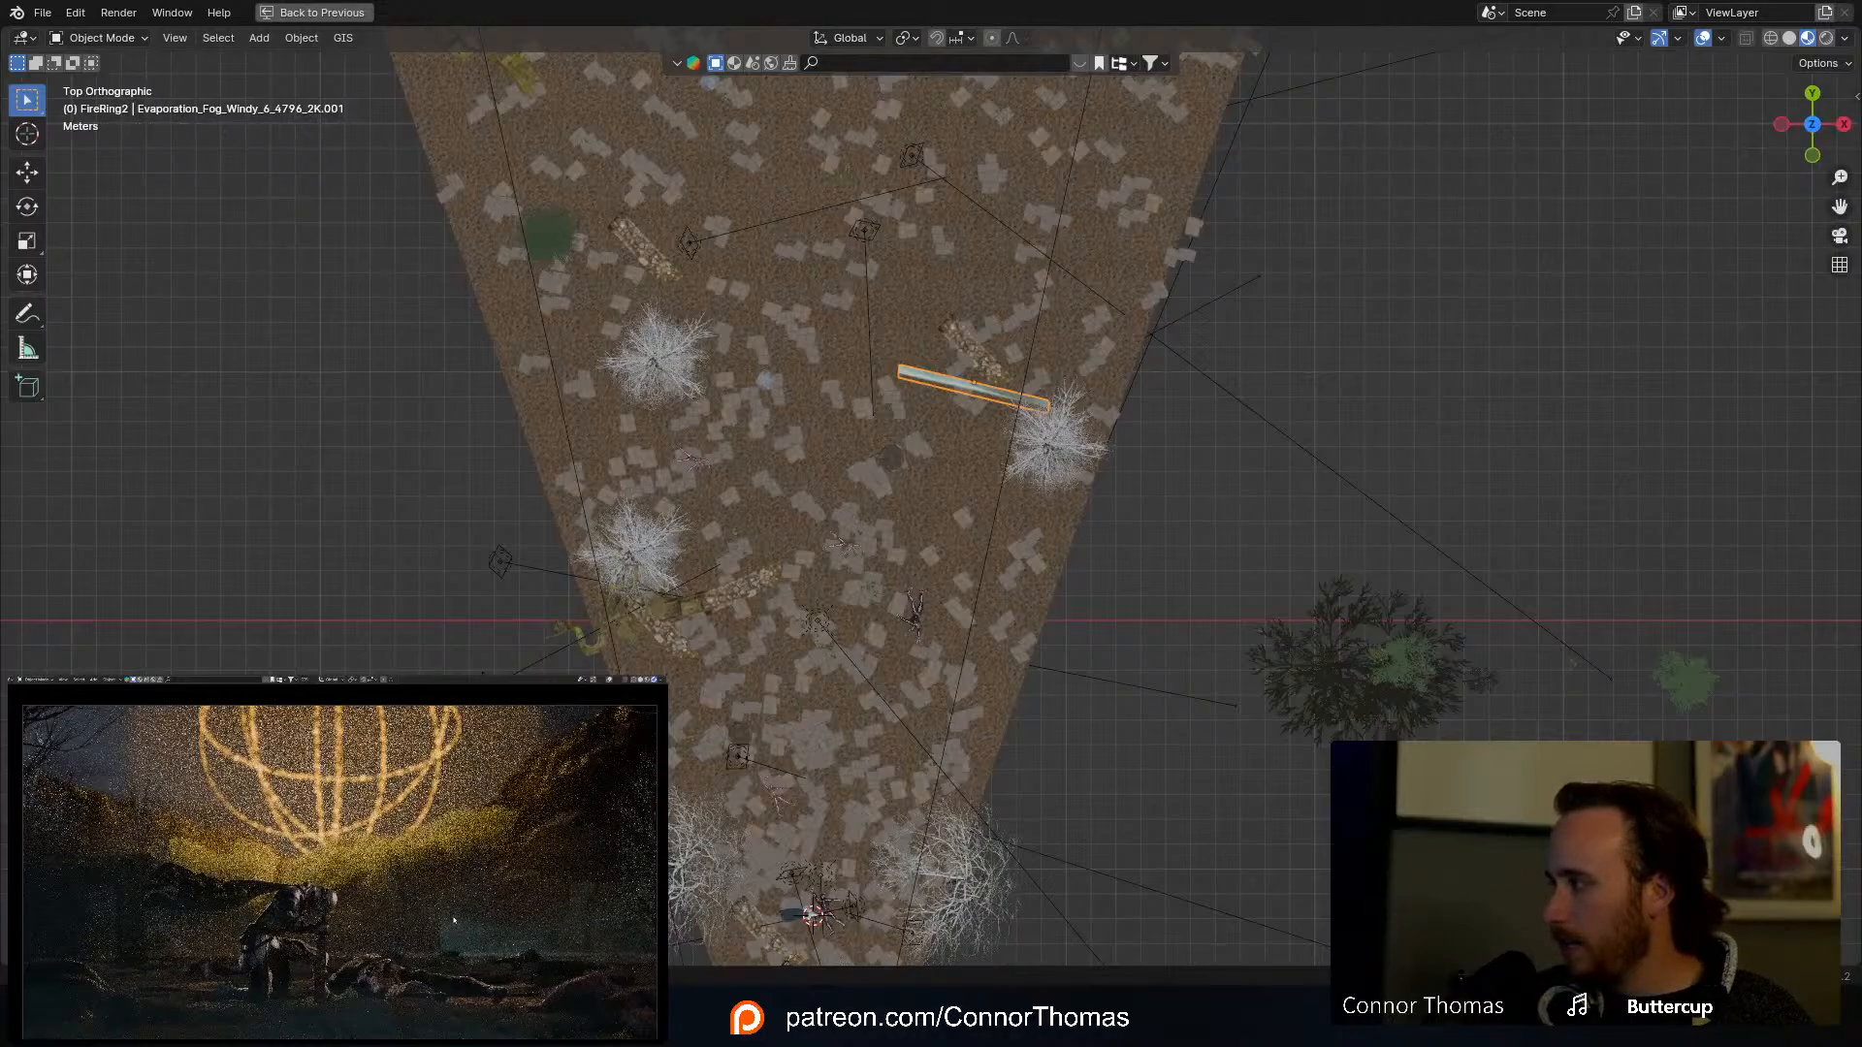
middle_drag(874, 532, 929, 371)
scroll(938, 456, up, 8)
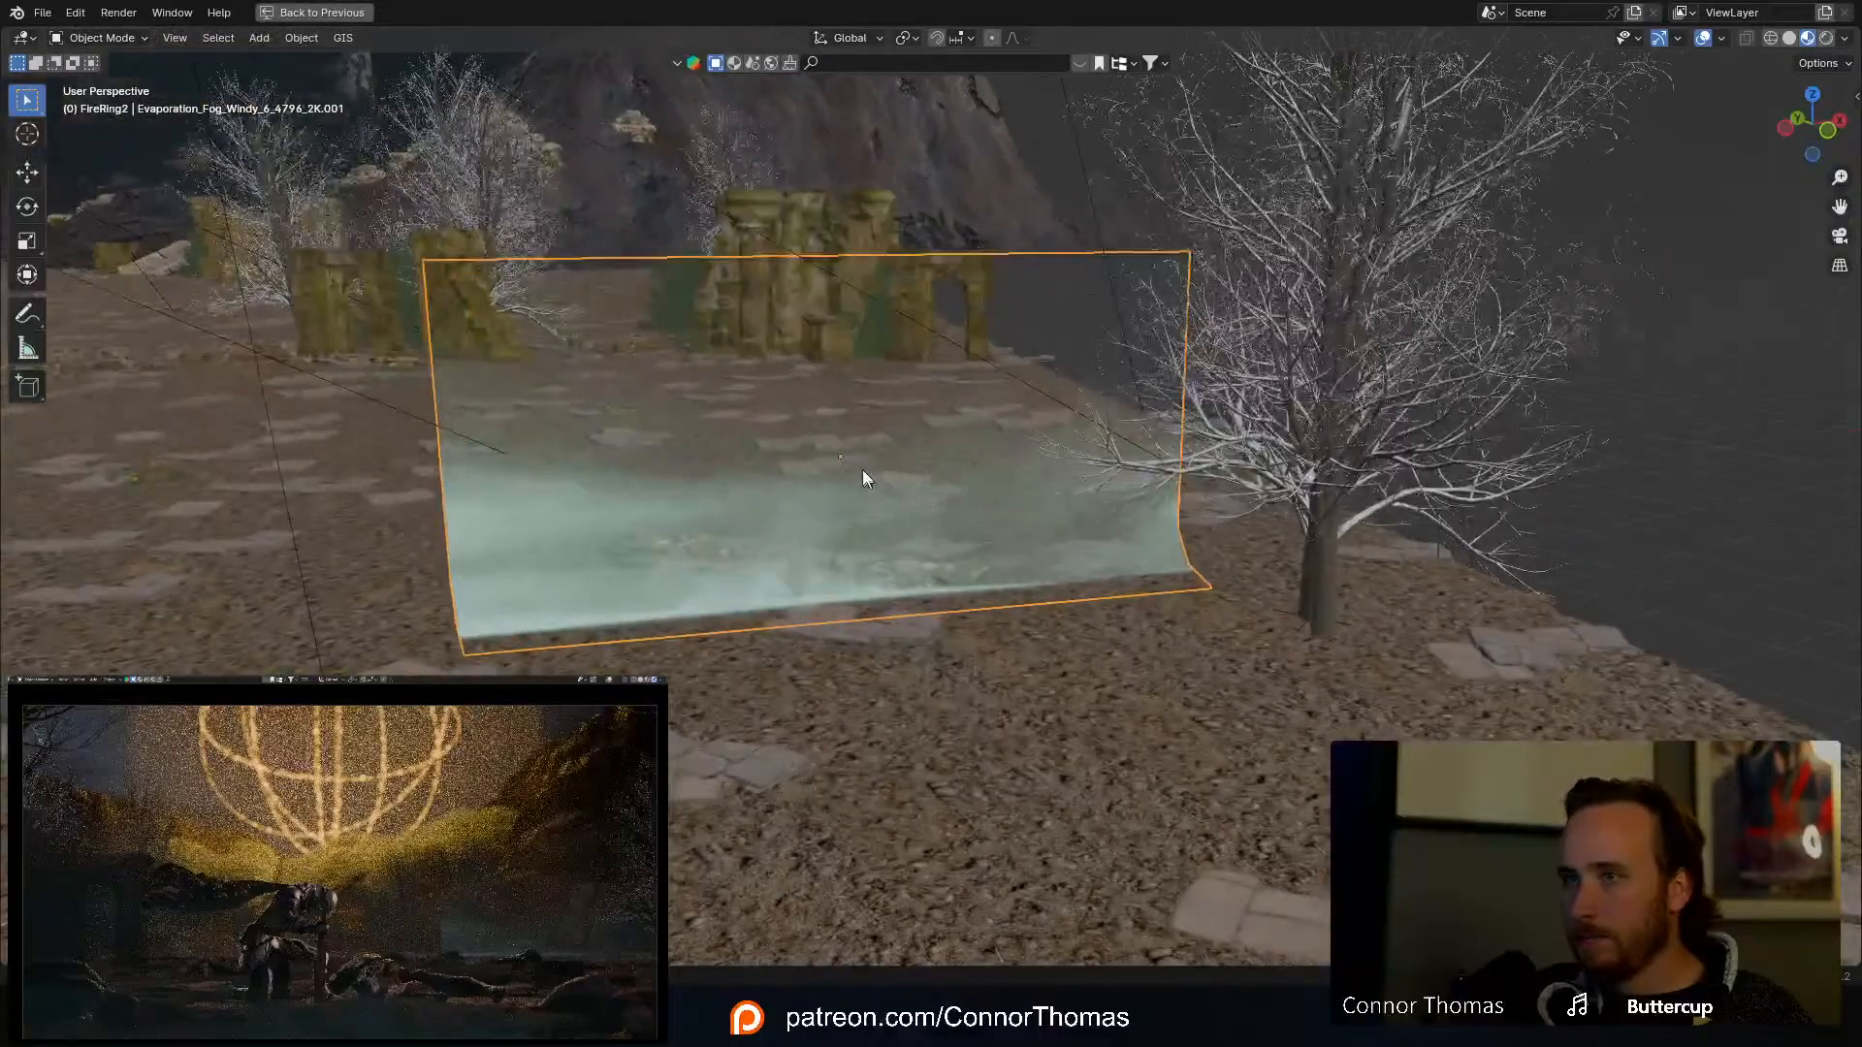
scroll(859, 469, down, 3)
key(ctrl+space)
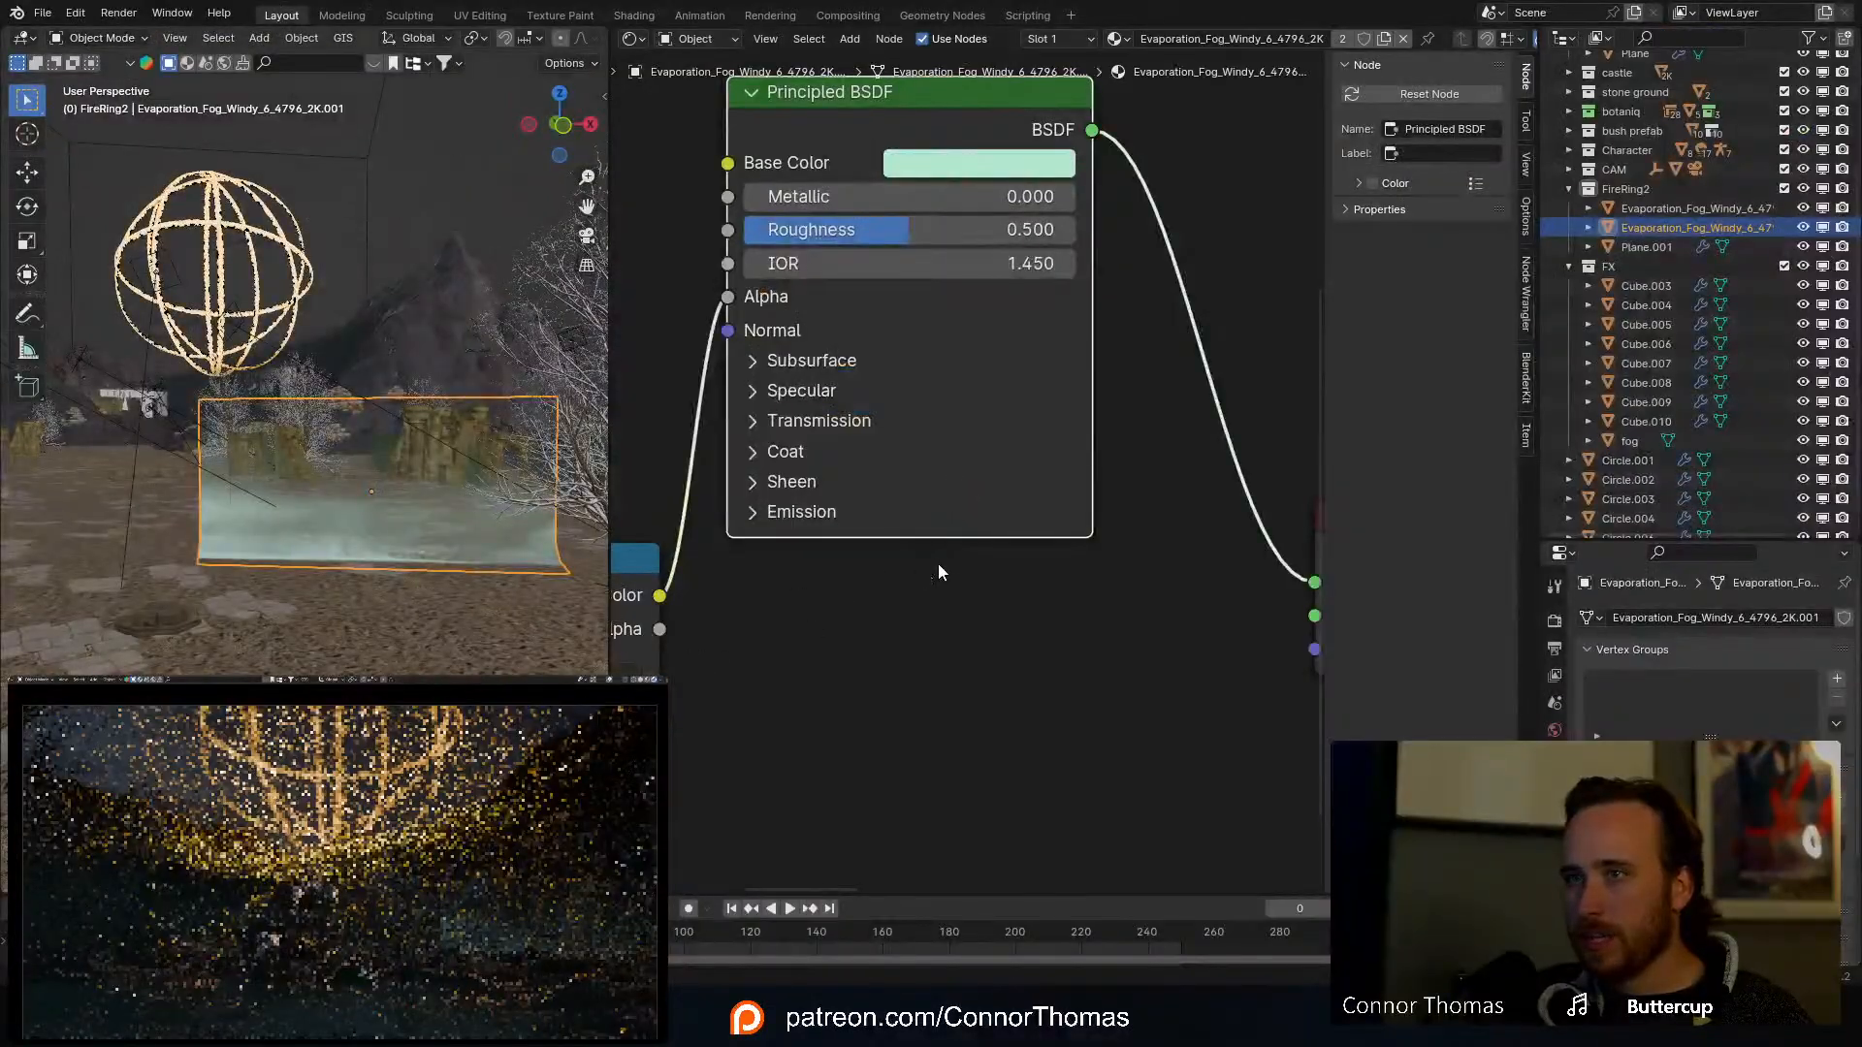
scroll(937, 592, down, 5)
key(shift+a)
click(921, 515)
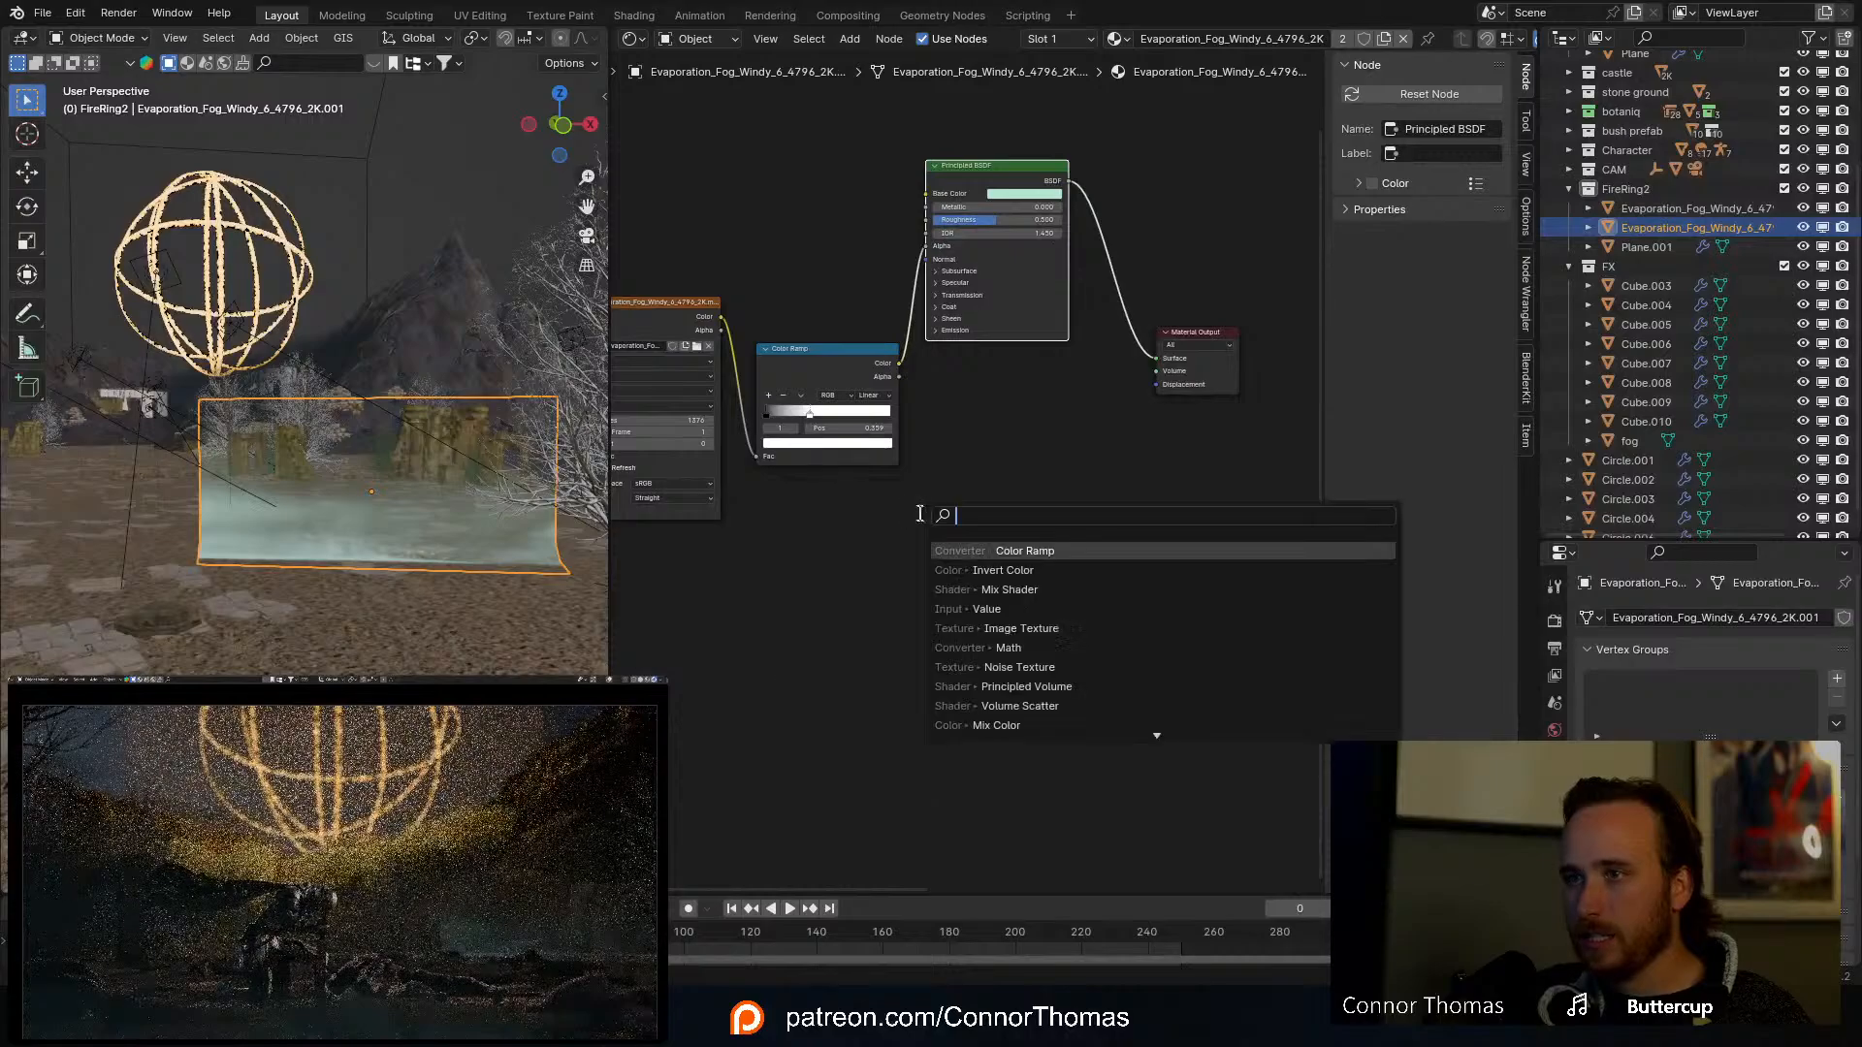
text(shap)
key(ctrl+a)
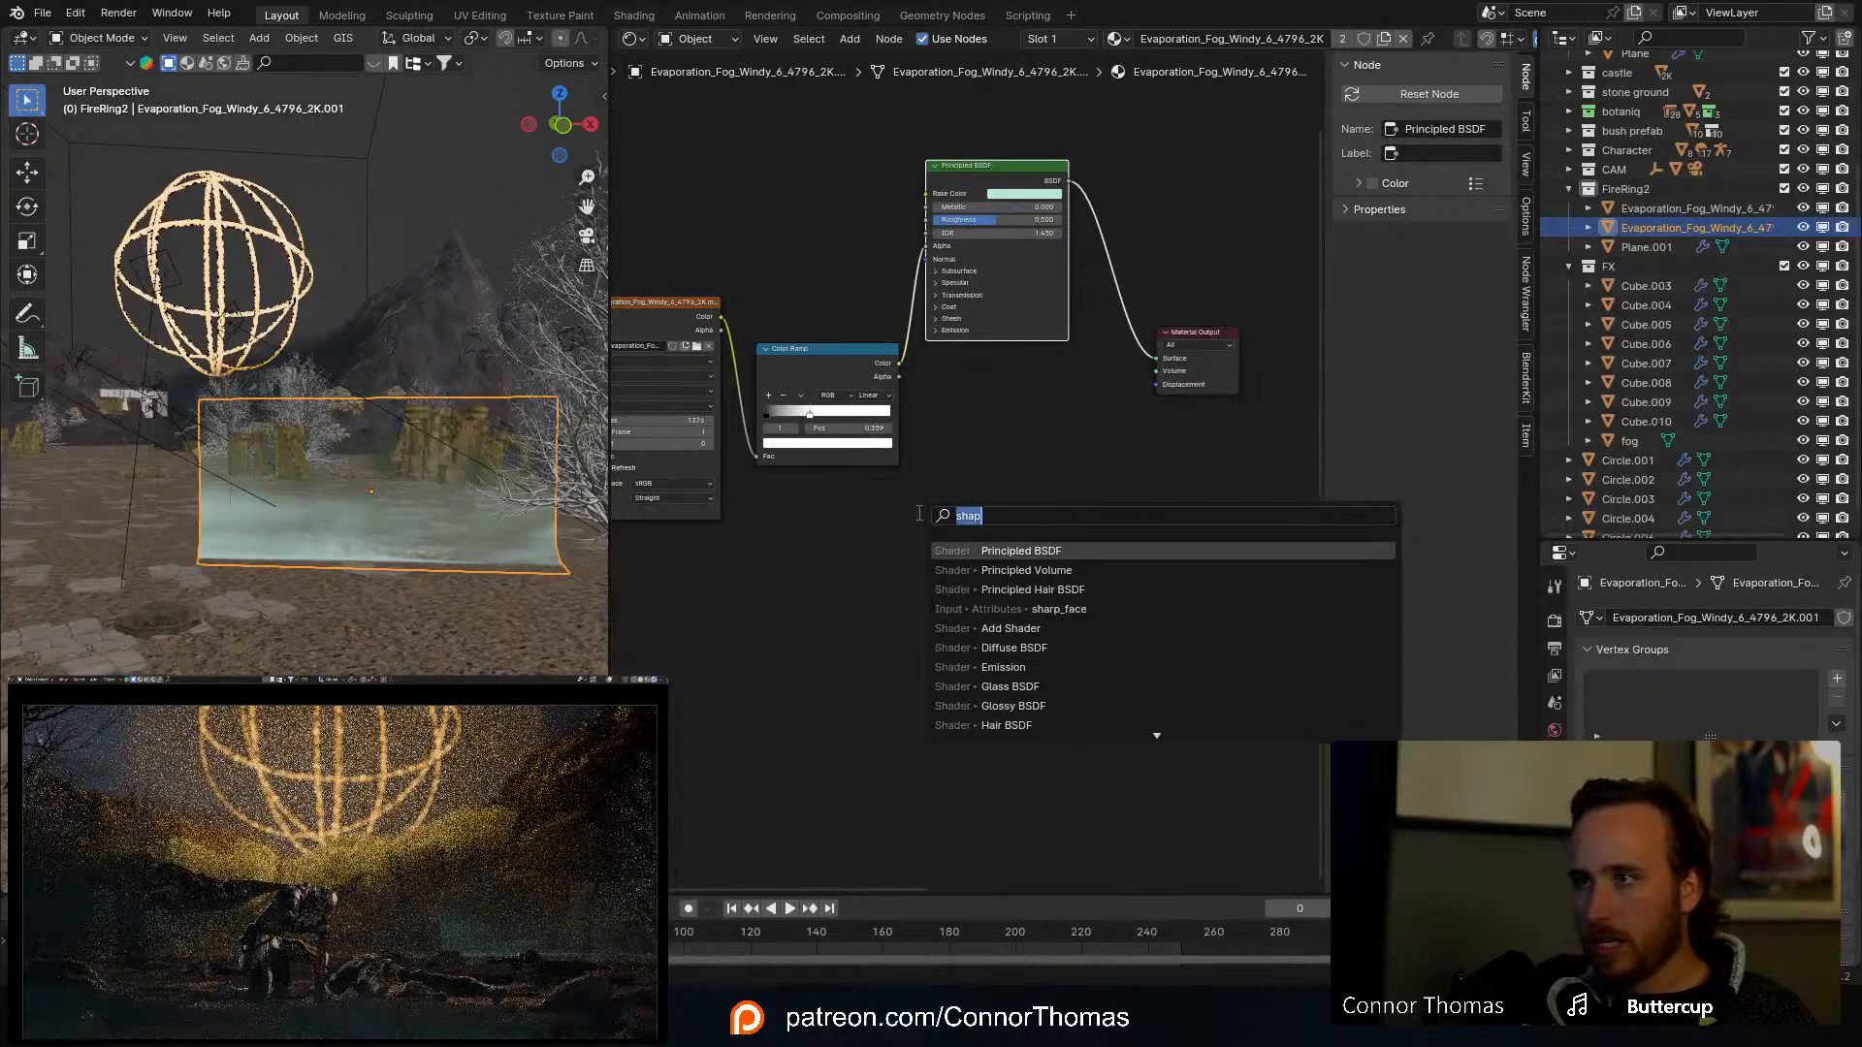
text(circ)
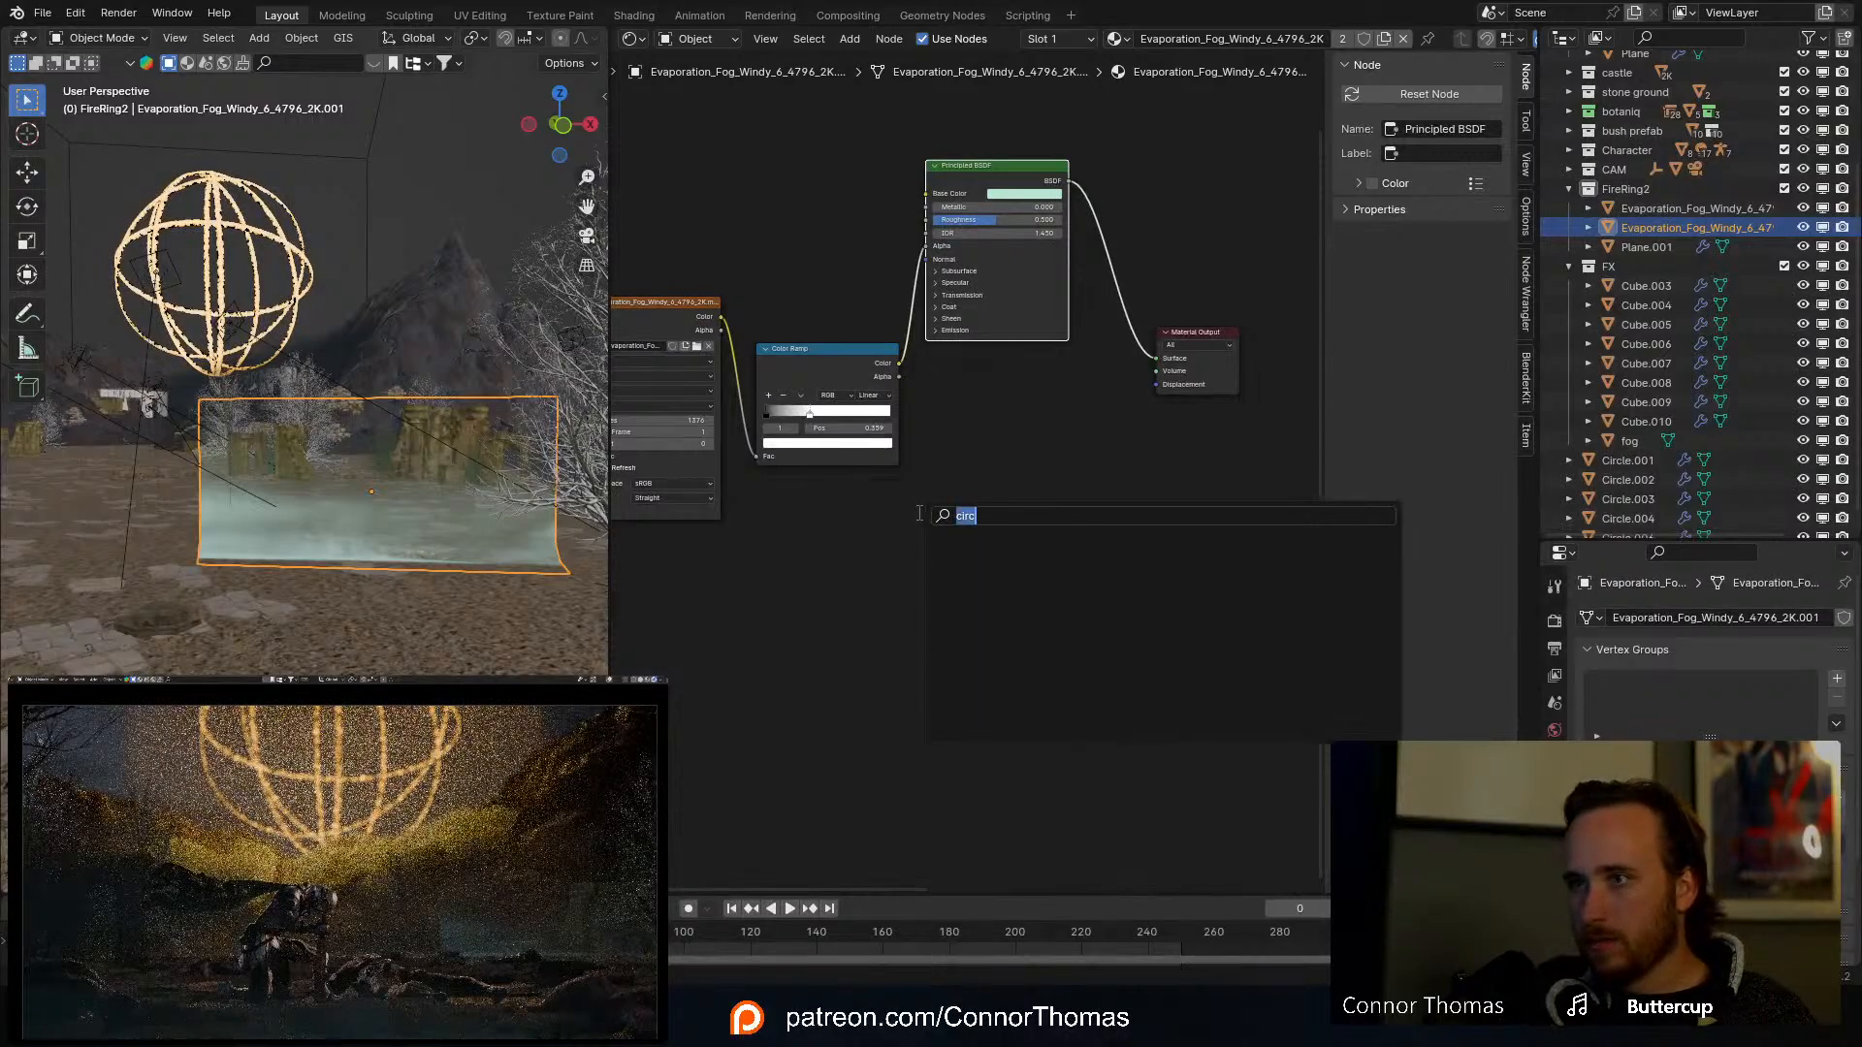
key(BackSpace)
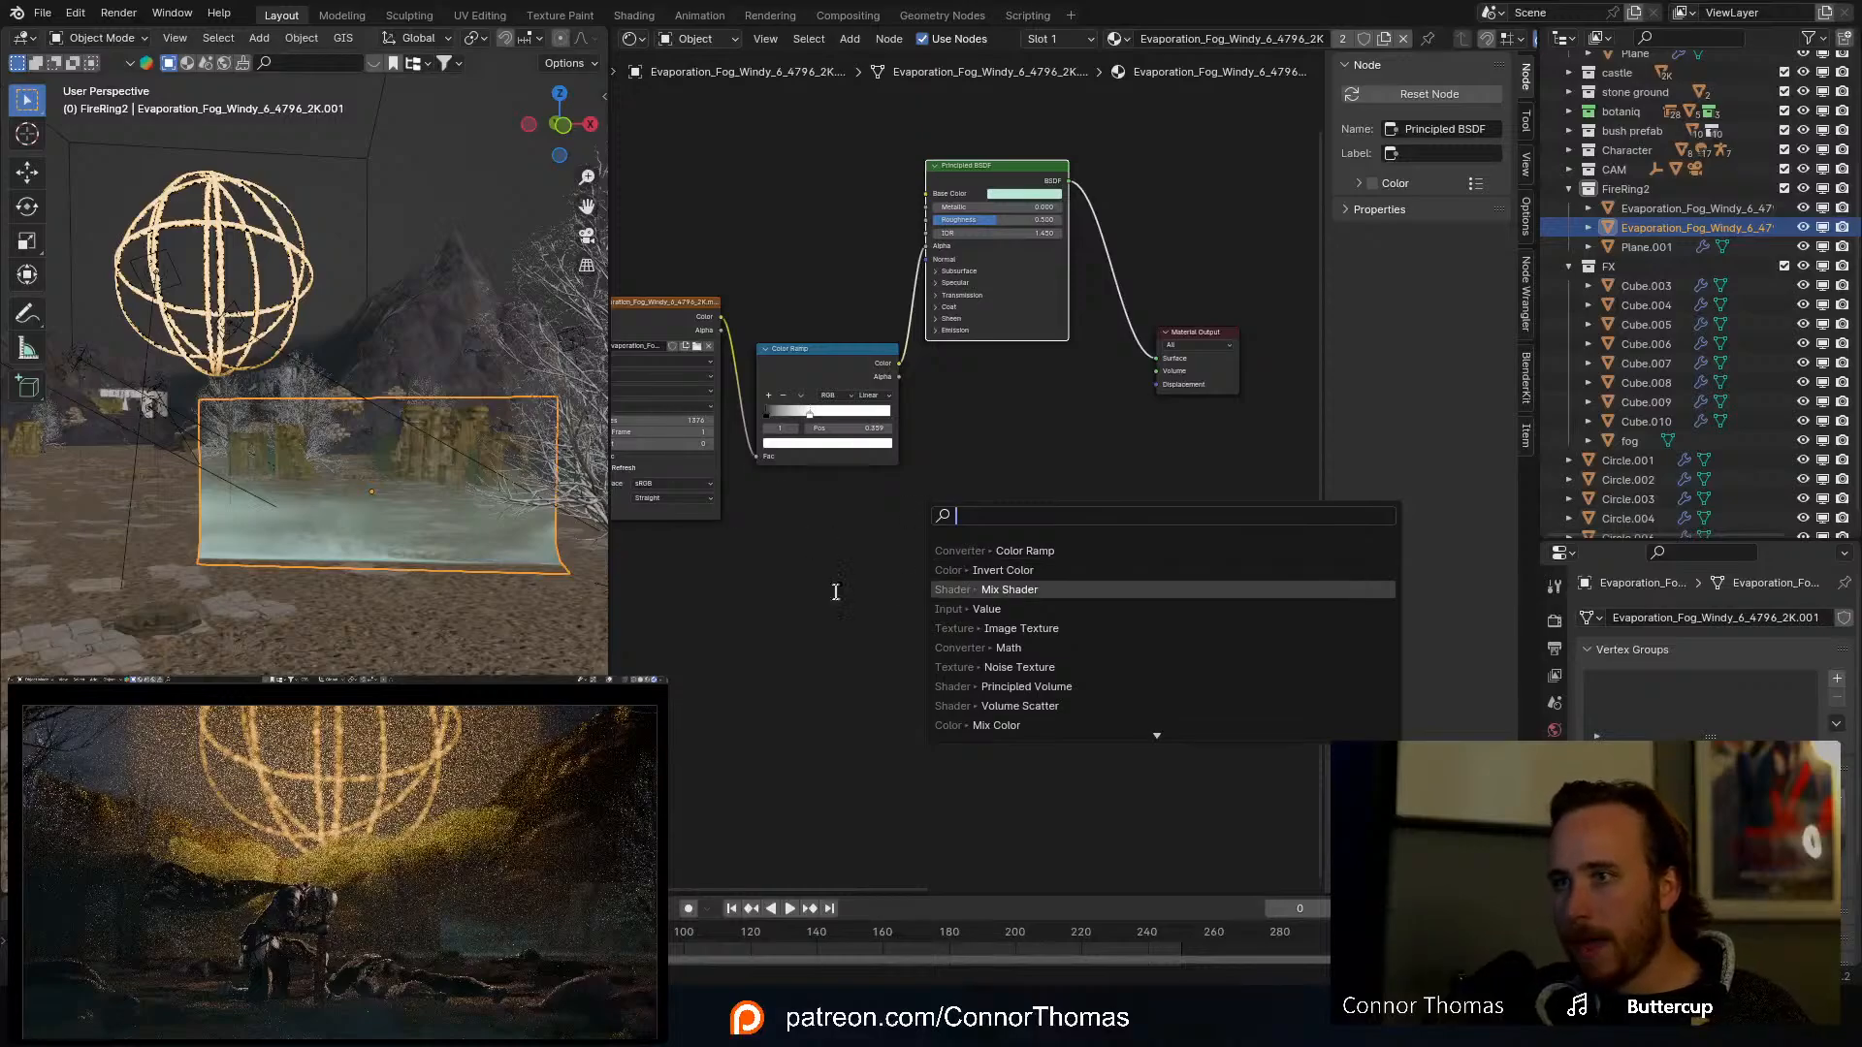
key(Escape)
right_click(873, 615)
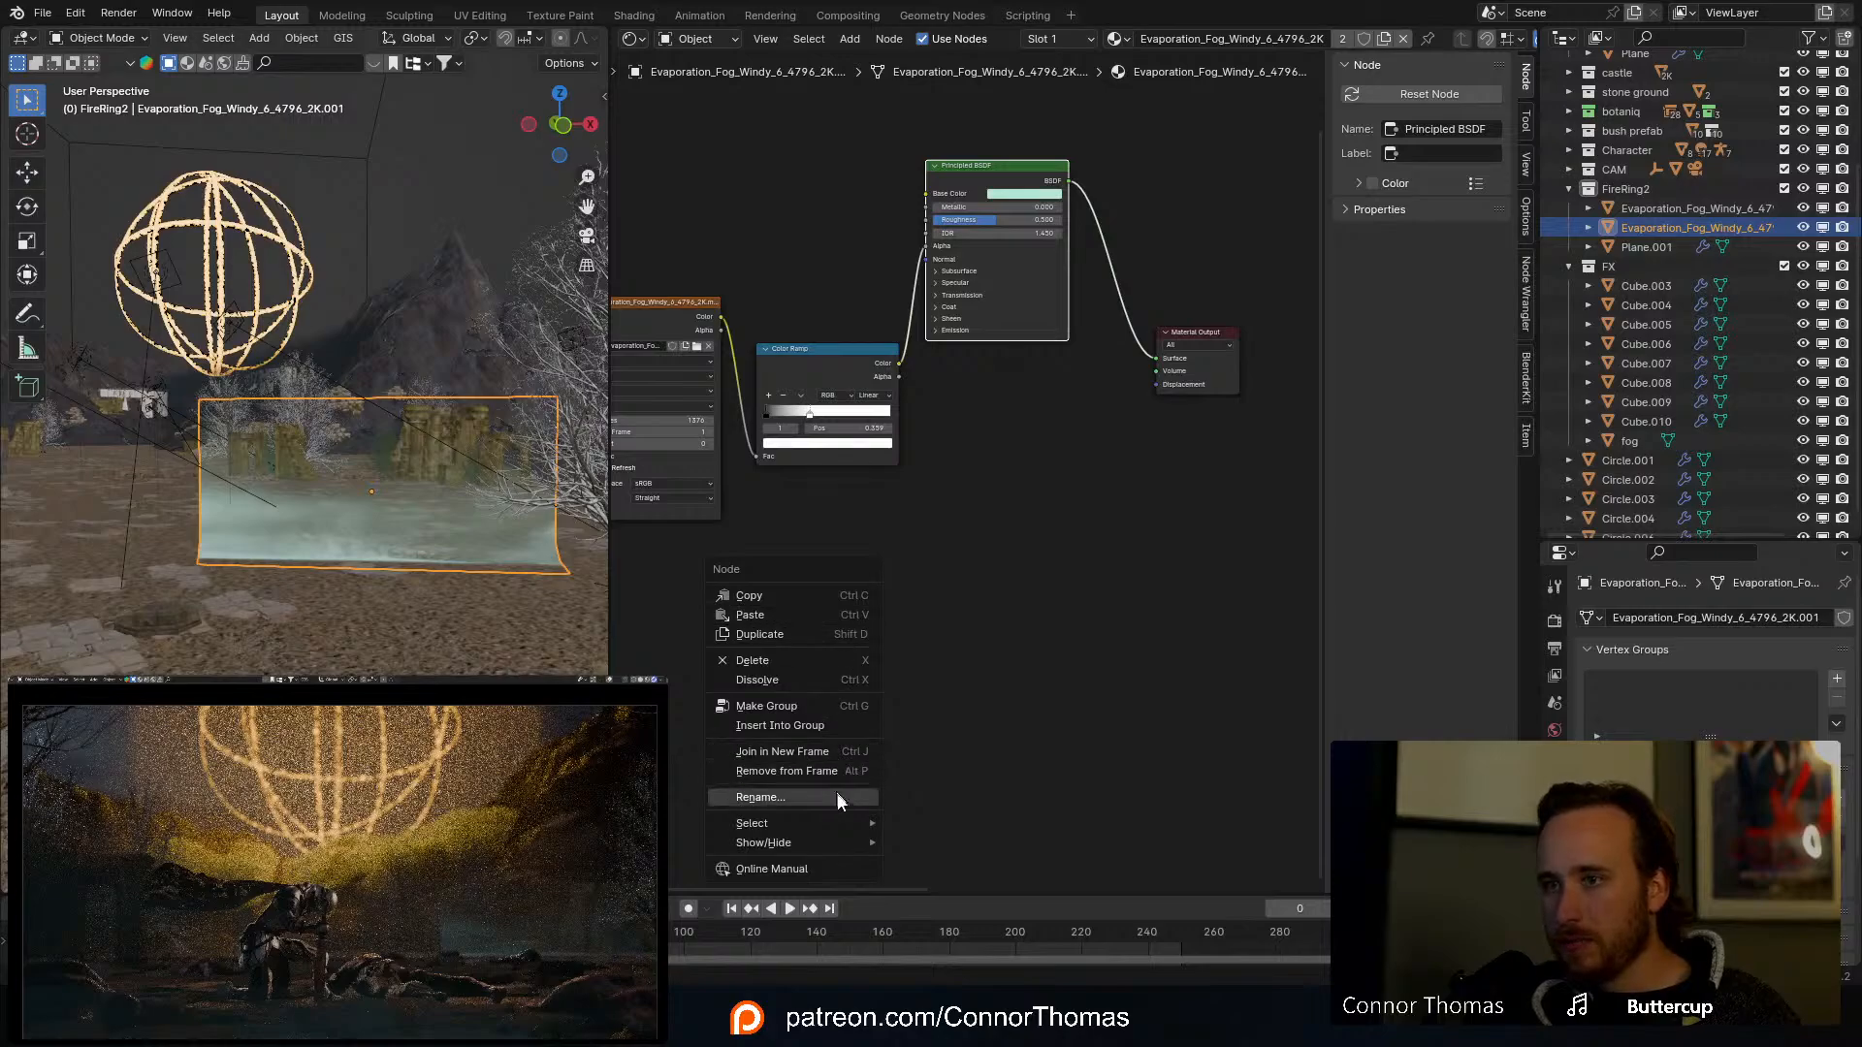
click(1053, 658)
Step: Switch to the Texture Paint workspace and bring the whole landscape into view beside the fog image
middle_drag(949, 503, 1029, 540)
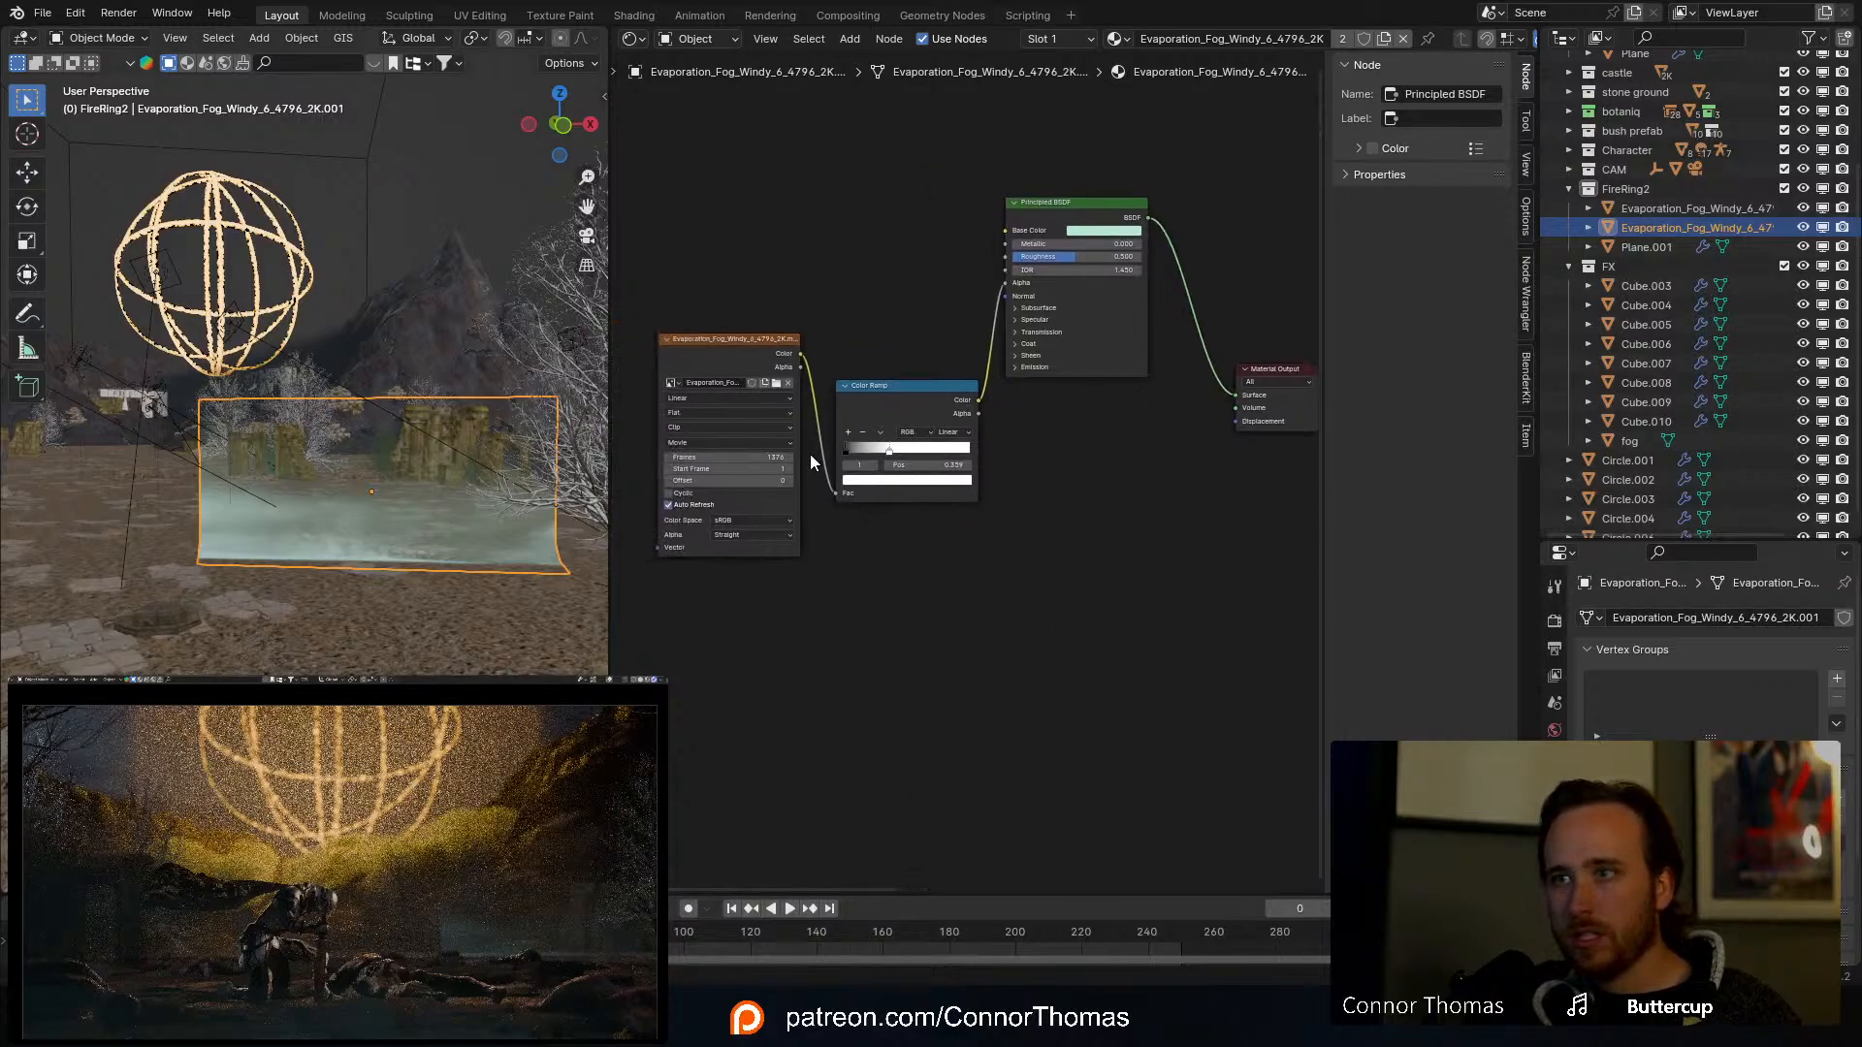
click(561, 15)
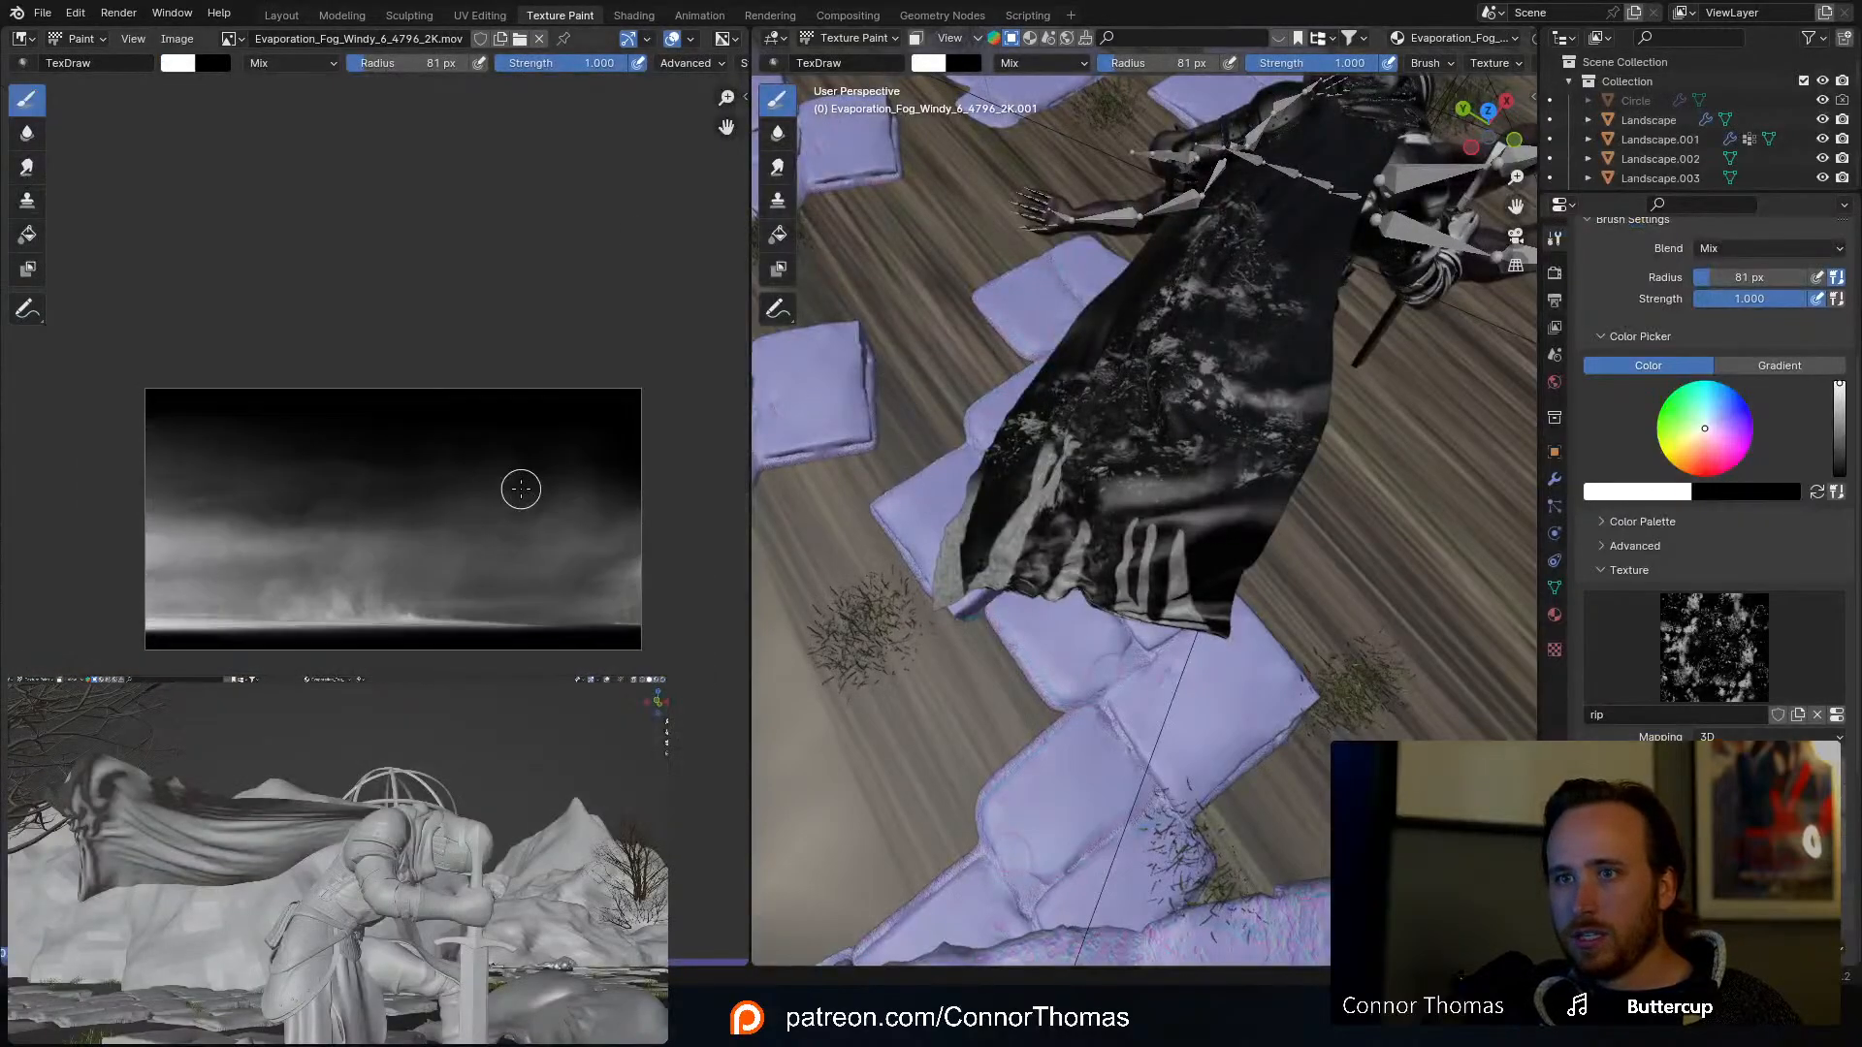
scroll(521, 489, up, 1)
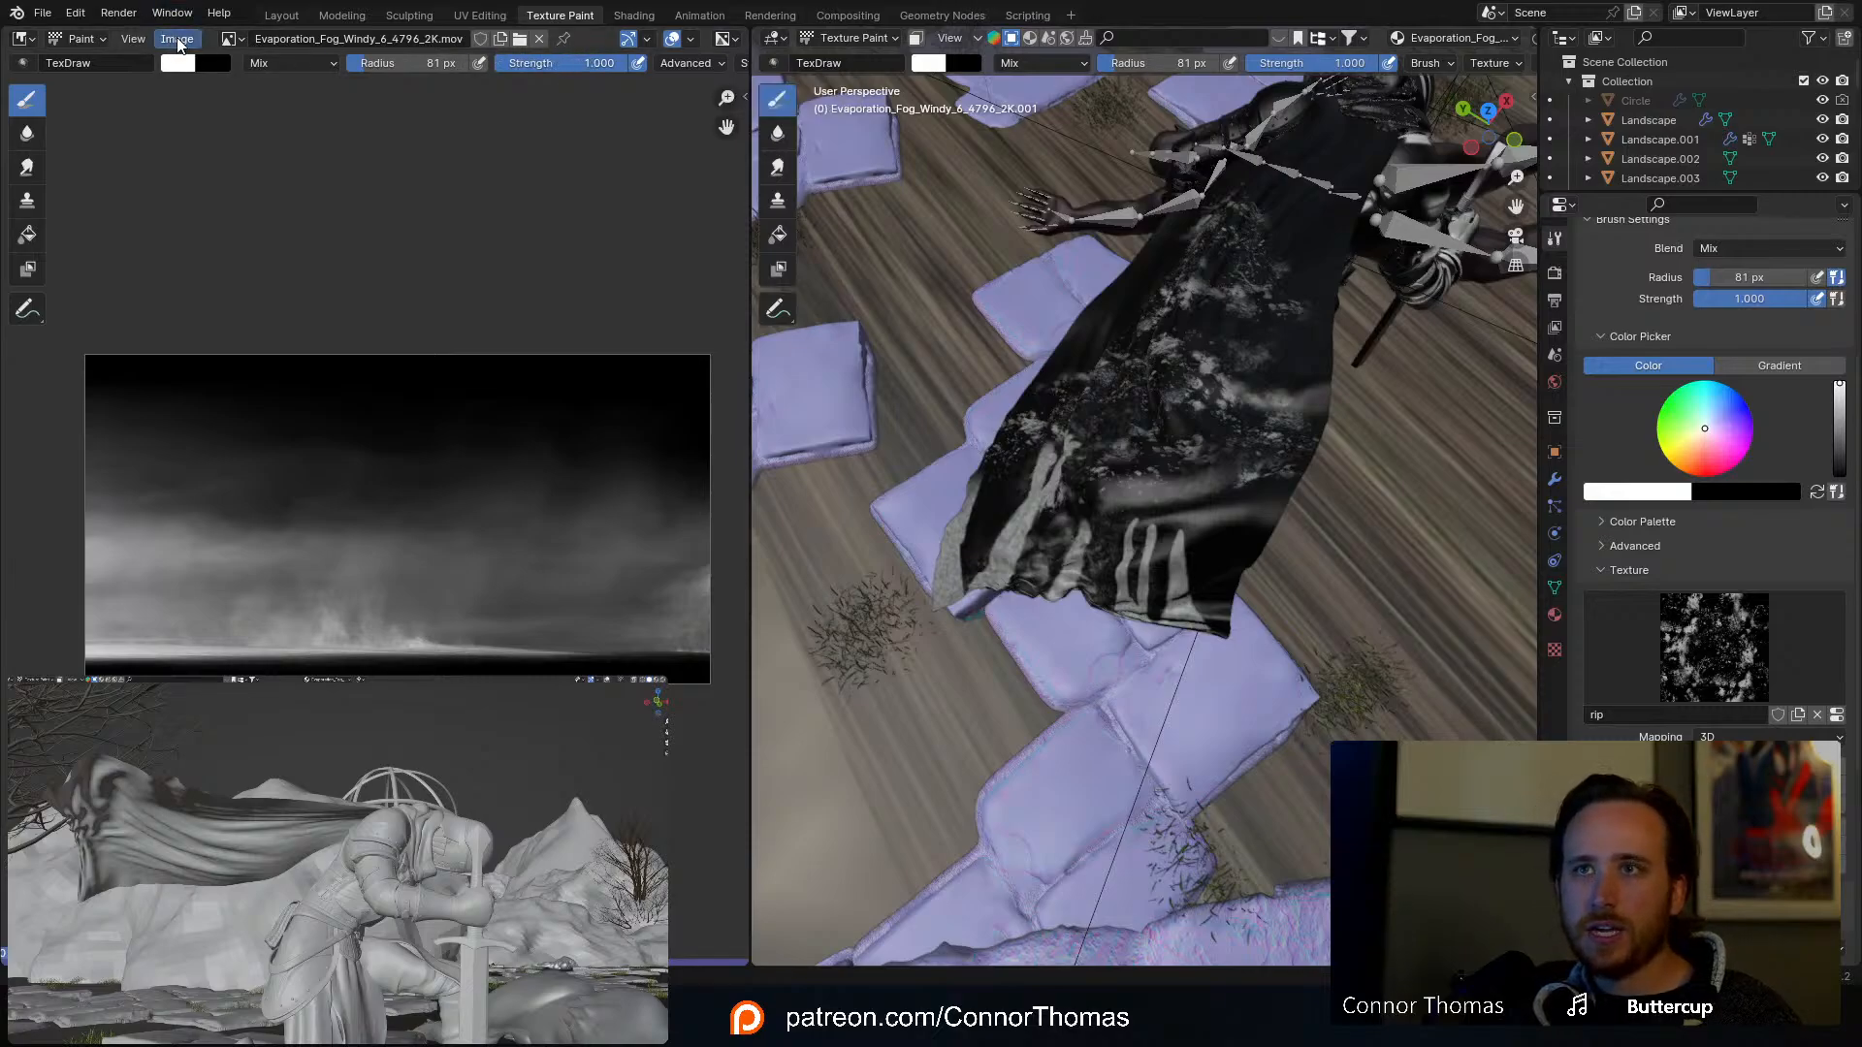
scroll(1224, 403, down, 1)
scroll(1224, 404, down, 10)
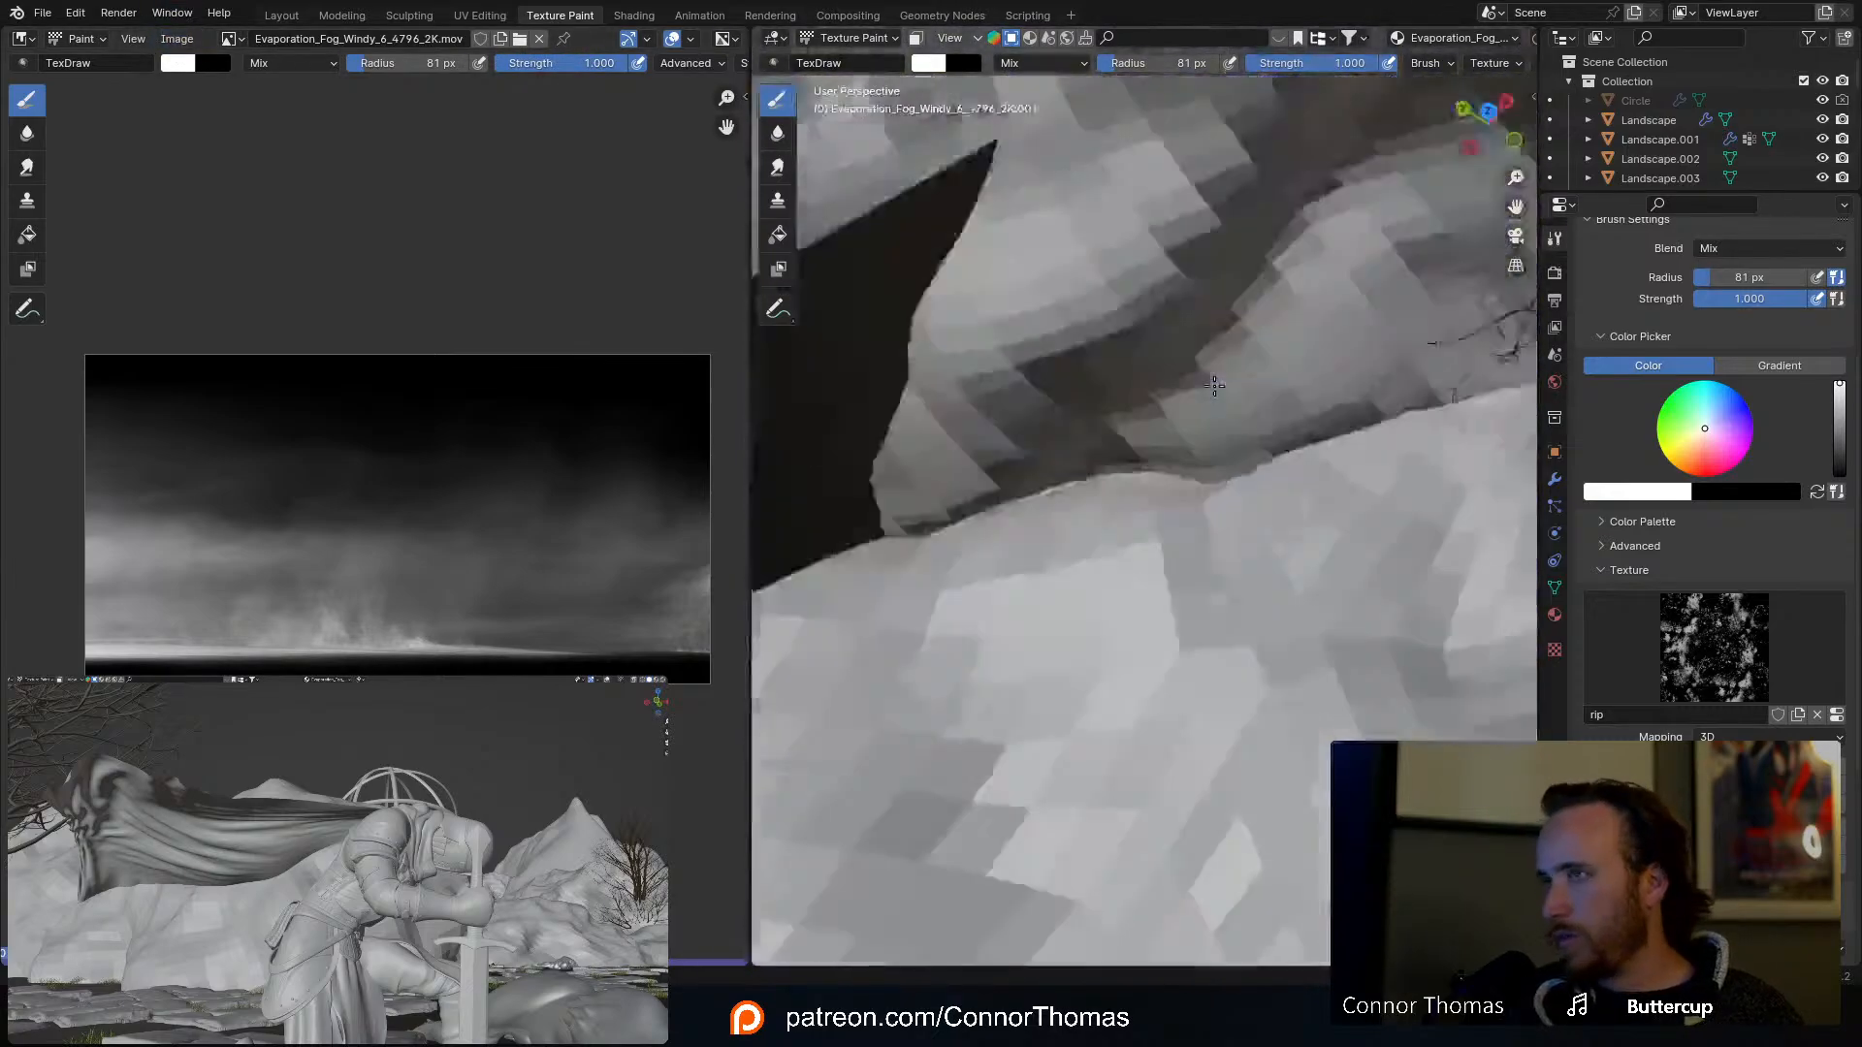
scroll(1237, 398, down, 5)
middle_drag(1236, 399, 1168, 295)
Step: Enlarge the outliner and collapse the deciduous, shrubs, bush prefab, Character, FireRing2 and CAM collections
drag(1789, 193, 1783, 456)
scroll(1639, 252, down, 10)
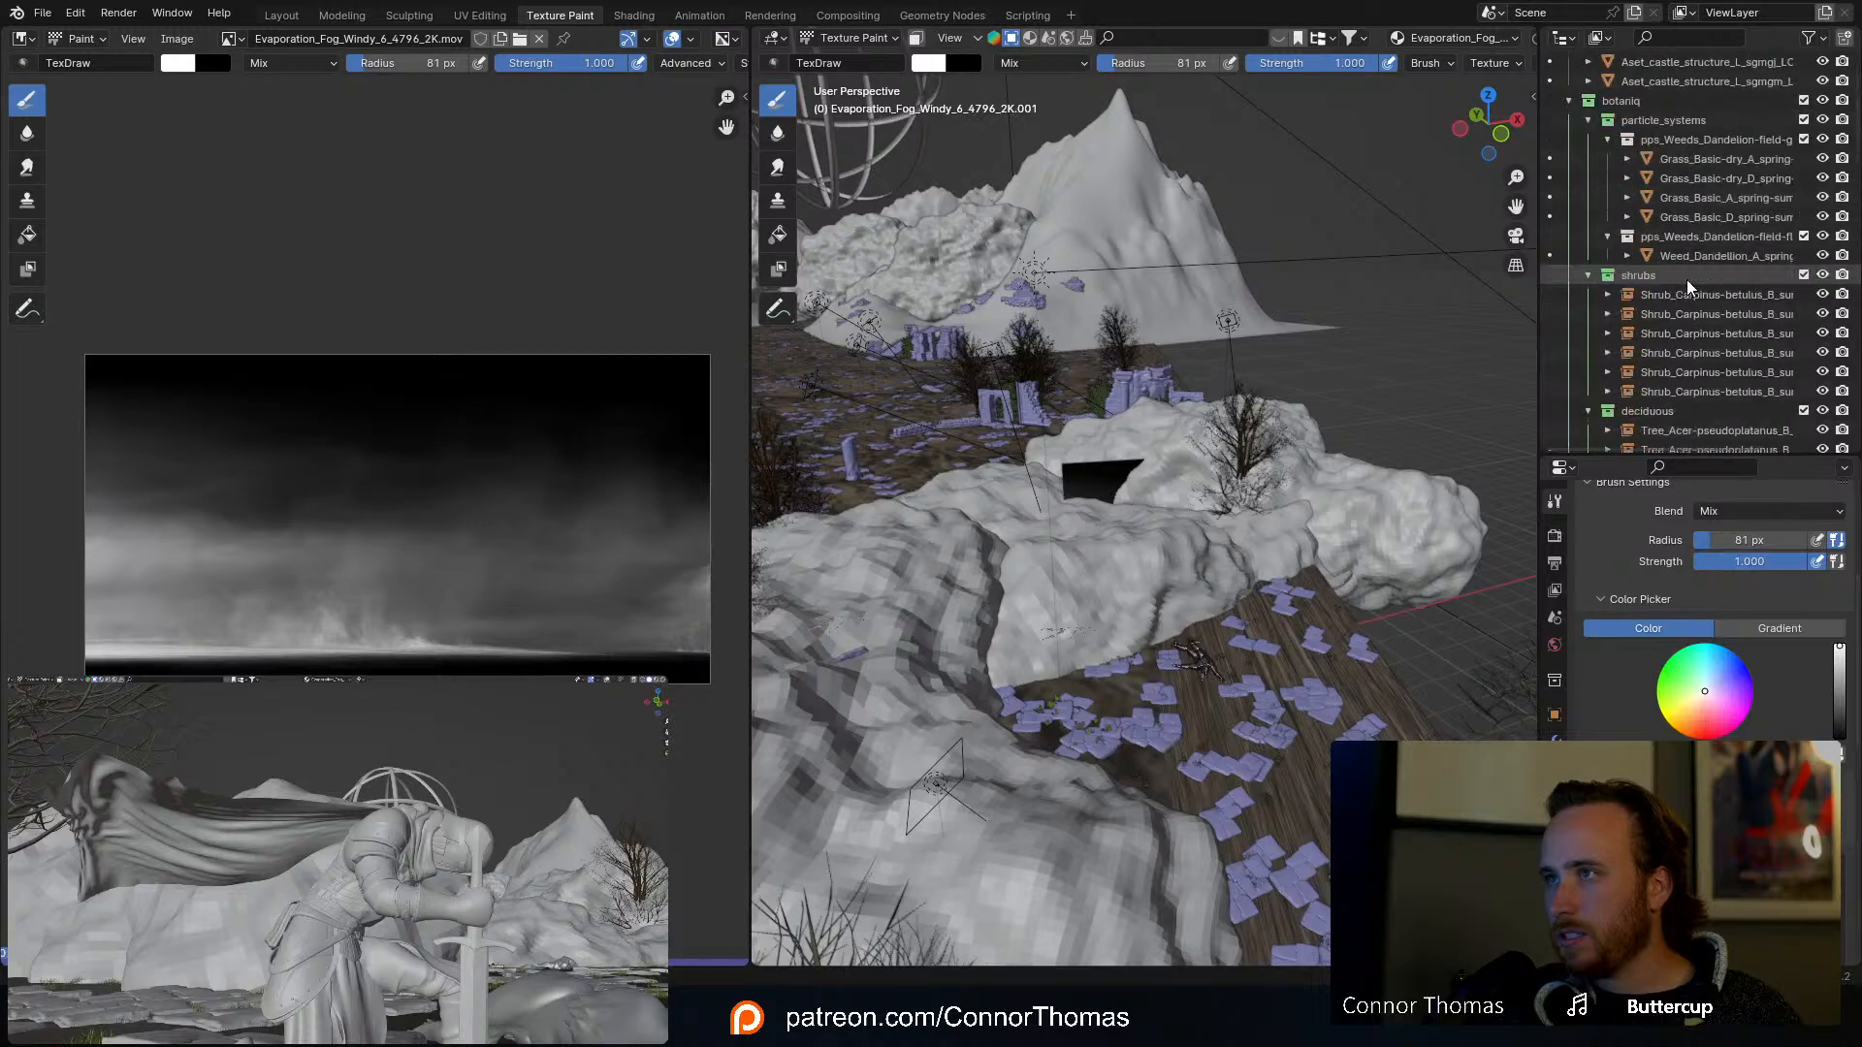
scroll(1615, 271, up, 2)
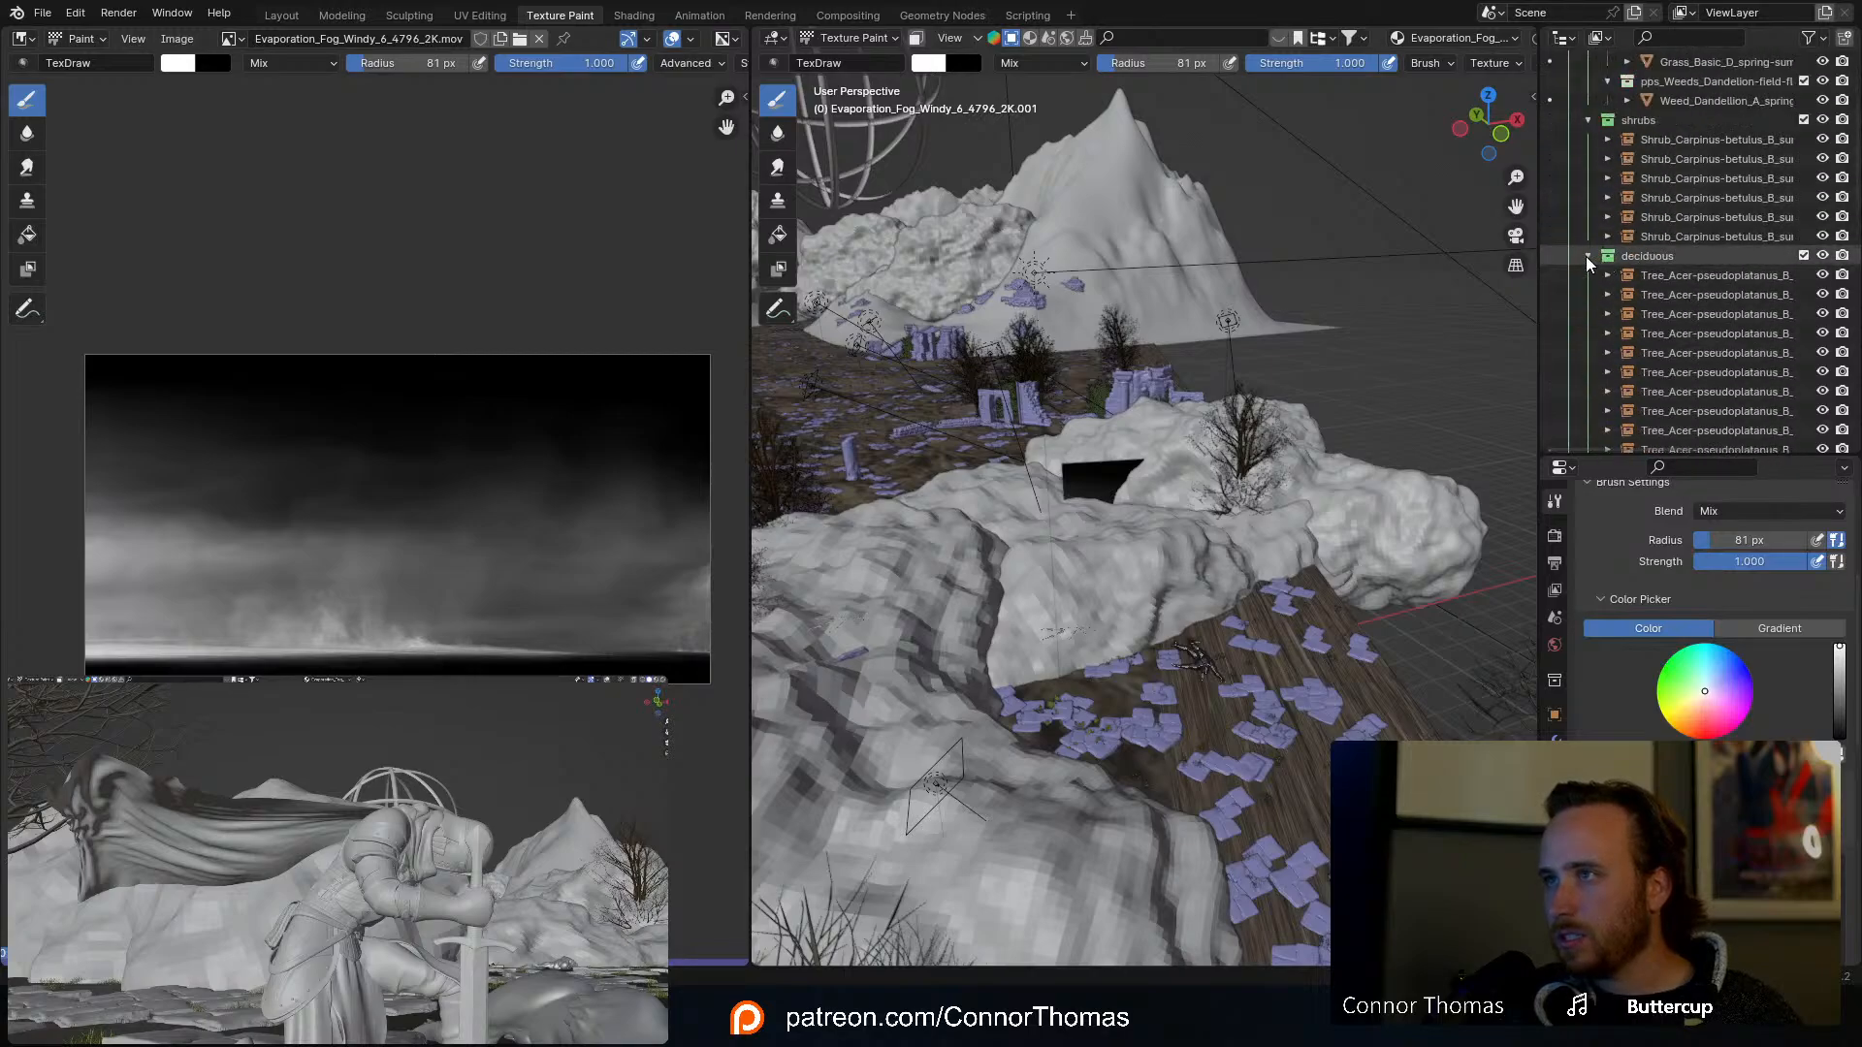
click(1588, 256)
click(1587, 120)
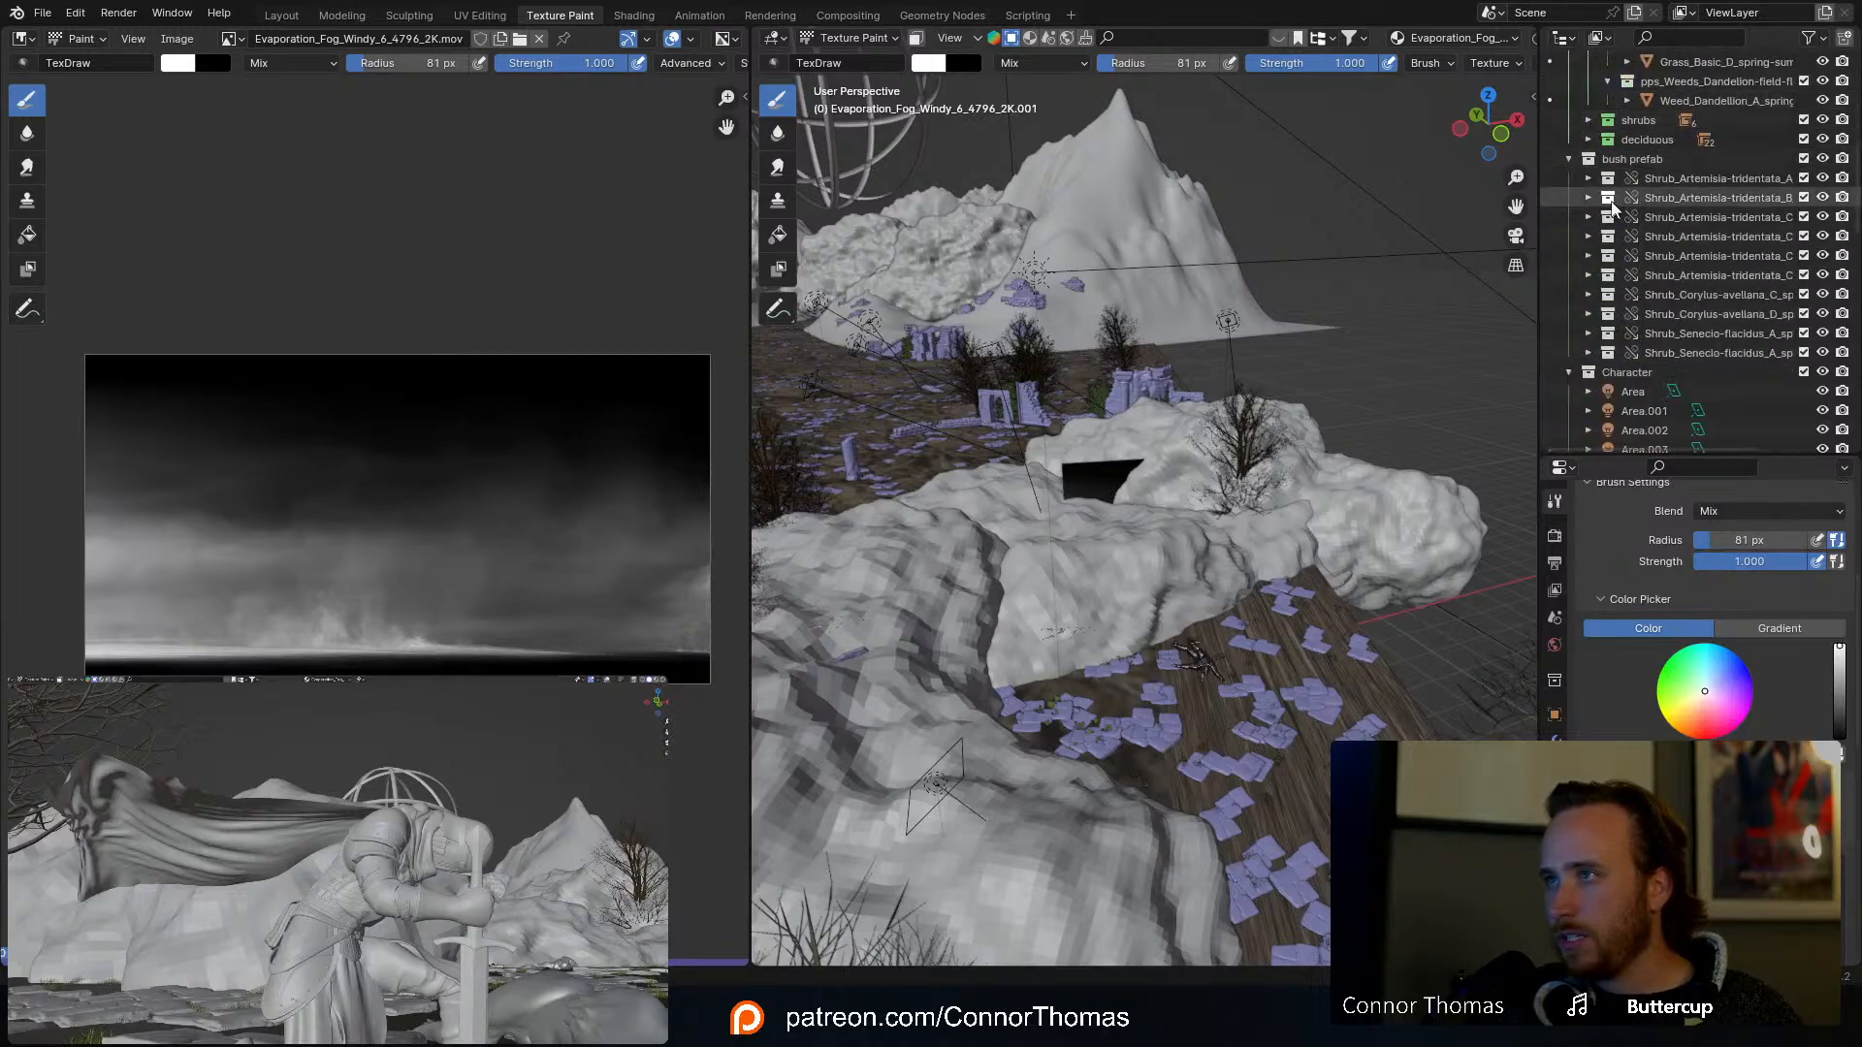
click(1569, 159)
click(1570, 179)
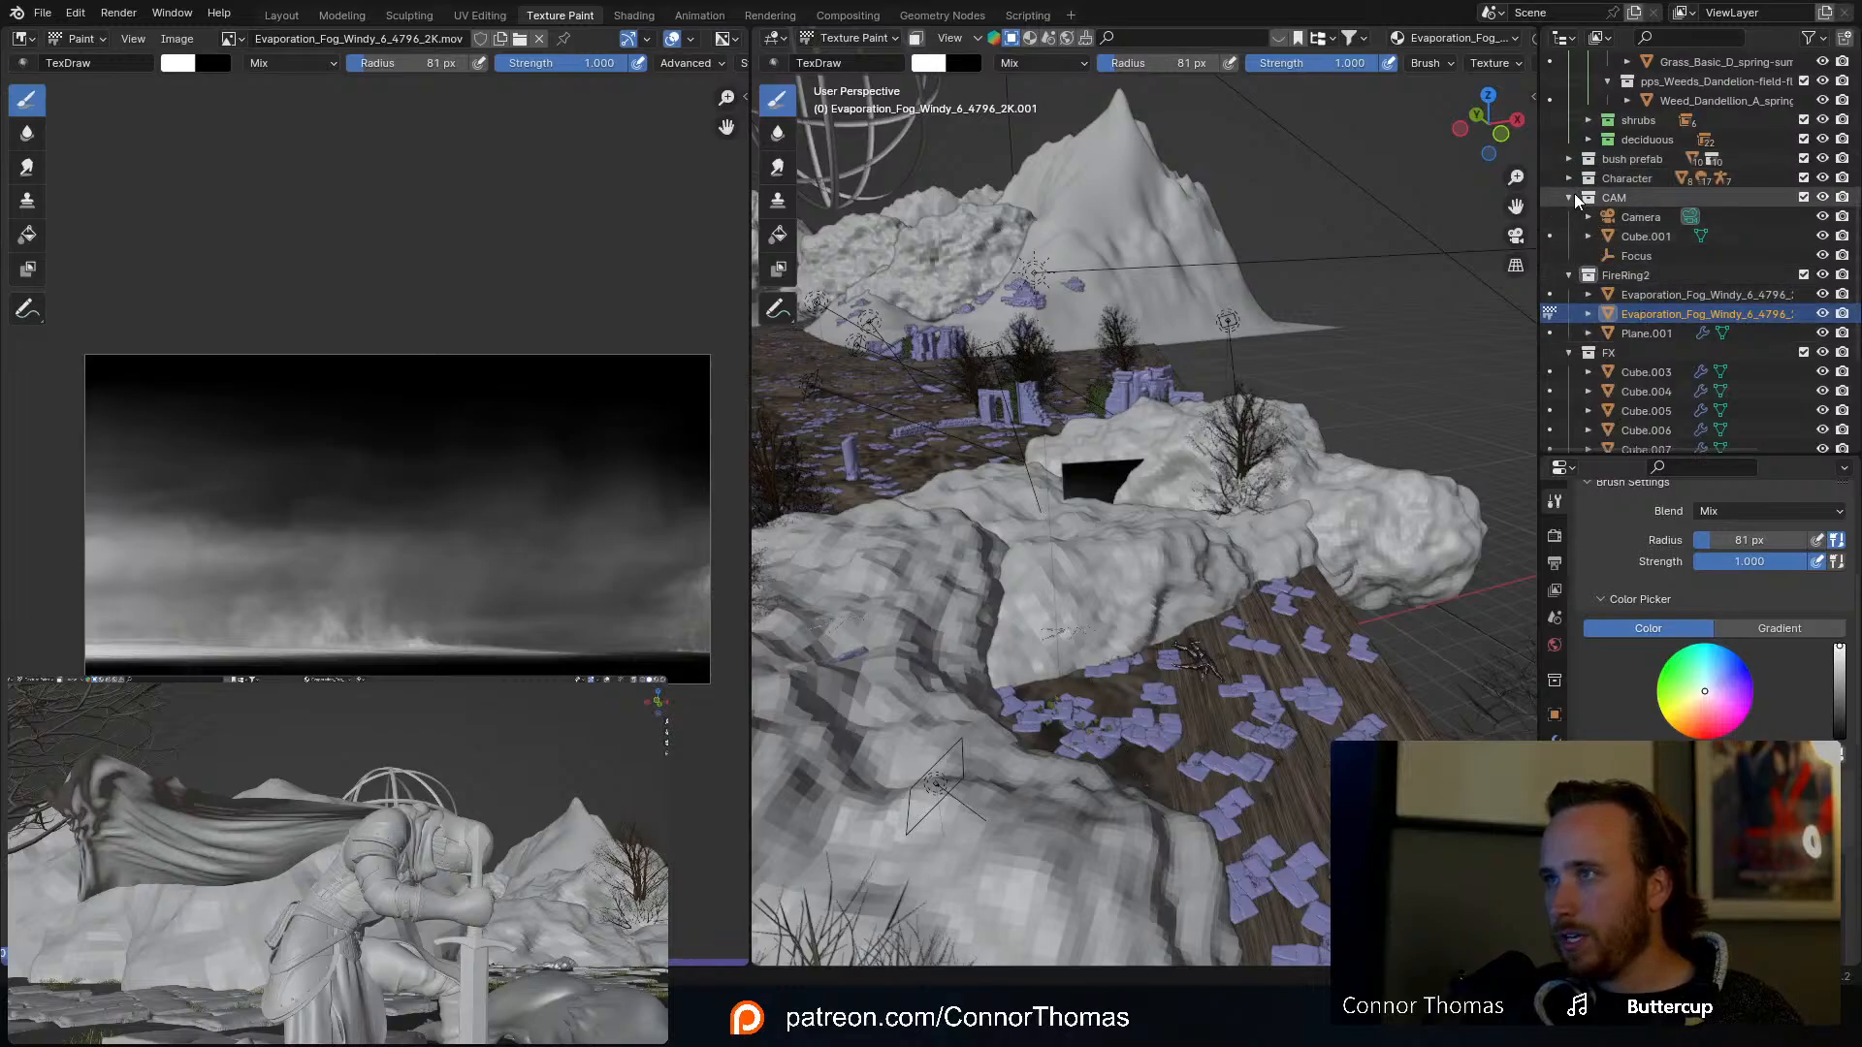
click(1569, 275)
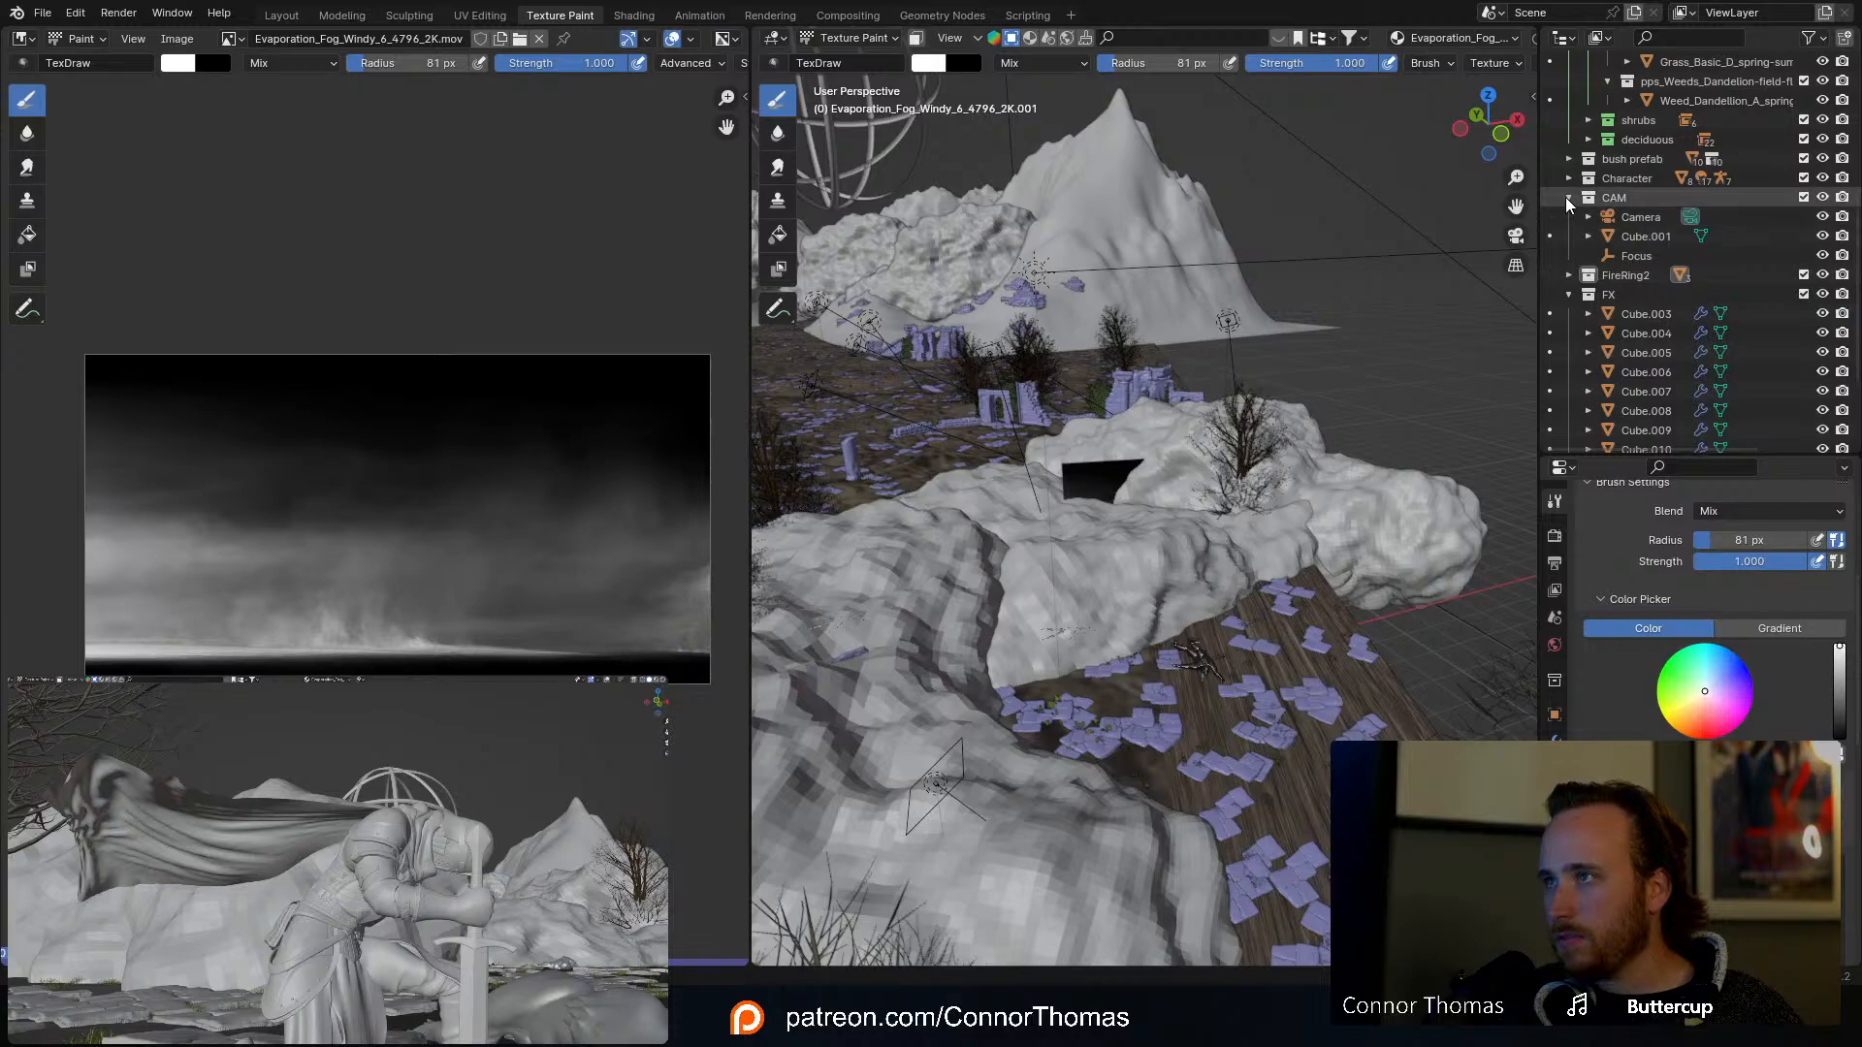
click(1569, 198)
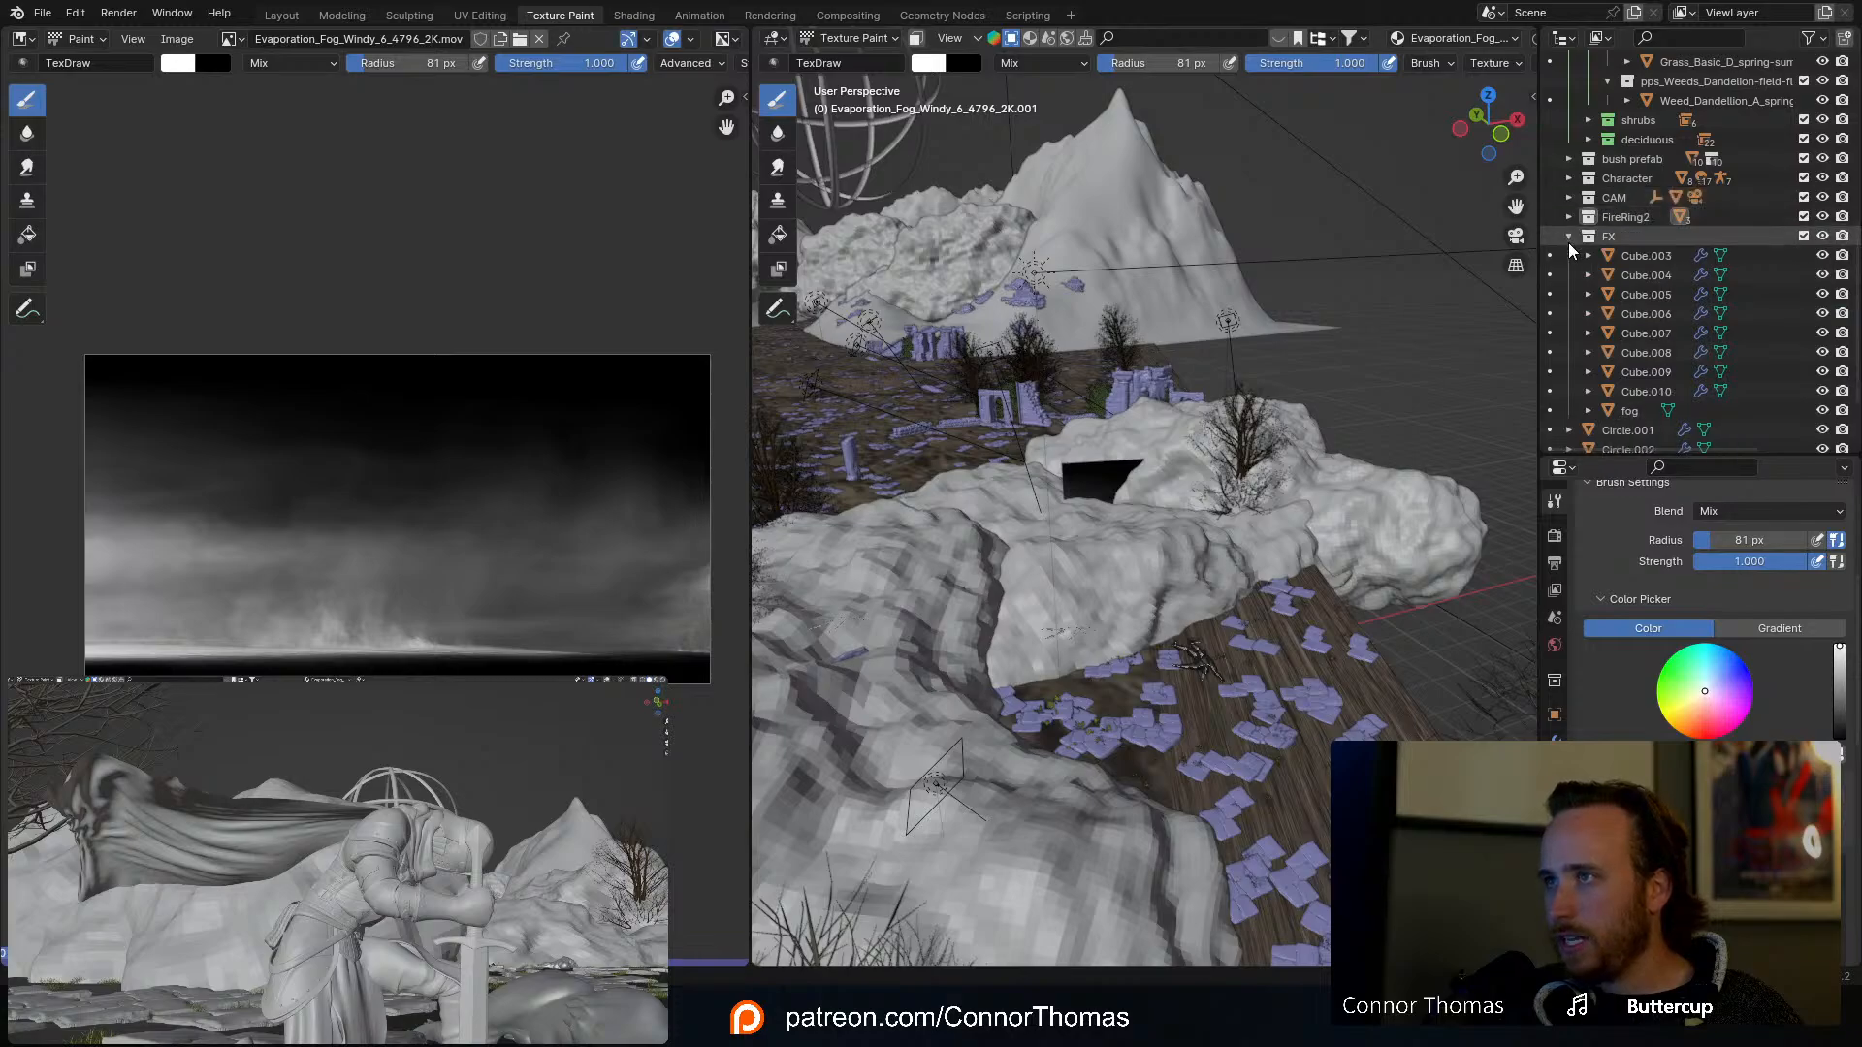
Step: Hide the FX collection in the viewport and bring the fog plane into view
click(1822, 237)
middle_drag(976, 416, 1121, 423)
scroll(1203, 477, up, 6)
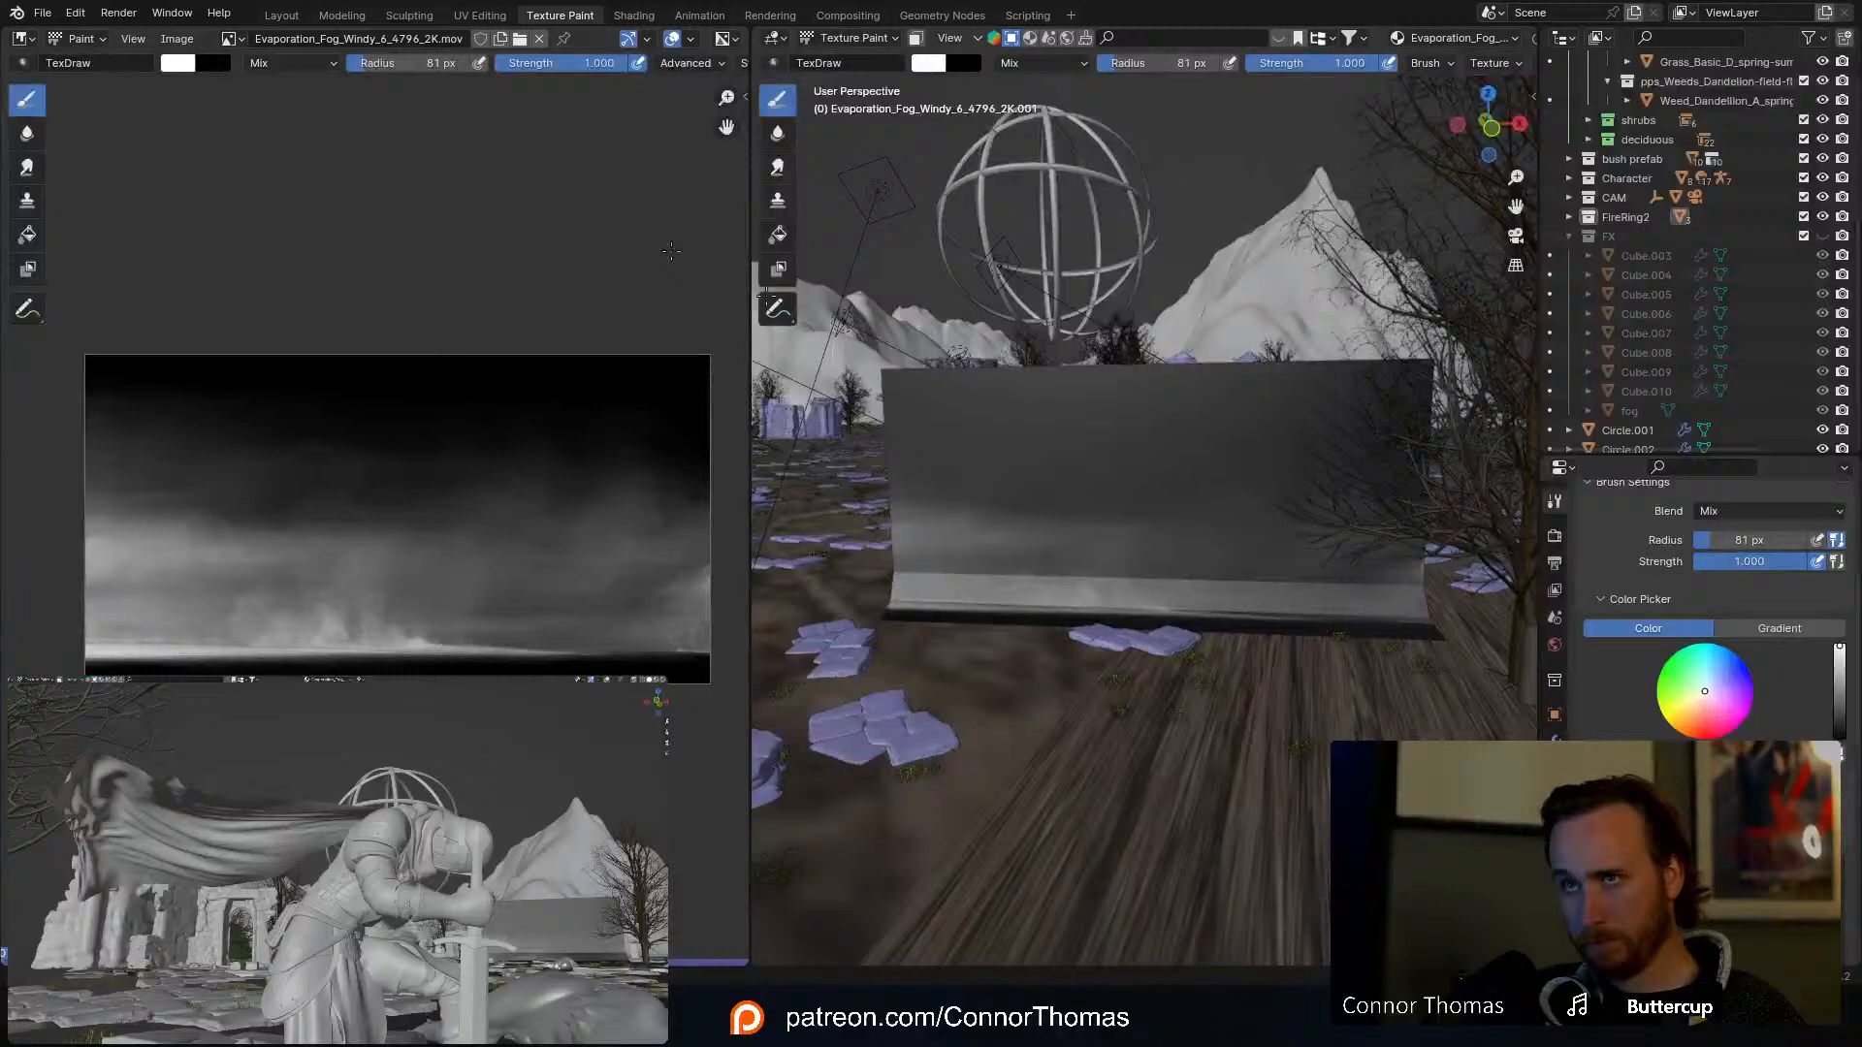
Step: Create a new blank image named fog_matte_01, 2048 px wide and 1080 px high
click(177, 38)
click(204, 84)
click(215, 95)
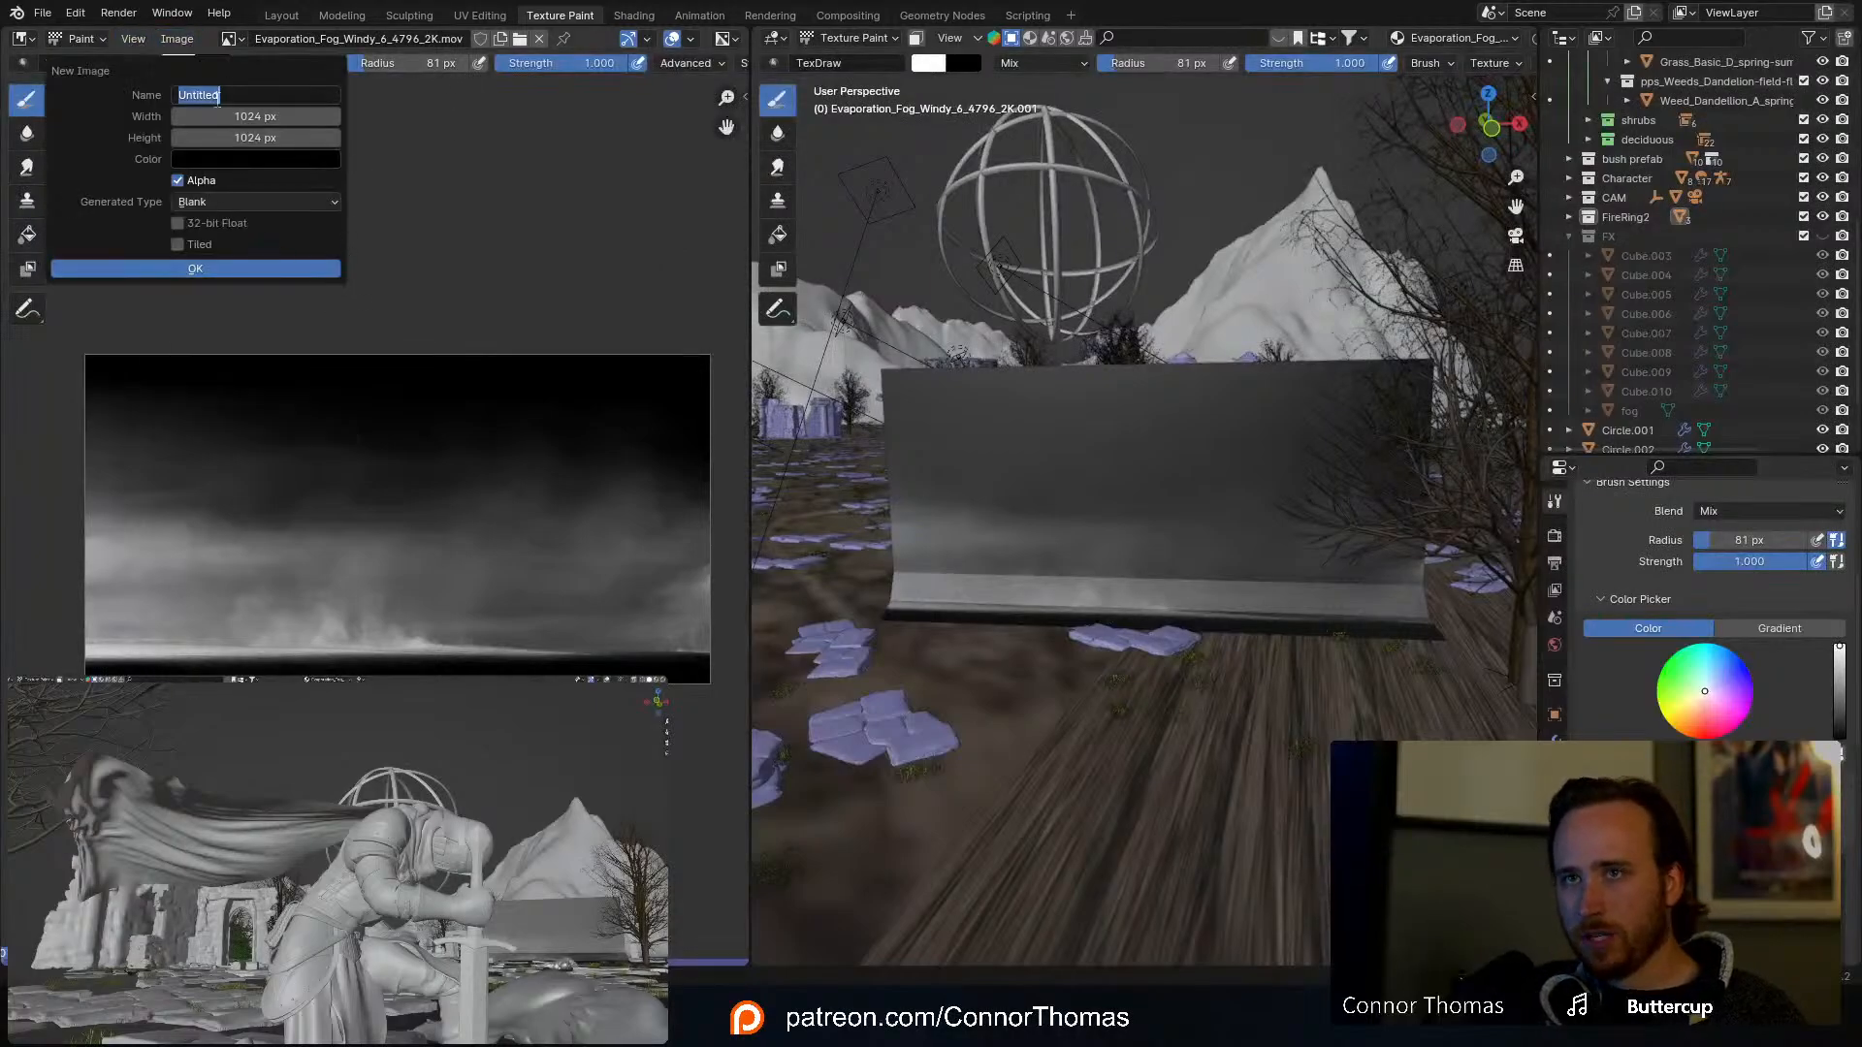
text(fog_m)
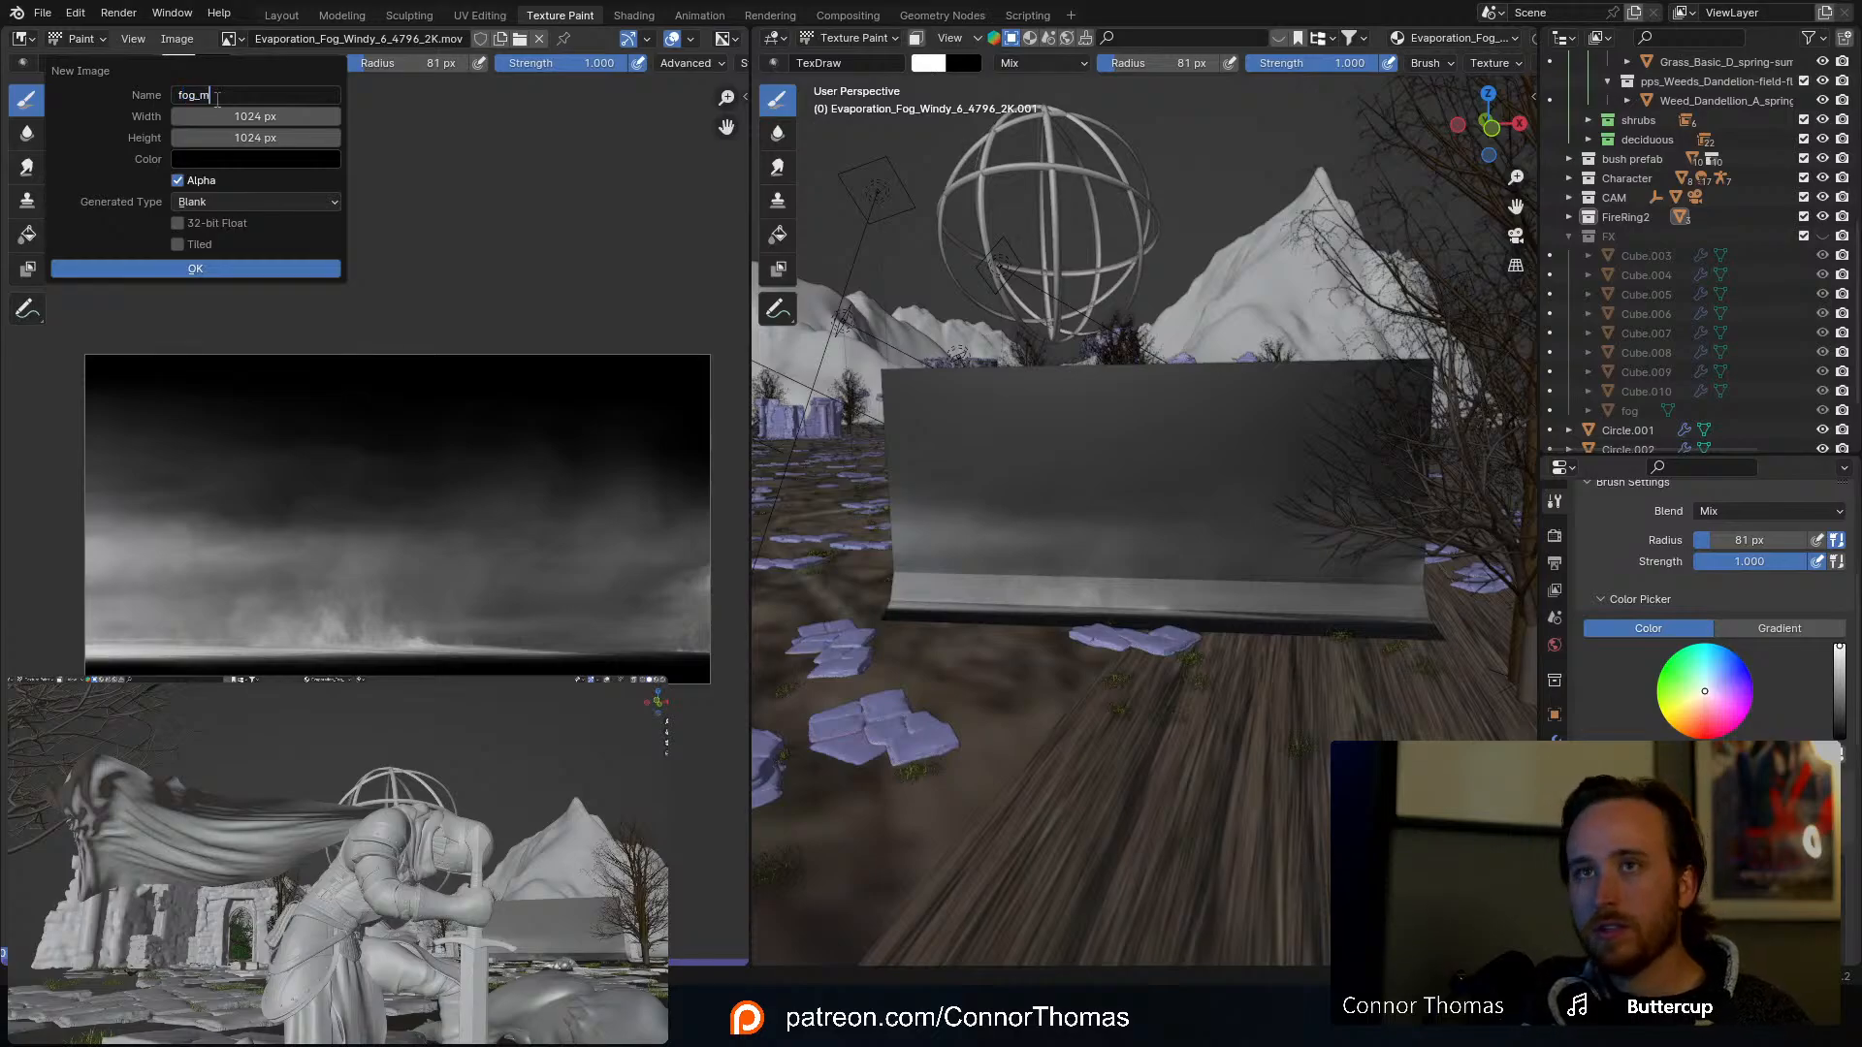
text(atte_)
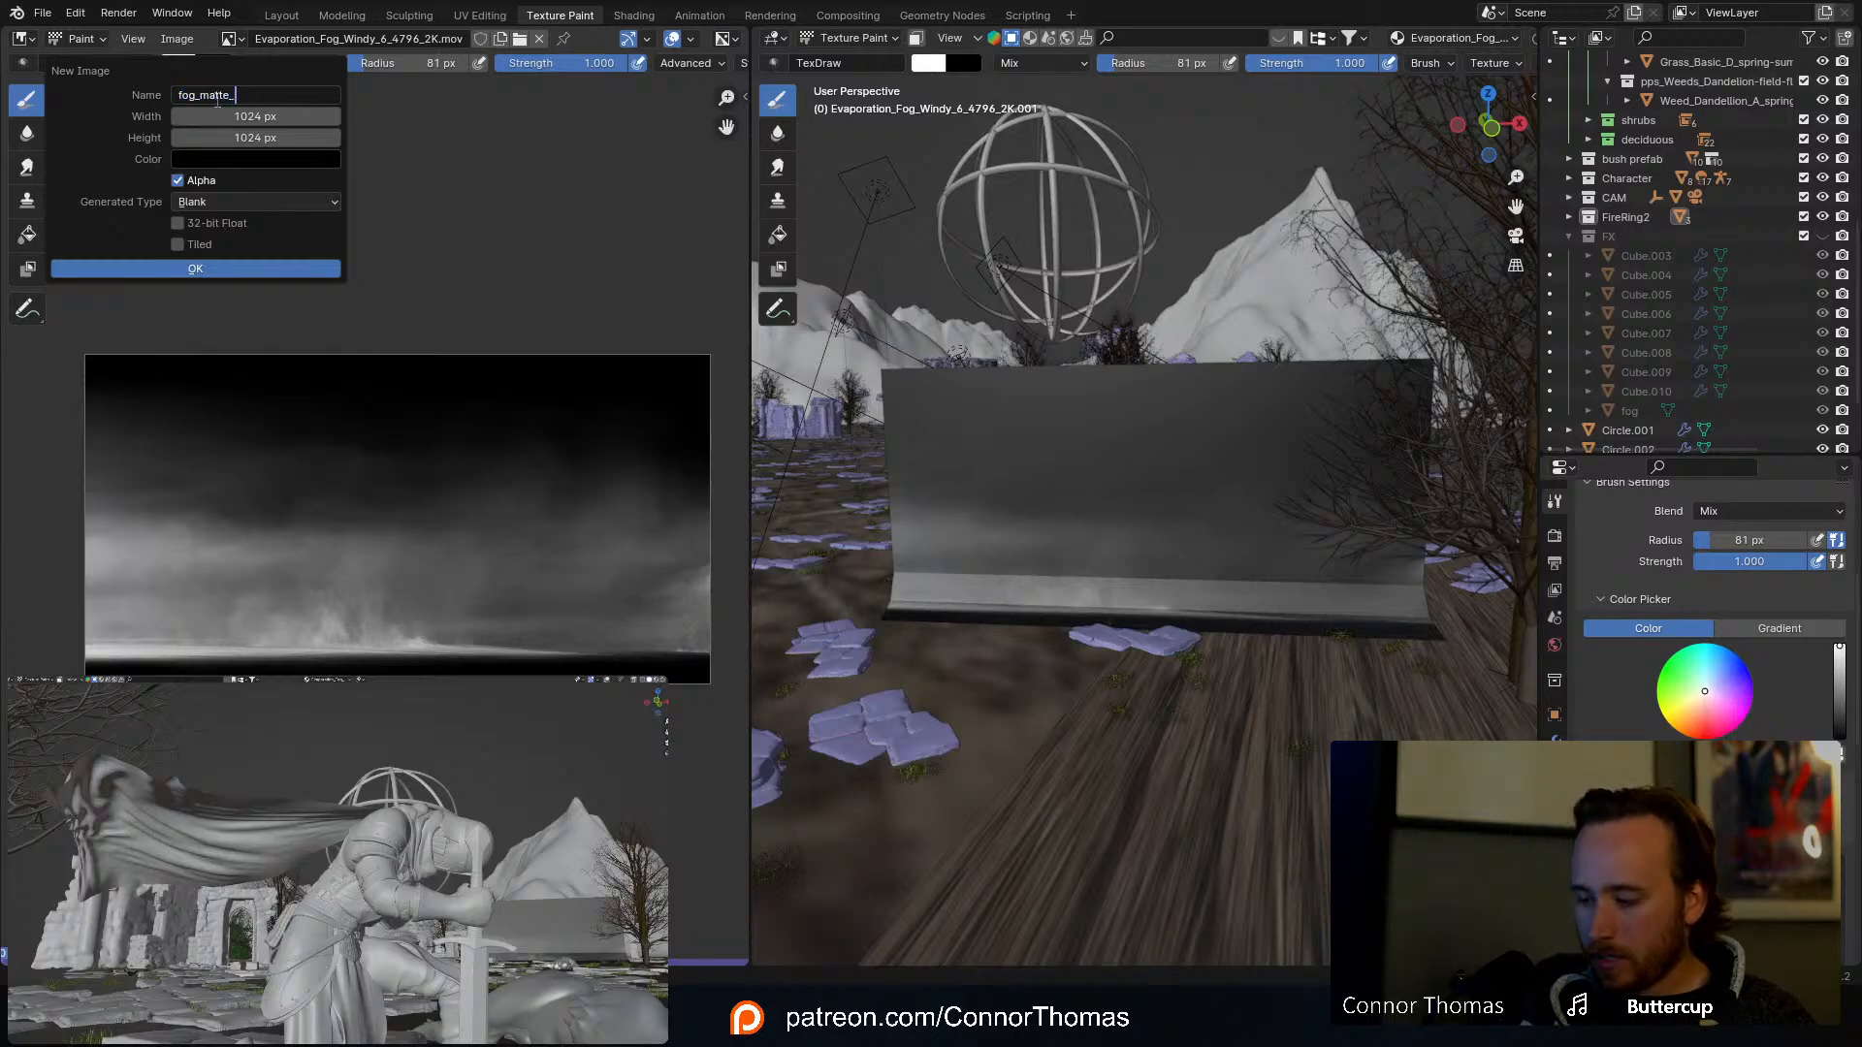
text(01)
click(233, 113)
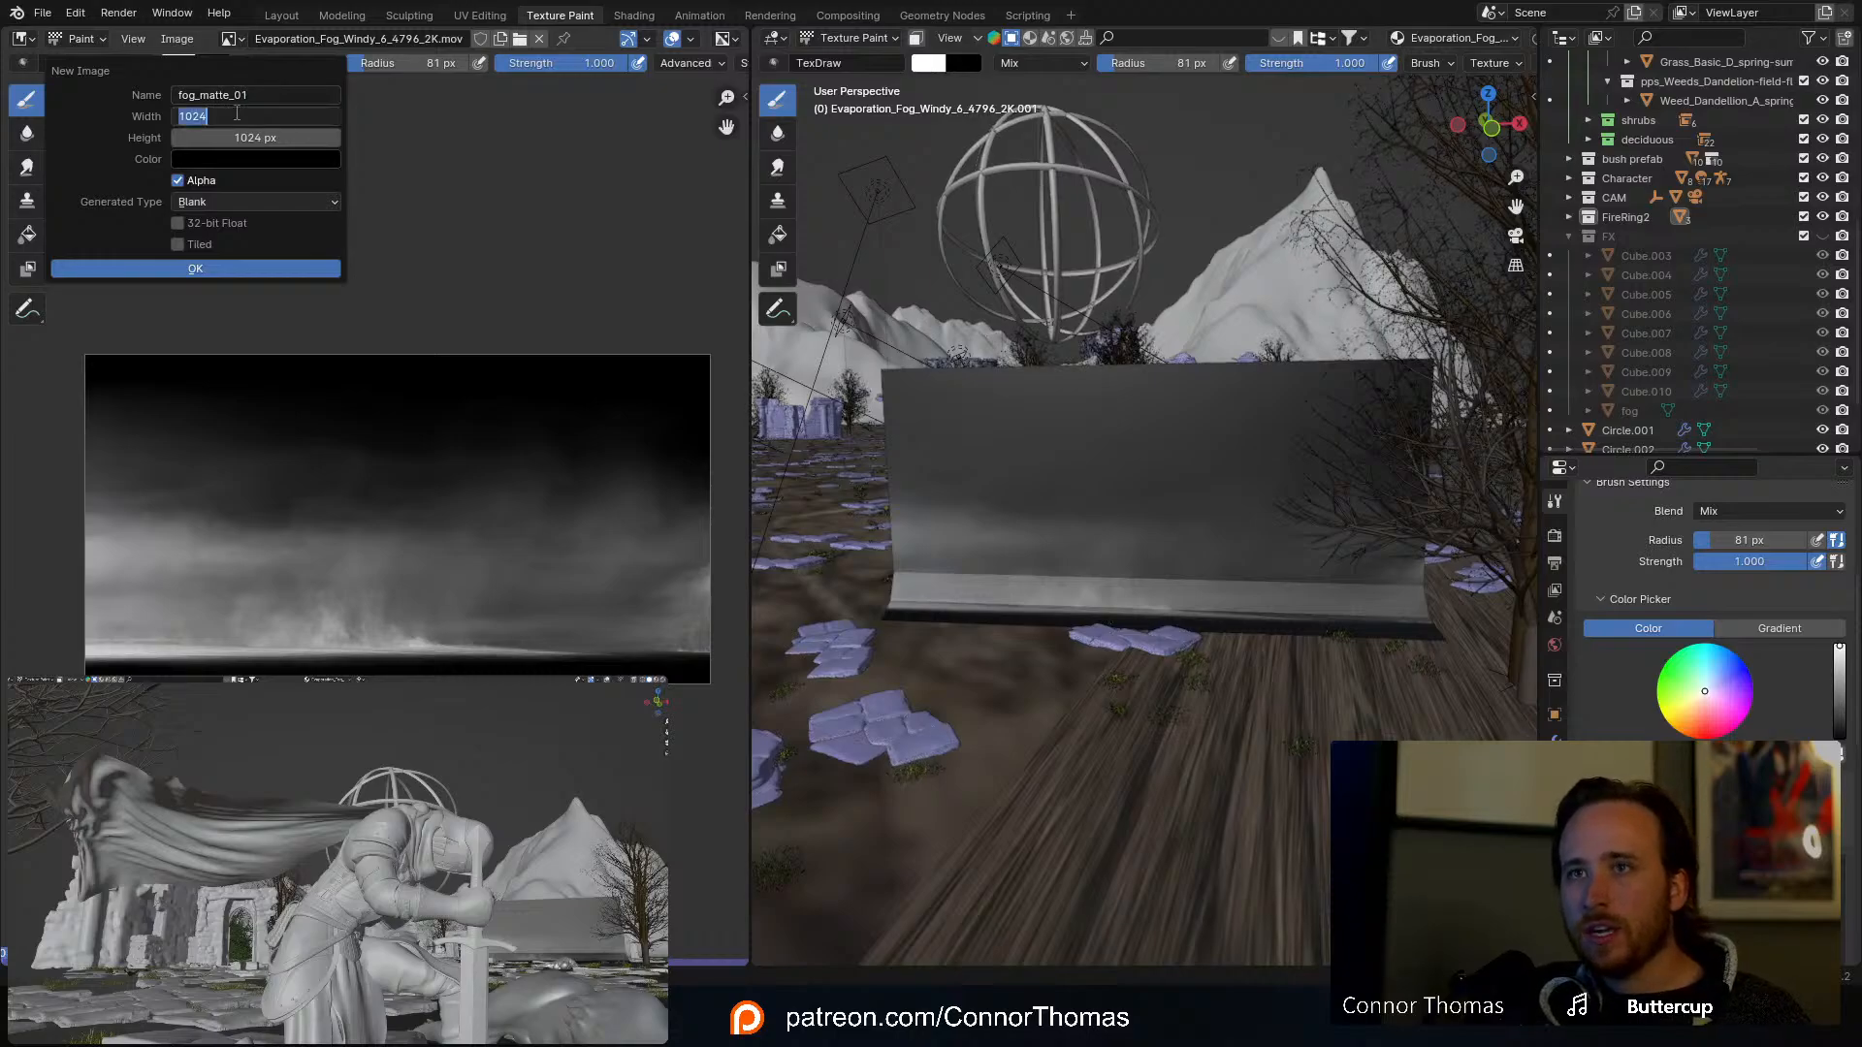
text(2048)
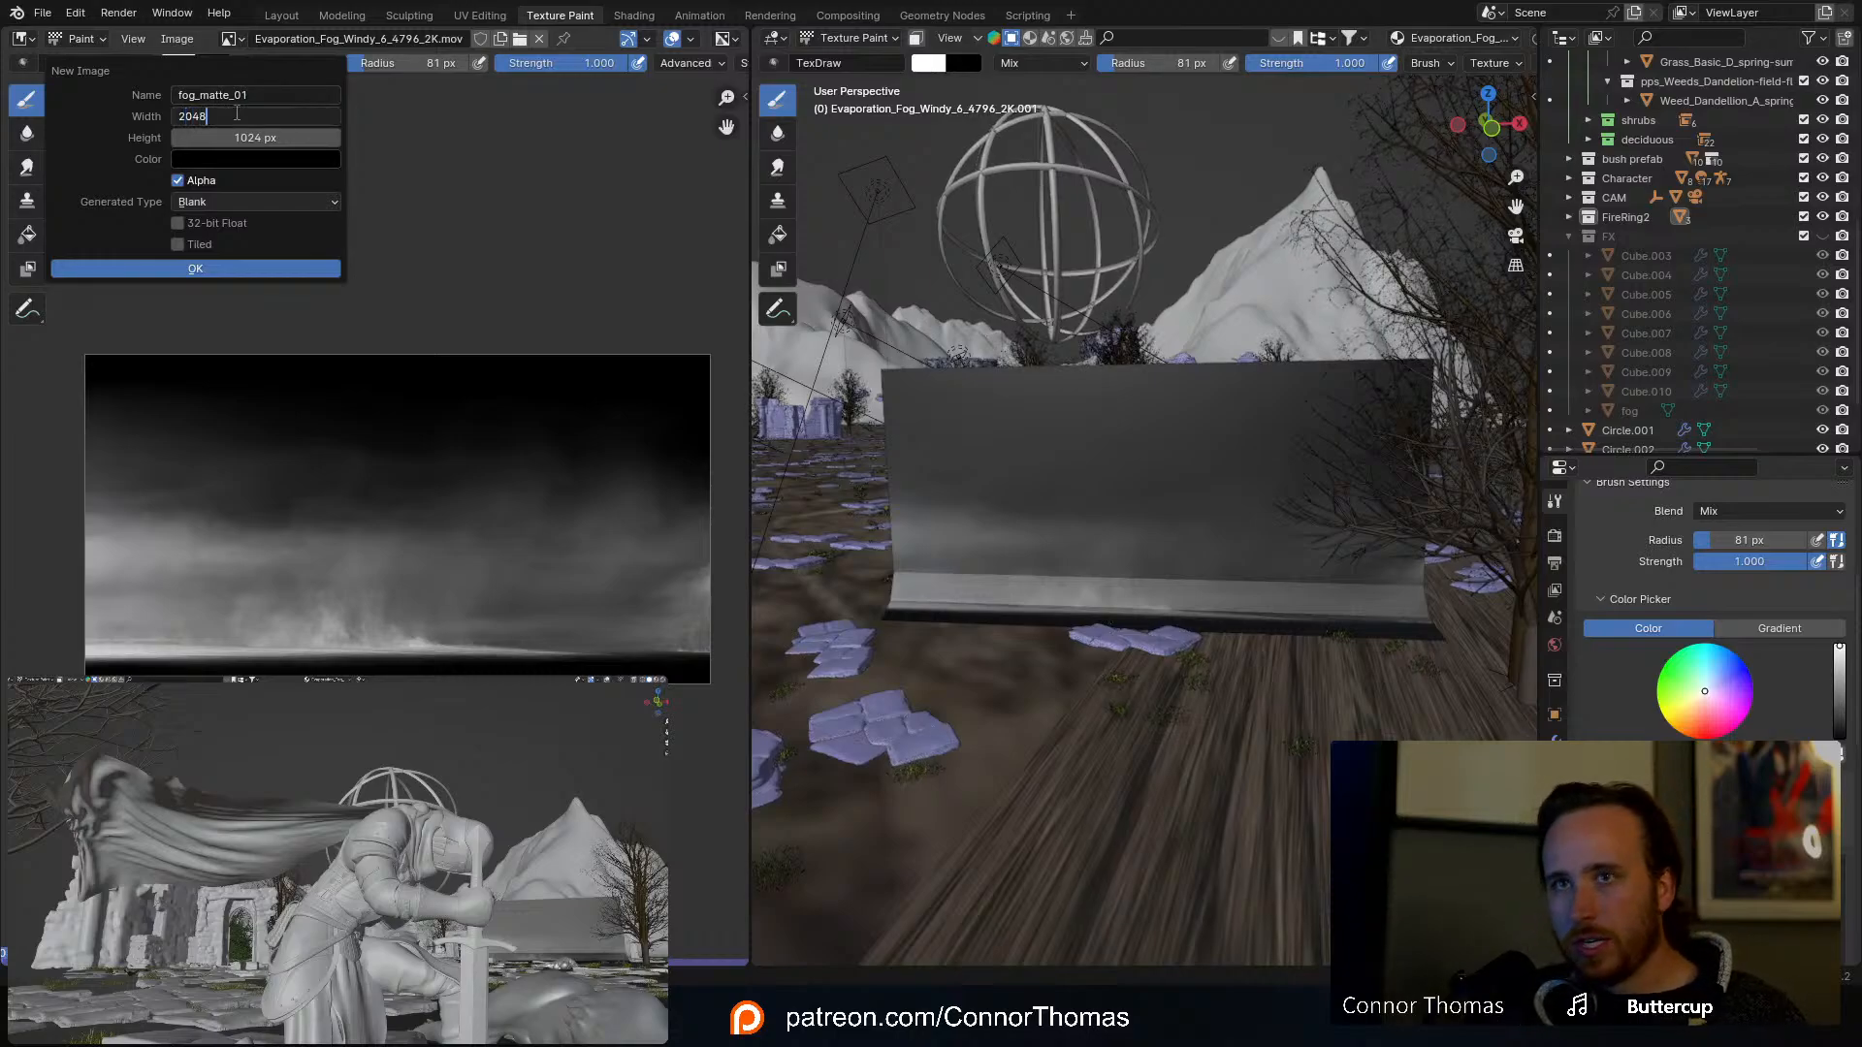
key(Tab)
text(10)
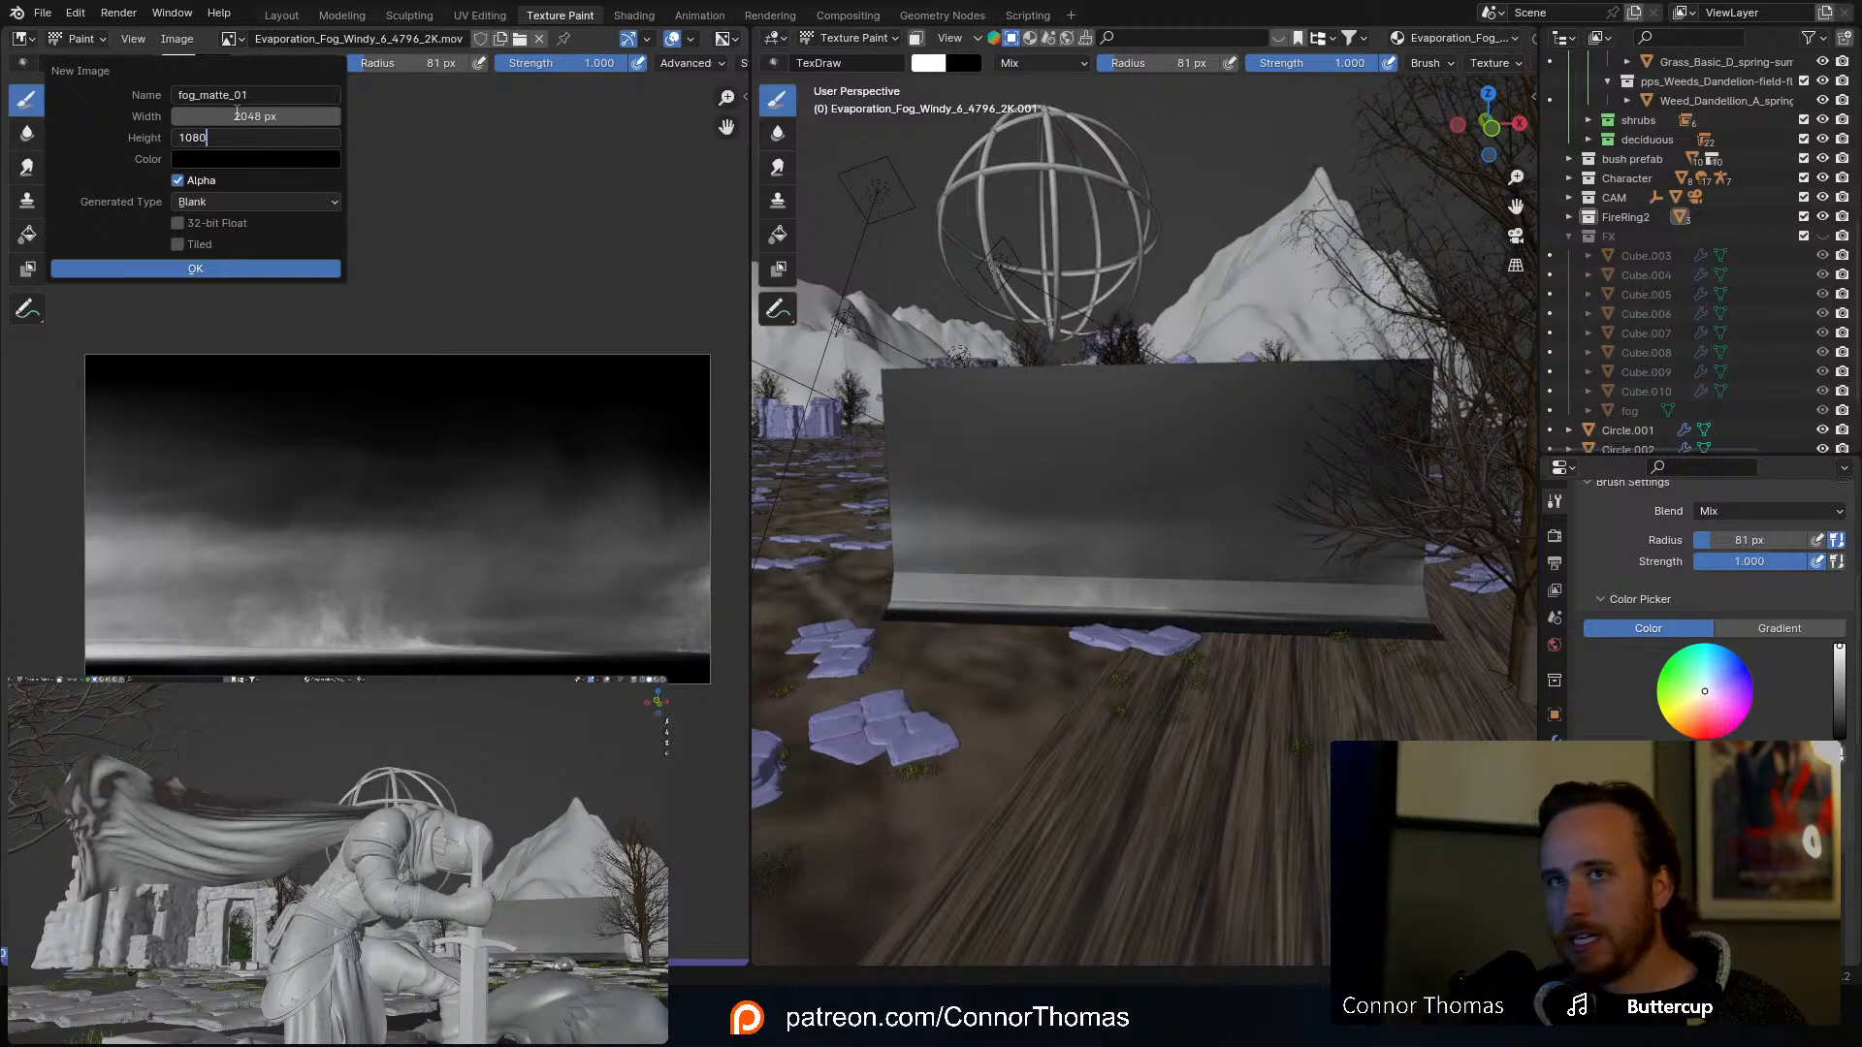
key(Return)
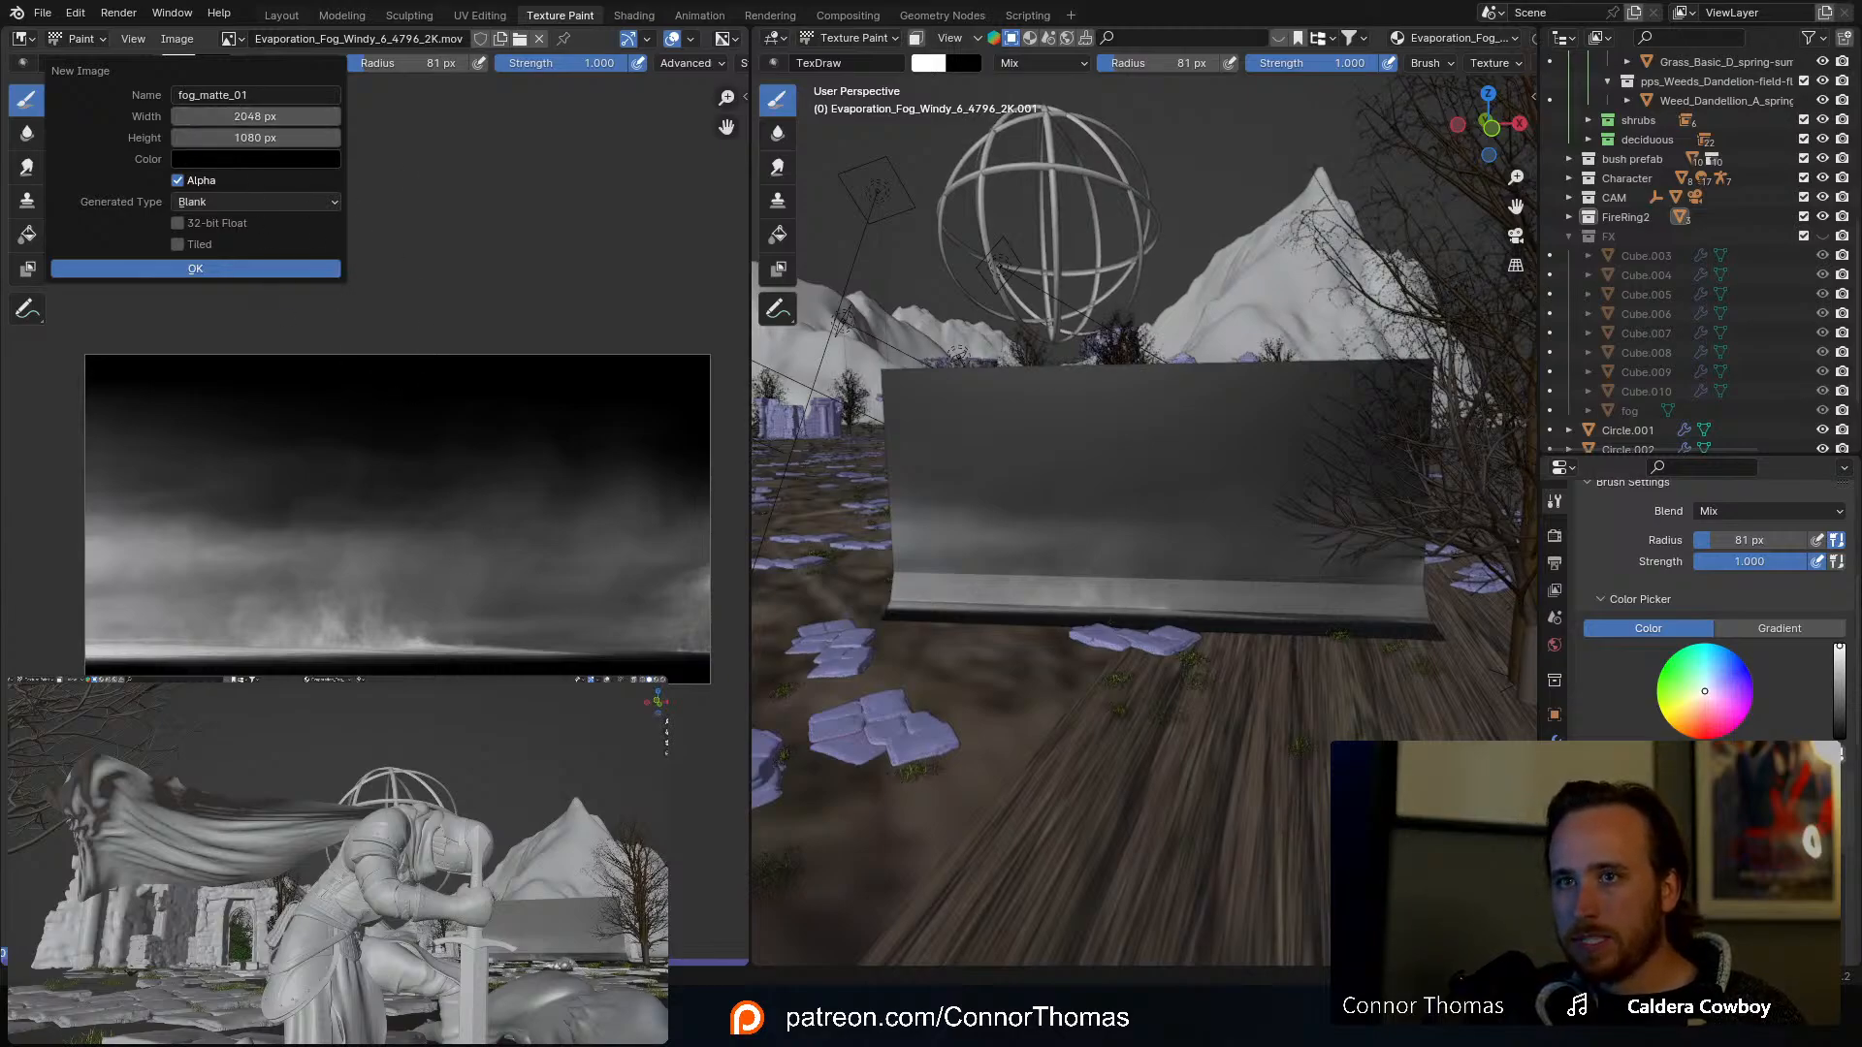
click(199, 267)
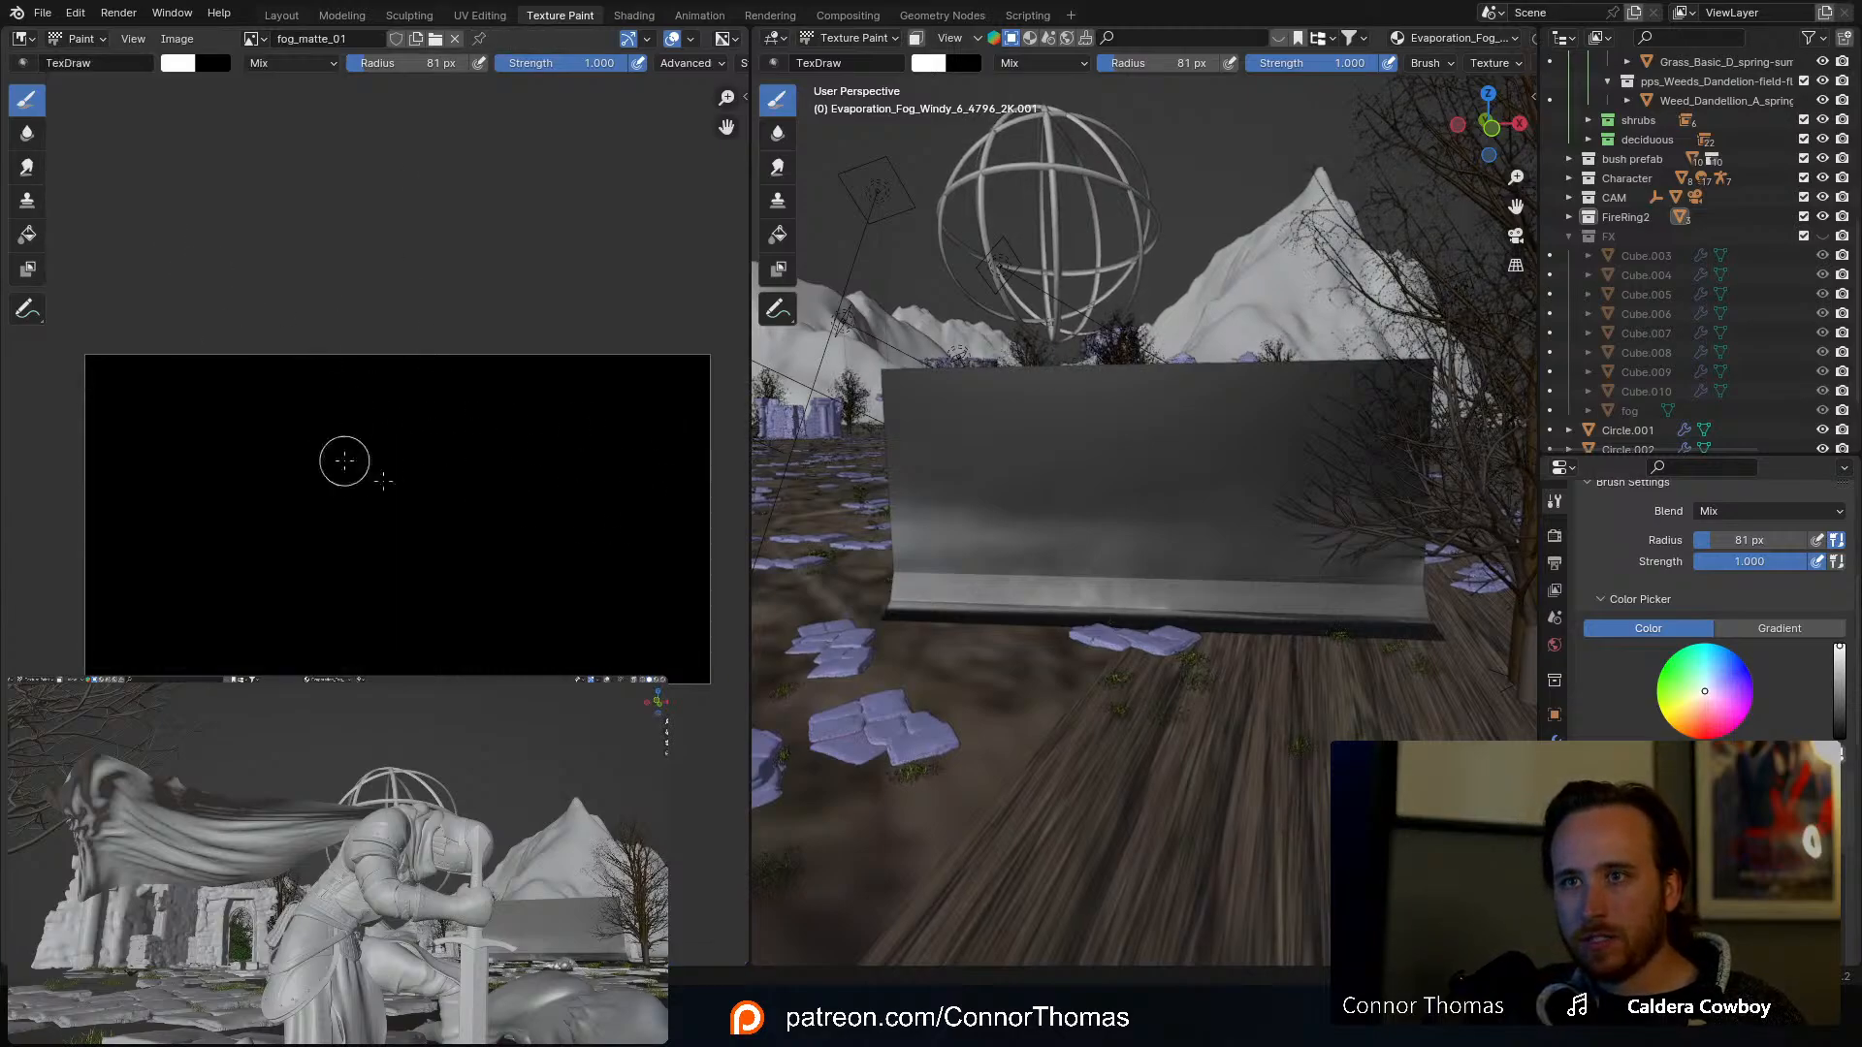
Step: Increase the paint brush radius to 428 px for the matte image
key(f)
click(501, 402)
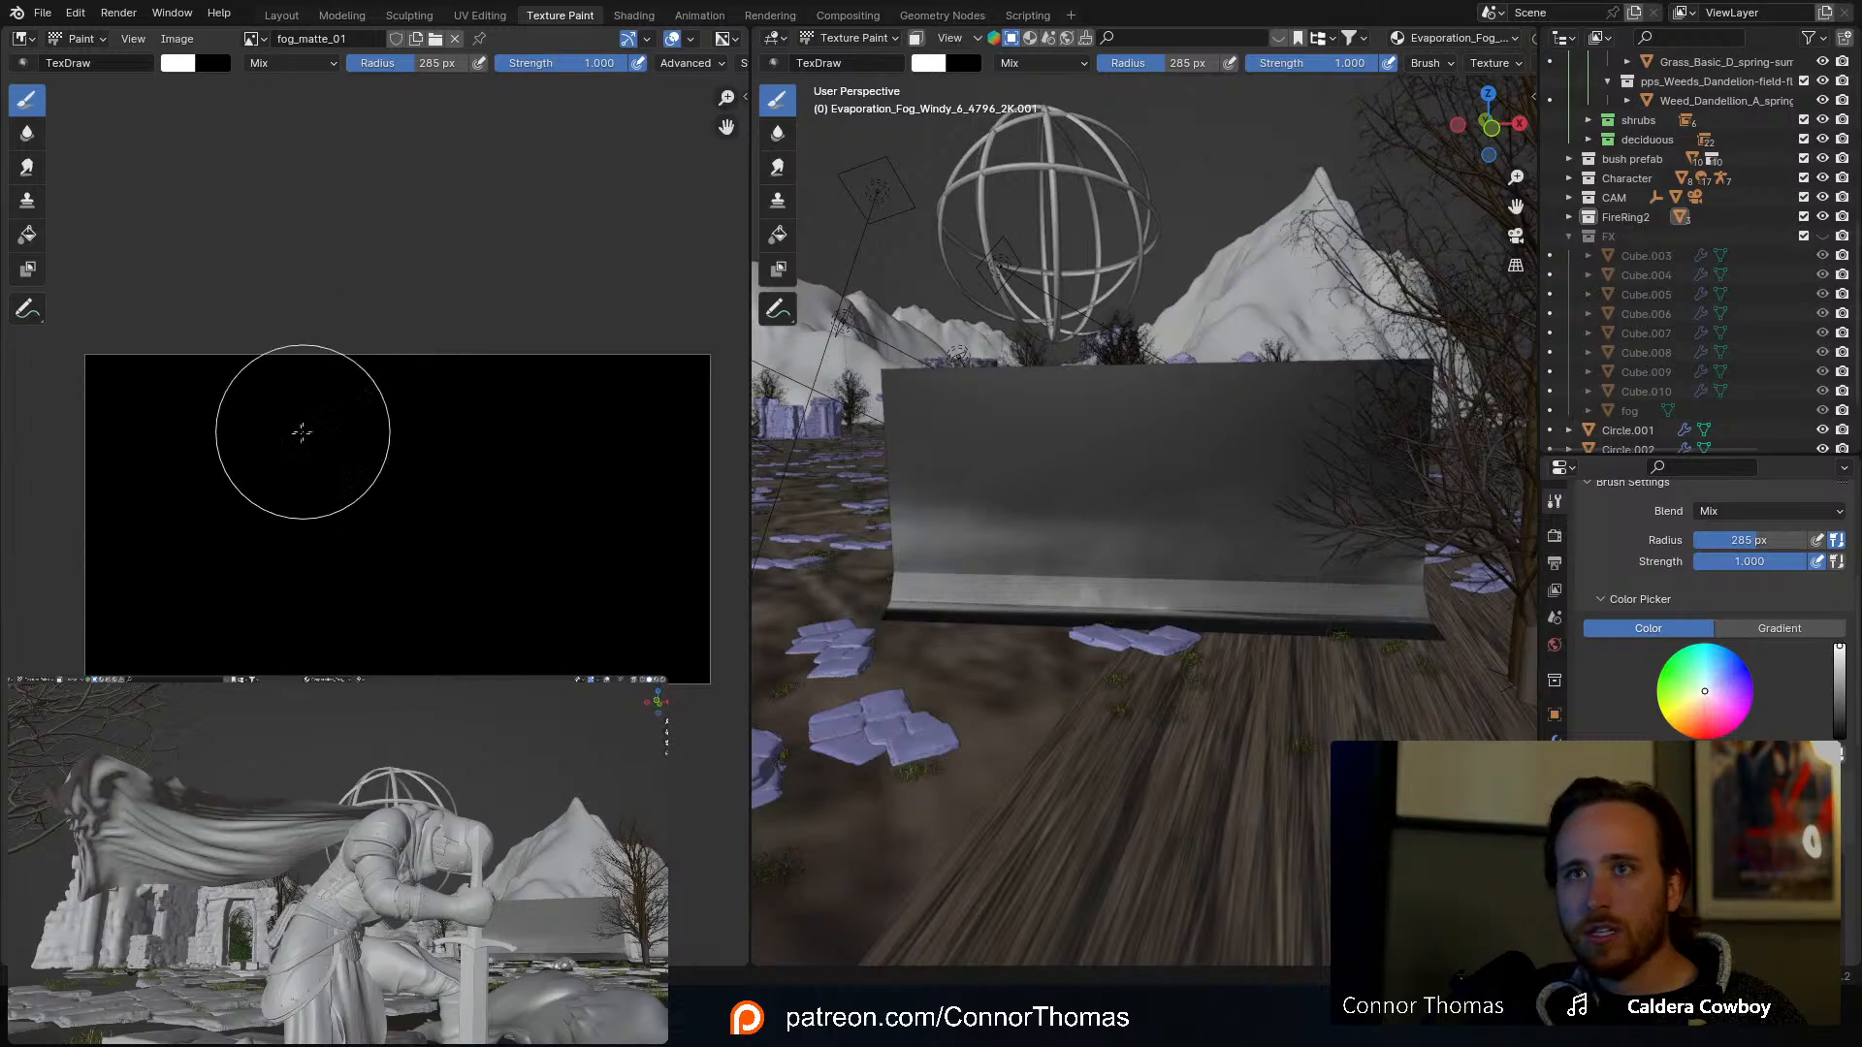
key(f)
click(343, 418)
Step: Try a brush stroke on the matte, undo it, and remove the rip texture from the brush
drag(453, 486, 318, 479)
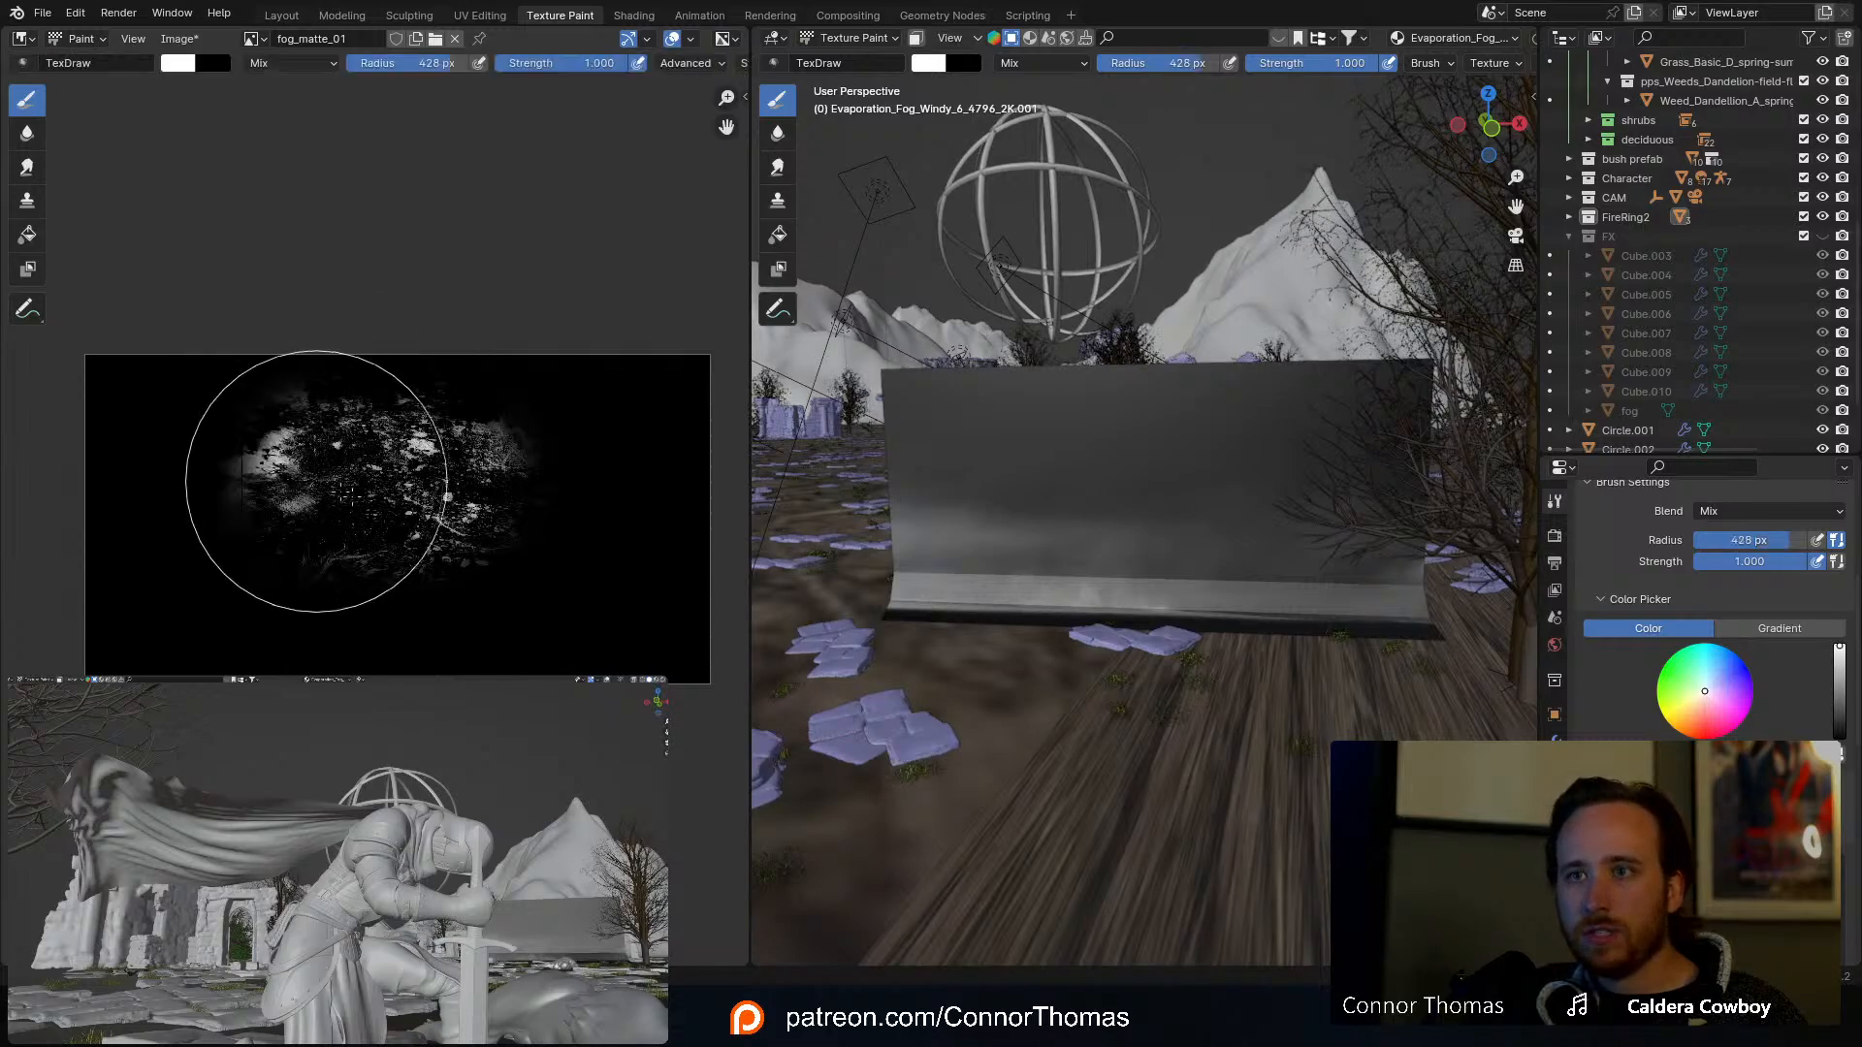
key(ctrl+z)
scroll(1712, 737, down, 3)
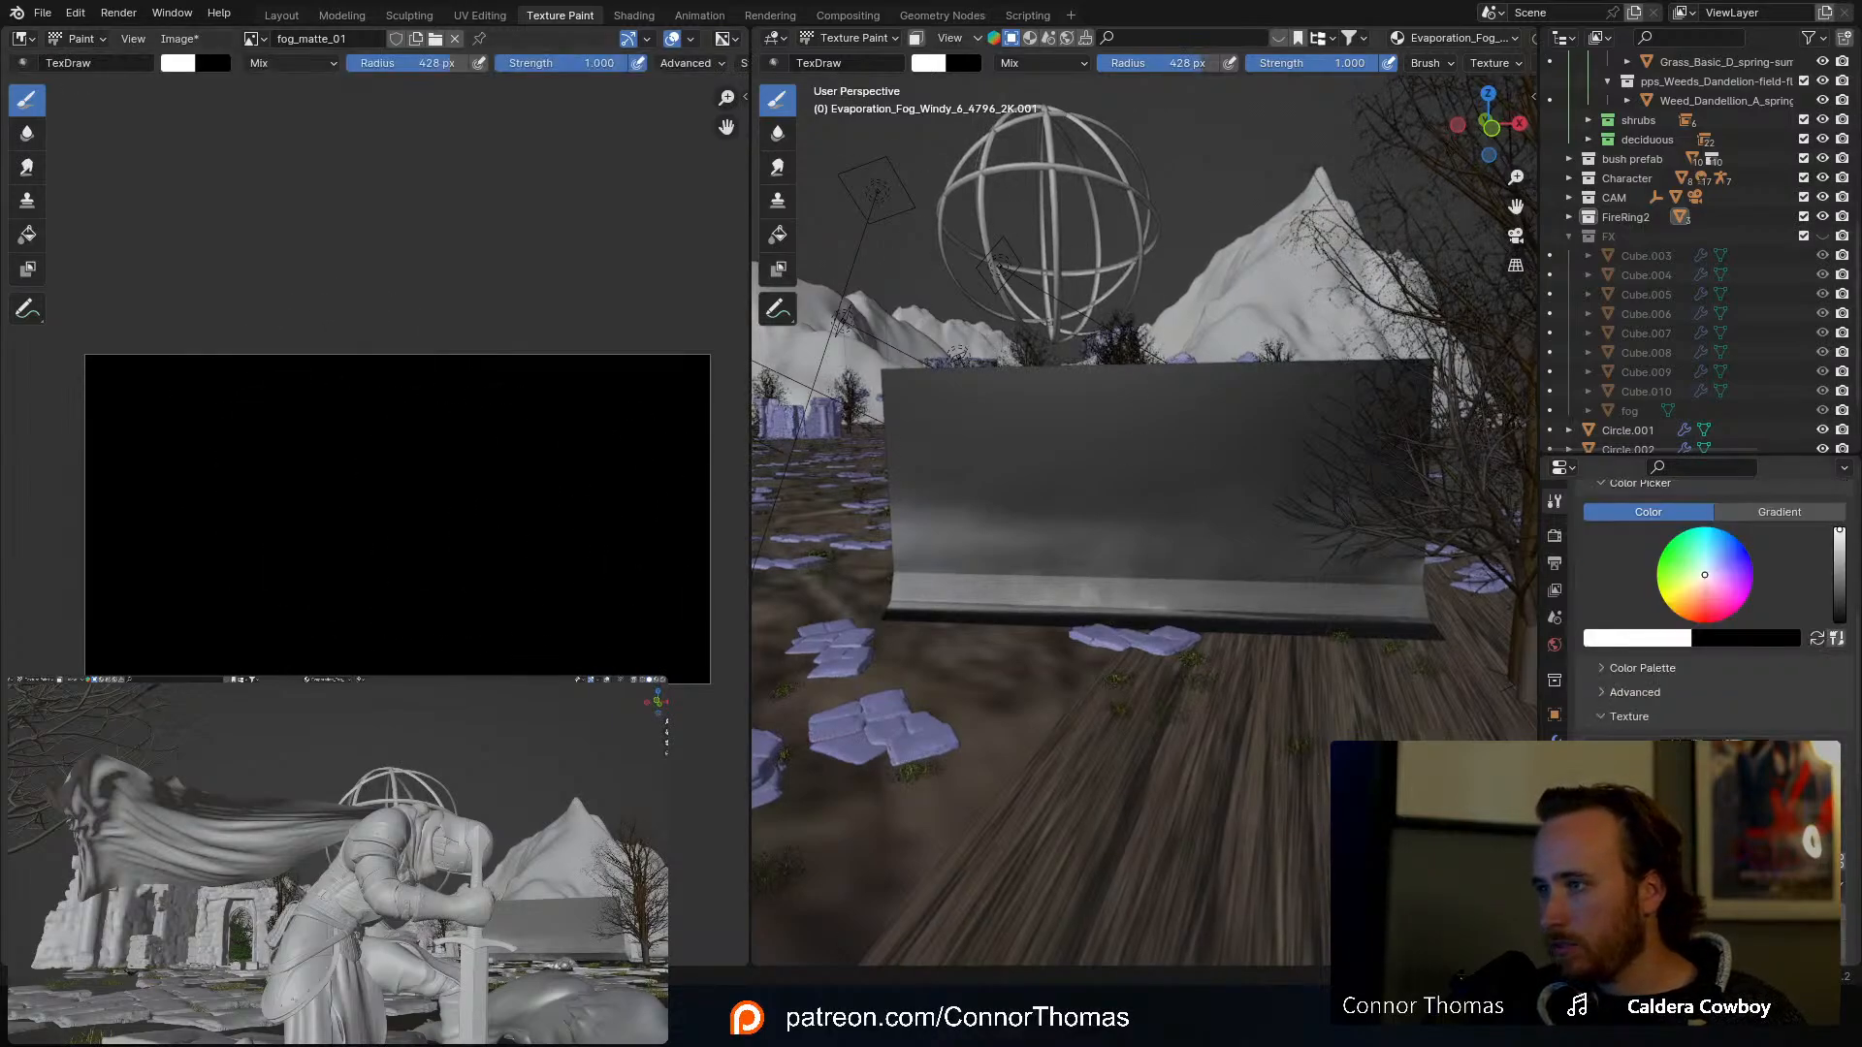
click(1712, 795)
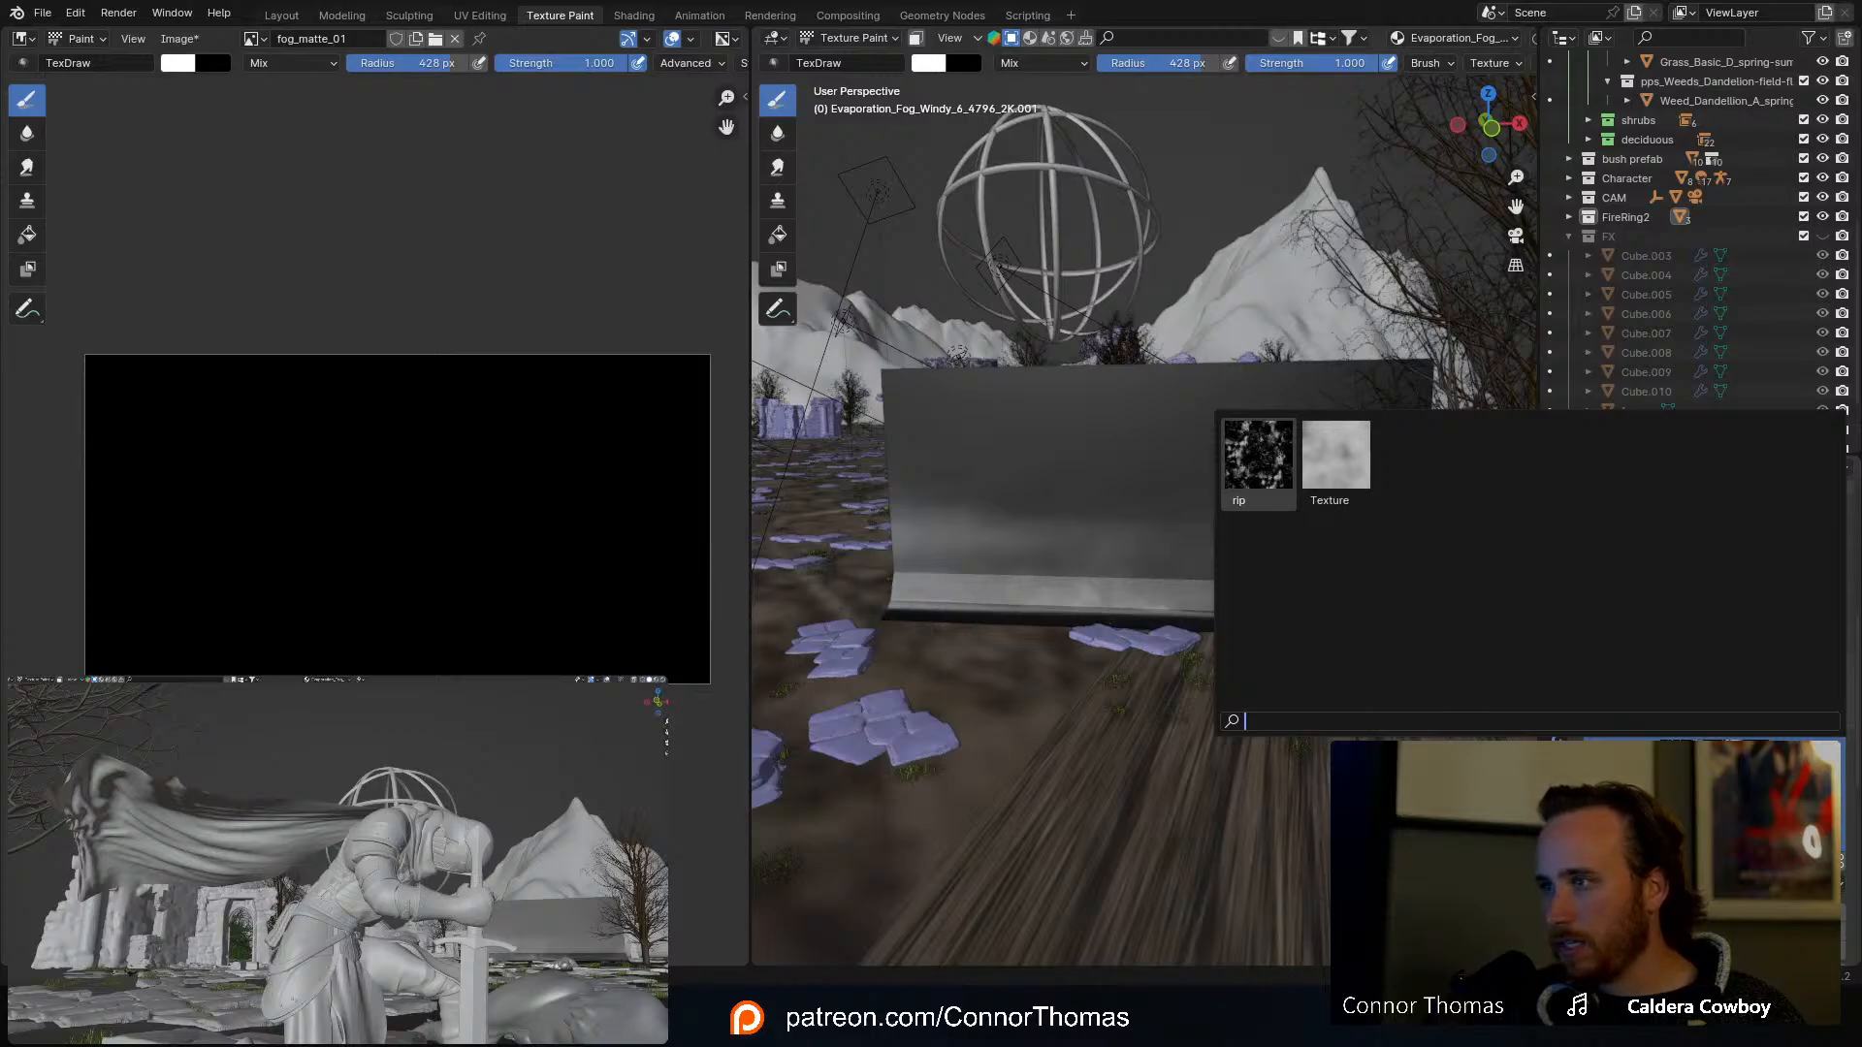
click(1653, 762)
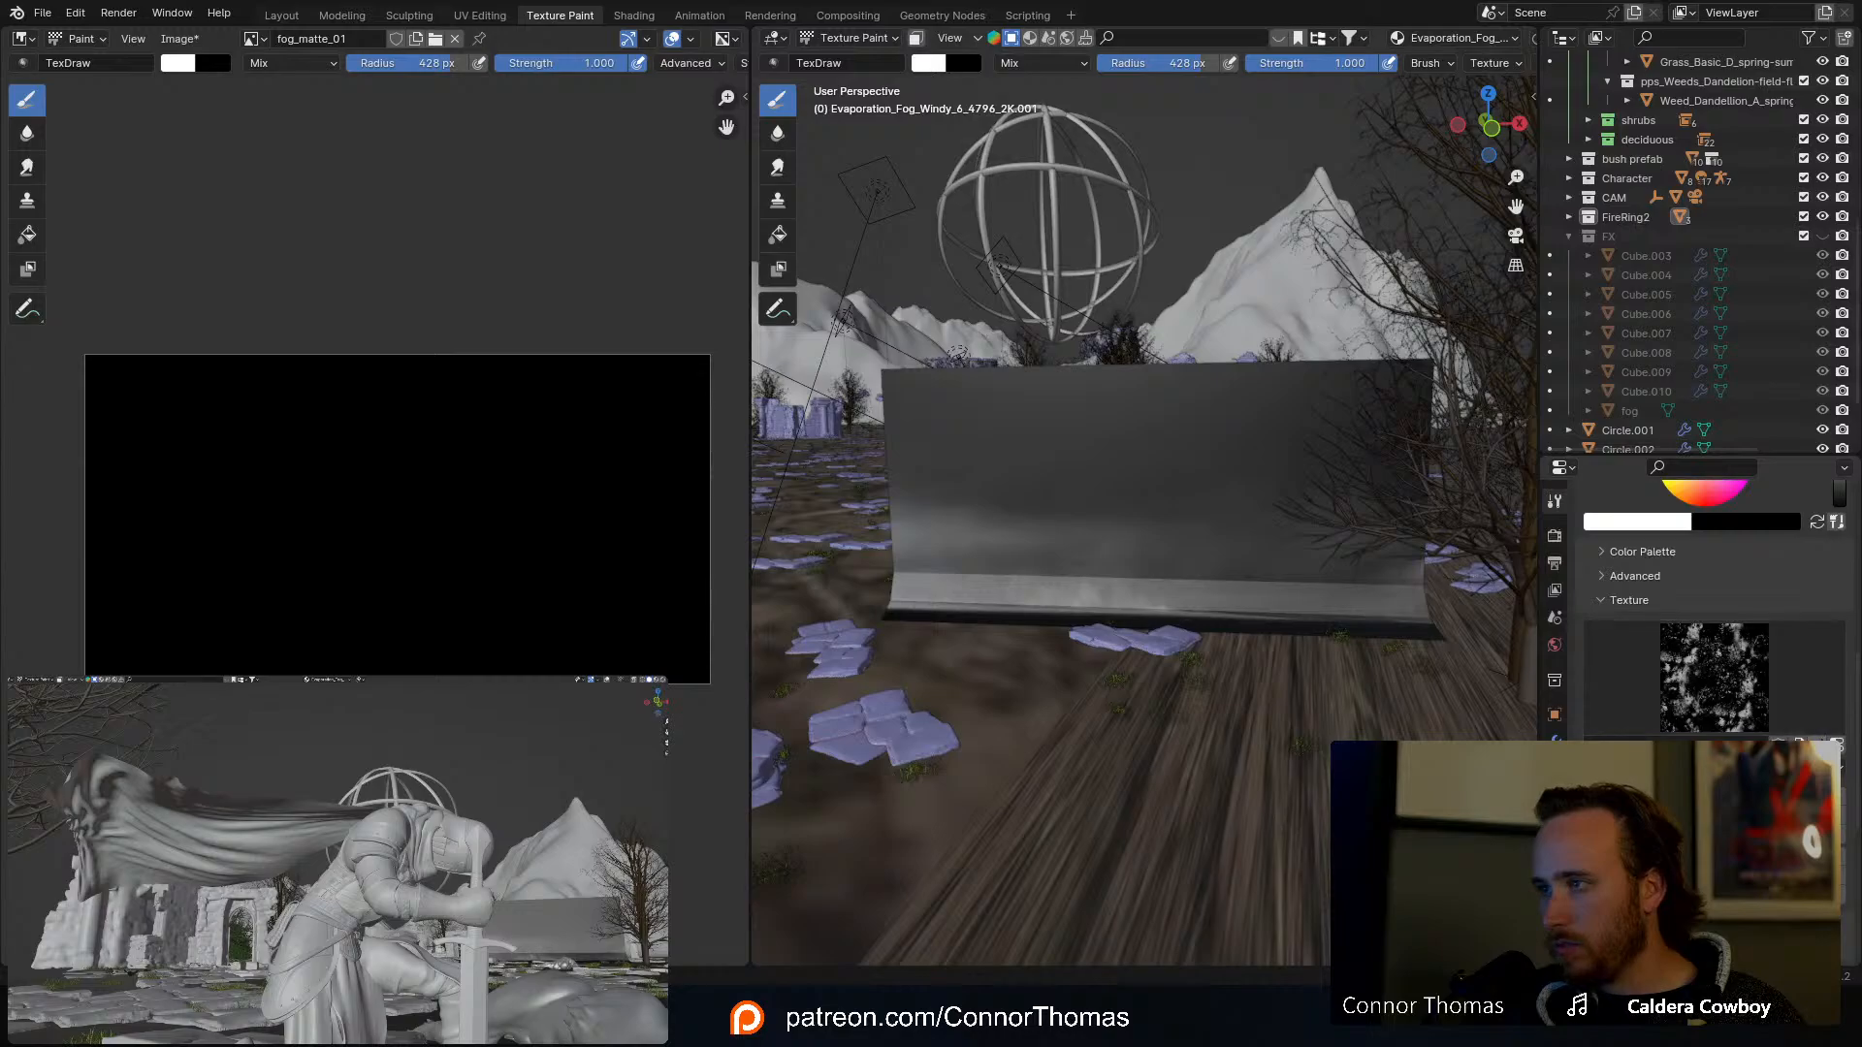
click(1818, 745)
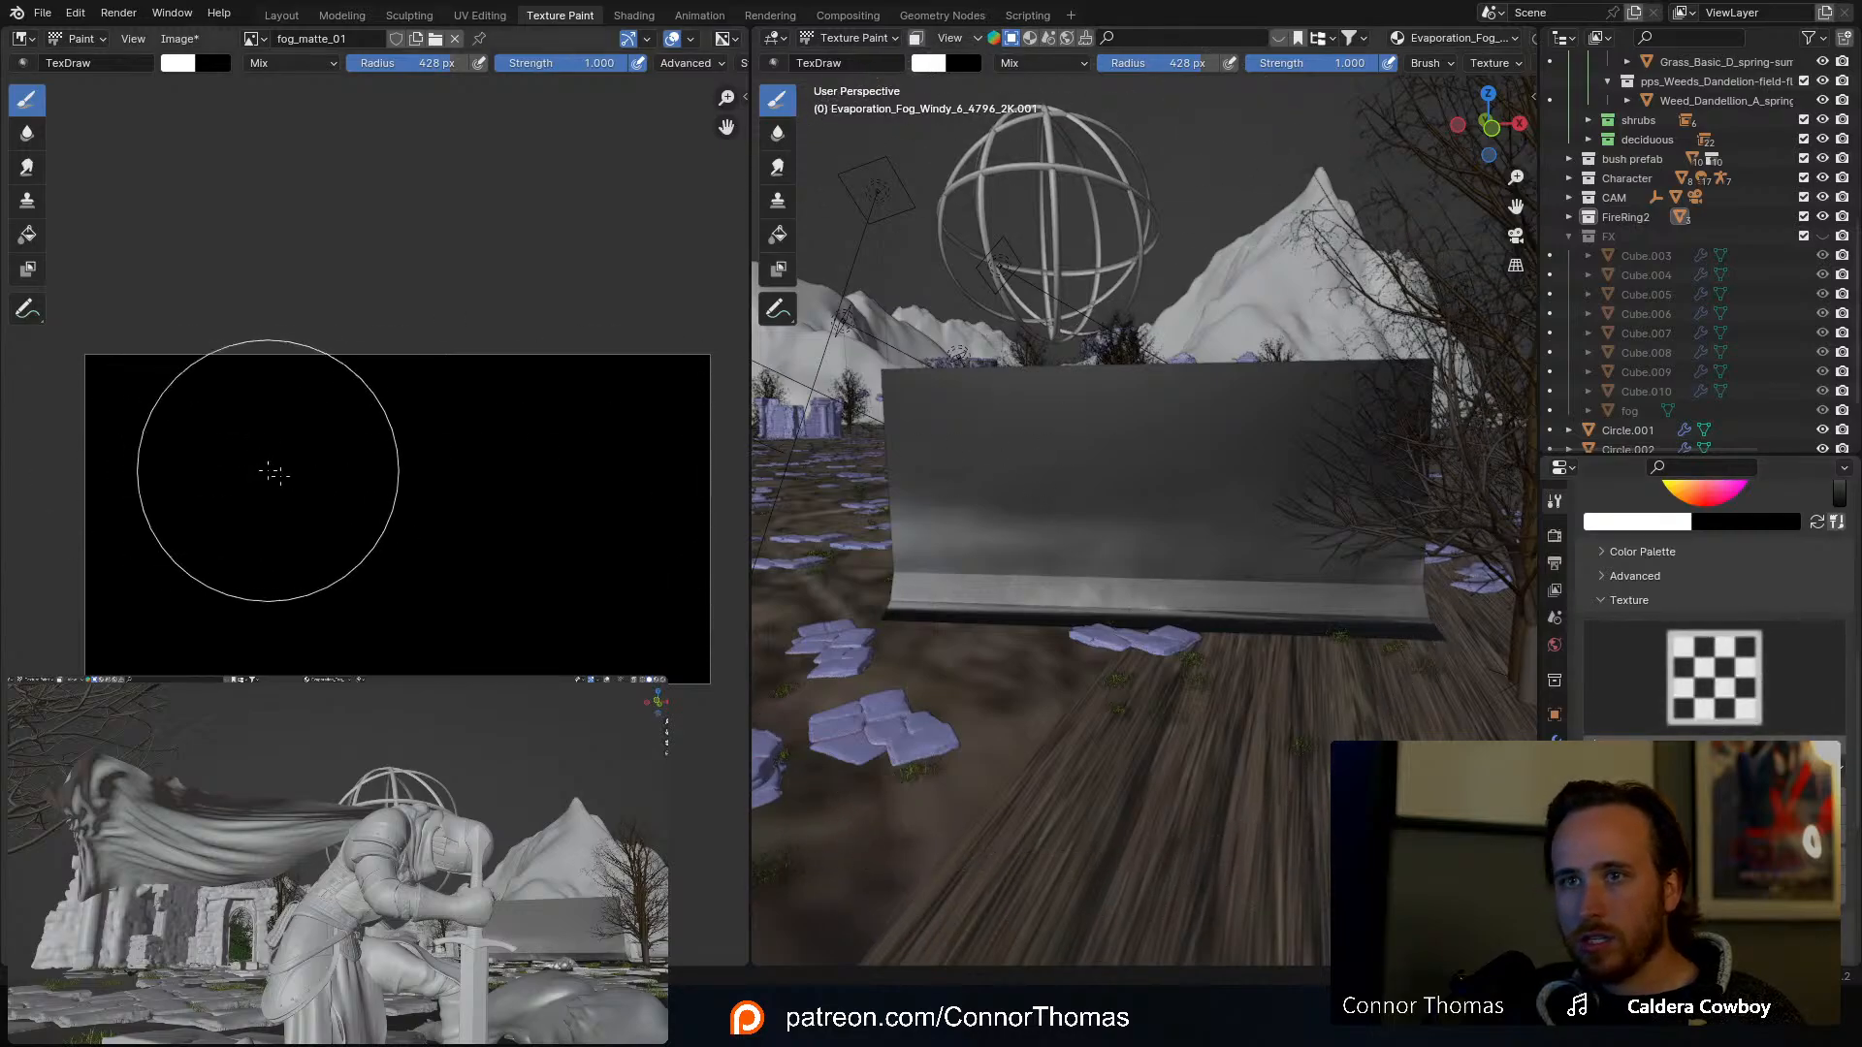
Step: Paint a large soft white area across the middle of fog_matte_01, leaving its edges black, and save the image as PNG in the _scripts folder
mouse_move(265, 466)
mouse_down()
mouse_move(303, 482)
mouse_move(242, 507)
mouse_move(207, 582)
mouse_move(562, 590)
mouse_move(595, 557)
mouse_move(582, 520)
mouse_move(456, 482)
mouse_move(478, 490)
mouse_move(227, 512)
mouse_move(258, 515)
mouse_up()
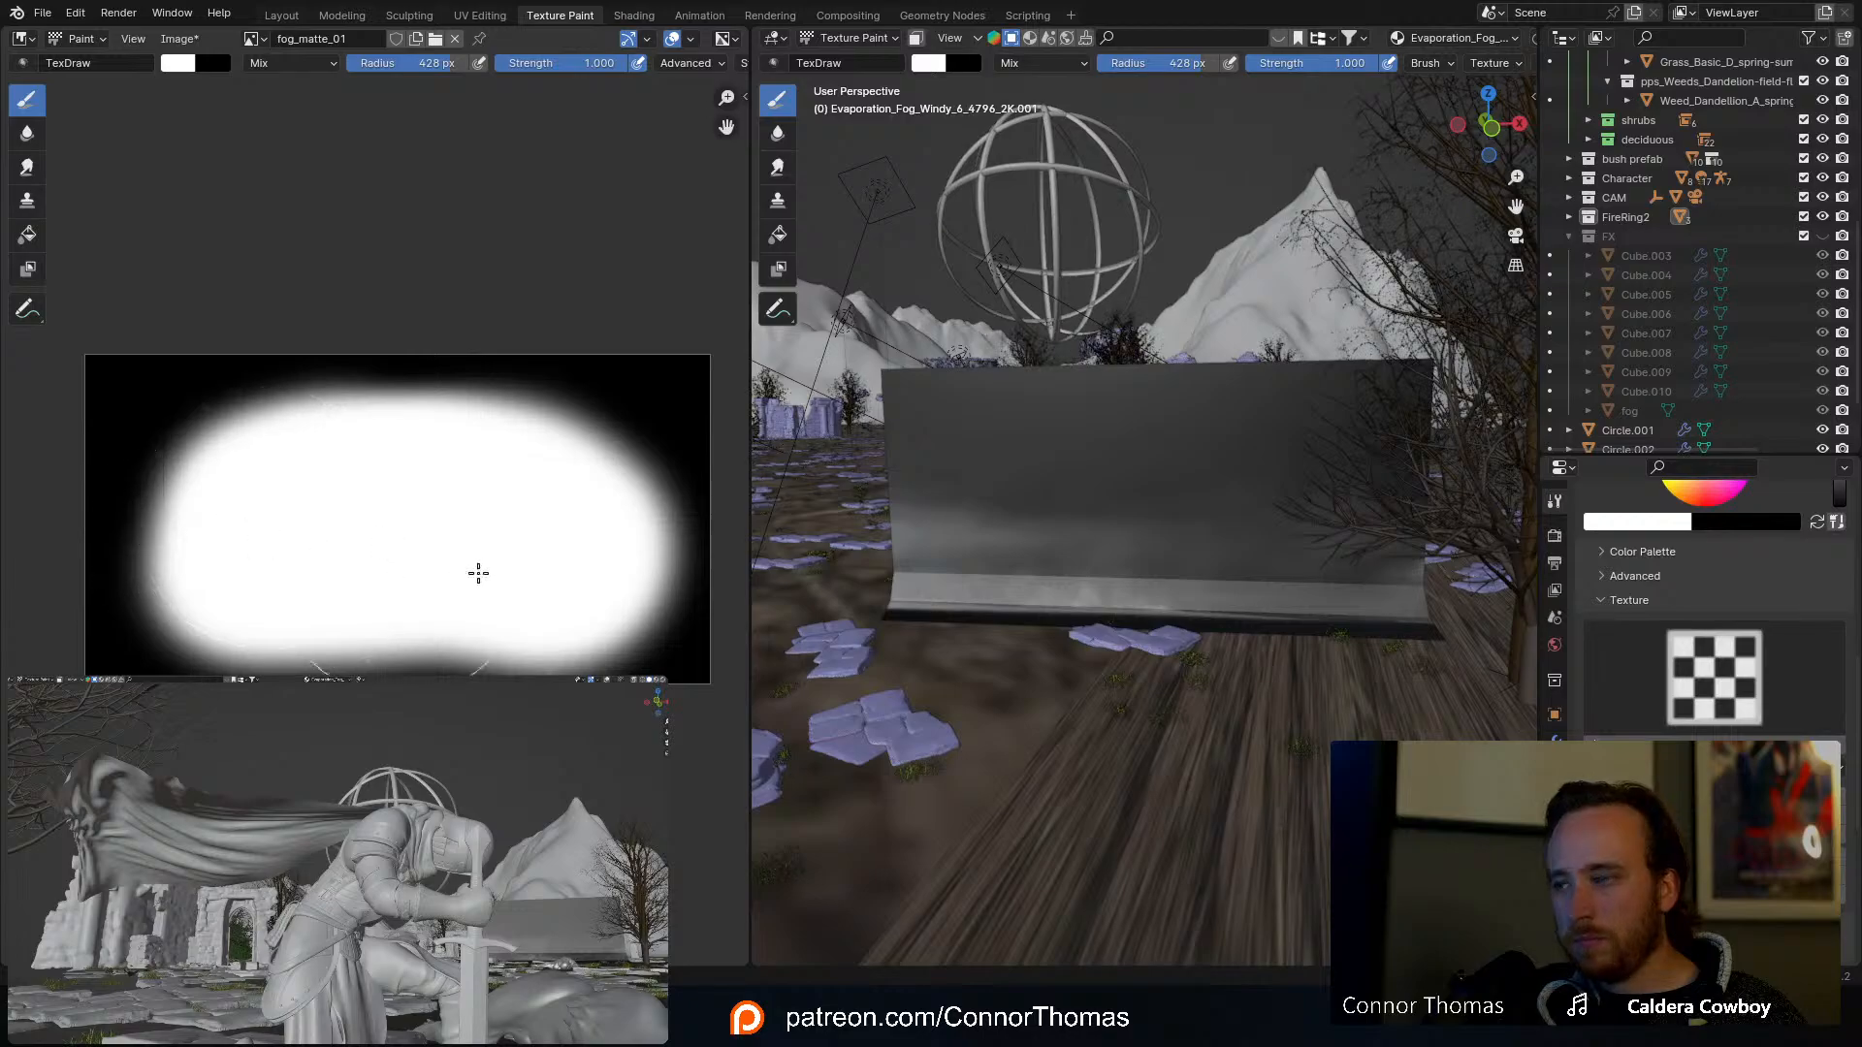
mouse_move(628, 592)
middle_down()
mouse_move(665, 555)
mouse_move(358, 582)
mouse_move(478, 607)
middle_up()
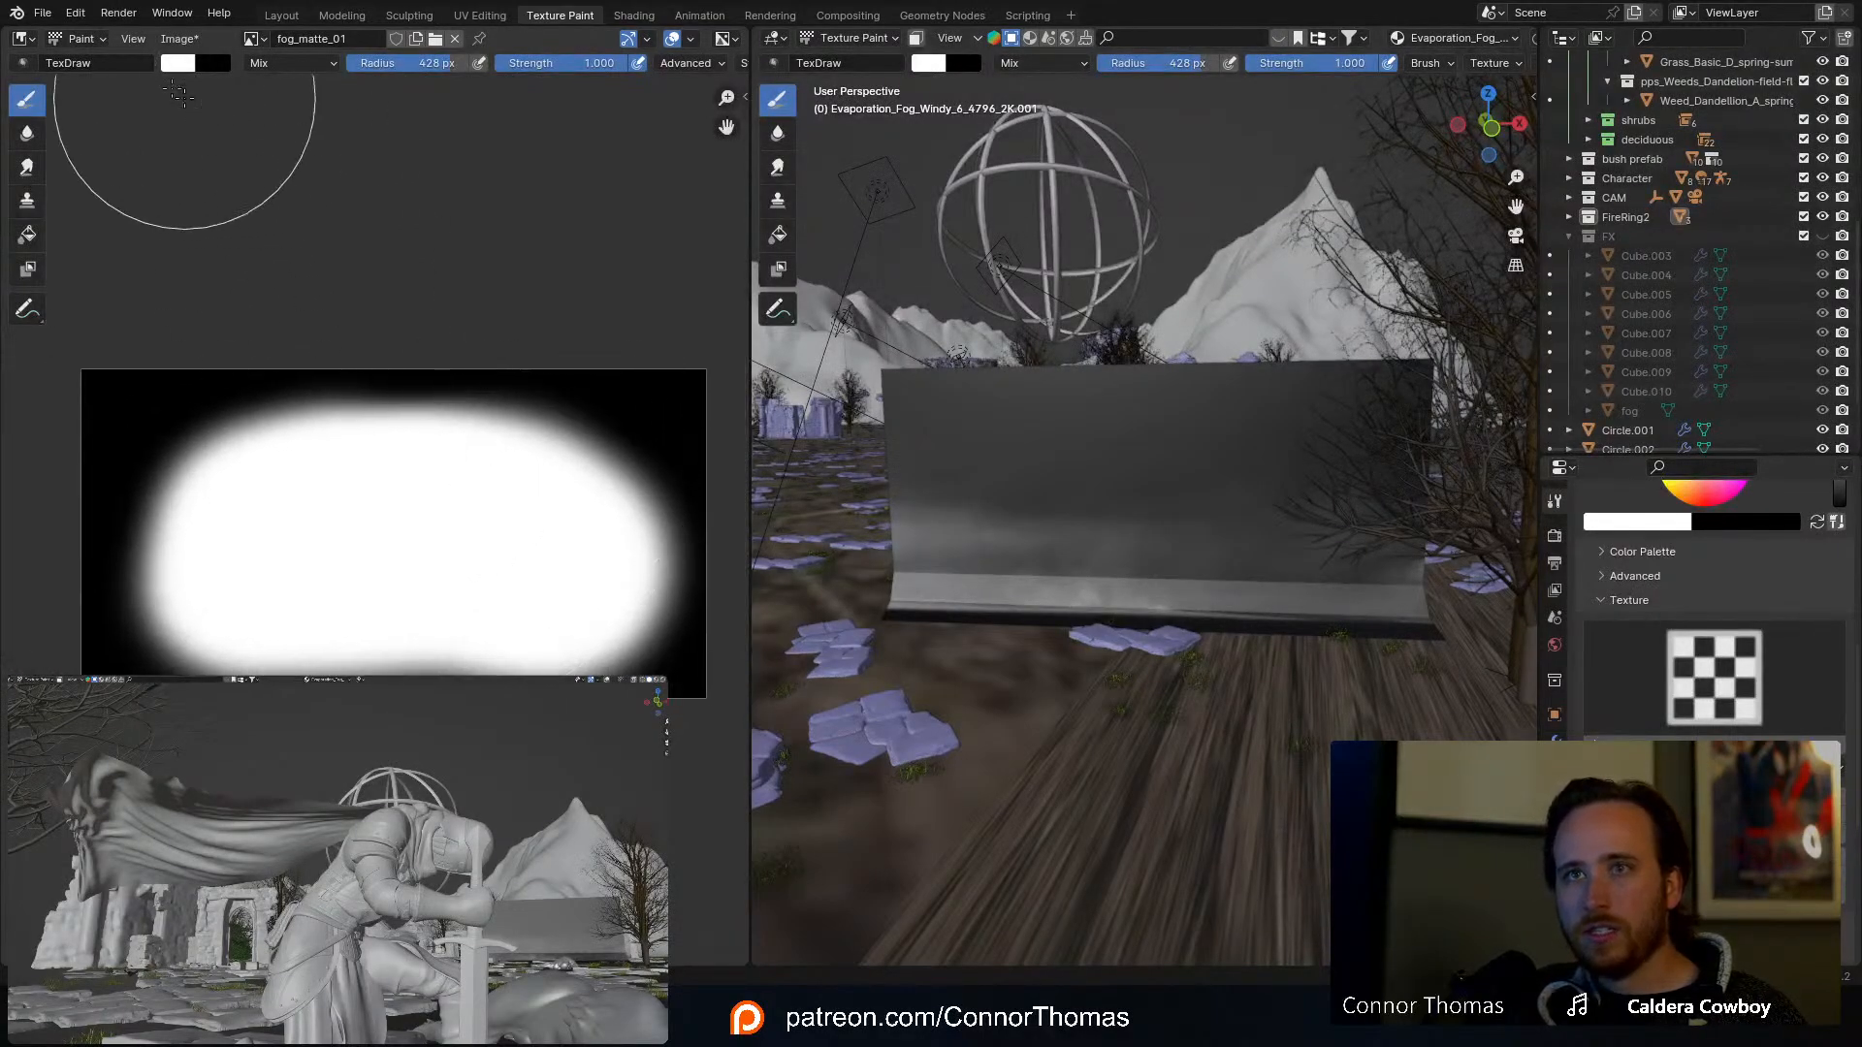
click(178, 38)
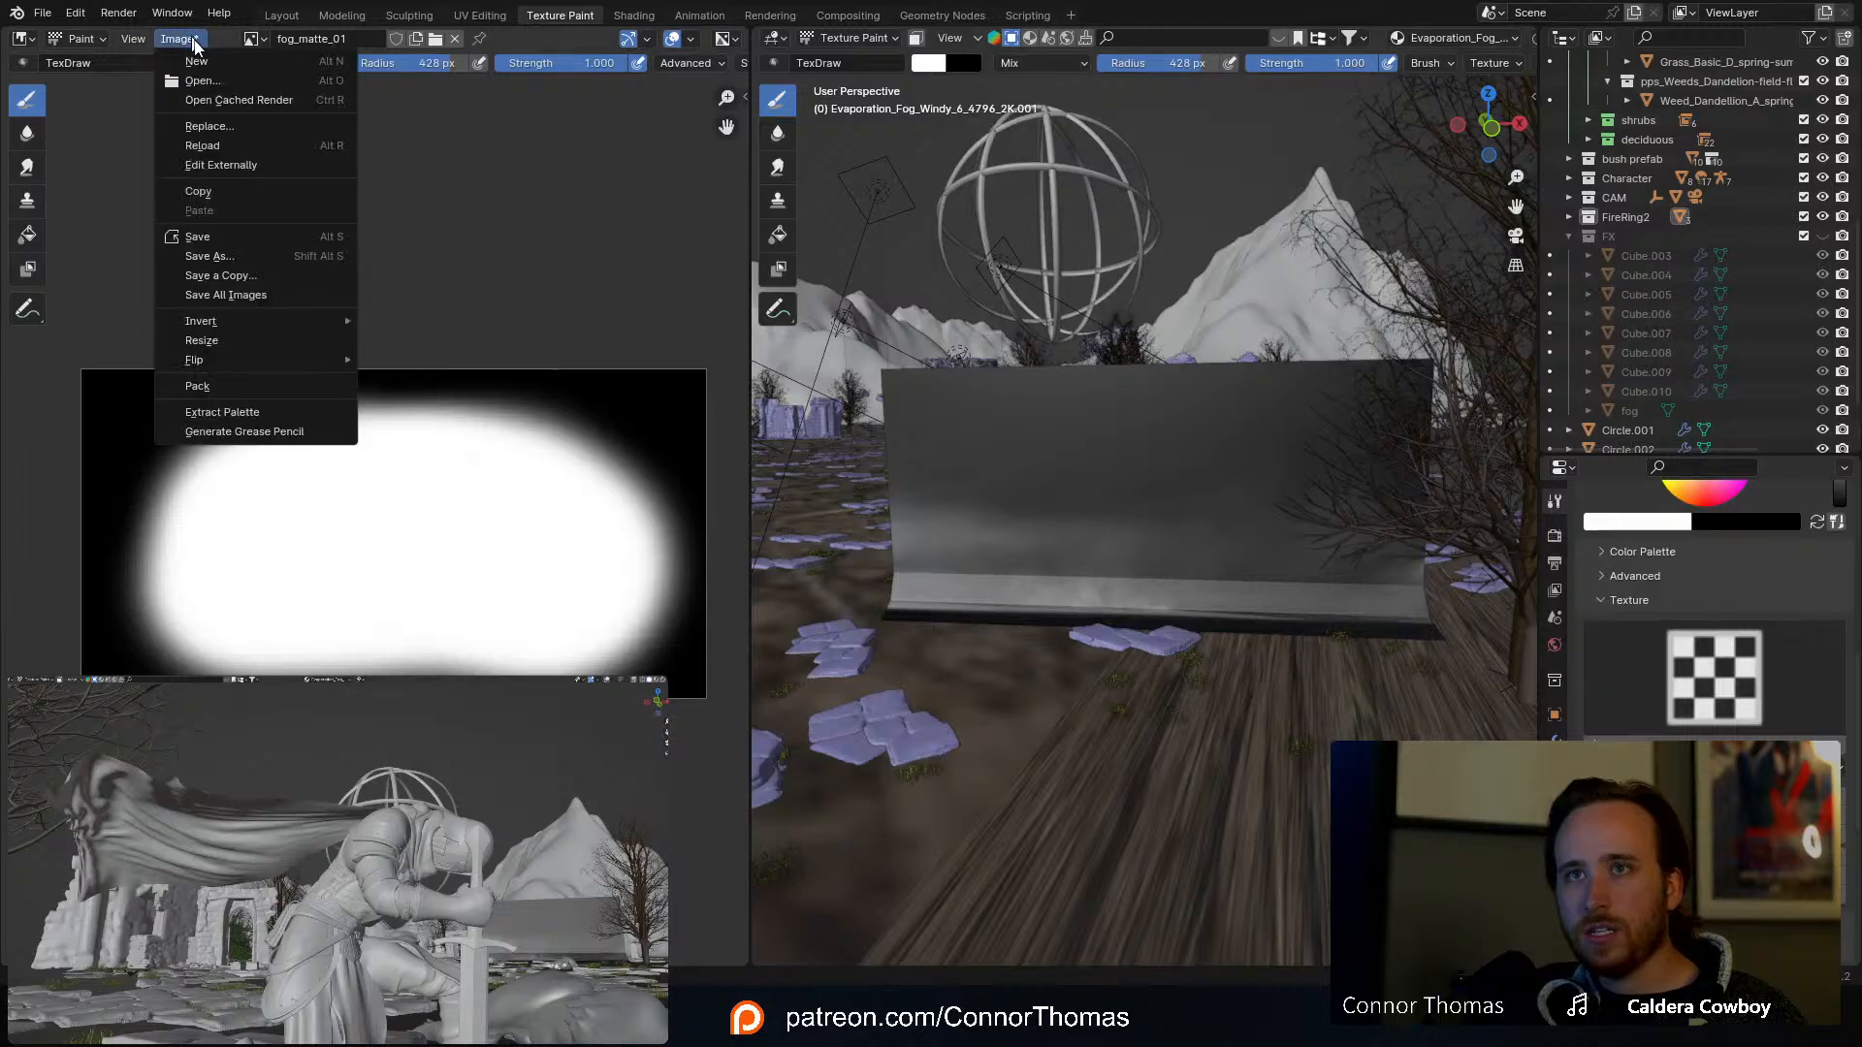
click(229, 237)
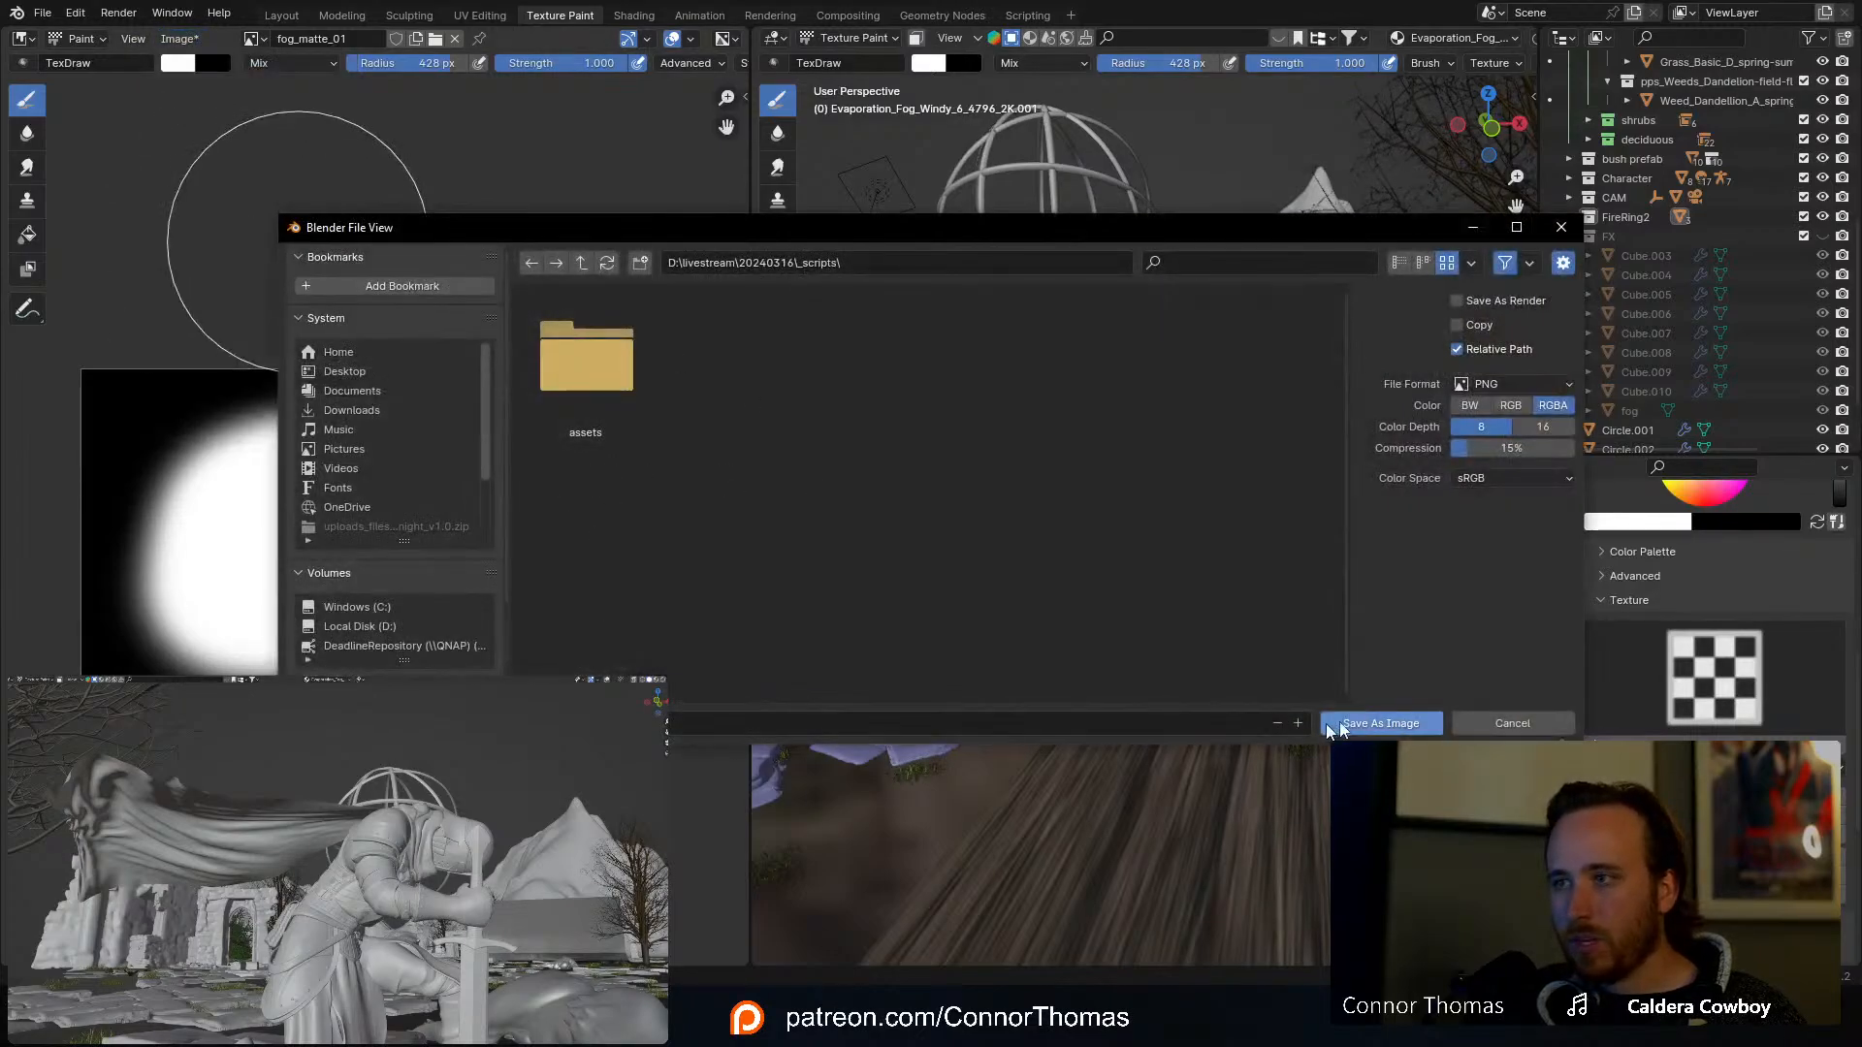
click(1370, 724)
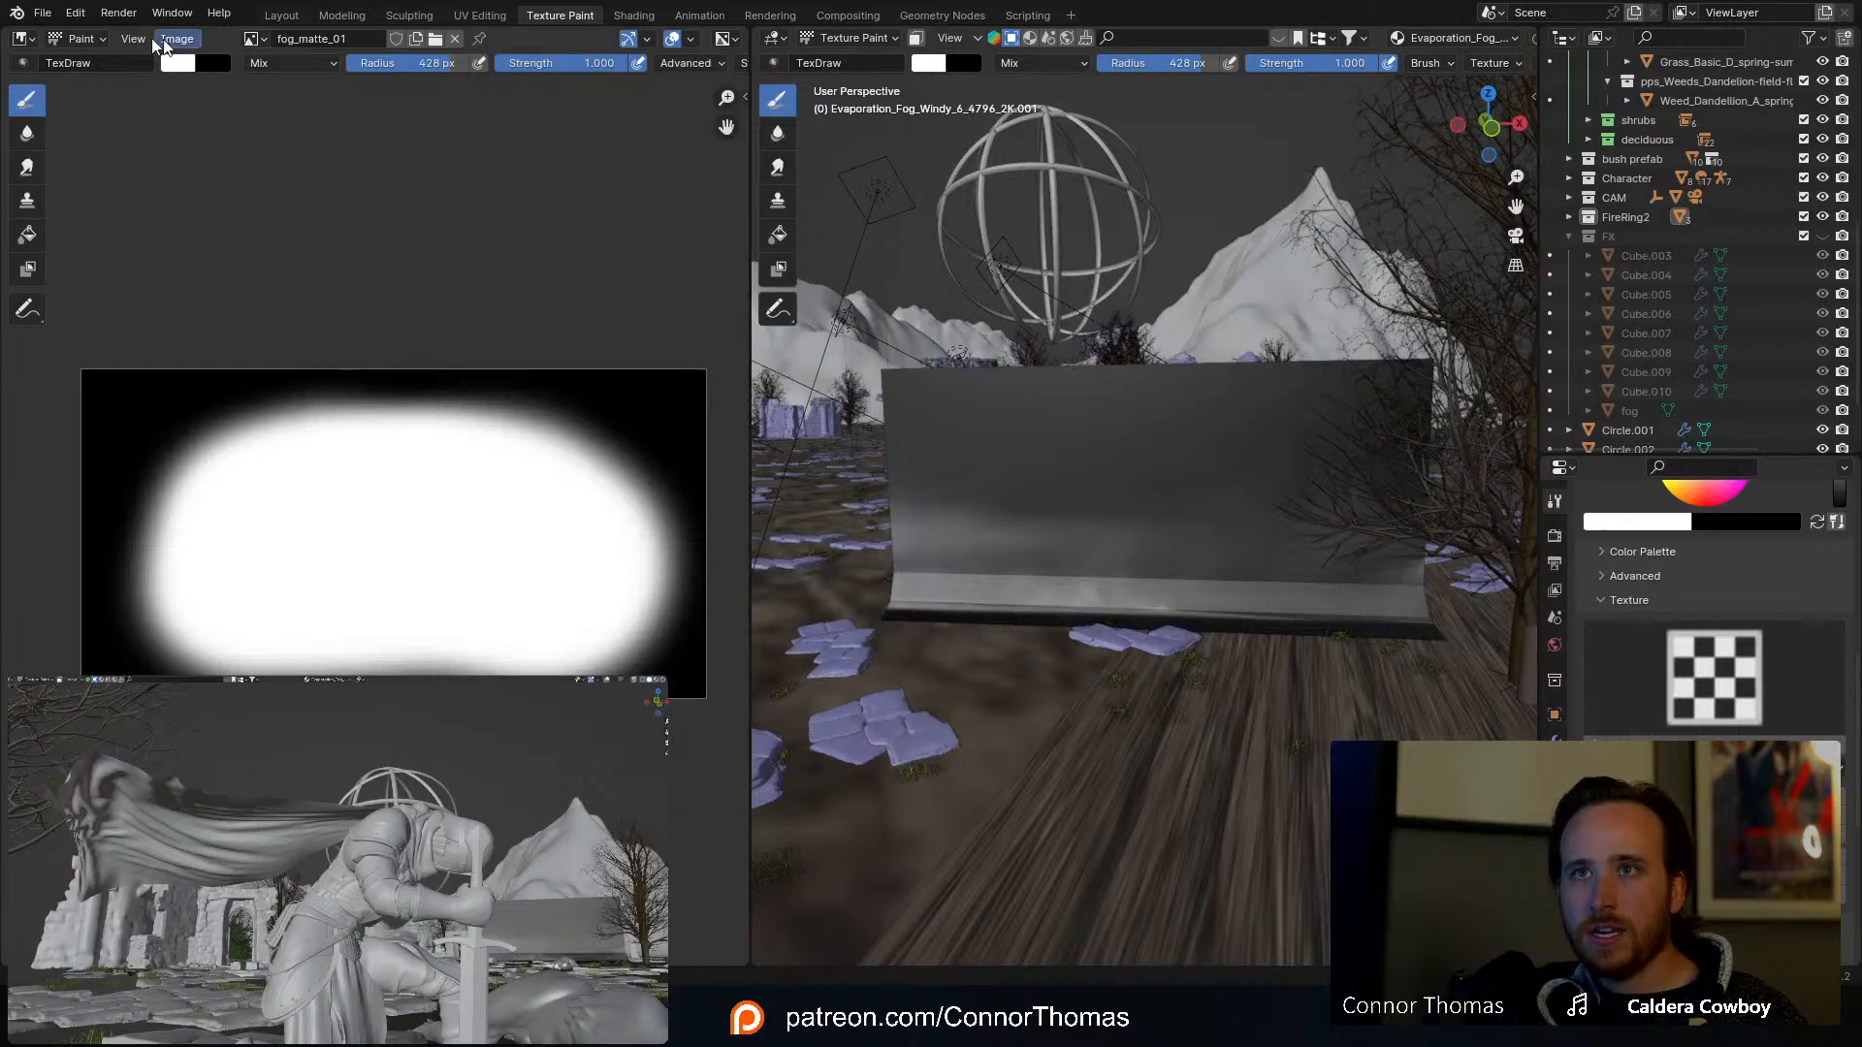
Step: Return to the Layout workspace and add an Image Texture node to the fog plane's material
click(291, 14)
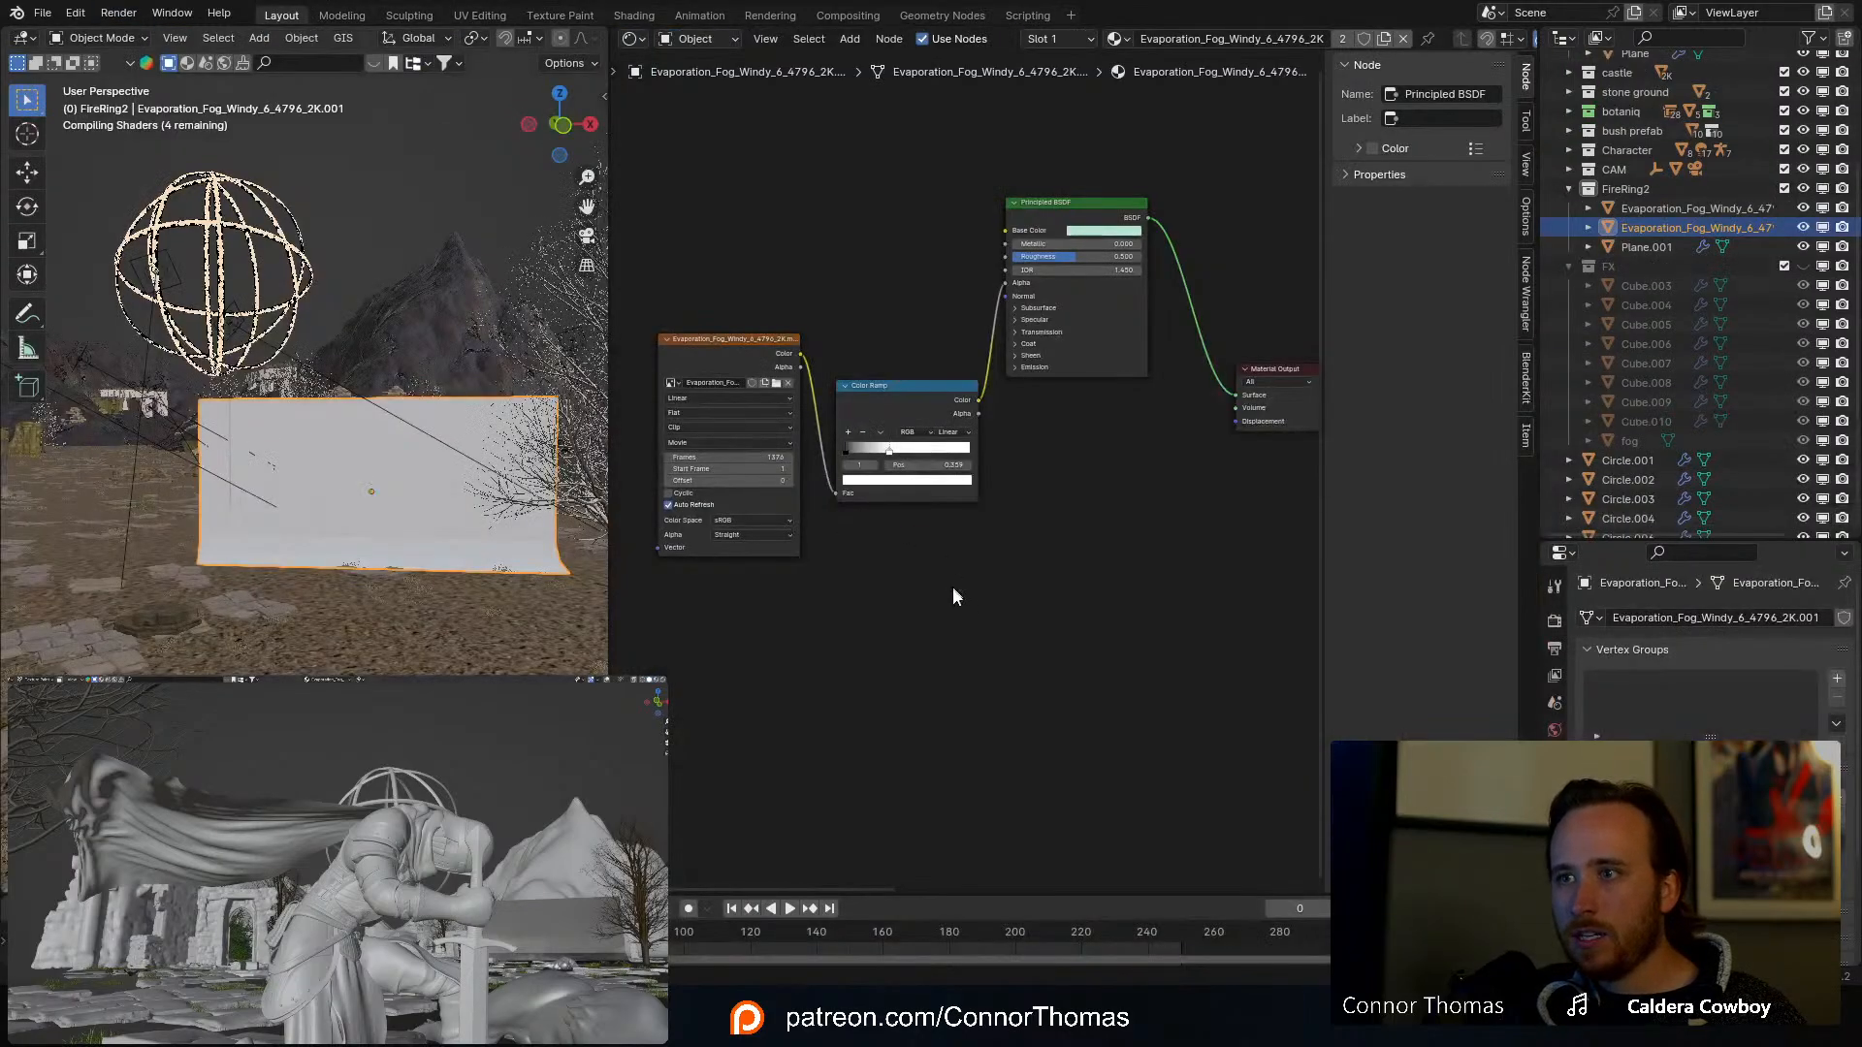
key(shift+a)
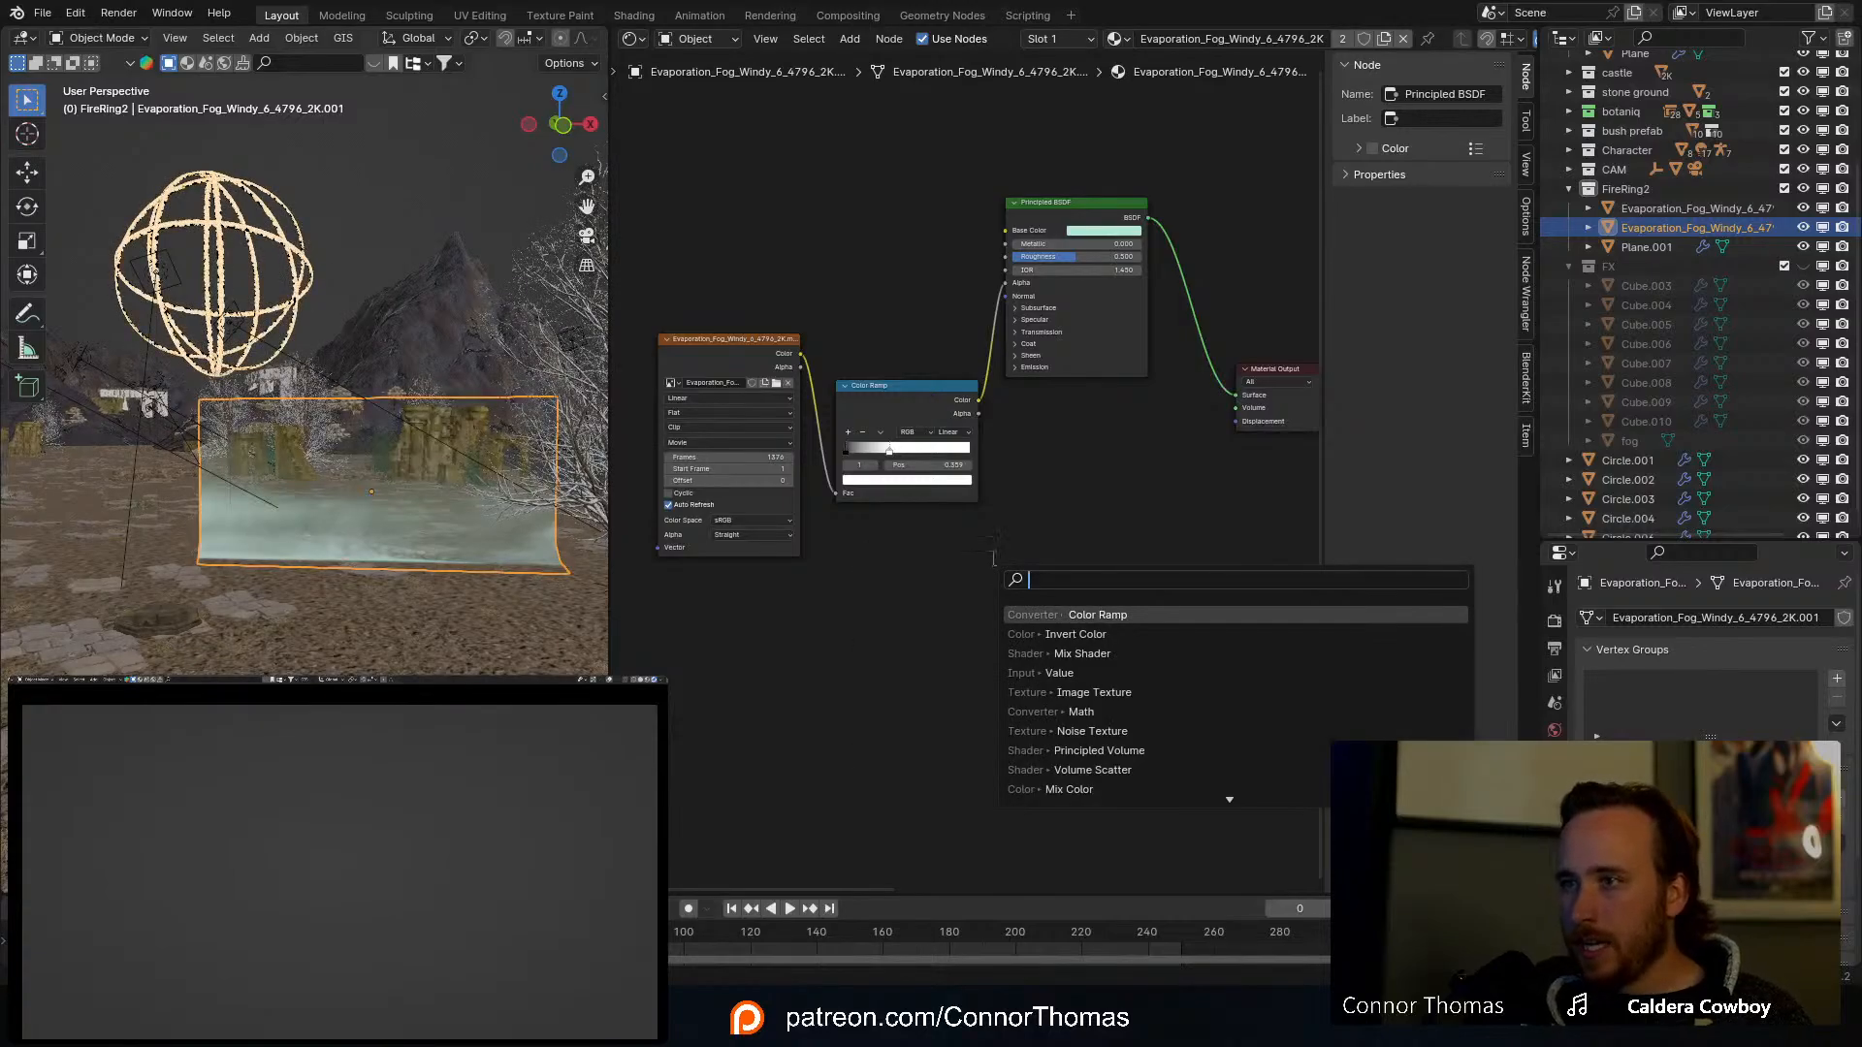
text(imag)
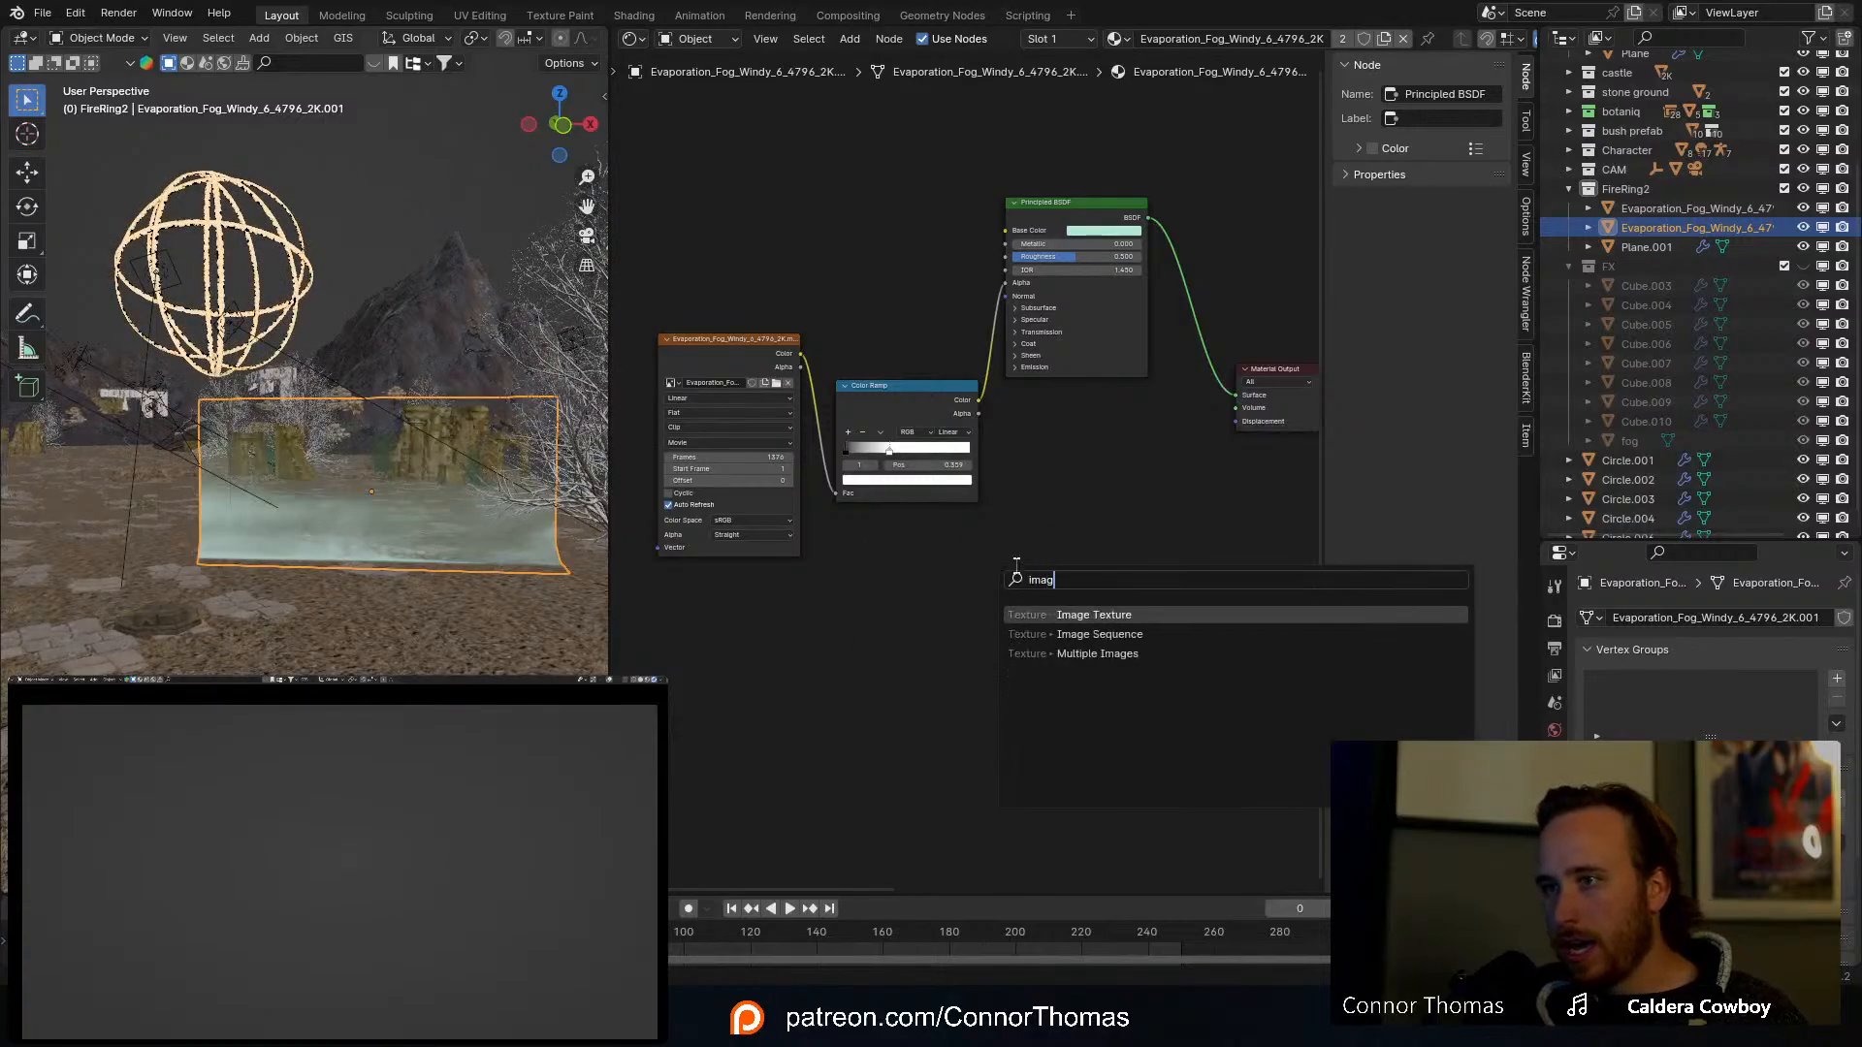
key(Return)
click(1027, 689)
Step: Assign the fog_matte_01 image to the new Image Texture node
scroll(1049, 718, up, 3)
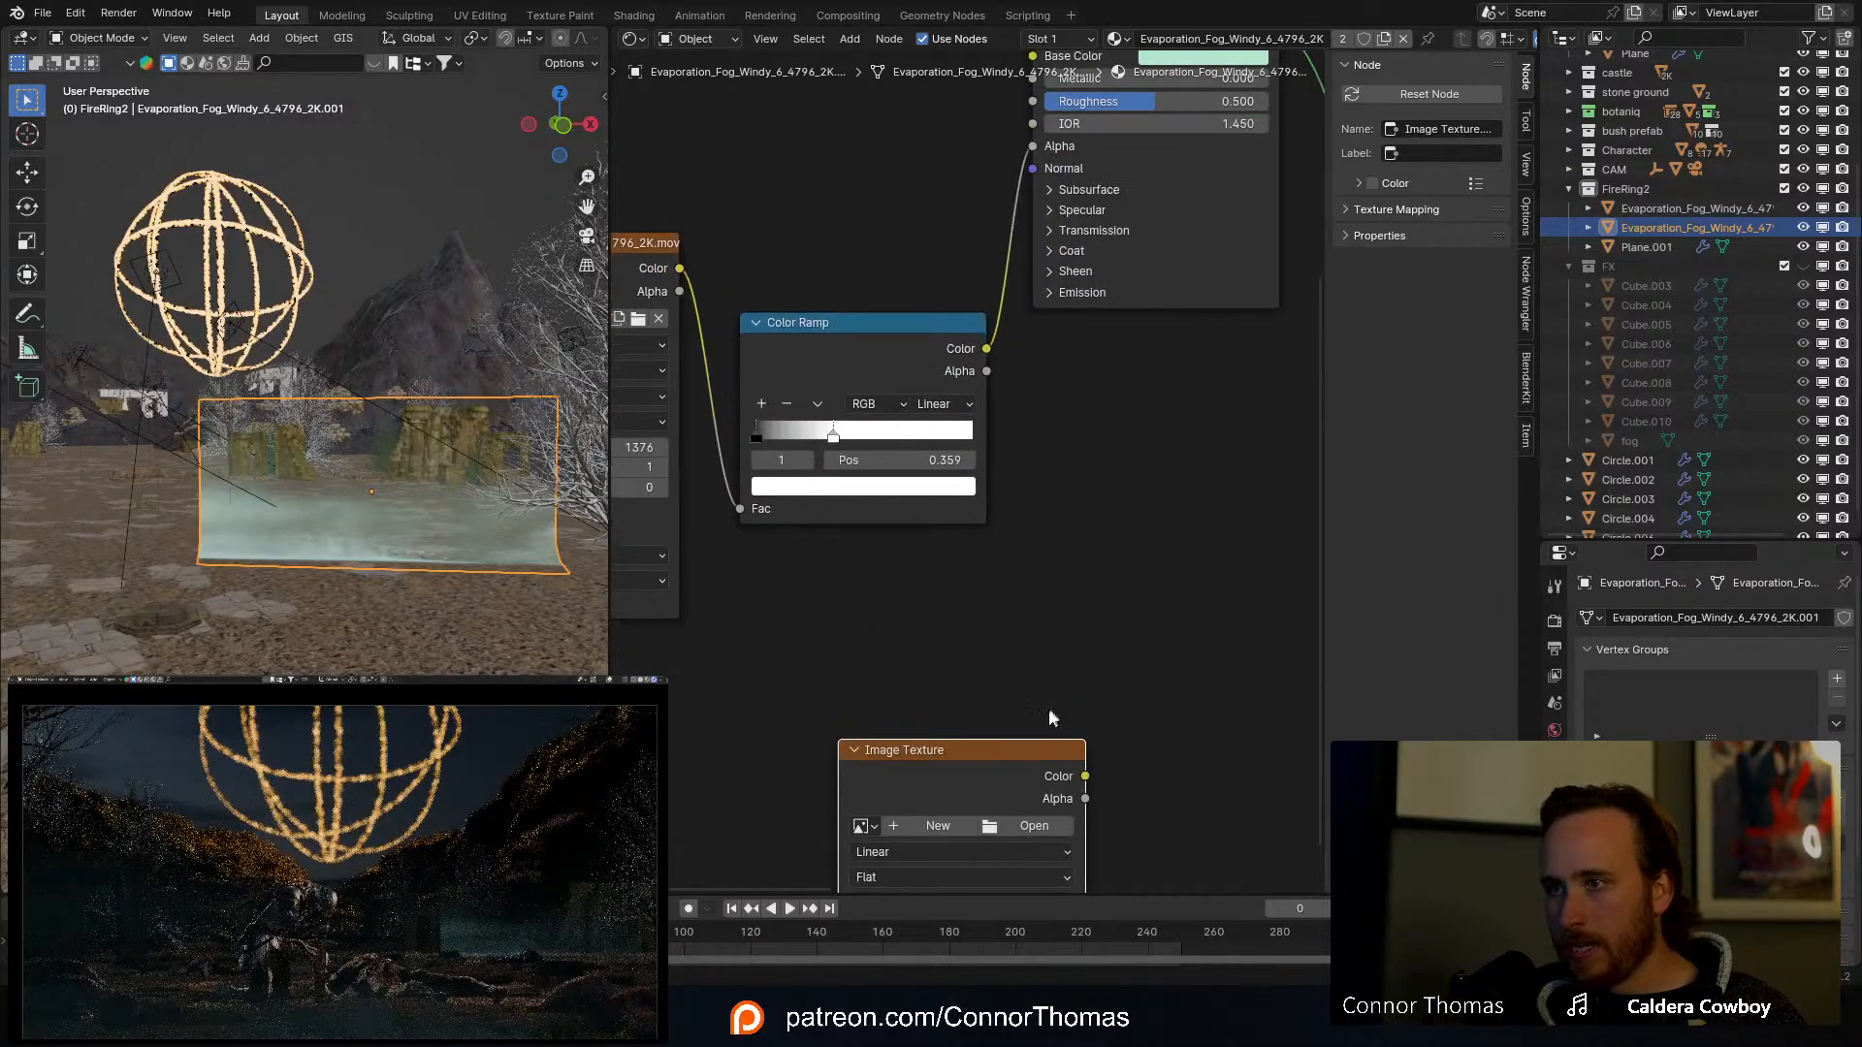
middle_drag(987, 739, 928, 401)
click(811, 488)
text(f)
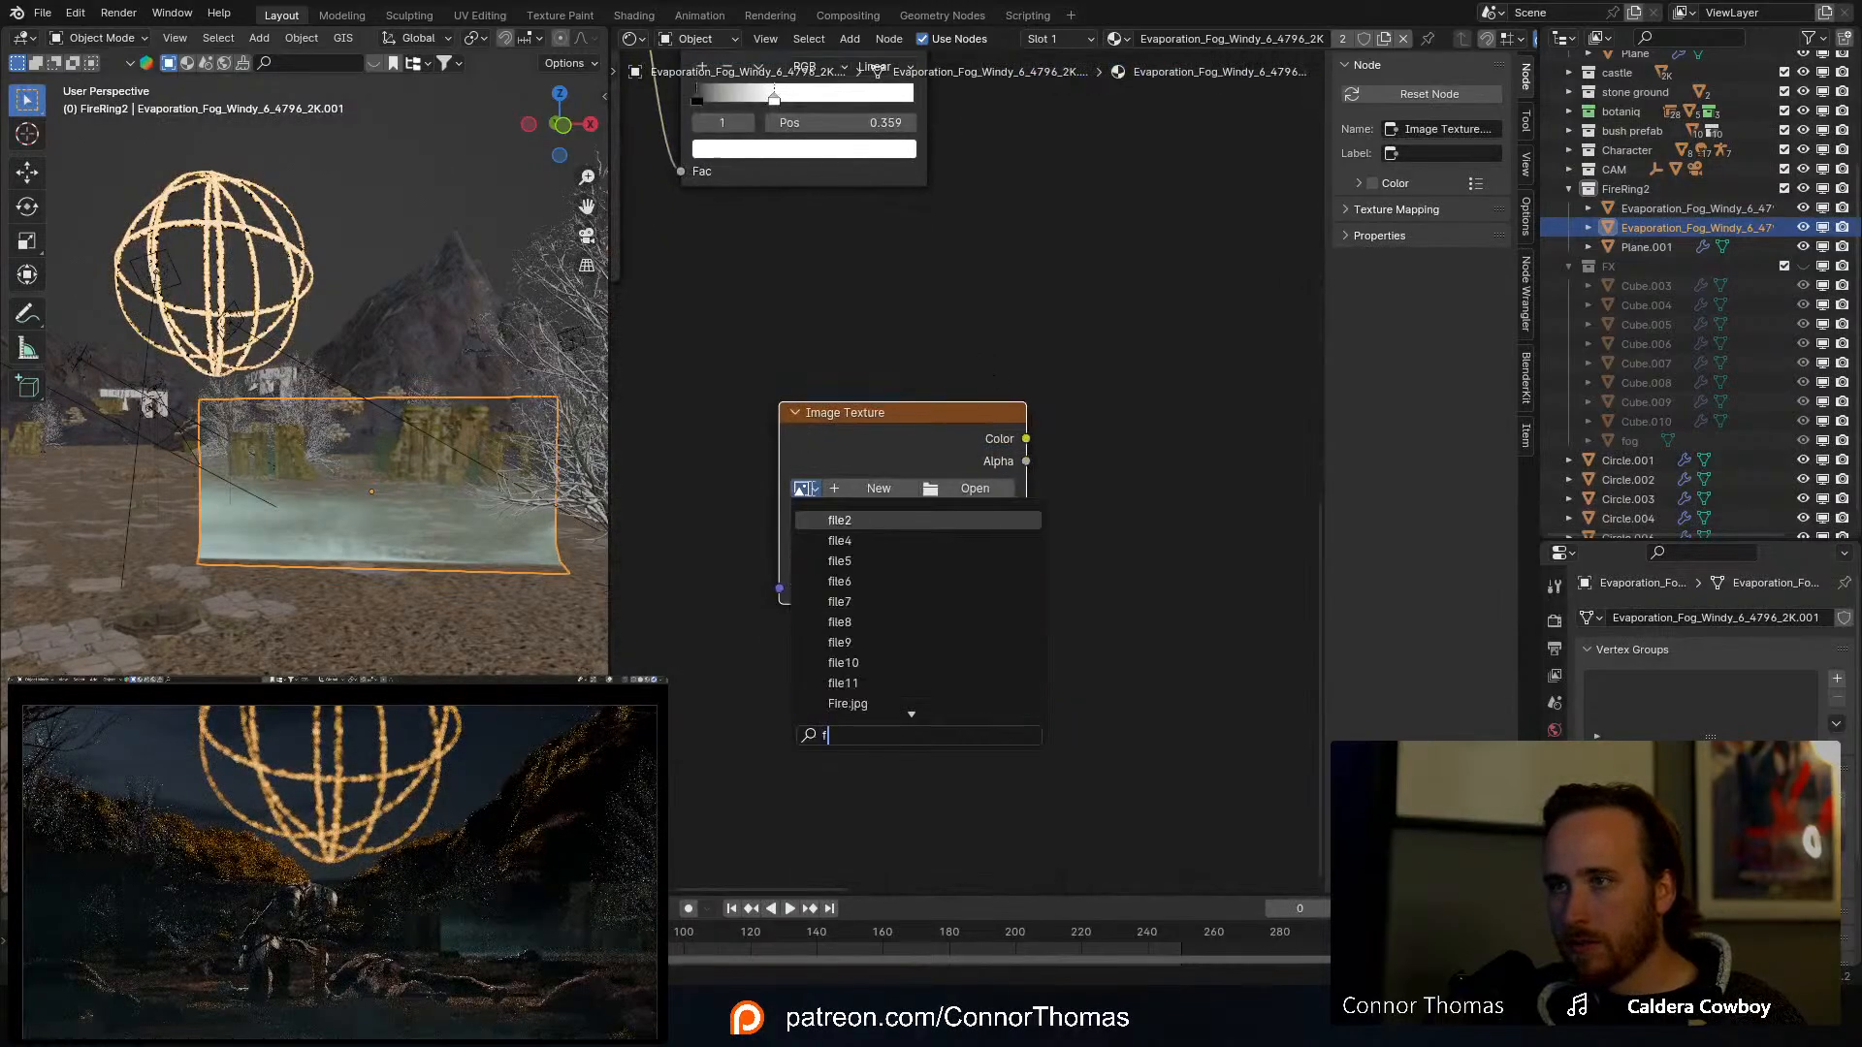
text(og)
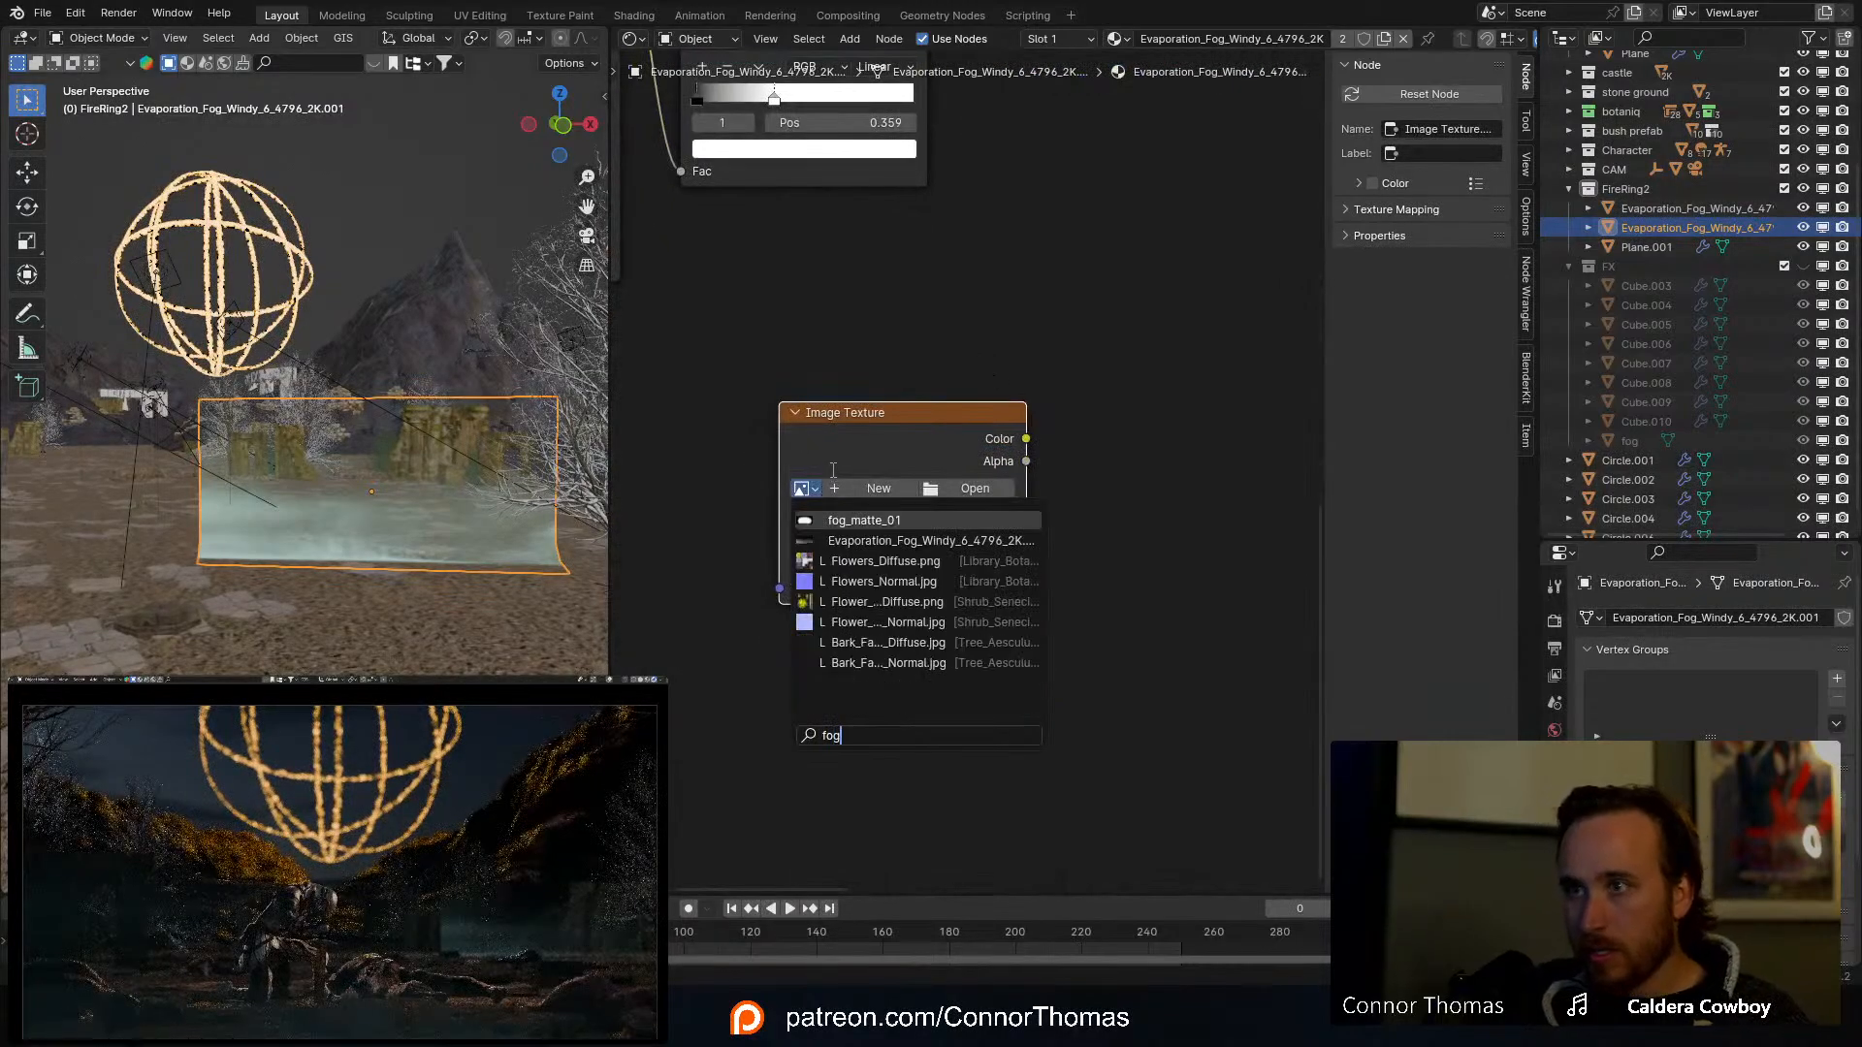
key(Return)
Step: Position the fog_matte_01 texture node below the fog movie texture and Color Ramp nodes
middle_drag(956, 330, 960, 410)
drag(973, 556, 815, 523)
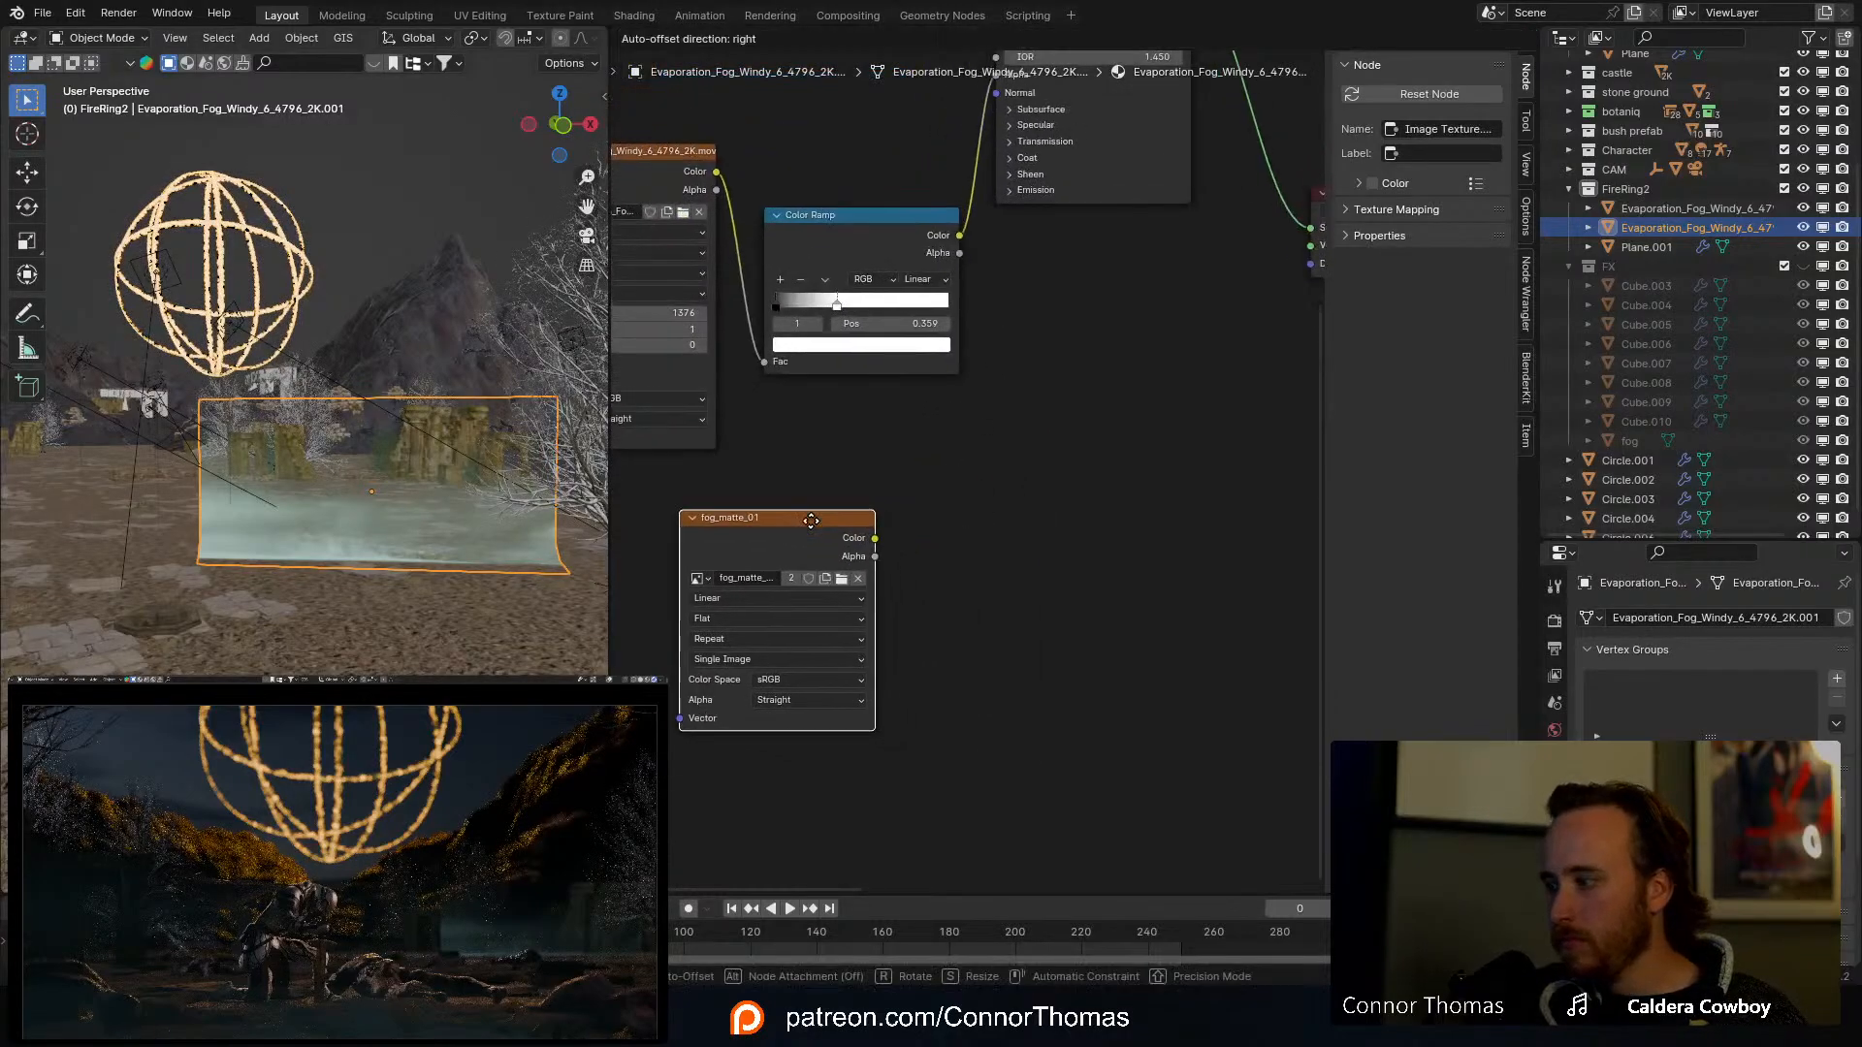
middle_drag(908, 392, 946, 446)
middle_drag(1102, 511, 948, 595)
middle_drag(941, 374, 1157, 369)
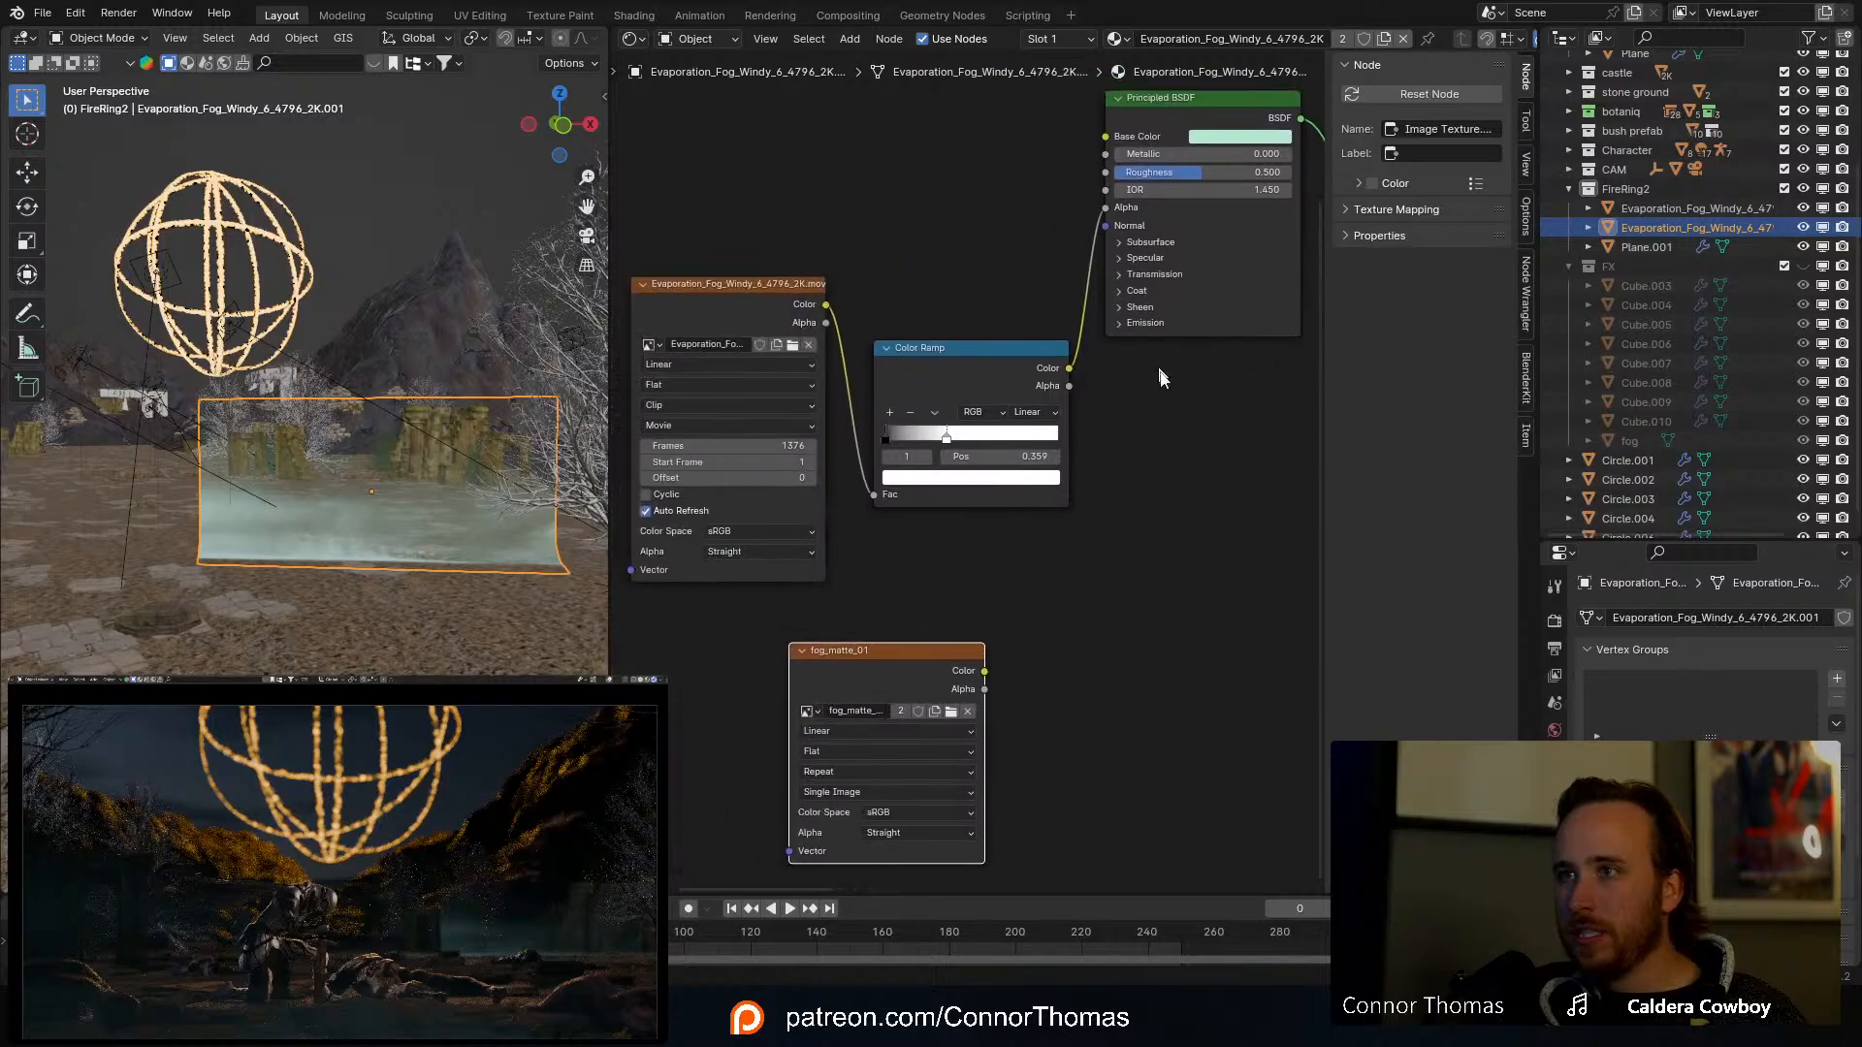
scroll(1154, 367, down, 1)
middle_drag(987, 395, 1016, 370)
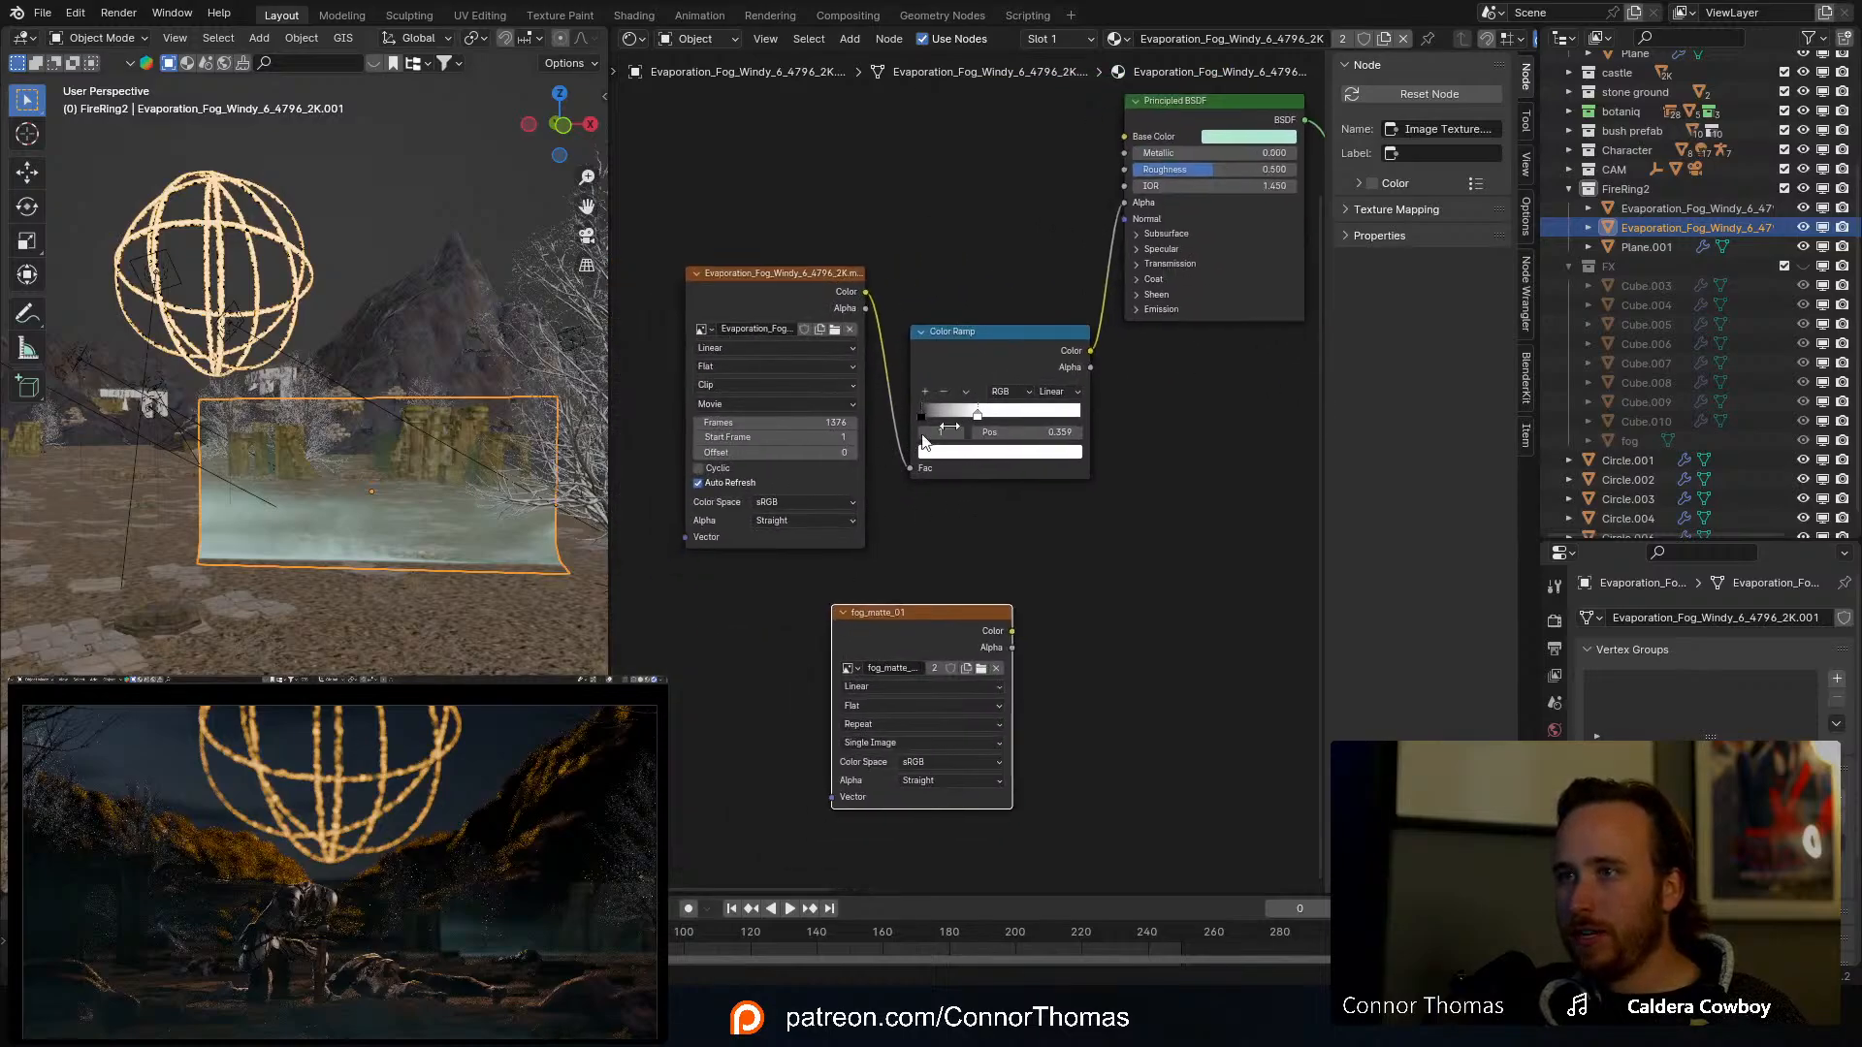
Step: Preview the Color Ramp output on the fog plane and add a Mix Color node beside the fog_matte_01 texture
ctrl+shift+click(1028, 340)
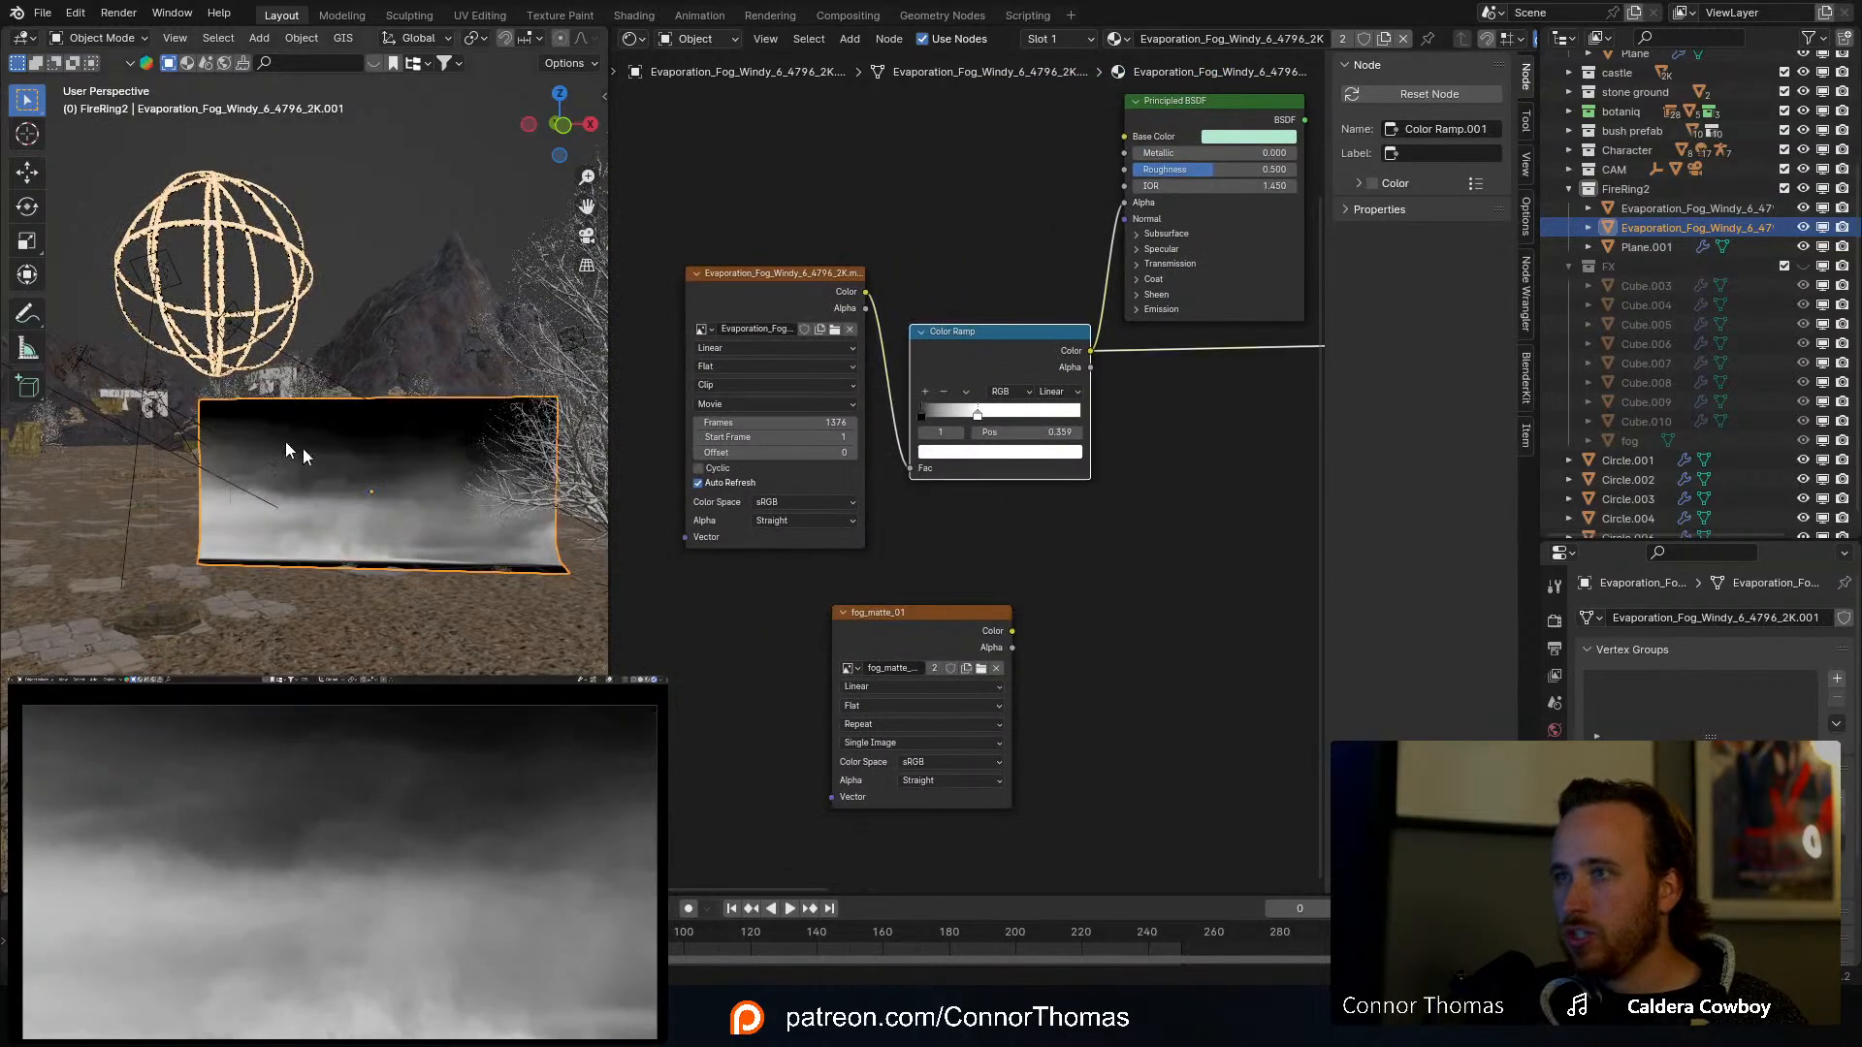
click(1139, 539)
key(shift+a)
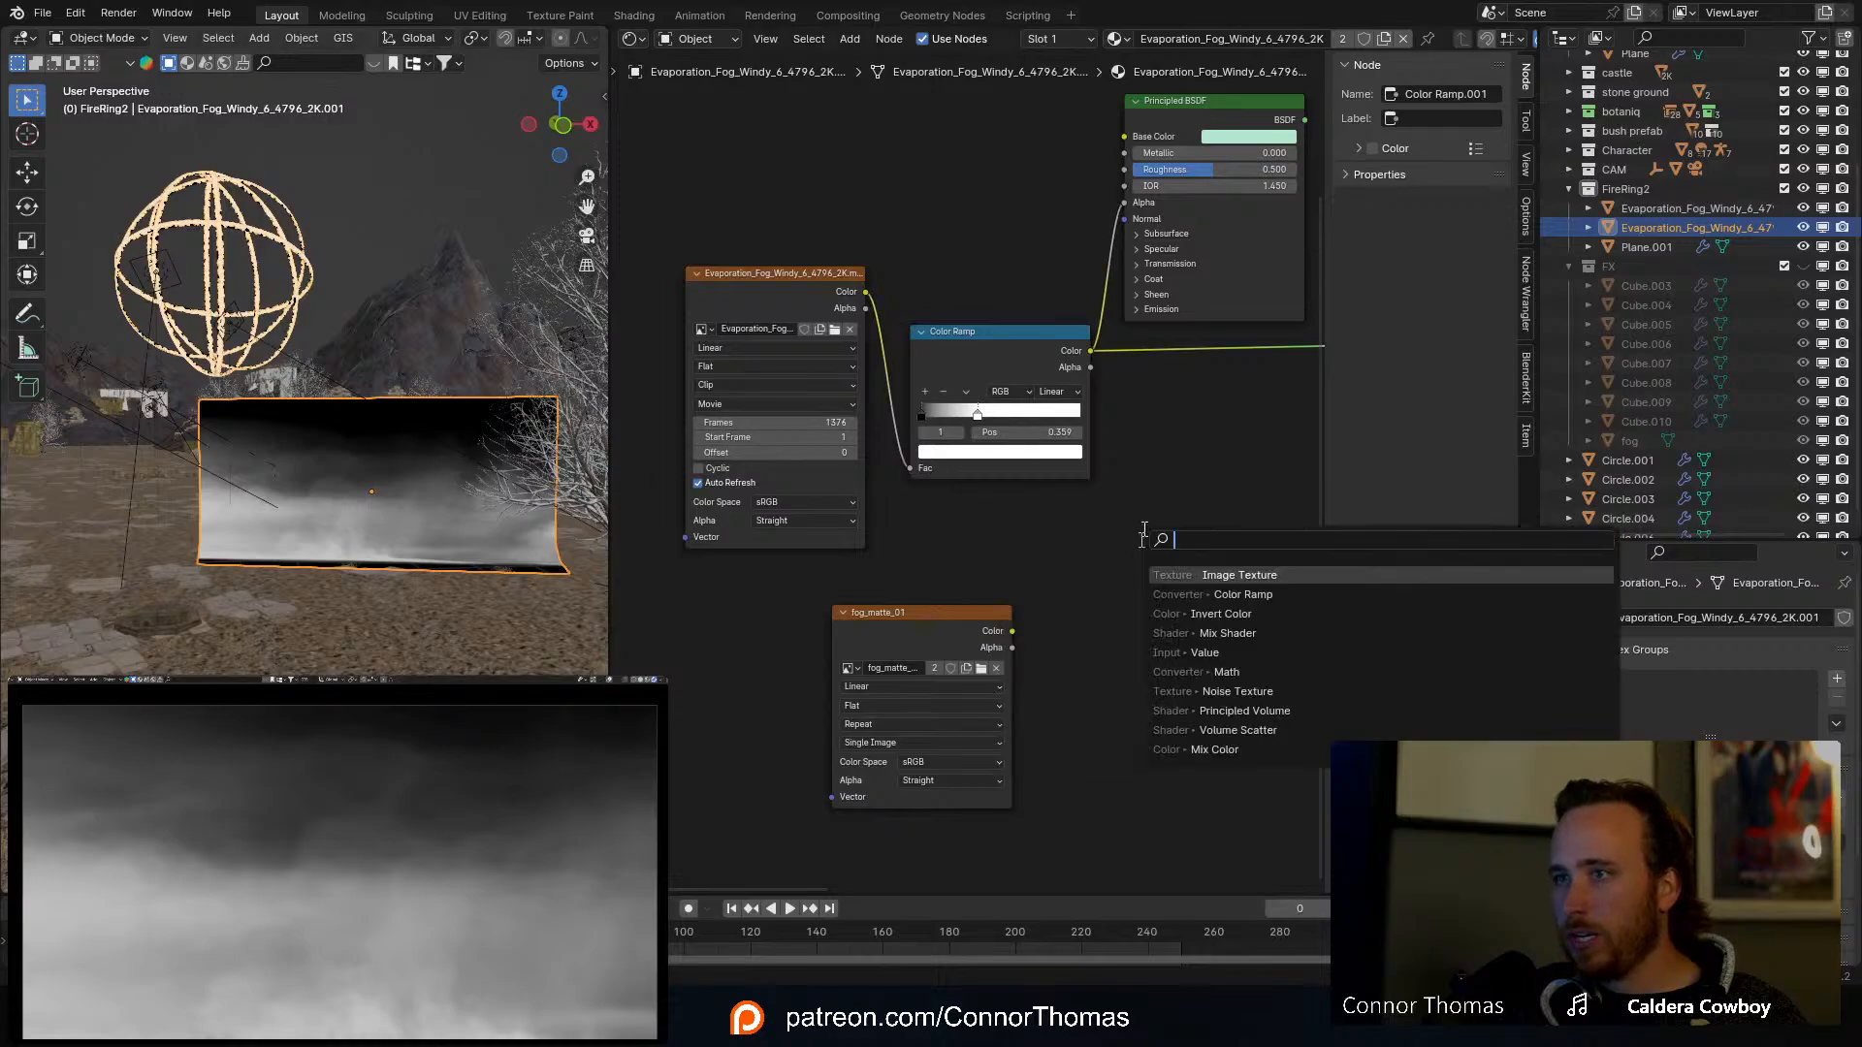
text(mix)
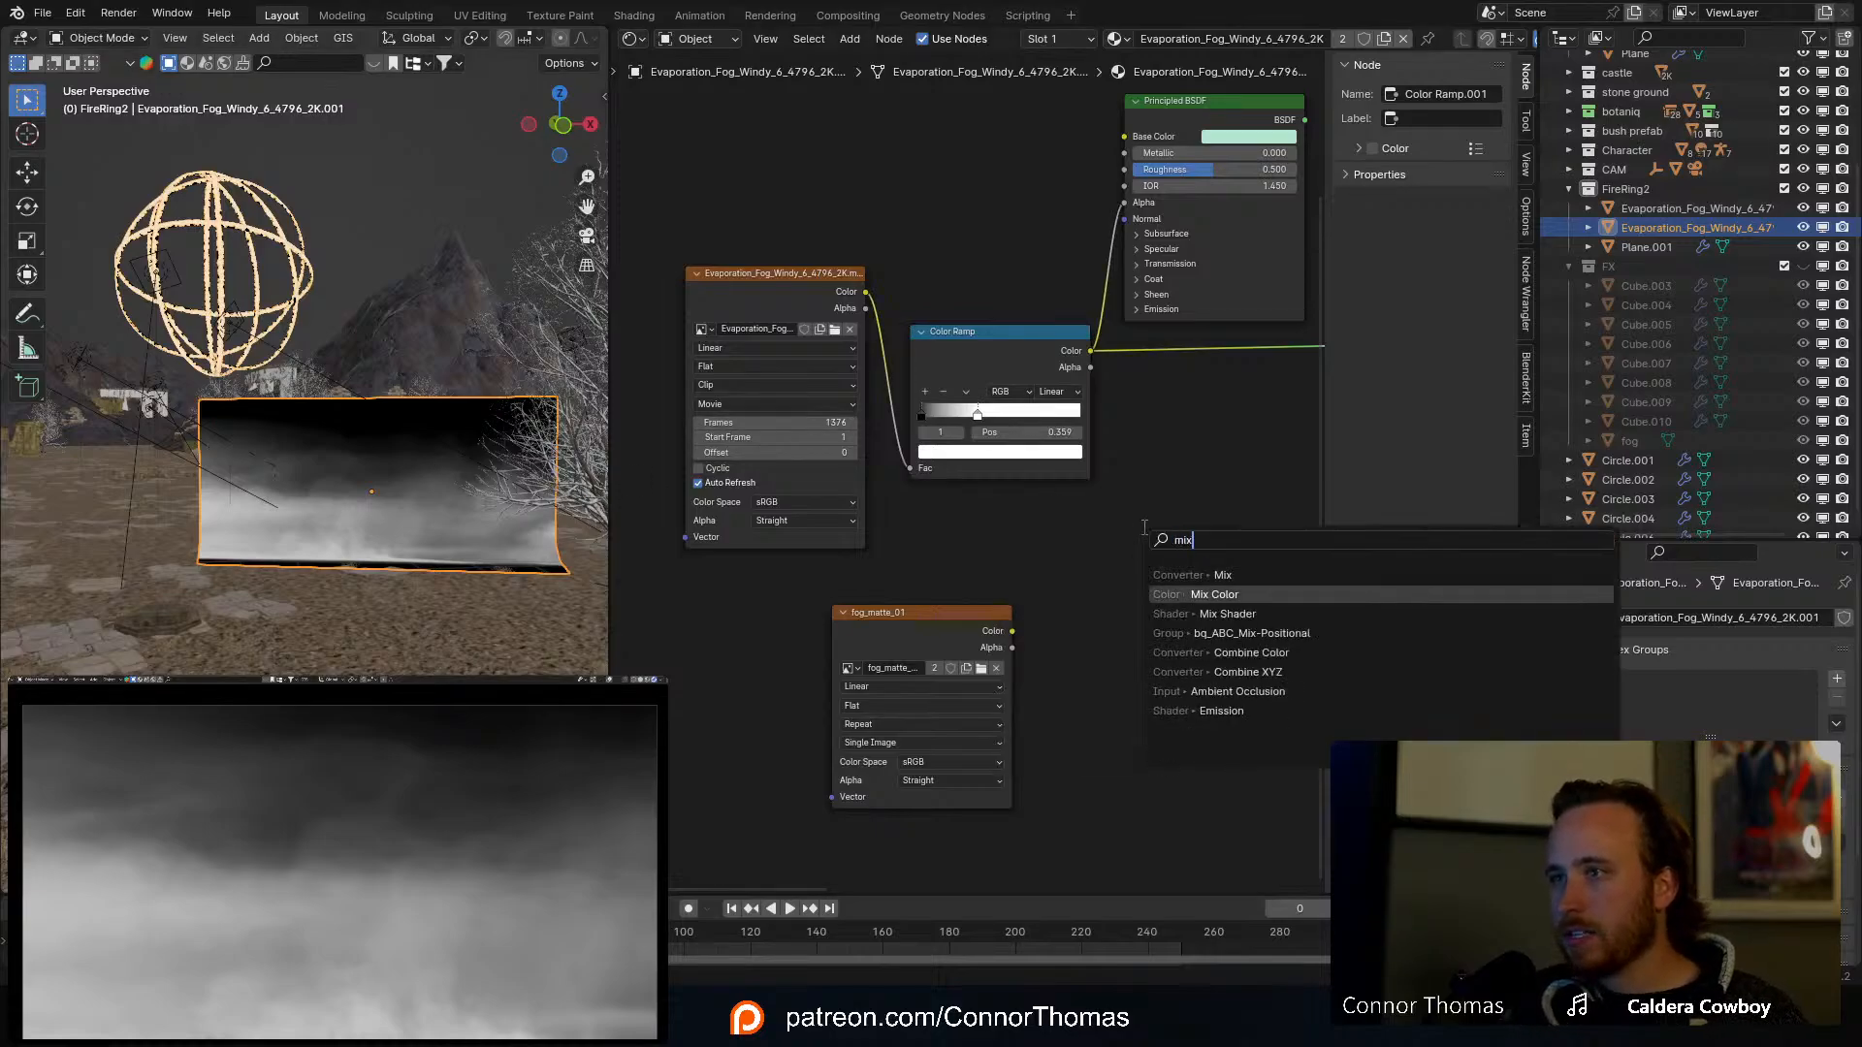
key(Return)
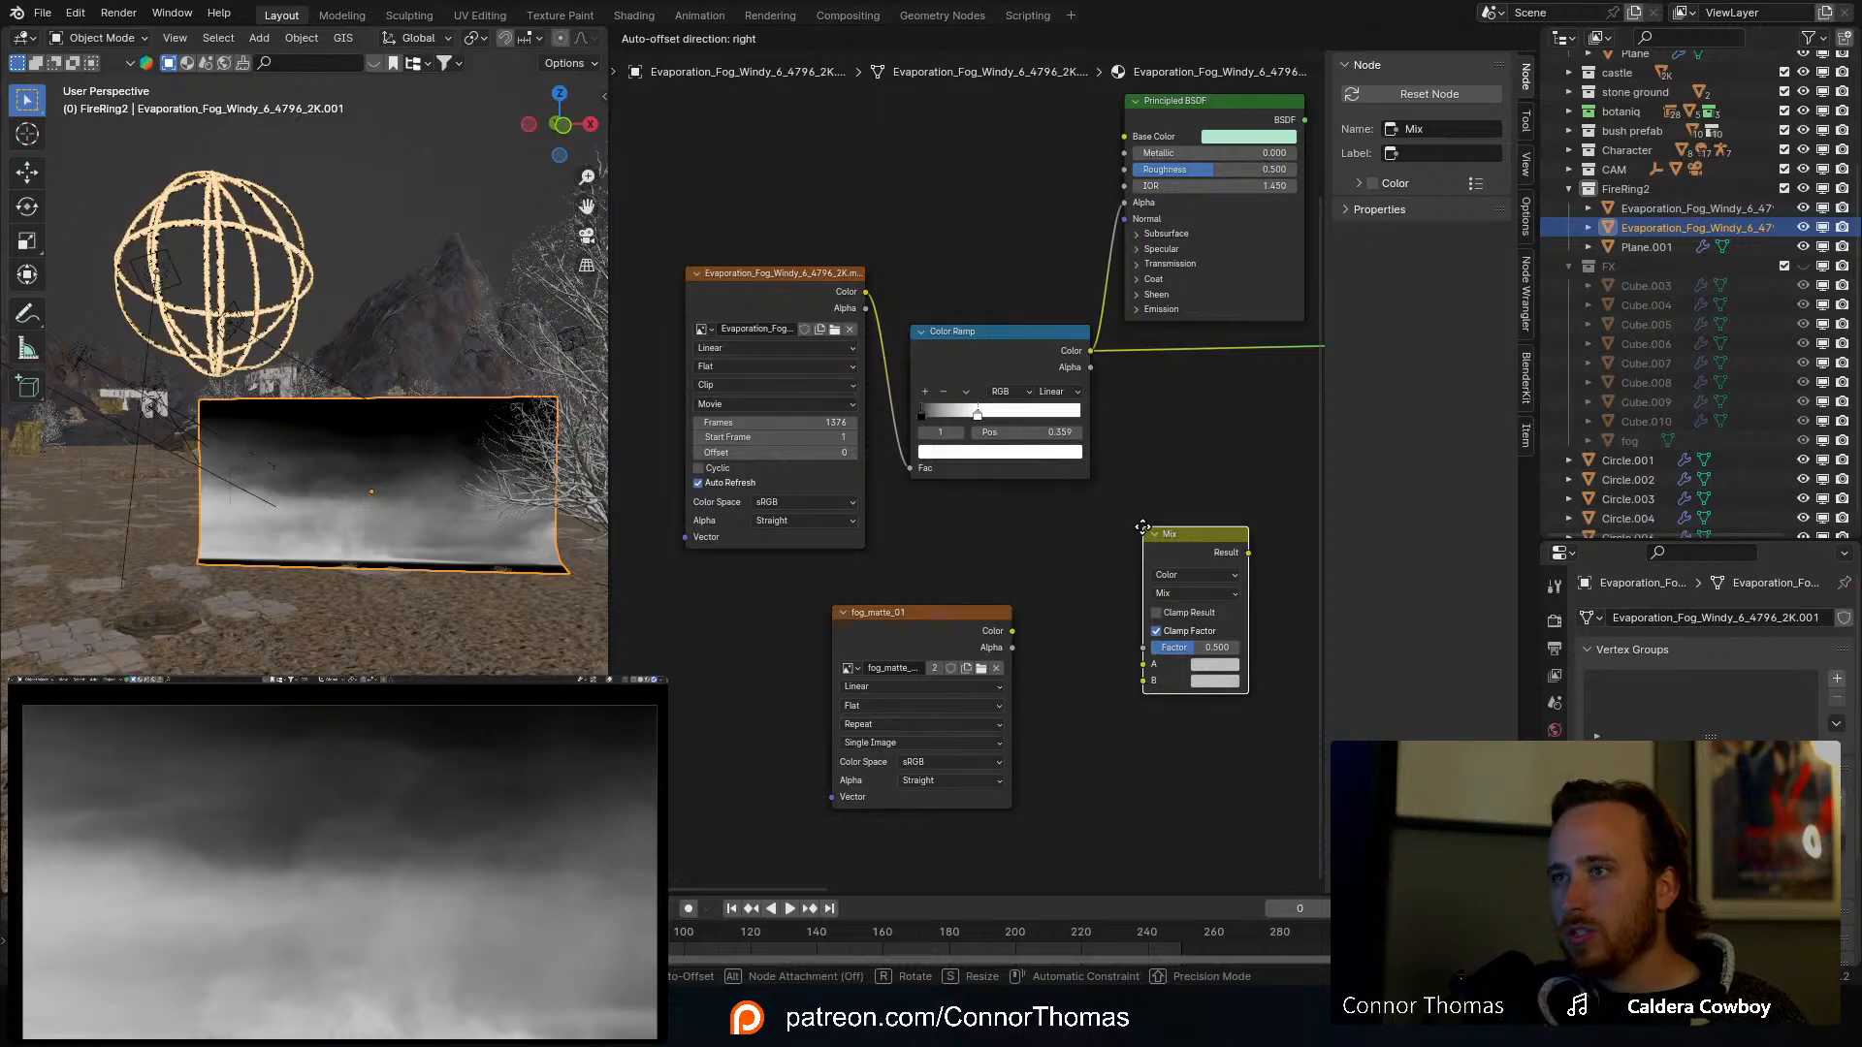
click(1143, 527)
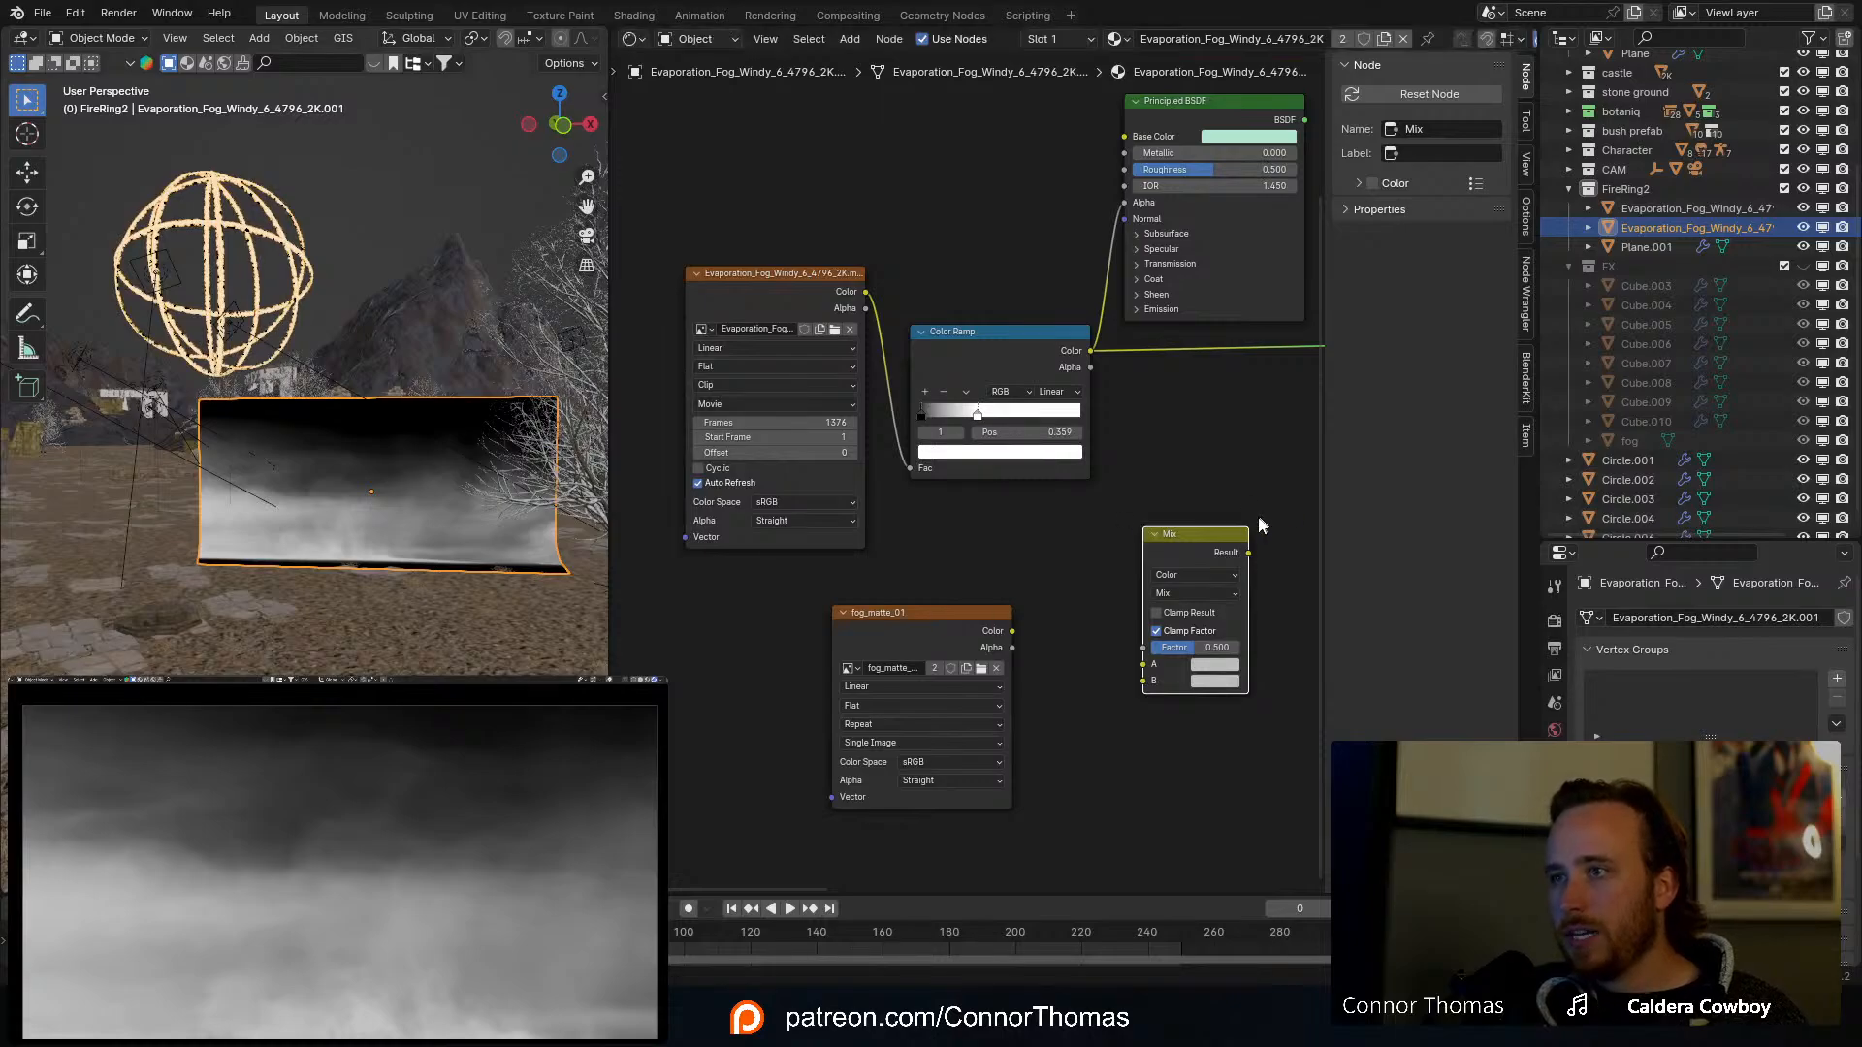
Step: Preview fog_matte_01 on the fog plane and connect its Color output to the Mix node's Factor
ctrl+shift+click(947, 621)
ctrl+scroll(998, 548, down, 2)
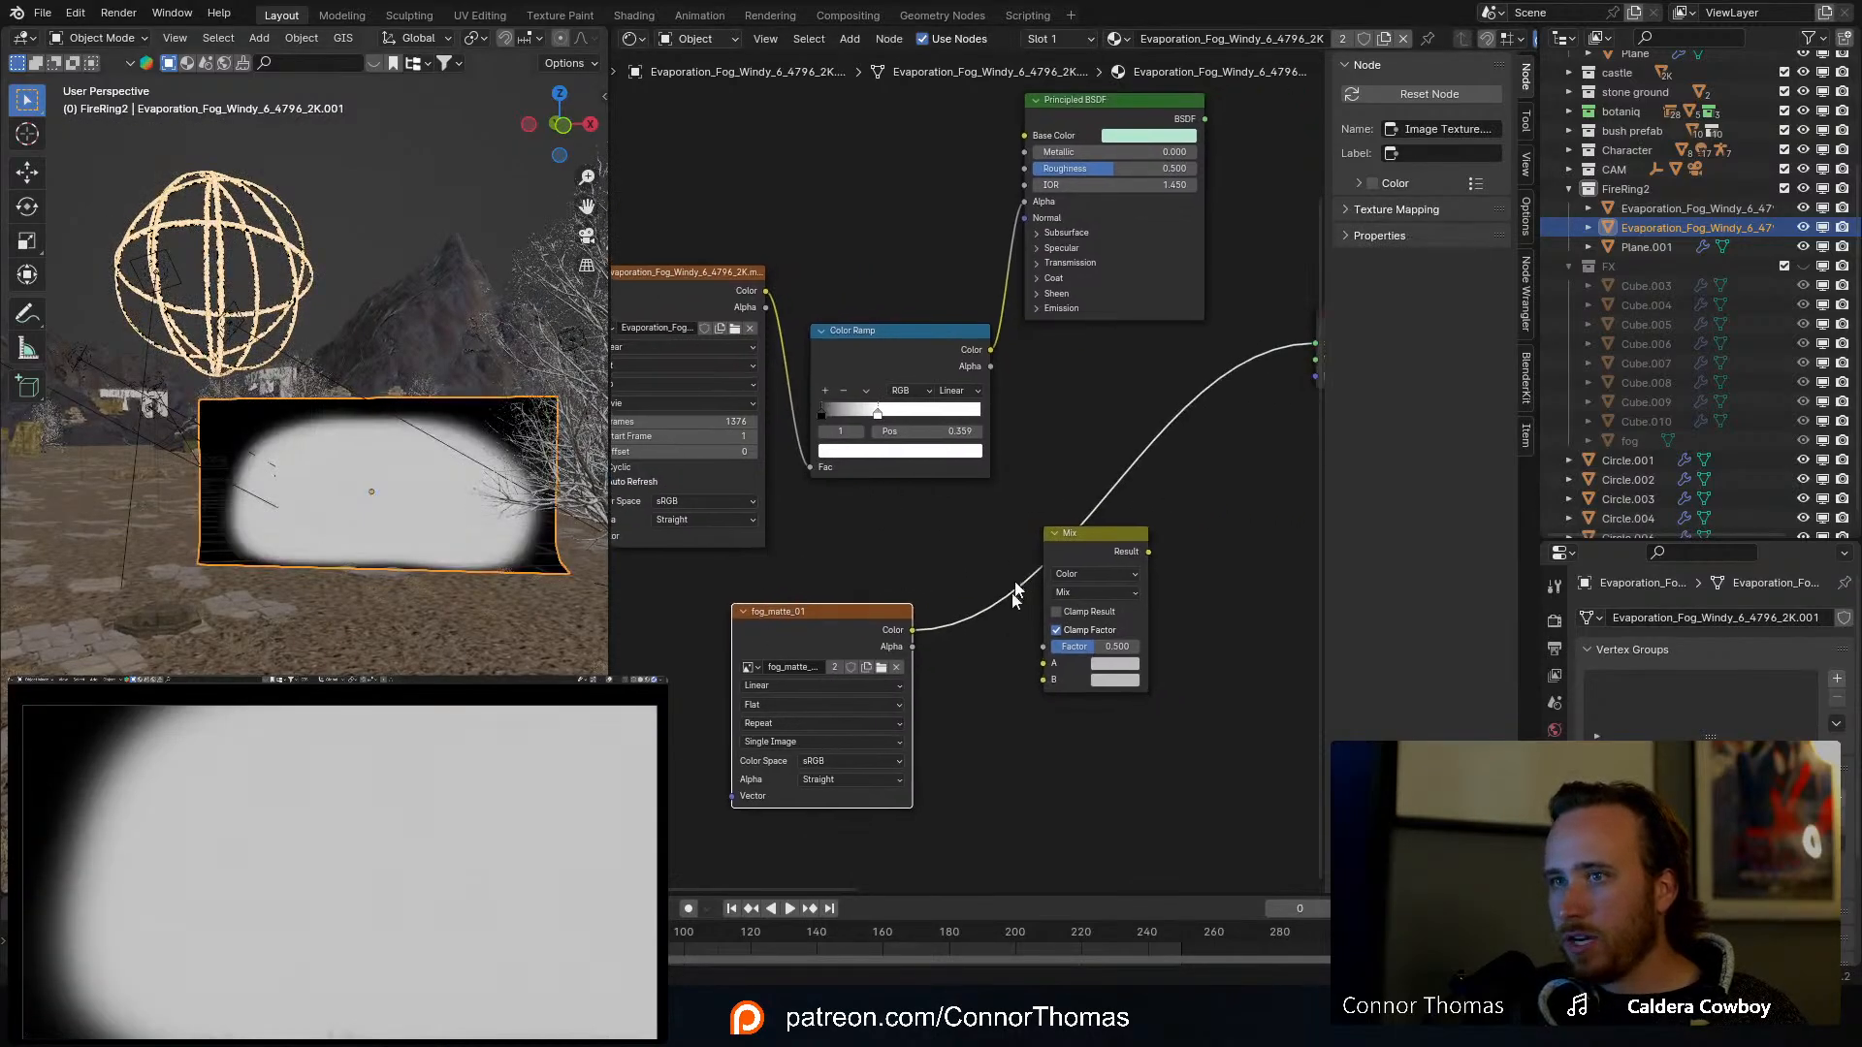
drag(911, 631, 1051, 656)
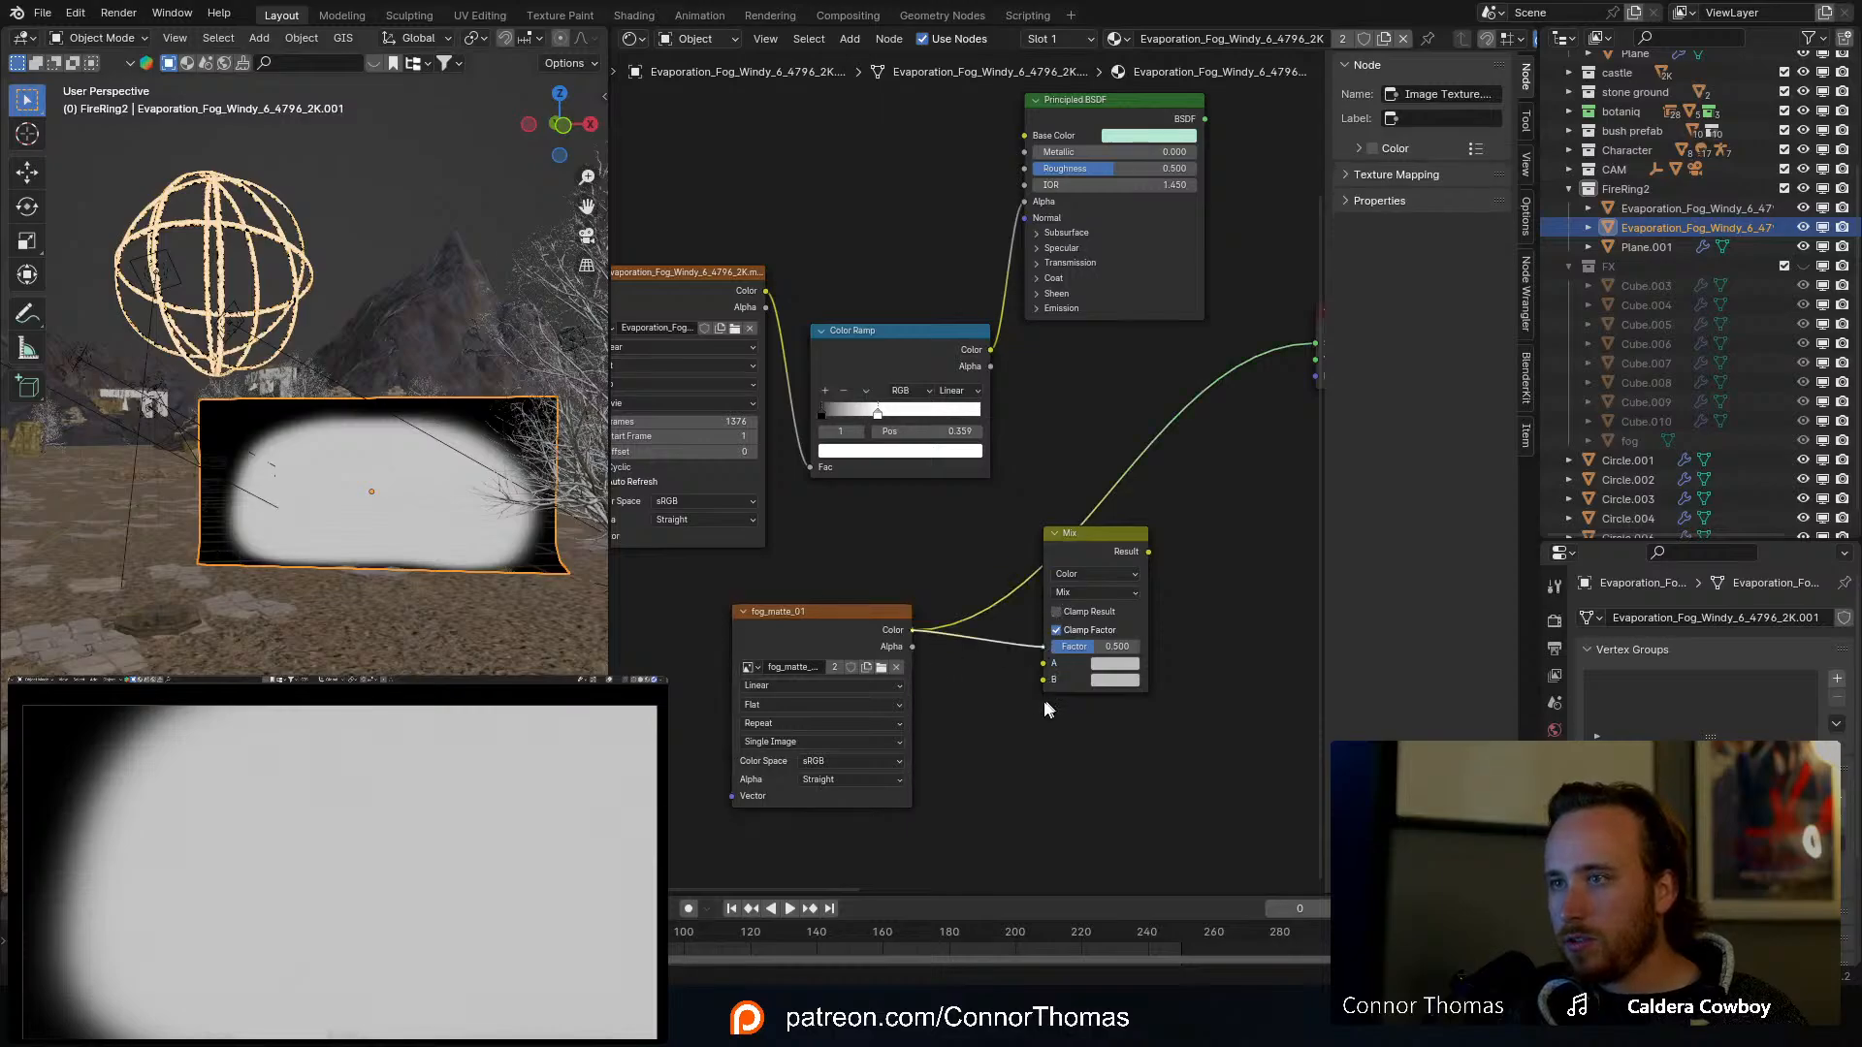
middle_drag(1026, 683, 943, 580)
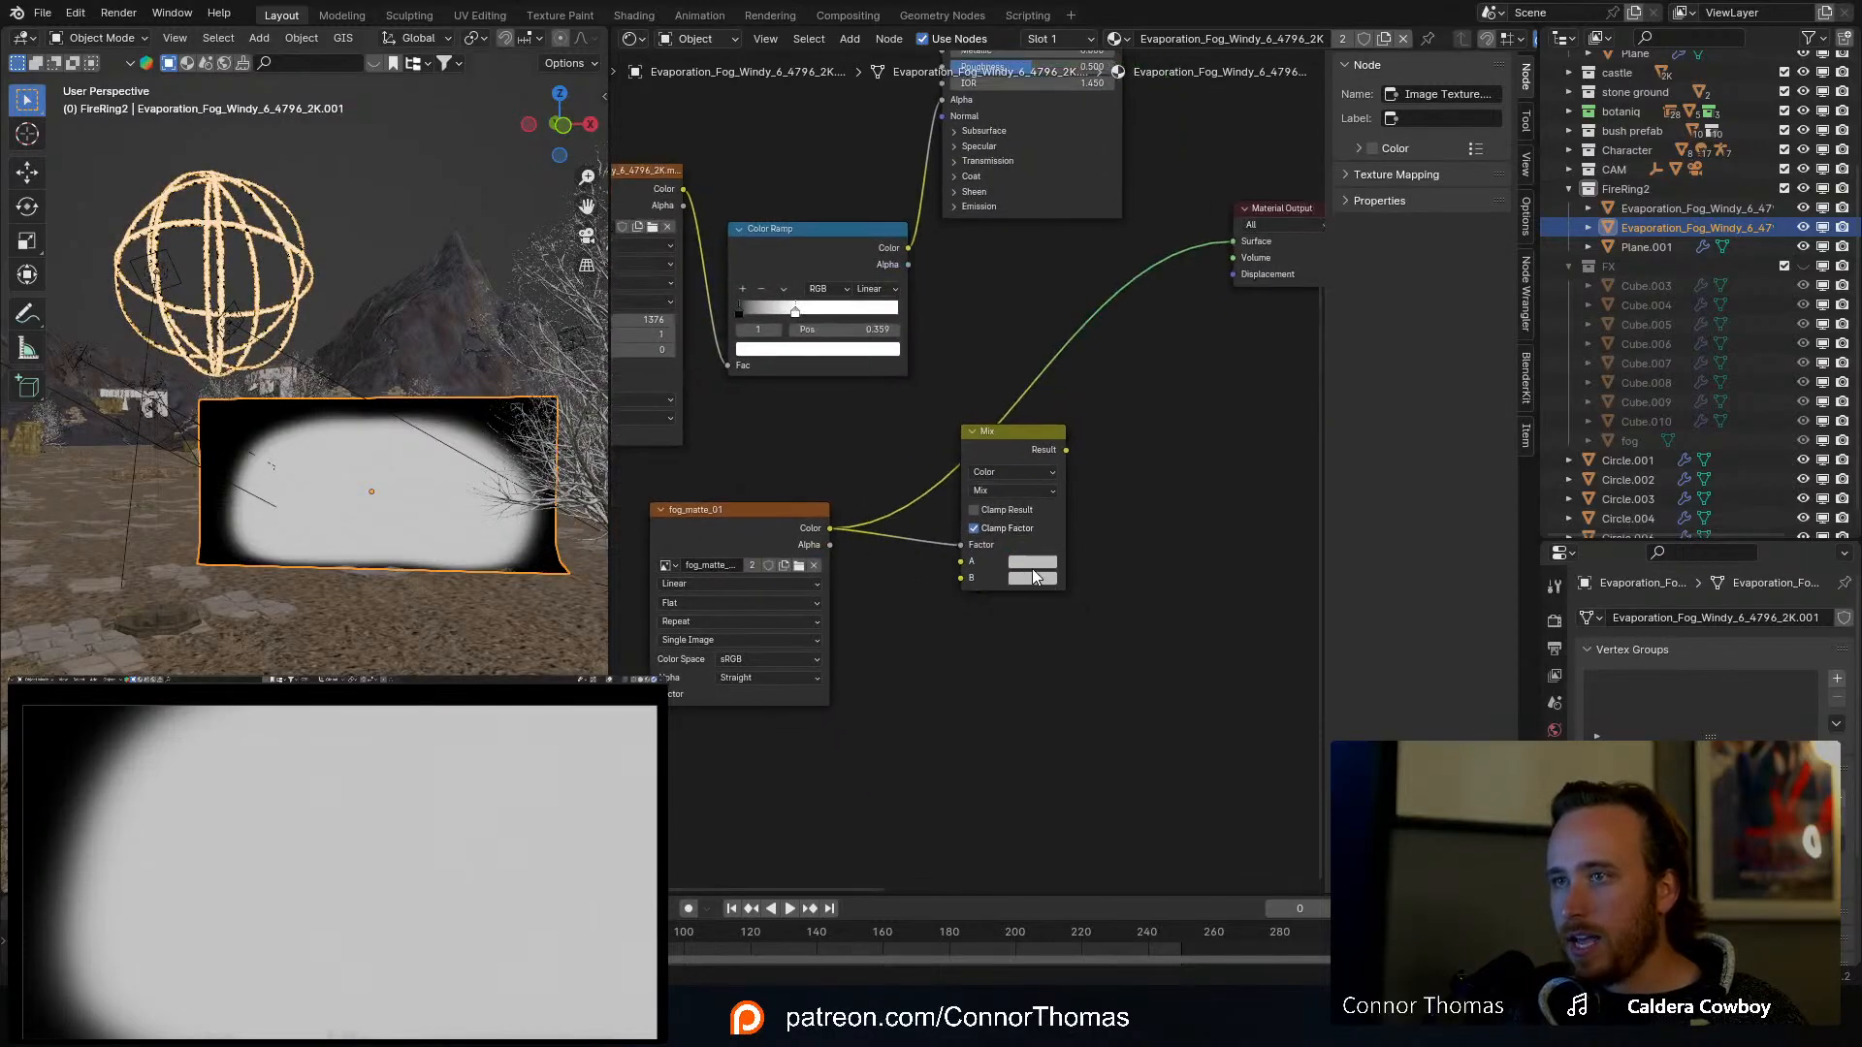
Step: Set the Mix node's A colour to black and preview the Mix result on the fog plane
click(1034, 574)
drag(1162, 454, 1168, 473)
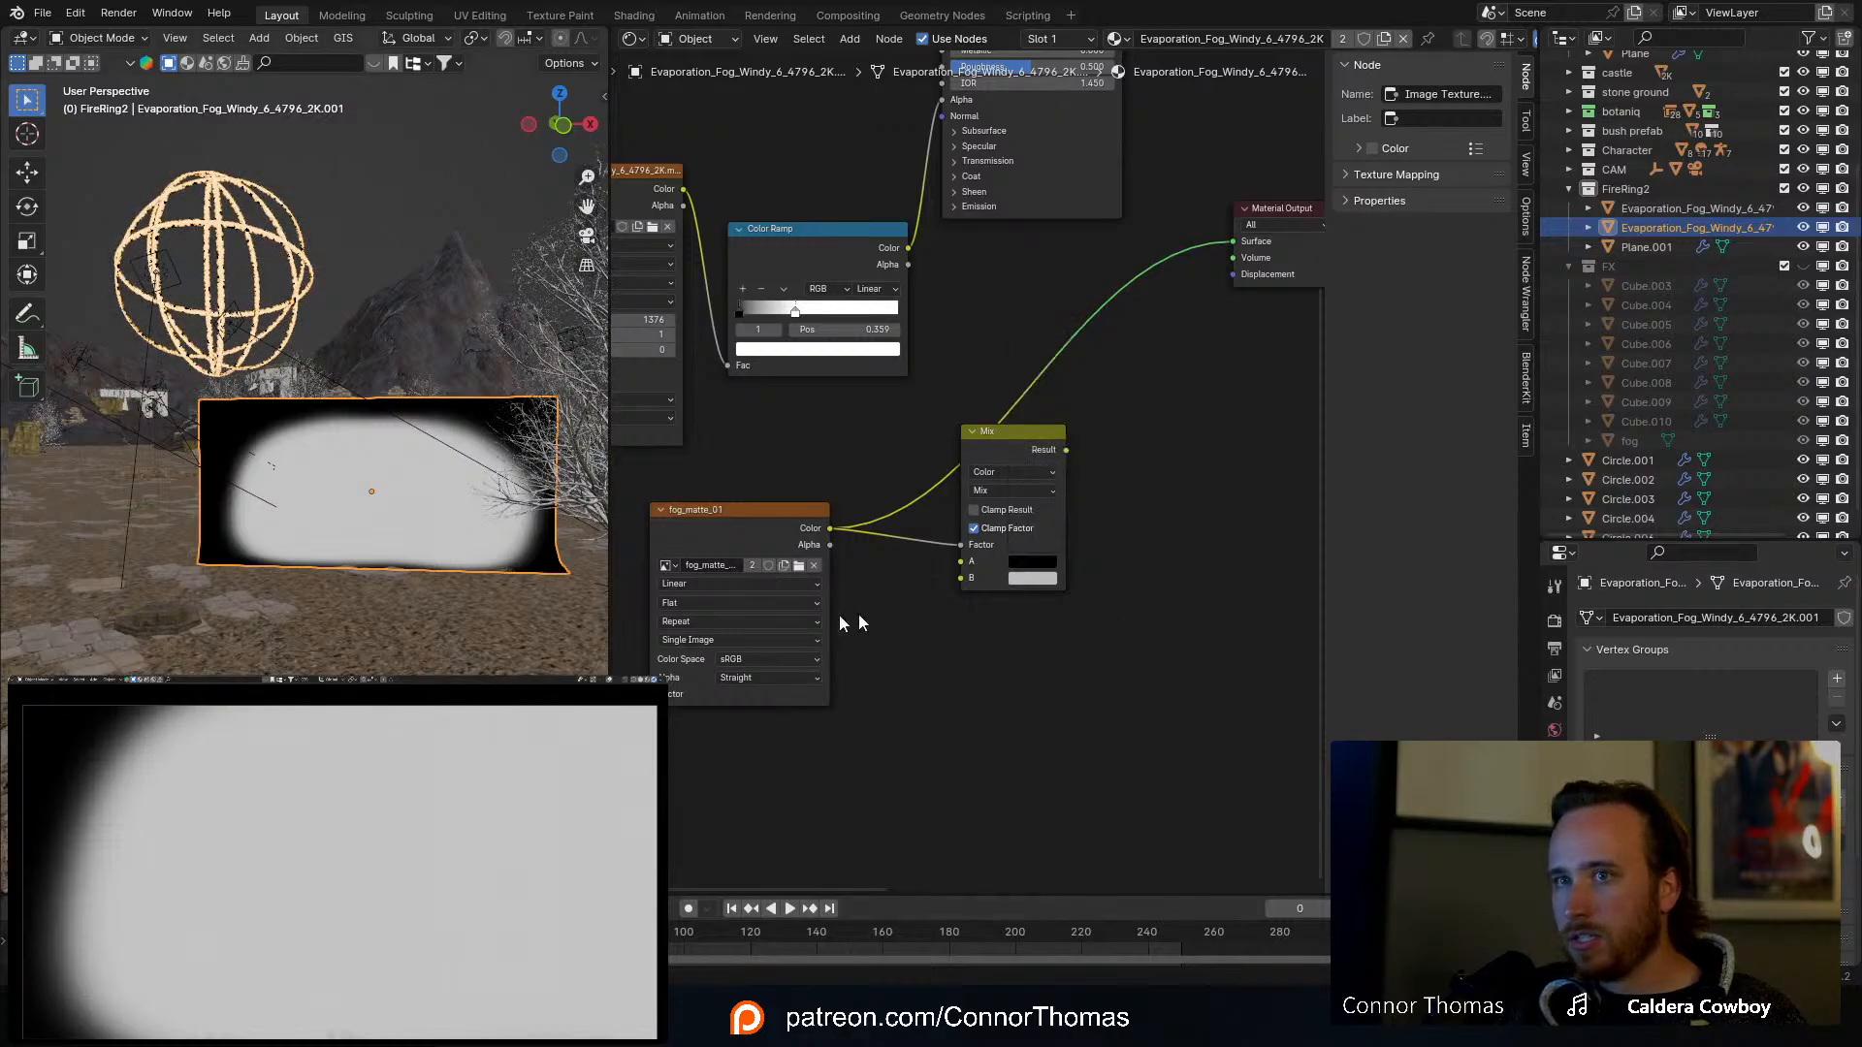
scroll(902, 640, down, 1)
drag(1019, 433, 1020, 433)
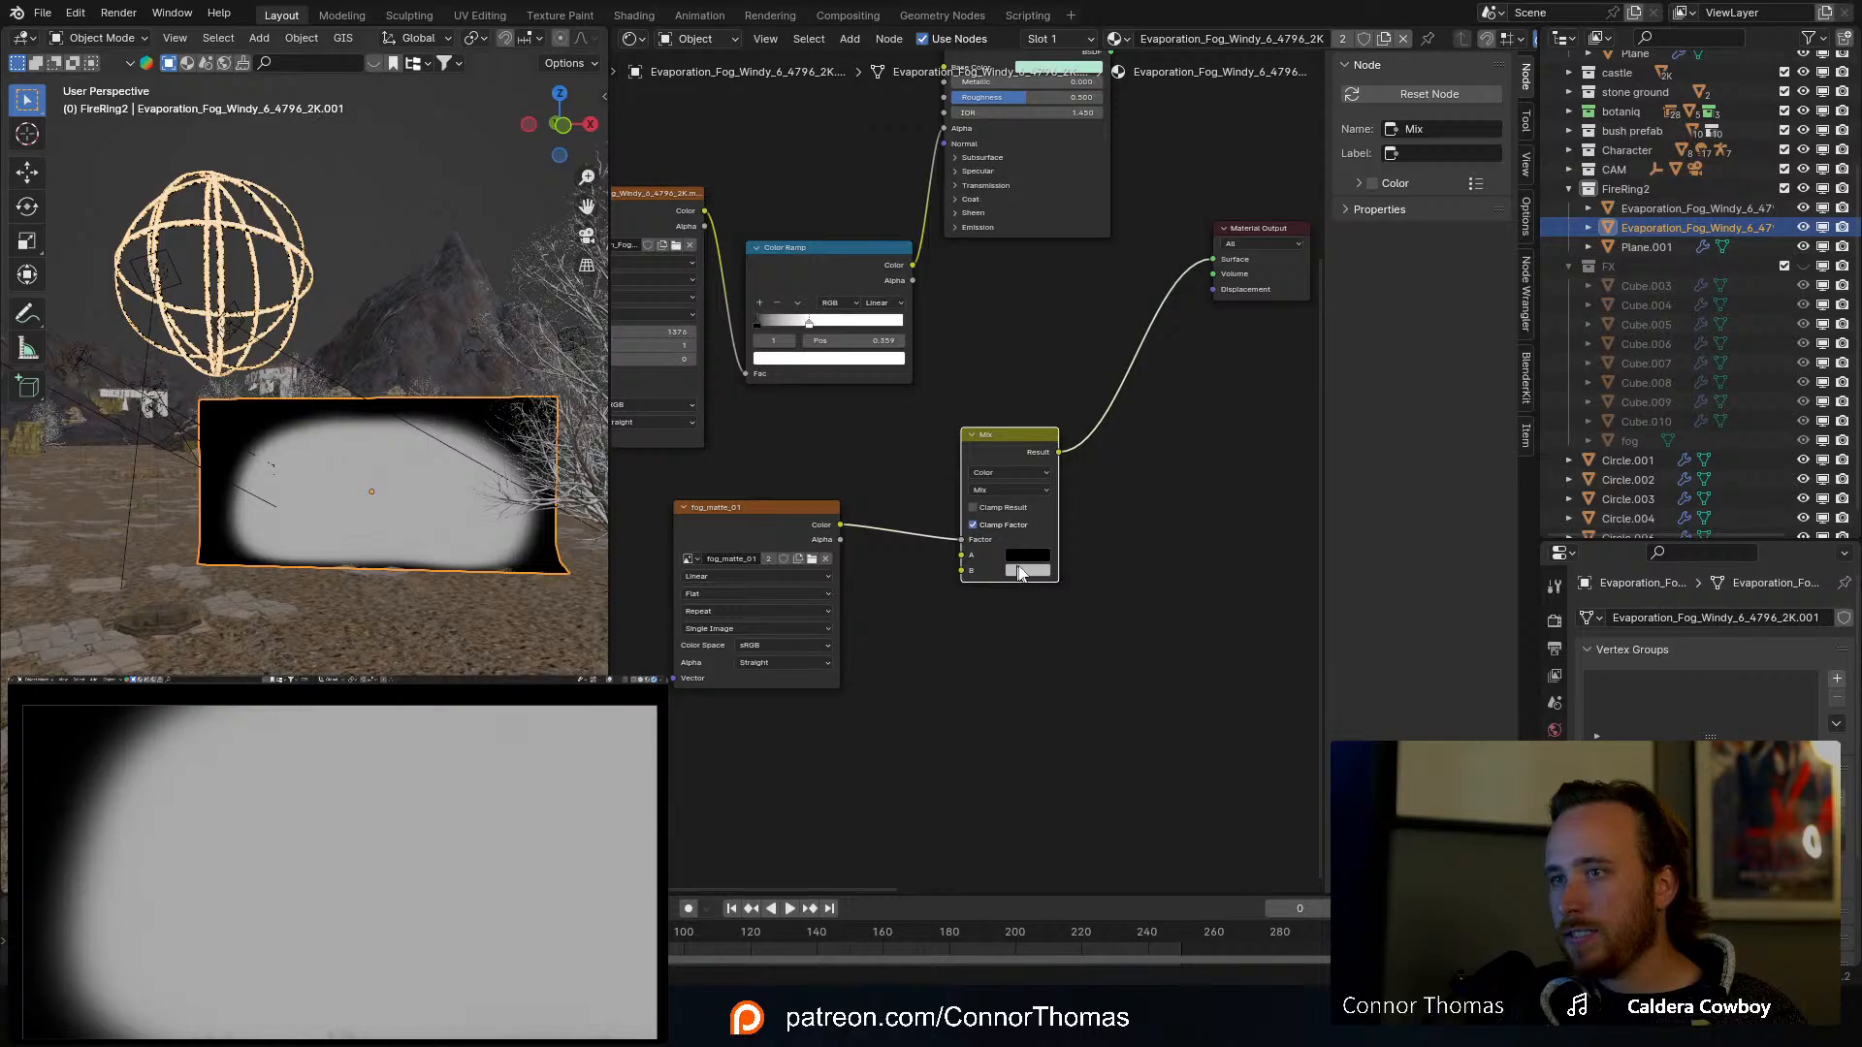
Step: Connect the Color Ramp's Color output to the Mix node's B input
middle_drag(933, 298, 978, 320)
drag(963, 298, 973, 320)
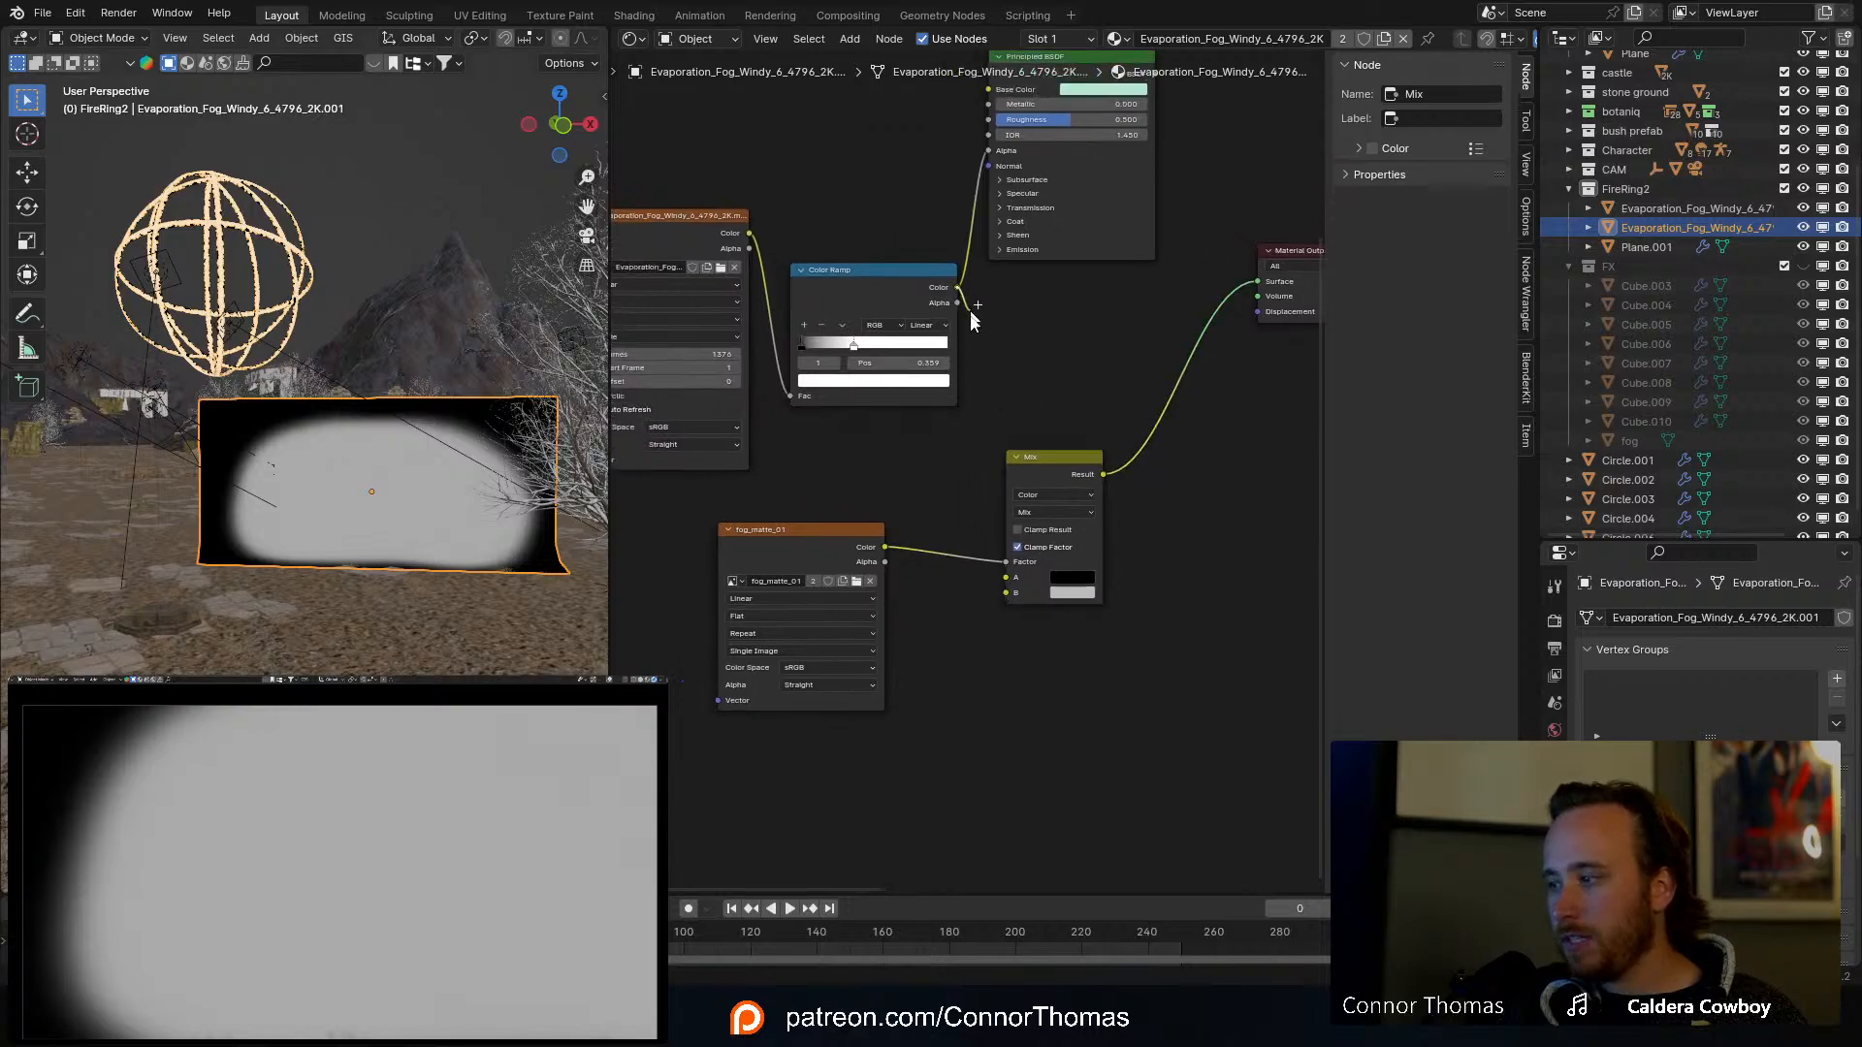
drag(961, 387, 997, 593)
middle_drag(1120, 349, 1007, 365)
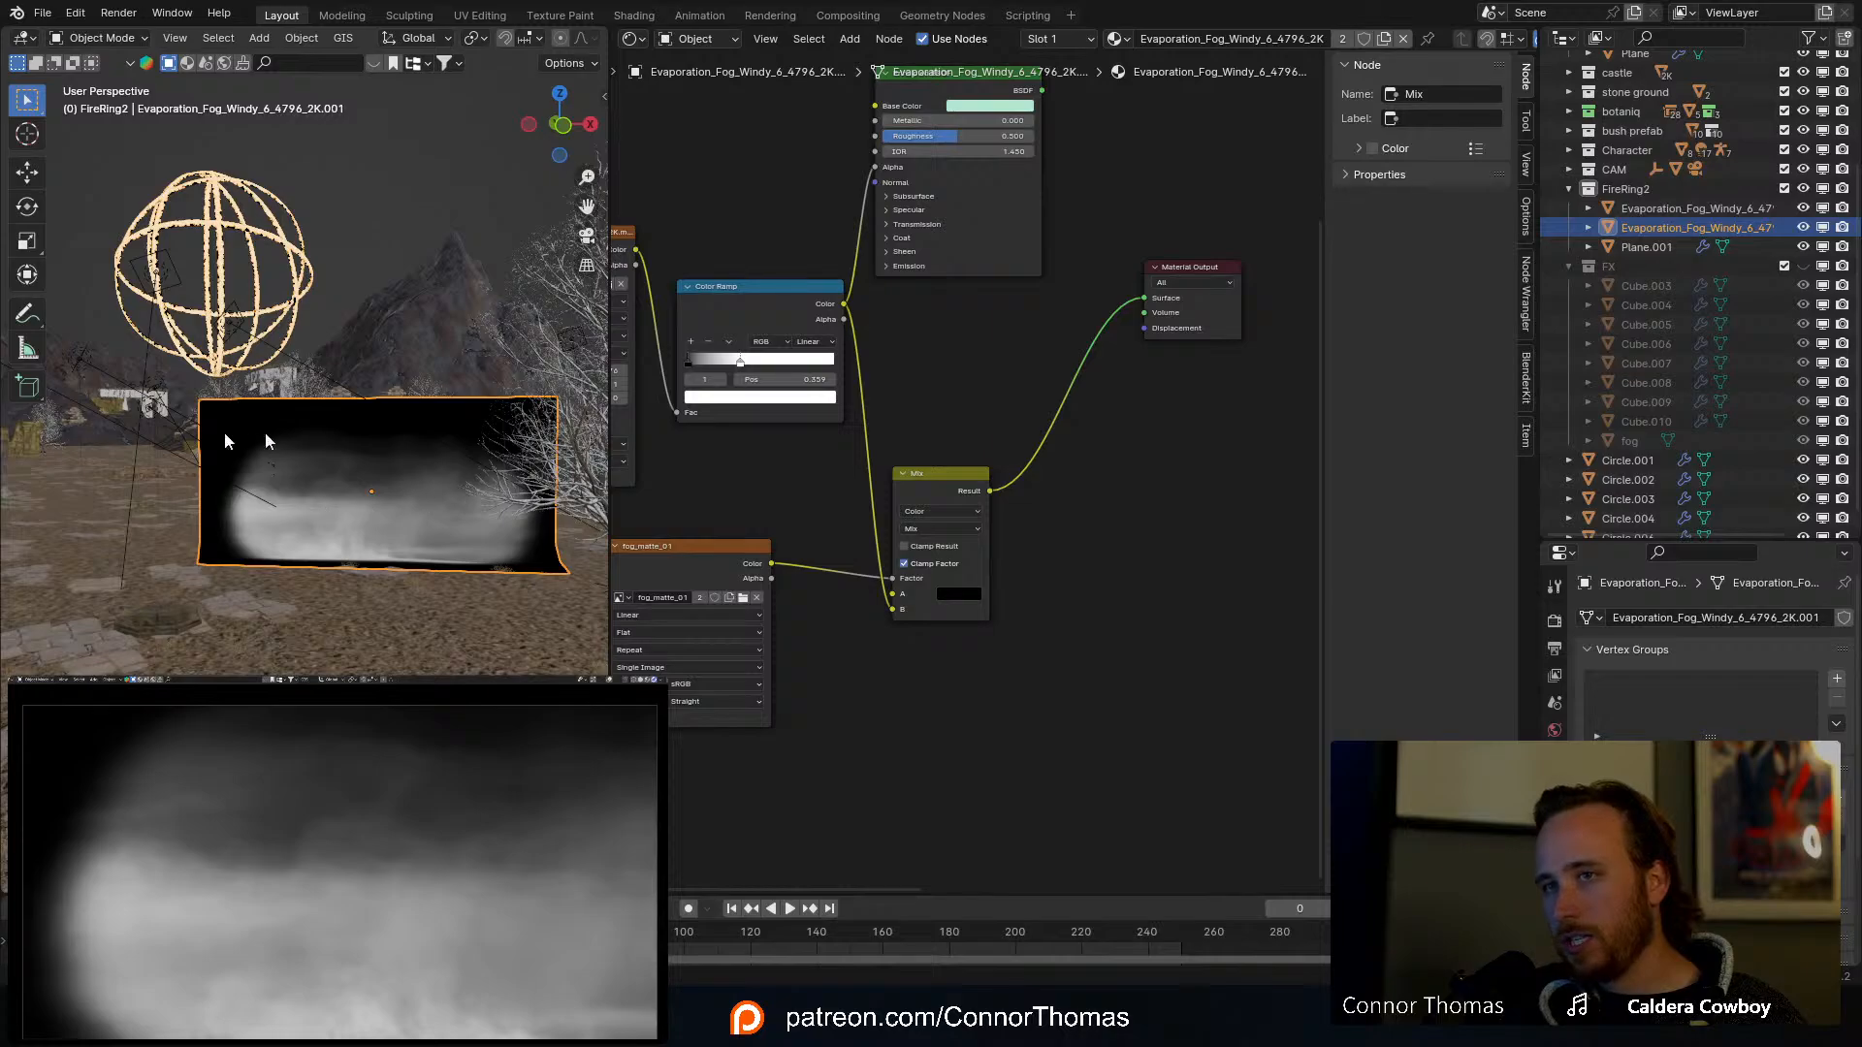
Step: Rearrange the nodes, connect the Mix result to the Principled BSDF's Alpha, and route the shader back to the Material Output
middle_drag(914, 352, 1177, 385)
scroll(902, 477, down, 2)
drag(705, 205, 1103, 572)
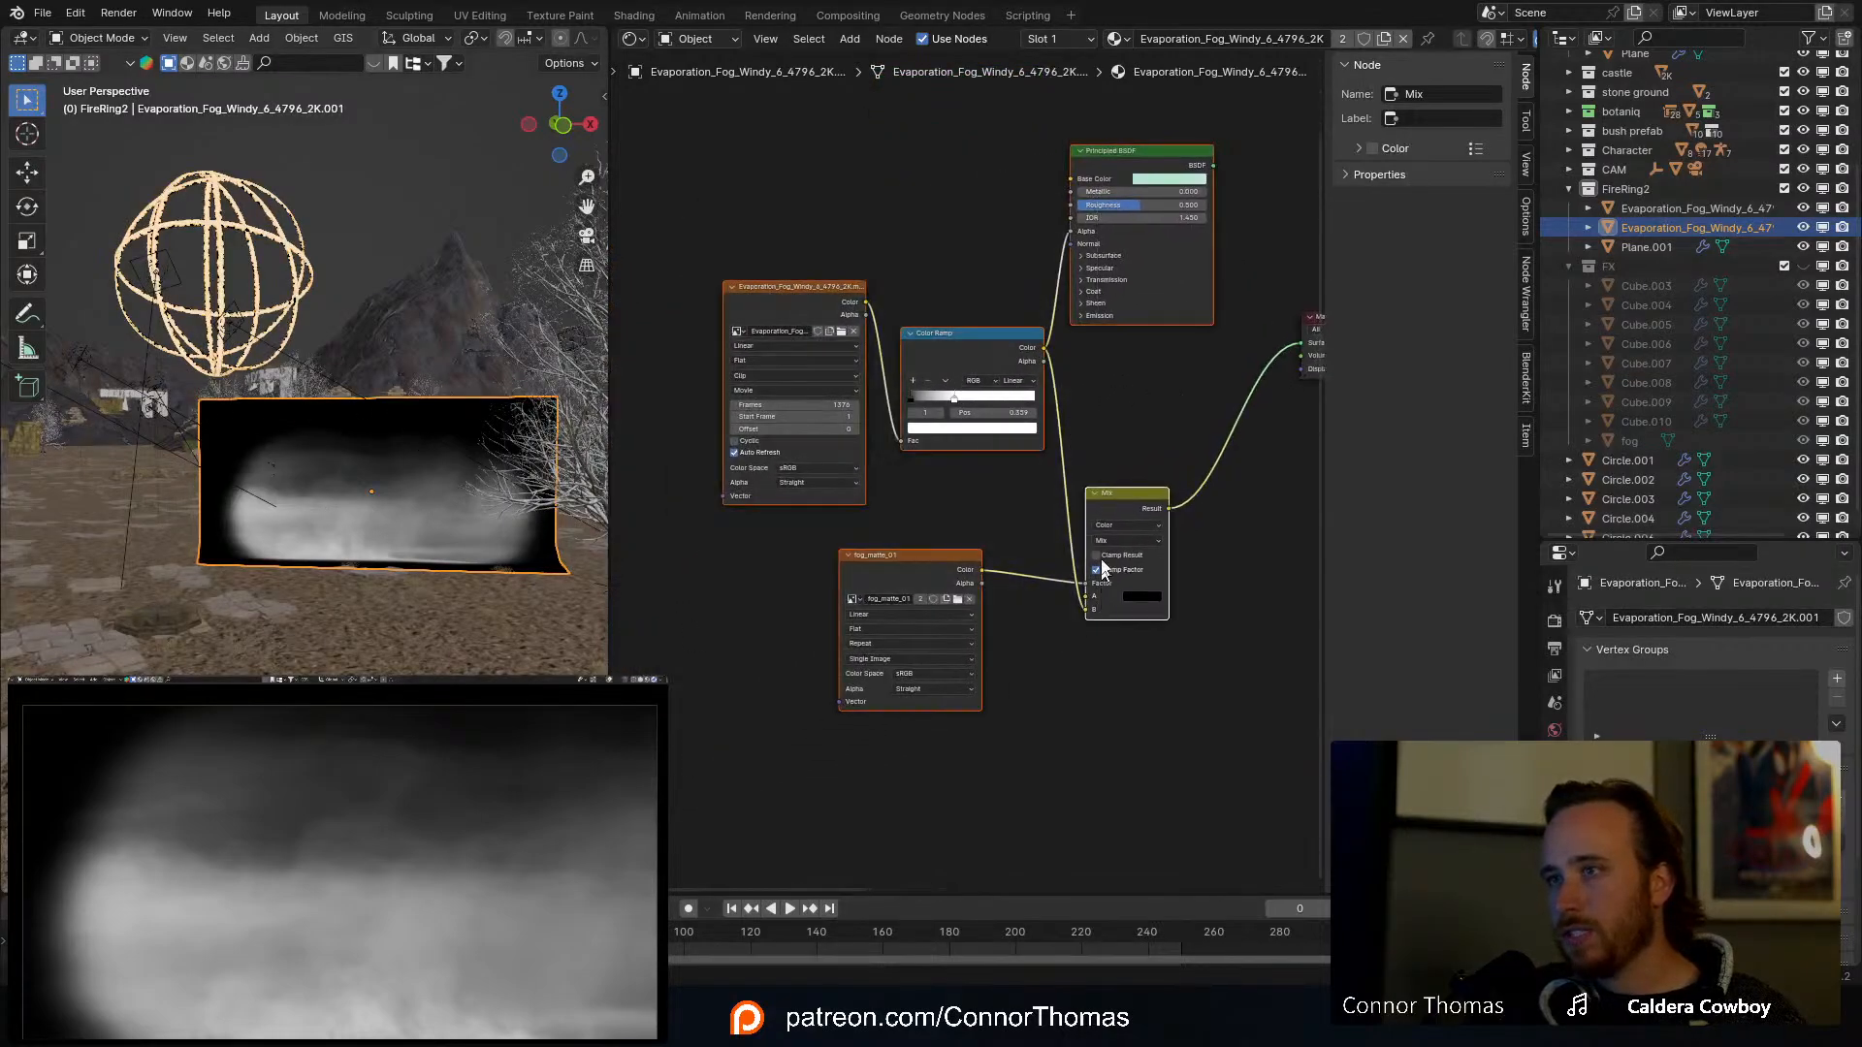
drag(1115, 508, 752, 467)
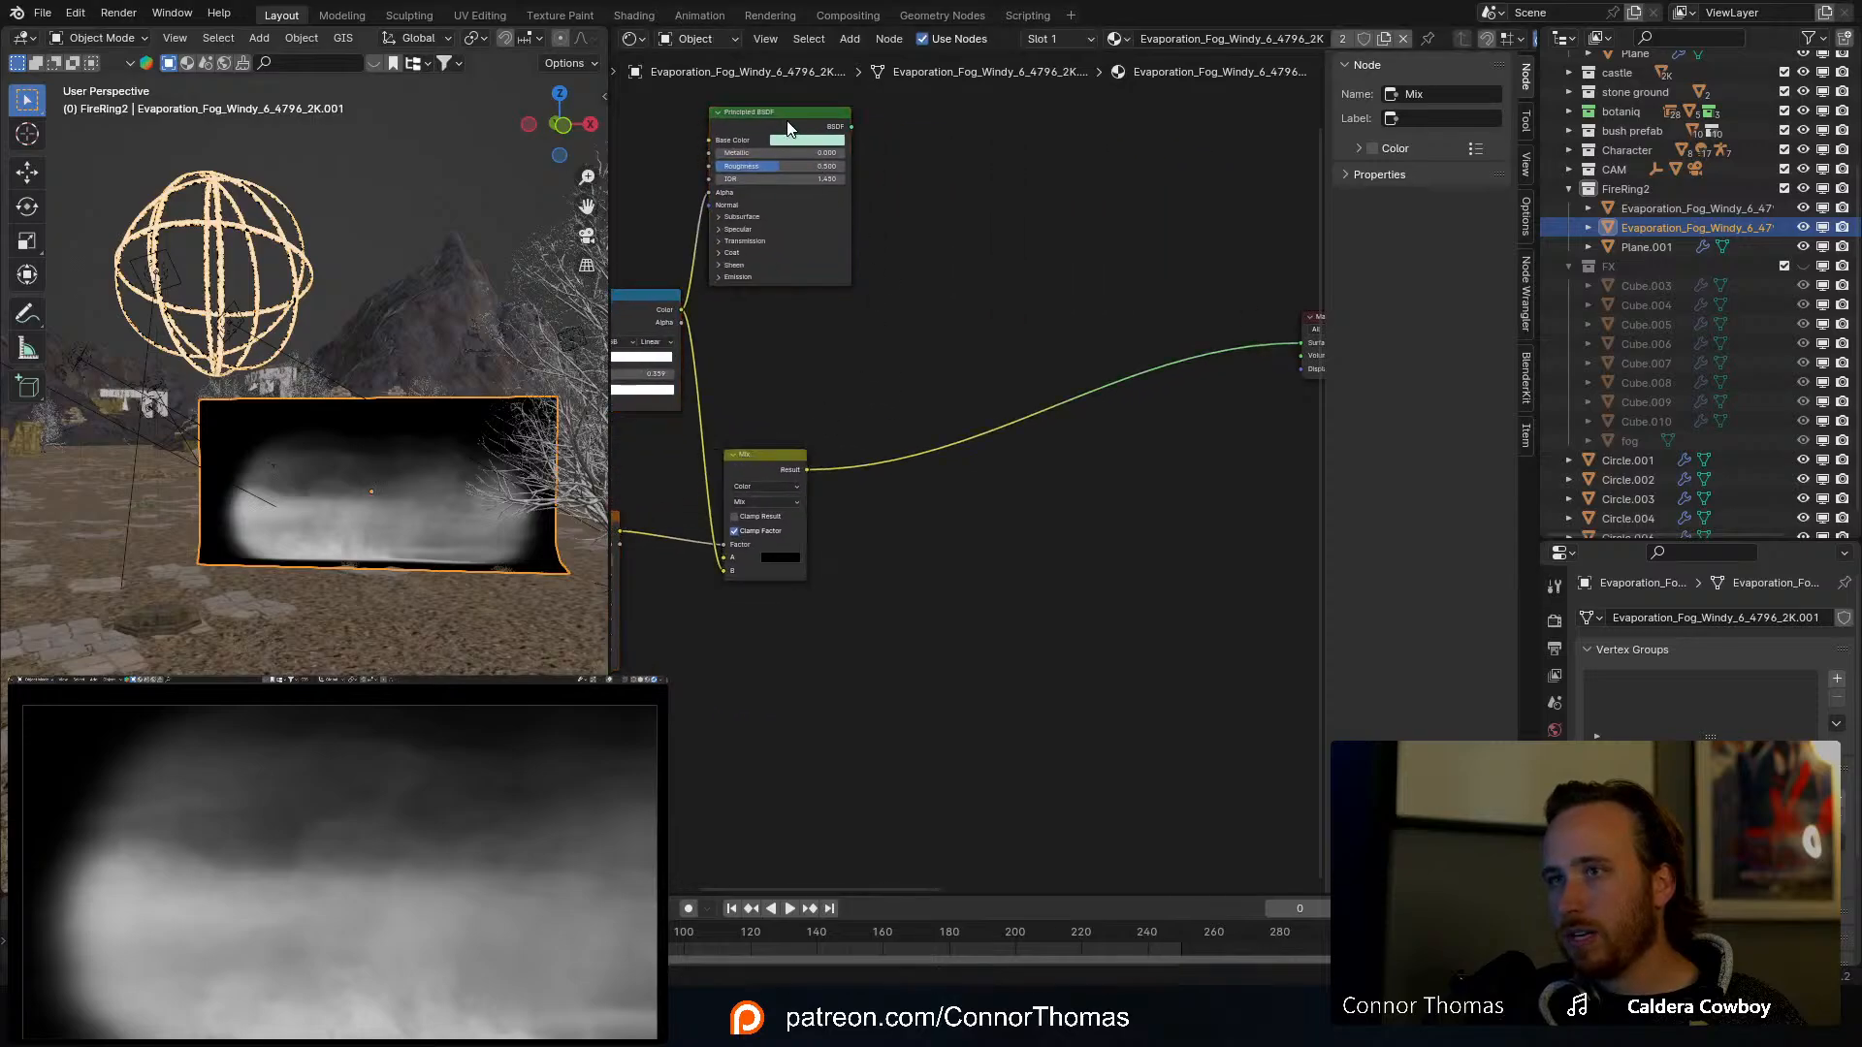
drag(797, 126, 1052, 137)
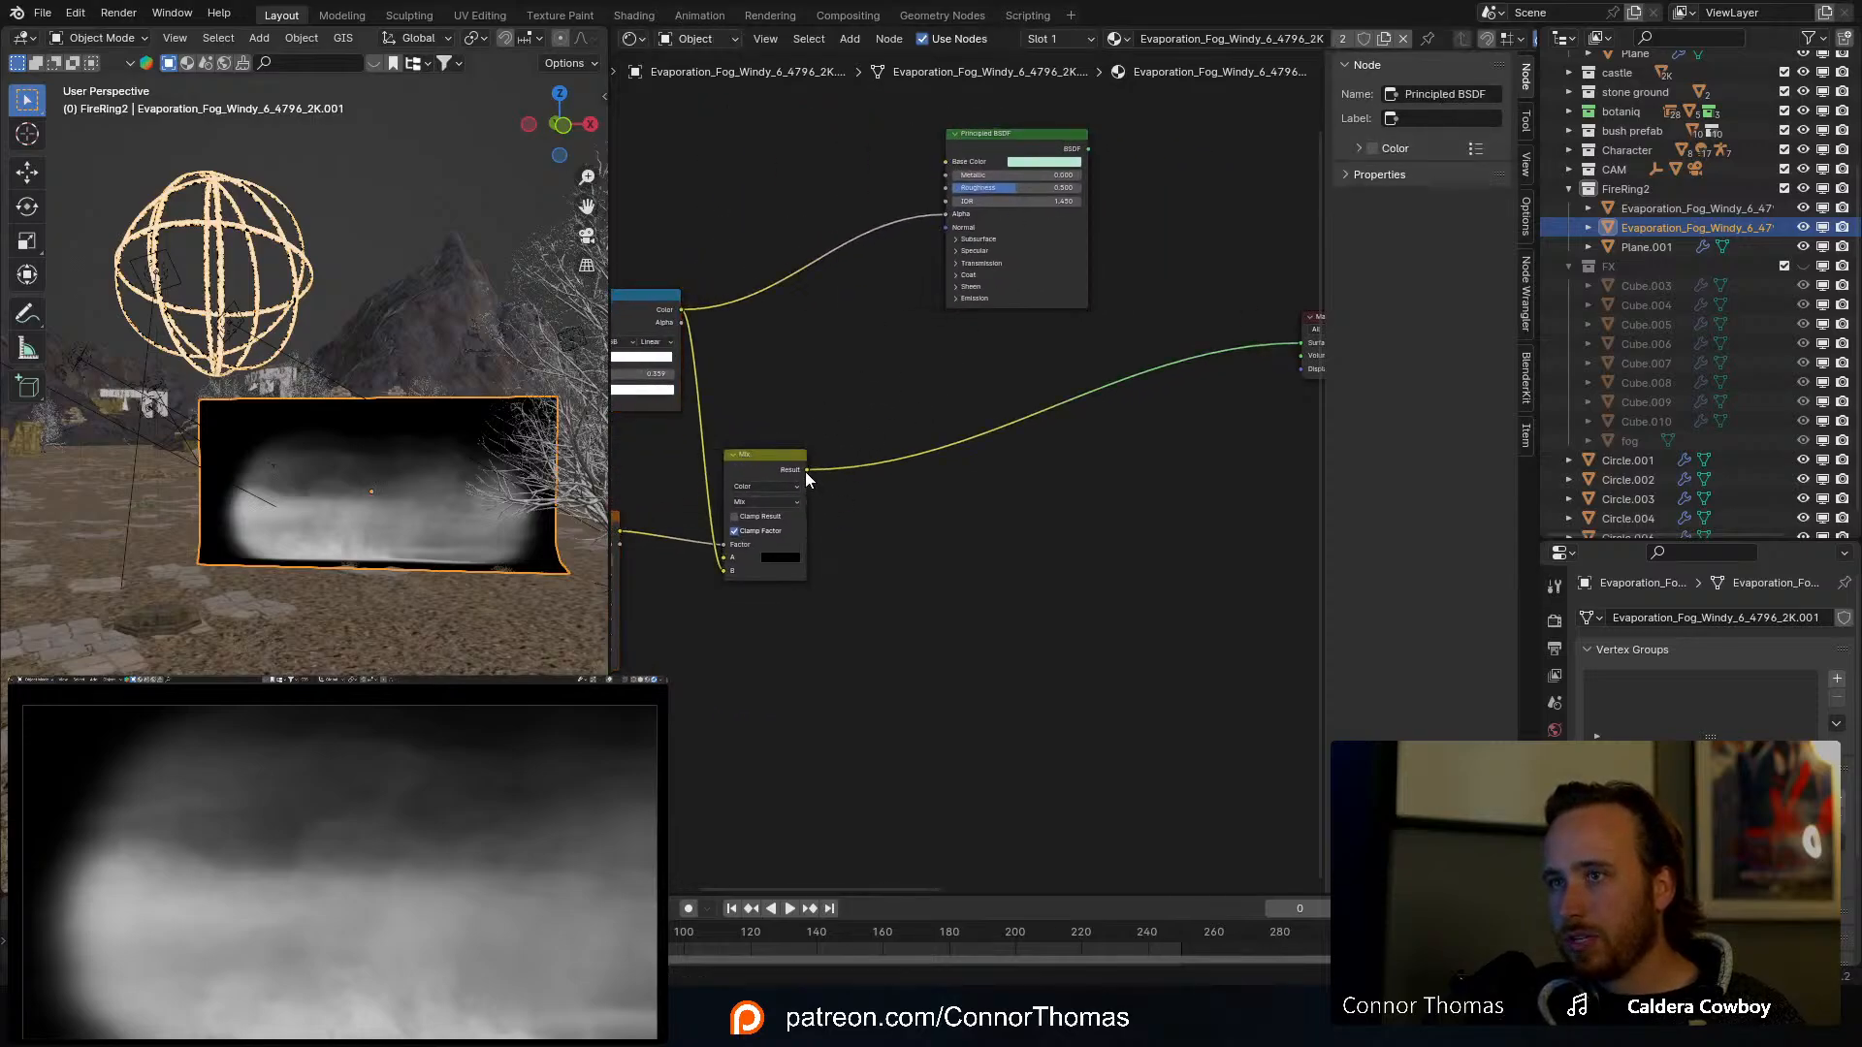
drag(805, 472, 955, 214)
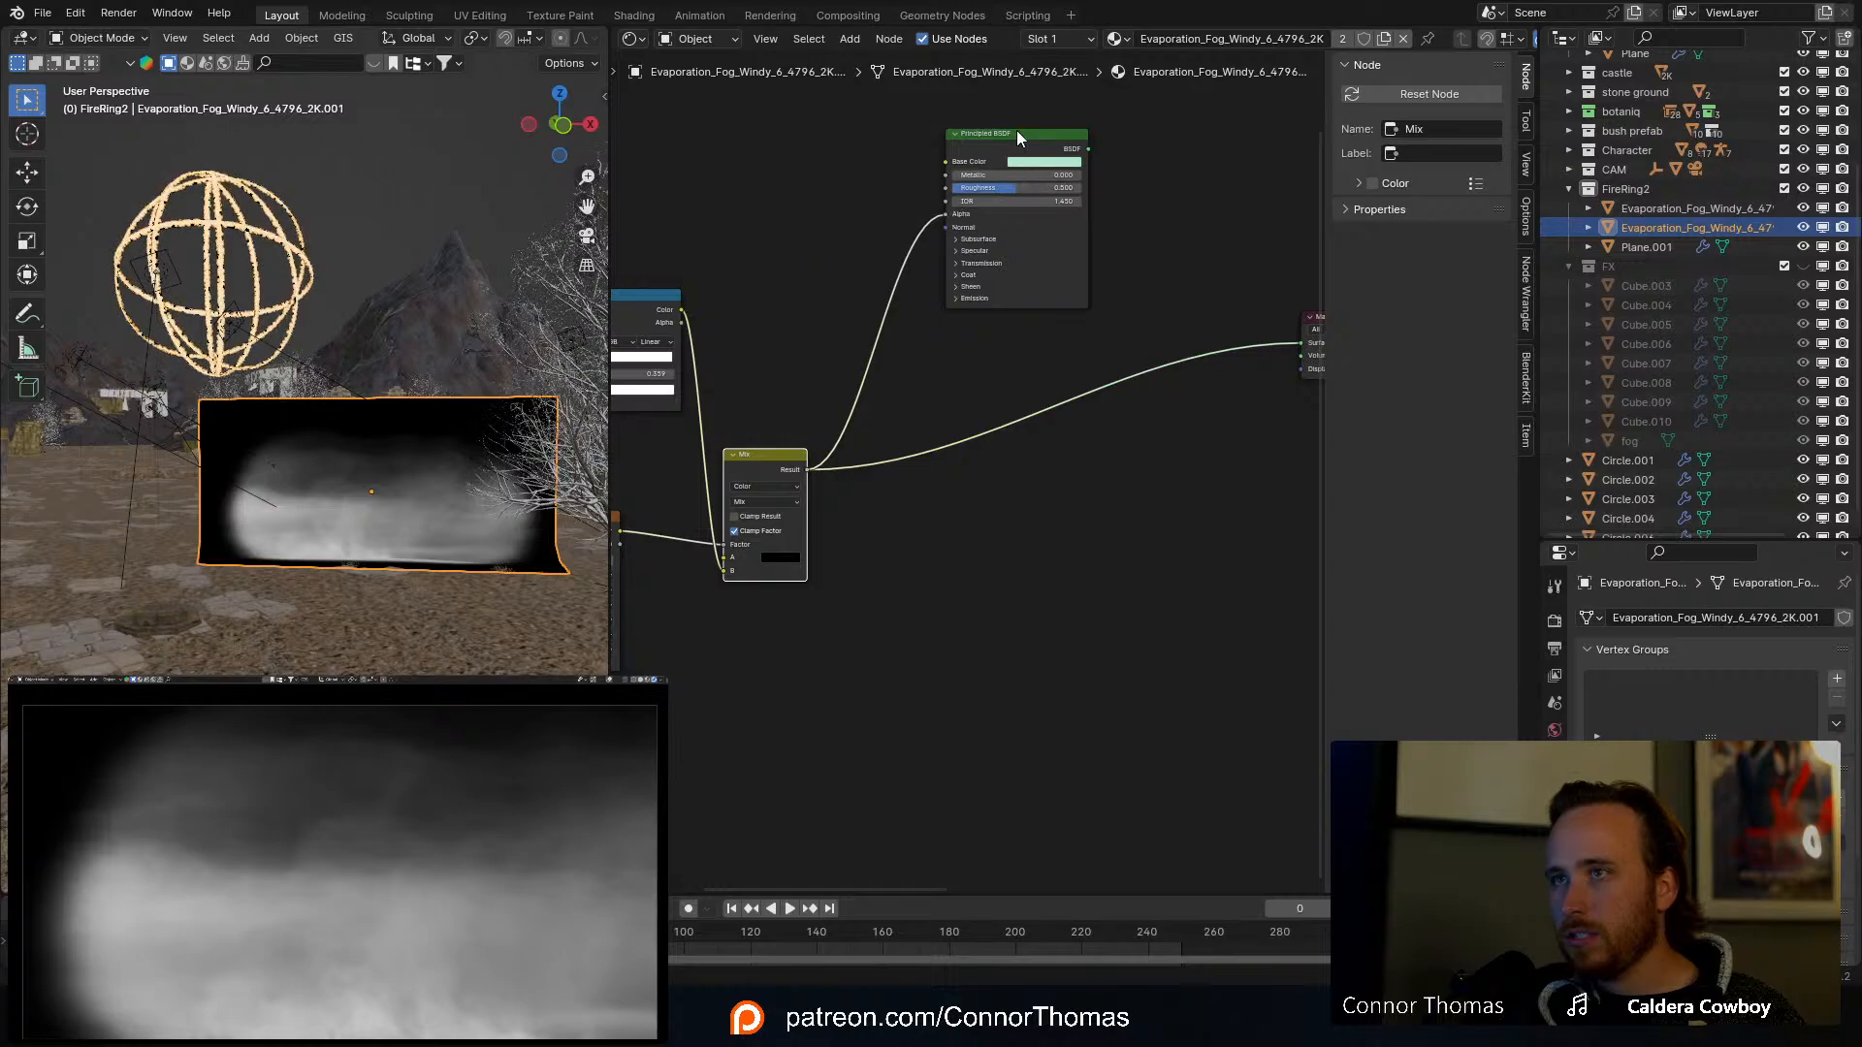
ctrl+shift+click(1015, 132)
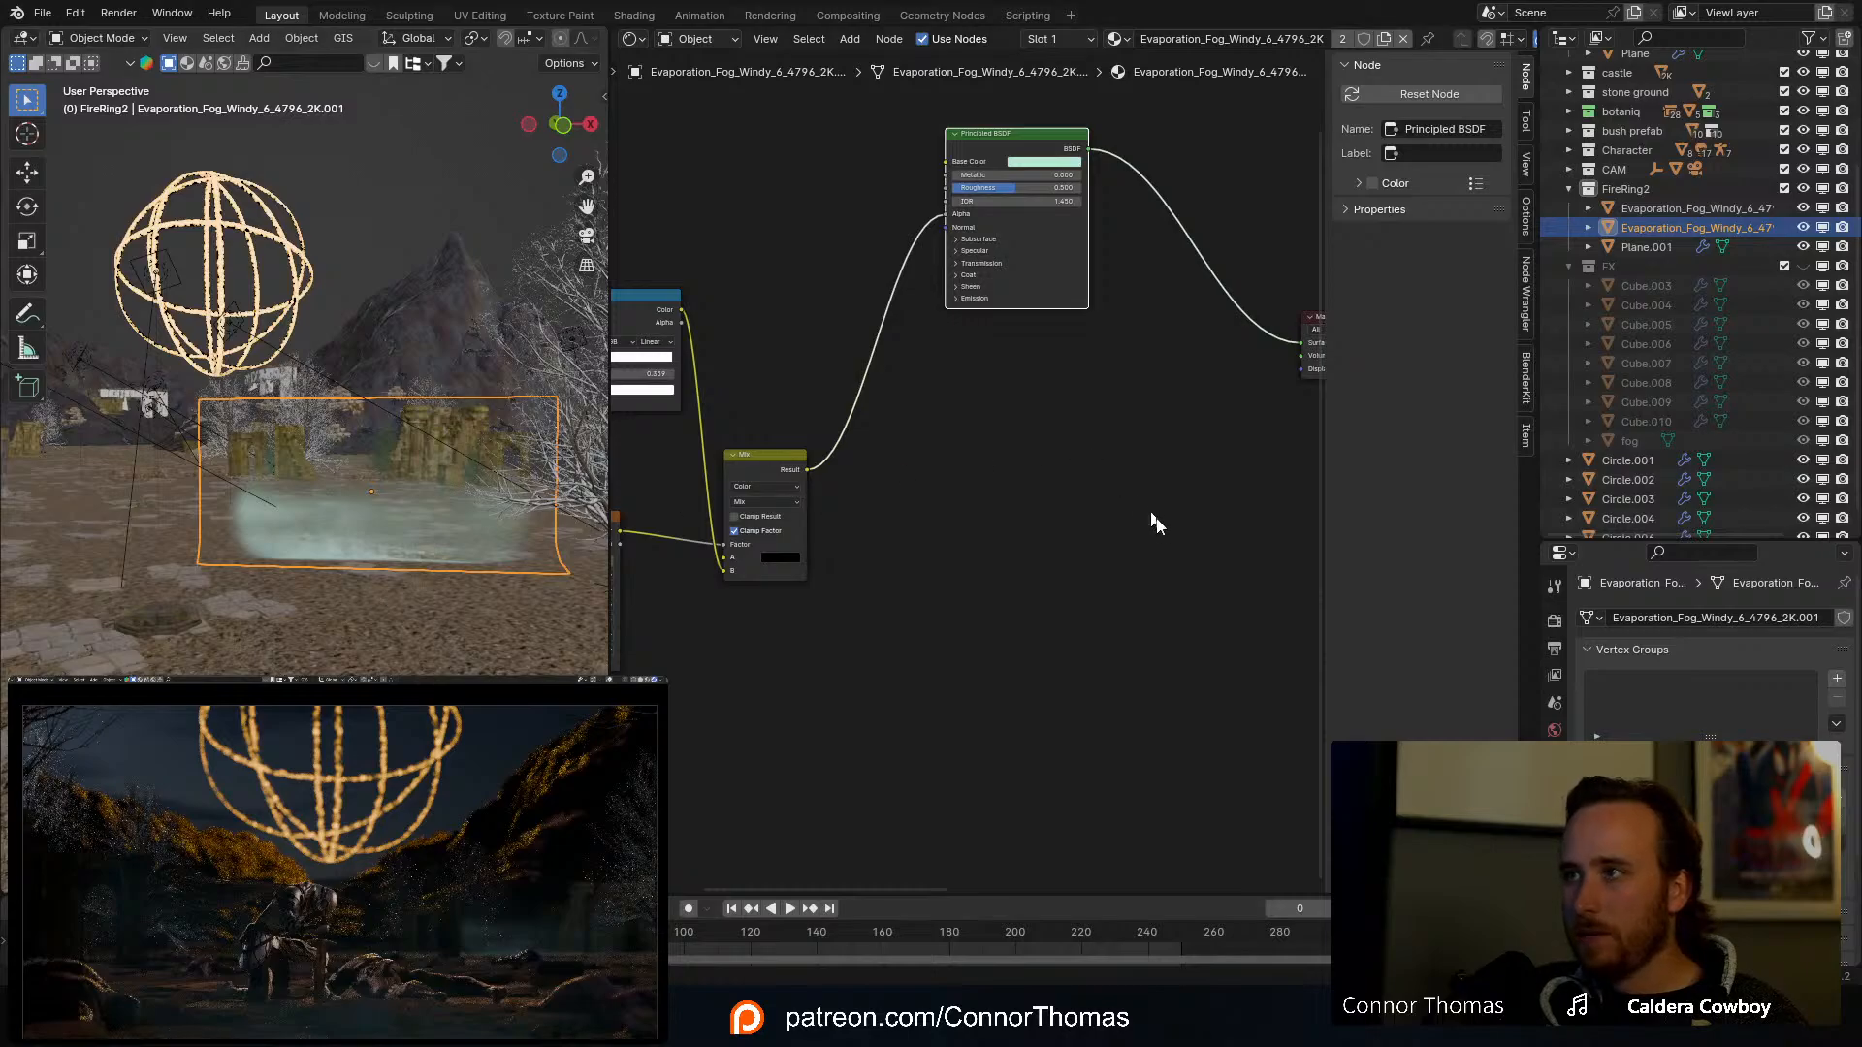
Step: Make the background fog plane's shared material a single-user copy
scroll(1555, 902, down, 3)
click(1555, 910)
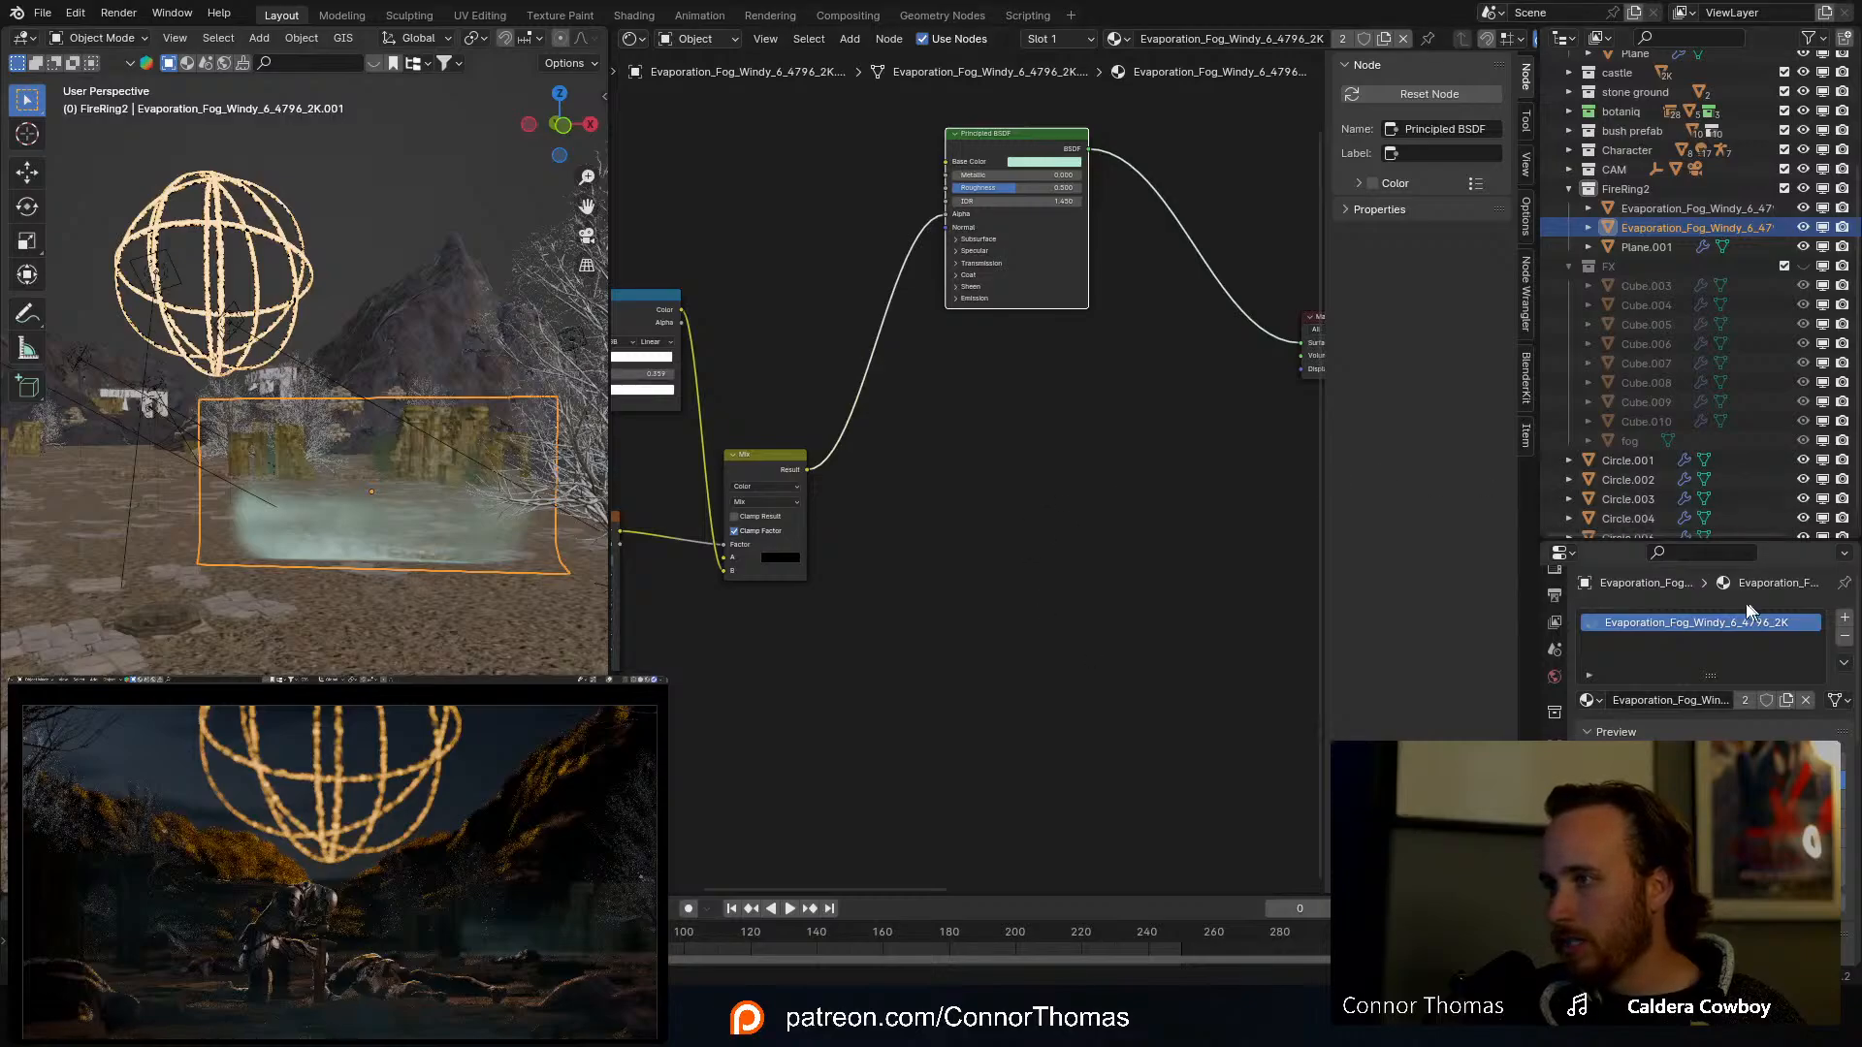
click(1785, 700)
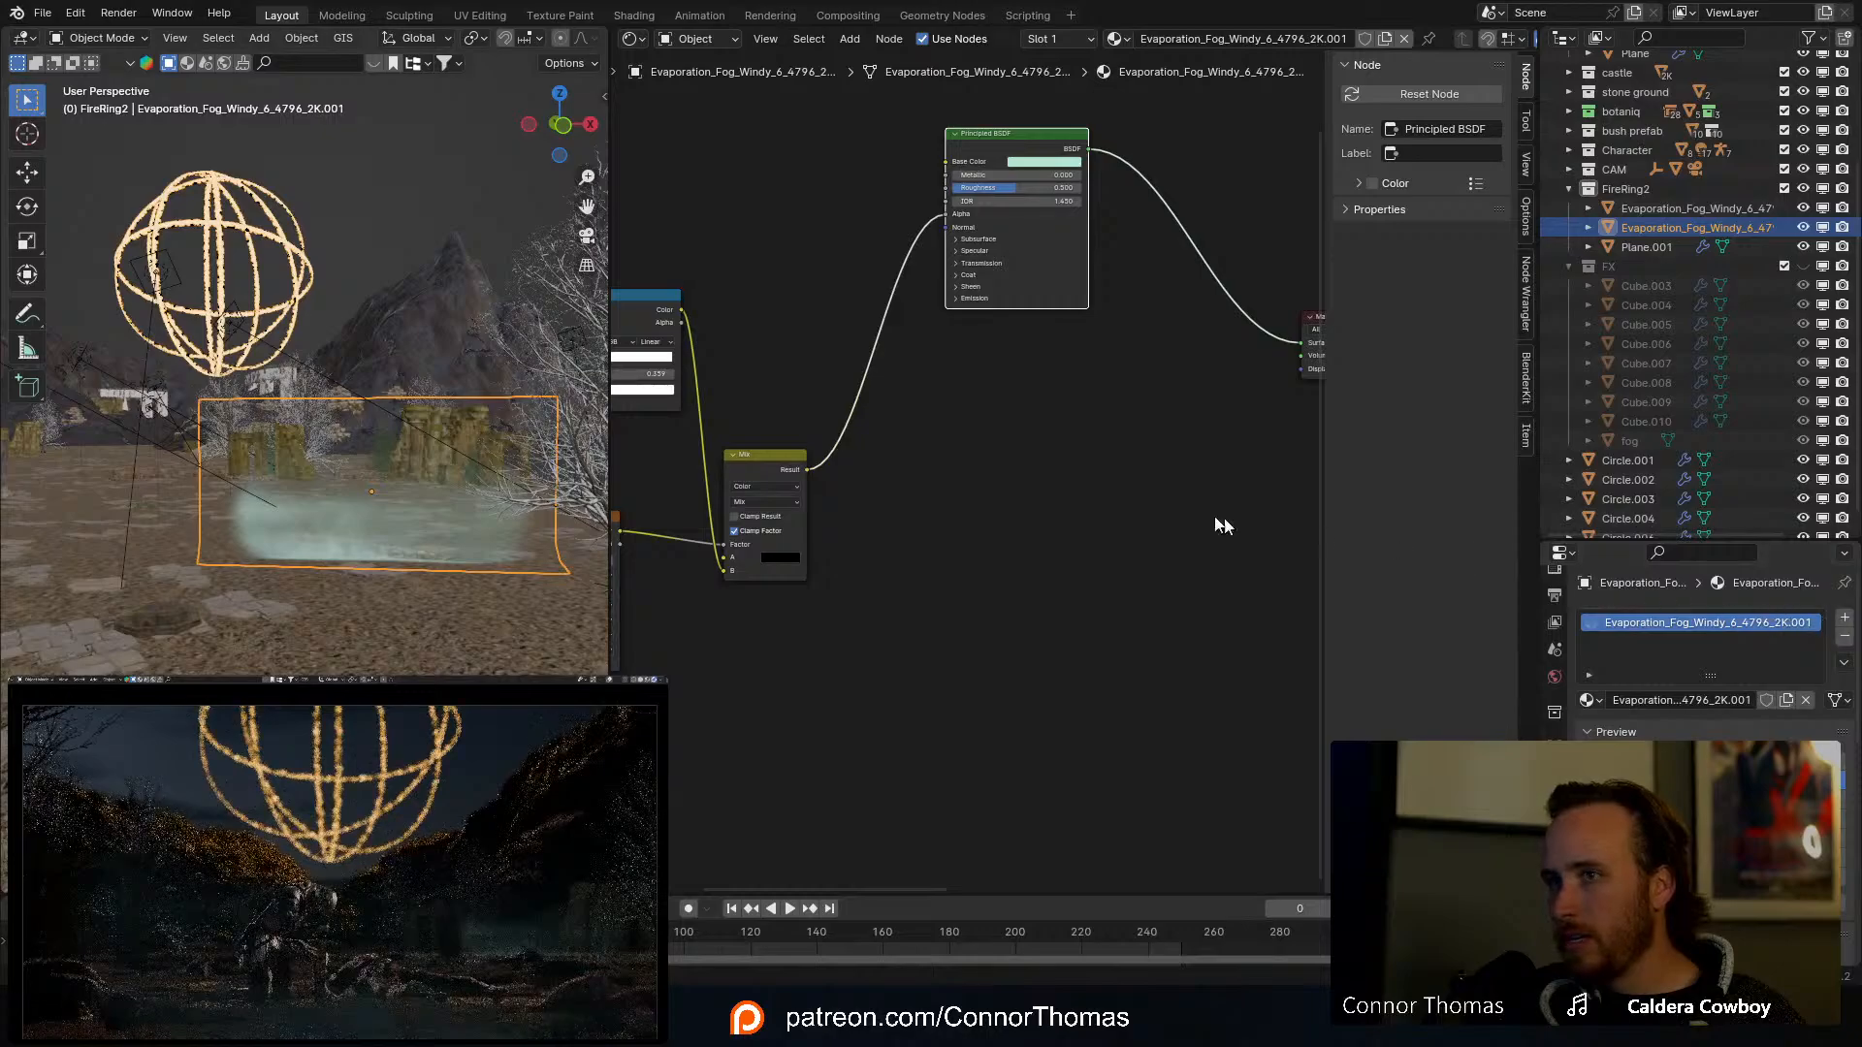
Step: Select the foreground fog plane beside the knight and assign it the Evaporation_Fog_Windy_6_4796_2K material
scroll(248, 555, down, 8)
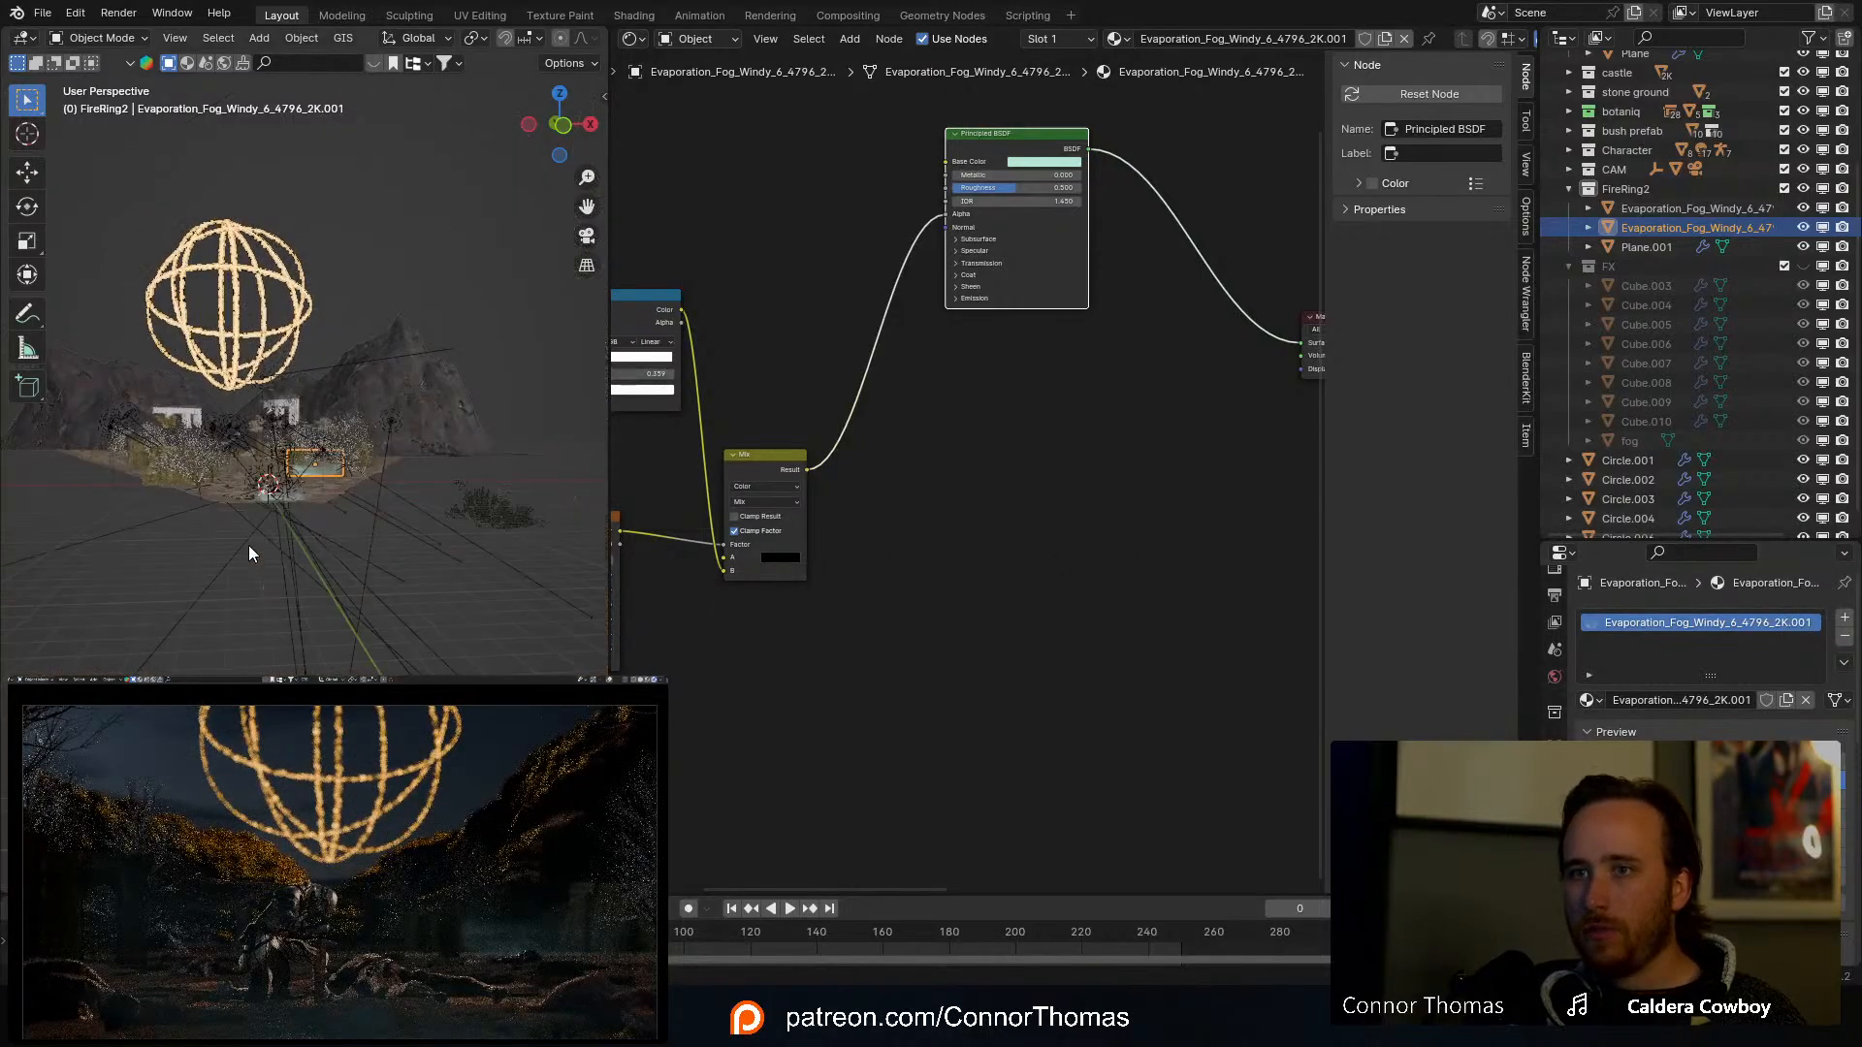
scroll(270, 543, up, 6)
click(276, 630)
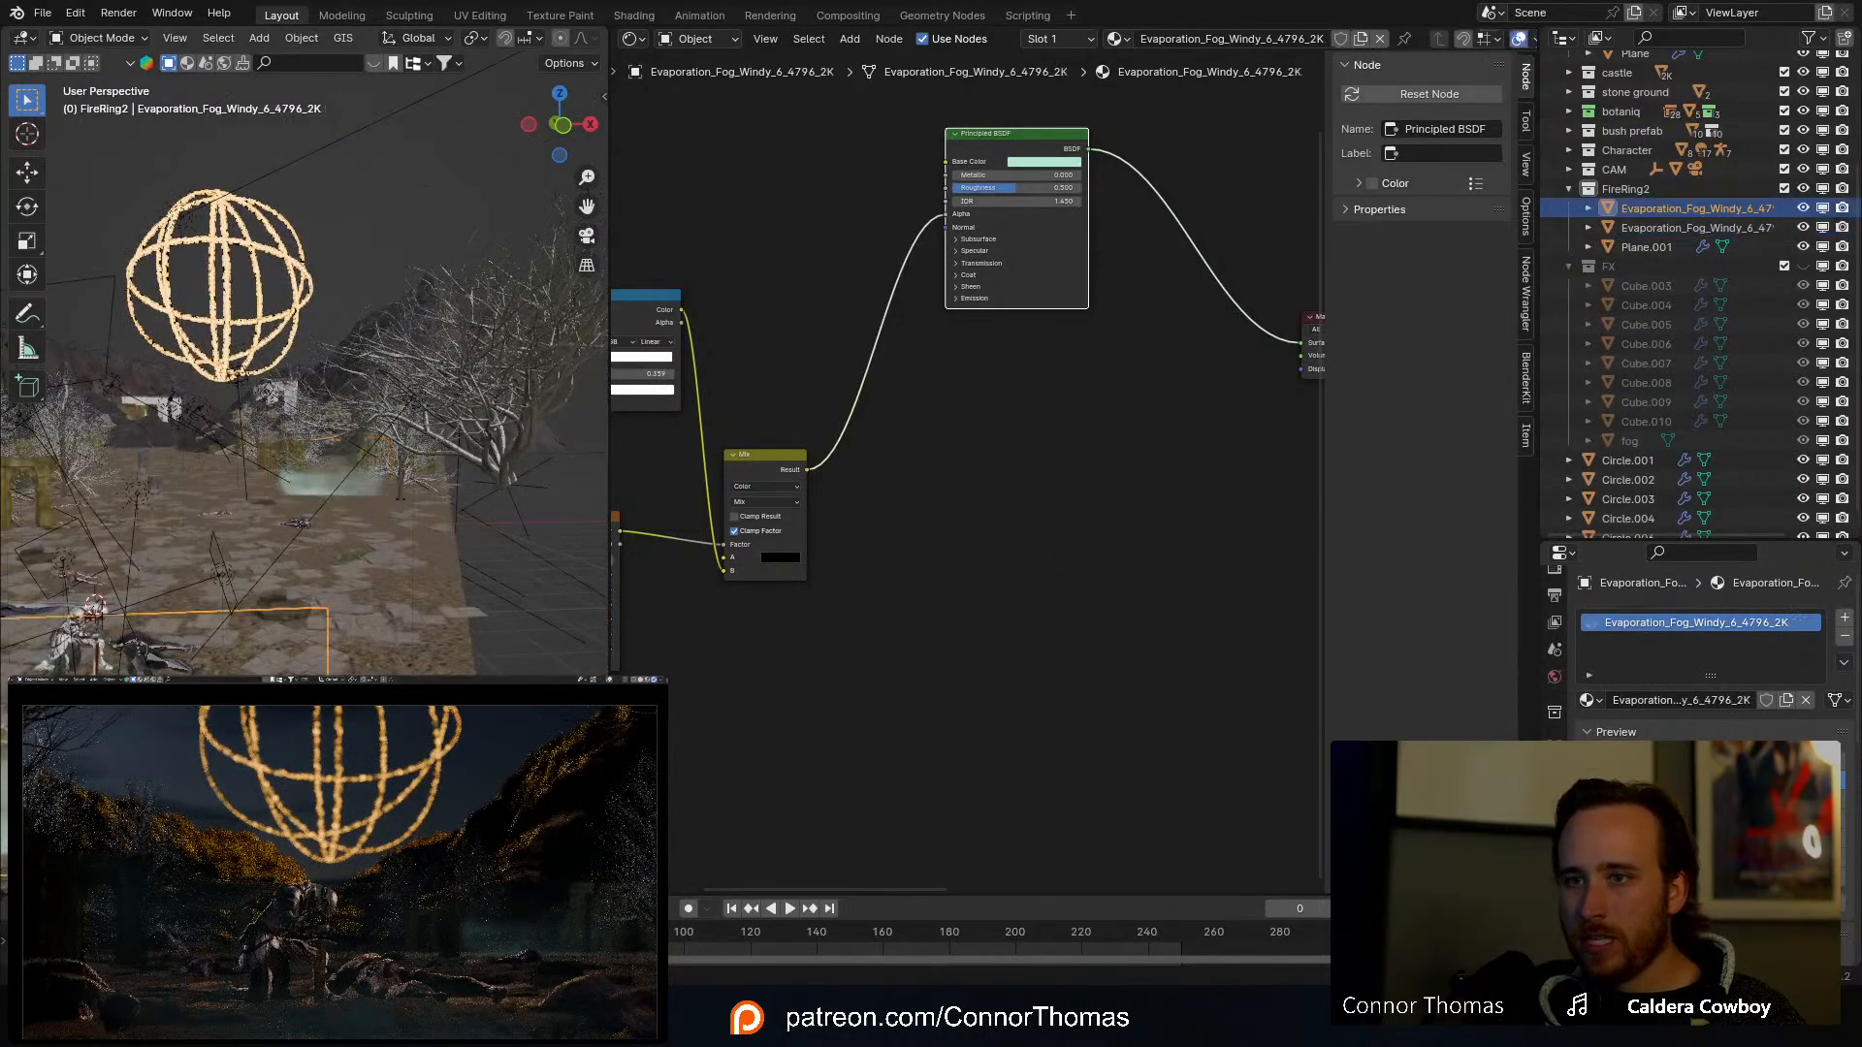
click(1594, 699)
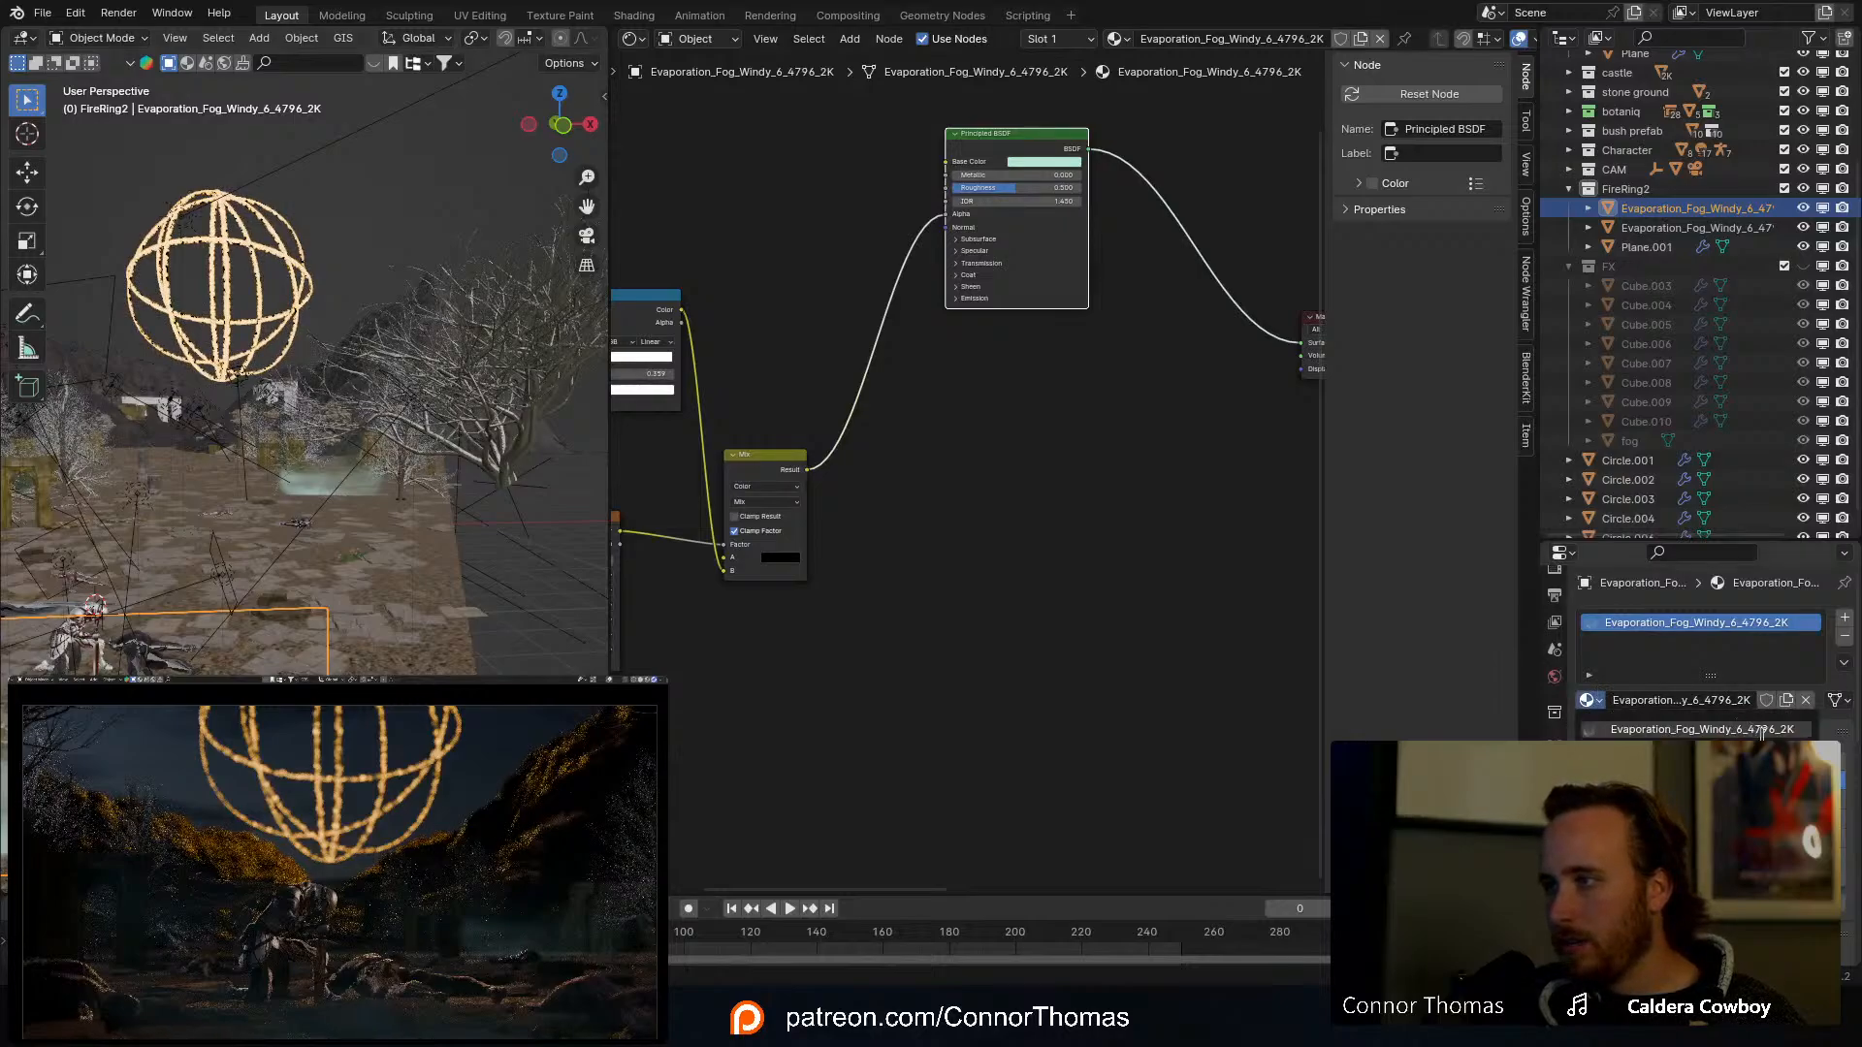
click(1775, 729)
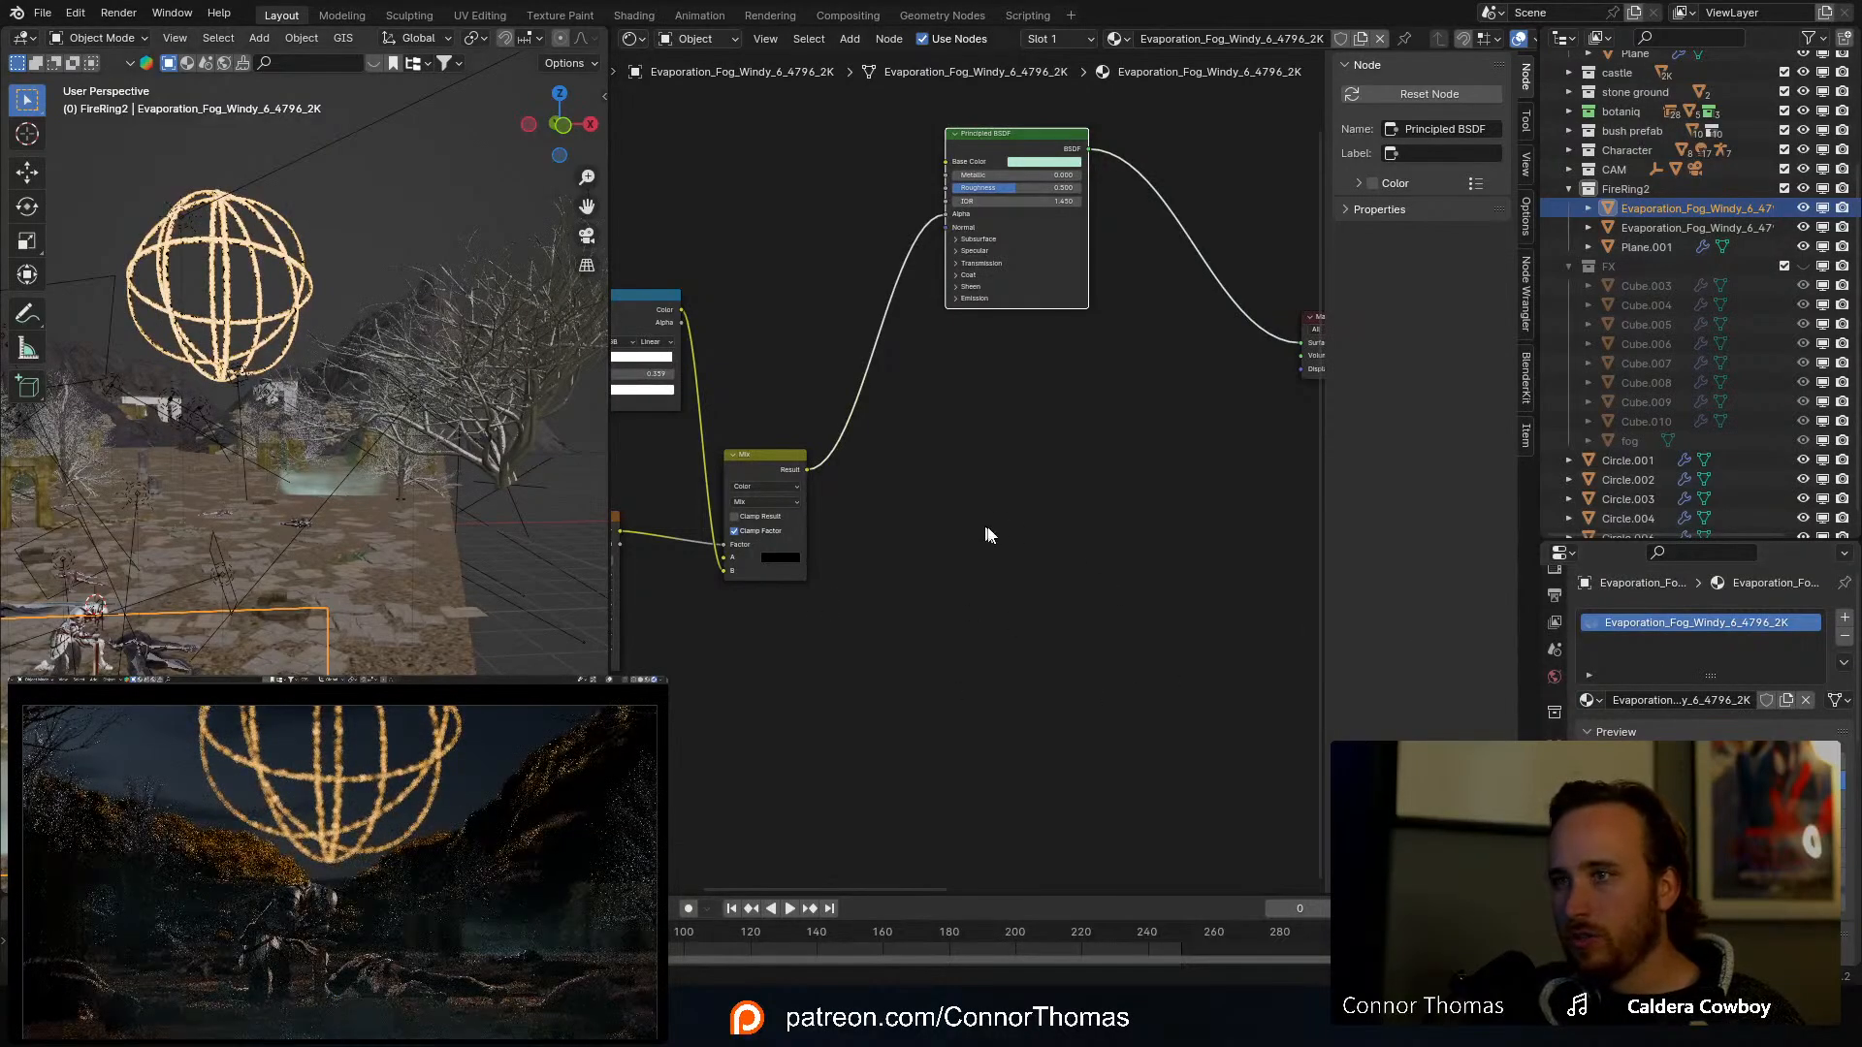
Step: Connect the Color Ramp's Color directly to the Principled BSDF's Alpha in the foreground fog material, bypassing the Mix node
scroll(1146, 535, down, 1)
middle_drag(985, 526, 1068, 552)
scroll(889, 473, up, 1)
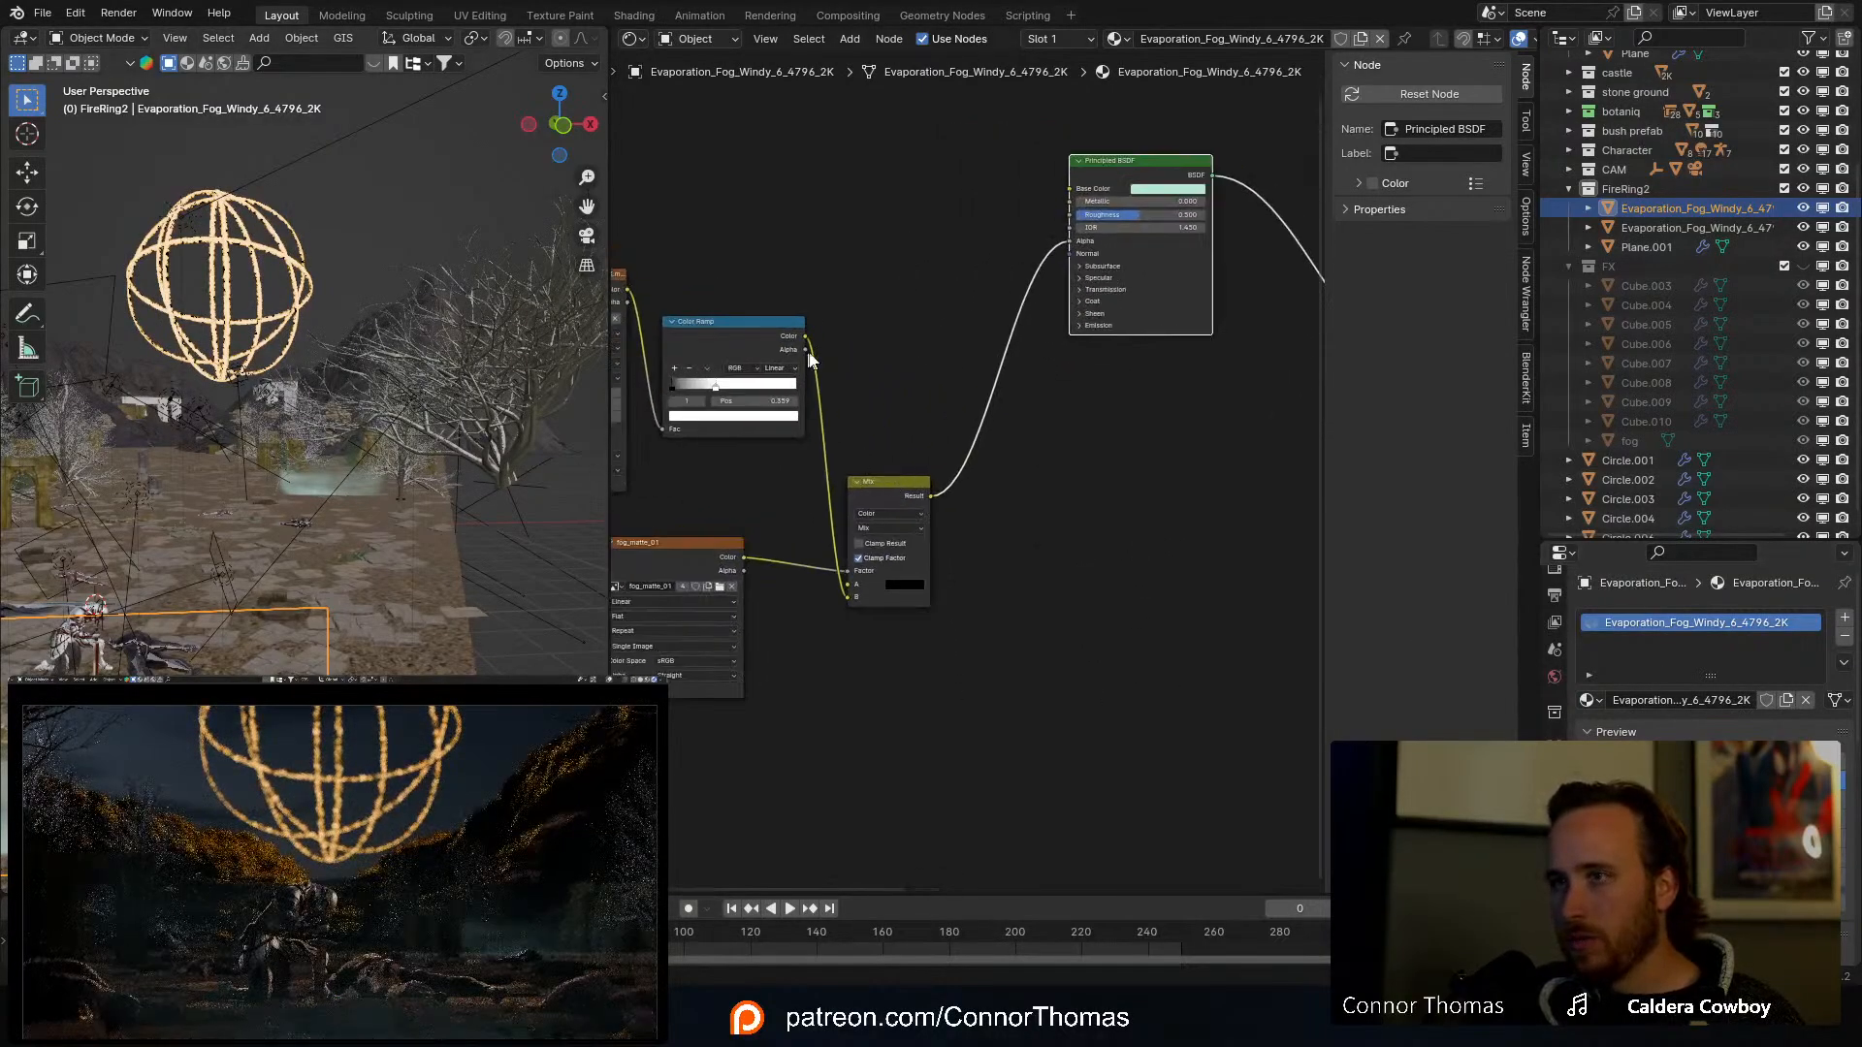
drag(806, 337, 1071, 240)
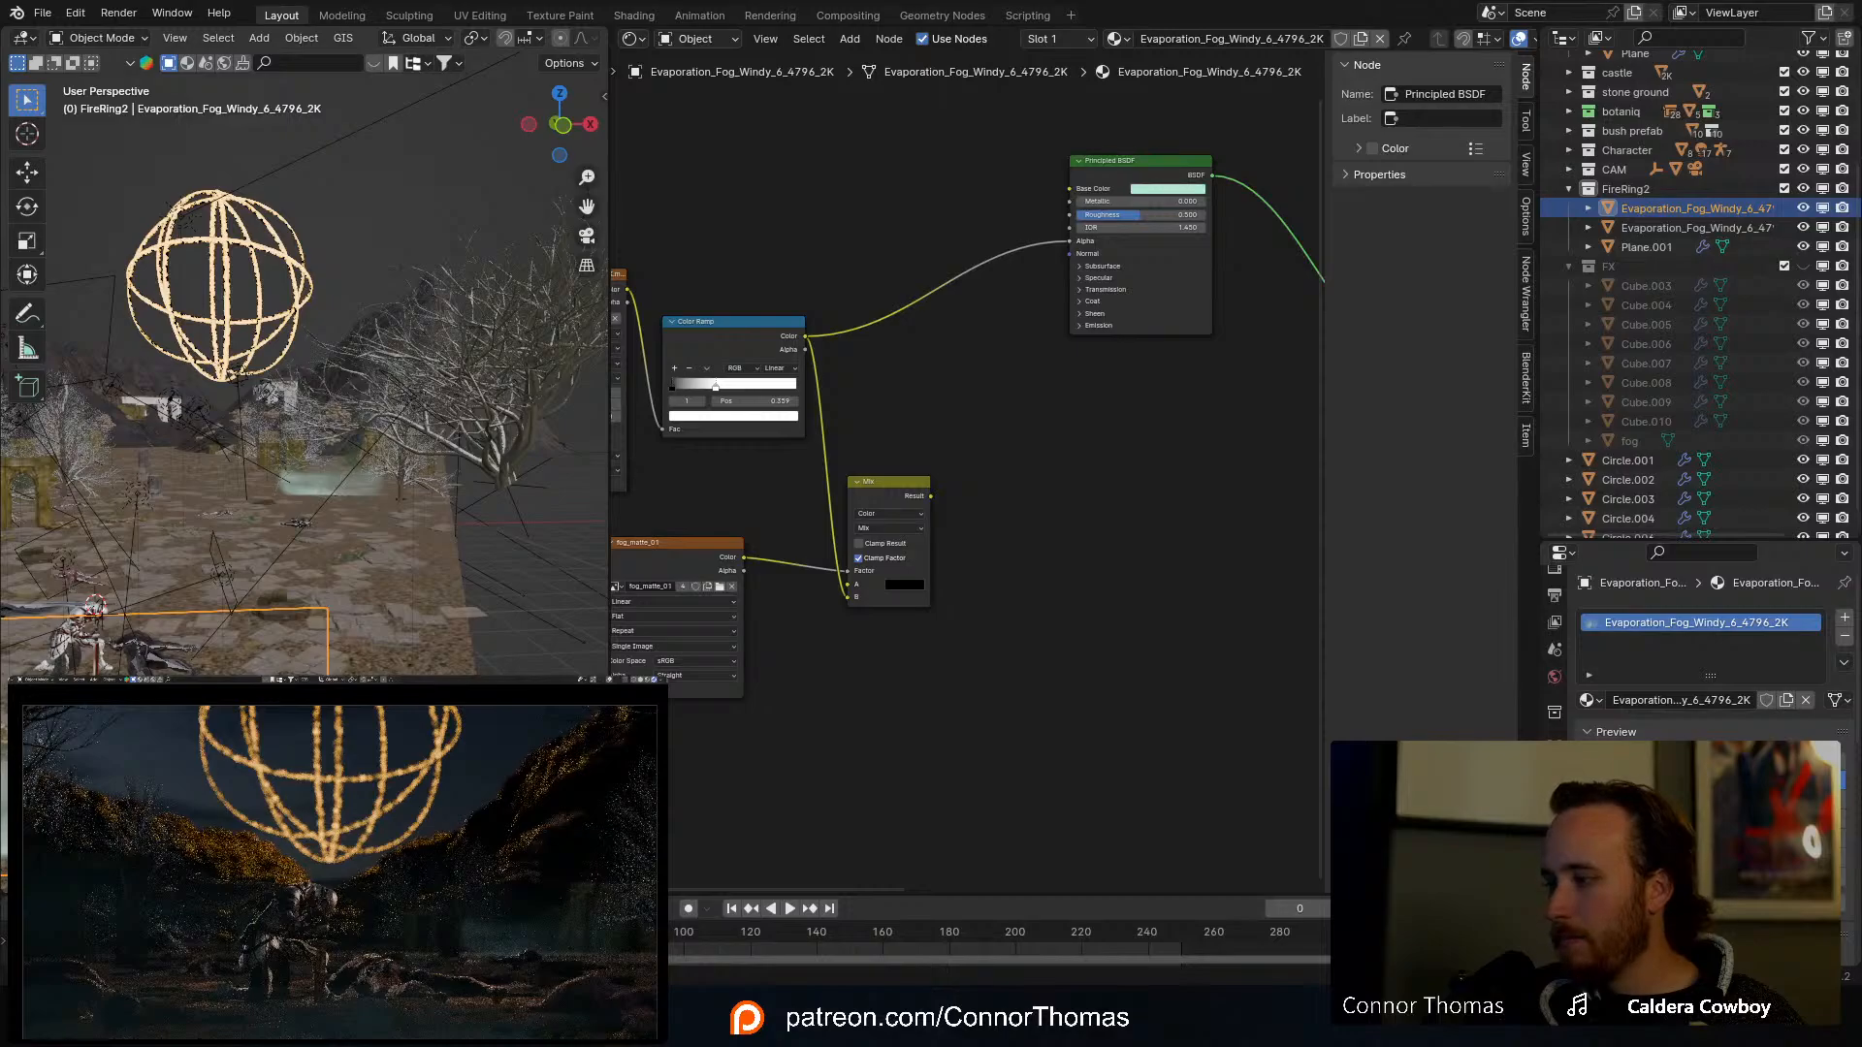
Step: Select the background fog plane and change its Principled BSDF Base Color to a pale yellow
scroll(308, 579, down, 5)
middle_drag(302, 577, 306, 446)
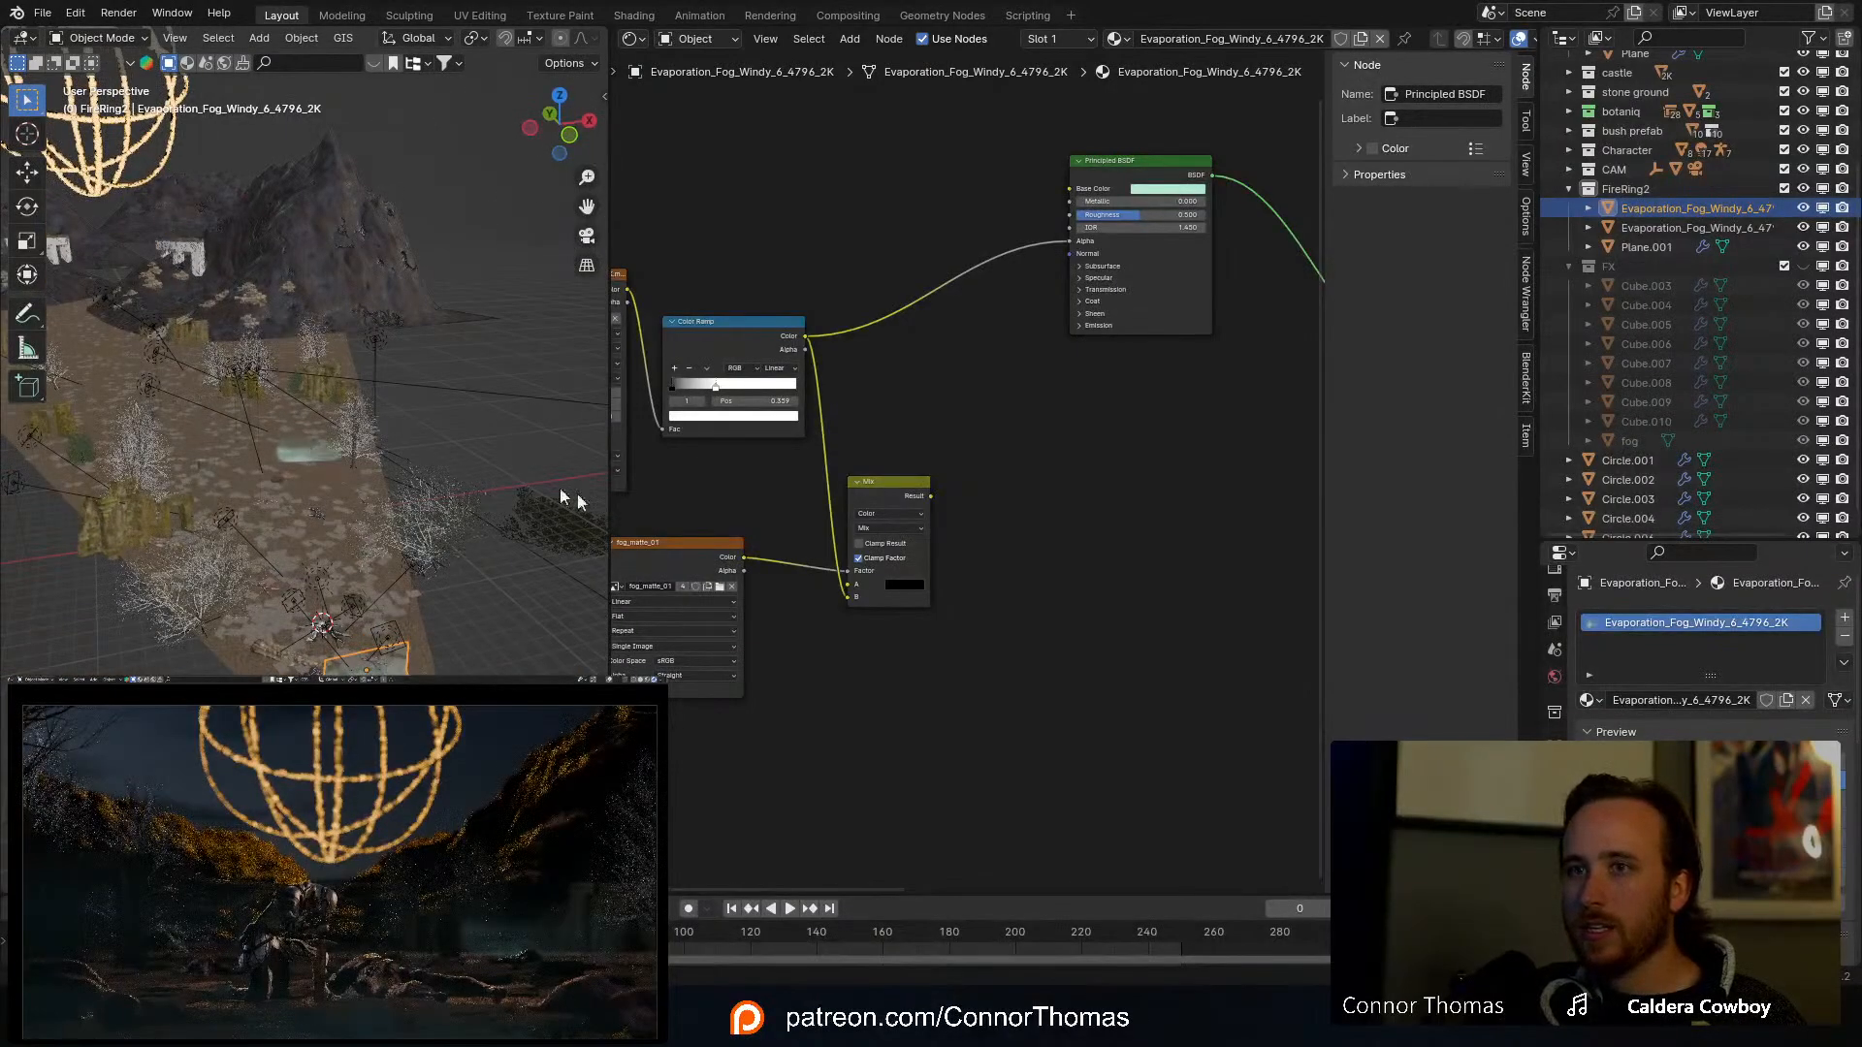
click(307, 448)
middle_drag(925, 546, 1103, 562)
scroll(1135, 419, up, 5)
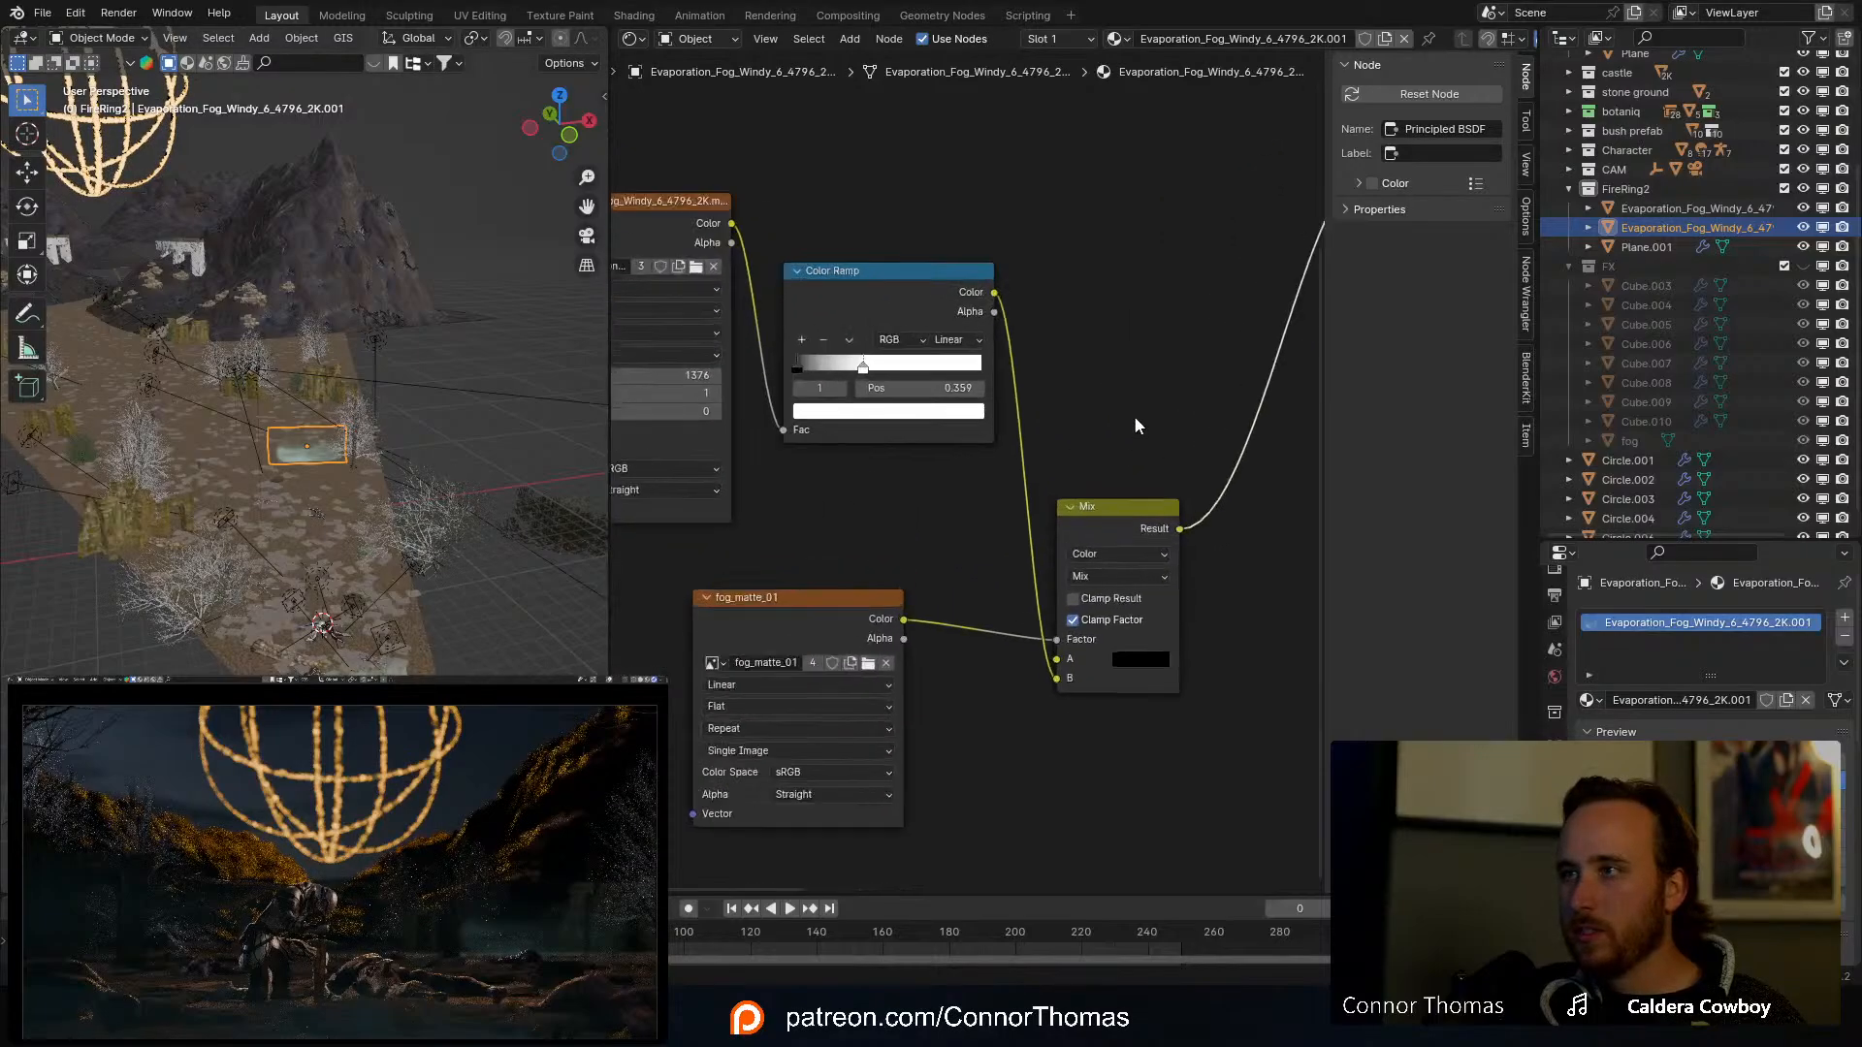
middle_drag(1137, 425, 805, 572)
click(1121, 207)
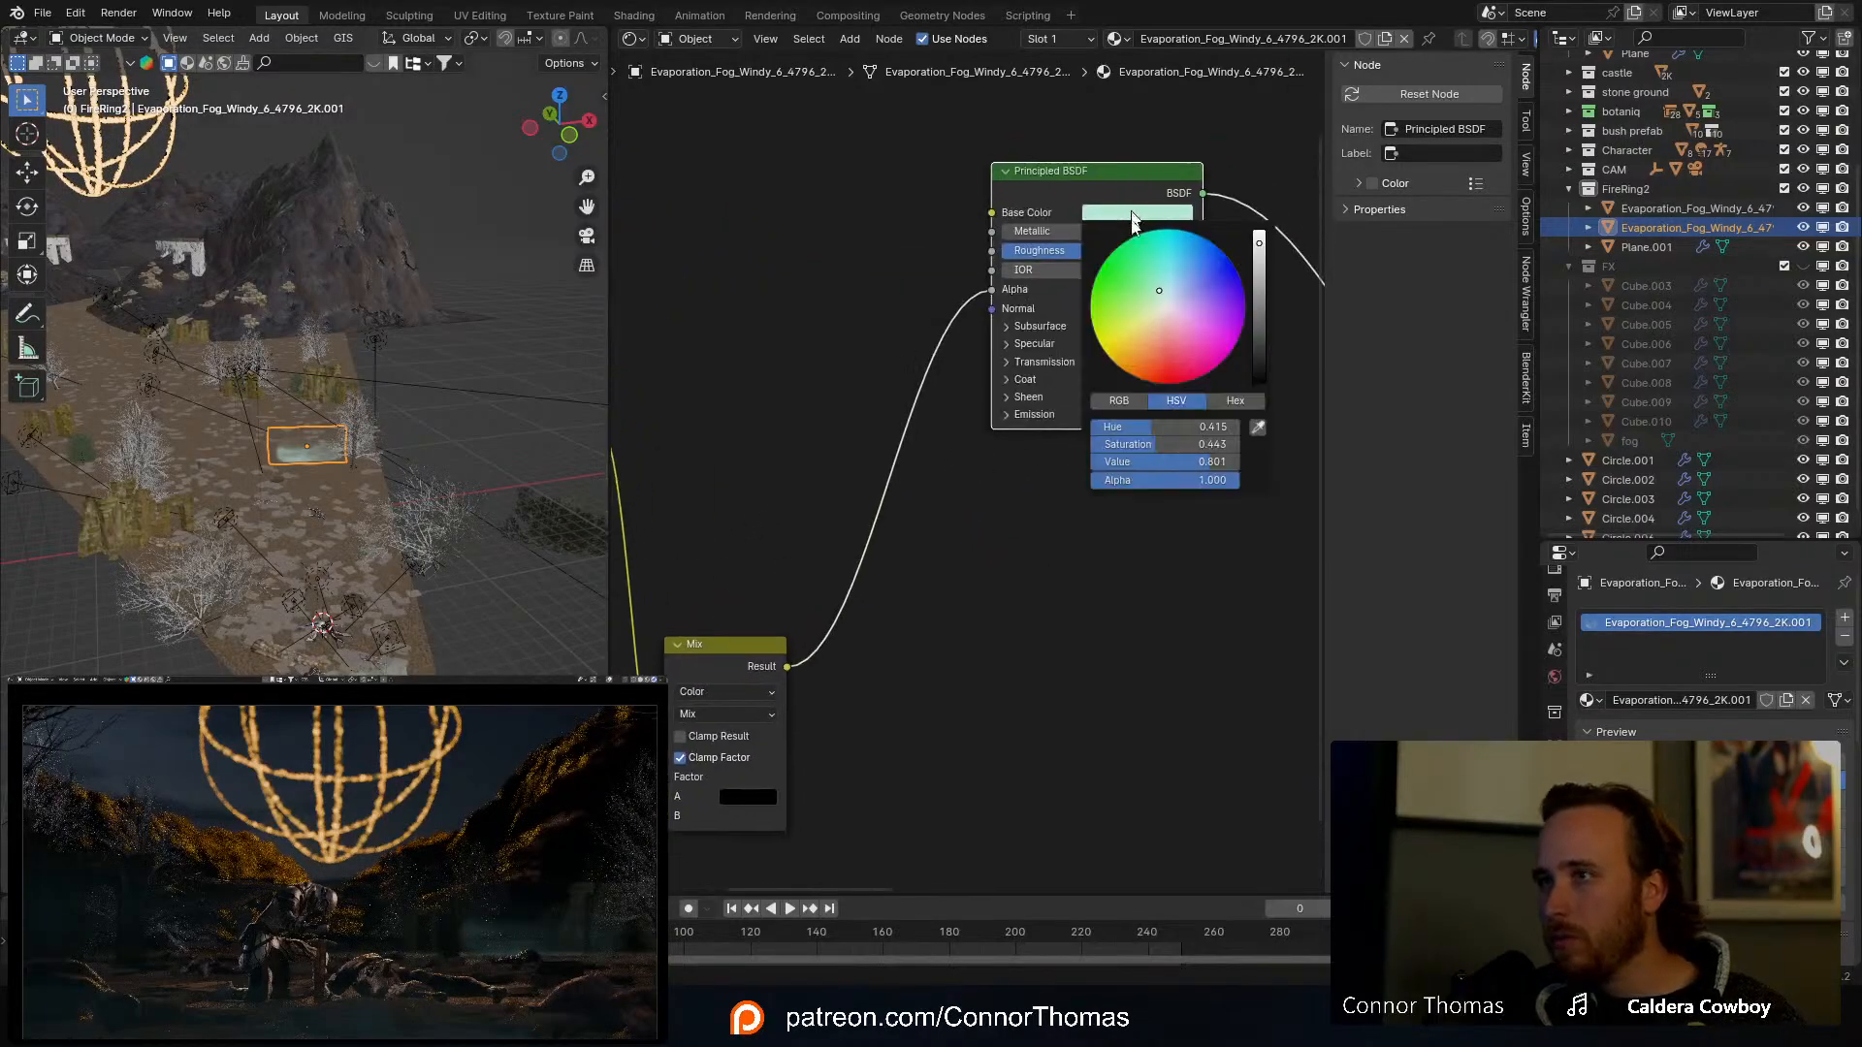
drag(1149, 296, 1154, 333)
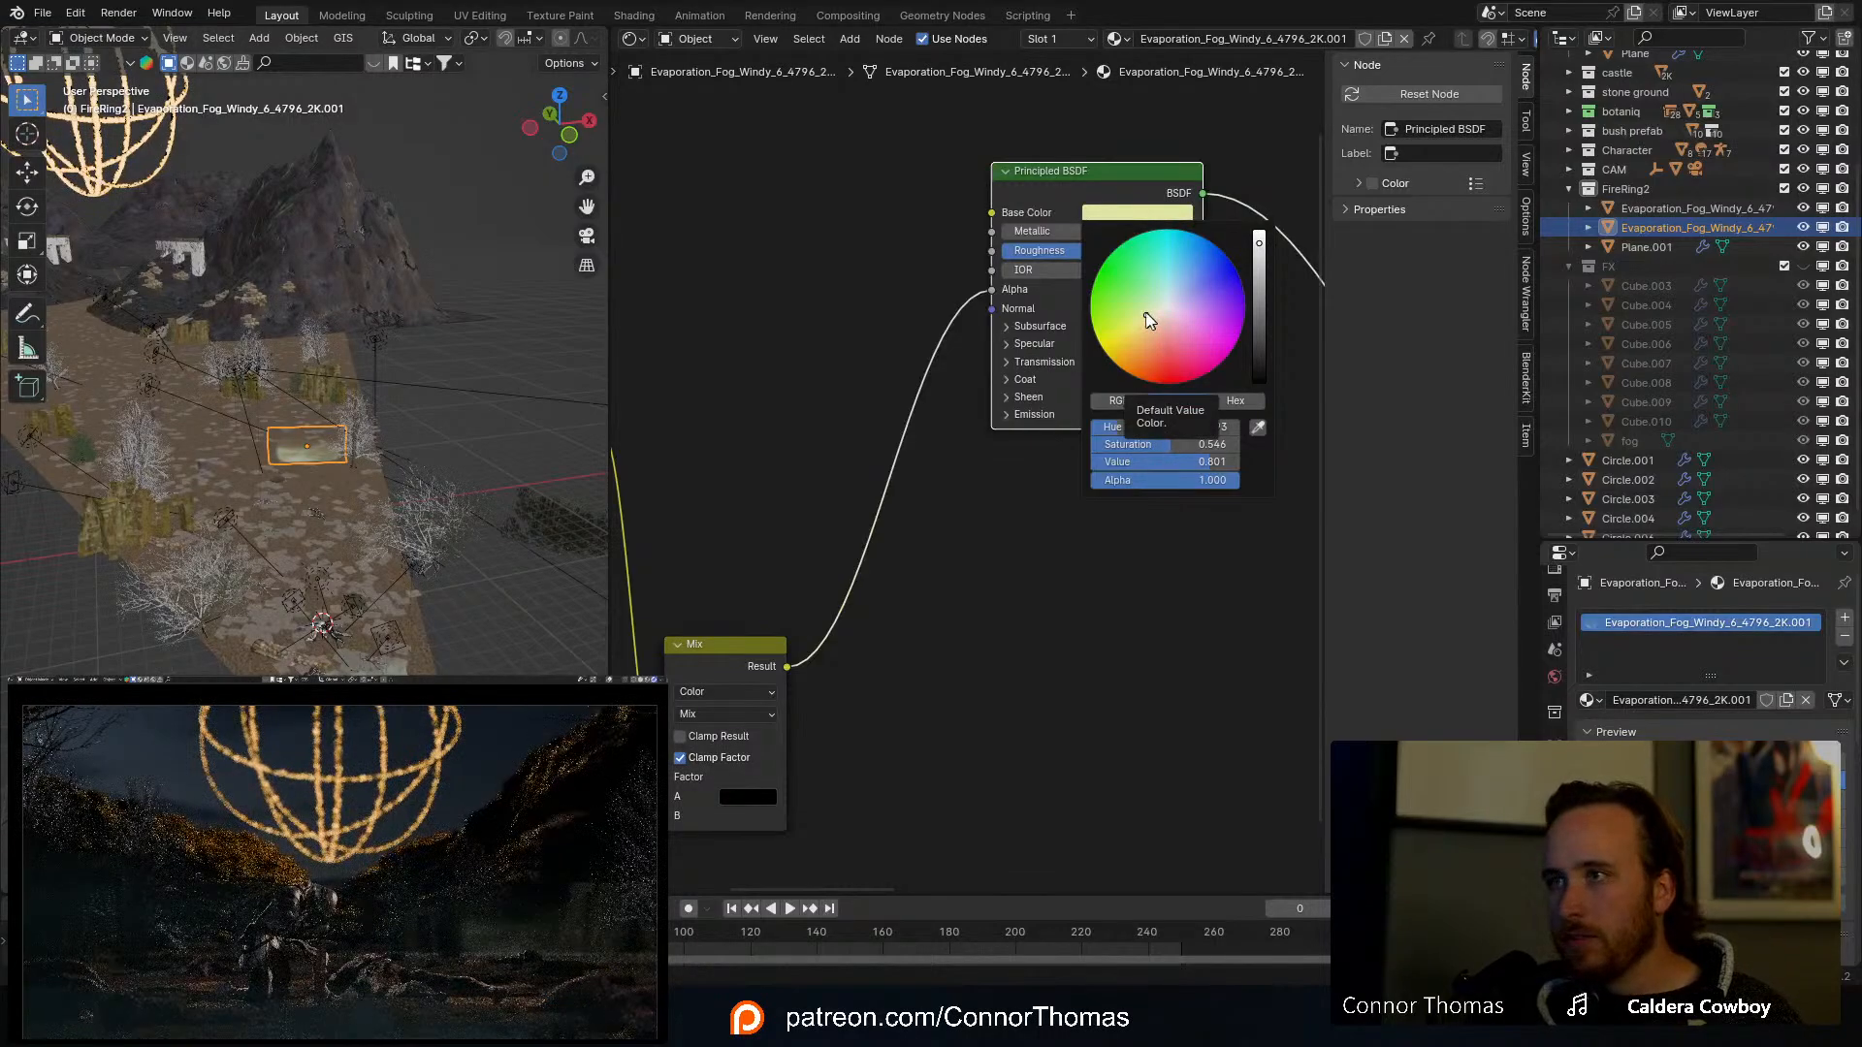
click(1148, 323)
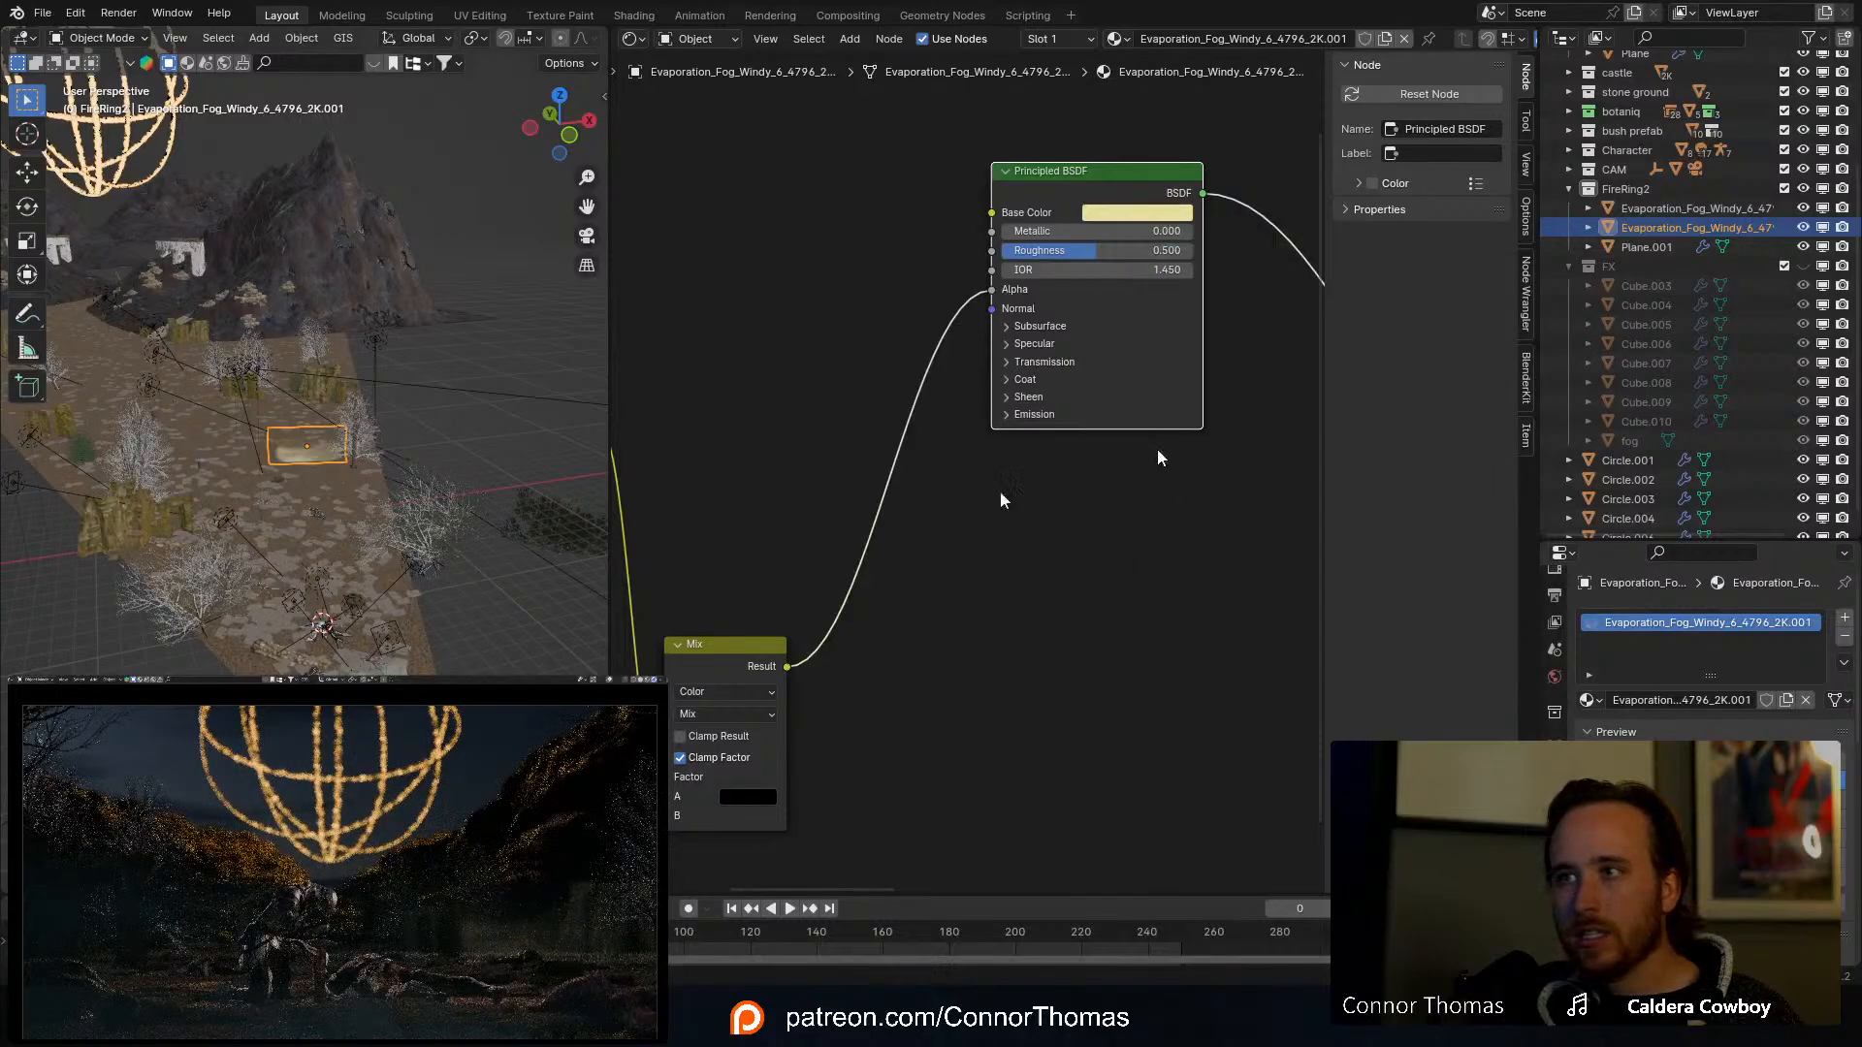
Step: Set the Start Frame of the background plane's fog movie texture to -206
middle_drag(961, 565, 916, 227)
scroll(916, 232, up, 2)
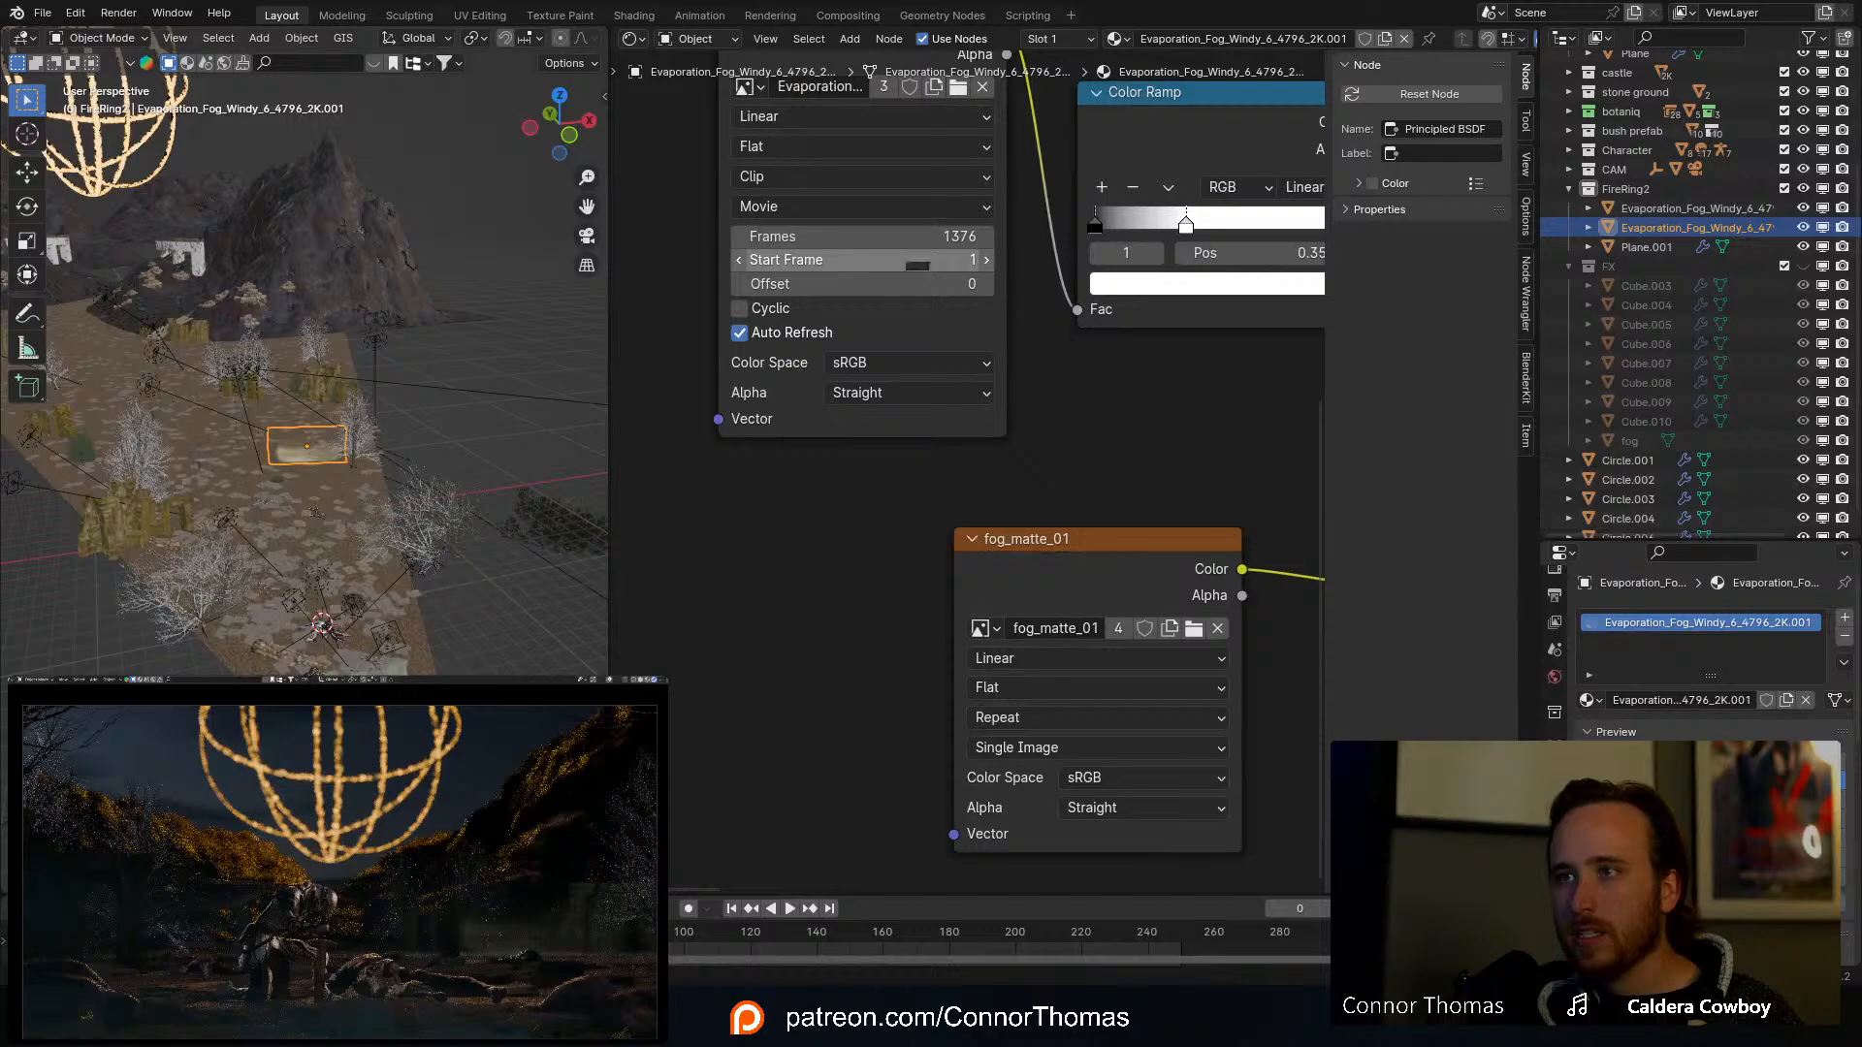
drag(917, 263, 863, 260)
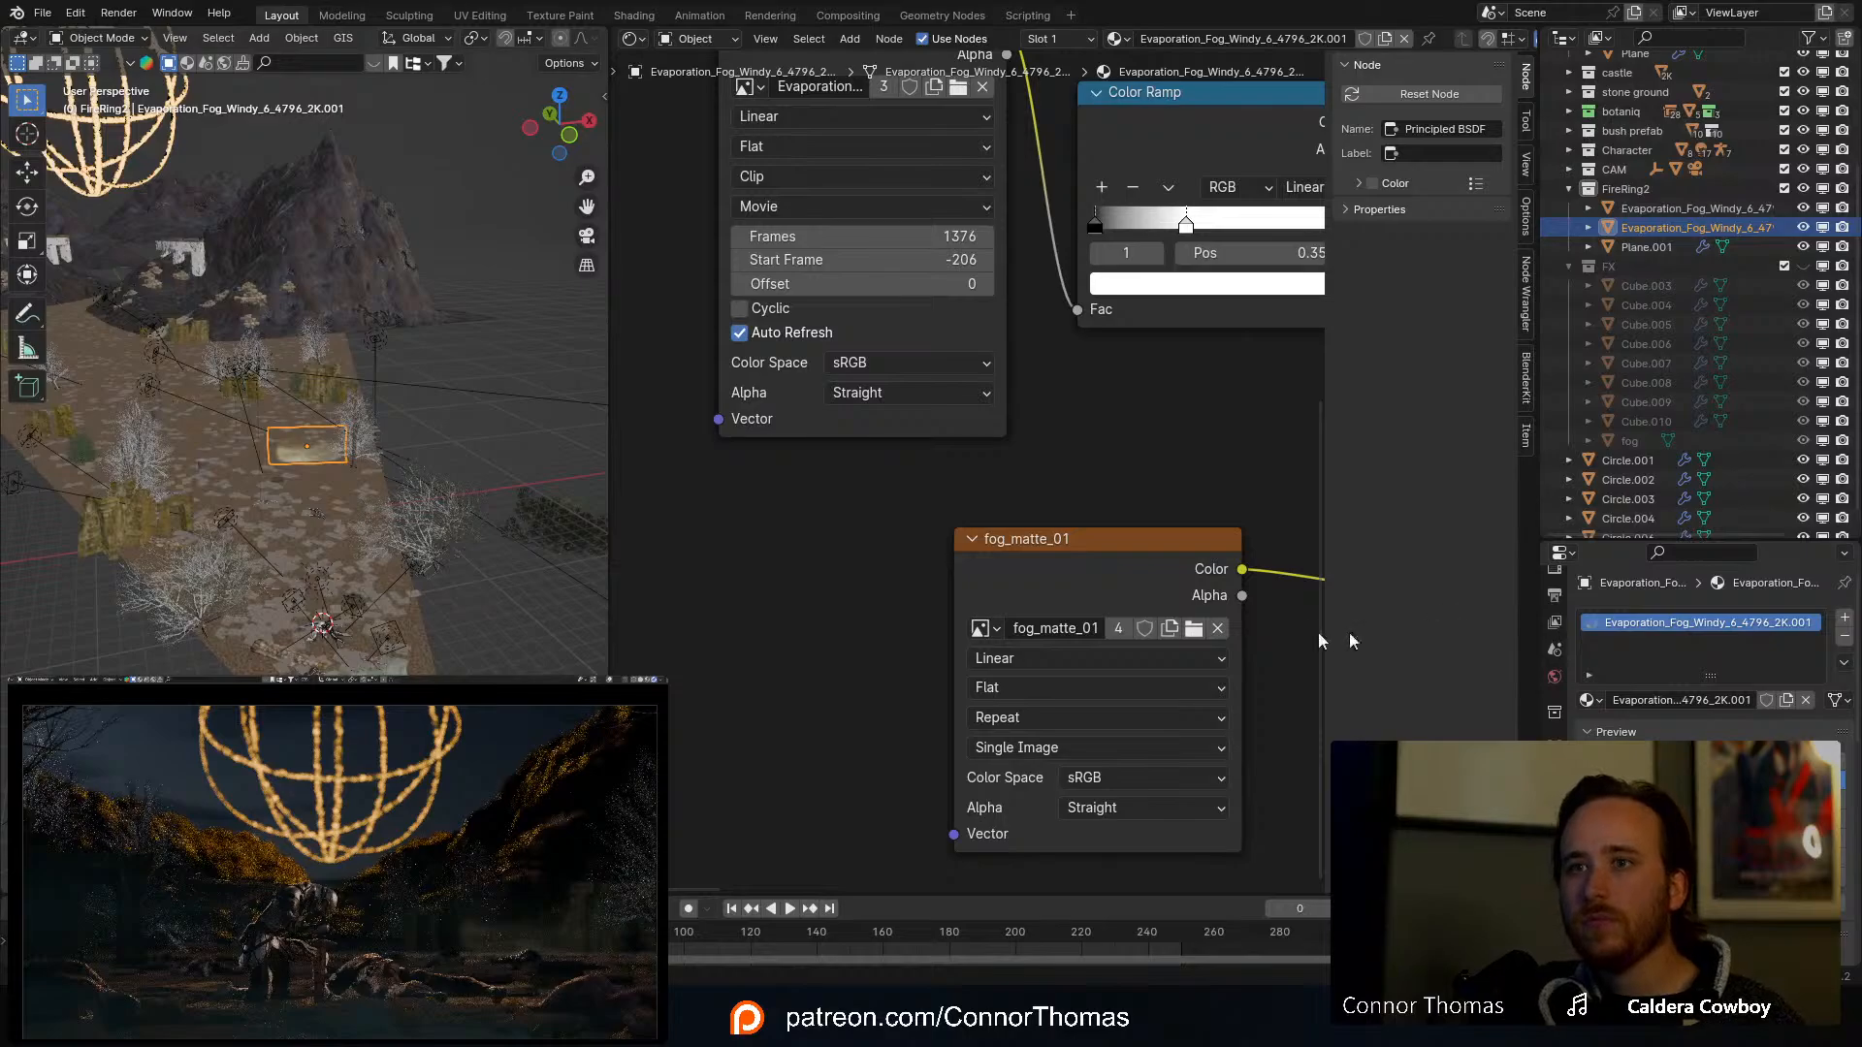
scroll(311, 407, up, 4)
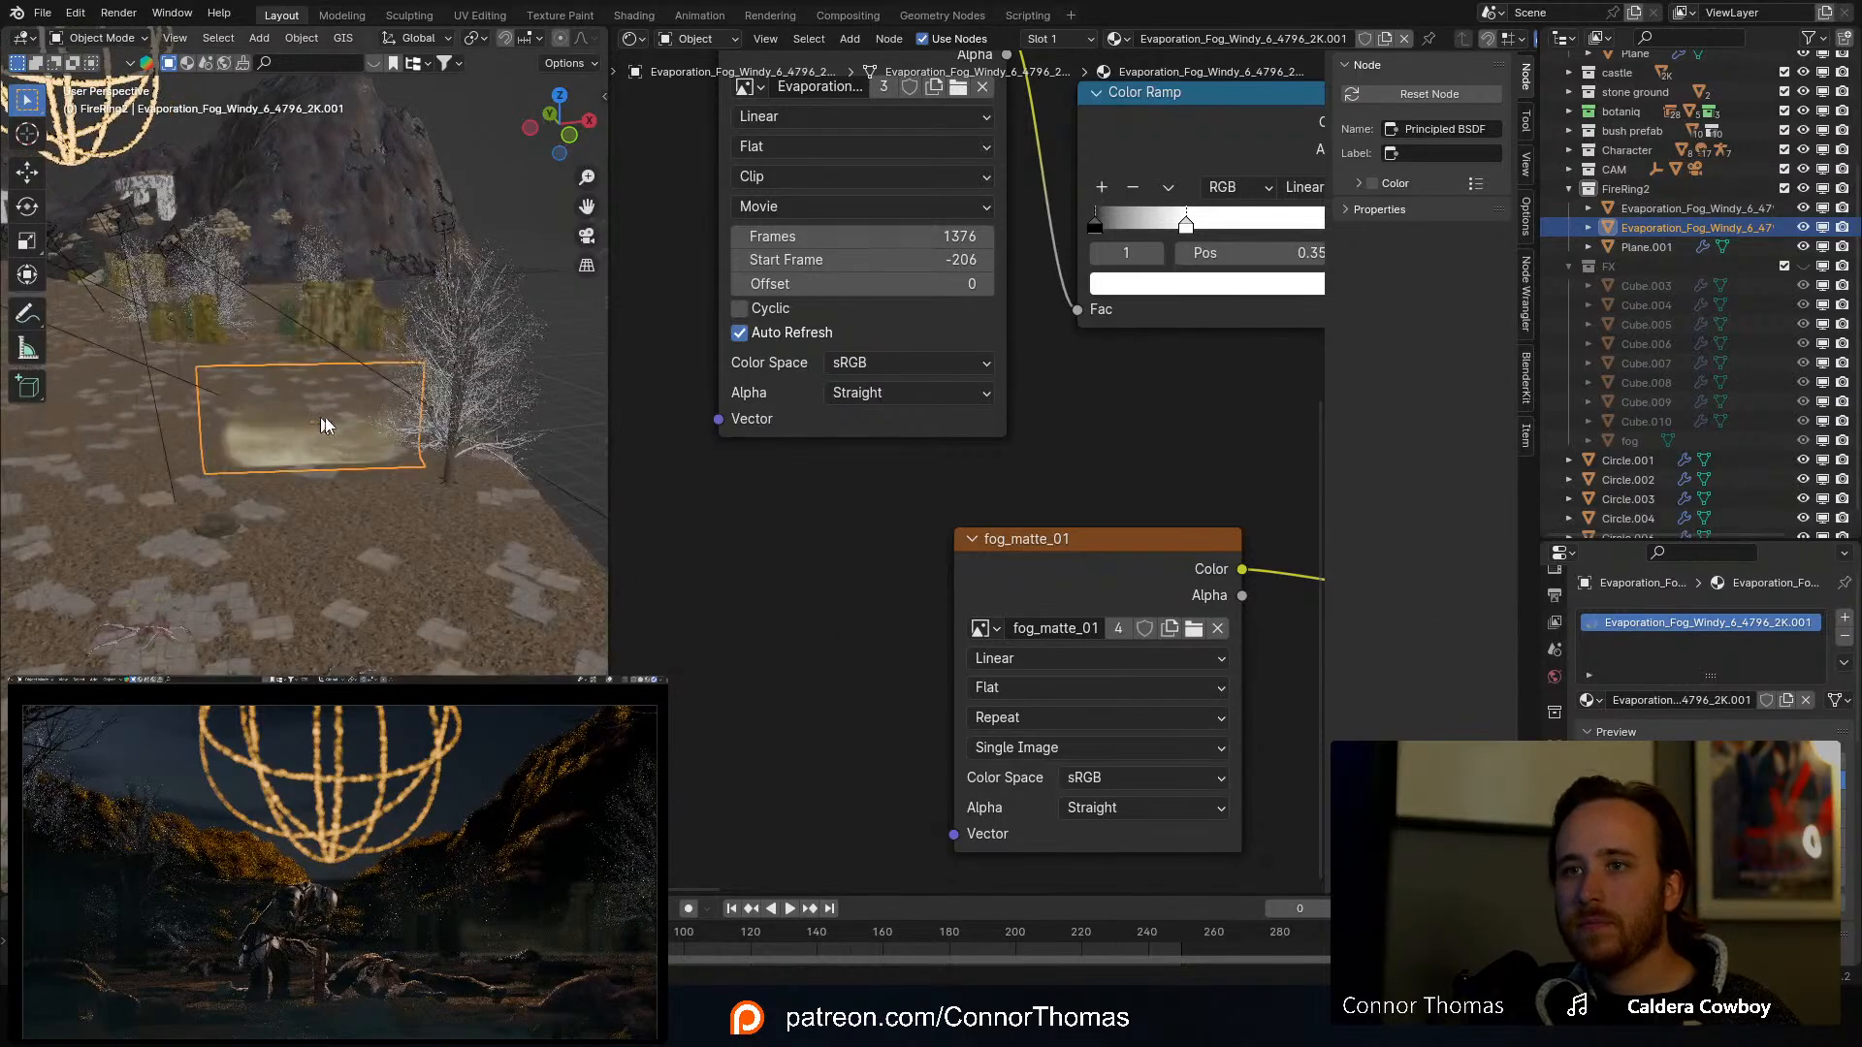
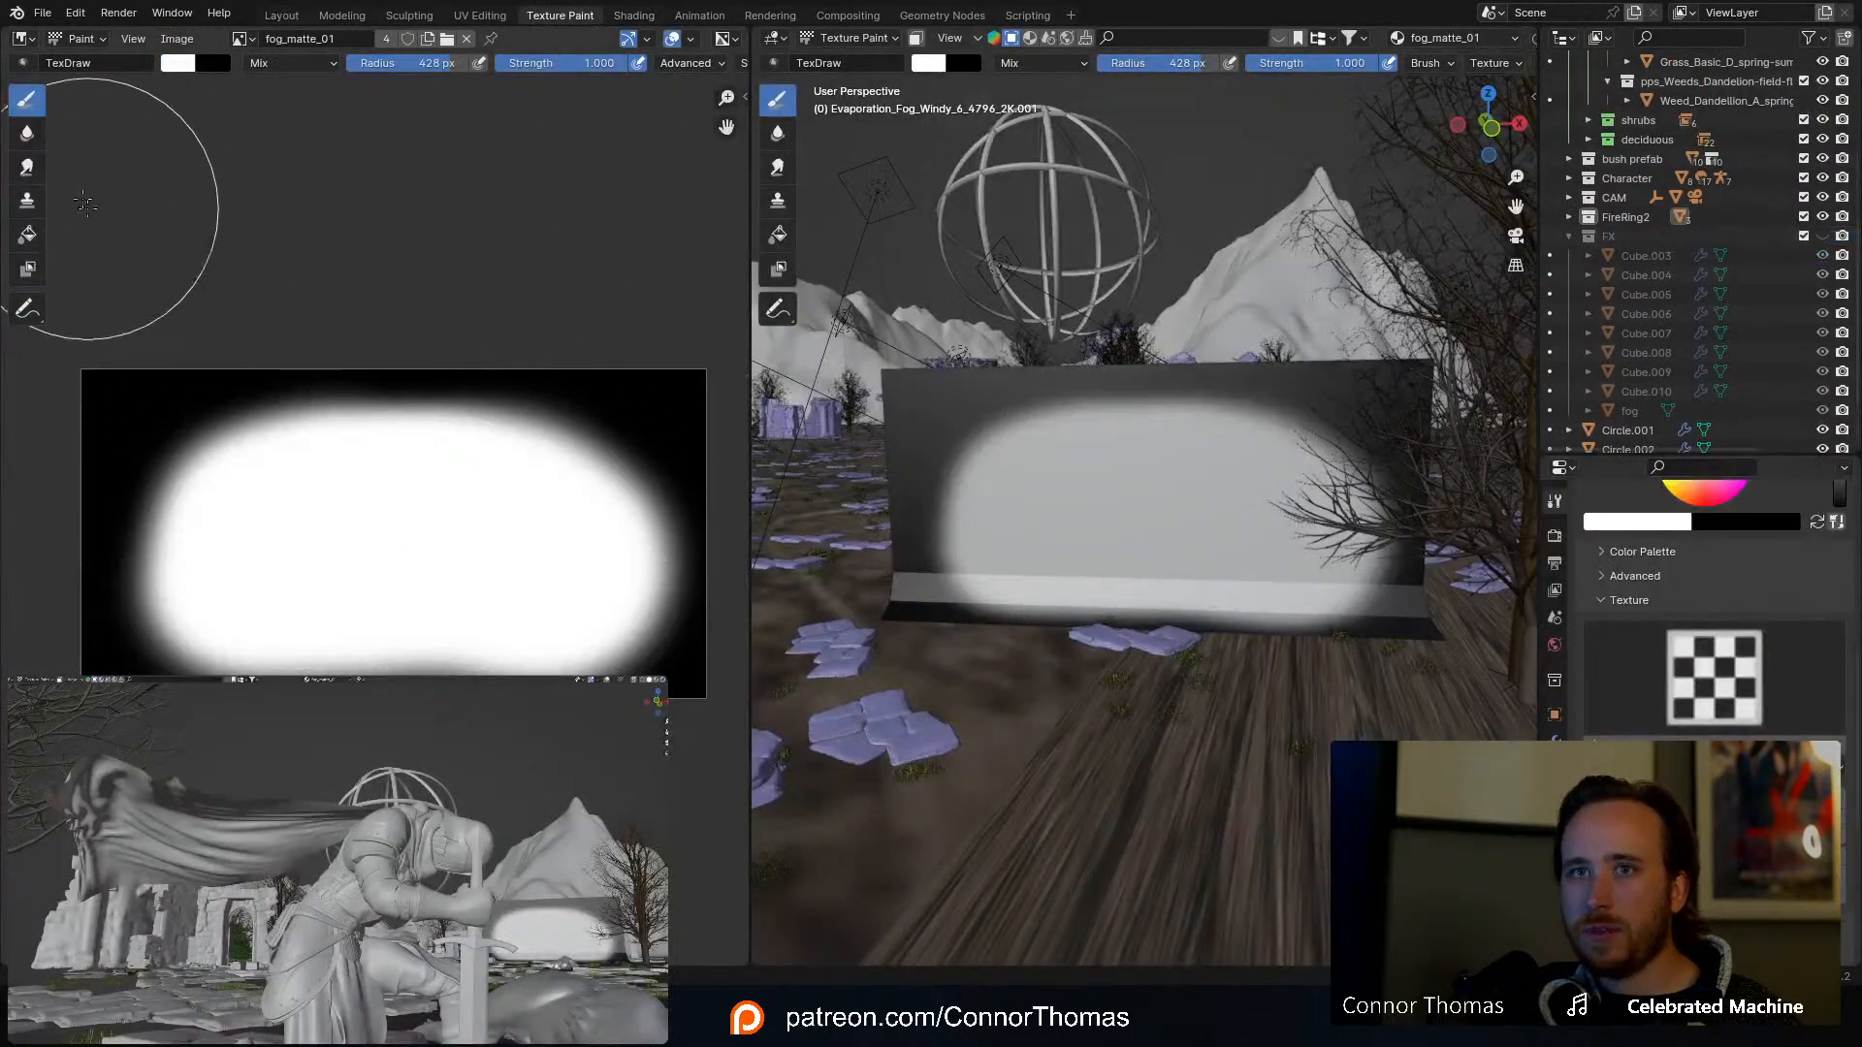
Step: Set the Draw brush to black with a 500 px radius and try darkening the left edge of fog_matte_01
click(28, 135)
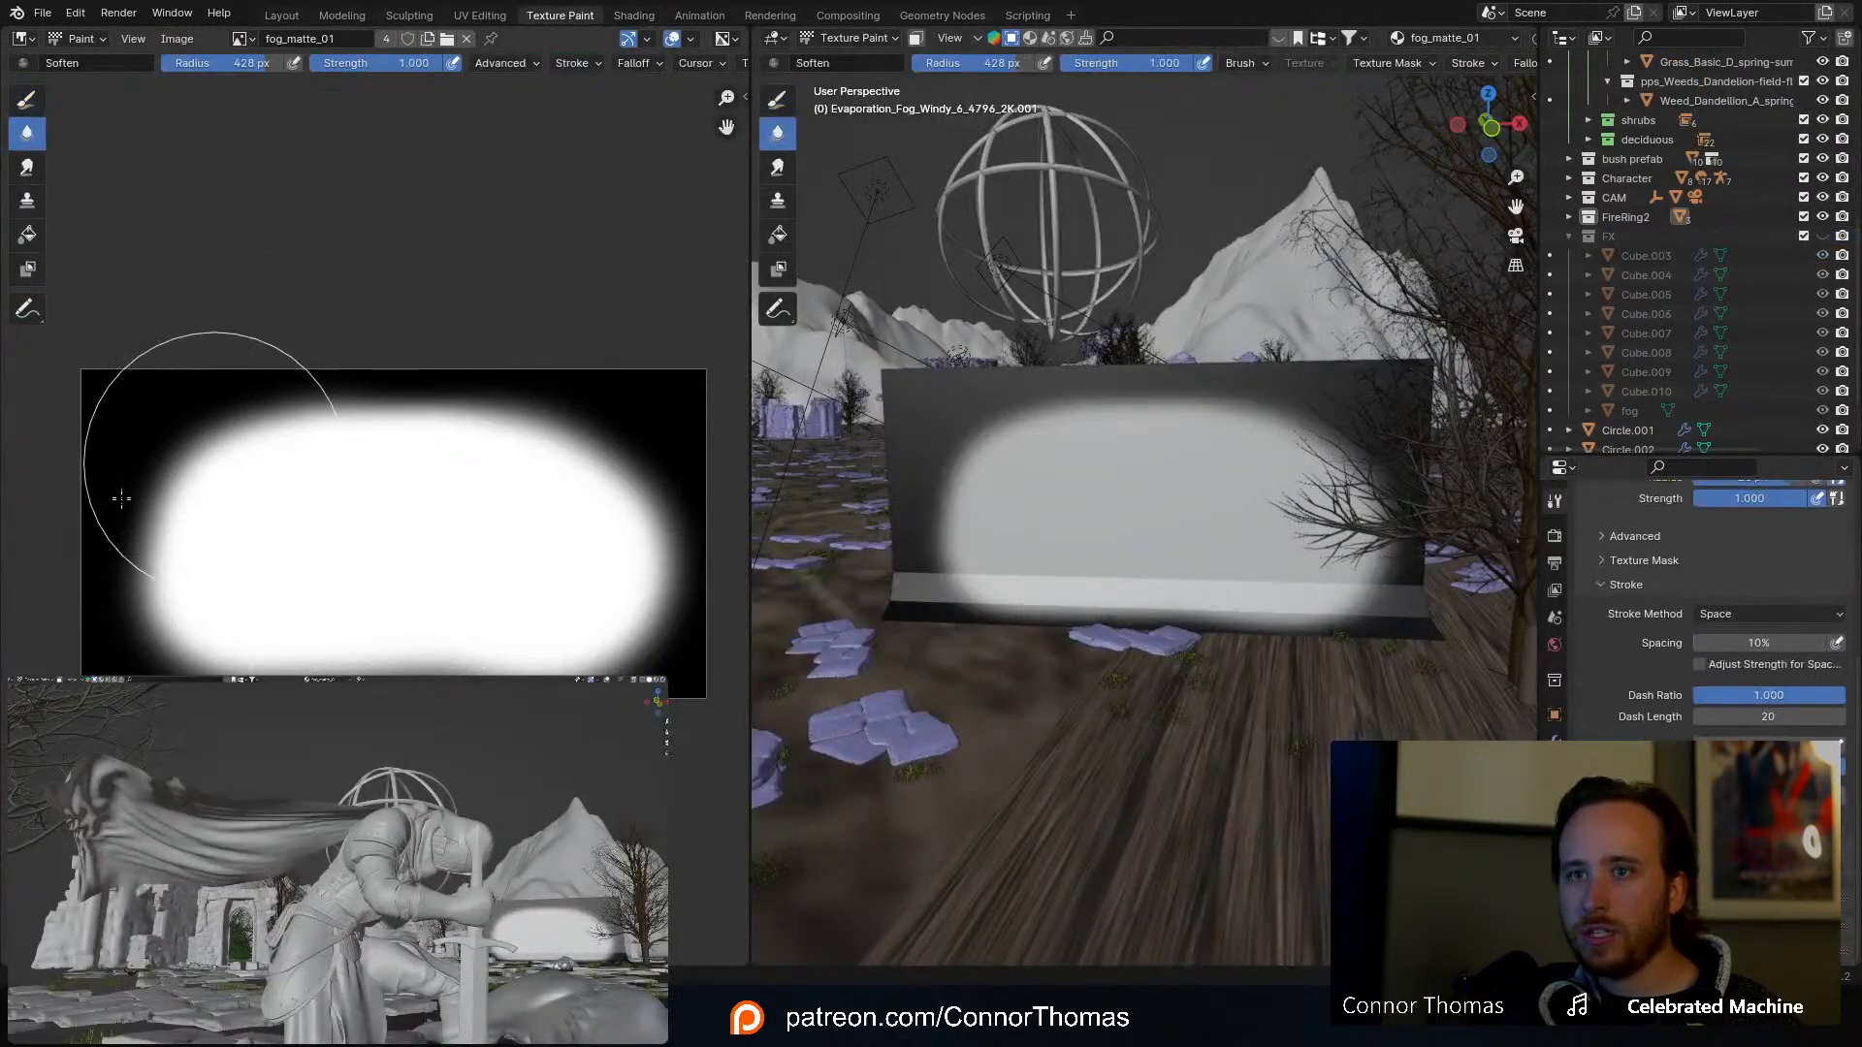
click(27, 99)
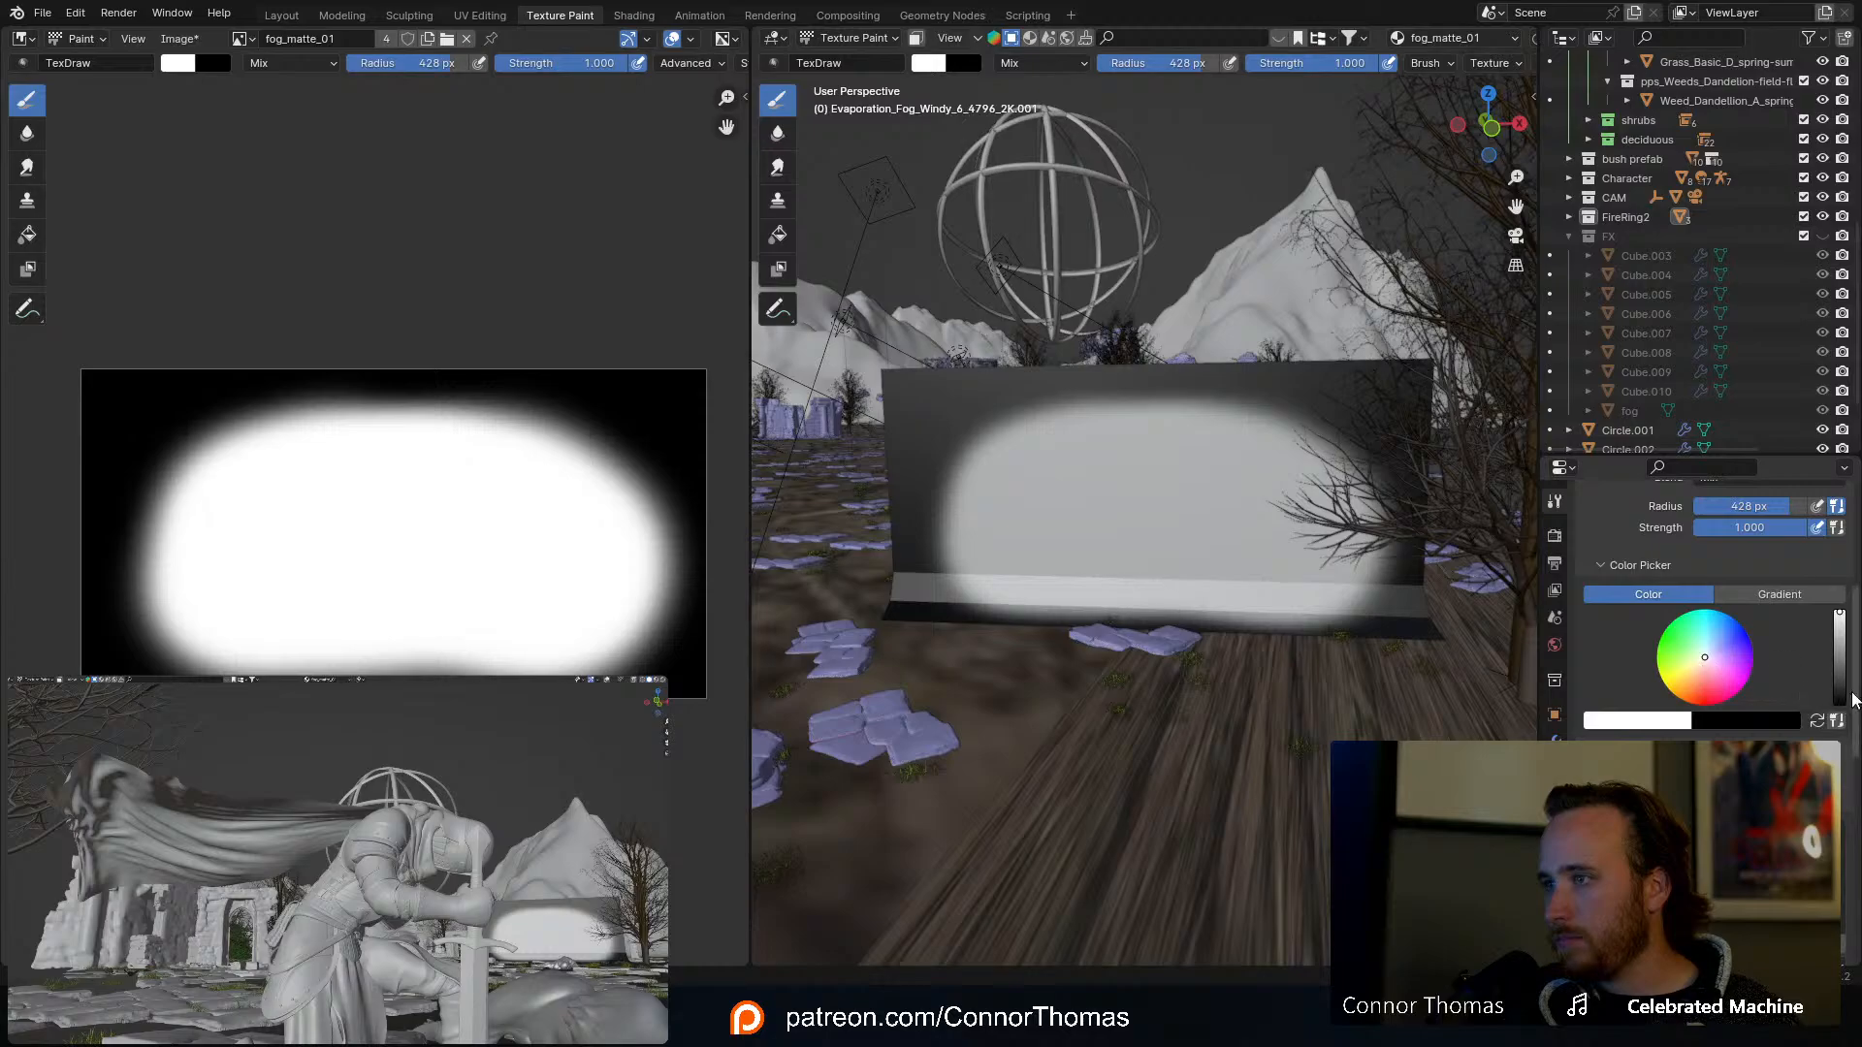
click(1838, 702)
key(f)
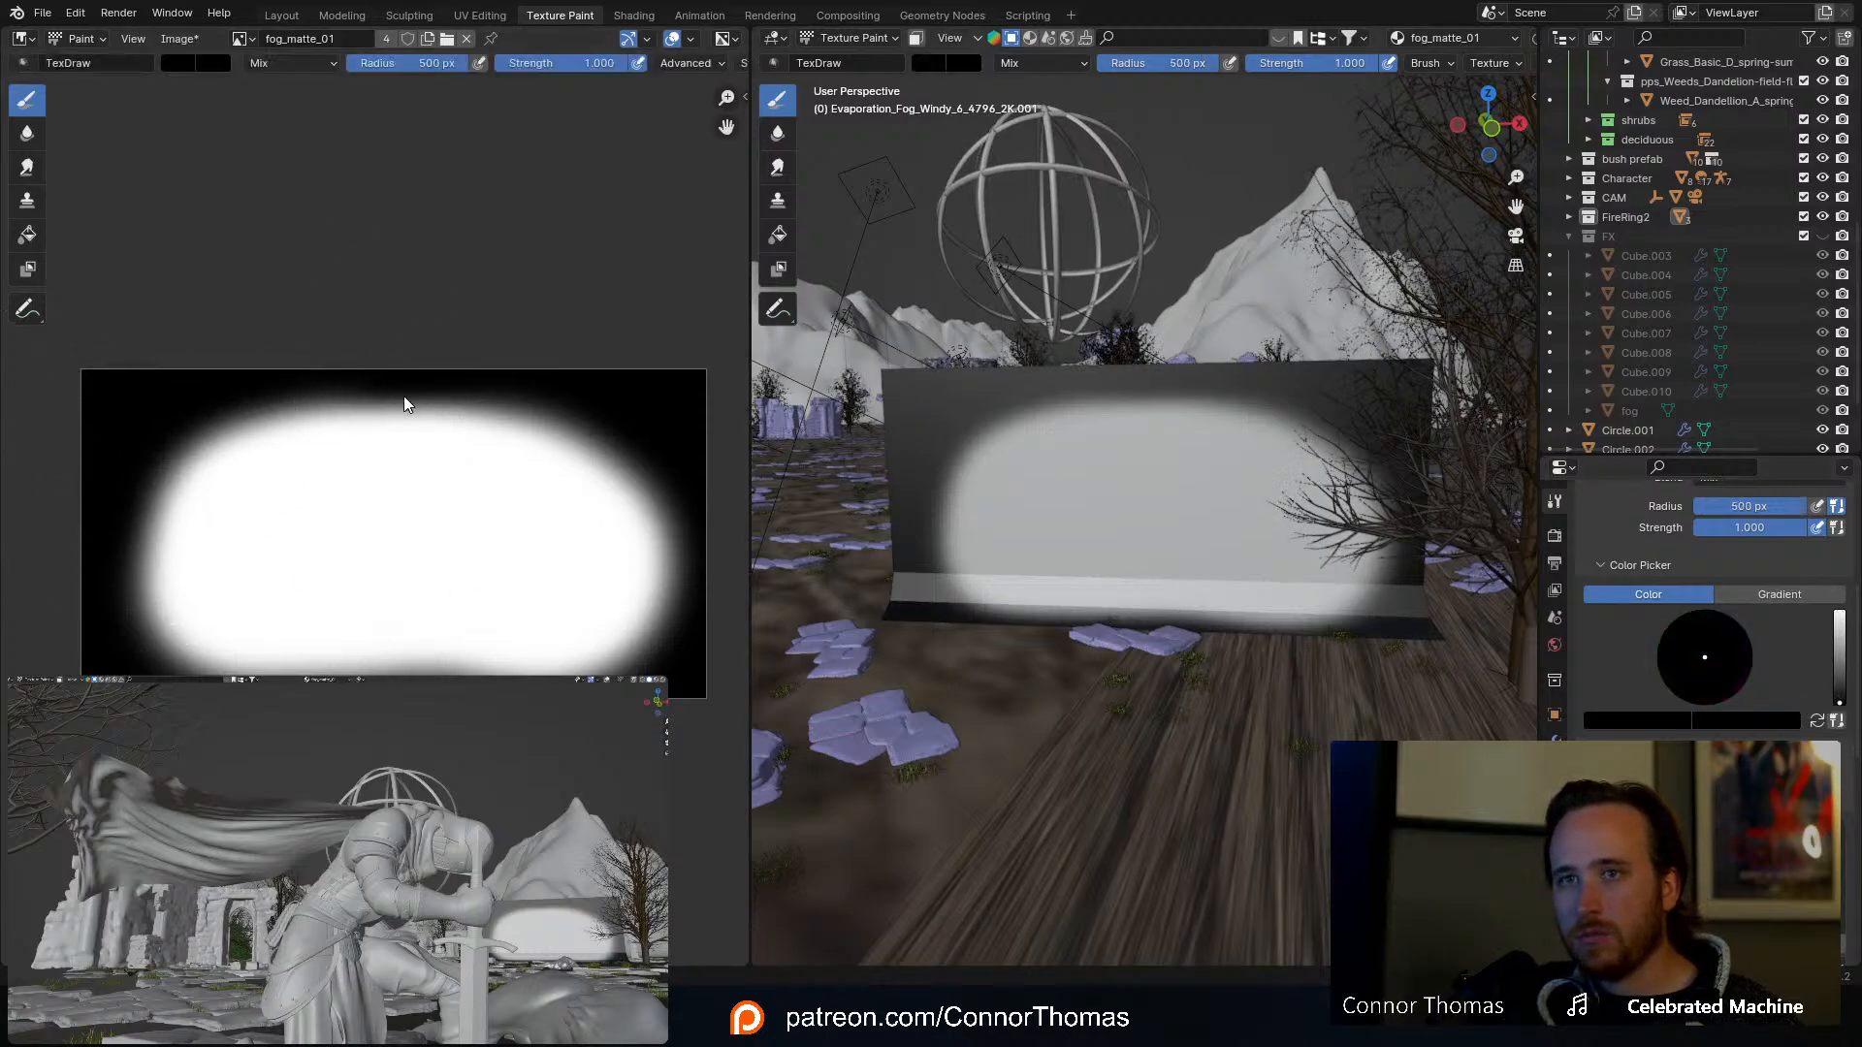
click(151, 412)
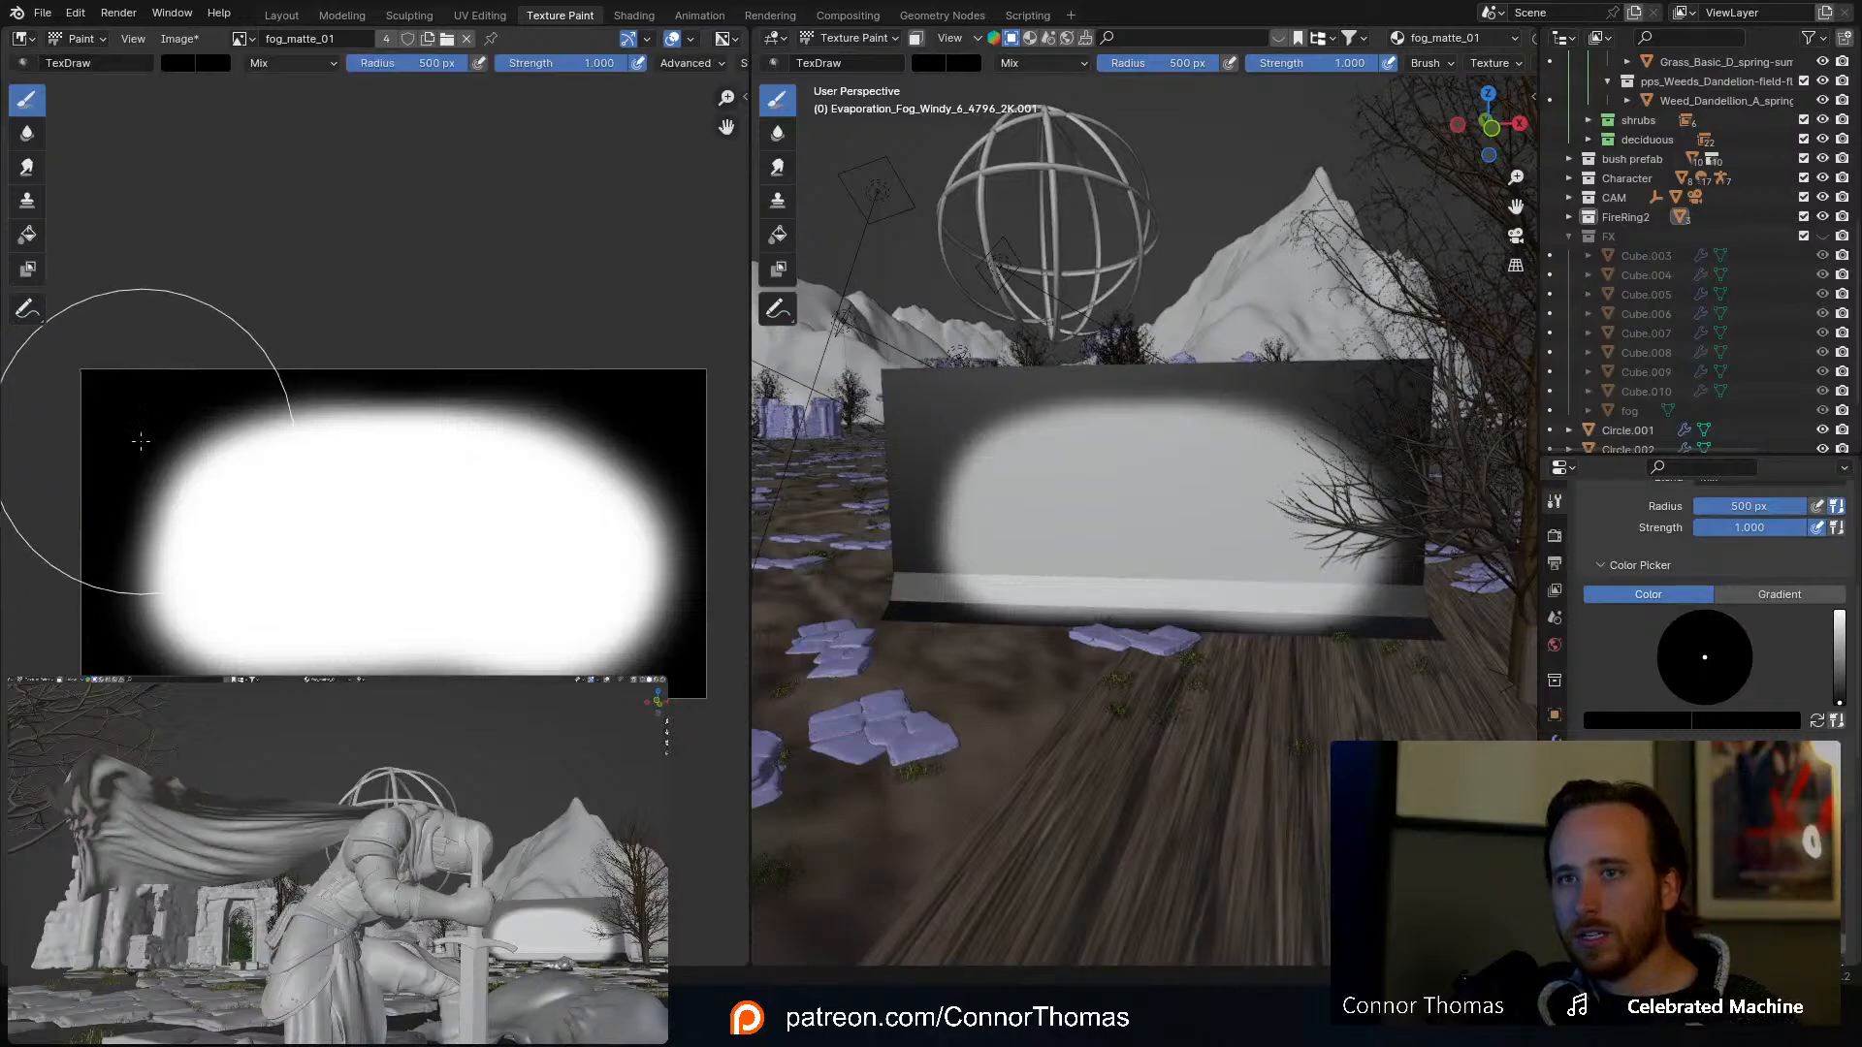
drag(99, 439, 63, 606)
key(ctrl+z)
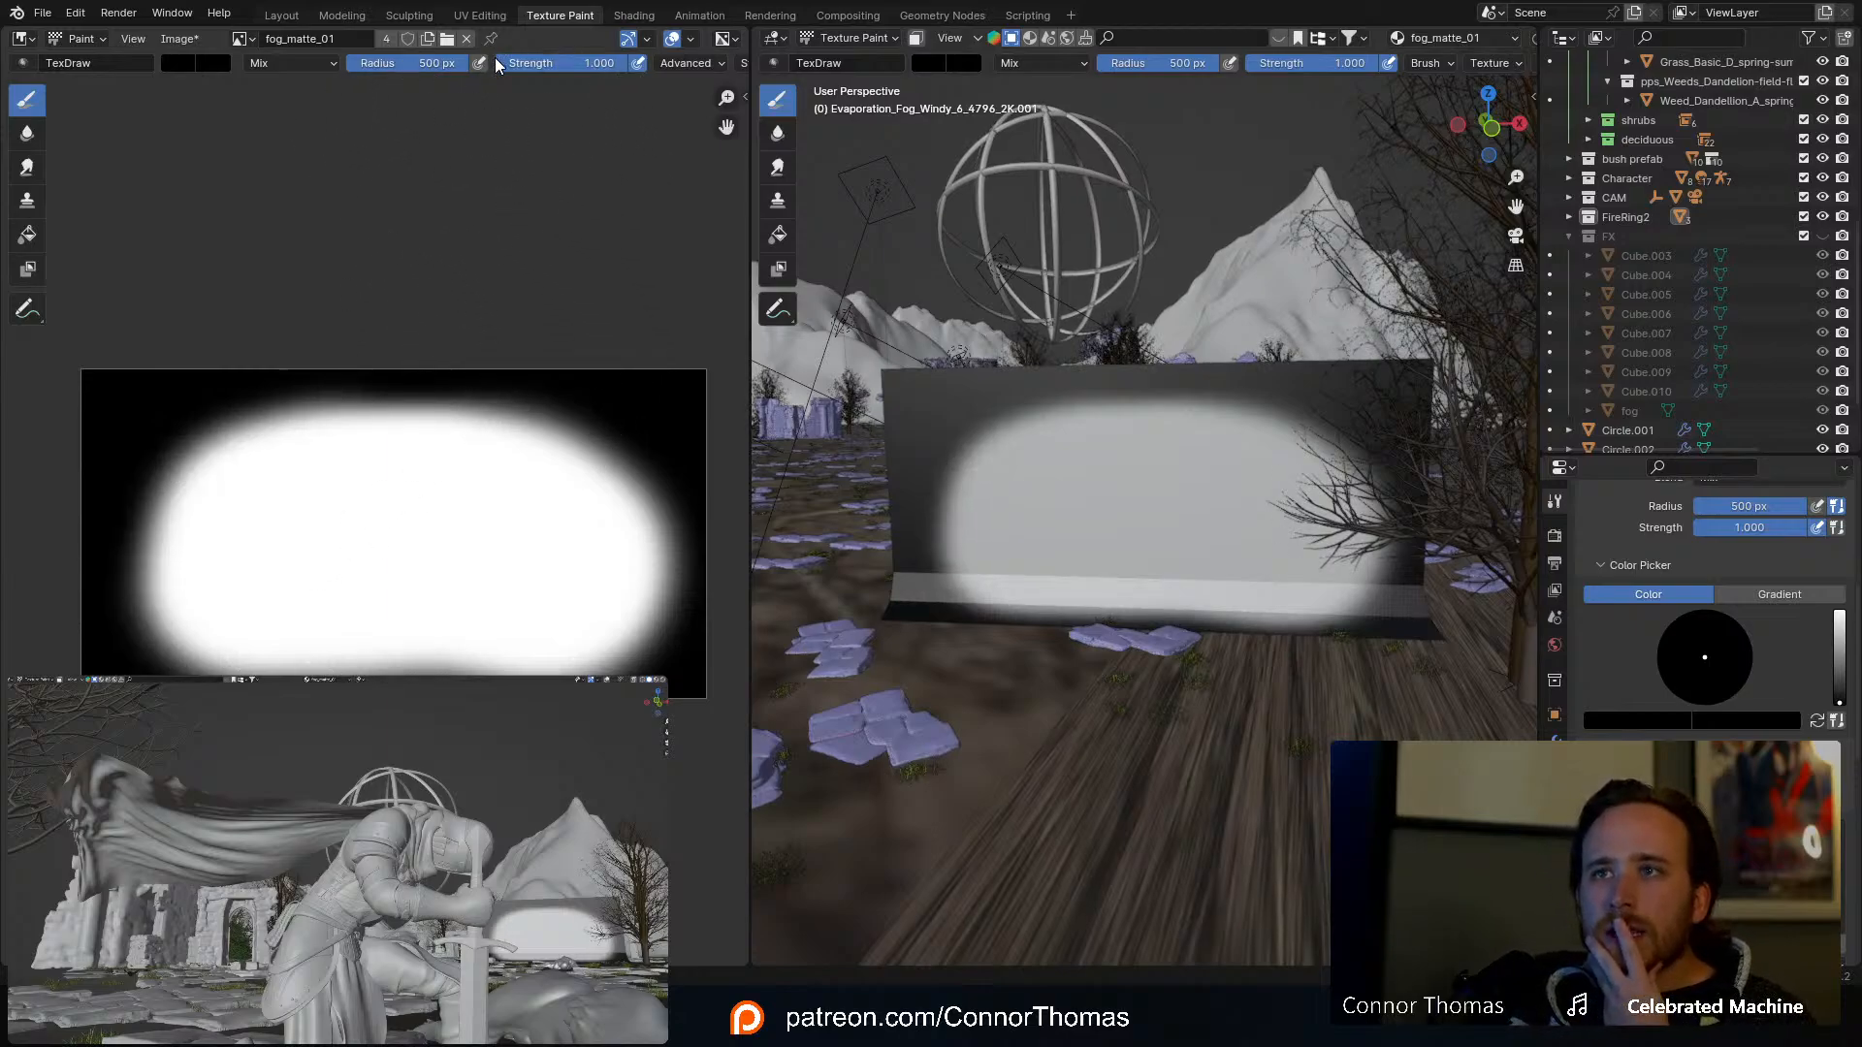
Step: Adjust the brush falloff curve and paint black inward over the matte's left, upper and right edges
scroll(490, 60, right, 5)
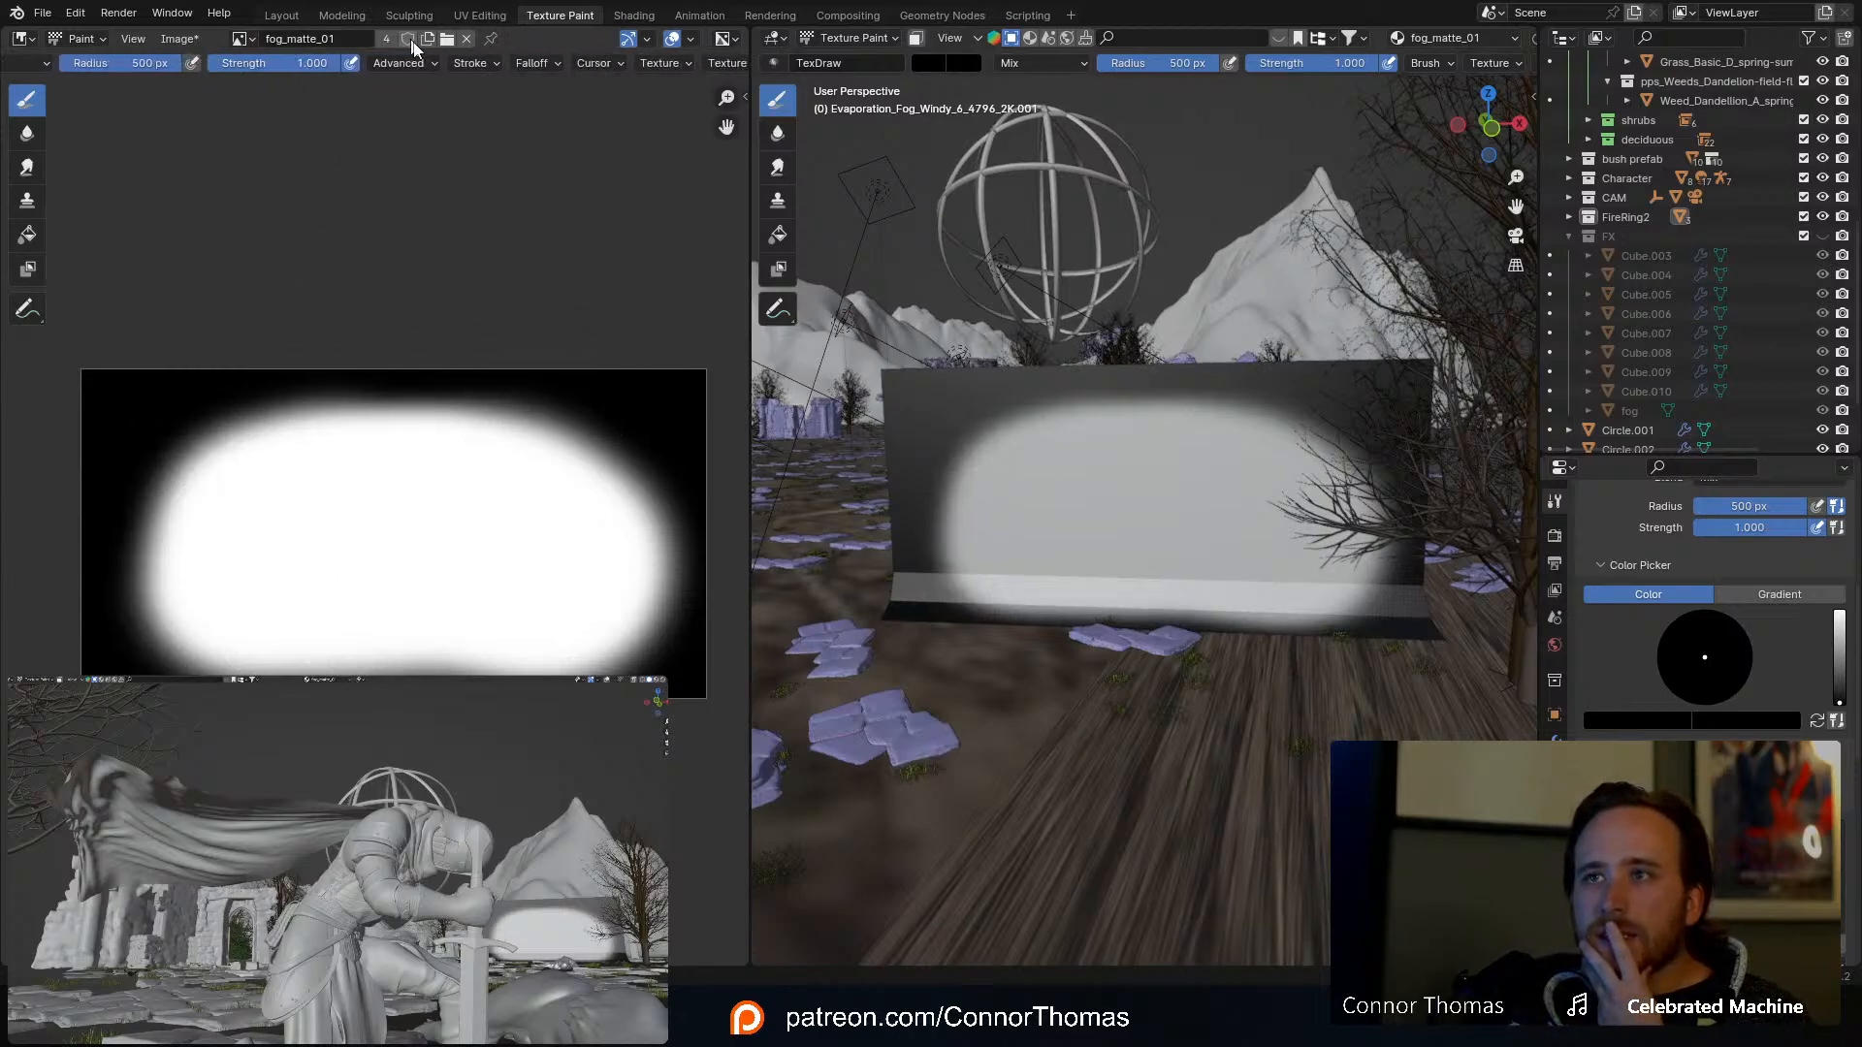
click(535, 62)
drag(489, 149, 473, 211)
drag(183, 463, 161, 564)
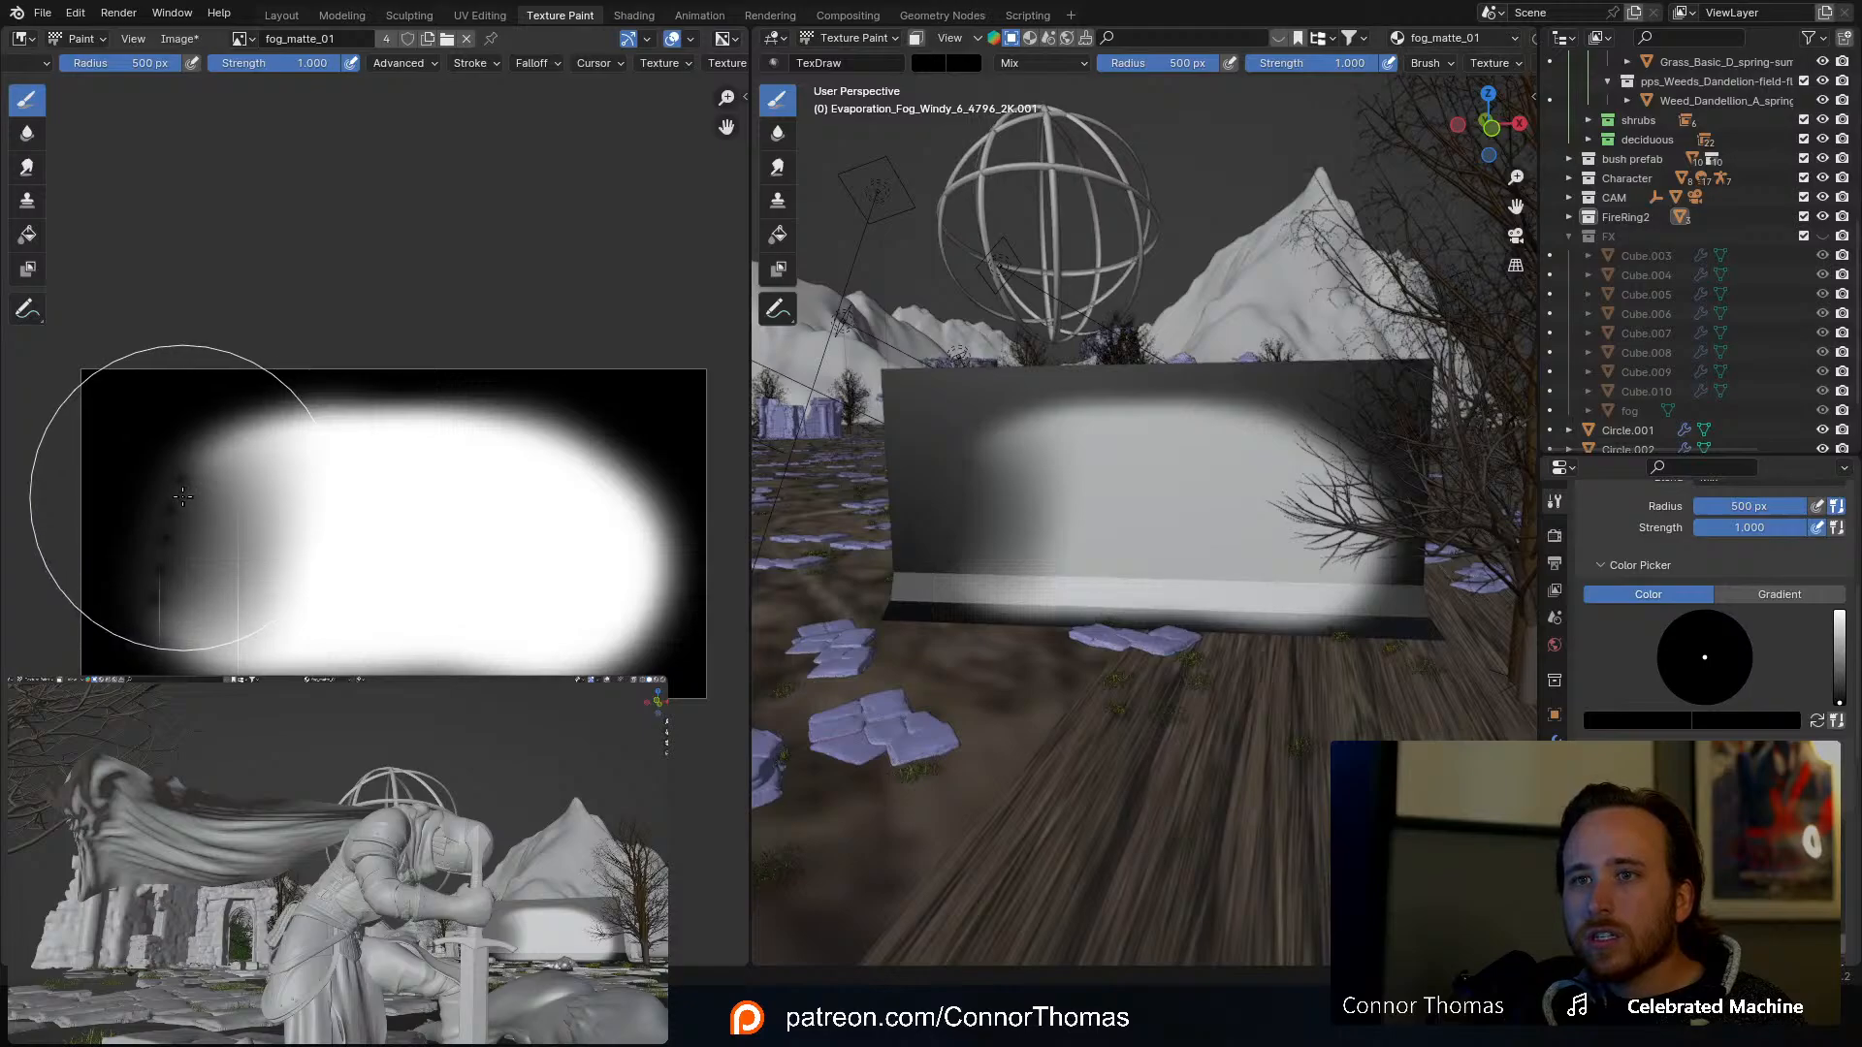
mouse_move(145, 478)
mouse_down()
mouse_move(179, 478)
mouse_move(84, 514)
mouse_move(132, 469)
mouse_move(66, 538)
mouse_up()
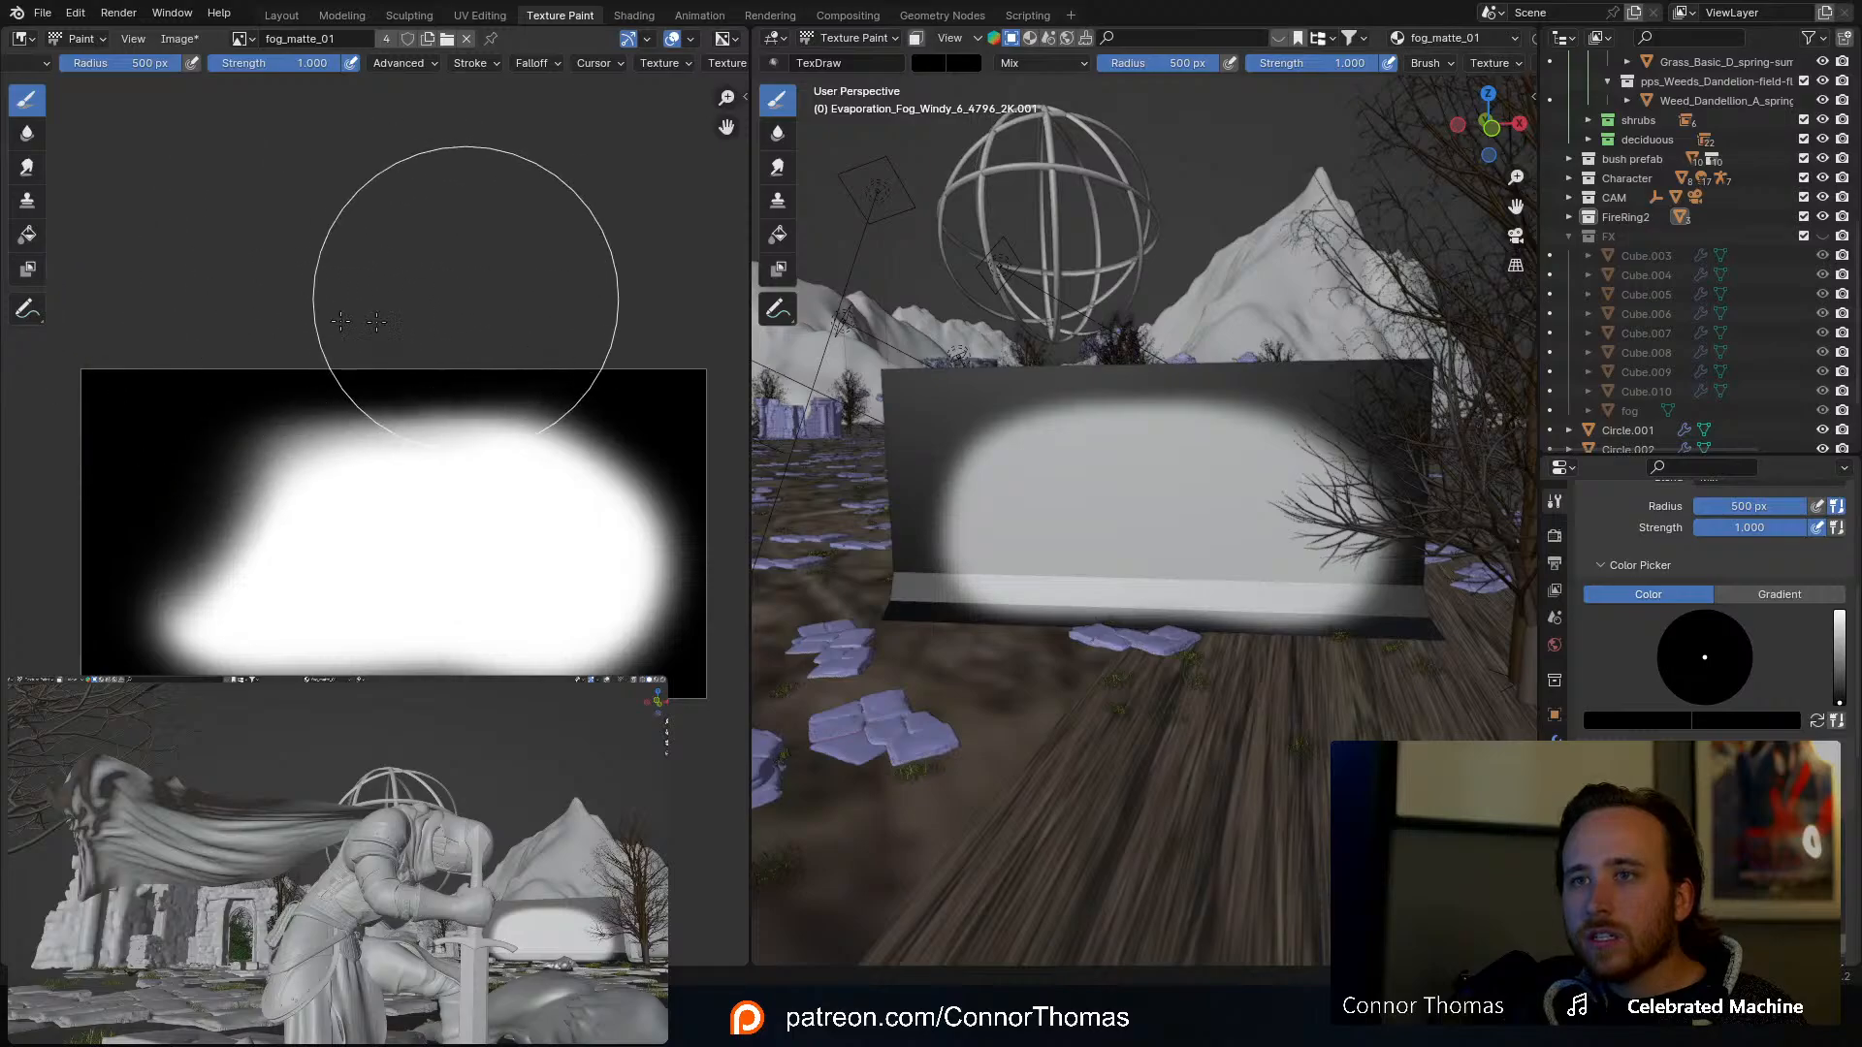
mouse_move(458, 249)
mouse_down()
mouse_move(665, 333)
mouse_move(714, 427)
mouse_move(715, 493)
mouse_move(776, 520)
mouse_up()
Step: Paint dark grey over the matte's white centre, blending out the bright spot at its lower edge
drag(1840, 701, 1839, 695)
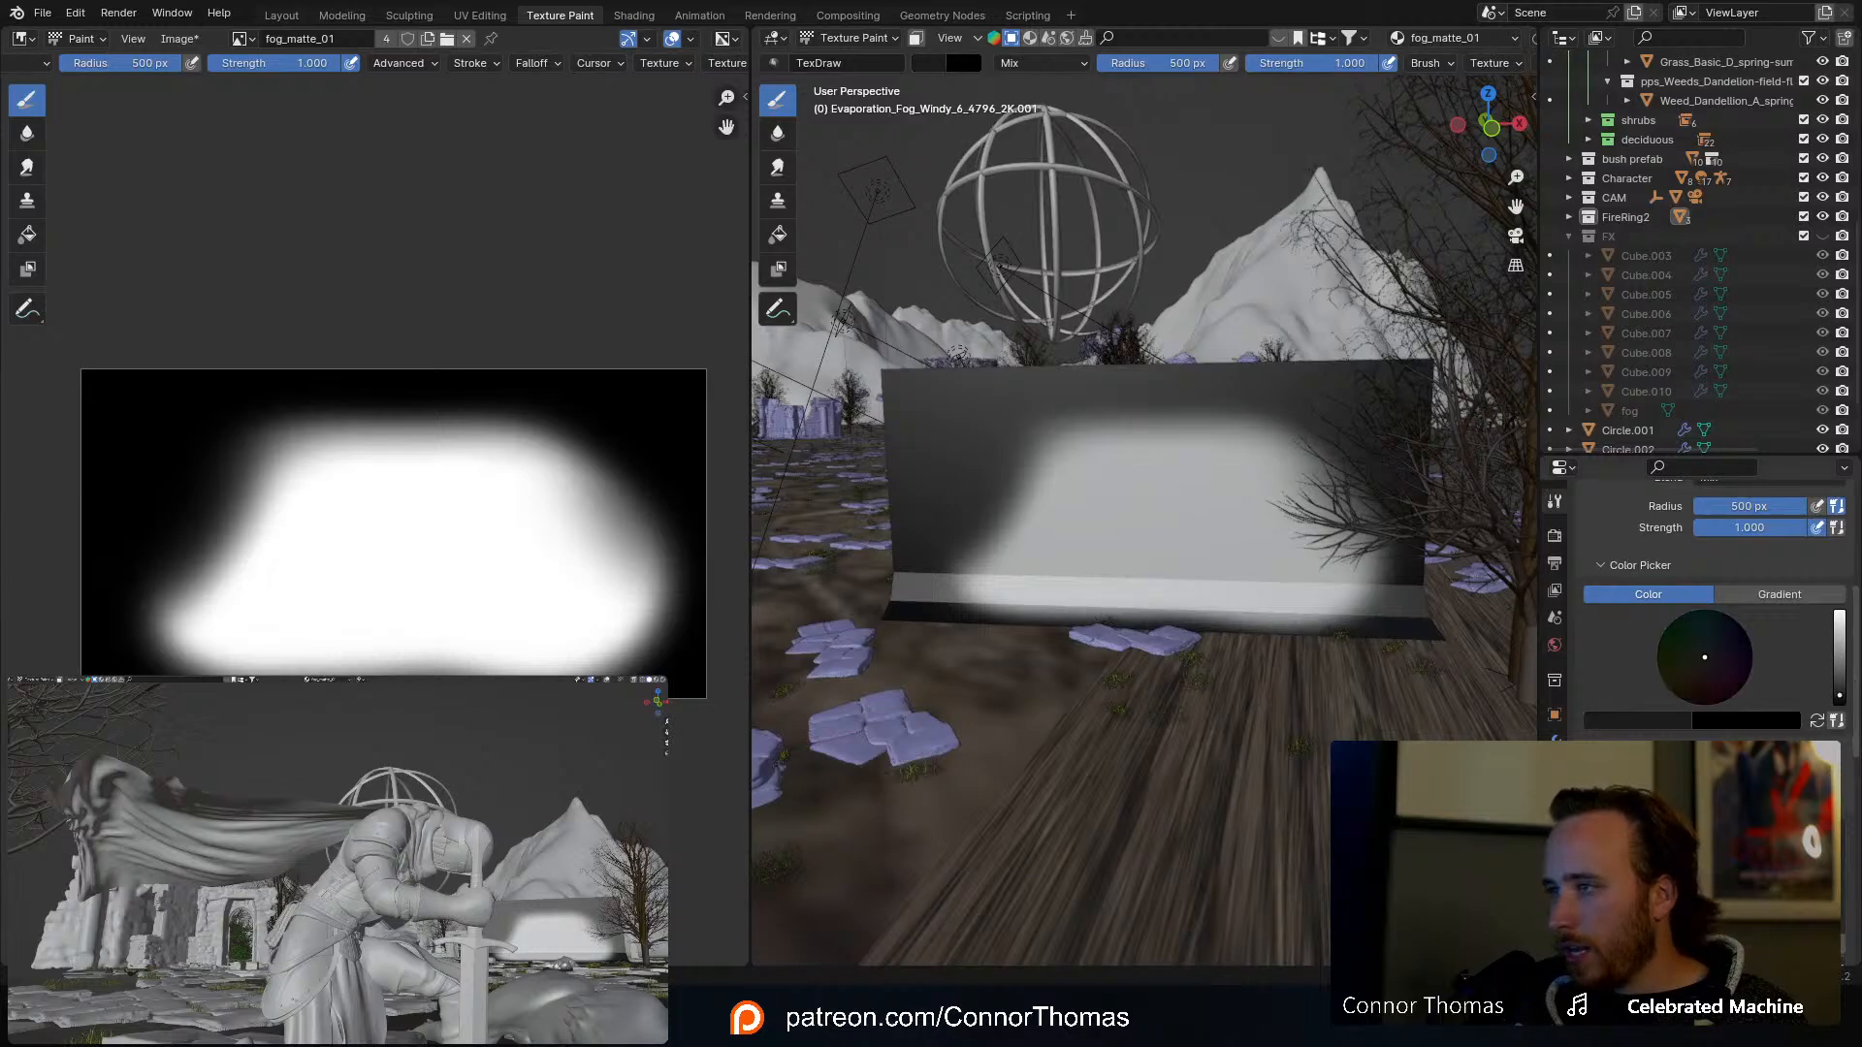
mouse_move(120, 522)
mouse_down()
mouse_move(175, 415)
mouse_move(270, 395)
mouse_move(554, 501)
mouse_move(258, 466)
mouse_move(191, 520)
mouse_move(189, 582)
mouse_move(155, 538)
mouse_move(219, 480)
mouse_move(398, 432)
mouse_up()
mouse_move(153, 582)
mouse_down()
mouse_move(124, 644)
mouse_move(180, 615)
mouse_move(207, 562)
mouse_up()
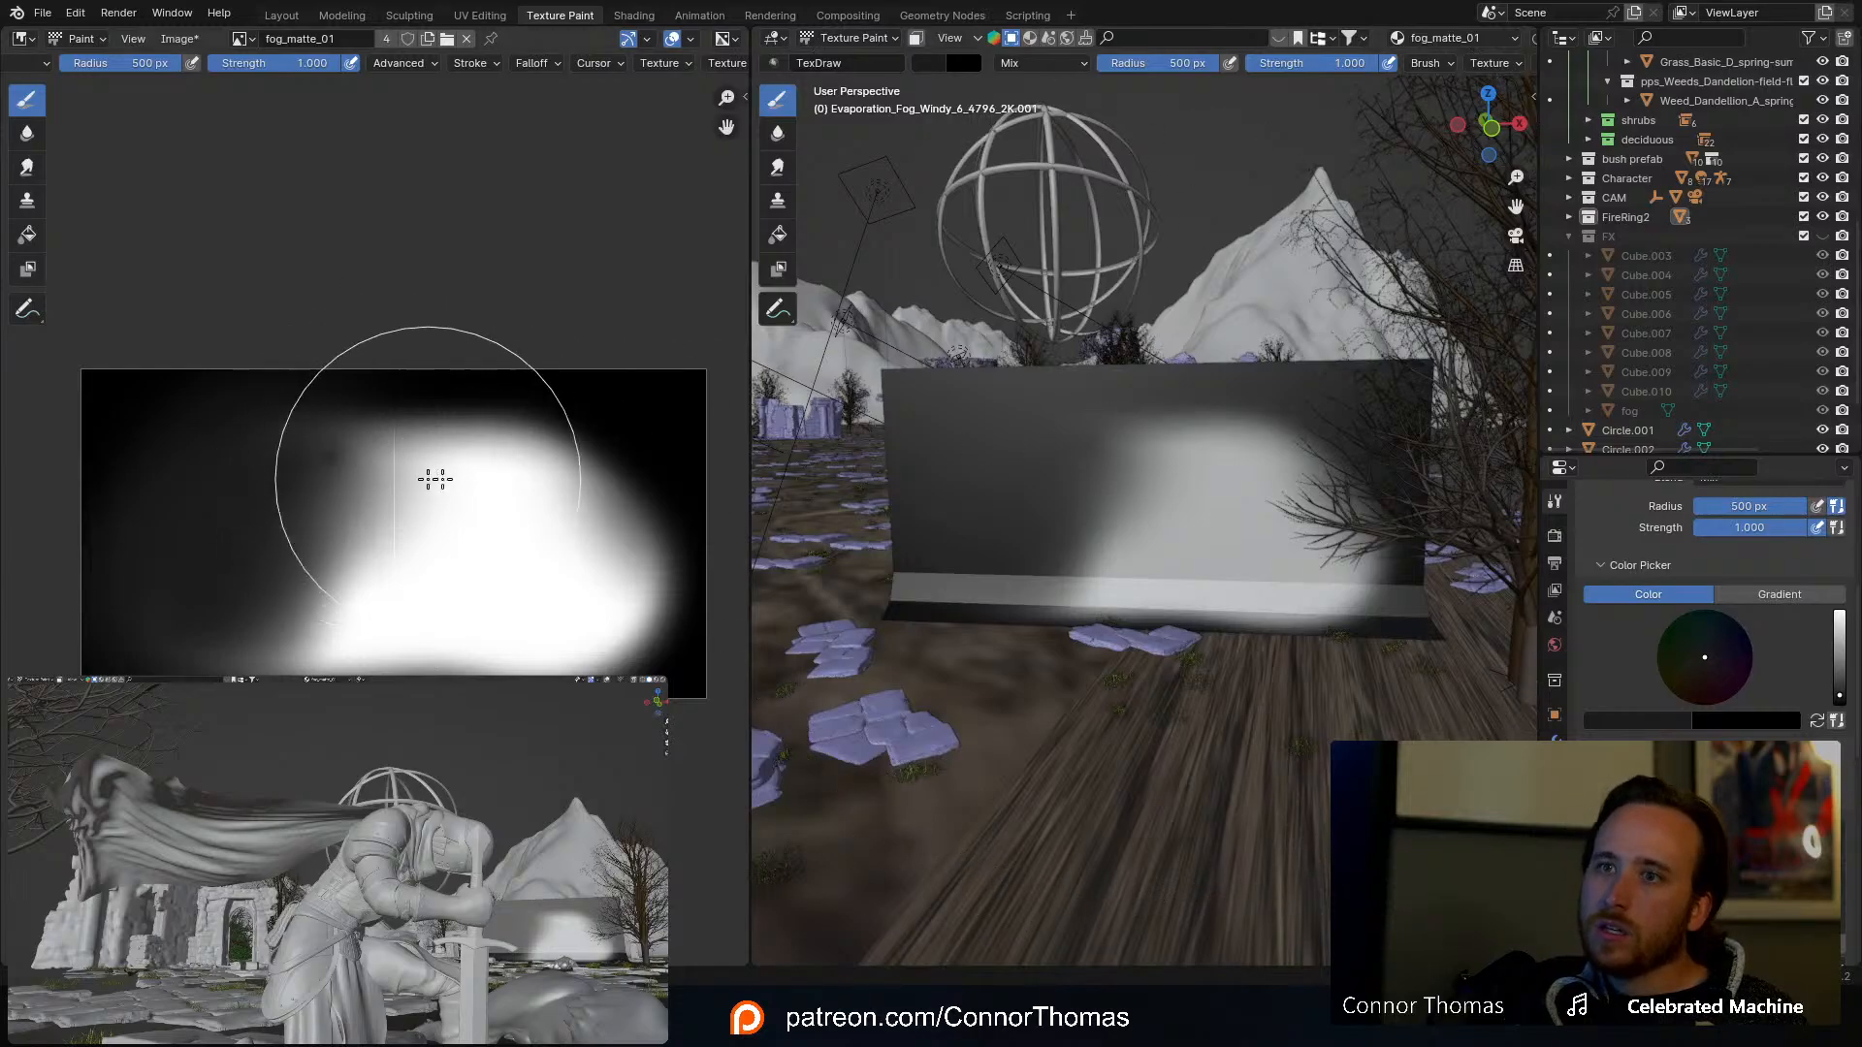
mouse_move(335, 474)
mouse_down()
mouse_move(466, 420)
mouse_move(403, 428)
mouse_move(499, 437)
mouse_move(598, 512)
mouse_move(595, 470)
mouse_move(582, 520)
mouse_move(520, 590)
mouse_move(569, 596)
mouse_move(387, 602)
mouse_move(395, 644)
mouse_up()
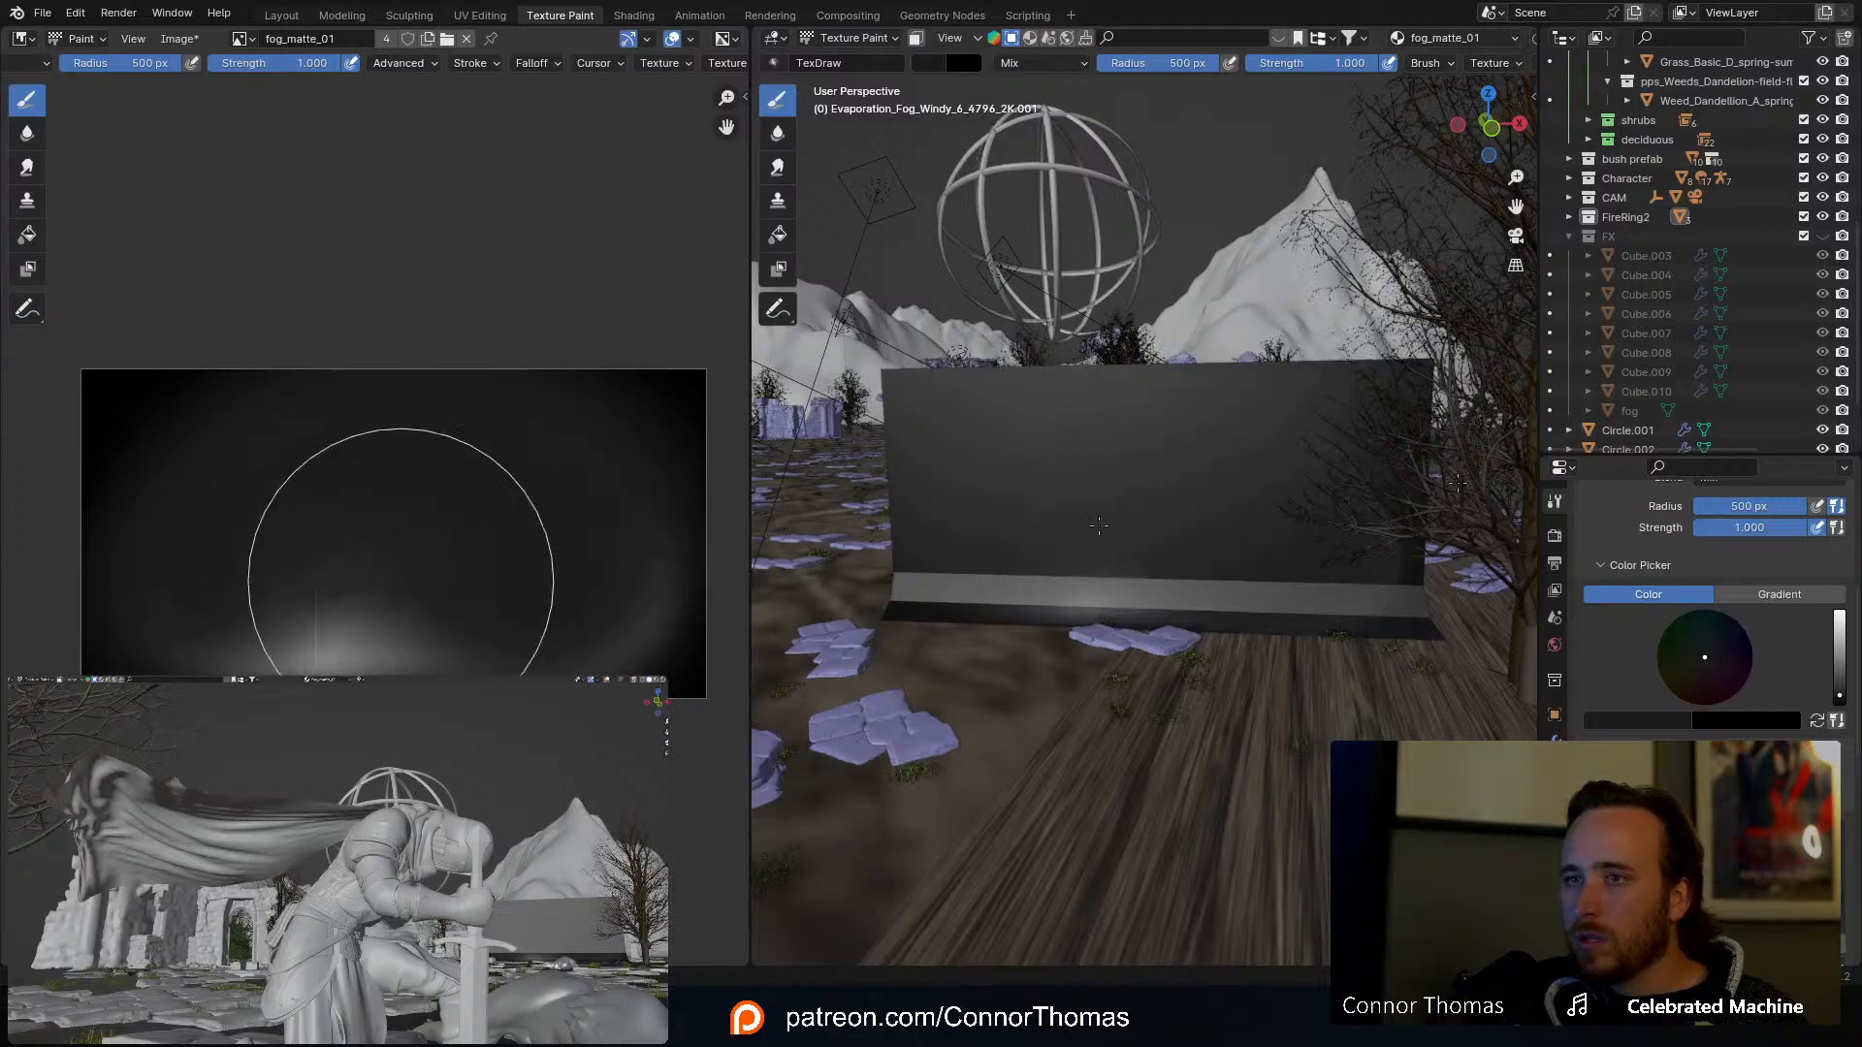
click(1840, 693)
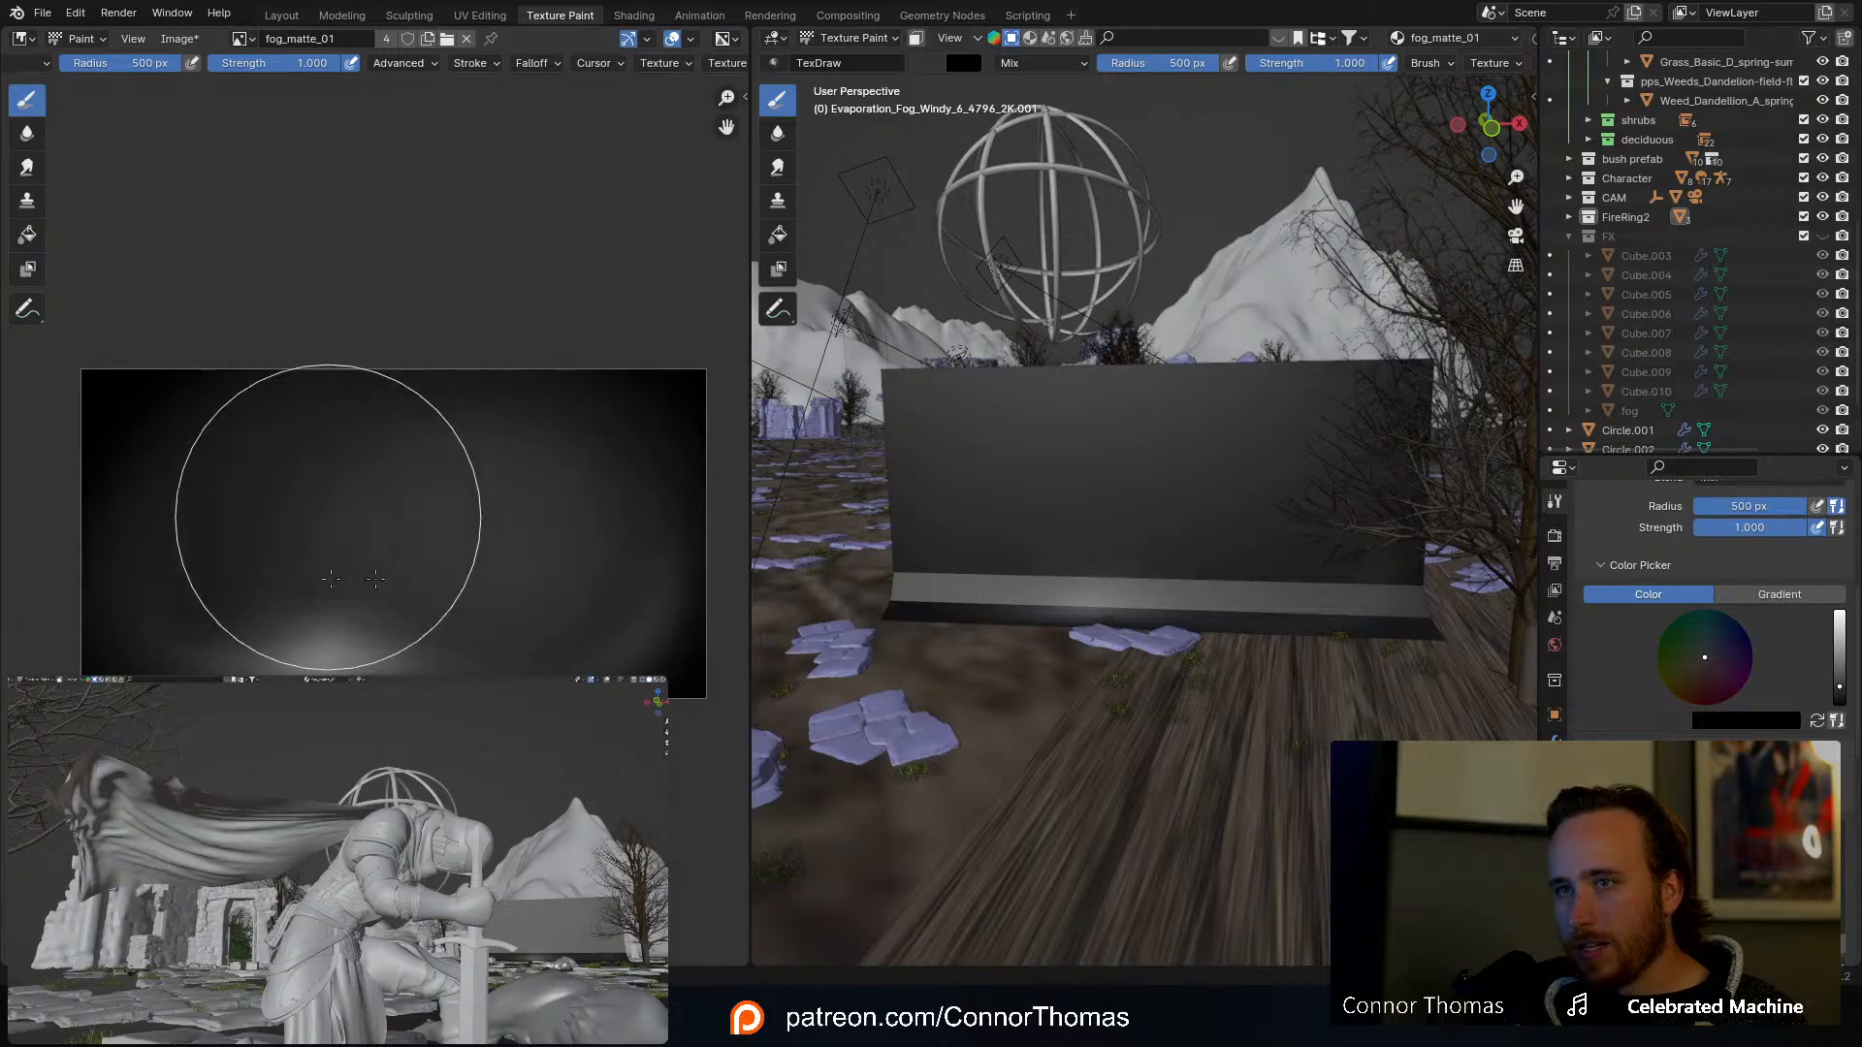
mouse_move(349, 515)
mouse_down()
mouse_move(353, 607)
mouse_move(332, 524)
mouse_move(313, 577)
mouse_up()
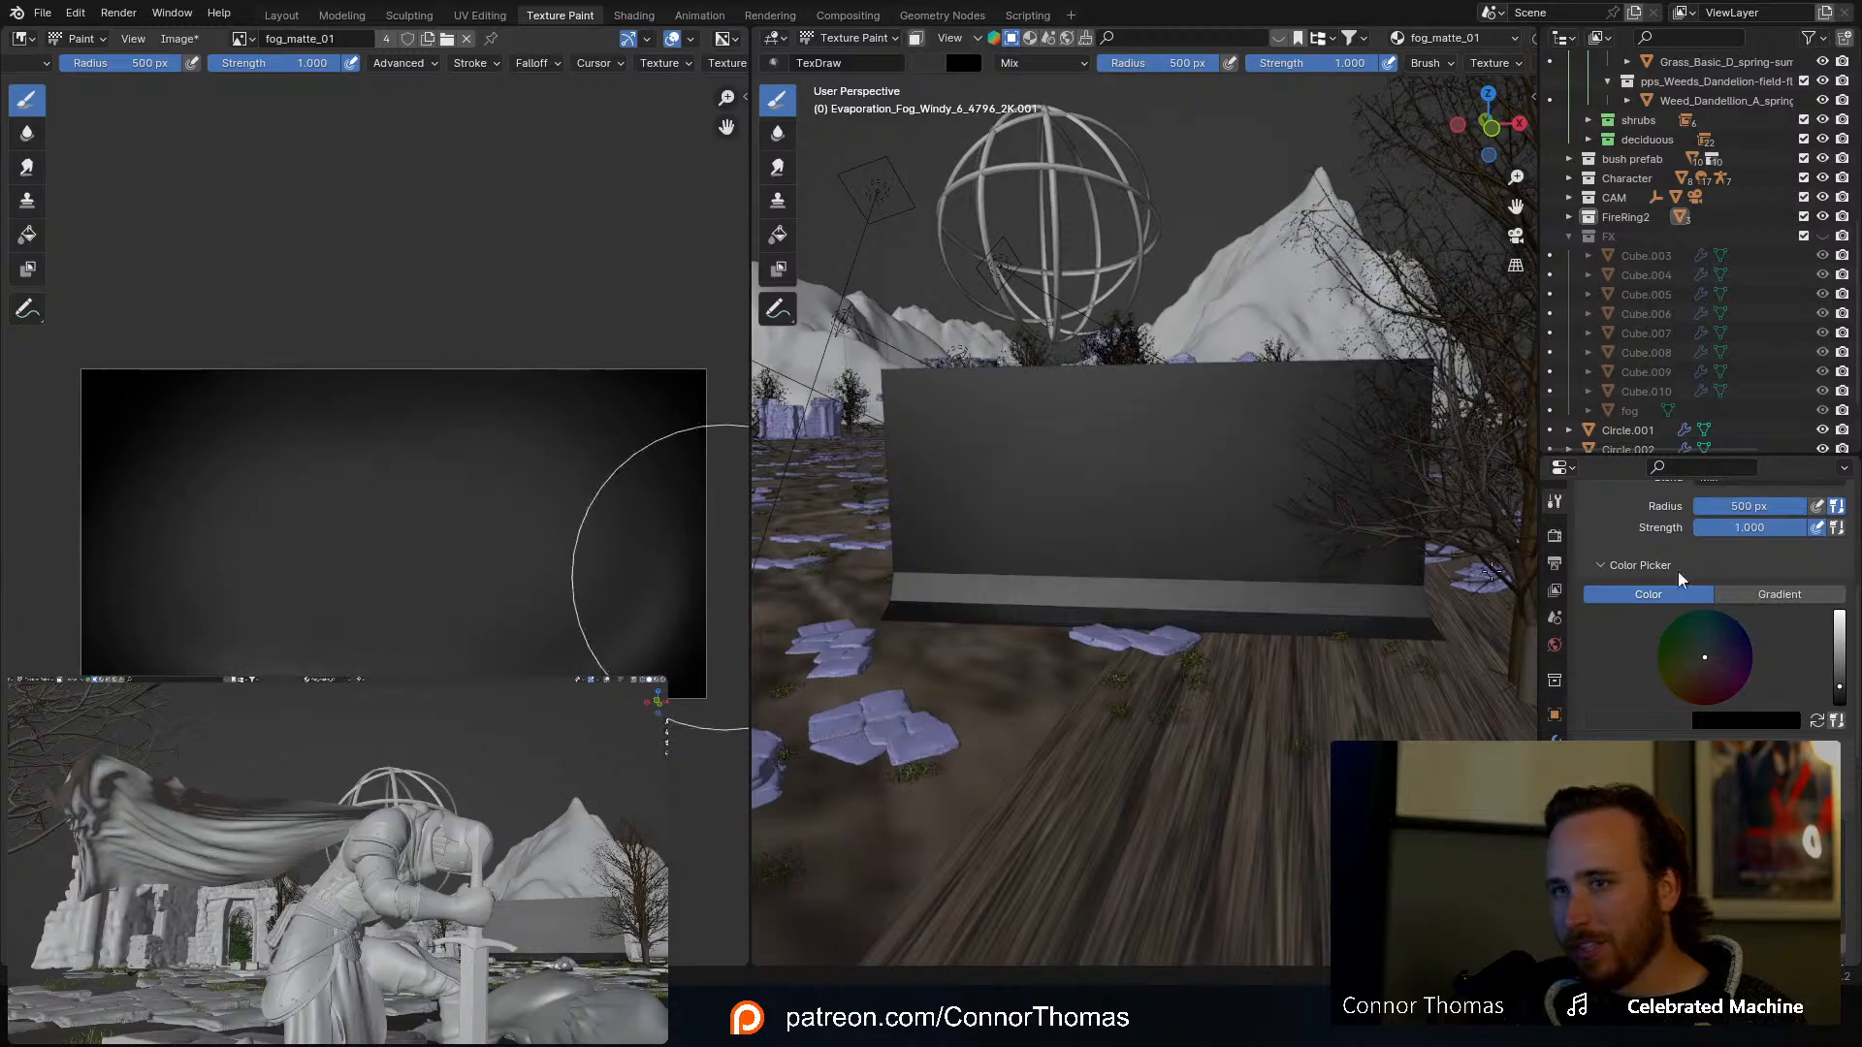
Step: Brighten the matte's centre with progressively lighter greys, reducing the brush radius to 374 px for the smaller inner area
drag(1838, 683, 1840, 671)
mouse_move(504, 610)
mouse_down()
mouse_move(509, 523)
mouse_move(214, 528)
mouse_move(437, 528)
mouse_move(554, 579)
mouse_up()
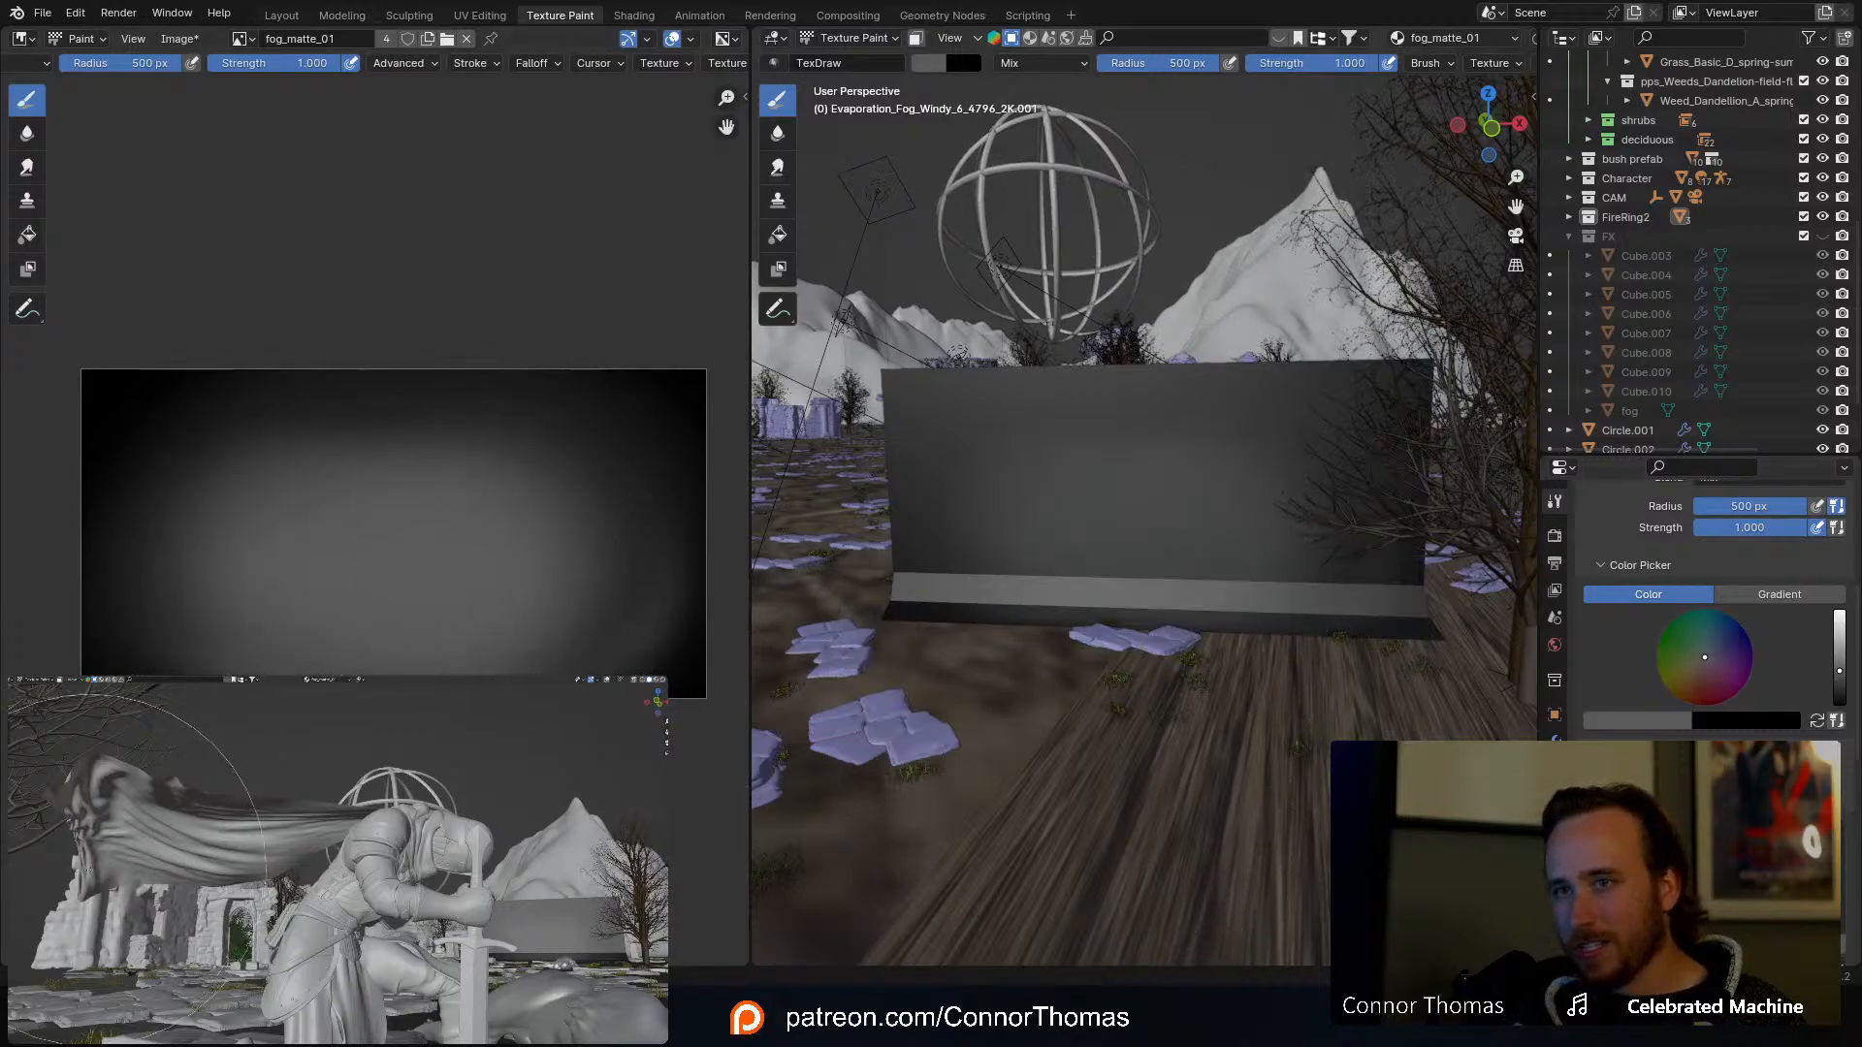
drag(1842, 676, 1842, 660)
key(f)
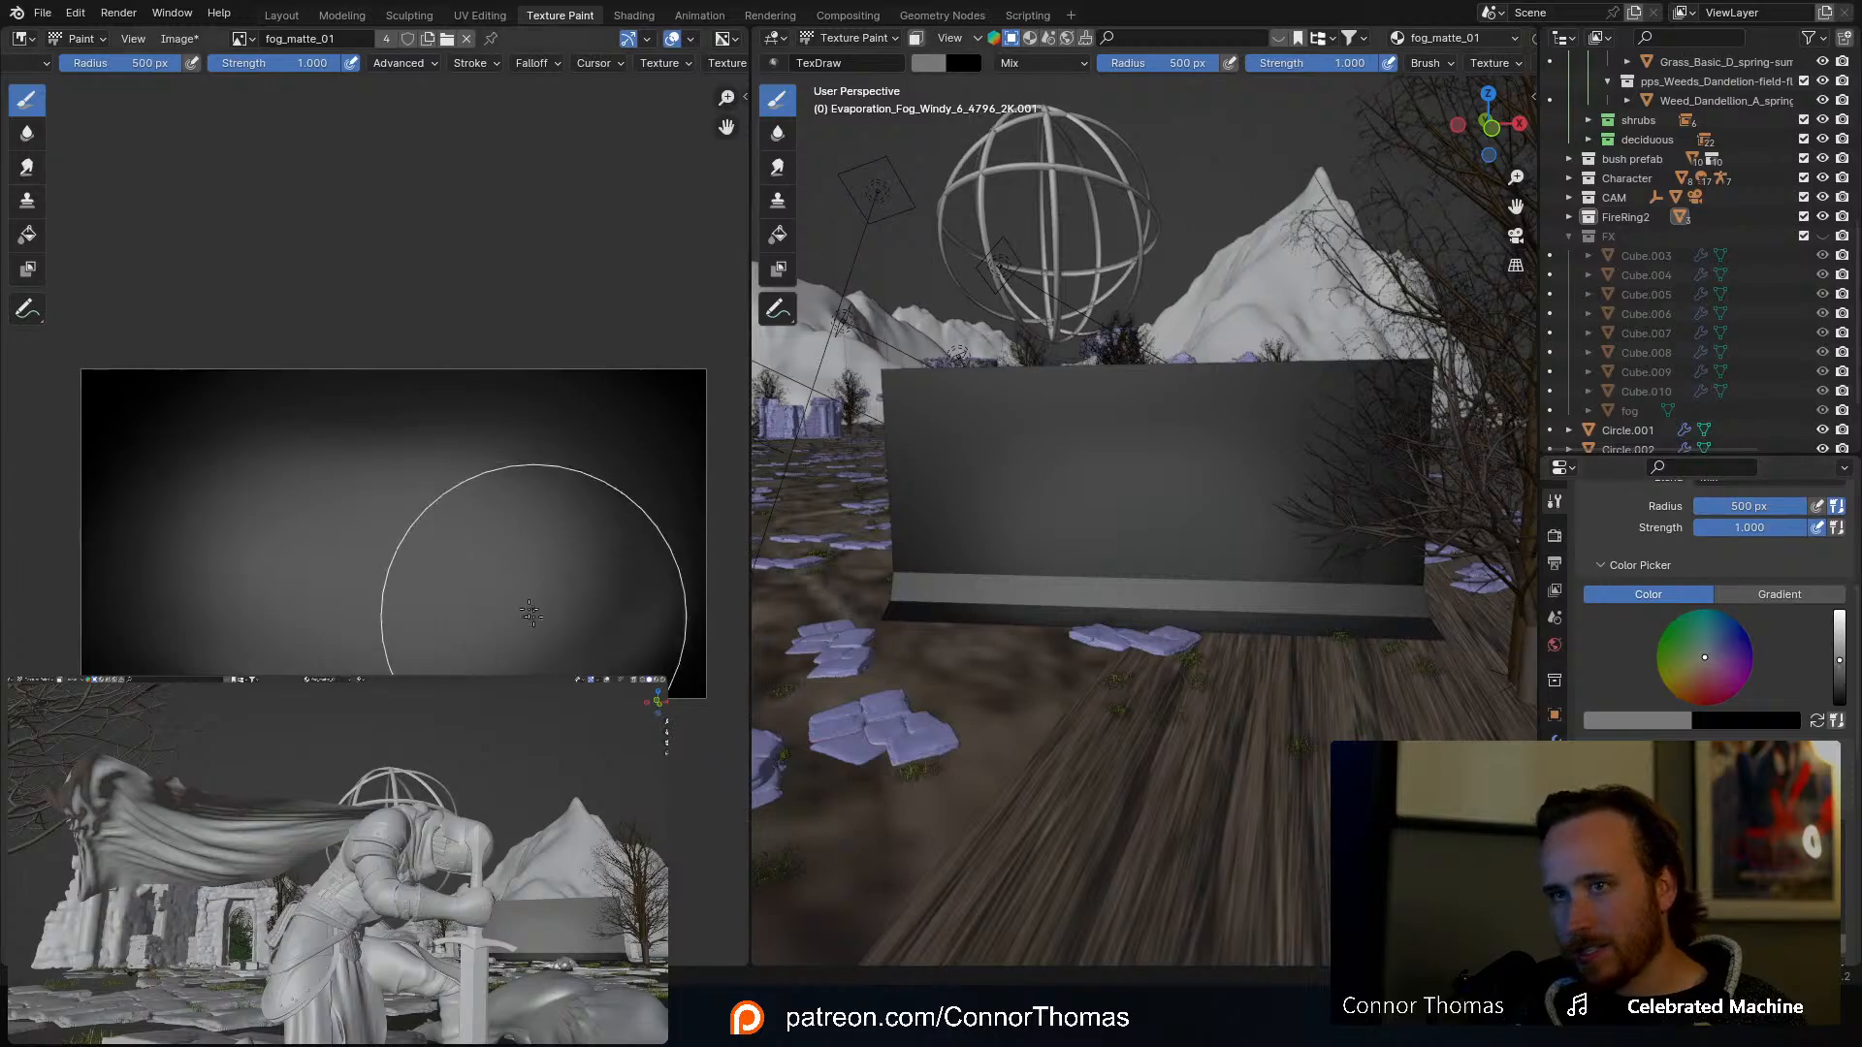
click(495, 567)
mouse_move(494, 568)
mouse_down()
mouse_move(353, 561)
mouse_move(443, 590)
mouse_up()
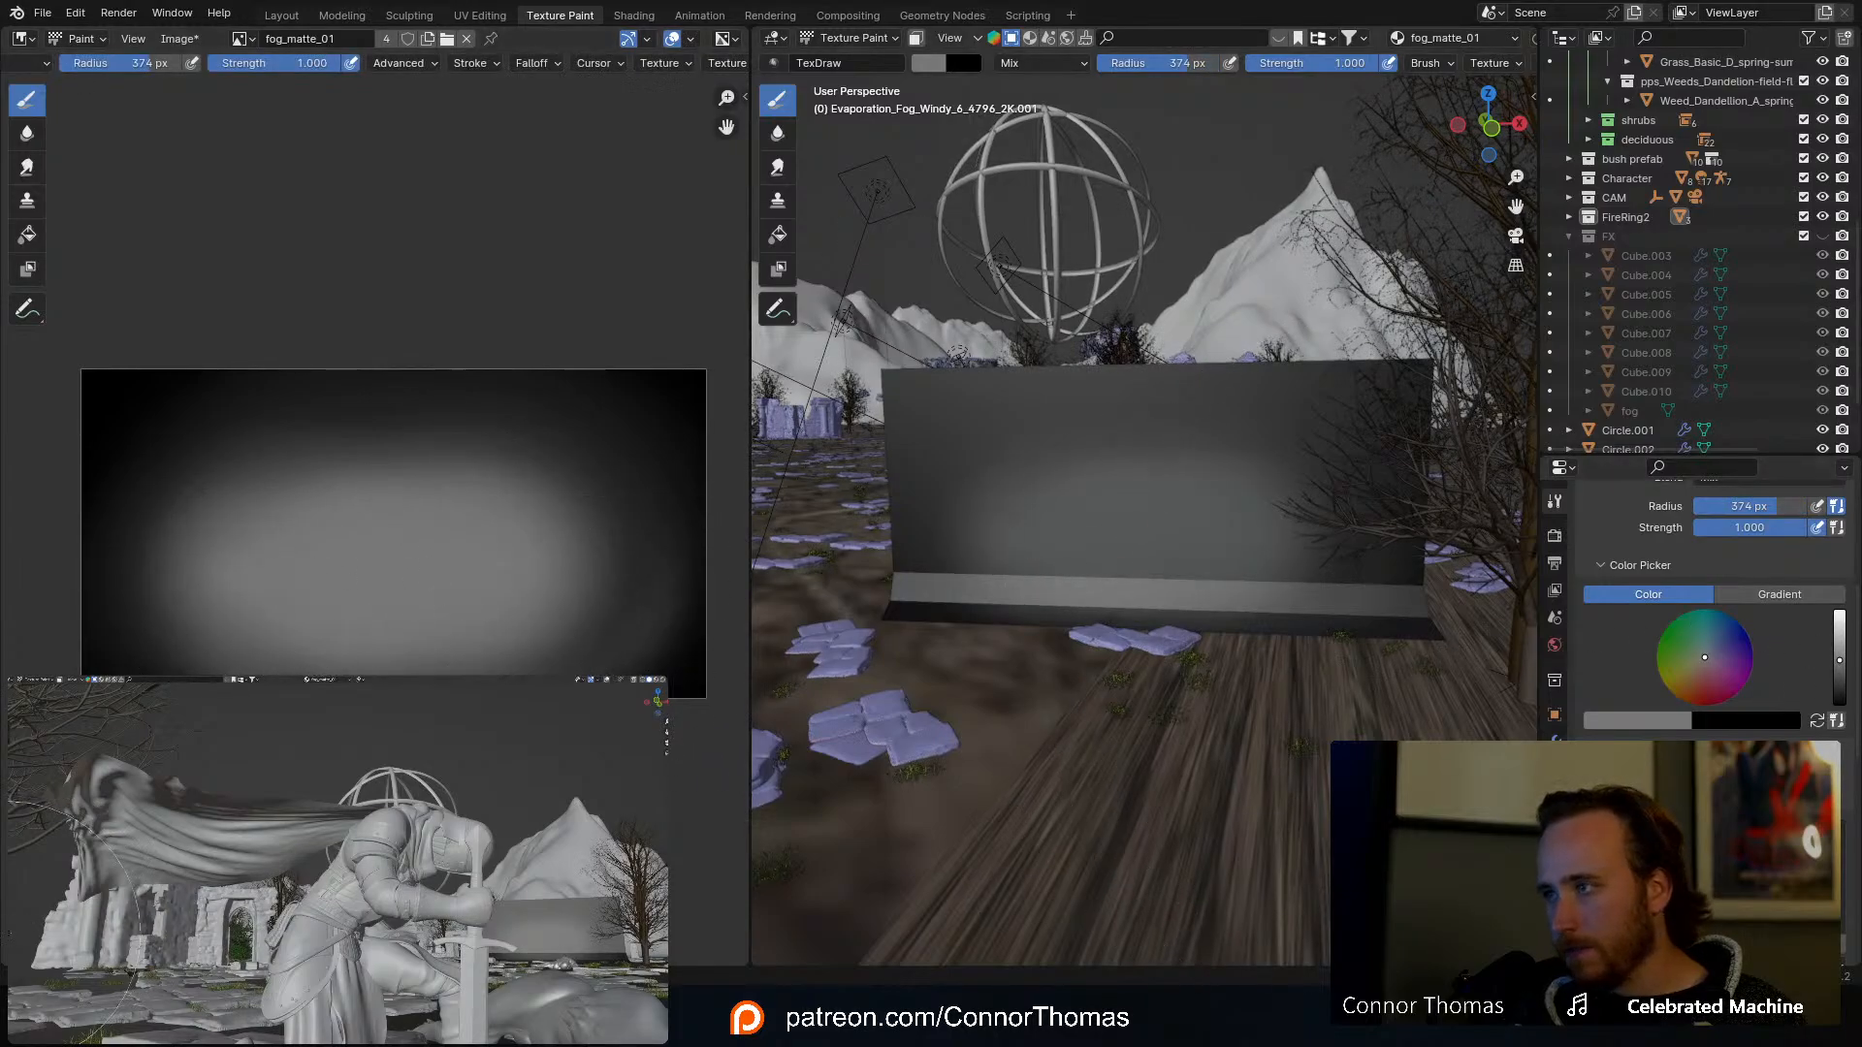
Step: Build up the matte's lower centre with light grey and save the fog_matte_01 image
drag(1842, 656, 1841, 648)
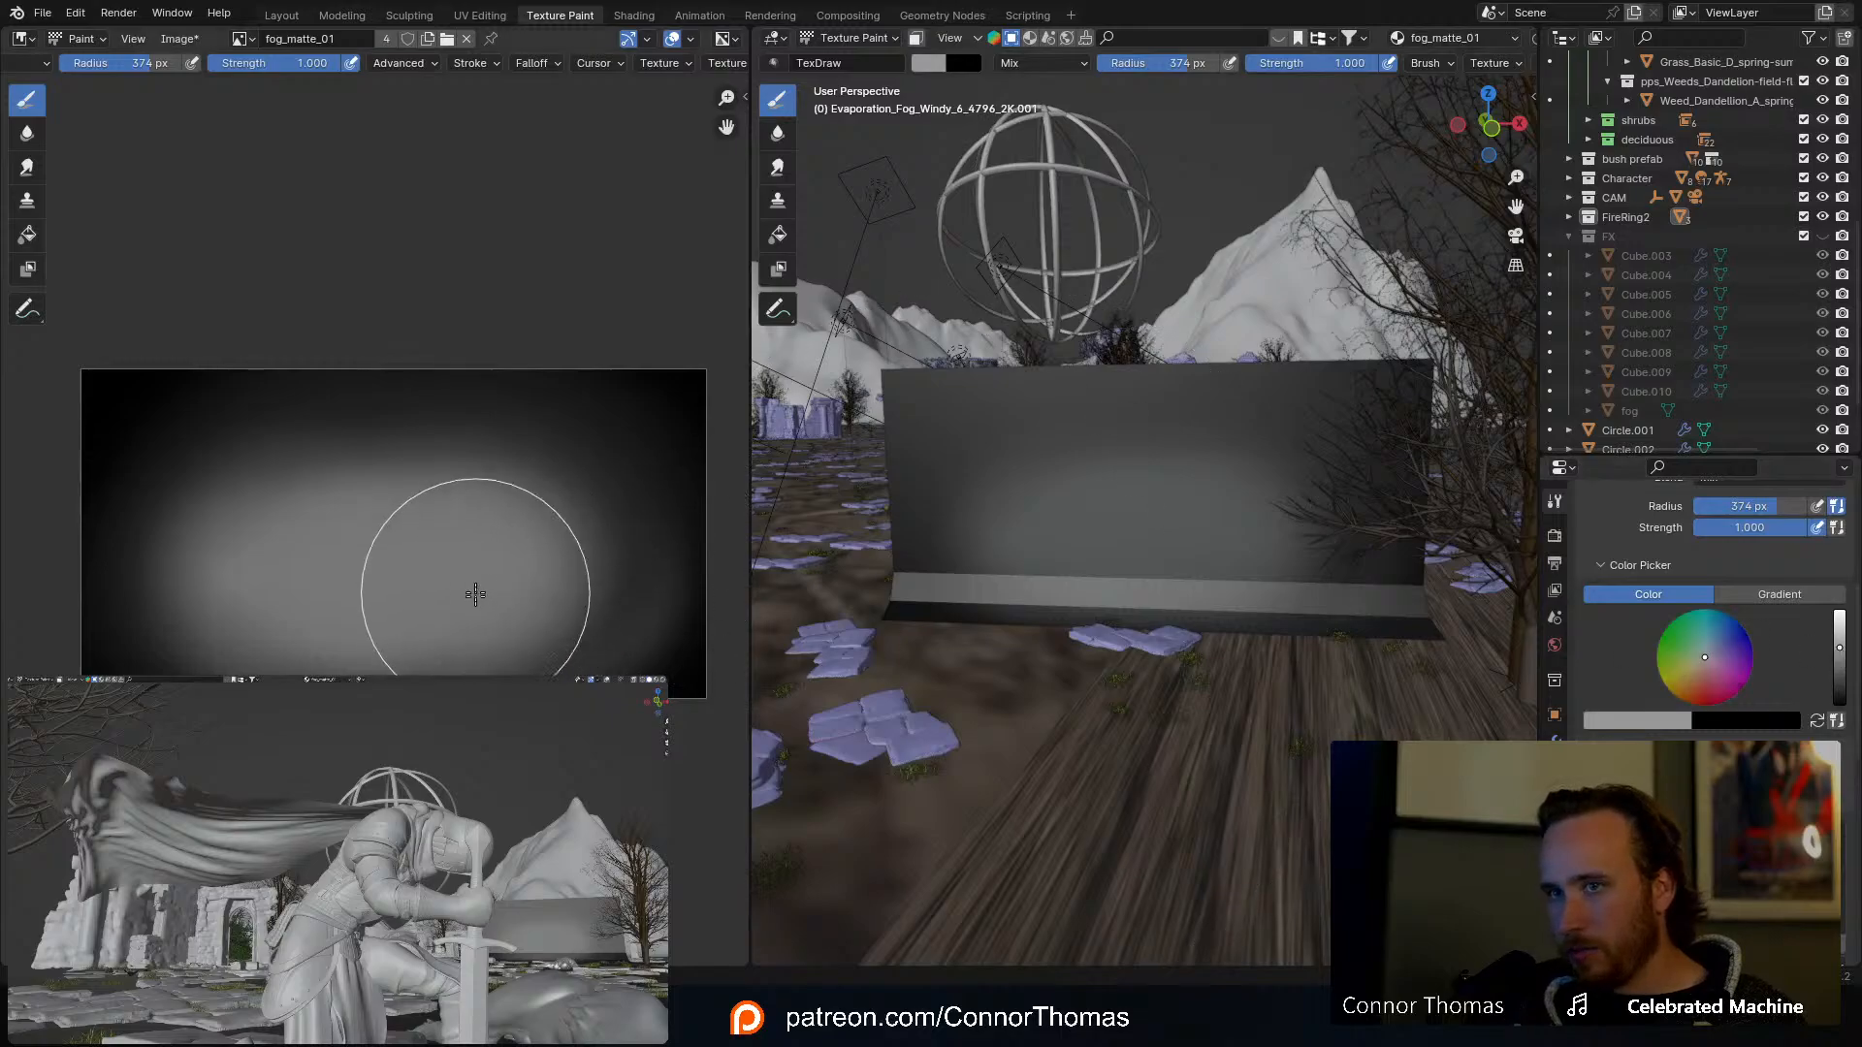
mouse_move(470, 594)
mouse_down()
mouse_move(369, 602)
mouse_move(507, 610)
mouse_up()
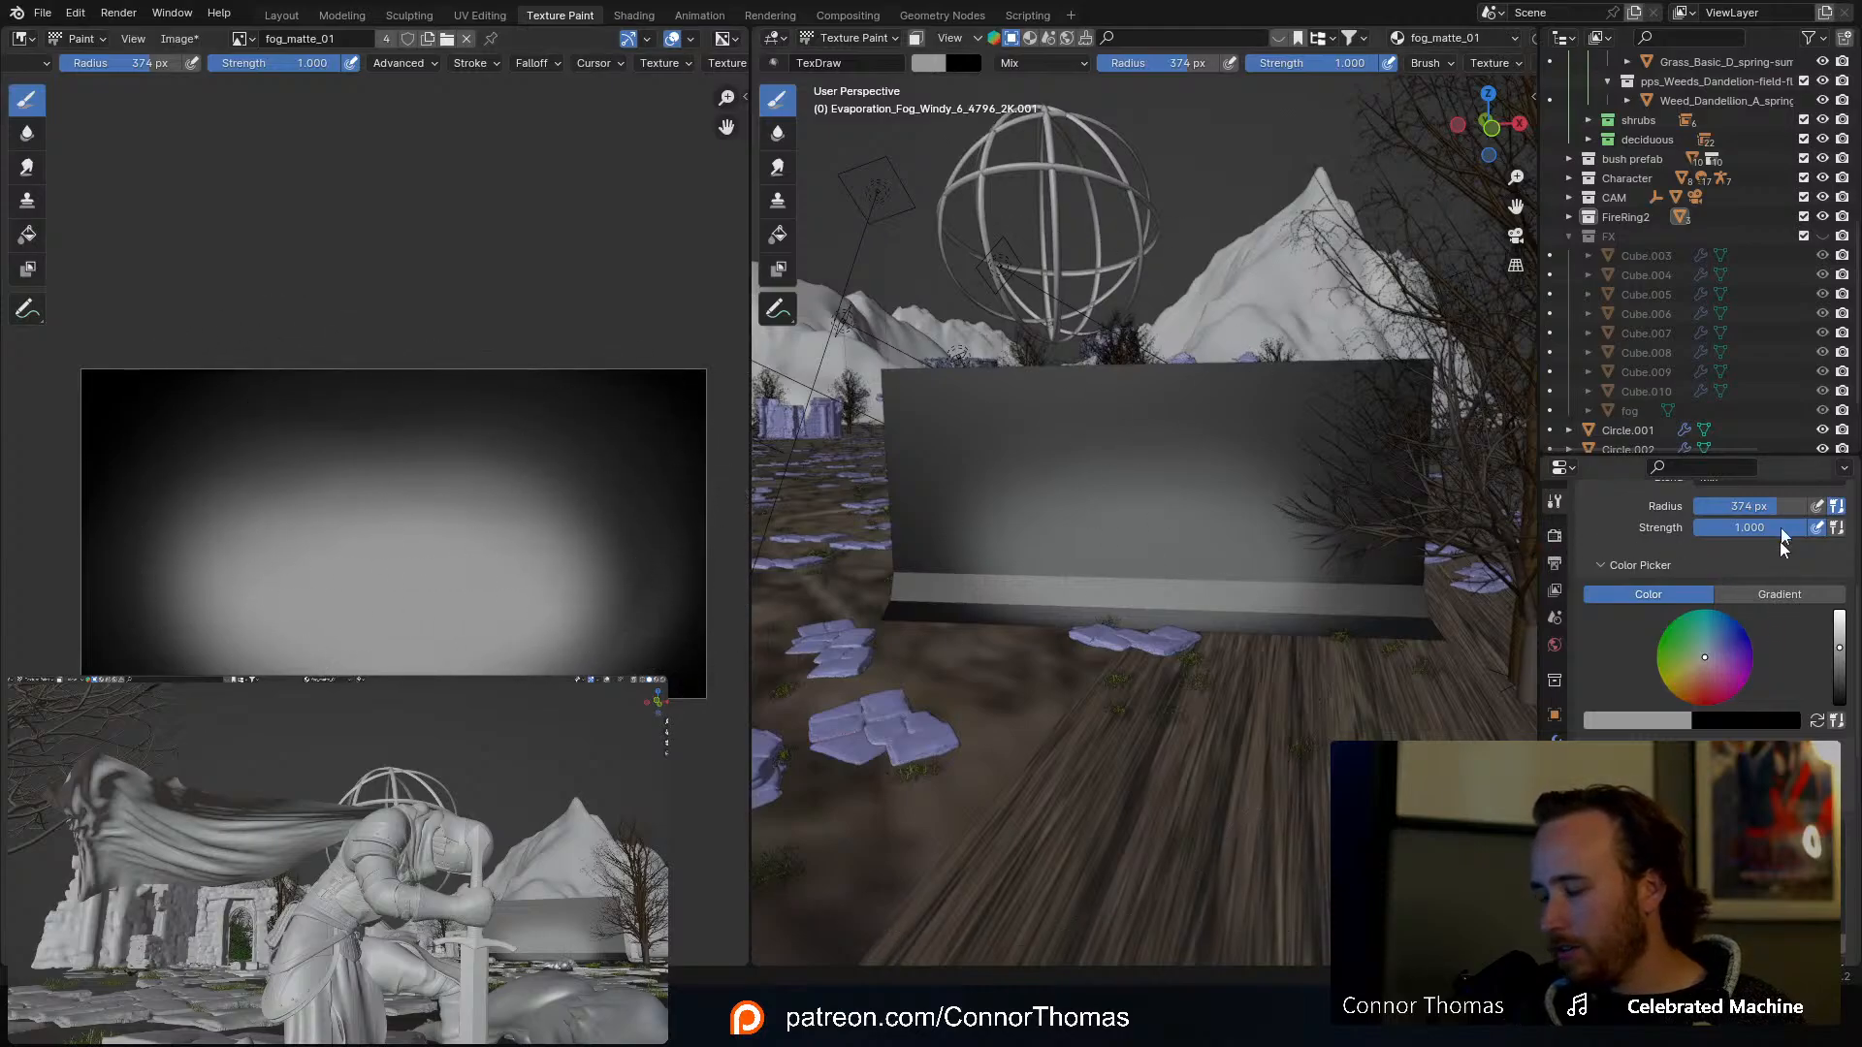
click(1841, 636)
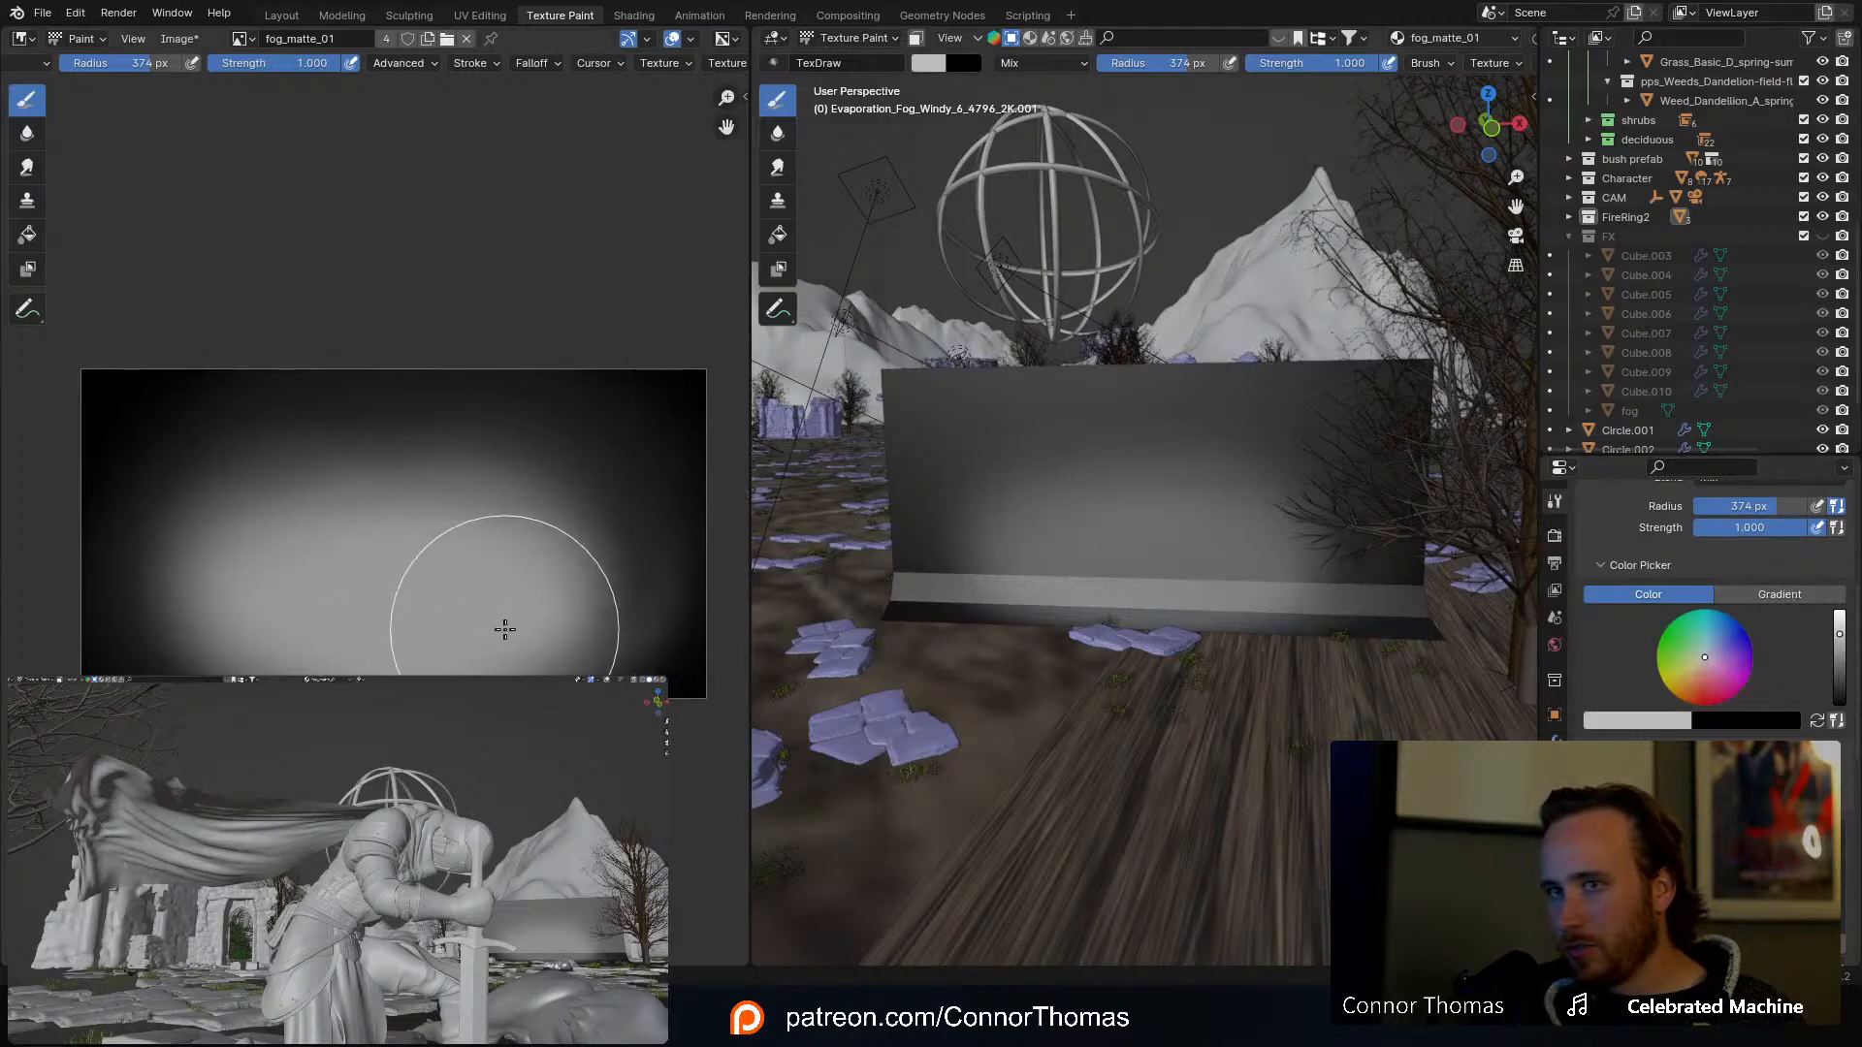
mouse_move(503, 628)
mouse_down()
mouse_move(296, 594)
mouse_move(503, 602)
mouse_move(374, 602)
mouse_up()
key(ctrl+z)
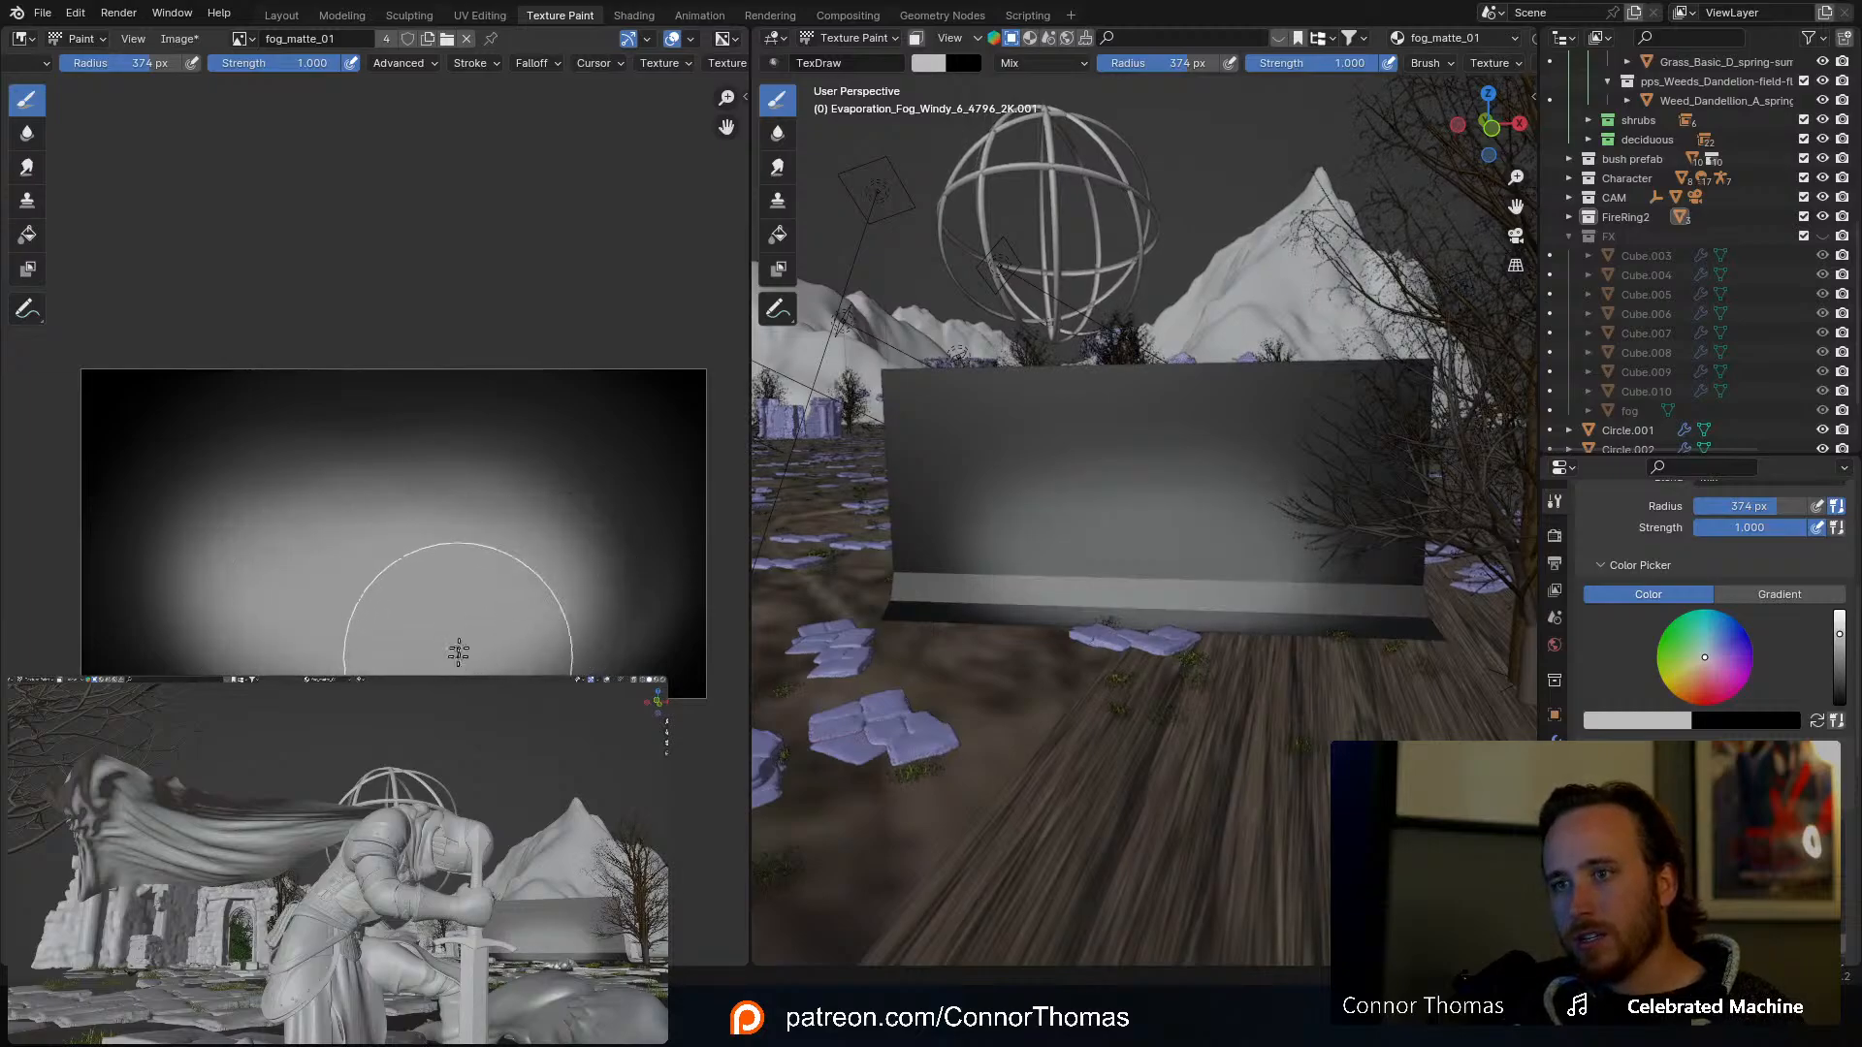
mouse_move(457, 651)
mouse_down()
mouse_move(342, 603)
mouse_move(382, 611)
mouse_up()
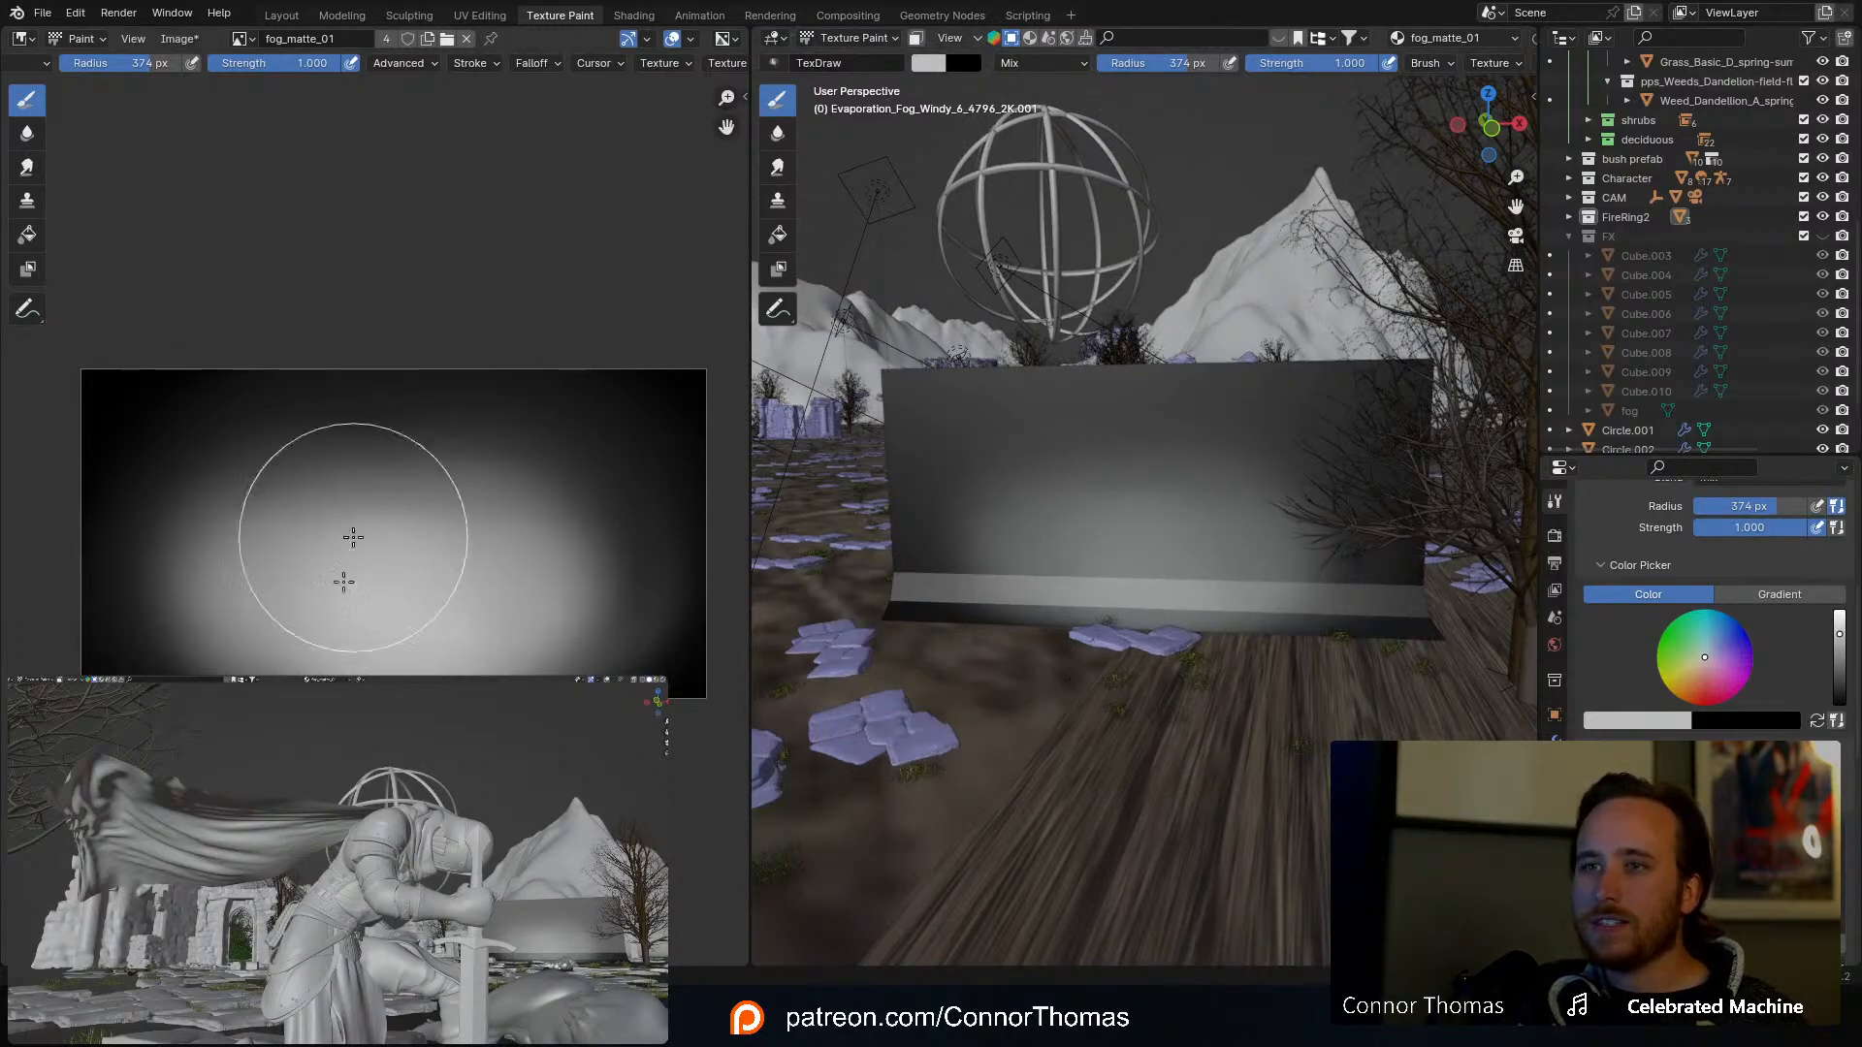
click(192, 47)
click(240, 237)
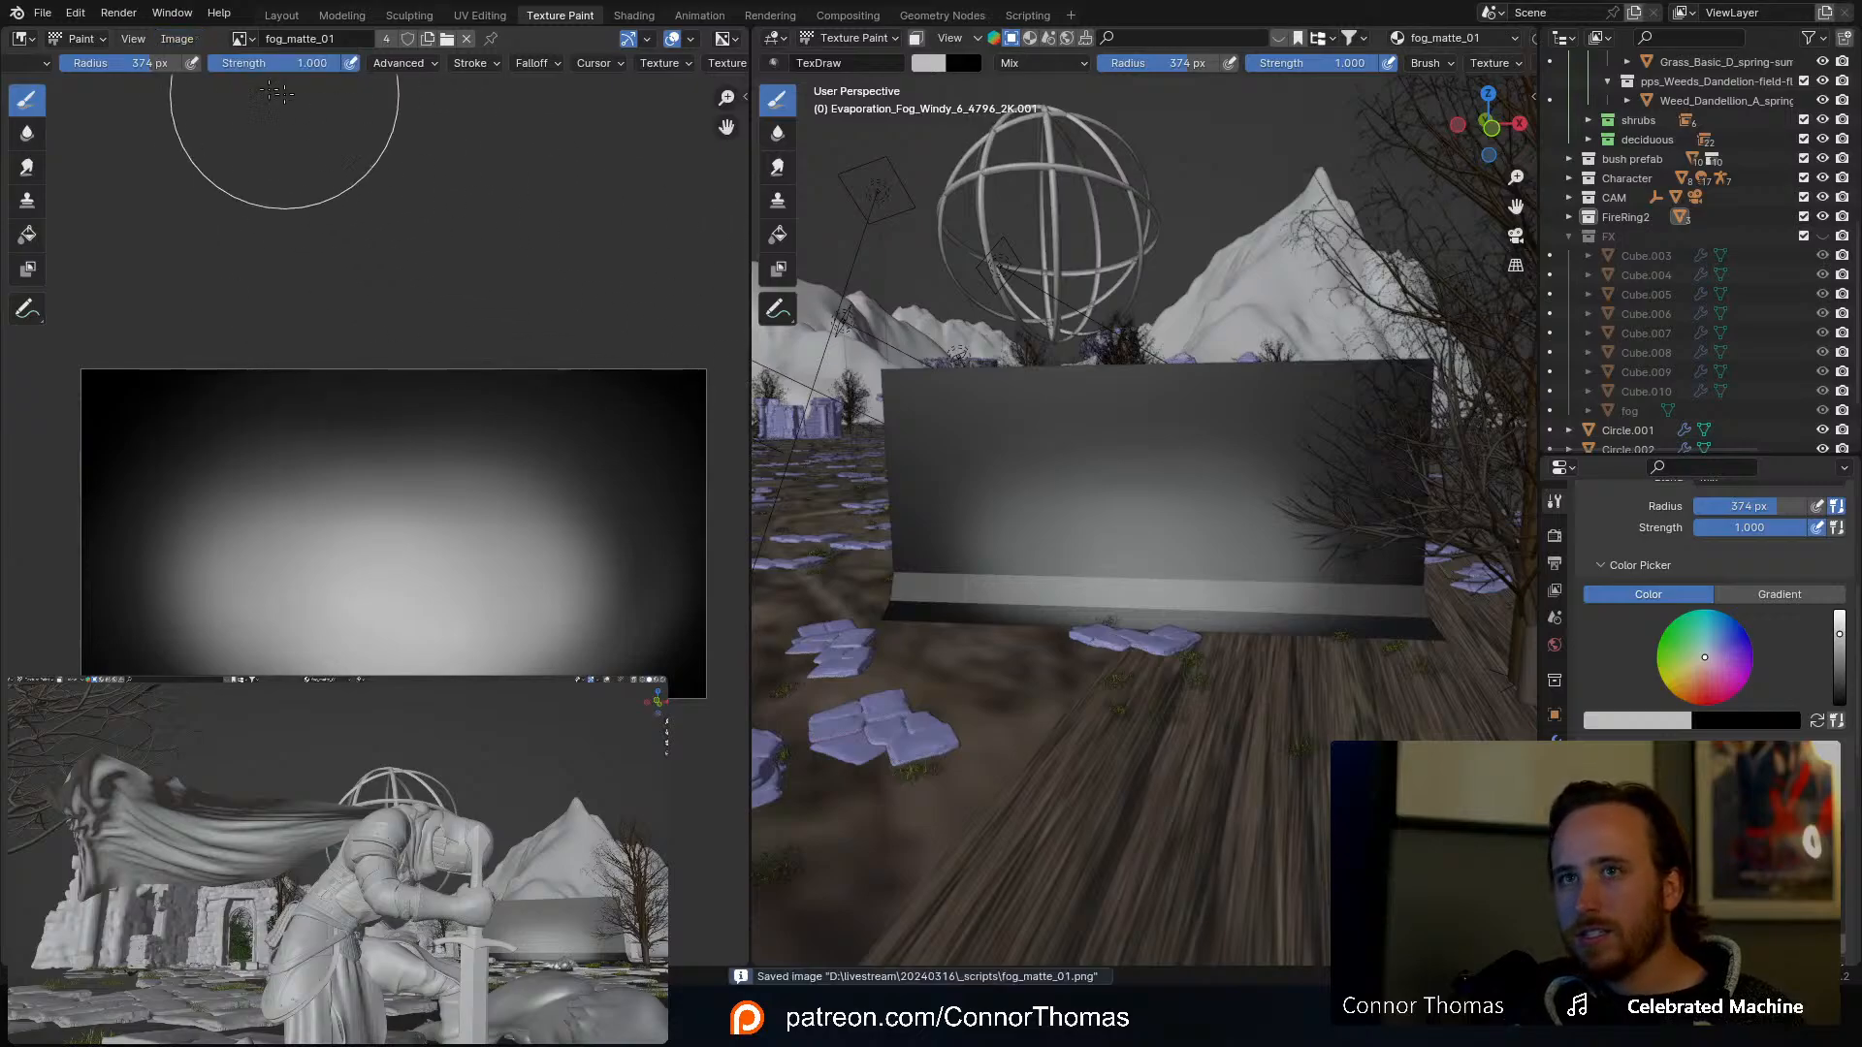
Step: Return to the Layout workspace, move the fog_matte_01 node away from the Mix node and preview it on the background plane
click(282, 17)
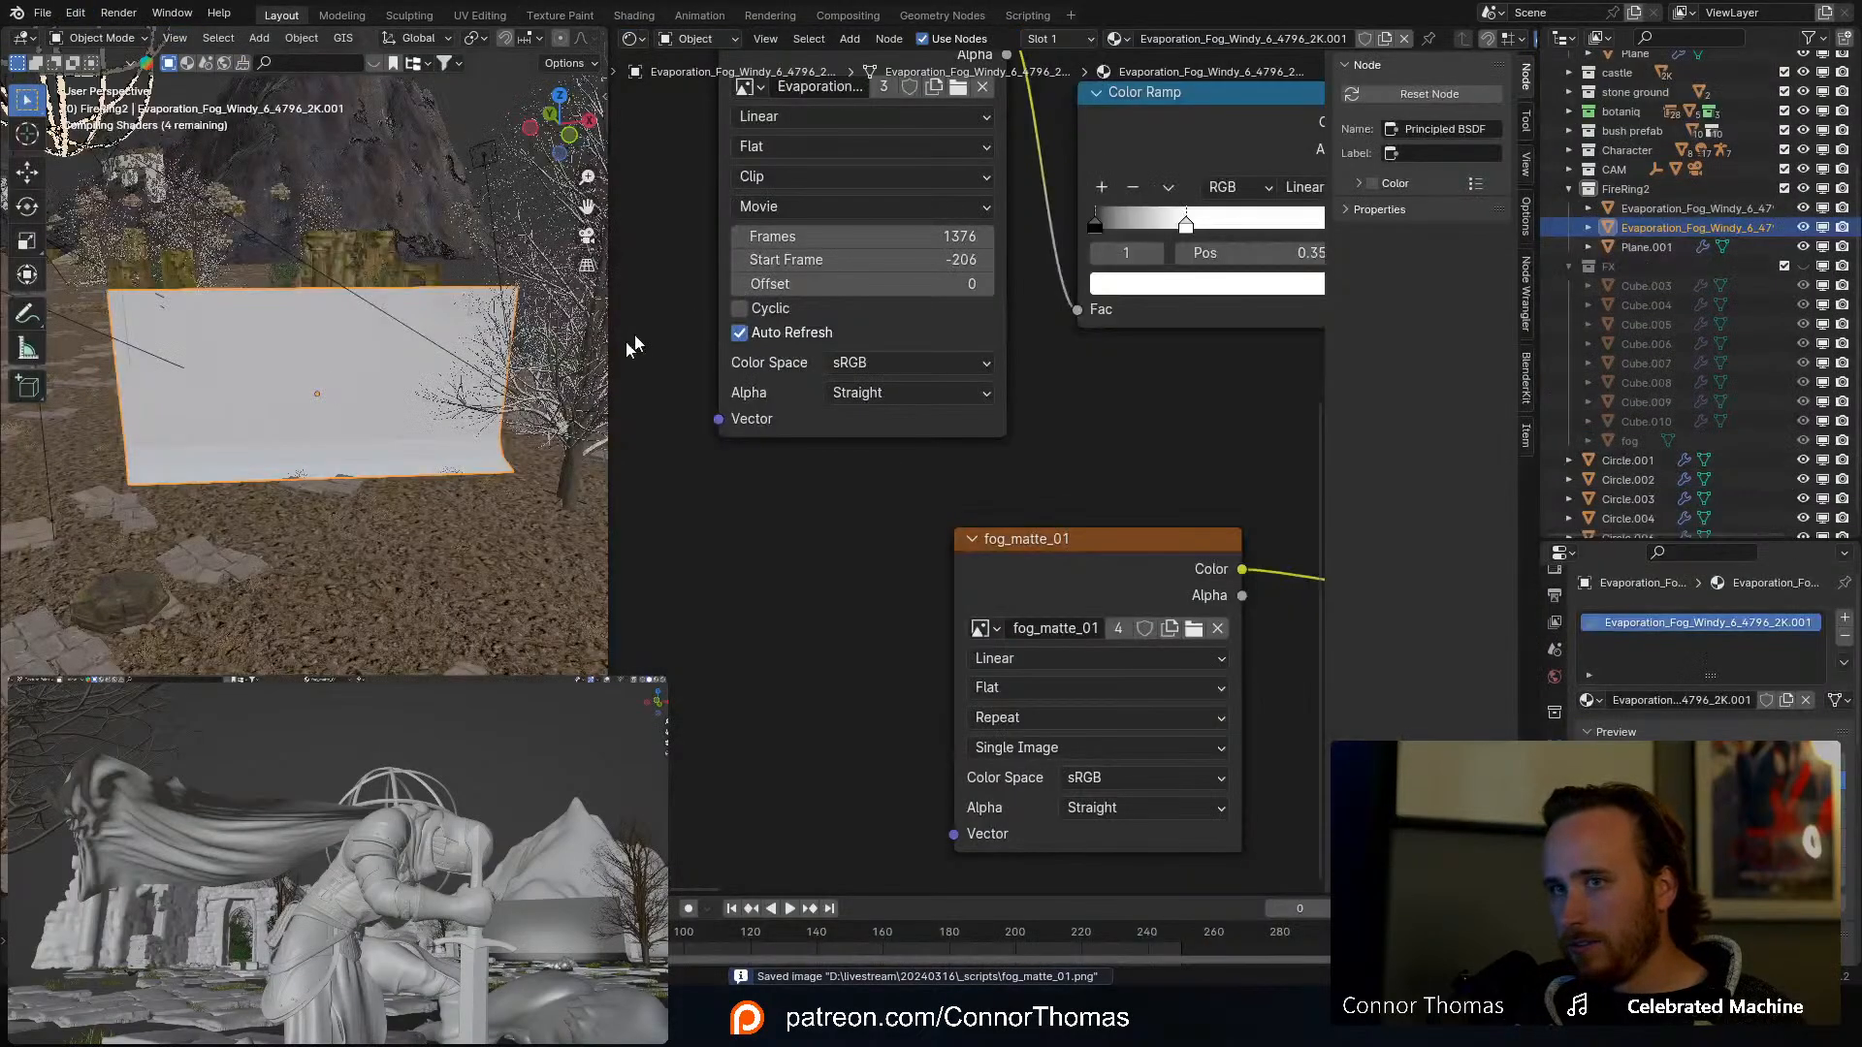
mouse_move(393, 415)
middle_down()
mouse_move(374, 411)
mouse_move(391, 396)
middle_up()
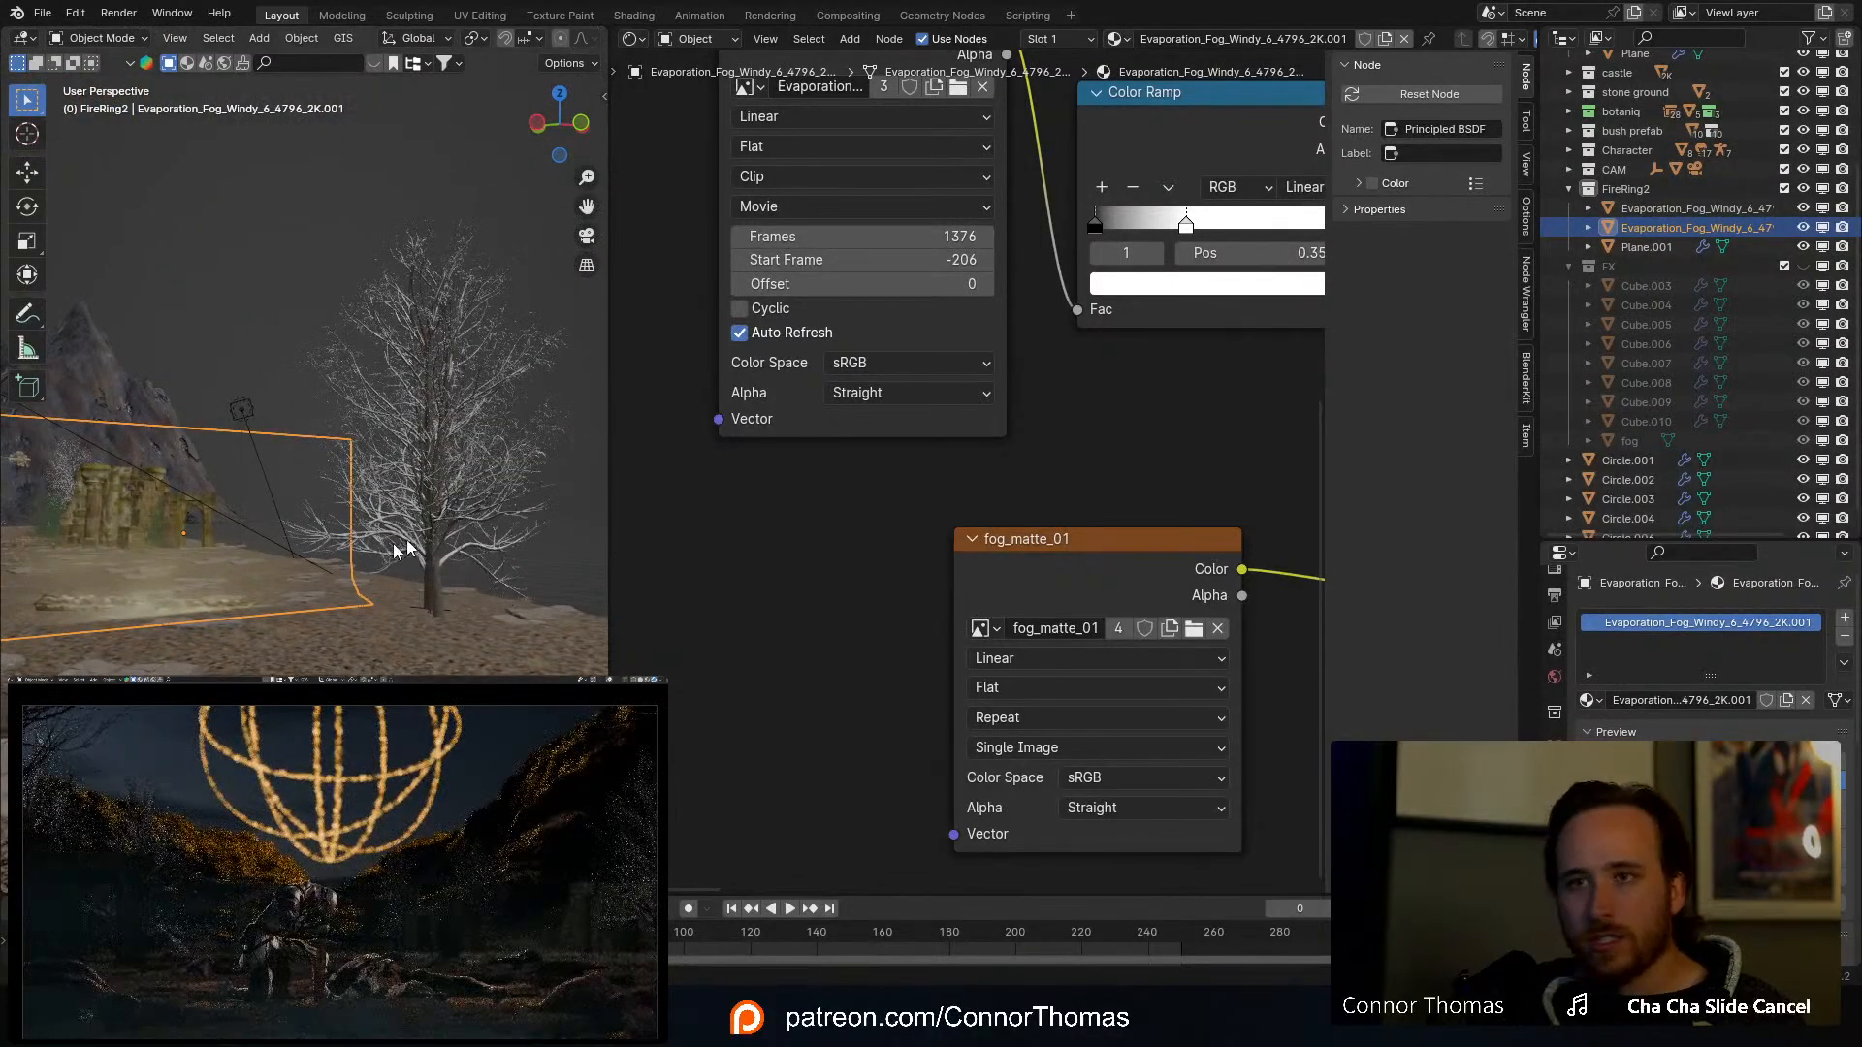
scroll(1004, 573, down, 3)
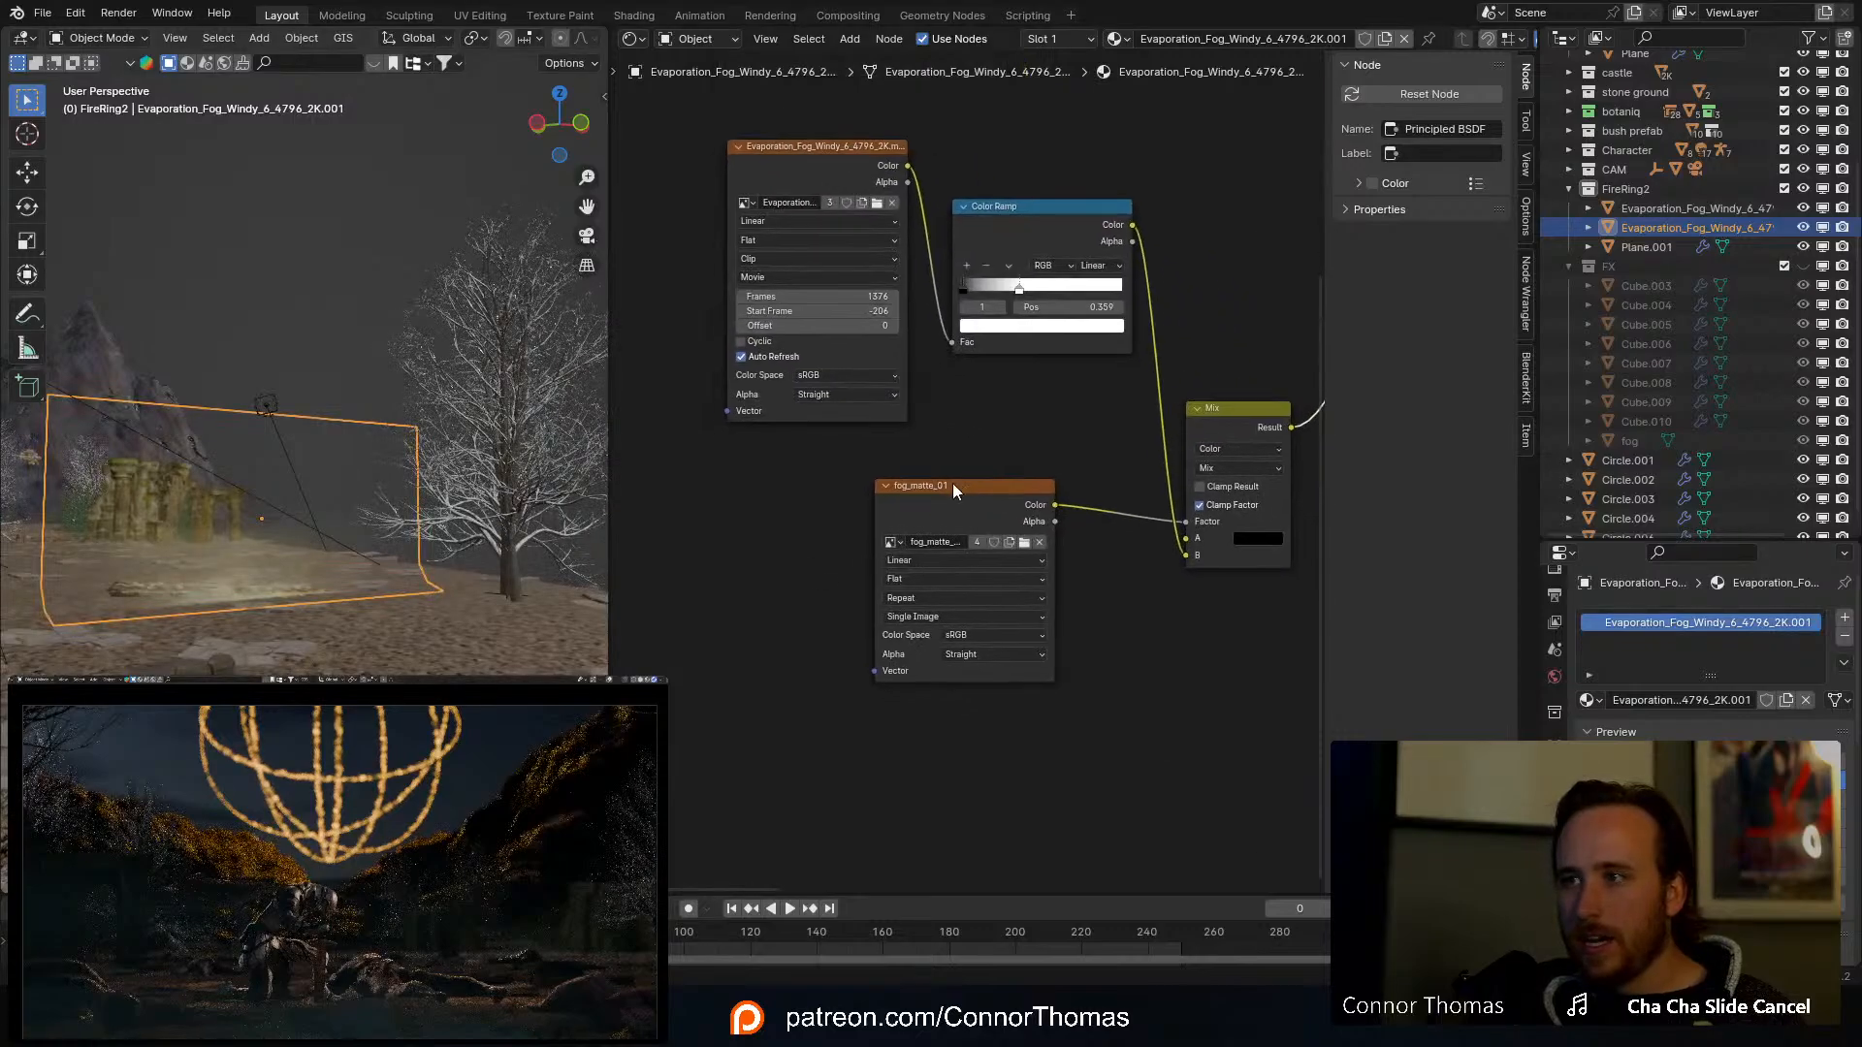
drag(952, 483, 787, 486)
ctrl+shift+click(776, 494)
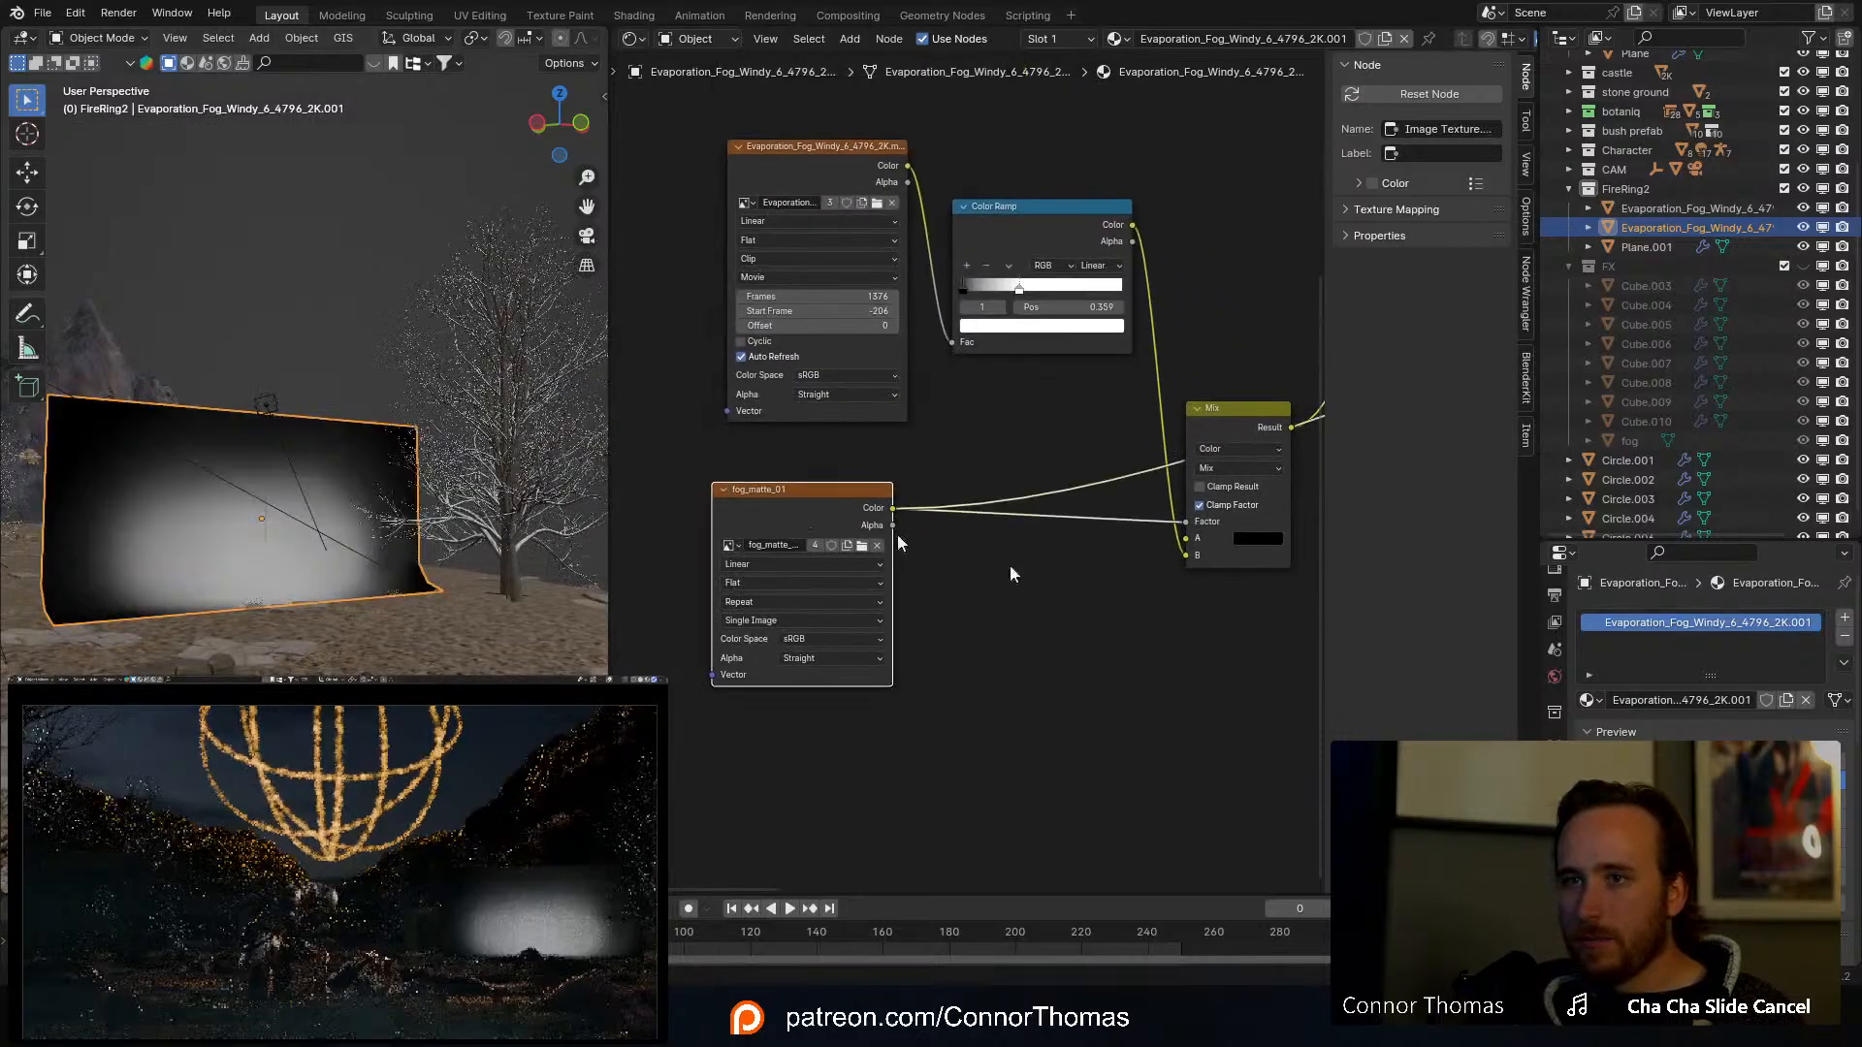
Step: Insert a Color Ramp between fog_matte_01's Color and the Mix node's Factor
key(shift+a)
click(1112, 613)
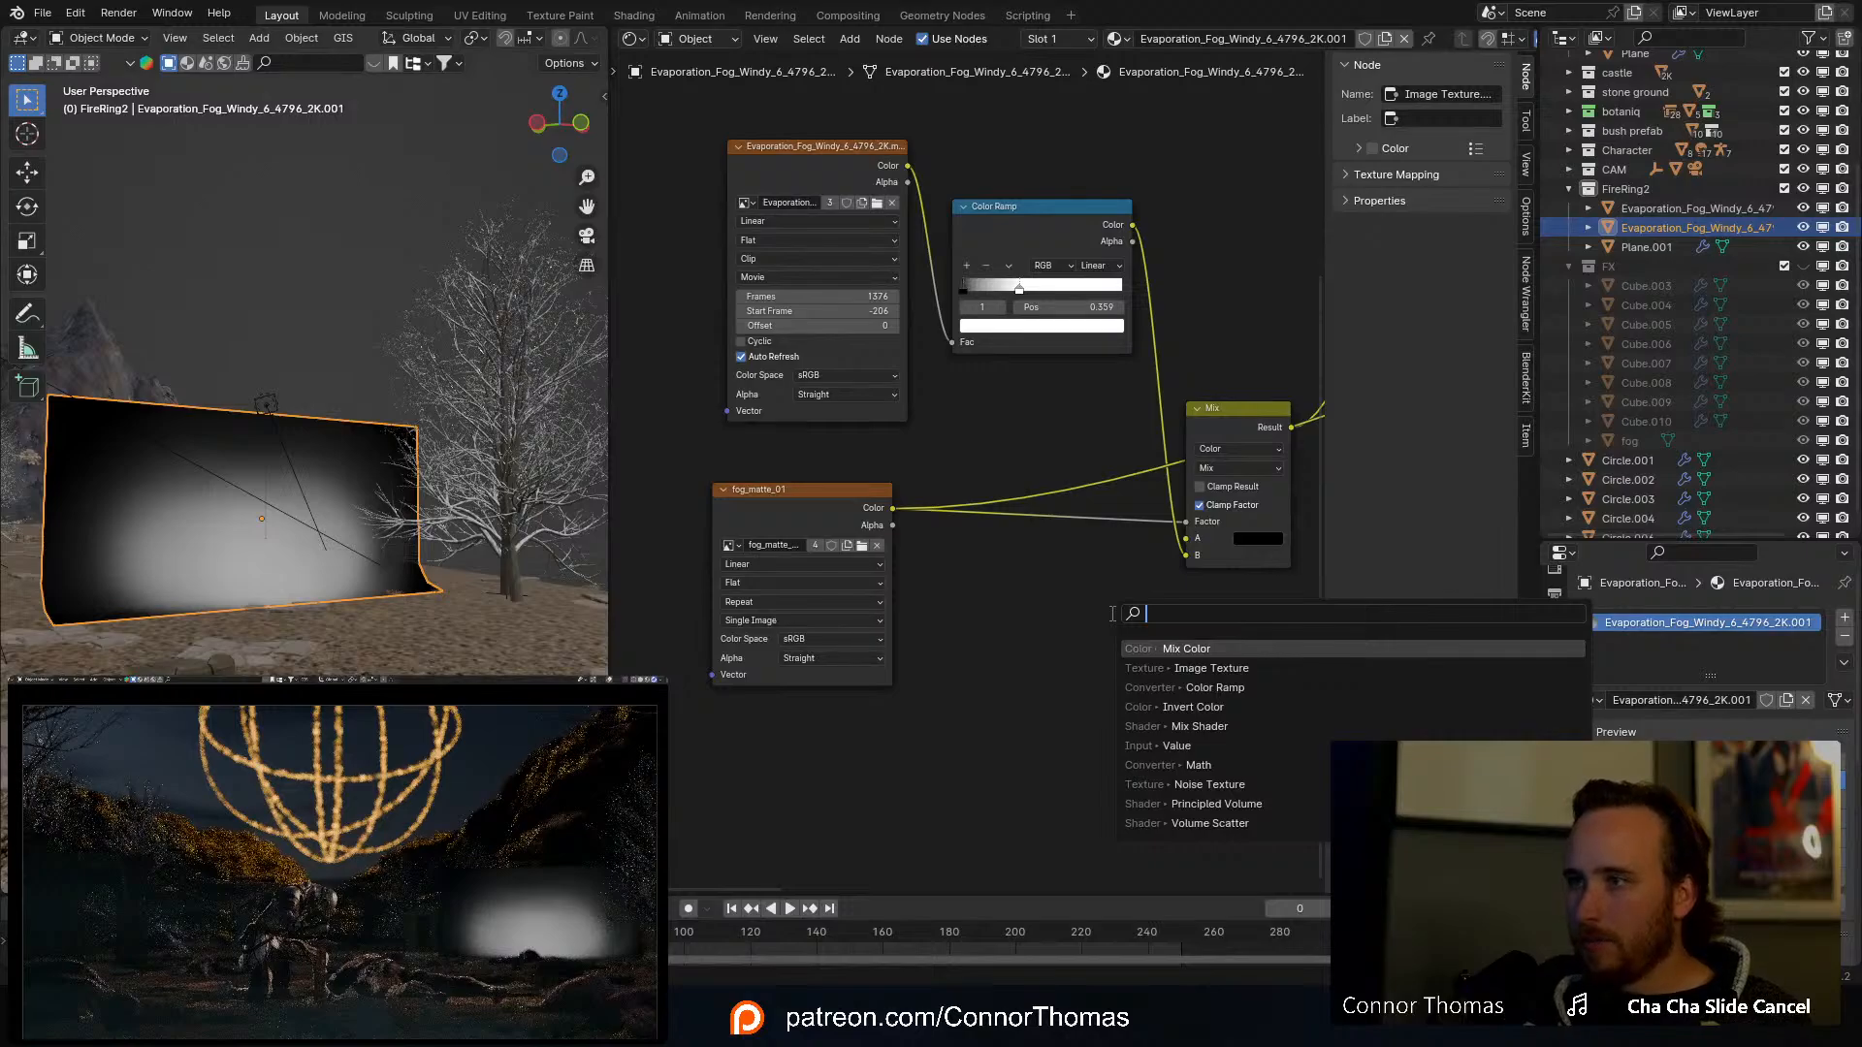
text(colo)
key(Down)
key(Return)
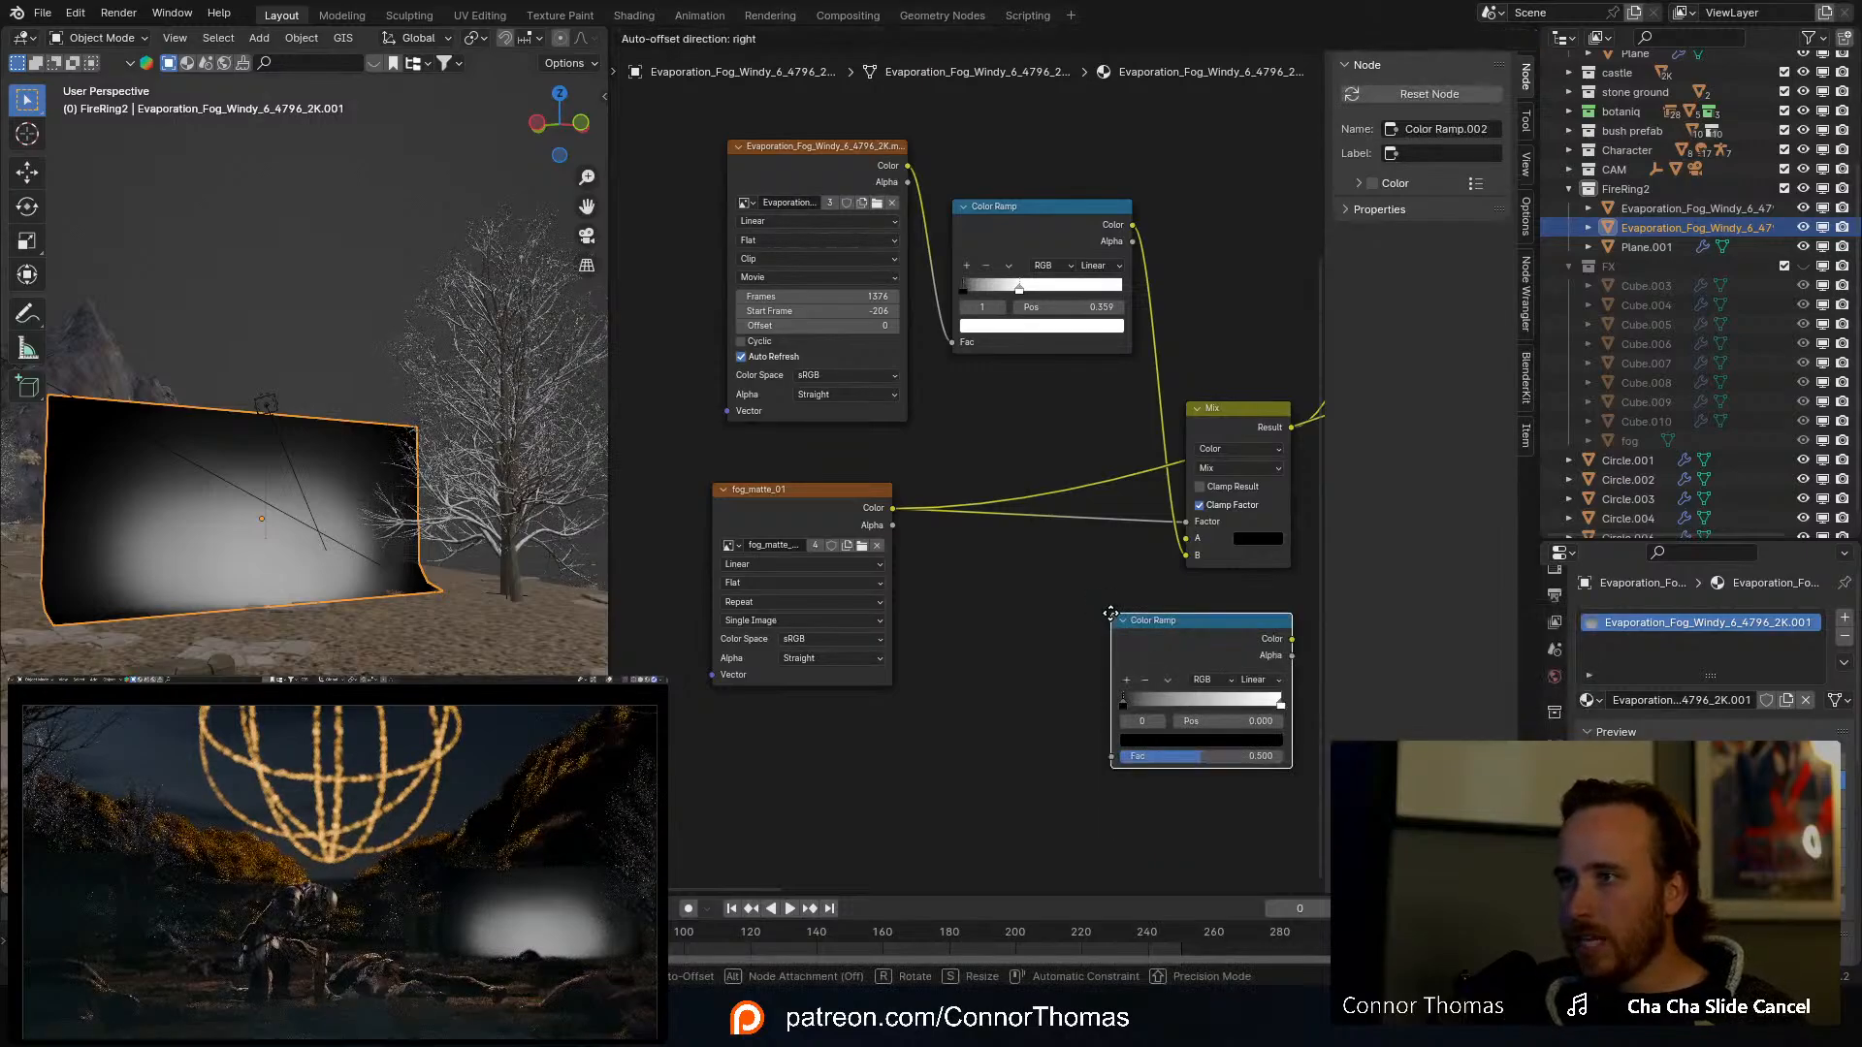
click(967, 518)
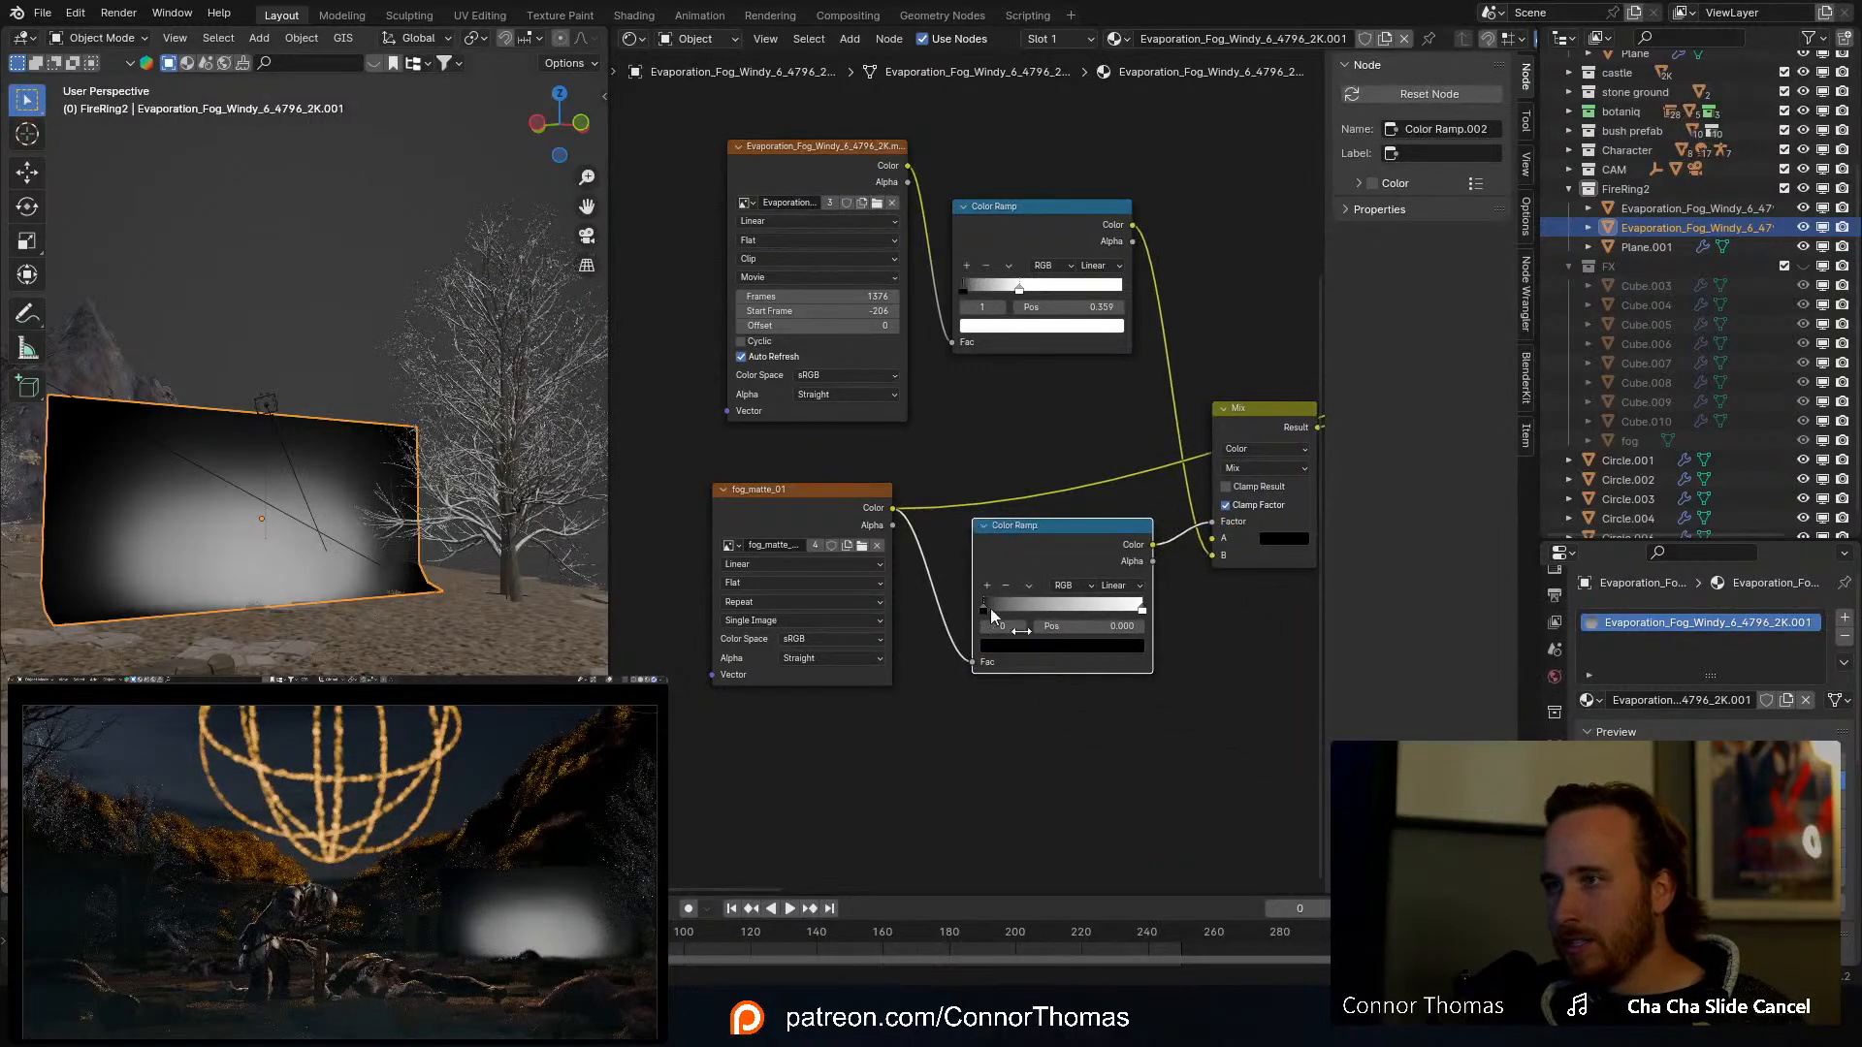
Step: Preview the matte's Color Ramp, move its white stop to 0.555 and reconnect the Principled BSDF to the material output
ctrl+shift+click(1055, 527)
middle_drag(1189, 591, 1060, 615)
drag(1010, 631, 937, 632)
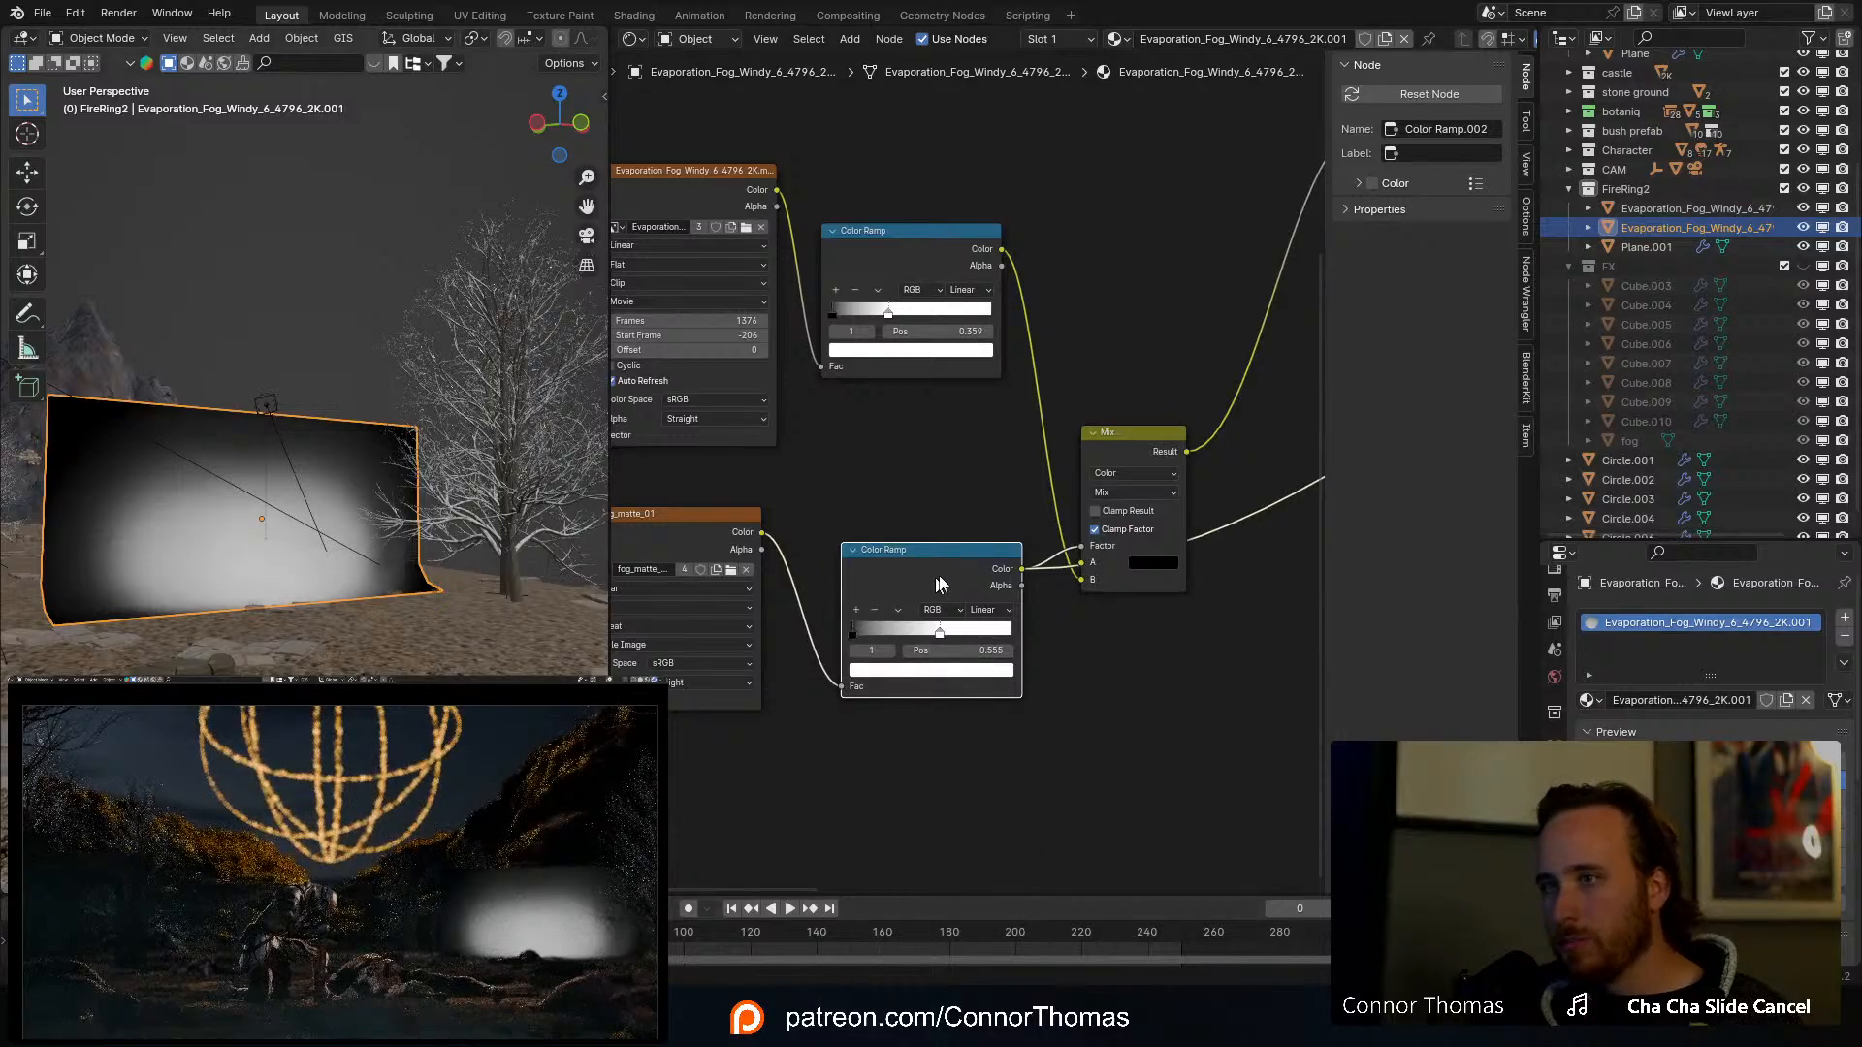
middle_drag(1102, 542, 720, 596)
scroll(902, 463, down, 4)
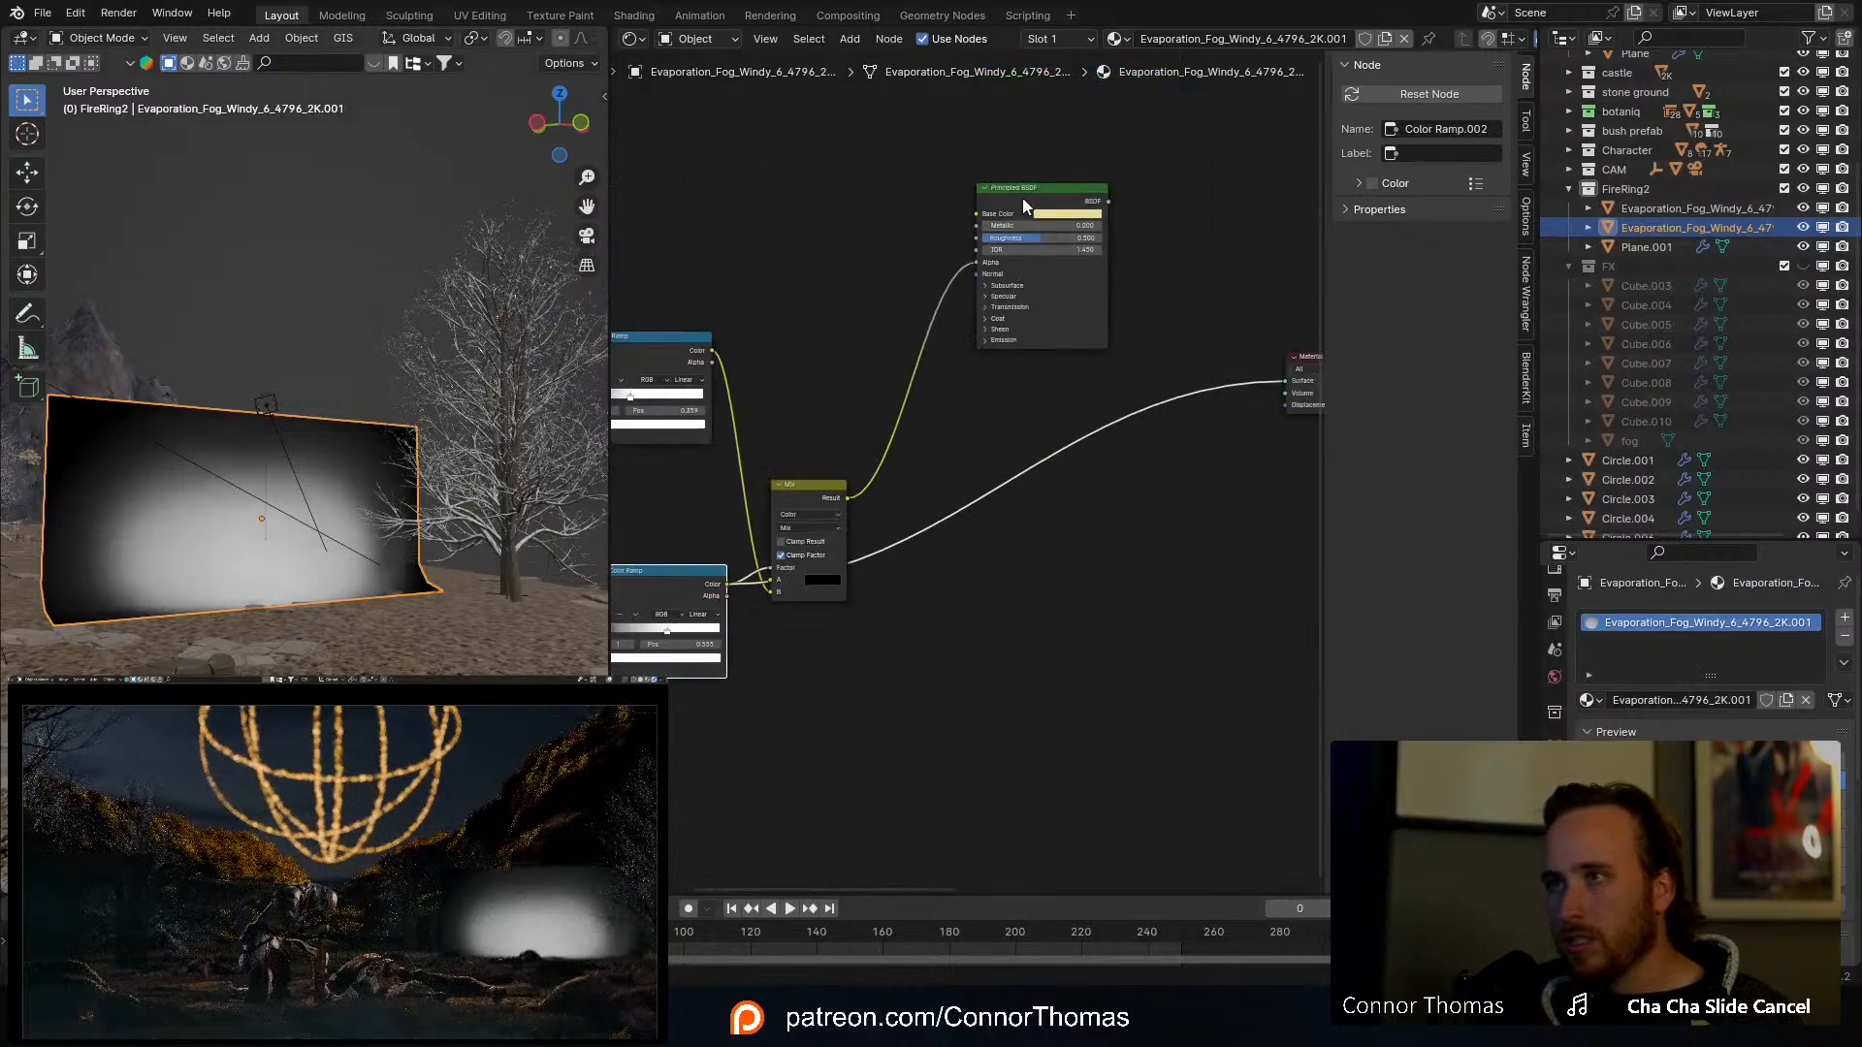
ctrl+shift+click(1053, 309)
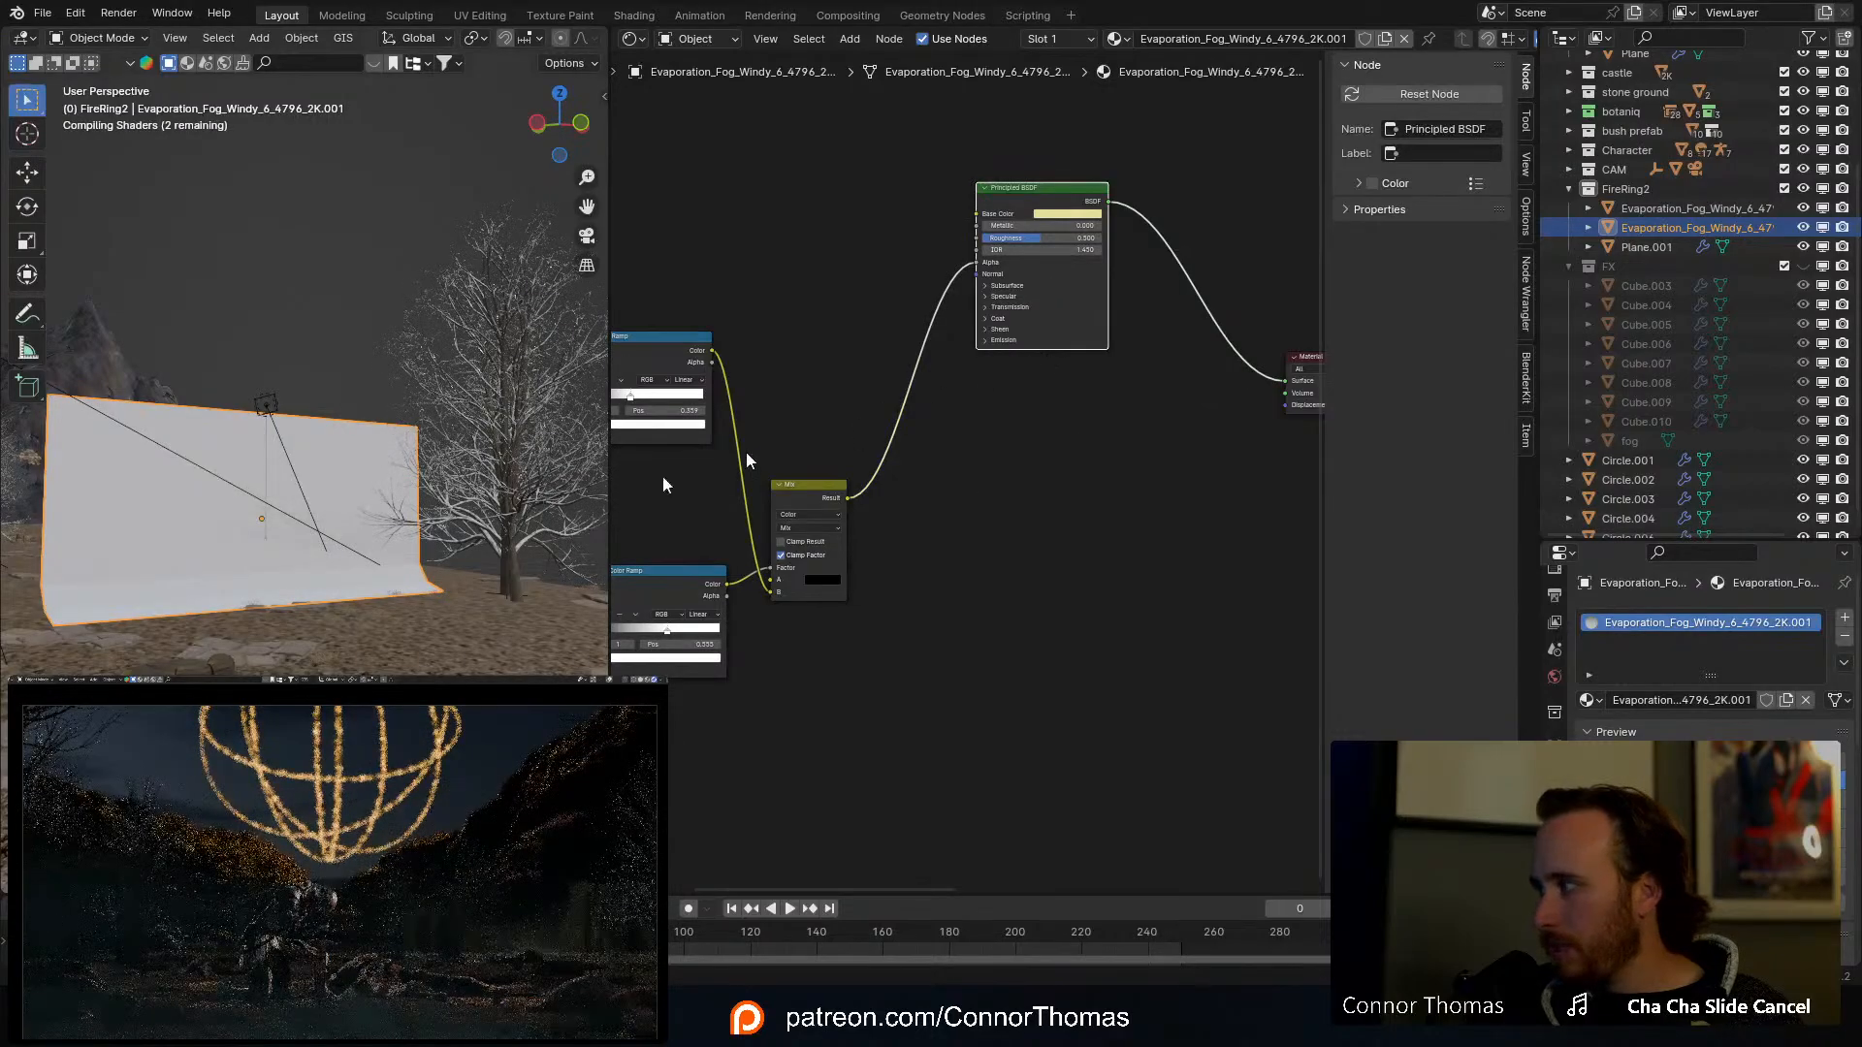
middle_drag(277, 508, 179, 442)
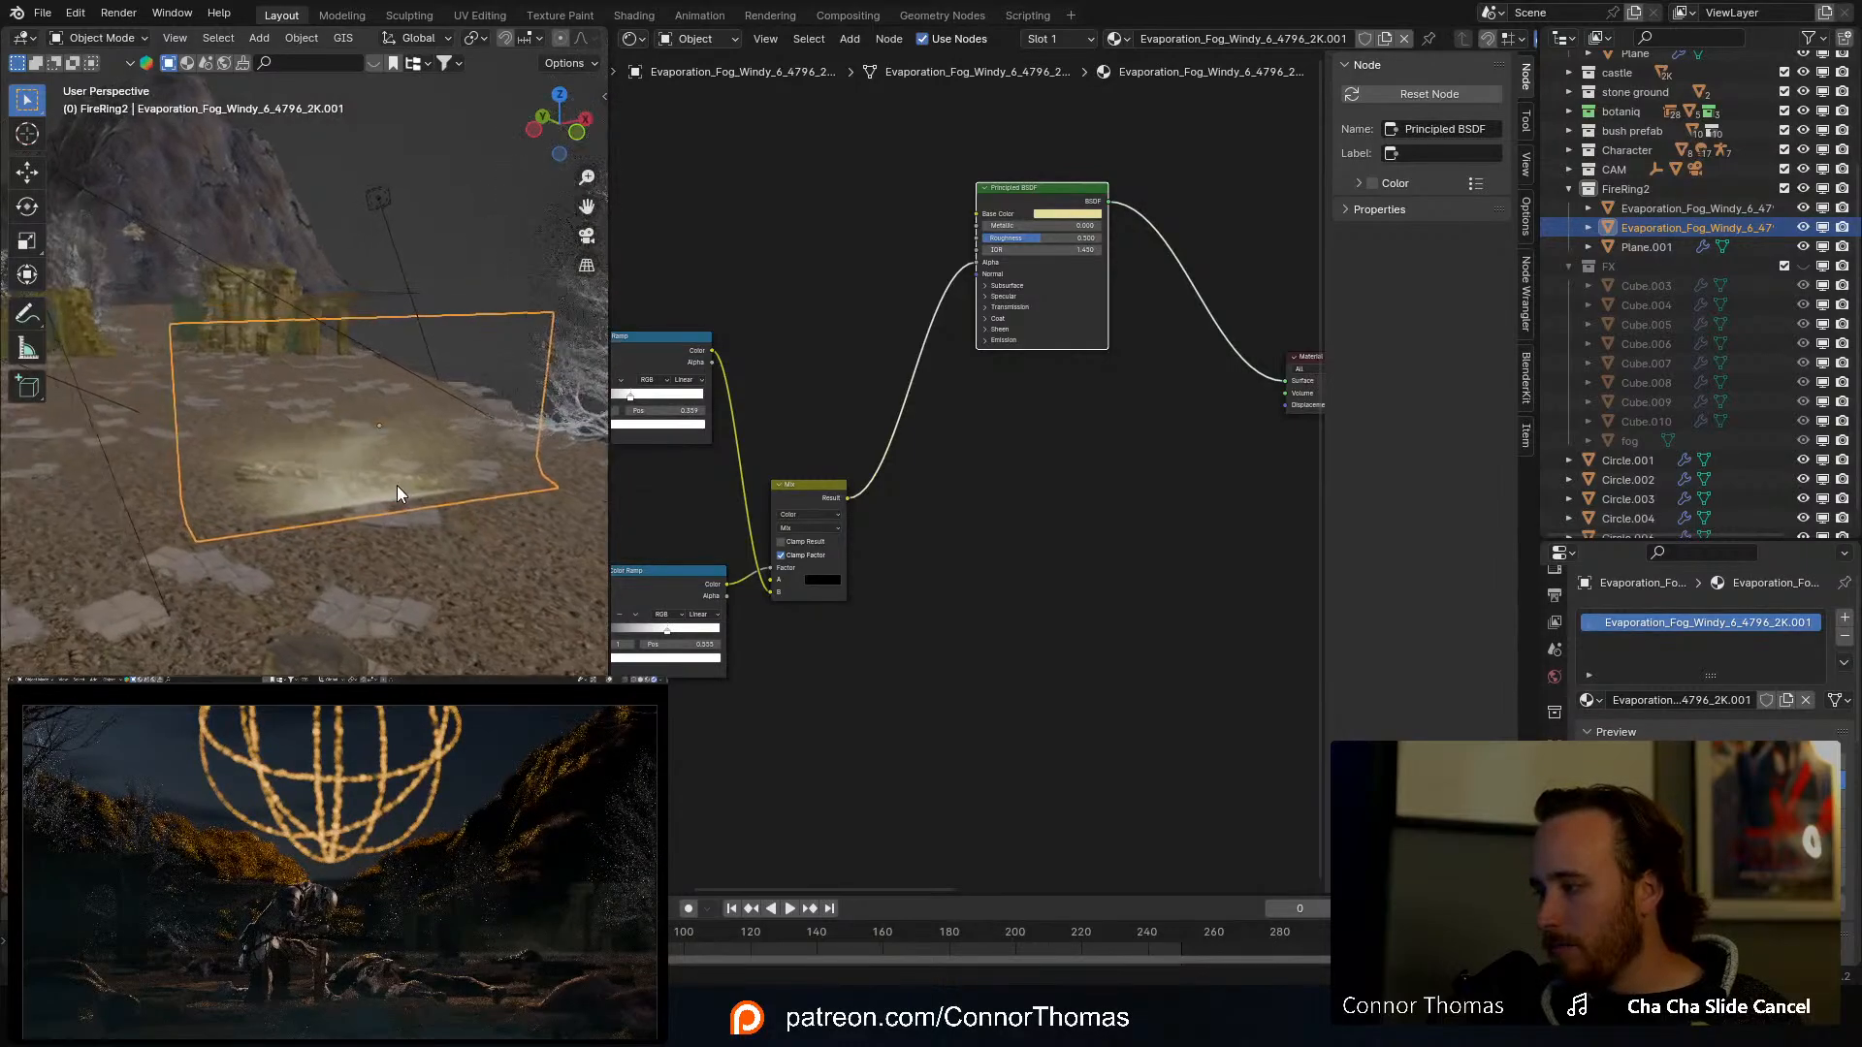
scroll(399, 491, down, 2)
middle_drag(399, 490, 270, 409)
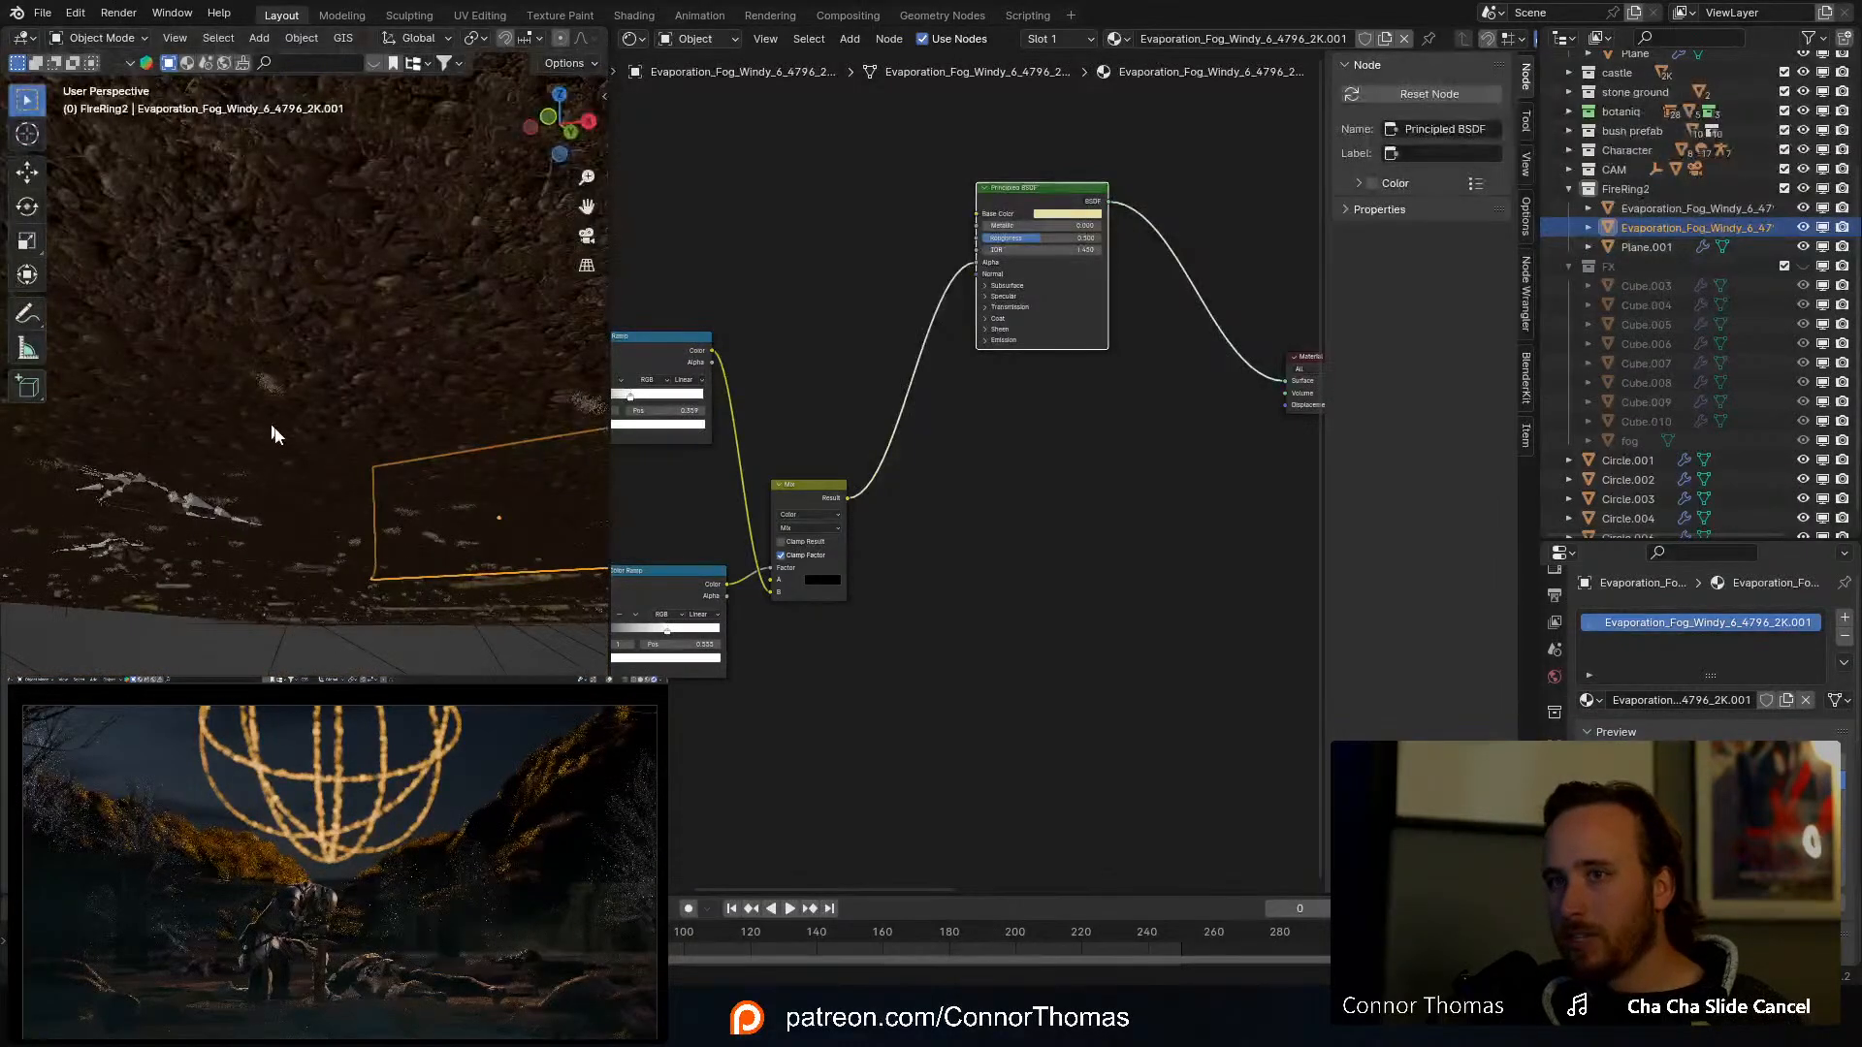
scroll(281, 438, down, 3)
middle_drag(485, 513, 390, 485)
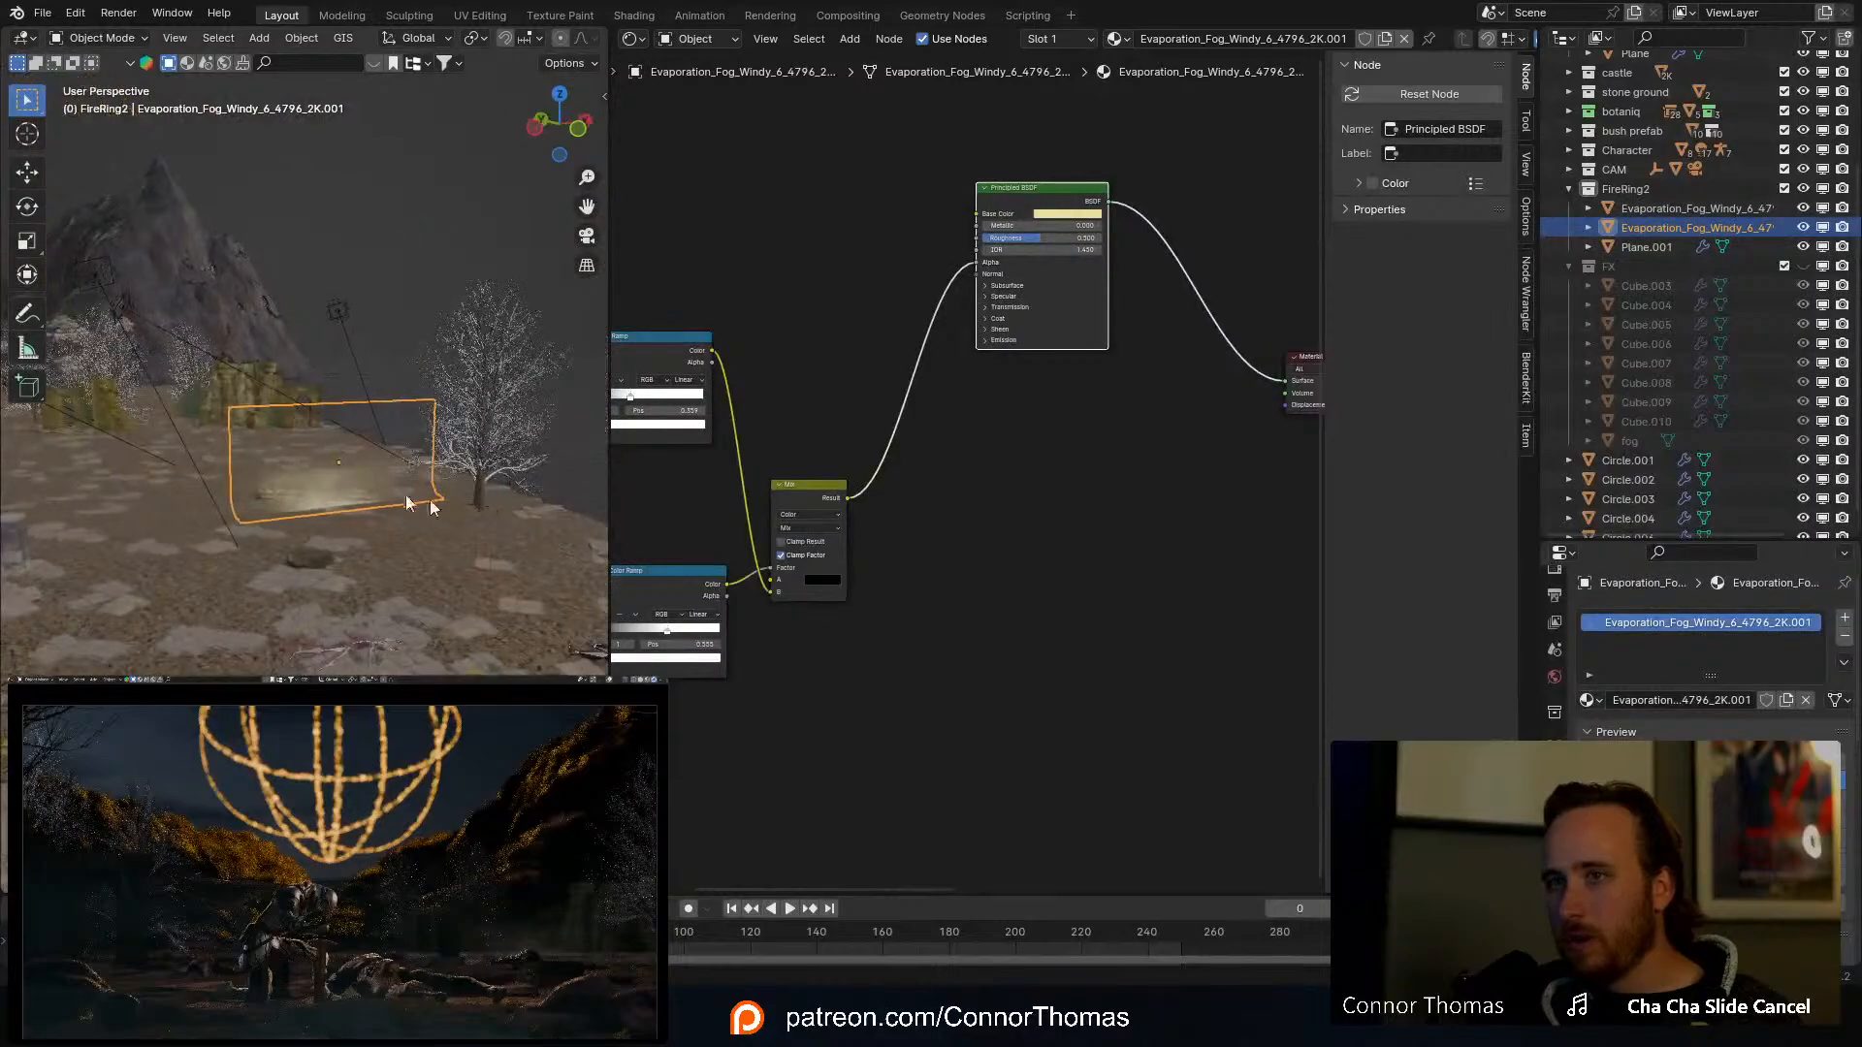
Step: Duplicate the yellowish background fog plane in place
scroll(390, 485, up, 4)
click(387, 491)
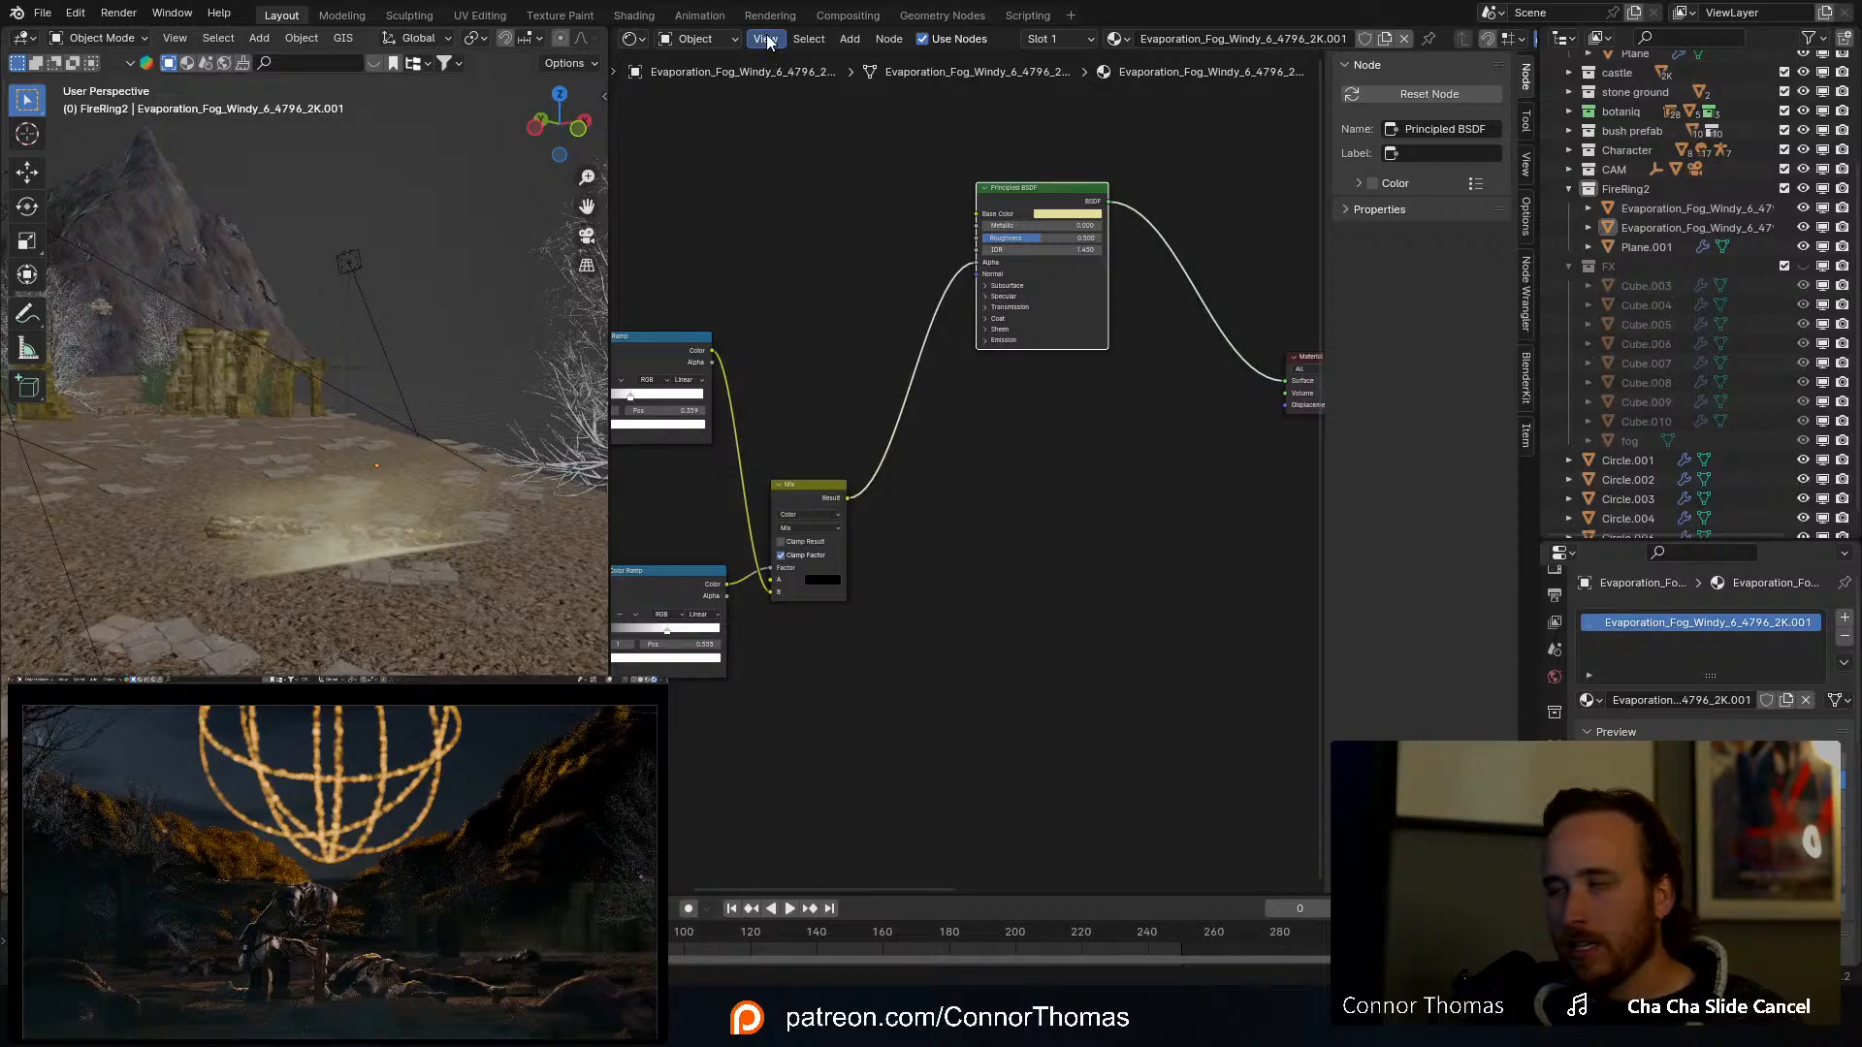
click(349, 493)
middle_drag(365, 557, 293, 458)
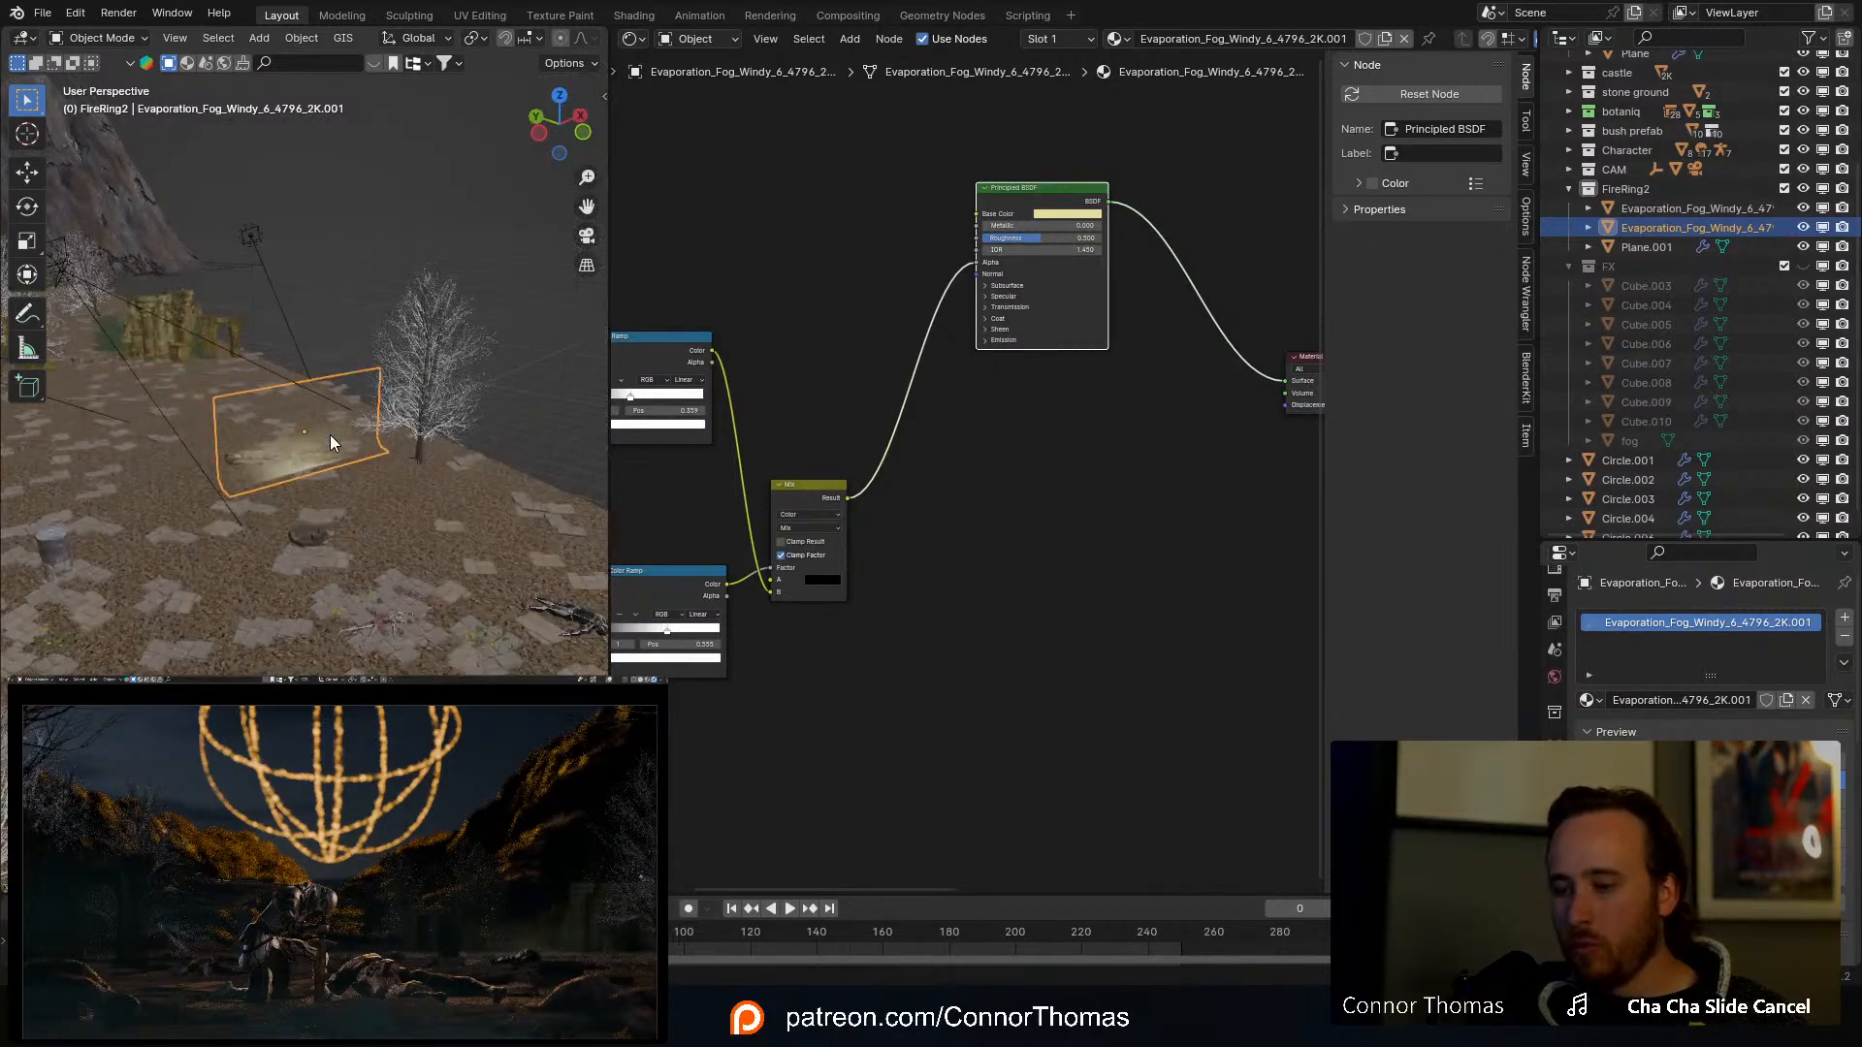
key(shift+d)
right_click(336, 399)
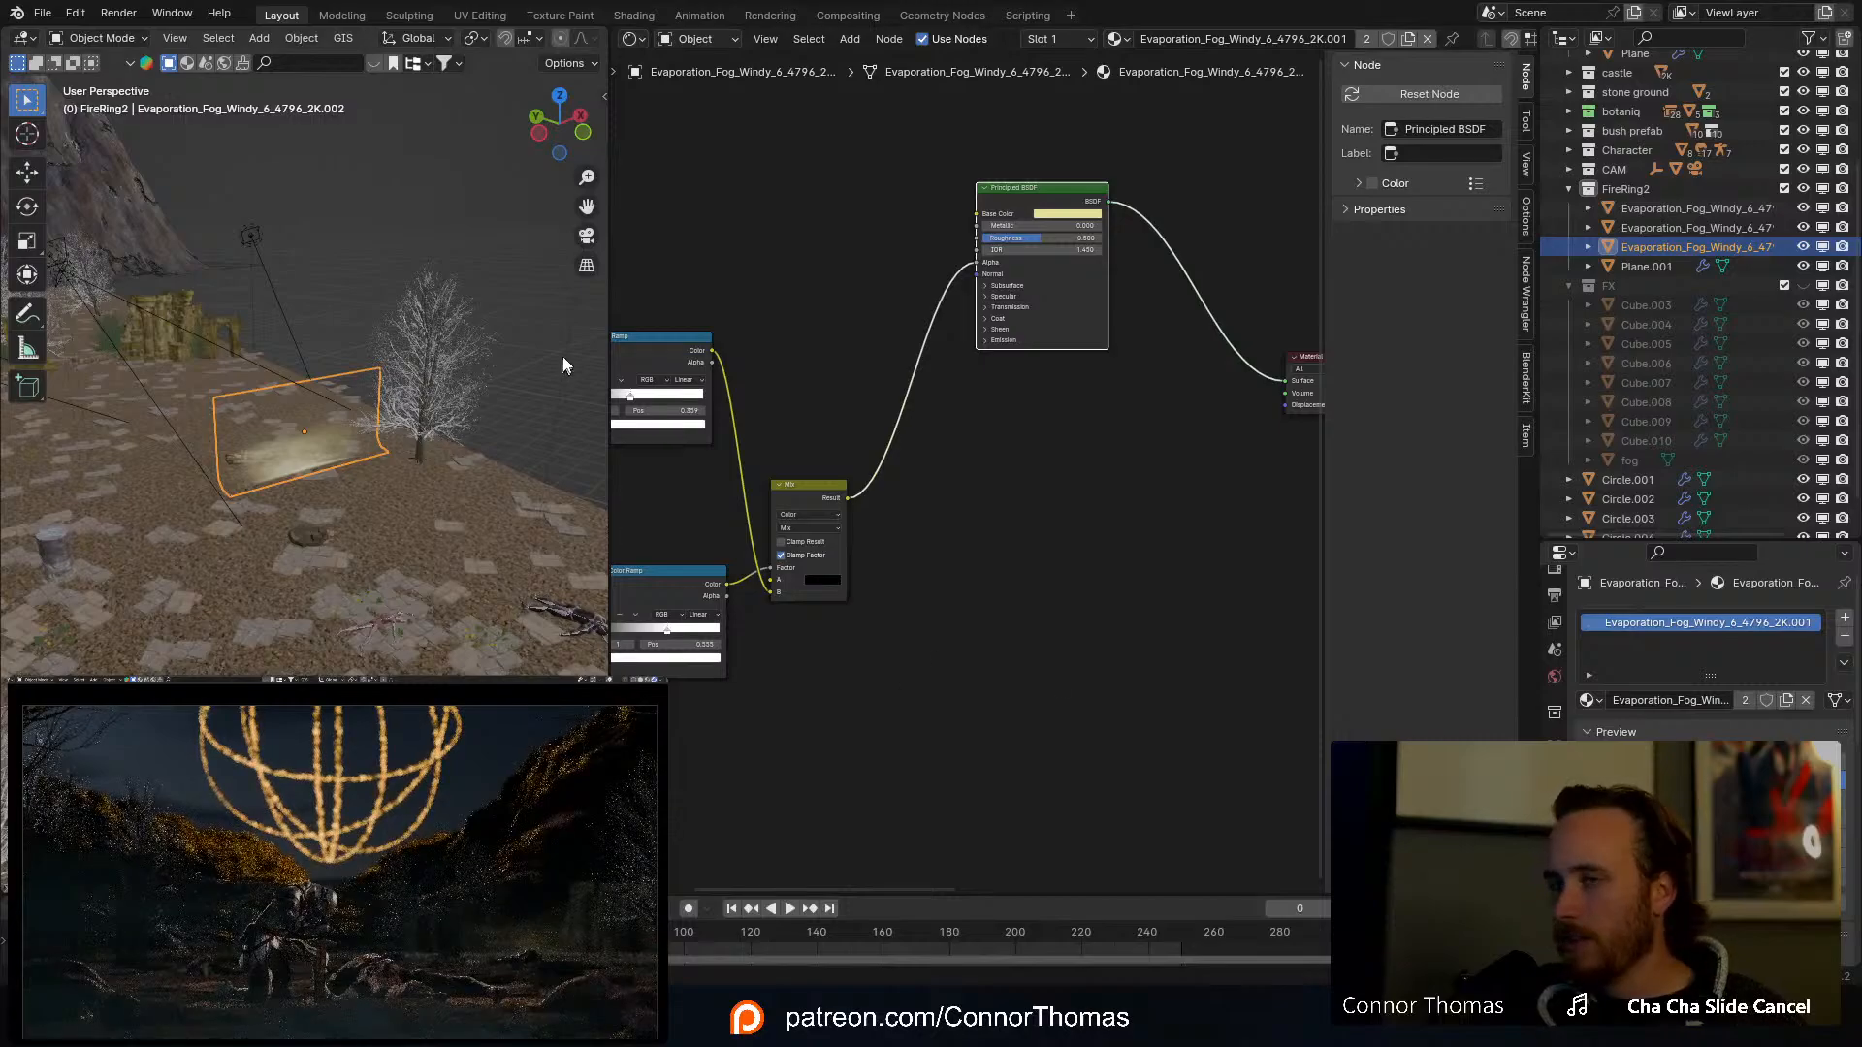
Step: Shift the duplicated fog plane beside the original in top view and rotate it so the pair forms a shallow V
middle_drag(383, 339, 371, 438)
key(KP_7)
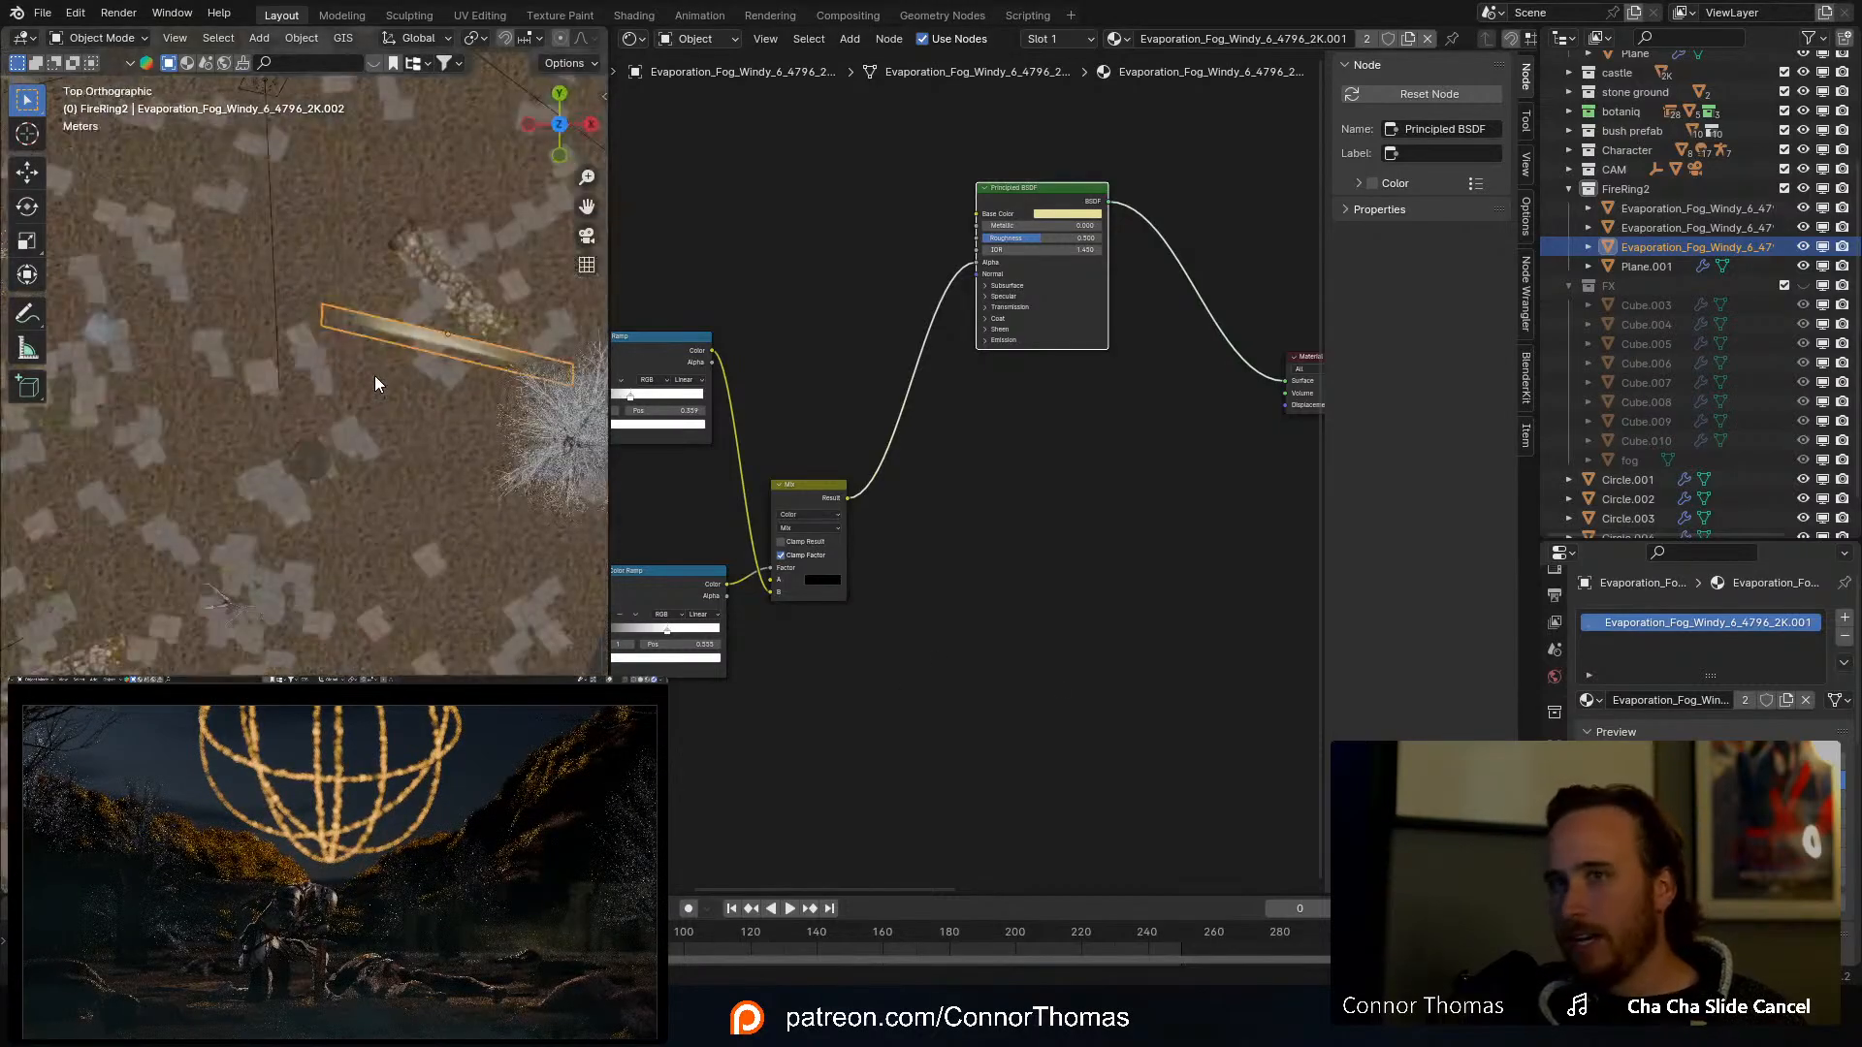
scroll(380, 379, down, 3)
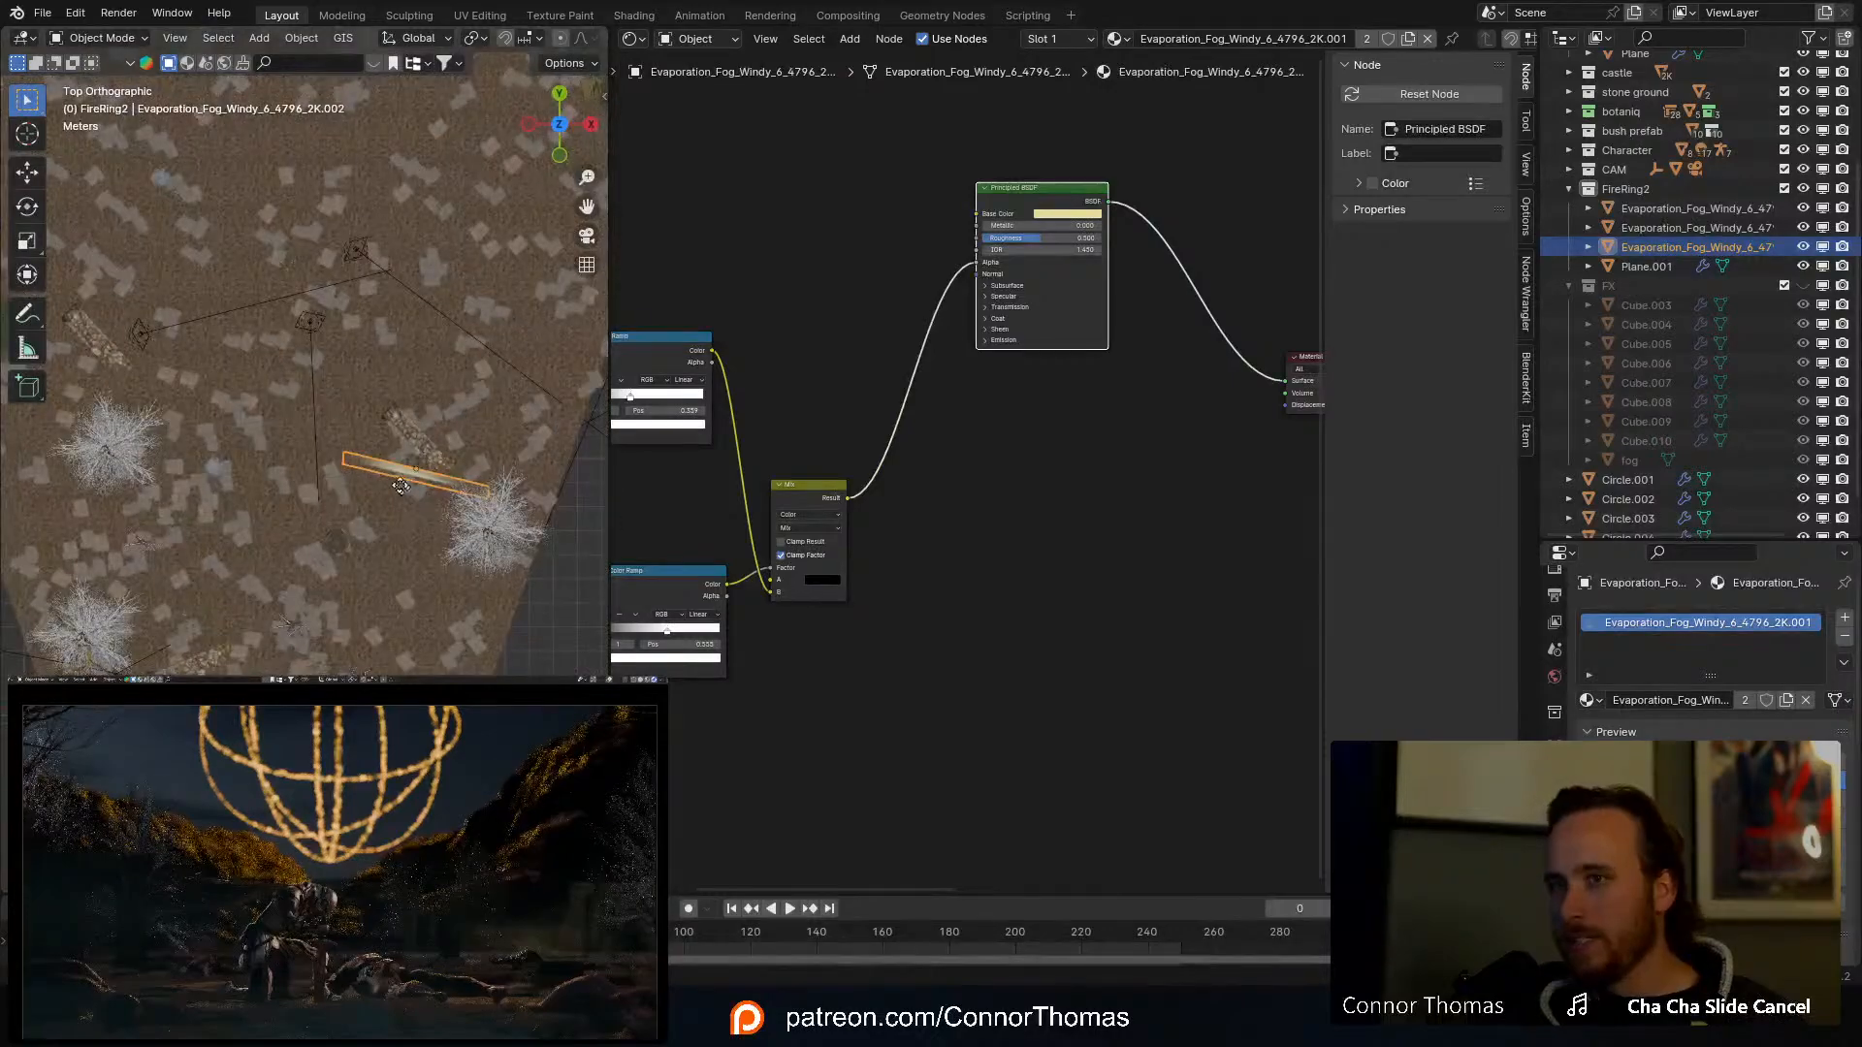
key(g)
click(271, 488)
key(r)
click(392, 440)
key(g)
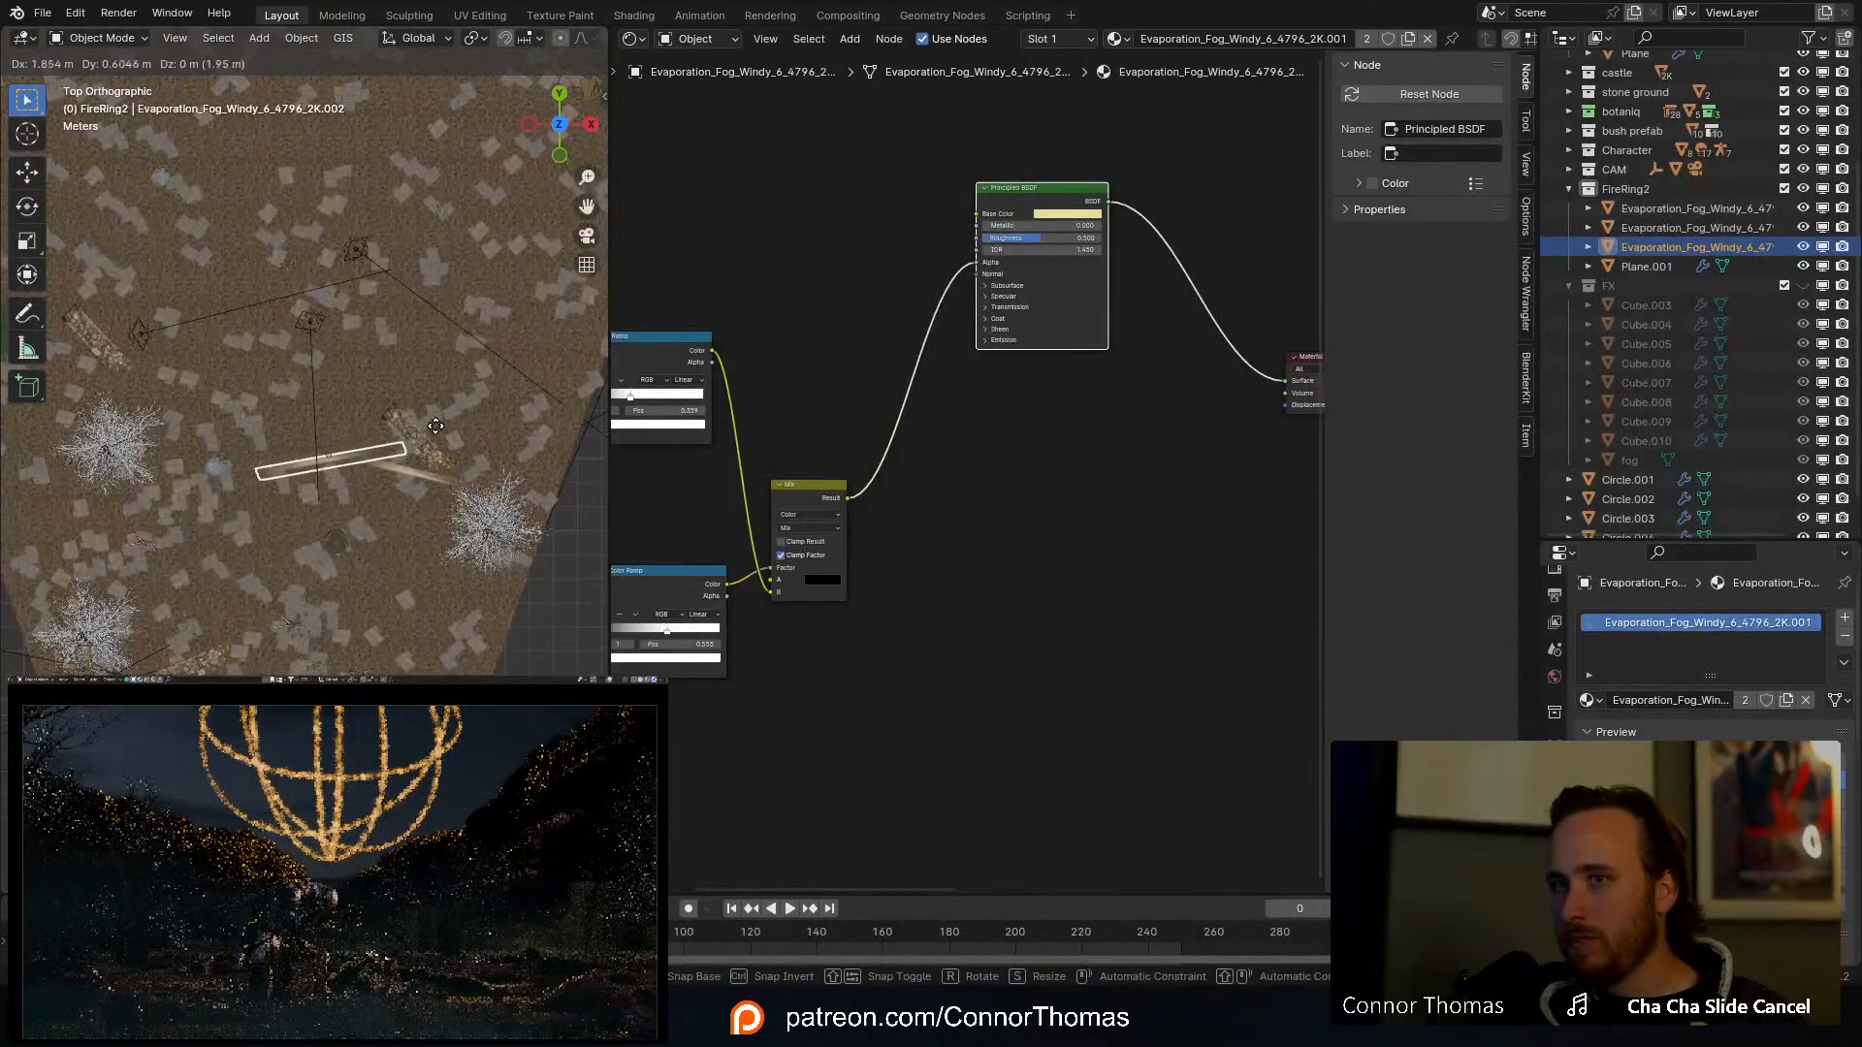
click(443, 427)
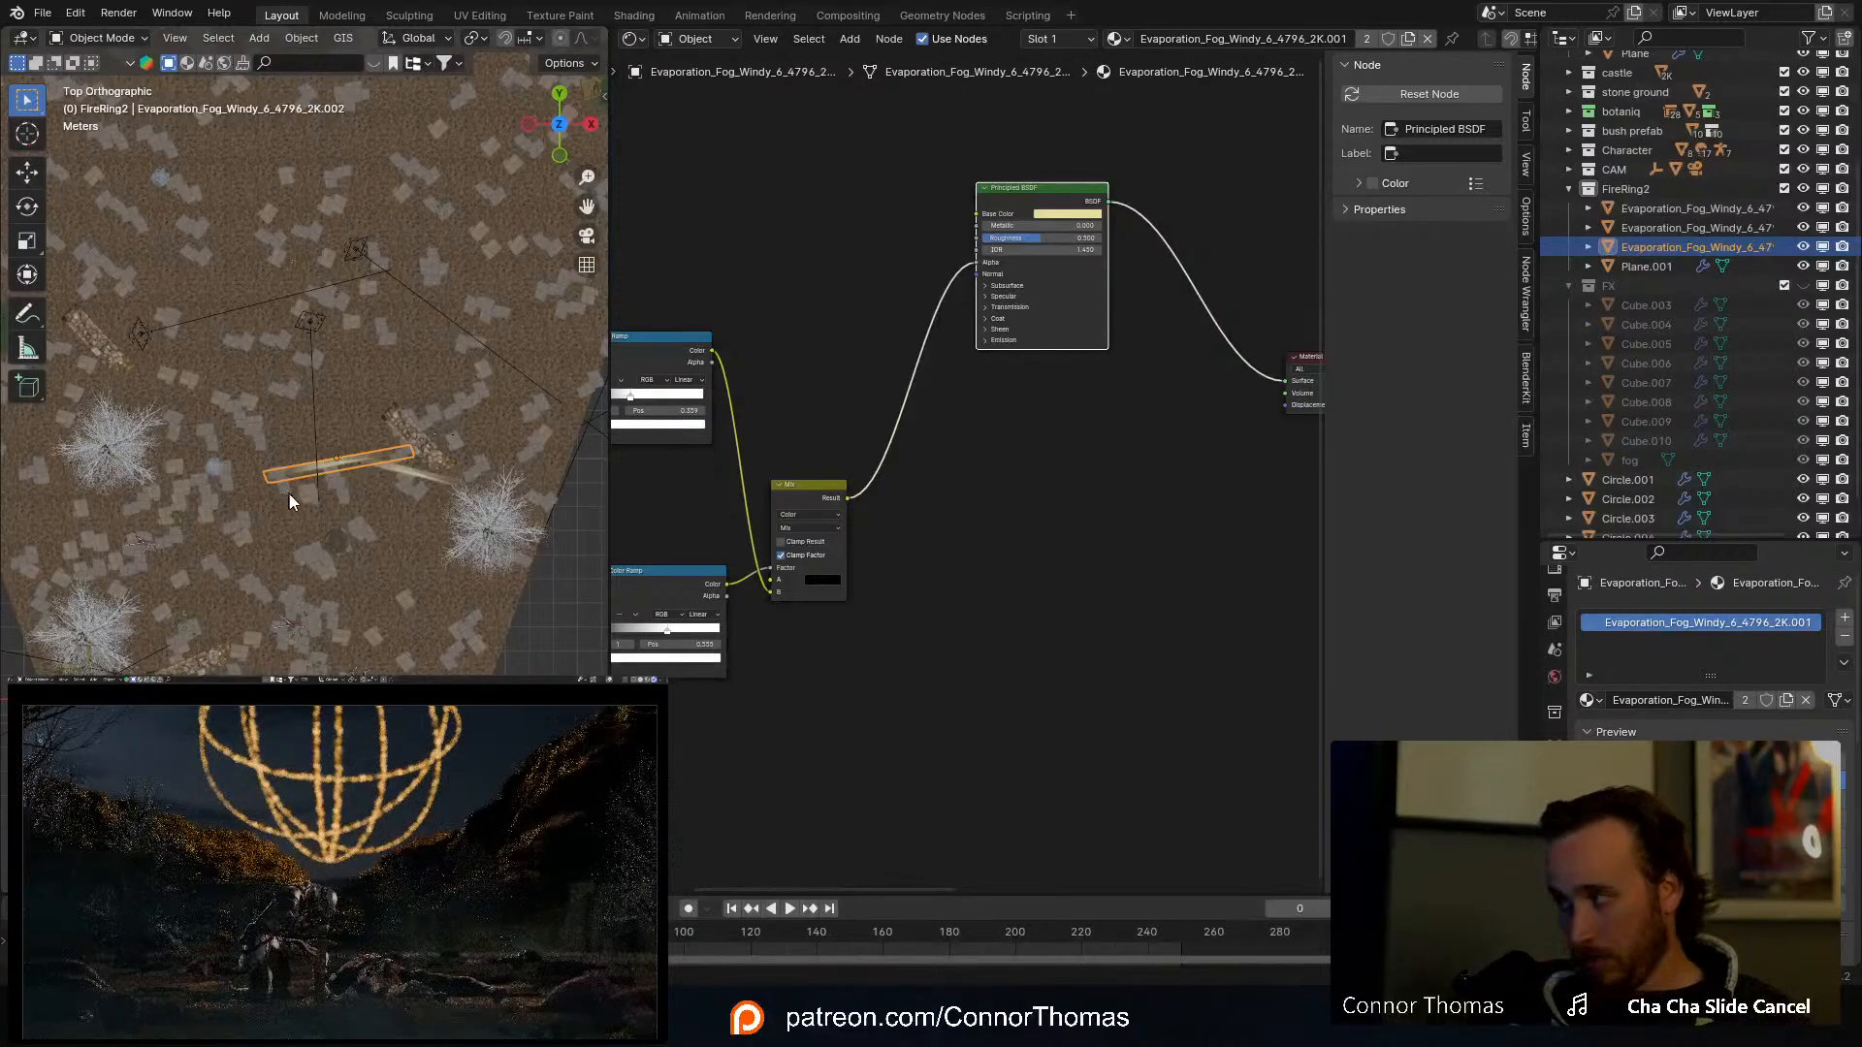
Step: Duplicate the fog plane again and place the copy by the nearer castle ruin, about -8.4 m in X and -11.1 m in Y
middle_drag(288, 491, 415, 417)
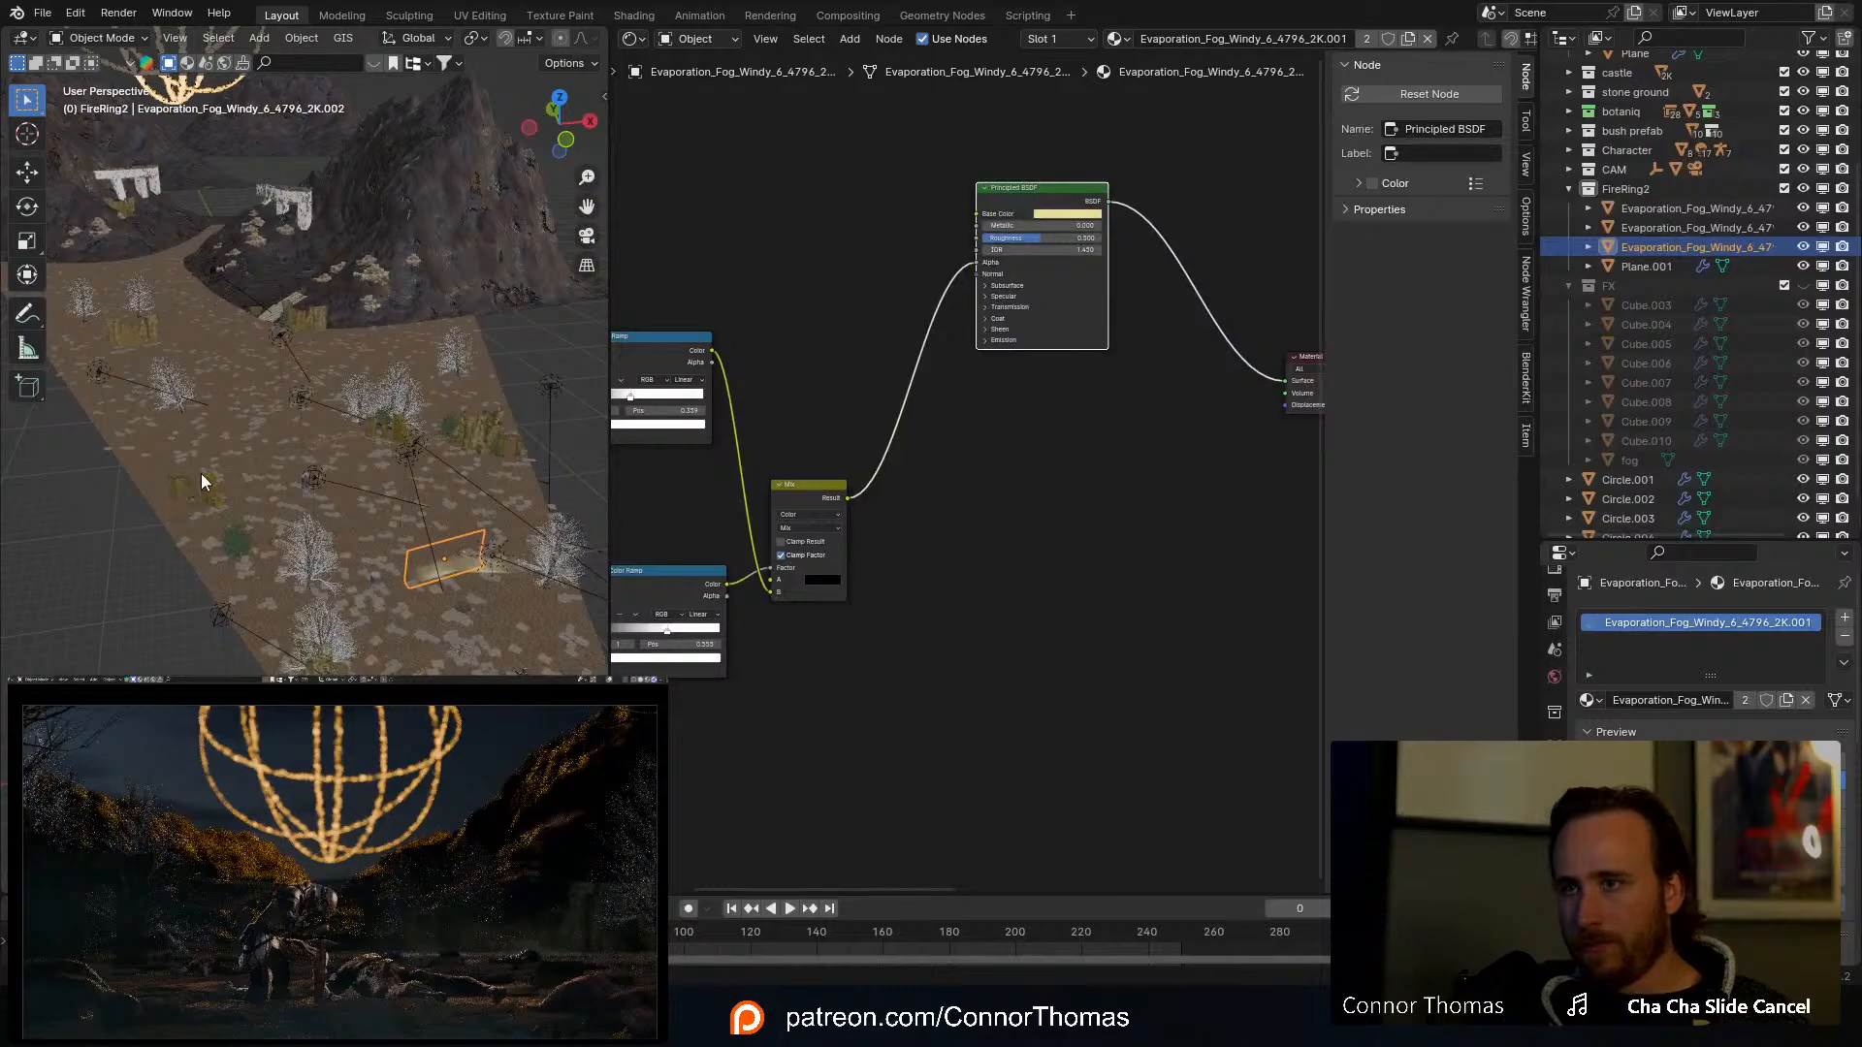
key(KP_7)
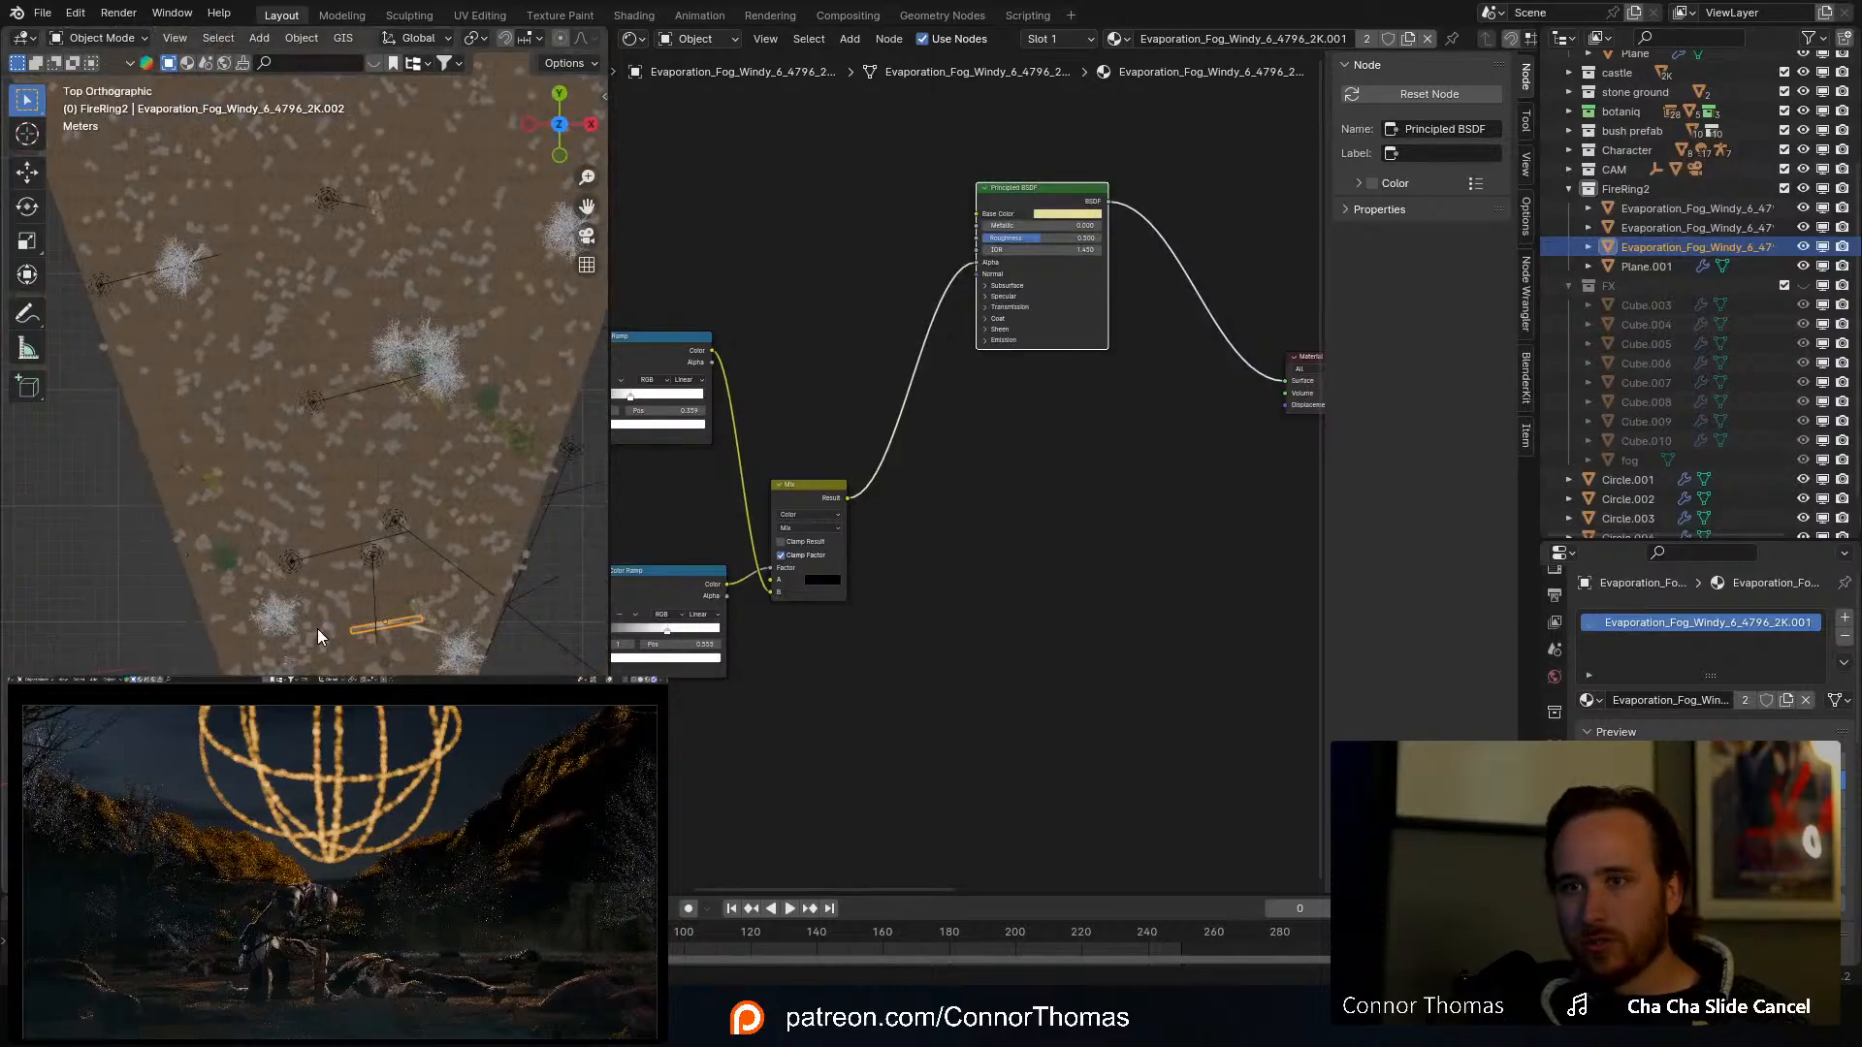
shift+middle_drag(317, 636, 334, 286)
scroll(334, 287, down, 1)
key(shift+d)
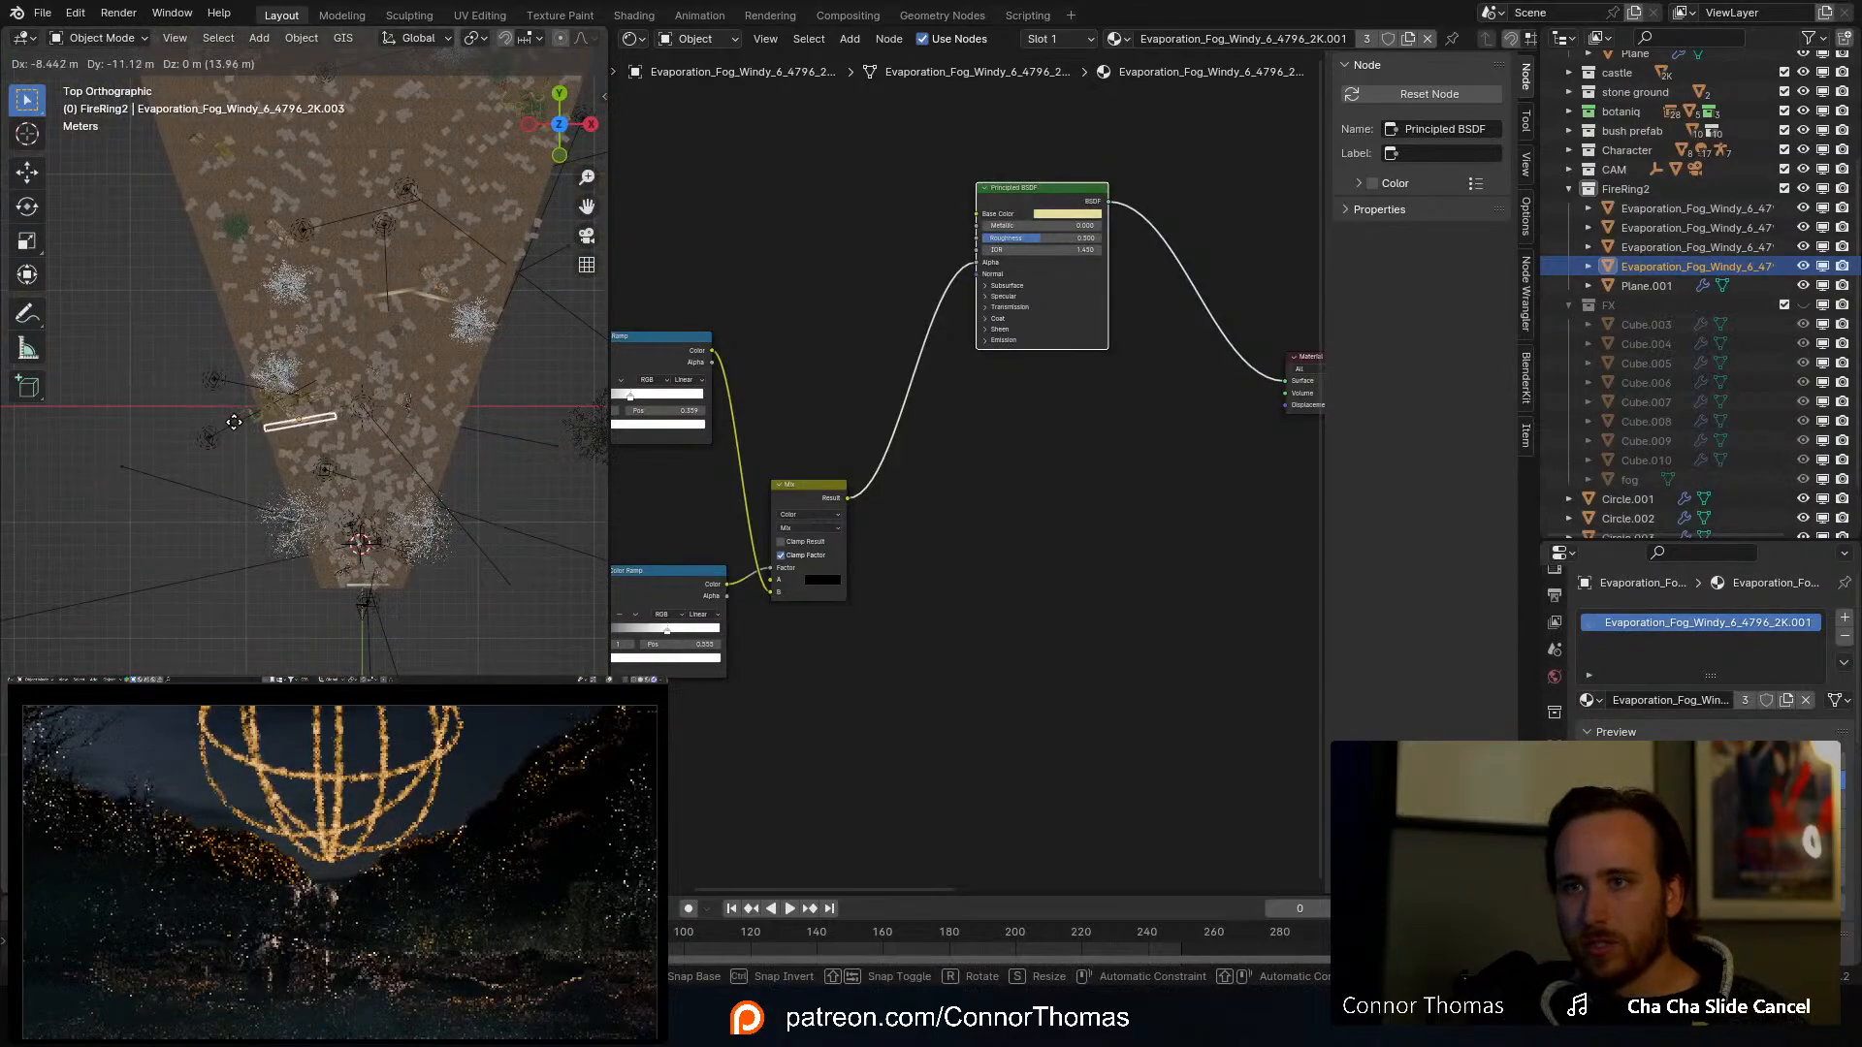
click(233, 422)
Step: Raise the new fog plane about 0.5 m along Z and nudge it along Y in front of the ruin
middle_drag(234, 422, 306, 353)
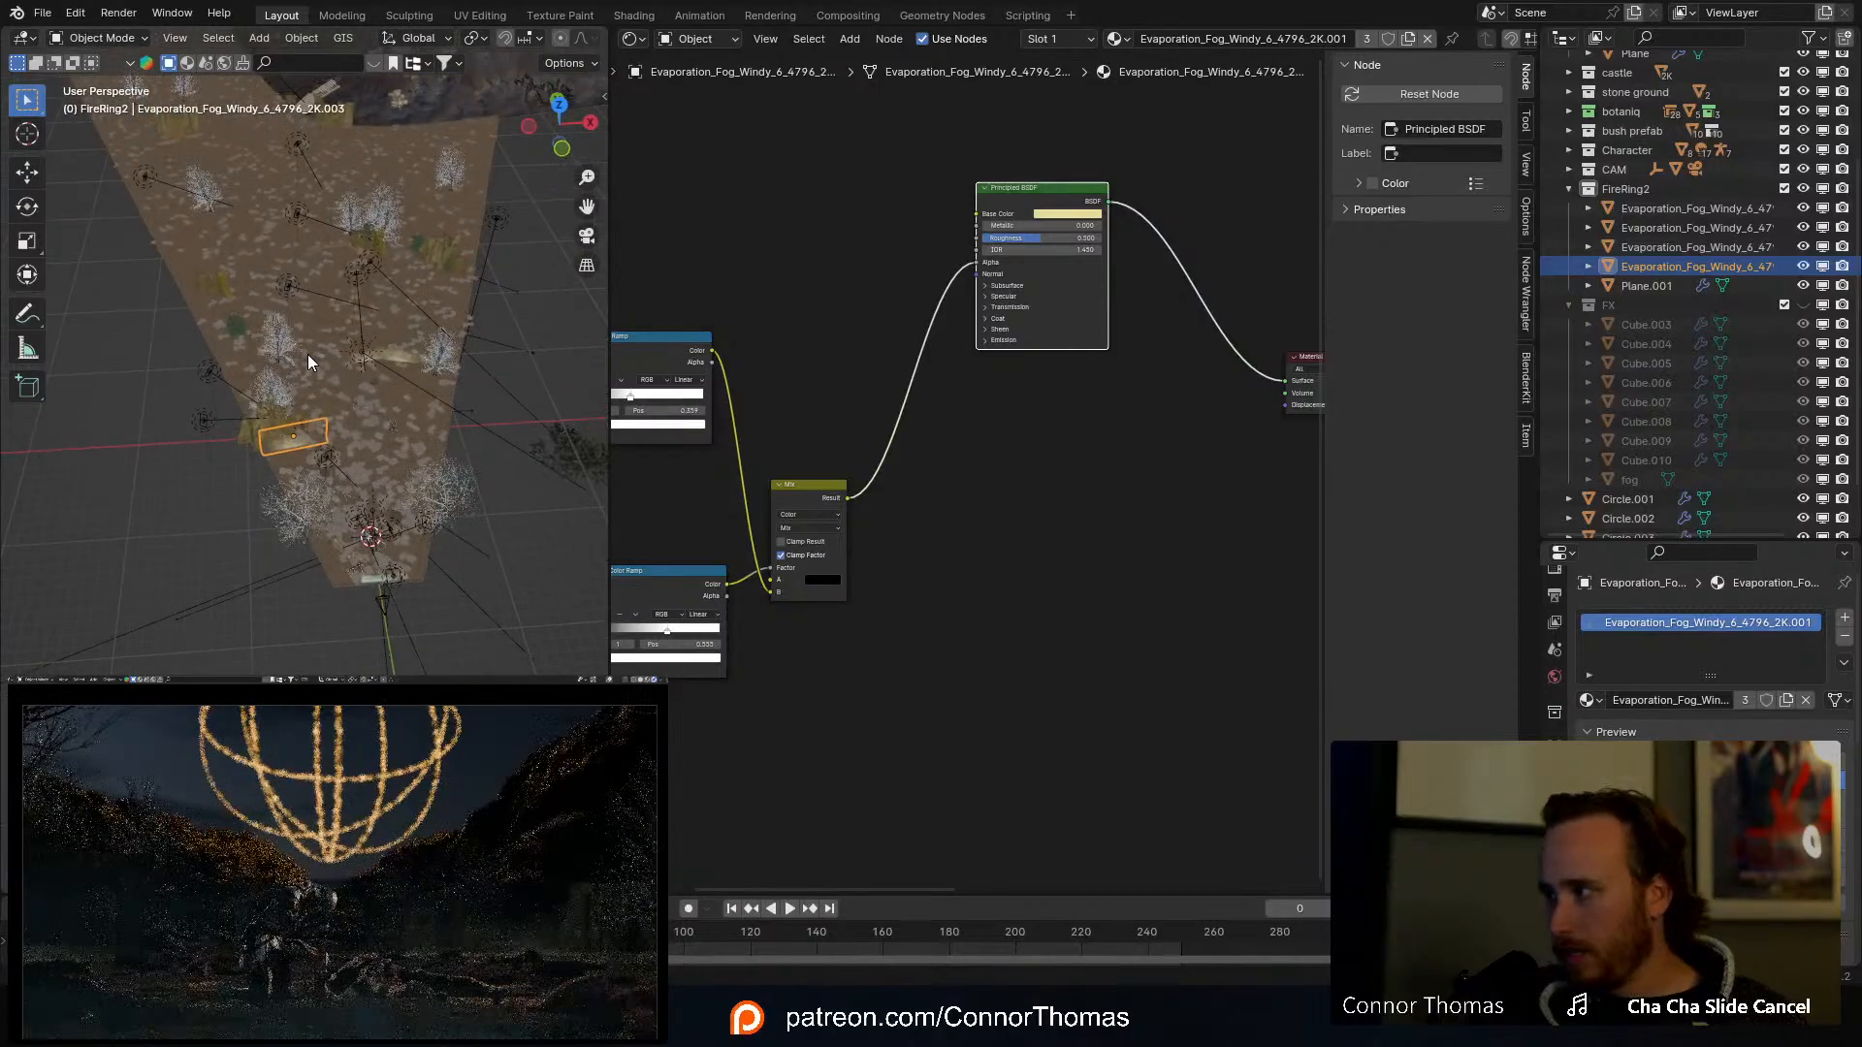
key(KP_Decimal)
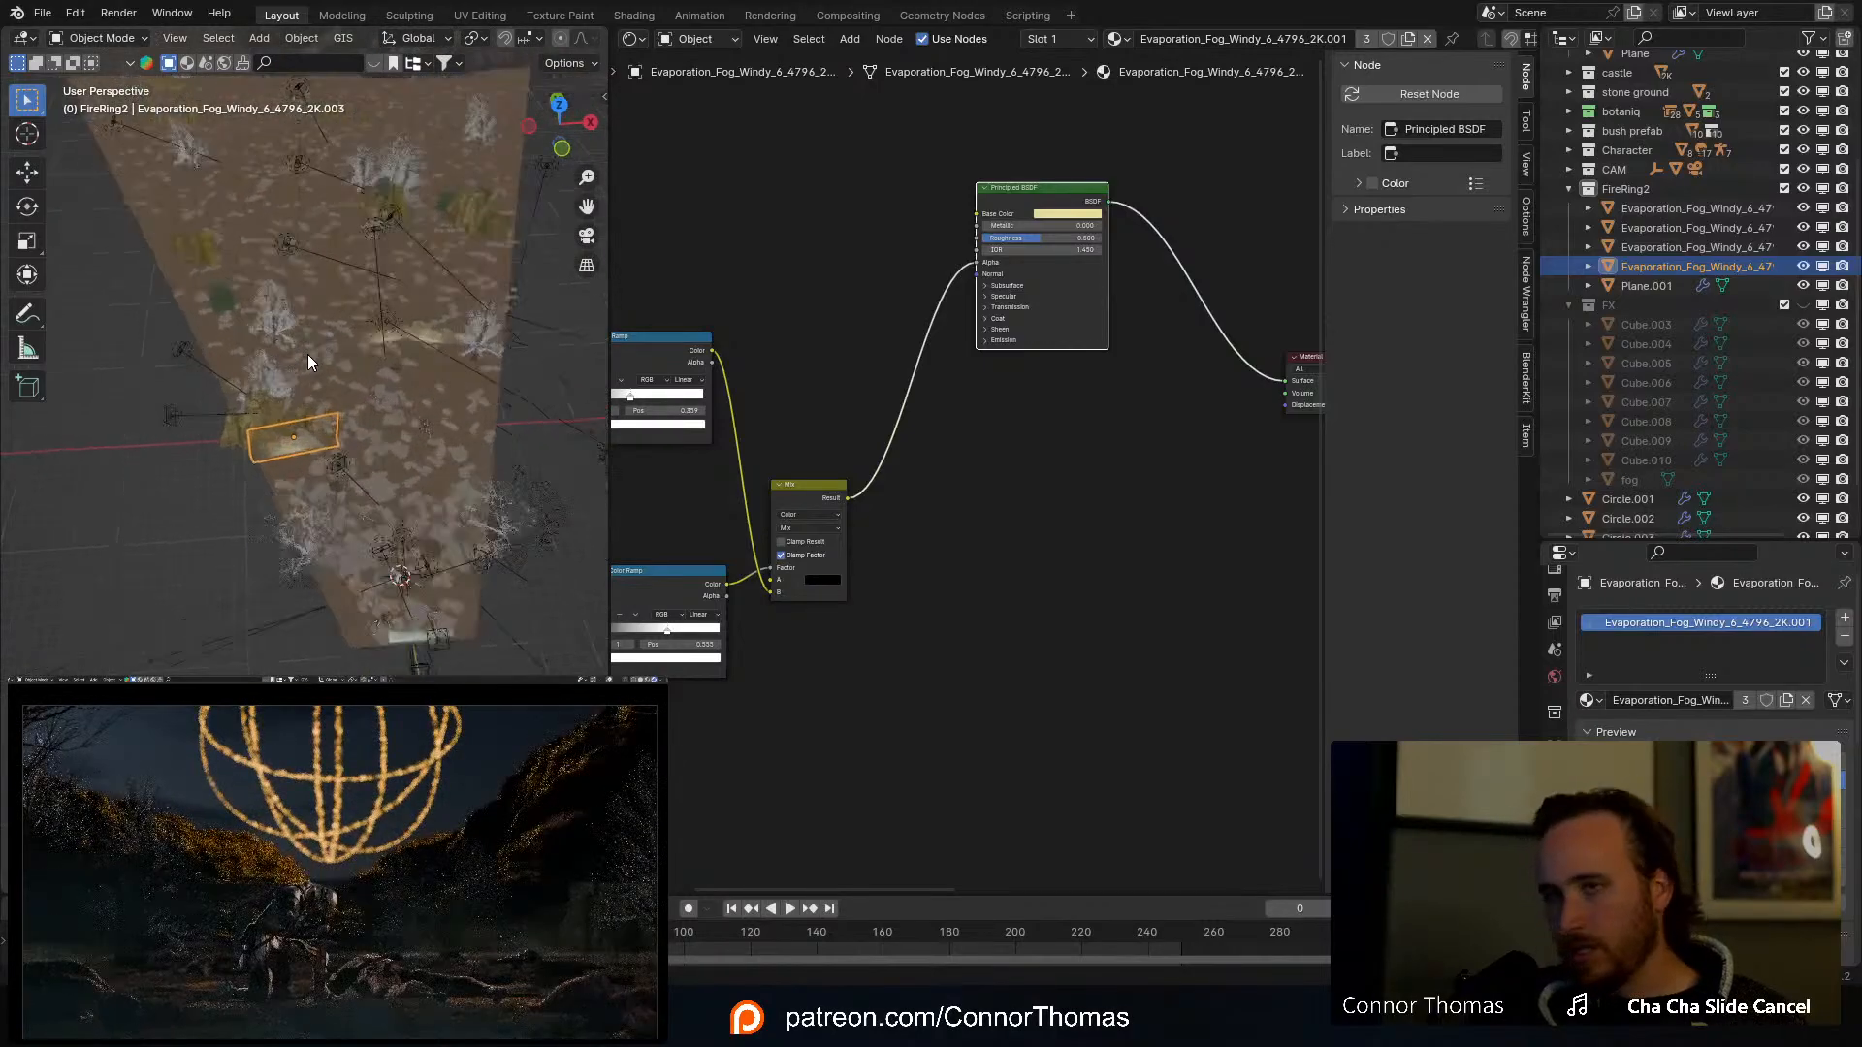
middle_drag(407, 454, 408, 323)
key(g)
key(z)
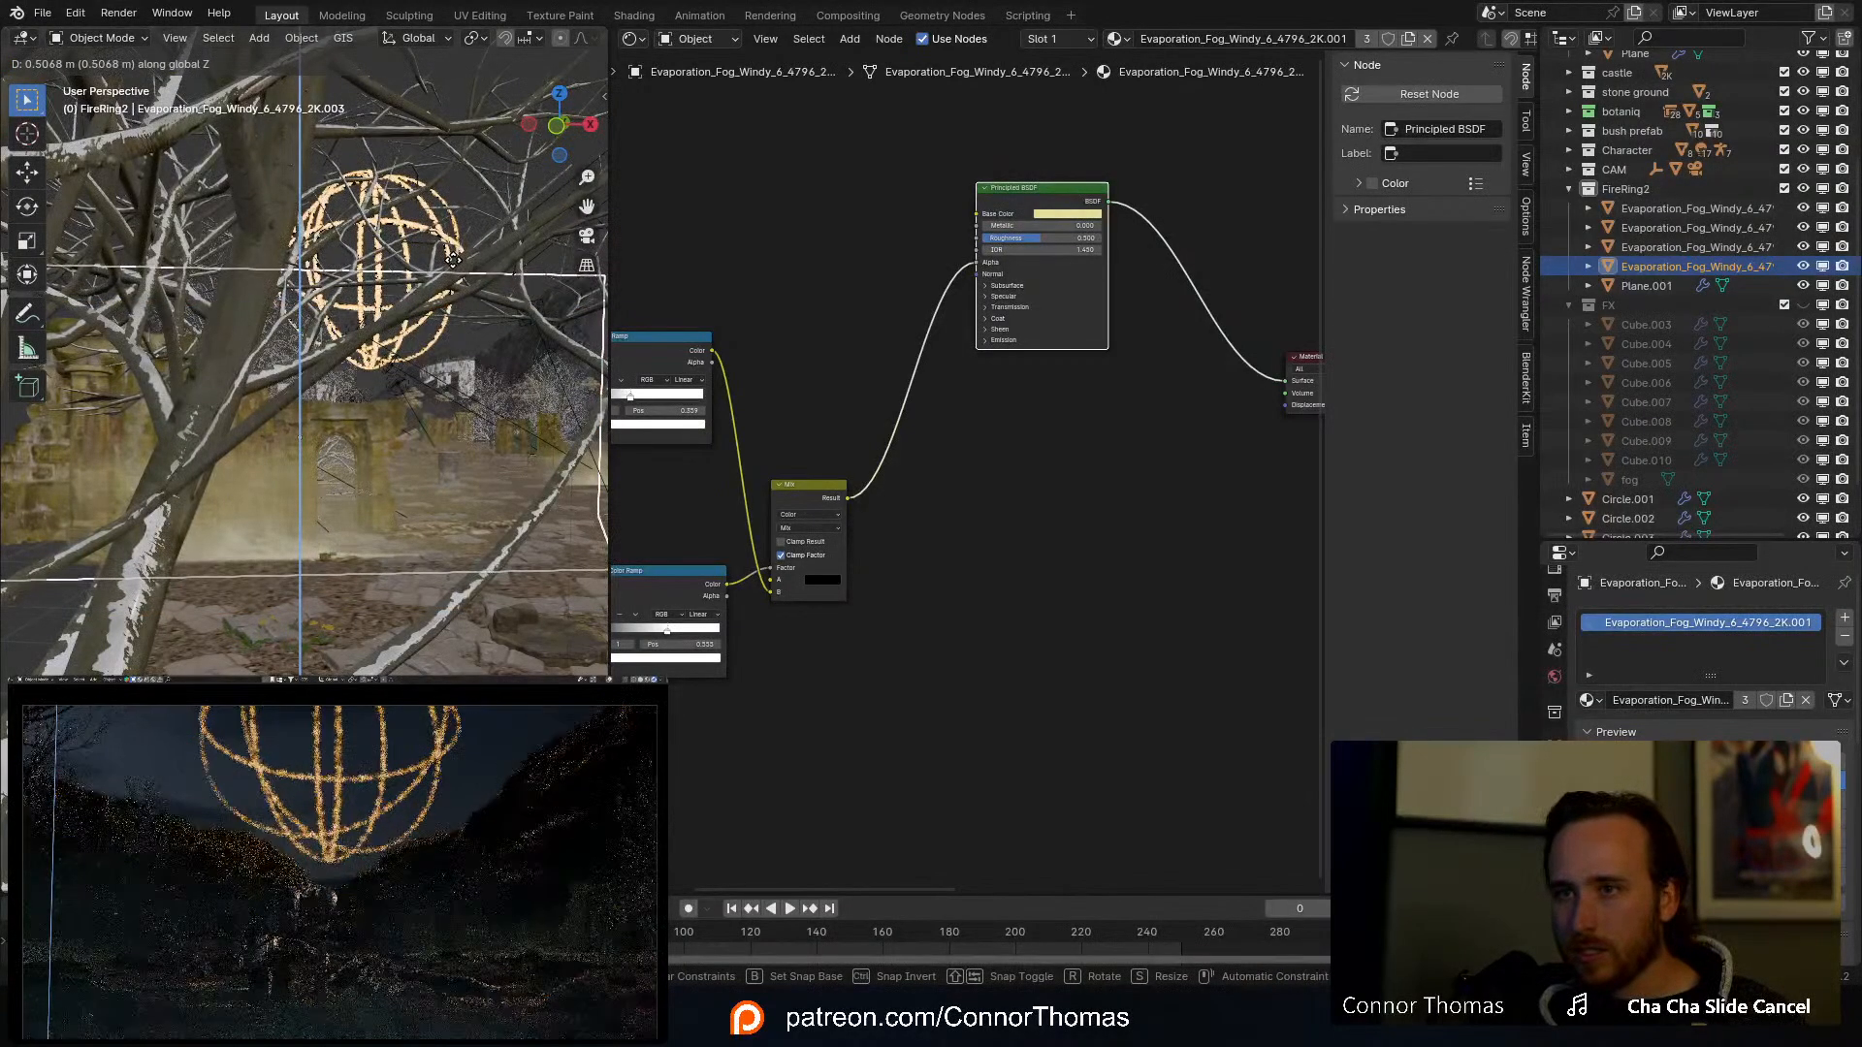
click(452, 264)
middle_drag(418, 349, 417, 452)
key(g)
key(y)
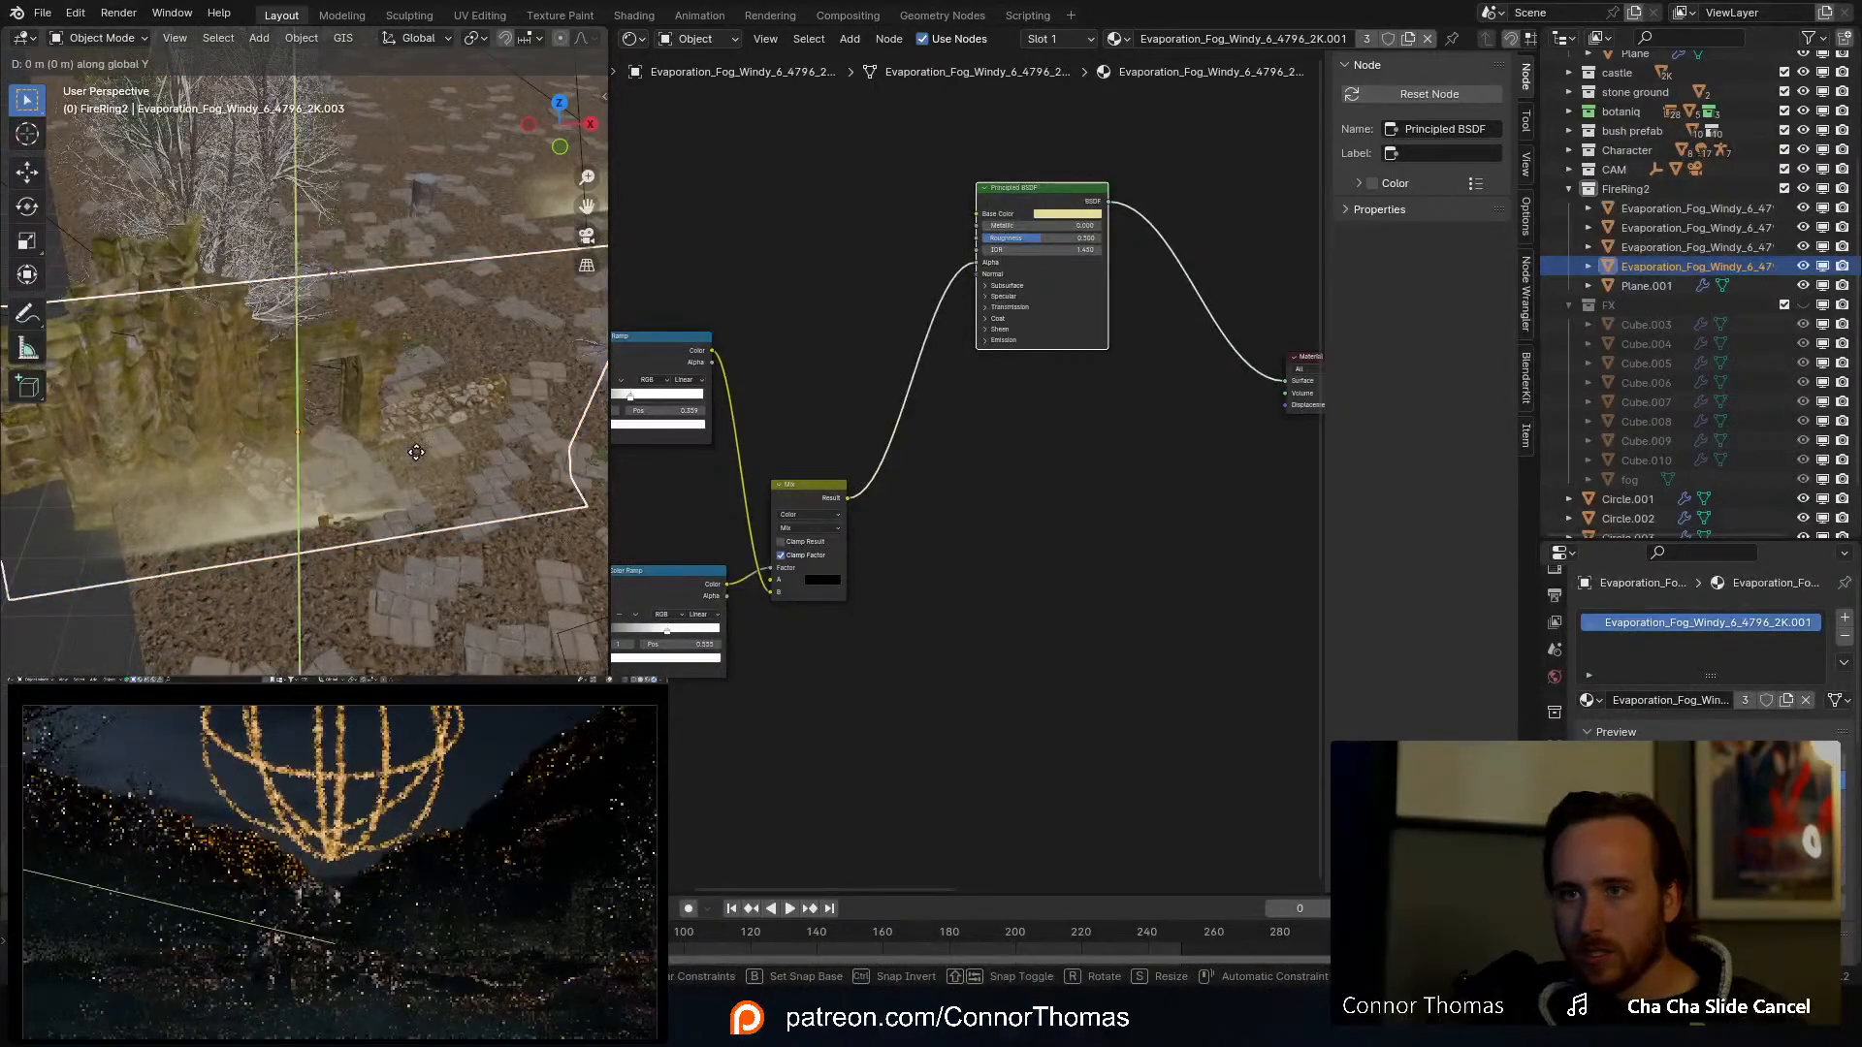
click(434, 491)
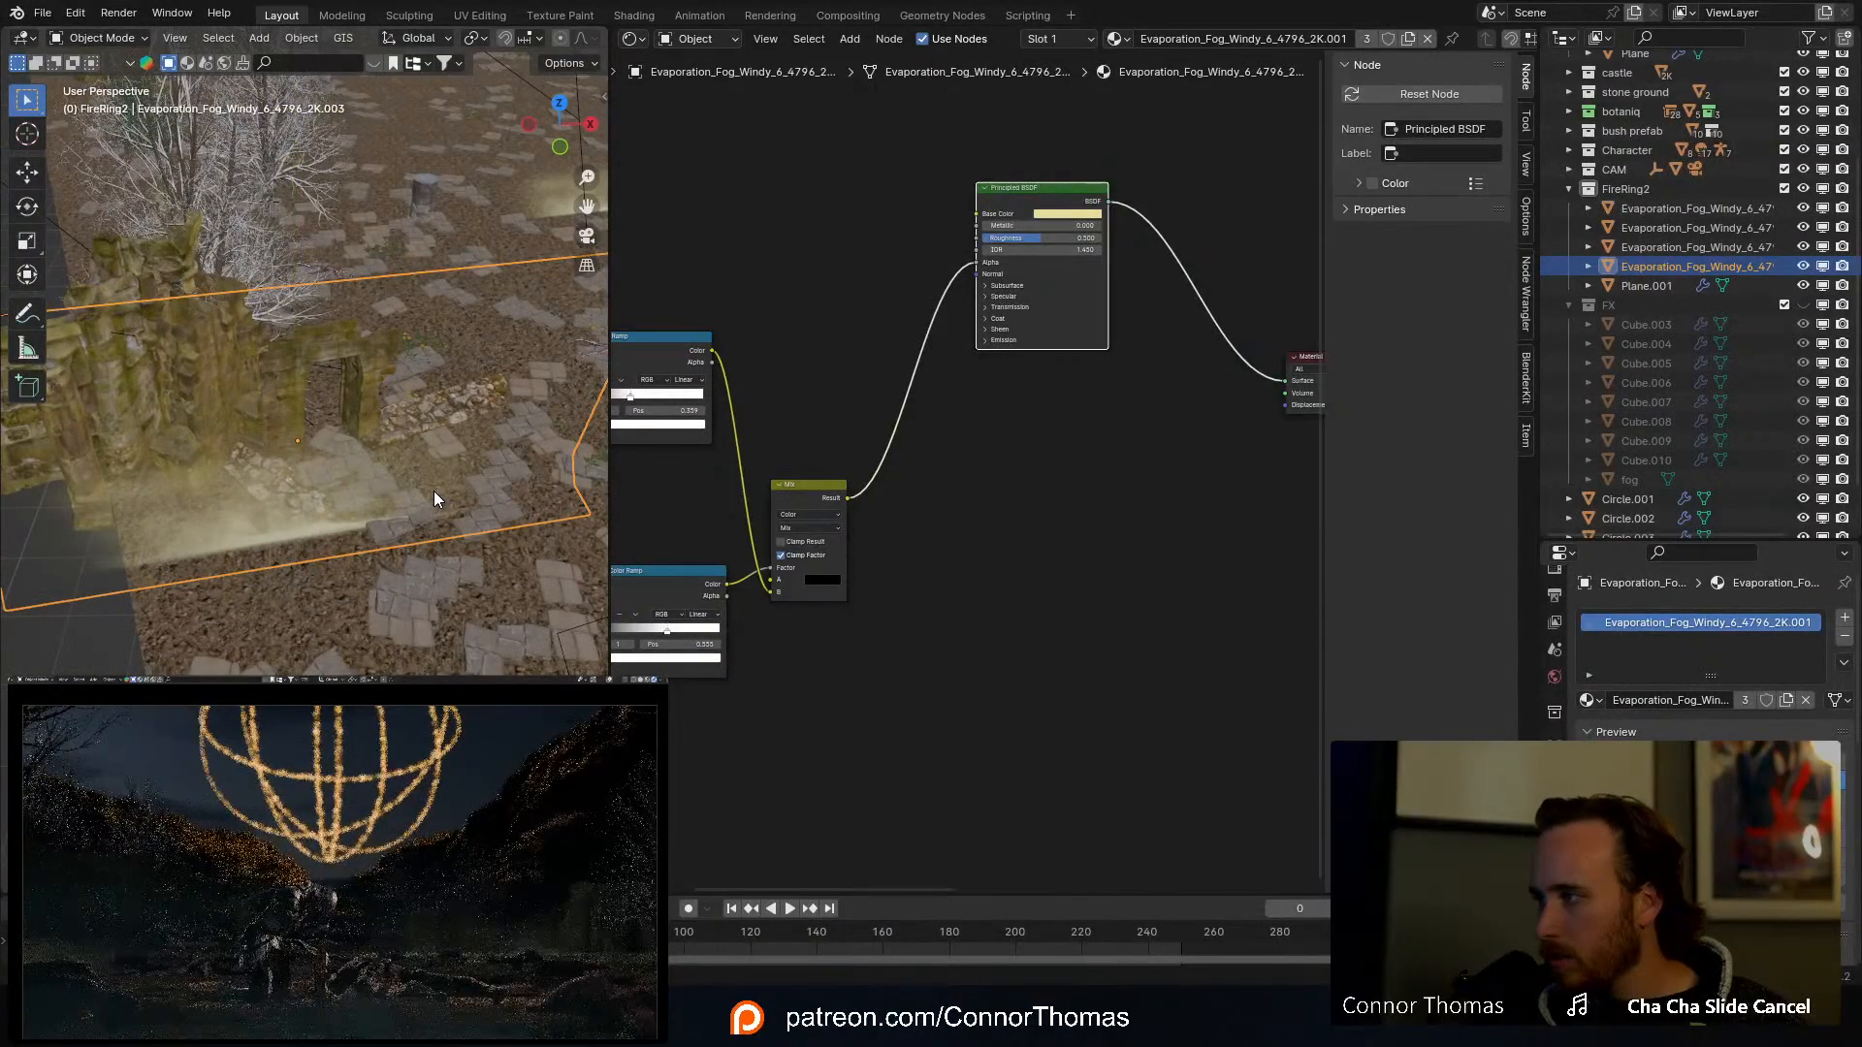
Step: Deselect everything and widen the 3D viewport to review the fog planes across the scene
key(a)
key(a)
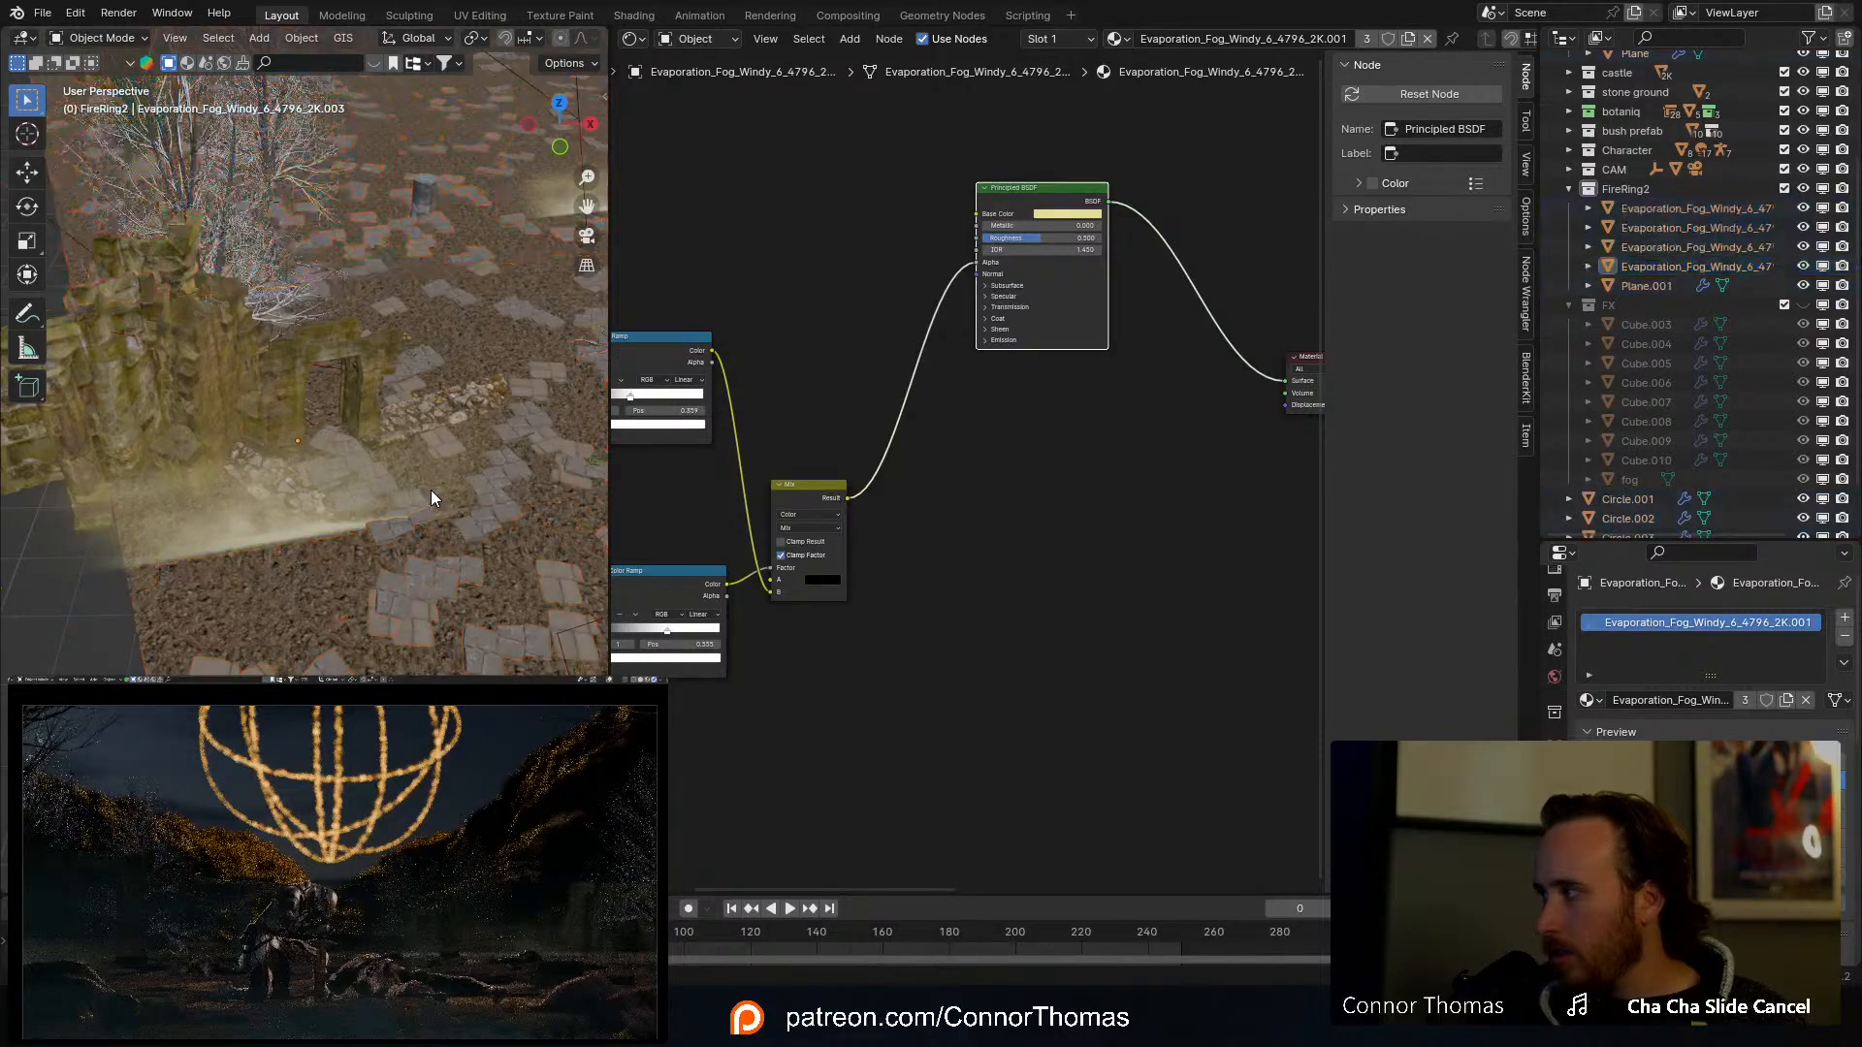
middle_drag(434, 556, 427, 468)
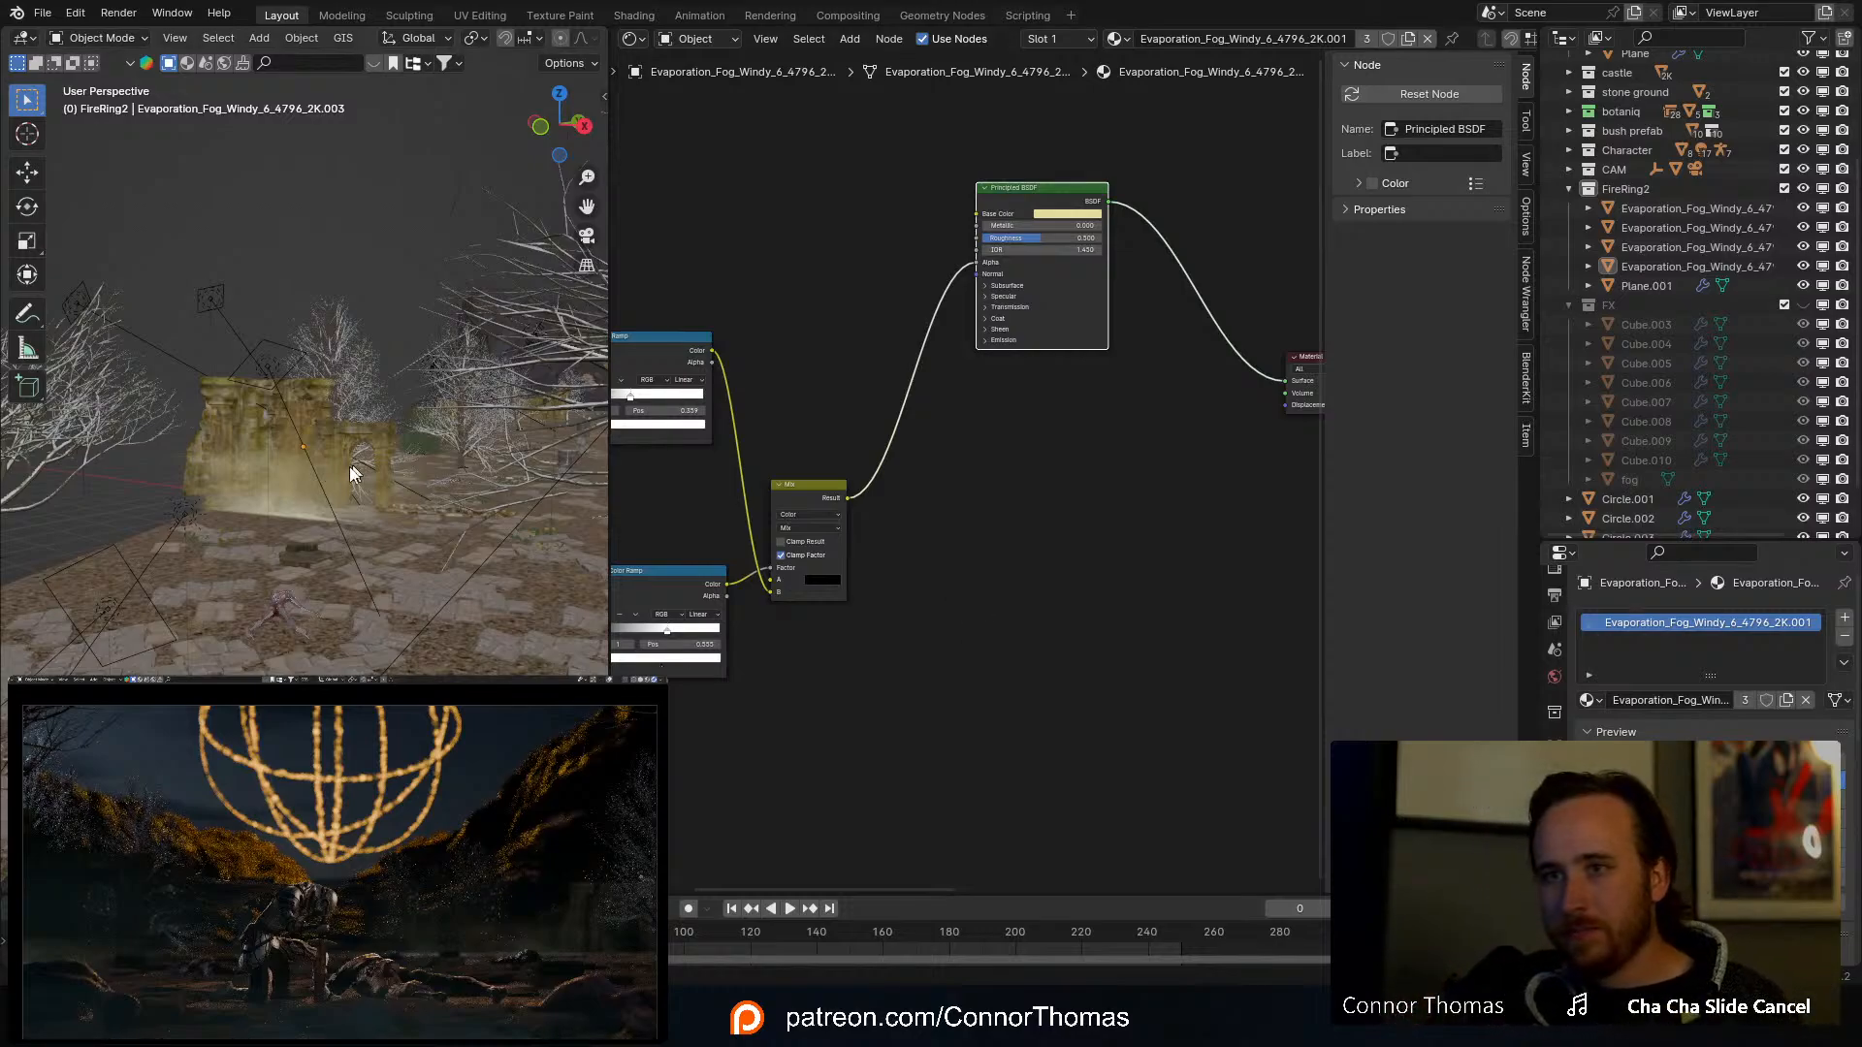
middle_drag(349, 472, 457, 511)
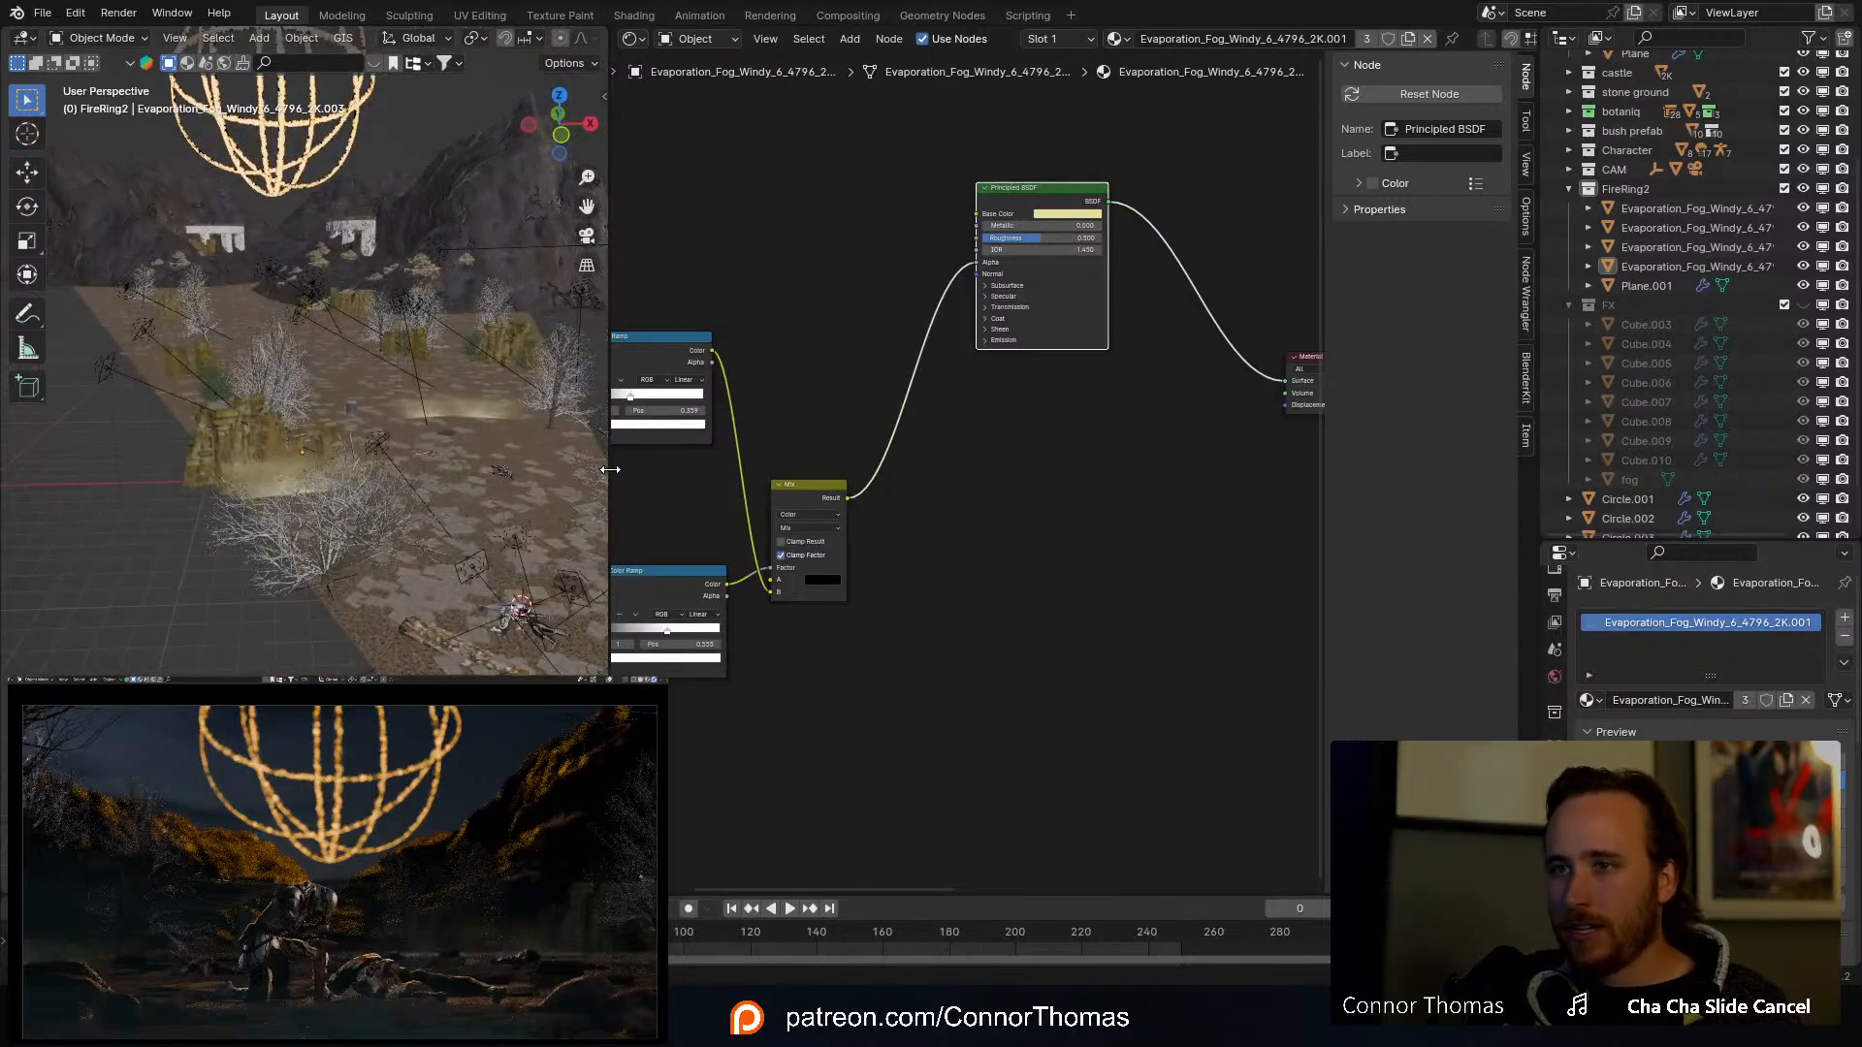
drag(610, 470, 842, 483)
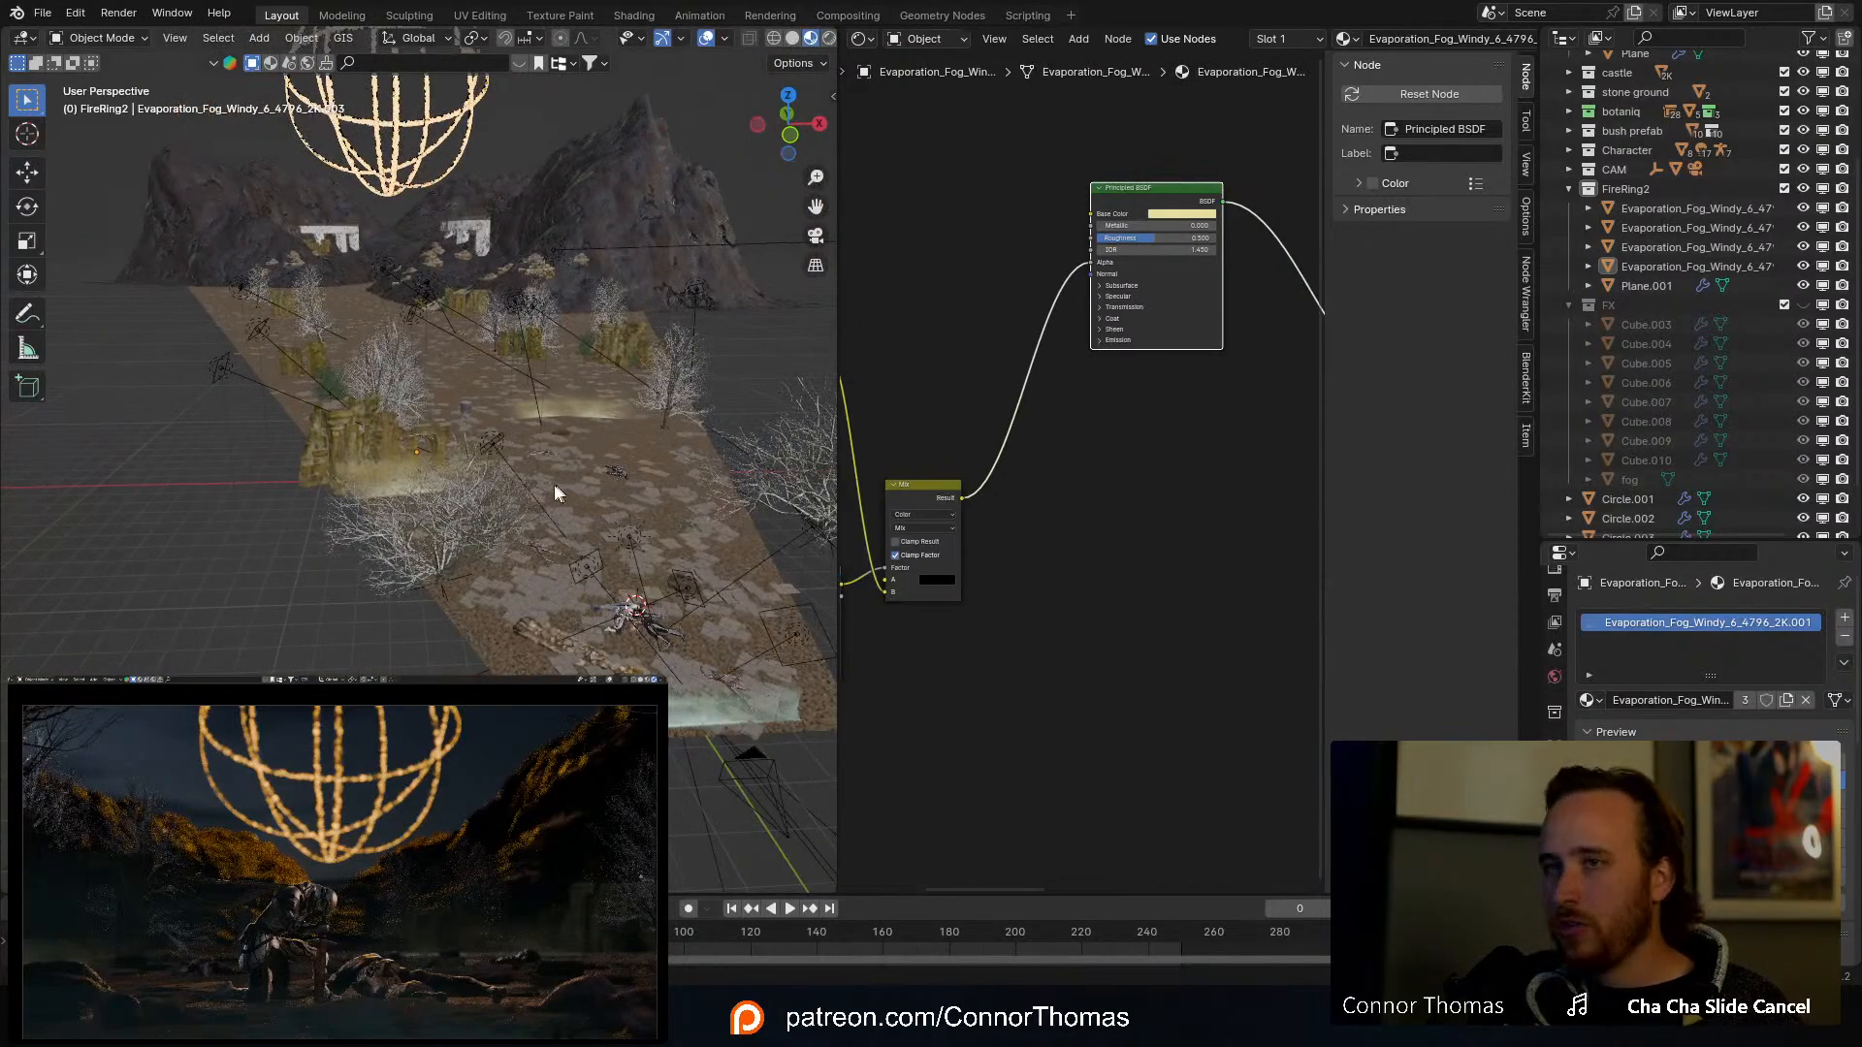
middle_drag(554, 493, 502, 497)
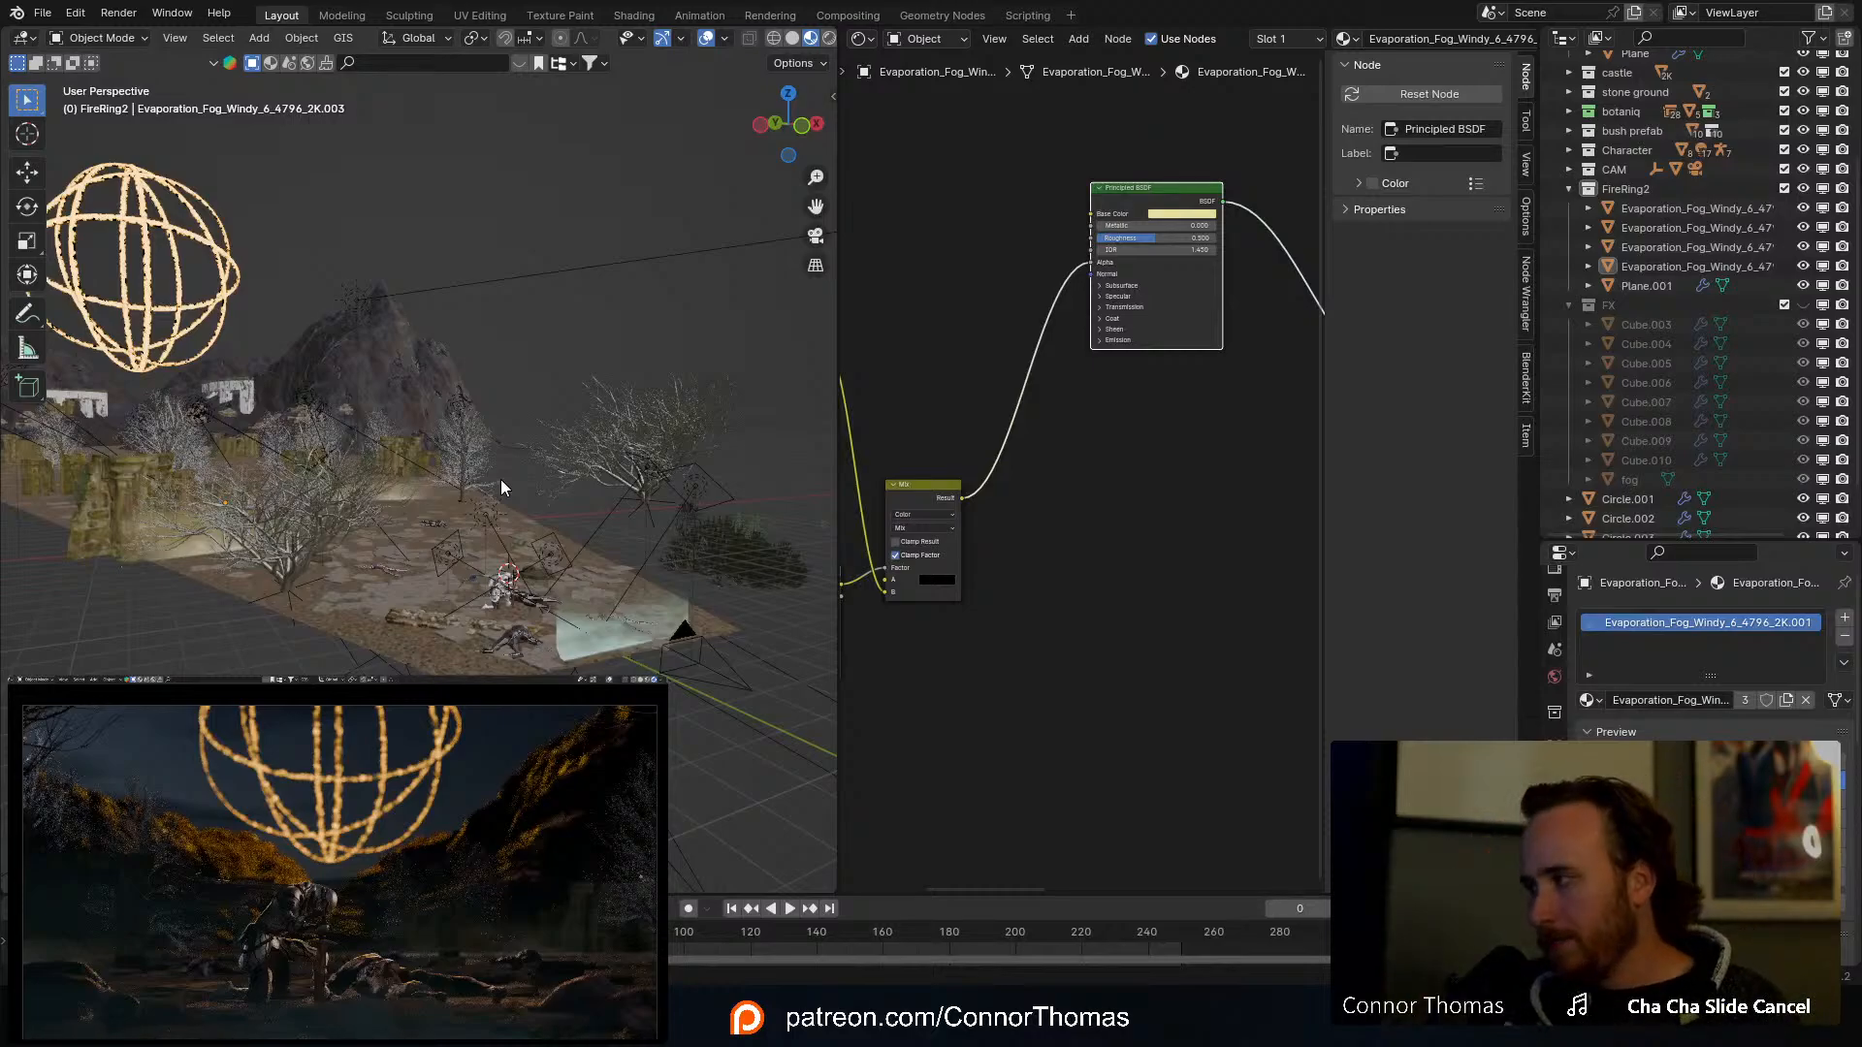
Step: Select the scene camera, move it forward toward the knight and adjust its height along Z
click(685, 642)
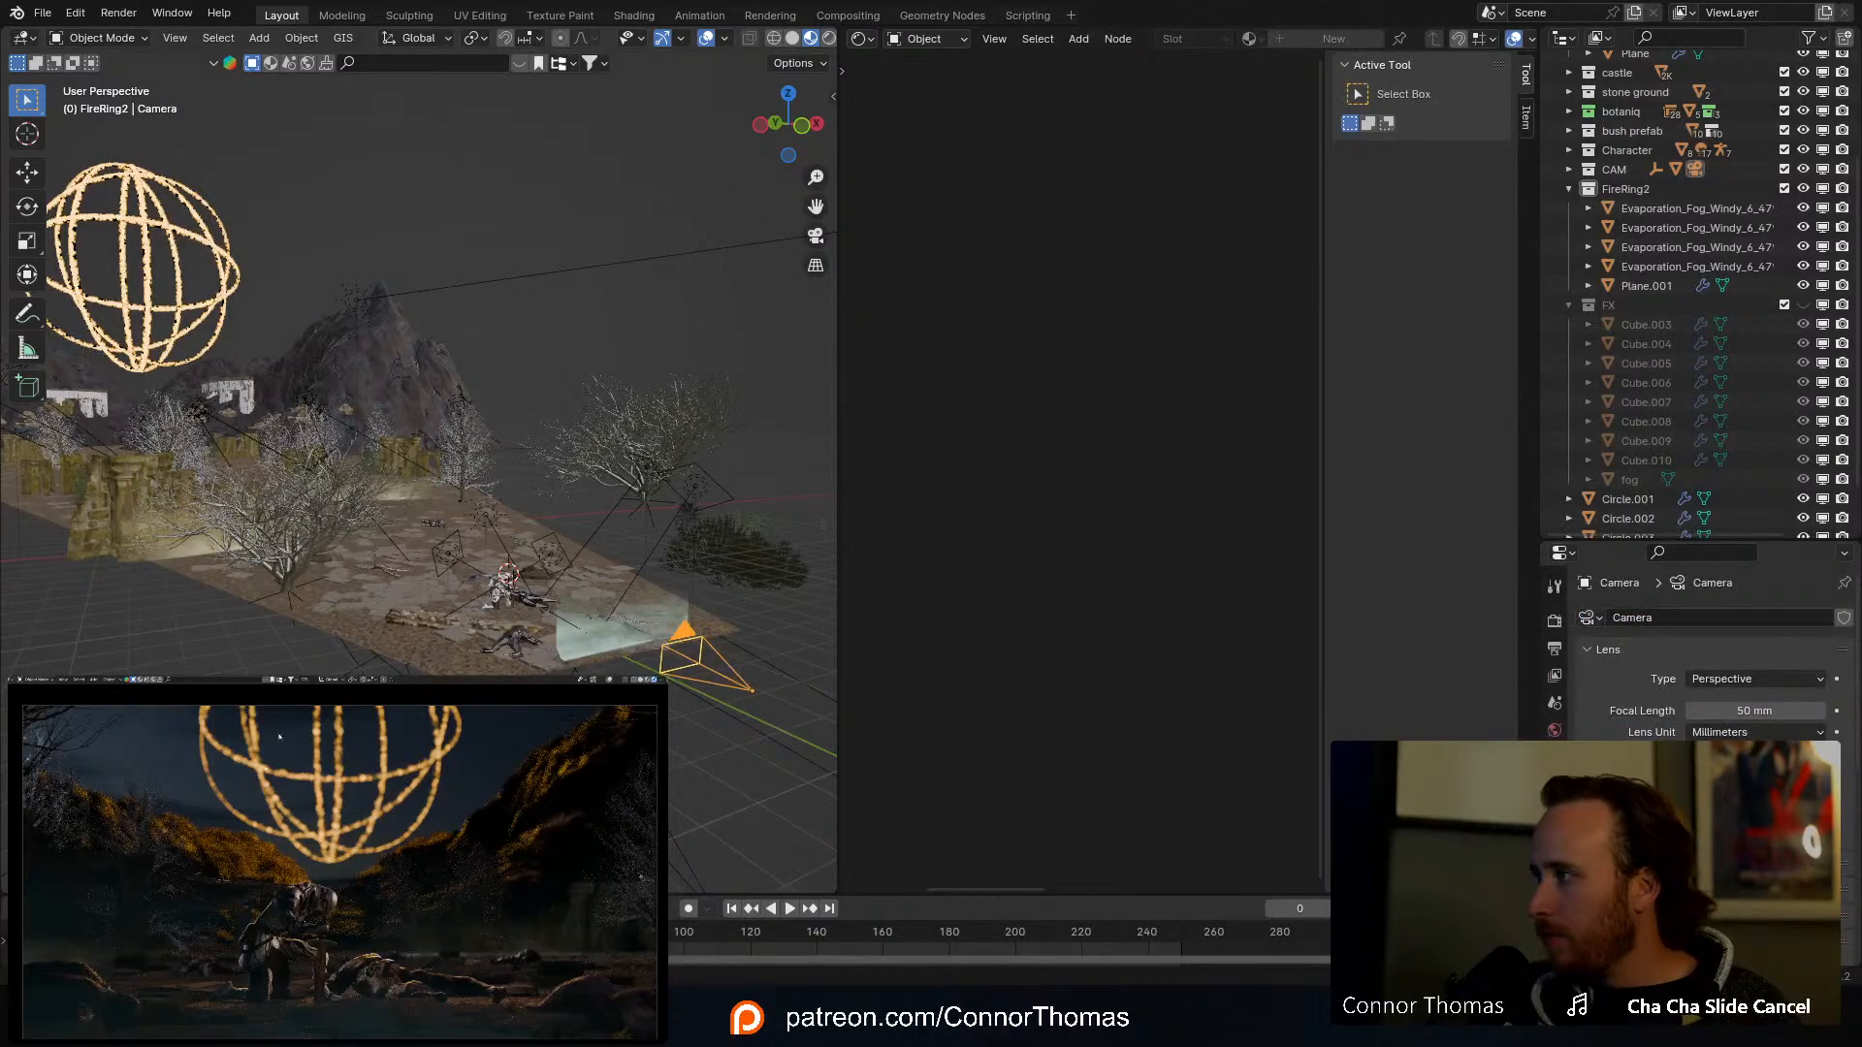
mouse_move(664, 588)
middle_down()
mouse_move(700, 660)
mouse_move(666, 622)
middle_up()
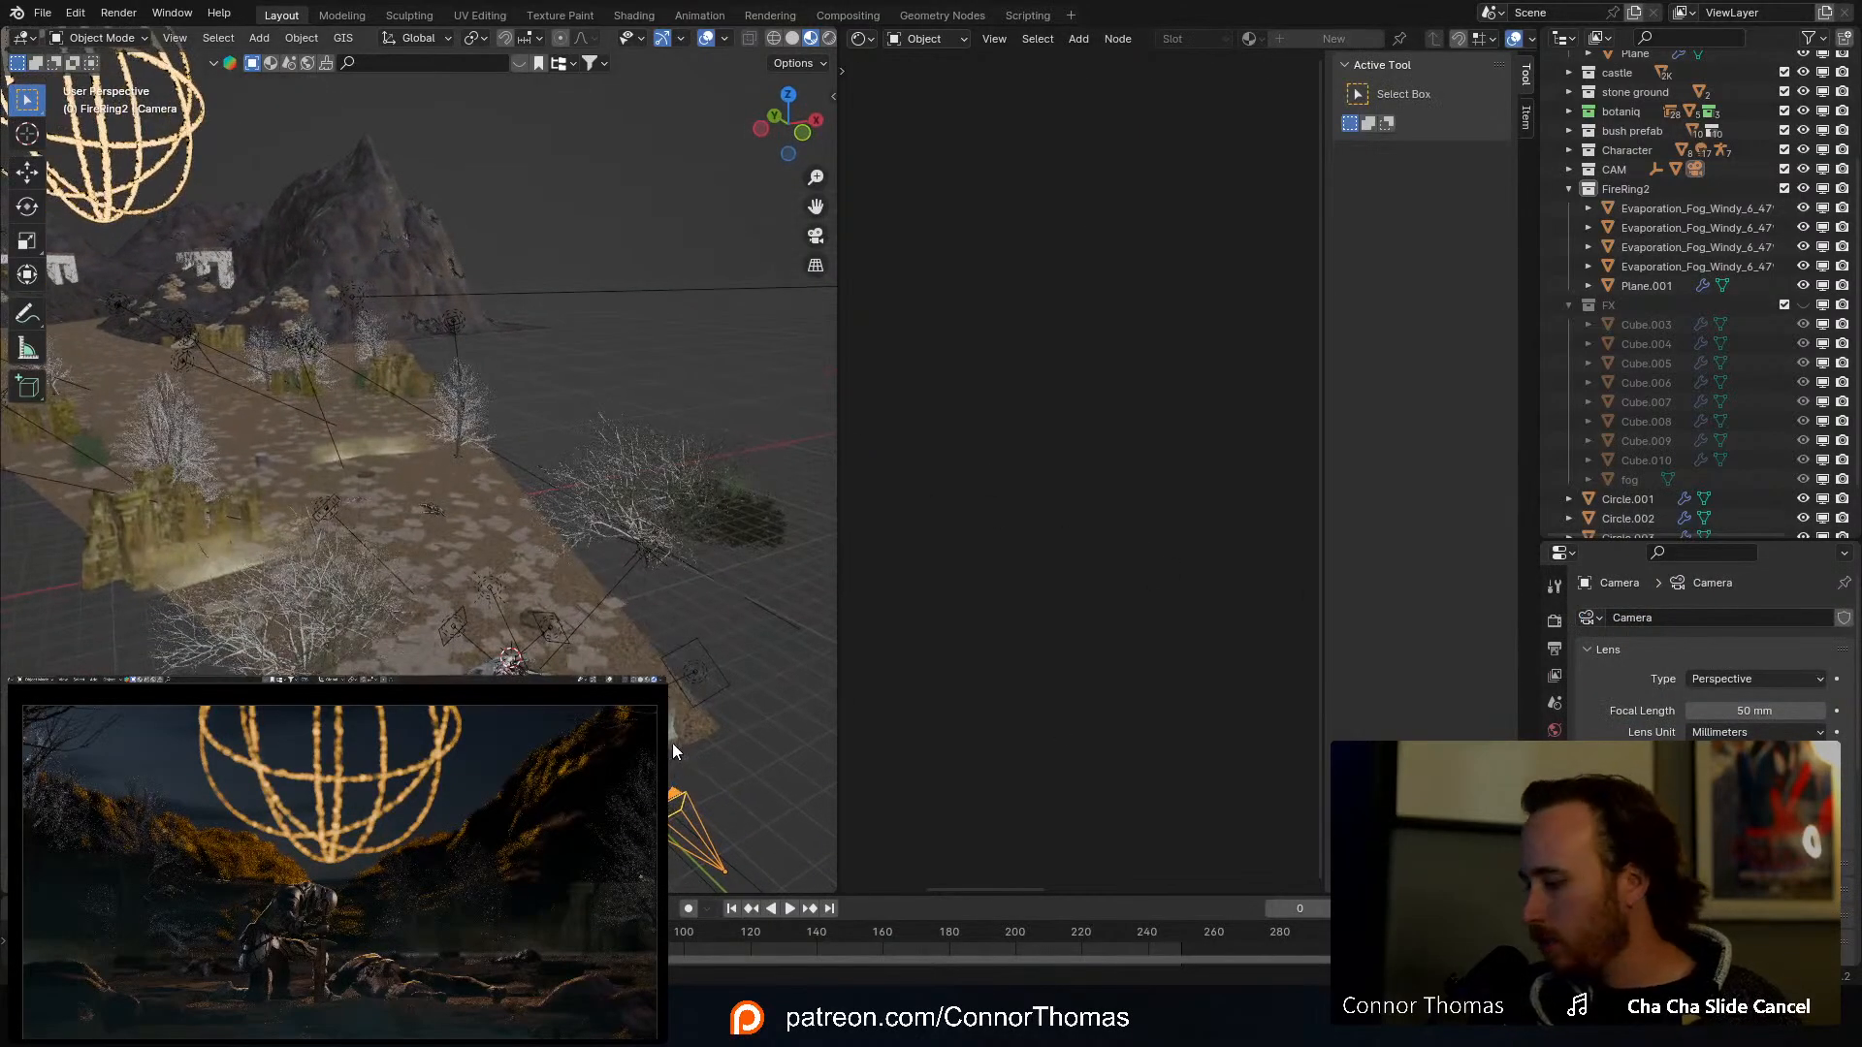
key(KP_7)
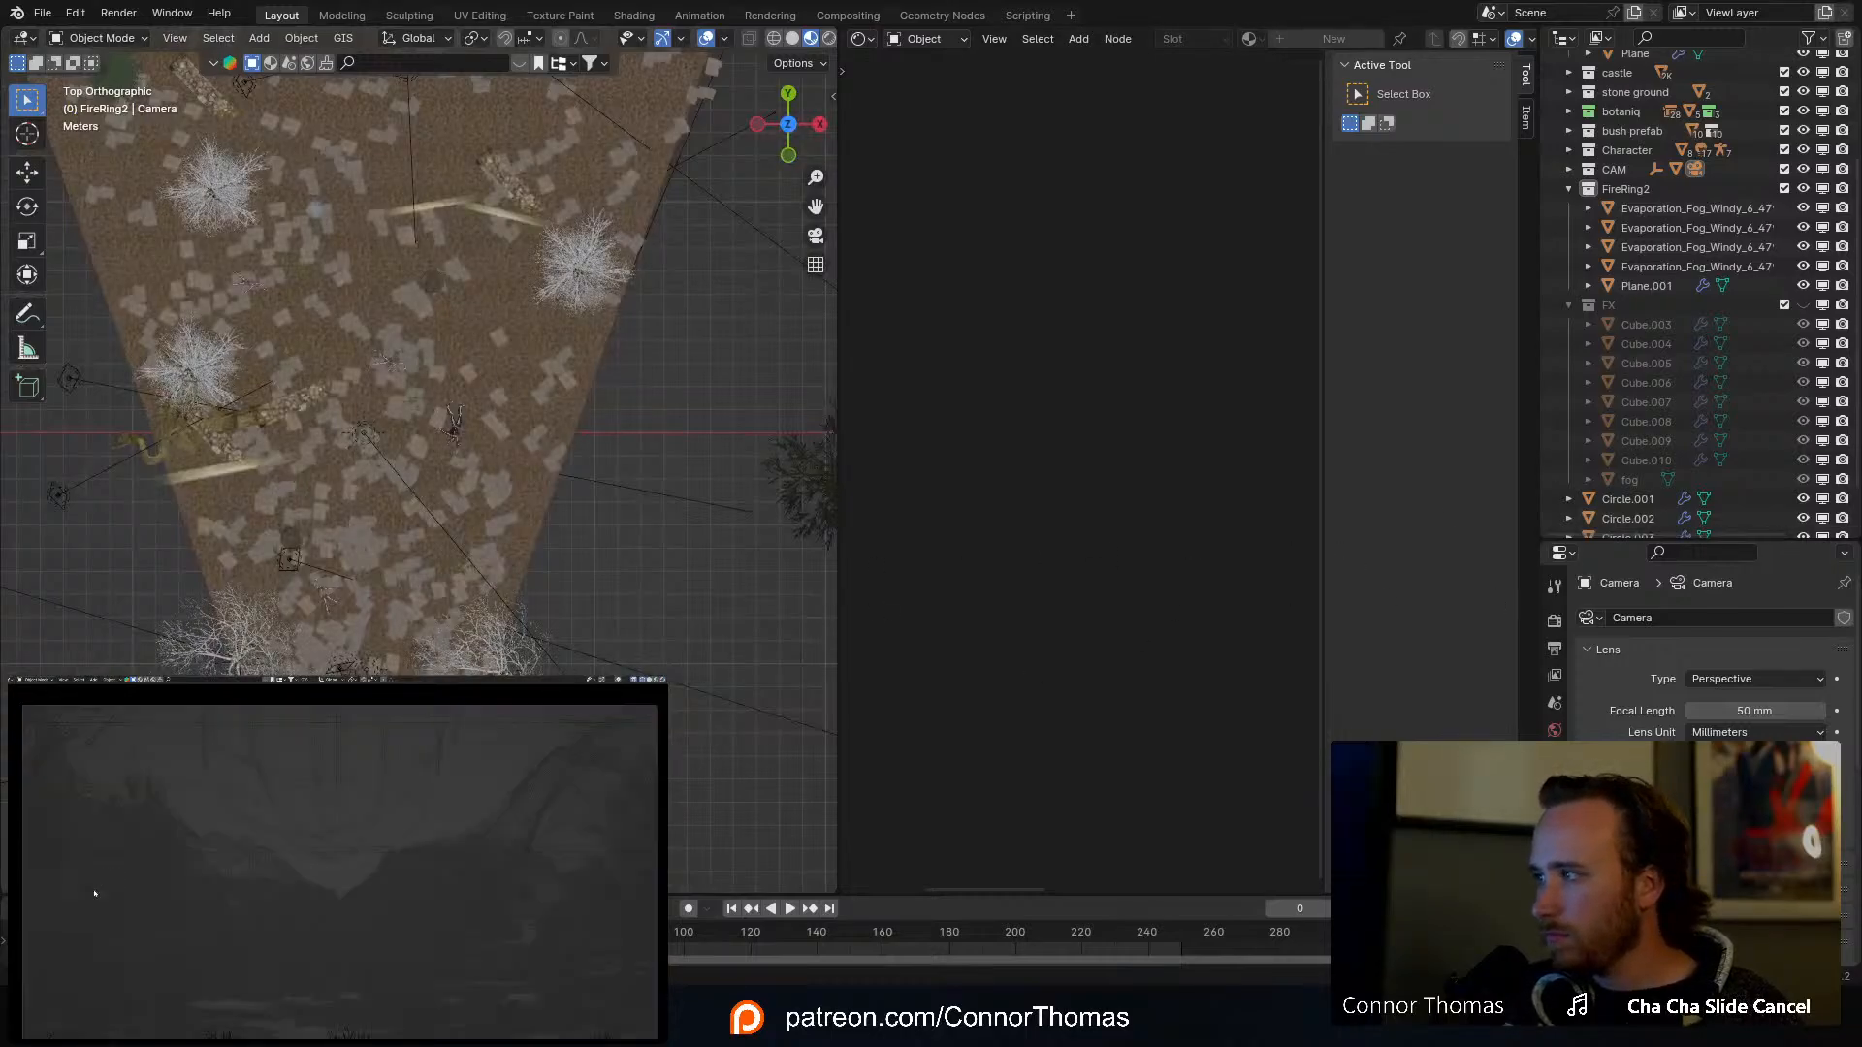
key(g)
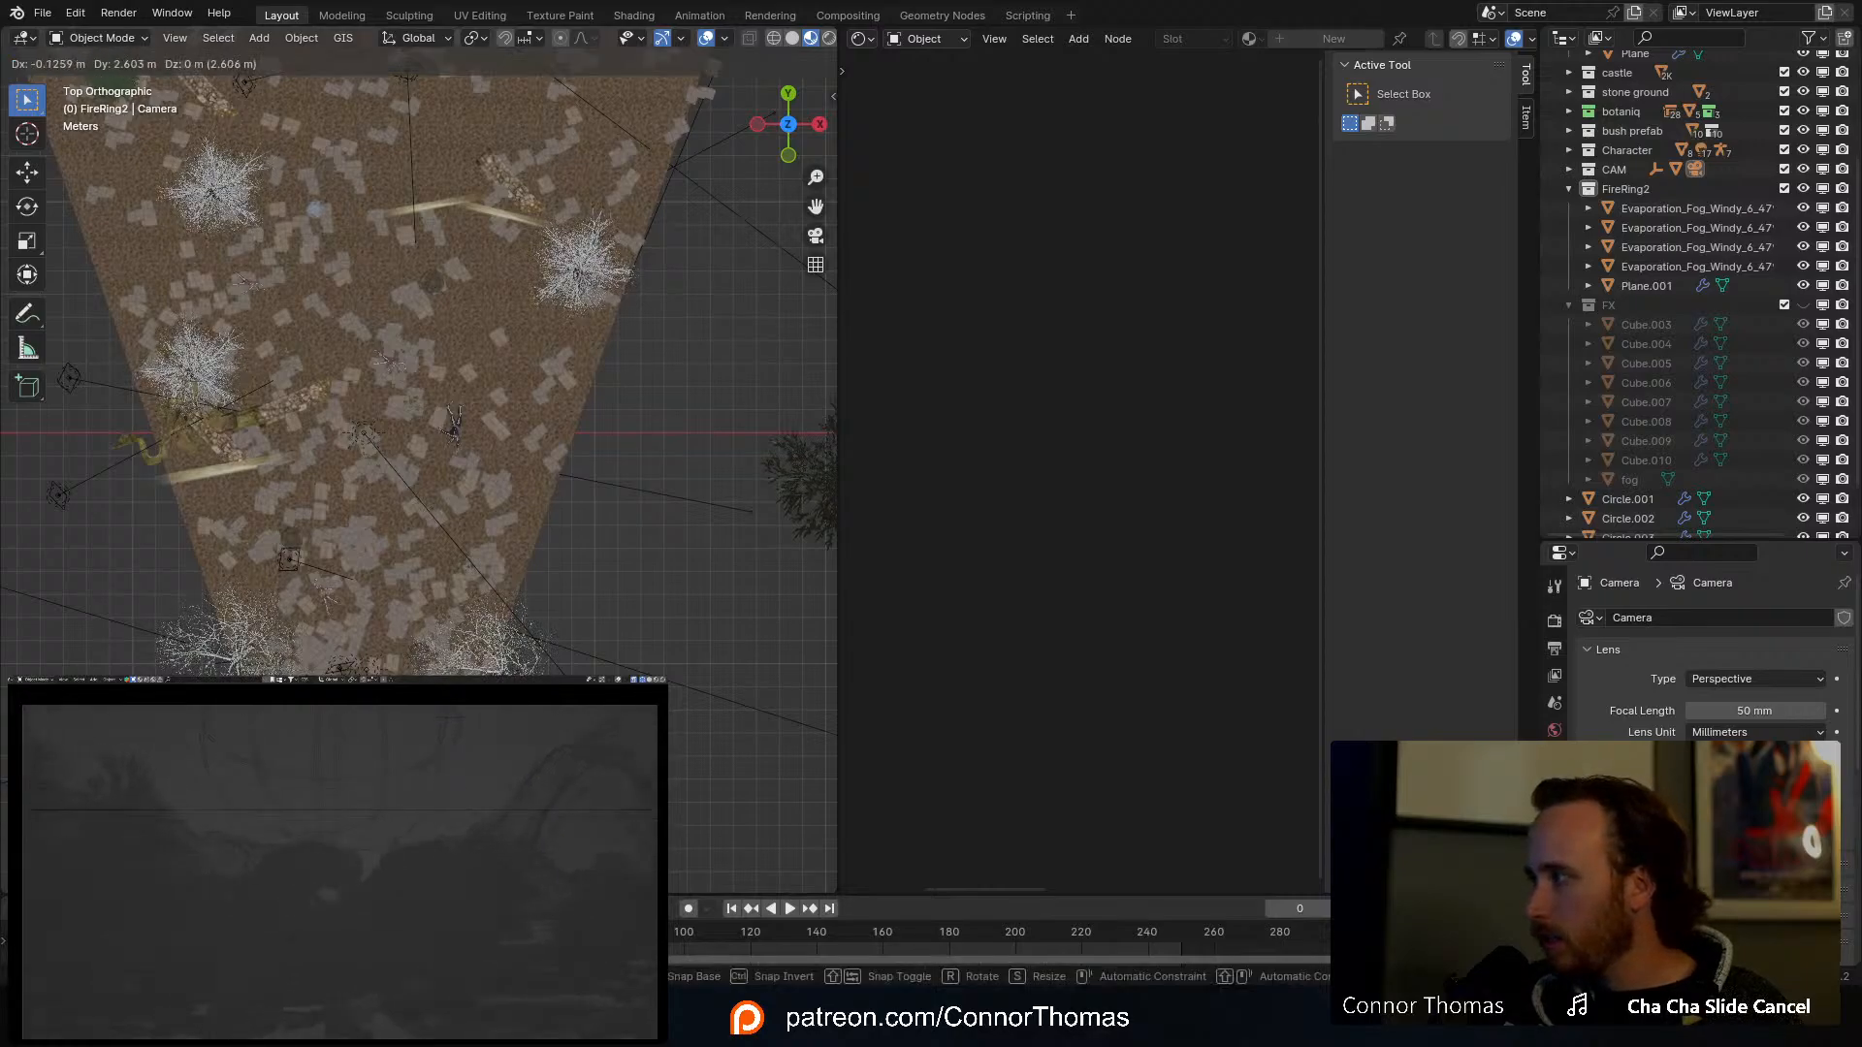
key(z)
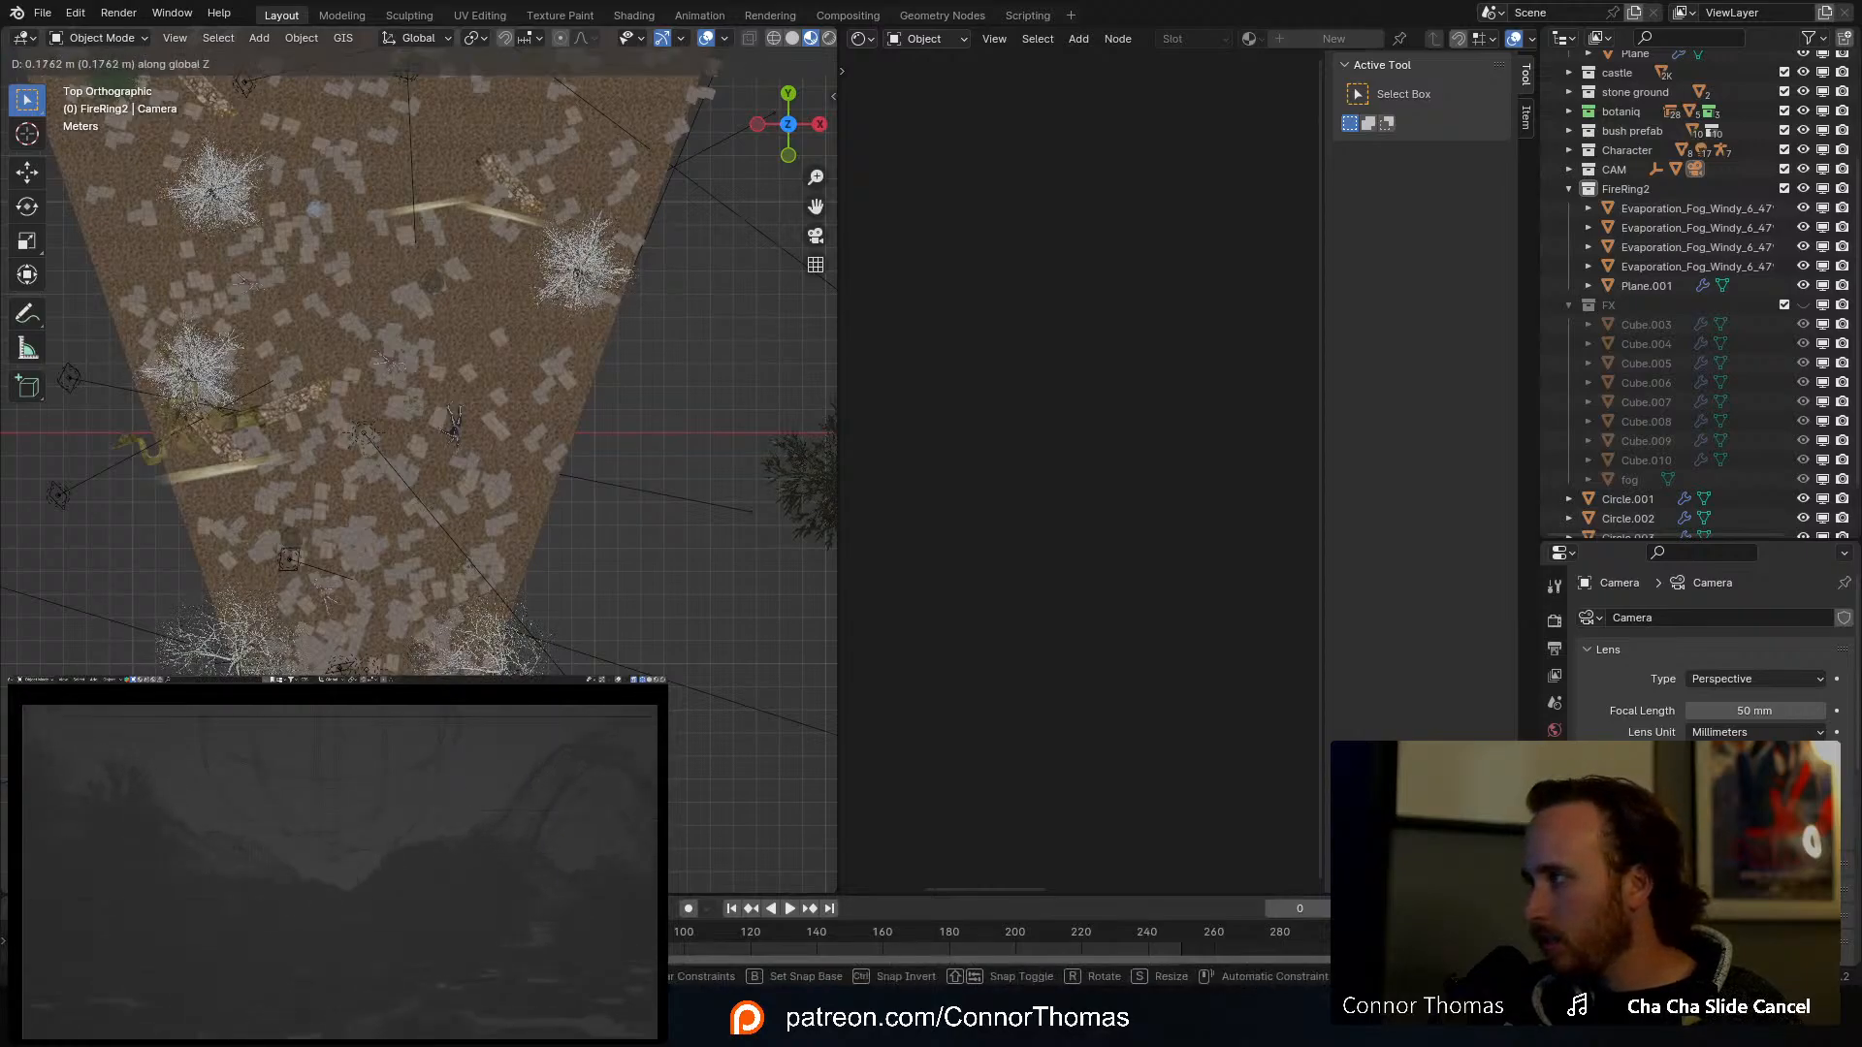
click(489, 631)
Step: Tilt the camera slightly around the global X axis and return the camera view to rendered shading
mouse_move(487, 642)
middle_down()
mouse_move(469, 669)
mouse_move(494, 635)
middle_up()
key(r)
key(x)
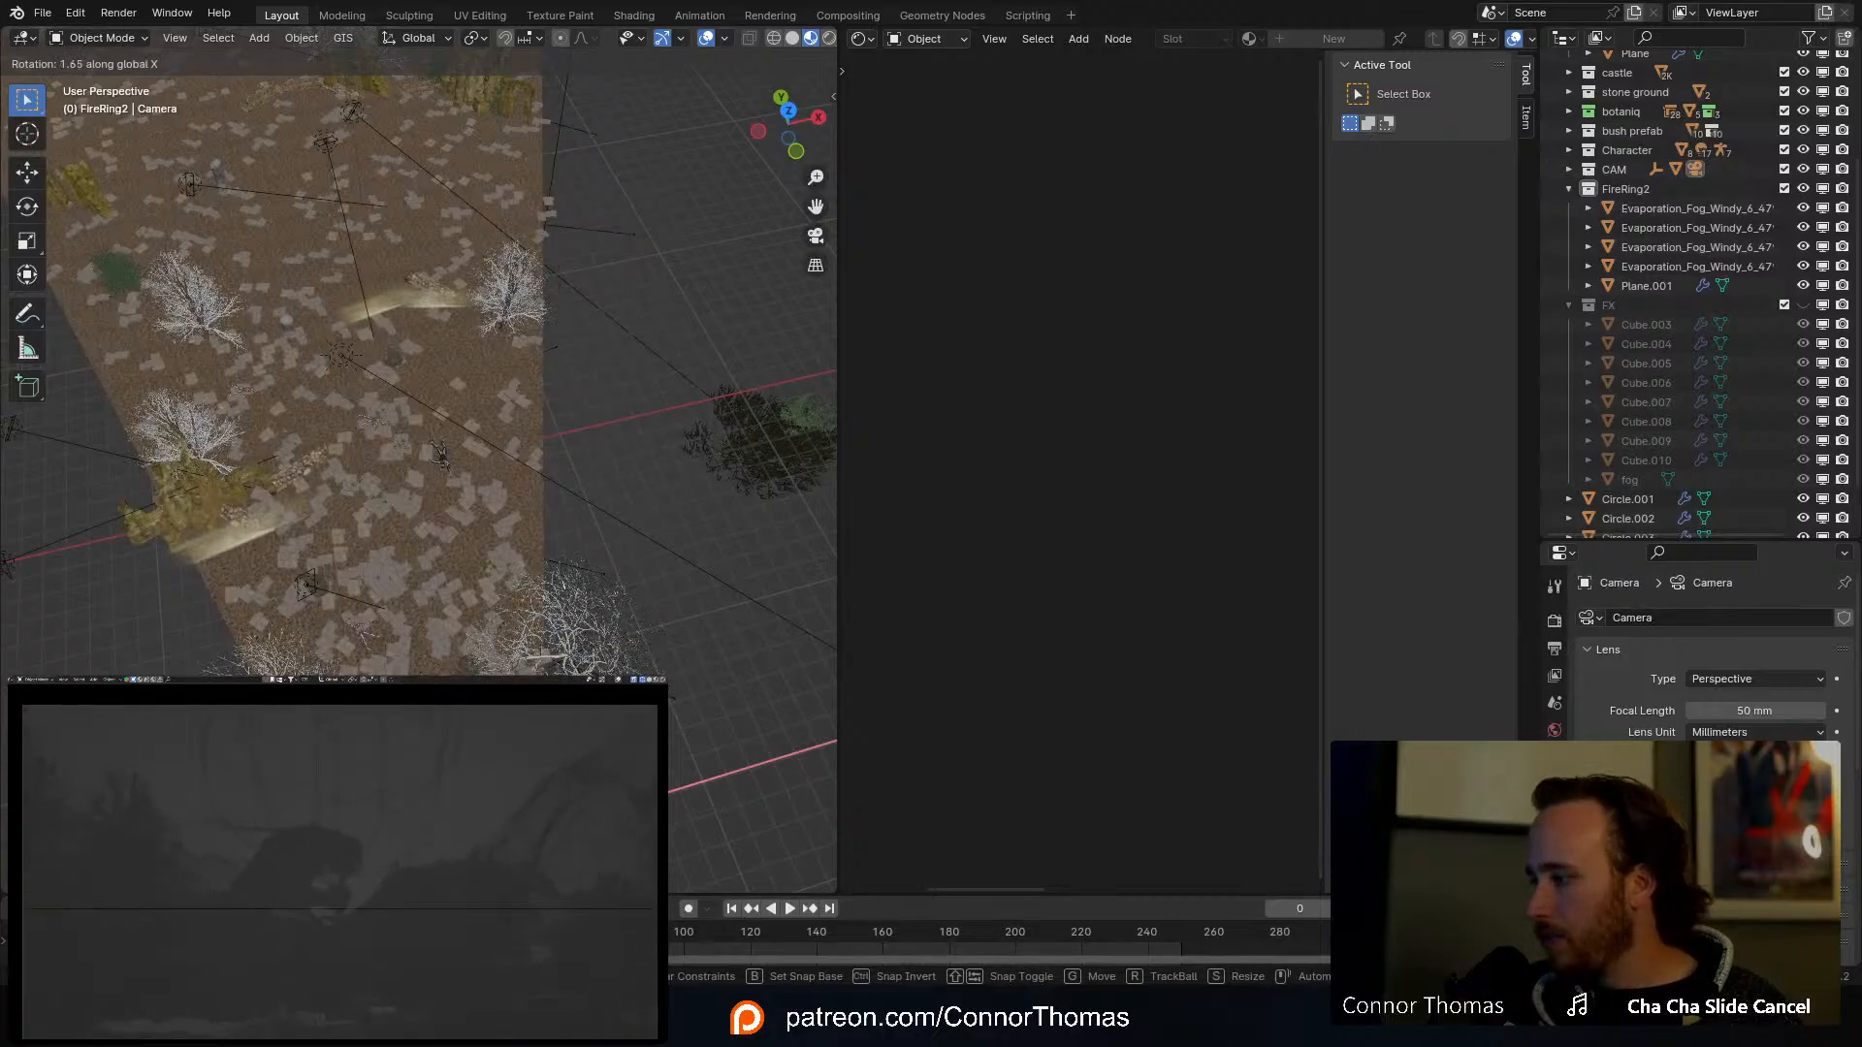
click(564, 585)
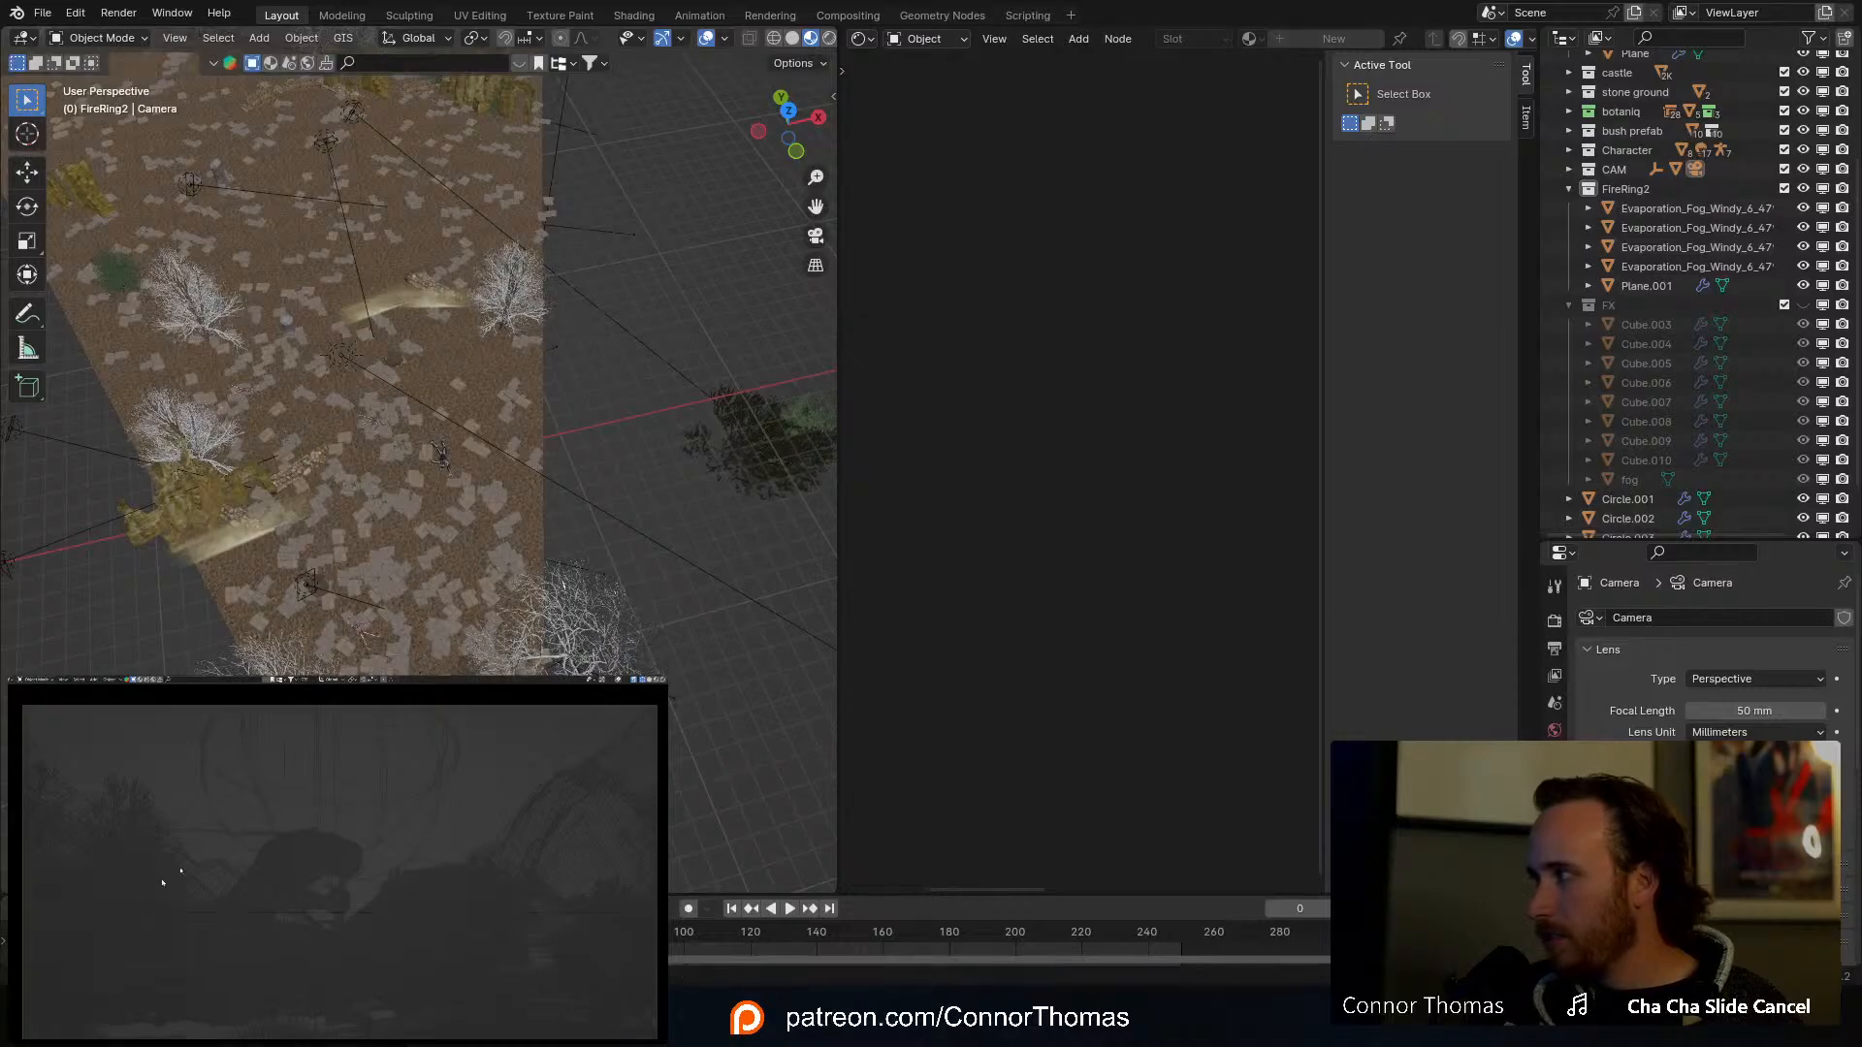
key(z)
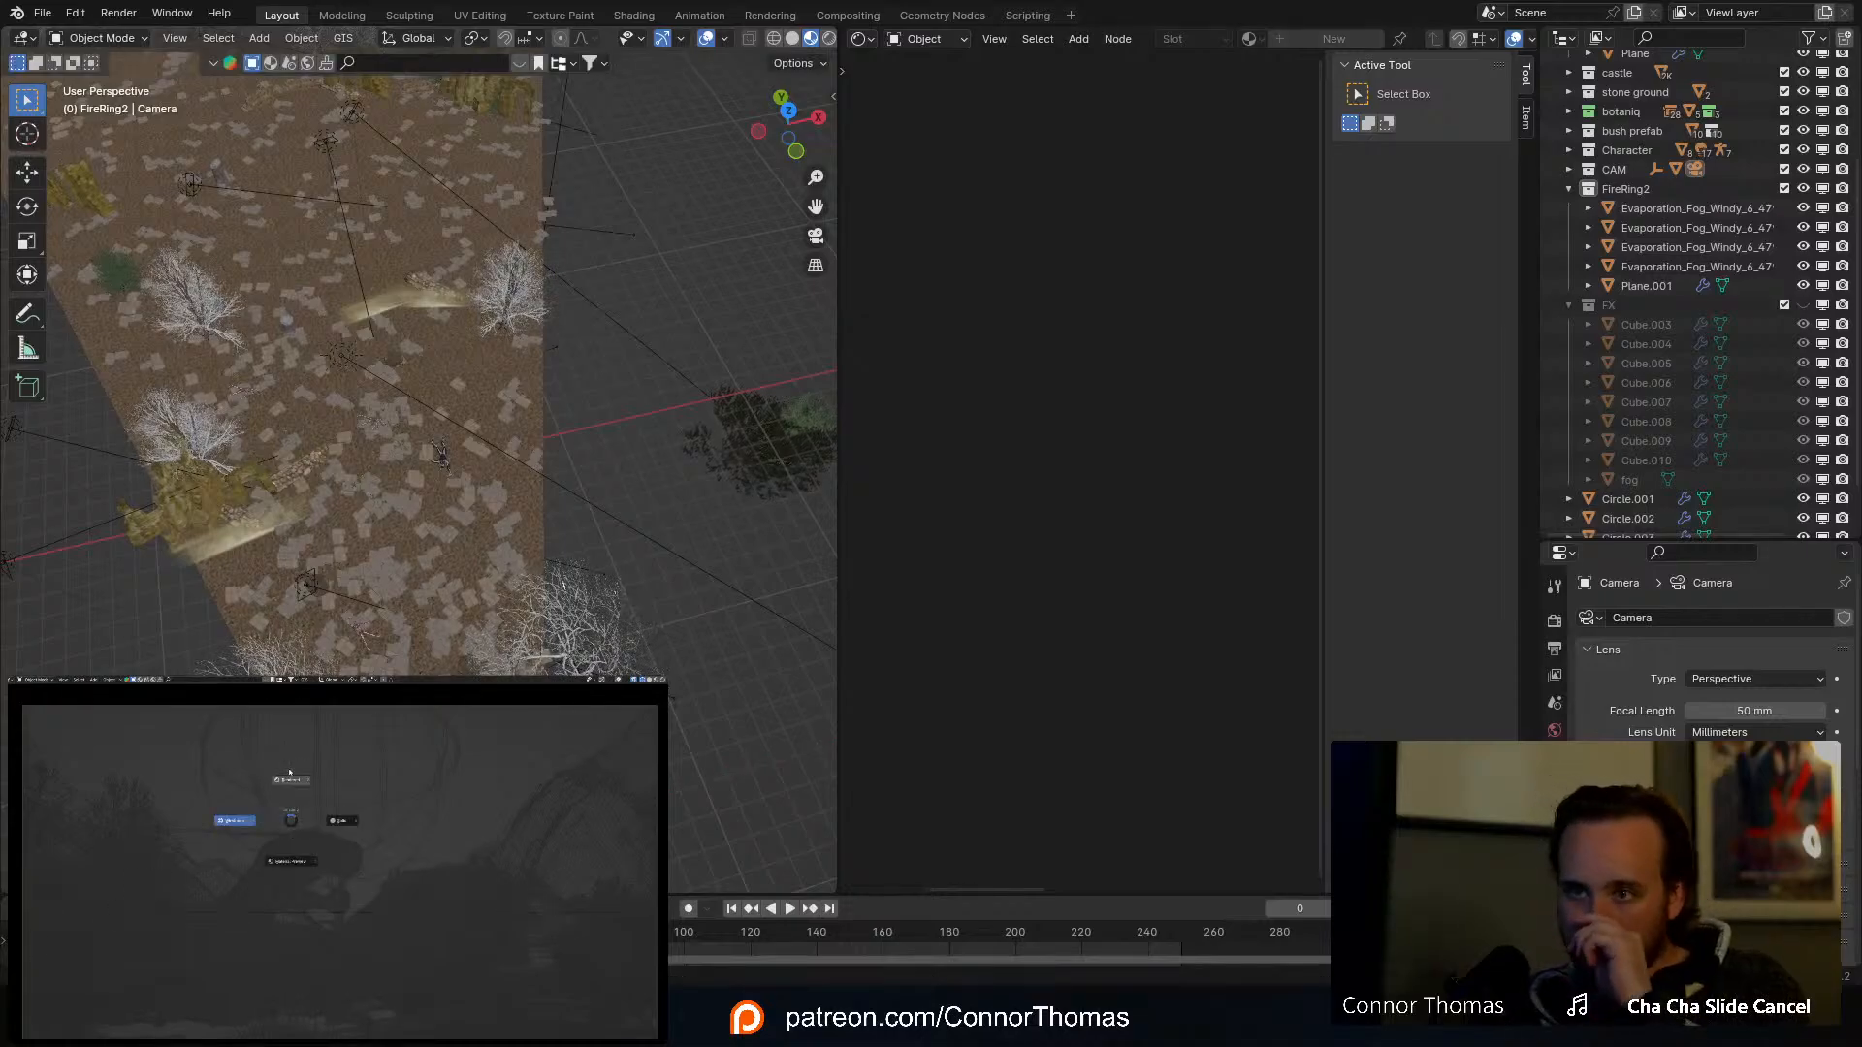
click(289, 773)
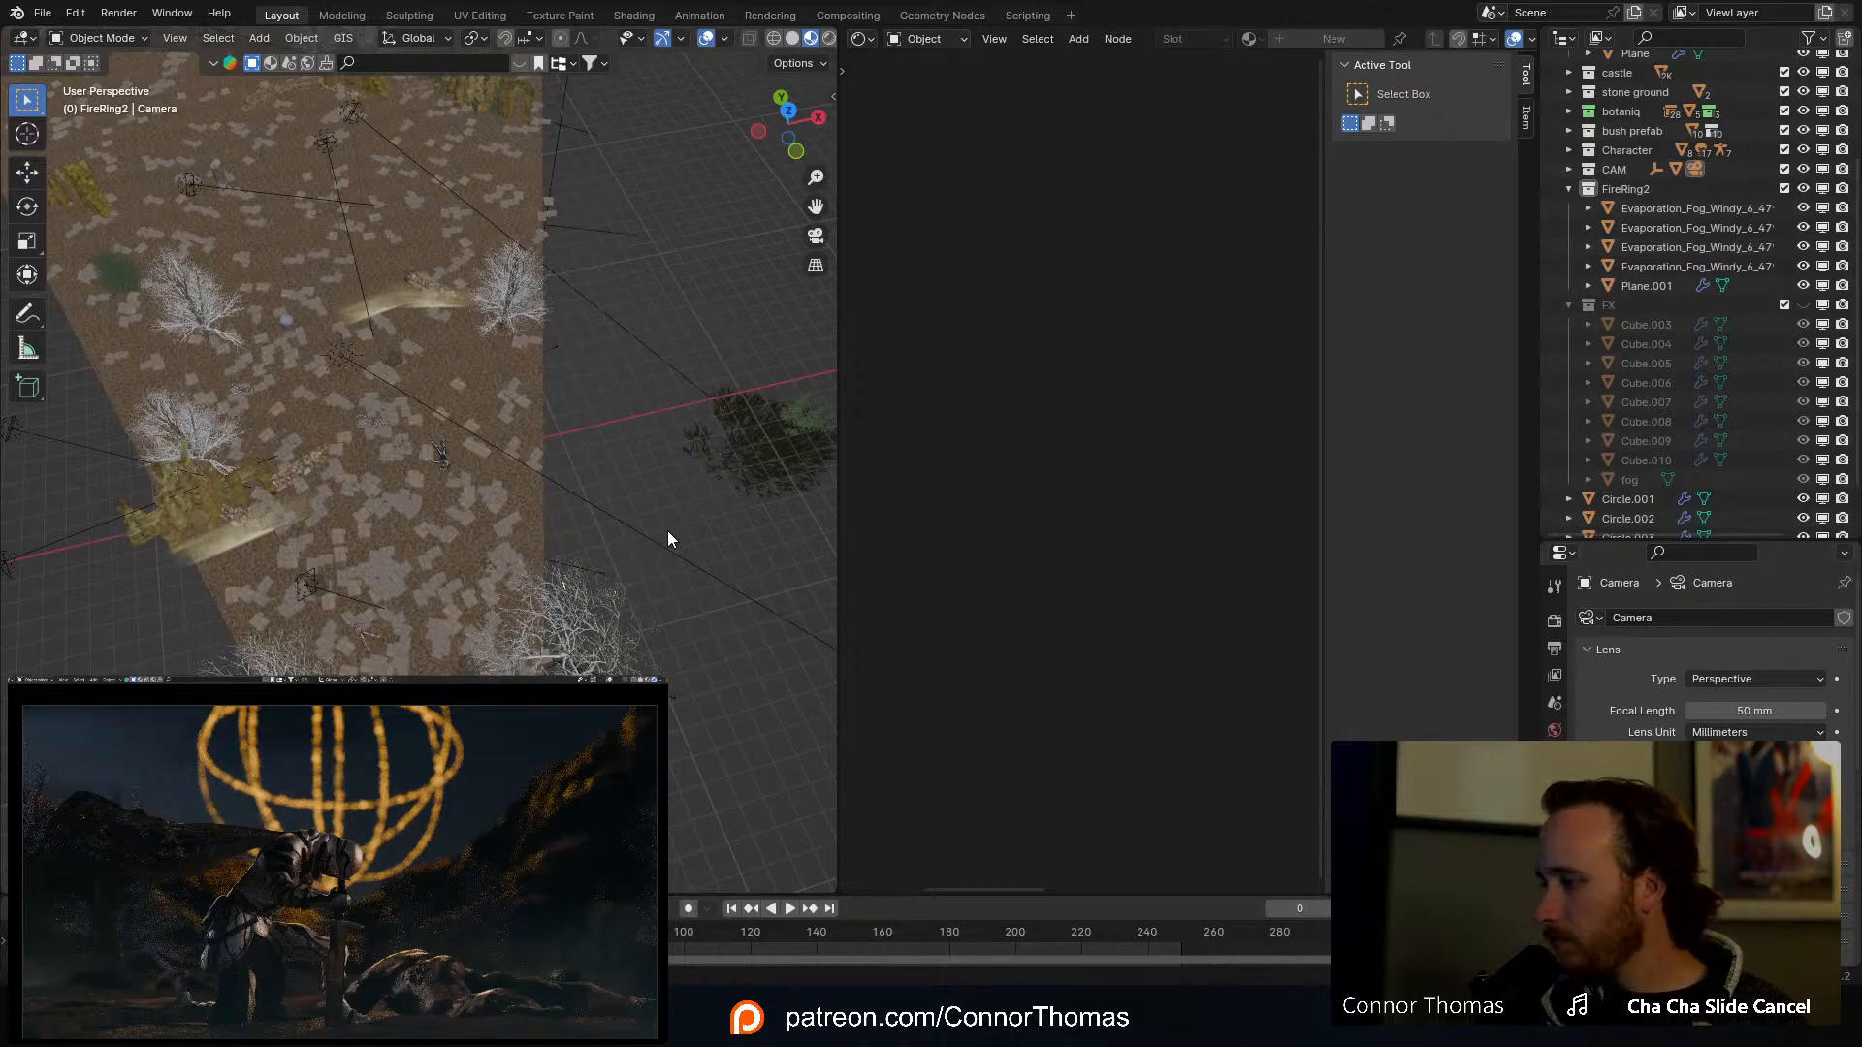
Step: Select the foreground fog plane and move the white stop of its fog video's Color Ramp to 0.409
middle_drag(667, 532, 626, 532)
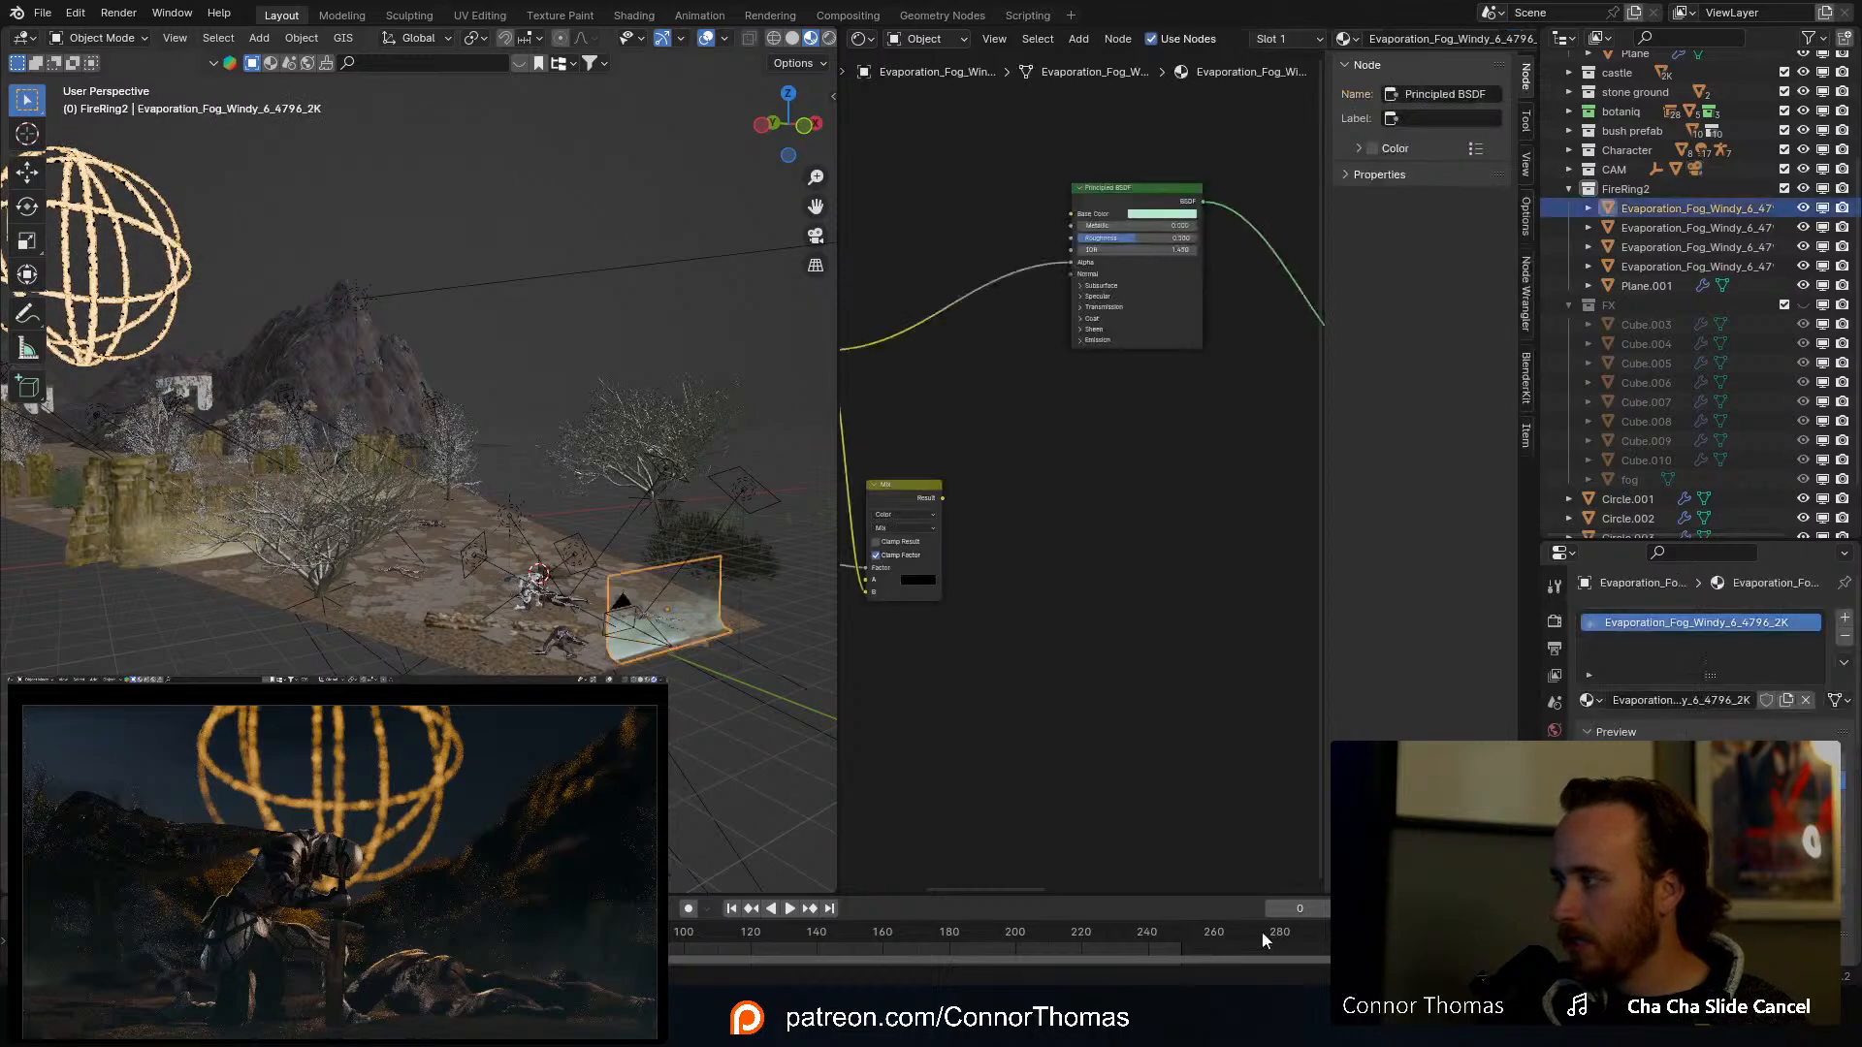
middle_drag(1076, 425, 1102, 573)
scroll(1084, 574, up, 1)
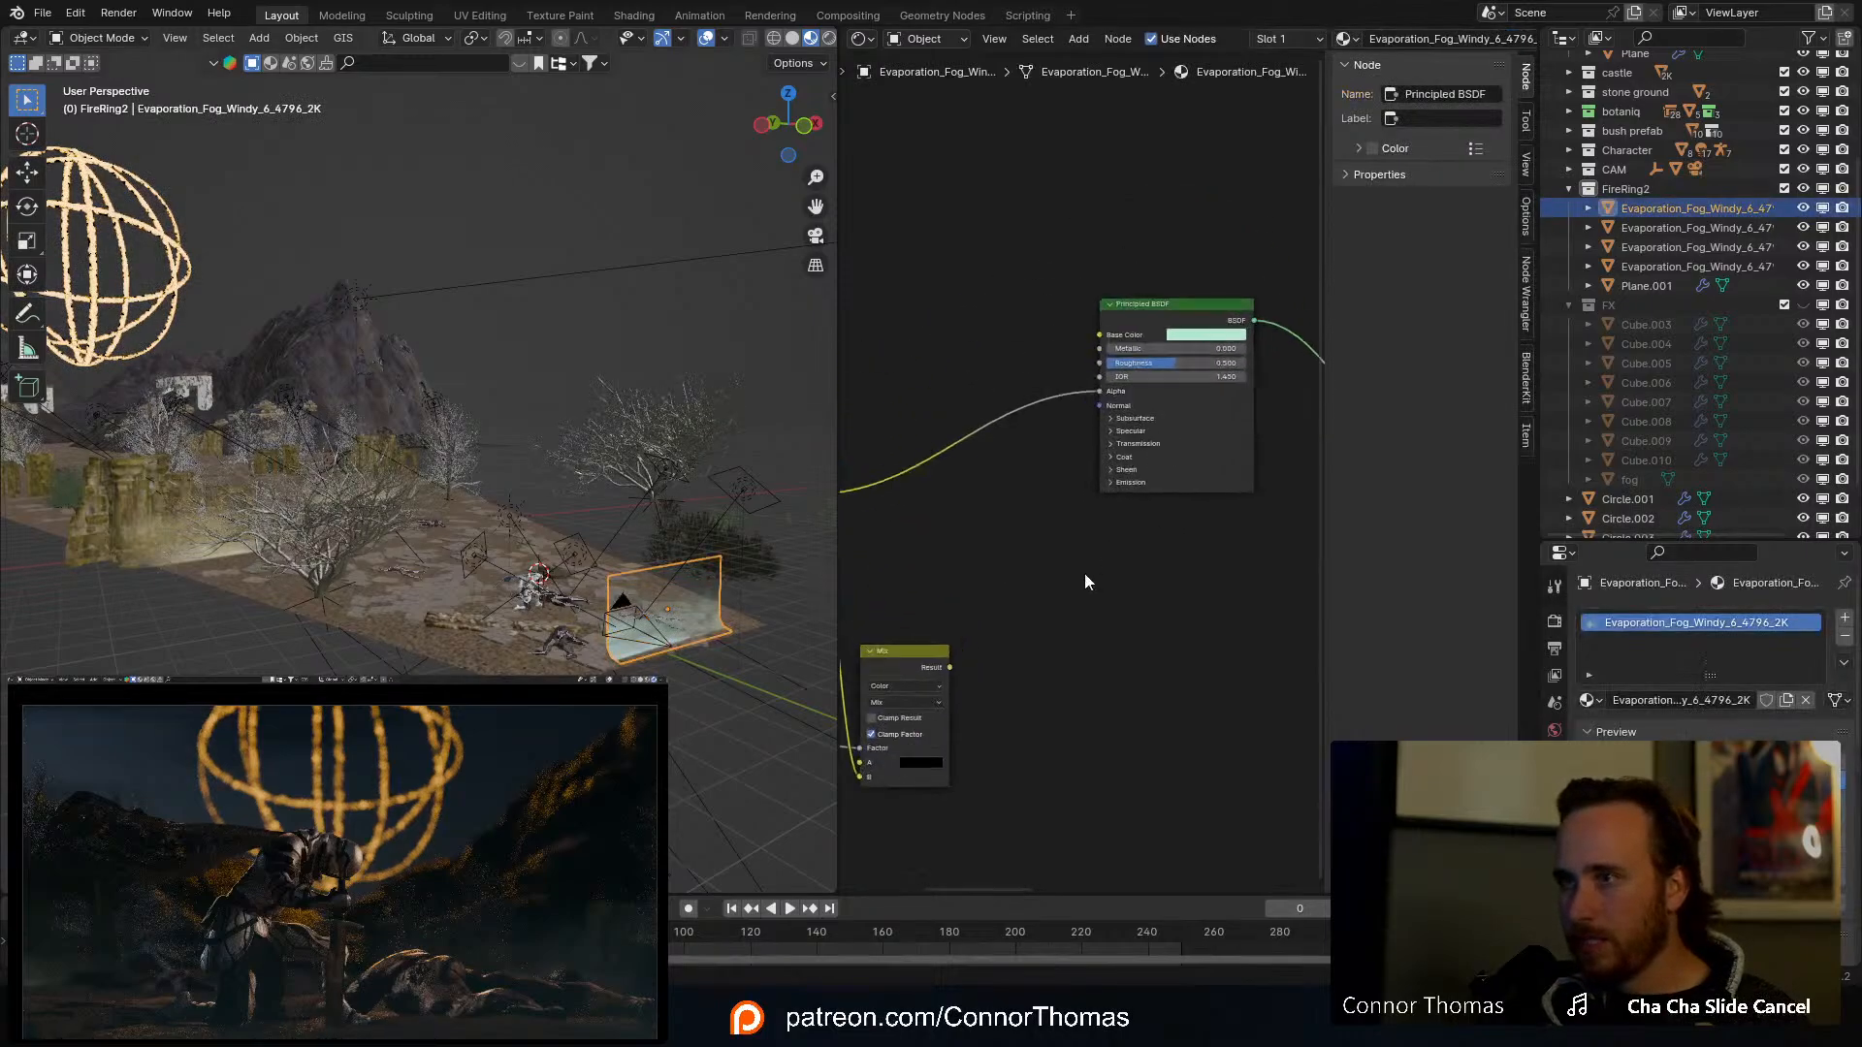
middle_drag(902, 576, 1233, 487)
scroll(1083, 473, up, 2)
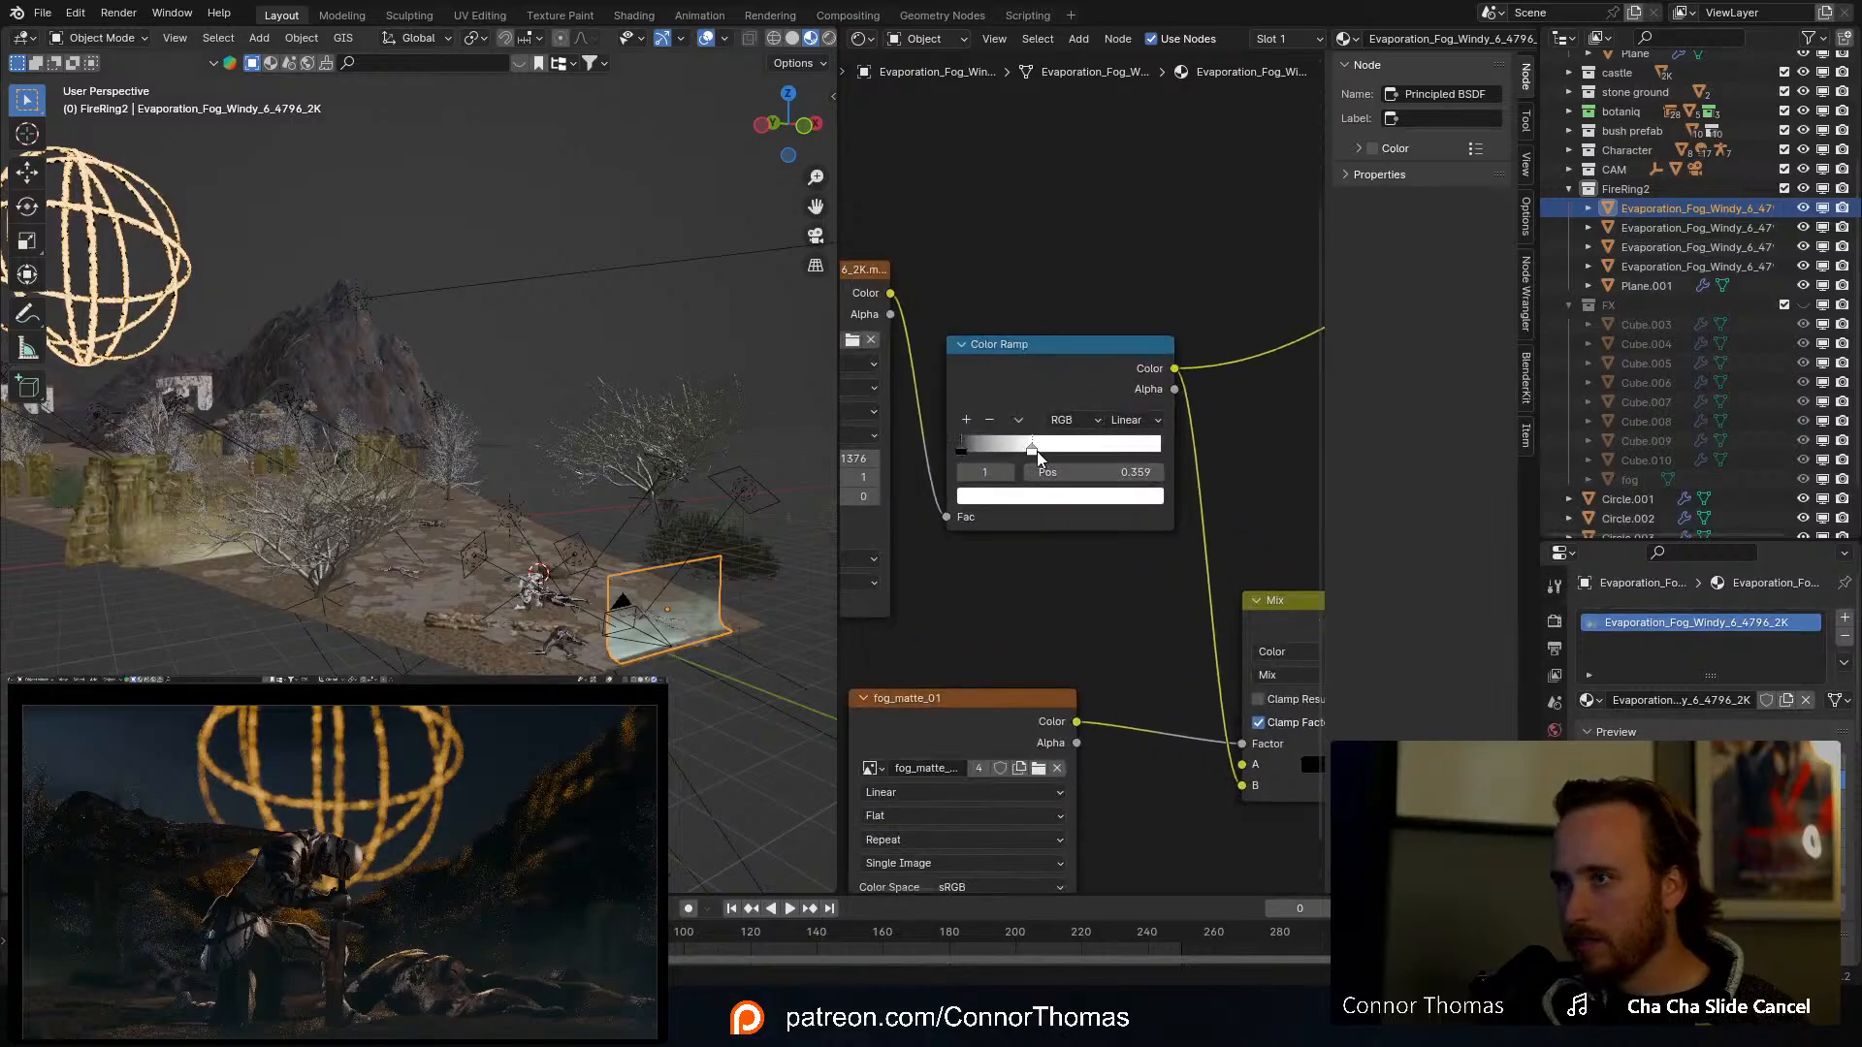
drag(1039, 458, 1047, 458)
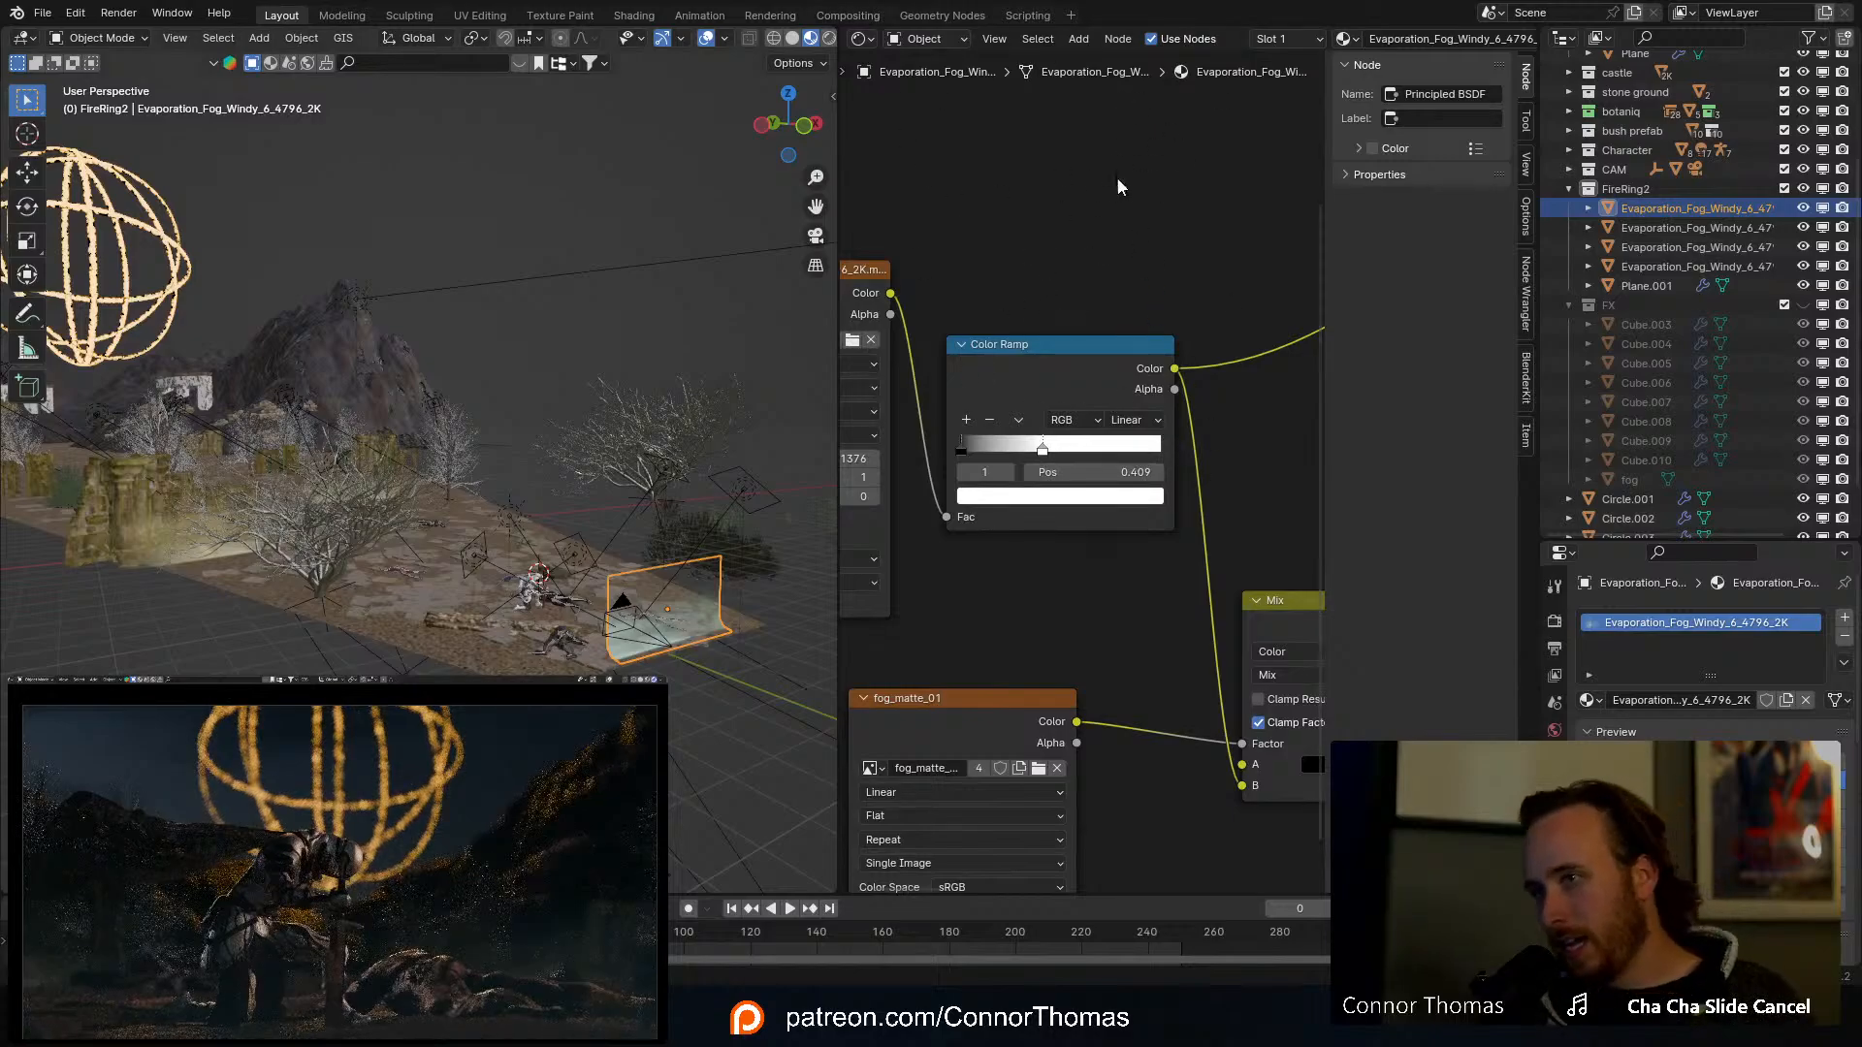
middle_drag(1012, 171, 1067, 169)
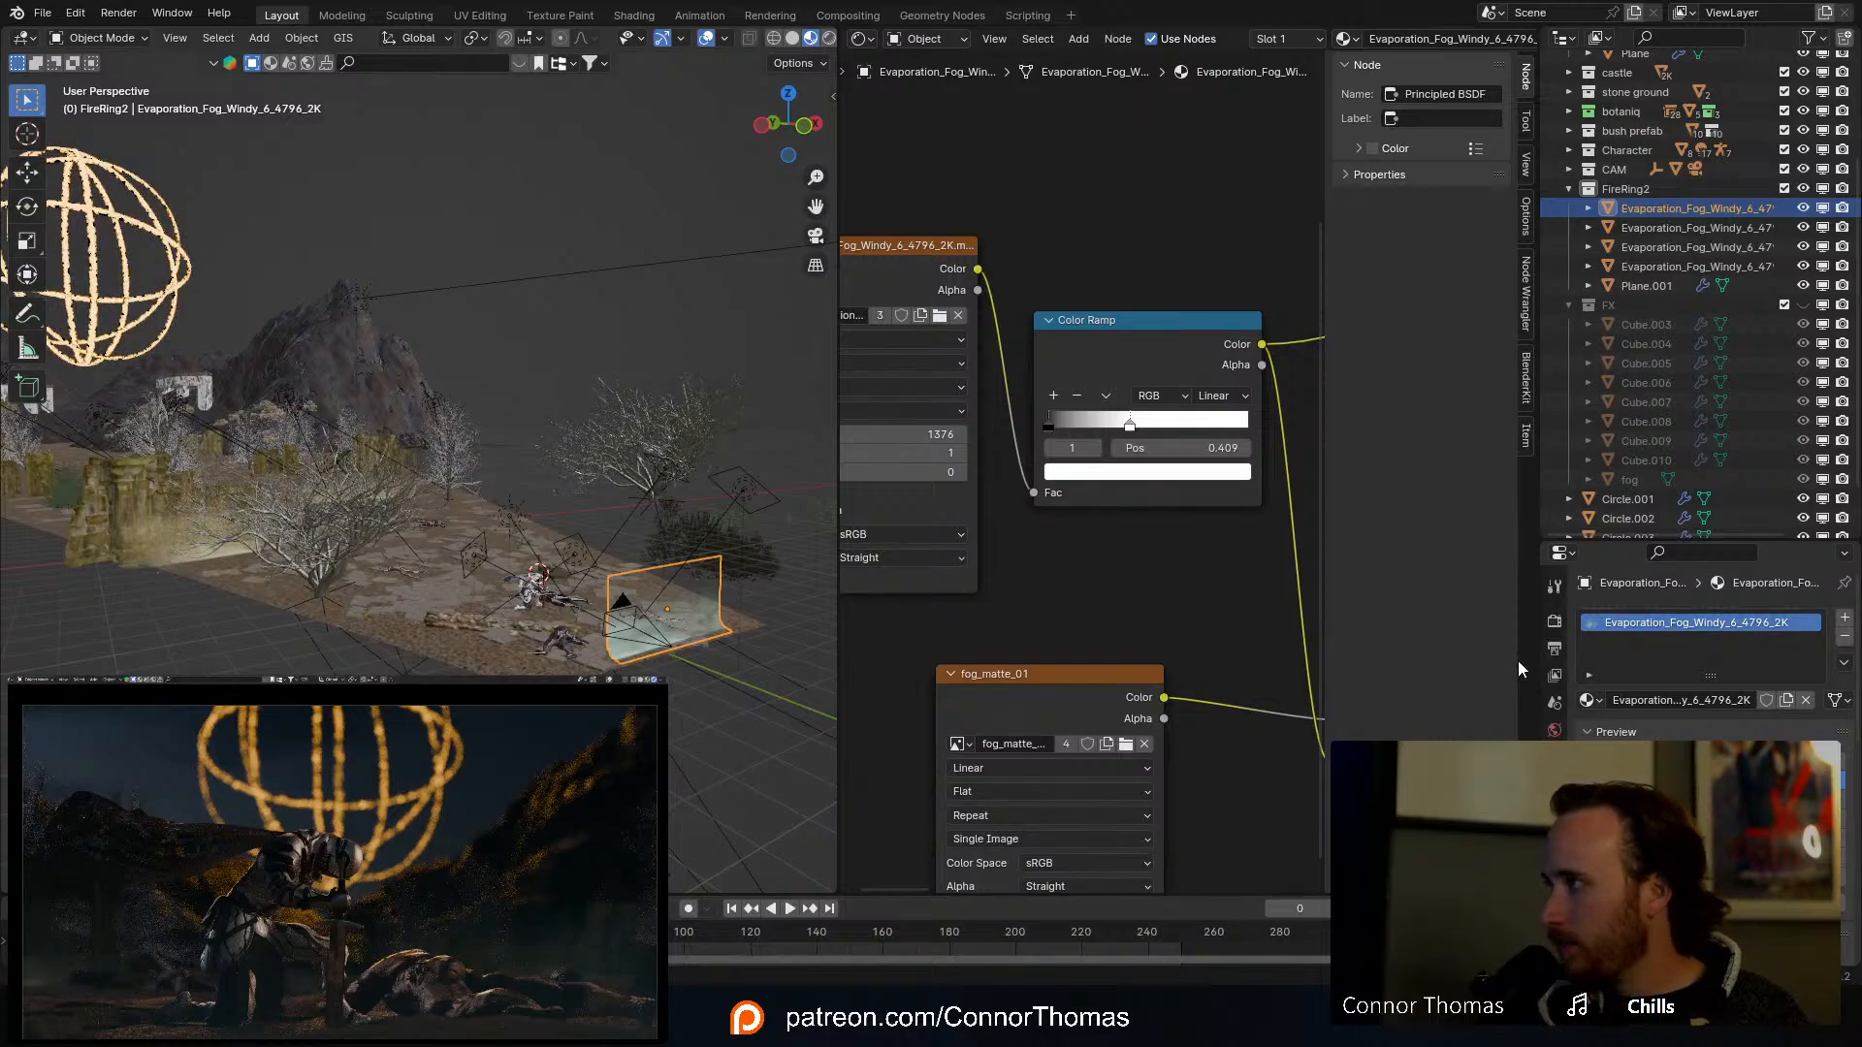
middle_drag(523, 548, 283, 429)
scroll(603, 574, up, 4)
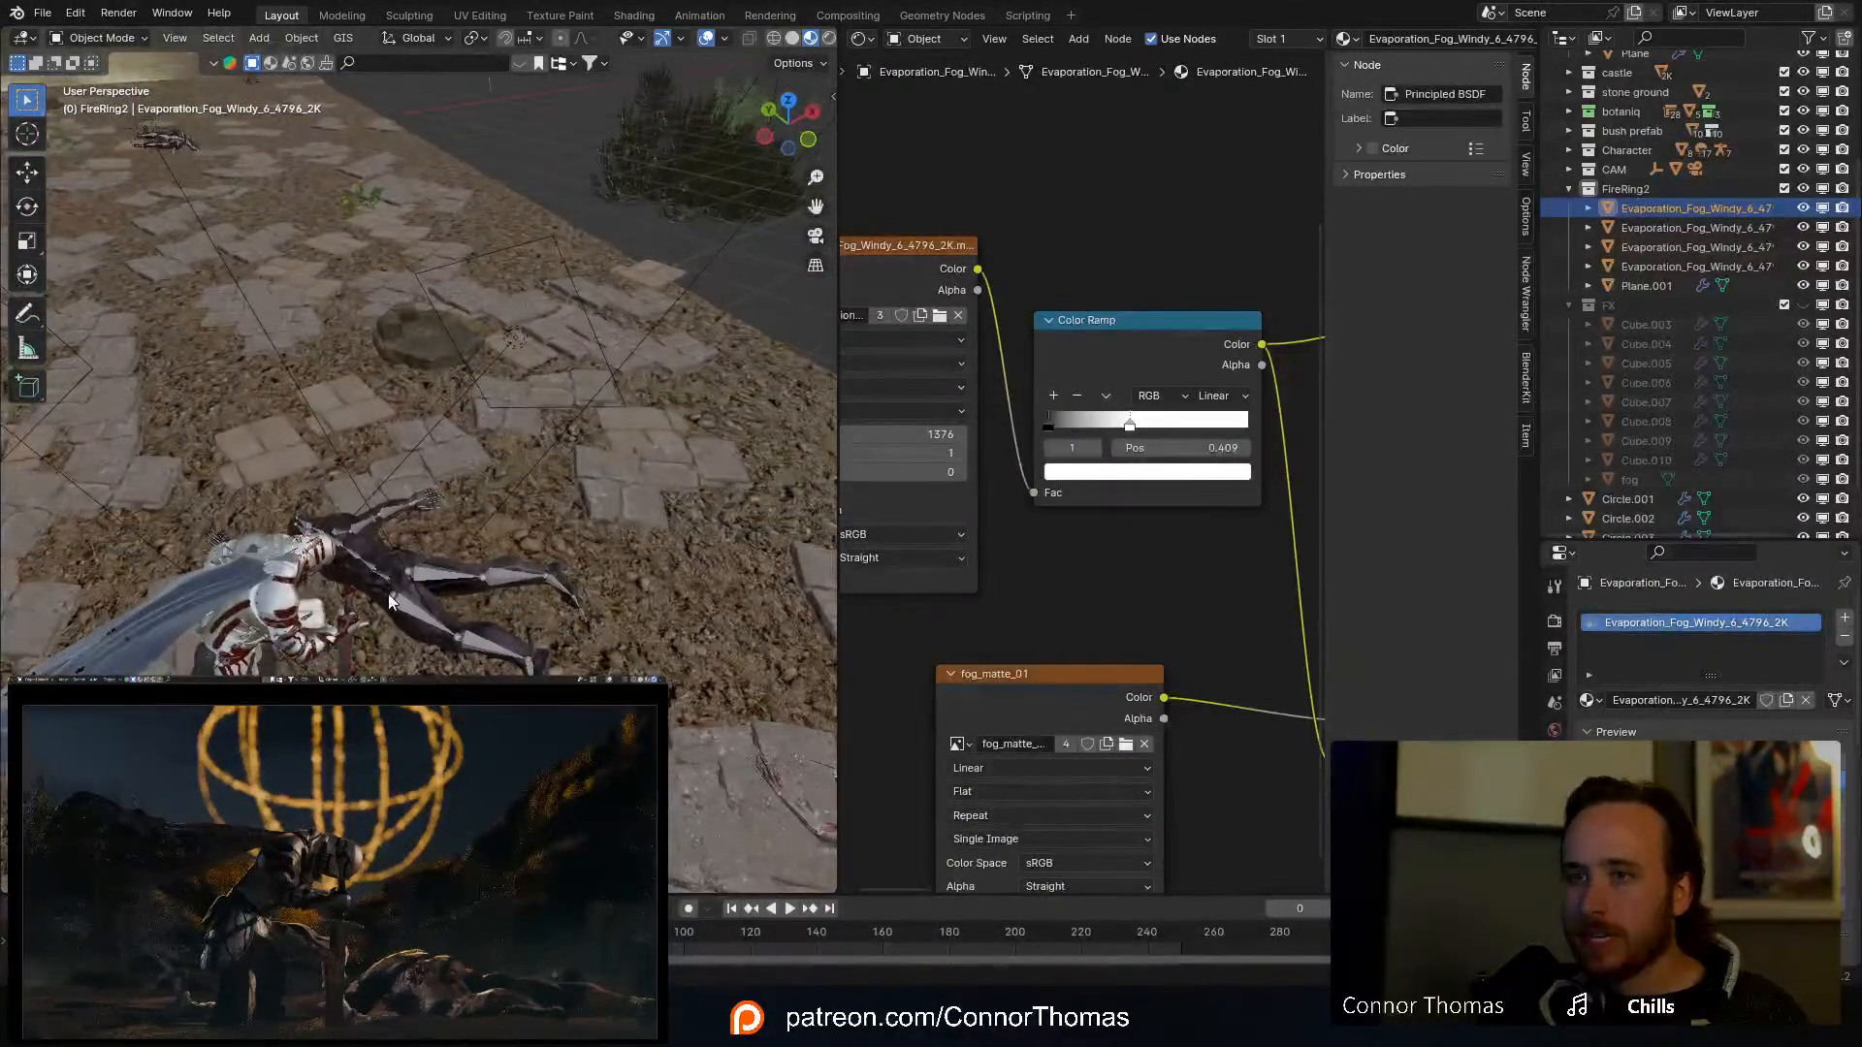
Step: Select the fallen body and add an Image Texture node above the Principled BSDF in its Ch25_Body material
click(392, 567)
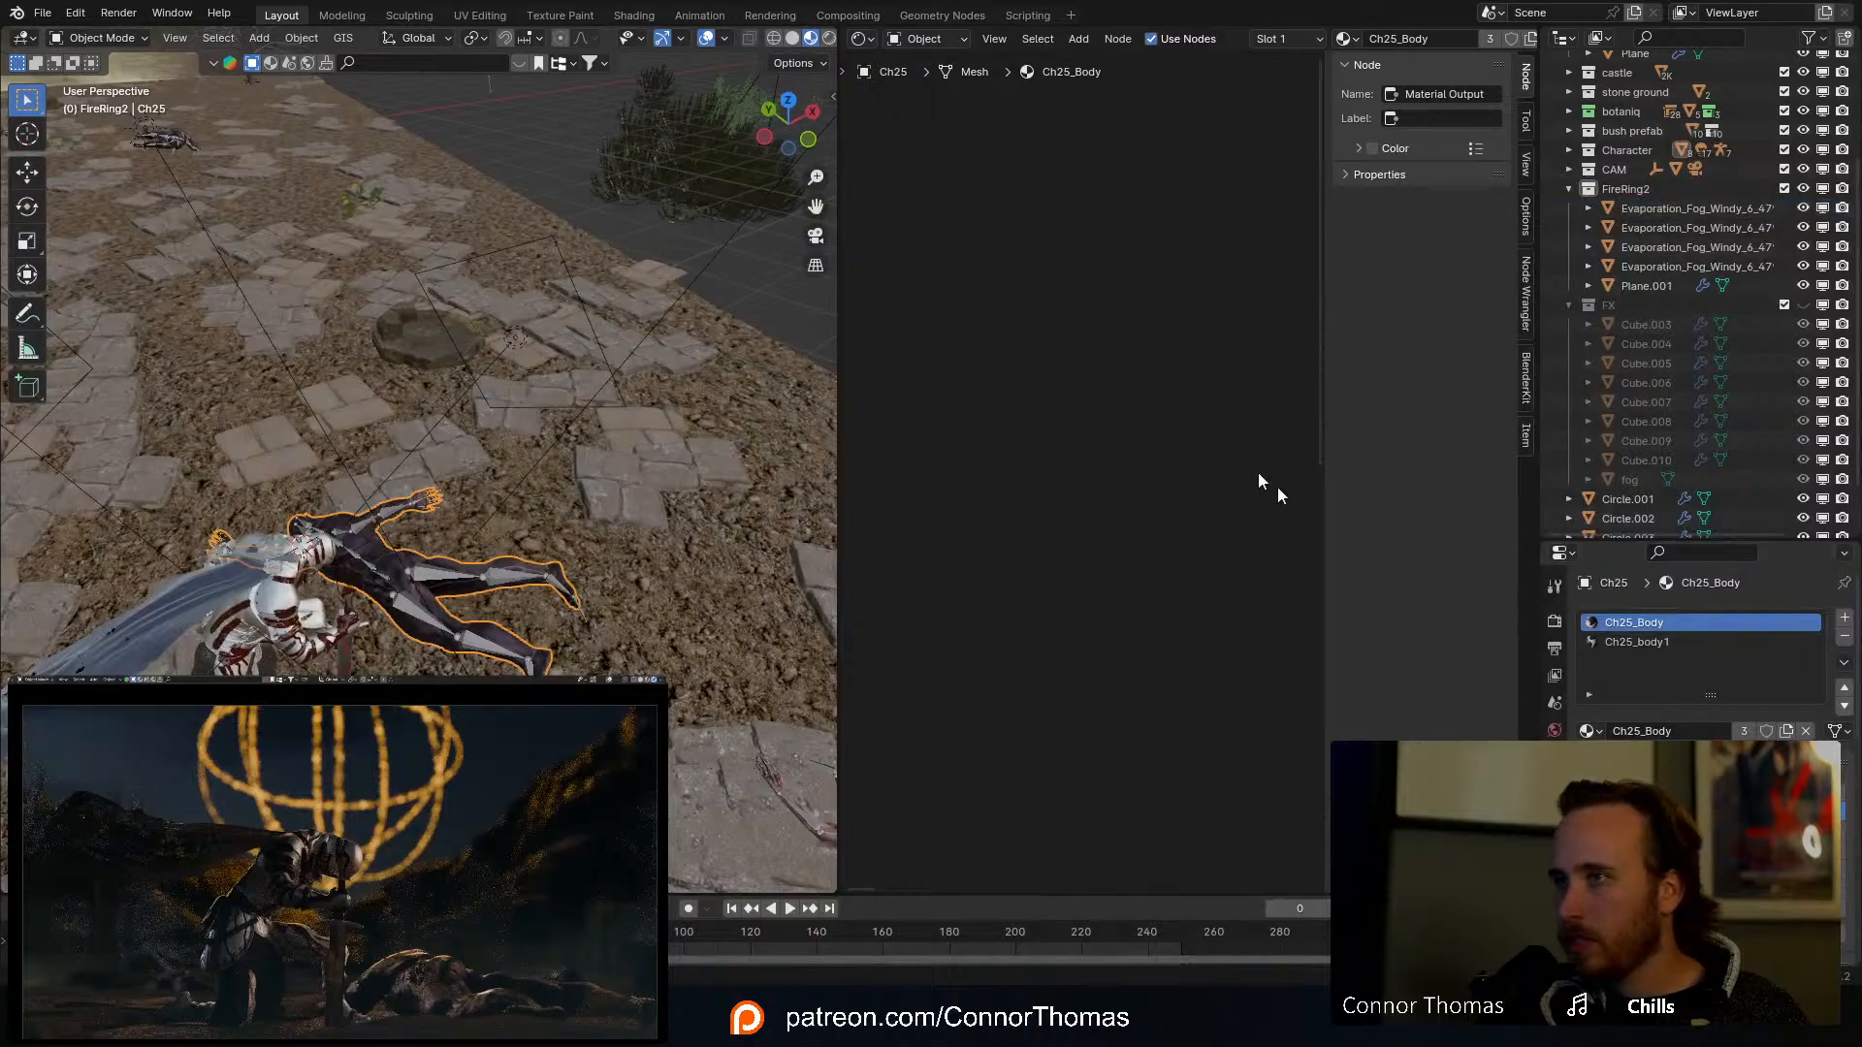
scroll(1120, 407, down, 8)
middle_drag(1105, 409, 946, 366)
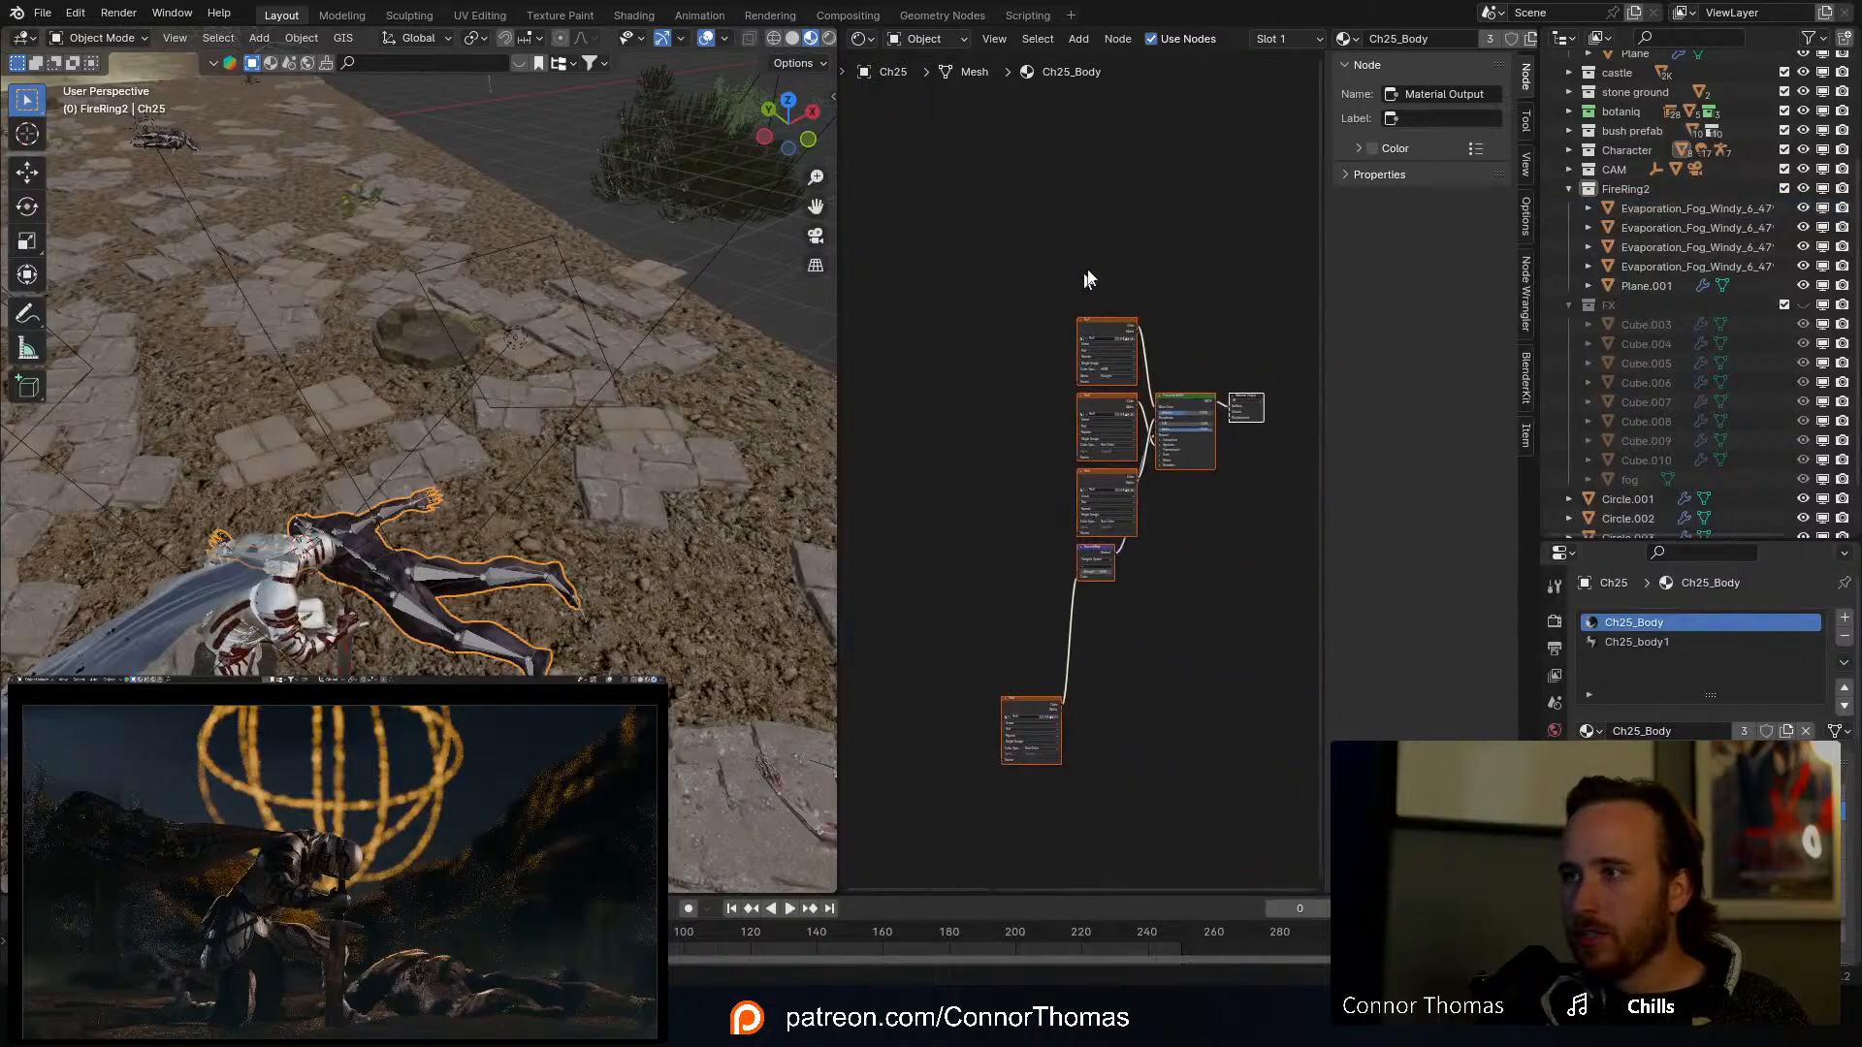
scroll(1154, 289, up, 4)
middle_drag(1154, 289, 1039, 380)
scroll(1076, 382, up, 4)
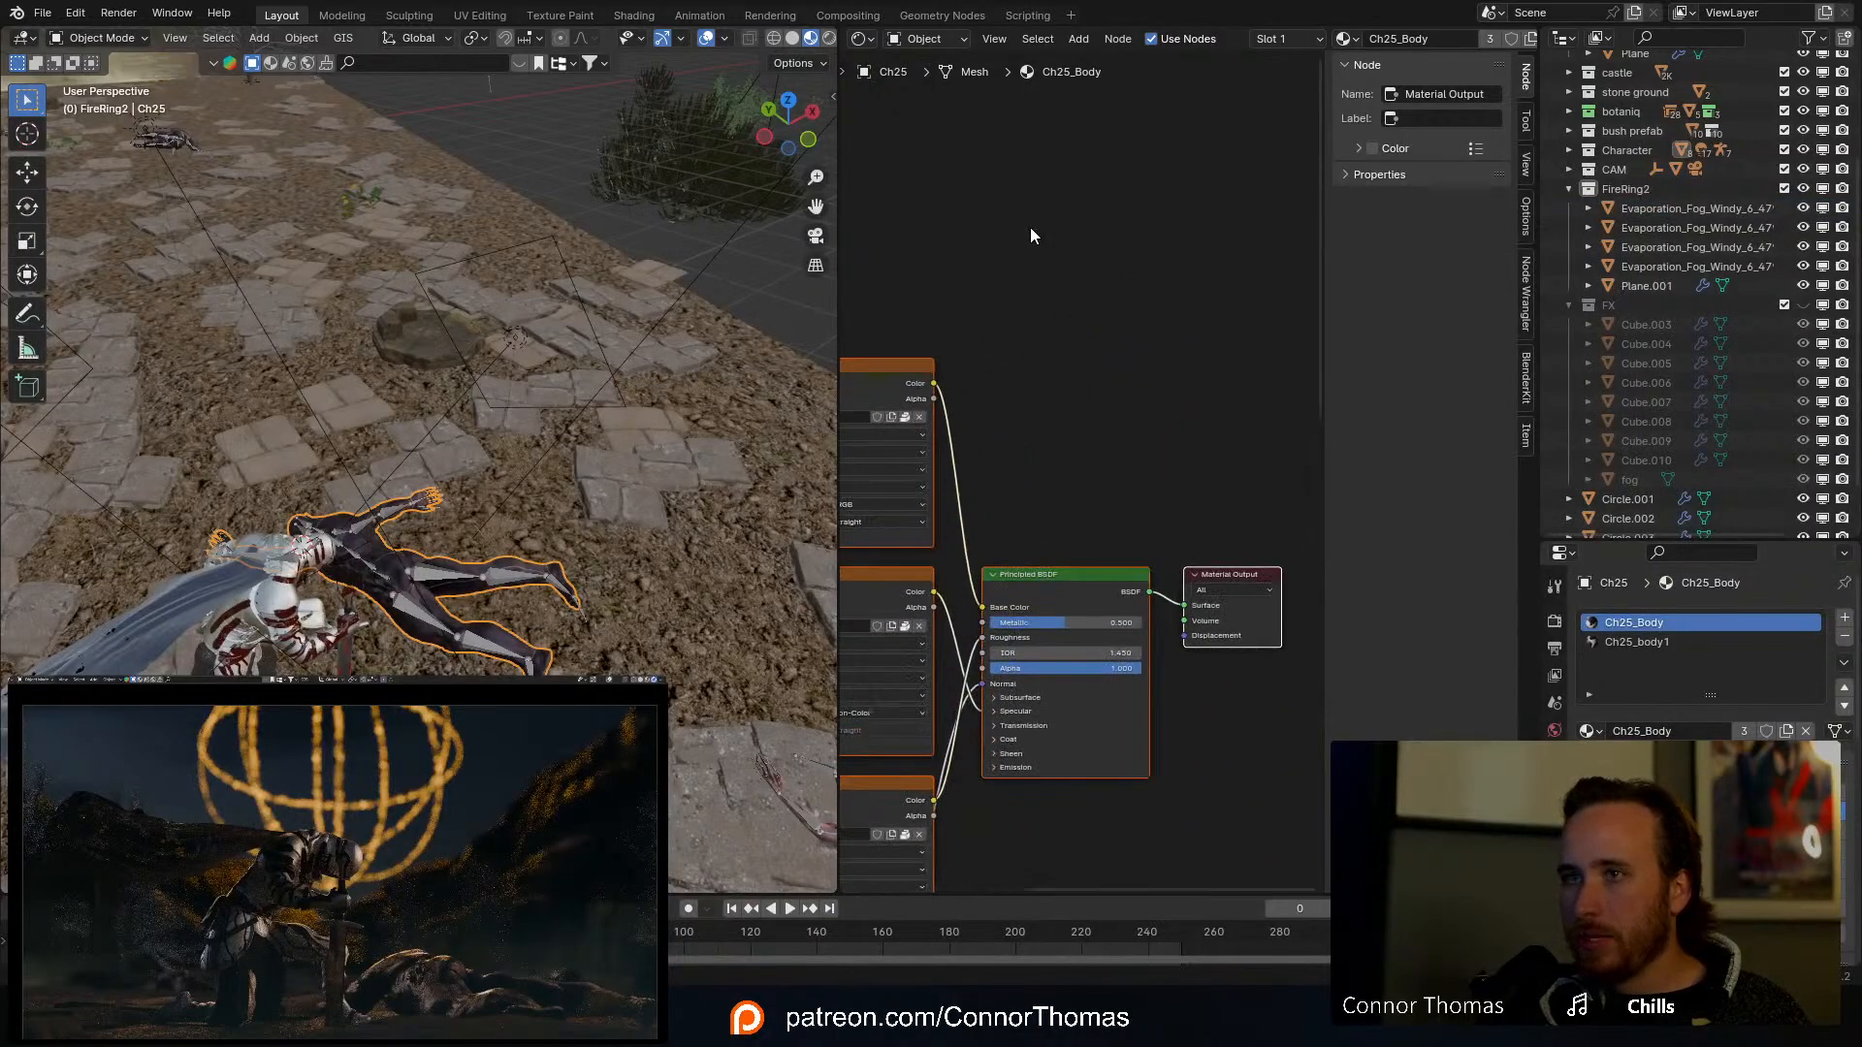
click(1094, 208)
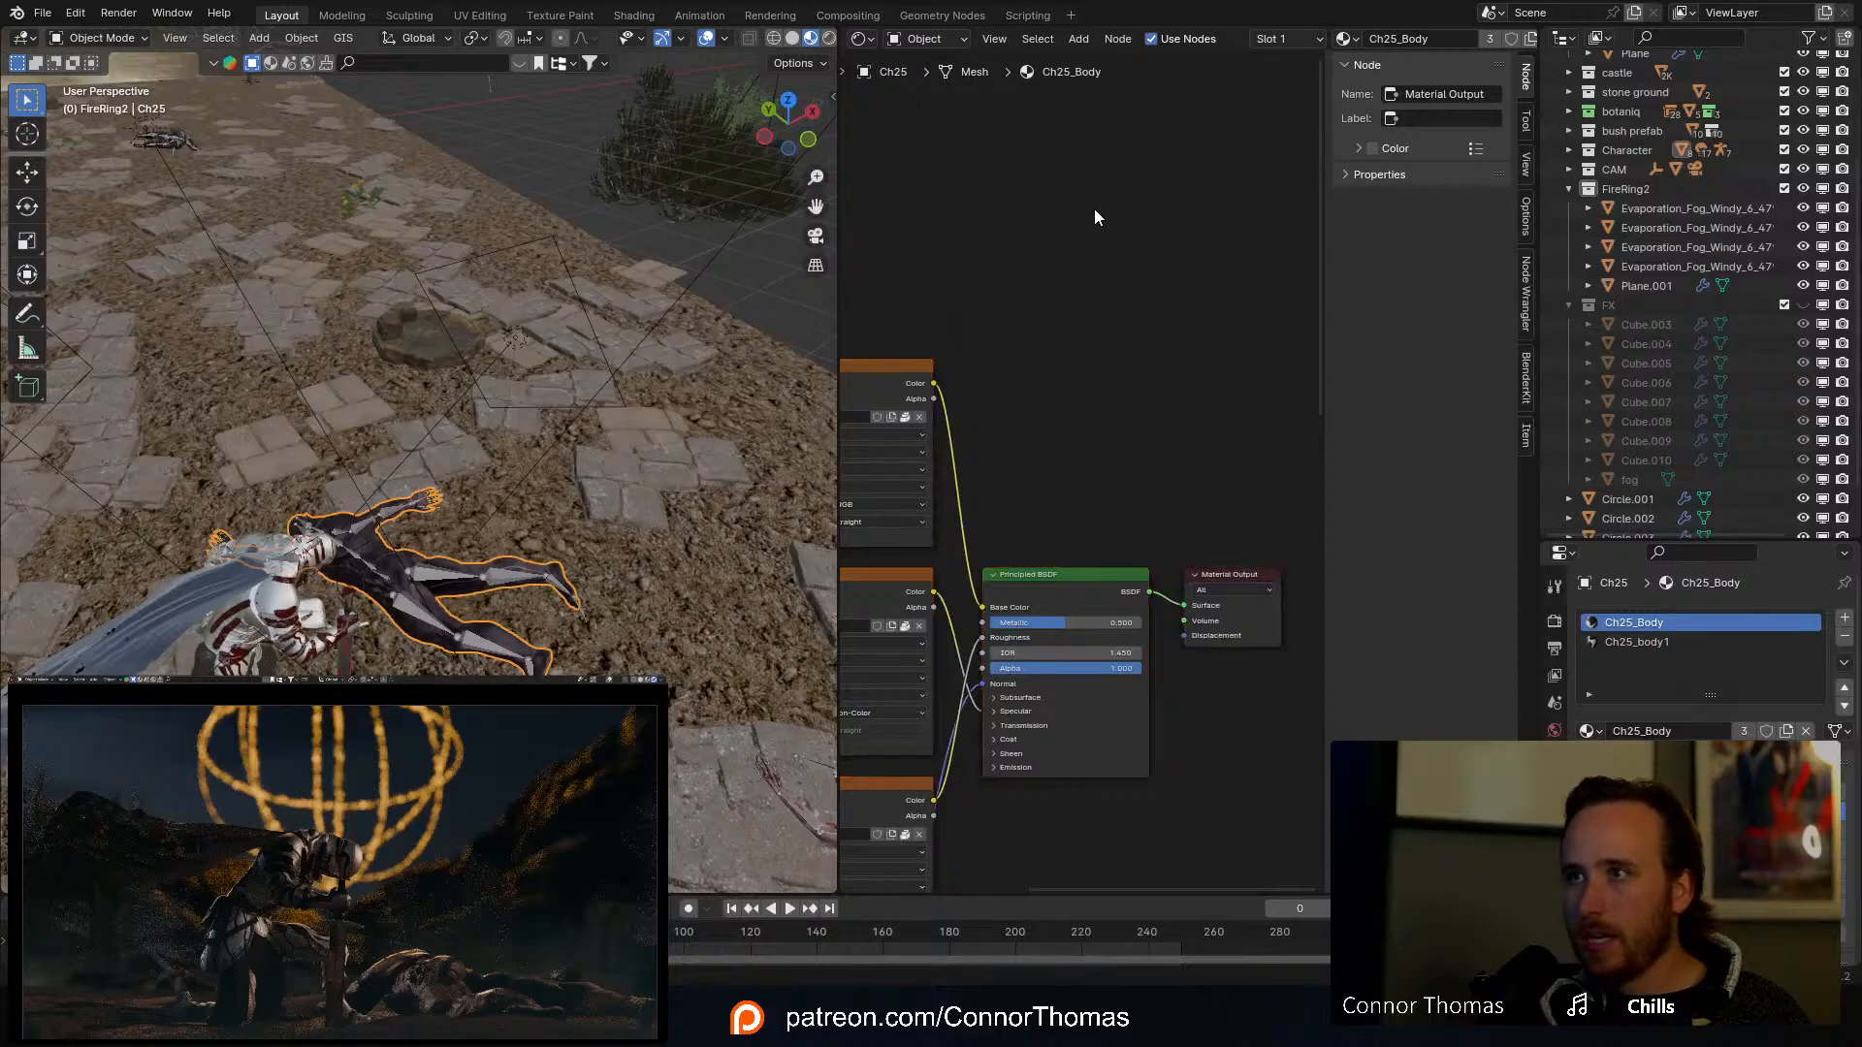
key(shift+a)
text(ima)
key(Return)
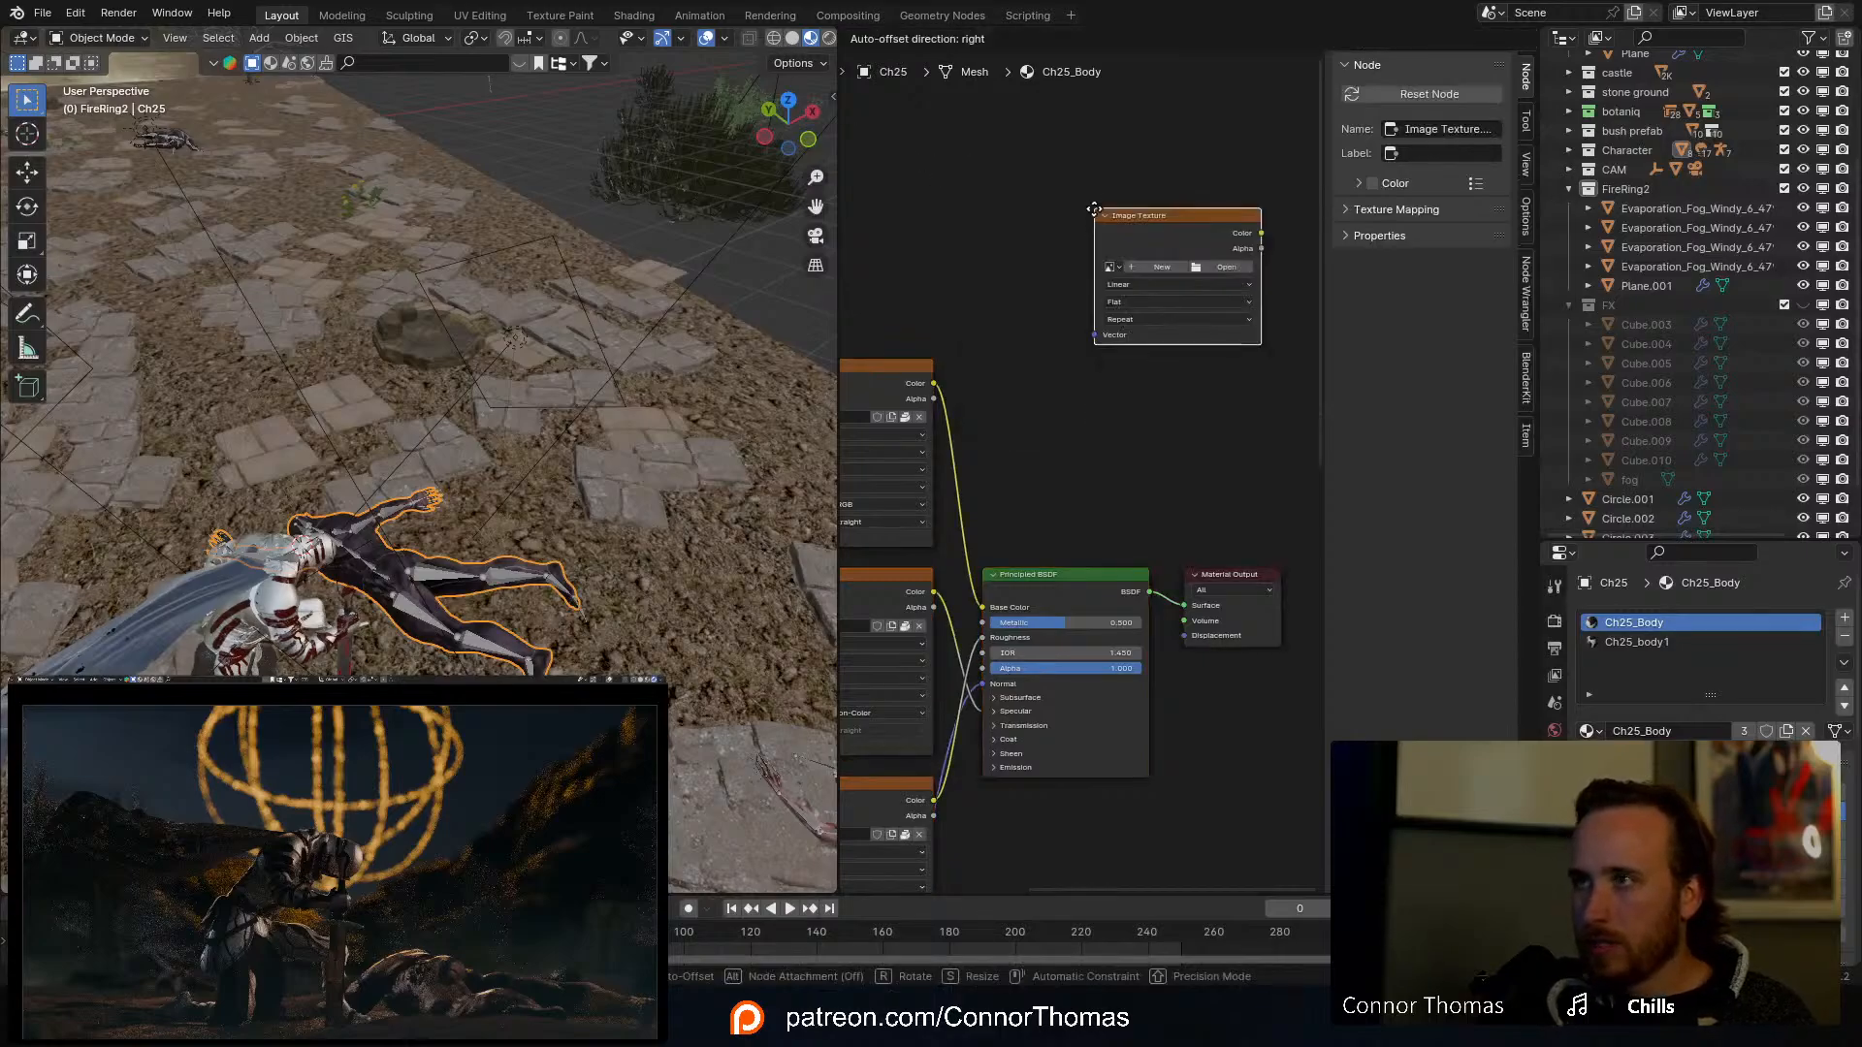
click(1045, 241)
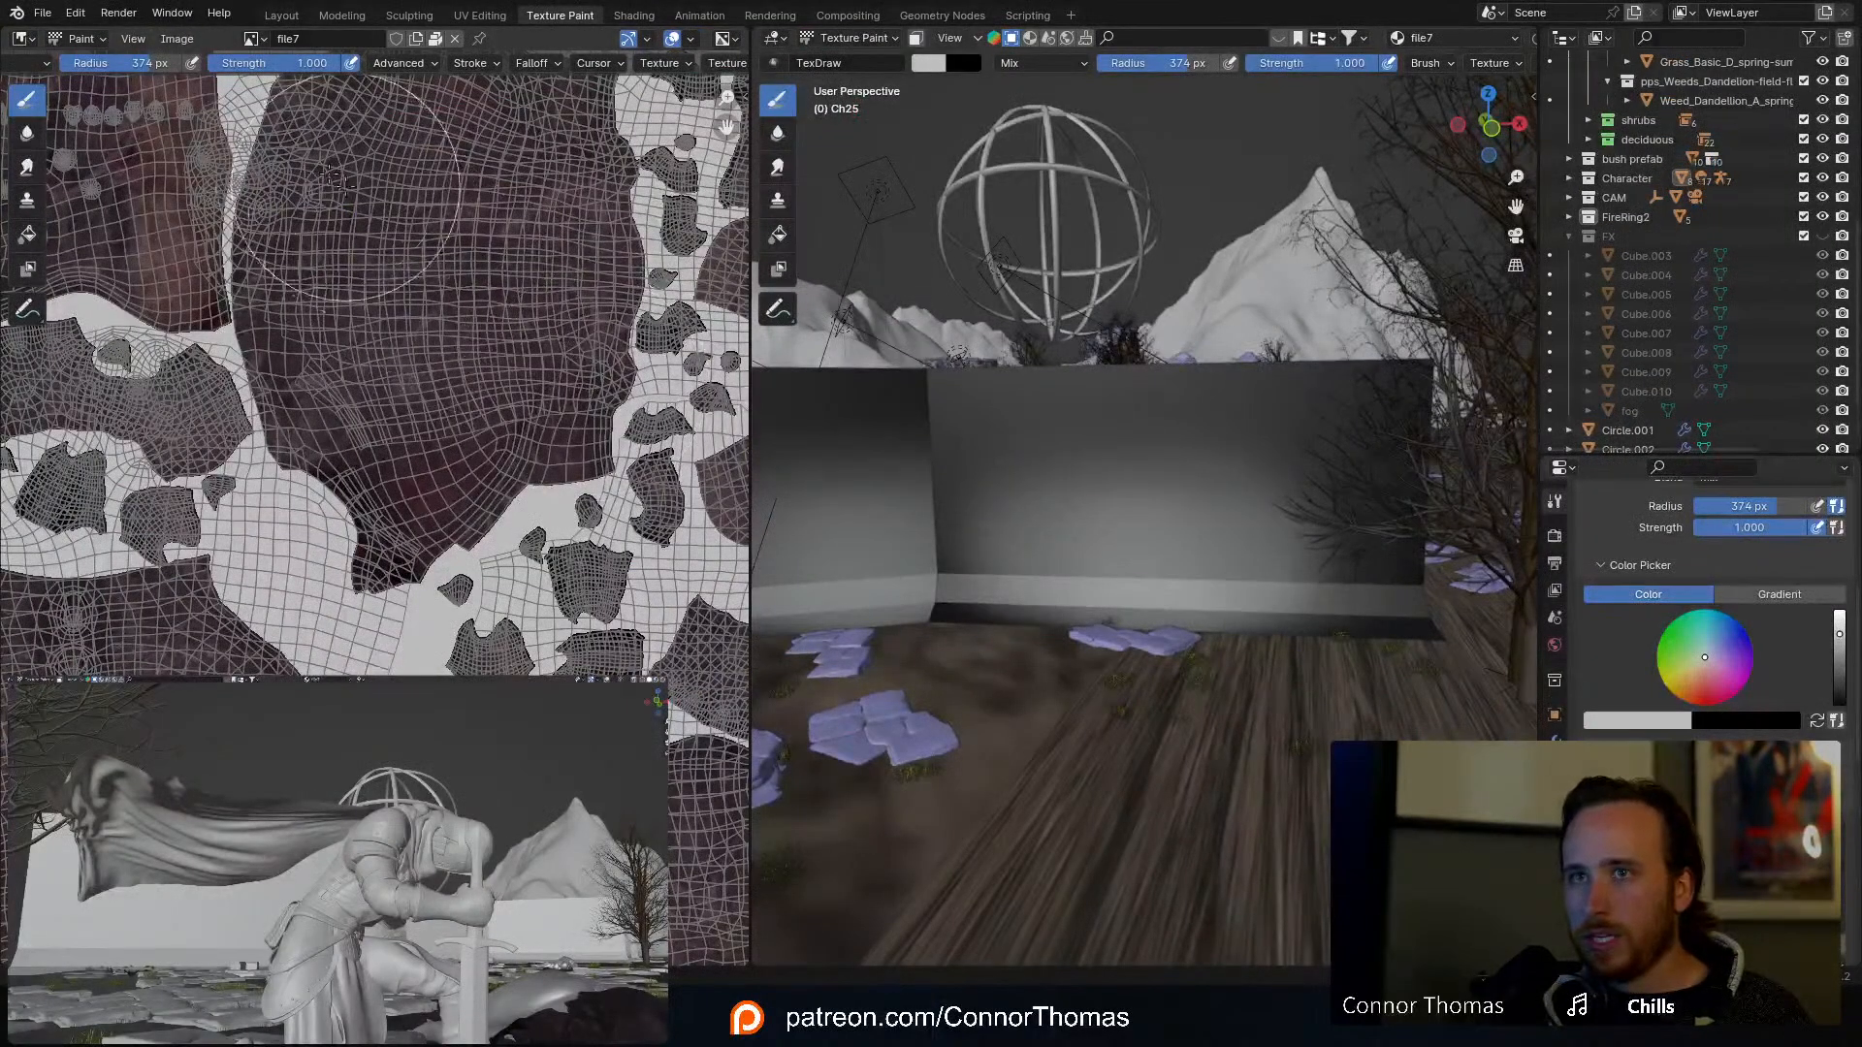
Step: Switch to texture painting and start a new image named blood_matte_01
scroll(311, 386, down, 8)
scroll(312, 388, up, 4)
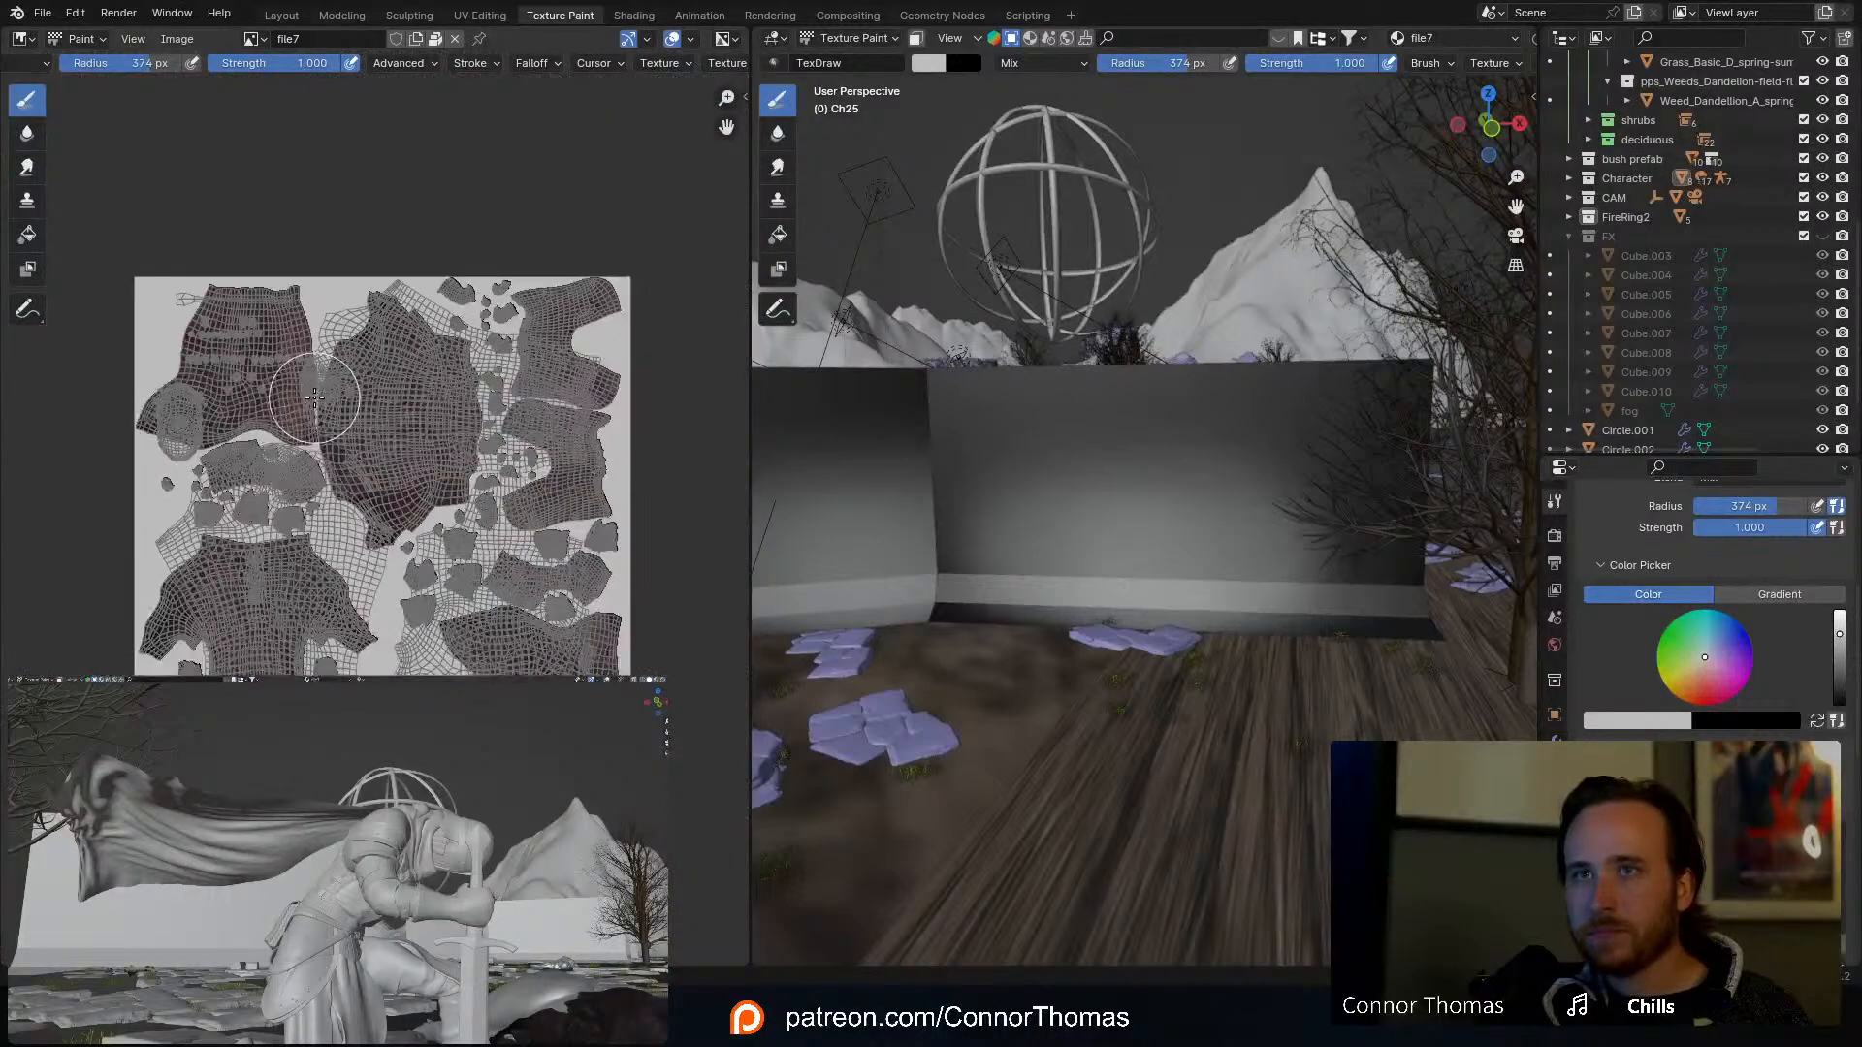
click(176, 39)
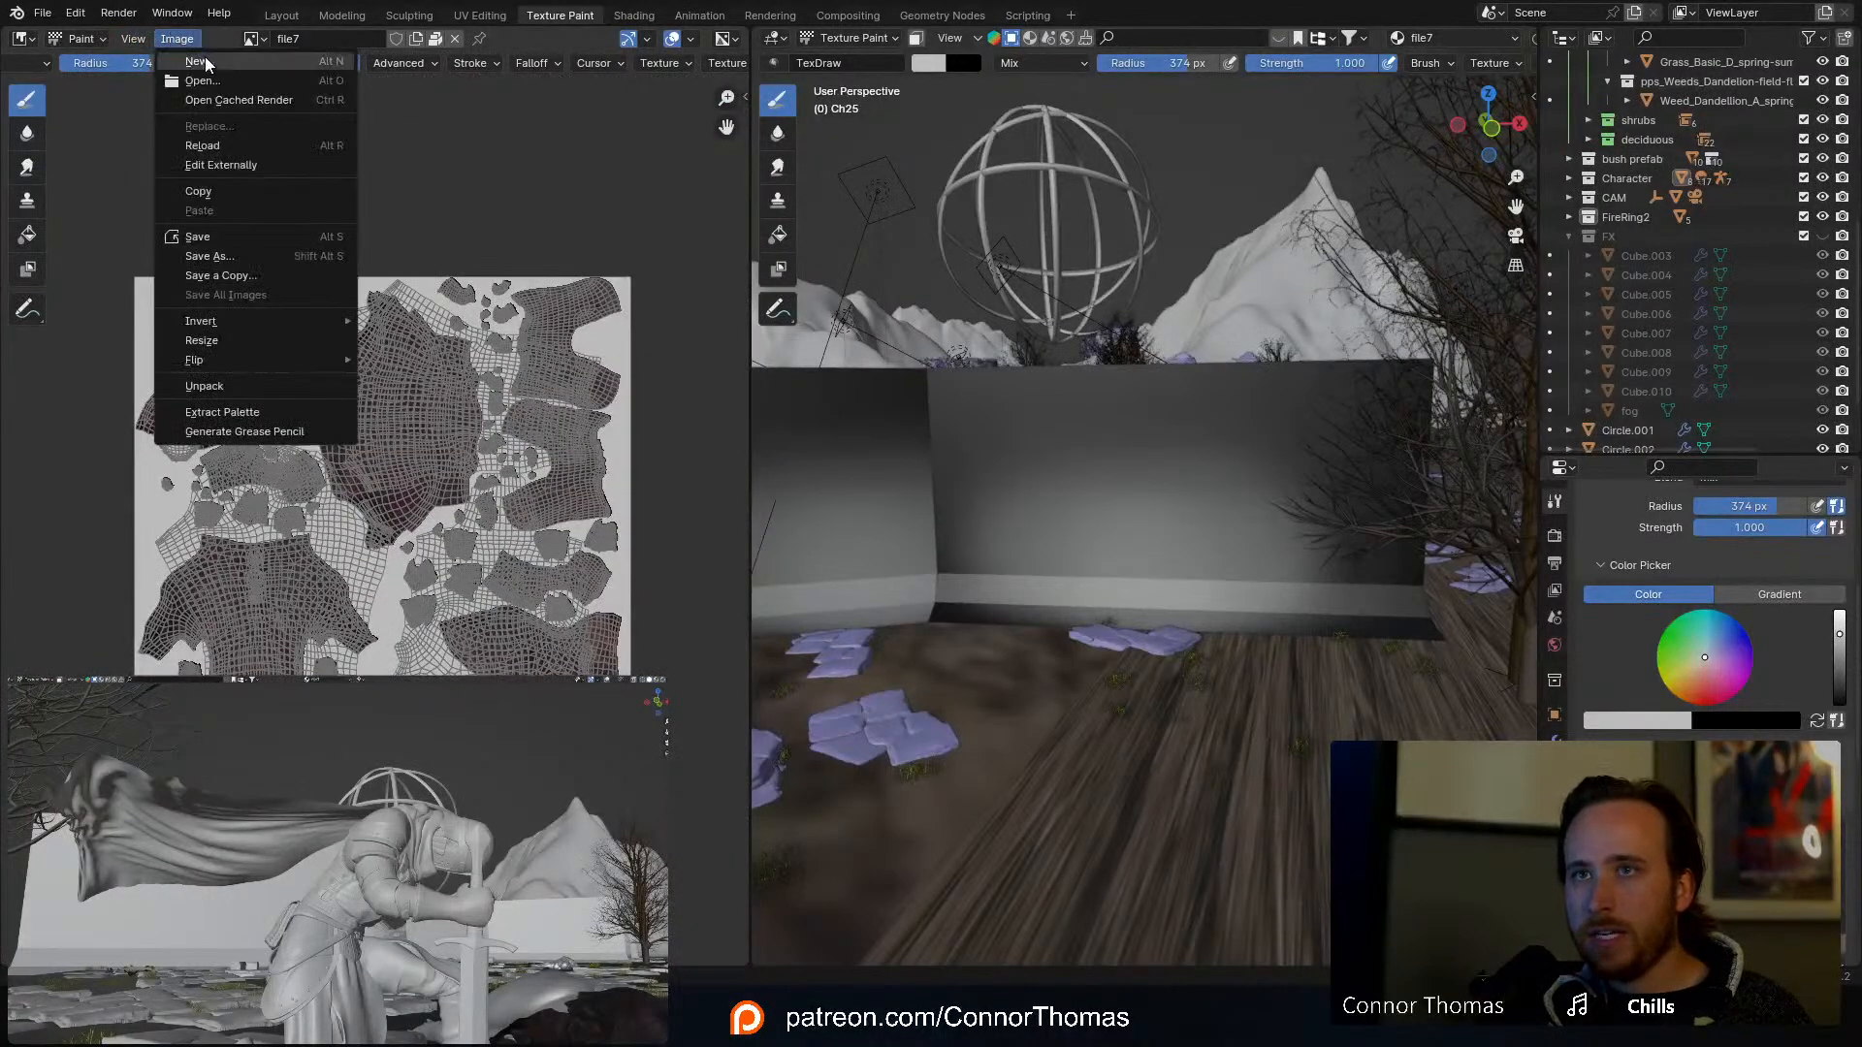
click(214, 61)
click(253, 89)
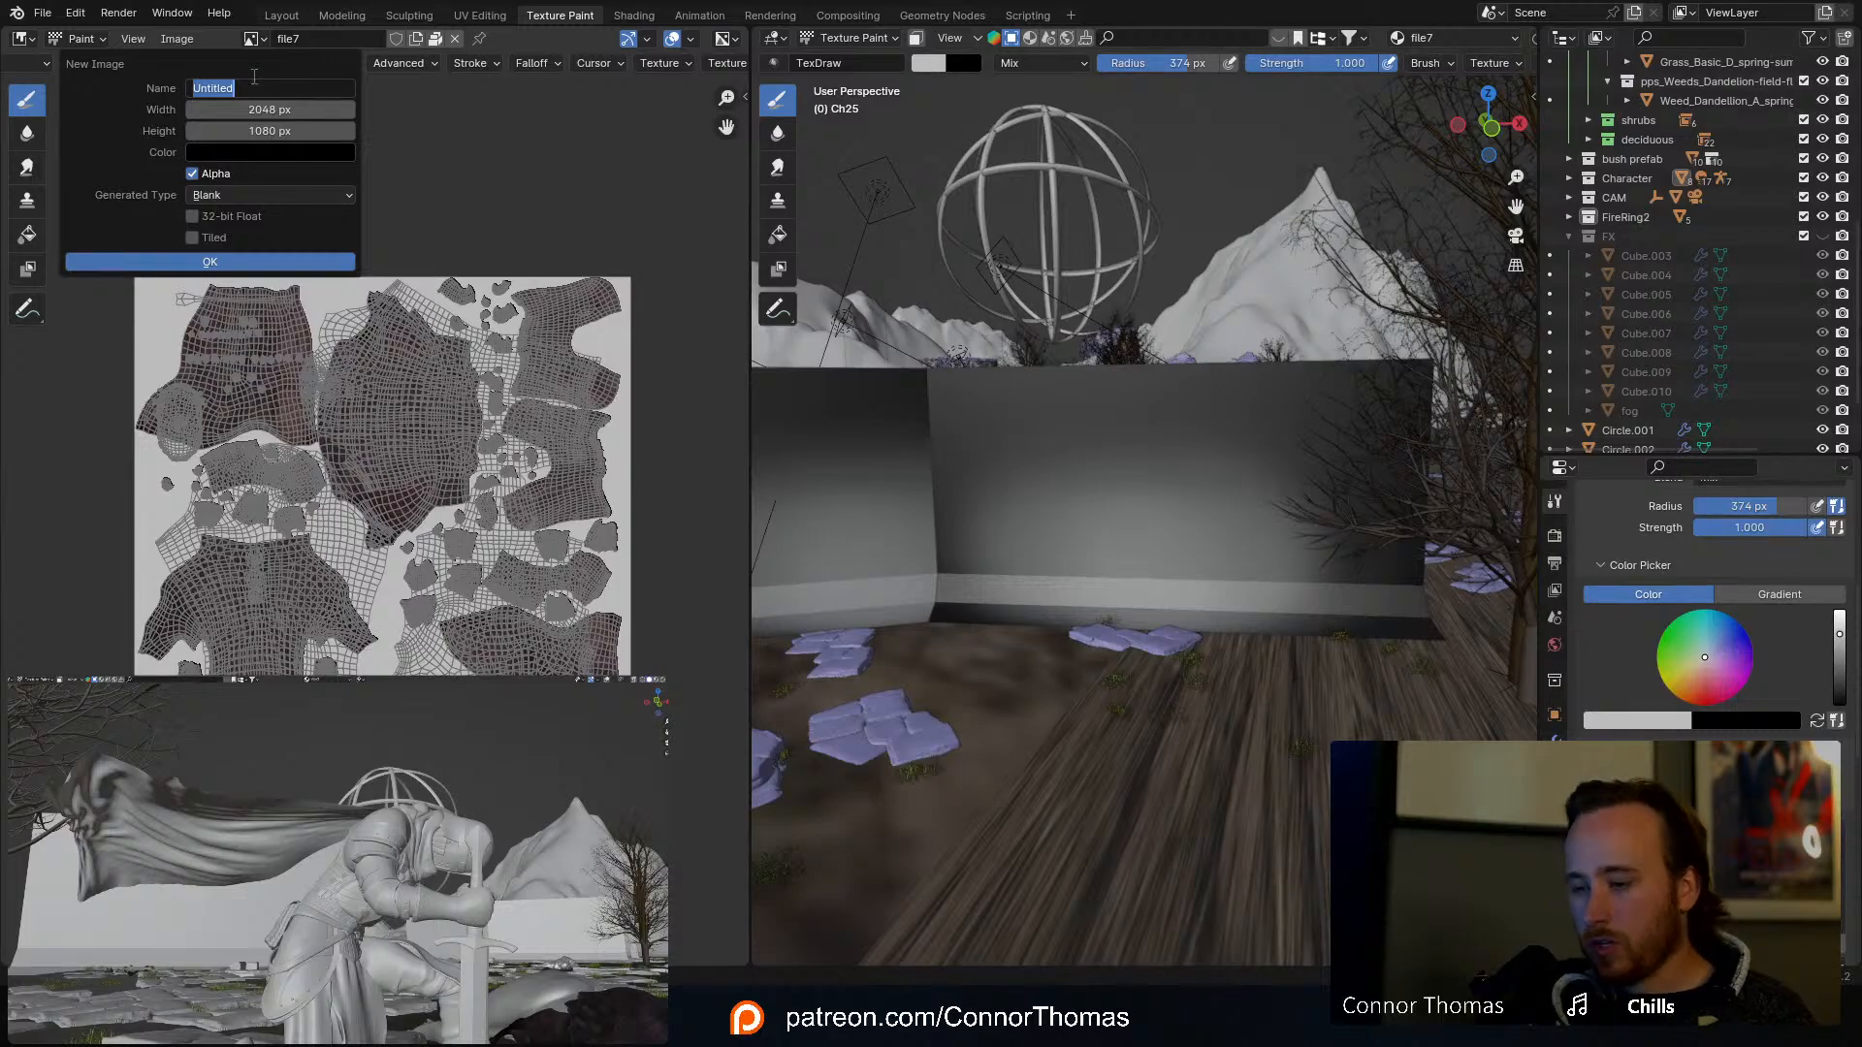
text(blood_matte_01)
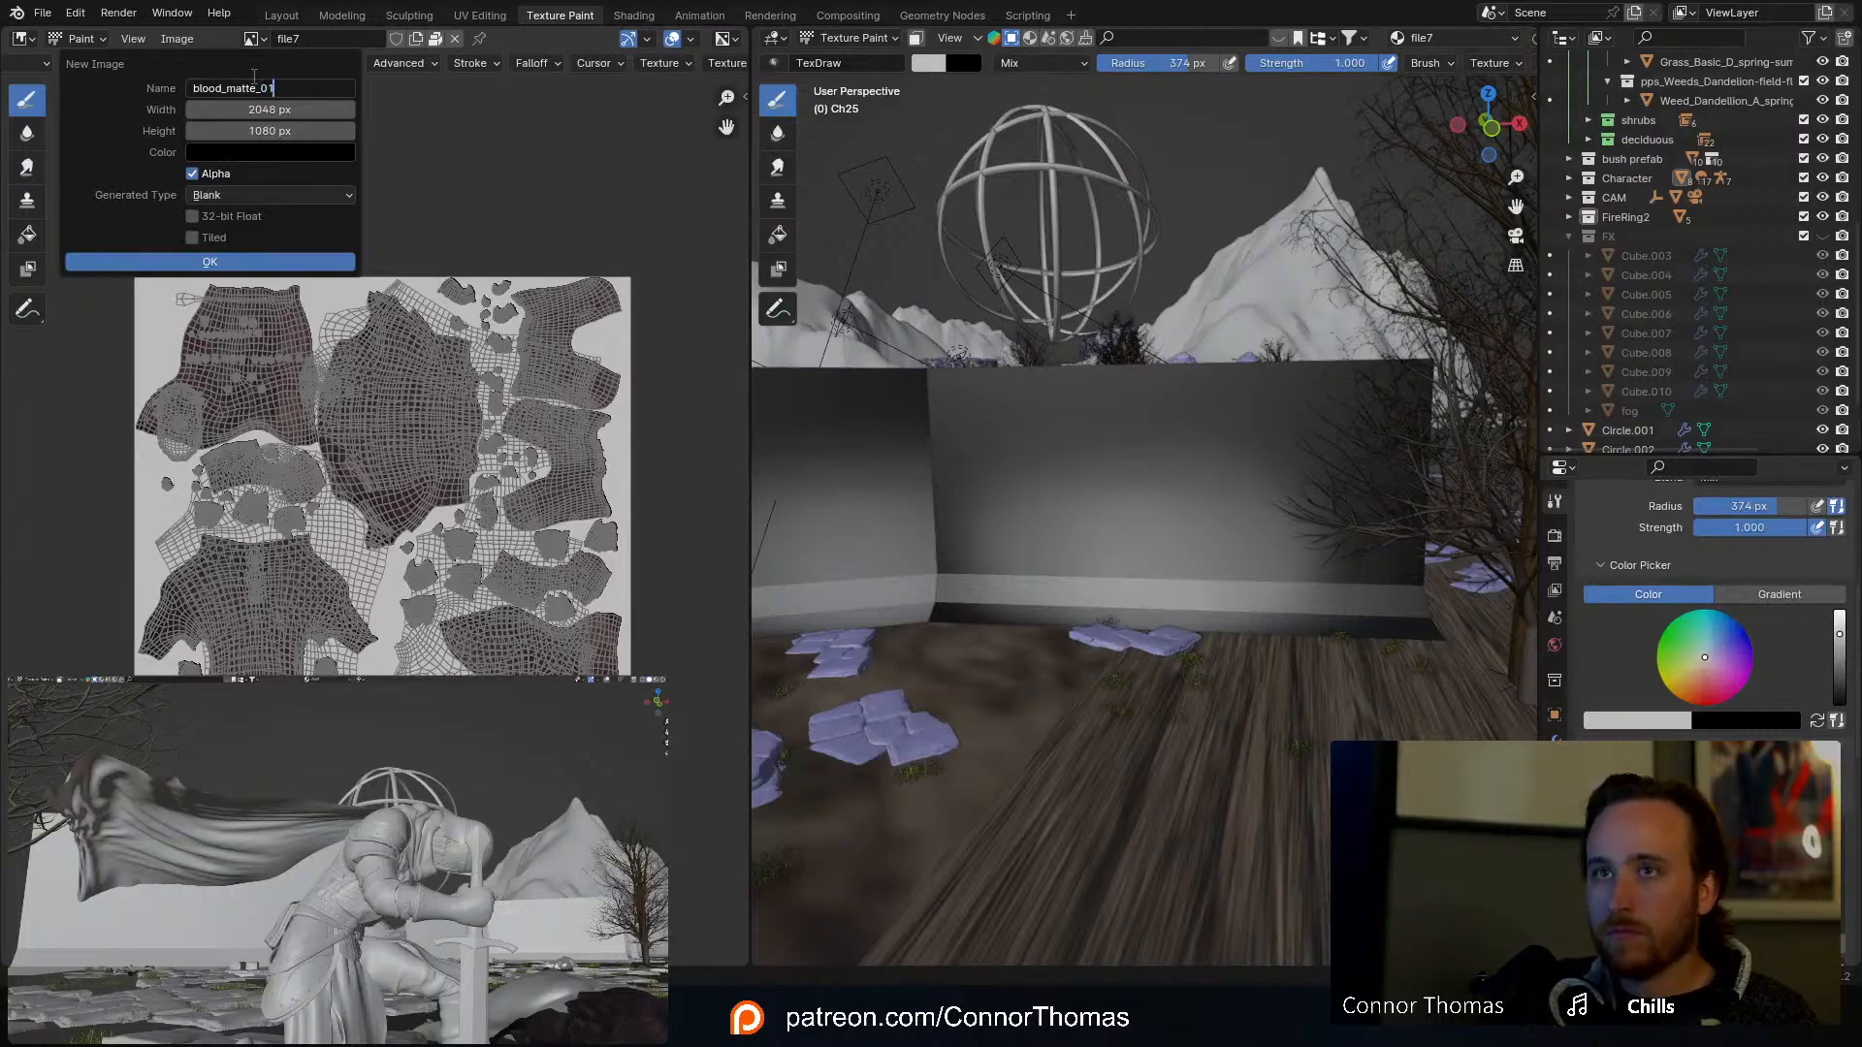
Step: Set the new image's width and height to 1080 px and create it as a blank black image
key(Tab)
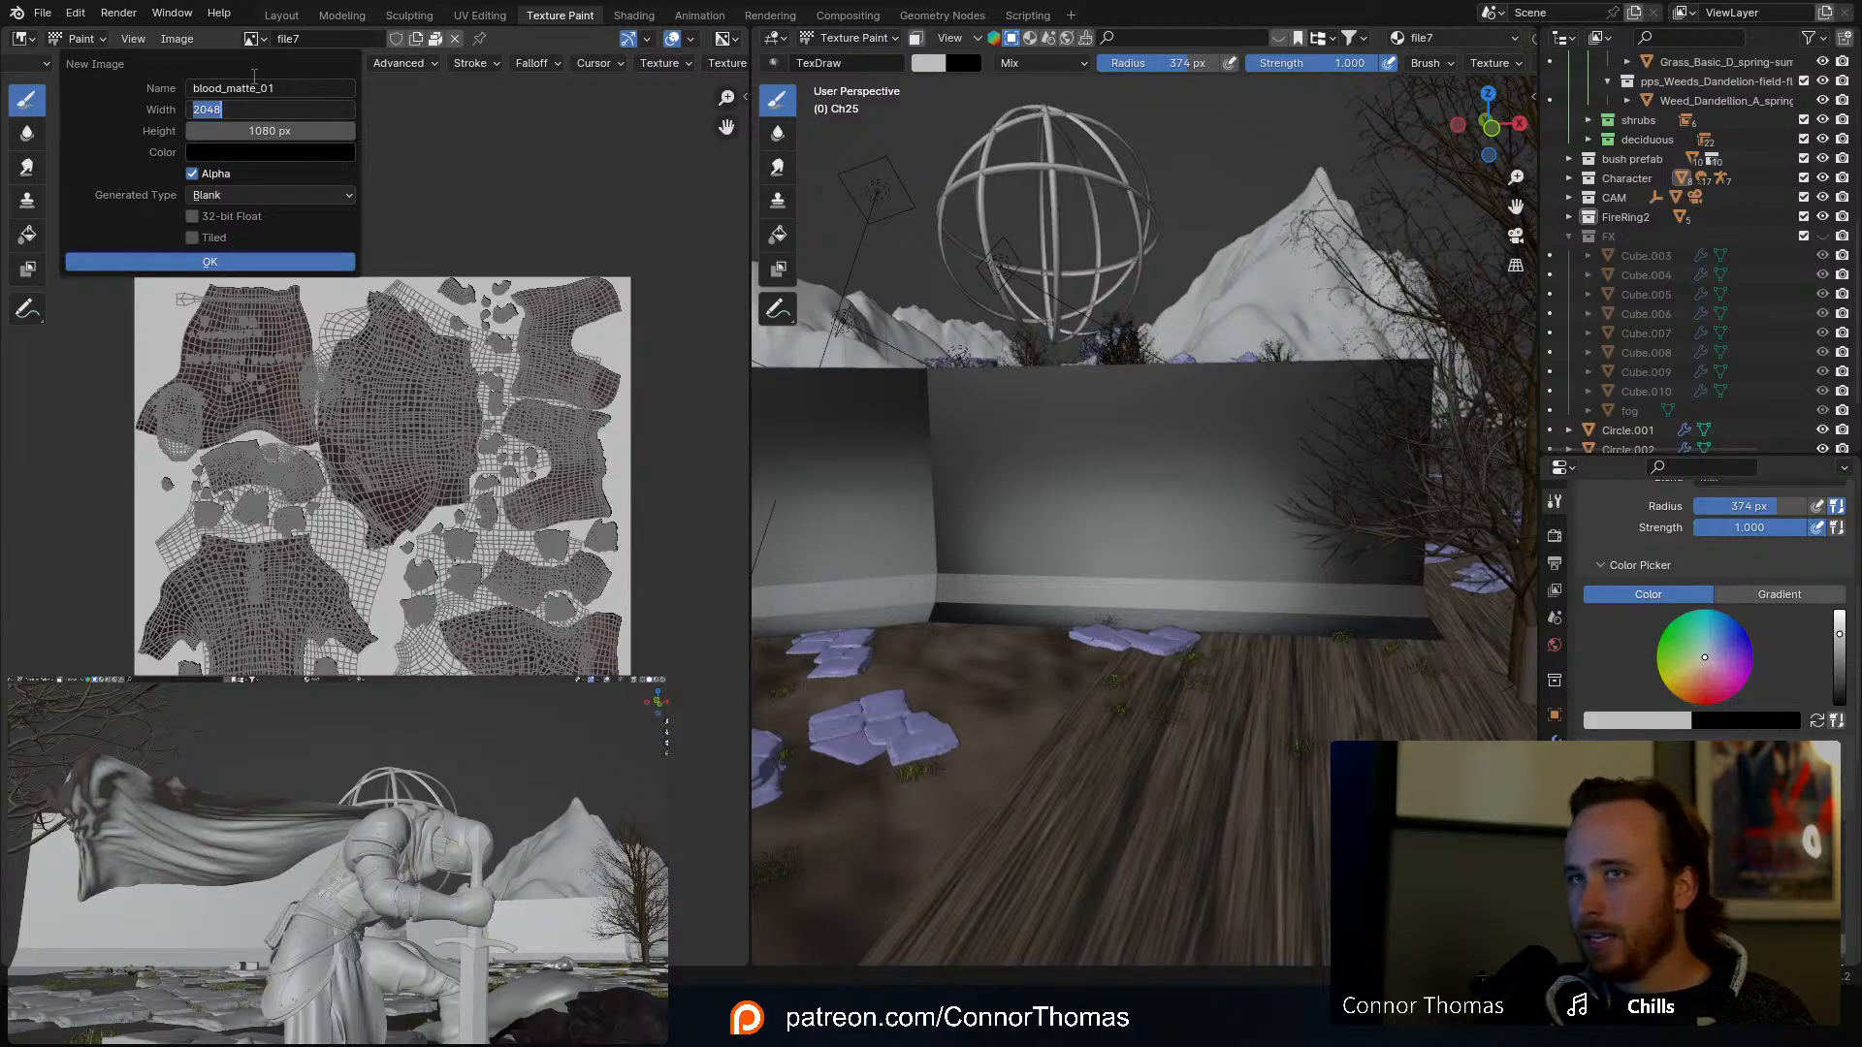
text(108)
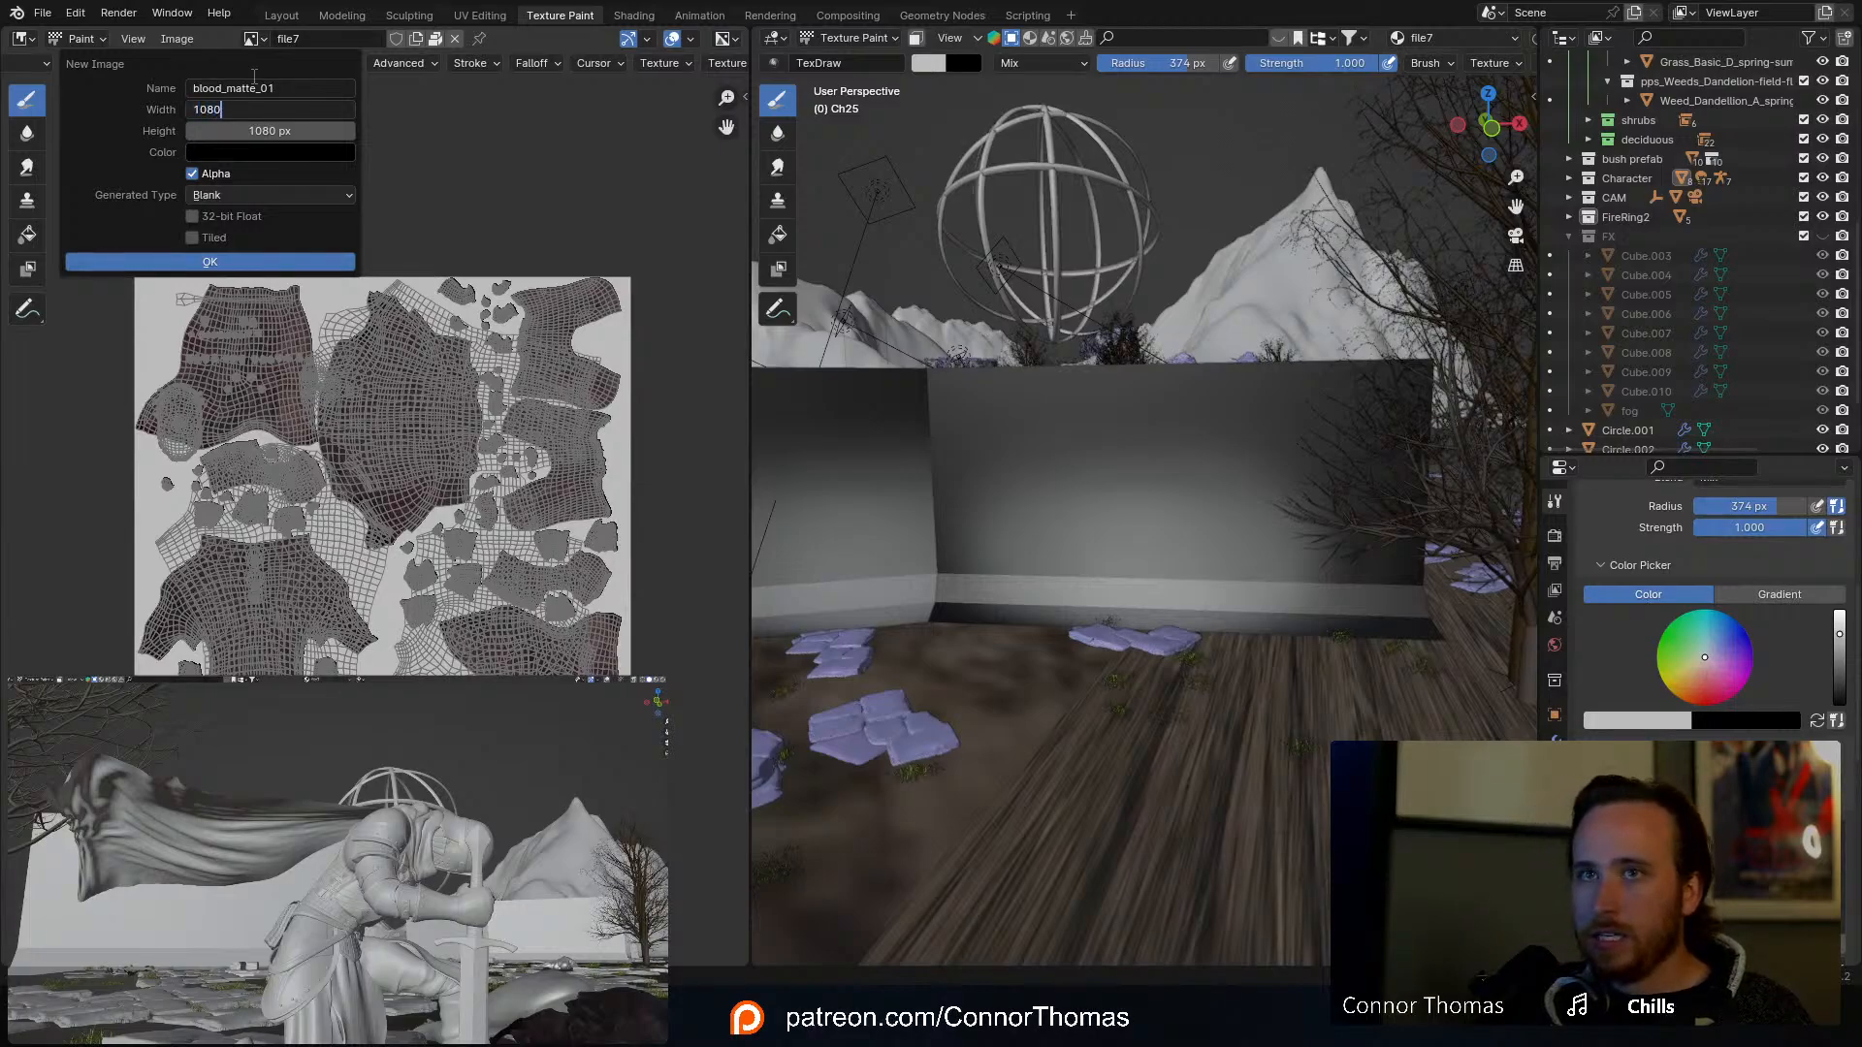
text(0)
key(Tab)
text(10)
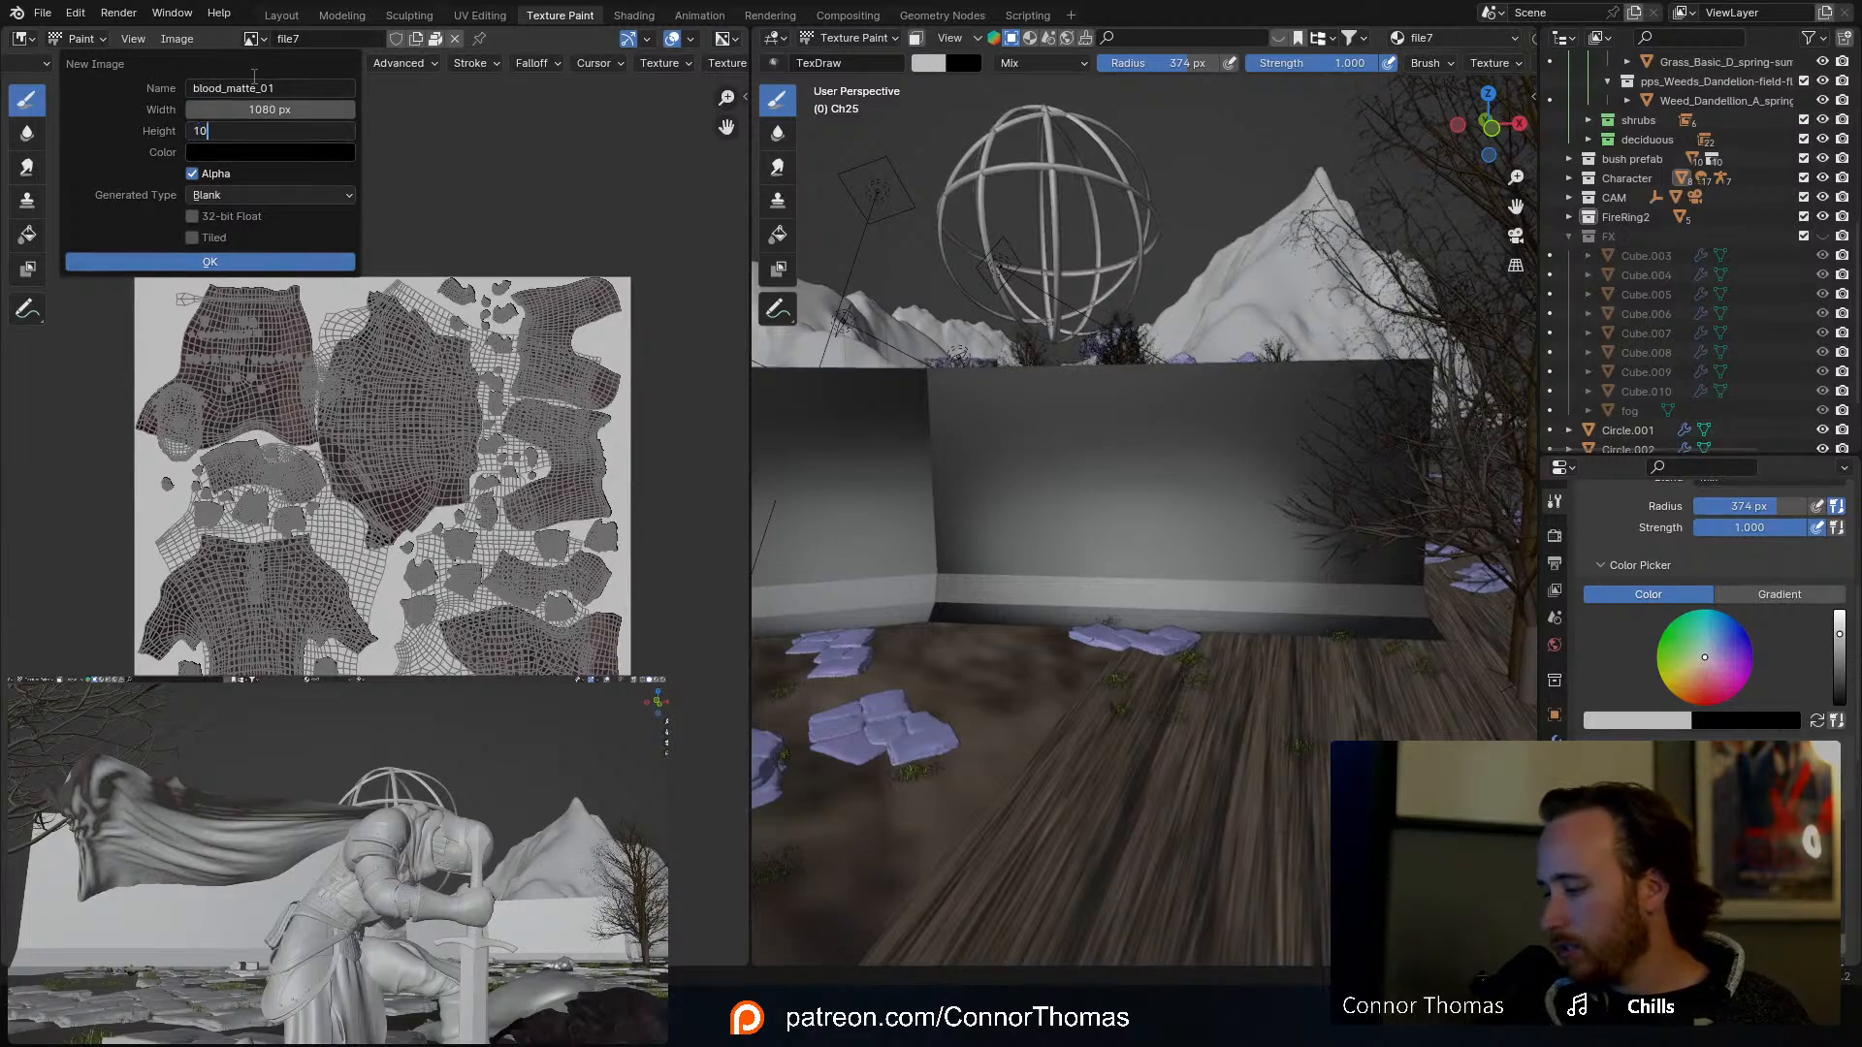
text(80)
key(Return)
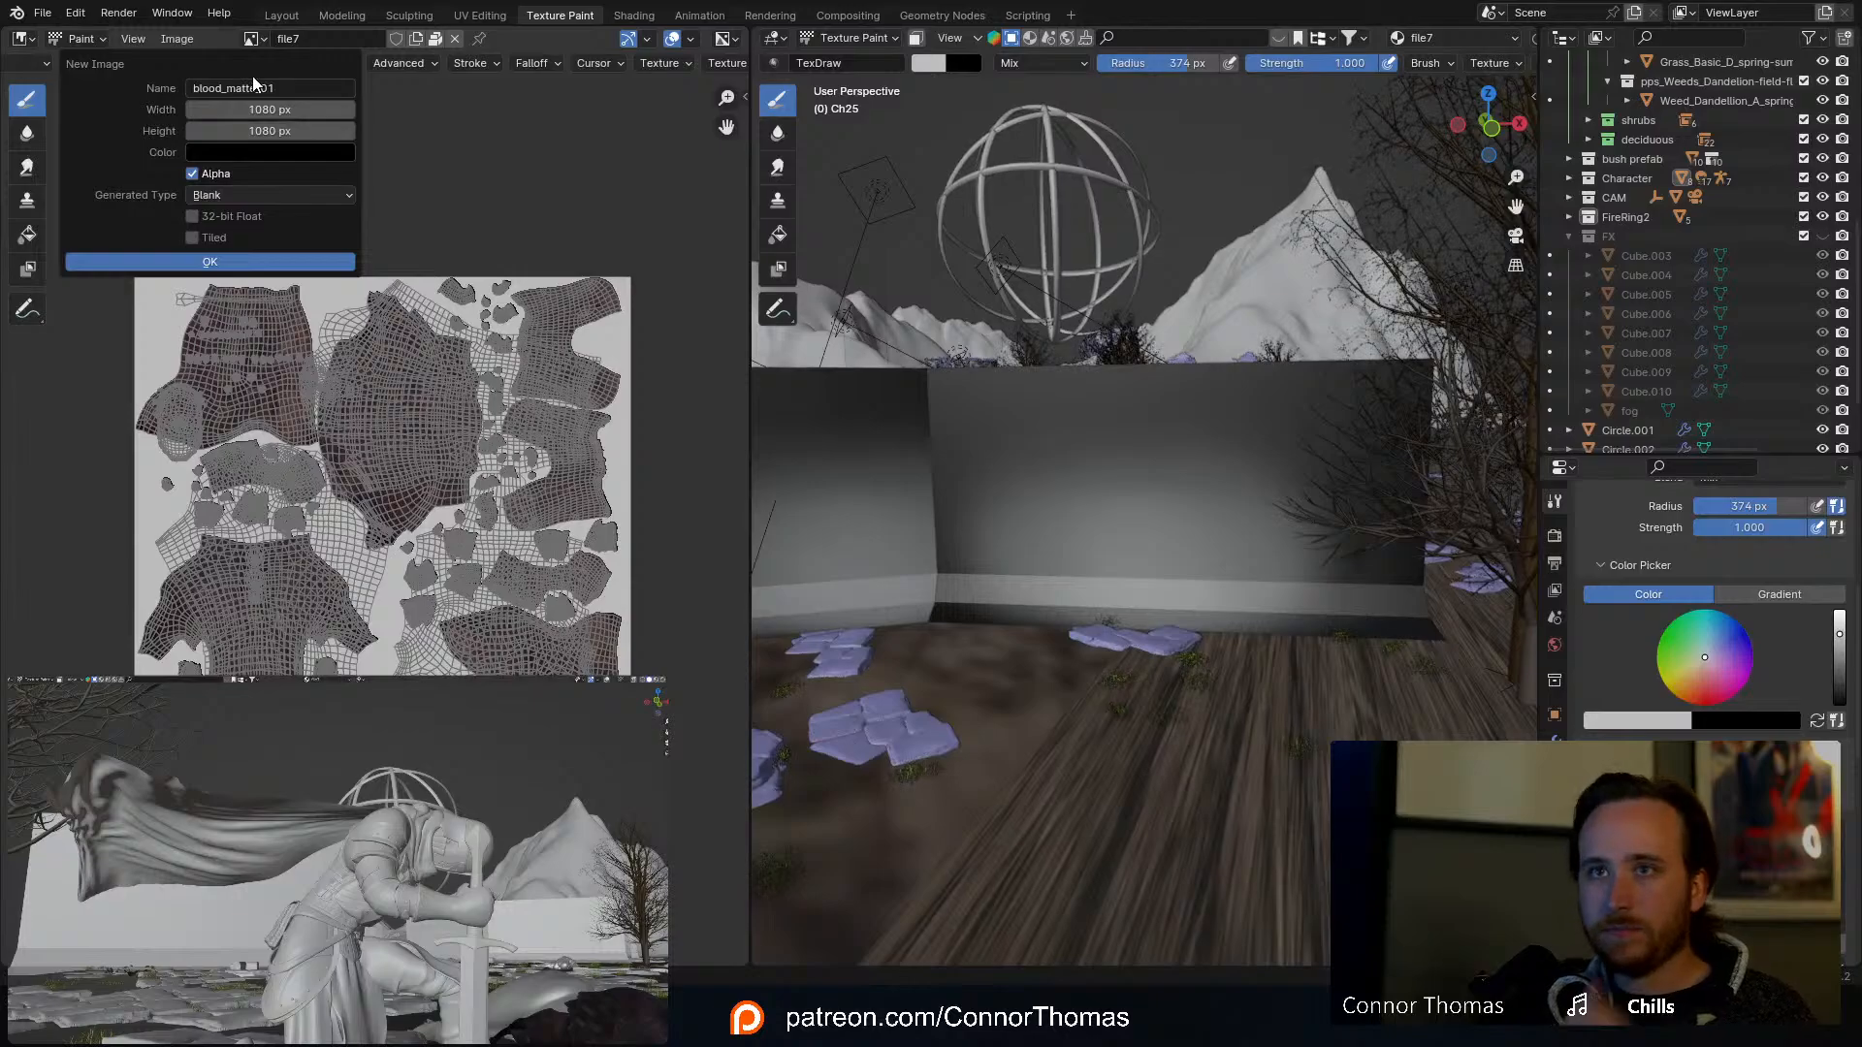
click(257, 262)
scroll(414, 494, up, 5)
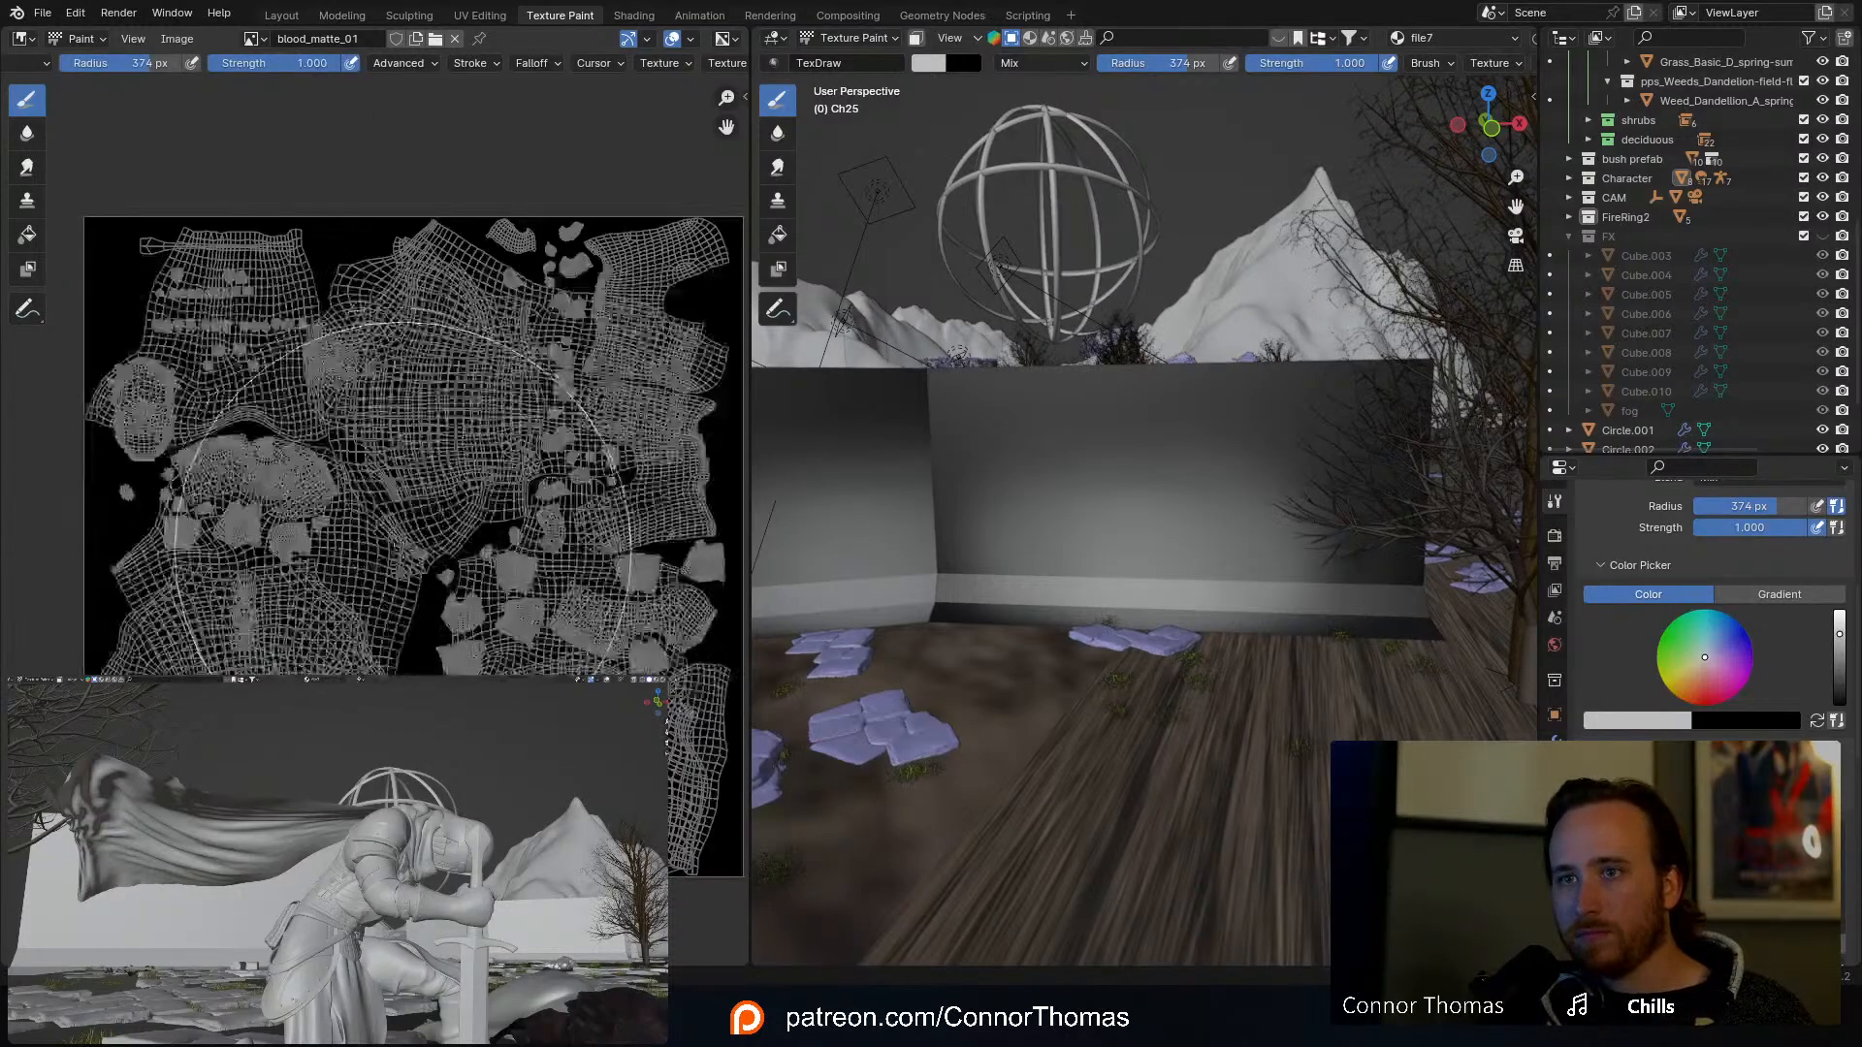
middle_drag(414, 495, 373, 483)
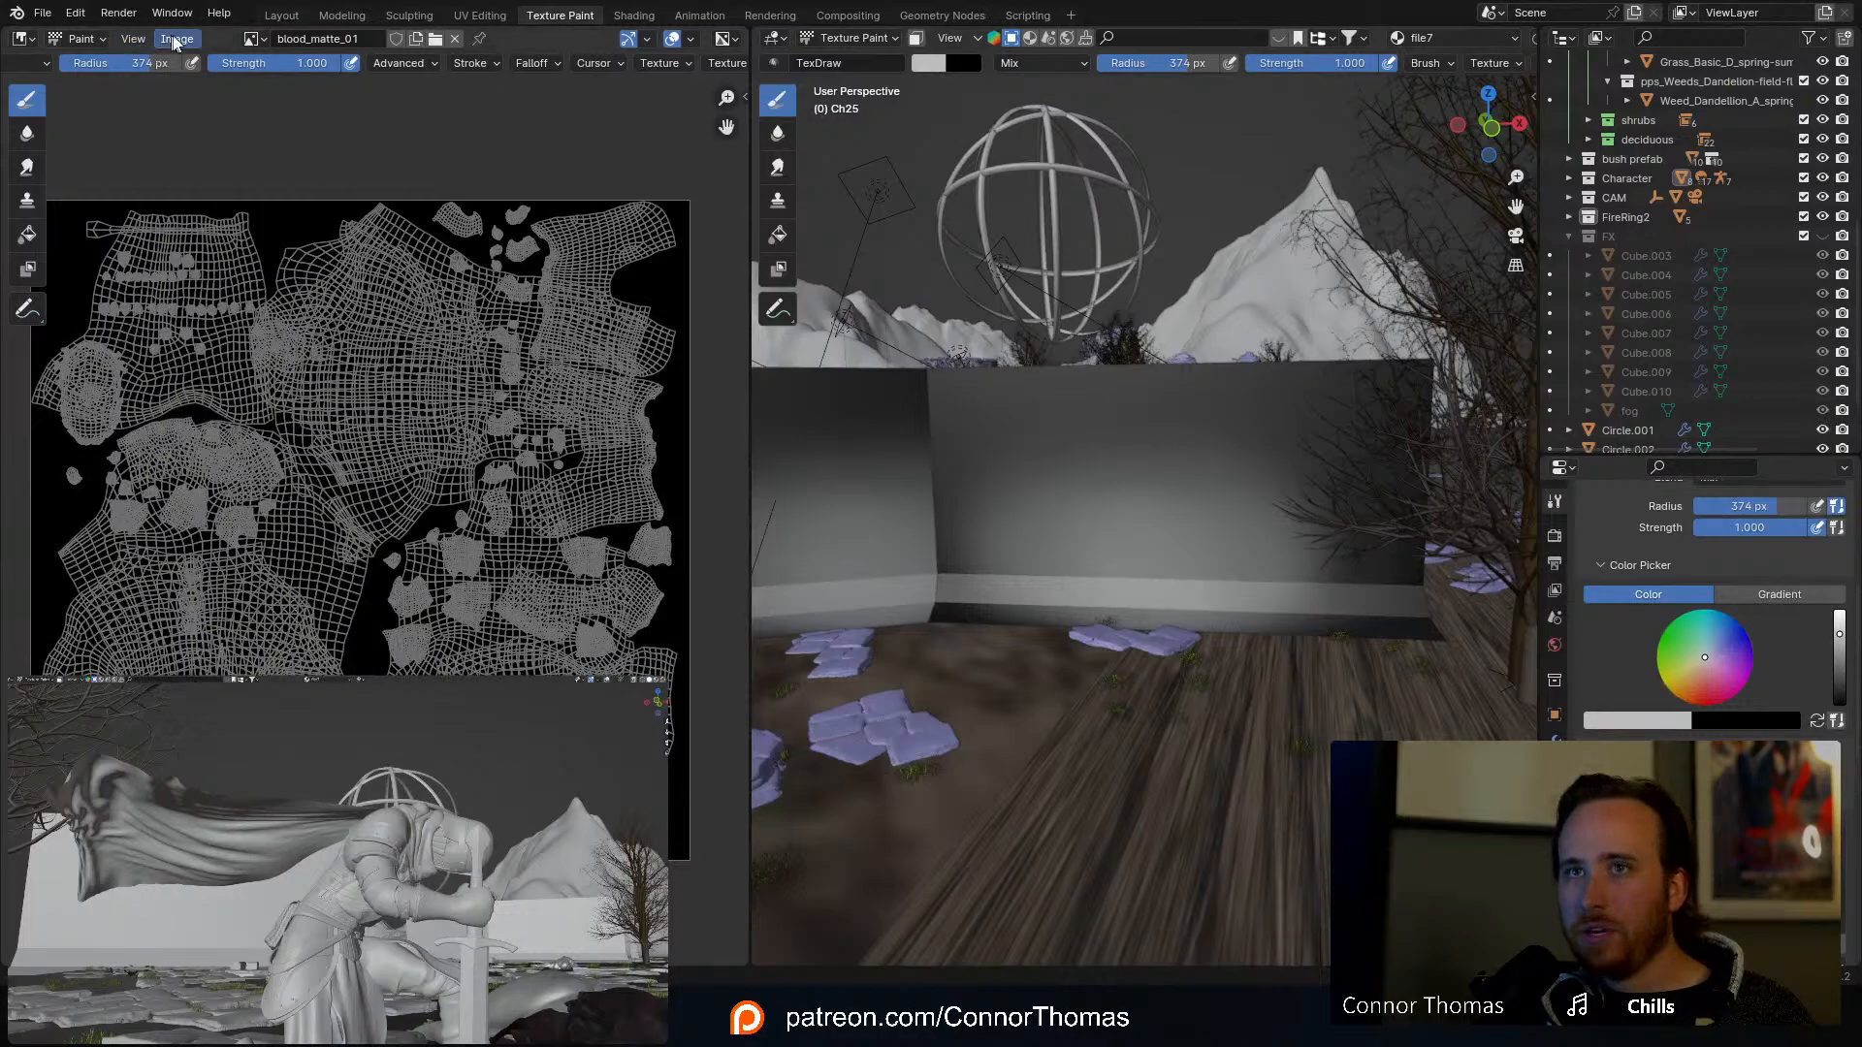
Step: Return to the layout, assign blood_matte_01 to the new Image Texture node and connect its color directly to the Material Output's surface
click(281, 16)
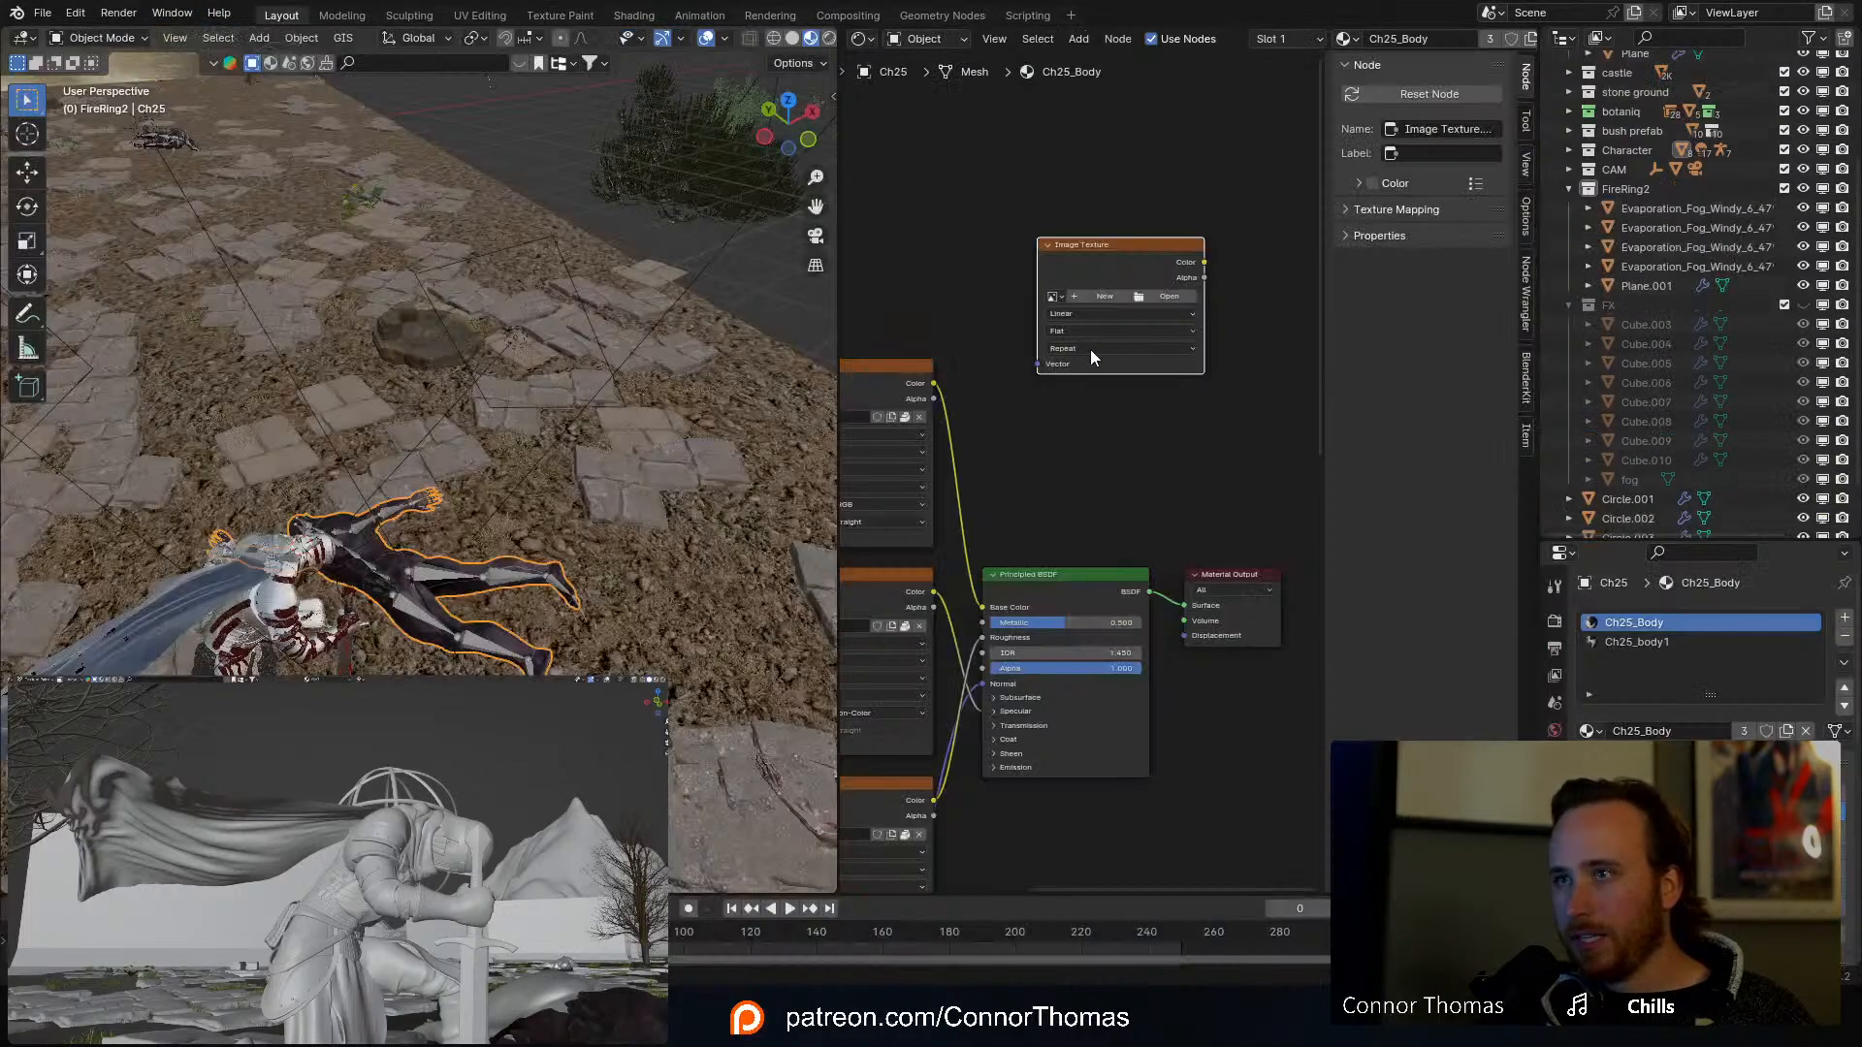
click(1054, 297)
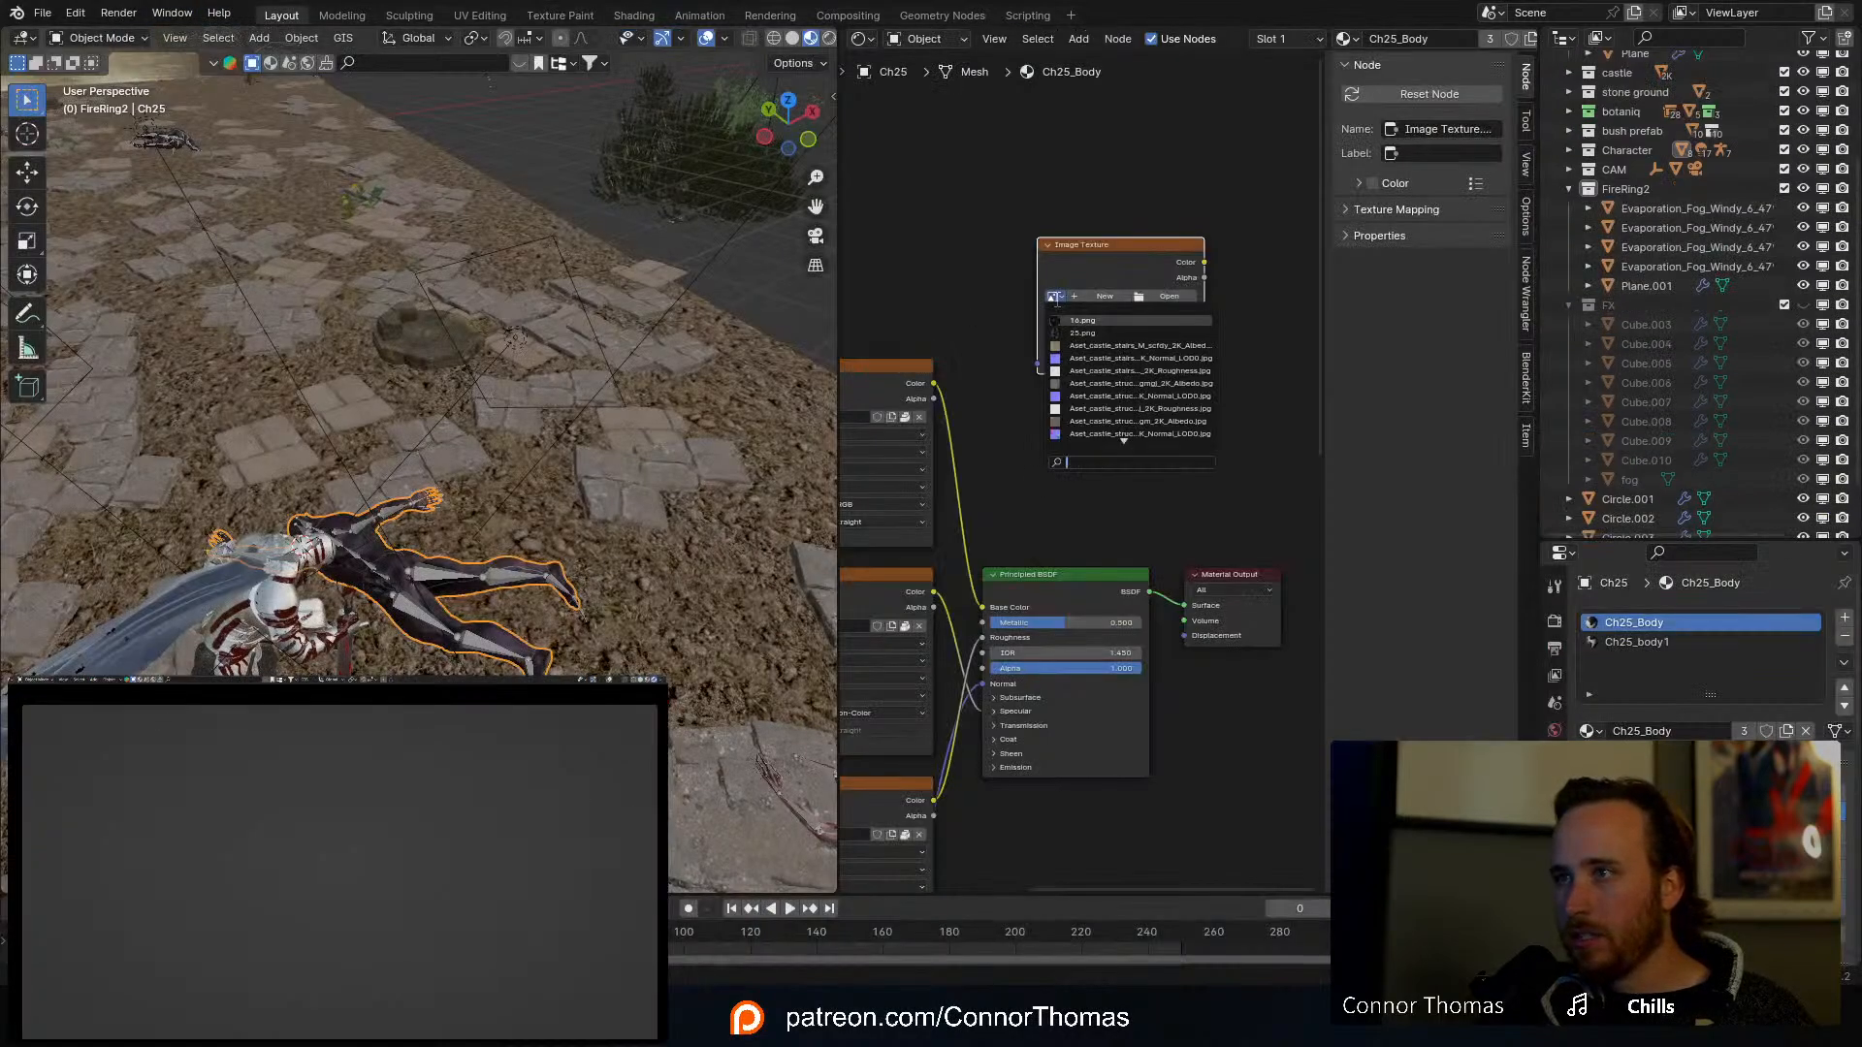
text(blo)
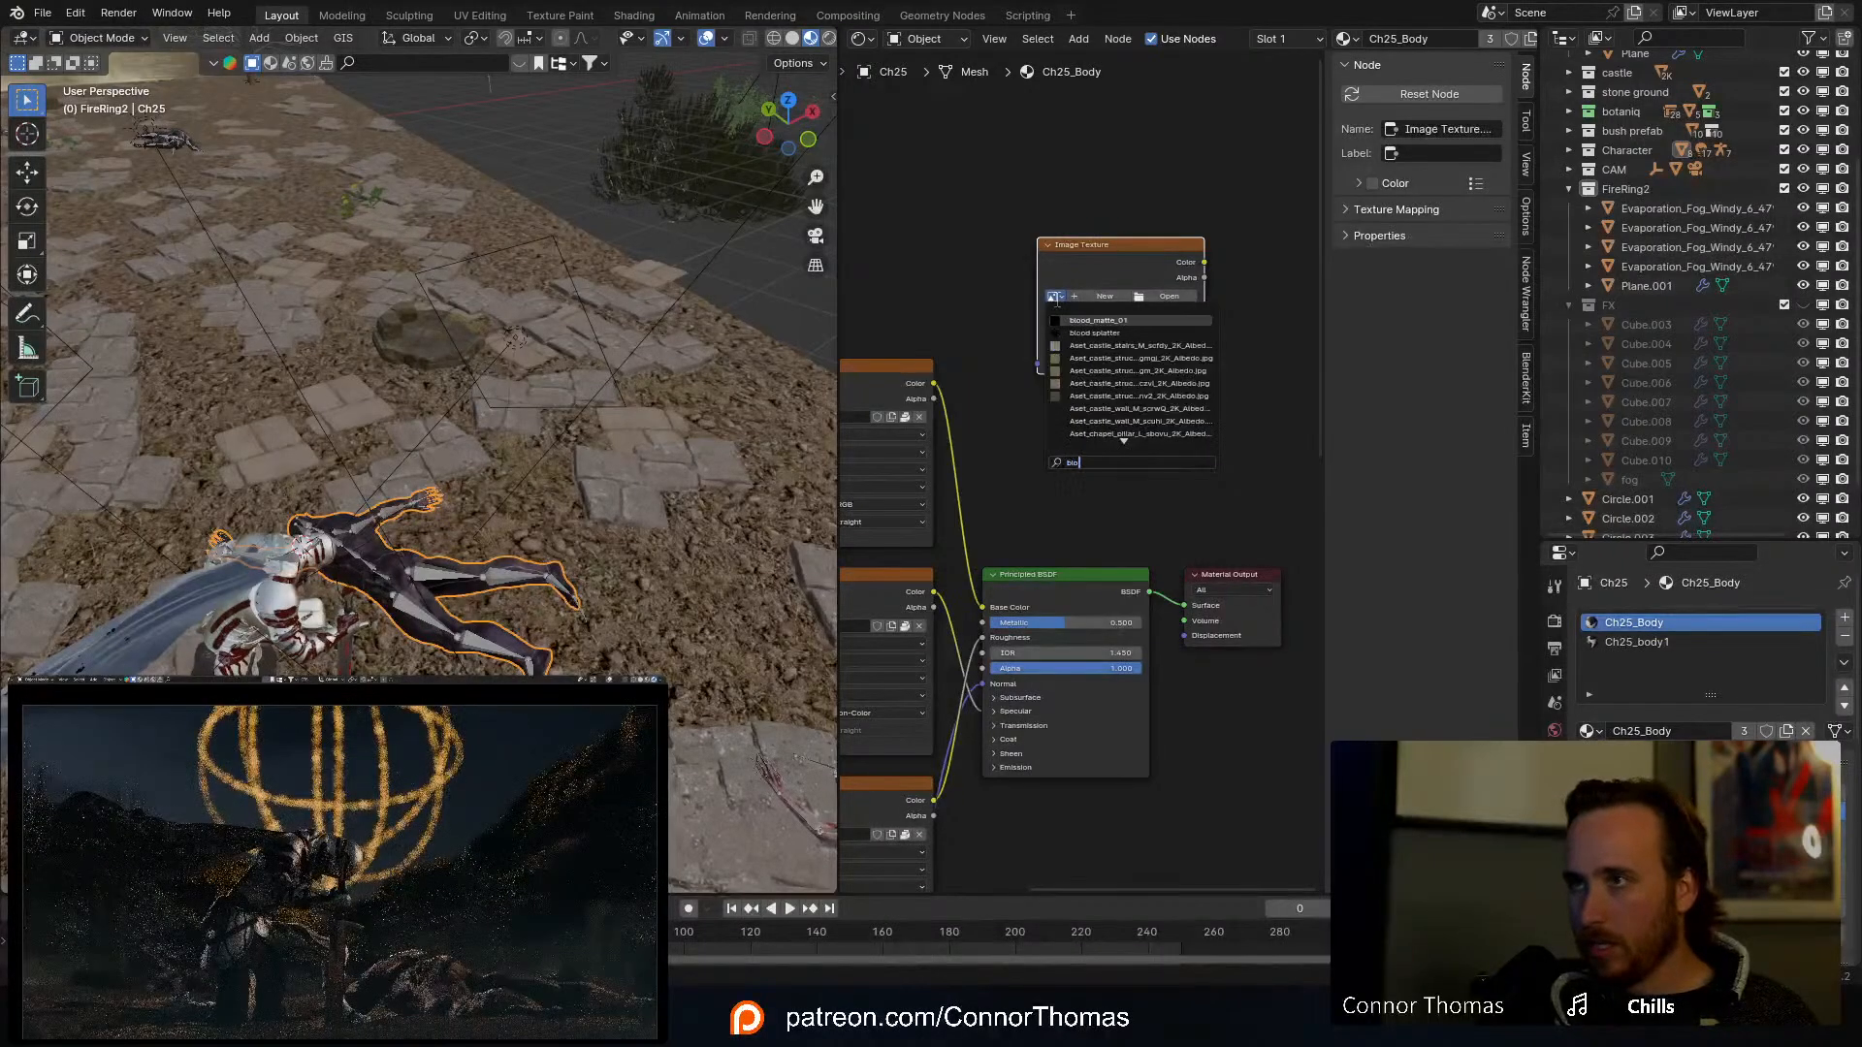
key(Return)
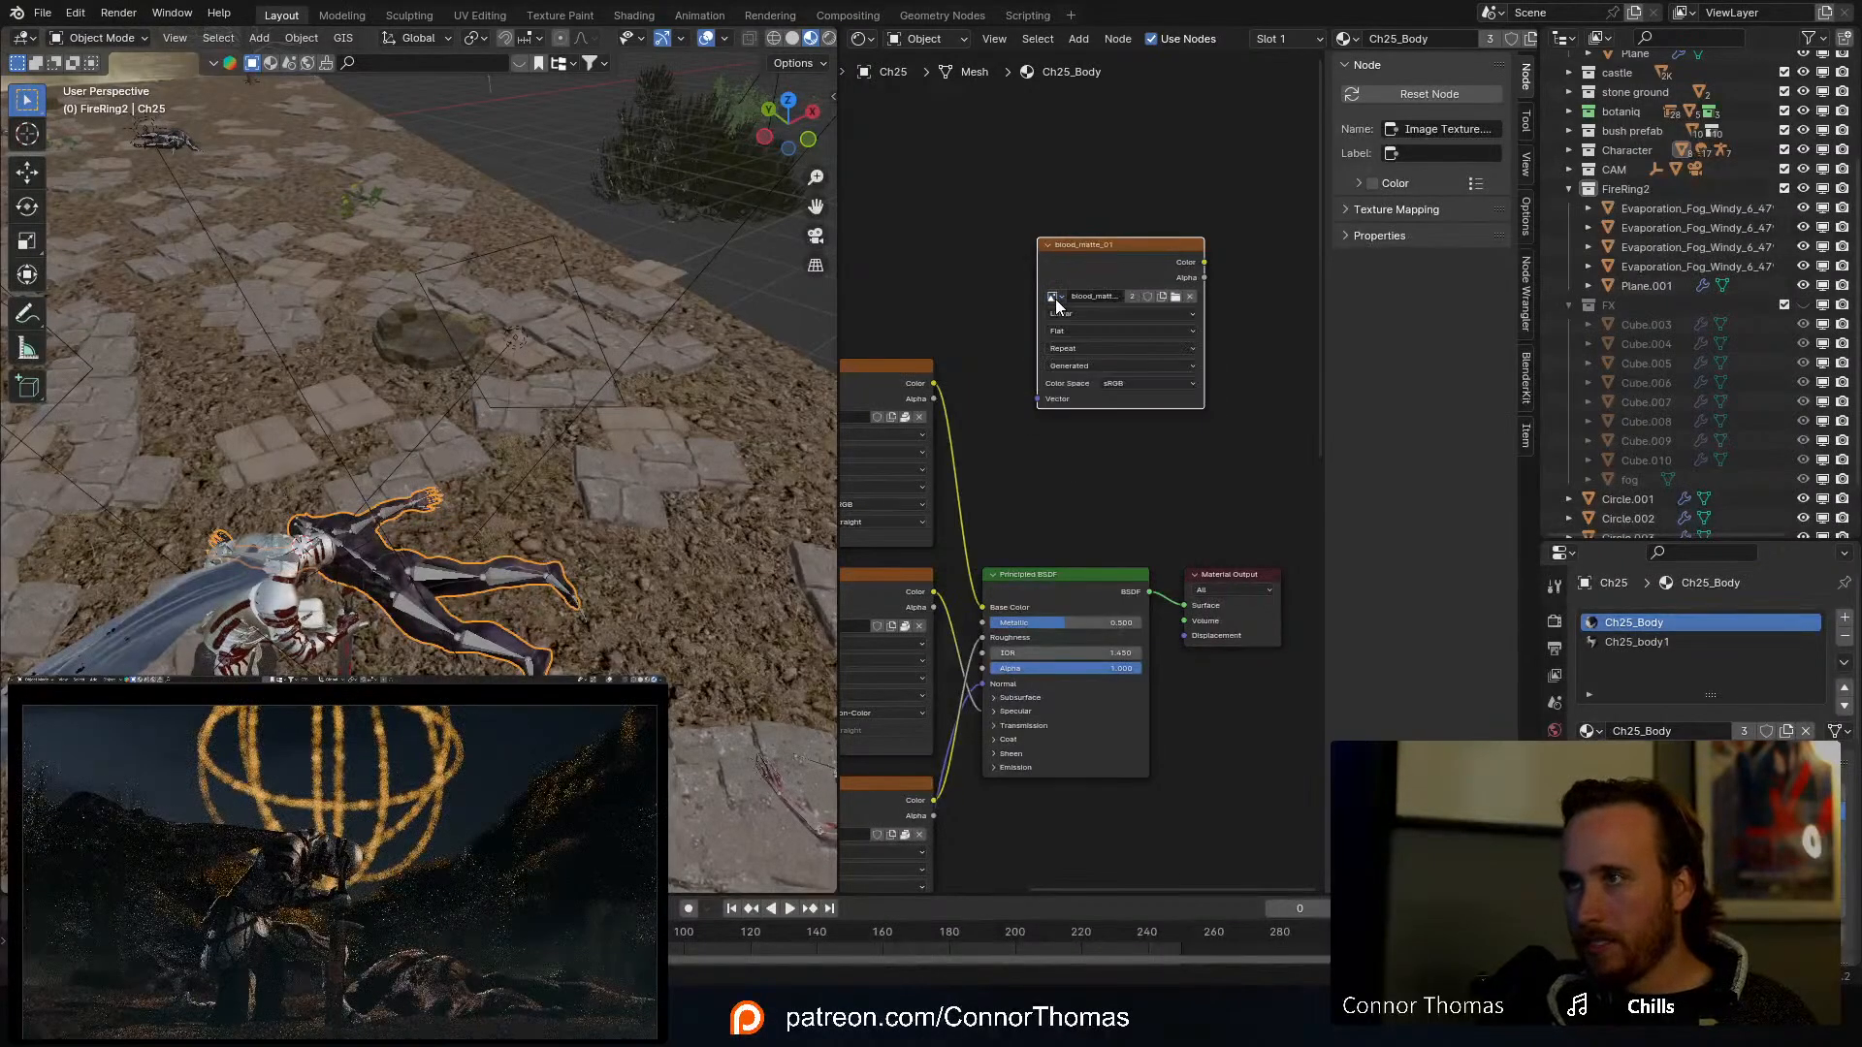
ctrl+shift+click(1144, 245)
middle_drag(1144, 245, 1074, 300)
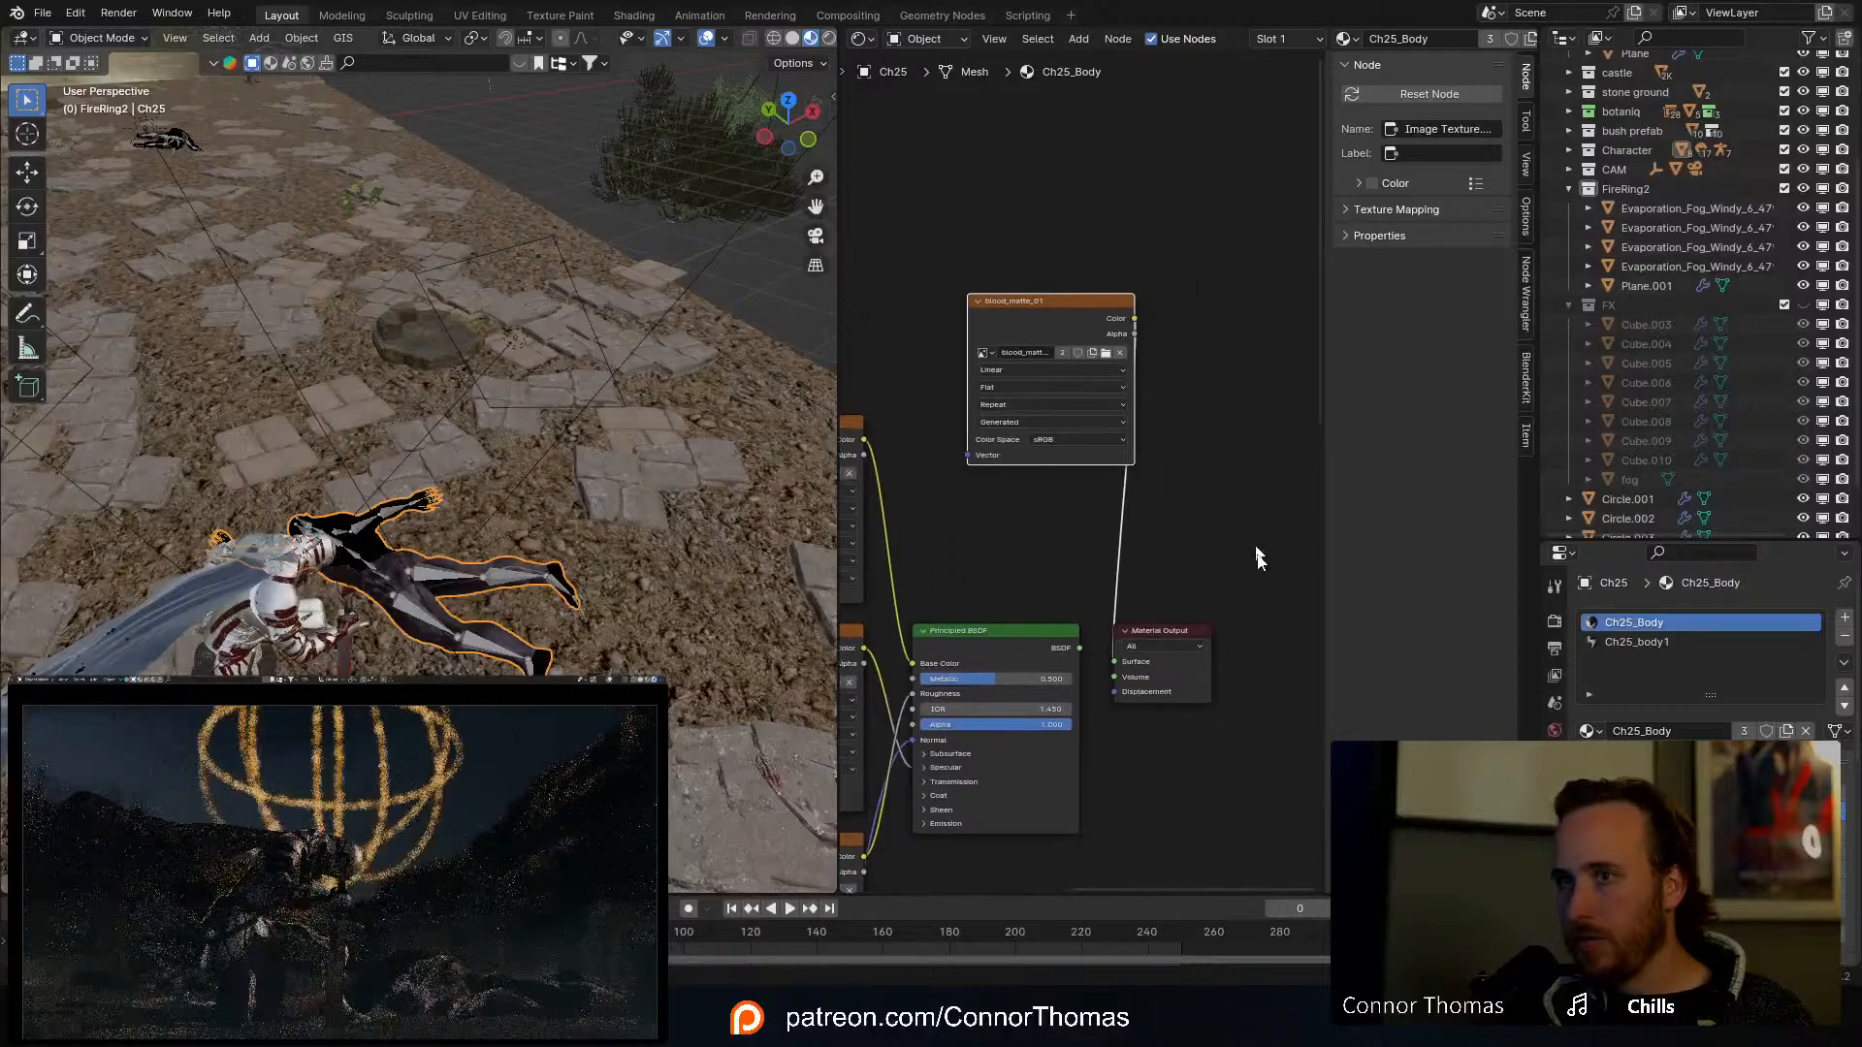
drag(1172, 640, 1225, 613)
scroll(408, 621, up, 10)
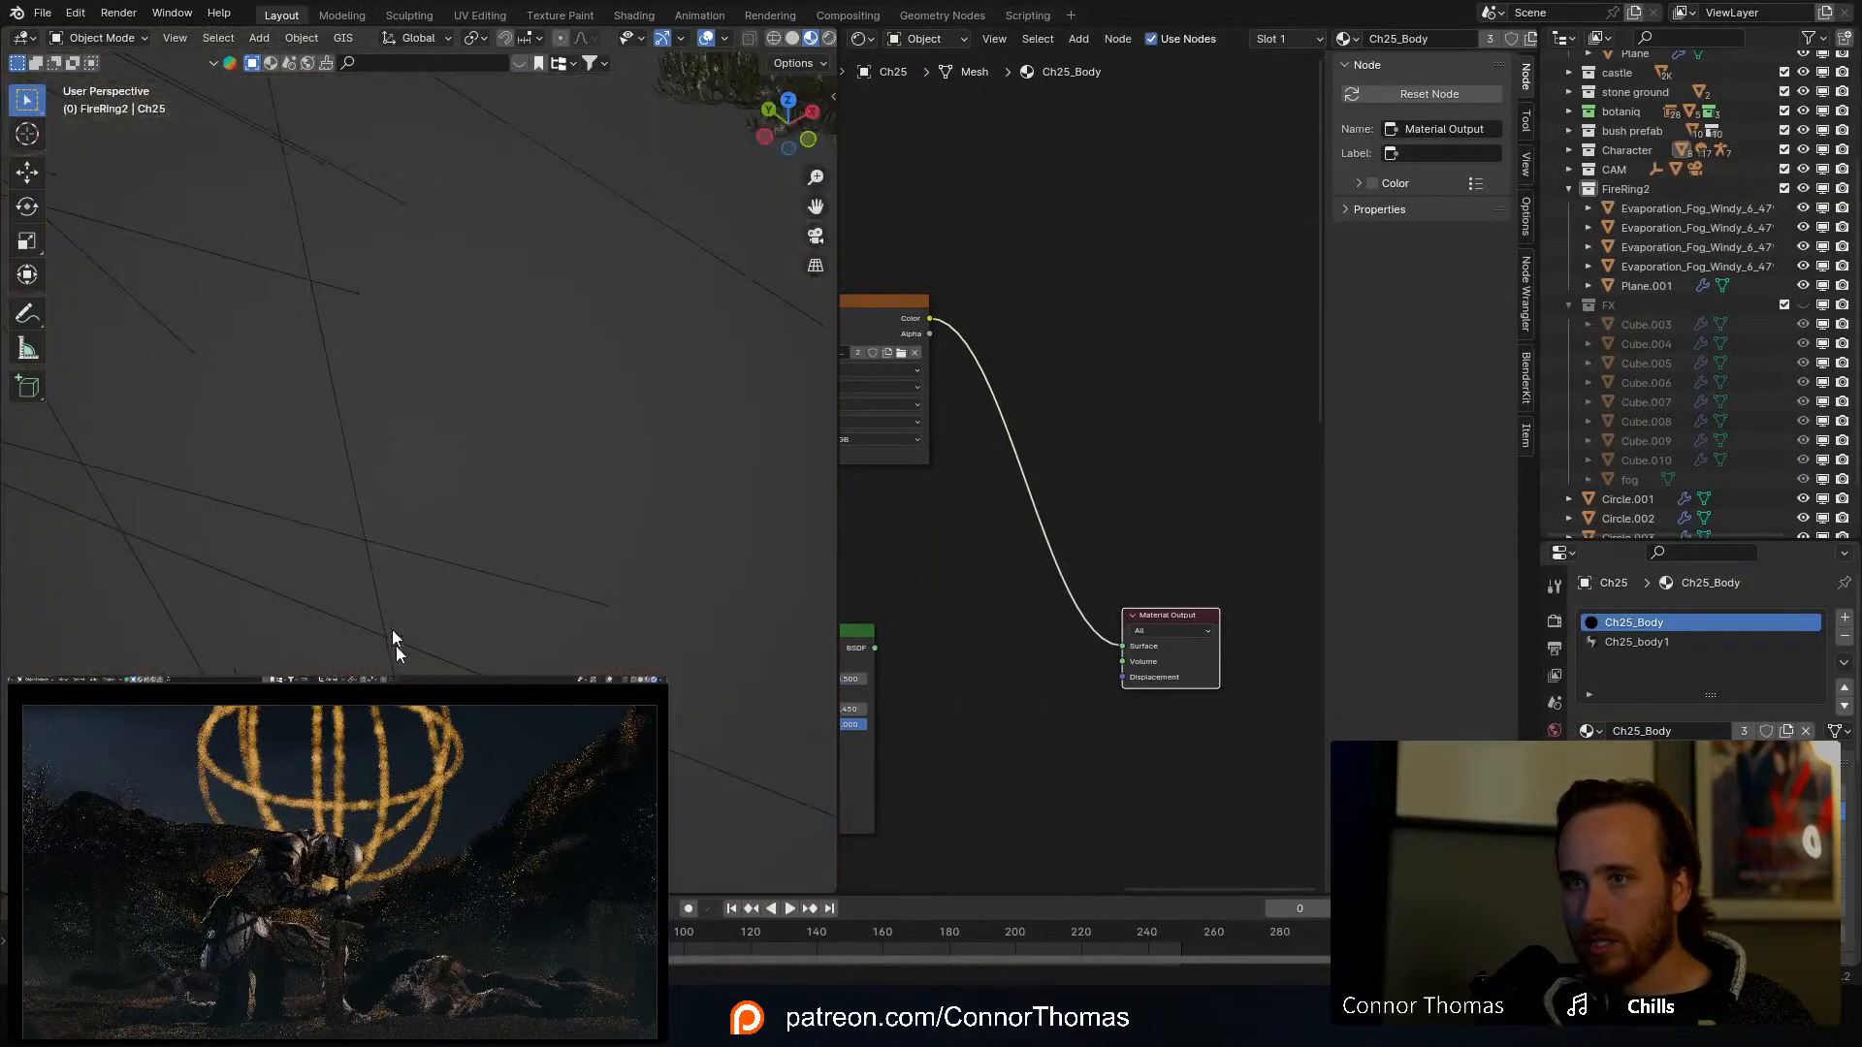
scroll(397, 656, down, 3)
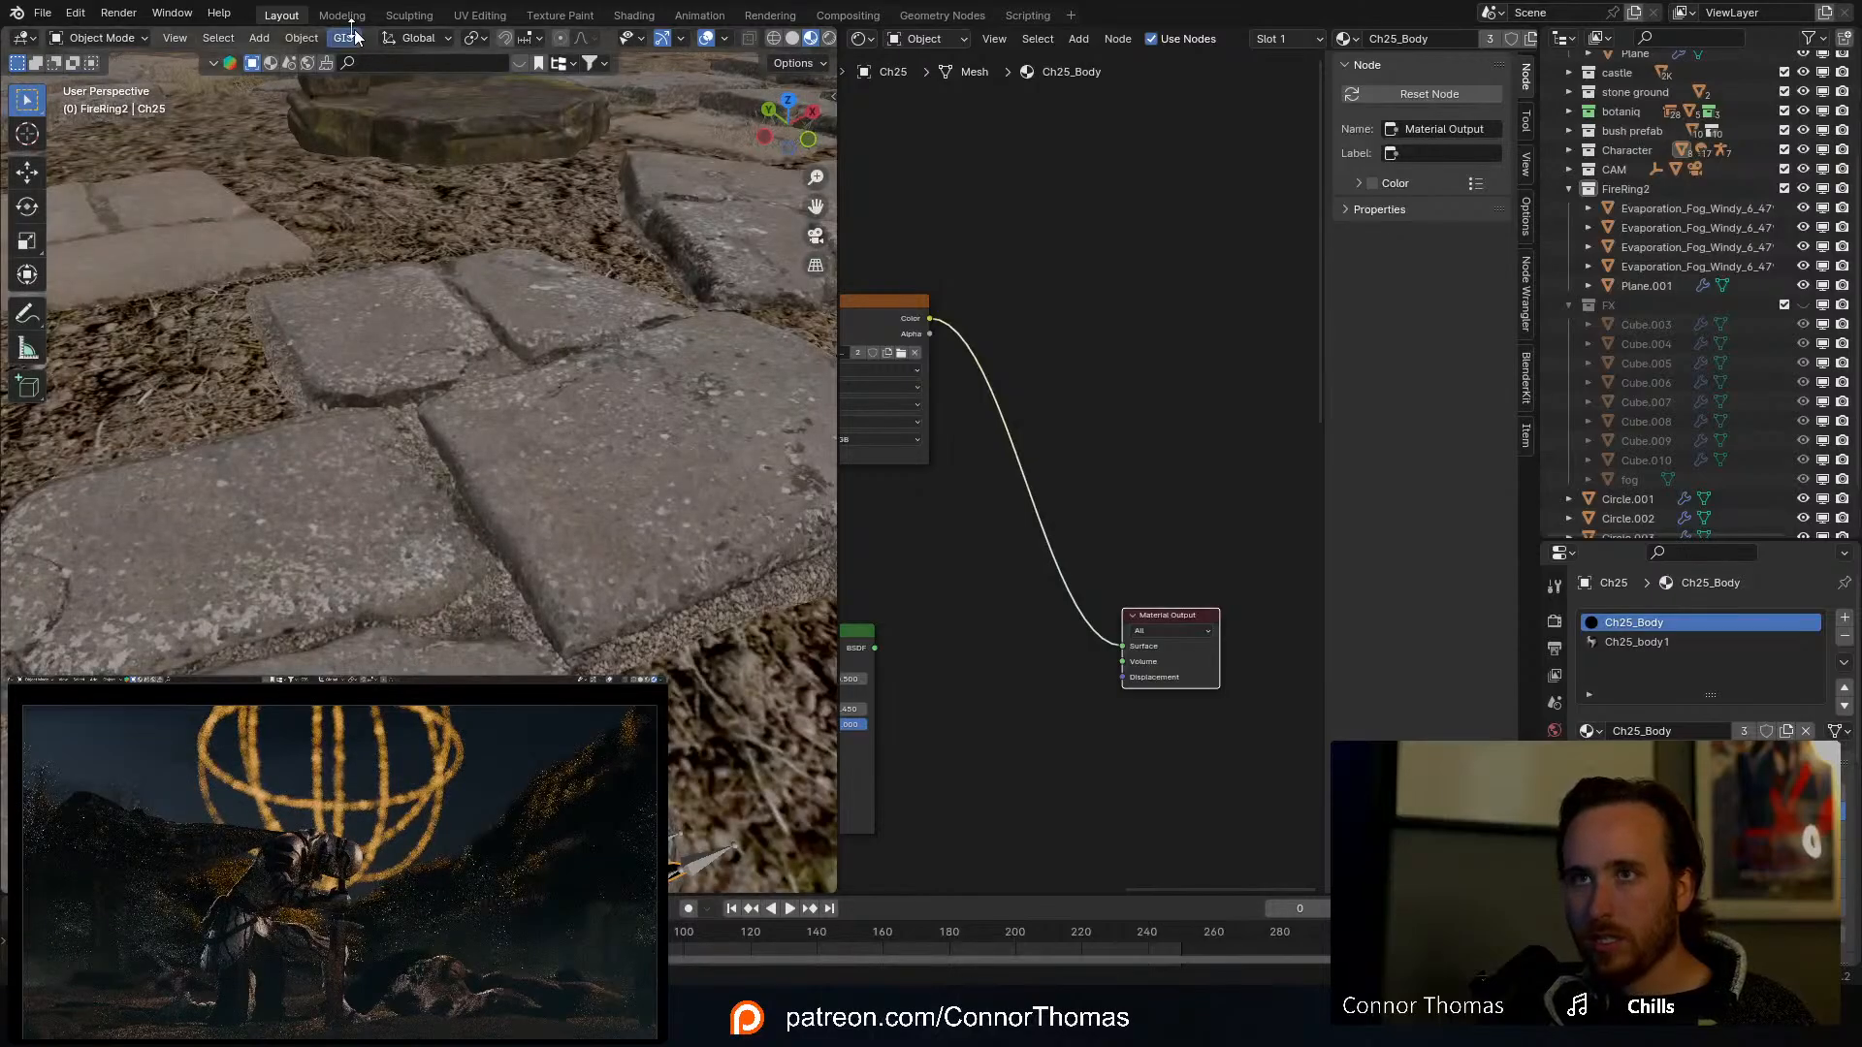
Step: Copy the blood_matte_01 node into the Ch25_body1 material and connect it directly to that material's output
middle_drag(1036, 308, 1105, 315)
click(942, 308)
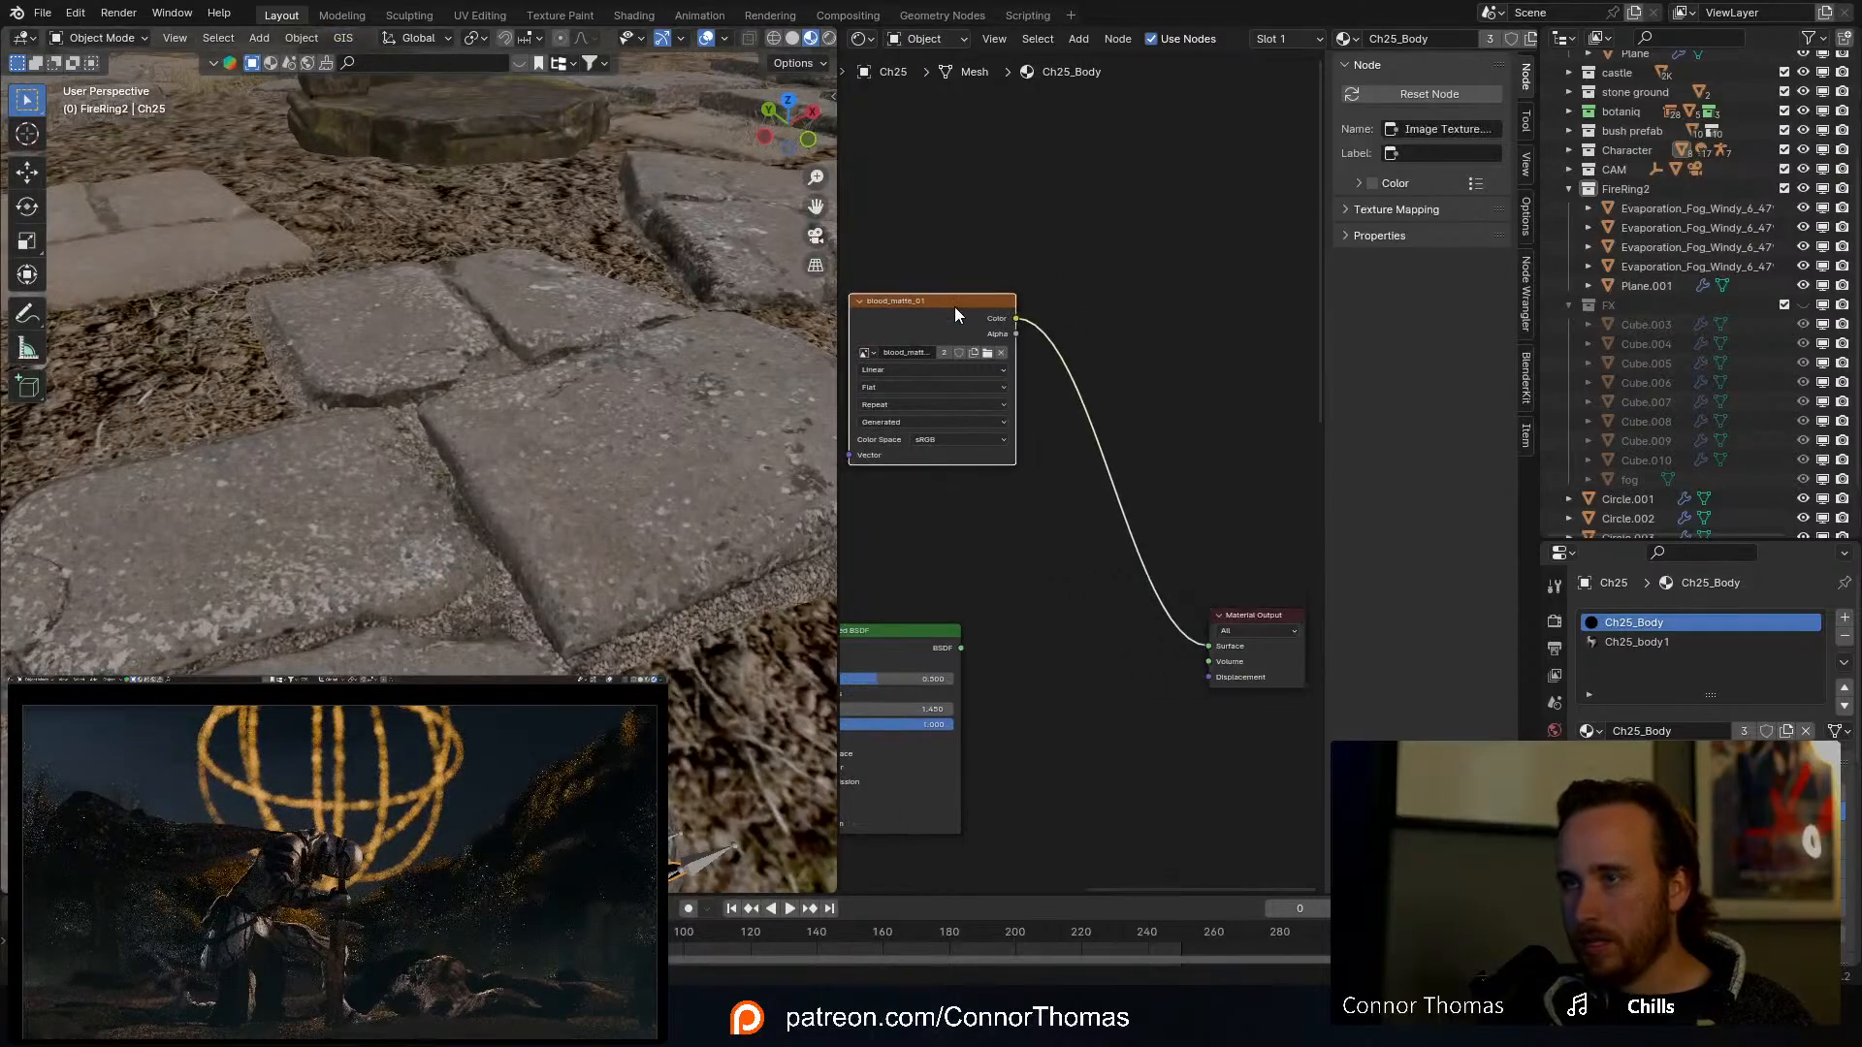
click(1637, 642)
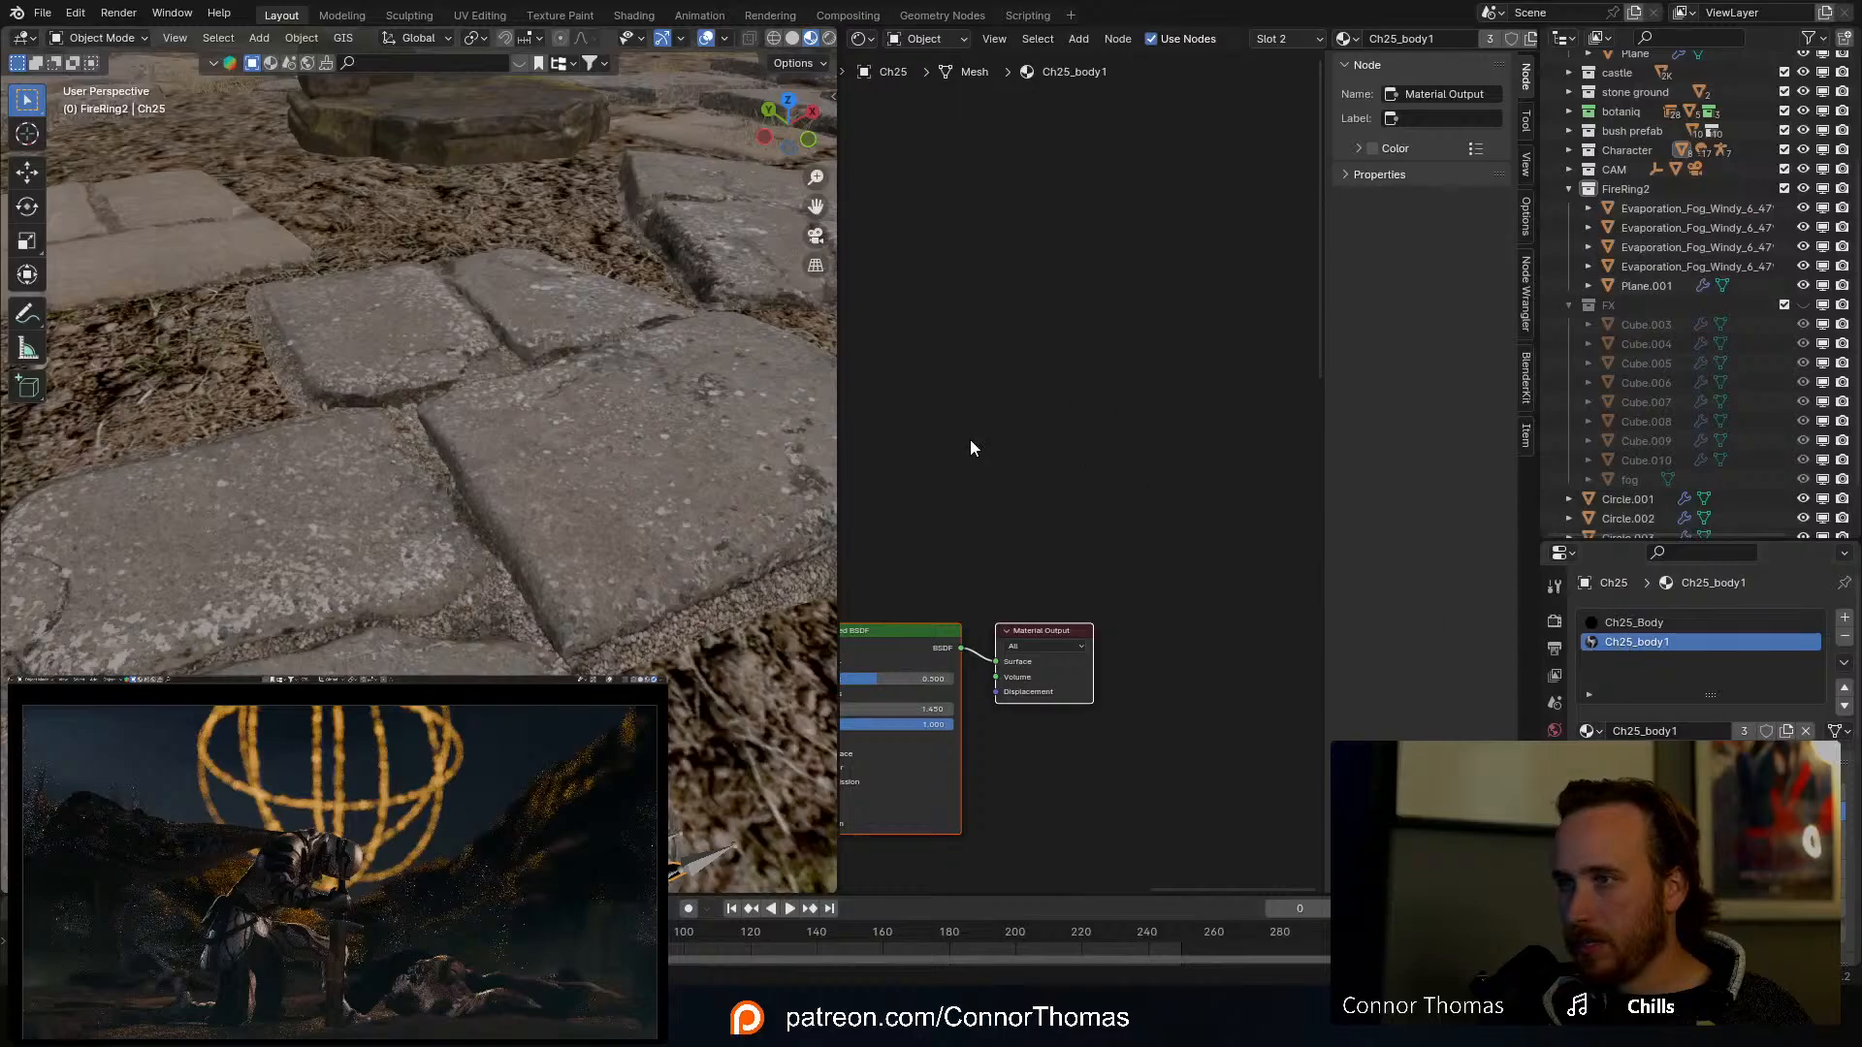
key(ctrl+v)
drag(973, 362, 910, 342)
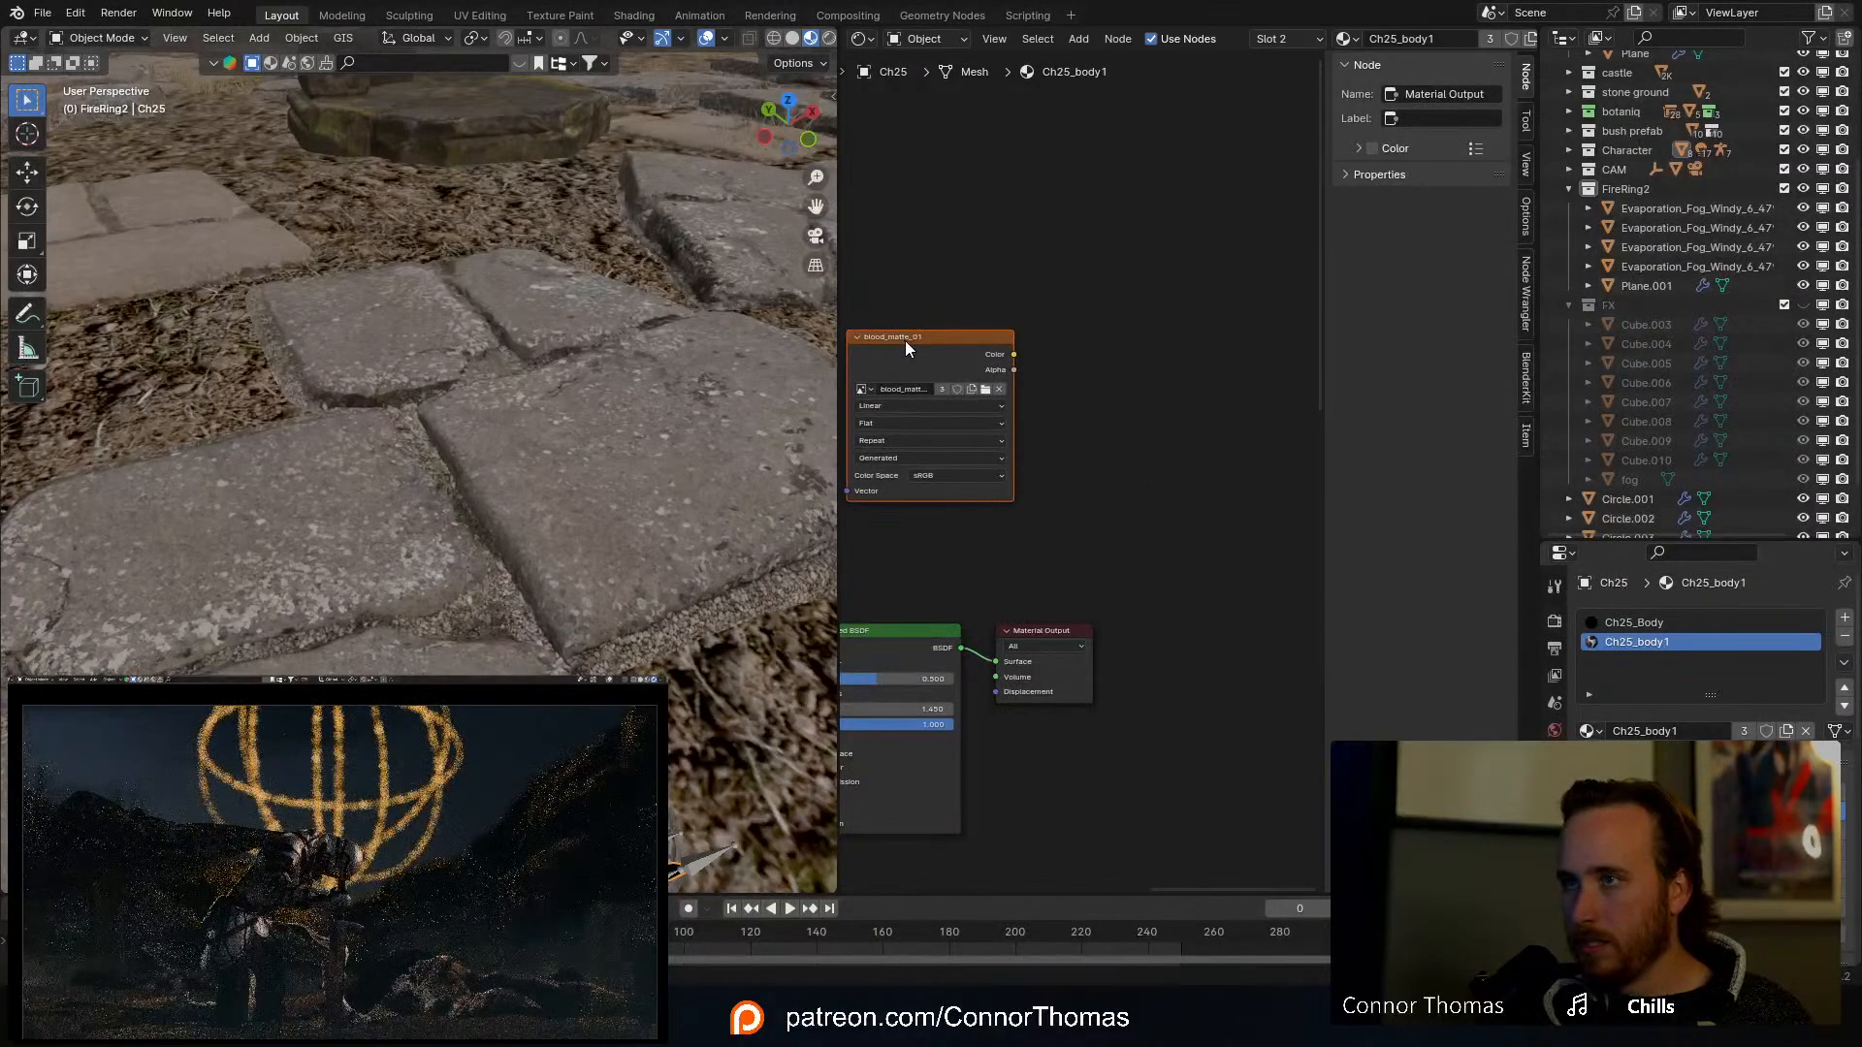
ctrl+shift+click(905, 340)
scroll(660, 632, down, 5)
key(KP_Decimal)
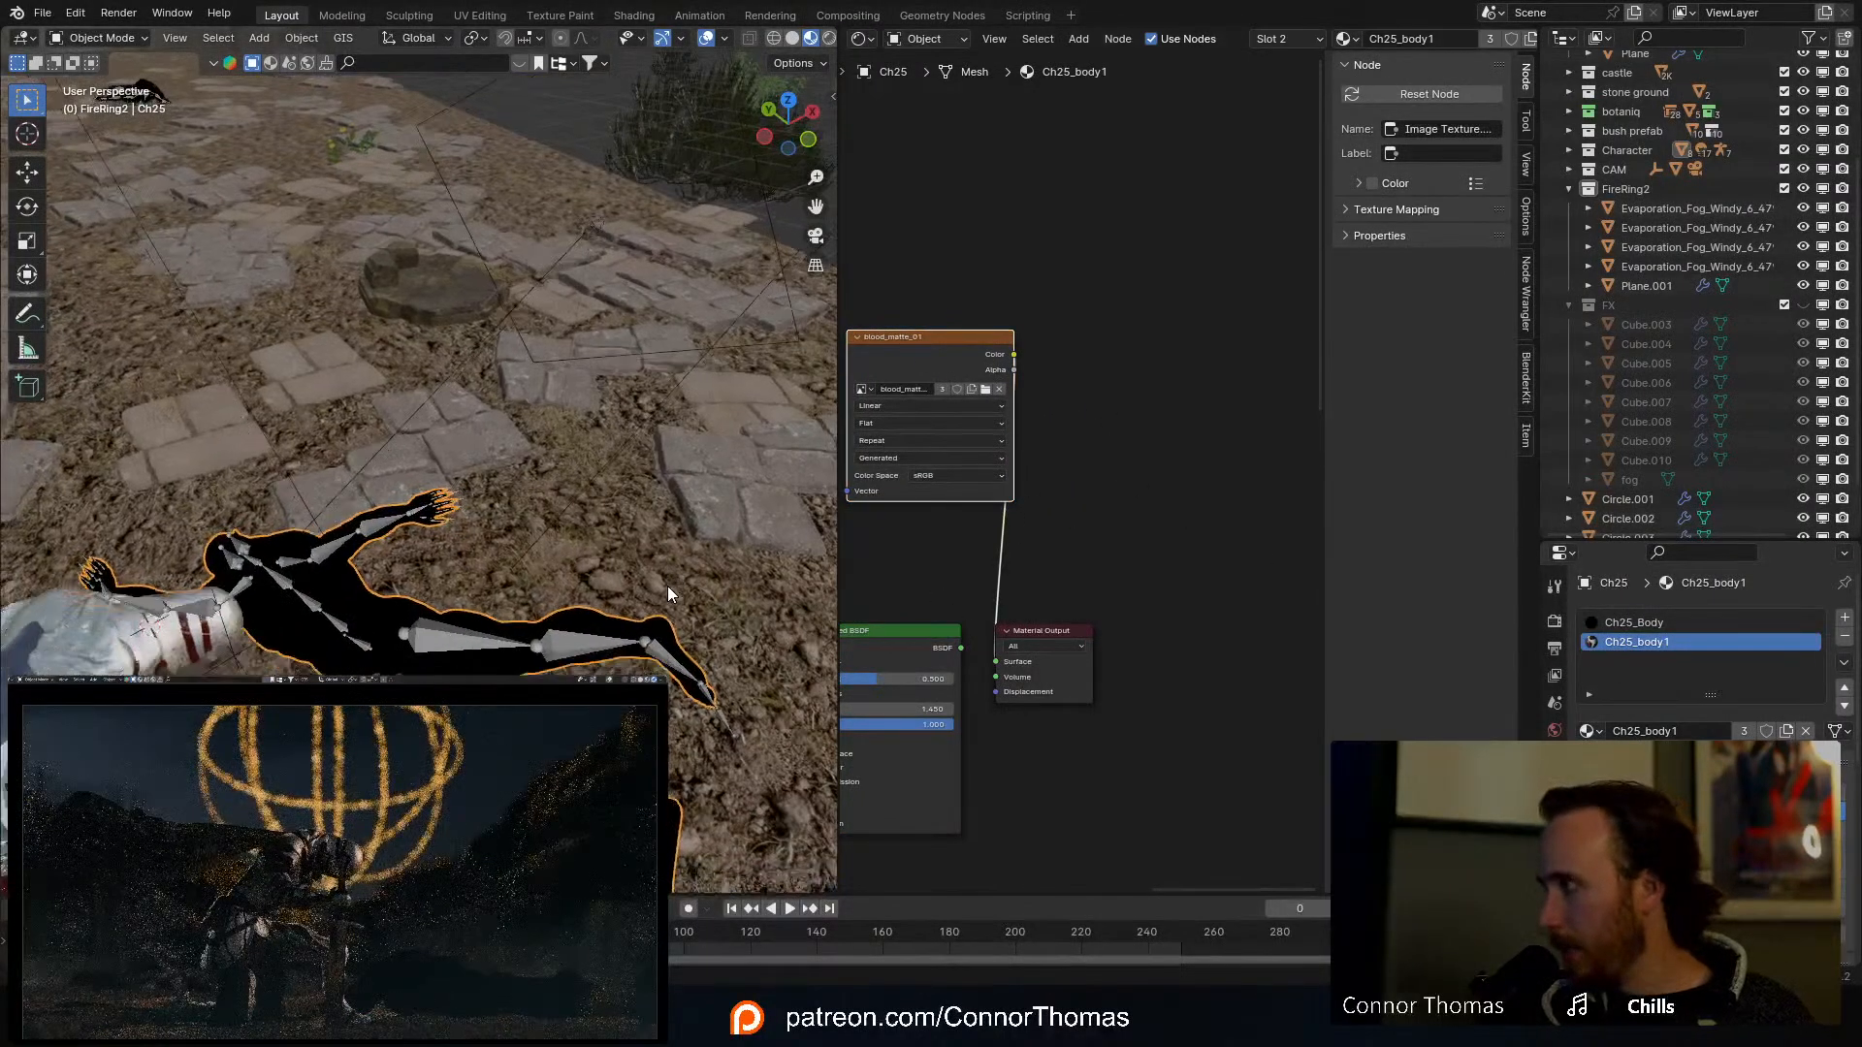
middle_drag(596, 557, 440, 563)
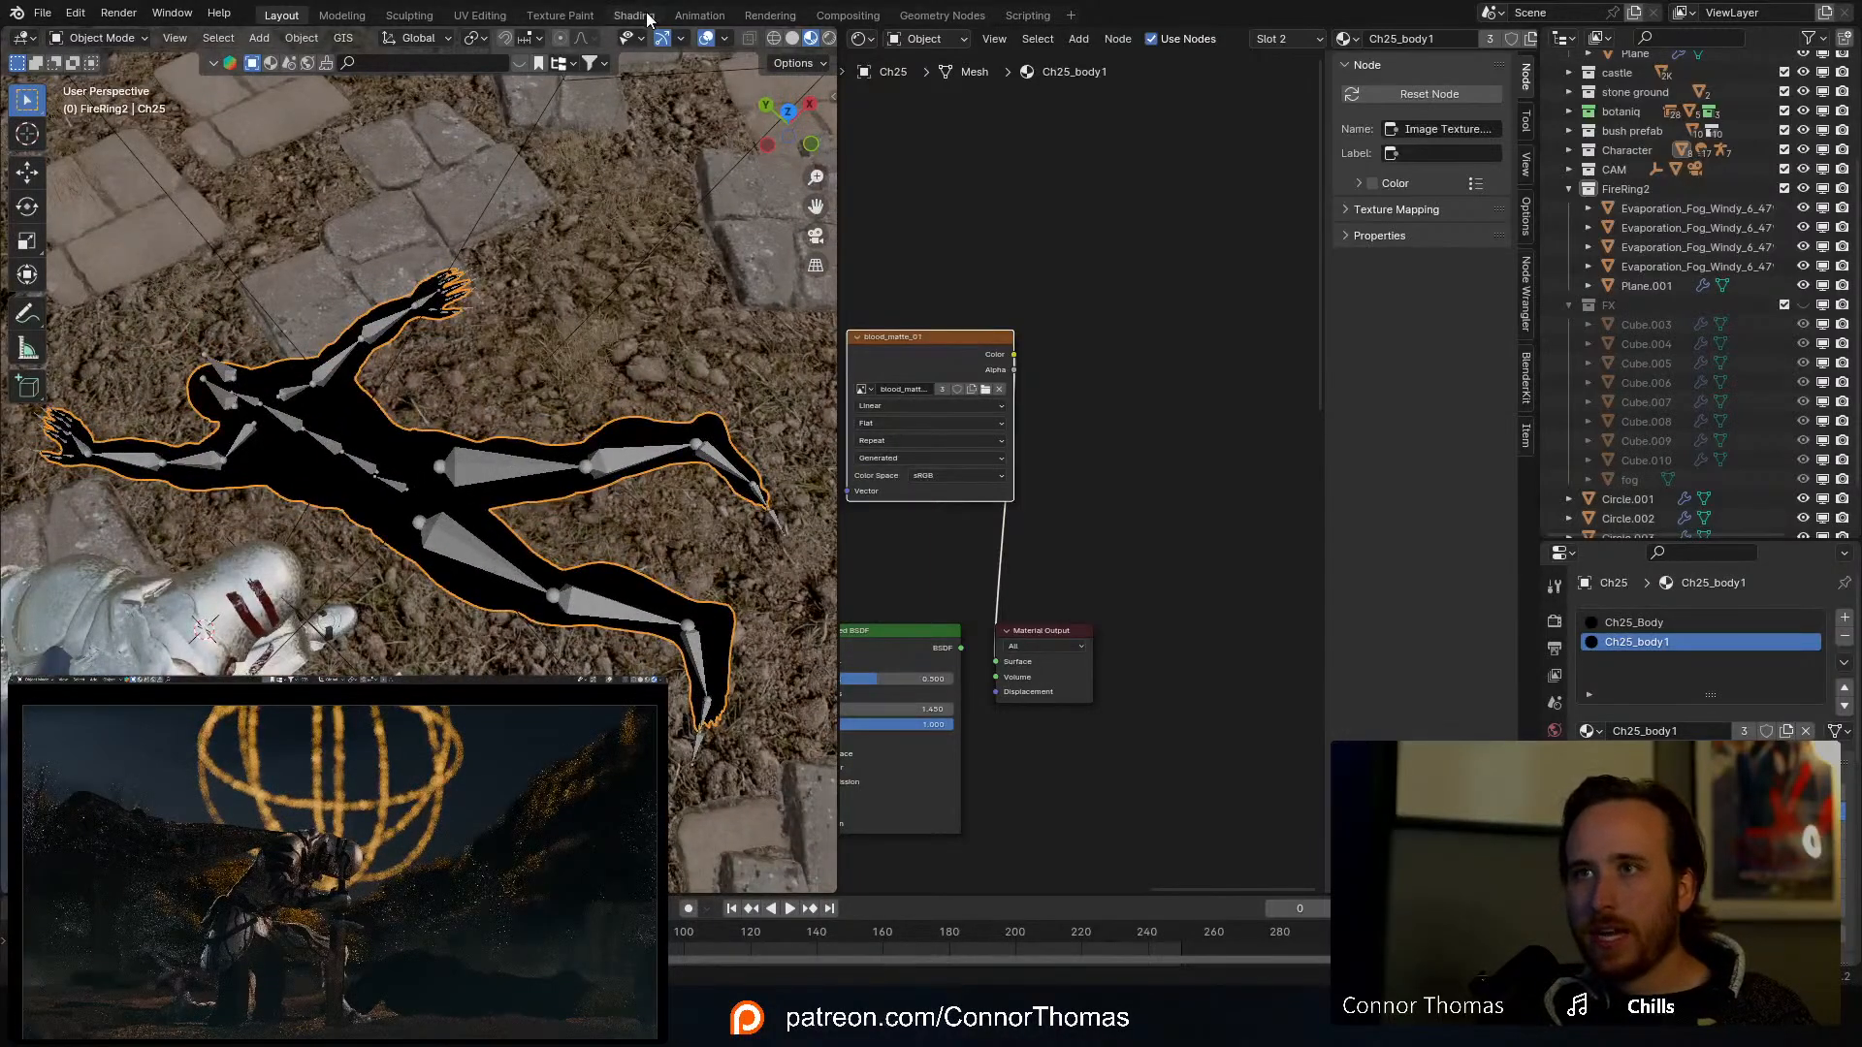
Step: Switch to texture painting on the fallen body, set the brush color to white and shrink its radius to 41 px
click(582, 18)
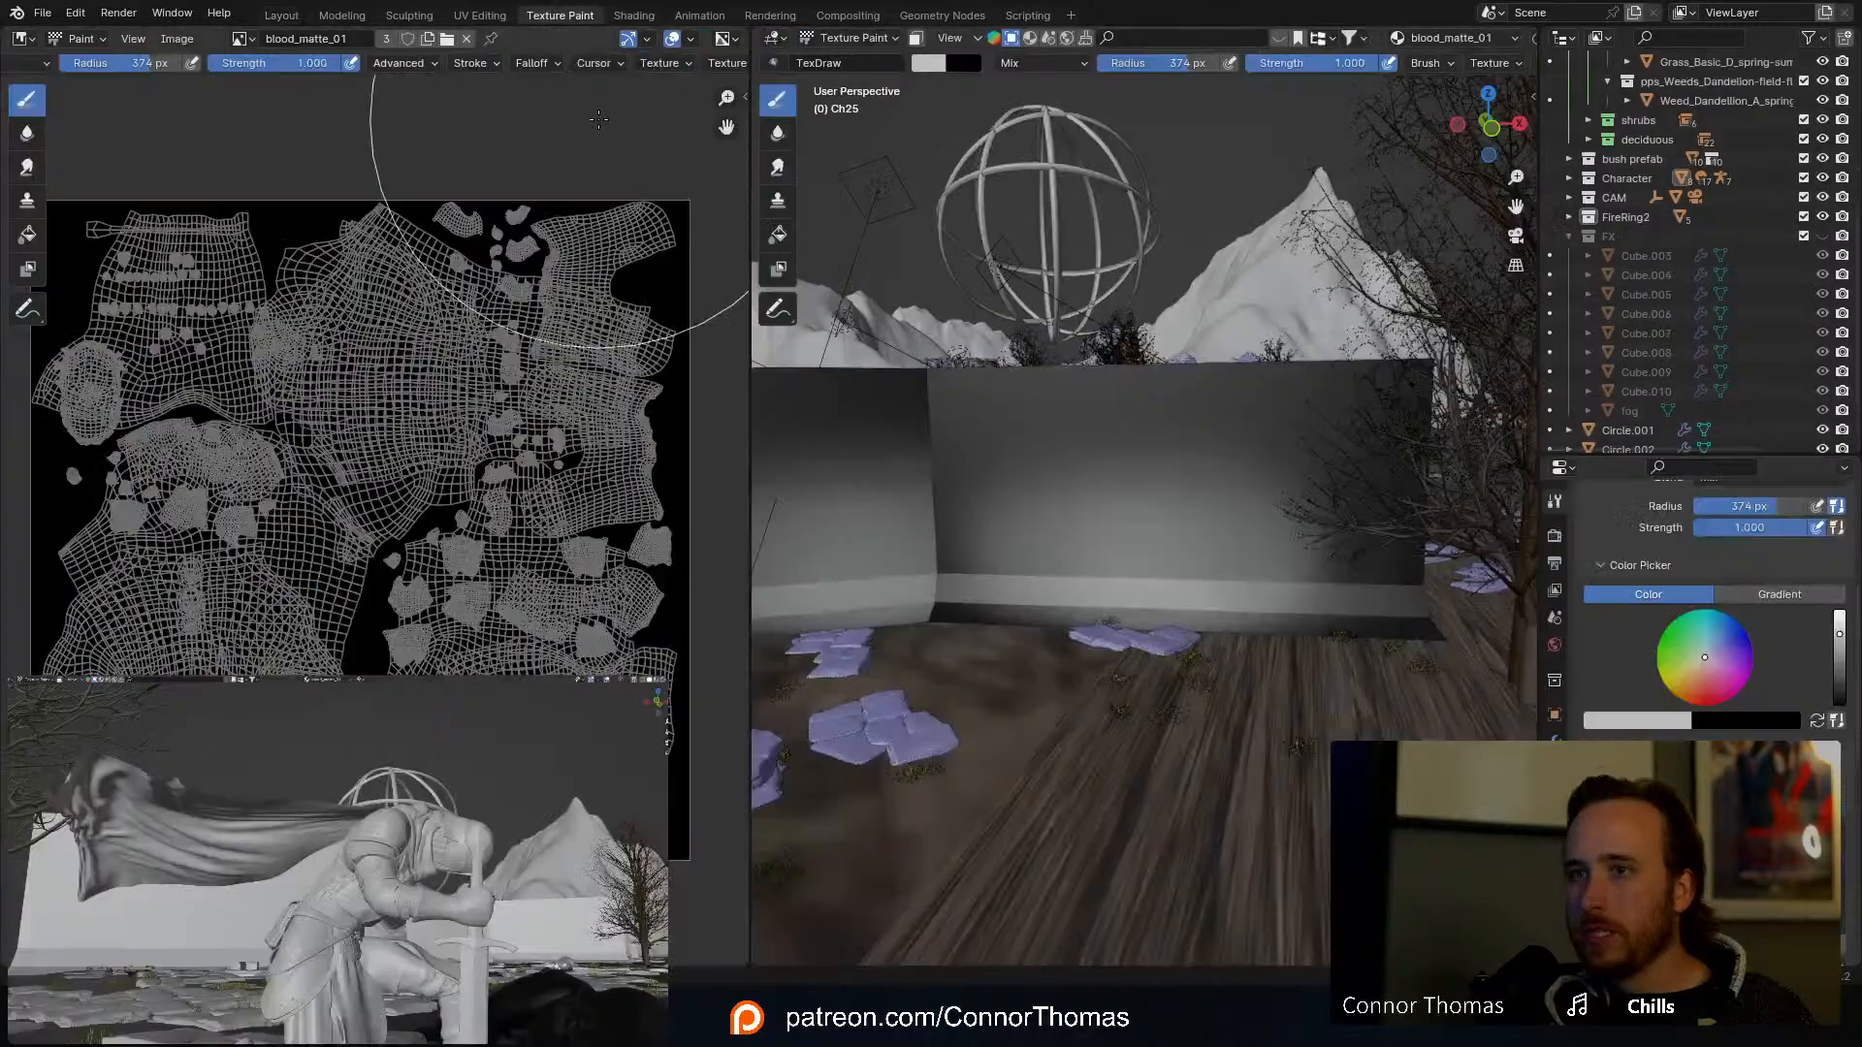
middle_drag(1042, 453, 1156, 526)
scroll(1156, 527, up, 6)
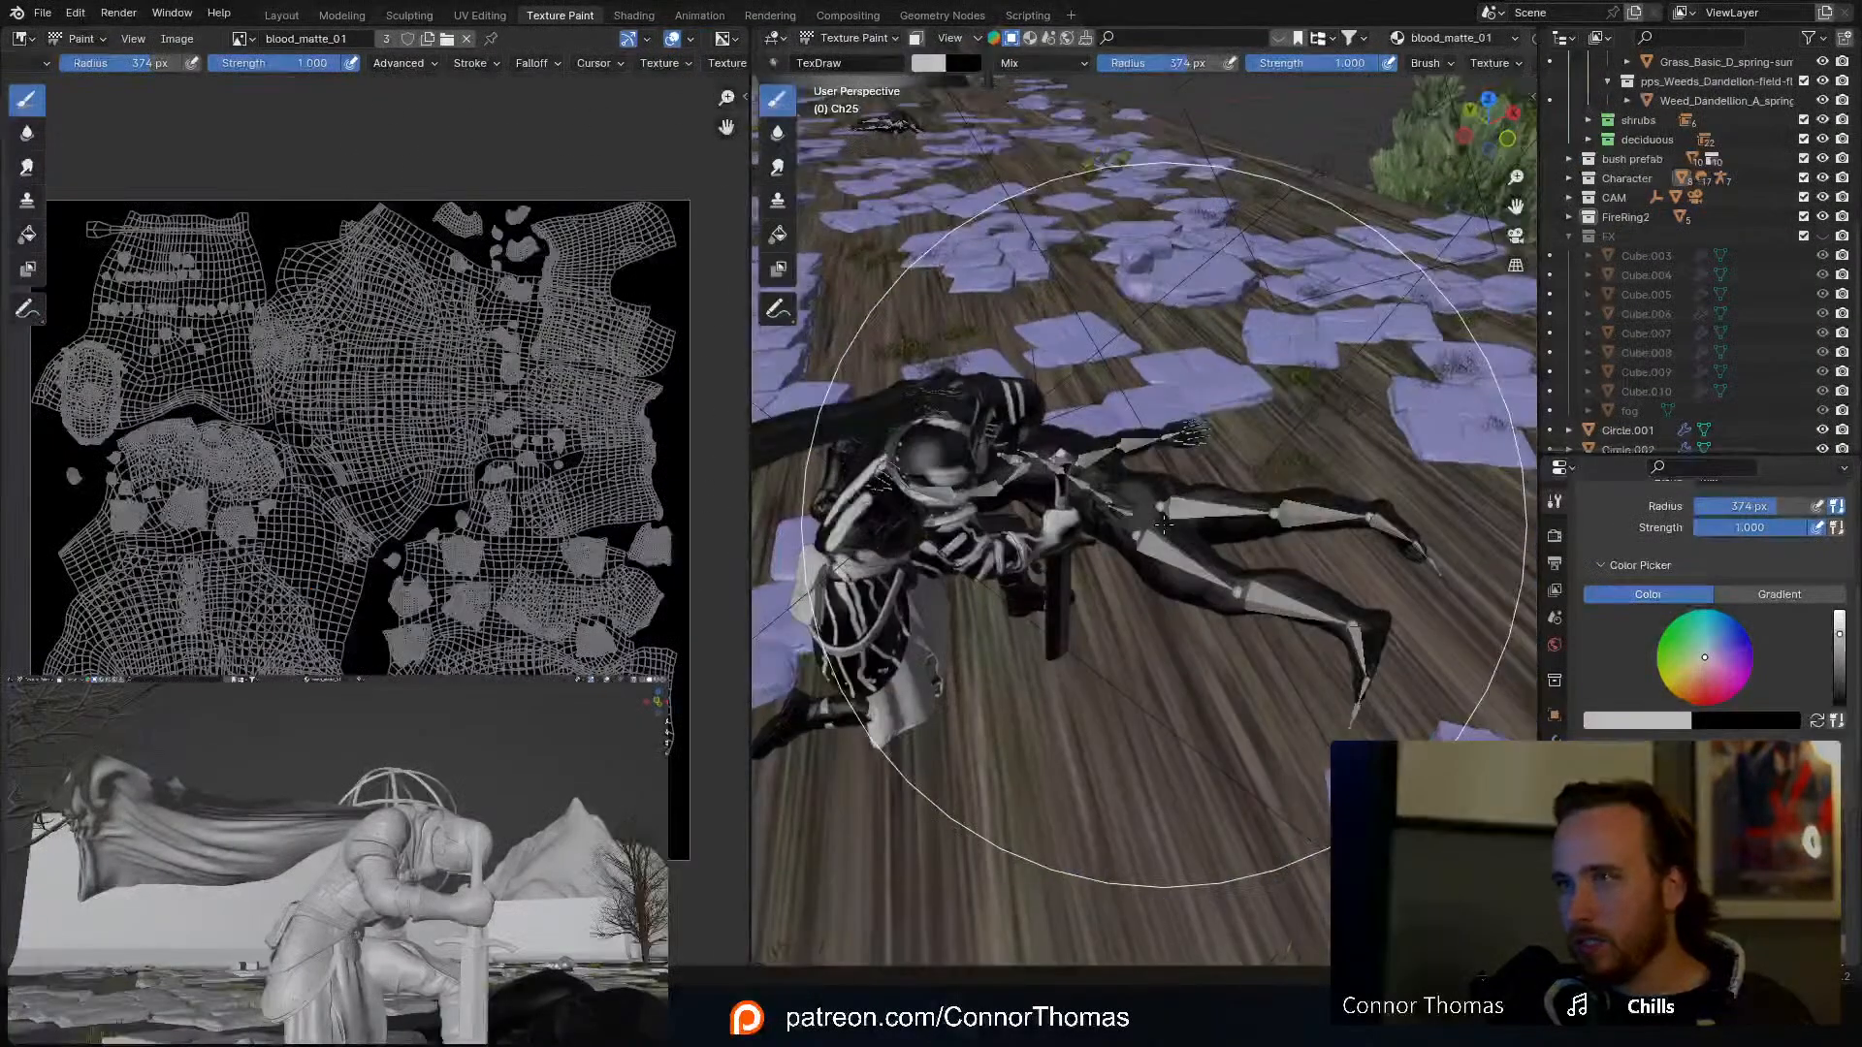
key(f)
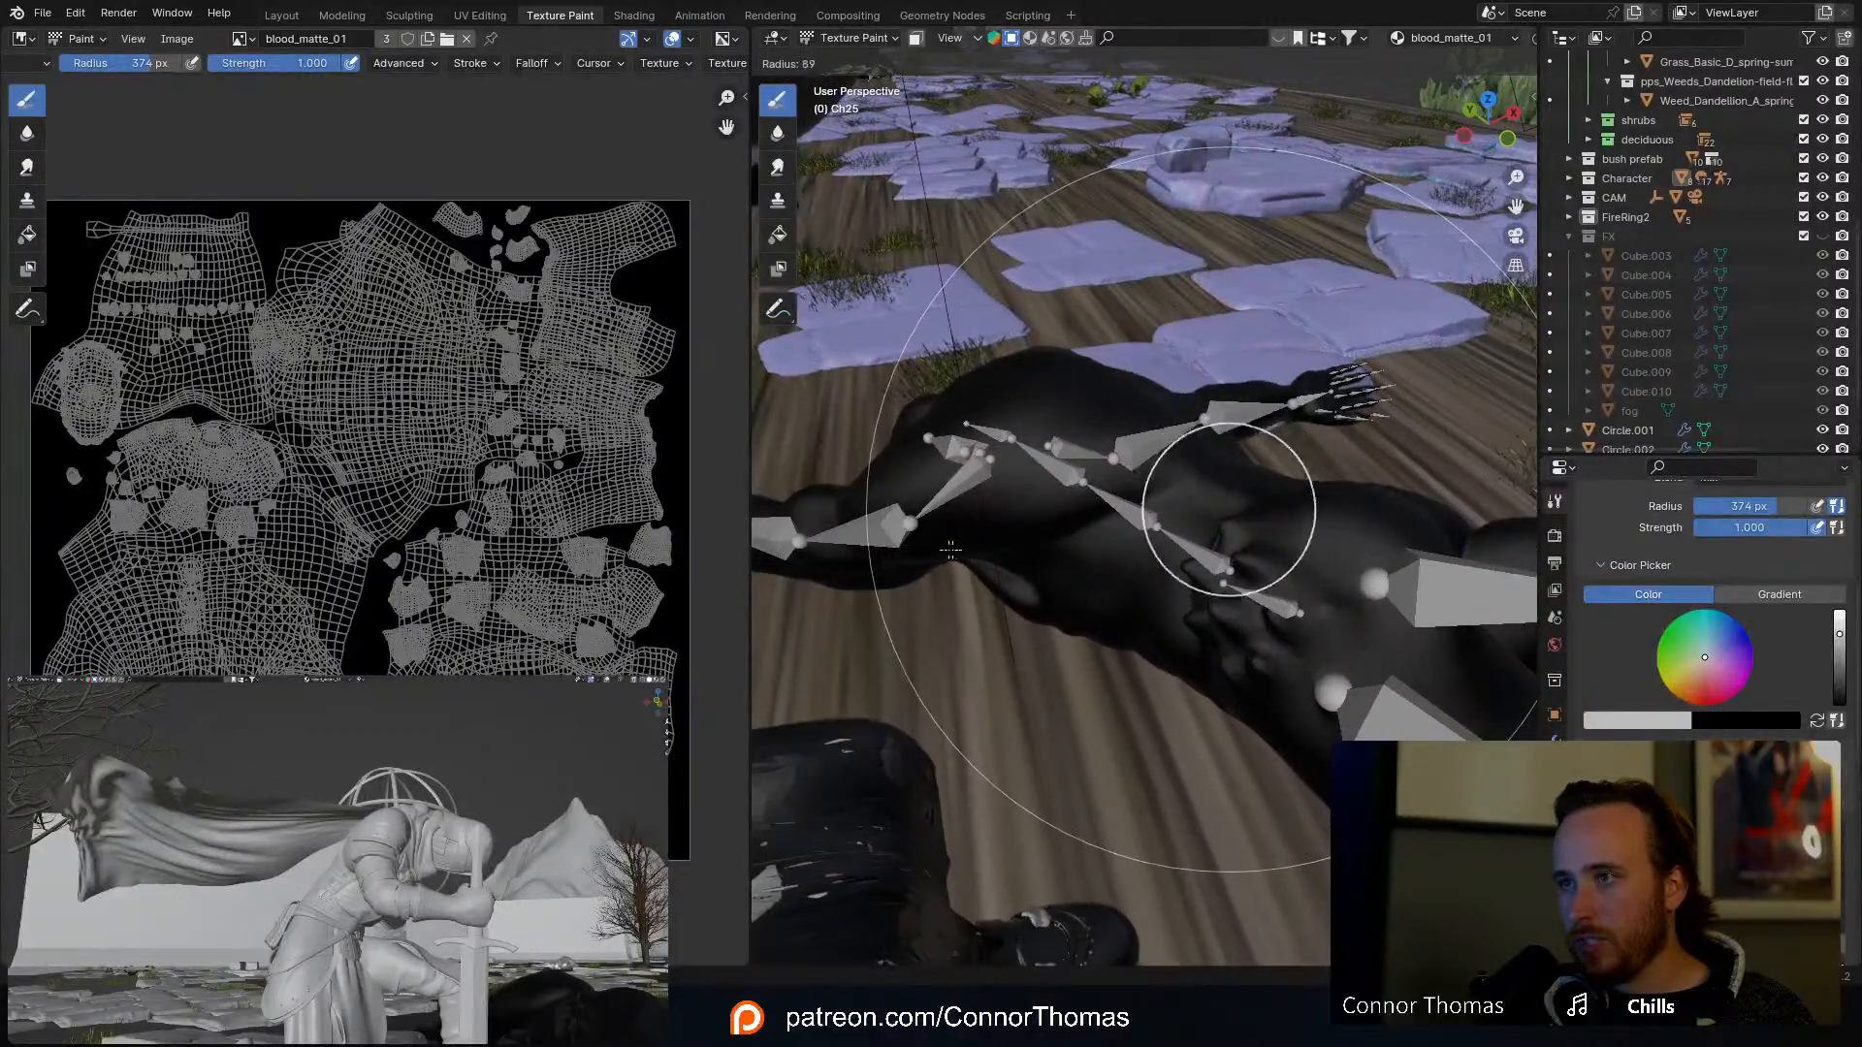
click(1178, 524)
drag(1833, 628, 1837, 612)
key(f)
click(1236, 580)
mouse_move(1237, 580)
middle_down()
mouse_move(1199, 546)
mouse_move(1173, 594)
middle_up()
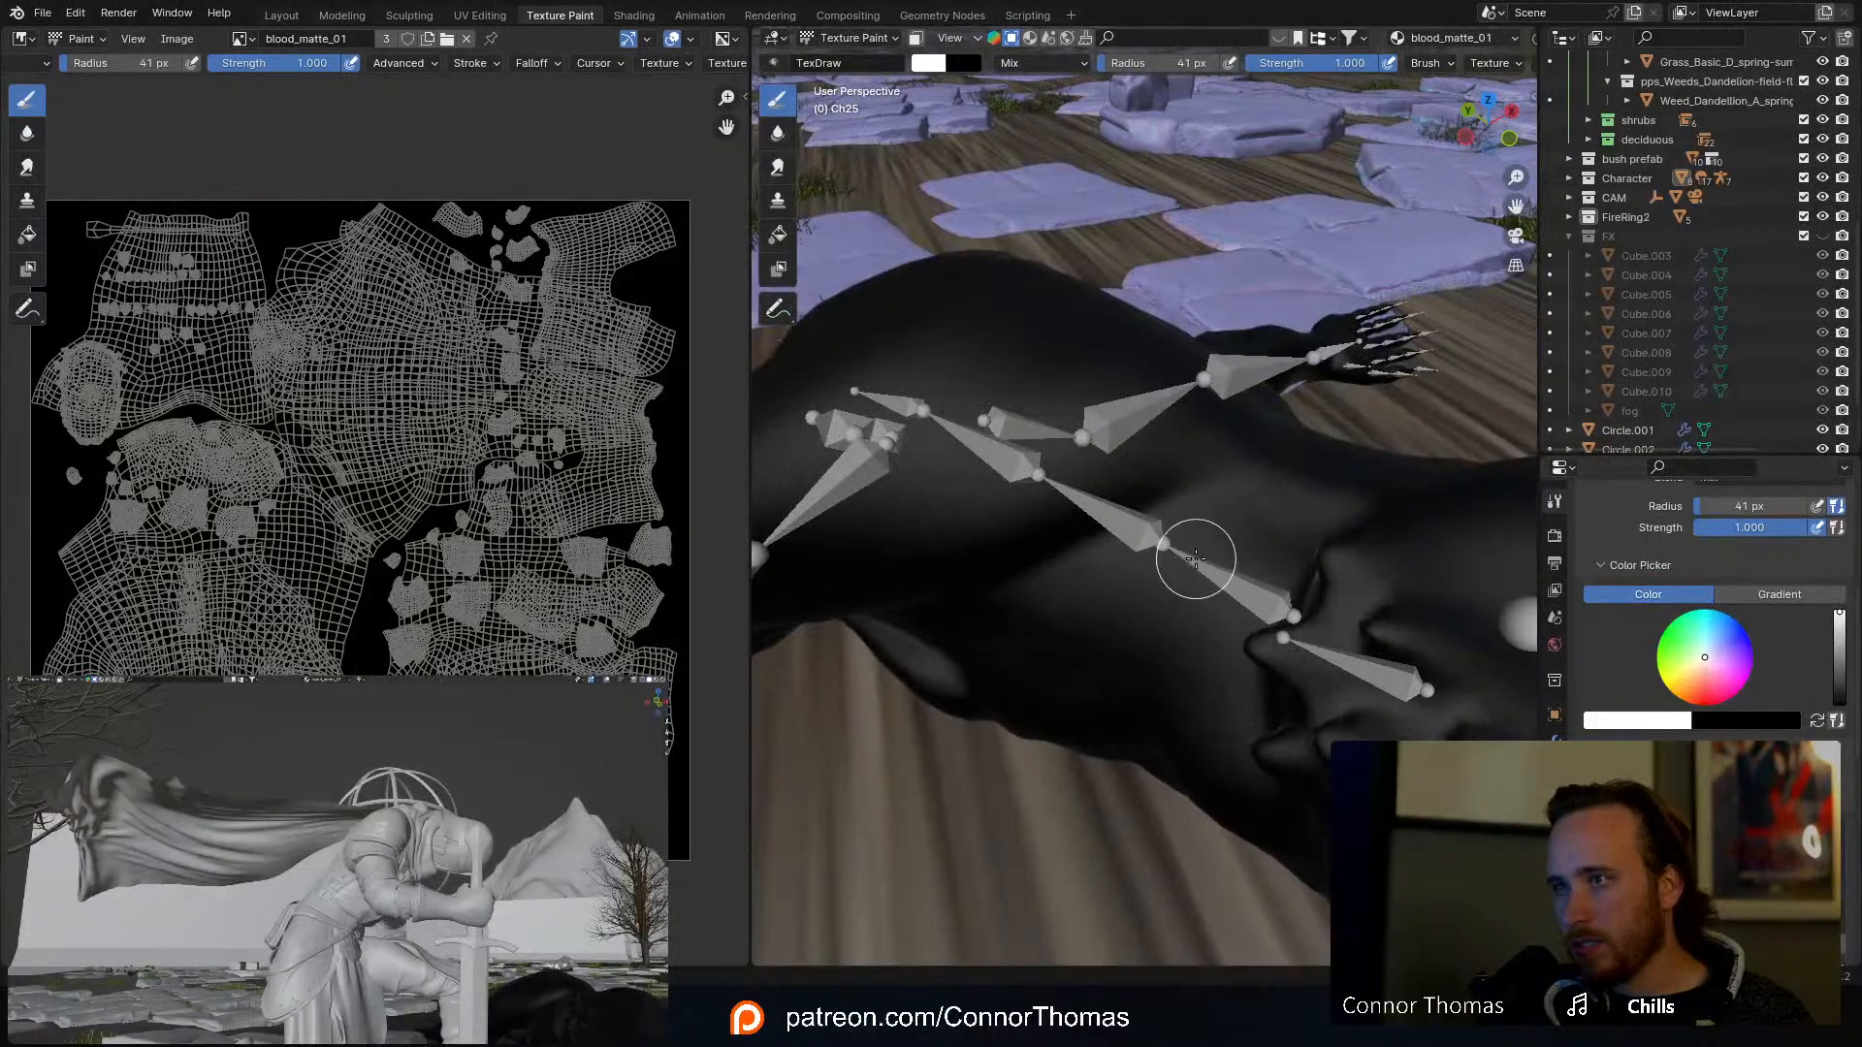
Step: Paint a small white spot on the middle of the fallen body's torso in blood_matte_01
drag(1185, 555, 1184, 574)
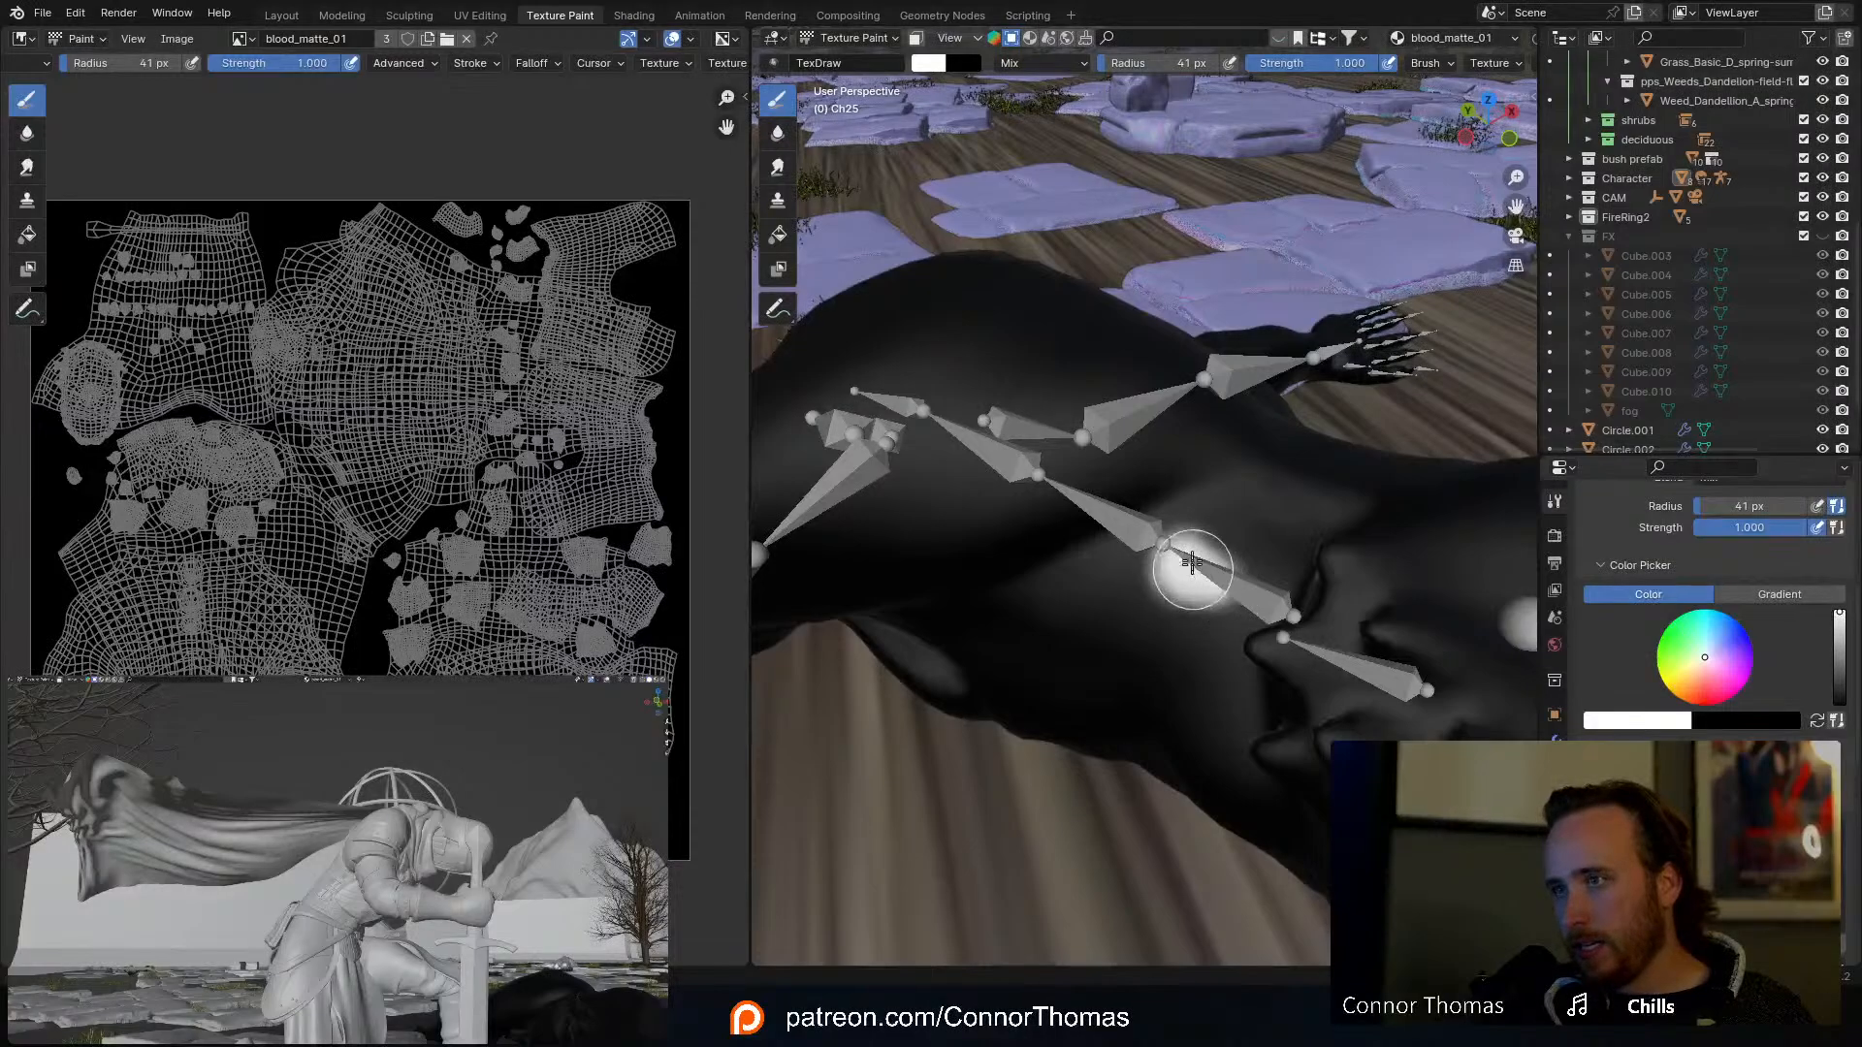
click(1206, 552)
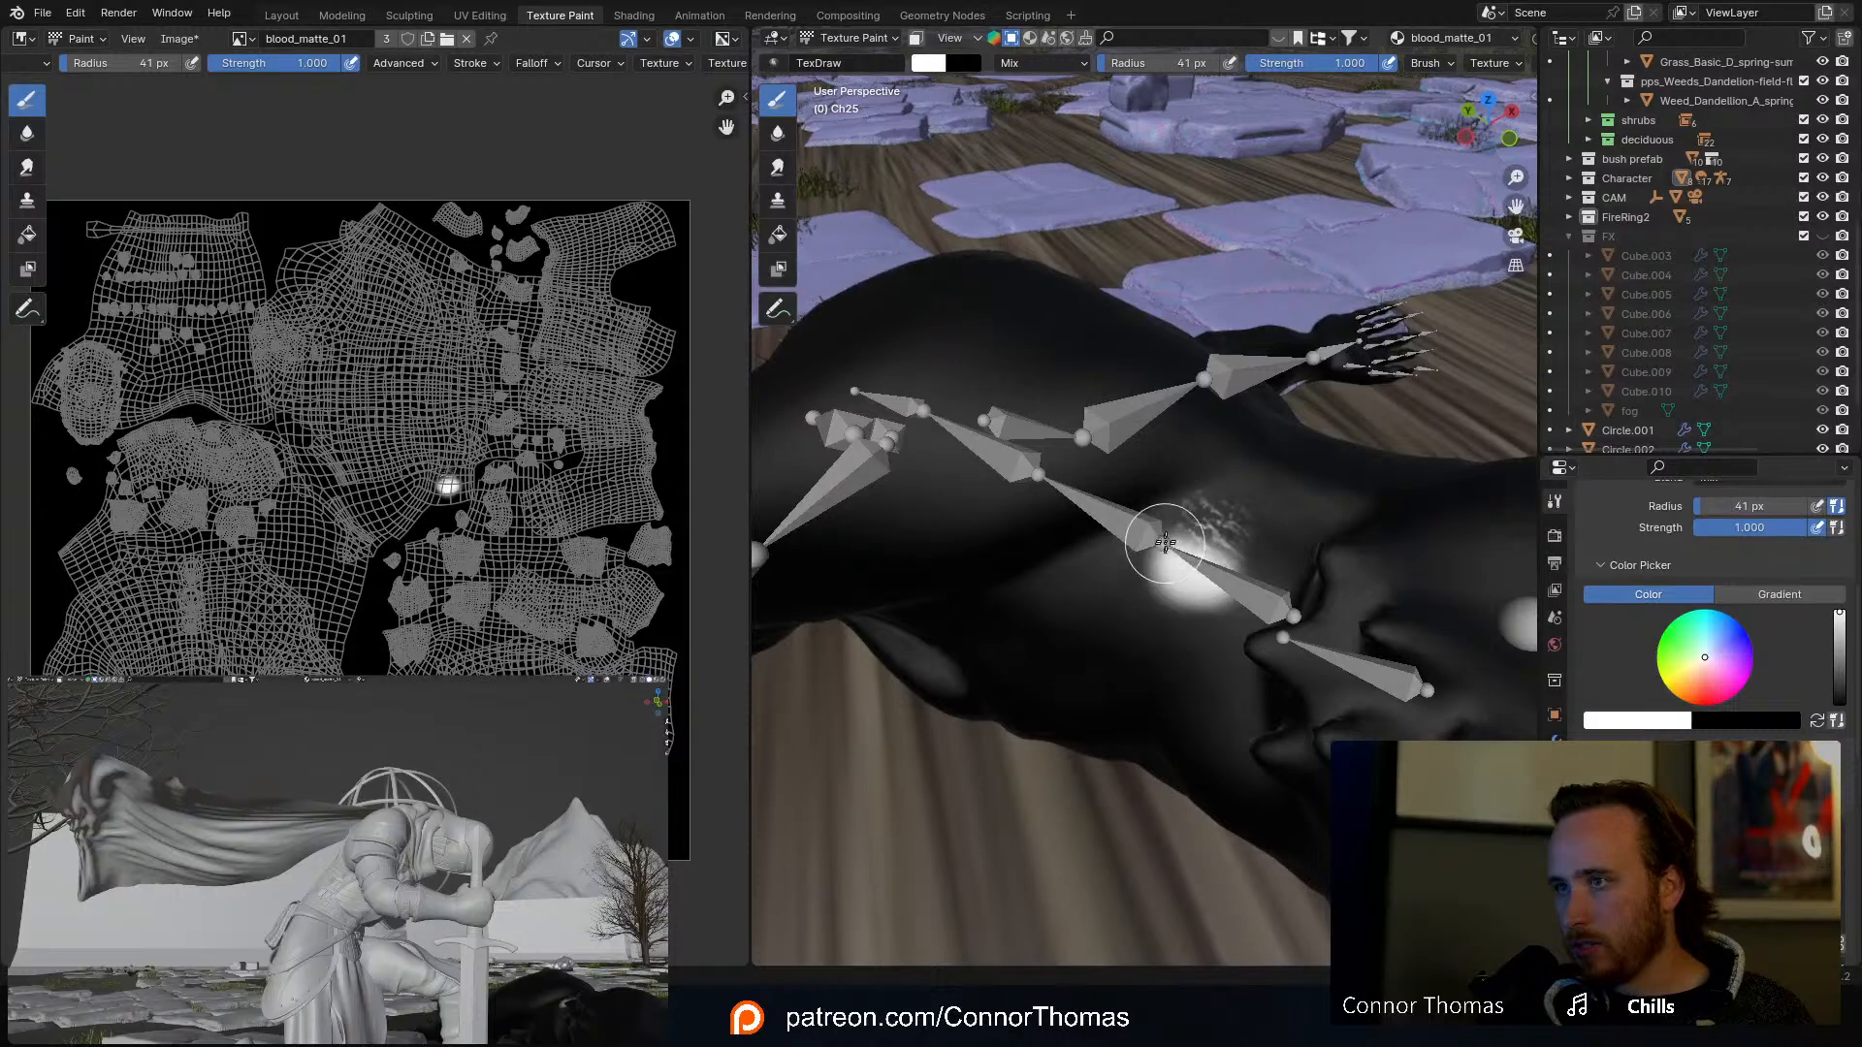
scroll(1712, 611, down, 3)
scroll(1711, 611, down, 2)
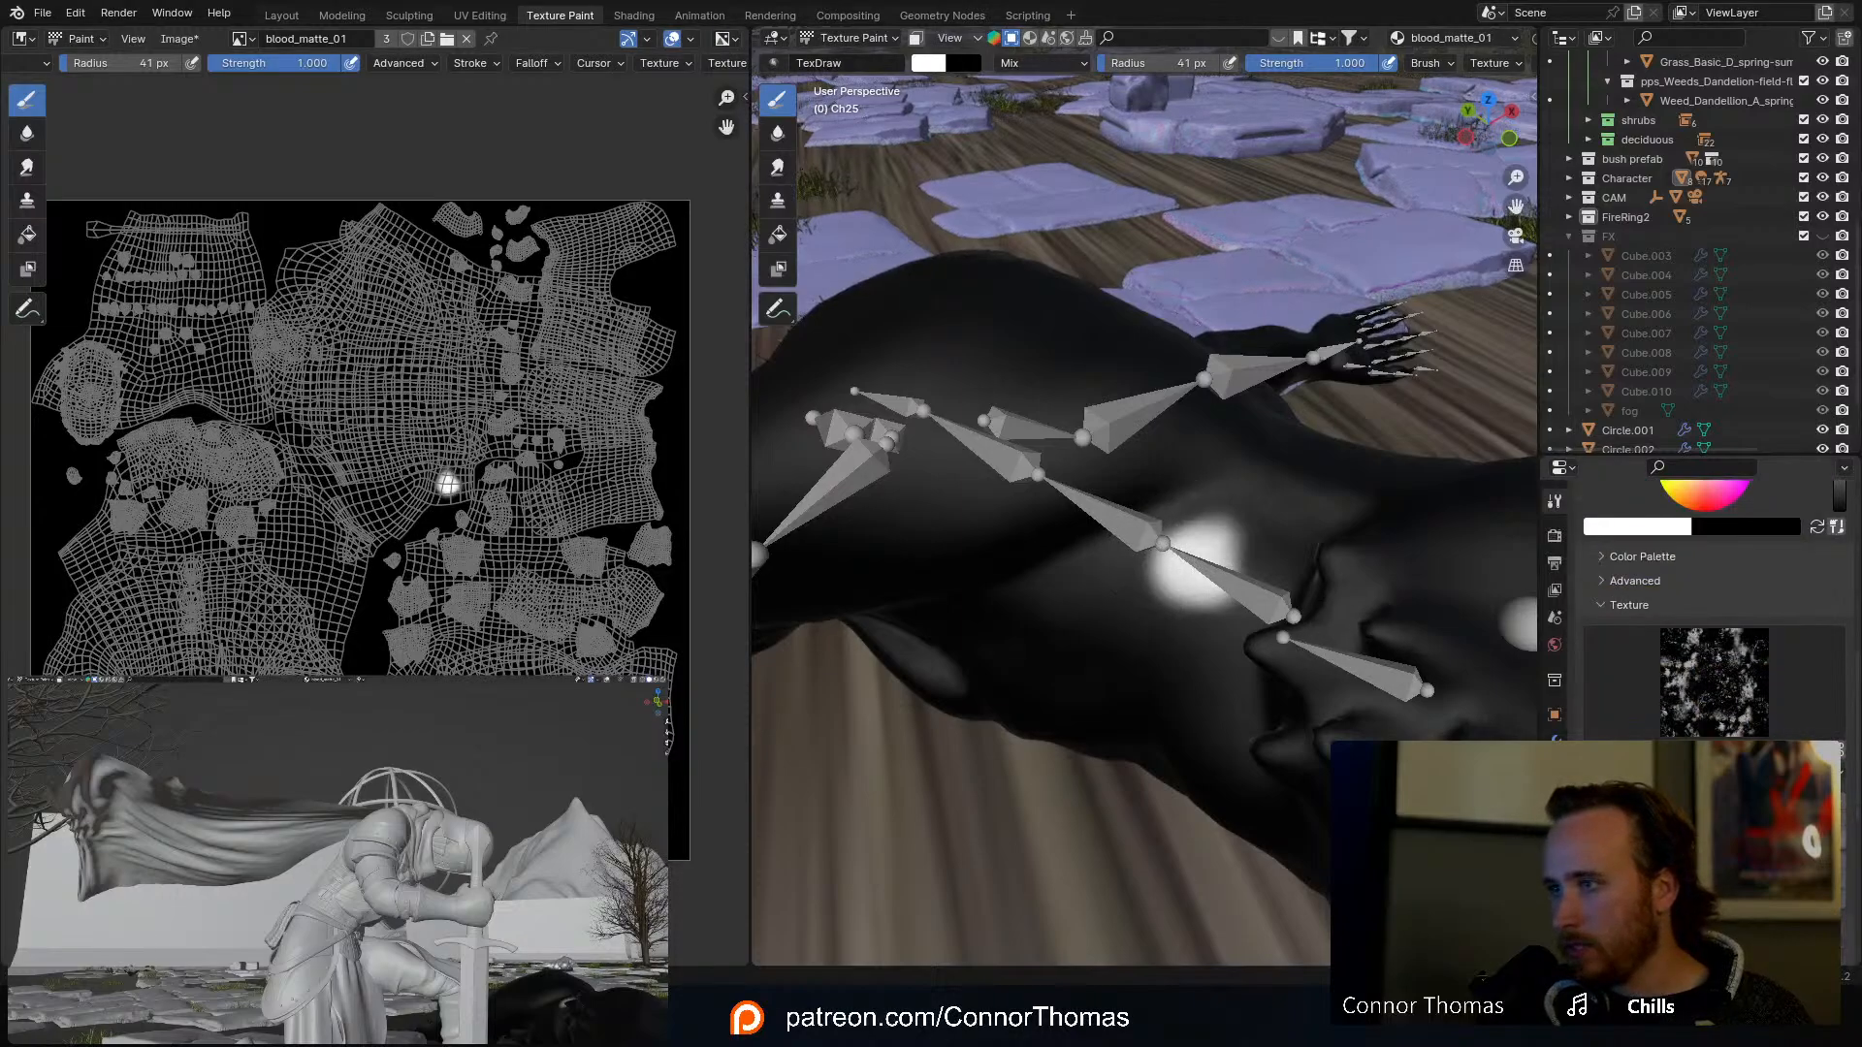
Step: Review the brush's texture and stroke settings, then expand the Texture Mask settings
scroll(1712, 611, down, 8)
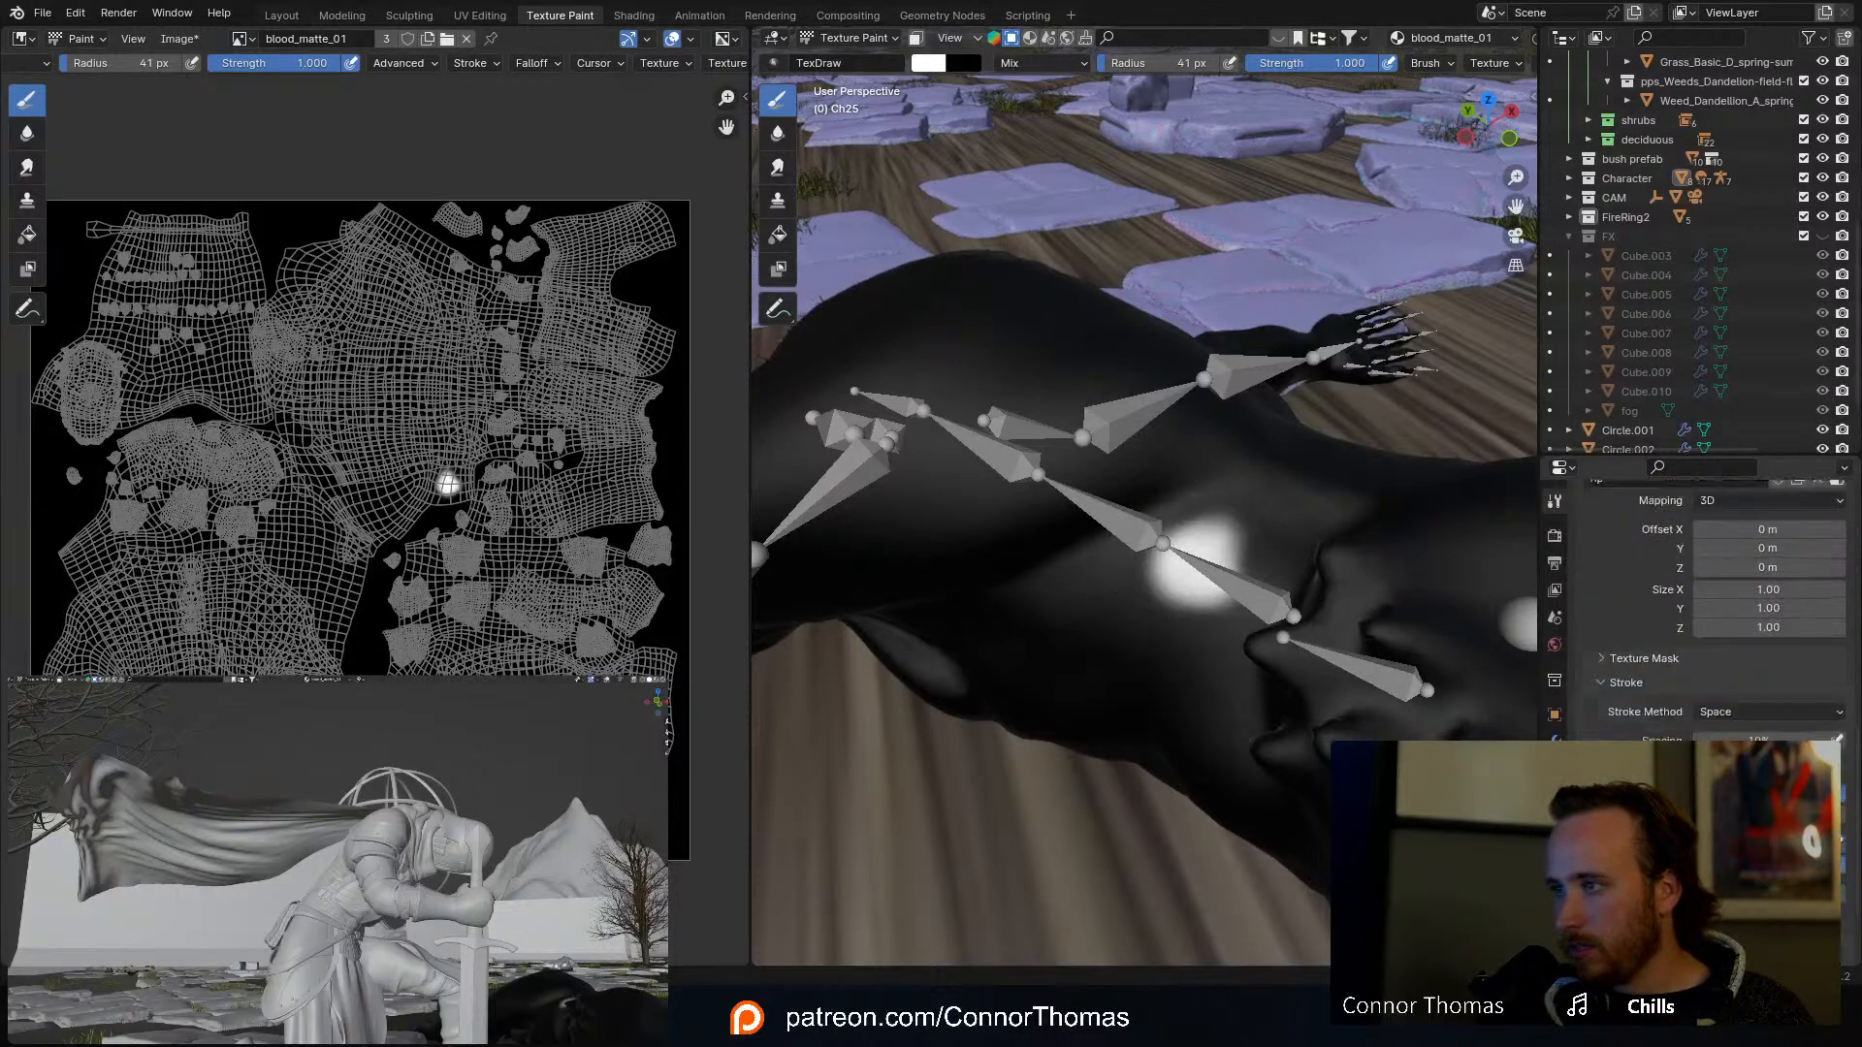
scroll(1711, 611, down, 2)
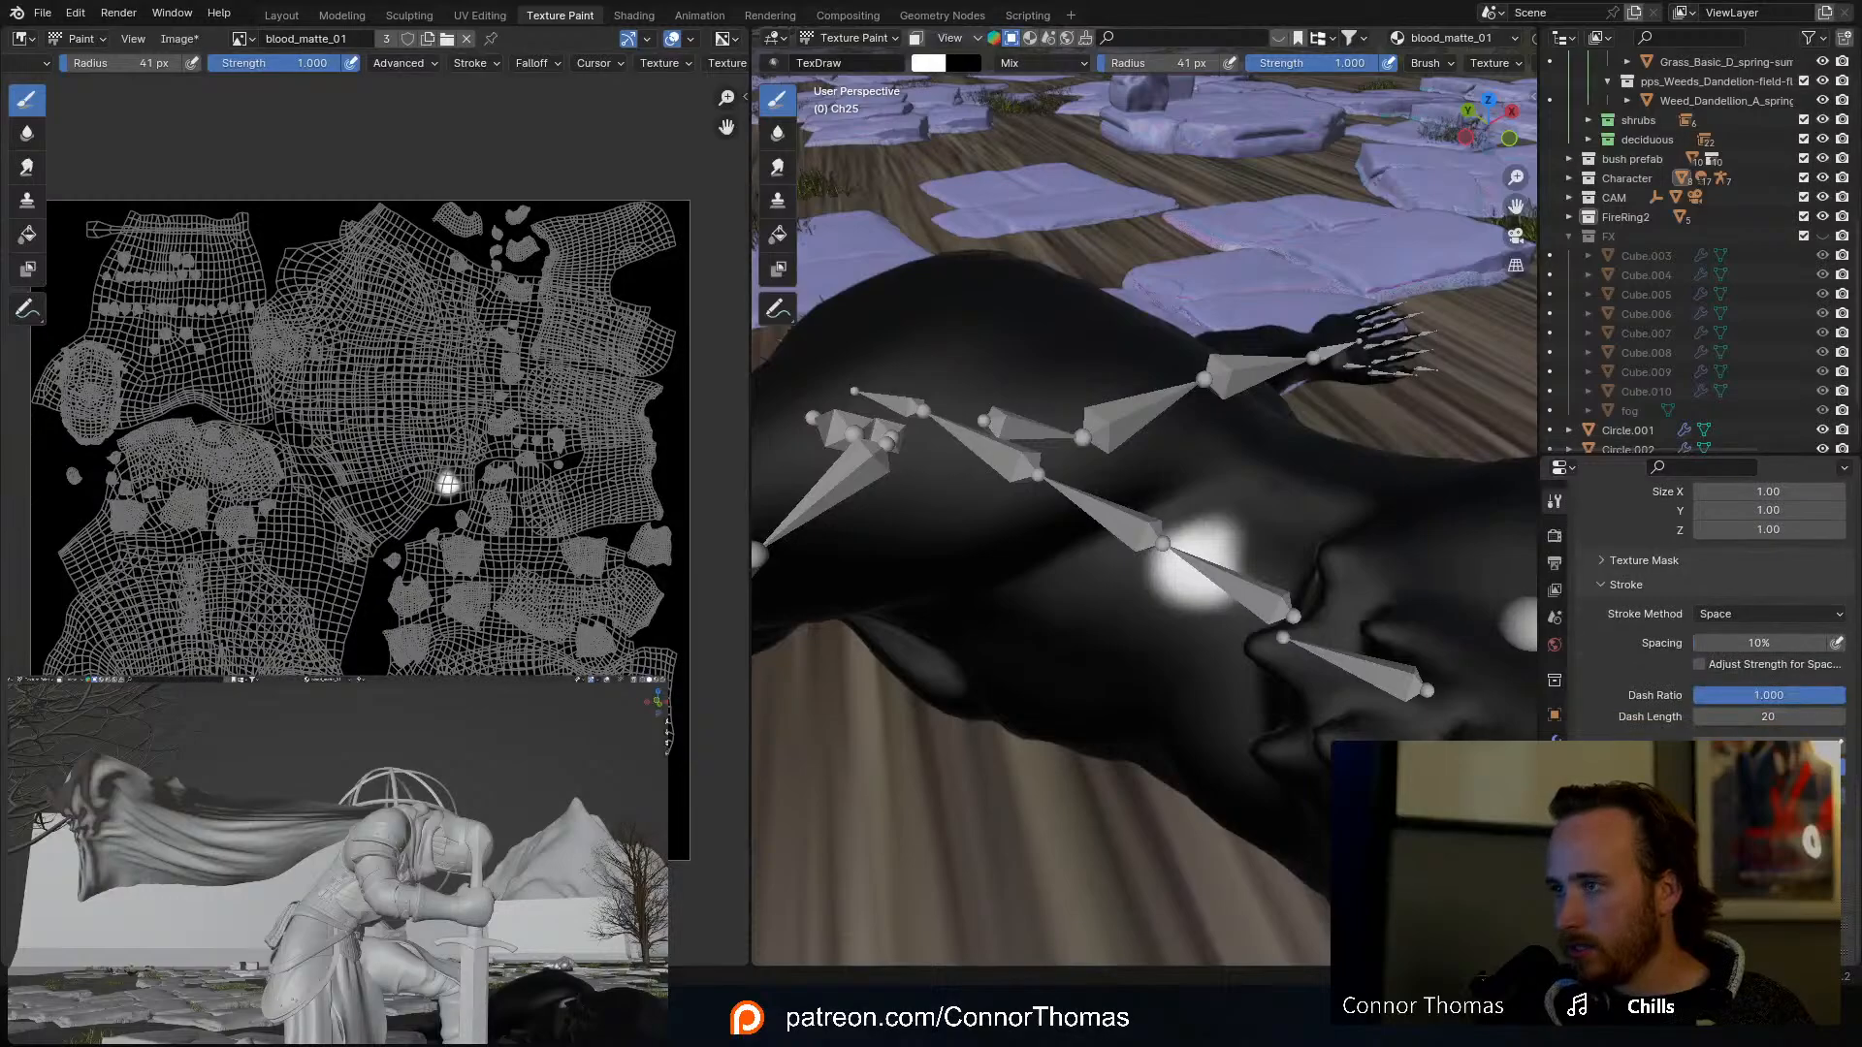
scroll(1712, 611, up, 8)
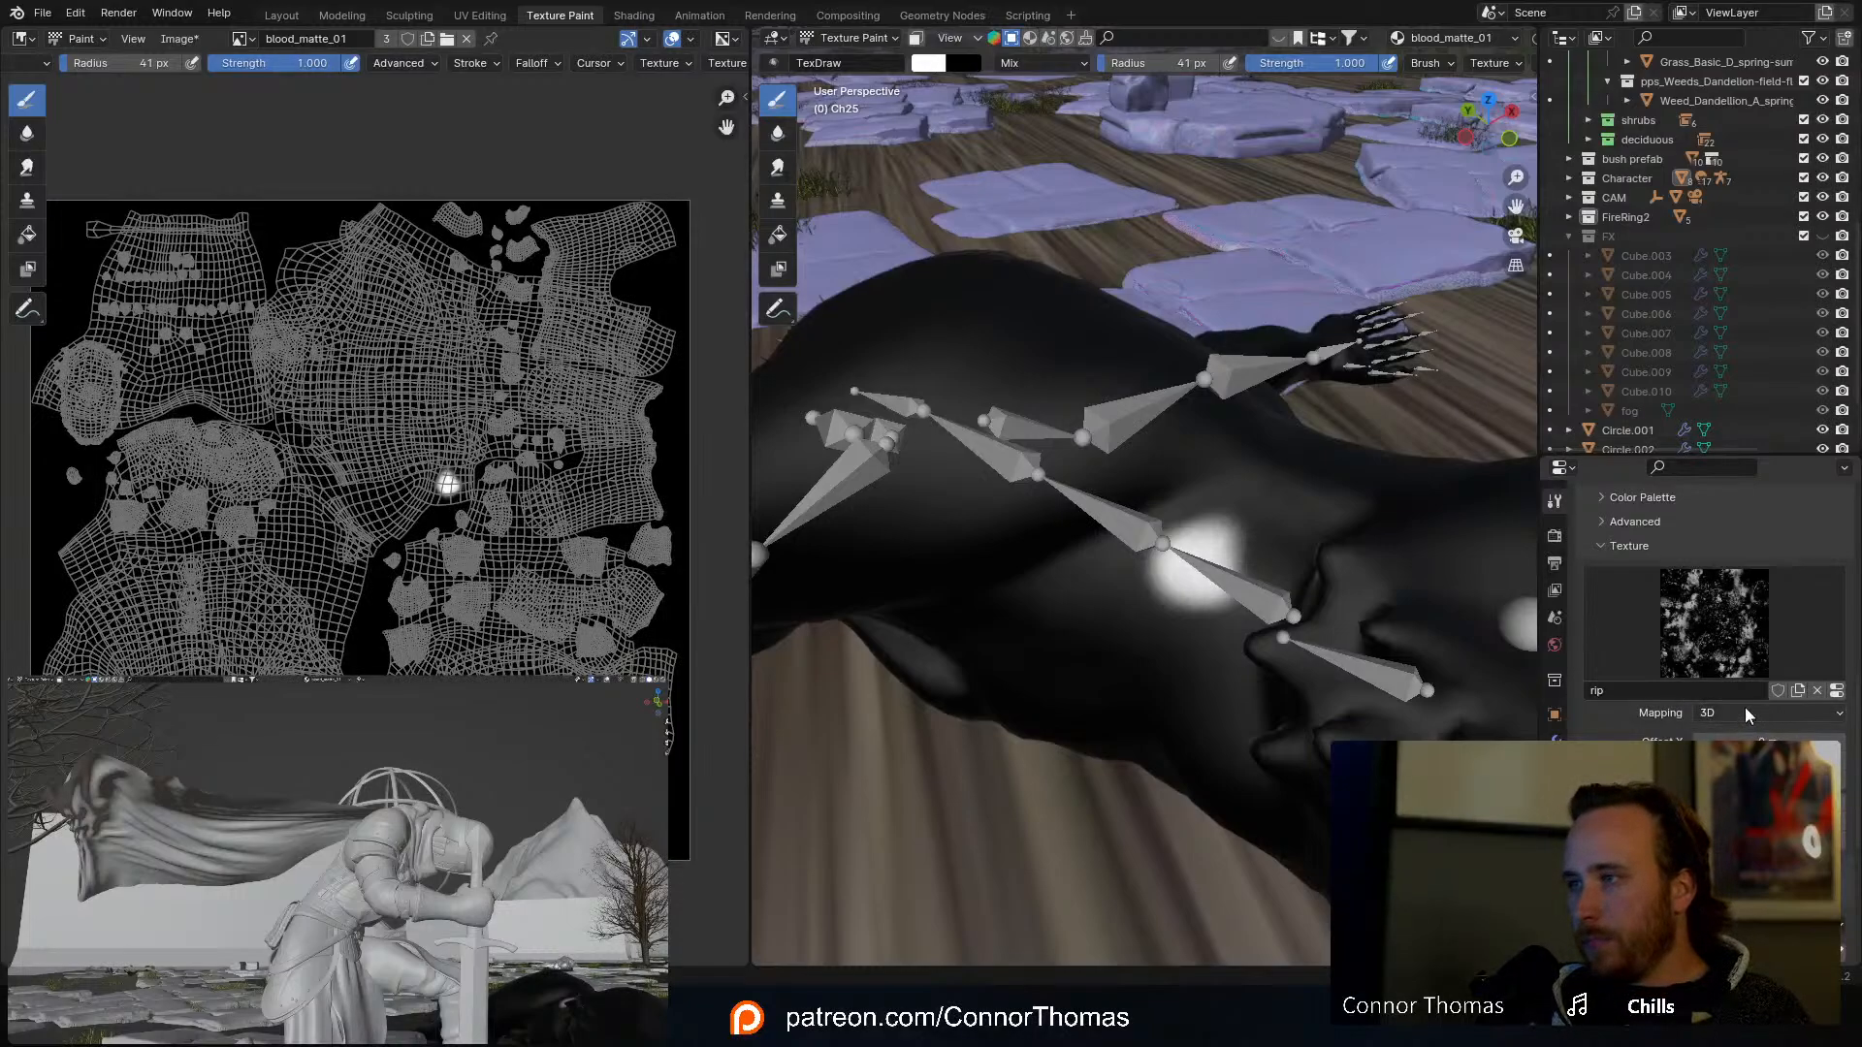
click(1717, 648)
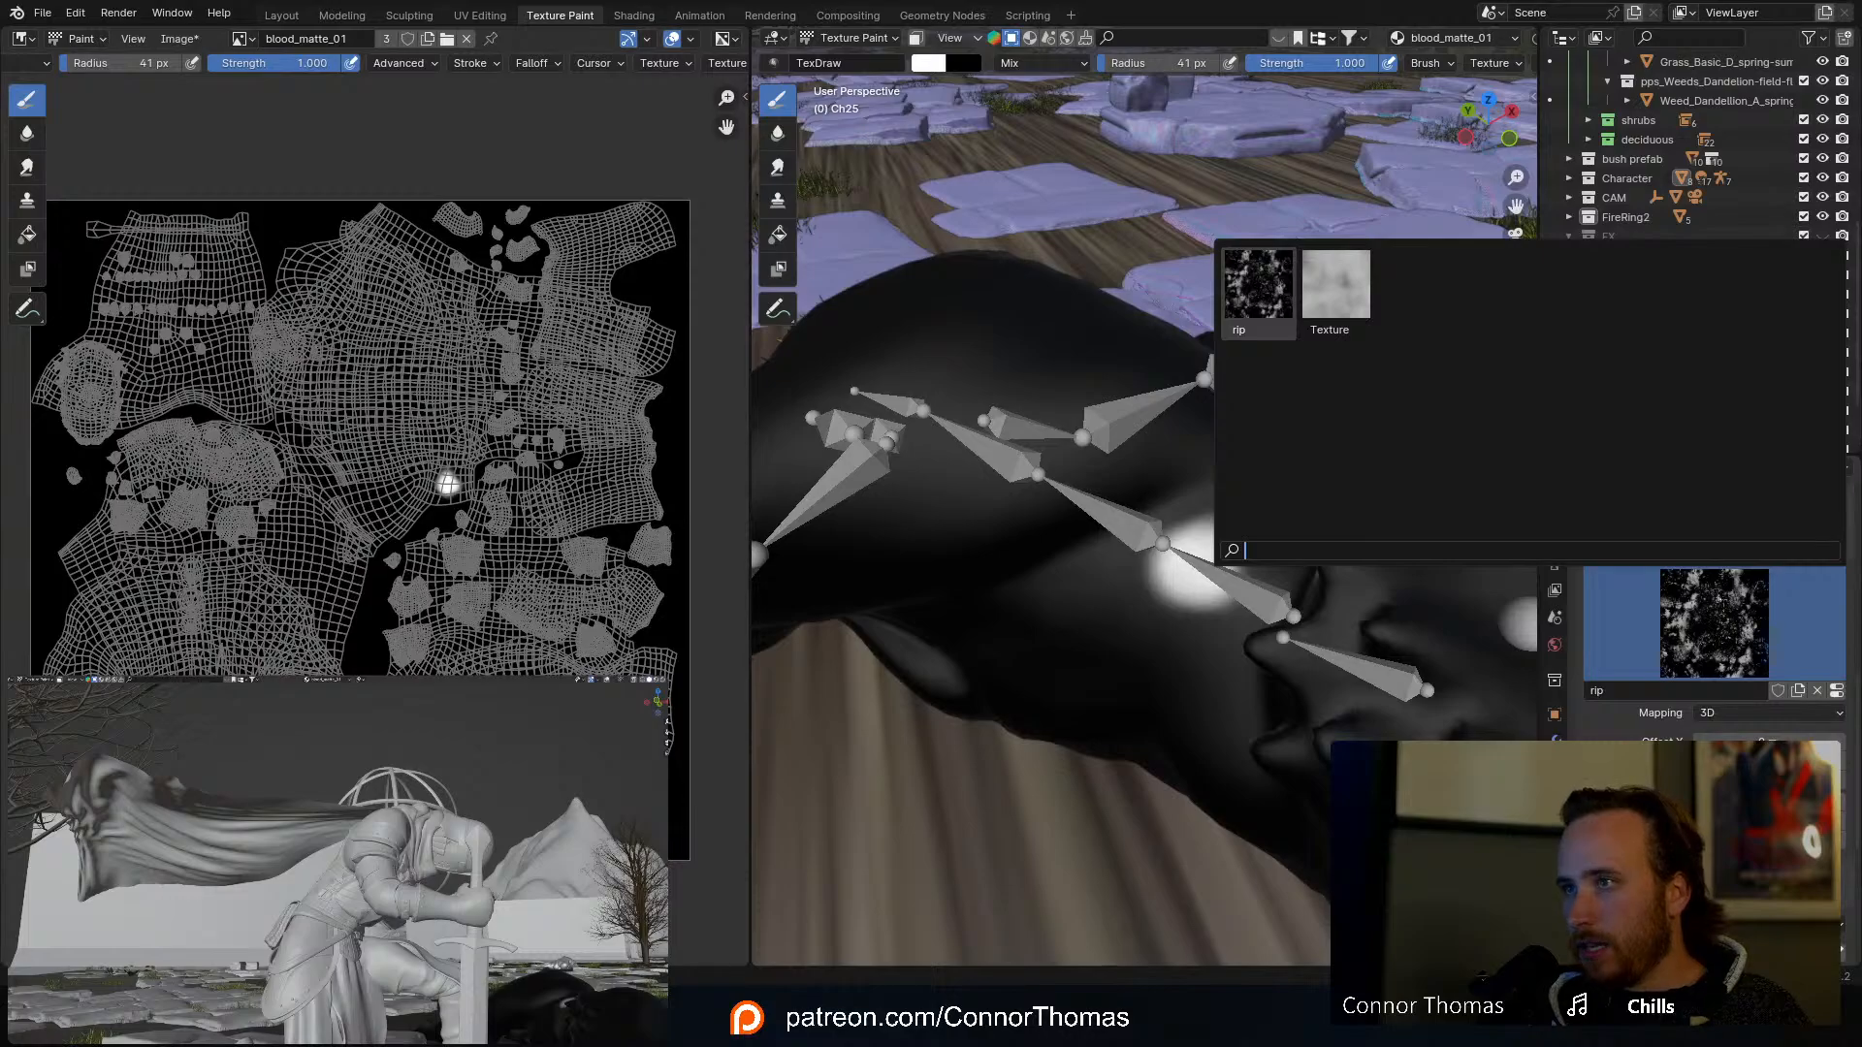
click(1722, 615)
scroll(1712, 602, down, 4)
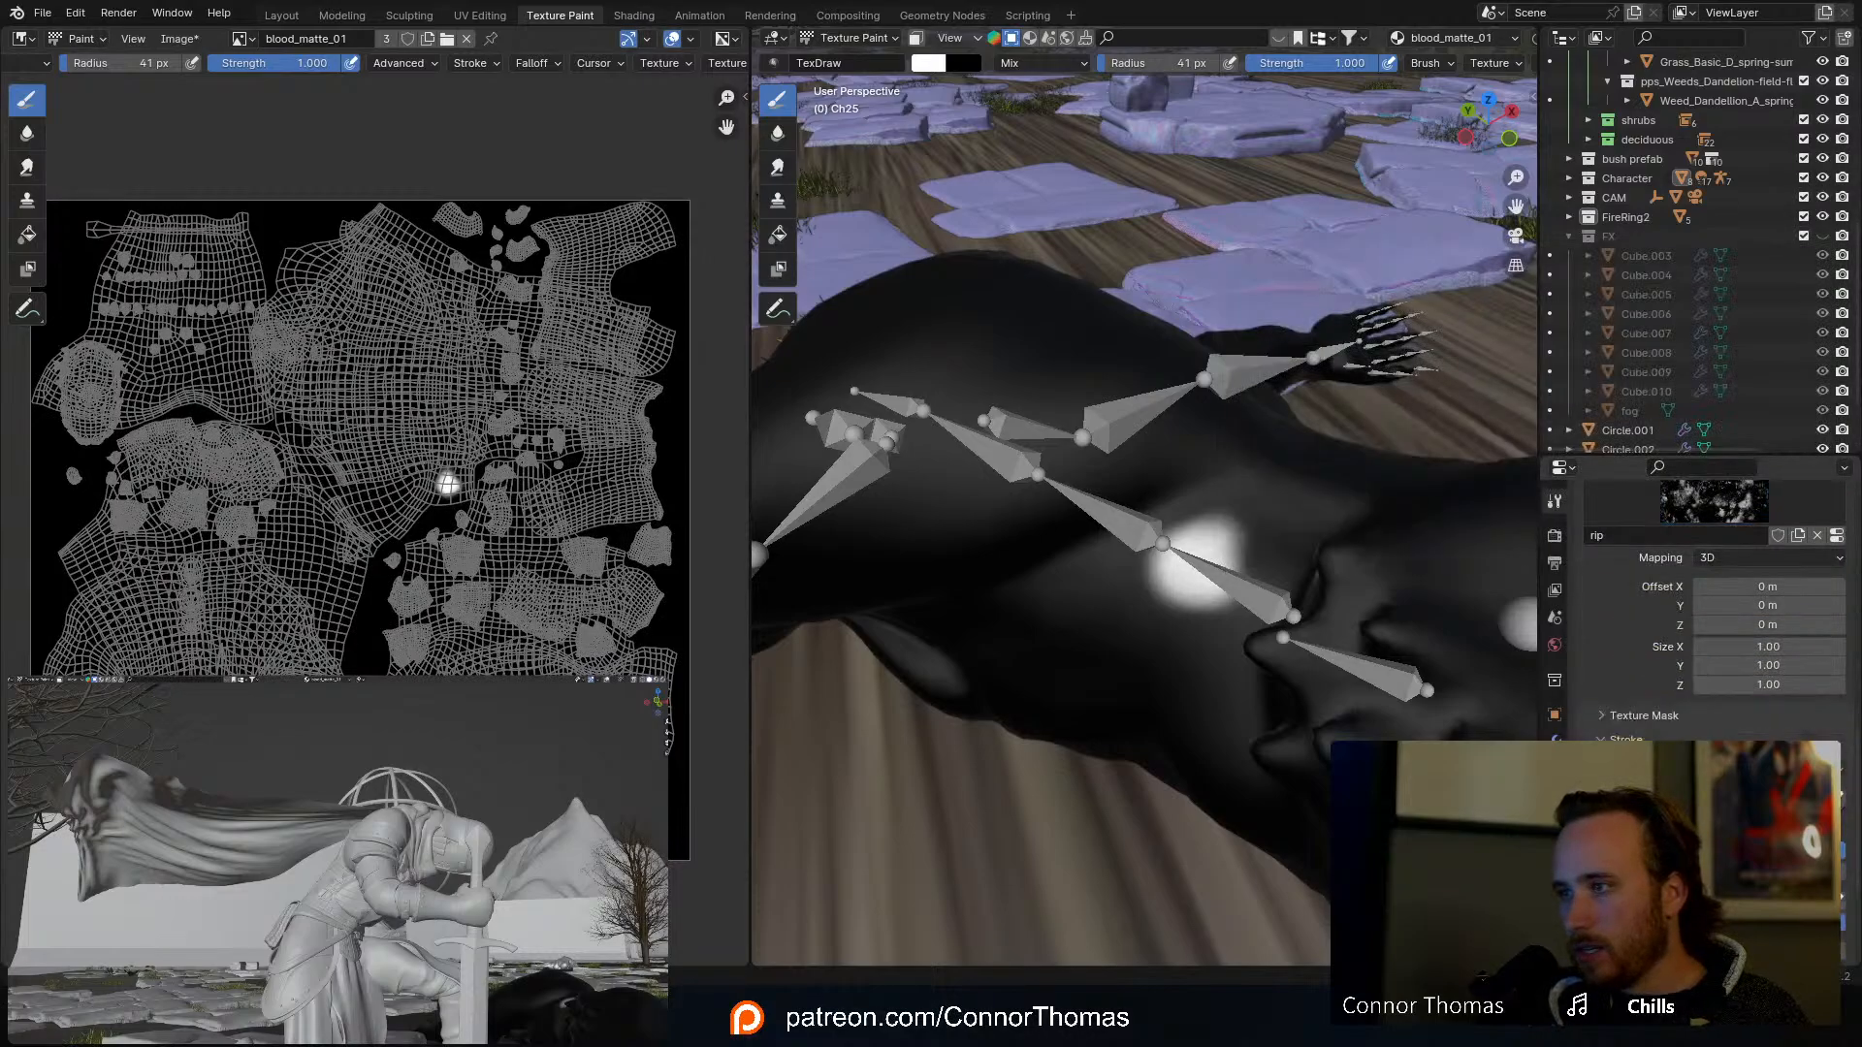
click(1631, 715)
scroll(1631, 714, down, 2)
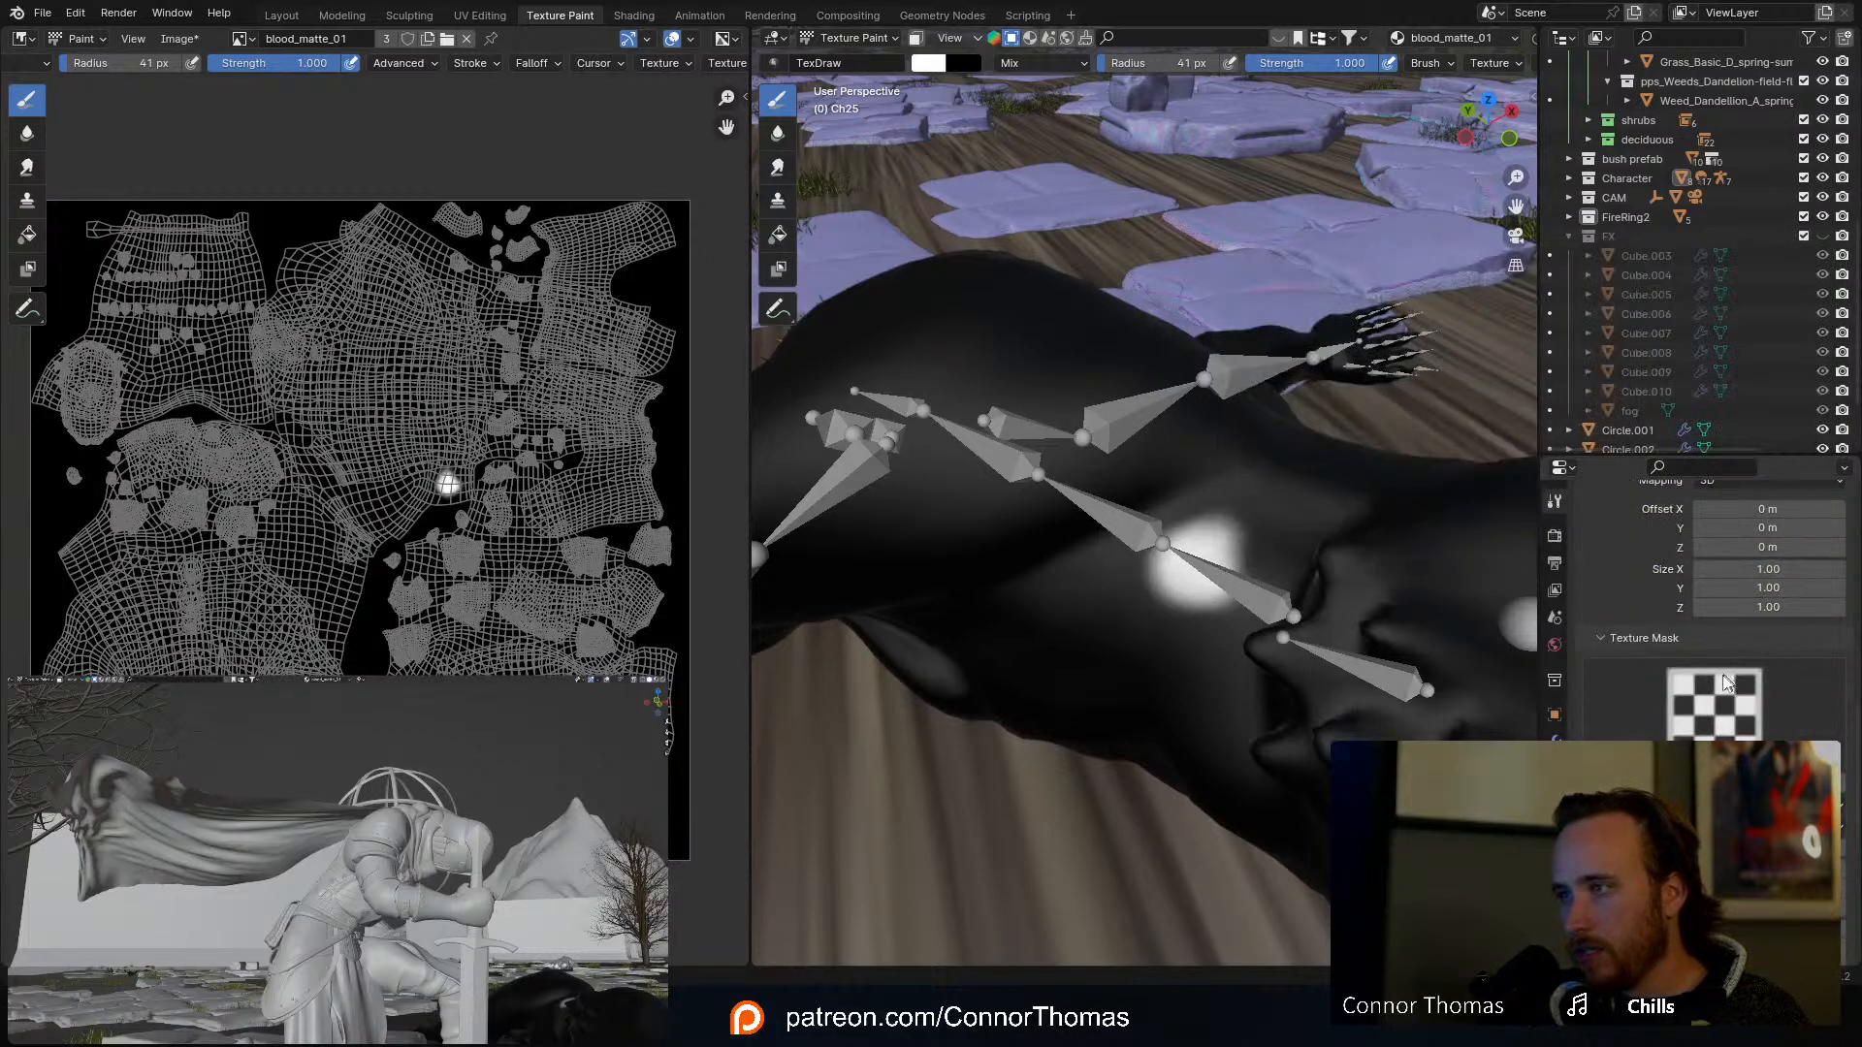
Step: Remove the rip texture from the brush's Texture slot and assign rip as its texture mask
scroll(1708, 710, up, 6)
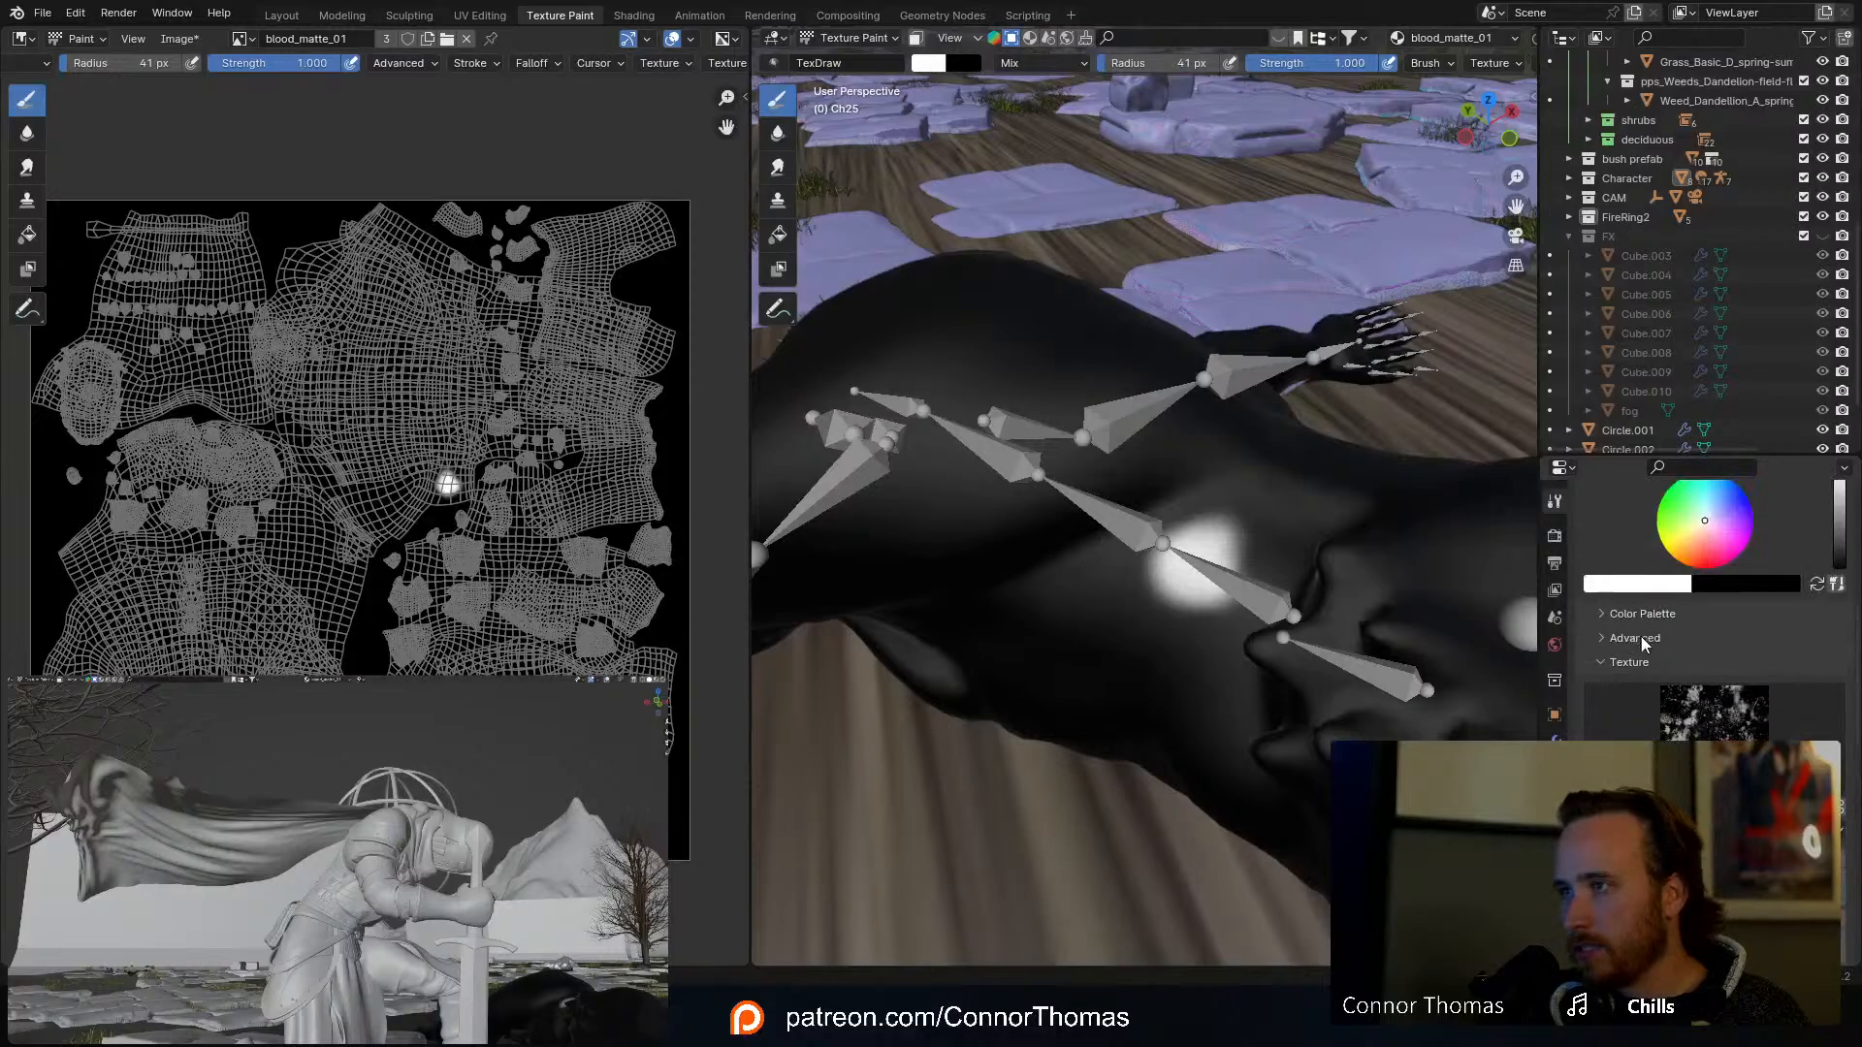
click(1711, 737)
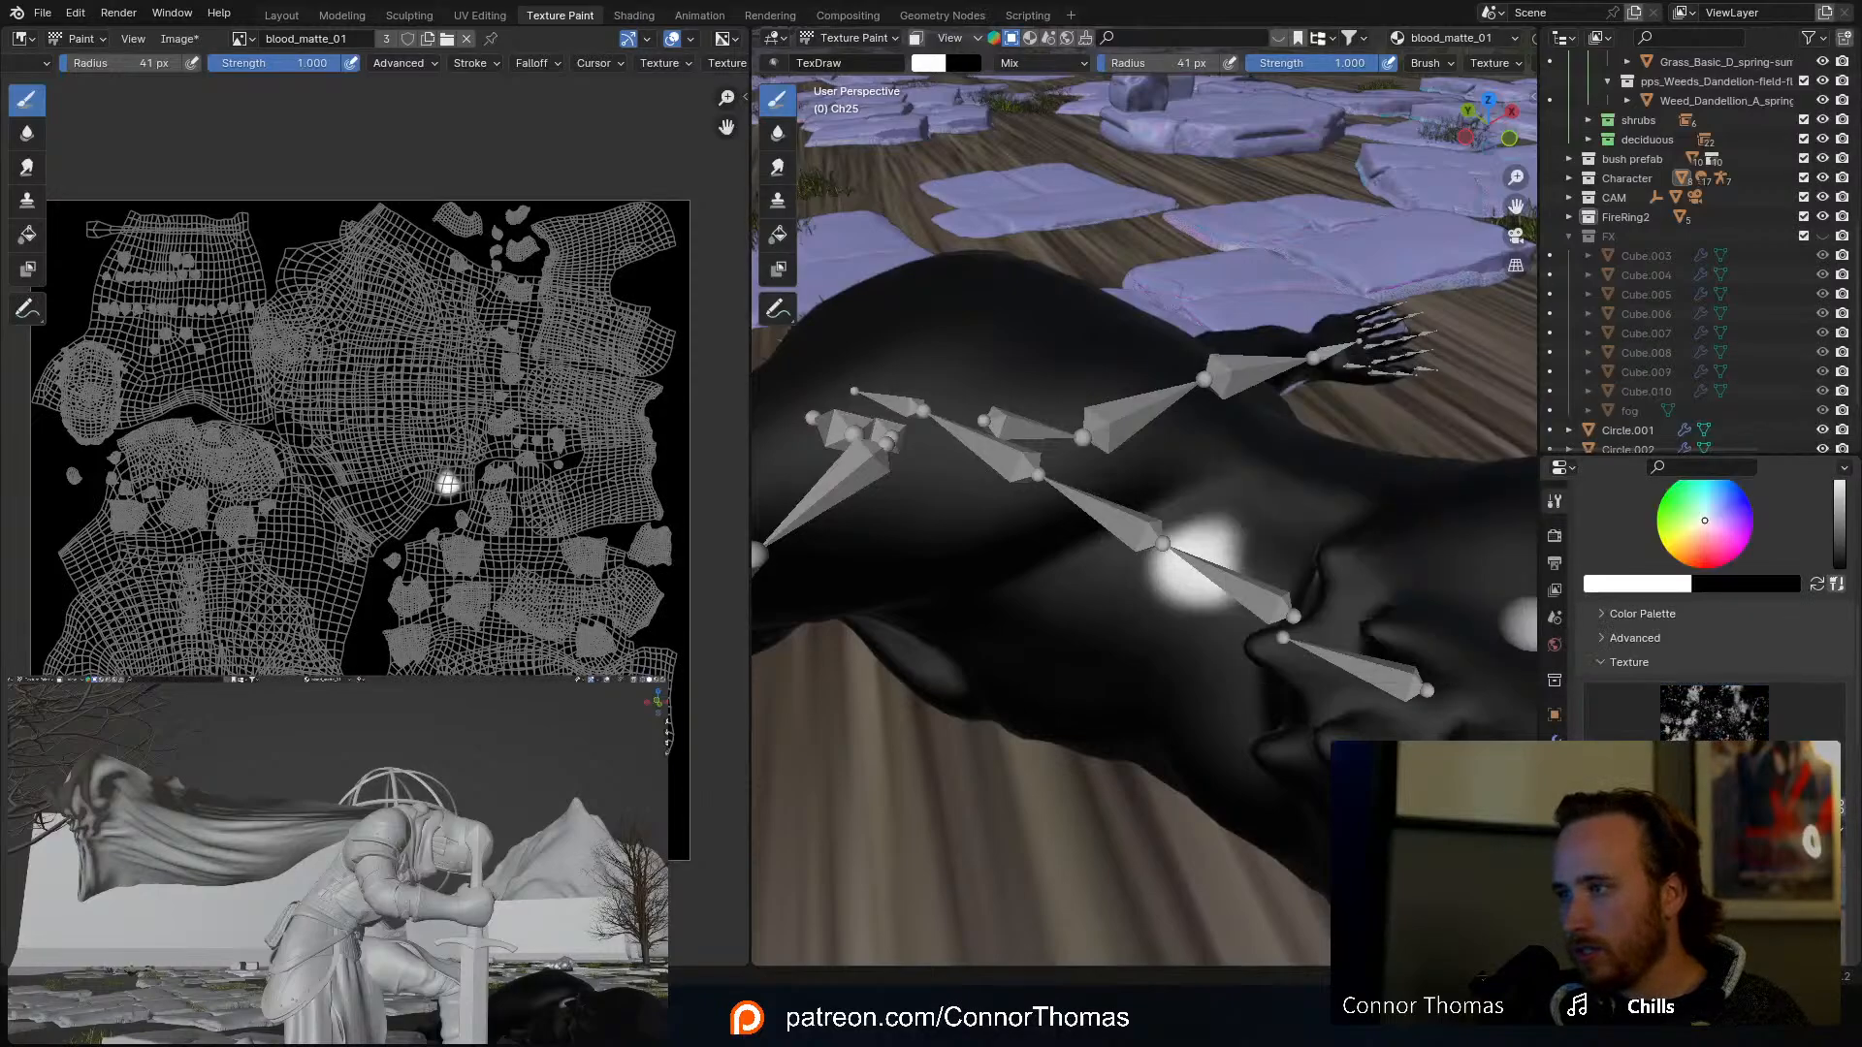
click(1835, 806)
scroll(1745, 795, down, 7)
click(1714, 784)
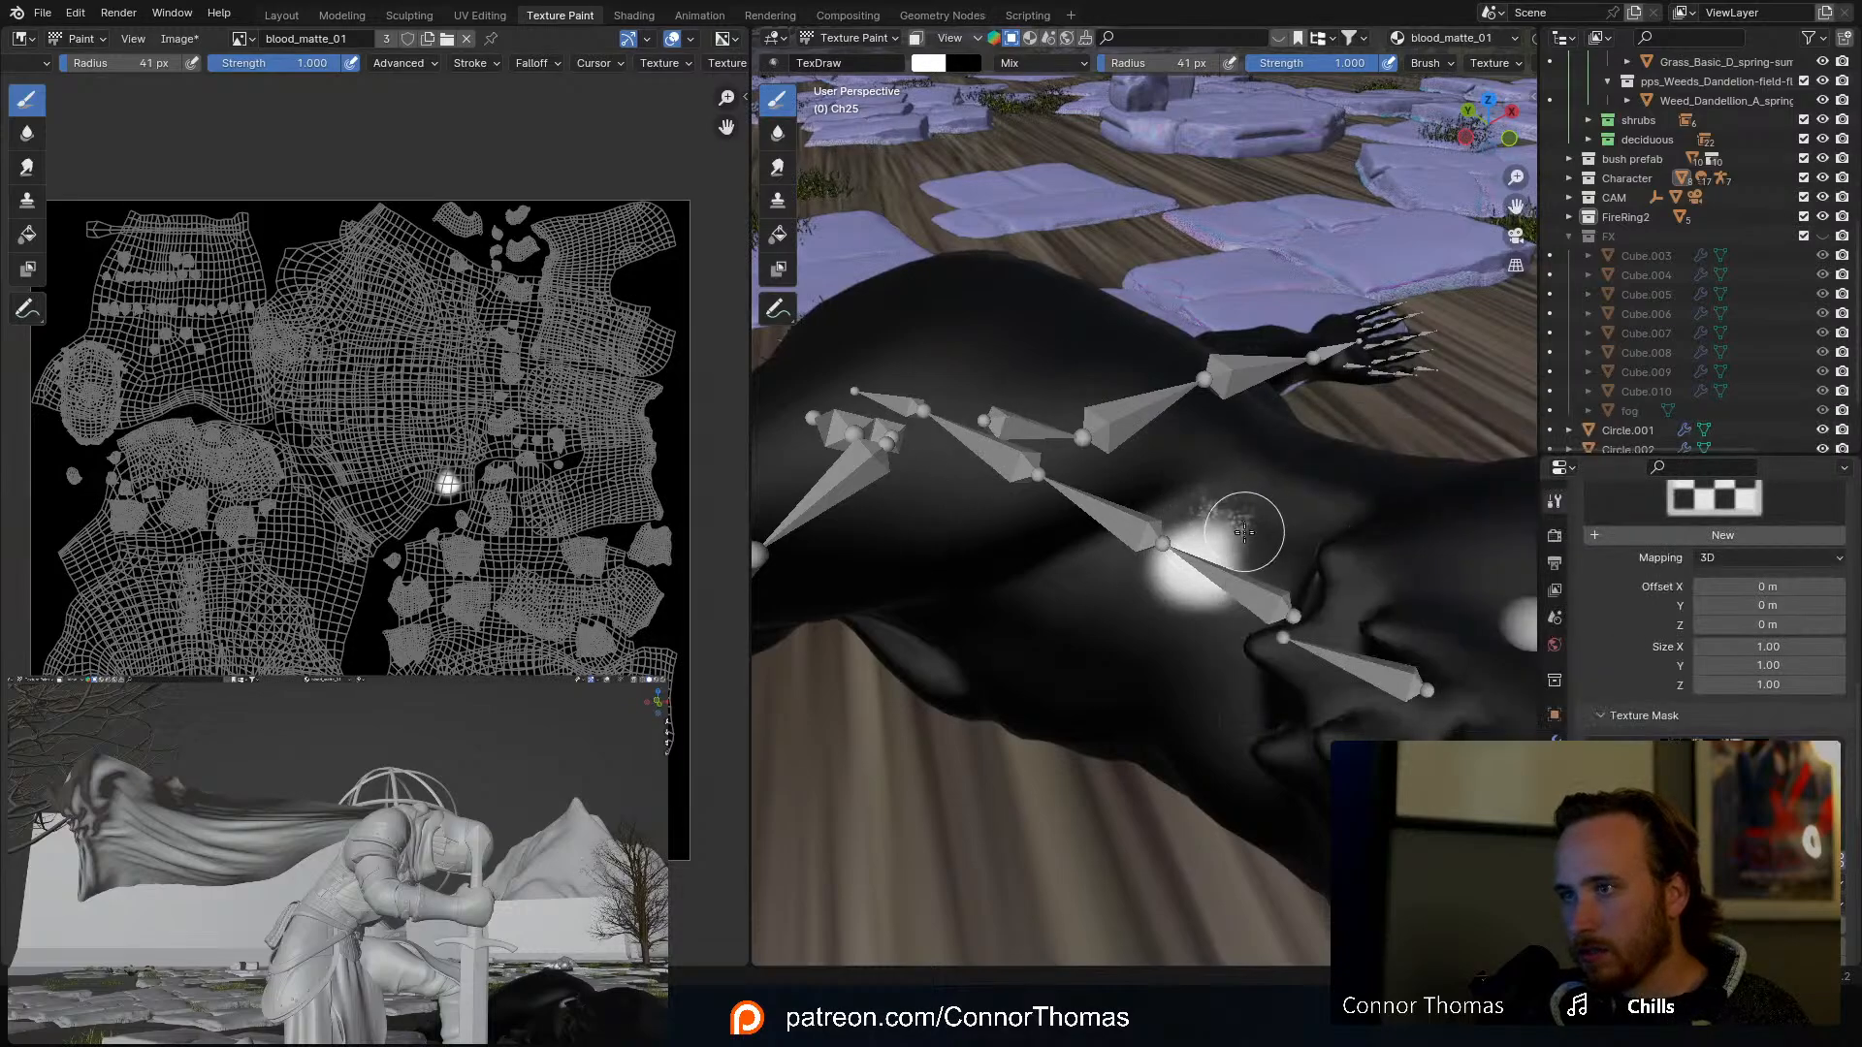
Step: Paint speckled white splatter around the edges of the white spot on the torso using the rip mask
scroll(1297, 591, up, 2)
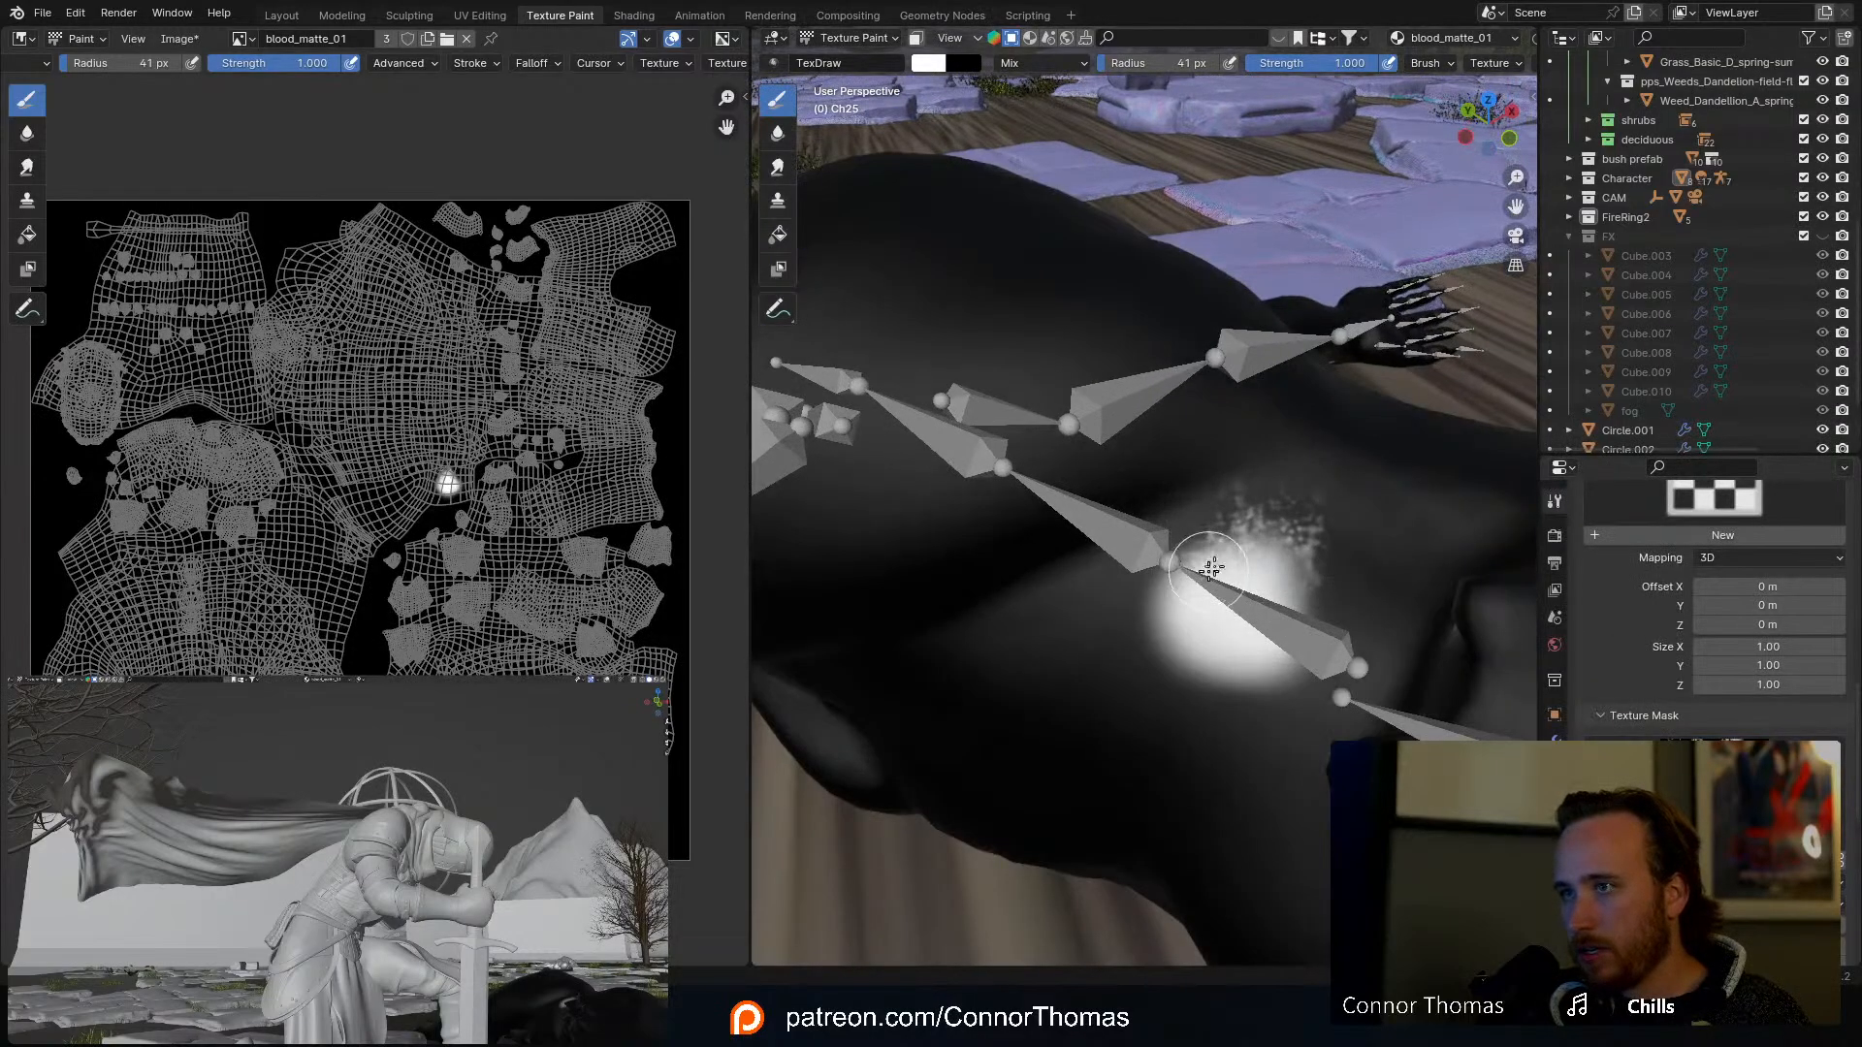
mouse_move(1212, 568)
mouse_down()
mouse_move(1167, 645)
mouse_move(1249, 650)
mouse_up()
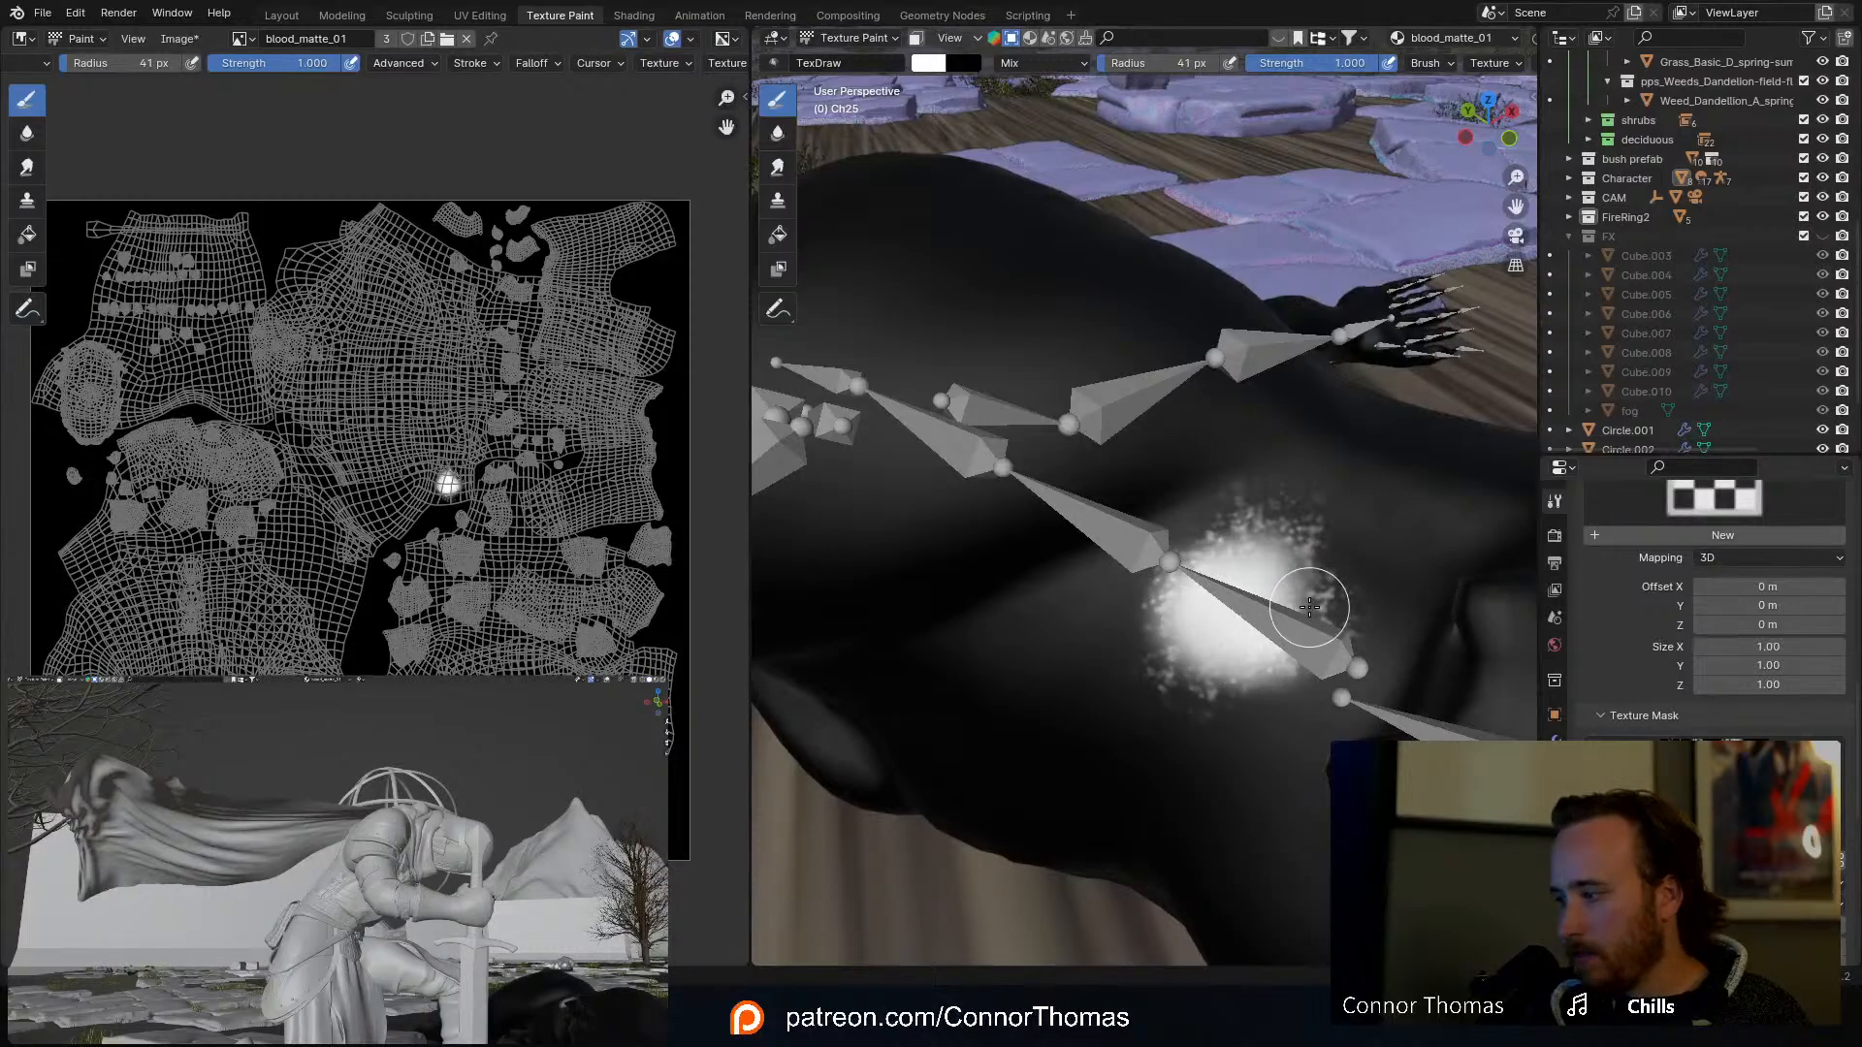
mouse_move(1261, 577)
middle_down()
mouse_move(1280, 652)
mouse_move(1300, 611)
mouse_move(1206, 563)
middle_up()
mouse_move(1067, 541)
mouse_down()
mouse_move(1054, 579)
mouse_move(998, 536)
mouse_move(1067, 451)
mouse_move(1089, 493)
mouse_move(1179, 543)
mouse_move(1233, 533)
mouse_move(1207, 531)
mouse_up()
mouse_move(1254, 568)
middle_down()
mouse_move(1381, 735)
mouse_move(1355, 609)
mouse_move(1383, 677)
middle_up()
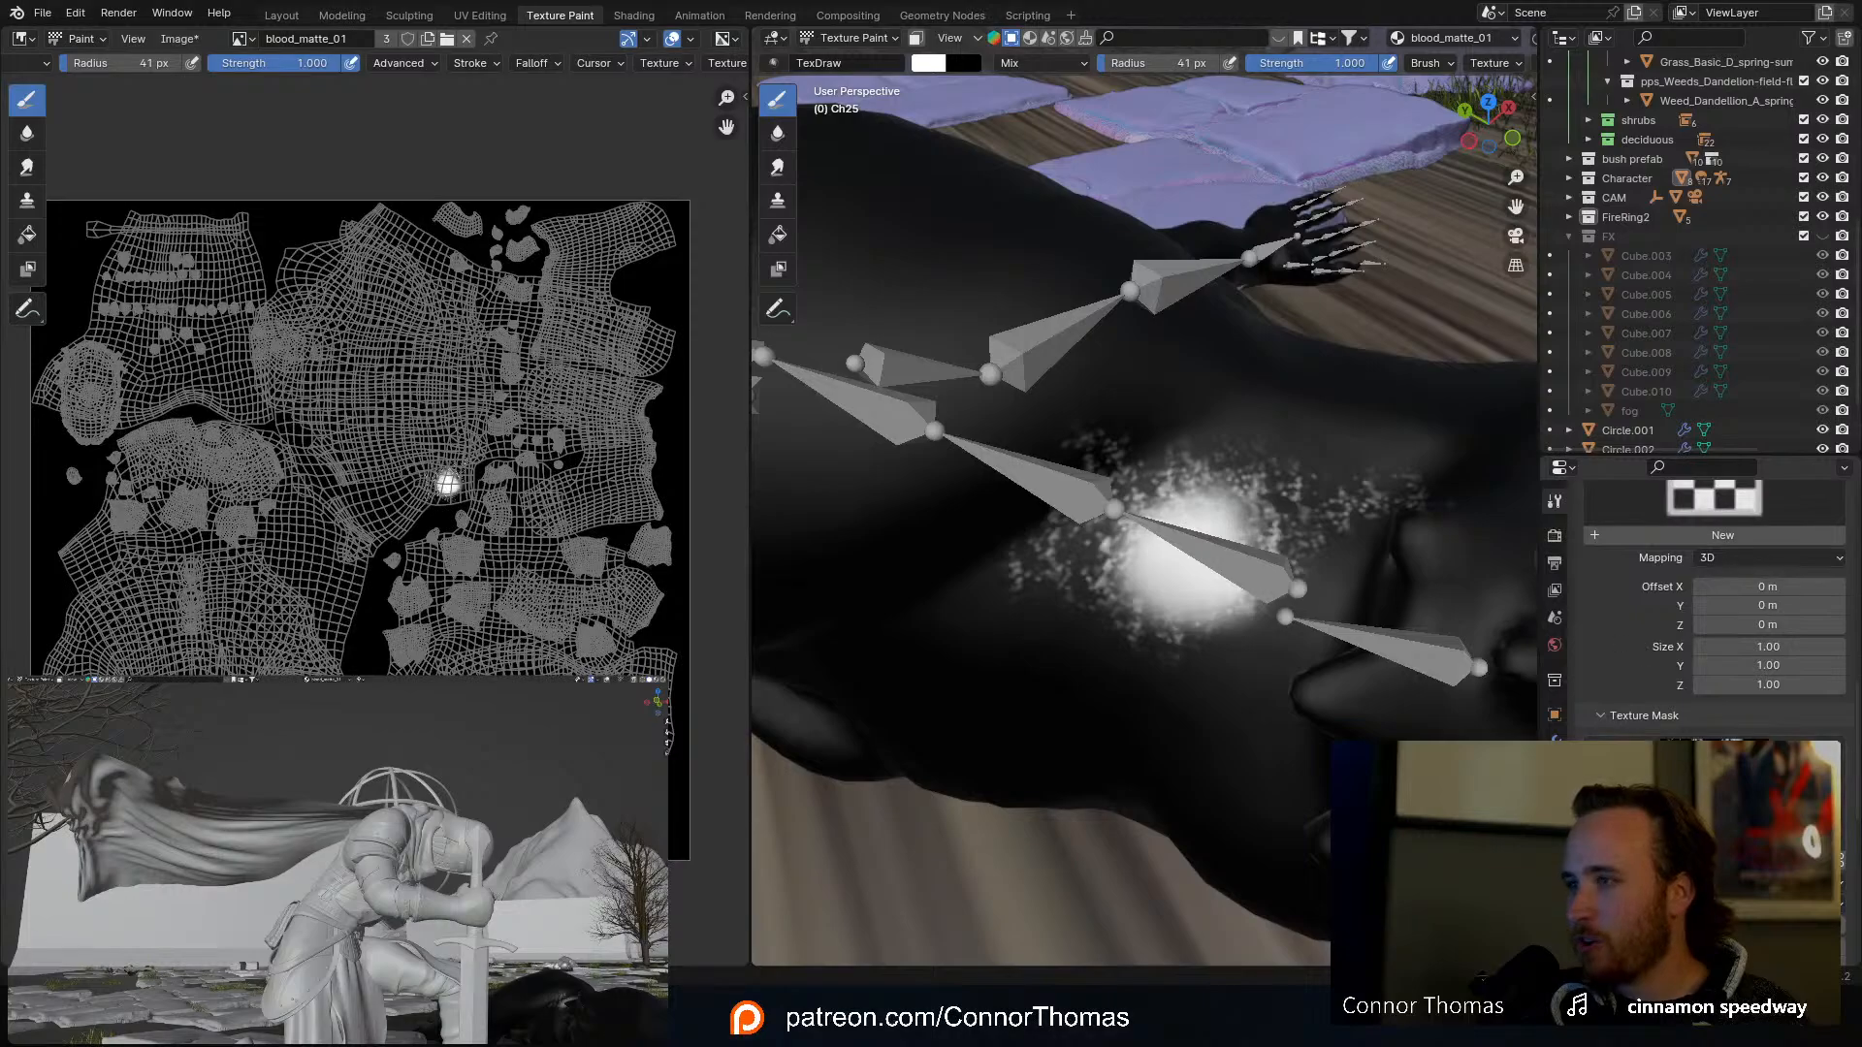
Step: Switch the brush's texture mask to Texture and paint soft cloudy smudges along the lower side of the splatter
click(1715, 795)
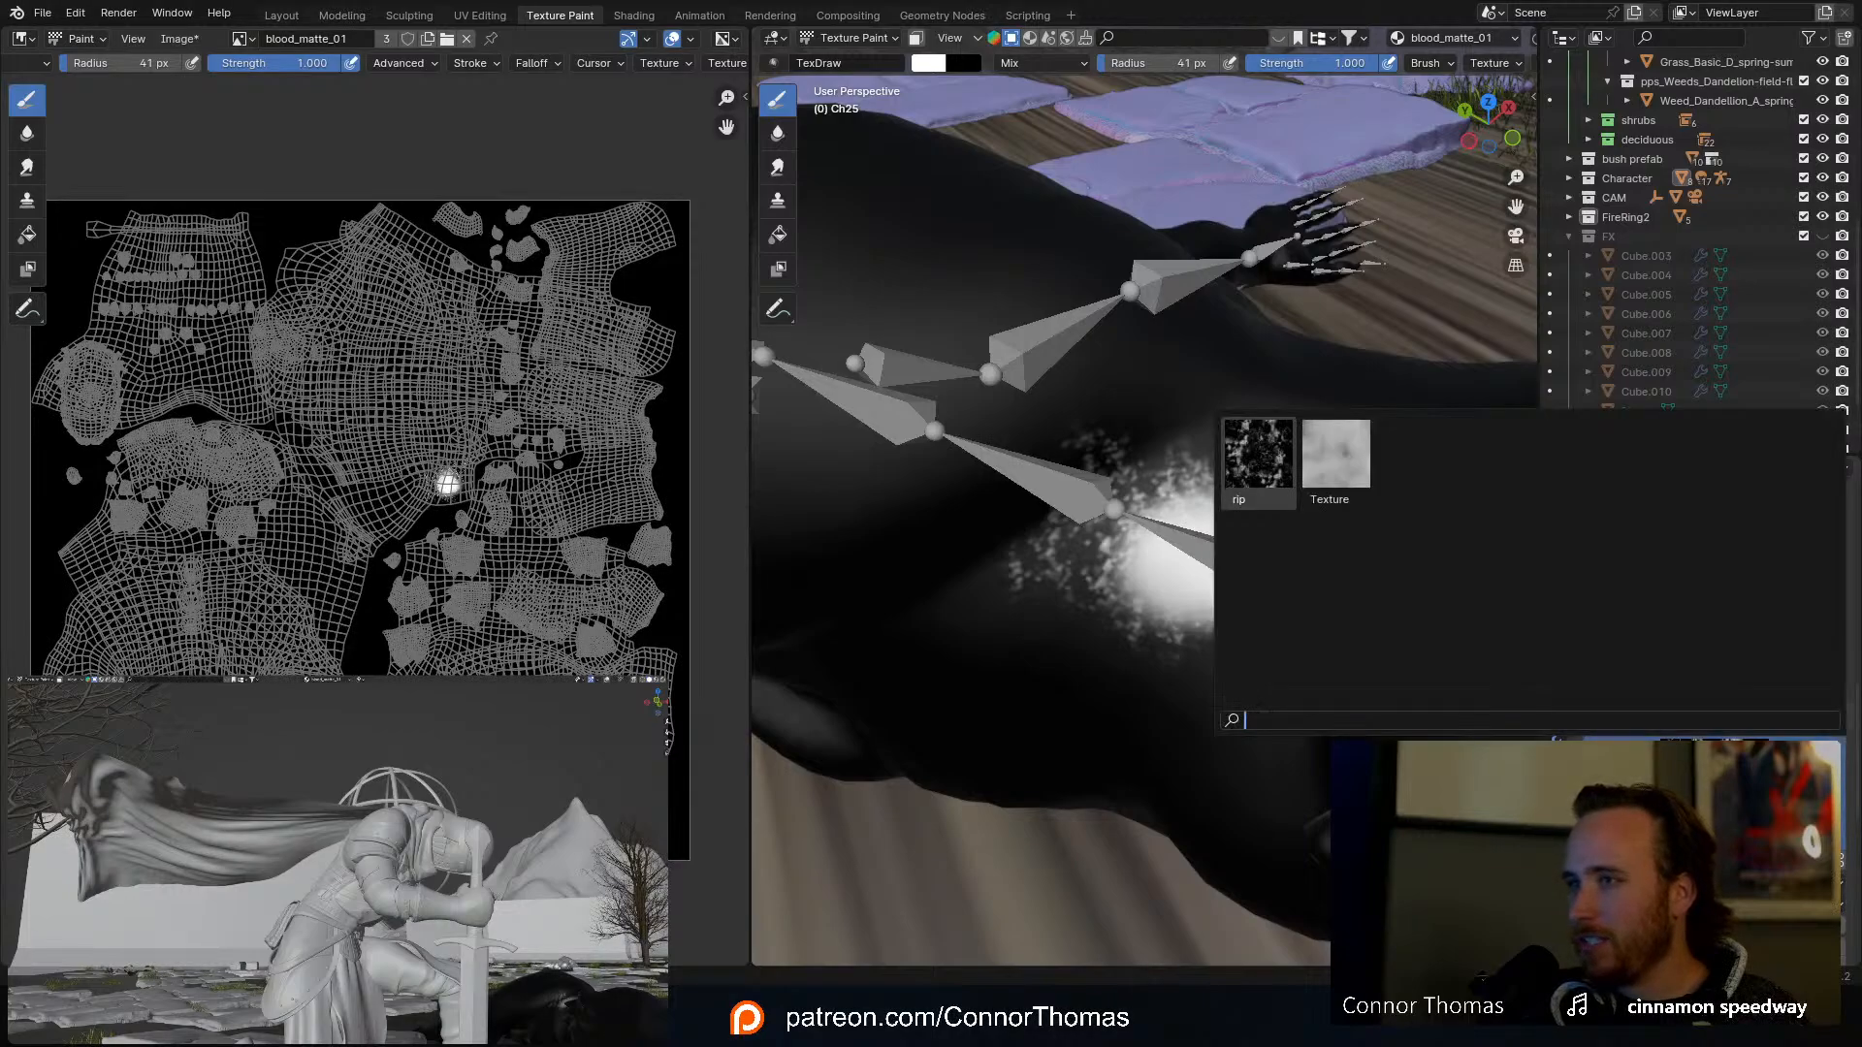
click(1714, 795)
click(1714, 795)
click(1344, 459)
mouse_move(1171, 589)
middle_down()
mouse_move(1192, 558)
mouse_move(1202, 577)
middle_up()
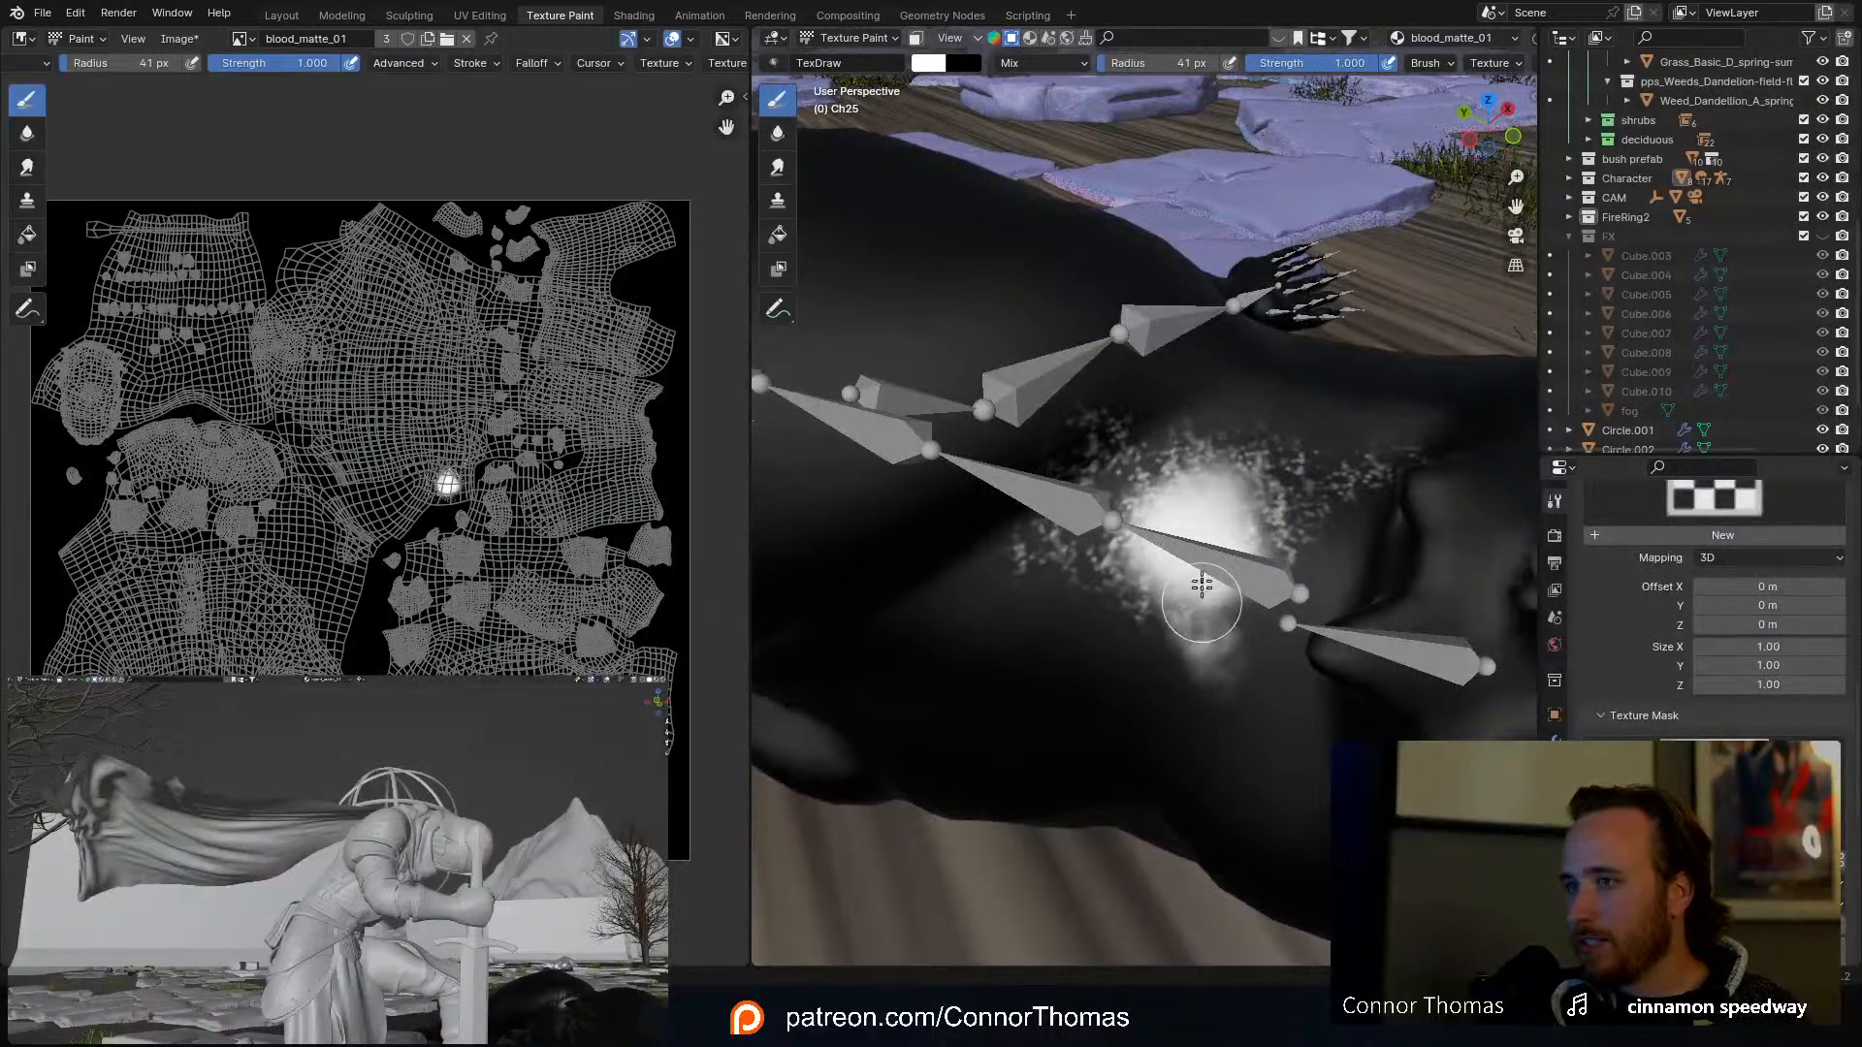
mouse_move(1218, 665)
middle_down()
mouse_move(1270, 654)
mouse_move(1177, 553)
middle_up()
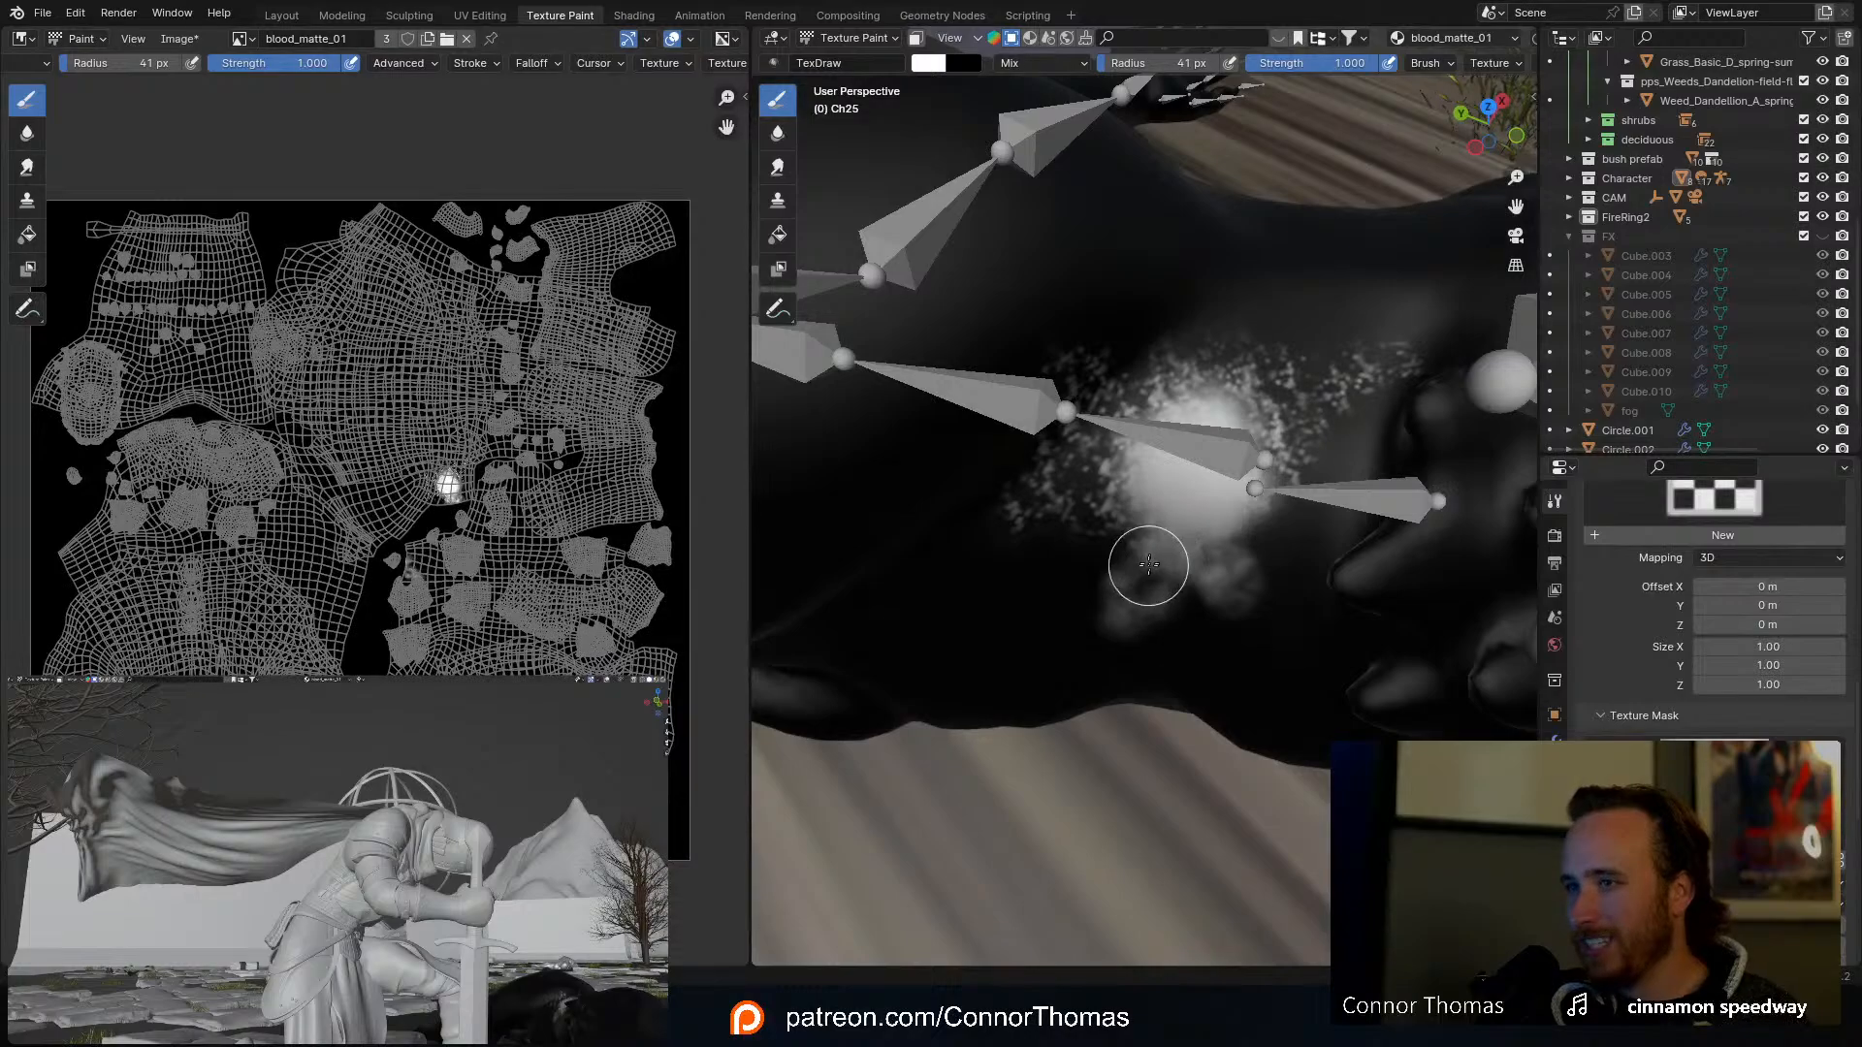
Step: Shrink the brush radius to 7 px and paint a thin drip running from the smudges down the torso's side
key(f)
click(1148, 573)
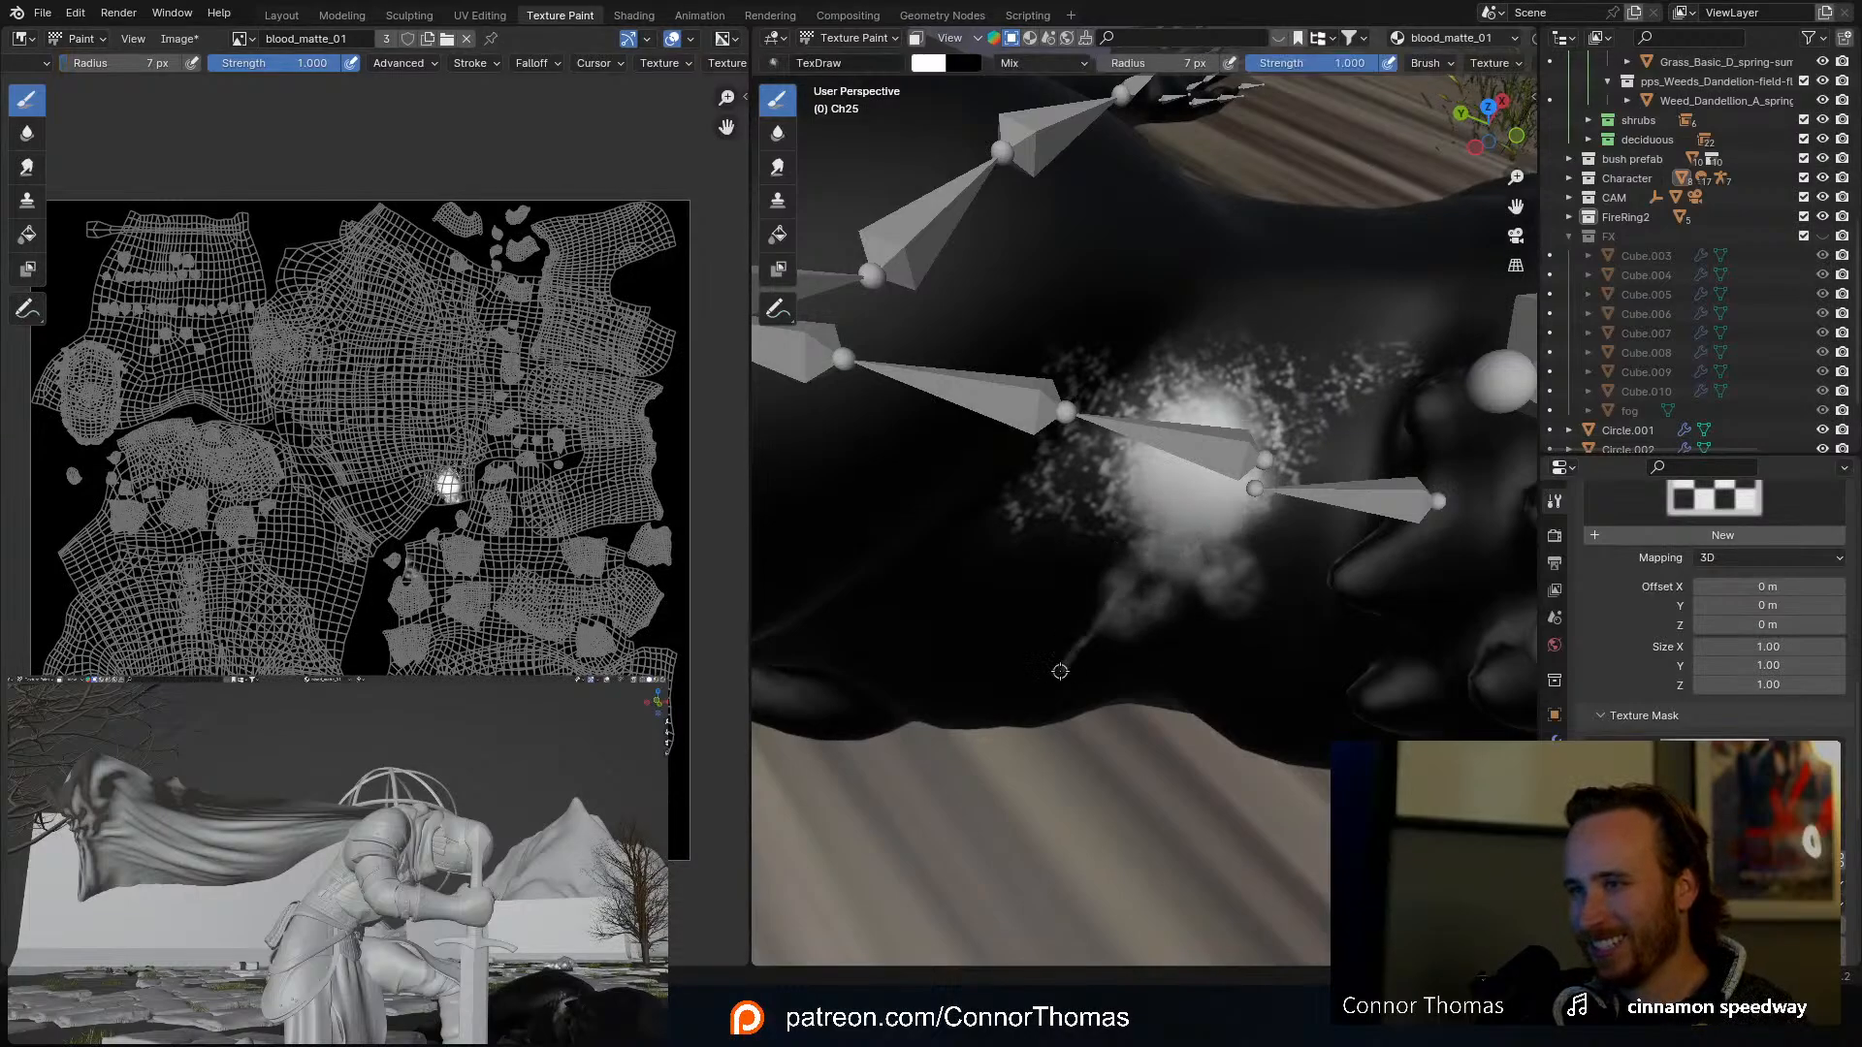
Step: Paint thin white drip streaks with the 7 px brush, running from the splatter down the side of the body
middle_drag(1061, 717, 1053, 669)
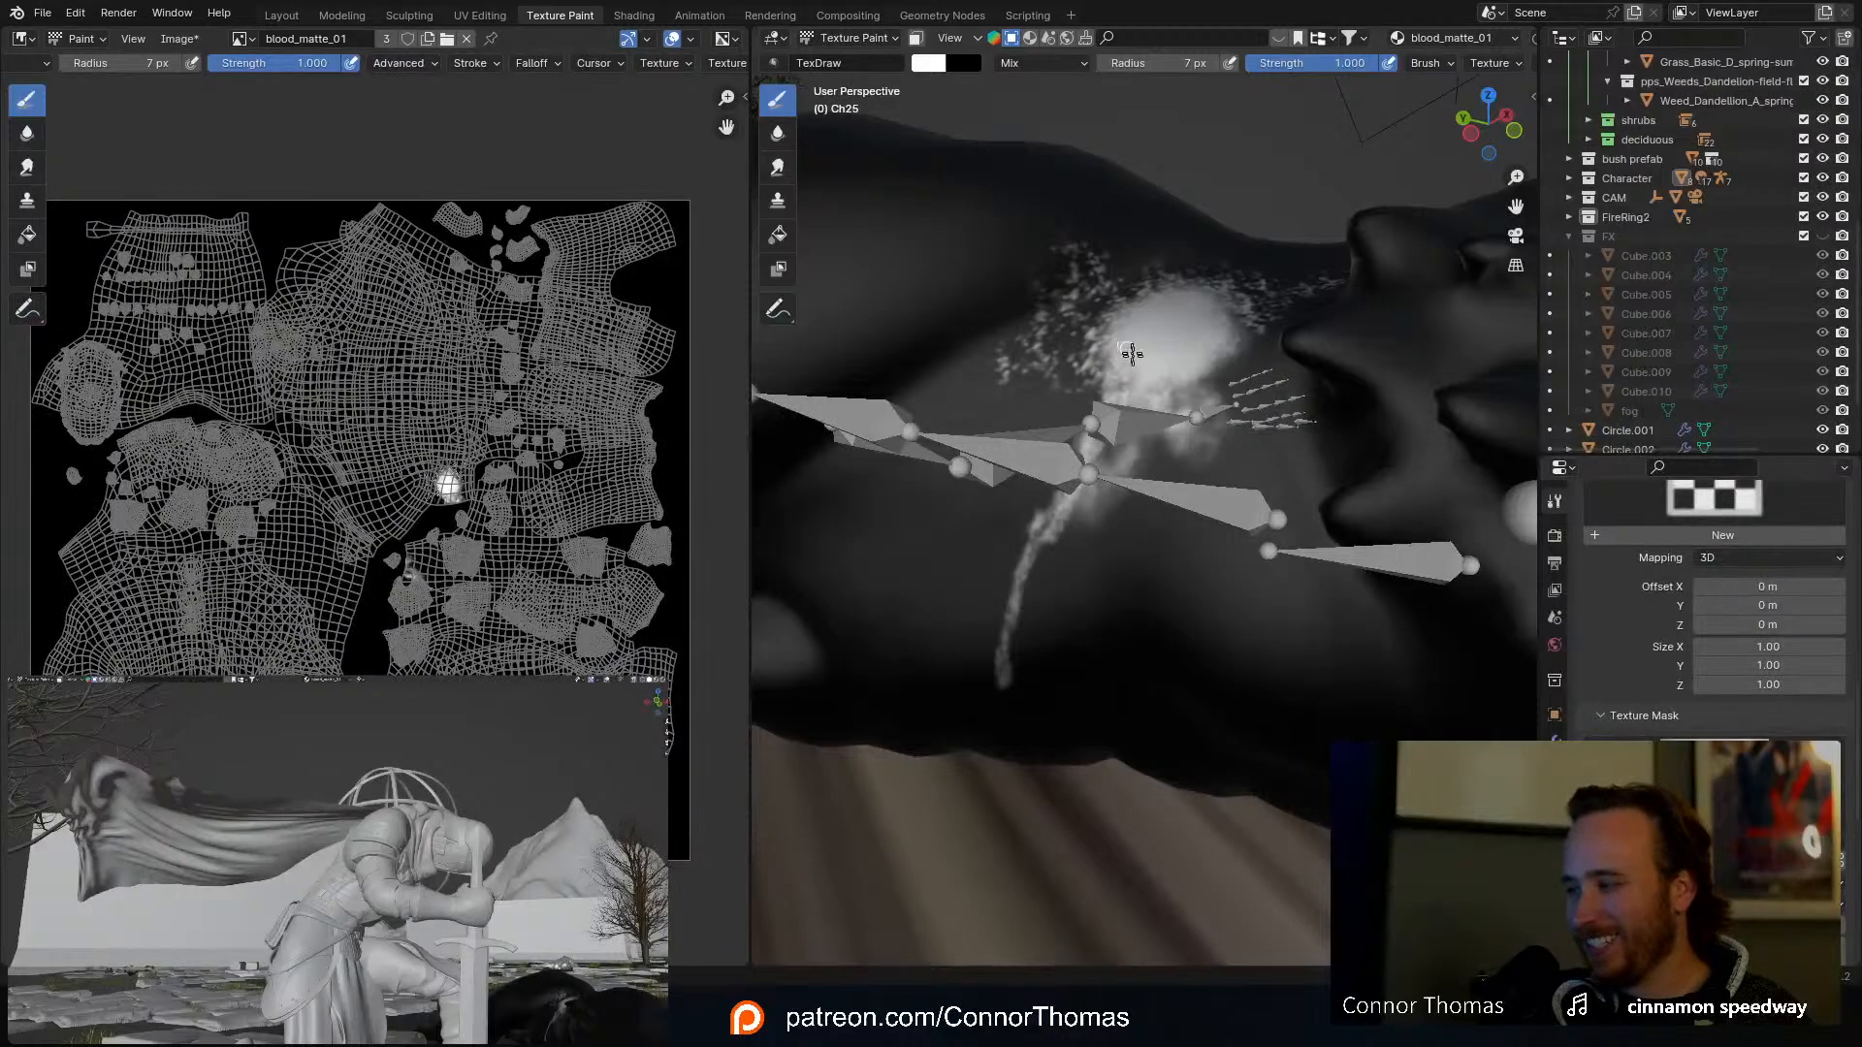
middle_drag(1115, 380, 1099, 548)
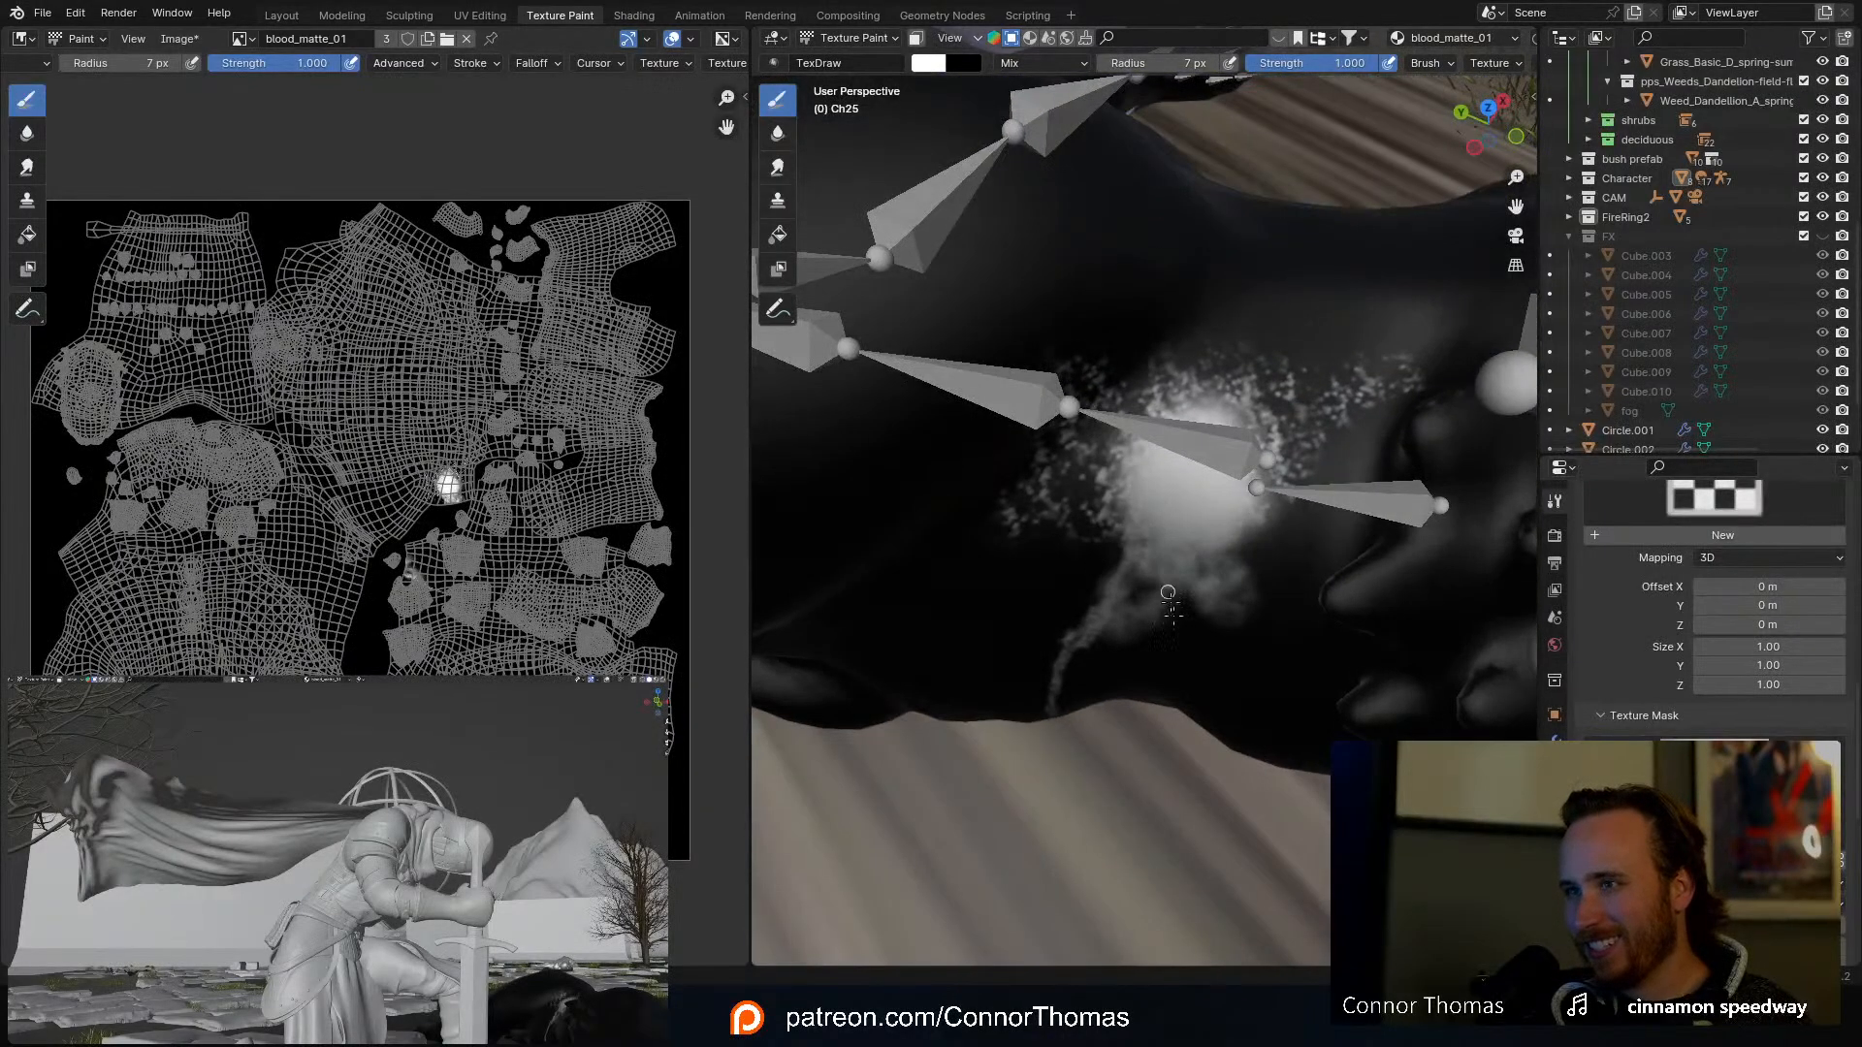
middle_drag(1181, 673, 1165, 544)
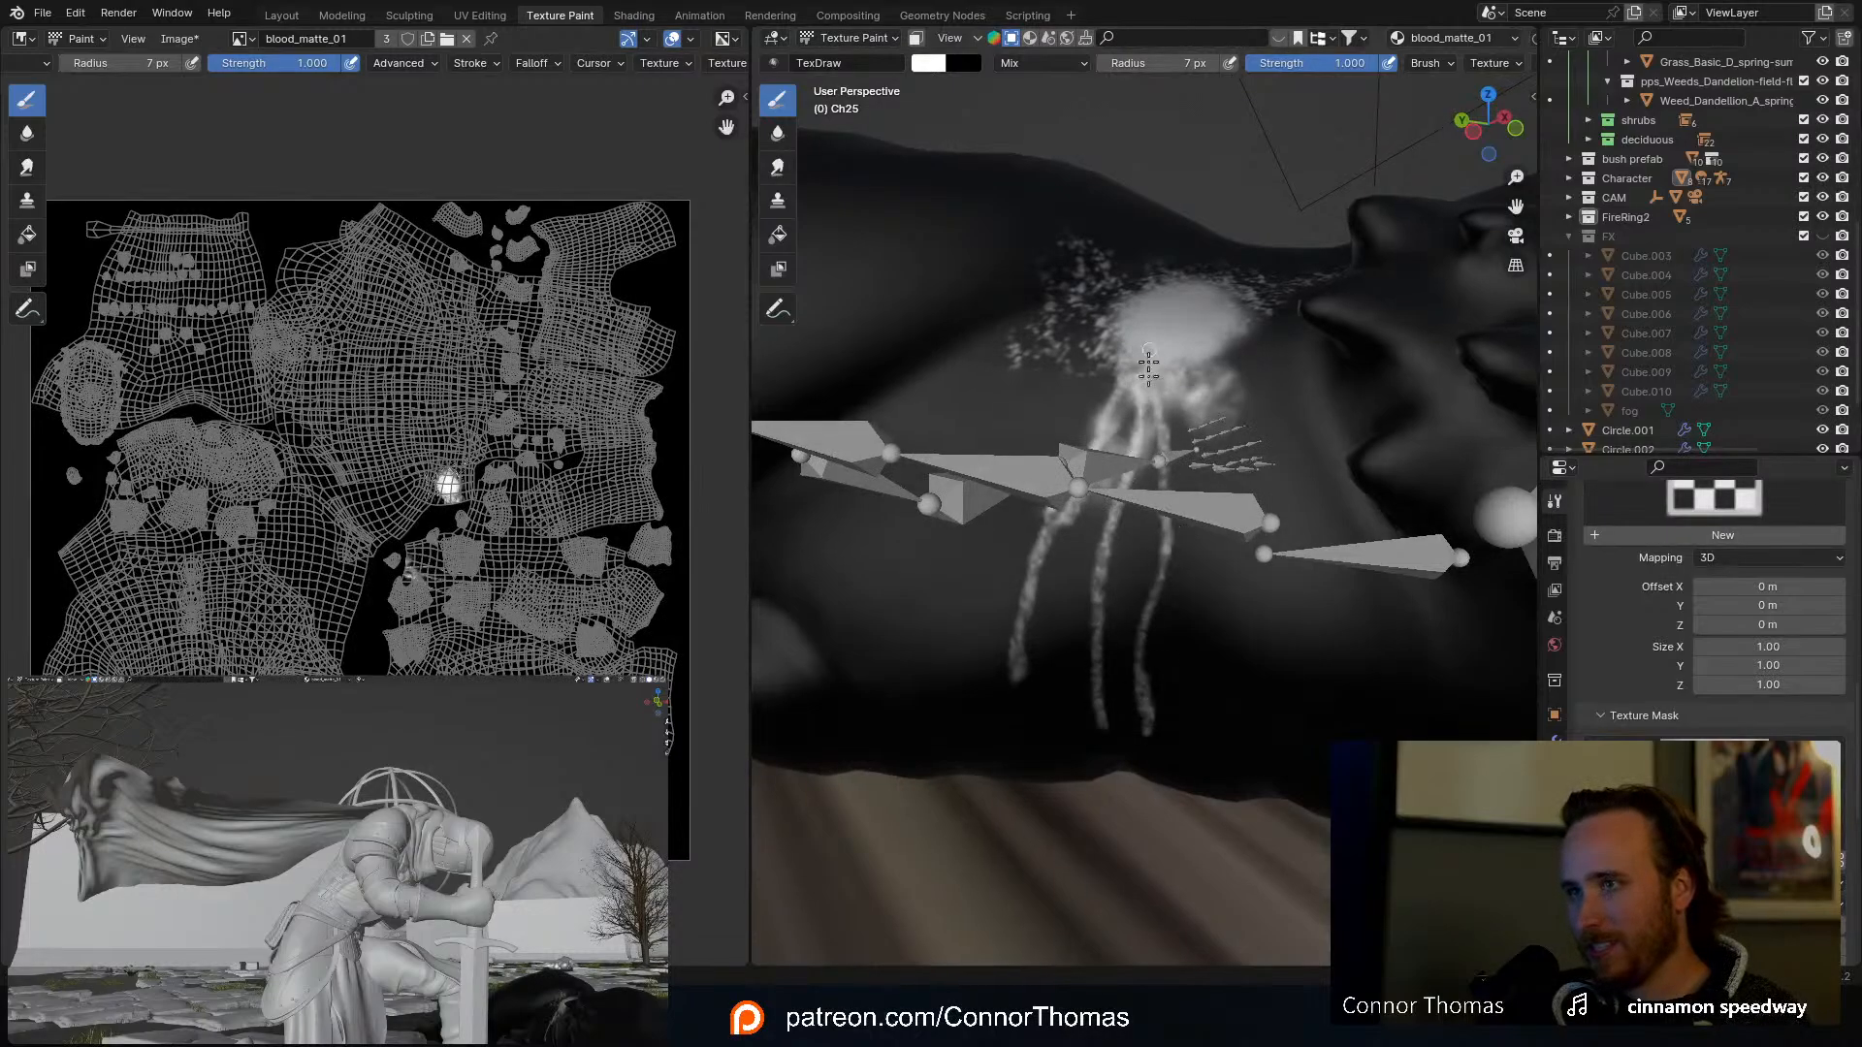
middle_drag(1148, 367, 1087, 606)
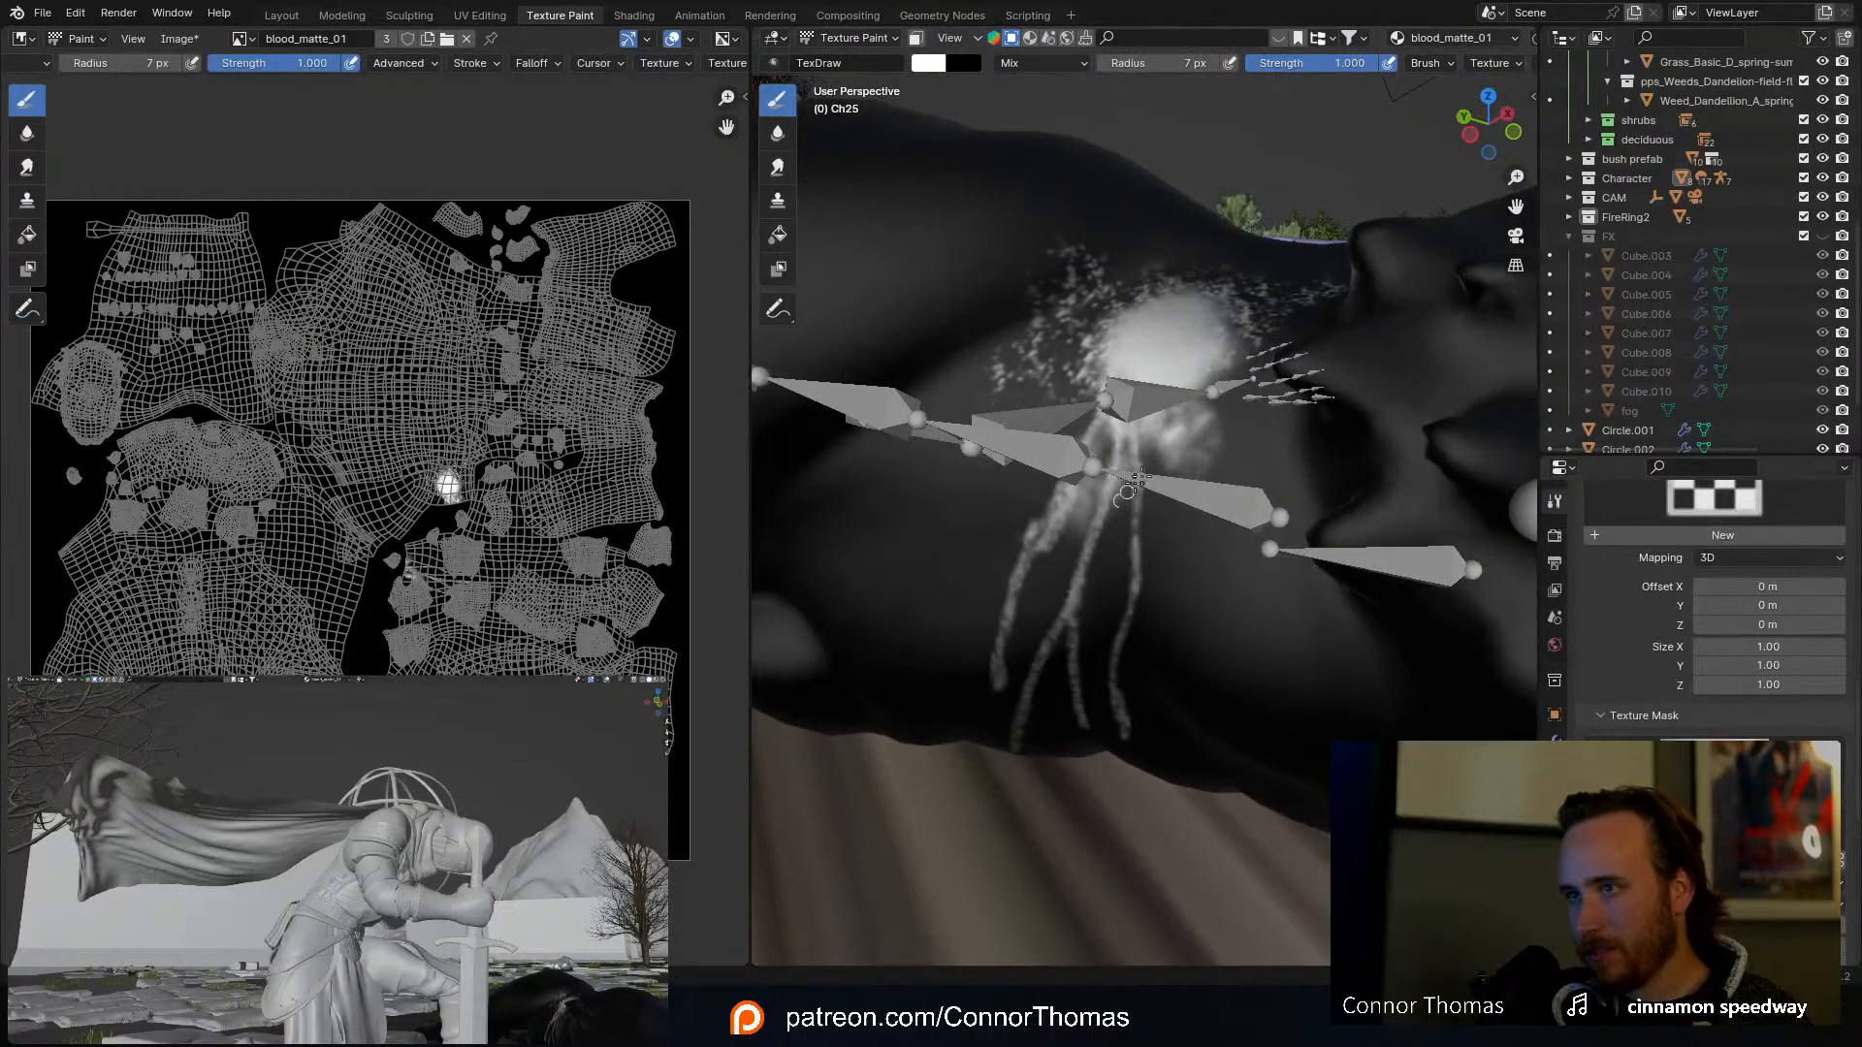
mouse_move(1139, 478)
middle_down()
mouse_move(1096, 562)
mouse_move(1085, 503)
middle_up()
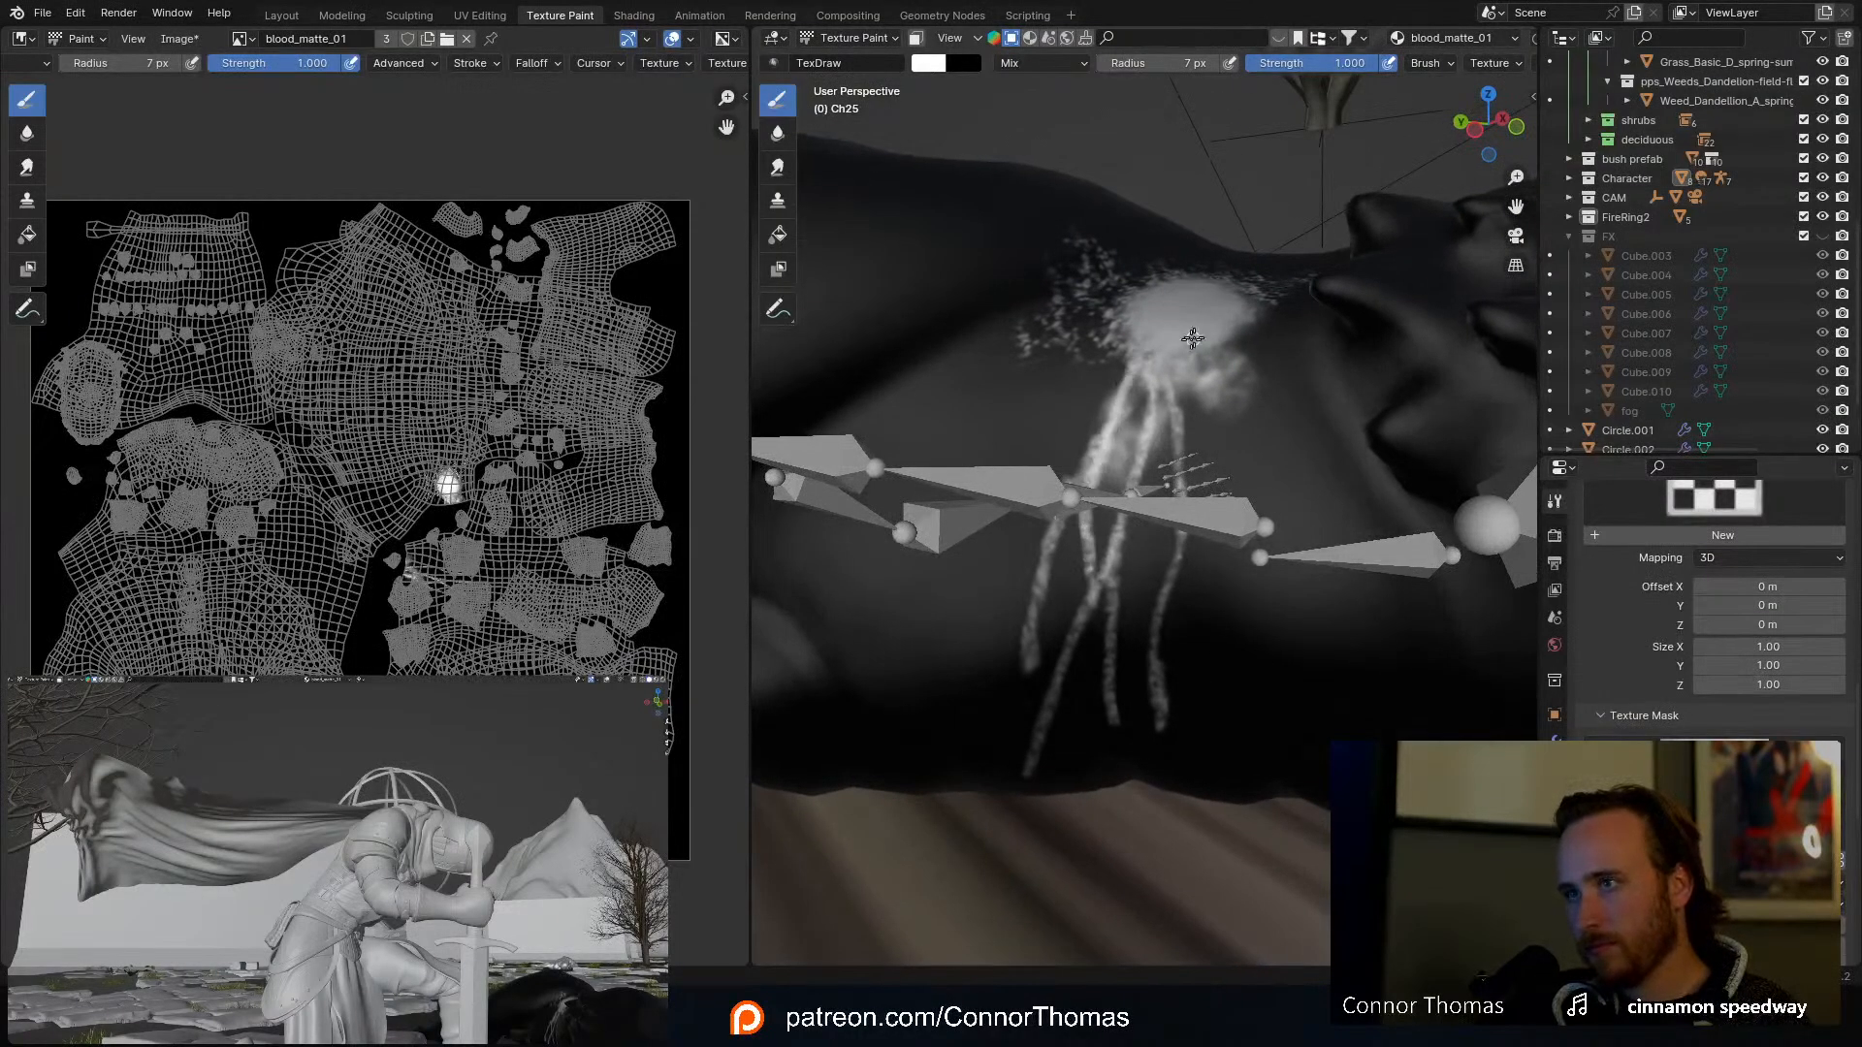
mouse_move(1192, 337)
middle_down()
mouse_move(1118, 555)
mouse_move(1097, 520)
mouse_move(1137, 551)
mouse_move(1028, 596)
middle_up()
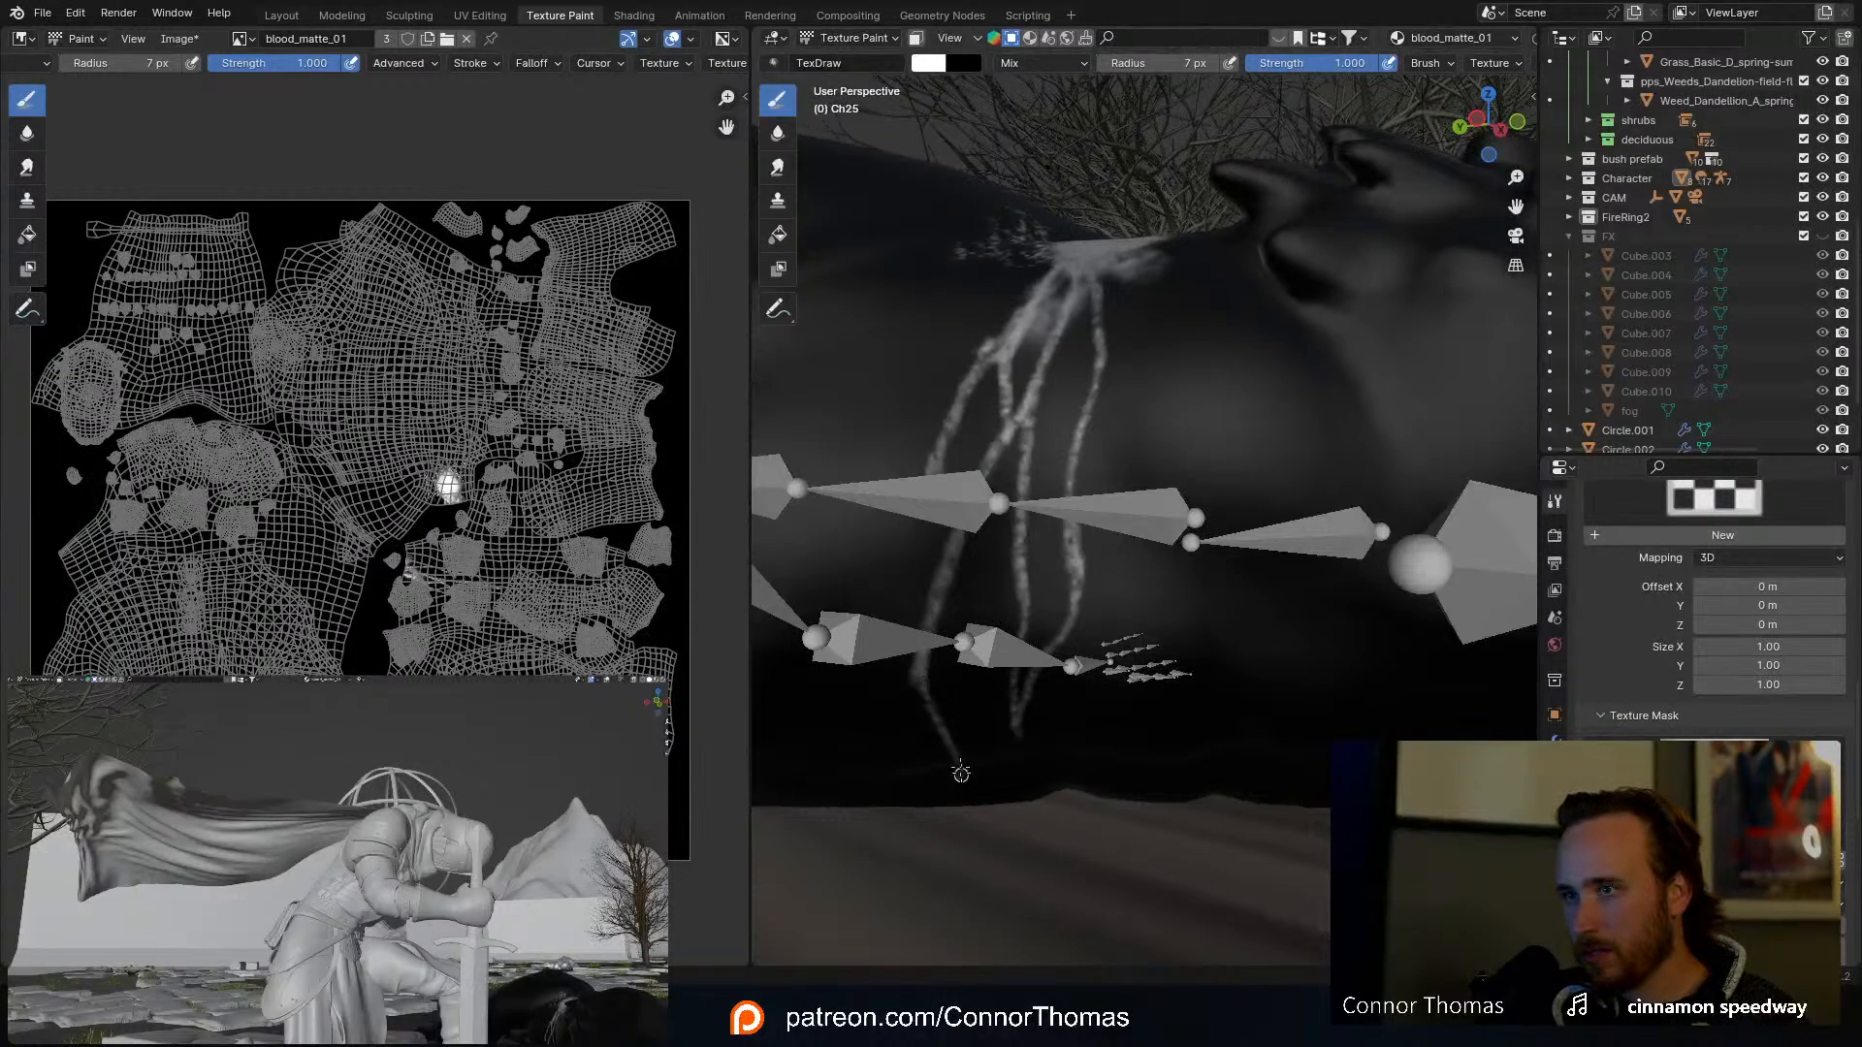
drag(933, 670, 973, 489)
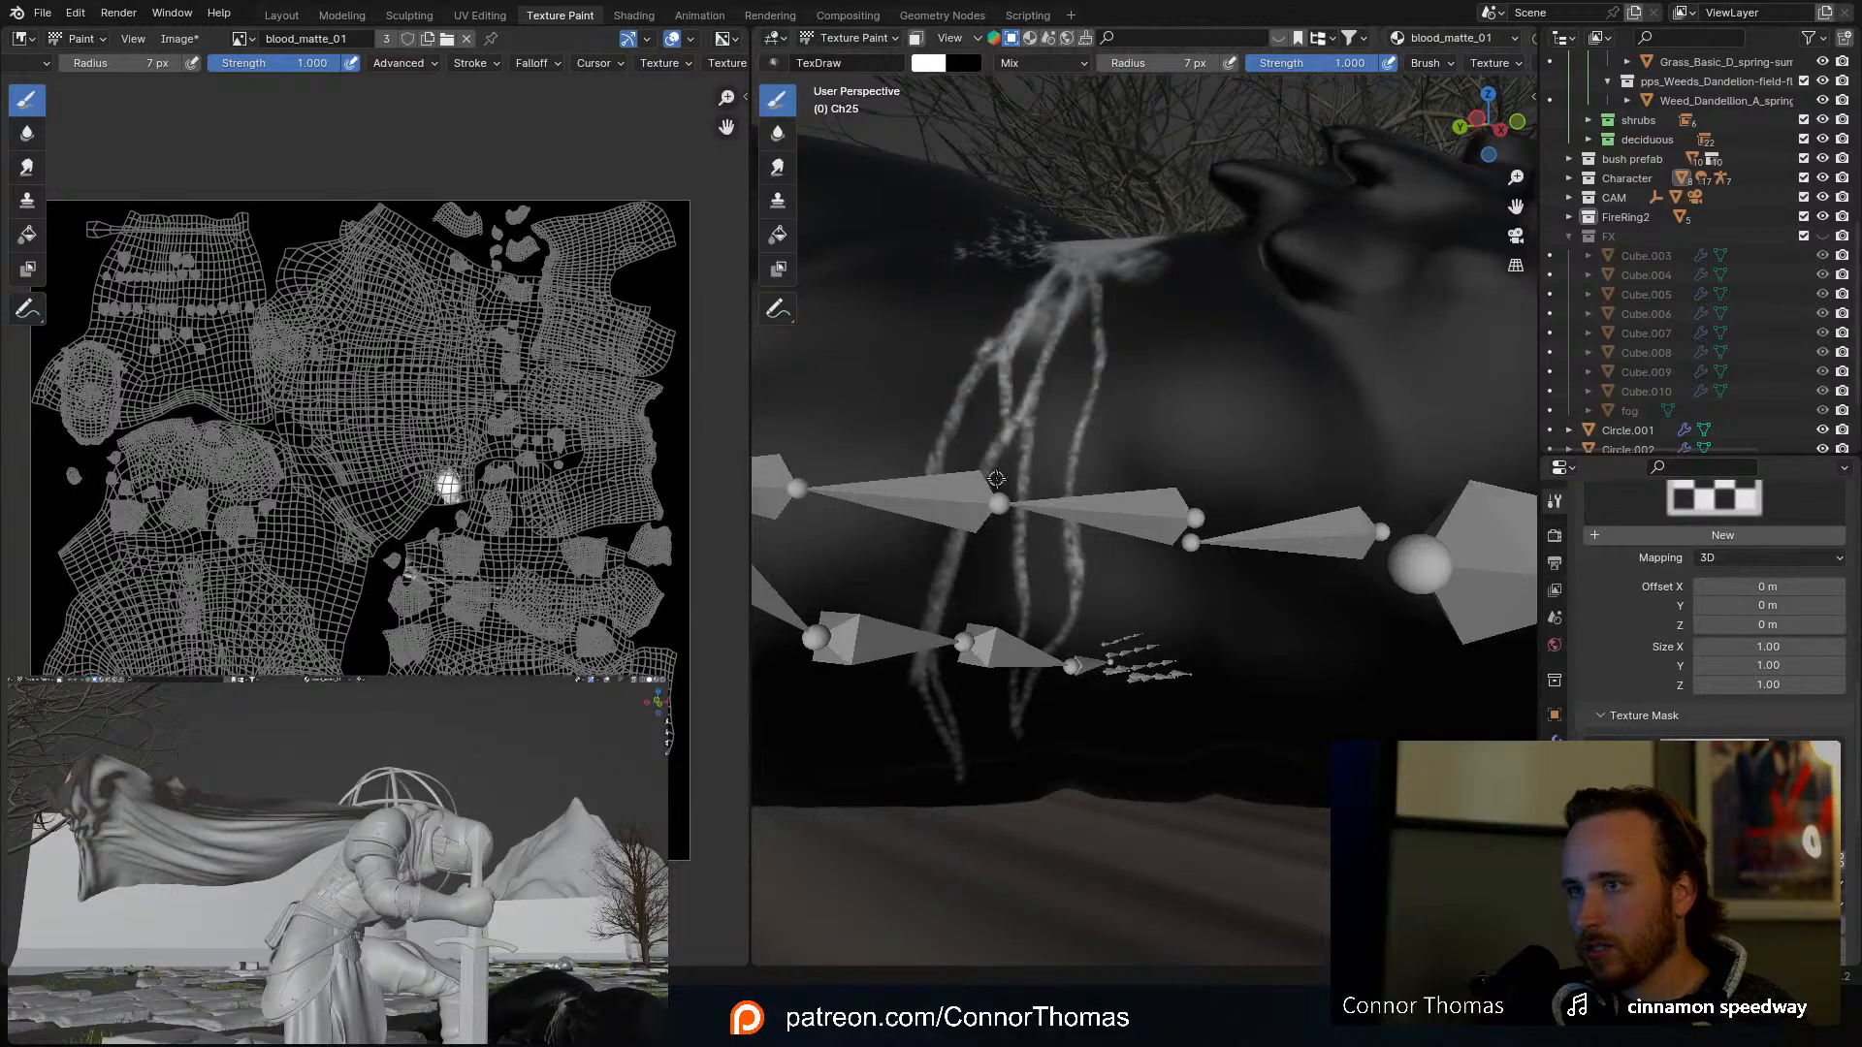
Step: Set the texture paint brush radius to 27 px
mouse_move(996, 478)
middle_down()
mouse_move(1010, 539)
mouse_move(1033, 490)
mouse_move(1021, 465)
mouse_move(1052, 528)
mouse_move(1045, 495)
middle_up()
key(f)
click(1020, 465)
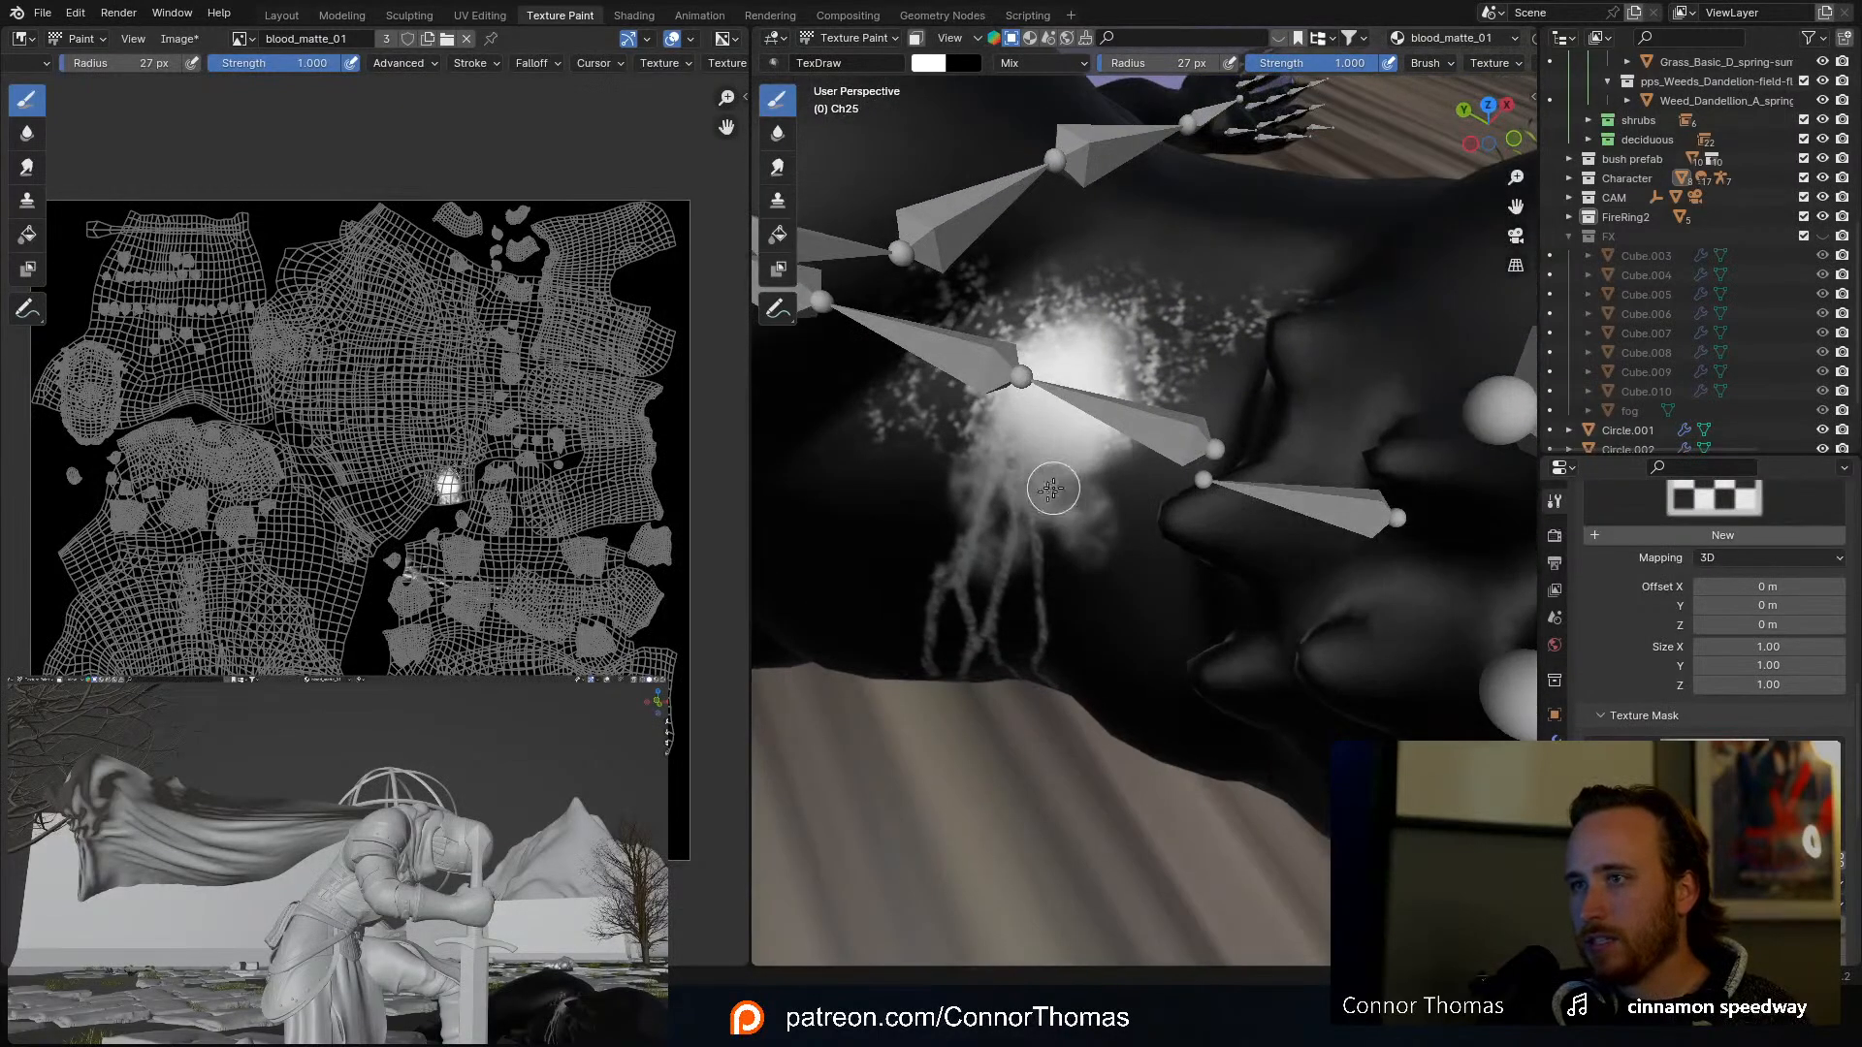
Step: Examine the painted splatter from farther away and check the body through the scene camera
middle_drag(1115, 409, 992, 389)
scroll(1184, 460, down, 5)
scroll(993, 389, up, 5)
middle_drag(1134, 427, 1171, 448)
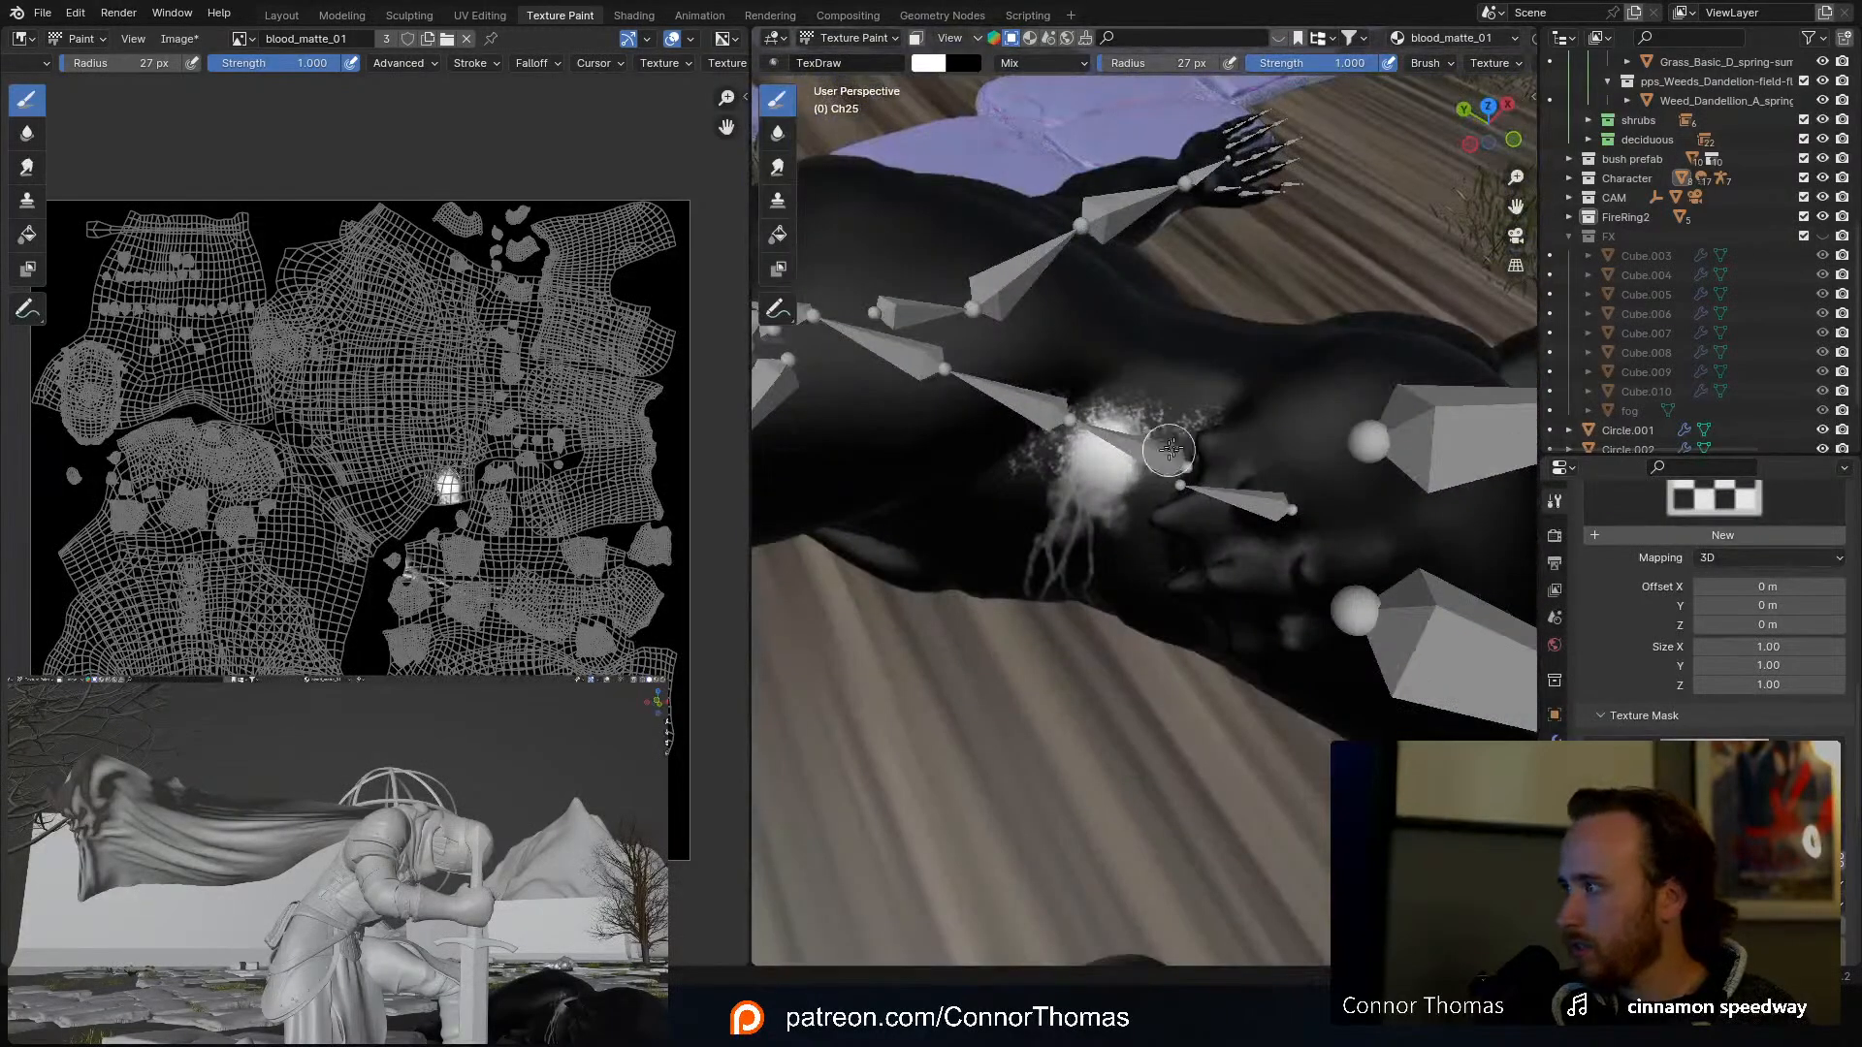
scroll(447, 898, down, 4)
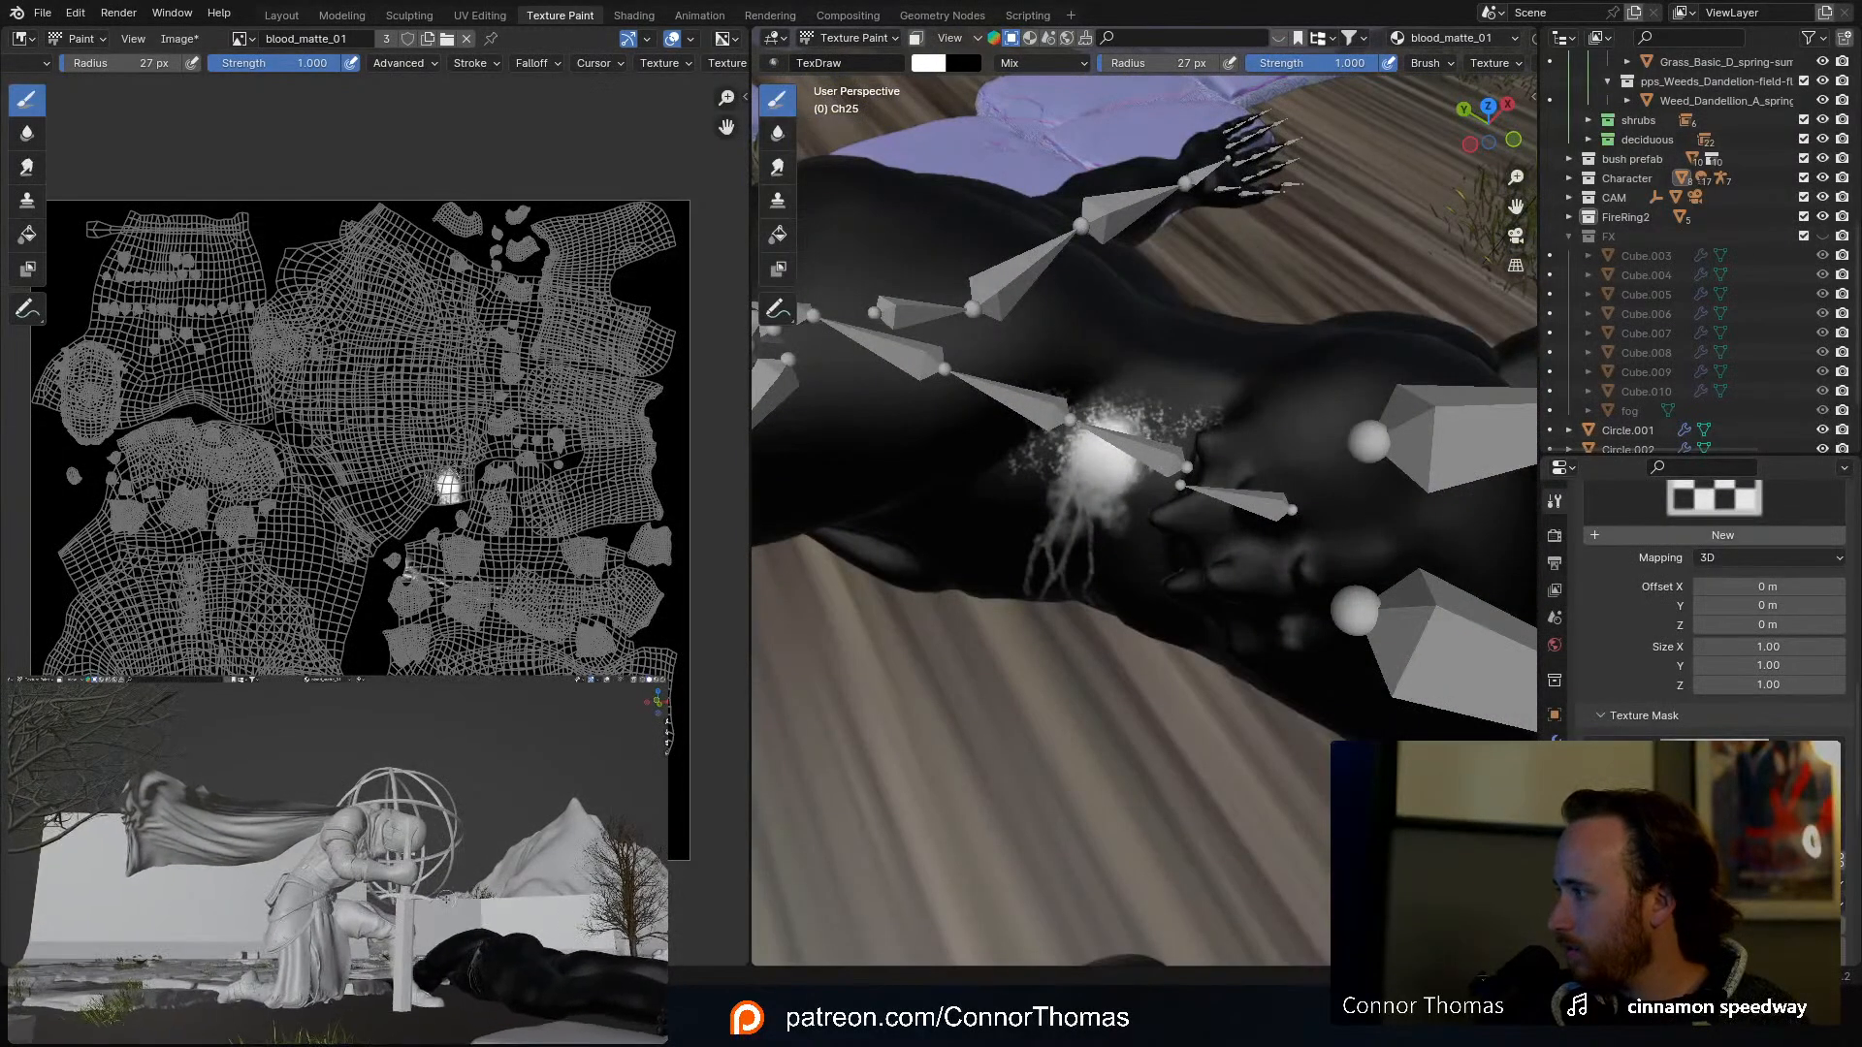
key(KP_0)
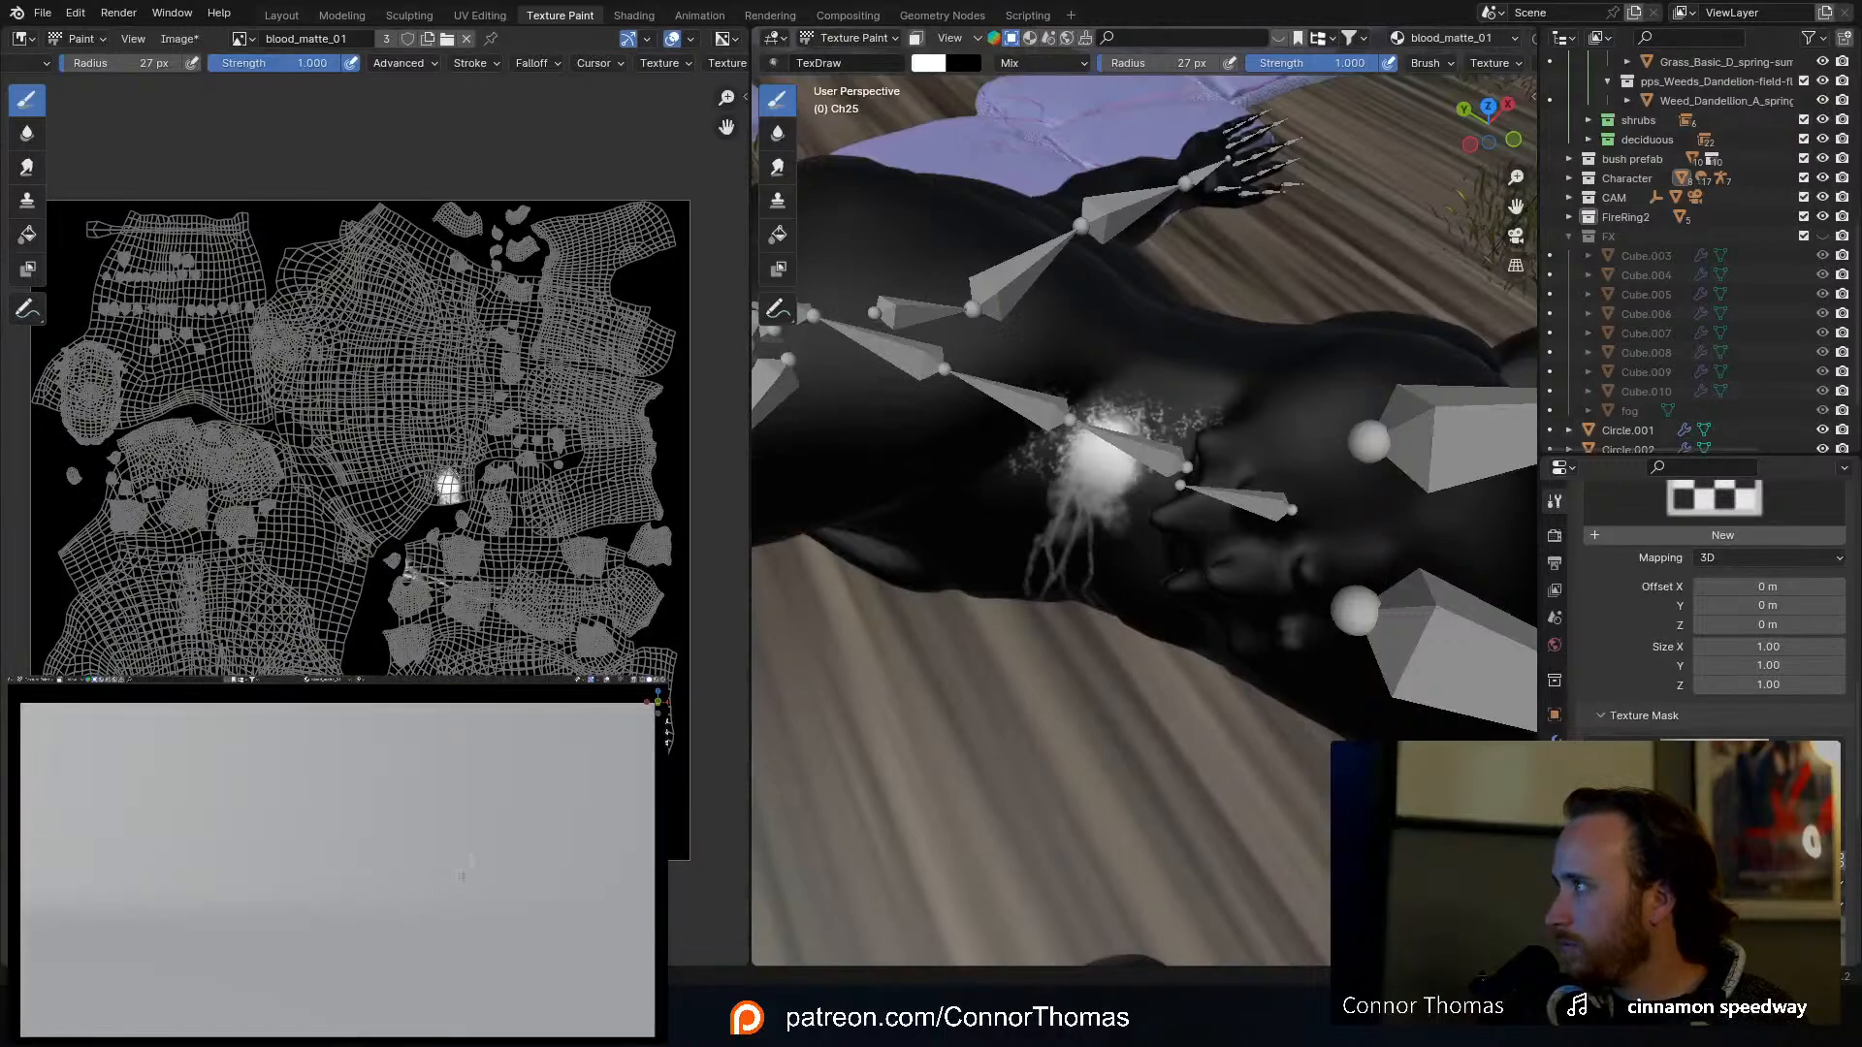
Step: Switch to Object Mode and hide the FireRing2 collection that contains the fog plane
middle_drag(1000, 389, 1043, 341)
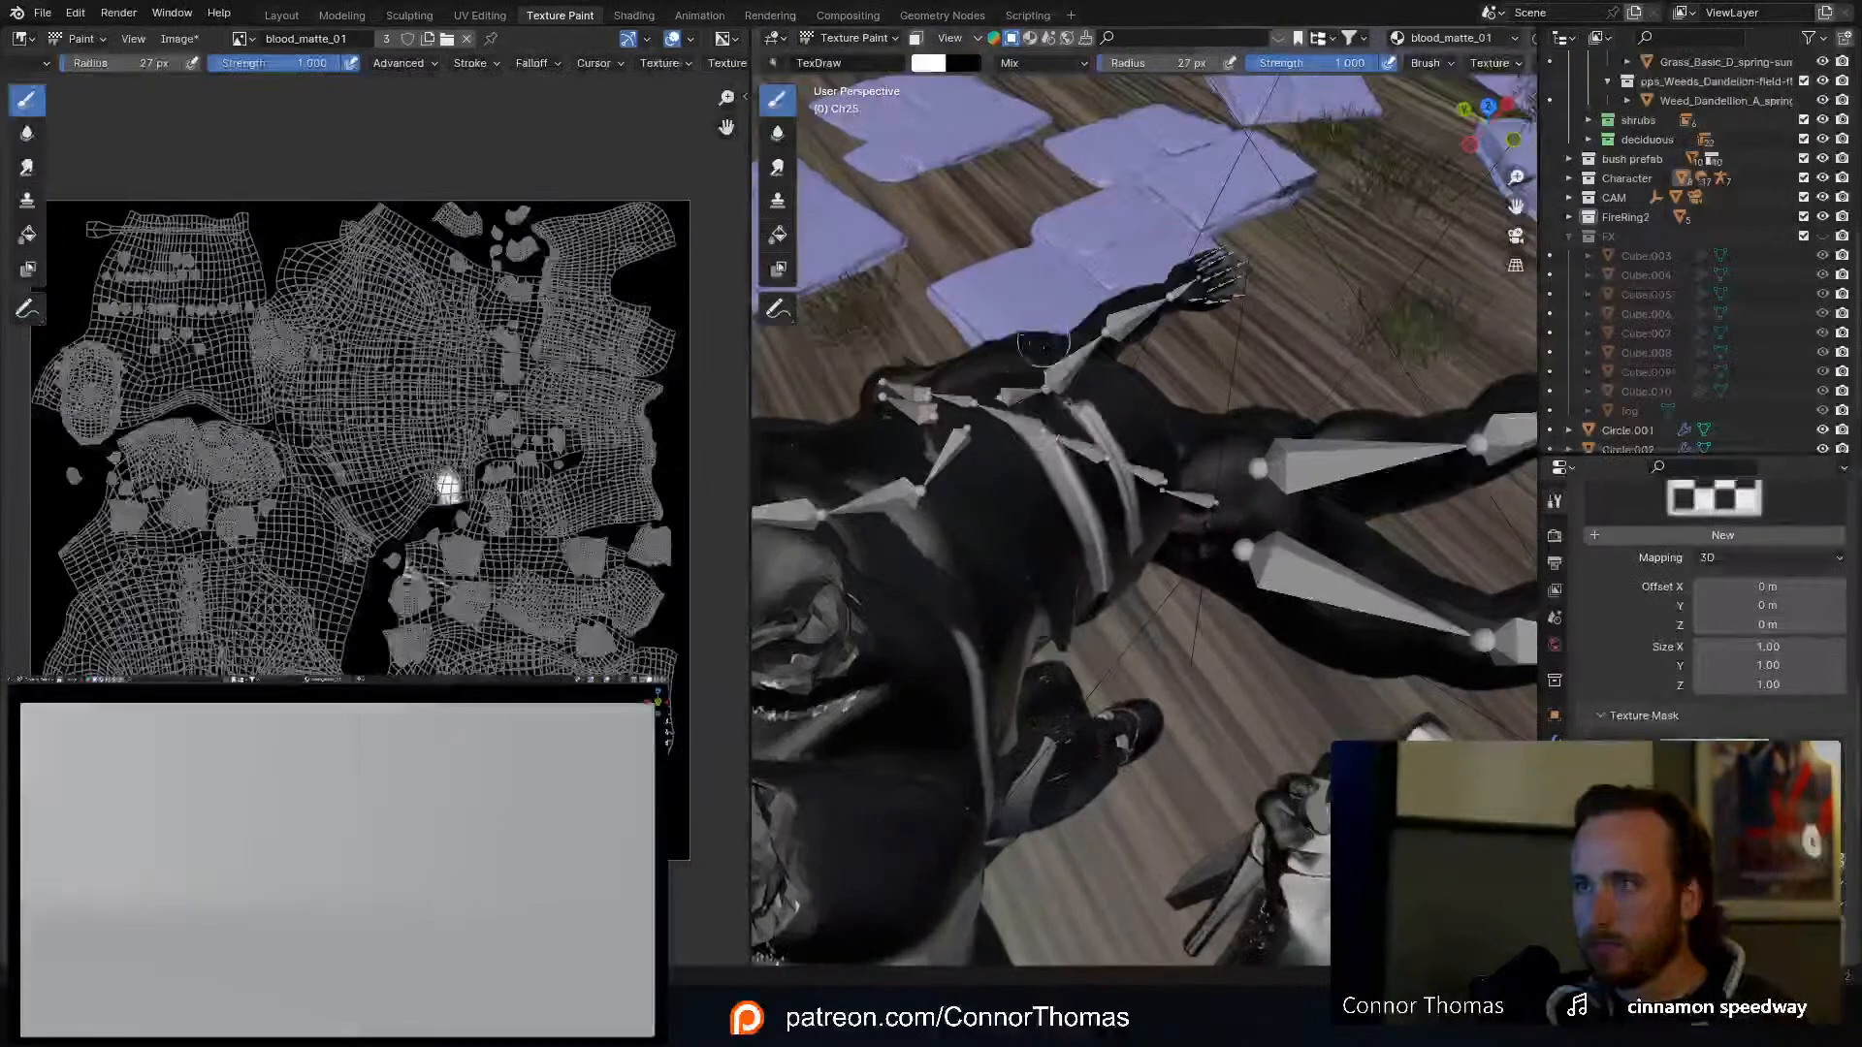
click(836, 37)
click(844, 56)
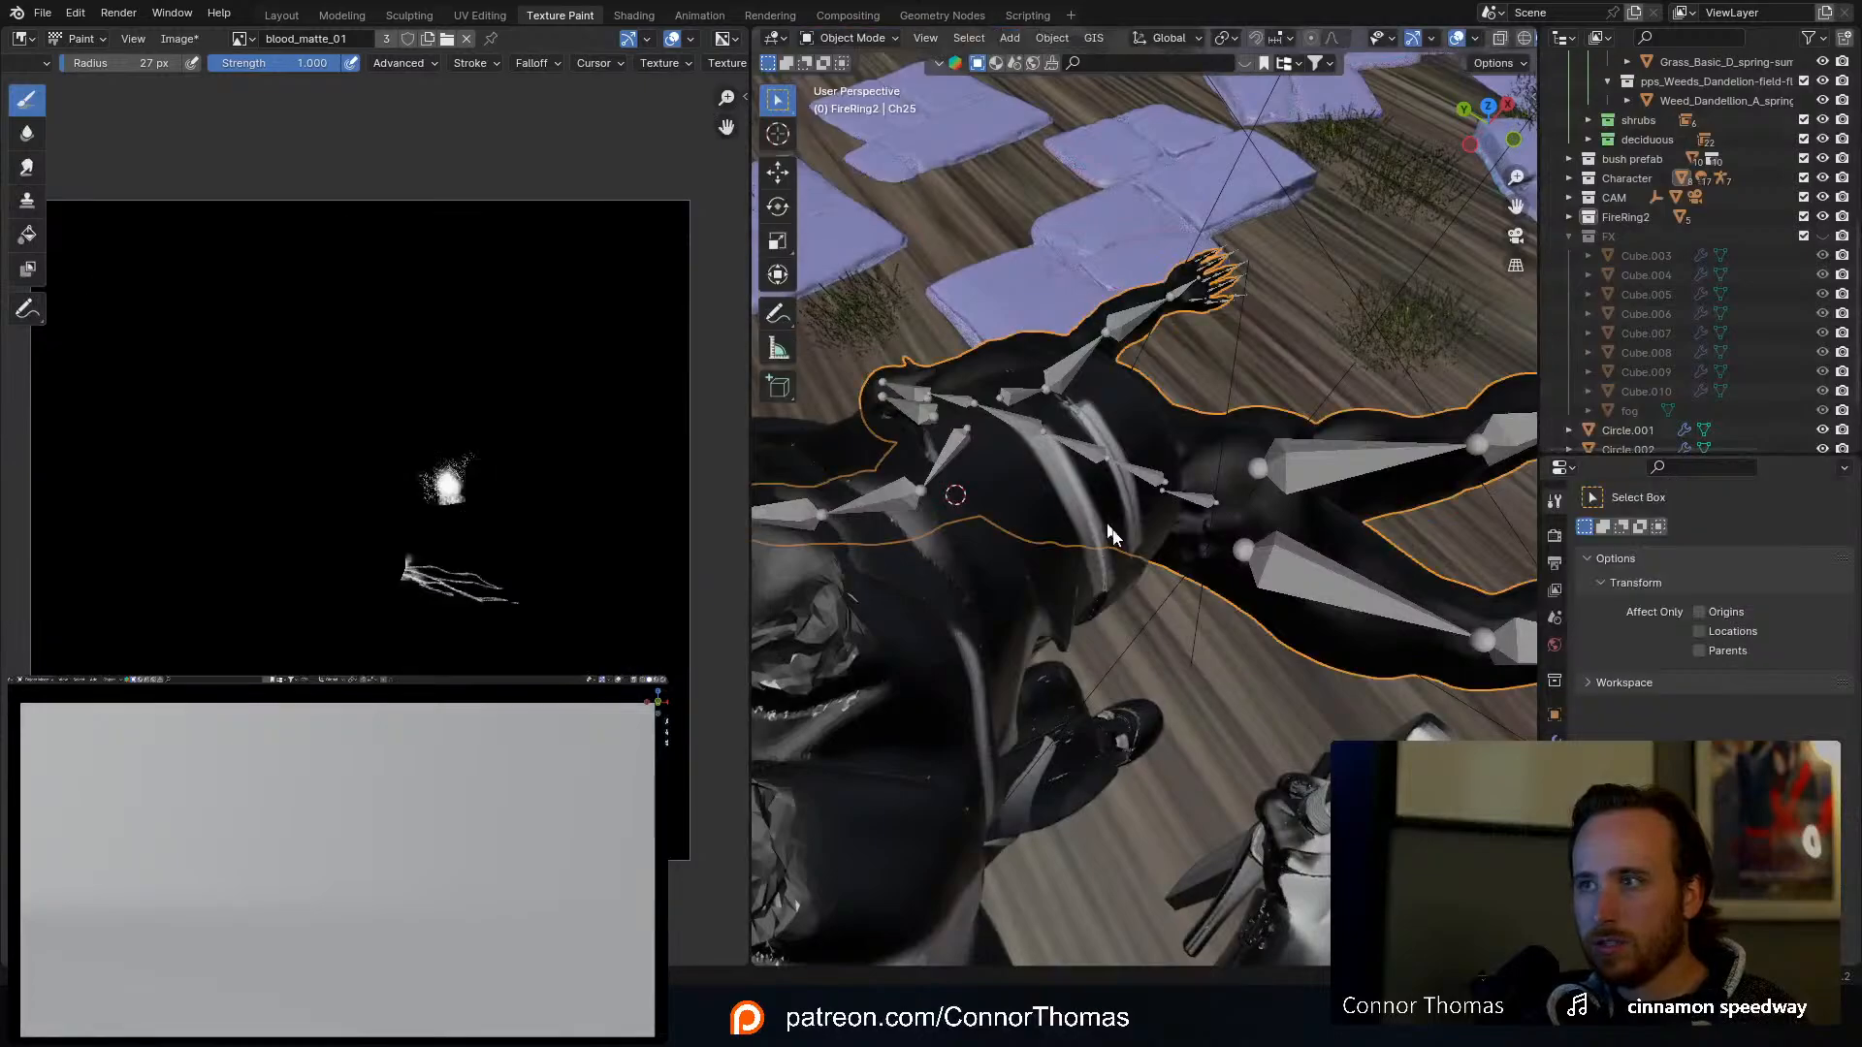
scroll(1205, 745, down, 6)
middle_drag(1203, 744, 1277, 573)
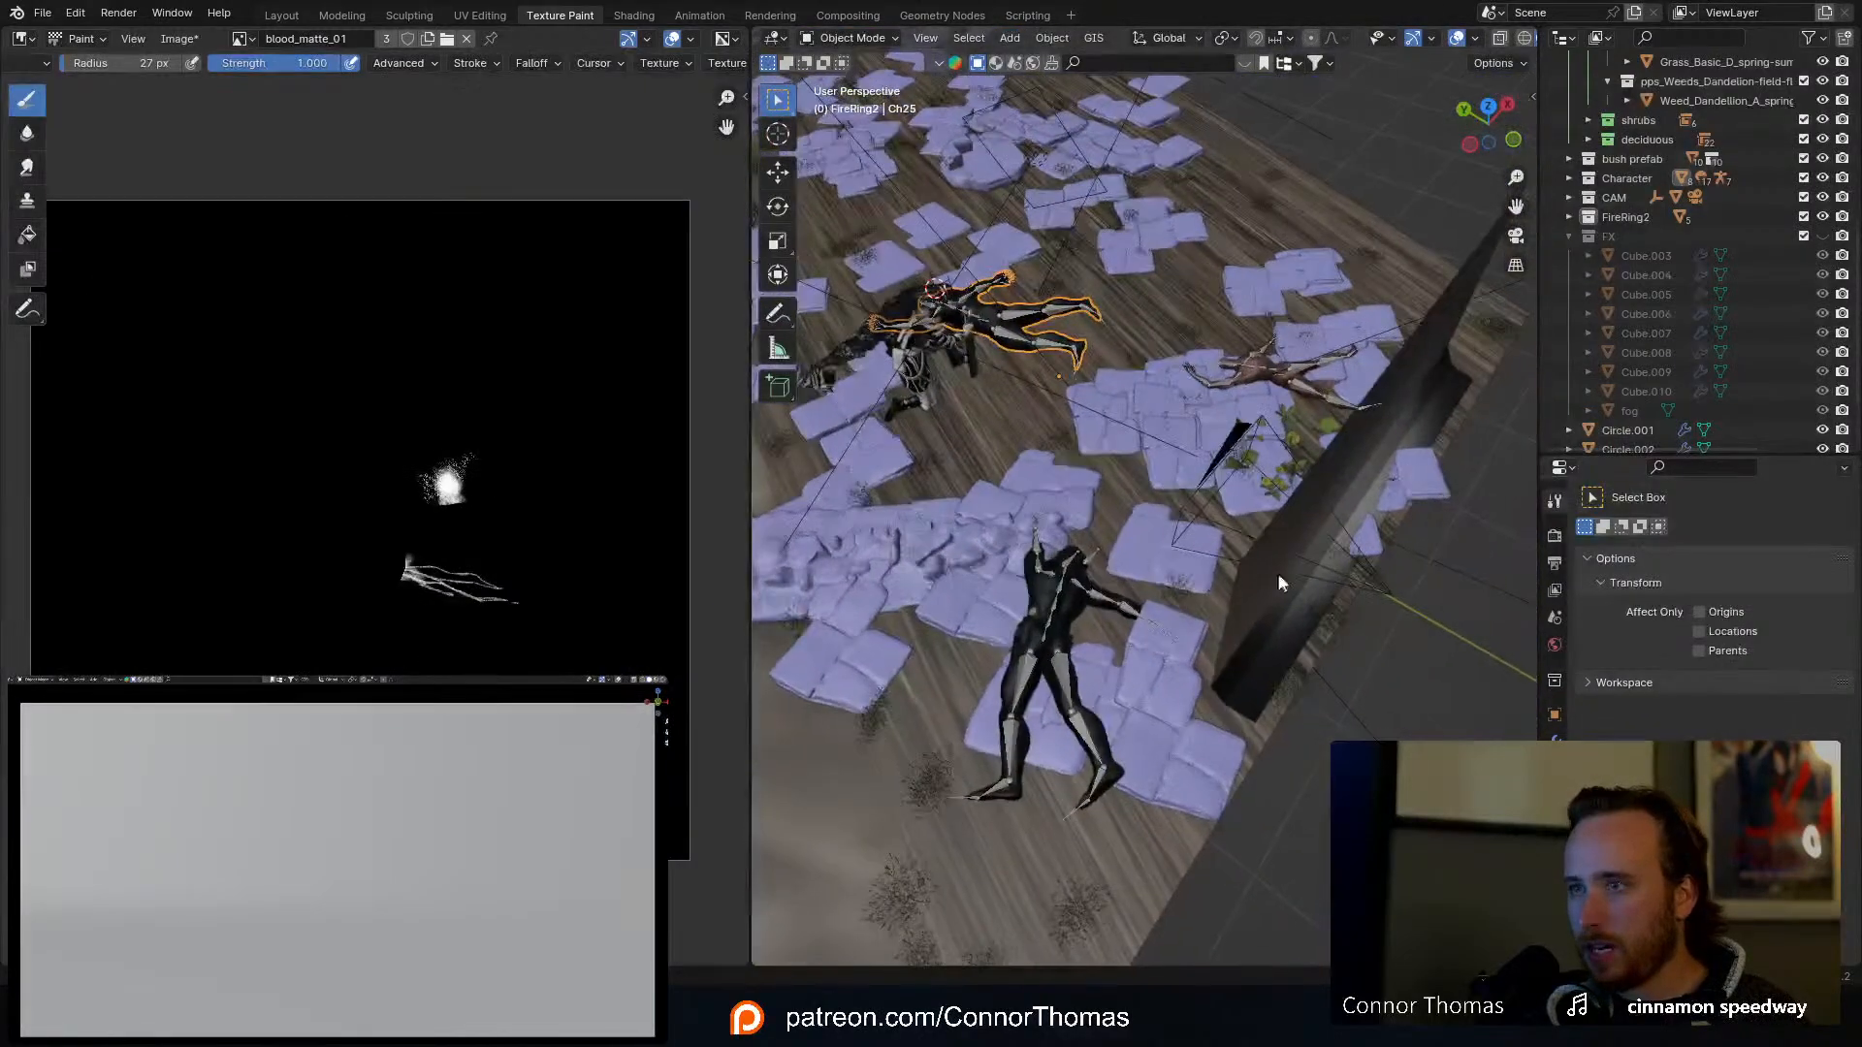
click(1300, 532)
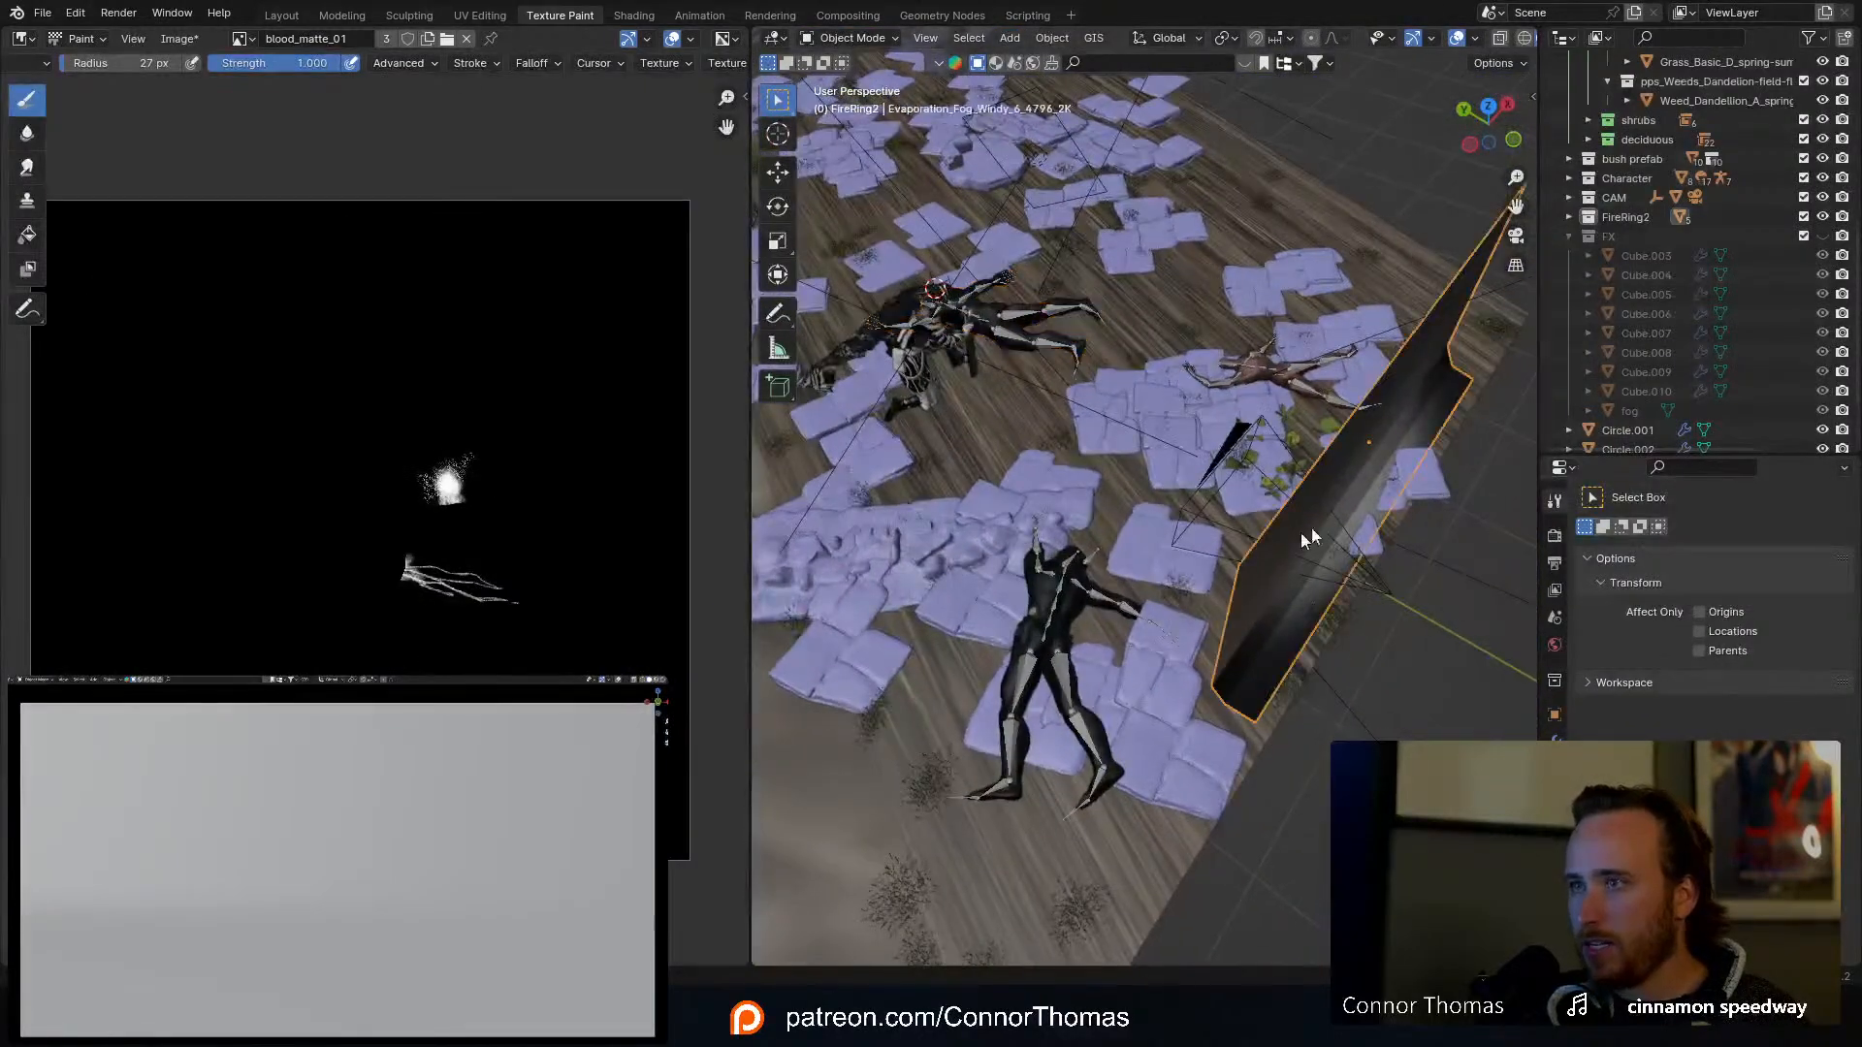
click(1822, 217)
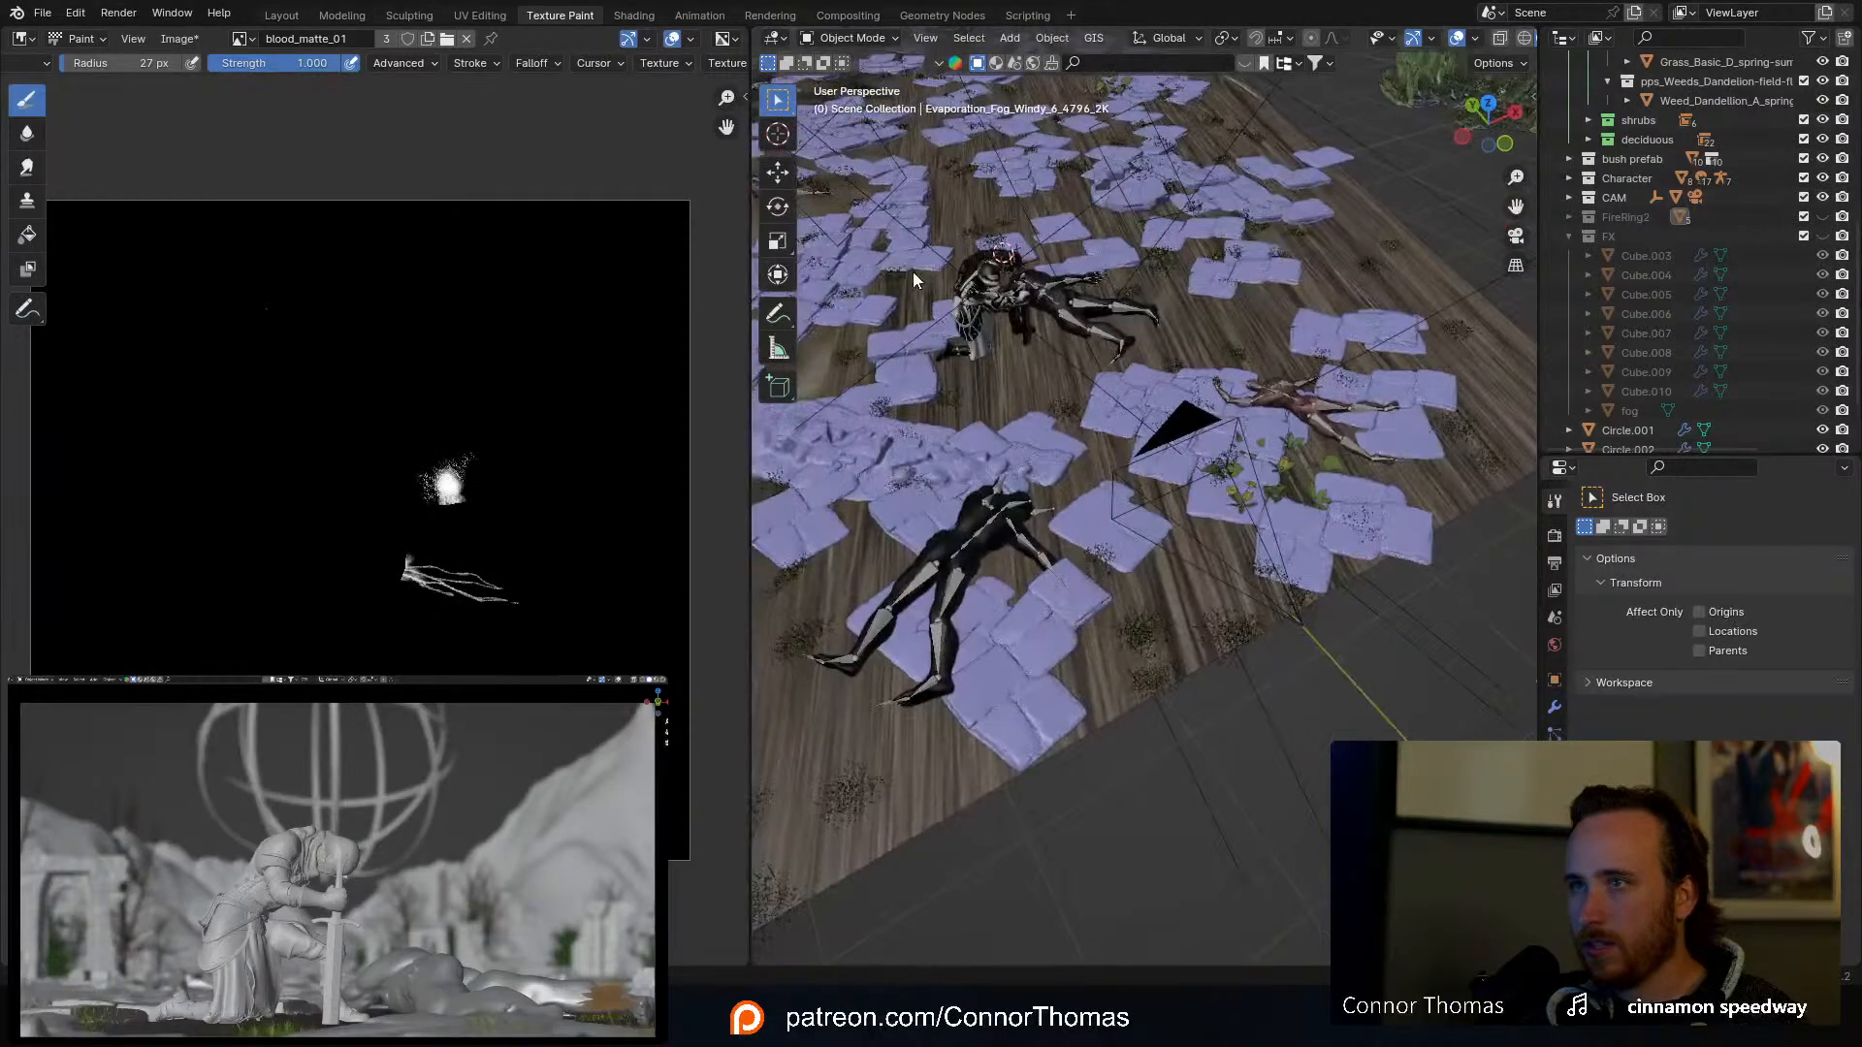
Step: Select the fallen body beside the kneeling knight and return it to Texture Paint mode
scroll(990, 325, up, 5)
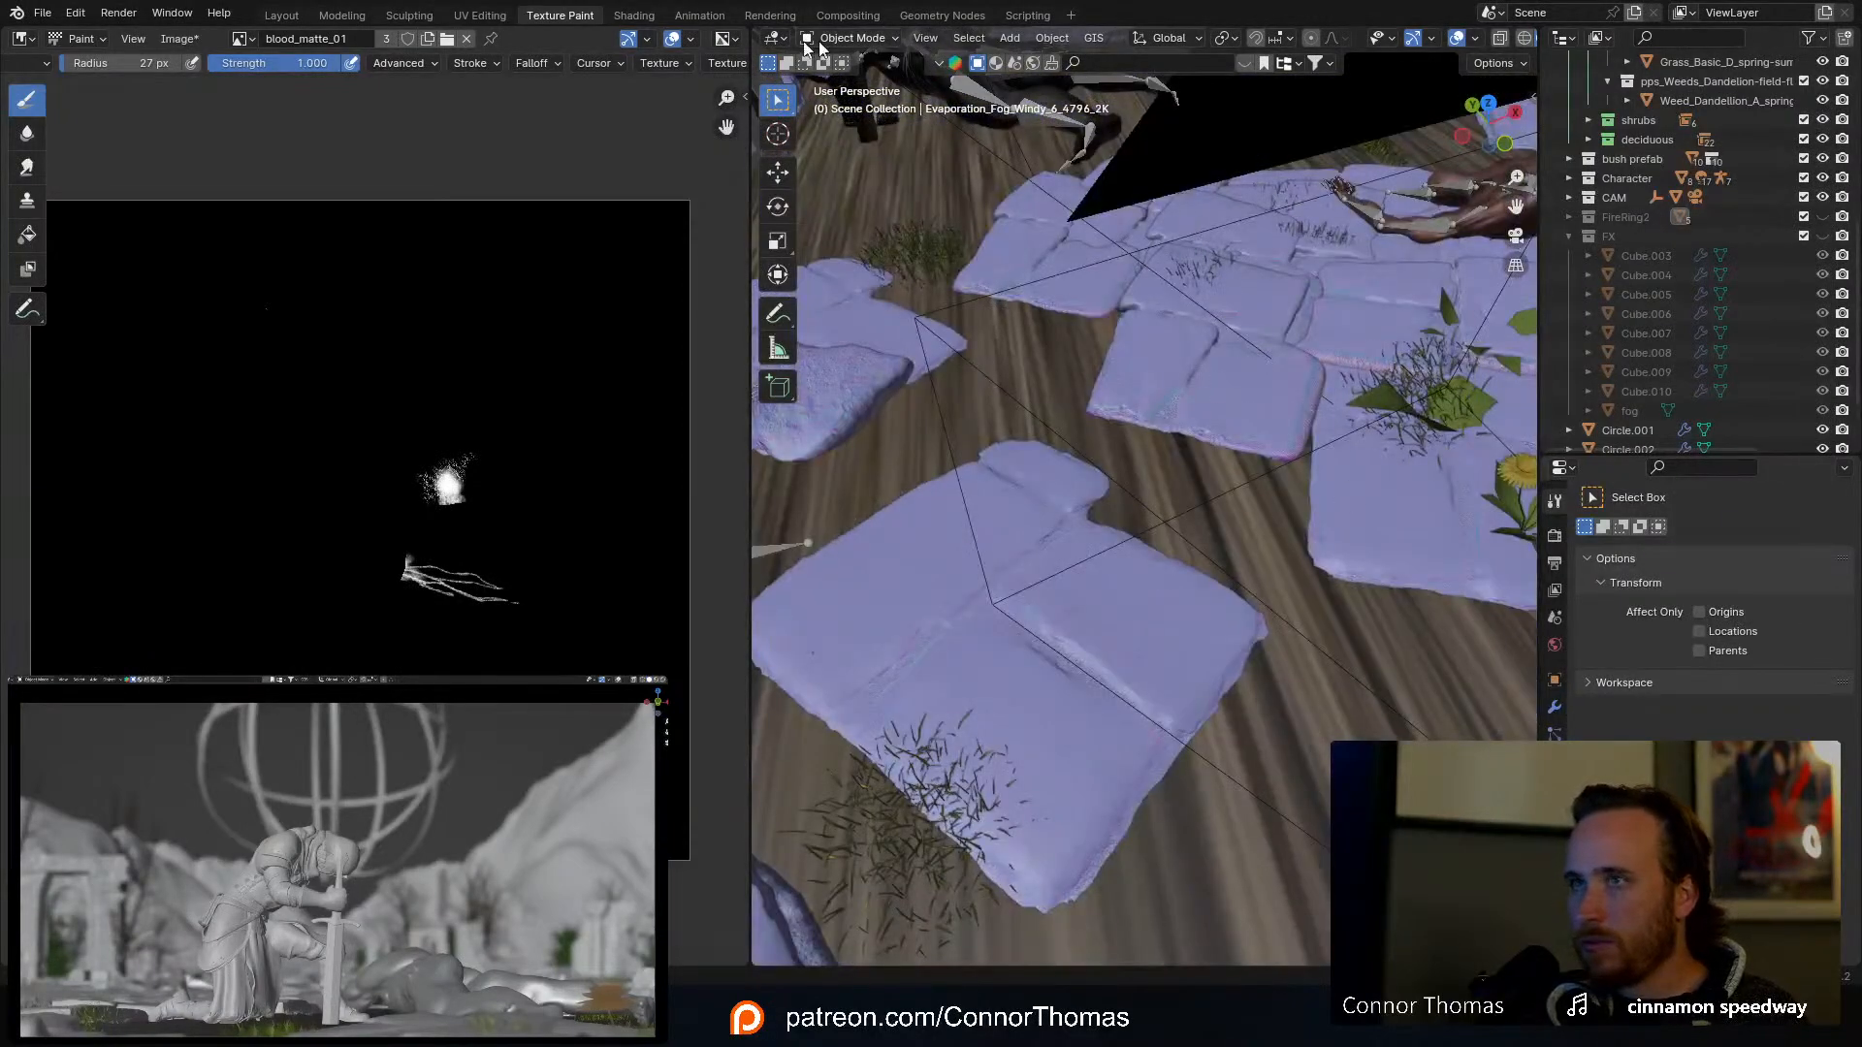
shift+middle_drag(991, 167, 1128, 488)
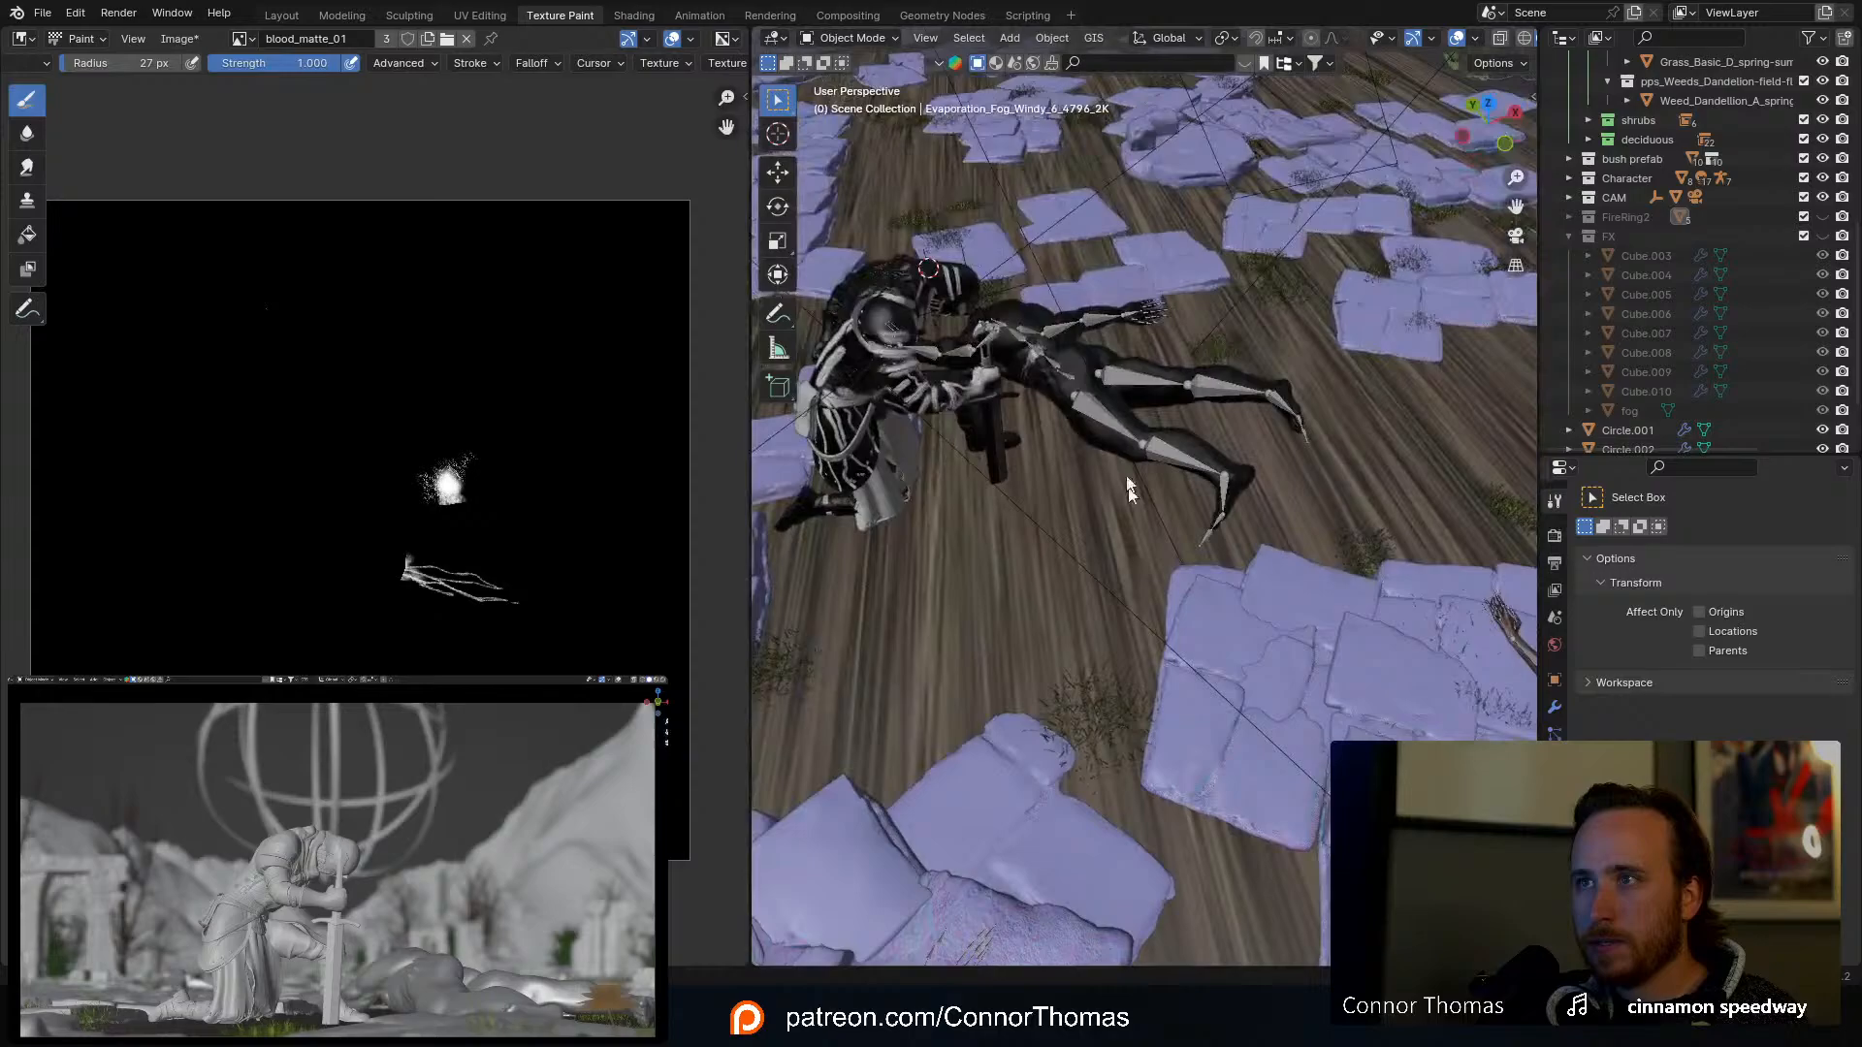
click(1087, 376)
click(1083, 378)
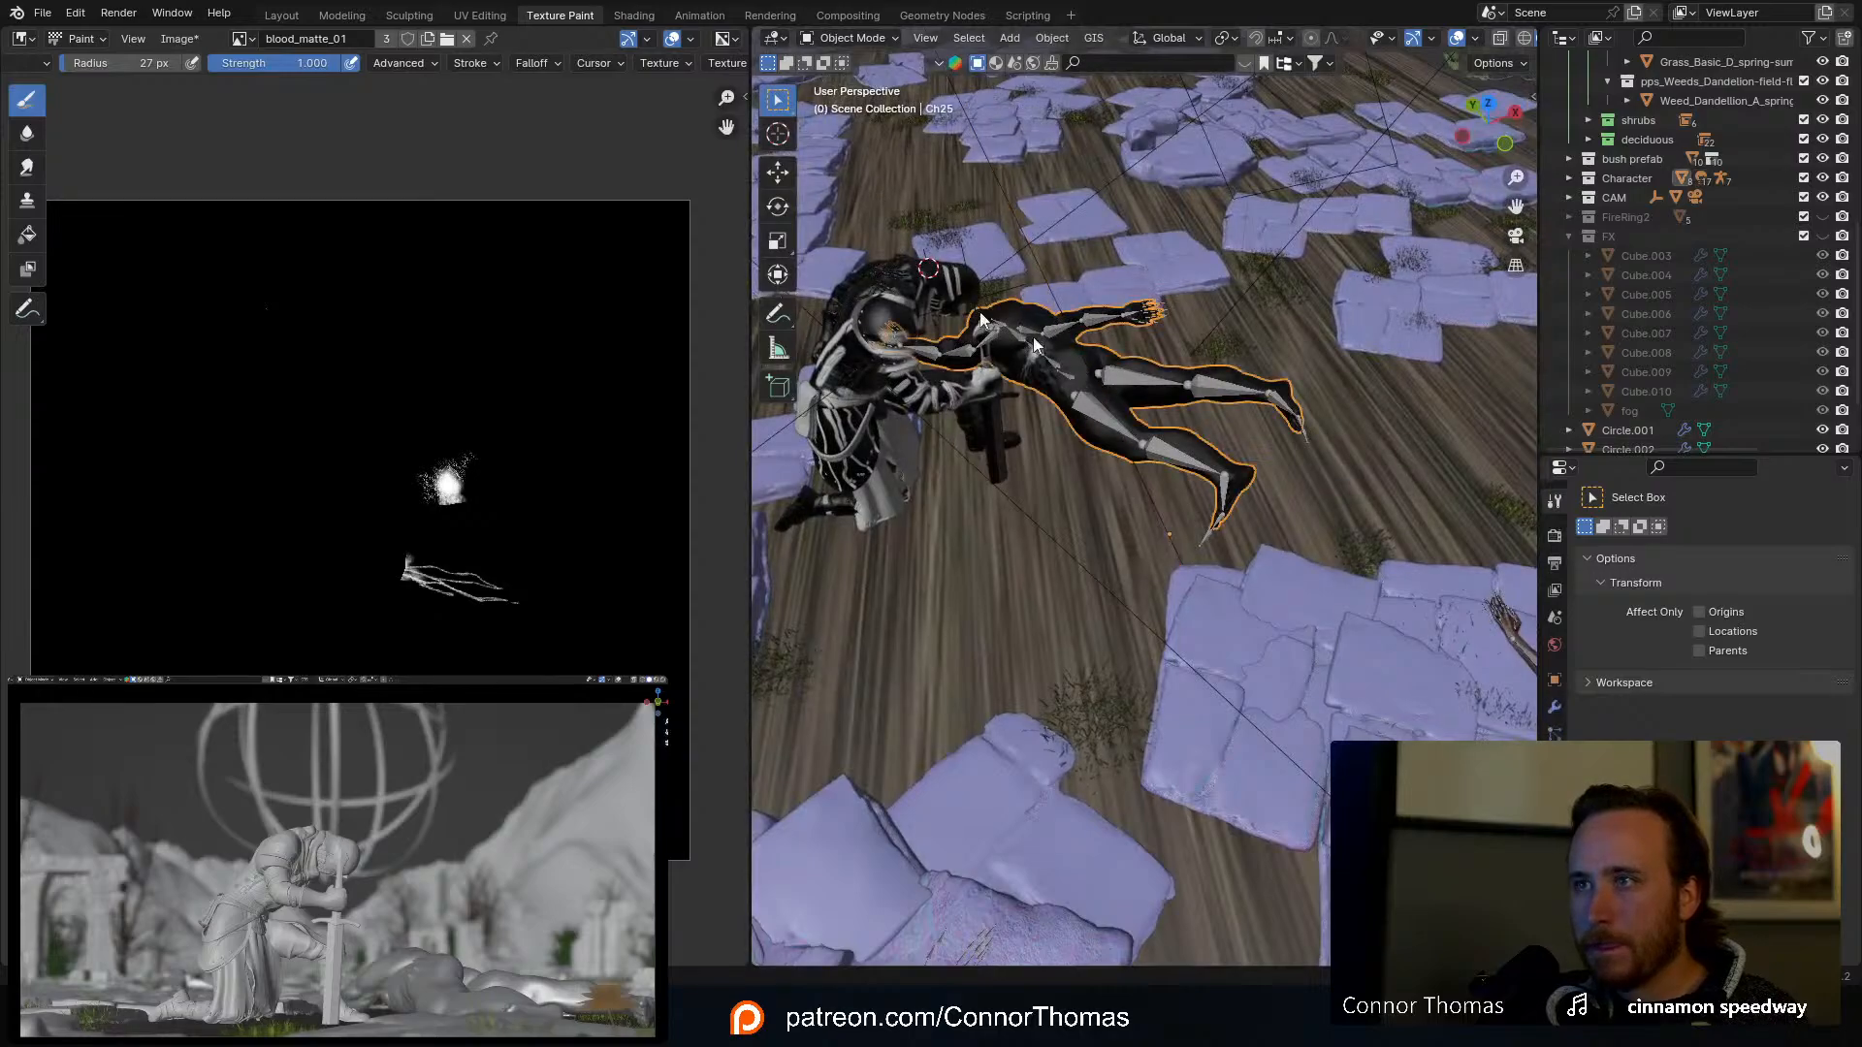
click(819, 44)
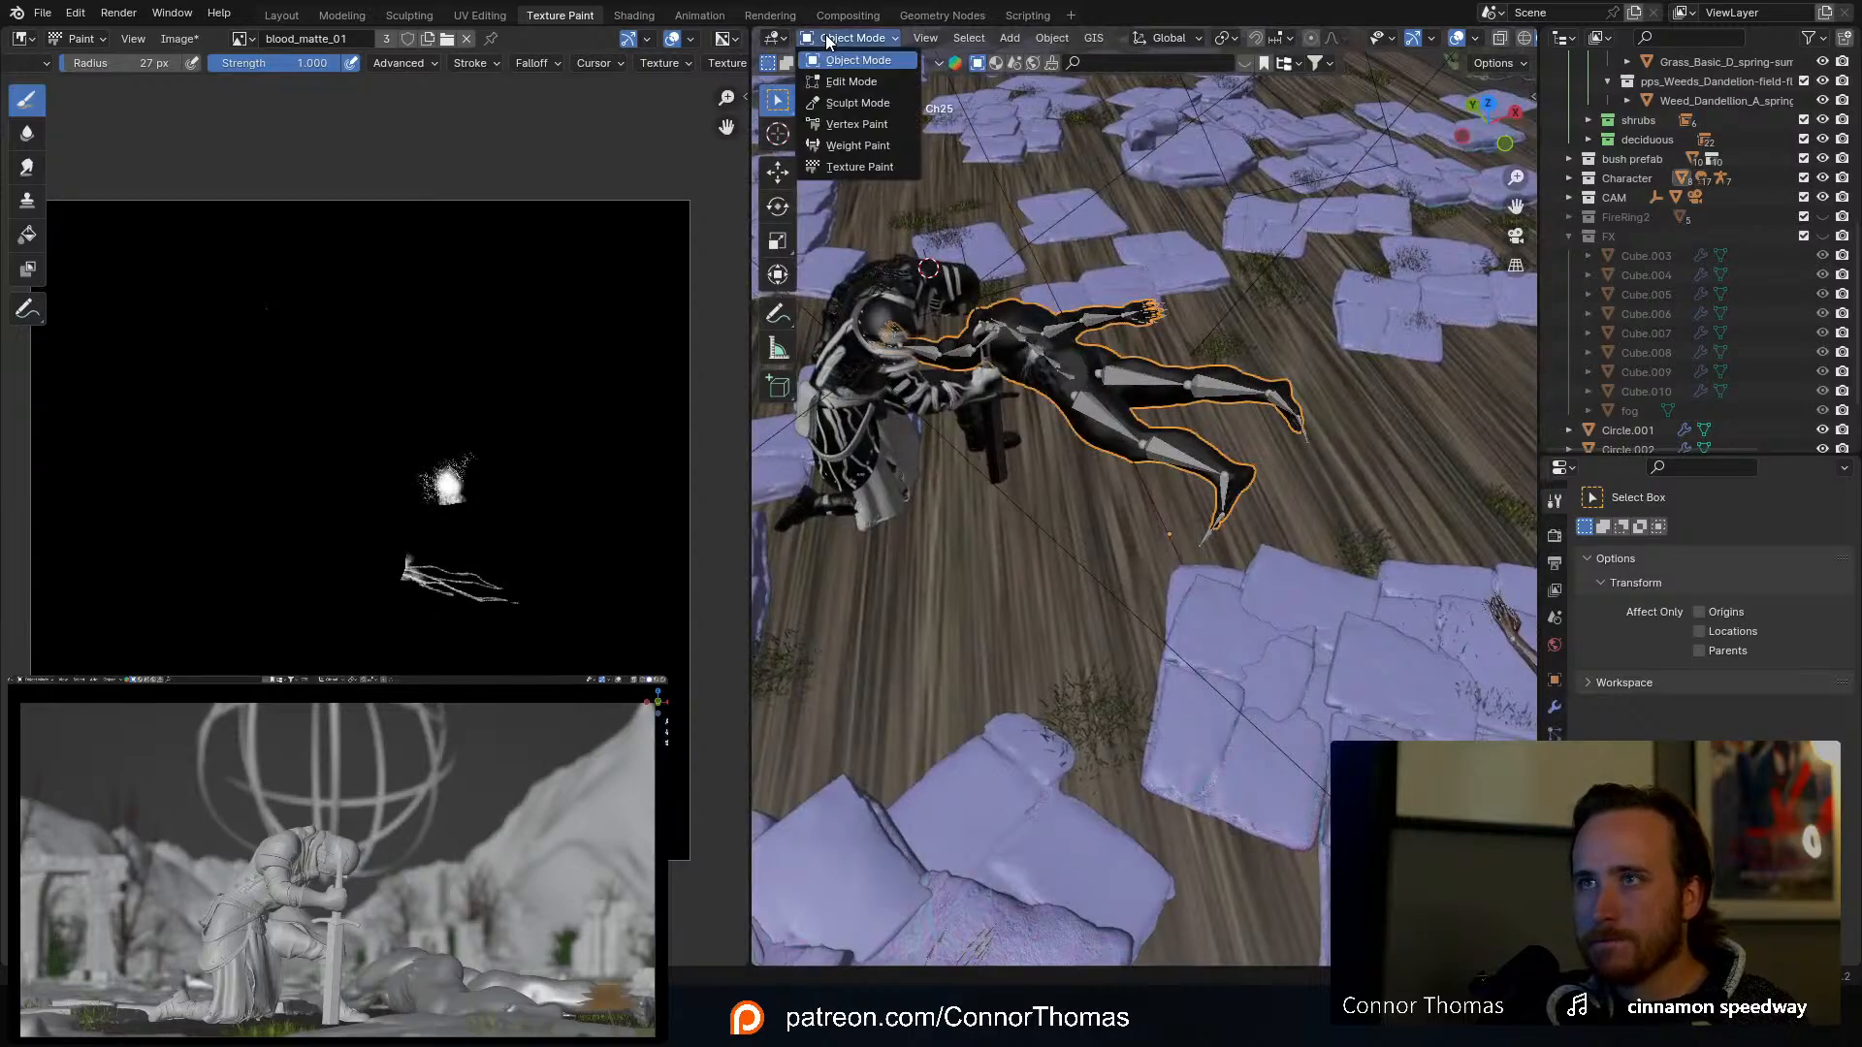
click(855, 168)
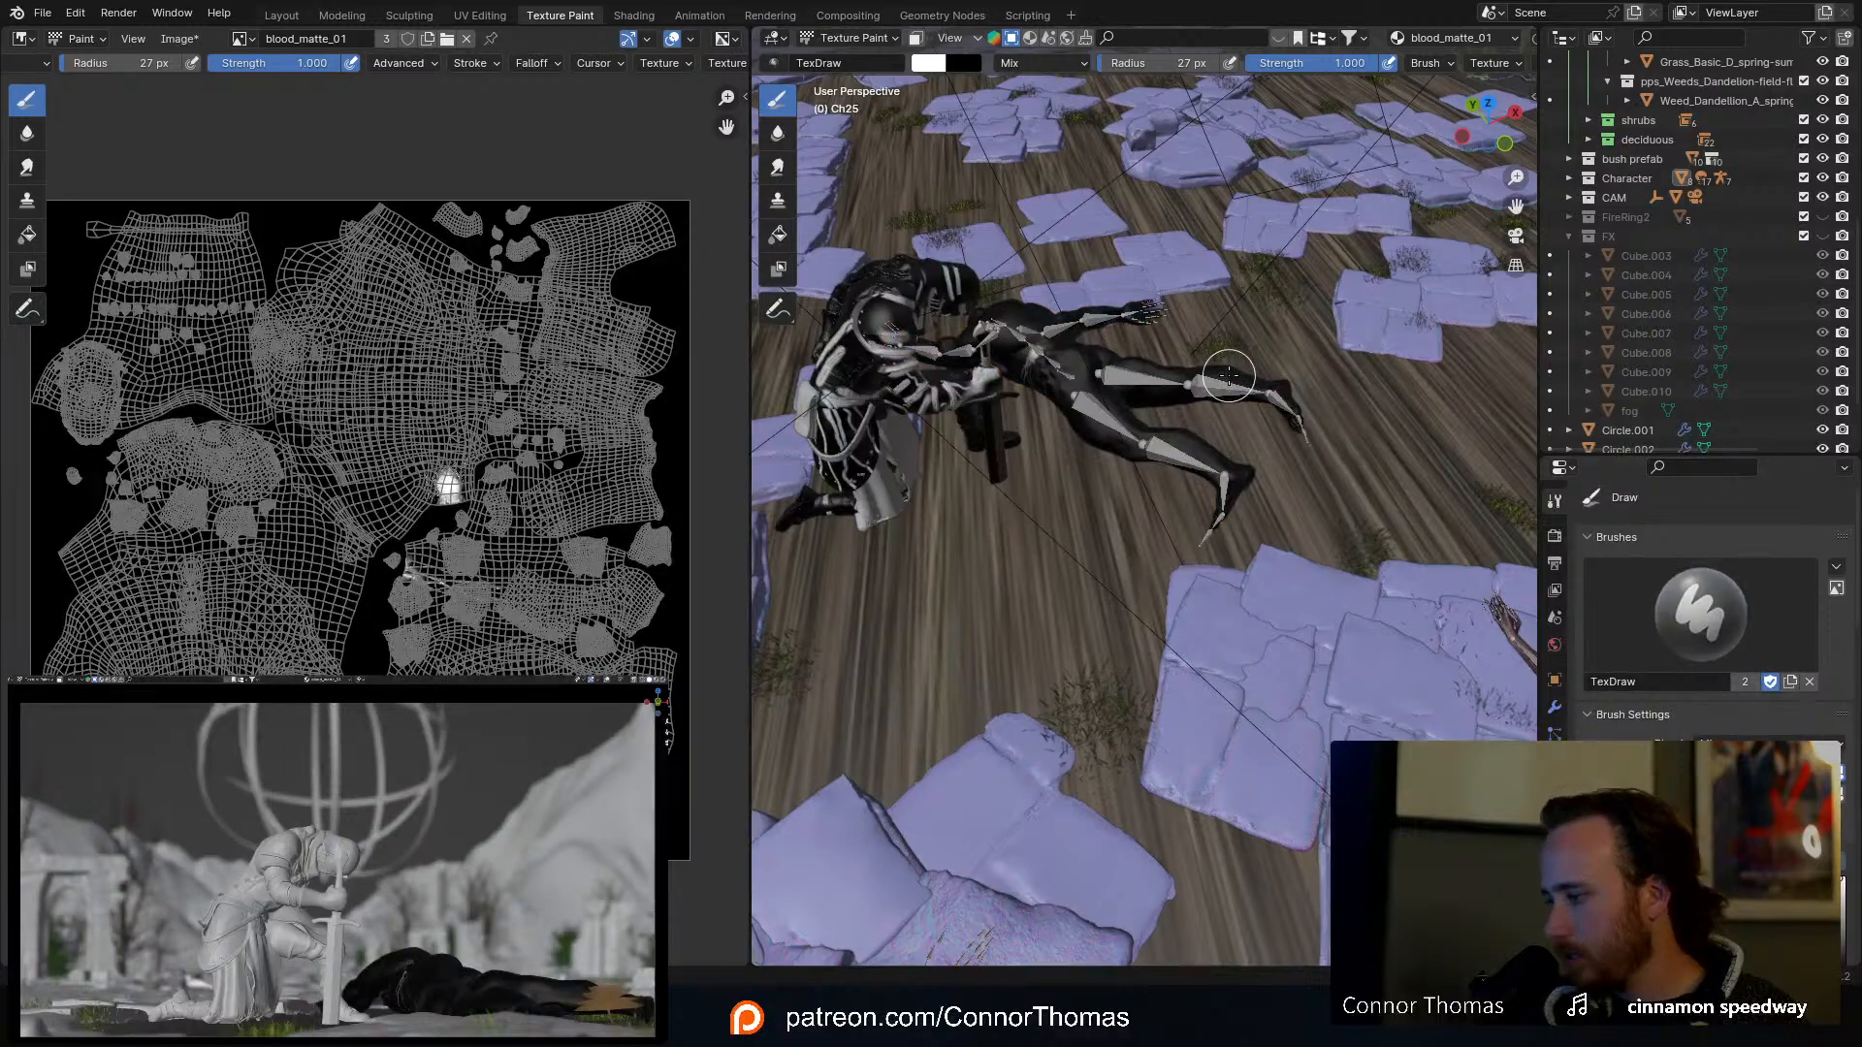
Step: Paint more white around the splatter on the body's torso with the 27 px brush to widen it
key(KP_Decimal)
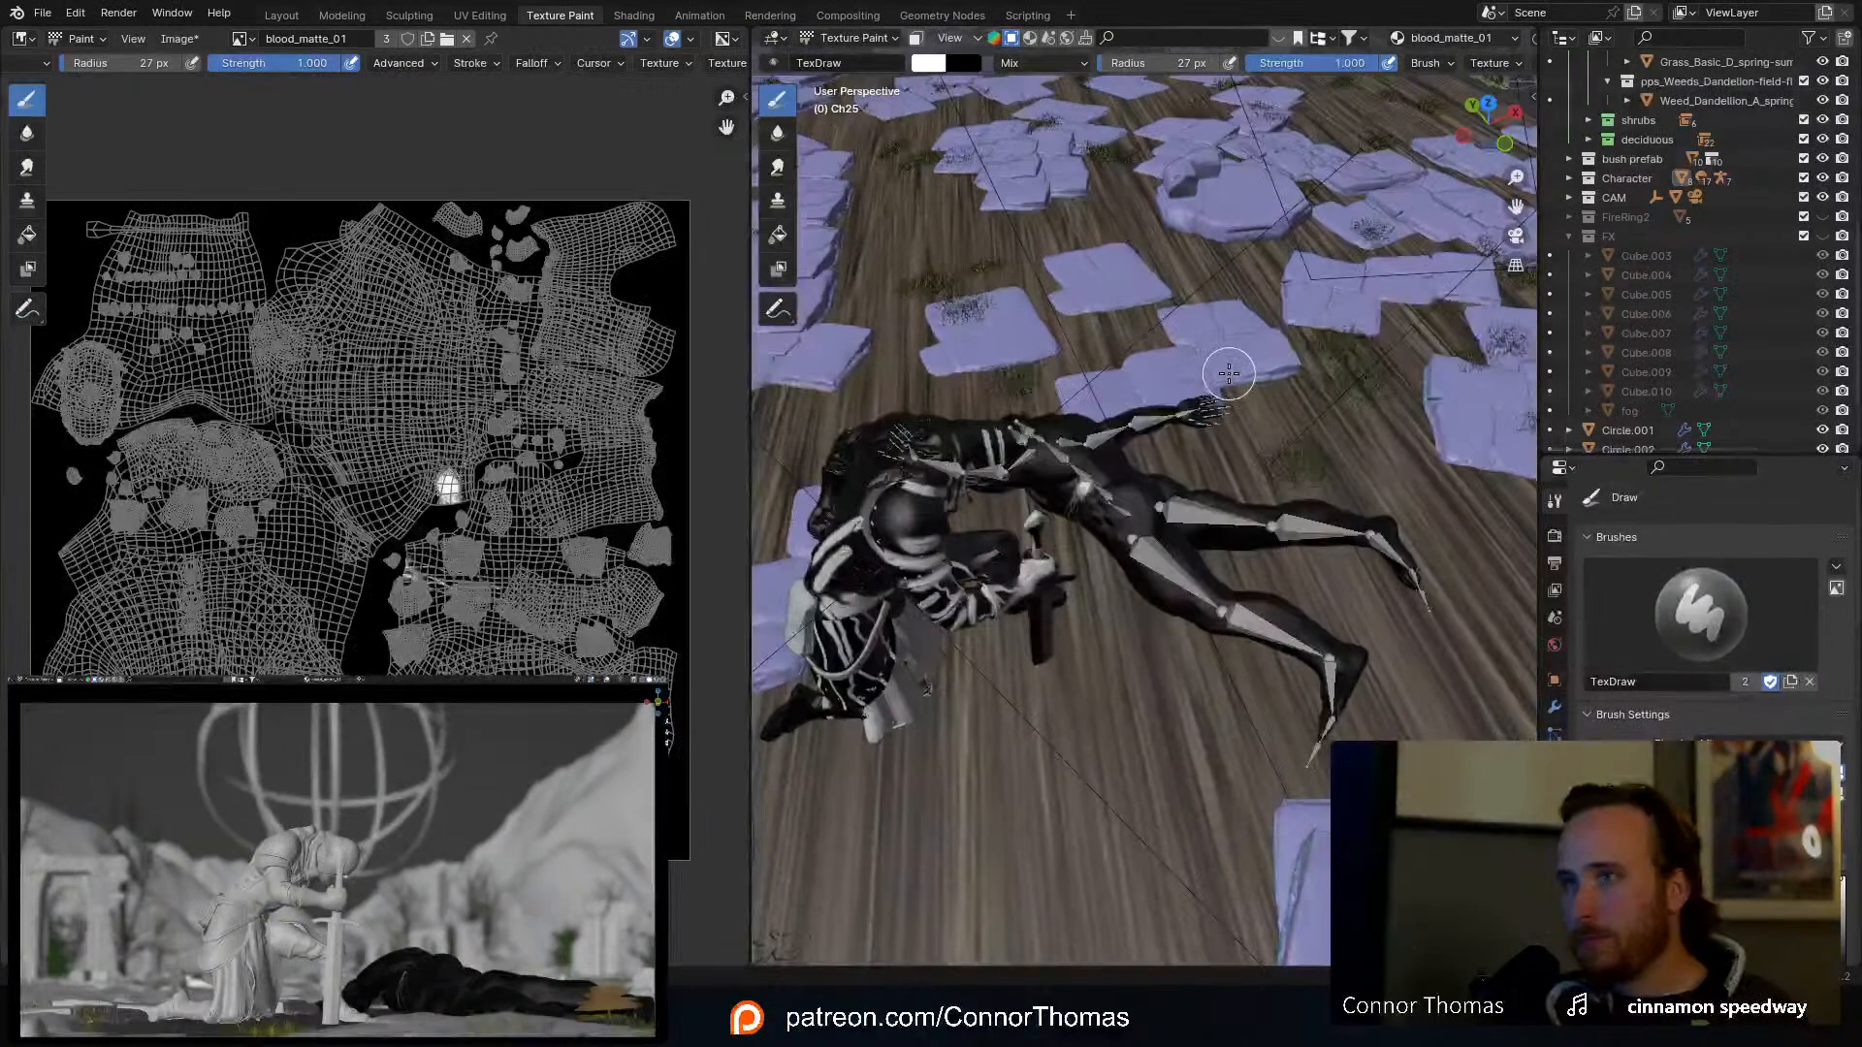
scroll(1183, 466, up, 8)
mouse_move(922, 441)
shift+middle_down()
mouse_move(1294, 521)
mouse_move(1129, 577)
mouse_move(1339, 709)
shift+middle_up()
scroll(1286, 521, up, 3)
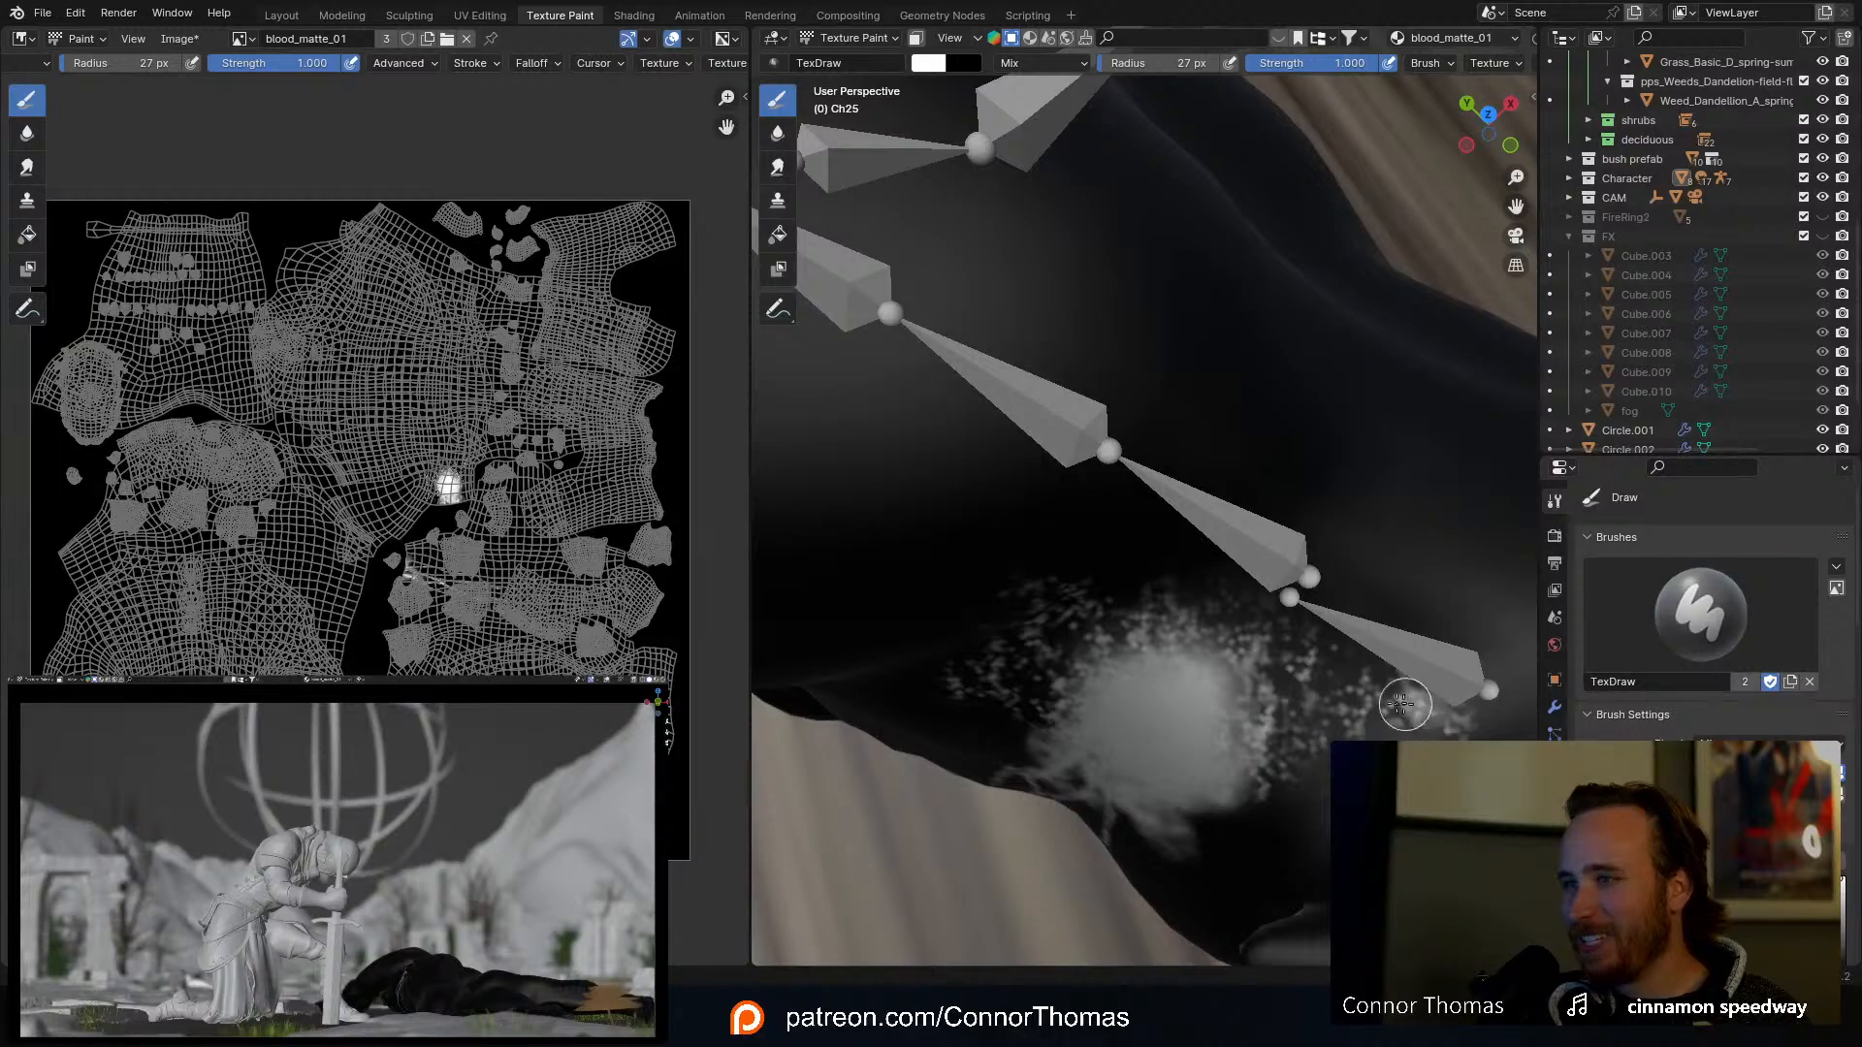
mouse_move(1289, 685)
middle_down()
mouse_move(1309, 569)
mouse_move(1383, 473)
middle_up()
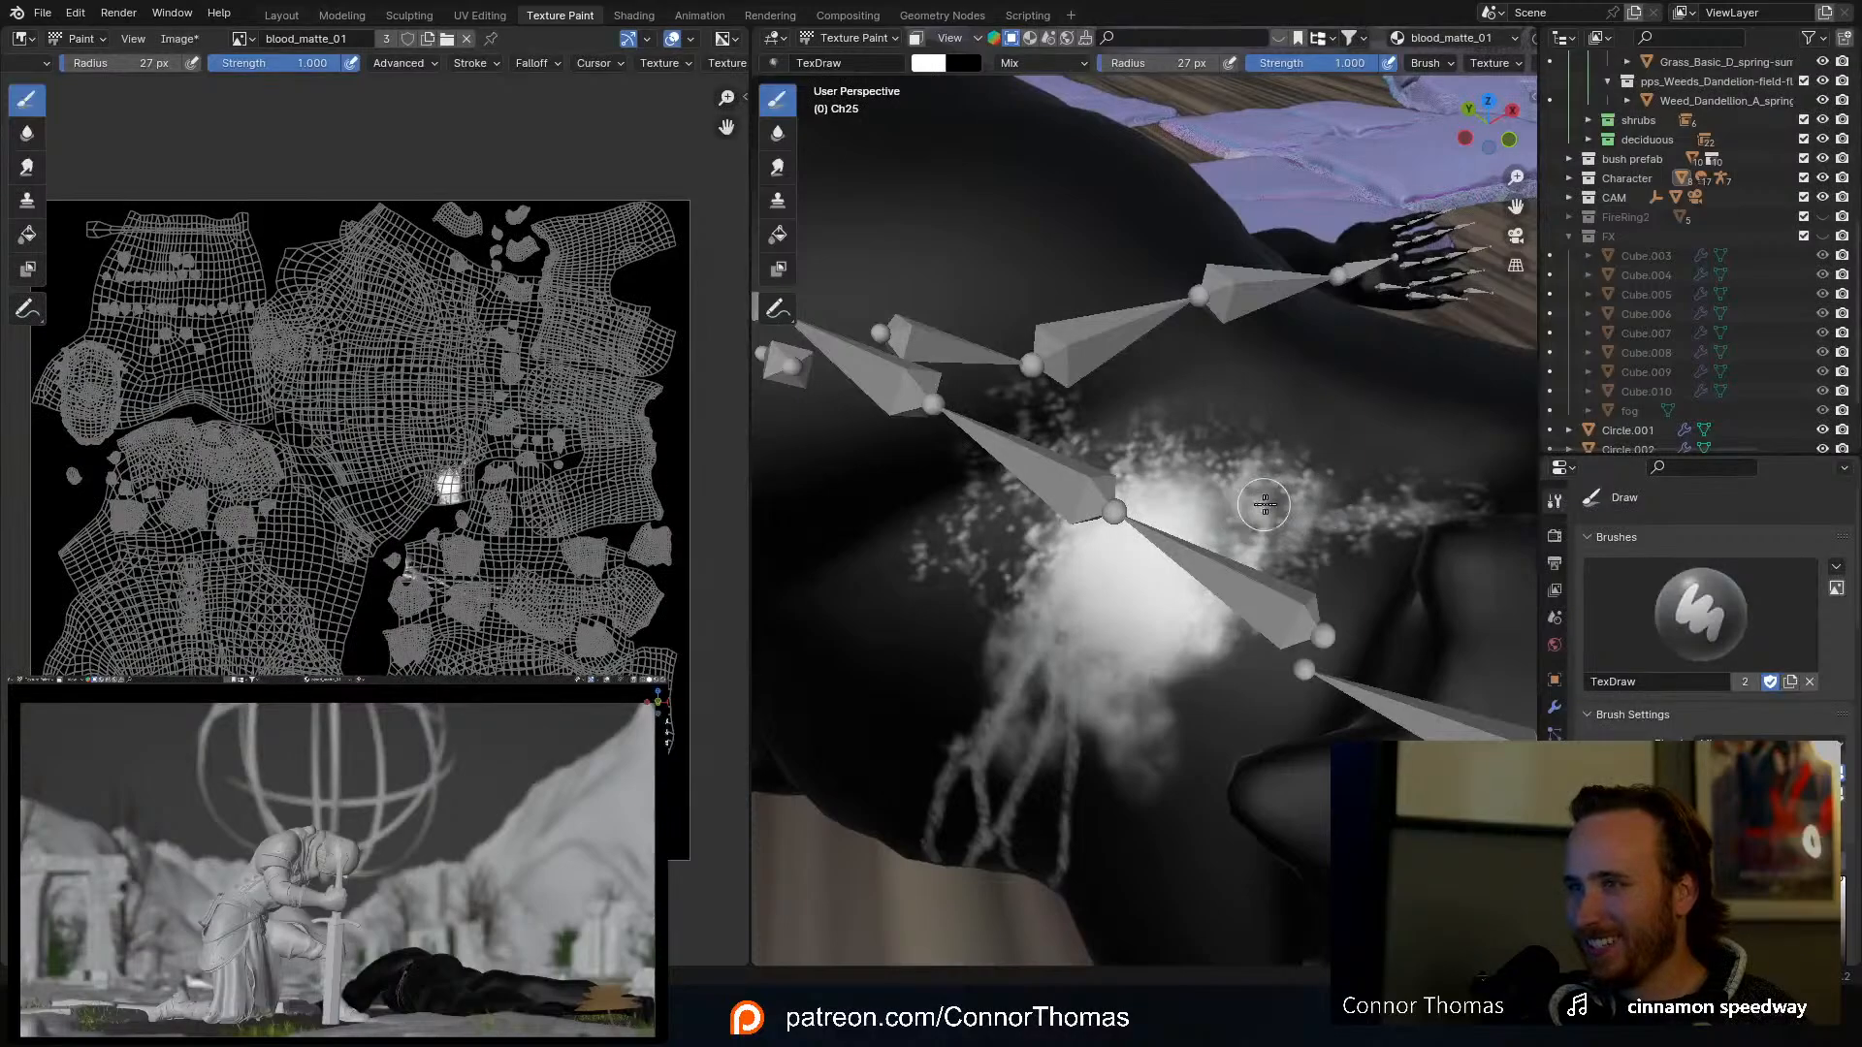
middle_drag(1264, 504, 1163, 601)
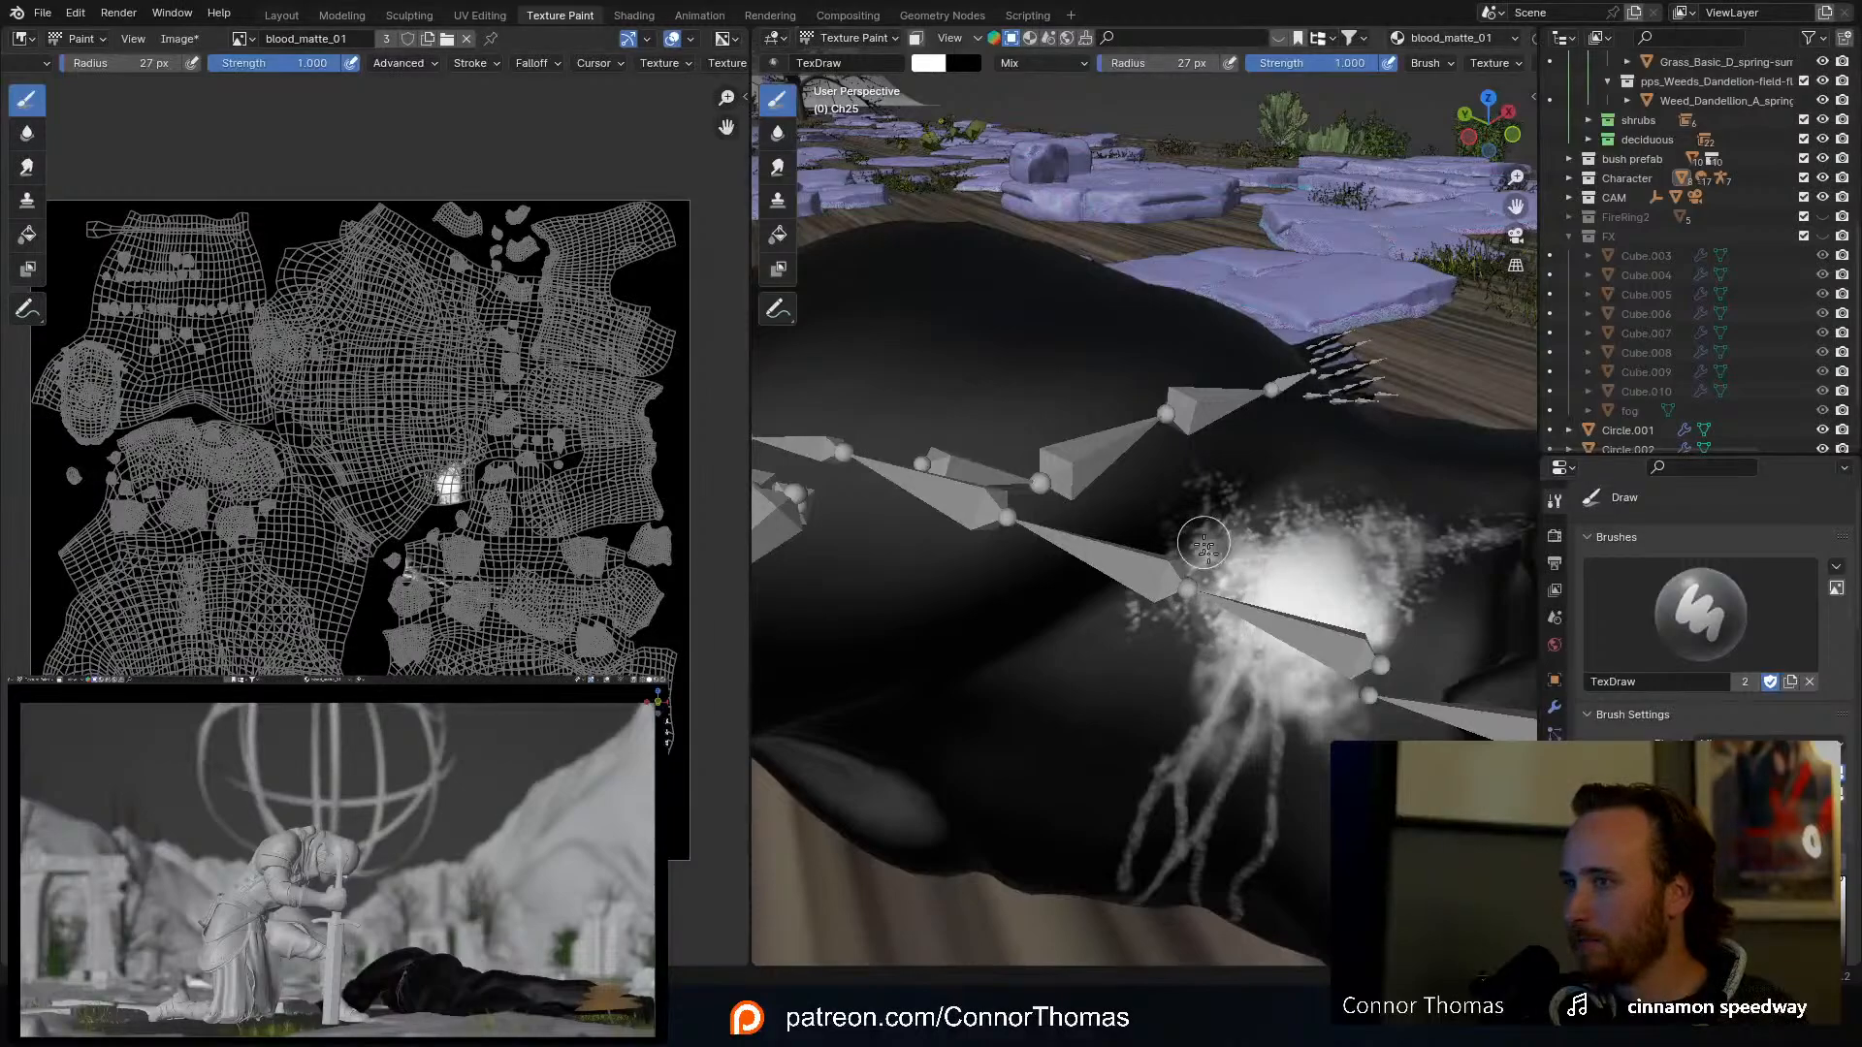
middle_drag(1284, 560, 1192, 514)
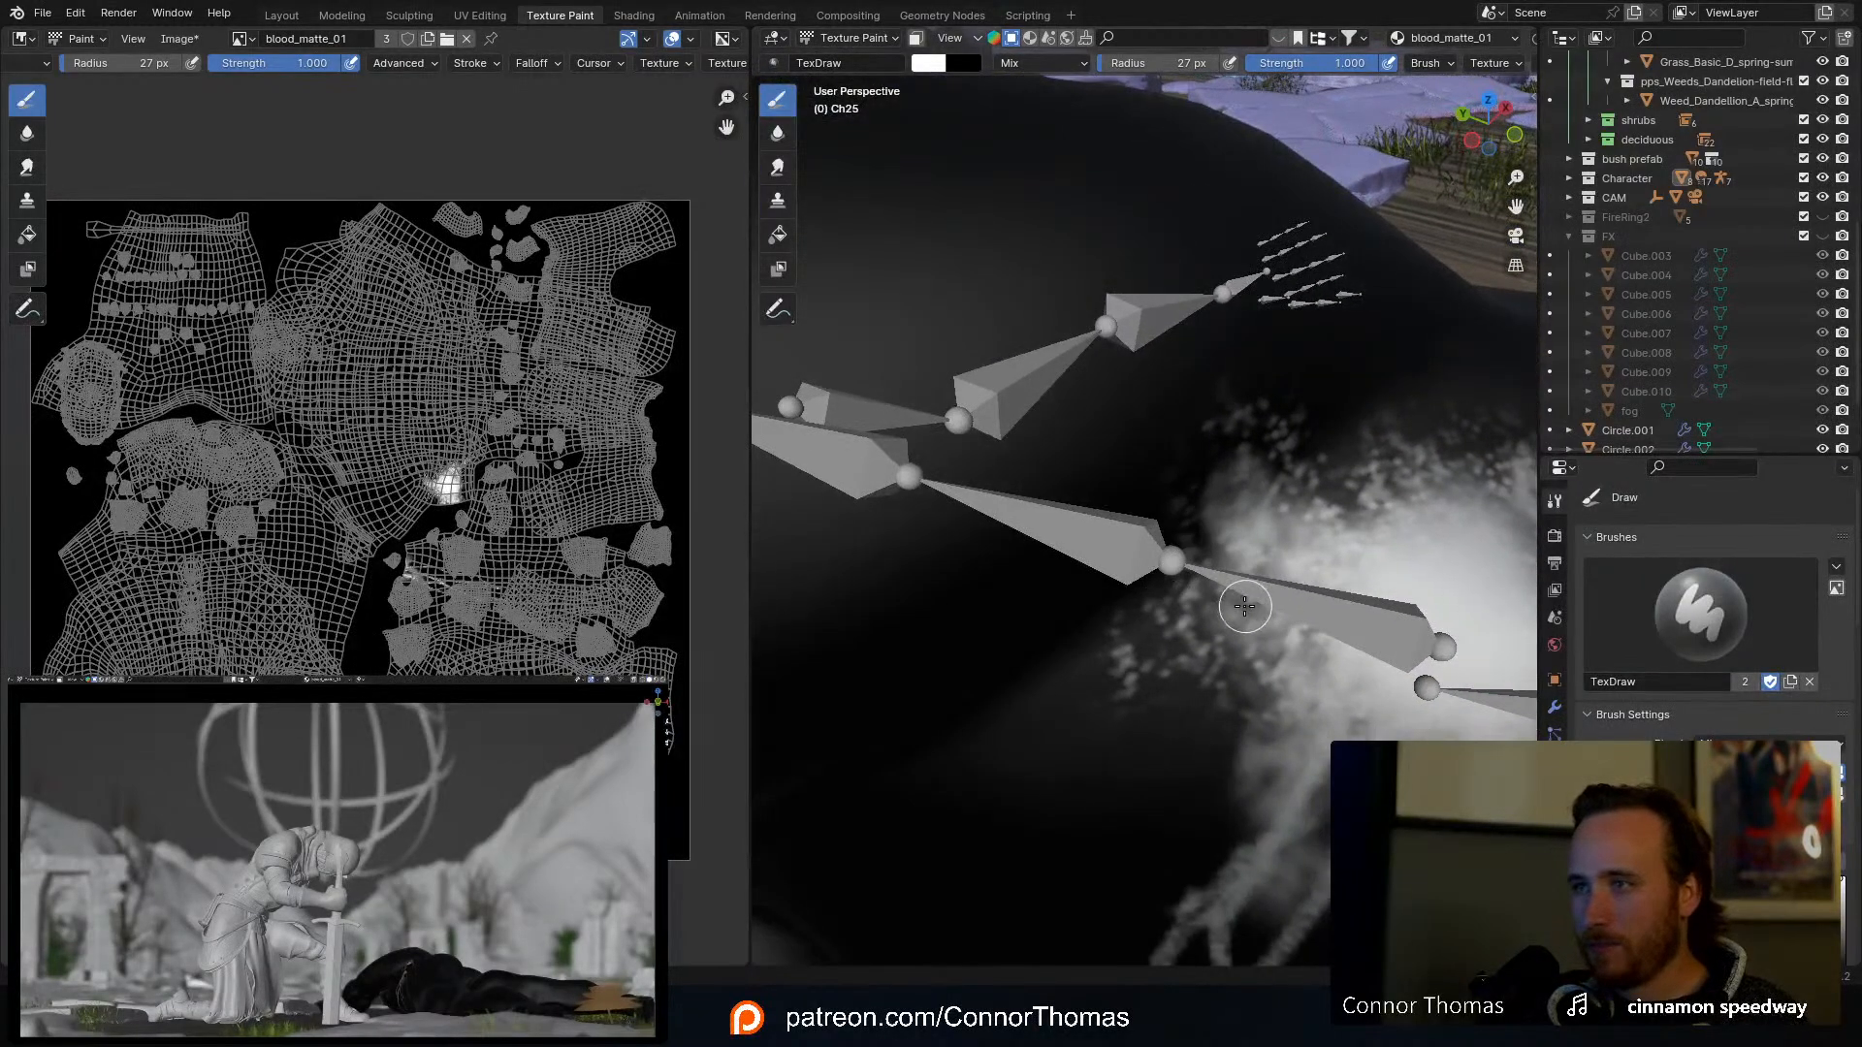
Step: Paint a second mottled white patch on the lower torso beyond the hand and join it to the first splatter
mouse_move(1253, 629)
middle_down()
mouse_move(1238, 678)
mouse_move(1102, 582)
mouse_move(1167, 504)
mouse_move(1202, 537)
mouse_move(1261, 512)
mouse_move(1275, 555)
mouse_move(1185, 671)
mouse_move(981, 665)
mouse_move(940, 611)
mouse_move(998, 539)
mouse_move(1113, 602)
mouse_move(1251, 796)
mouse_move(1246, 685)
middle_up()
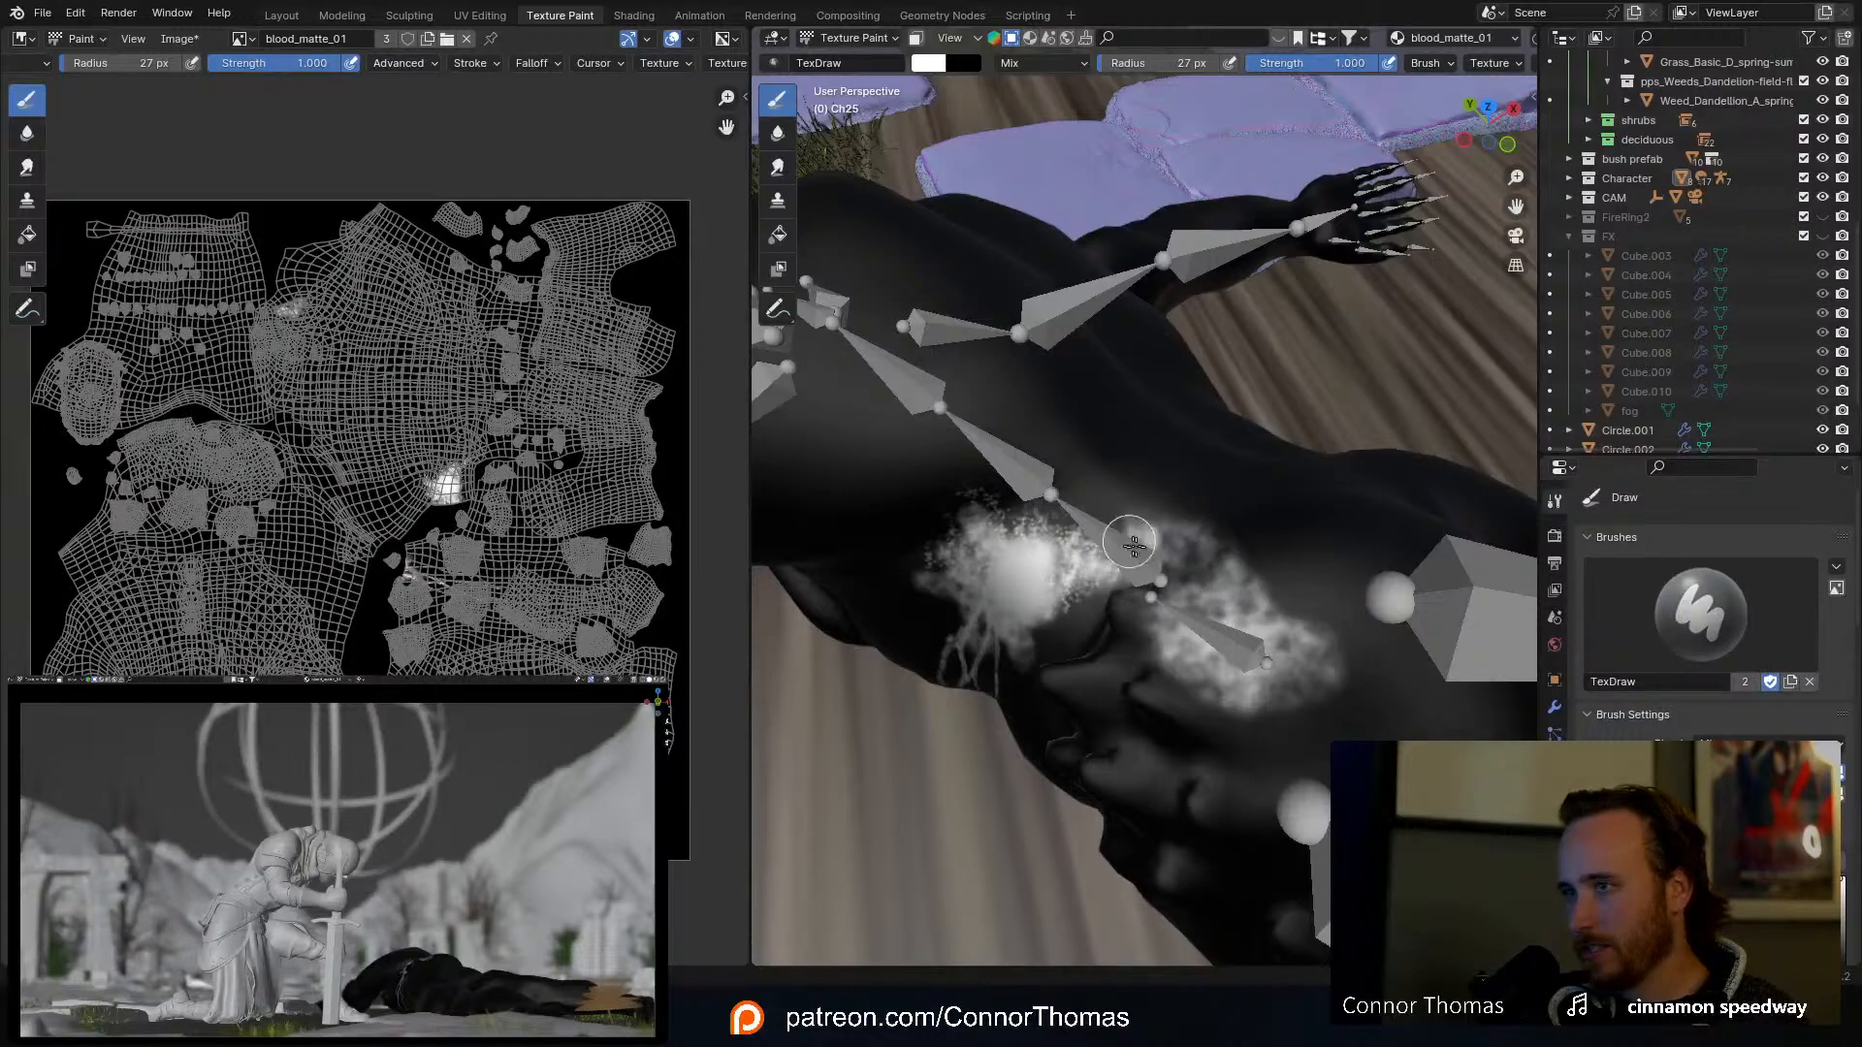
middle_drag(1156, 543, 1222, 501)
middle_drag(1220, 499, 1226, 549)
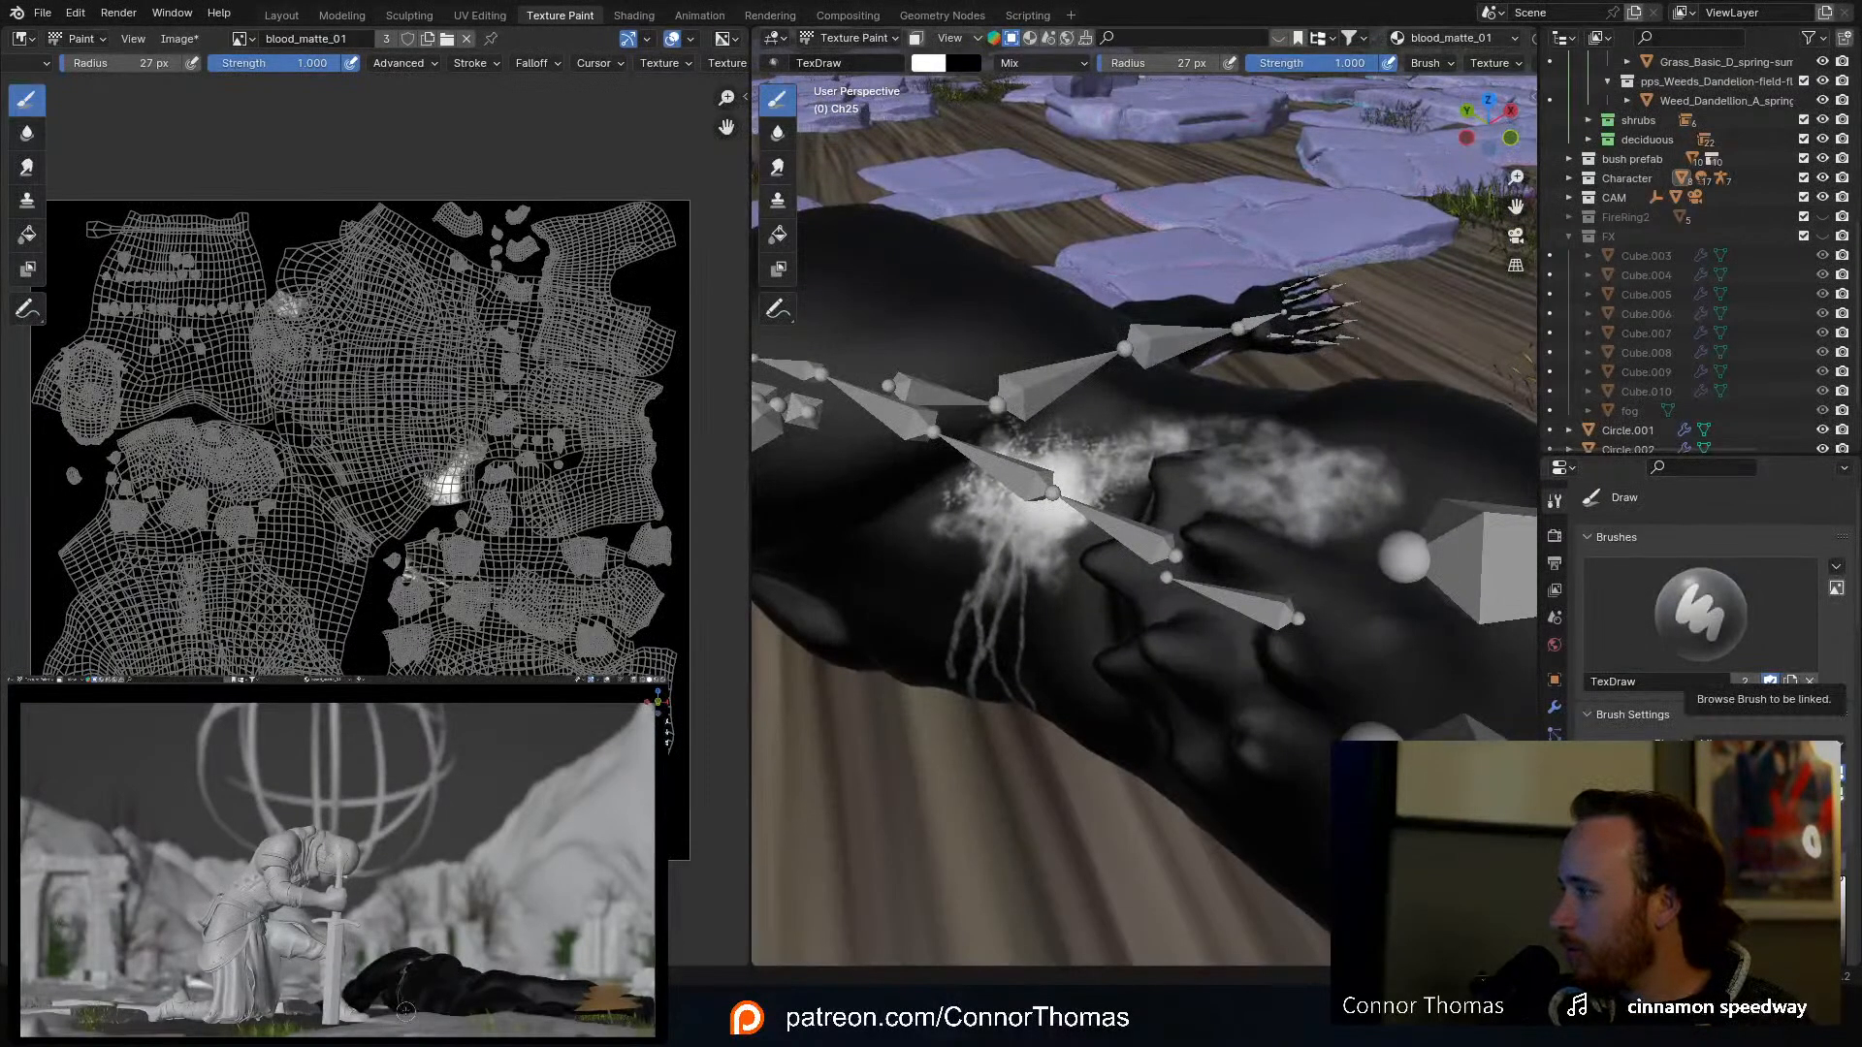
Step: Set the brush radius to 12 px and paint thin white drip lines from the second patch across the hip and upper thigh
mouse_move(1438, 682)
shift+middle_down()
mouse_move(1069, 614)
mouse_move(1105, 668)
mouse_move(1125, 665)
shift+middle_up()
key(f)
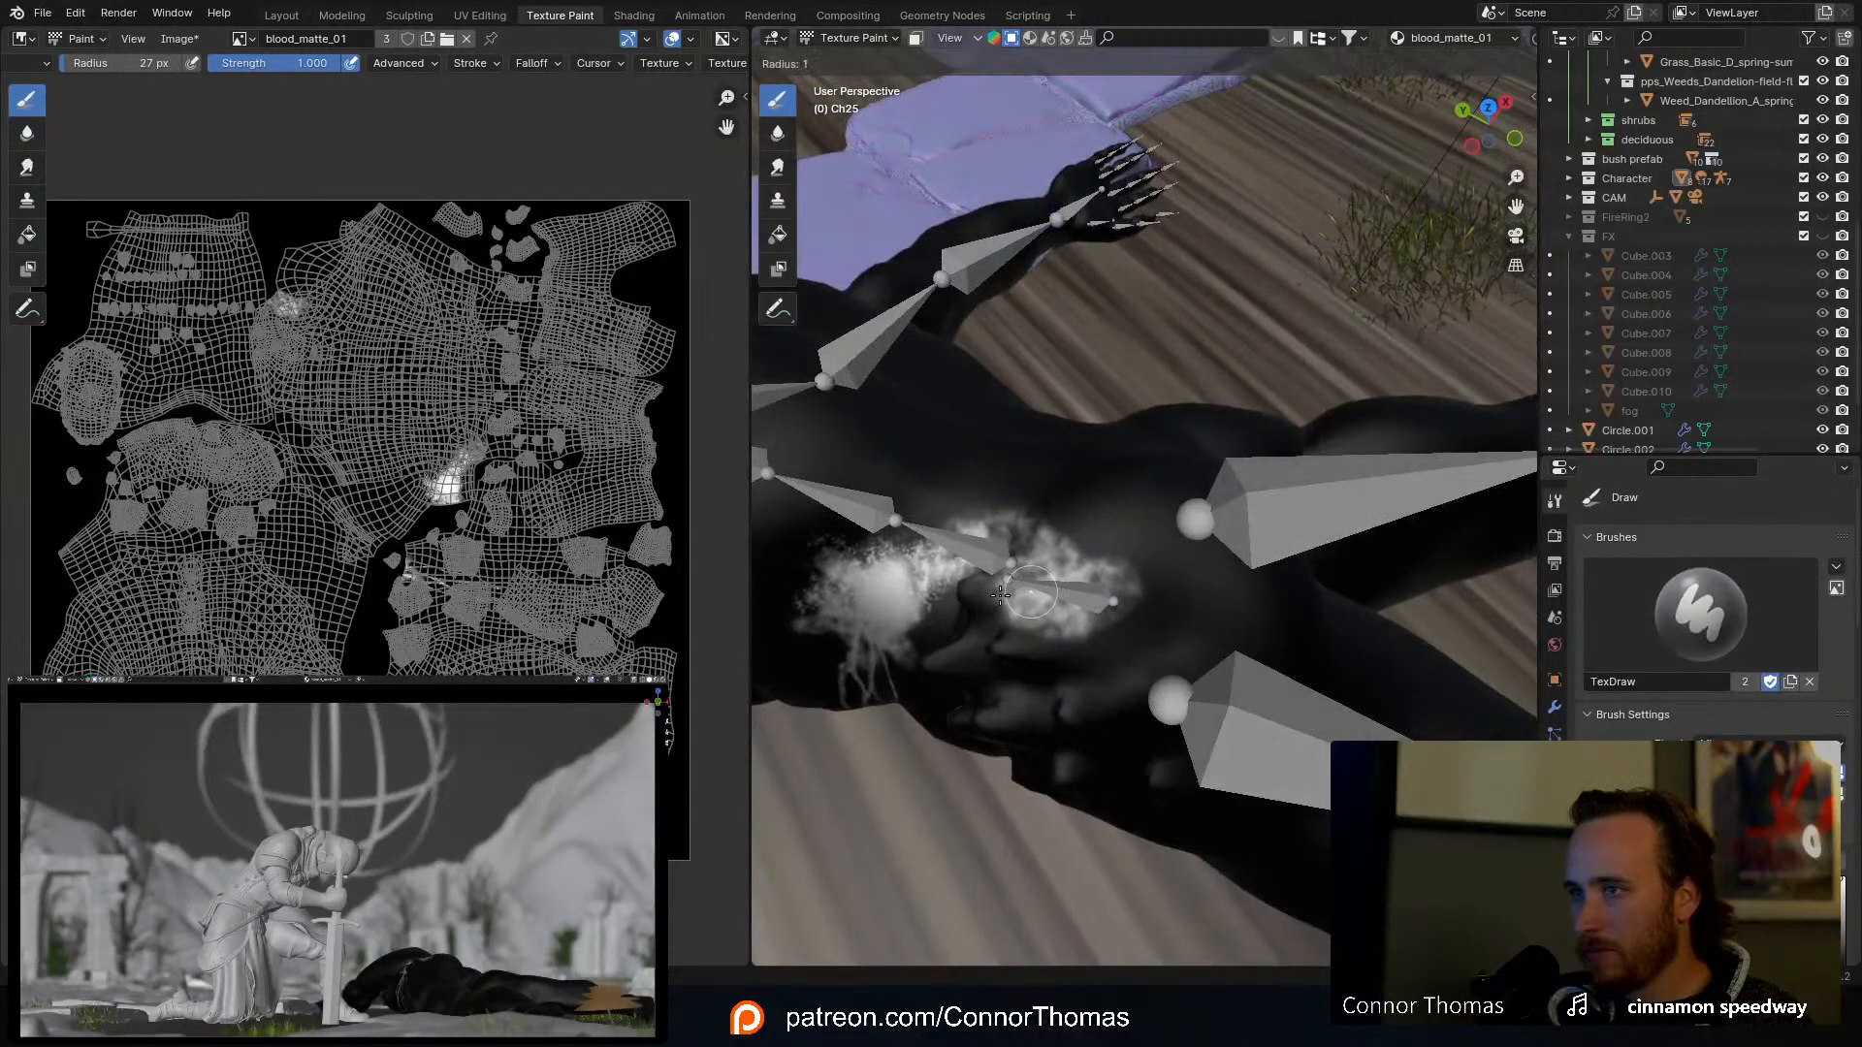
click(1016, 594)
shift+middle_drag(1133, 623, 990, 542)
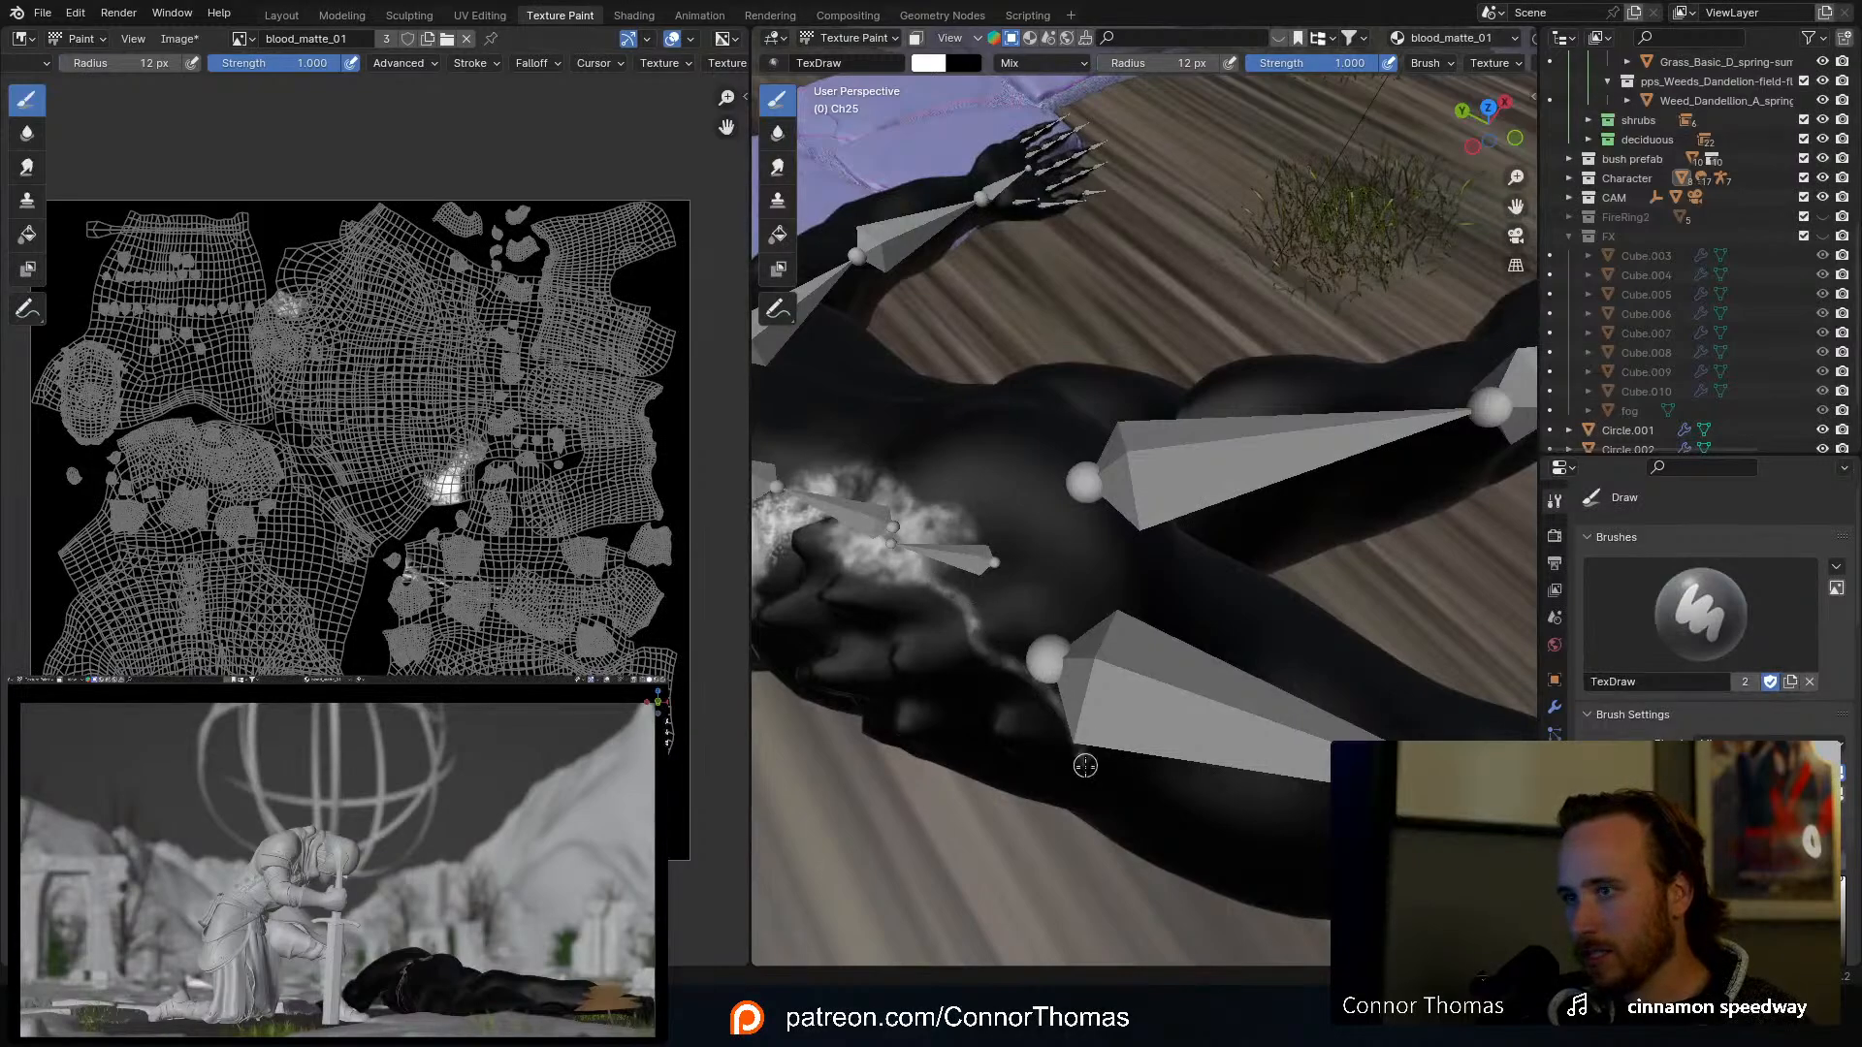
middle_drag(1096, 803, 1055, 551)
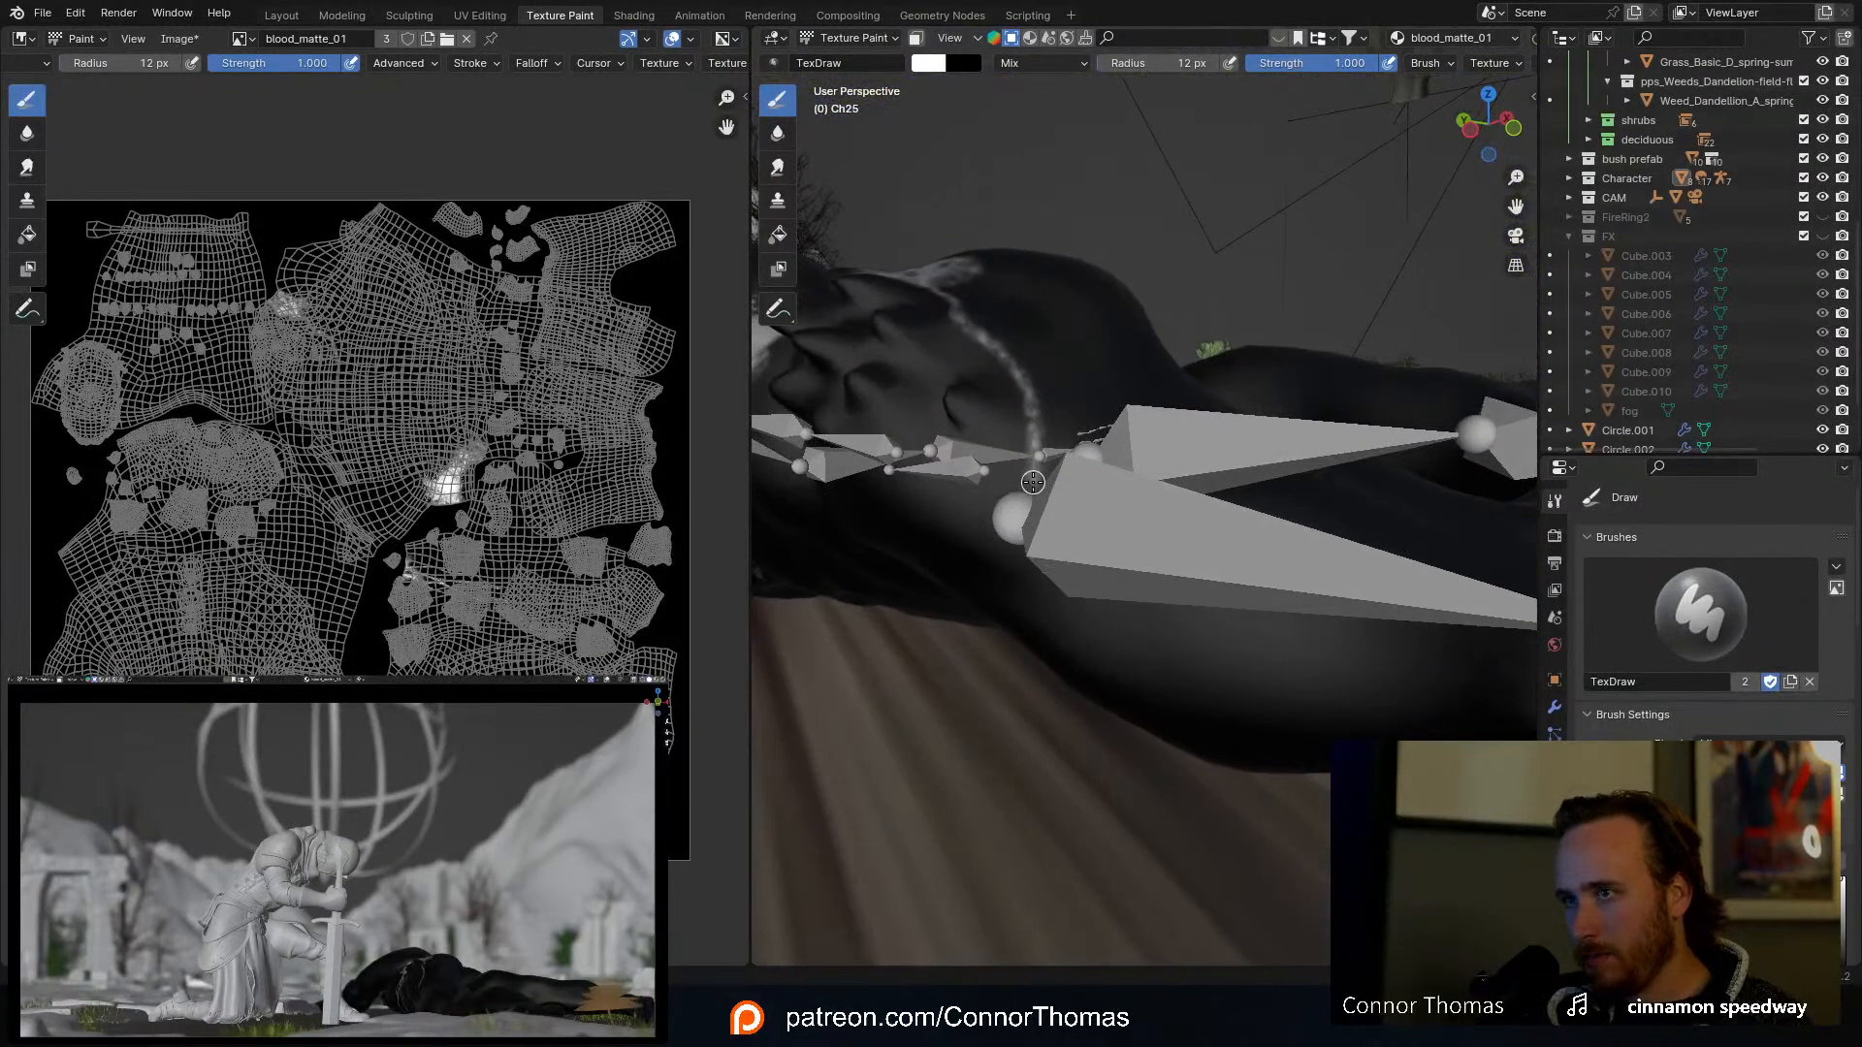
middle_drag(1051, 694, 1025, 613)
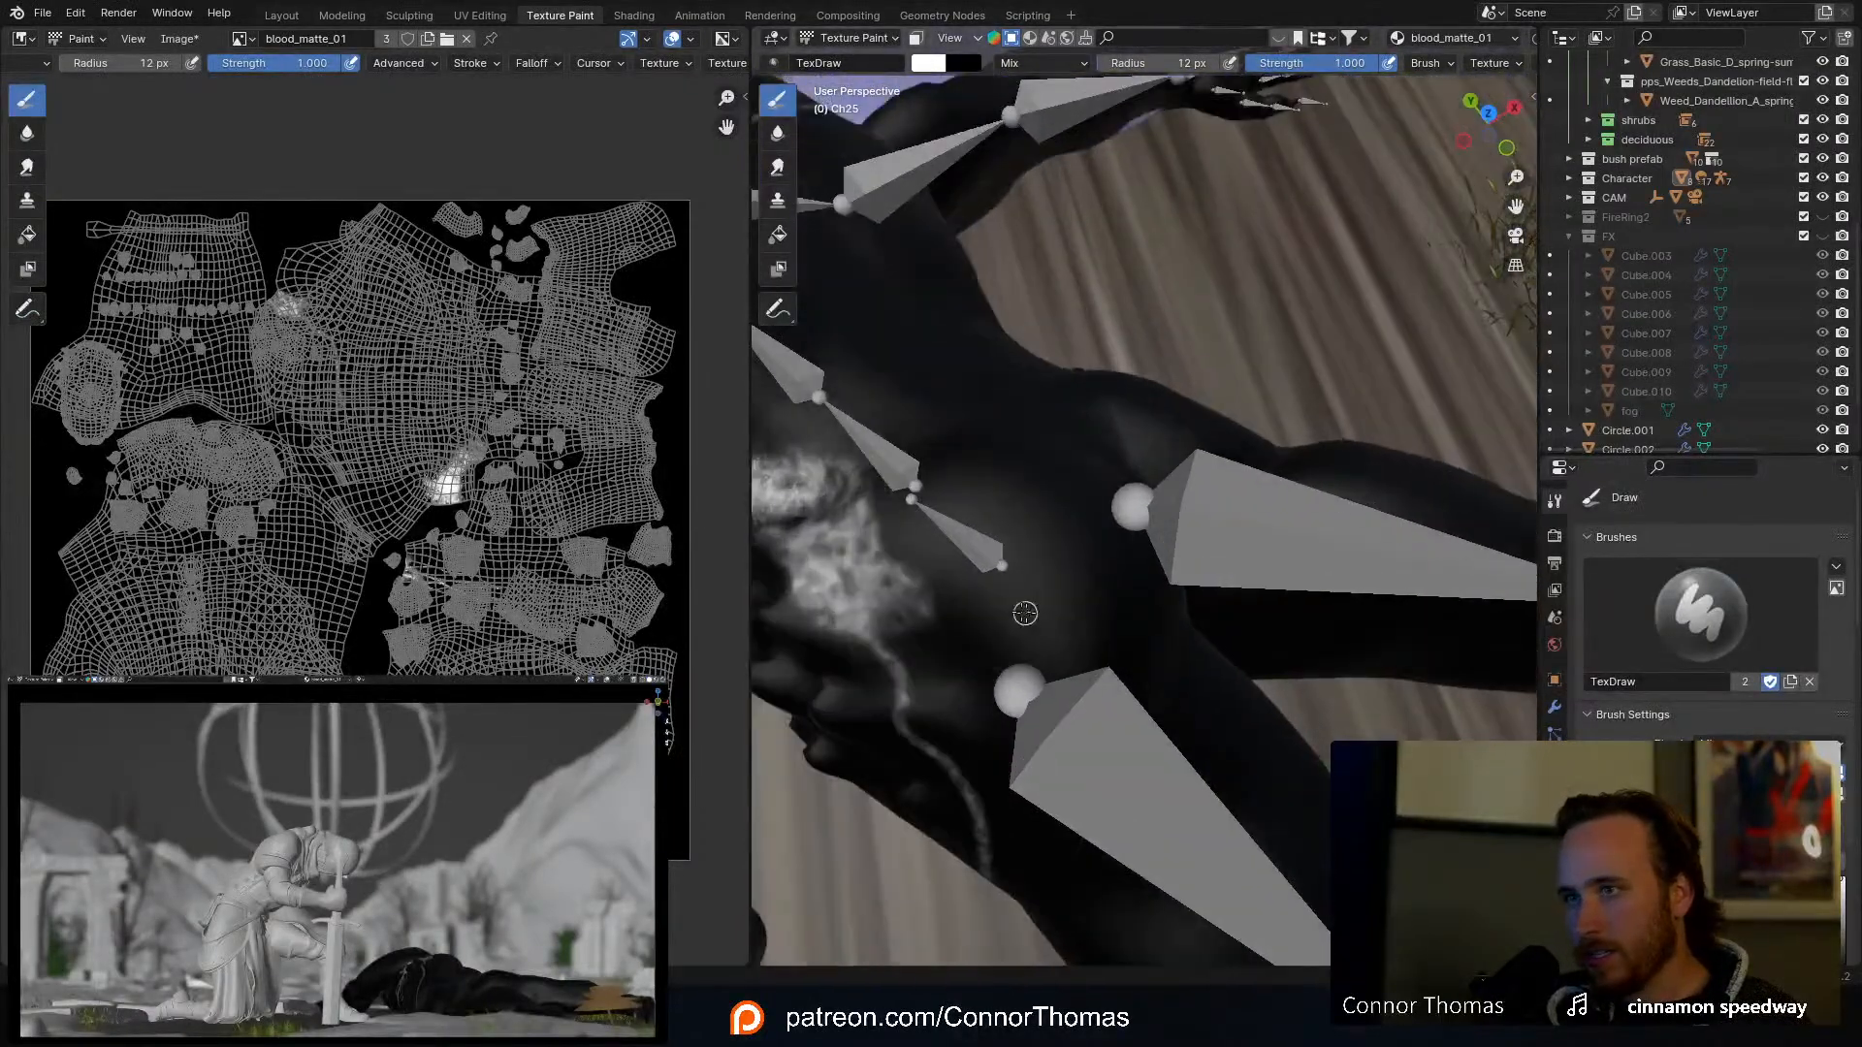
drag(899, 618, 973, 656)
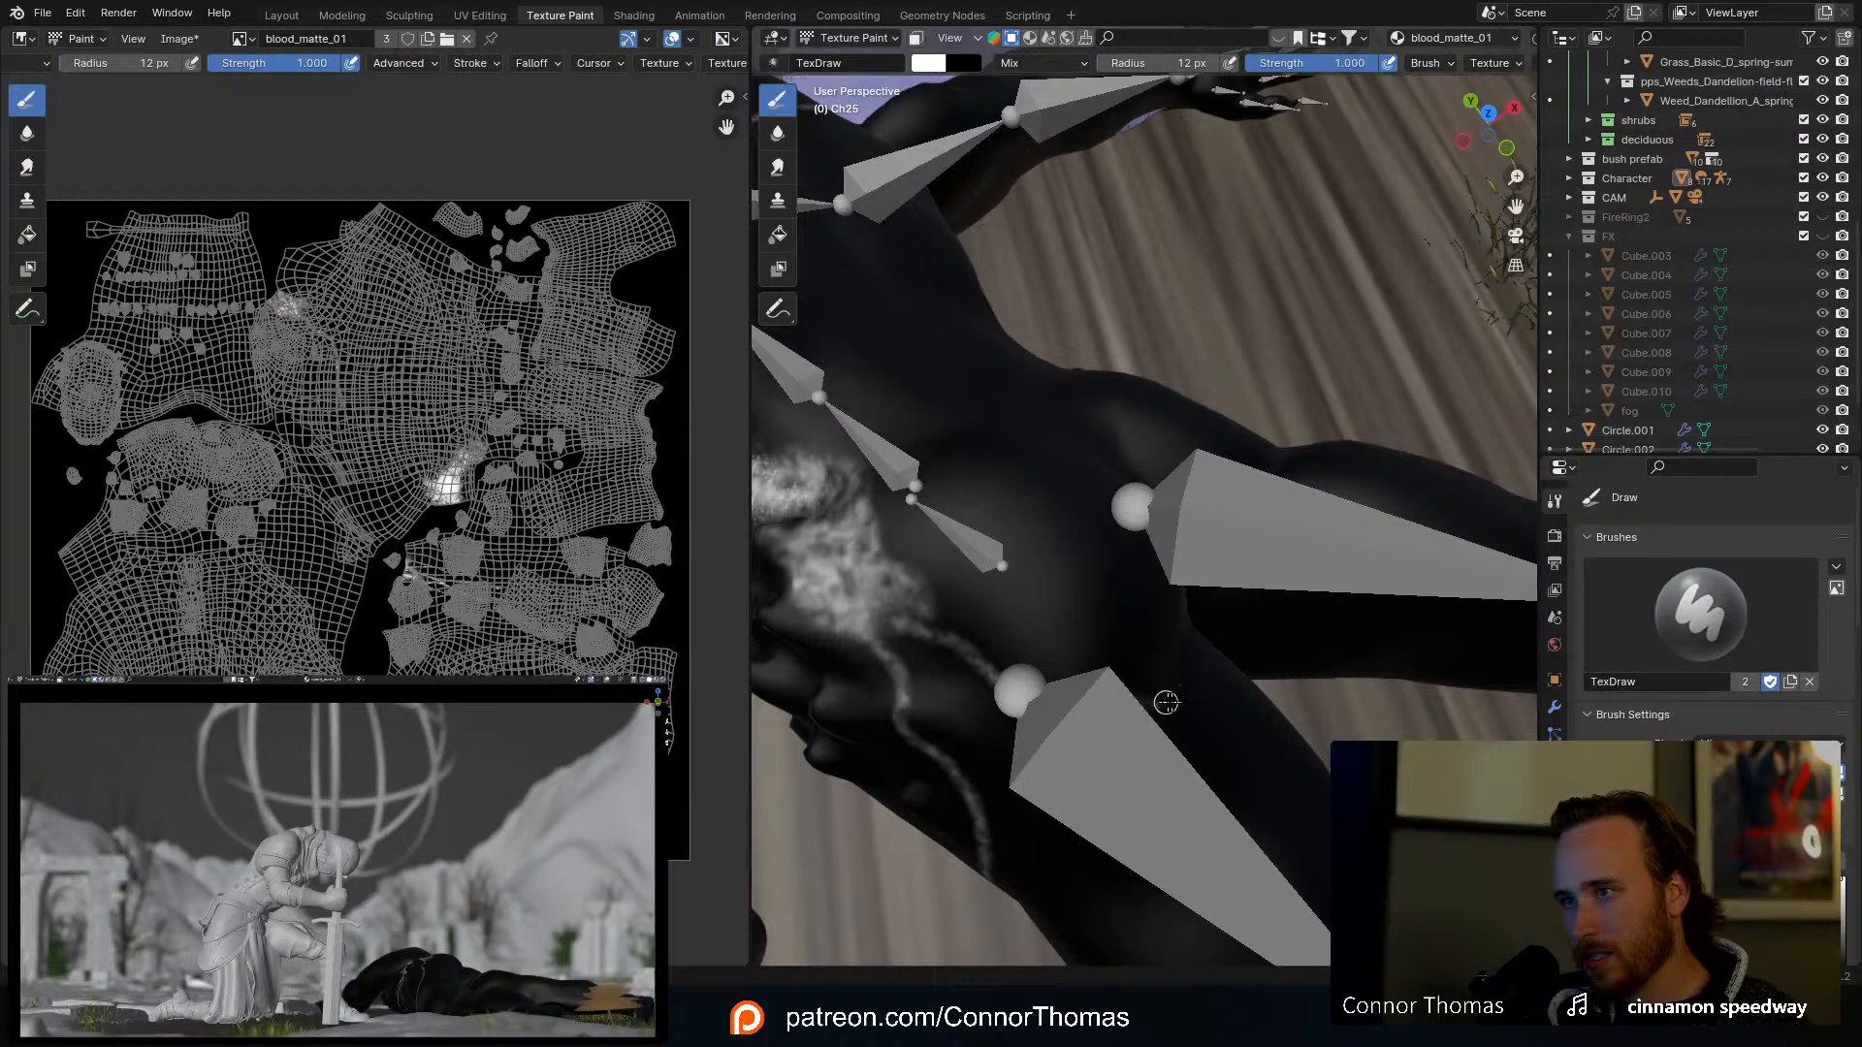
middle_drag(1299, 747, 1015, 440)
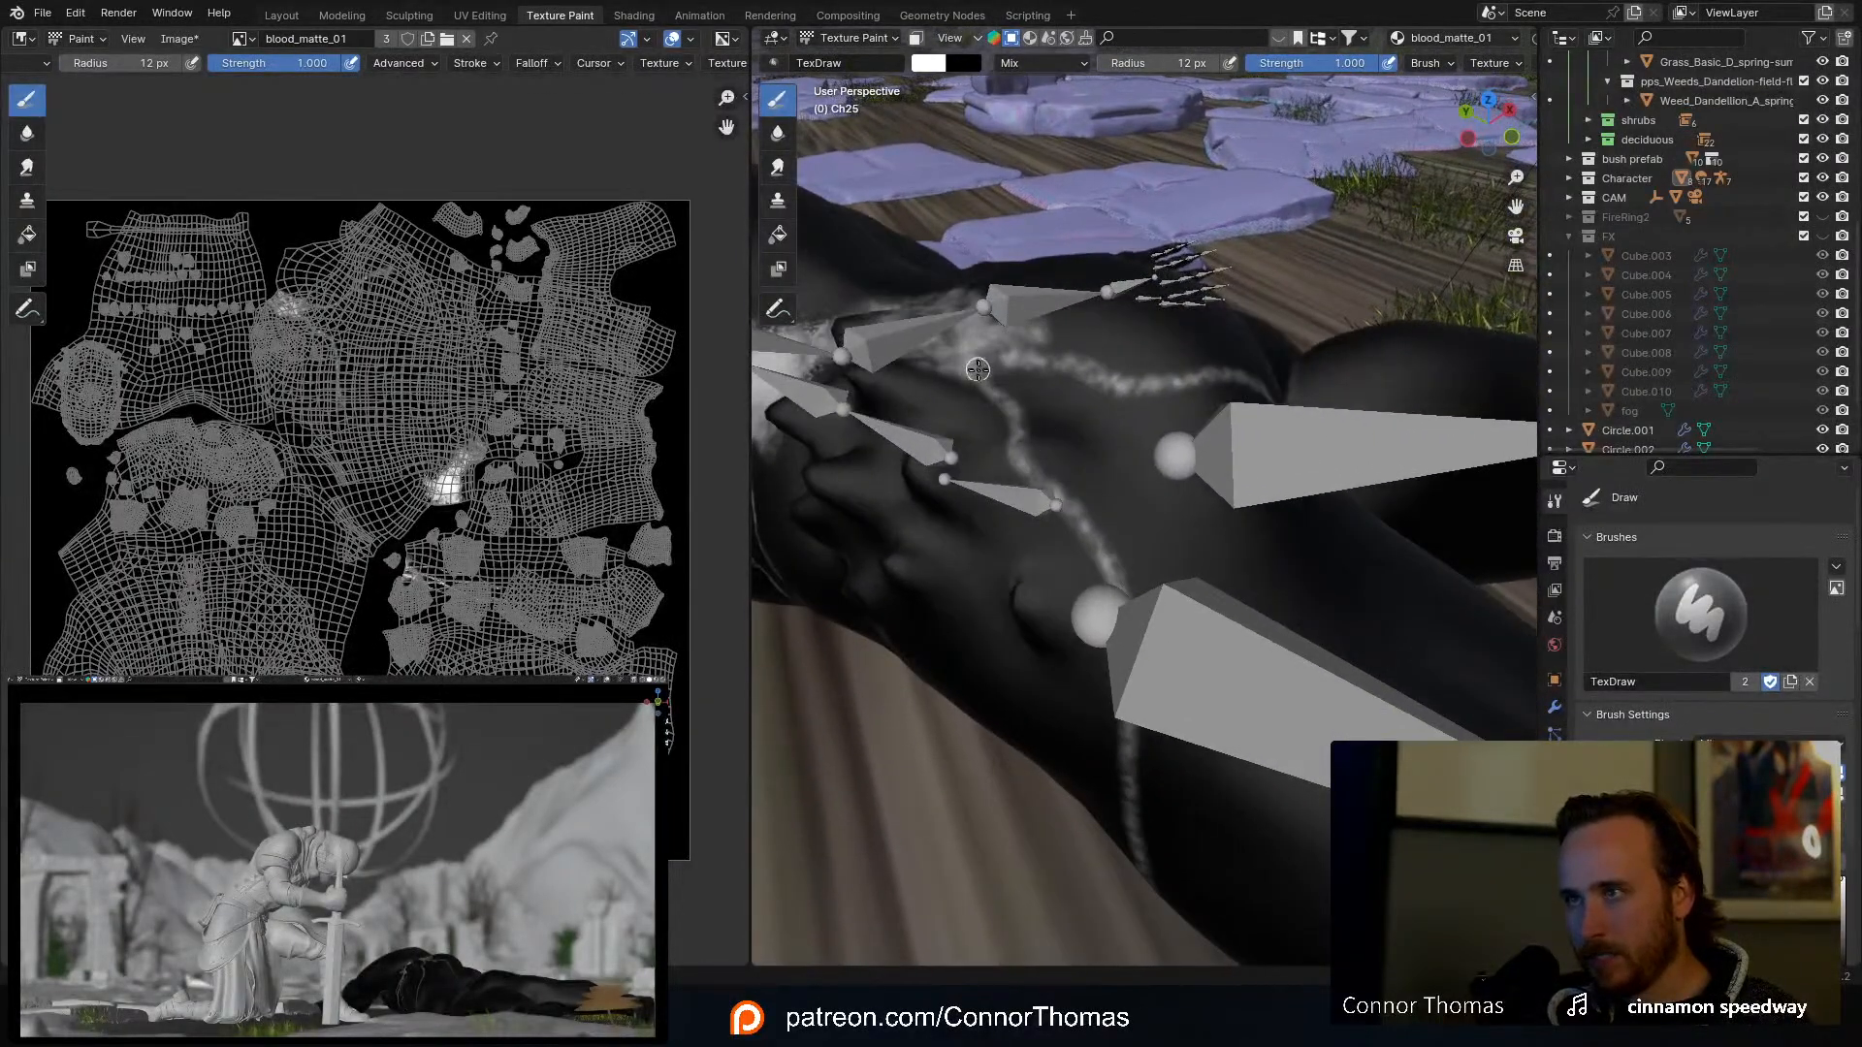
mouse_move(977, 370)
mouse_down()
mouse_move(1173, 452)
mouse_move(1242, 562)
mouse_up()
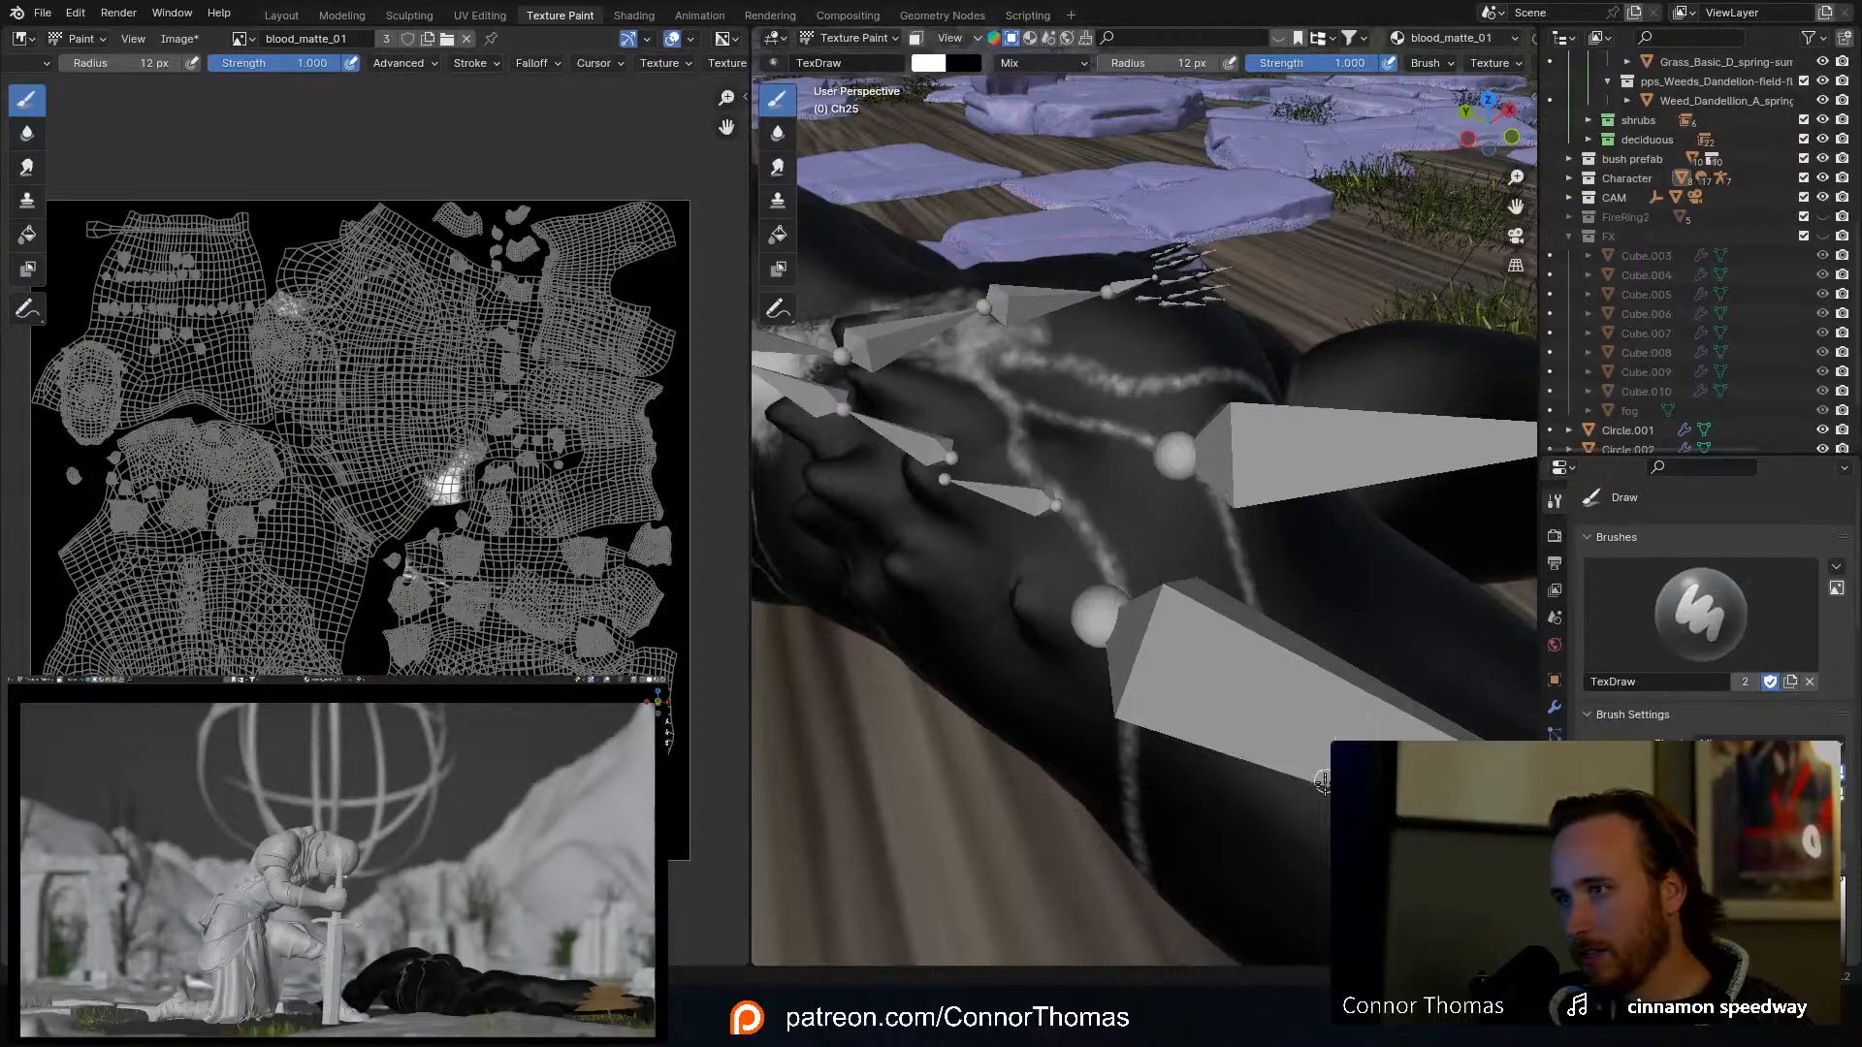
Step: Paint more thin white drip lines with the 12 px brush from the hip down the thigh toward the knee
middle_drag(1305, 898, 1283, 636)
drag(1304, 731, 1289, 946)
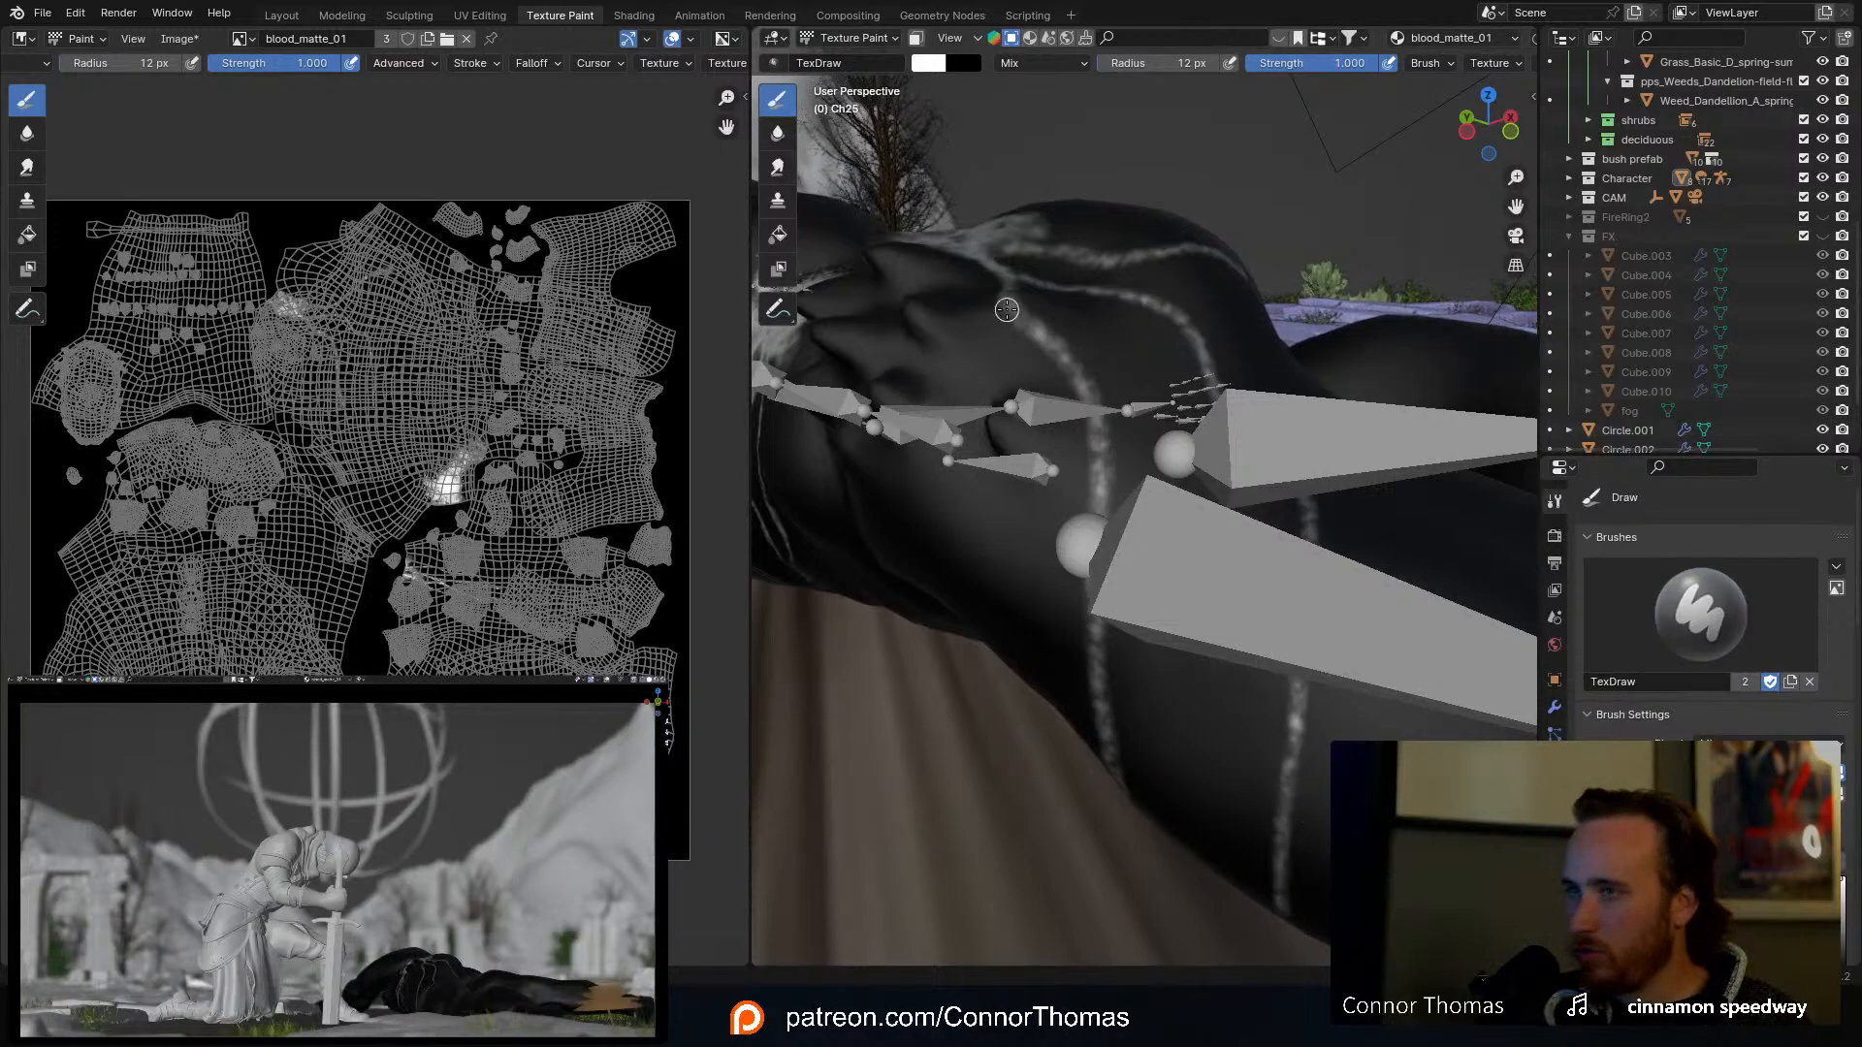
middle_drag(1007, 310, 1164, 370)
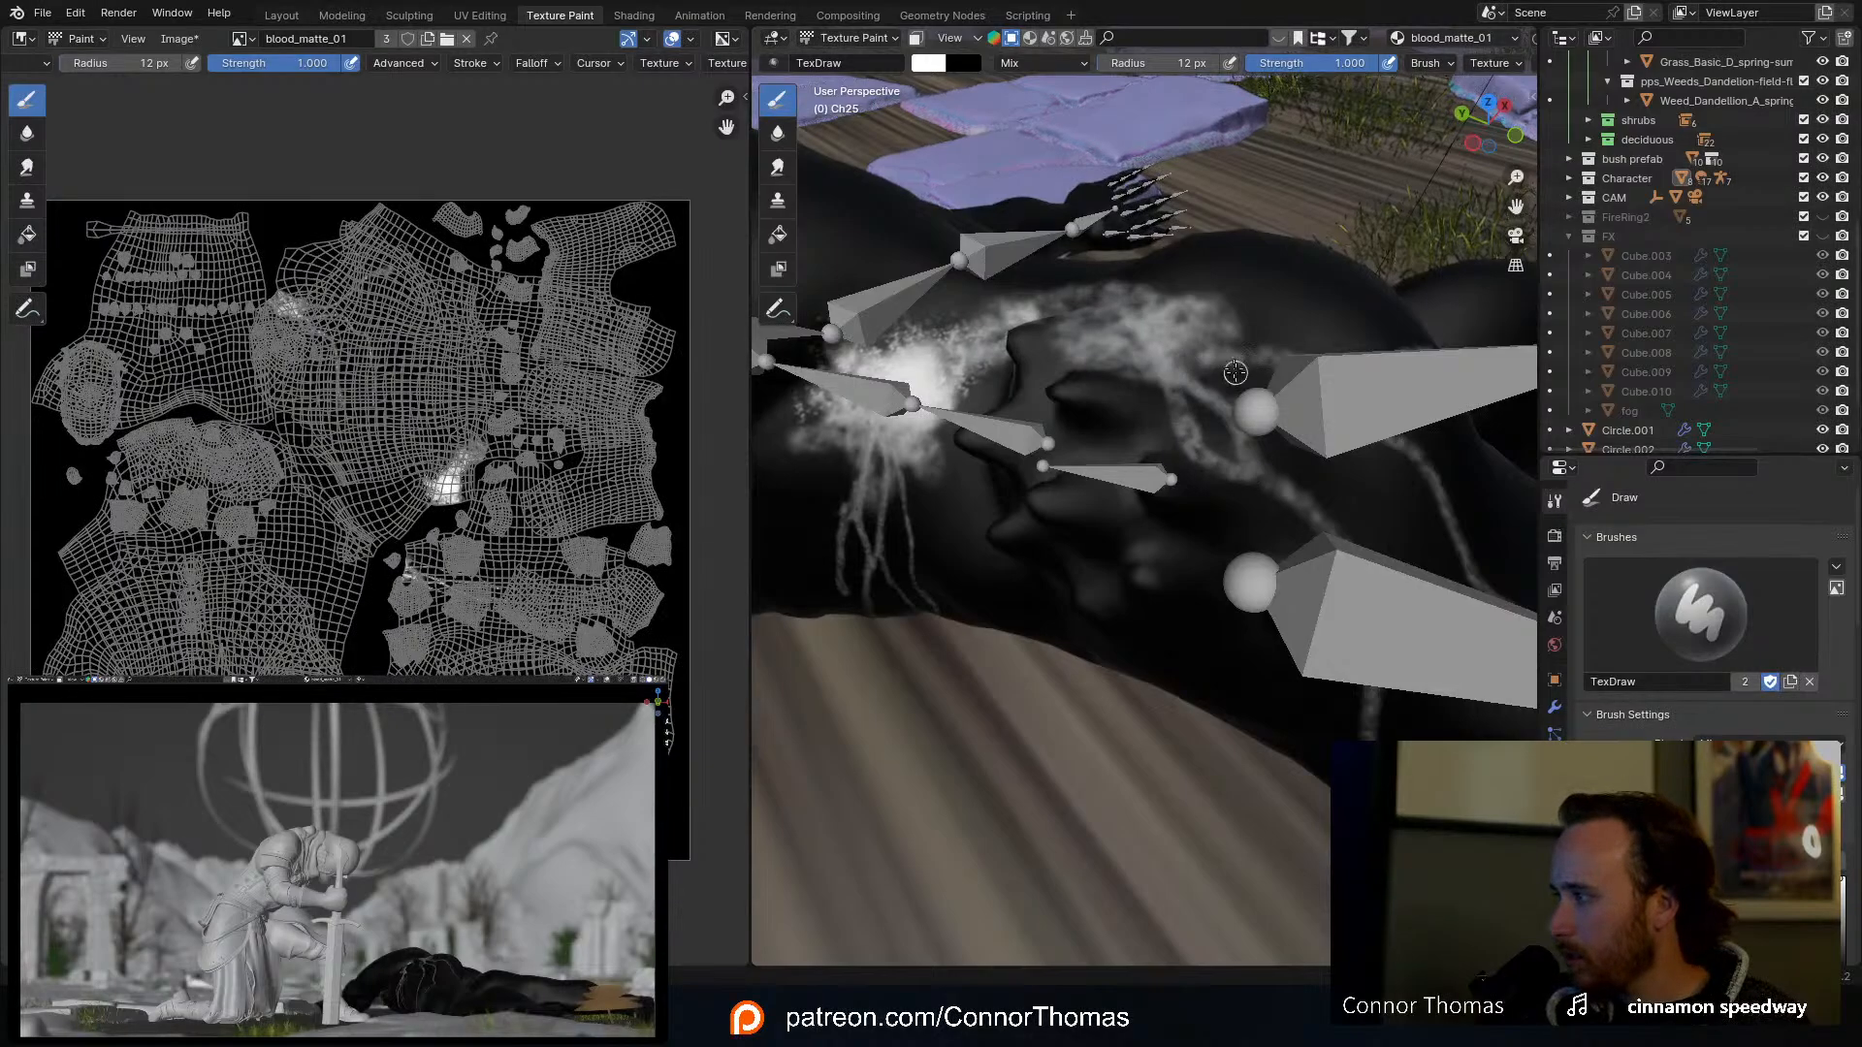
middle_drag(1234, 372, 1094, 347)
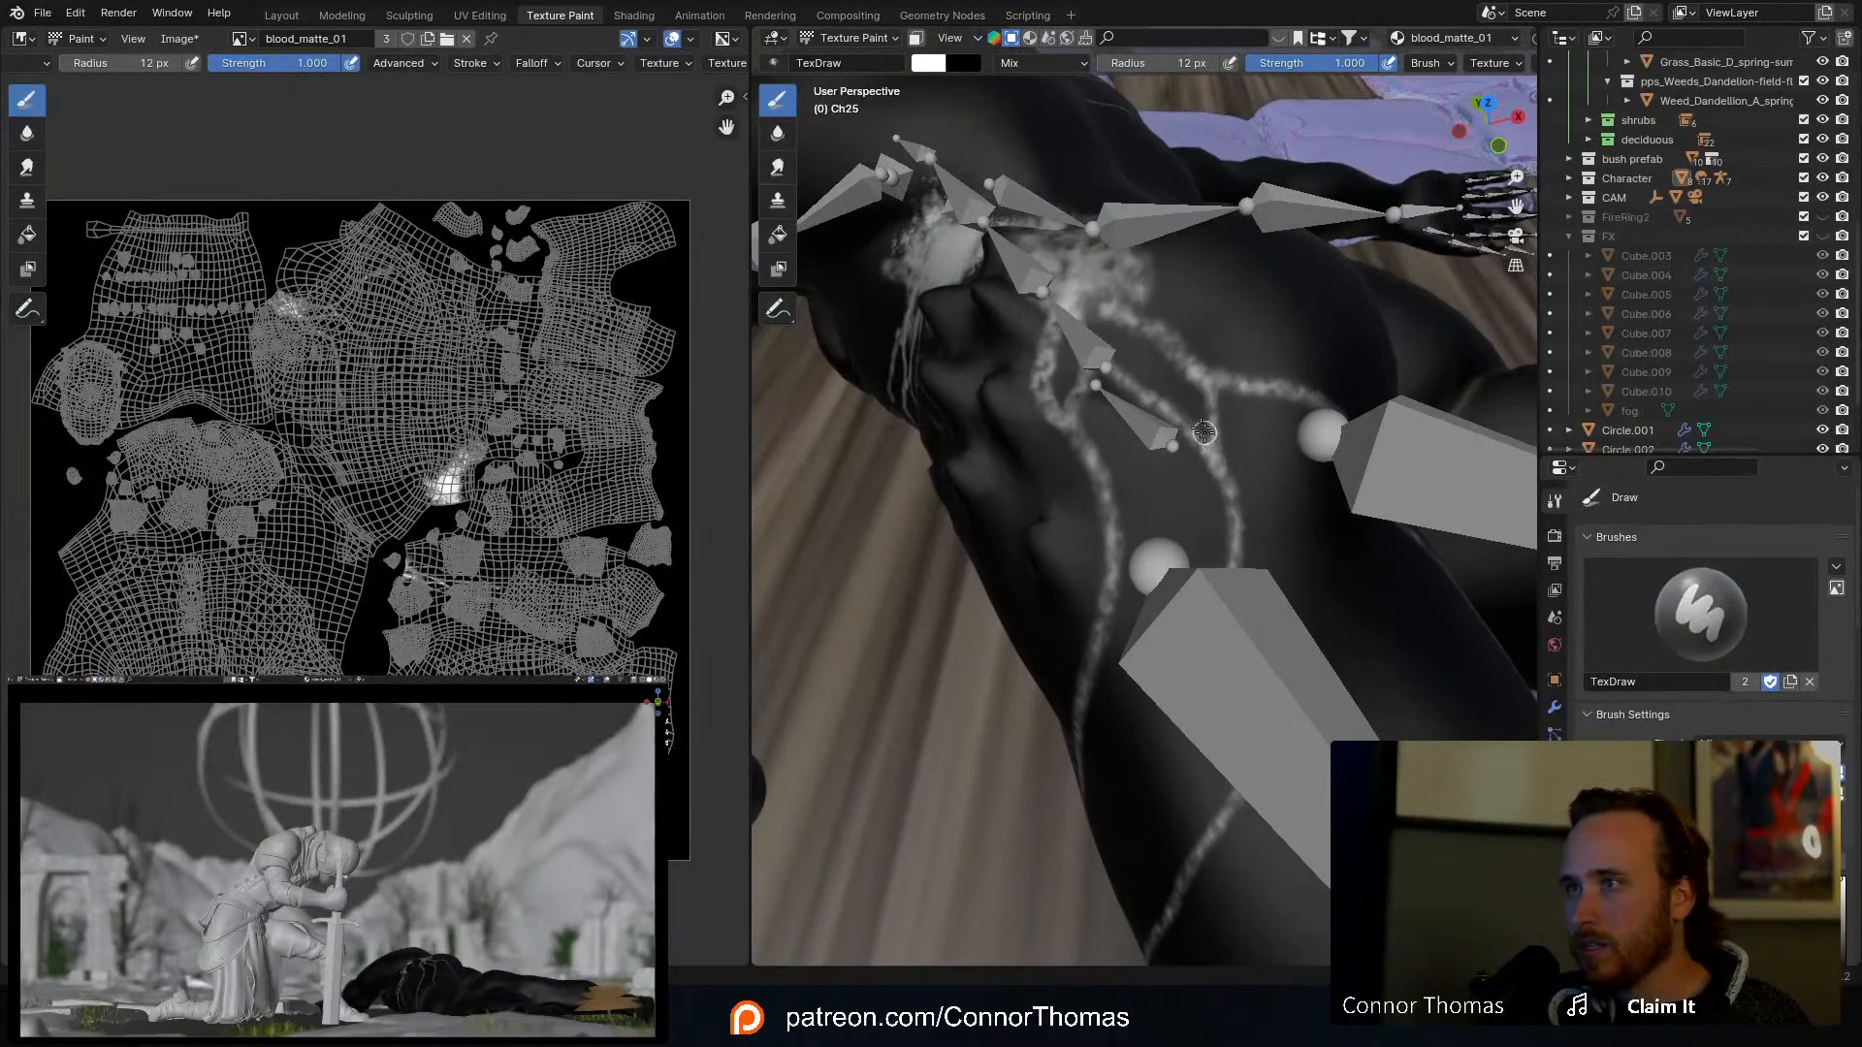
middle_drag(1141, 365, 1085, 376)
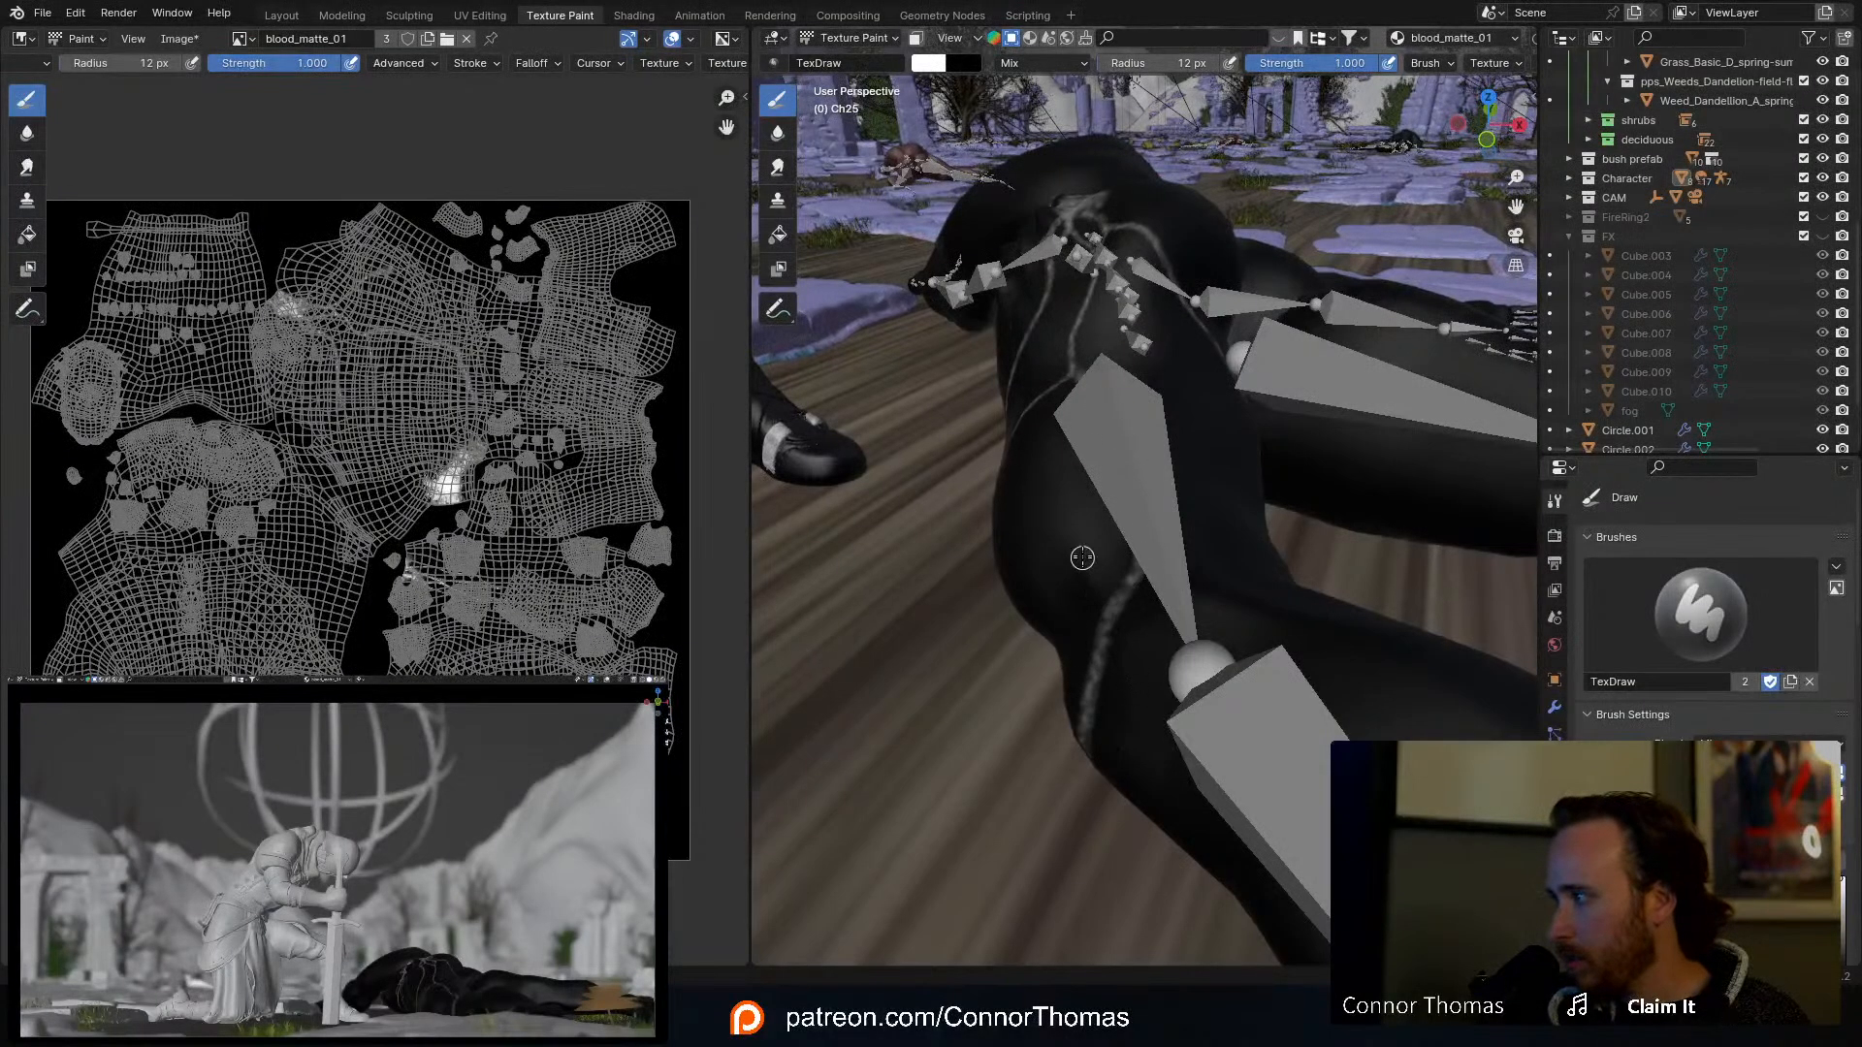
middle_drag(1065, 531, 1252, 430)
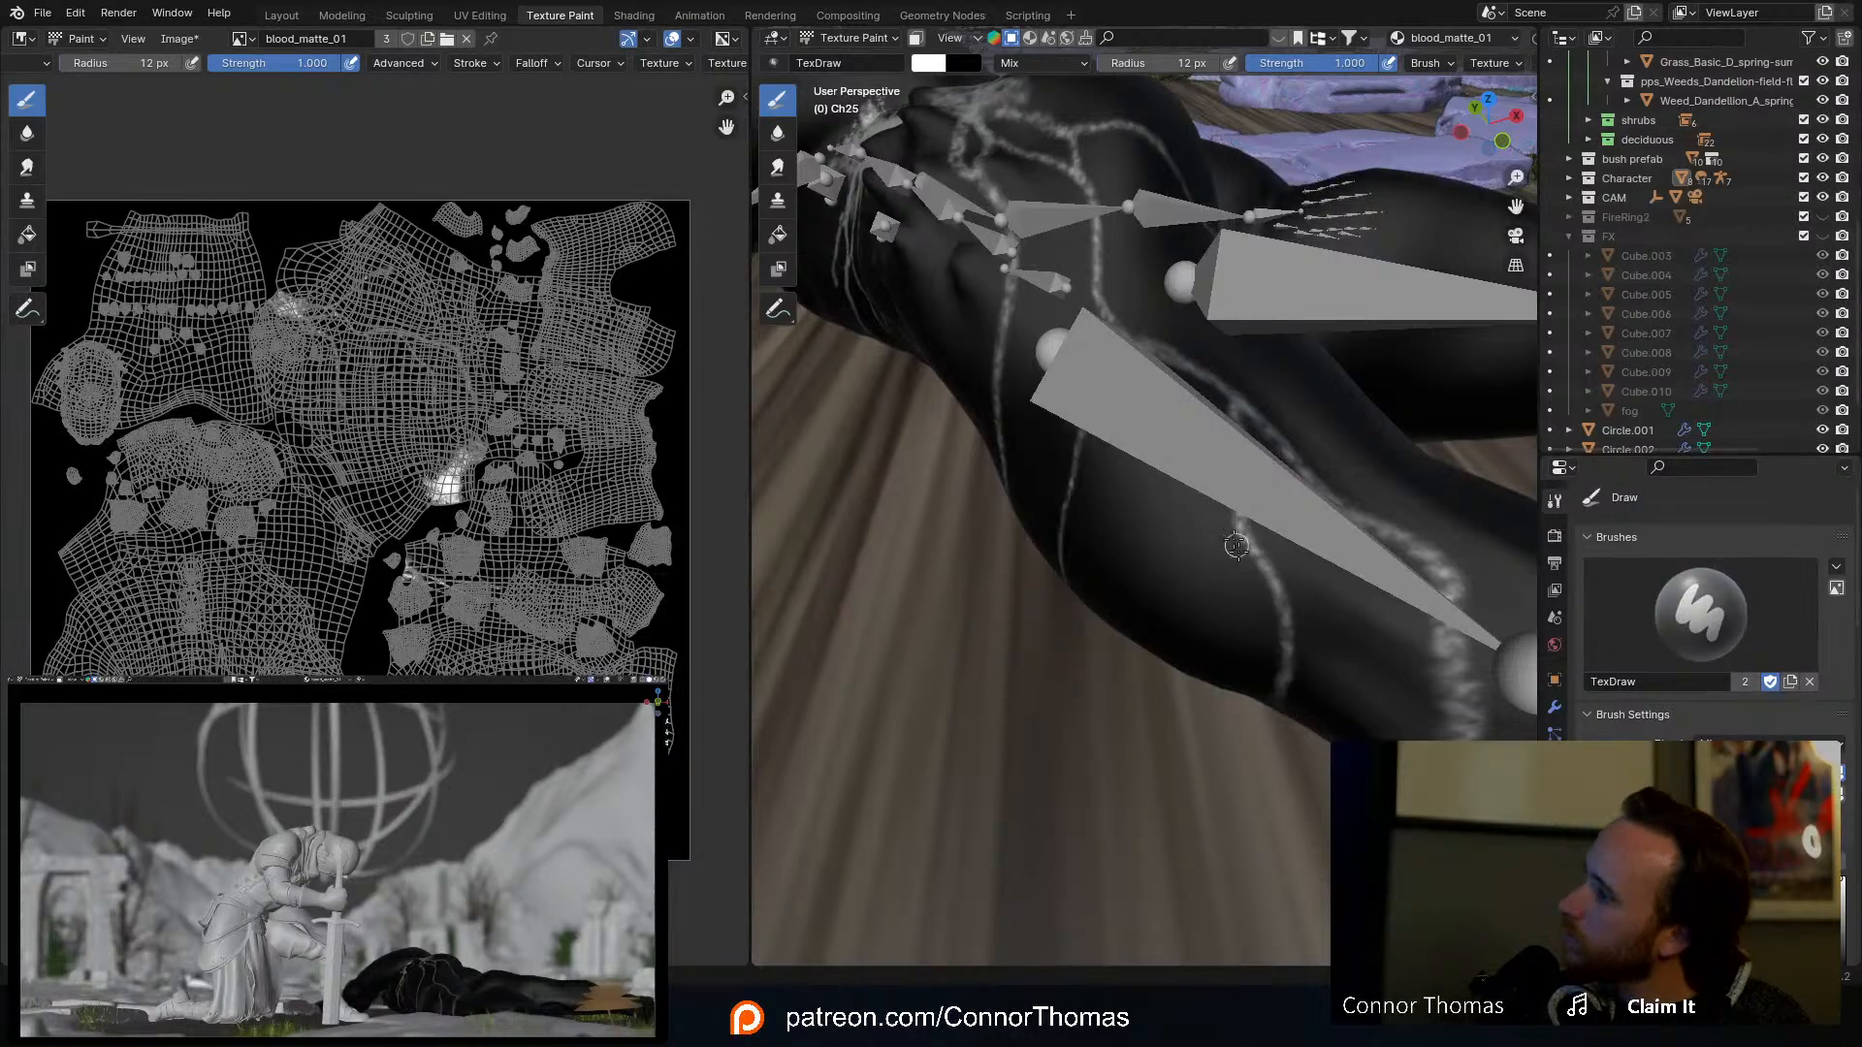
mouse_move(1237, 545)
middle_down()
mouse_move(1093, 463)
mouse_move(1181, 407)
mouse_move(1198, 417)
middle_up()
Step: Set the brush radius to 95 px and paint soft grey patches over the calf and foot of the drip-covered leg
key(f)
click(1339, 475)
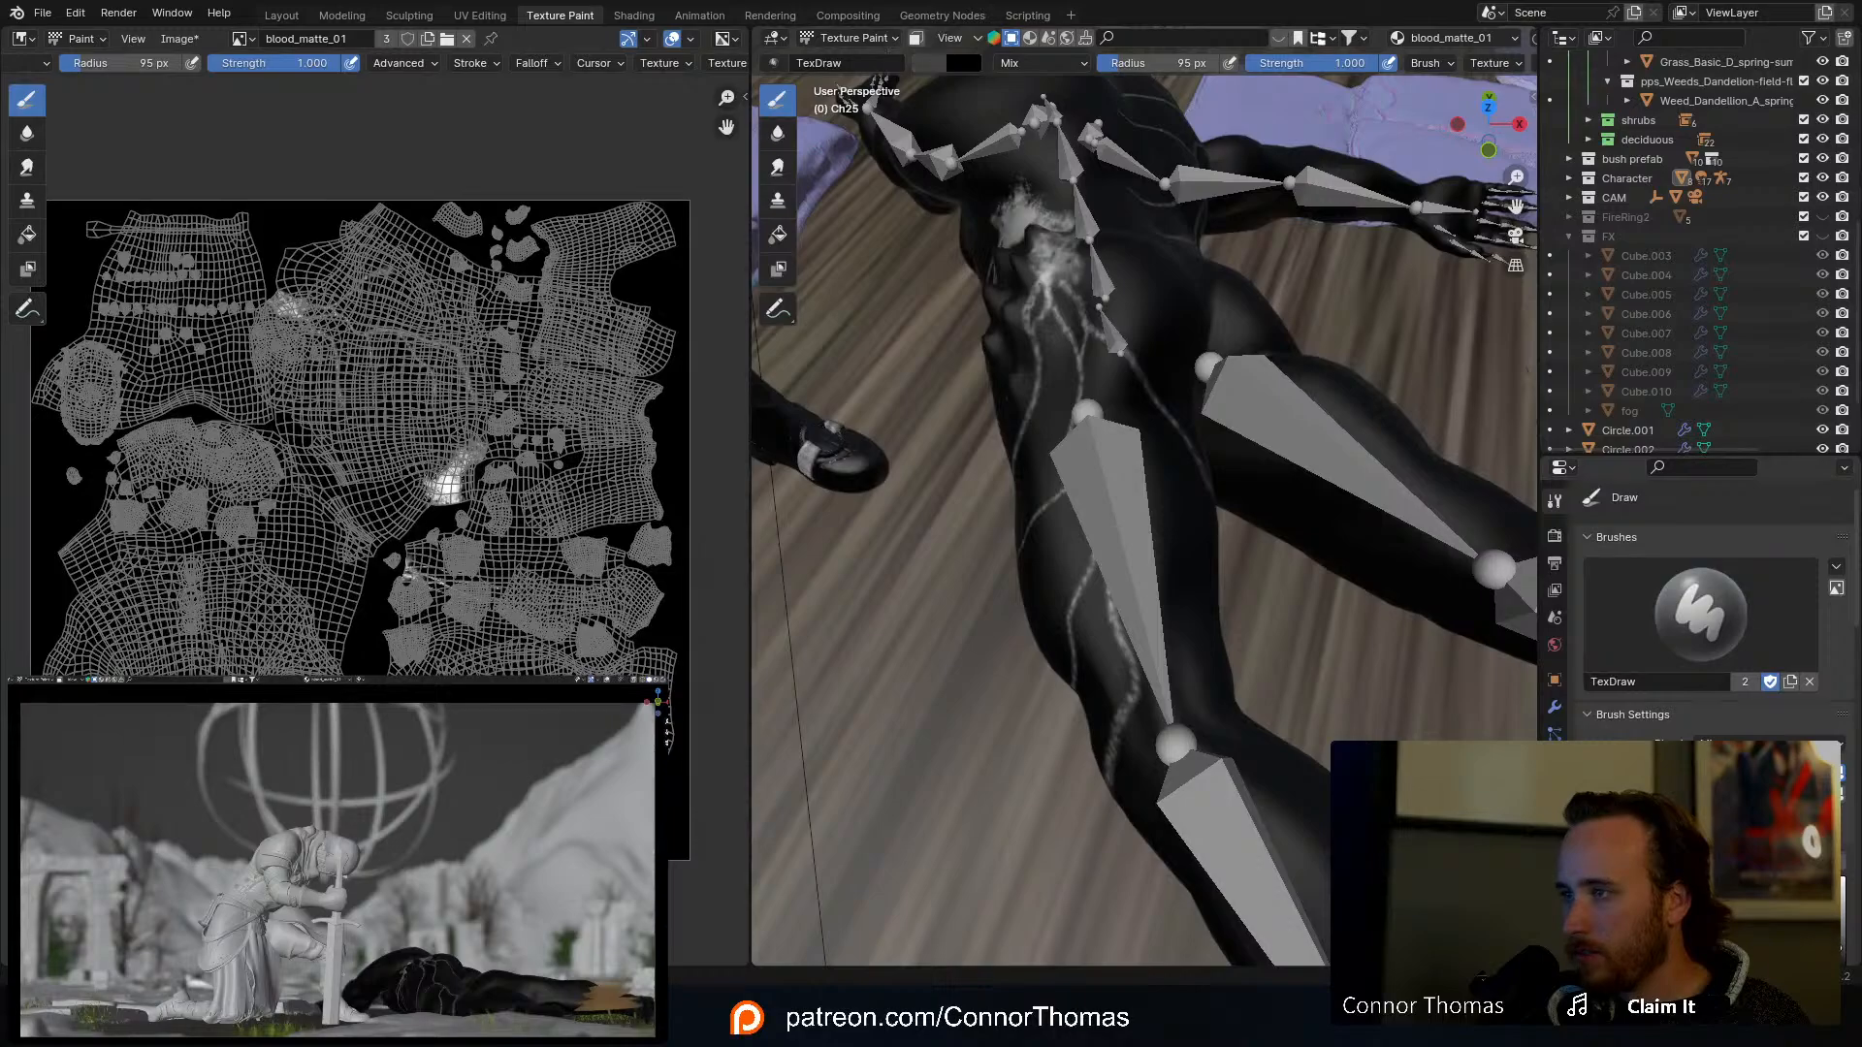
mouse_move(1039, 291)
middle_down()
mouse_move(1272, 323)
mouse_move(1009, 592)
middle_up()
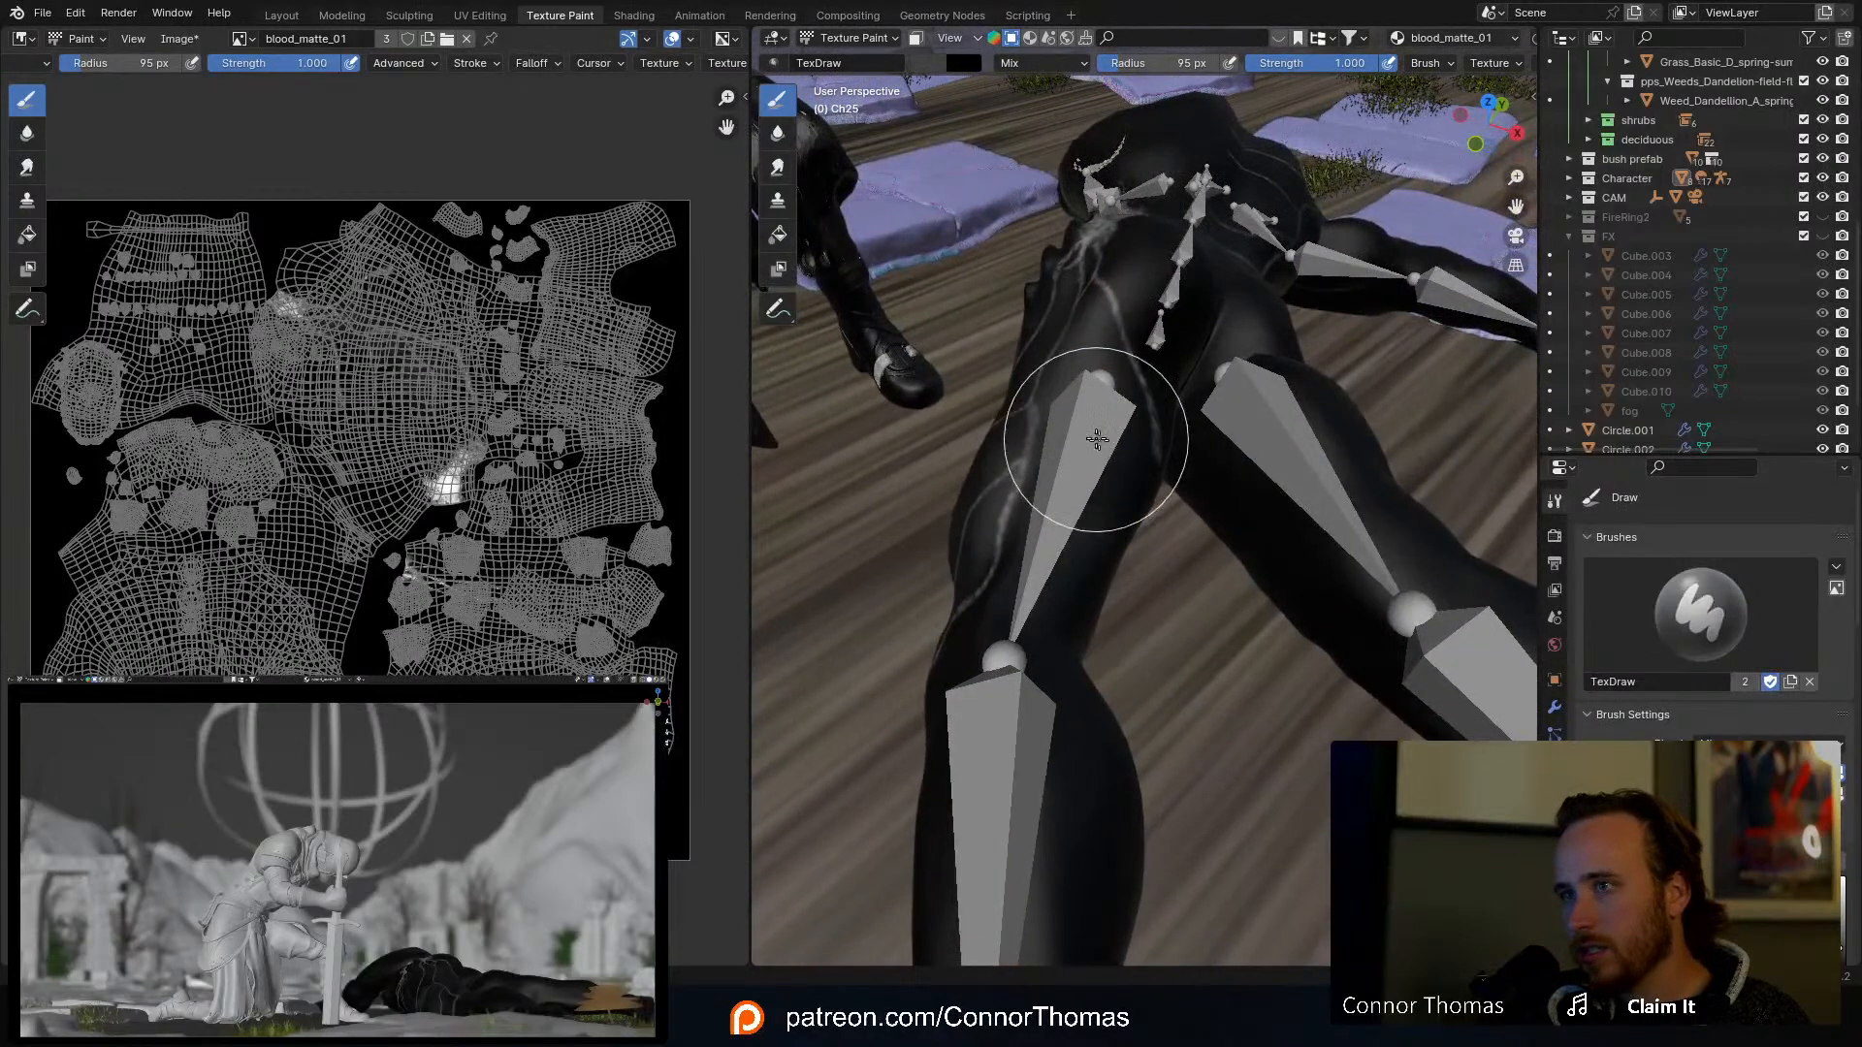
mouse_move(1096, 440)
middle_down()
mouse_move(1307, 640)
mouse_move(1233, 500)
middle_up()
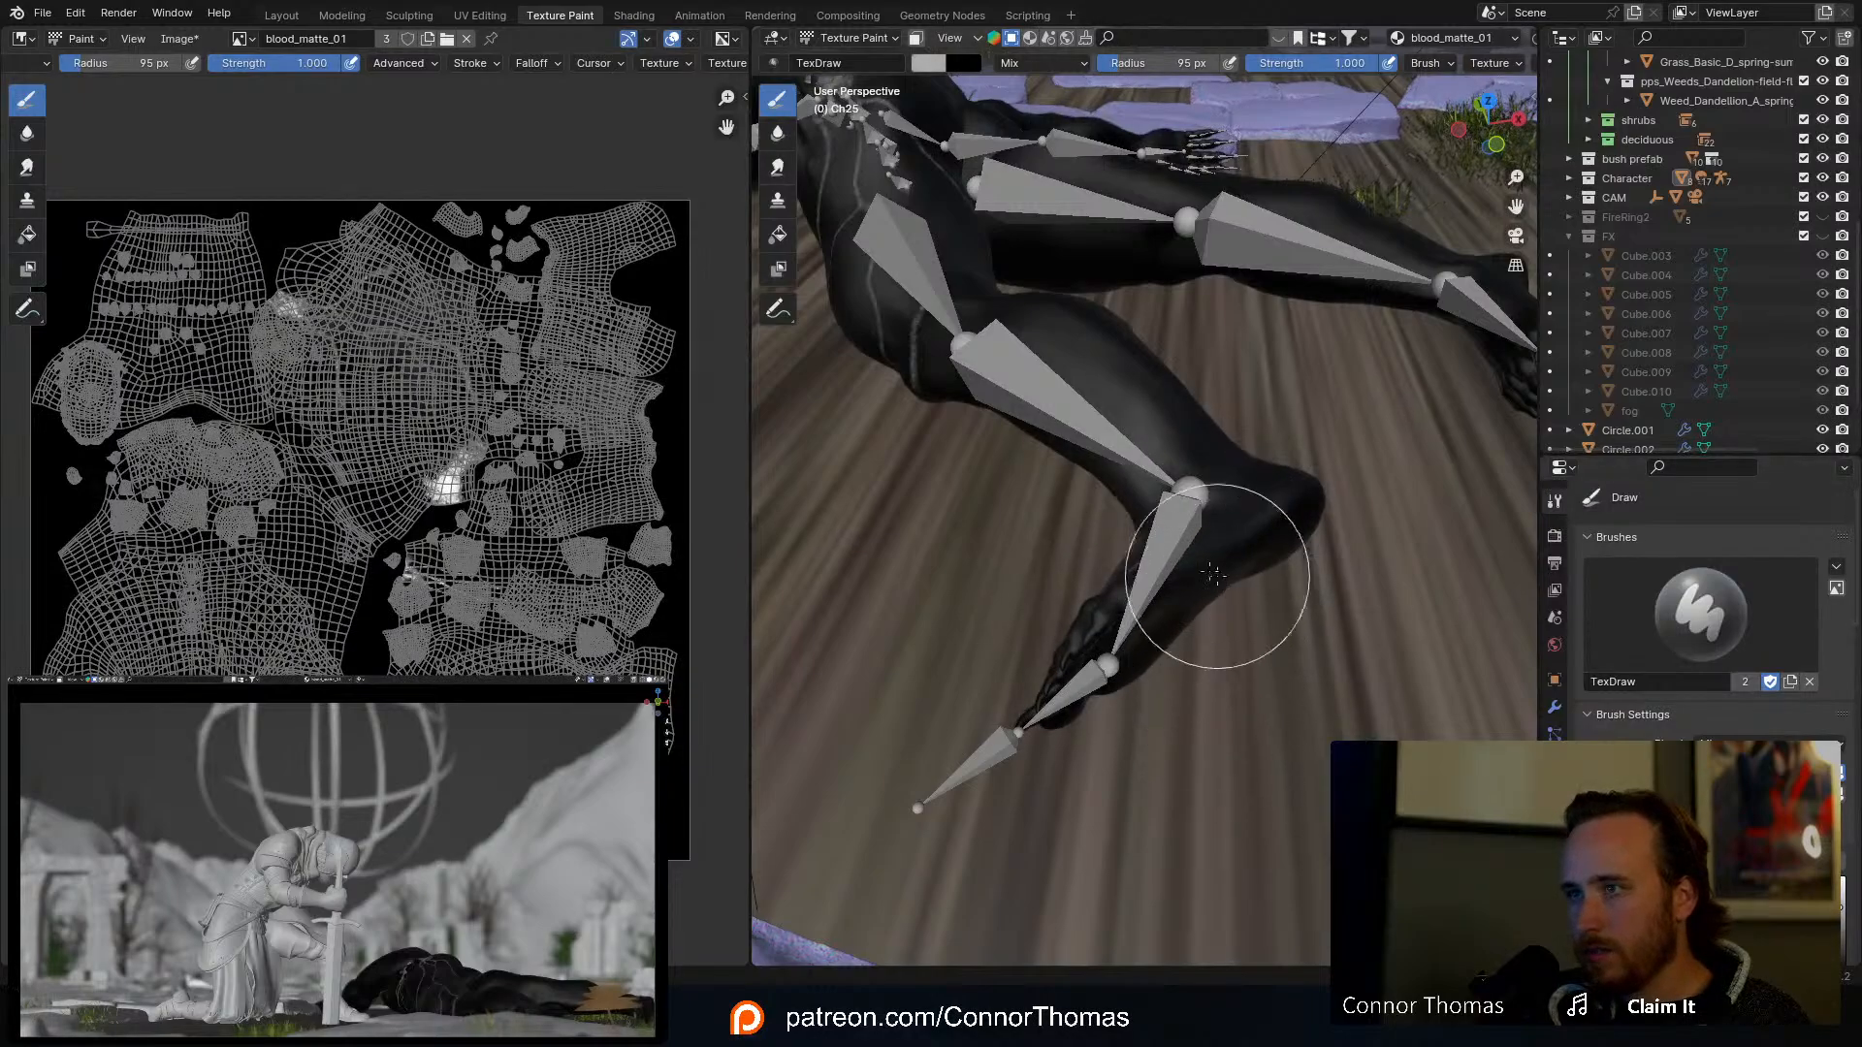
mouse_move(1226, 573)
mouse_down()
mouse_move(1196, 573)
mouse_move(1331, 506)
mouse_up()
mouse_move(1346, 432)
middle_down()
mouse_move(1261, 669)
mouse_move(1247, 623)
mouse_move(1322, 538)
mouse_move(1293, 561)
middle_up()
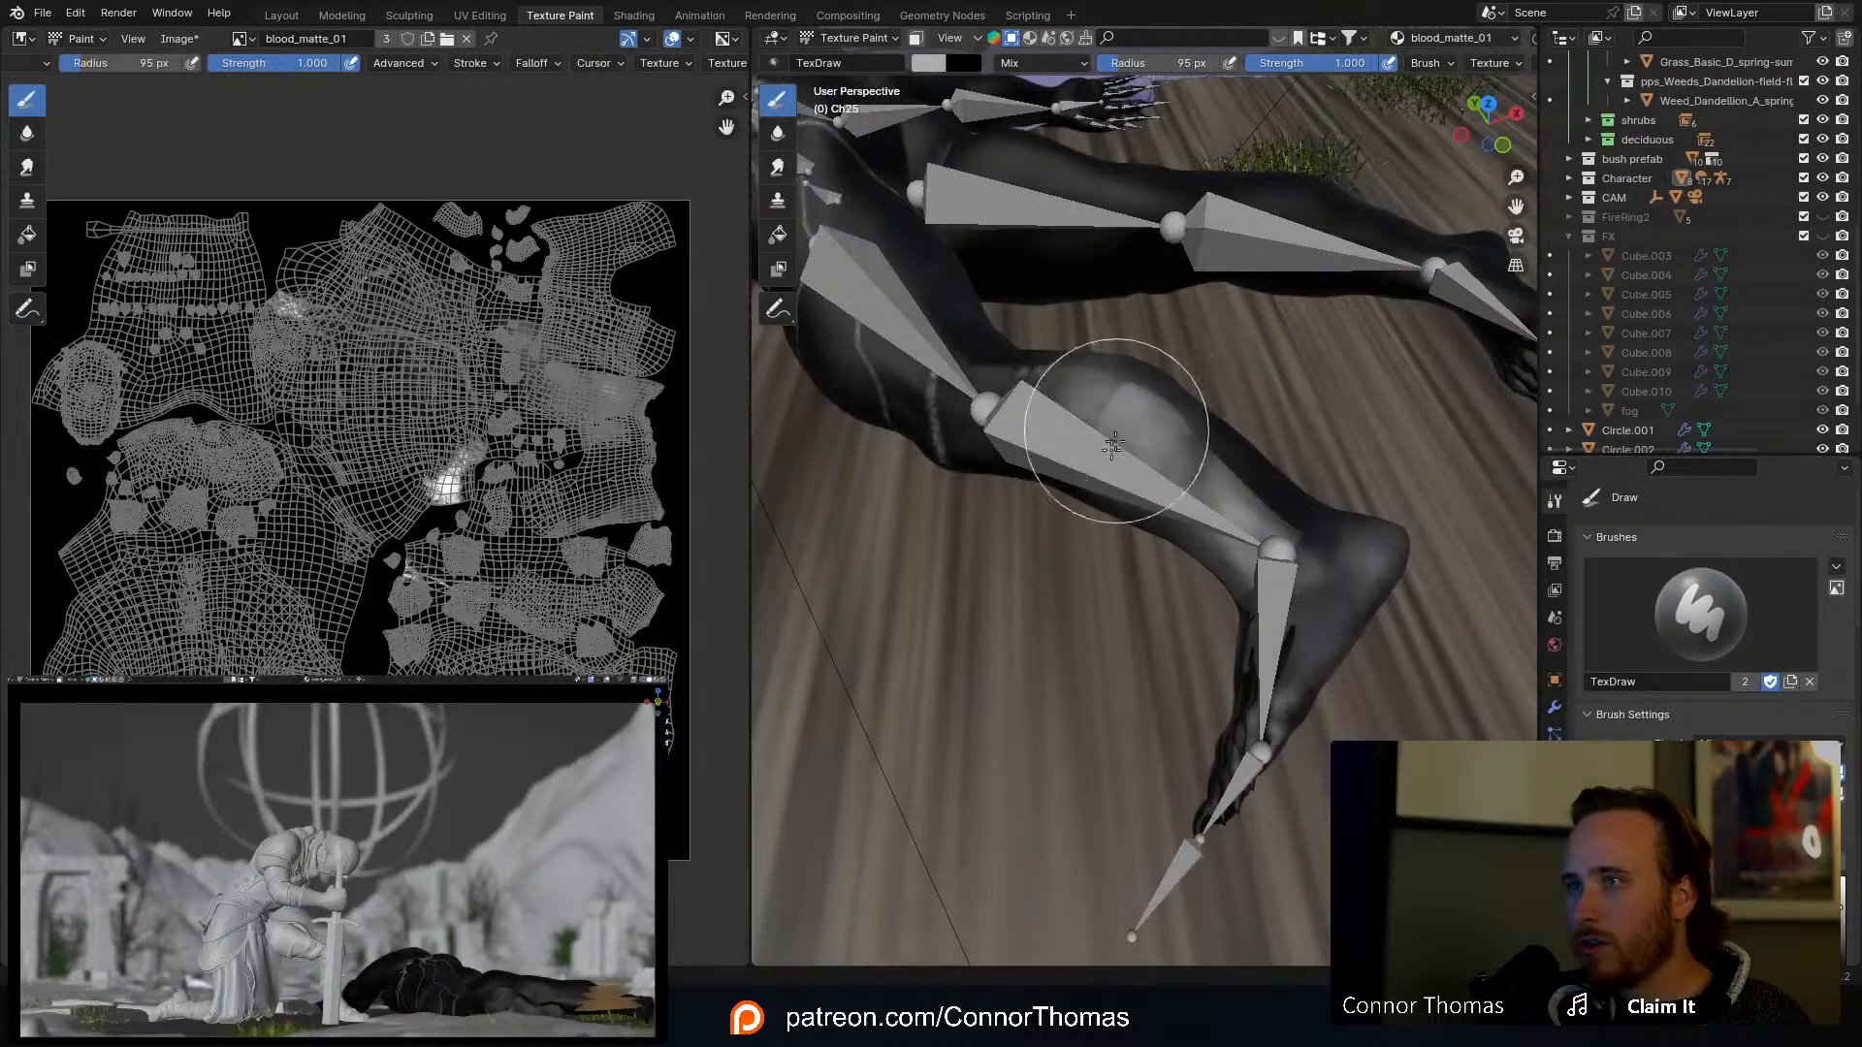
drag(1115, 436, 1212, 436)
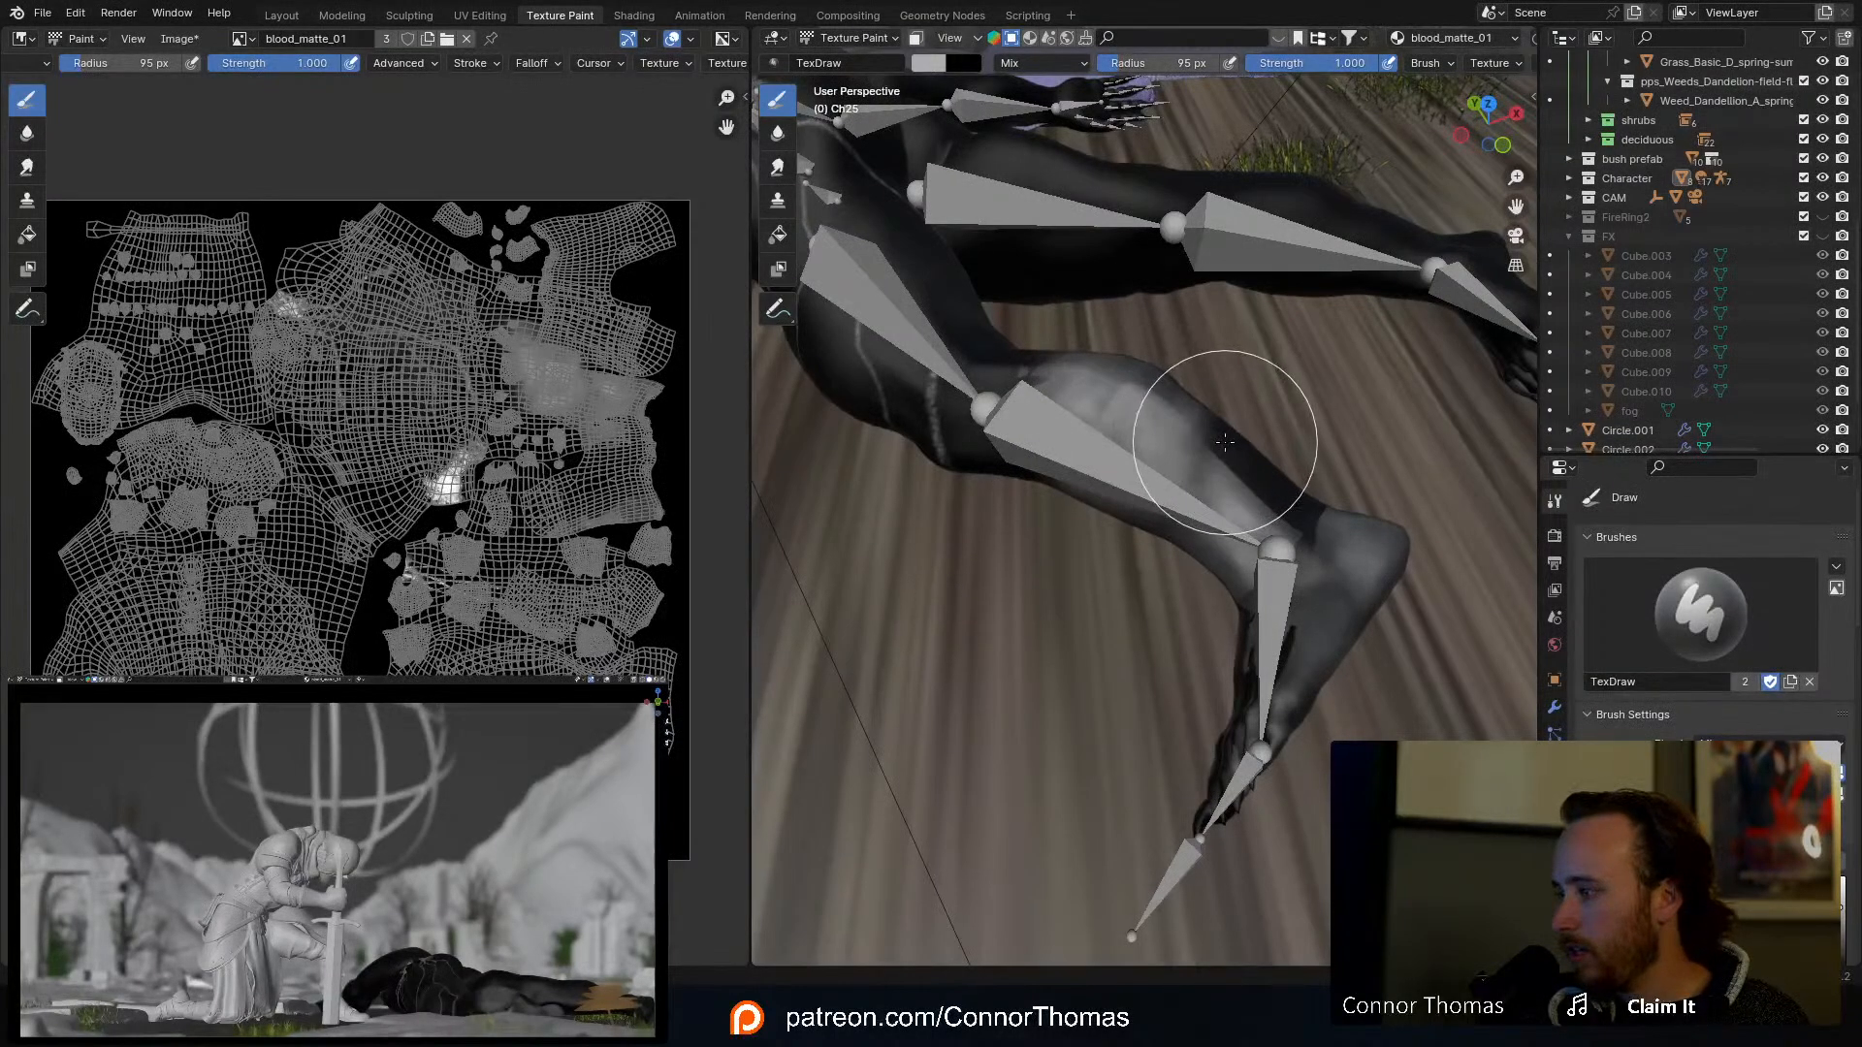
Step: Paint soft grey over the other leg's calf, ankle and heel with the 95 px brush
middle_drag(1176, 436, 969, 480)
scroll(1167, 532, down, 4)
scroll(1293, 582, up, 4)
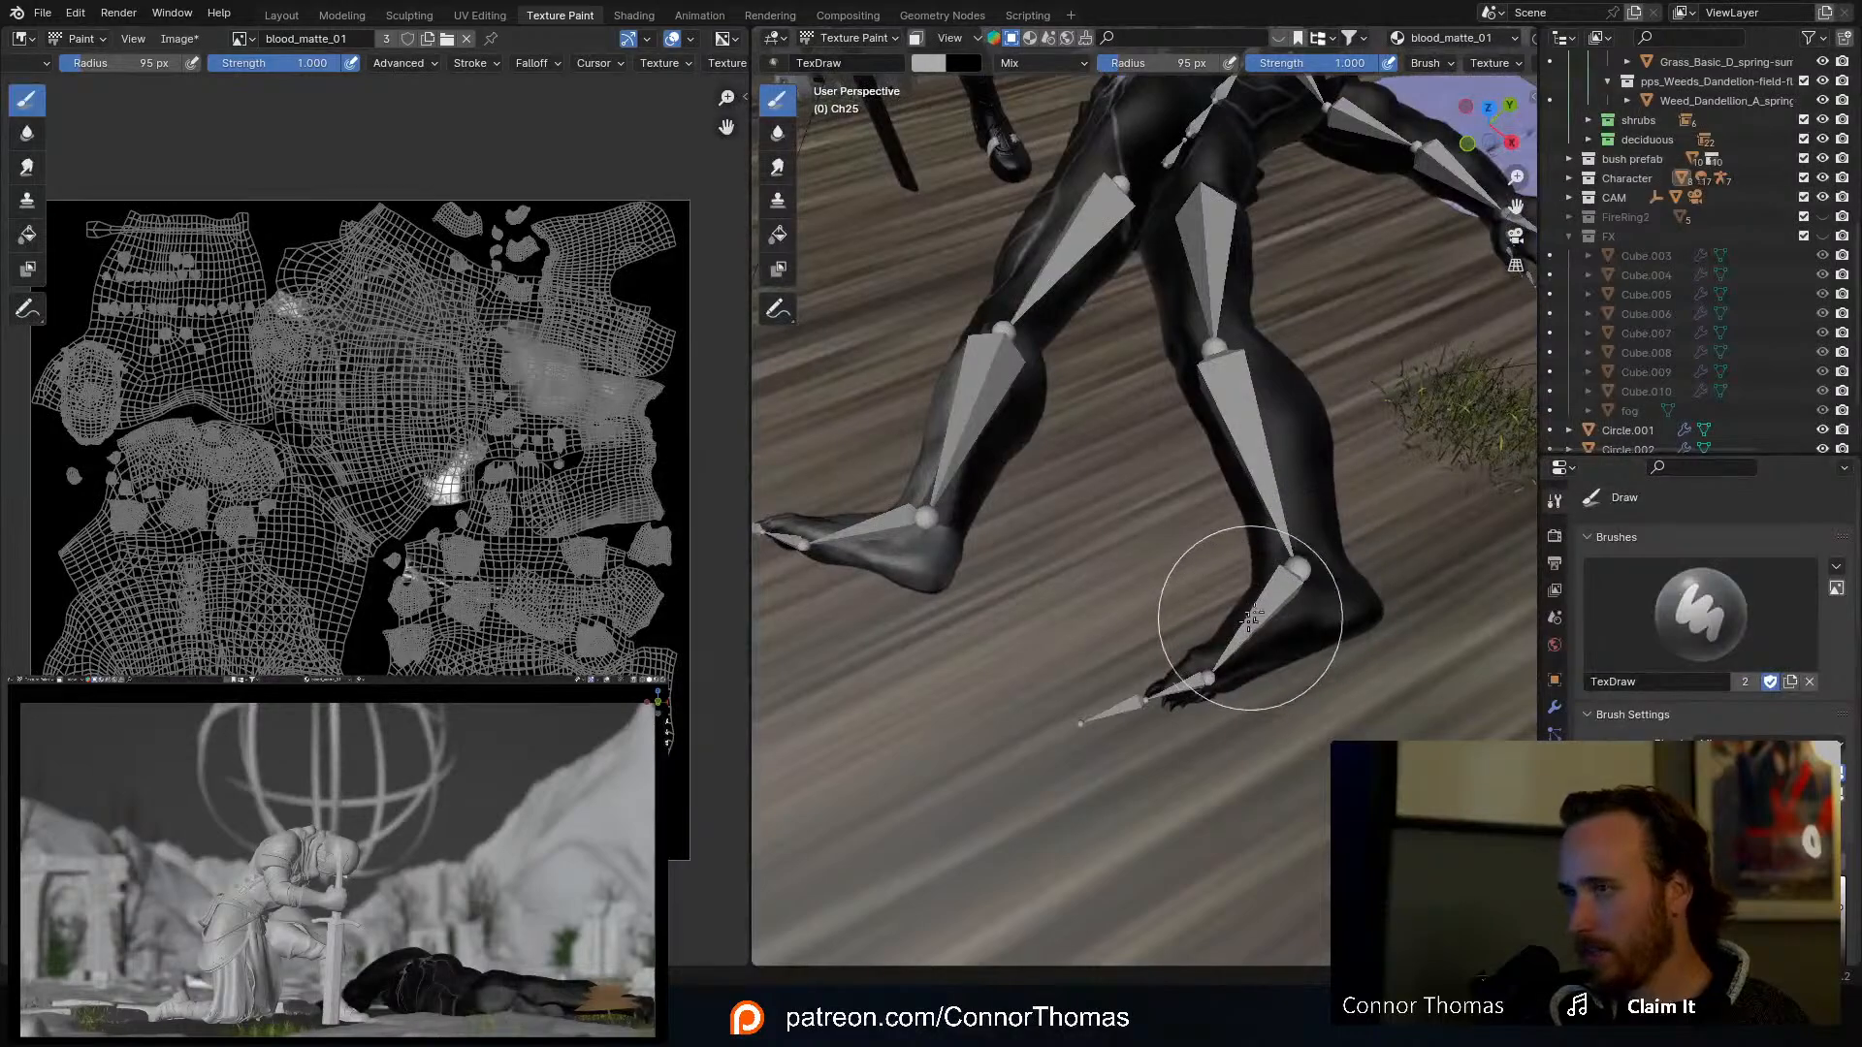
drag(1280, 569, 1263, 561)
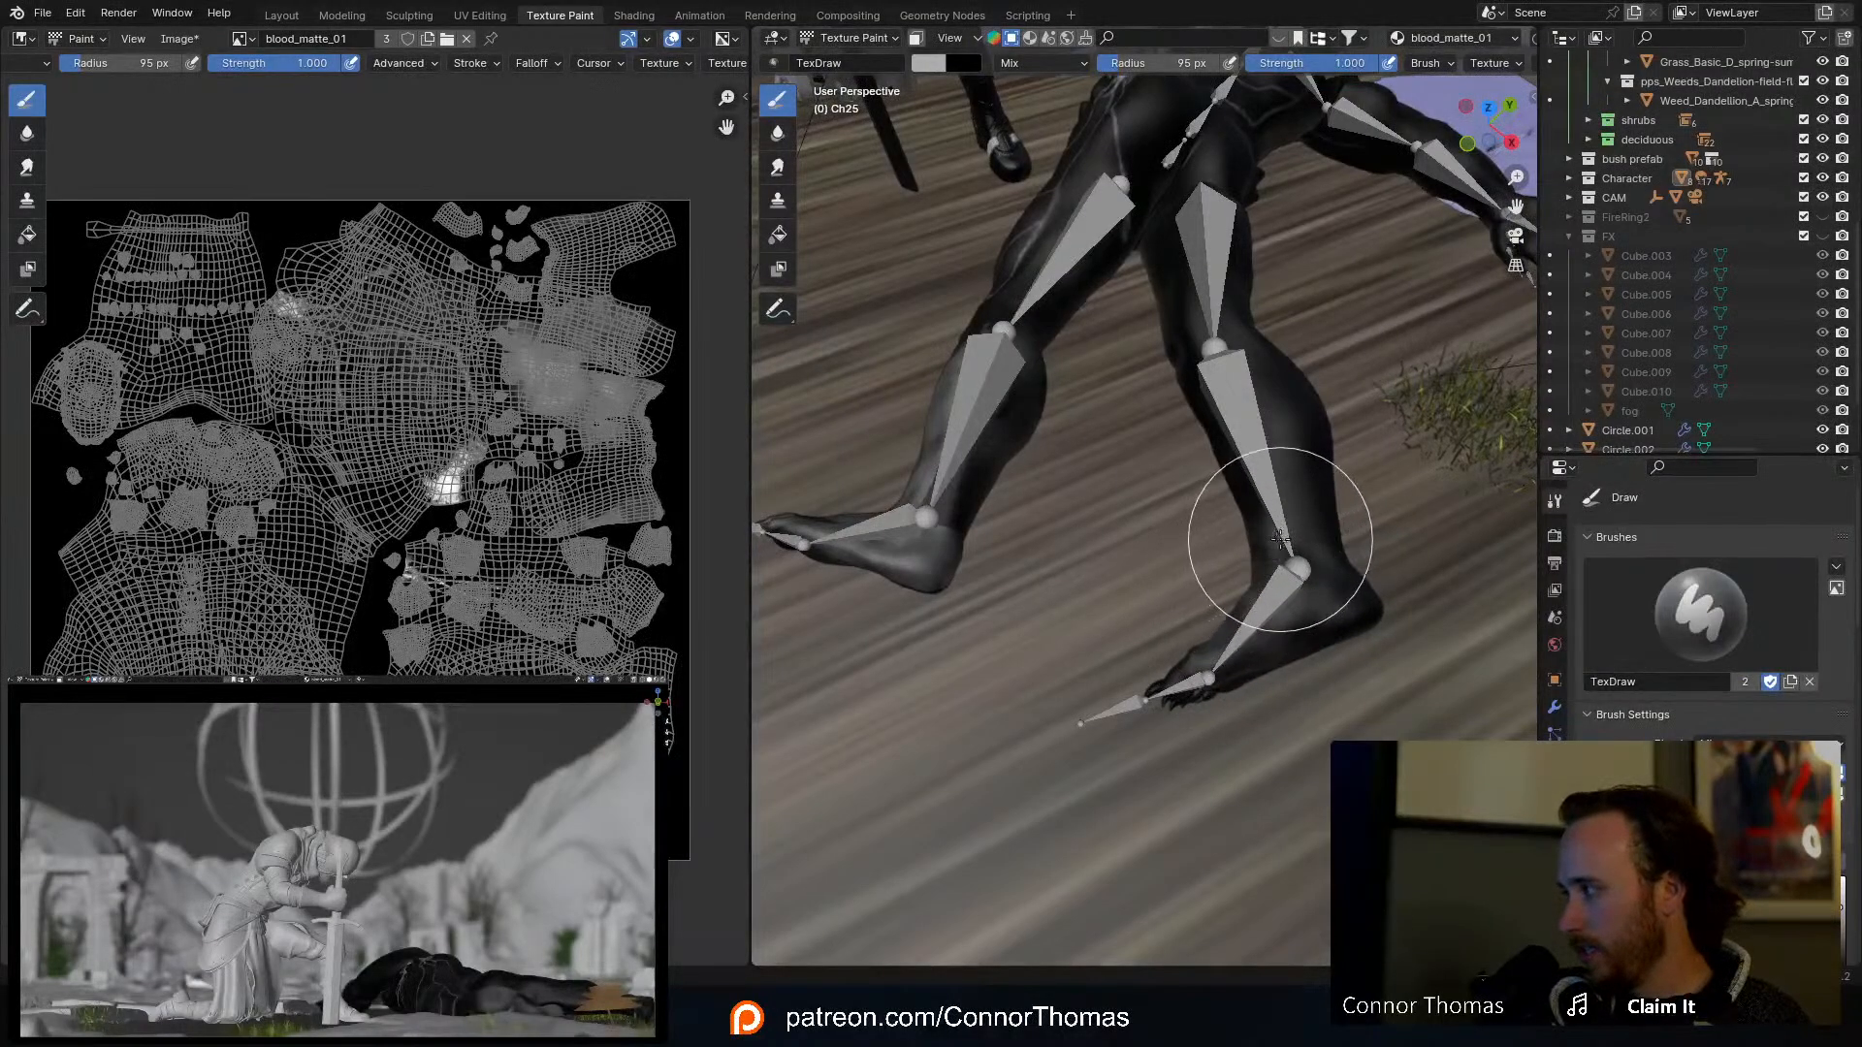
drag(1309, 425, 1376, 626)
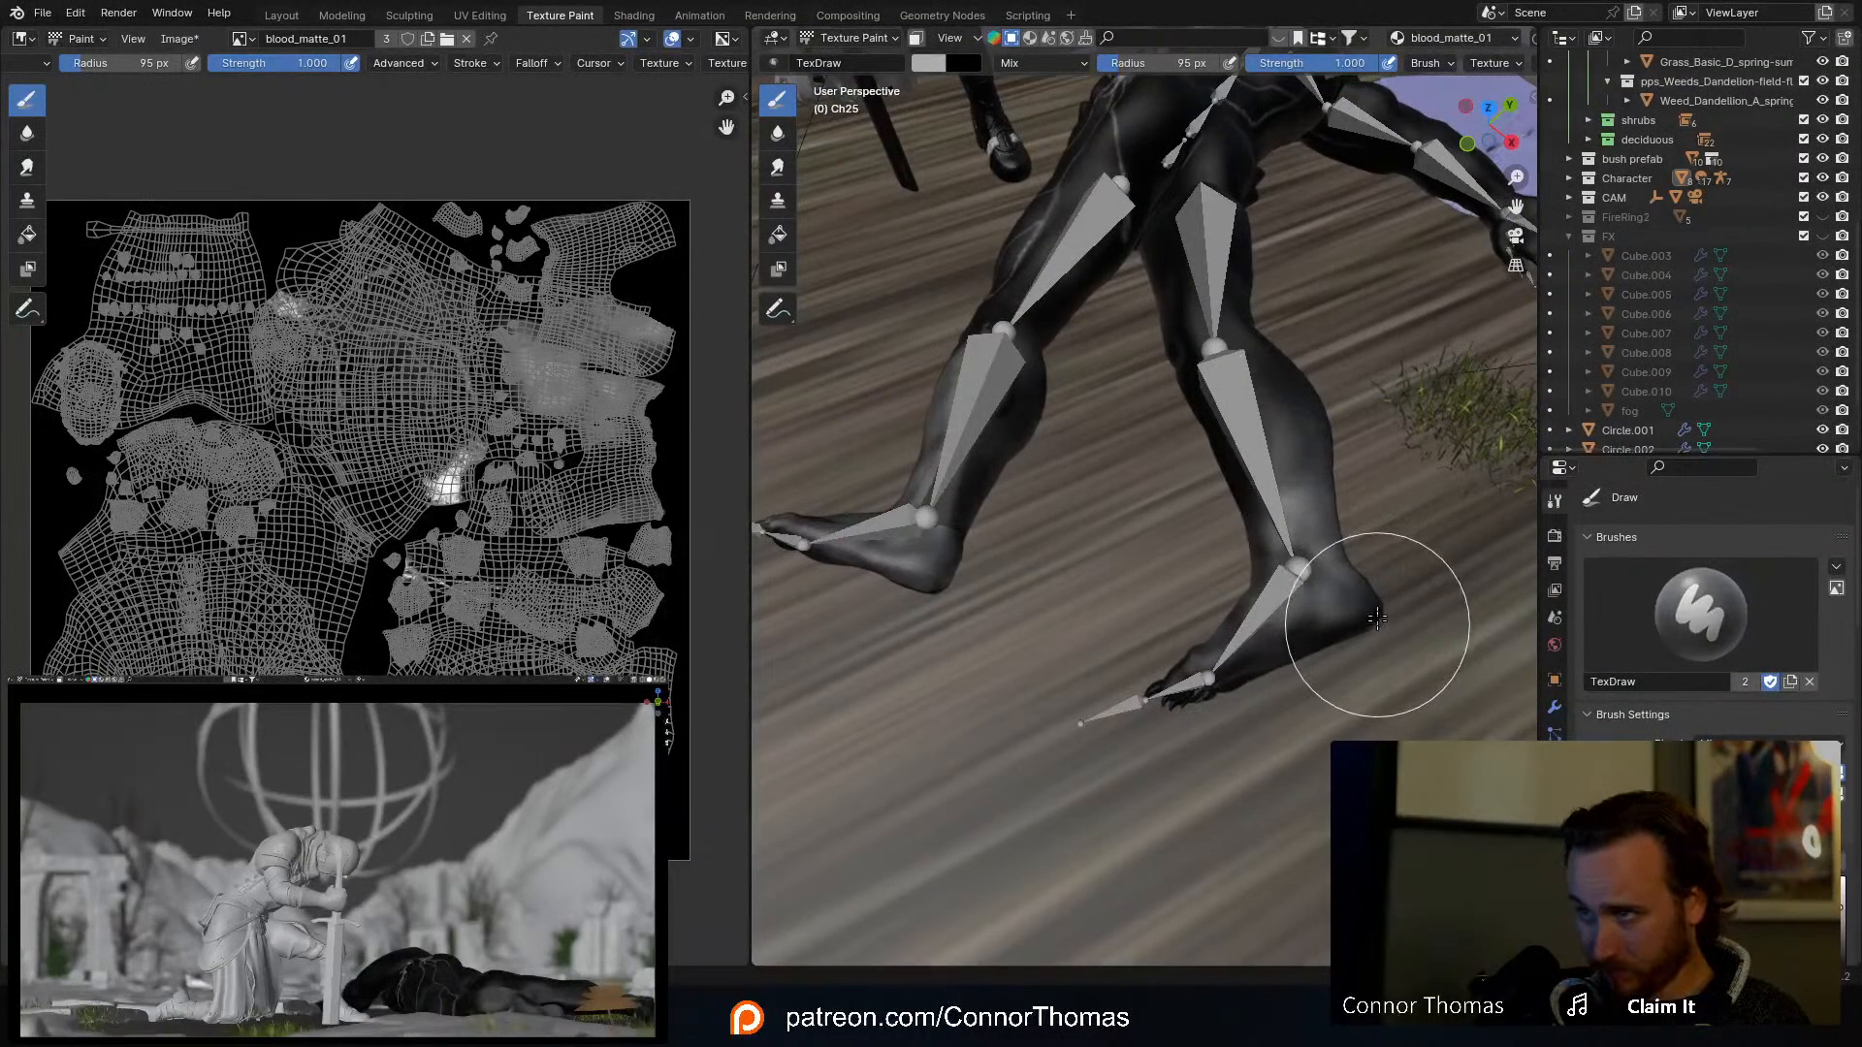
Step: Add a soft grey patch to the back of the other leg's thigh, between the hip and knee
mouse_move(1334, 545)
middle_down()
mouse_move(1260, 421)
mouse_move(1344, 447)
mouse_move(1295, 544)
middle_up()
shift+middle_drag(1179, 283, 1263, 497)
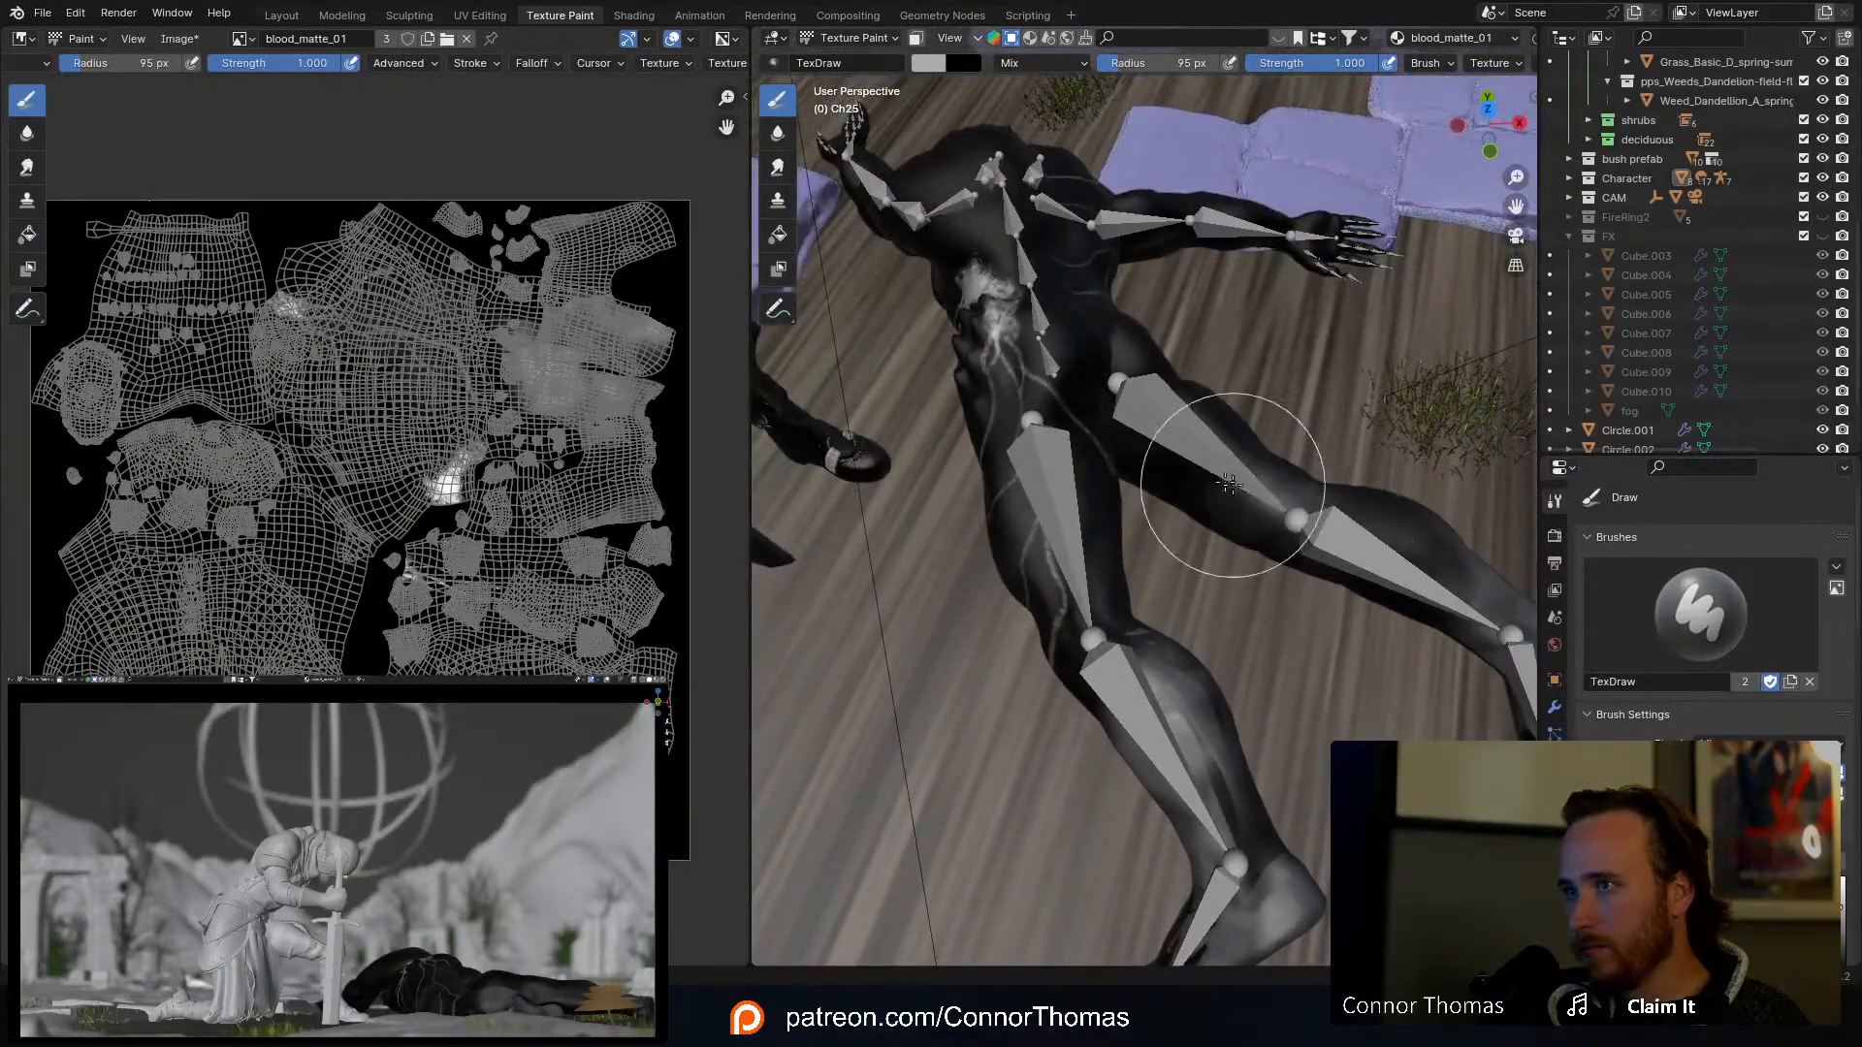
drag(1234, 475, 1253, 531)
key(ctrl+z)
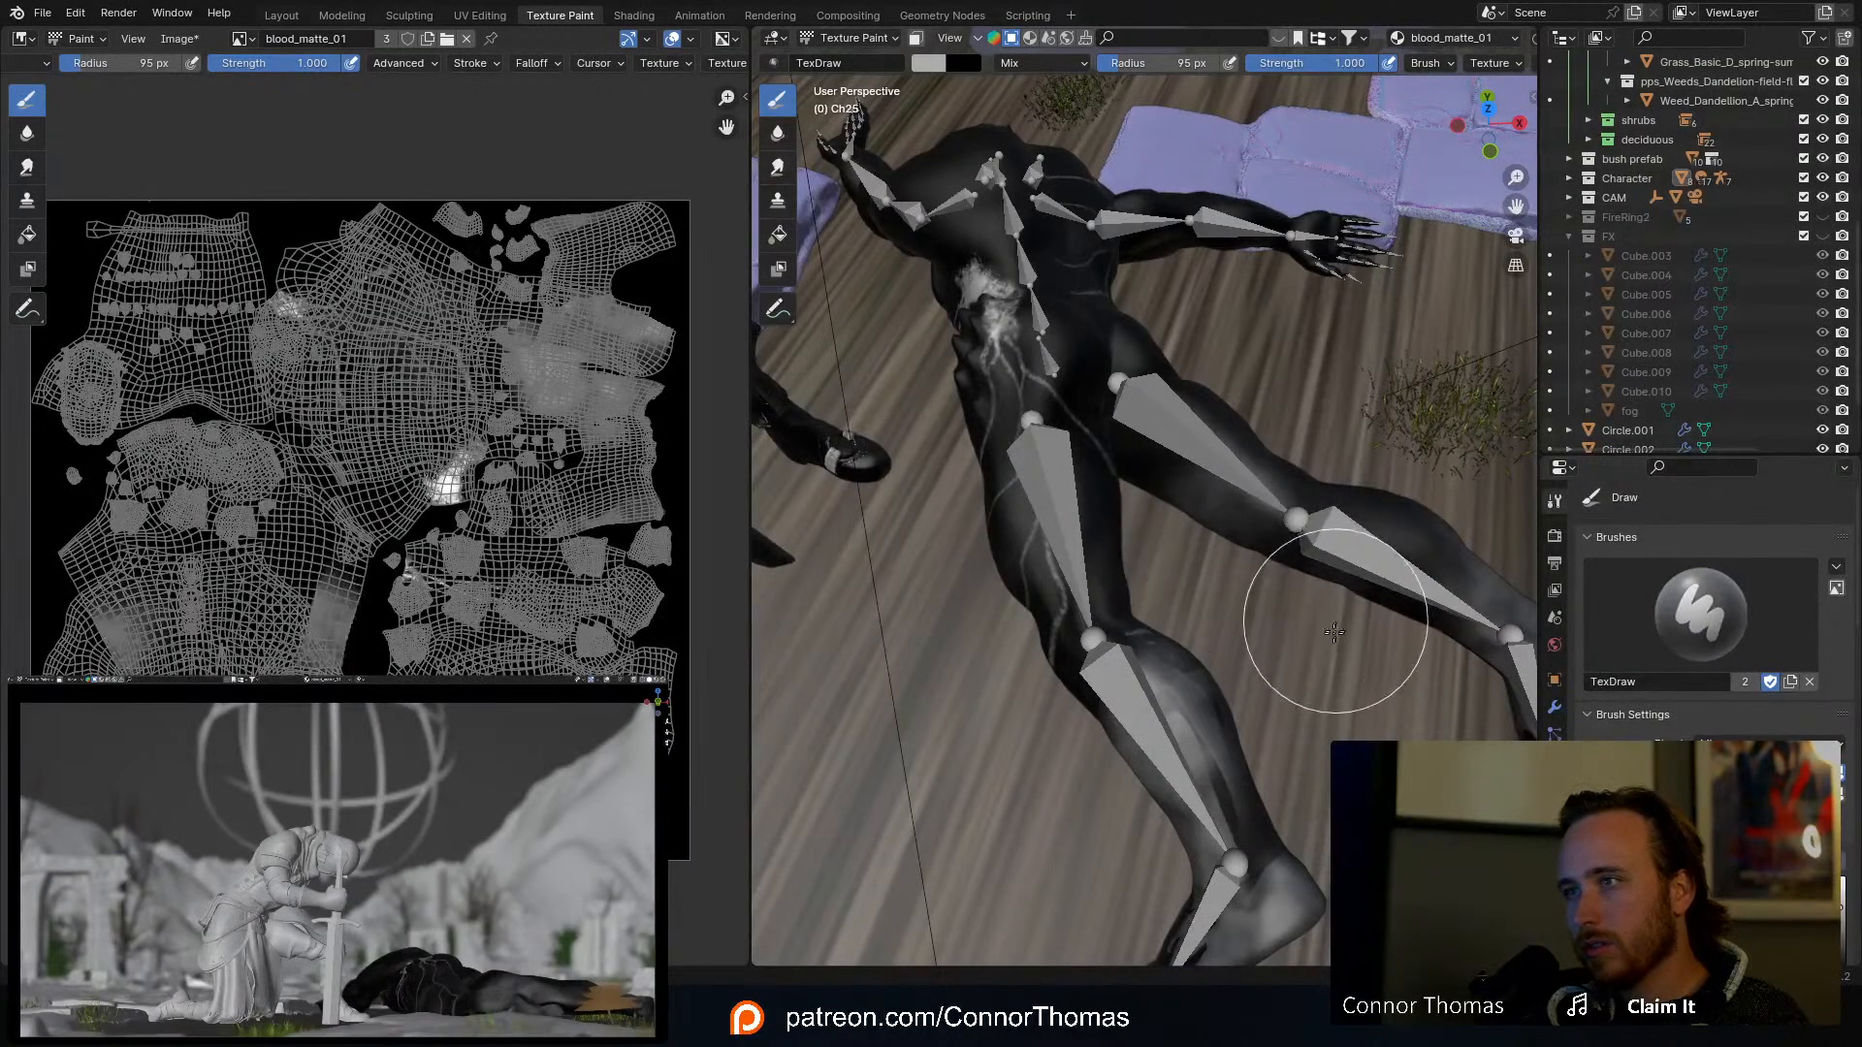
mouse_move(1339, 595)
middle_down()
mouse_move(1042, 531)
mouse_move(1055, 542)
middle_up()
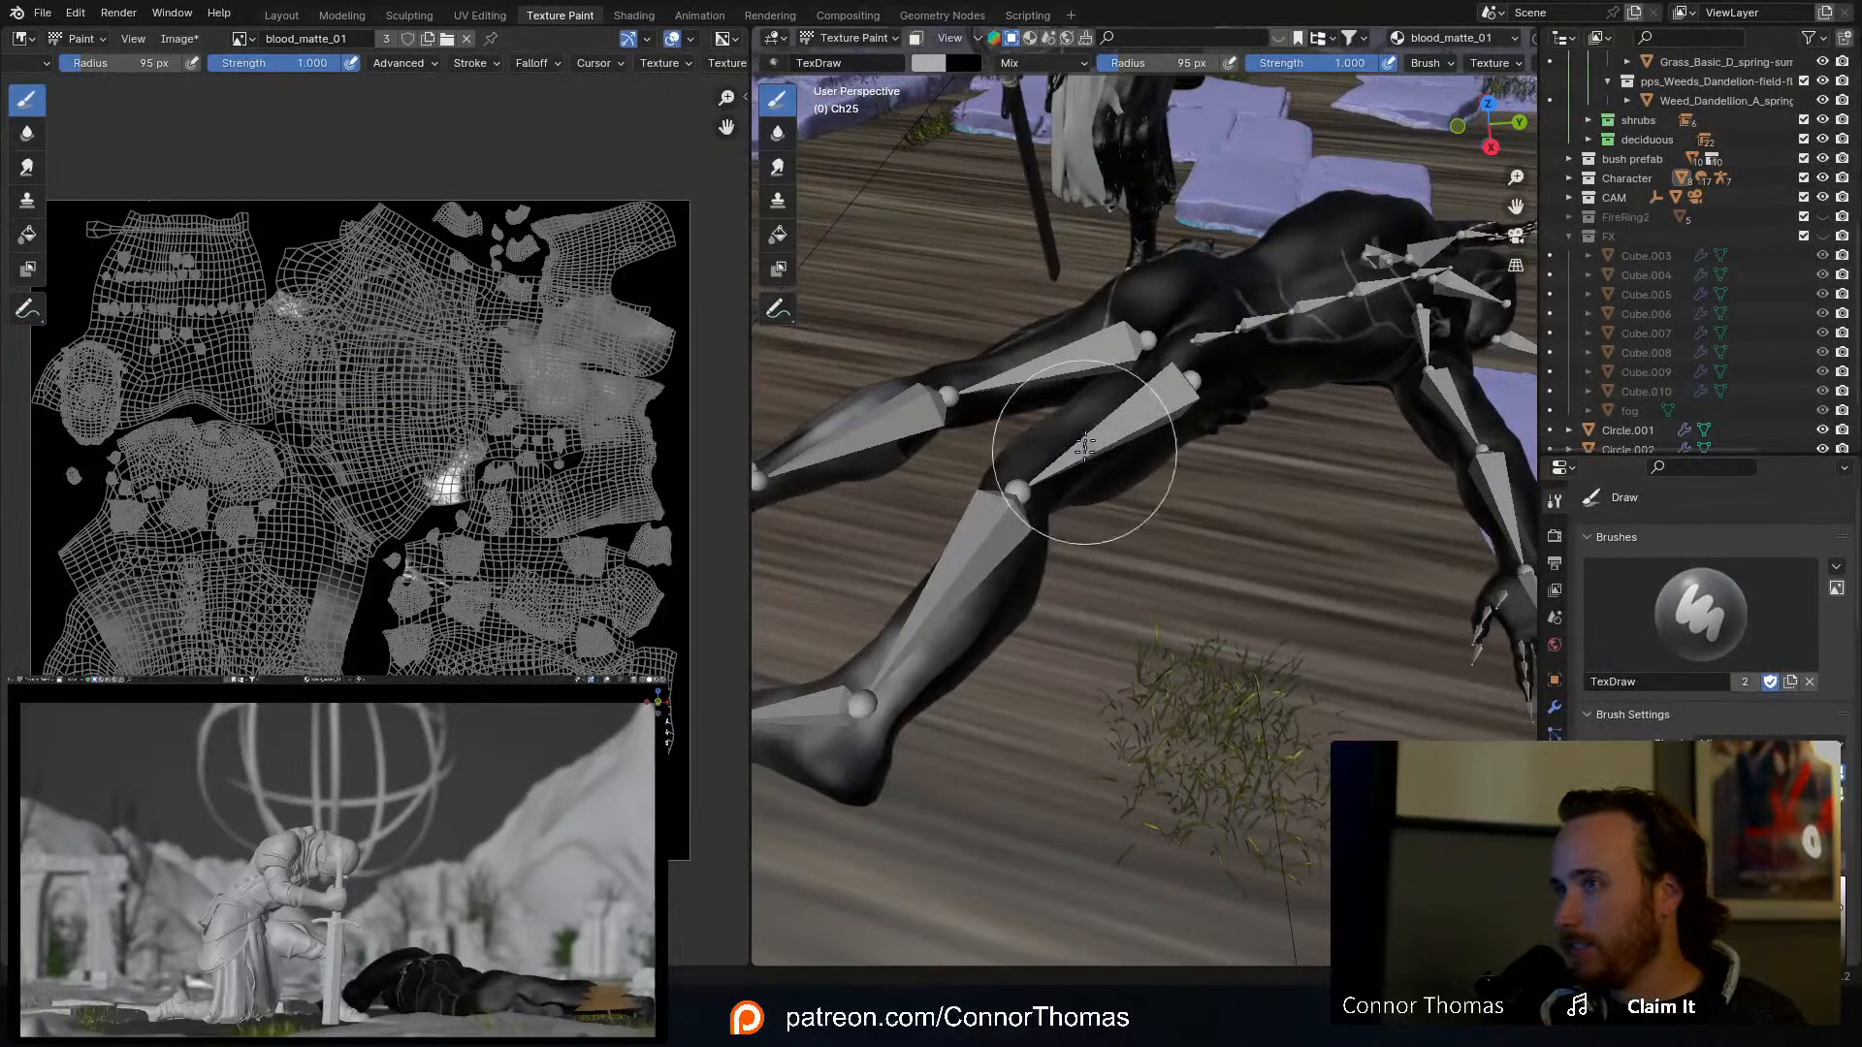
middle_drag(1055, 541, 1094, 545)
Step: Paint mottled soft grey patches across the upper back between the shoulders and above the splatter
drag(1094, 545, 1106, 480)
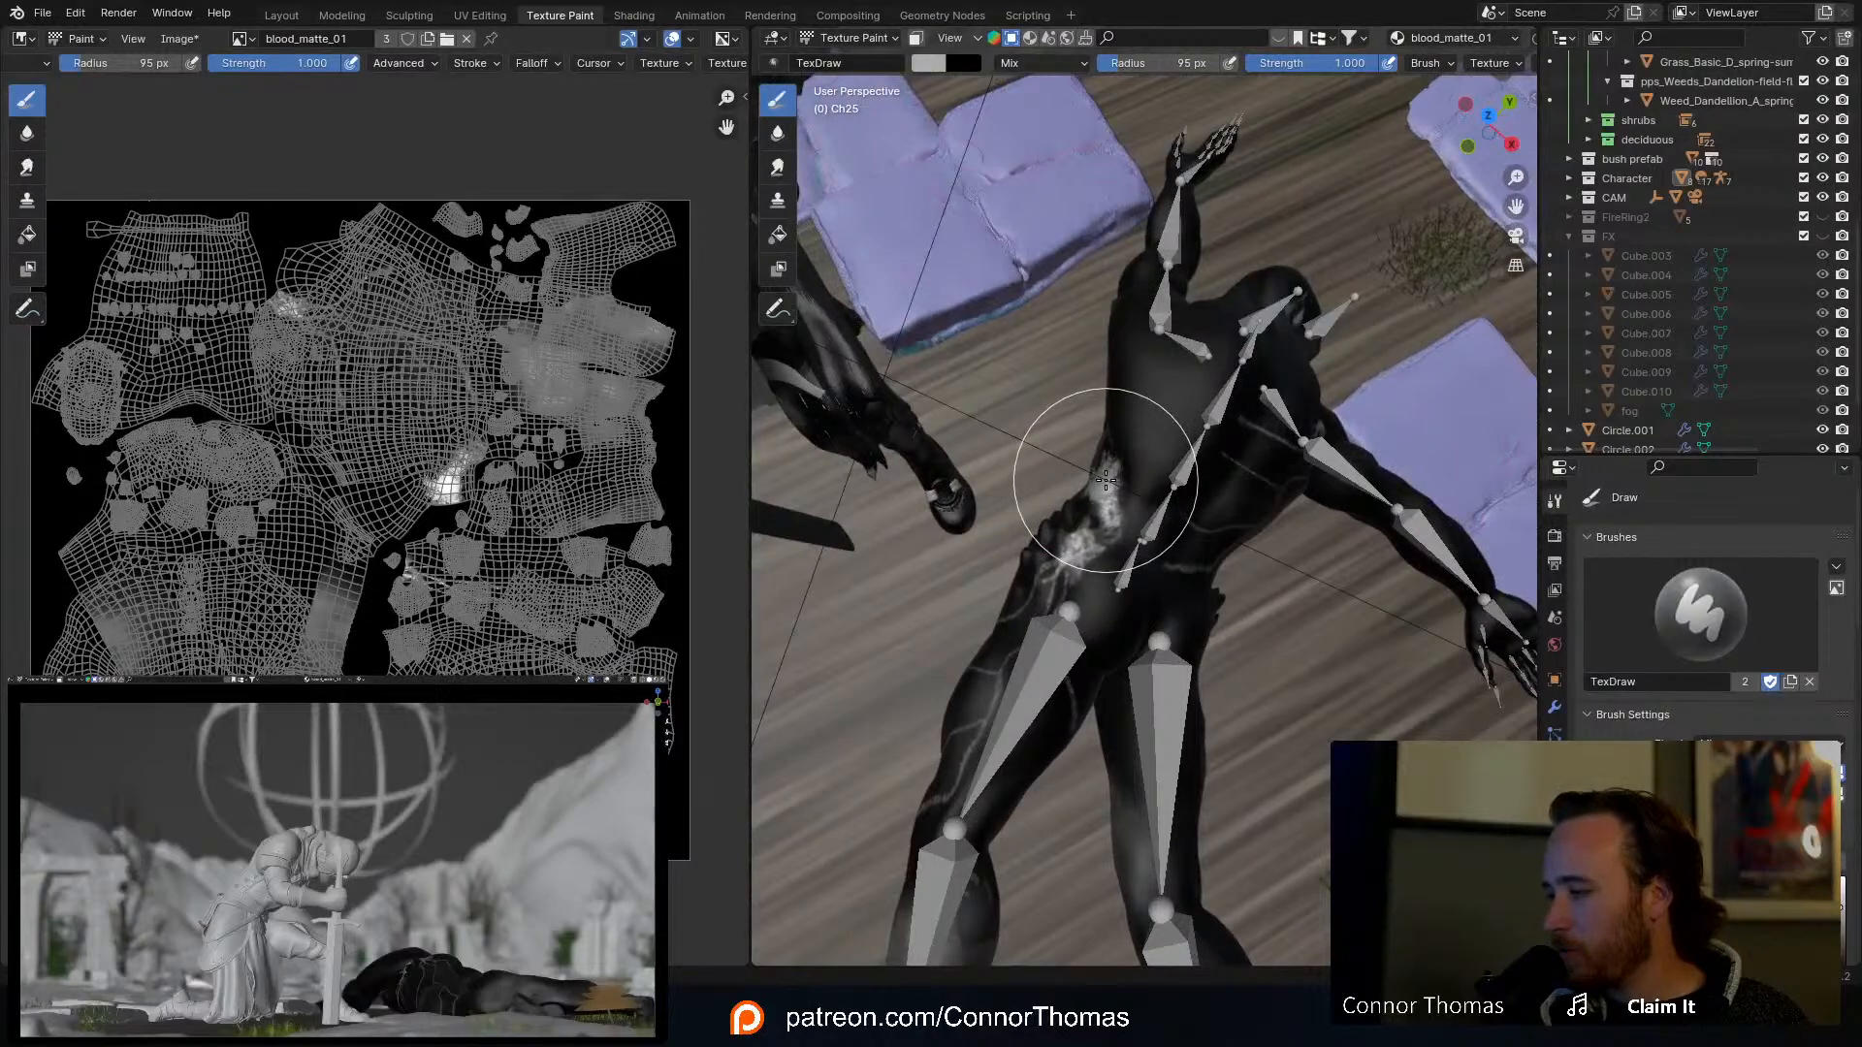
middle_drag(1172, 428, 1287, 623)
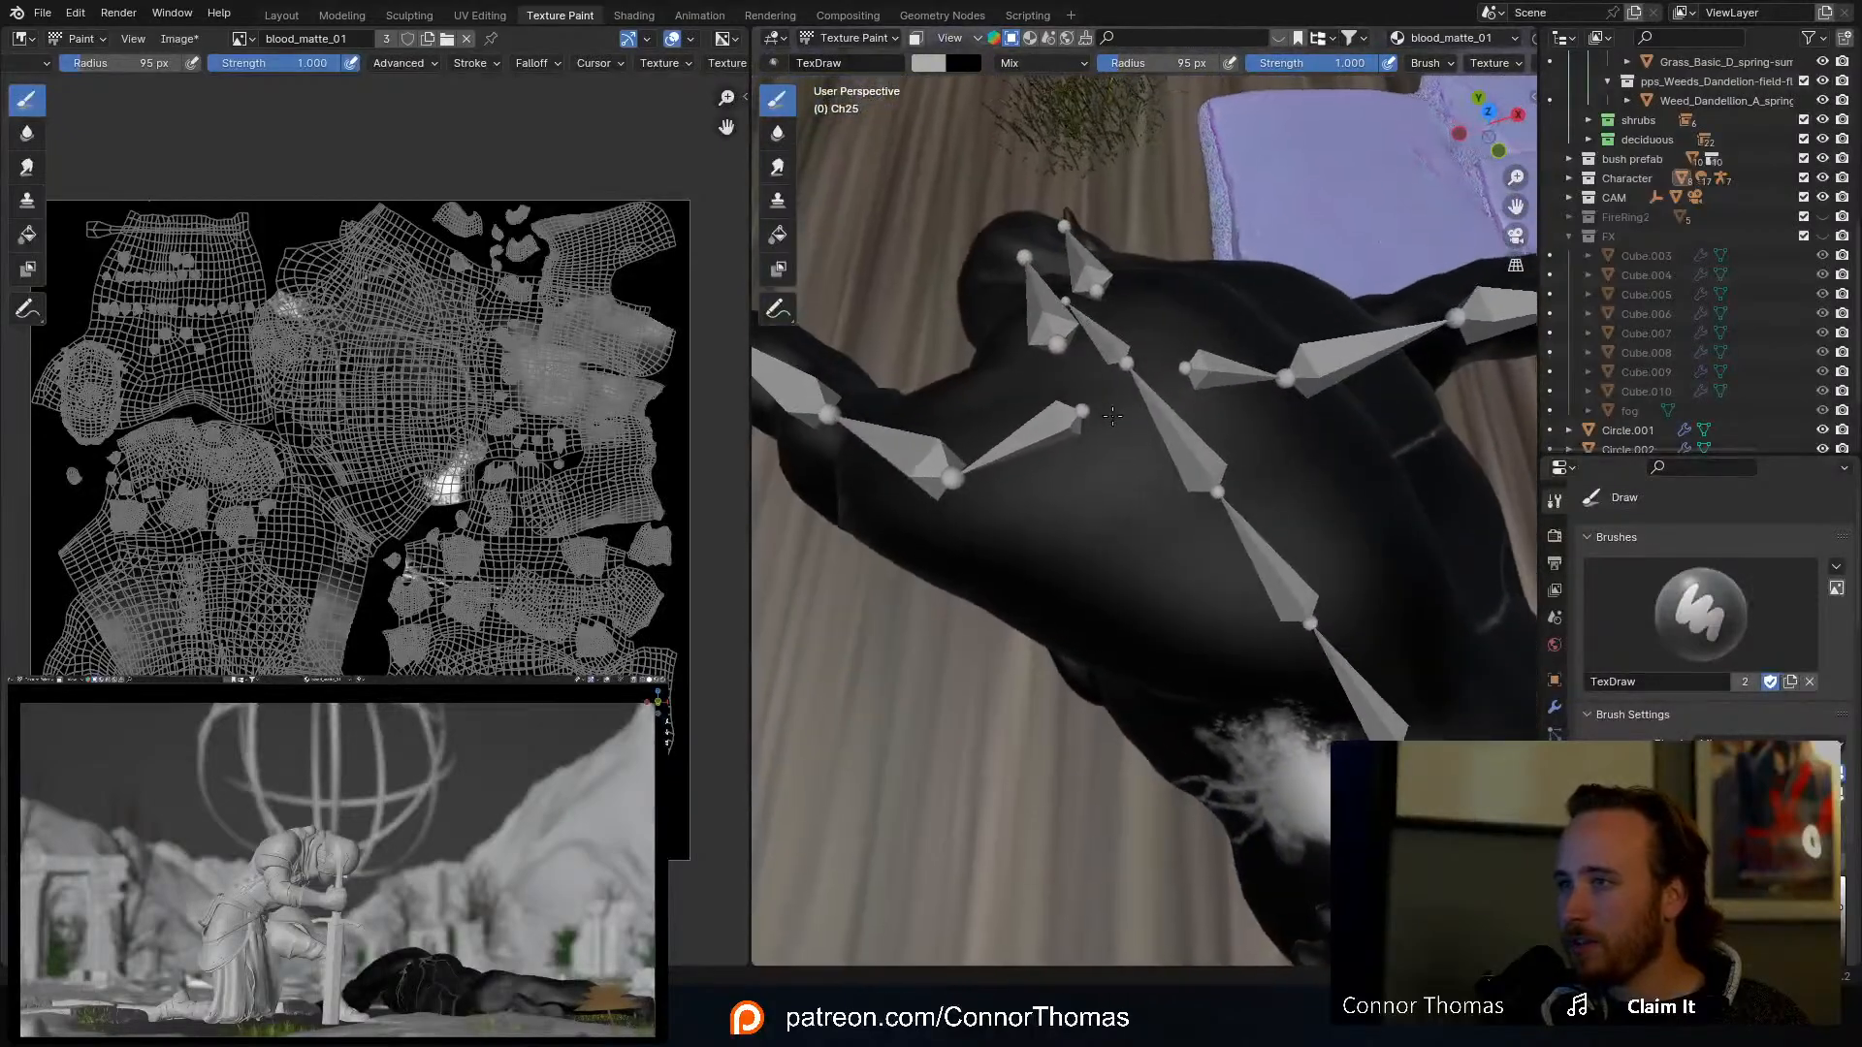
mouse_move(1288, 641)
mouse_down()
mouse_move(1164, 456)
mouse_move(1089, 615)
mouse_up()
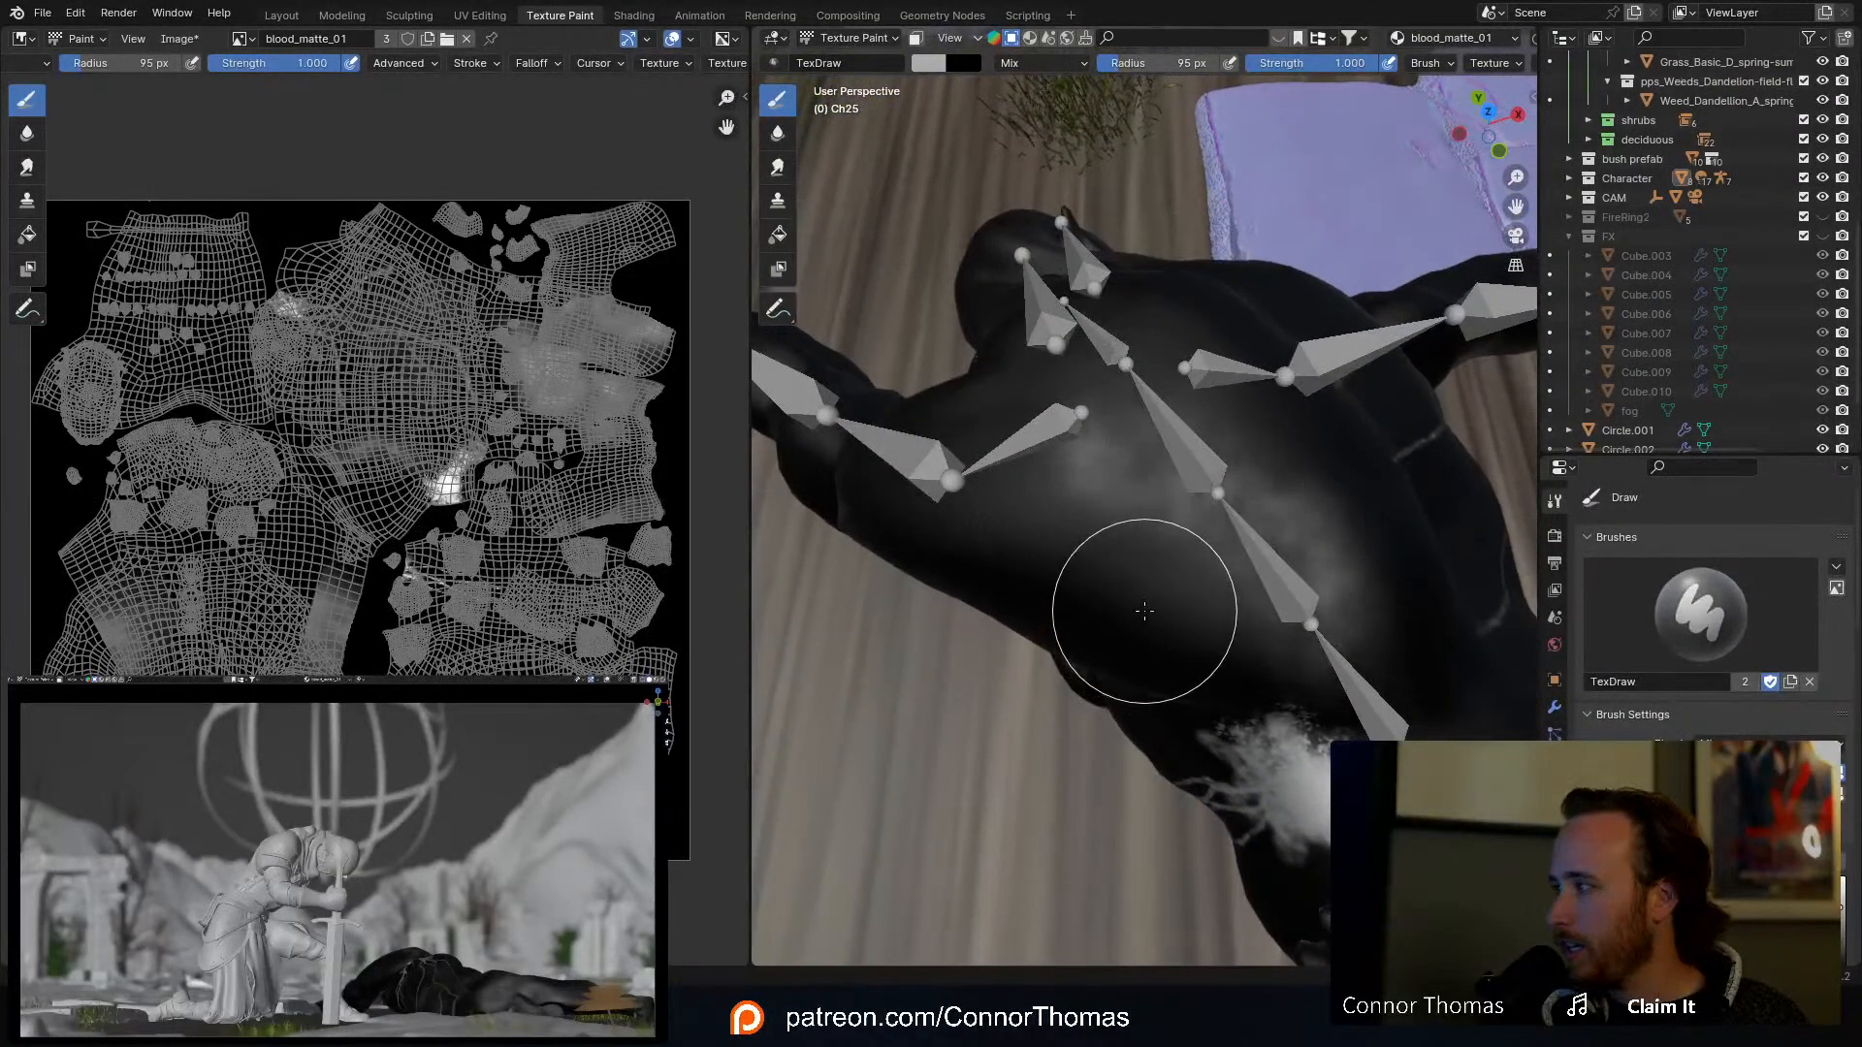
middle_drag(1145, 611, 1322, 569)
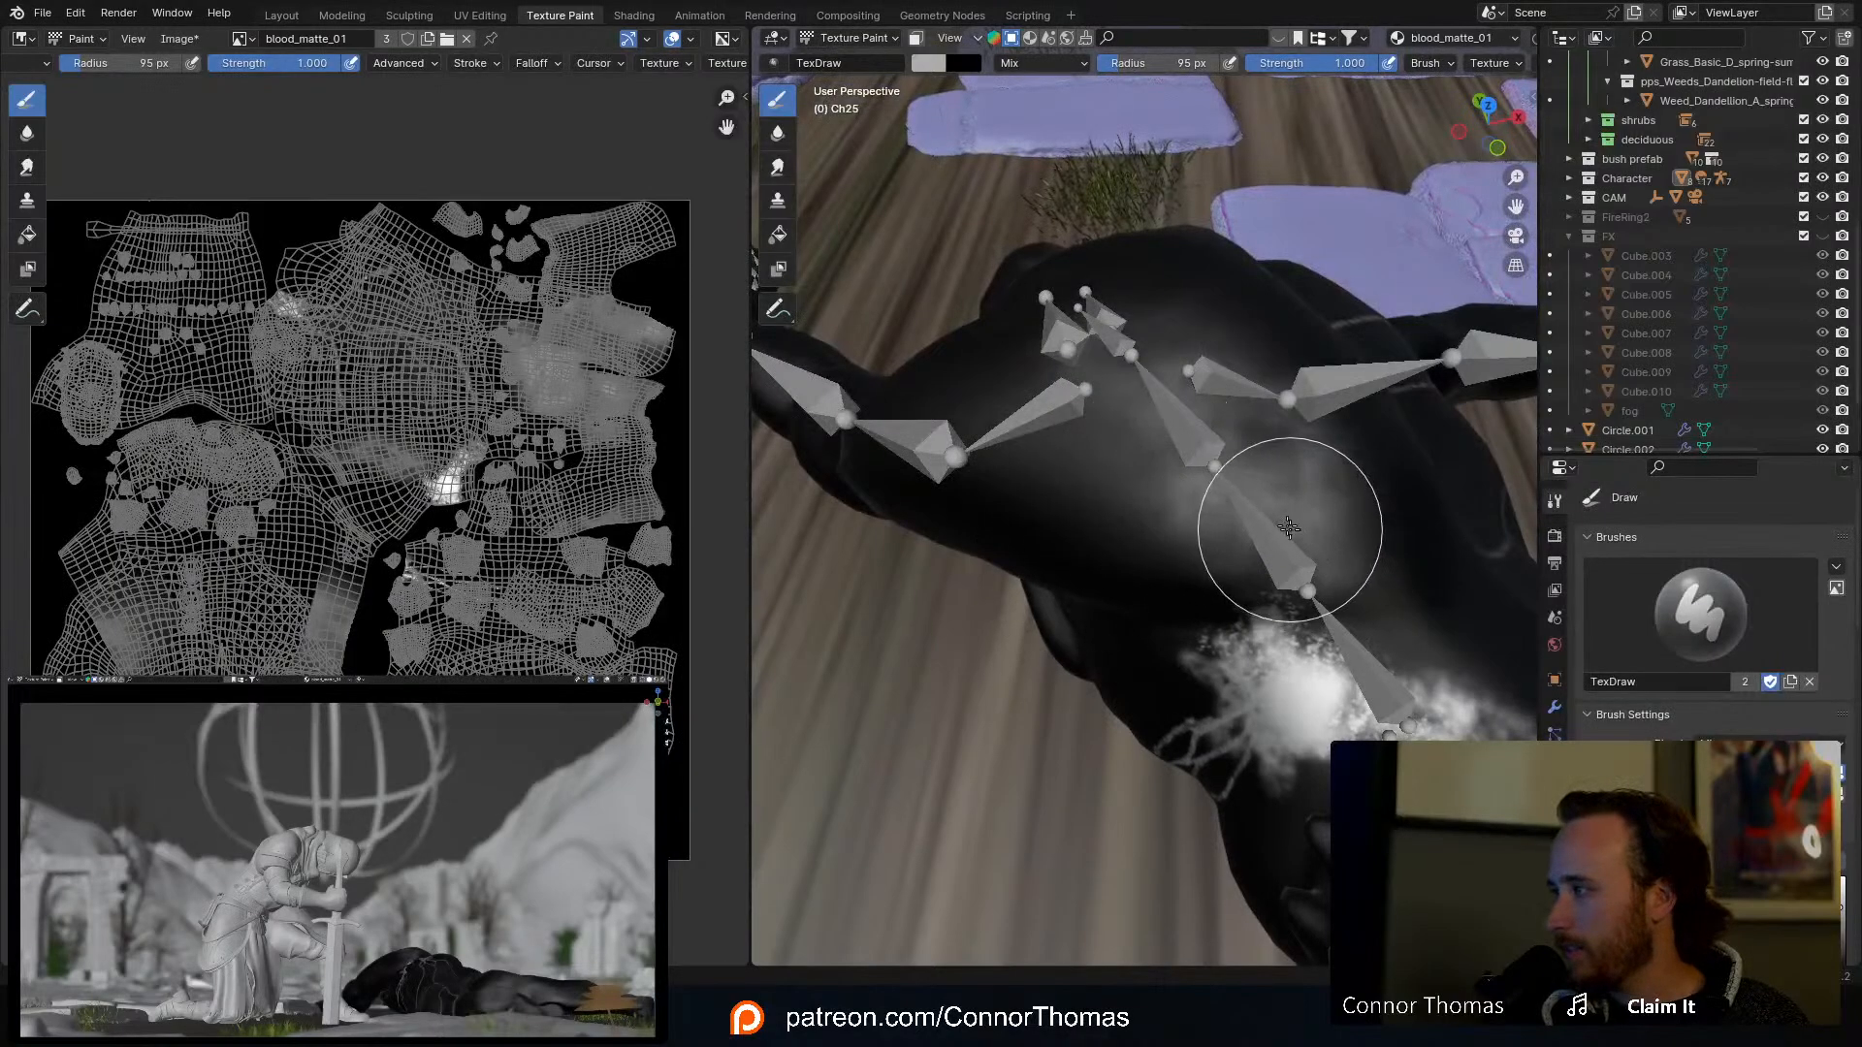
Step: Brush soft grey over the hand and hip area around the splatters and drip lines
mouse_move(1287, 390)
middle_down()
mouse_move(1338, 491)
mouse_move(1184, 366)
mouse_move(1256, 410)
middle_up()
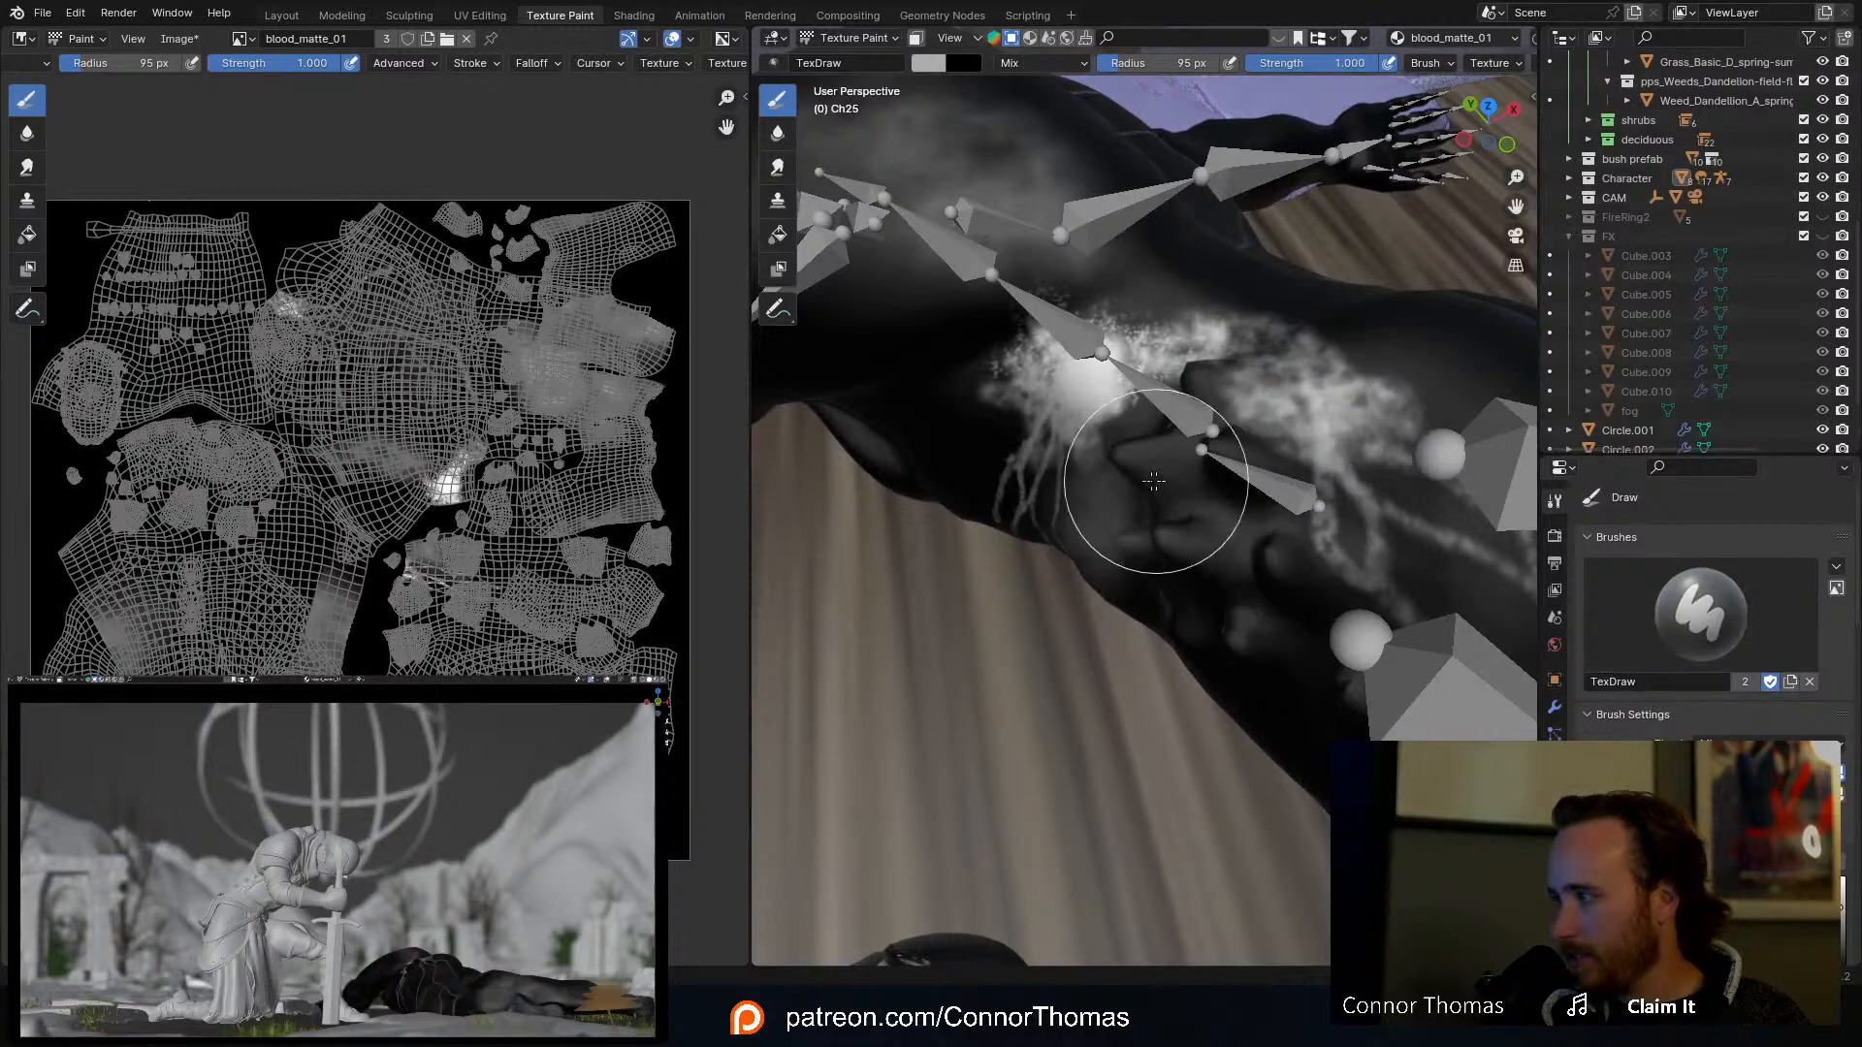
middle_drag(1153, 481, 981, 519)
scroll(1209, 545, down, 4)
scroll(981, 520, up, 4)
mouse_move(1096, 451)
middle_down()
mouse_move(1071, 512)
mouse_move(1222, 476)
mouse_move(1126, 478)
mouse_move(1152, 494)
mouse_move(986, 678)
mouse_move(1164, 540)
mouse_move(1086, 538)
mouse_move(1357, 529)
mouse_move(1247, 416)
mouse_move(1060, 436)
mouse_move(1180, 482)
middle_up()
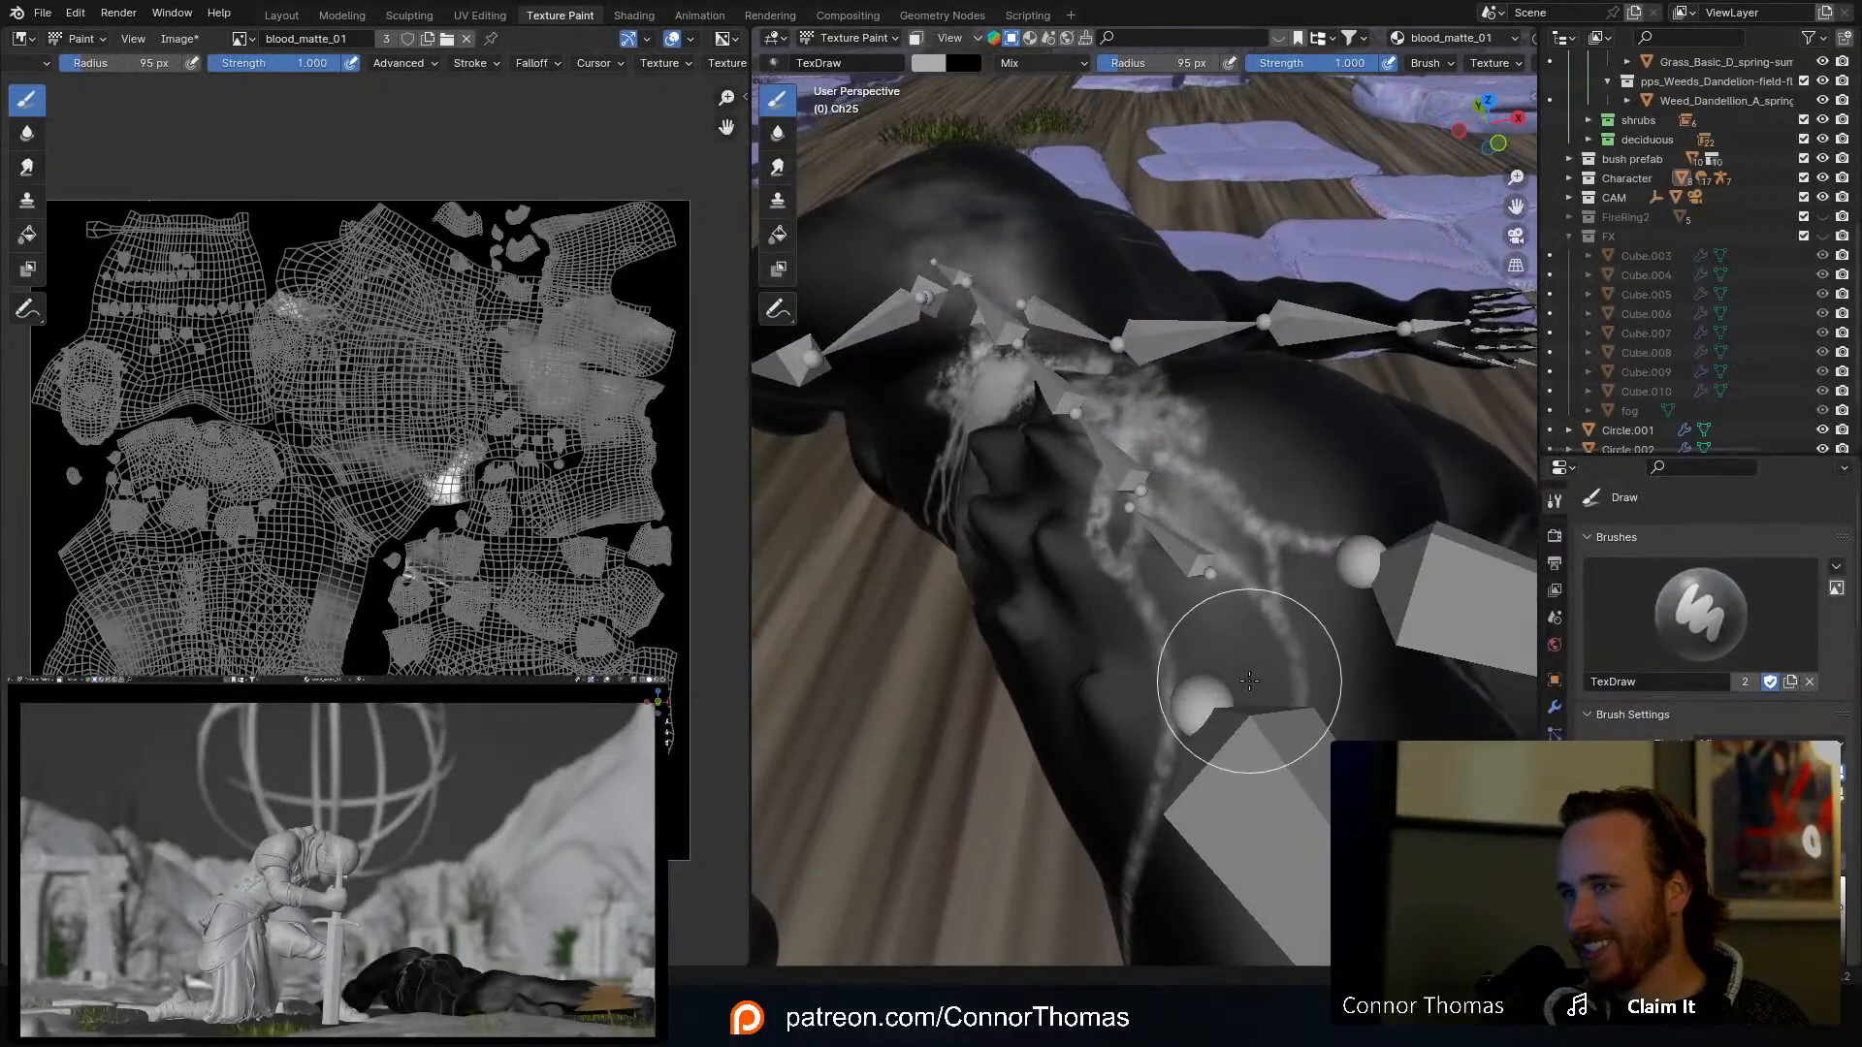
mouse_move(1263, 621)
middle_down()
mouse_move(1145, 552)
mouse_move(1154, 582)
middle_up()
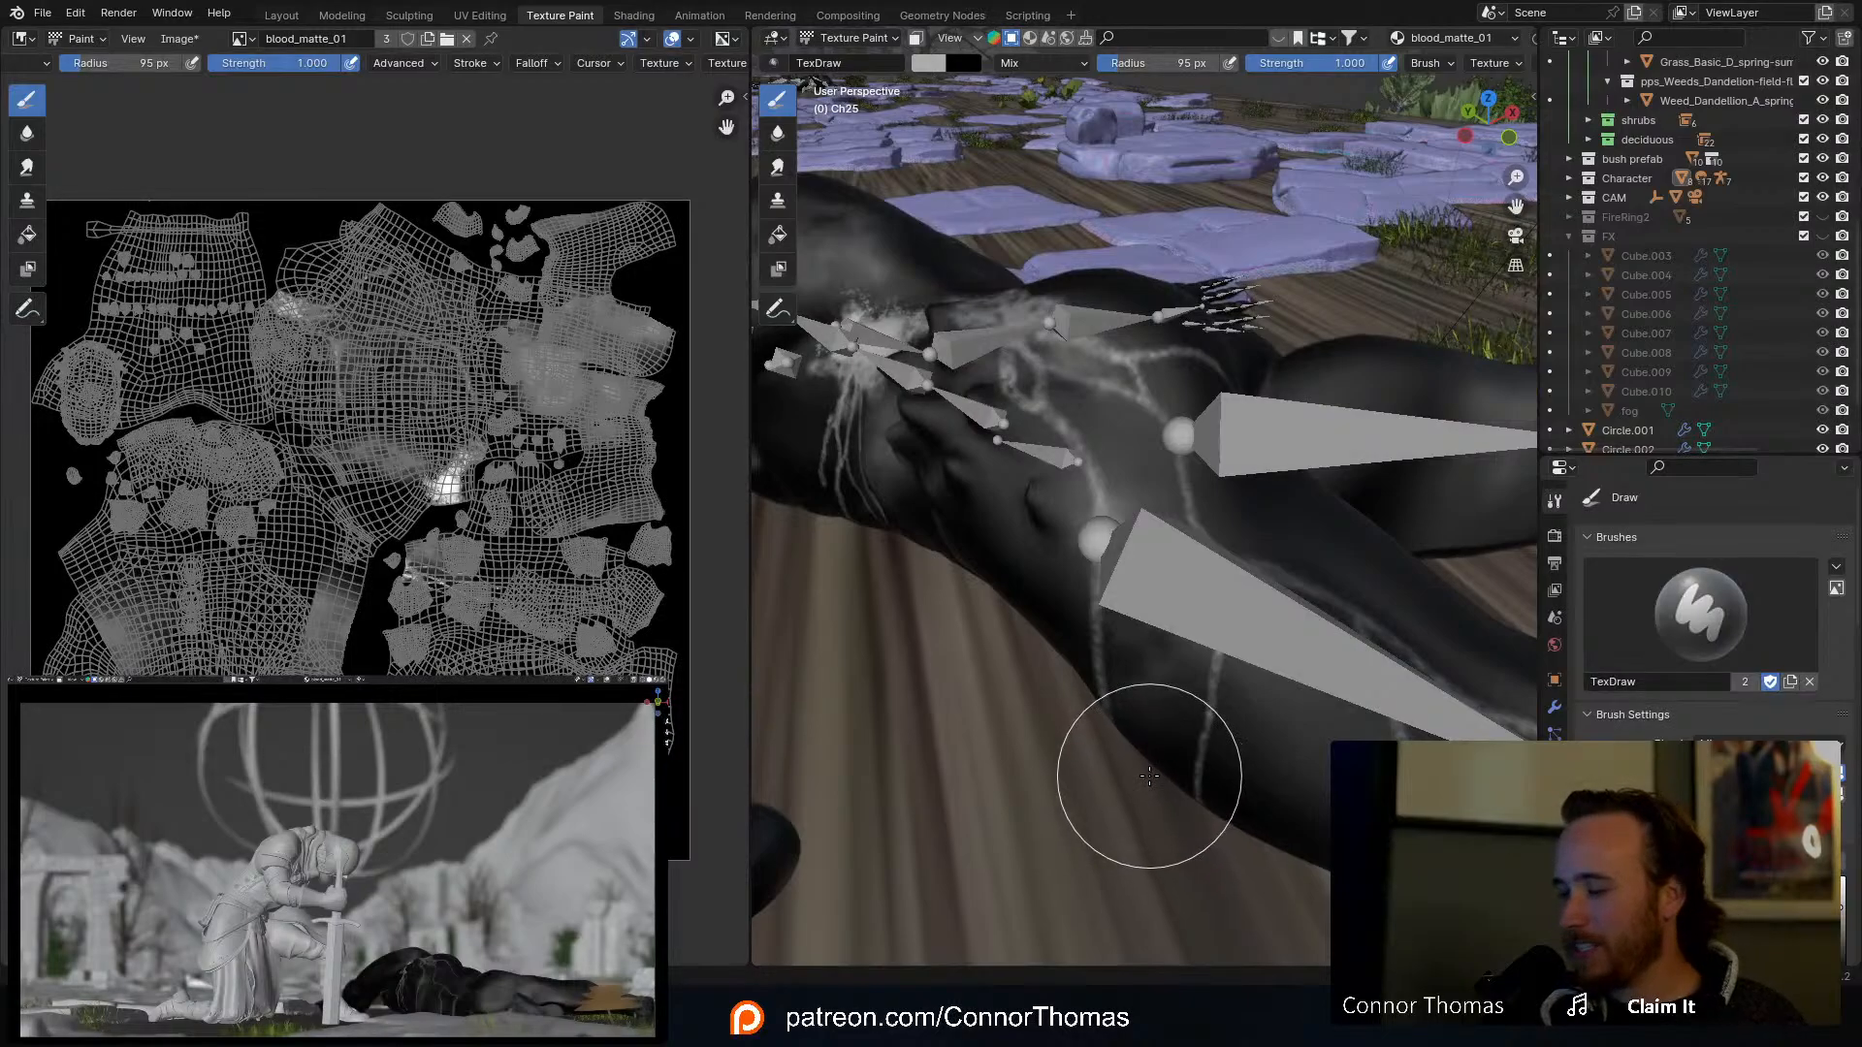
mouse_move(1149, 776)
middle_down()
mouse_move(1115, 737)
mouse_move(1238, 631)
mouse_move(1016, 684)
mouse_move(1163, 505)
middle_up()
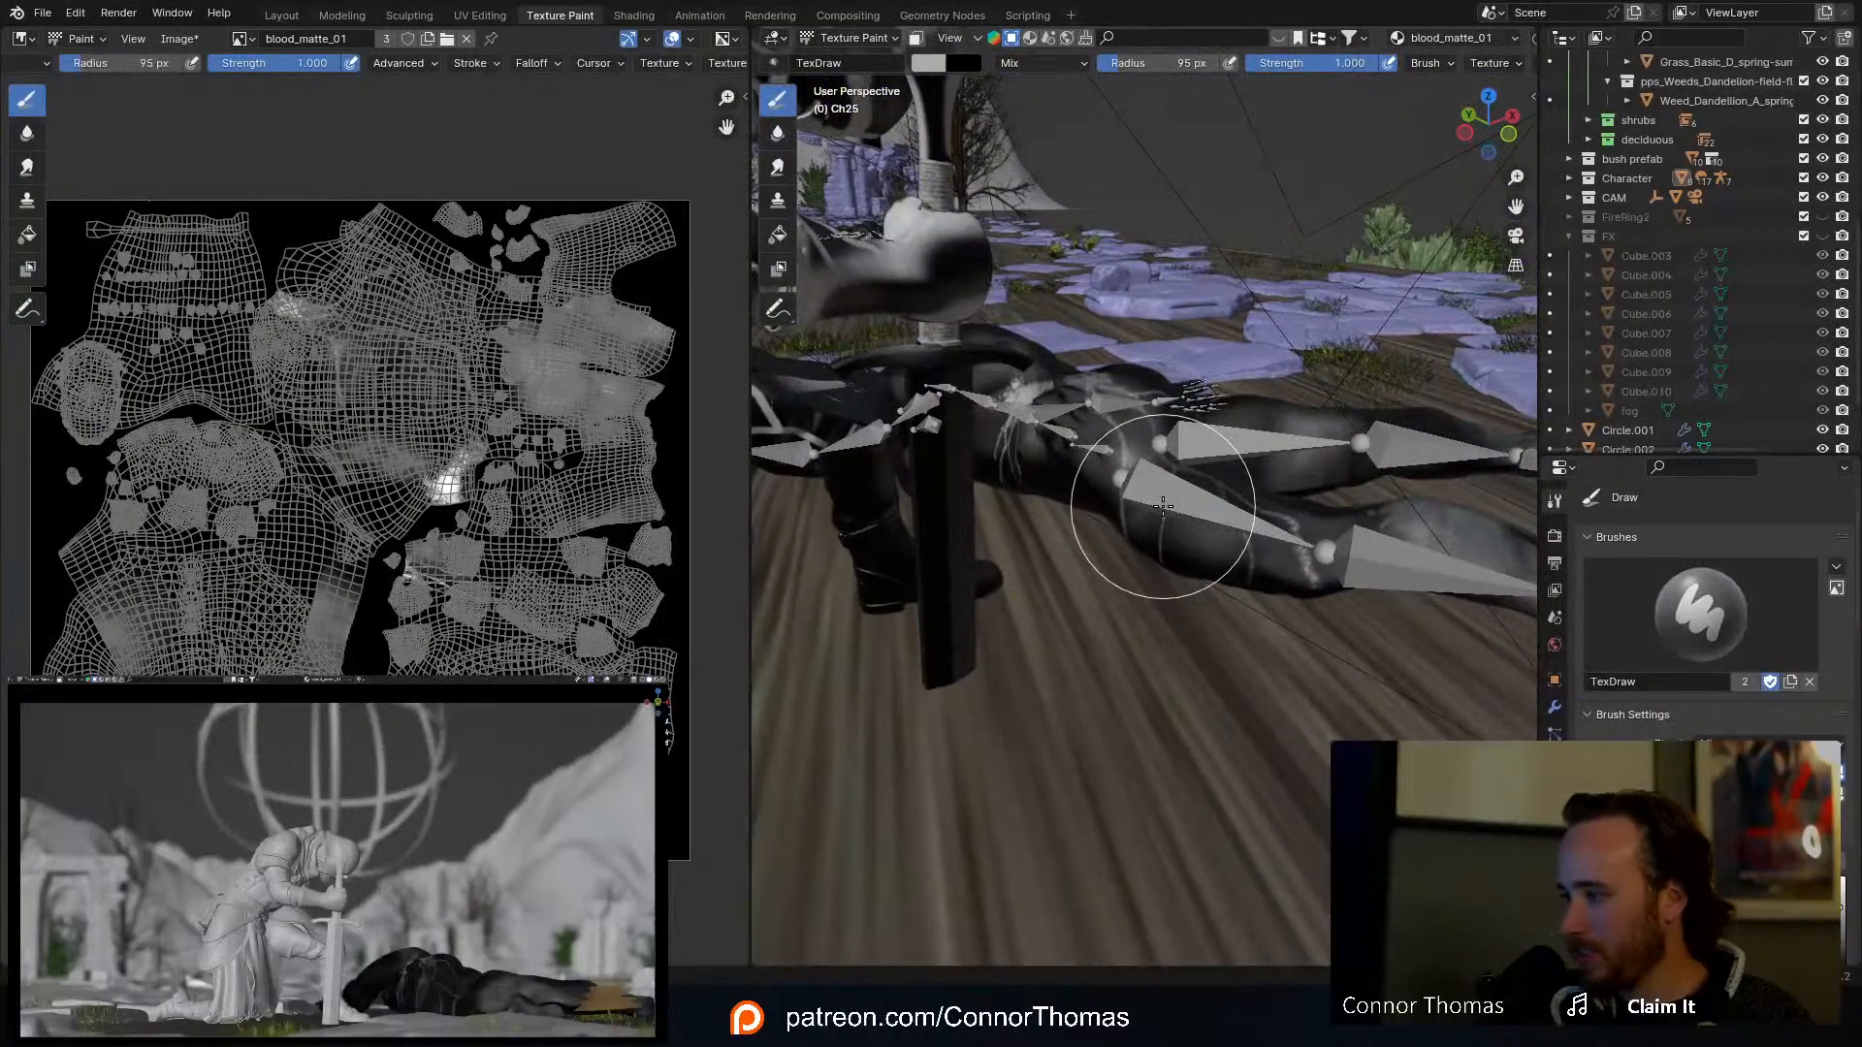
Step: Save the painted blood_matte_01 image to disk as a PNG with RGBA colour
click(180, 41)
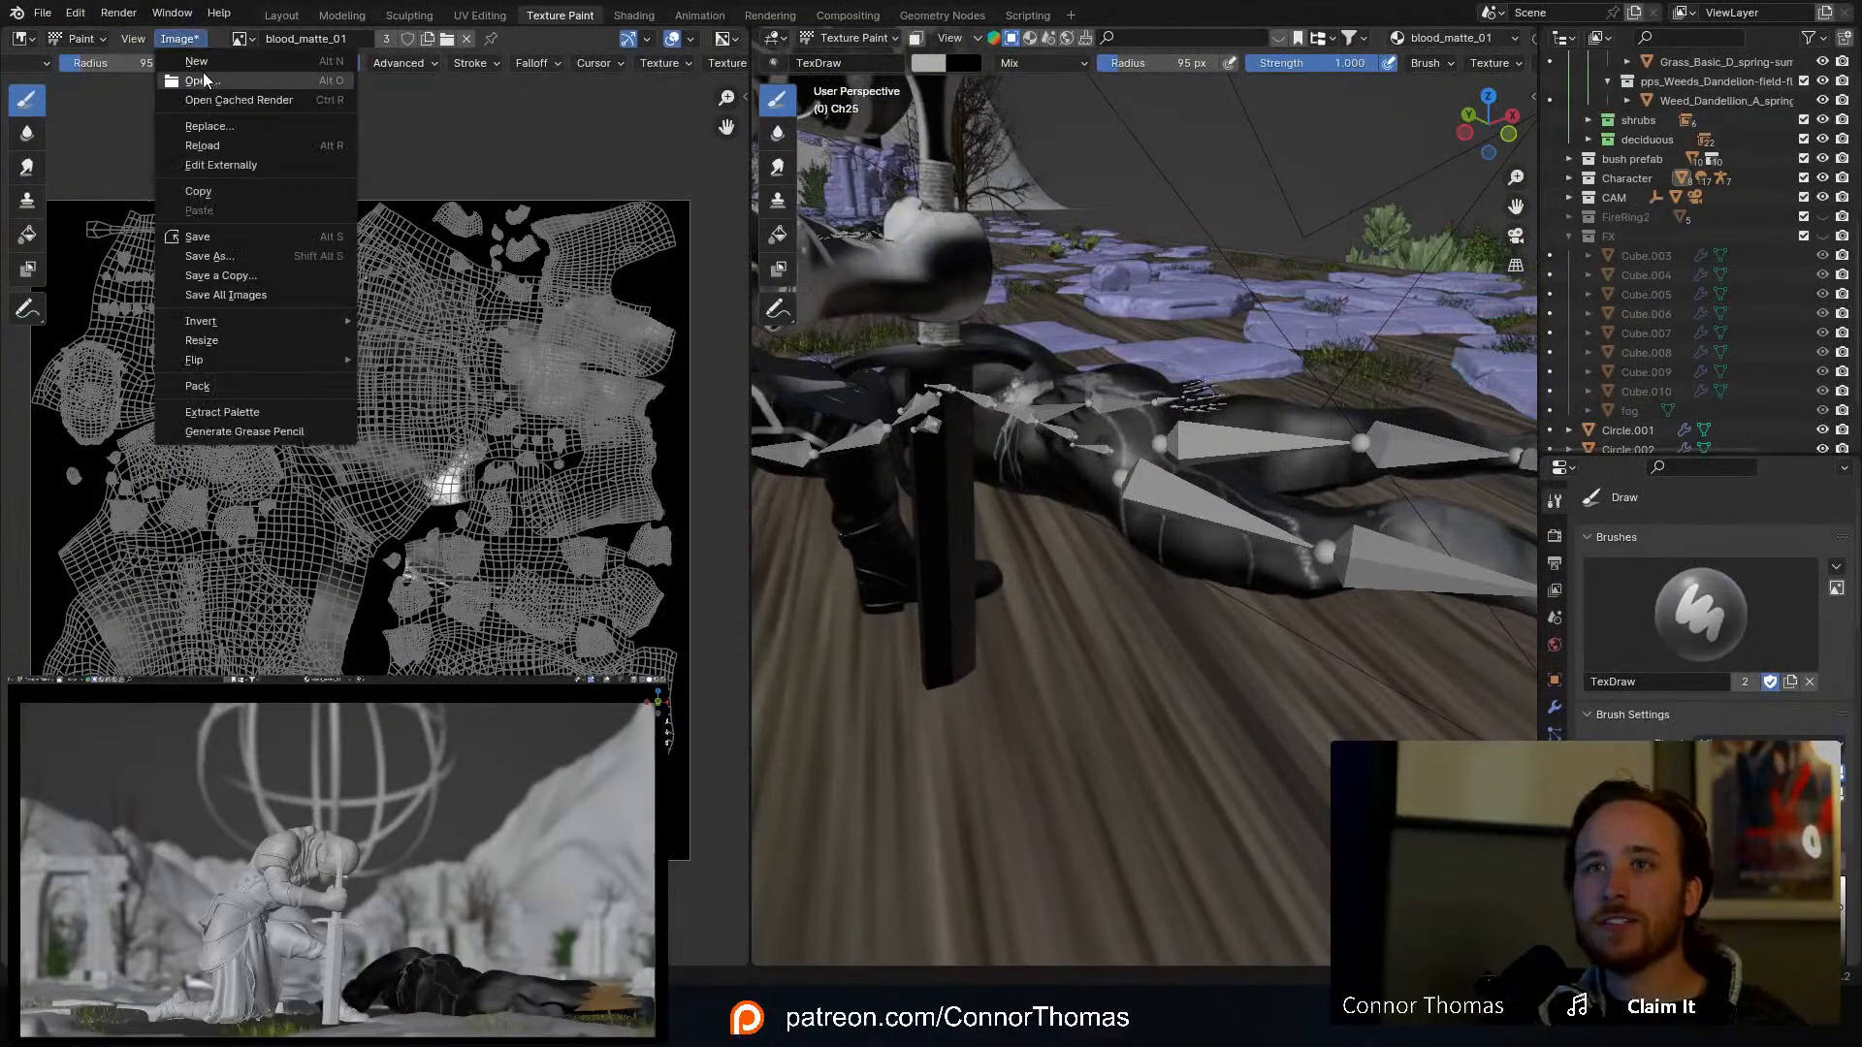
click(217, 243)
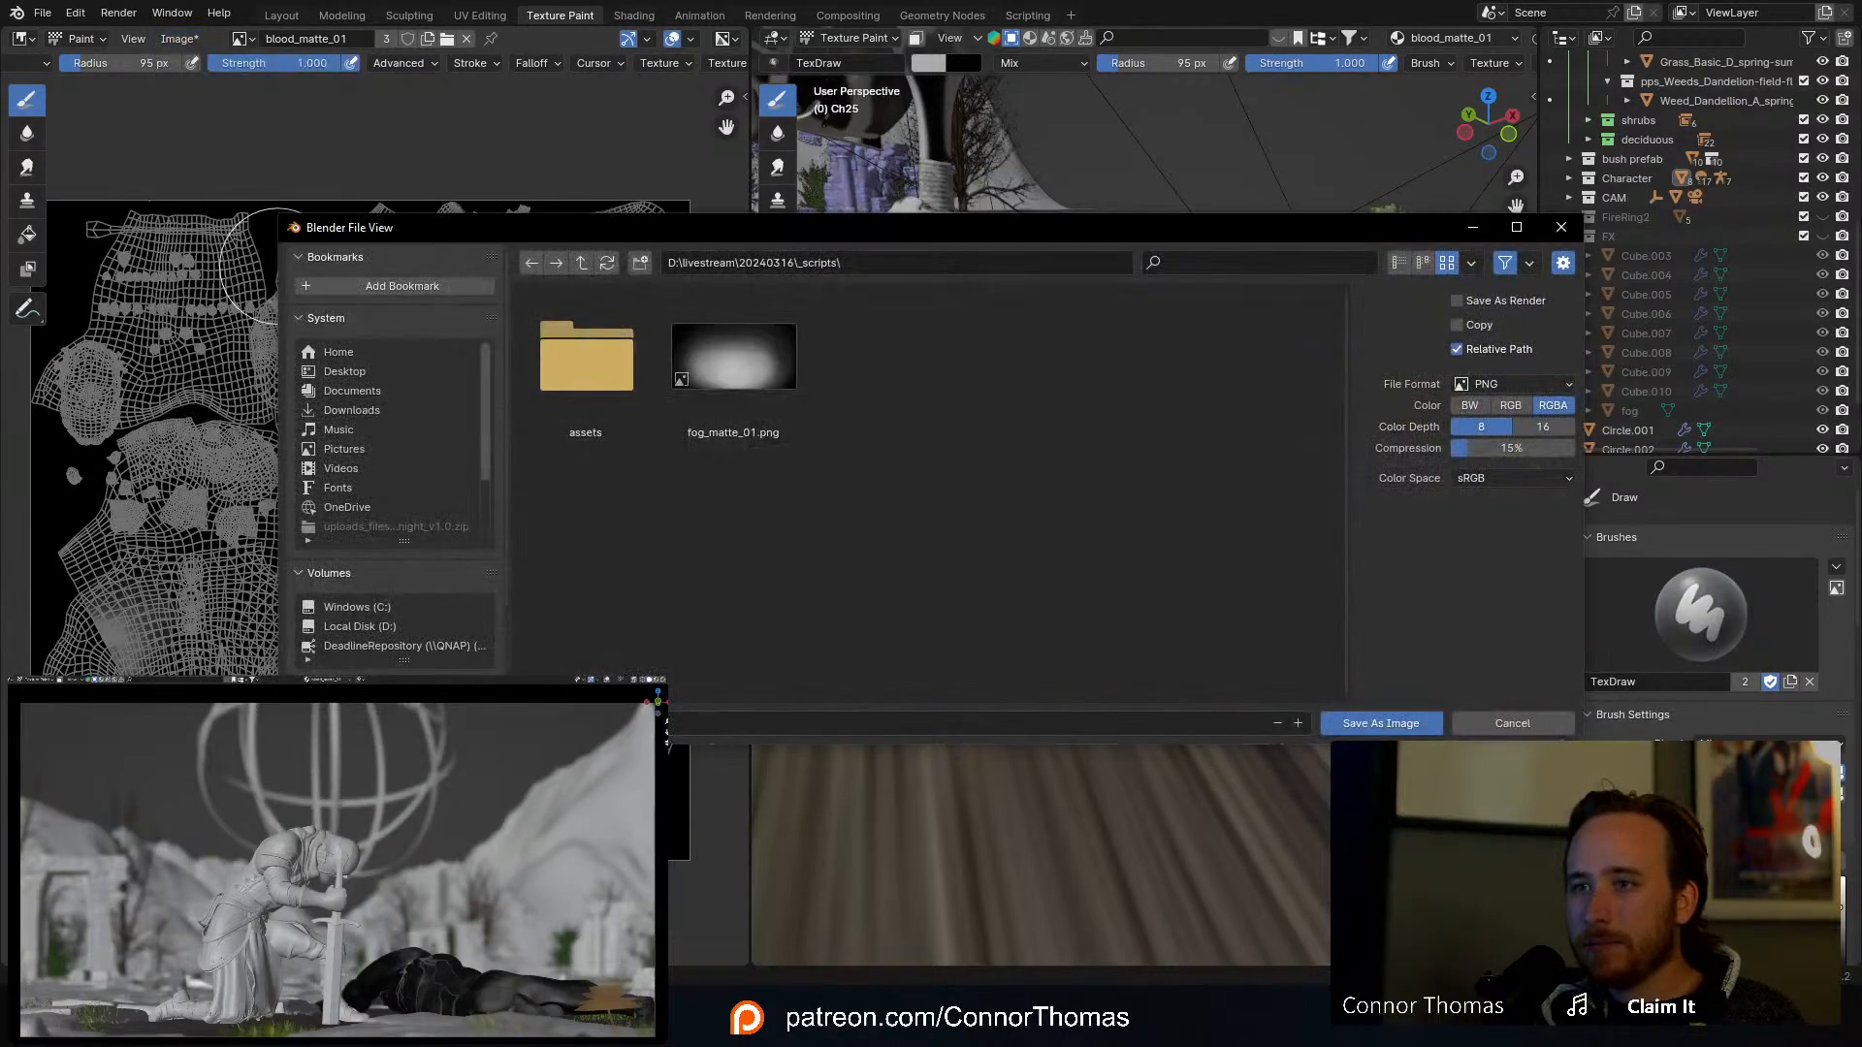
click(1381, 725)
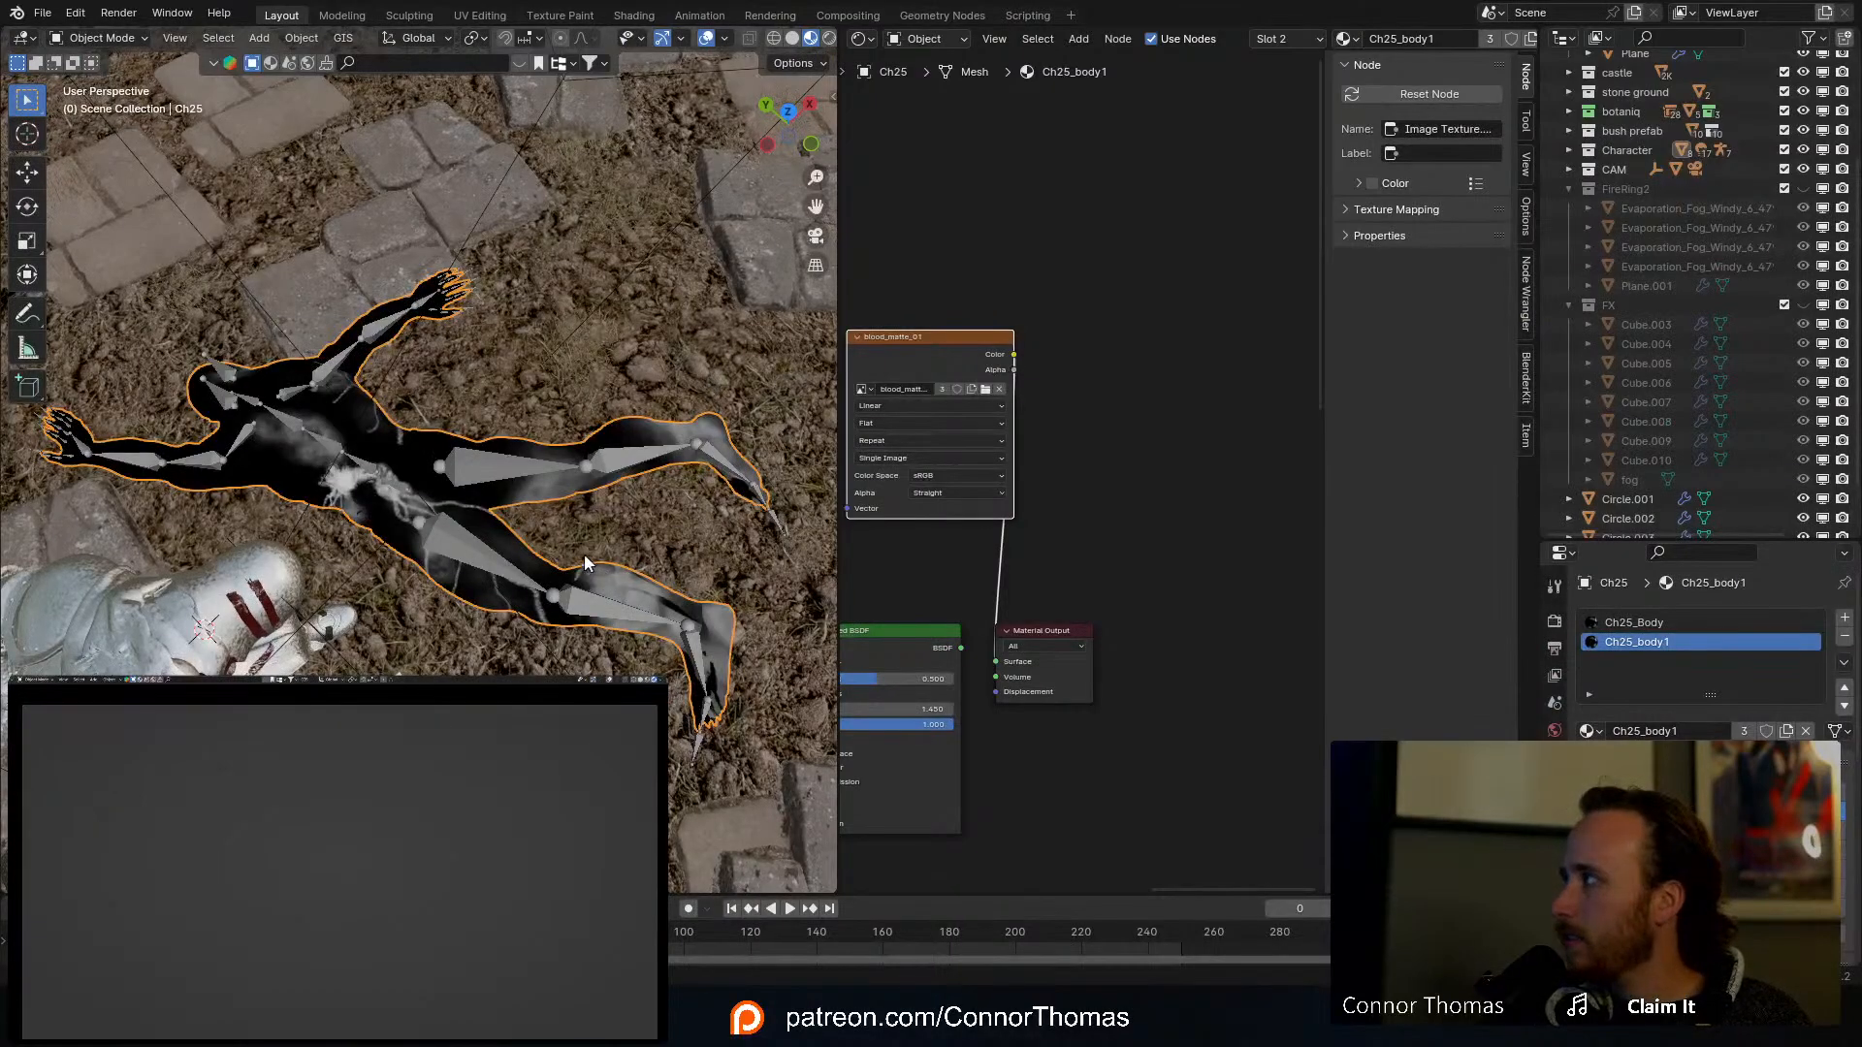
Step: Switch to the Layout workspace and select the body's Ch25_Body material slot for node editing
middle_drag(549, 533, 524, 516)
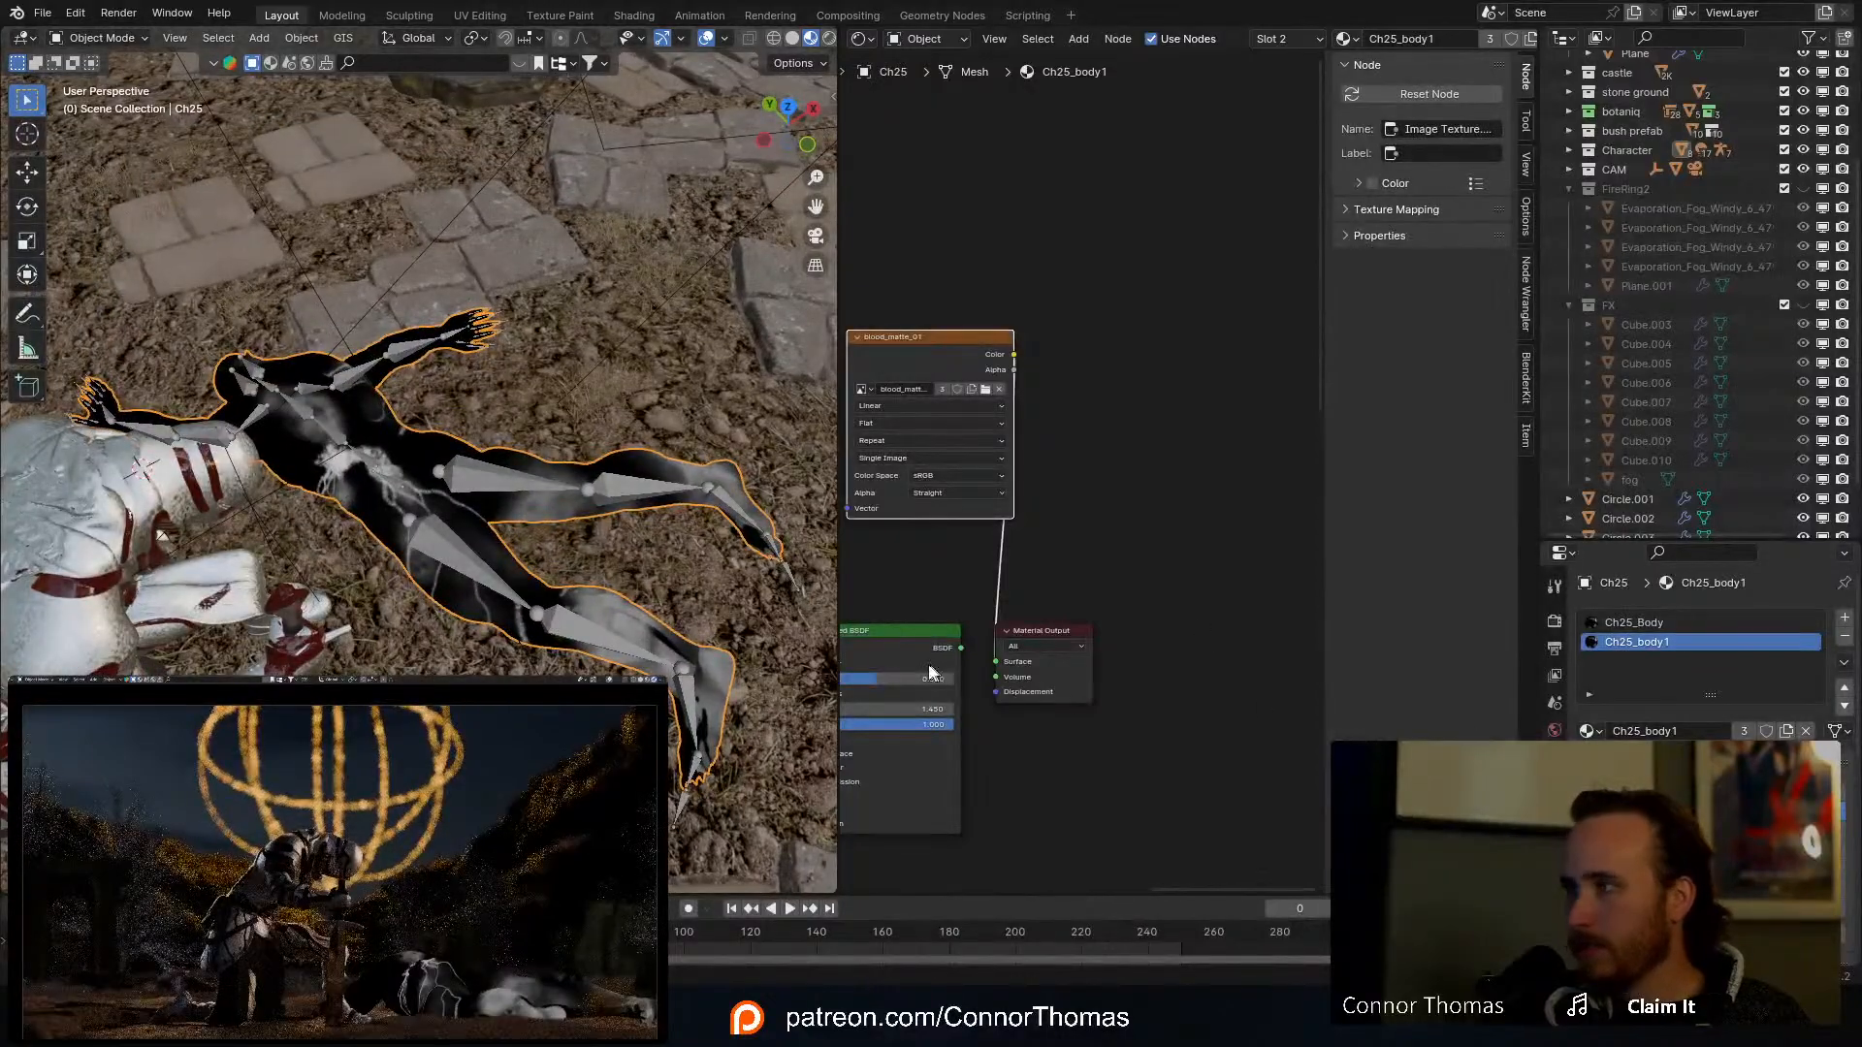
scroll(524, 609, down, 4)
scroll(522, 566, up, 4)
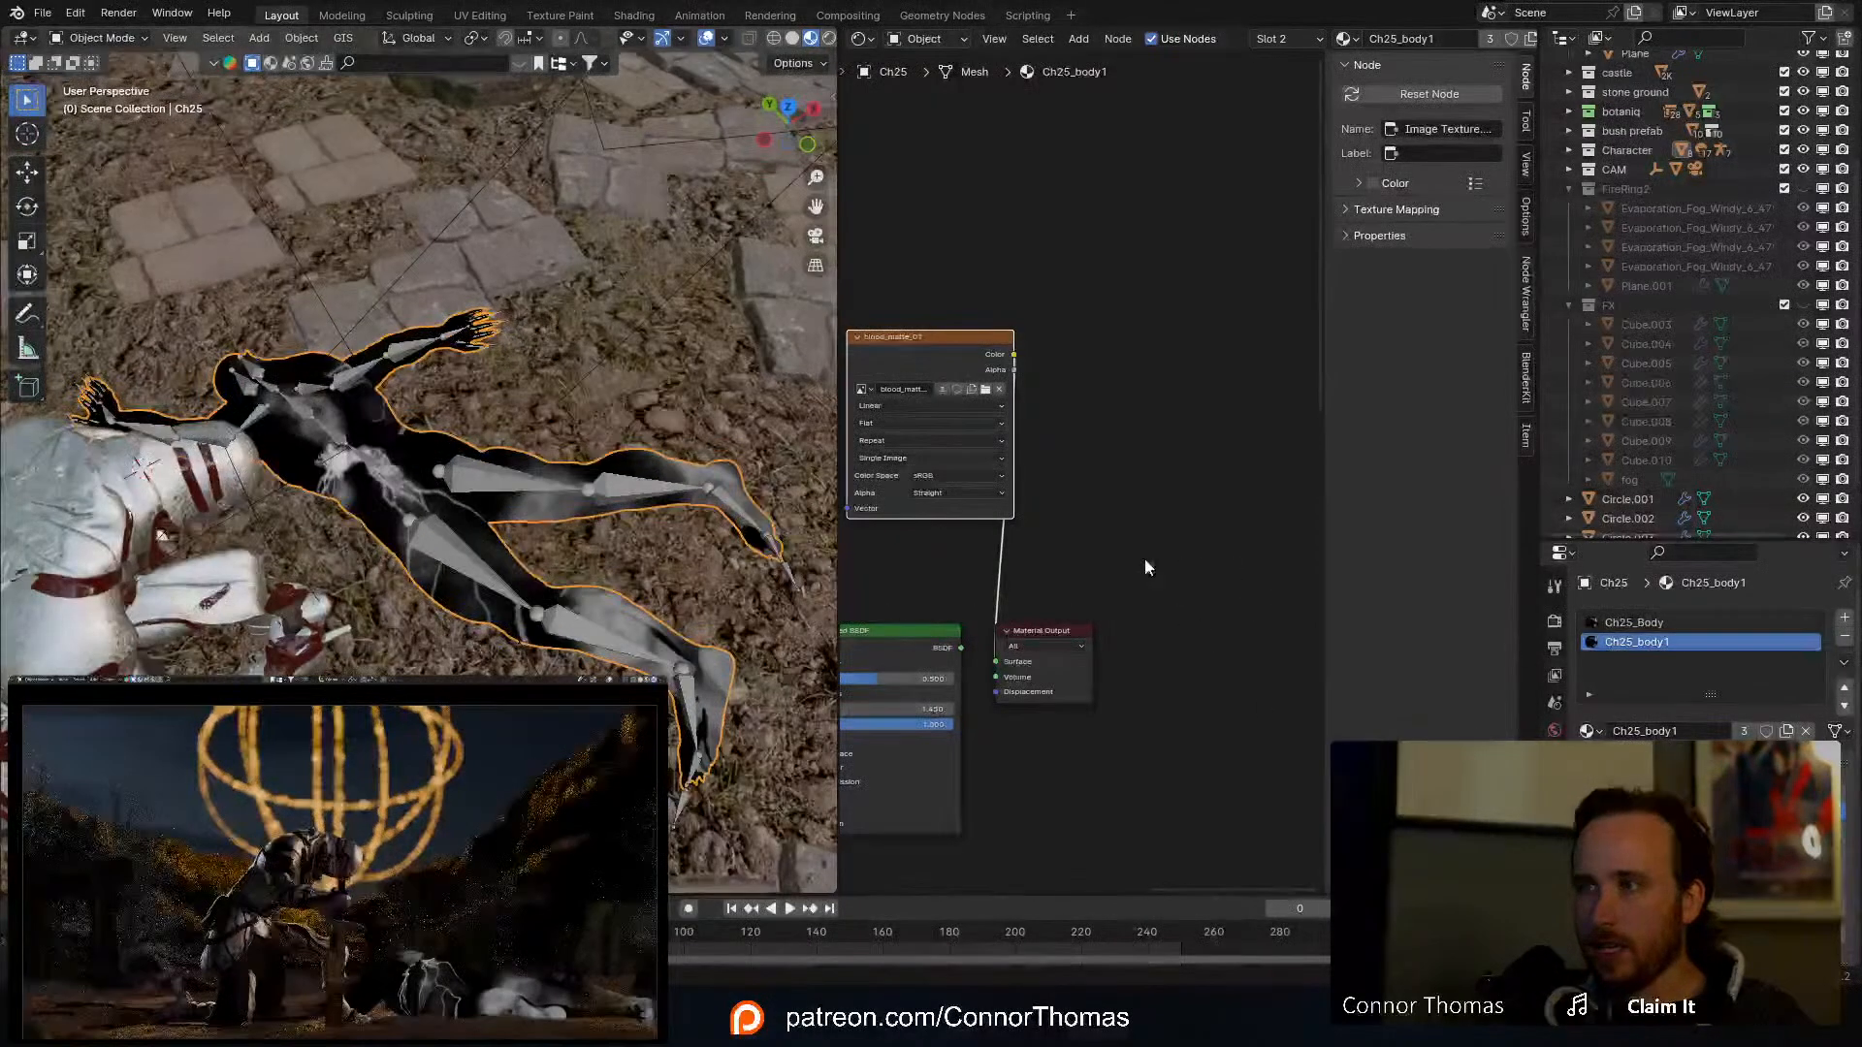
middle_drag(1145, 557, 1361, 500)
click(1626, 623)
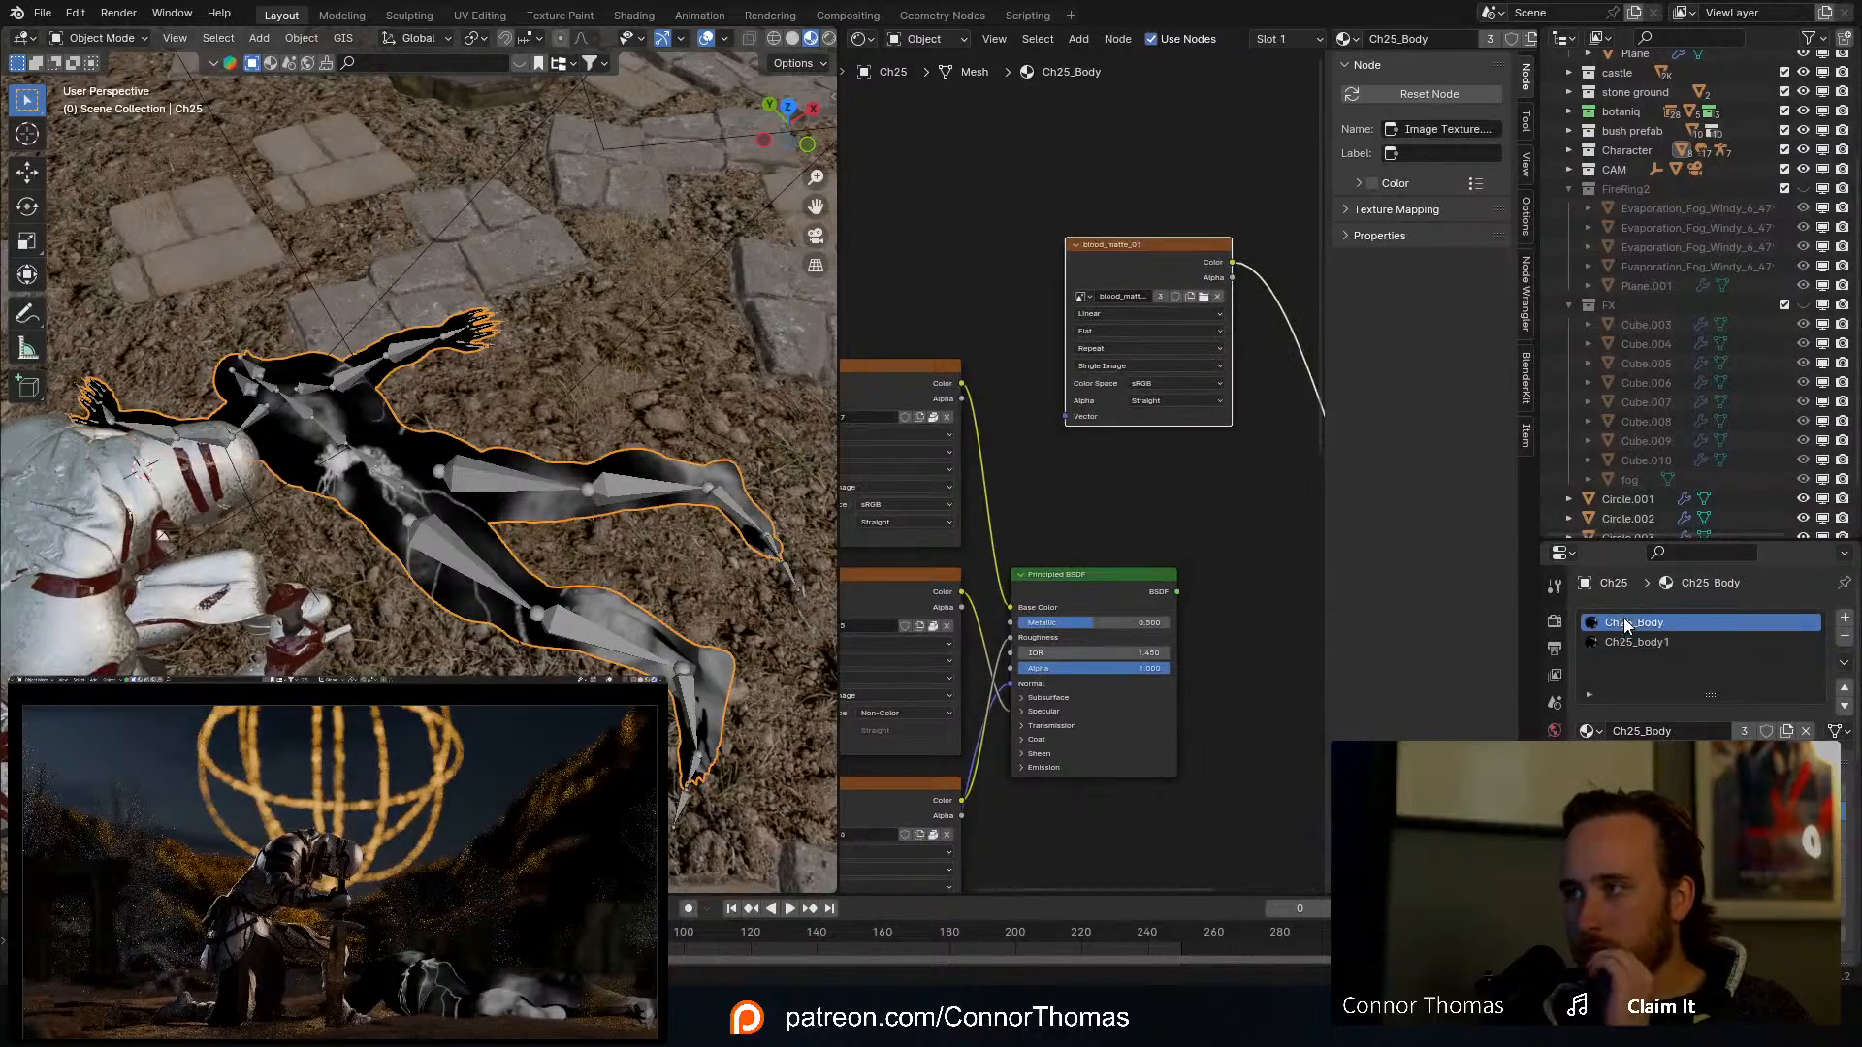
Step: Move the blood_matte_01 image texture node up and away from the Principled BSDF to make room
middle_drag(1124, 488, 1131, 573)
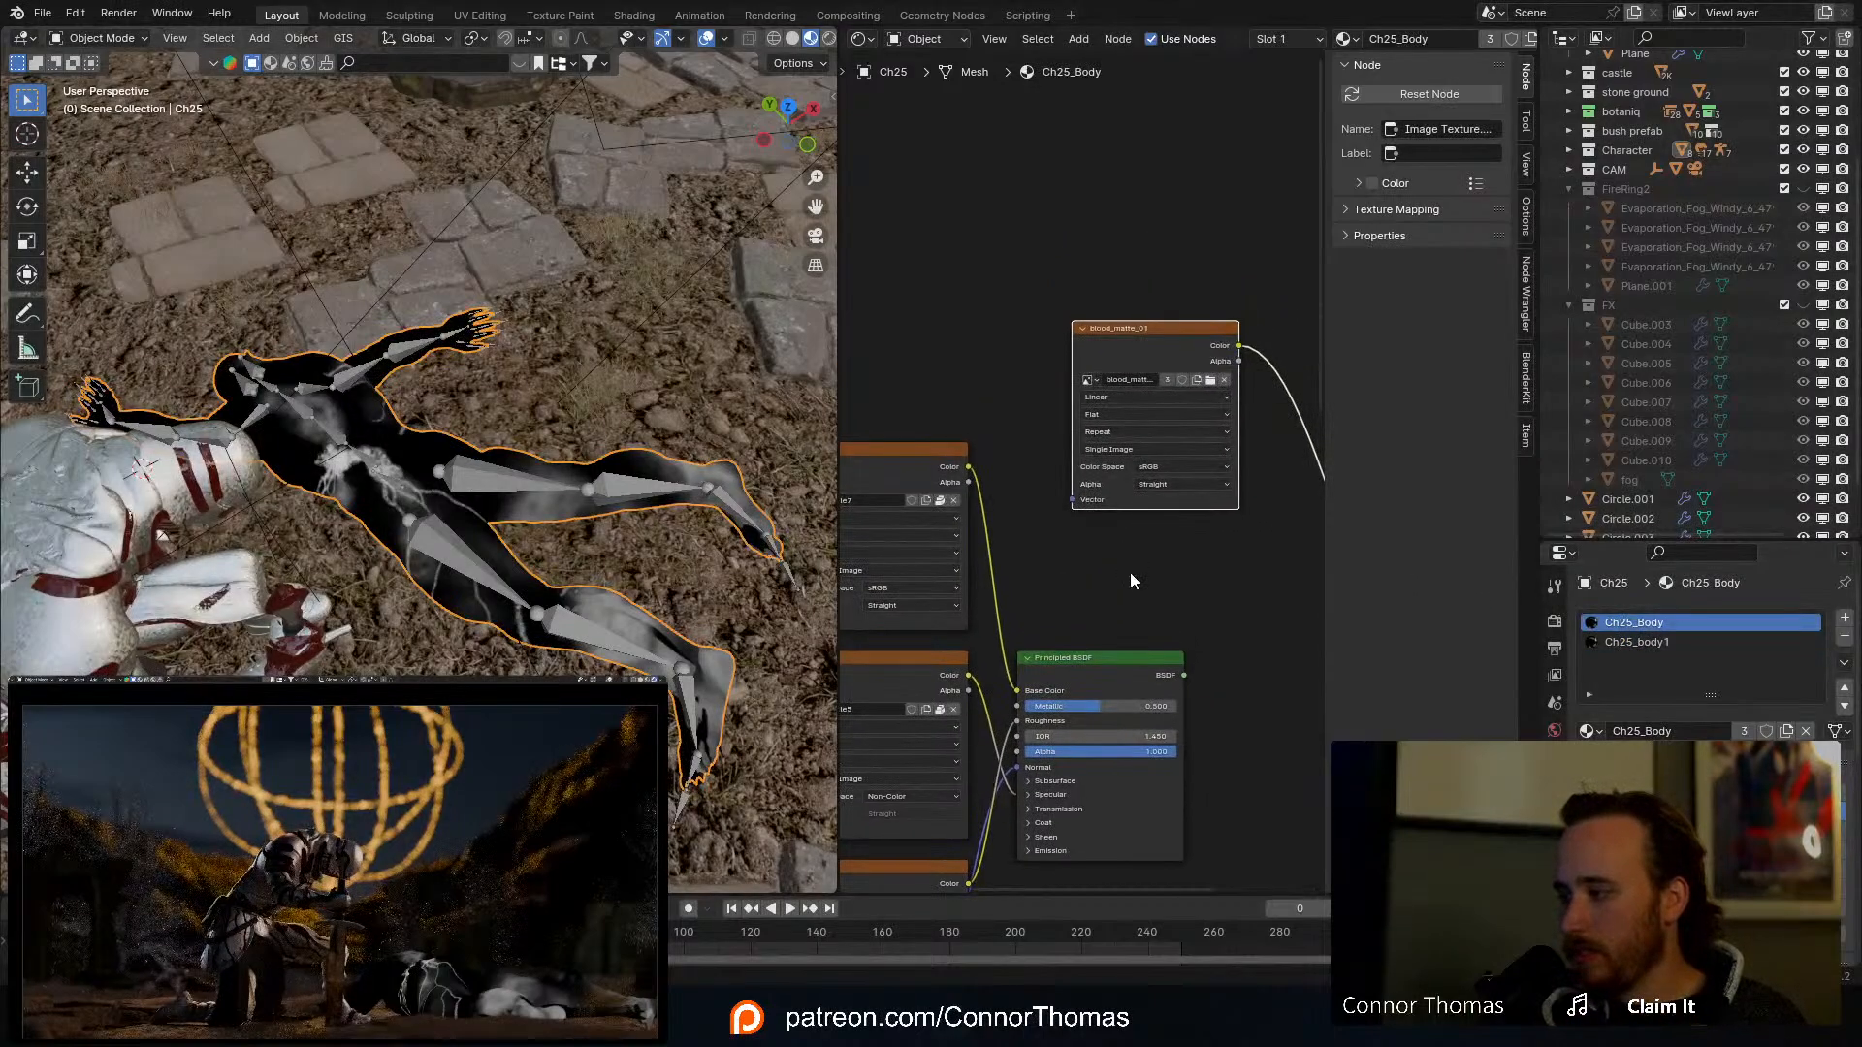
scroll(1131, 572, down, 1)
scroll(1131, 572, up, 1)
drag(1146, 325, 970, 213)
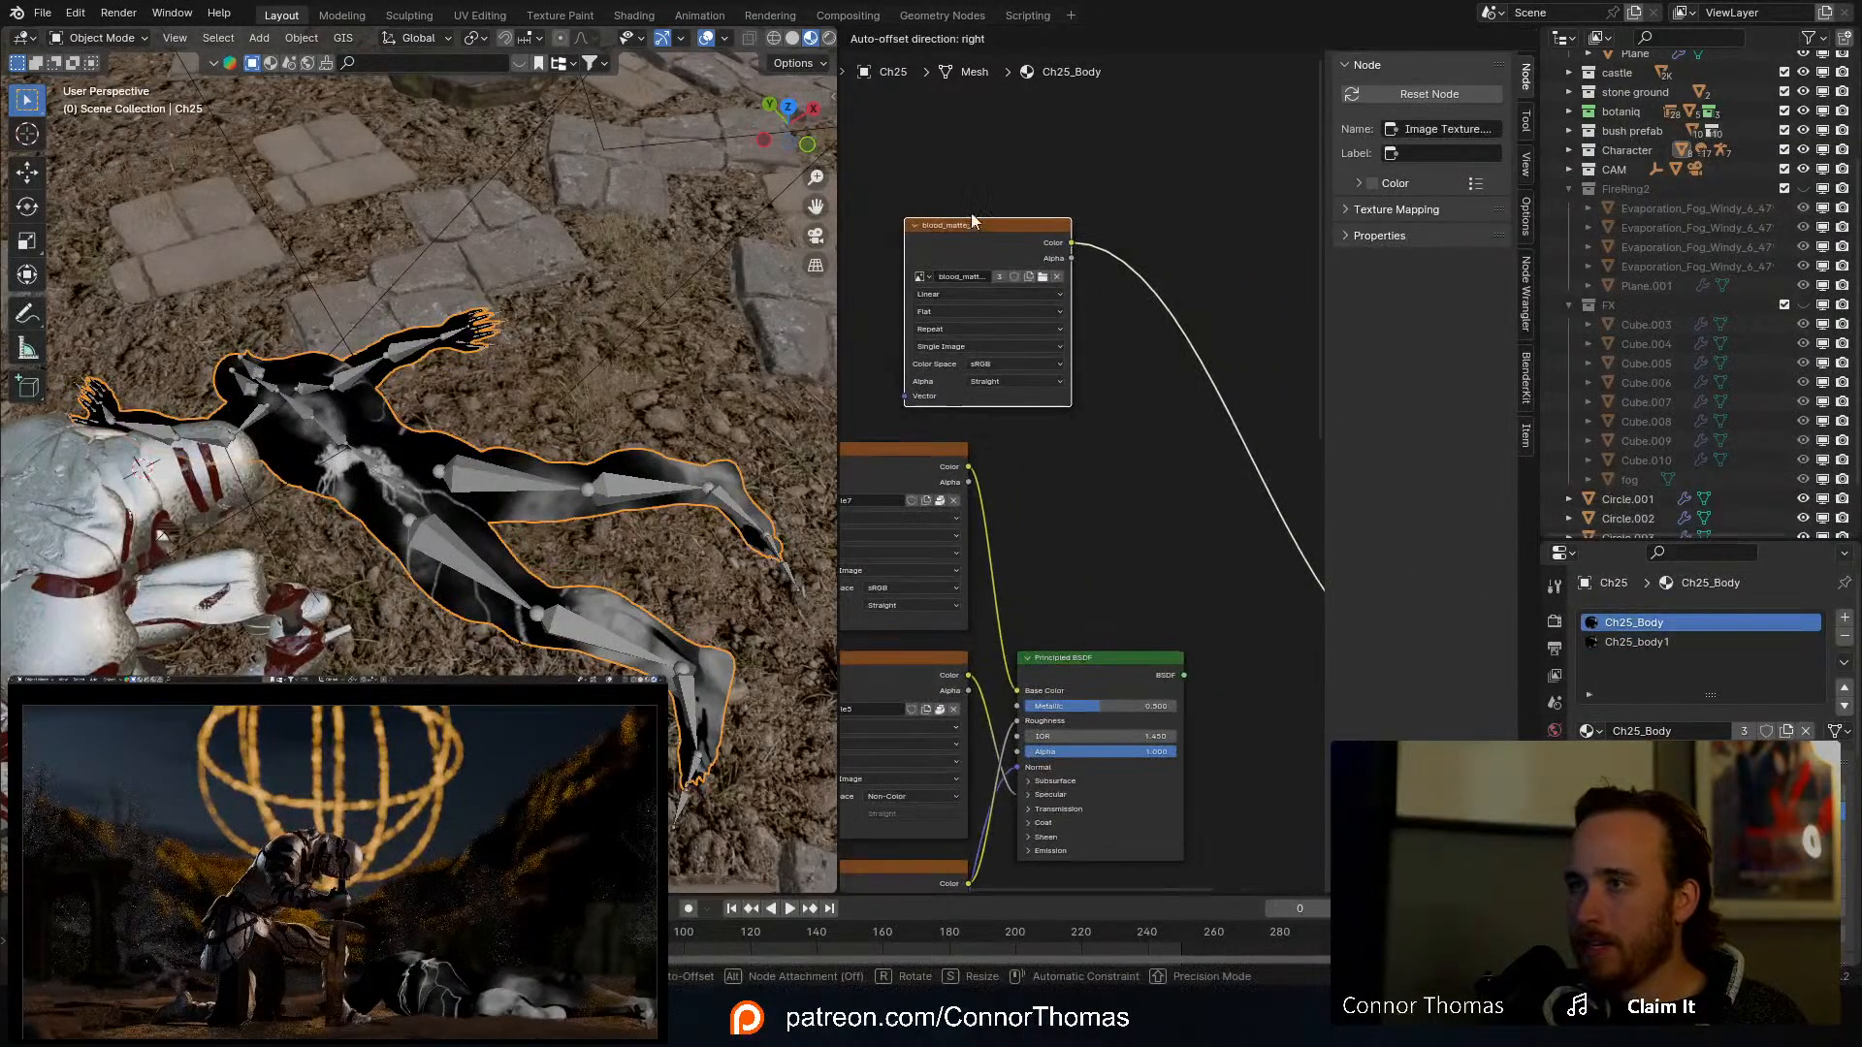
Step: Add a second Principled BSDF node to the Ch25_Body material, placed beyond the blood_matte_01 texture node and above the output
middle_drag(1138, 449, 1029, 459)
key(shift+a)
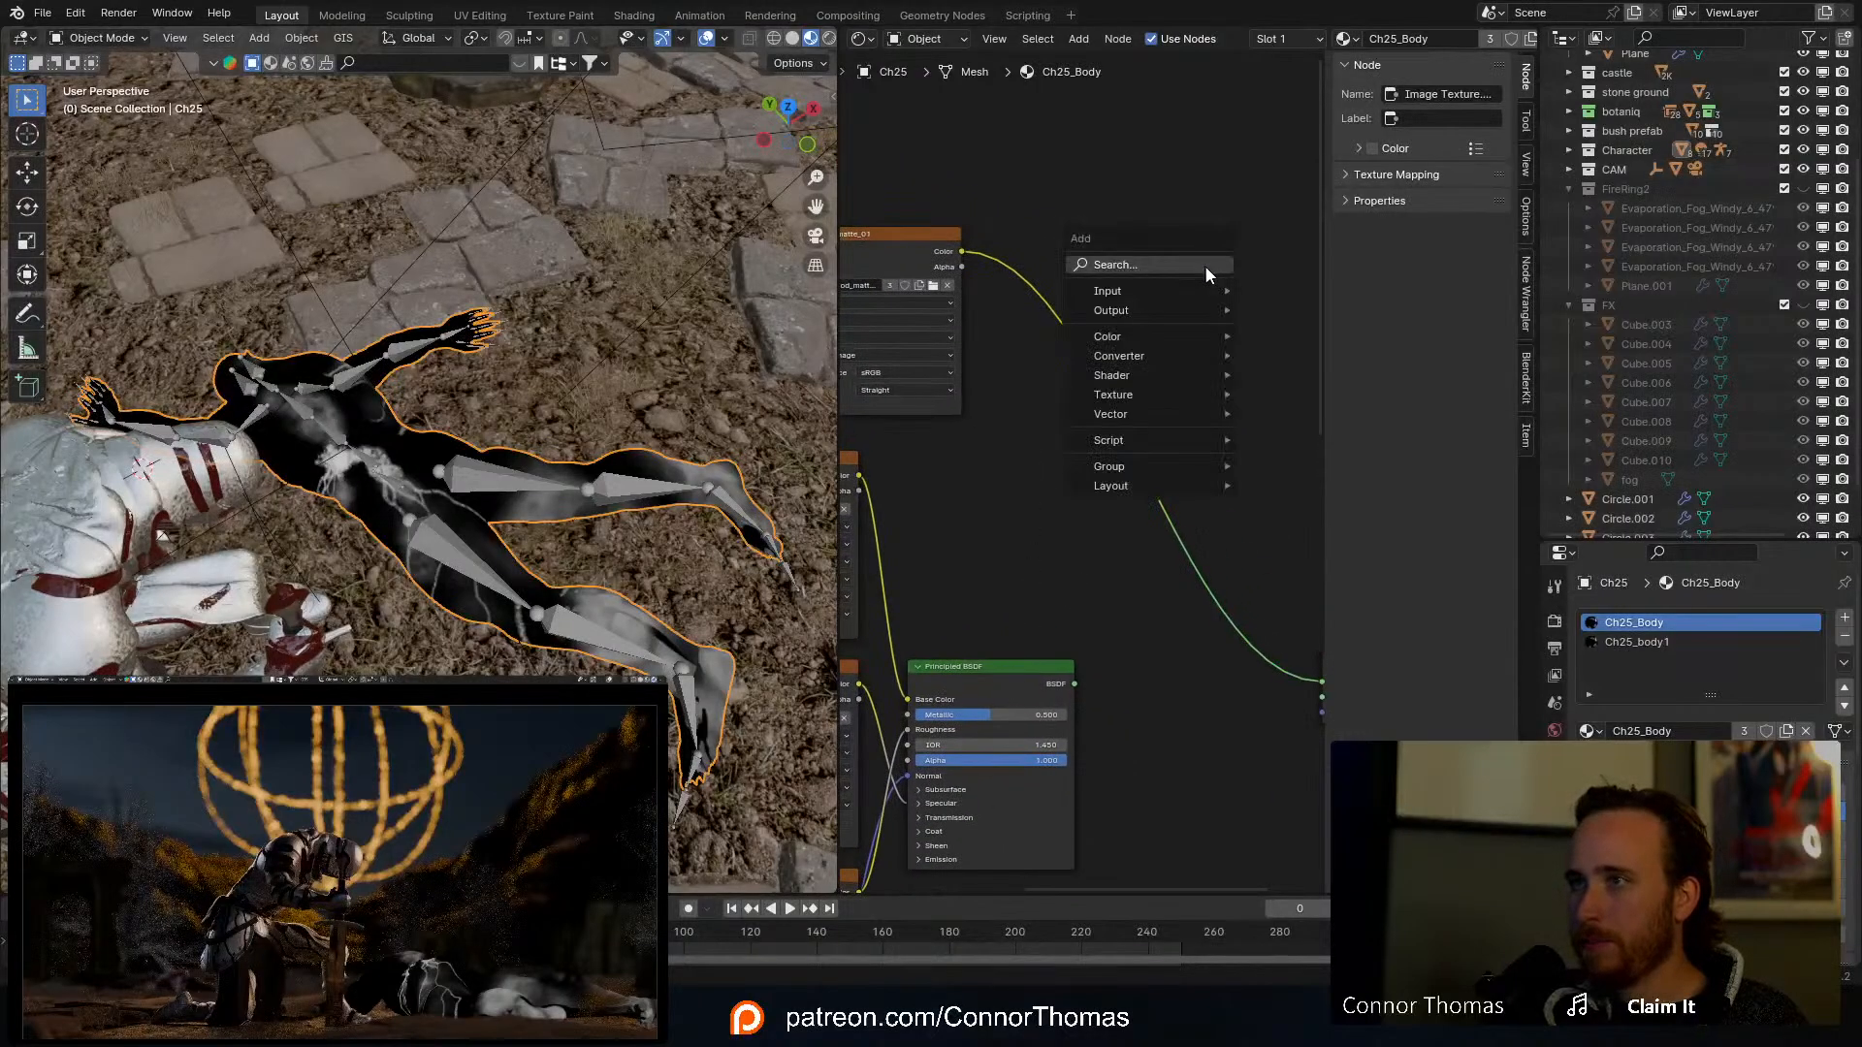
click(1205, 267)
text(princ)
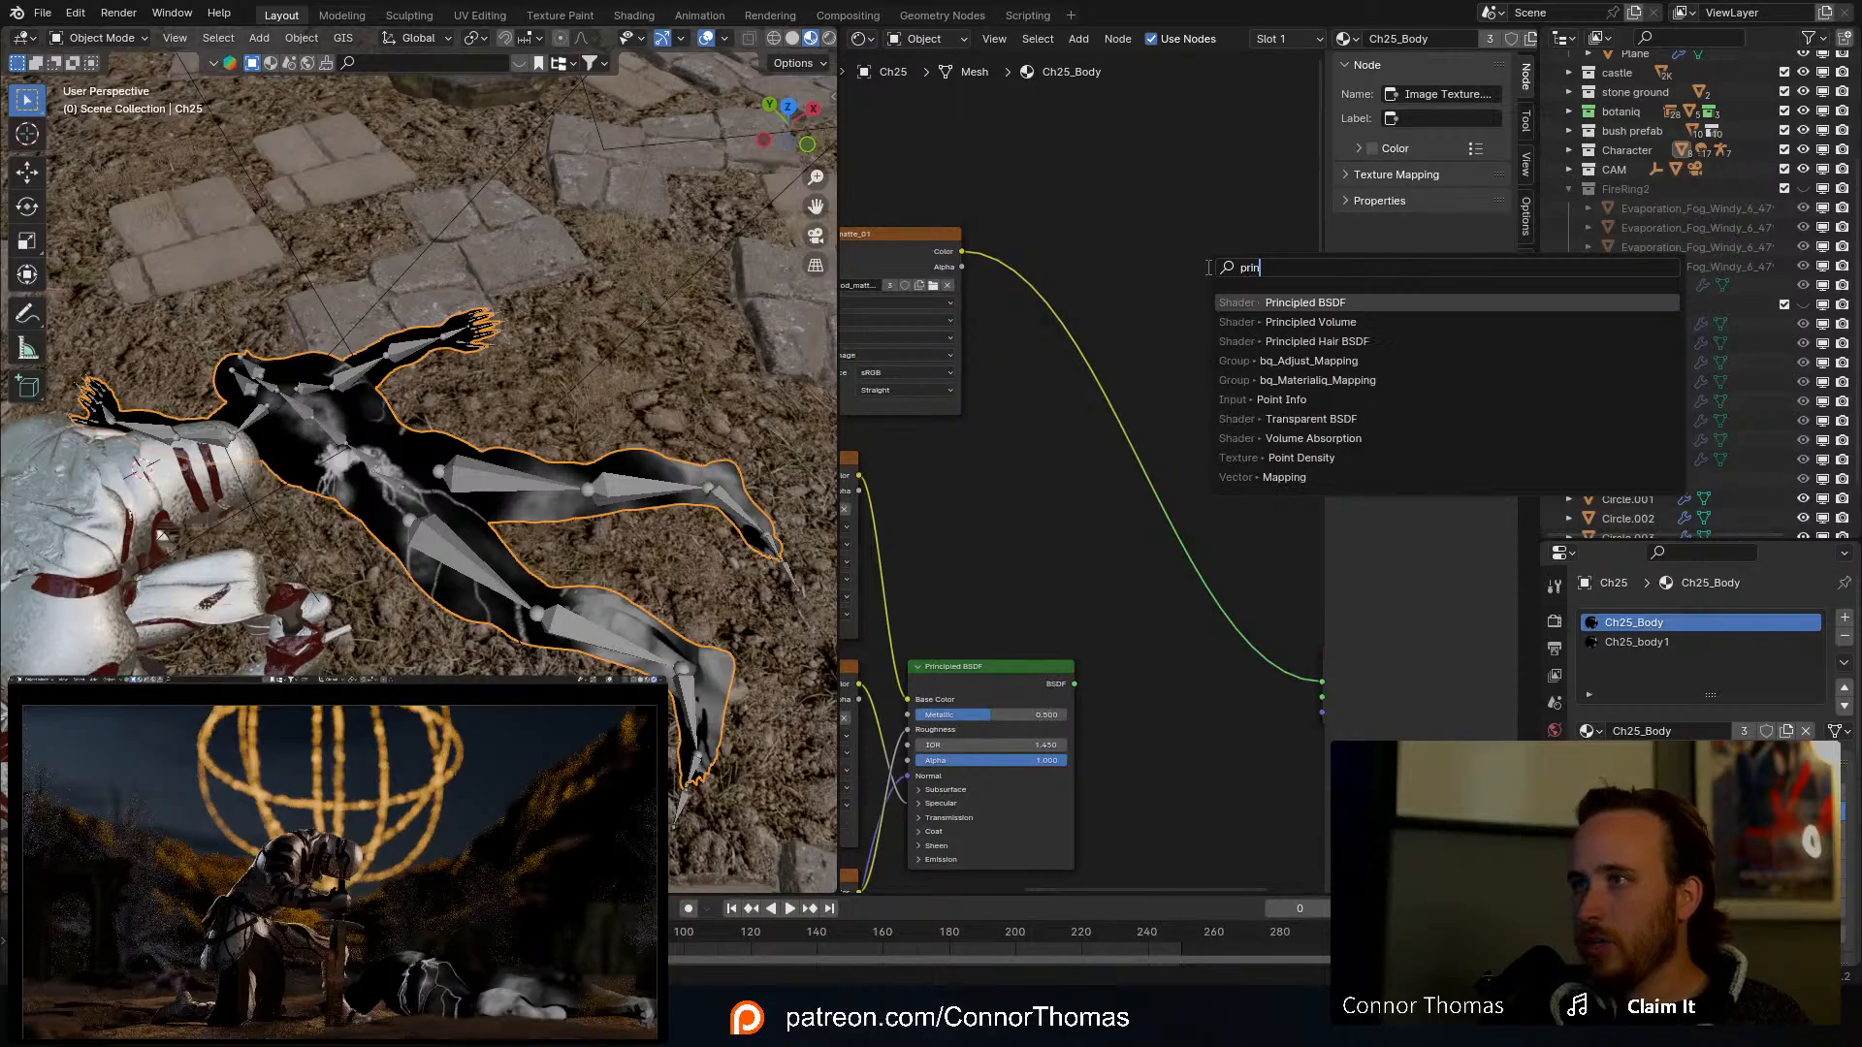
key(Return)
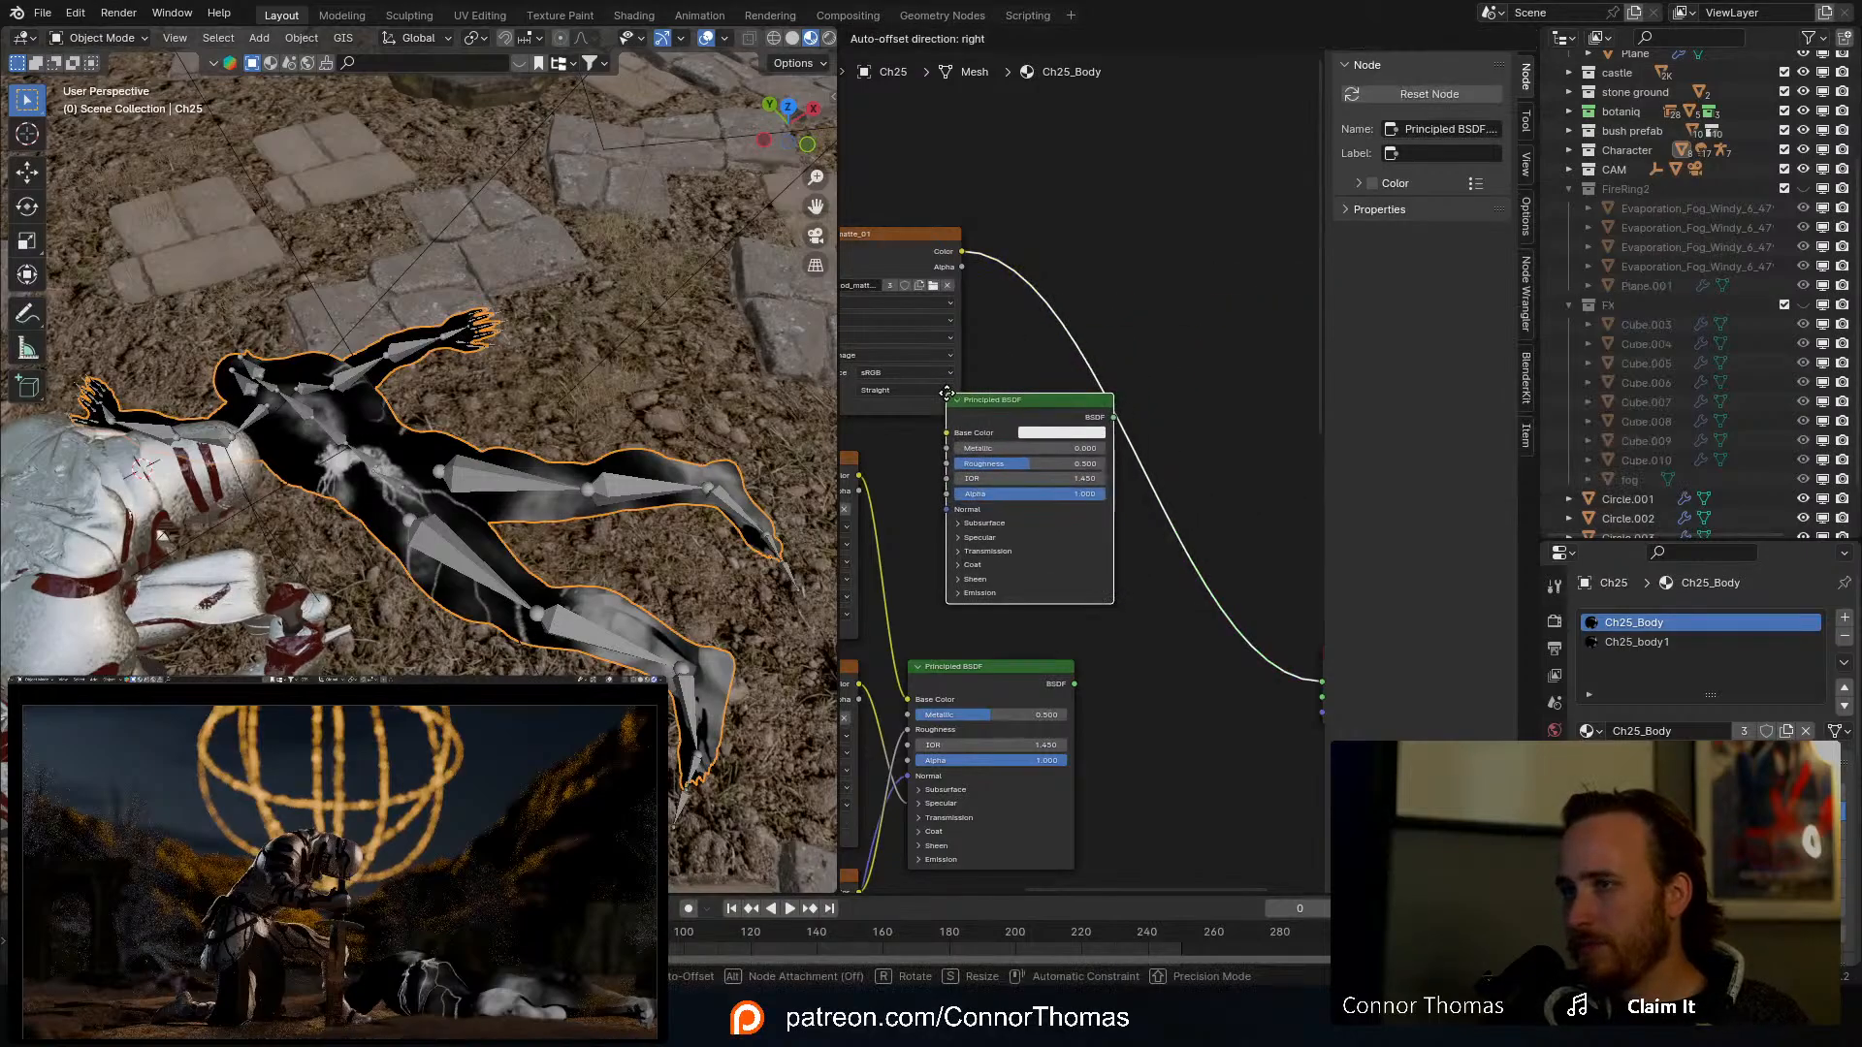
click(1148, 165)
middle_drag(1148, 164, 1075, 296)
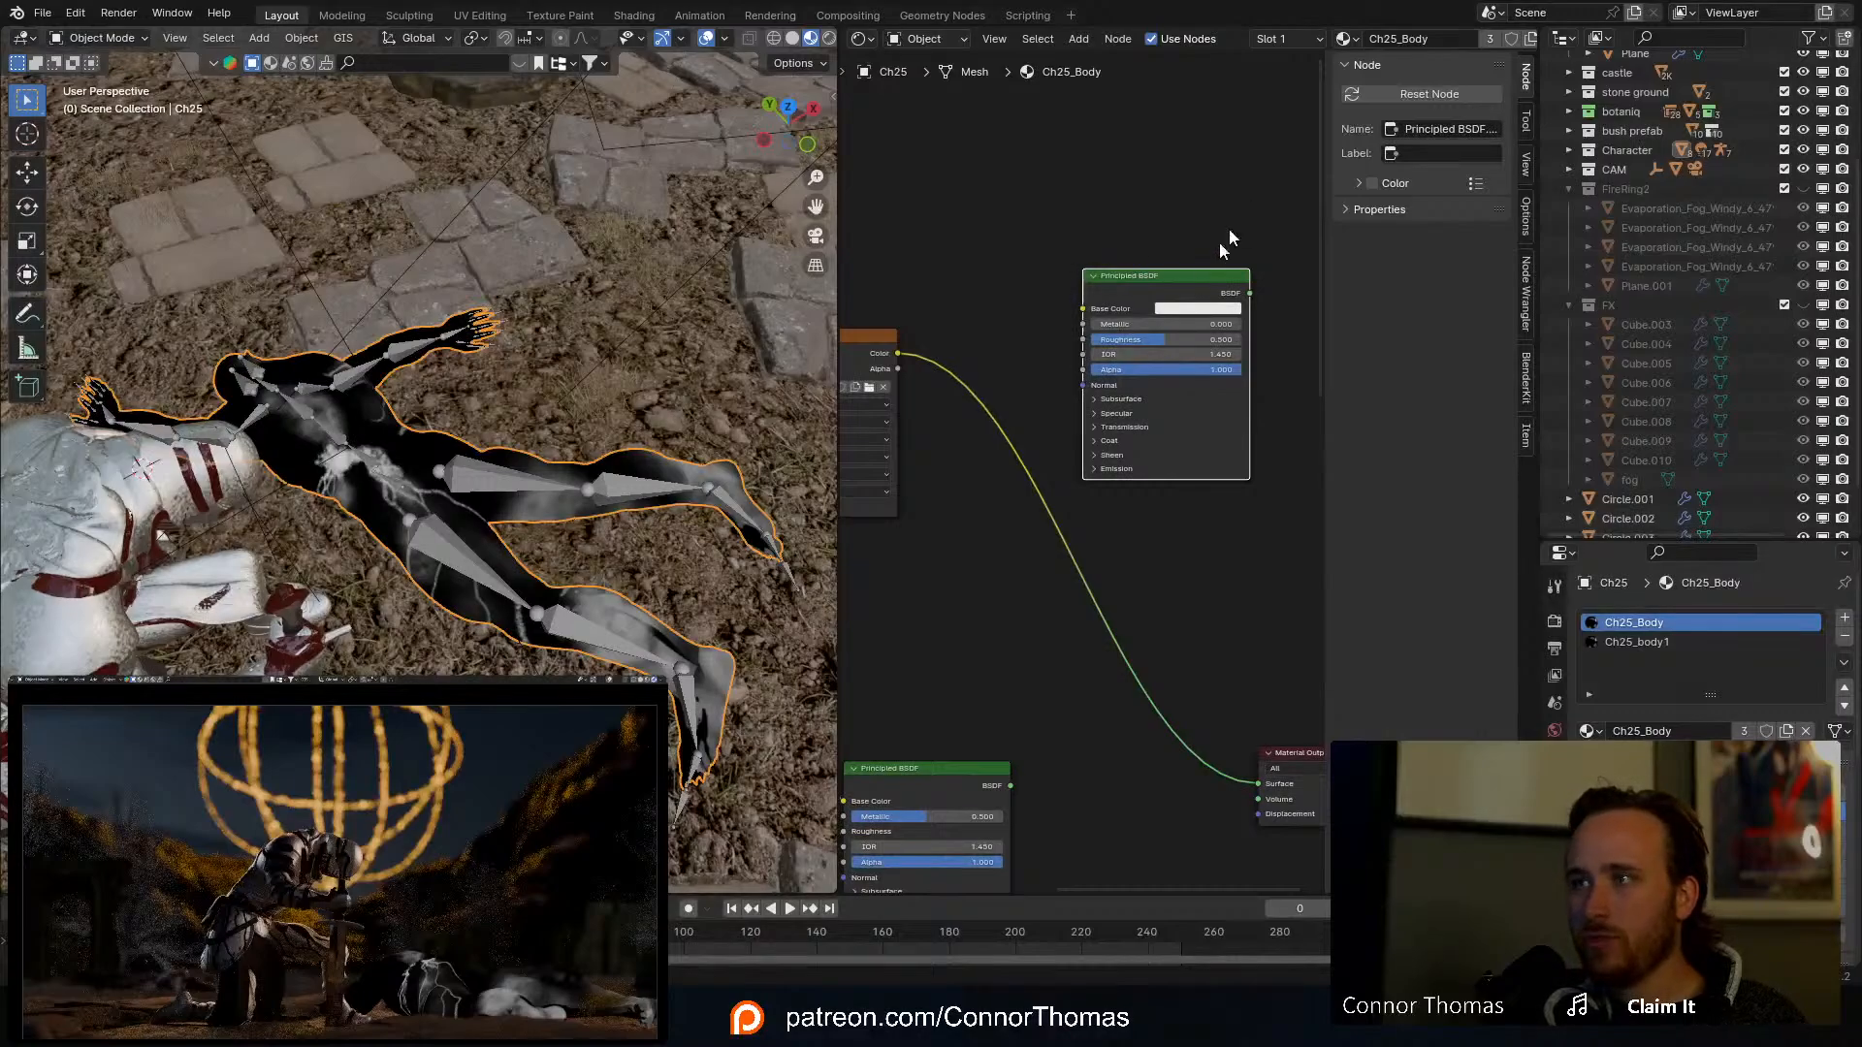
Step: Give the new Principled BSDF a saturated red base colour and roughness 0, and preview it on the body
click(1187, 309)
drag(1242, 199, 1221, 197)
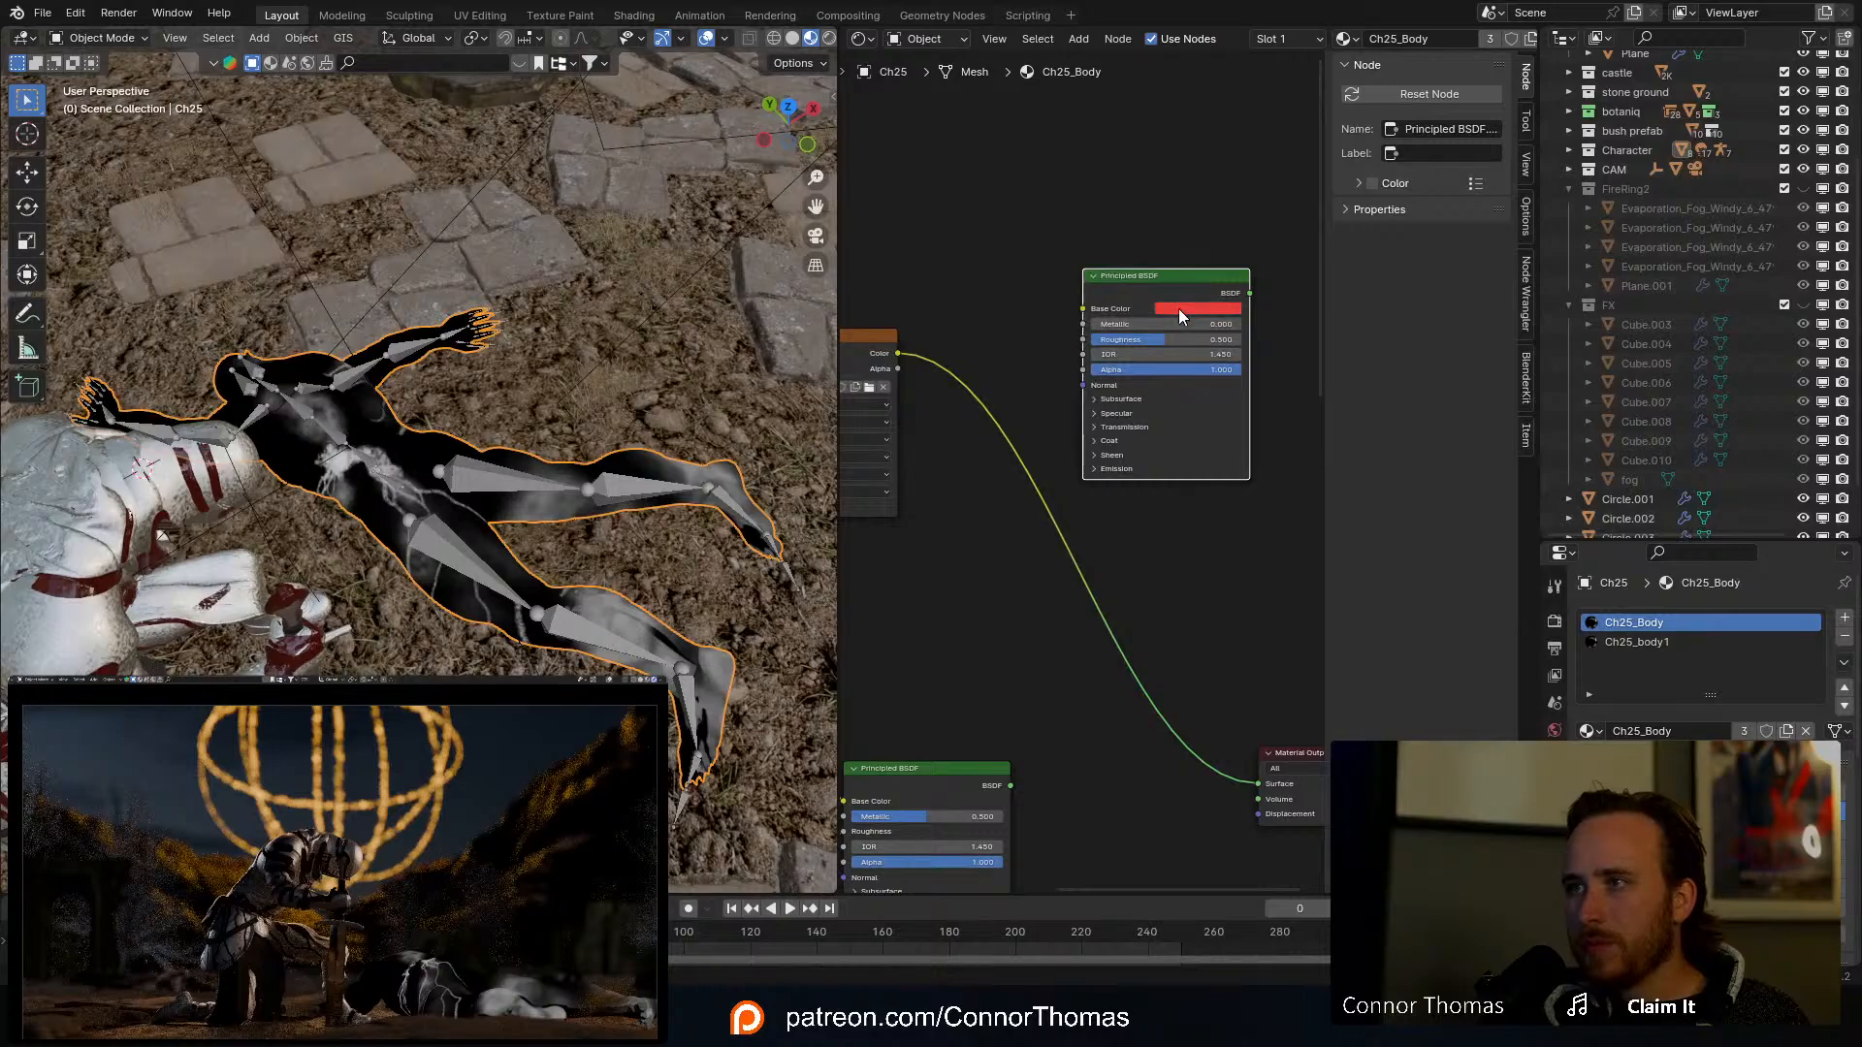
click(1178, 309)
click(1212, 207)
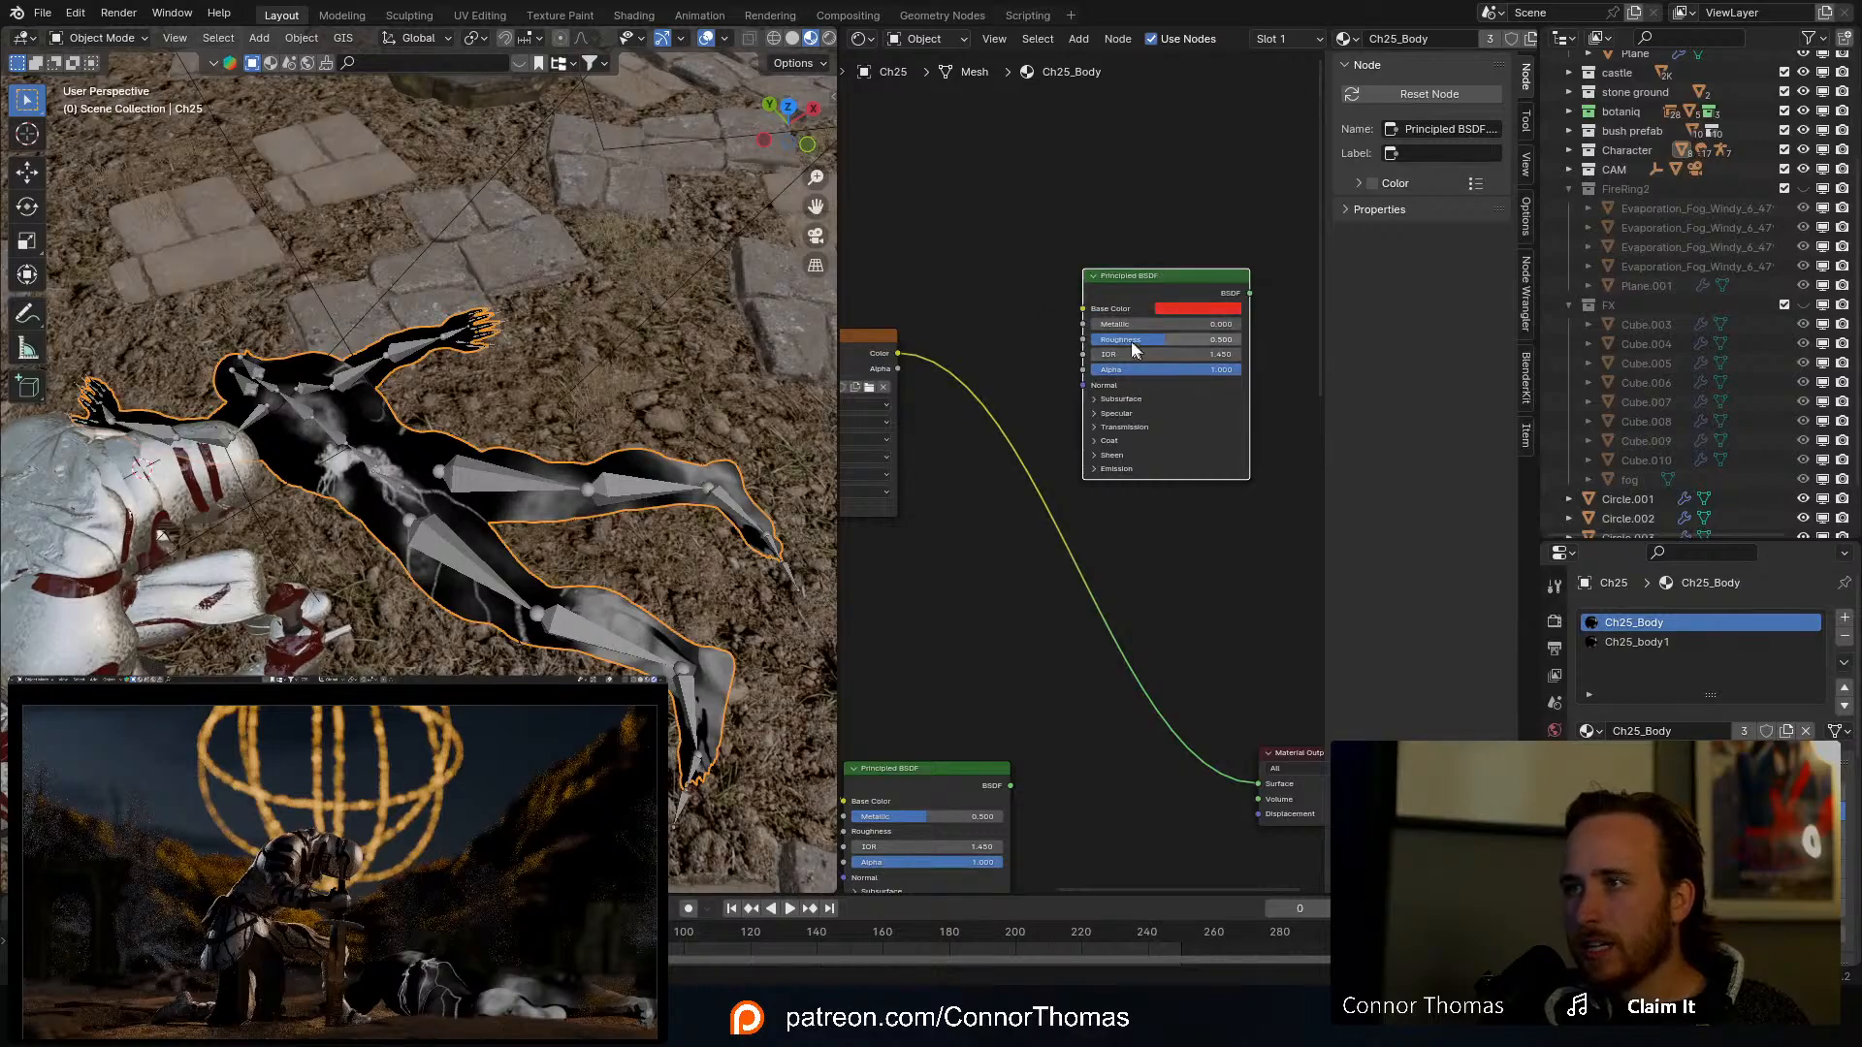
drag(1131, 341, 1059, 341)
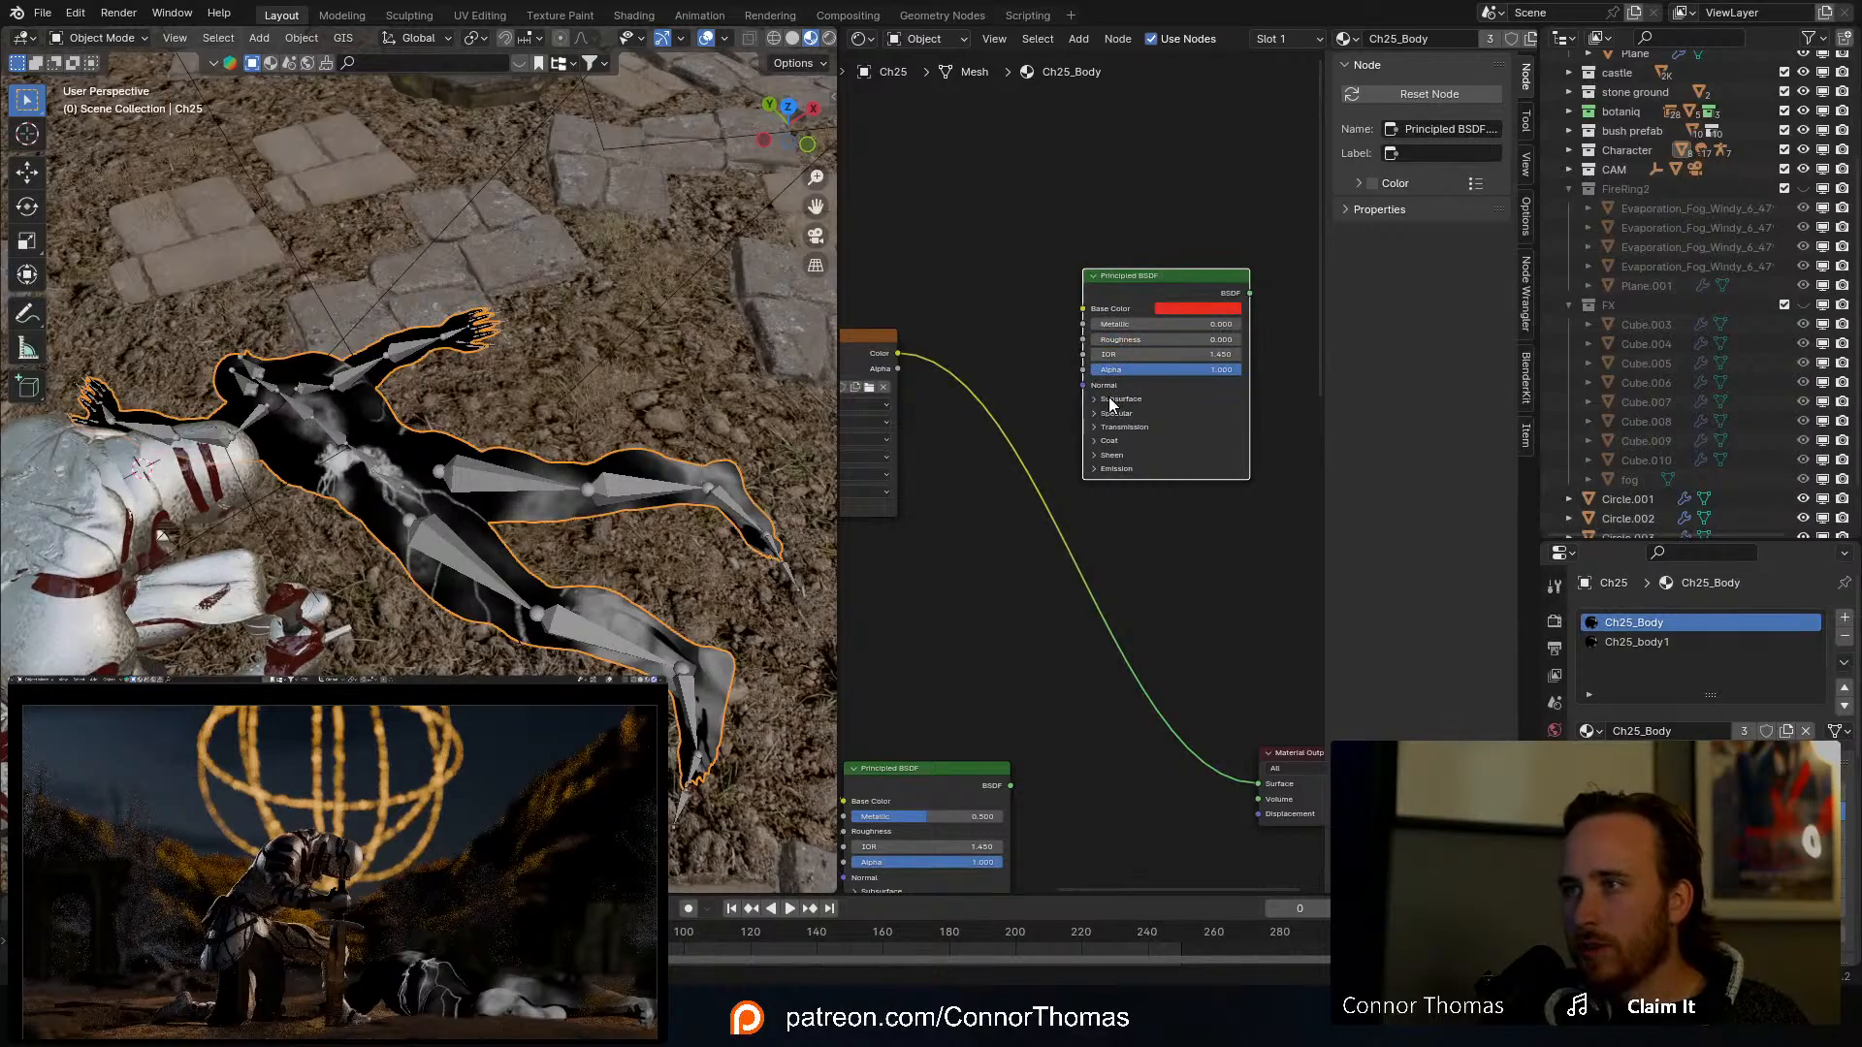
ctrl+shift+click(1127, 287)
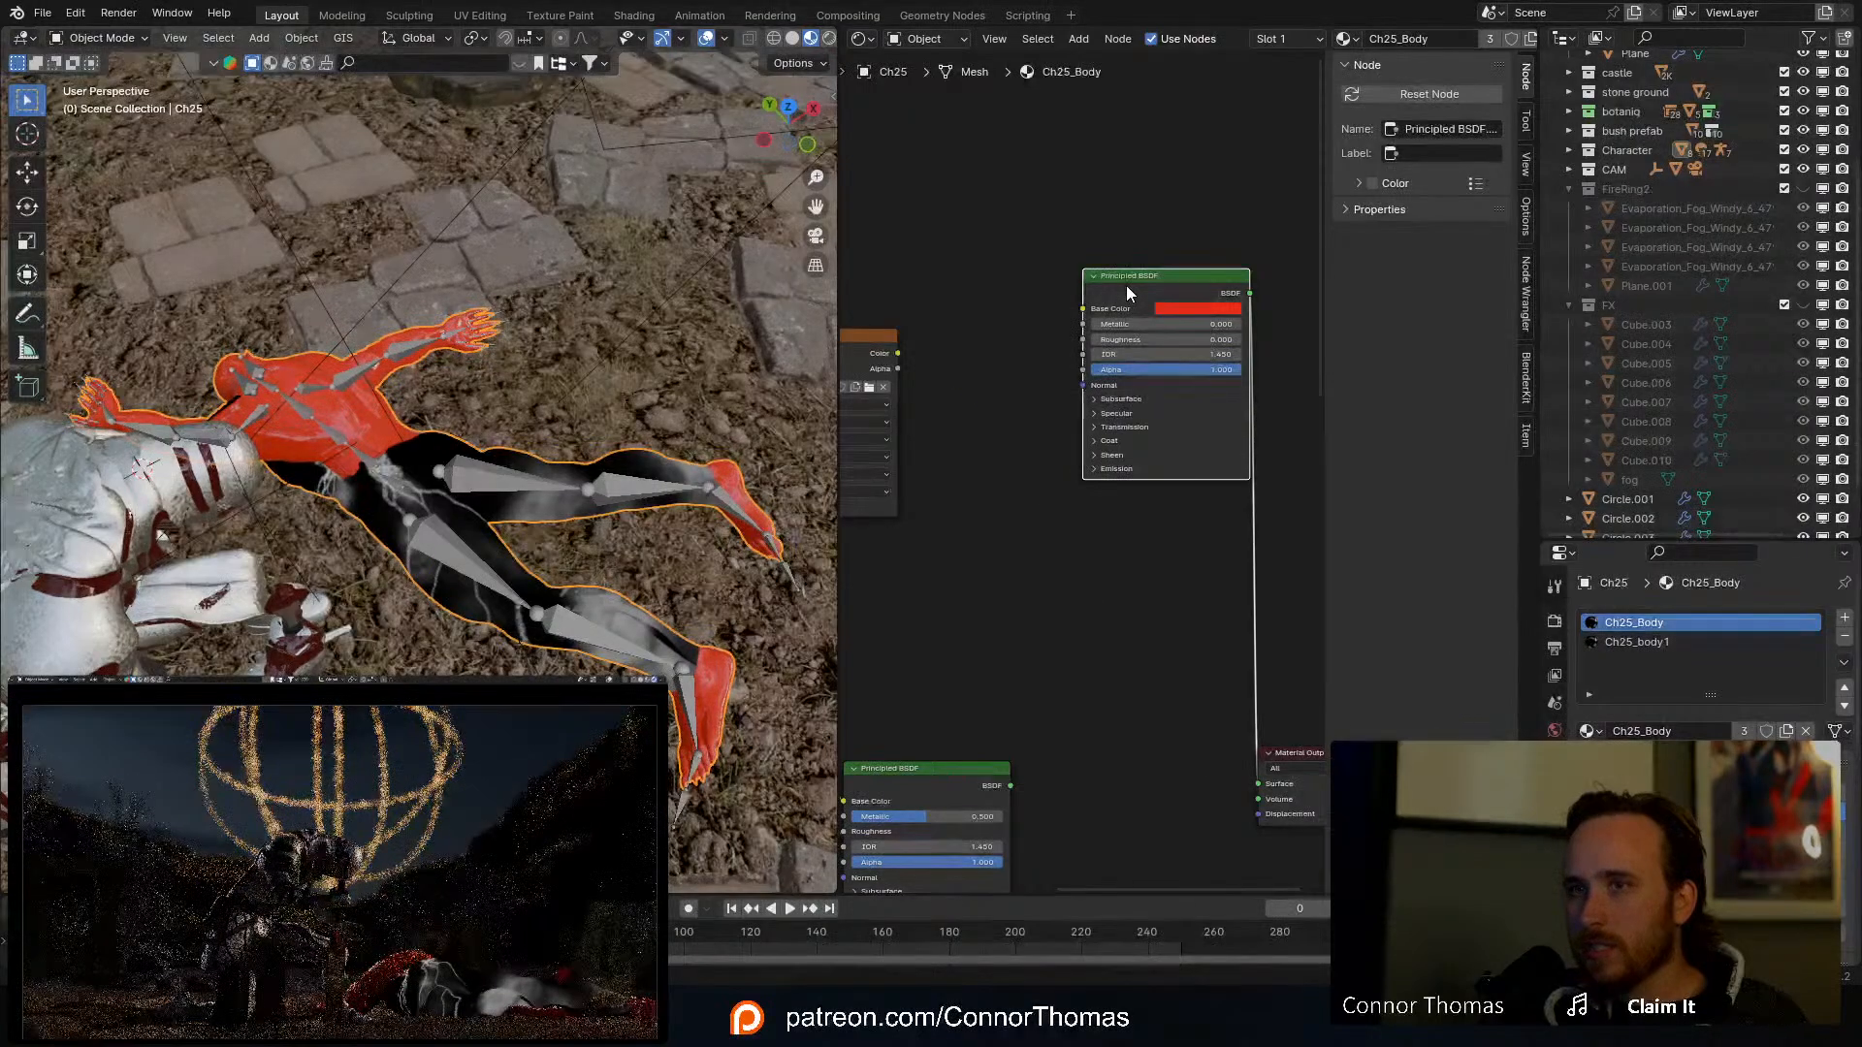
Step: Darken the new Principled BSDF's base colour to a deep blood red
click(1183, 309)
click(1295, 196)
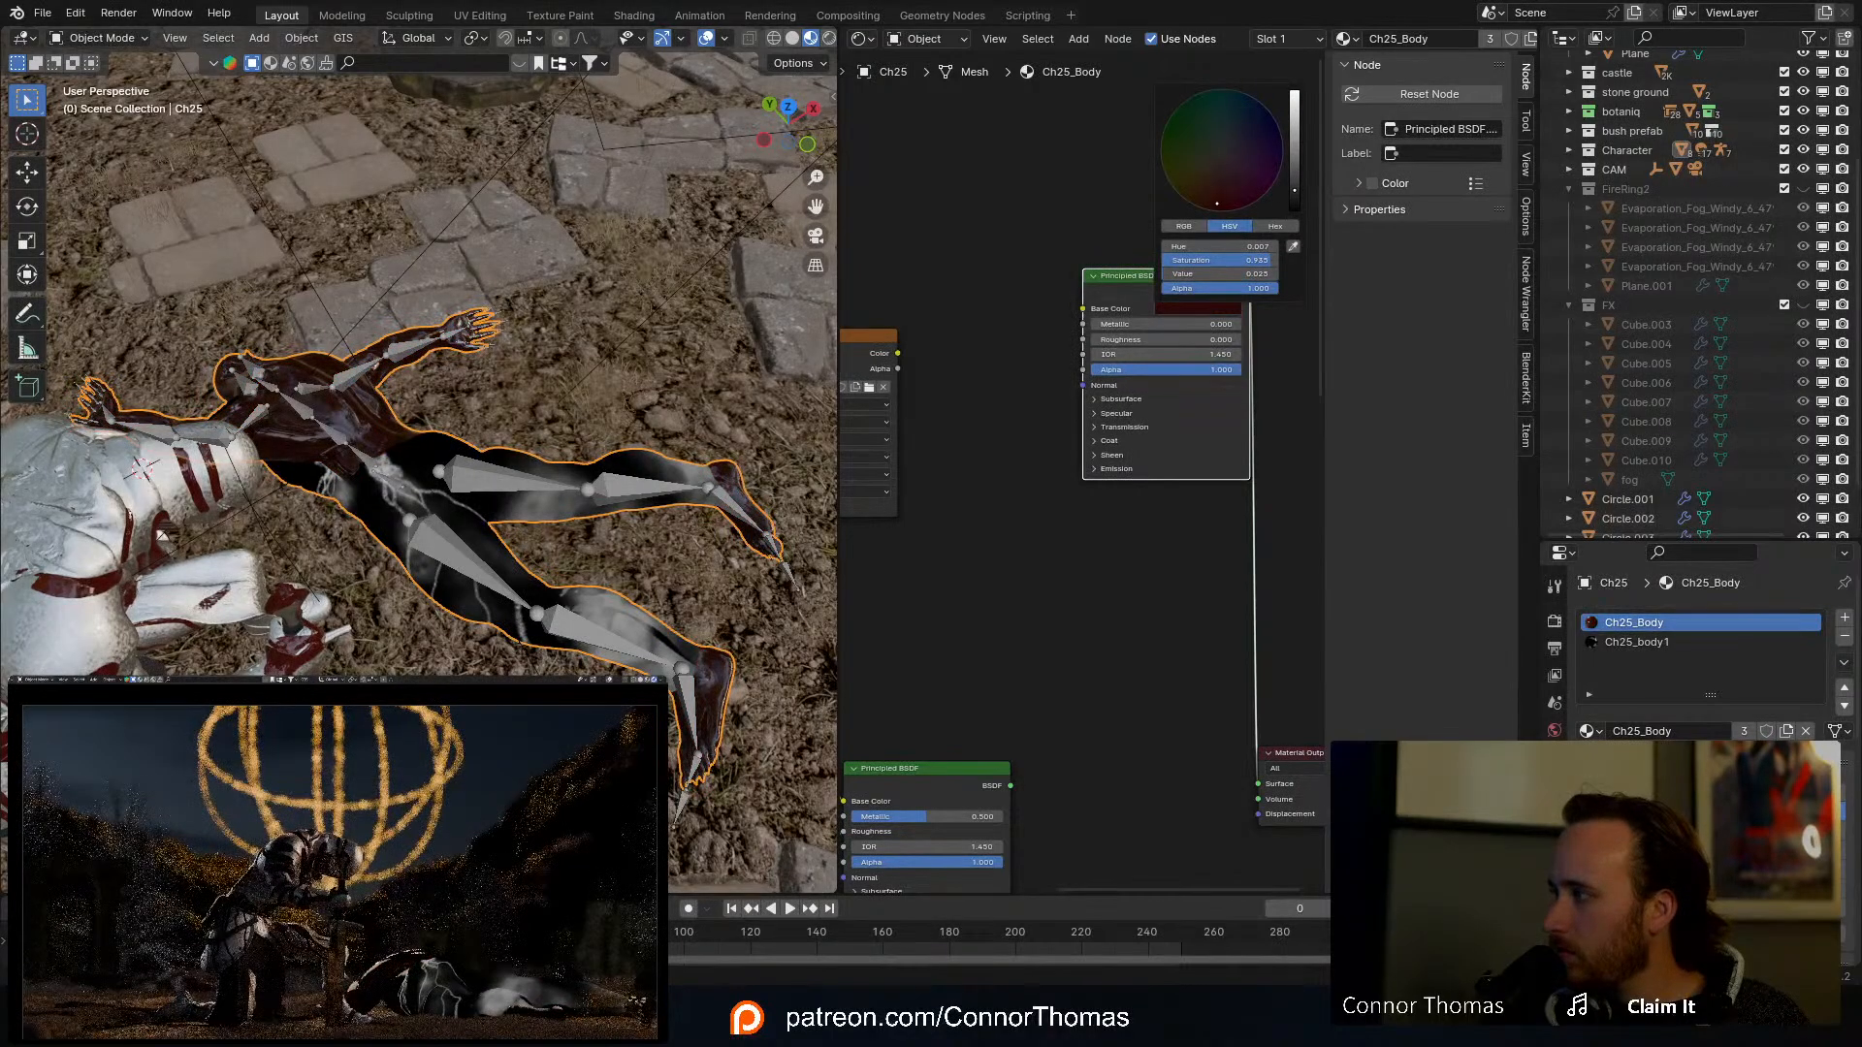
click(1294, 179)
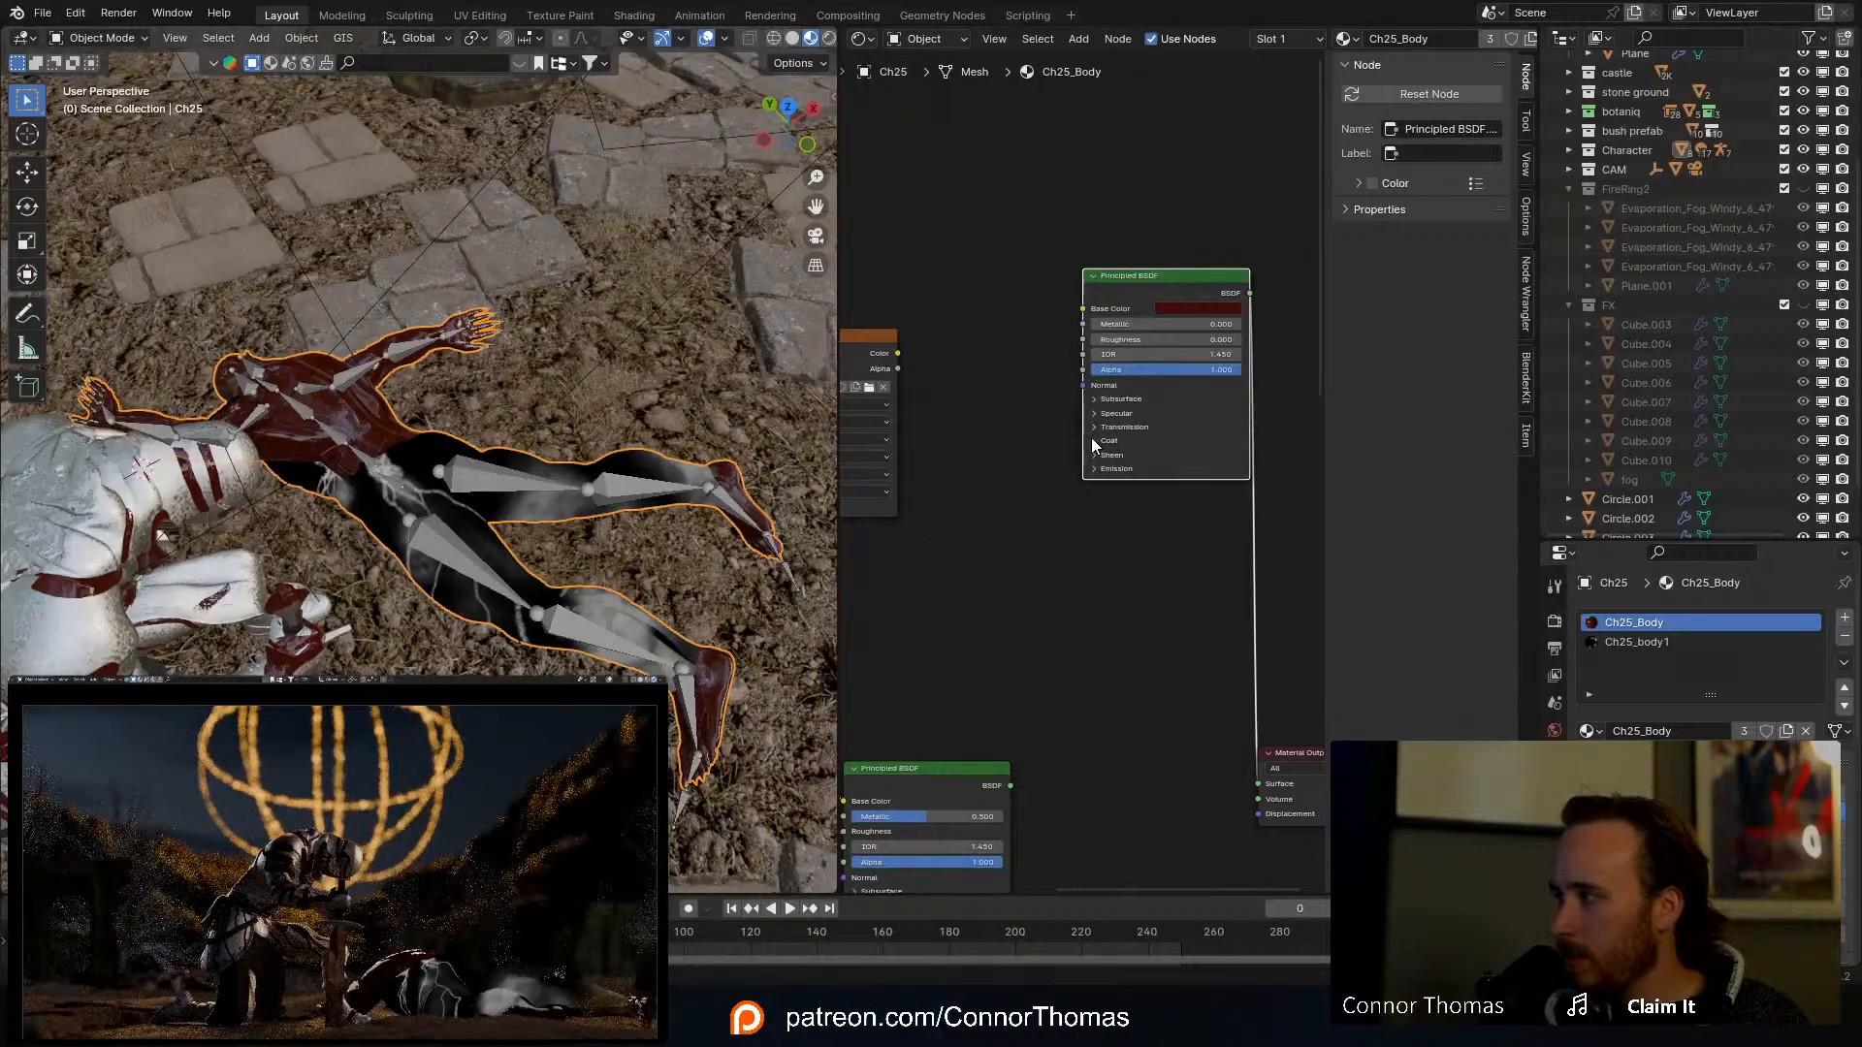
Step: Move the dark red Principled BSDF closer to the blood_matte_01 node and maximize the node editor
middle_drag(1004, 481, 1096, 492)
scroll(980, 490, up, 4)
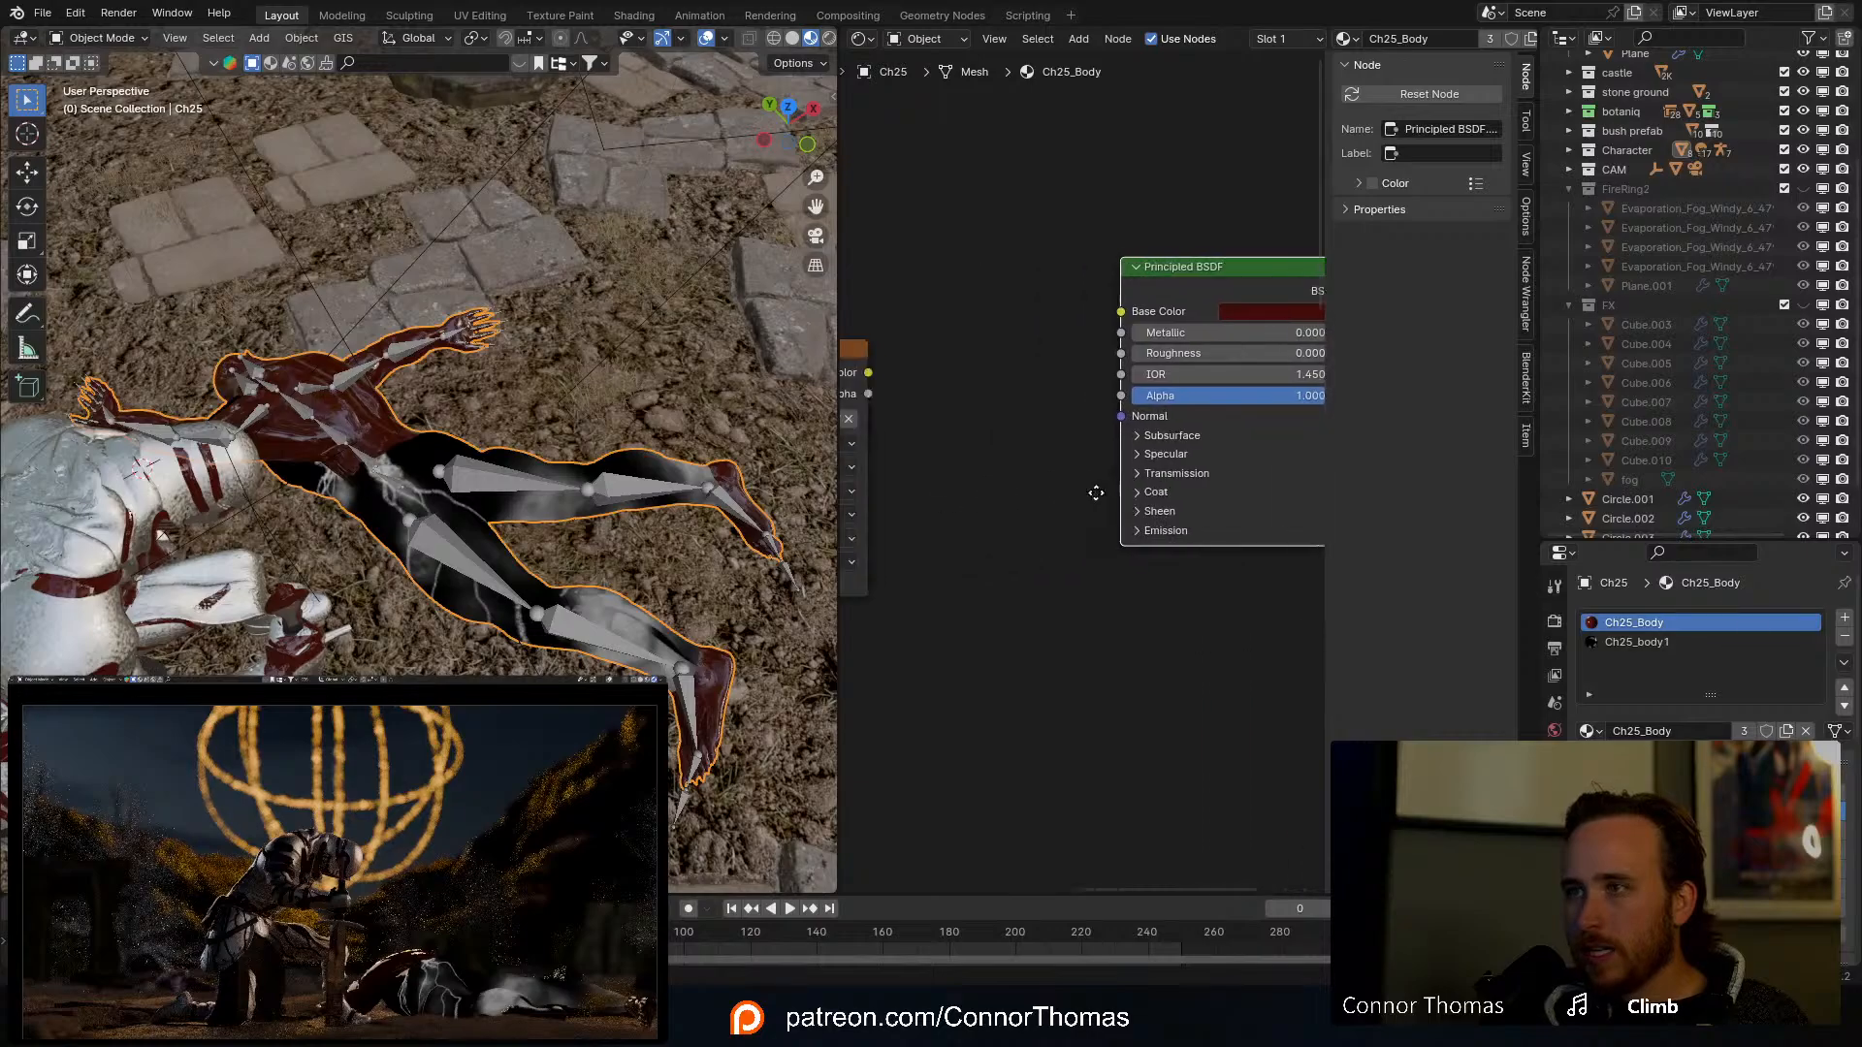
scroll(1099, 490, down, 2)
drag(1173, 326, 1059, 269)
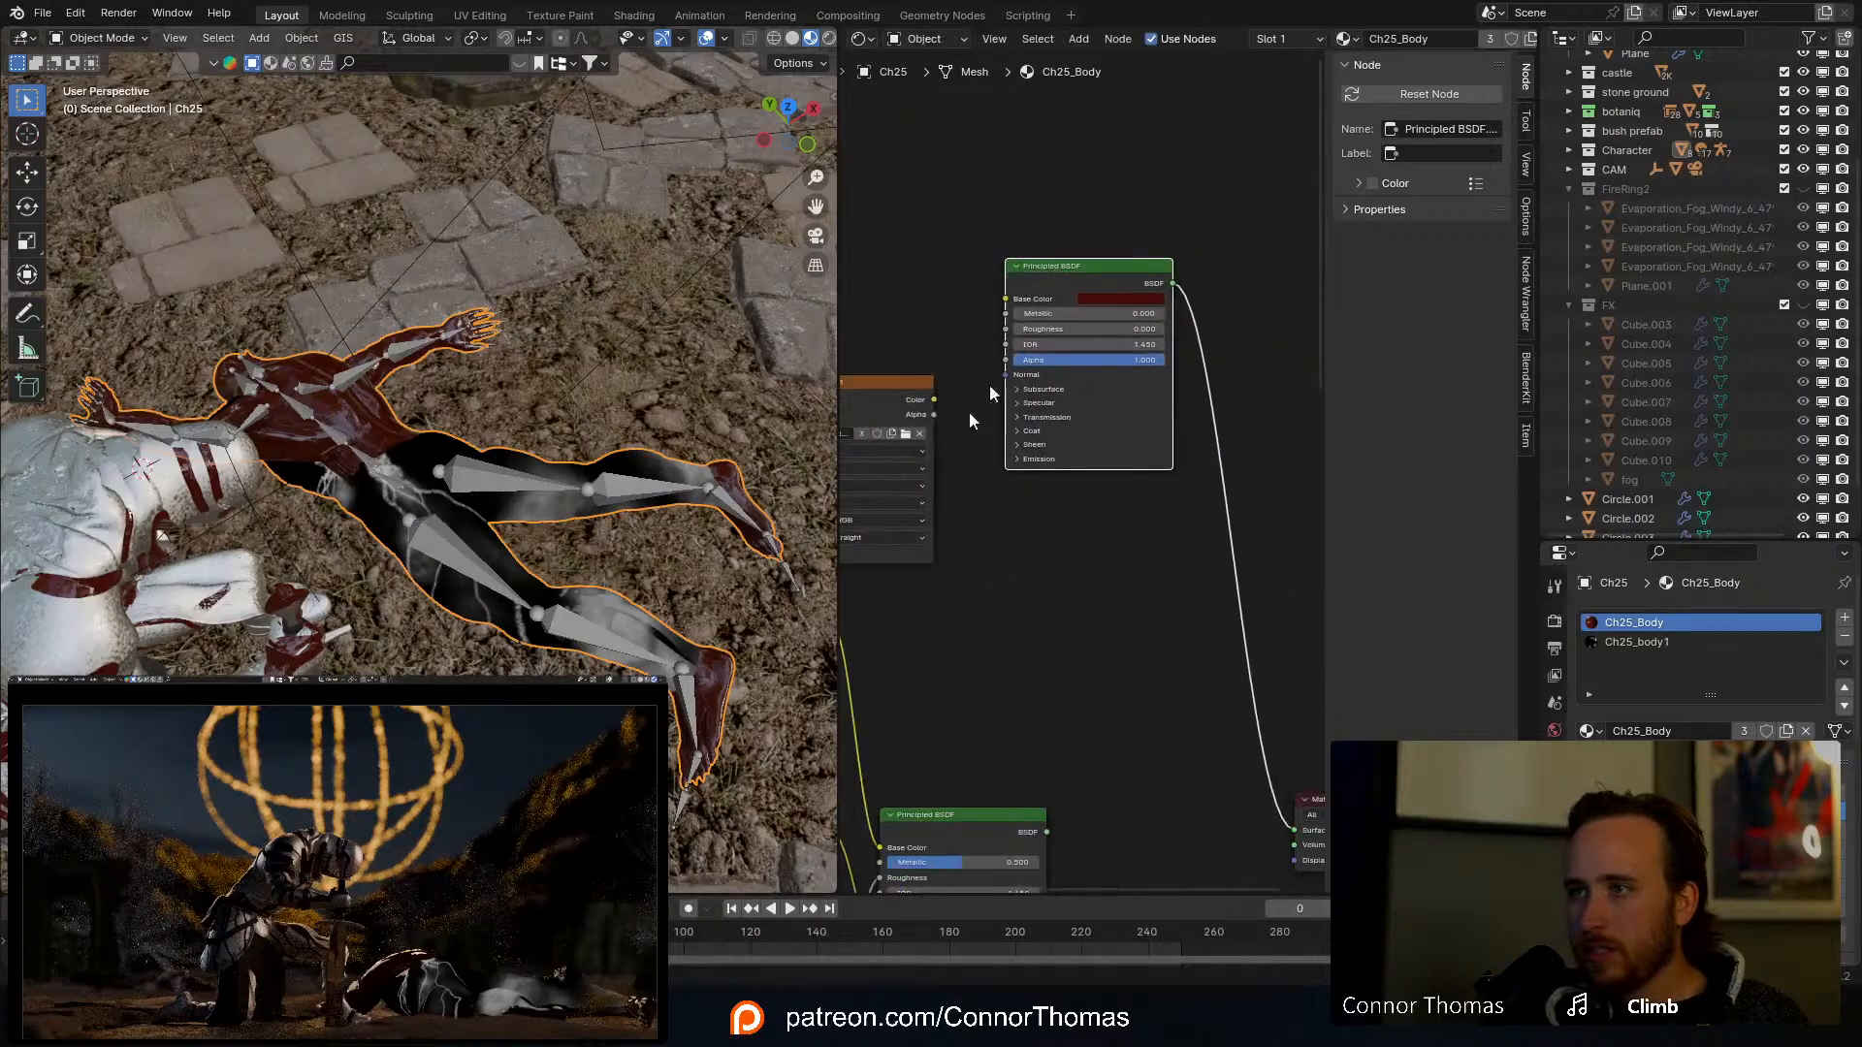
middle_drag(903, 439, 944, 369)
key(ctrl+space)
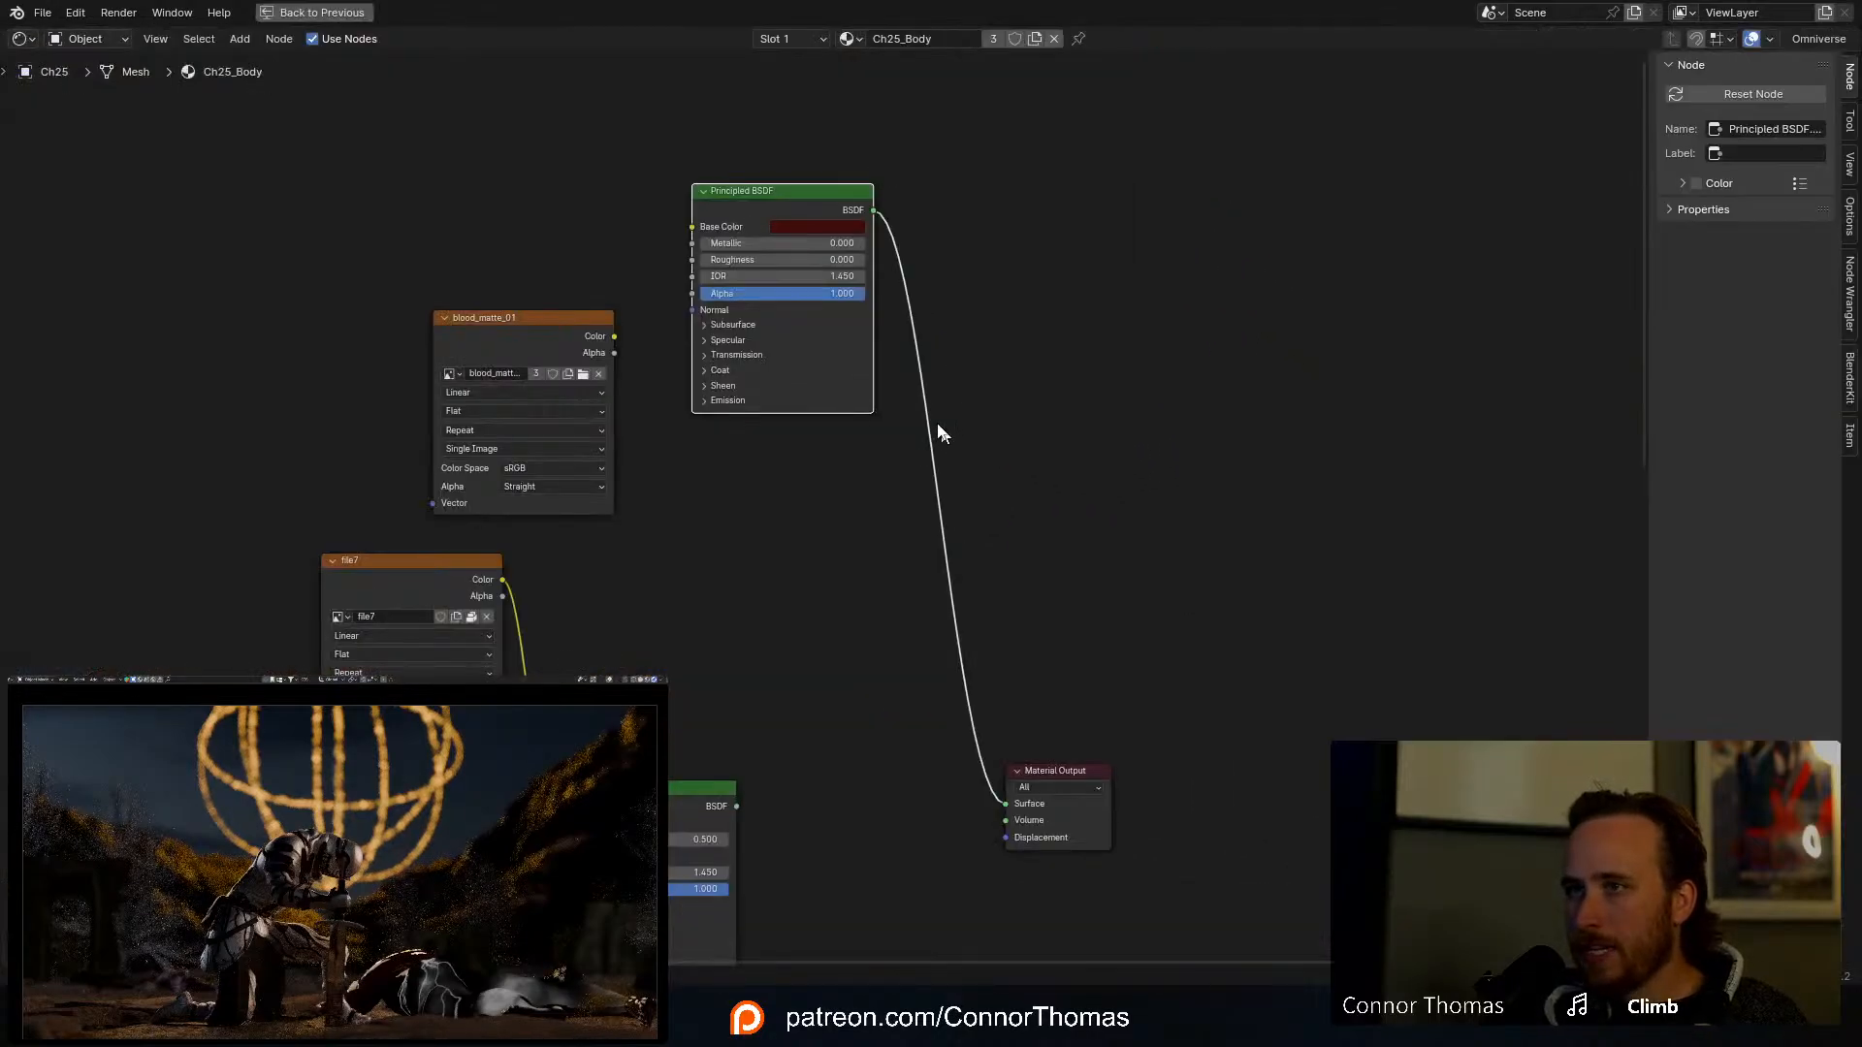
Step: Preview the blood_matte_01 texture through the Material Output and move the dark red Principled BSDF below the original one
ctrl+shift+click(504, 332)
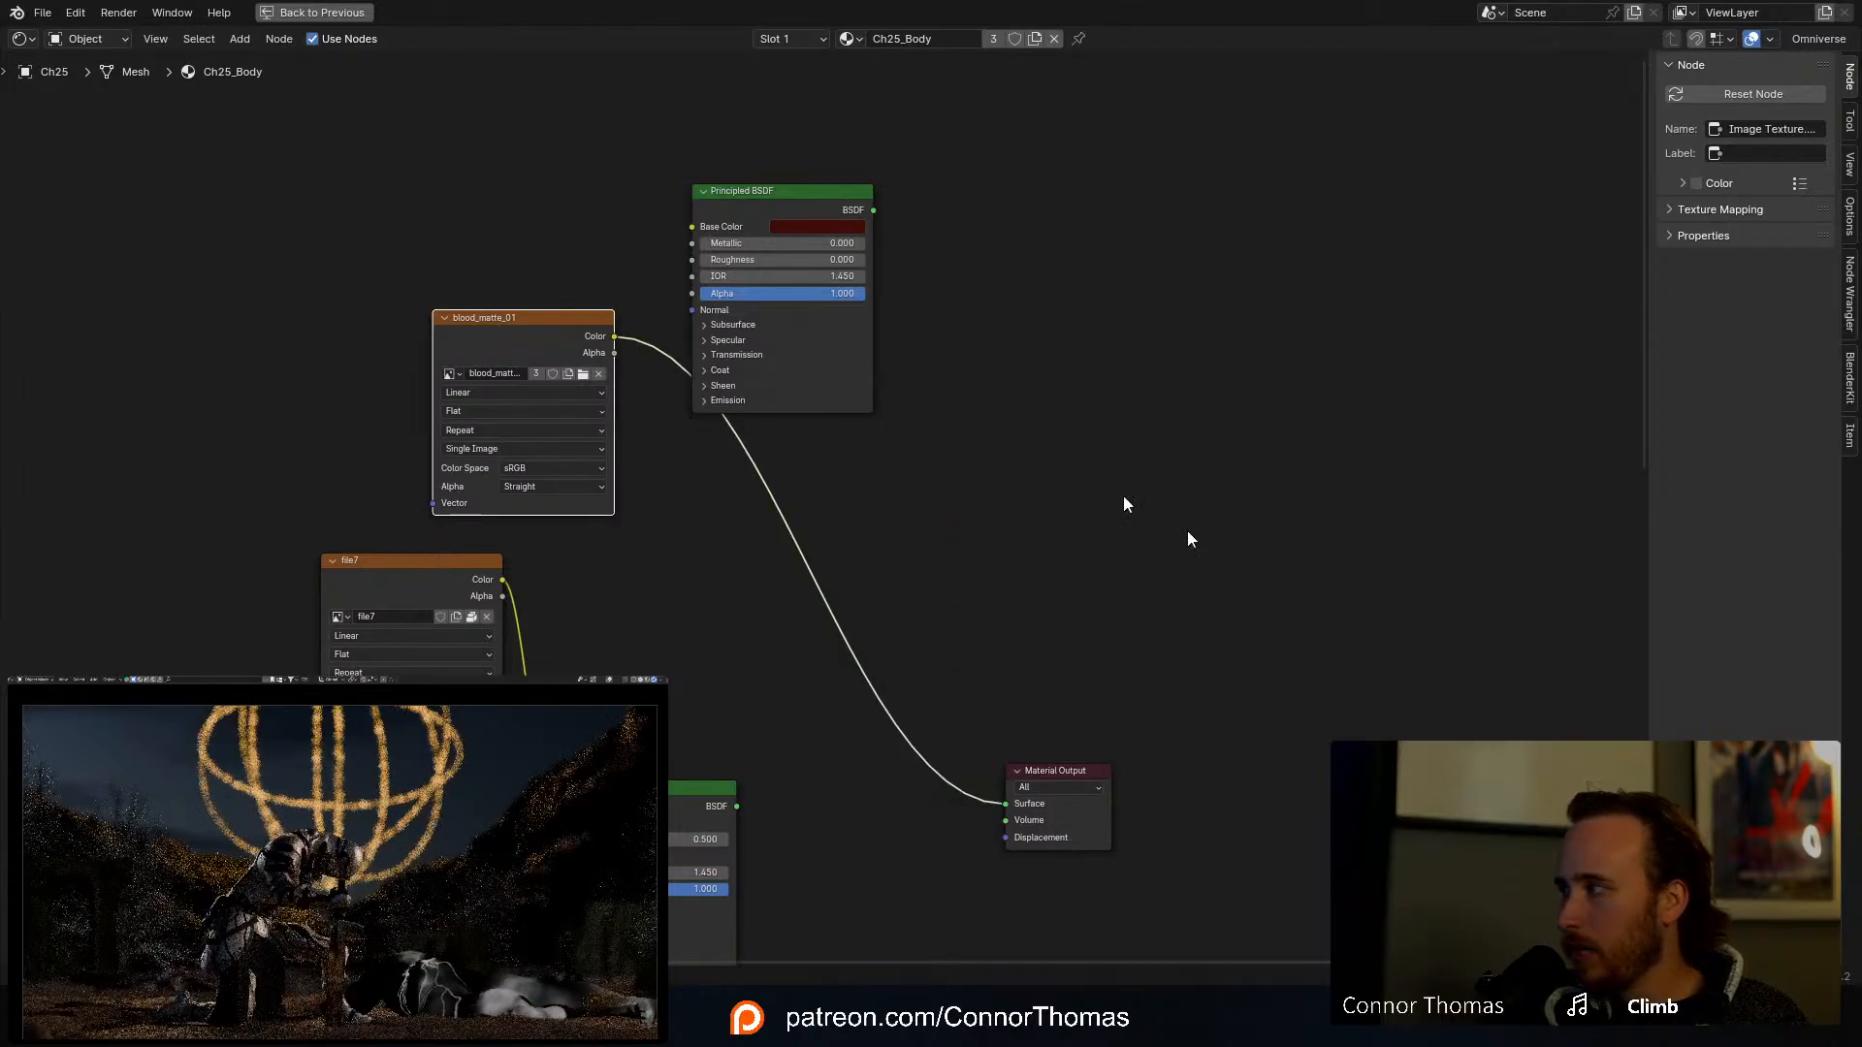
drag(830, 196, 702, 548)
middle_drag(682, 539, 731, 247)
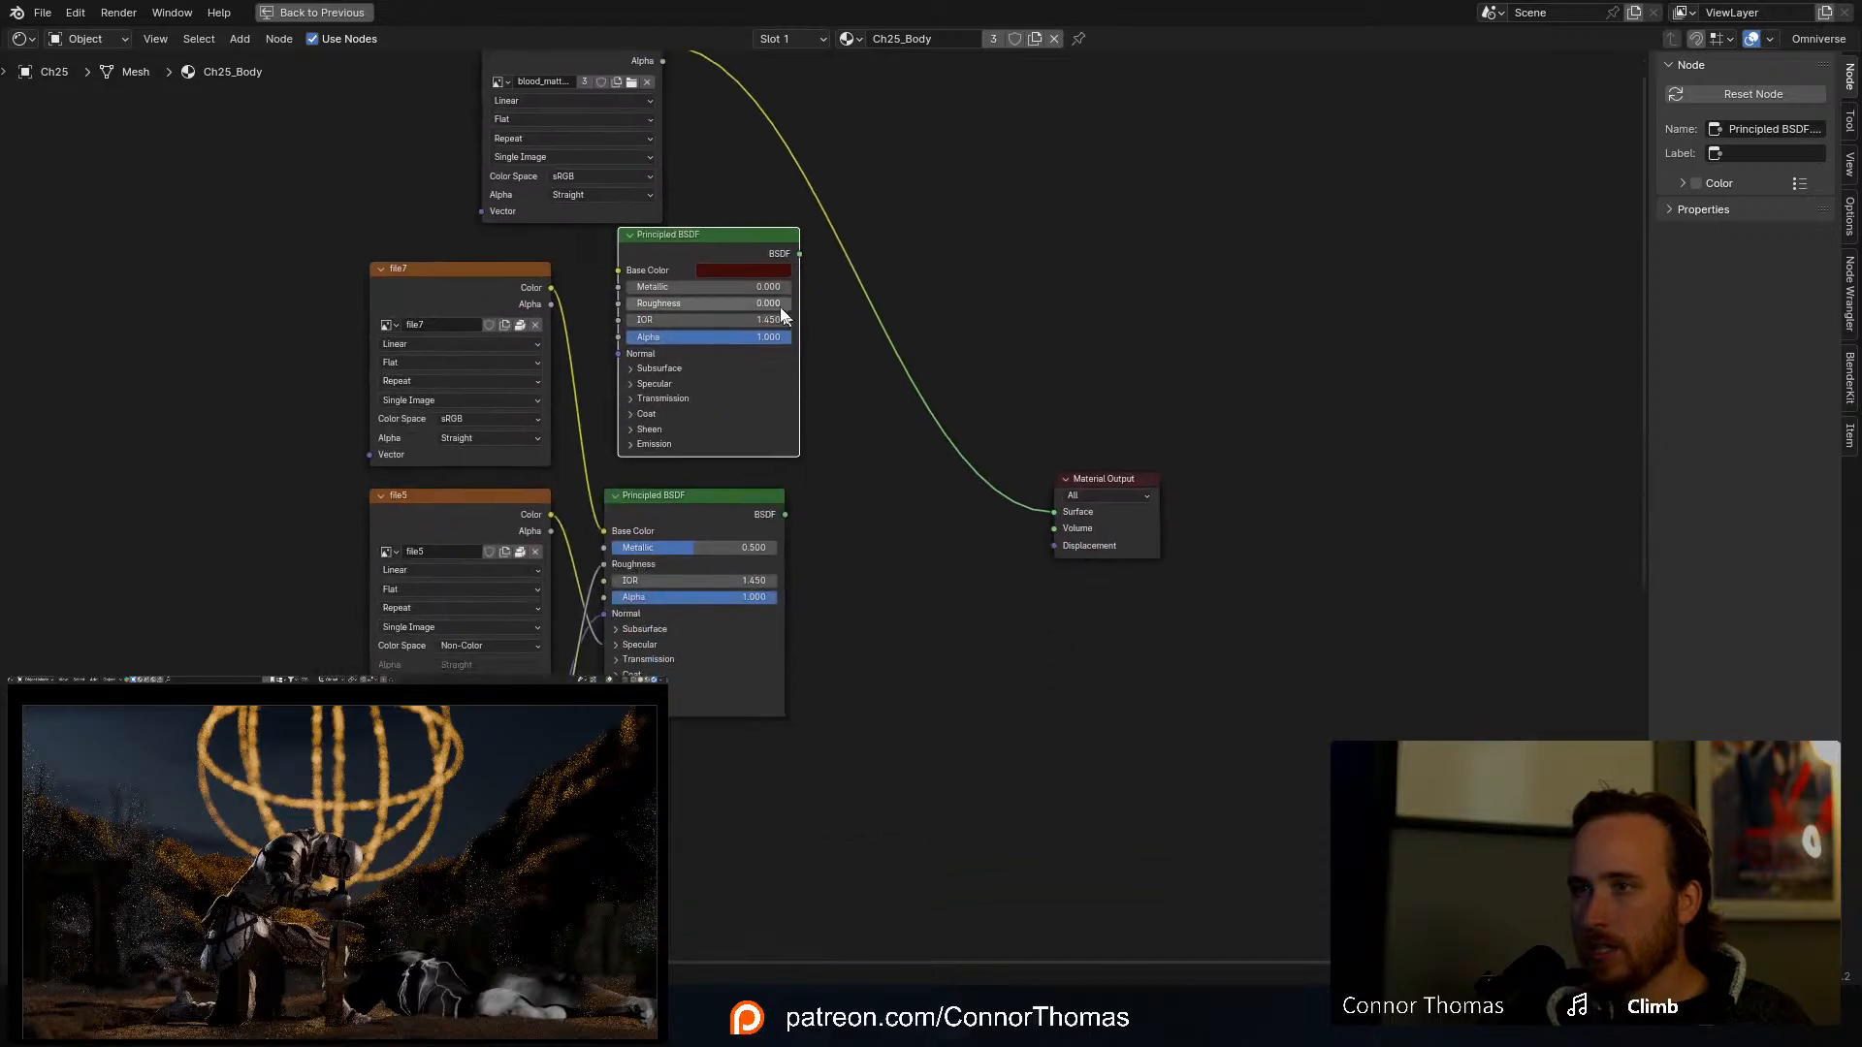
drag(732, 247, 715, 781)
Step: Add a Mix Shader node between the Principled BSDF nodes and the Material Output
key(shift+a)
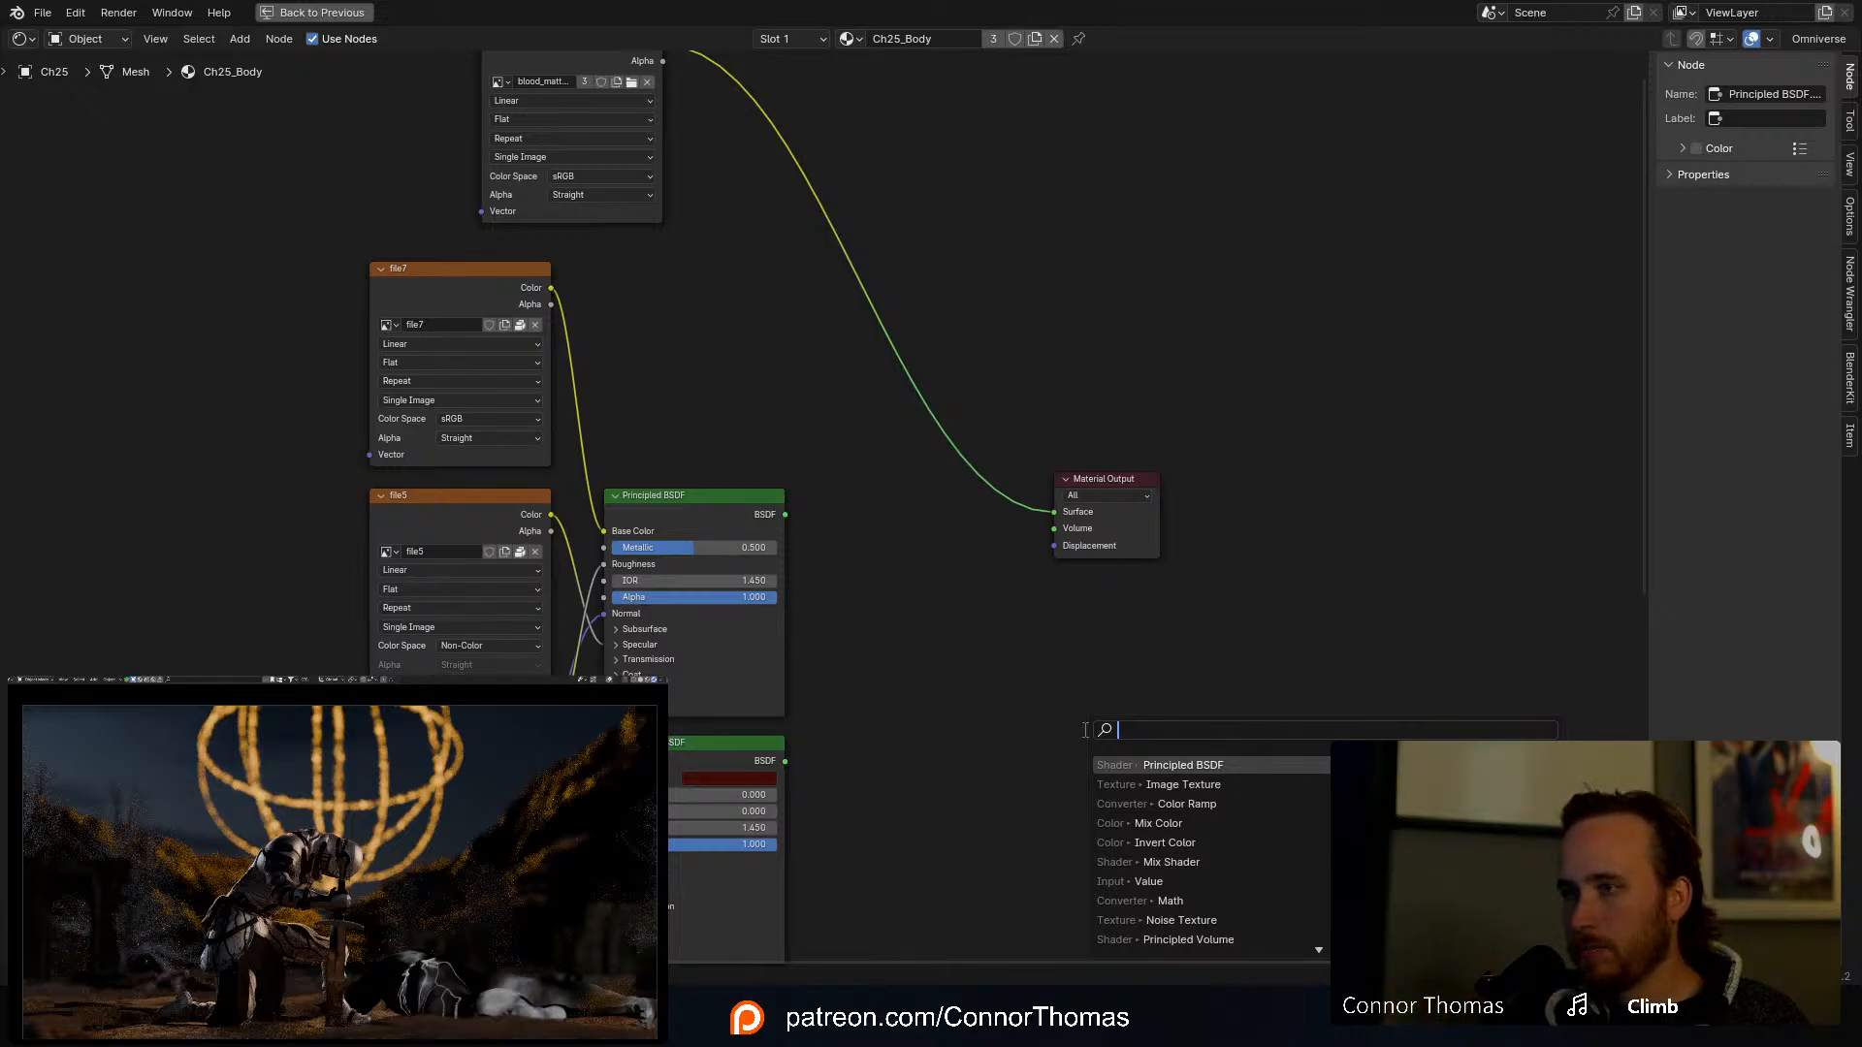
text(mix)
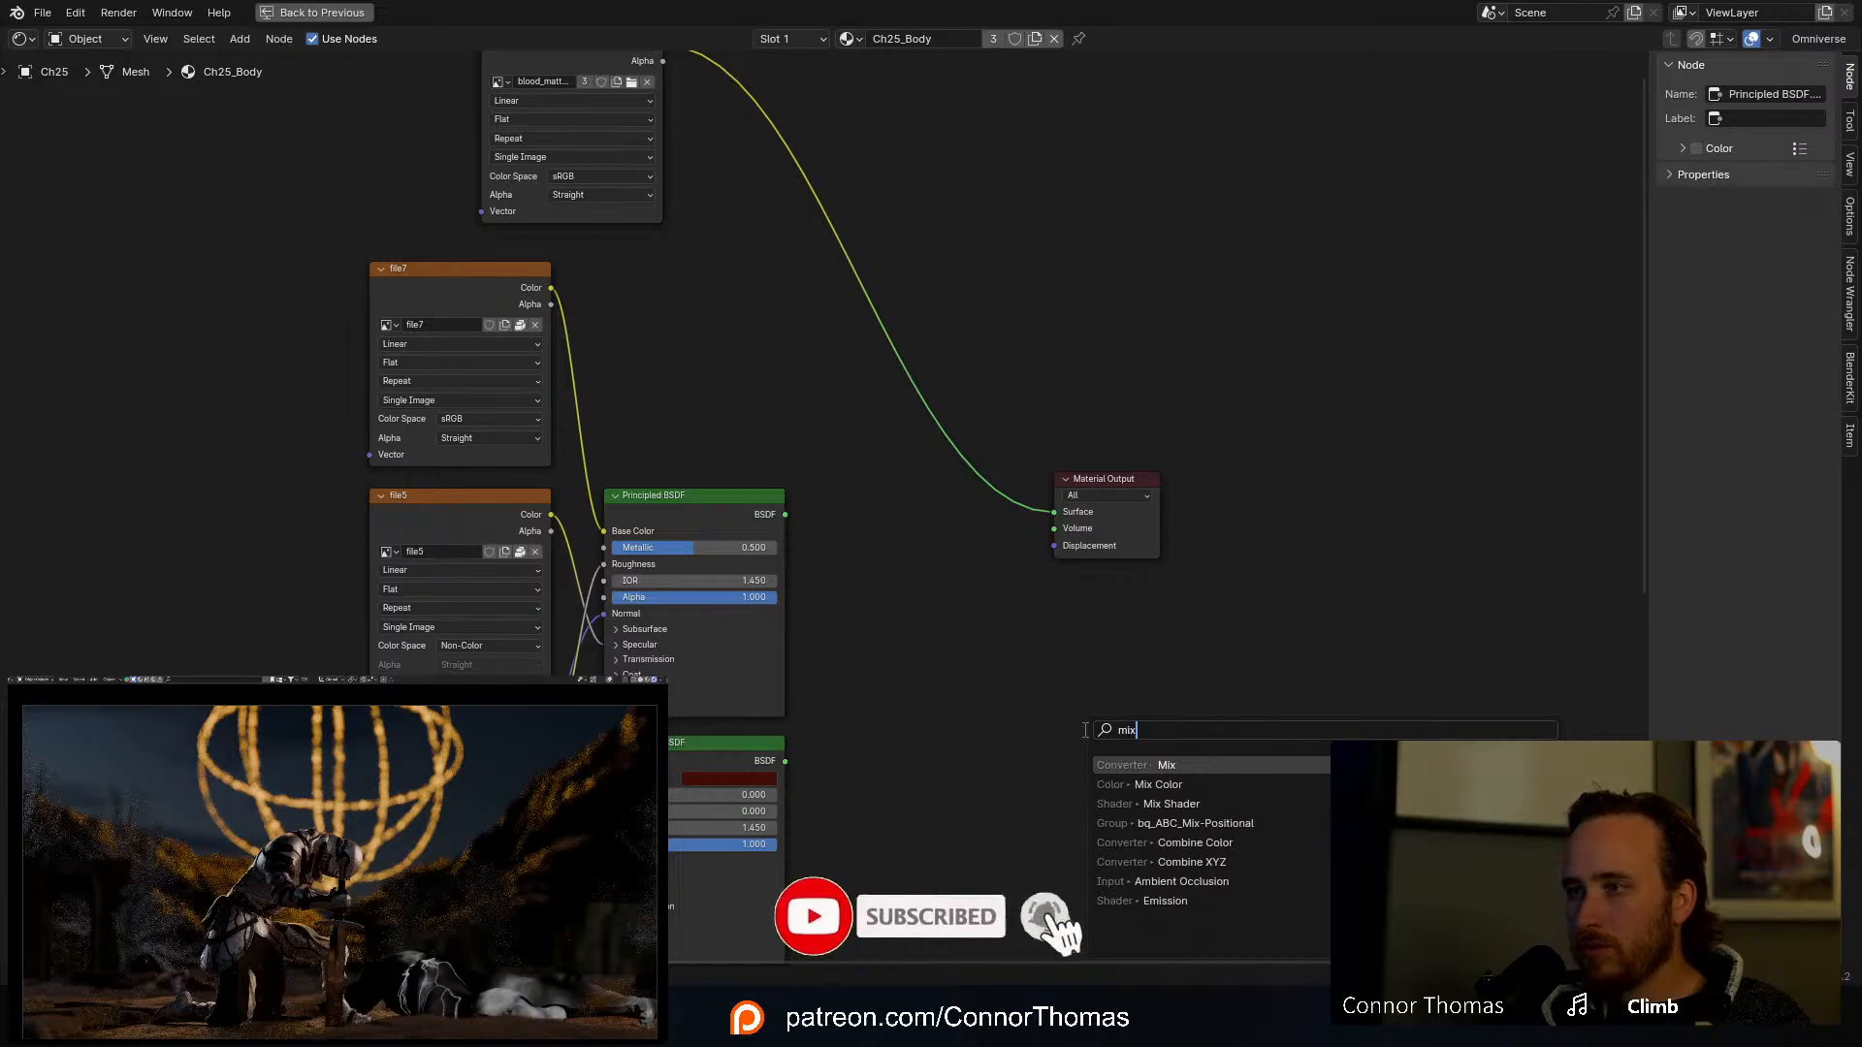
key(Down)
key(Down)
key(Return)
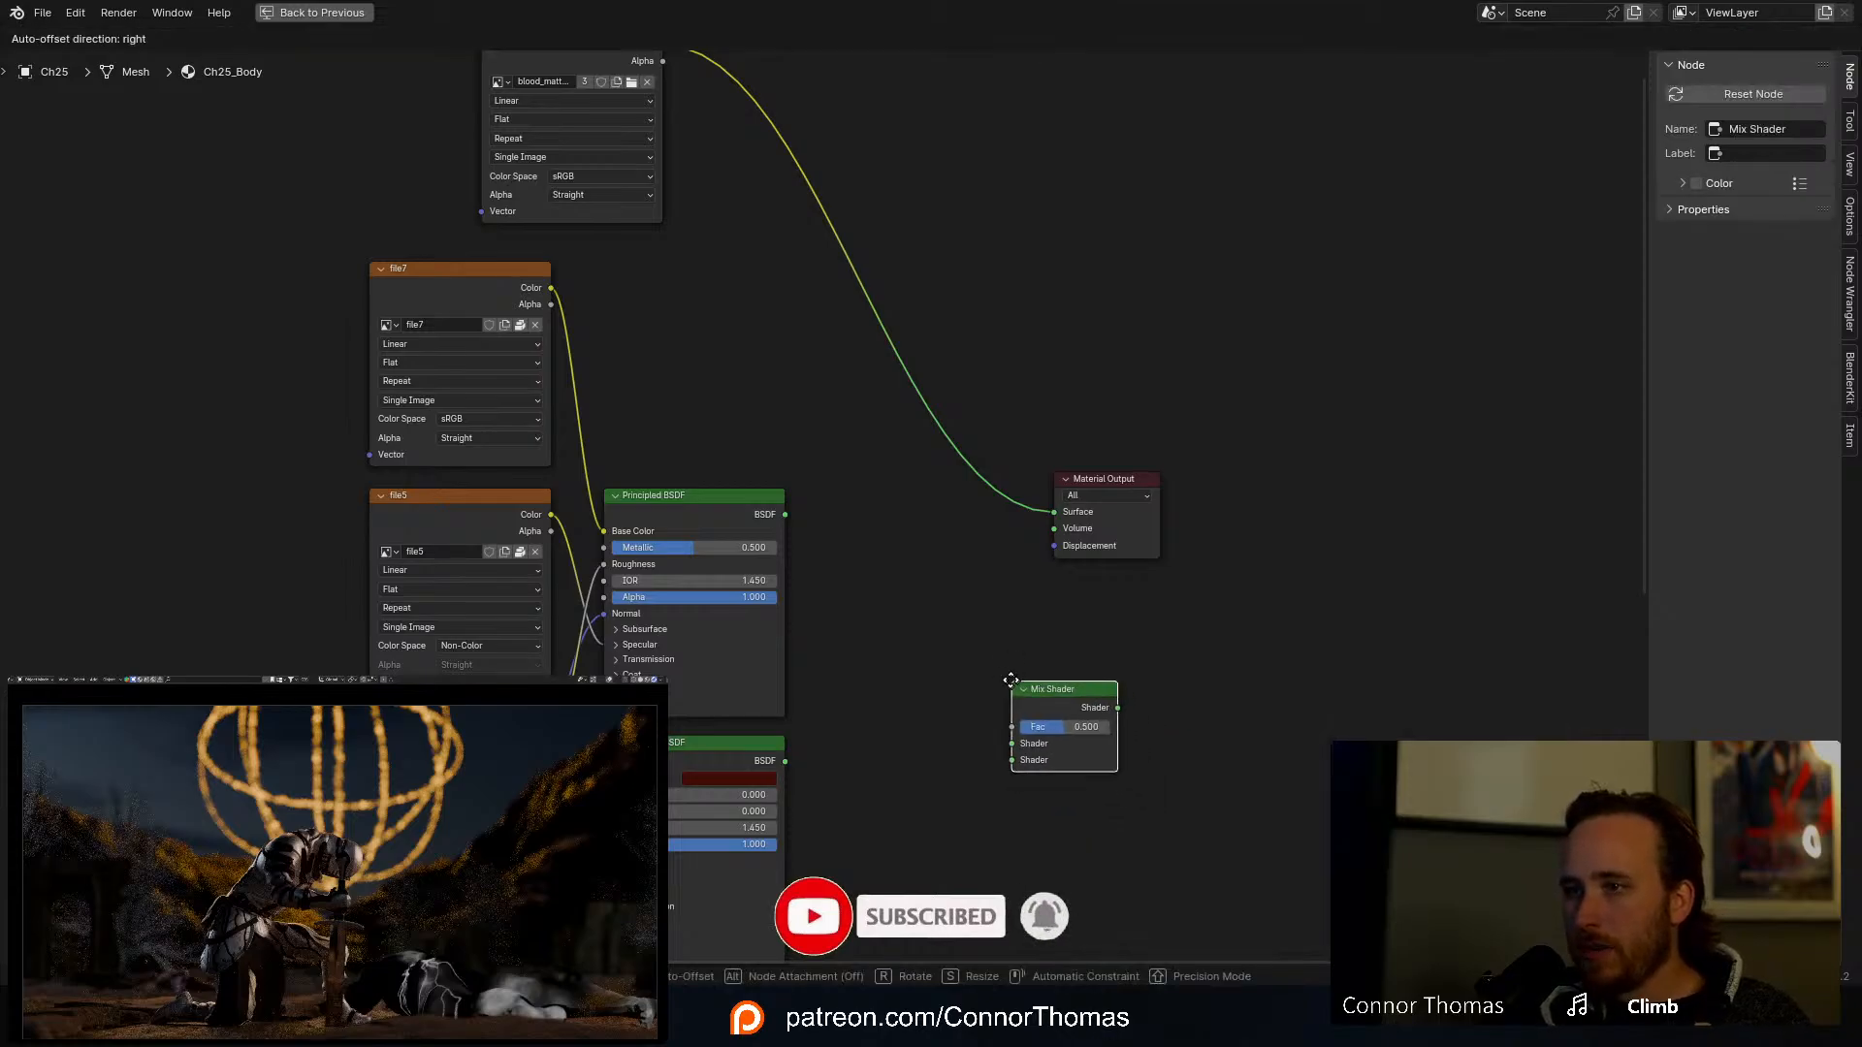
click(979, 642)
middle_drag(871, 296, 879, 347)
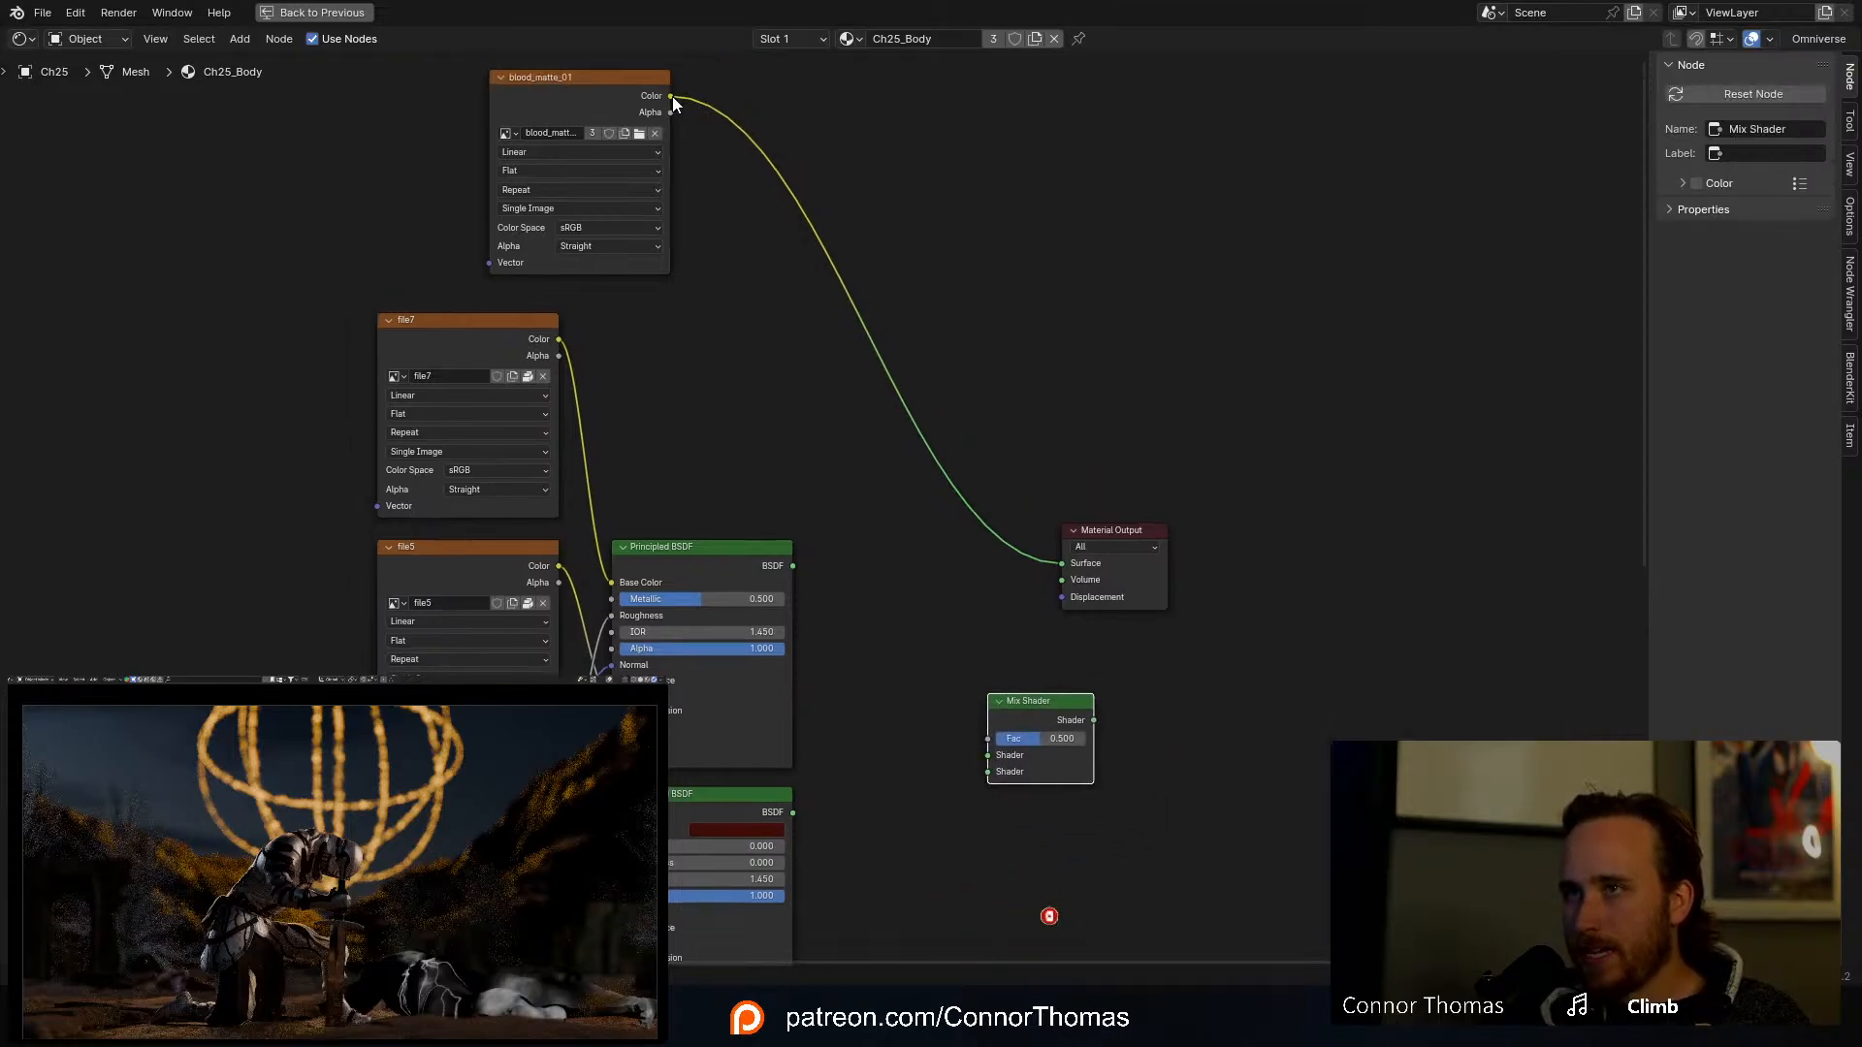
Step: Drive the Mix Shader's Fac with blood_matte_01's Color, feed in the original and dark red BSDFs, and connect it to the output
drag(672, 96, 795, 568)
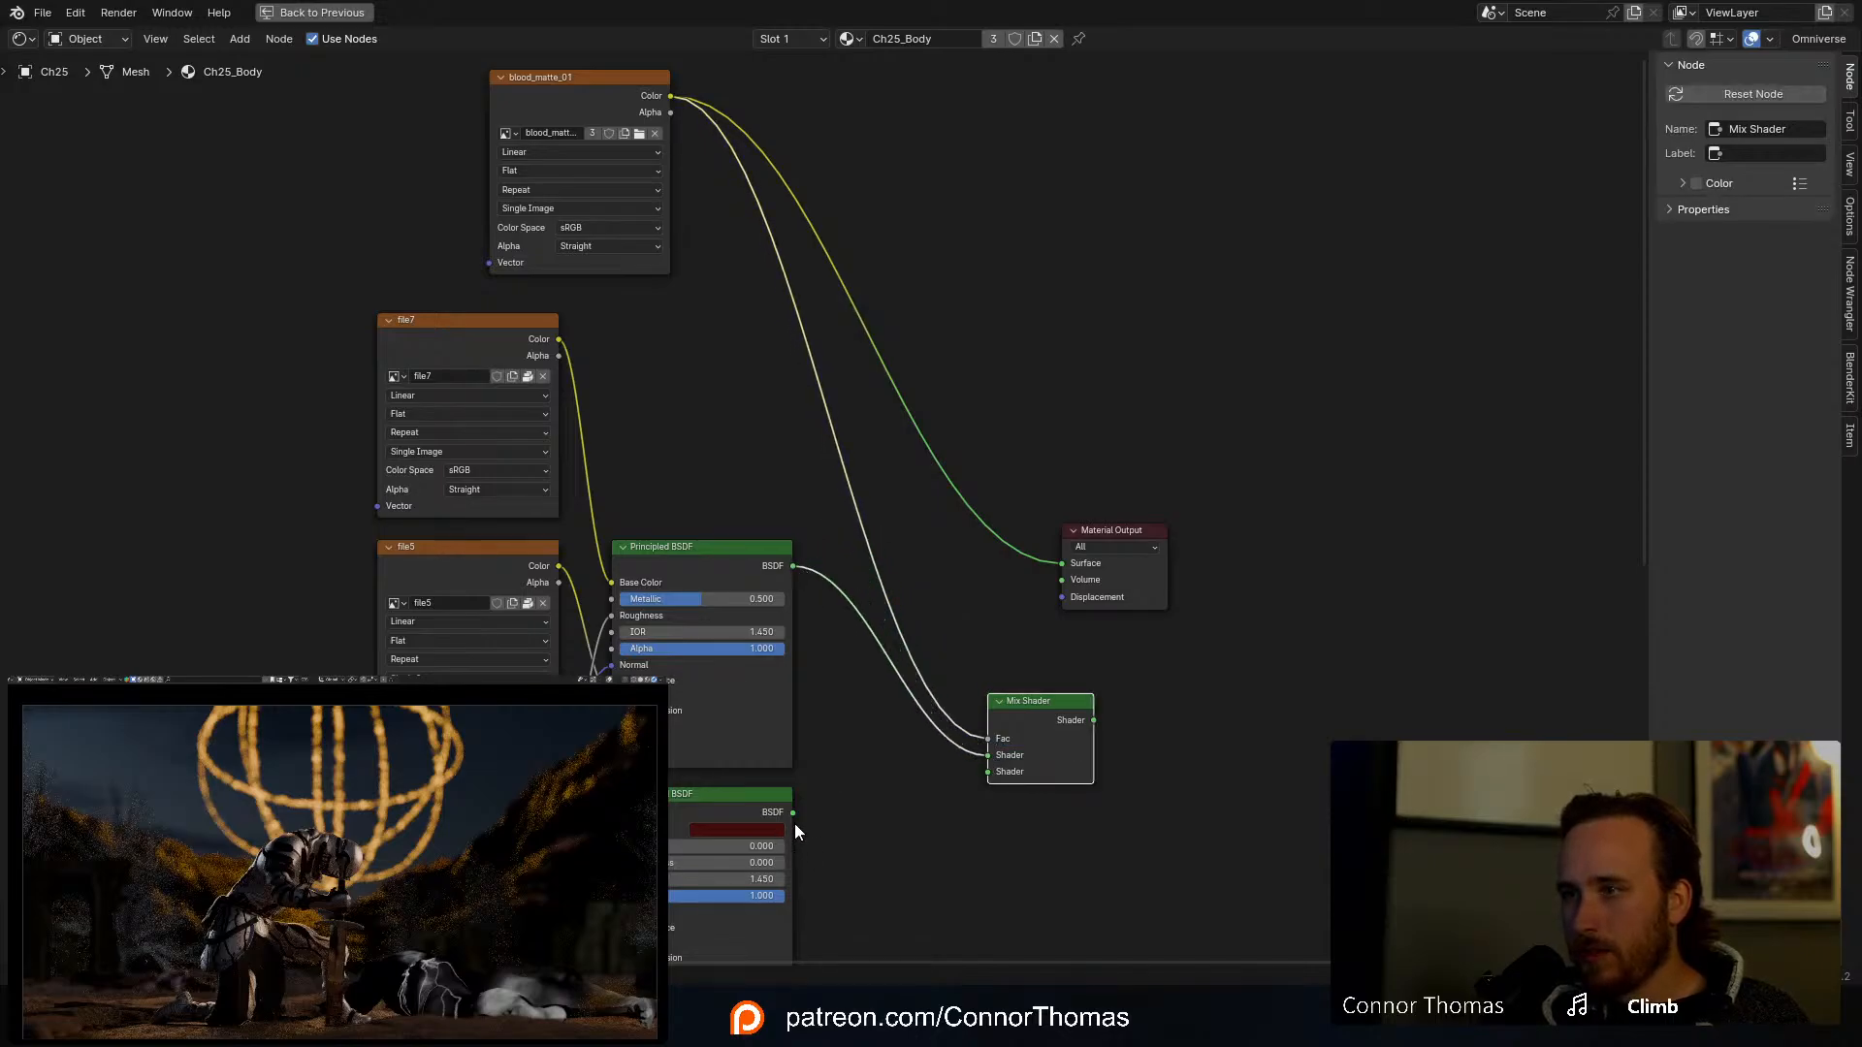
drag(793, 813, 1009, 775)
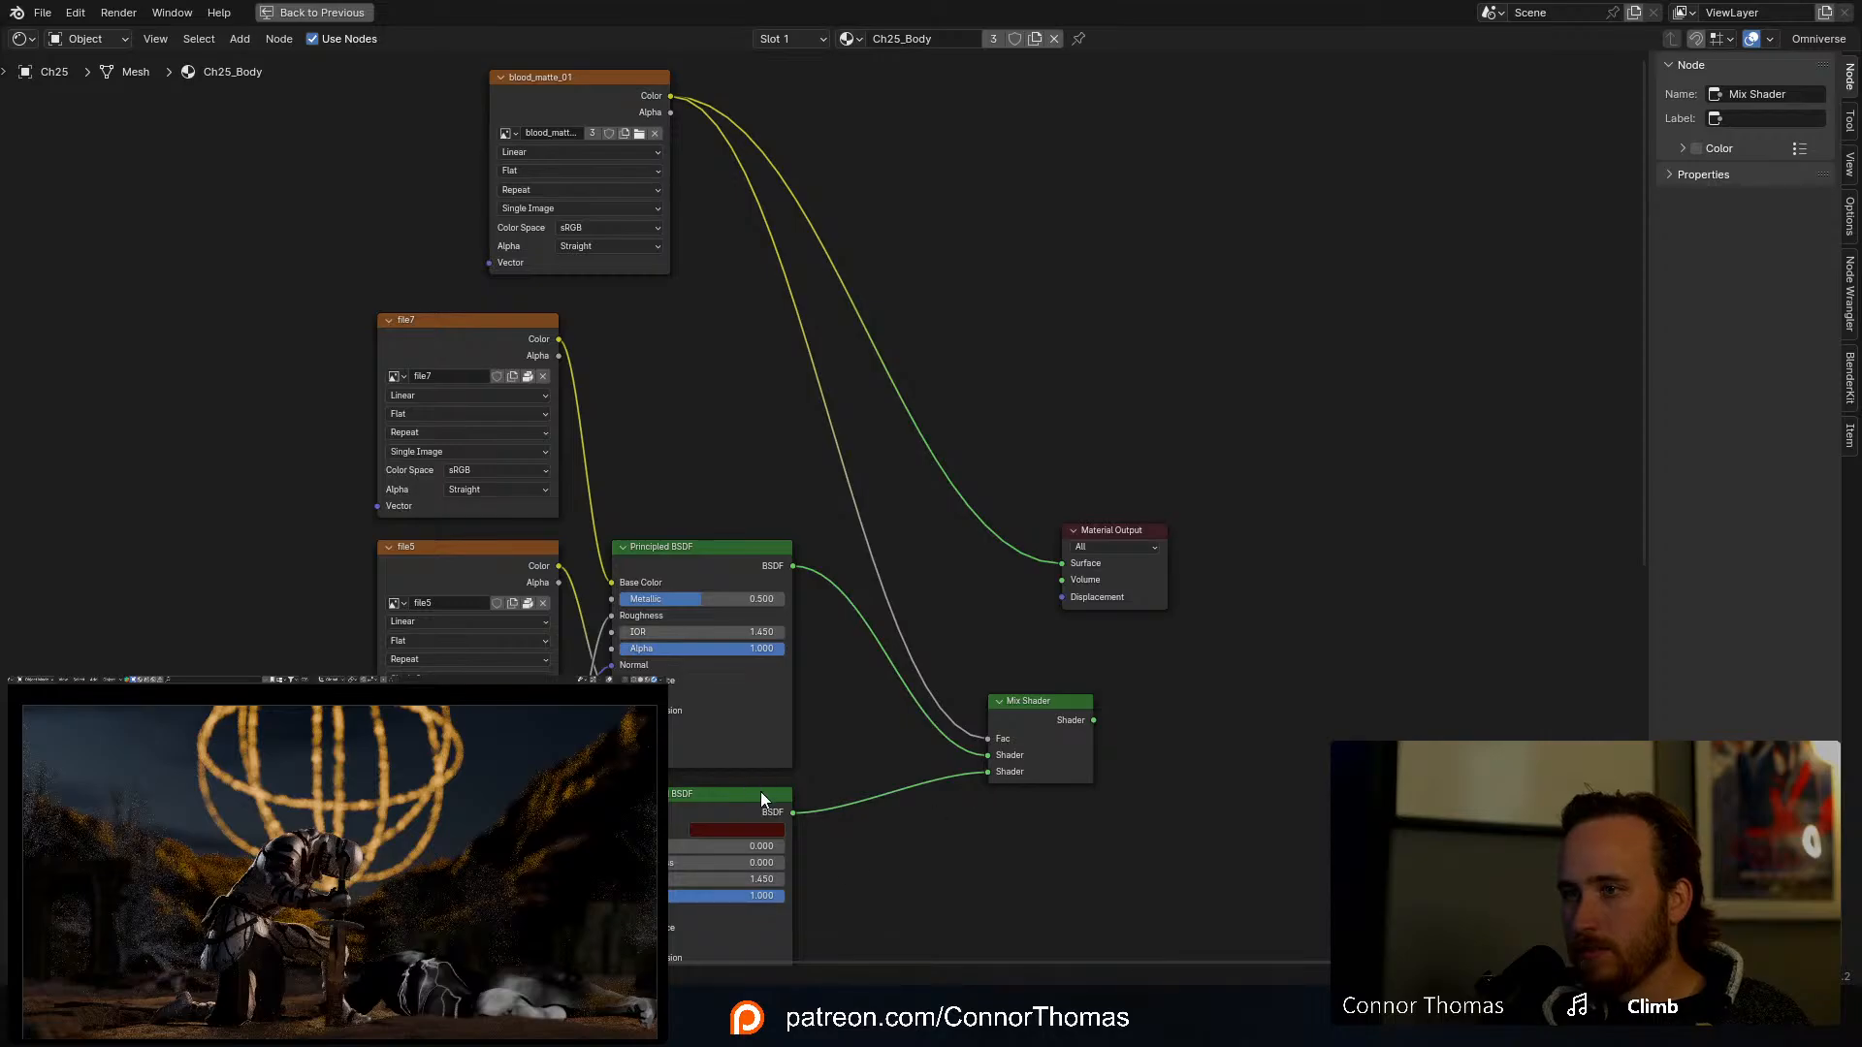
ctrl+shift+click(1061, 704)
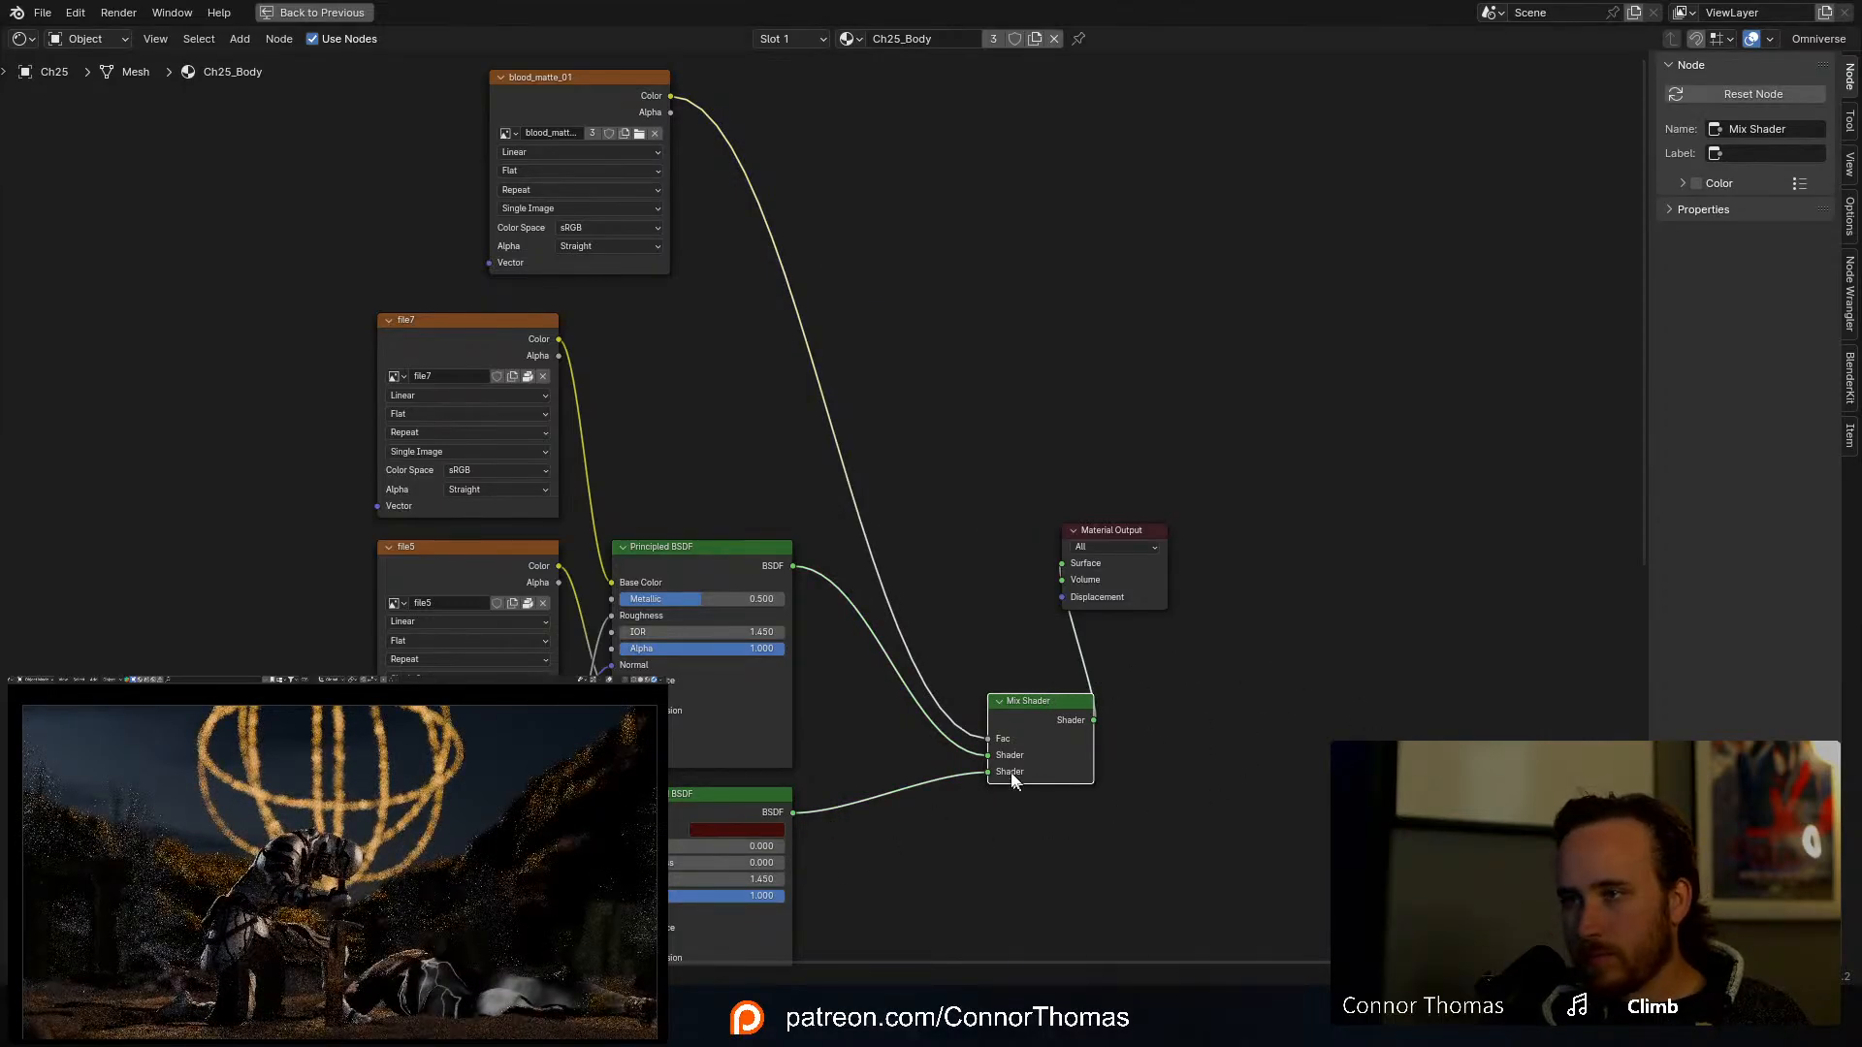
Step: Swap the Mix Shader inputs so the dark red BSDF comes first, then reconnect it to the Material Output and space that node further away
ctrl+shift+click(568, 86)
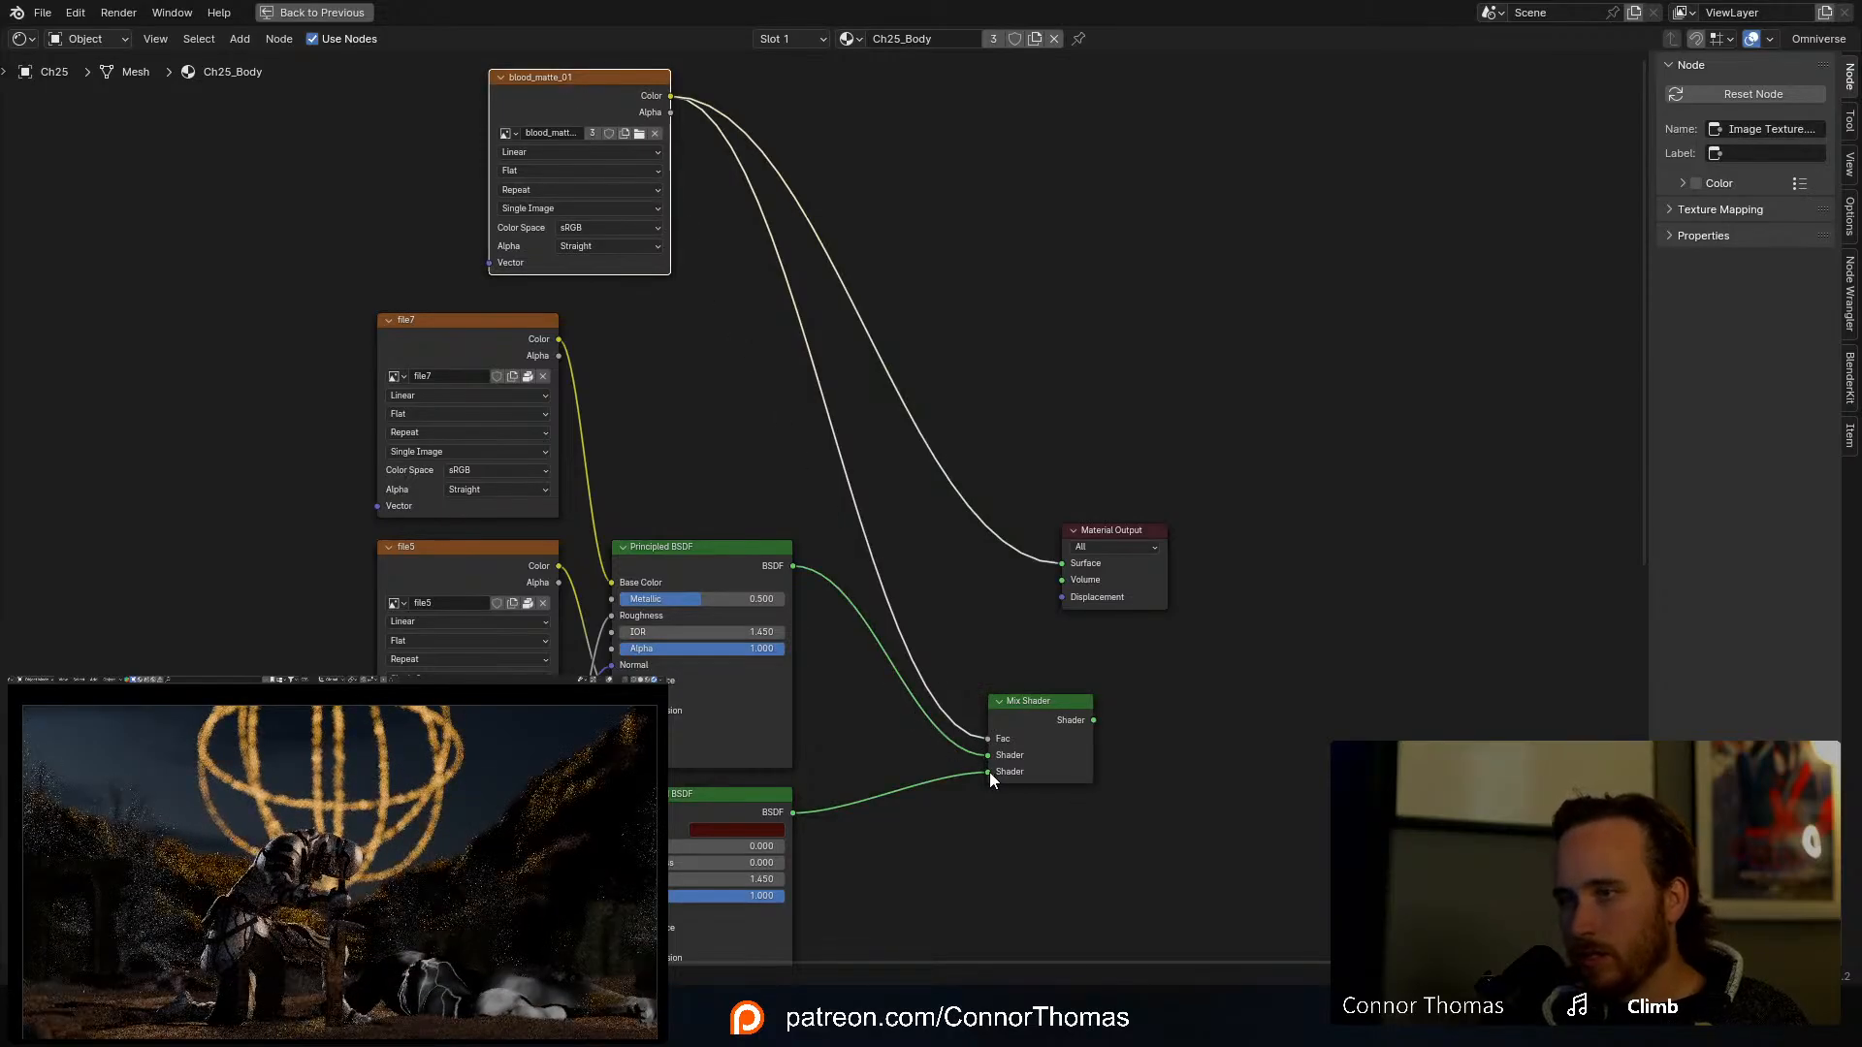
drag(989, 772, 987, 755)
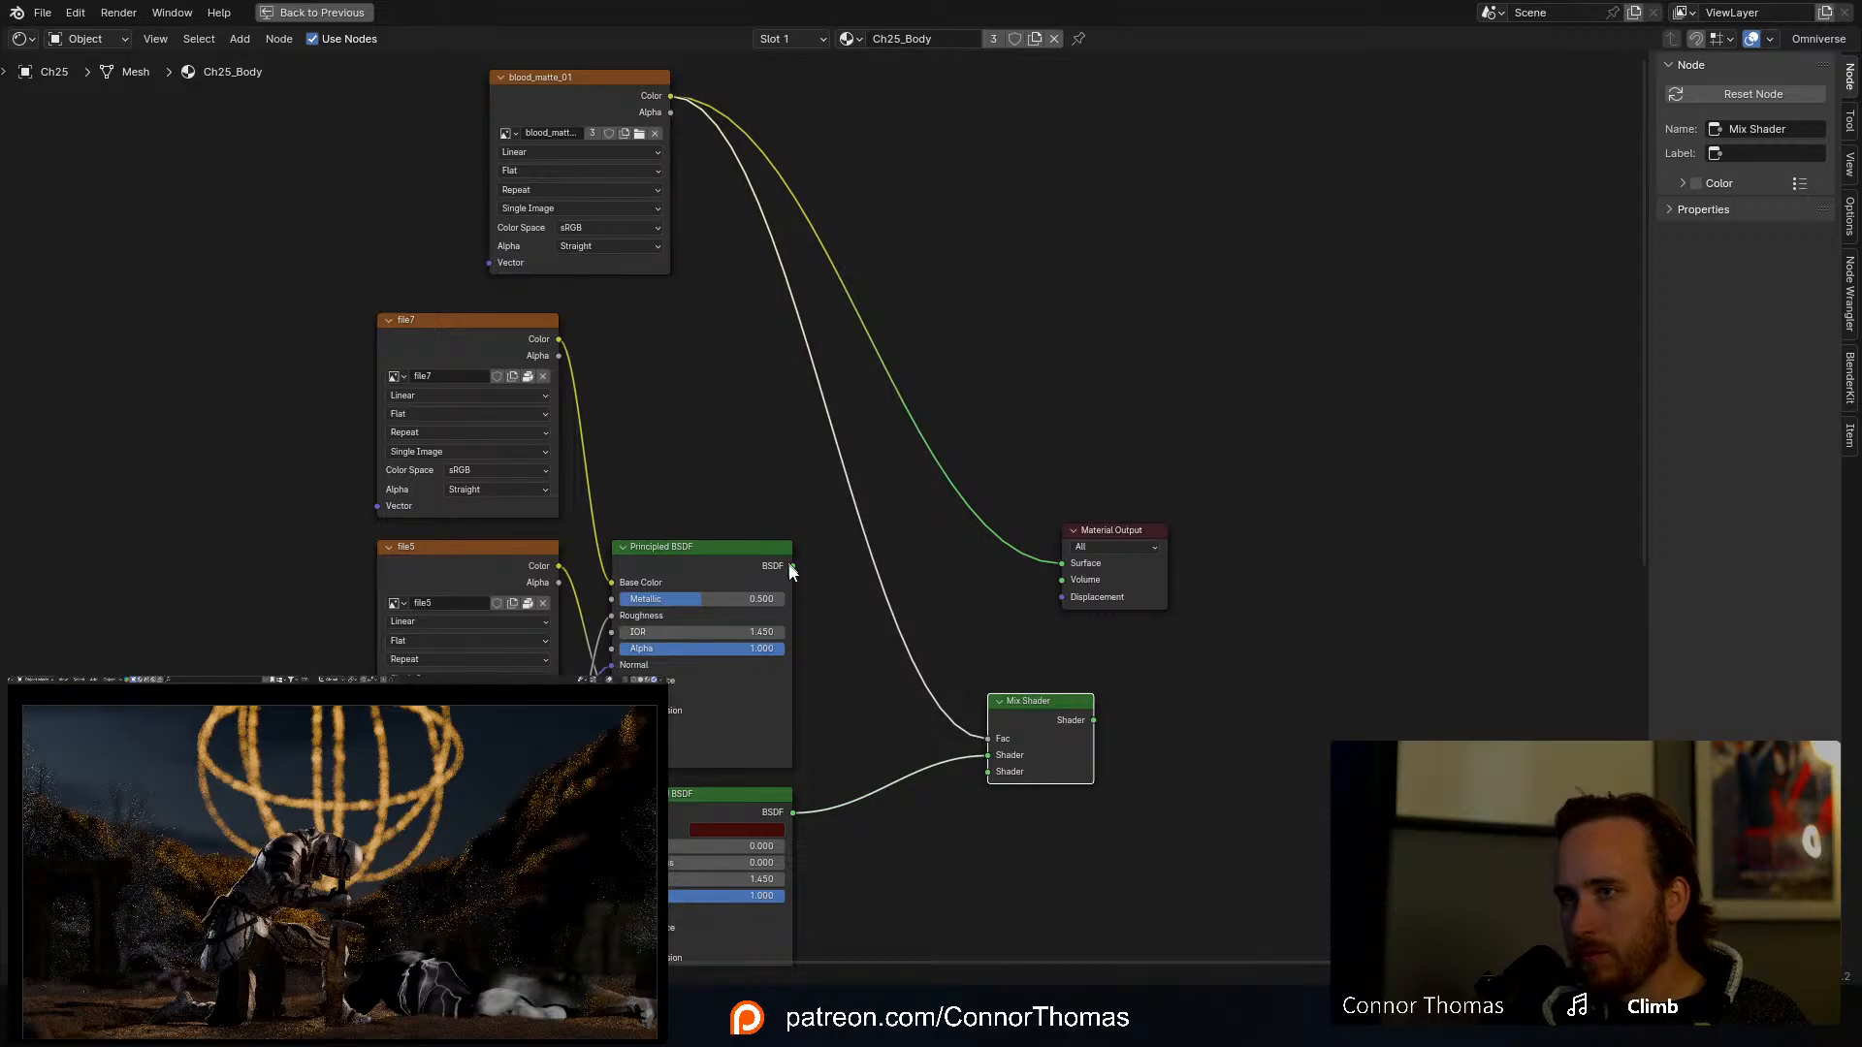
drag(794, 566, 983, 776)
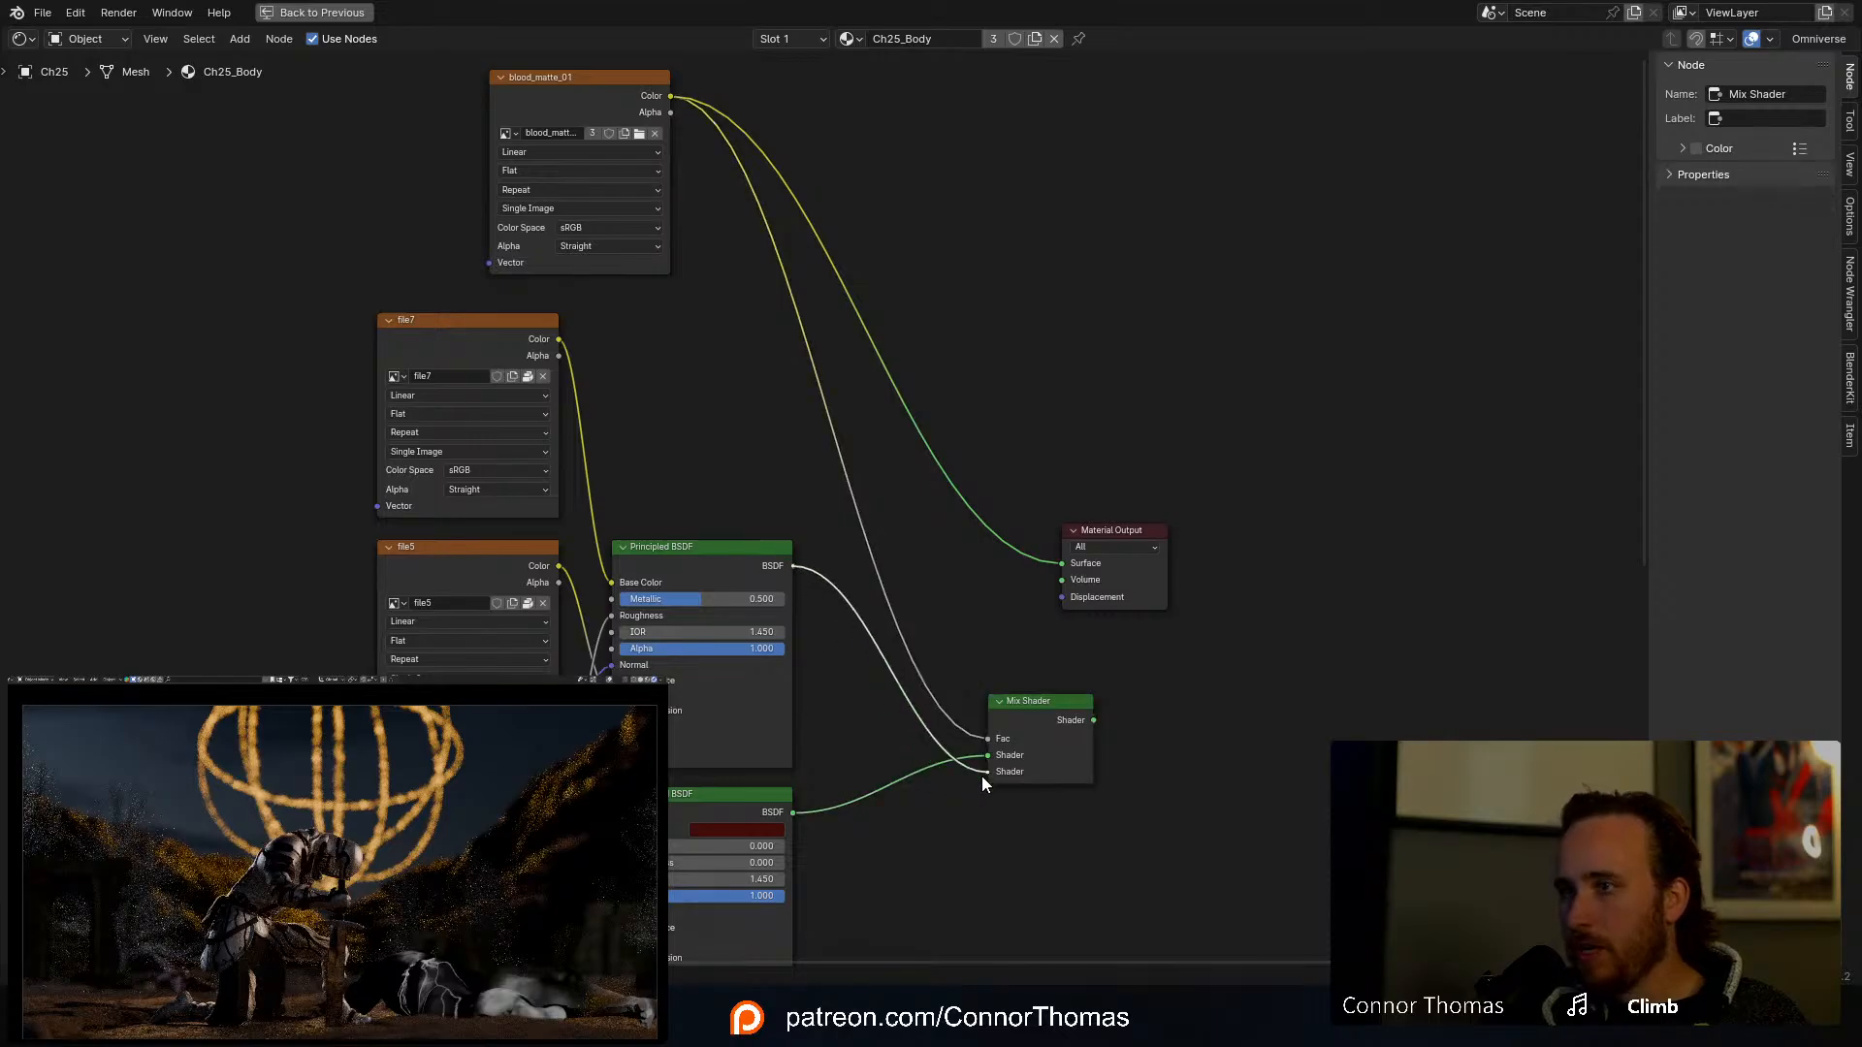
ctrl+shift+click(1051, 704)
middle_drag(1277, 563, 1161, 597)
drag(1005, 556, 1291, 571)
middle_drag(1126, 688, 1218, 615)
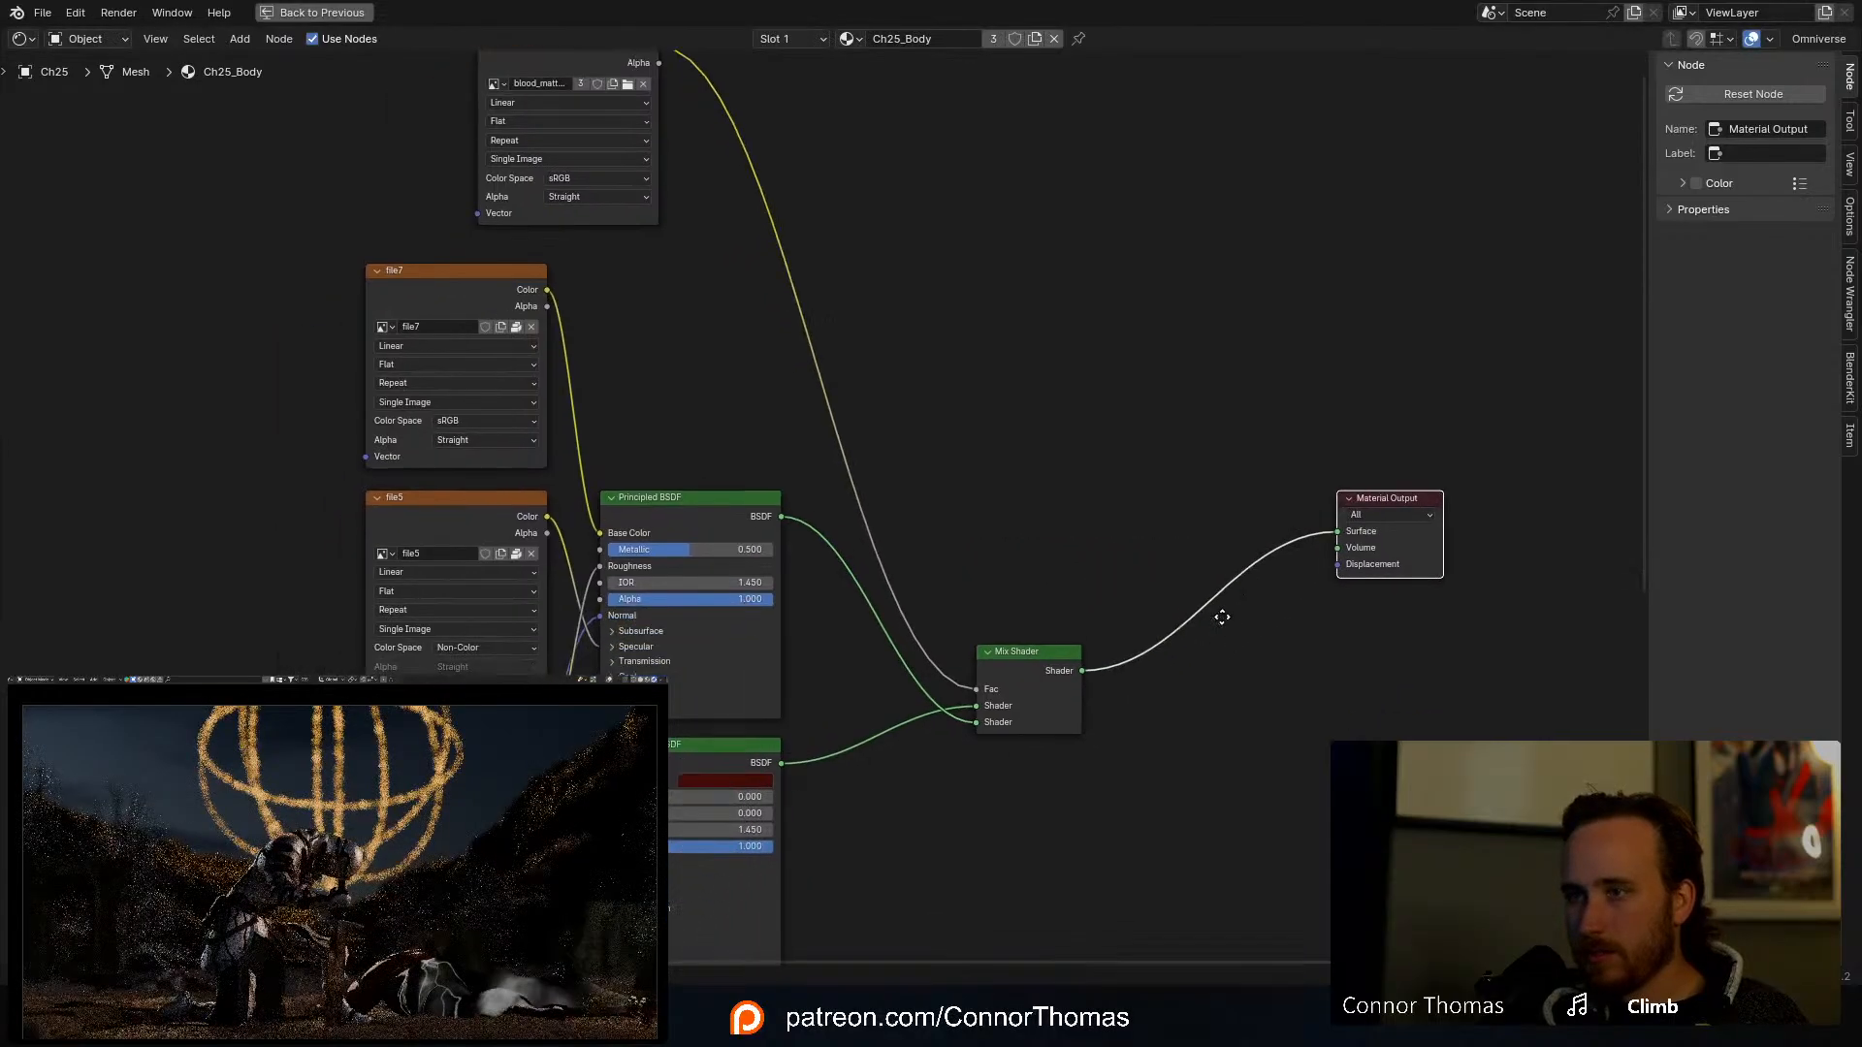
Step: Connect the original Principled BSDF directly to the Material Output in both the Ch25_Body and Ch25_body1 materials
ctrl+shift+click(732, 507)
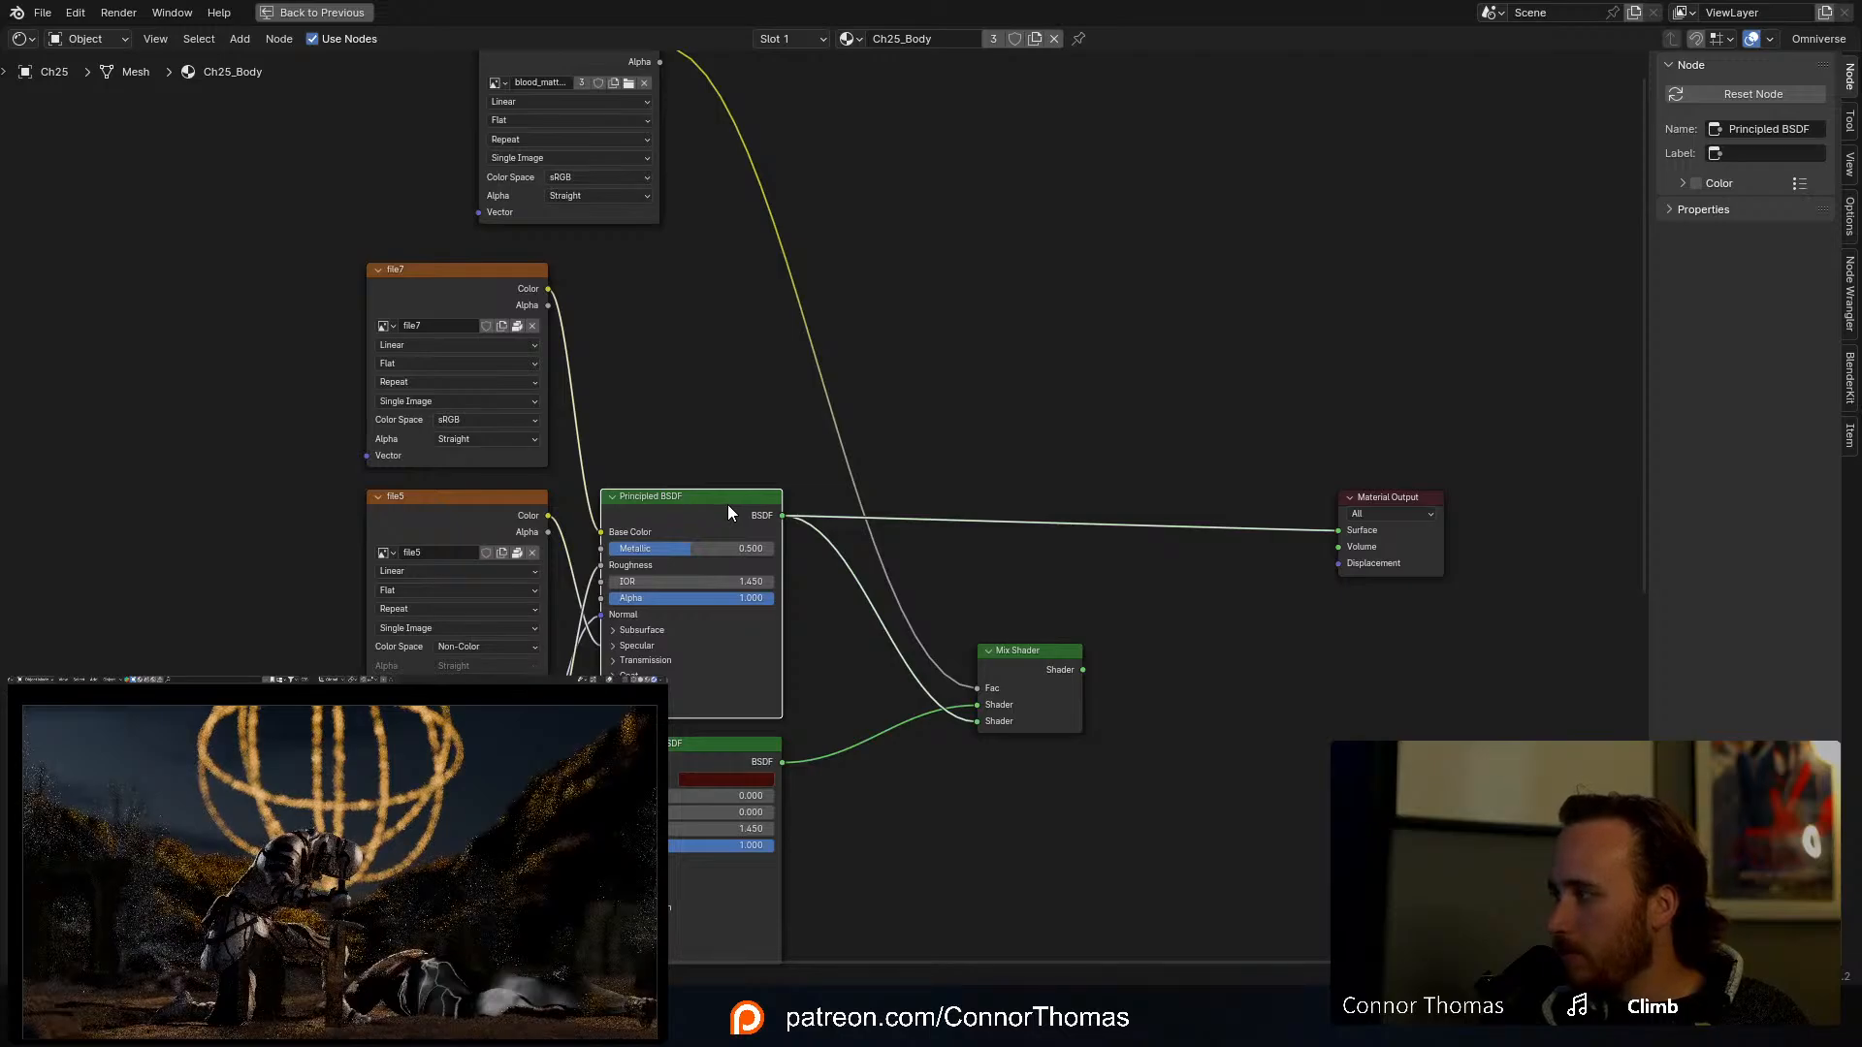
key(ctrl+space)
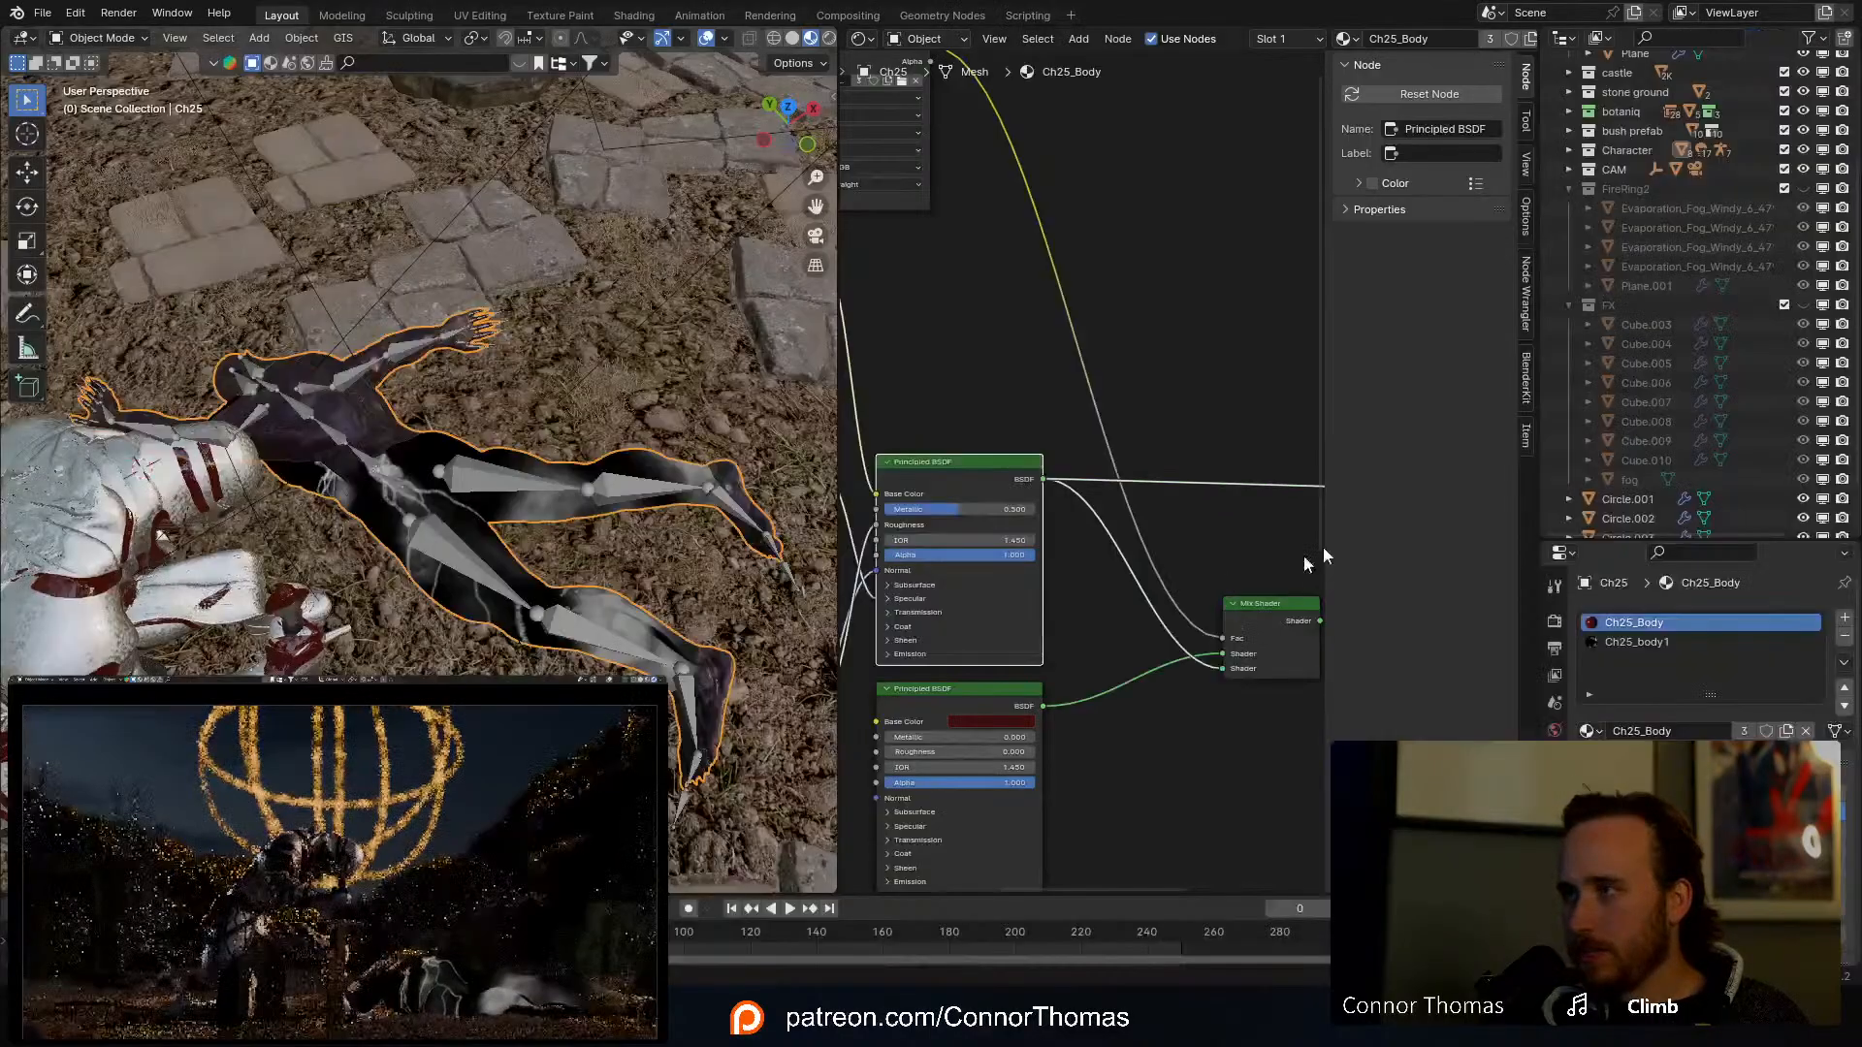
click(1642, 644)
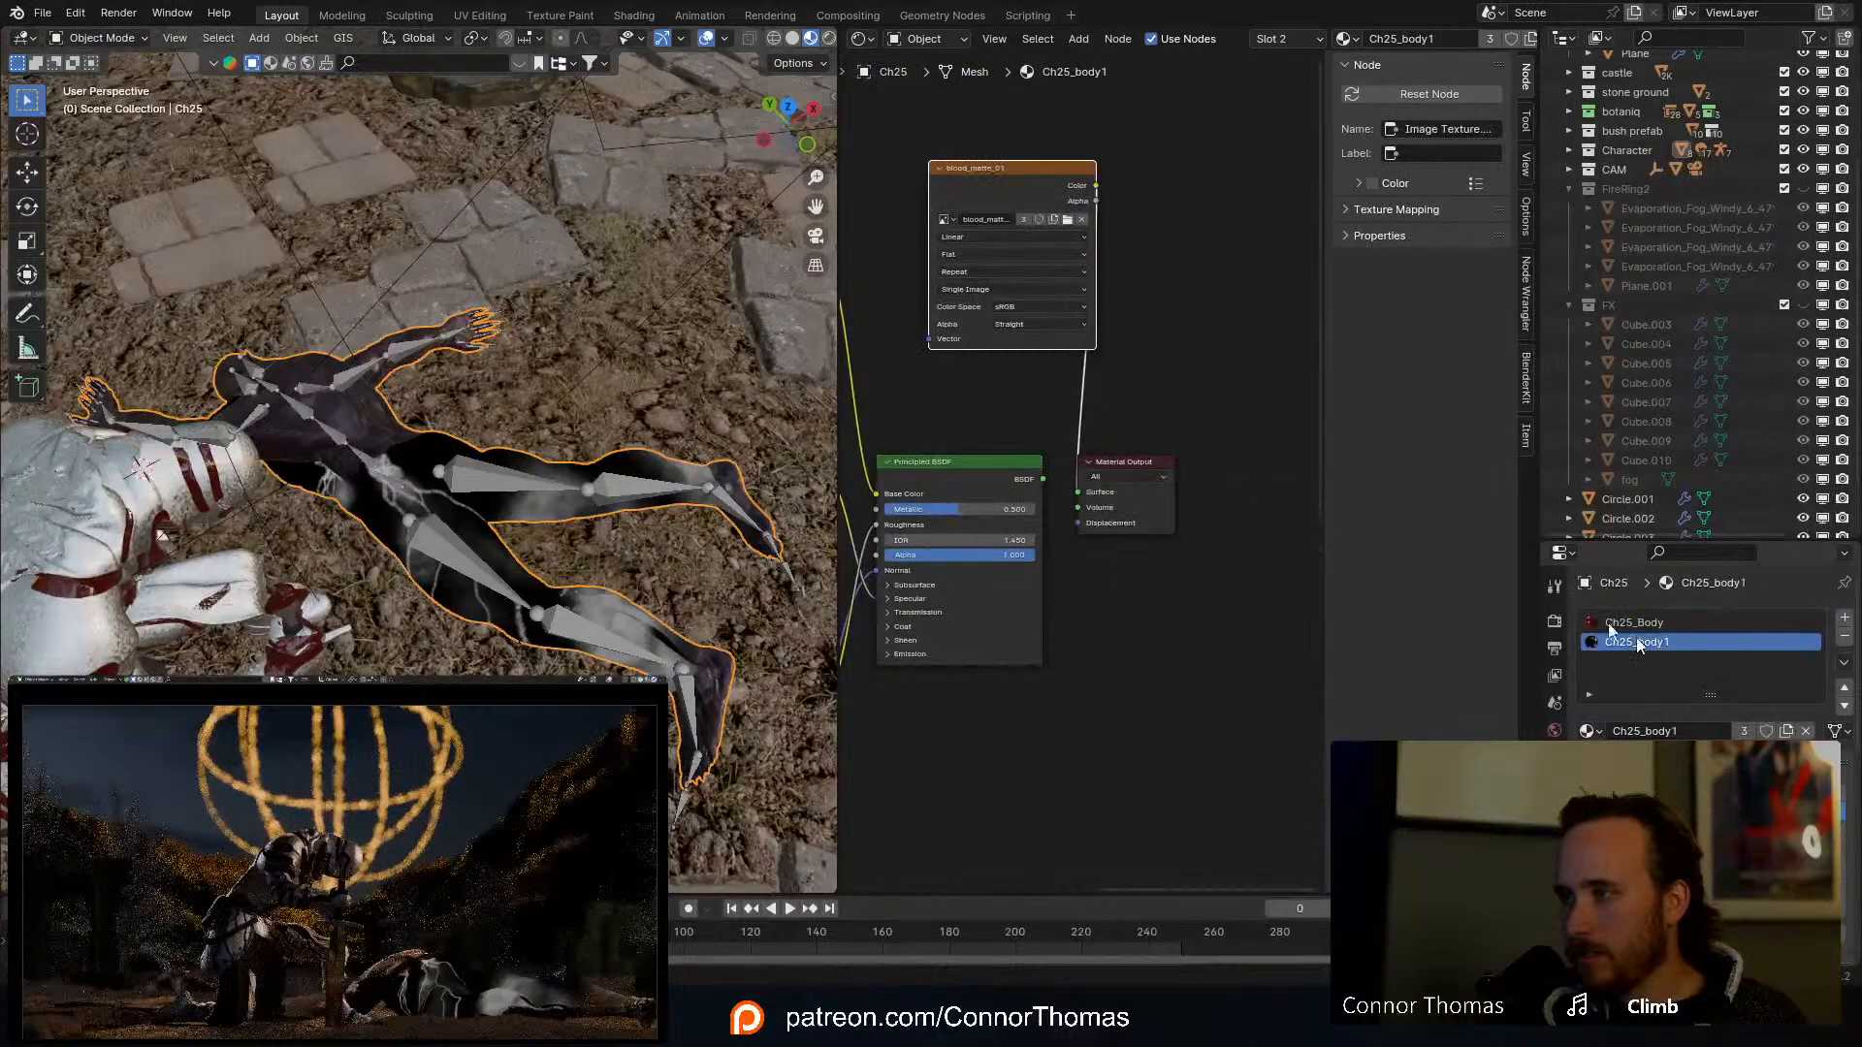
middle_drag(993, 465, 1073, 473)
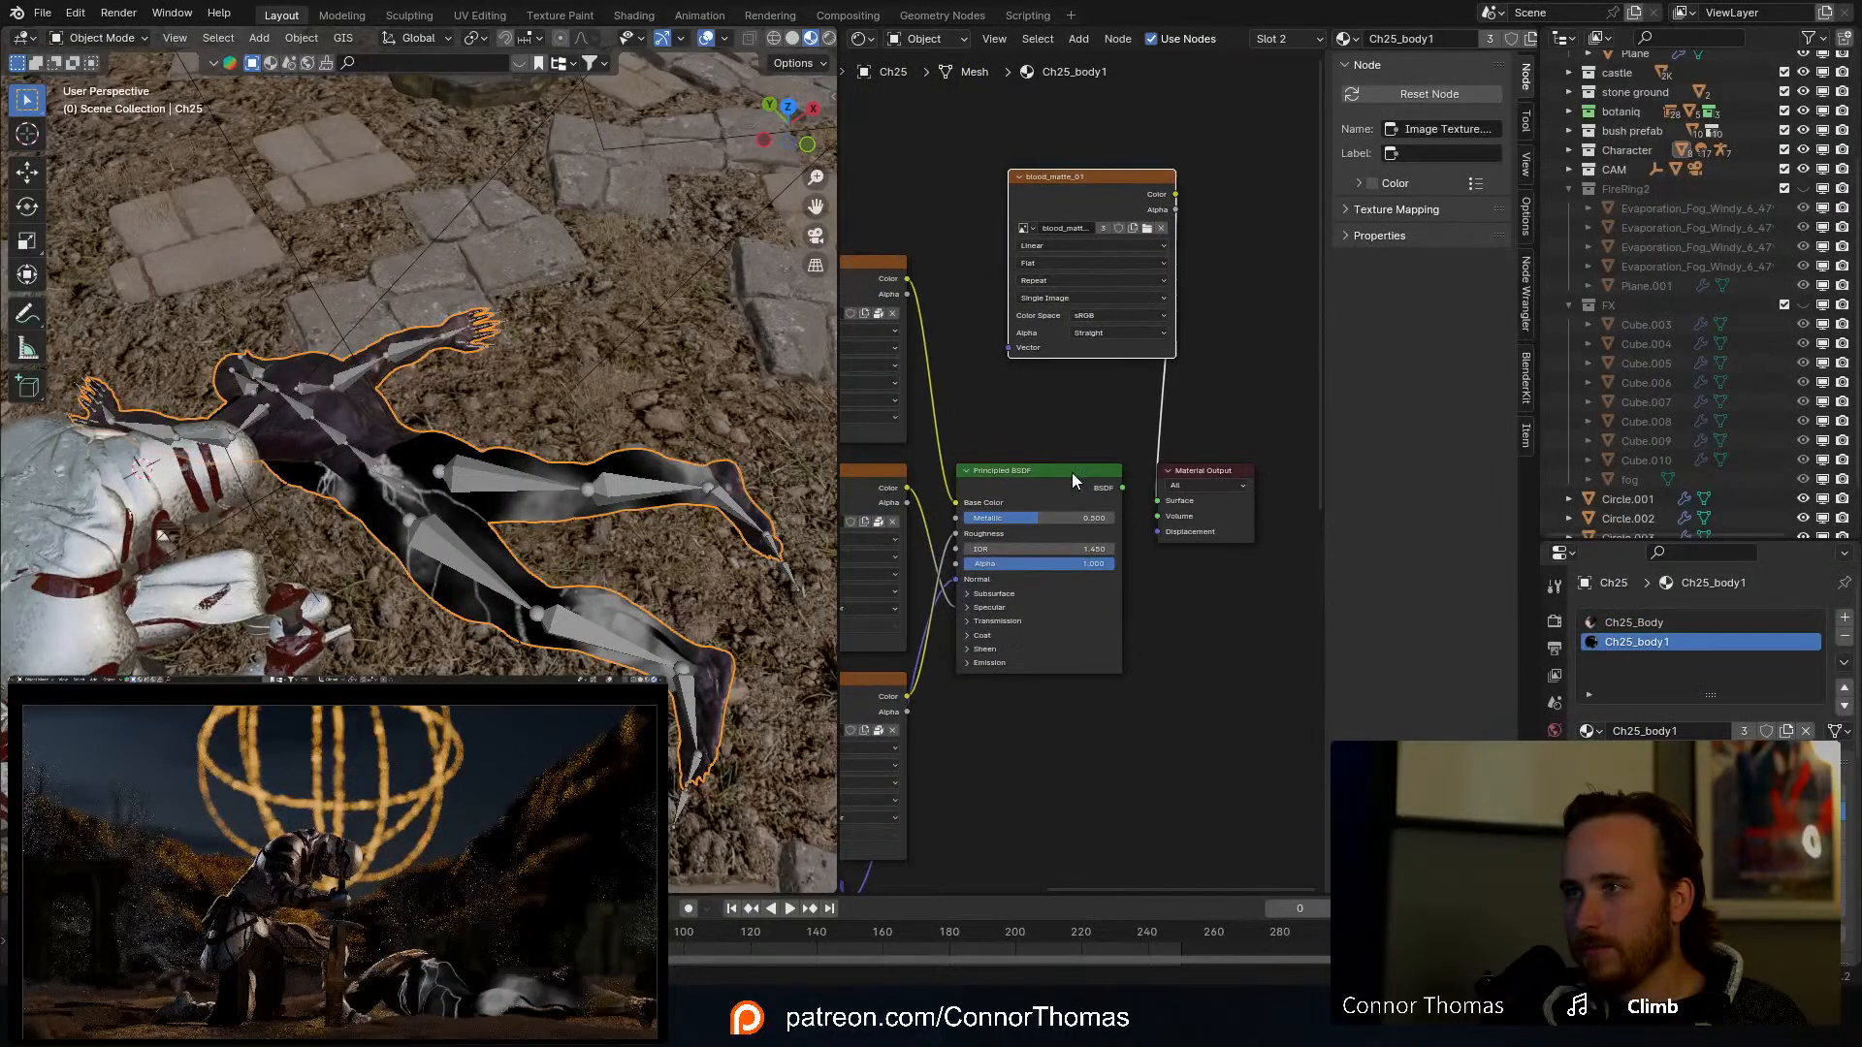
click(1072, 473)
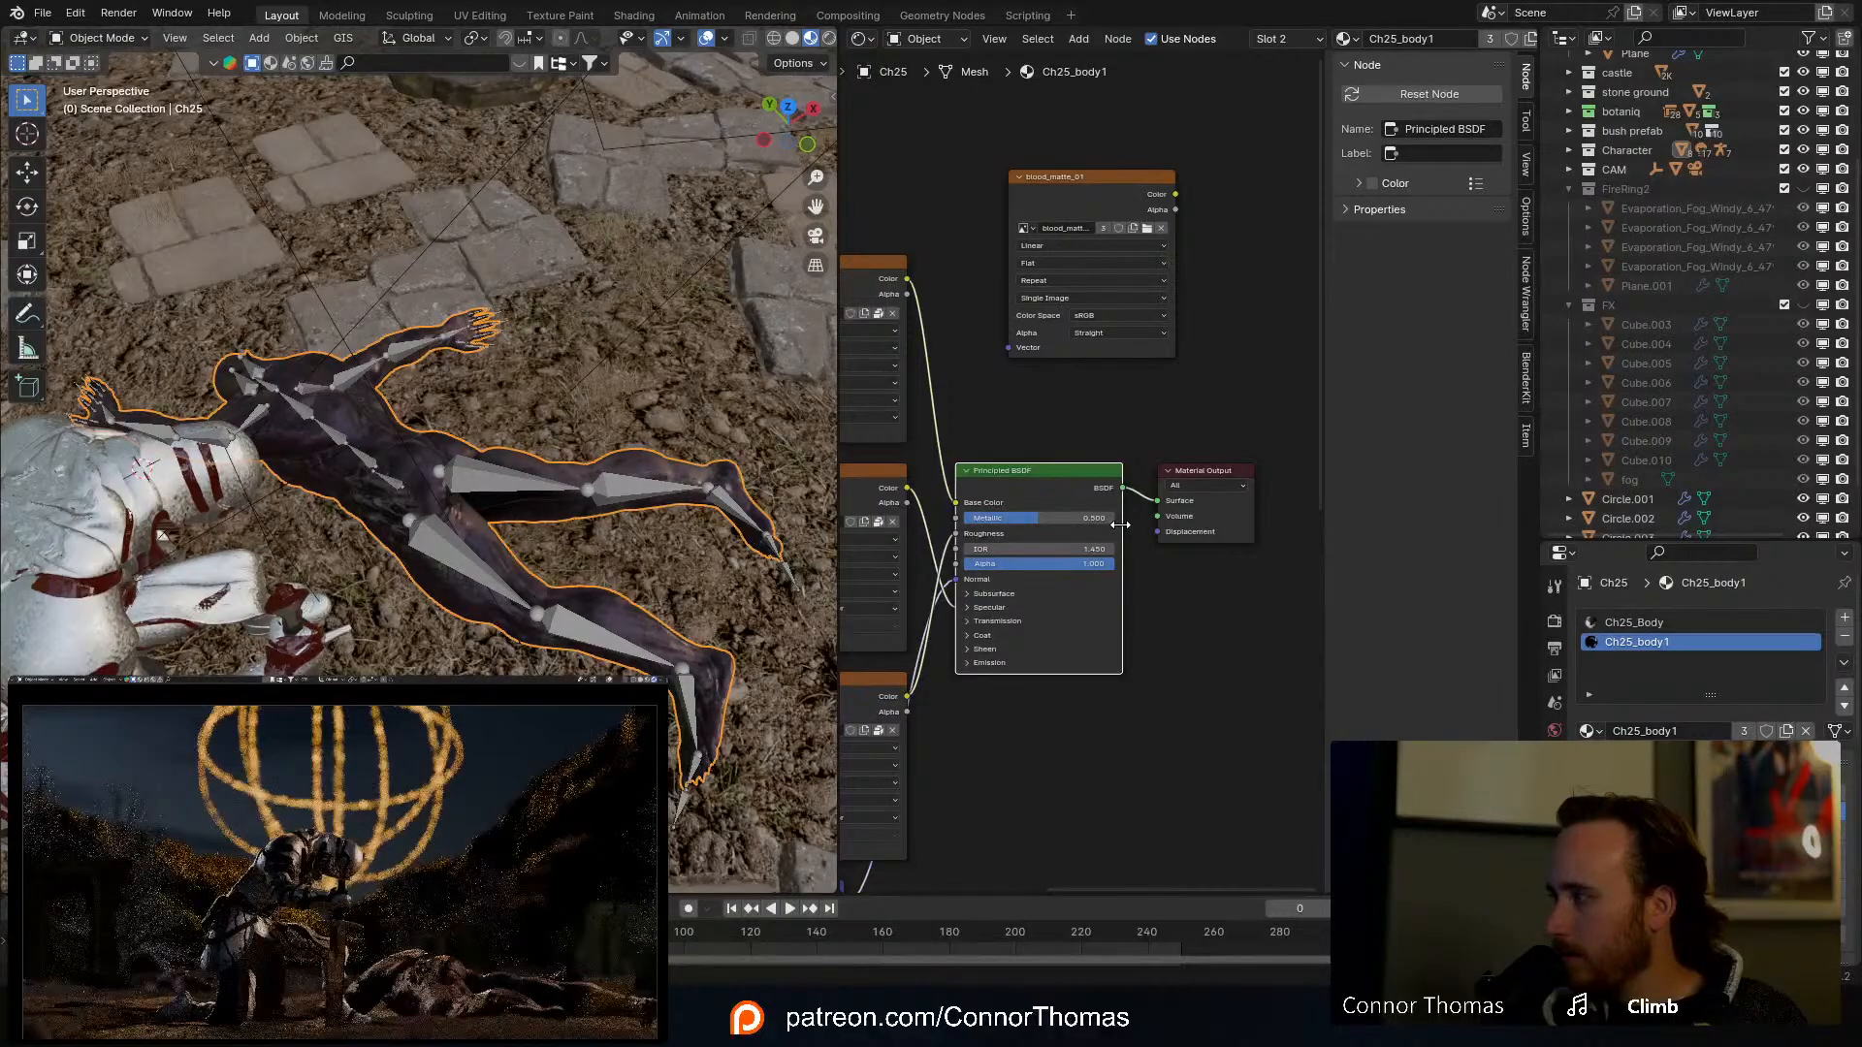
Step: Add a Mix Shader below the Principled BSDF in Ch25_body1, and switch back to the Ch25_Body material slot
middle_drag(1219, 577, 1192, 486)
click(1098, 631)
key(shift+a)
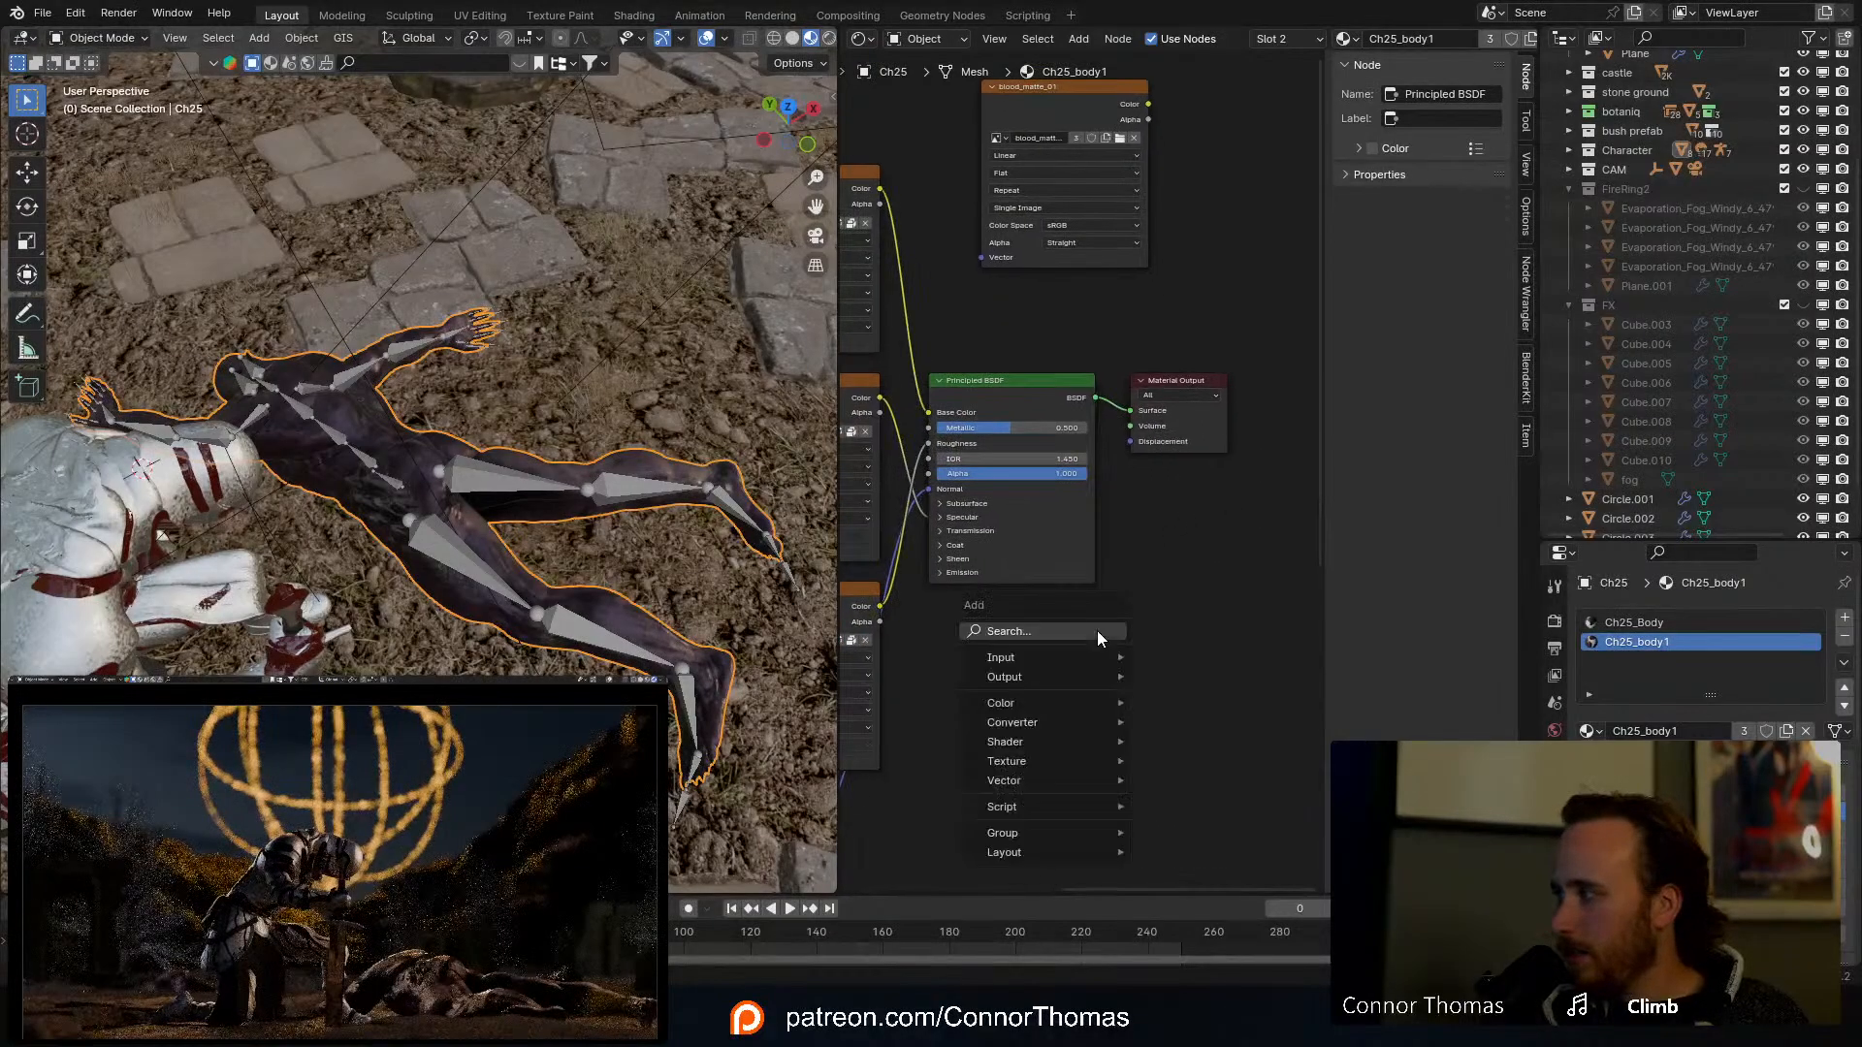
click(1098, 631)
text(mix)
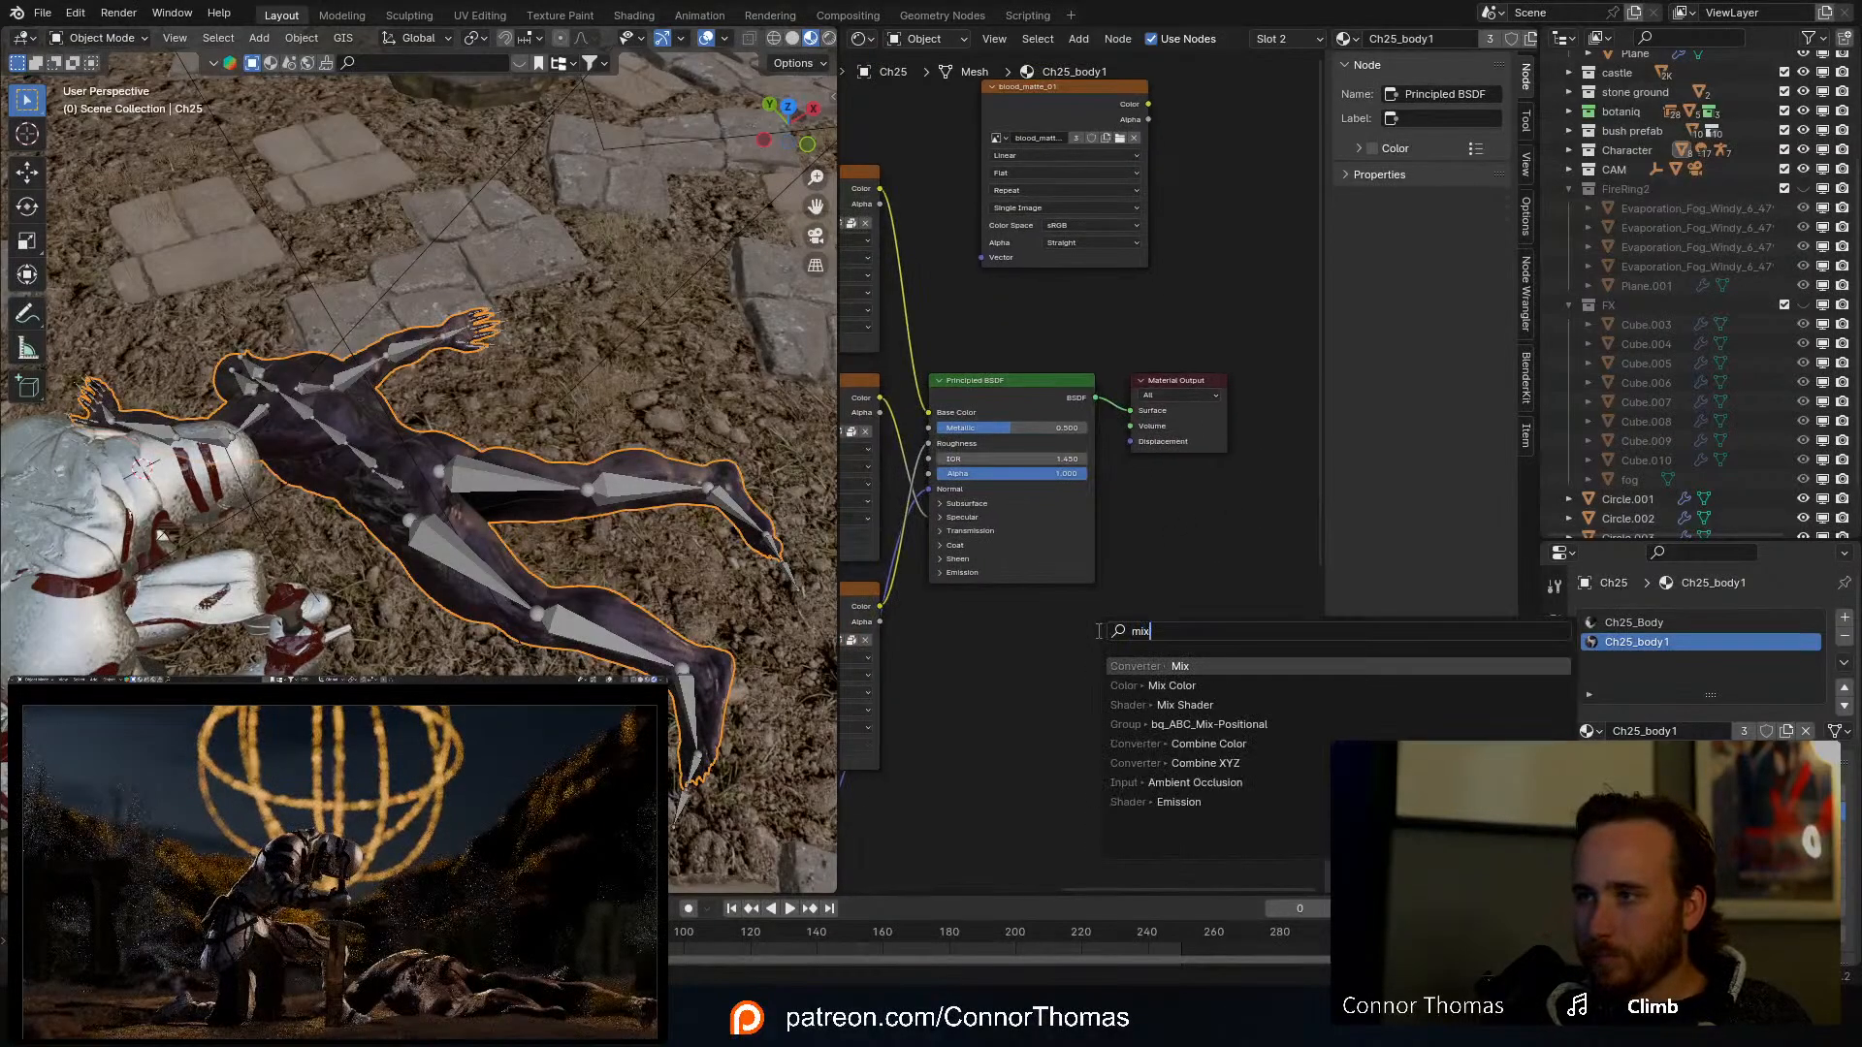
key(Down)
key(Down)
key(Return)
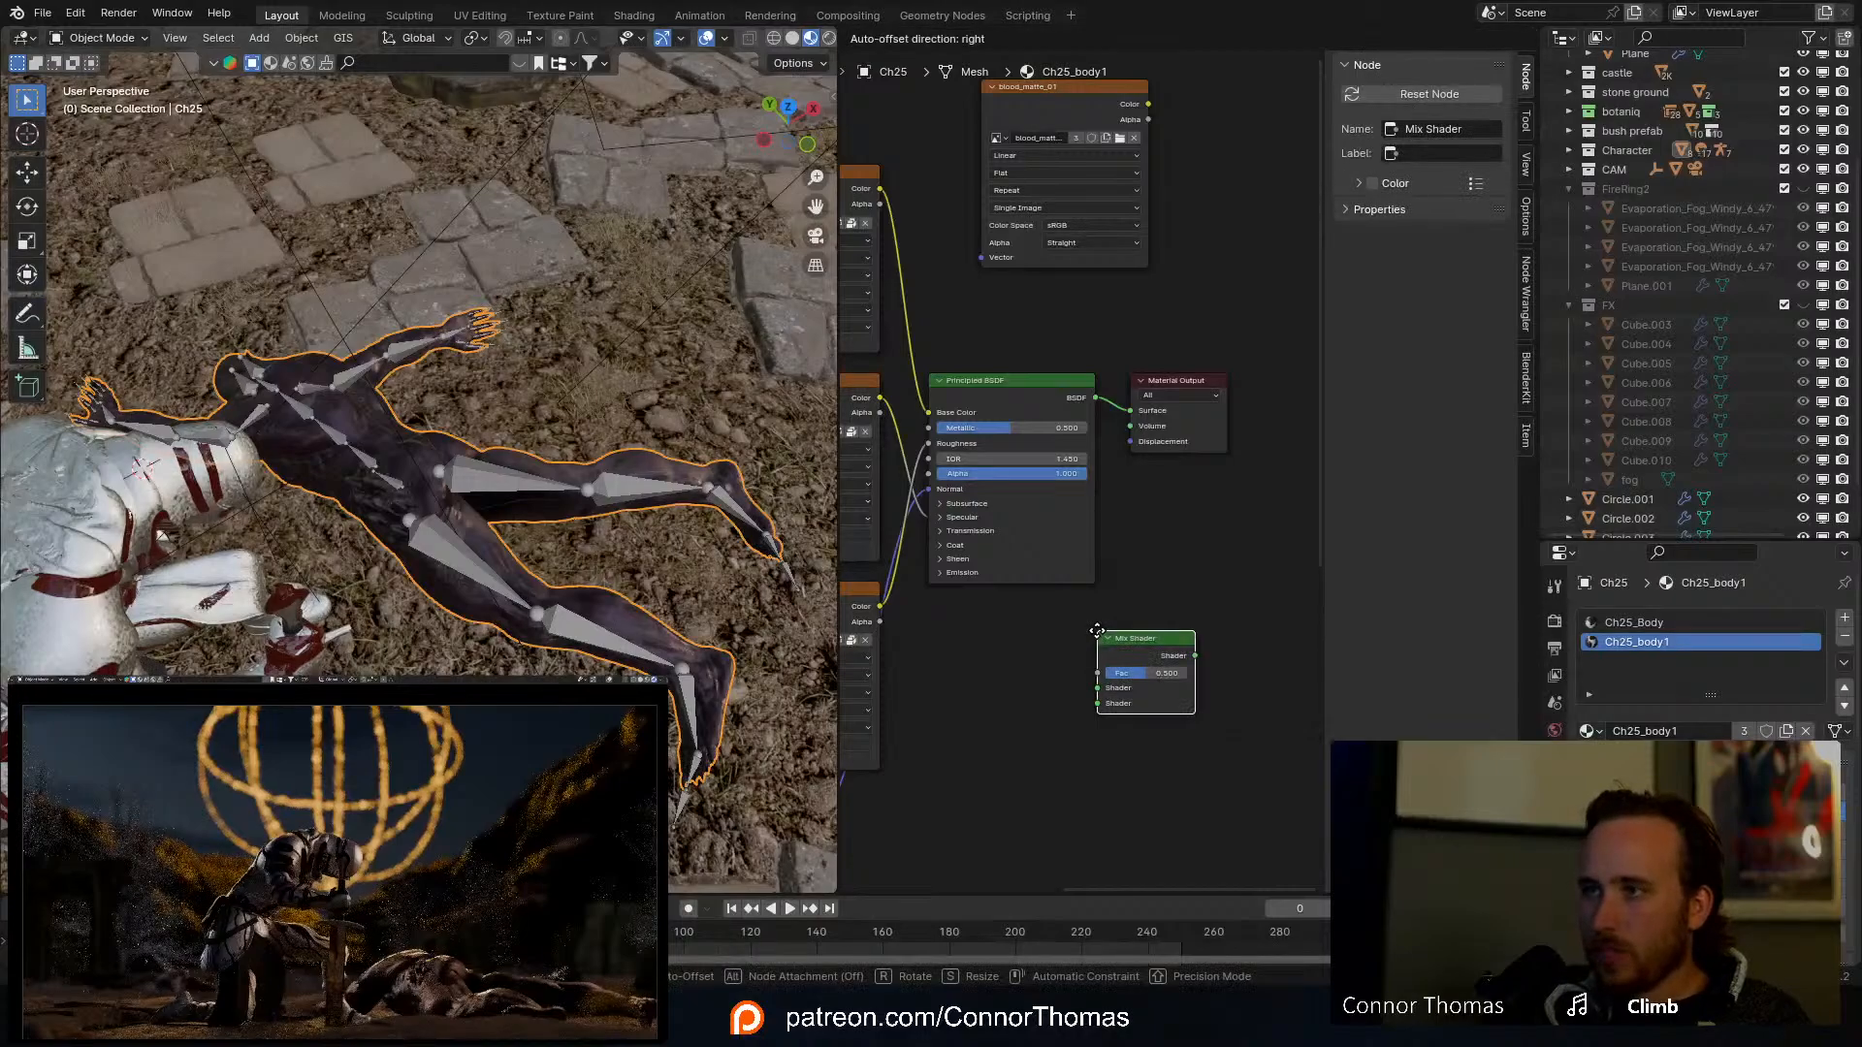
click(1097, 631)
click(1603, 620)
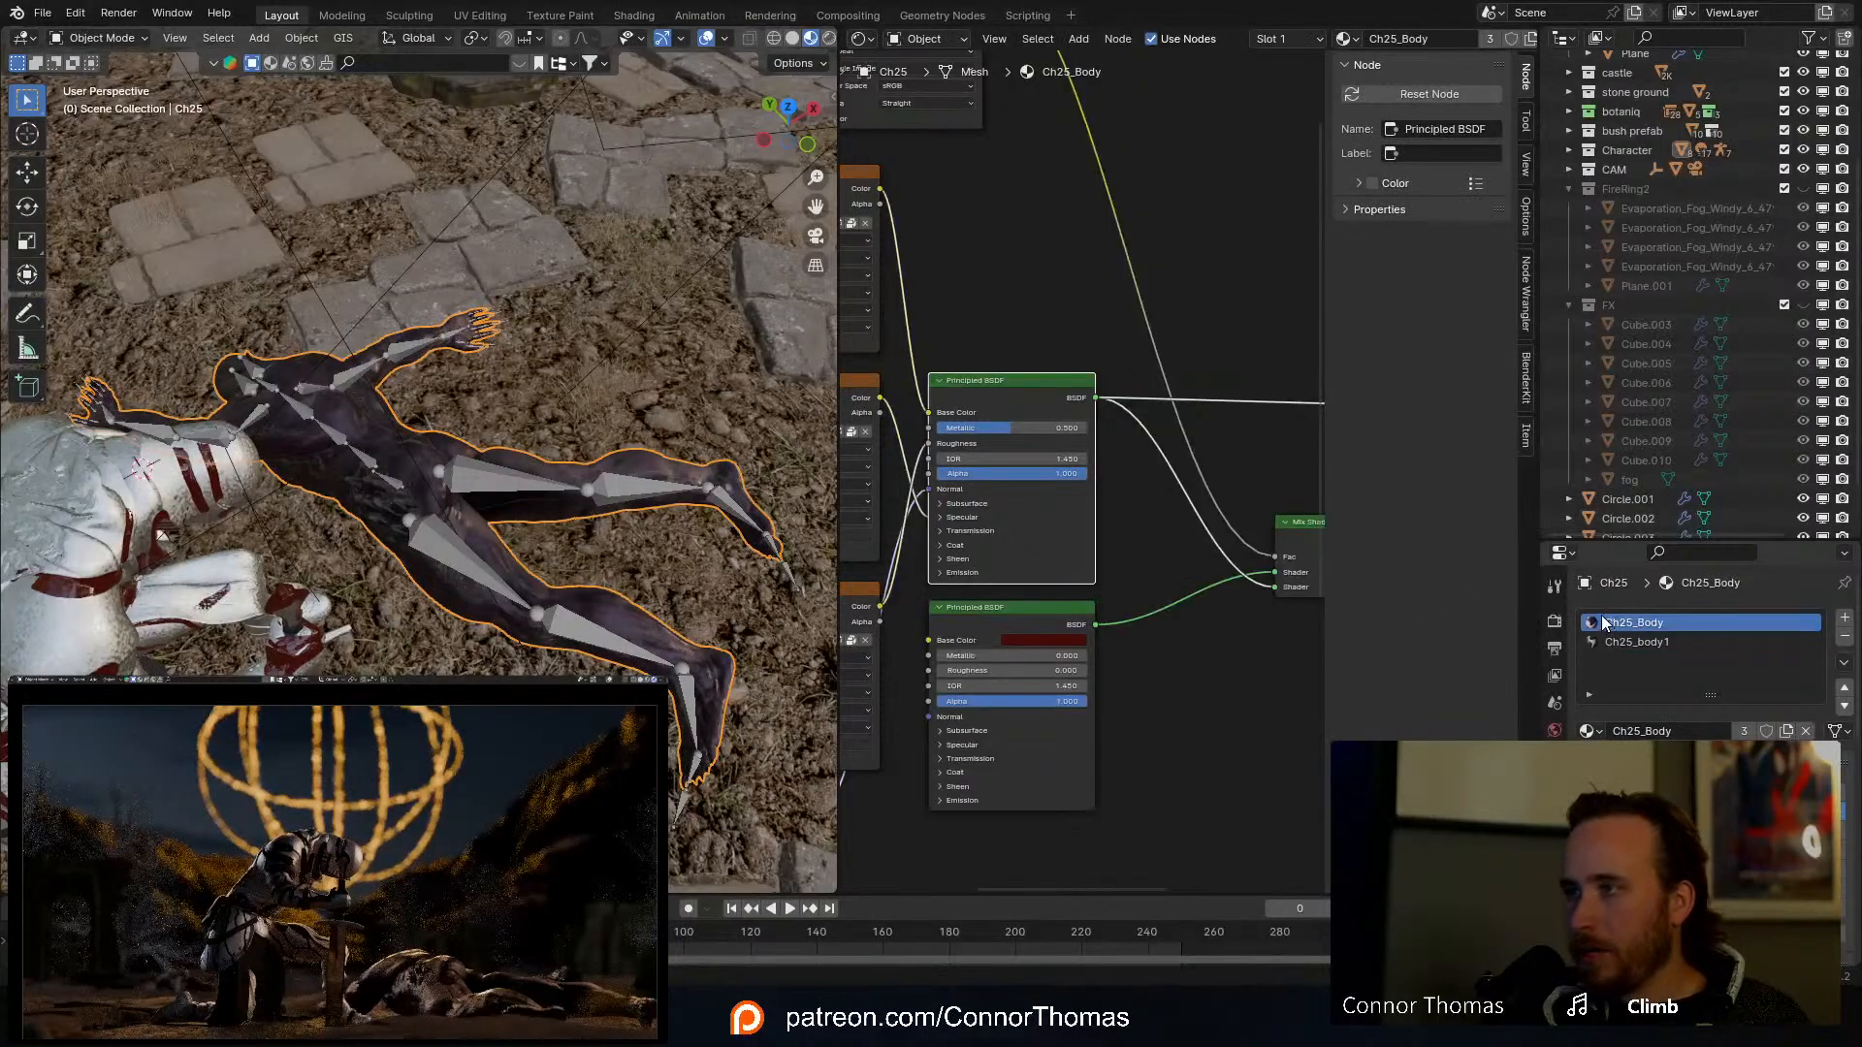
Step: Preview Ch25_Body's dark red Principled BSDF on the output and darken its Base Color to a much deeper red
click(1056, 634)
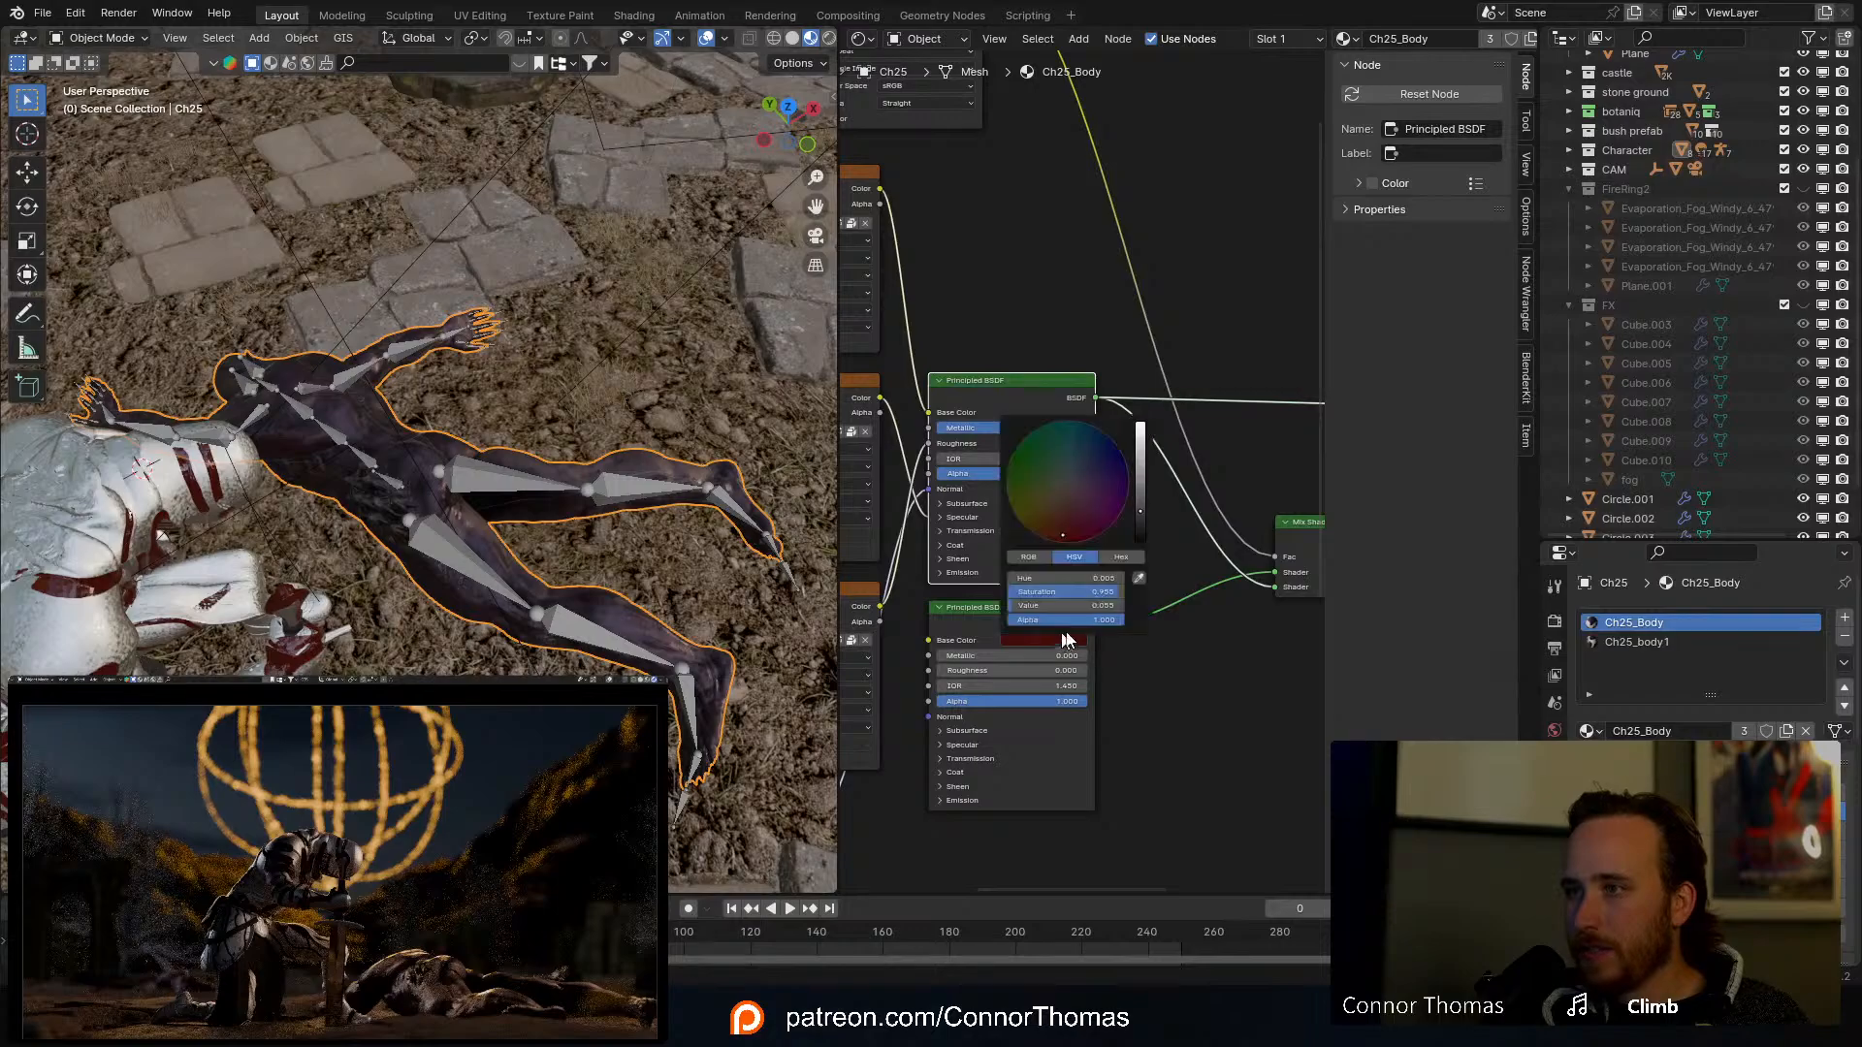
click(1141, 690)
ctrl+shift+click(1014, 610)
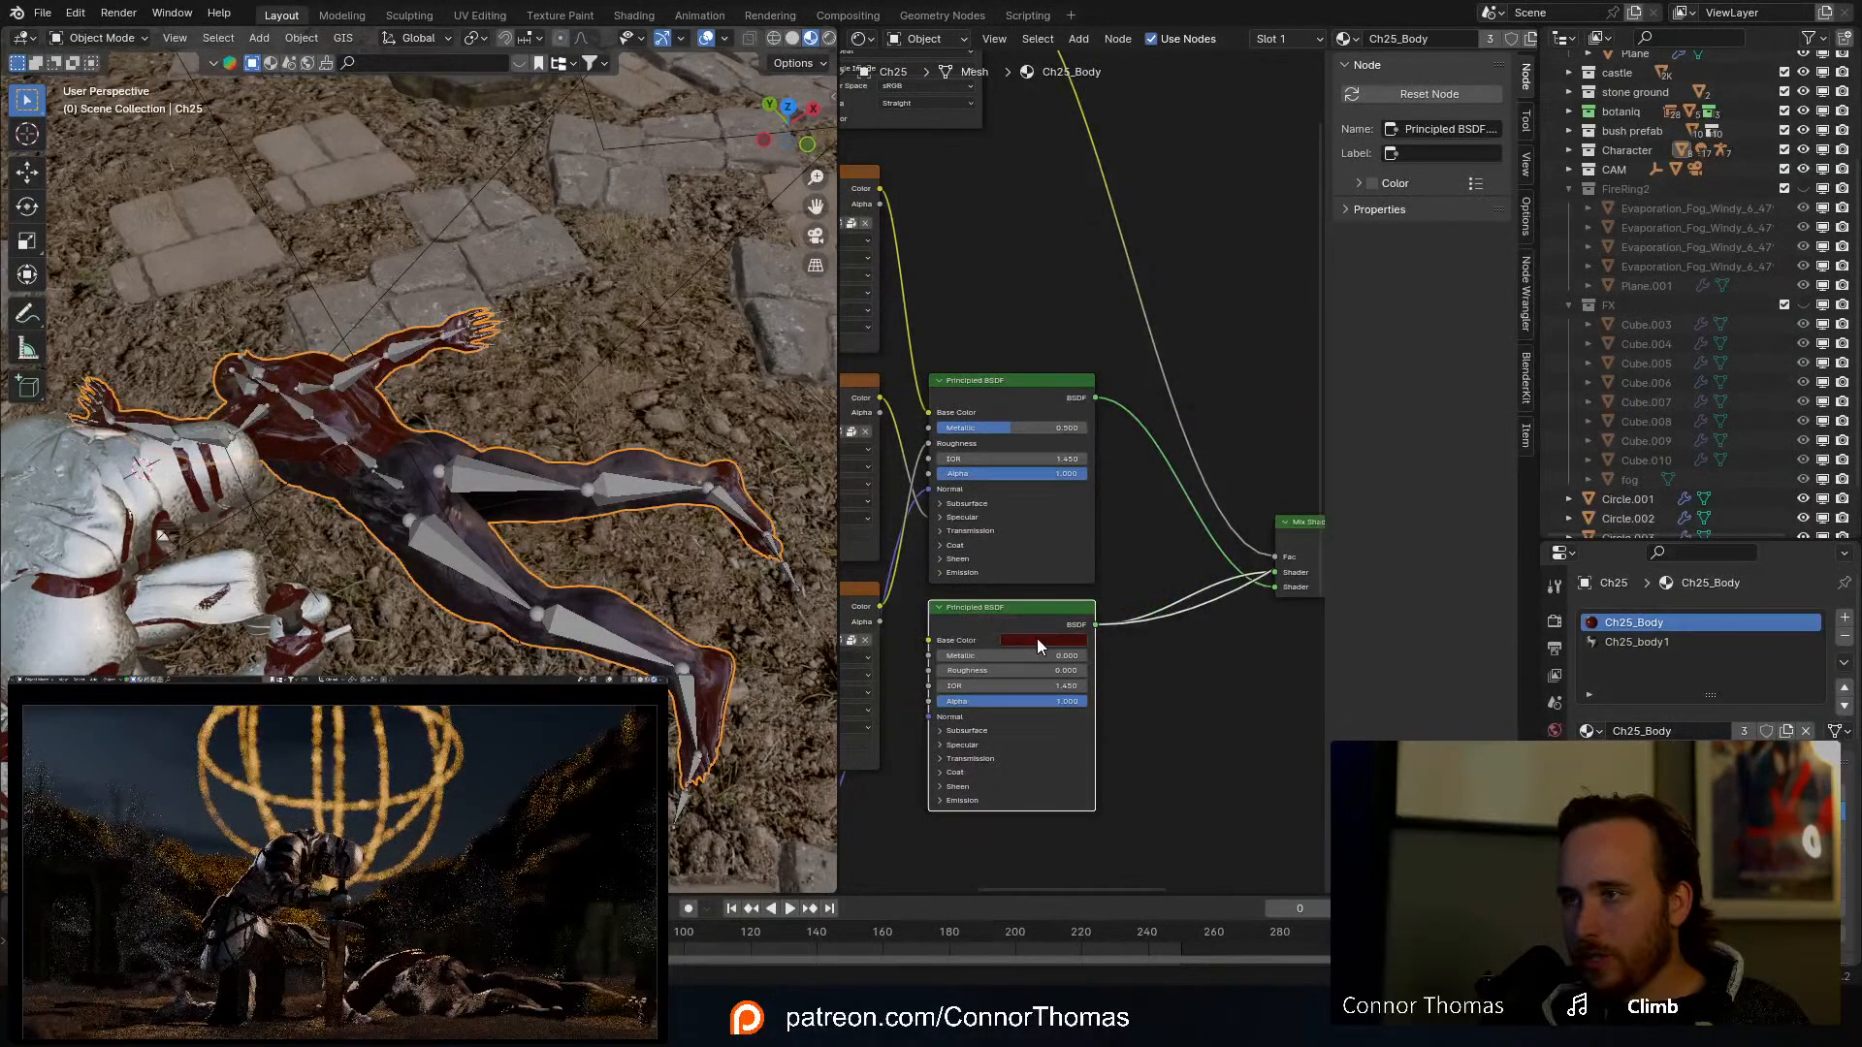
click(1037, 638)
drag(1140, 512, 1141, 528)
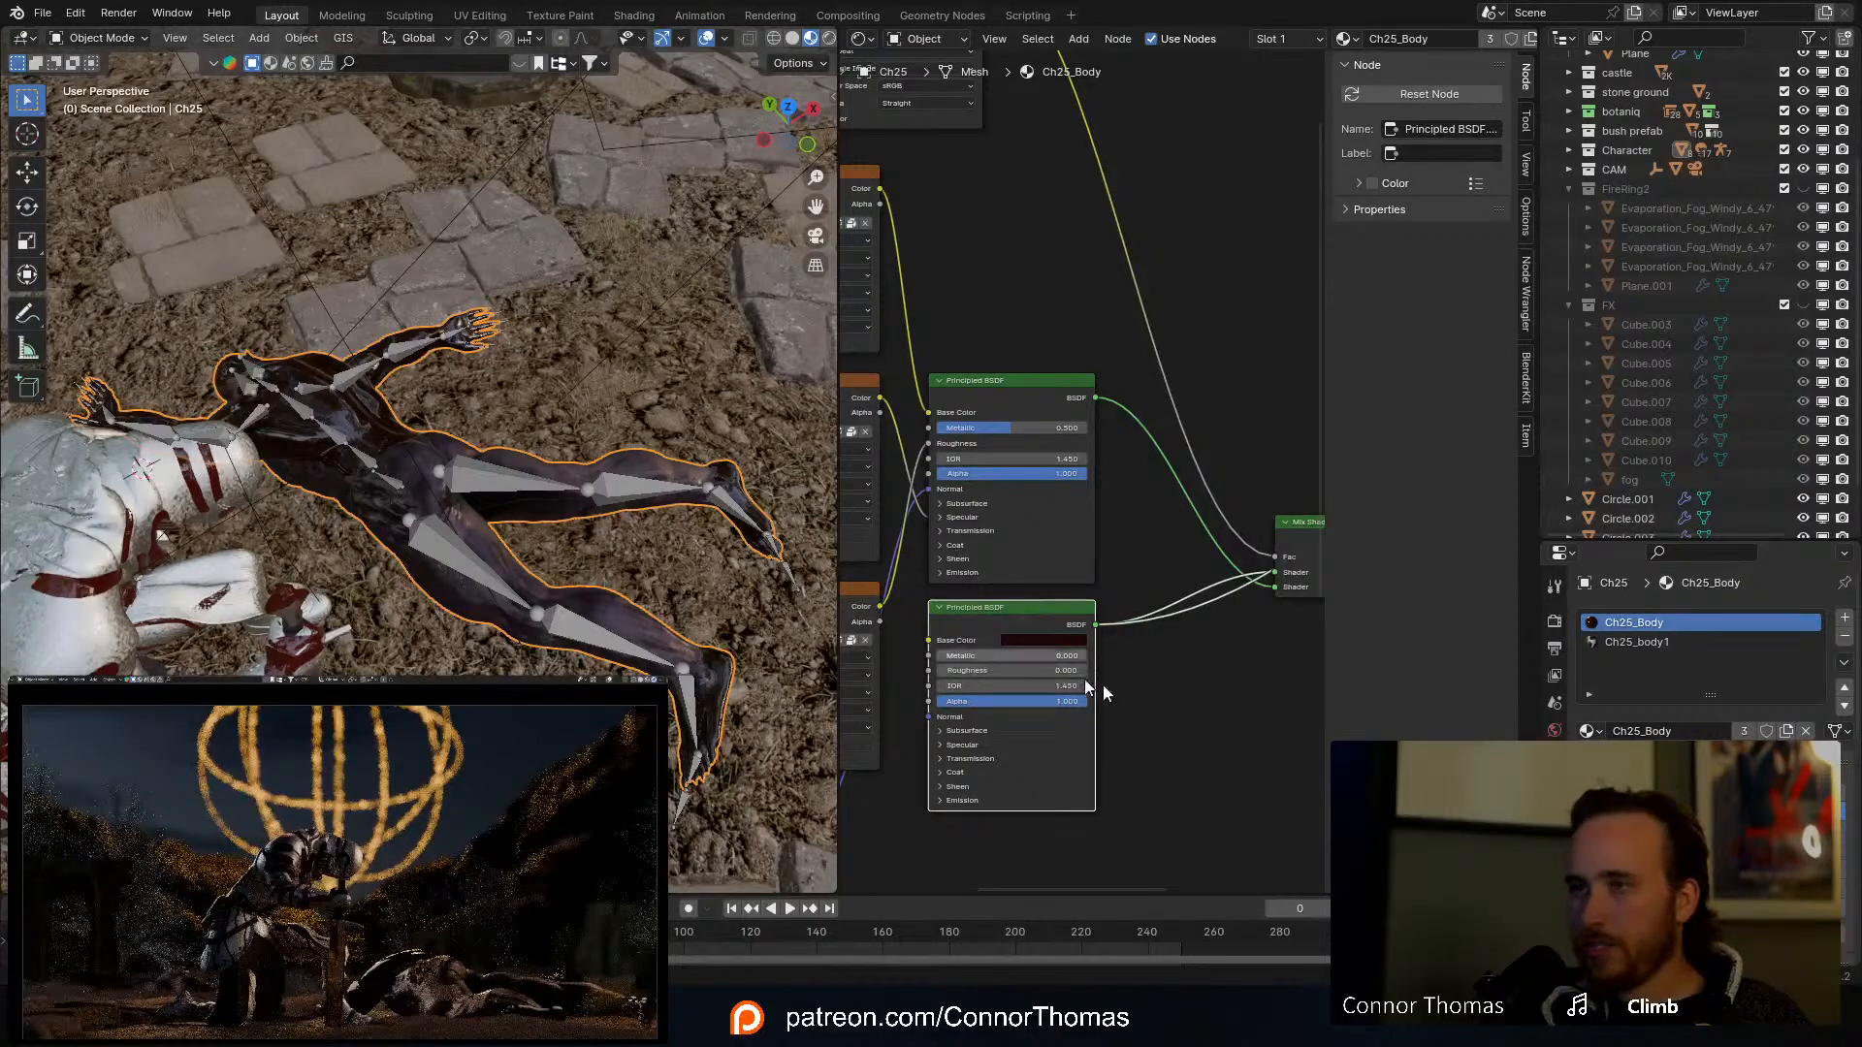
Step: Connect the Mix Shader back to the Material Output and inspect the body's back up close
middle_drag(1184, 653, 1114, 713)
click(1227, 620)
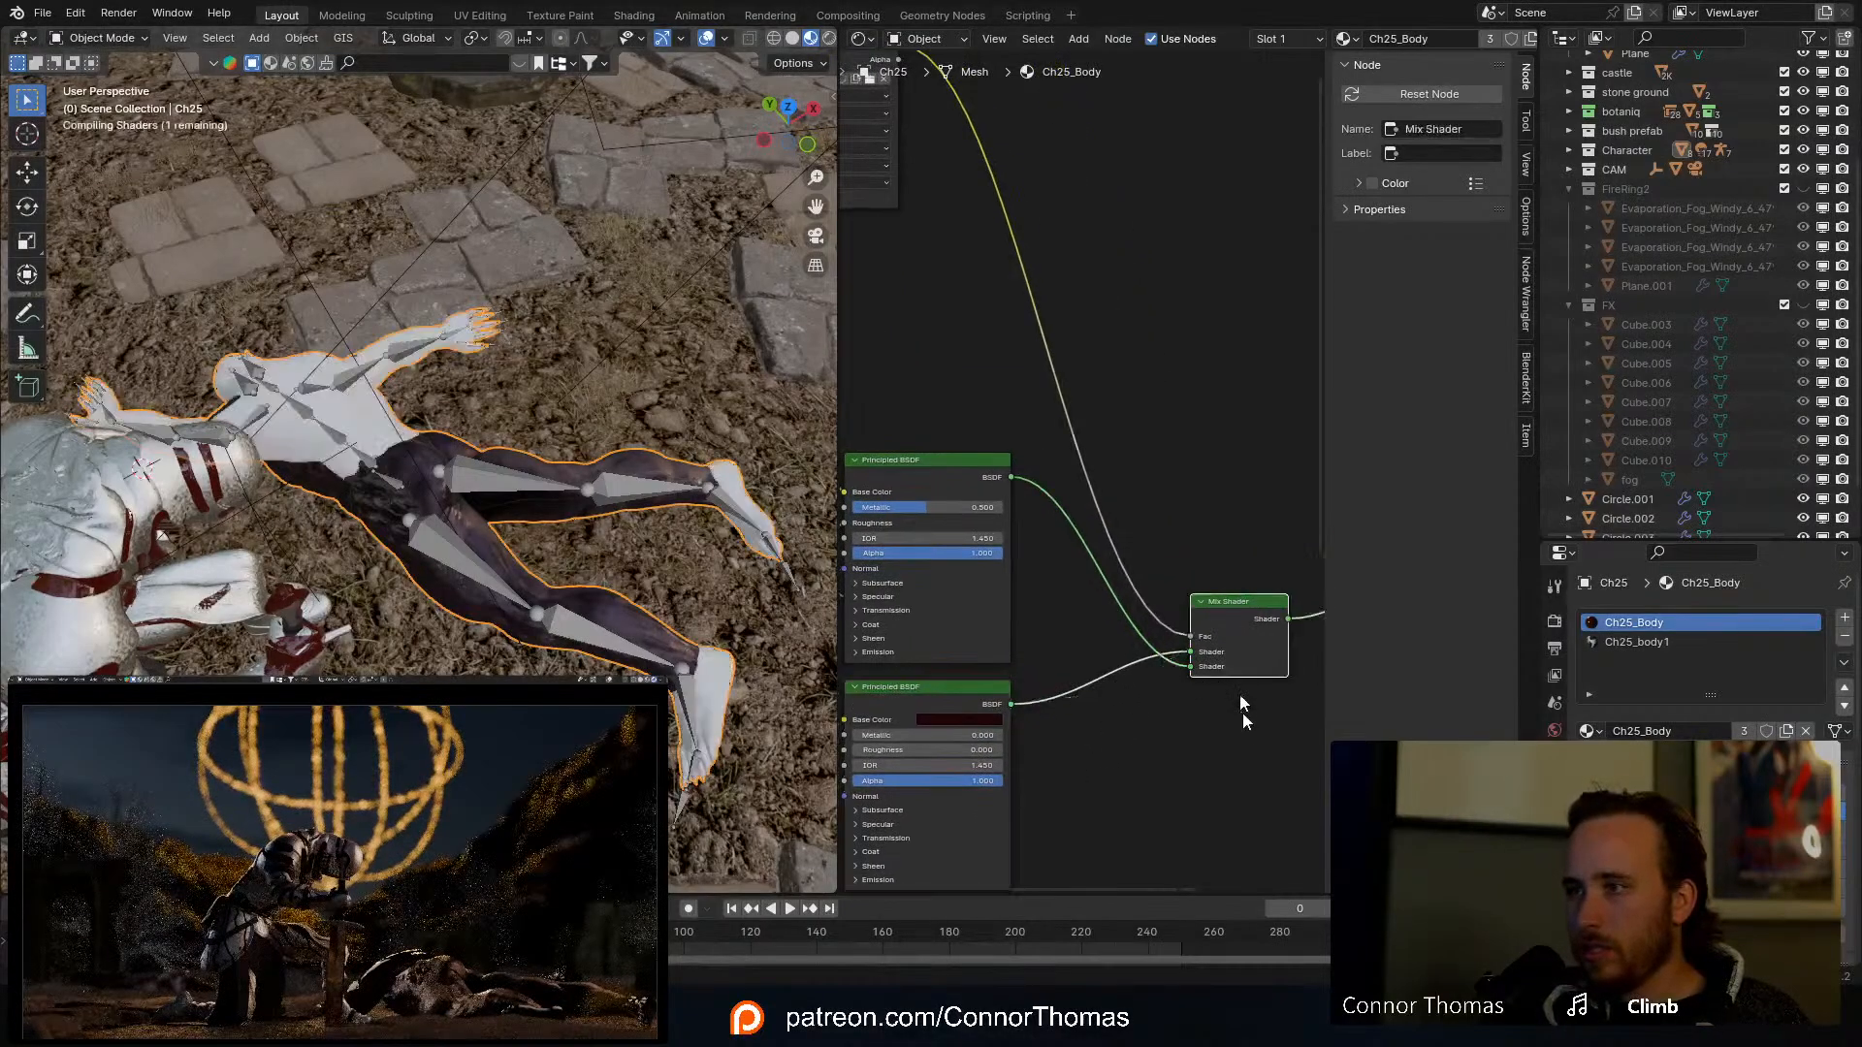
middle_drag(1239, 707, 970, 707)
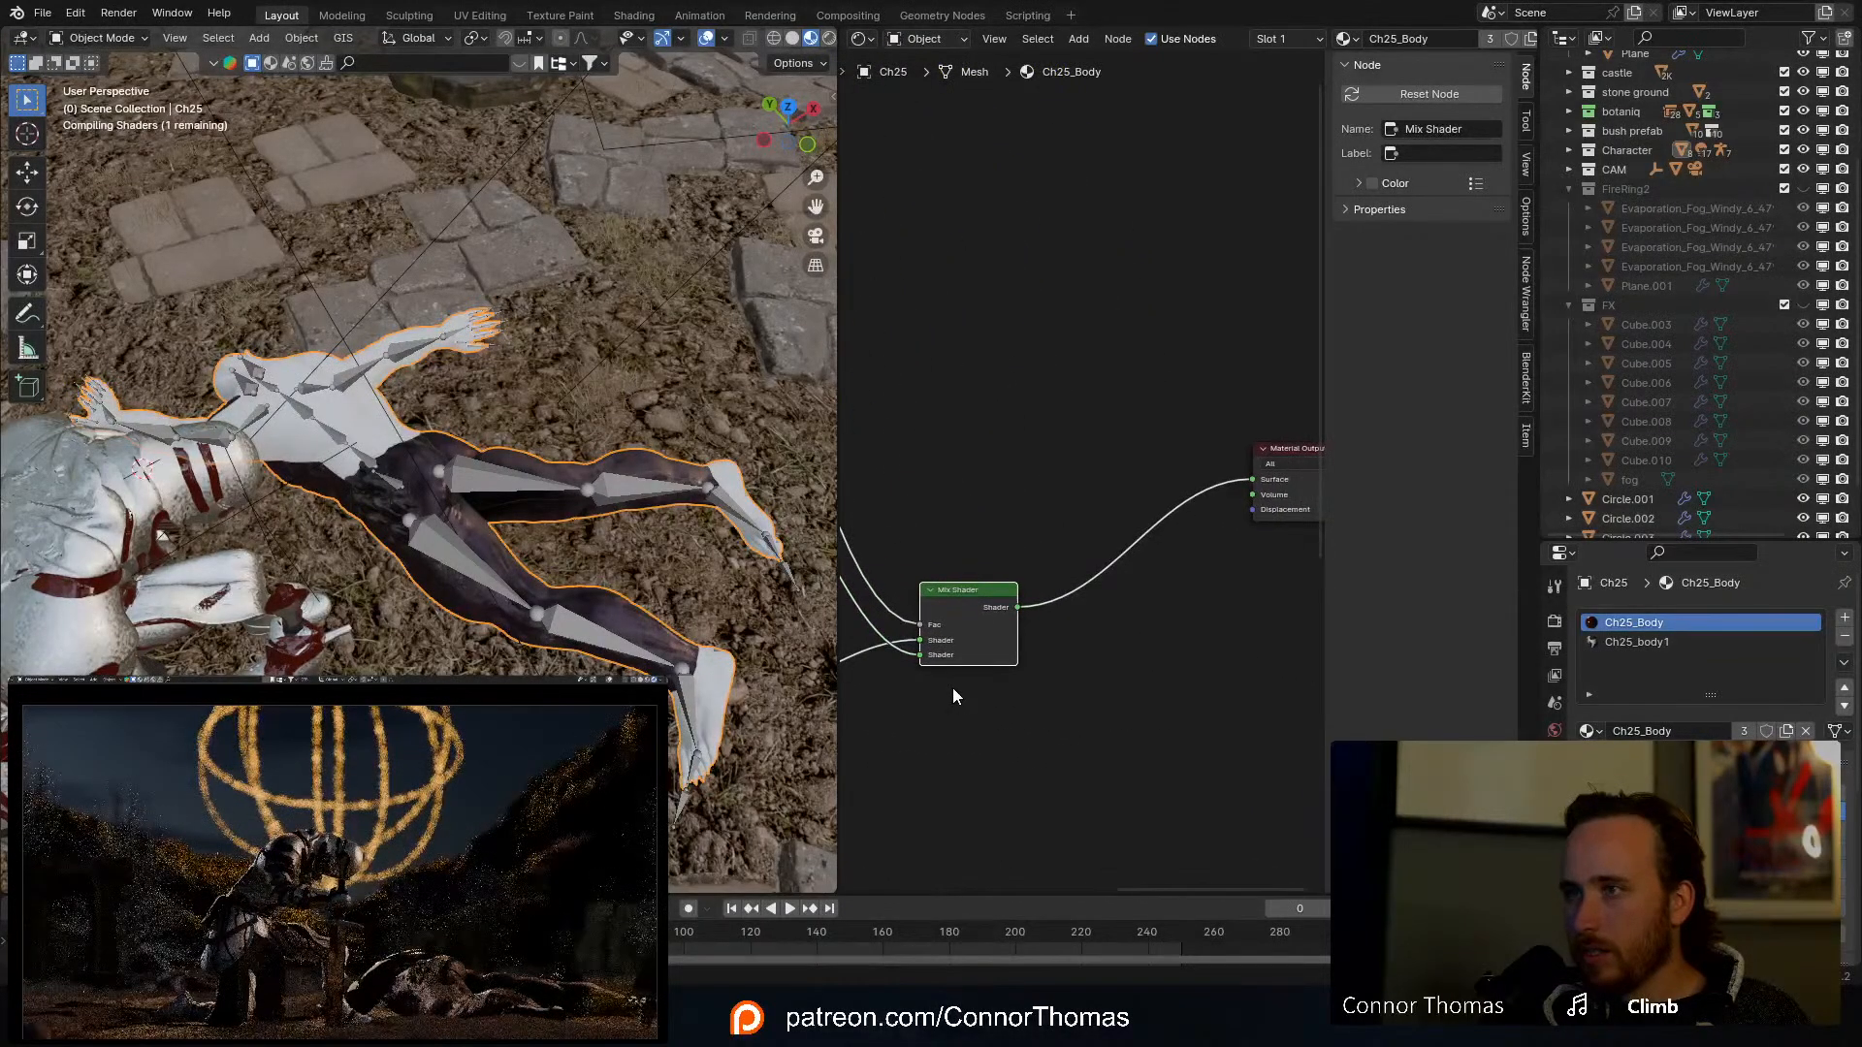
middle_drag(315, 475, 543, 510)
scroll(376, 499, up, 3)
scroll(374, 500, up, 2)
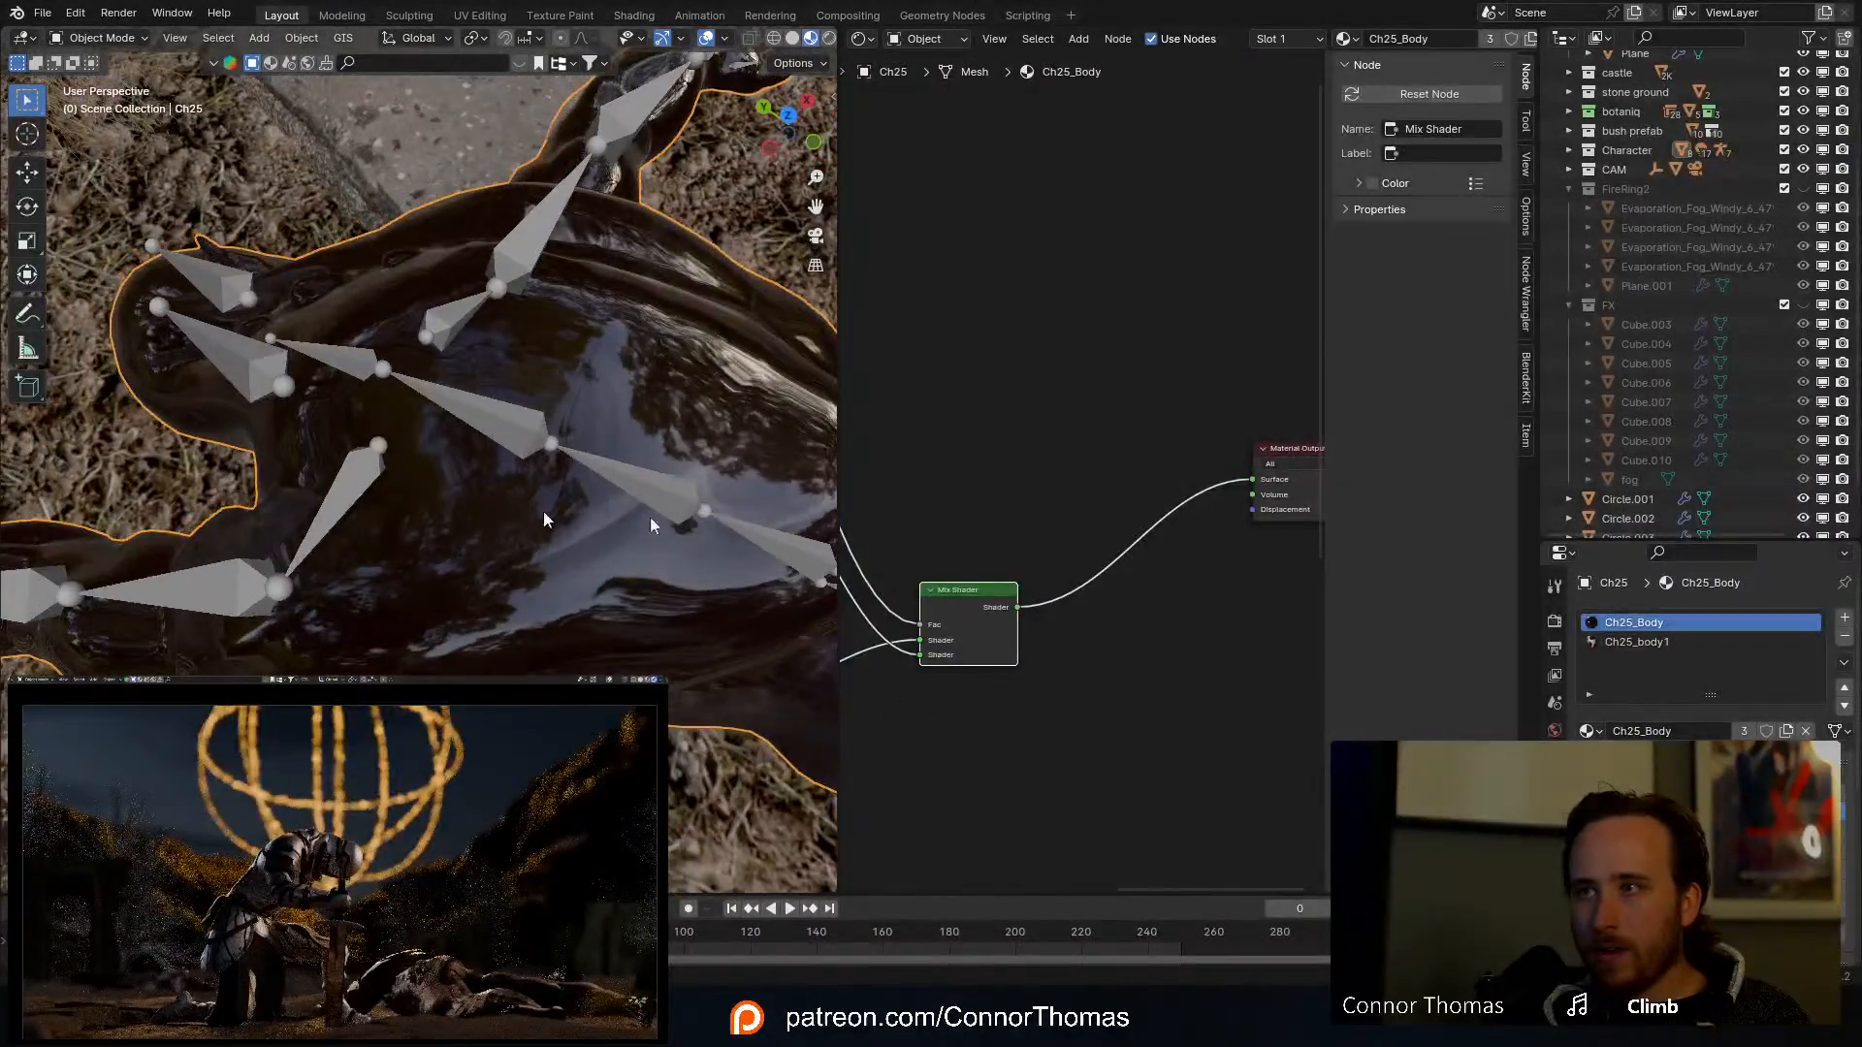
Step: Rewire the Mix Shader so the original BSDF feeds the first Shader input and the dark red BSDF the second, then output it
middle_drag(1105, 724, 1264, 676)
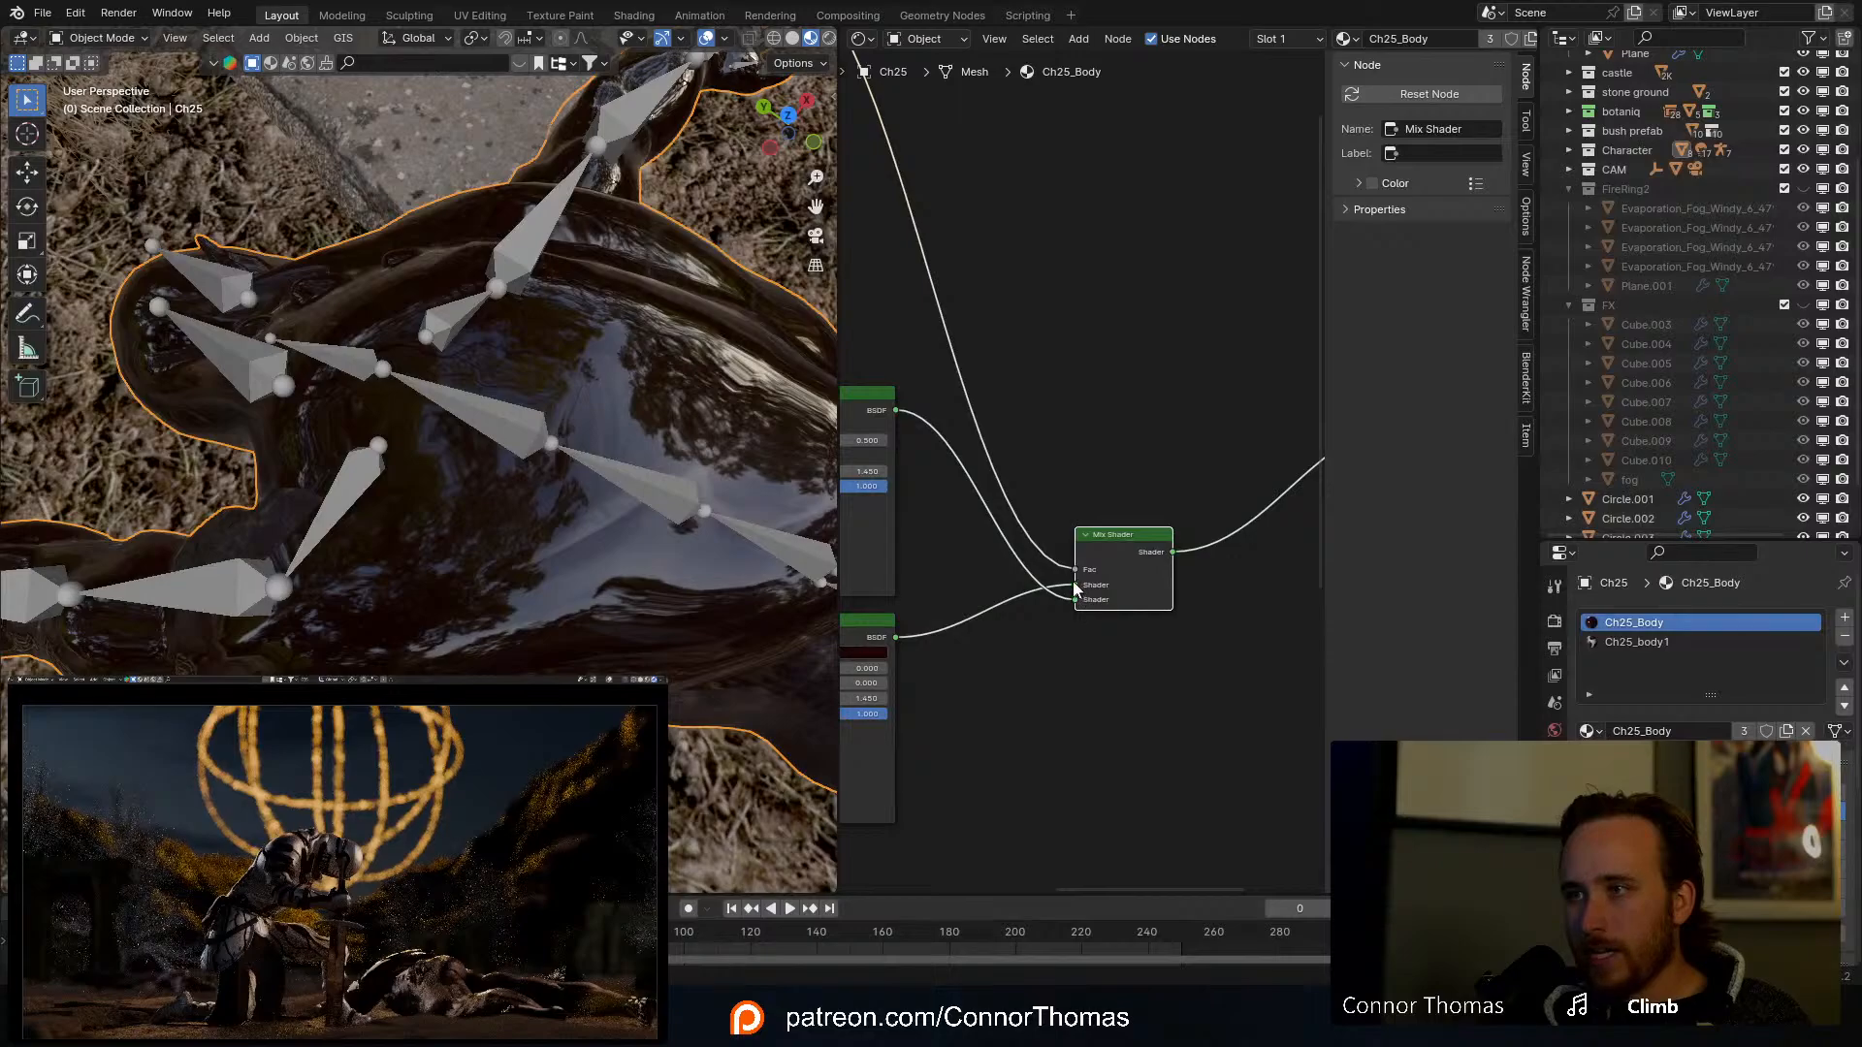
drag(1074, 586, 1072, 620)
middle_drag(1073, 624, 1156, 659)
middle_drag(505, 496, 400, 415)
middle_drag(1052, 416, 1253, 440)
scroll(1249, 441, down, 3)
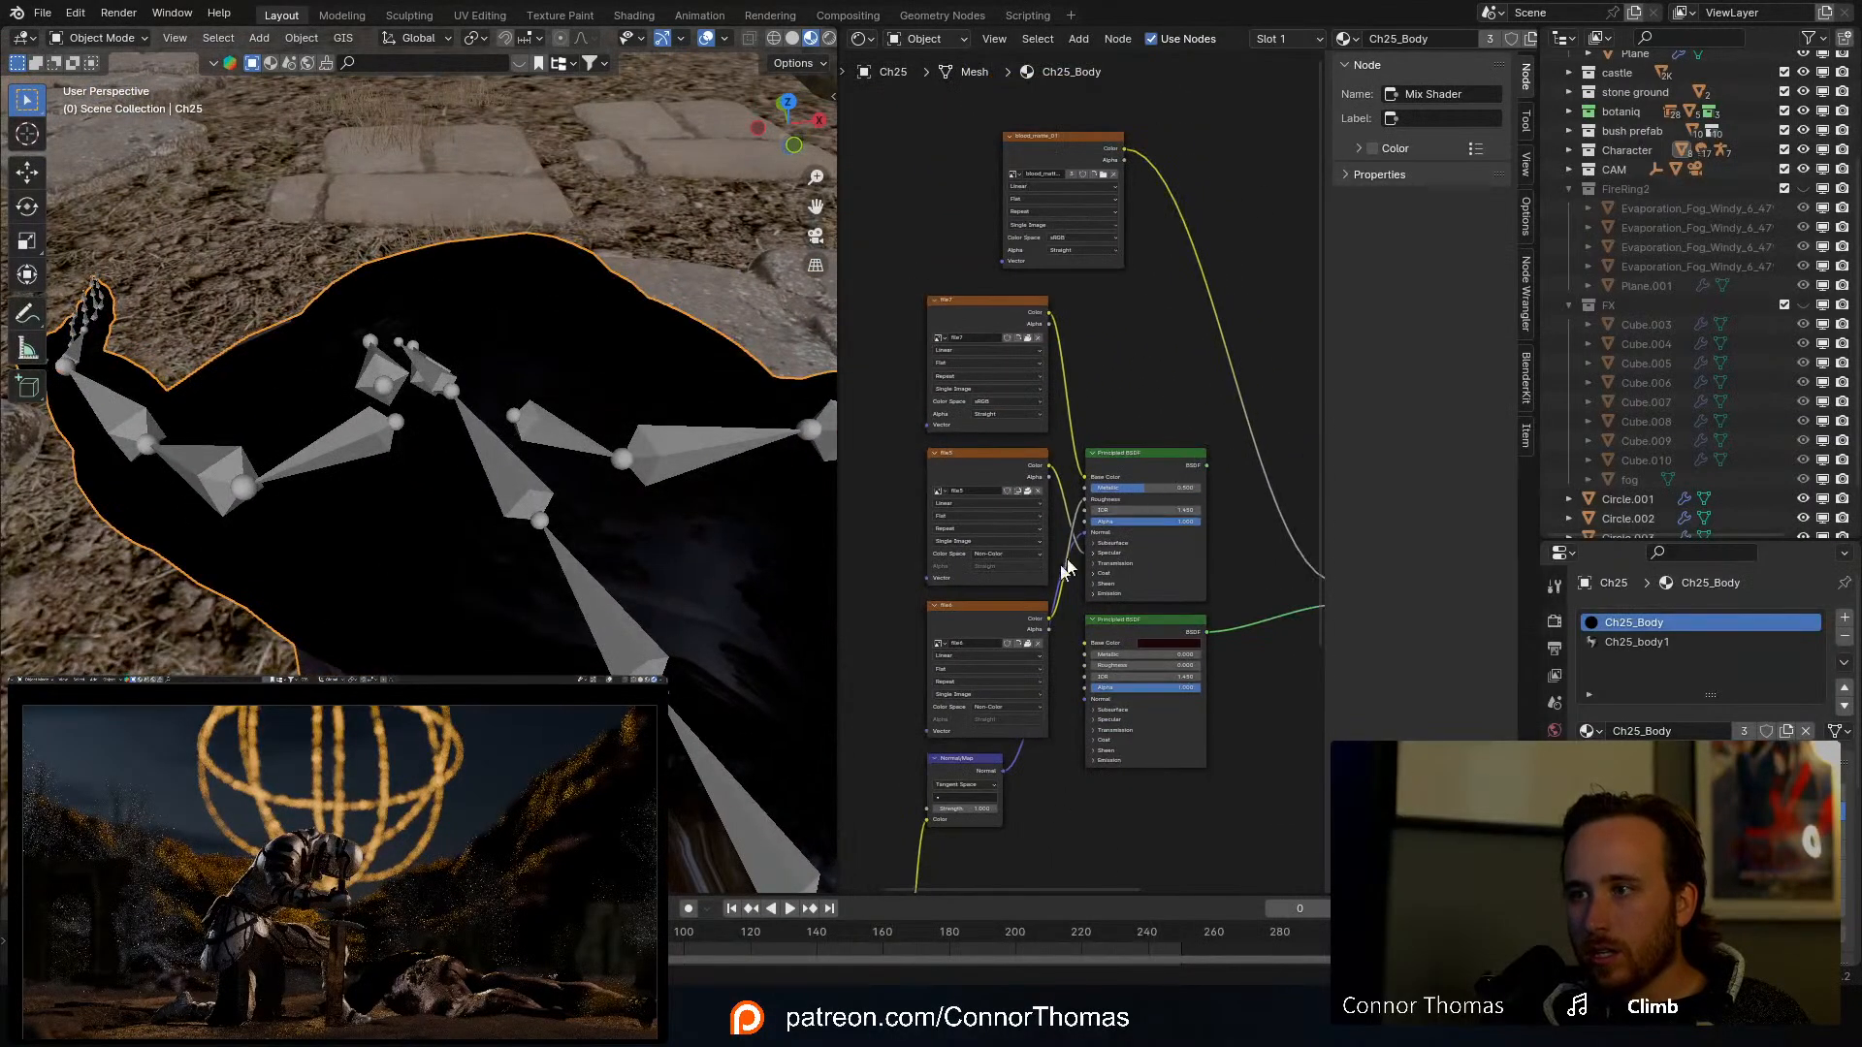
middle_drag(1064, 563, 1011, 639)
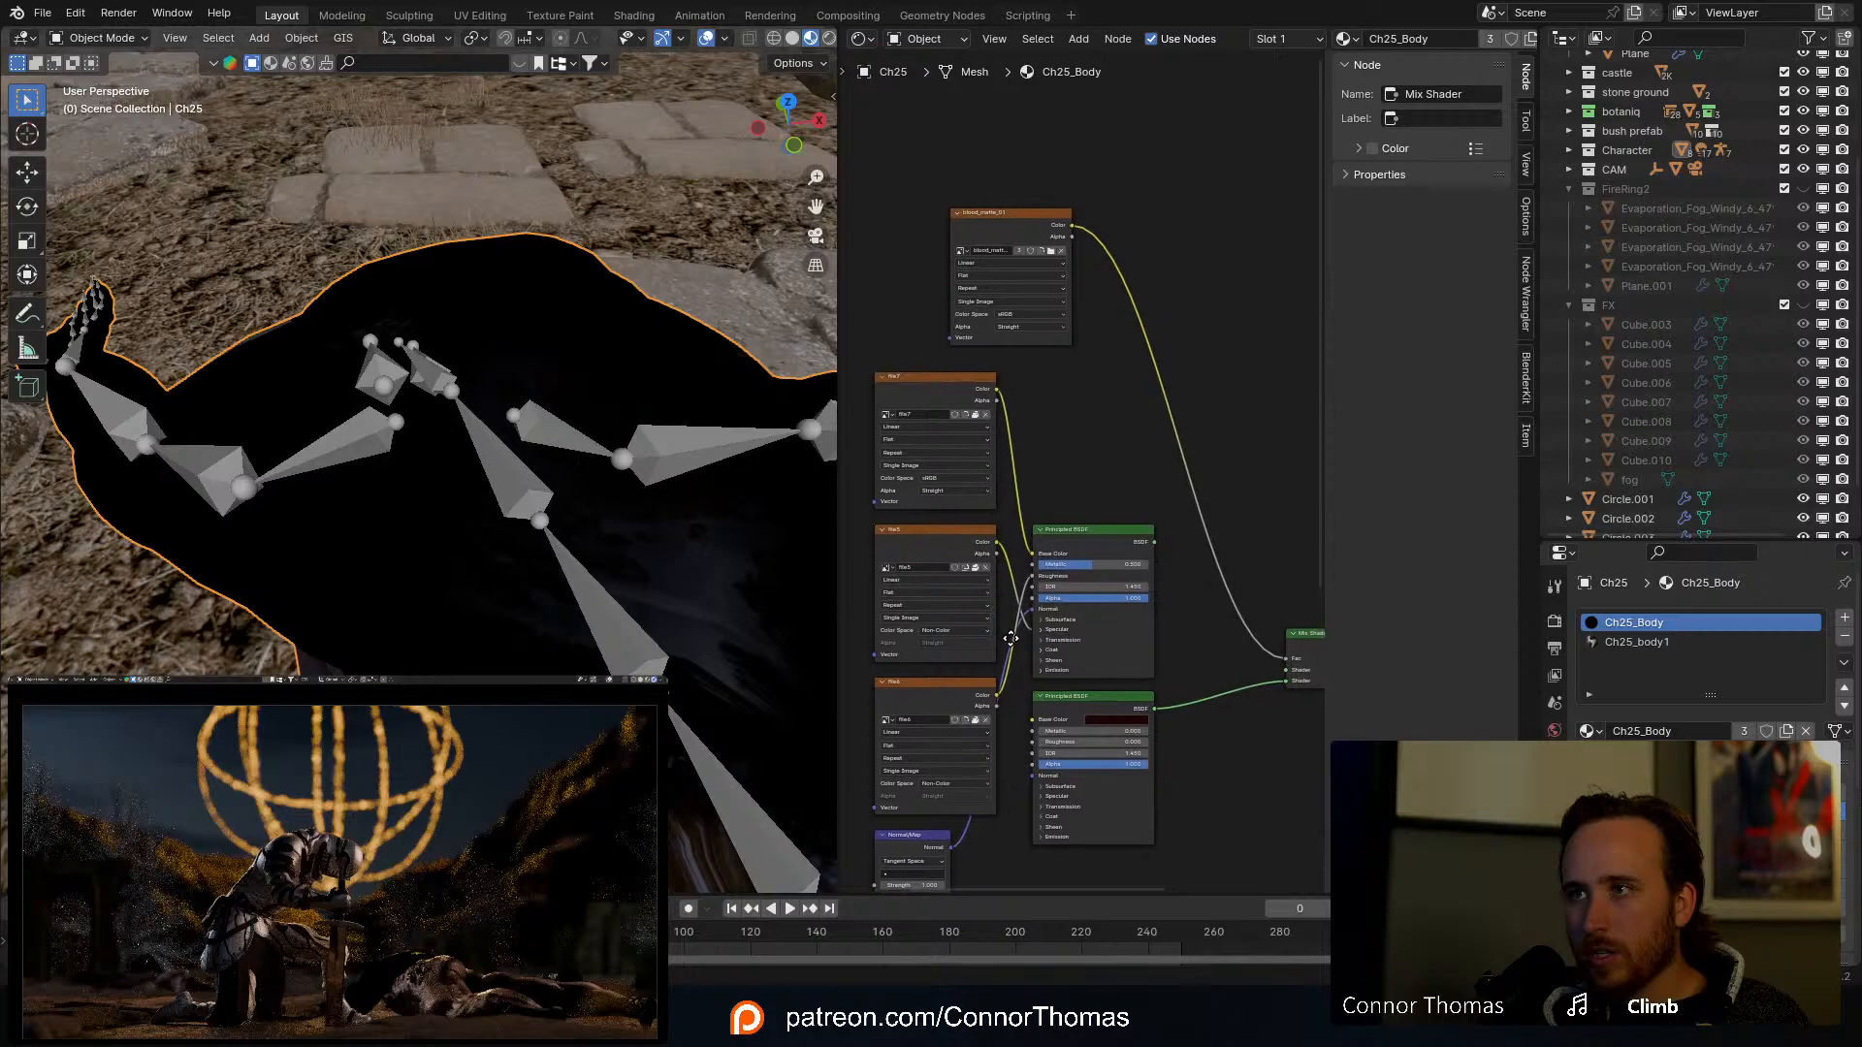
ctrl+shift+click(1123, 546)
middle_drag(1211, 536, 1064, 413)
drag(993, 473, 1125, 596)
ctrl+shift+click(1146, 558)
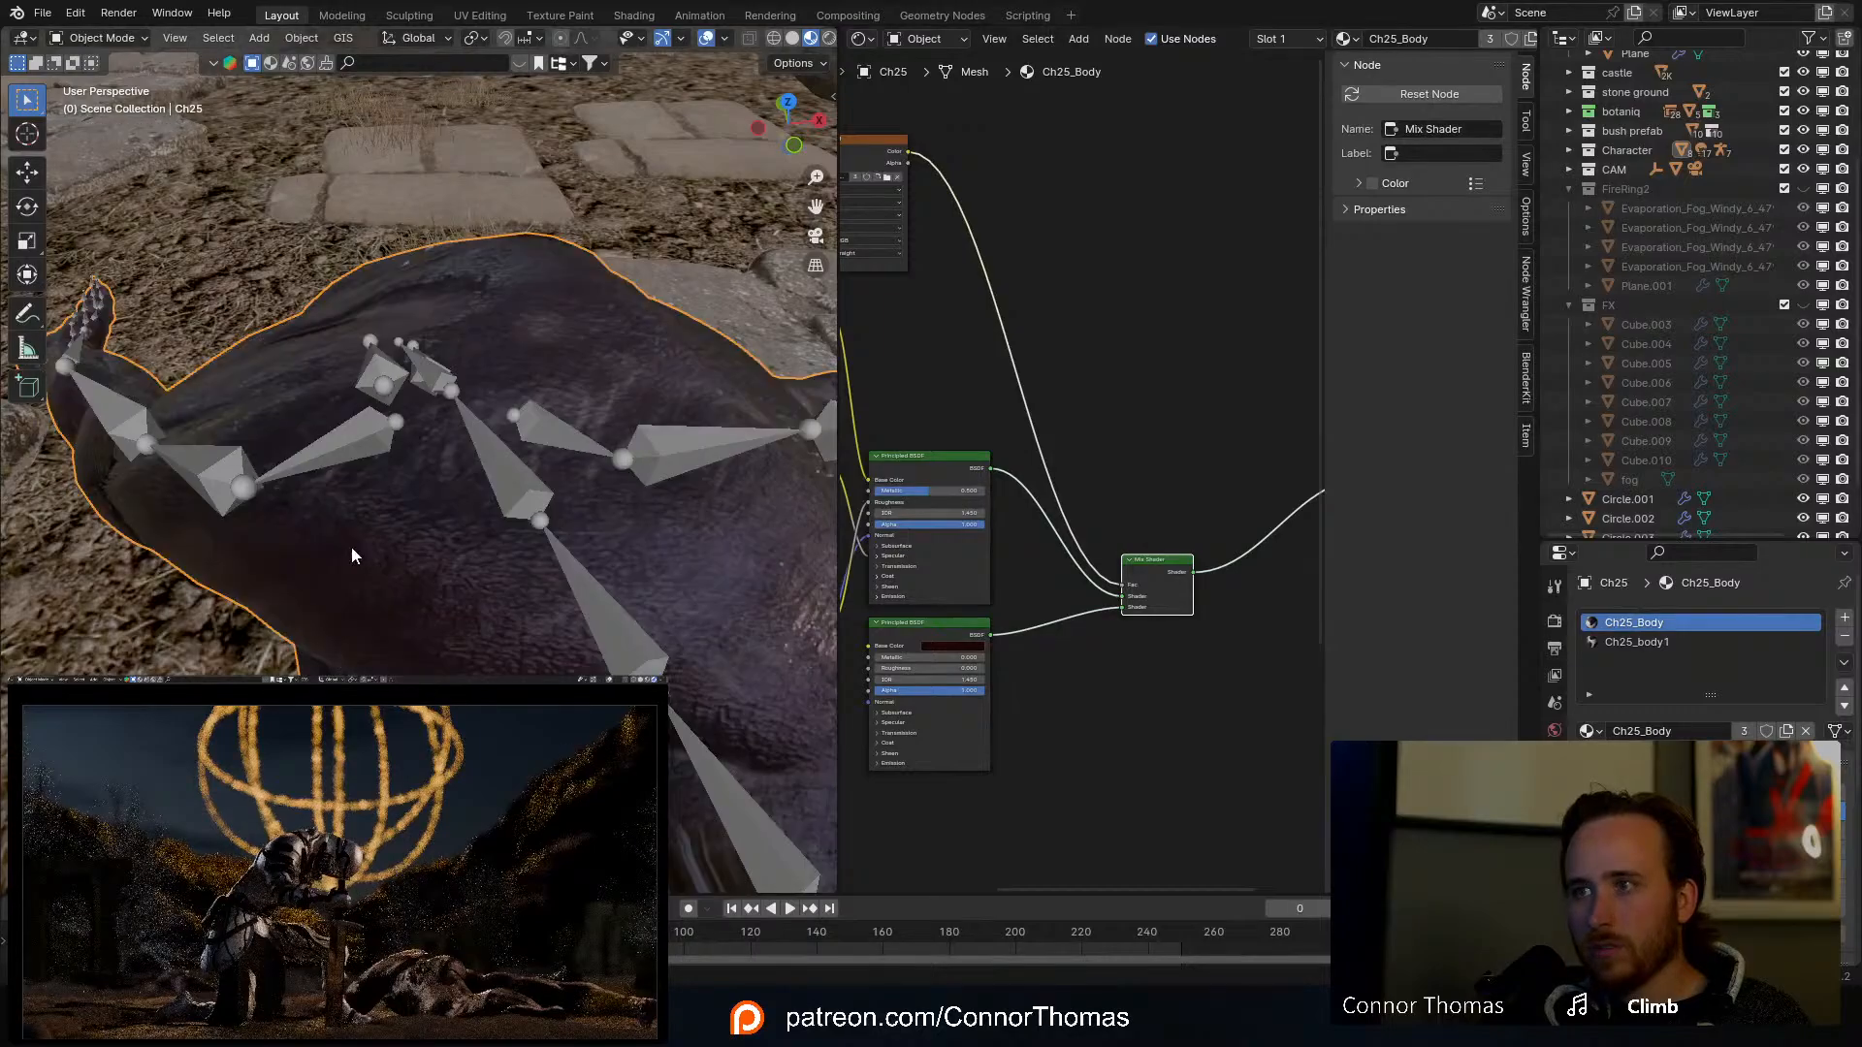
Step: Insert a Color Ramp between blood_matte_01's Color output and the Mix Shader's Fac
middle_drag(286, 551, 307, 637)
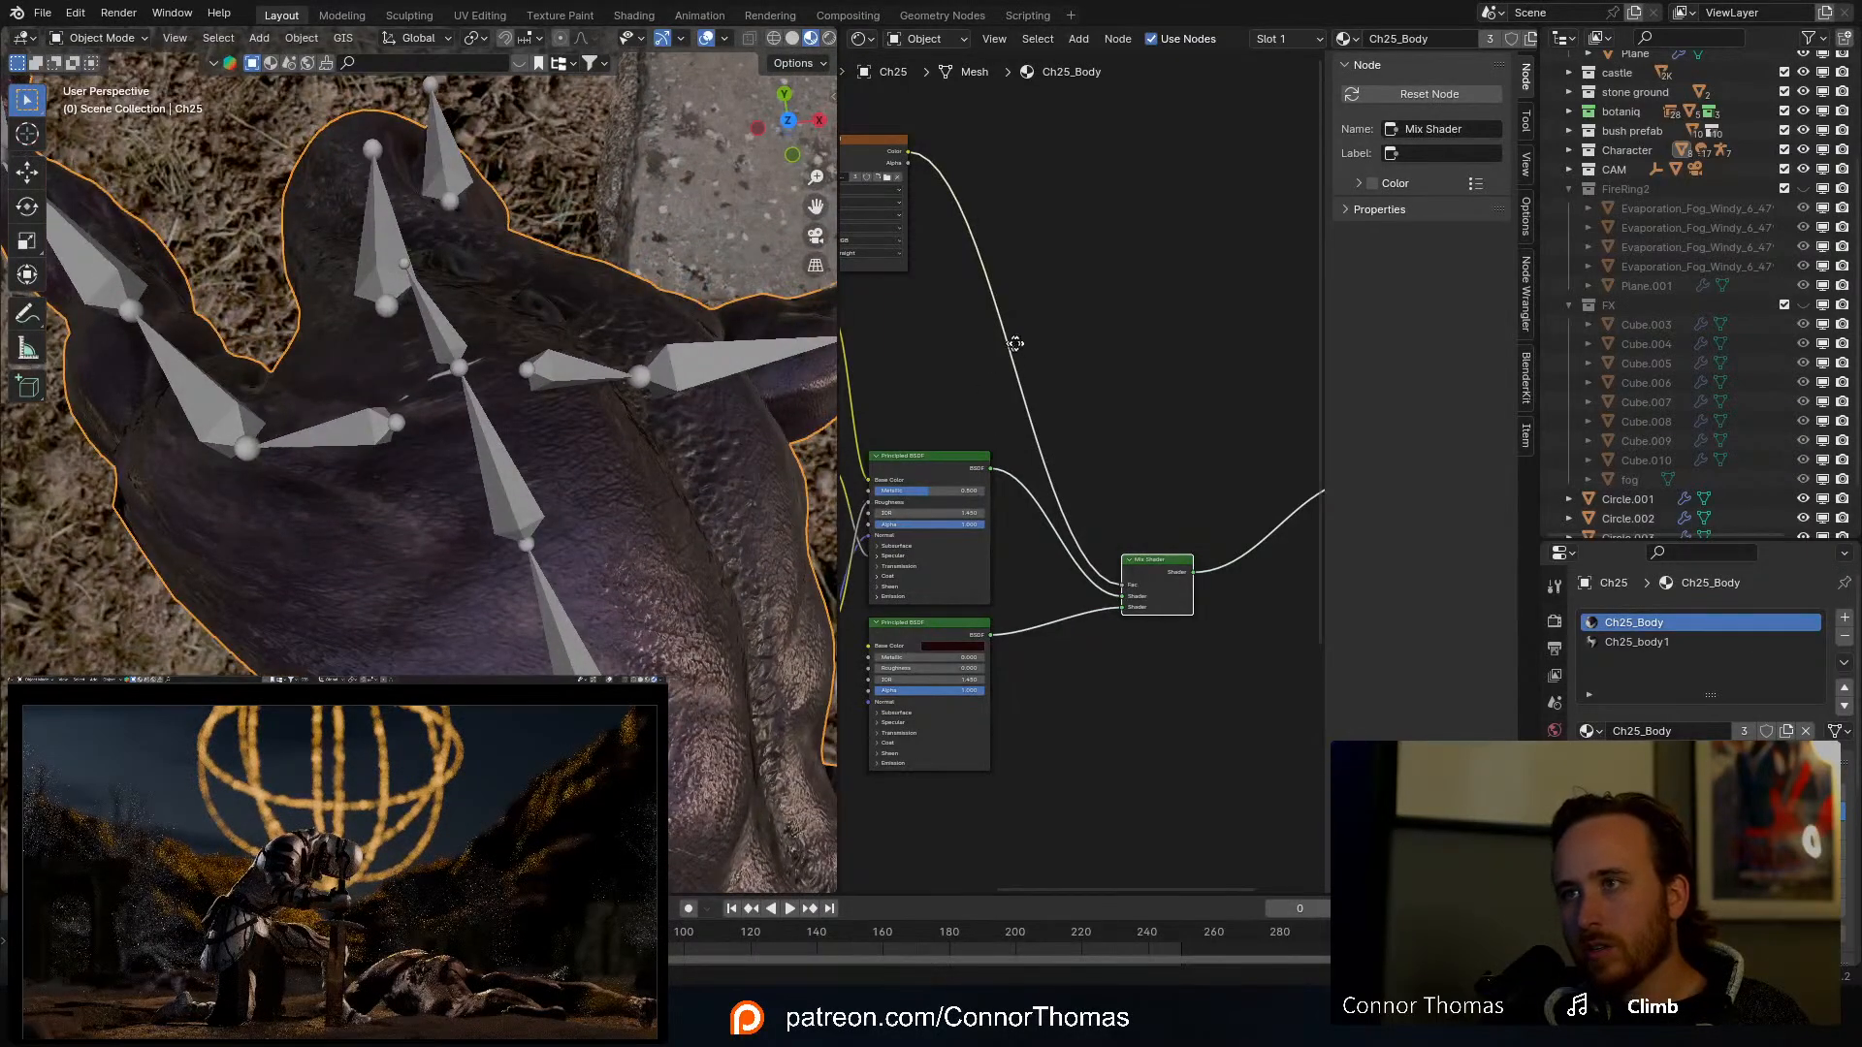
middle_drag(1014, 342, 1091, 415)
key(shift+a)
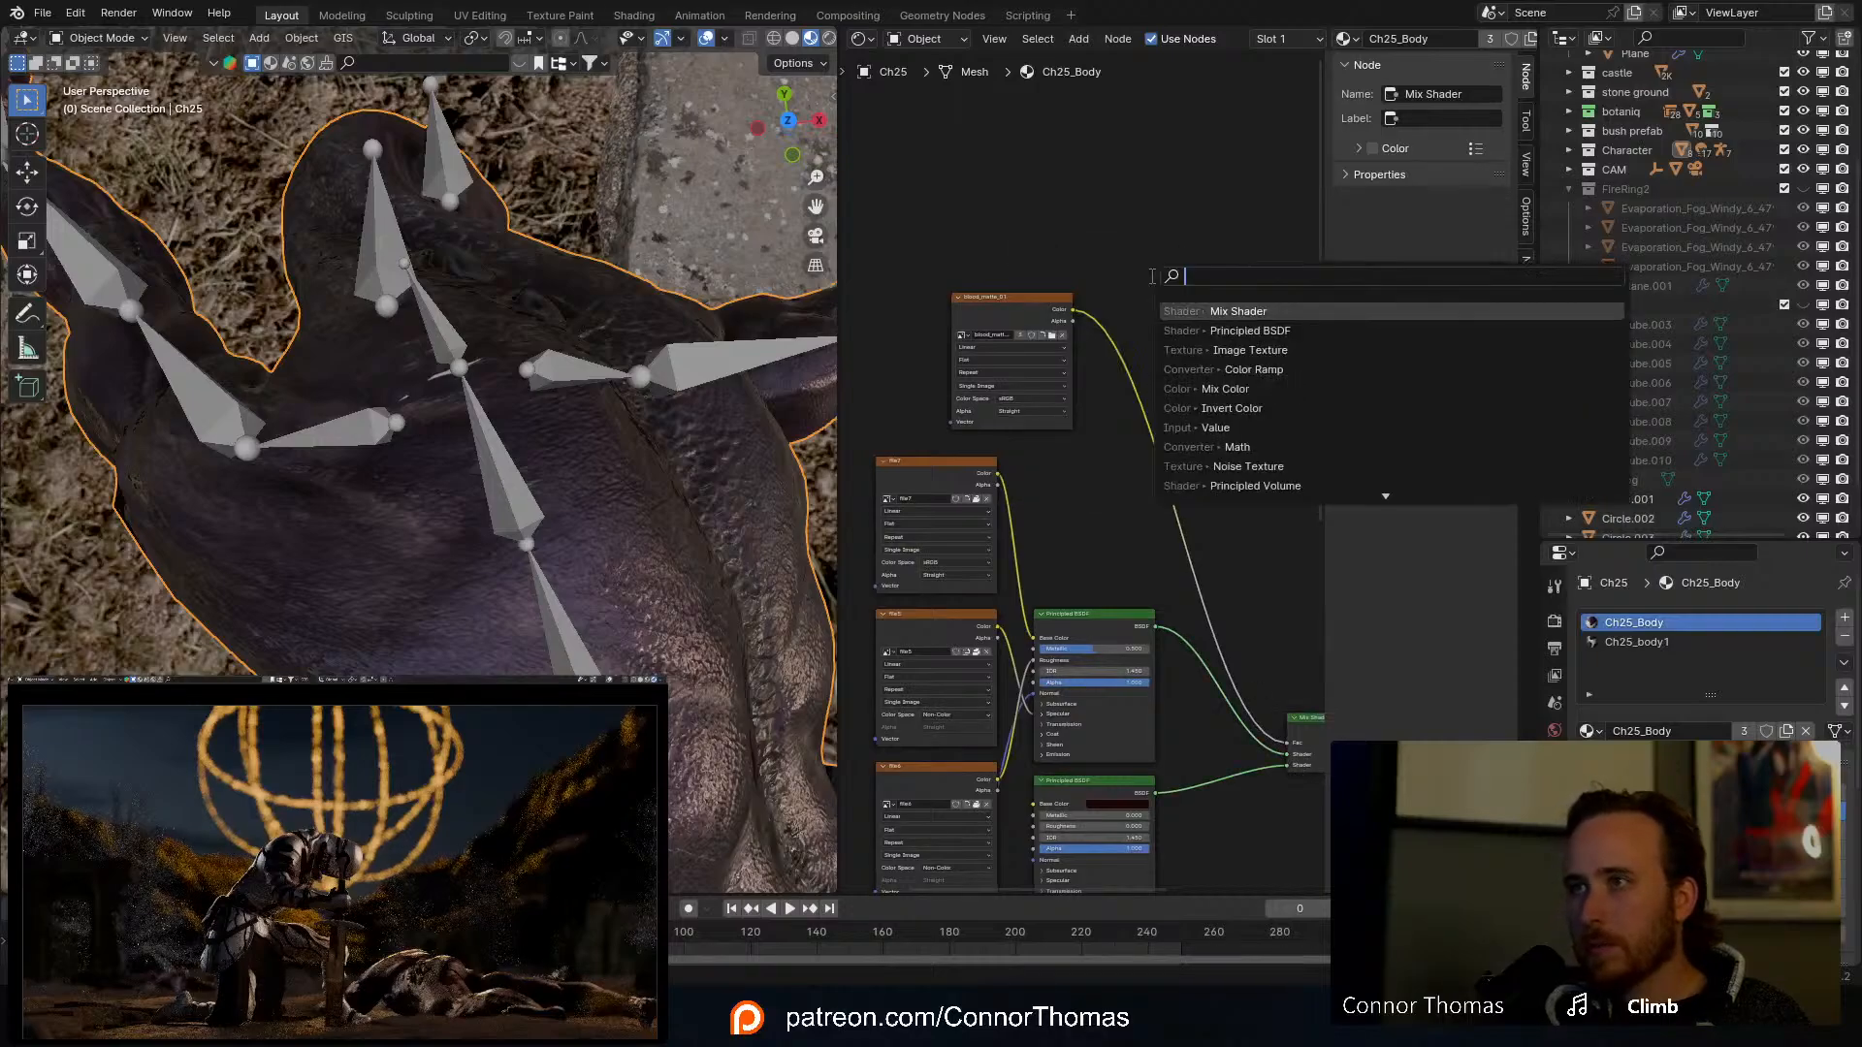
text(colo)
key(Down)
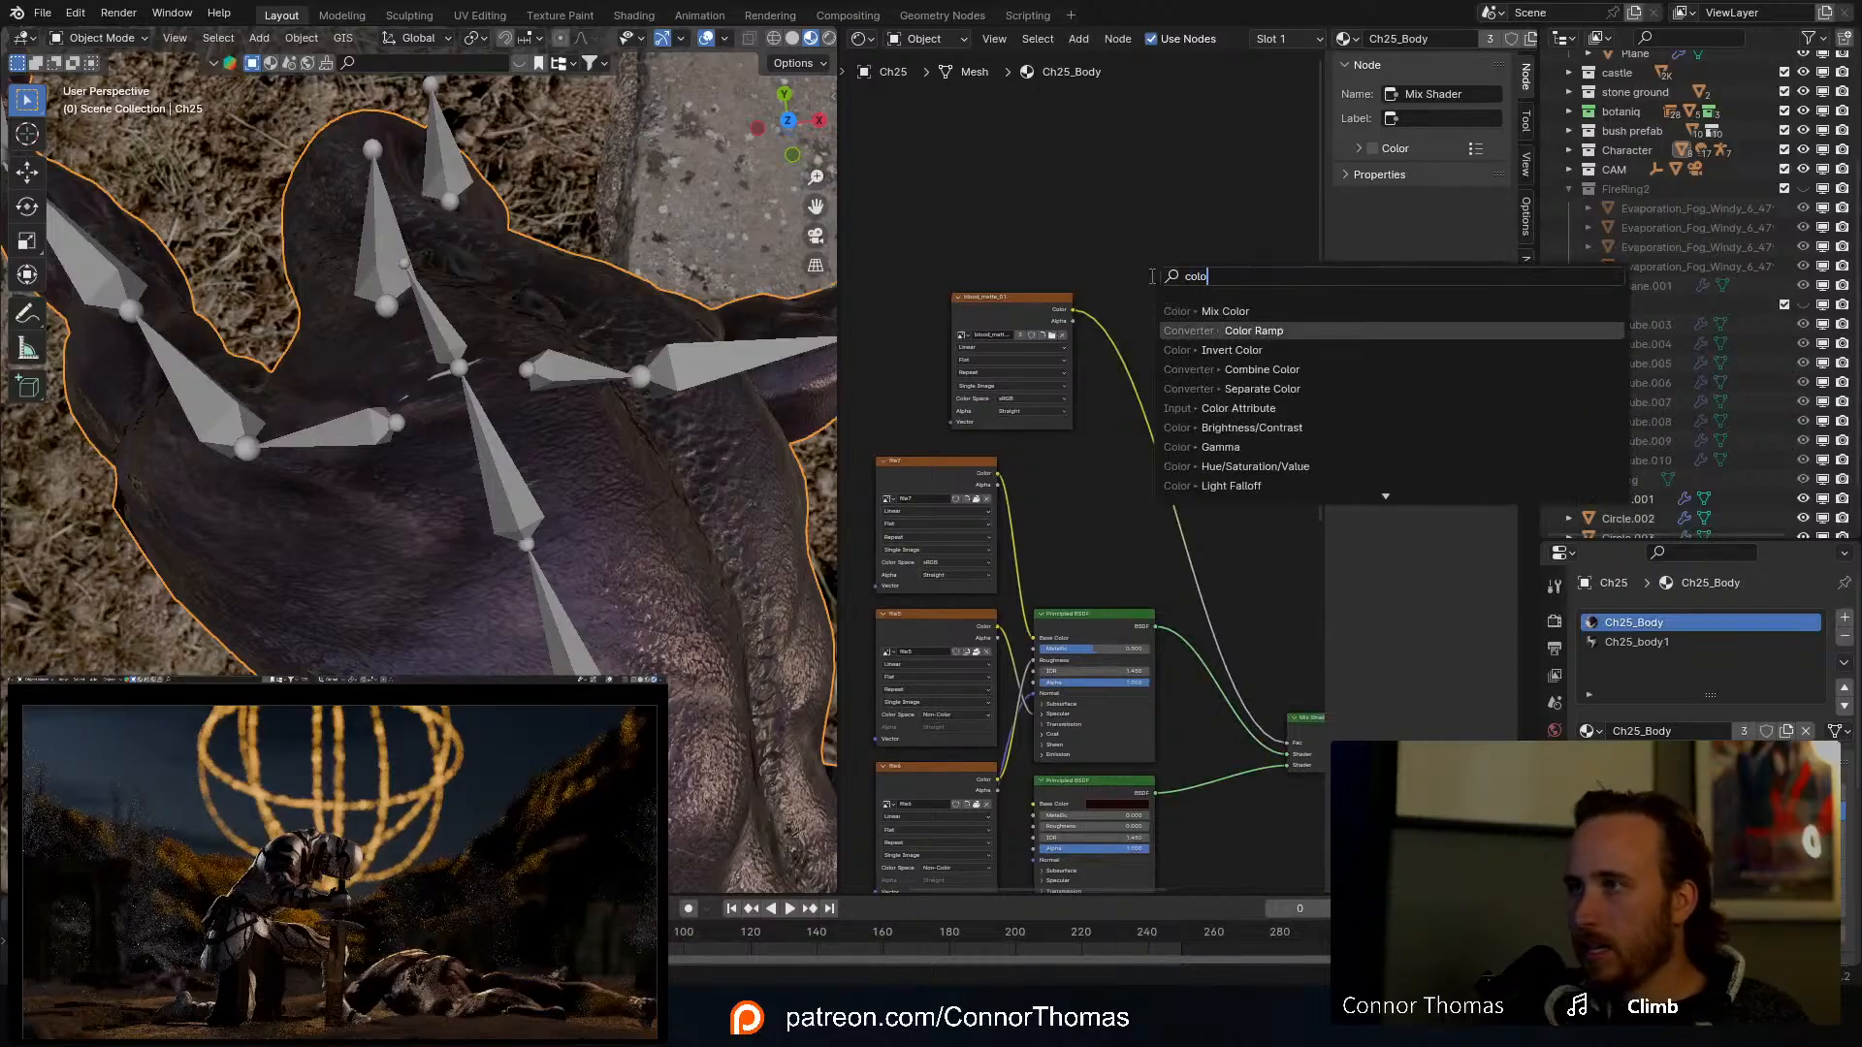
key(Return)
click(1115, 310)
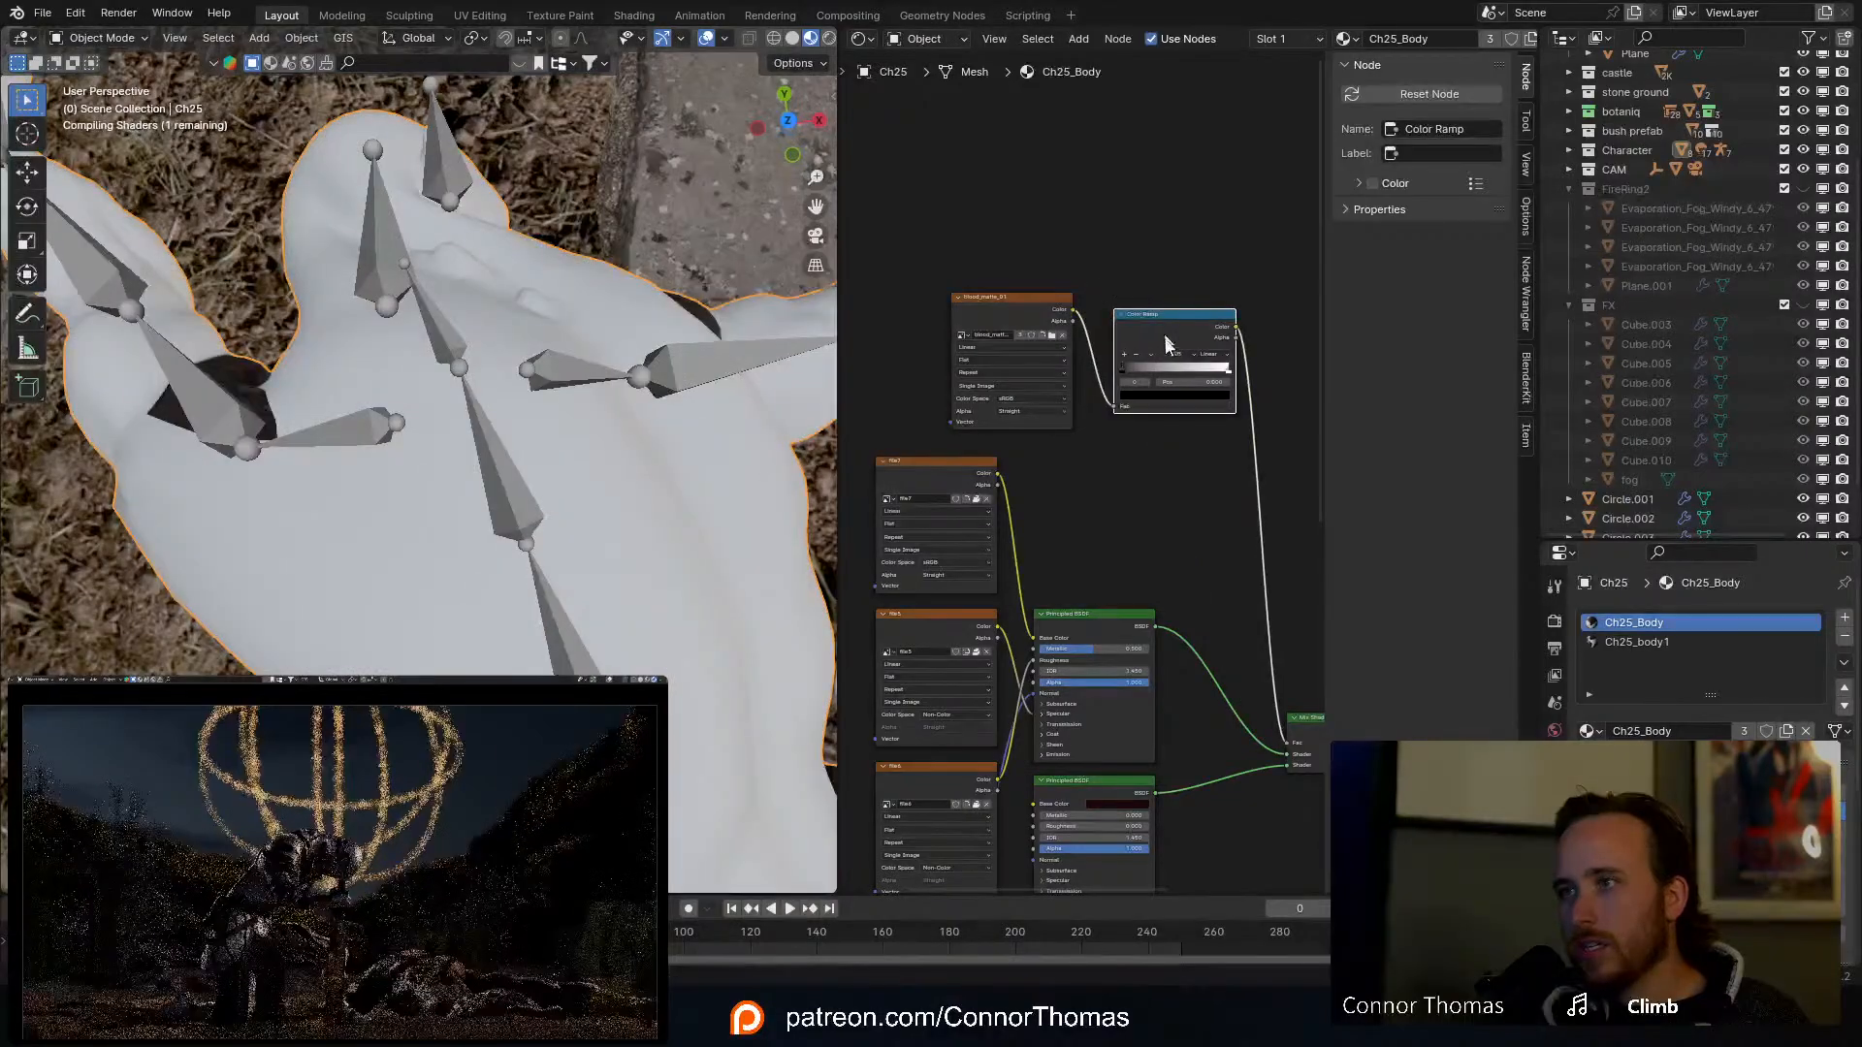
Step: Preview the Color Ramp, move its white stop to about 0.405, and reconnect the Mix Shader to the Material Output
middle_drag(1167, 258, 1105, 311)
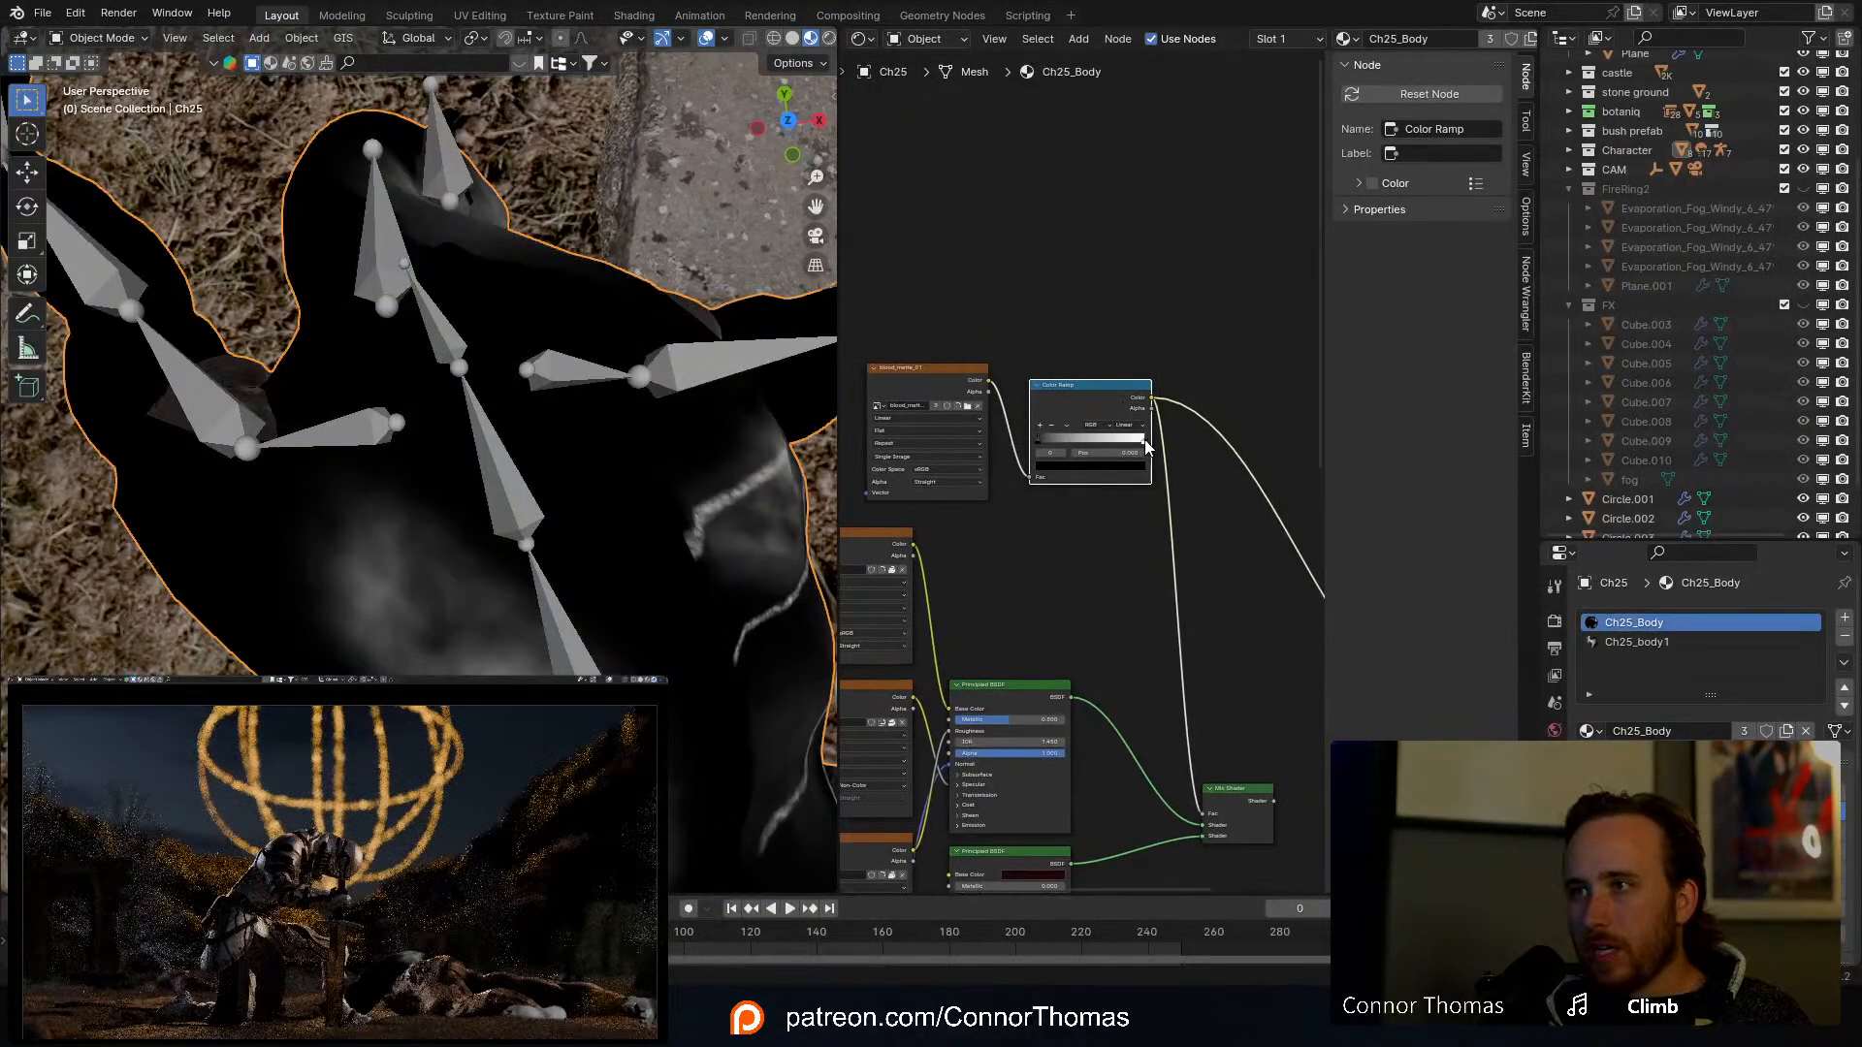
drag(1138, 447, 1080, 442)
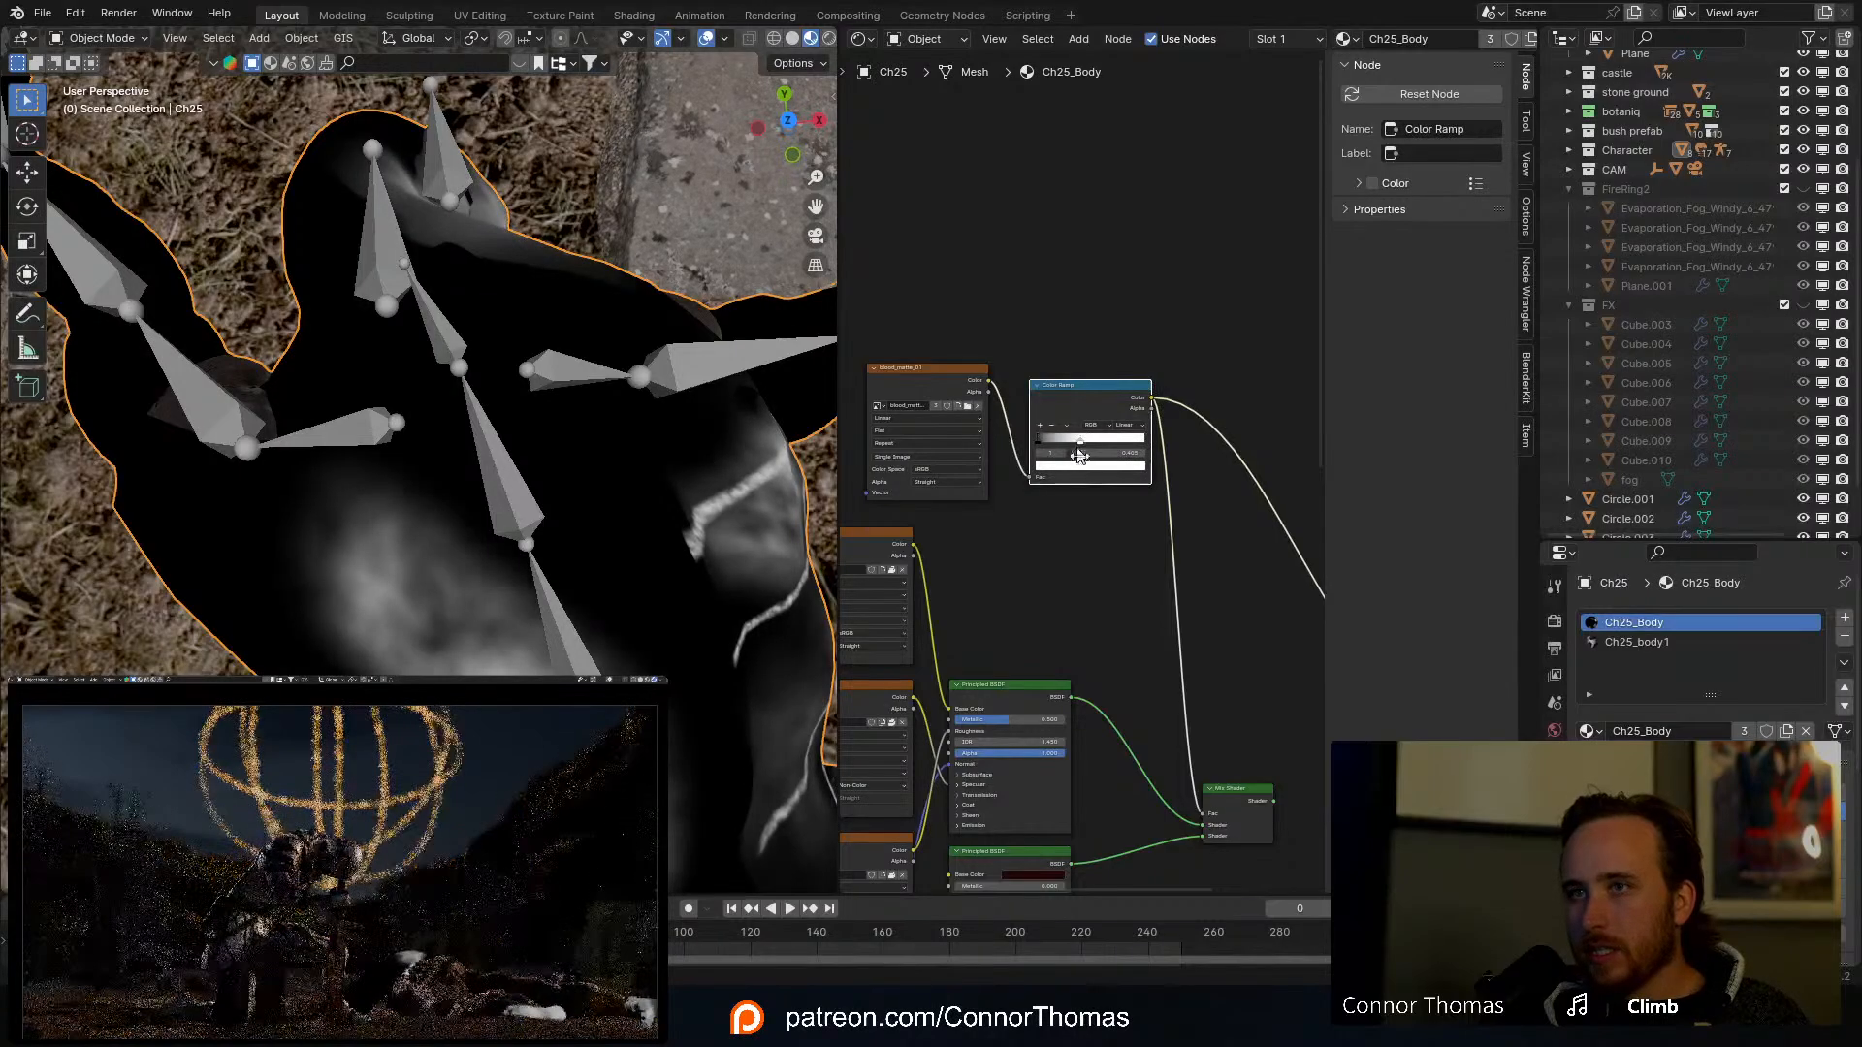
middle_drag(1080, 538, 1098, 470)
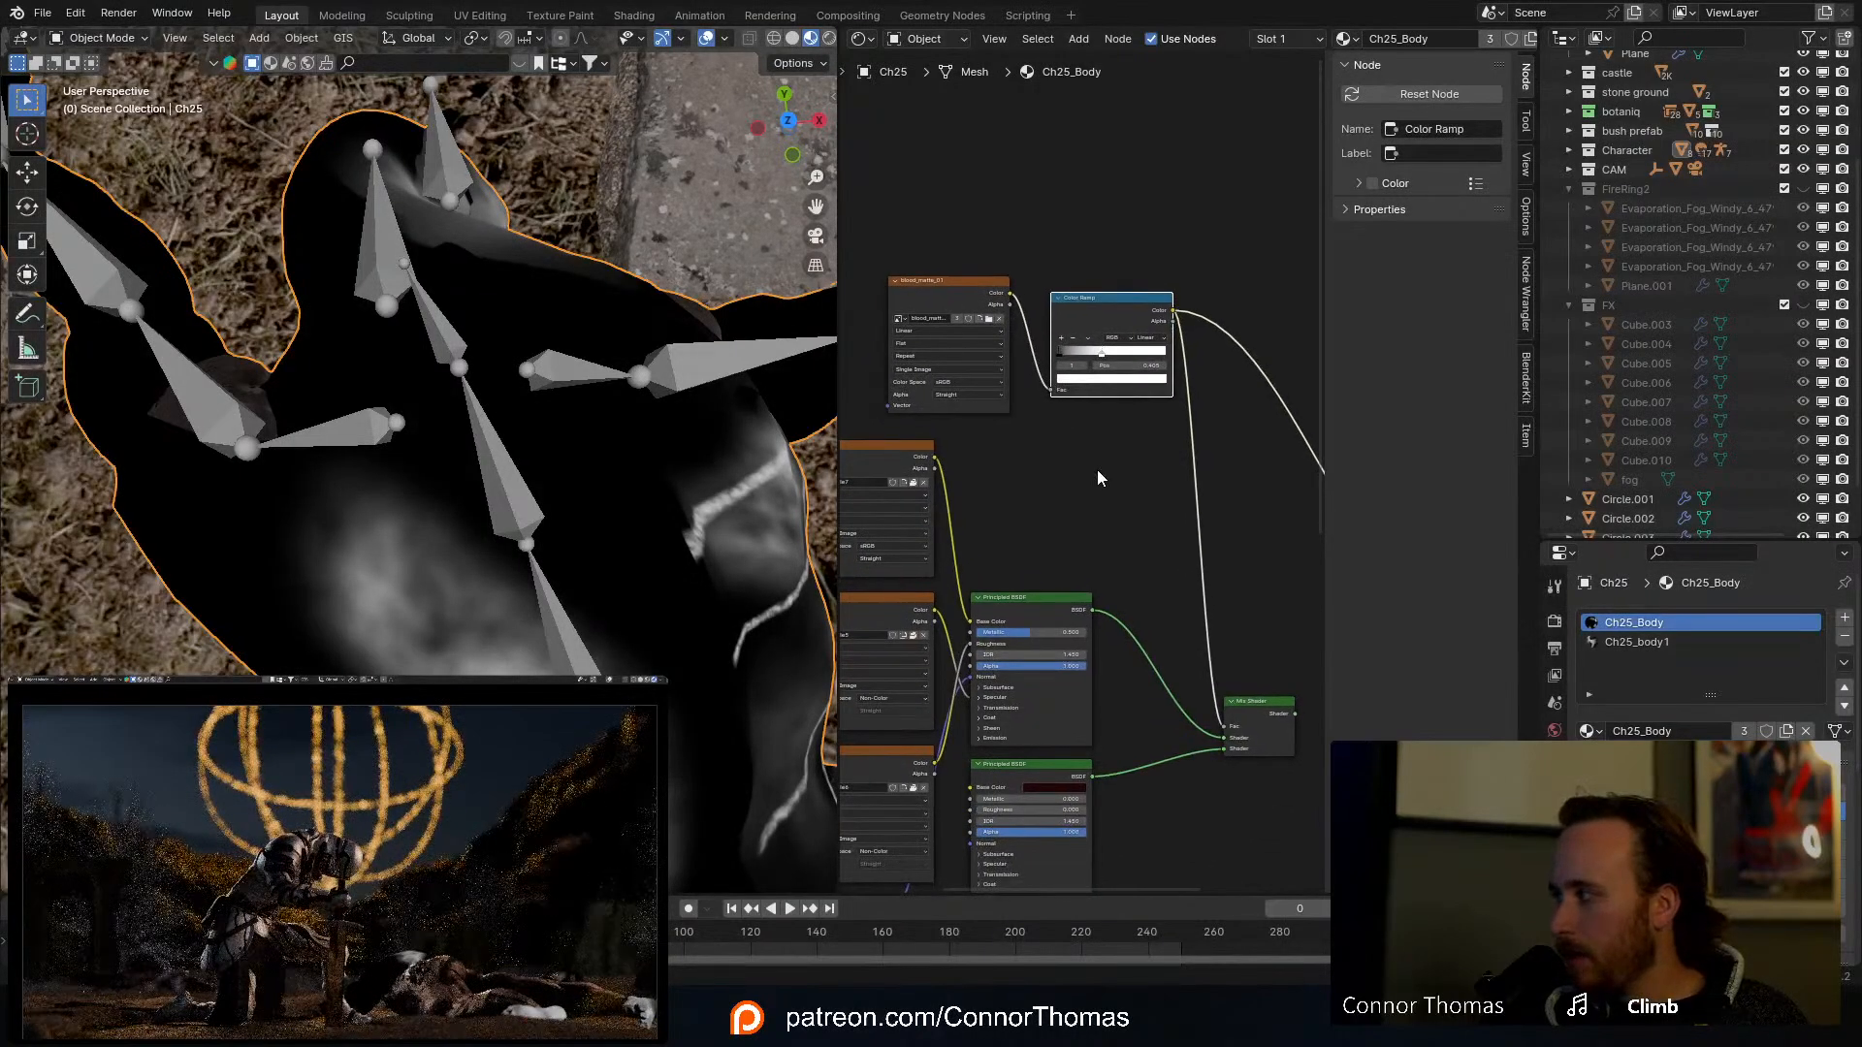
middle_drag(1185, 524, 965, 376)
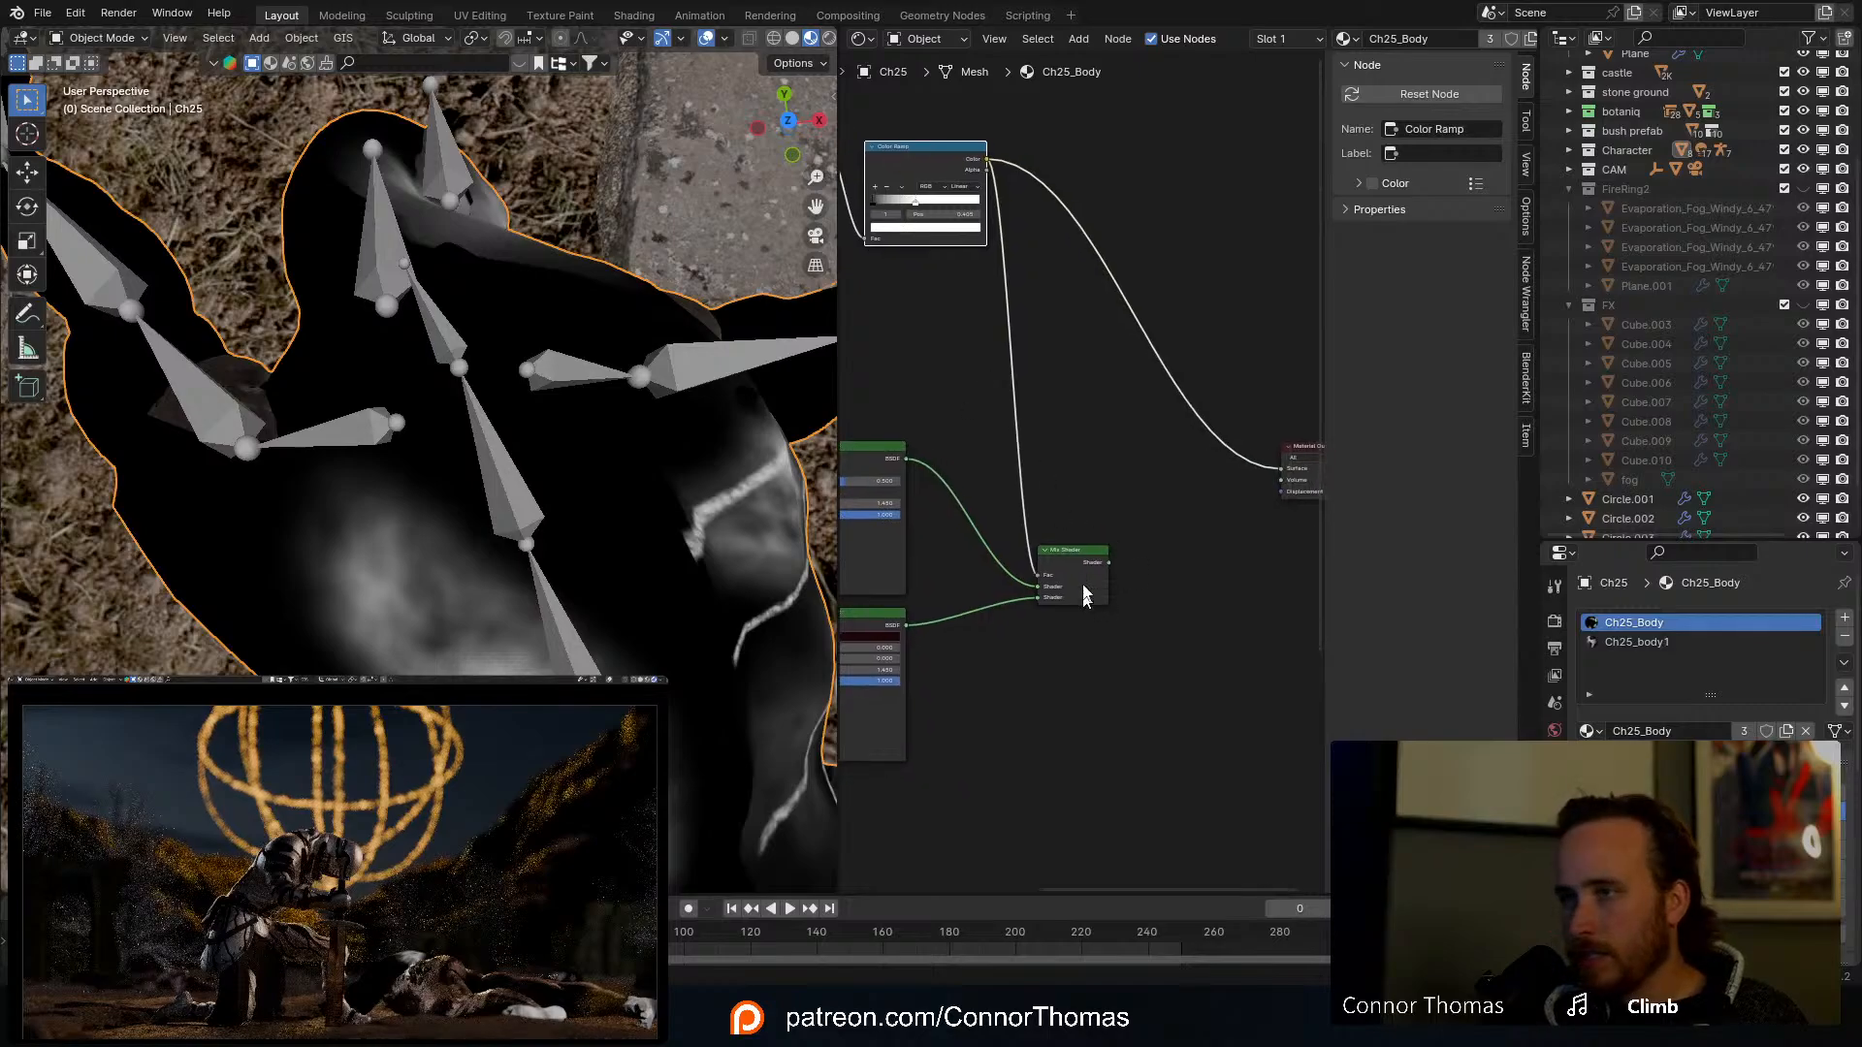
ctrl+shift+click(1079, 551)
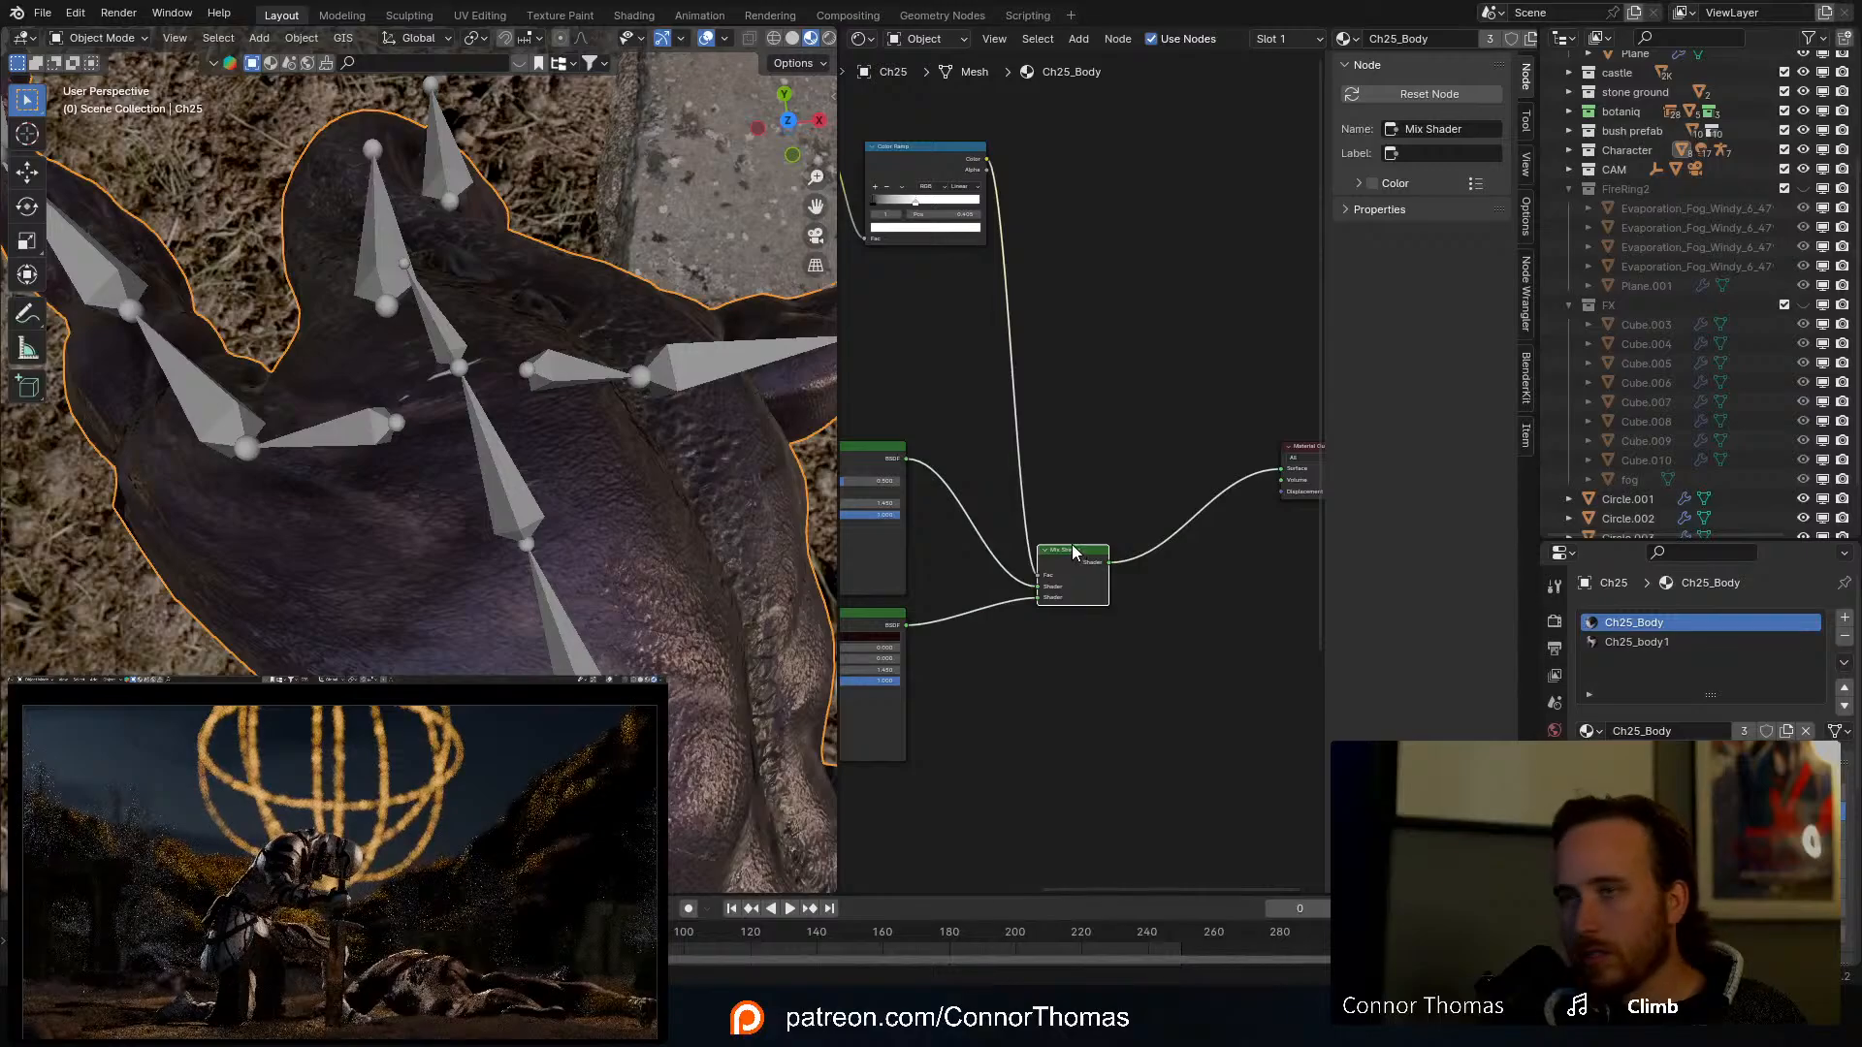
middle_drag(531, 438, 392, 337)
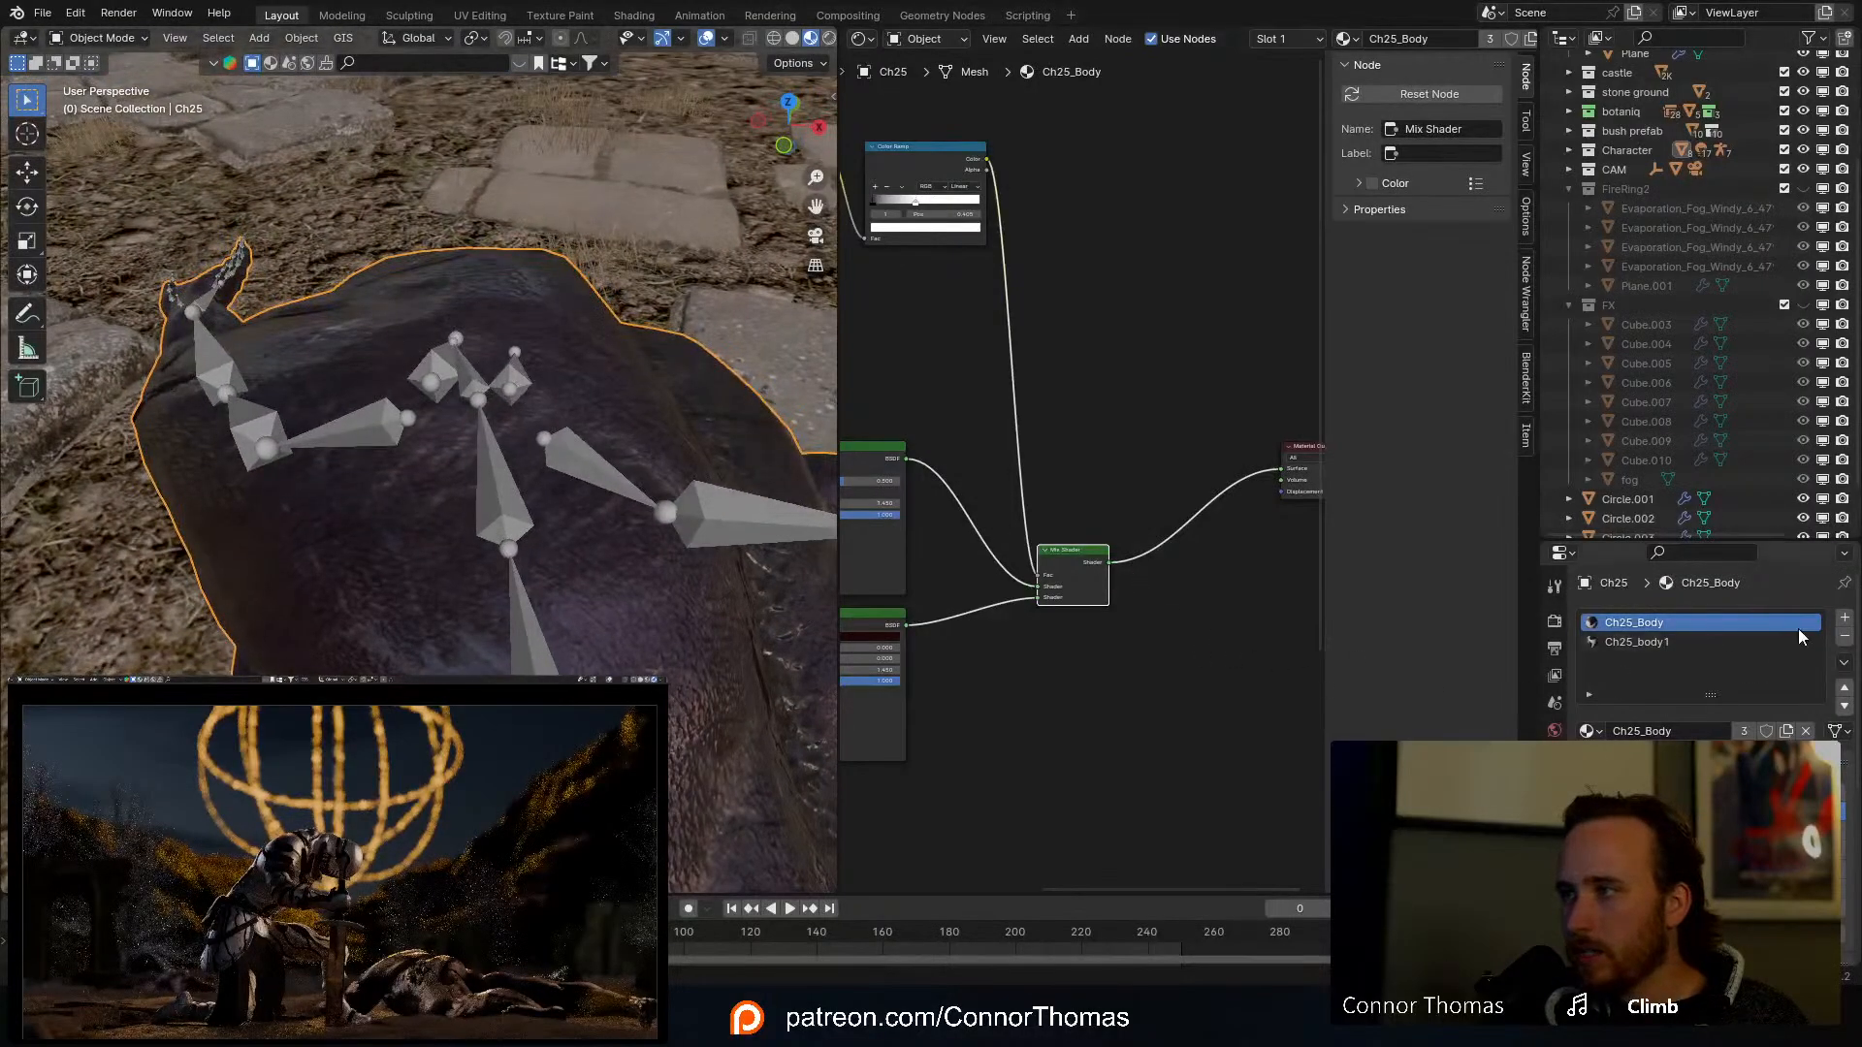
Step: Copy blood_matte_01, the Color Ramp, the dark red BSDF and the Mix Shader from Ch25_Body into Ch25_body1
click(1694, 642)
click(1644, 621)
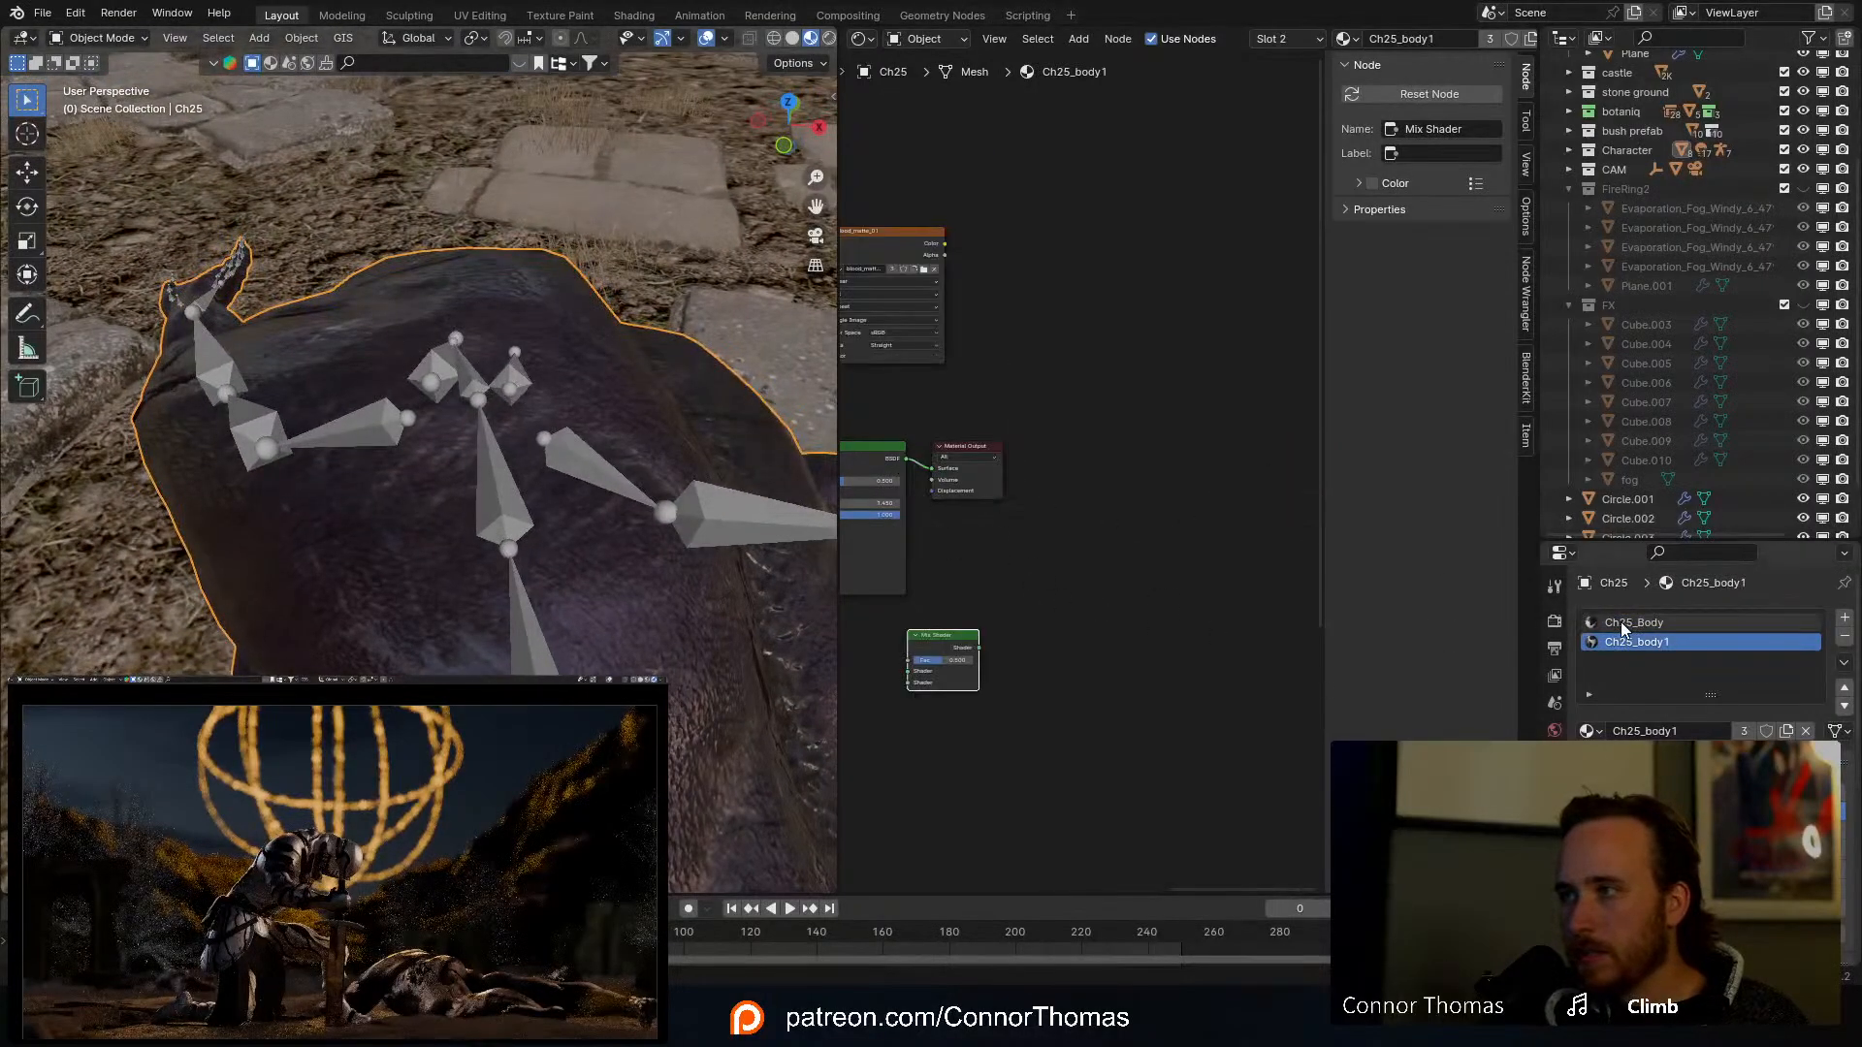
middle_drag(961, 403, 1101, 445)
drag(942, 135, 1052, 258)
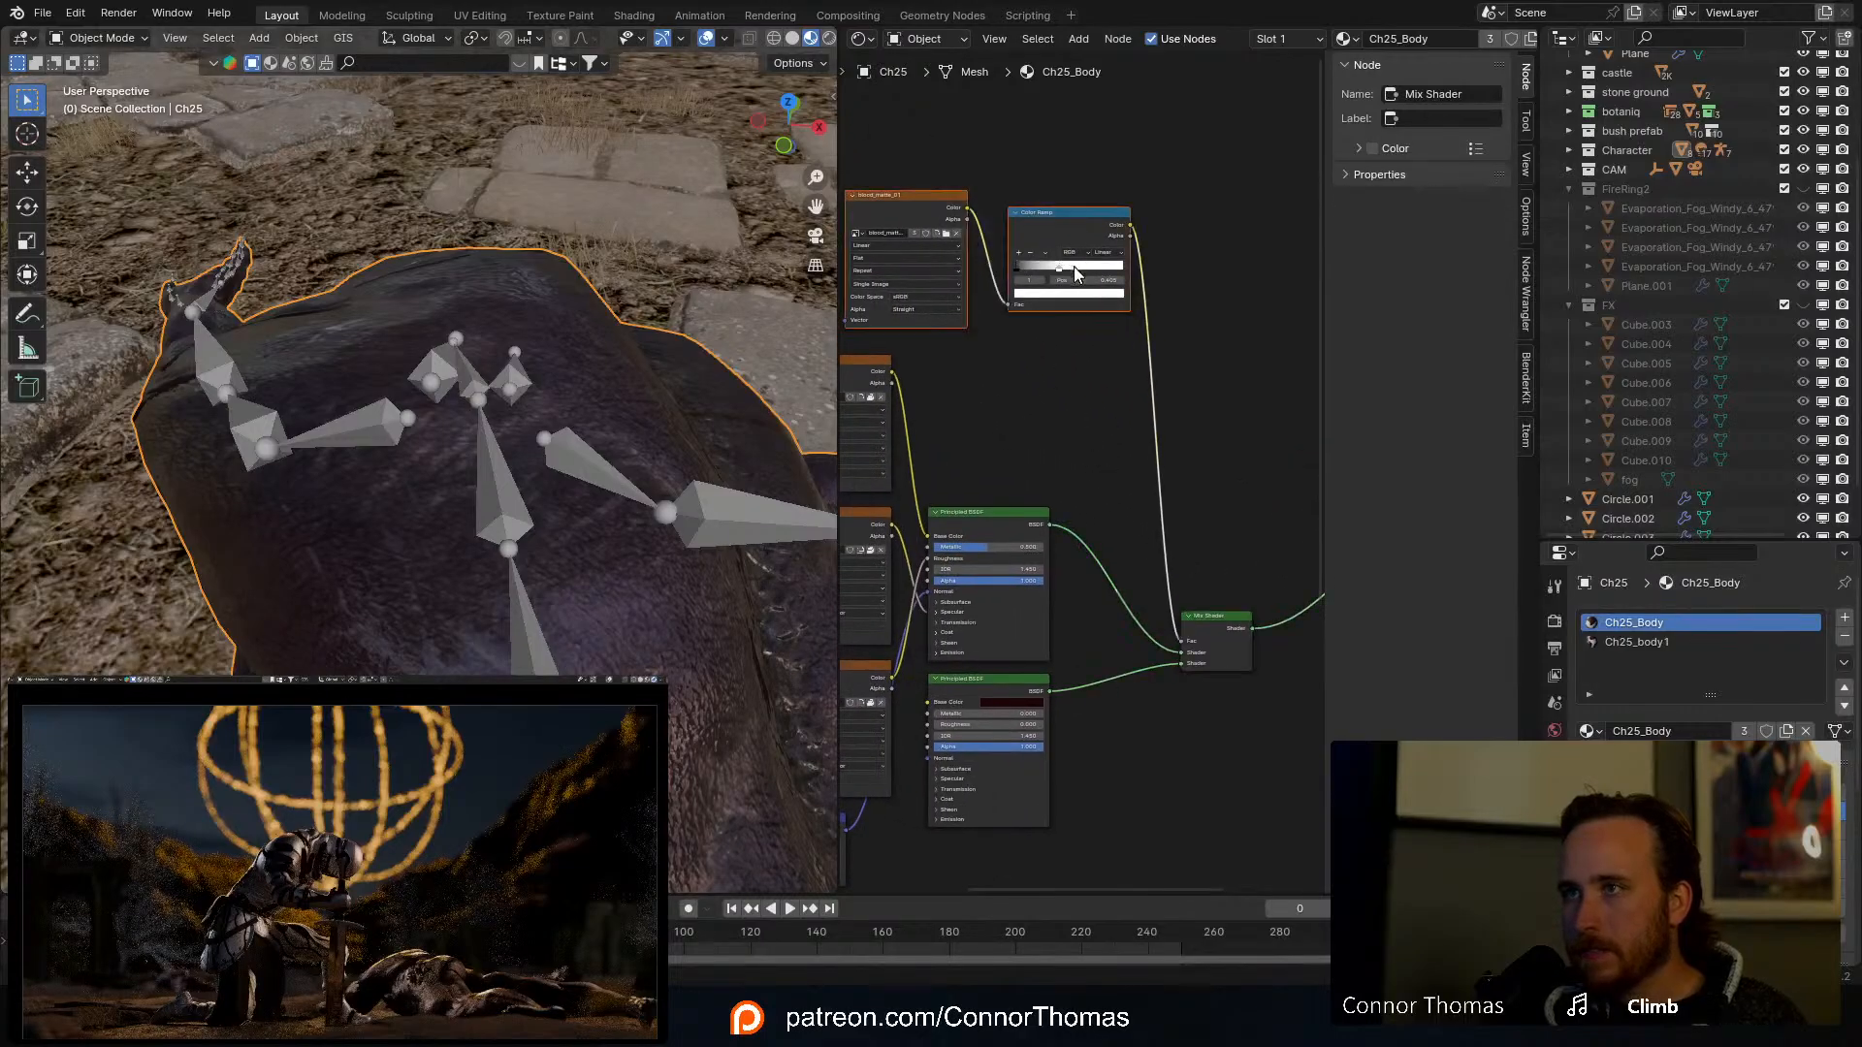
shift+click(1200, 618)
shift+click(991, 692)
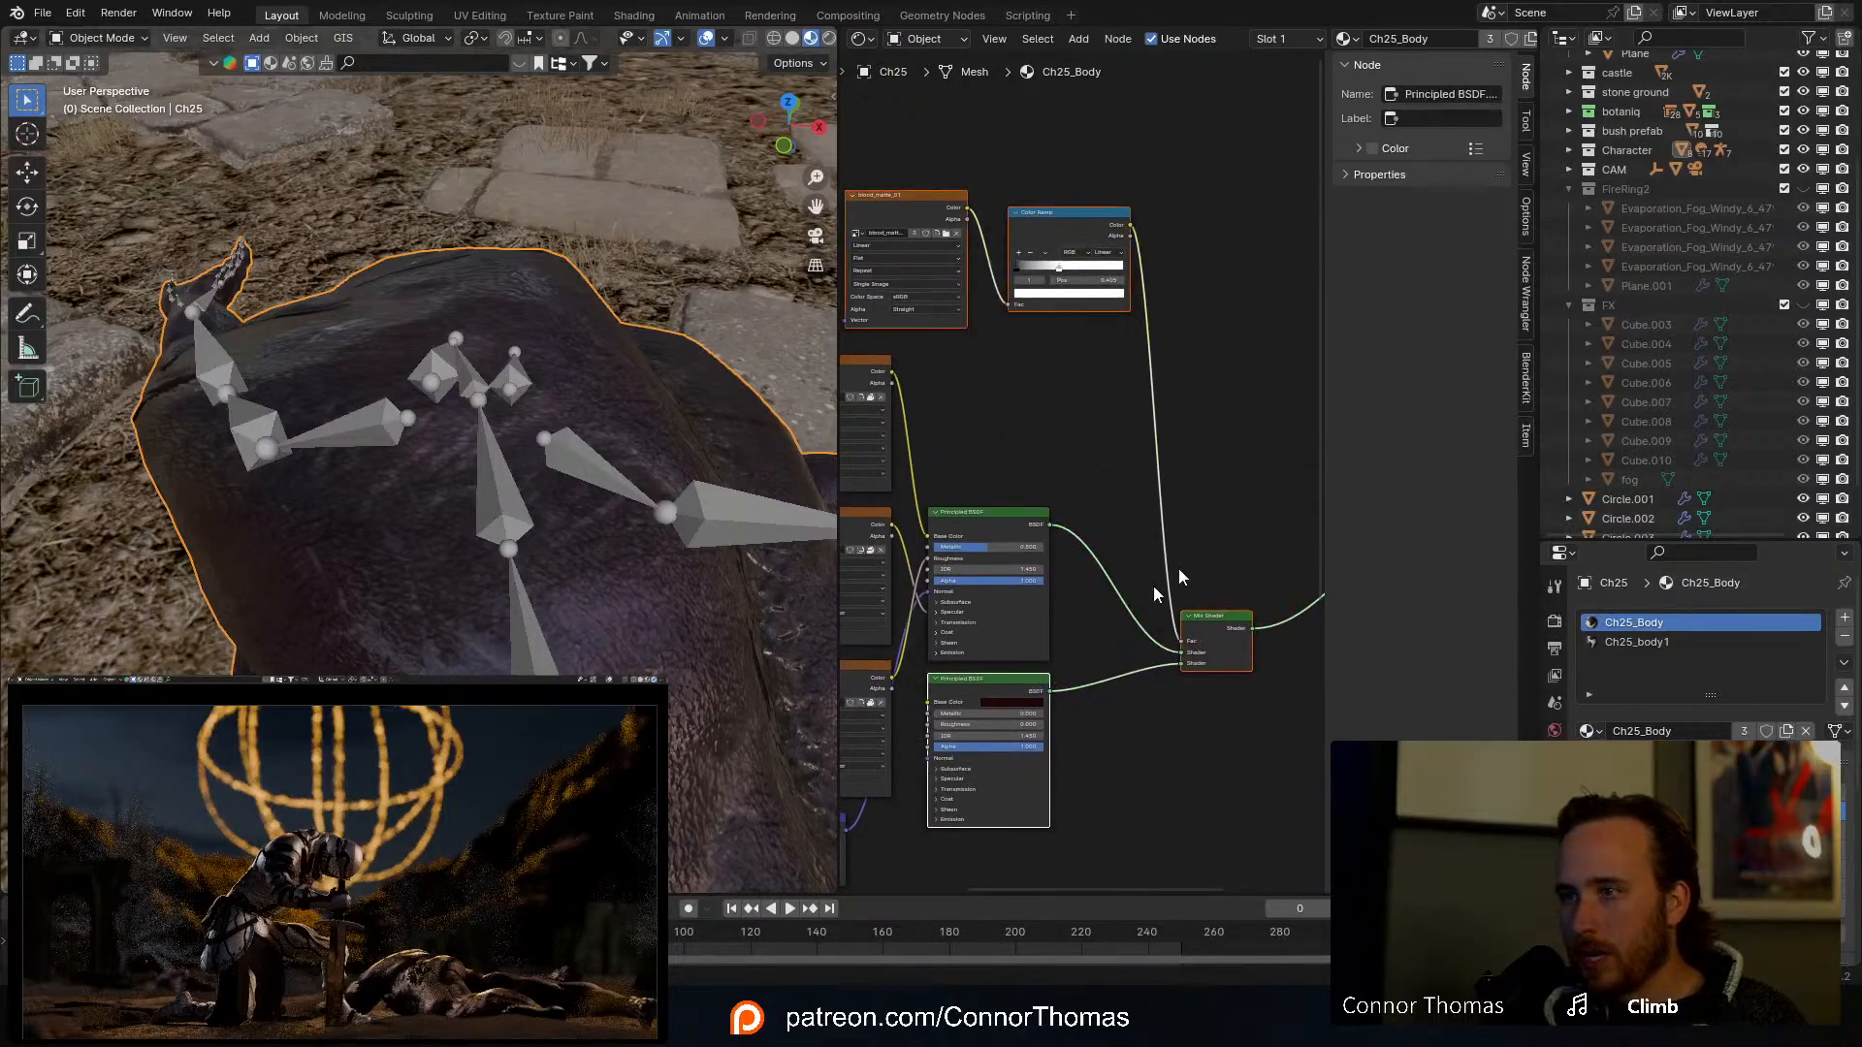
click(1606, 642)
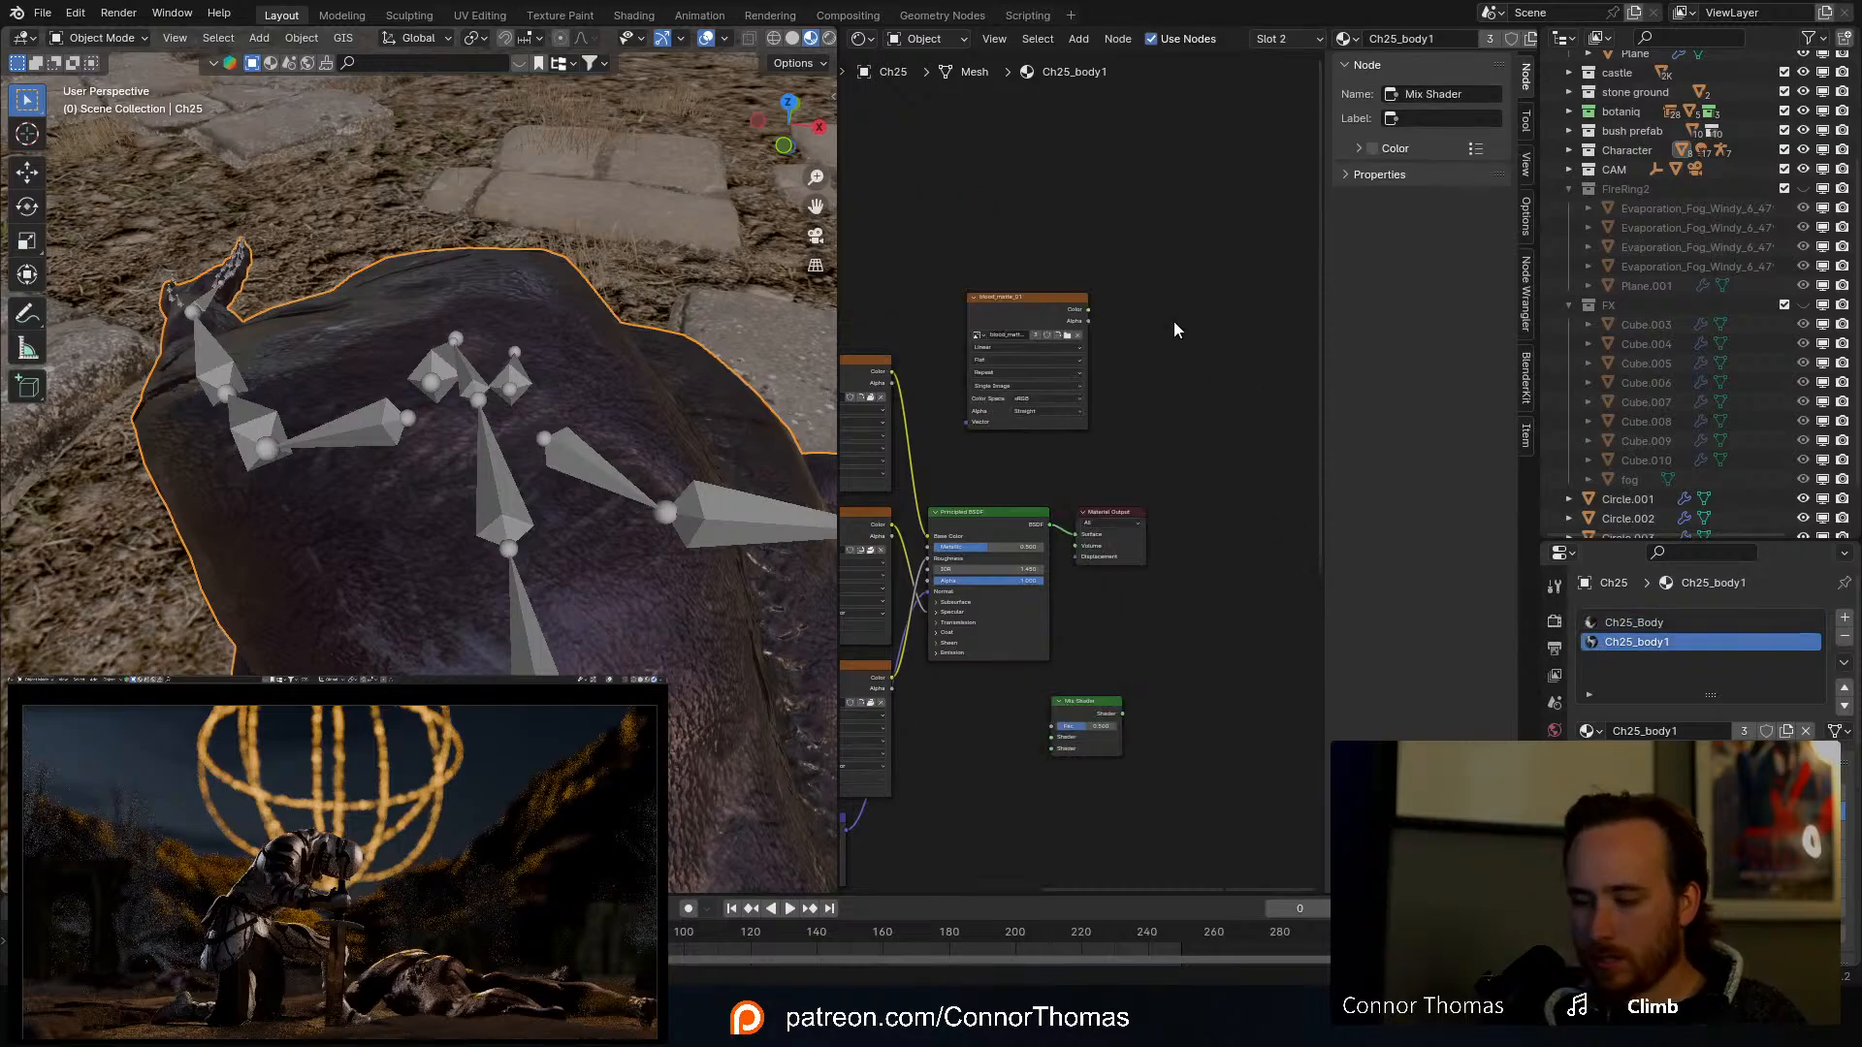
key(ctrl+v)
middle_drag(1190, 339, 1048, 398)
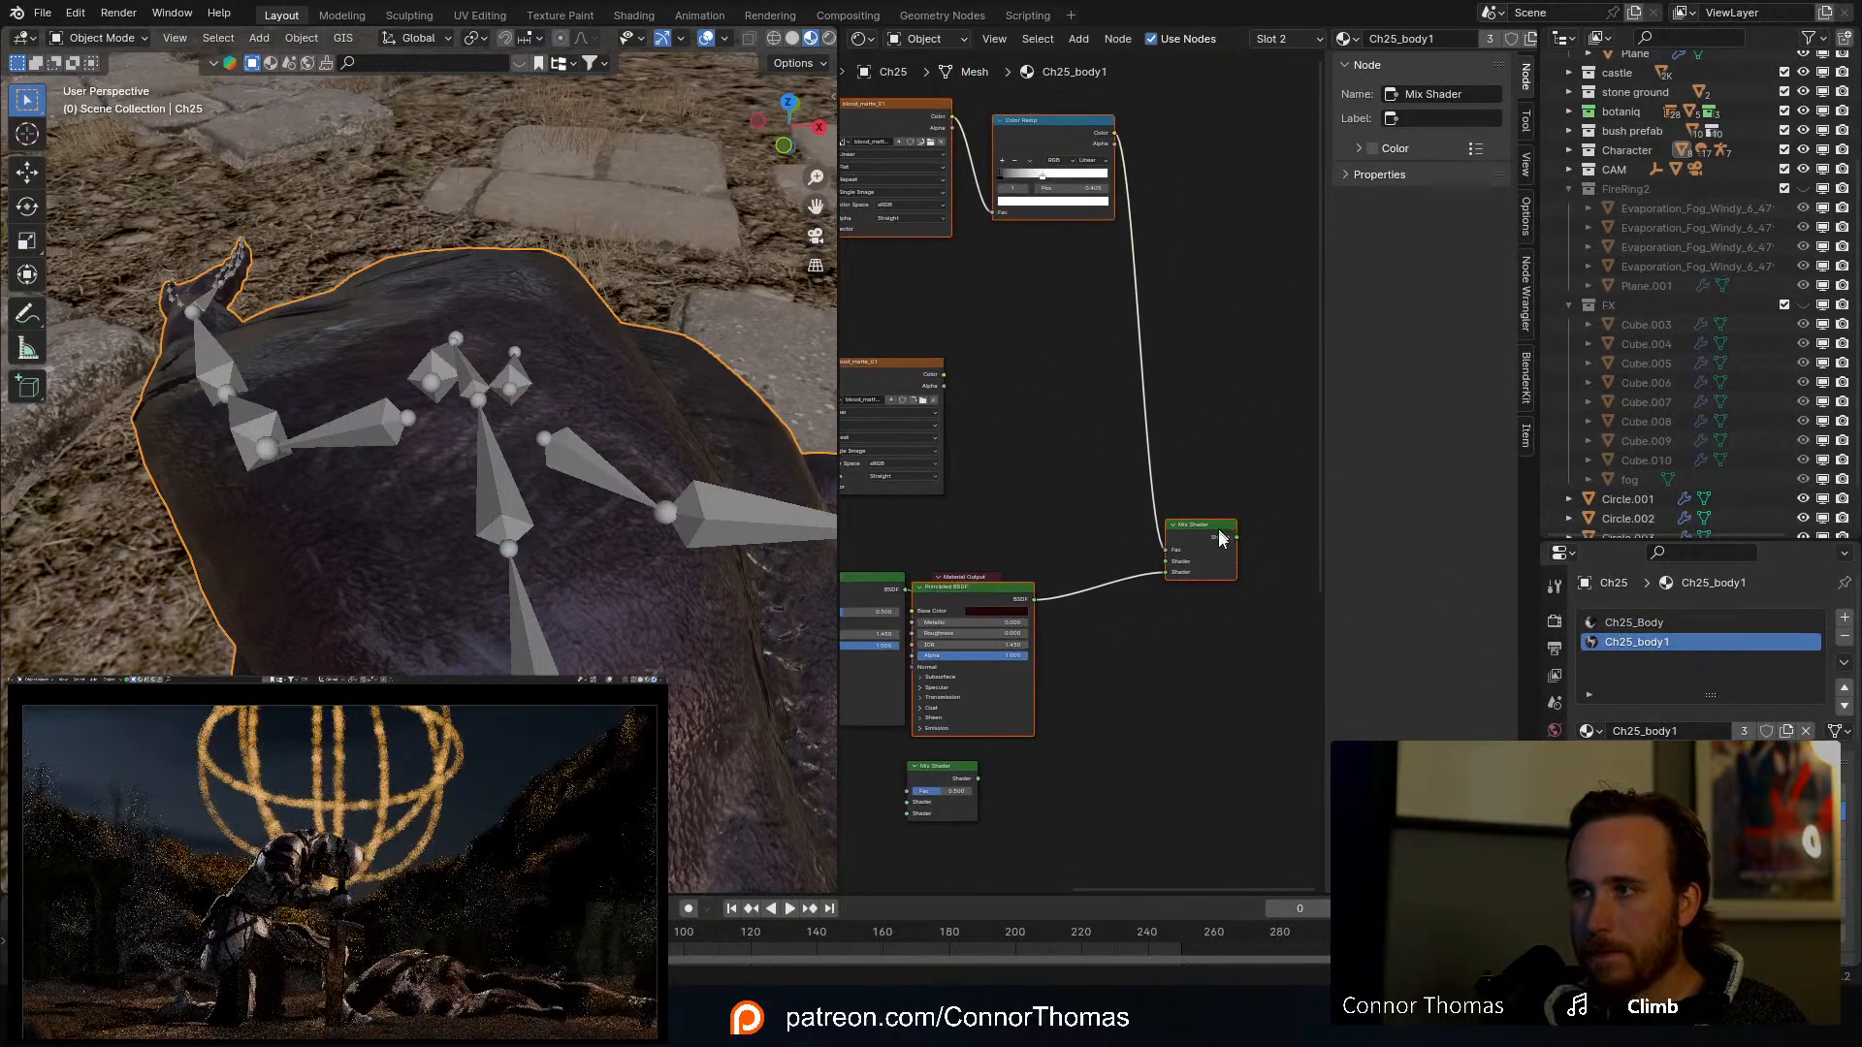
drag(1218, 531, 1242, 644)
click(1040, 561)
Step: Move the unused Mix Shader clear of the pasted dark red BSDF and place the Material Output beyond the pasted Mix Shader
middle_drag(1028, 669, 1113, 543)
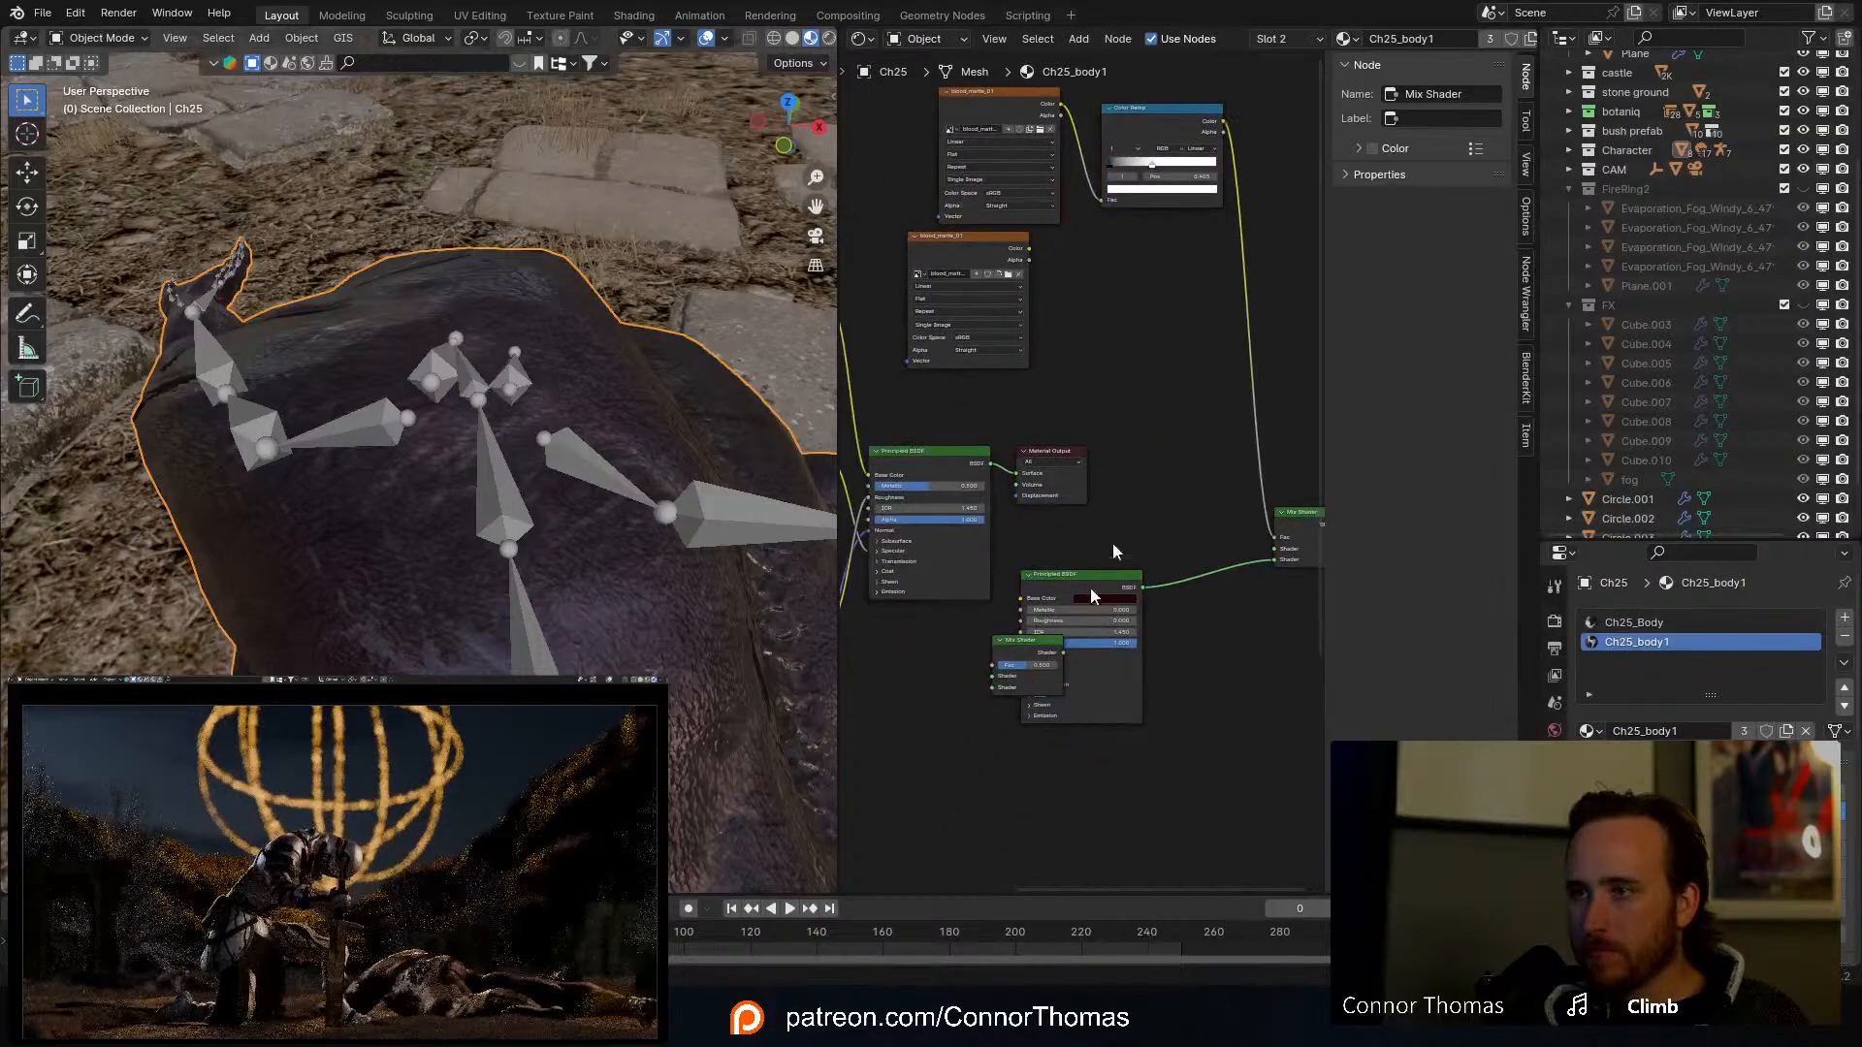
drag(1037, 647, 926, 669)
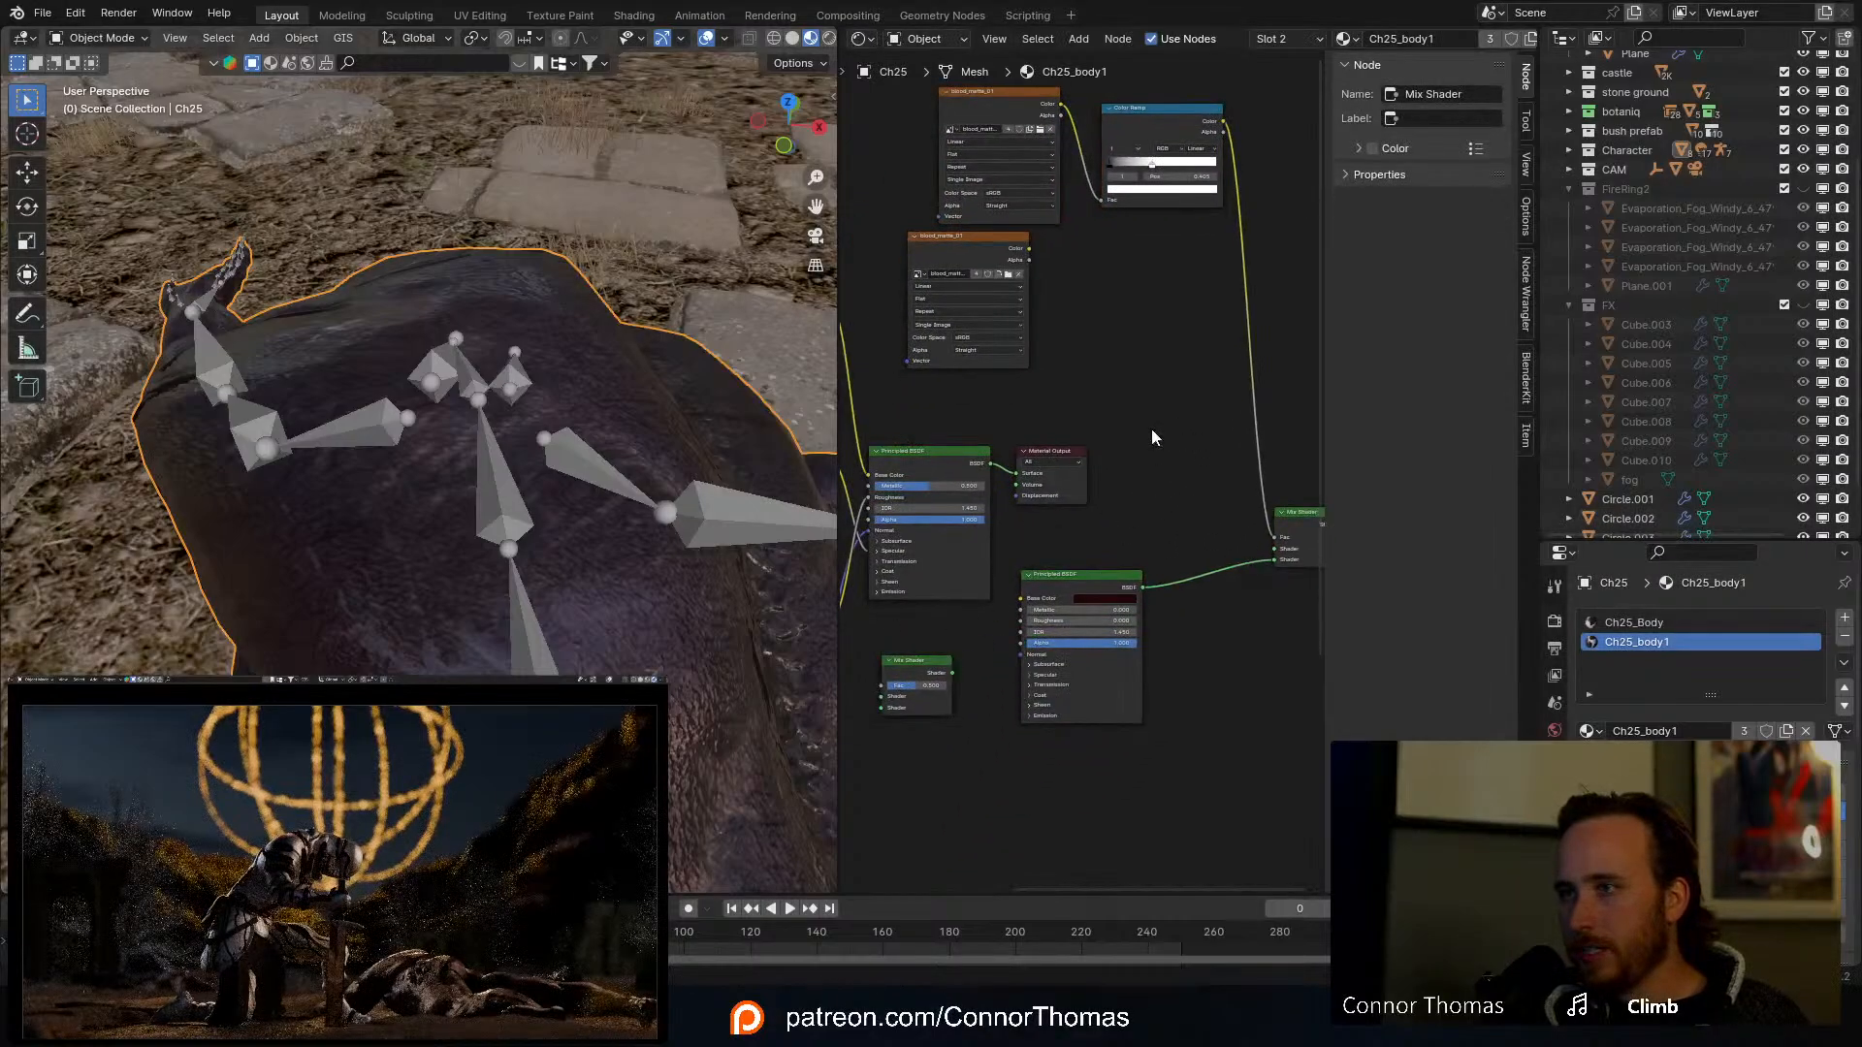
middle_drag(1121, 447, 958, 496)
drag(913, 501, 1308, 407)
Step: Connect Ch25_body1's original BSDF to the pasted Mix Shader's first Shader input, and link that mix to the Material Output
middle_drag(1038, 382, 1234, 388)
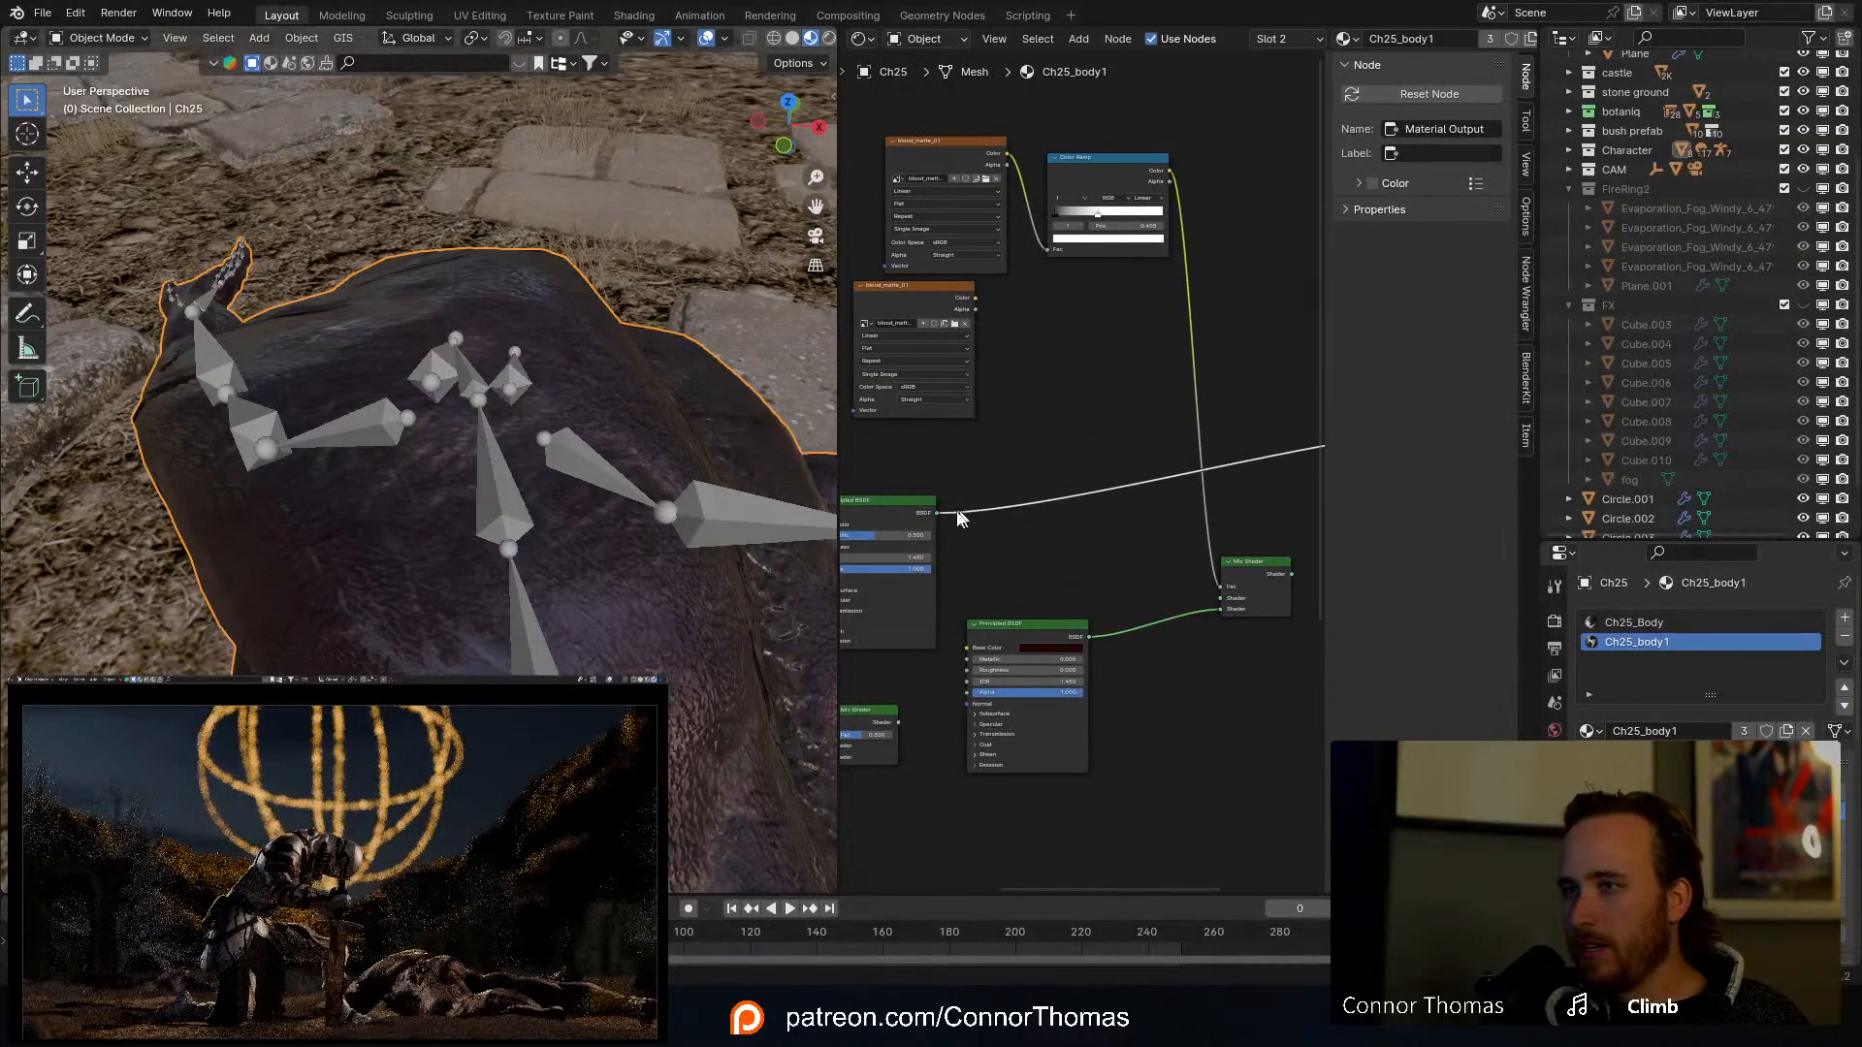
drag(937, 513, 1224, 601)
middle_drag(1127, 355, 1142, 387)
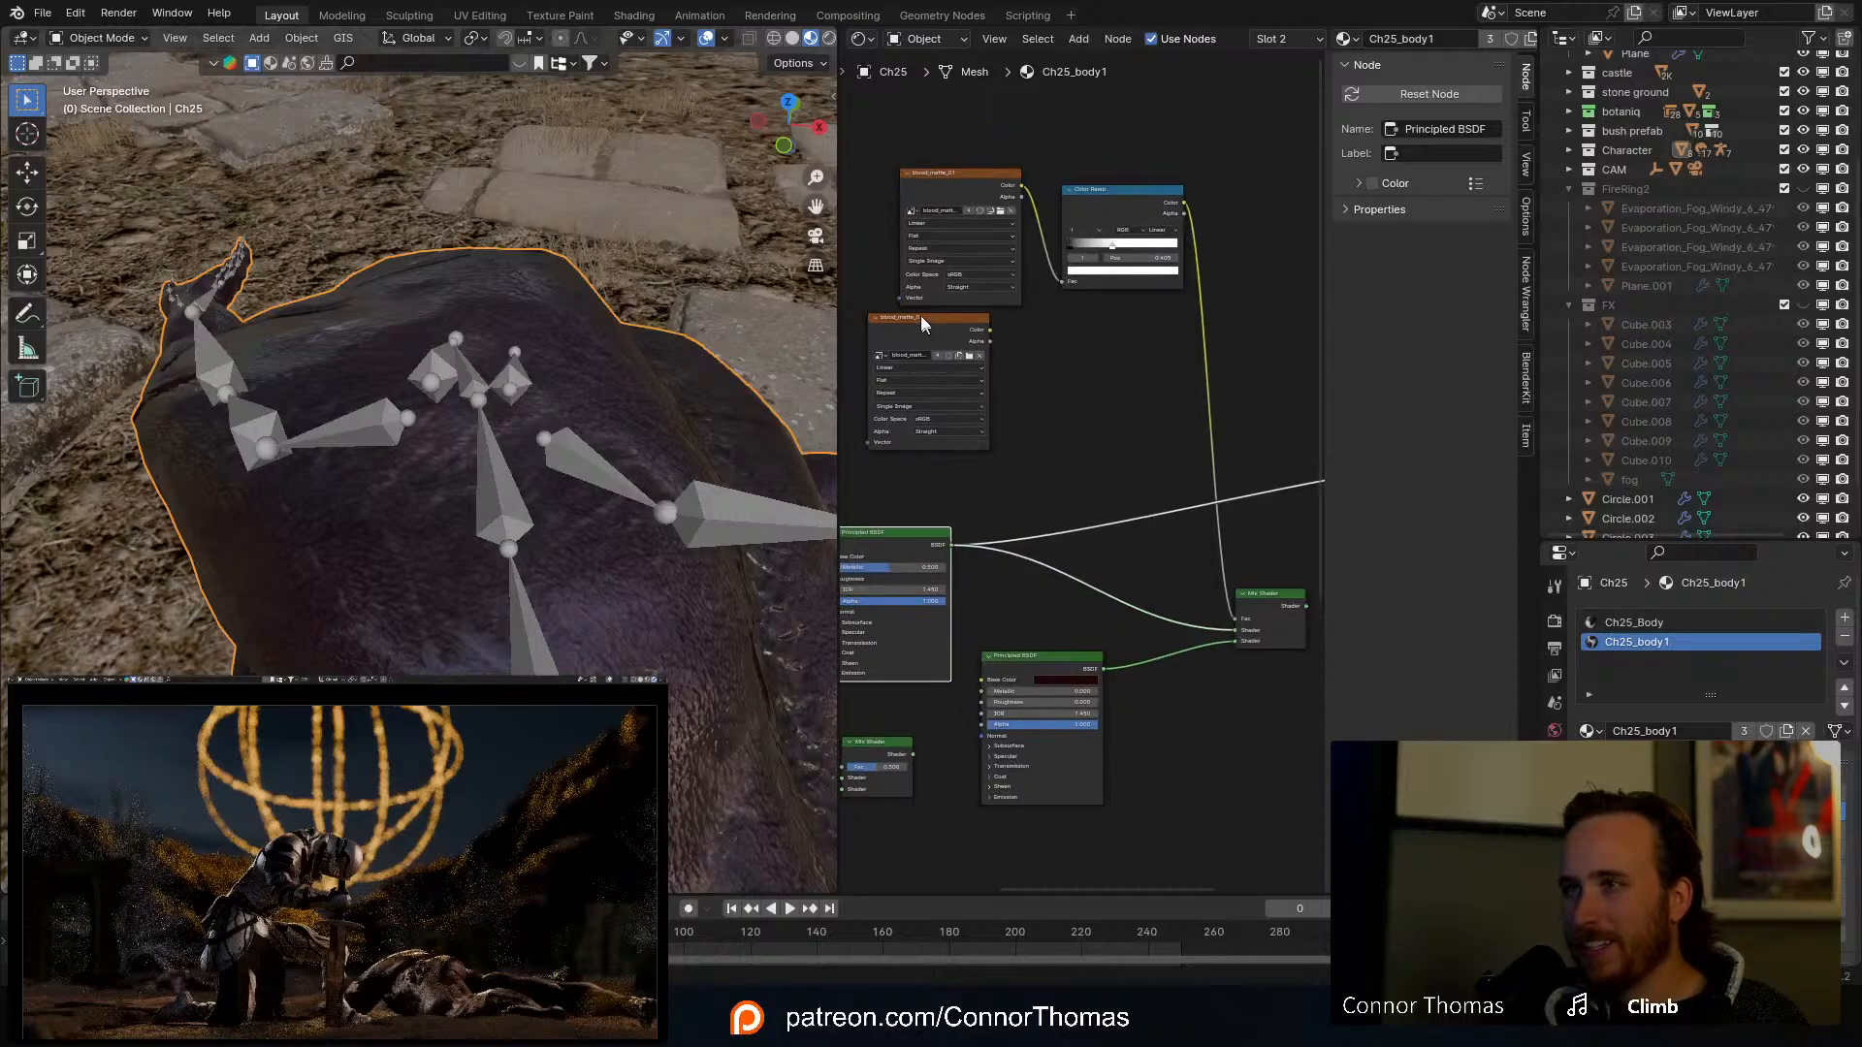
middle_drag(1278, 390, 1097, 345)
click(1084, 555)
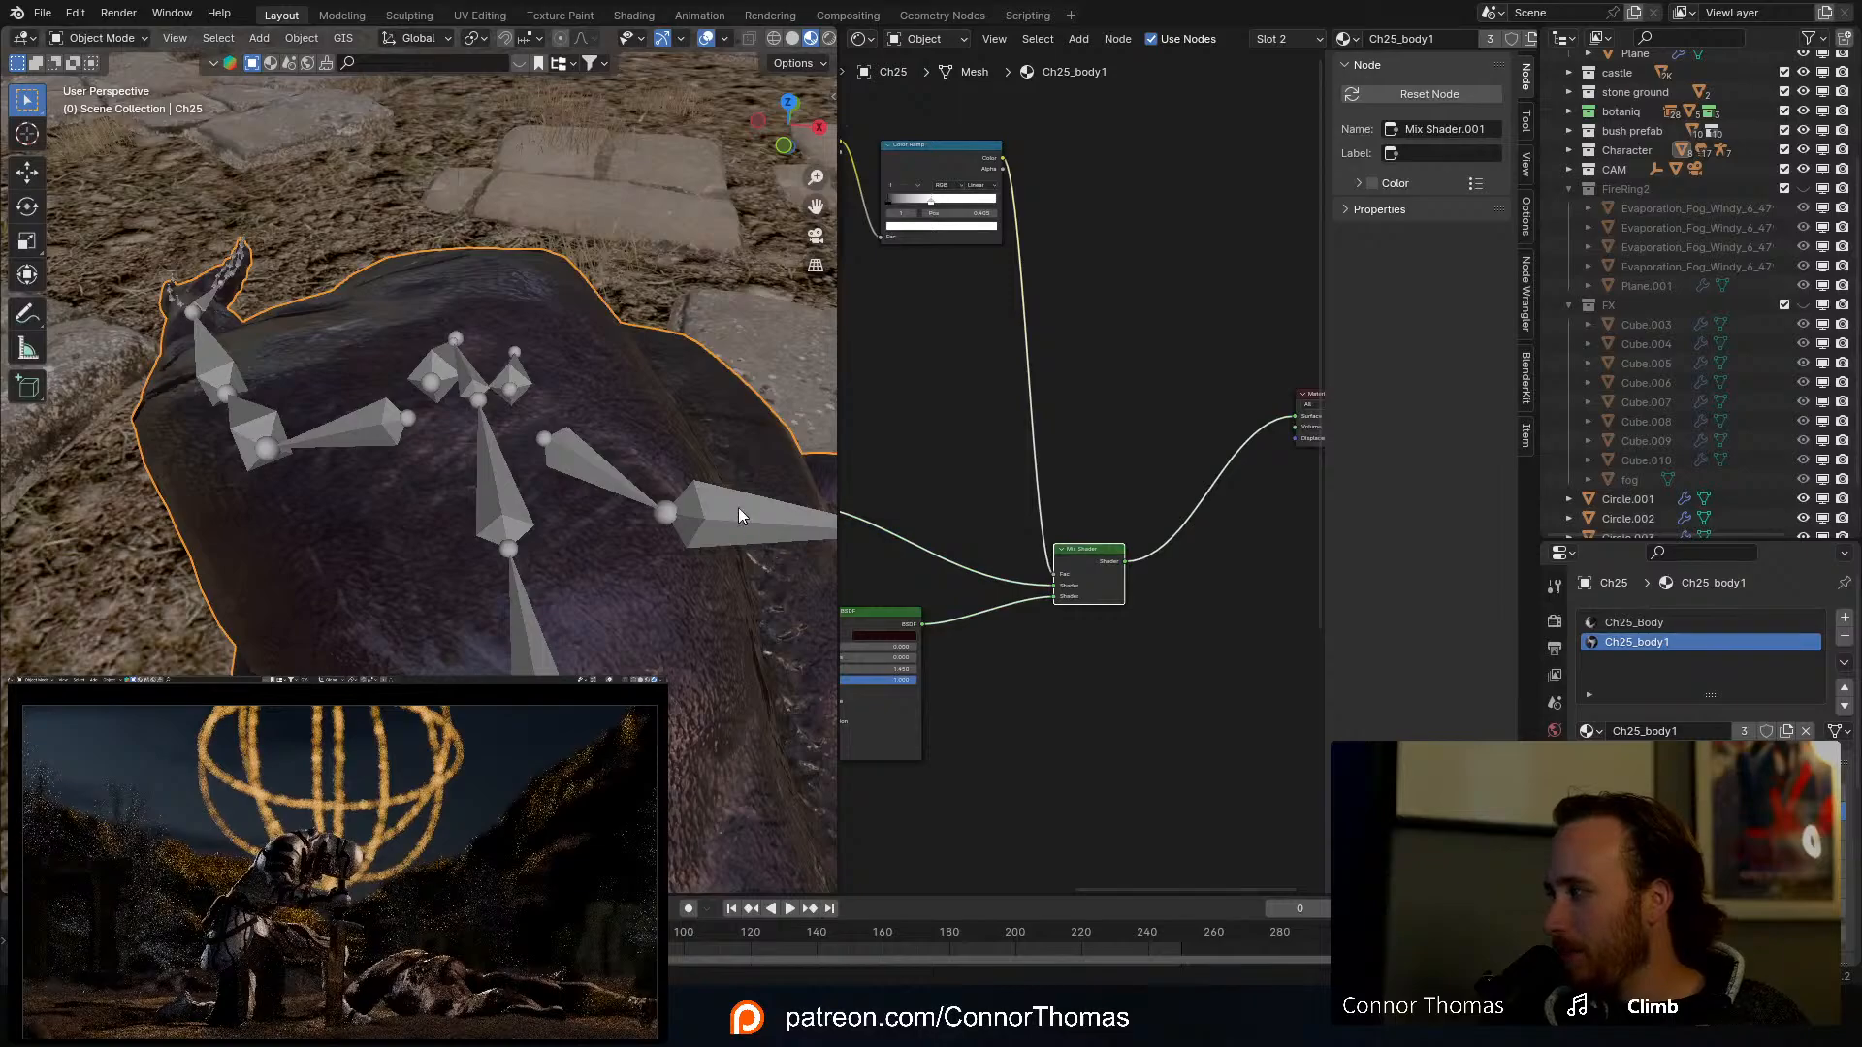
Step: Preview Ch25_body1's Color Ramp on the body and move its white stop to 0.114
middle_drag(737, 508, 667, 479)
middle_drag(527, 471, 502, 444)
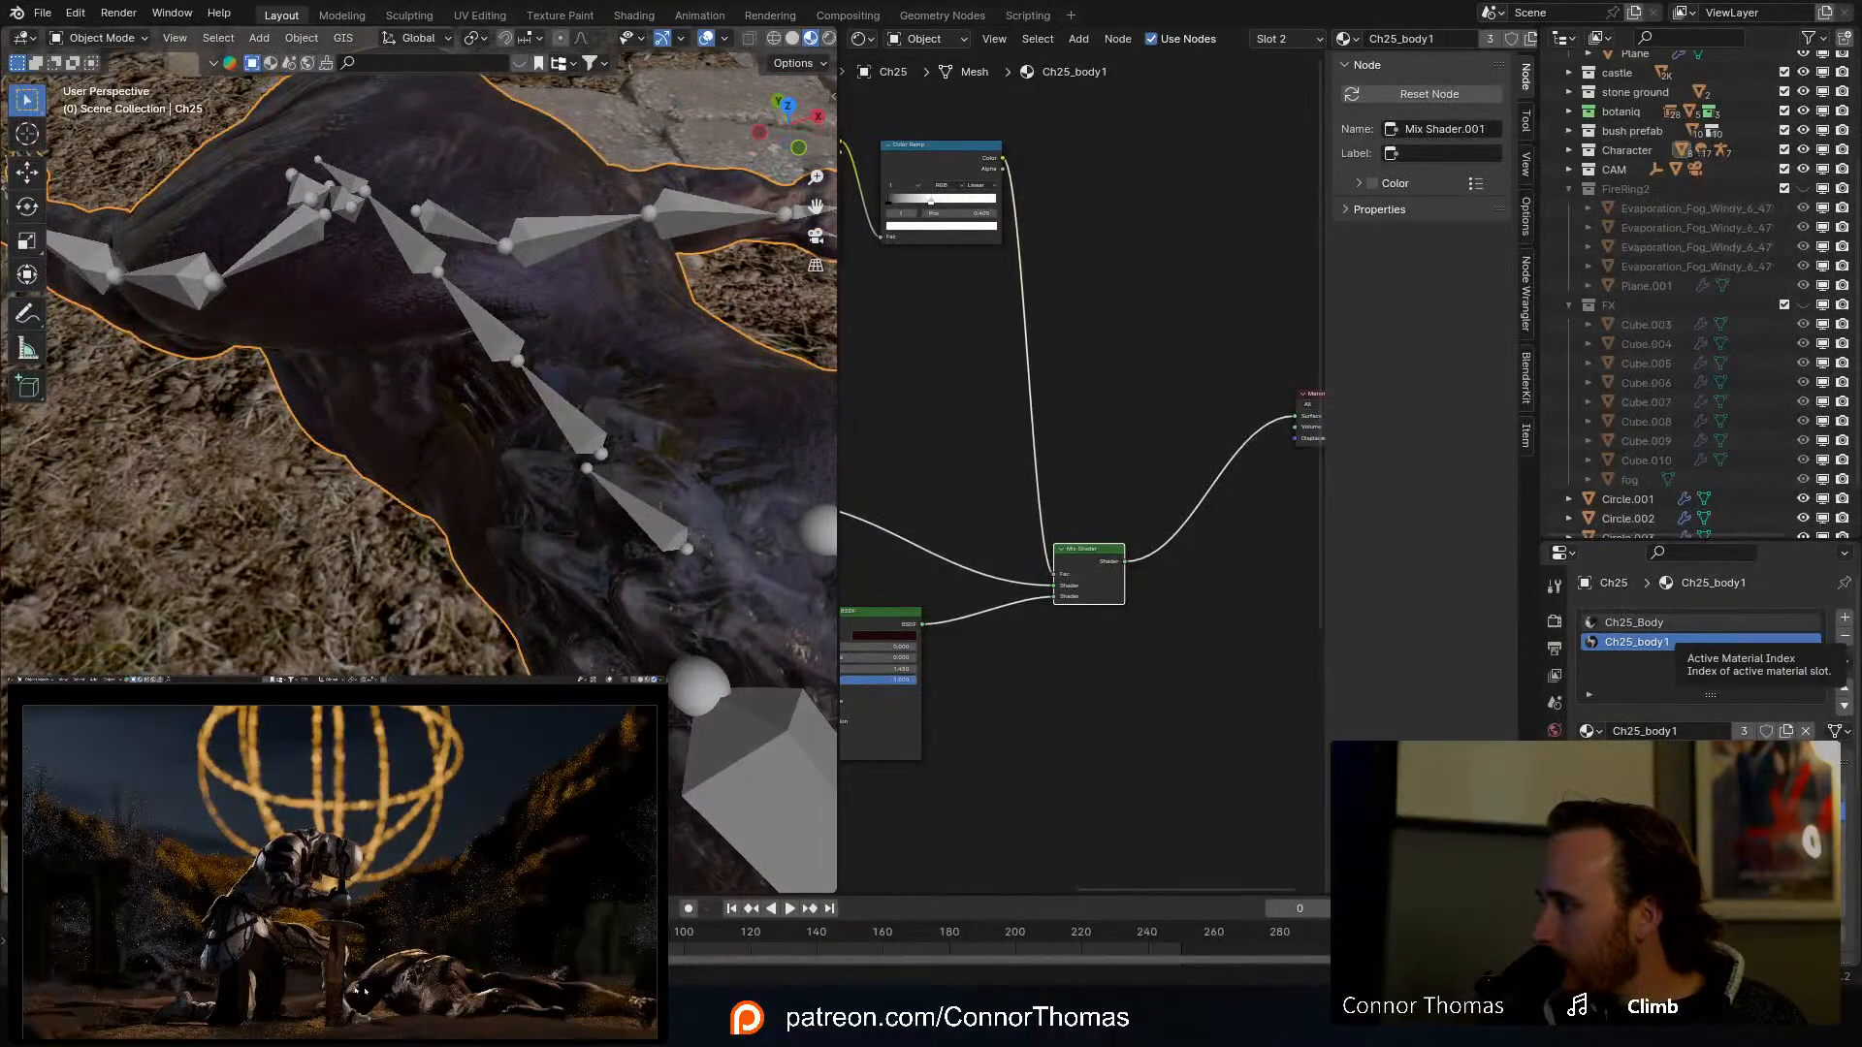
mouse_move(1039, 676)
middle_down()
mouse_move(1196, 624)
mouse_move(1242, 660)
mouse_move(1059, 700)
middle_up()
scroll(1198, 648, up, 5)
middle_drag(1086, 413, 1130, 784)
middle_drag(1063, 495, 1118, 538)
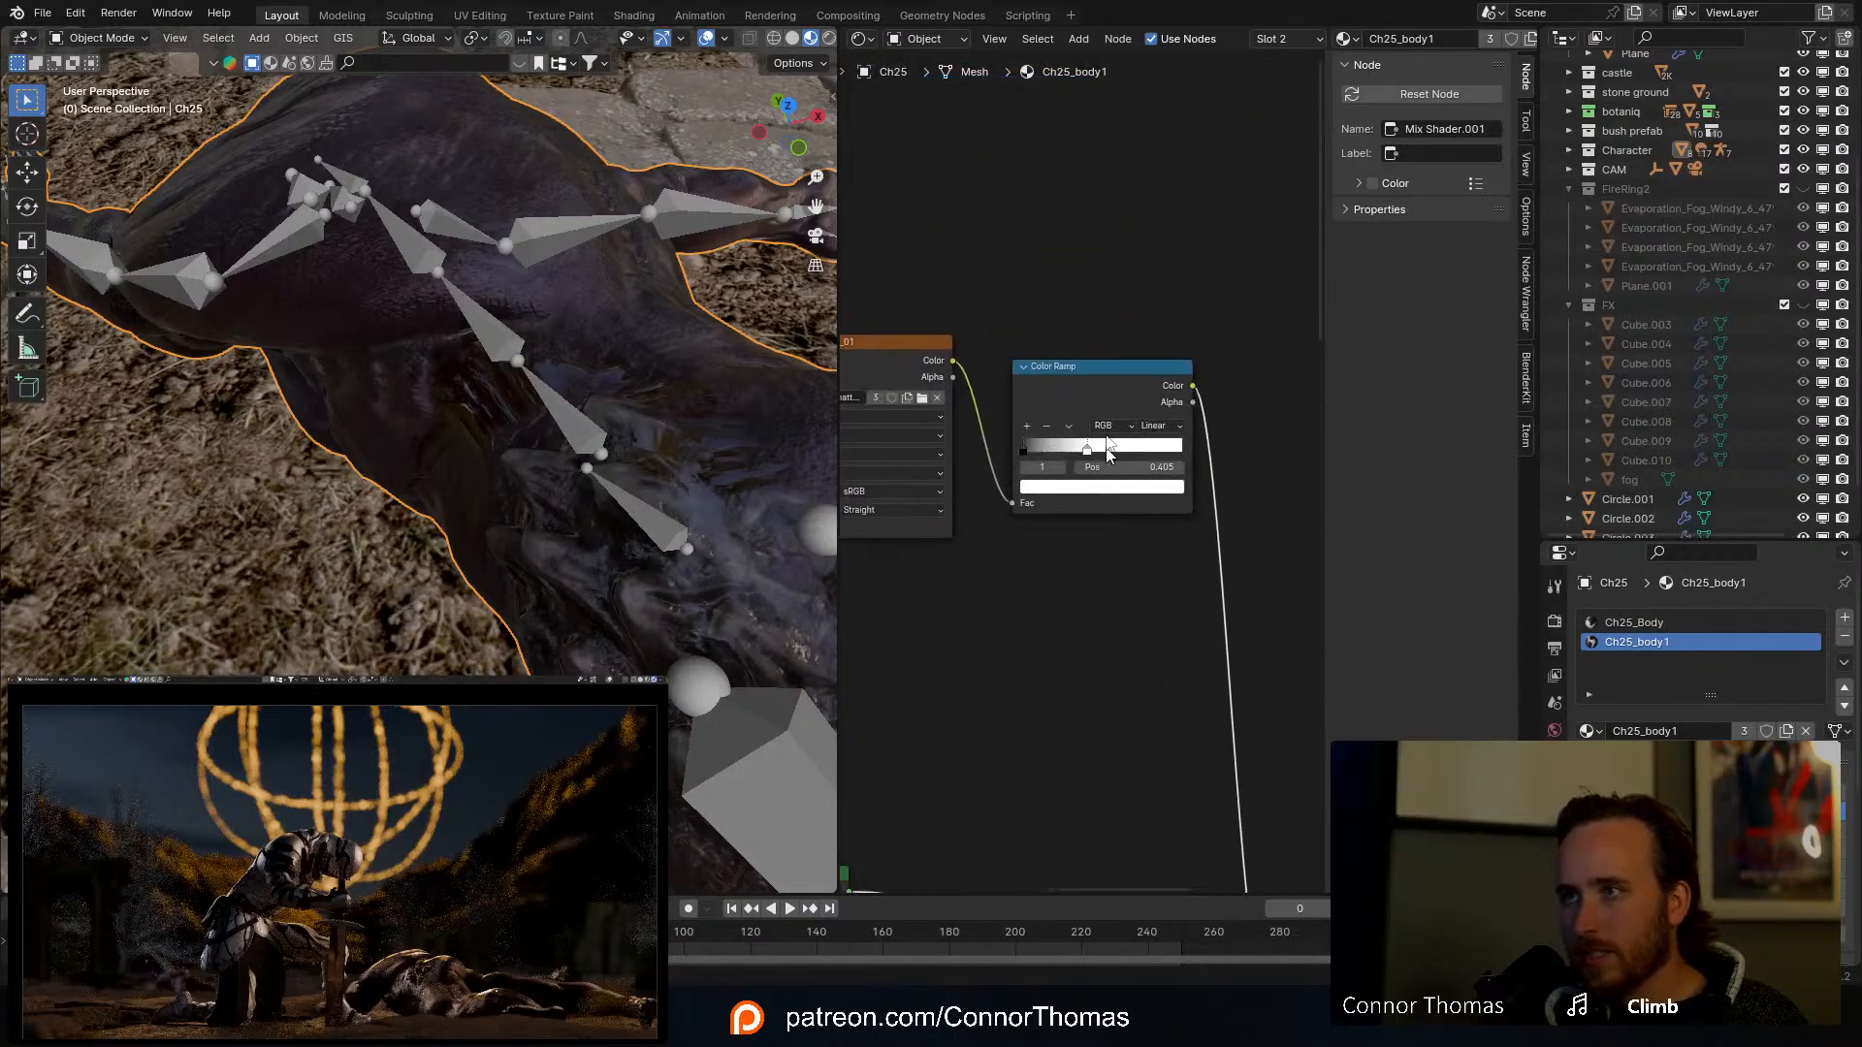
ctrl+shift+click(1081, 372)
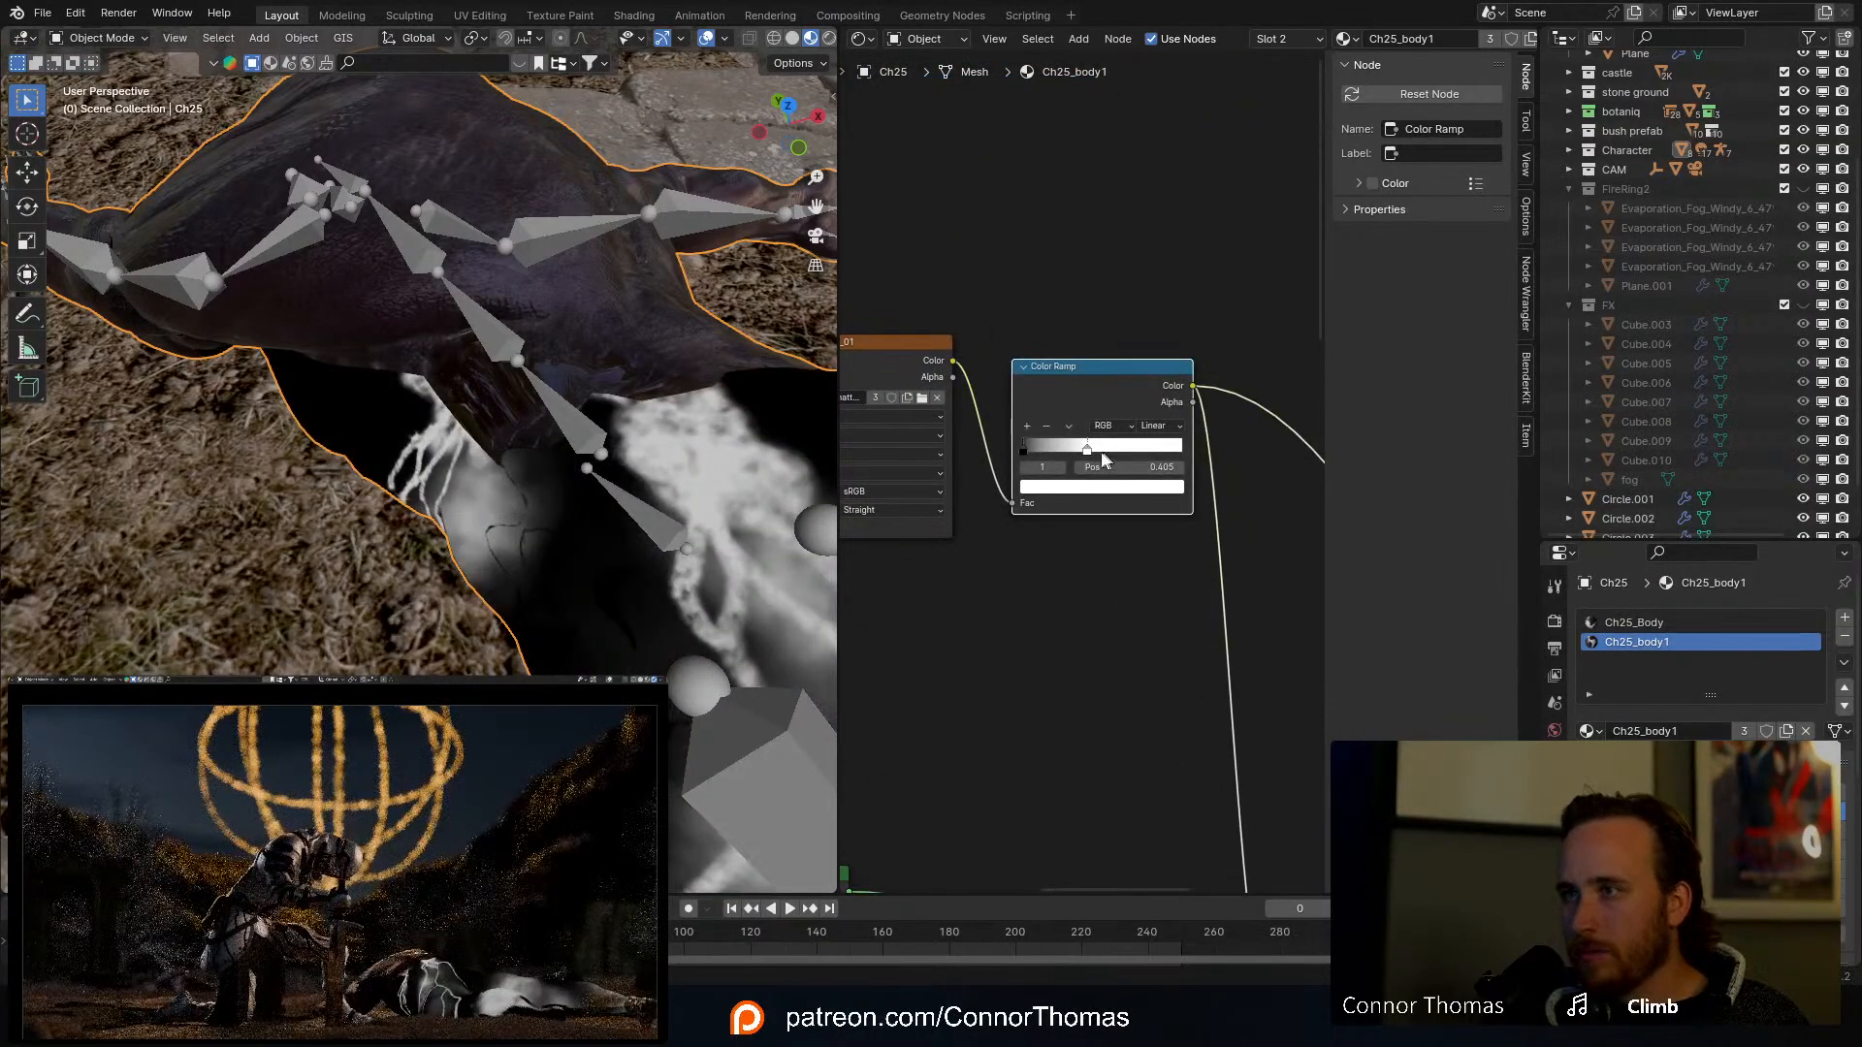
drag(1090, 450, 1041, 452)
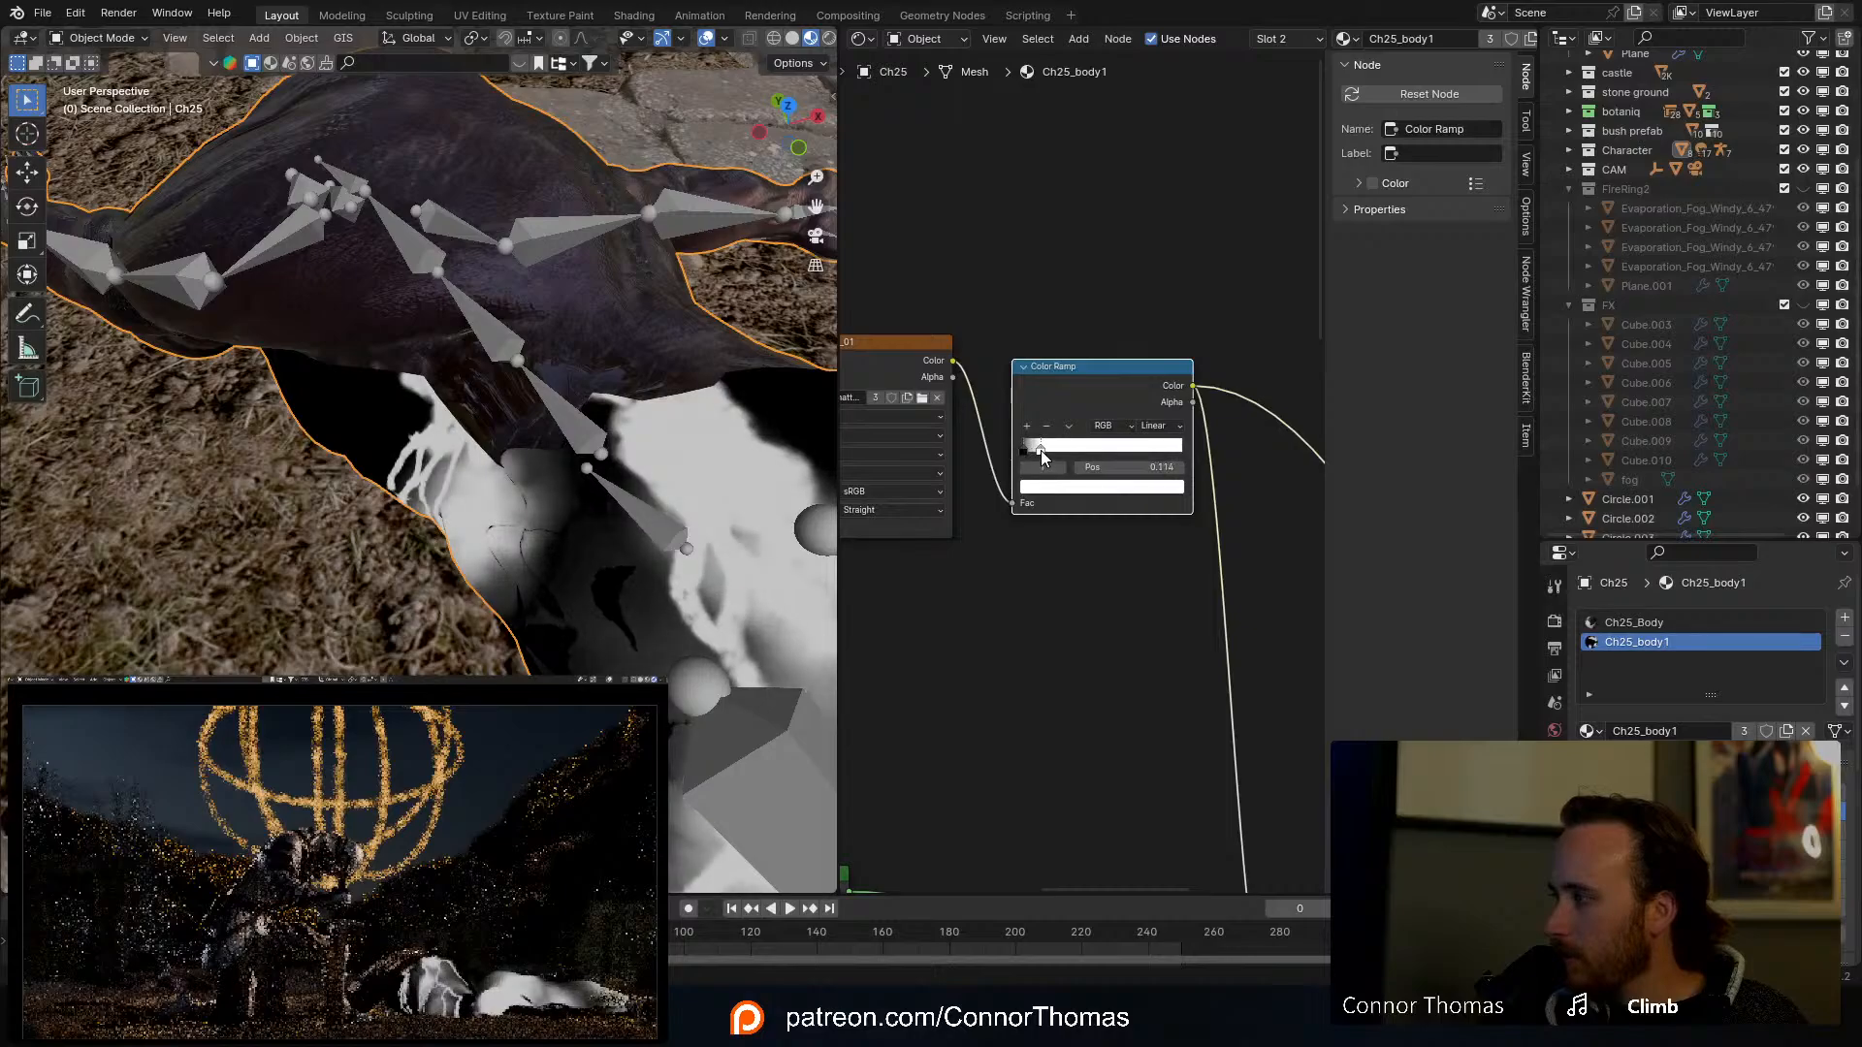
Step: Reconnect Ch25_body1's Mix Shader to the Material Output in place of the Color Ramp preview
middle_drag(1055, 561, 1051, 502)
scroll(1057, 543, down, 3)
middle_drag(1074, 617, 960, 398)
ctrl+shift+click(1150, 602)
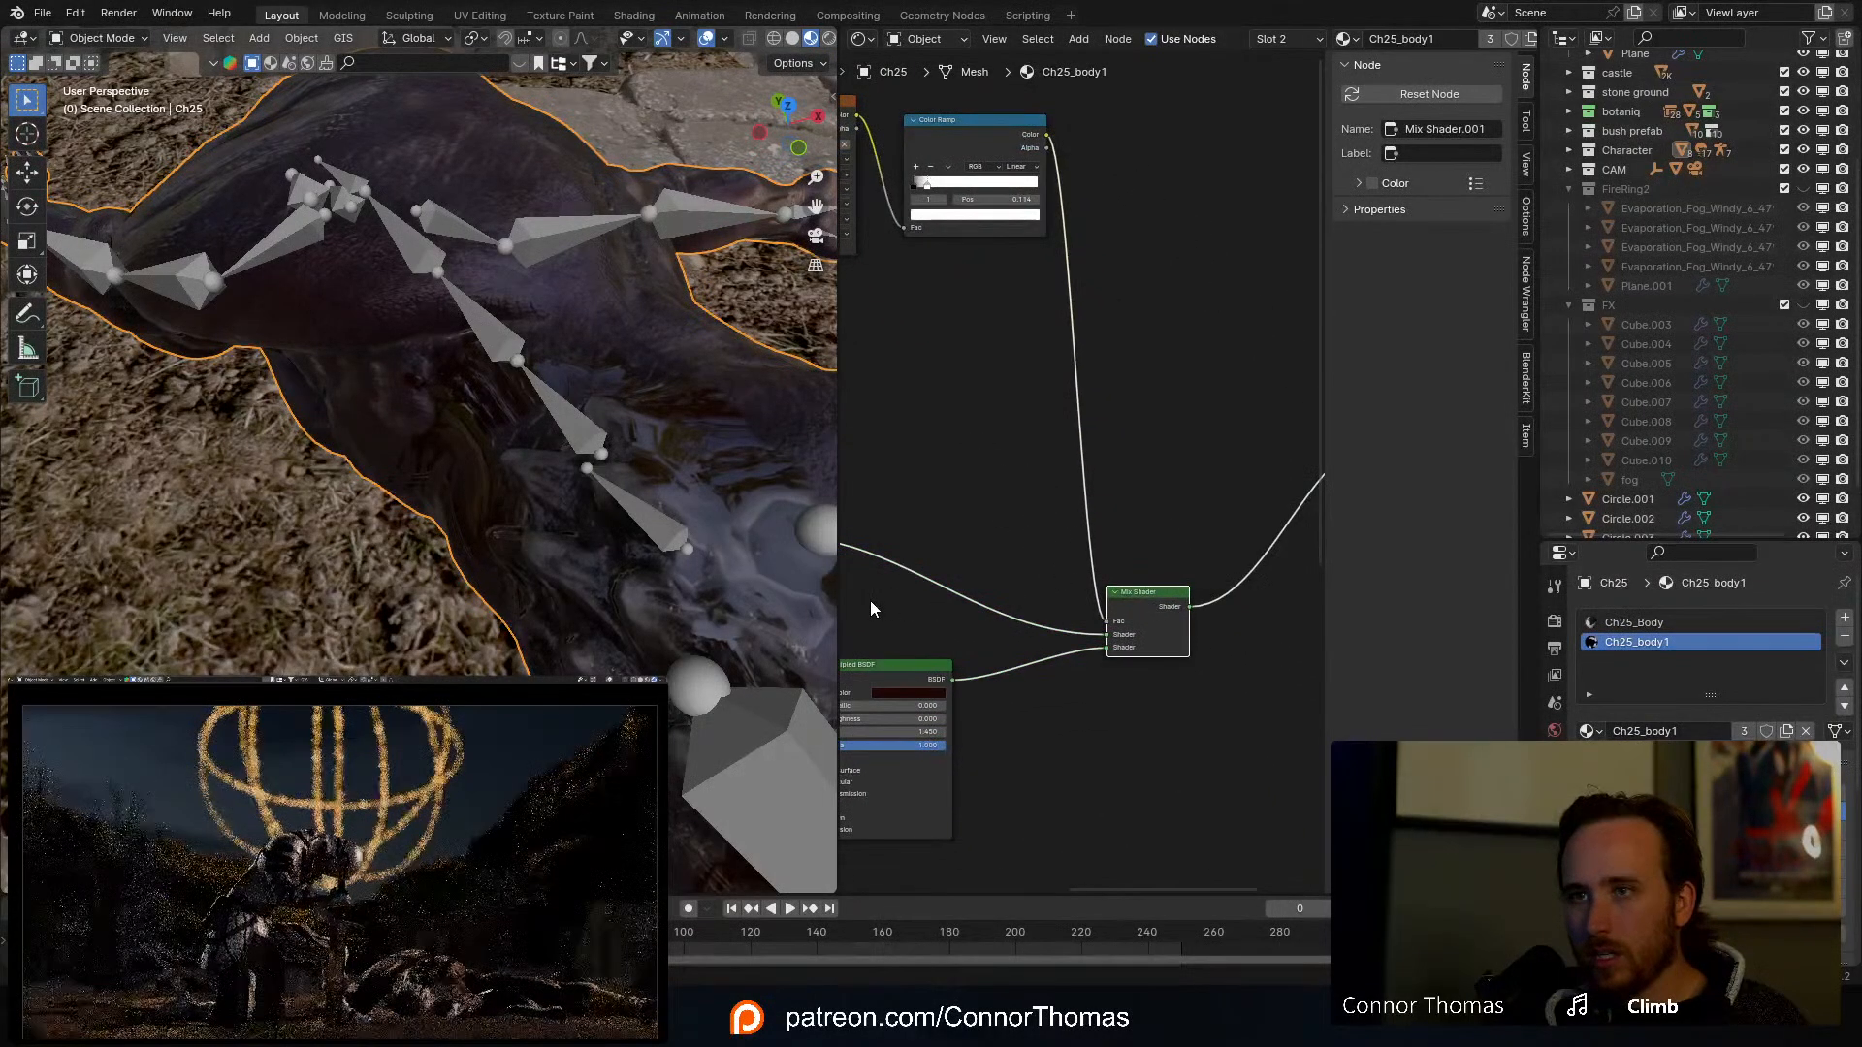
Step: Copy Ch25_body1's Color Ramp node and paste it into the Ch25_Body material's node tree
mouse_move(558, 562)
middle_down()
mouse_move(600, 498)
mouse_move(543, 522)
mouse_move(539, 552)
middle_up()
middle_drag(958, 126, 1010, 291)
click(1009, 288)
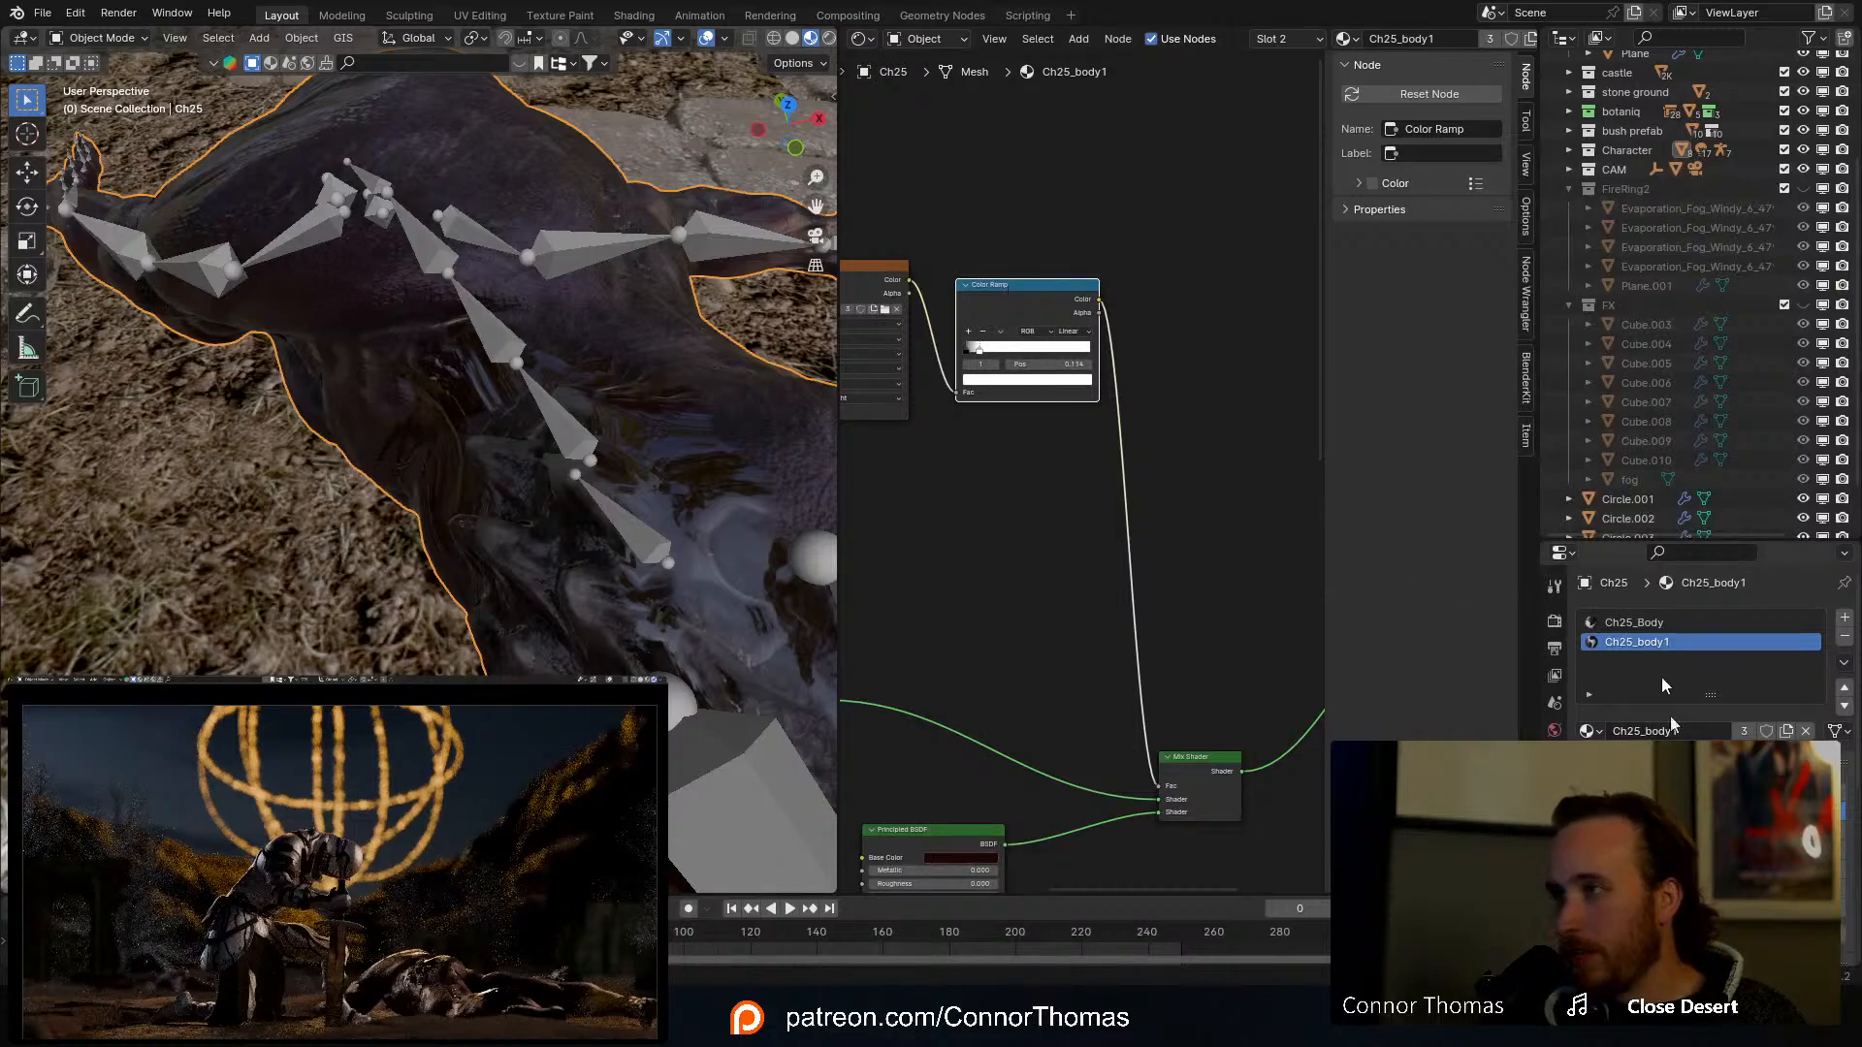
click(1626, 621)
middle_drag(1037, 472, 1214, 541)
click(1178, 339)
key(ctrl+v)
Step: Replace Ch25_Body's old Color Ramp with the pasted one, linking it between the blood_matte_01 texture and the Mix Shader's Fac input
click(1033, 402)
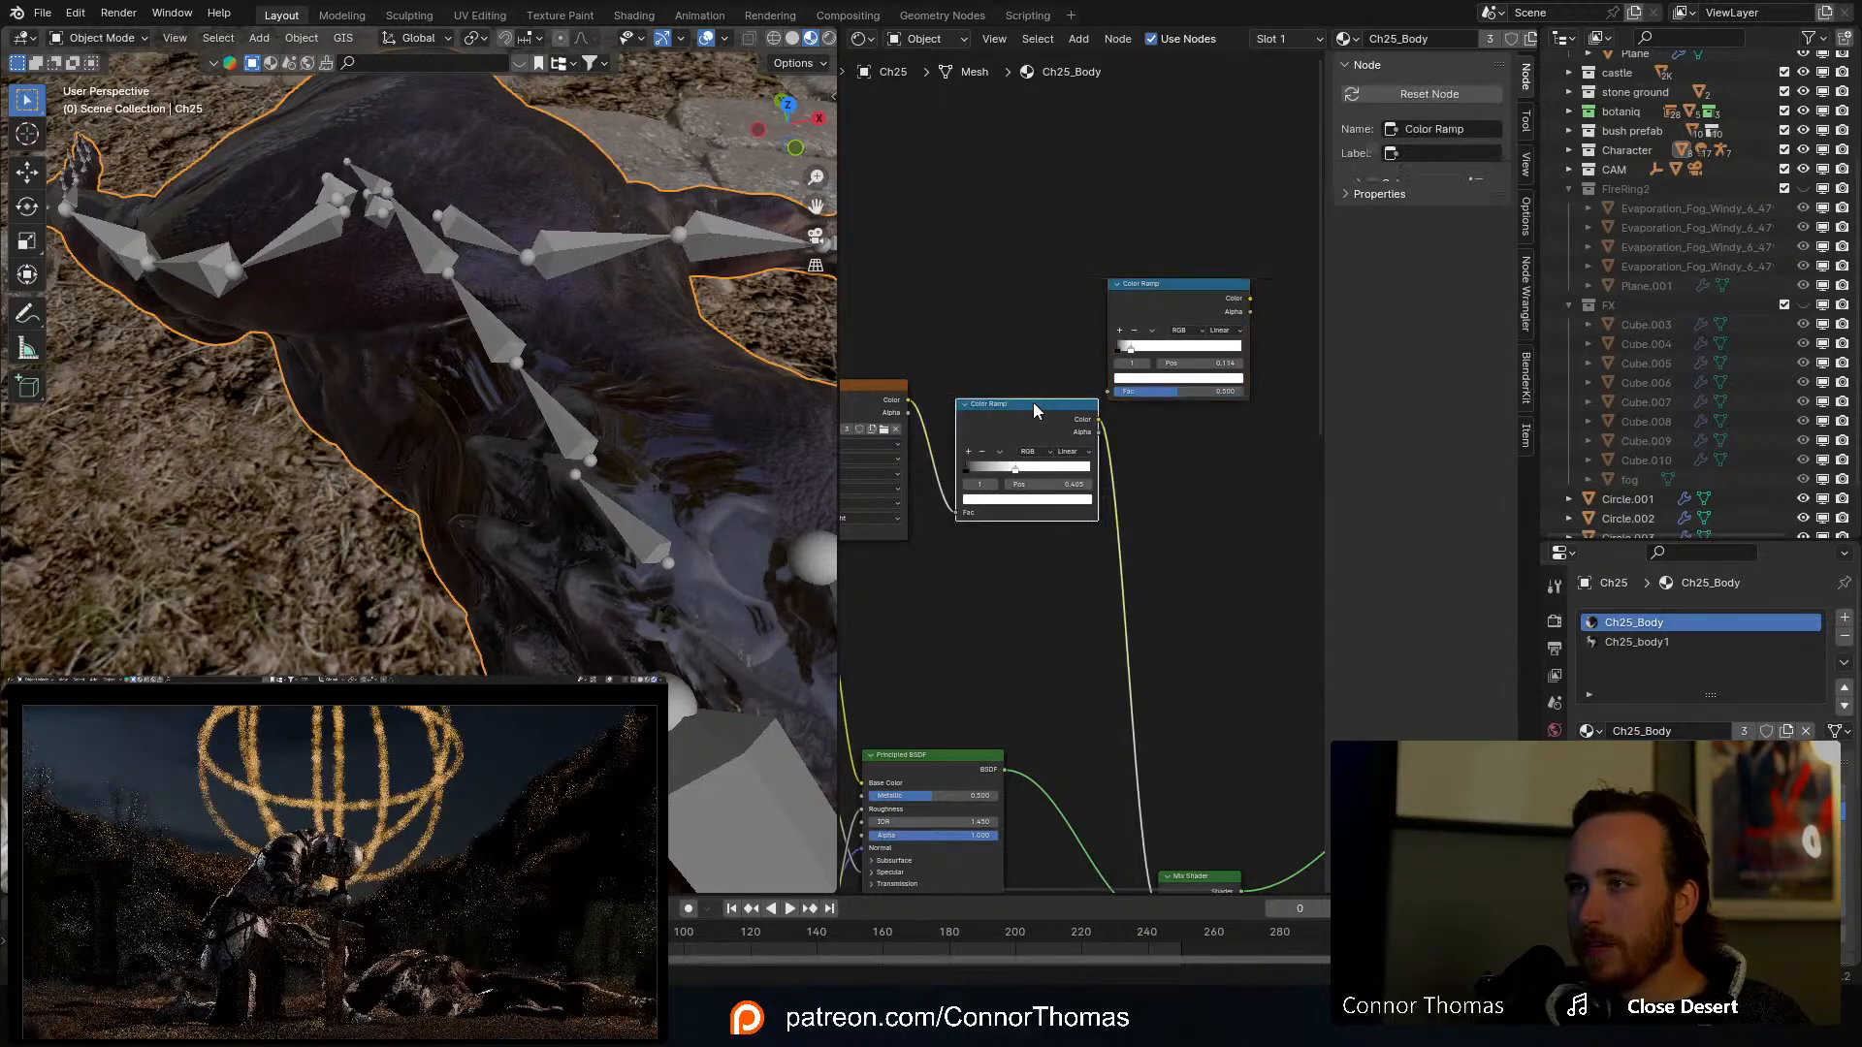
key(x)
drag(907, 400, 1110, 392)
drag(1165, 287, 1031, 454)
middle_drag(1190, 512, 1079, 304)
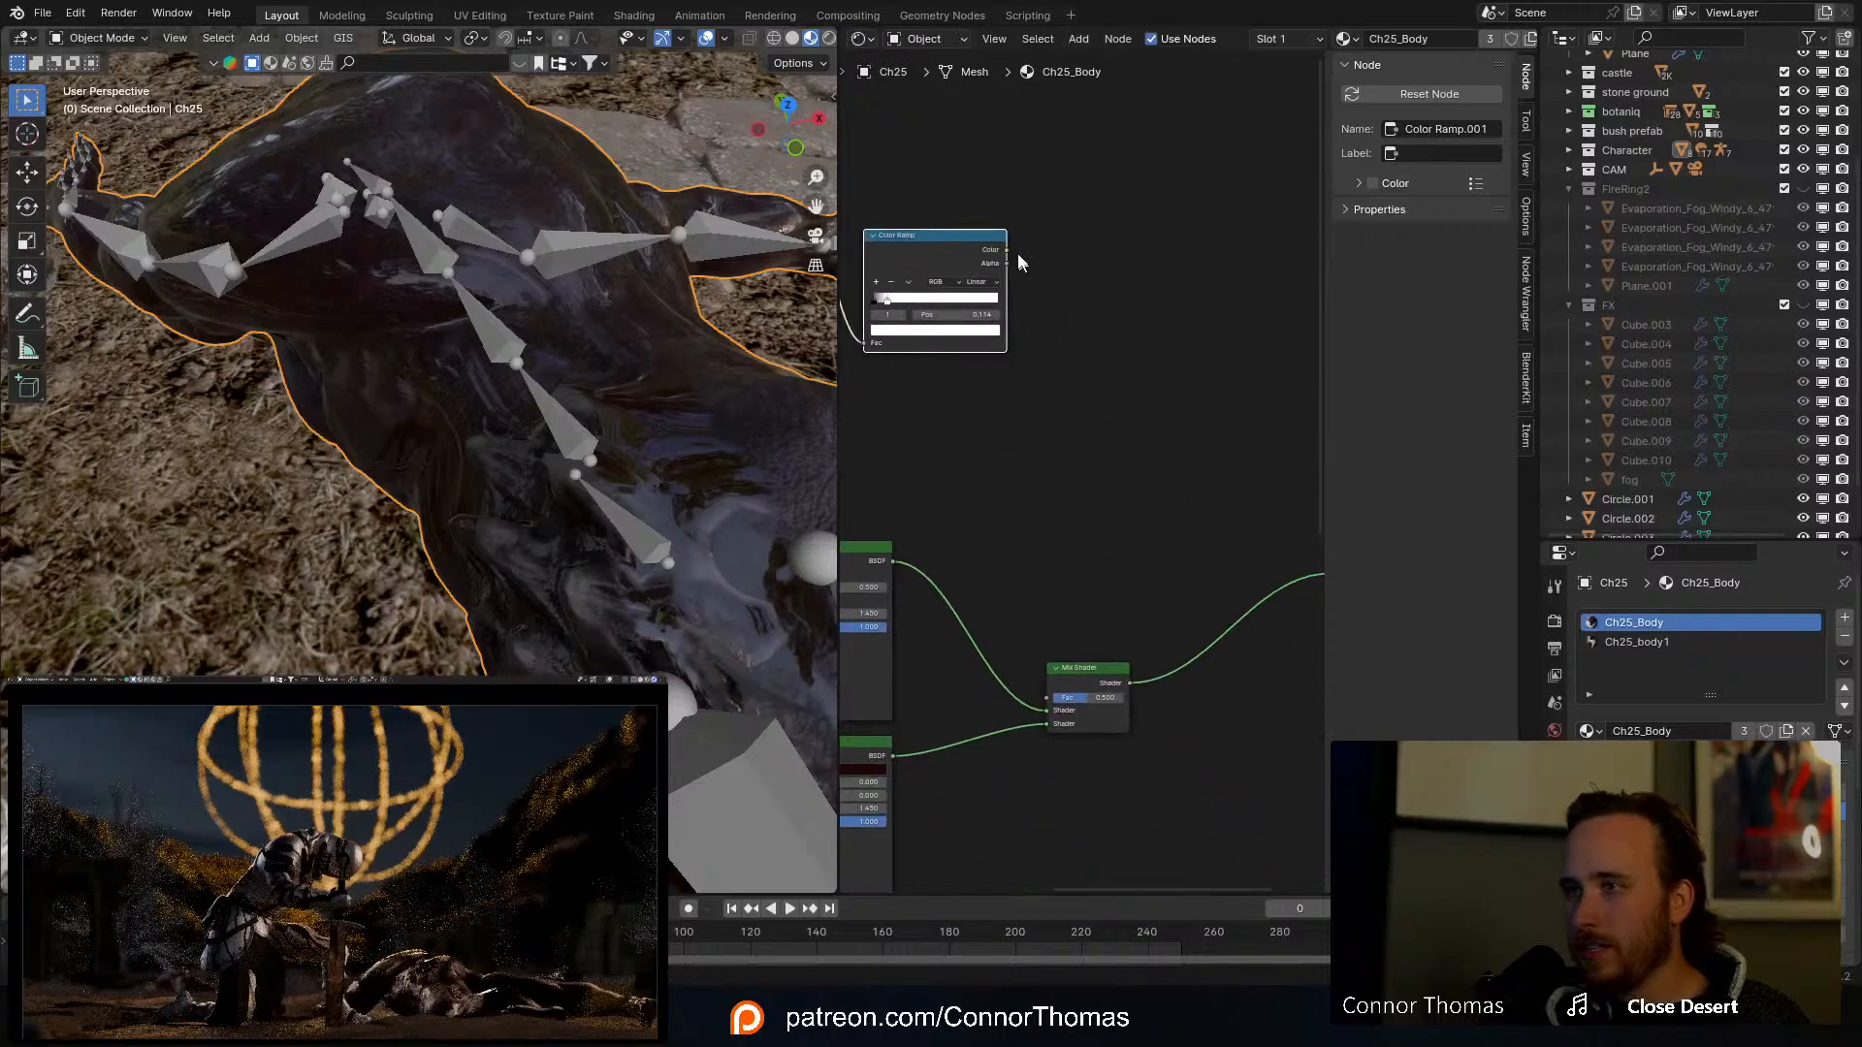
drag(1009, 249, 1048, 697)
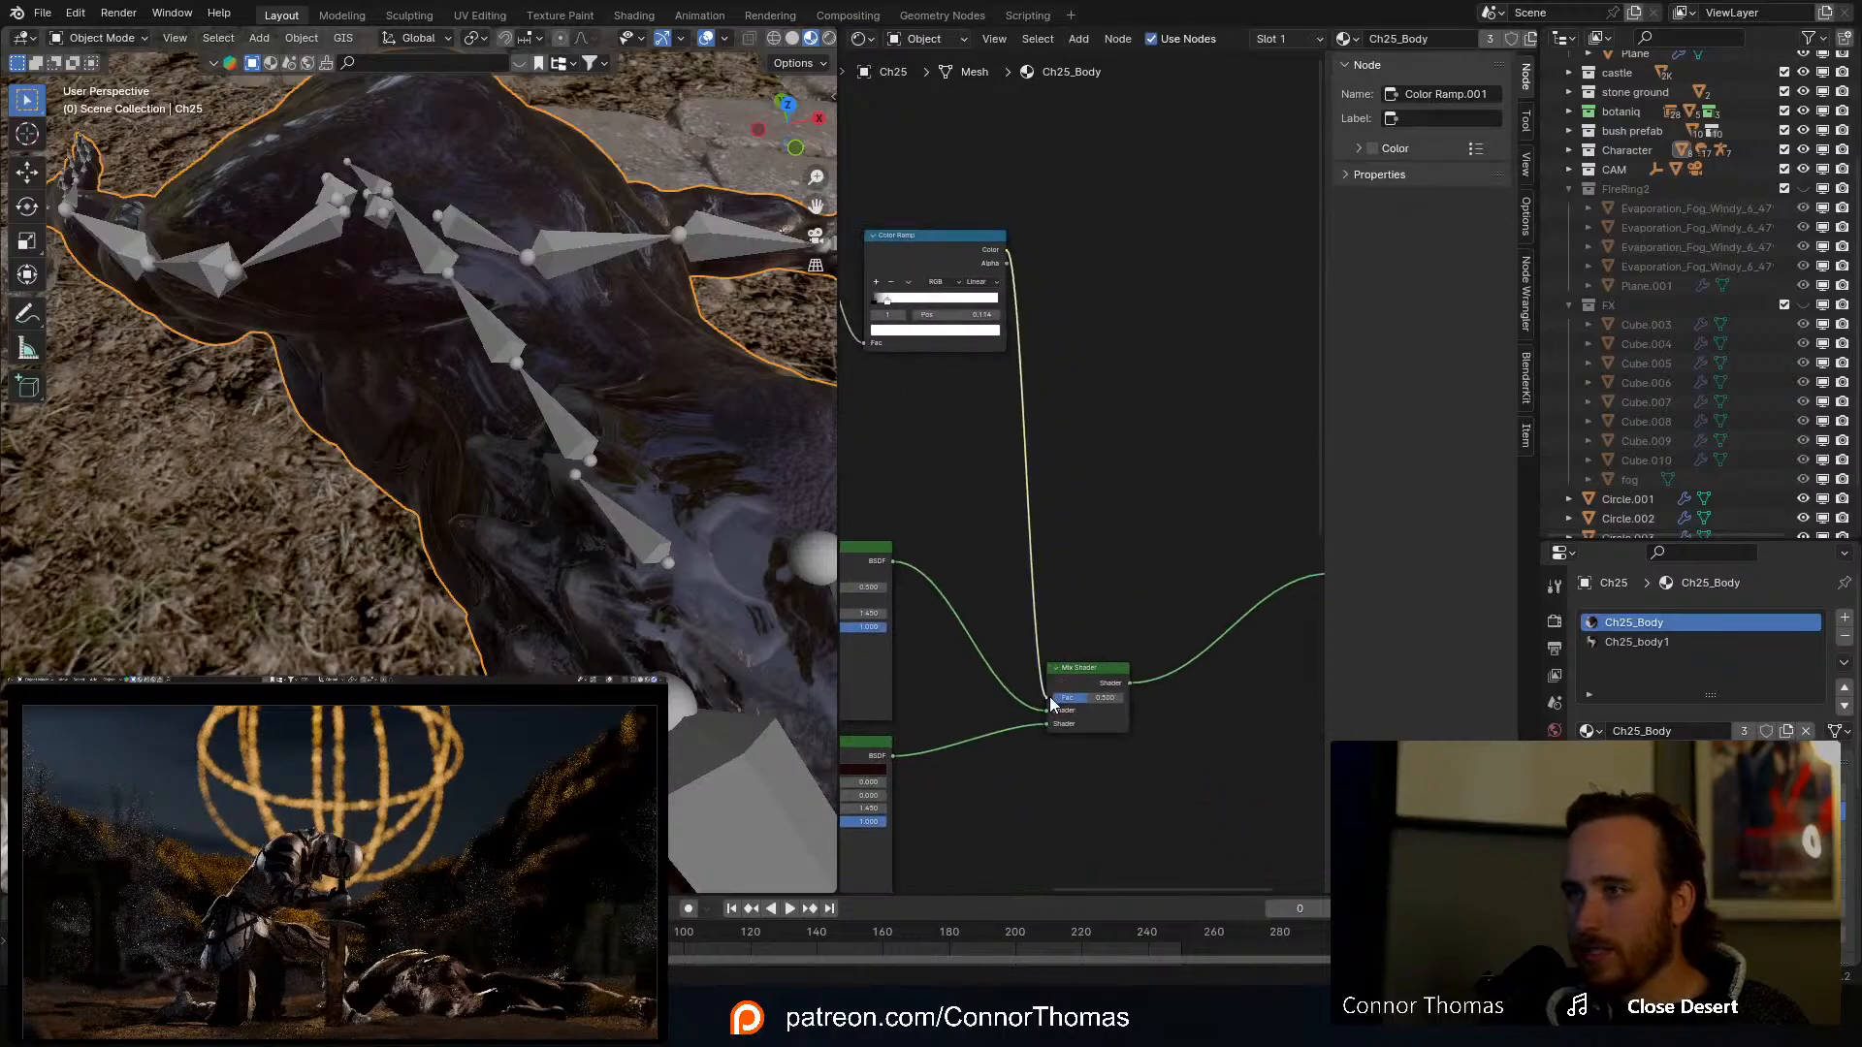
Step: Darken the Base Color of Ch25_Body's blood Principled BSDF to a value of about 0.008
middle_drag(626, 349, 514, 393)
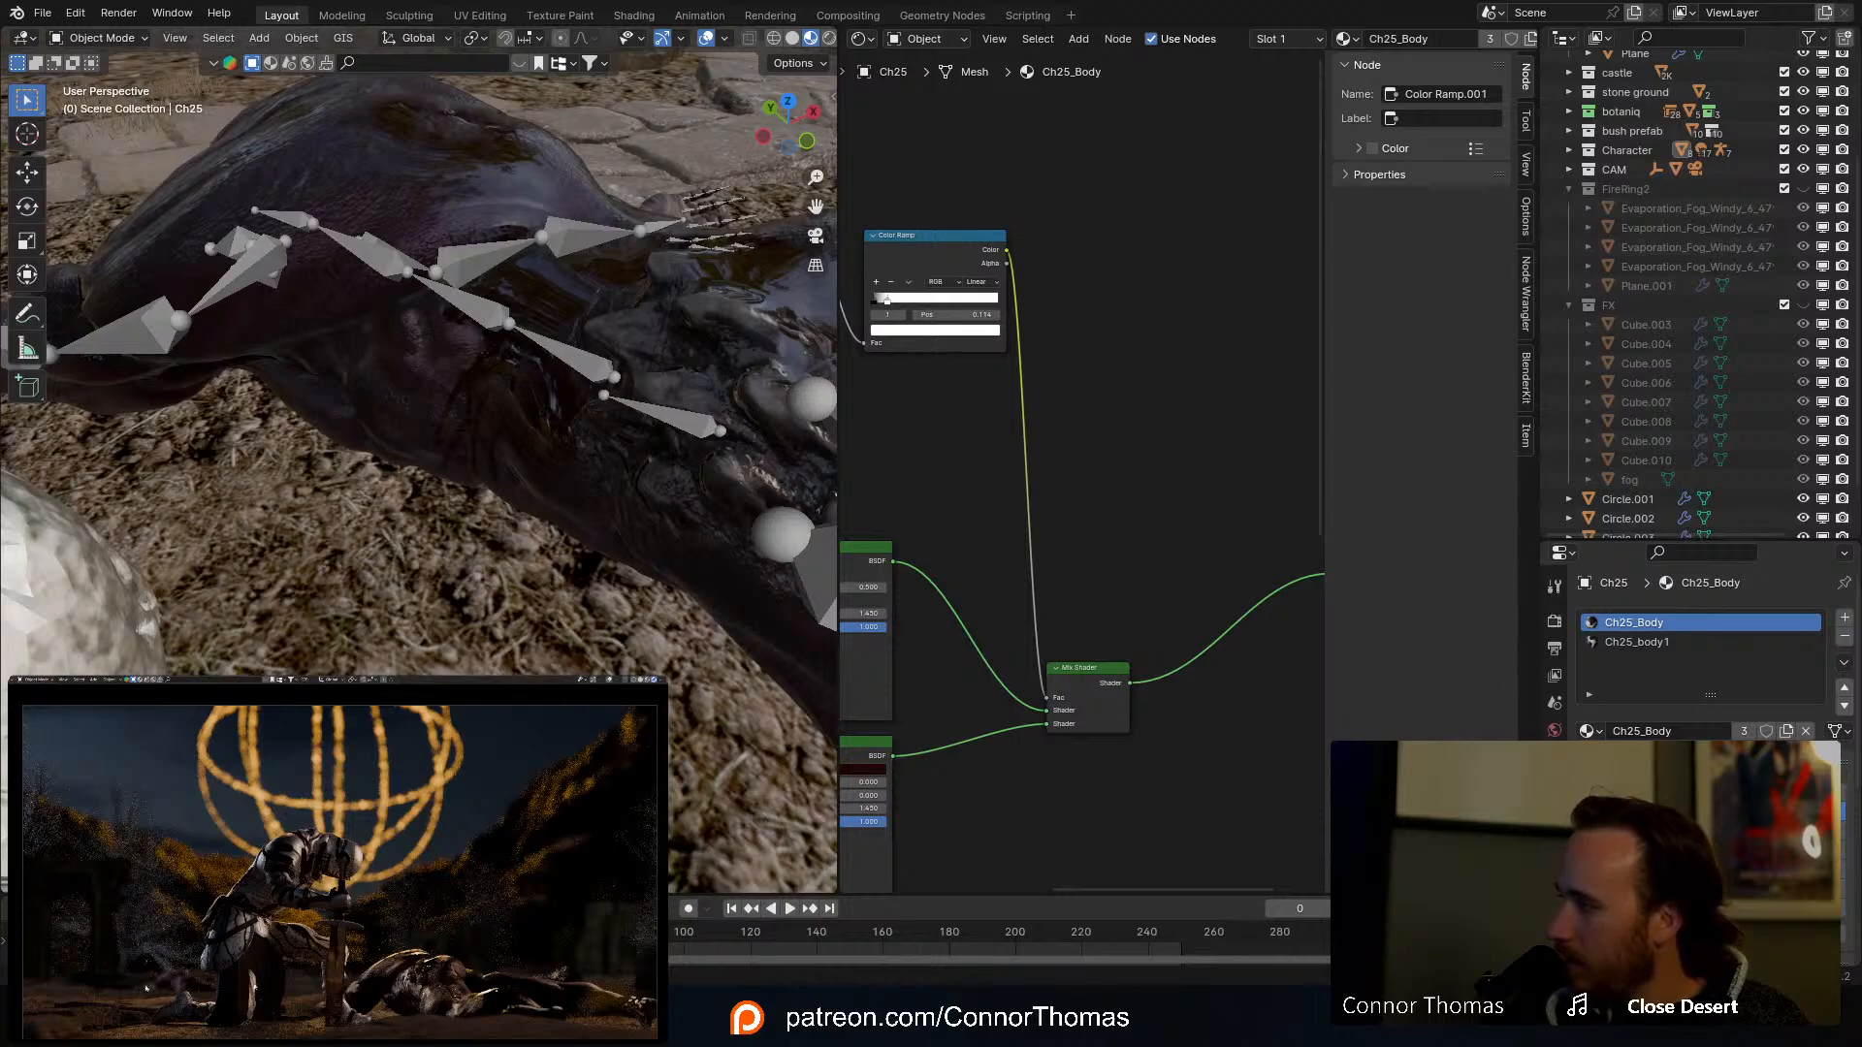
scroll(931, 679, up, 5)
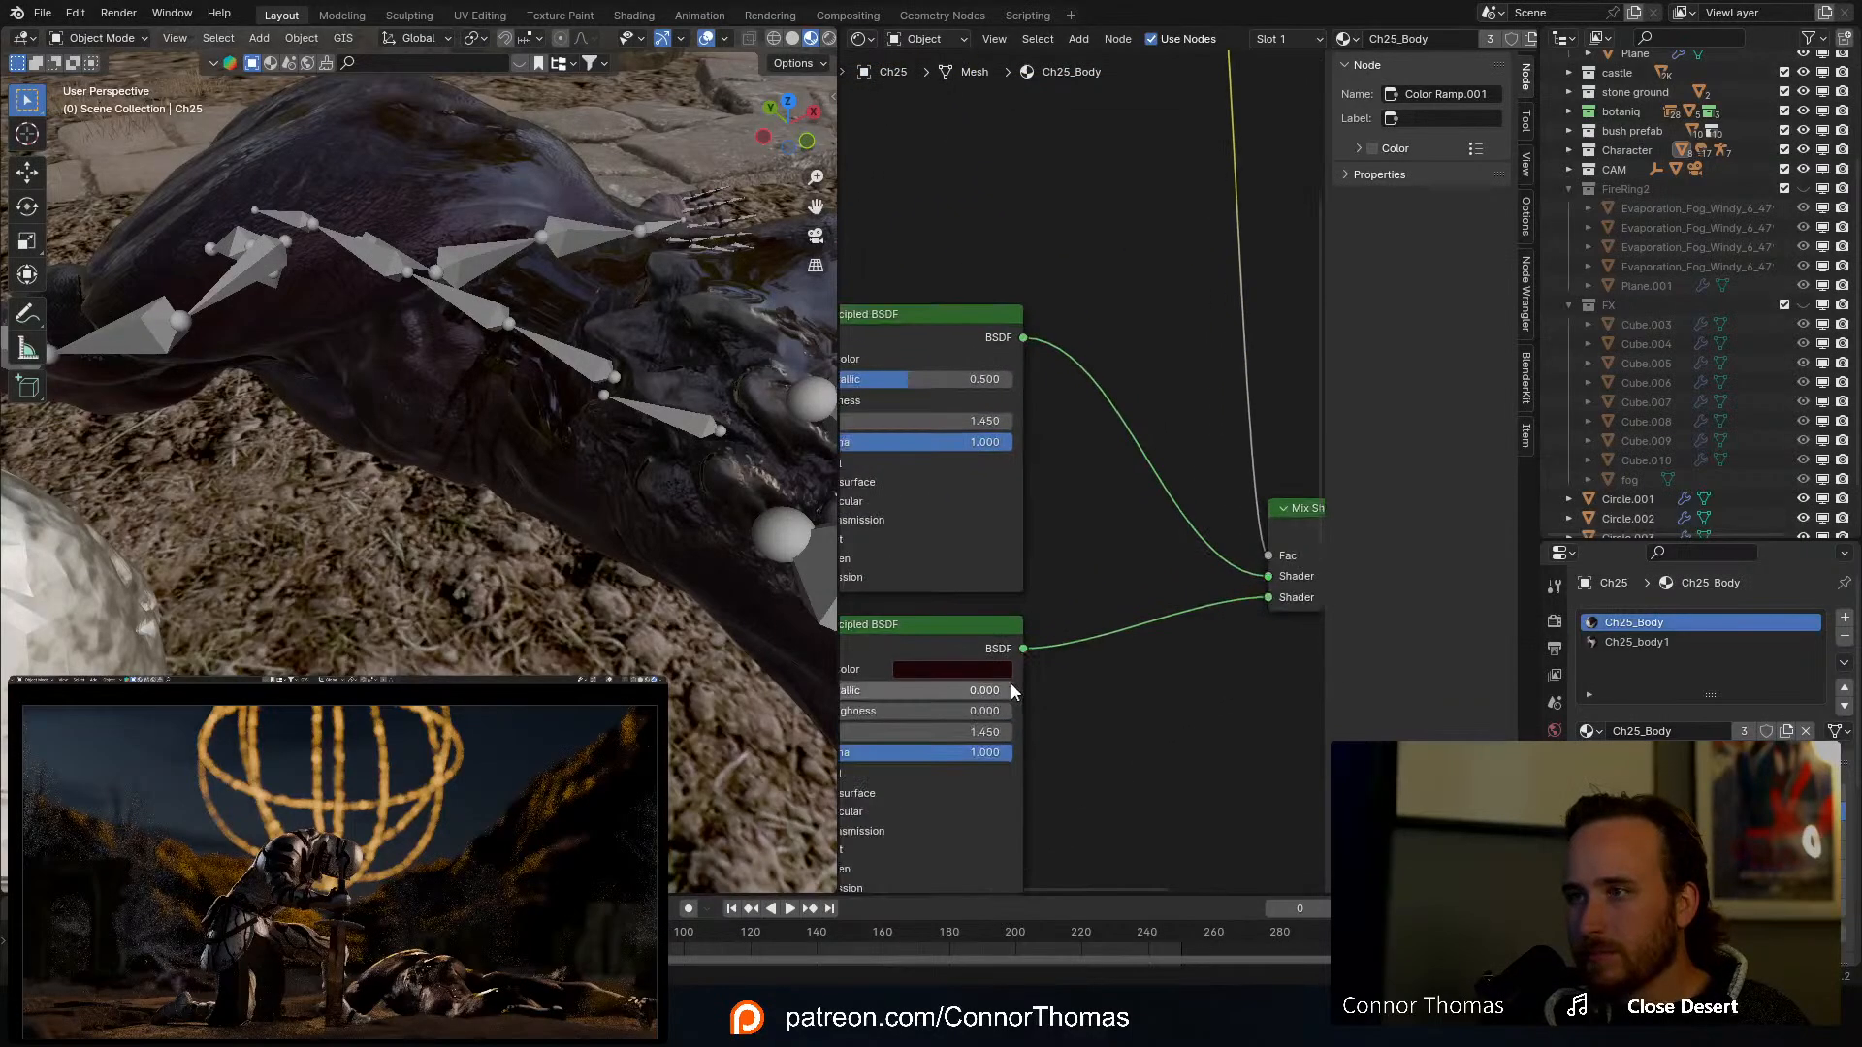
click(984, 669)
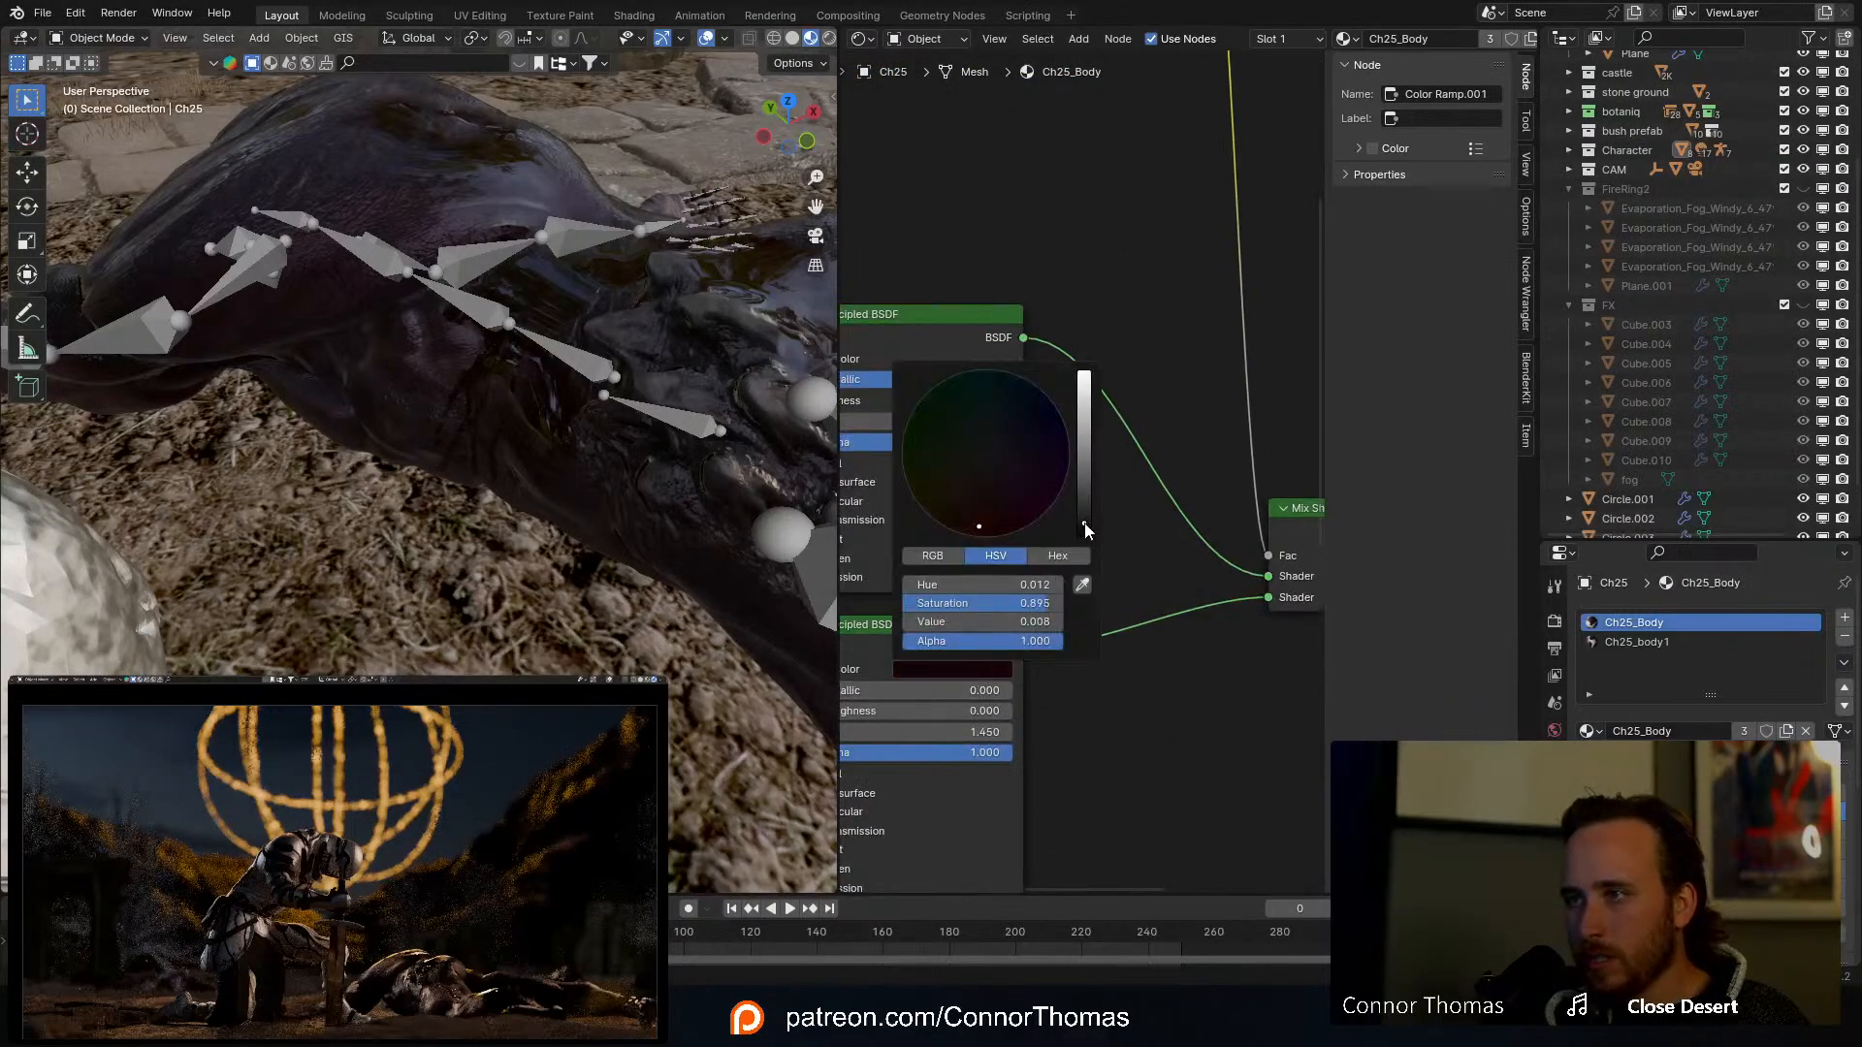
drag(1084, 525, 1083, 526)
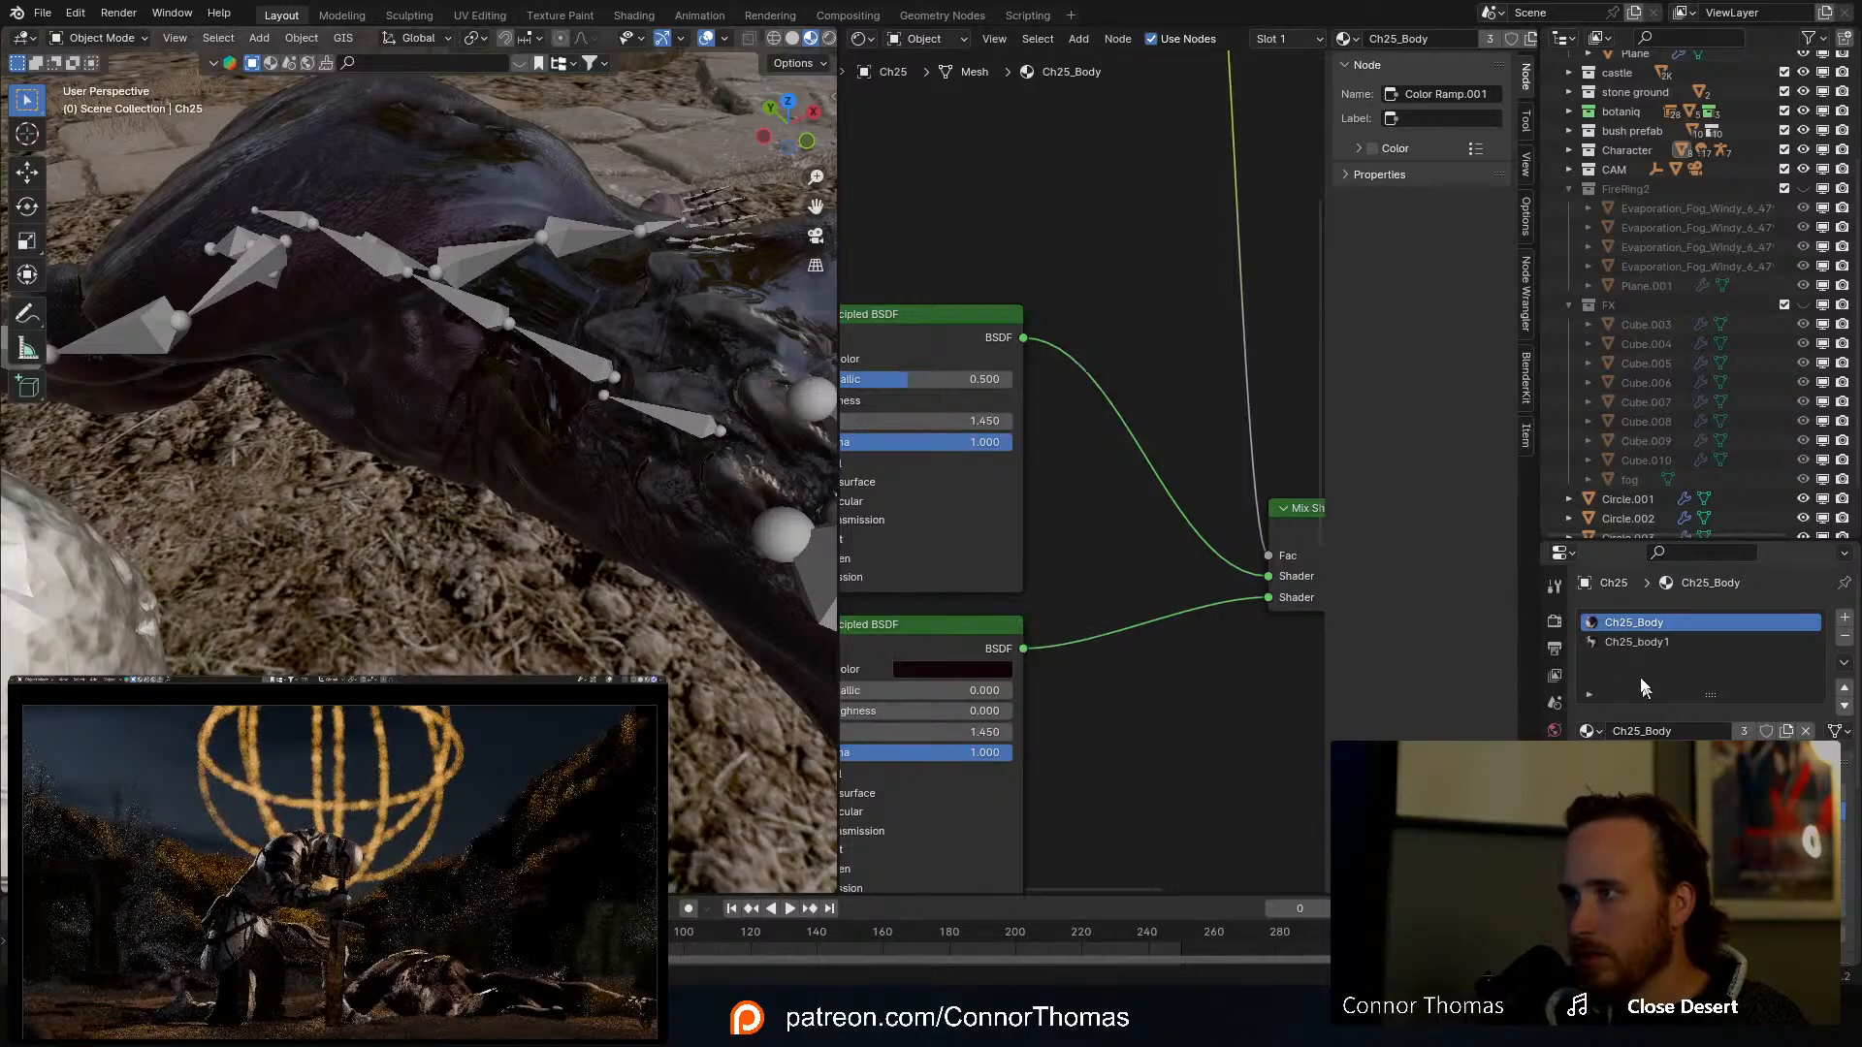
Step: Darken the Base Color of Ch25_body1's blood Principled BSDF to a value of 0.007
click(1631, 642)
click(1216, 591)
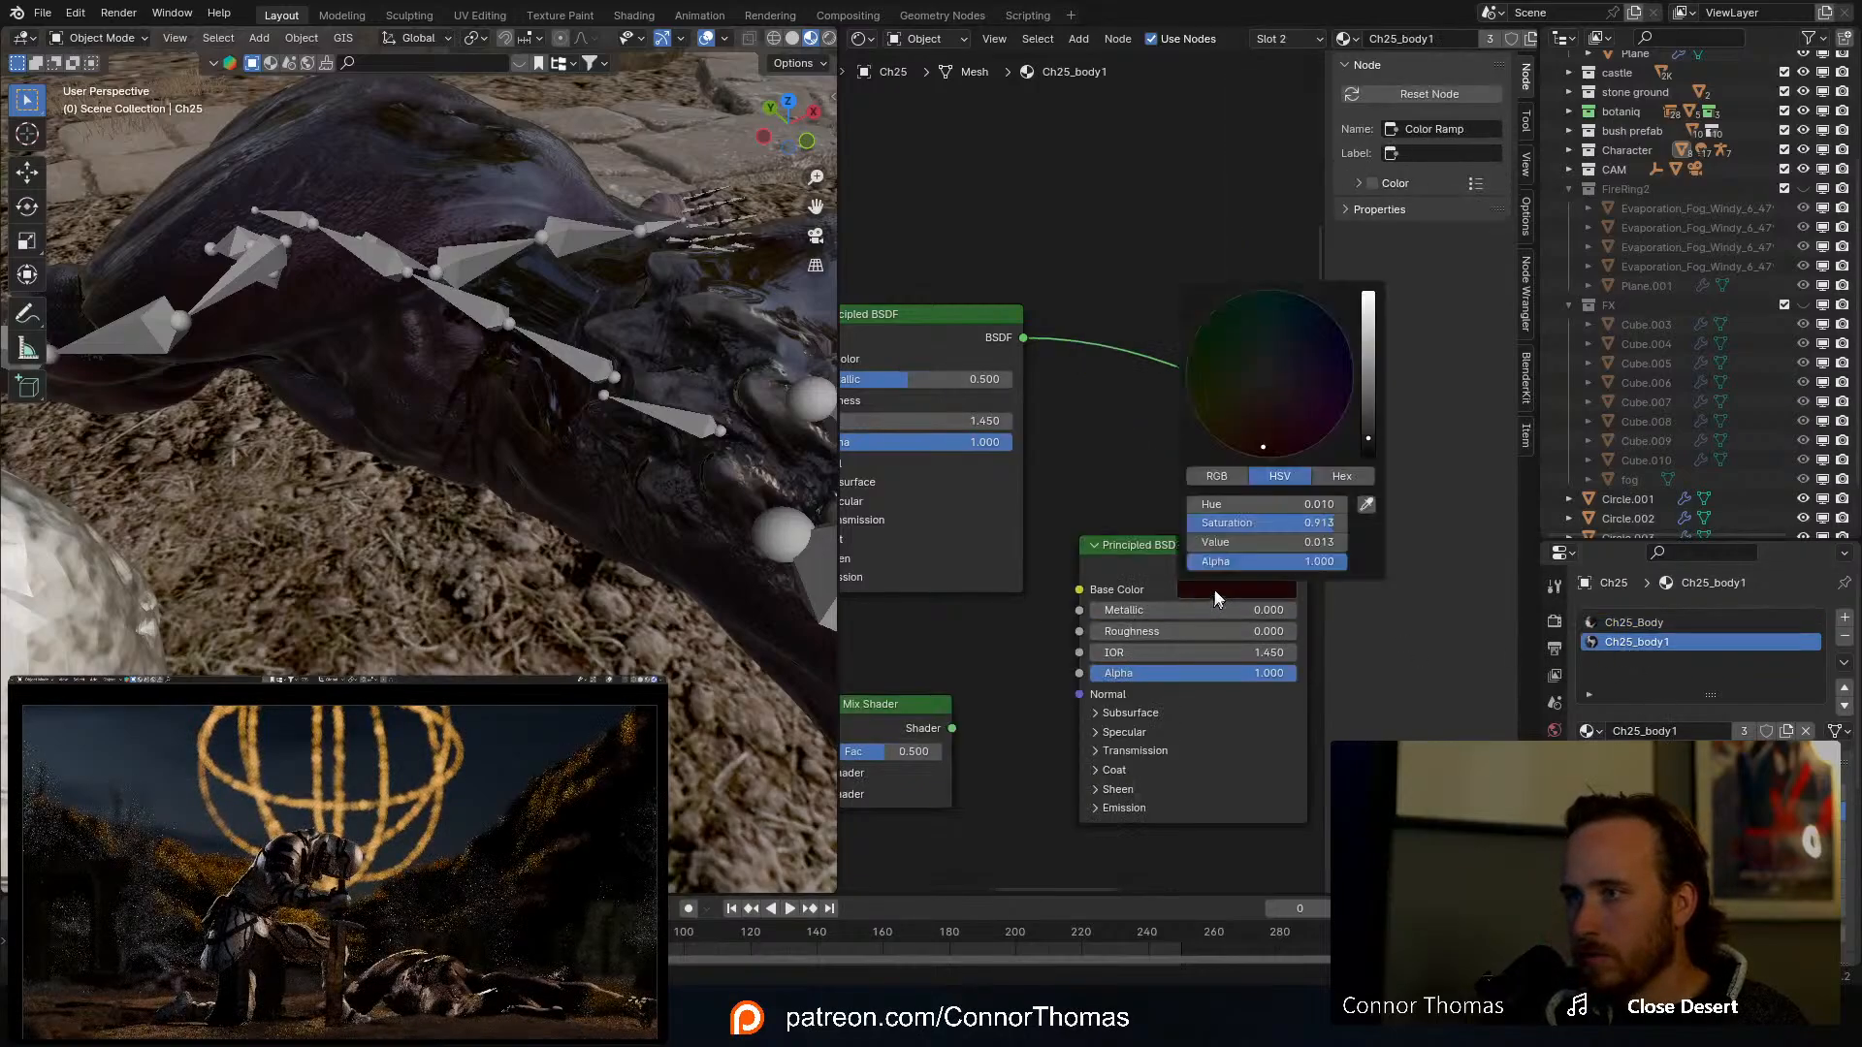
drag(1365, 438, 1368, 443)
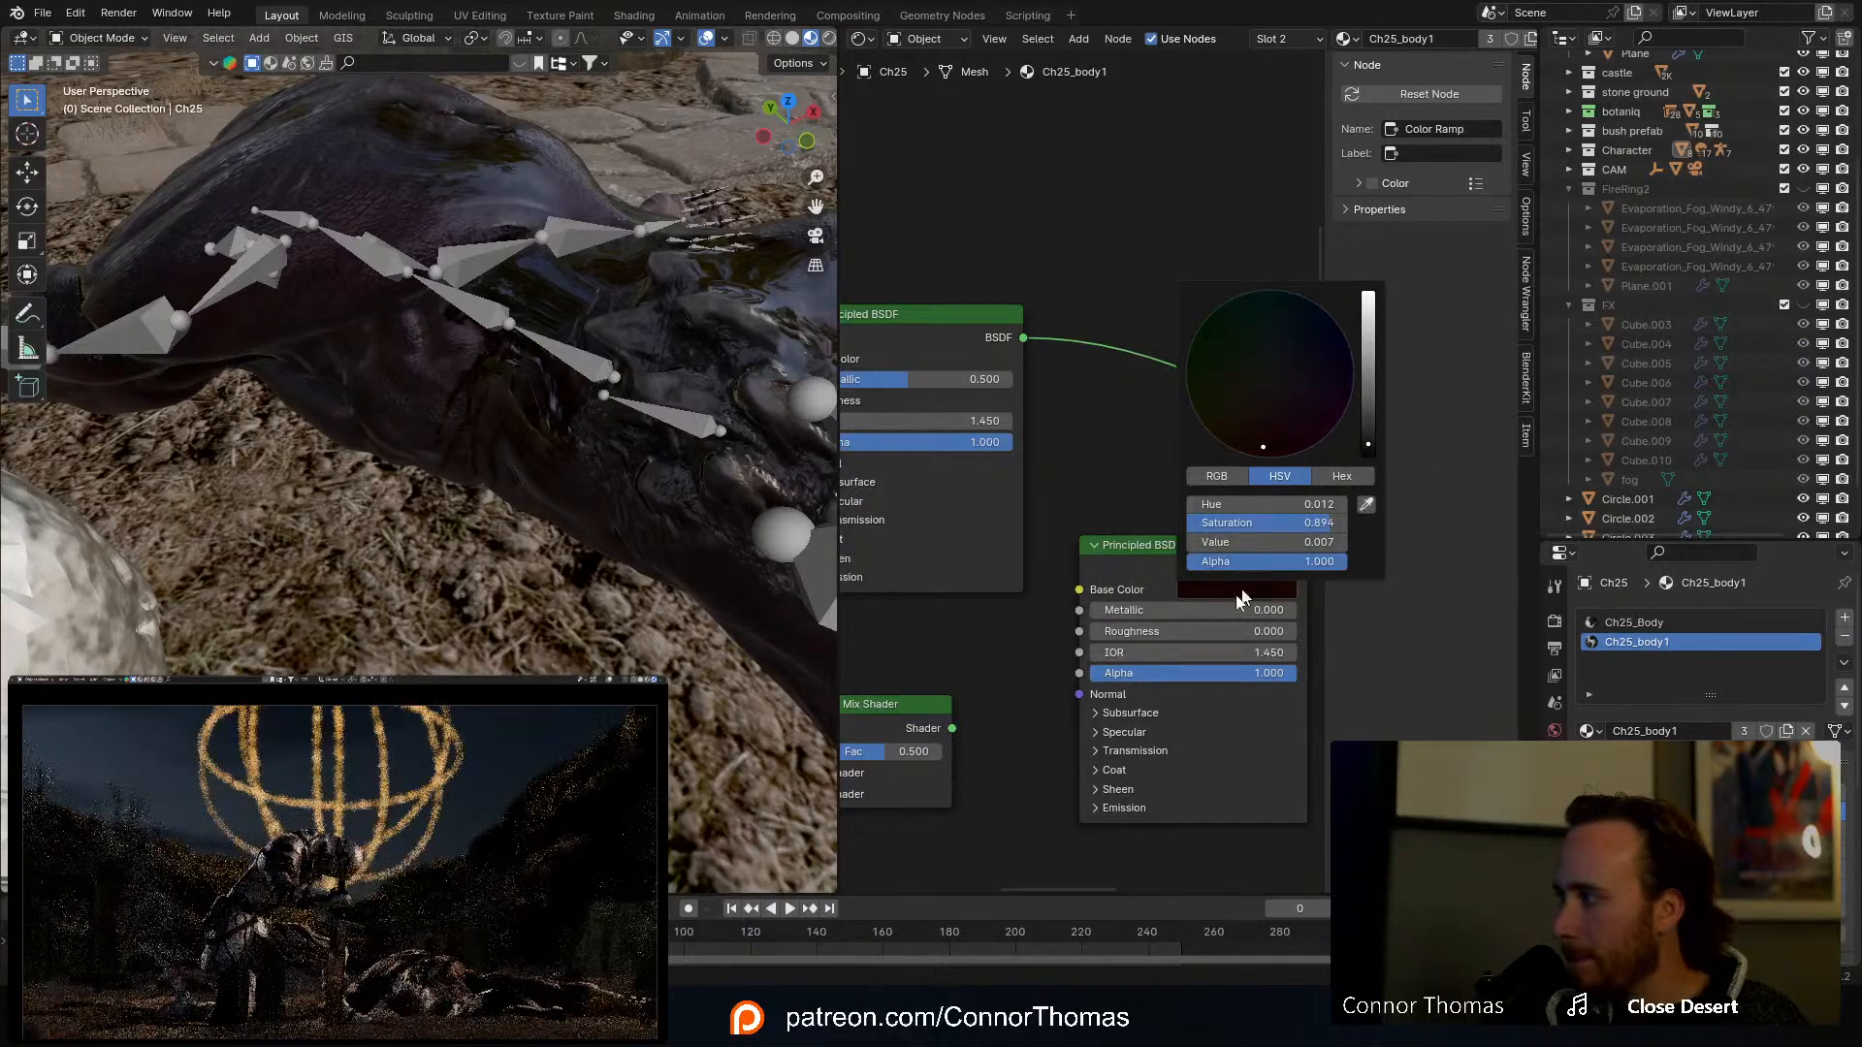
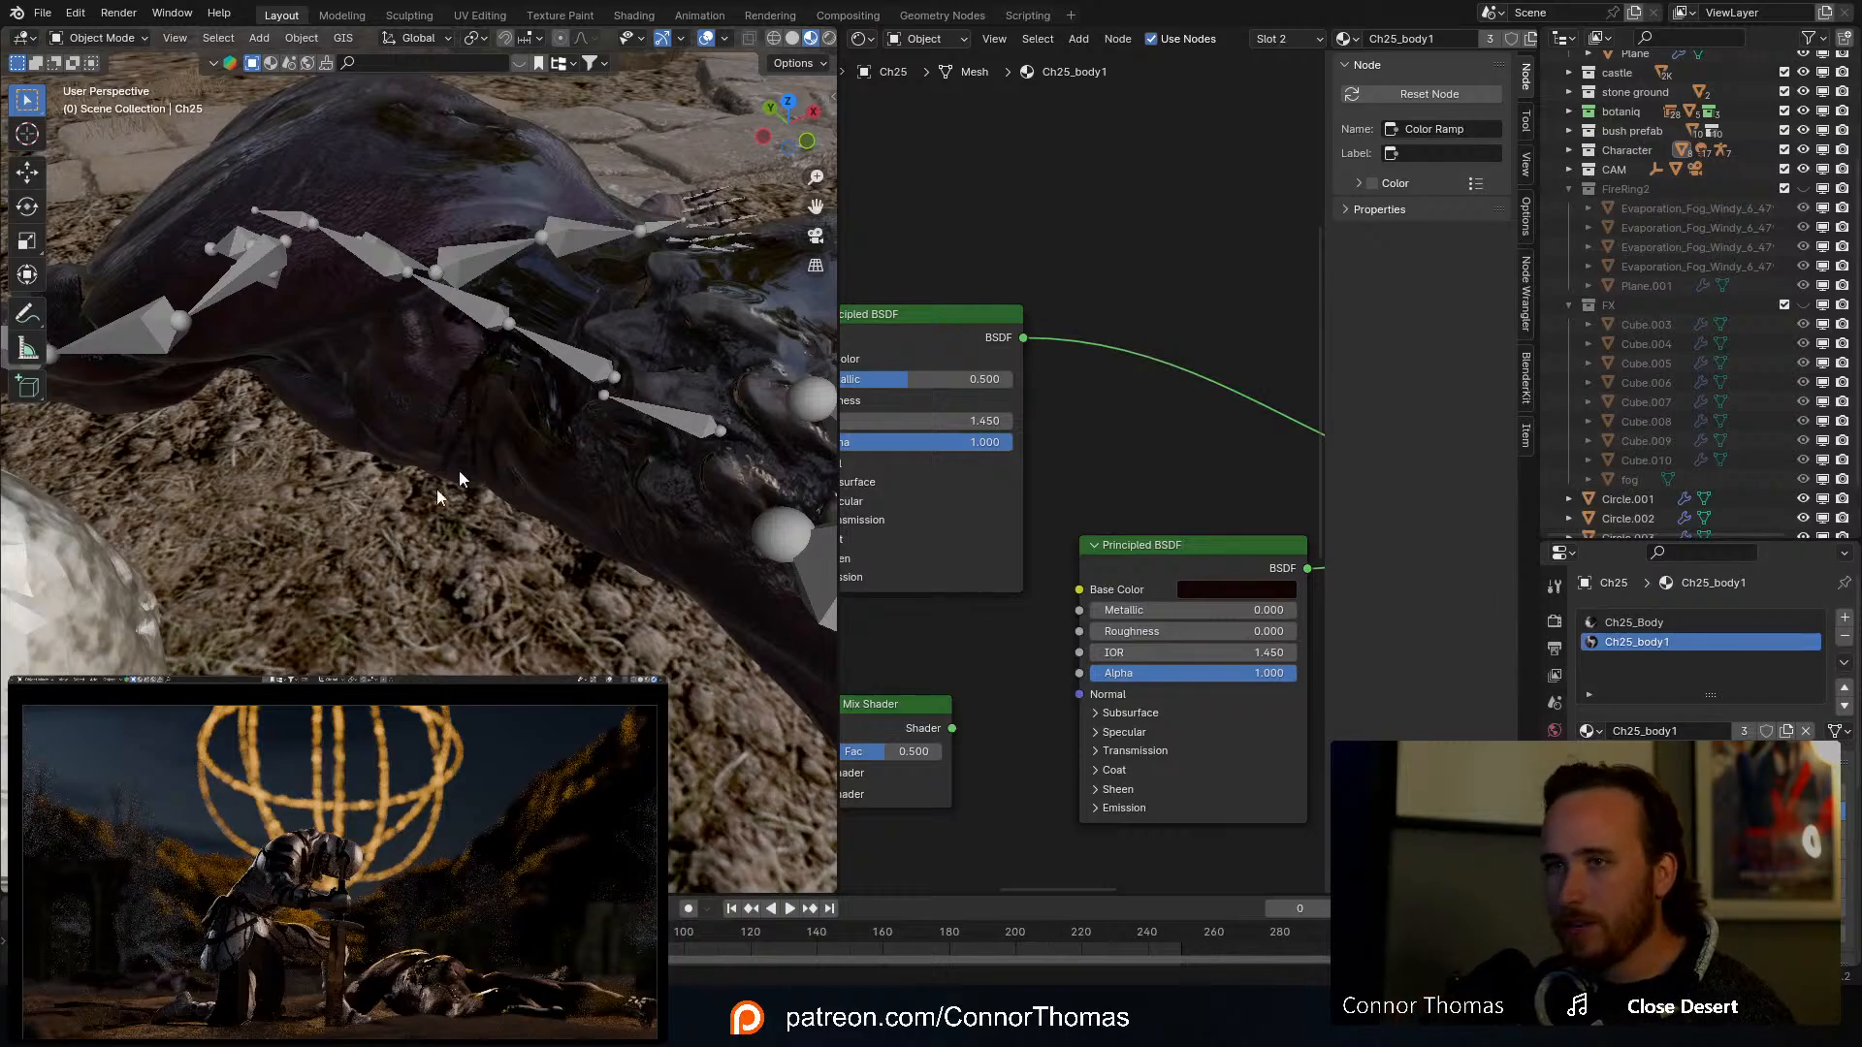
Step: Hide the fallen body's armature in the viewport and save the blend file
scroll(460, 473, down, 4)
scroll(461, 442, up, 2)
shift+middle_drag(611, 462, 475, 435)
scroll(475, 434, up, 1)
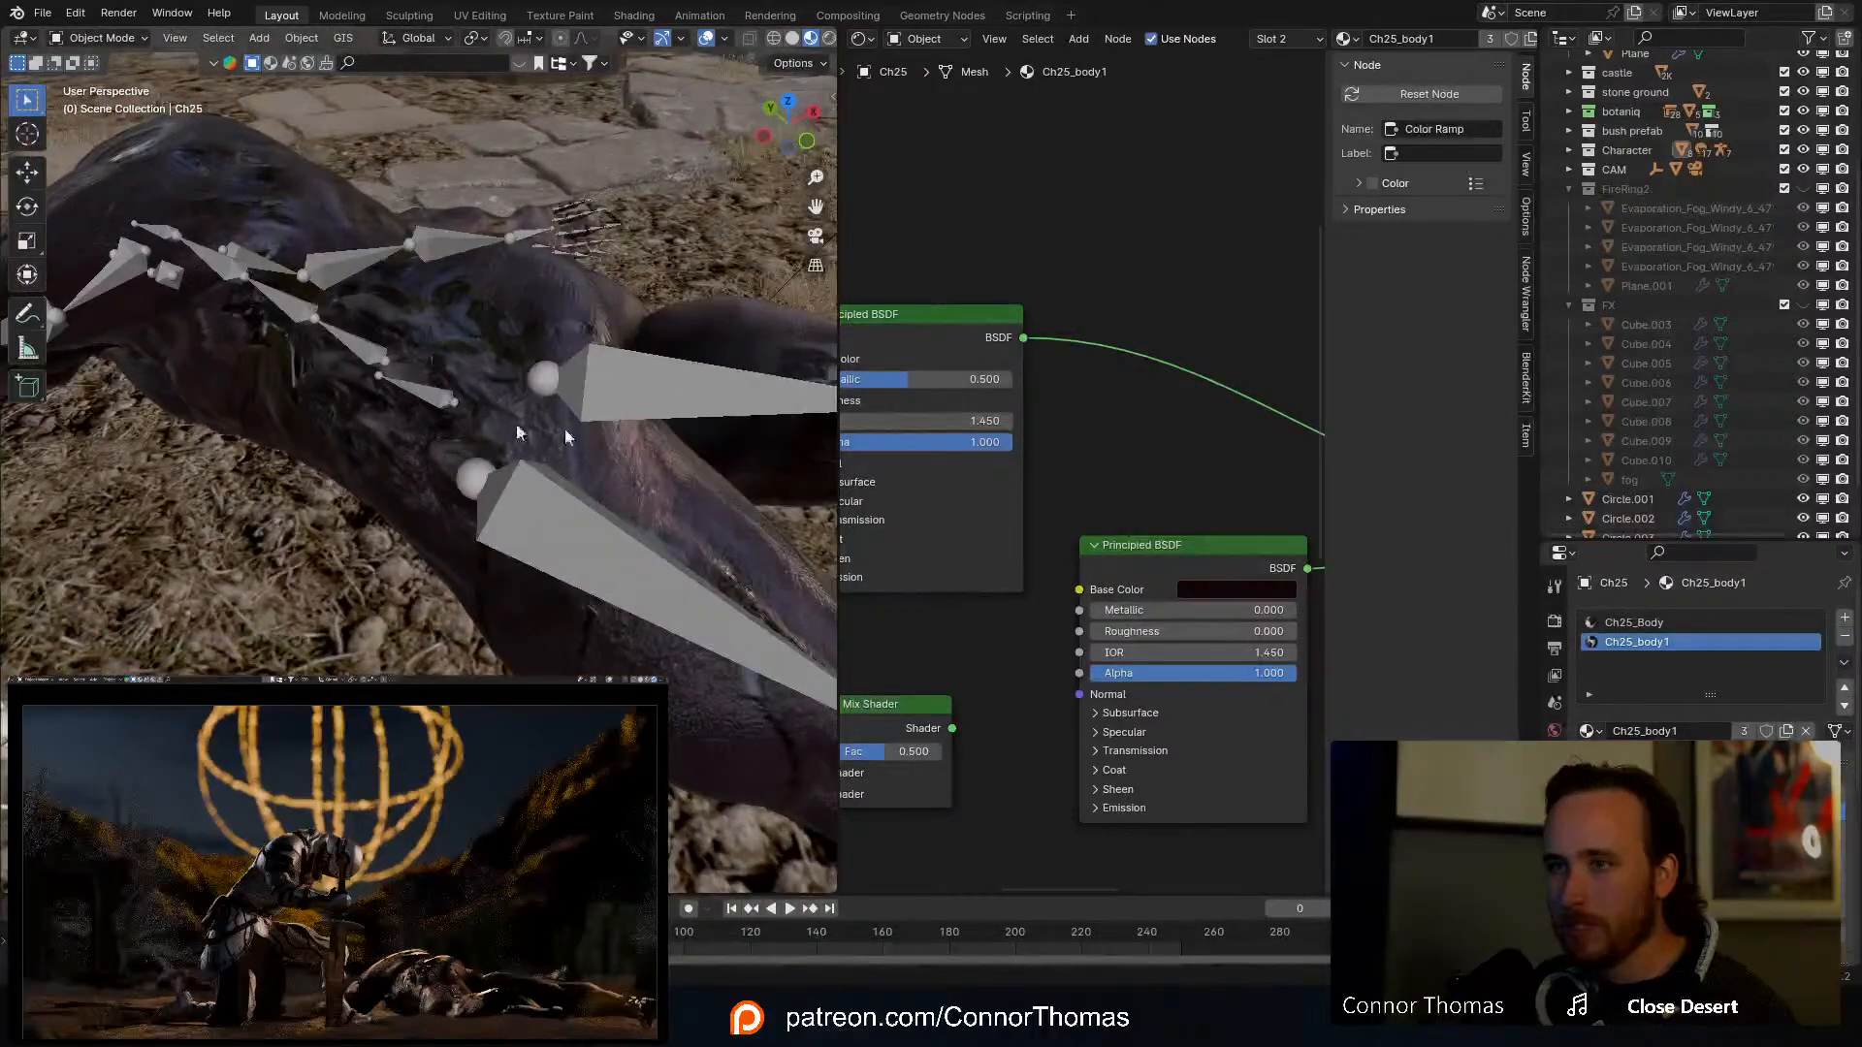
middle_drag(619, 394, 568, 410)
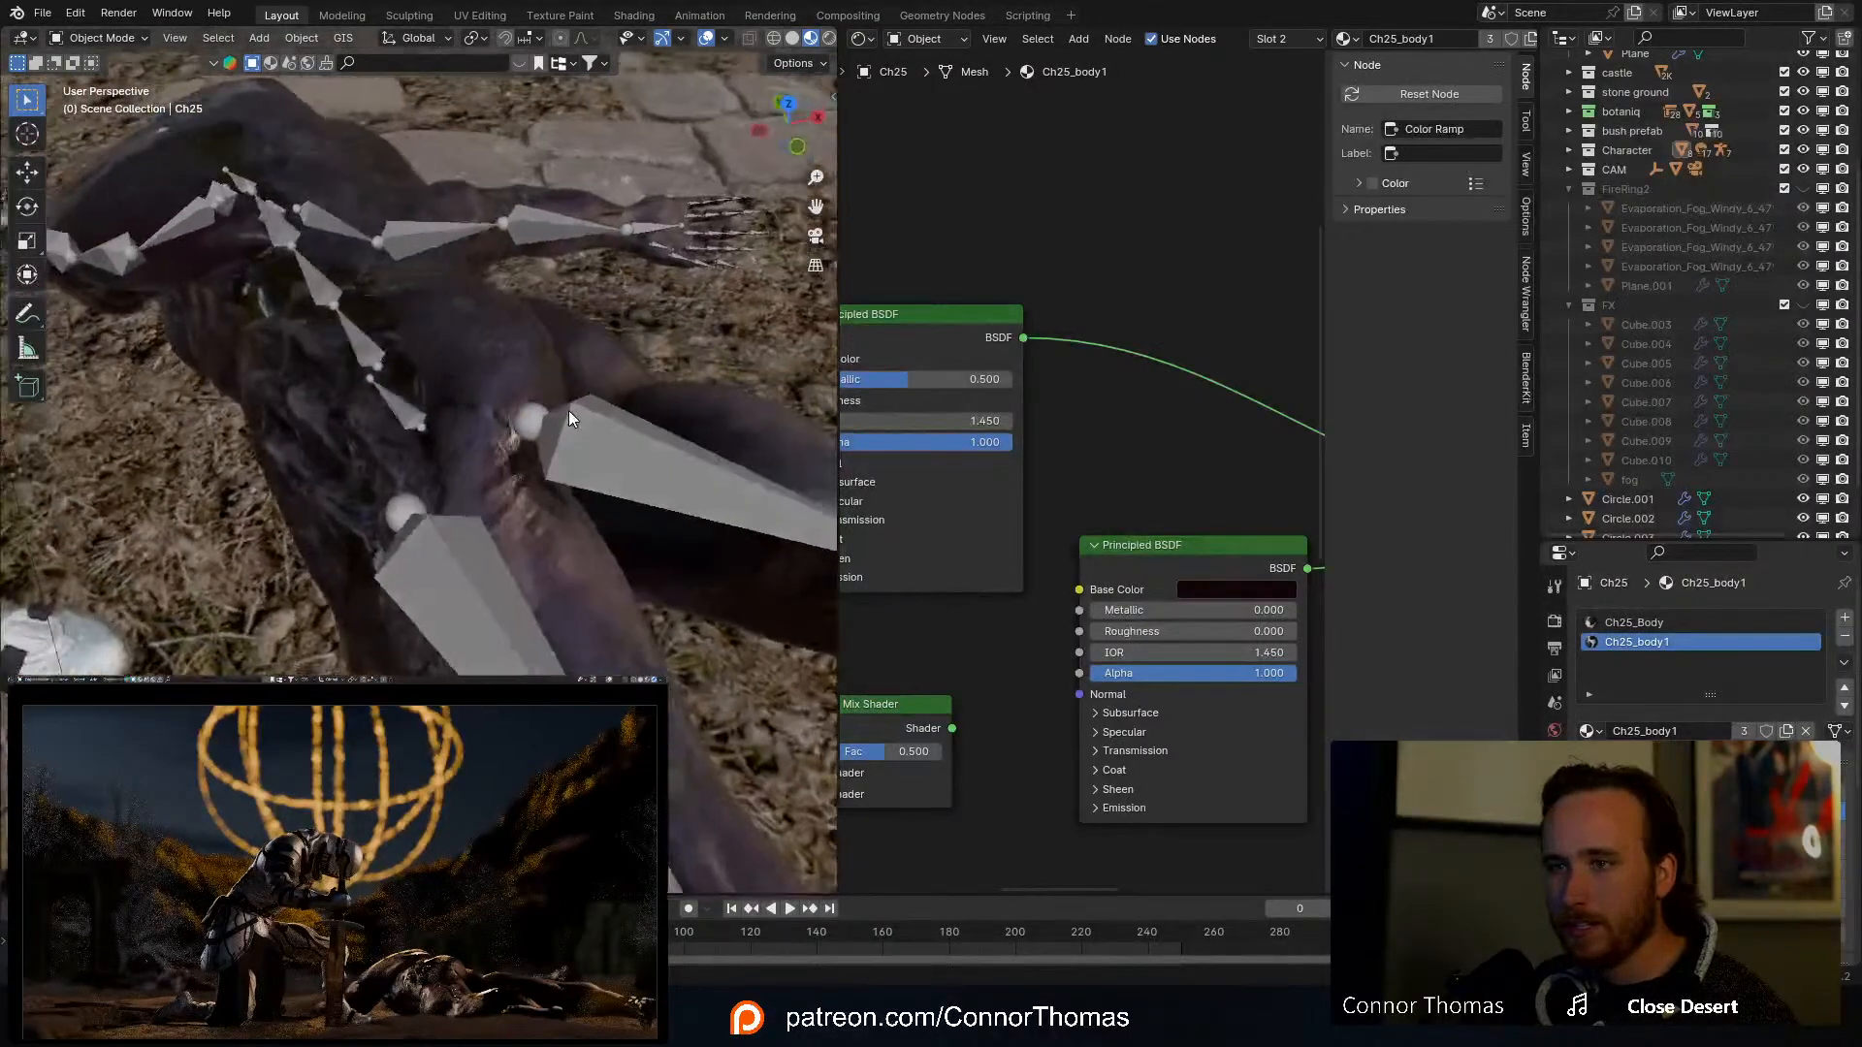
click(440, 552)
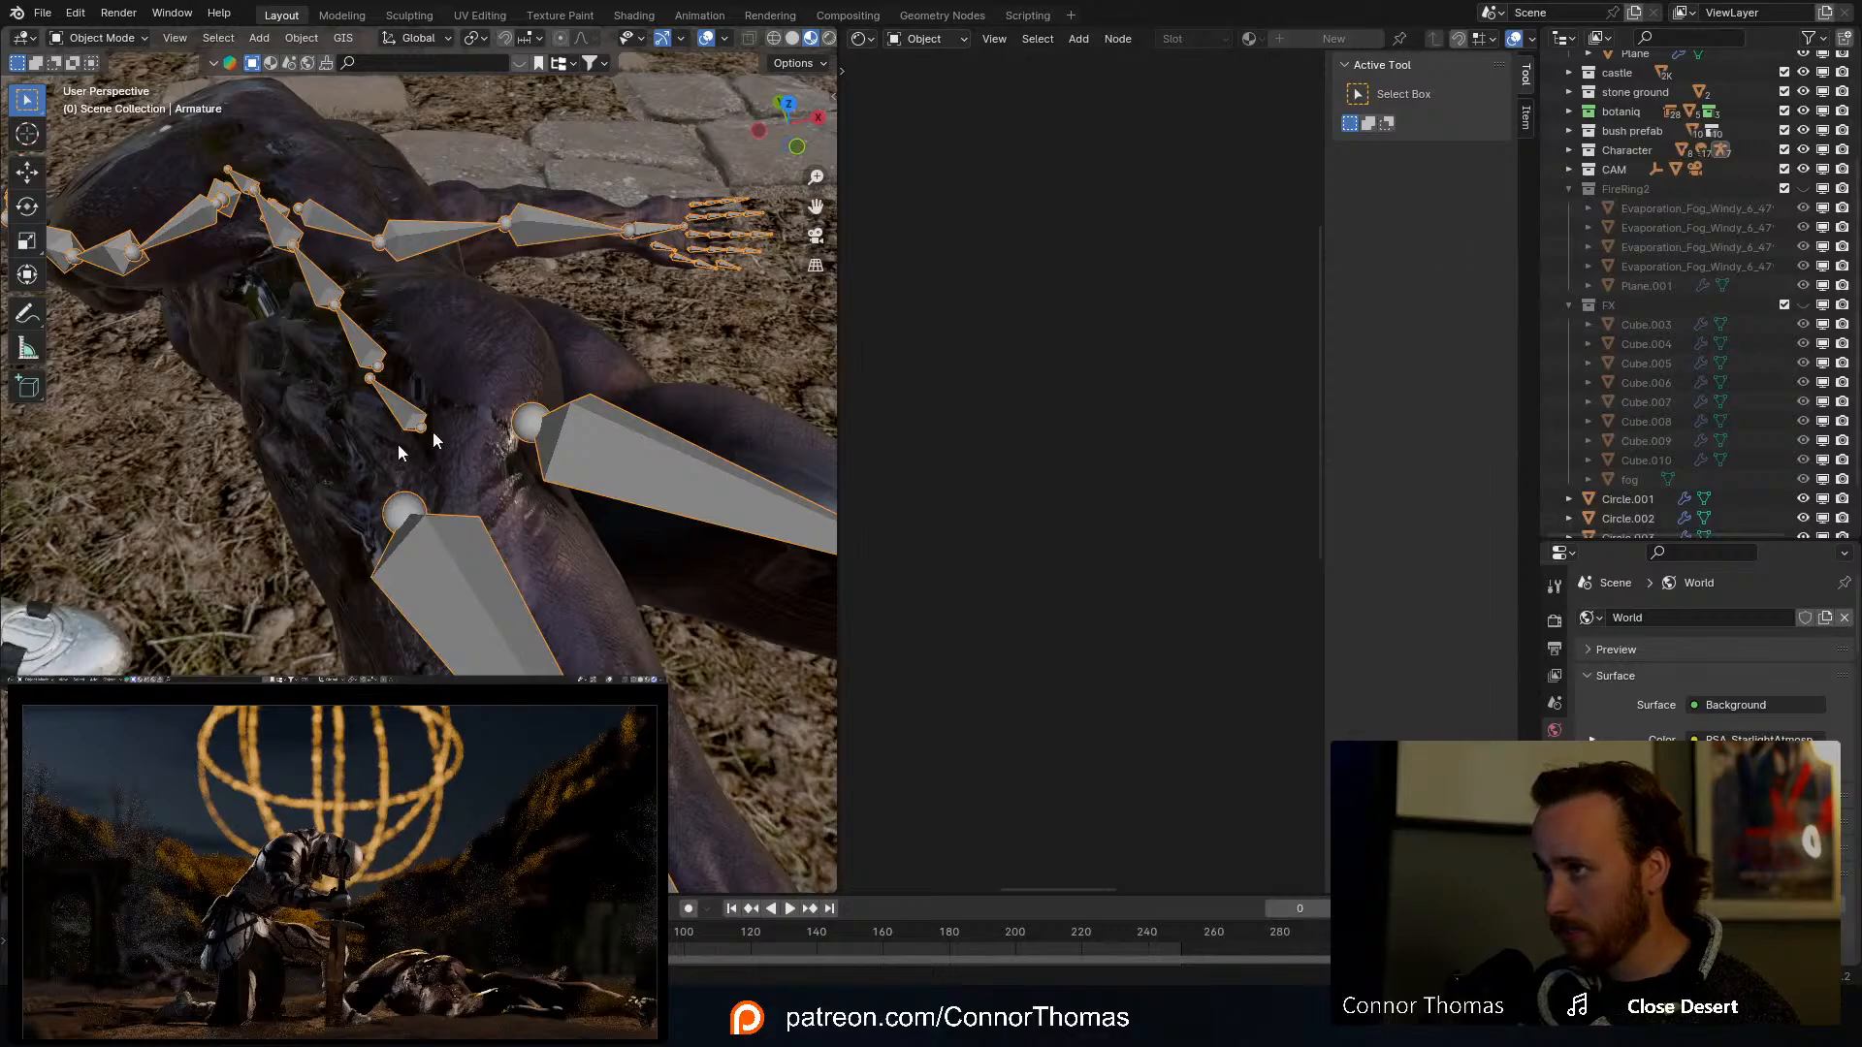
key(h)
middle_drag(379, 503, 421, 457)
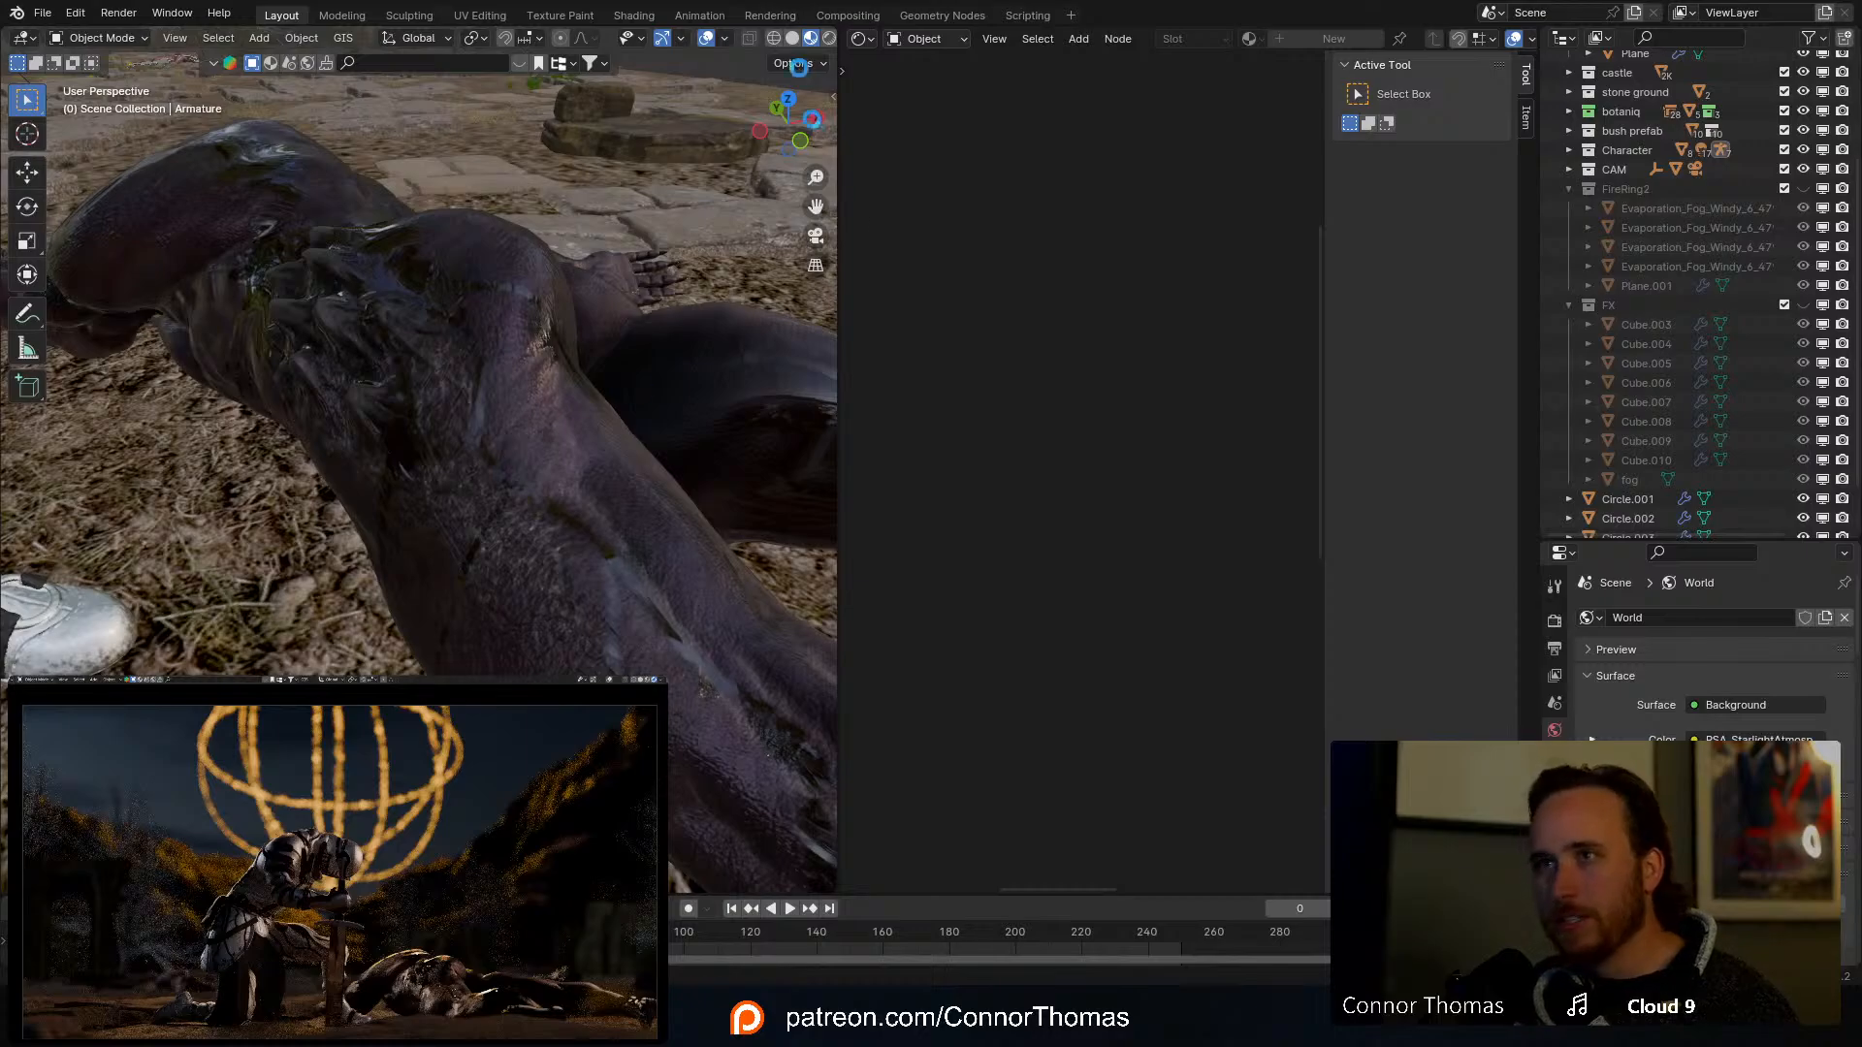
key(ctrl+s)
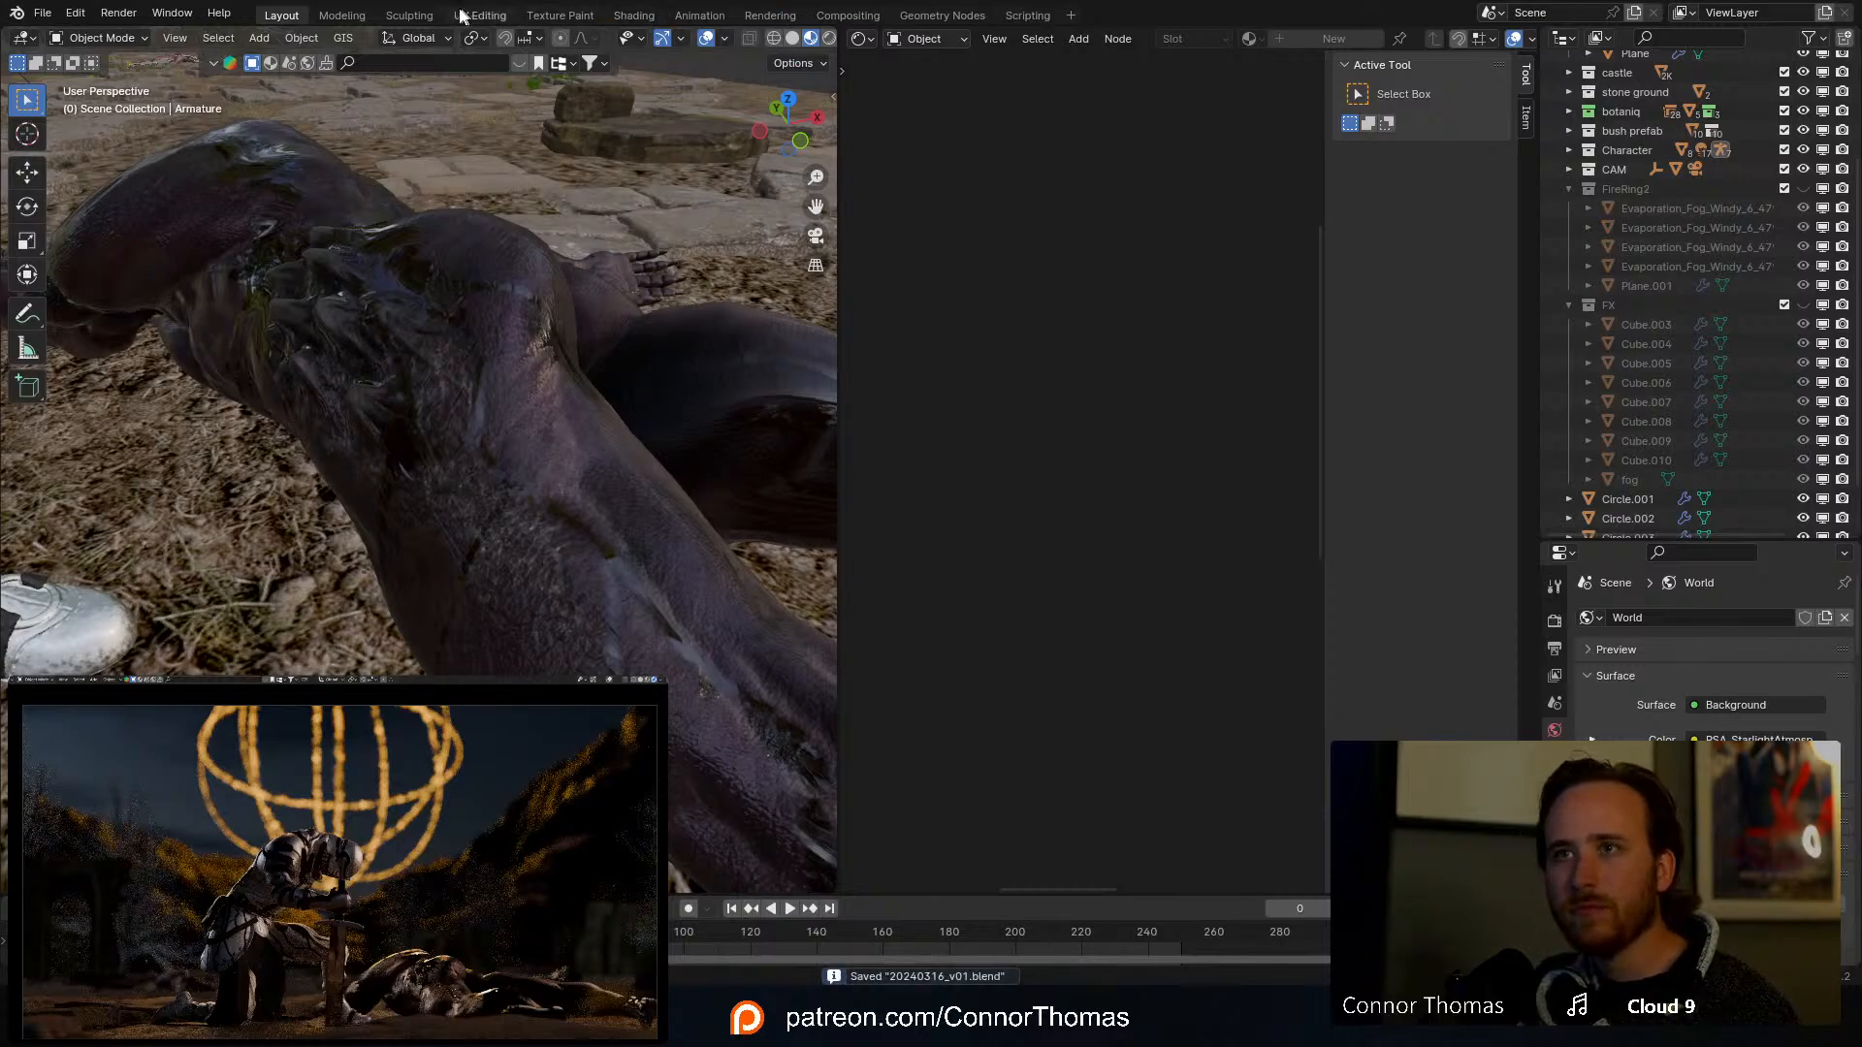
Step: In the Texture Paint workspace, select the fallen body and make Ch25_Body its active material slot
click(562, 17)
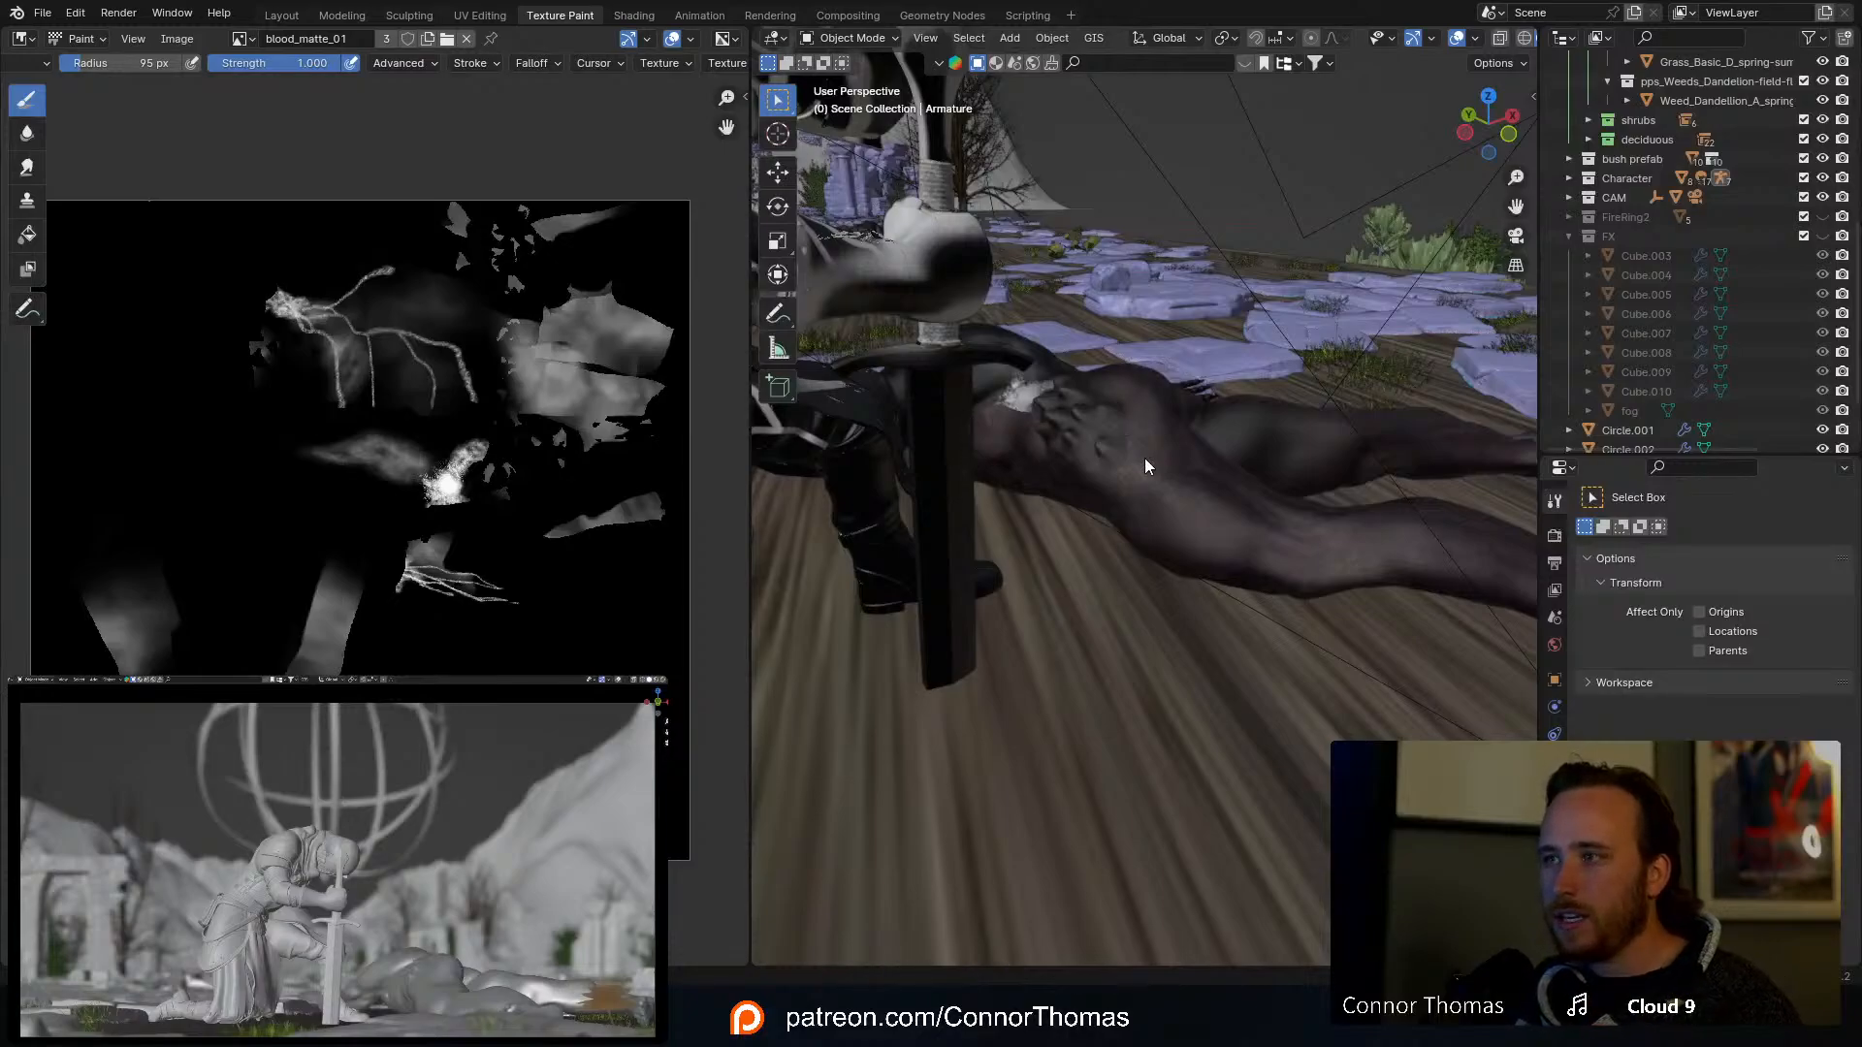
middle_drag(1117, 442, 1125, 562)
click(1102, 644)
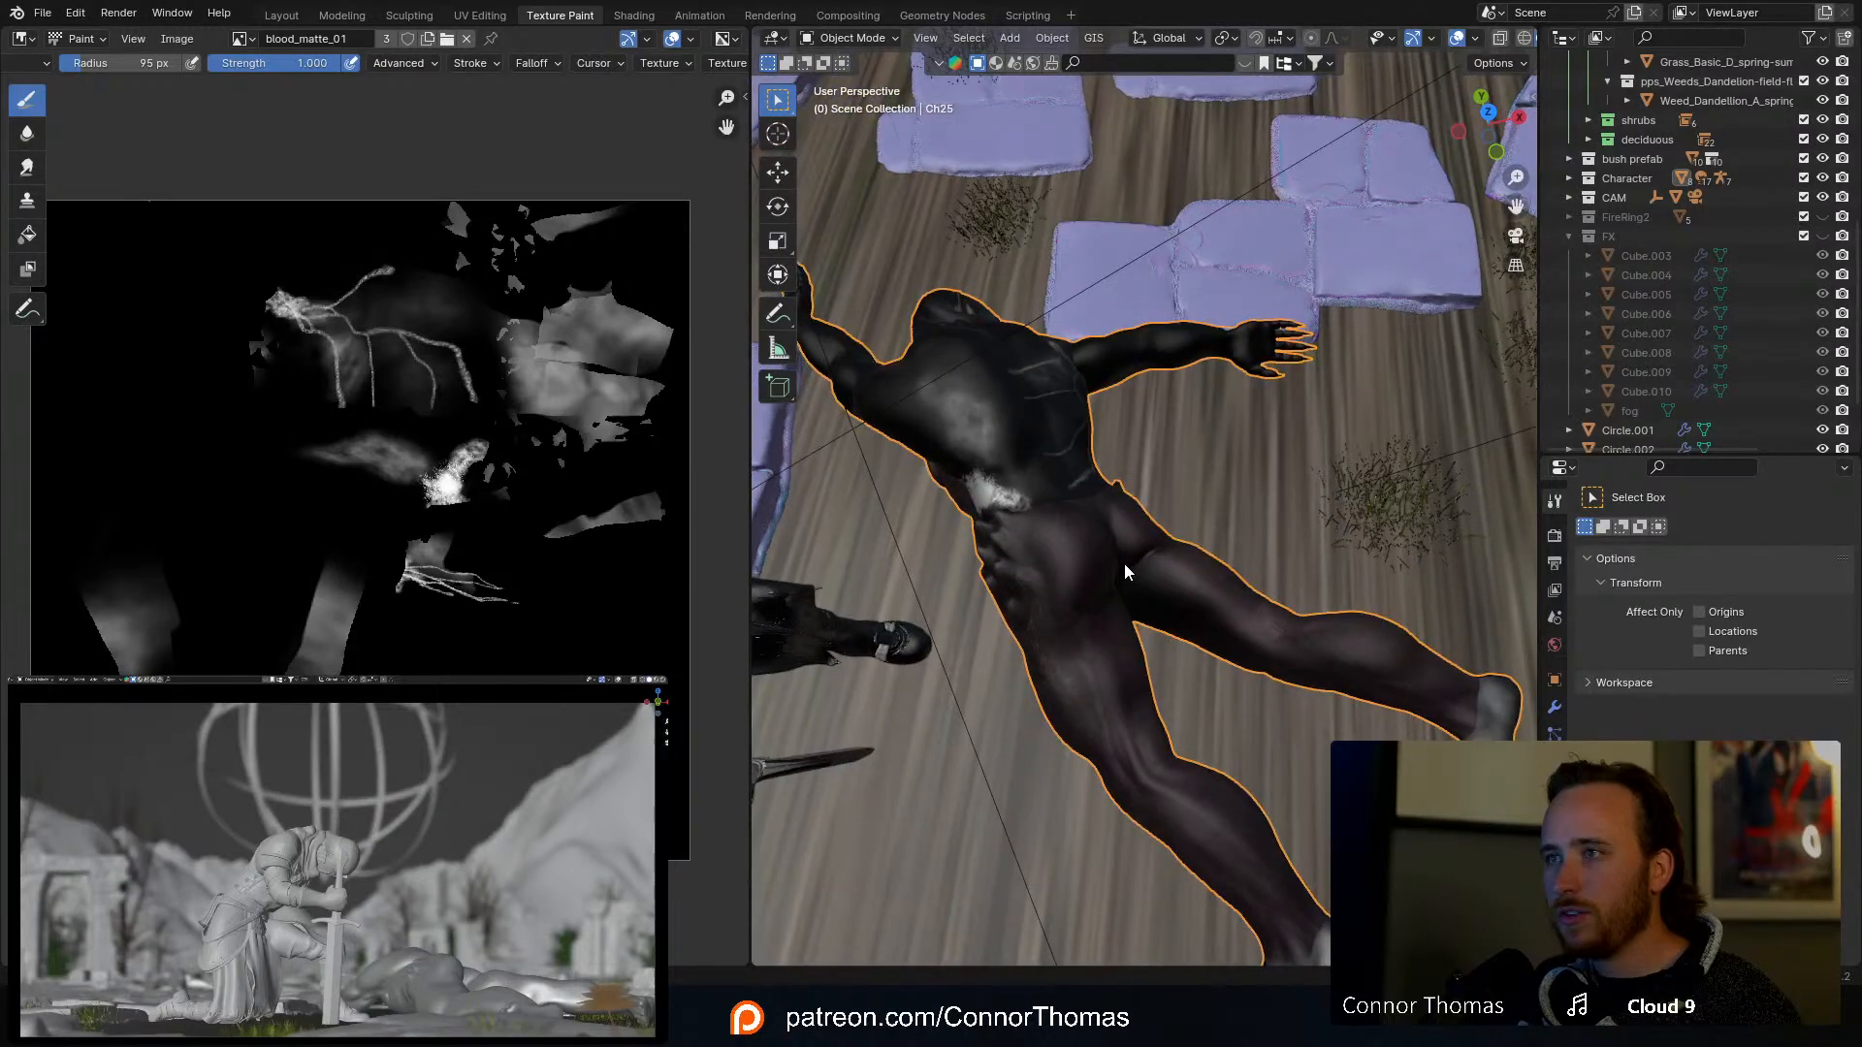
click(1555, 645)
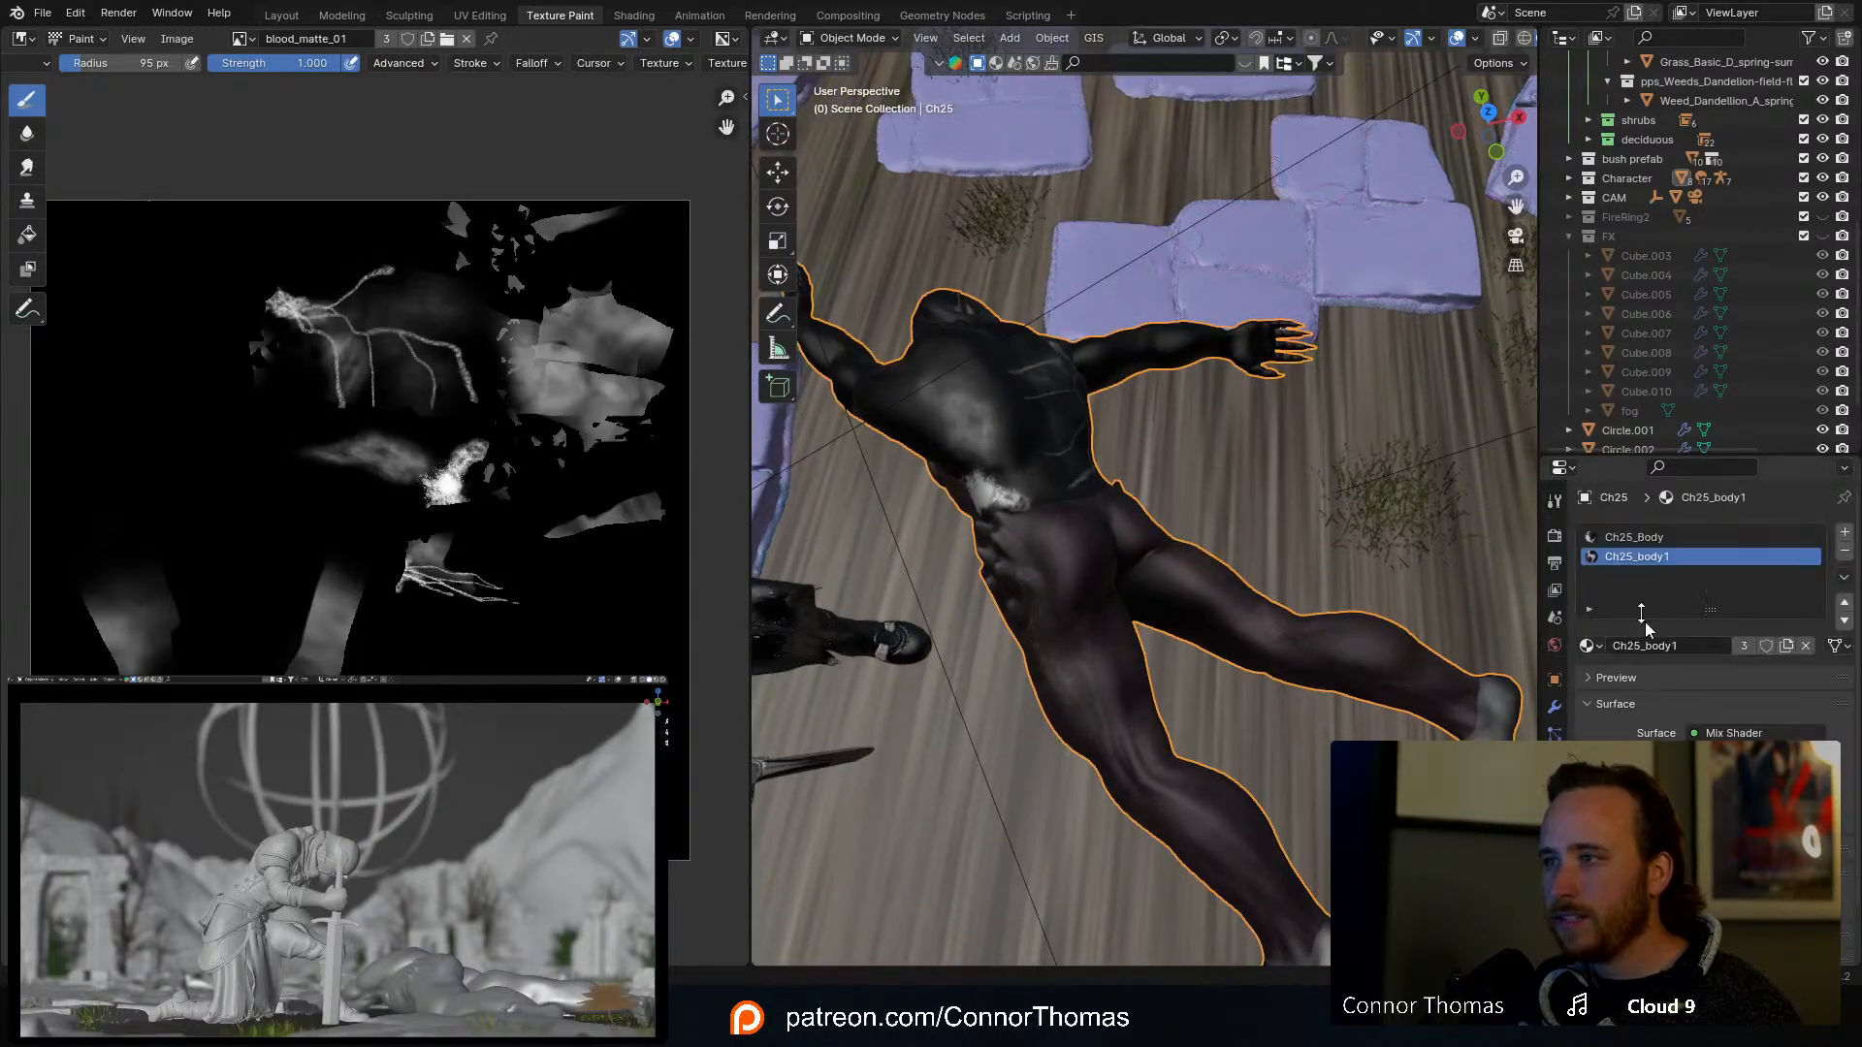
click(1633, 534)
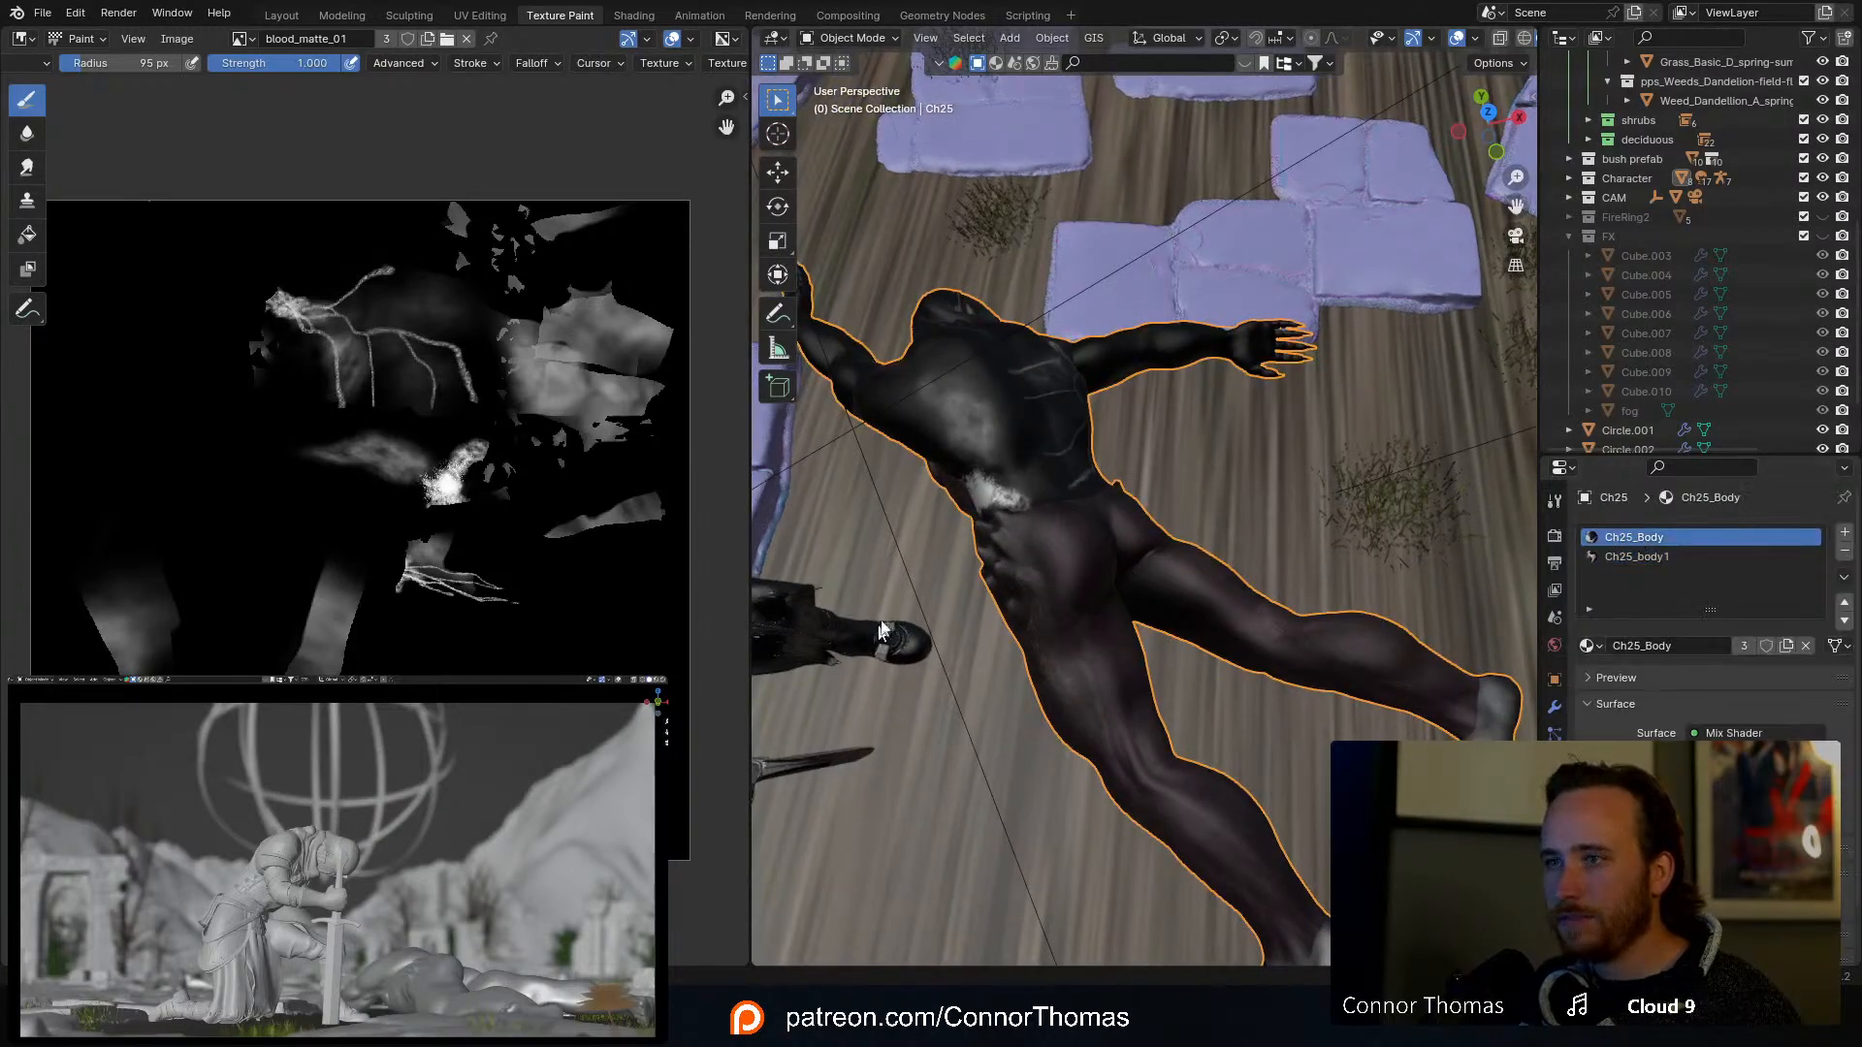
middle_drag(878, 625, 801, 543)
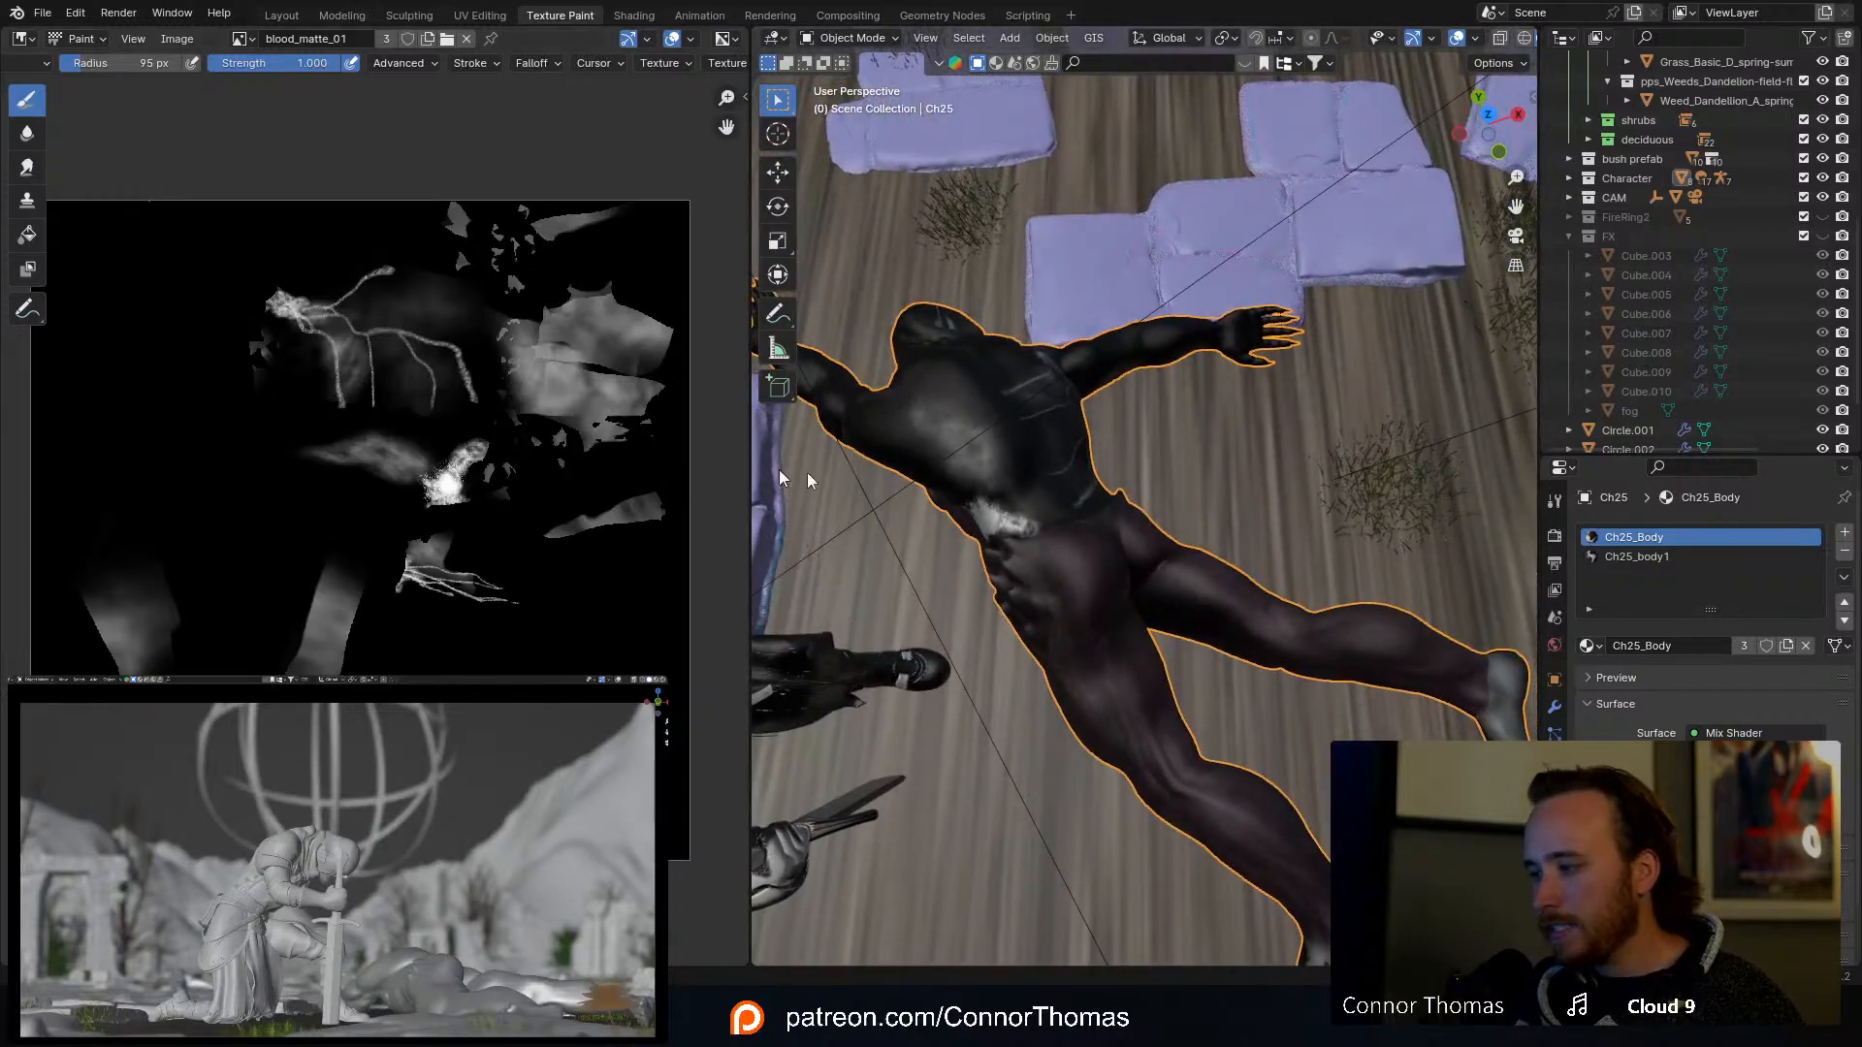
middle_drag(898, 413, 1253, 499)
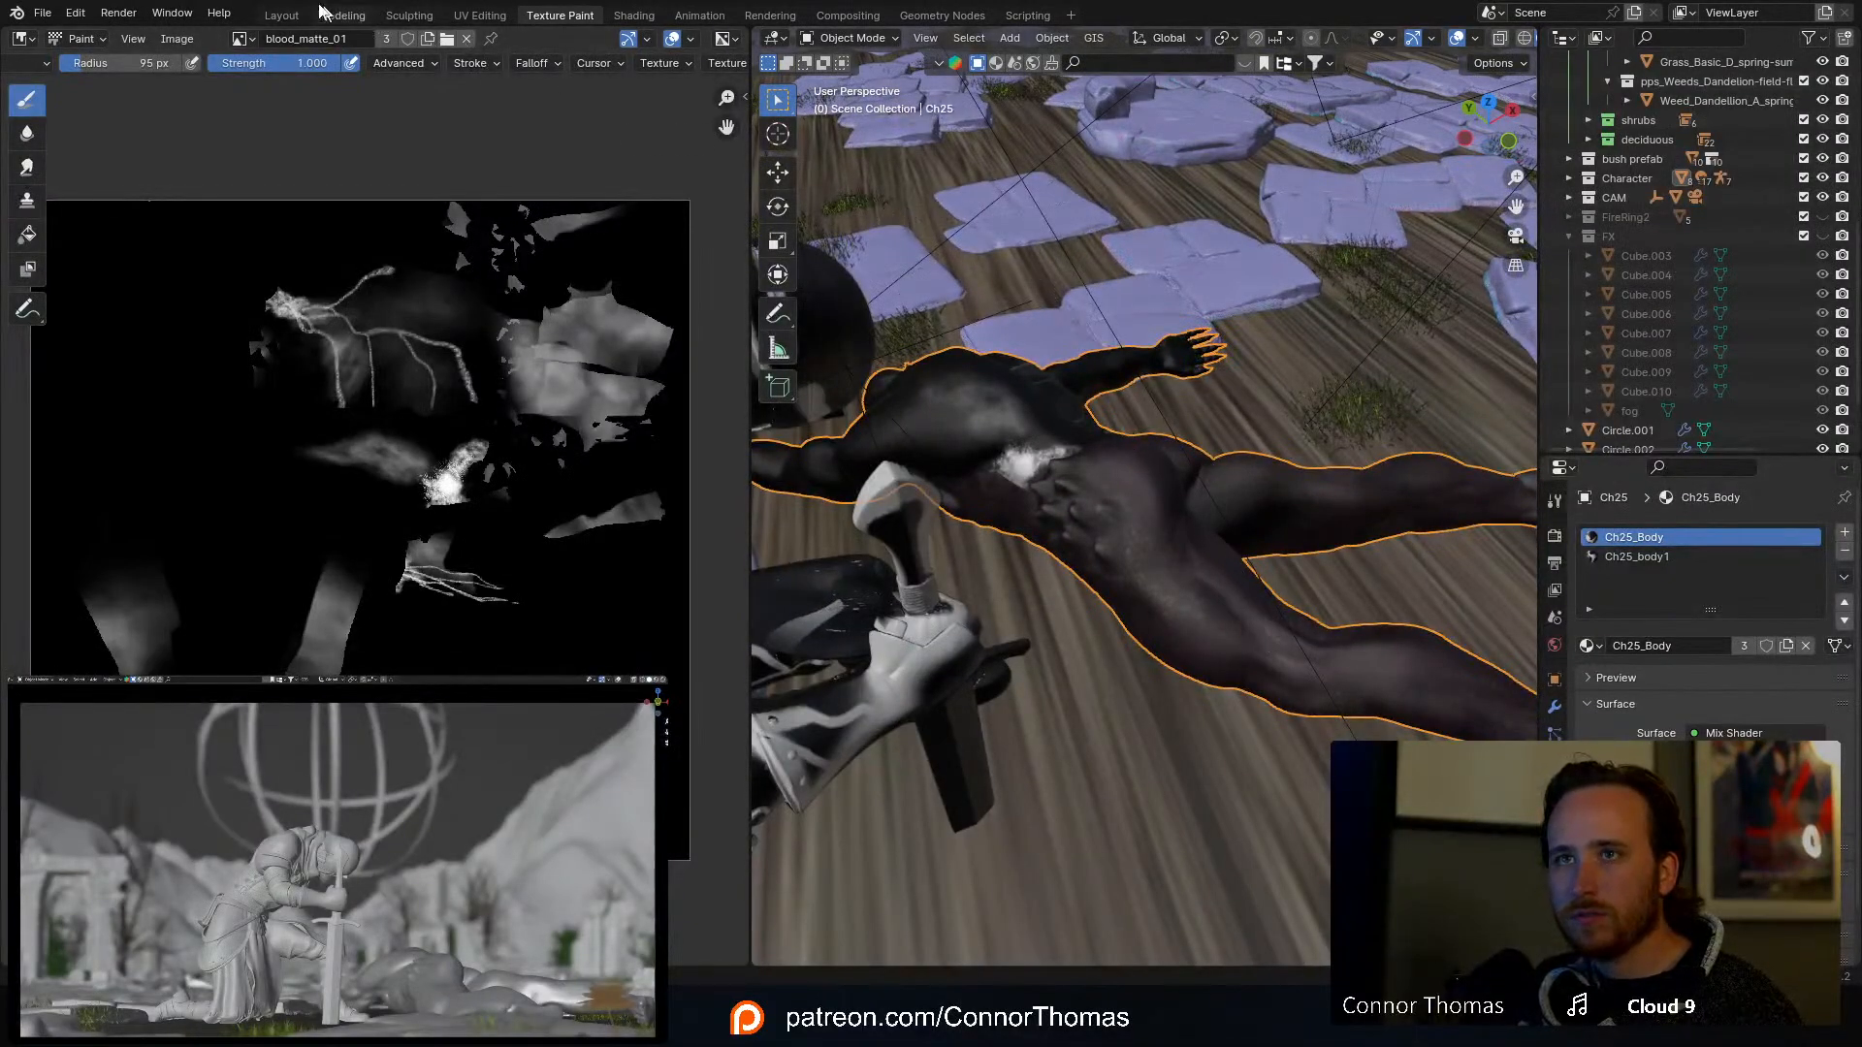
Step: In the Layout workspace, preview the blood_matte_01 texture directly on the body for both Ch25_Body and Ch25_body1
click(281, 16)
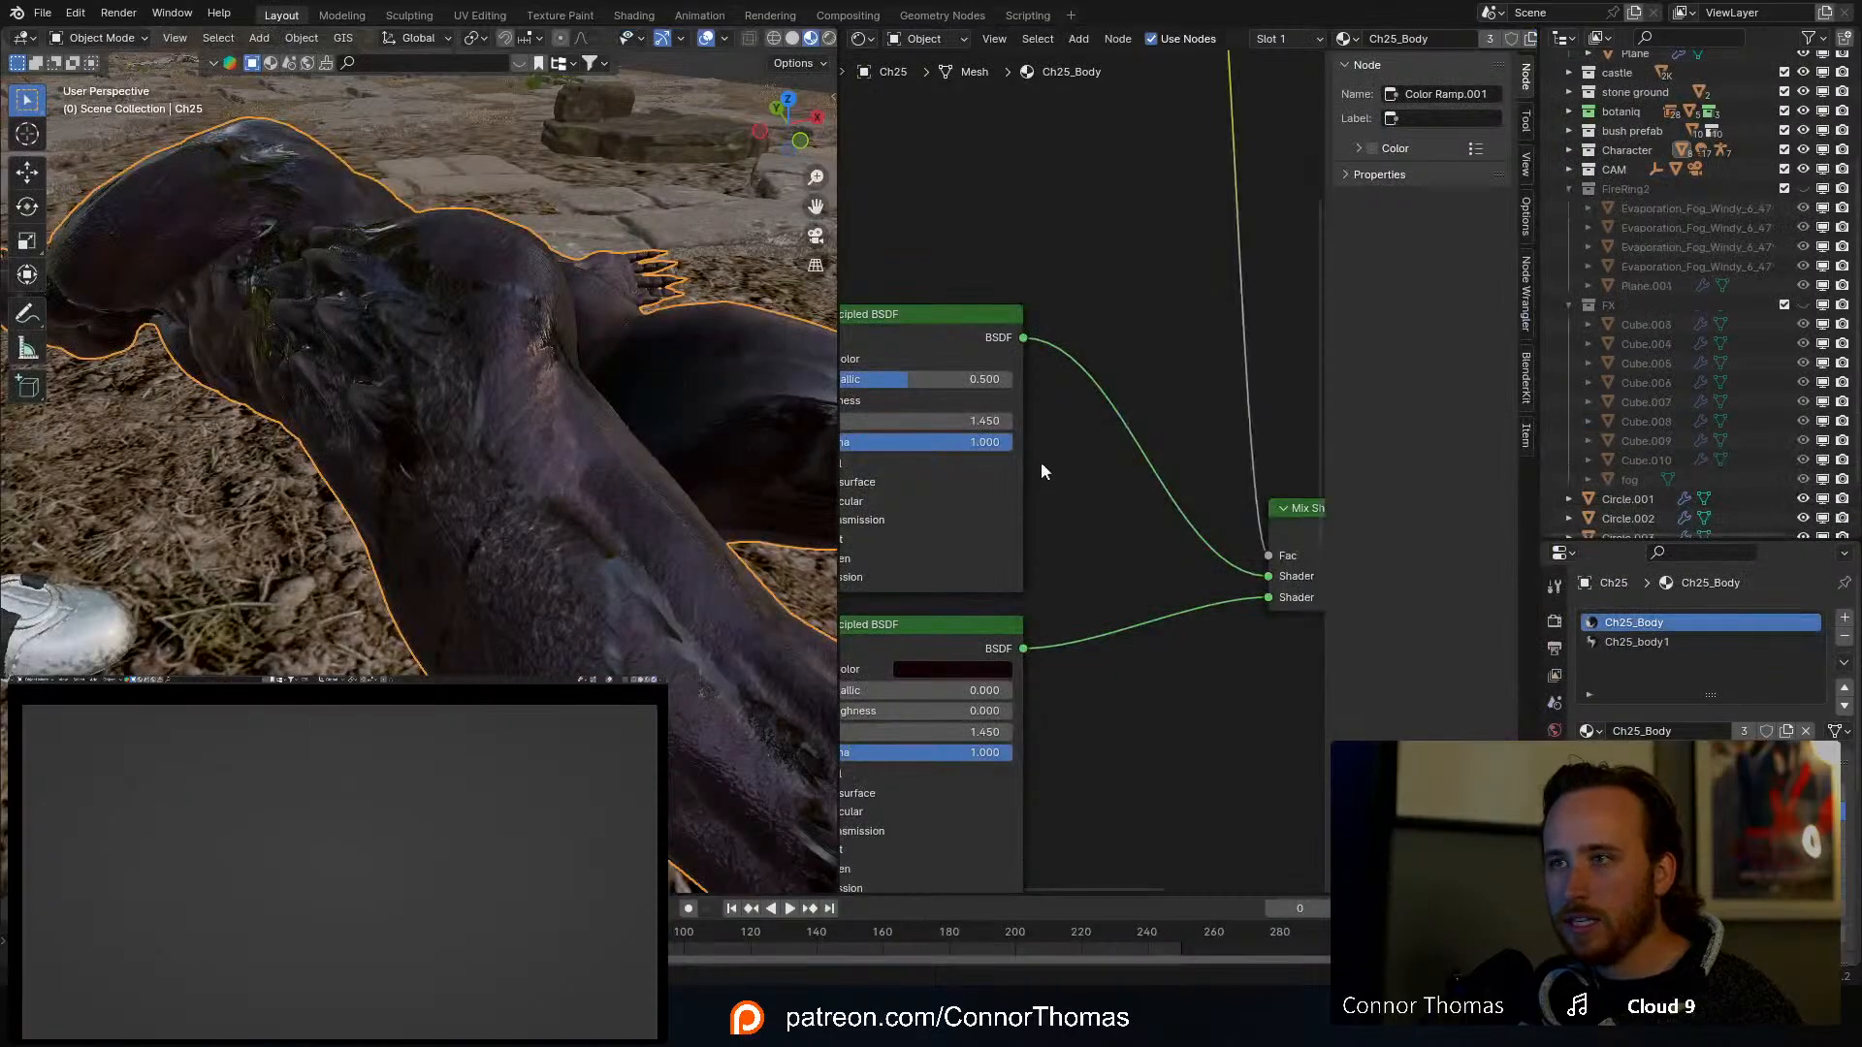
scroll(1040, 462, down, 4)
ctrl+shift+click(977, 242)
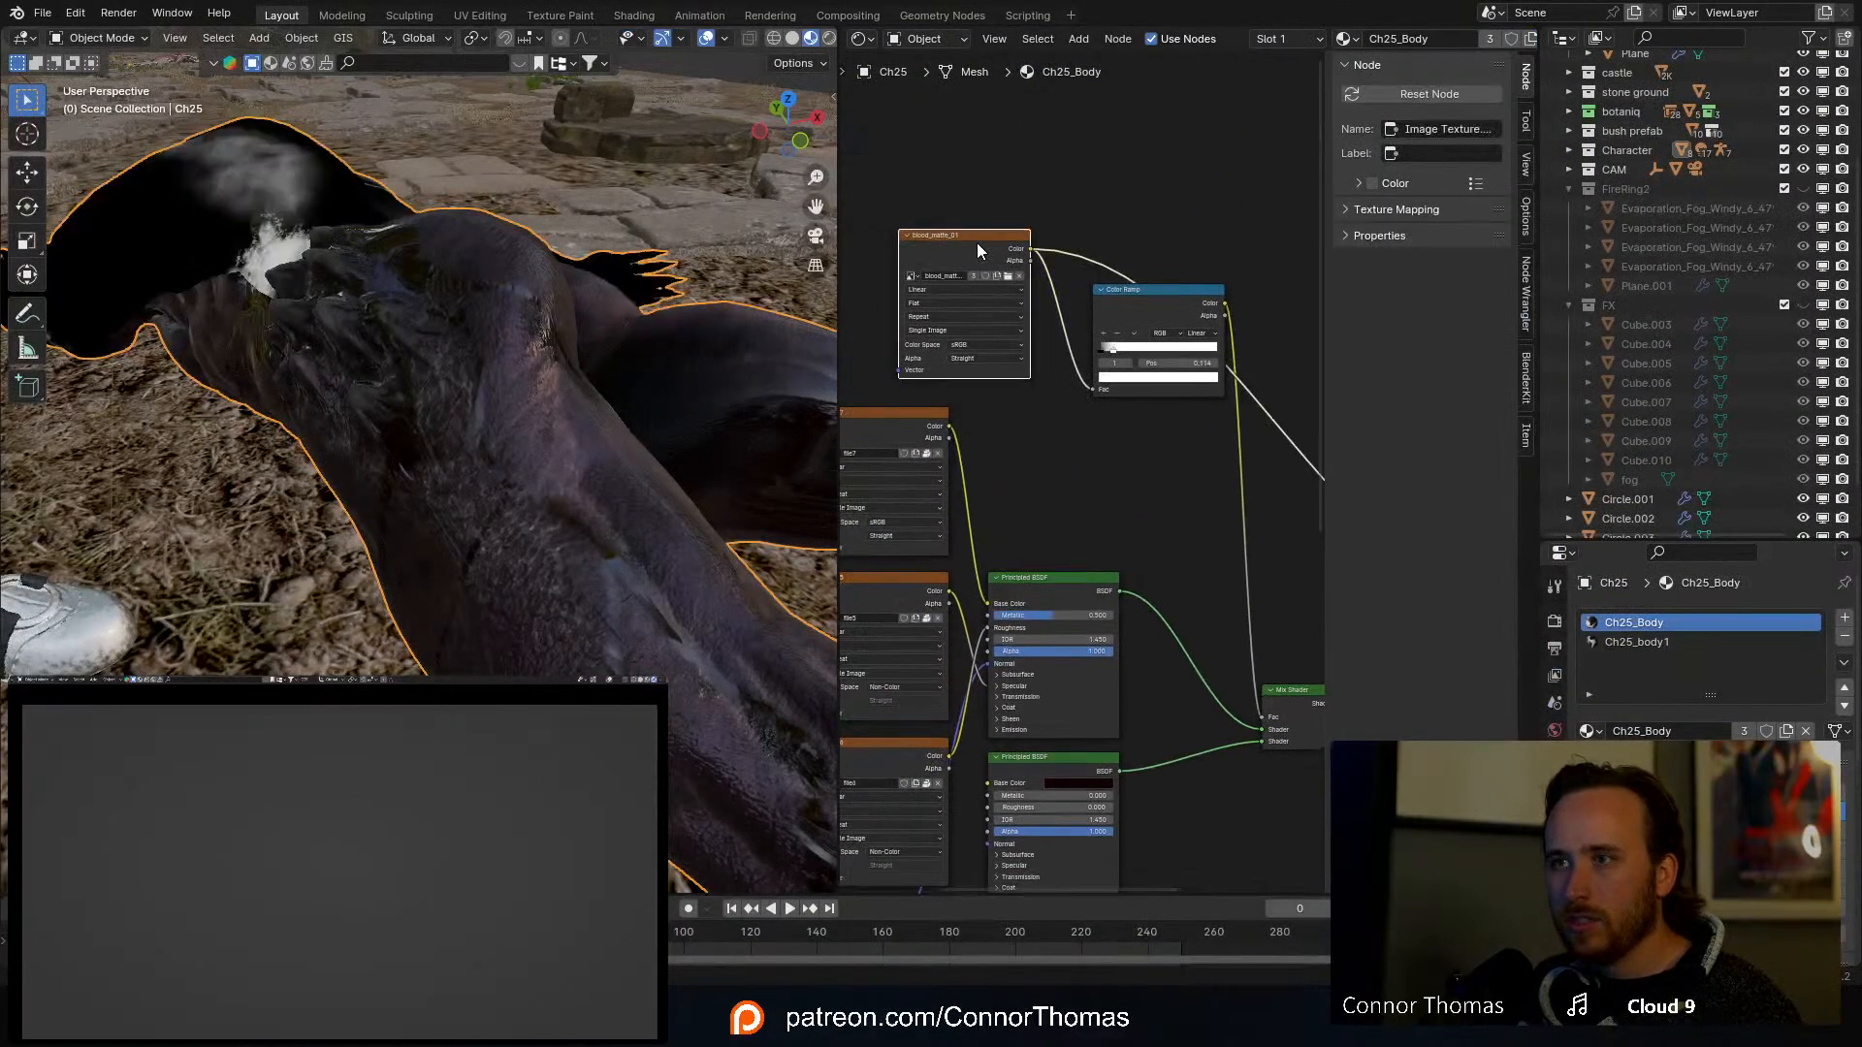
click(1629, 642)
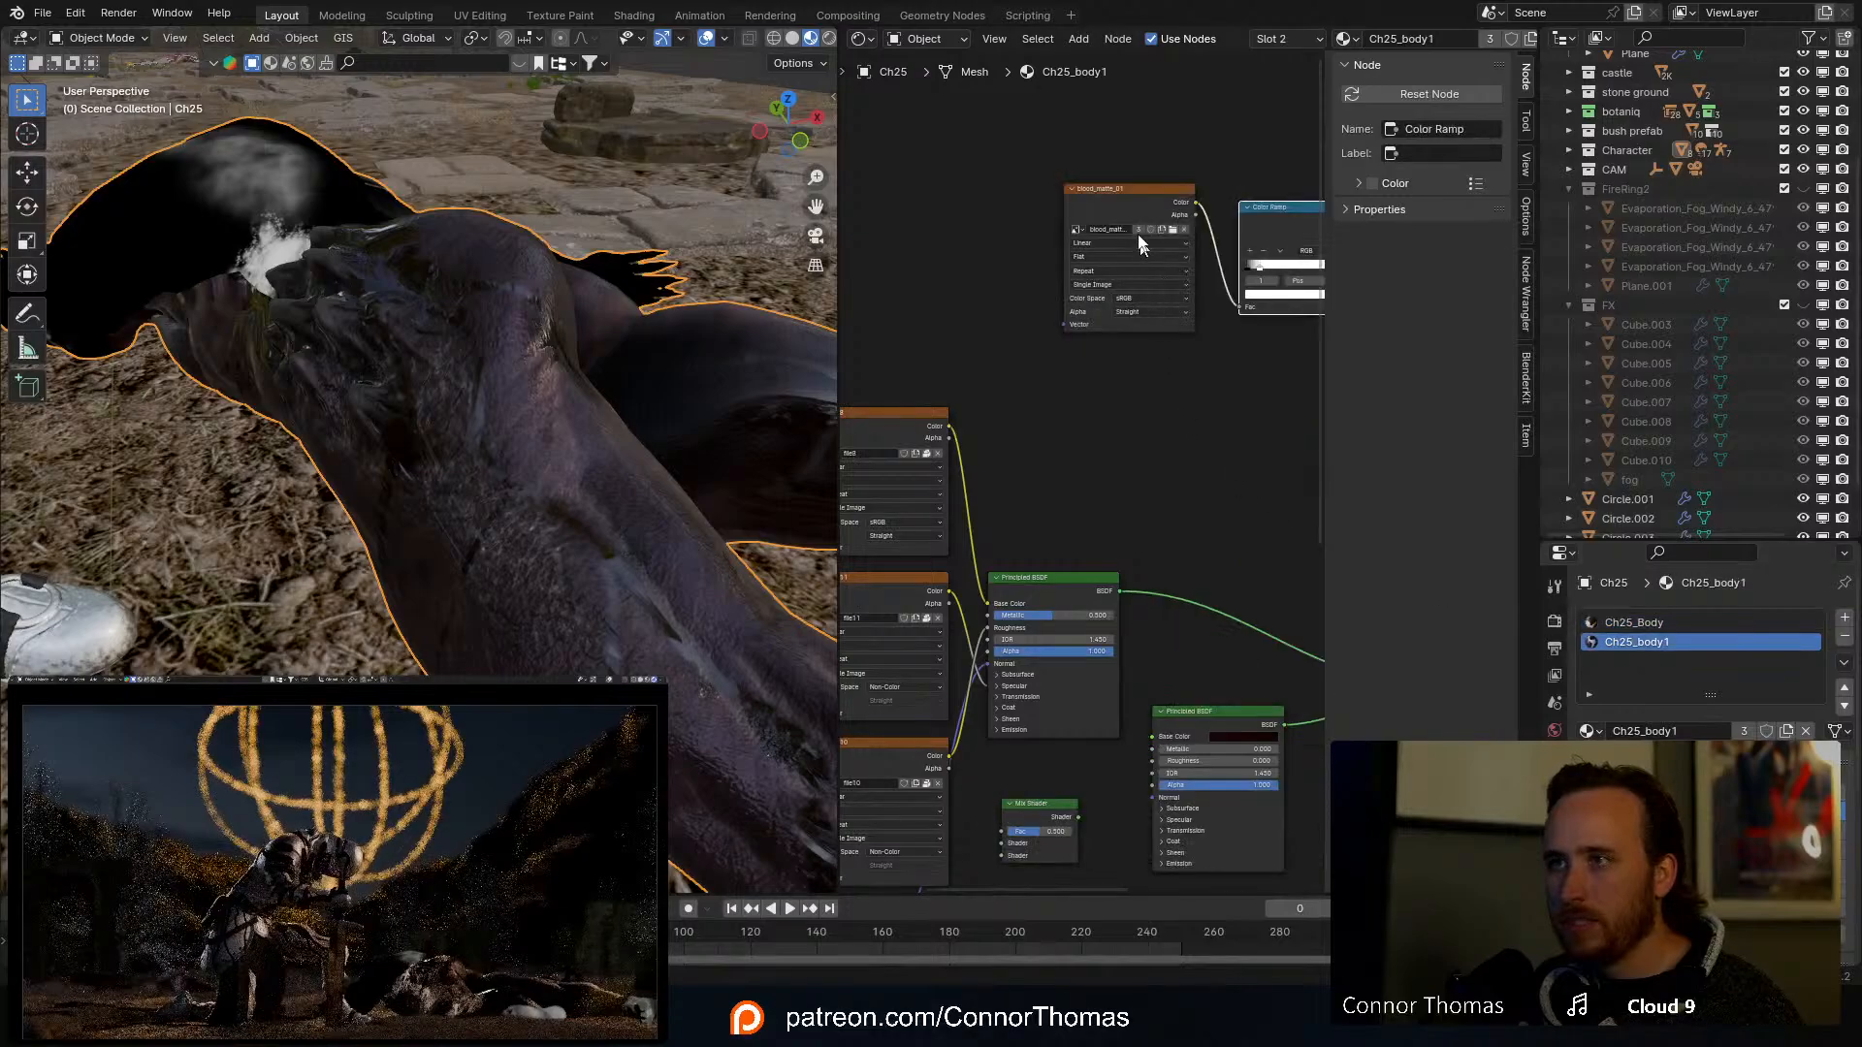
ctrl+shift+click(1116, 194)
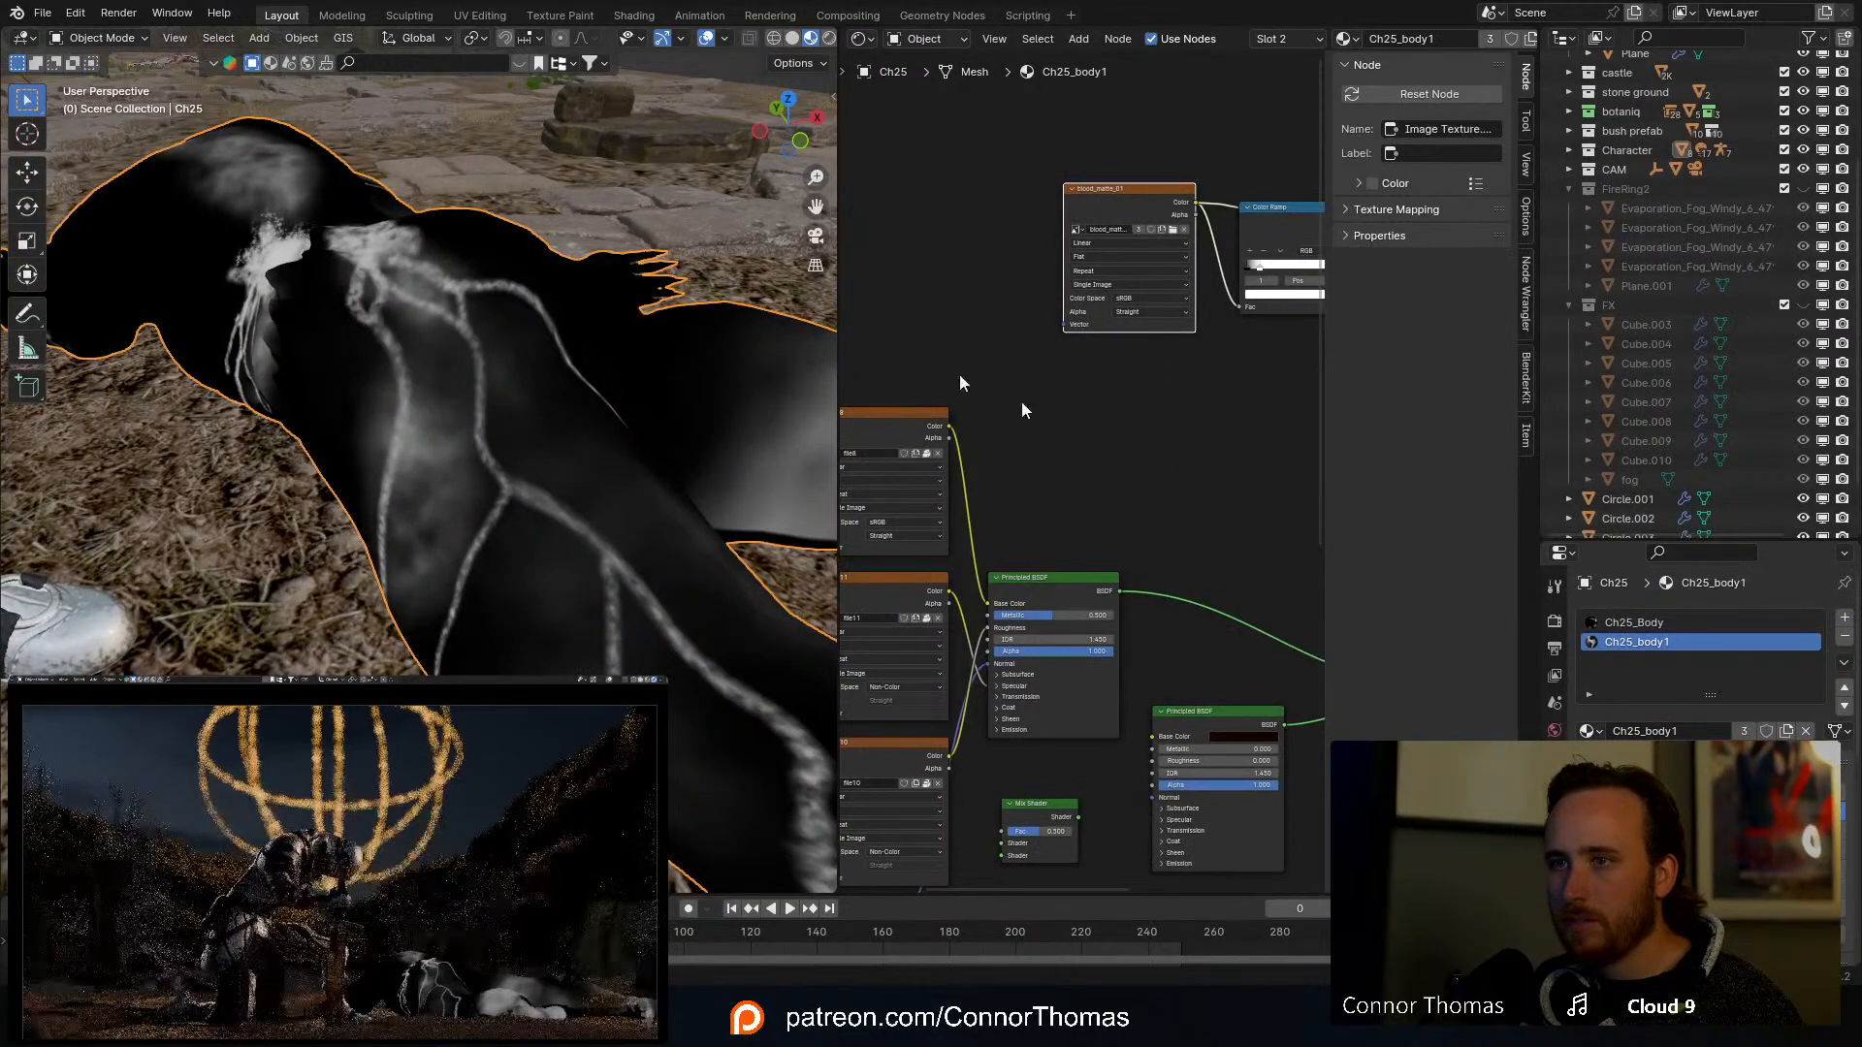
Step: Return to Texture Paint, reduce the brush radius to 24 px and set the brush colour to white
click(558, 20)
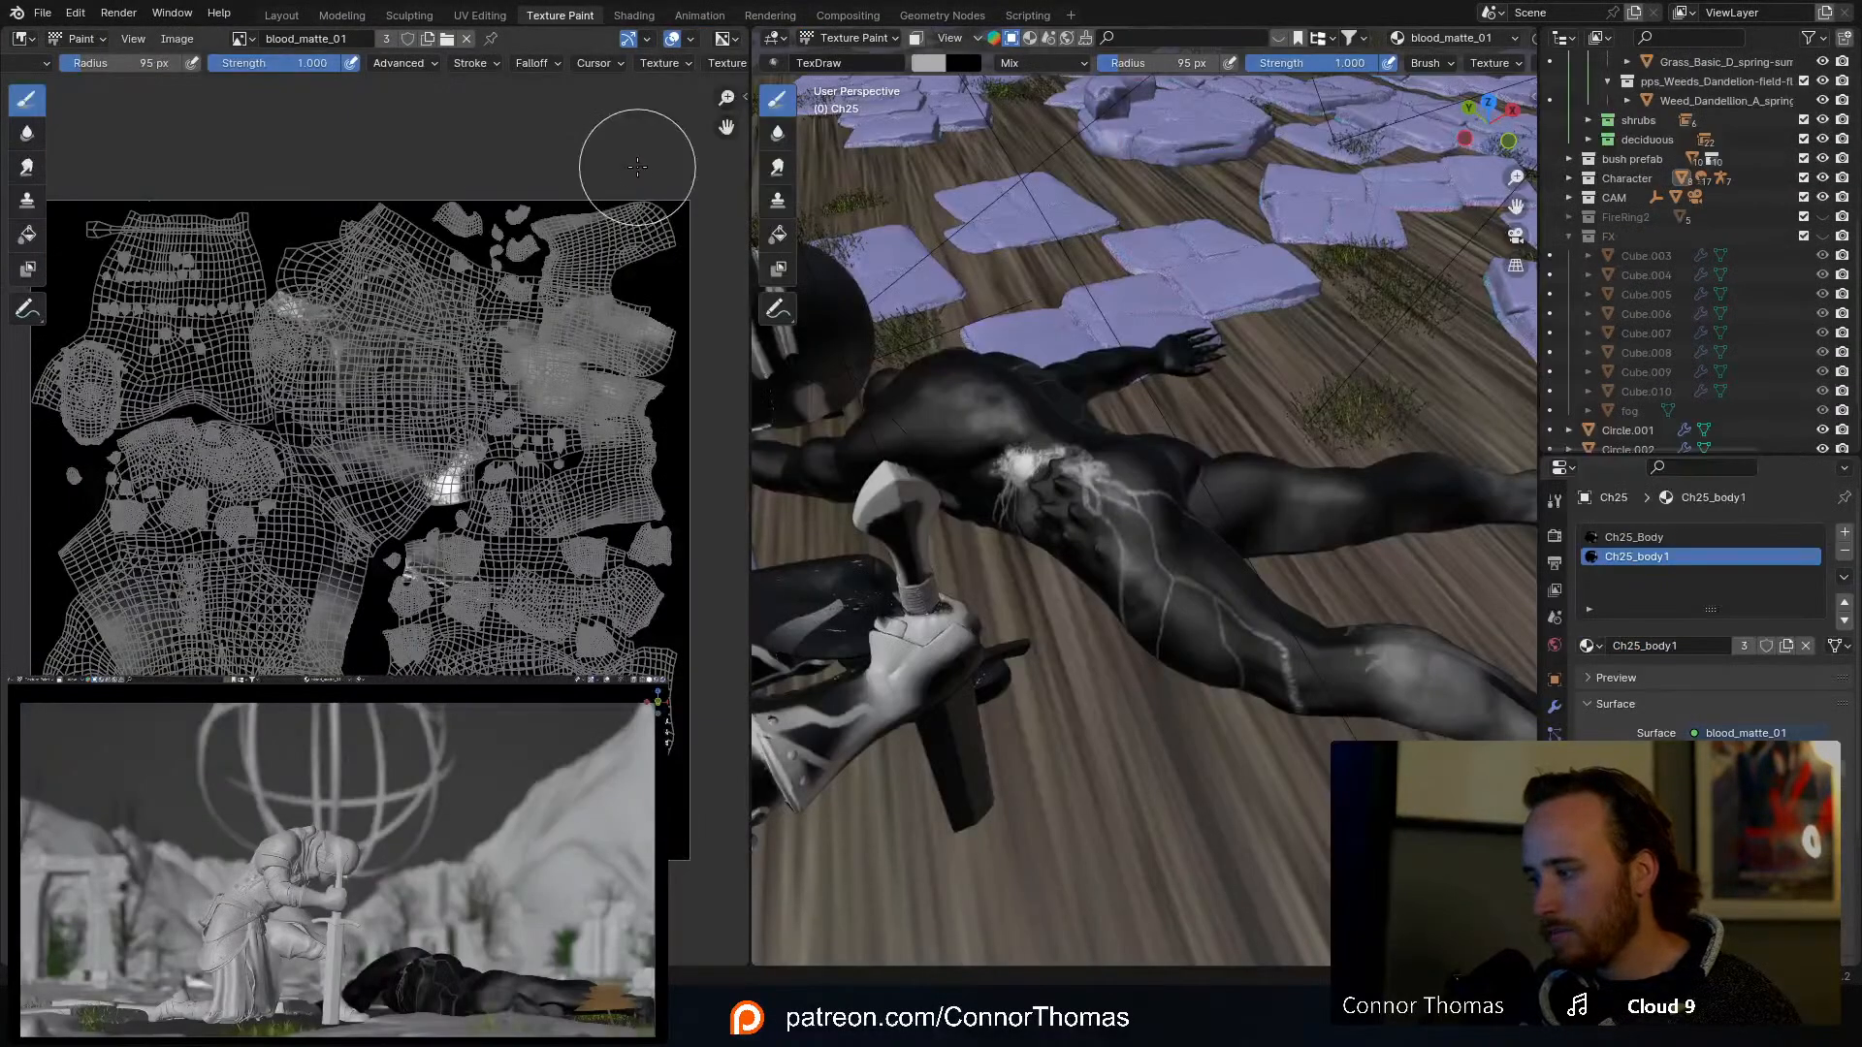
scroll(1039, 541, up, 2)
shift+middle_drag(1039, 541, 849, 434)
scroll(997, 544, up, 4)
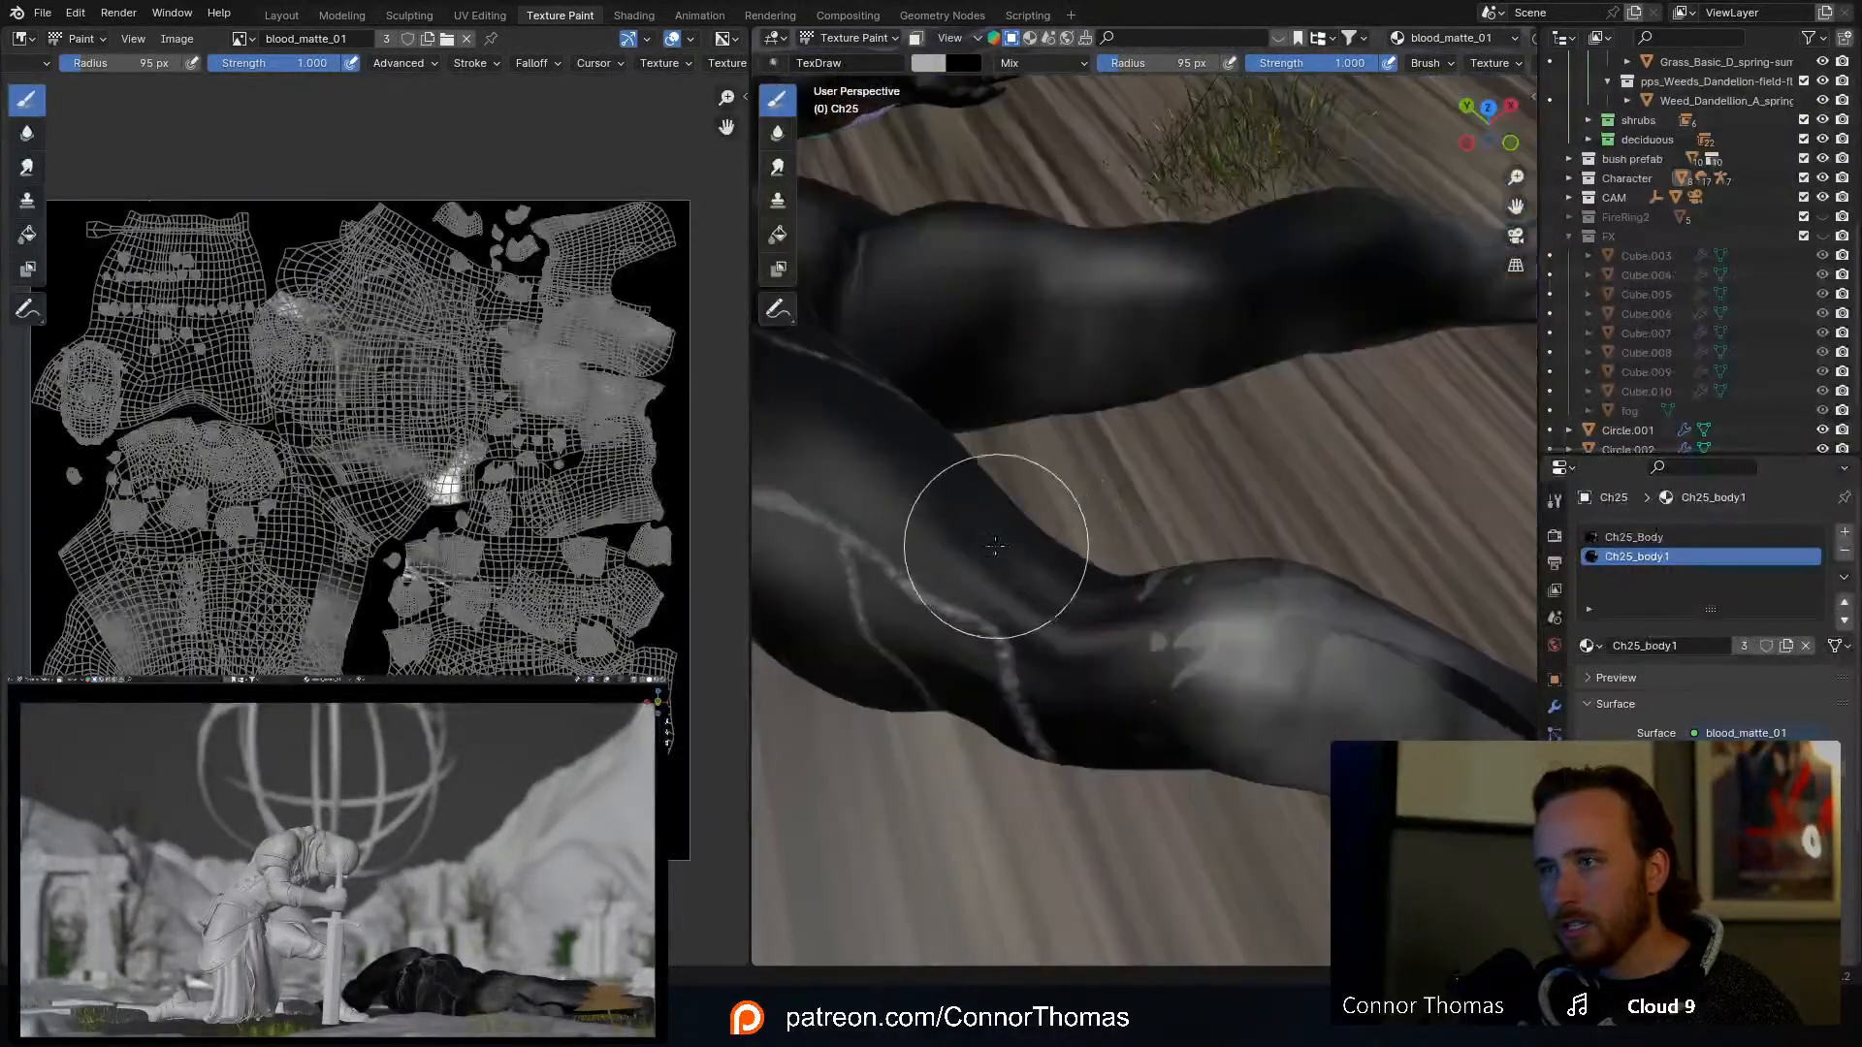
mouse_move(997, 544)
shift+middle_down()
mouse_move(1210, 540)
mouse_move(1179, 500)
mouse_move(1044, 573)
shift+middle_up()
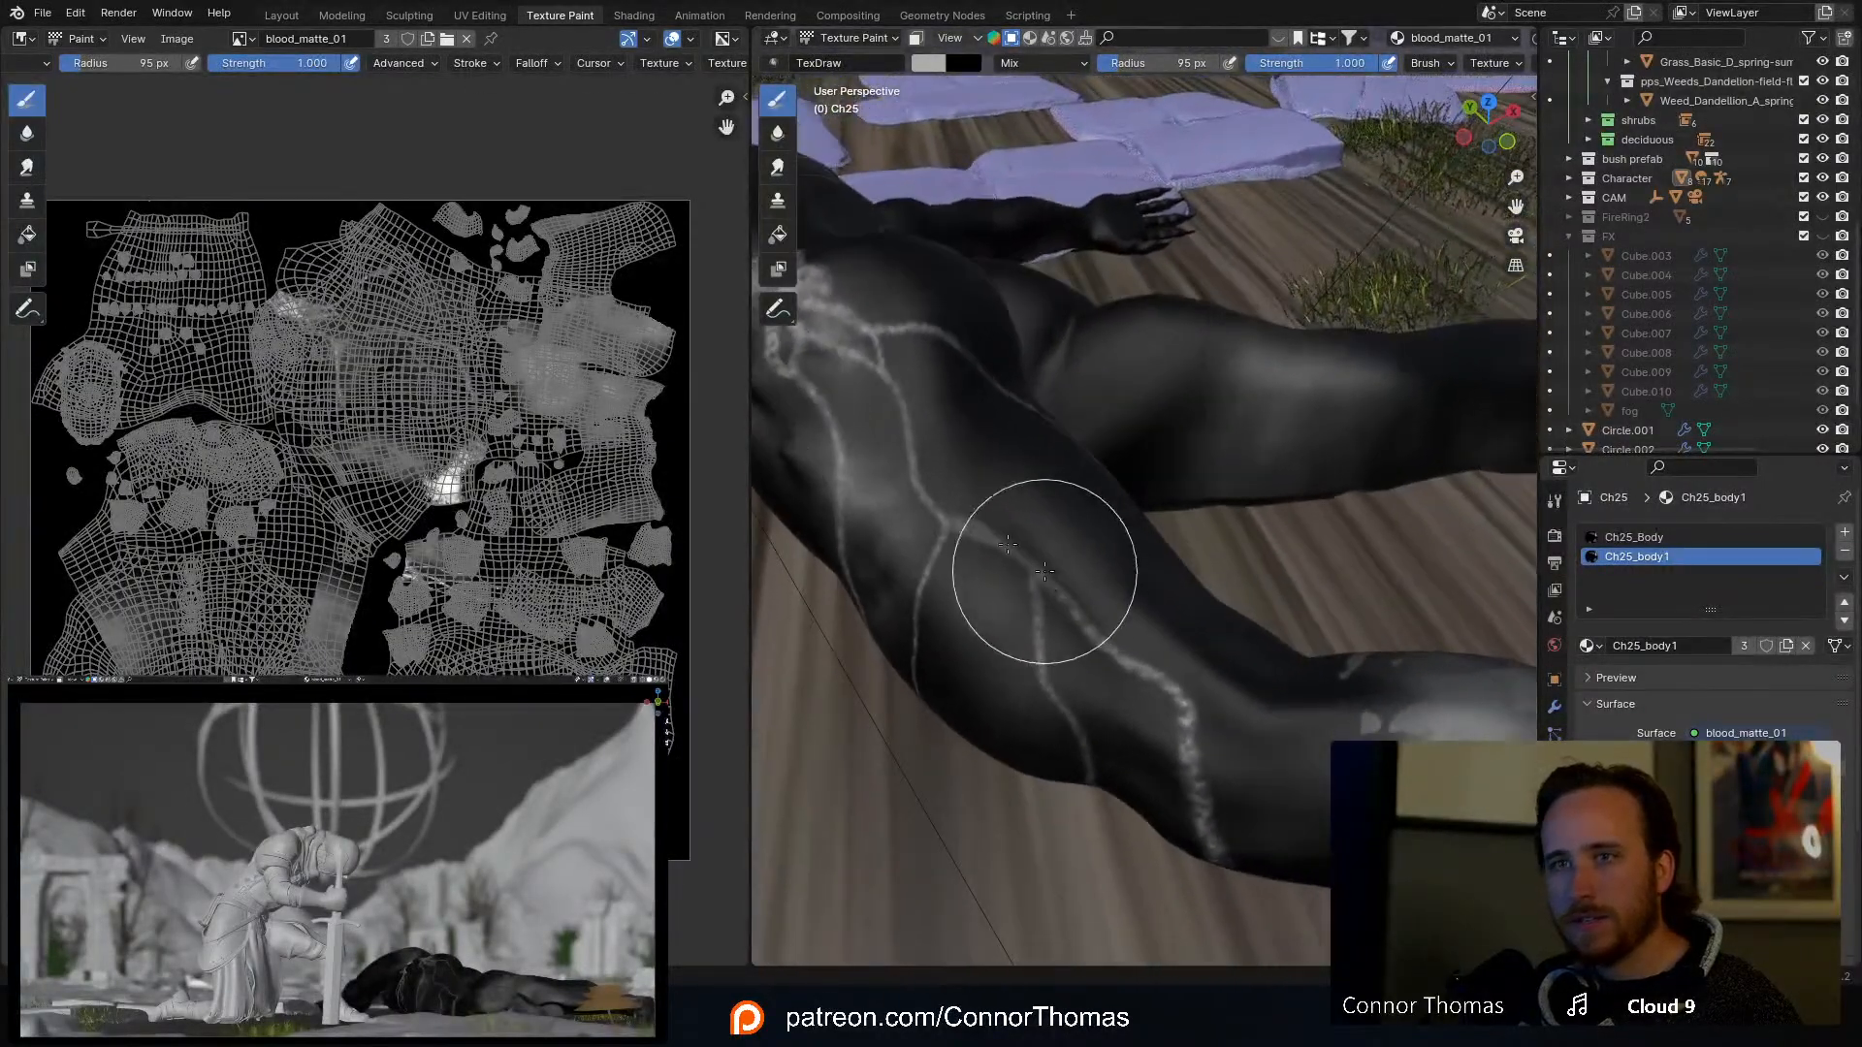
key(f)
click(983, 520)
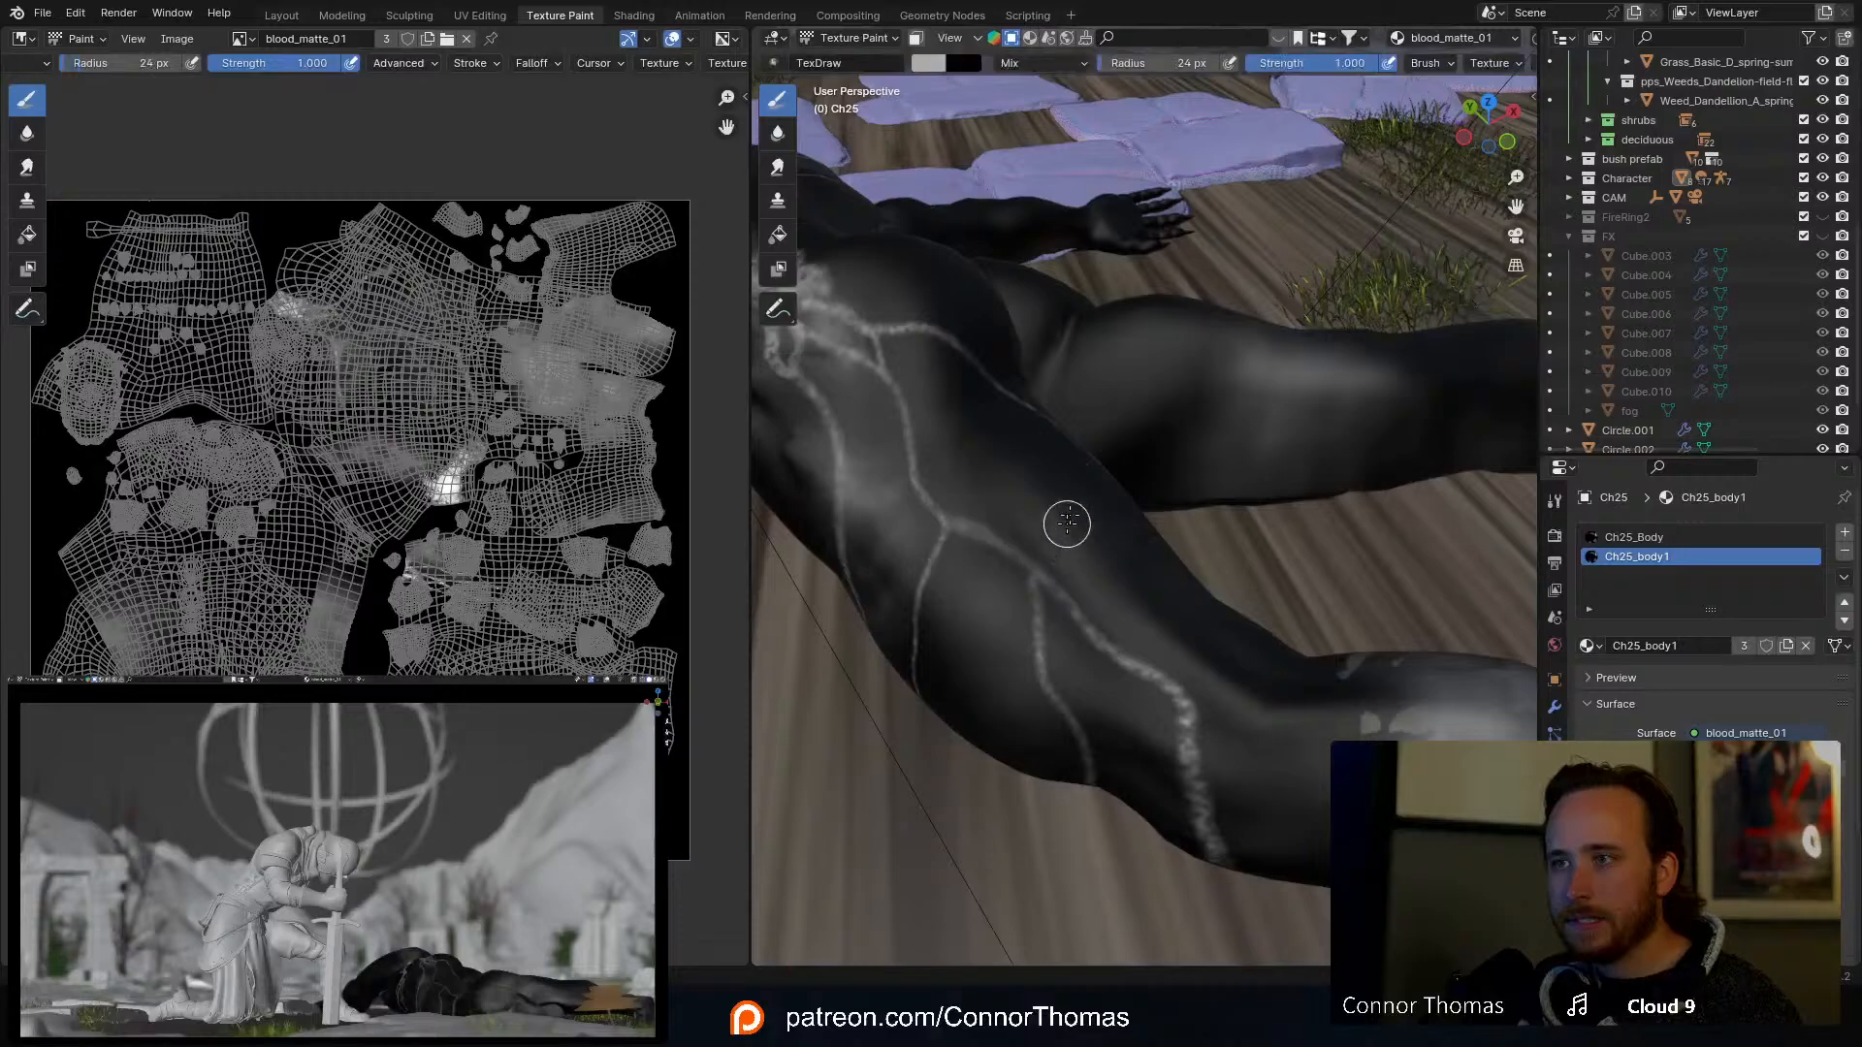
click(1554, 500)
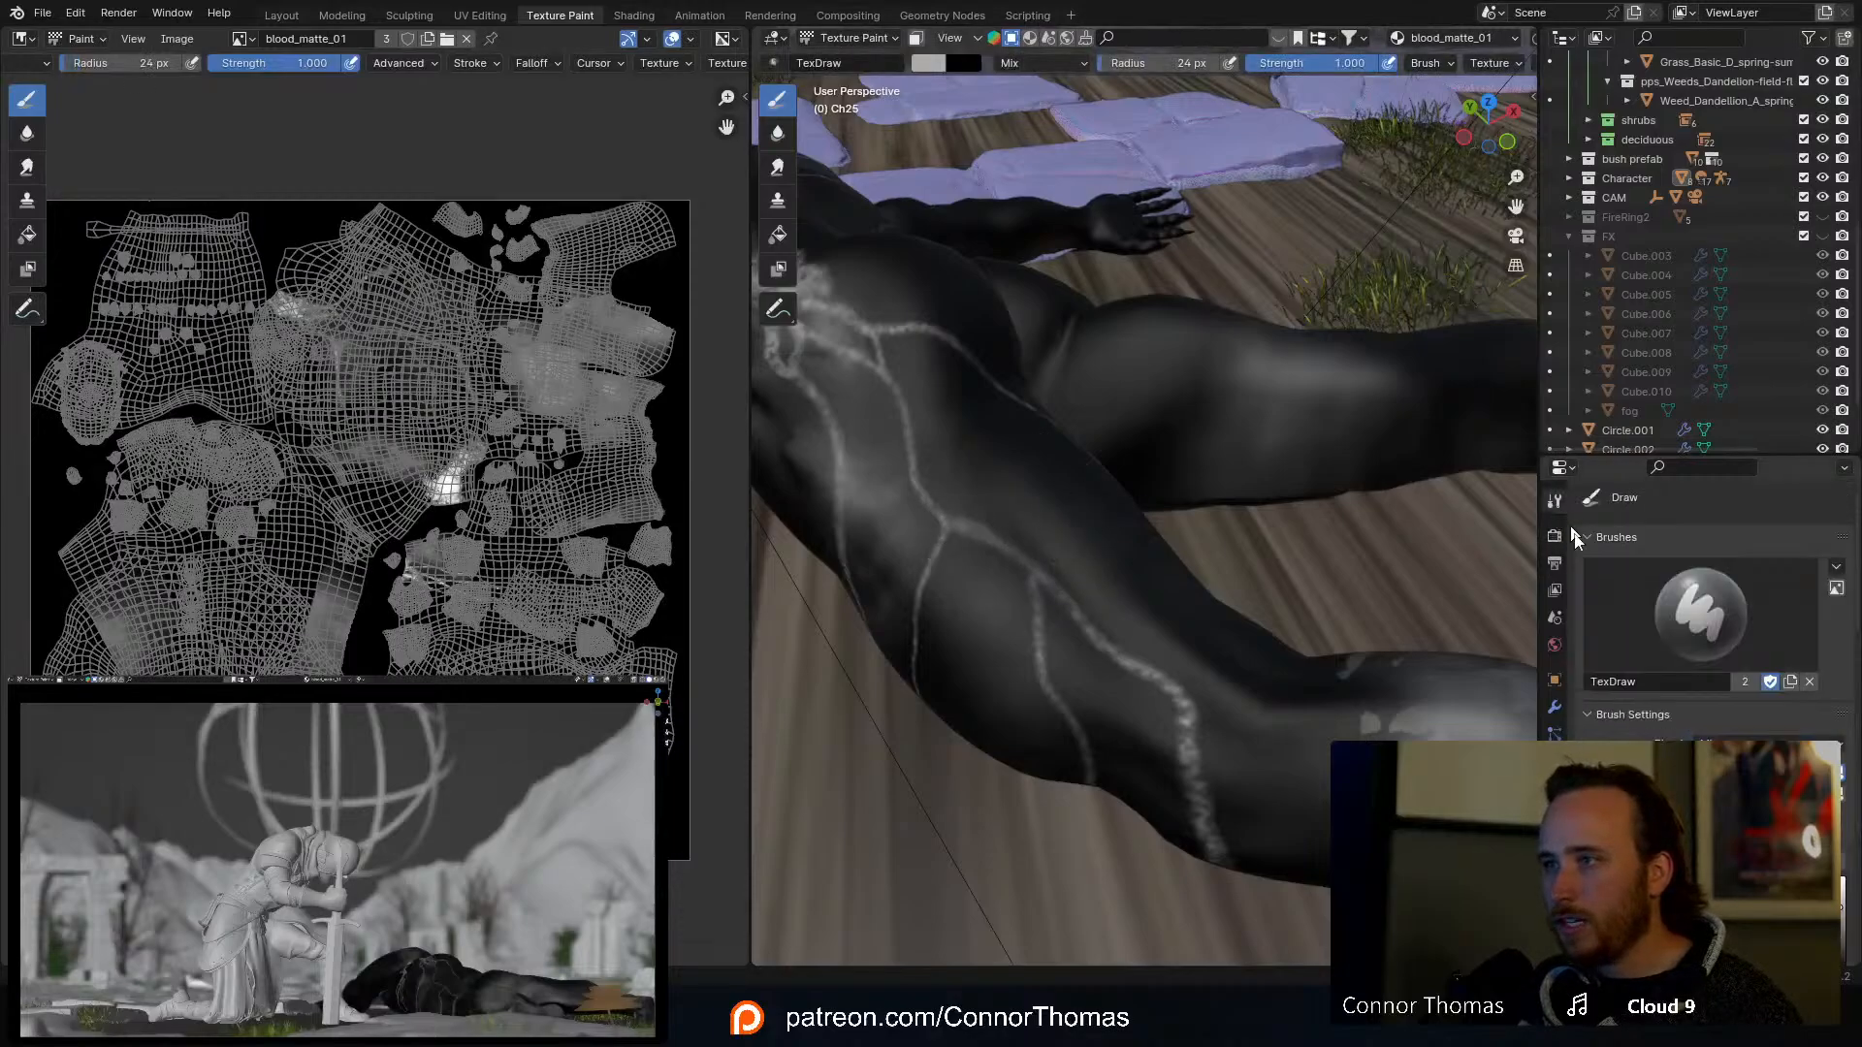
scroll(1605, 700, down, 5)
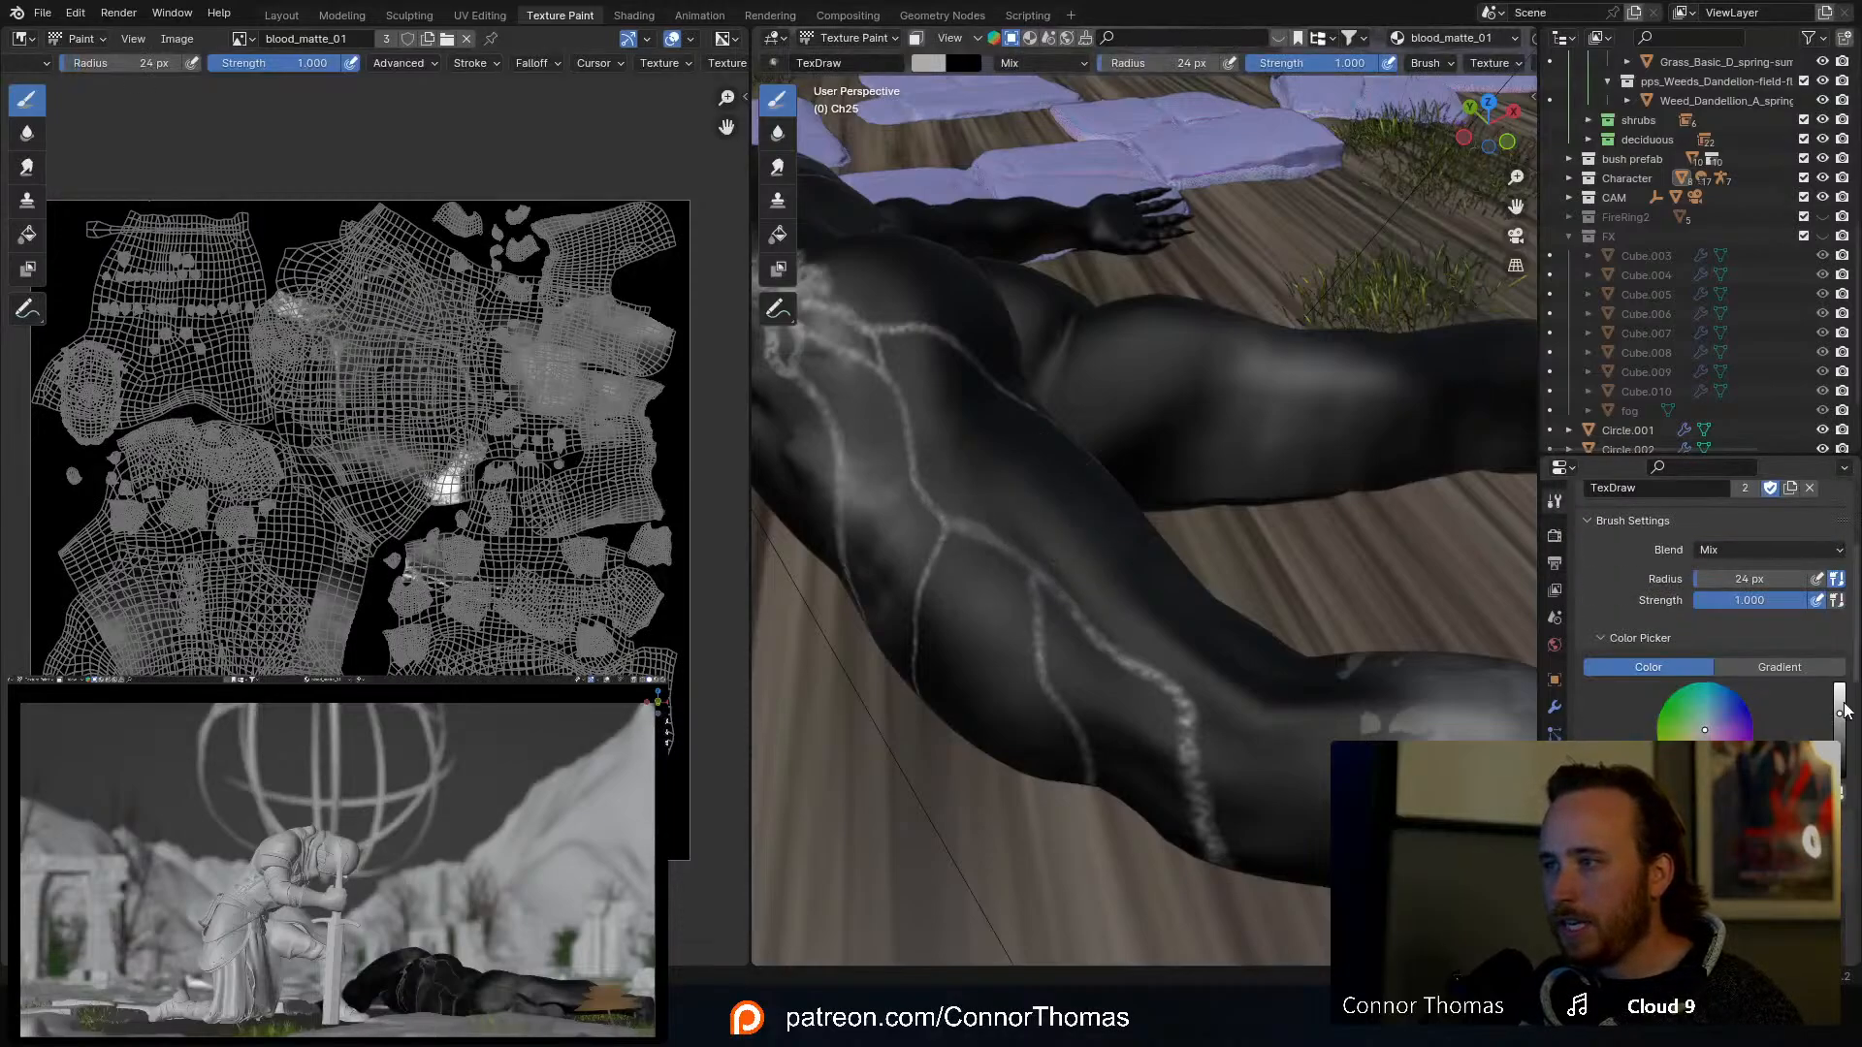
drag(1838, 714, 1837, 684)
Step: Reduce the brush radius to 12 px and further to 7 px for fine streaks on the body's thigh
mouse_move(912, 480)
middle_down()
mouse_move(985, 510)
mouse_move(997, 427)
mouse_move(988, 523)
middle_up()
key(f)
click(990, 445)
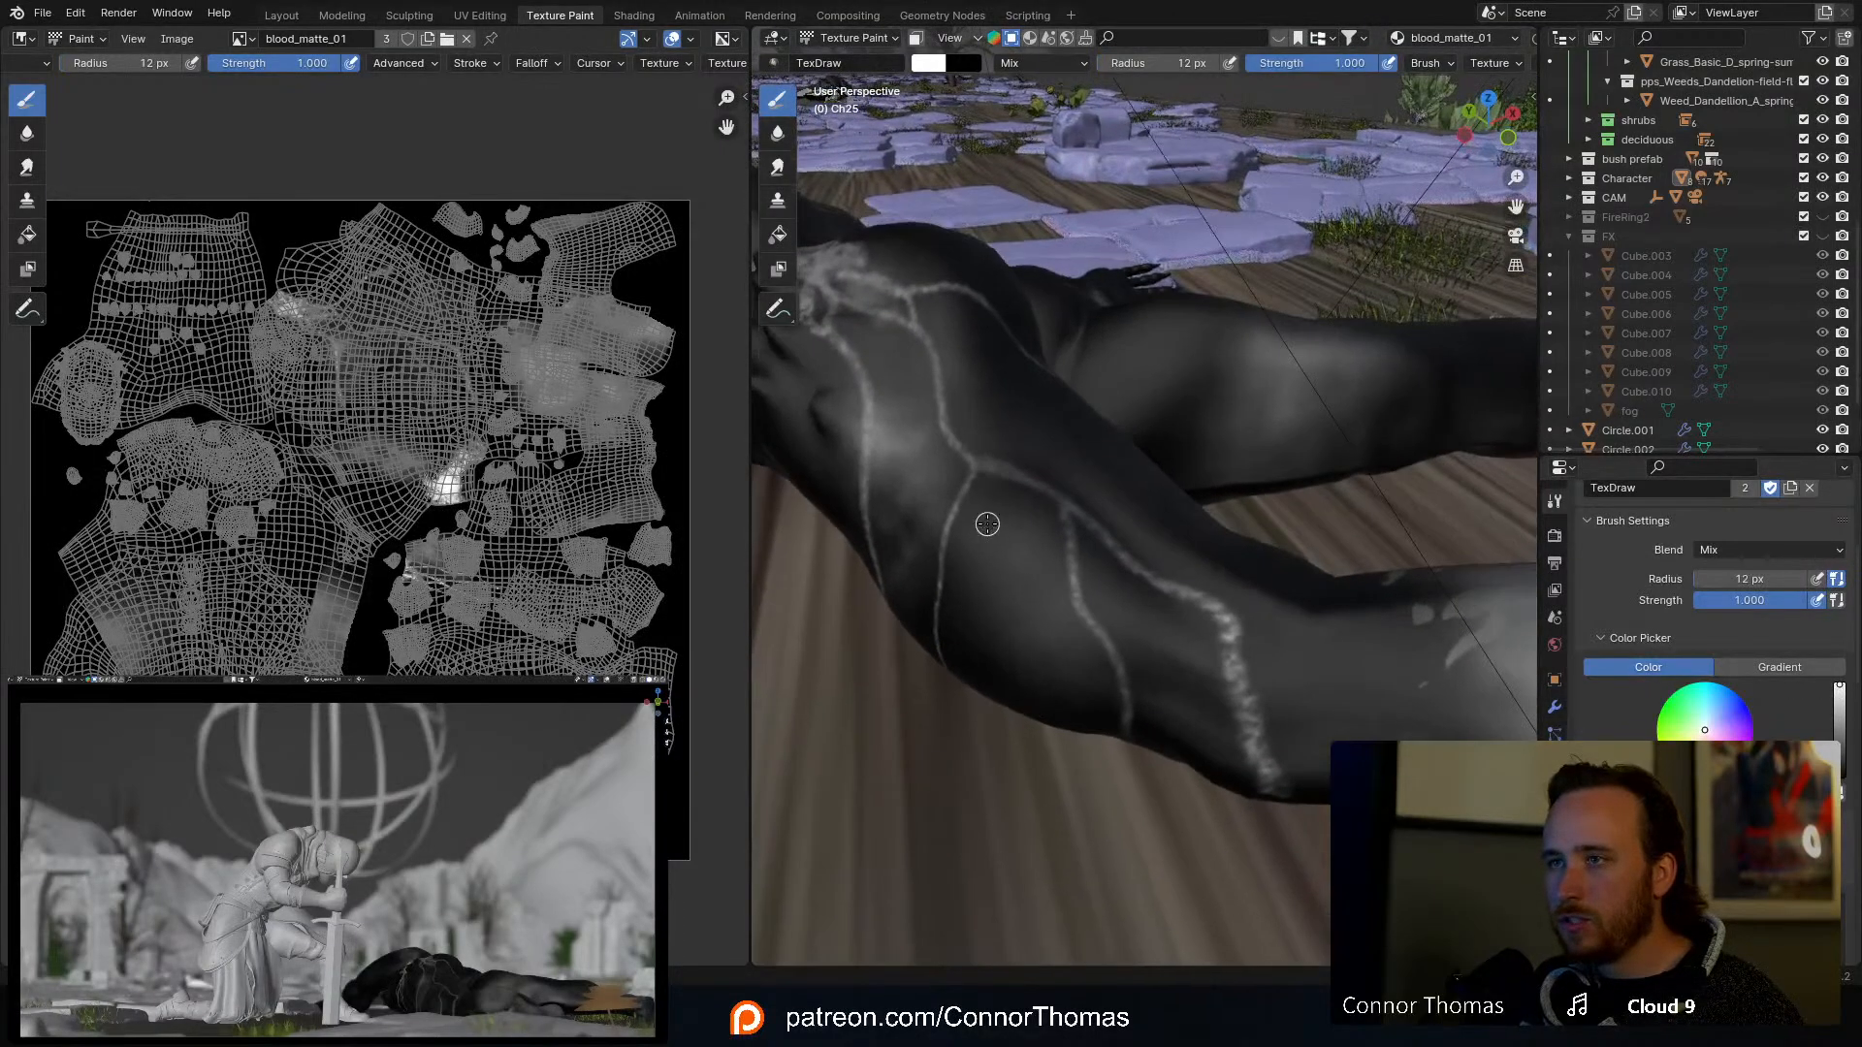
scroll(1712, 602, down, 10)
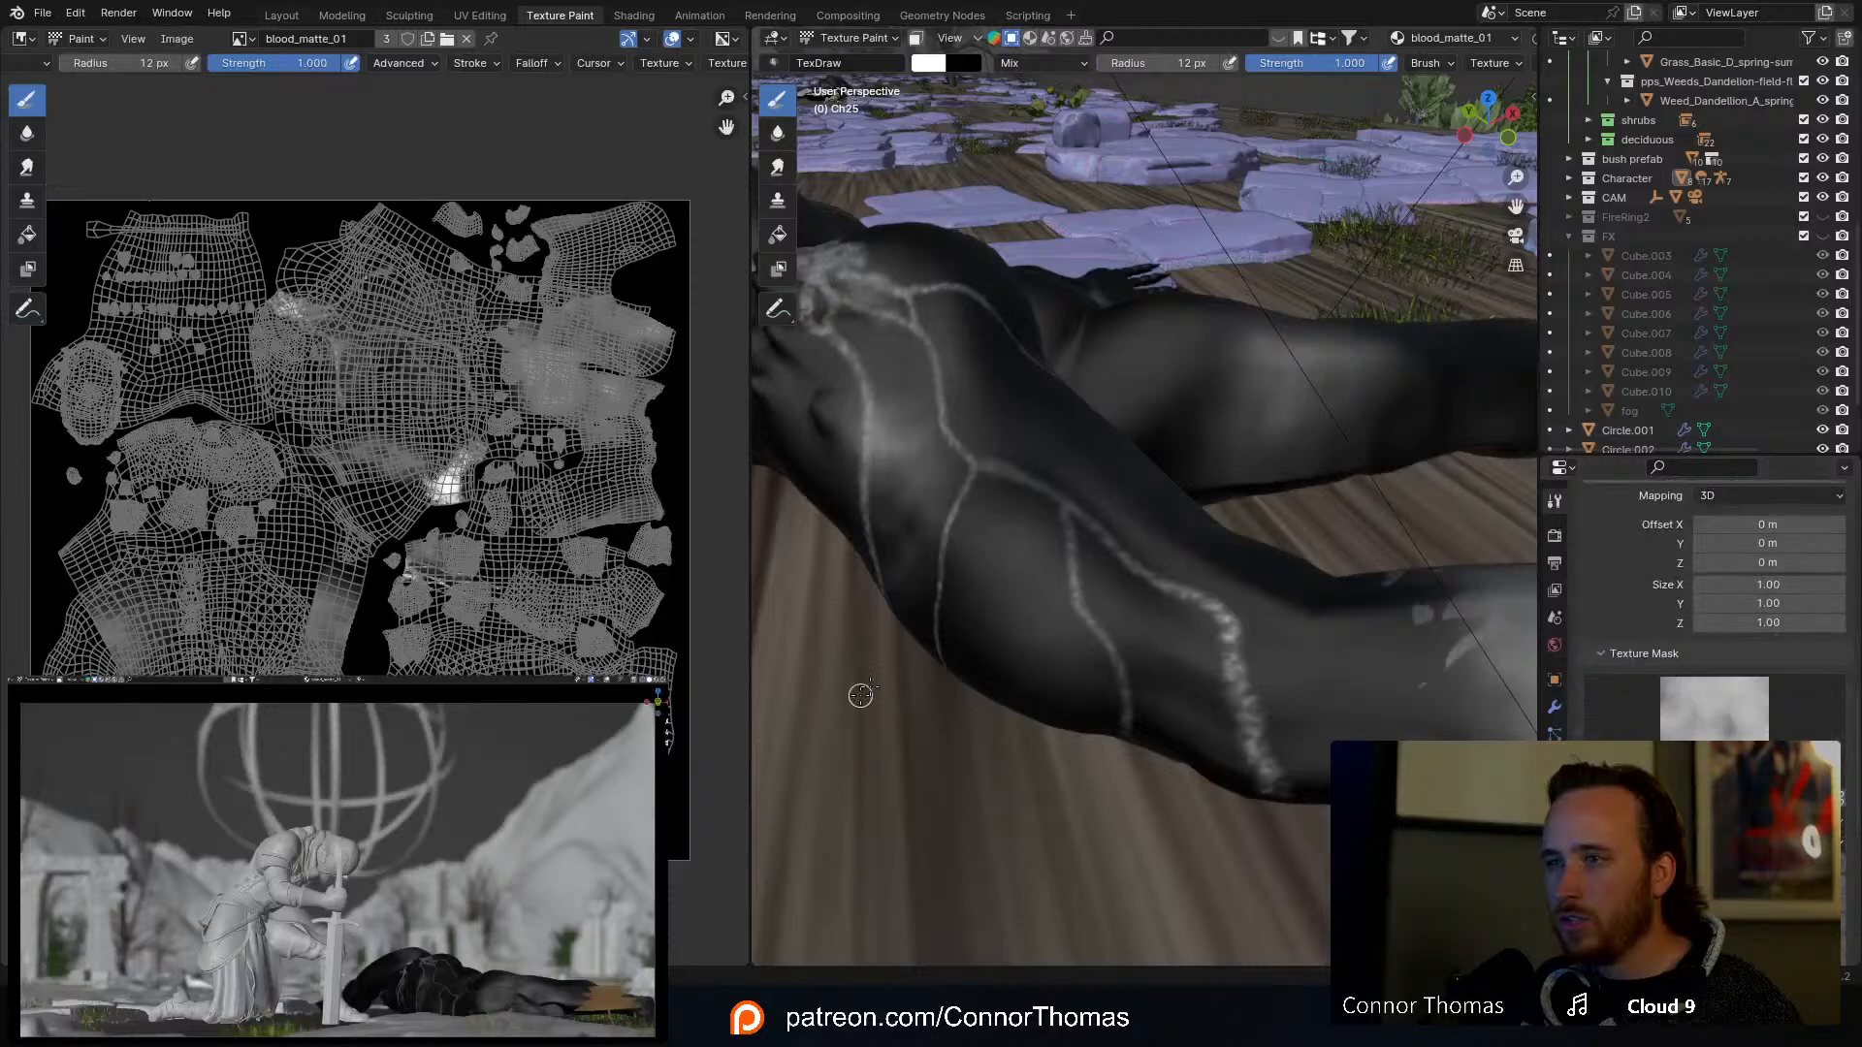
mouse_move(1062, 635)
middle_down()
mouse_move(966, 523)
mouse_move(1162, 580)
mouse_move(1113, 516)
middle_up()
key(f)
click(915, 529)
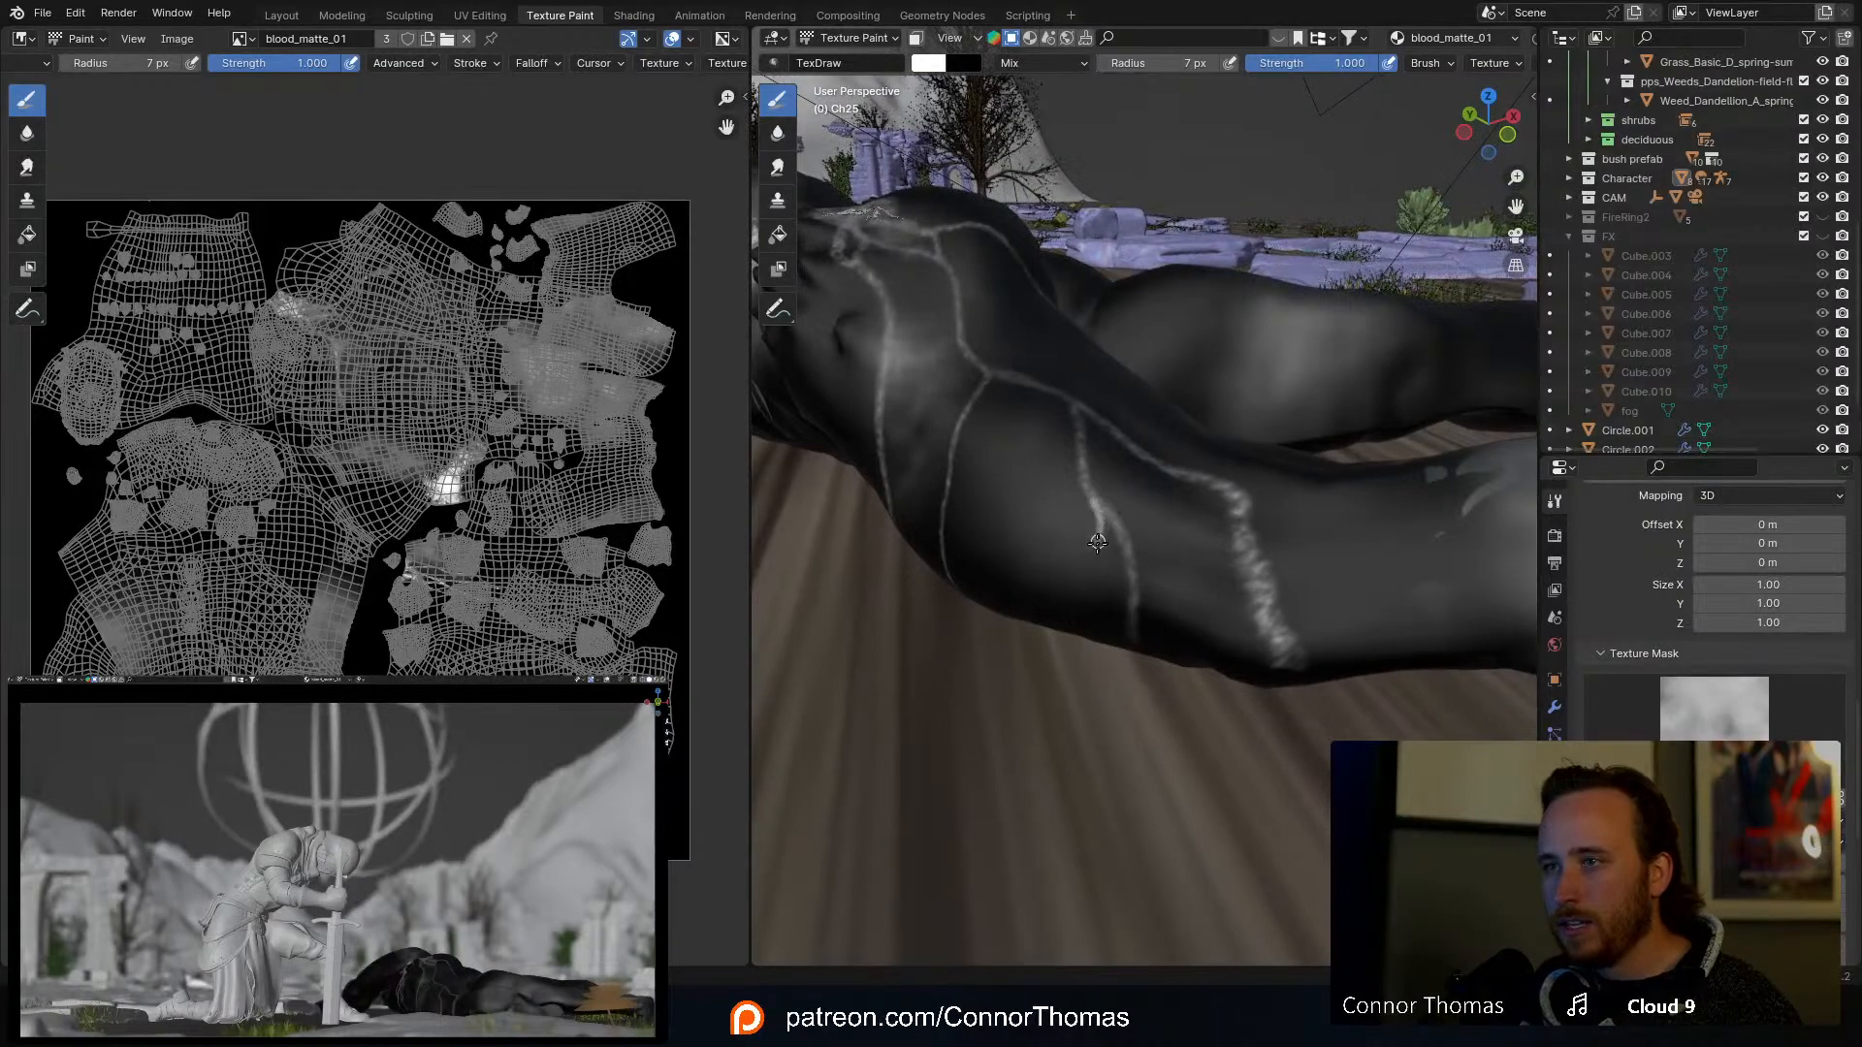
Step: Paint fine white streaks branching down the side of the fallen body's thigh with the 7 px brush
drag(1080, 648, 1142, 603)
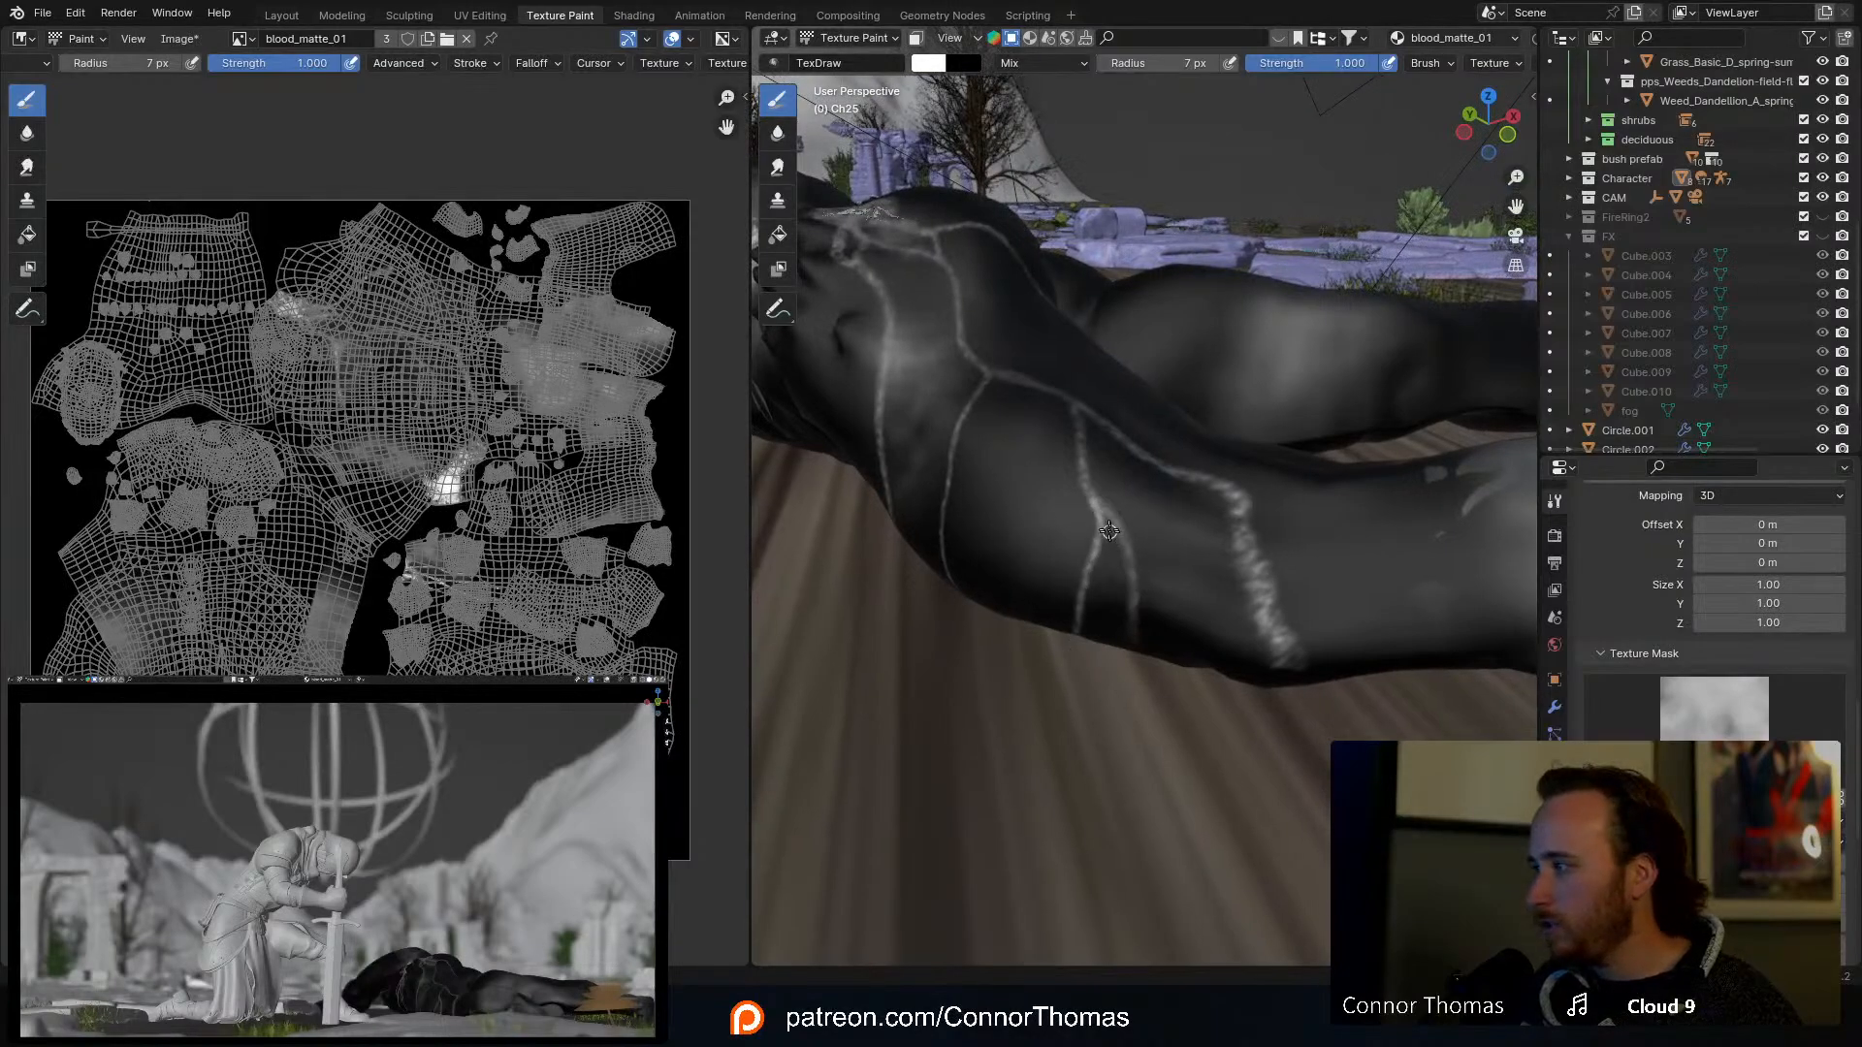
drag(1109, 531, 1100, 494)
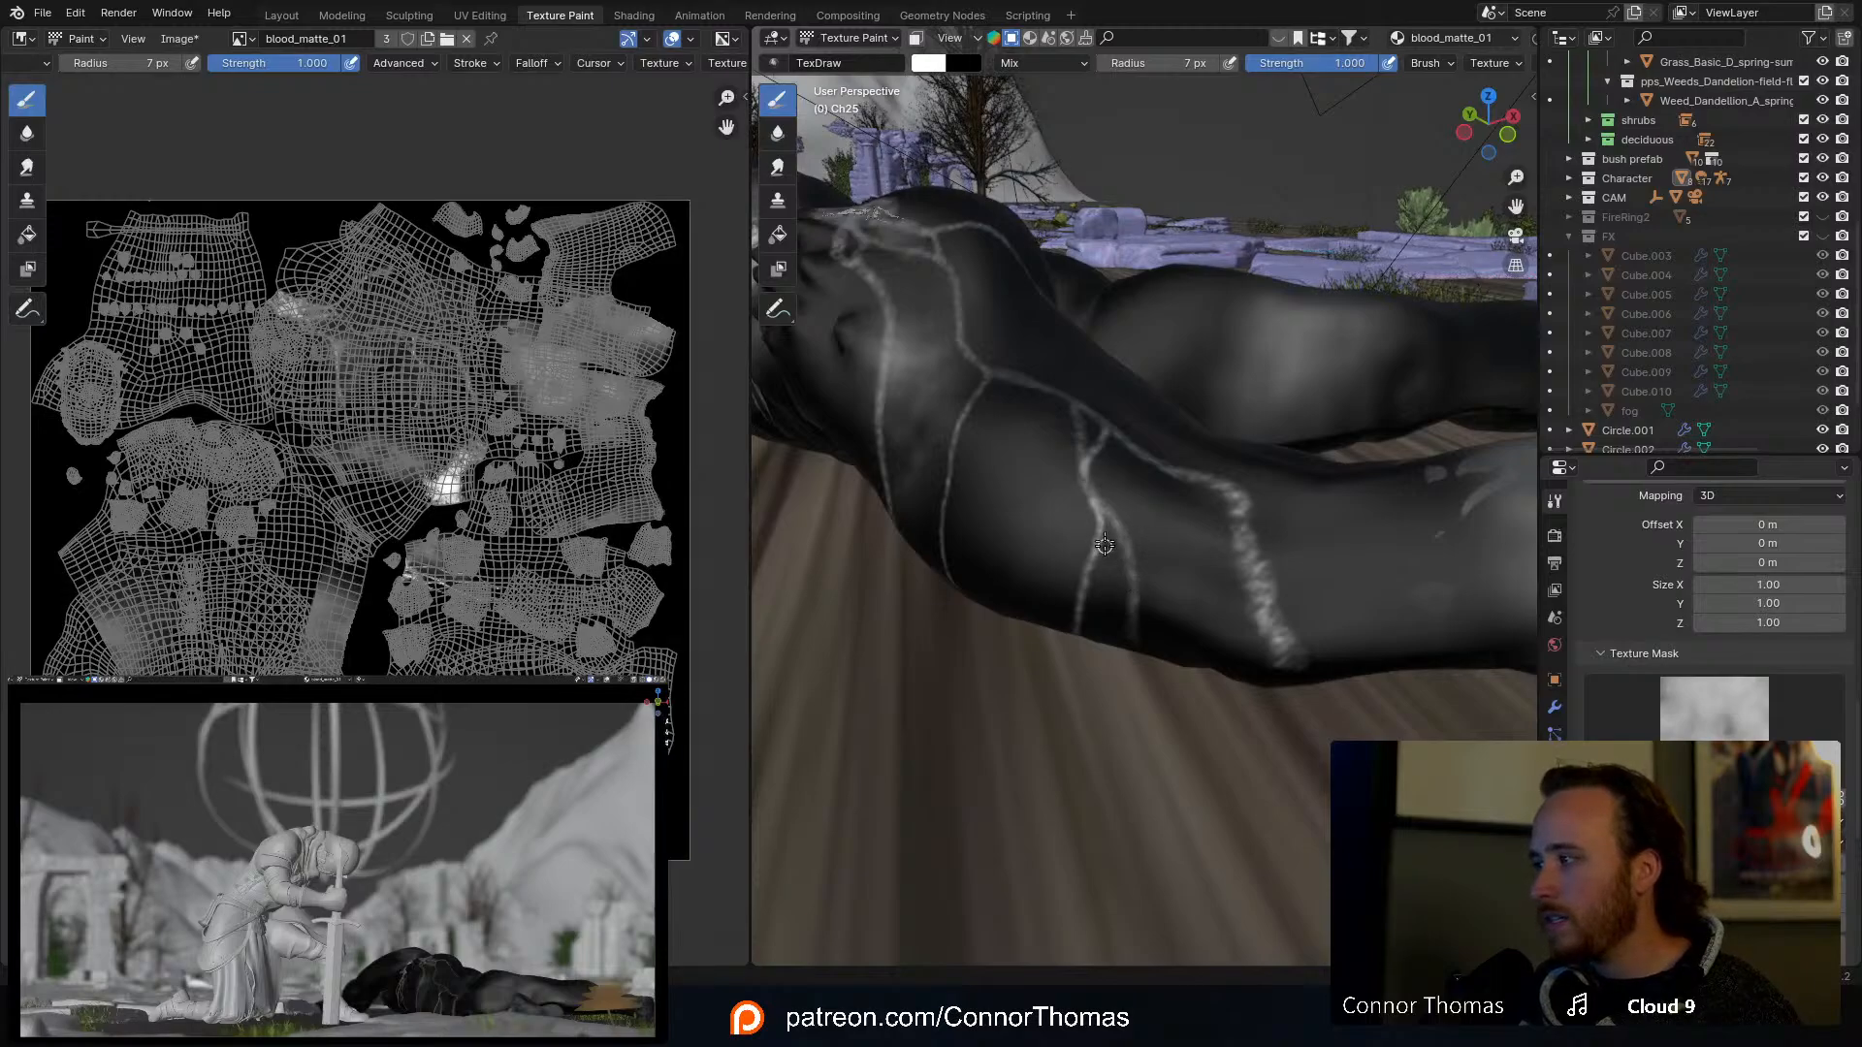
middle_drag(1105, 545, 1057, 508)
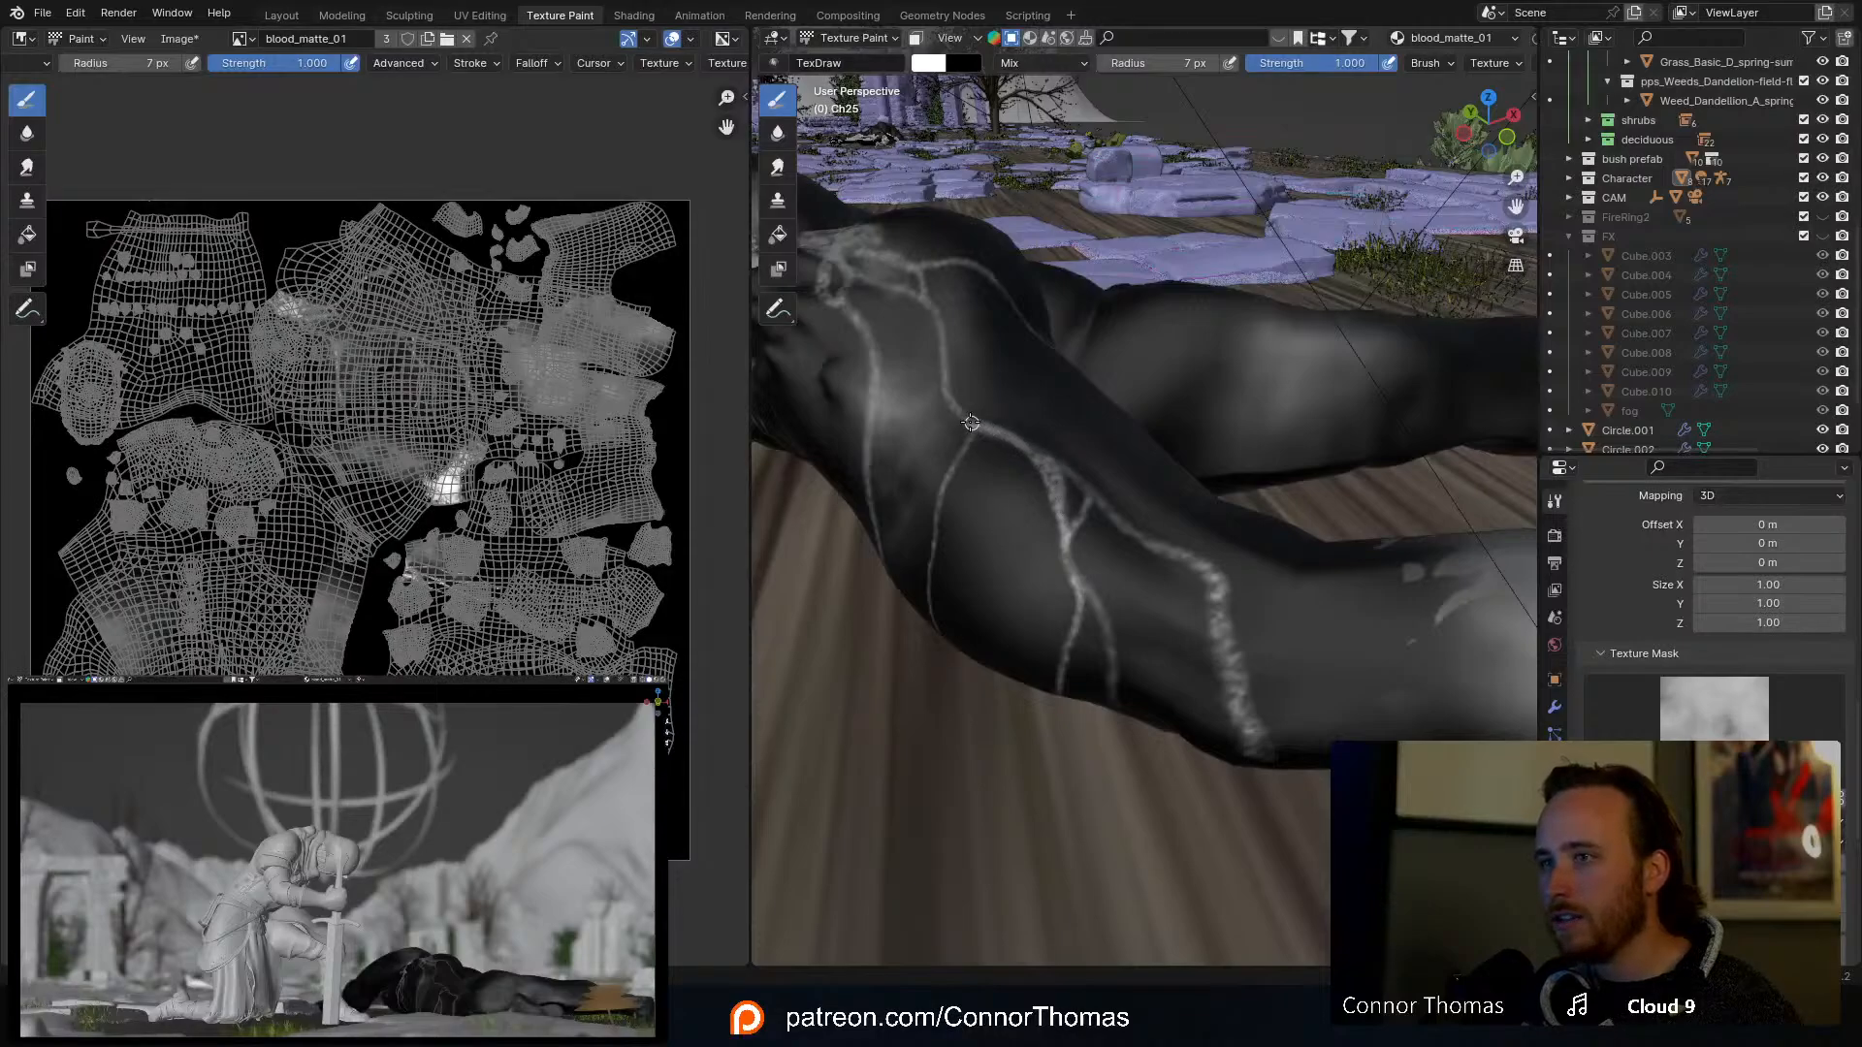
middle_drag(1119, 398, 1097, 482)
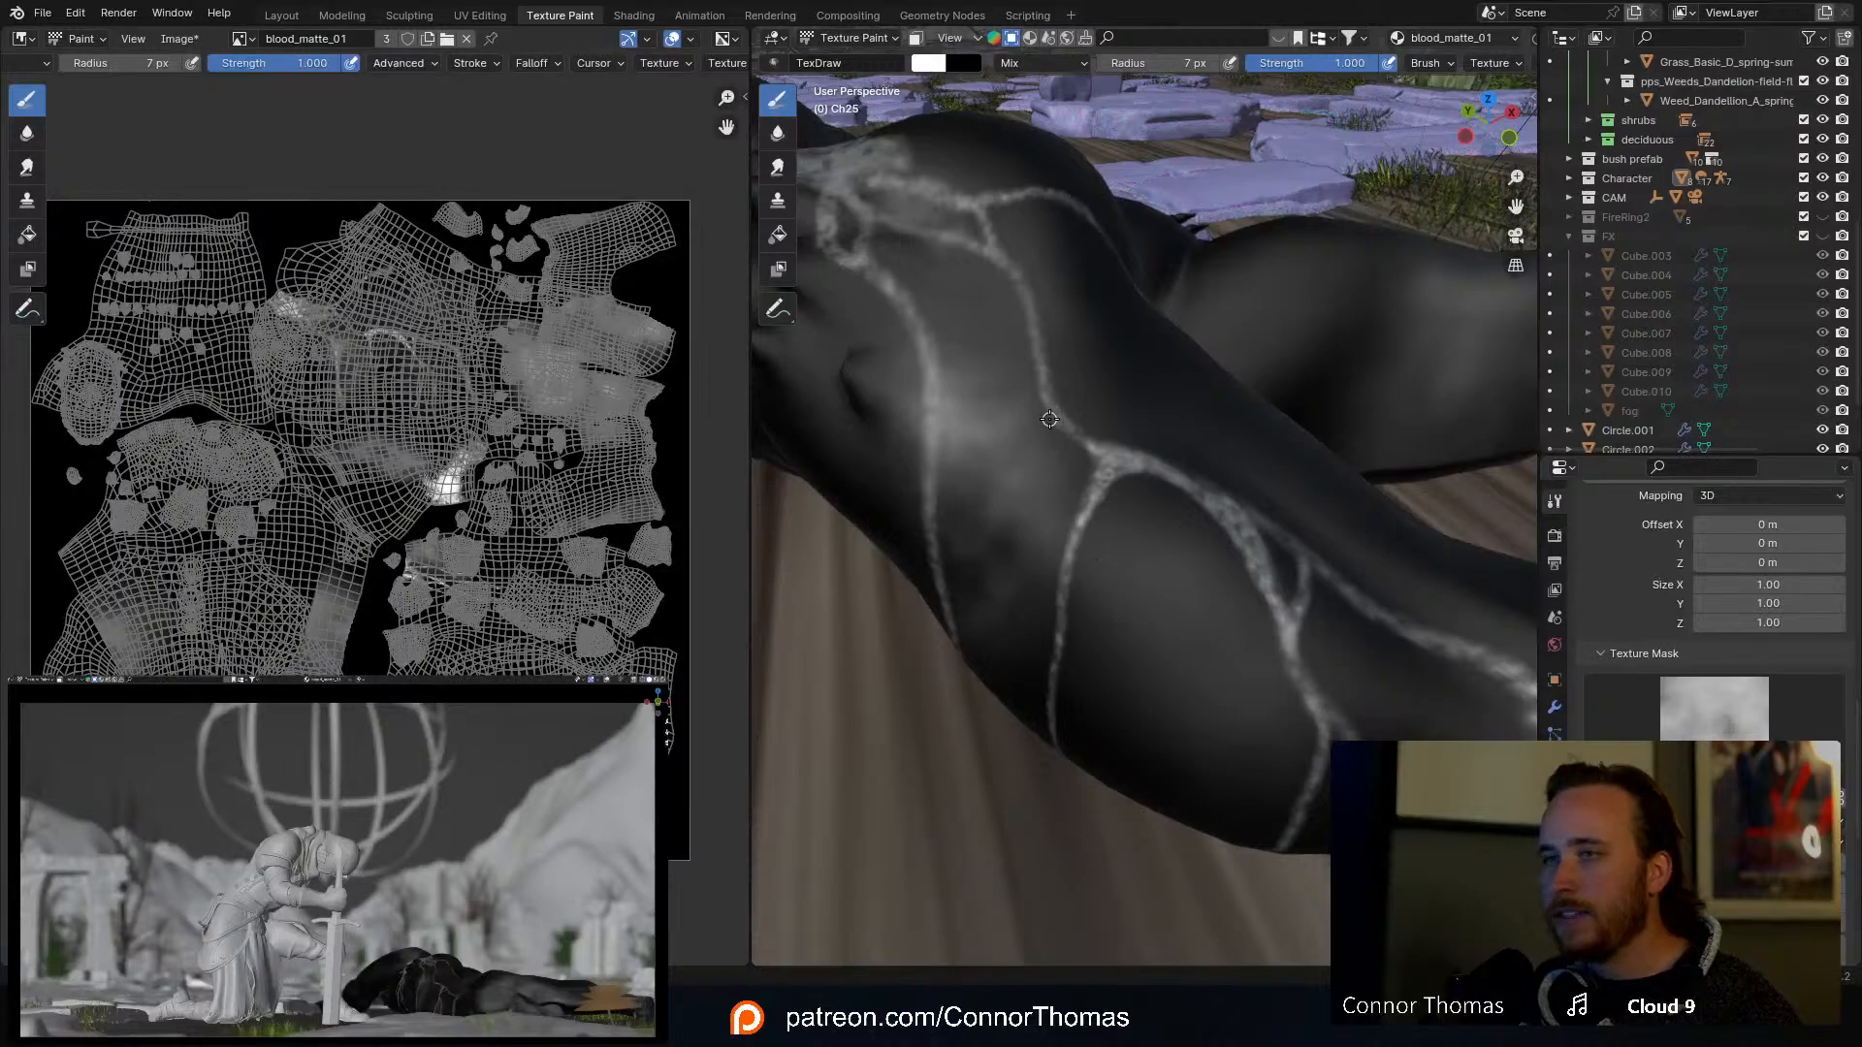
Step: Add more thin white streaks running down the hip and from the thigh's branching junction
middle_drag(1049, 419, 1030, 444)
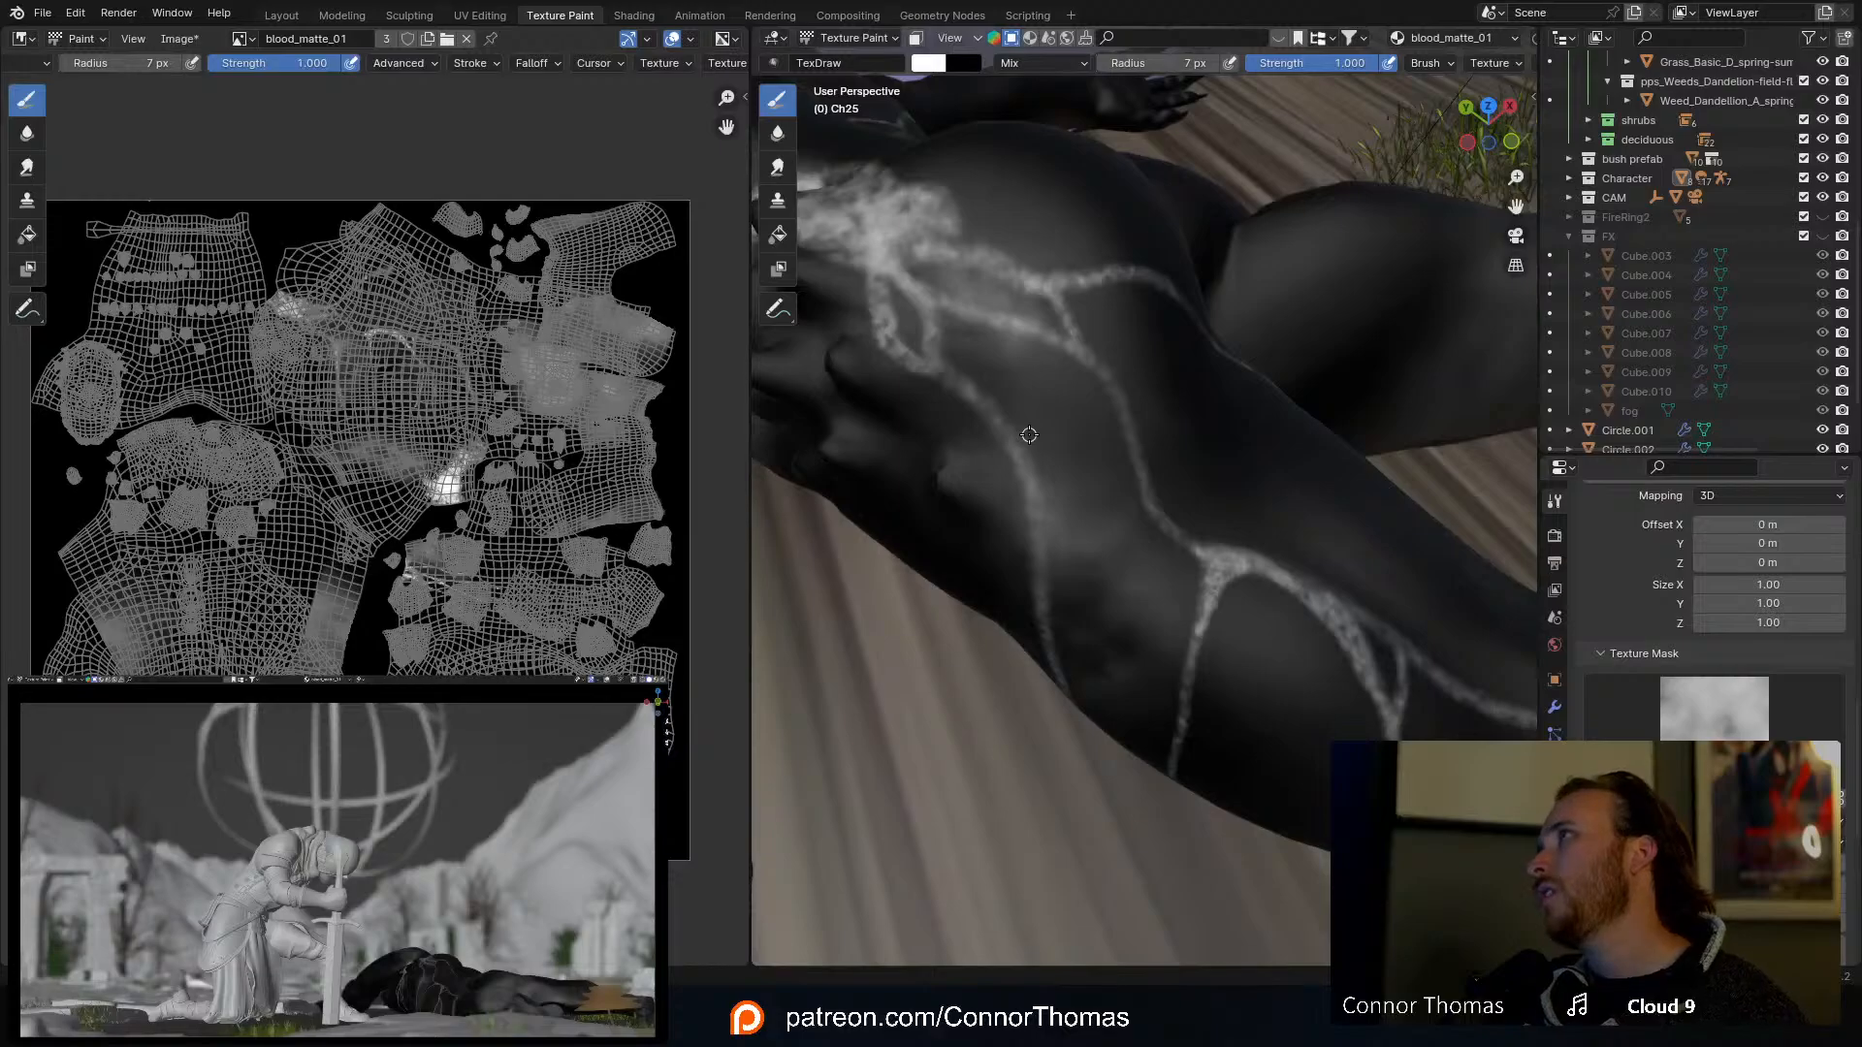
mouse_move(1081, 333)
middle_down()
mouse_move(1091, 281)
mouse_move(1174, 361)
middle_up()
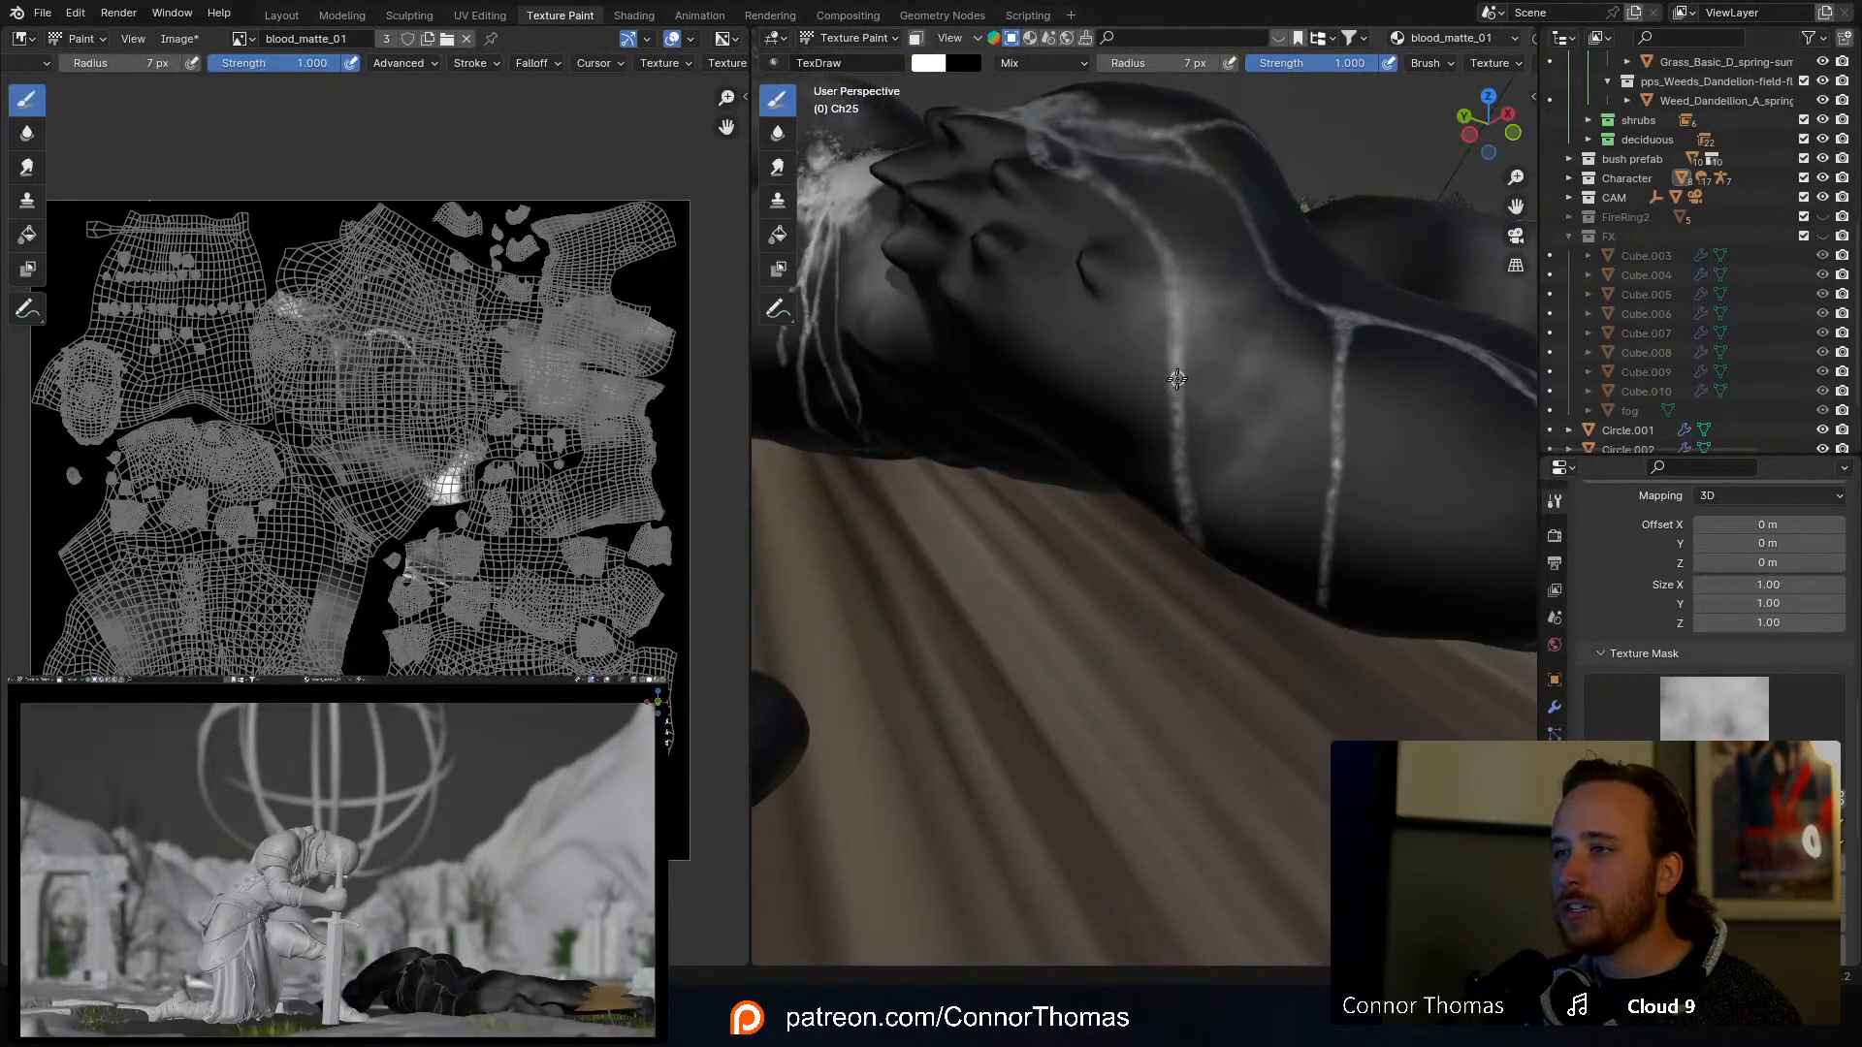
middle_drag(1156, 502, 1155, 425)
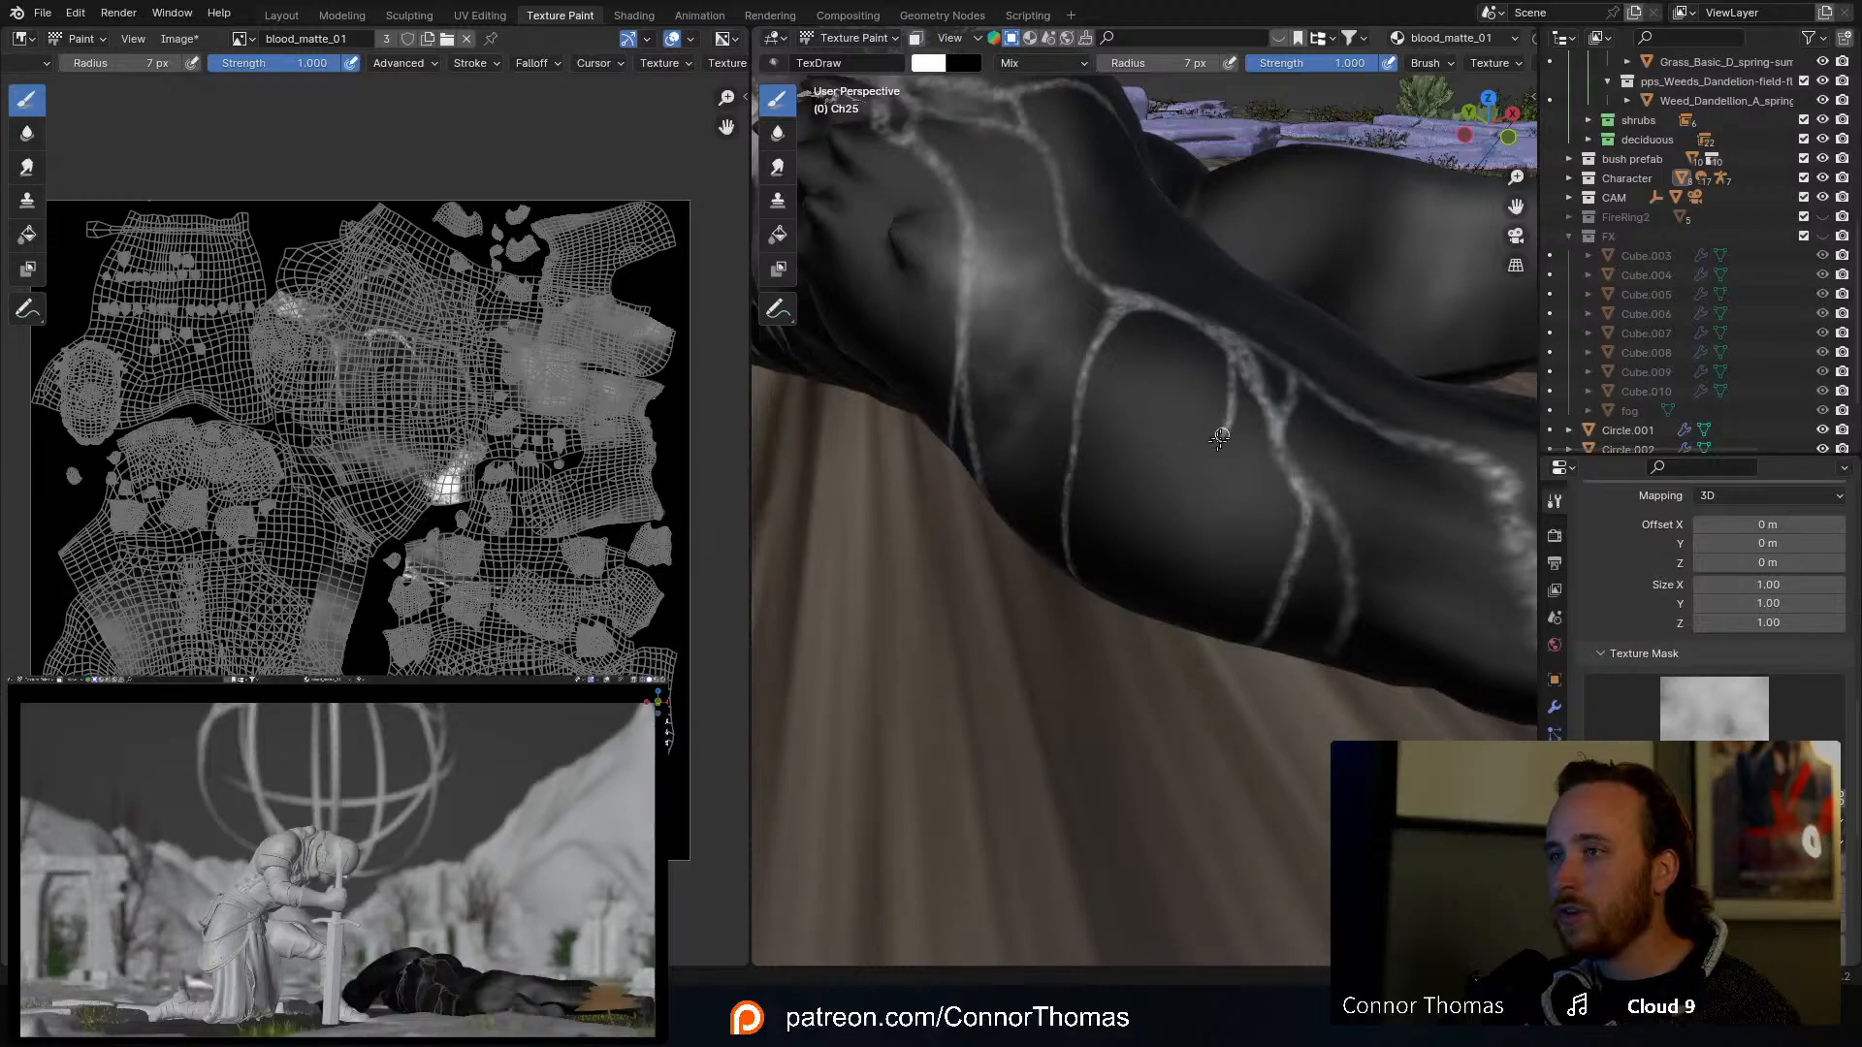
drag(1219, 434, 1174, 562)
mouse_move(1232, 620)
middle_down()
mouse_move(1260, 509)
mouse_move(1213, 465)
middle_up()
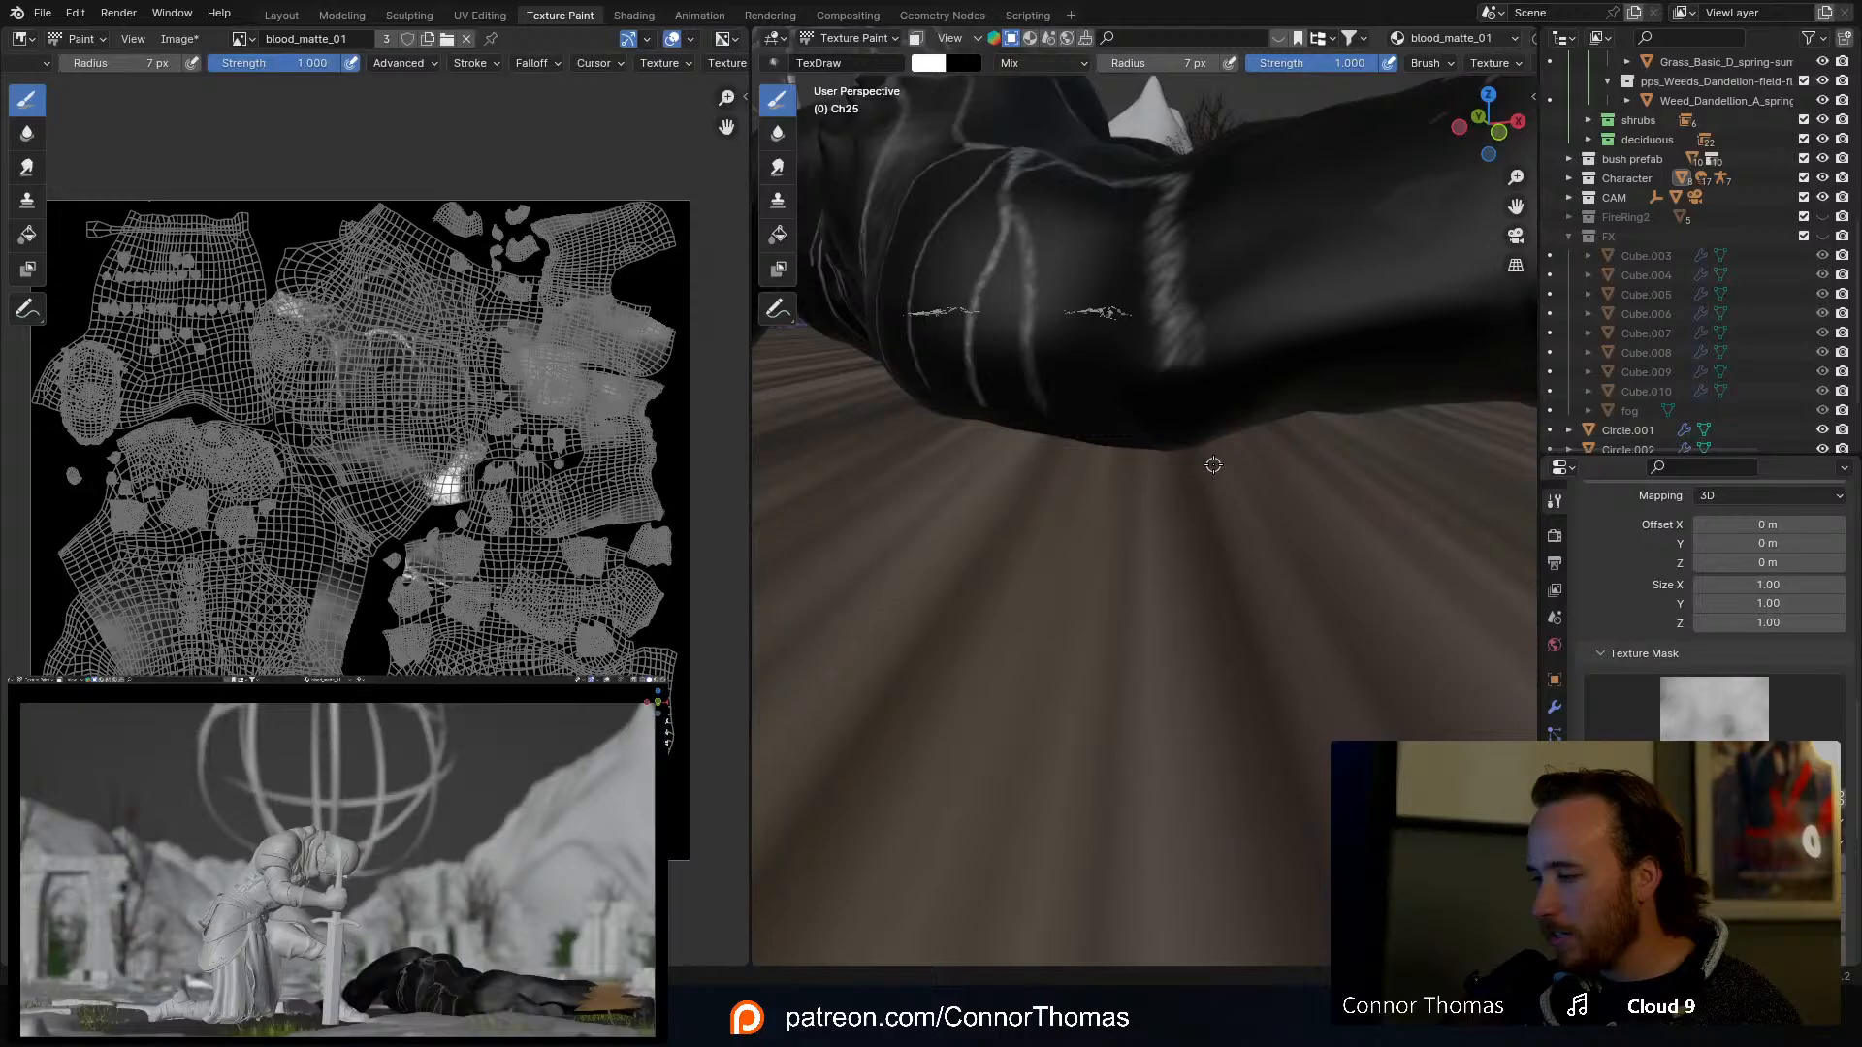
Step: Set the brush radius to 20 px and paint a thicker white streak branching from the thigh down around the knee
mouse_move(1213, 464)
middle_down()
mouse_move(1193, 520)
mouse_move(1193, 502)
mouse_move(1142, 523)
middle_up()
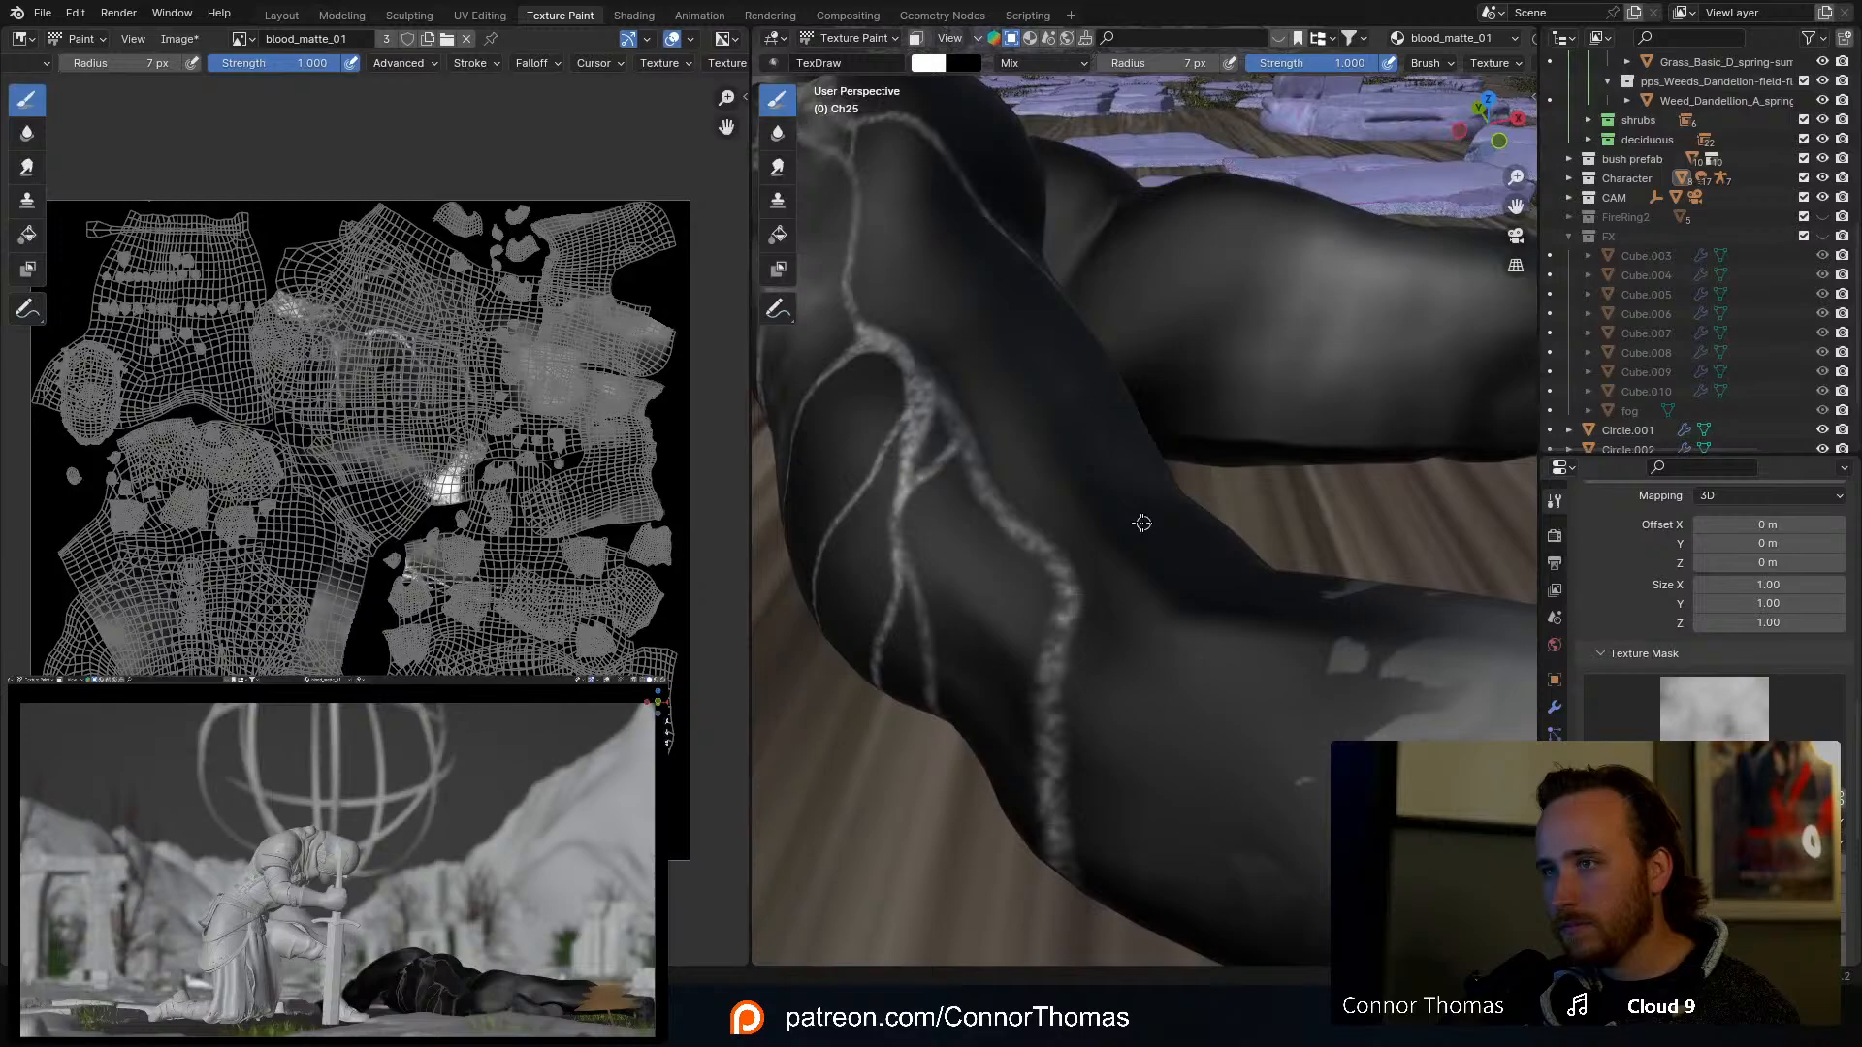
key(f)
click(1072, 585)
mouse_move(1064, 587)
mouse_down()
mouse_move(1225, 765)
mouse_move(1280, 947)
mouse_up()
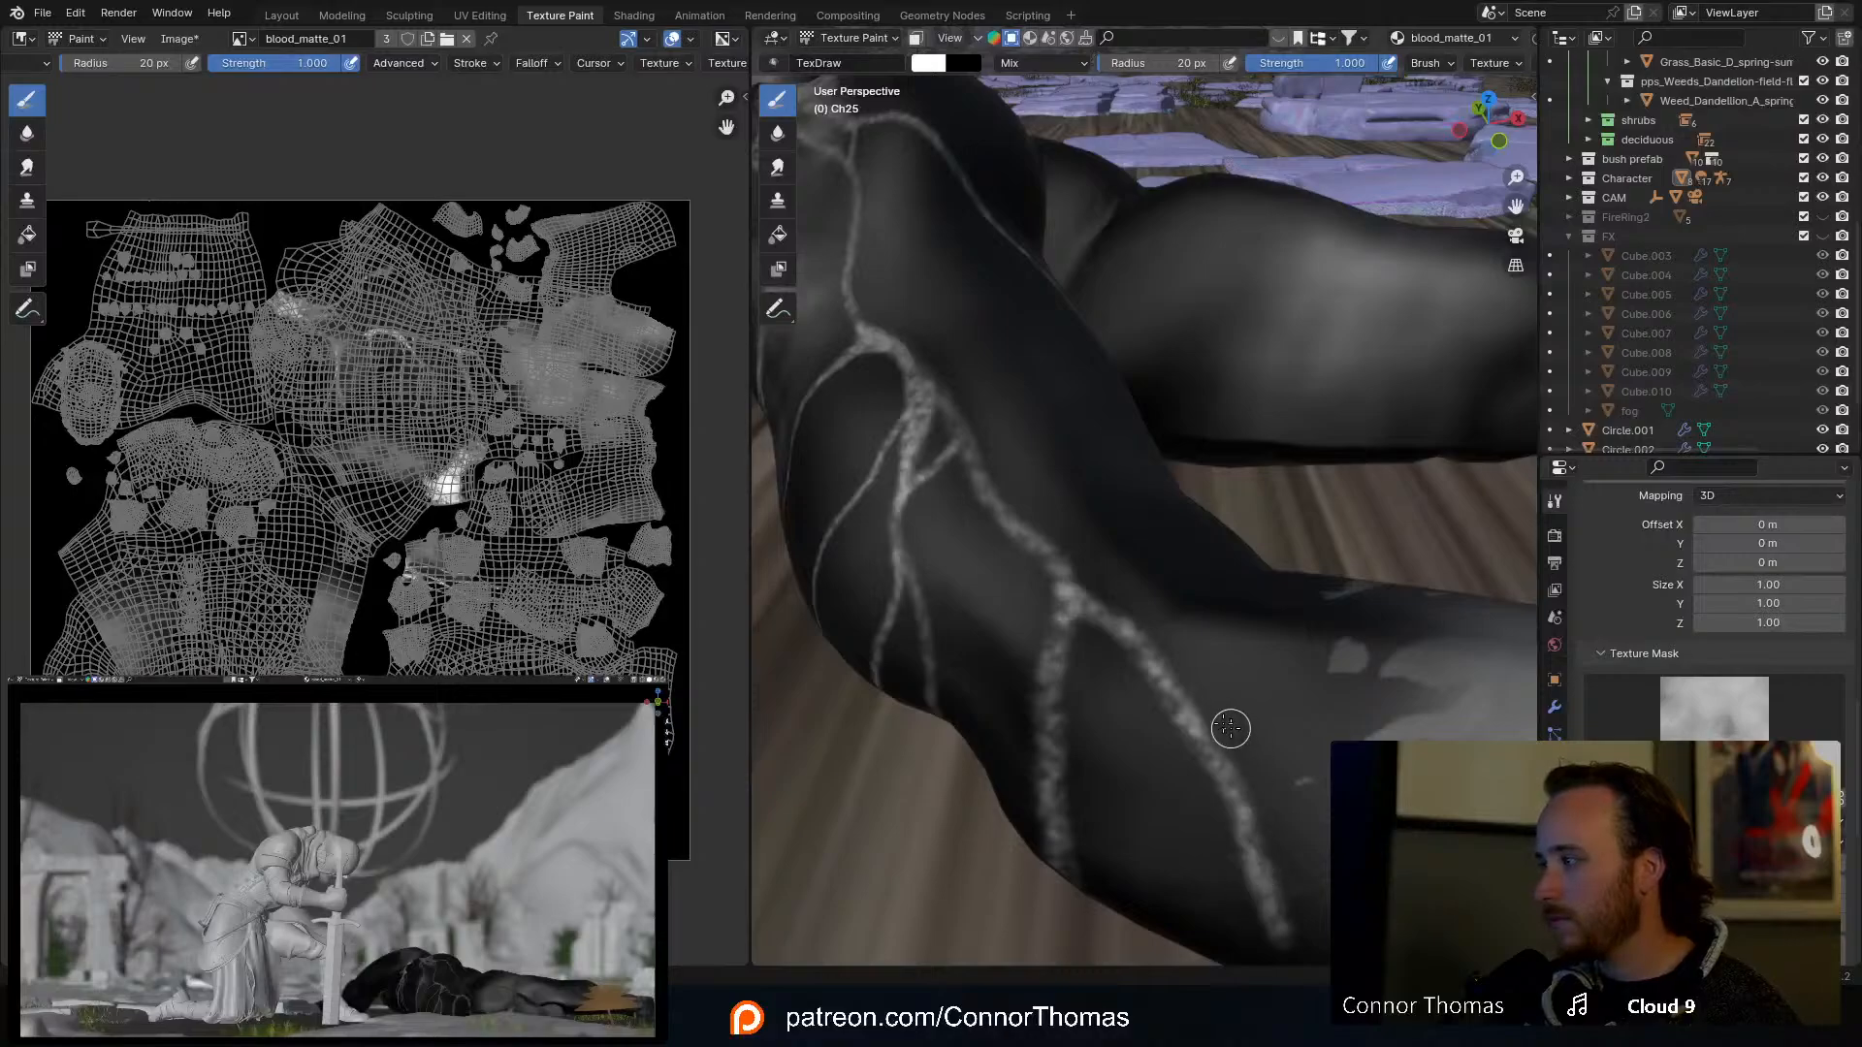
middle_drag(1228, 726, 990, 335)
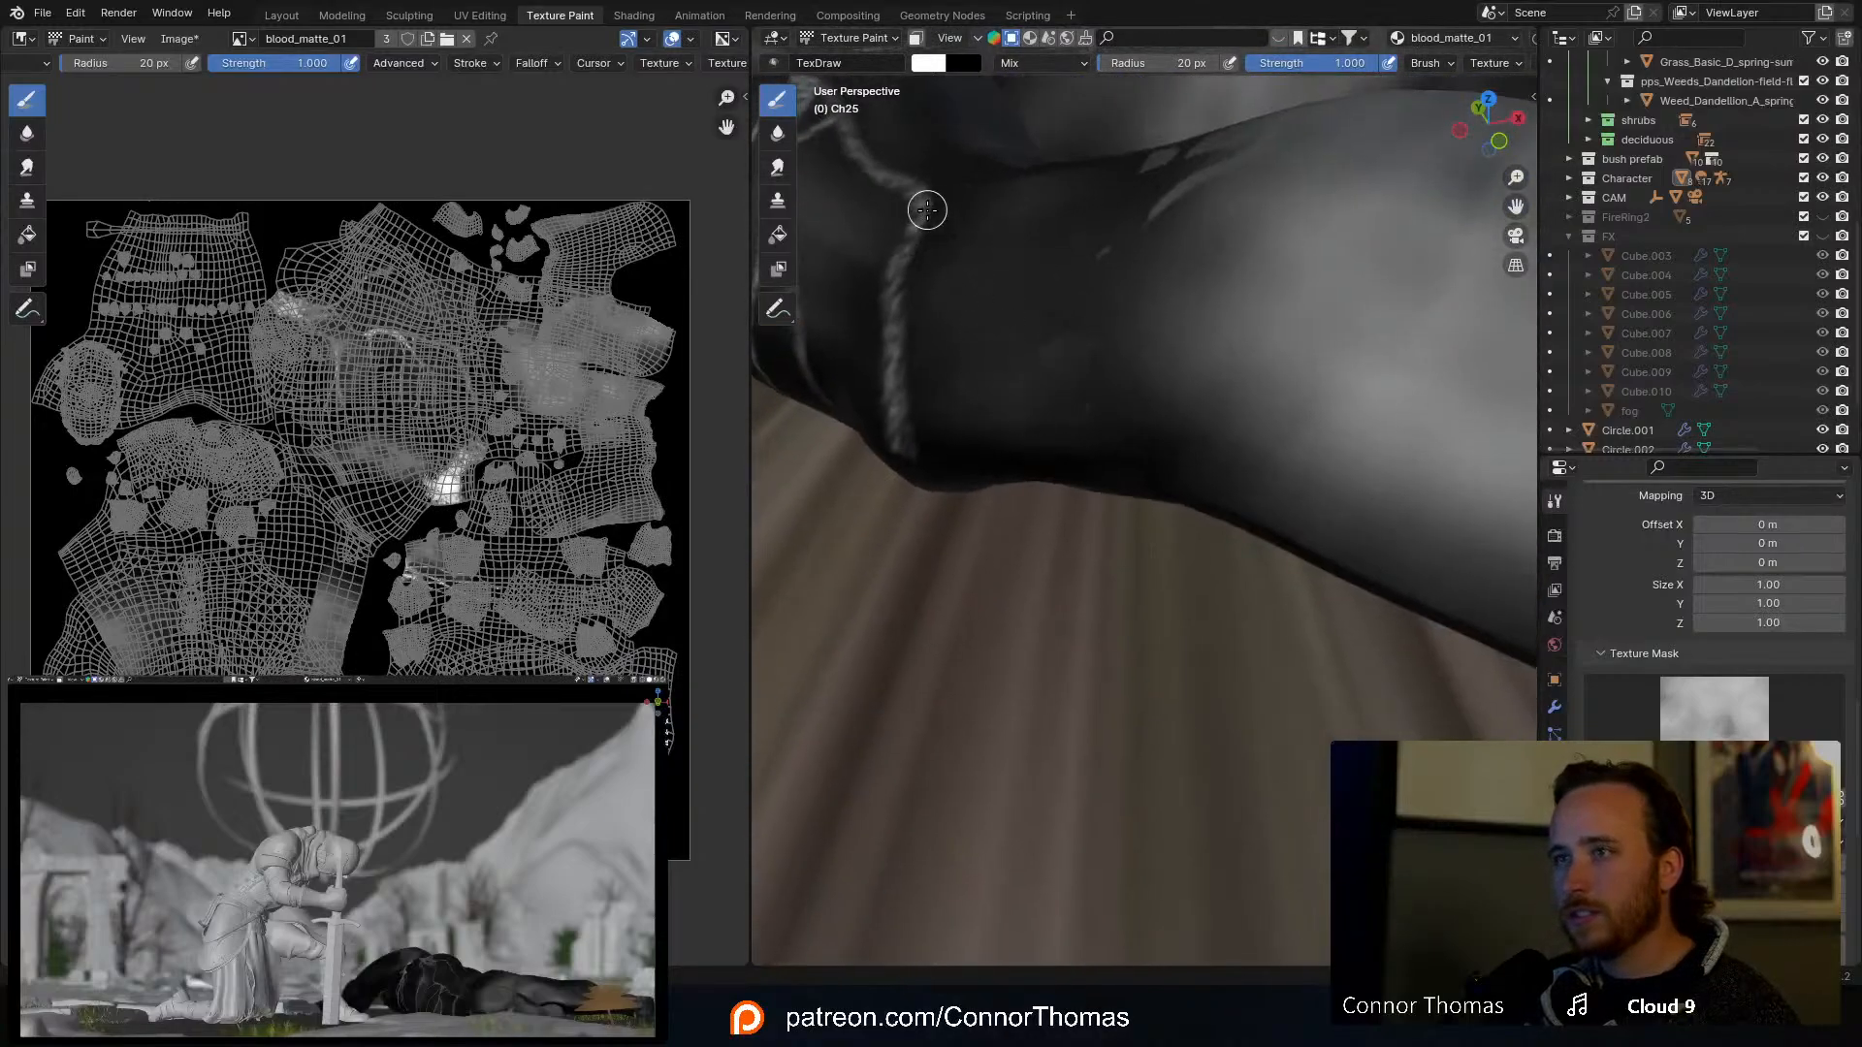
mouse_move(926, 209)
mouse_down()
mouse_move(1081, 300)
mouse_move(1193, 457)
mouse_move(1214, 524)
mouse_up()
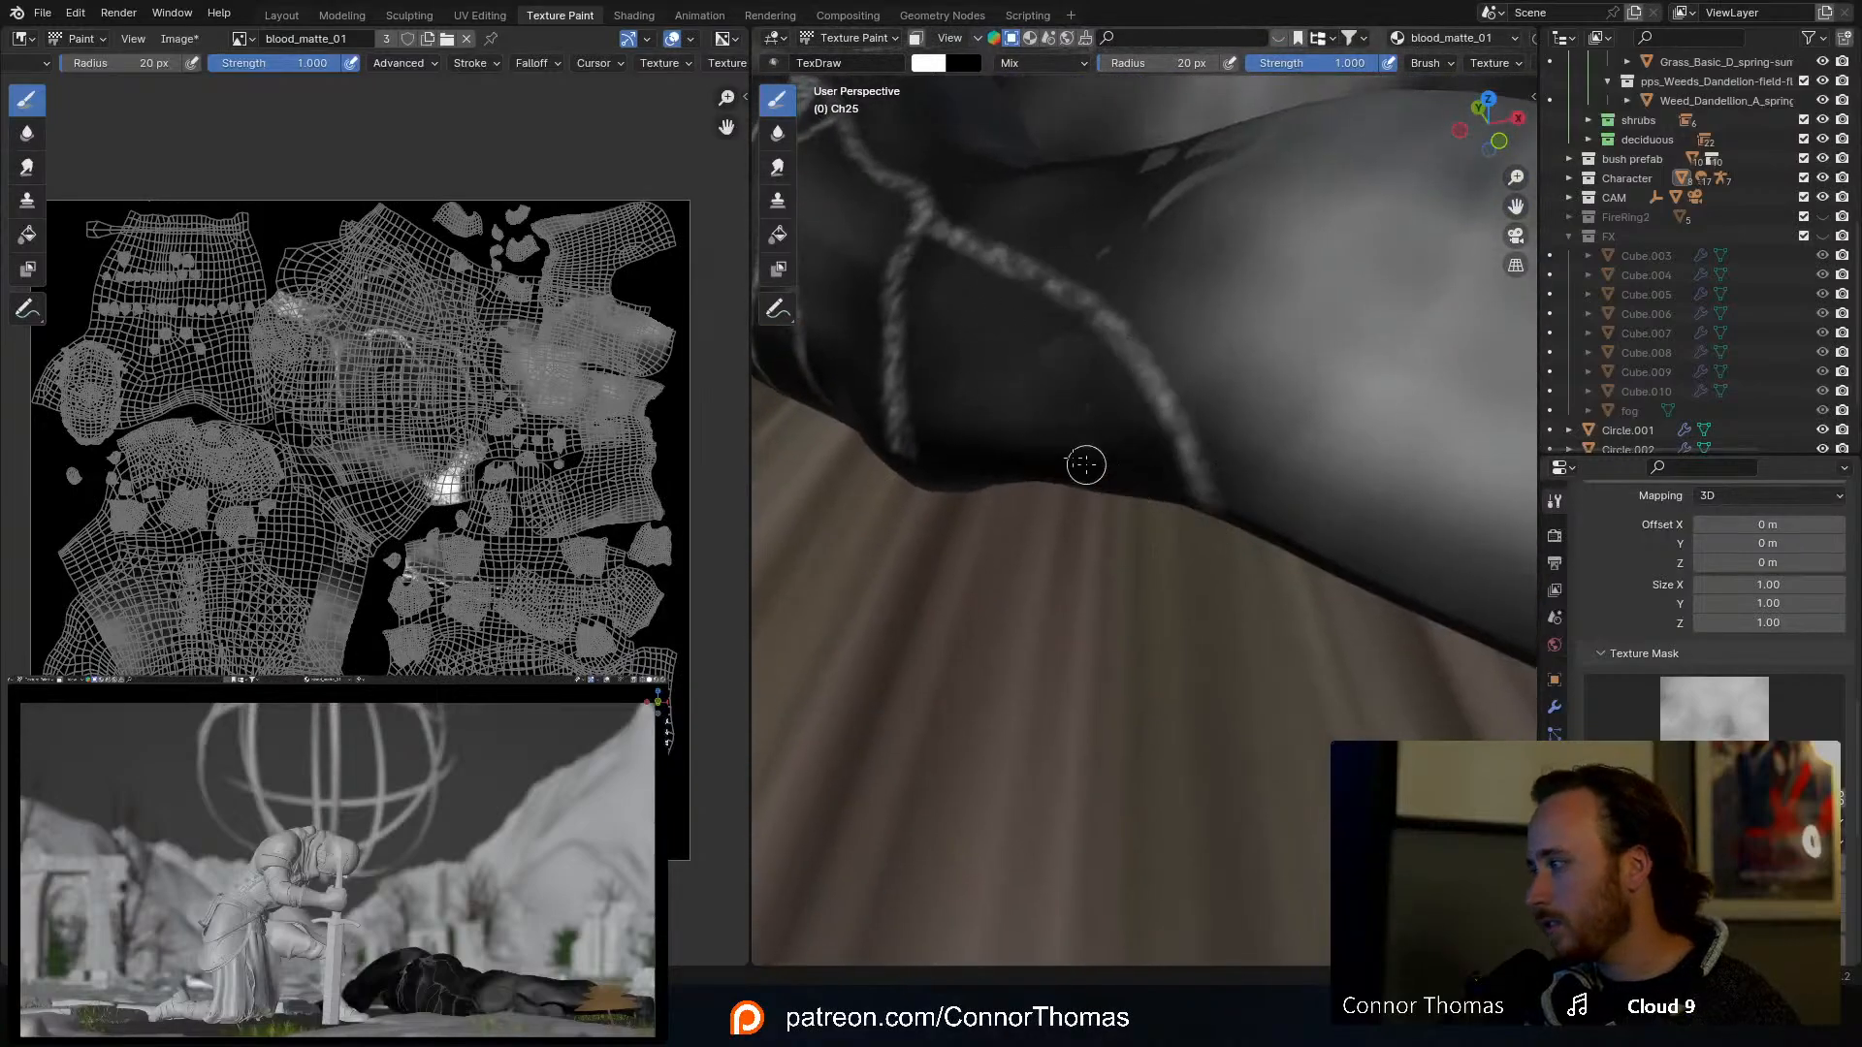
middle_drag(1033, 439, 1046, 487)
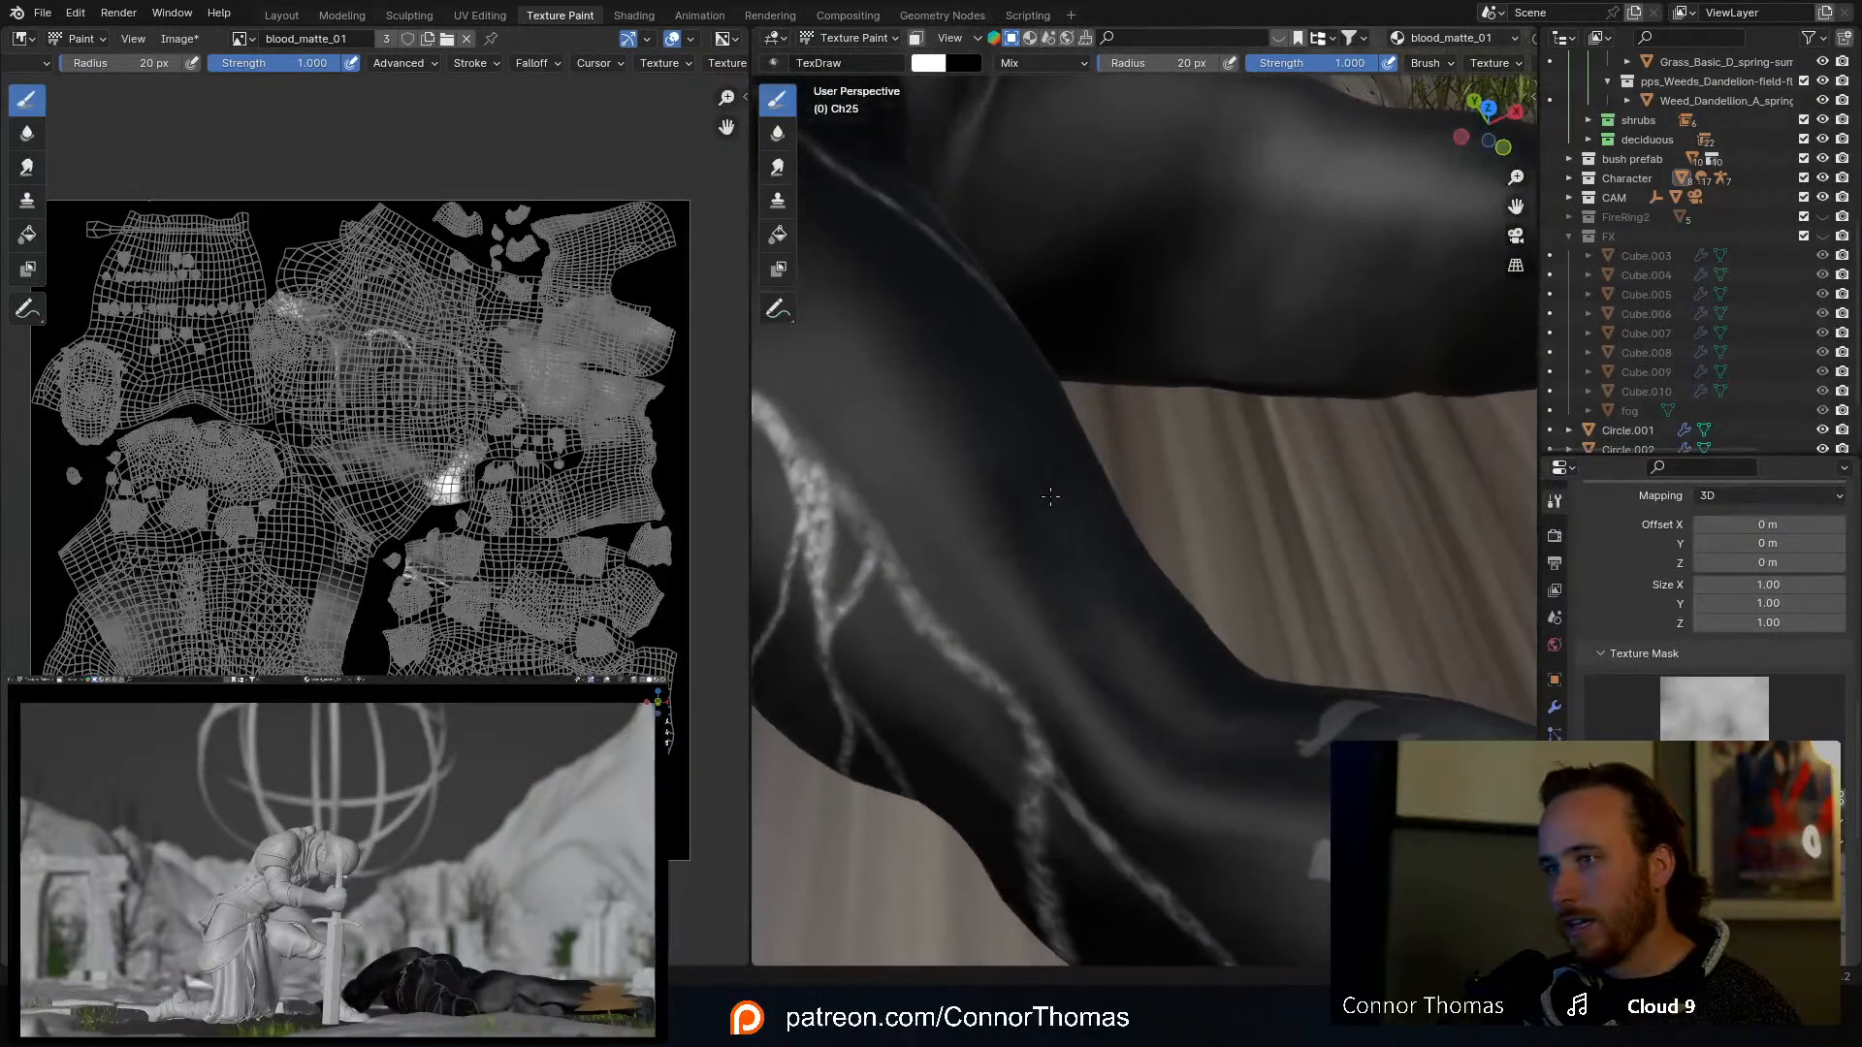
Step: Paint a broad white streak from the upper thigh's branching junction across to the inner thigh
scroll(1045, 486, down, 3)
middle_drag(1013, 425, 961, 524)
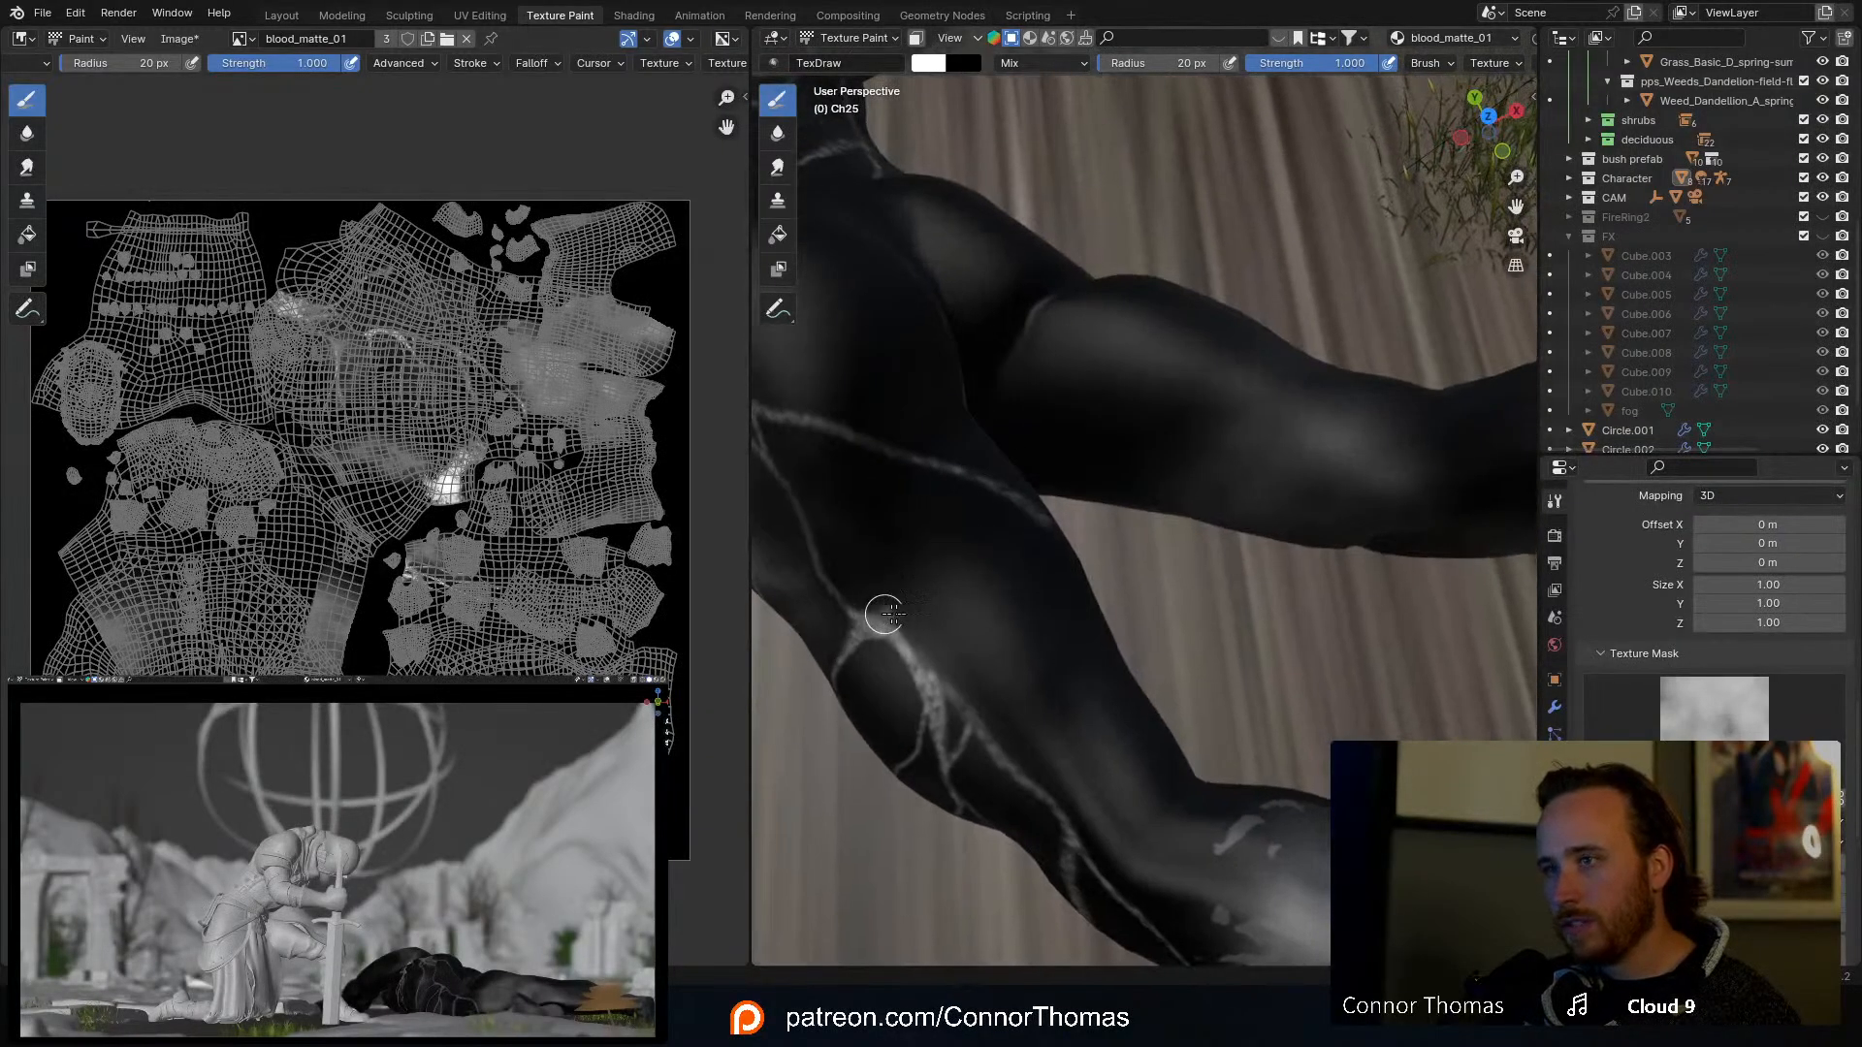
drag(885, 613, 1117, 657)
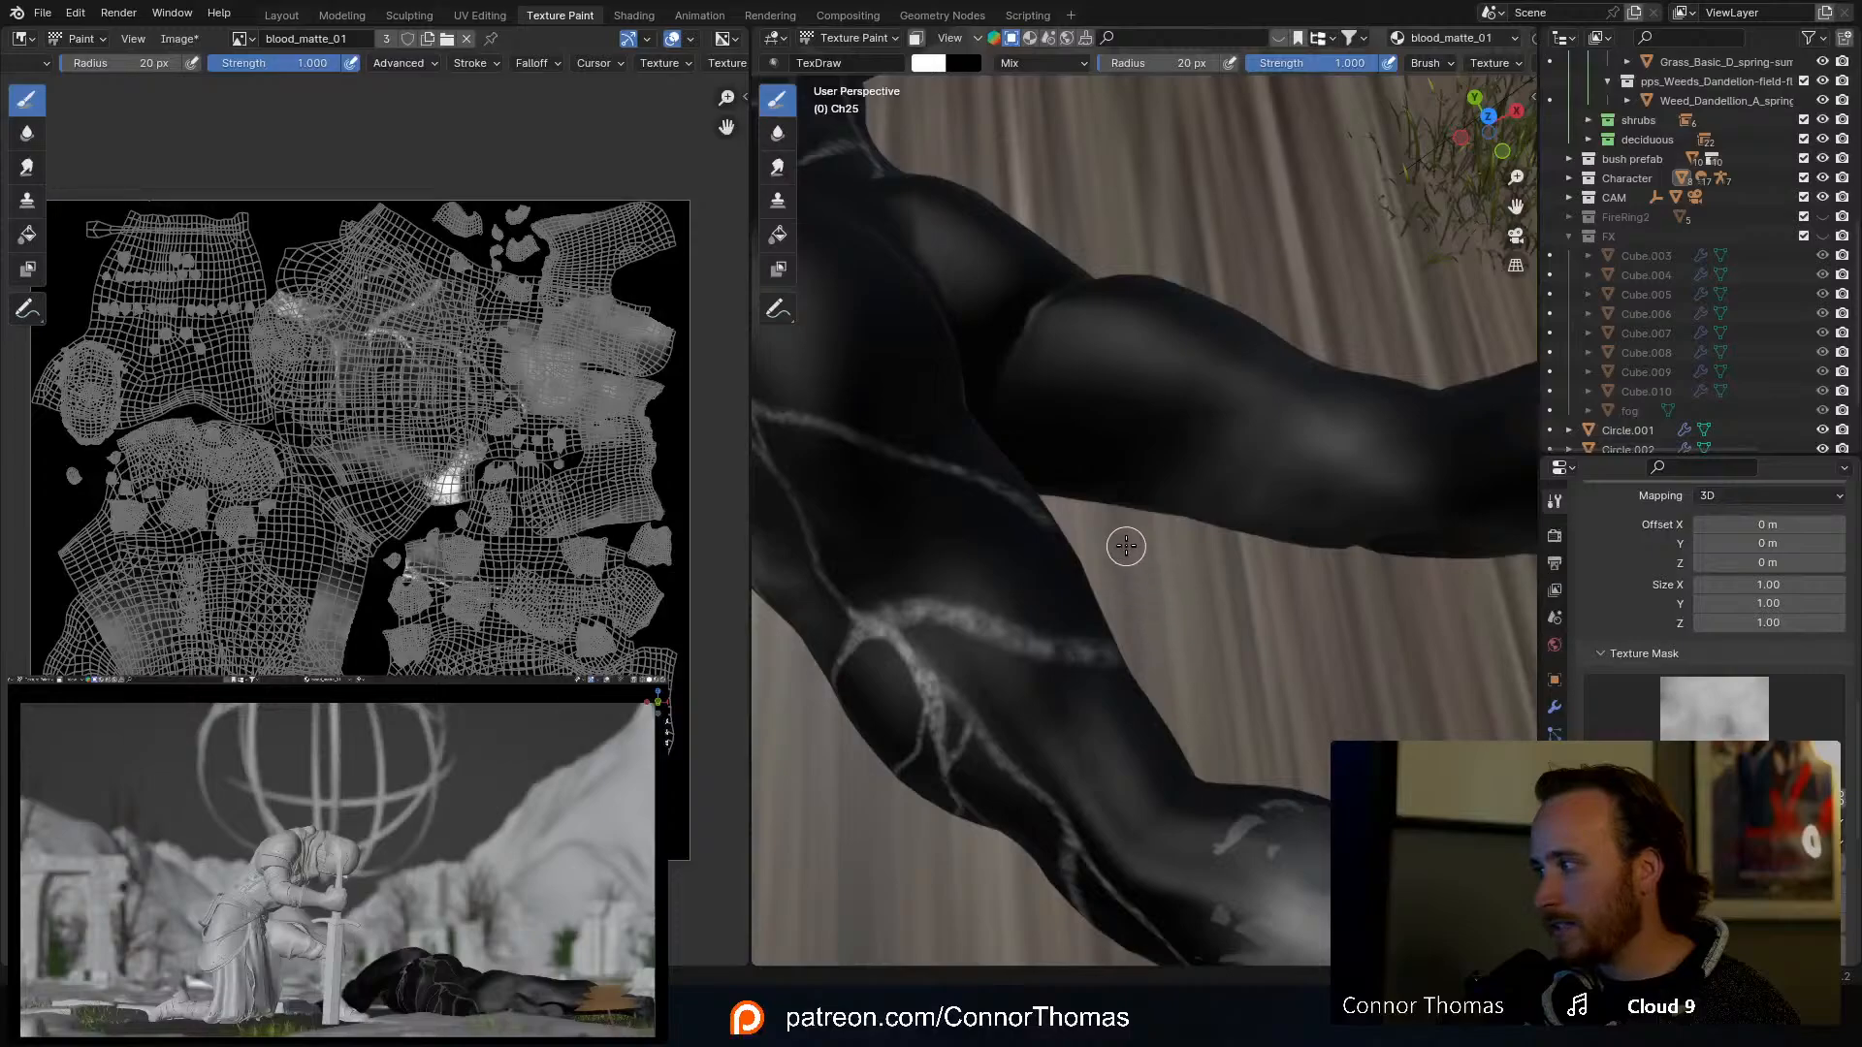
Step: Set the brush radius to 8 px and paint a thin white streak from the hip across to the inner thigh
mouse_move(1126, 546)
middle_down()
mouse_move(1089, 486)
mouse_move(957, 615)
middle_up()
key(f)
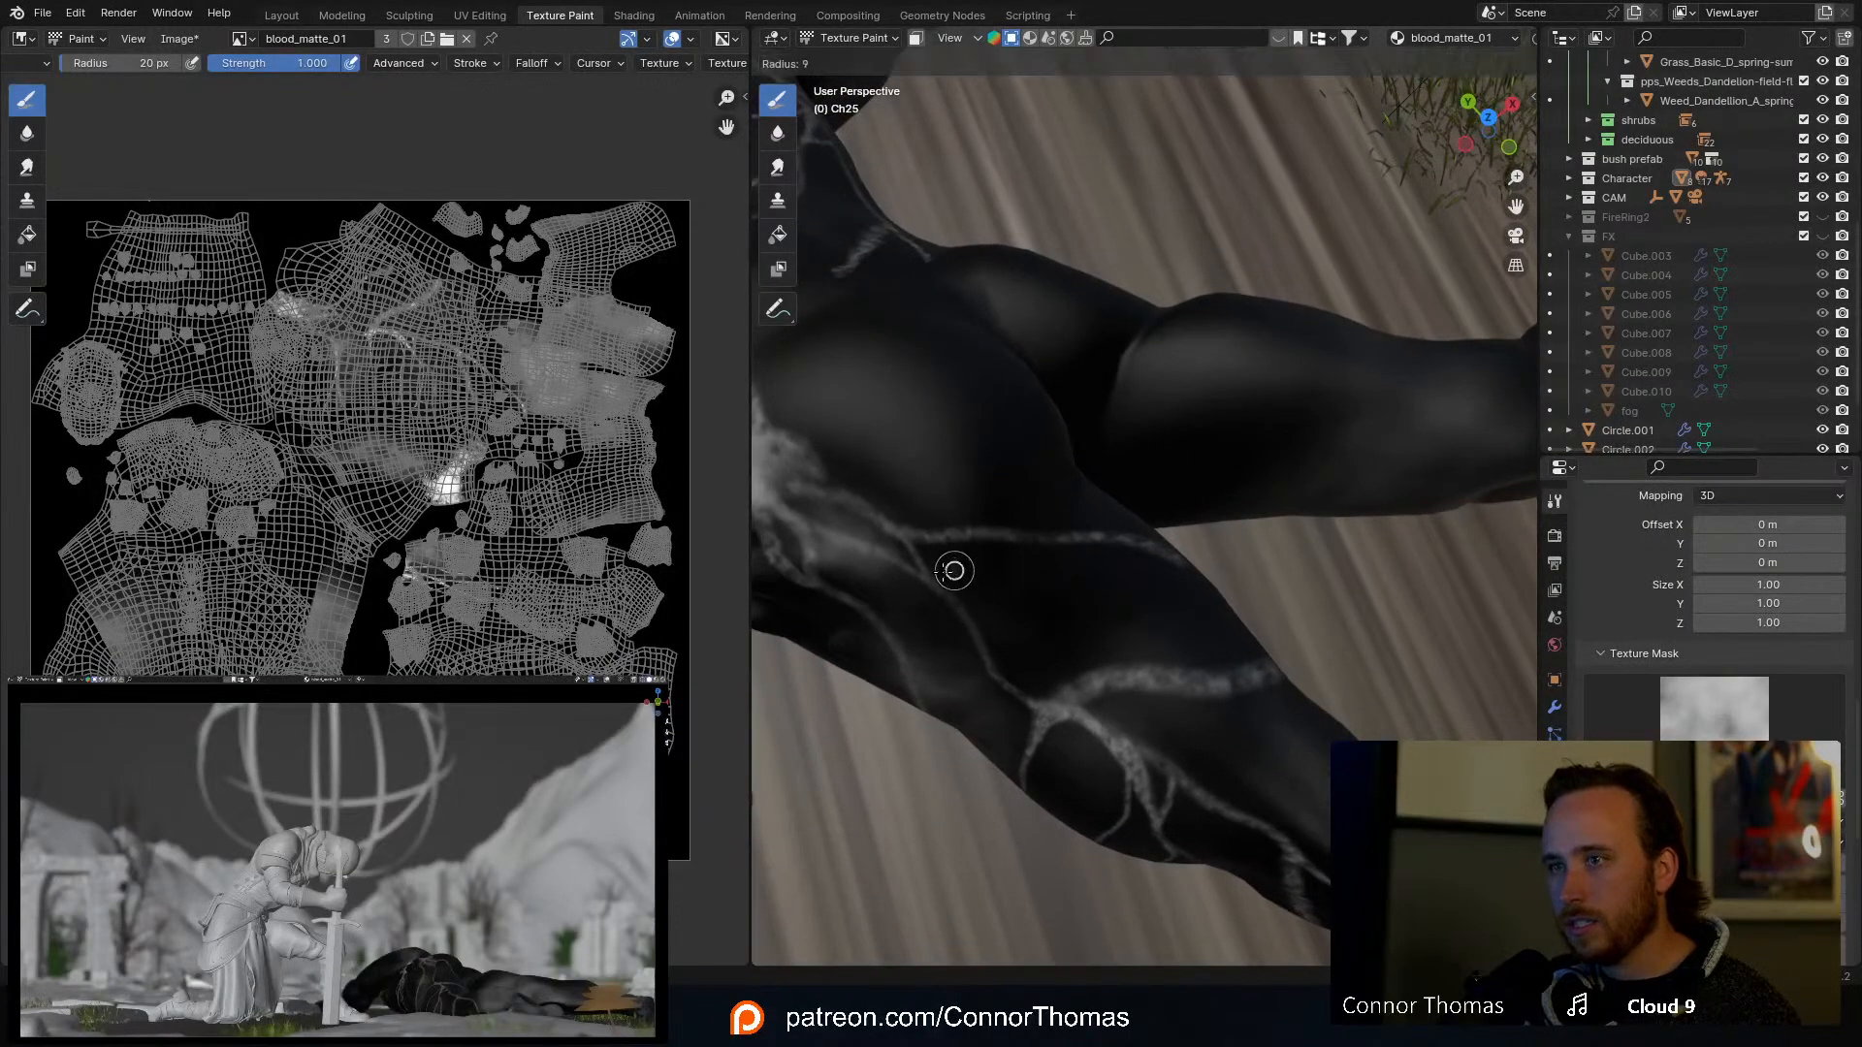
click(922, 562)
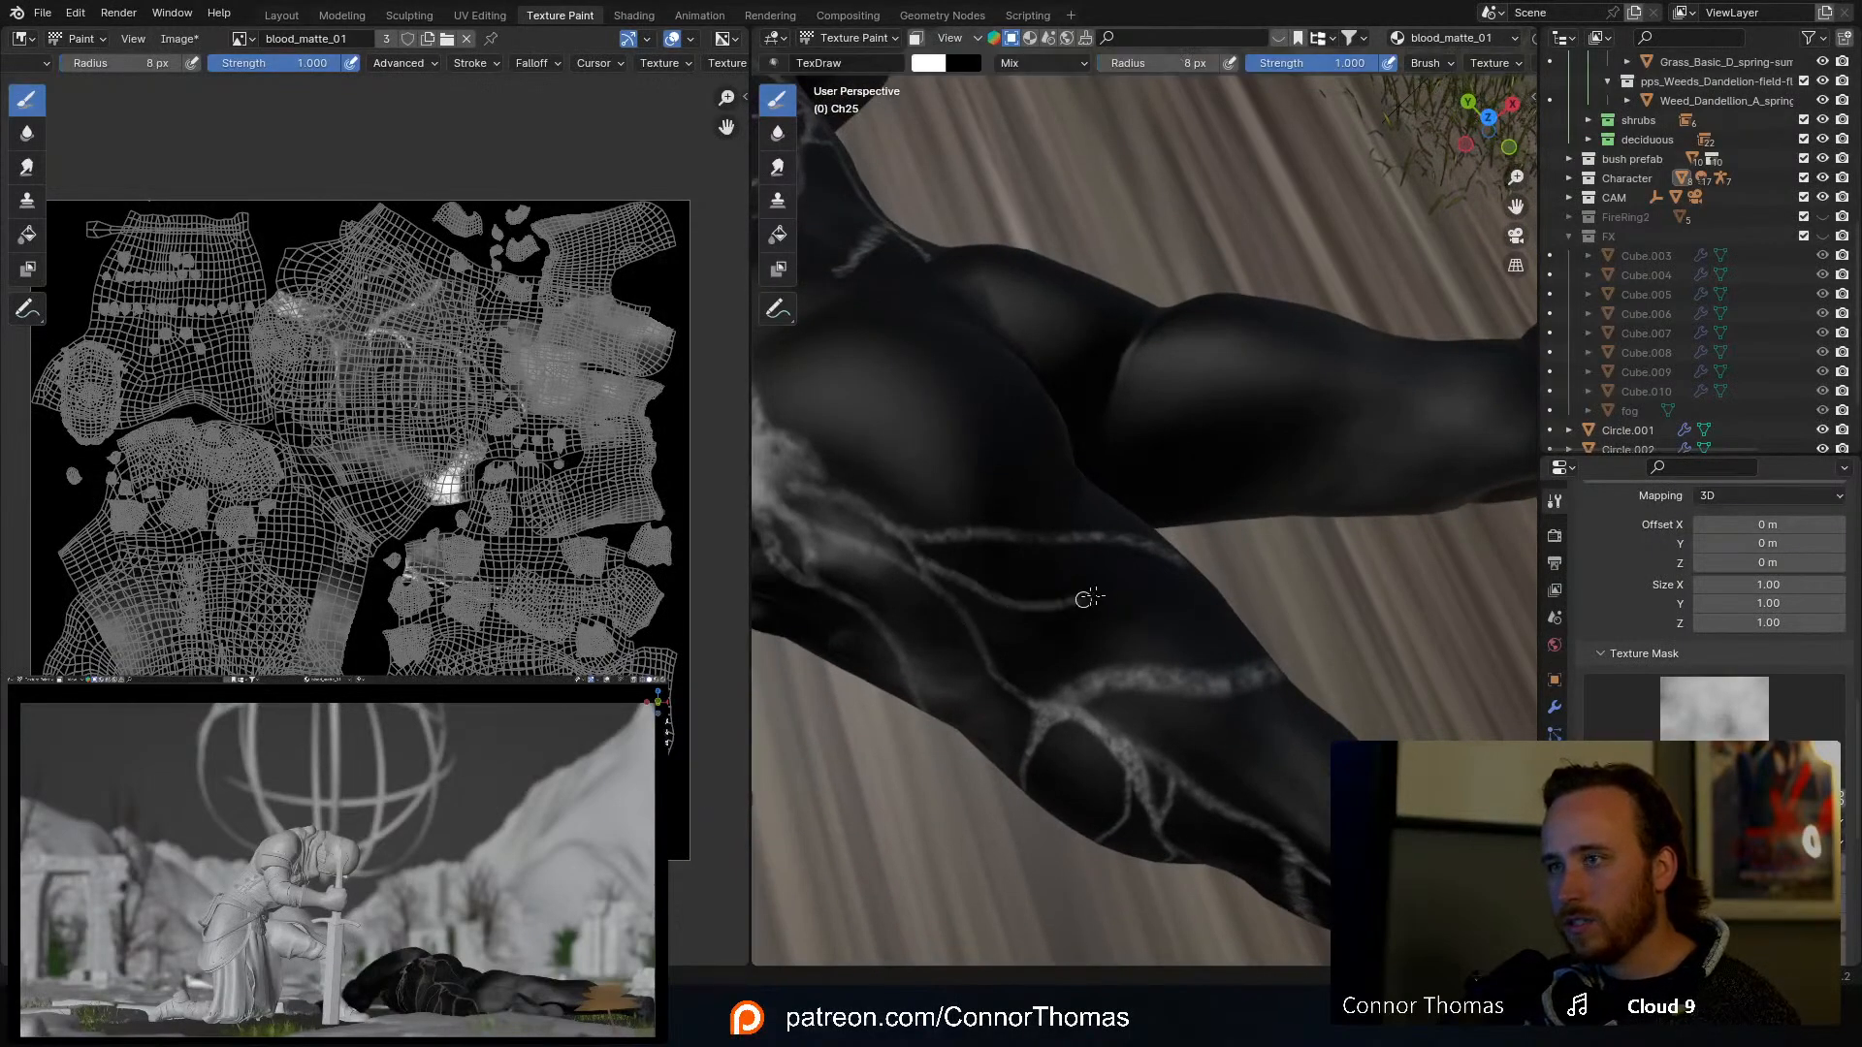
middle_drag(1276, 644, 1159, 512)
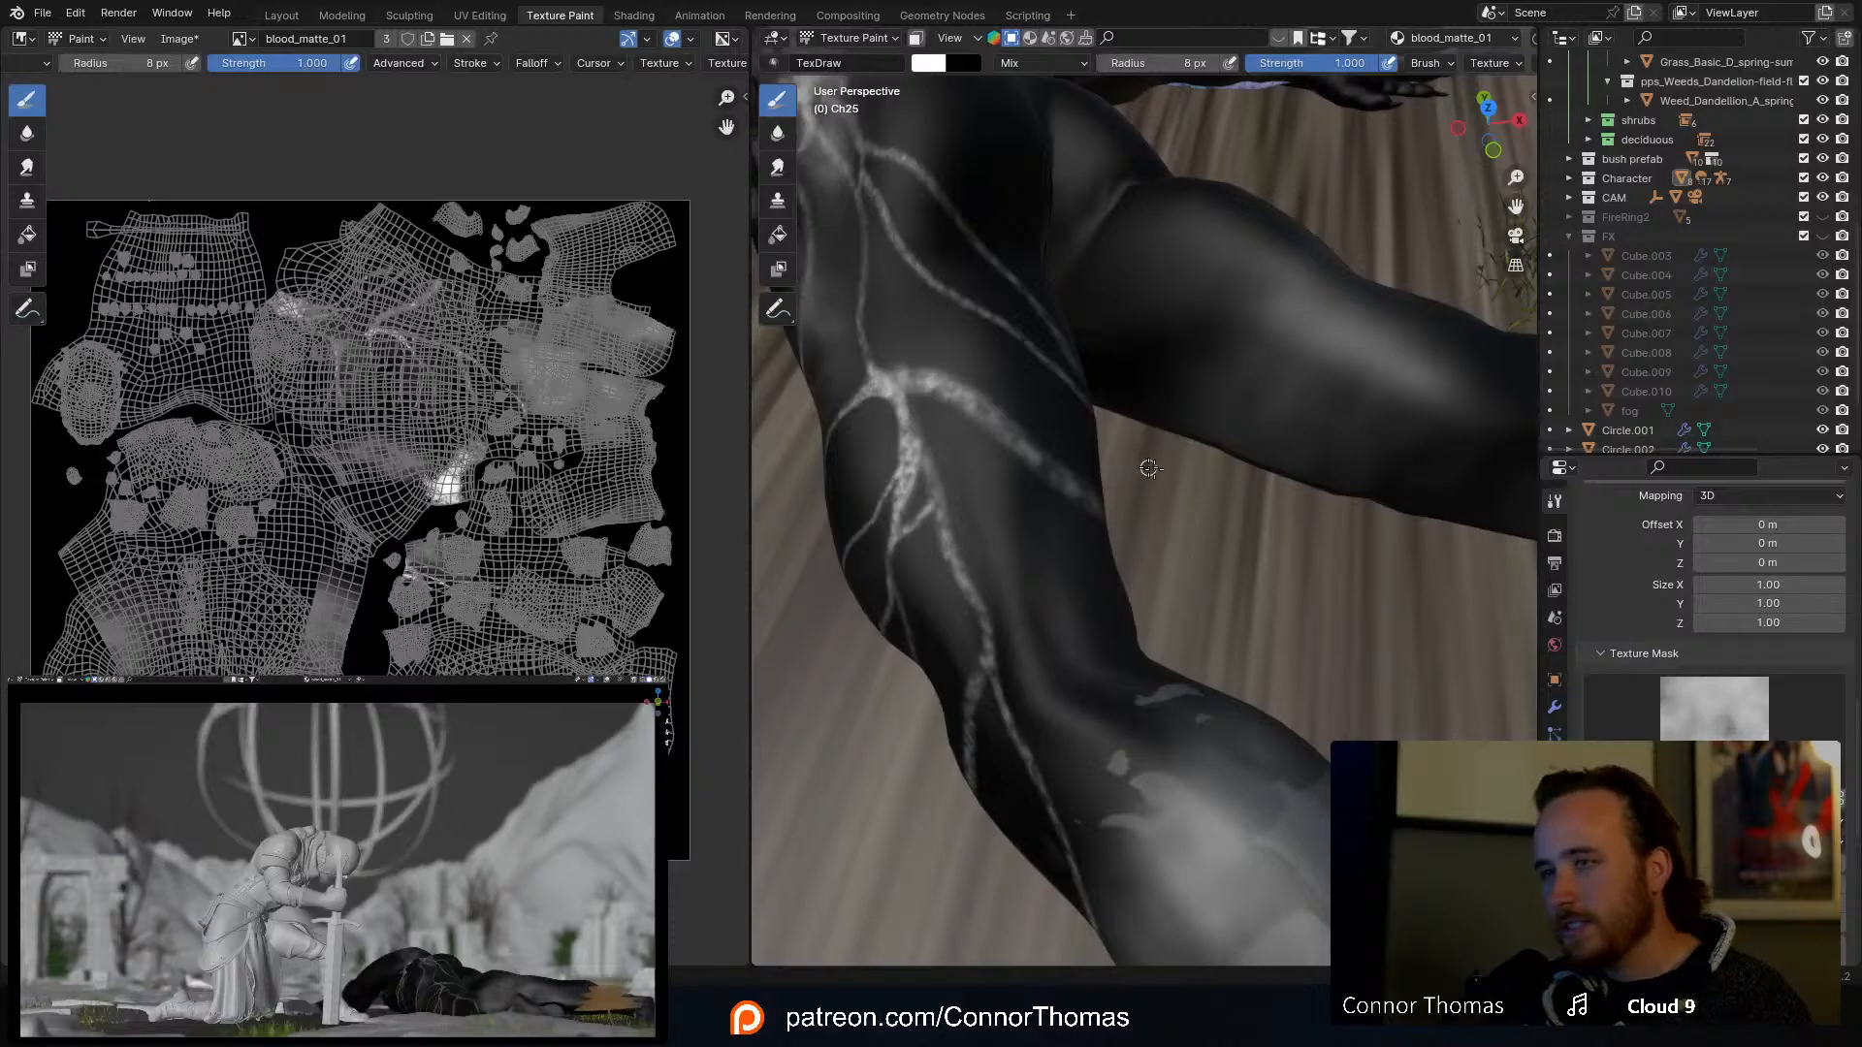
Step: Set the brush radius to 35 px and widen the central white streak between the hip and the thigh's branching junction
mouse_move(1150, 468)
middle_down()
mouse_move(1077, 384)
mouse_move(1234, 489)
mouse_move(1222, 395)
mouse_move(1280, 422)
mouse_move(1228, 475)
mouse_move(1222, 533)
middle_up()
key(f)
click(1264, 407)
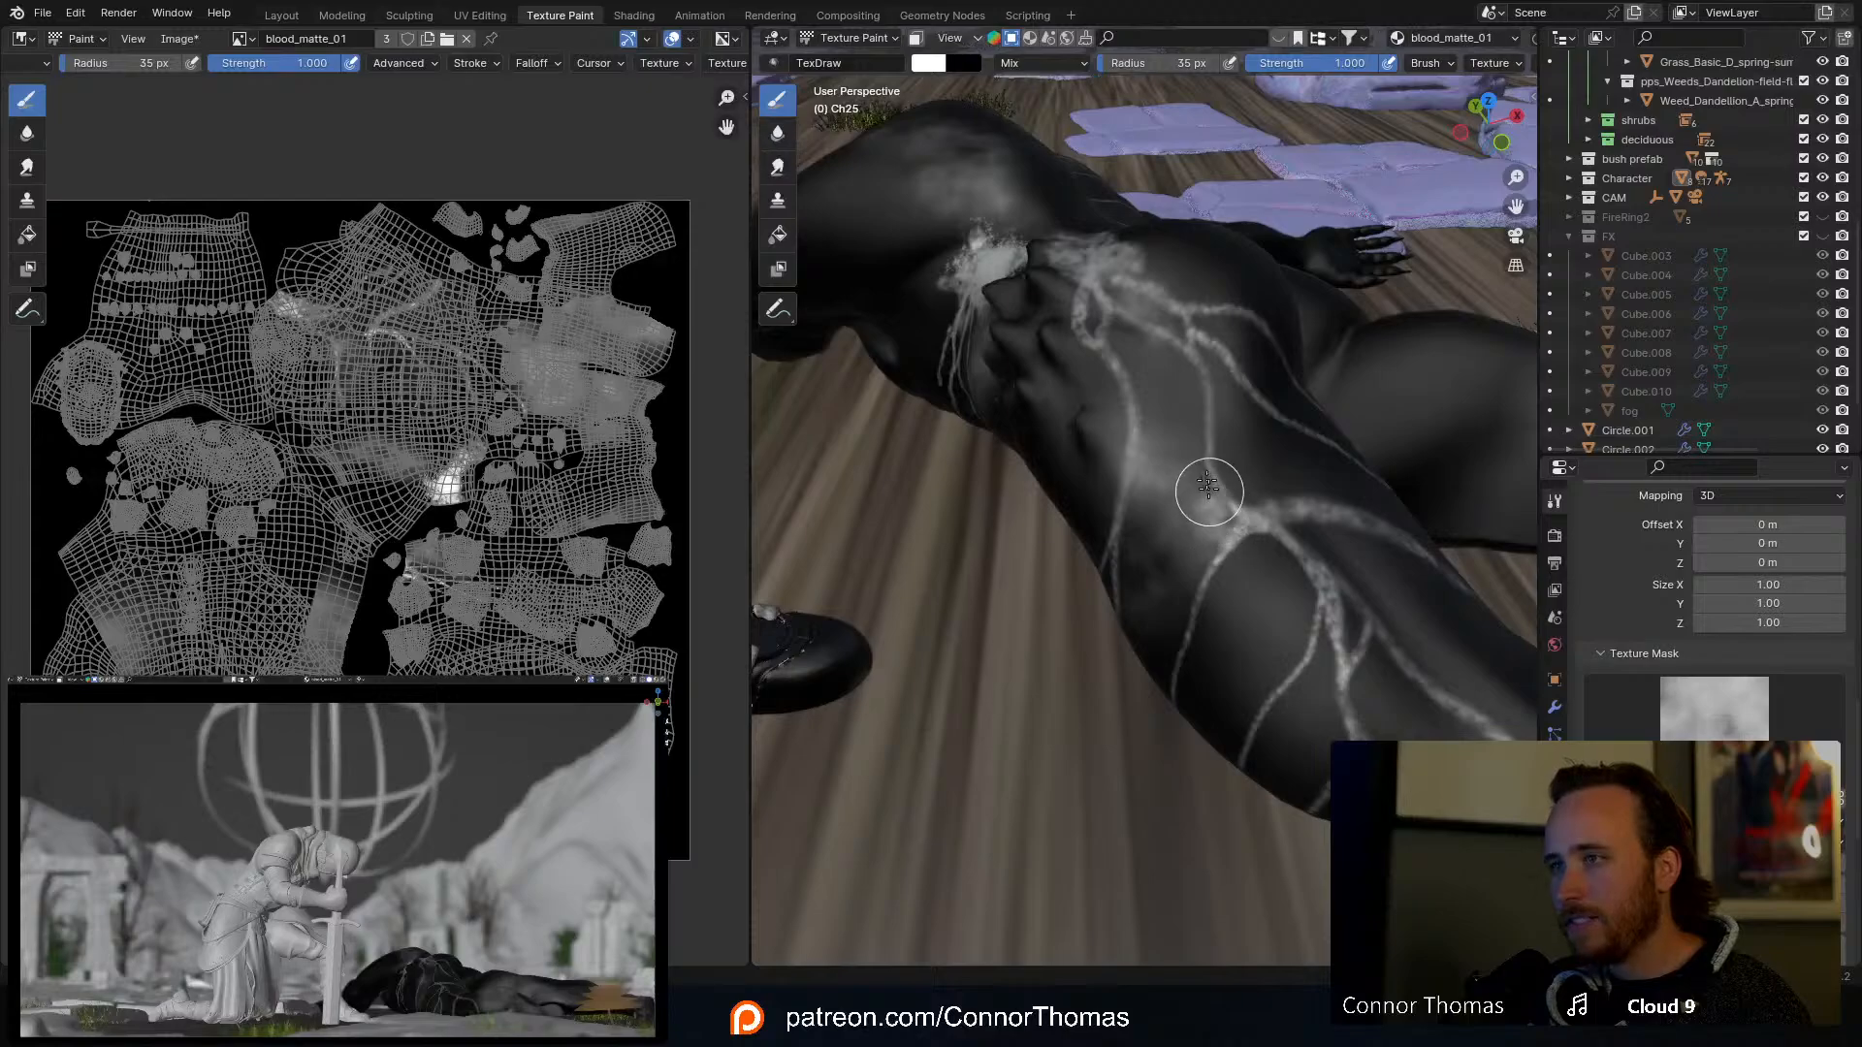
drag(1208, 485, 1168, 310)
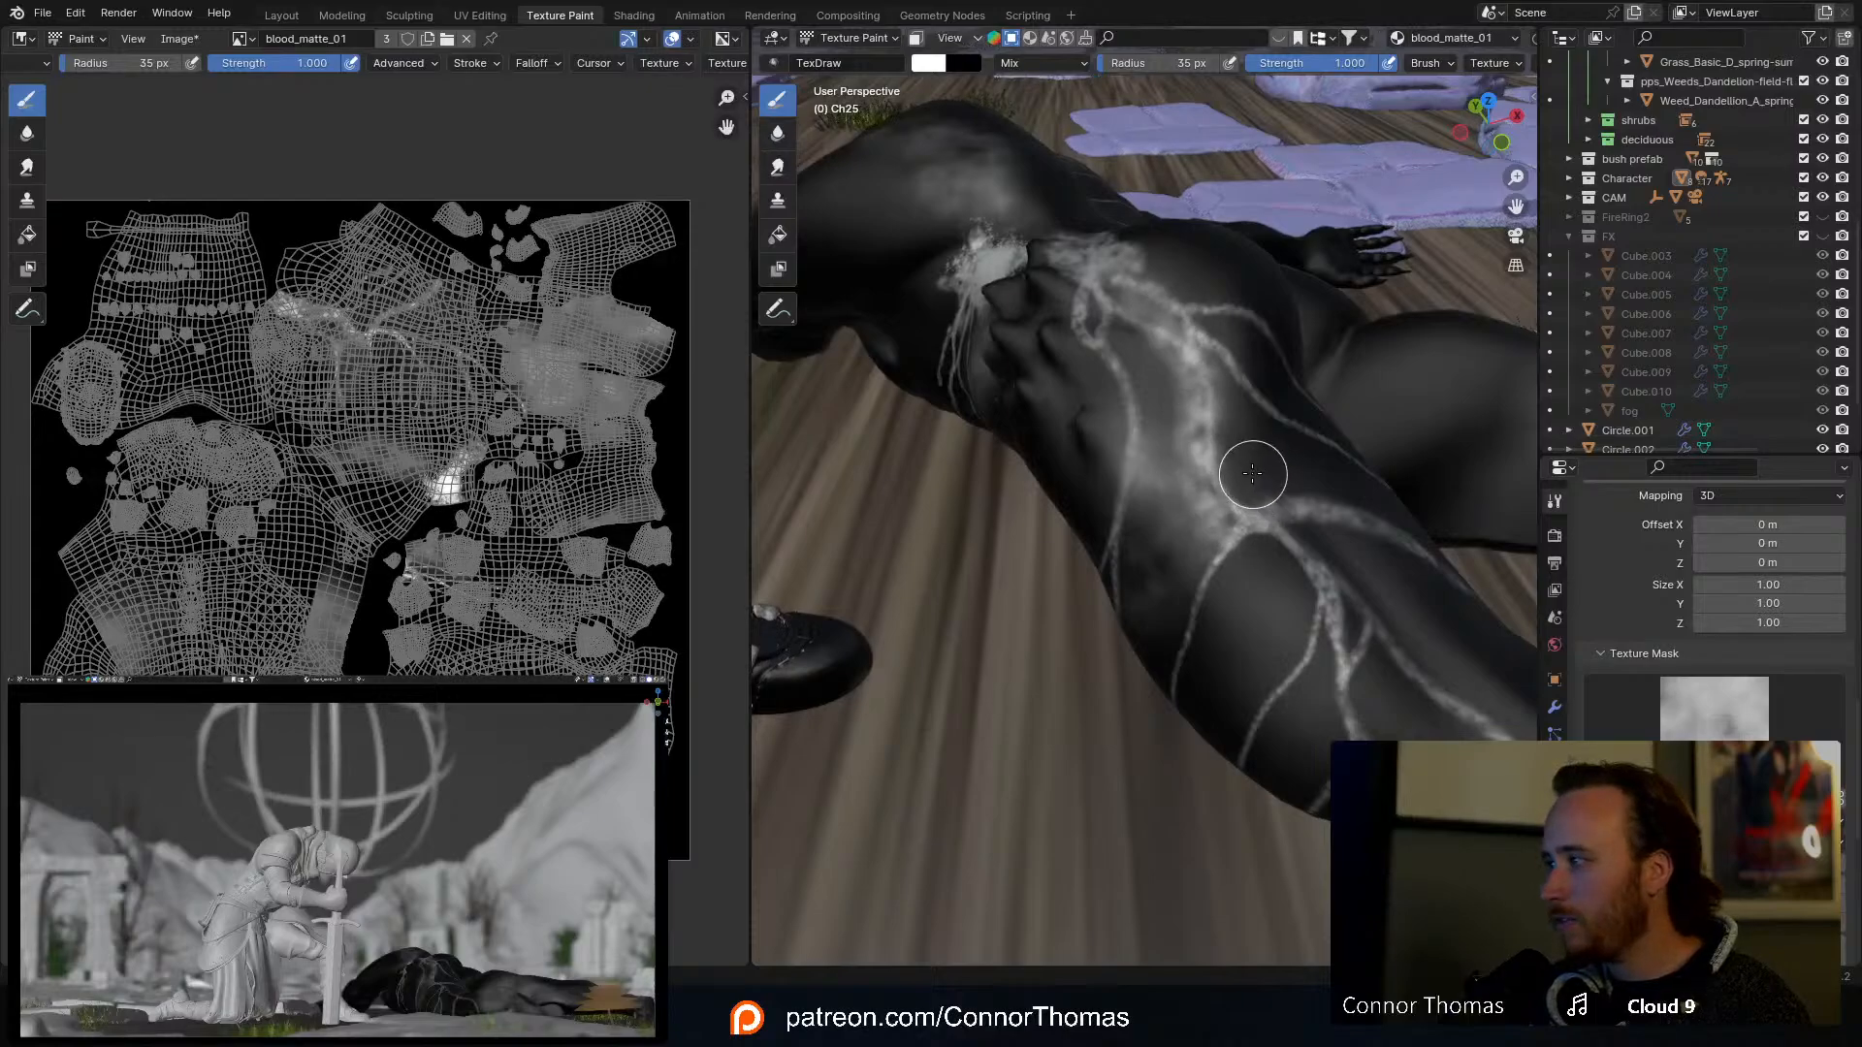
middle_drag(1237, 441, 1222, 465)
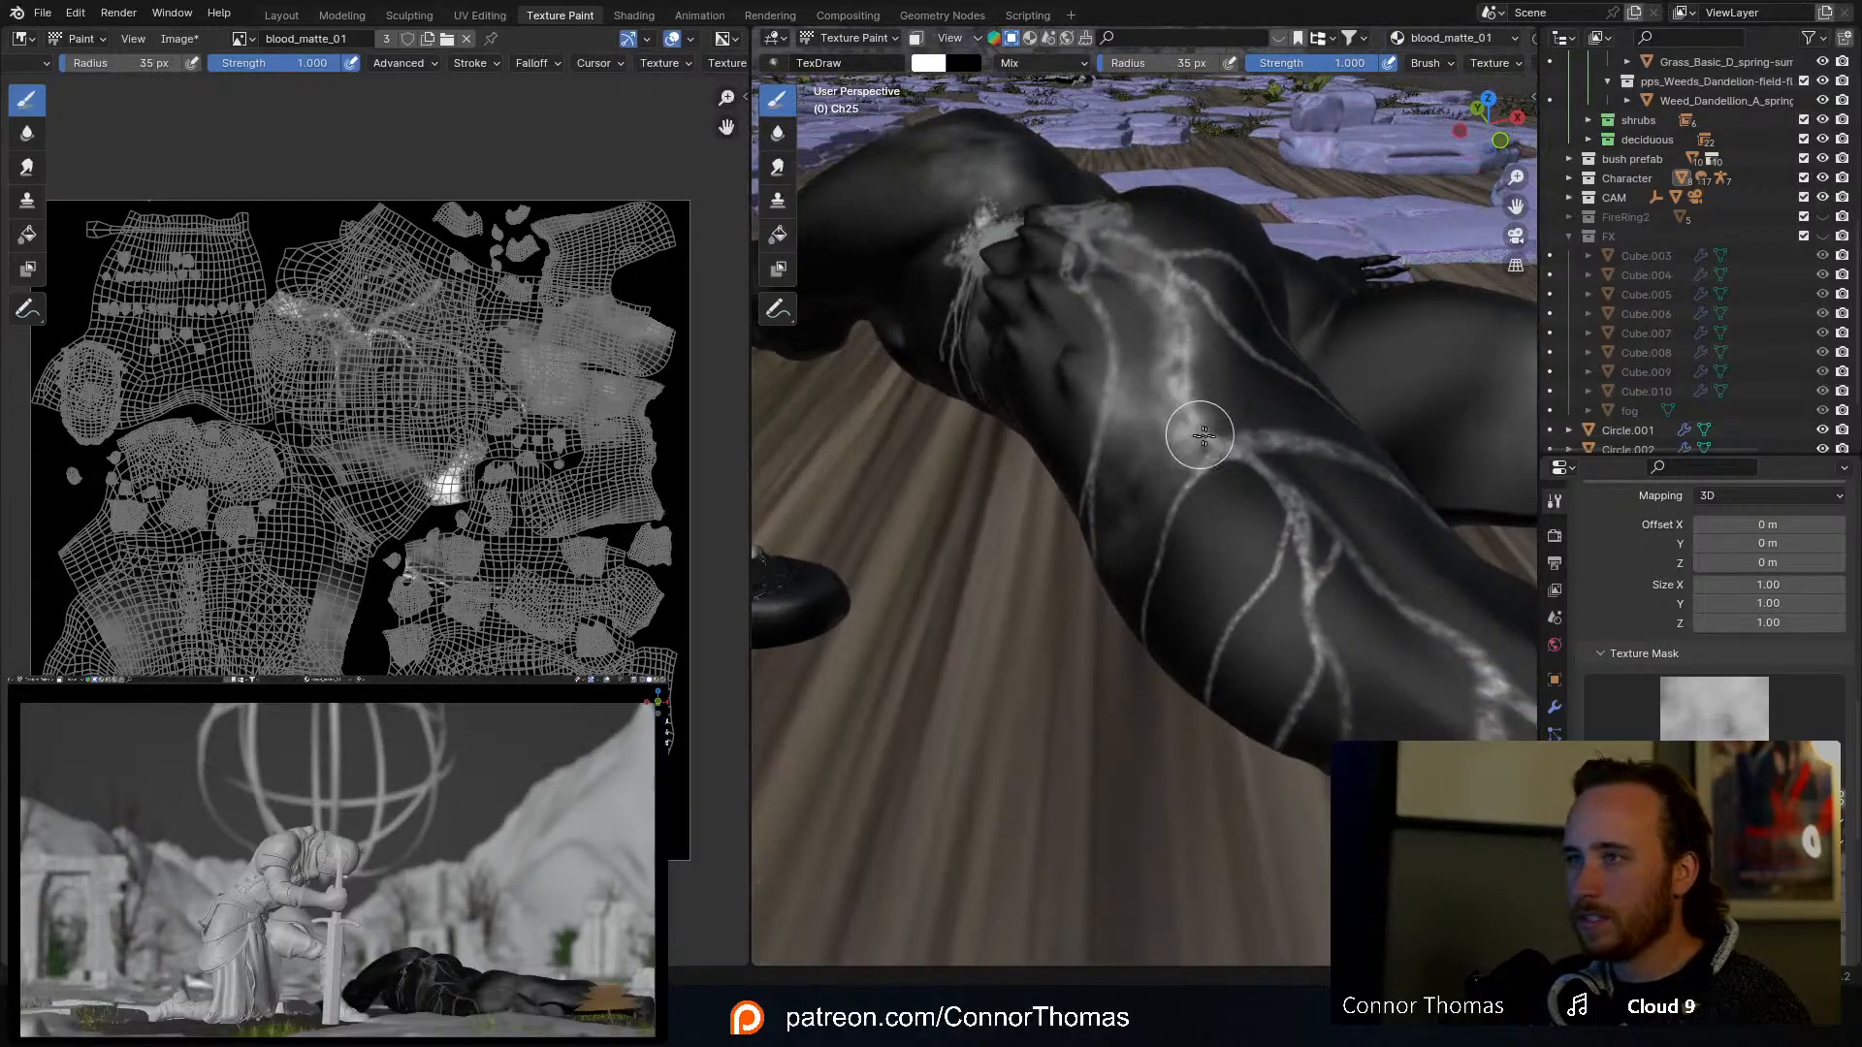
mouse_move(1202, 434)
mouse_down()
mouse_move(1324, 593)
mouse_move(1340, 722)
mouse_move(1278, 504)
mouse_move(1188, 436)
mouse_move(1145, 311)
mouse_move(1023, 203)
mouse_up()
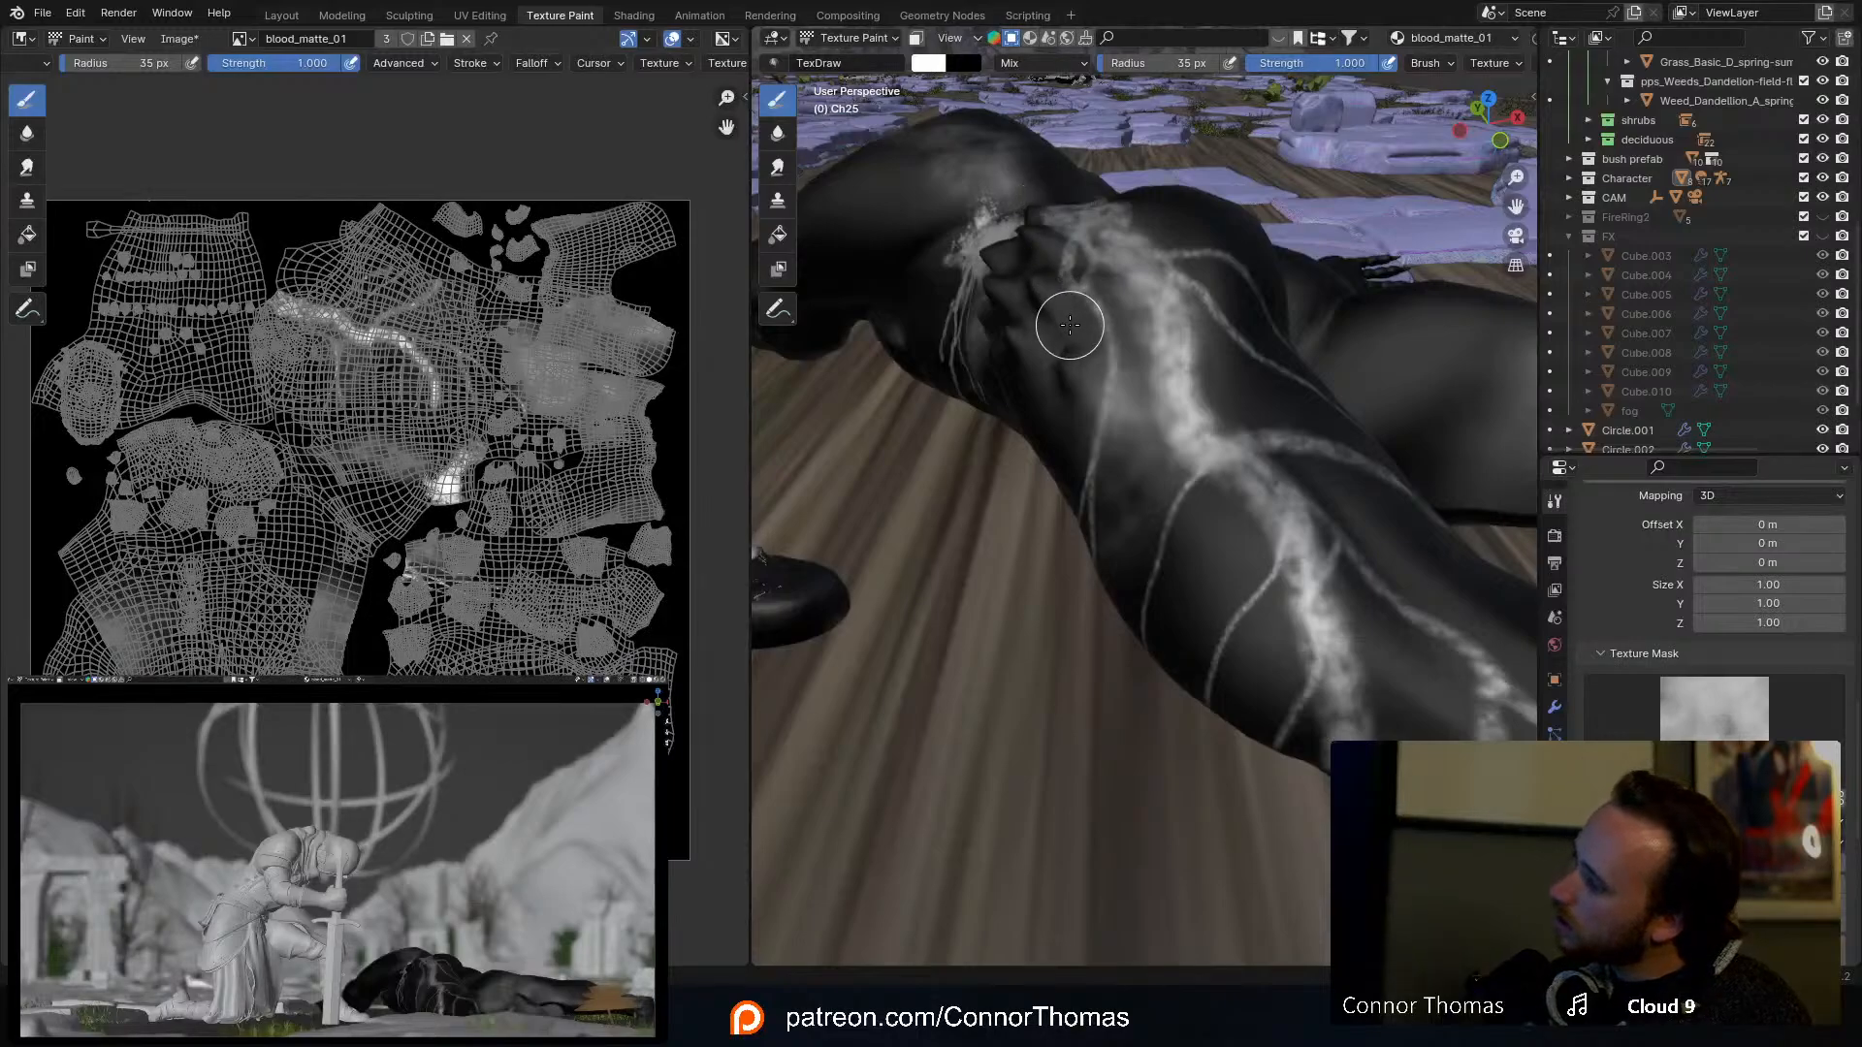
key(ctrl+z)
key(ctrl+z)
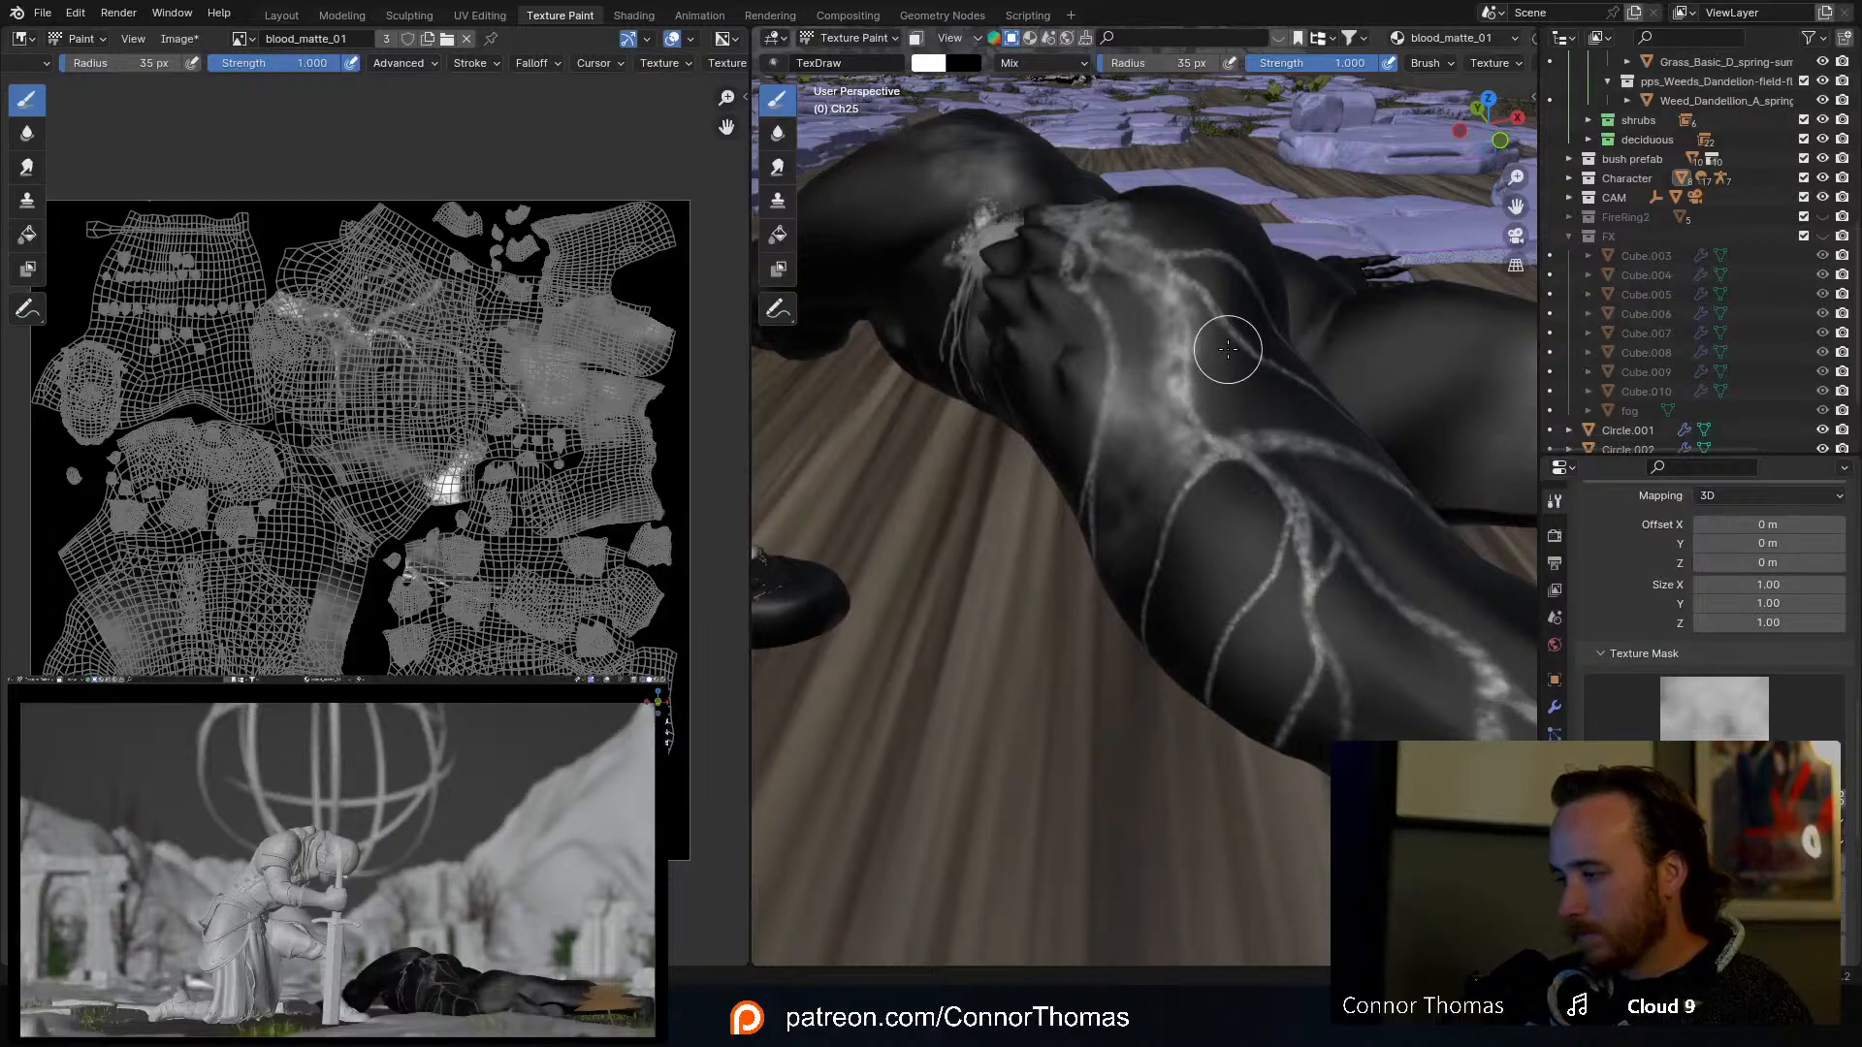
Step: Set the brush radius to 18 px, brighten the central hip streak and add white branches towards the inner thighs
middle_drag(1228, 349, 1180, 349)
key(f)
click(1163, 369)
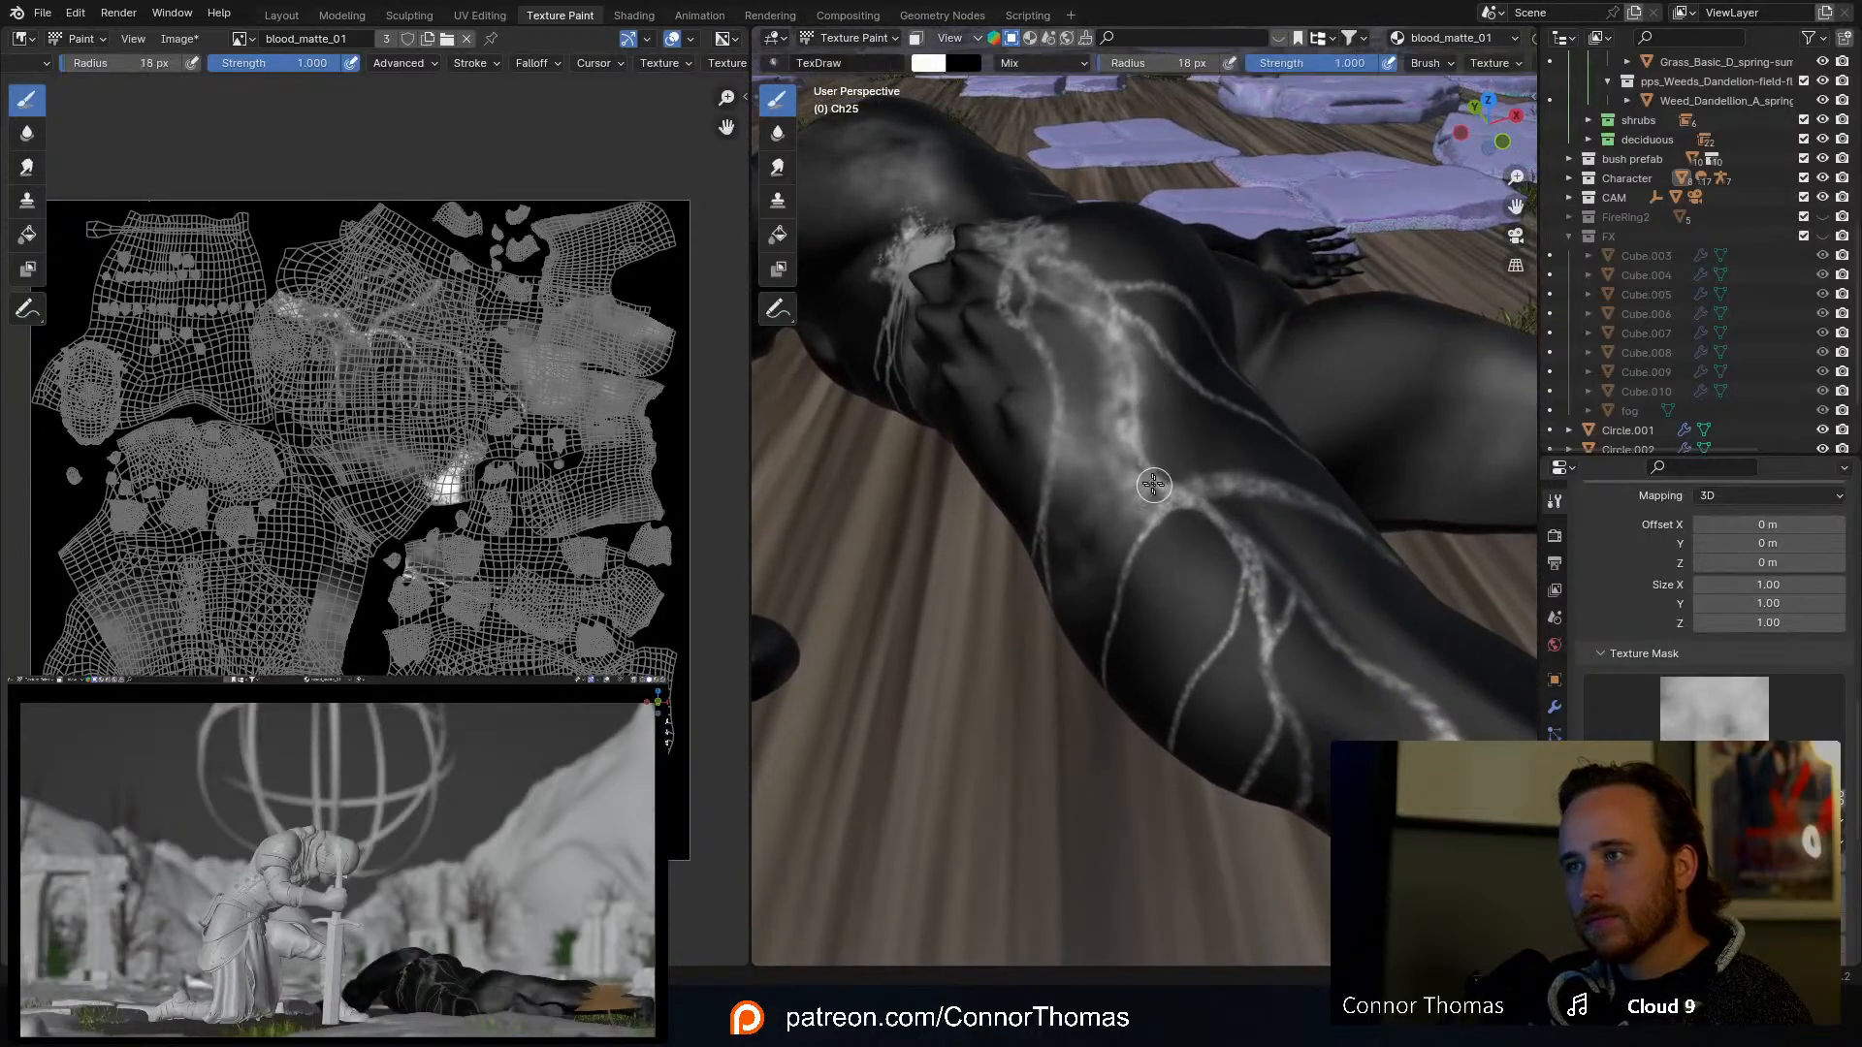
mouse_move(1163, 499)
mouse_down()
mouse_move(1116, 335)
mouse_move(1067, 295)
mouse_up()
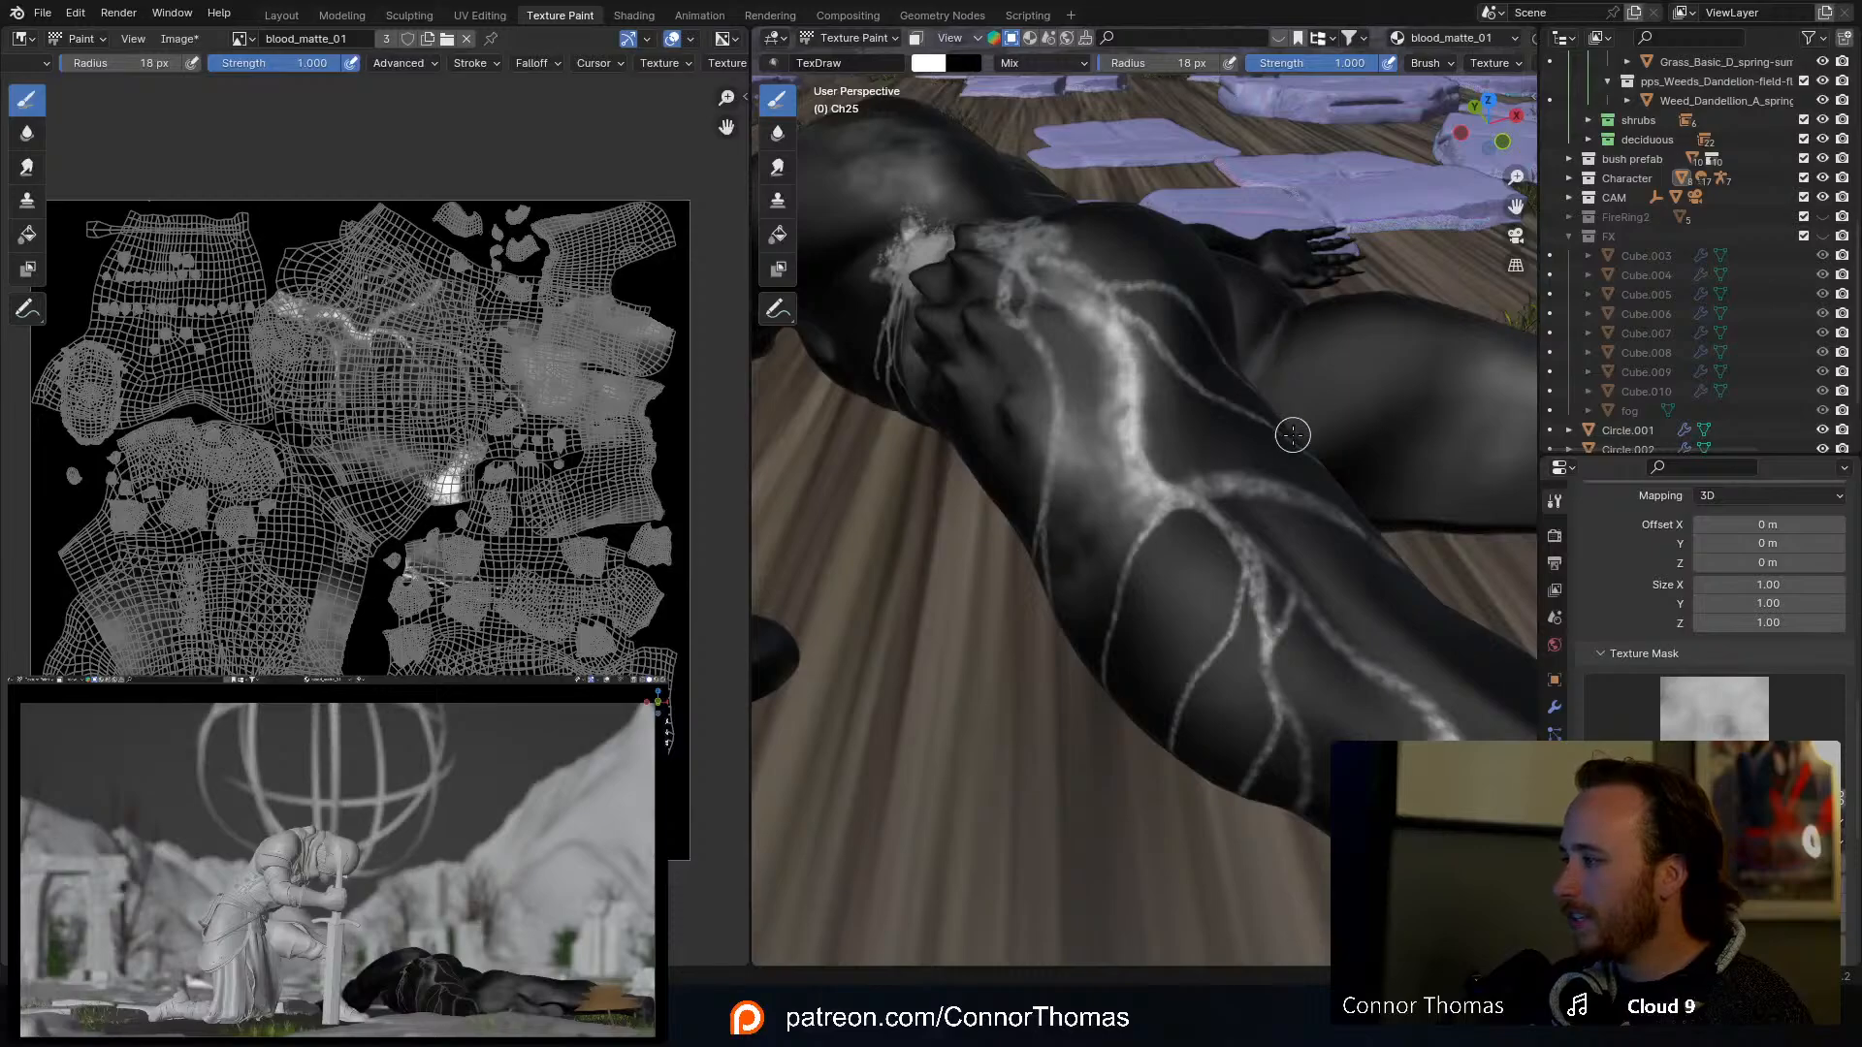
mouse_move(1293, 436)
middle_down()
mouse_move(1261, 373)
mouse_move(1175, 336)
middle_up()
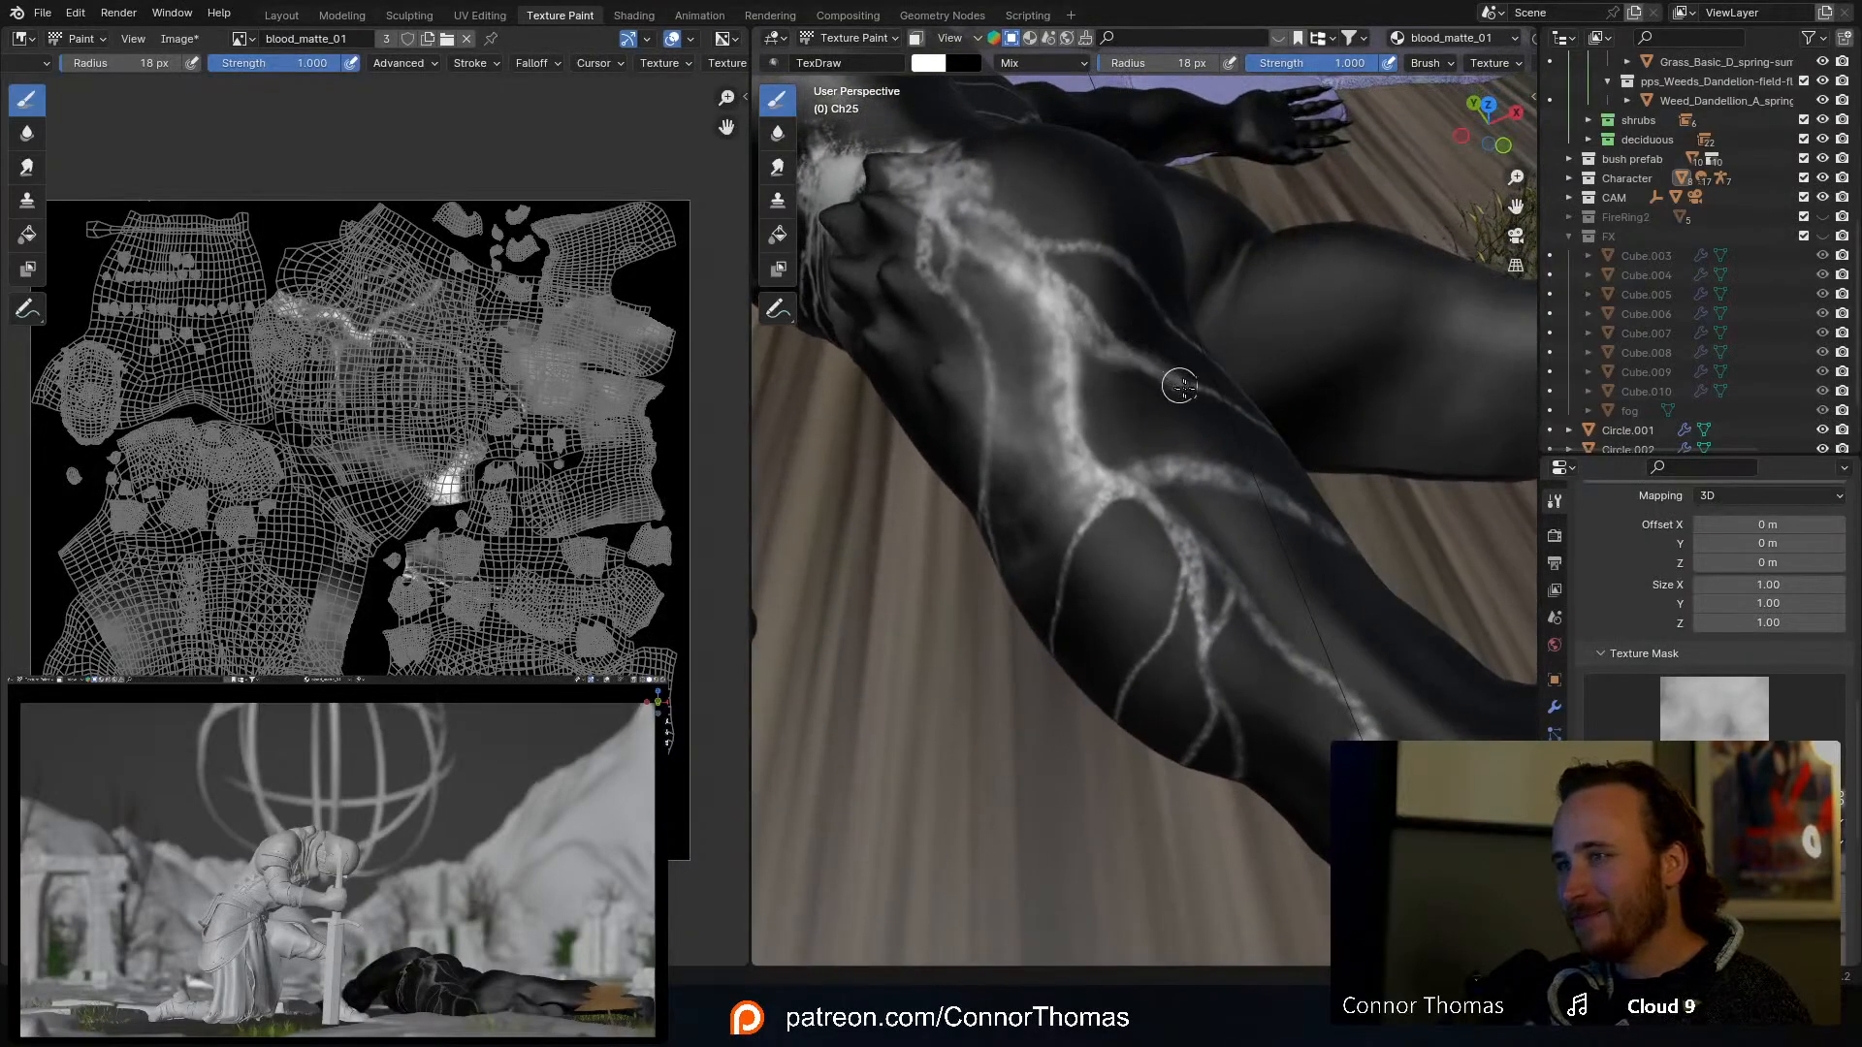
middle_drag(1396, 486, 1302, 454)
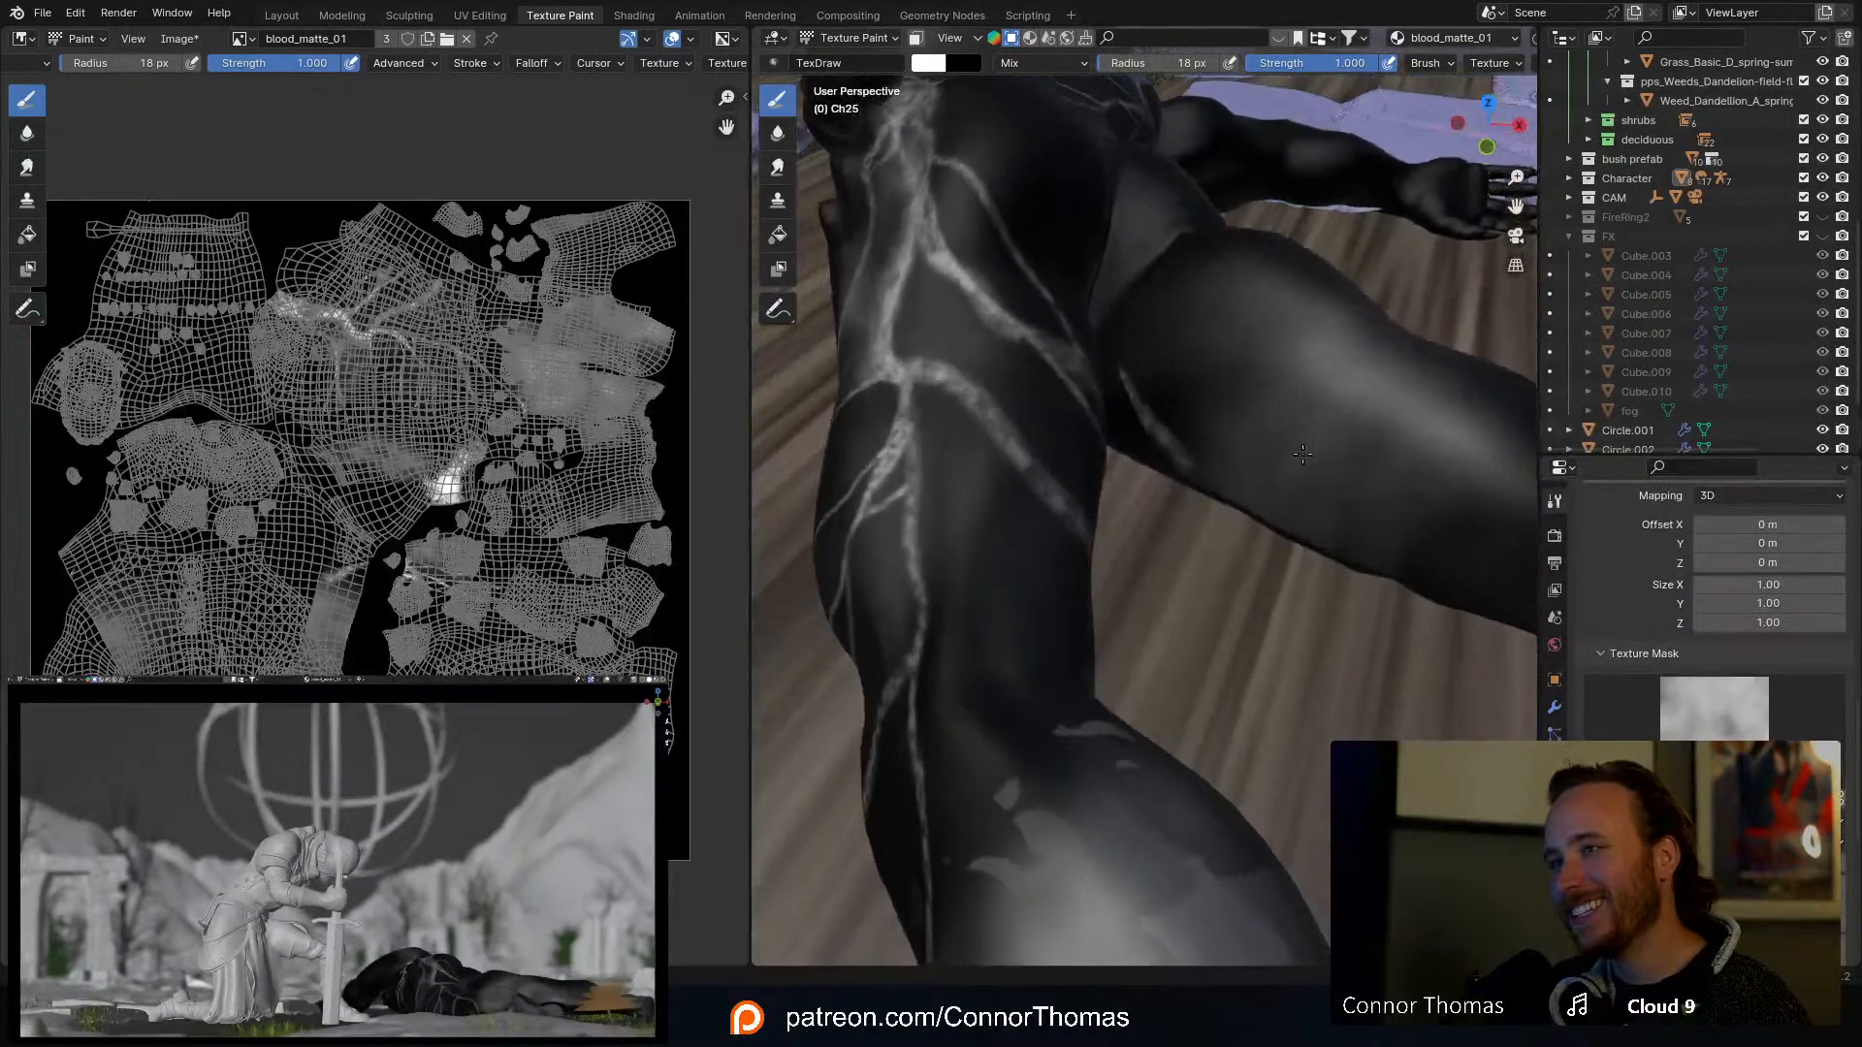
Step: Paint white patches over the bent leg's calf with the 18 px brush
scroll(1280, 446, down, 4)
scroll(1248, 490, up, 3)
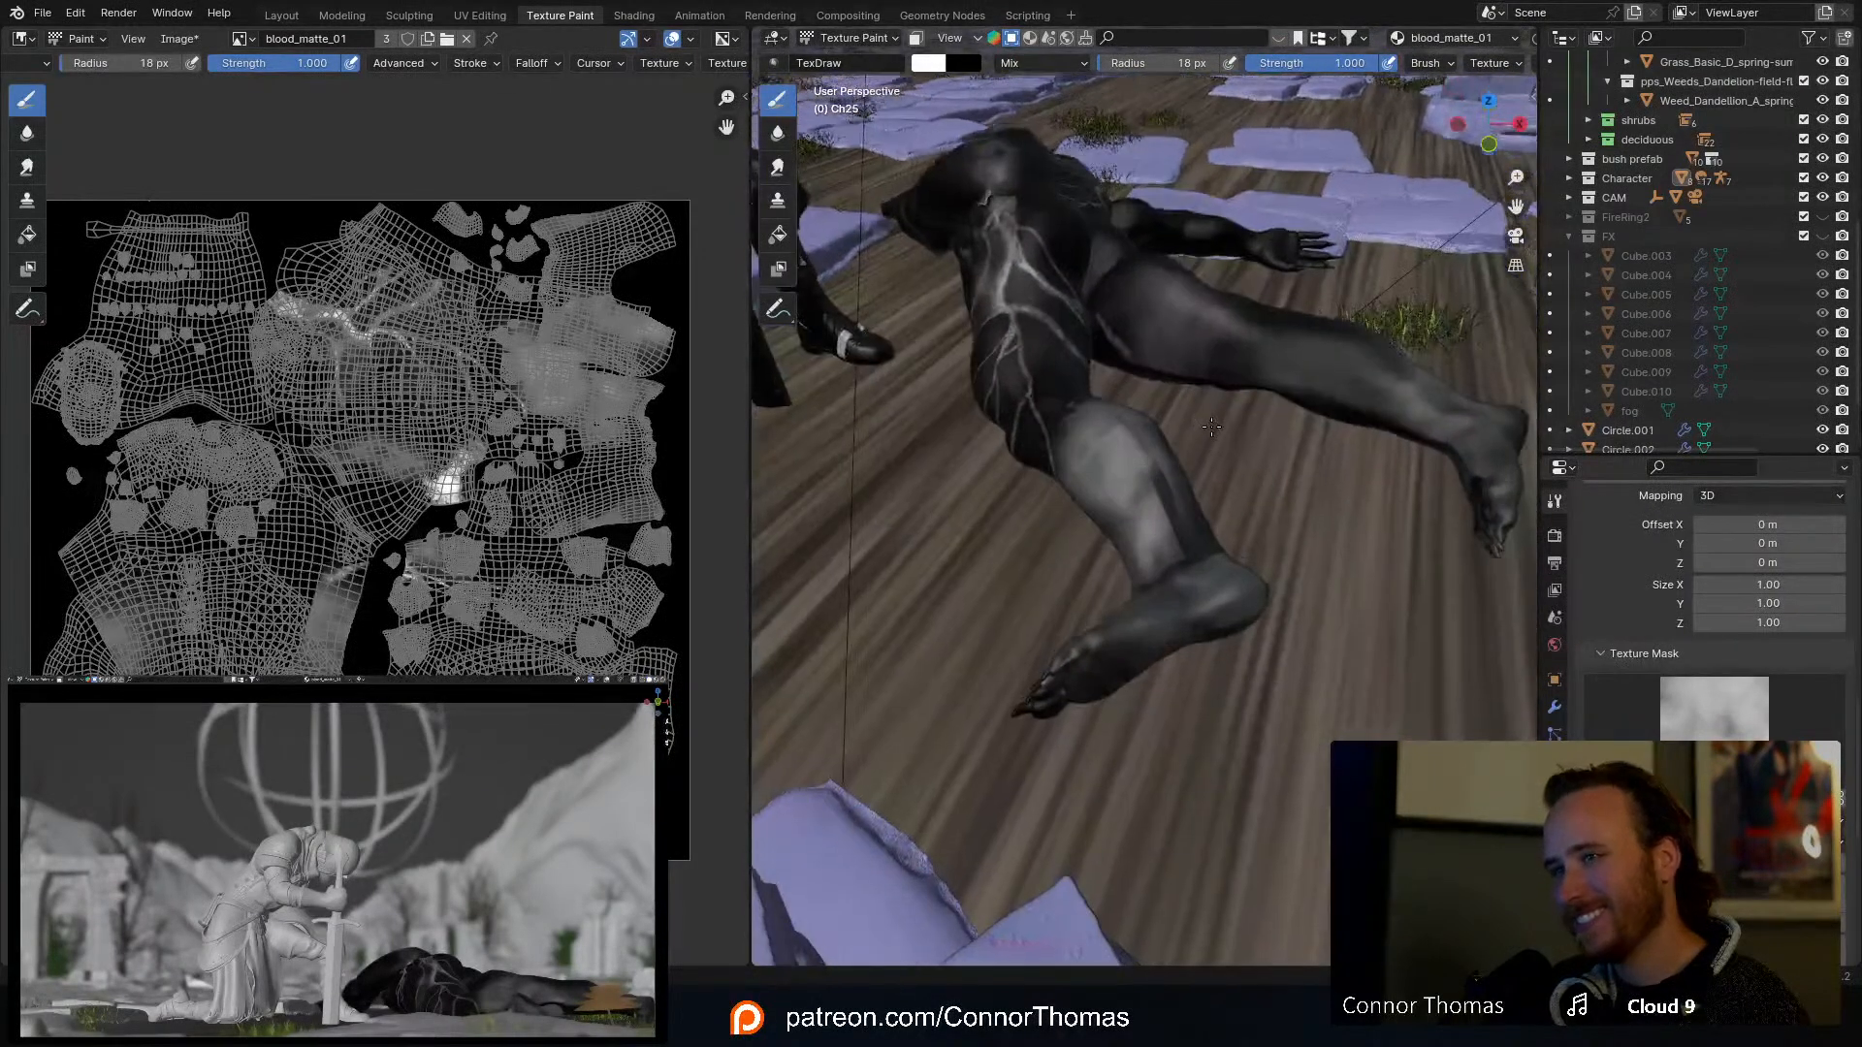
scroll(1209, 454, up, 2)
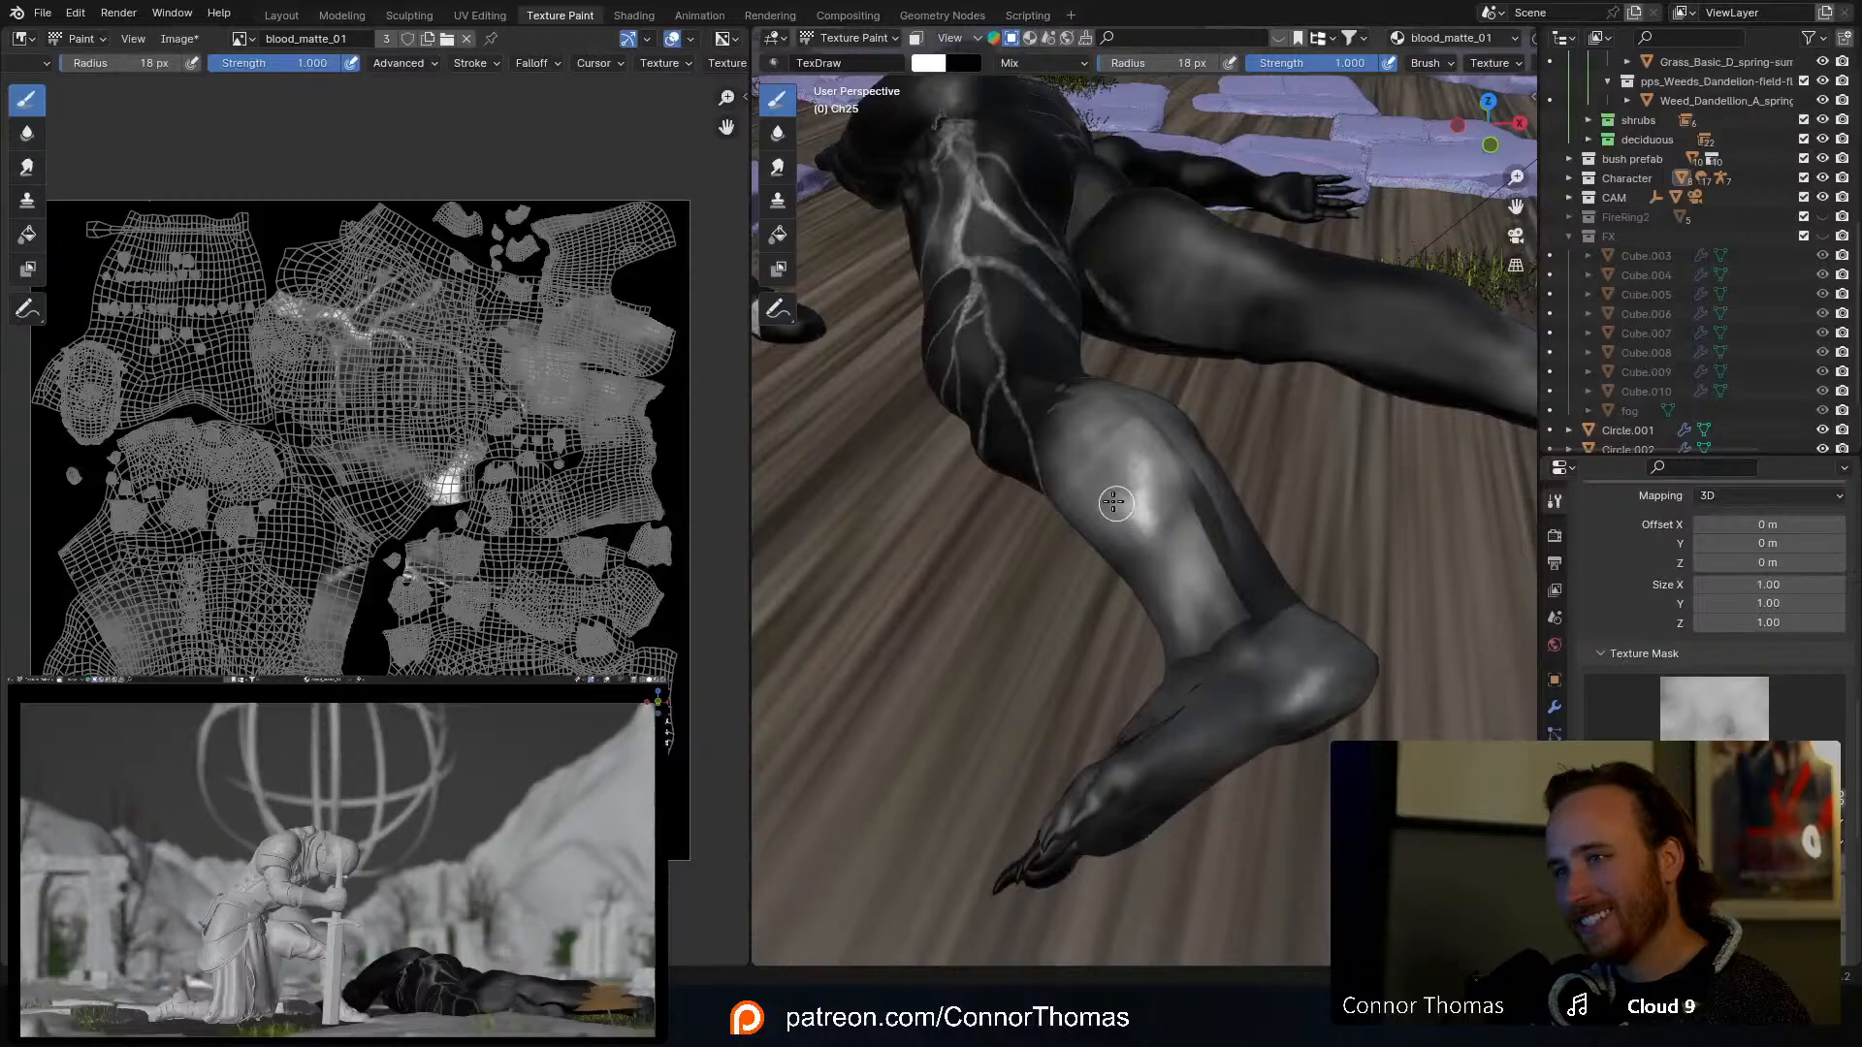
mouse_move(1115, 502)
mouse_down()
mouse_move(1128, 482)
mouse_move(1098, 447)
mouse_up()
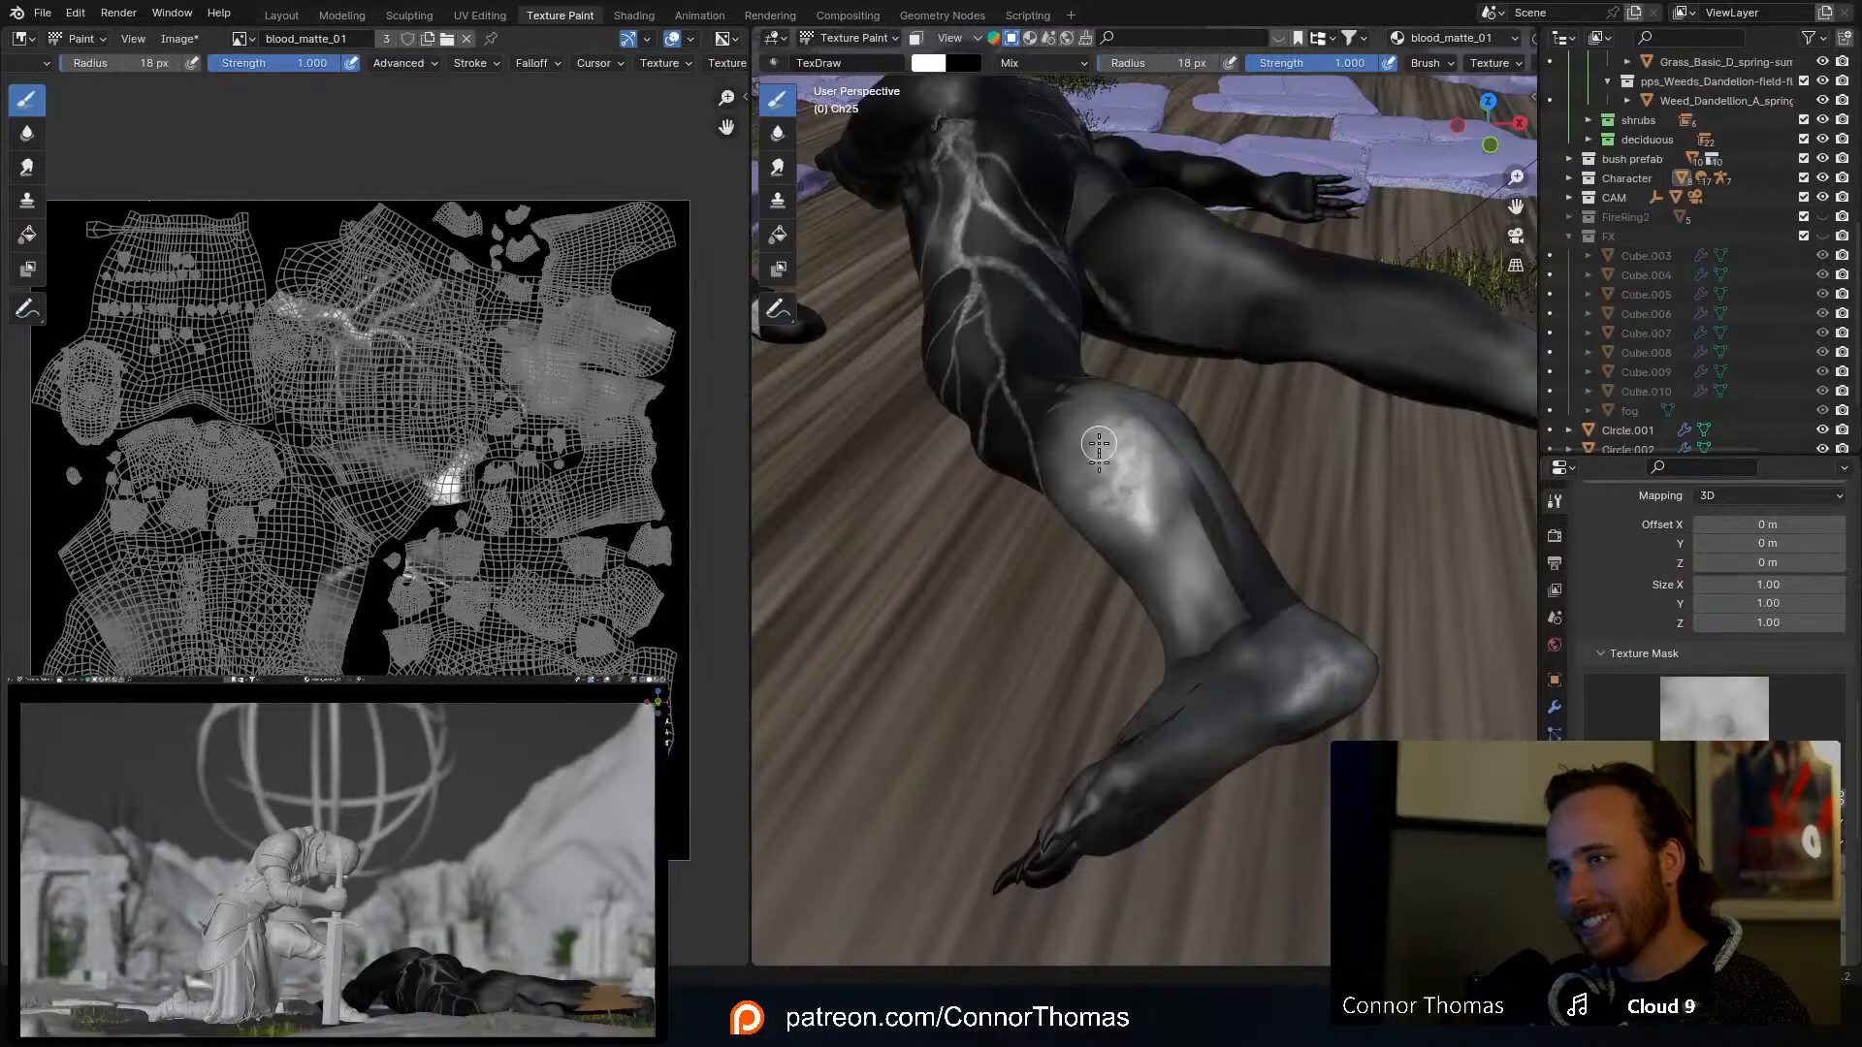
mouse_move(1141, 551)
mouse_down()
mouse_move(1125, 579)
mouse_move(1127, 522)
mouse_up()
middle_drag(1127, 522, 1171, 689)
mouse_move(1173, 689)
mouse_down()
mouse_move(1182, 665)
mouse_move(1095, 623)
mouse_move(1030, 523)
mouse_up()
Step: Paint soft white spatter around the edge of the bright wound patch on the torso
mouse_move(1160, 582)
middle_down()
mouse_move(1168, 556)
mouse_move(1151, 569)
mouse_move(1164, 645)
mouse_move(1200, 711)
mouse_move(1085, 469)
mouse_move(1241, 582)
mouse_move(1189, 544)
mouse_move(1203, 563)
mouse_move(1169, 461)
middle_up()
scroll(1152, 569, down, 3)
scroll(1112, 525, up, 5)
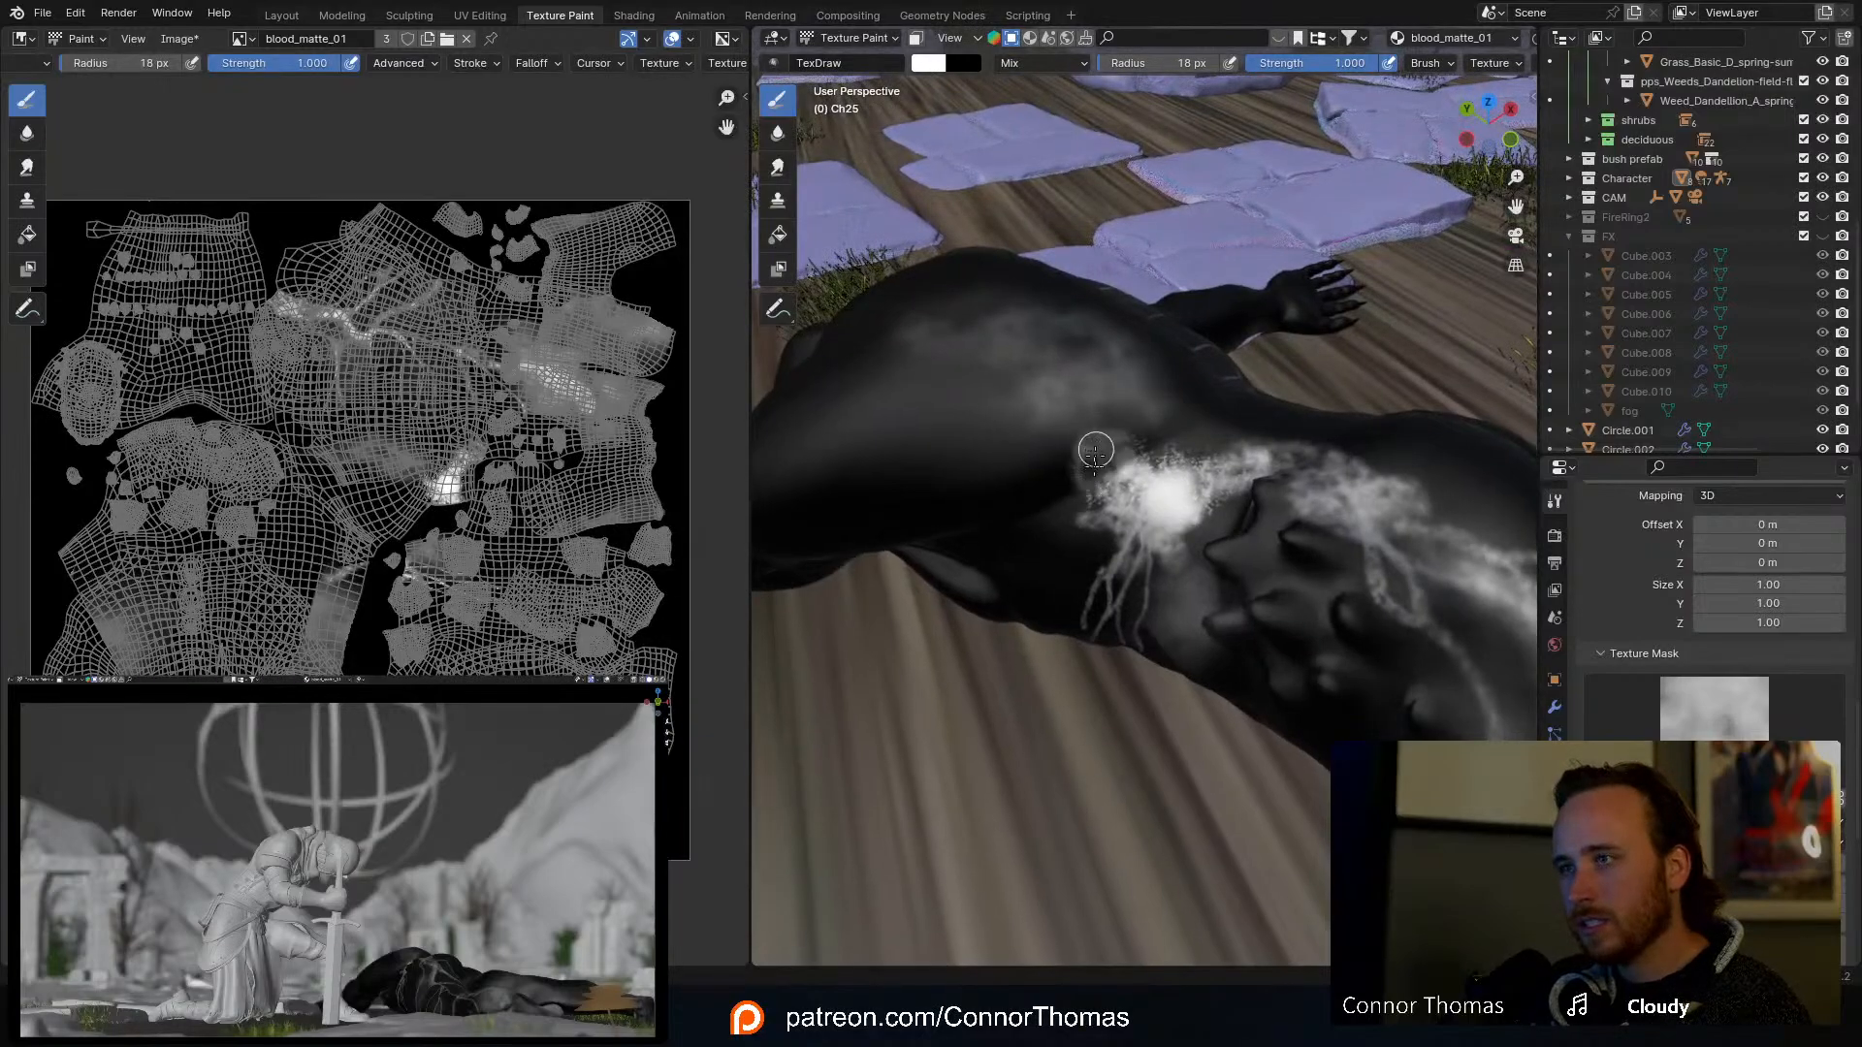
drag(1094, 452, 1132, 475)
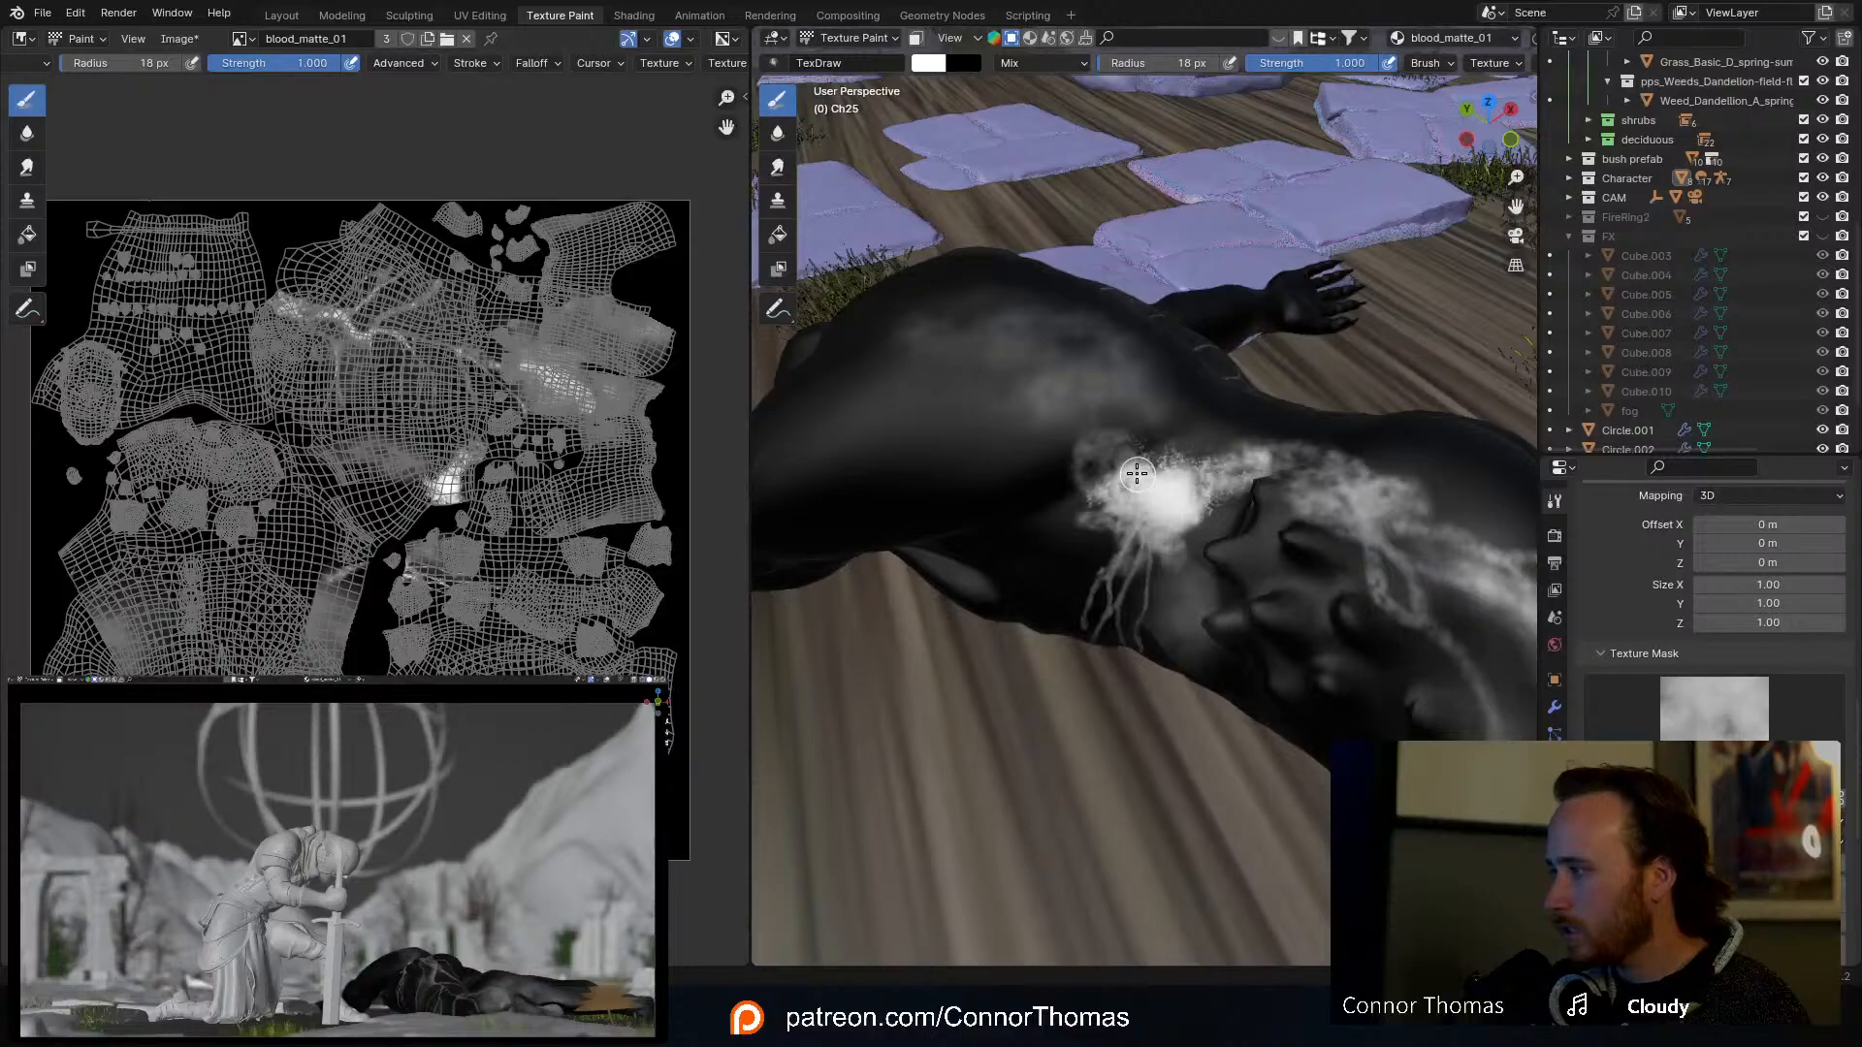
scroll(1099, 421, up, 3)
drag(1099, 421, 1027, 418)
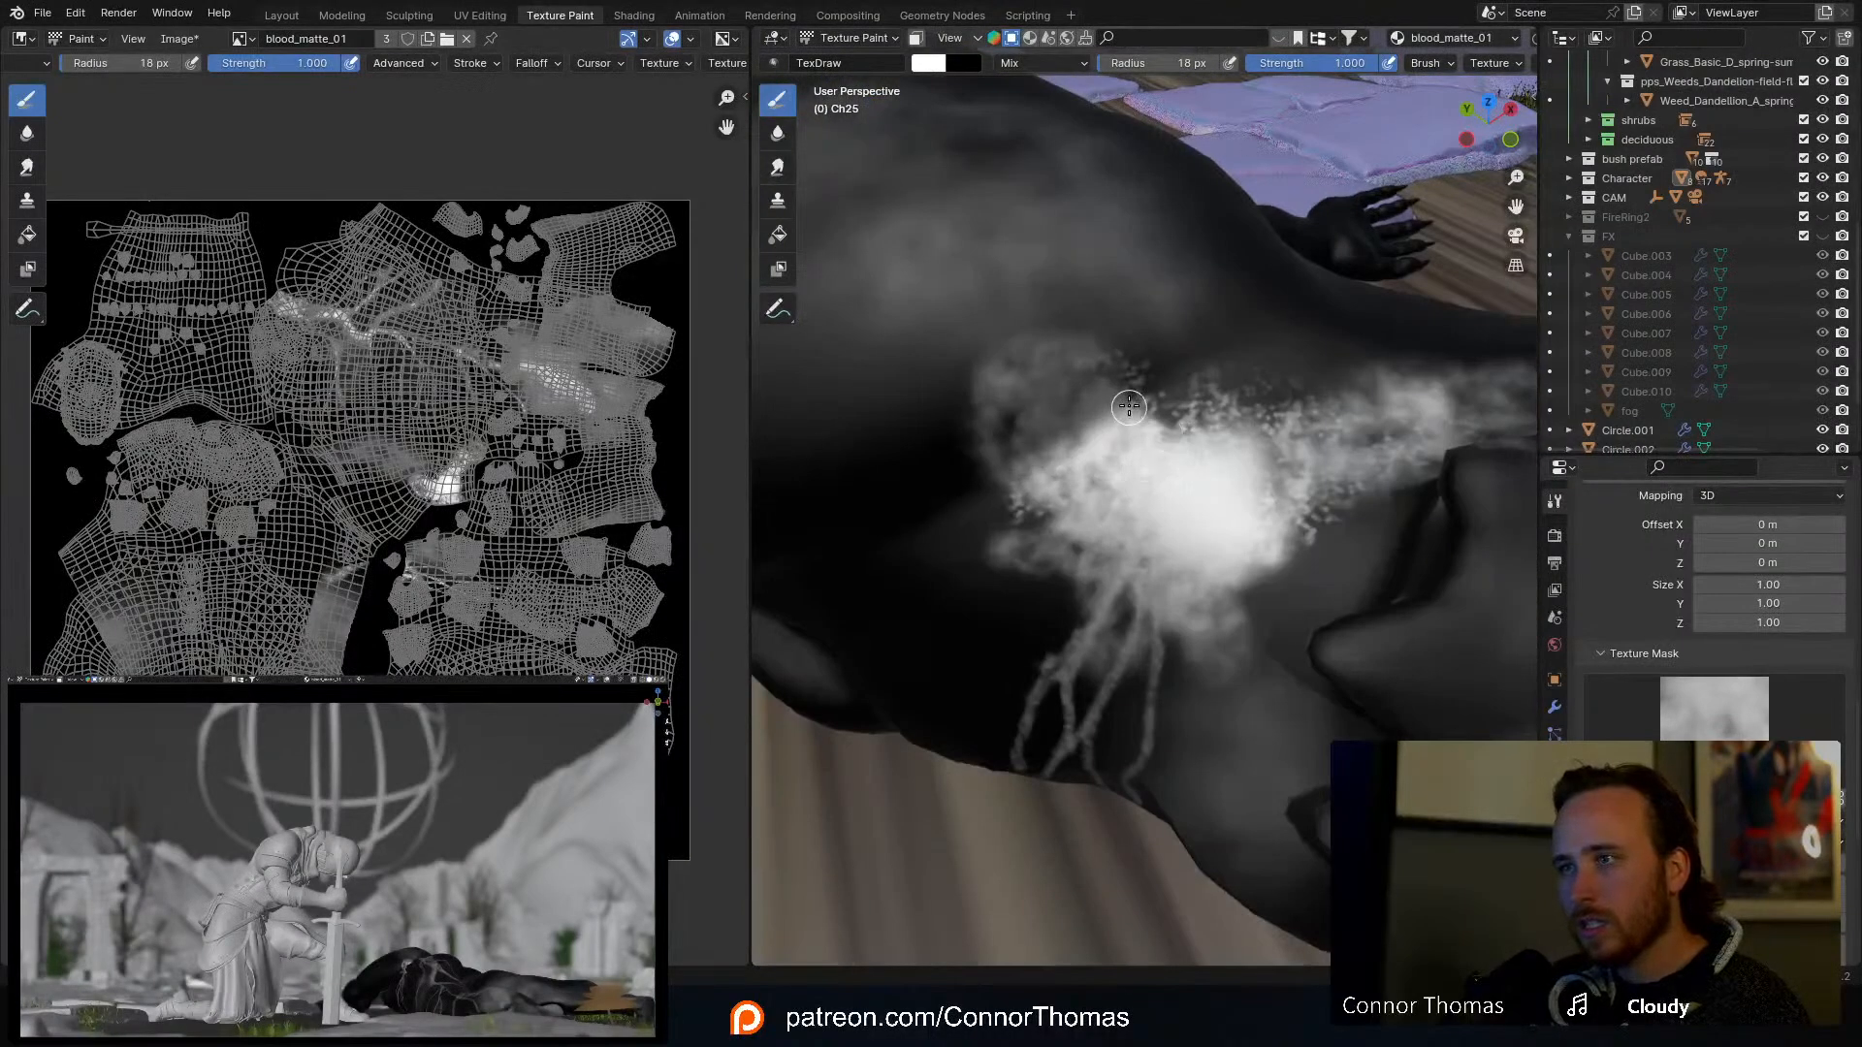
Step: Pick another brush texture, set the brush radius to 112 px and paint white spatter around the torso wound and its drips
scroll(1620, 715, up, 12)
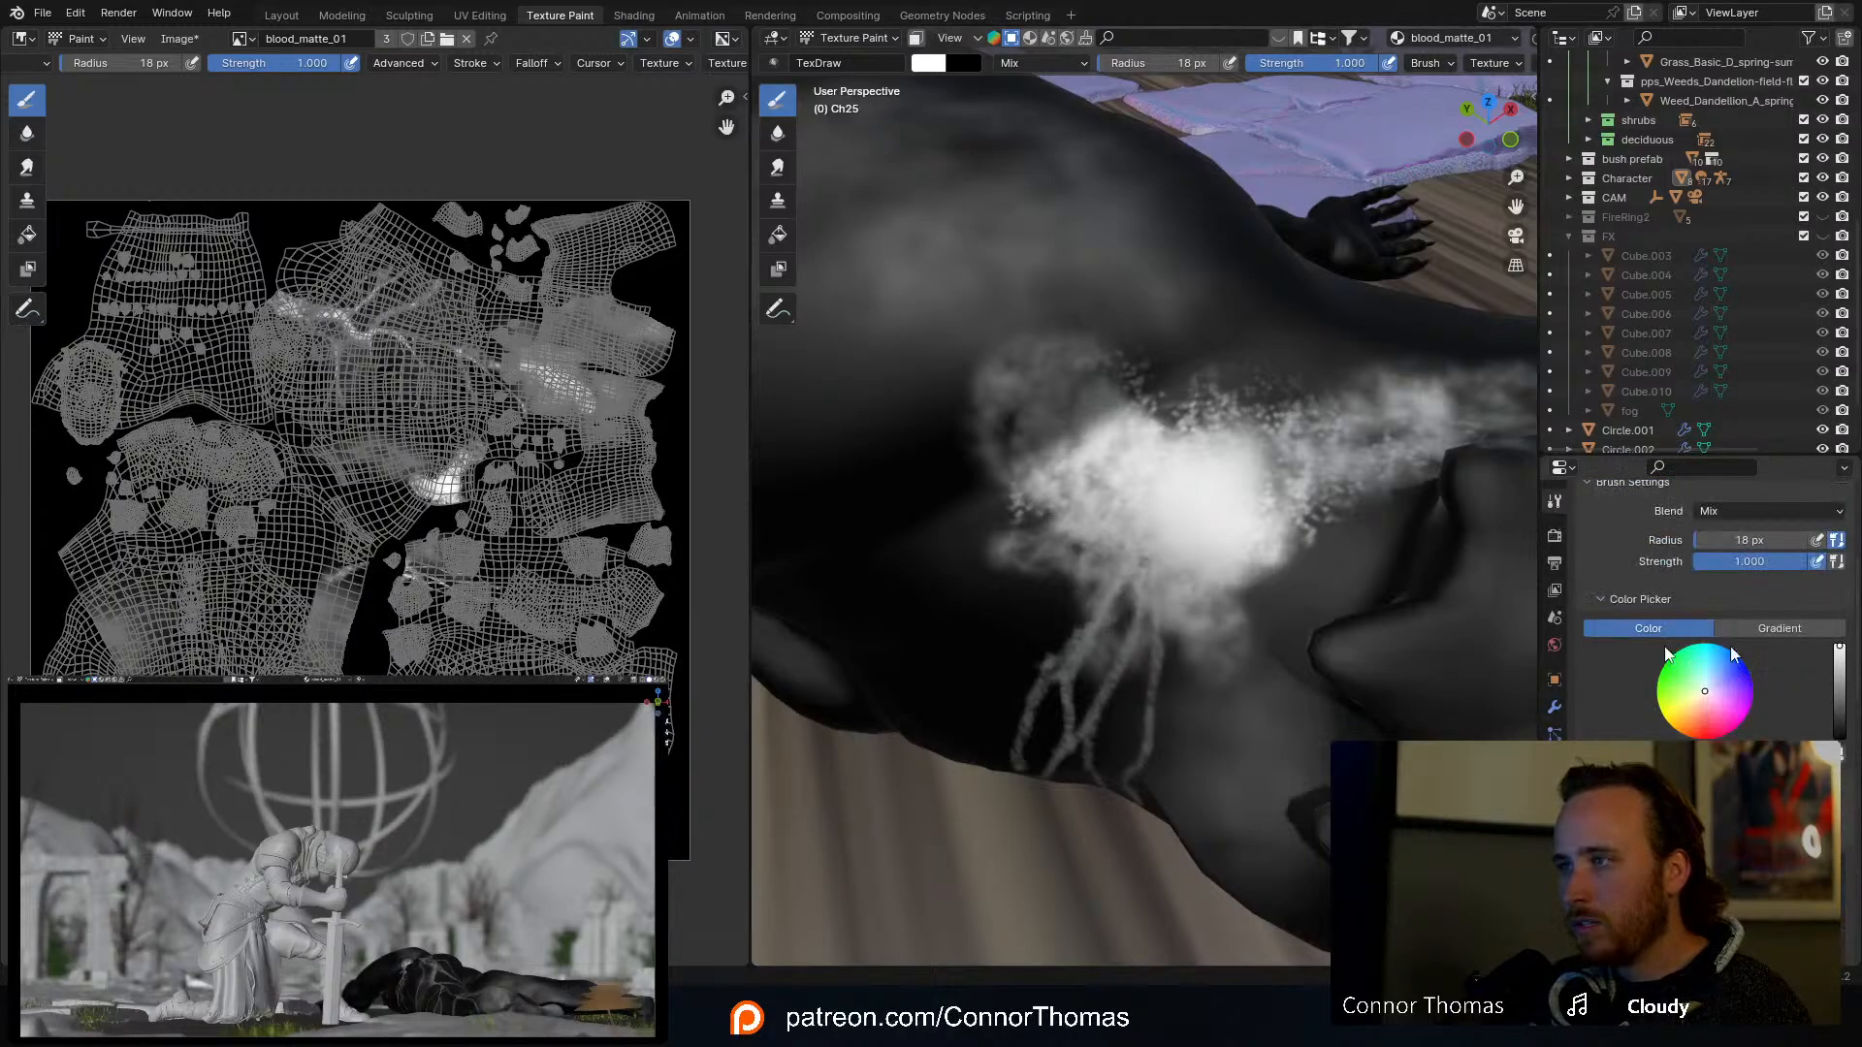
scroll(1668, 656, down, 8)
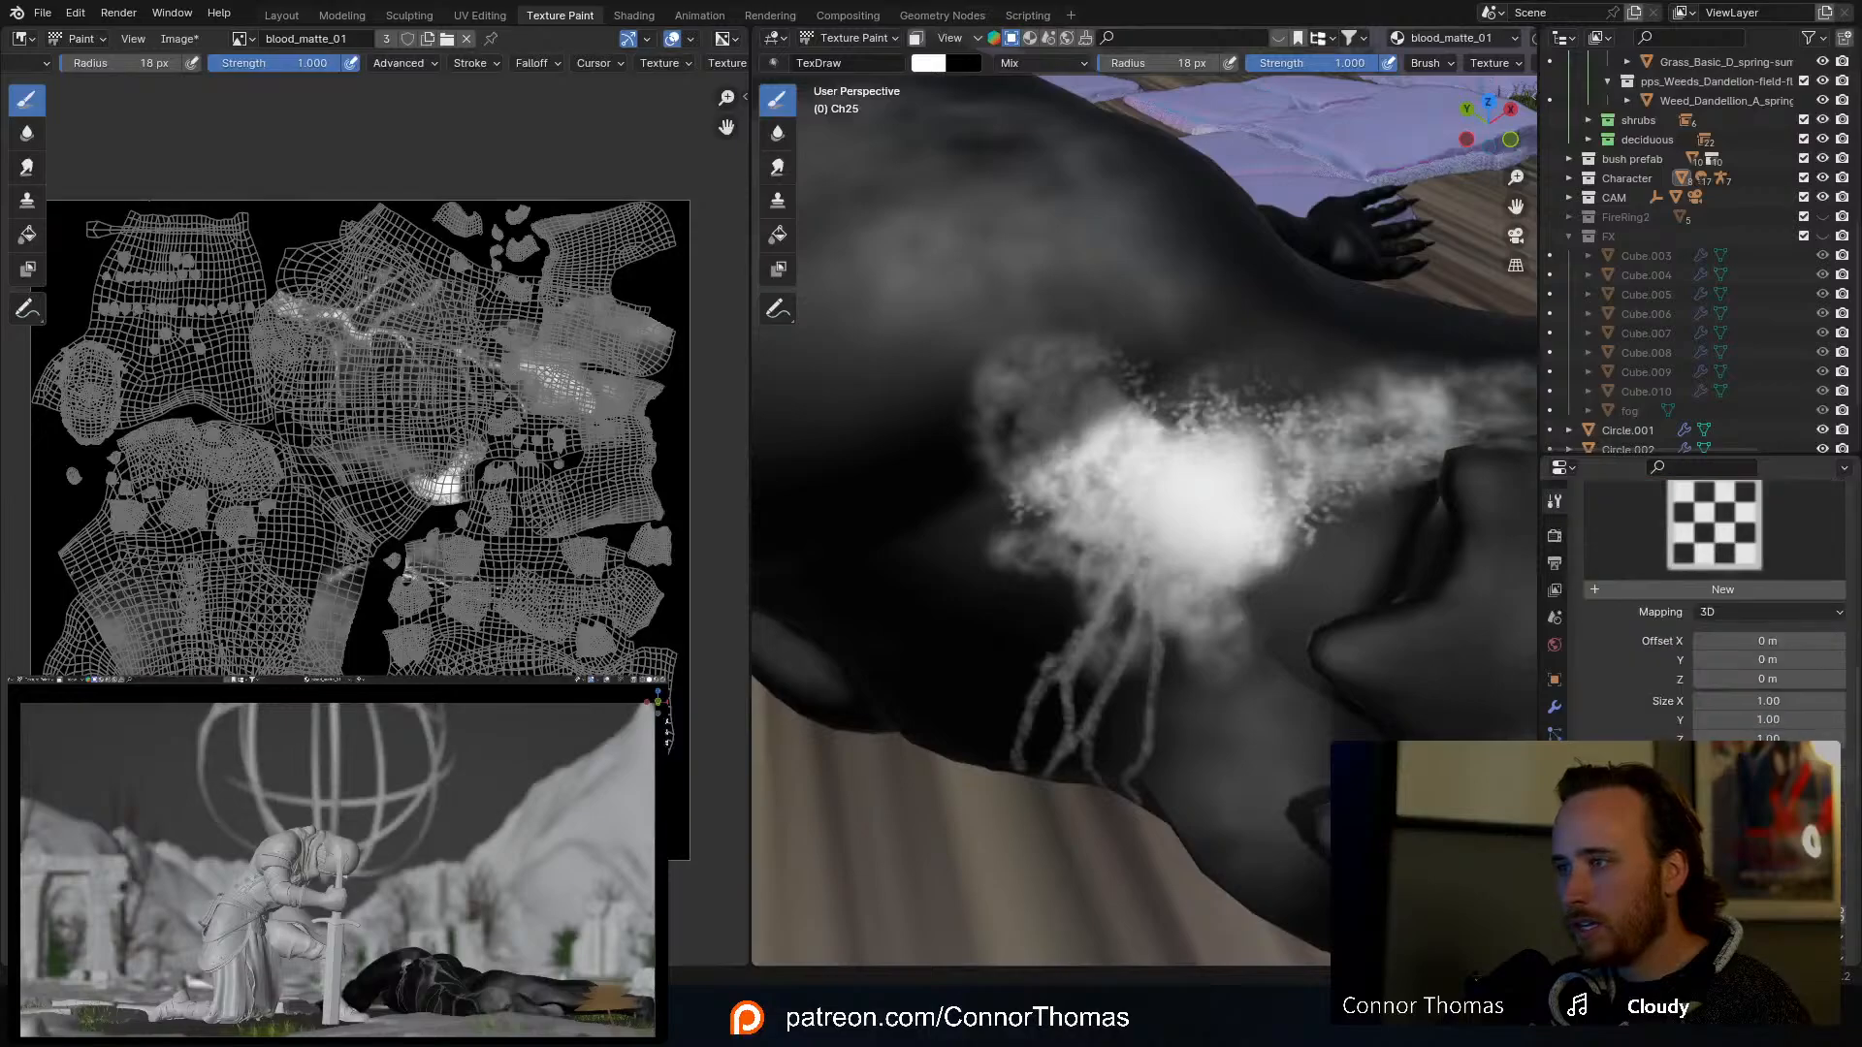
click(1714, 529)
click(1264, 506)
key(f)
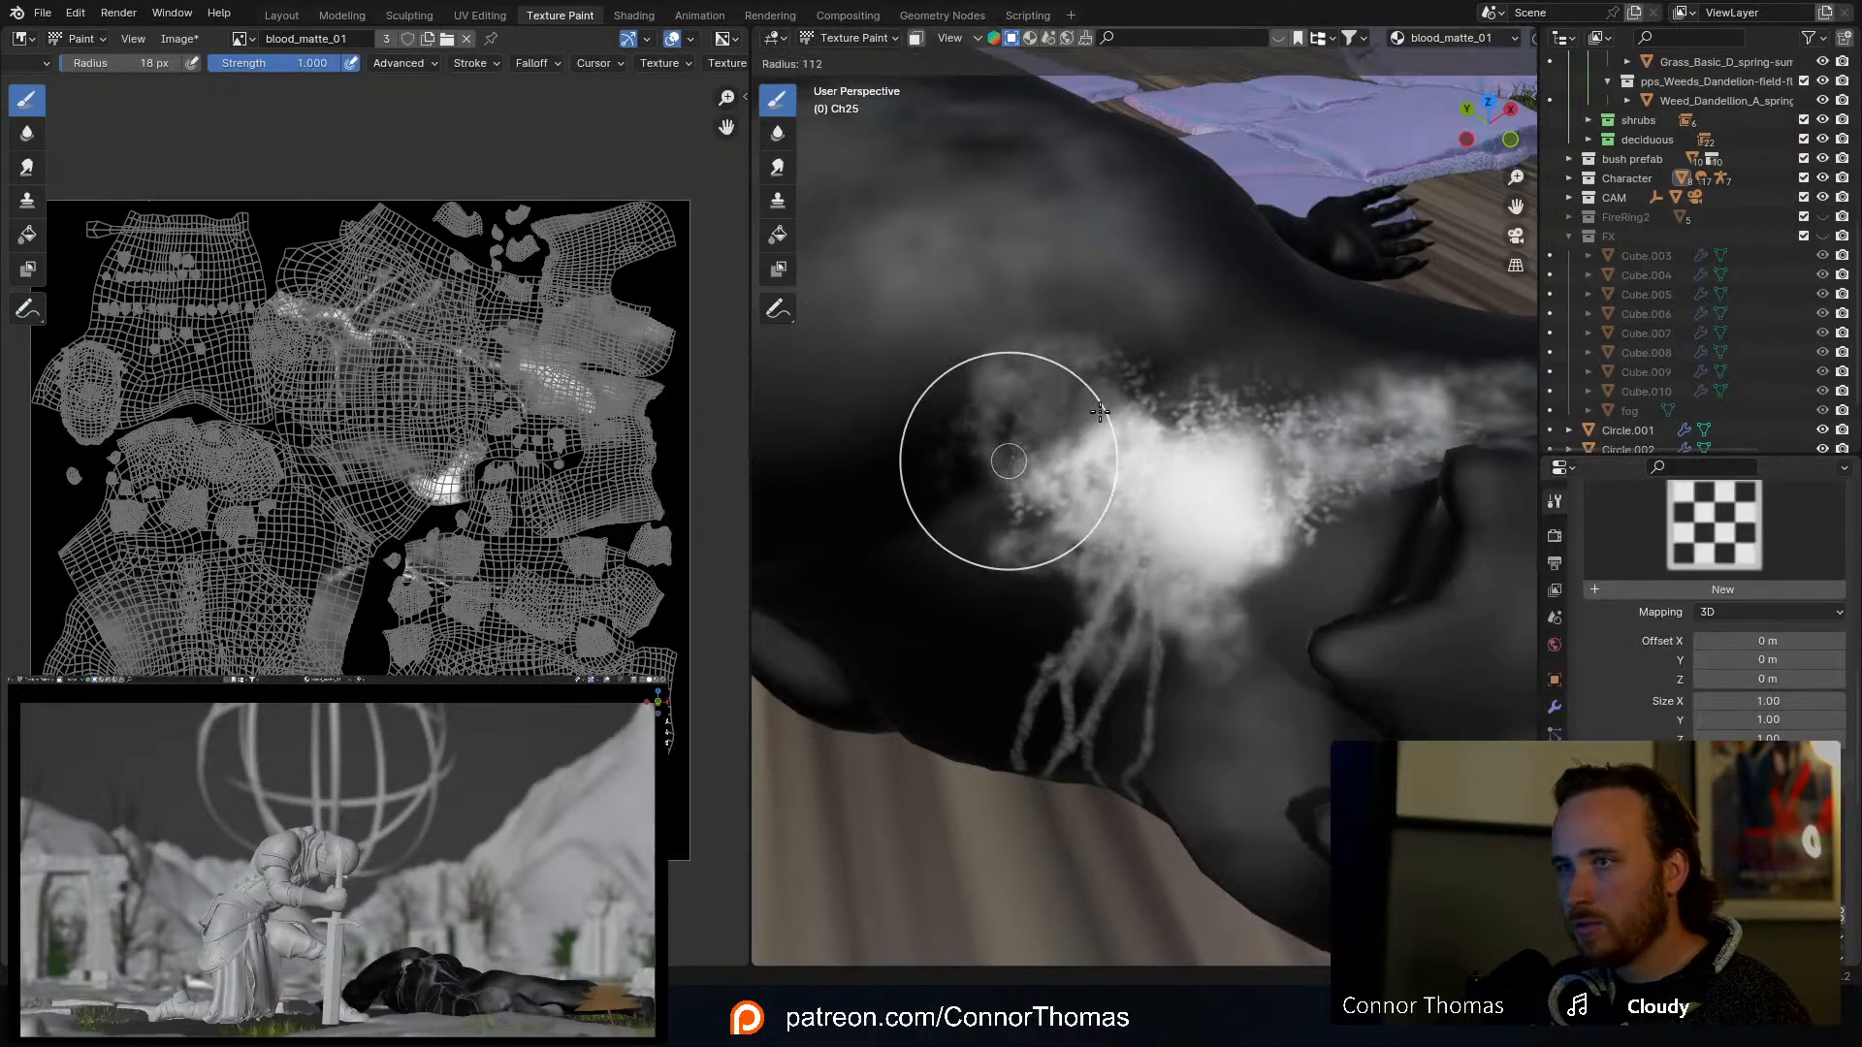
click(1099, 411)
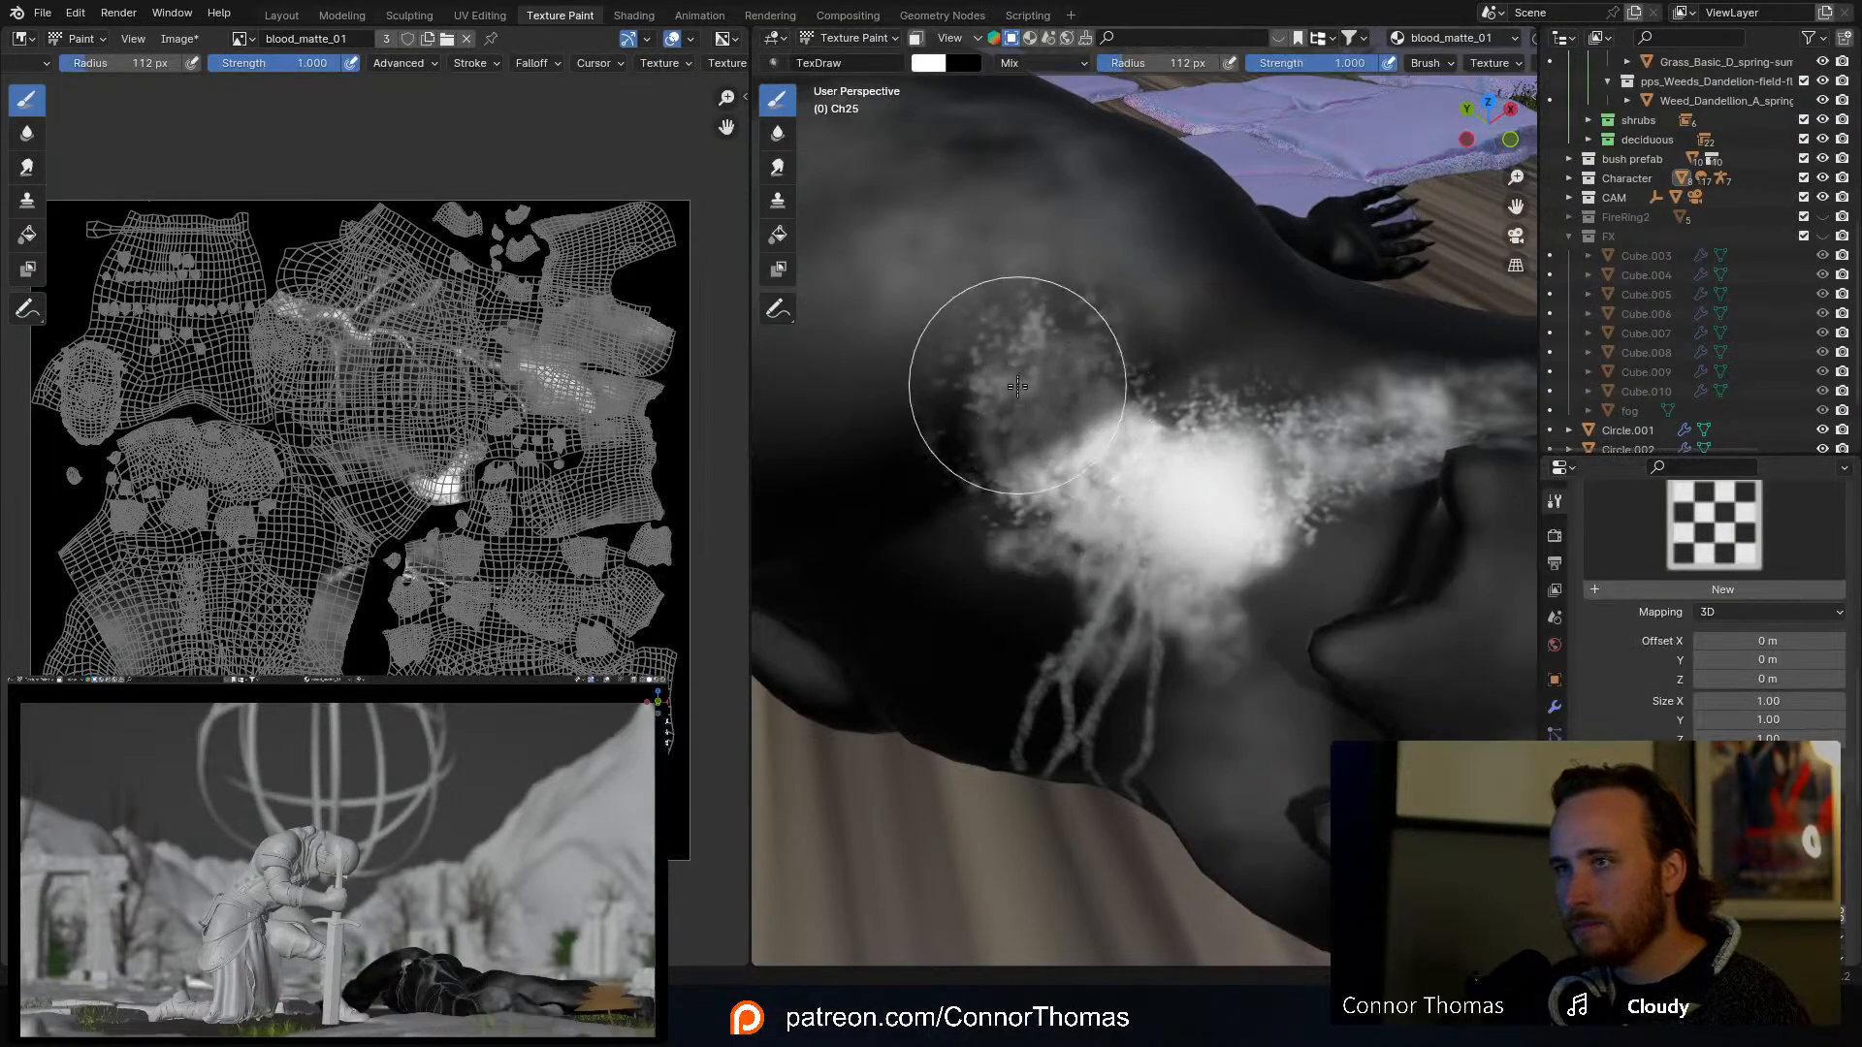
mouse_move(1117, 429)
middle_down()
mouse_move(1197, 416)
mouse_move(1108, 338)
middle_up()
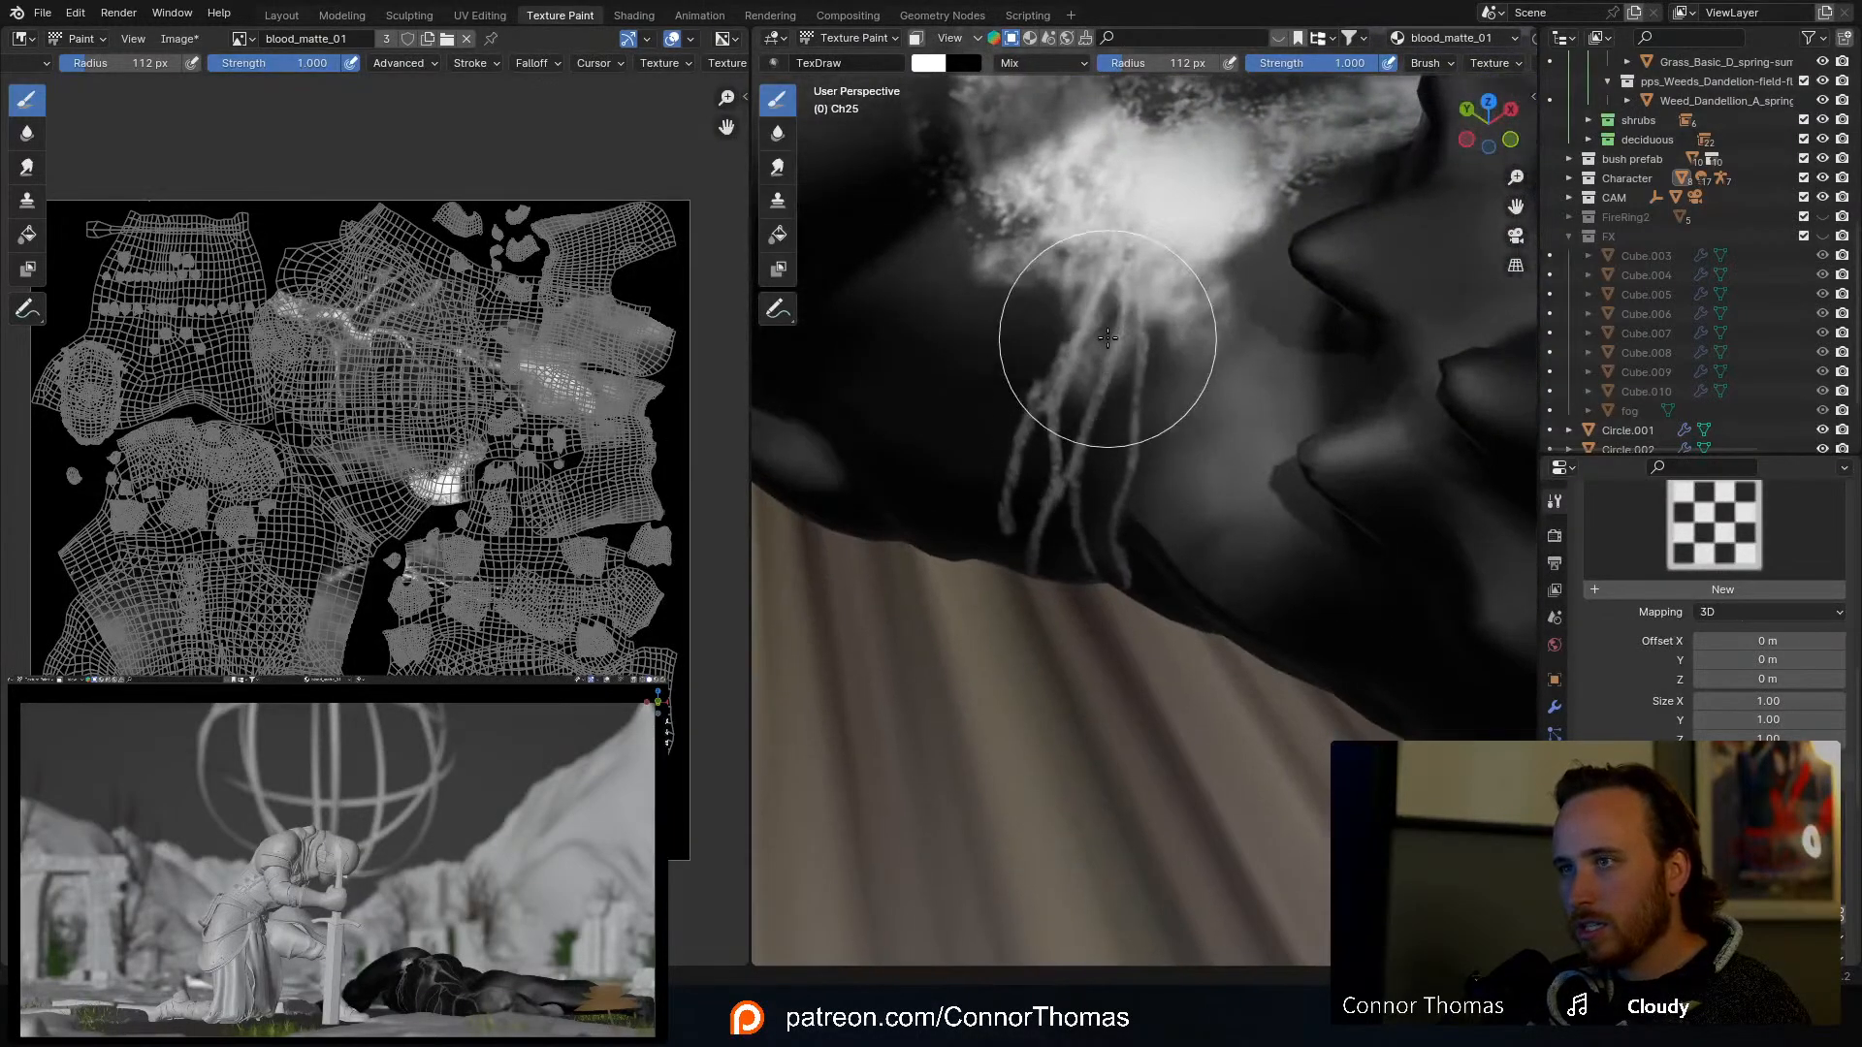
mouse_move(1108, 339)
mouse_down()
mouse_move(1030, 506)
mouse_move(1086, 590)
mouse_up()
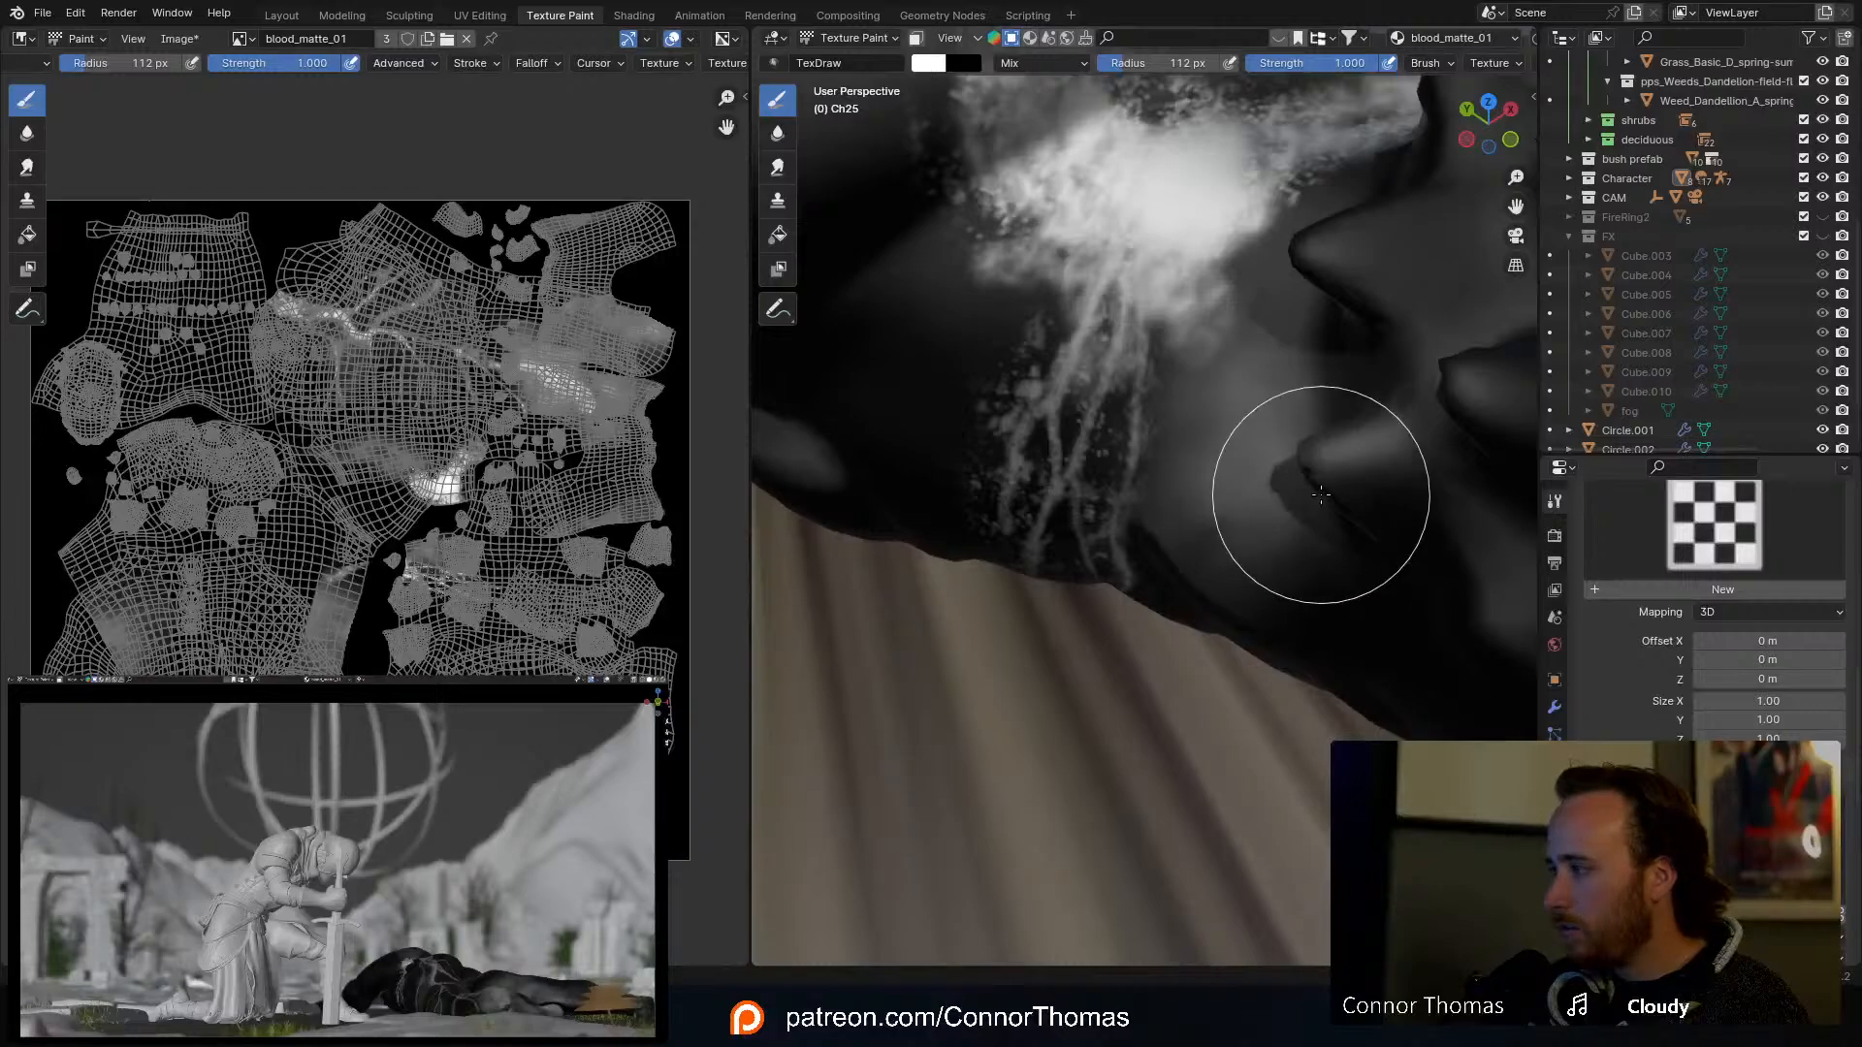
Step: Paint white spatter over the branching streaks on the hip and thigh with the 112 px brush
scroll(1321, 494, down, 3)
middle_drag(1321, 495, 1235, 461)
scroll(1234, 462, up, 4)
scroll(1232, 460, down, 6)
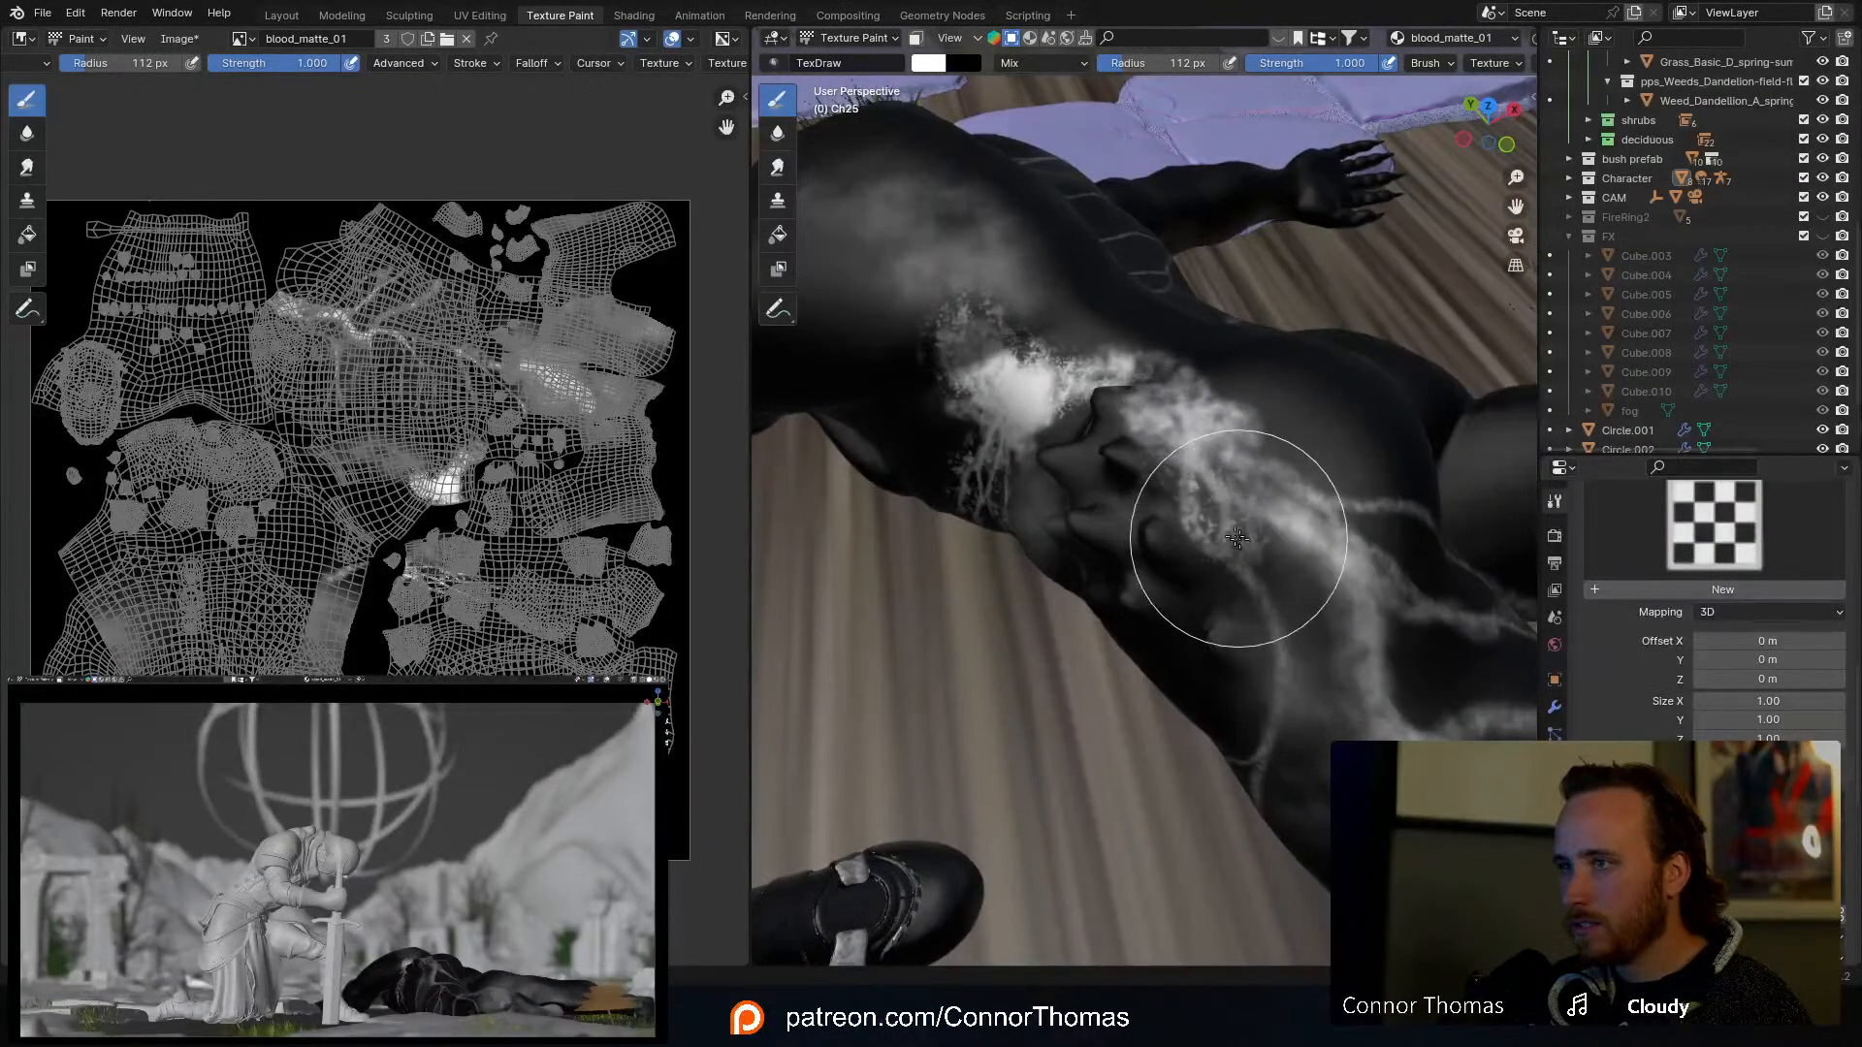
middle_drag(1268, 665, 1181, 507)
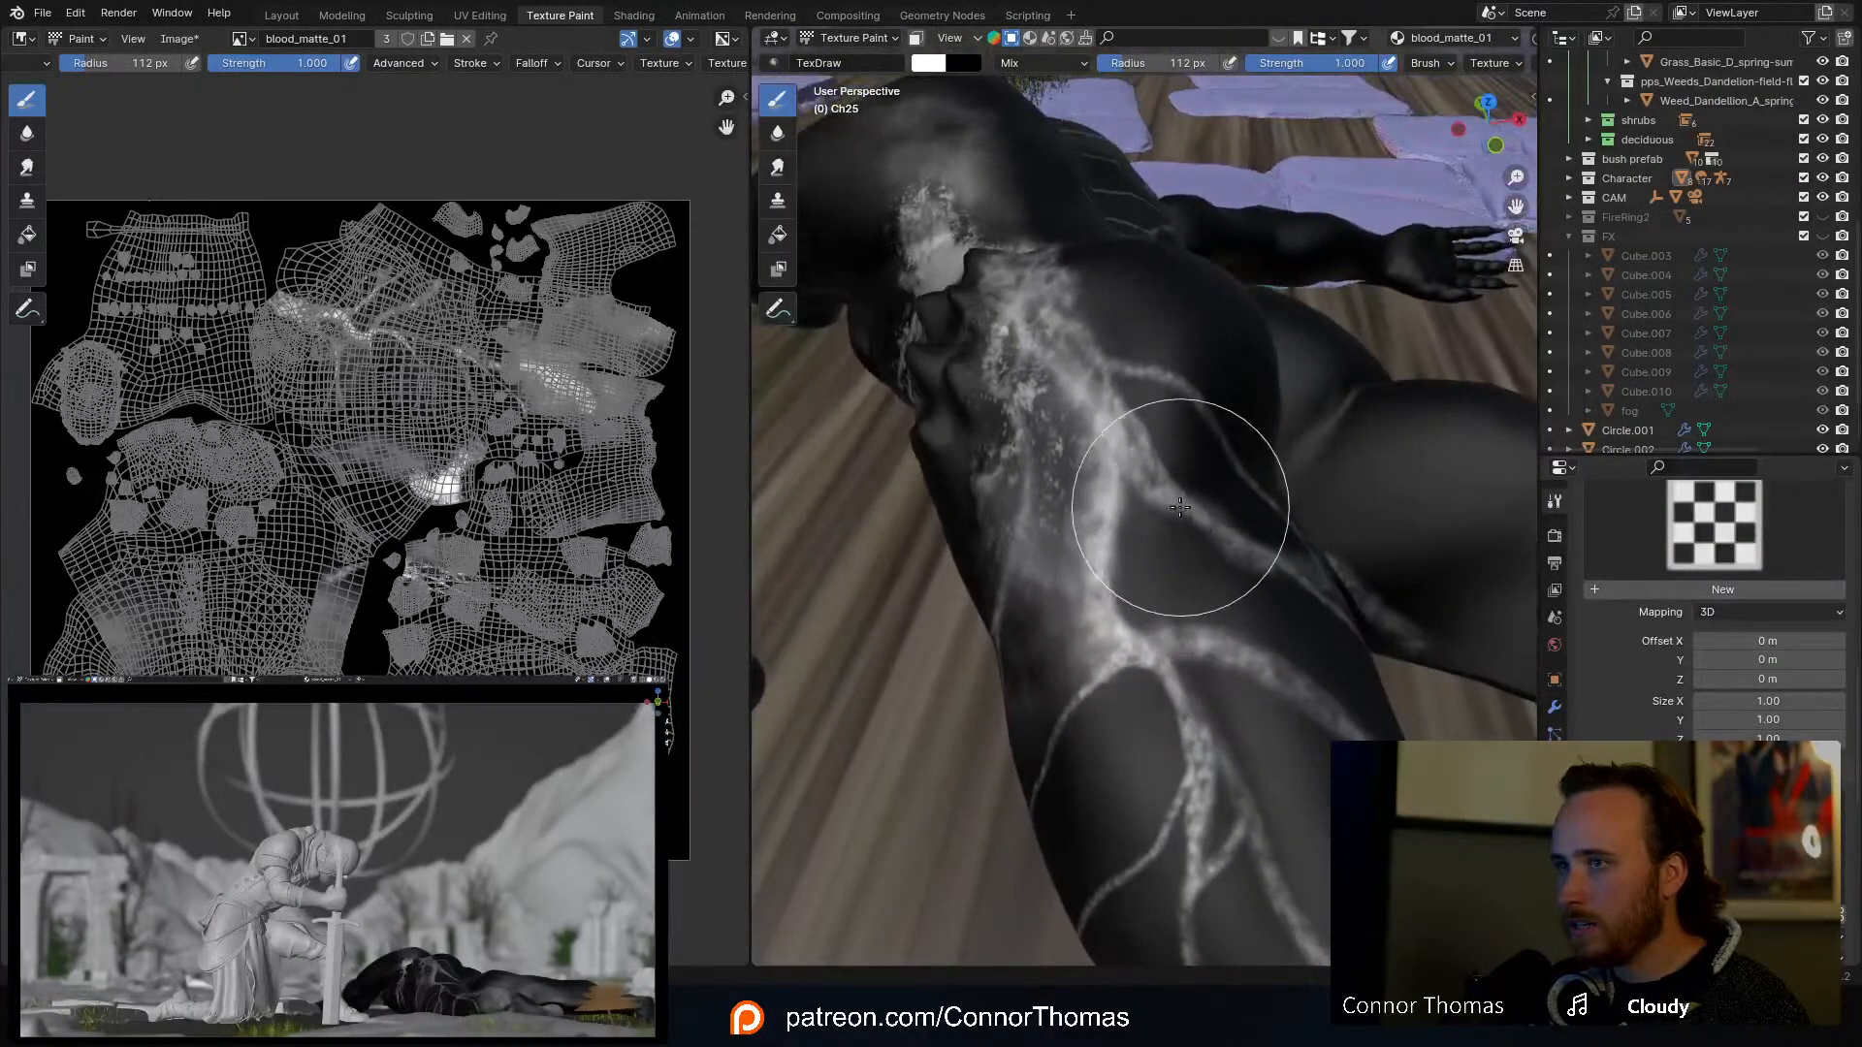
mouse_move(1174, 621)
middle_down()
mouse_move(1205, 595)
mouse_move(1207, 611)
middle_up()
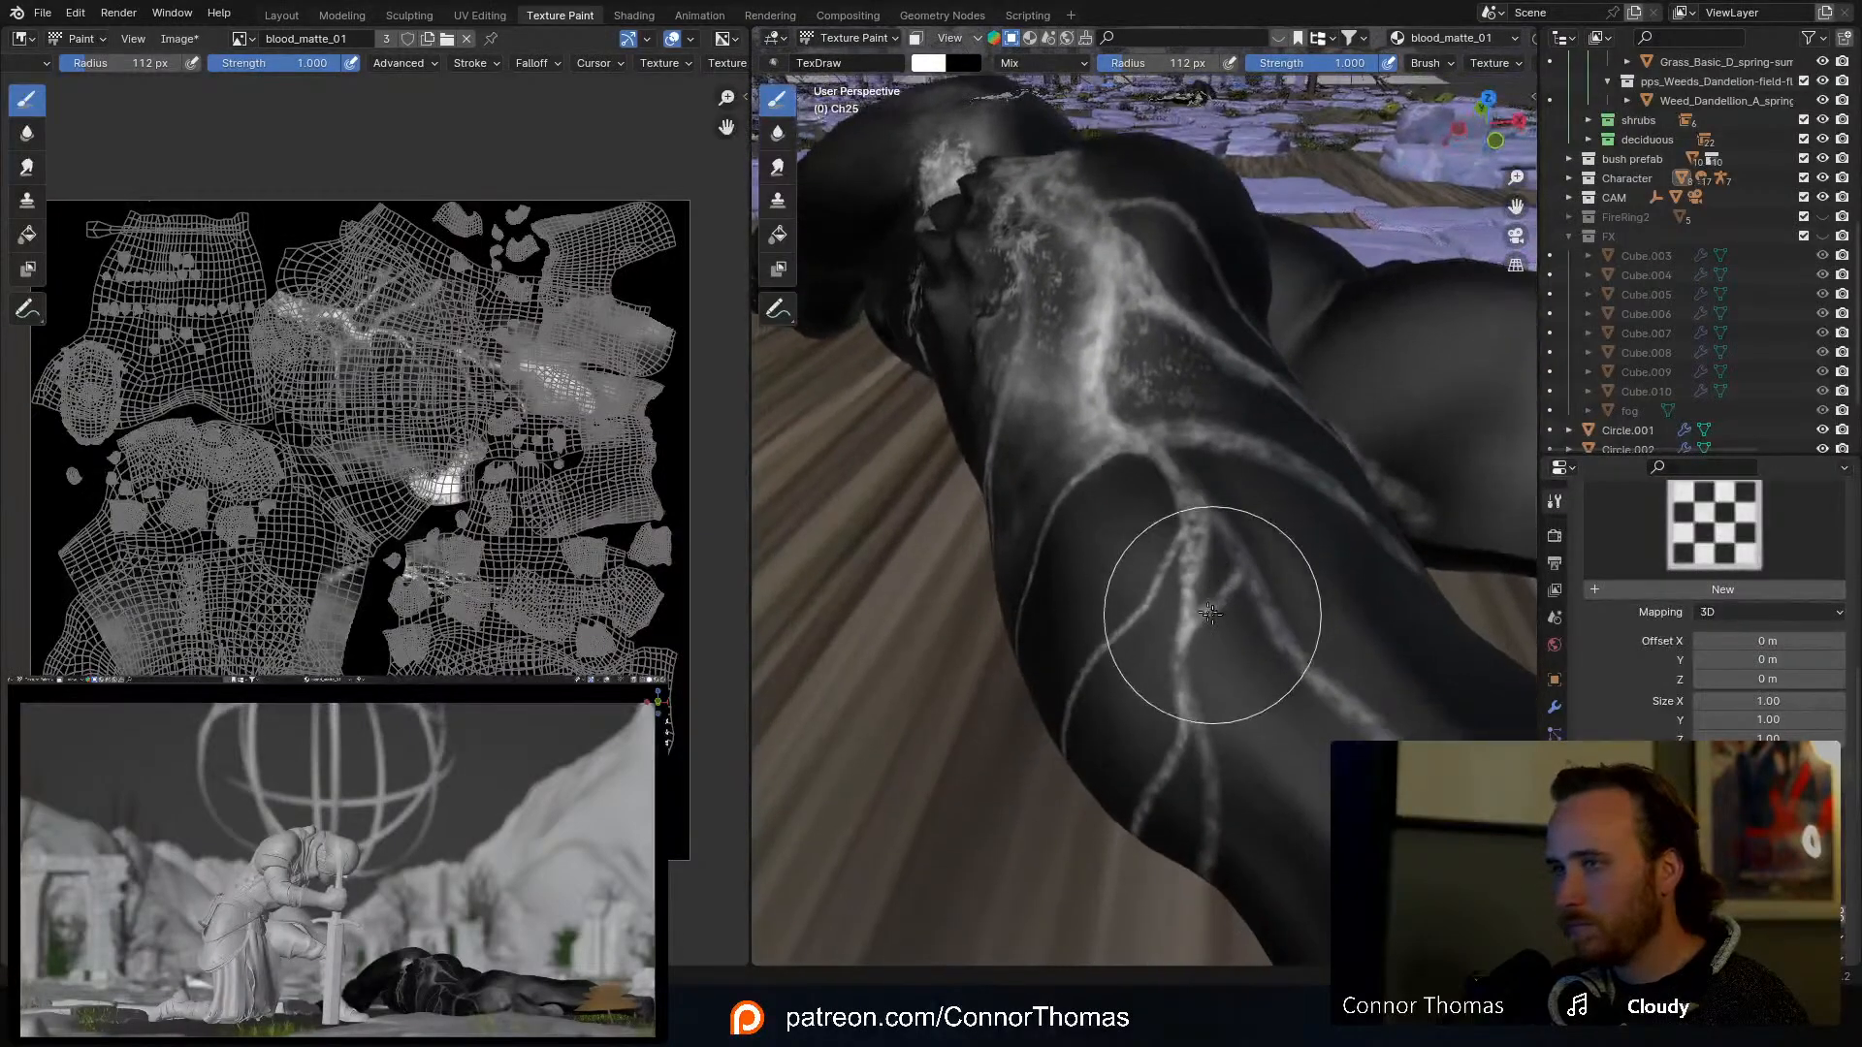
mouse_move(1191, 539)
mouse_down()
mouse_move(1116, 960)
mouse_move(1206, 770)
mouse_move(1191, 695)
mouse_up()
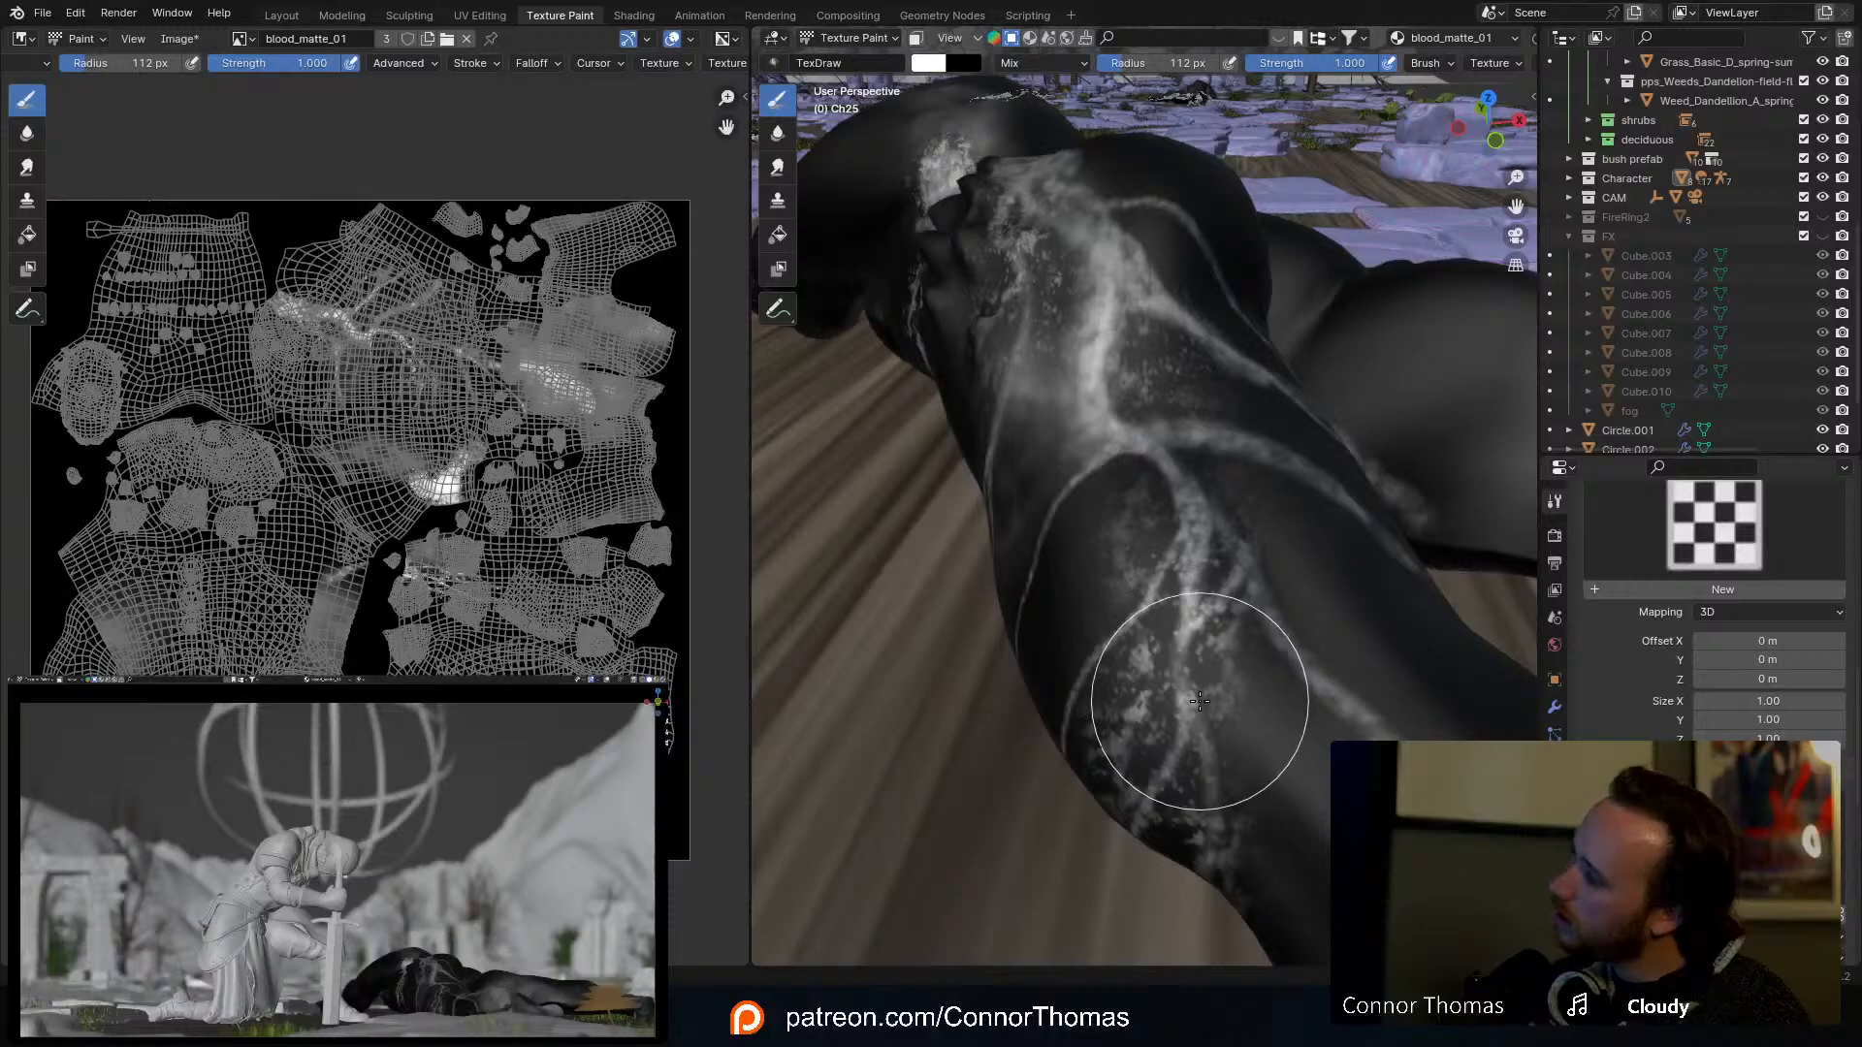
Step: Paint white spatter down the calf of the same leg with the 112 px brush
scroll(1194, 708, down, 3)
shift+middle_drag(1205, 776, 1031, 673)
scroll(1034, 674, down, 1)
shift+middle_drag(1171, 706, 1139, 651)
mouse_move(1160, 618)
mouse_down()
mouse_move(1205, 599)
mouse_move(1155, 570)
mouse_move(1231, 763)
mouse_up()
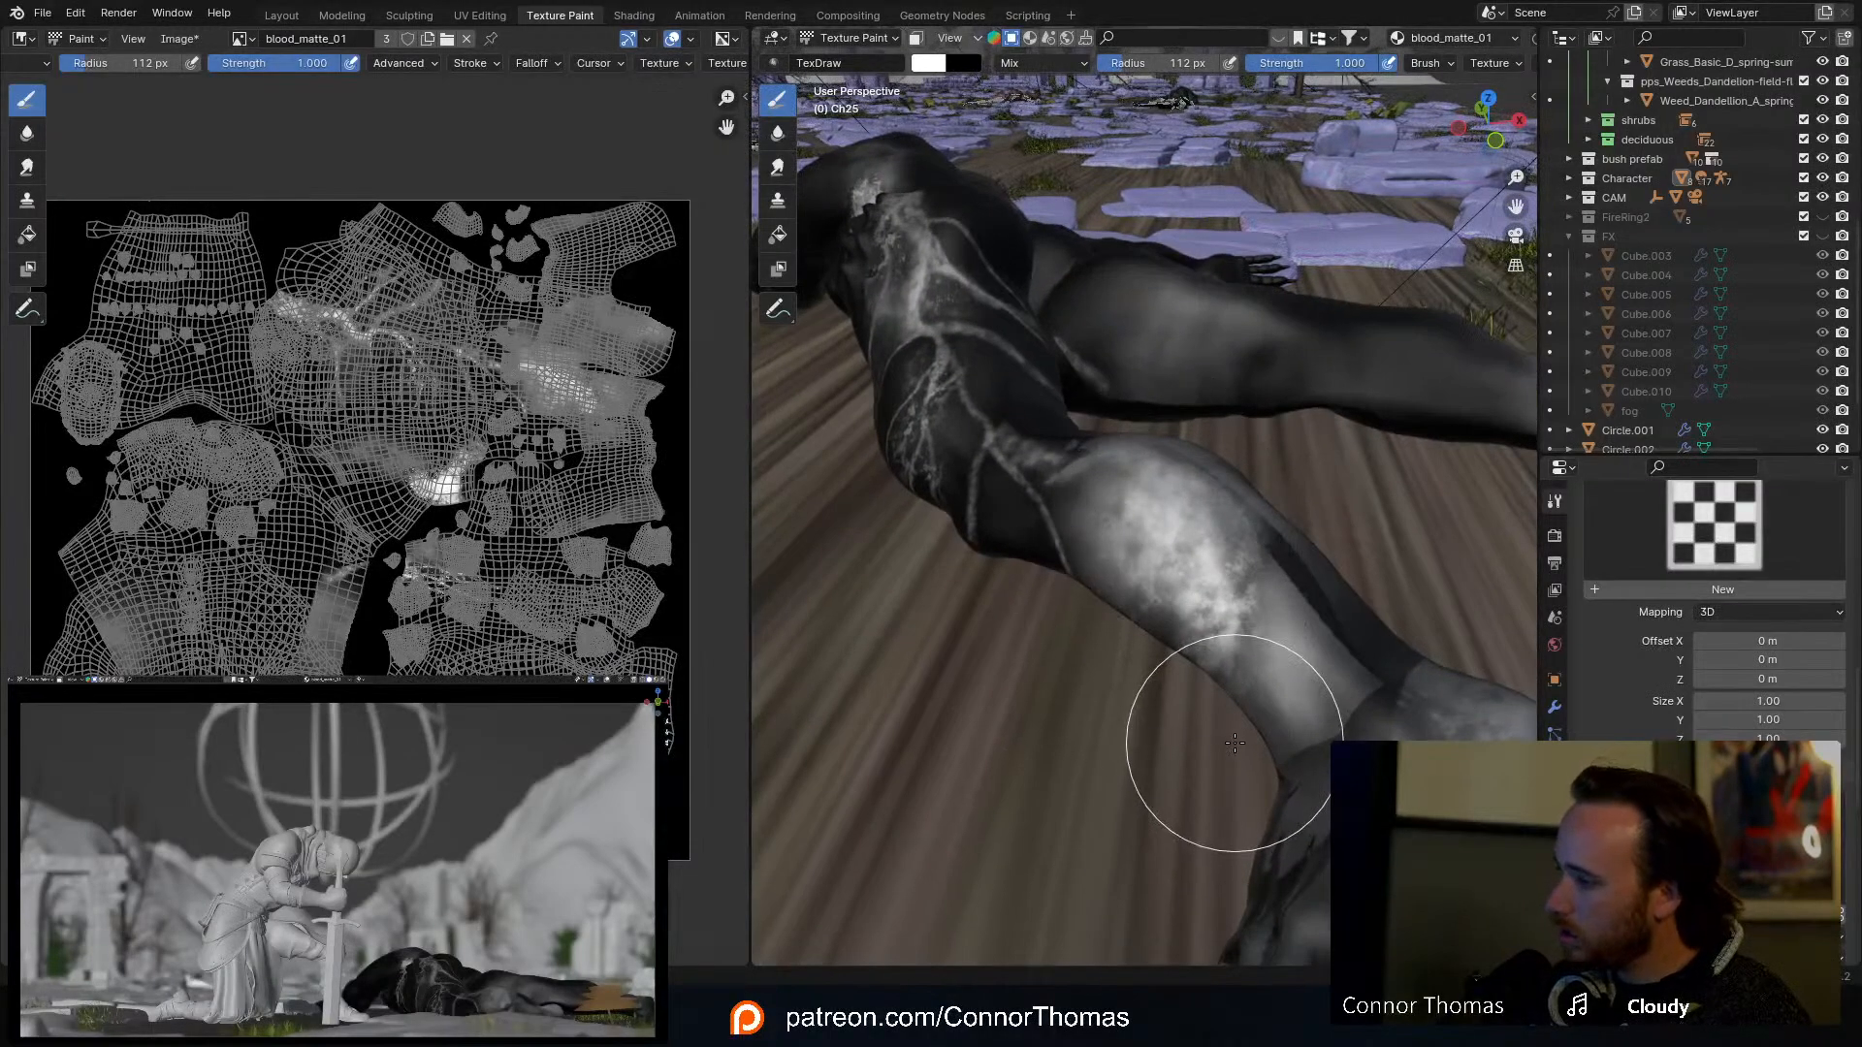
Step: Save the painted blood_matte_01 image
mouse_move(1009, 678)
middle_down()
mouse_move(1114, 623)
mouse_move(1139, 643)
mouse_move(1295, 639)
middle_up()
click(180, 37)
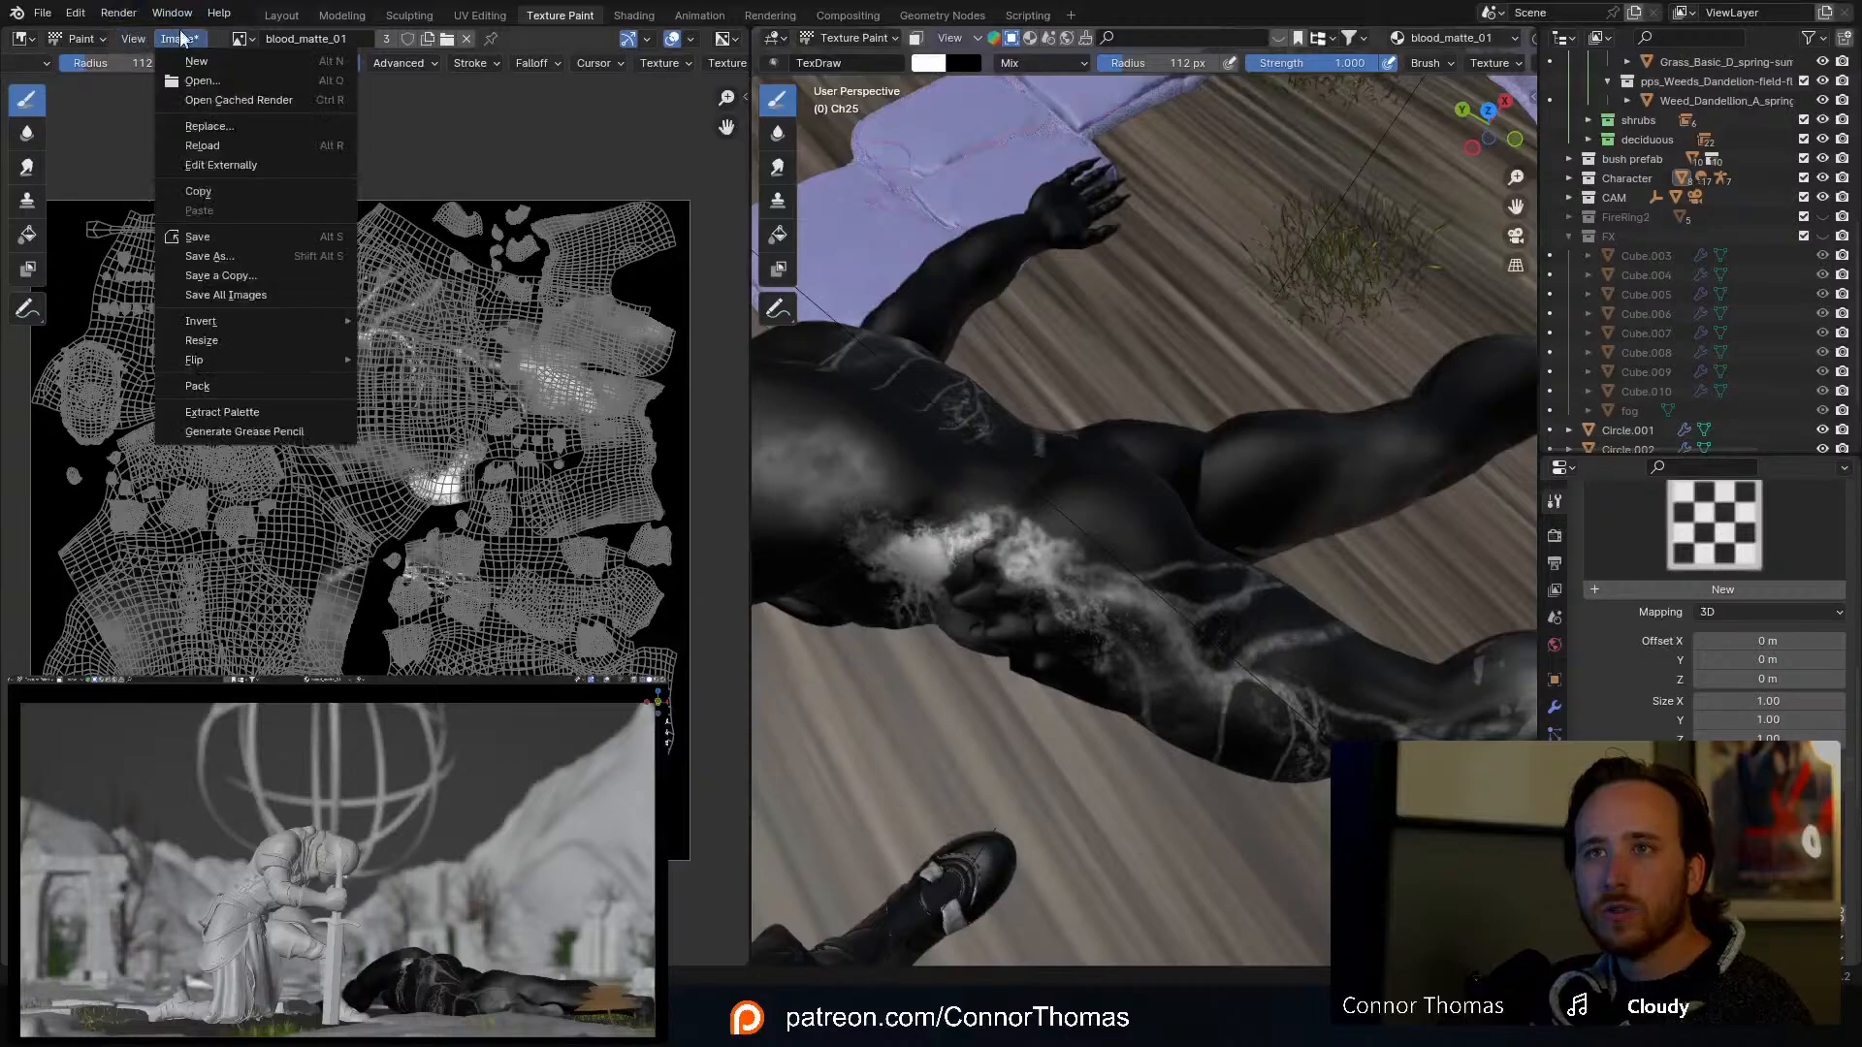
click(237, 240)
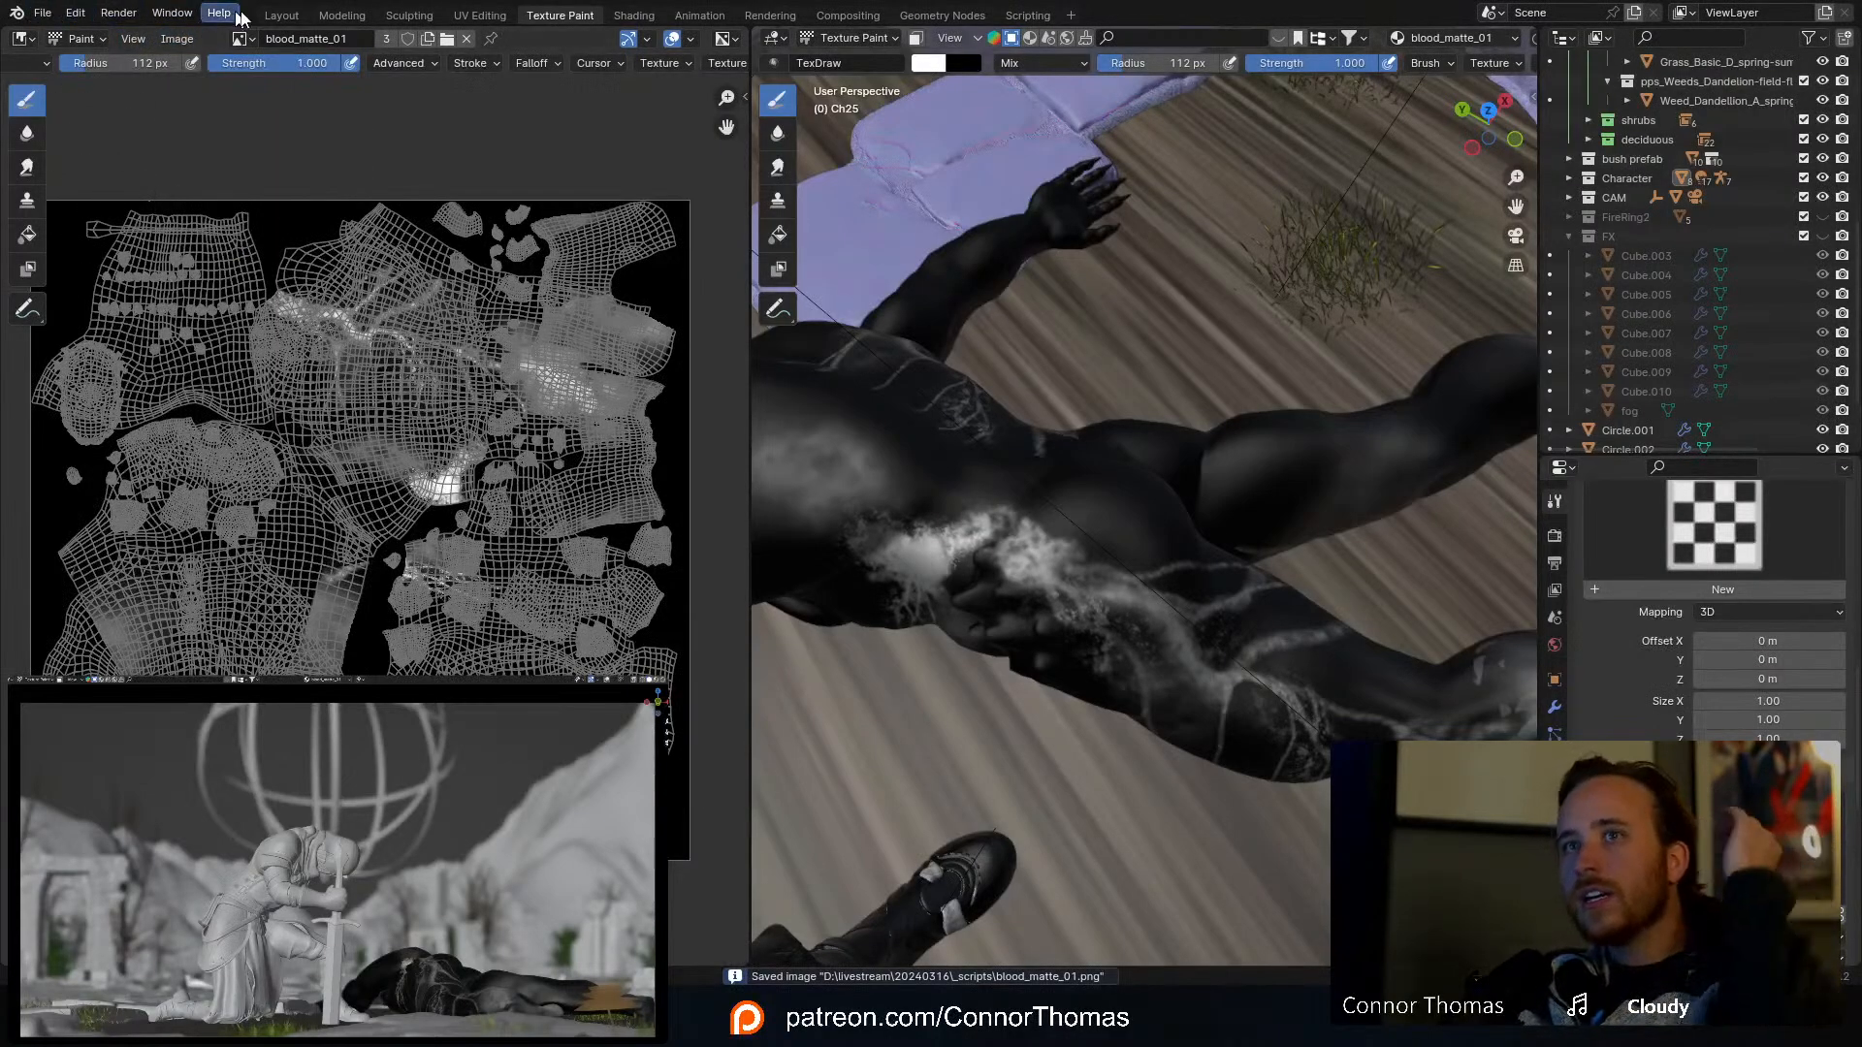
Step: In the Layout workspace, connect the Mix Shader to the material output in both the Ch25_body1 and Ch25_Body materials
click(296, 18)
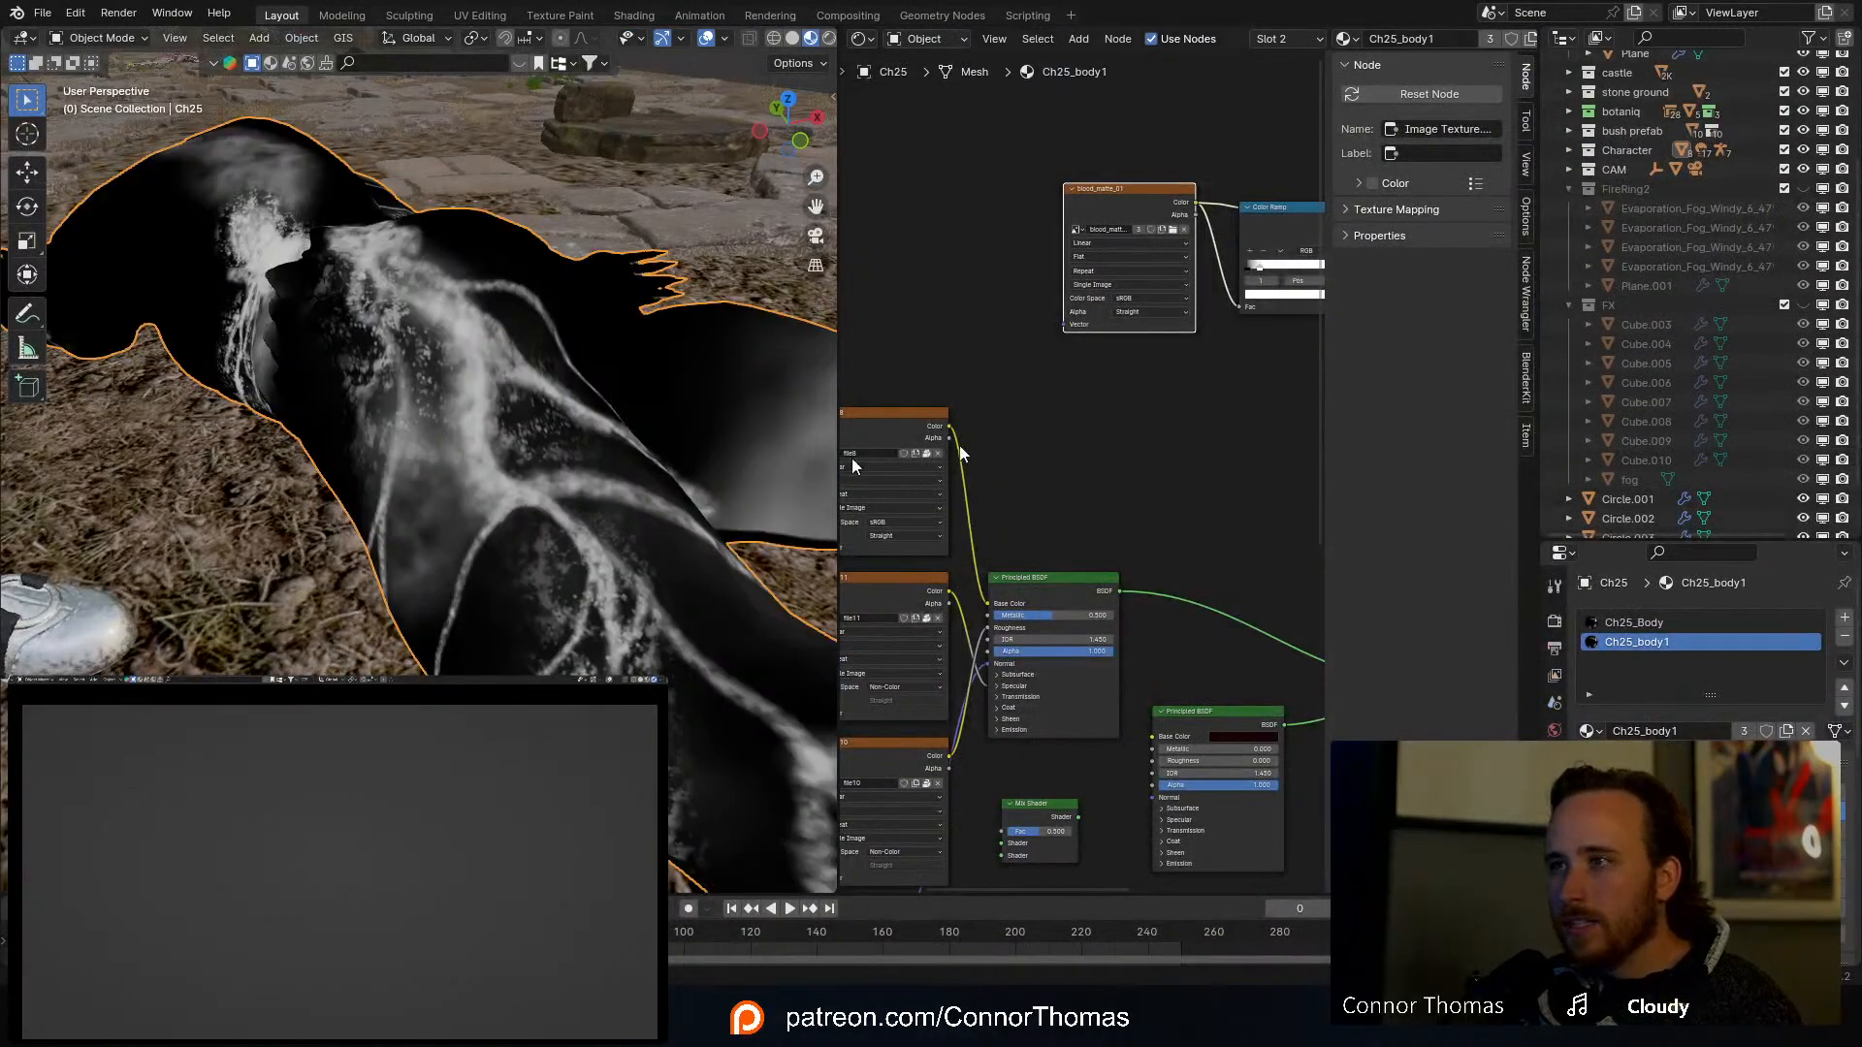
scroll(973, 451, down, 2)
middle_drag(1188, 499, 1061, 439)
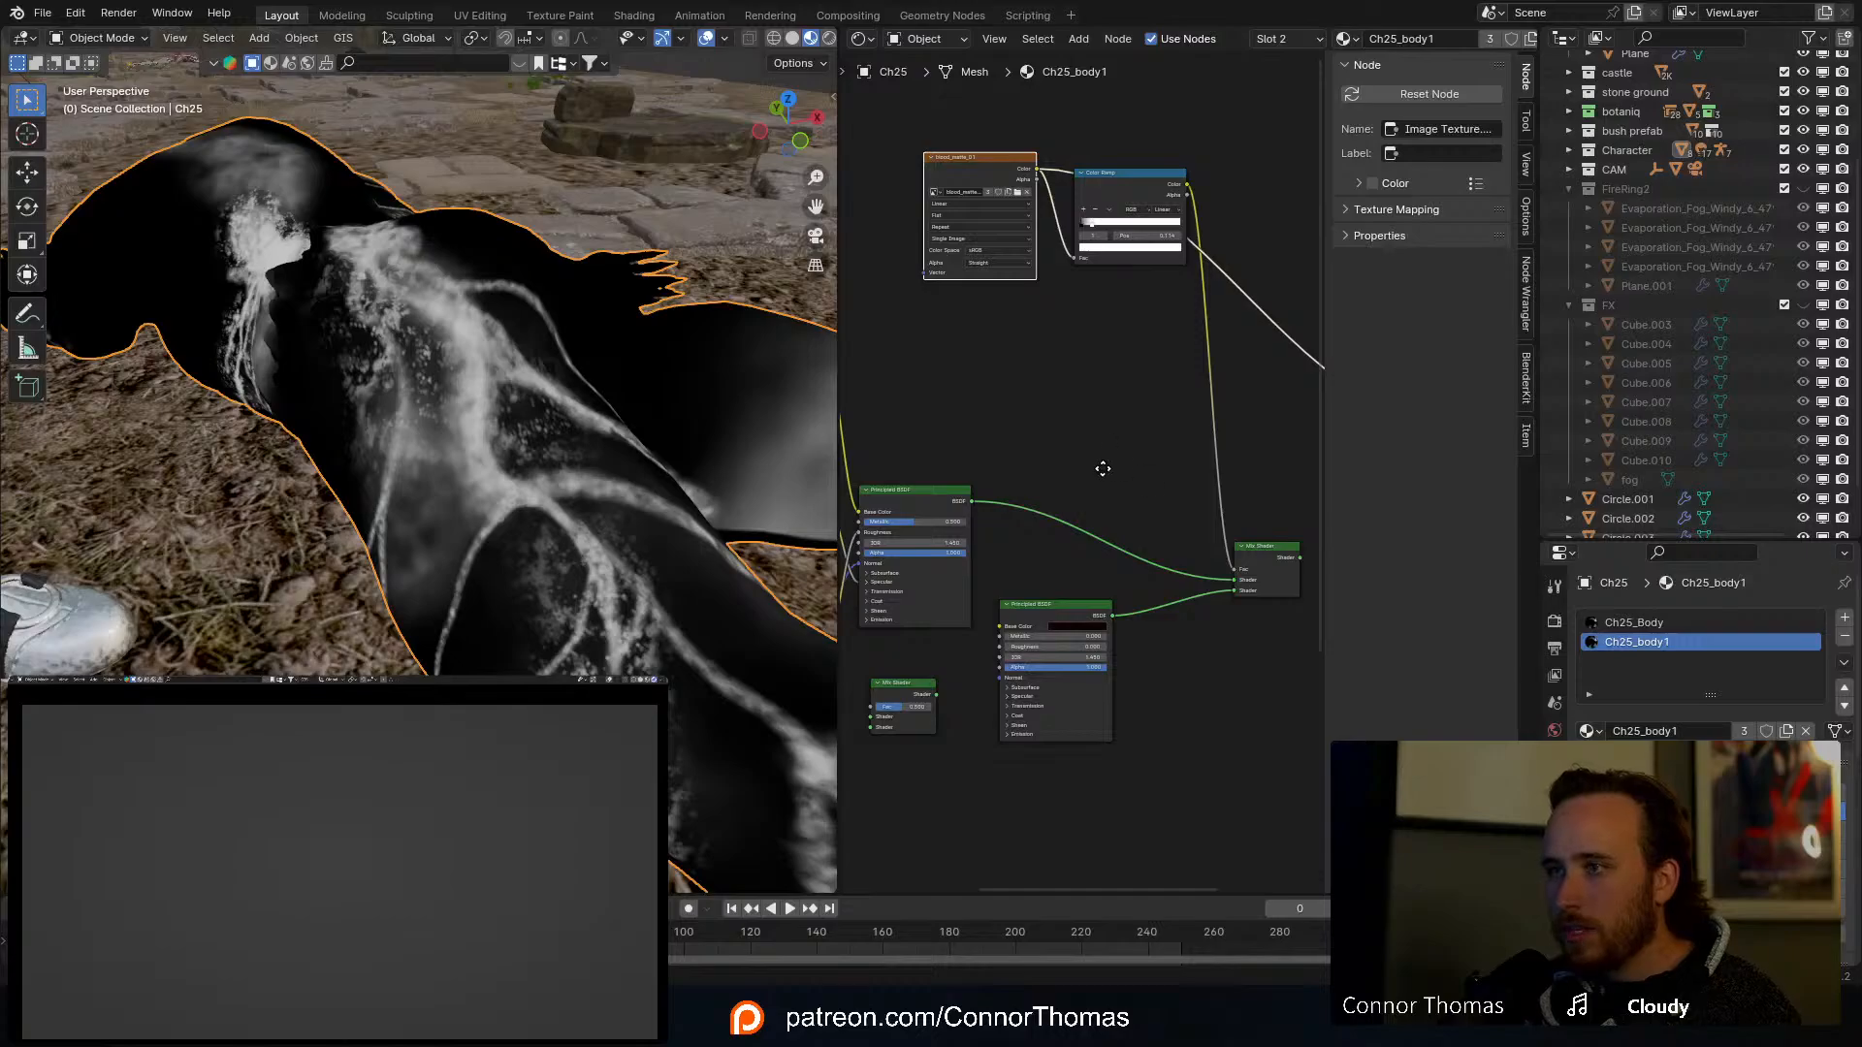
middle_drag(1102, 468, 966, 446)
ctrl+shift+click(1142, 527)
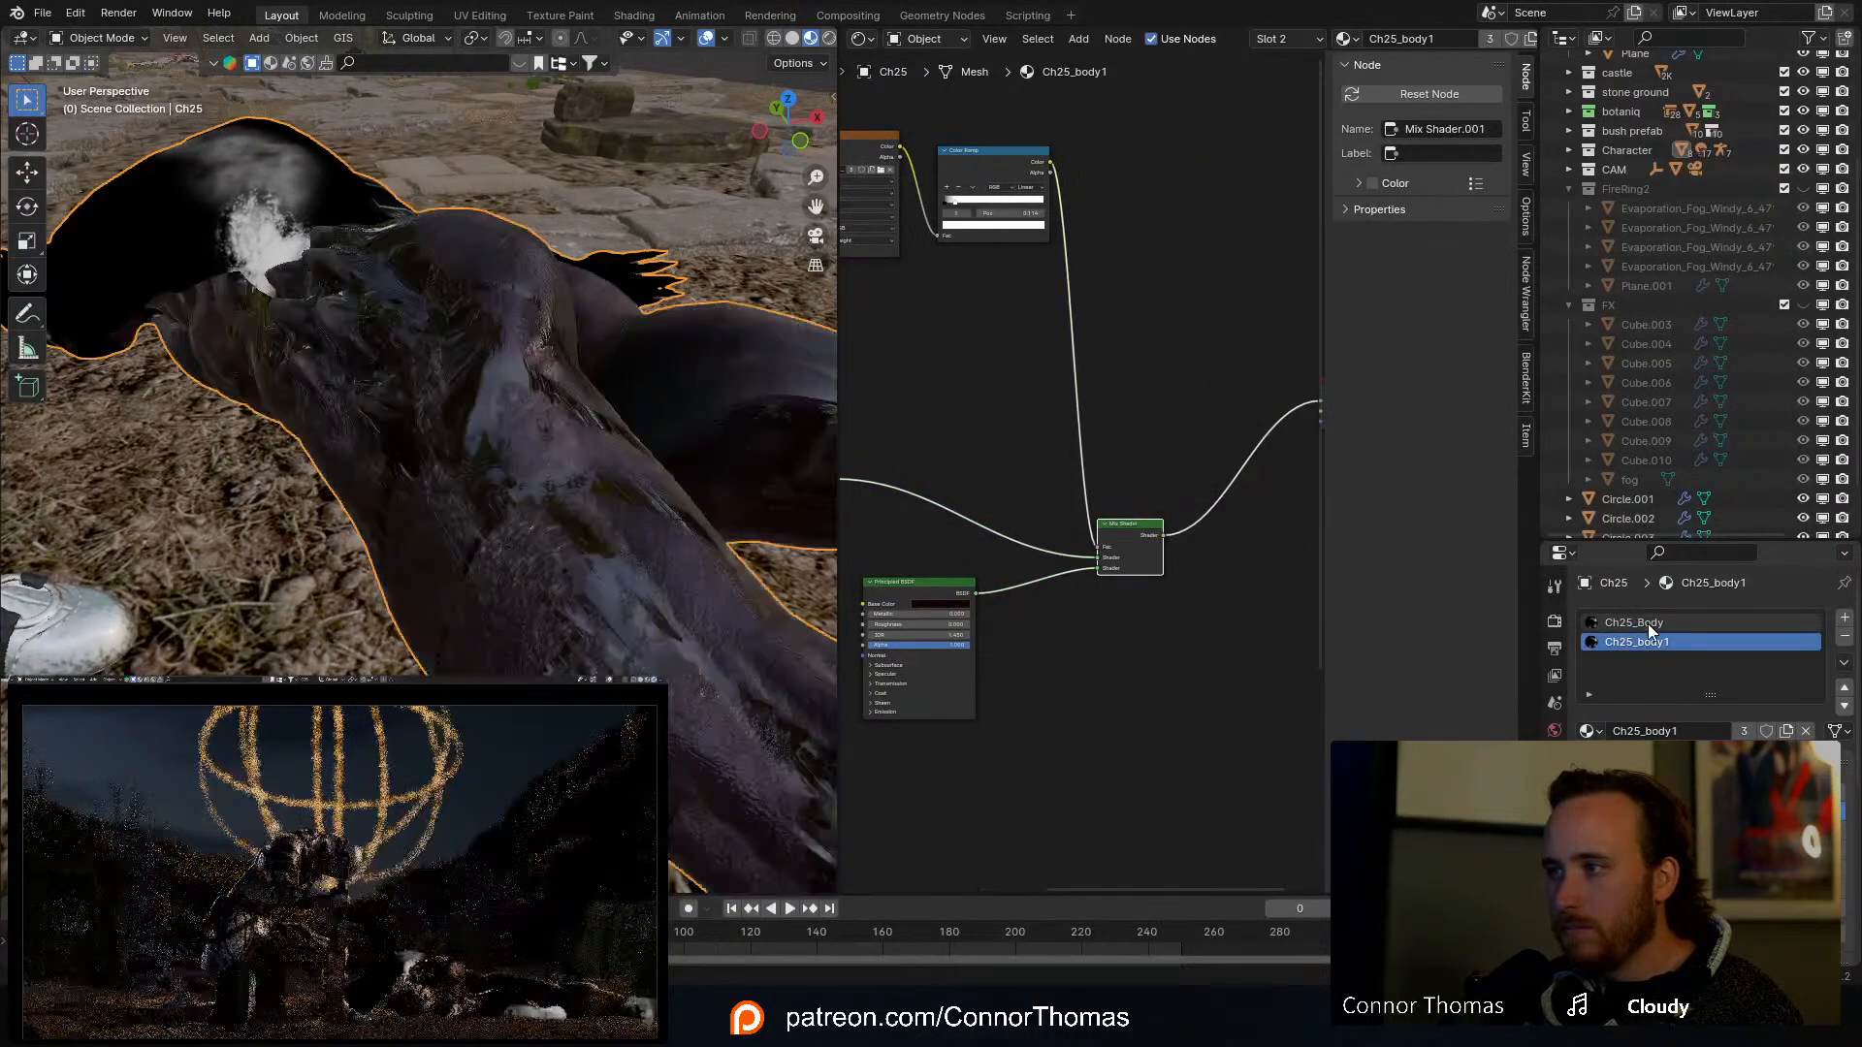
click(1649, 625)
ctrl+shift+click(996, 564)
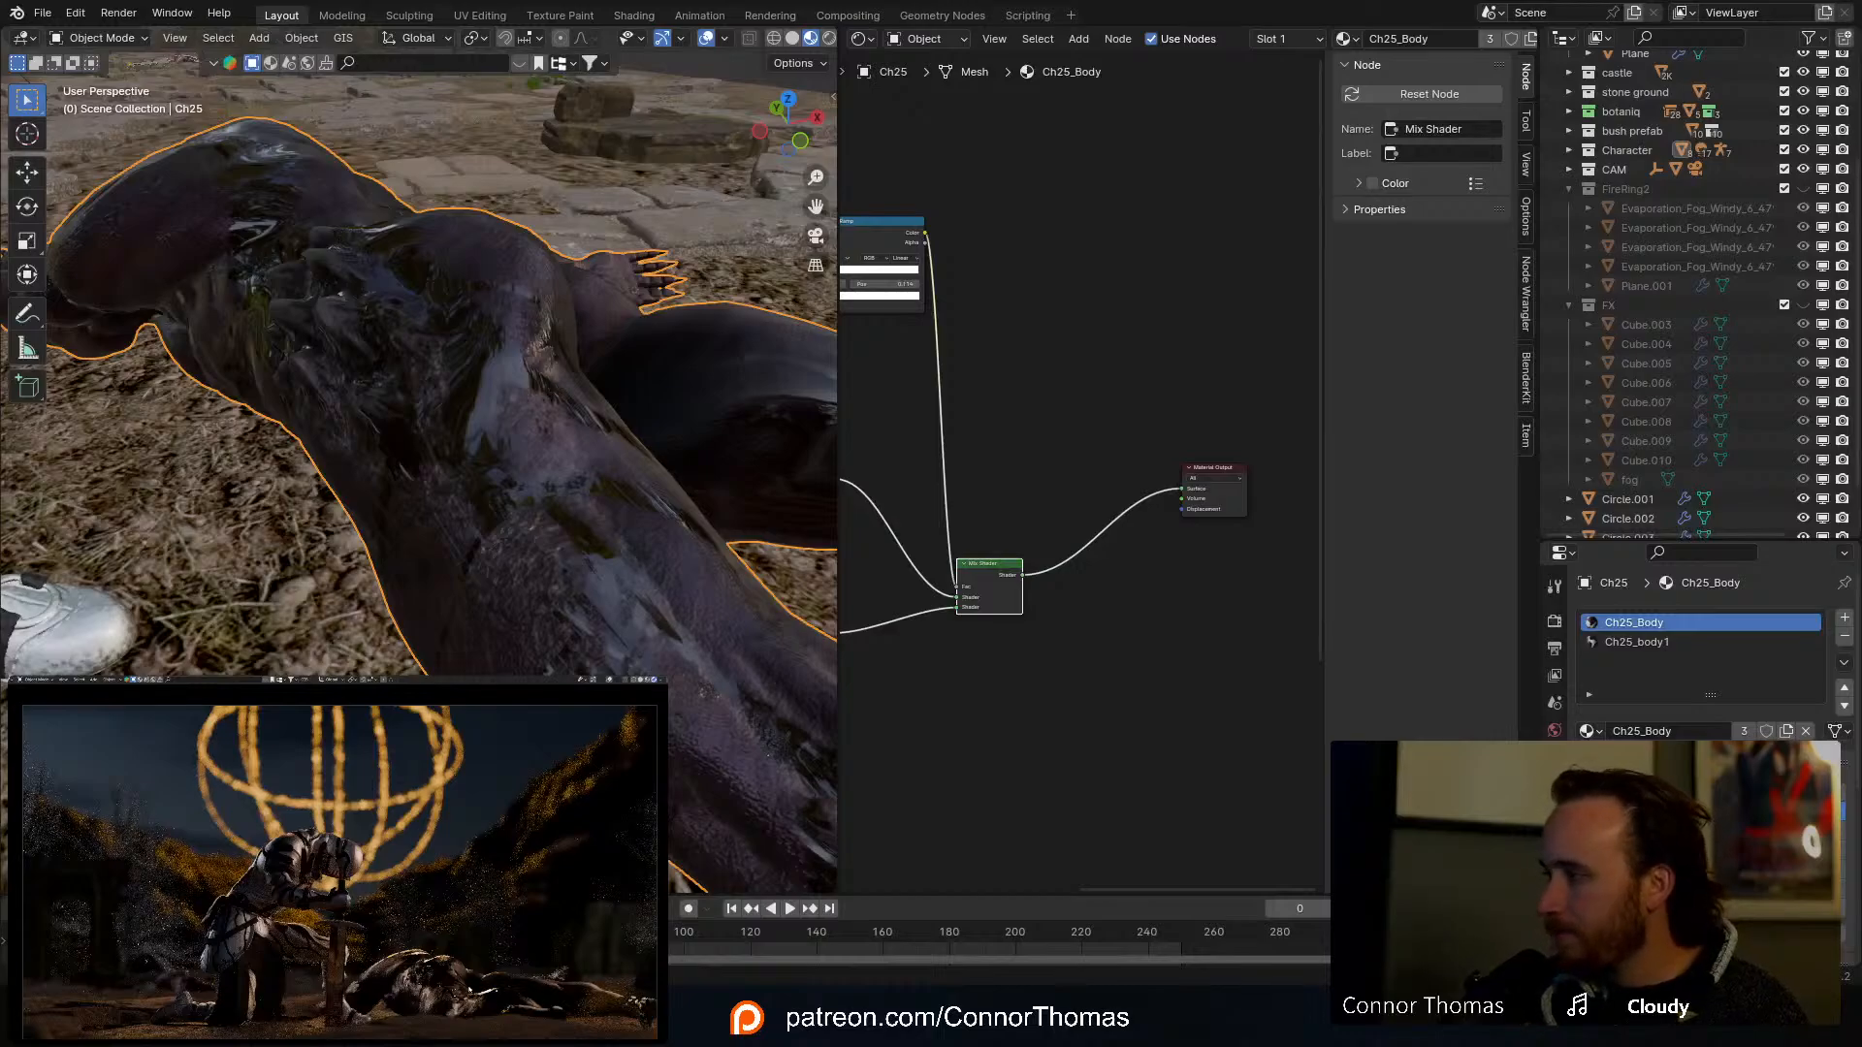
Step: Select the kneeling knight and bring the blood splatter and Principled BSDF nodes of its mainMetal material into view
scroll(562, 606, down, 5)
mouse_move(526, 590)
middle_down()
mouse_move(481, 625)
mouse_move(671, 601)
mouse_move(534, 573)
mouse_move(441, 505)
mouse_move(539, 574)
middle_up()
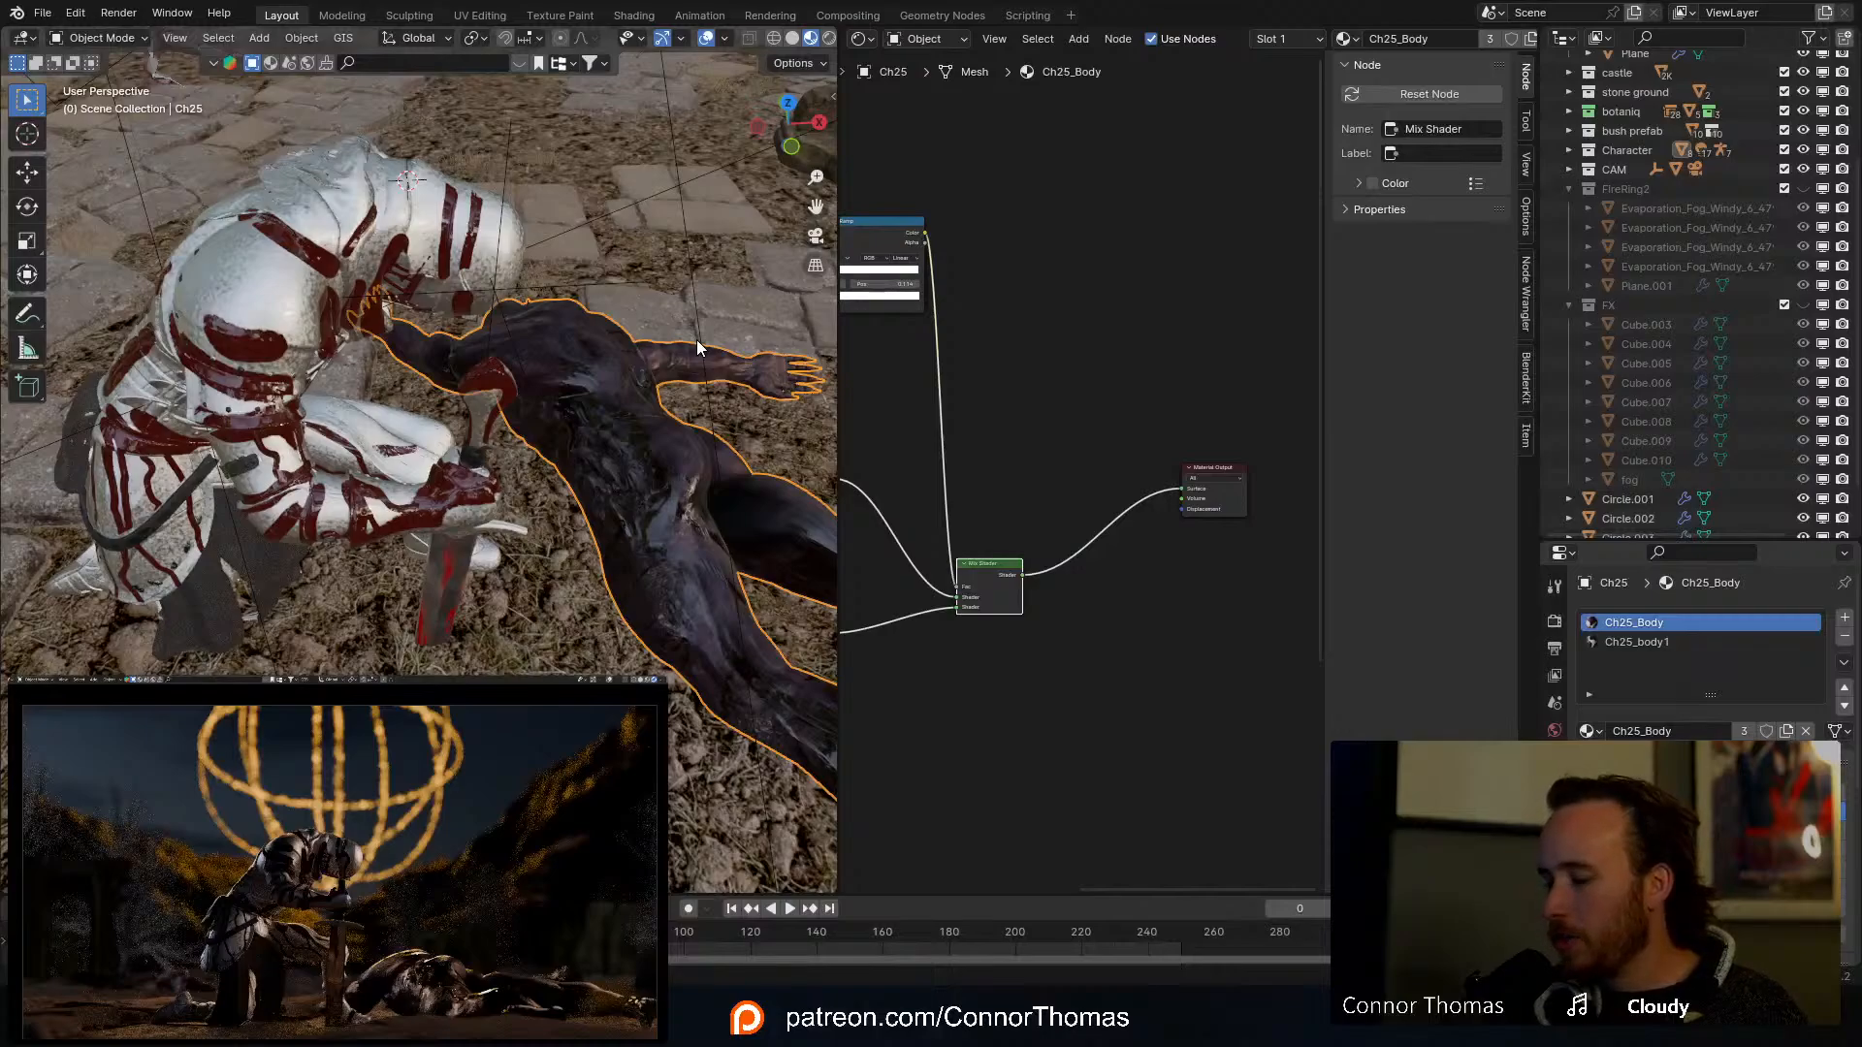
middle_drag(696, 339, 496, 444)
click(506, 411)
scroll(497, 444, down, 1)
scroll(900, 417, down, 6)
middle_drag(905, 394, 981, 395)
scroll(968, 490, up, 5)
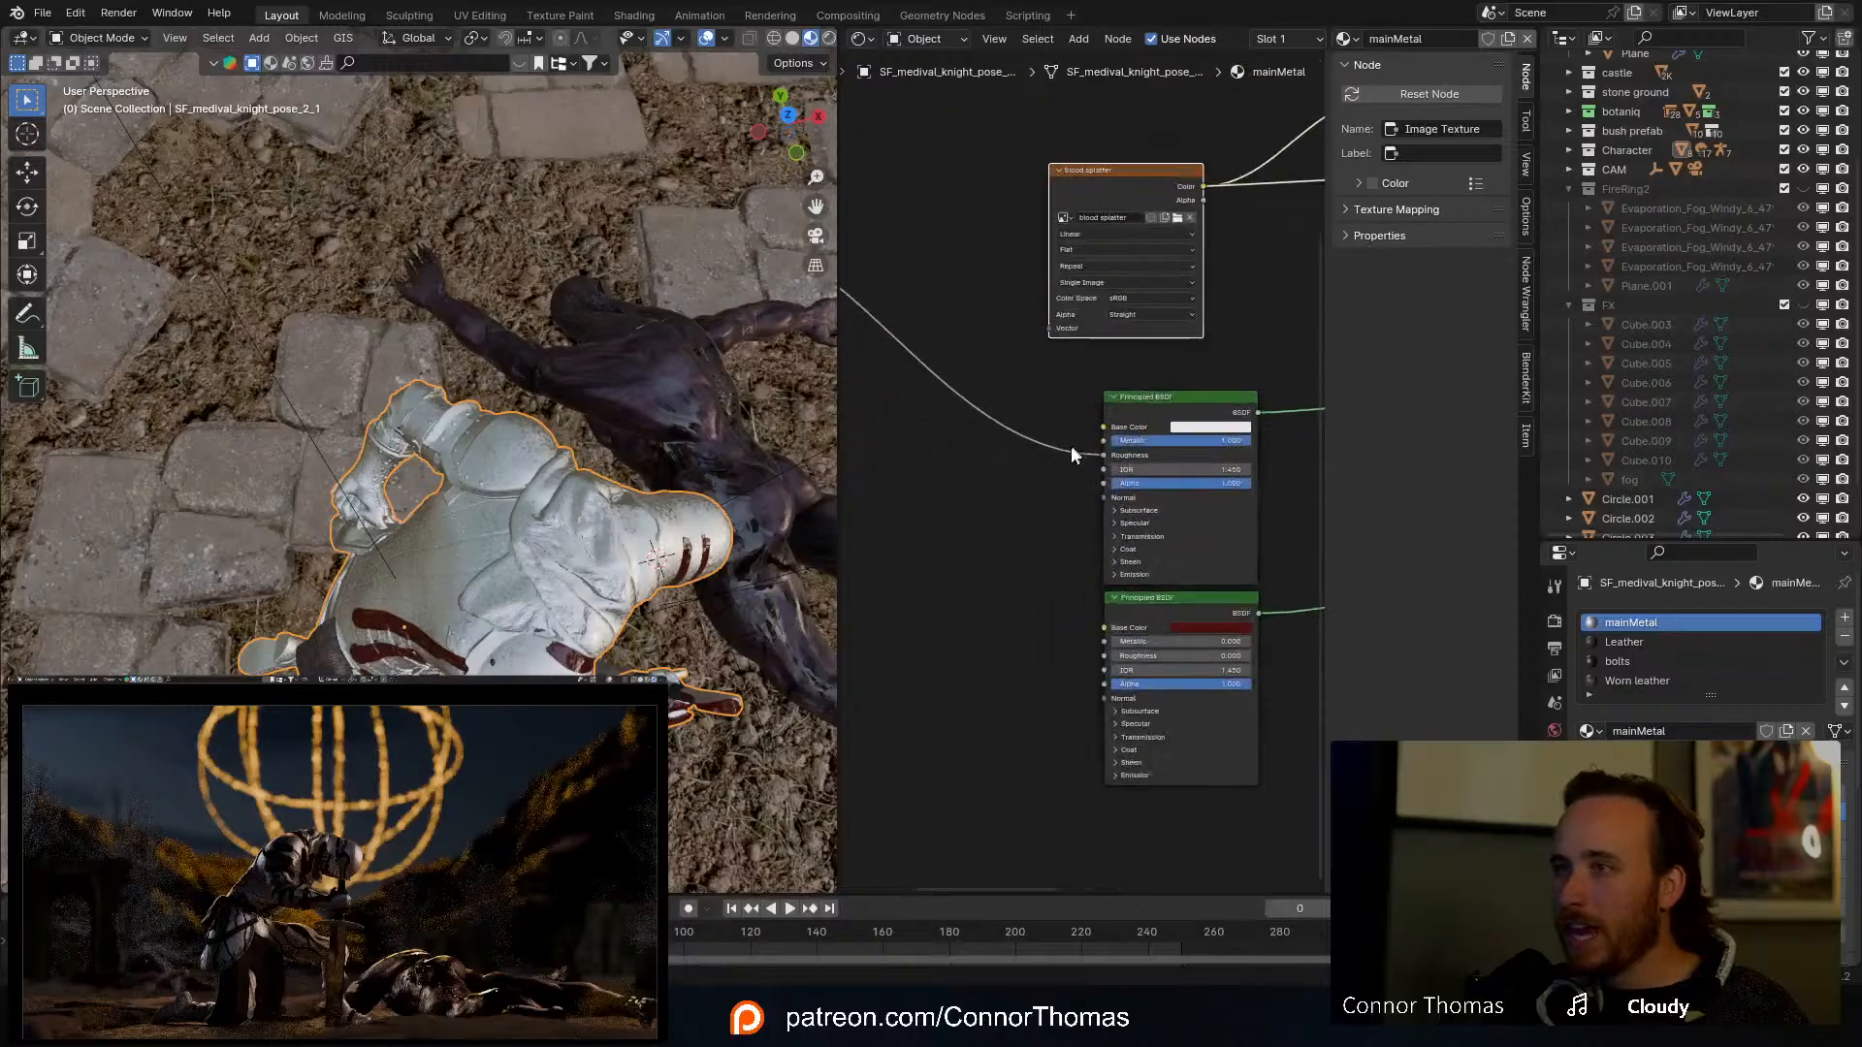
scroll(1066, 452, up, 1)
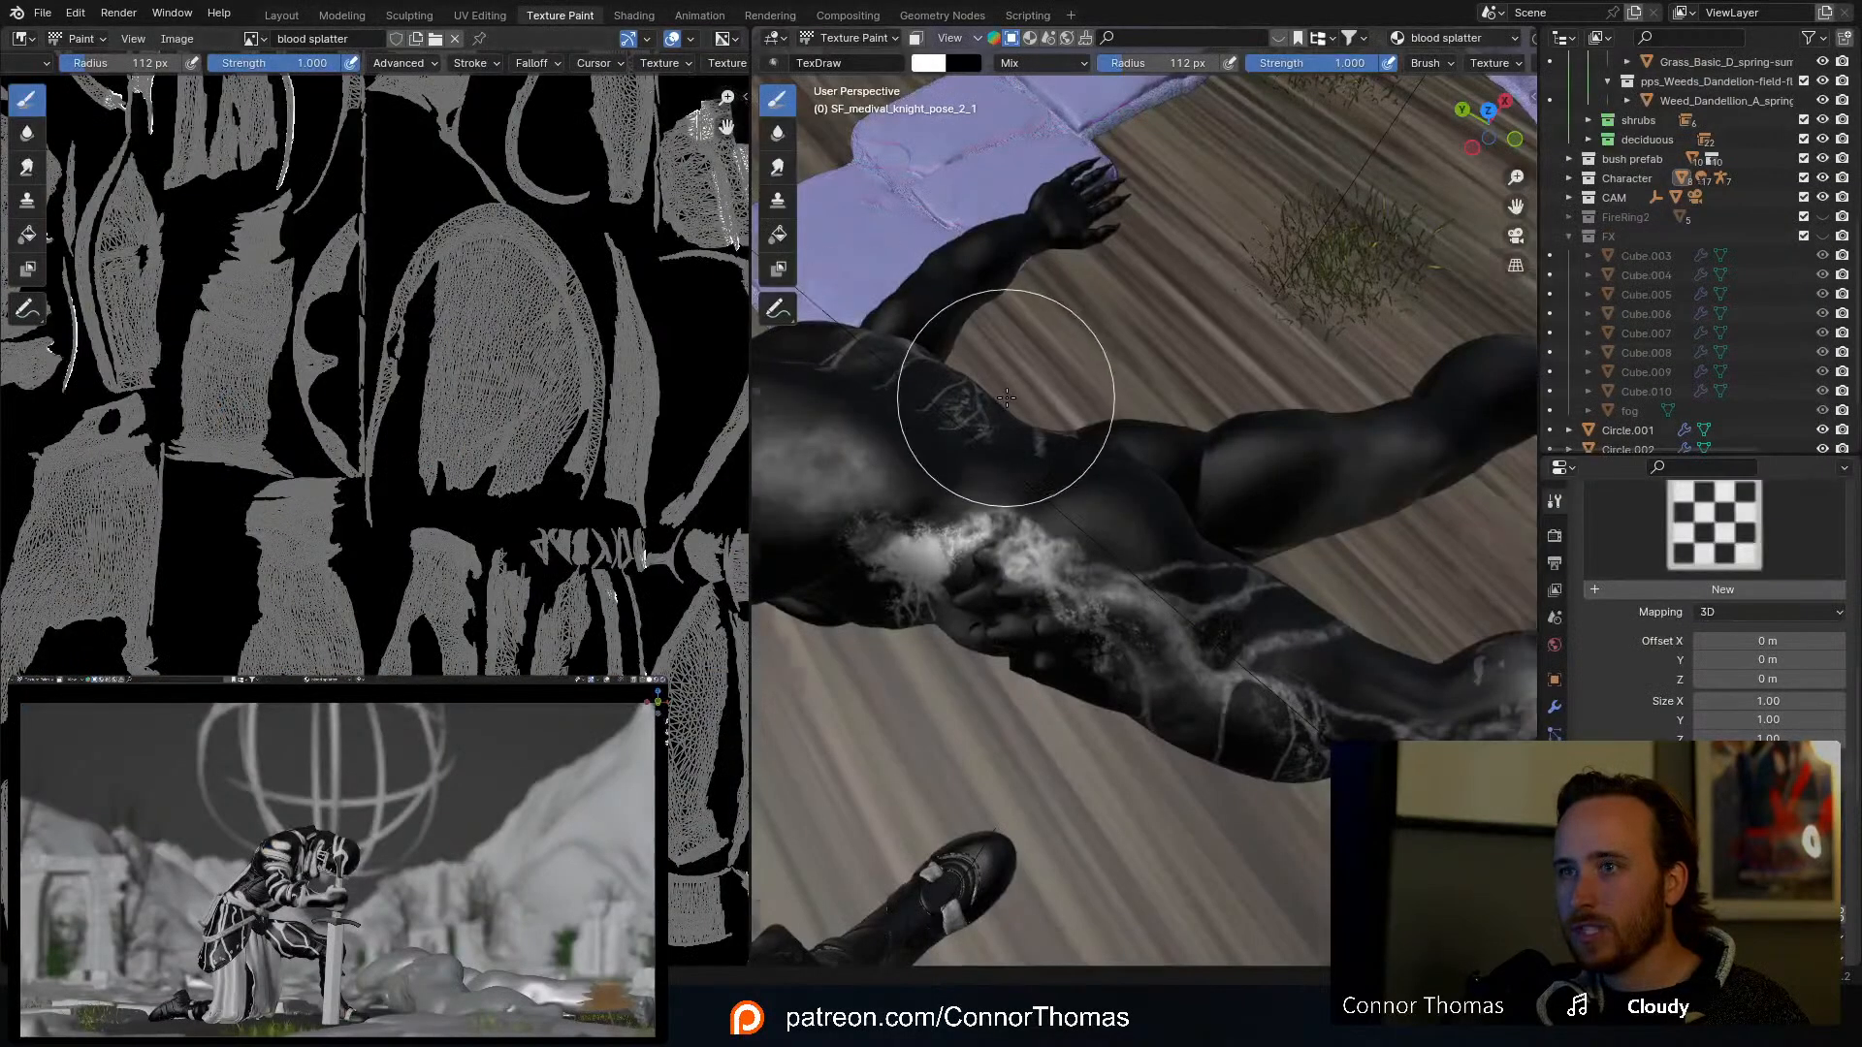
Step: Examine the knight's armour in the texture painting view and in the shaded scene
scroll(1007, 398, down, 7)
scroll(1006, 398, up, 6)
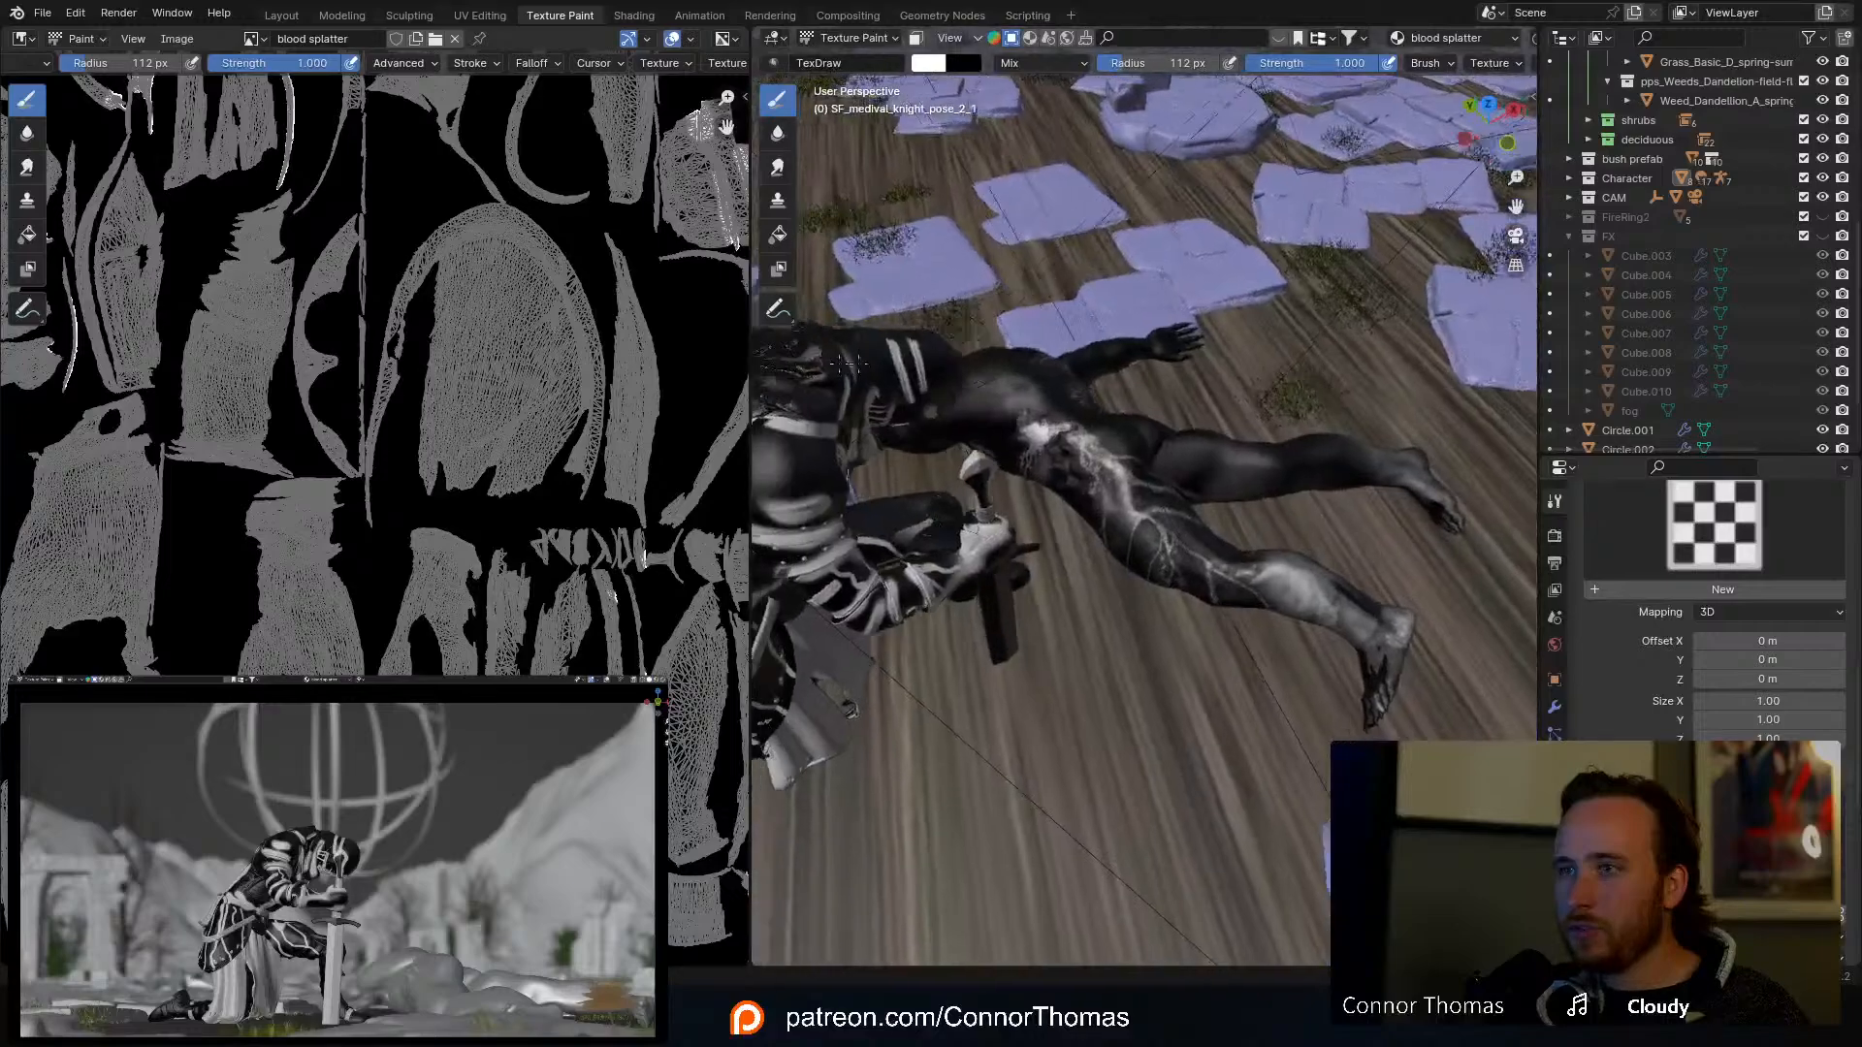
shift+middle_drag(1042, 365, 973, 361)
middle_drag(1096, 409, 1083, 392)
scroll(472, 279, down, 5)
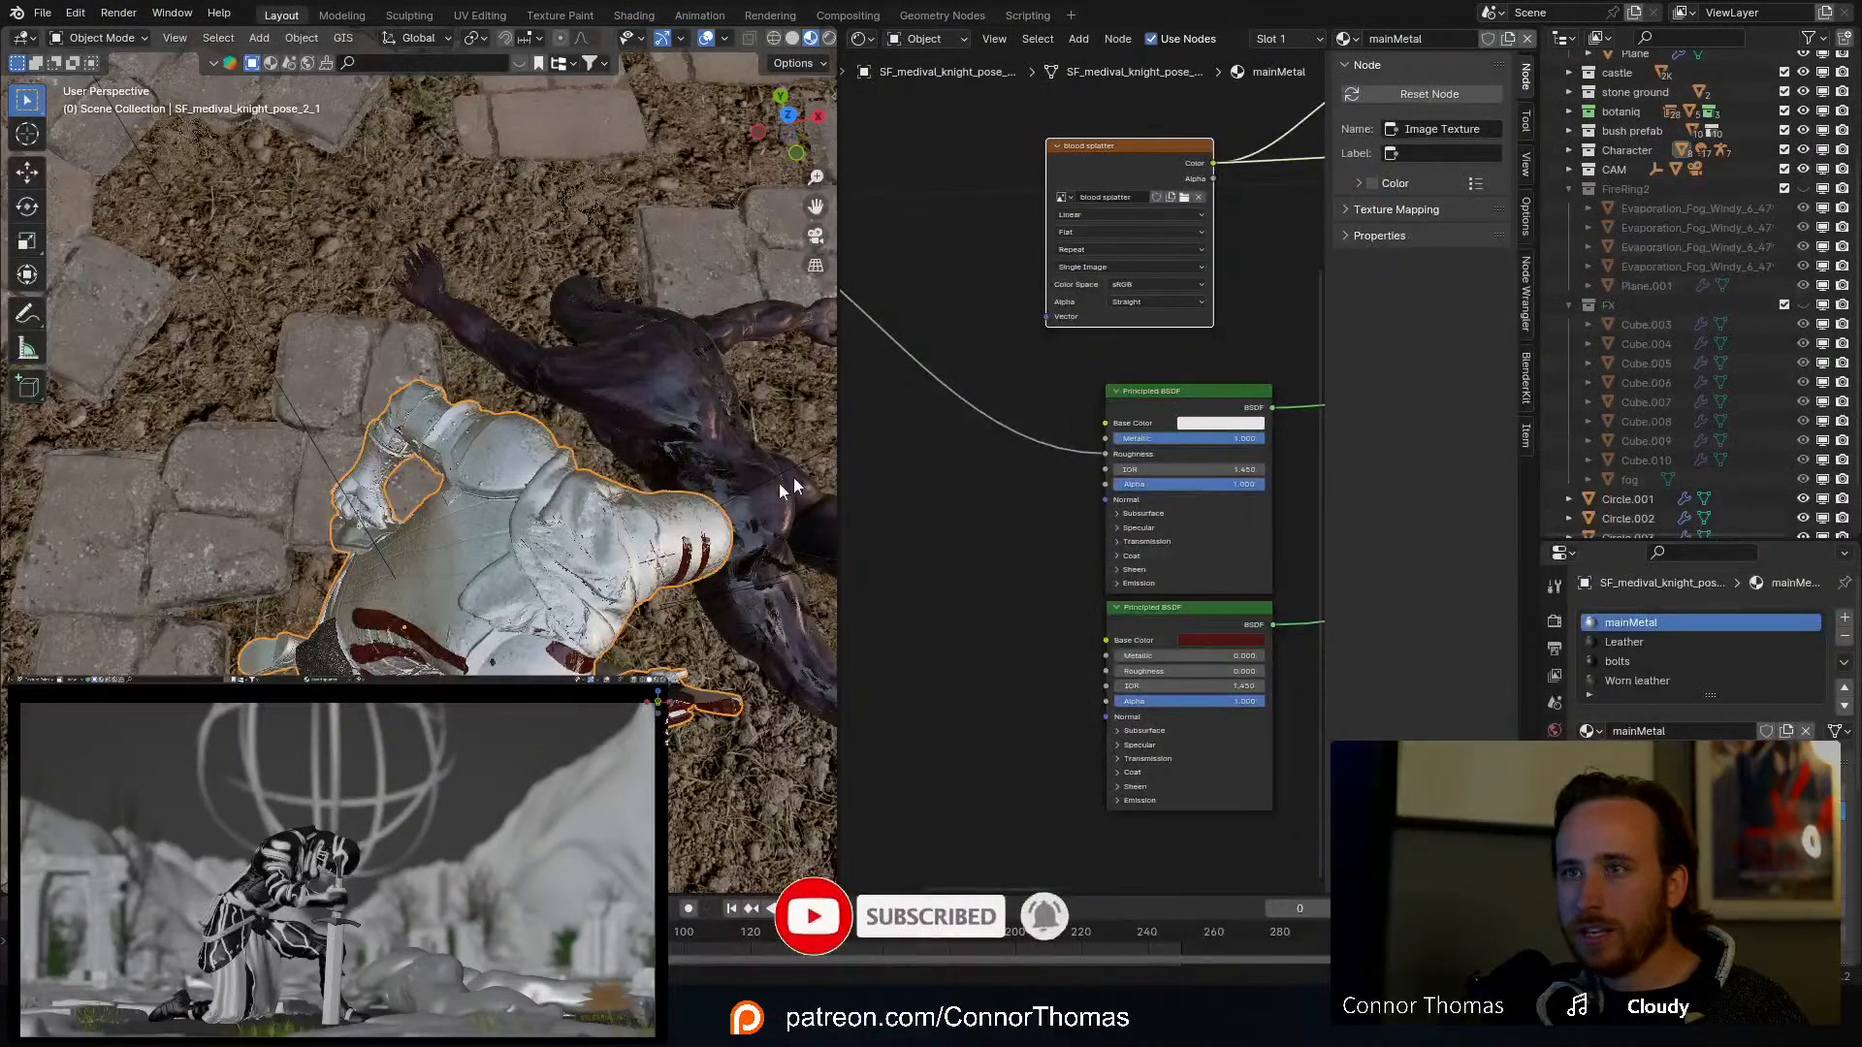
middle_drag(783, 487, 625, 428)
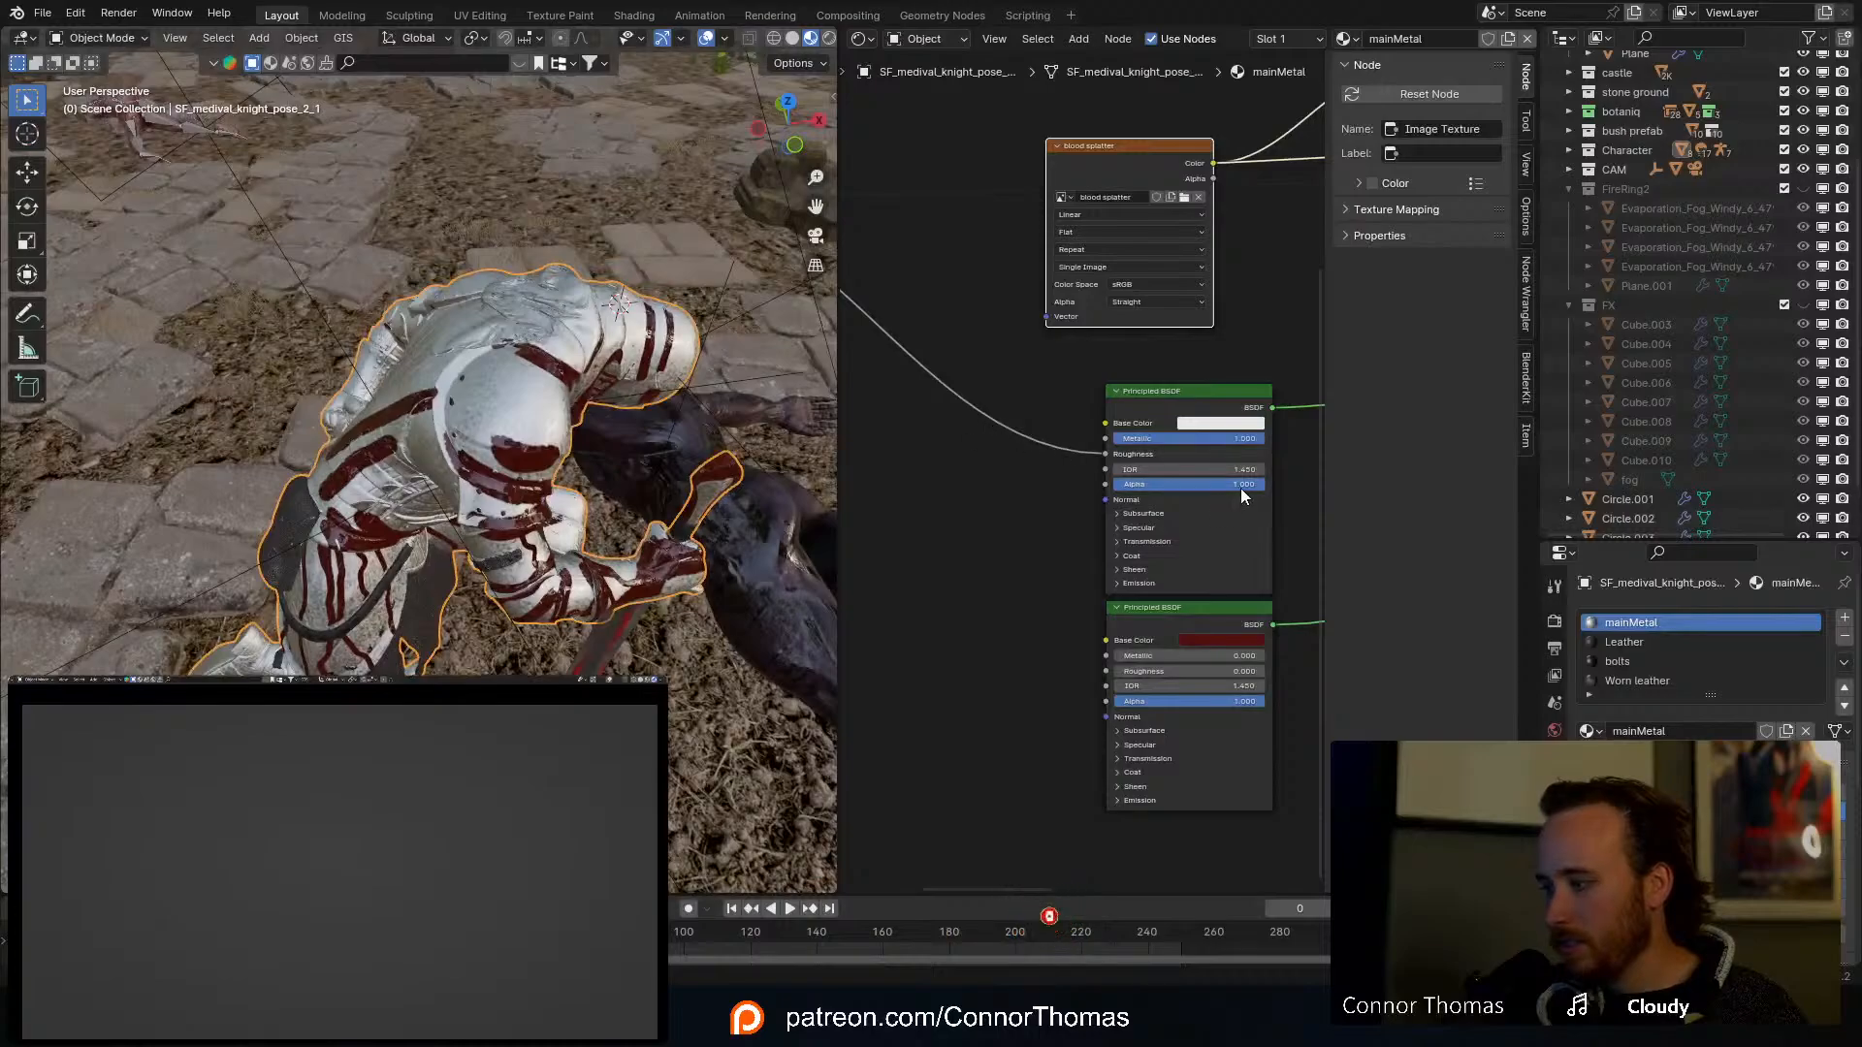
Step: In the Texture Paint workspace, create a blank 2048 × 2048 px image named metal_color
click(560, 14)
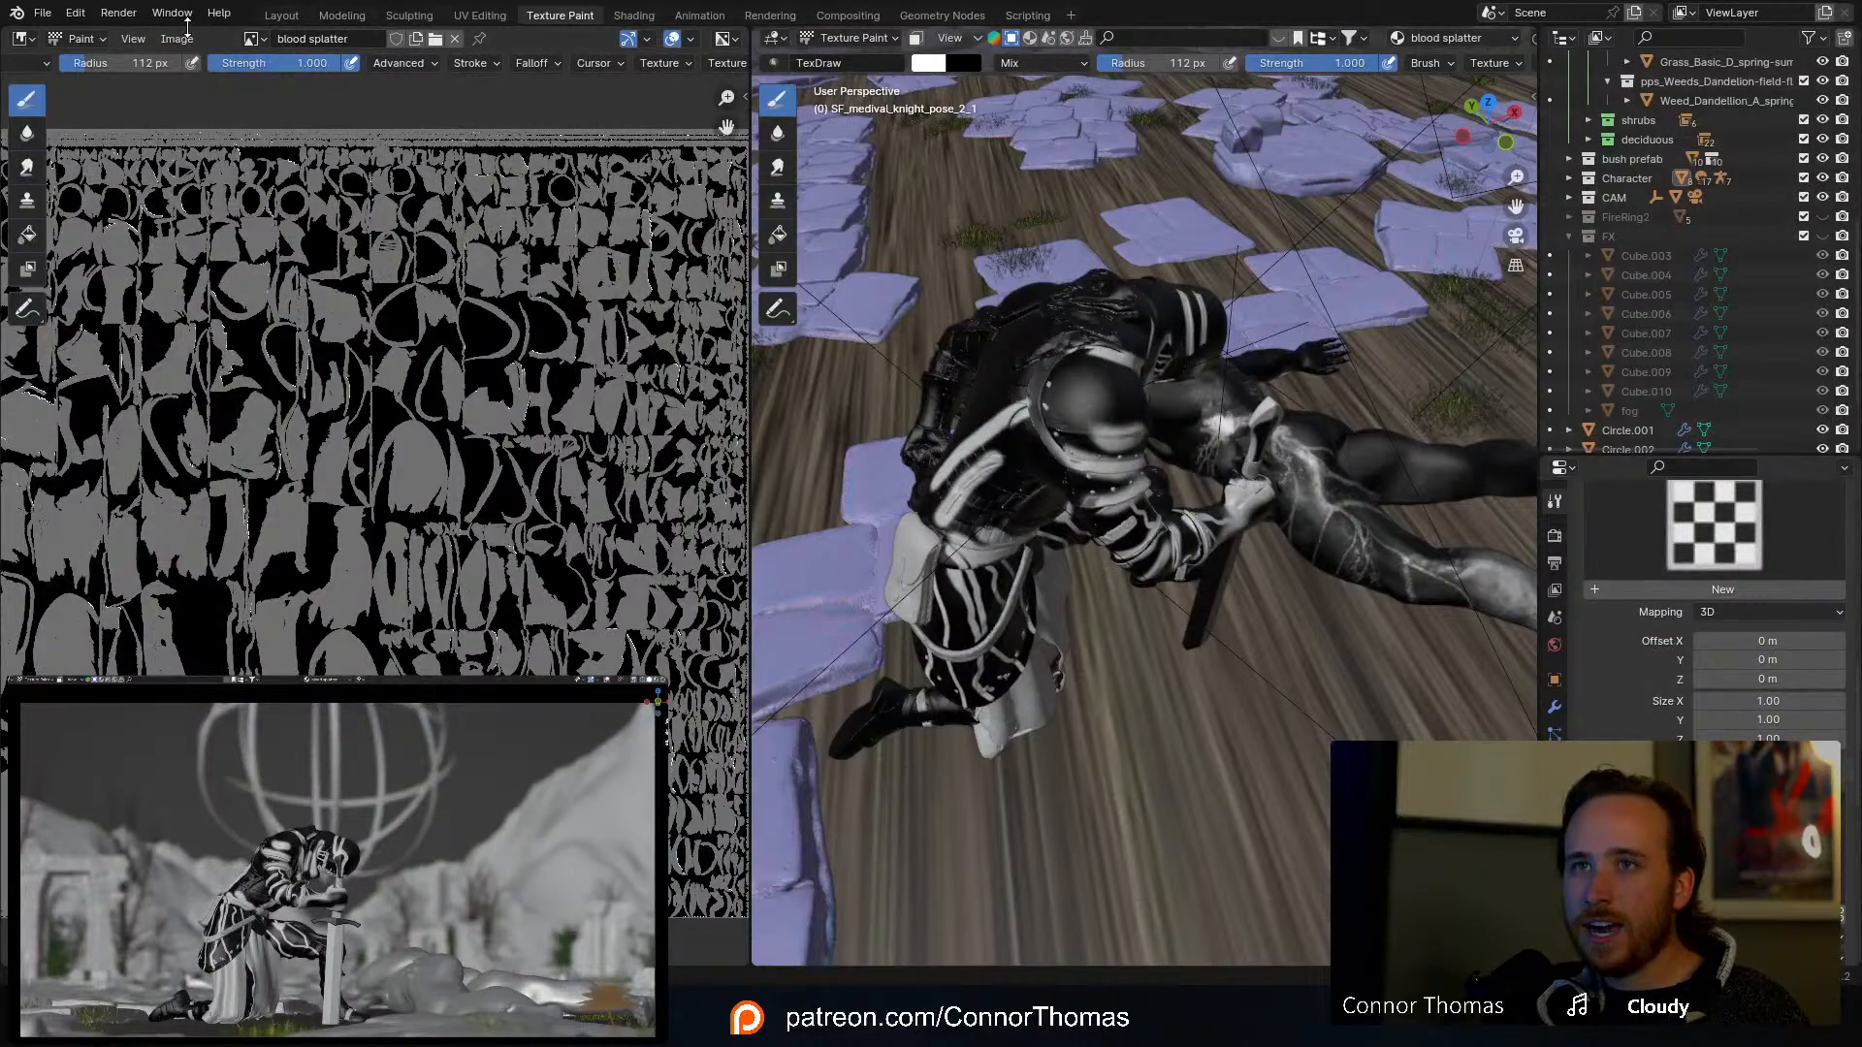
click(177, 38)
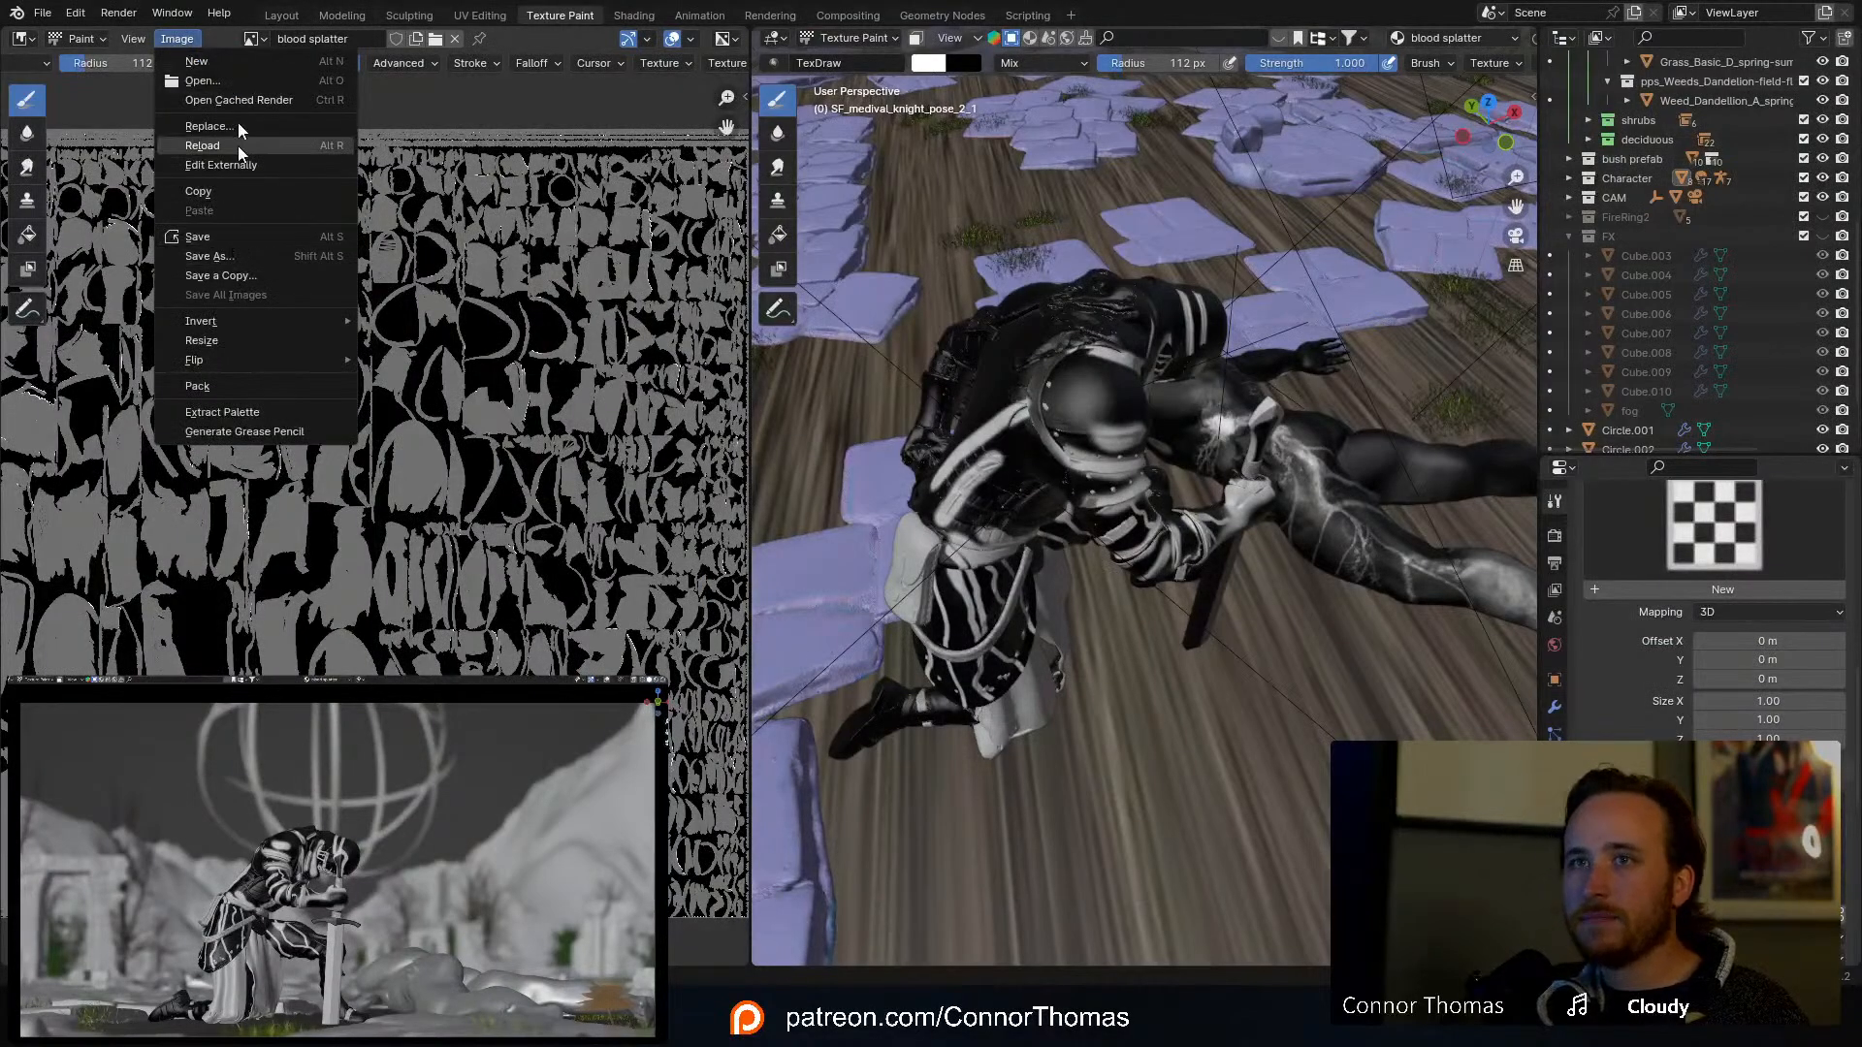
click(223, 61)
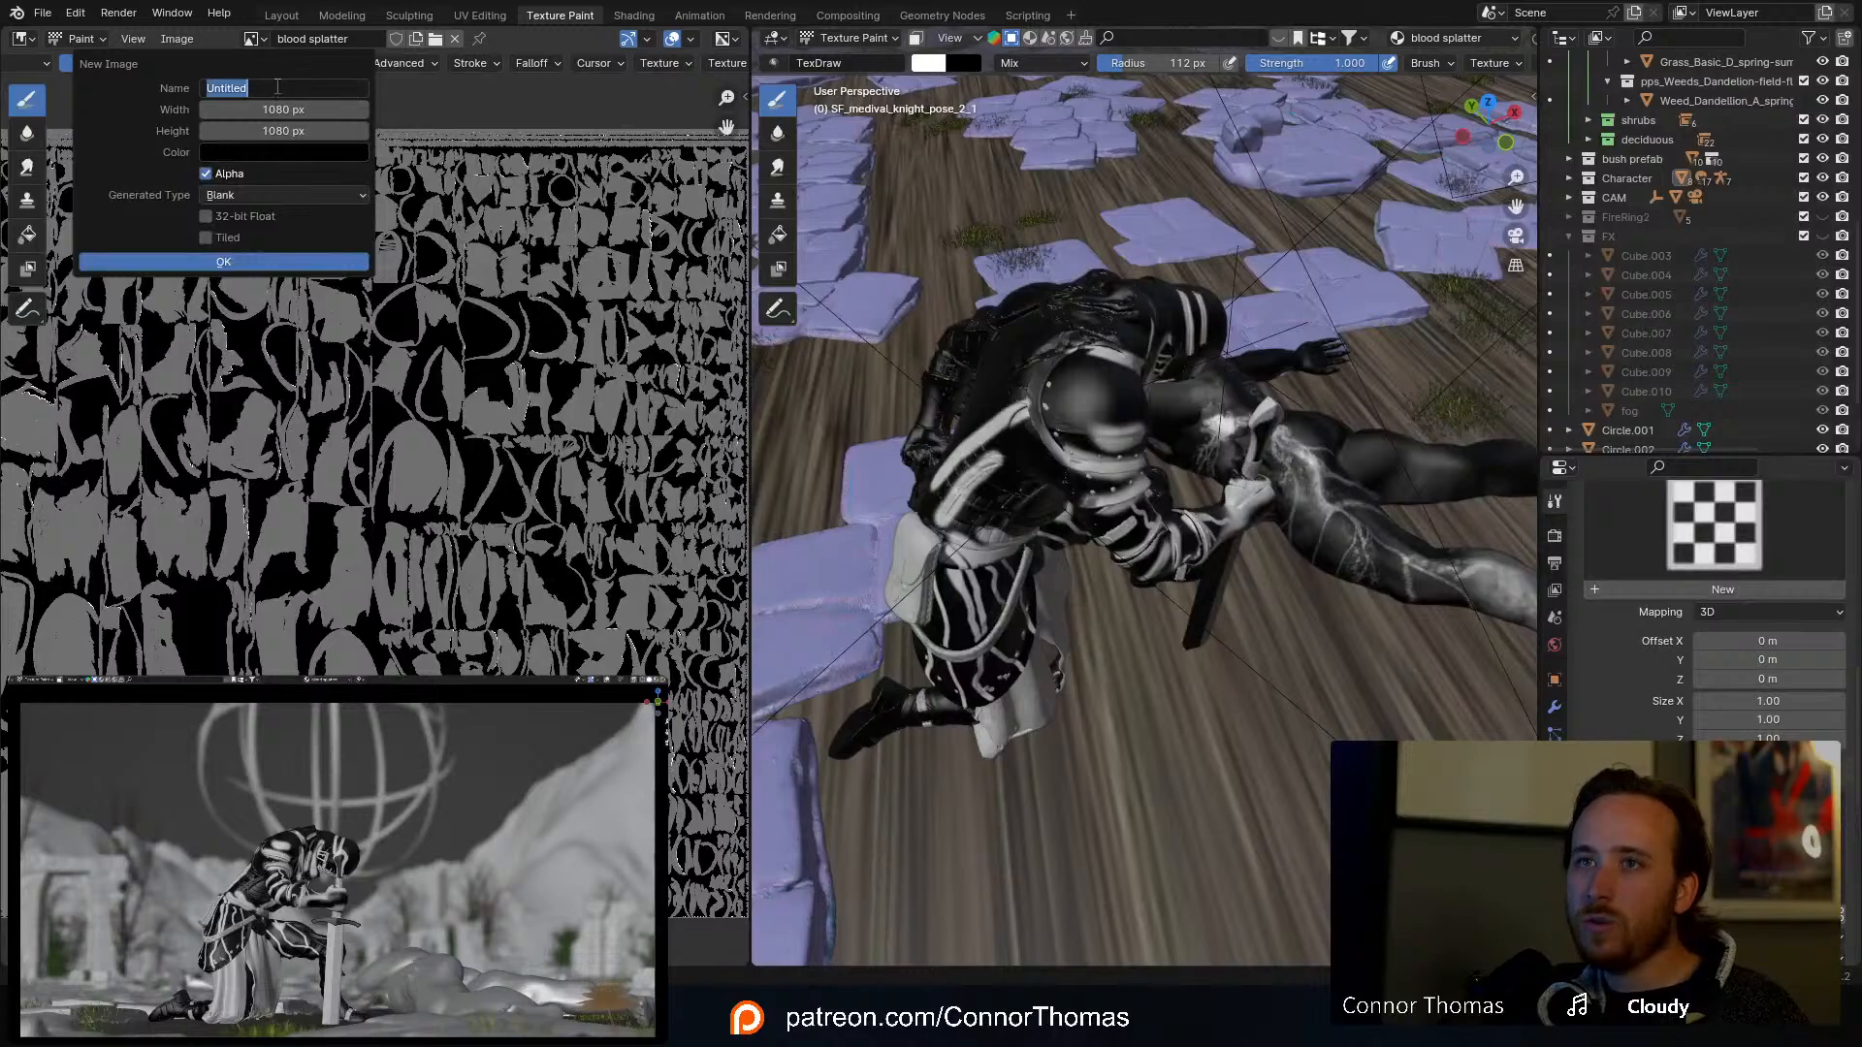
text(metal_dirt)
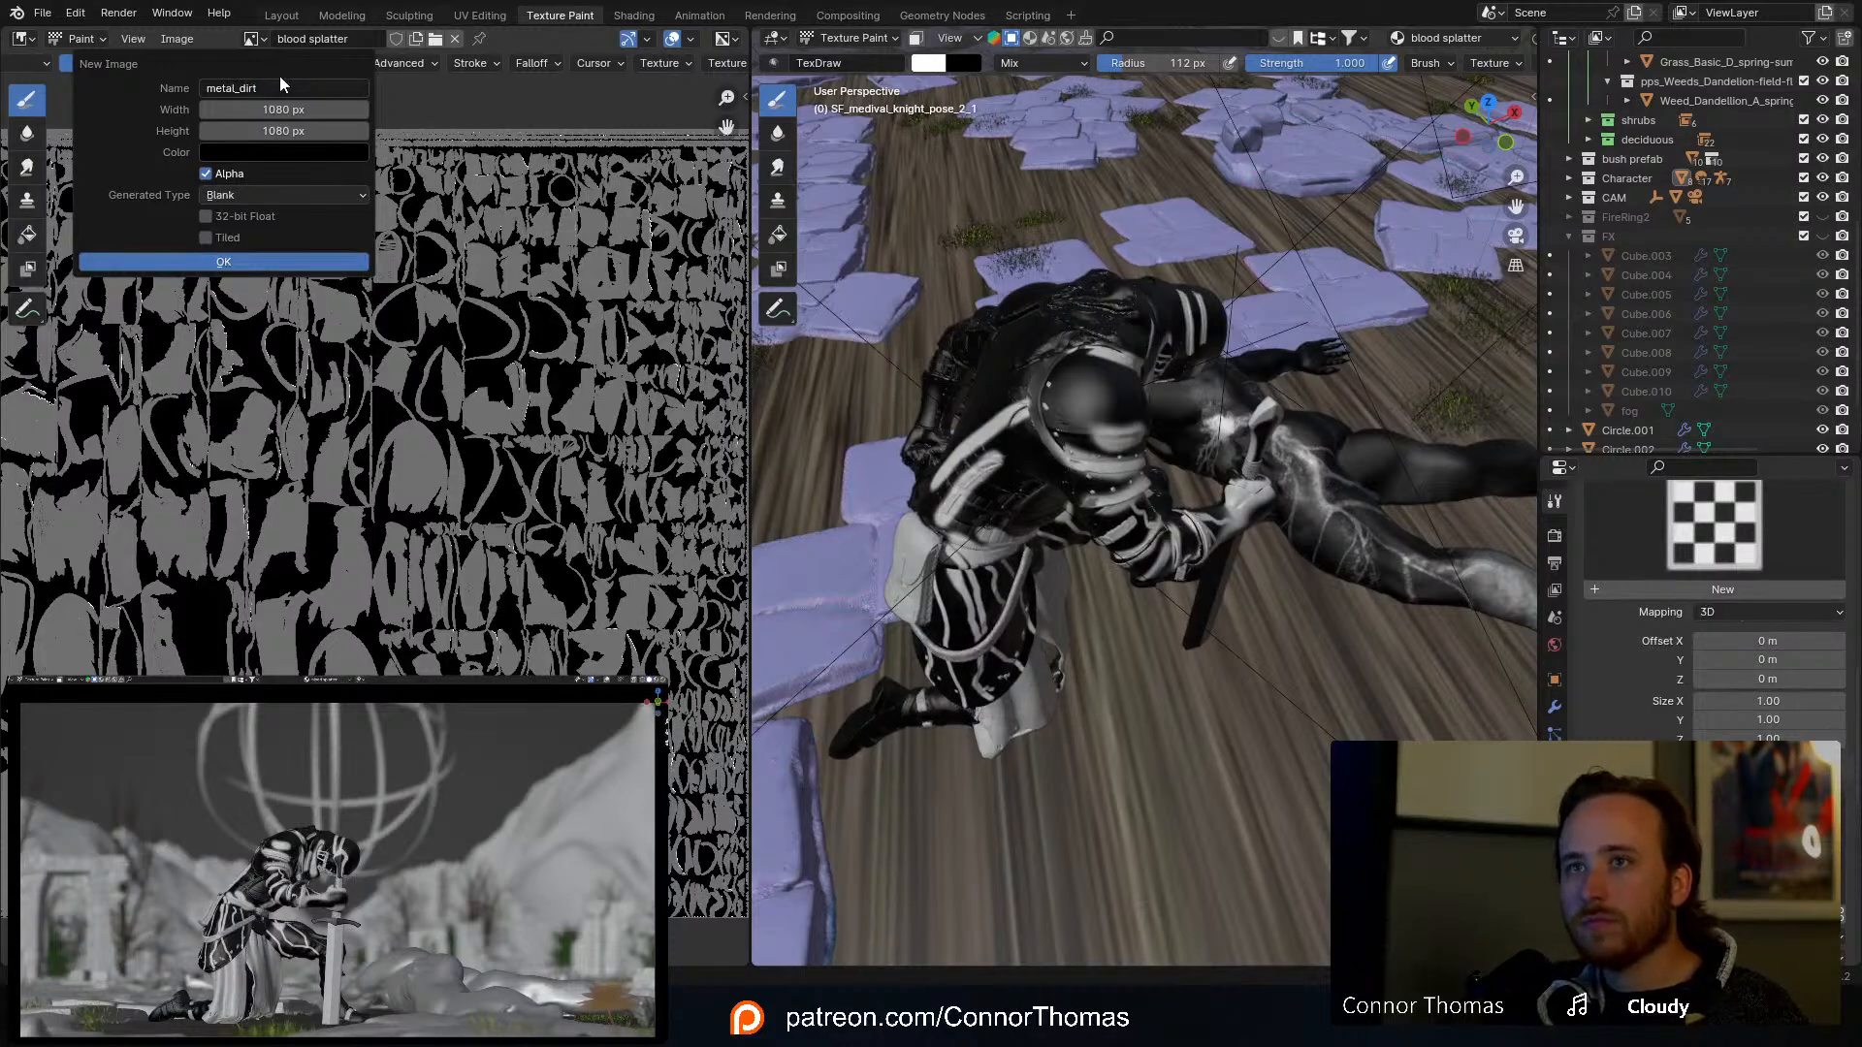
click(278, 83)
click(264, 85)
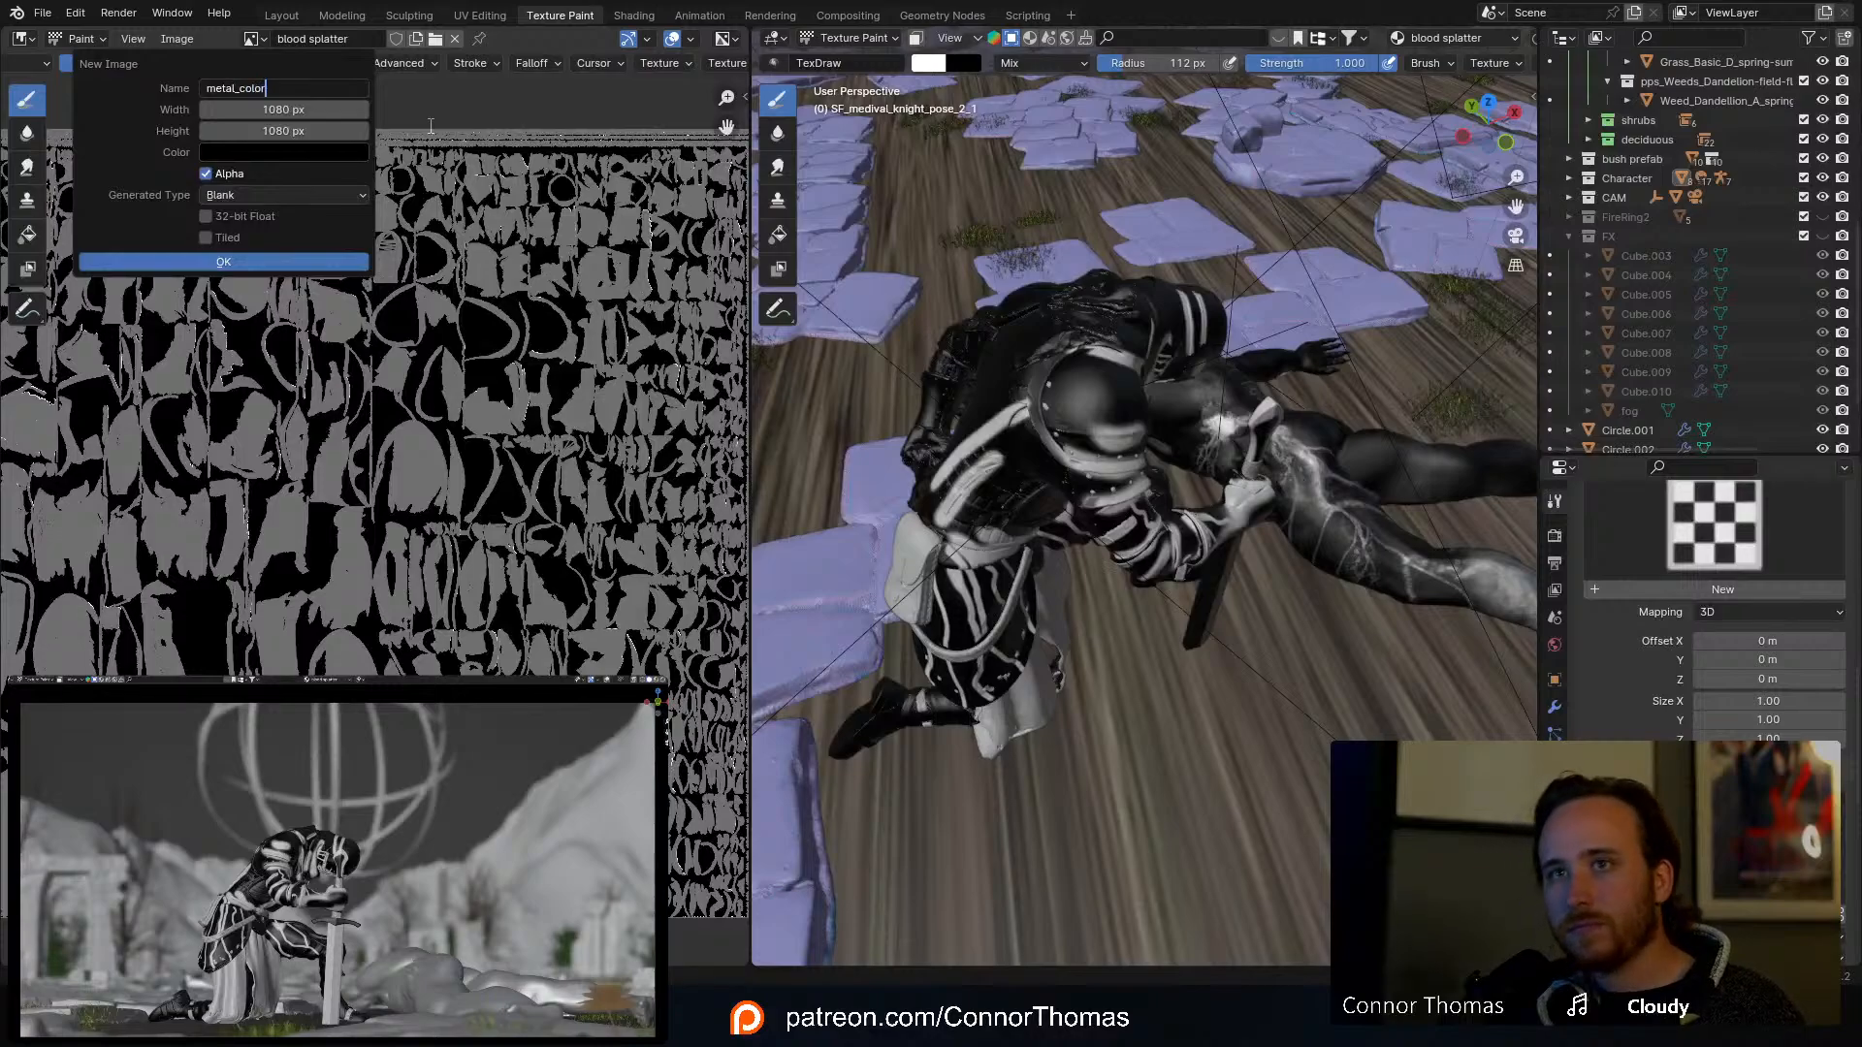
key(Tab)
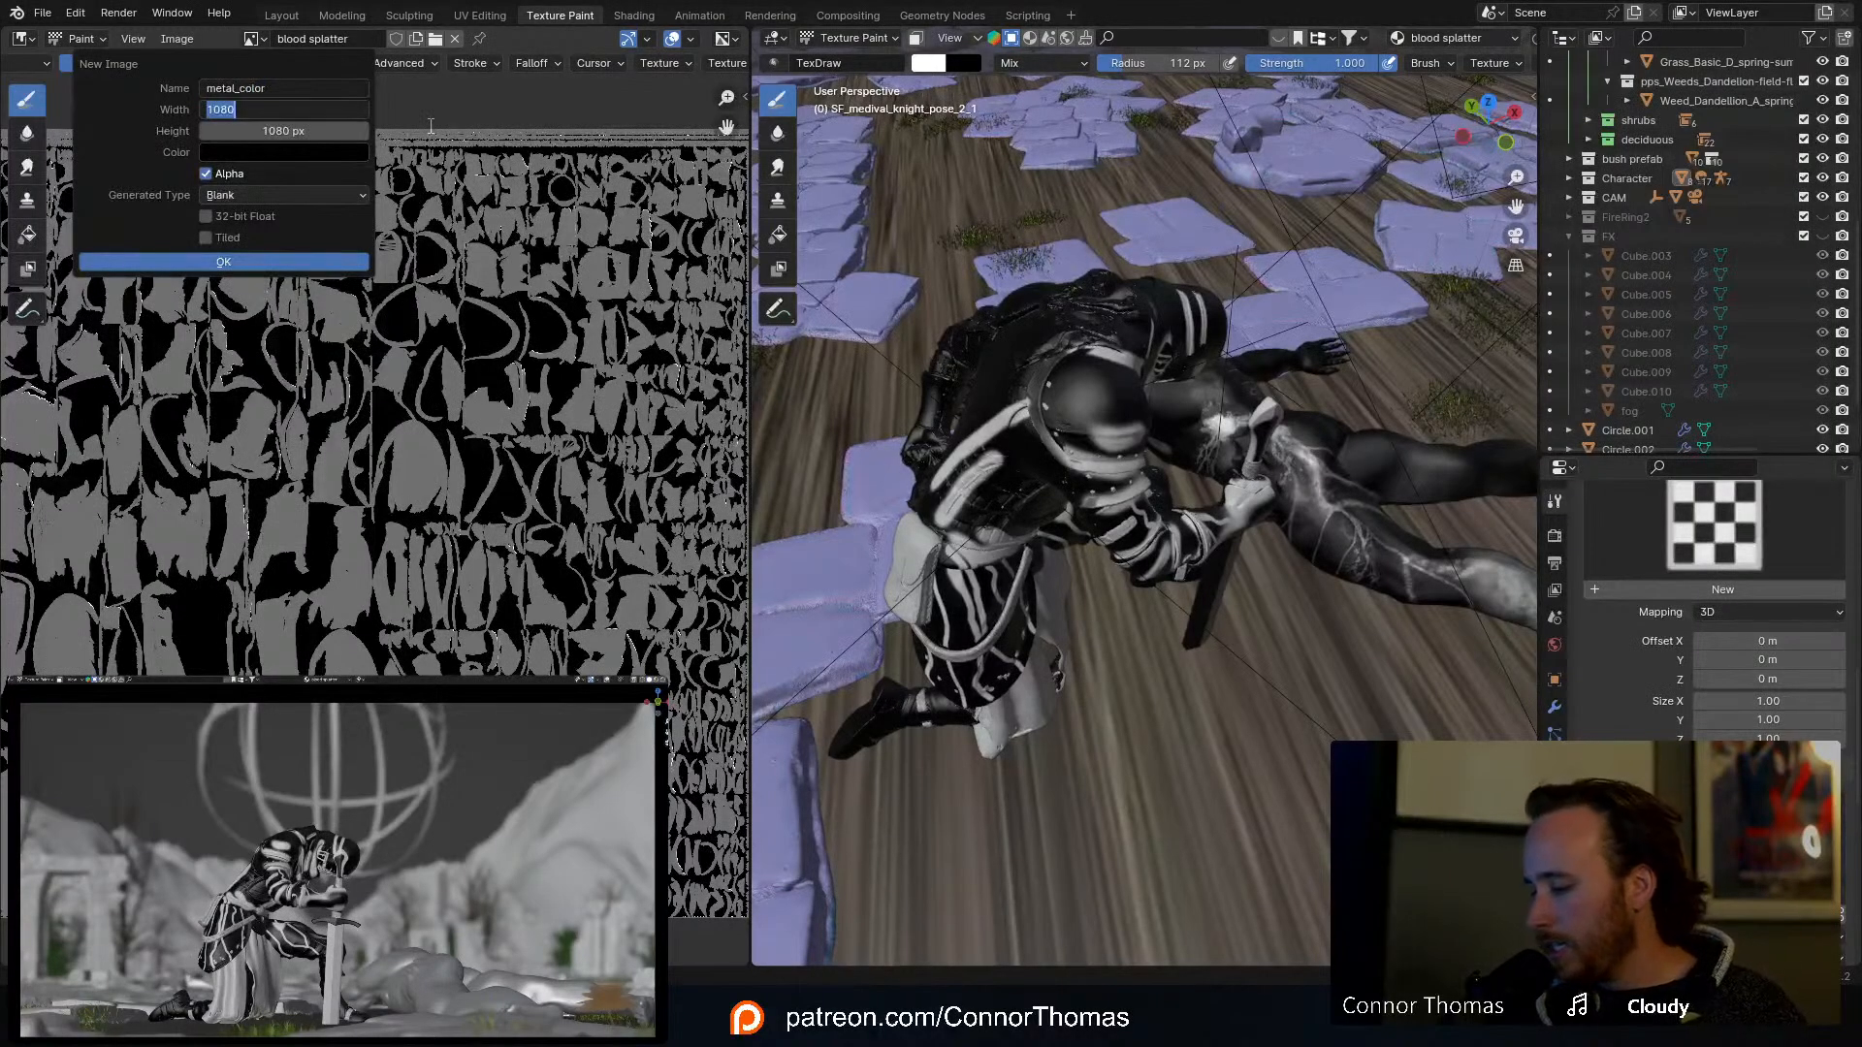
text(2048)
key(Tab)
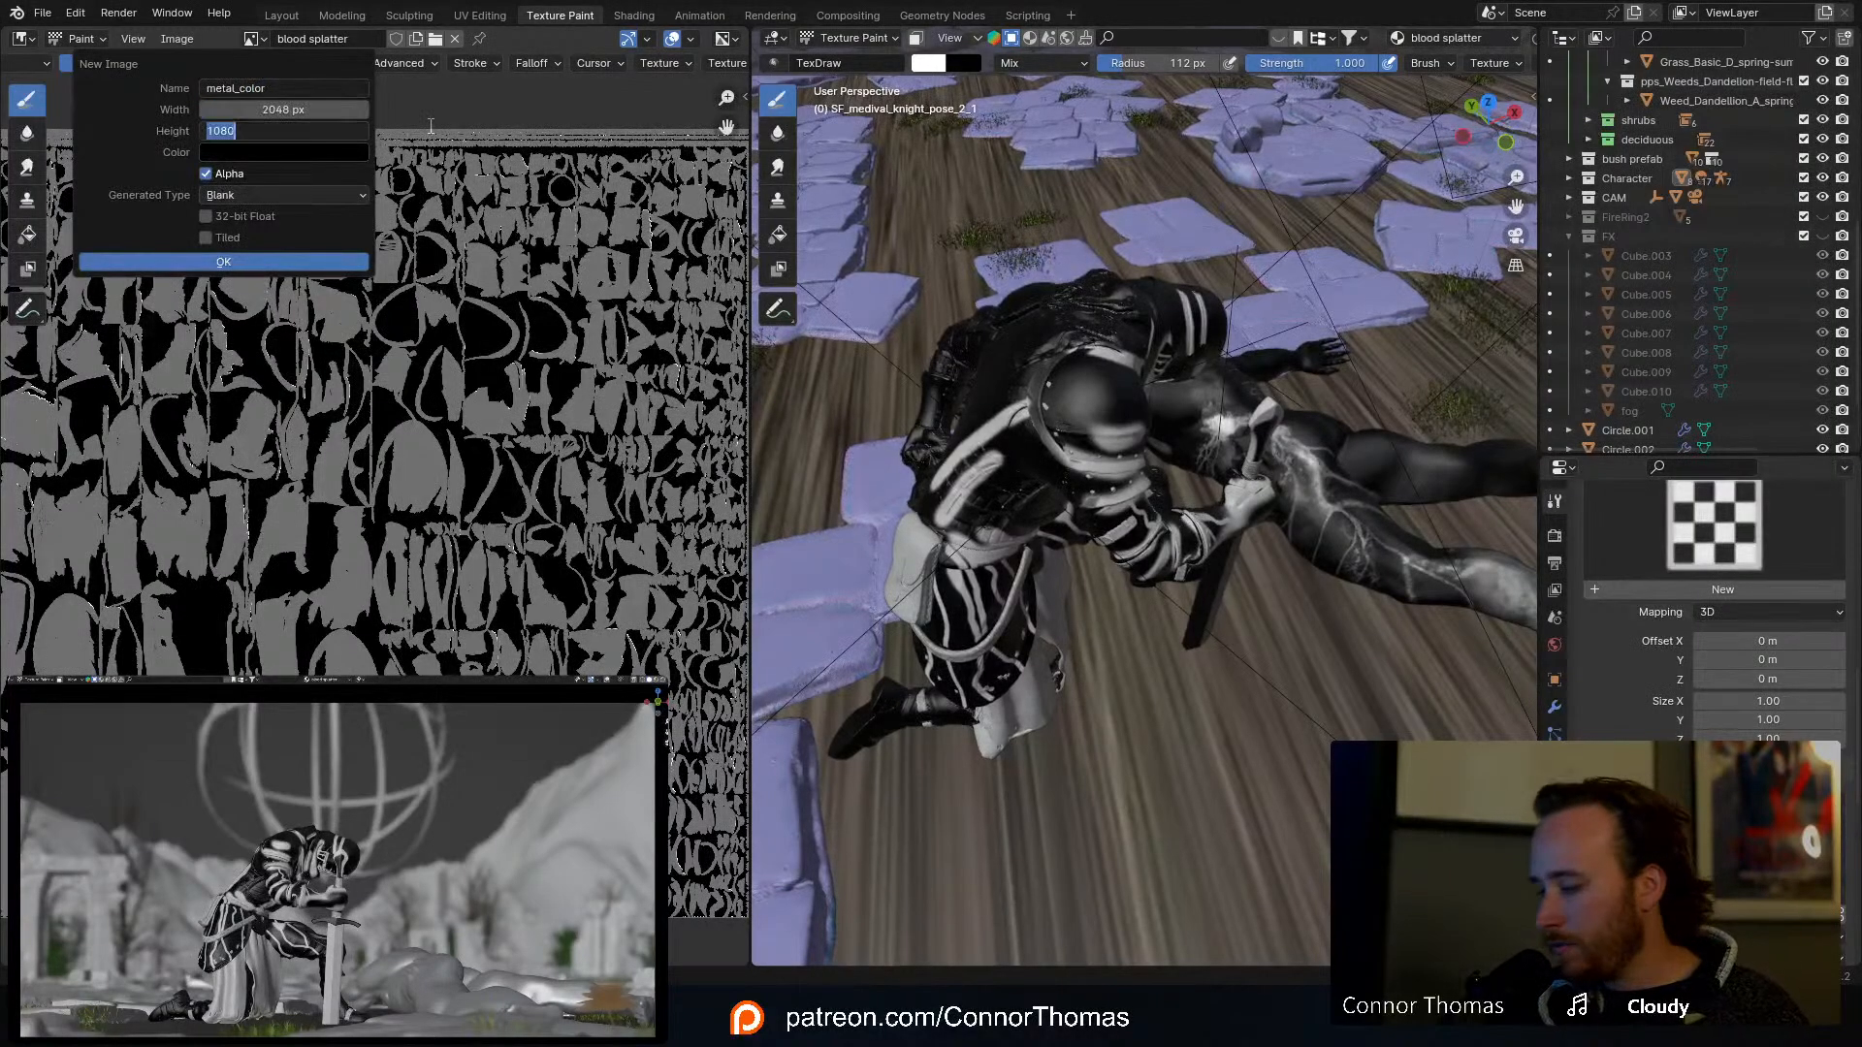
text(2048)
key(Return)
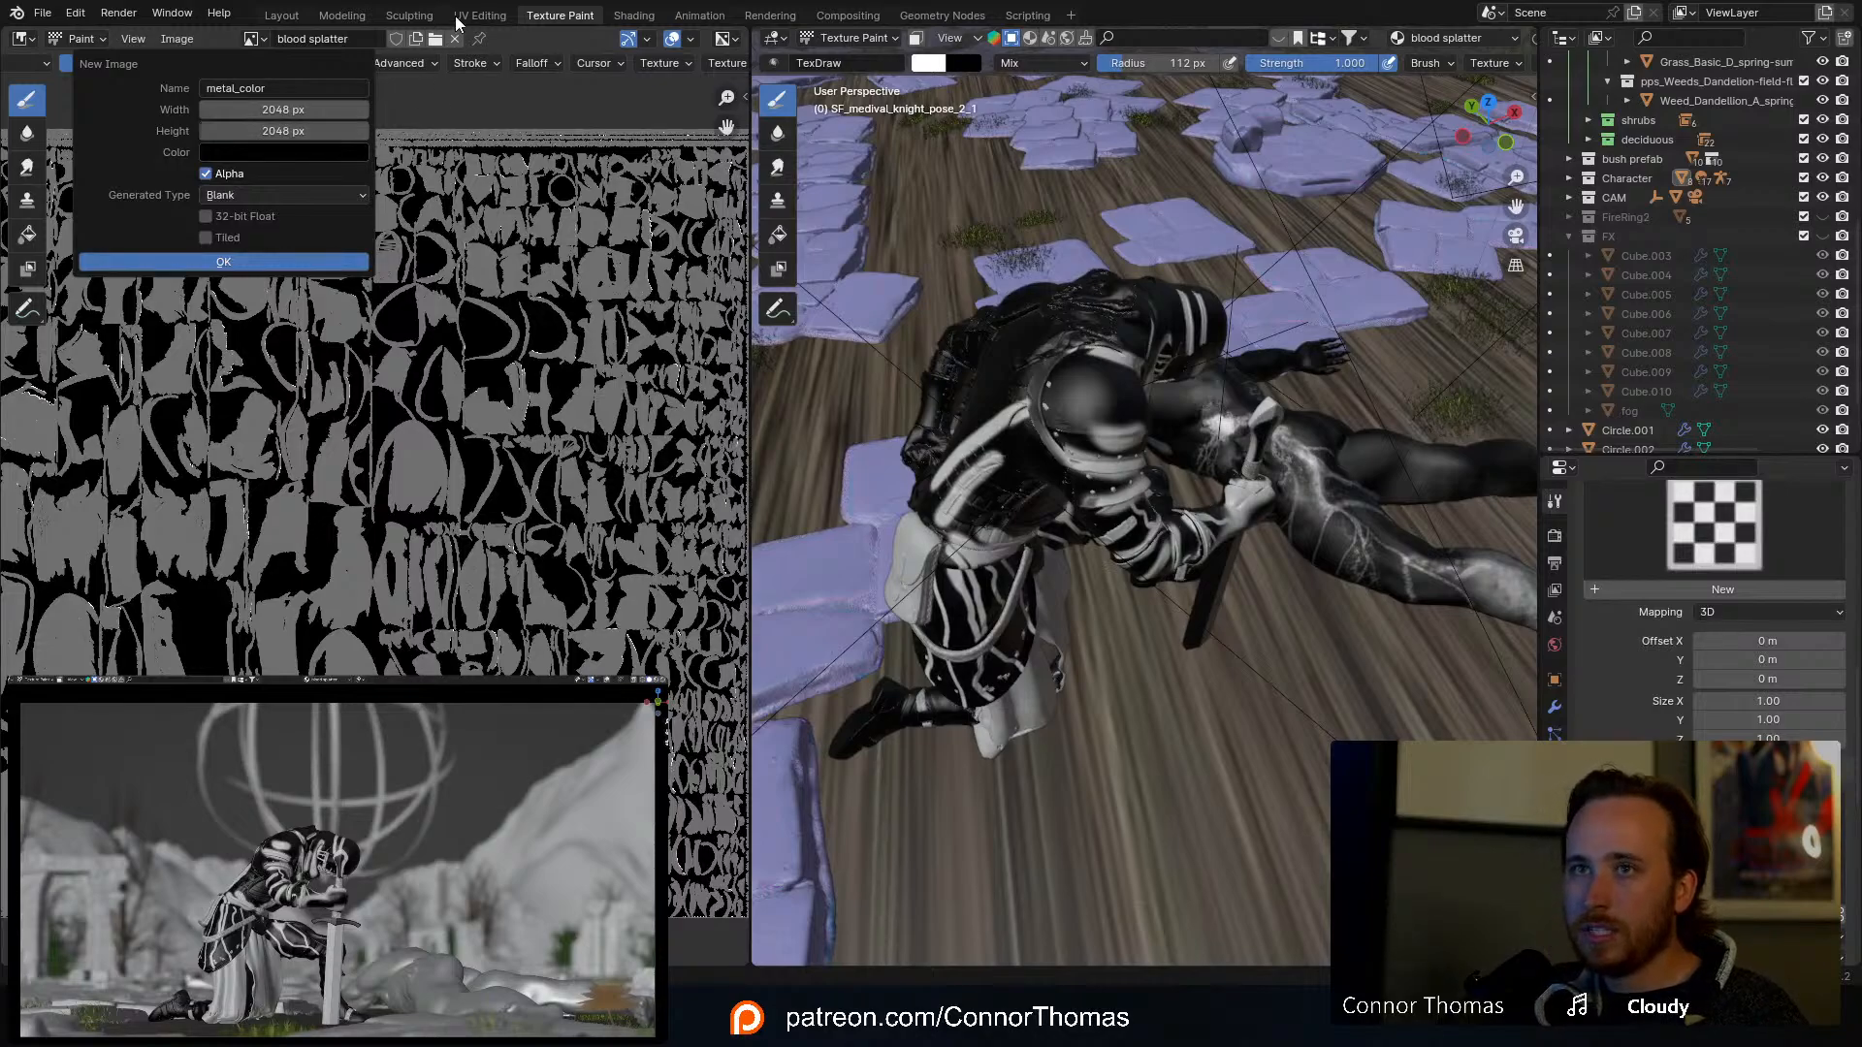
click(200, 264)
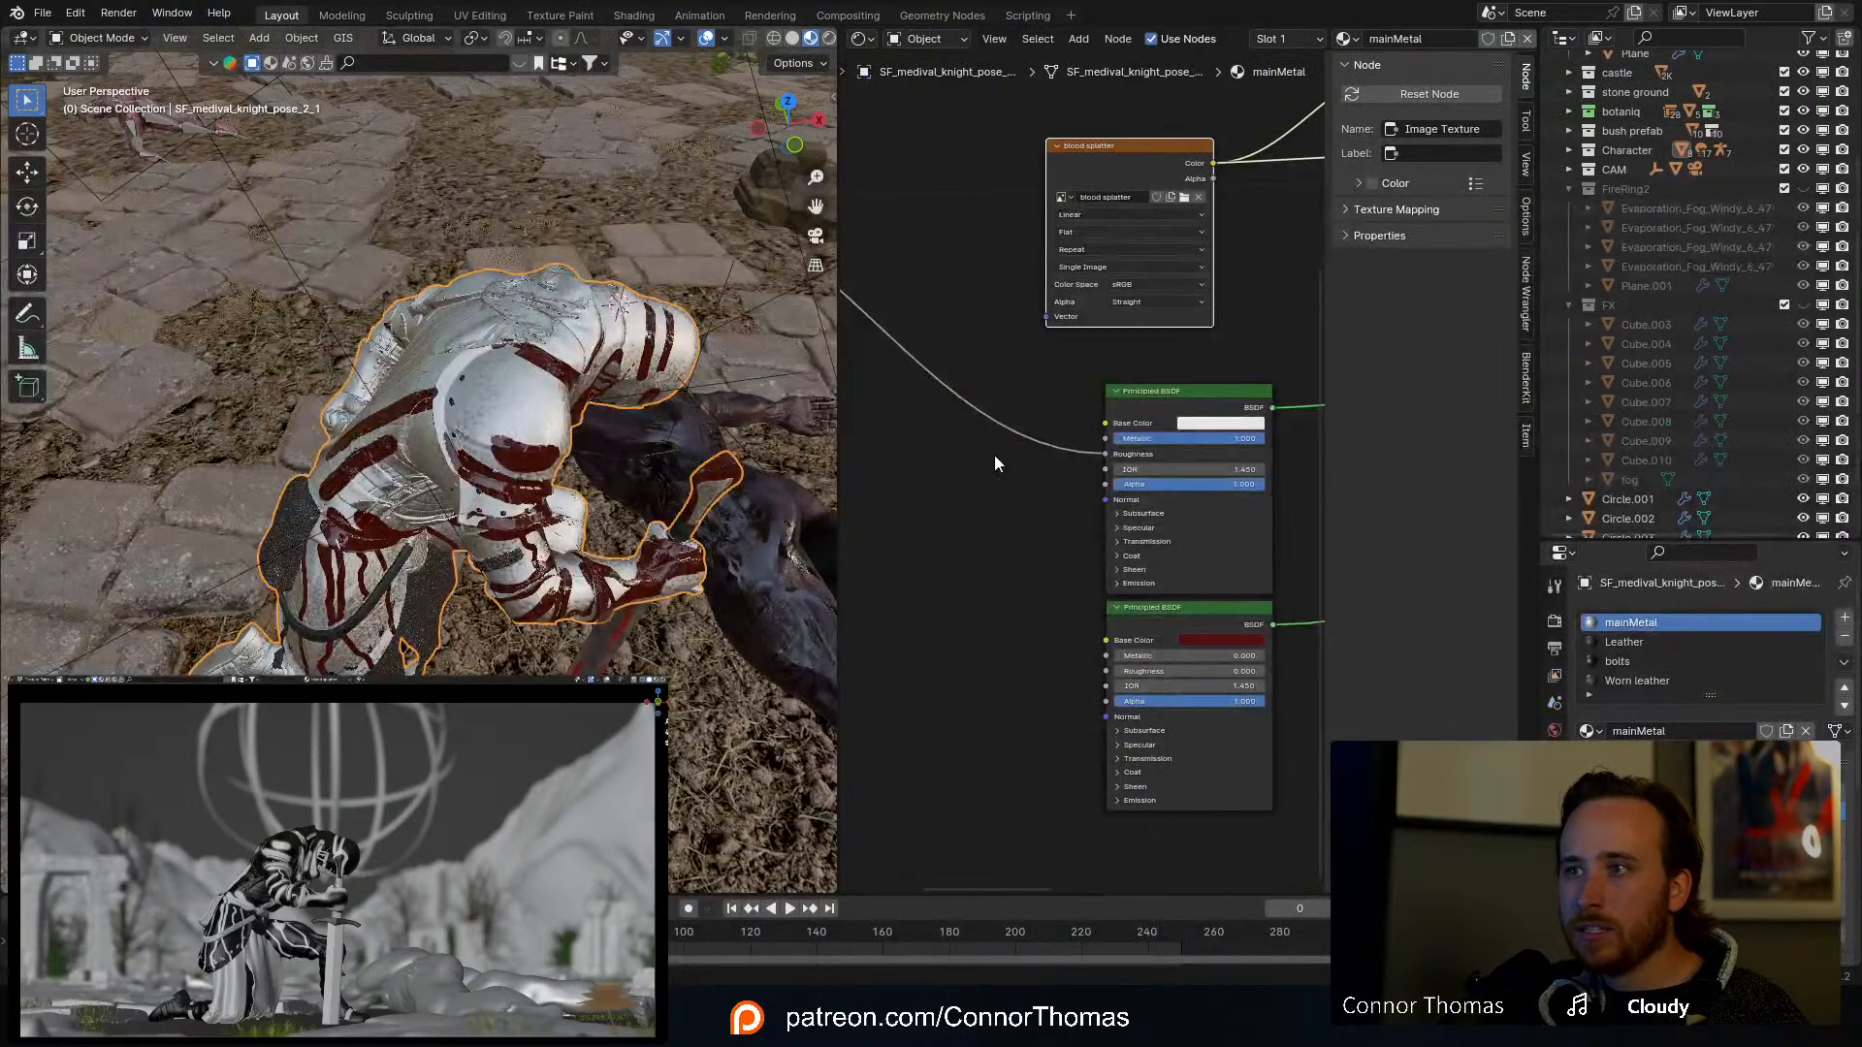
Step: In the Layout workspace, add an Image Texture node to the knight's mainMetal material
key(shift+a)
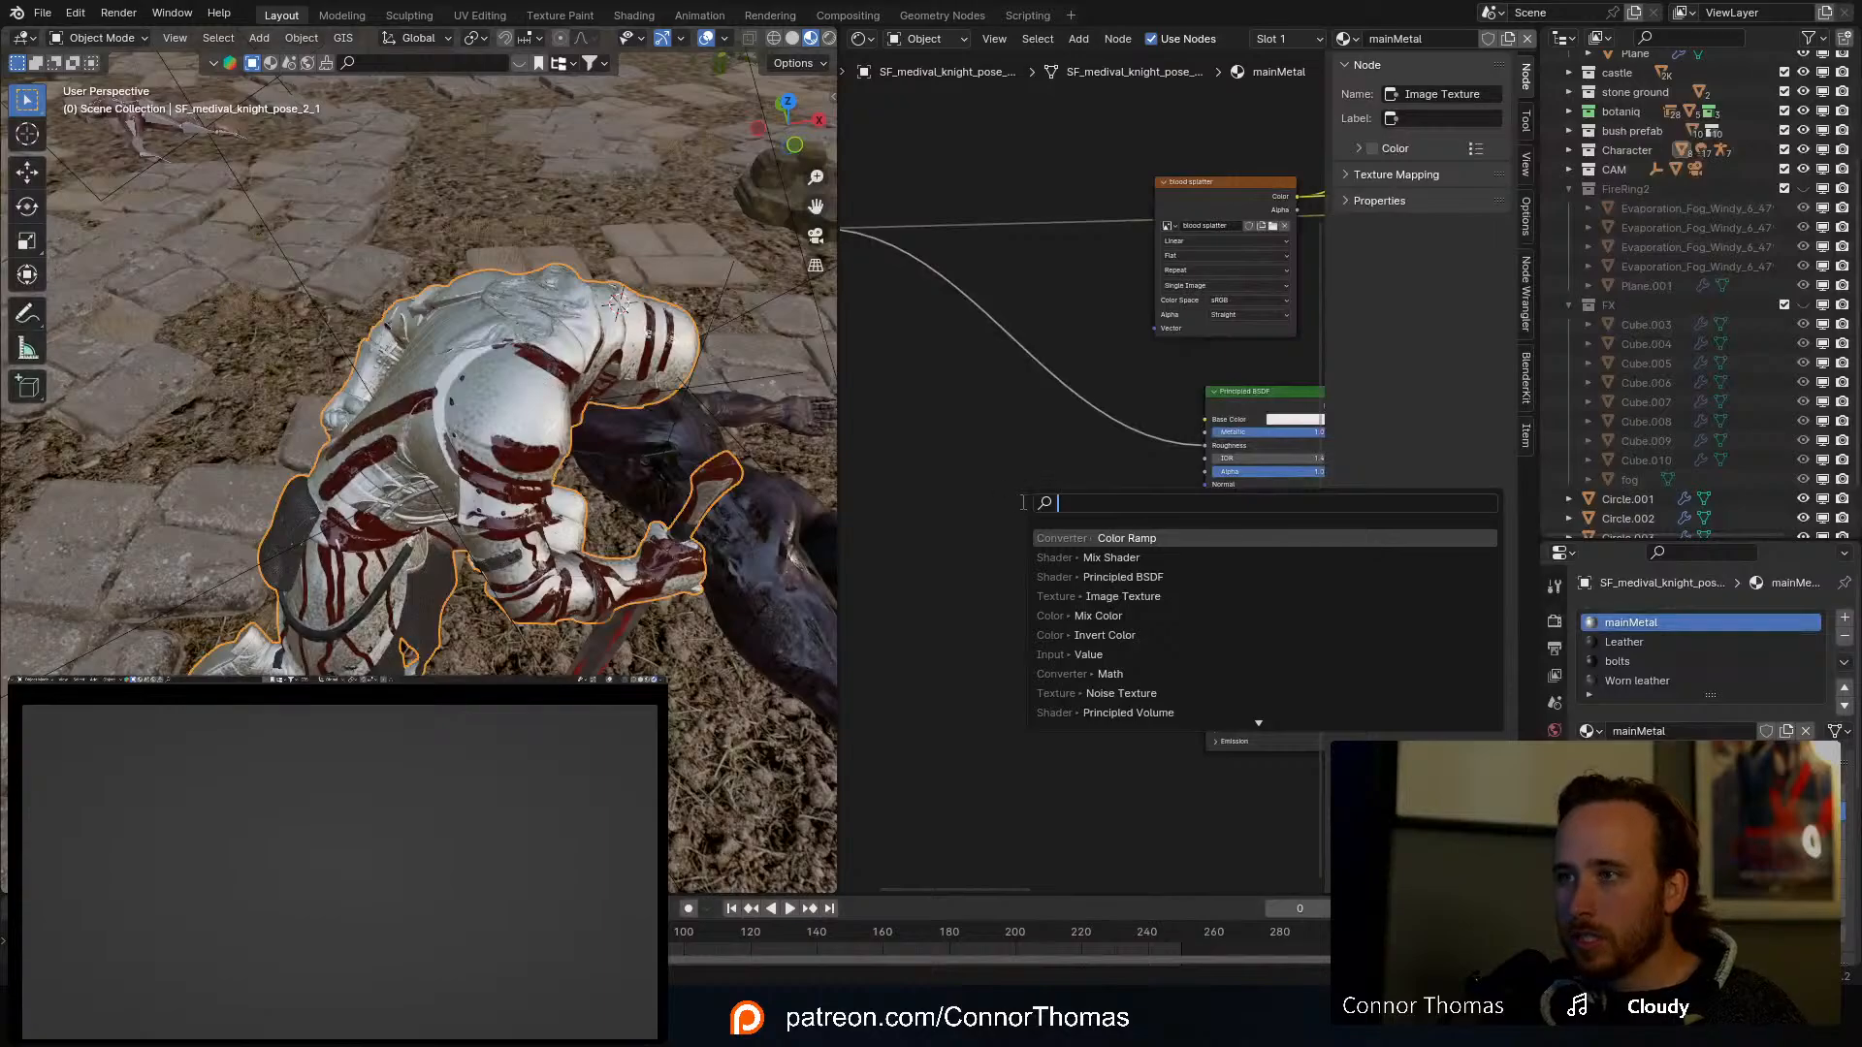
text(imag)
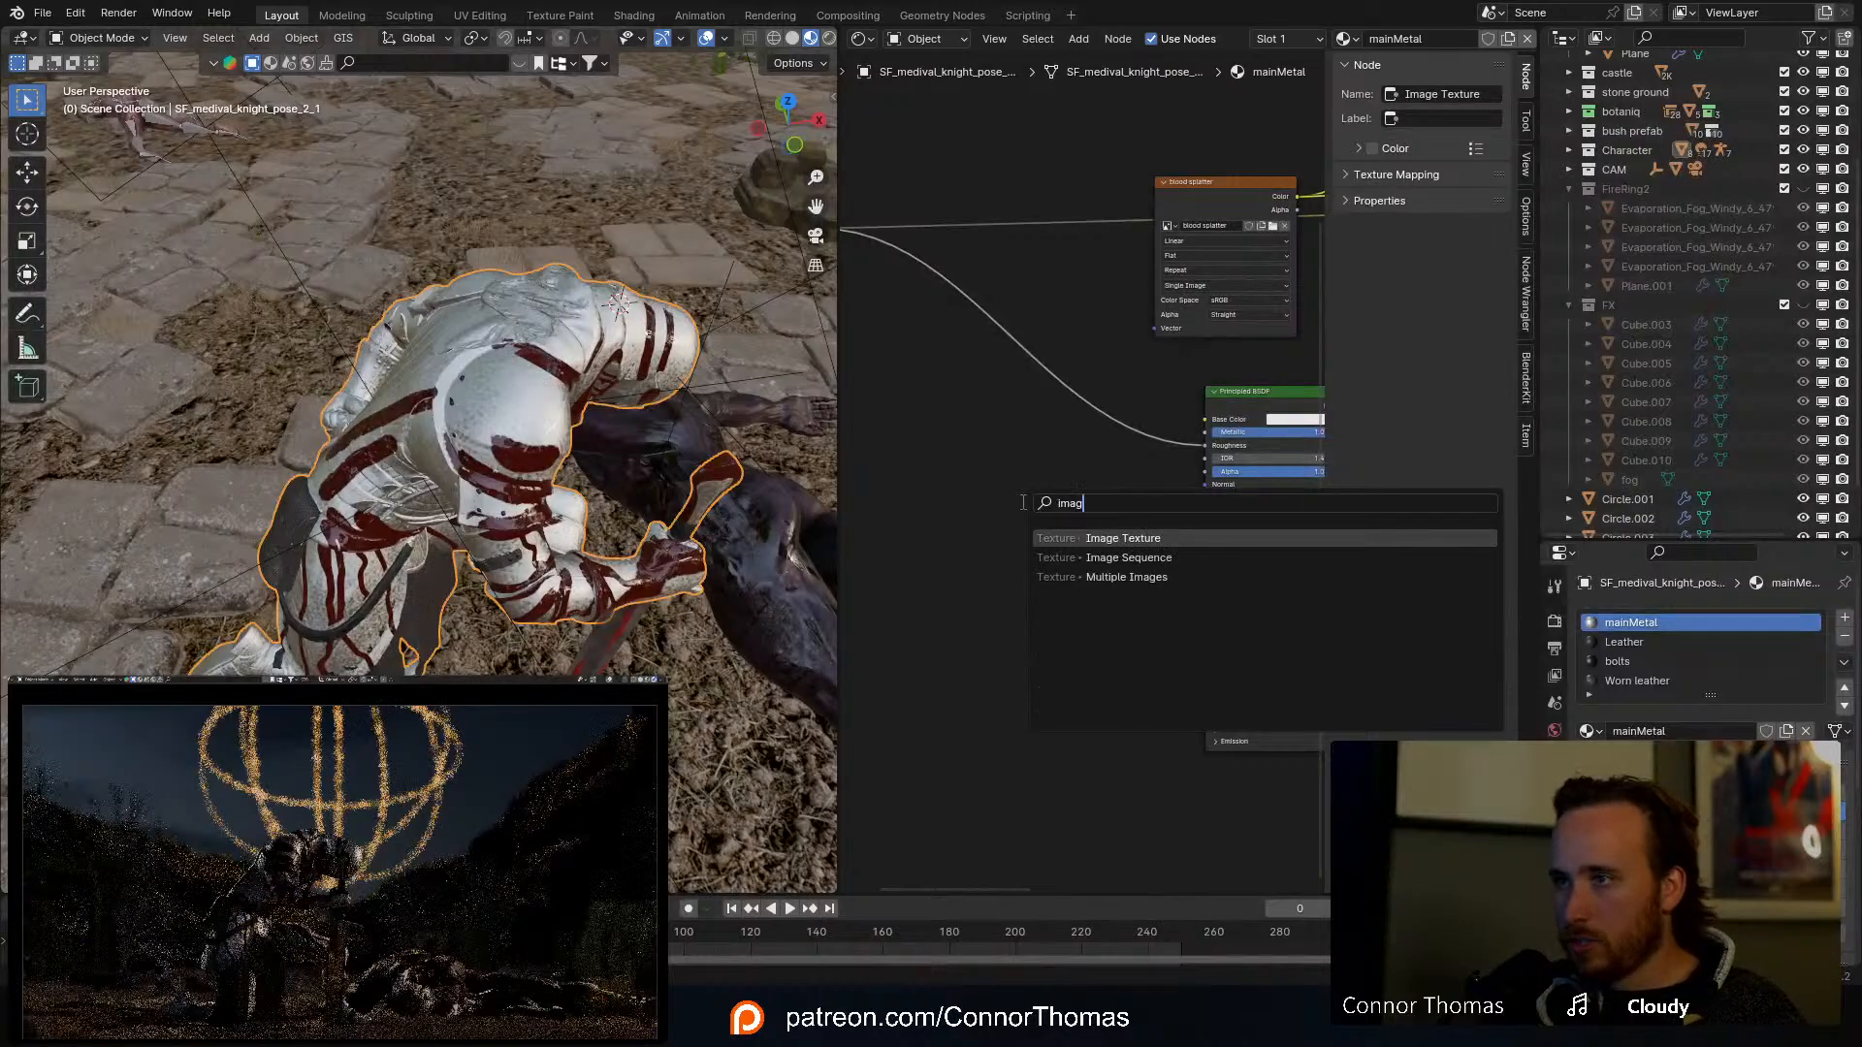
key(Return)
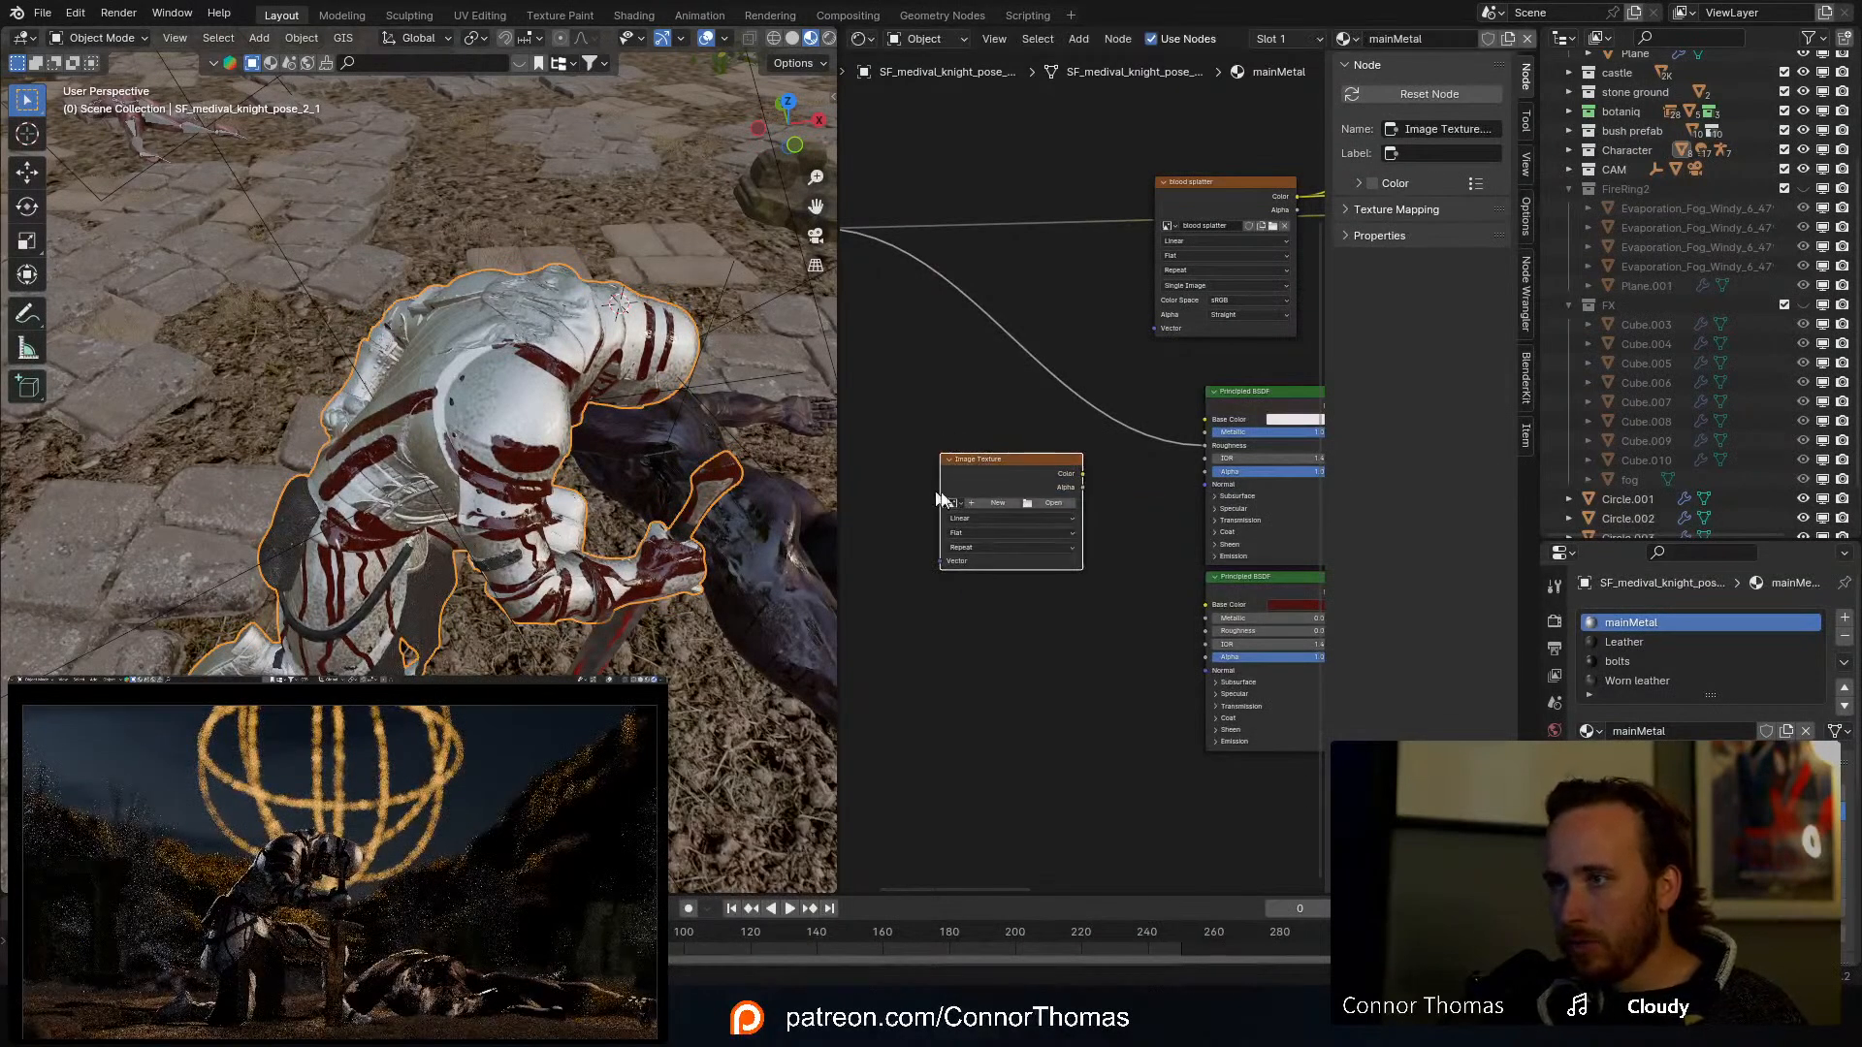
Step: Assign the metal_color image to the new texture node and preview its colour output directly on the kneeling knight
click(951, 503)
text(metal)
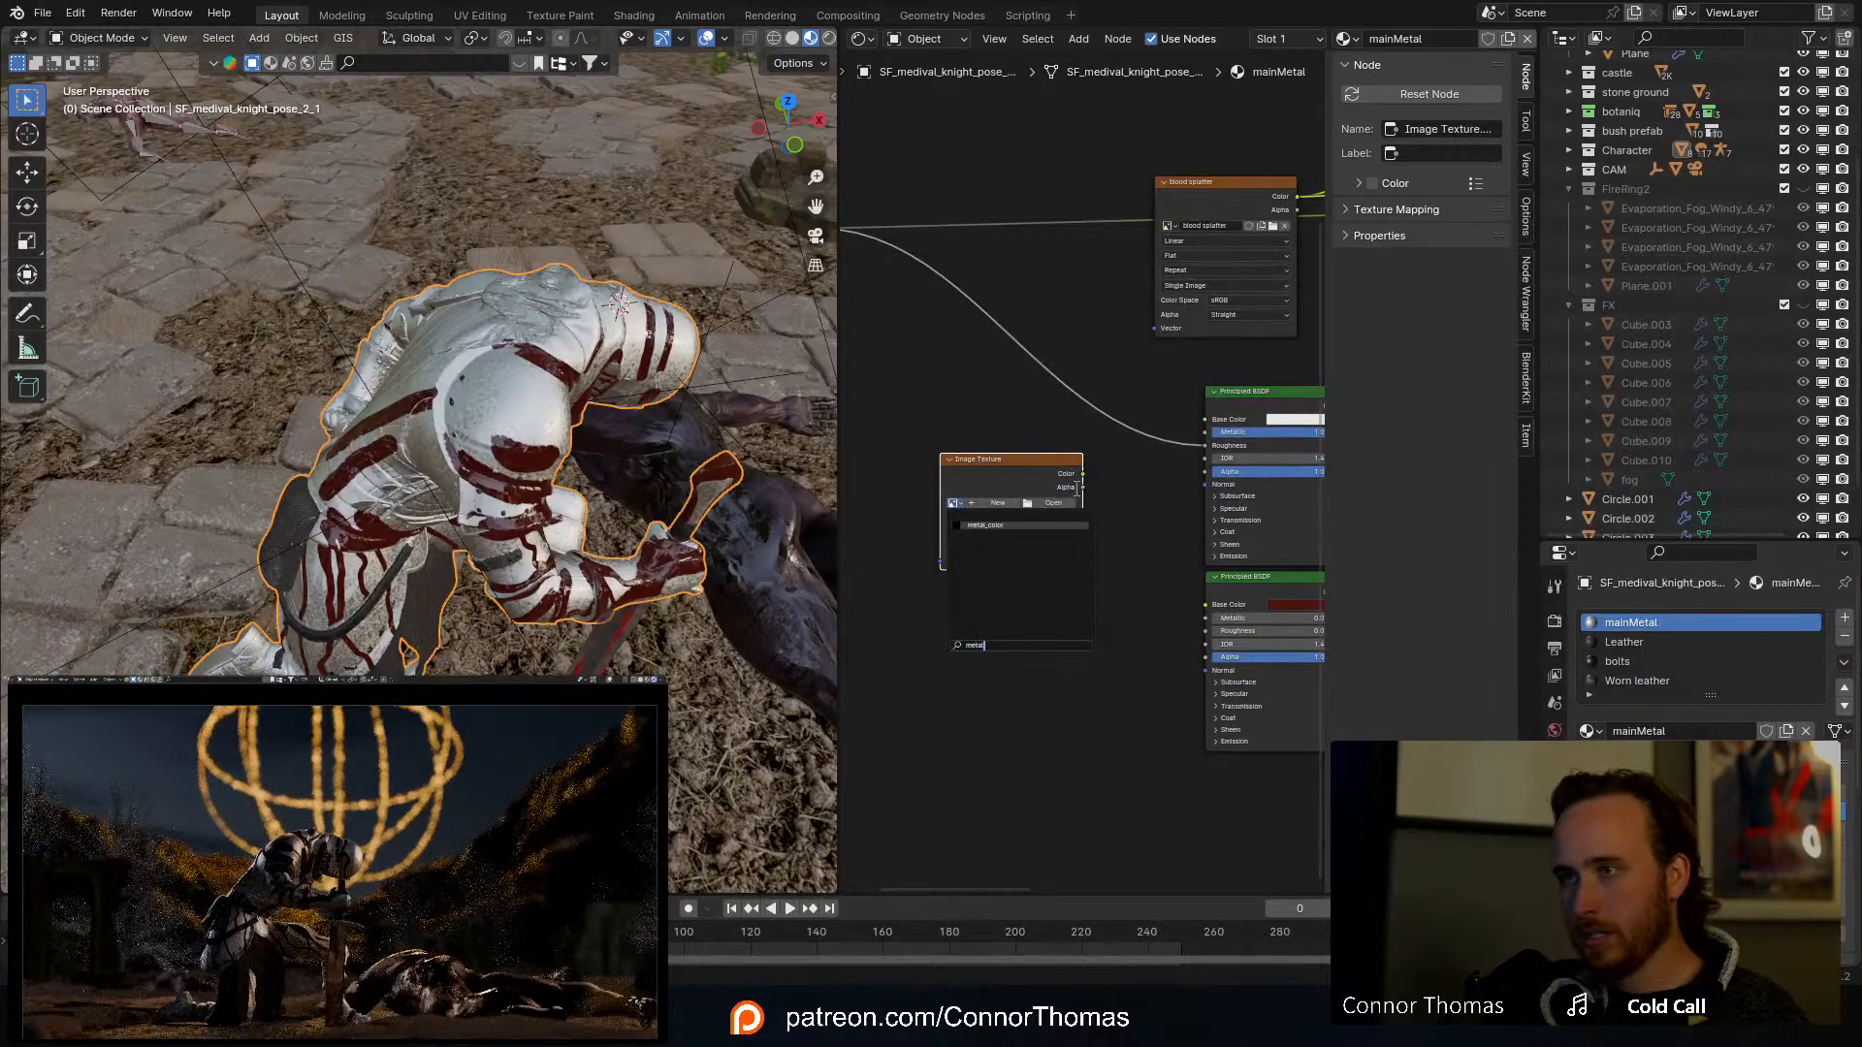
key(Return)
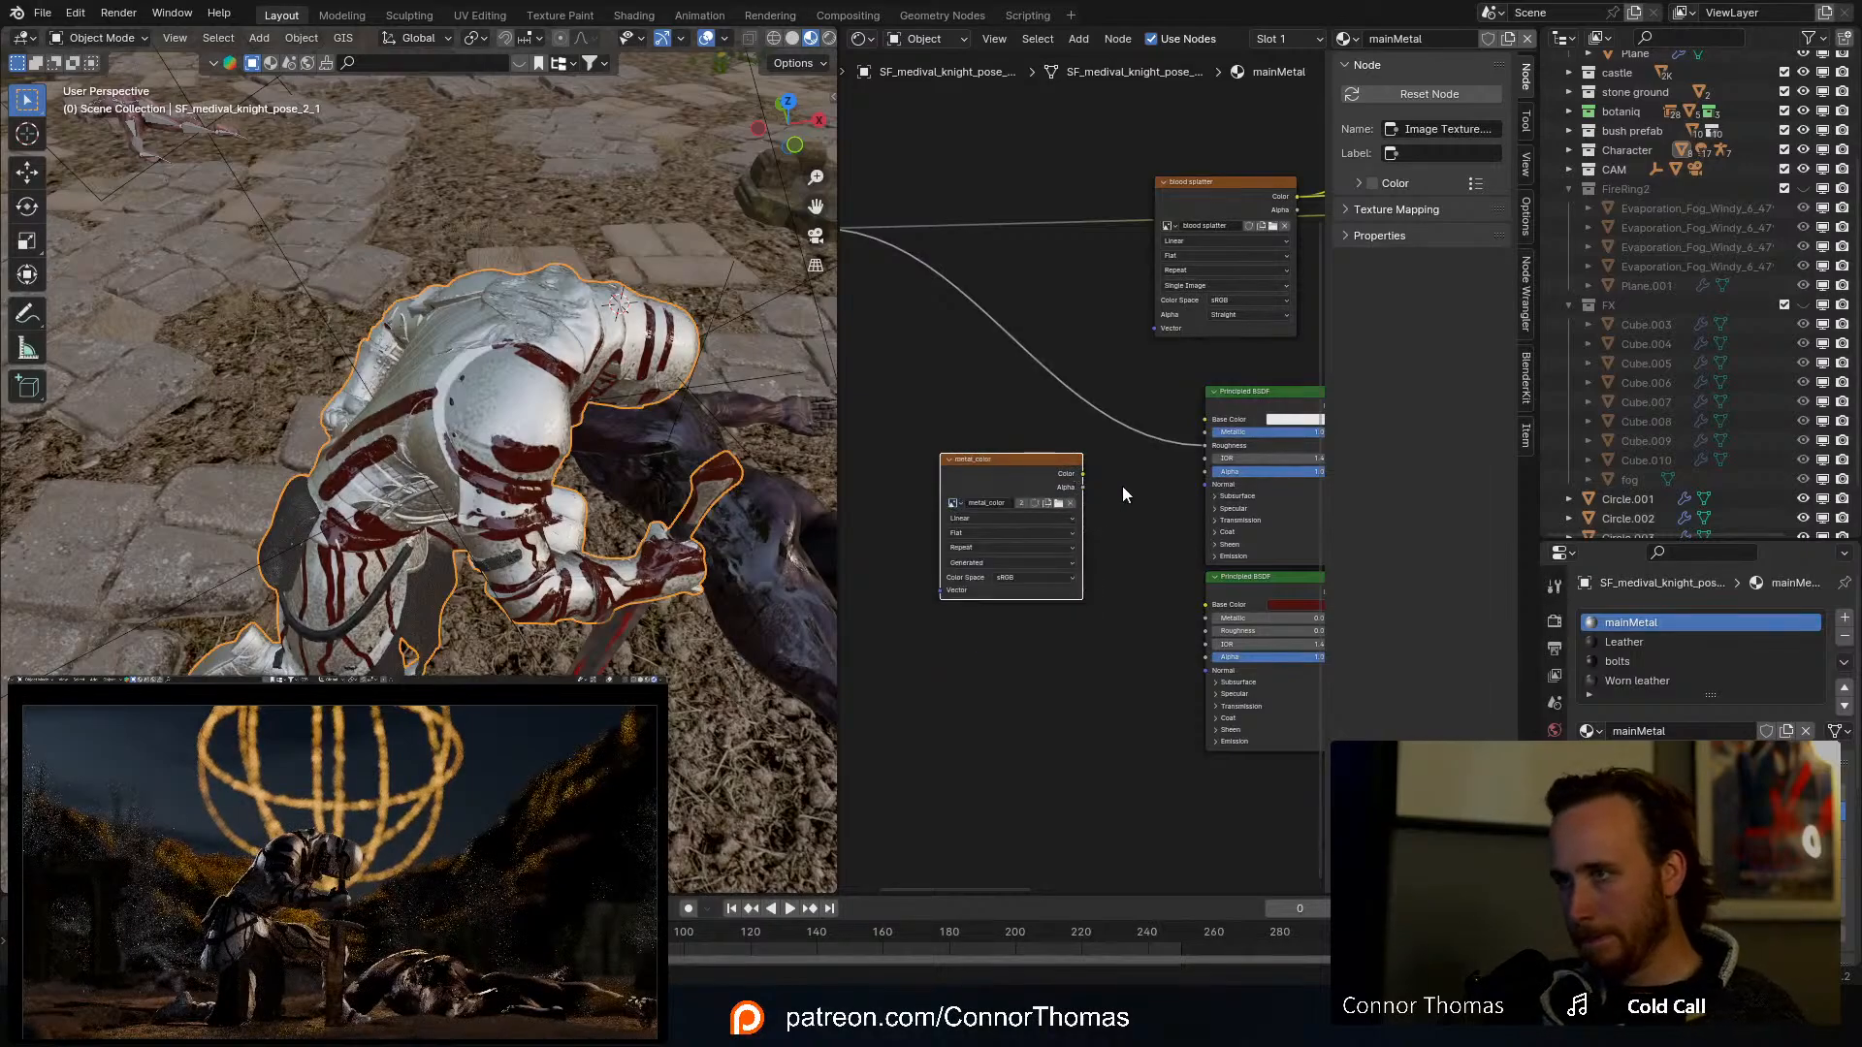
drag(1082, 473, 1206, 469)
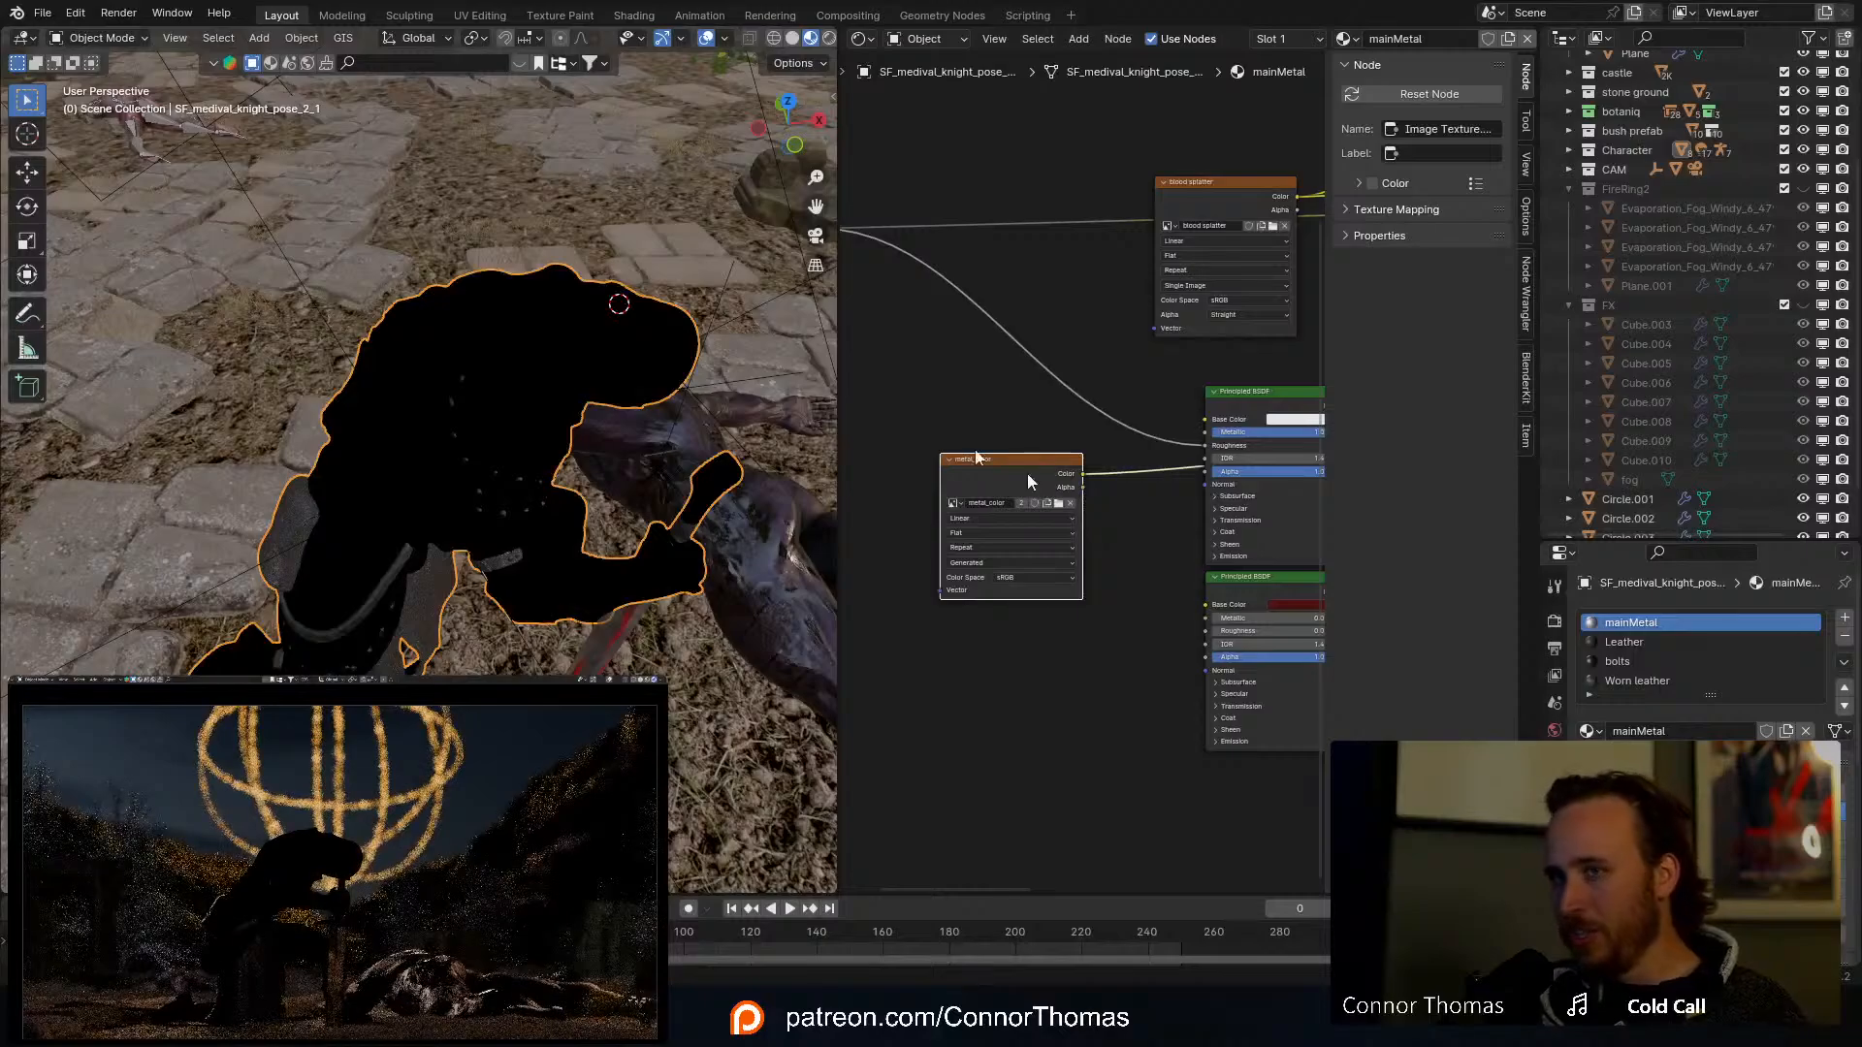
middle_drag(1184, 533, 1091, 535)
scroll(1106, 566, up, 2)
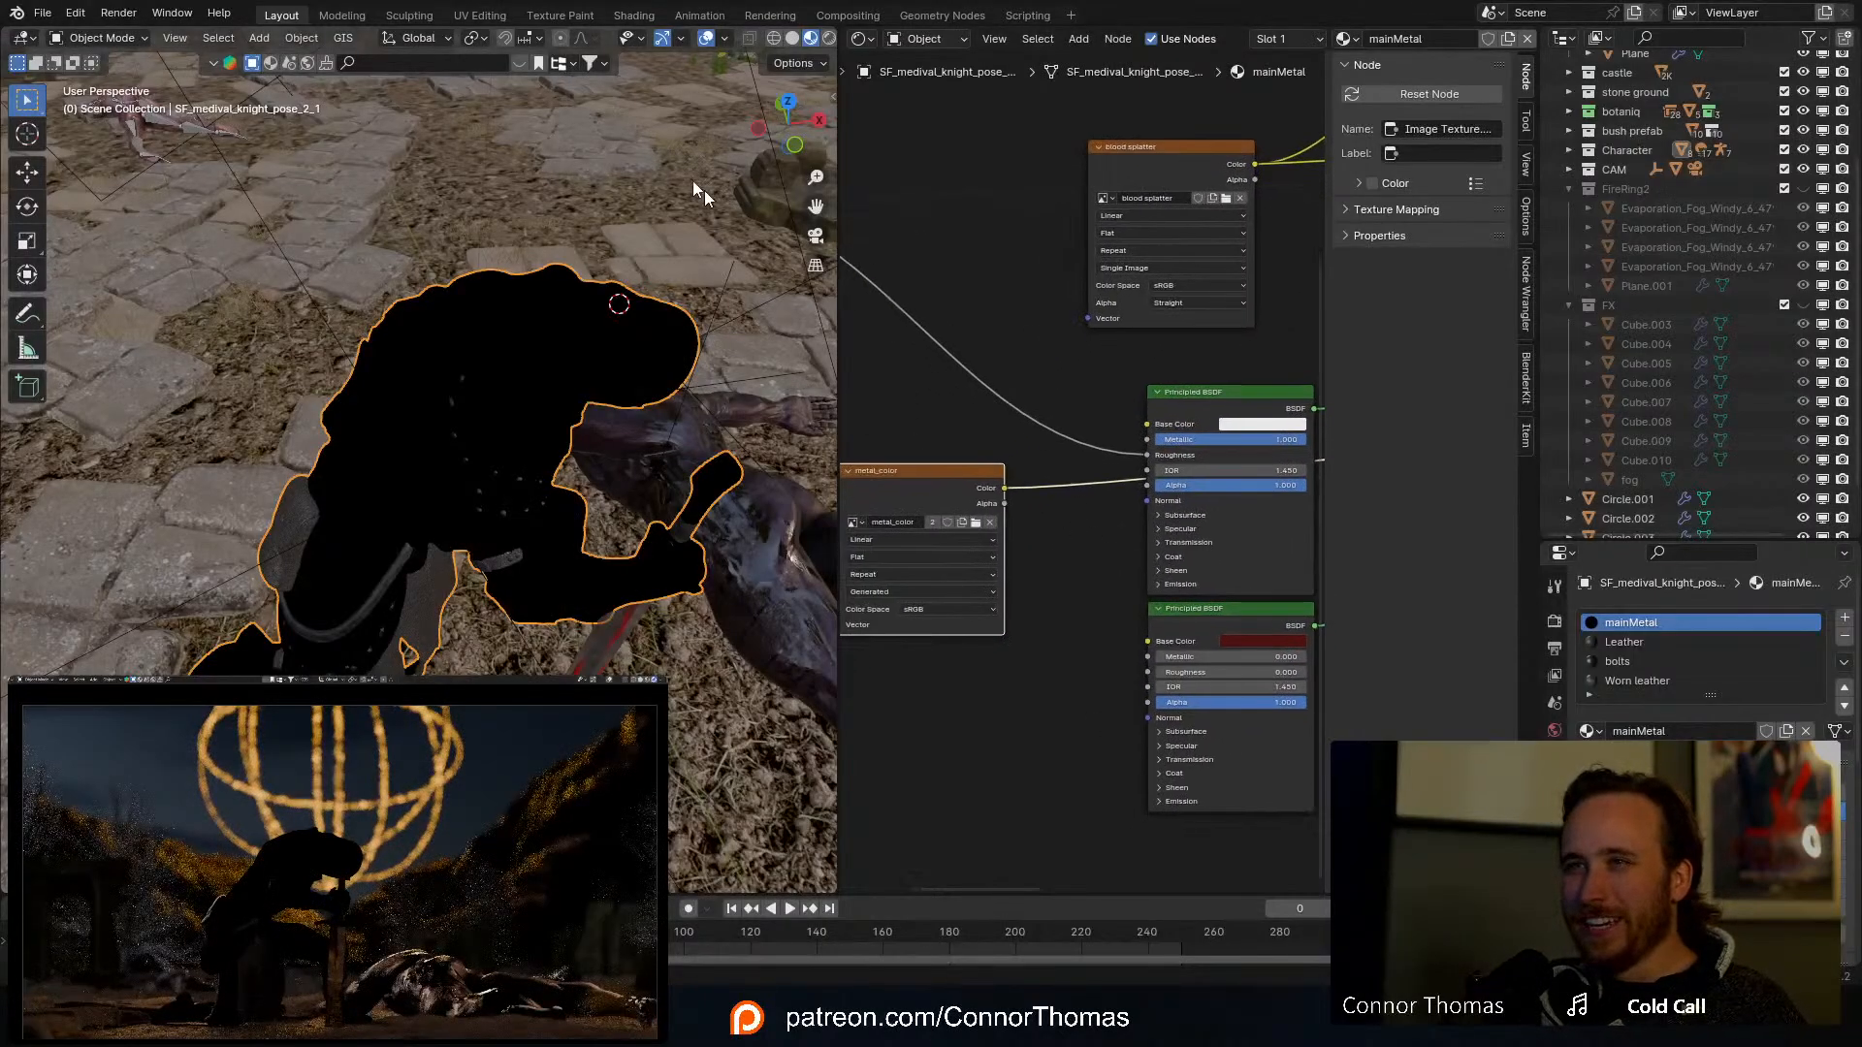
Step: In the Texture Paint workspace, fill the whole metal_color image with white using the Fill tool
click(543, 16)
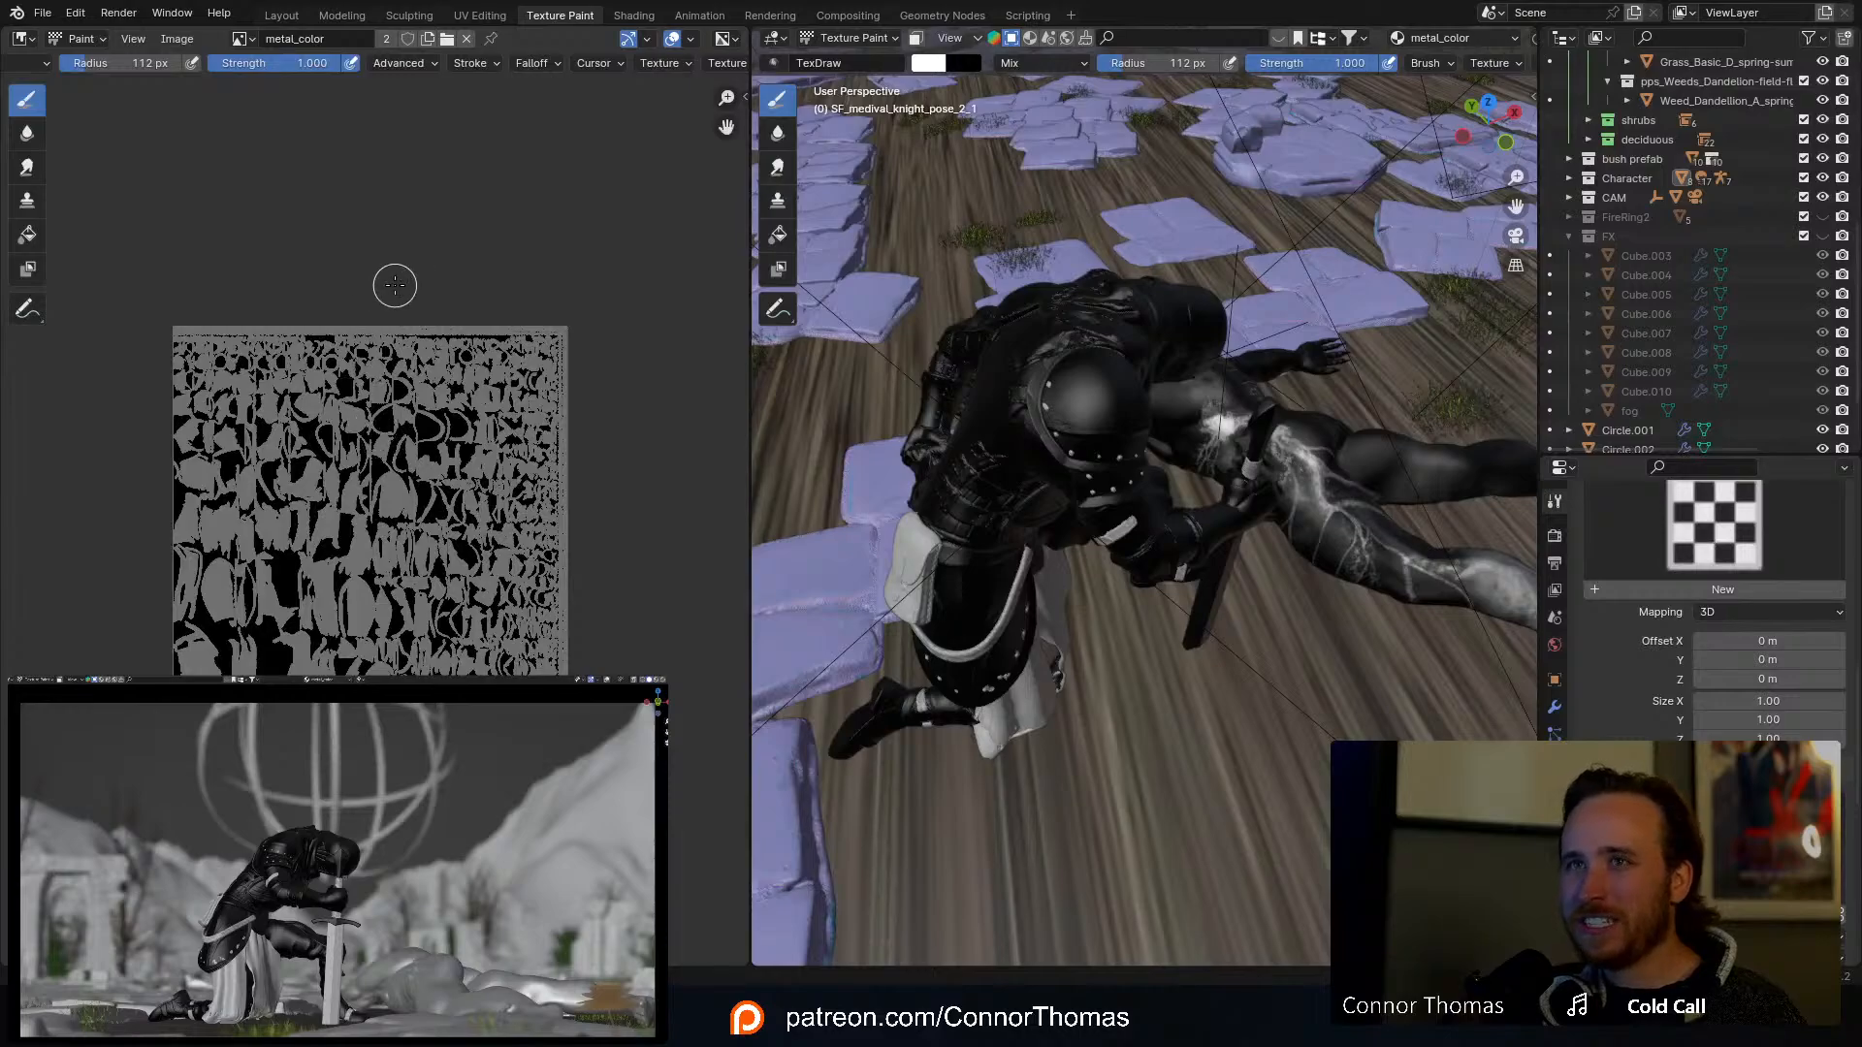
scroll(1639, 606, up, 10)
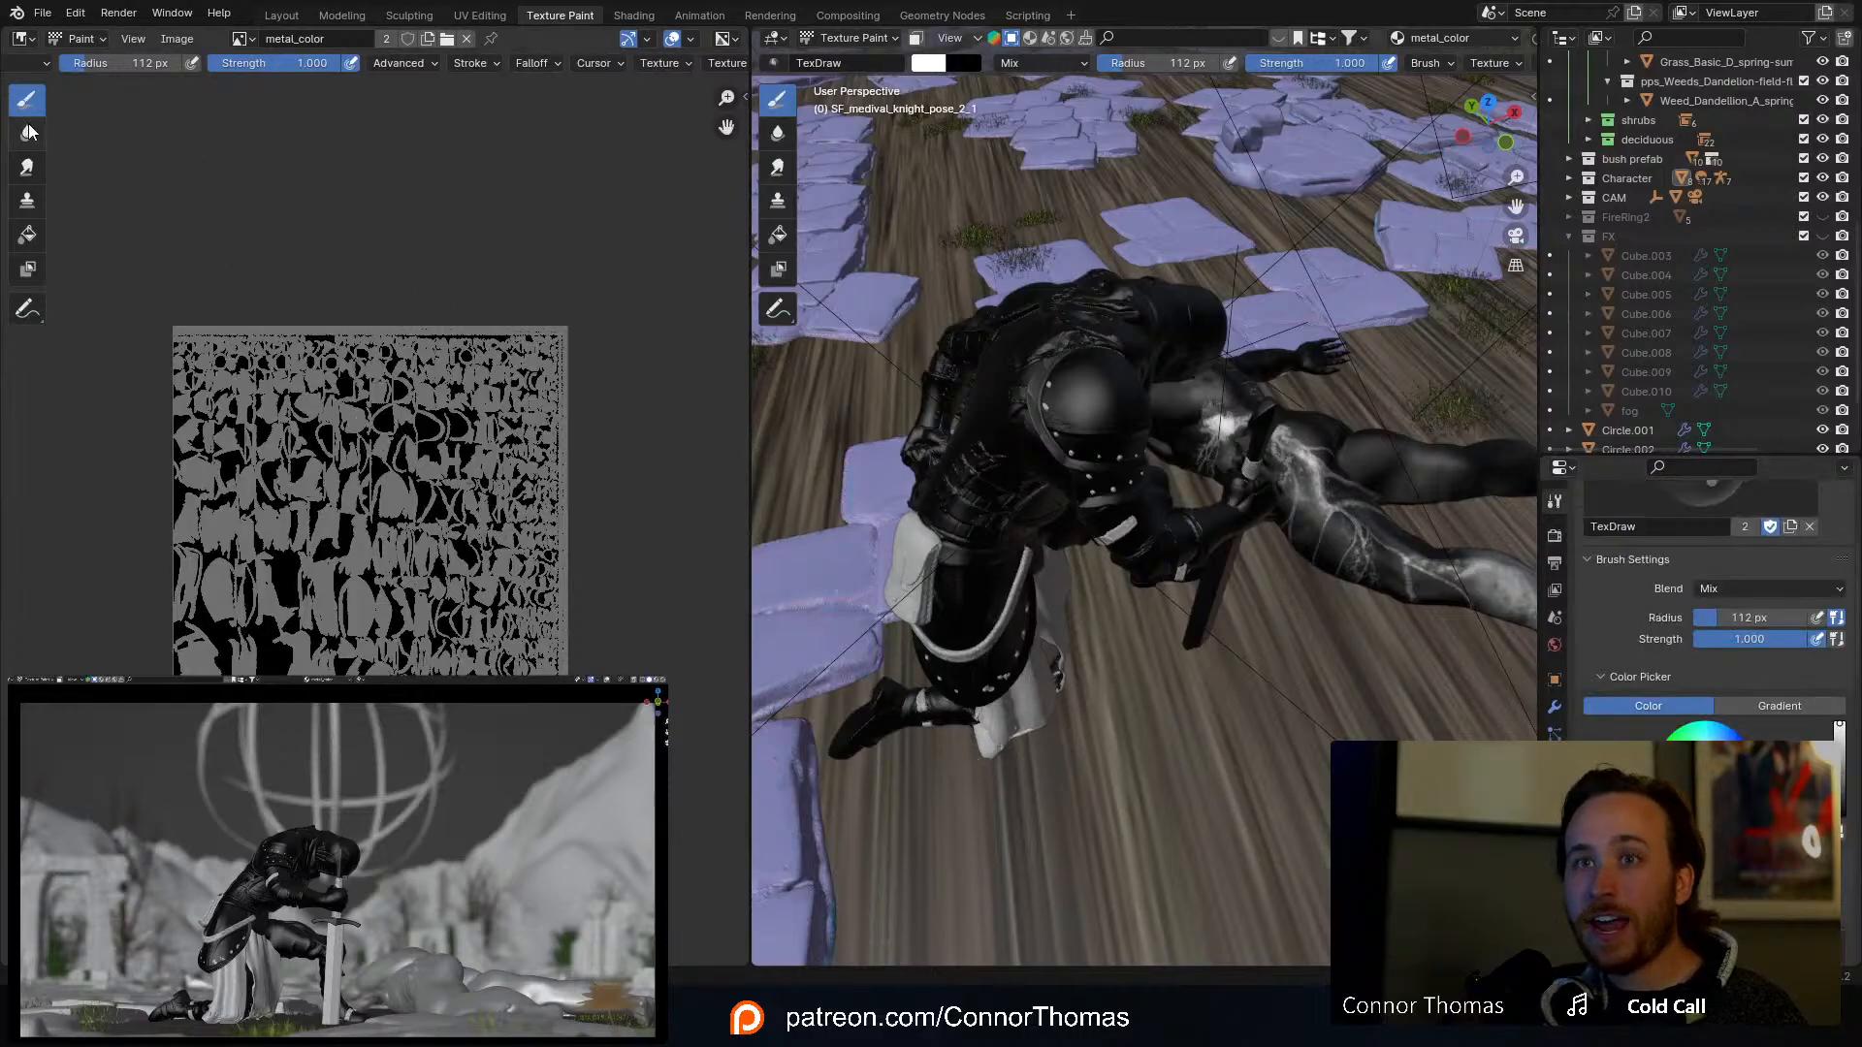
click(28, 234)
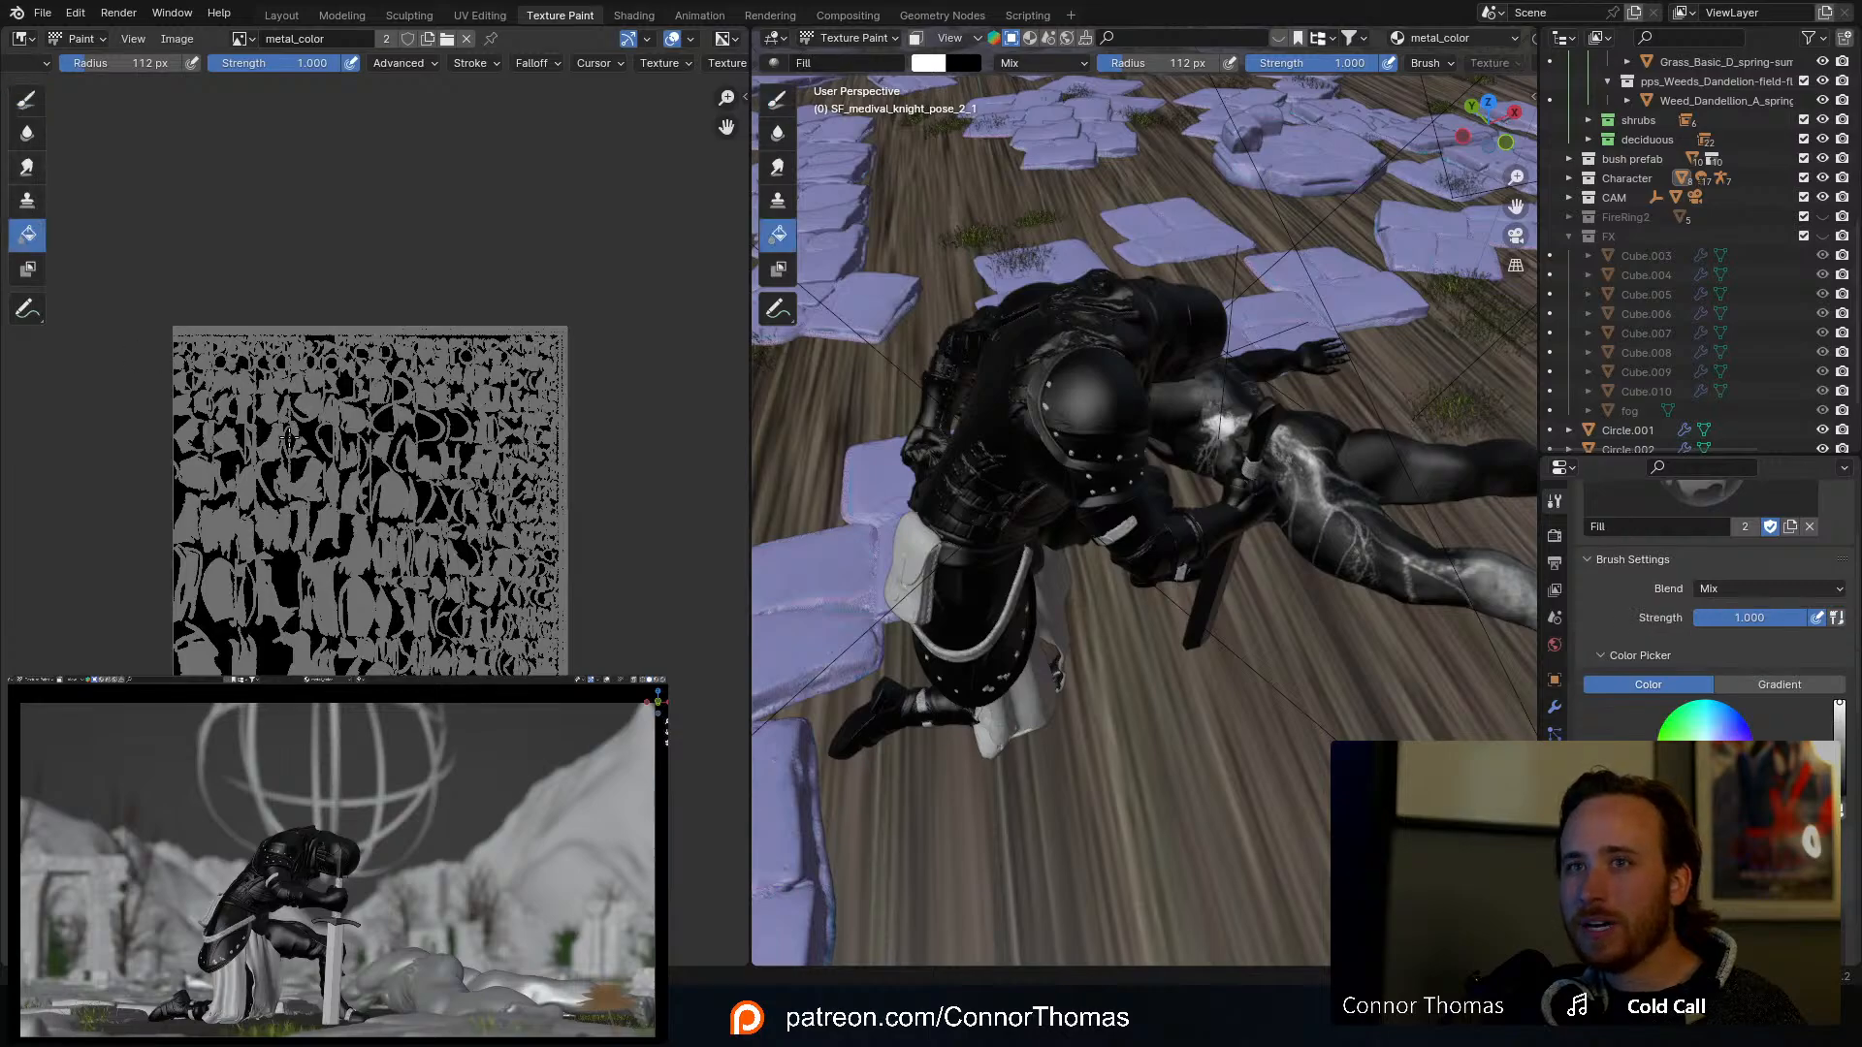
click(479, 505)
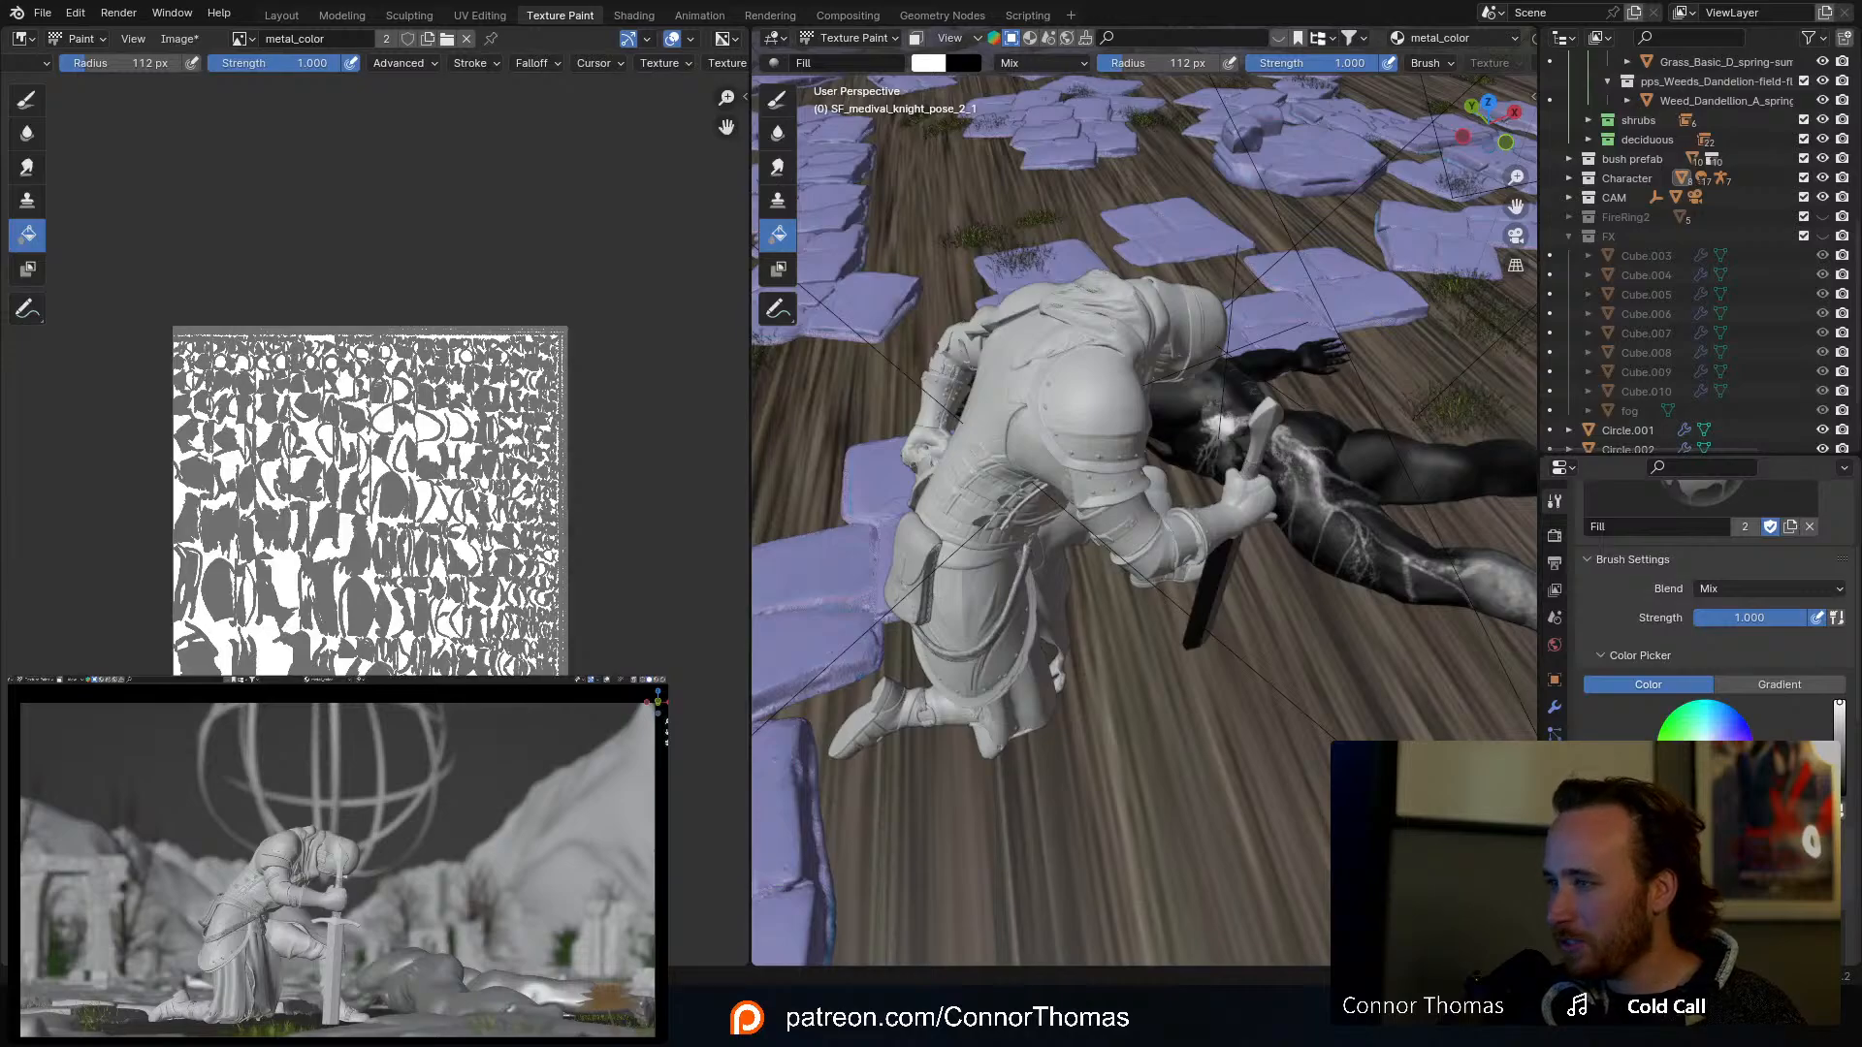
drag(1839, 739, 1841, 748)
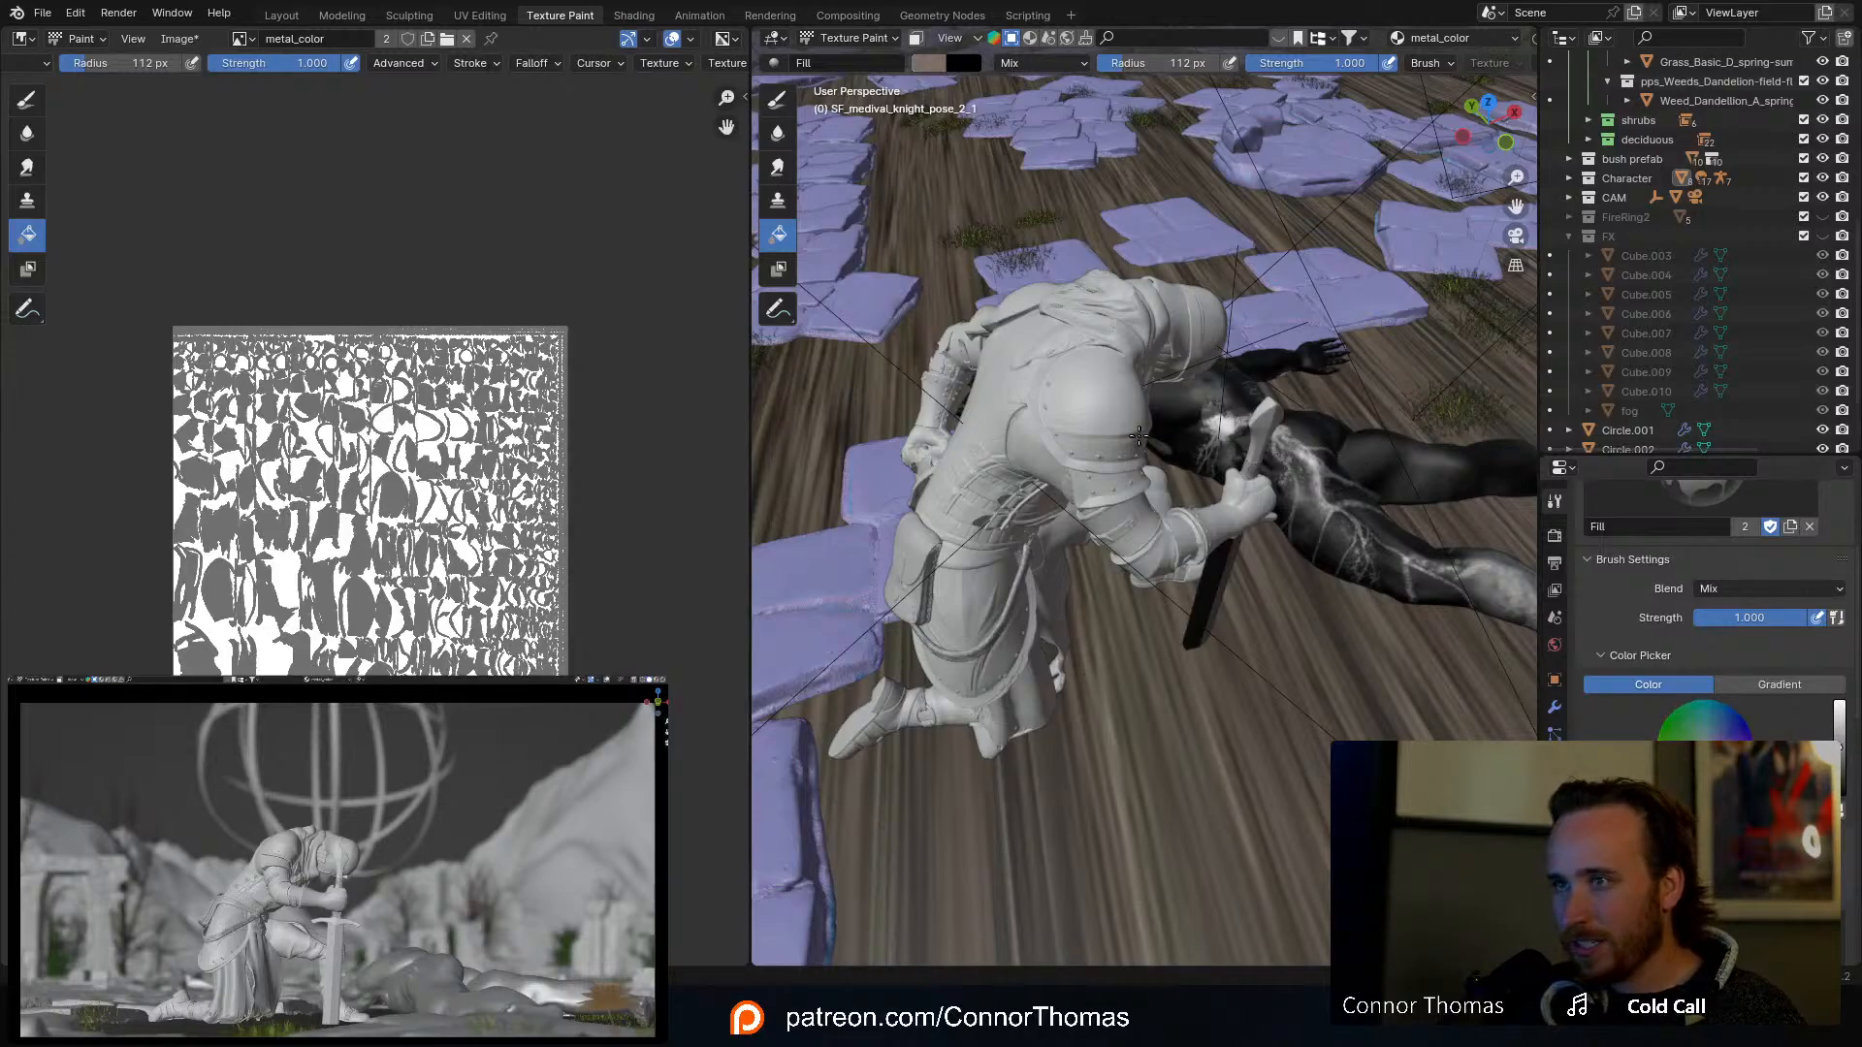
middle_drag(1139, 435, 1130, 404)
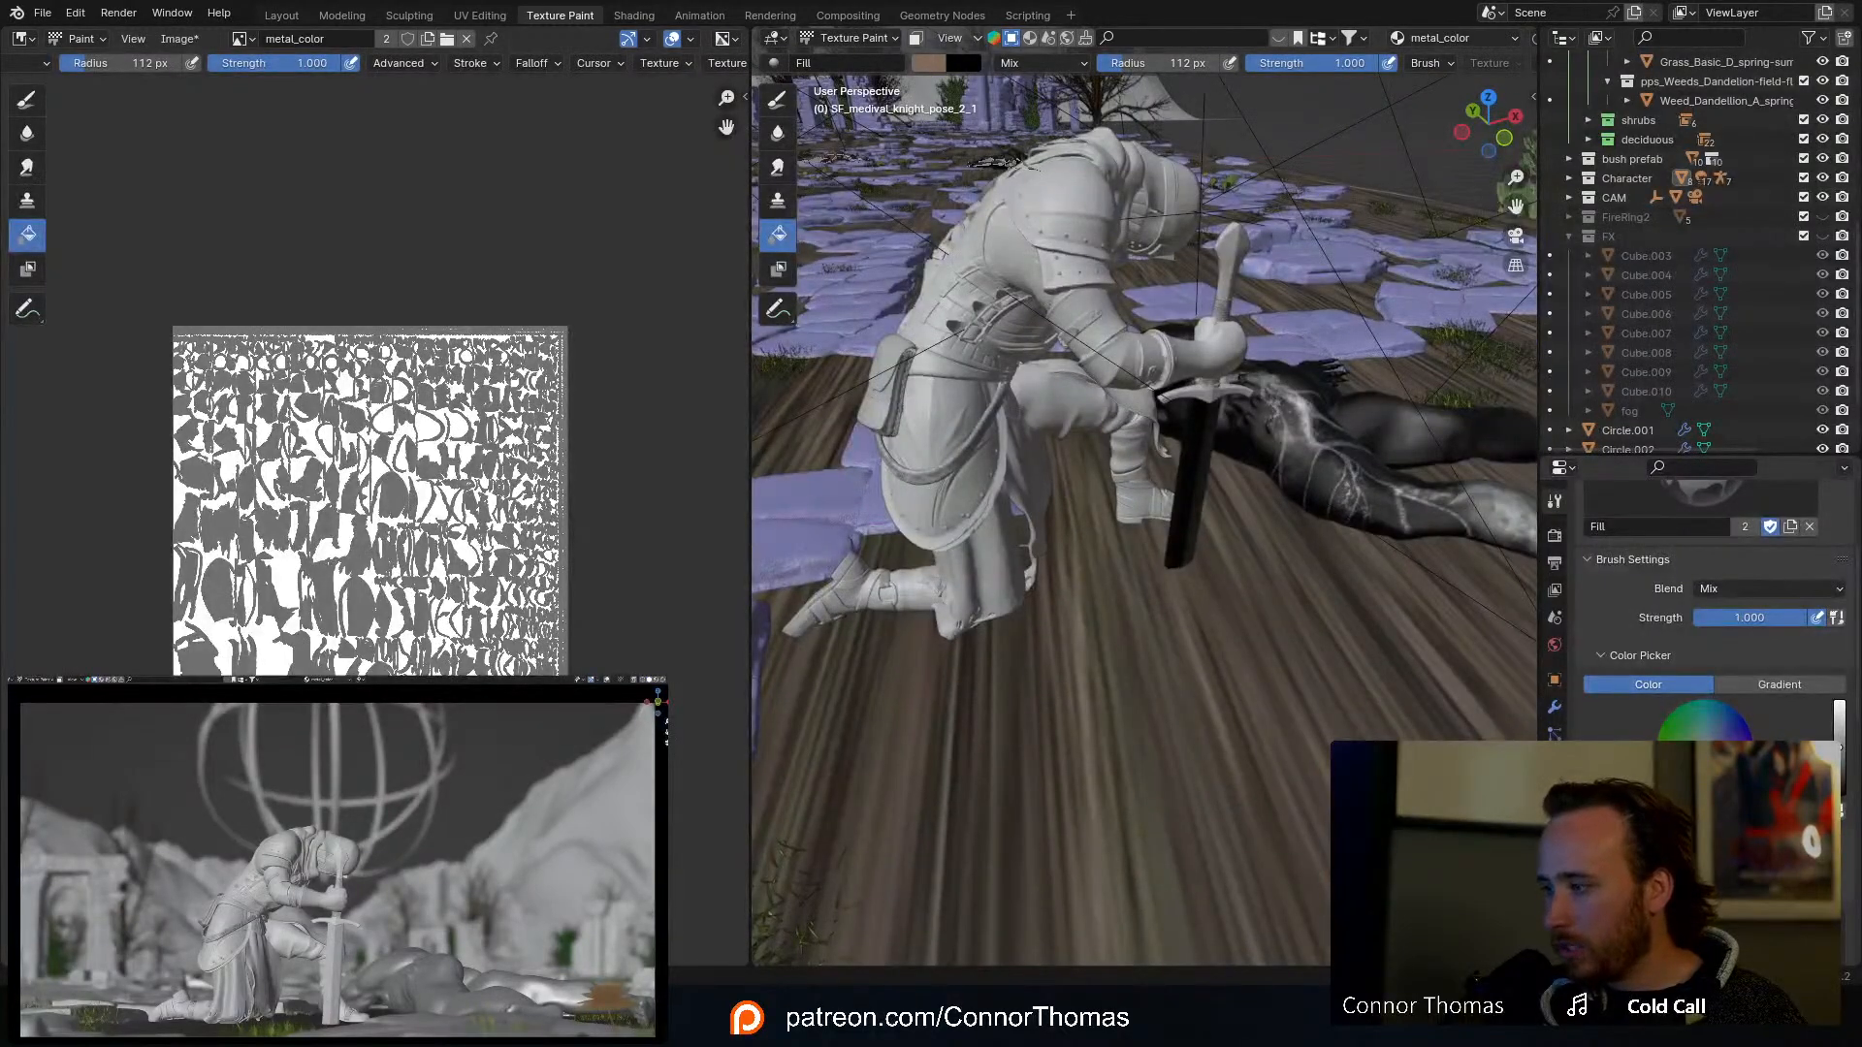
key(f)
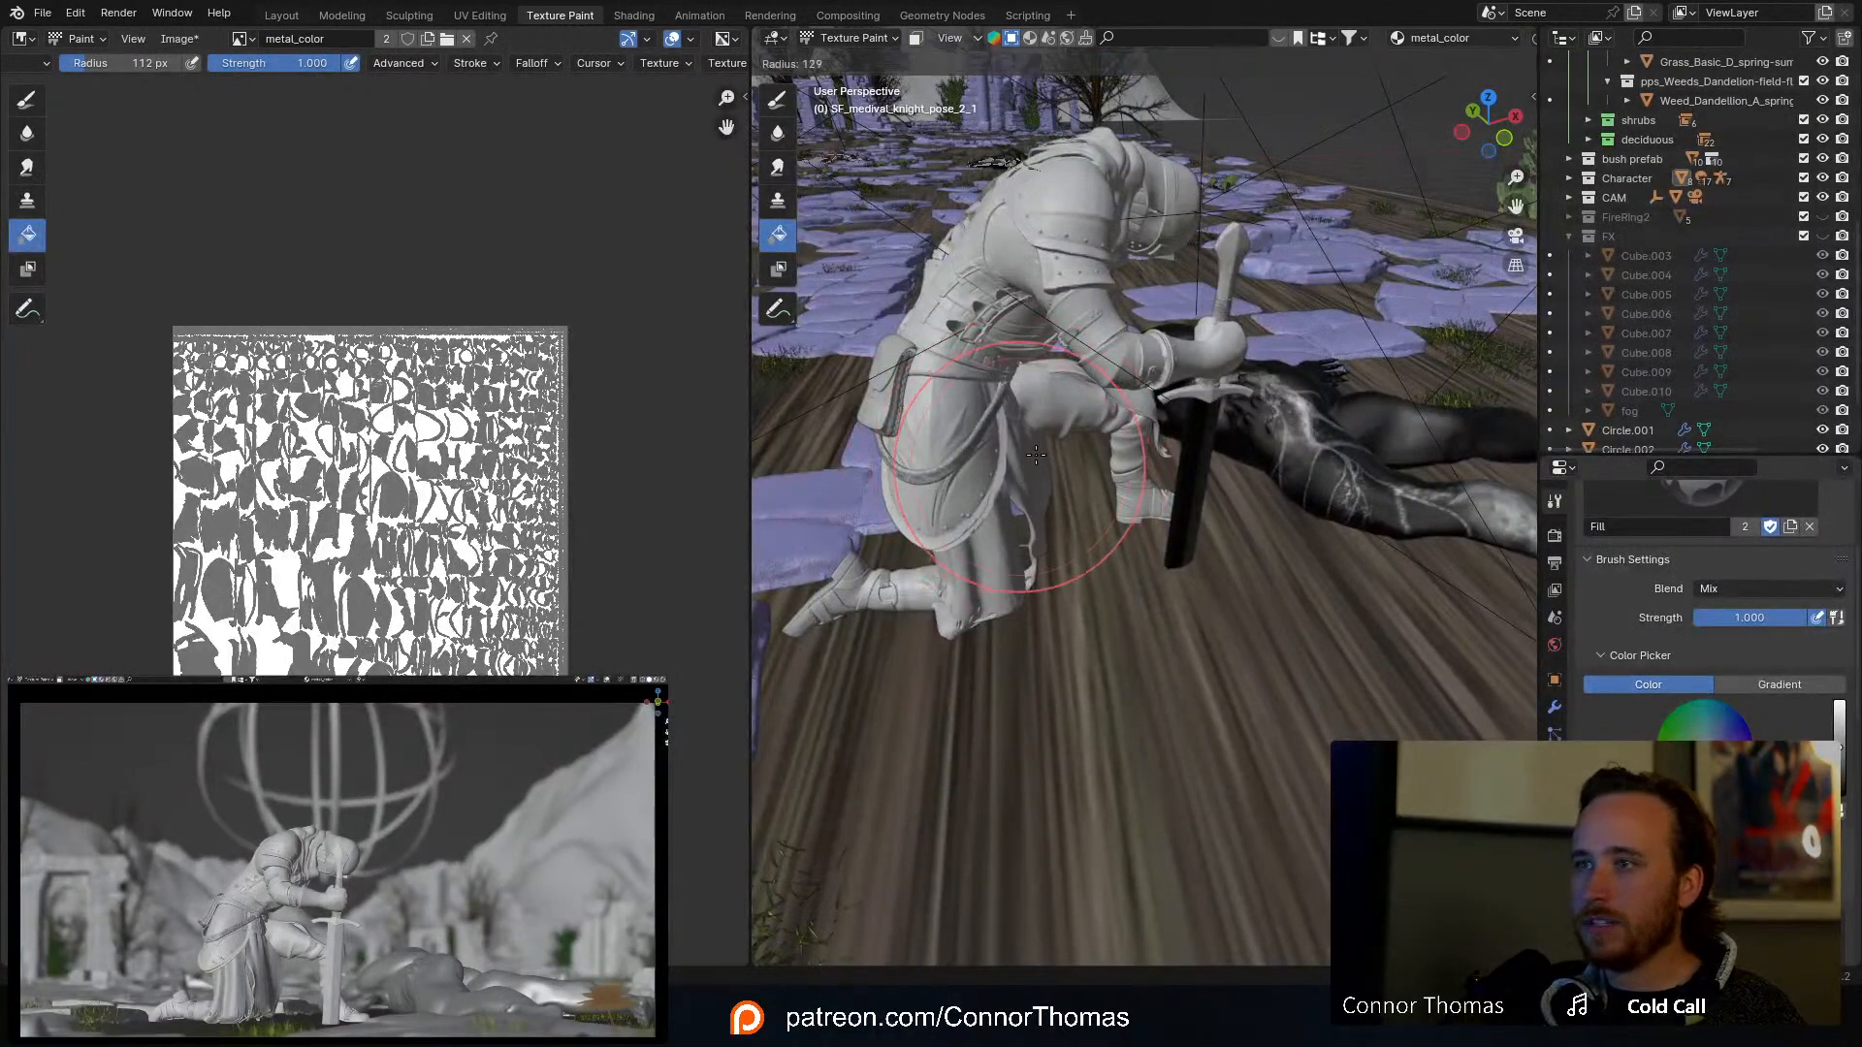
click(1024, 463)
mouse_move(1027, 448)
middle_down()
mouse_move(1031, 363)
mouse_move(1082, 548)
mouse_move(1074, 475)
mouse_move(1018, 382)
mouse_move(1098, 445)
middle_up()
scroll(1036, 551, down, 4)
scroll(1075, 474, up, 7)
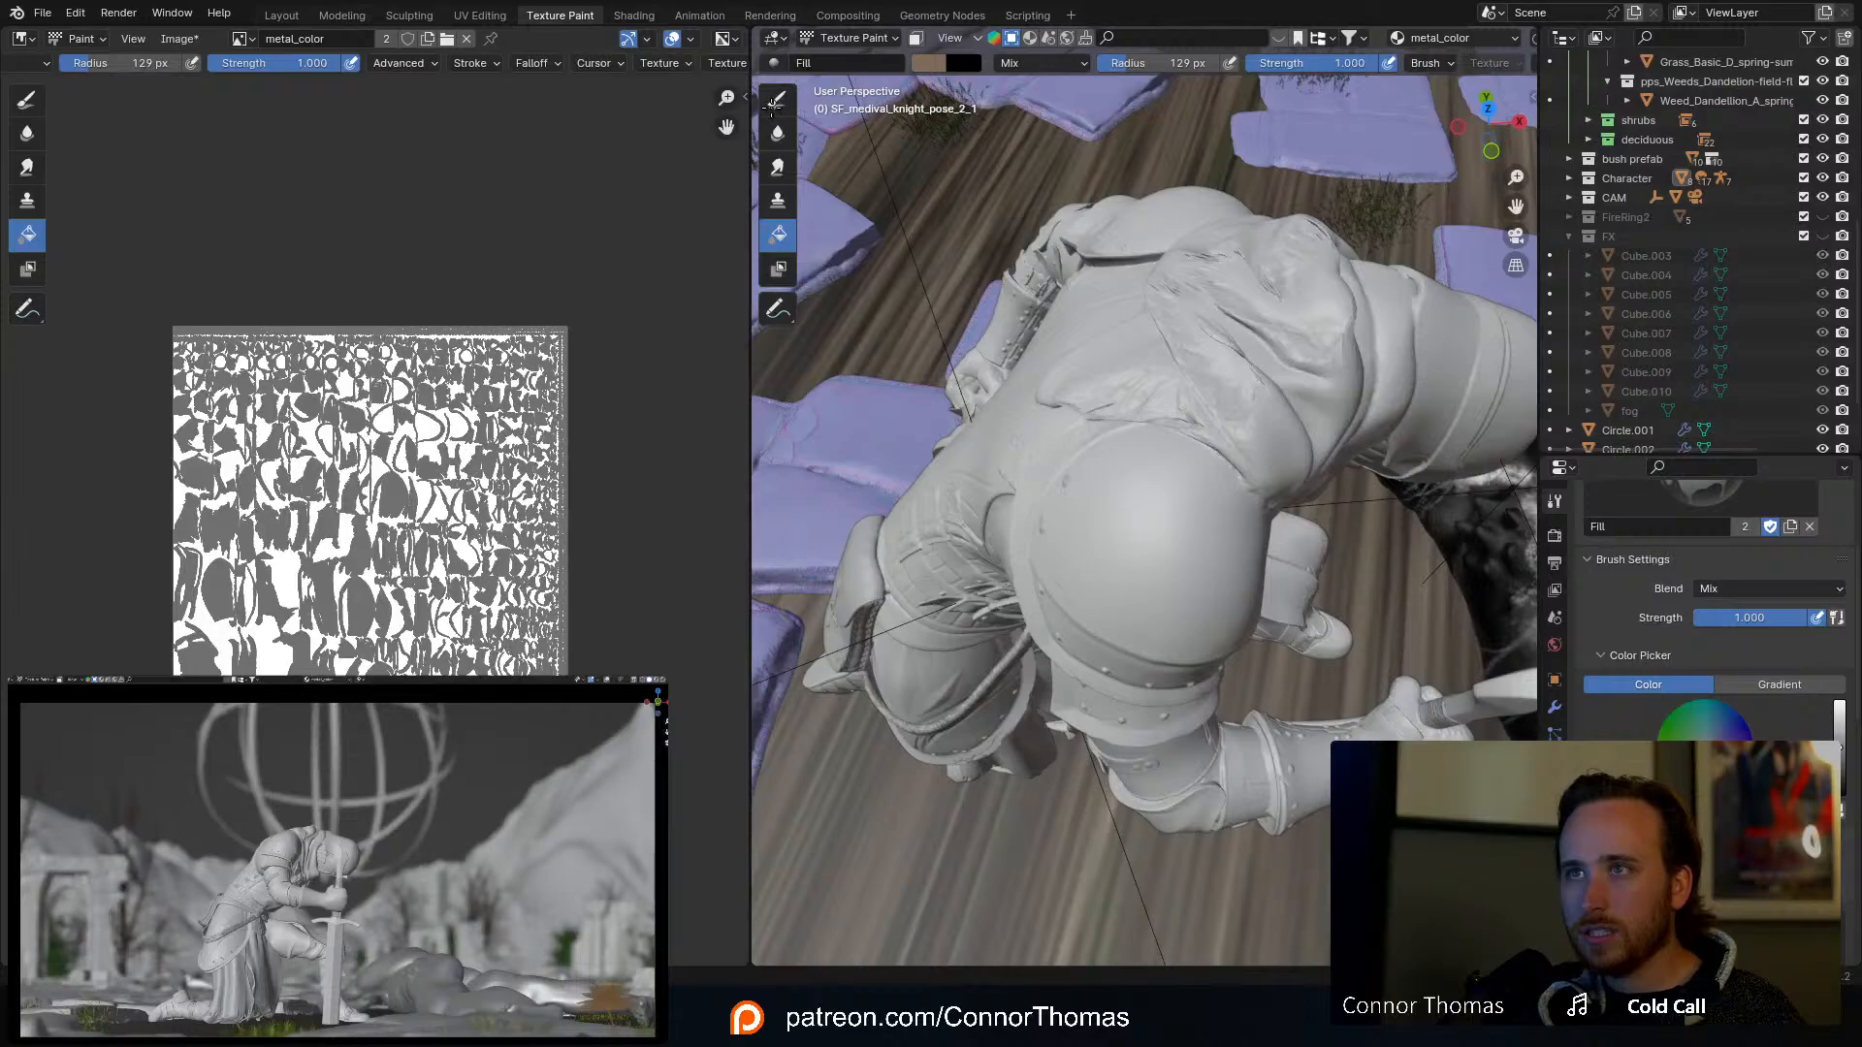
click(978, 555)
key(ctrl+z)
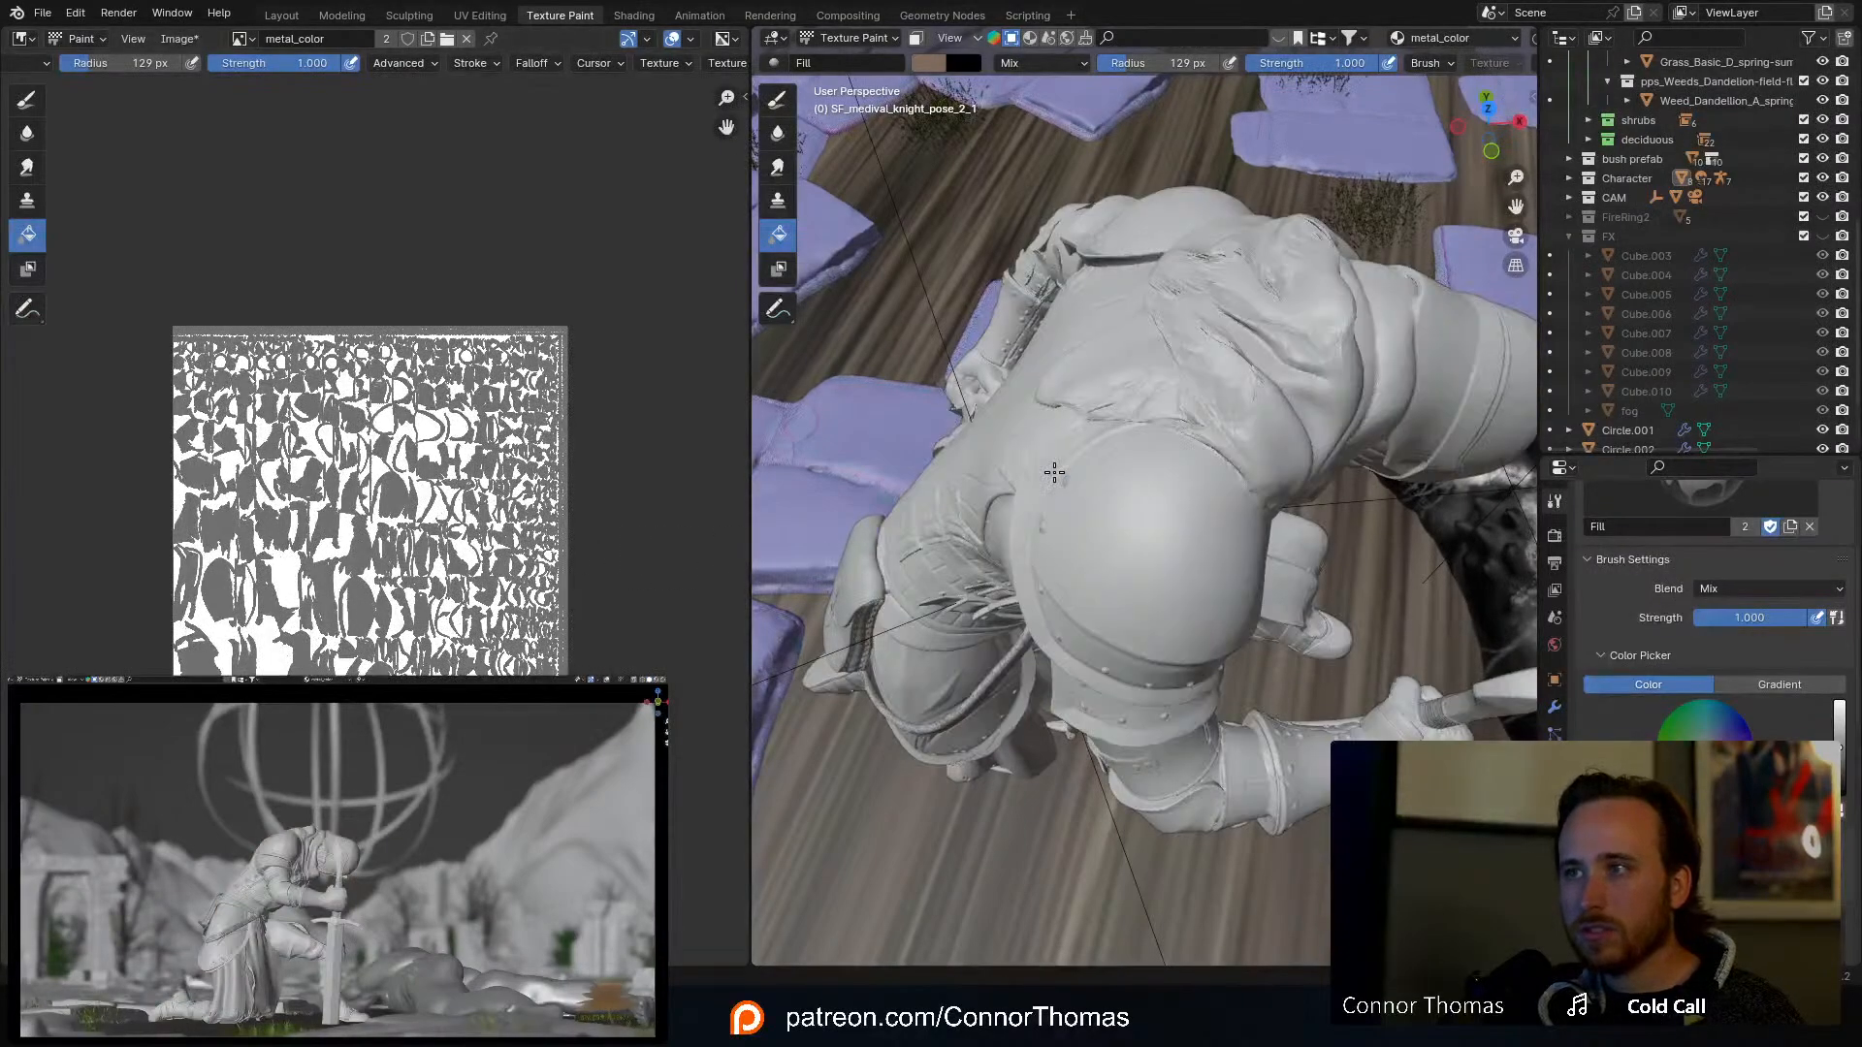
Step: Switch to the Draw brush and set its radius to 114 px for painting the knight's rounded shoulder plate
click(777, 99)
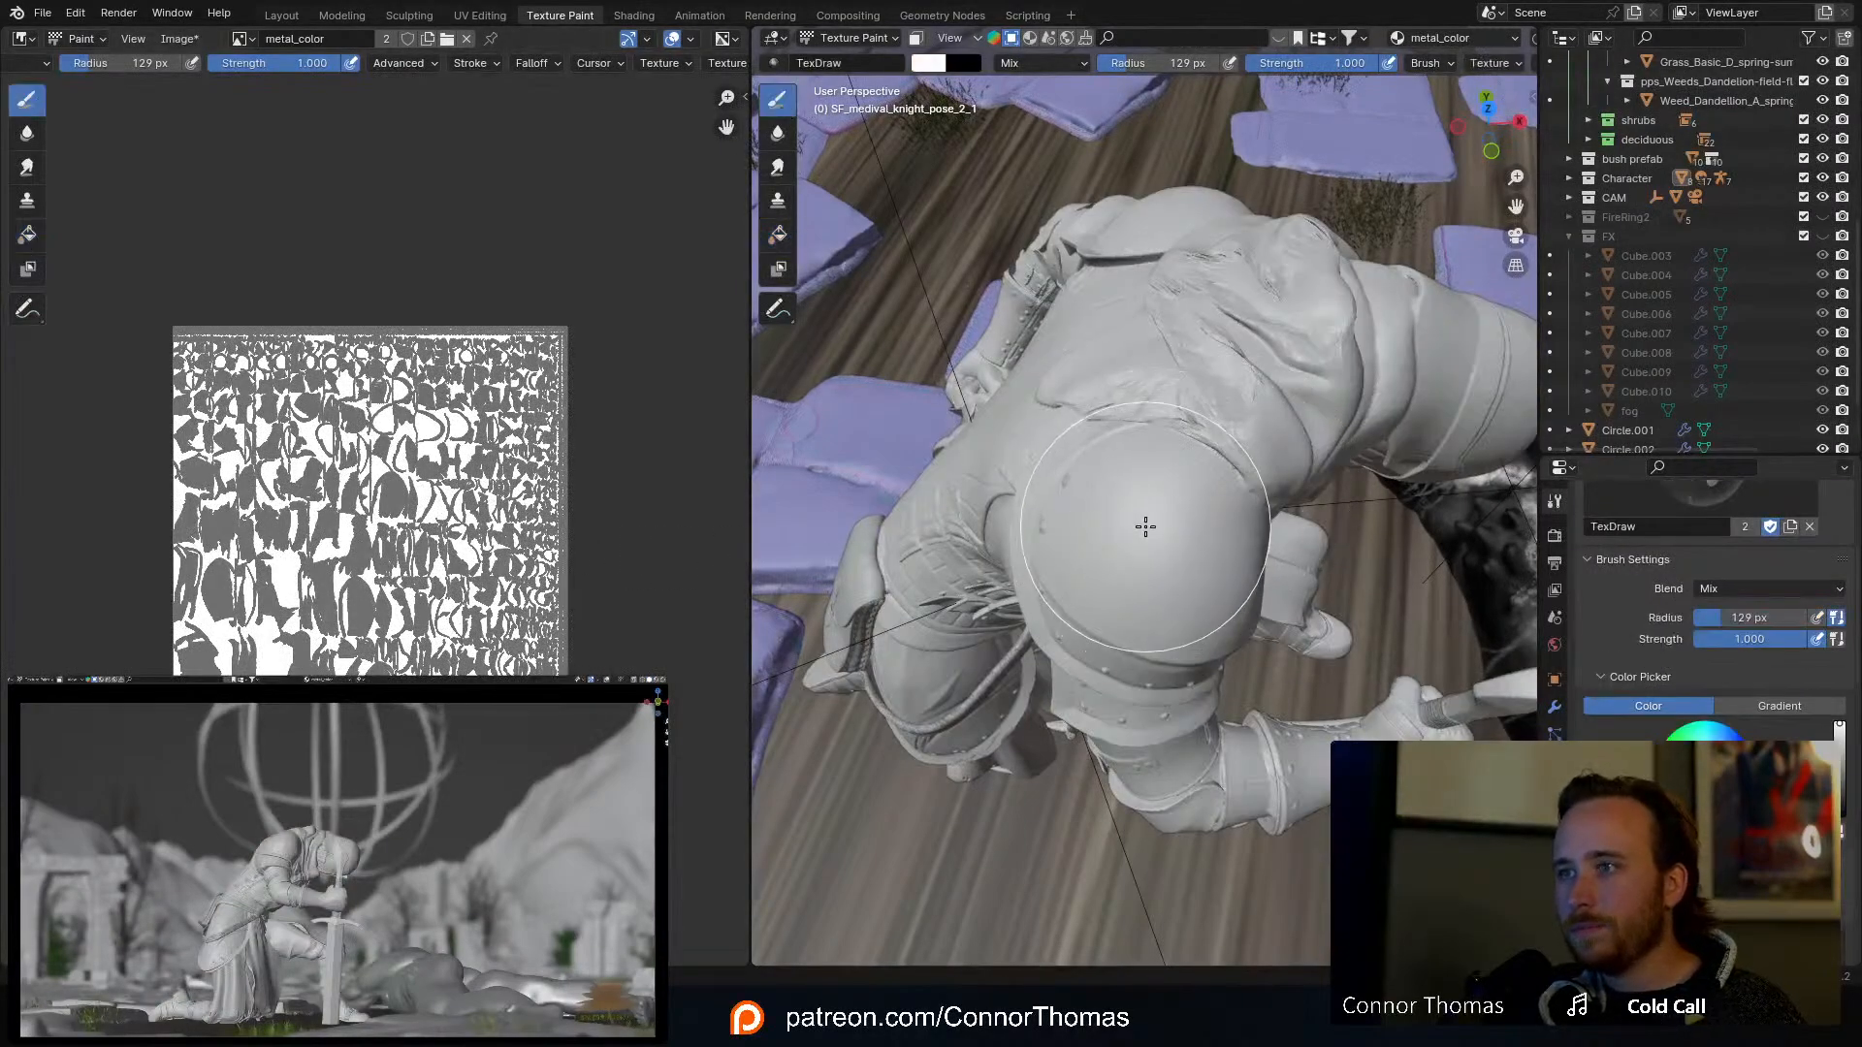
mouse_move(1151, 528)
middle_down()
mouse_move(1248, 490)
mouse_move(1089, 562)
mouse_move(1175, 545)
middle_up()
scroll(1089, 561, up, 4)
key(f)
click(989, 365)
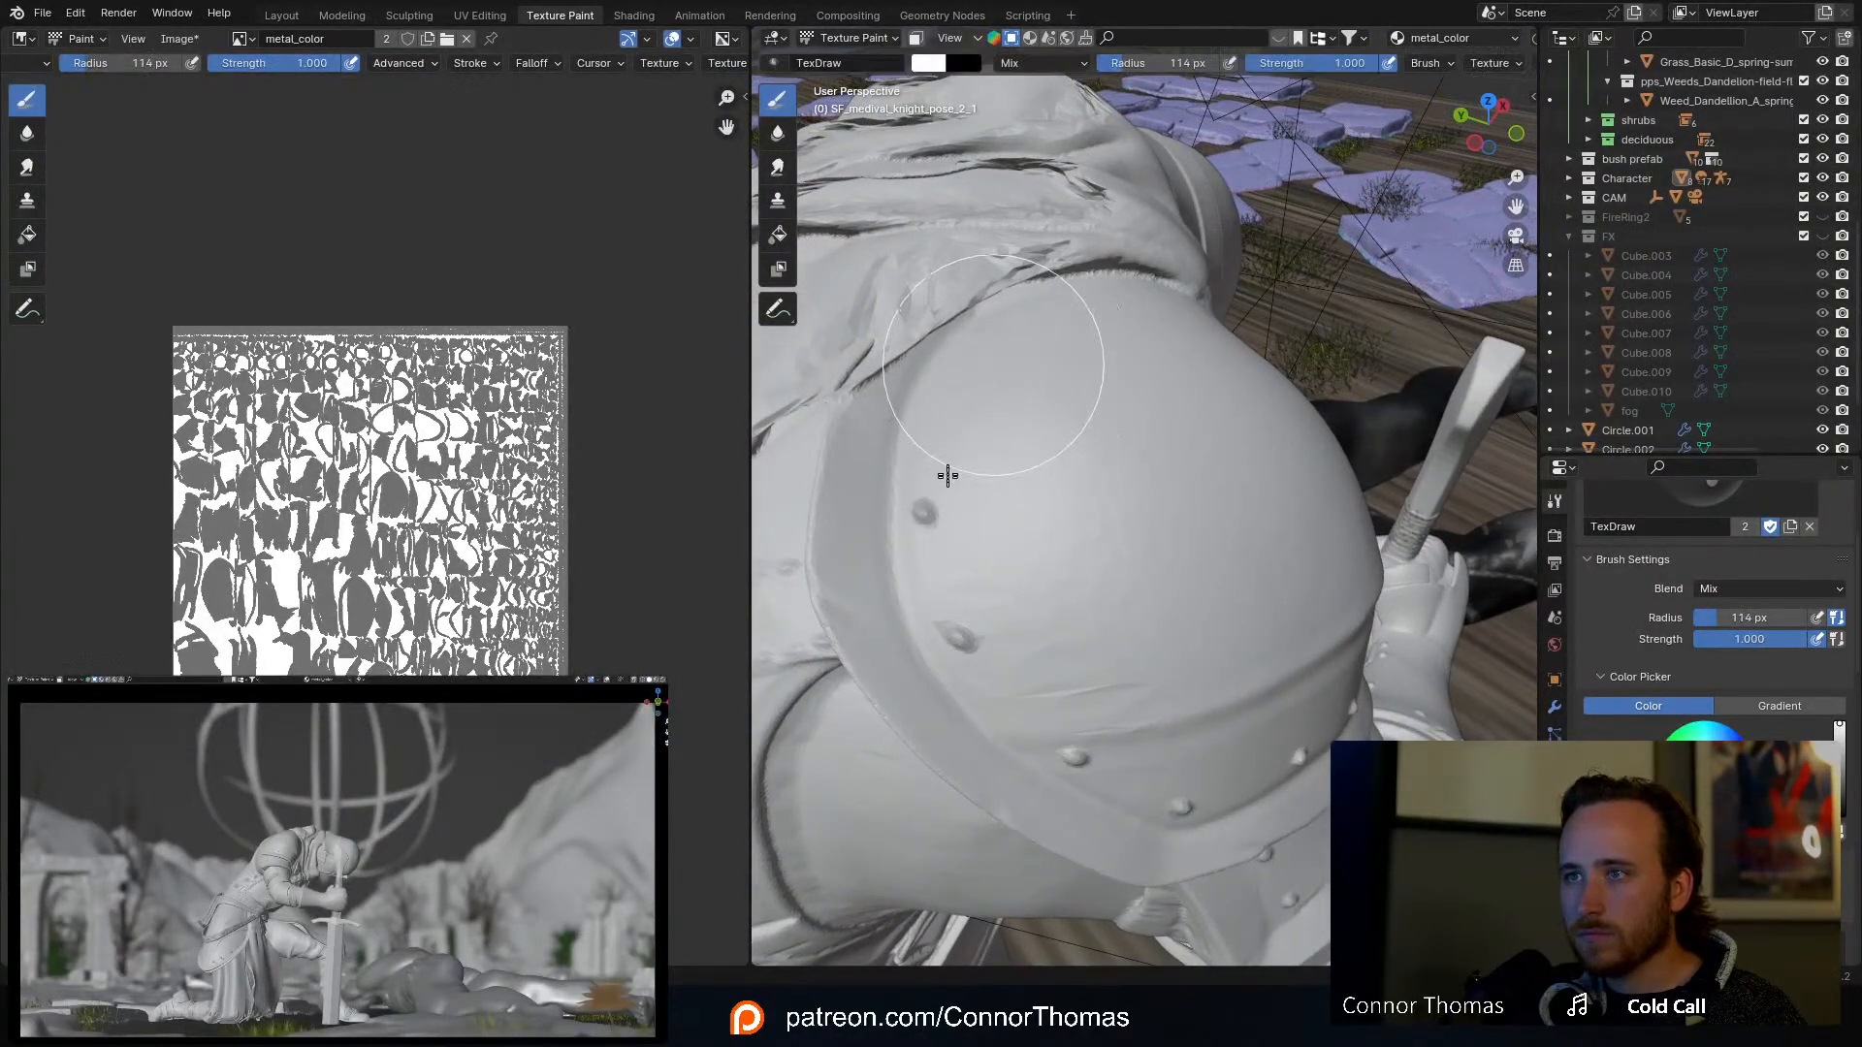
middle_drag(964, 427, 1102, 486)
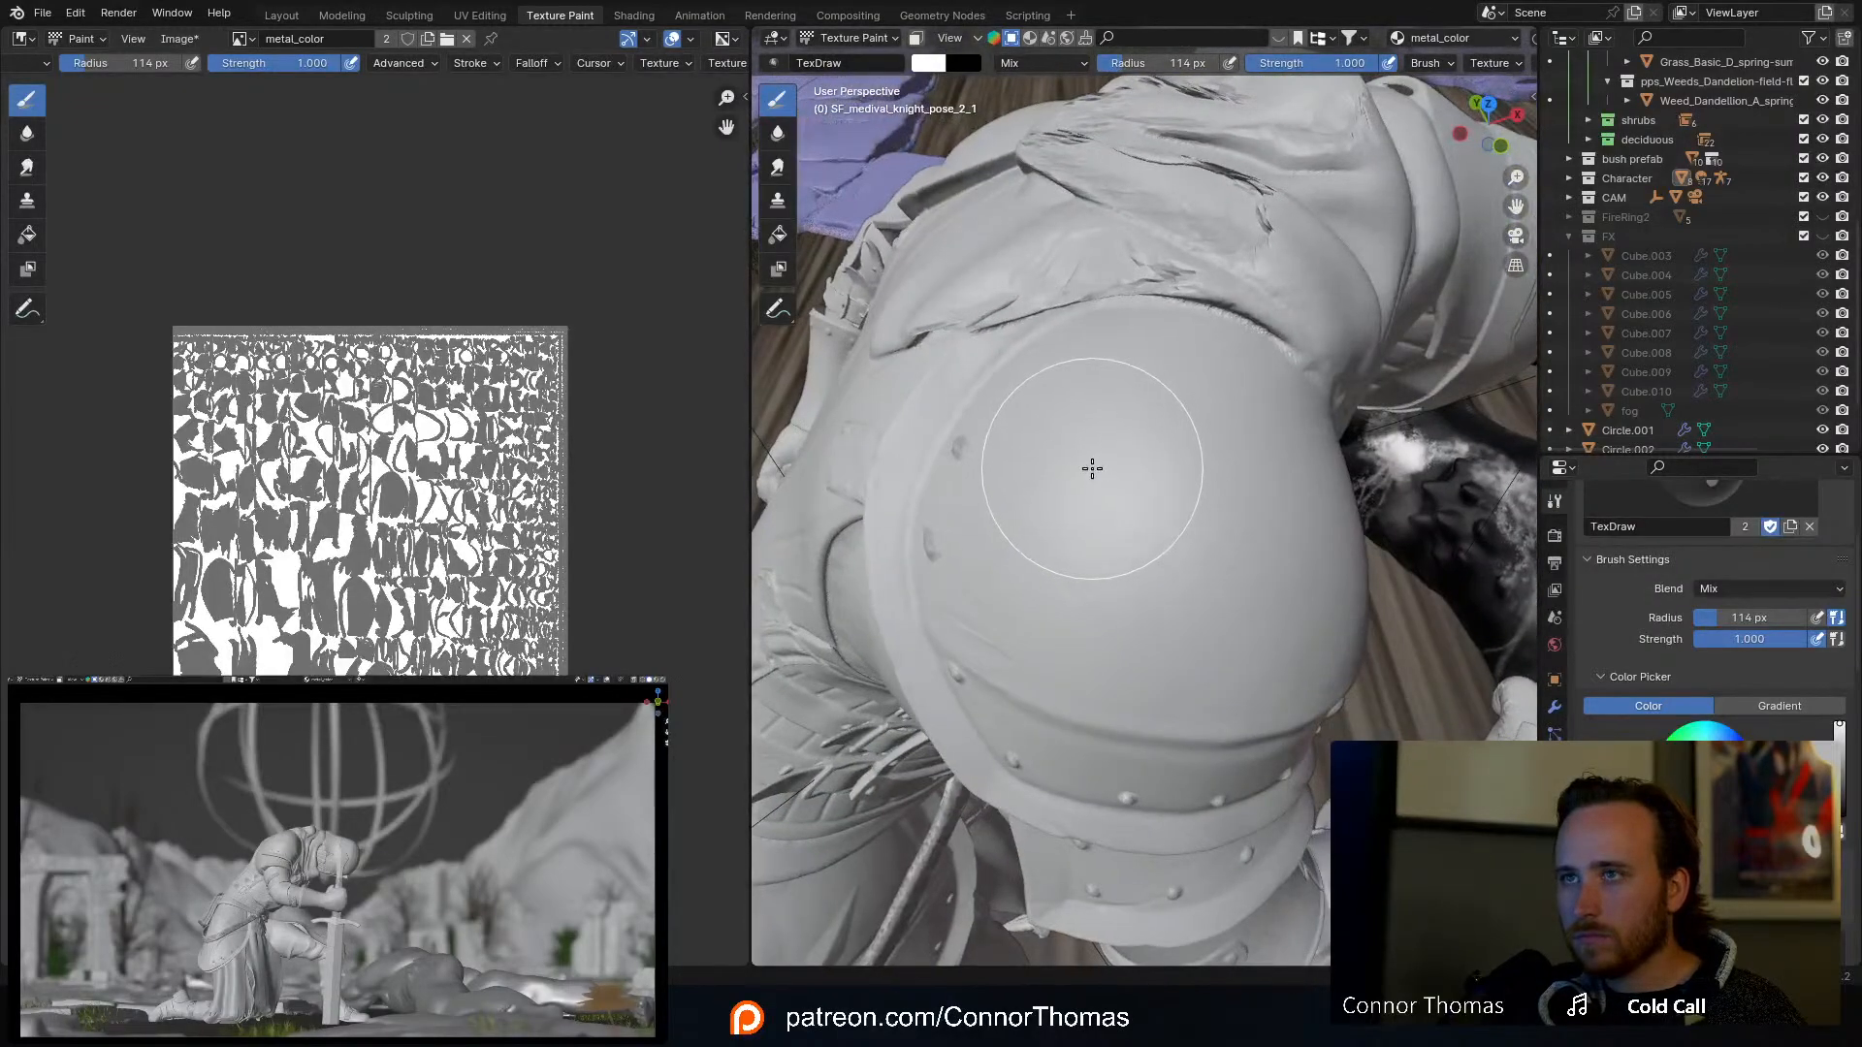
Step: Set the brush colour to a muted orange-brown and dab it onto the upper part of the shoulder plate
key(e)
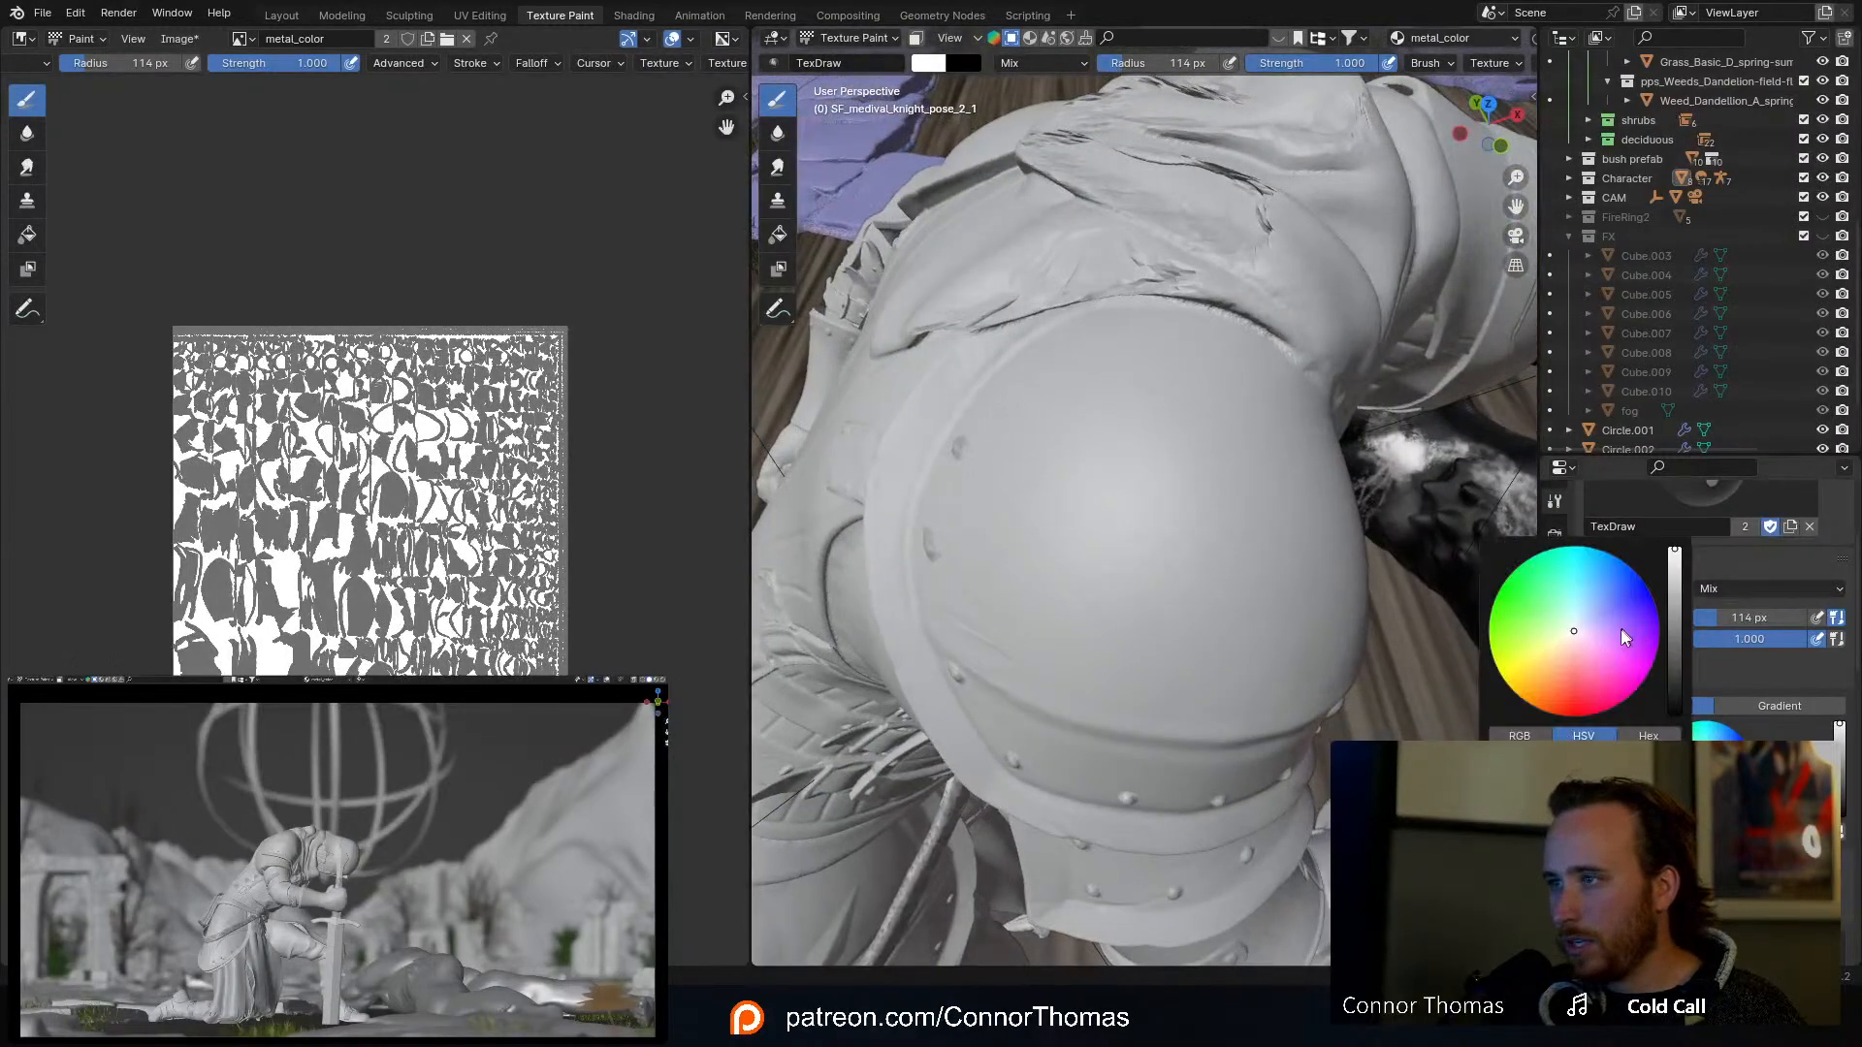
click(1568, 670)
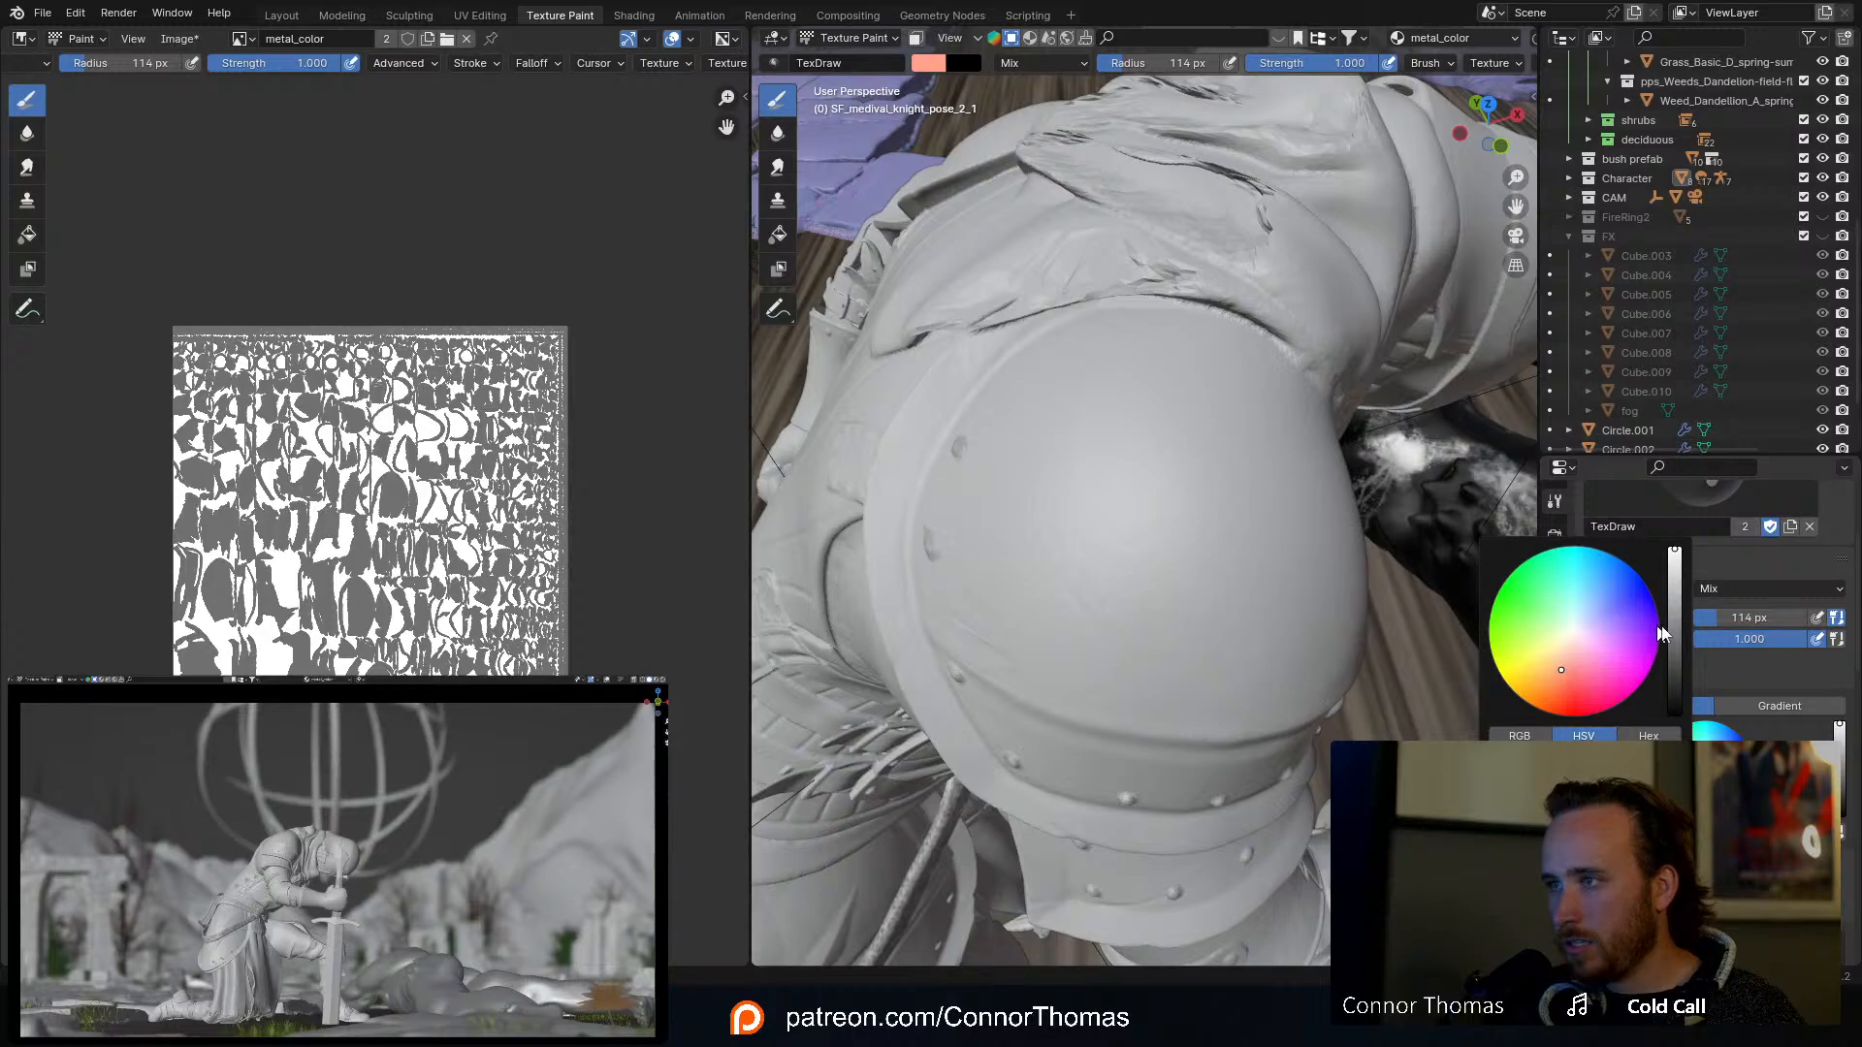
drag(1677, 620, 1675, 590)
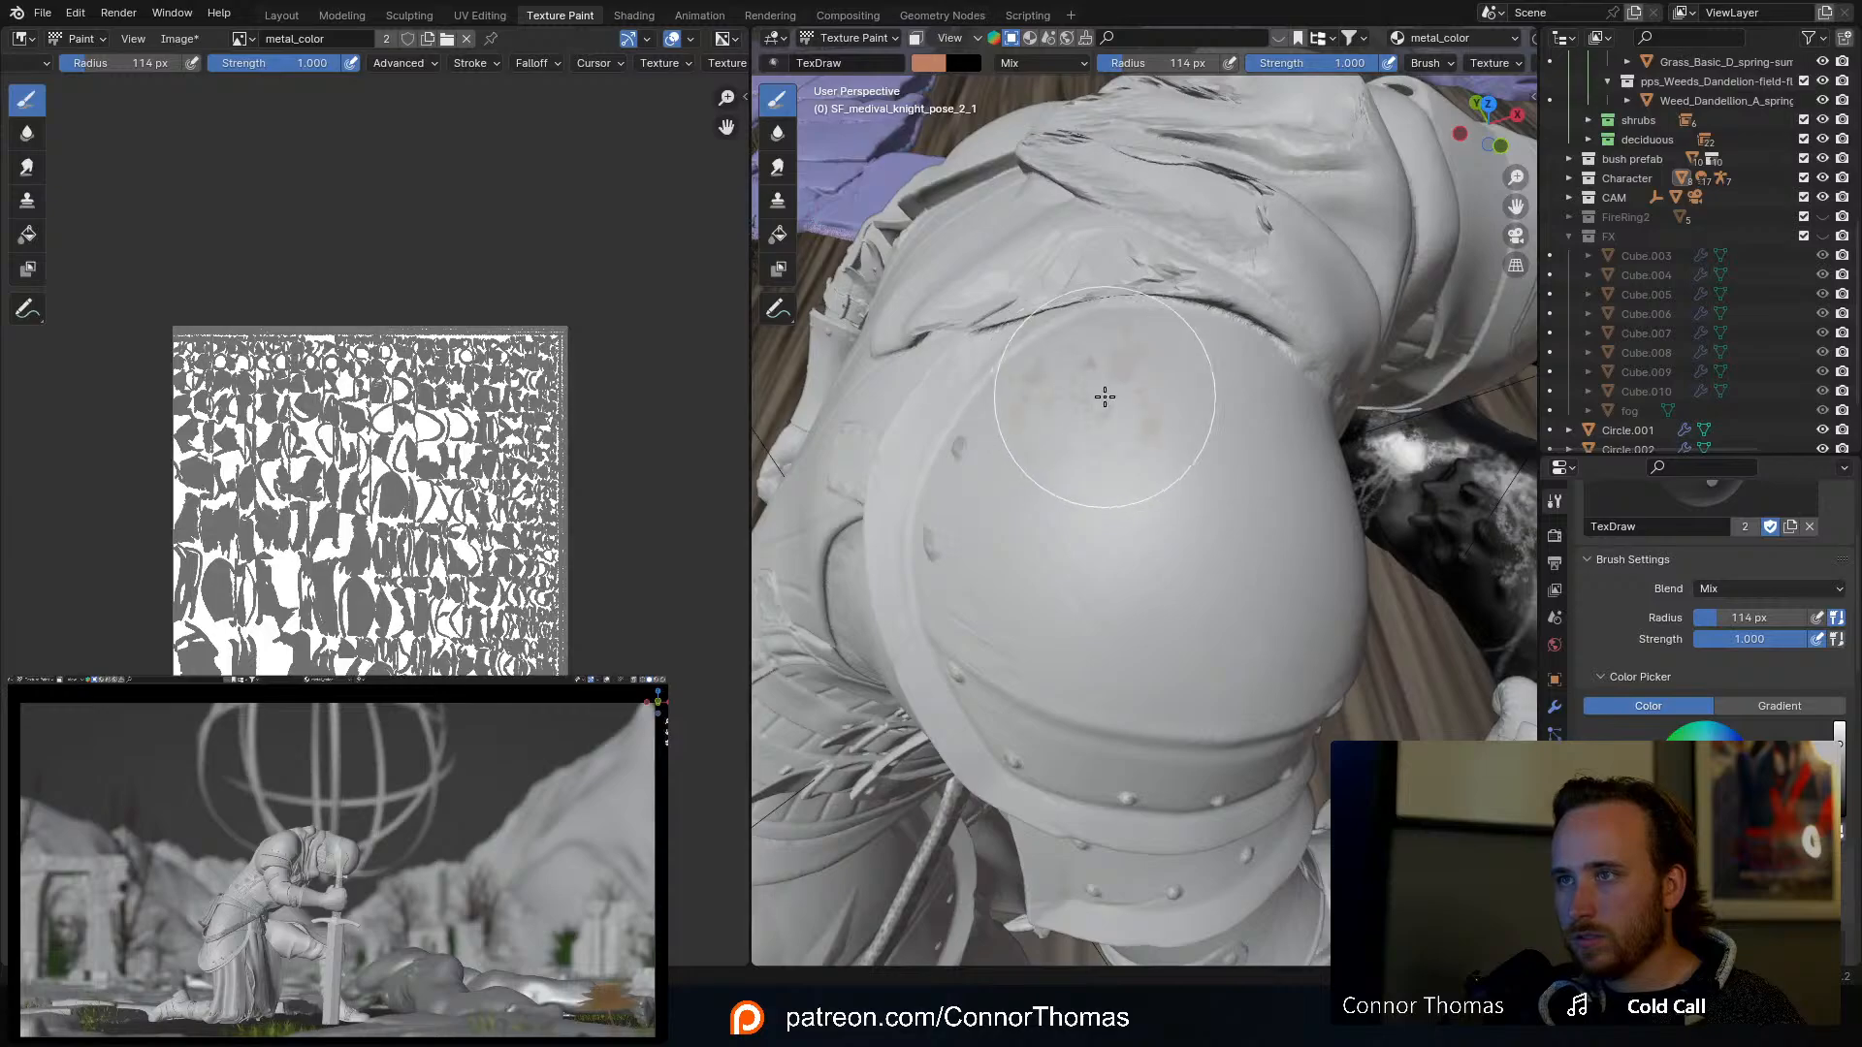
click(1088, 401)
Step: Change the brush's texture mask to the cloudy image named Texture and paint a soft rust patch along the shoulder plate's upper edge
scroll(1715, 722, down, 1)
scroll(1714, 722, down, 5)
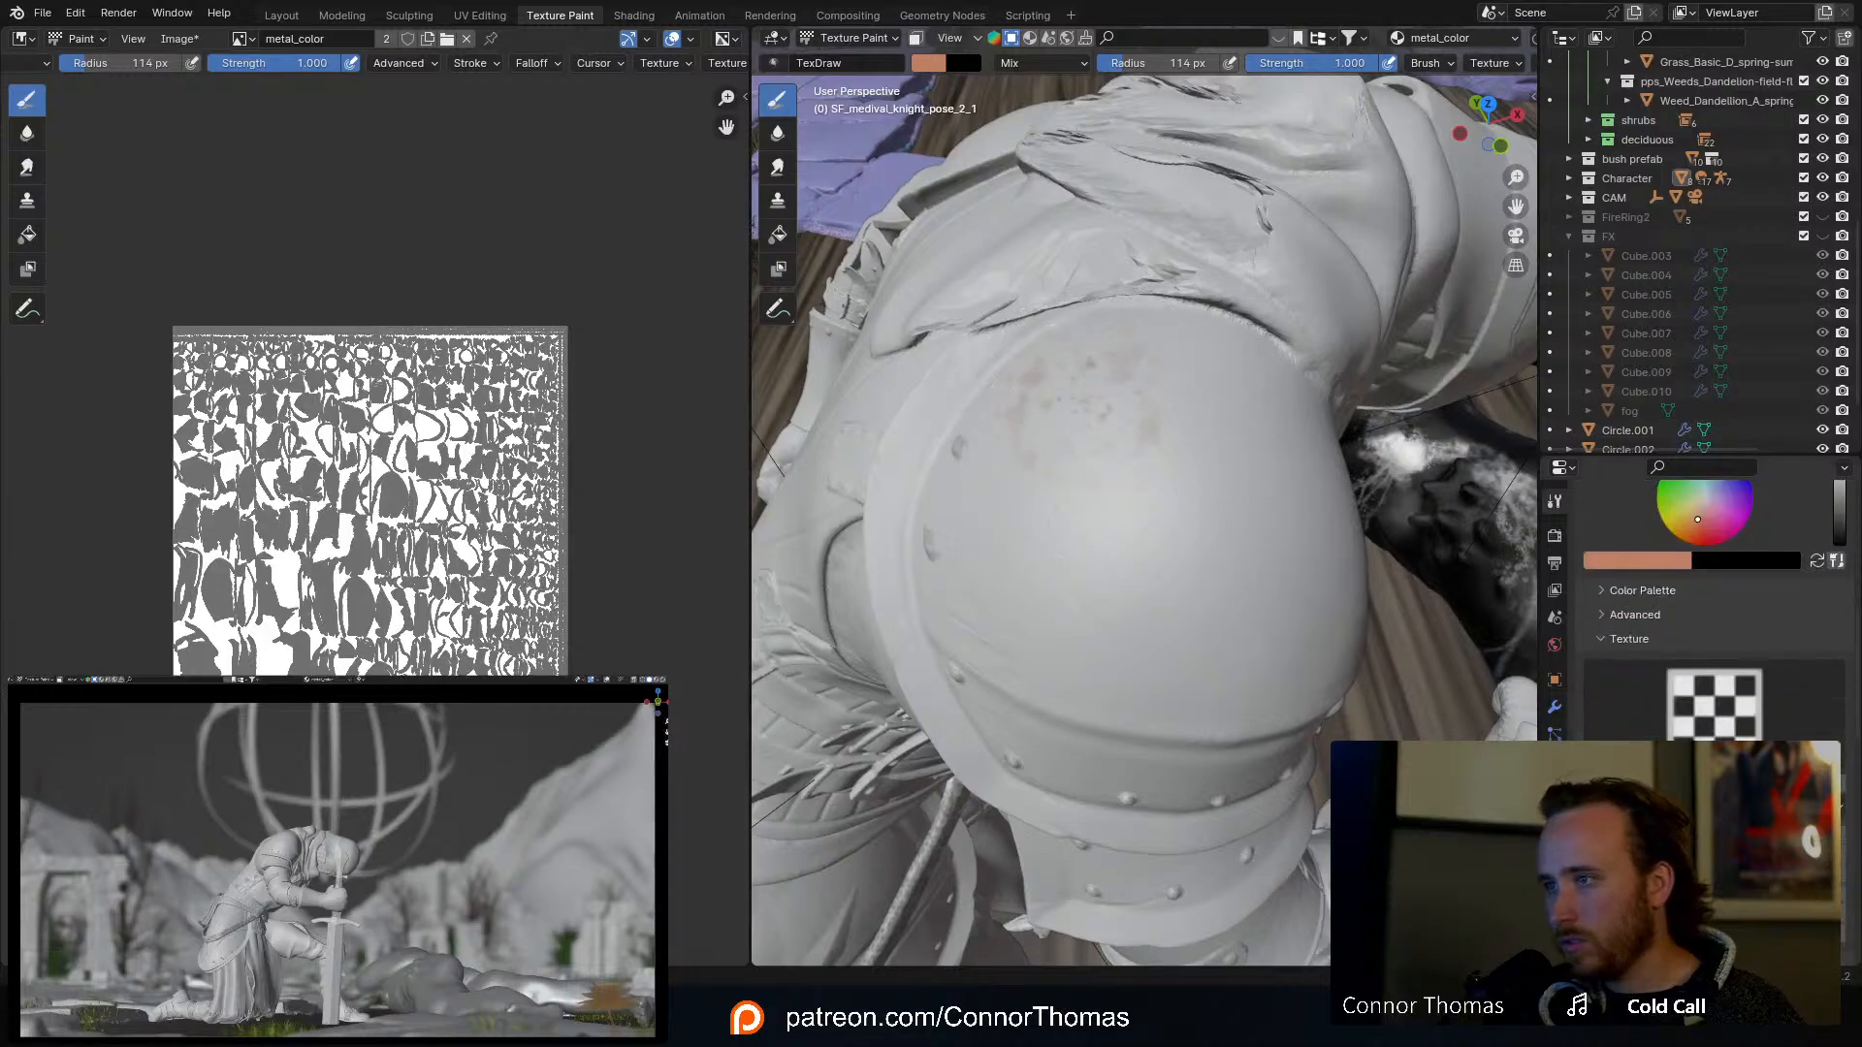
click(1715, 708)
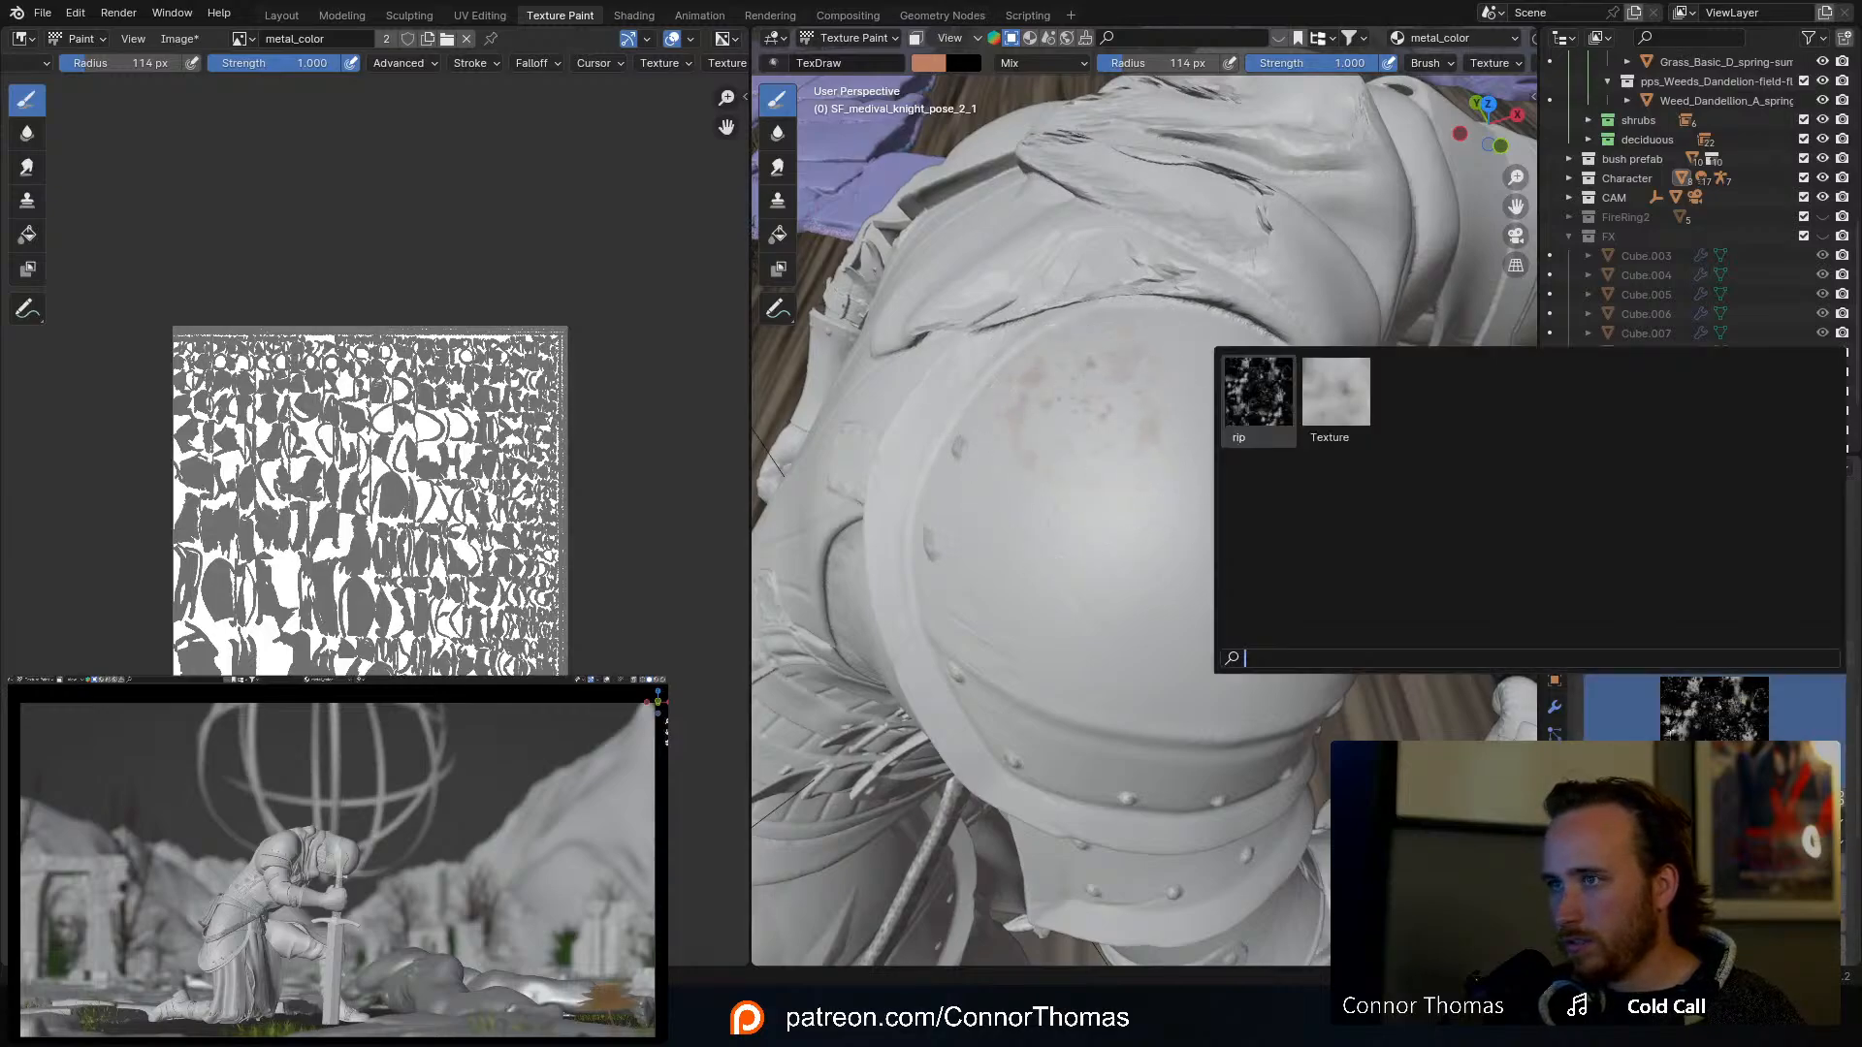
click(1336, 391)
middle_drag(1093, 416, 1221, 418)
click(1217, 419)
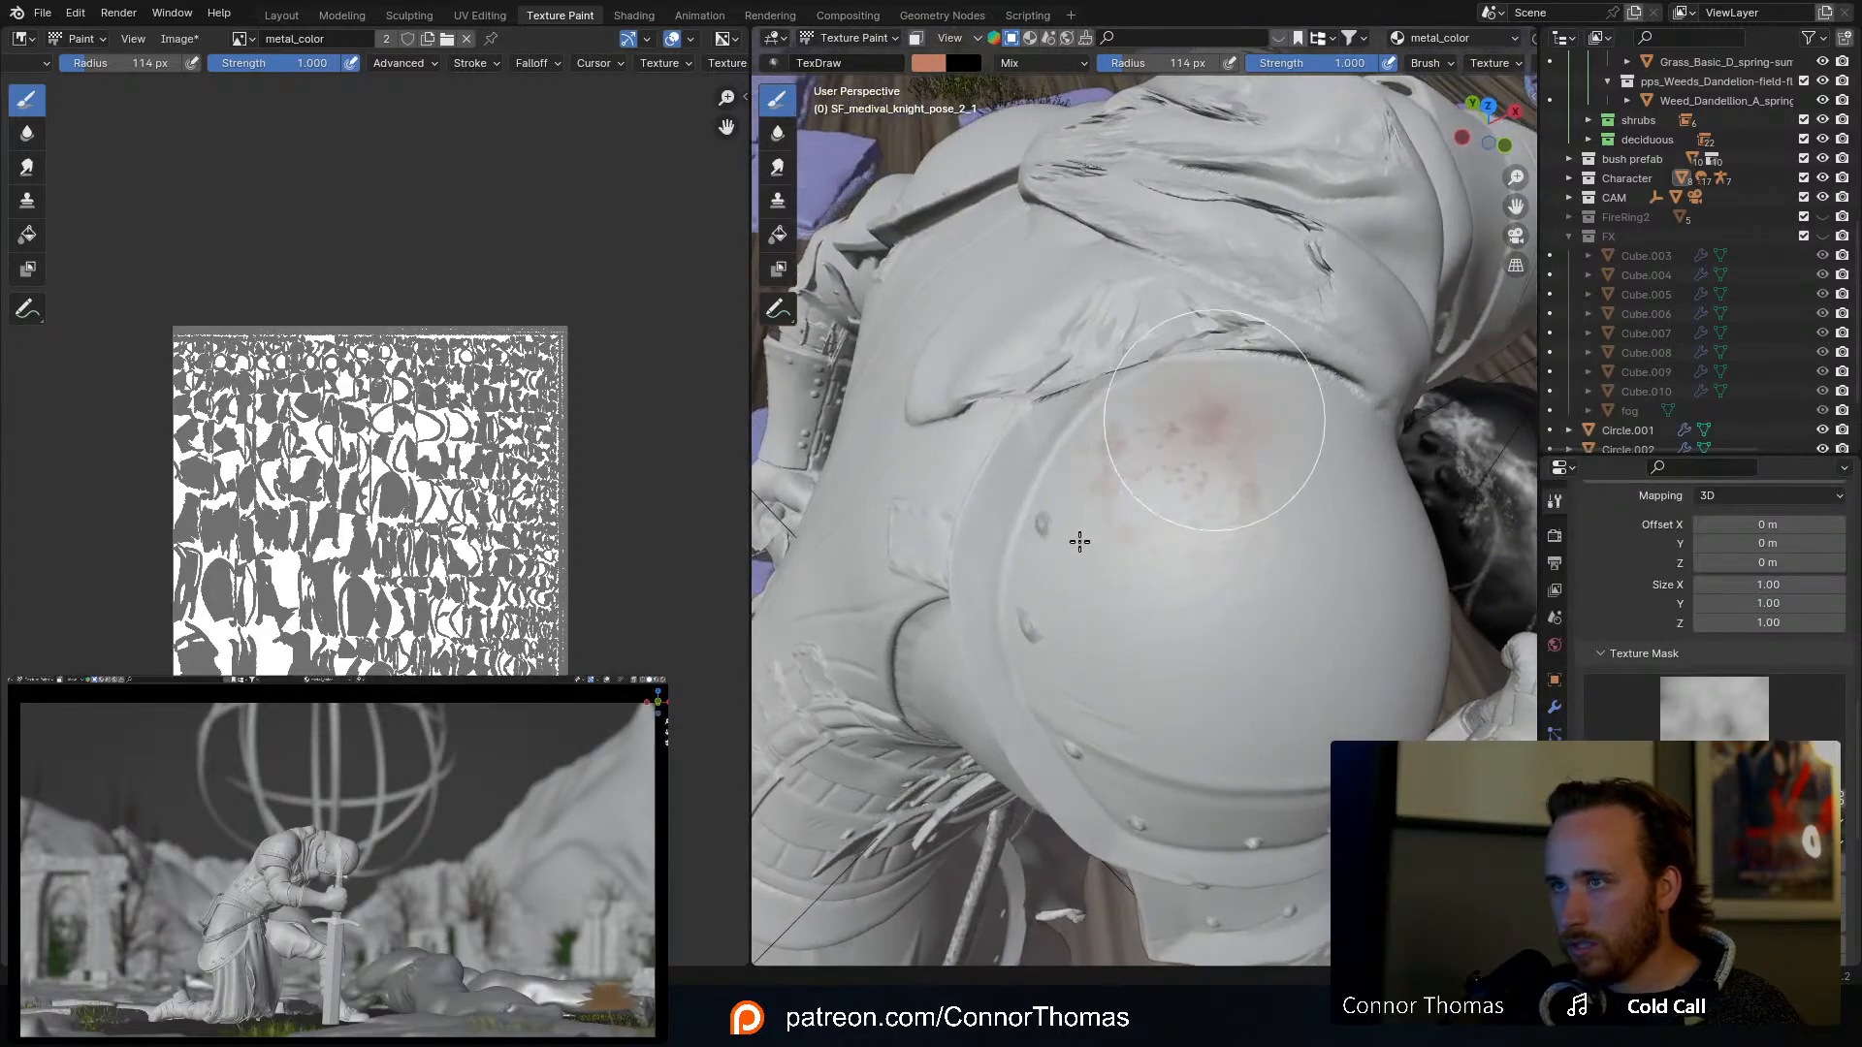
drag(1215, 420, 1154, 459)
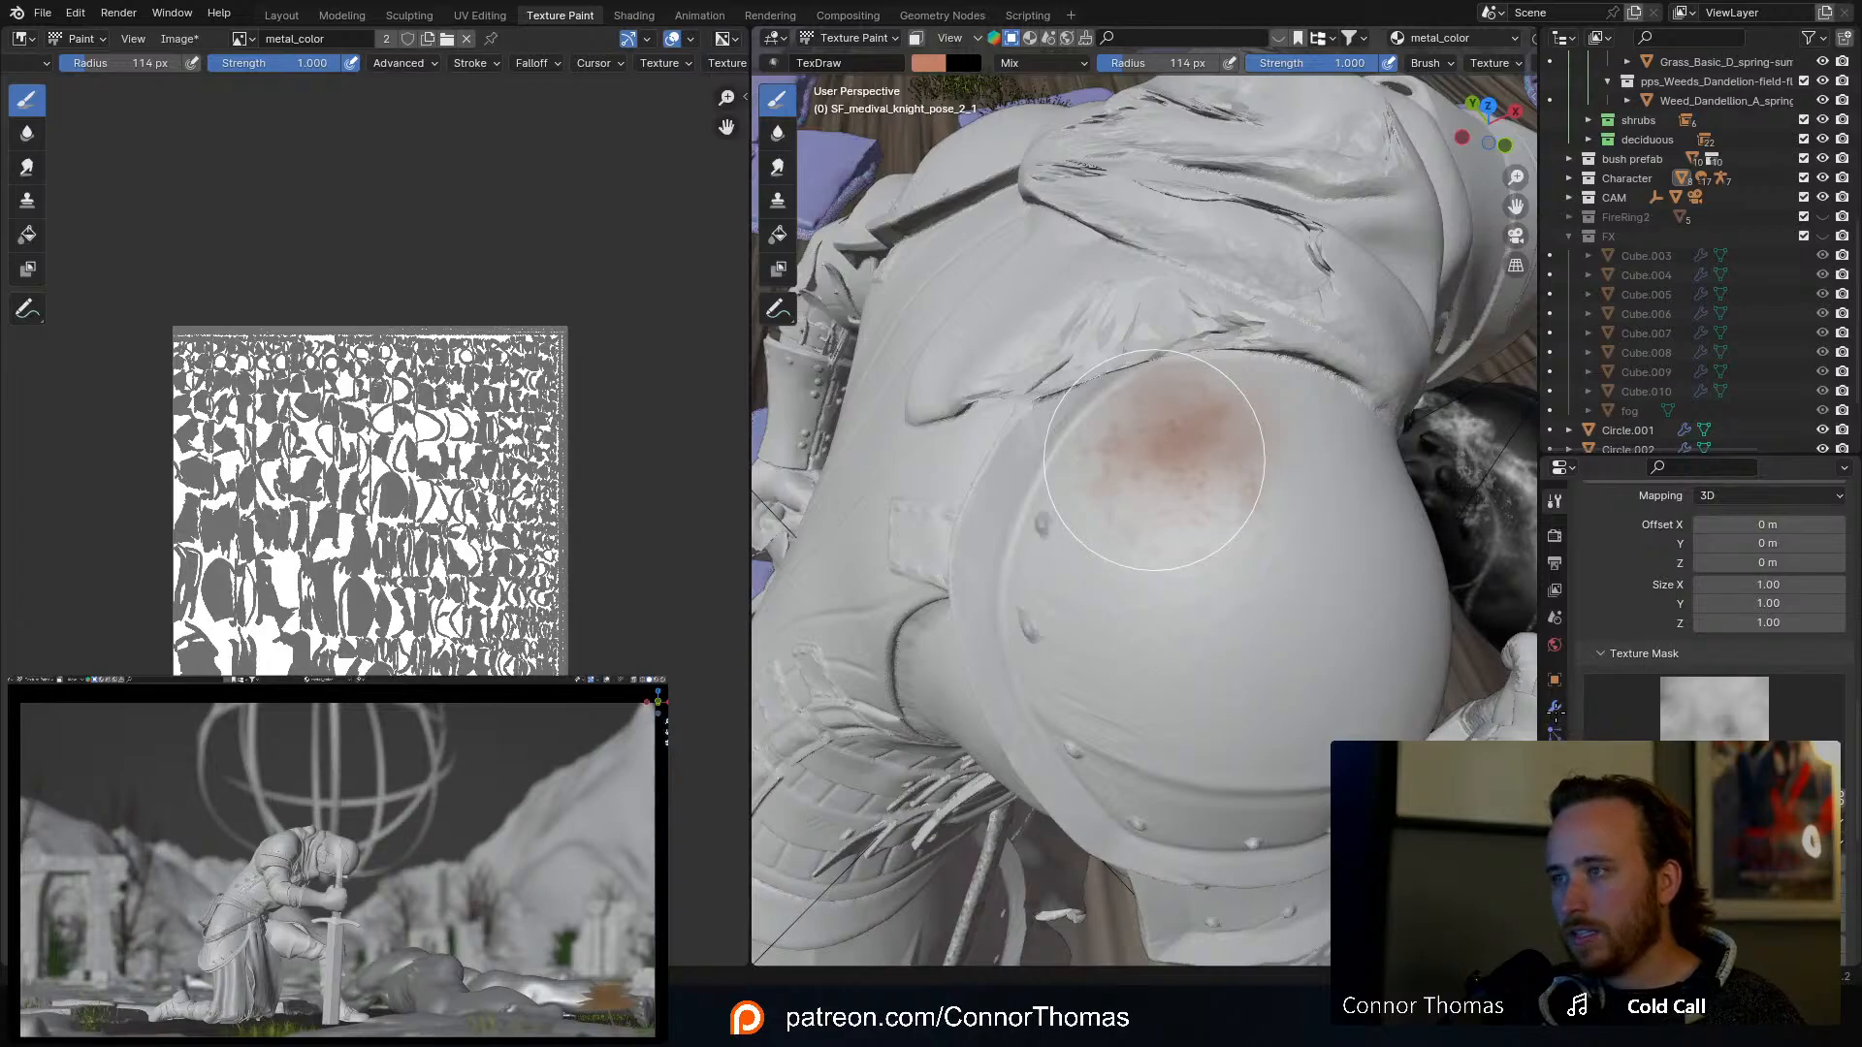
Step: Add a Decimate modifier to the kneeling knight and set its ratio to 0.5
click(1556, 714)
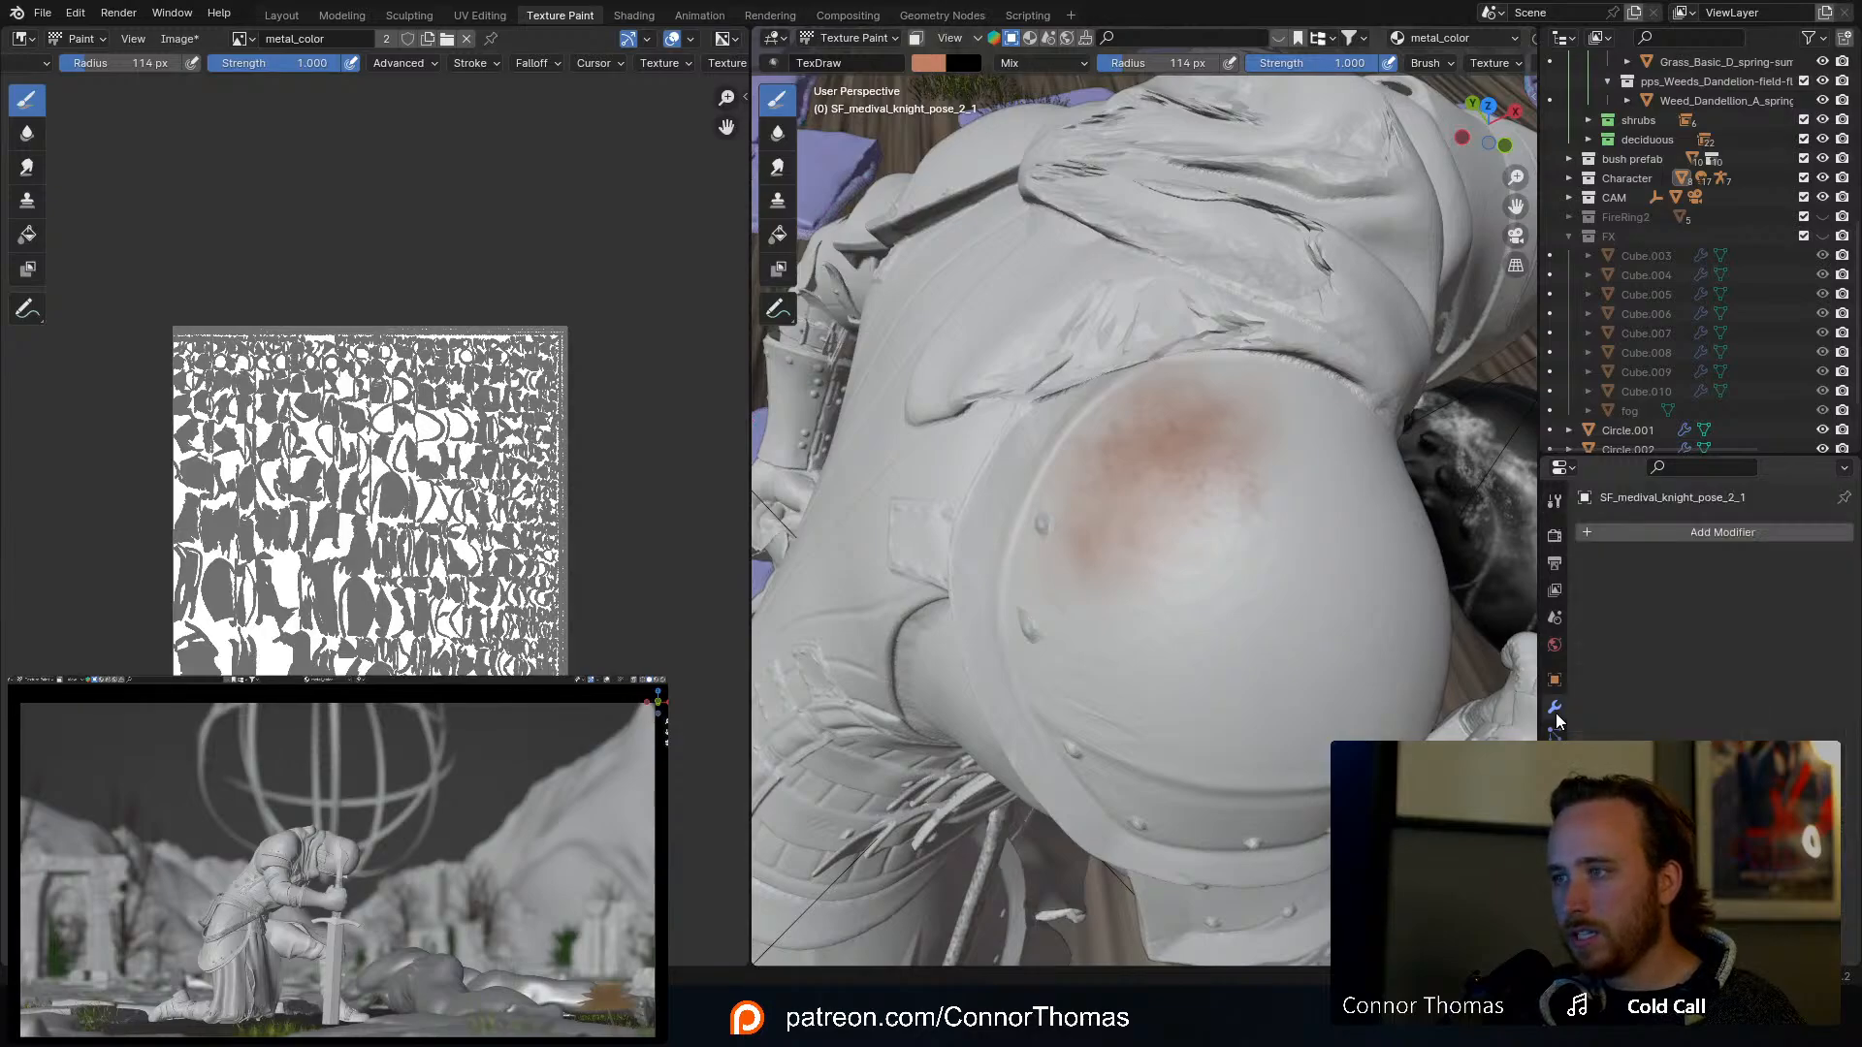
click(1649, 532)
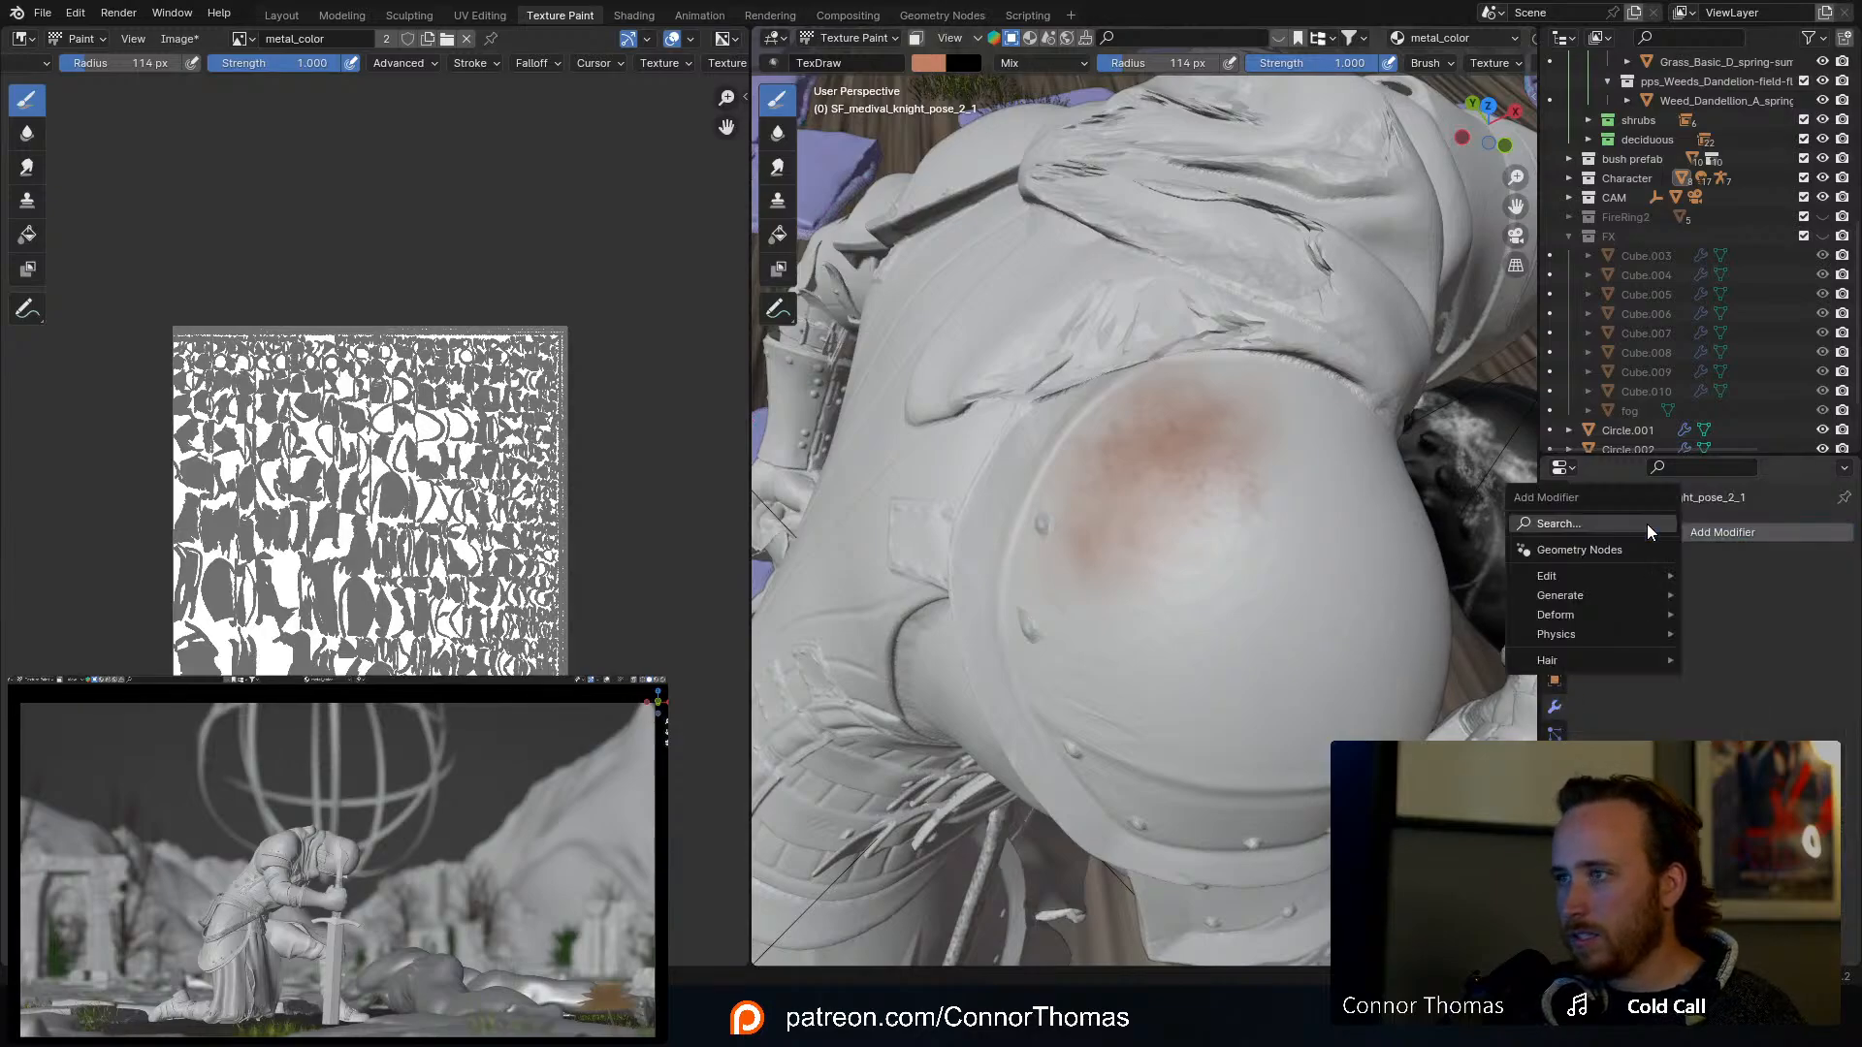
click(1648, 524)
text(de)
key(Return)
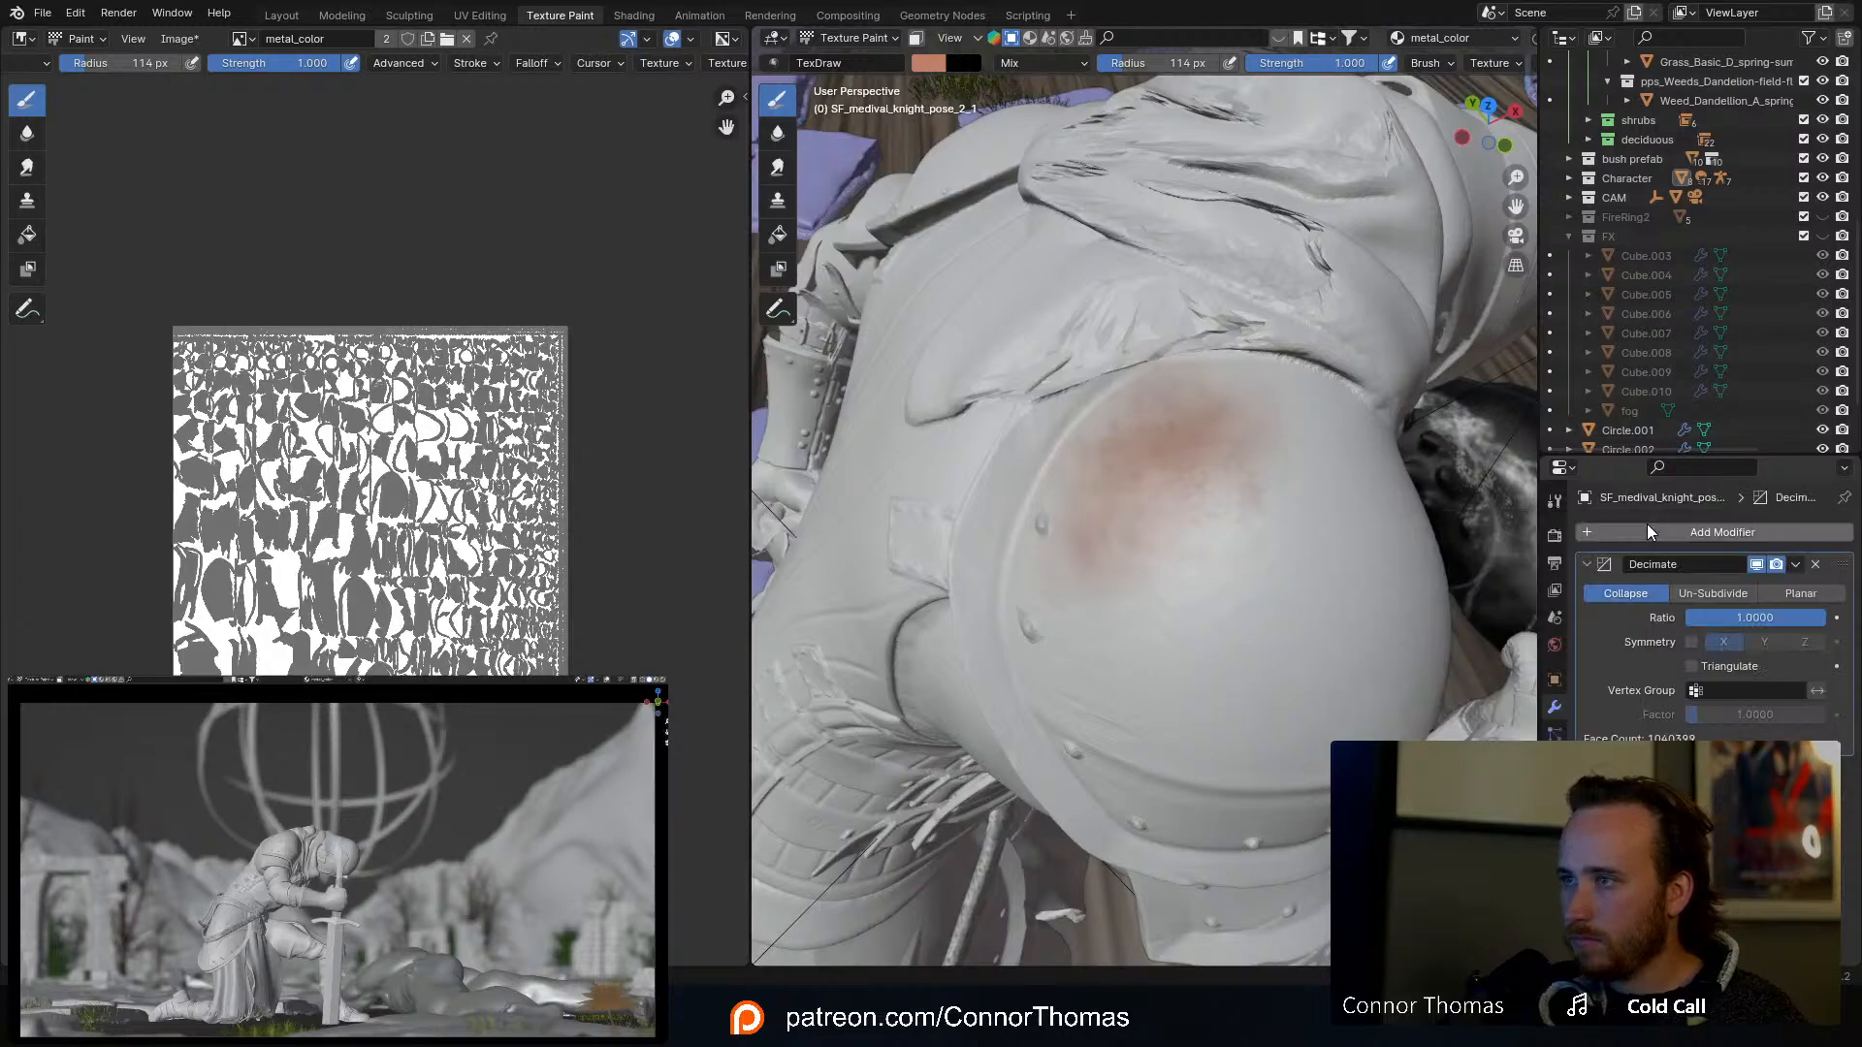
click(1732, 617)
text(.5)
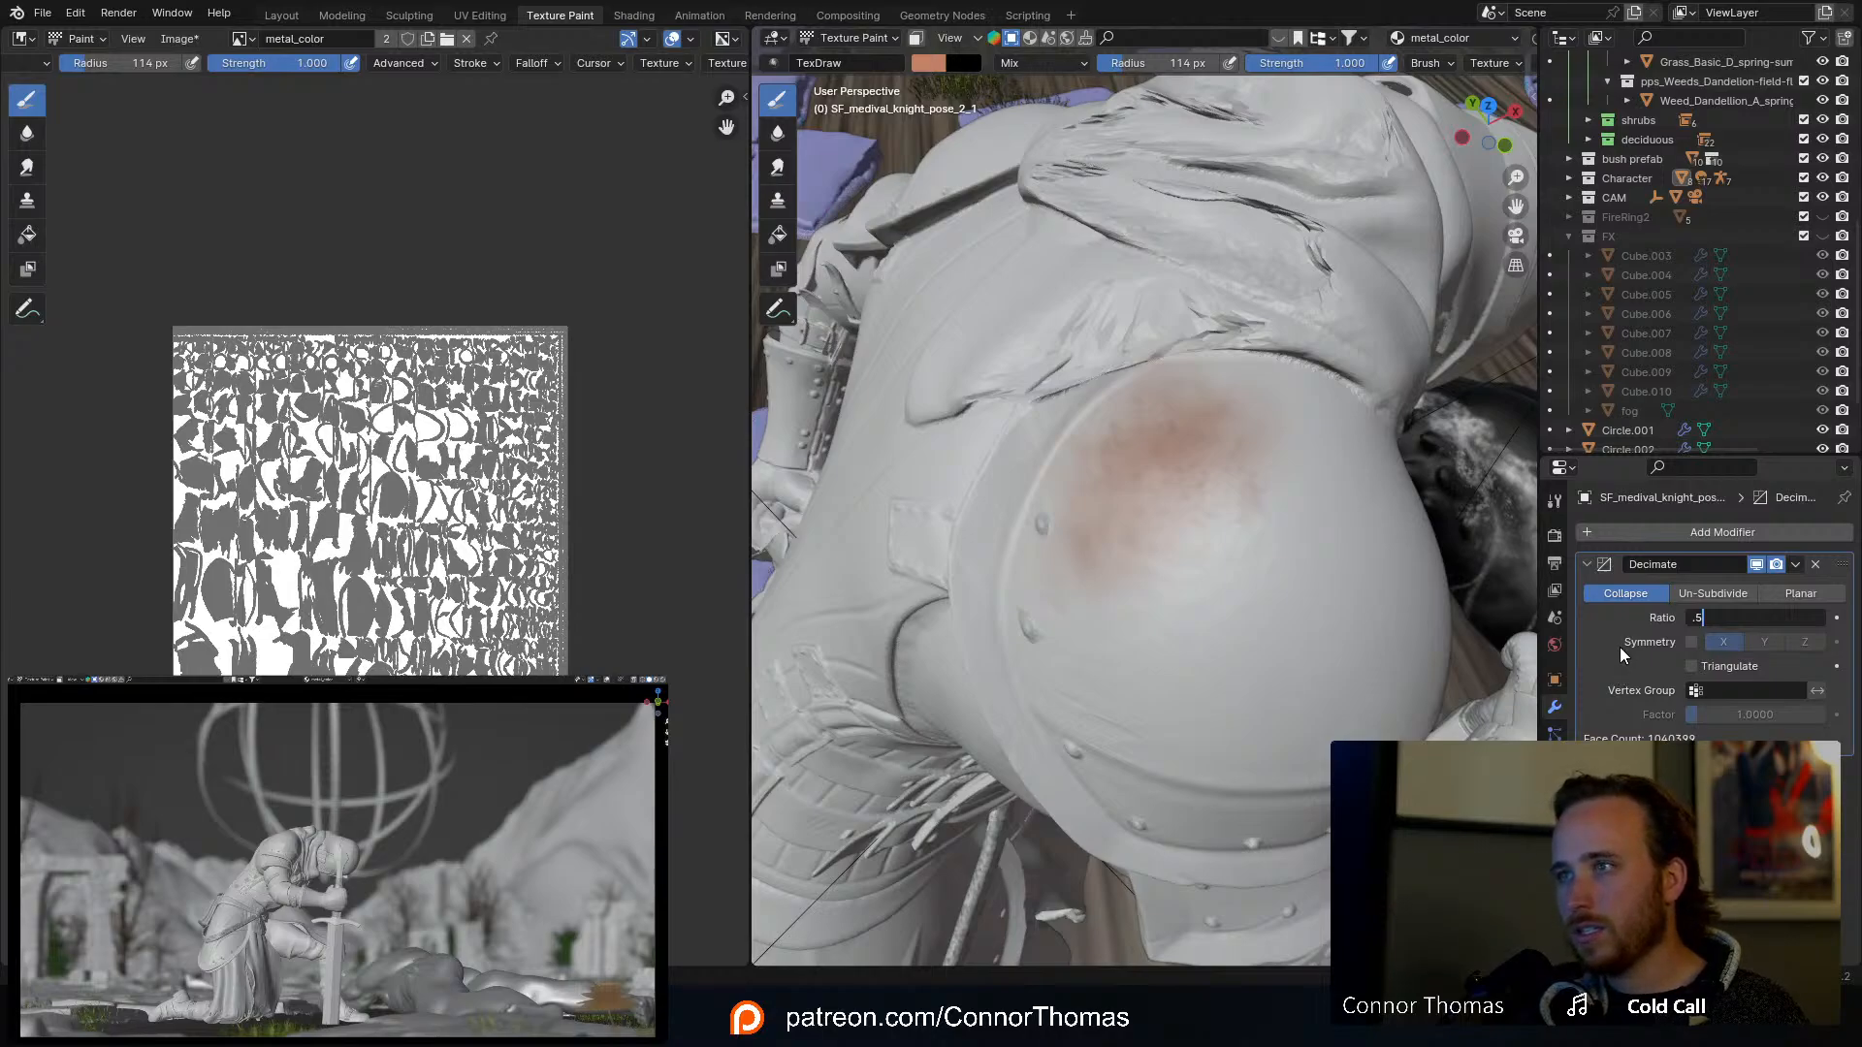
key(Return)
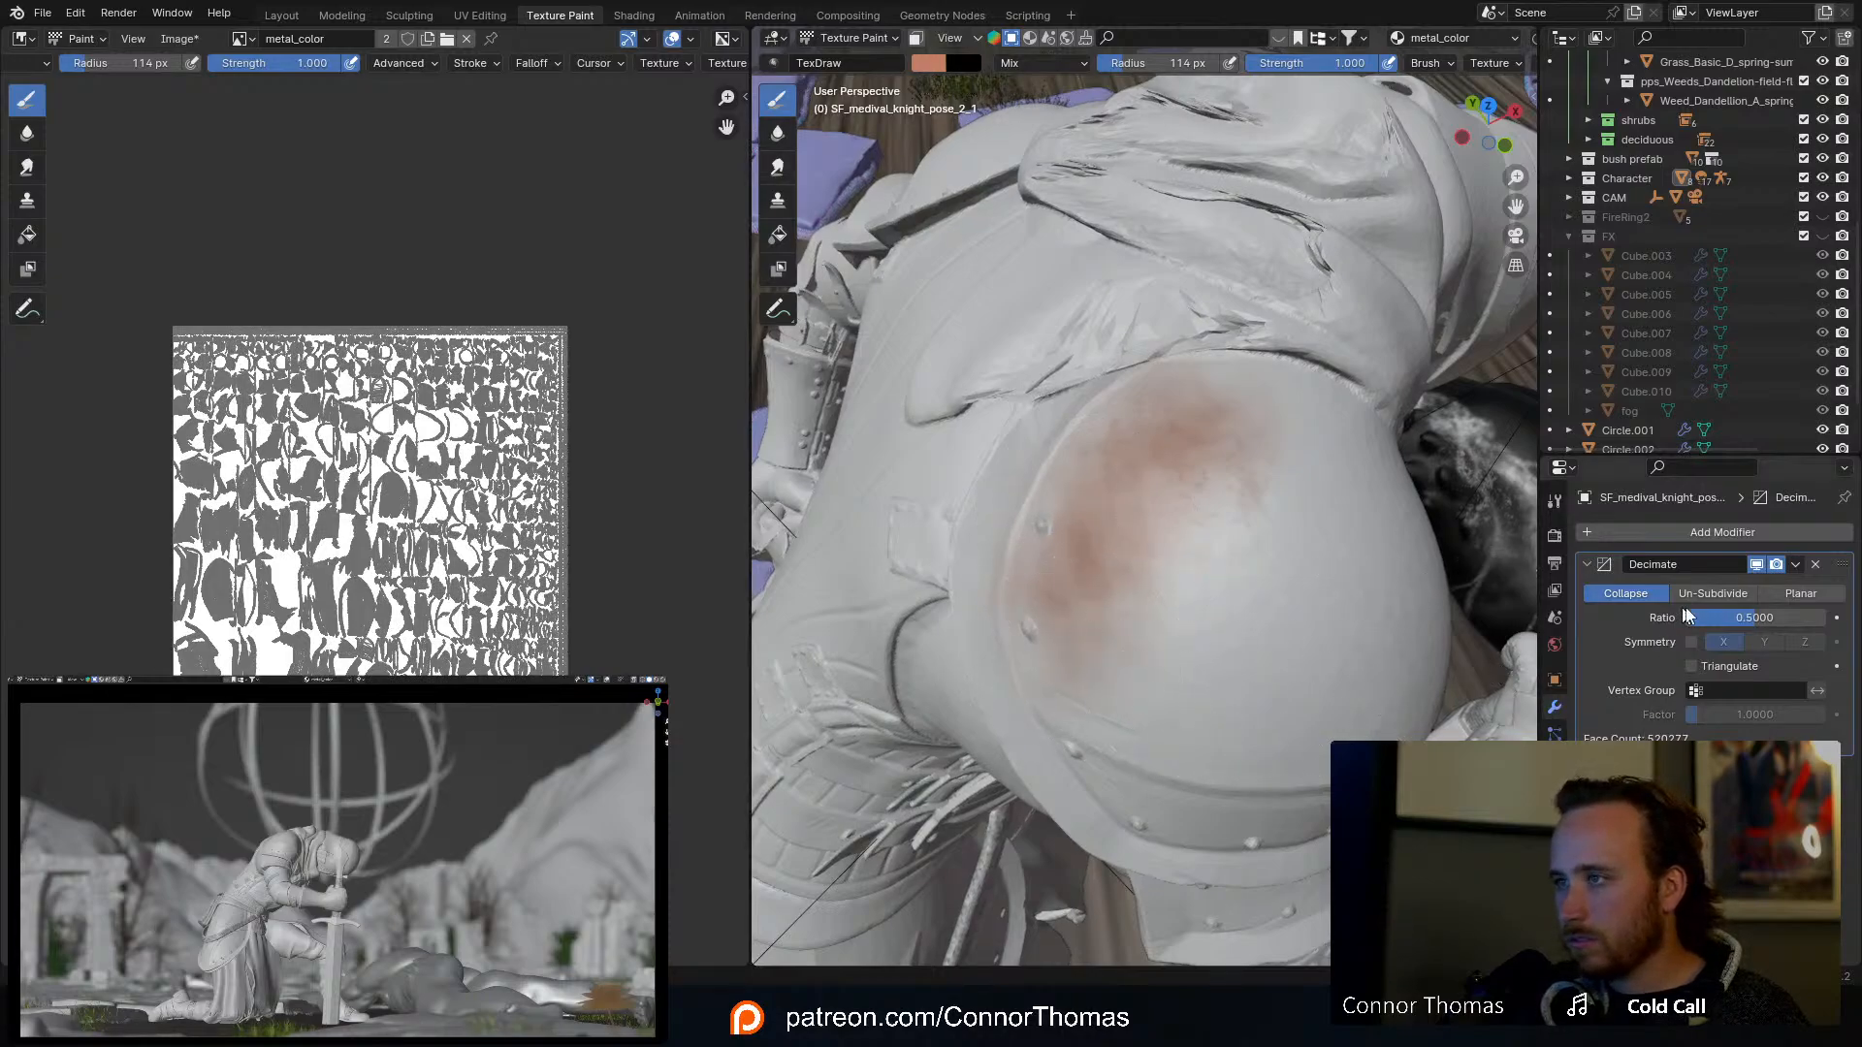
Step: Try a Decimate ratio of 0.1 on the knight, inspect the armour's surface, and set the ratio to 0.3
click(1745, 618)
text(.1)
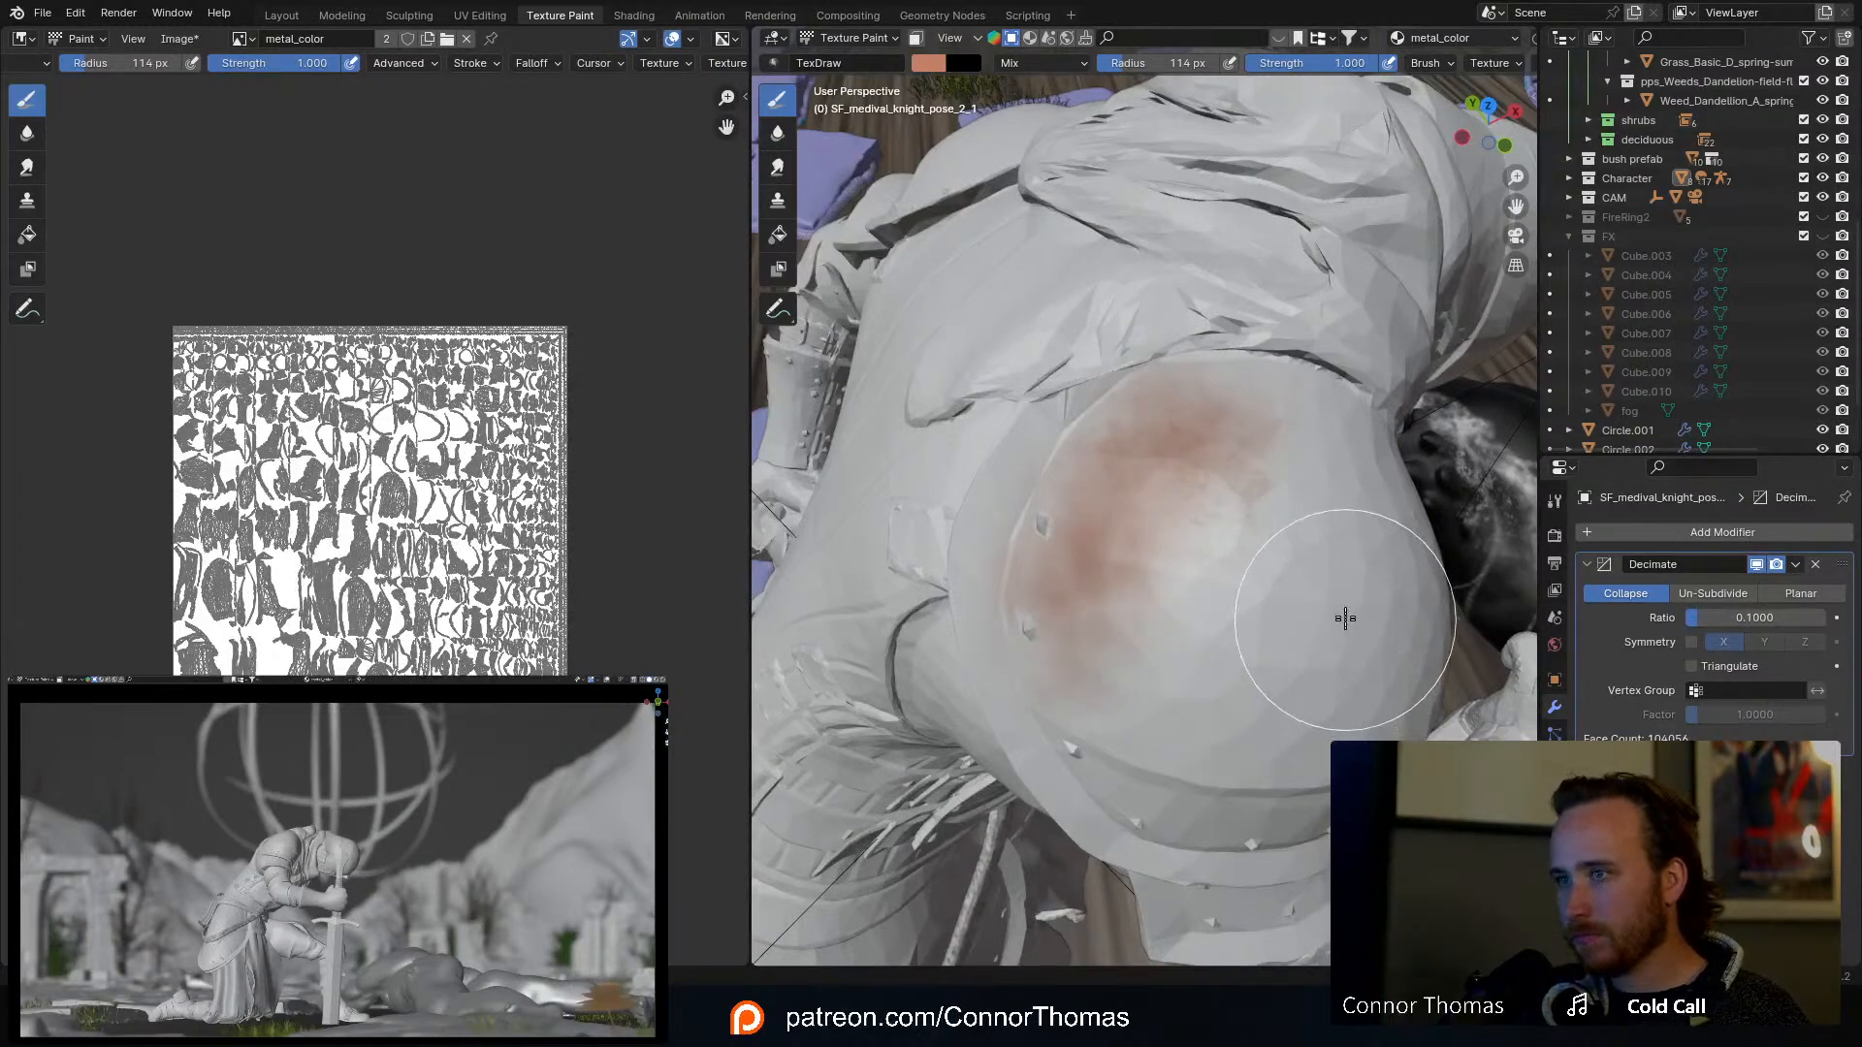
scroll(1261, 568, down, 3)
scroll(1260, 567, down, 2)
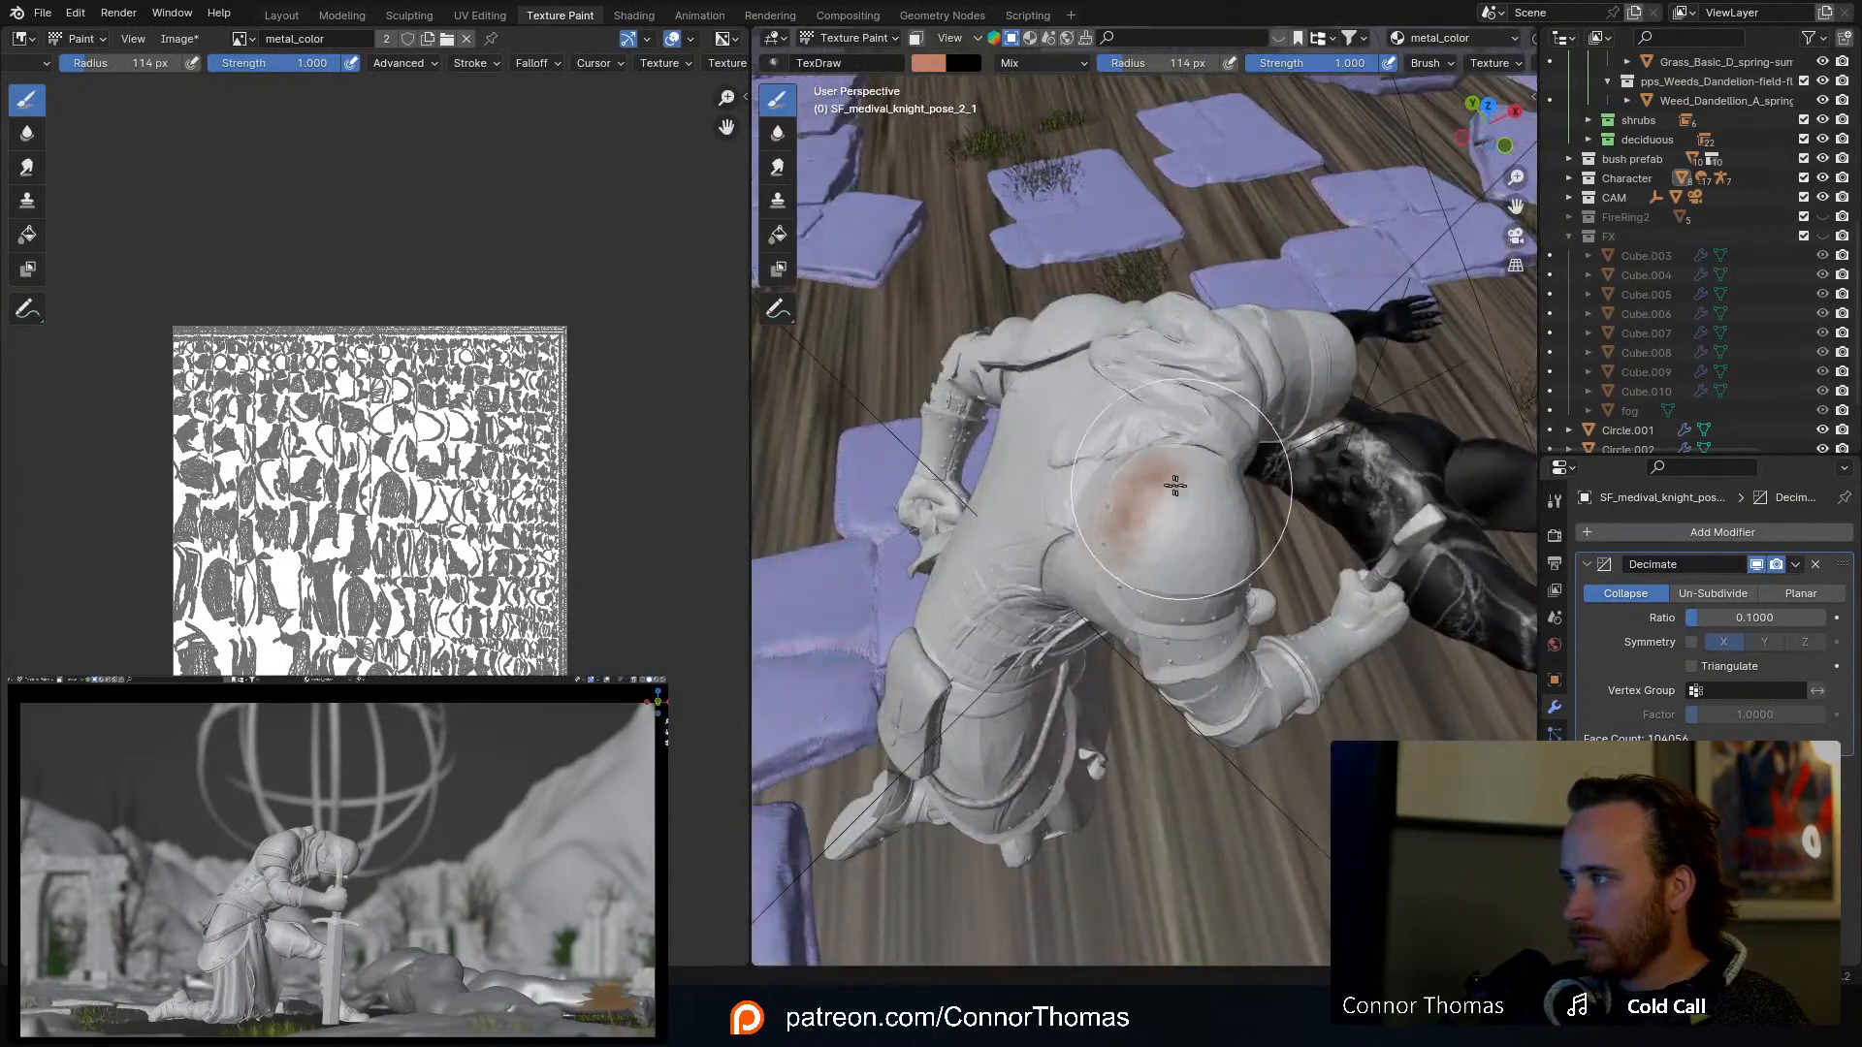
mouse_move(1176, 499)
middle_down()
mouse_move(1043, 385)
mouse_move(1213, 520)
mouse_move(1177, 553)
middle_up()
scroll(1237, 577, up, 5)
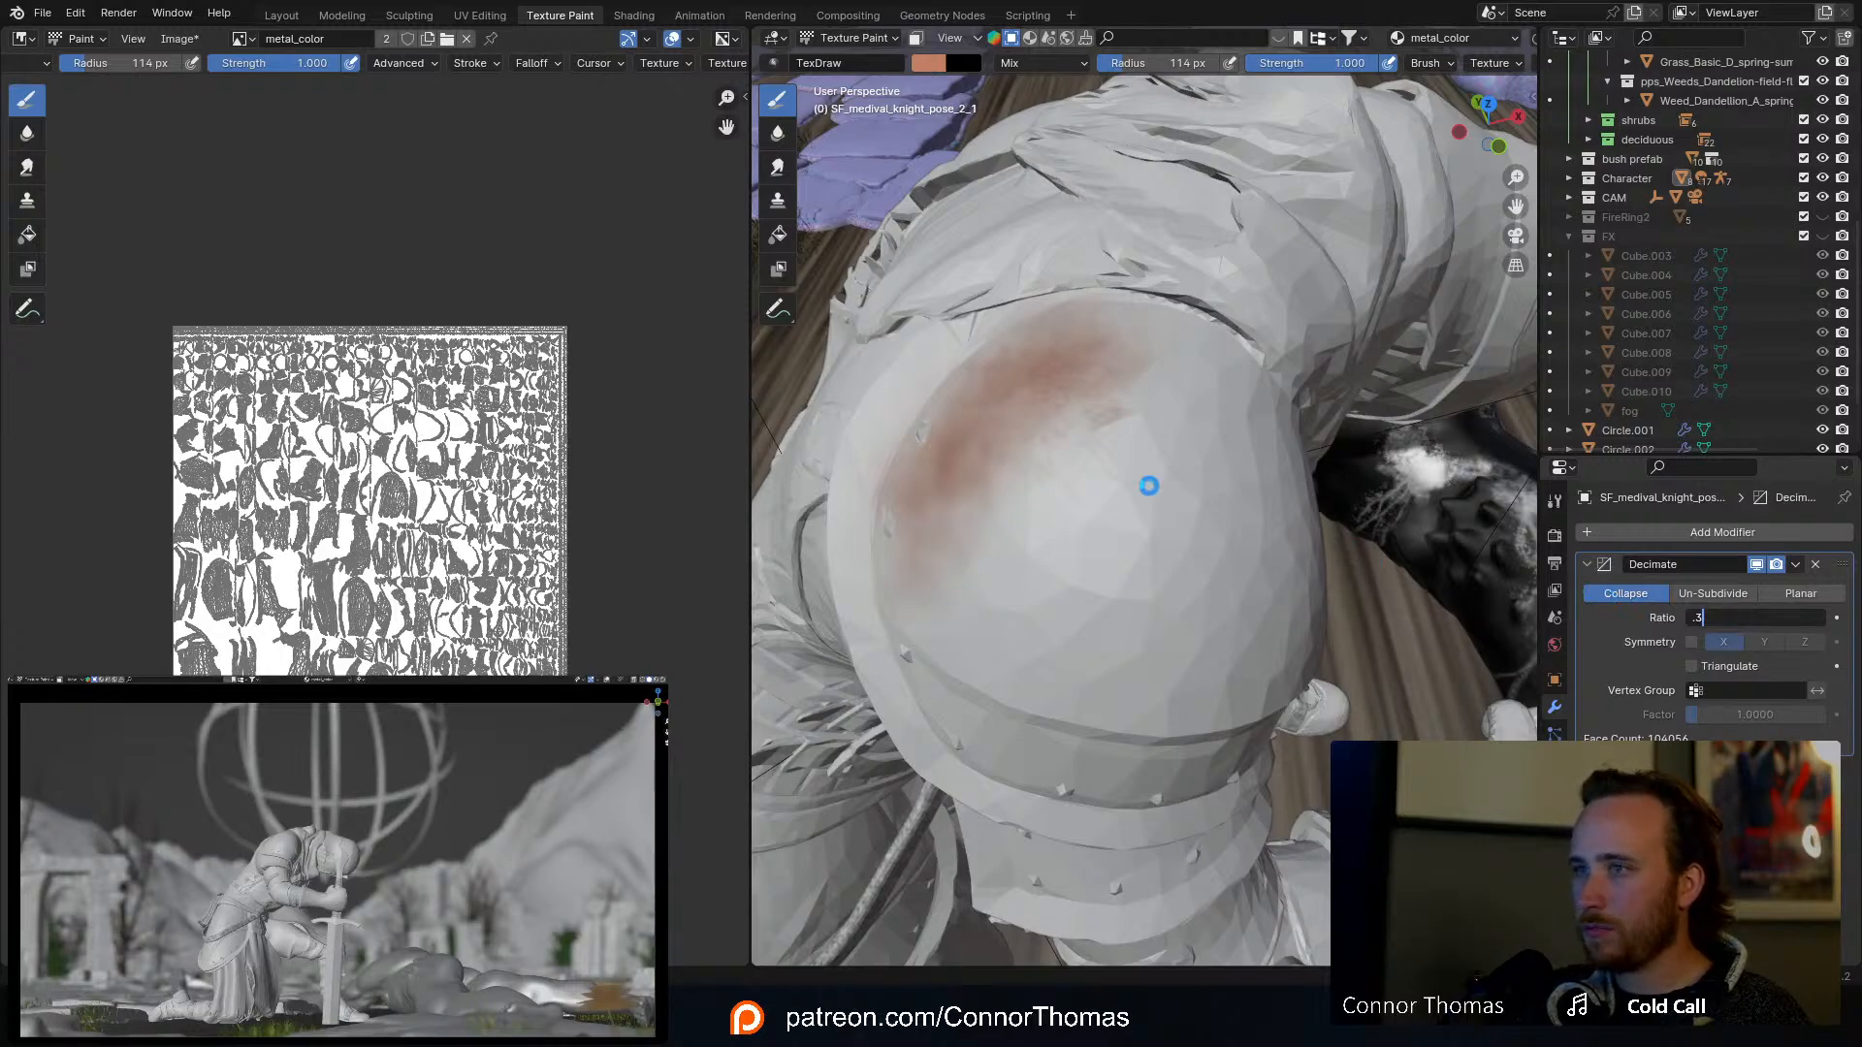
mouse_move(1077, 478)
middle_down()
mouse_move(1148, 558)
mouse_move(1231, 482)
mouse_move(1064, 452)
middle_up()
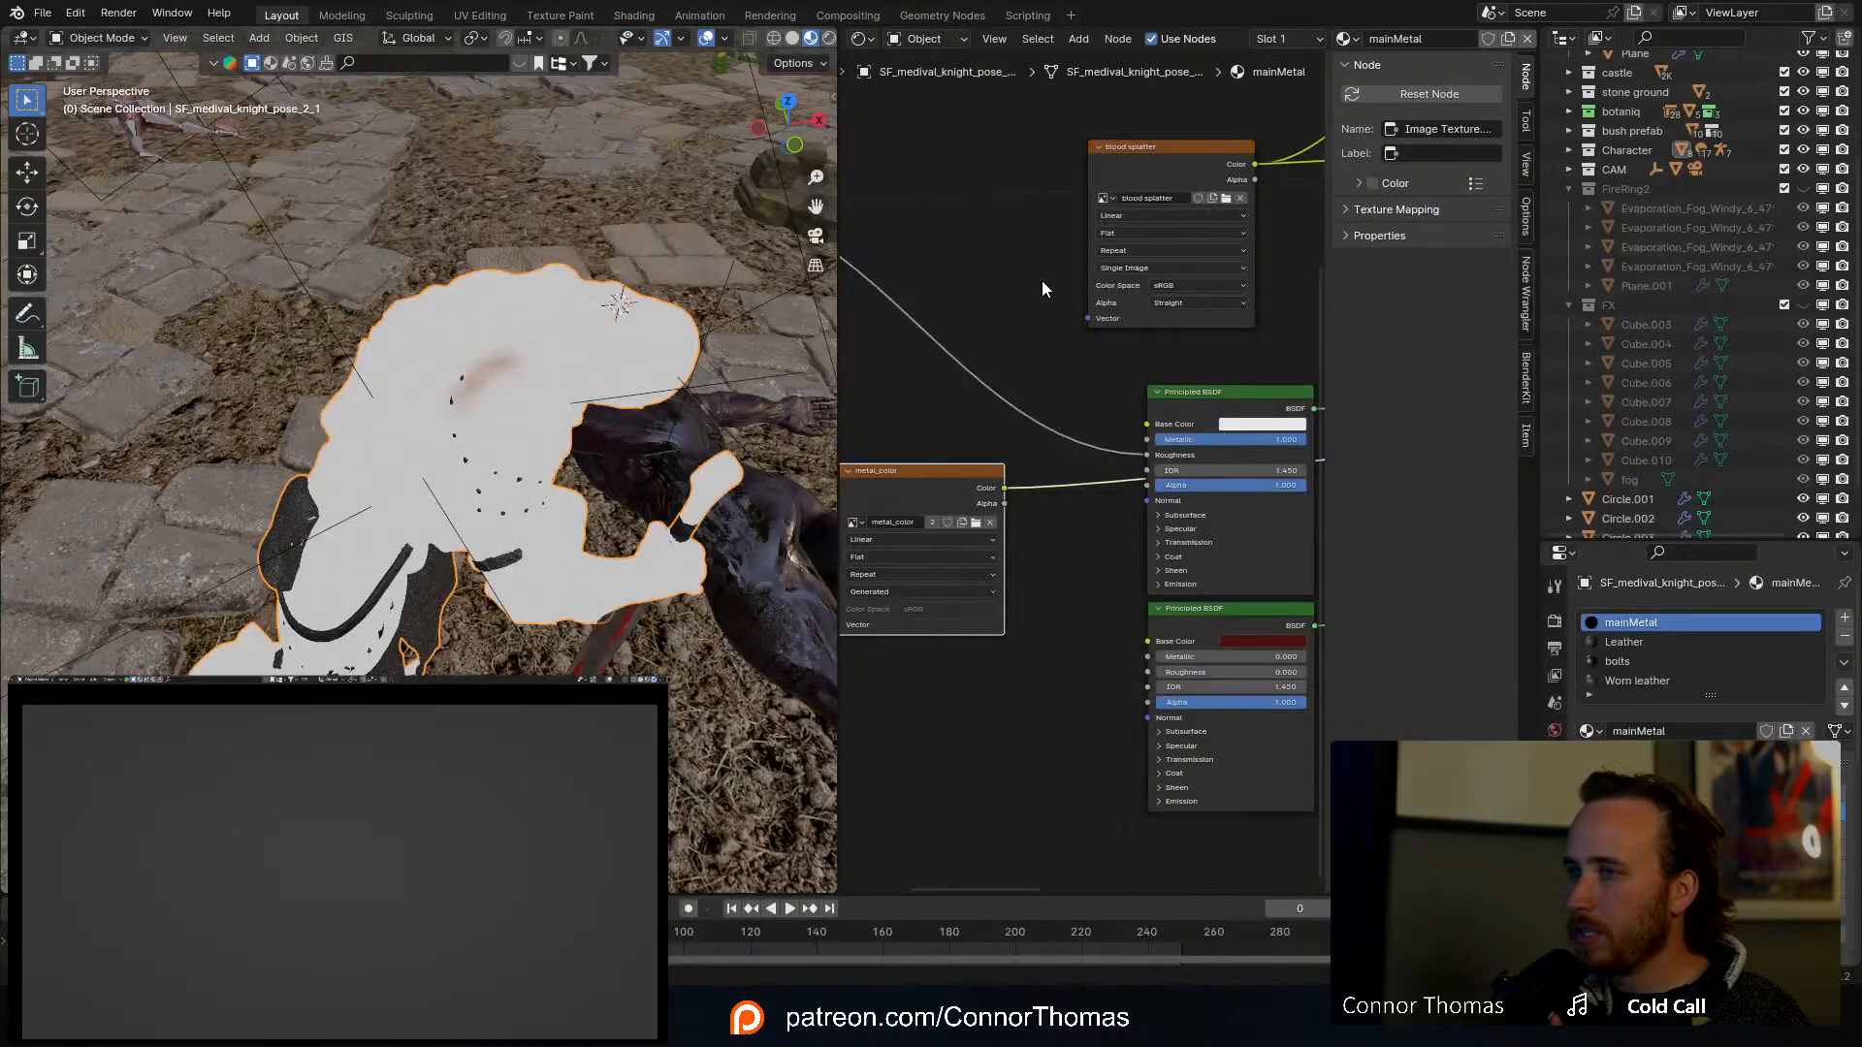
Step: In the Layout workspace, apply the knight's Decimate modifier and return to the Texture Paint workspace
middle_drag(477, 512, 434, 357)
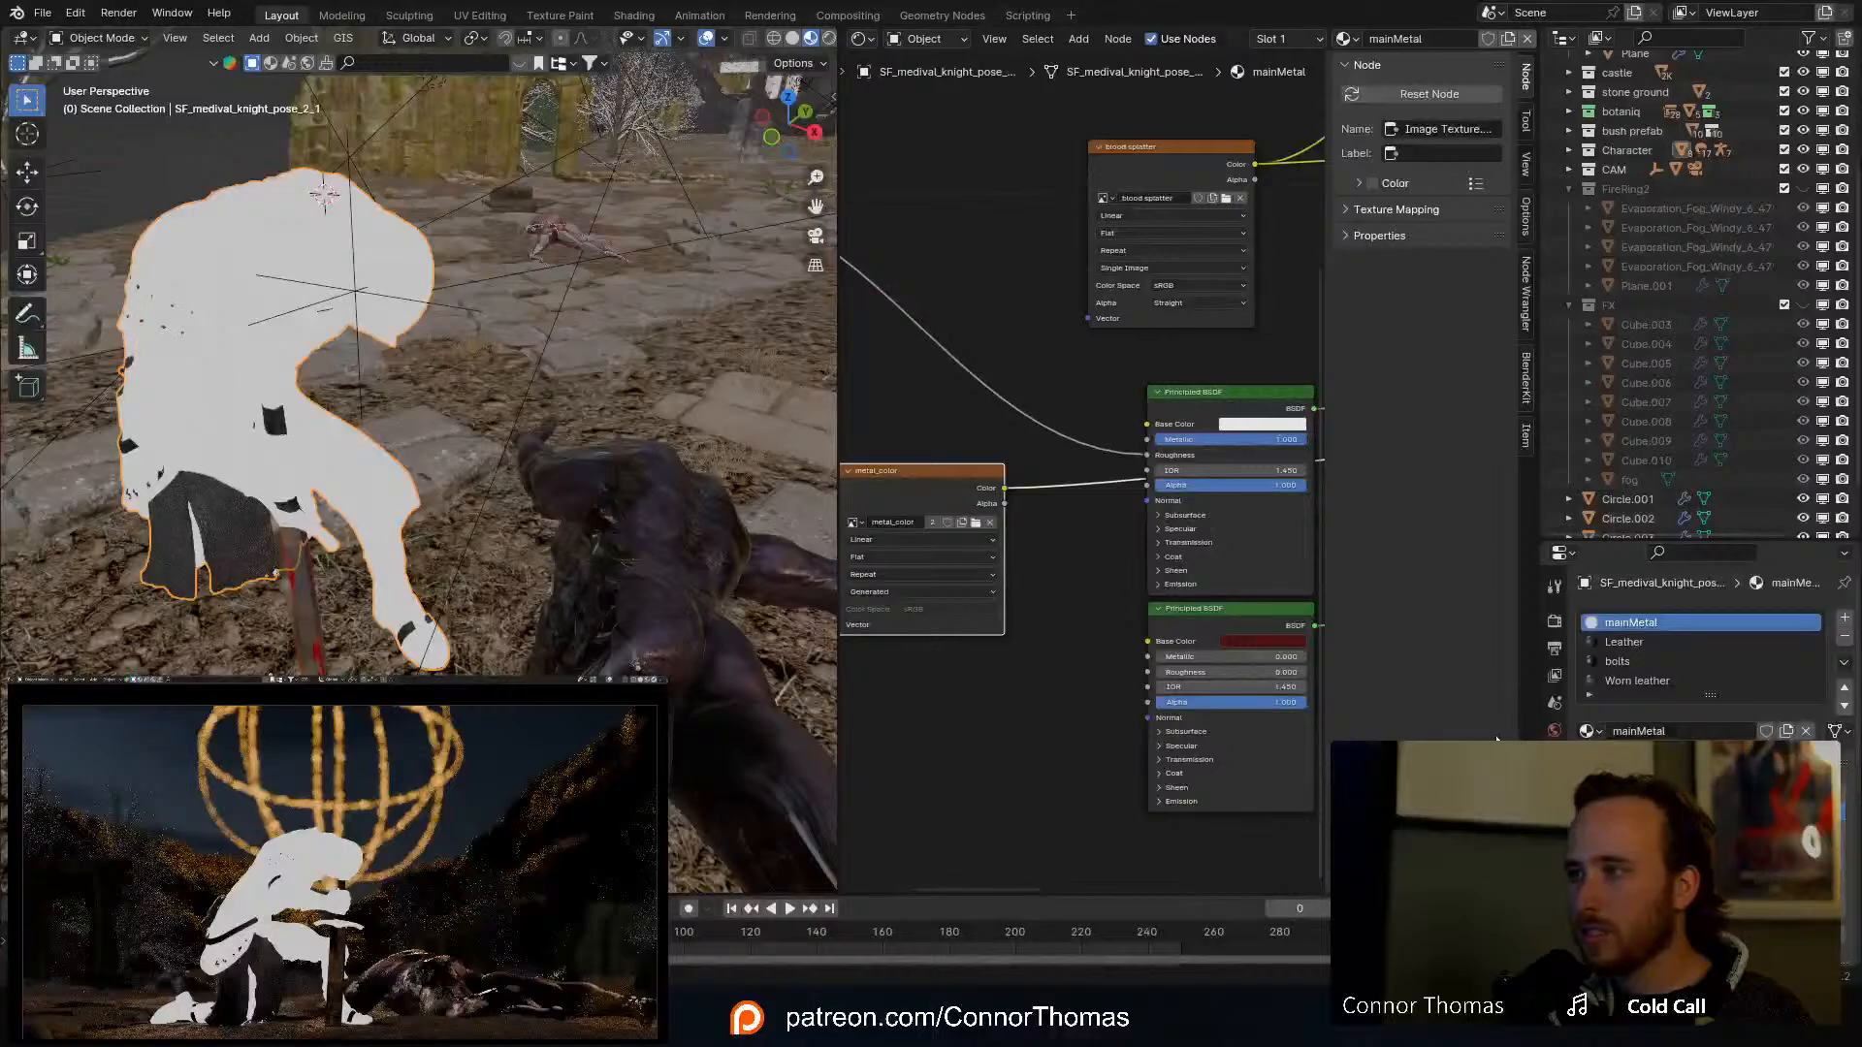
click(1555, 793)
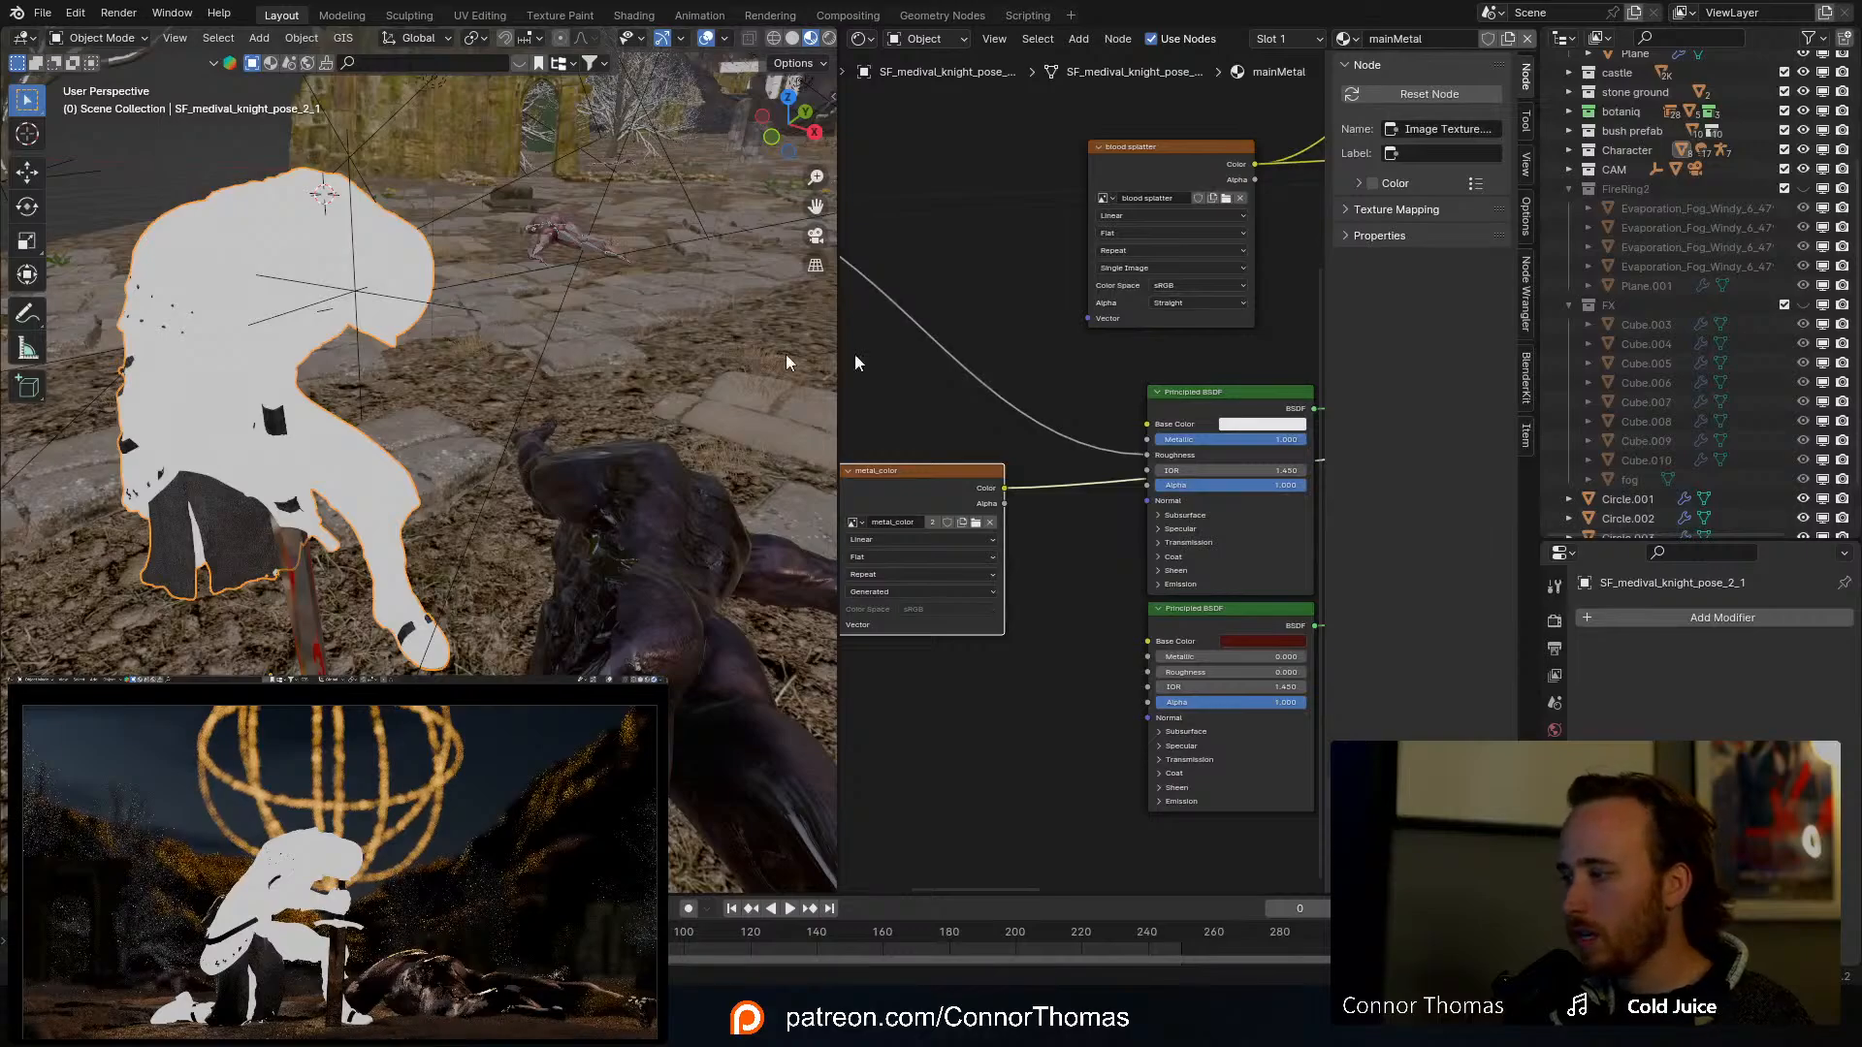
click(572, 16)
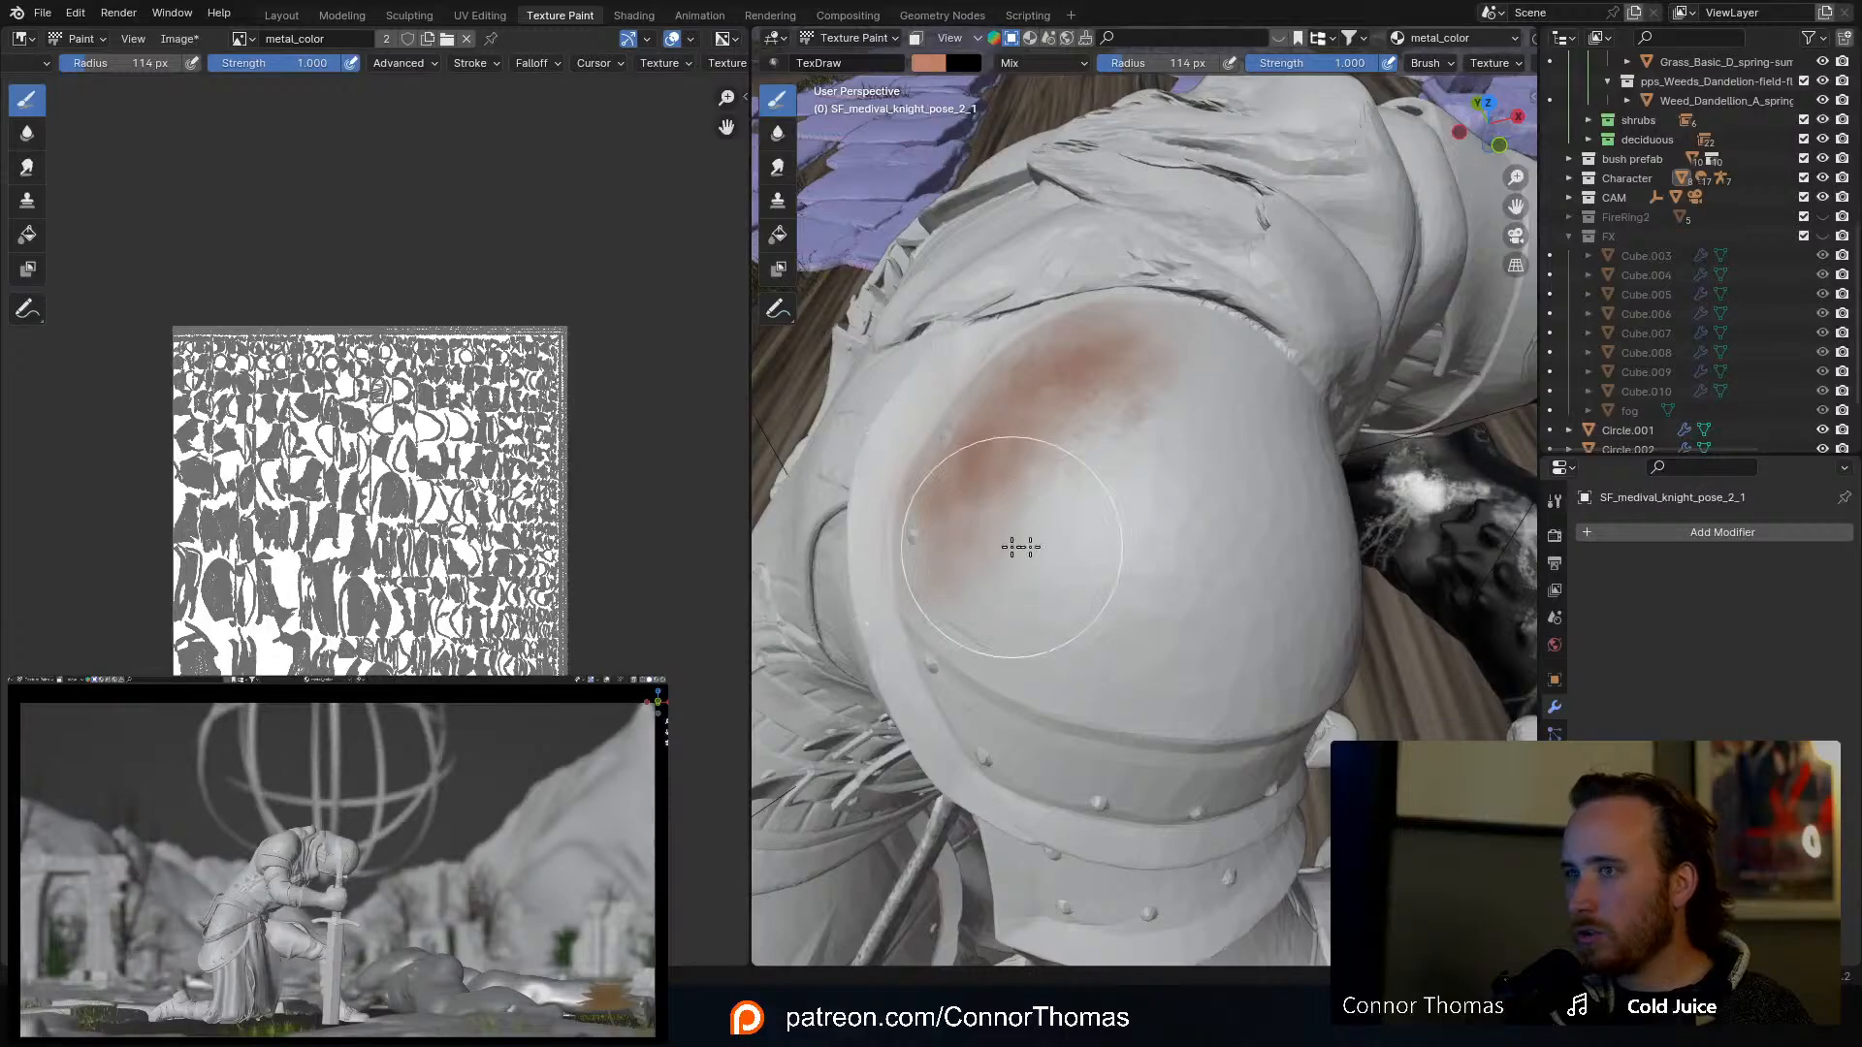
Step: Paint soft rust across the top and rear of the knight's rounded shoulder plate with the 114 px brush
mouse_move(1078, 525)
mouse_down()
mouse_move(1247, 552)
mouse_move(1214, 540)
mouse_move(1251, 573)
mouse_move(1208, 741)
mouse_move(1155, 690)
mouse_move(1202, 640)
mouse_up()
middle_drag(1202, 640, 1247, 611)
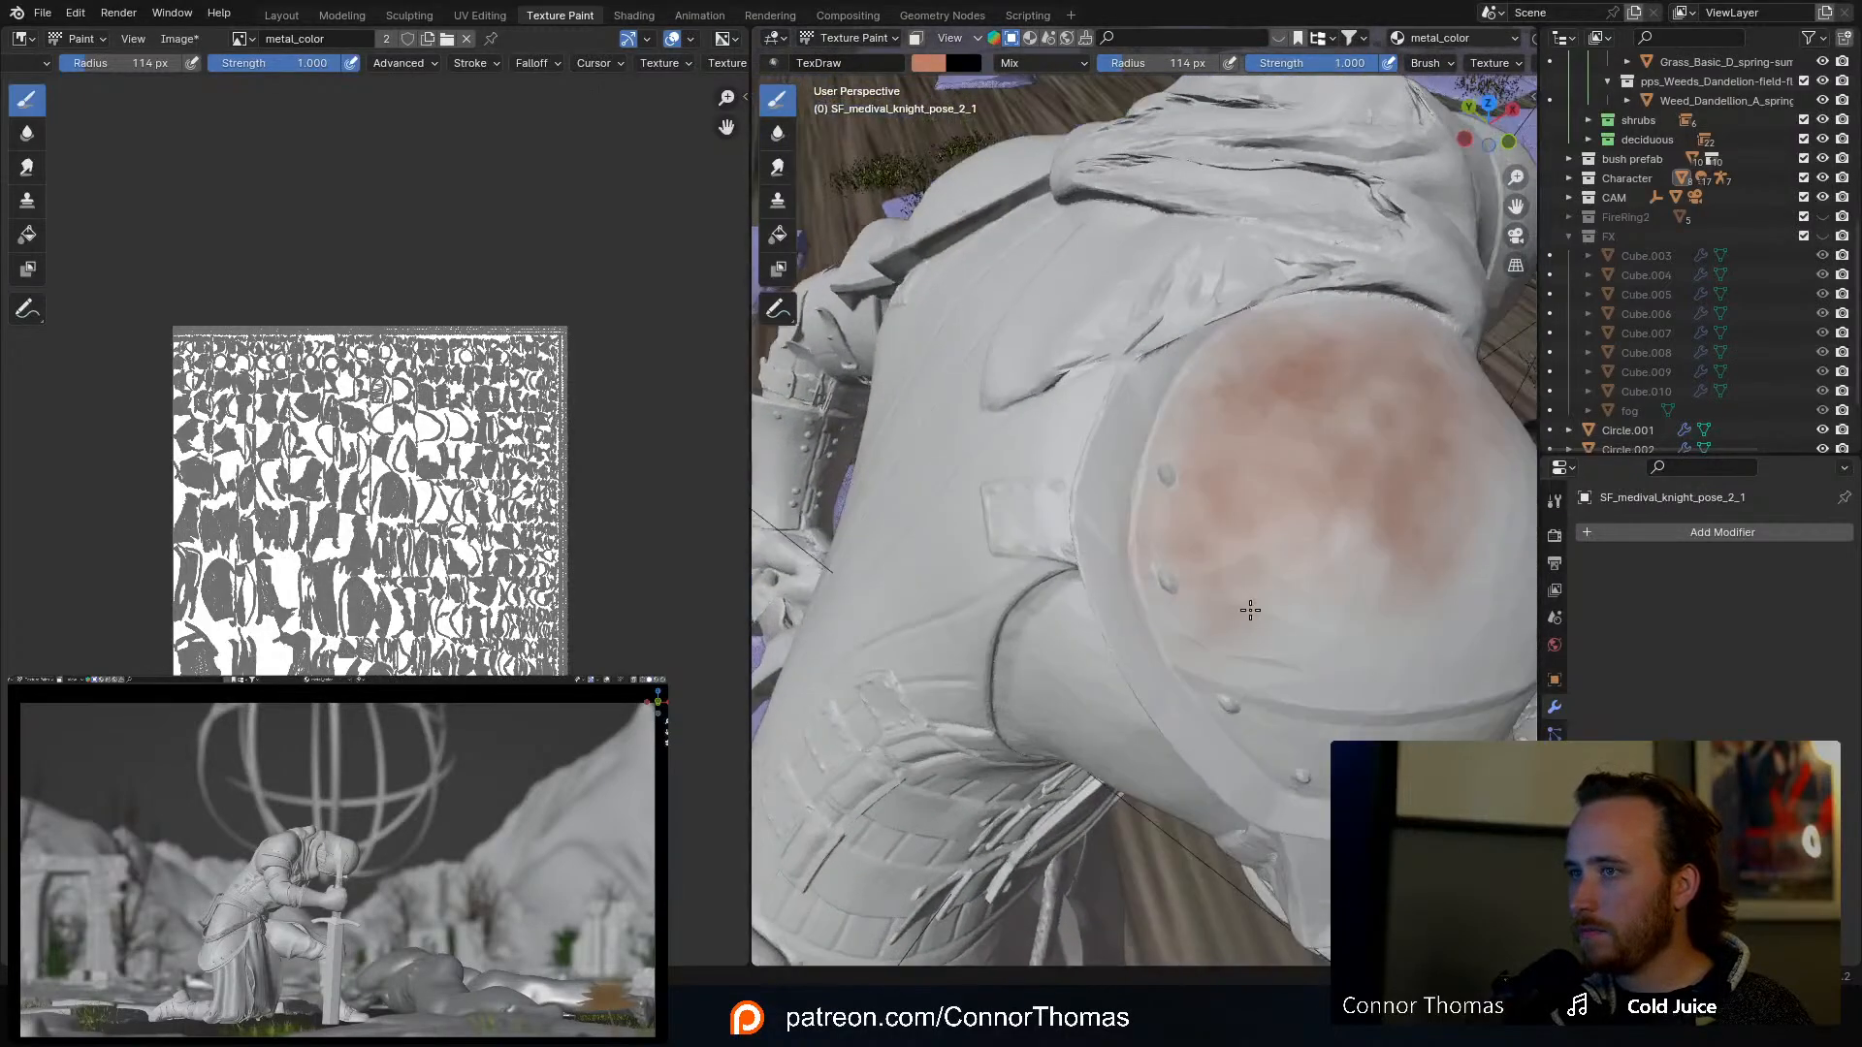
mouse_move(1245, 391)
mouse_down()
mouse_move(1200, 554)
mouse_move(1276, 611)
mouse_move(1351, 623)
mouse_move(1346, 603)
mouse_up()
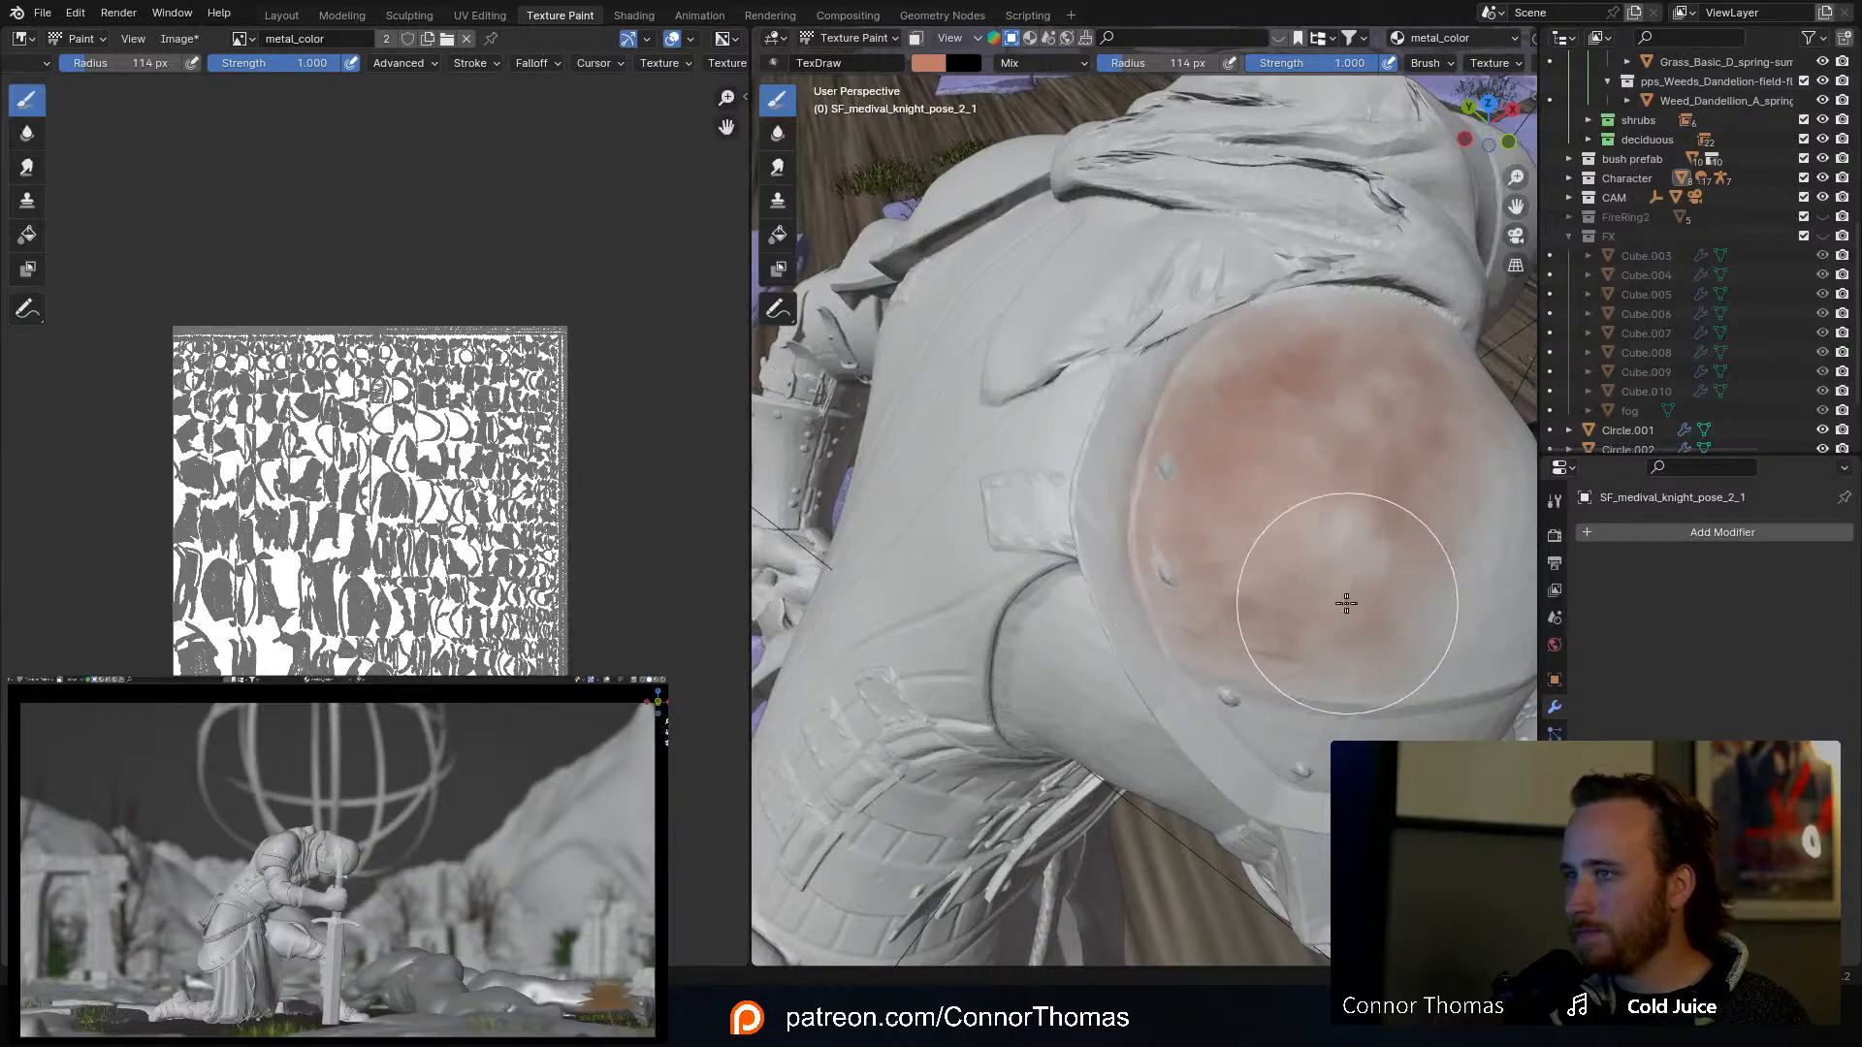
middle_drag(1346, 603, 1351, 540)
mouse_move(1143, 445)
mouse_down()
mouse_move(946, 427)
mouse_move(1089, 581)
mouse_move(1212, 582)
mouse_move(1222, 552)
mouse_move(1115, 490)
mouse_move(1064, 282)
mouse_move(1131, 407)
mouse_up()
mouse_move(1131, 407)
middle_down()
mouse_move(1107, 419)
mouse_move(1288, 436)
mouse_move(1234, 421)
middle_up()
Step: Extend the rust over the shoulder plate's front and outer side down to its riveted lower band
drag(1069, 531, 1148, 599)
mouse_move(1179, 532)
mouse_down()
mouse_move(1296, 489)
mouse_move(1284, 448)
mouse_up()
mouse_move(1284, 448)
middle_down()
mouse_move(1228, 451)
mouse_move(1184, 416)
mouse_move(1208, 421)
middle_up()
mouse_move(1143, 441)
mouse_down()
mouse_move(1130, 416)
mouse_move(1213, 382)
mouse_move(1247, 291)
mouse_move(1204, 202)
mouse_move(1155, 320)
mouse_move(1176, 316)
mouse_move(1206, 374)
mouse_up()
mouse_move(1205, 374)
middle_down()
mouse_move(1249, 401)
mouse_move(1245, 581)
middle_up()
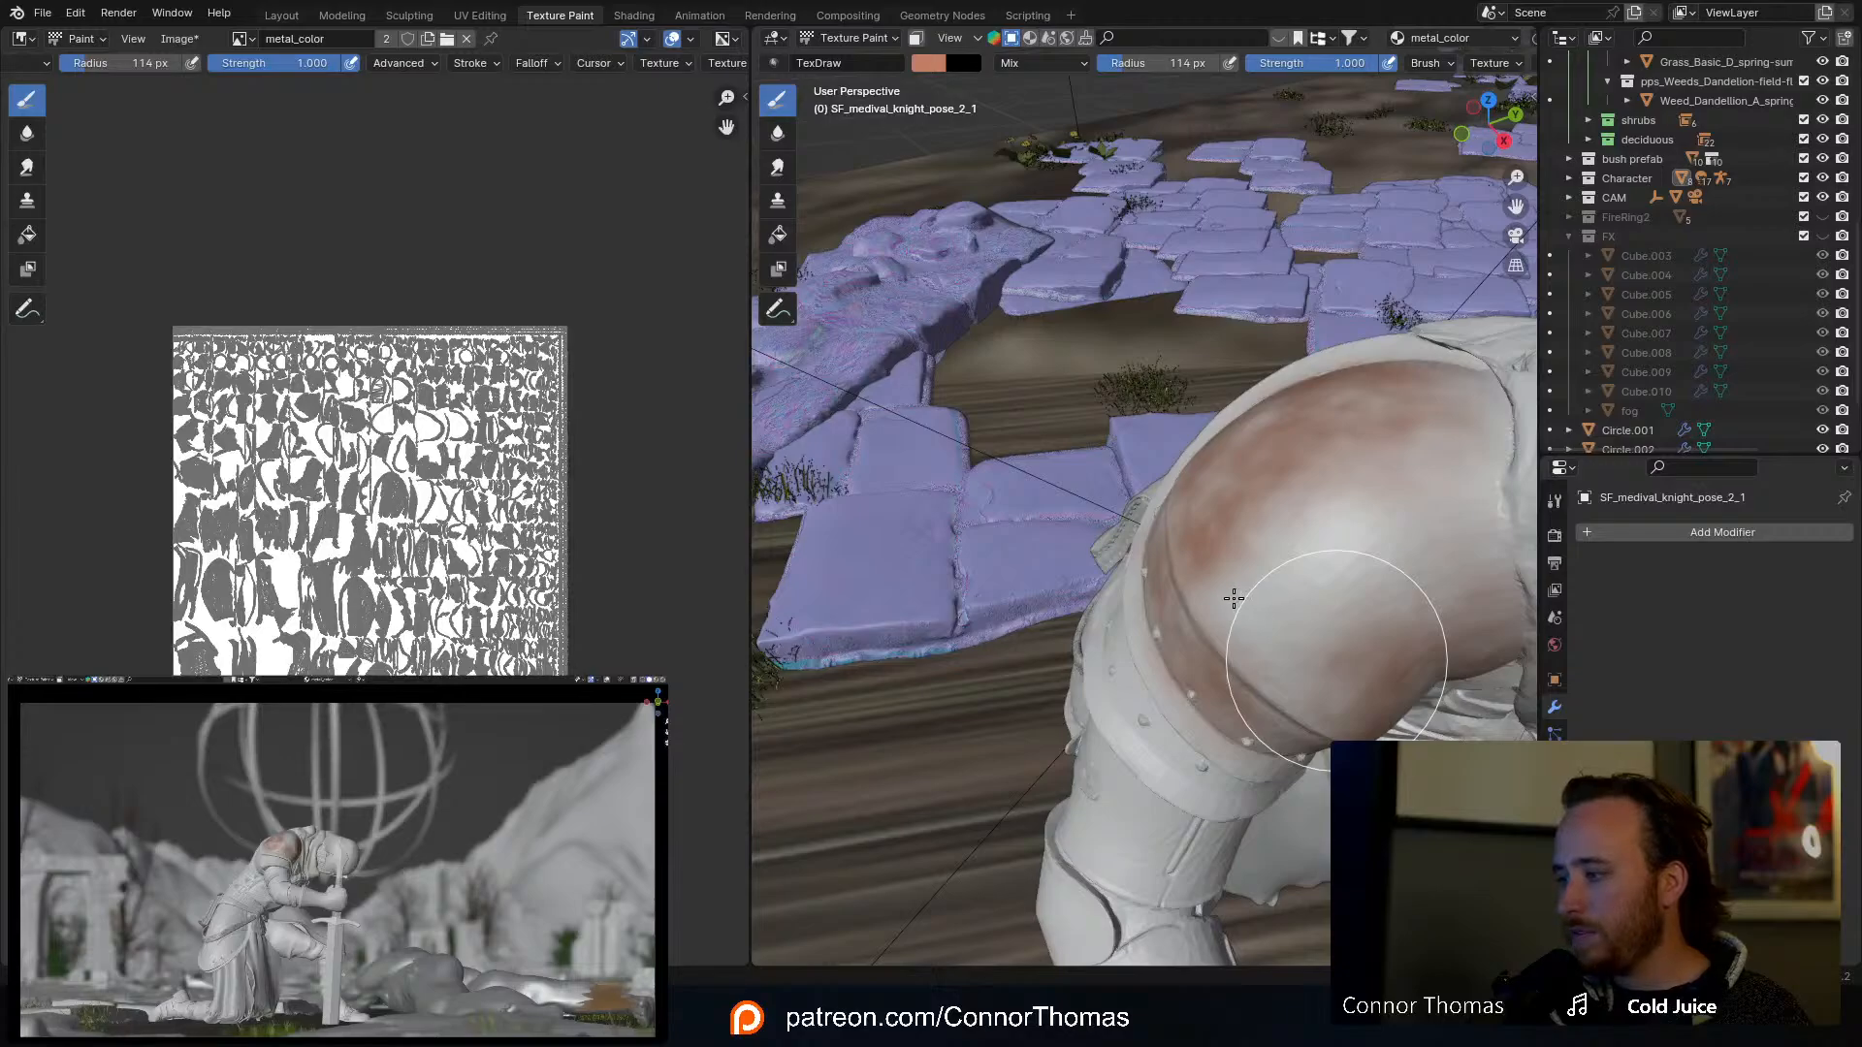
mouse_move(1302, 624)
mouse_down()
mouse_move(1324, 612)
mouse_move(1316, 512)
mouse_move(1364, 490)
mouse_move(1422, 549)
mouse_move(1439, 430)
mouse_move(1383, 482)
mouse_up()
mouse_move(1384, 482)
middle_down()
mouse_move(1413, 544)
mouse_move(1313, 501)
mouse_move(1331, 542)
middle_up()
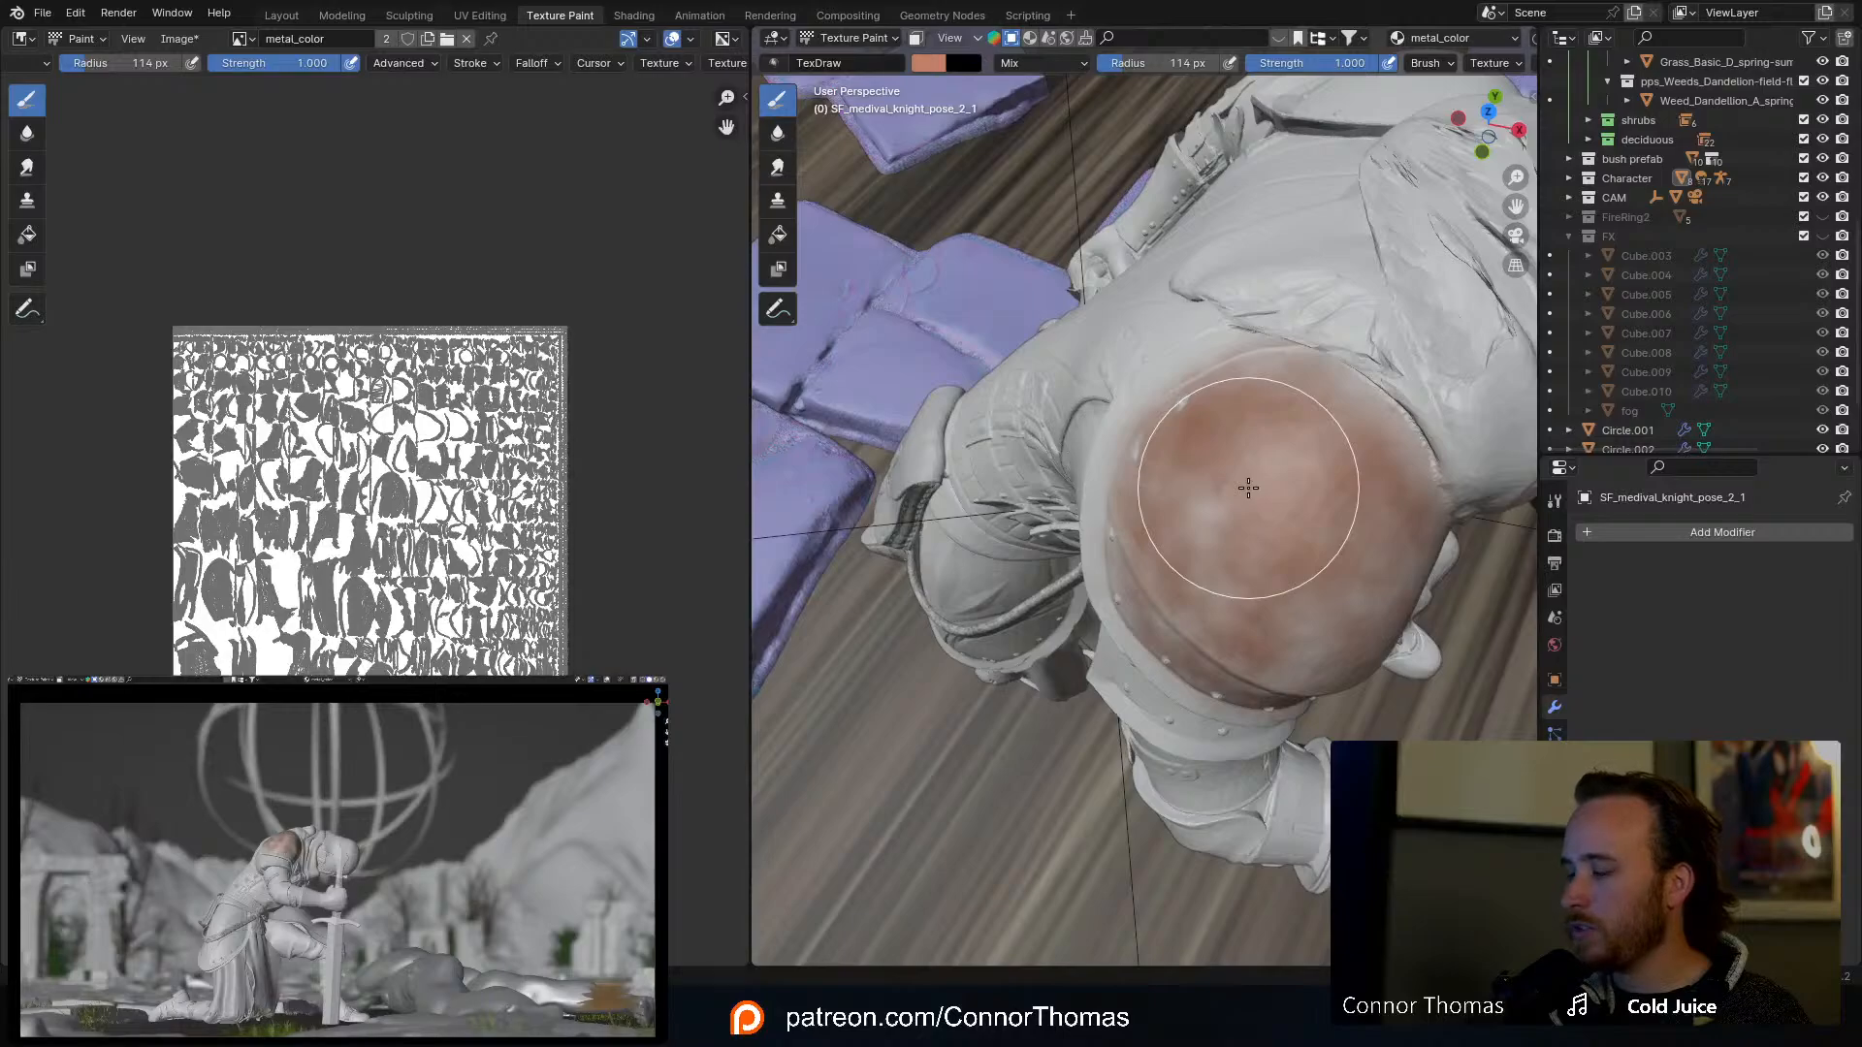
middle_drag(1248, 486, 1287, 336)
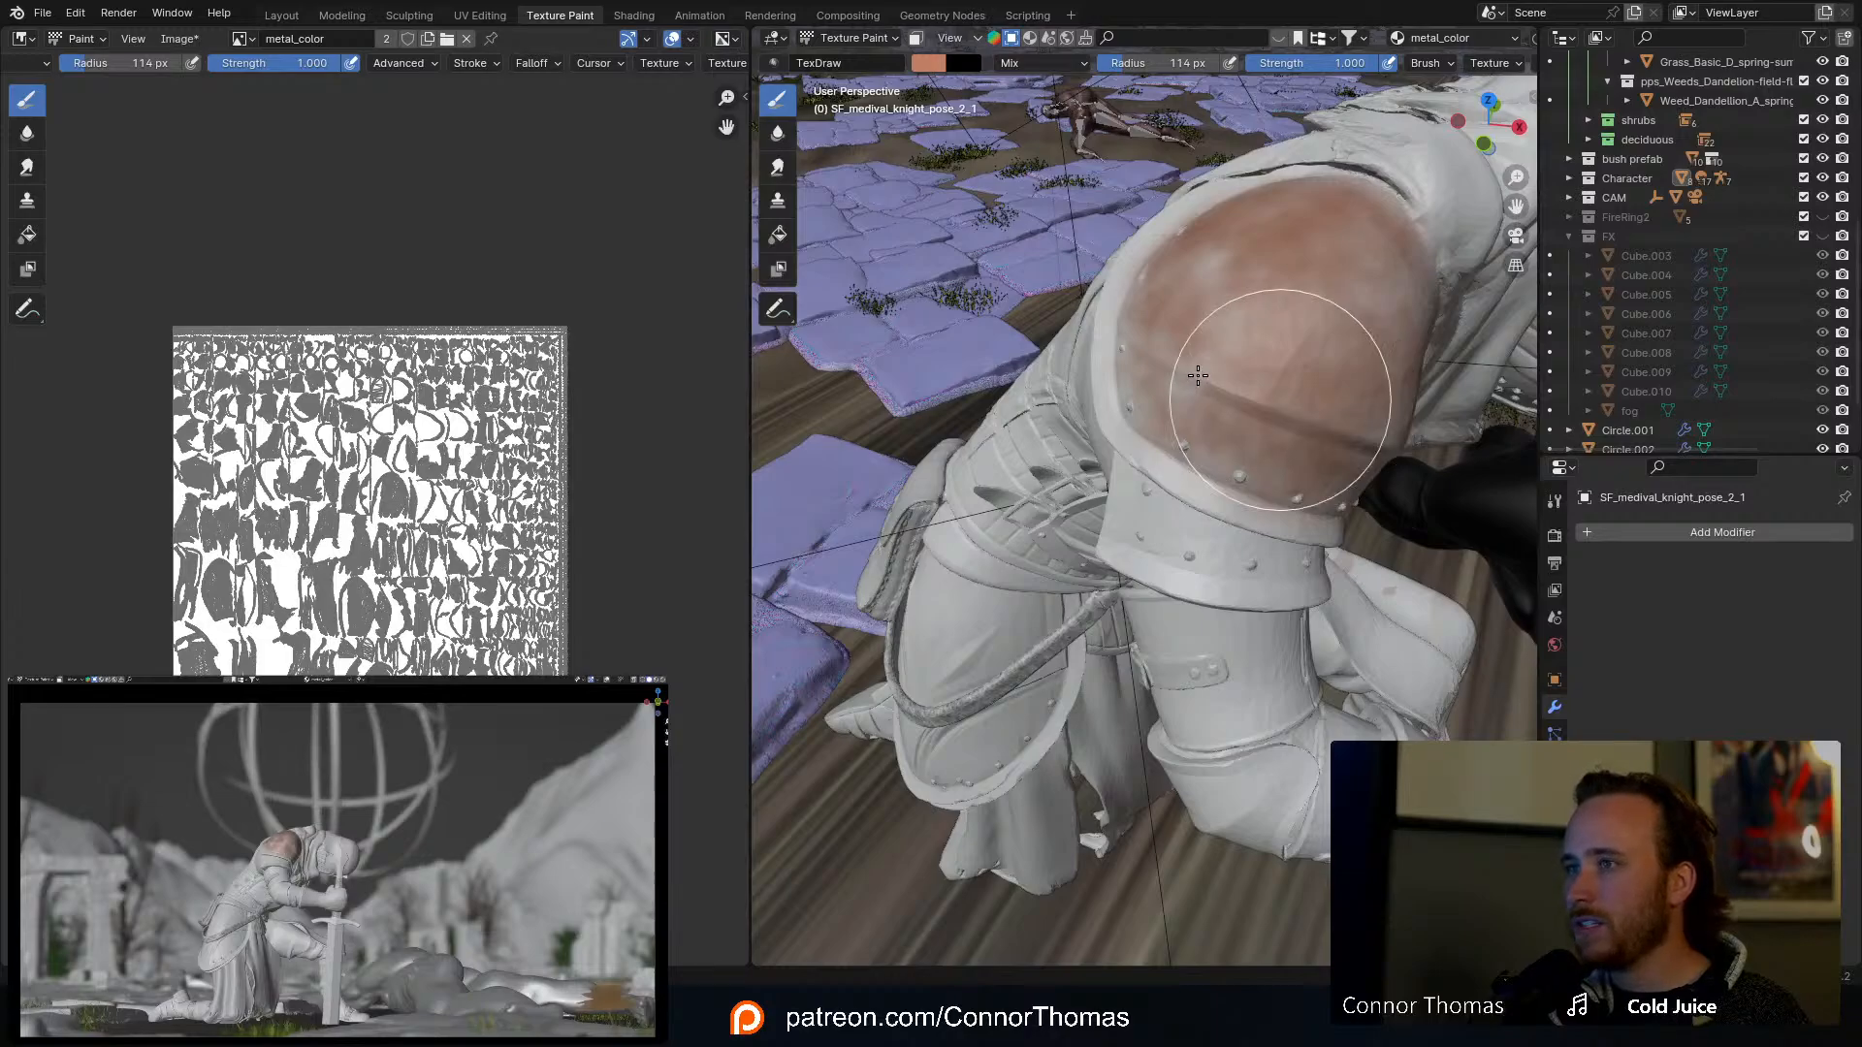
mouse_move(1205, 368)
middle_down()
mouse_move(1339, 424)
mouse_move(1342, 511)
middle_up()
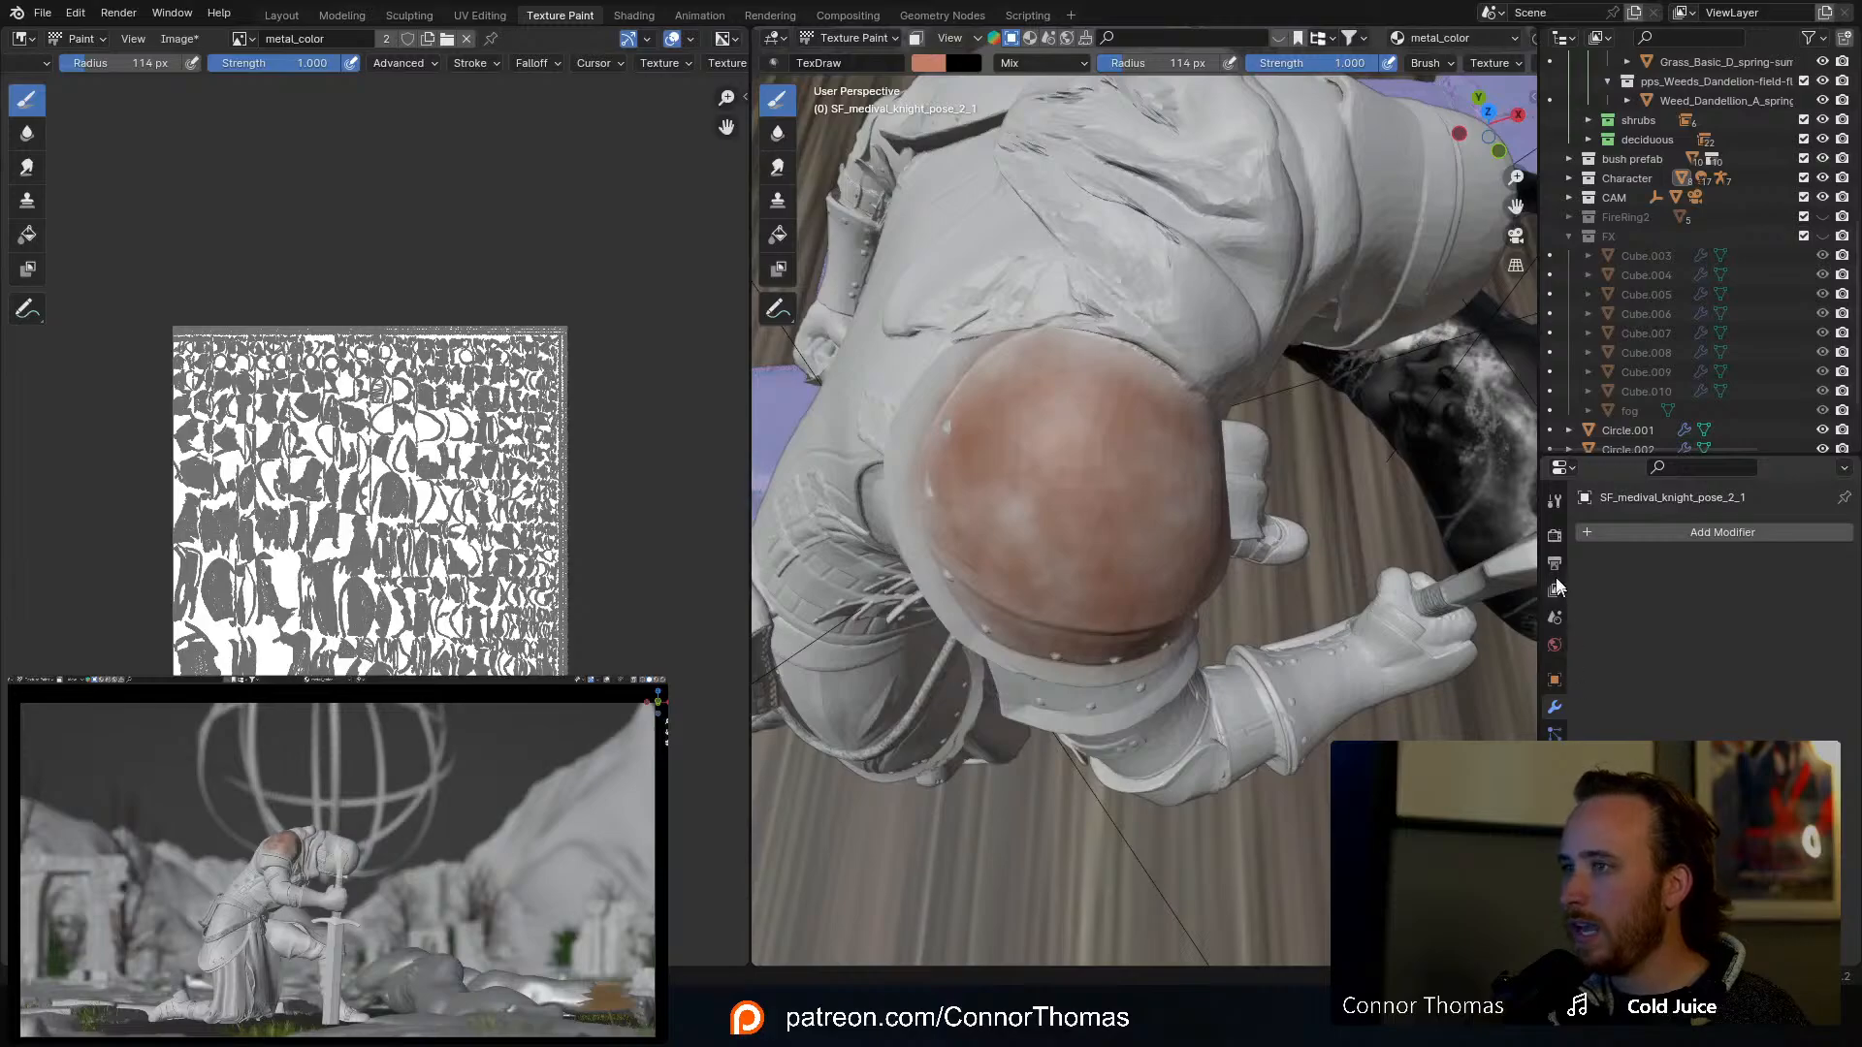
Step: Review the images available for the brush's texture mask, keeping the cloudy one named Texture
click(1553, 504)
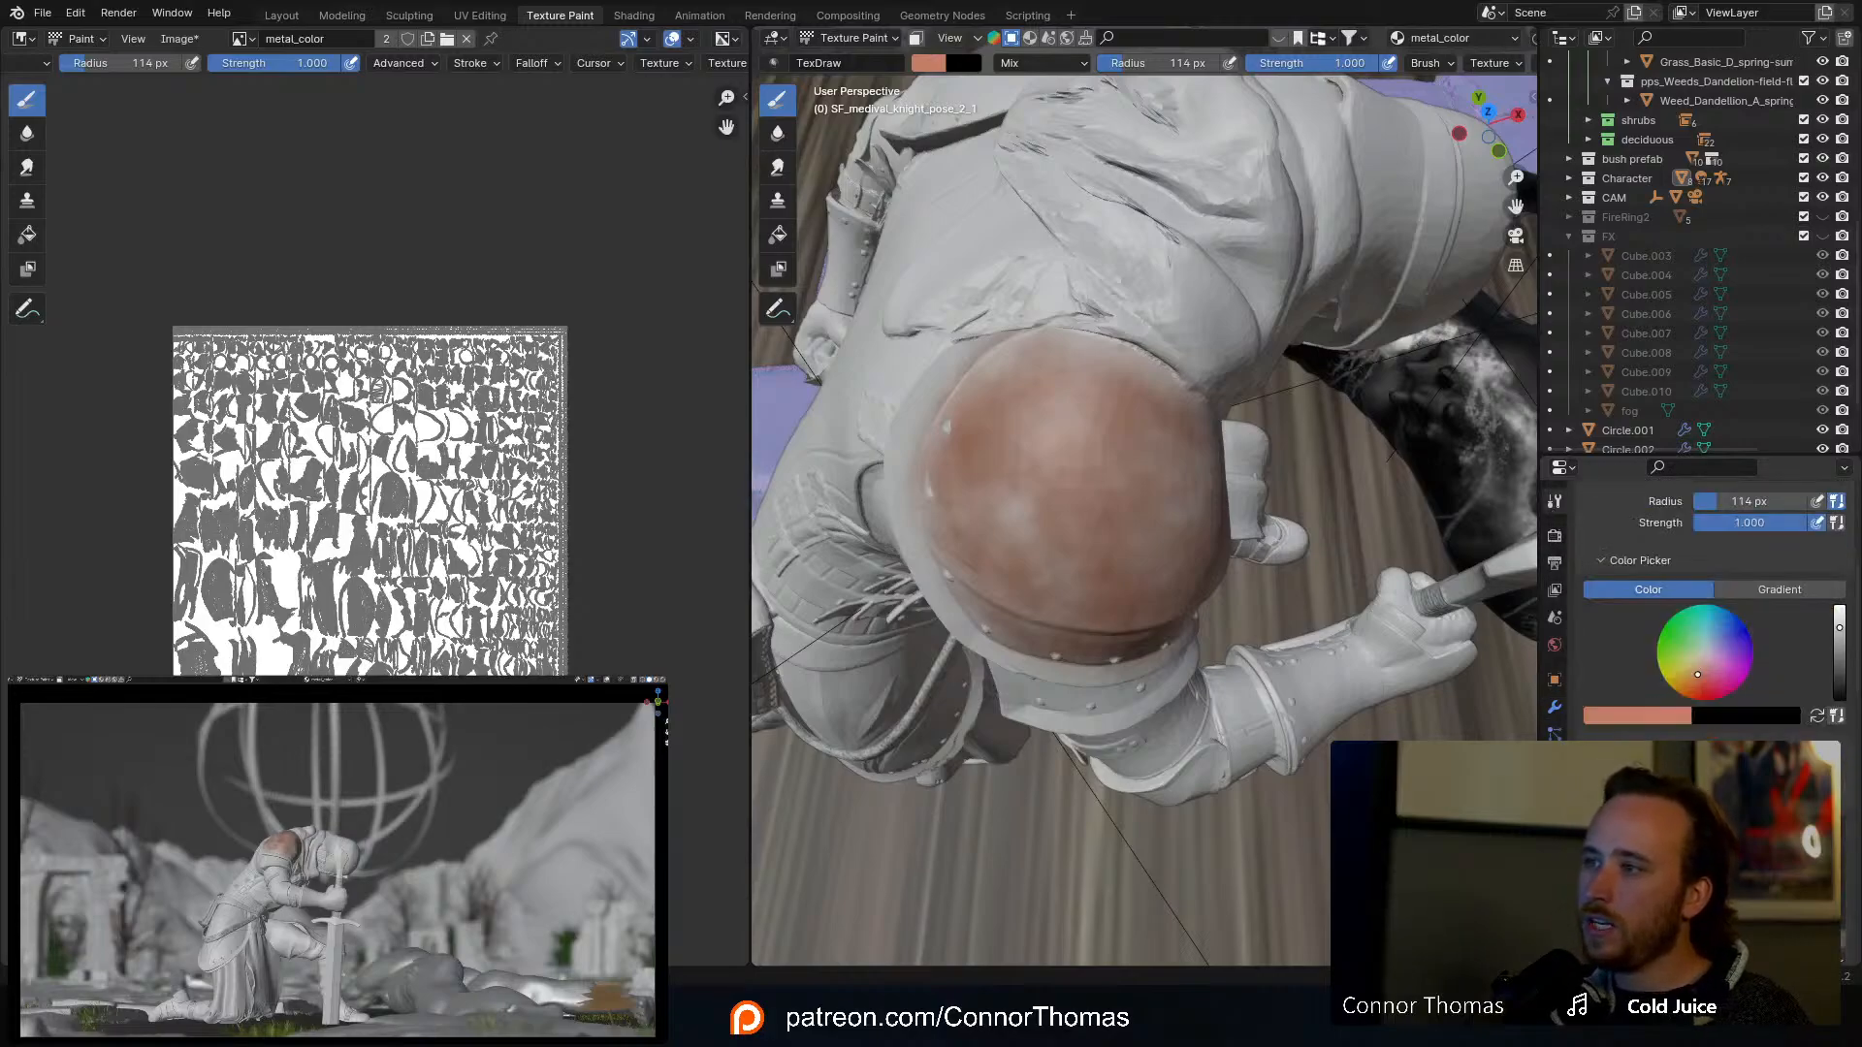
scroll(1688, 620, down, 11)
click(1715, 731)
click(1334, 436)
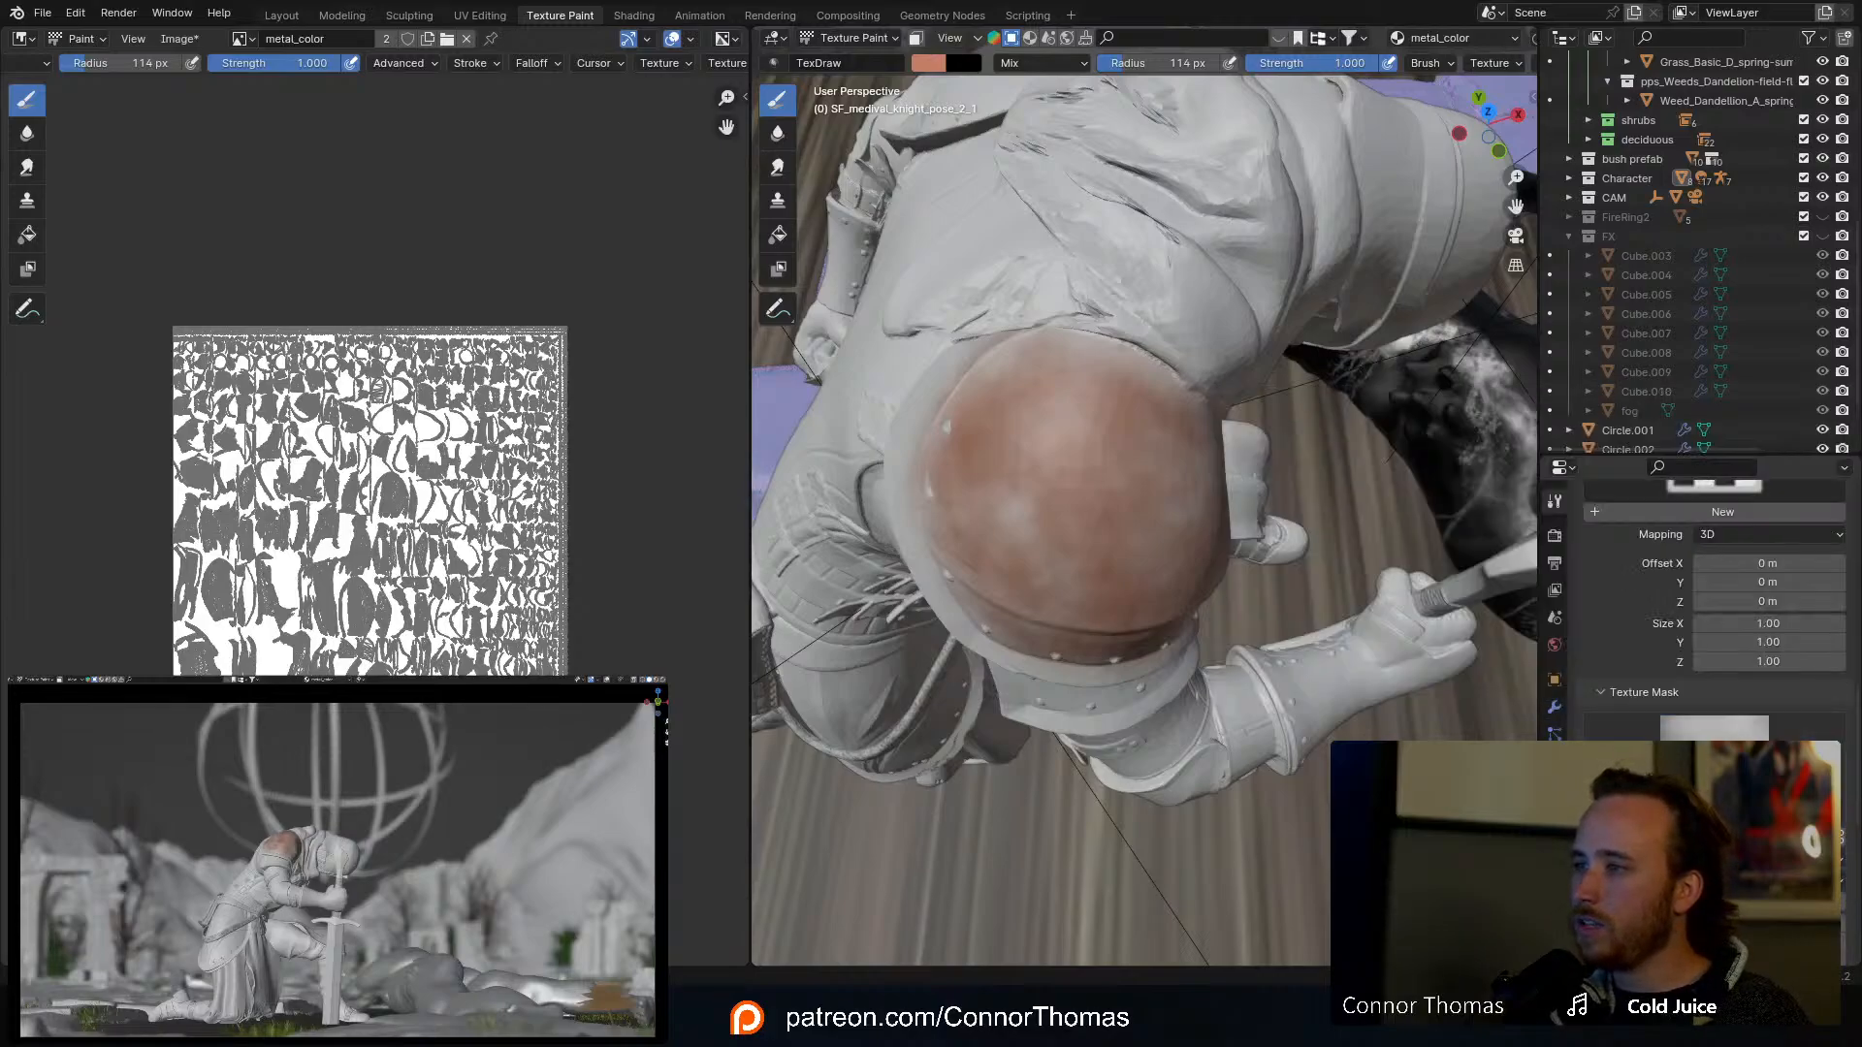
click(1714, 729)
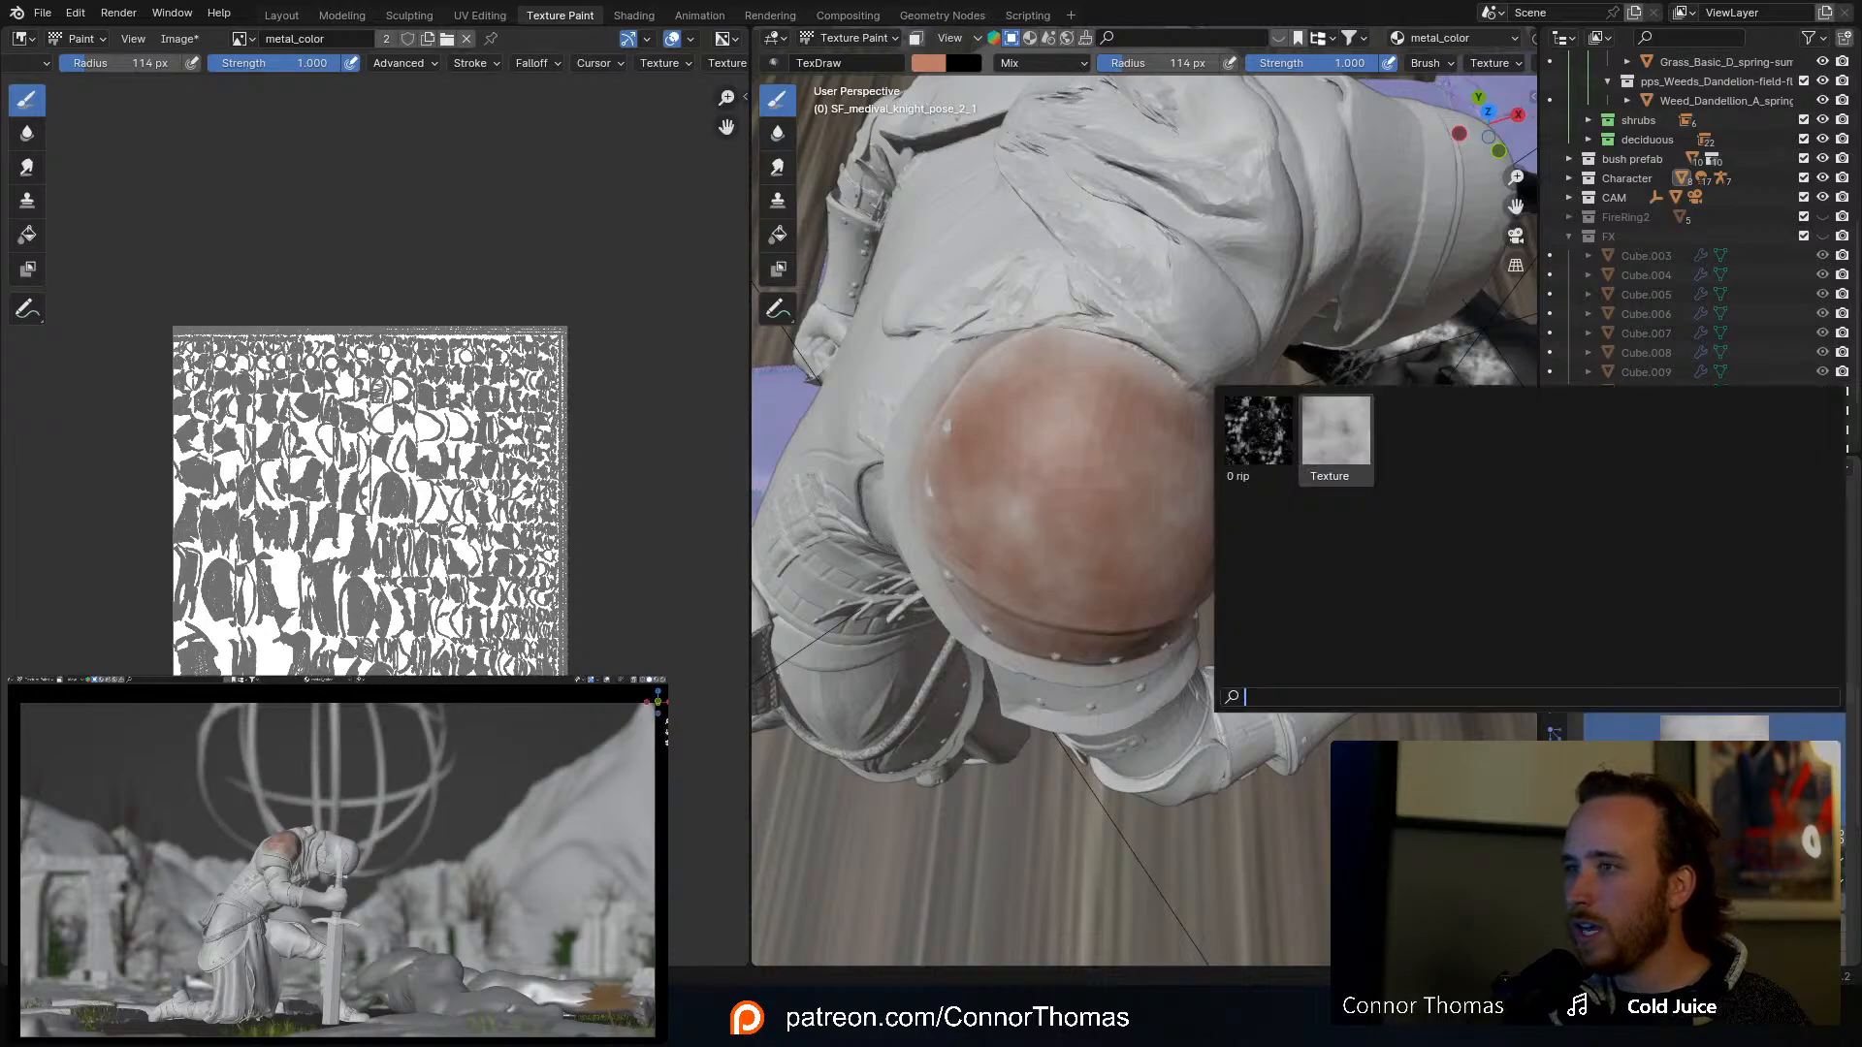
click(1513, 602)
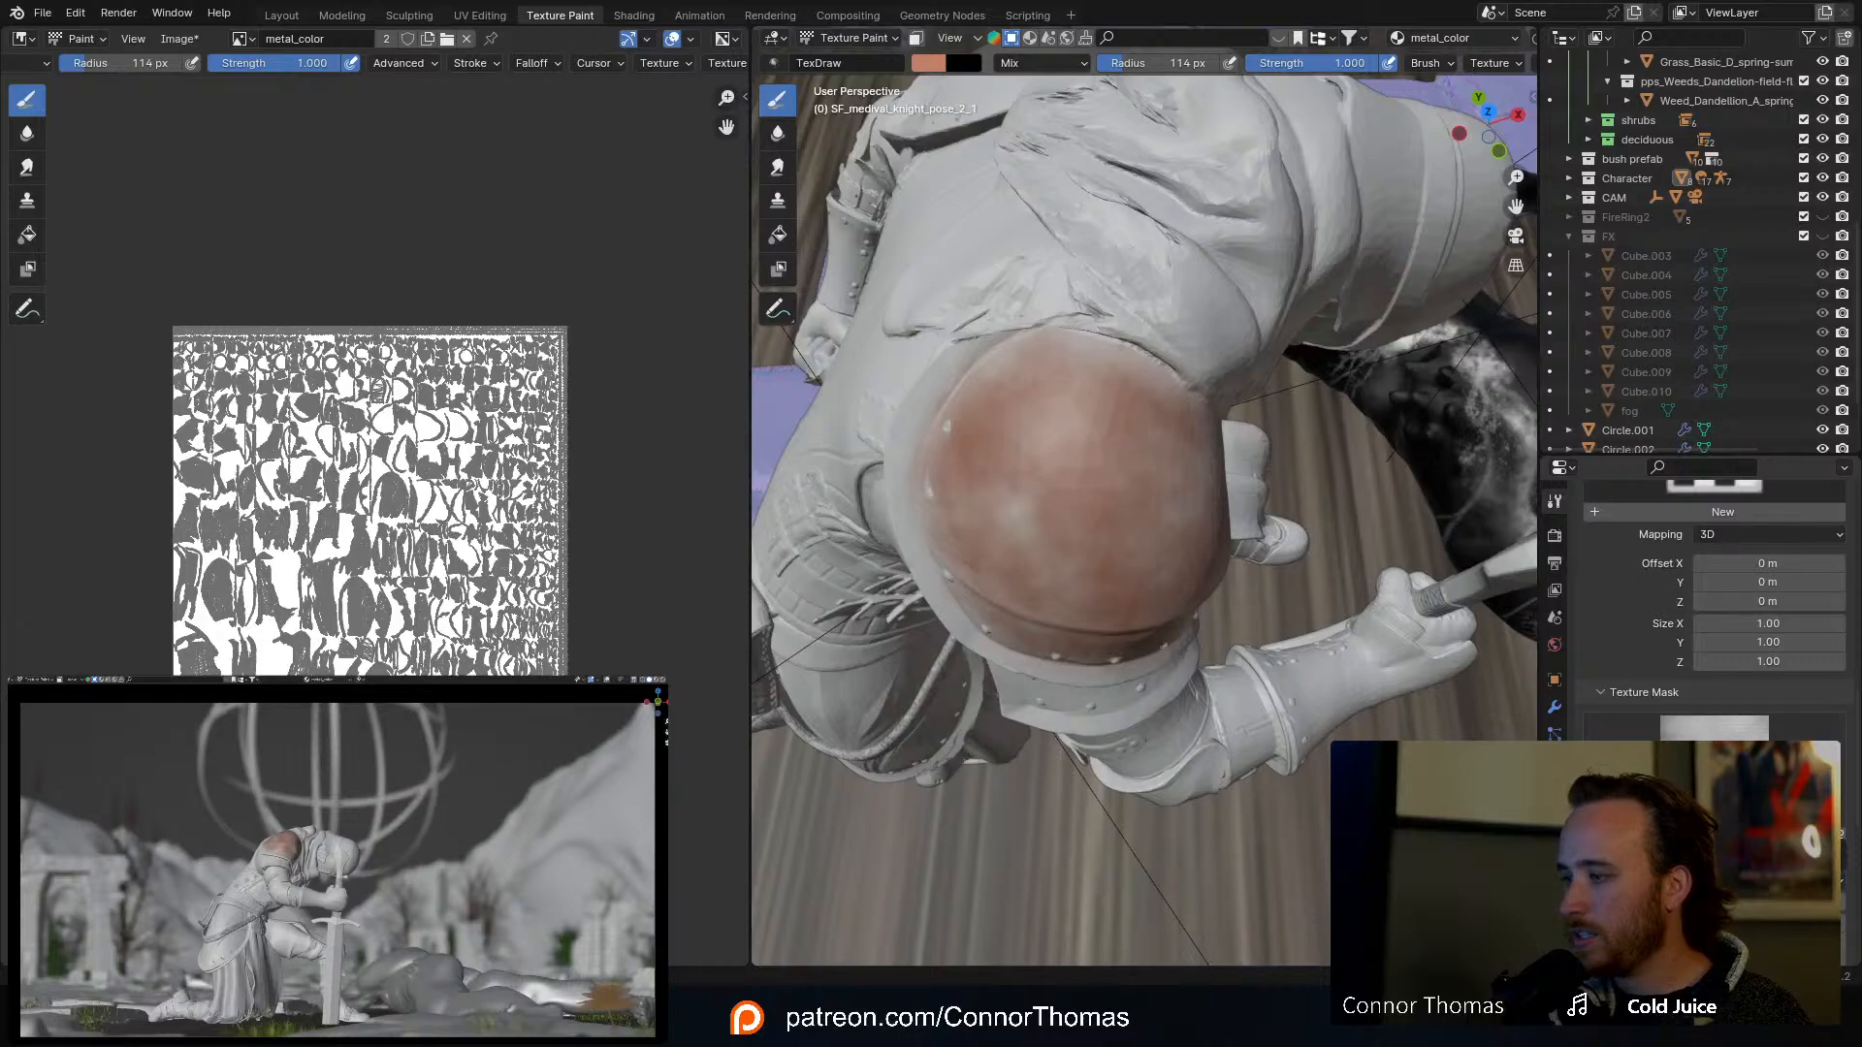
Step: Reduce the brush radius to 98 px and darken the rust on the shoulder plate's side facing the hood
middle_drag(1176, 541, 1020, 508)
scroll(1020, 508, up, 3)
key(f)
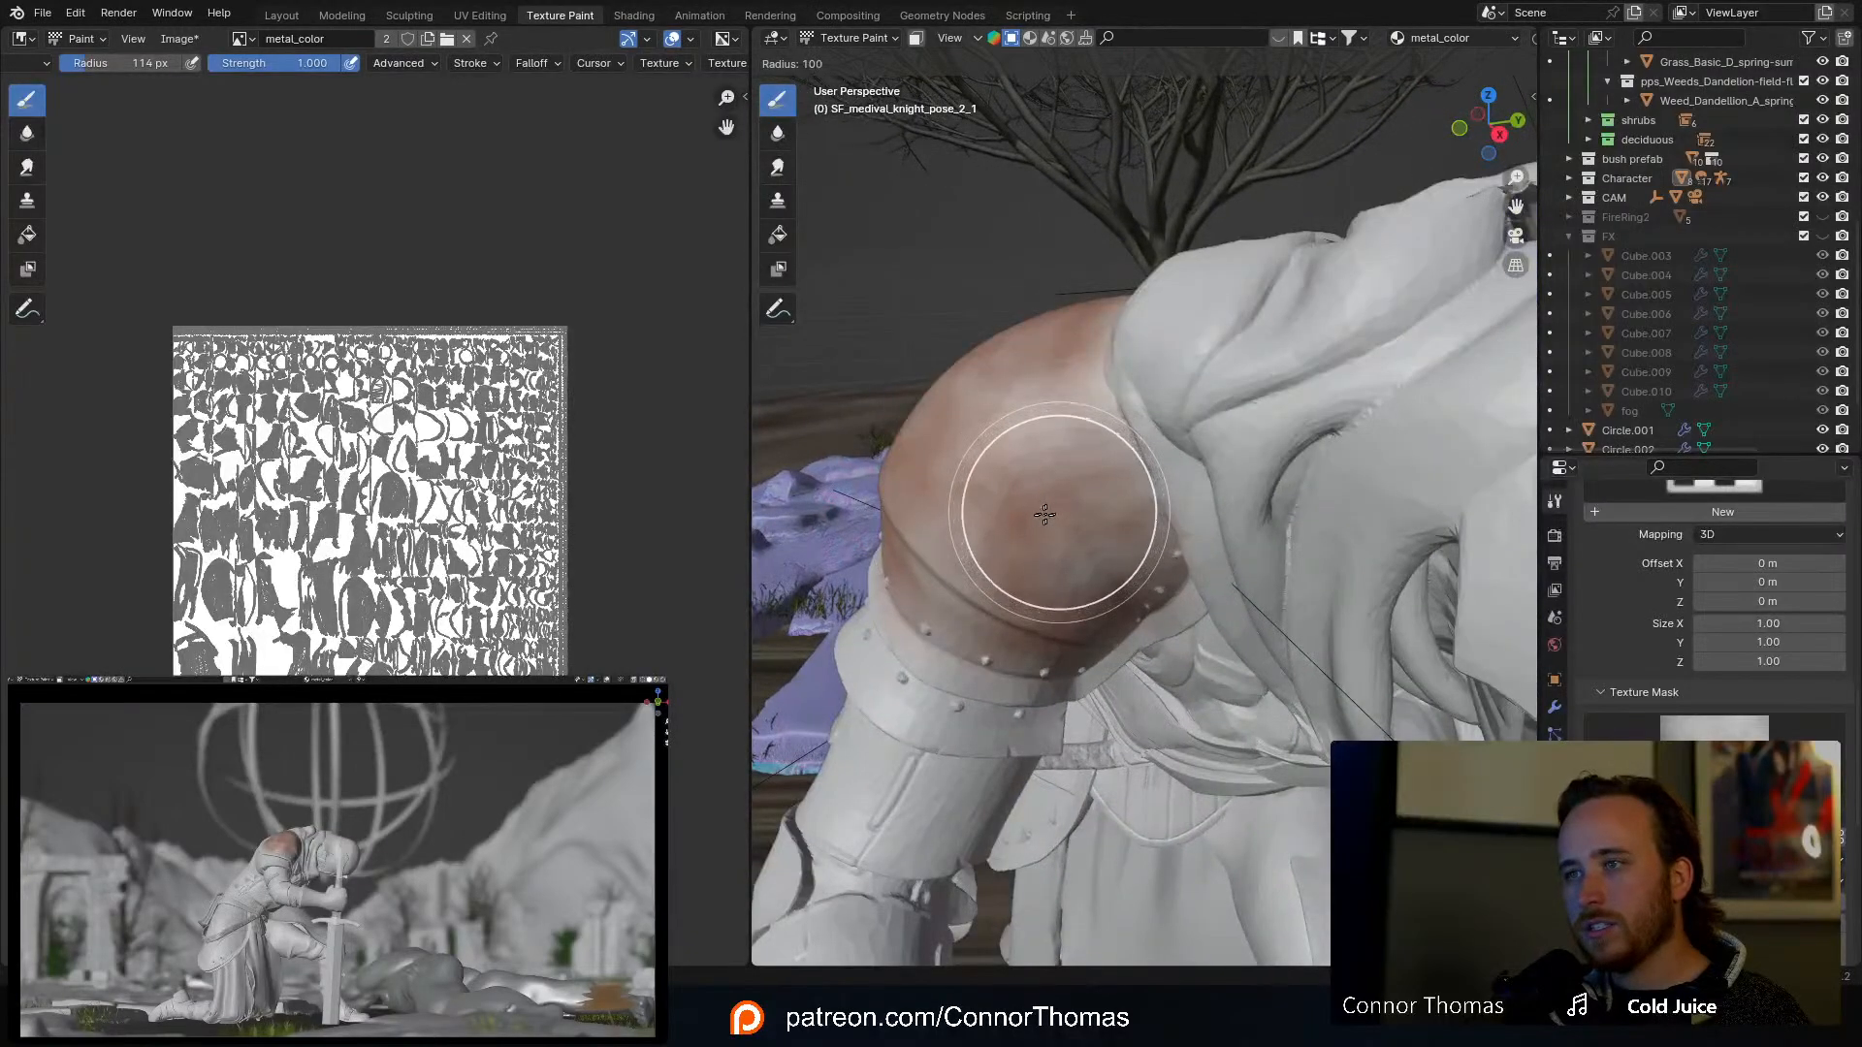
click(1107, 556)
drag(1068, 582, 1051, 571)
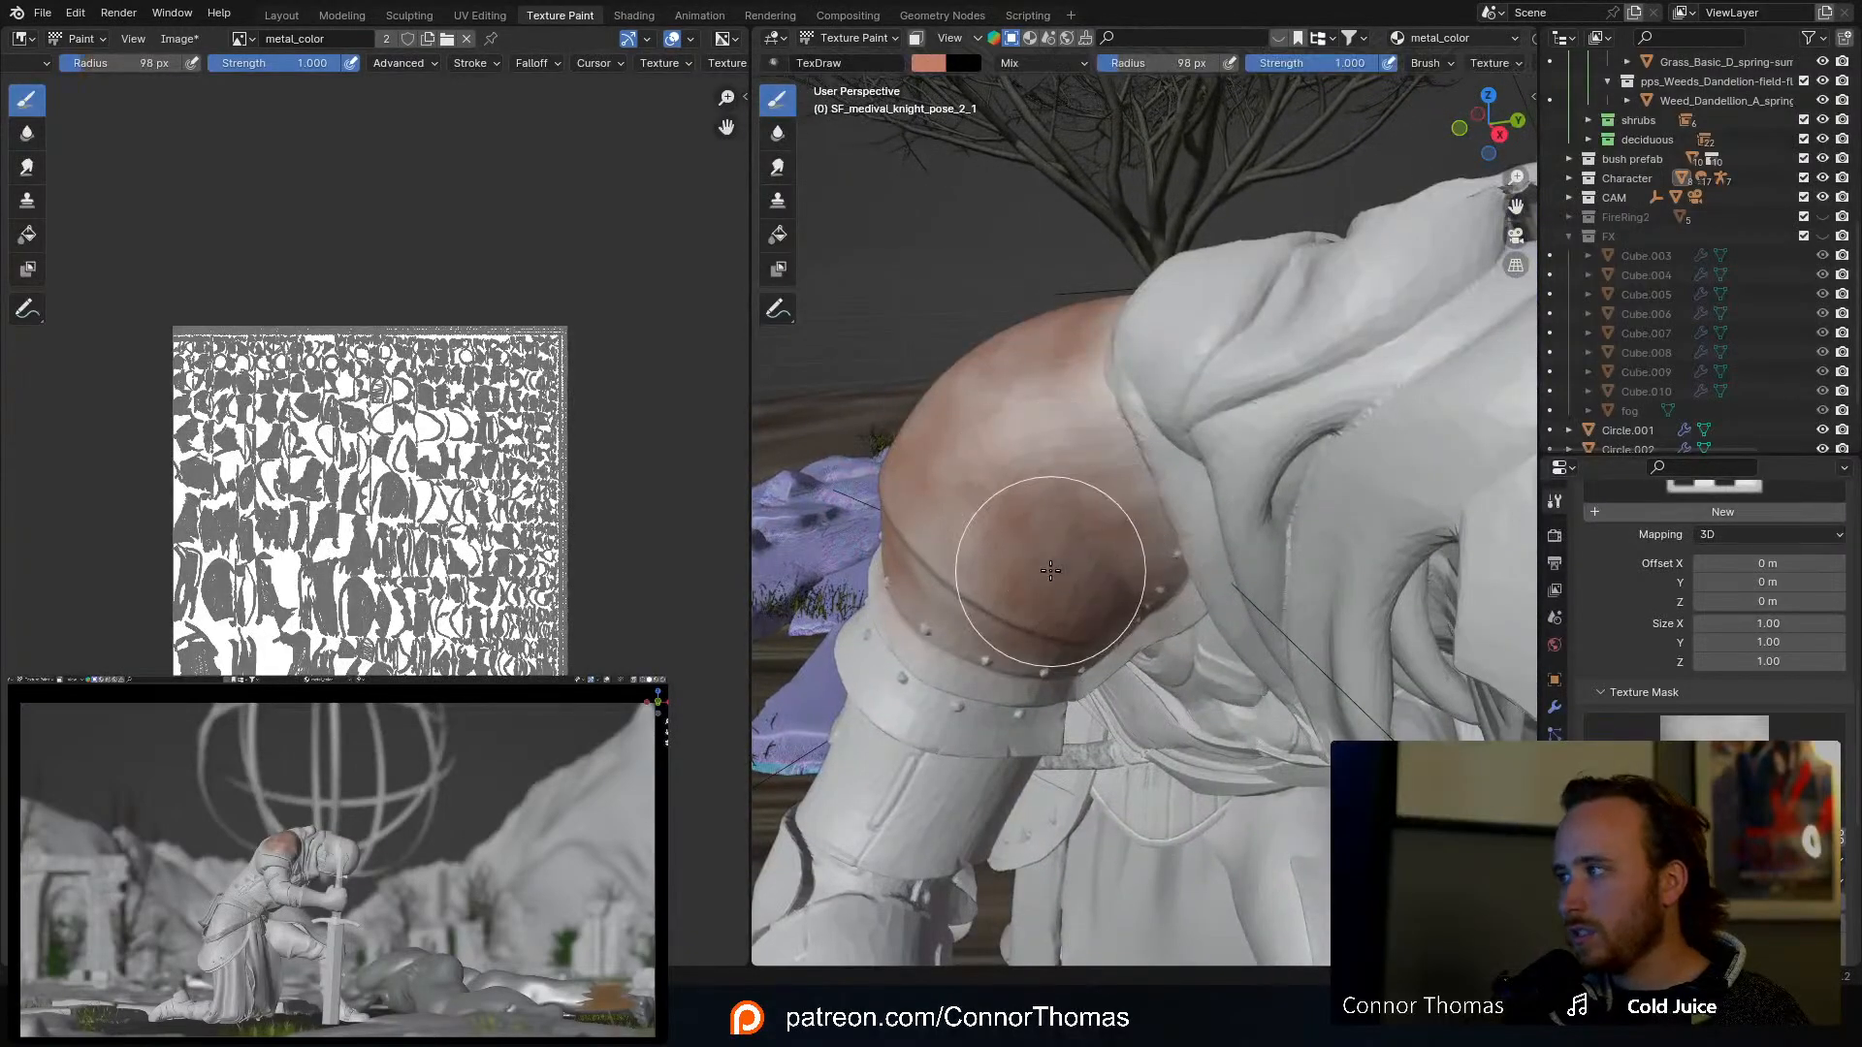
Step: Set the brush radius to 79 px and paint rust along the shoulder plate's riveted lower band
mouse_move(1051, 570)
middle_down()
mouse_move(1261, 580)
mouse_move(1300, 543)
mouse_move(1280, 524)
mouse_move(1250, 593)
middle_up()
key(f)
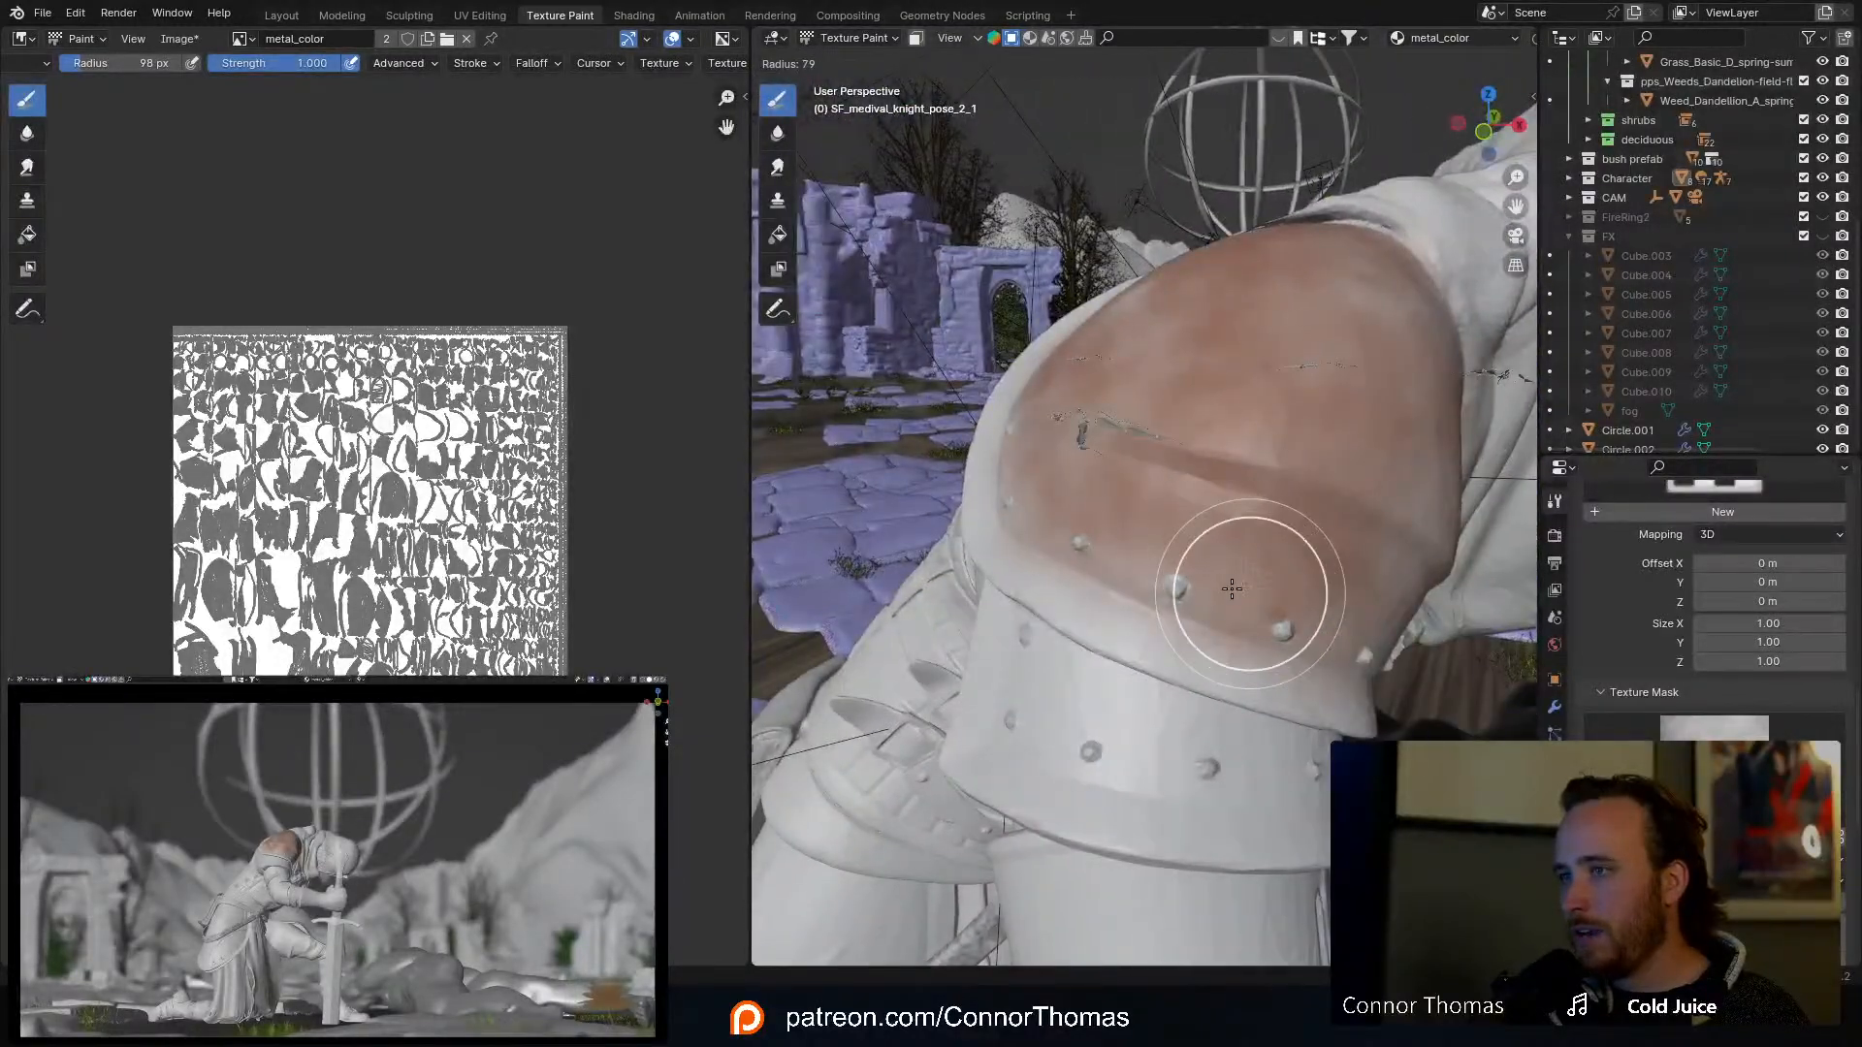
click(1232, 588)
drag(1330, 623, 1118, 557)
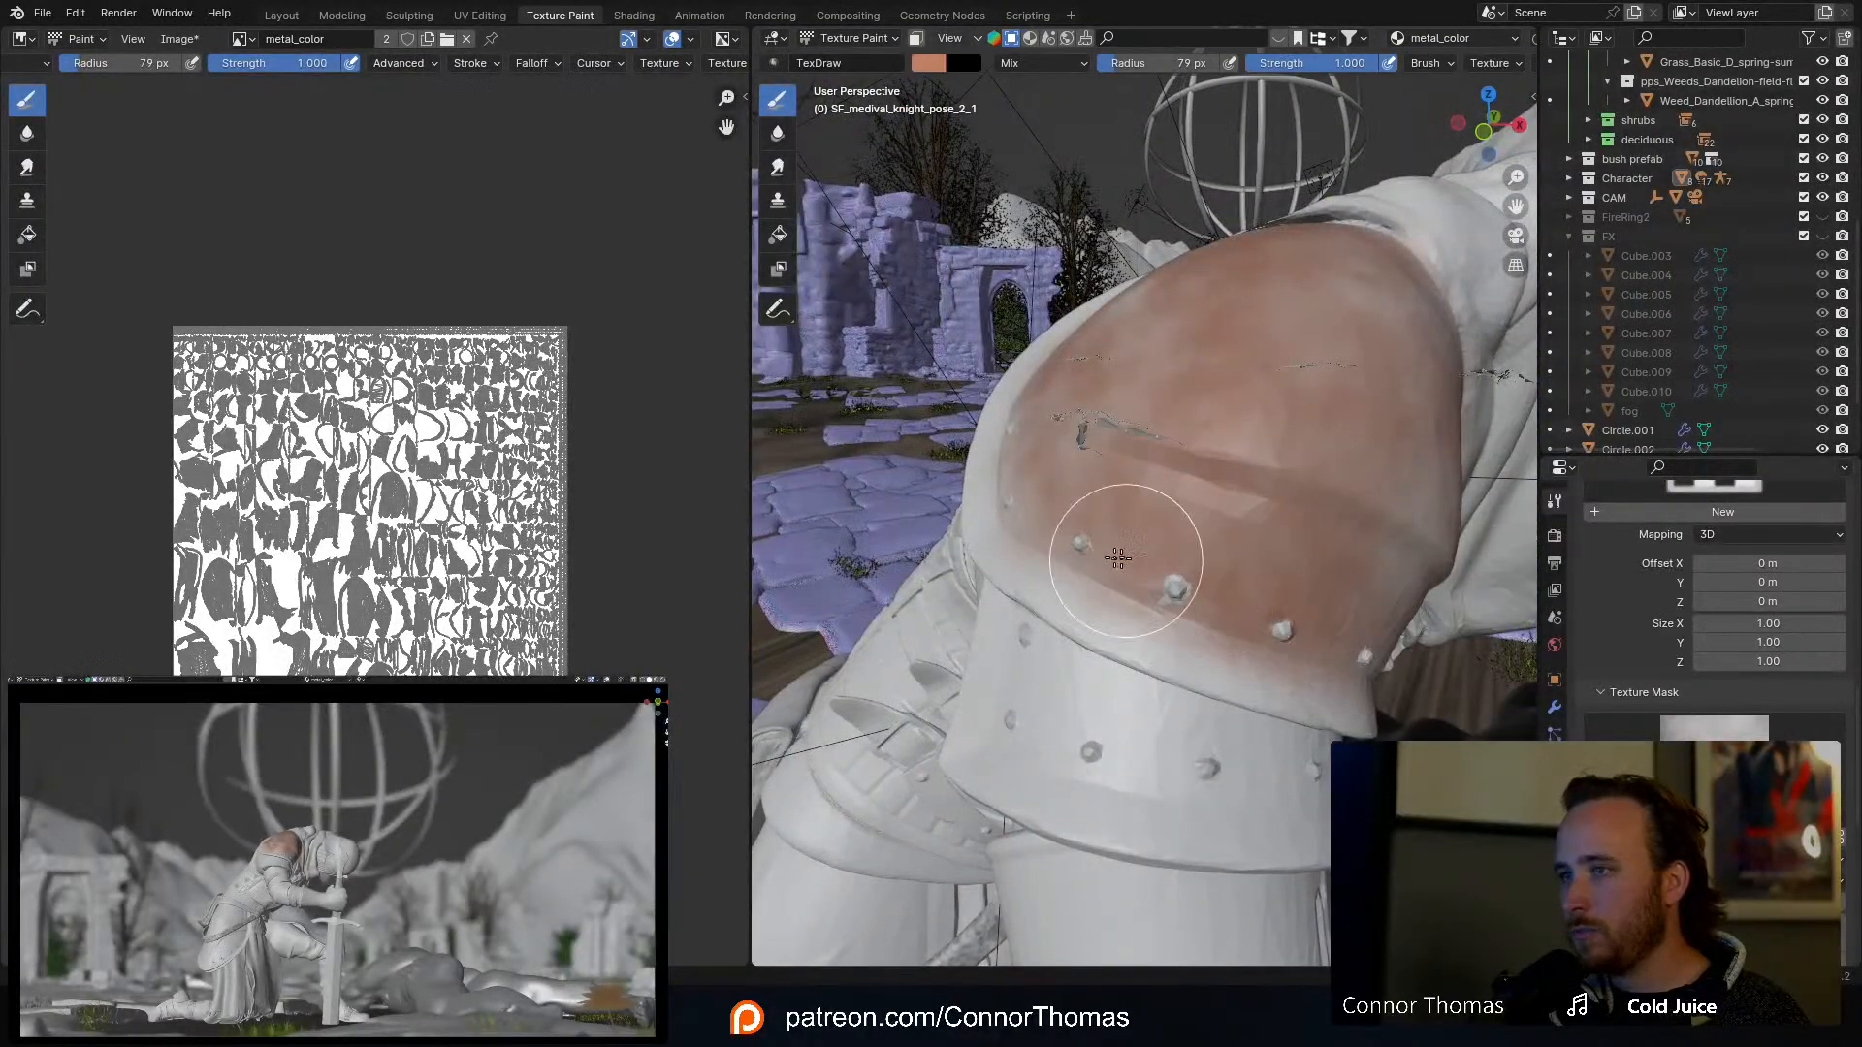
Step: Build up denser rust over the shoulder plate's dome and its rear riveted edge
middle_drag(1102, 532, 1443, 578)
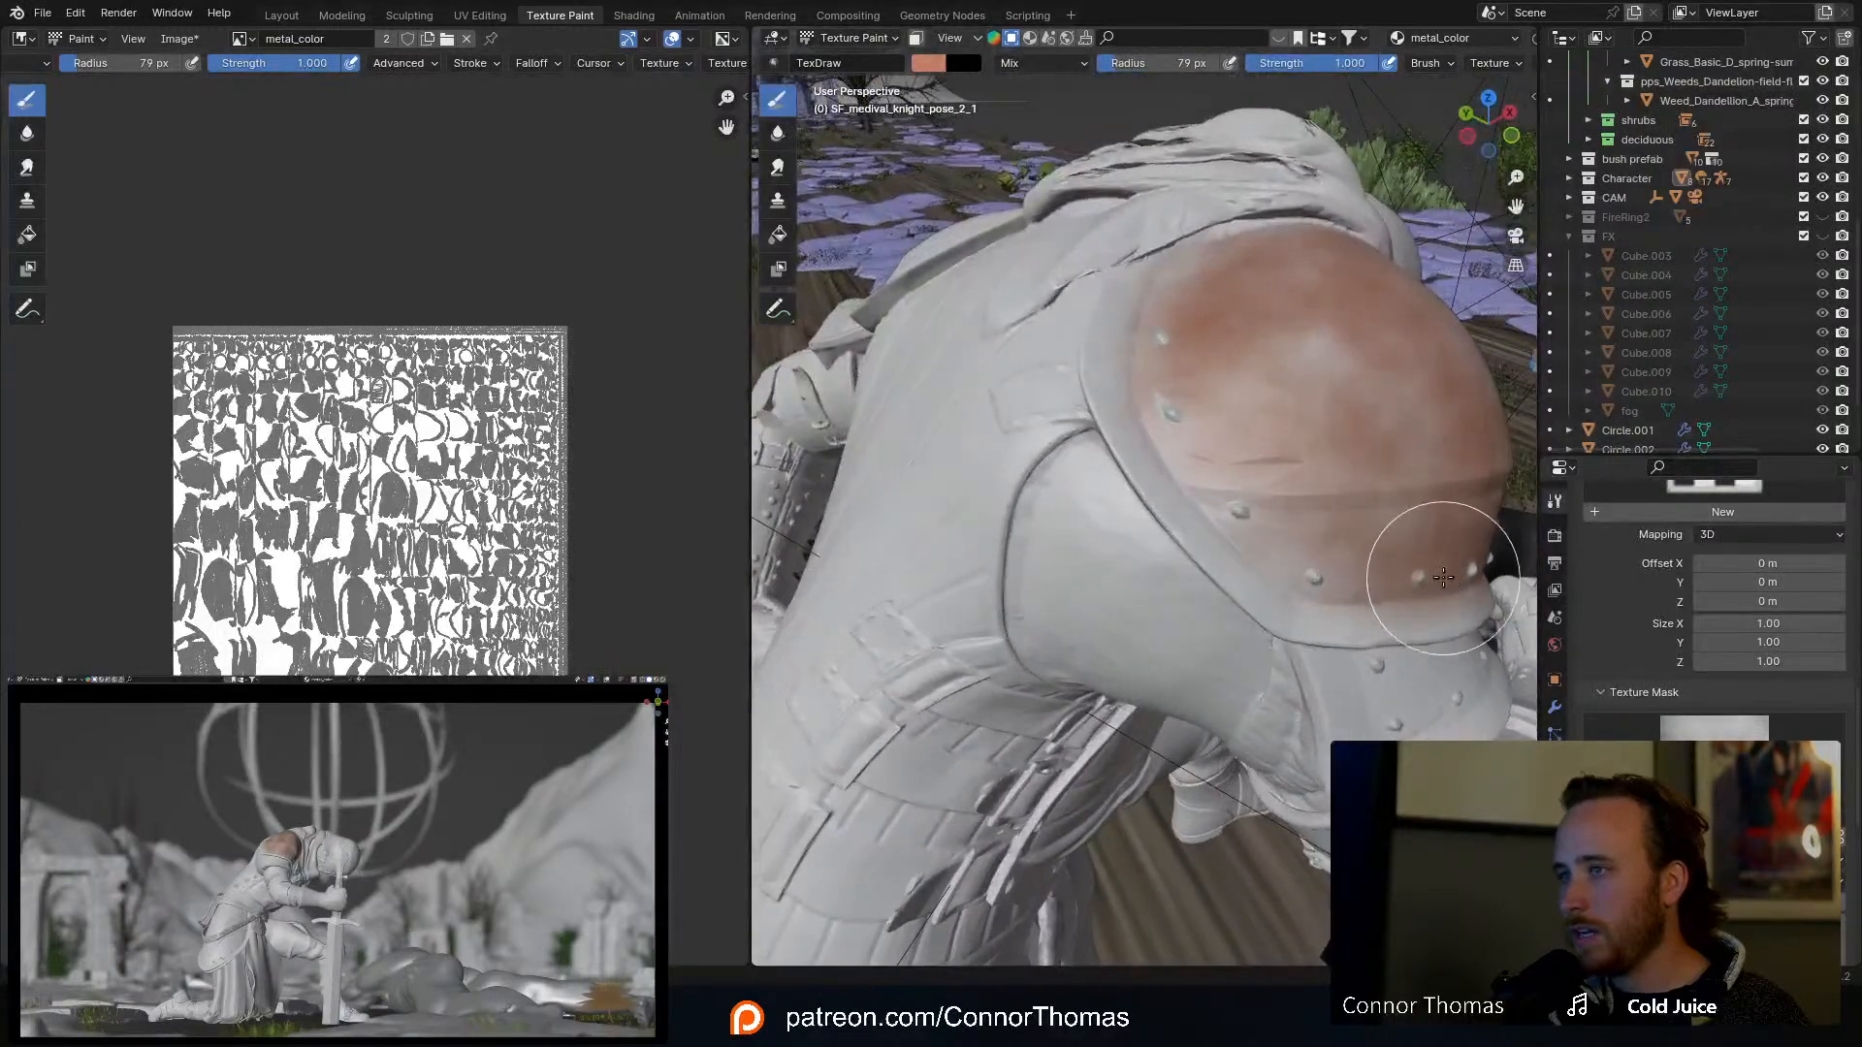
mouse_move(1443, 578)
mouse_down()
mouse_move(1289, 520)
mouse_move(1231, 478)
mouse_move(1212, 422)
mouse_move(1319, 373)
mouse_move(1405, 509)
mouse_move(1385, 530)
mouse_move(1399, 512)
mouse_up()
mouse_move(1400, 512)
middle_down()
mouse_move(1338, 531)
mouse_move(1334, 561)
middle_up()
drag(1334, 560, 1283, 441)
mouse_move(1282, 441)
middle_down()
mouse_move(1317, 528)
mouse_move(1243, 587)
middle_up()
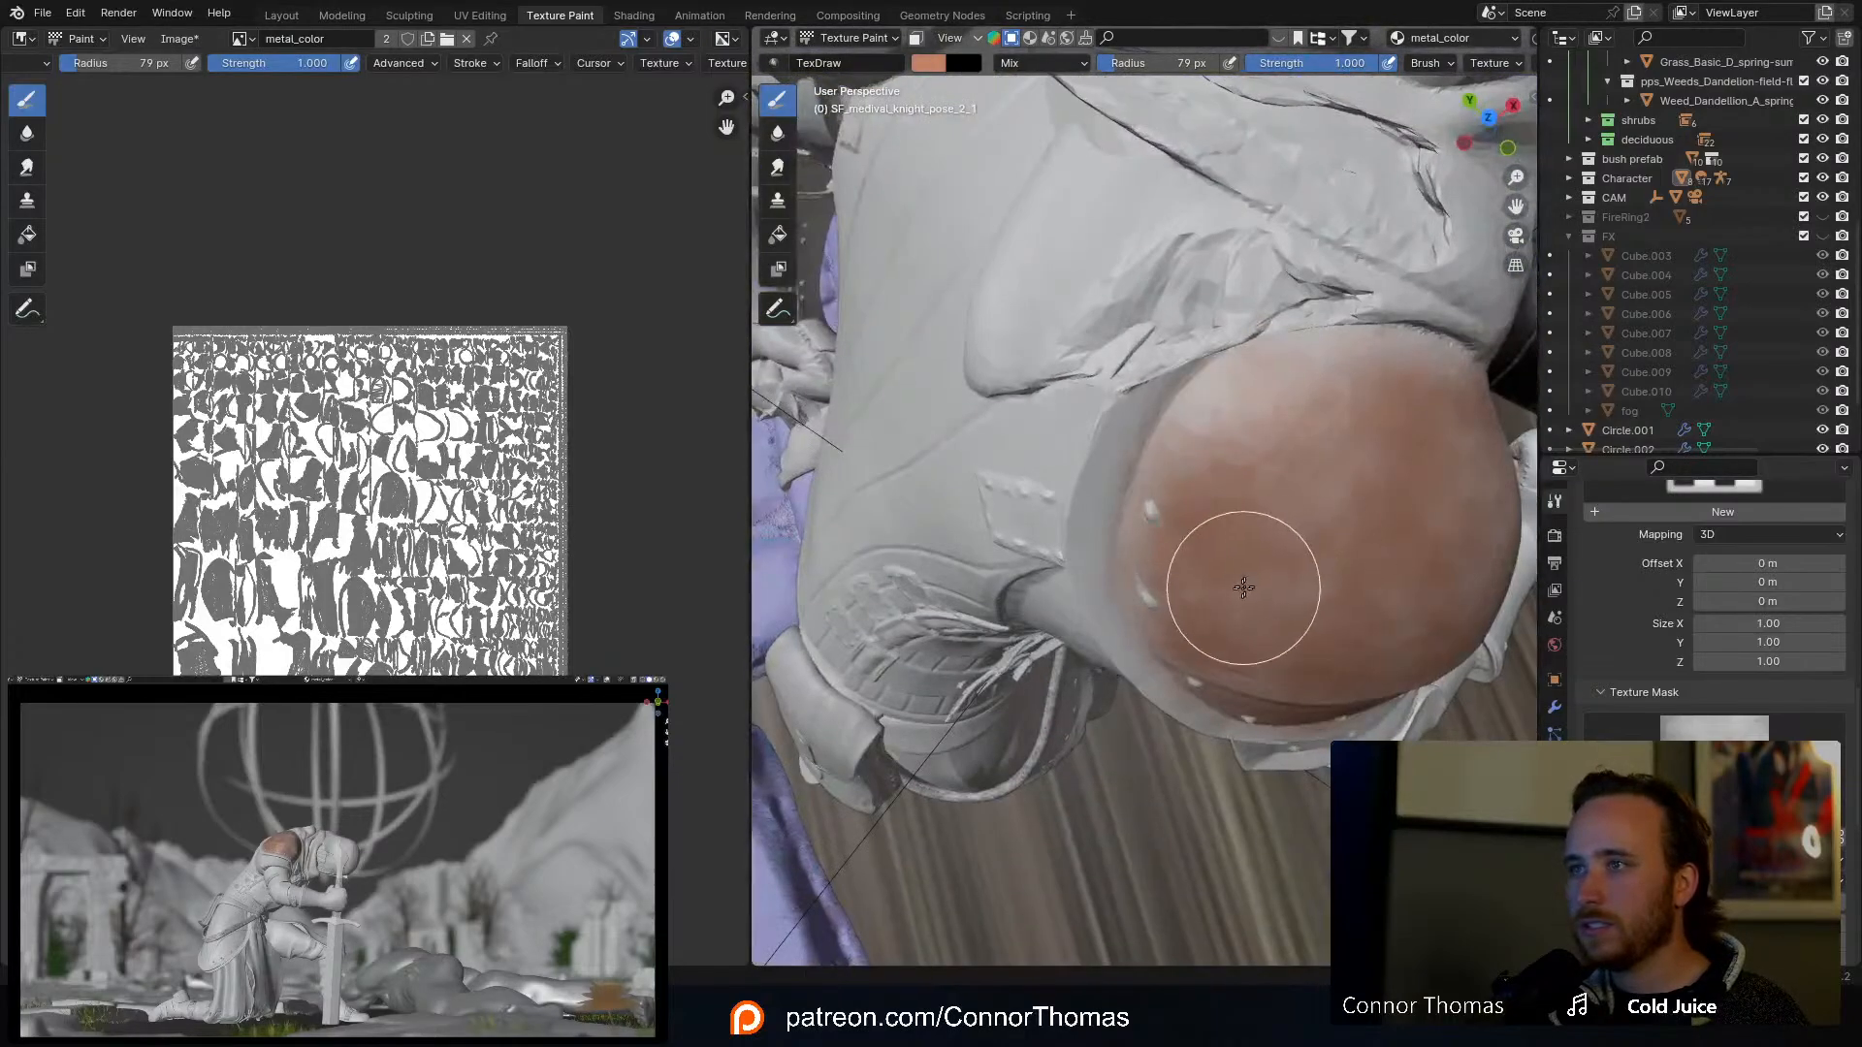
mouse_move(1243, 587)
mouse_down()
mouse_move(1184, 594)
mouse_move(1180, 540)
mouse_move(1223, 423)
mouse_up()
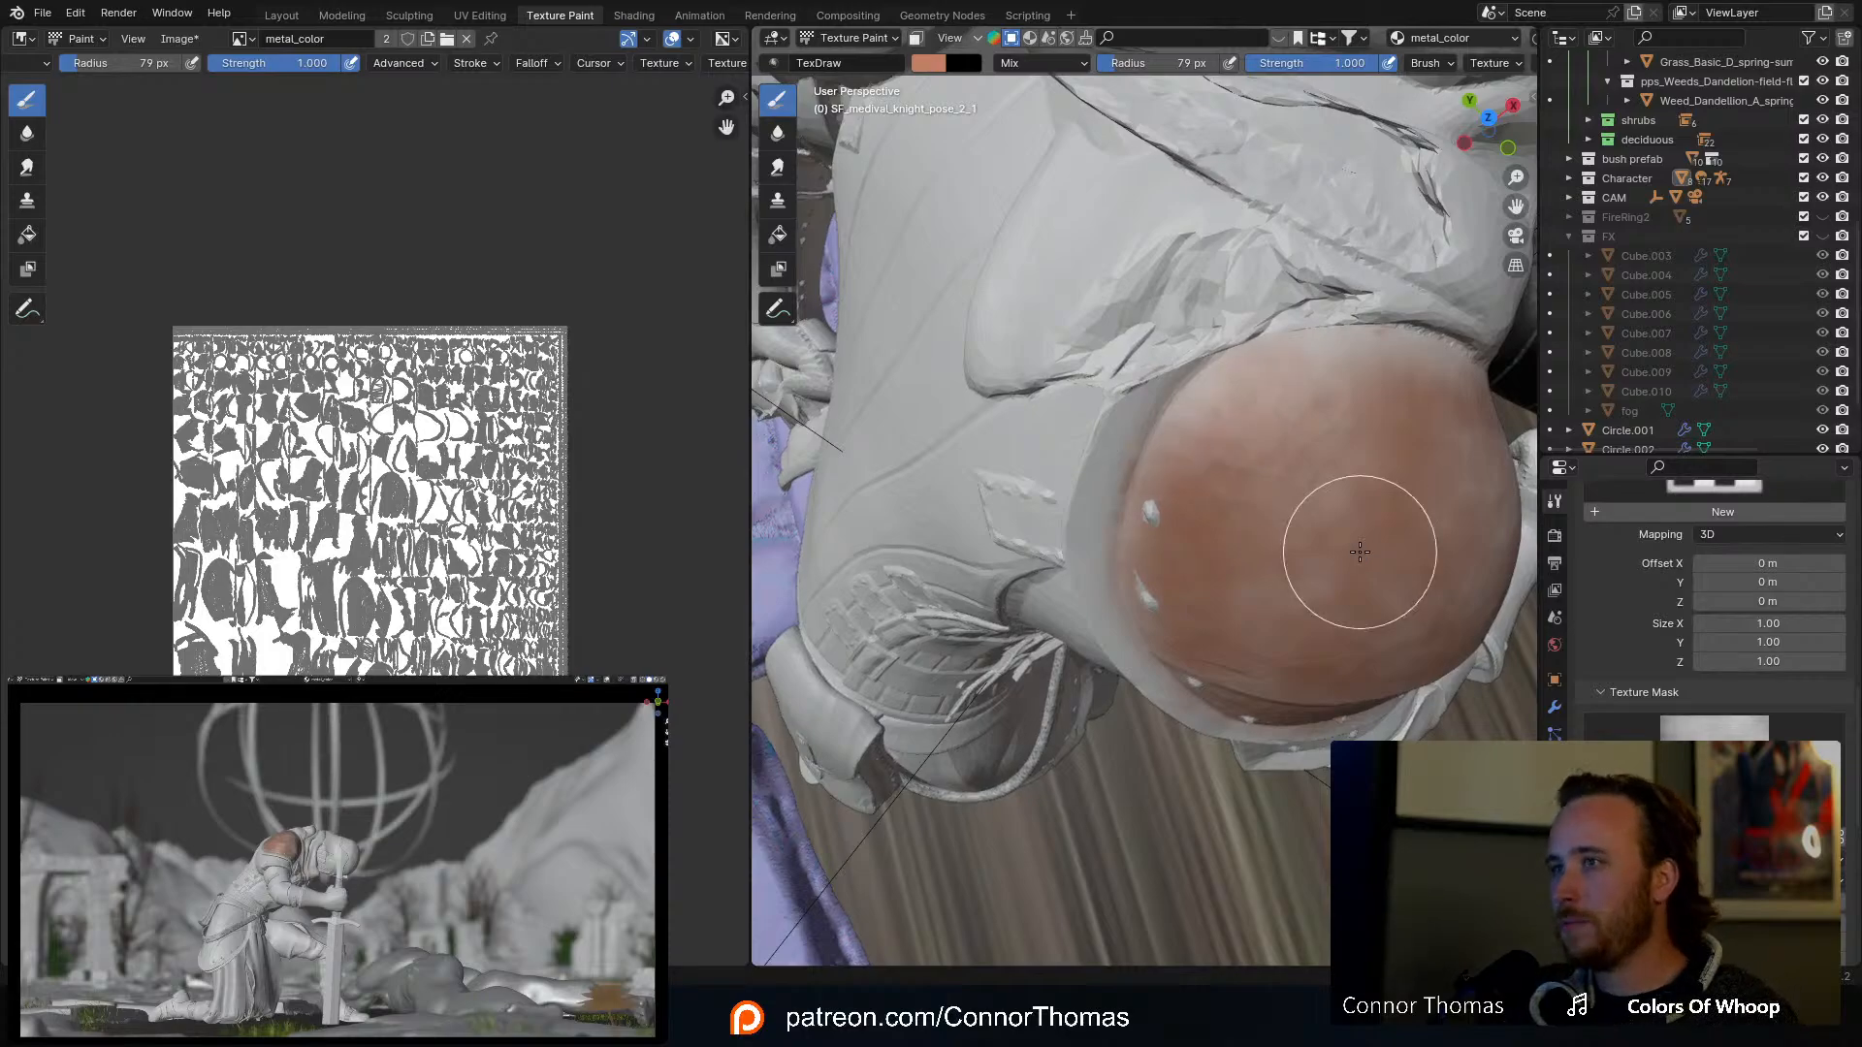
Step: Set the brush radius to 50 px and paint a rust patch on the elbow plate below the upper-arm armour
mouse_move(1318, 645)
middle_down()
mouse_move(1204, 486)
mouse_move(1147, 307)
mouse_move(1081, 324)
mouse_move(1200, 396)
mouse_move(1148, 507)
mouse_move(1248, 457)
mouse_move(1180, 485)
mouse_move(1210, 404)
mouse_move(1284, 607)
middle_up()
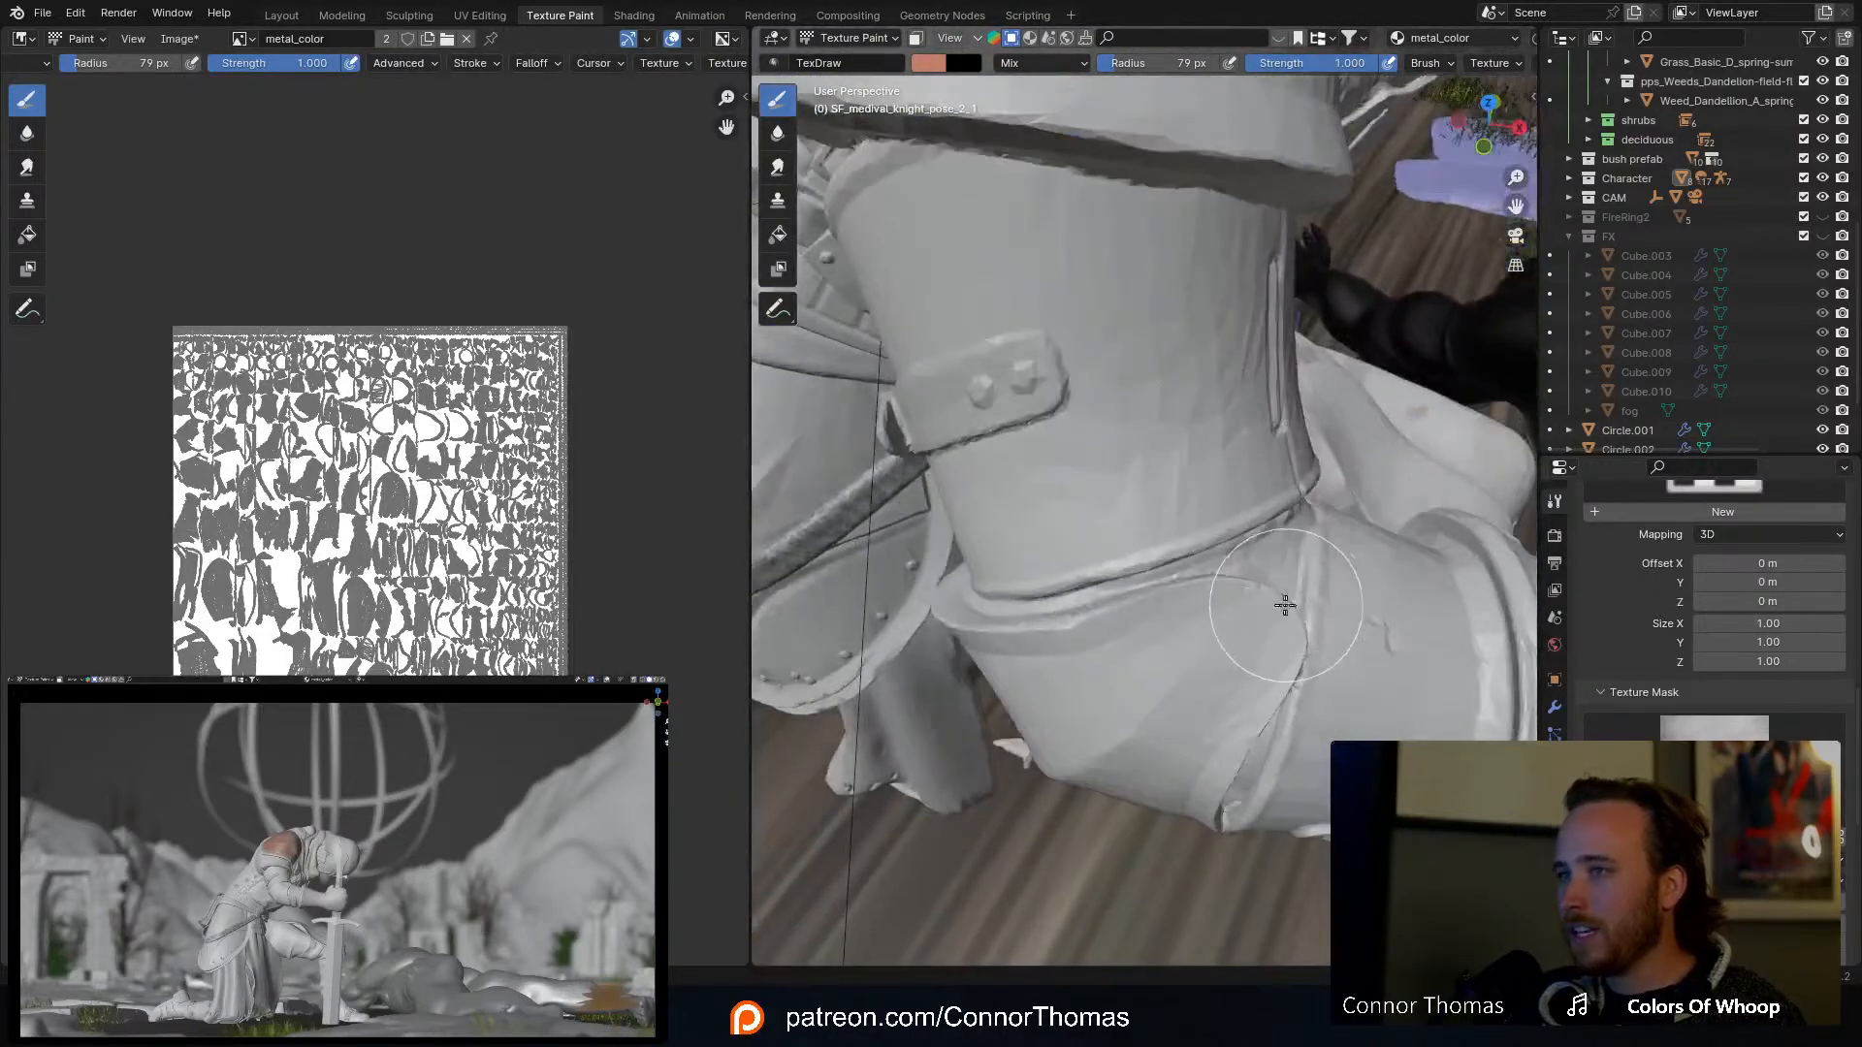
key(f)
click(1227, 631)
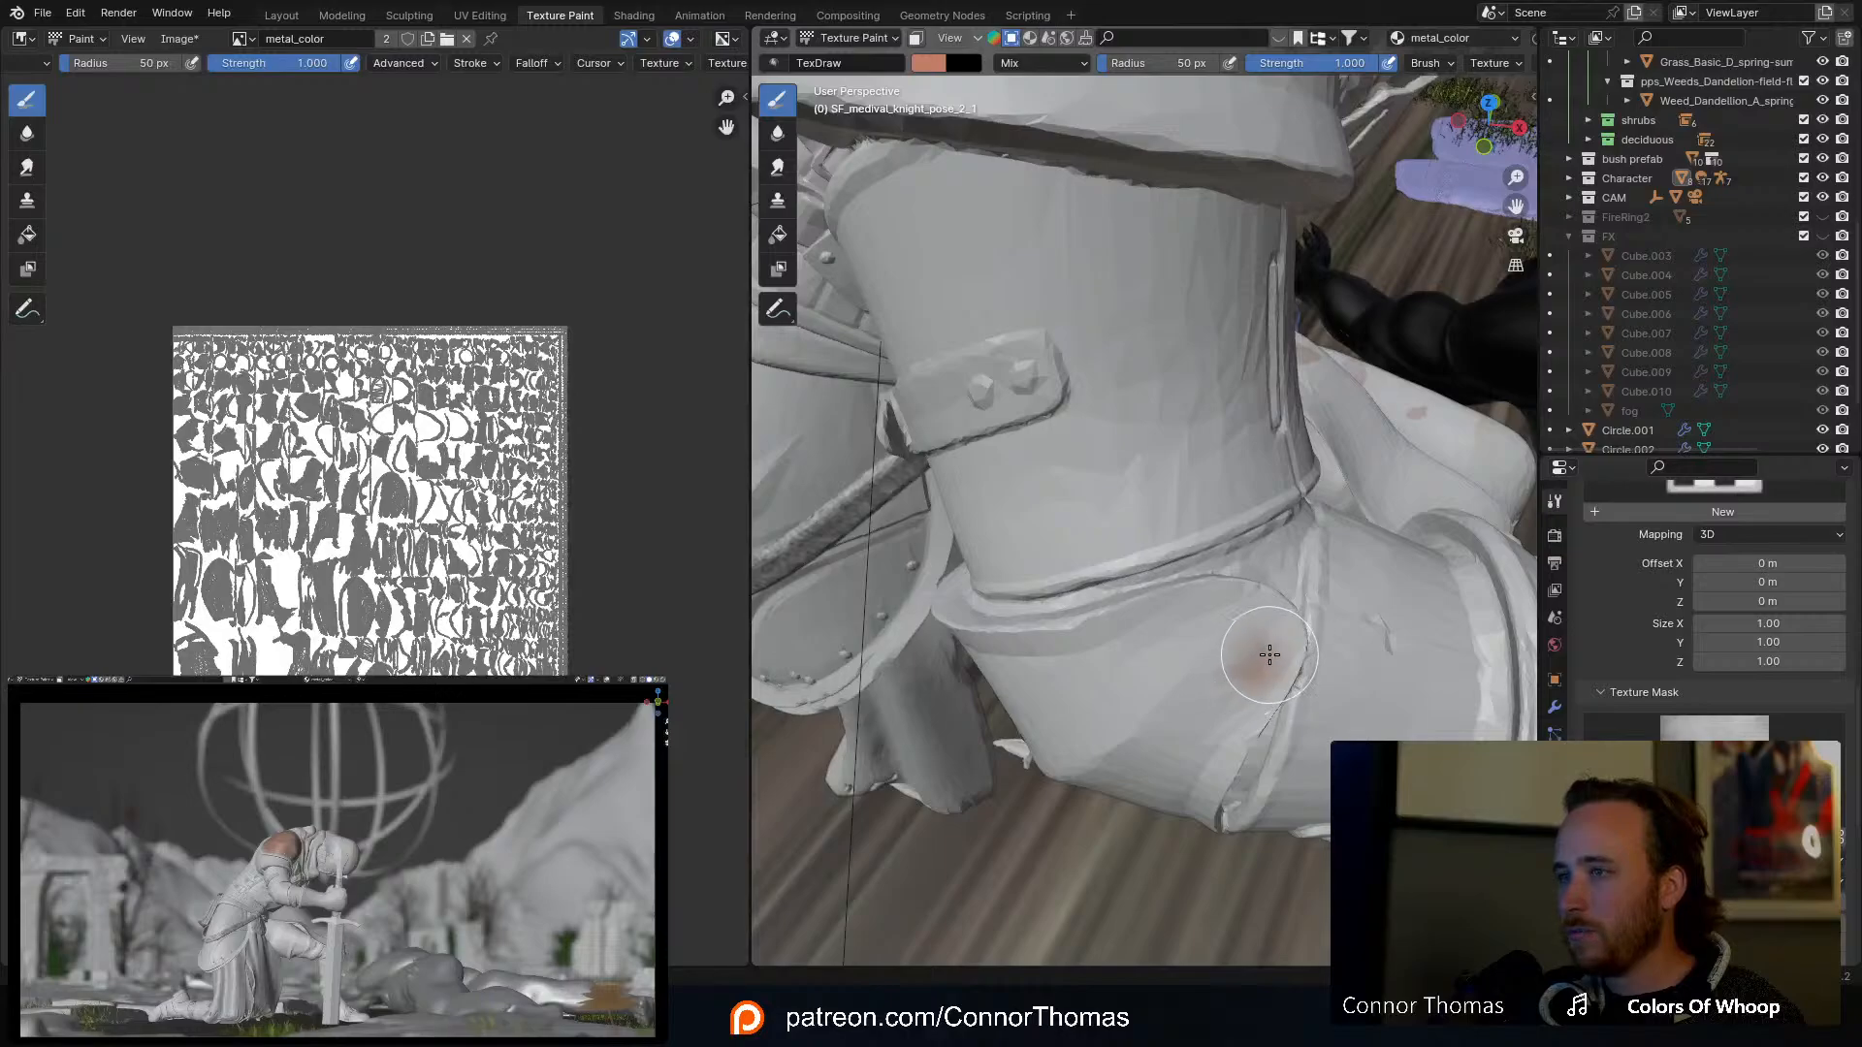
mouse_move(1104, 610)
mouse_down()
mouse_move(980, 645)
mouse_move(1104, 678)
mouse_up()
middle_drag(1136, 687, 1182, 599)
drag(1122, 482, 986, 611)
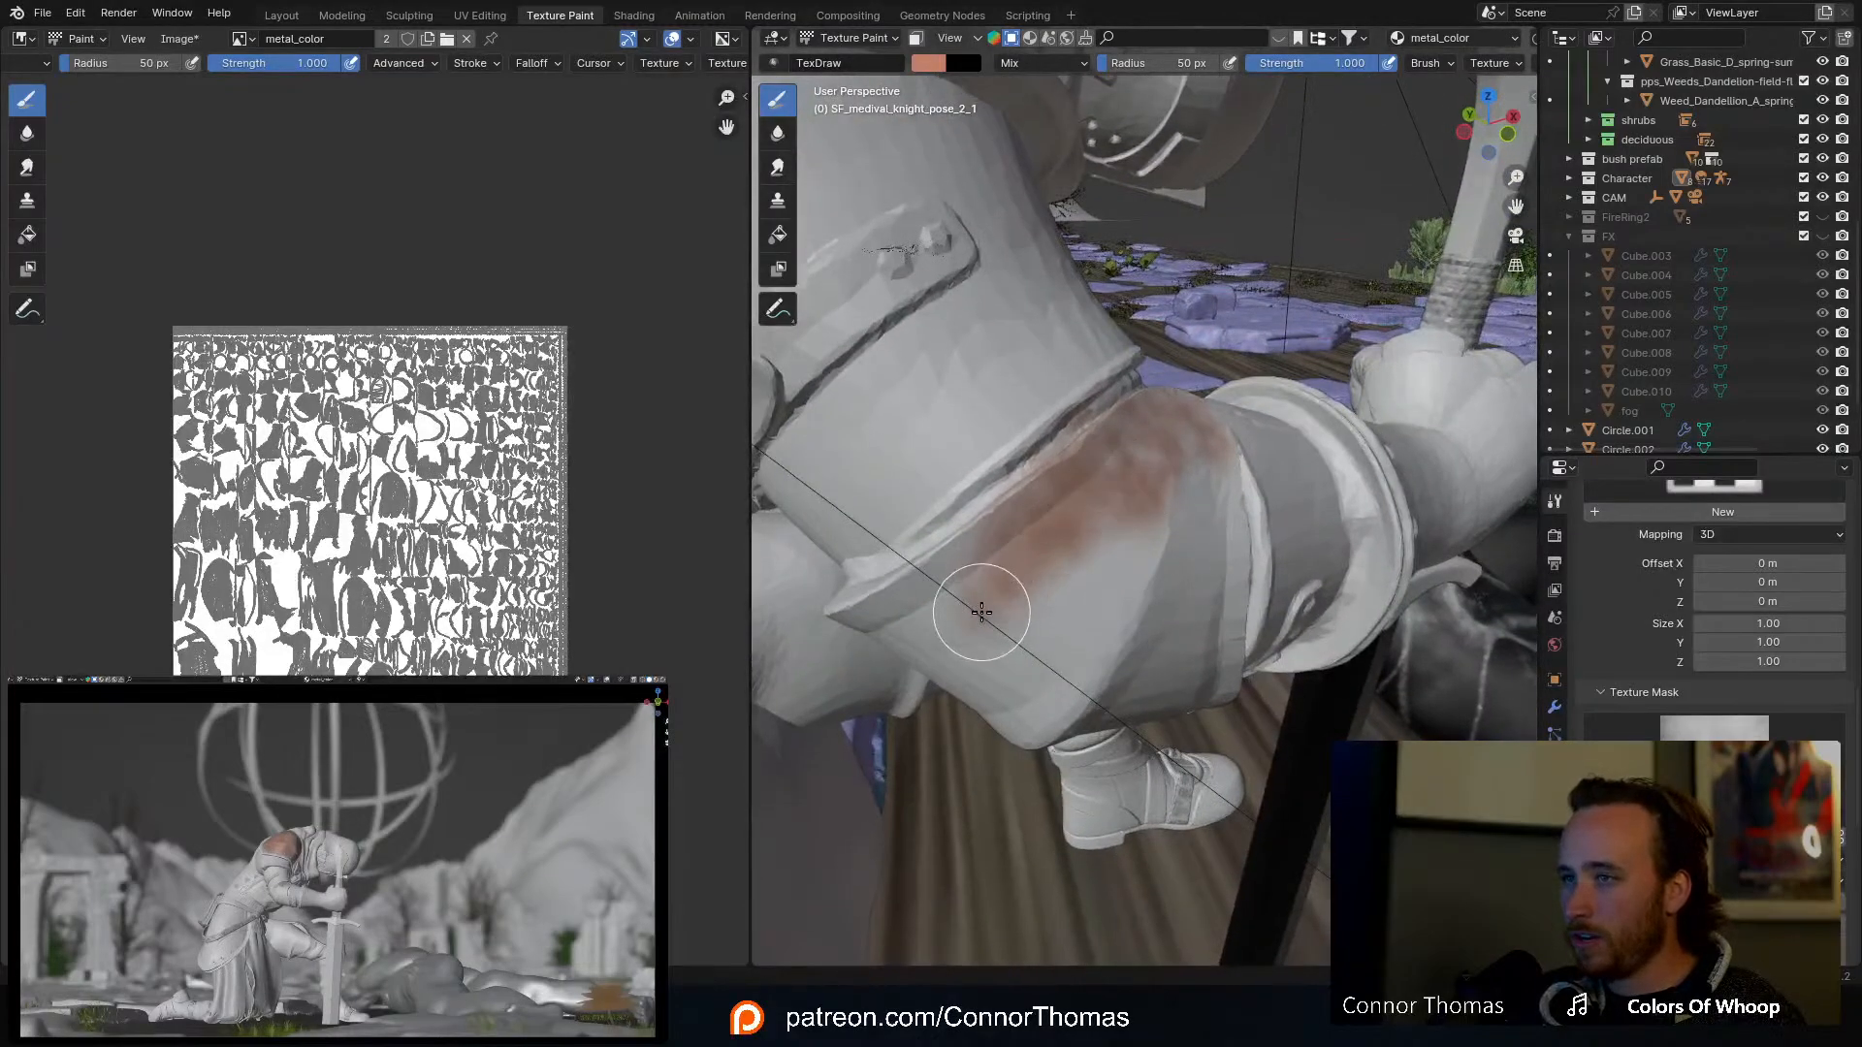
Step: Paint rust along the elbow plate's upper rim and across the surface beside it
middle_drag(1008, 603, 1118, 596)
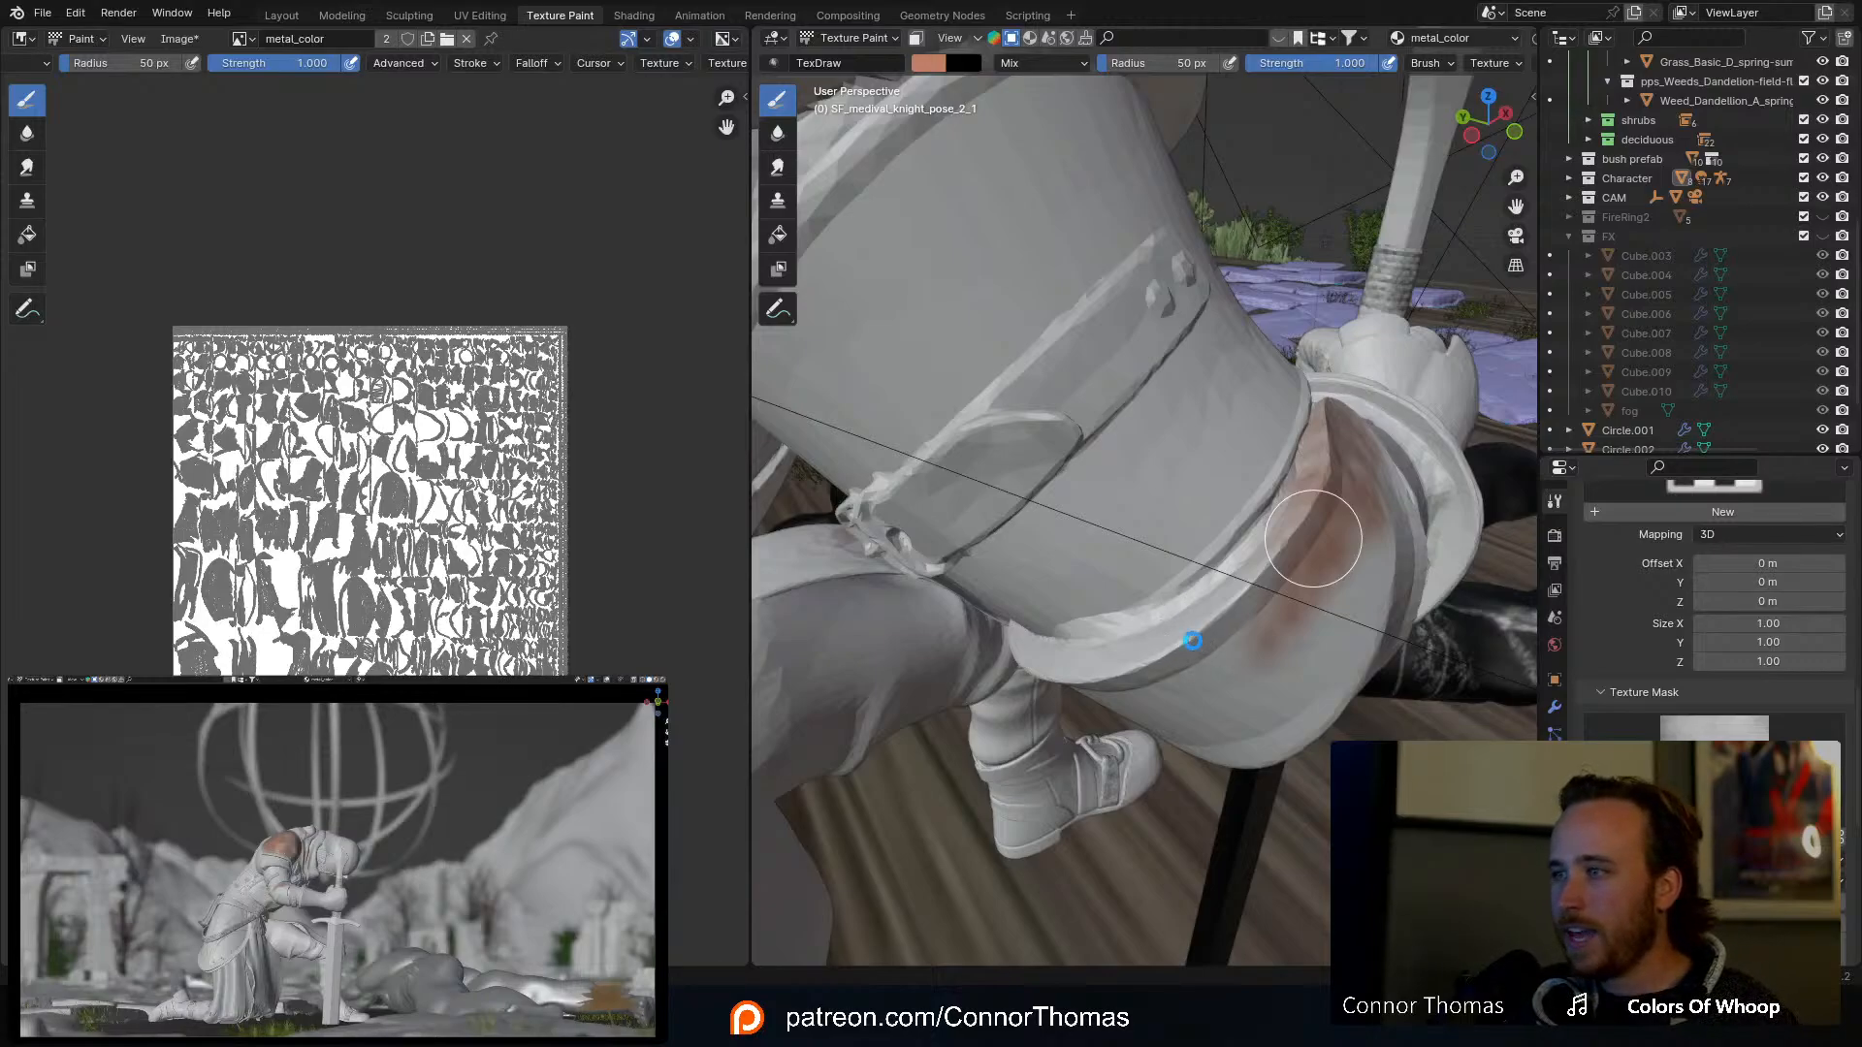
drag(1313, 538, 1193, 640)
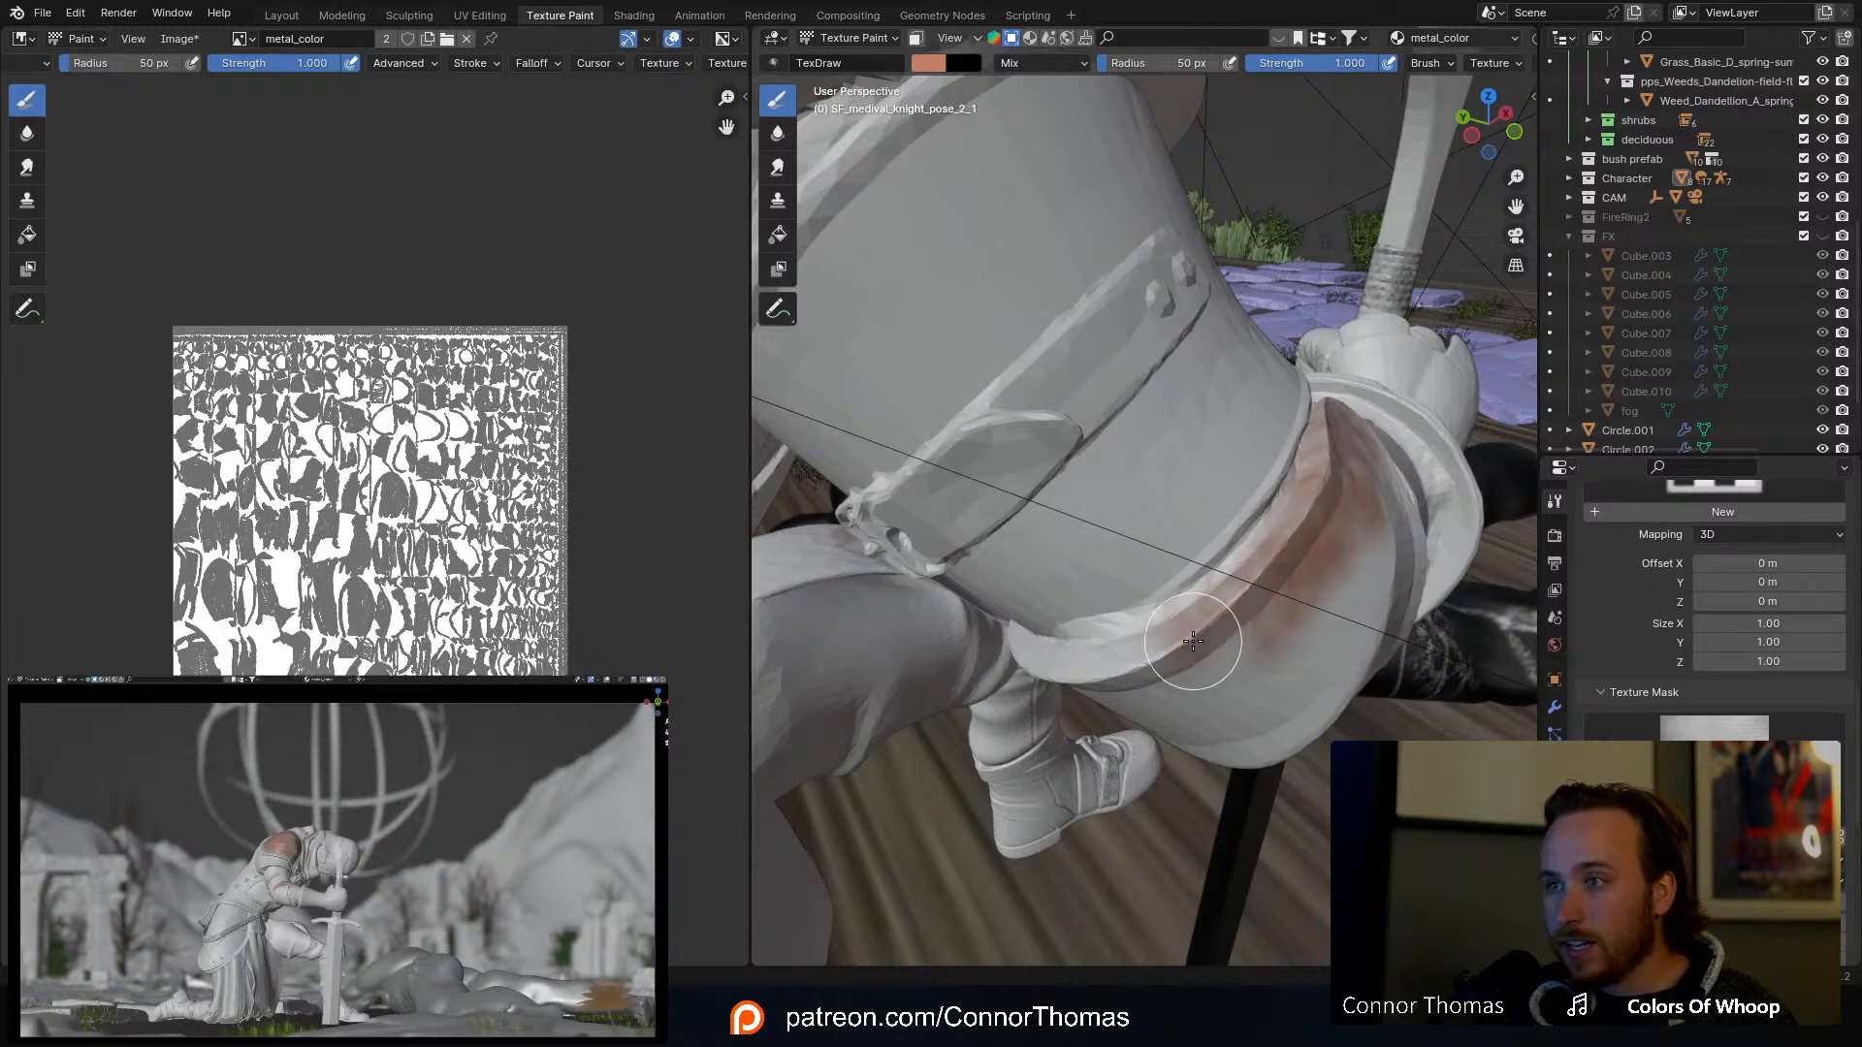
middle_drag(1193, 640, 1367, 563)
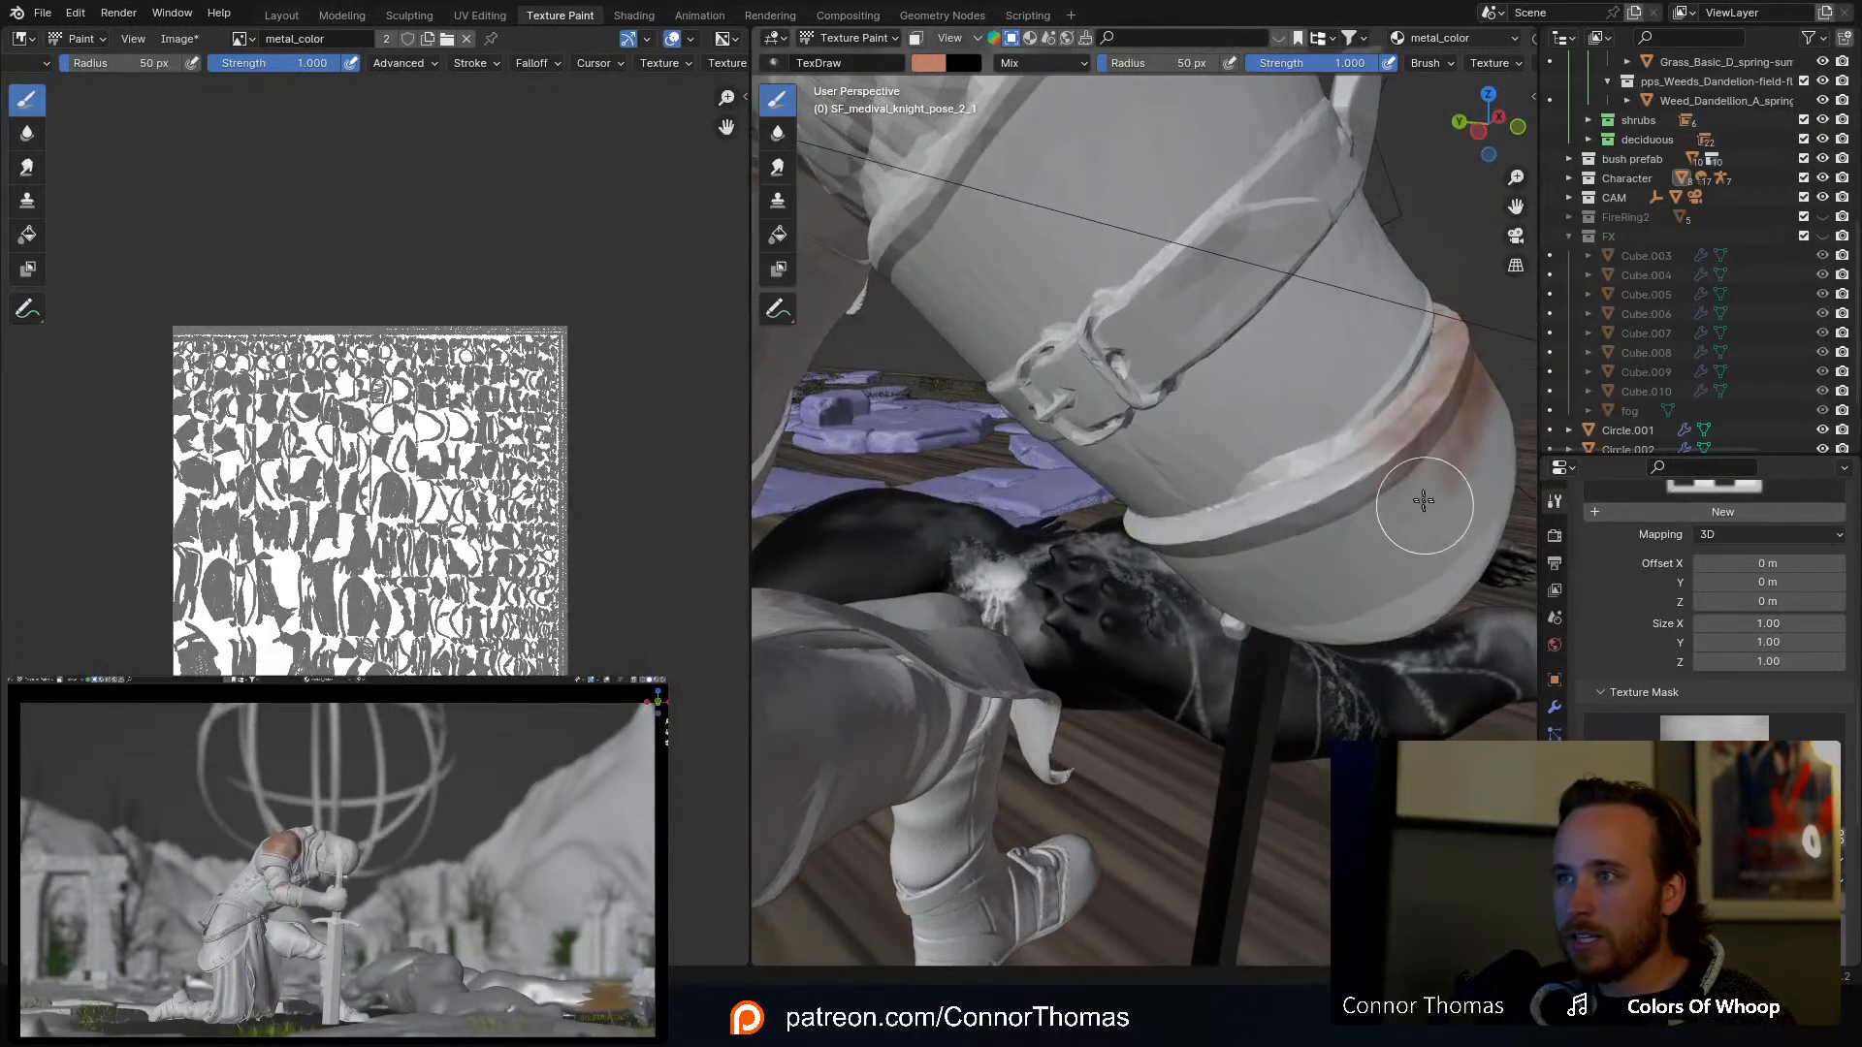
mouse_move(1378, 479)
mouse_down()
mouse_move(1185, 539)
mouse_move(1451, 482)
mouse_up()
mouse_move(1522, 451)
middle_down()
mouse_move(1101, 391)
mouse_move(1191, 398)
middle_up()
mouse_move(1191, 397)
mouse_down()
mouse_move(1129, 615)
mouse_move(1150, 655)
mouse_move(1131, 416)
mouse_move(1111, 427)
mouse_up()
Step: Set the brush radius to 28 px and paint rust into the elbow plate's narrow seam and upper edge
key(f)
click(1117, 432)
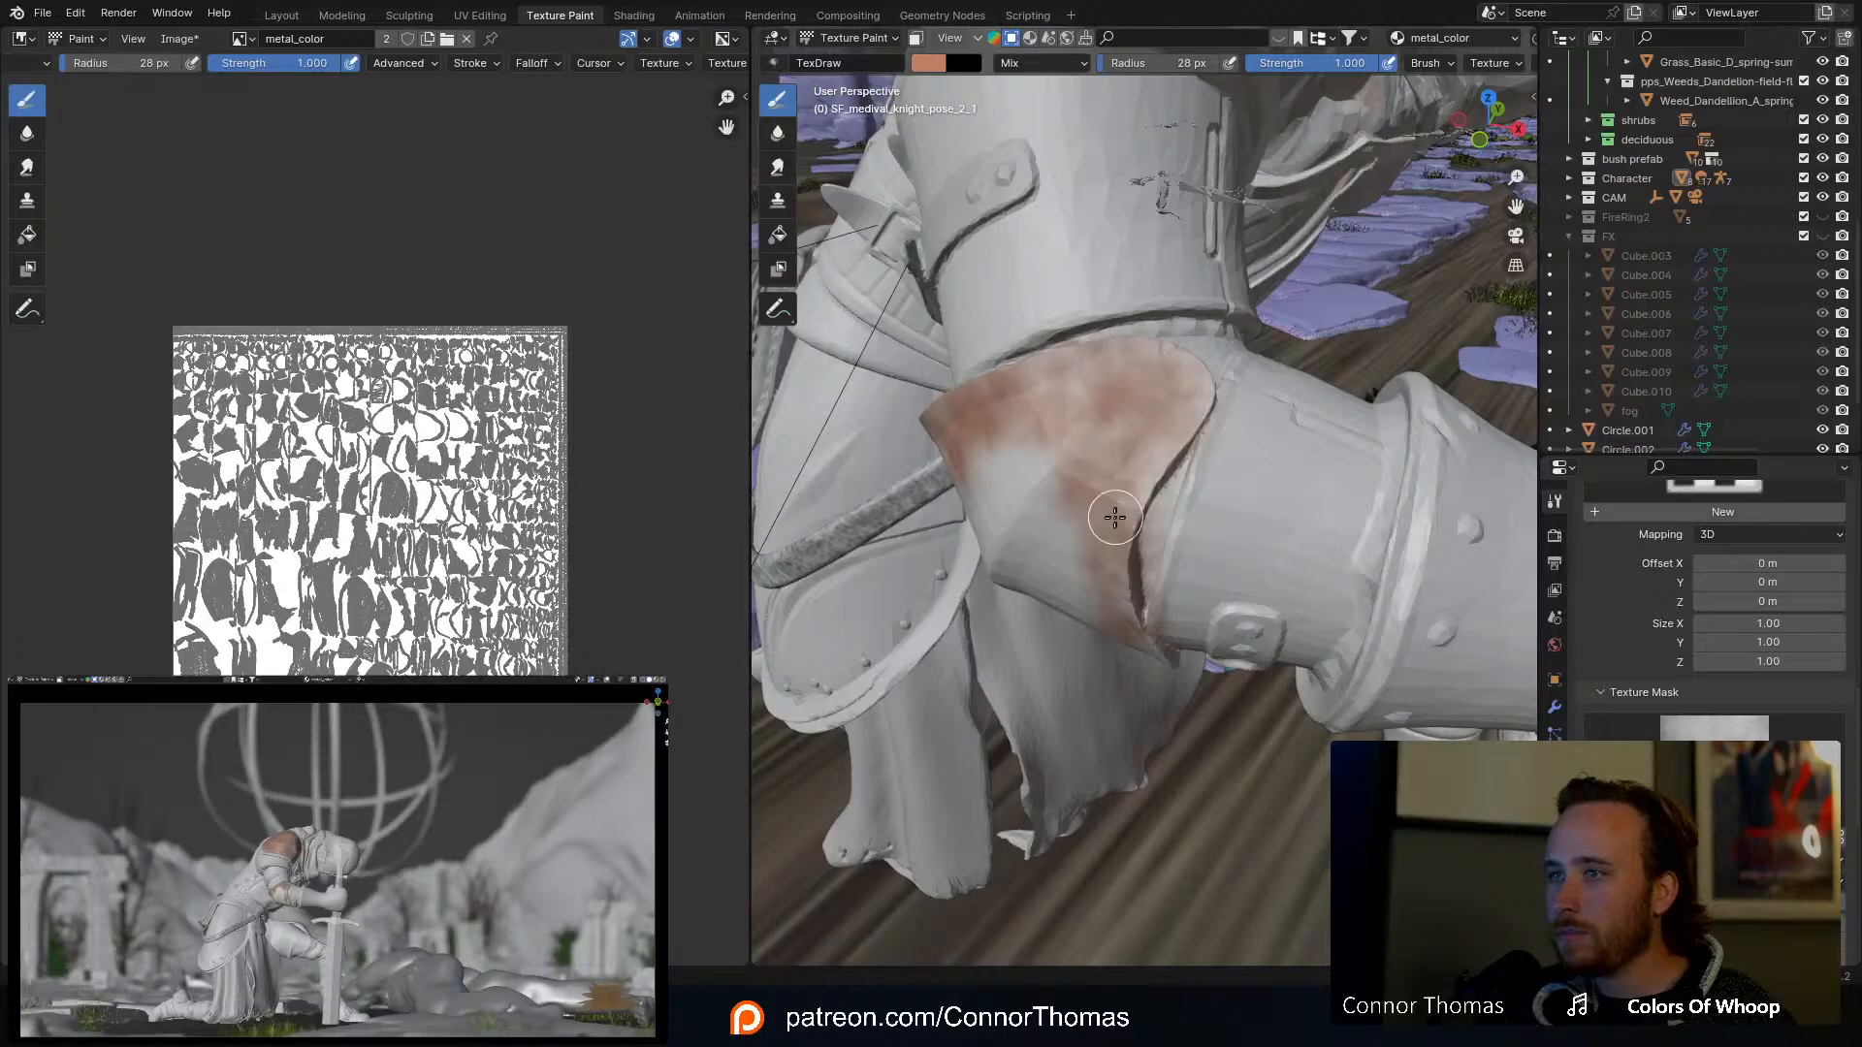
mouse_move(1135, 469)
middle_down()
mouse_move(1177, 430)
mouse_move(1201, 369)
mouse_move(1184, 361)
middle_up()
mouse_move(1184, 361)
mouse_down()
mouse_move(1159, 325)
mouse_move(1059, 385)
mouse_move(1106, 404)
mouse_move(1177, 358)
mouse_move(1202, 403)
mouse_move(1216, 283)
mouse_move(1180, 282)
mouse_move(1180, 258)
mouse_move(1206, 233)
mouse_up()
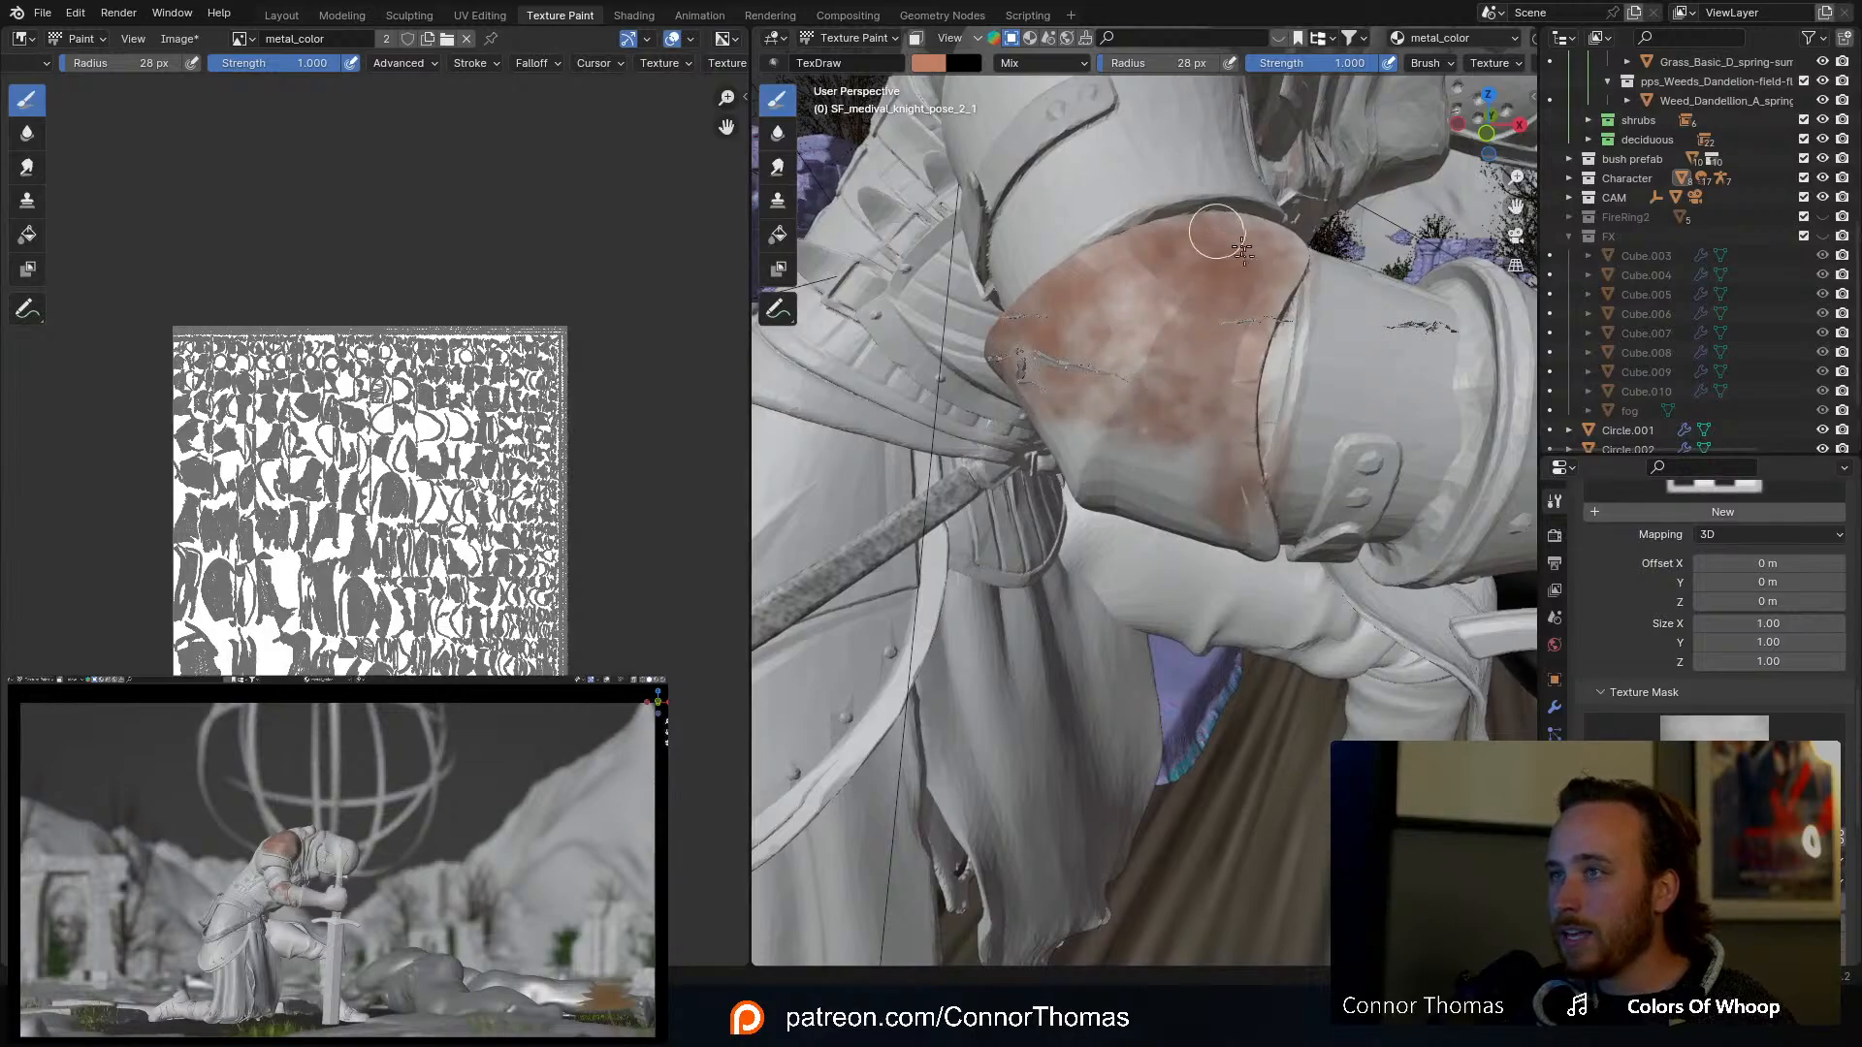
Step: Continue the fine rust around the elbow plate's raised rim and down the edge beside the forearm armour
mouse_move(1206, 232)
middle_down()
mouse_move(1252, 356)
mouse_move(1200, 548)
middle_up()
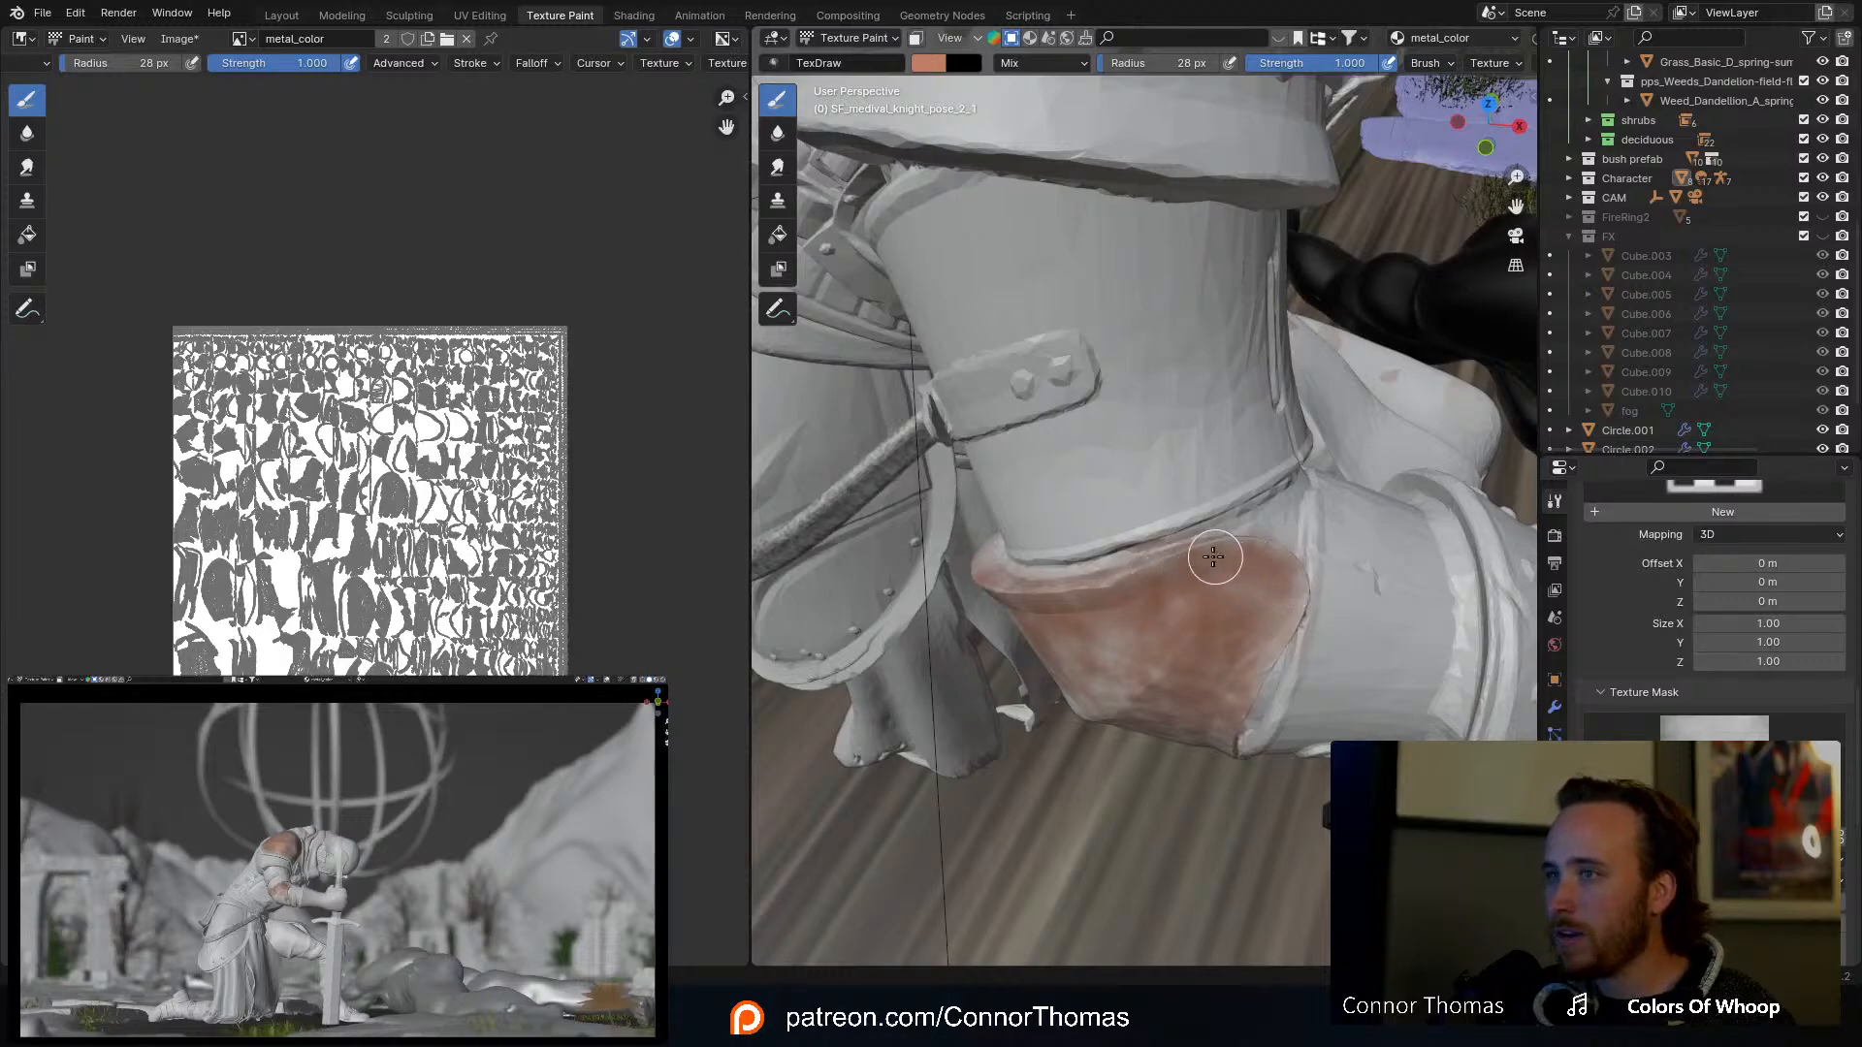
middle_drag(1181, 603, 1434, 531)
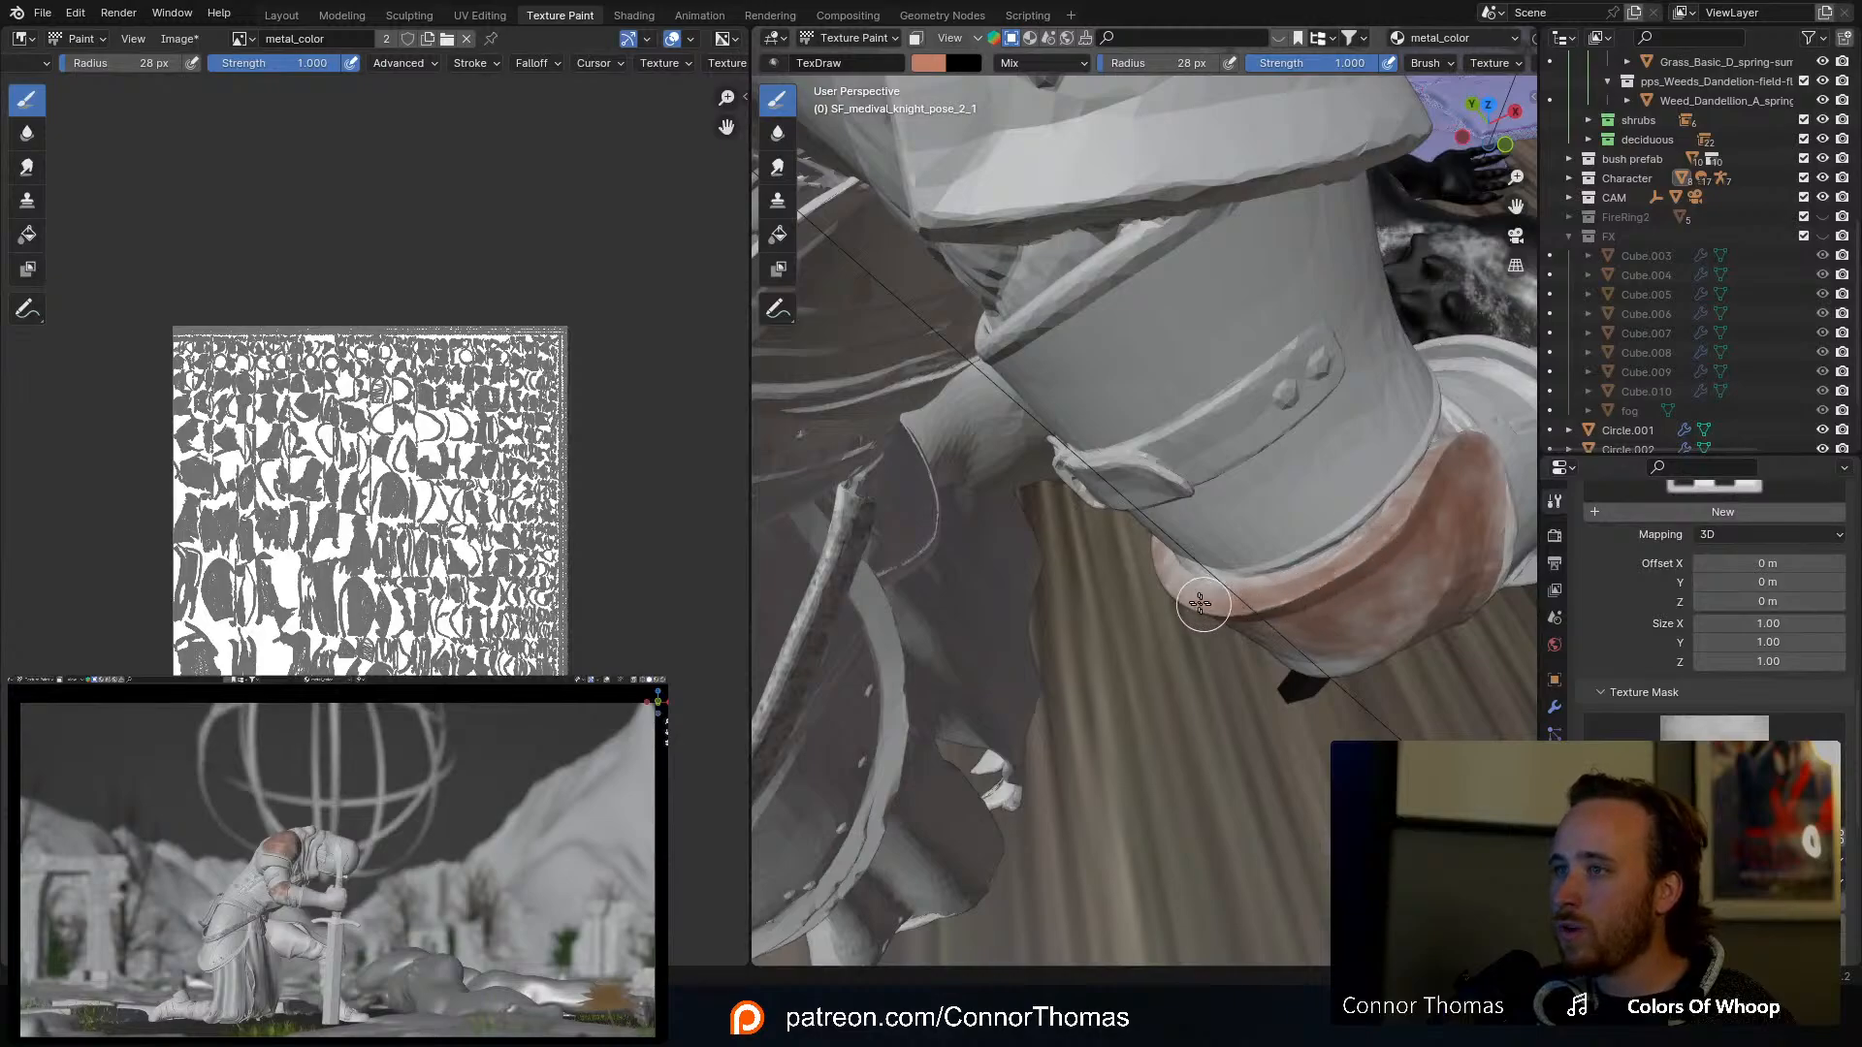
mouse_move(1180, 593)
middle_down()
mouse_move(1287, 437)
mouse_move(1212, 320)
middle_up()
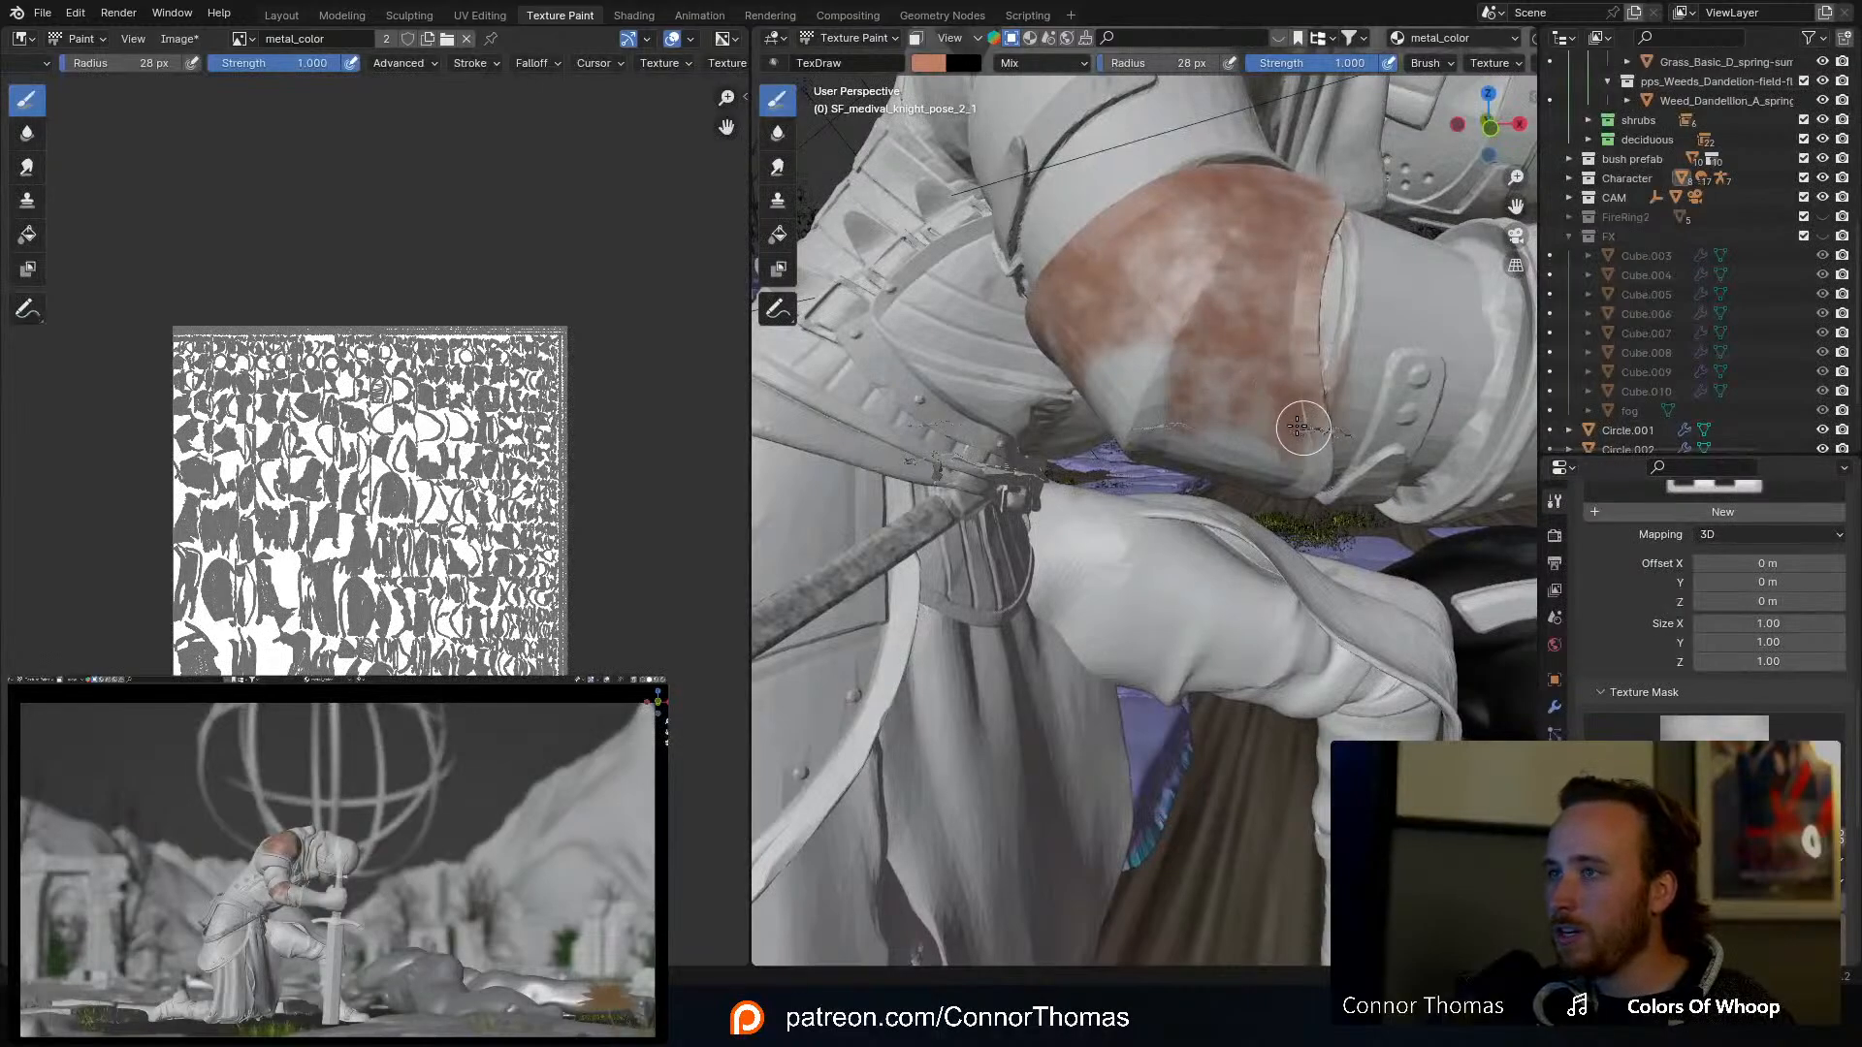
mouse_move(1298, 427)
middle_down()
mouse_move(1241, 456)
mouse_move(1185, 359)
middle_up()
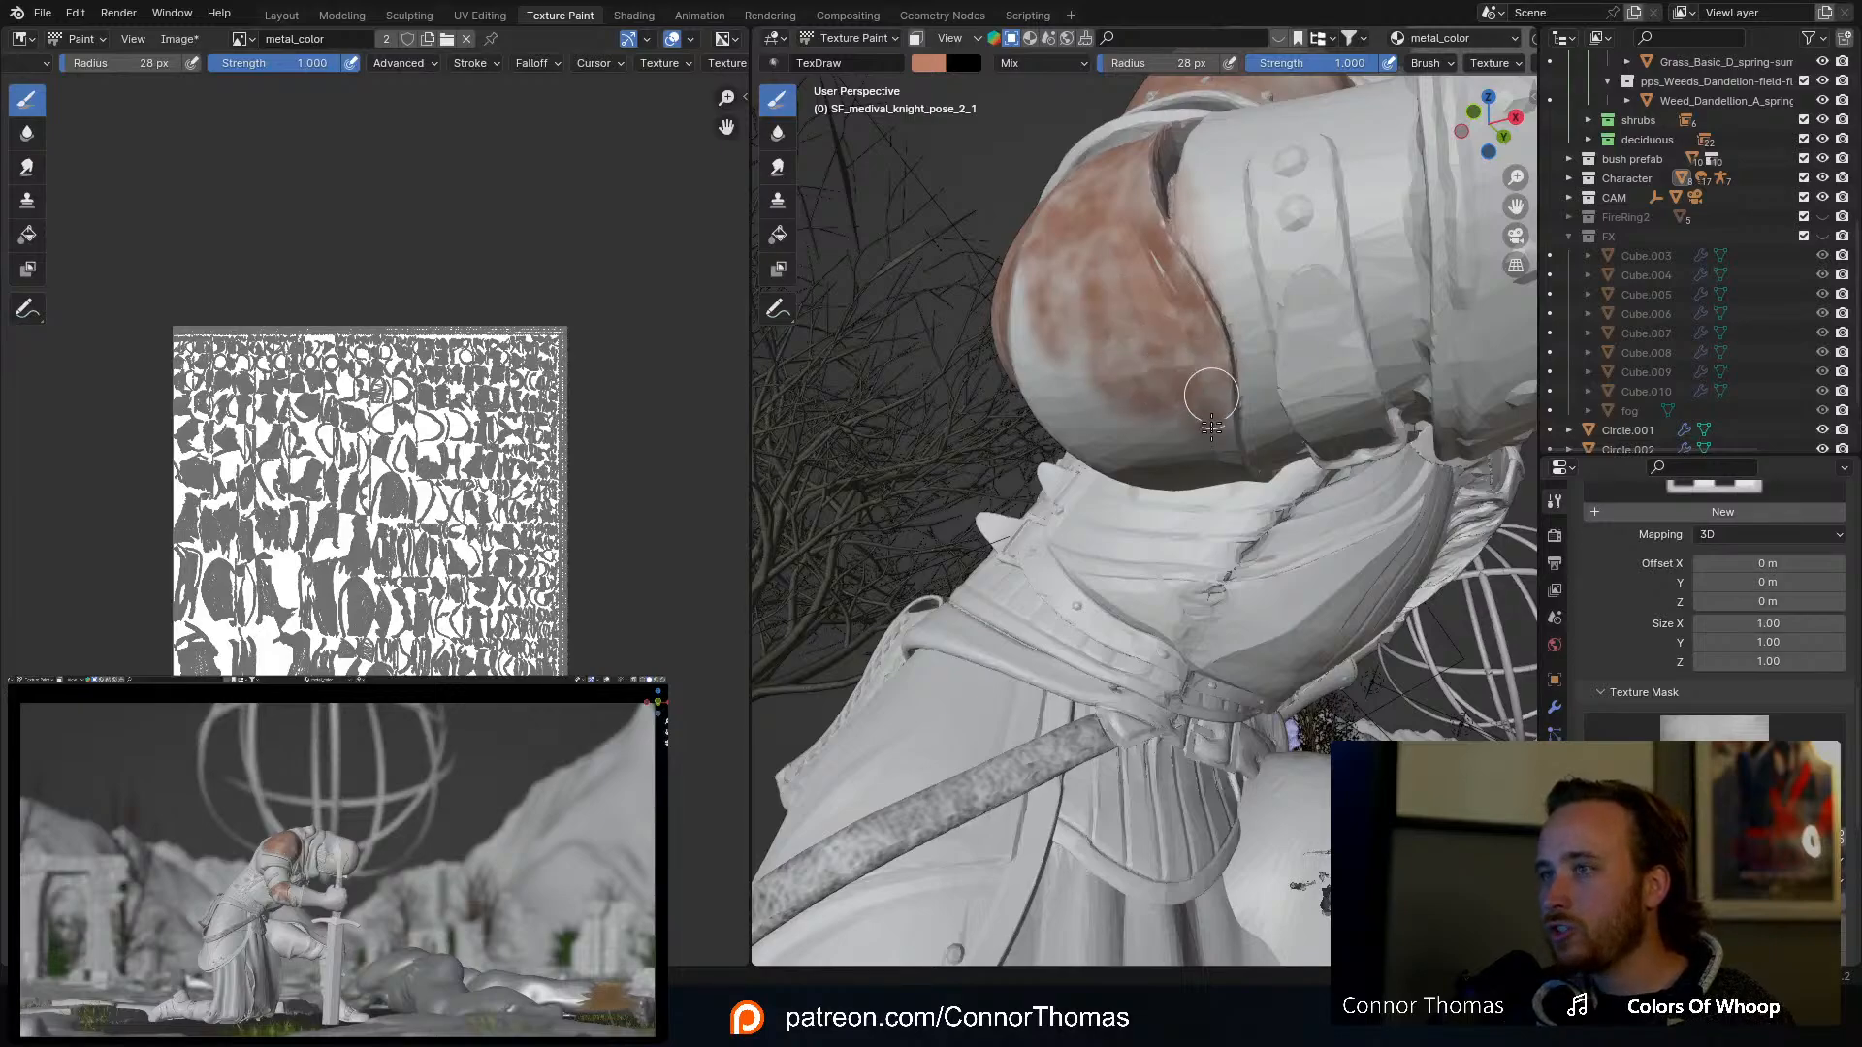
Step: Set the brush radius to 53 px and paint rust over the outer face of the elbow plate
mouse_move(1126, 366)
middle_down()
mouse_move(1251, 365)
mouse_move(1280, 470)
mouse_move(1047, 366)
mouse_move(1259, 566)
mouse_move(1232, 535)
middle_up()
key(f)
click(1177, 297)
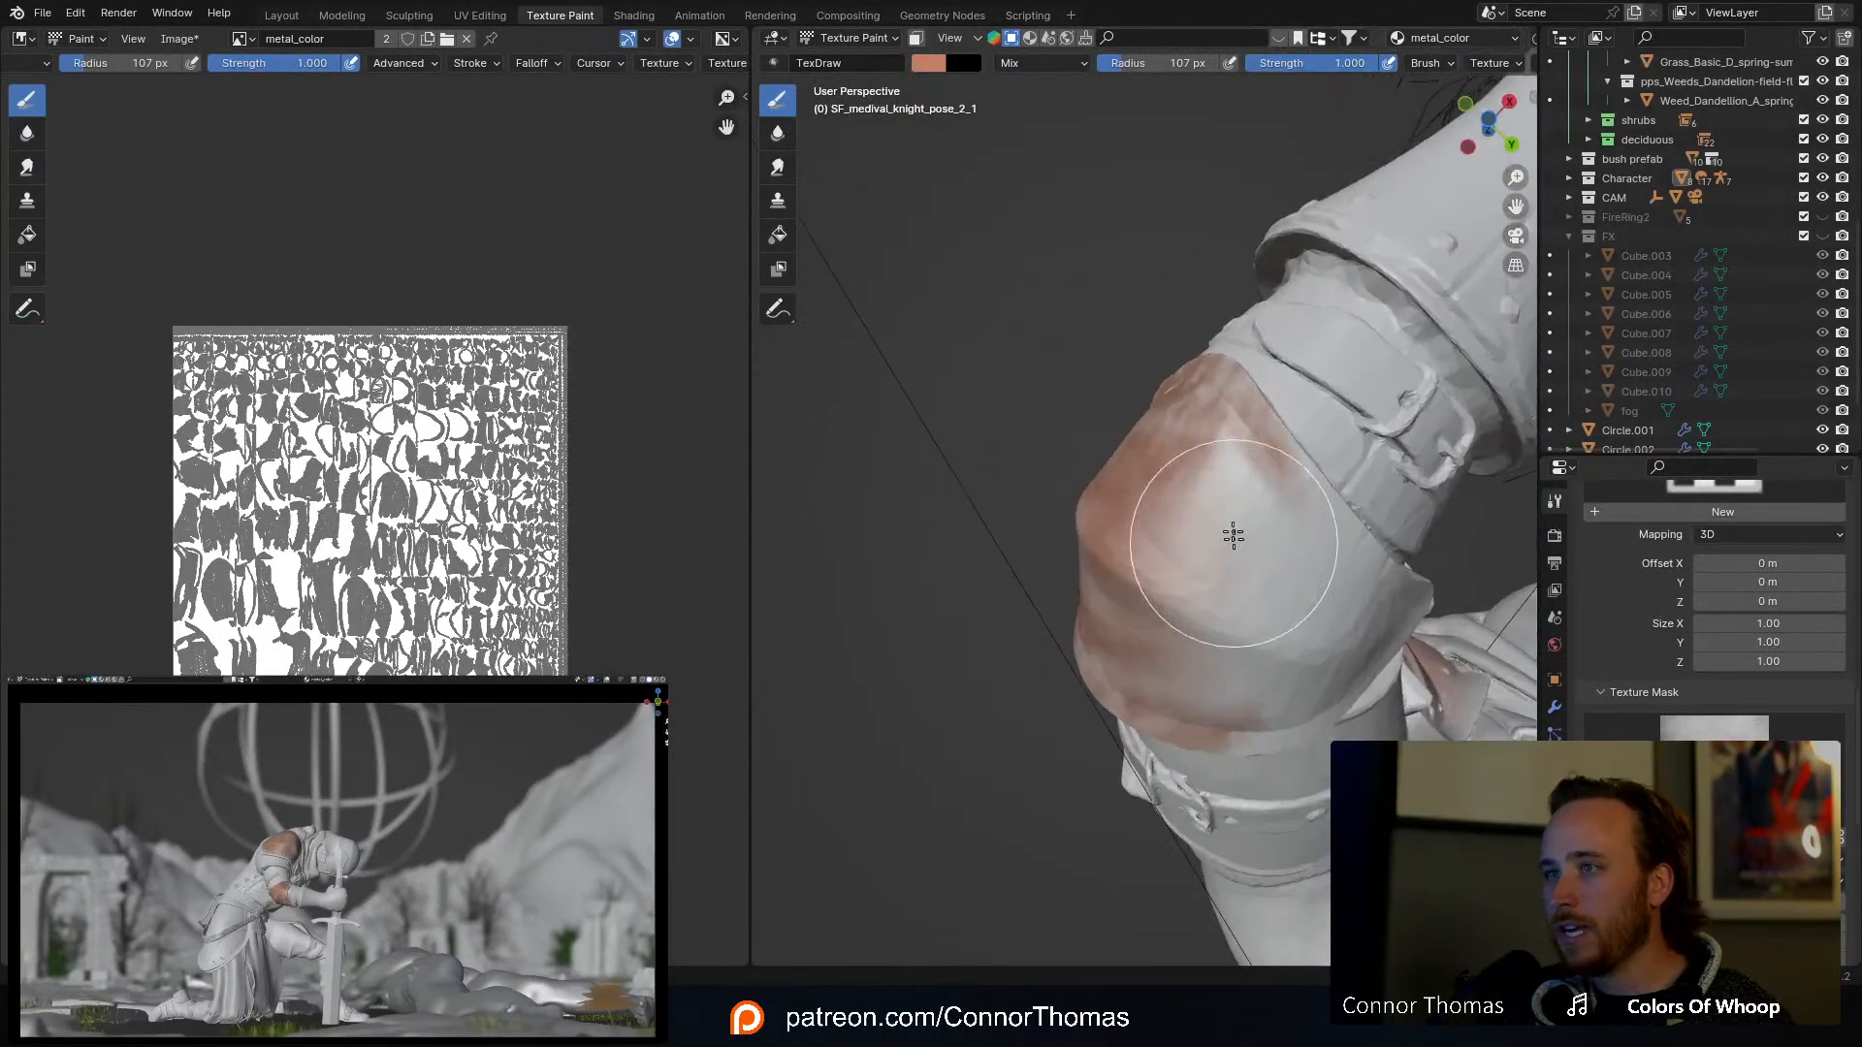
key(f)
click(1238, 522)
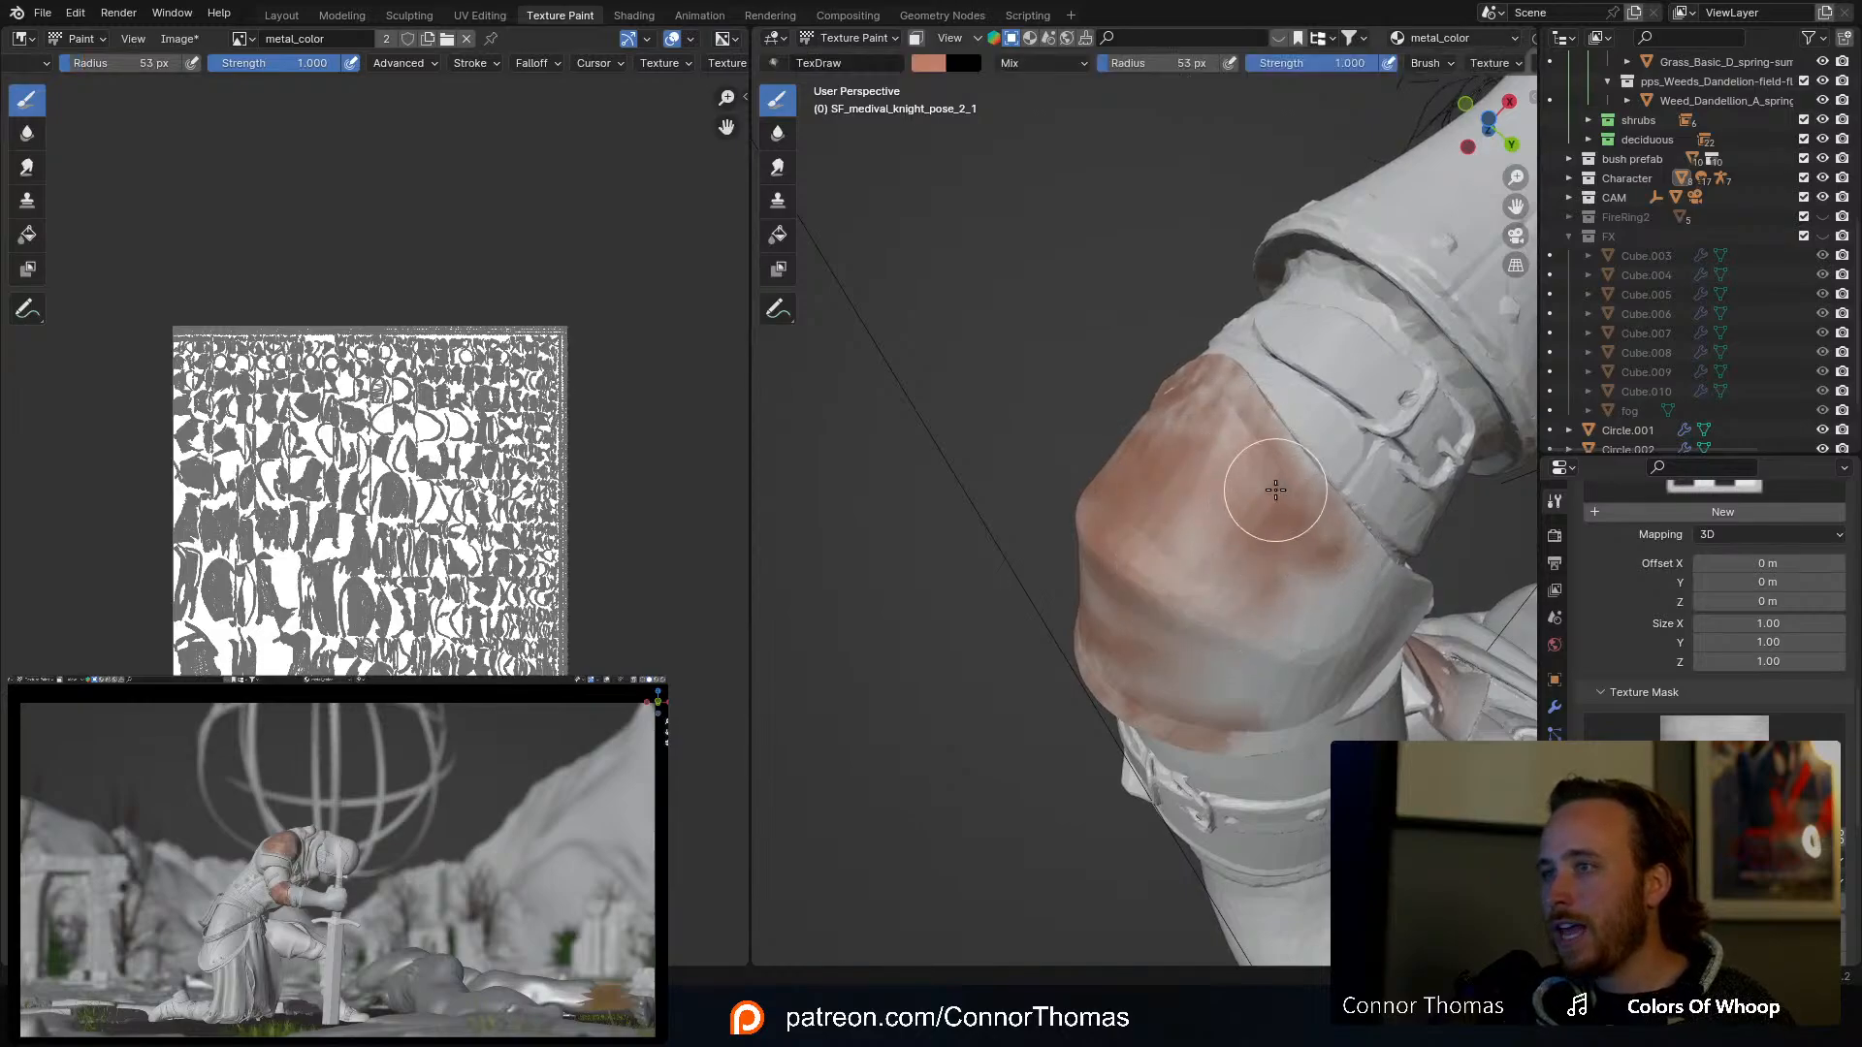
middle_drag(1265, 593, 1196, 614)
Step: Fill the remaining bare metal on the elbow plate's underside with mottled rust
middle_drag(1336, 524, 1007, 637)
mouse_move(1006, 638)
mouse_down()
mouse_move(1052, 669)
mouse_move(1028, 674)
mouse_up()
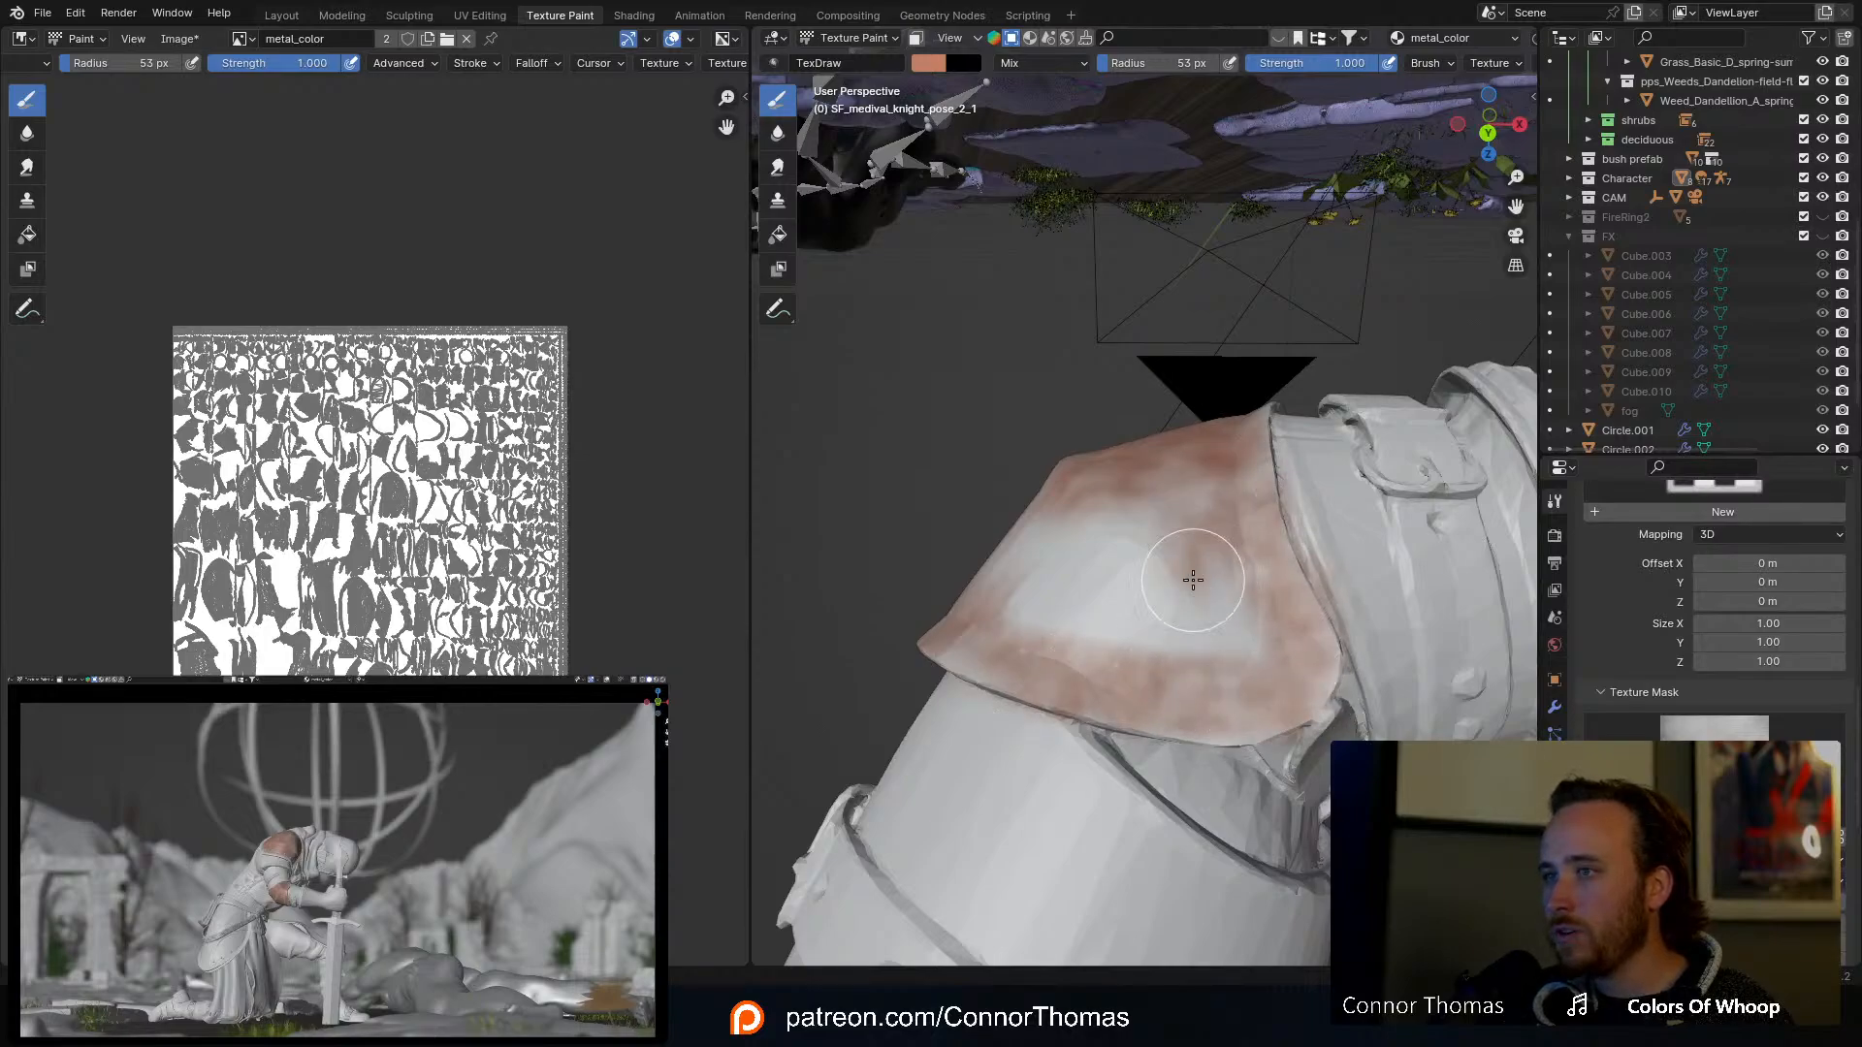
middle_drag(1223, 602, 1142, 590)
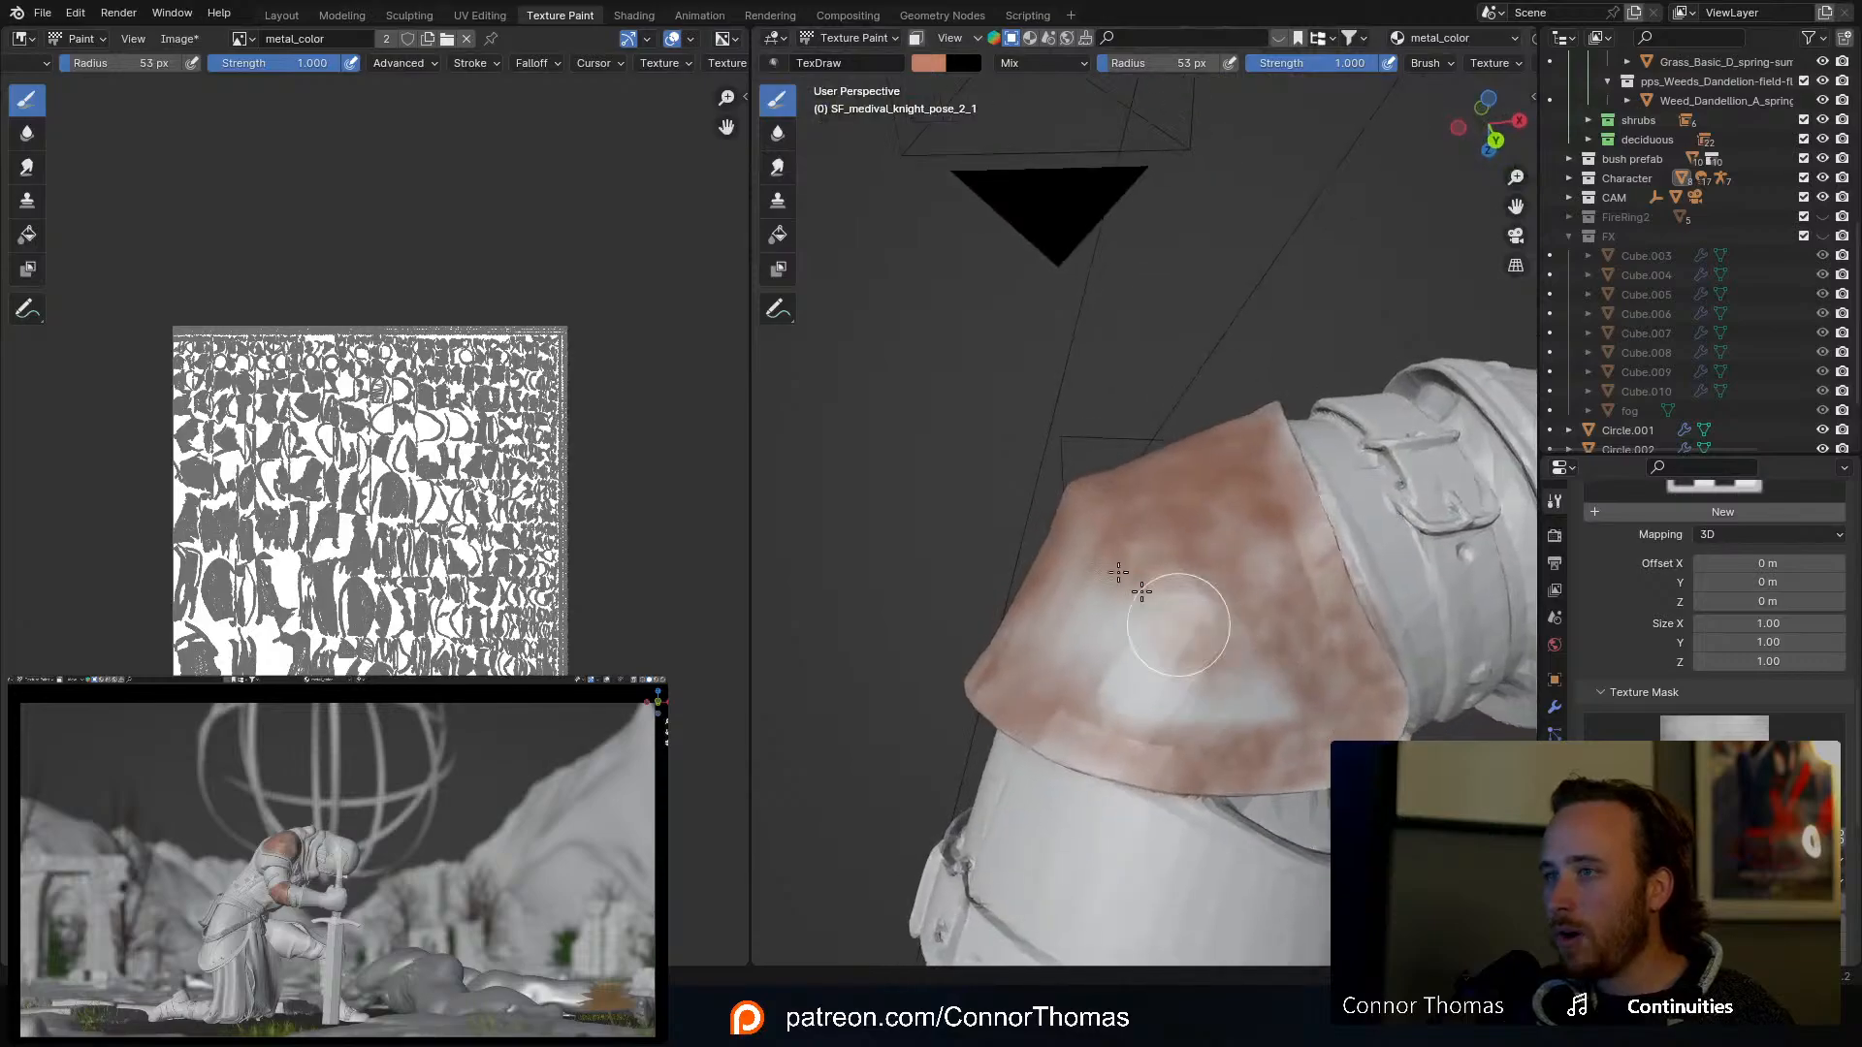
mouse_move(1121, 595)
mouse_down()
mouse_move(1060, 582)
mouse_move(1083, 546)
mouse_up()
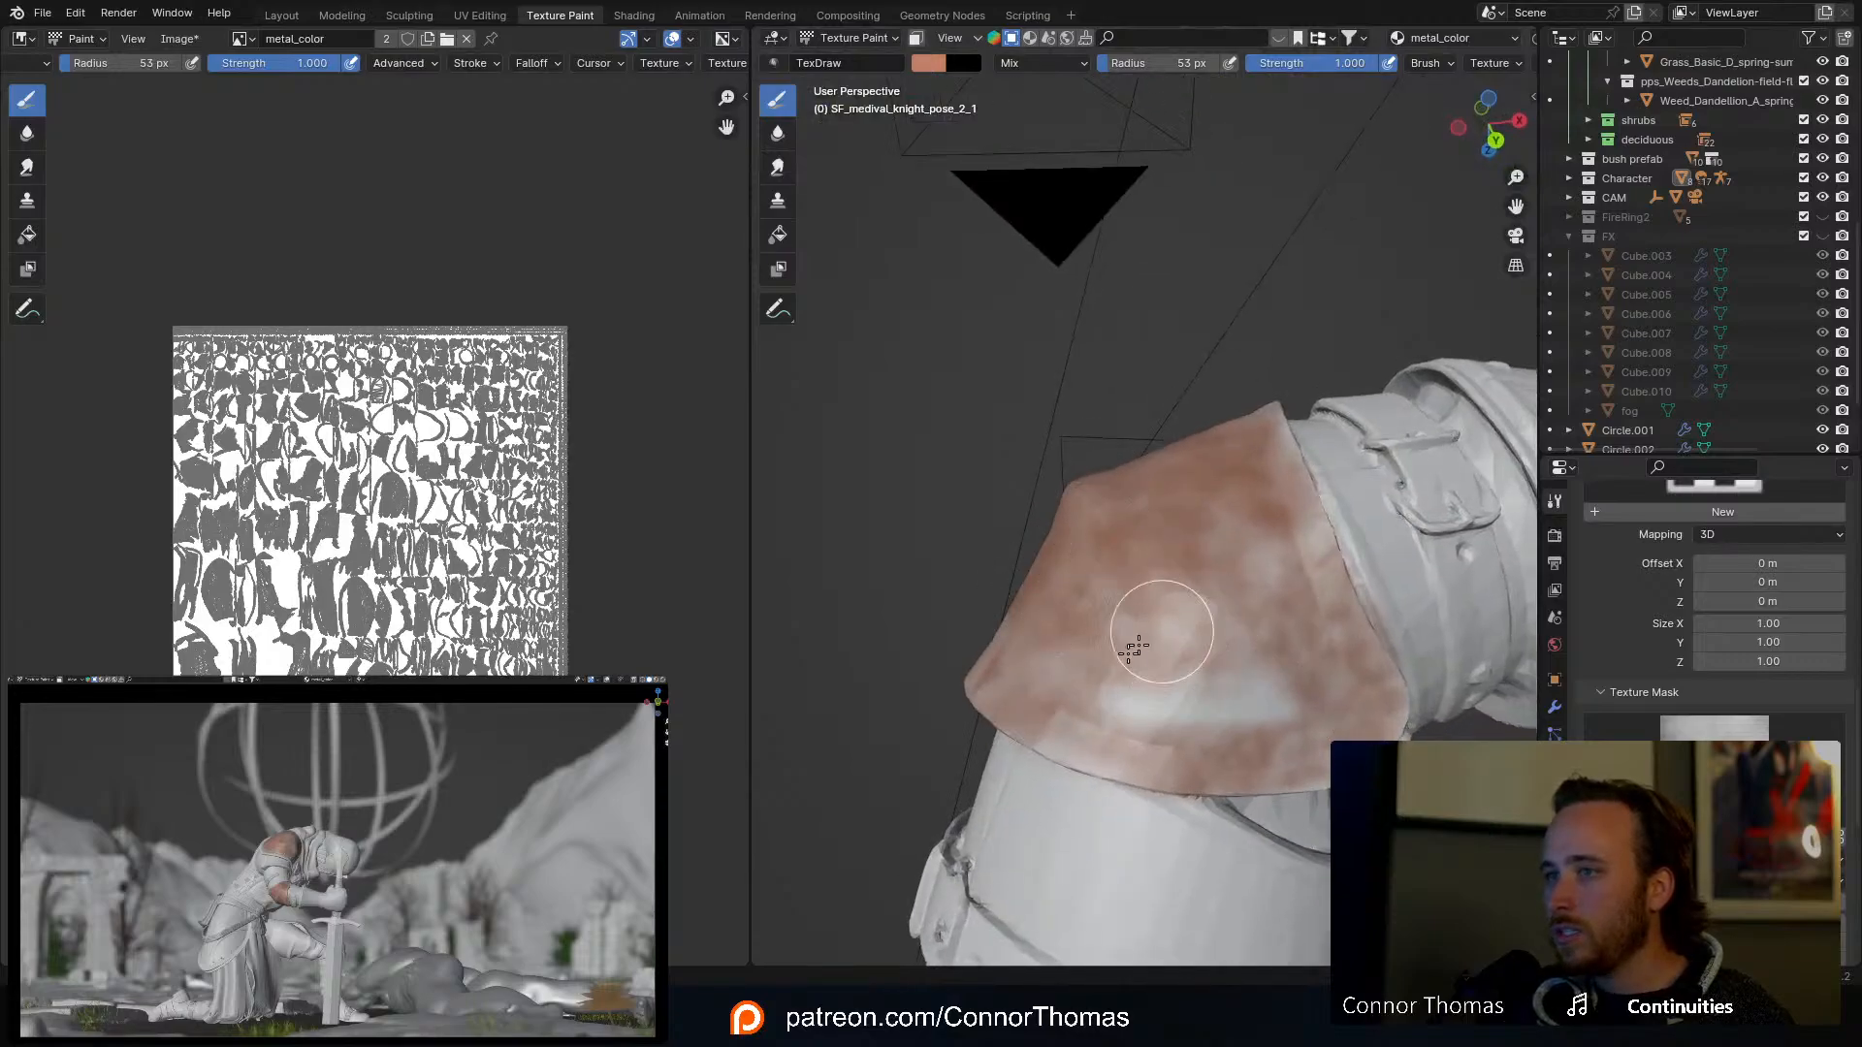
drag(1138, 646, 1134, 699)
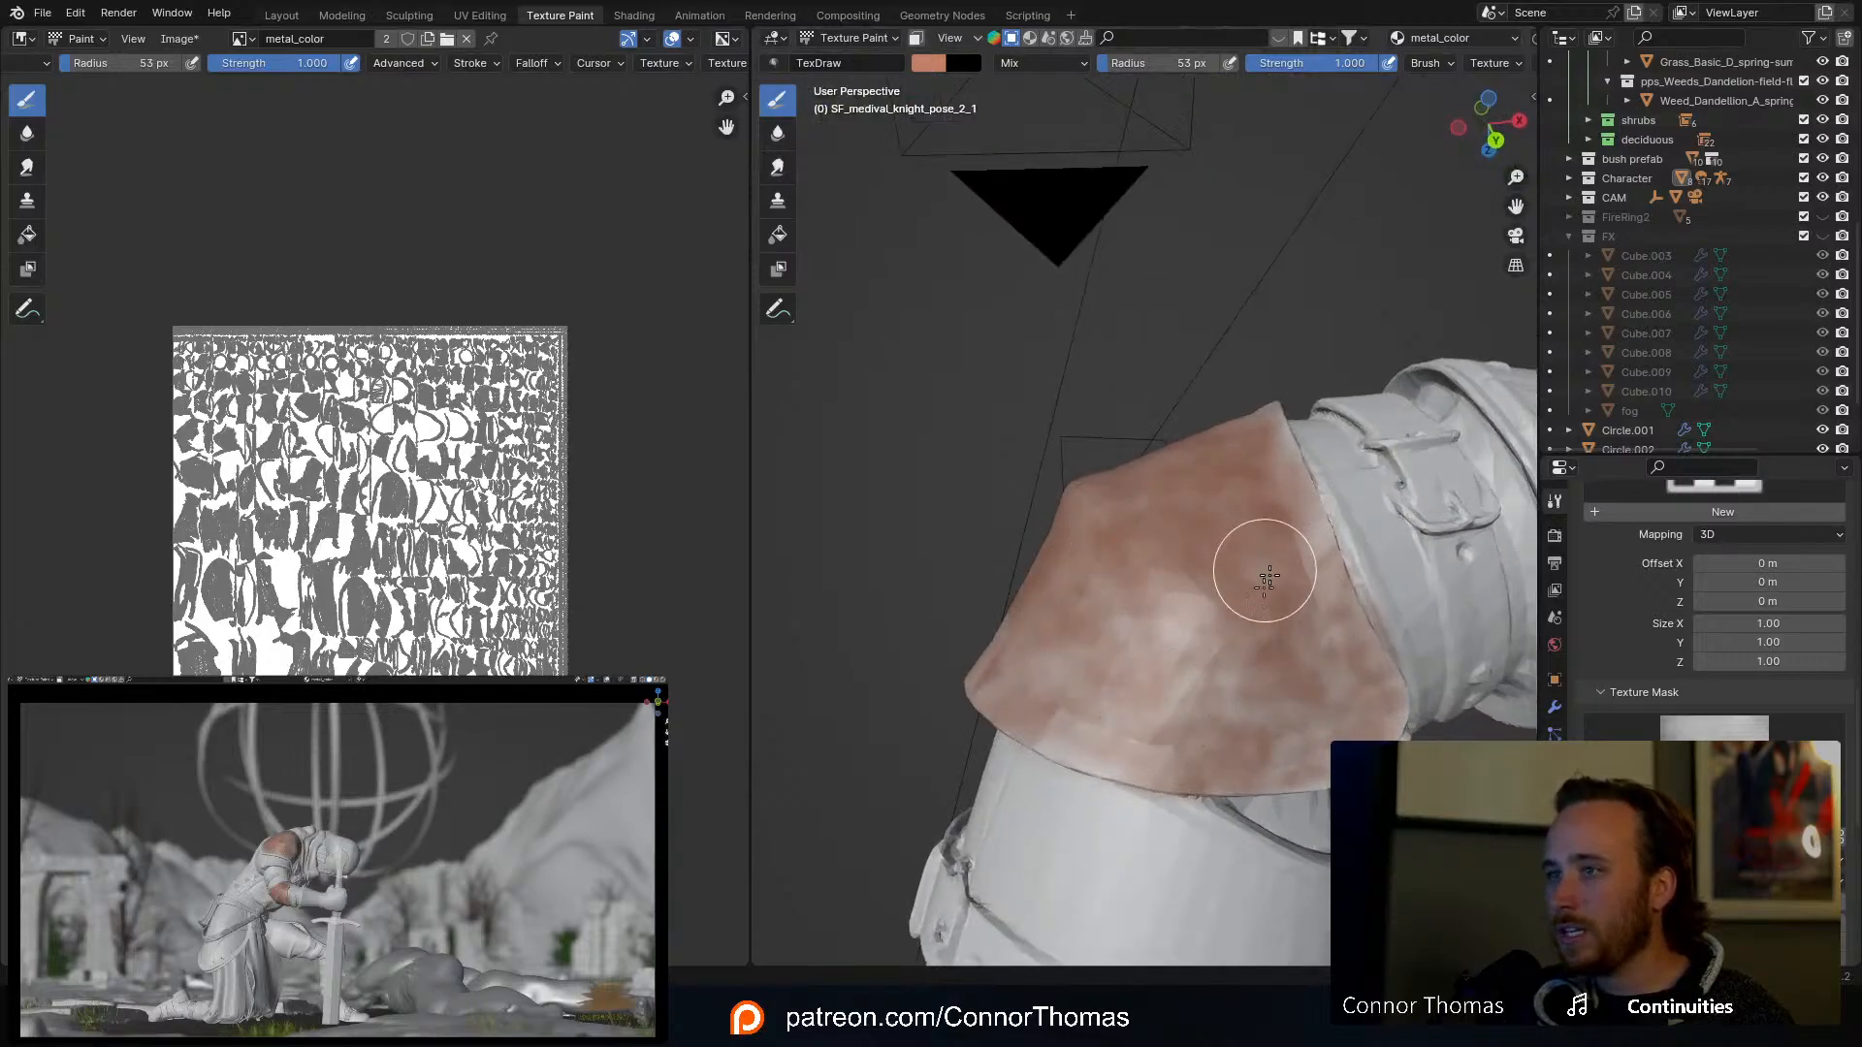
Step: Set the brush radius to 101 px and build up broad, more even rust across the elbow plate's outer face
key(f)
click(1178, 629)
mouse_move(1160, 629)
middle_down()
mouse_move(1339, 572)
mouse_move(1393, 491)
mouse_move(1173, 527)
mouse_move(1134, 475)
middle_up()
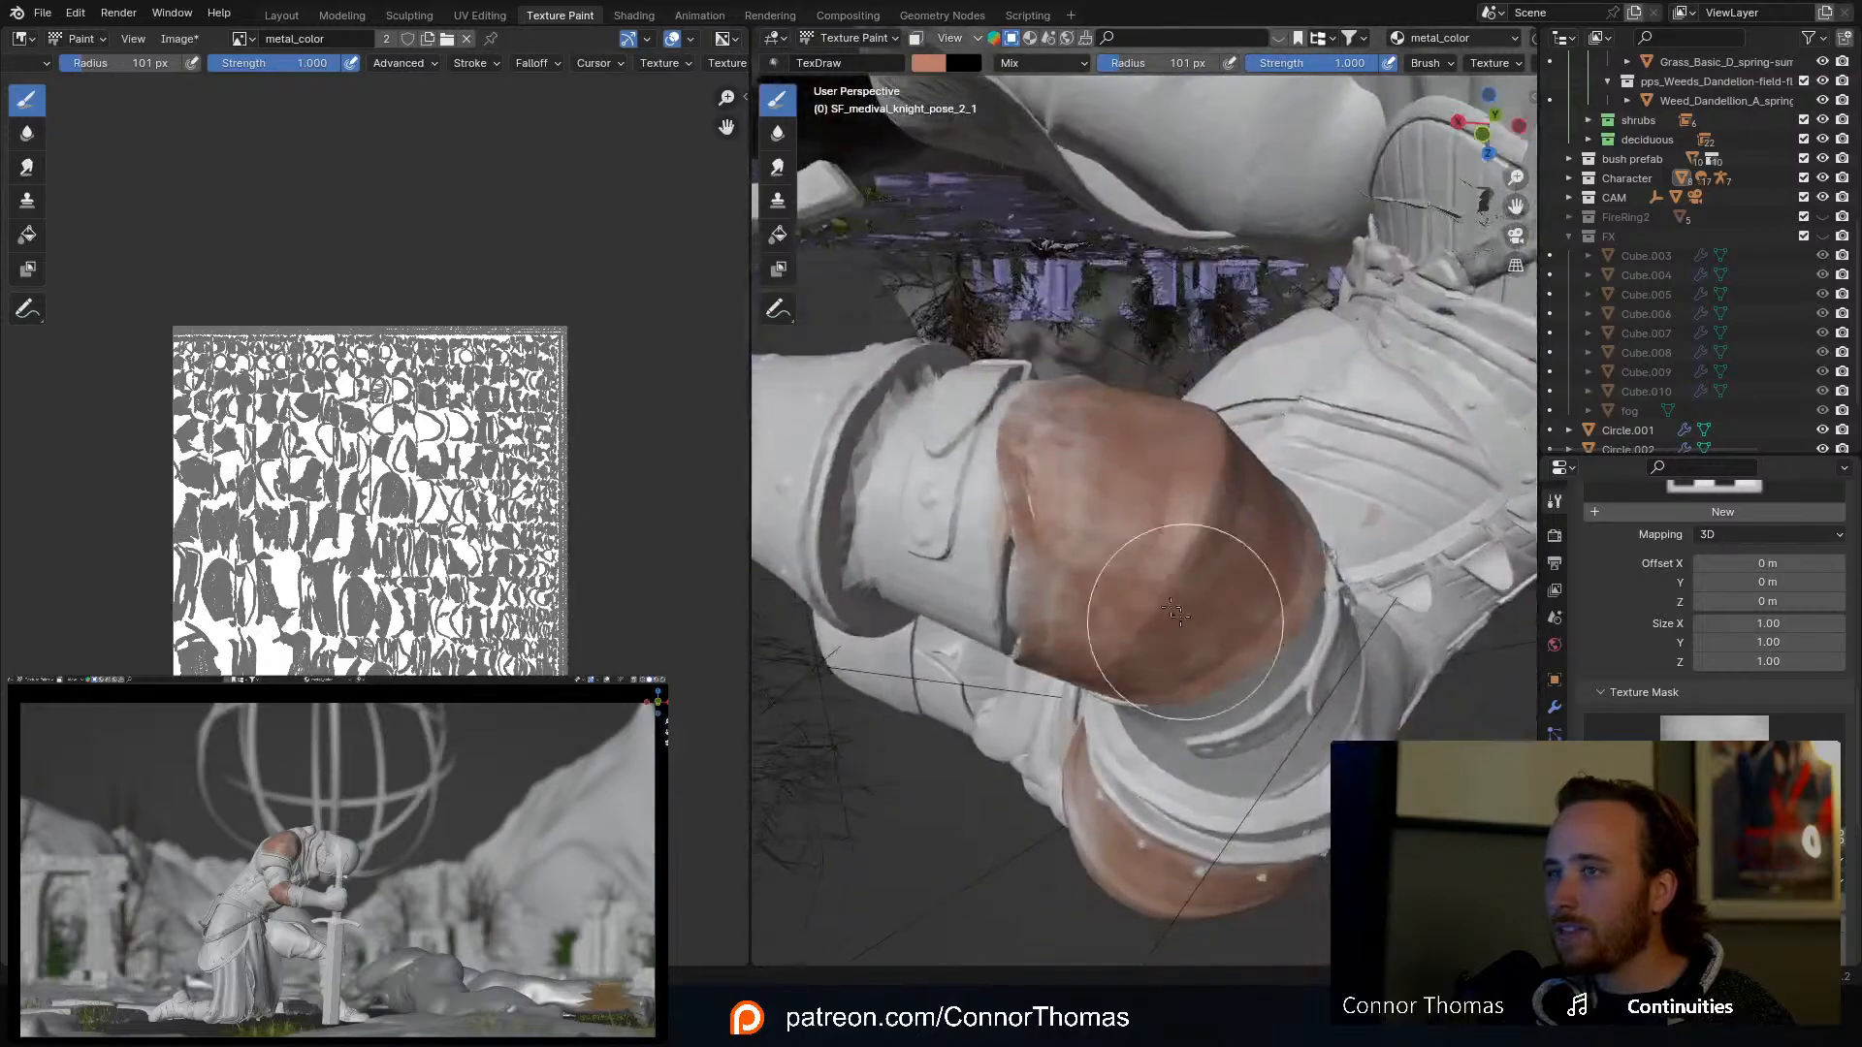
mouse_move(1122, 474)
mouse_down()
mouse_move(1097, 432)
mouse_move(1106, 457)
mouse_up()
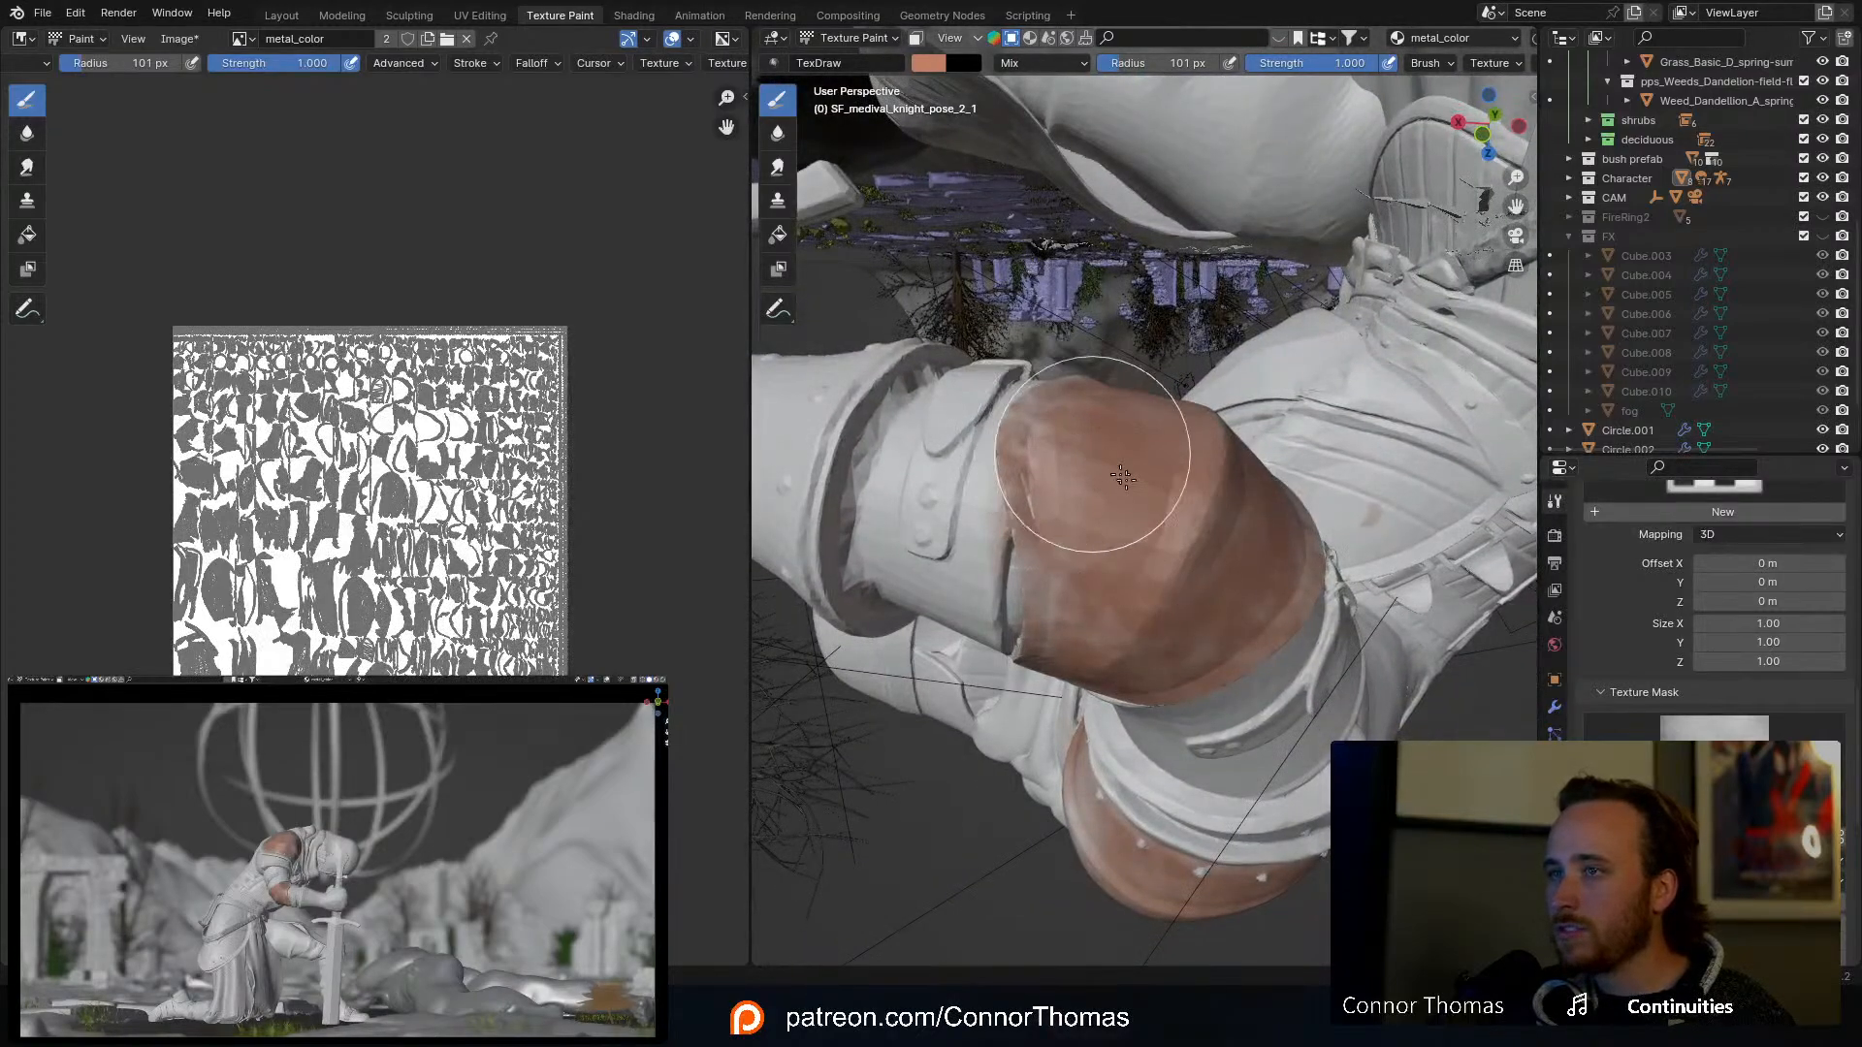
mouse_move(1106, 457)
middle_down()
mouse_move(1123, 532)
mouse_move(1069, 470)
mouse_move(1189, 582)
middle_up()
Step: Set the brush radius to 56 px and touch up the rust on the elbow plate's faces and border
key(f)
click(1086, 523)
key(f)
click(1137, 592)
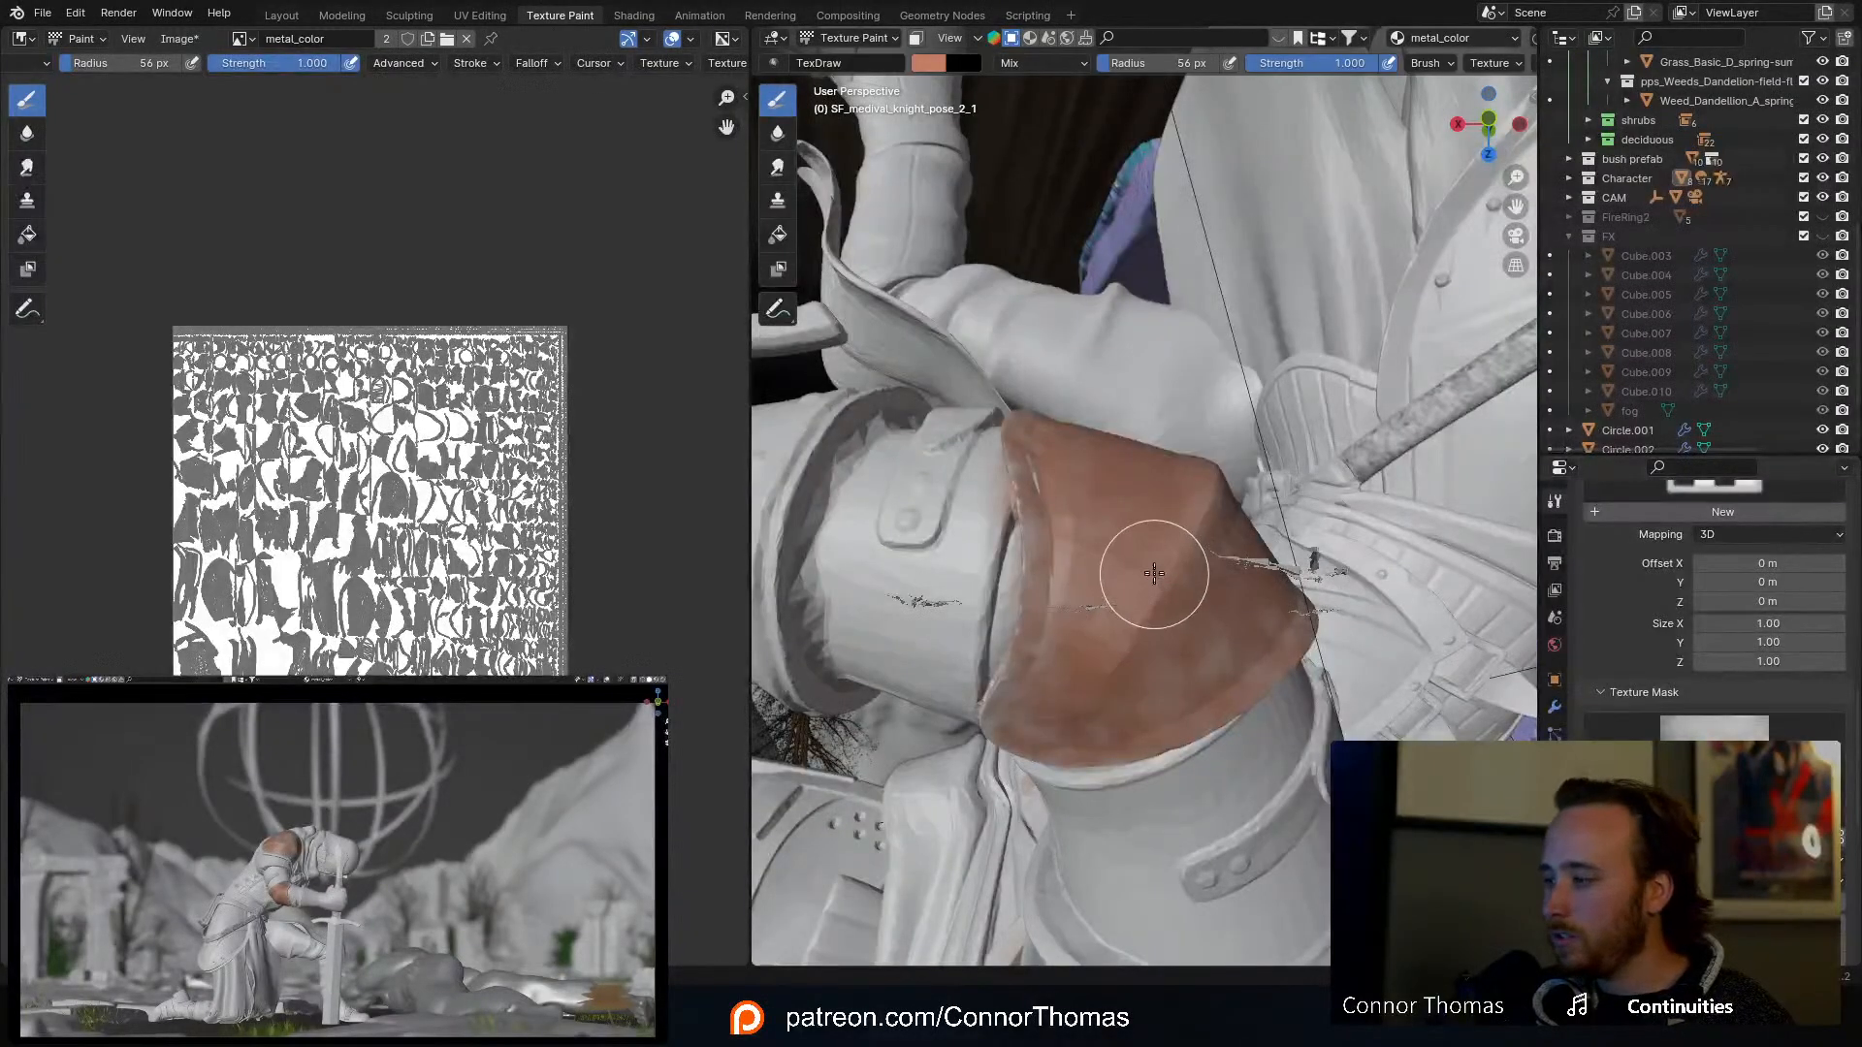
middle_drag(1217, 825, 1362, 640)
mouse_move(1362, 640)
mouse_down()
mouse_move(1371, 656)
mouse_move(1329, 707)
mouse_move(1336, 769)
mouse_up()
middle_drag(1392, 644, 1320, 625)
Step: Set the brush radius to 24 px and paint rust into the elbow plate's inner rim beside the upper-arm armour
key(f)
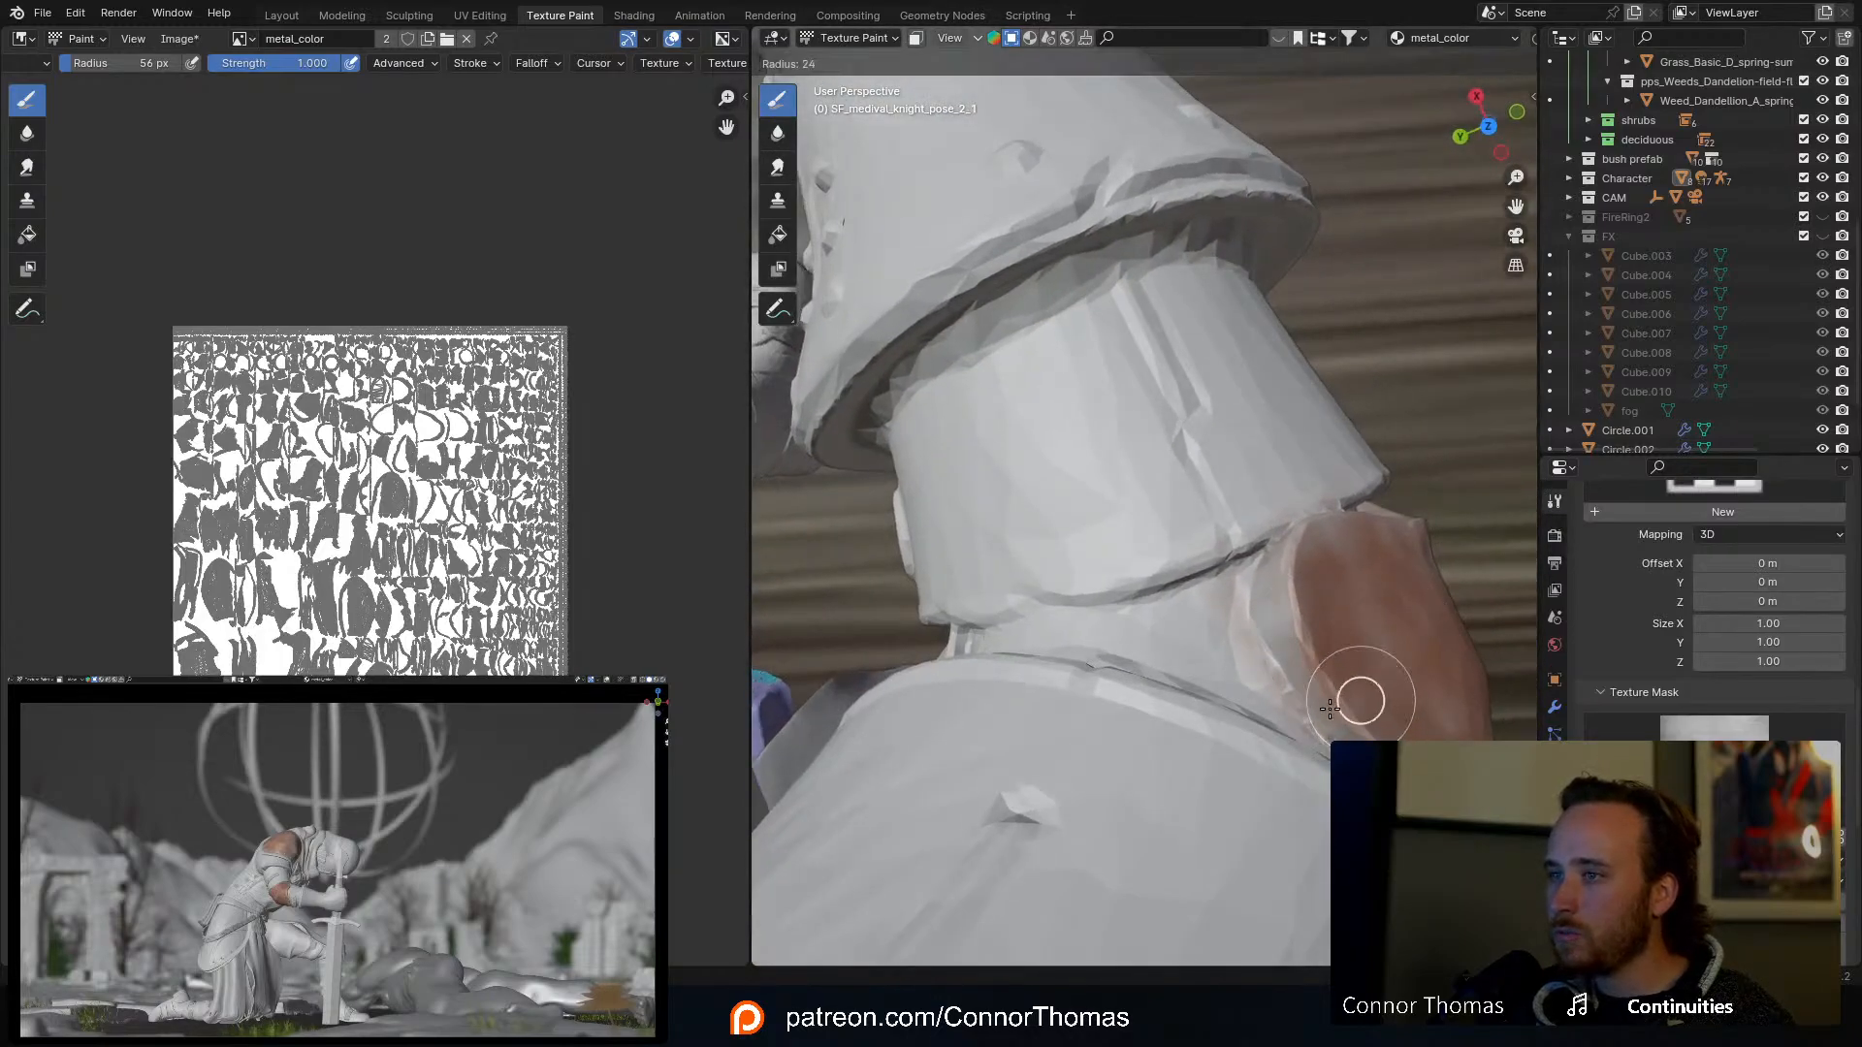
click(1341, 729)
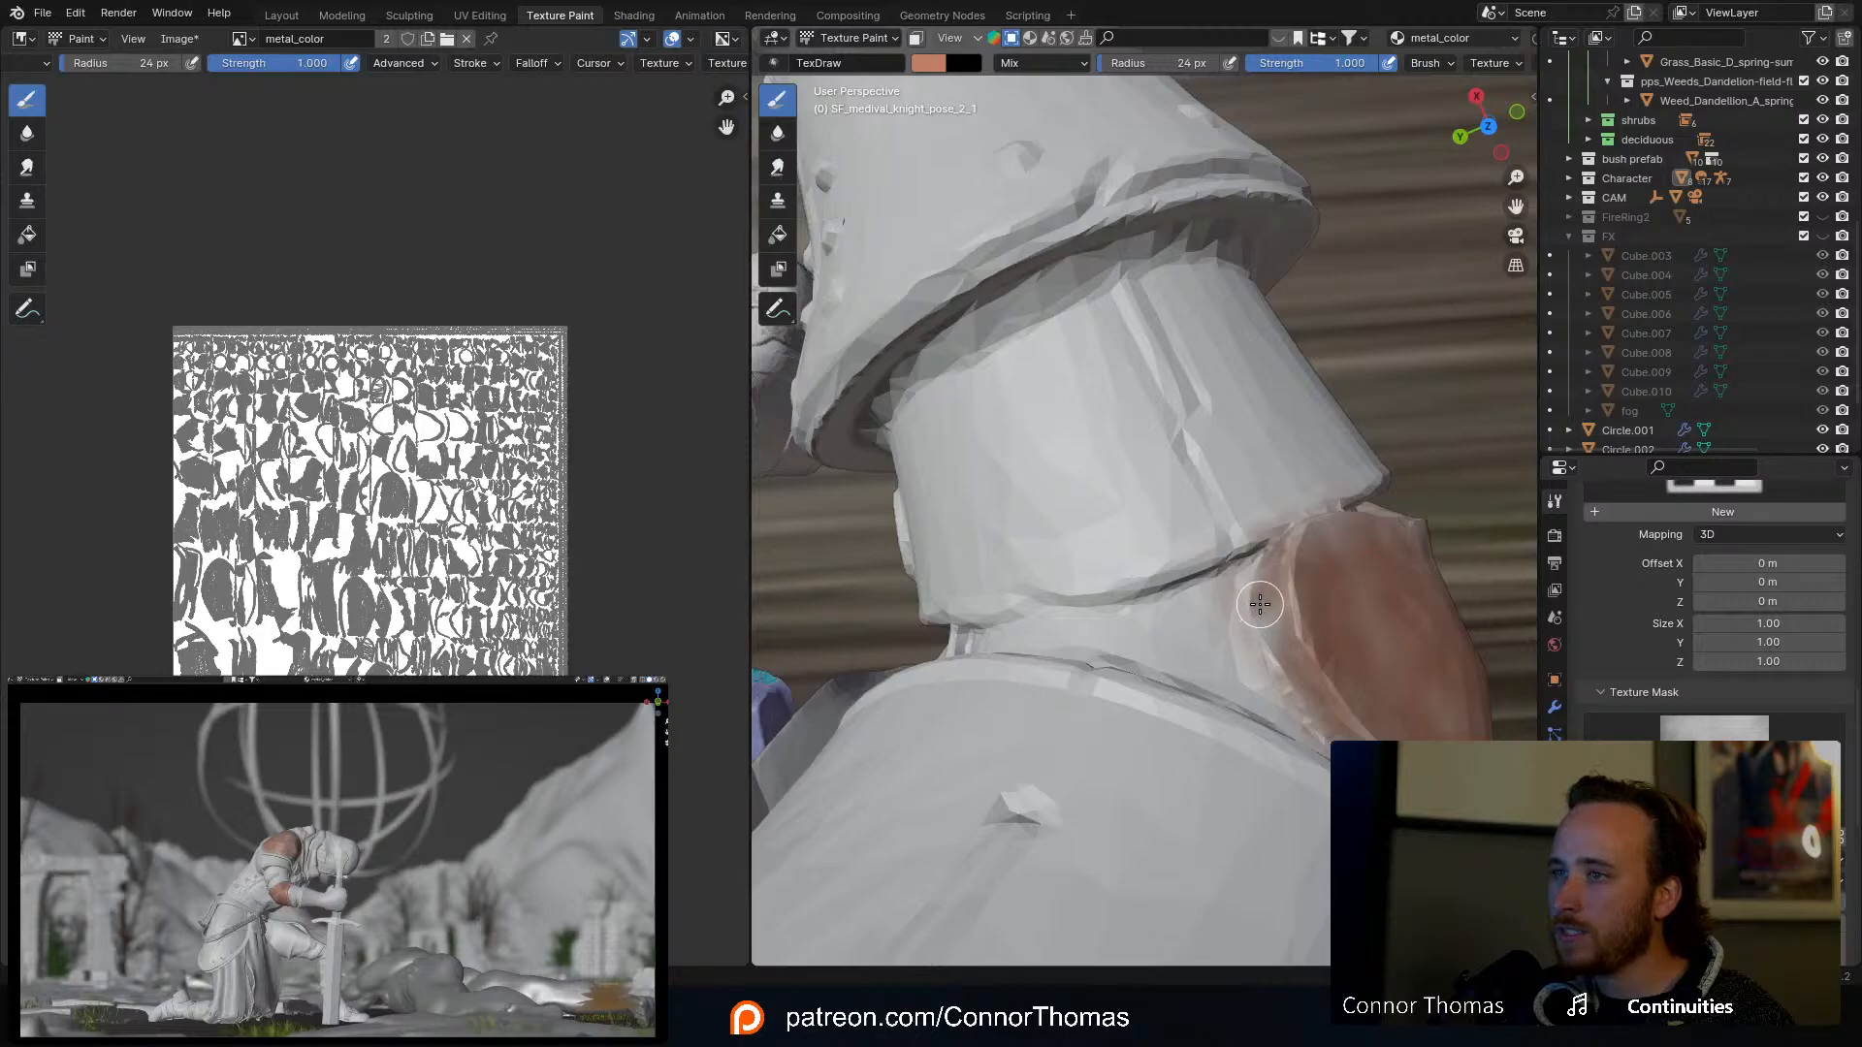
middle_drag(1320, 584, 1290, 734)
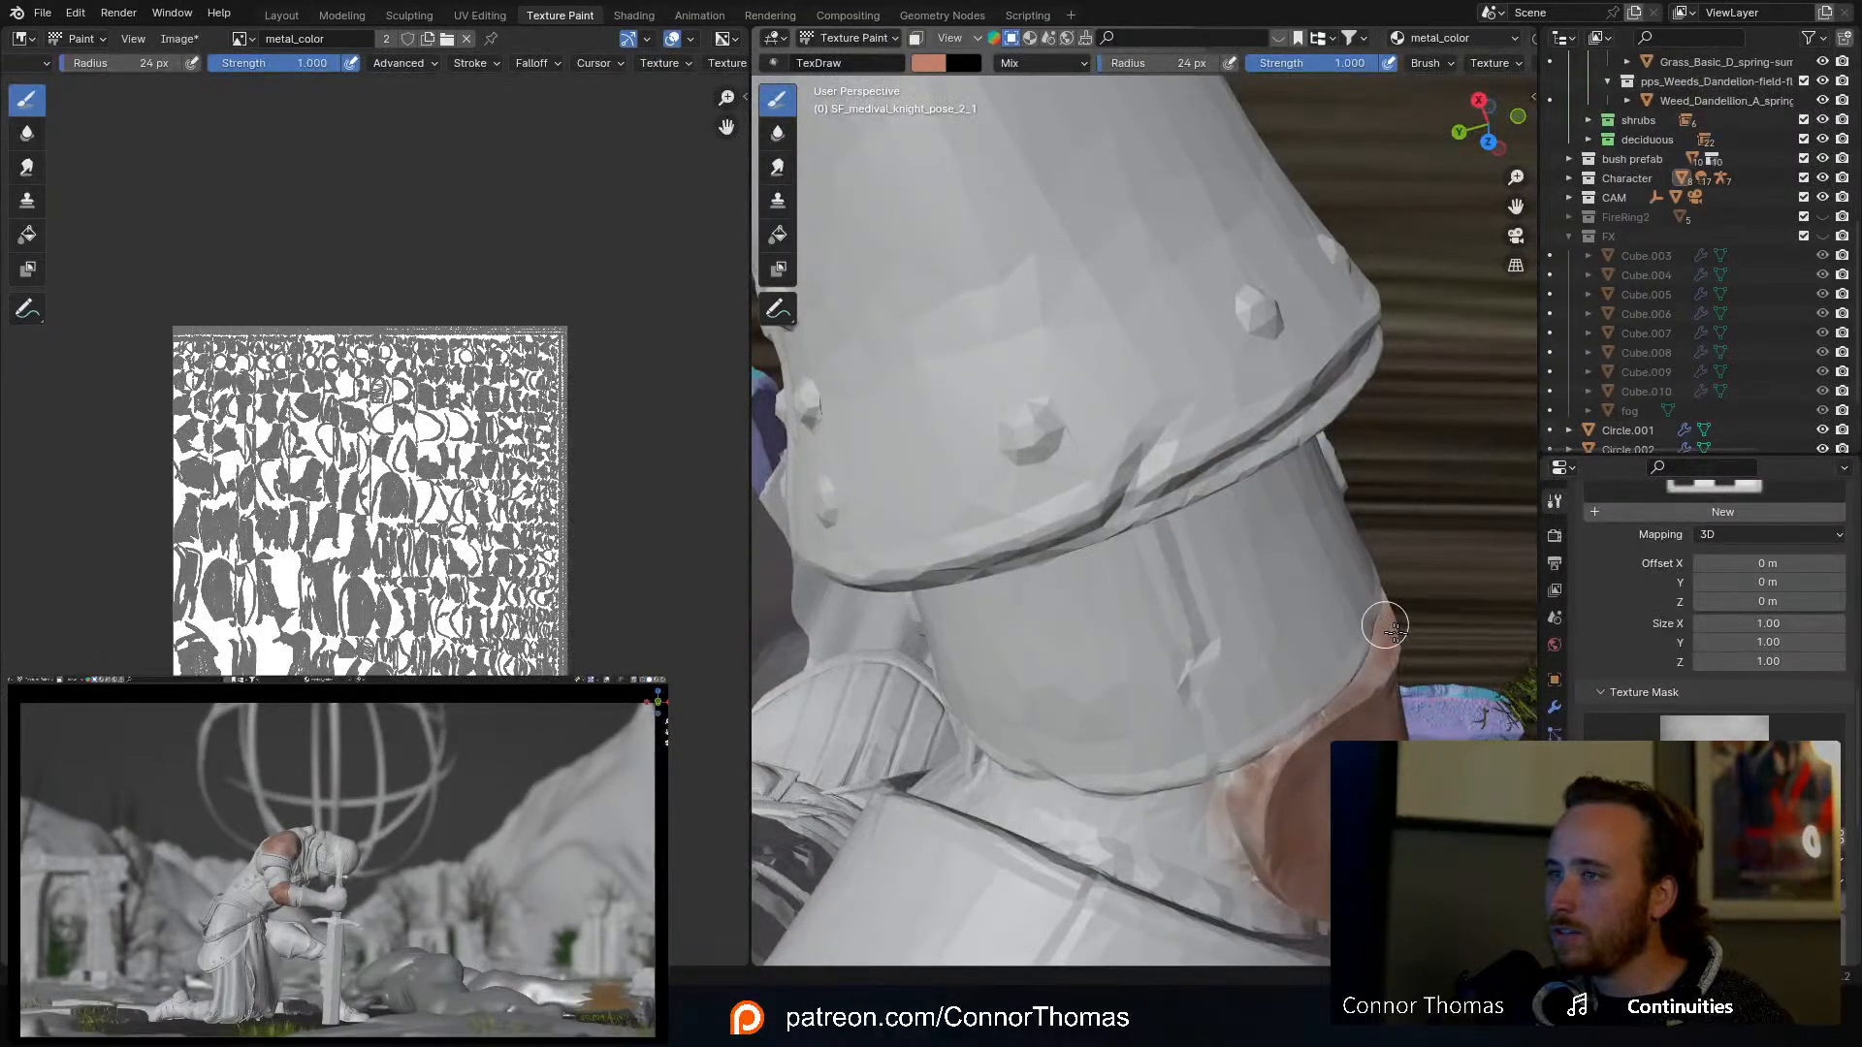
middle_drag(1385, 628, 1298, 752)
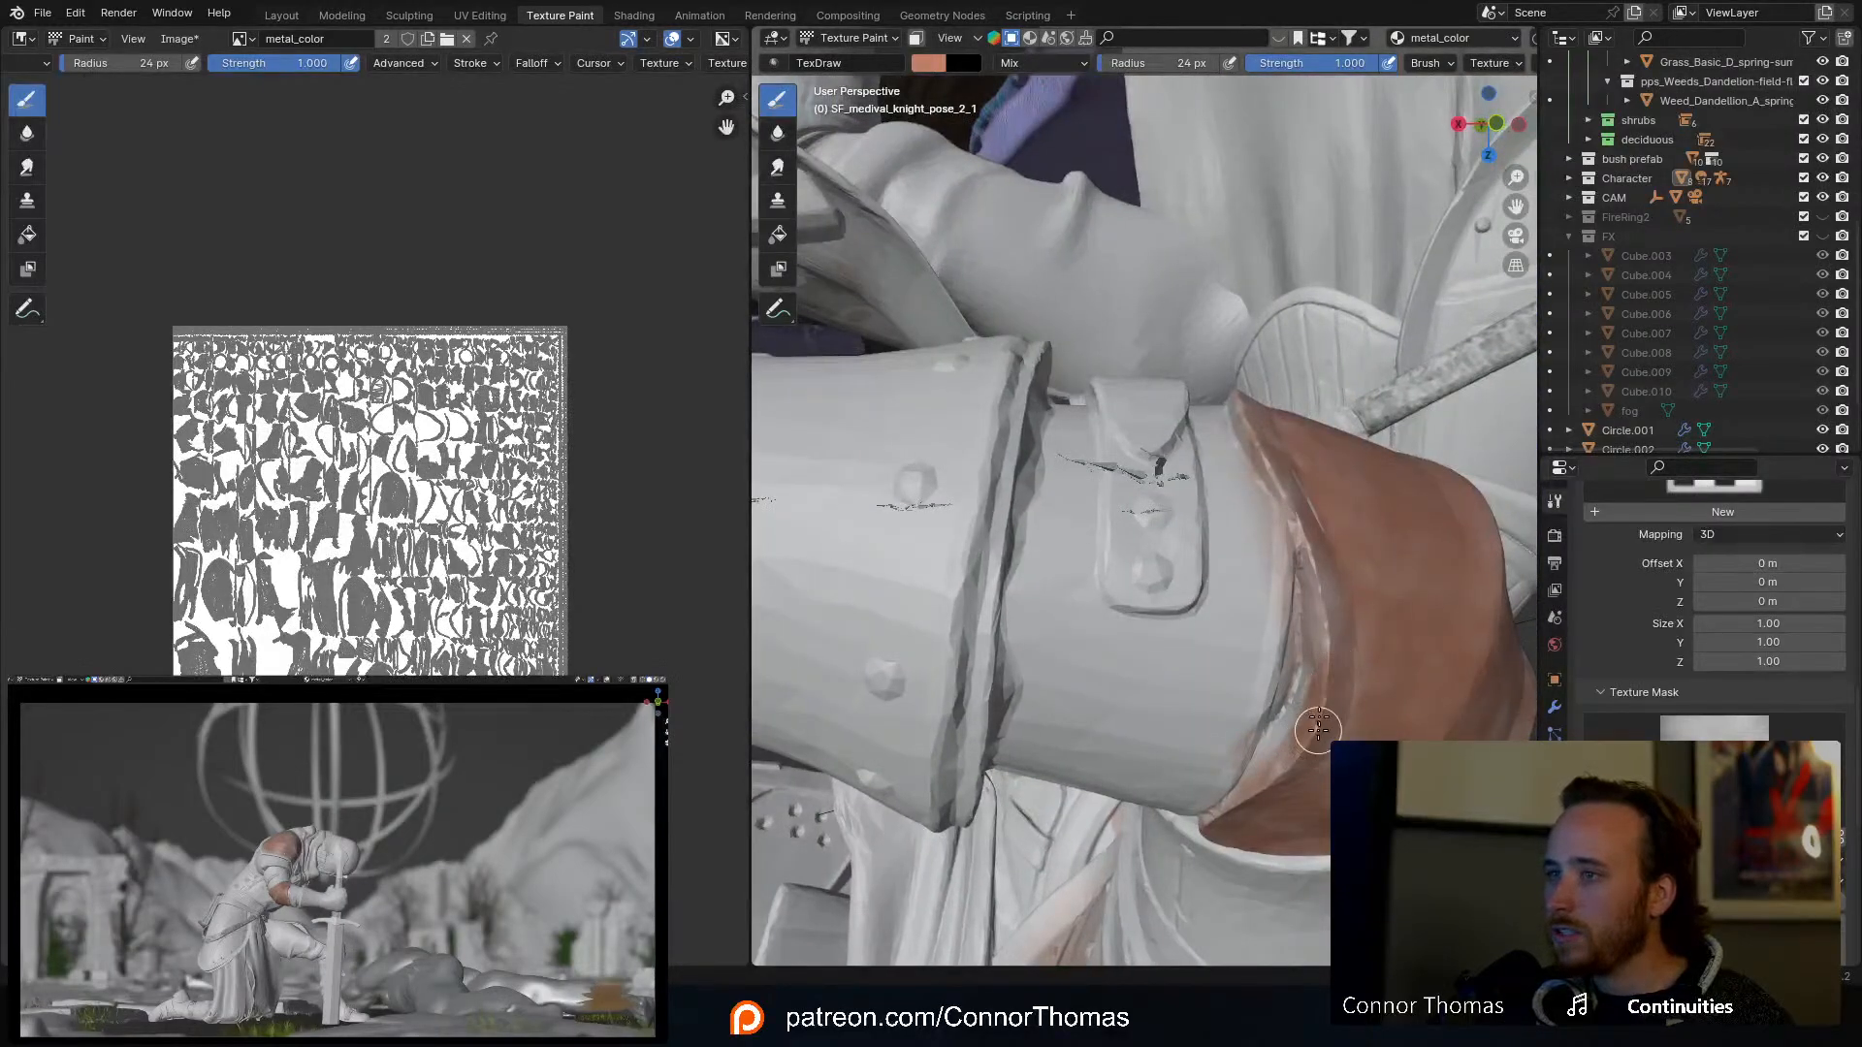
Step: Paint a first patch of fine rust between the rivets on the band below the shoulder plate
middle_drag(1358, 604, 1203, 448)
scroll(1035, 494, up, 6)
shift+middle_drag(1035, 495, 1431, 691)
scroll(1167, 474, down, 5)
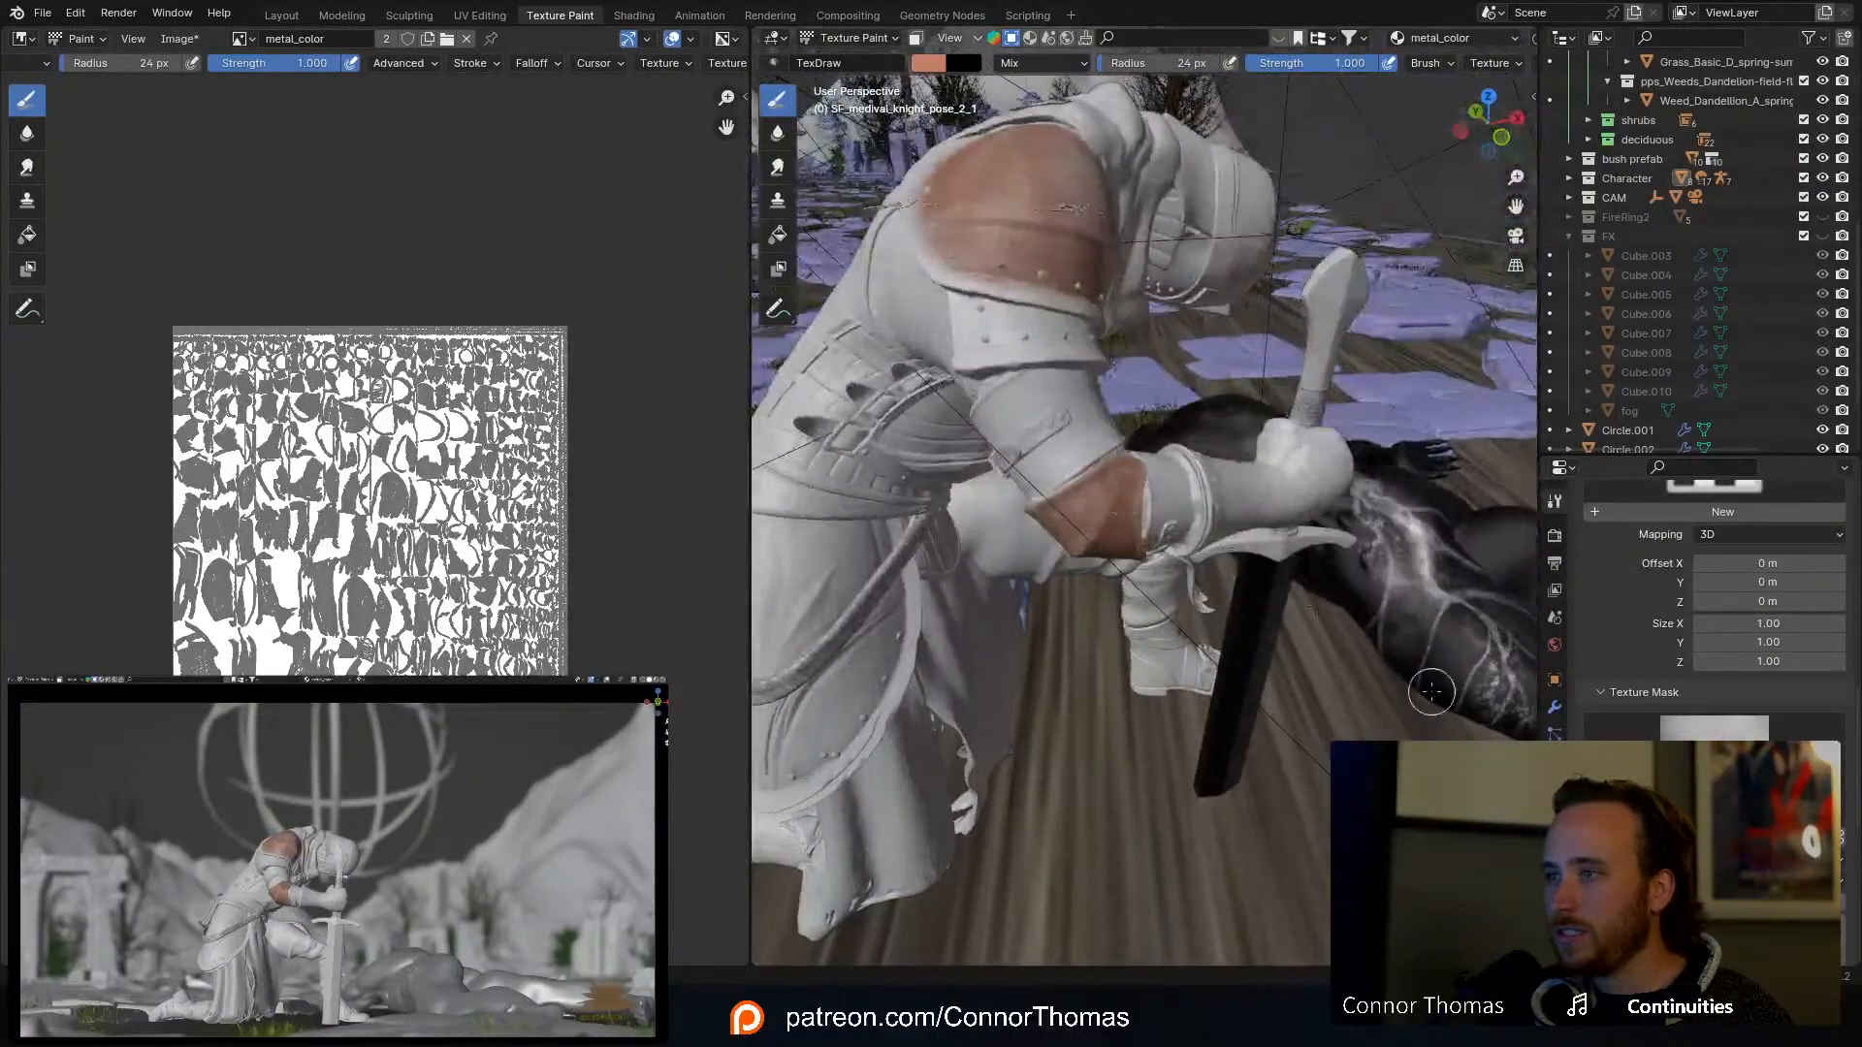
scroll(1715, 601, up, 10)
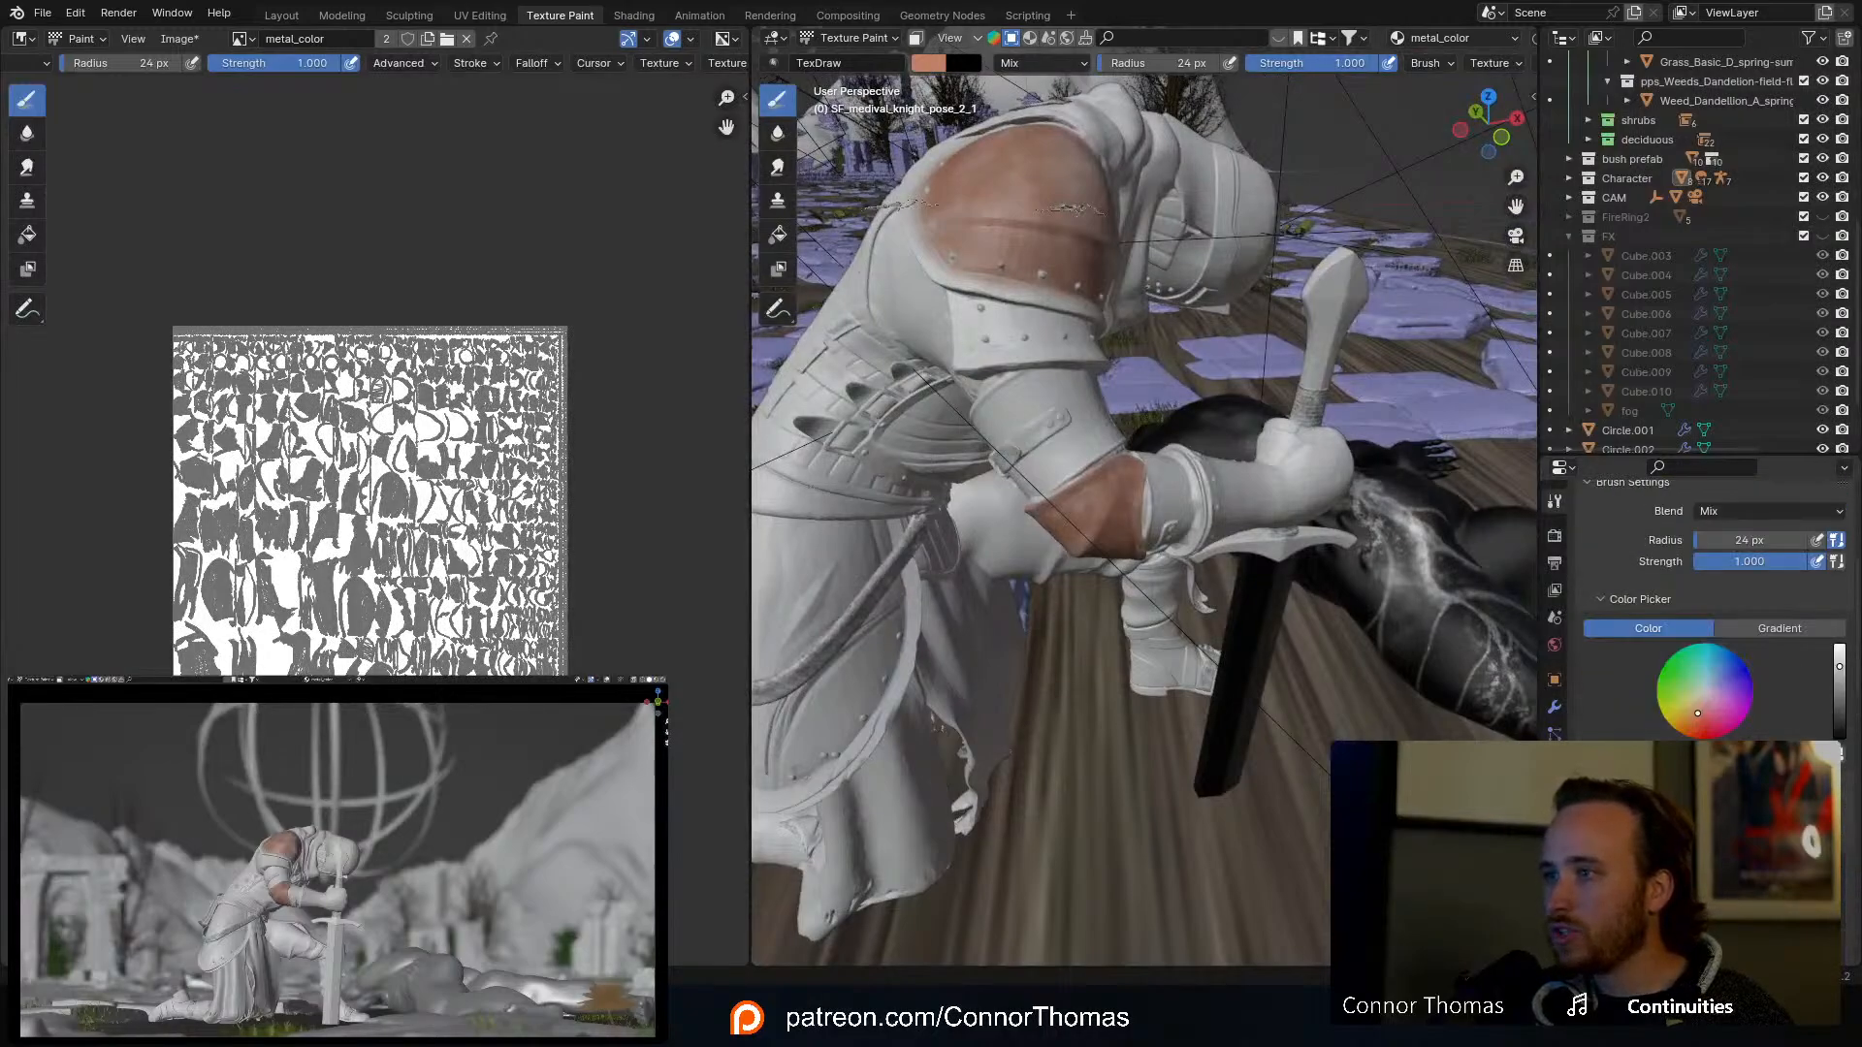
scroll(1715, 601, down, 2)
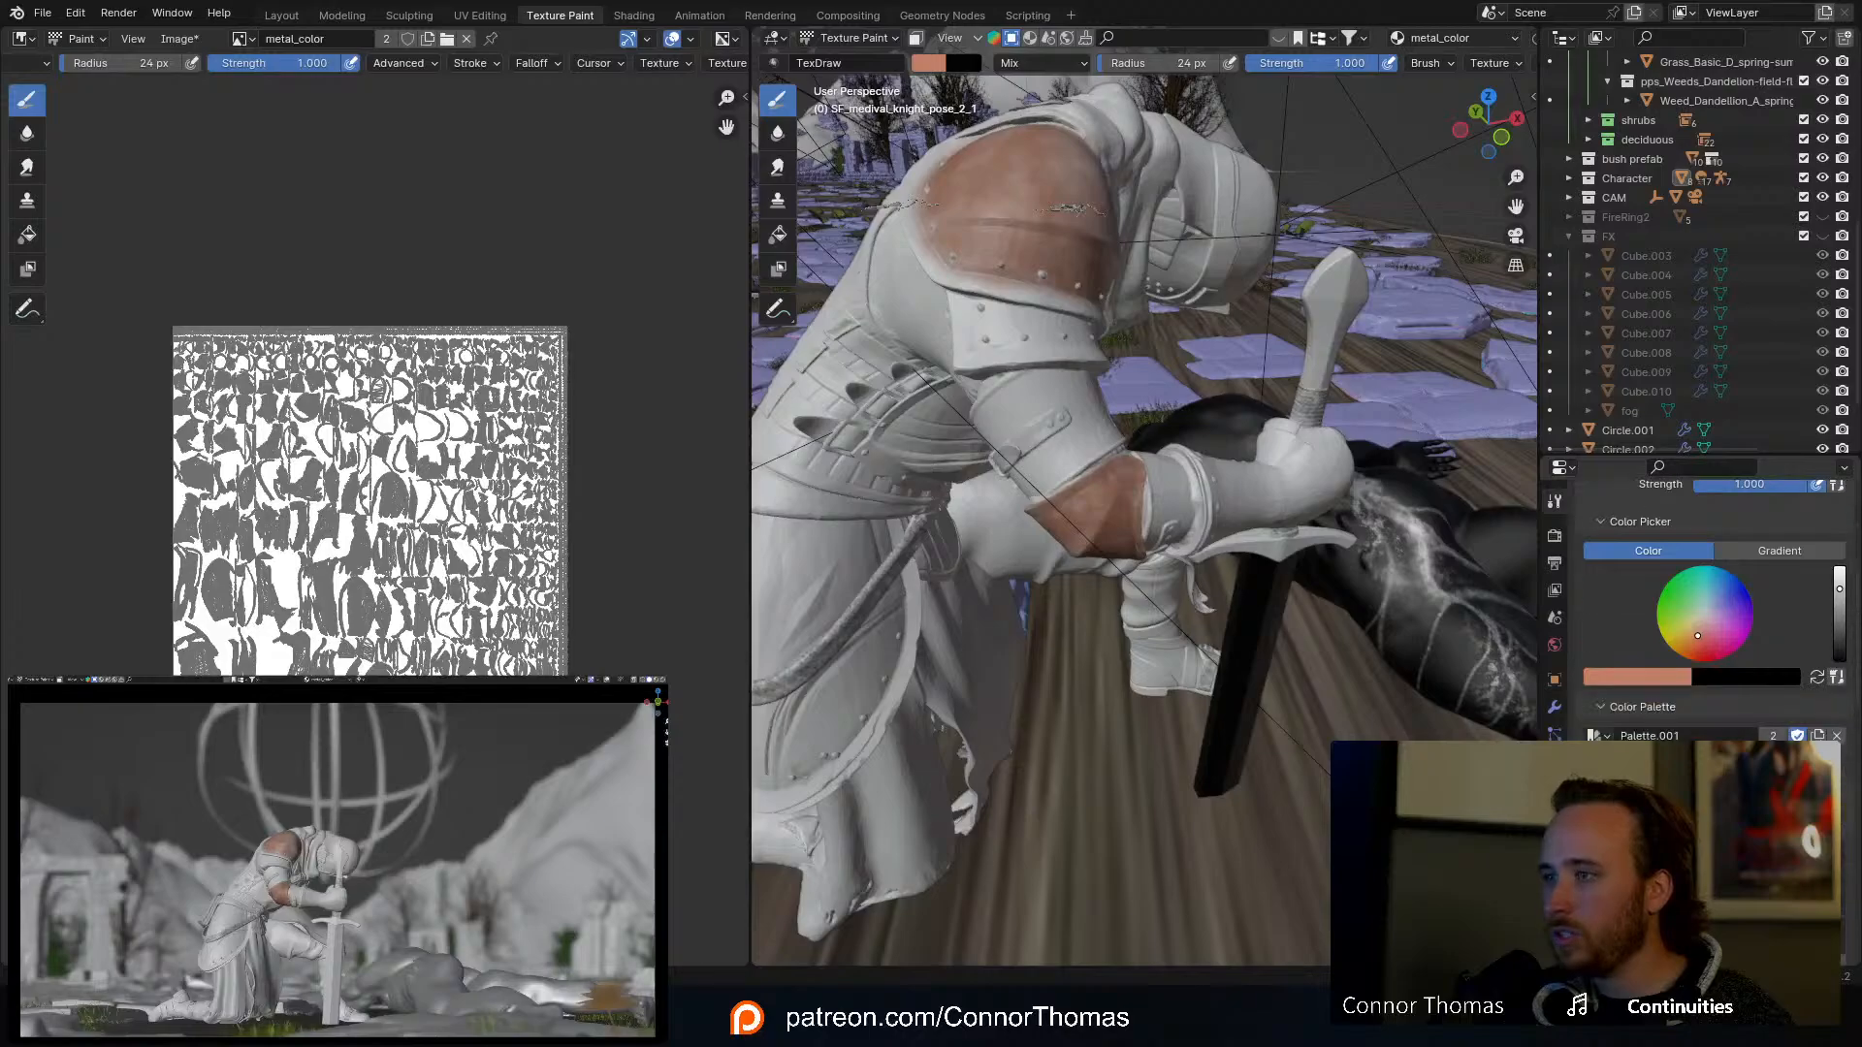
mouse_move(1042, 510)
middle_down()
mouse_move(1115, 409)
mouse_move(1082, 418)
mouse_move(1094, 438)
mouse_move(1089, 298)
mouse_move(1089, 359)
mouse_move(1122, 416)
mouse_move(1184, 399)
mouse_move(1128, 429)
mouse_move(1055, 400)
middle_up()
scroll(1183, 401, up, 5)
scroll(1128, 430, down, 4)
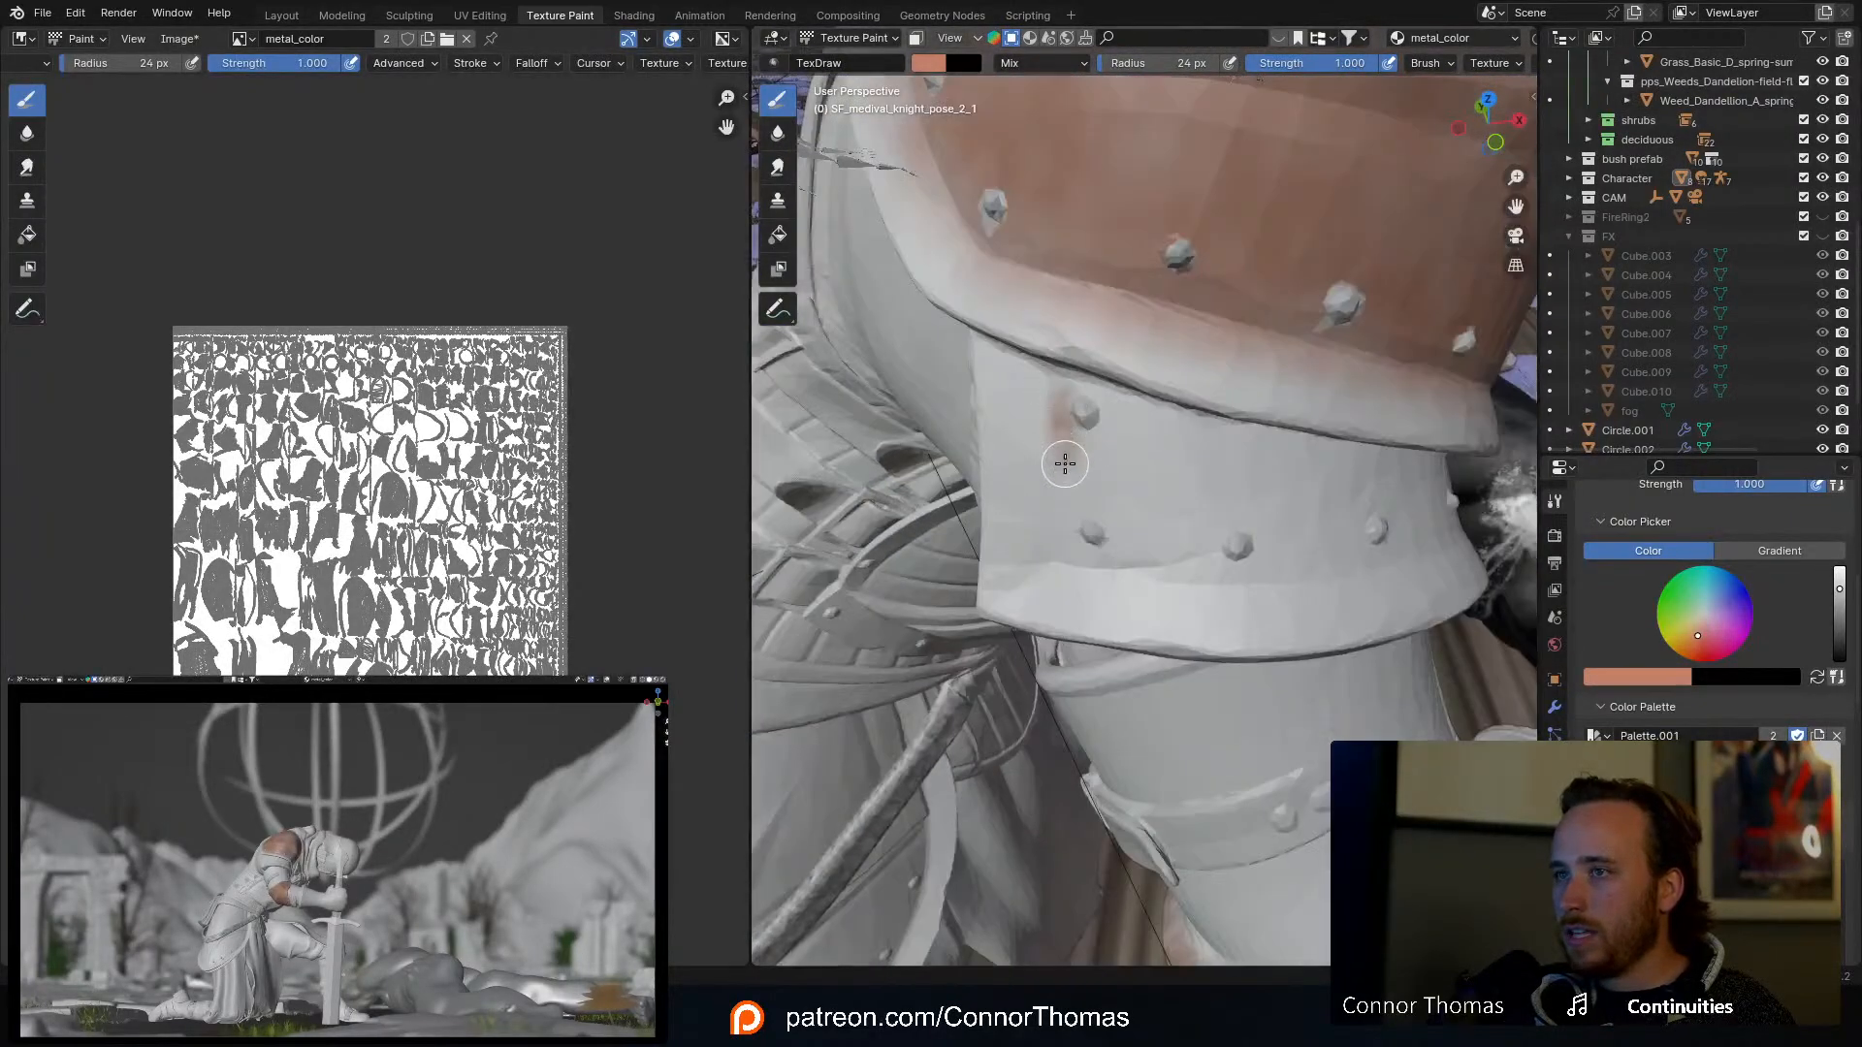
drag(1150, 564, 1130, 555)
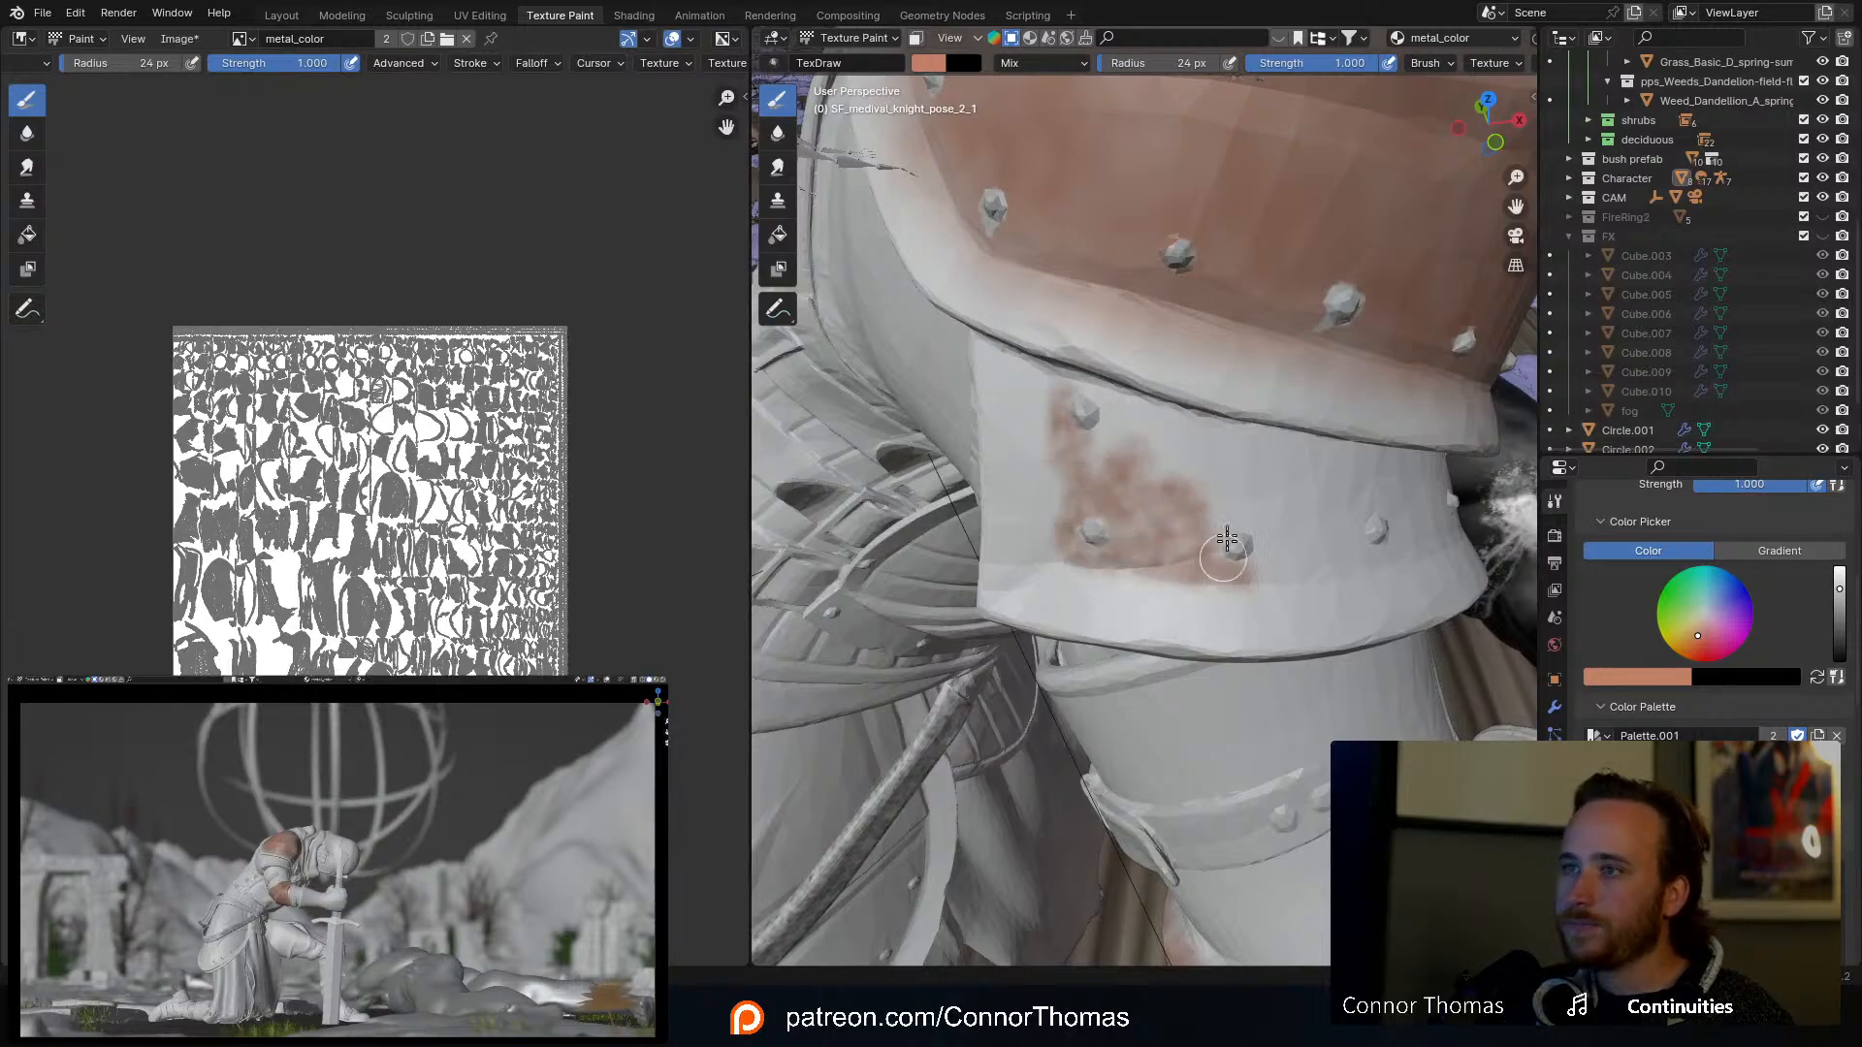
Step: Set the brush radius to 76 px and fill the riveted band's outer face with mottled rust
key(f)
mouse_move(1160, 473)
middle_down()
mouse_move(1189, 287)
mouse_move(1140, 405)
middle_up()
scroll(1140, 405, up, 3)
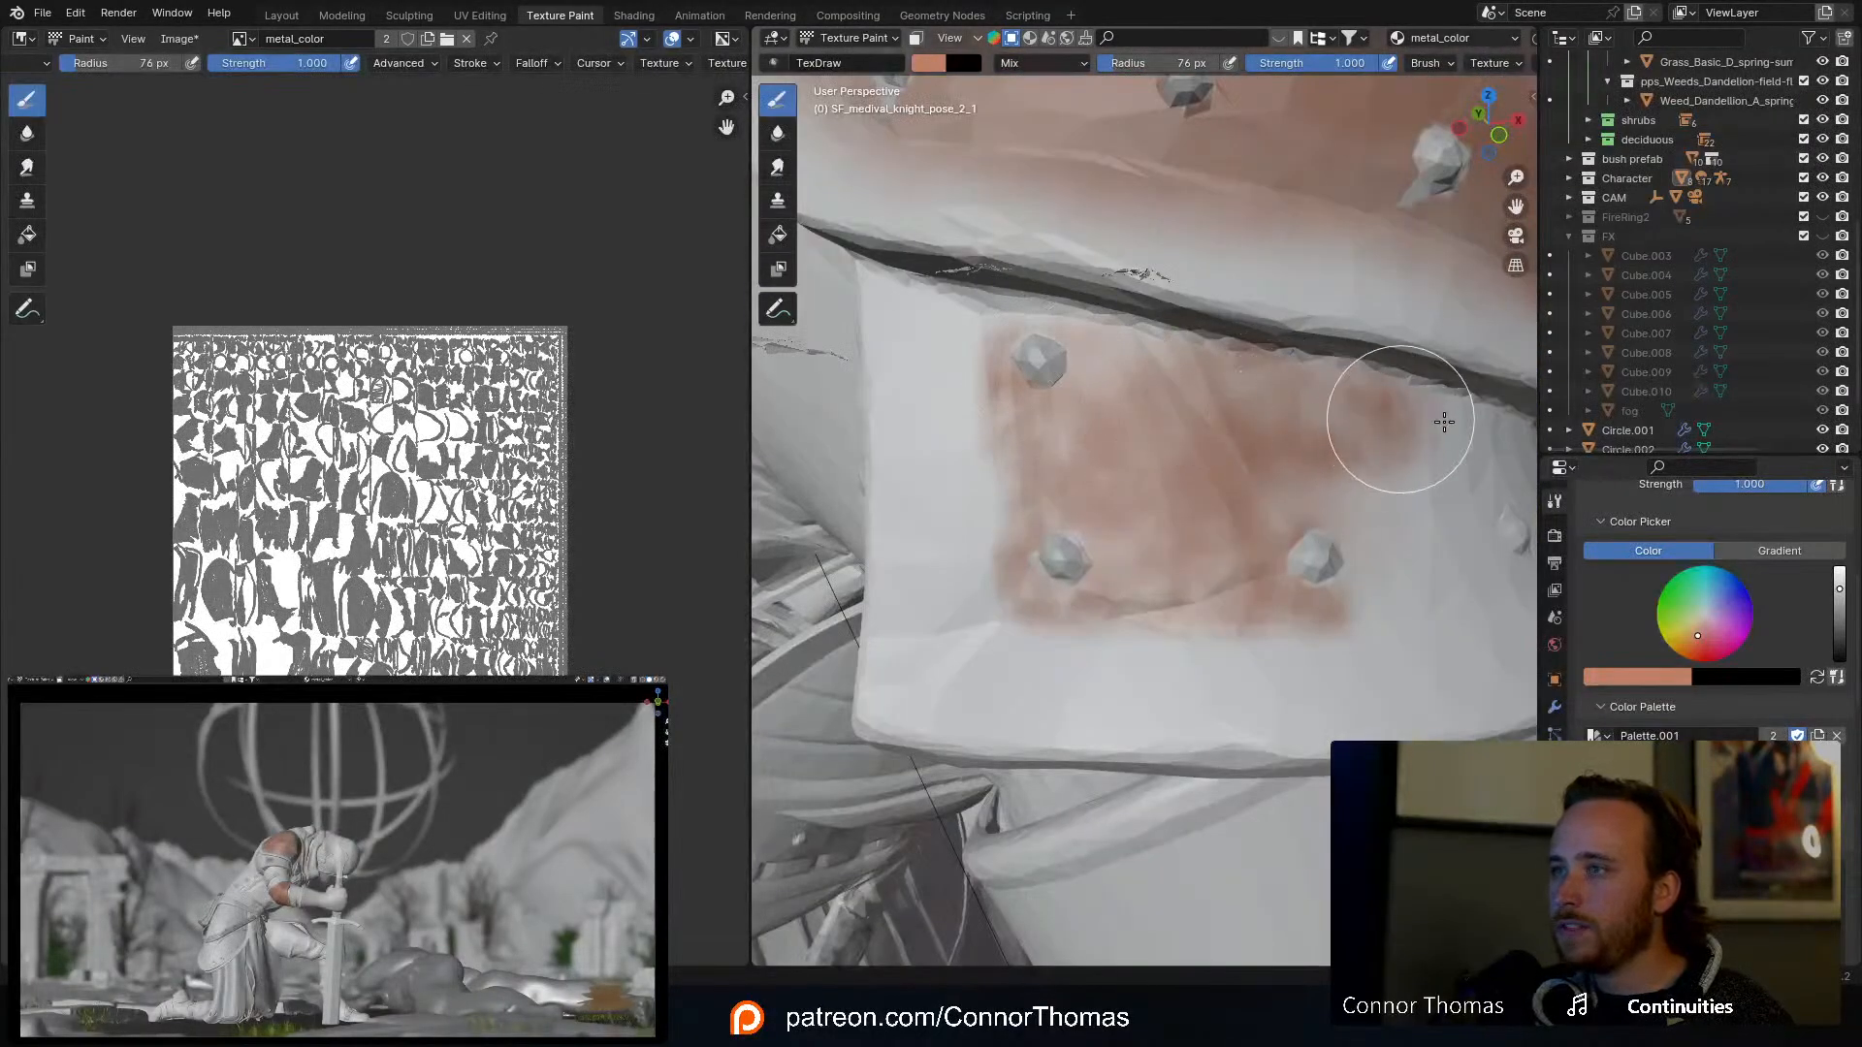
mouse_move(1397, 415)
middle_down()
mouse_move(1091, 382)
mouse_move(1122, 382)
middle_up()
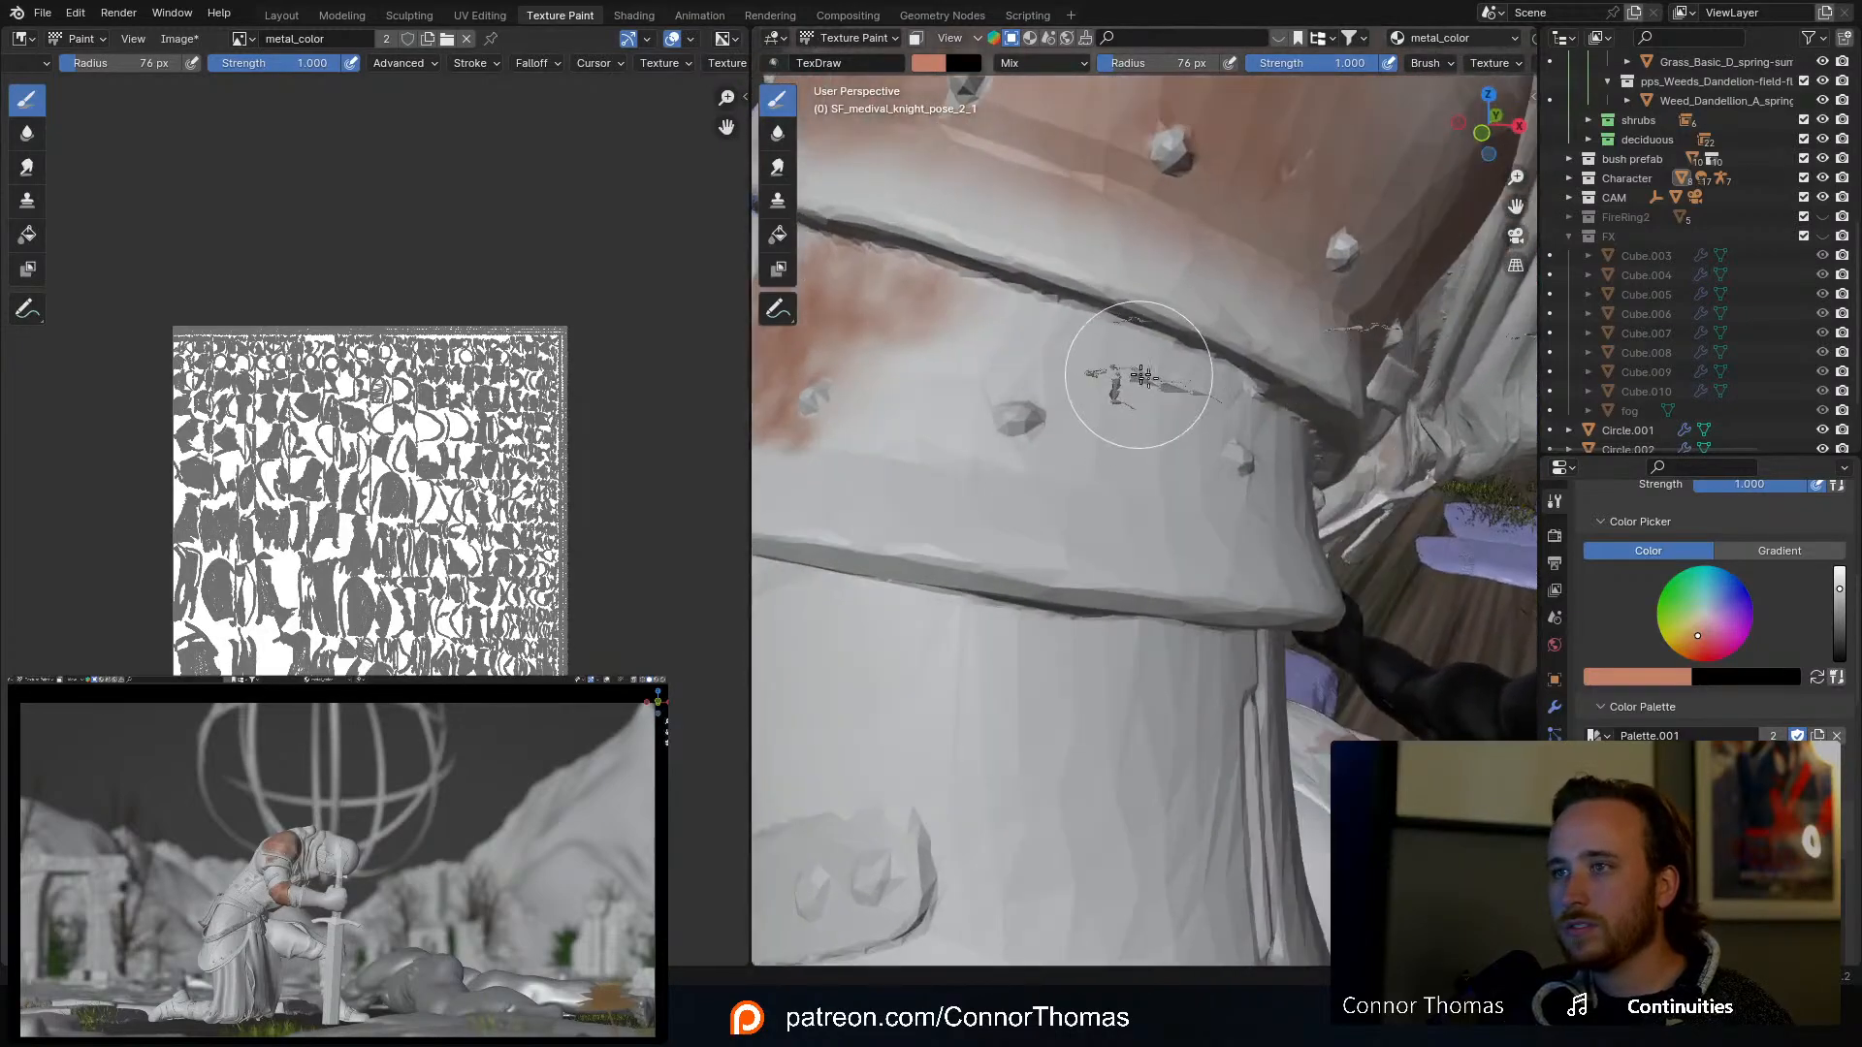
scroll(1122, 382, up, 2)
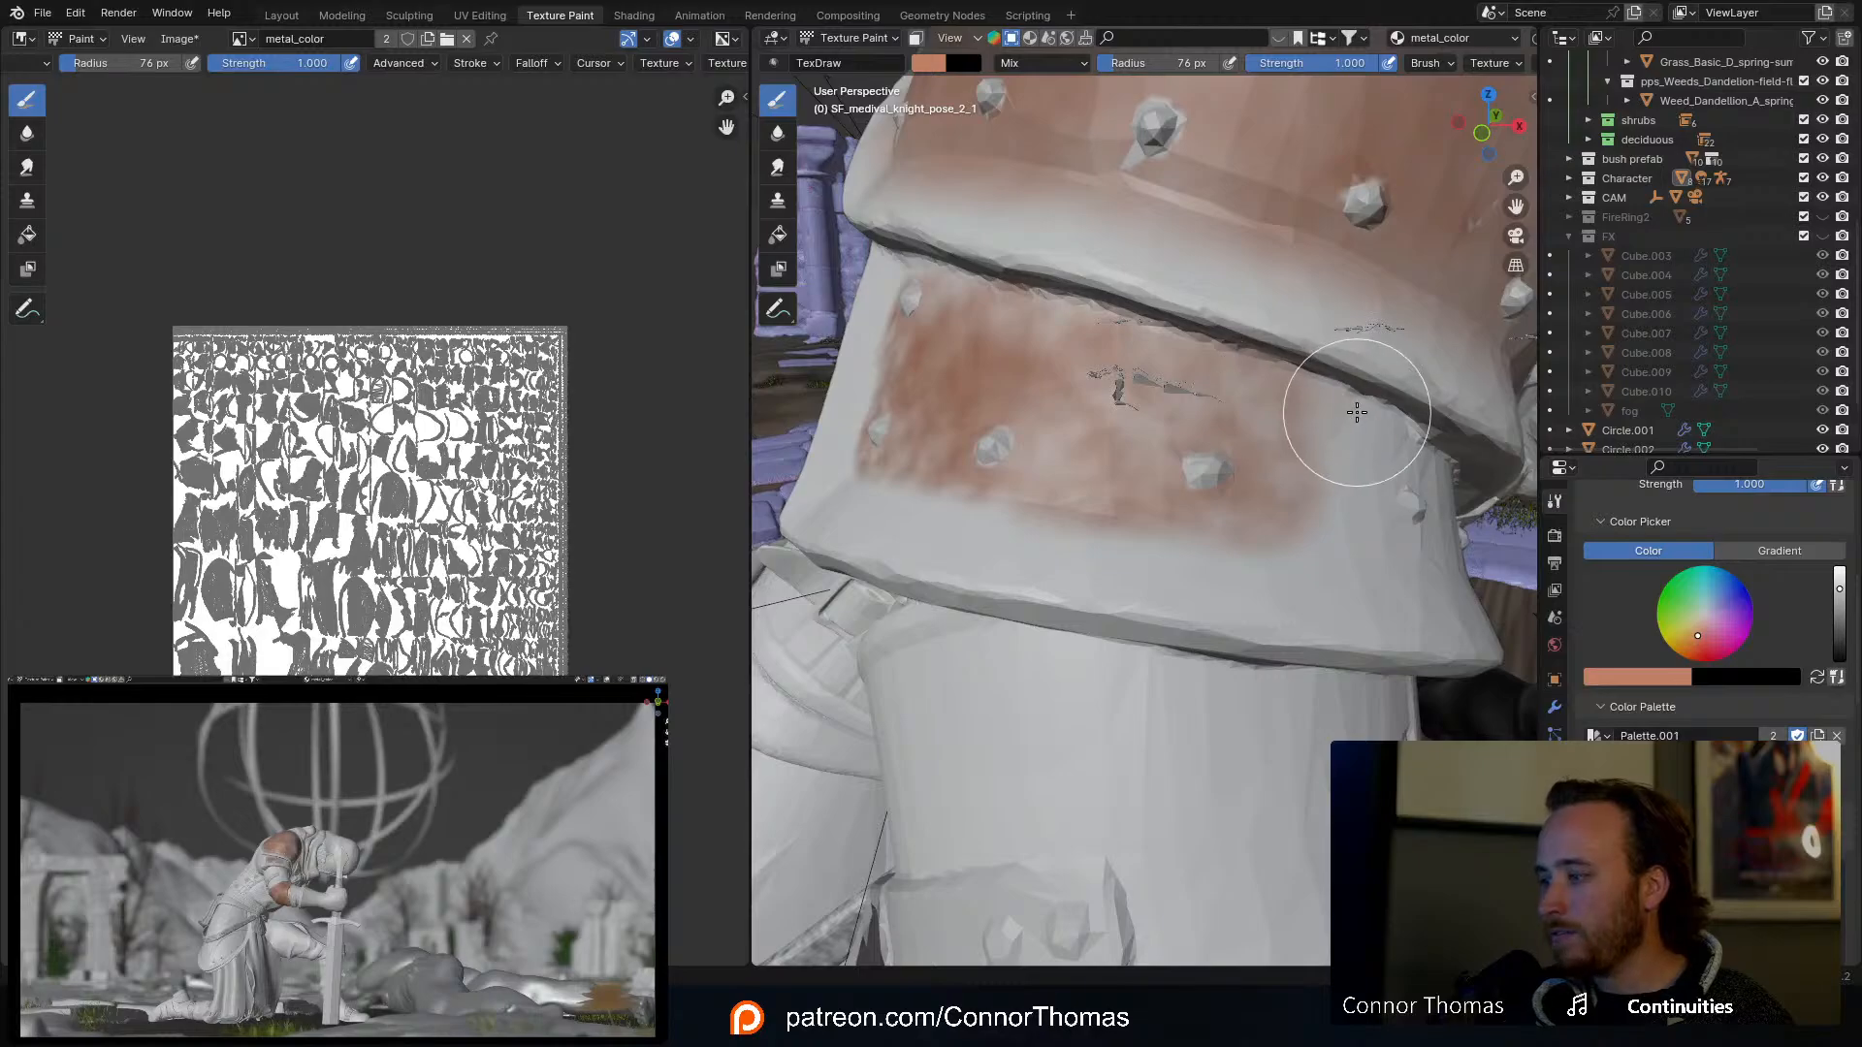
middle_drag(1290, 398, 1131, 384)
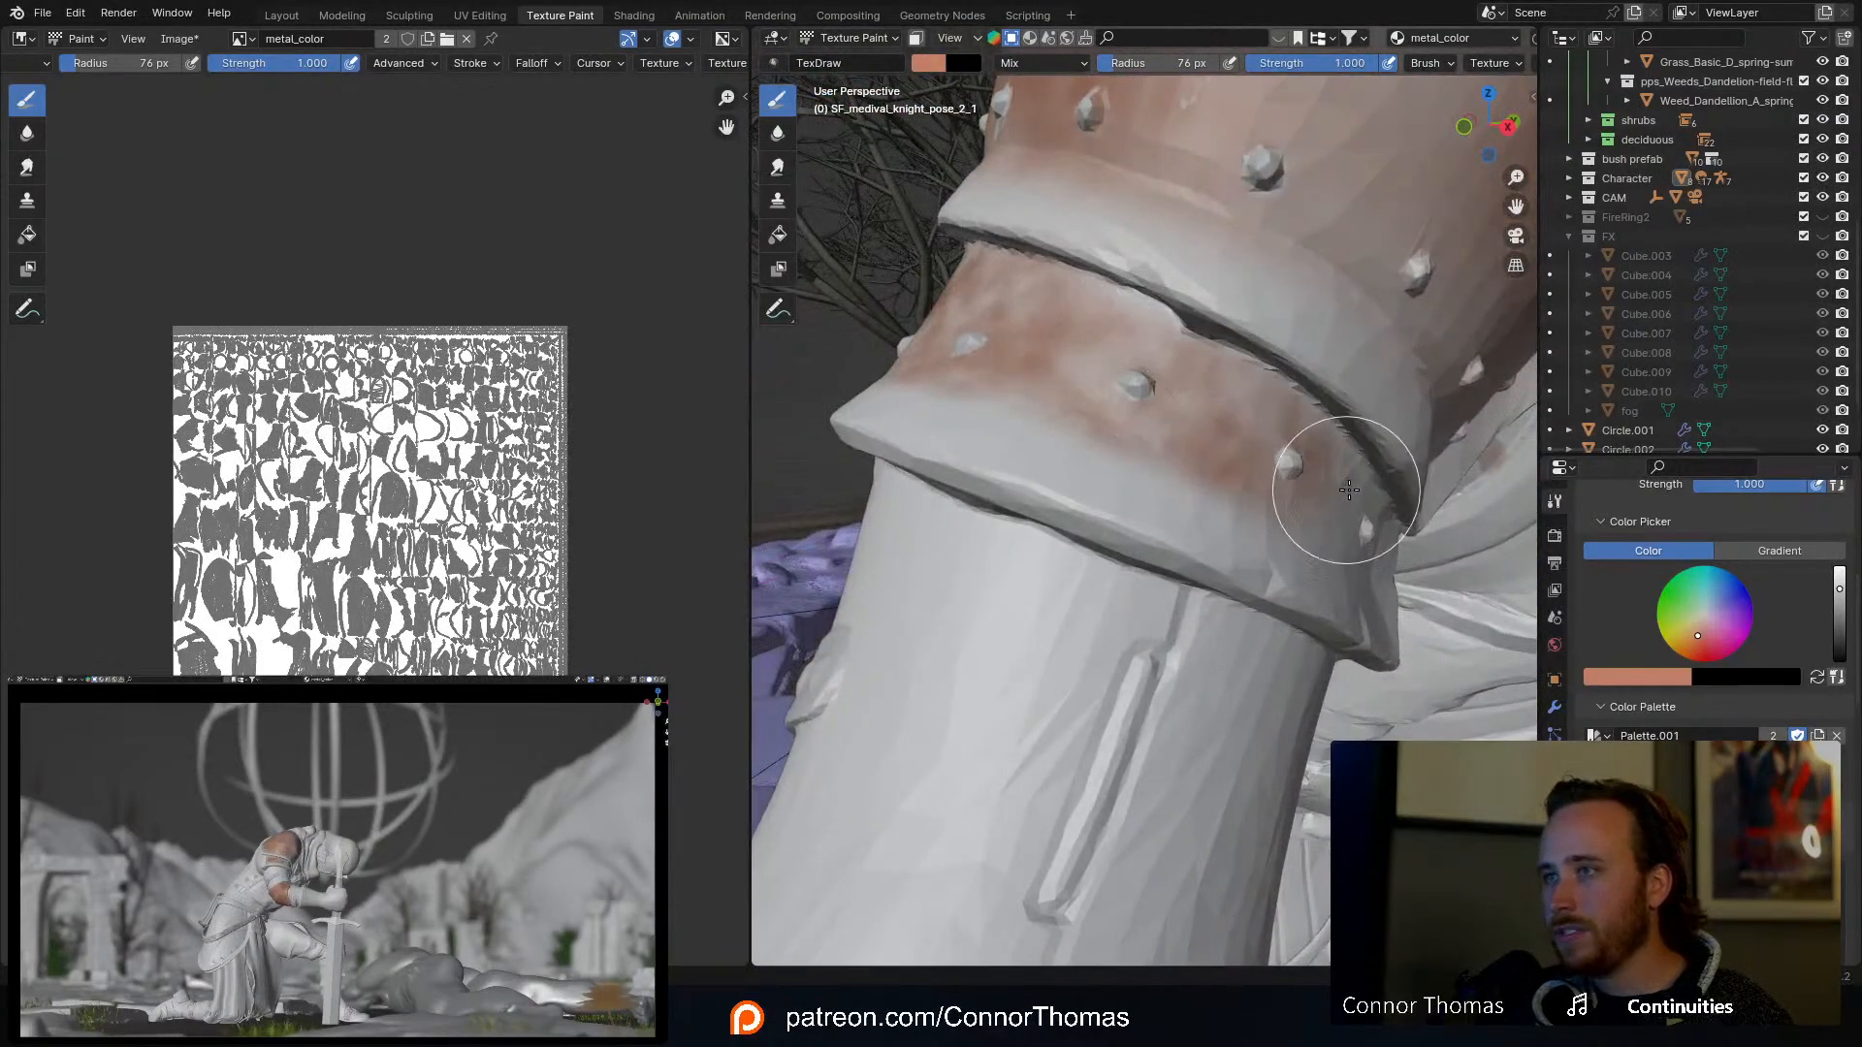
Step: Continue the mottled rust around the riveted band toward the chest, leaving its flared lower rim bare
middle_drag(1349, 489, 1145, 445)
middle_drag(1219, 457, 1287, 476)
drag(1385, 499, 1264, 470)
middle_drag(1264, 470, 1353, 477)
mouse_move(1353, 477)
mouse_down()
mouse_move(1339, 473)
mouse_move(1368, 469)
mouse_up()
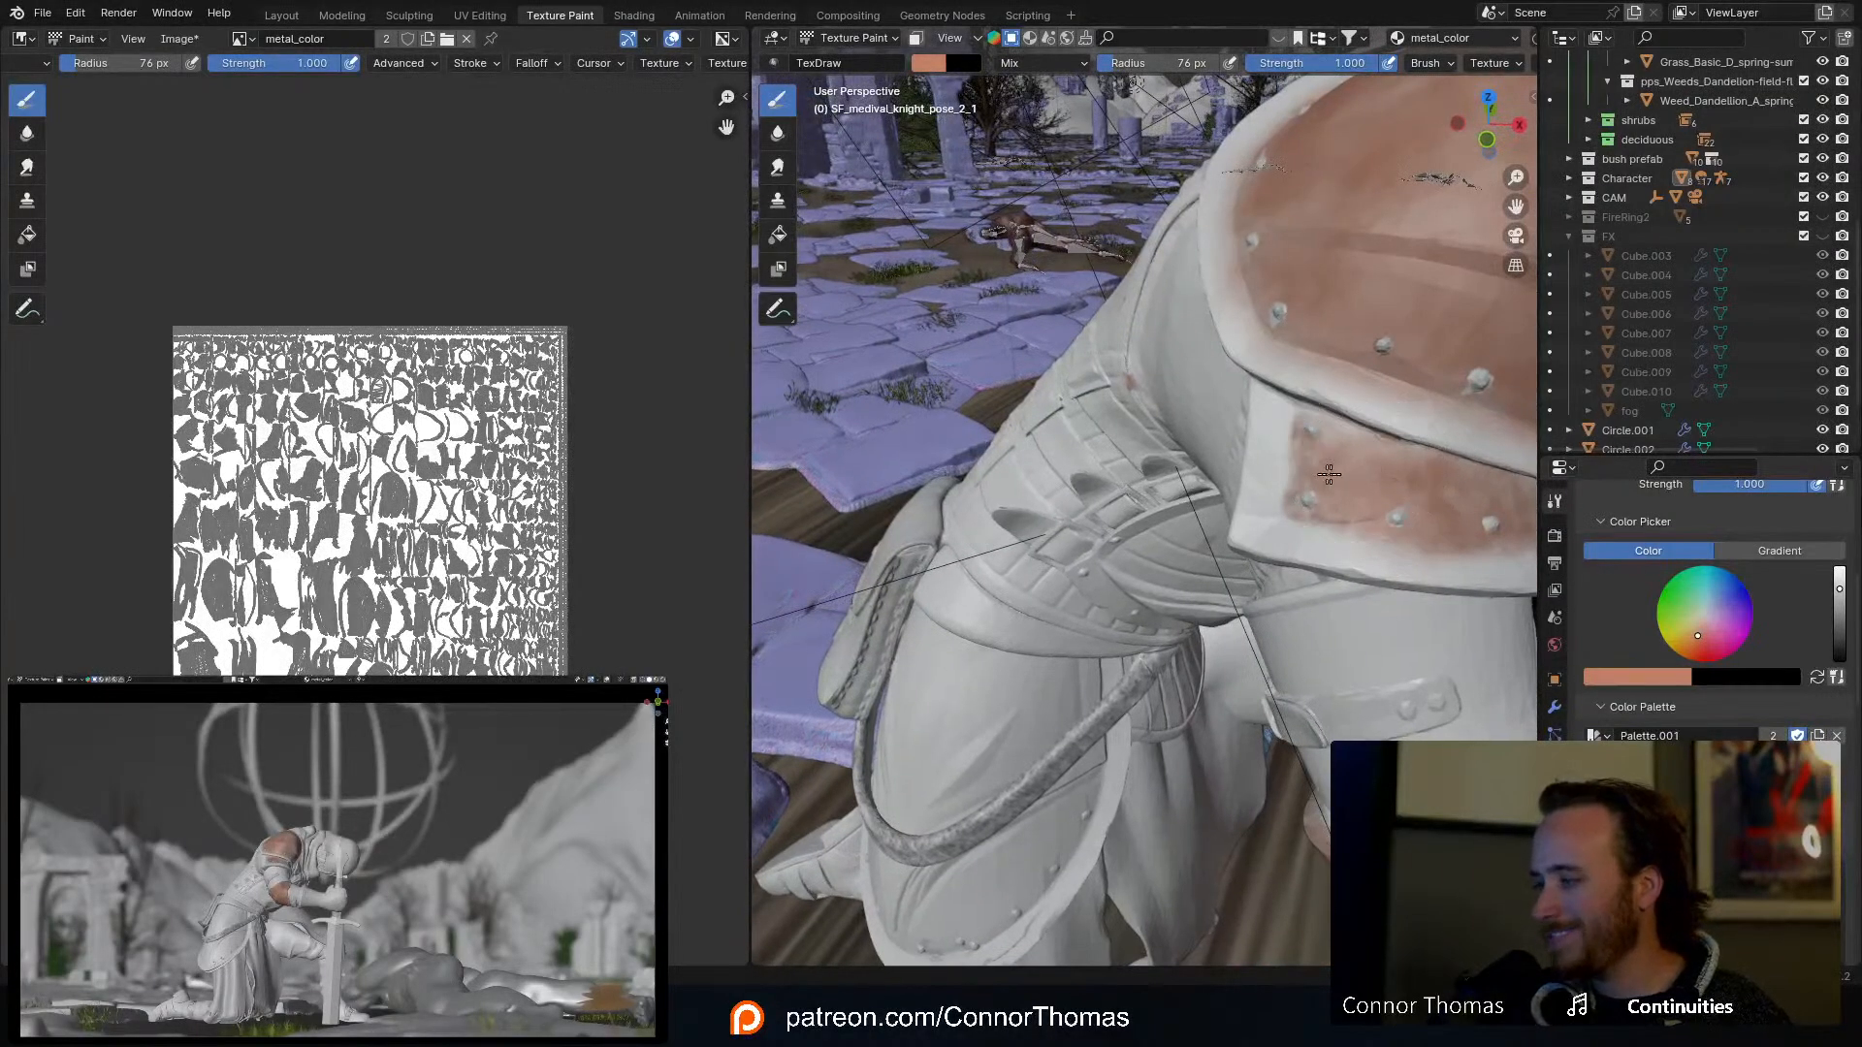
Step: Darken the brush colour to deep brown, set the radius to 43 px, and paint the riveted band's rear edge
shift+middle_drag(1367, 470, 1245, 485)
scroll(1300, 465, up, 1)
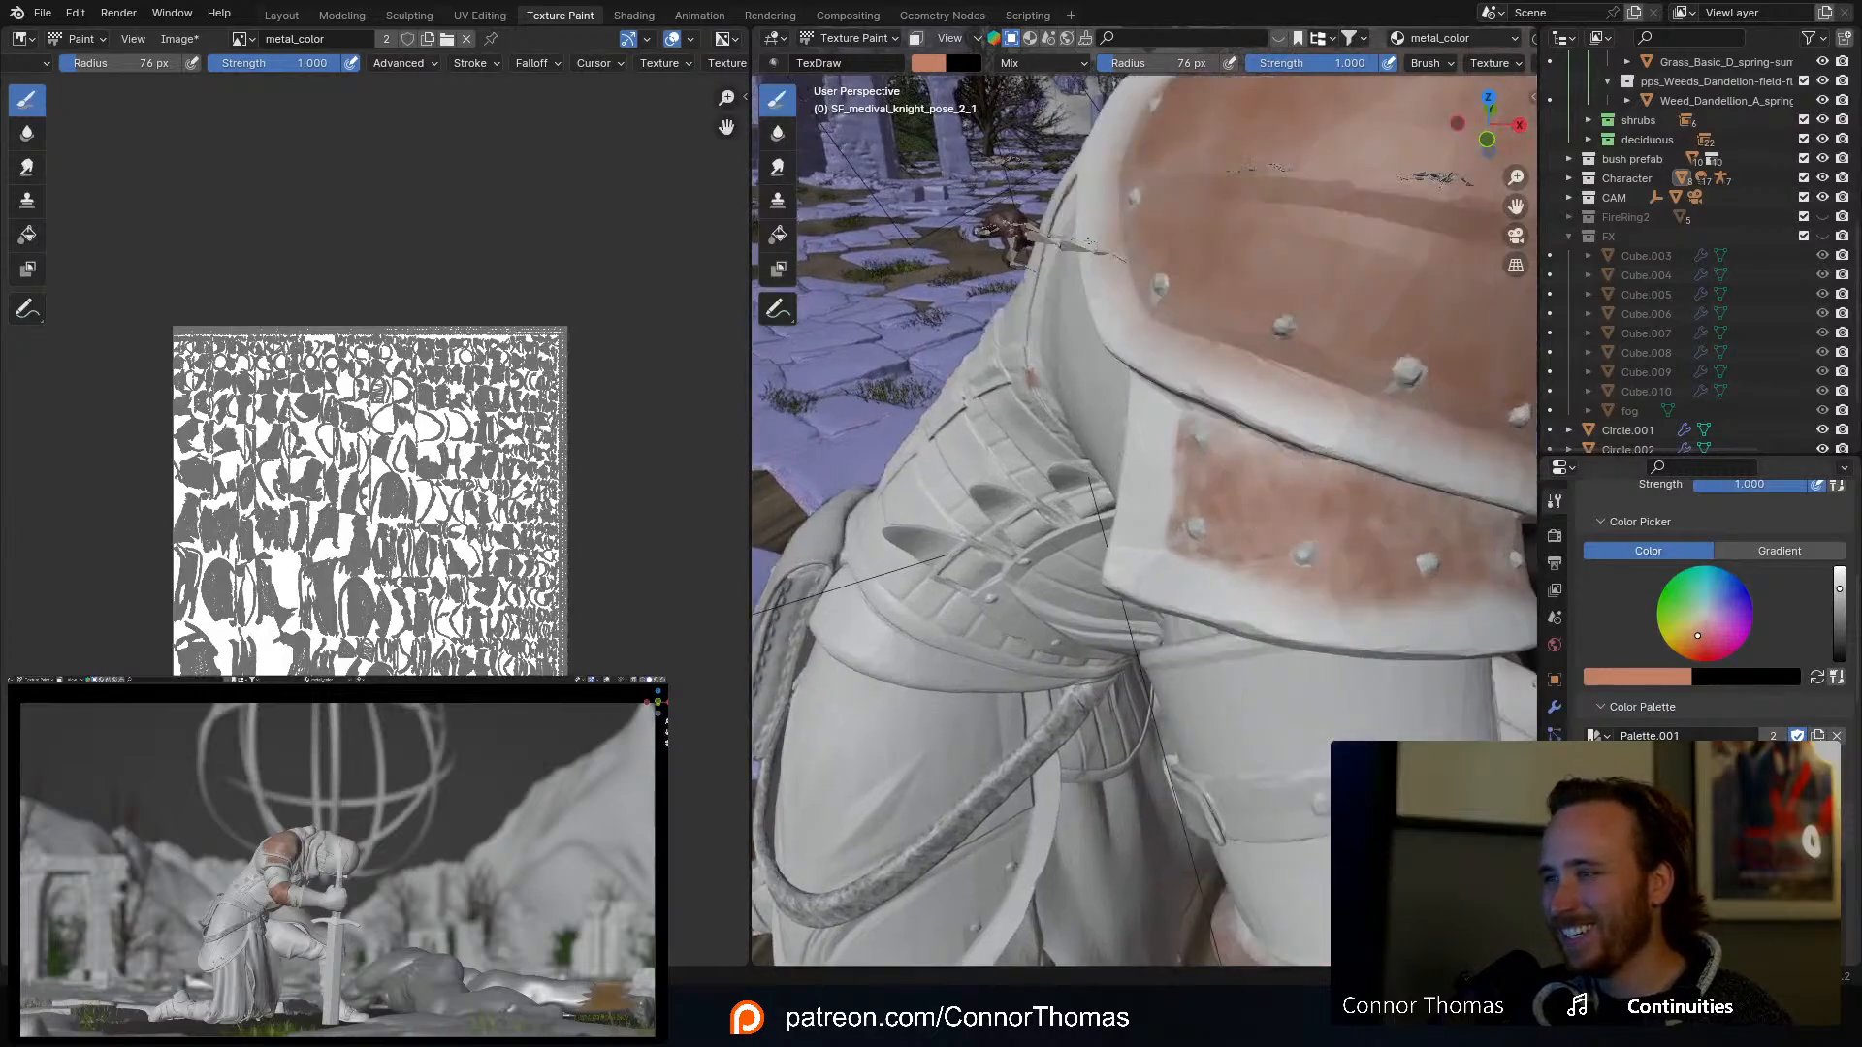
click(1839, 613)
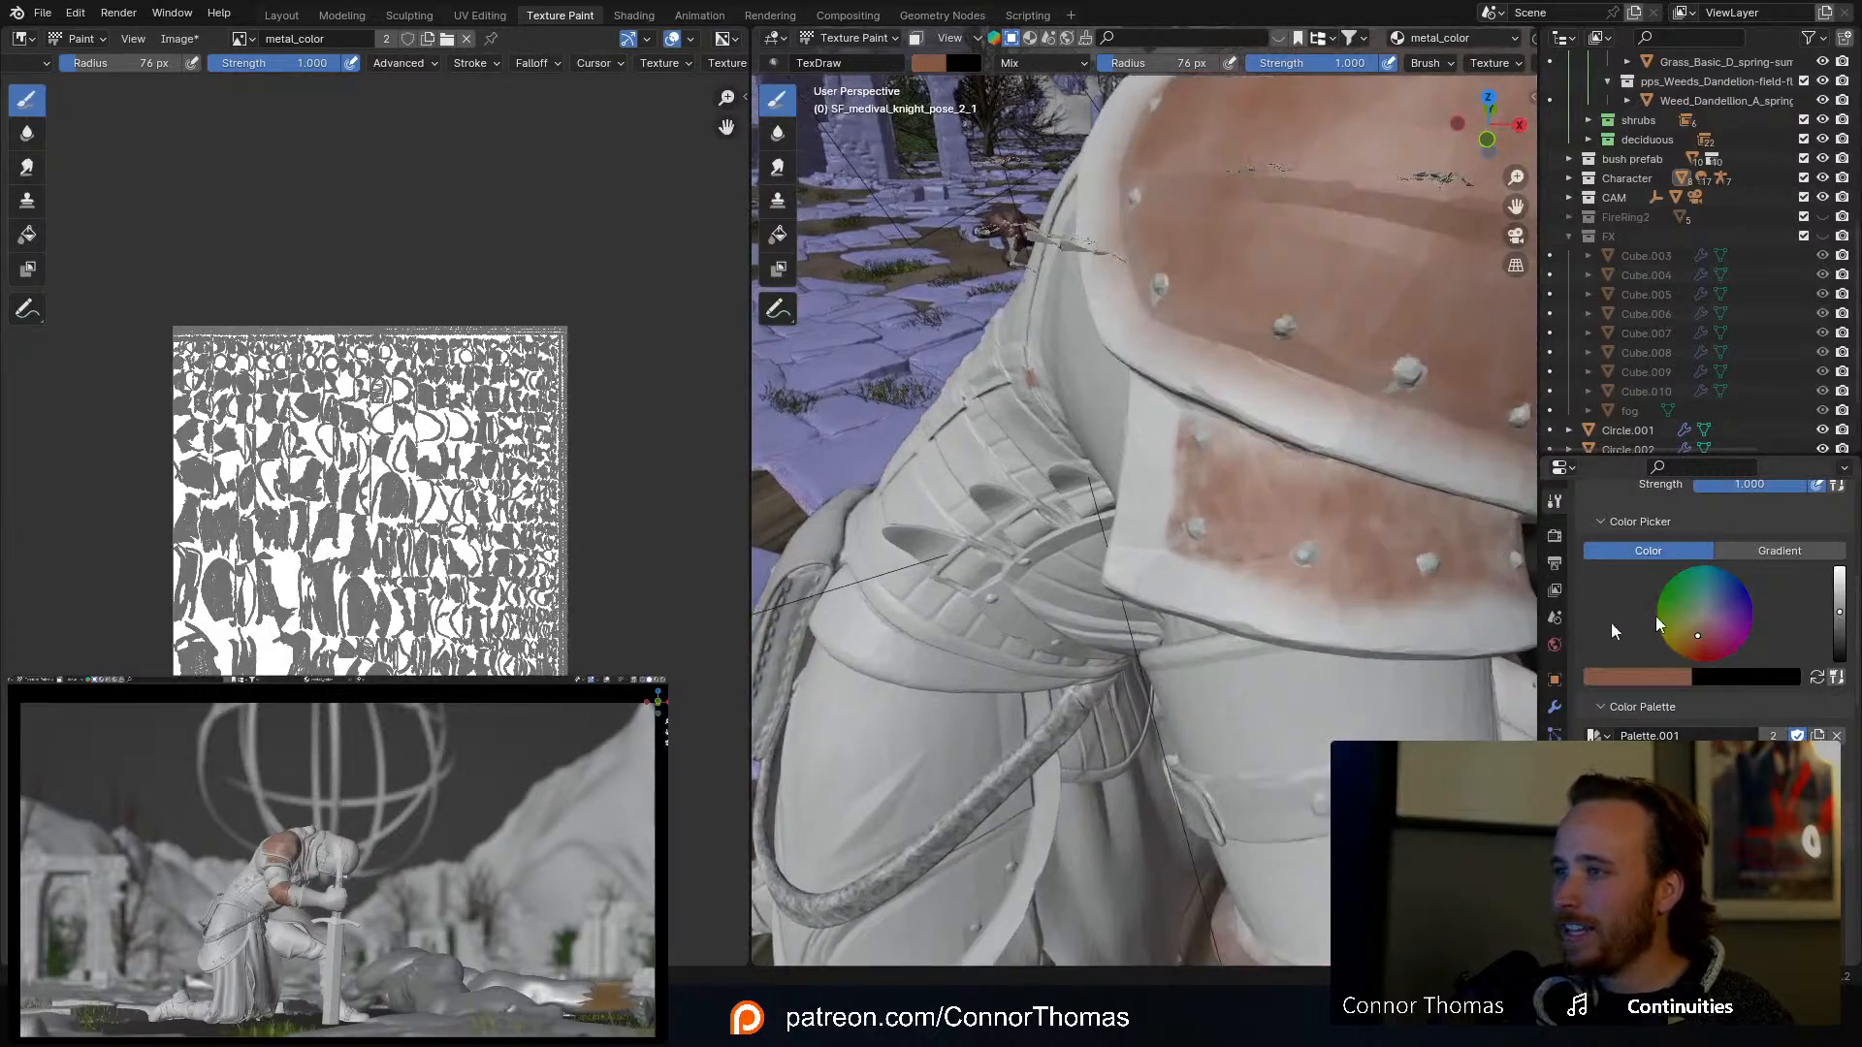
click(1839, 625)
key(f)
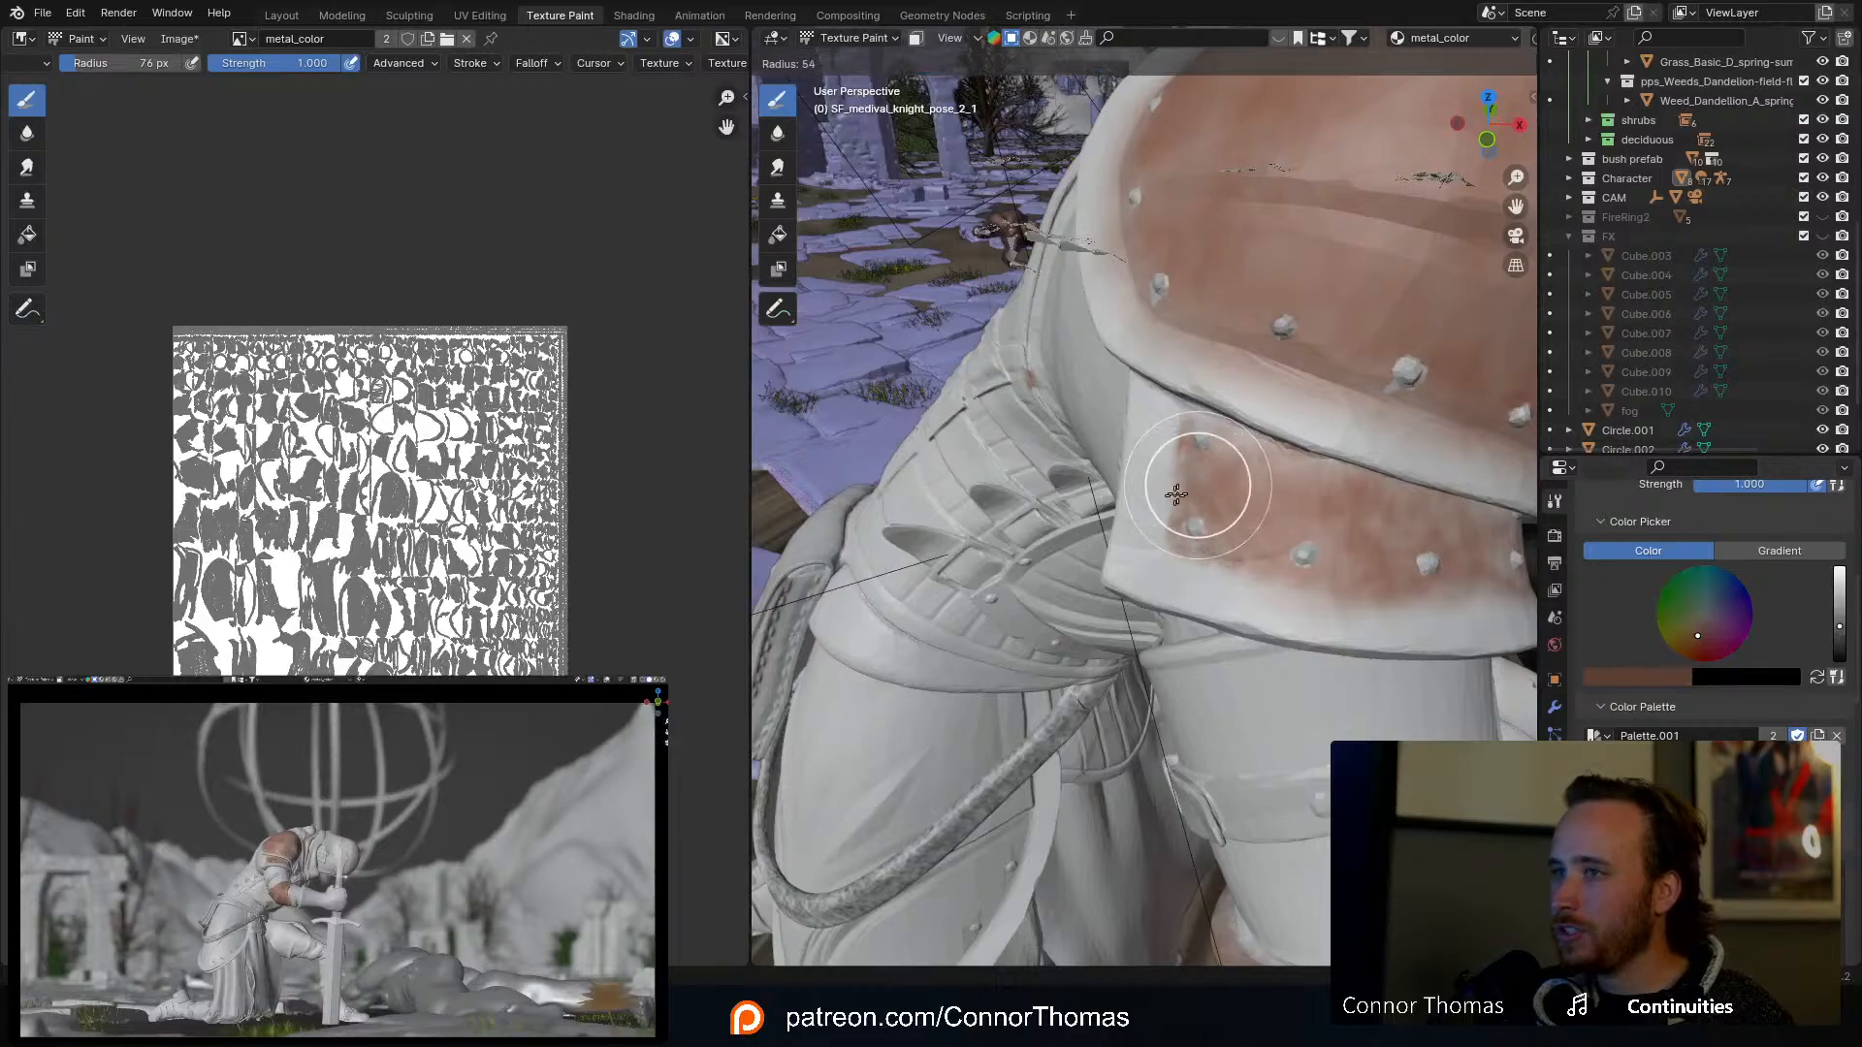
click(1168, 496)
mouse_move(1154, 430)
mouse_down()
mouse_move(1142, 554)
mouse_move(1172, 578)
mouse_up()
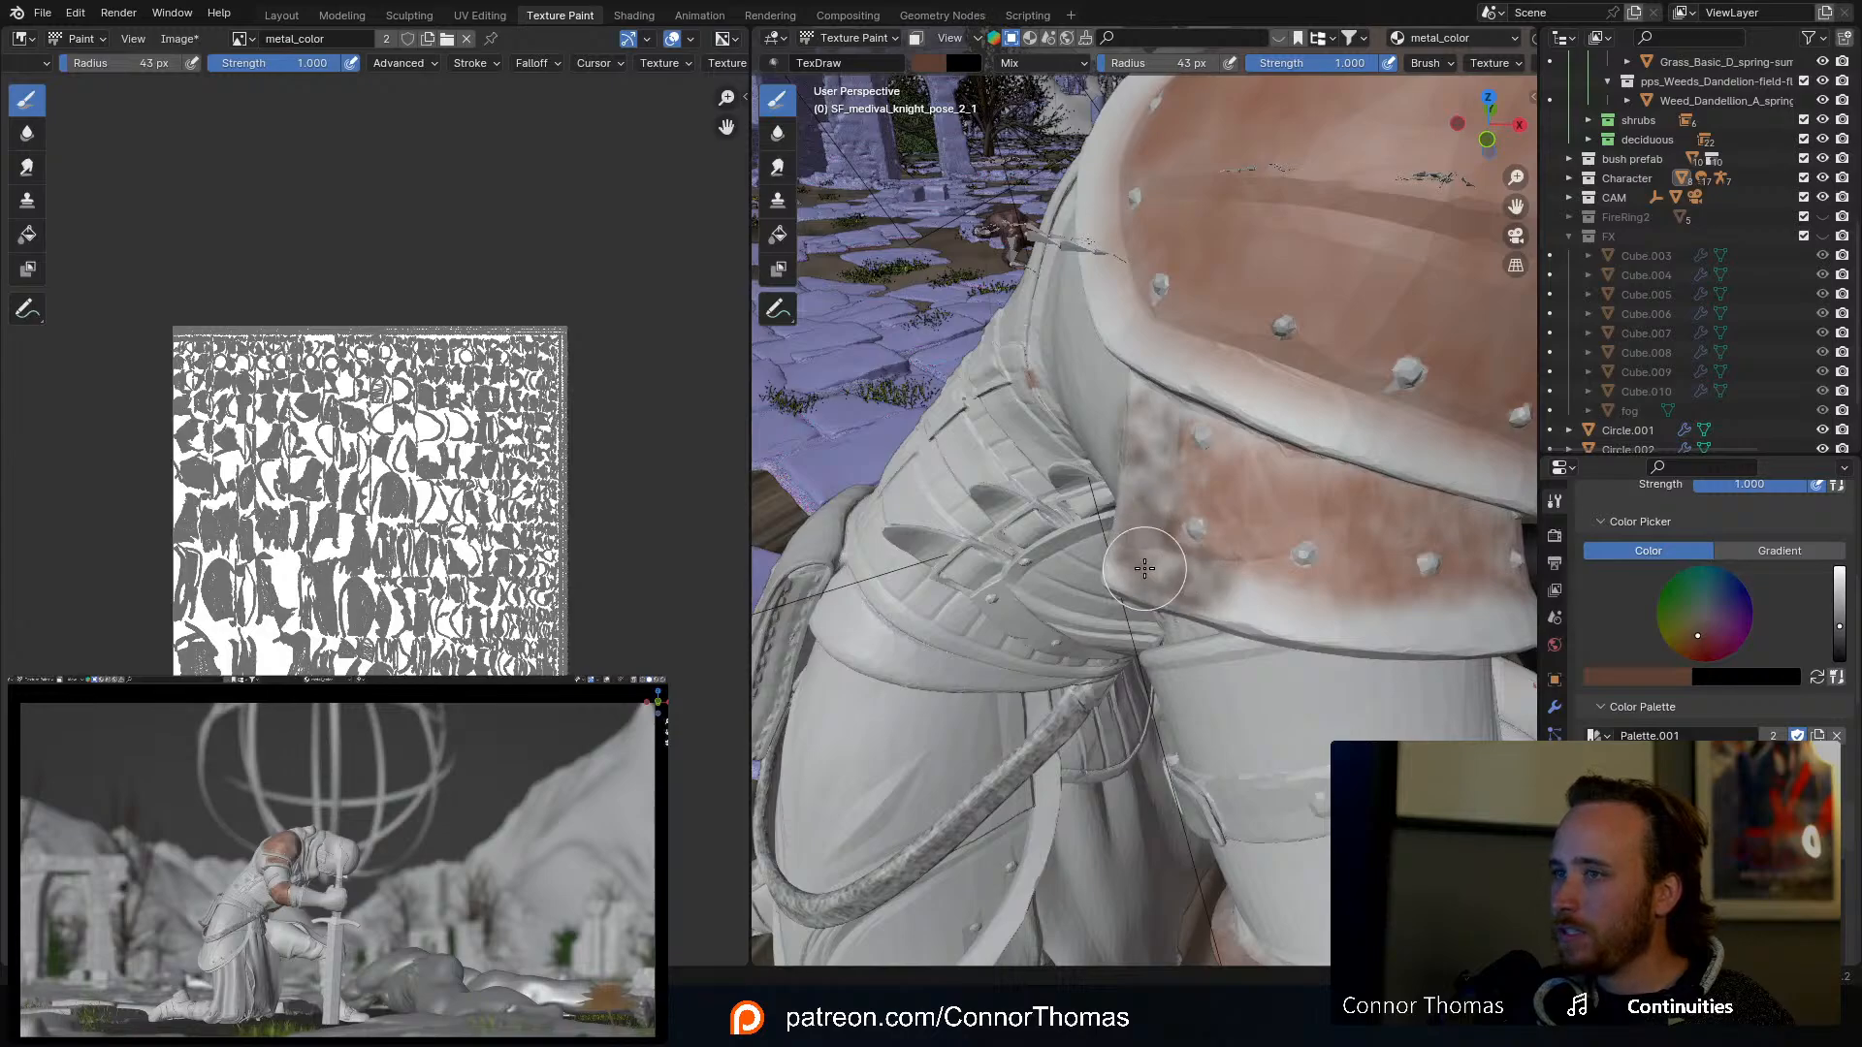
Step: Paint dark brown along the riveted band's flared lower rim and around the arm toward the chest
mouse_move(1120, 566)
middle_down()
mouse_move(1251, 552)
mouse_move(1169, 532)
middle_up()
mouse_move(1169, 532)
mouse_down()
mouse_move(1067, 574)
mouse_move(1166, 570)
mouse_up()
middle_drag(1198, 570, 1151, 578)
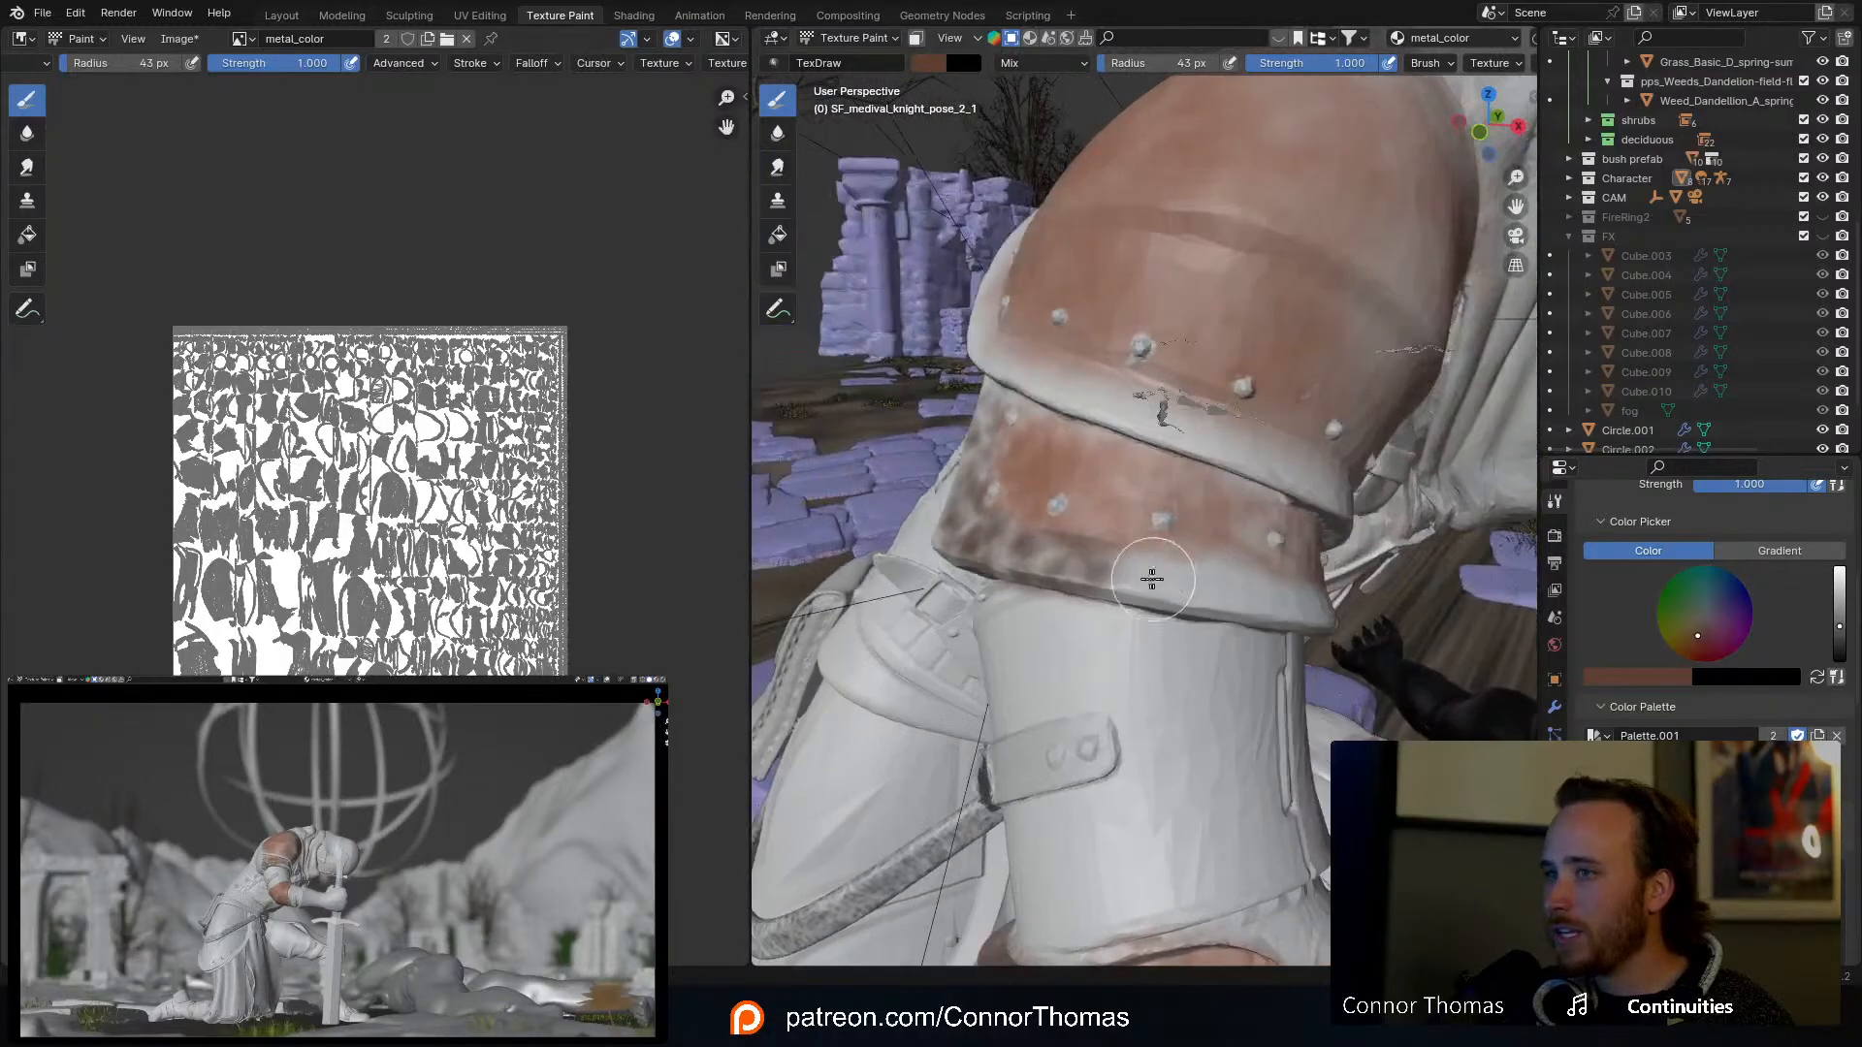
drag(1082, 577, 1249, 580)
middle_drag(1249, 580, 1155, 580)
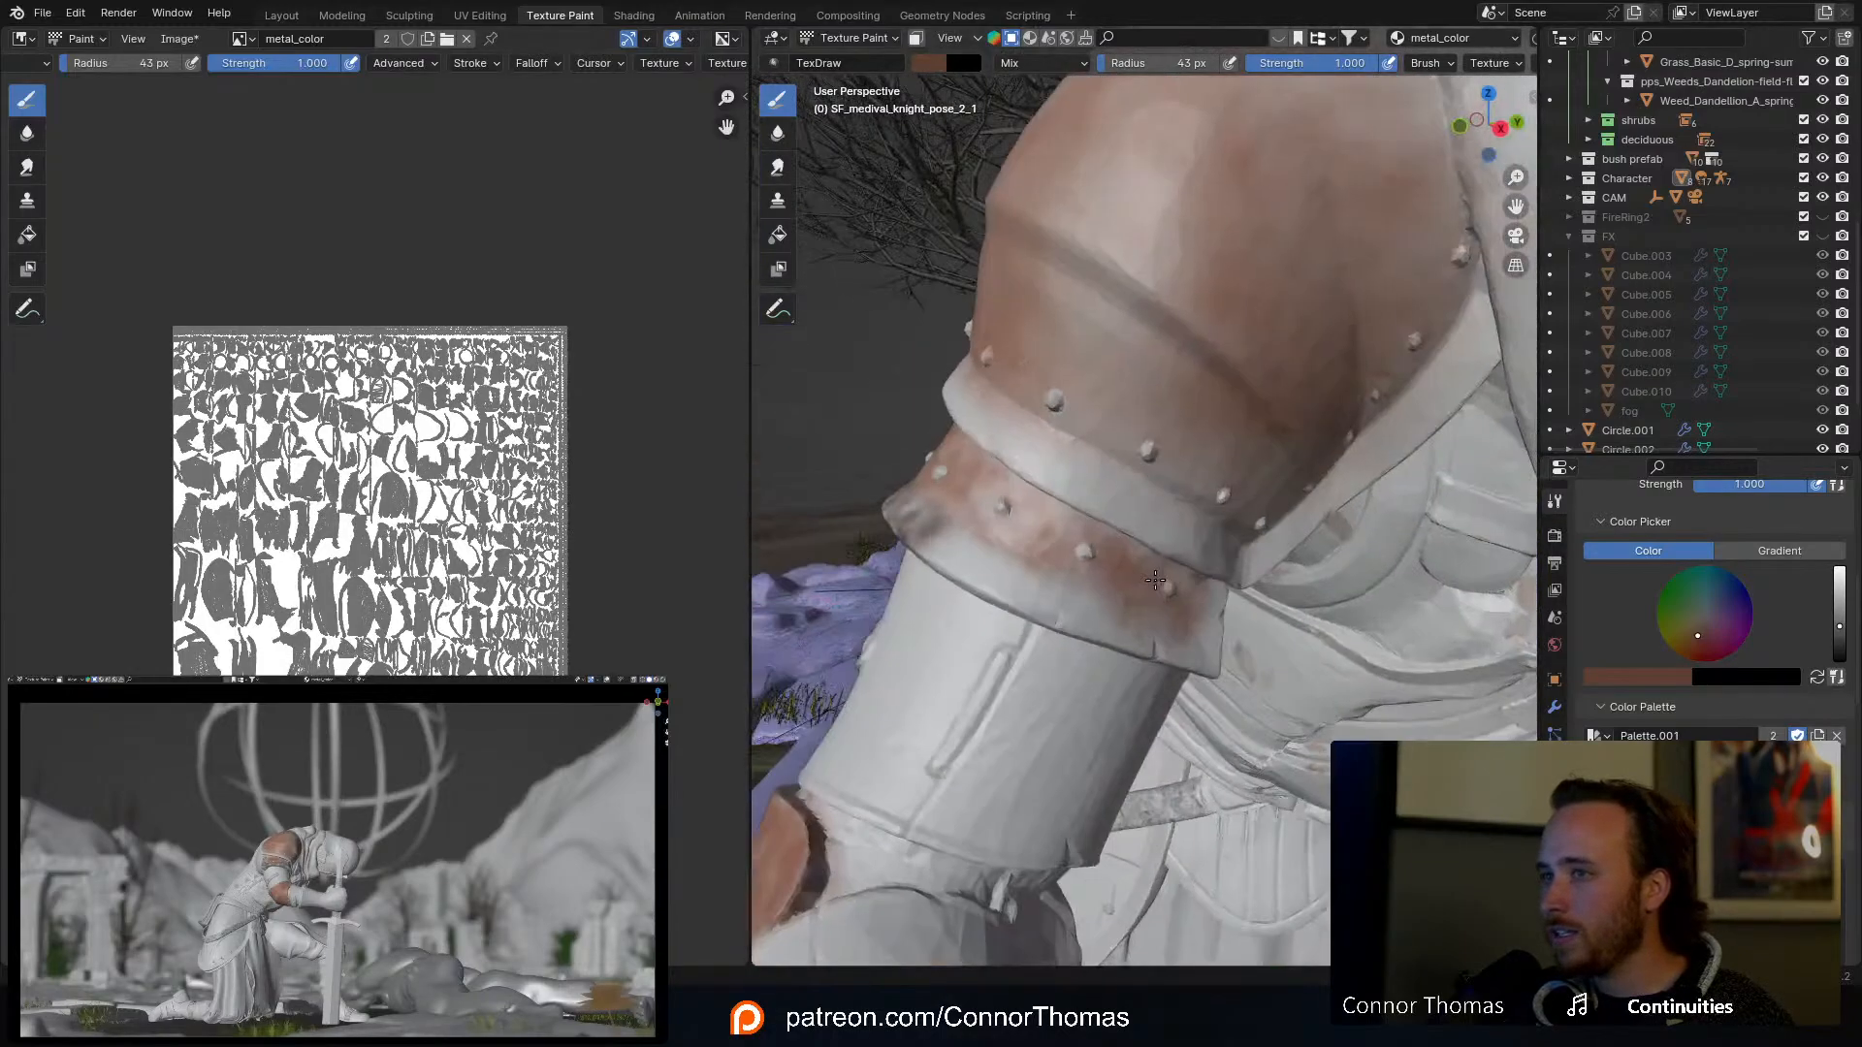
mouse_move(907, 545)
mouse_down()
mouse_move(1159, 642)
mouse_move(1208, 649)
mouse_move(1223, 628)
mouse_up()
Step: Set the brush radius to 25 px and deepen the dark brown on the riveted band's rear edge and lower rim
key(f)
click(1064, 603)
middle_drag(1207, 655, 1145, 639)
drag(1144, 639, 1105, 476)
middle_drag(1104, 471, 1110, 441)
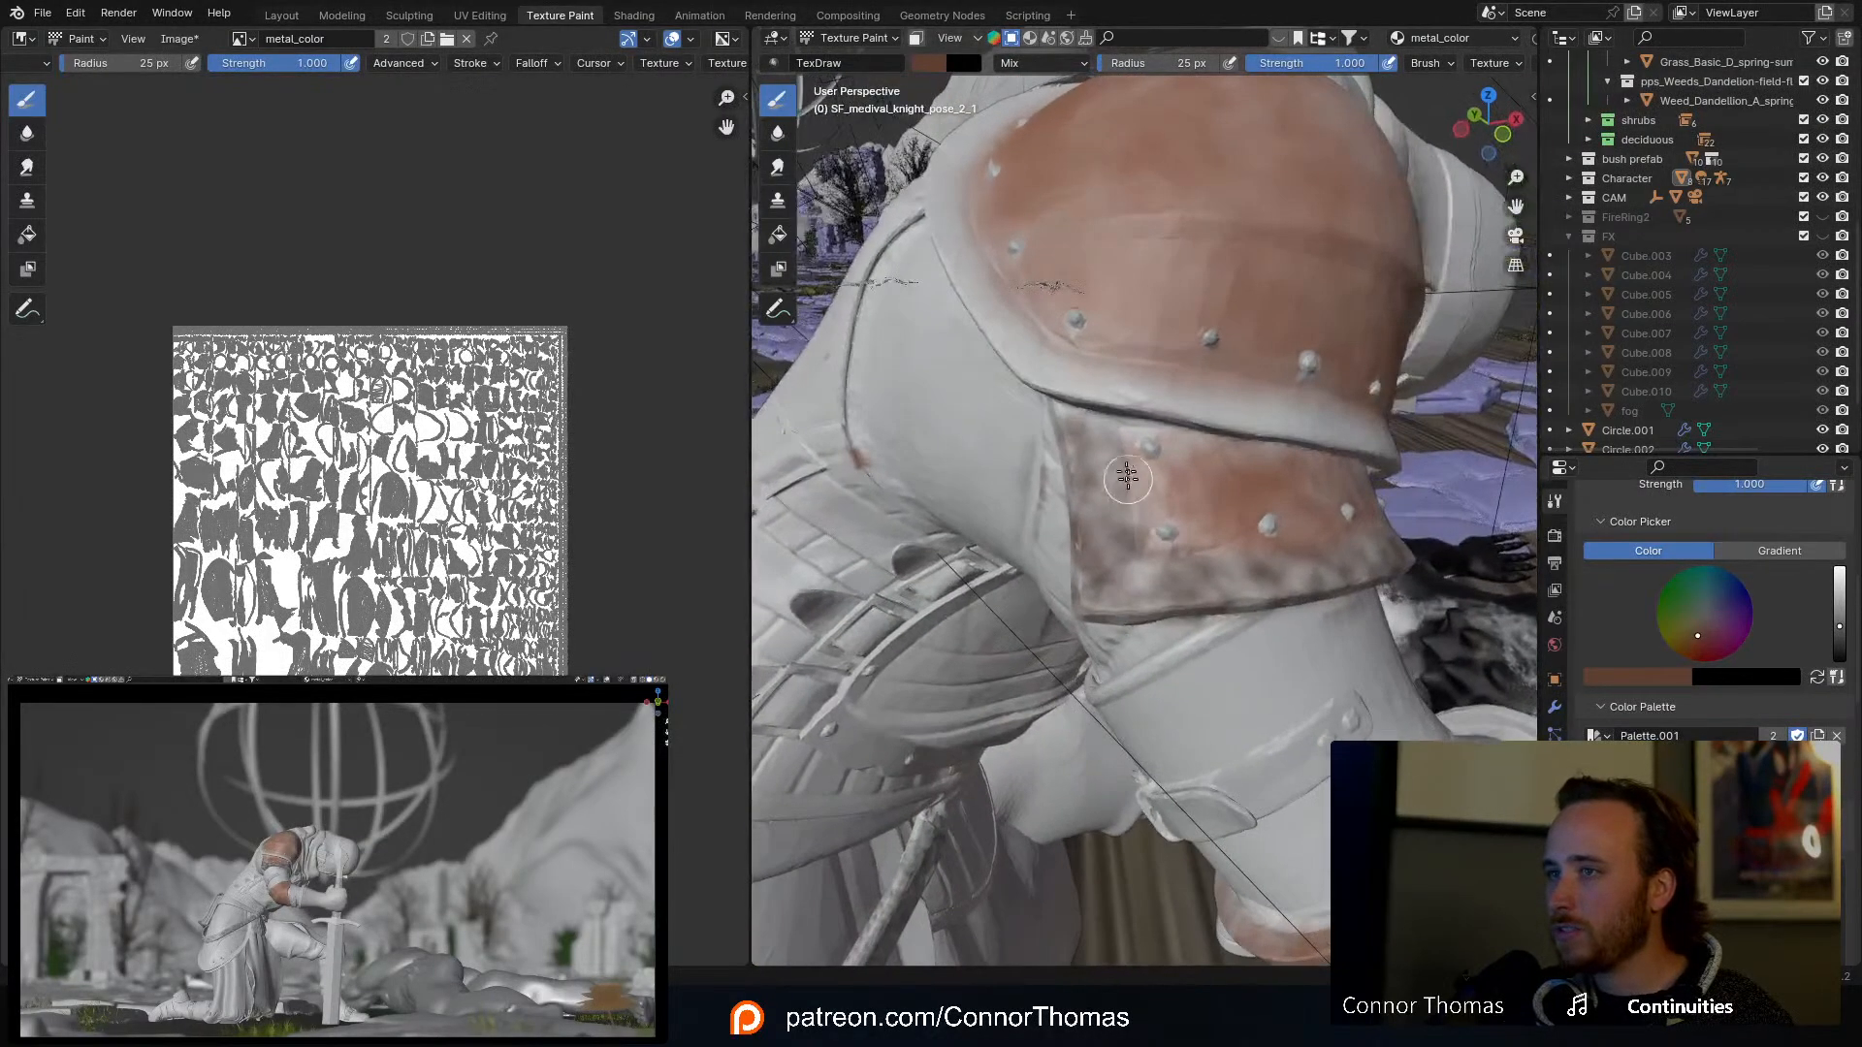
drag(1108, 441, 1113, 564)
Step: Paint dark brown onto the underside of the riveted band's flared rim, from the rear corner across the outer arm
middle_drag(1179, 576, 1302, 447)
mouse_move(1303, 447)
mouse_down()
mouse_move(1183, 499)
mouse_move(1125, 485)
mouse_move(1257, 464)
mouse_move(1197, 449)
mouse_move(1424, 415)
mouse_up()
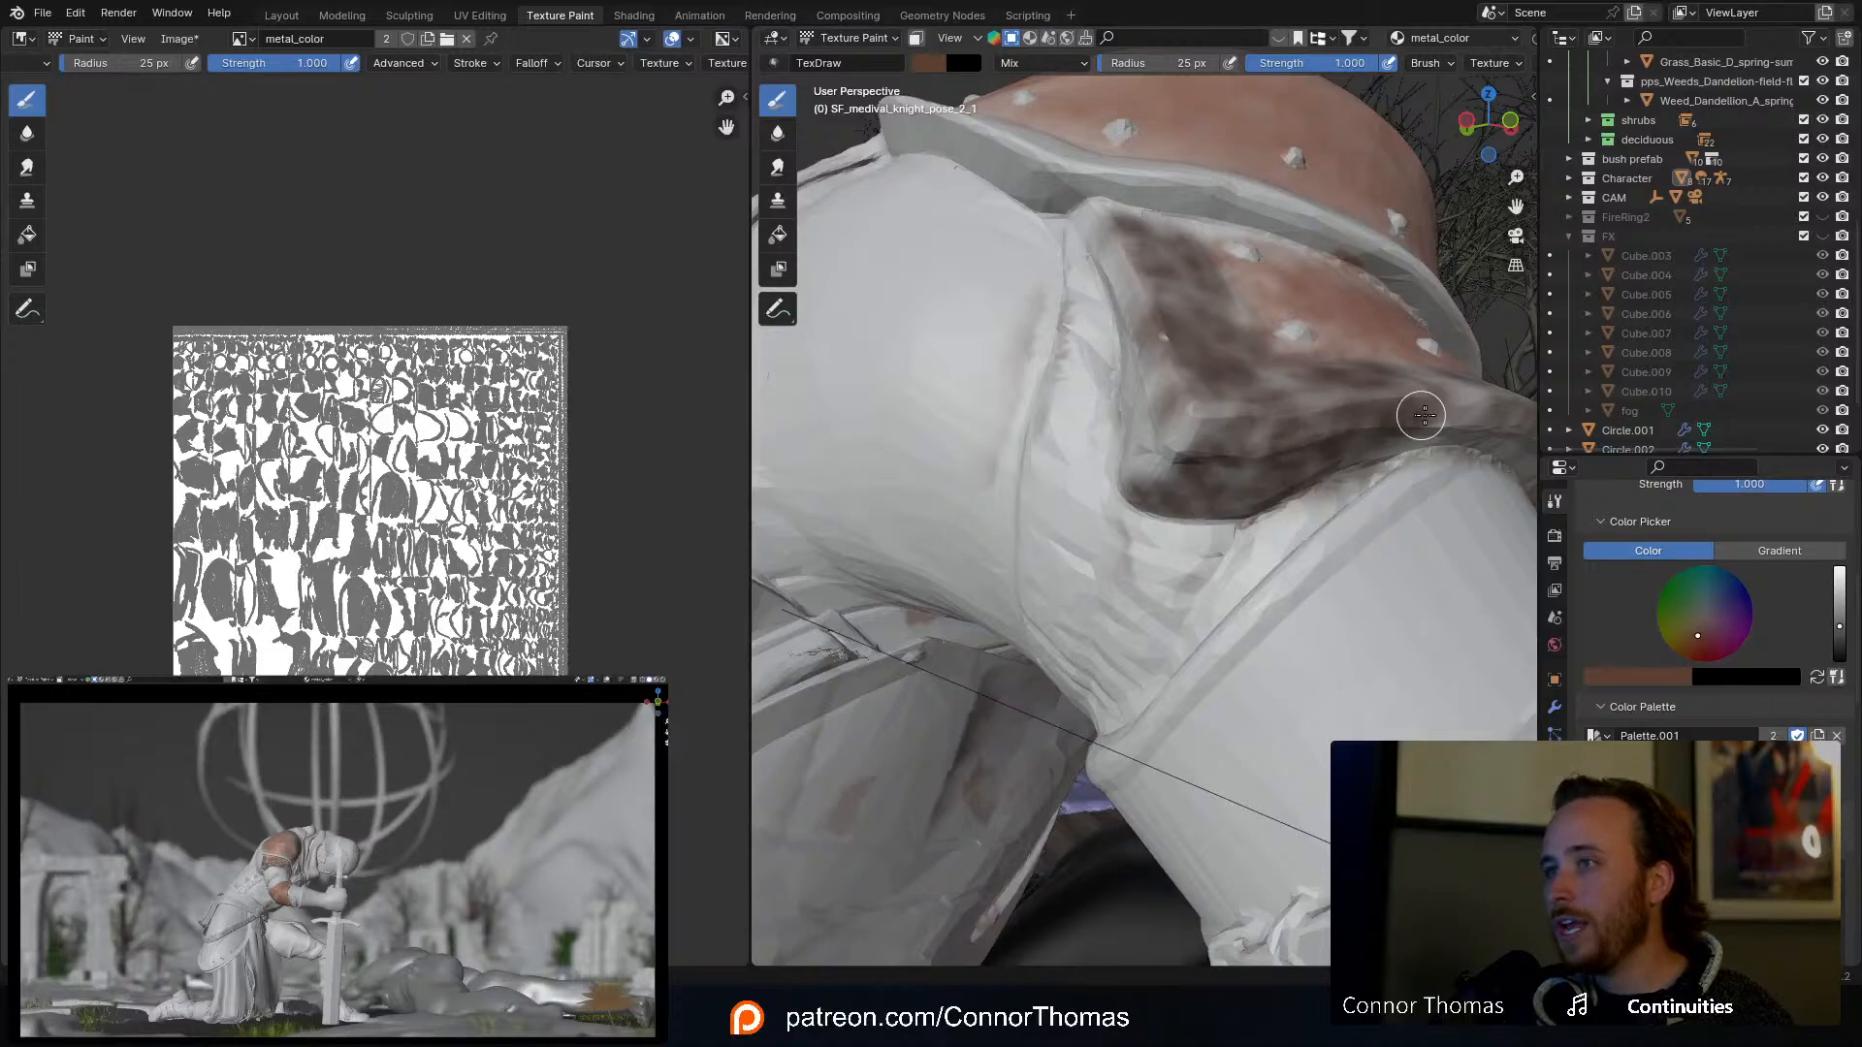
middle_drag(1409, 423, 1304, 417)
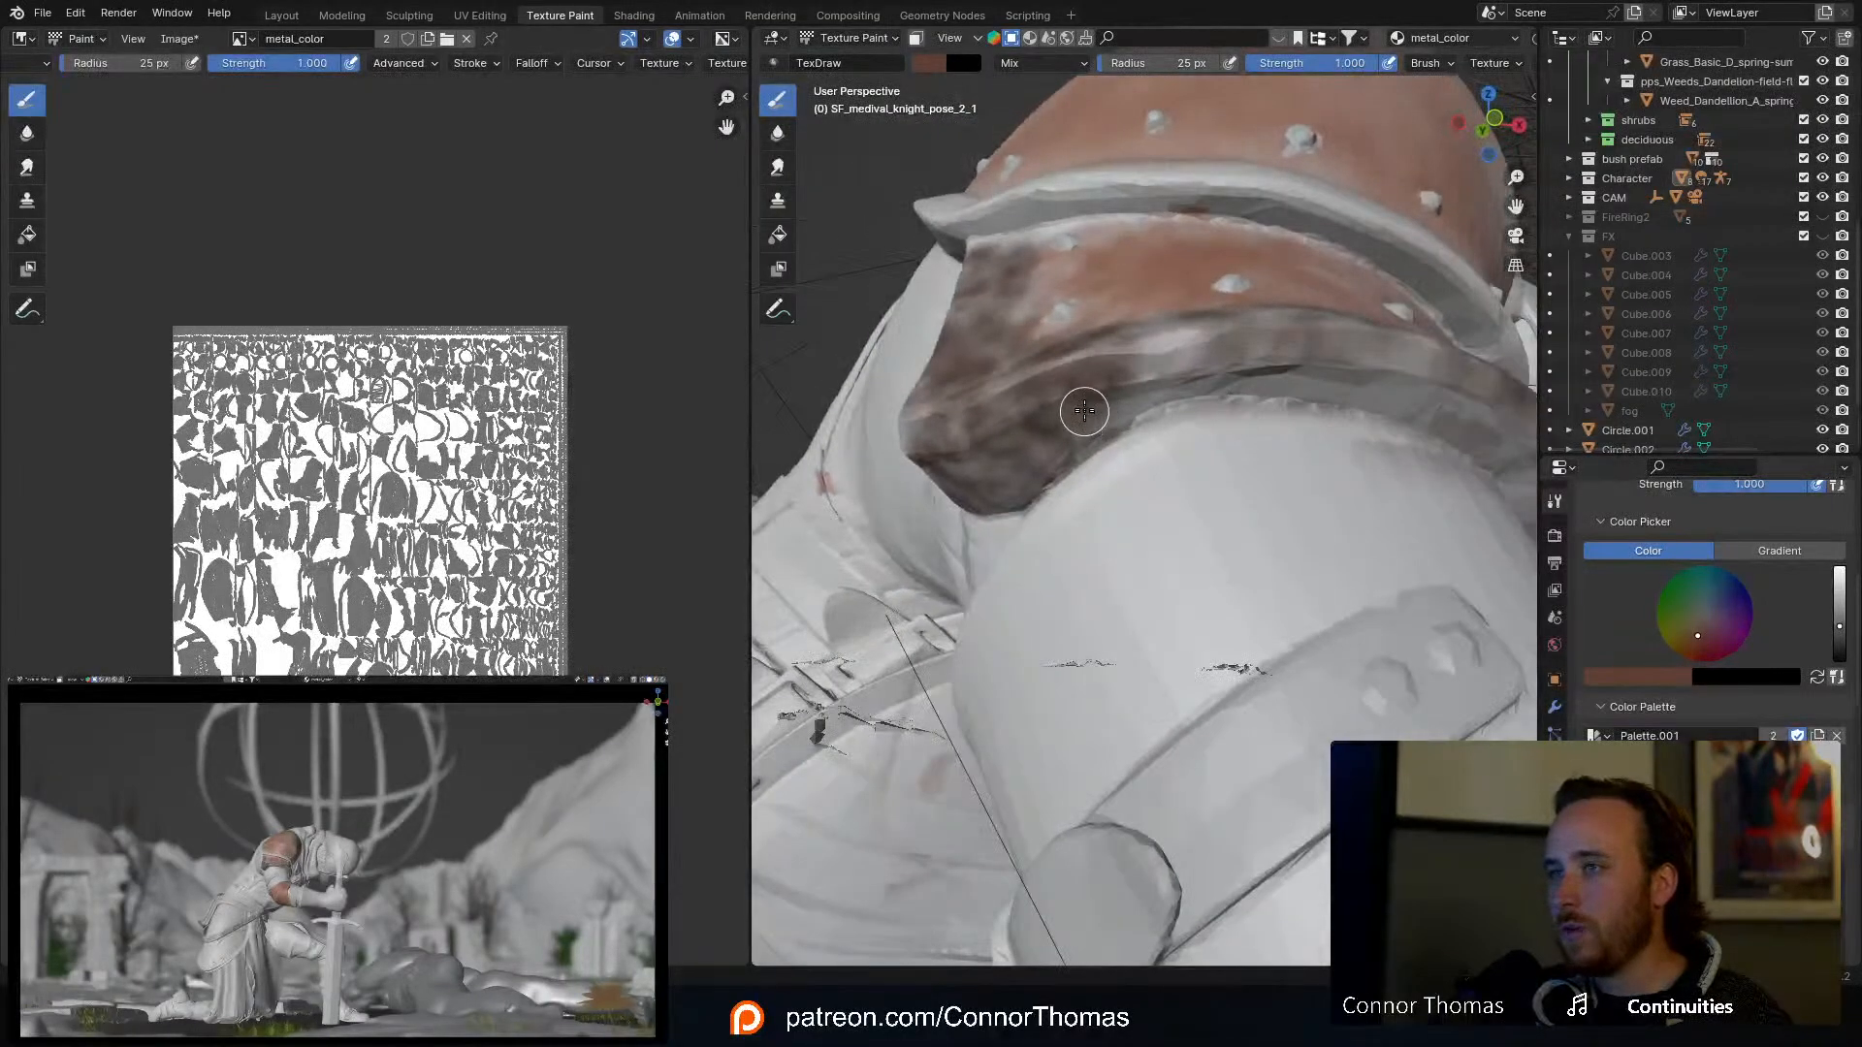
mouse_move(1084, 411)
mouse_down()
mouse_move(1393, 382)
mouse_move(1296, 397)
mouse_up()
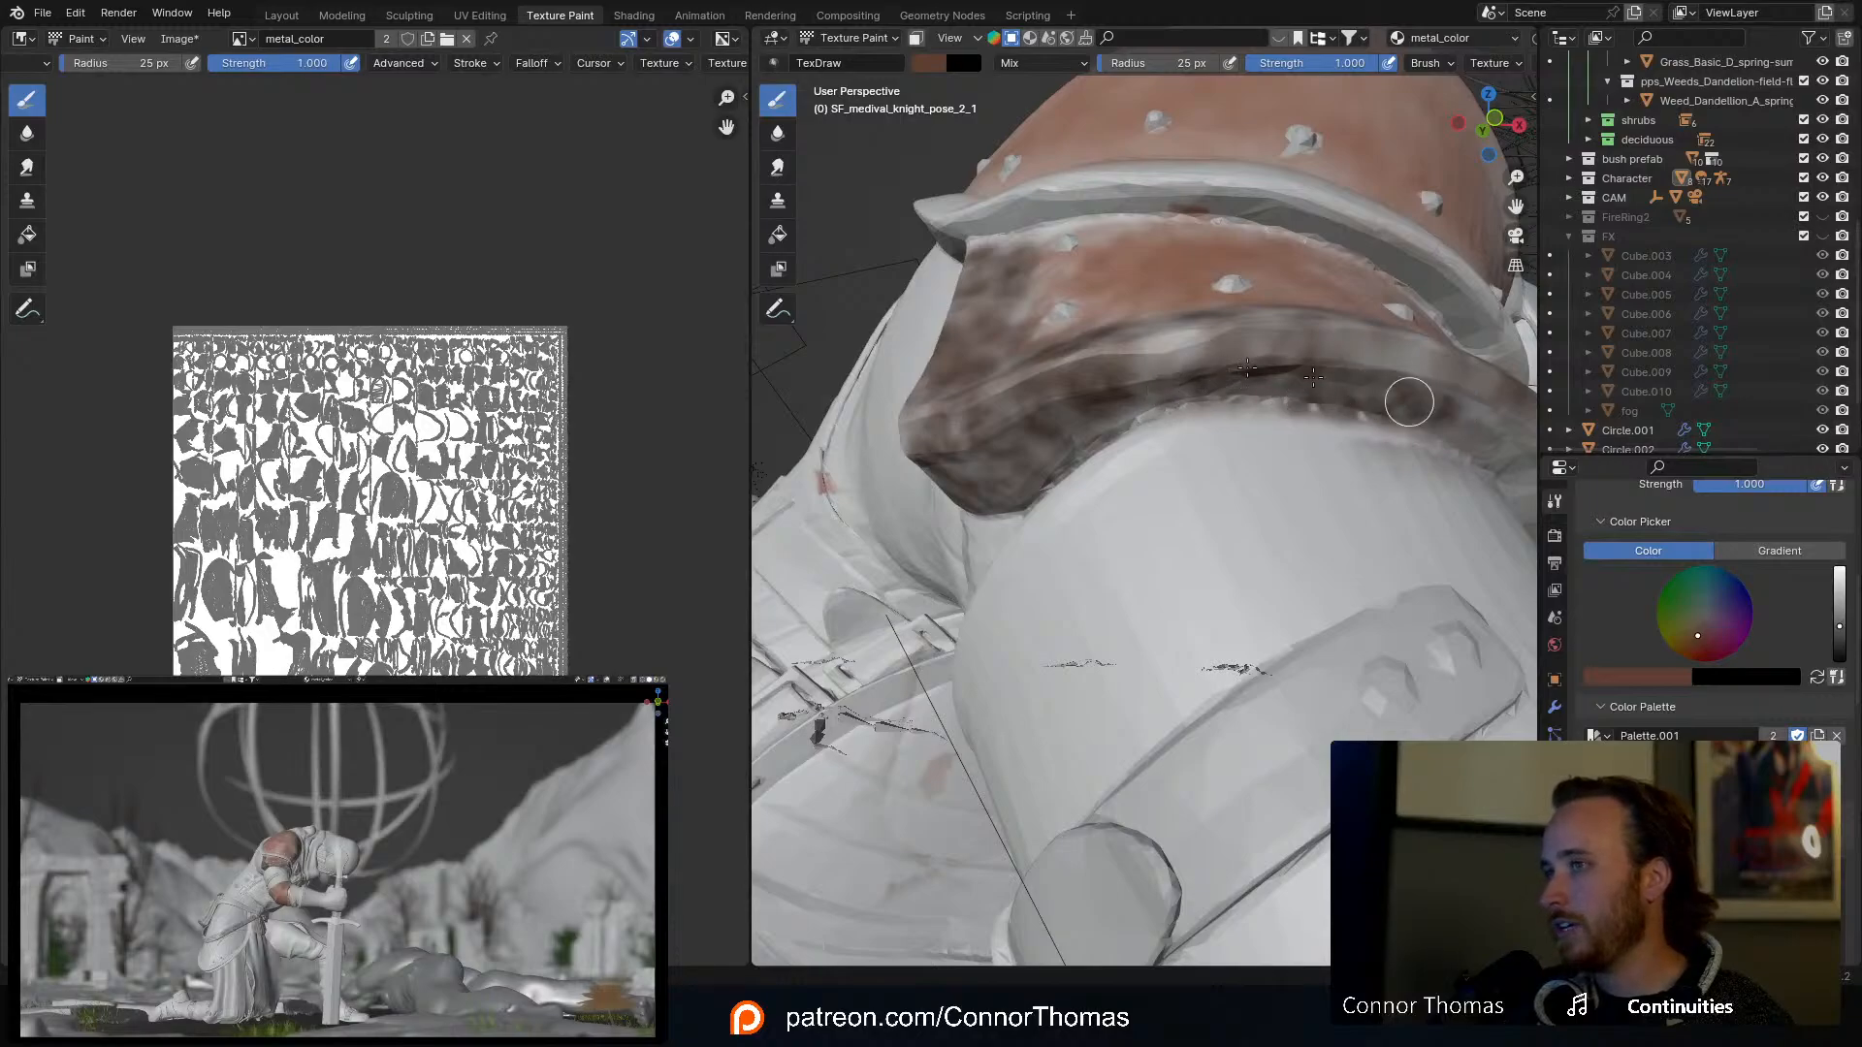
Step: Continue the dark brown under the riveted band's flared rim around to its chest-side end
middle_drag(1451, 382, 969, 387)
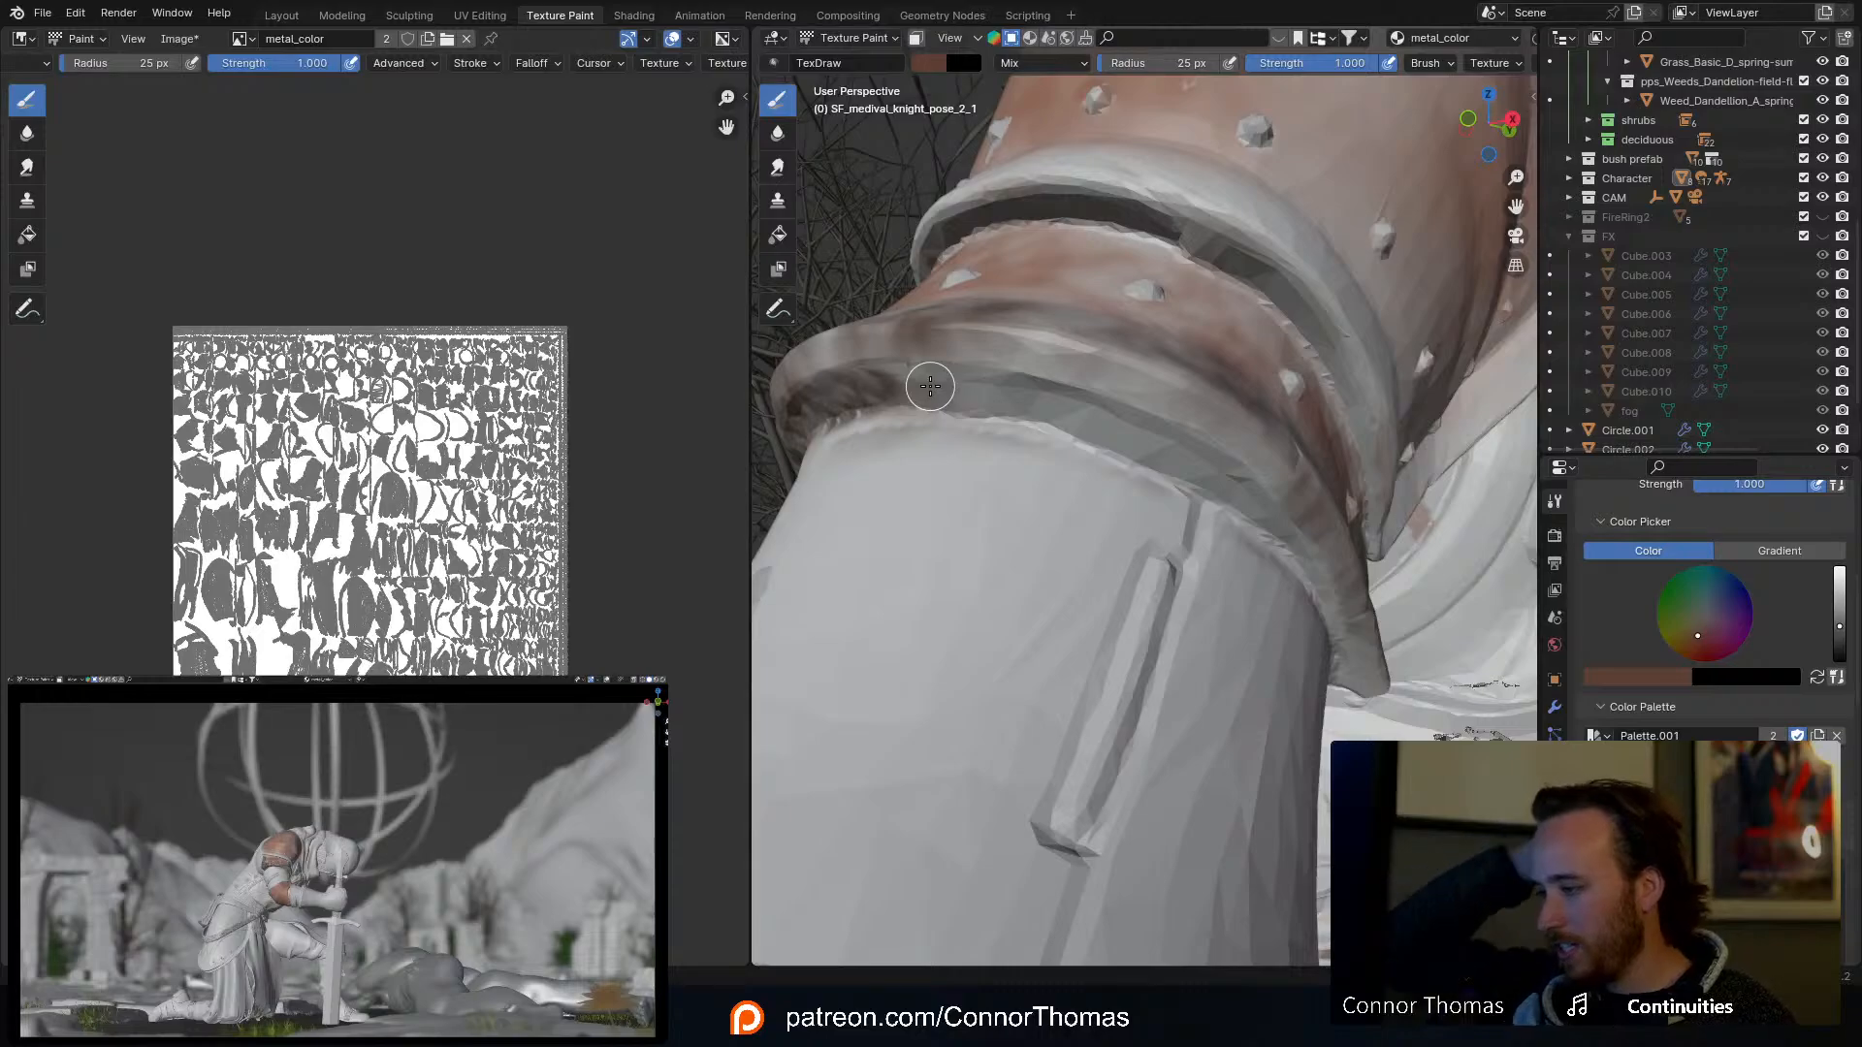
mouse_move(1015, 393)
mouse_down()
mouse_move(951, 382)
mouse_move(981, 387)
mouse_move(976, 349)
mouse_up()
mouse_move(1110, 371)
mouse_down()
mouse_move(986, 353)
mouse_move(1313, 520)
mouse_move(1335, 593)
mouse_up()
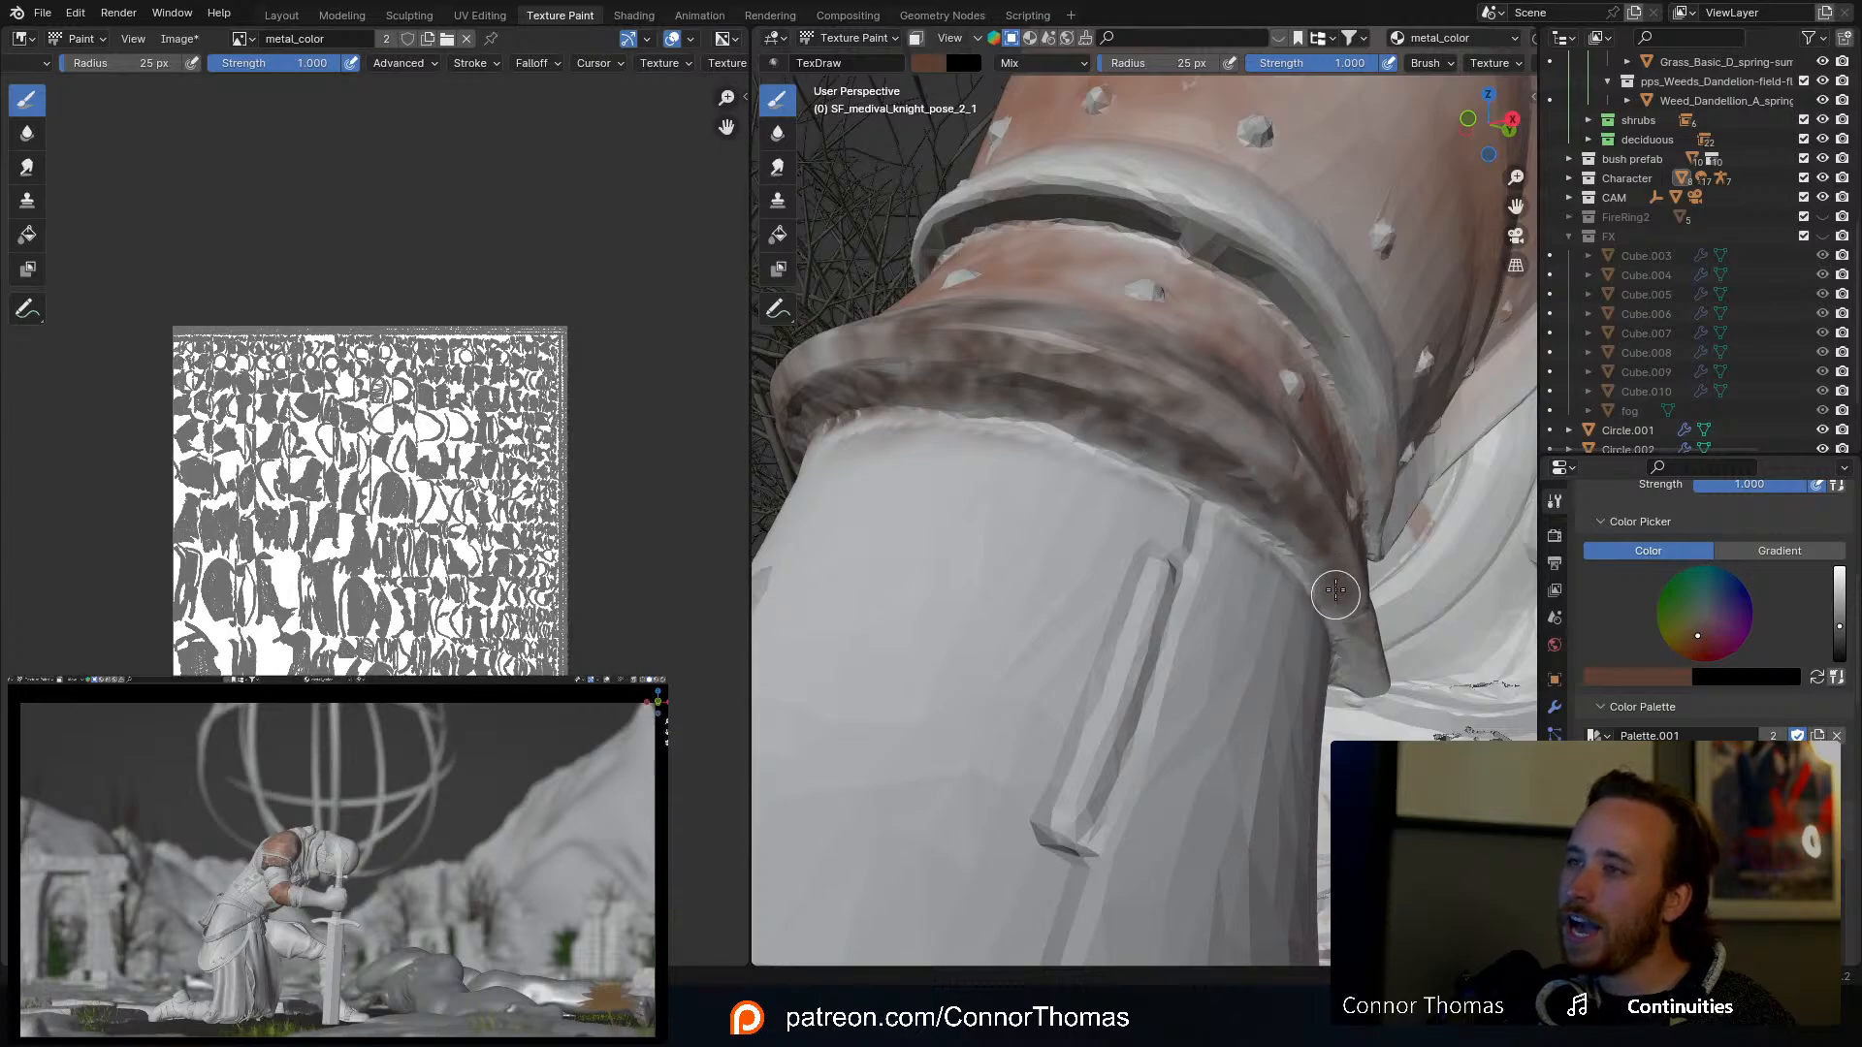
mouse_move(1372, 652)
middle_down()
mouse_move(1365, 602)
mouse_move(1257, 594)
mouse_move(1172, 549)
middle_up()
middle_drag(1453, 483, 1353, 440)
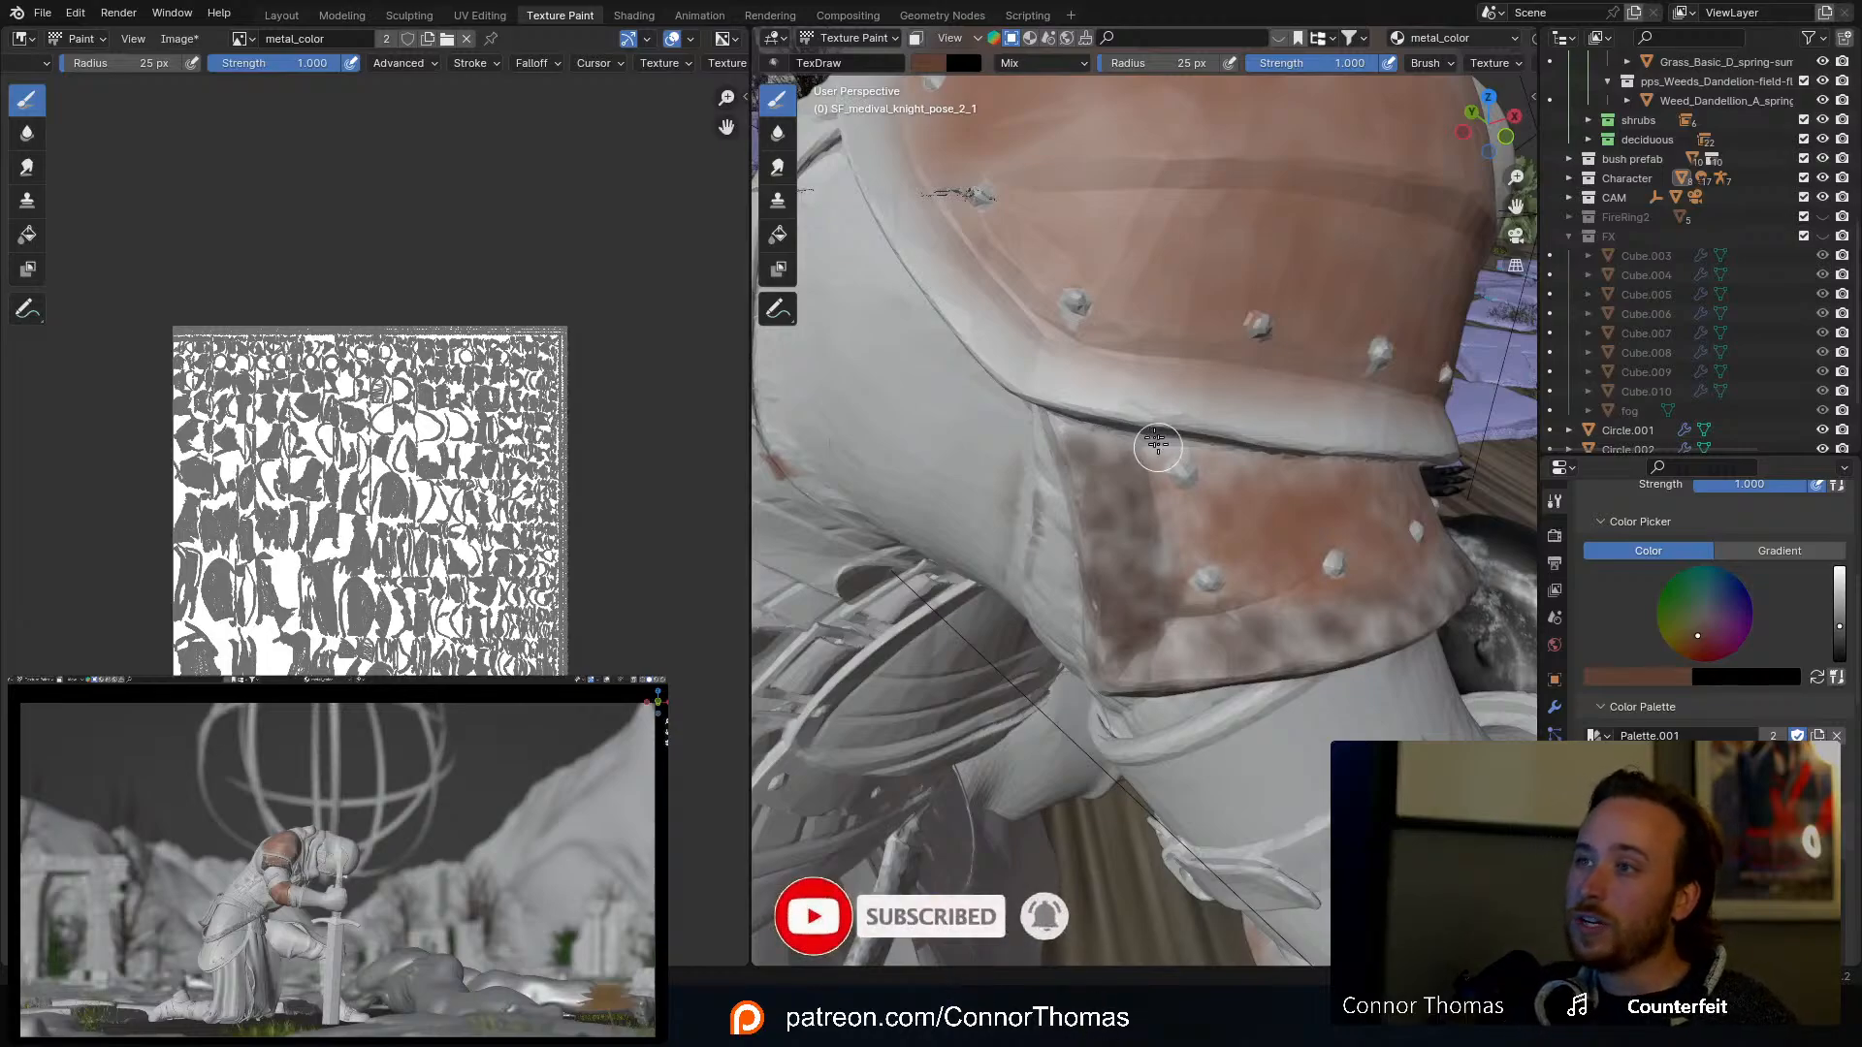
Step: Paint mottled dark brown over the upper rear section of the shoulder plate's outer rim
mouse_move(1027, 305)
middle_down()
mouse_move(1141, 501)
mouse_move(1046, 416)
middle_up()
mouse_move(1041, 418)
mouse_down()
mouse_move(902, 582)
mouse_move(917, 654)
mouse_move(966, 538)
mouse_up()
drag(926, 730, 946, 845)
middle_drag(947, 836, 1029, 621)
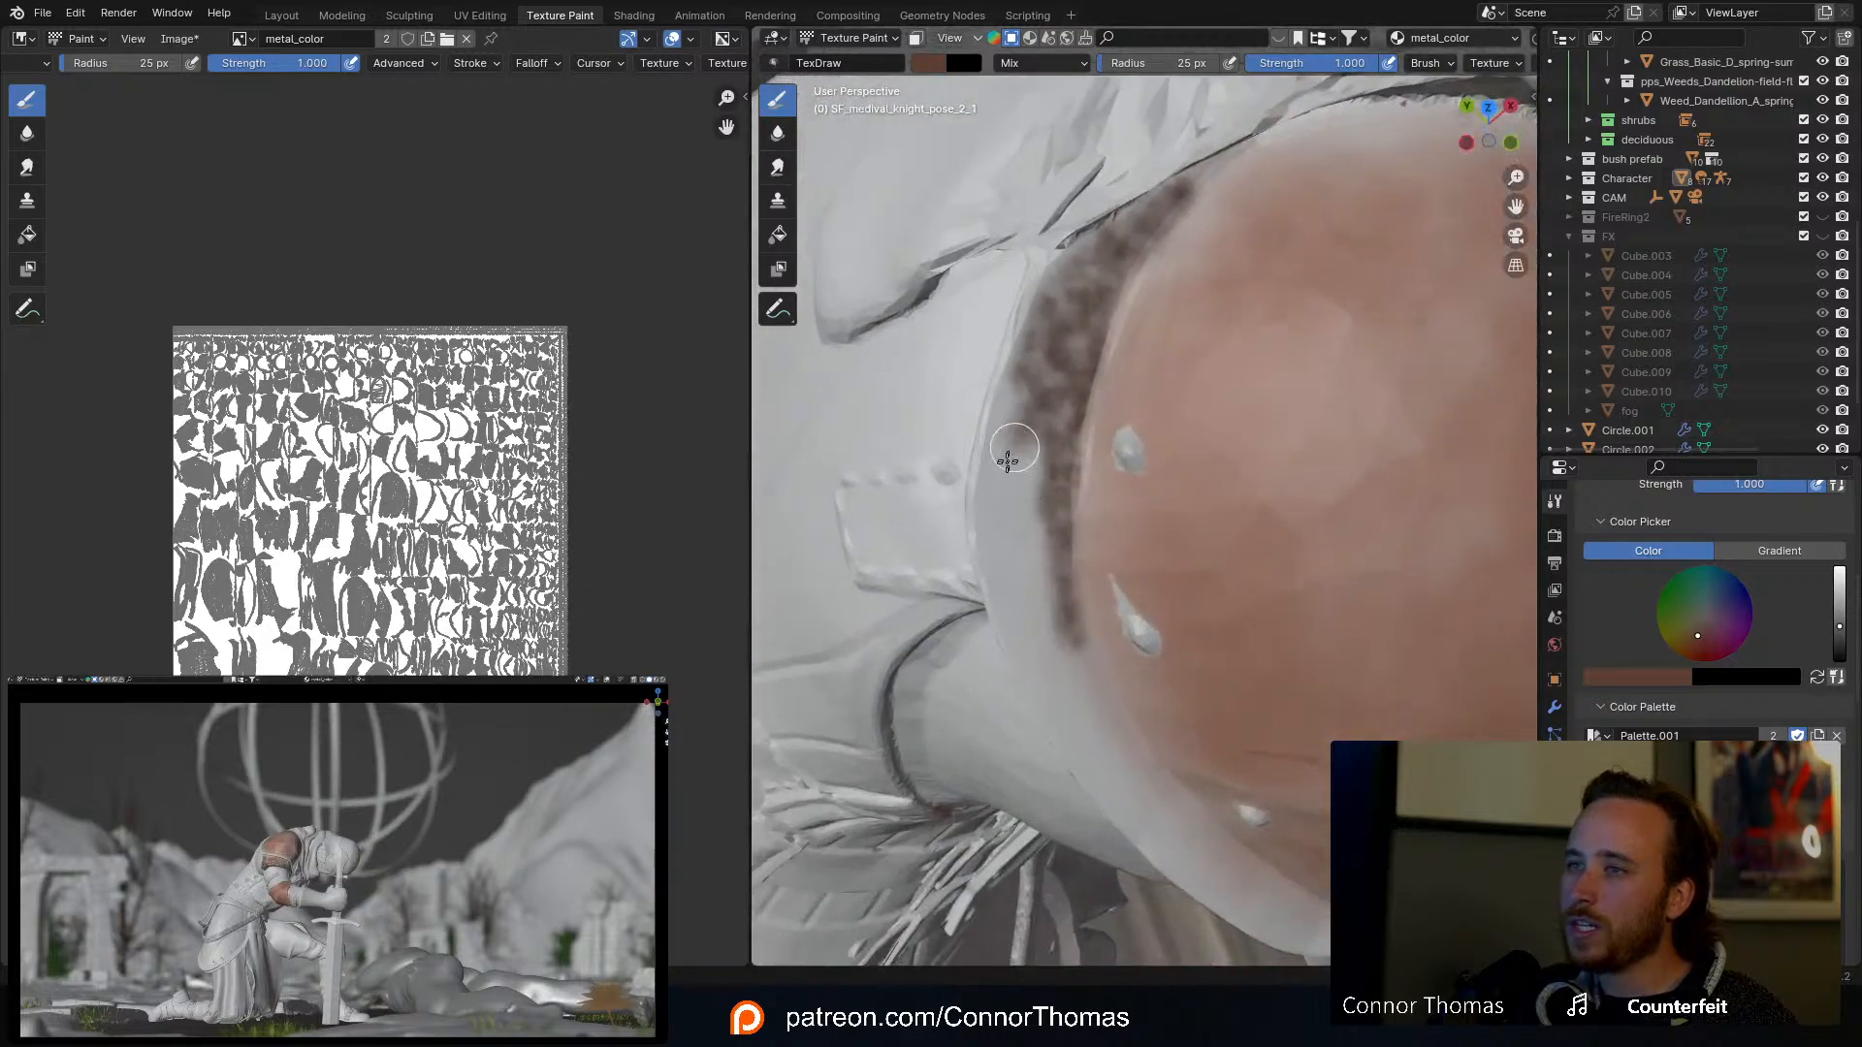
mouse_move(1008, 459)
mouse_down()
mouse_move(1014, 391)
mouse_move(975, 580)
mouse_move(1023, 426)
mouse_move(1010, 532)
mouse_move(1023, 519)
mouse_up()
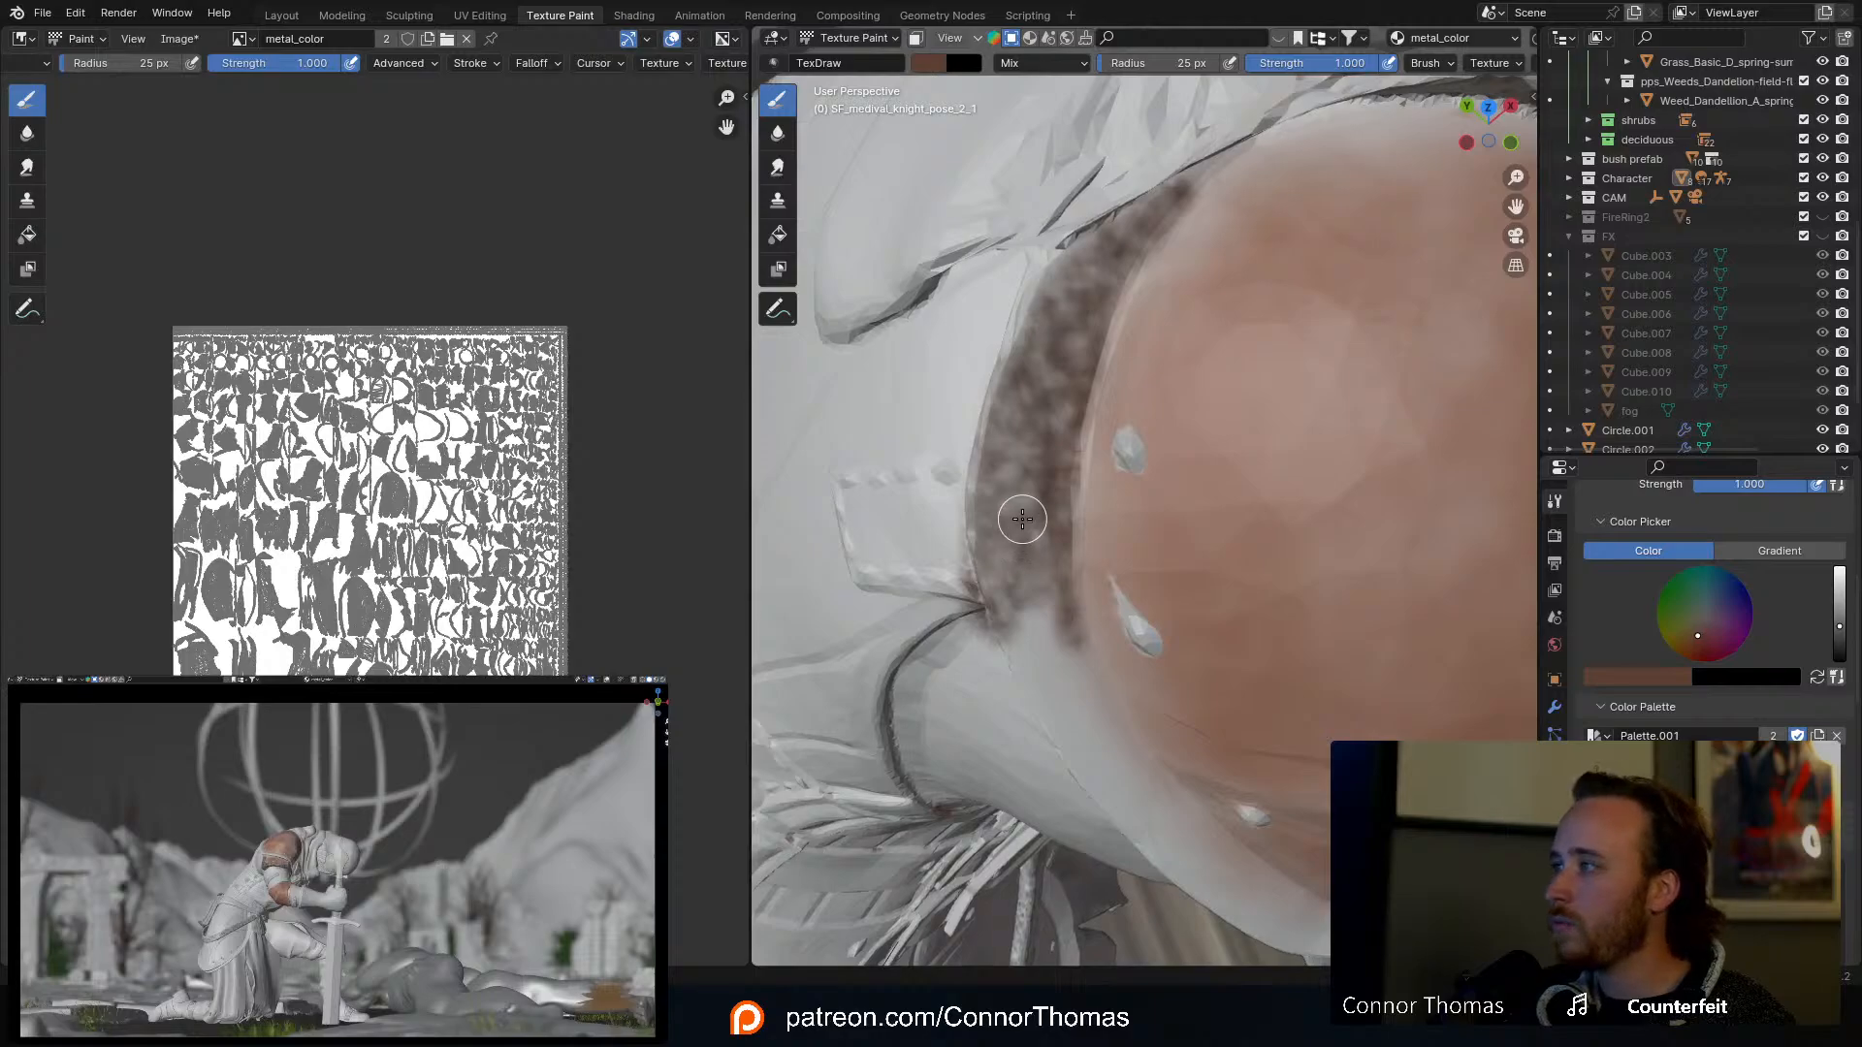
Step: Extend the mottled dark brown down the shoulder plate's rear rim and along its lower edge above the riveted band
middle_drag(1010, 504, 977, 349)
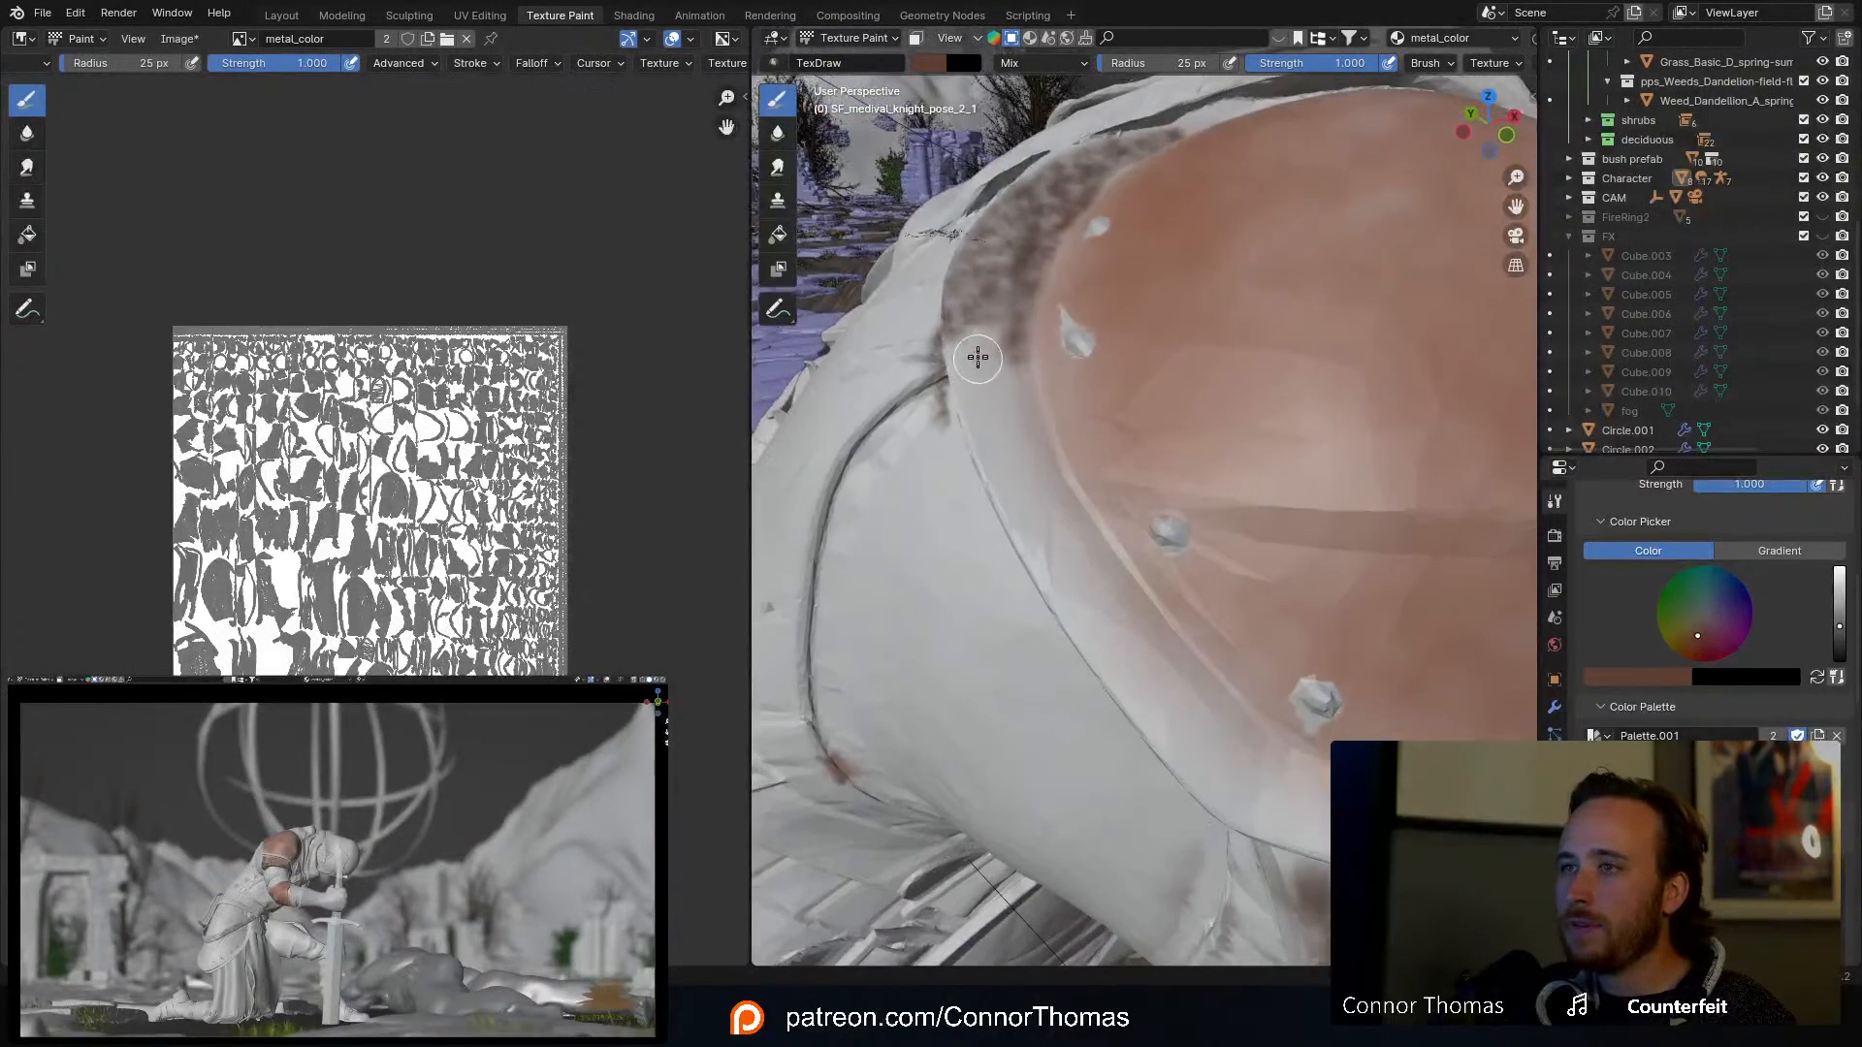
mouse_move(982, 357)
mouse_down()
mouse_move(1002, 436)
mouse_move(1051, 420)
mouse_move(998, 457)
mouse_move(1086, 592)
mouse_move(965, 326)
mouse_move(981, 441)
mouse_up()
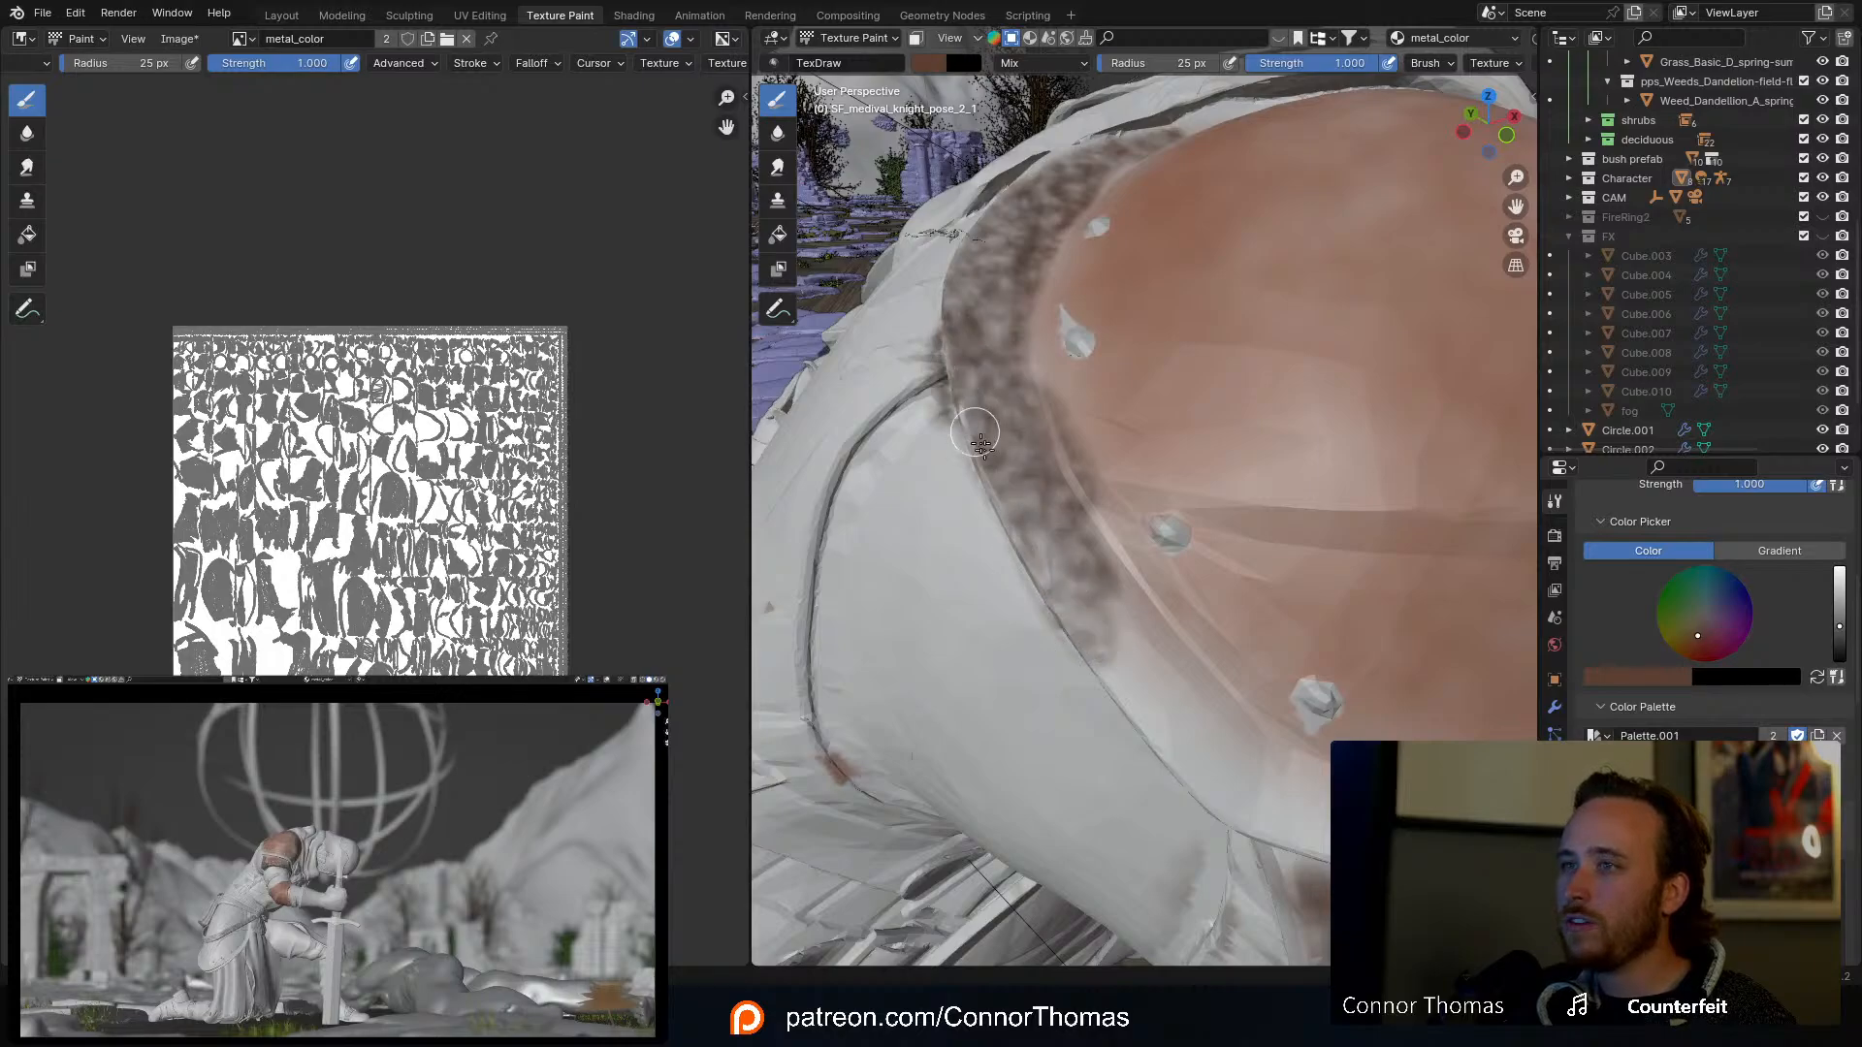
middle_drag(1063, 528, 1037, 477)
mouse_move(1022, 467)
mouse_down()
mouse_move(1085, 554)
mouse_move(1051, 536)
mouse_move(1145, 713)
mouse_move(1231, 727)
mouse_move(1184, 673)
mouse_move(1322, 719)
mouse_move(1193, 740)
mouse_move(1325, 768)
mouse_up()
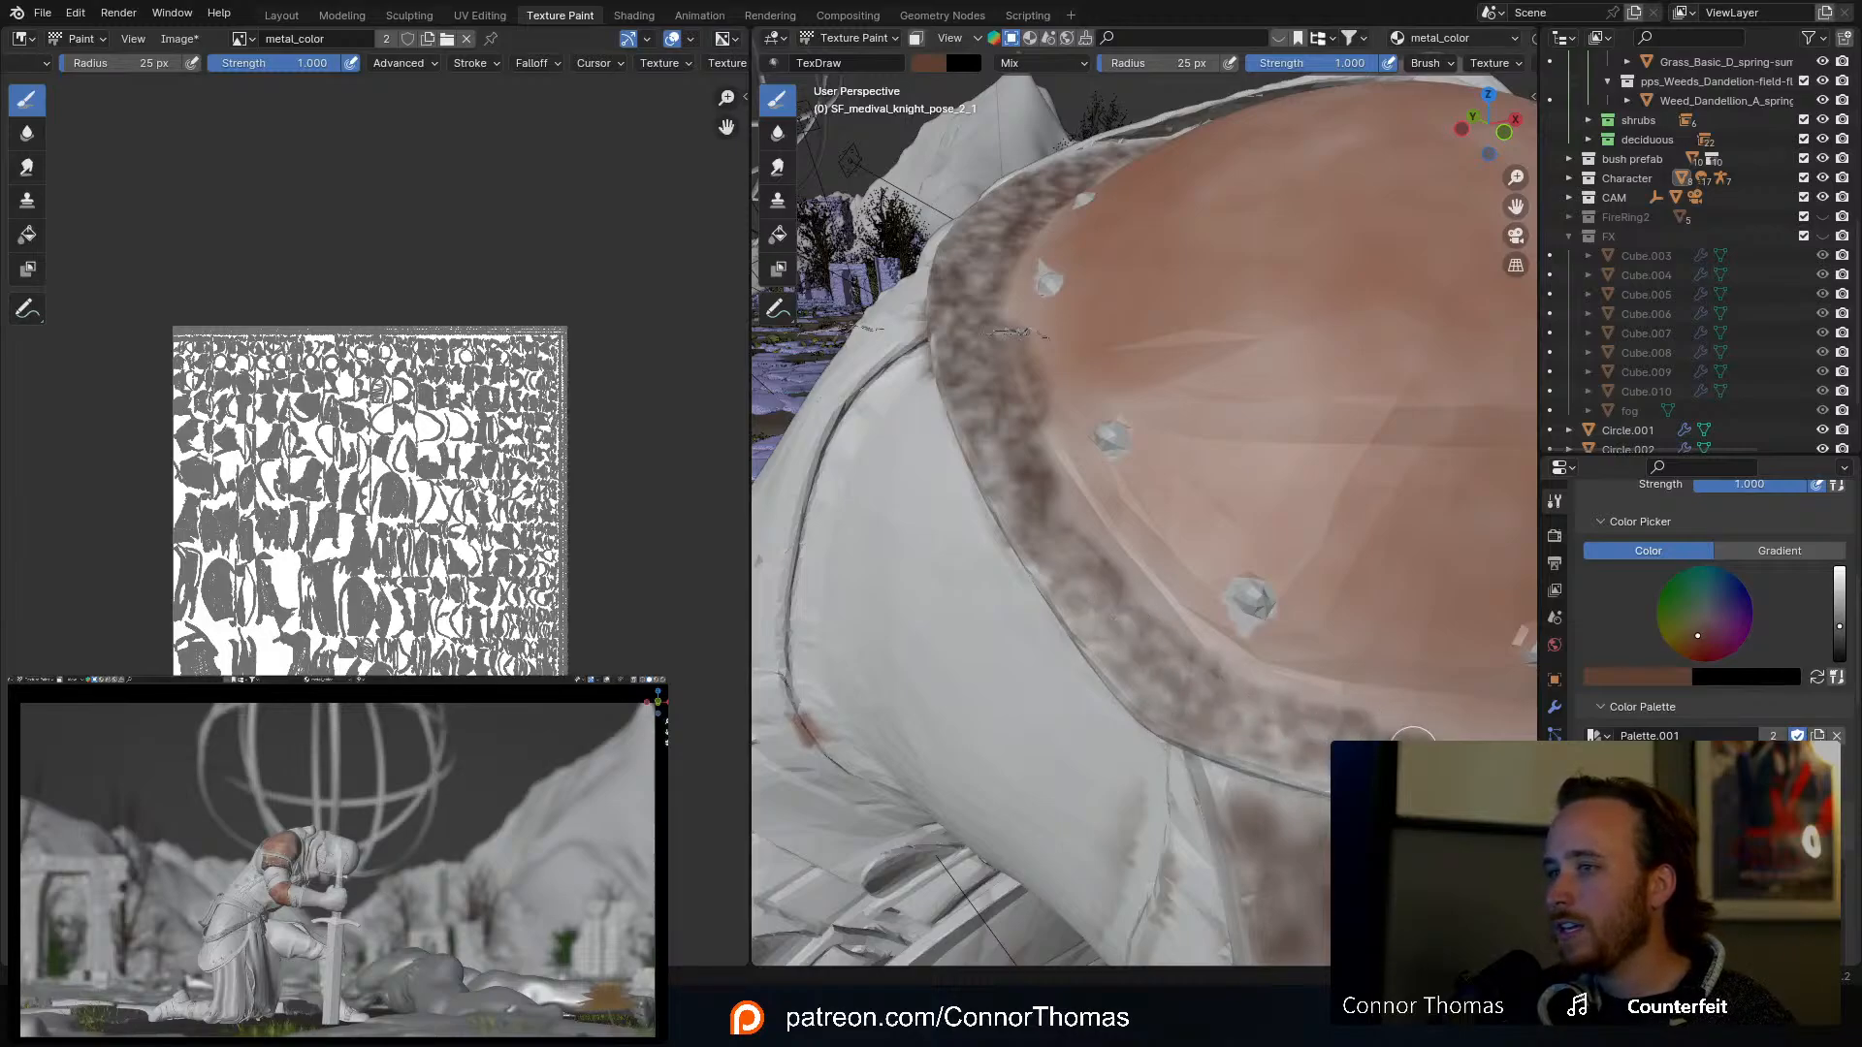
Step: Continue the mottled dark brown along the shoulder plate's lower rim, from its rear curve across the outer arm
shift+middle_drag(1412, 739, 1345, 640)
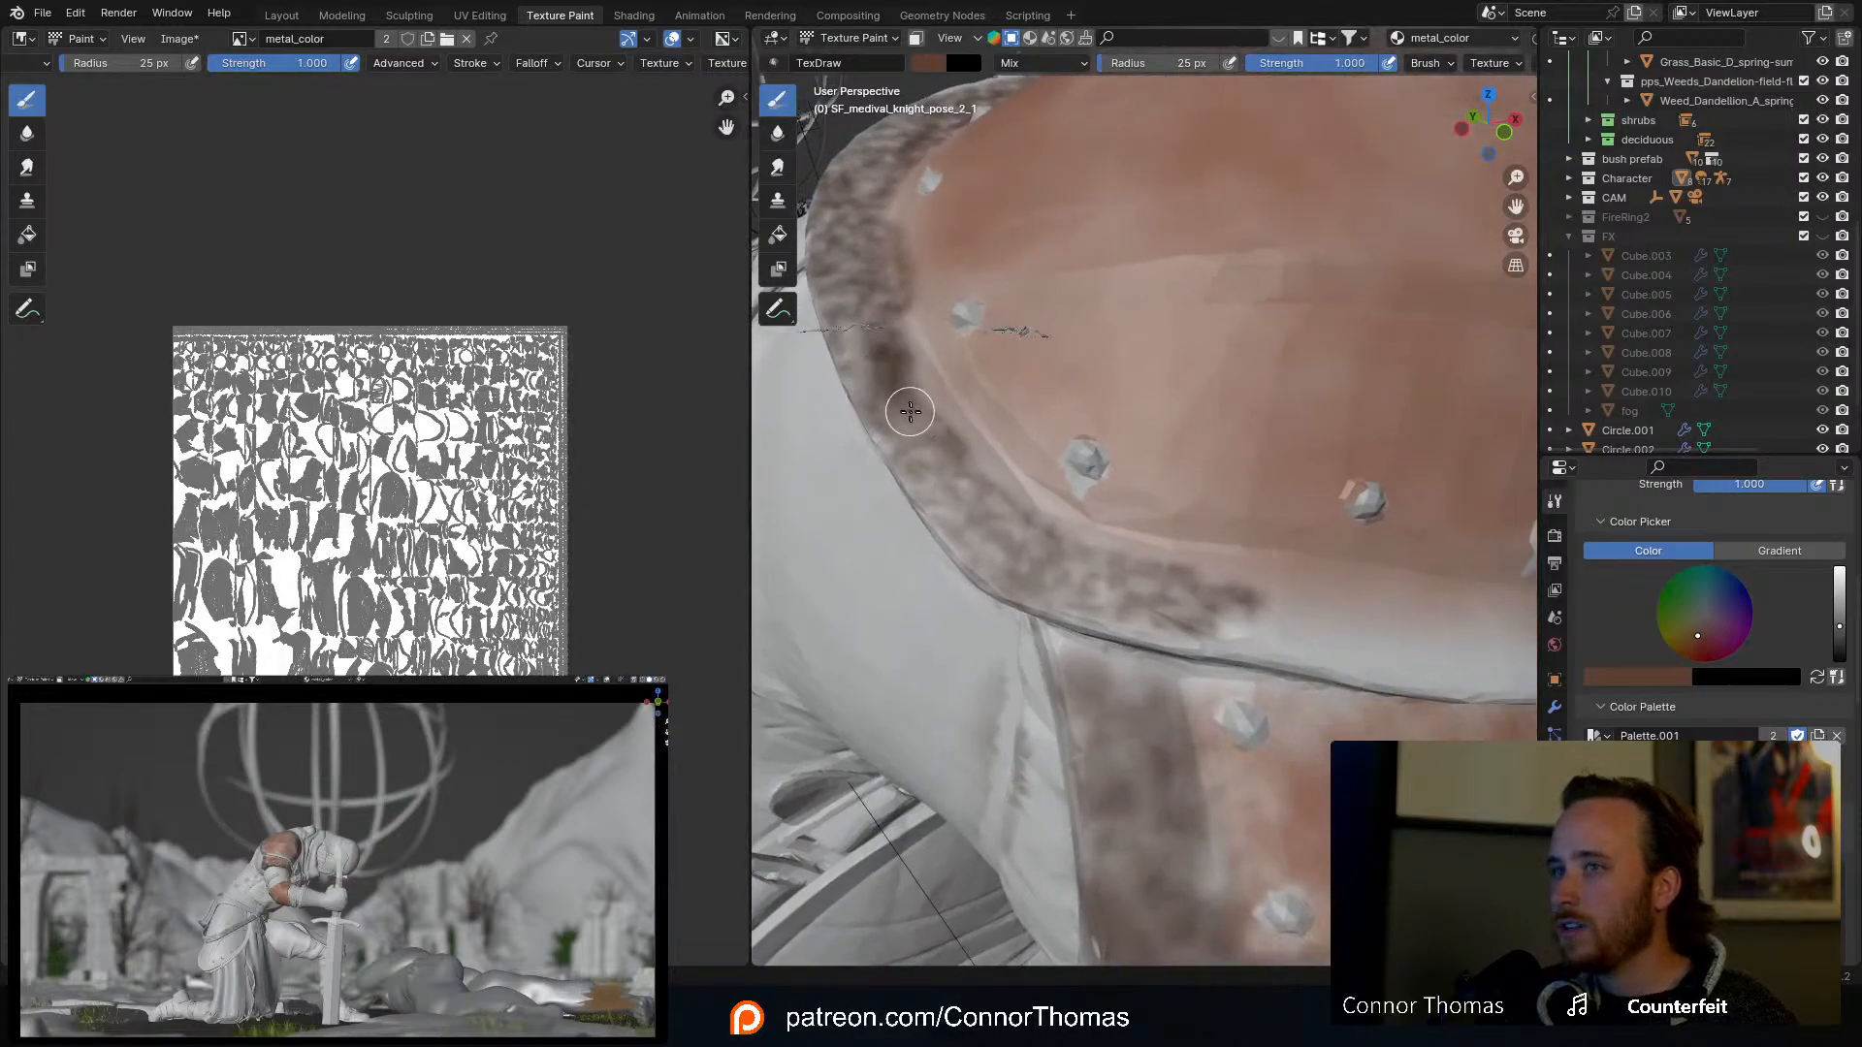
mouse_move(917, 428)
mouse_down()
mouse_move(967, 500)
mouse_move(848, 291)
mouse_move(861, 384)
mouse_move(936, 502)
mouse_up()
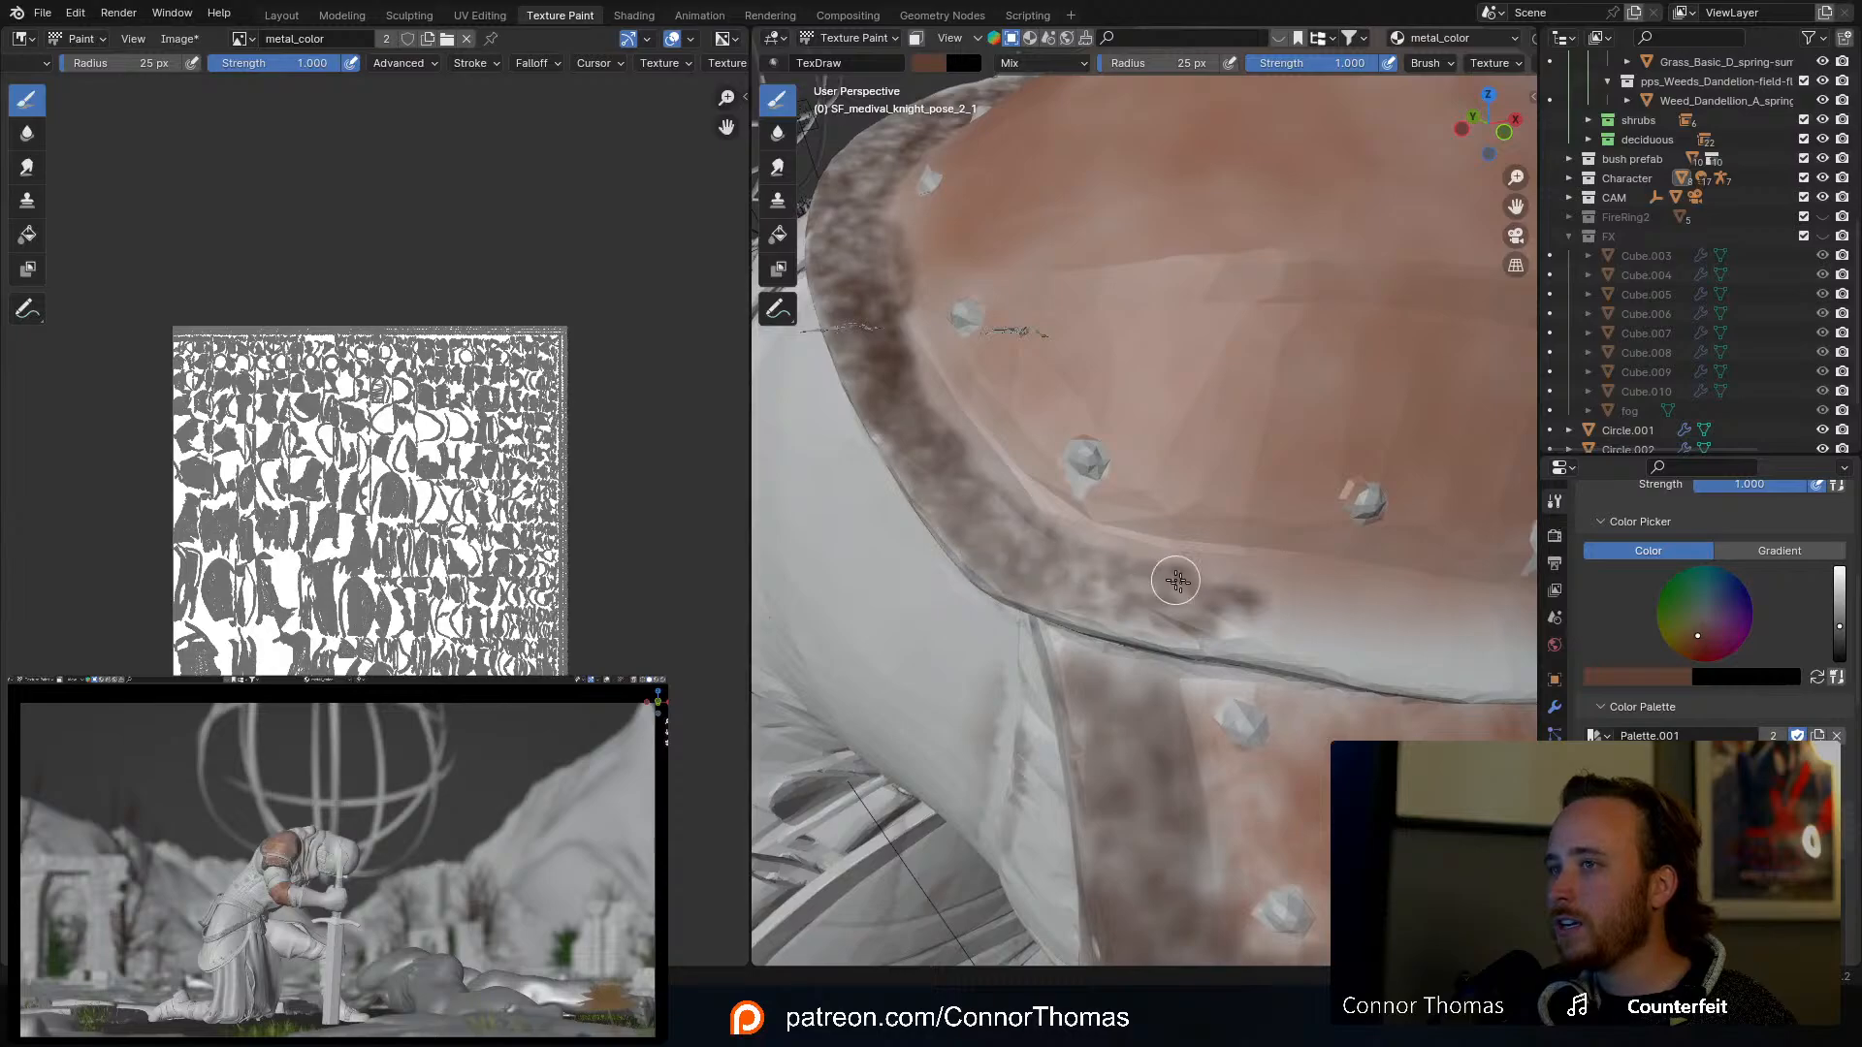
shift+middle_drag(1176, 580, 1116, 536)
mouse_move(1010, 471)
mouse_down()
mouse_move(1188, 490)
mouse_move(980, 492)
mouse_move(1032, 528)
mouse_move(835, 492)
mouse_move(1284, 547)
mouse_move(1348, 524)
mouse_move(1303, 531)
mouse_up()
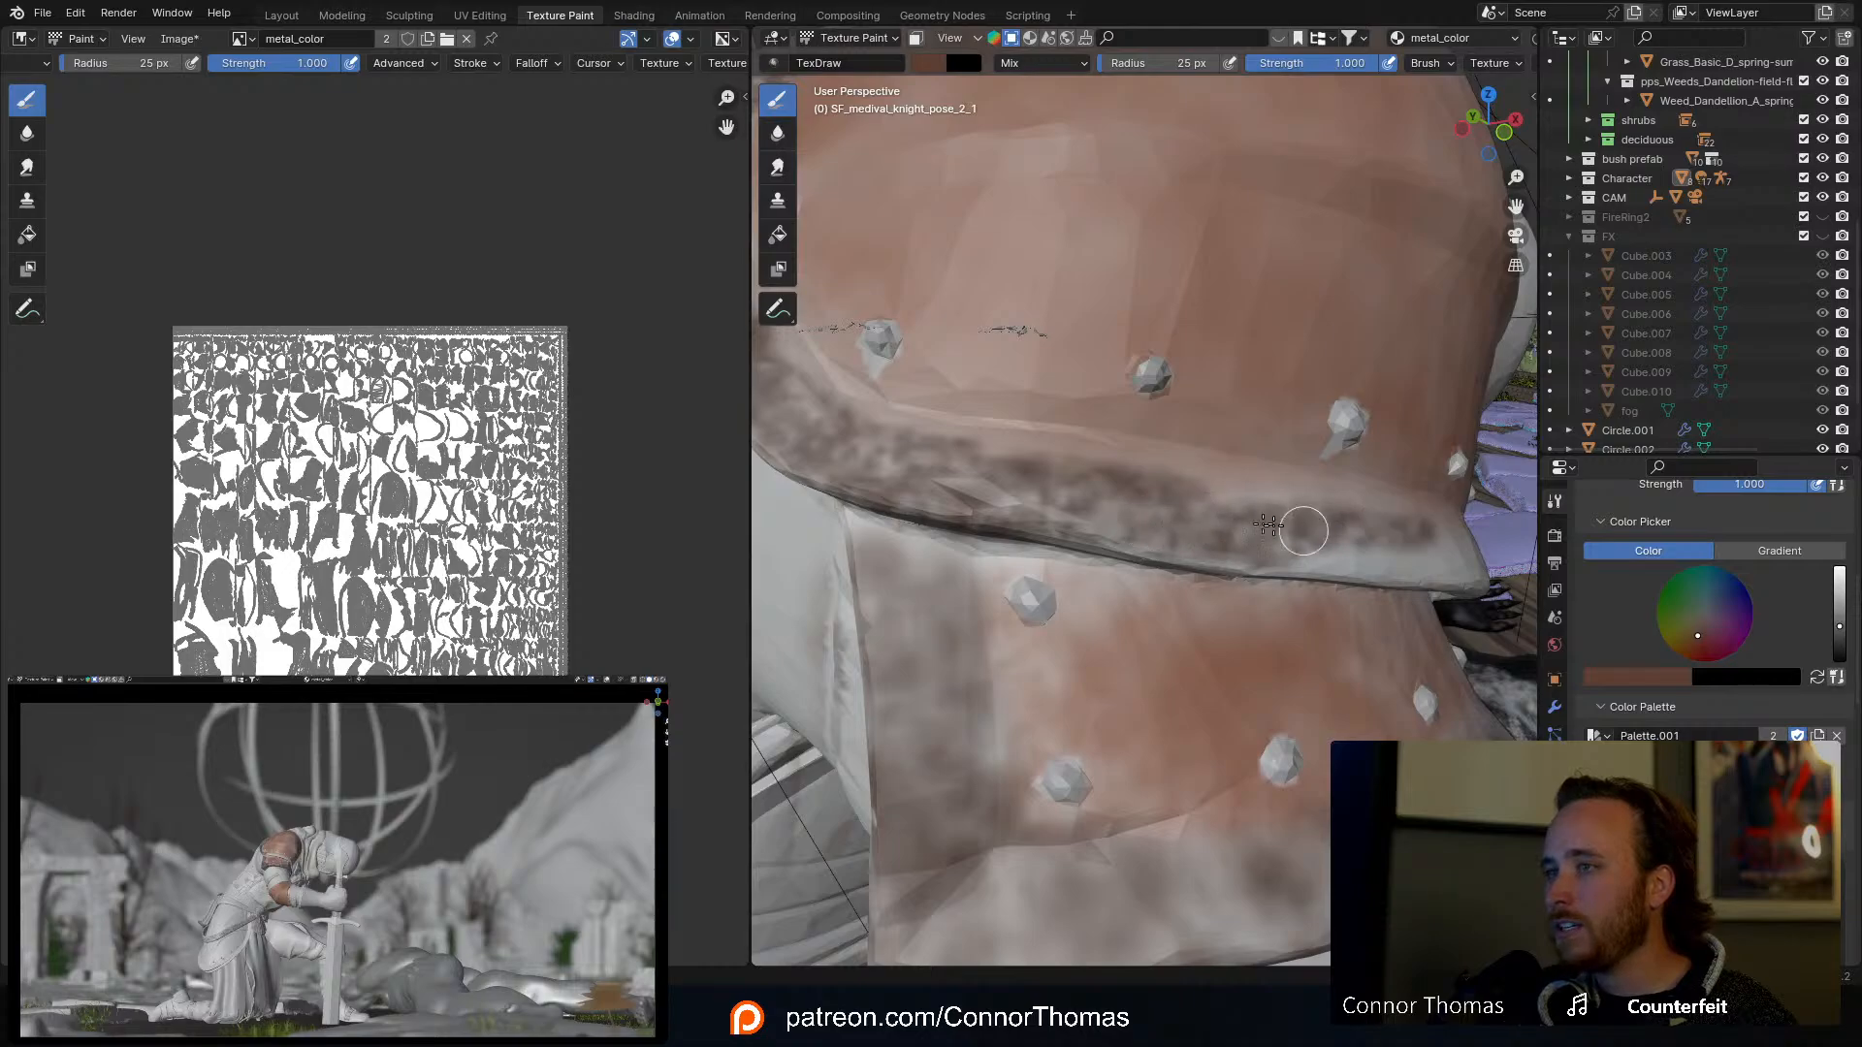
middle_drag(1316, 535, 1261, 527)
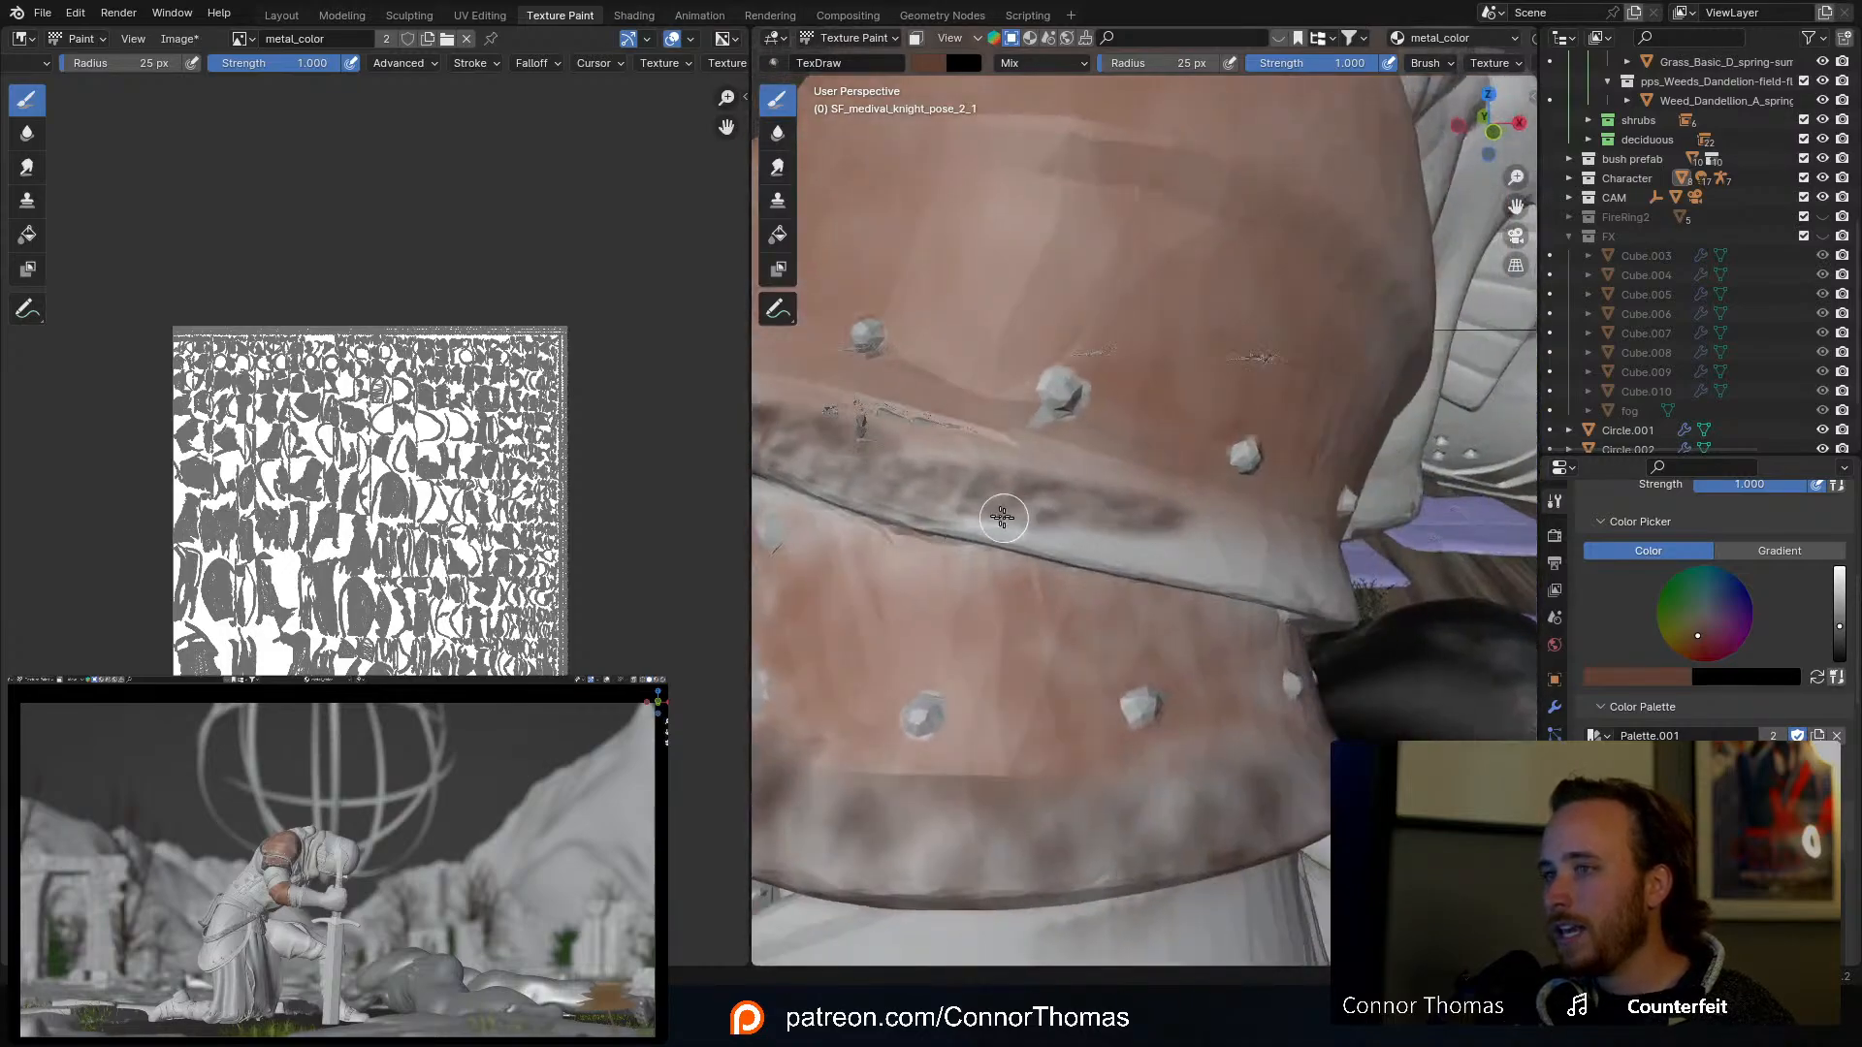
mouse_move(1003, 518)
mouse_down()
mouse_move(843, 497)
mouse_move(1059, 543)
mouse_move(1343, 551)
mouse_up()
drag(1206, 569, 1348, 587)
Step: Paint mottled dark brown over the front stretch of the shoulder plate's lower rim, above the riveted band
mouse_move(1348, 587)
middle_down()
mouse_move(1257, 533)
mouse_move(1159, 518)
middle_up()
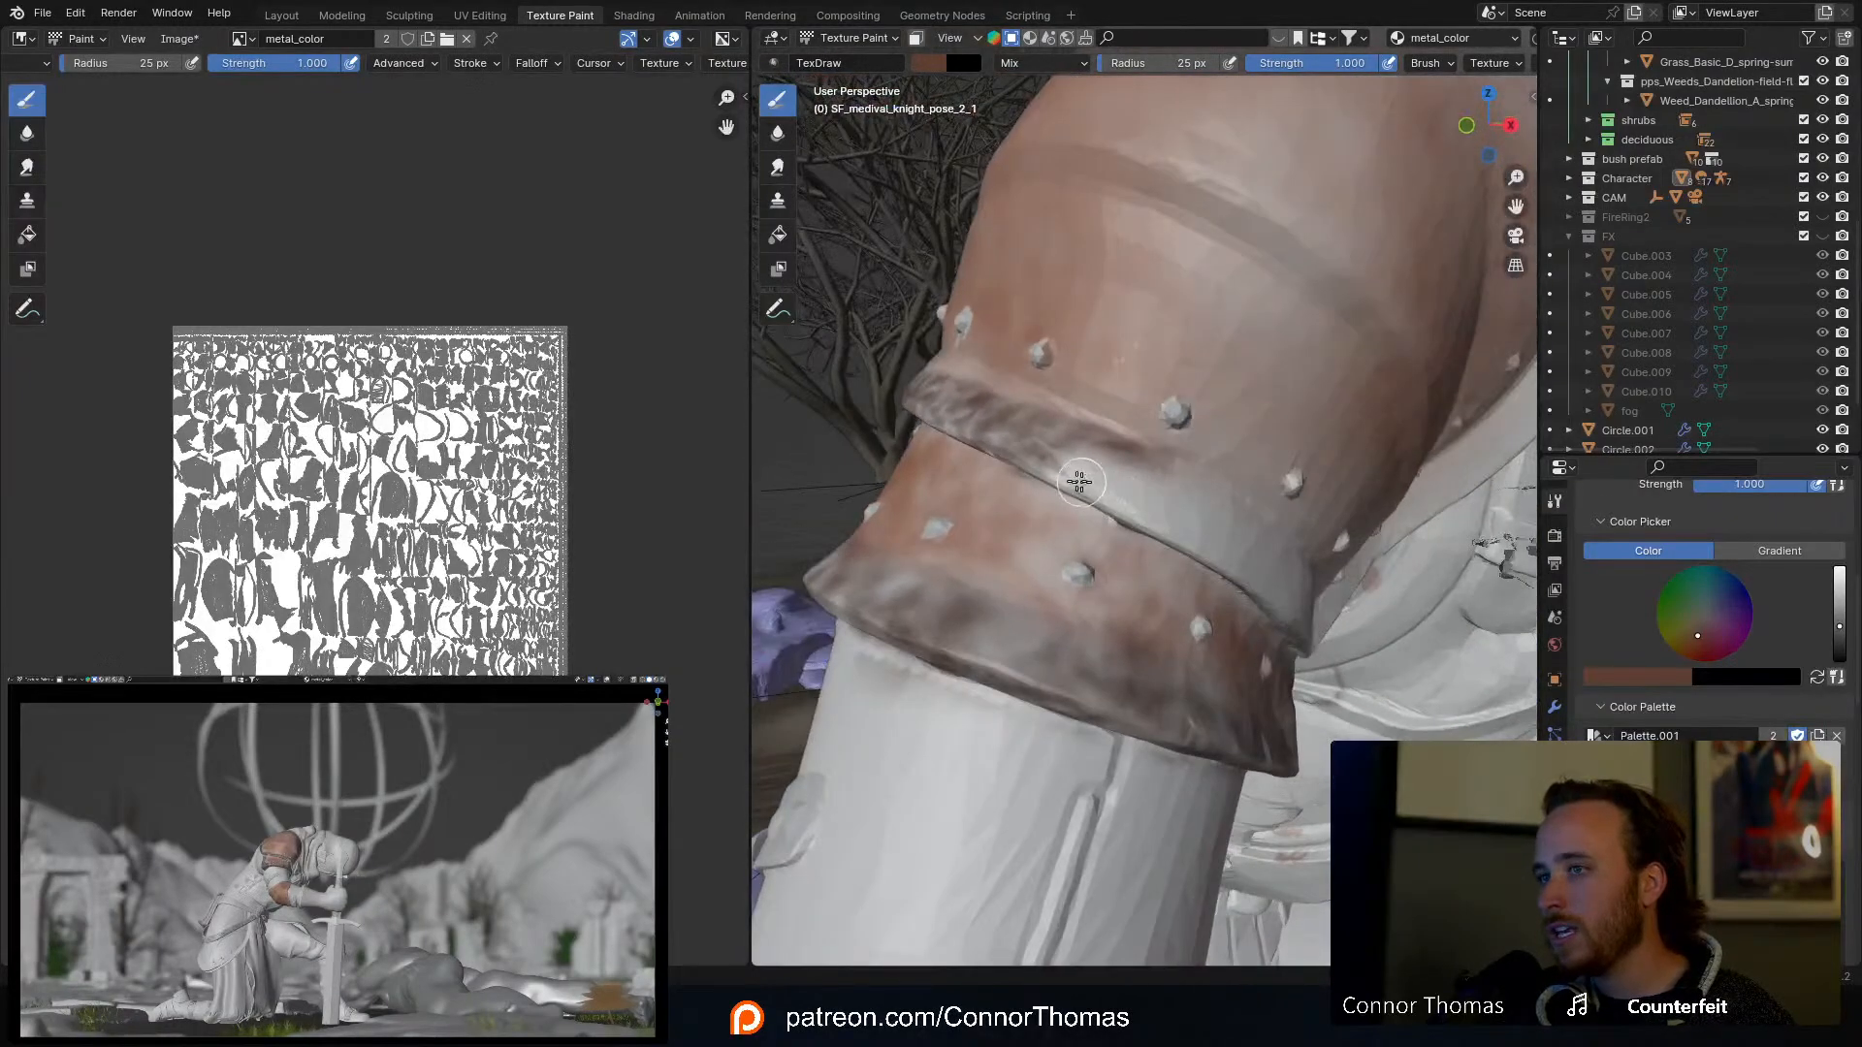
mouse_move(1053, 471)
mouse_down()
mouse_move(1170, 512)
mouse_move(989, 436)
mouse_move(1253, 543)
mouse_up()
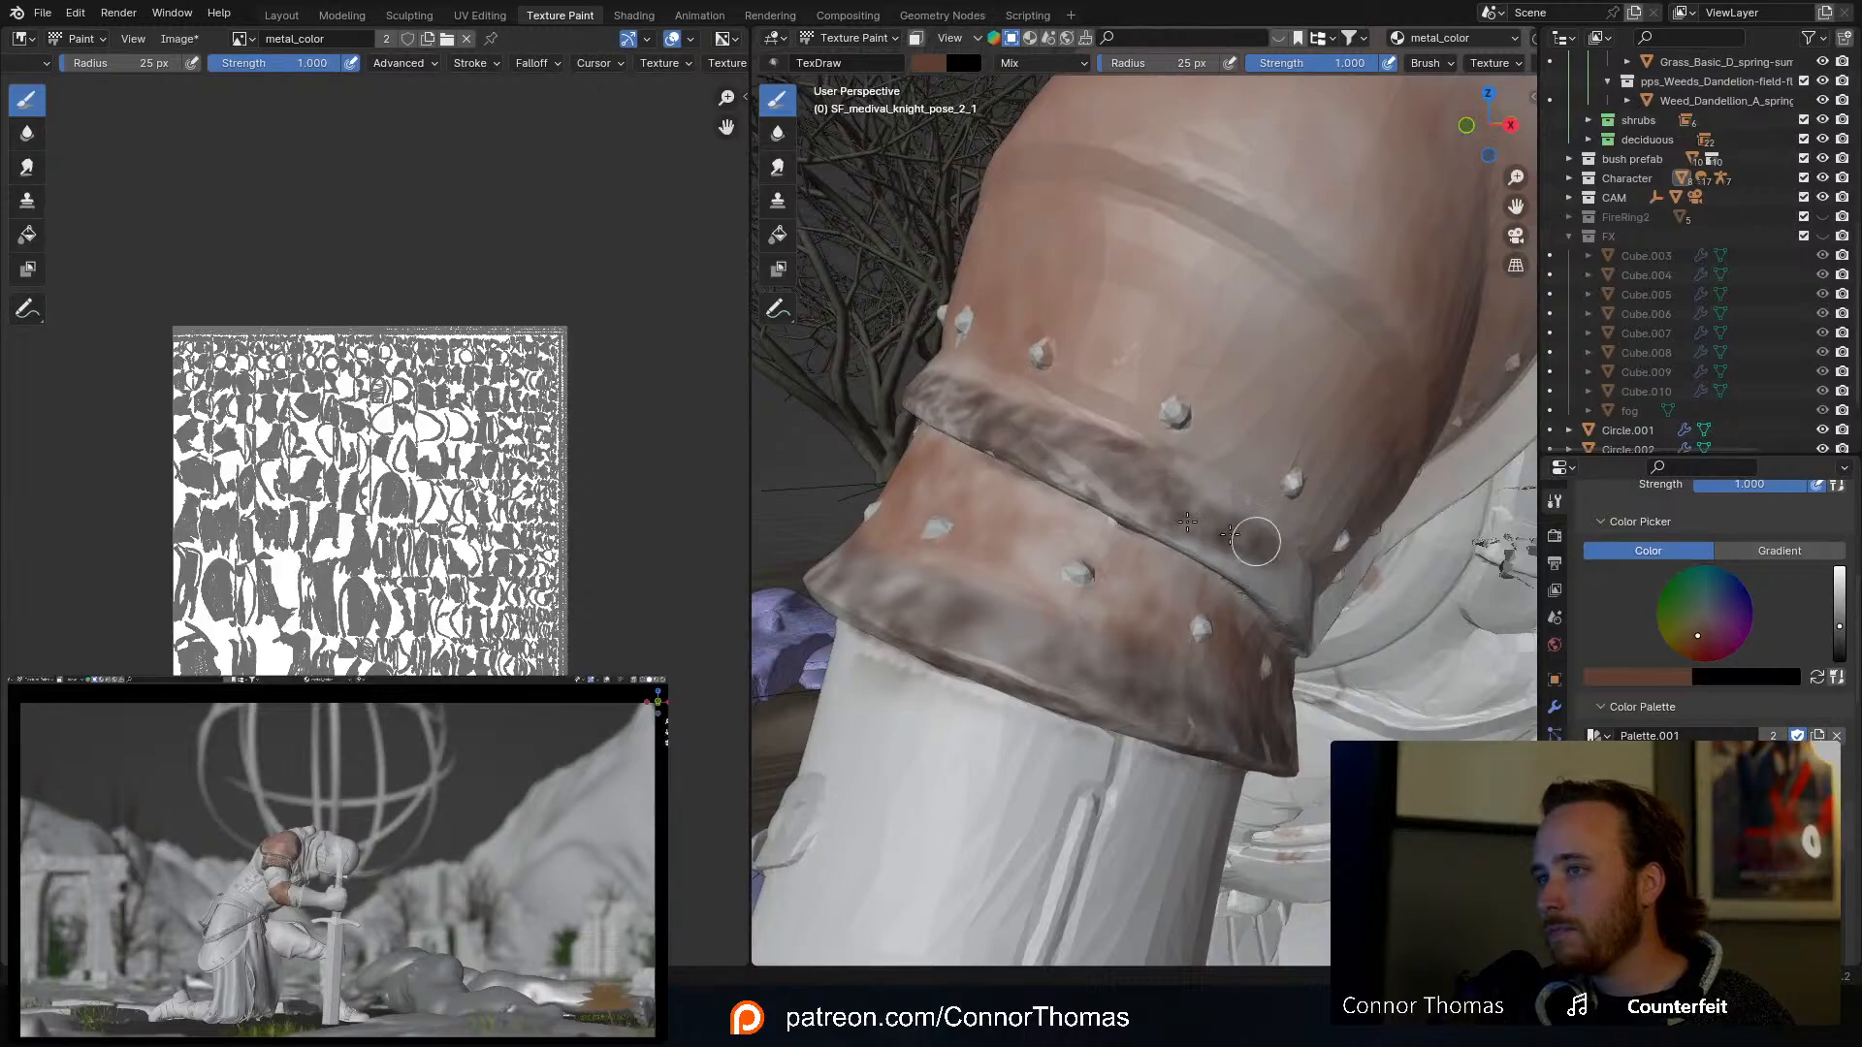
middle_drag(1314, 575, 1217, 537)
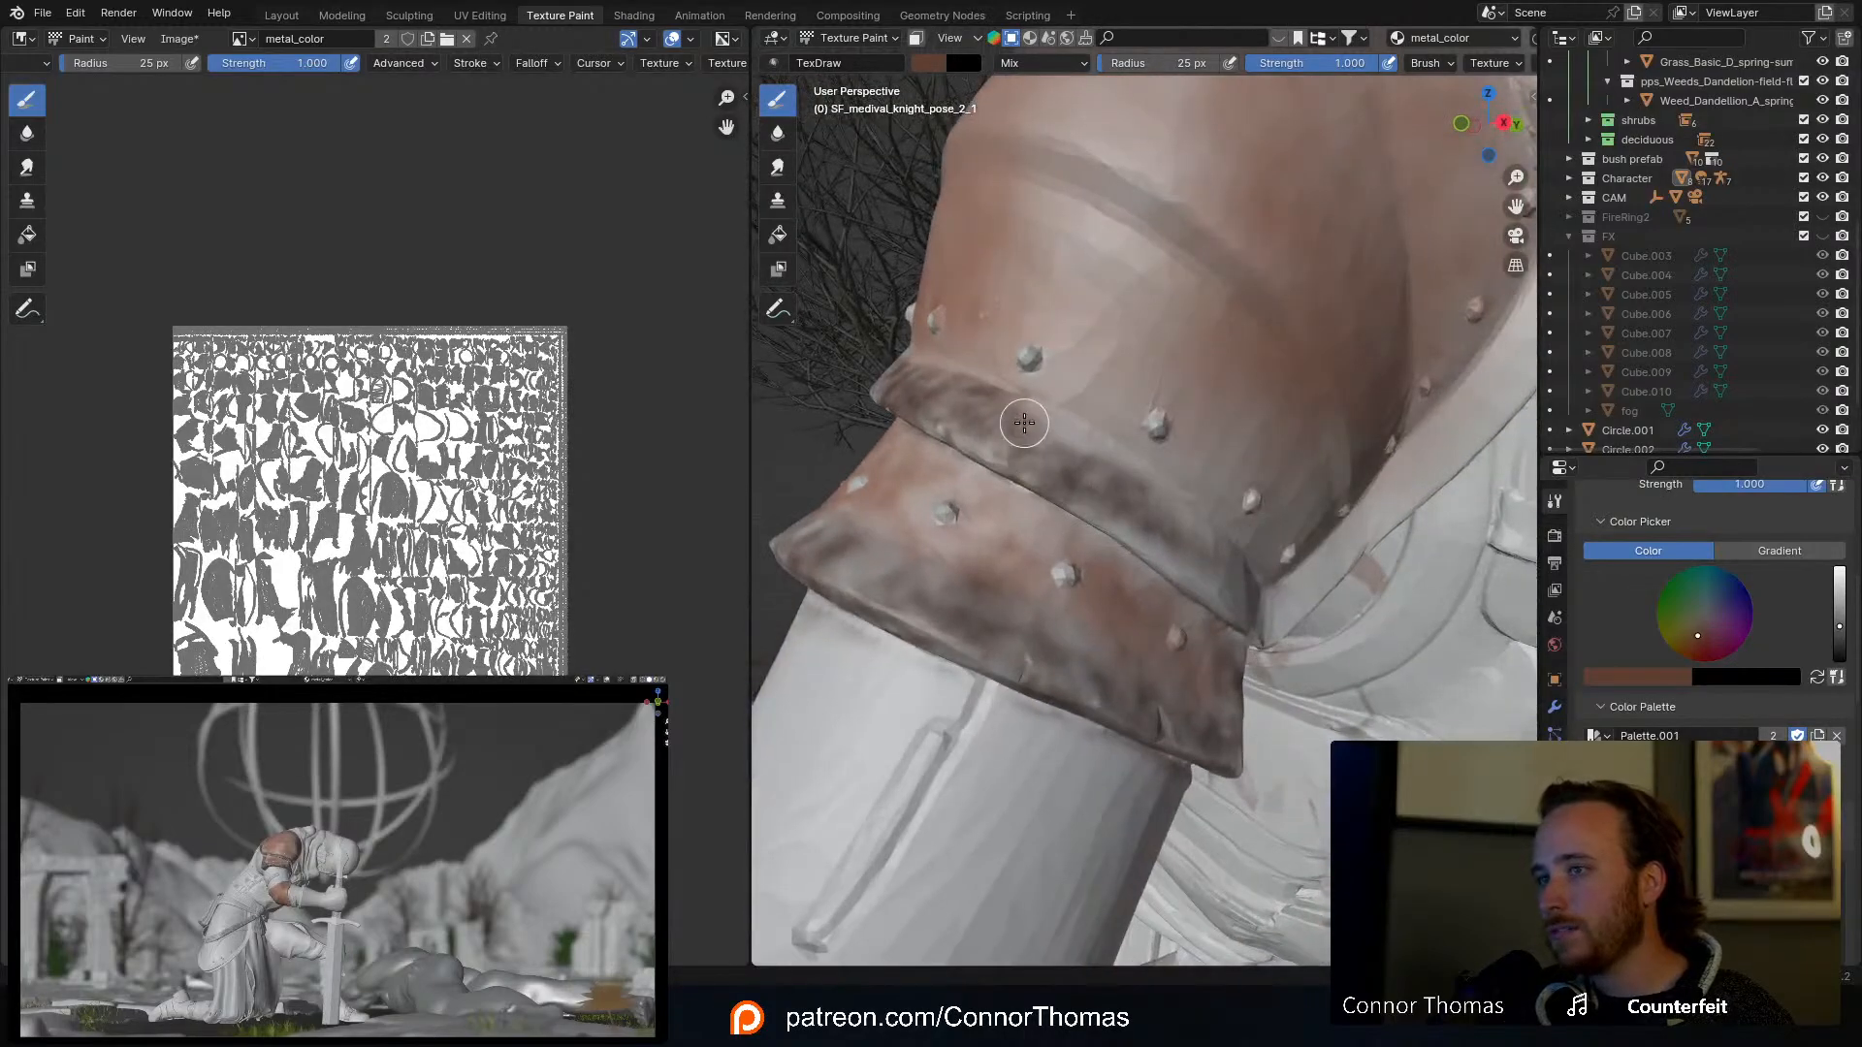
mouse_move(1022, 424)
mouse_down()
mouse_move(1097, 461)
mouse_move(1118, 513)
mouse_up()
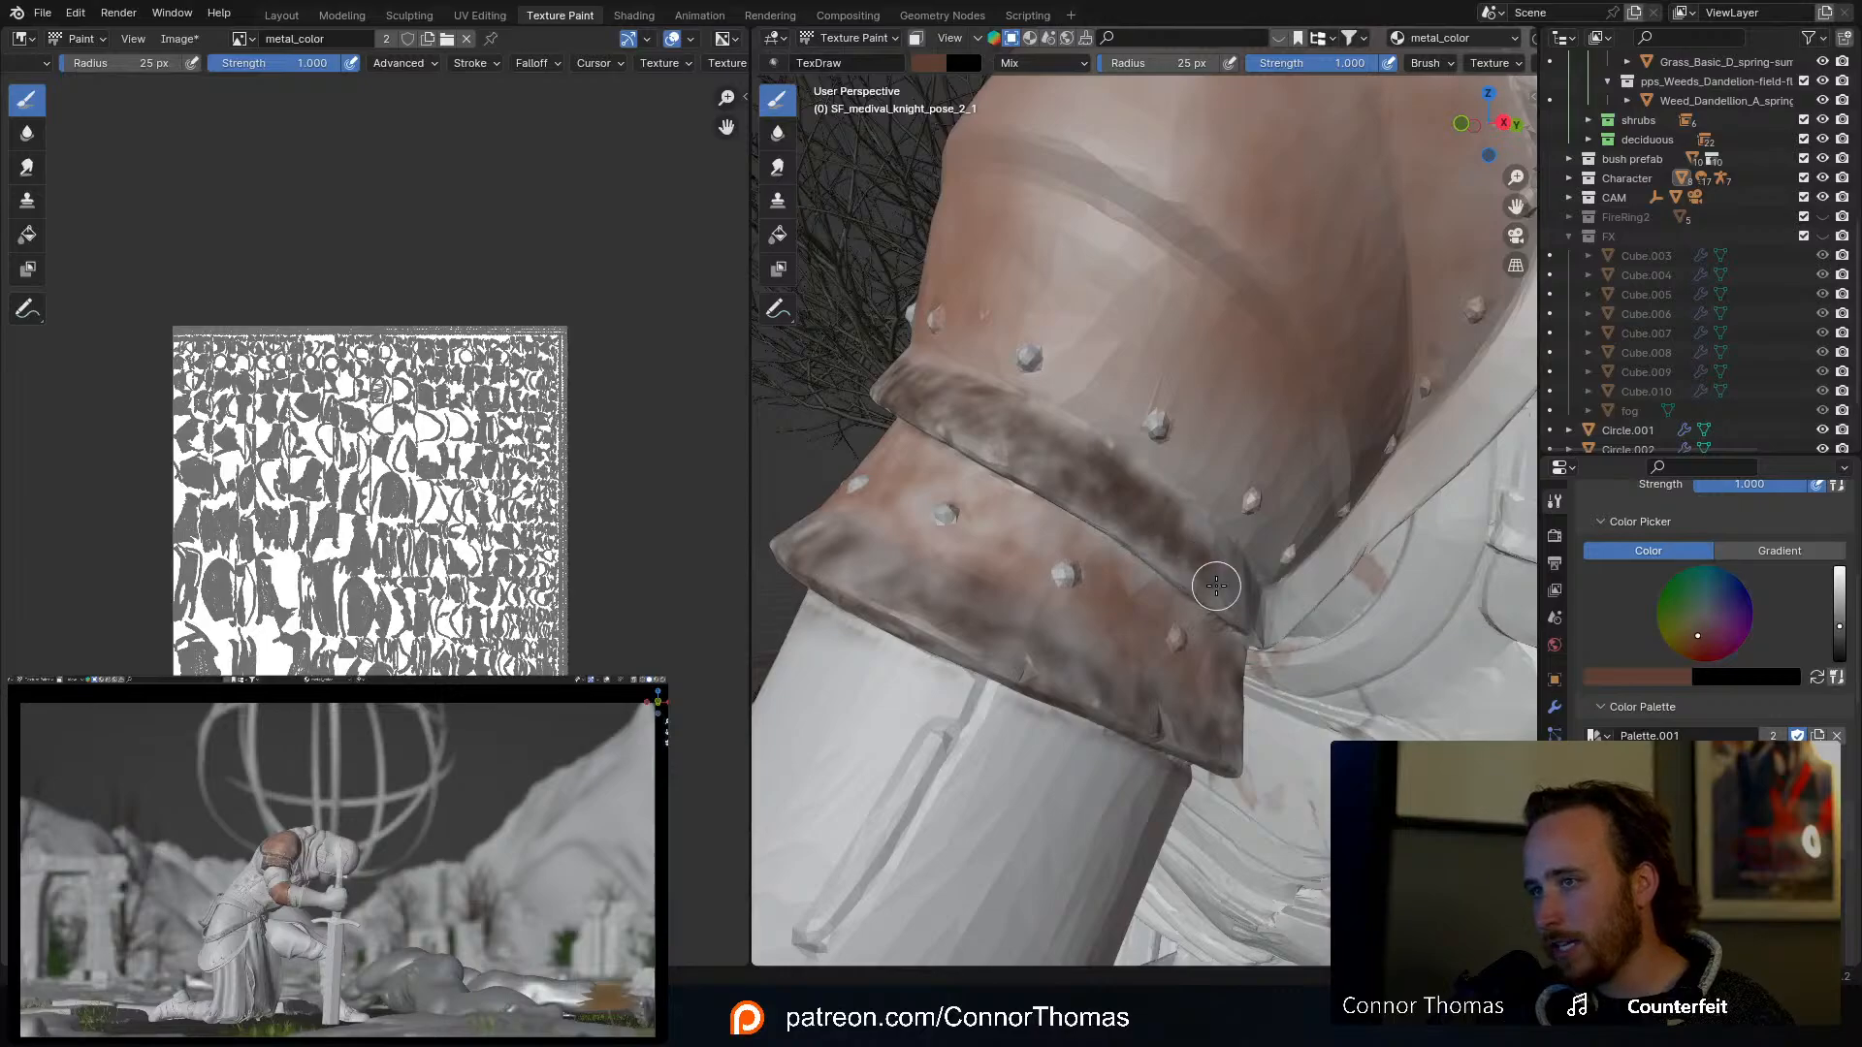
mouse_move(1216, 586)
mouse_down()
mouse_move(1235, 595)
mouse_move(1165, 521)
mouse_up()
Step: Carry the mottled dark brown around the shoulder plate's chest-side corner and up its inner rim beside the chest
middle_drag(1213, 545, 1053, 516)
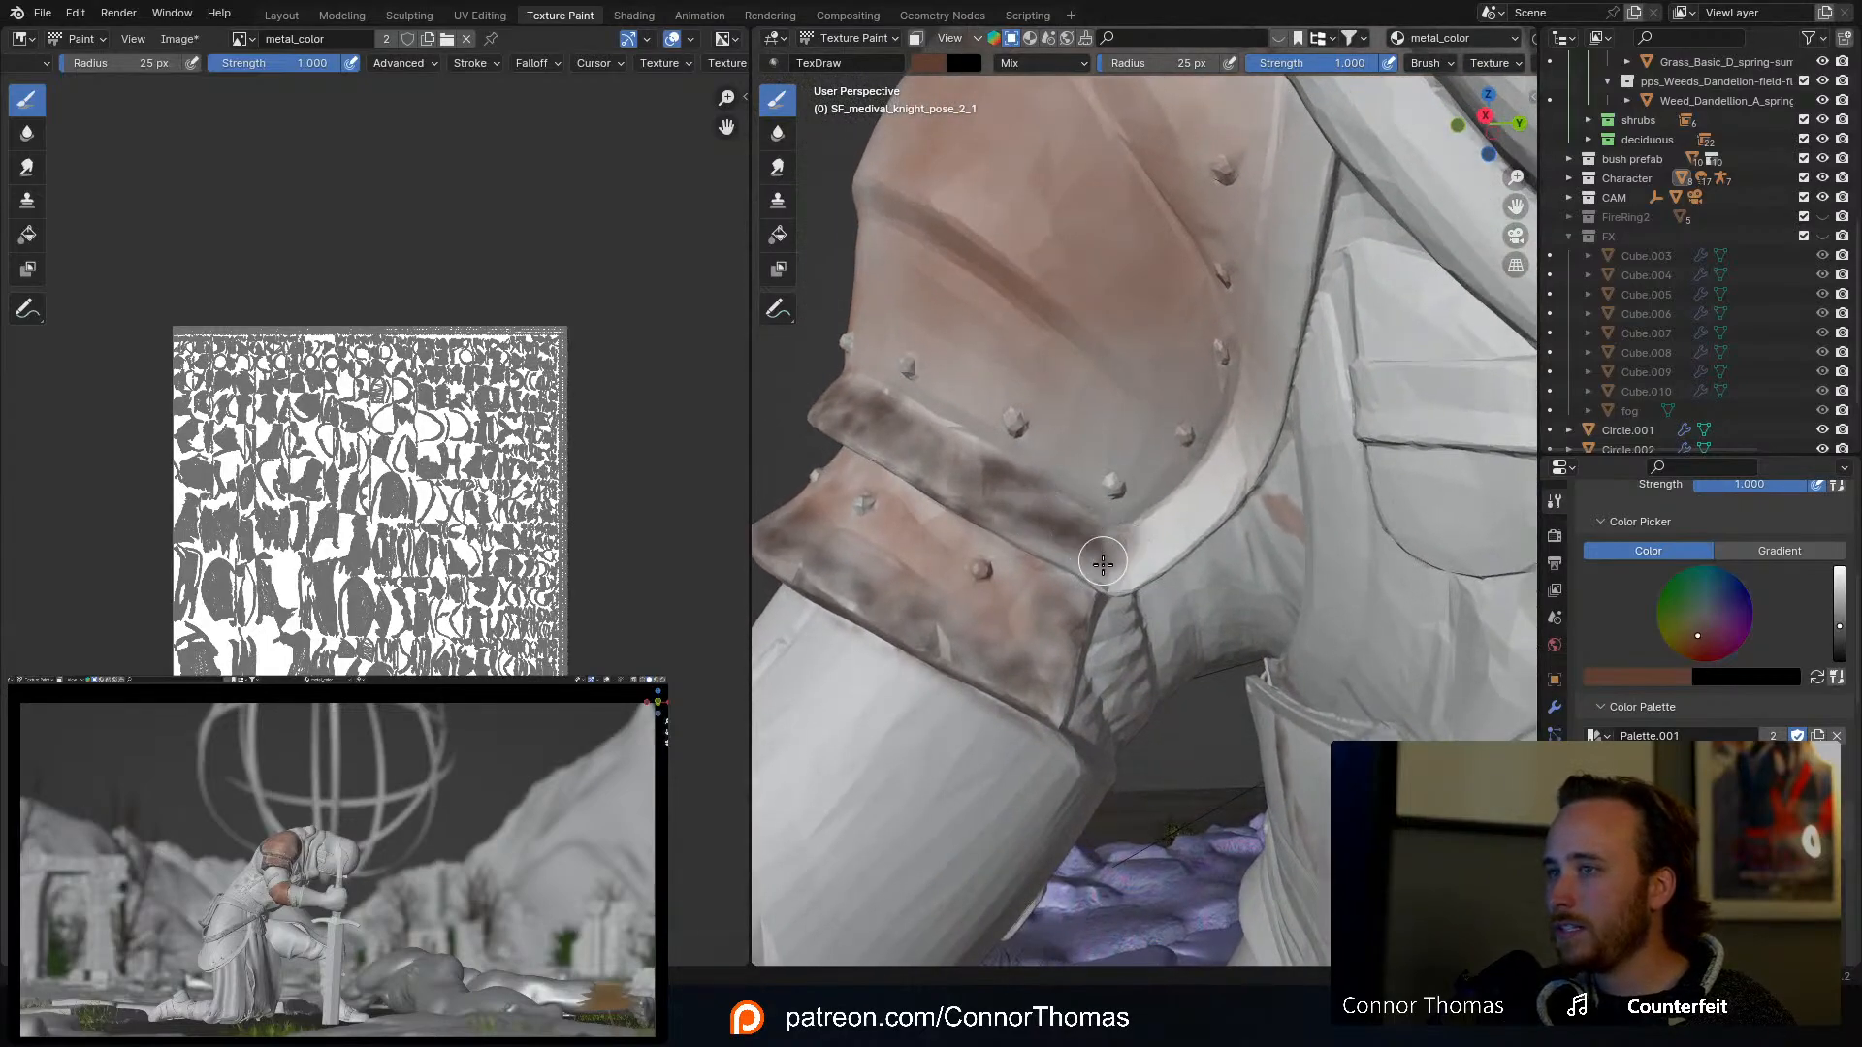
drag(1103, 563, 1076, 560)
drag(1193, 530, 1125, 543)
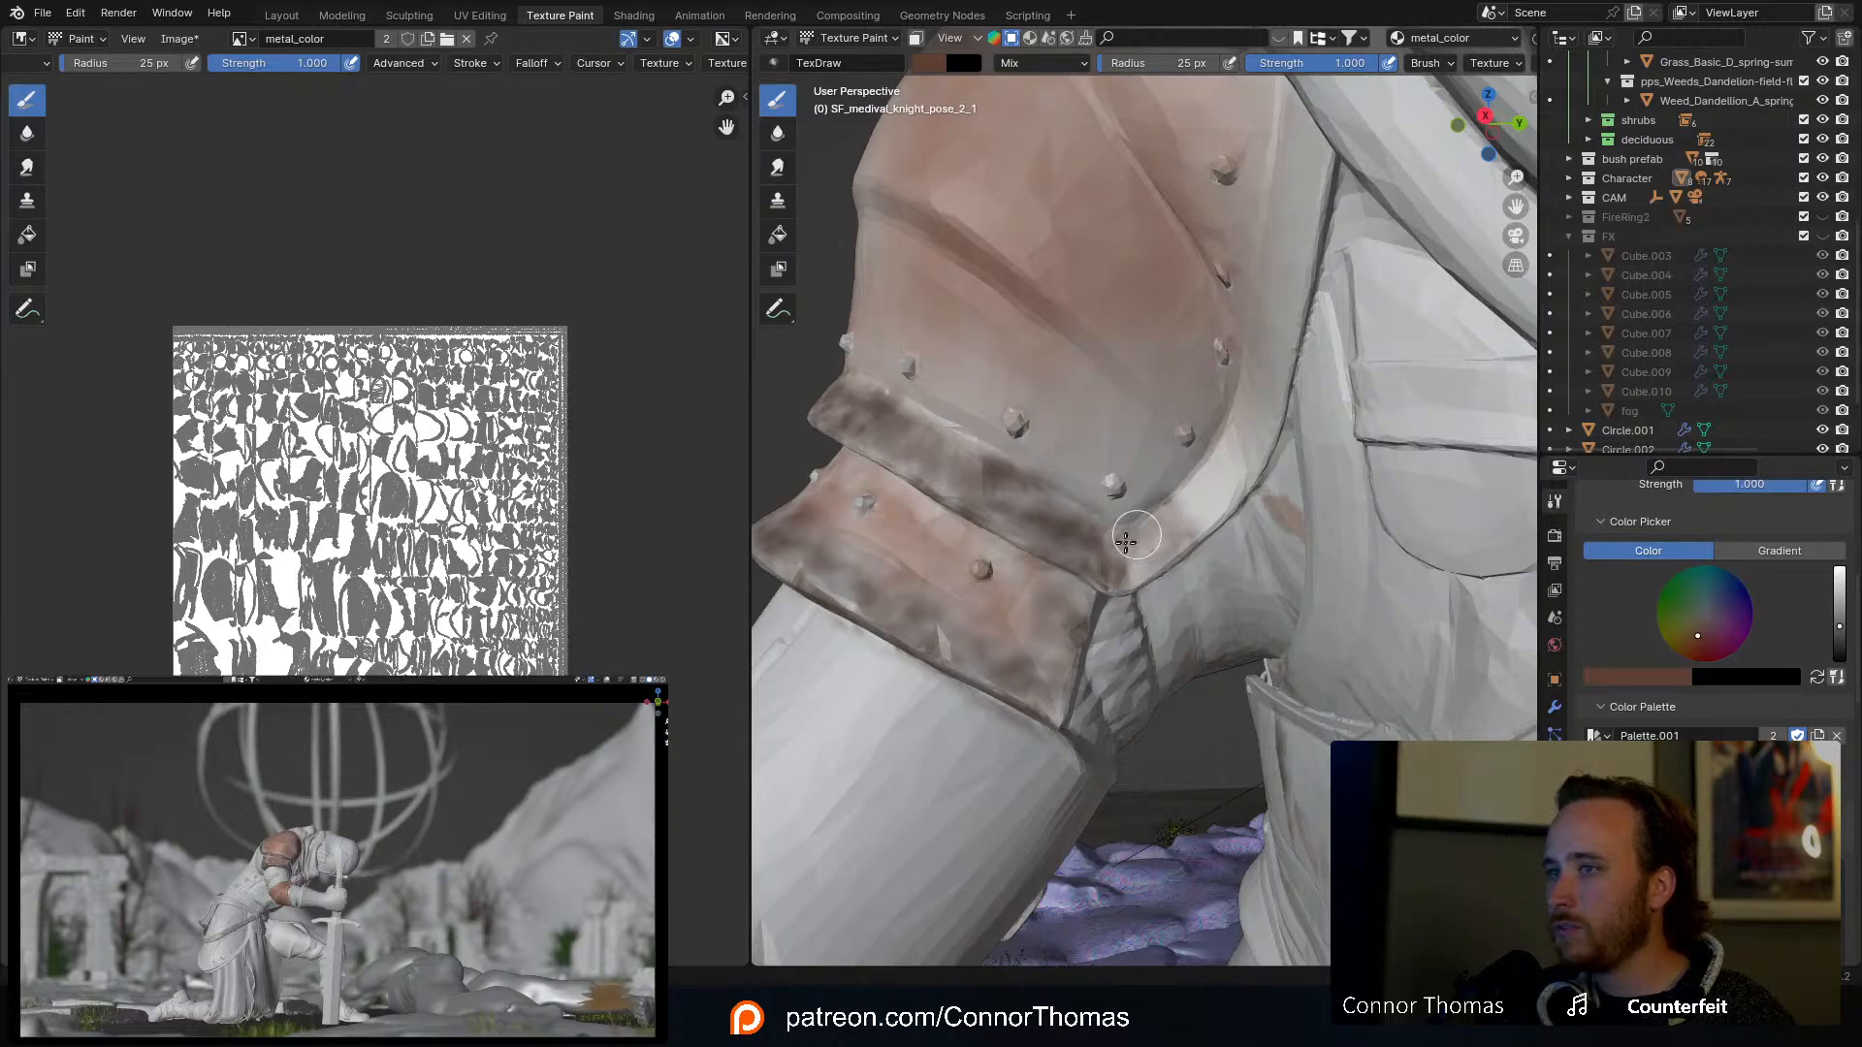
mouse_move(1224, 499)
mouse_down()
mouse_move(1265, 407)
mouse_move(1184, 506)
mouse_move(1278, 430)
mouse_up()
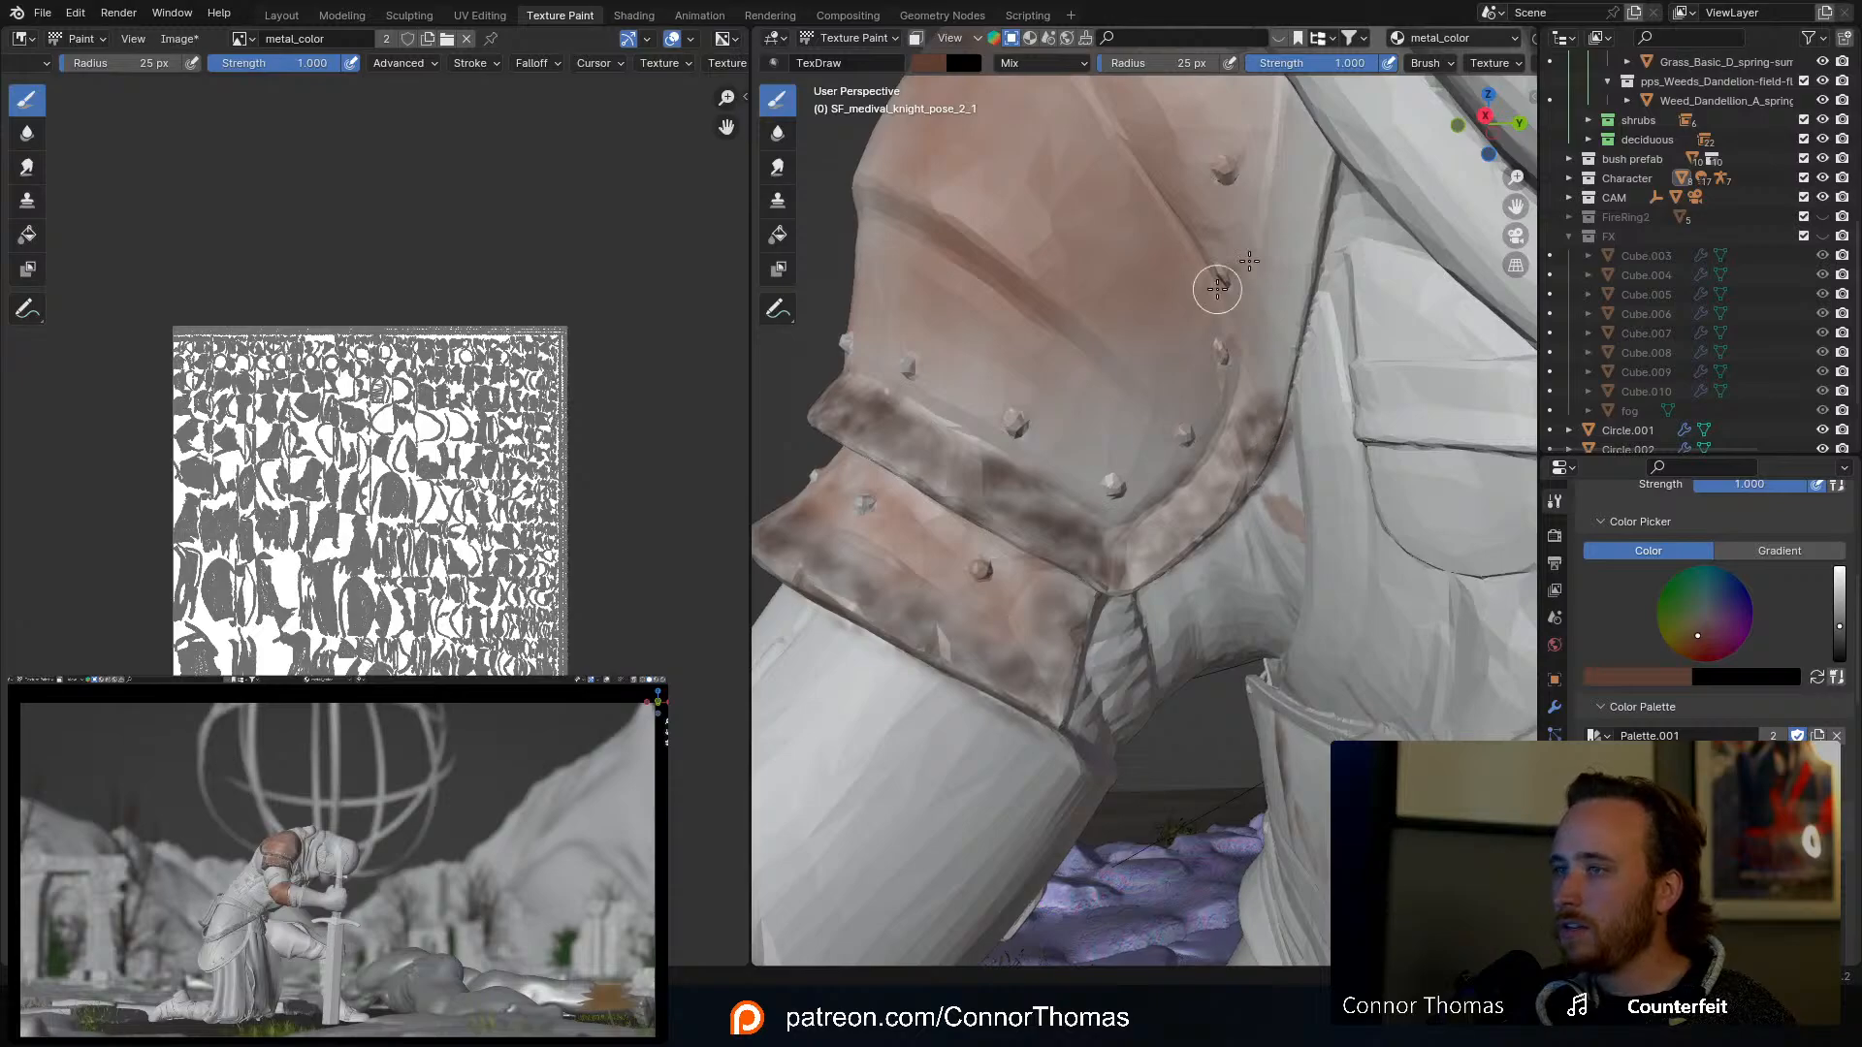
mouse_move(1289, 233)
shift+middle_down()
mouse_move(1267, 374)
mouse_move(1283, 351)
shift+middle_up()
mouse_move(1269, 505)
mouse_down()
mouse_move(1306, 294)
mouse_move(1246, 504)
mouse_move(1294, 351)
mouse_up()
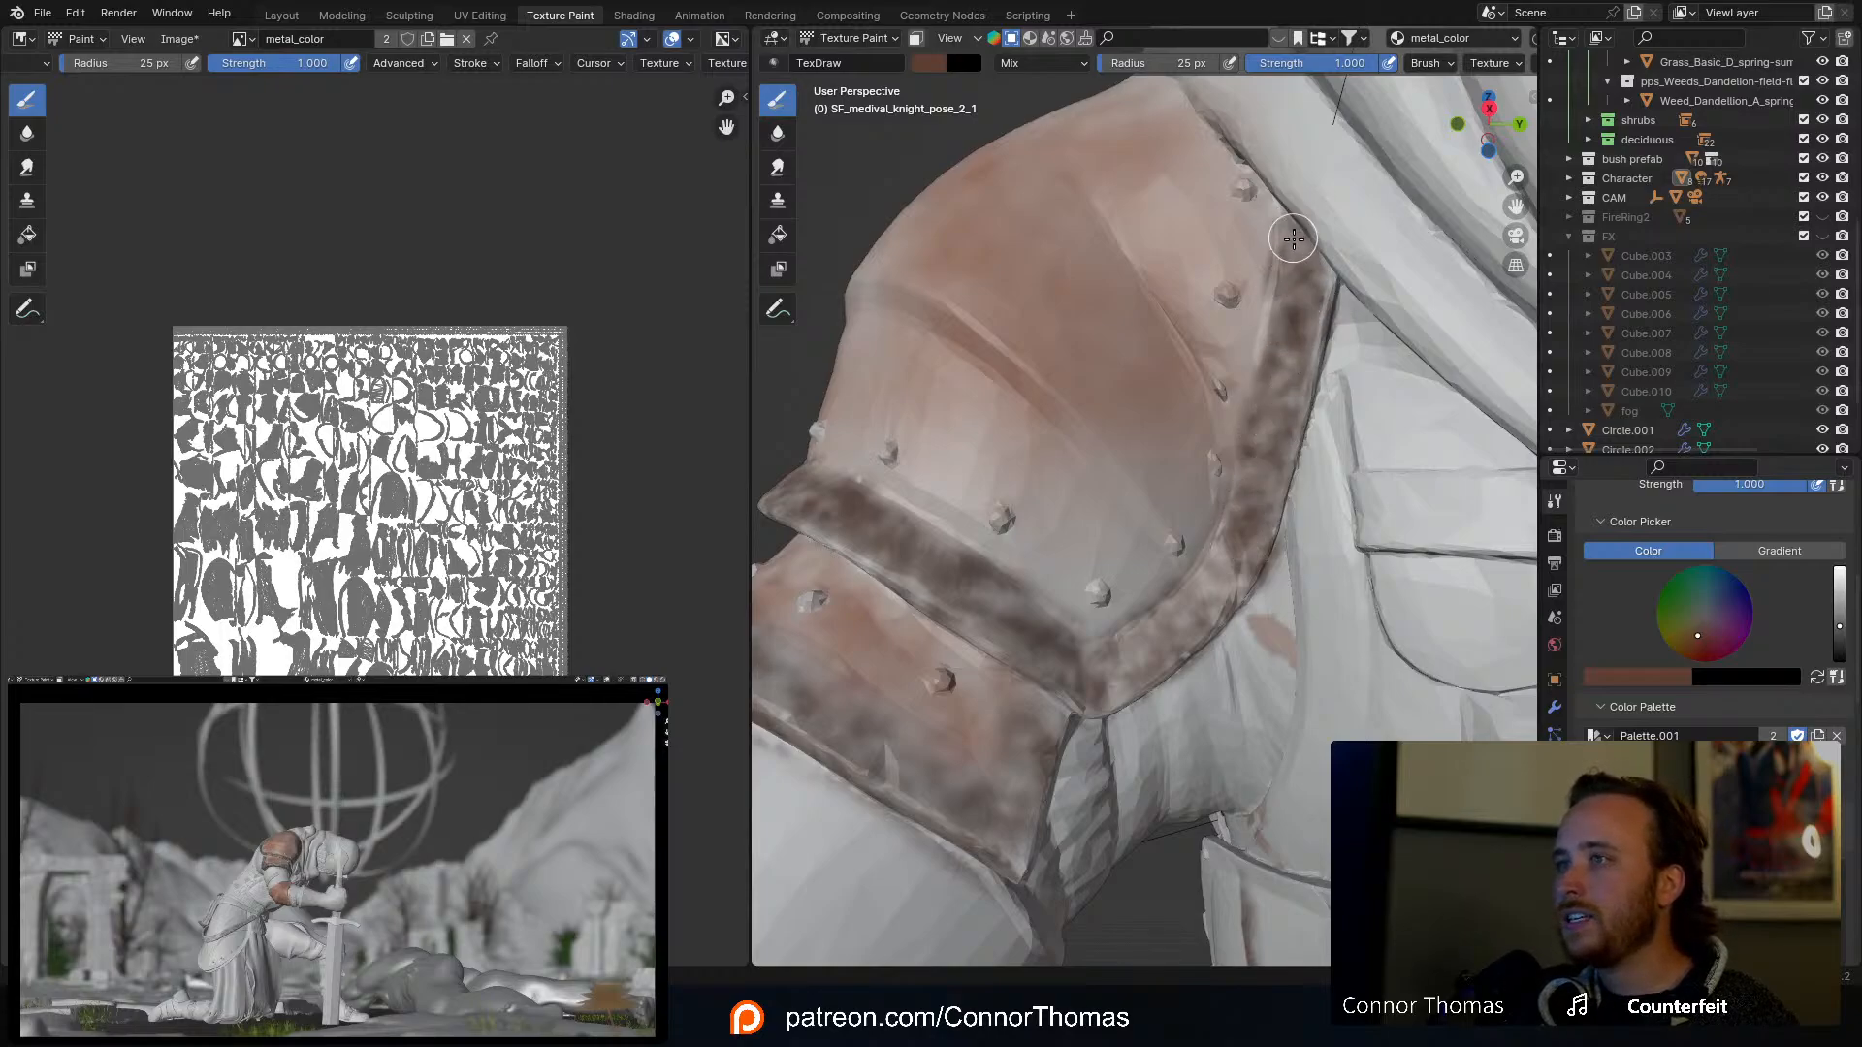
Step: Paint dark brown along the curved rim of the rust-coloured elbow plate, down to its lower end
middle_drag(1214, 583, 1304, 614)
scroll(1203, 572, down, 8)
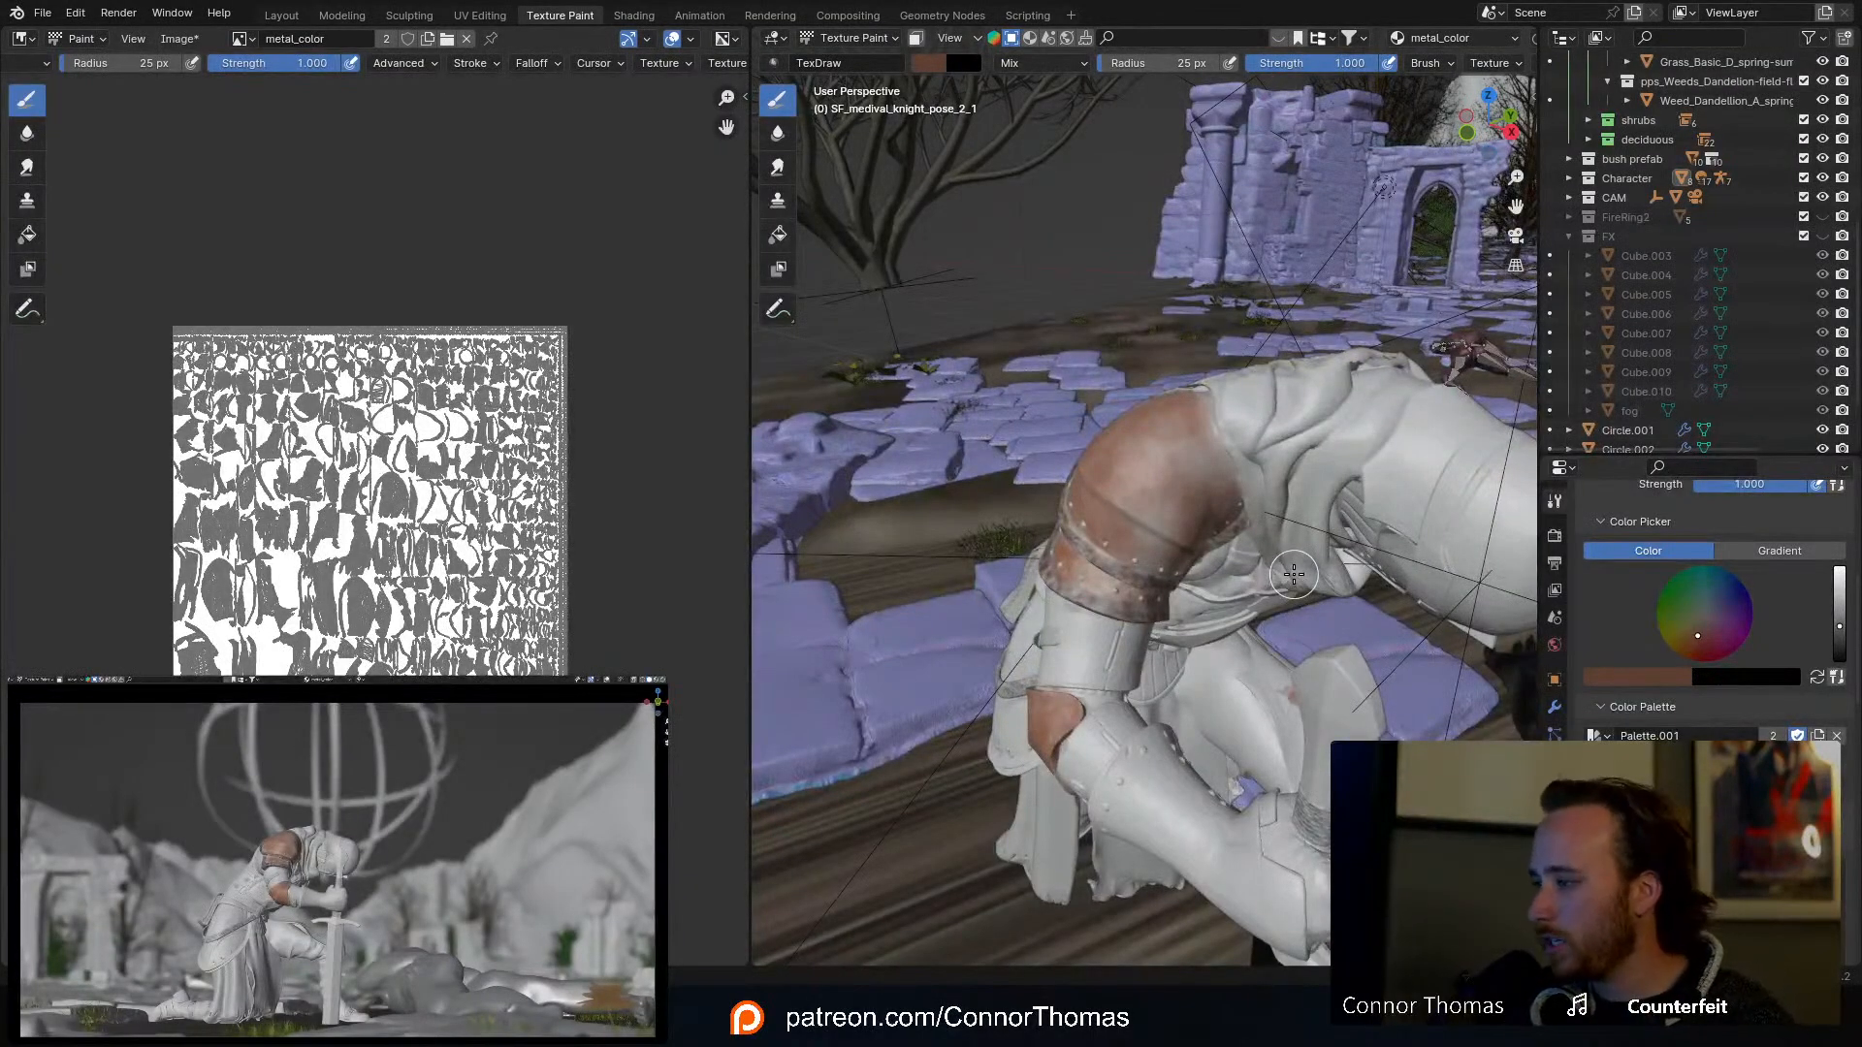
middle_drag(1236, 637, 1323, 487)
scroll(1075, 603, up, 5)
mouse_move(1369, 404)
mouse_down()
mouse_move(1328, 449)
mouse_move(1317, 559)
mouse_up()
middle_drag(1330, 598, 1282, 451)
mouse_move(1236, 398)
mouse_down()
mouse_move(1289, 496)
mouse_move(1385, 593)
mouse_up()
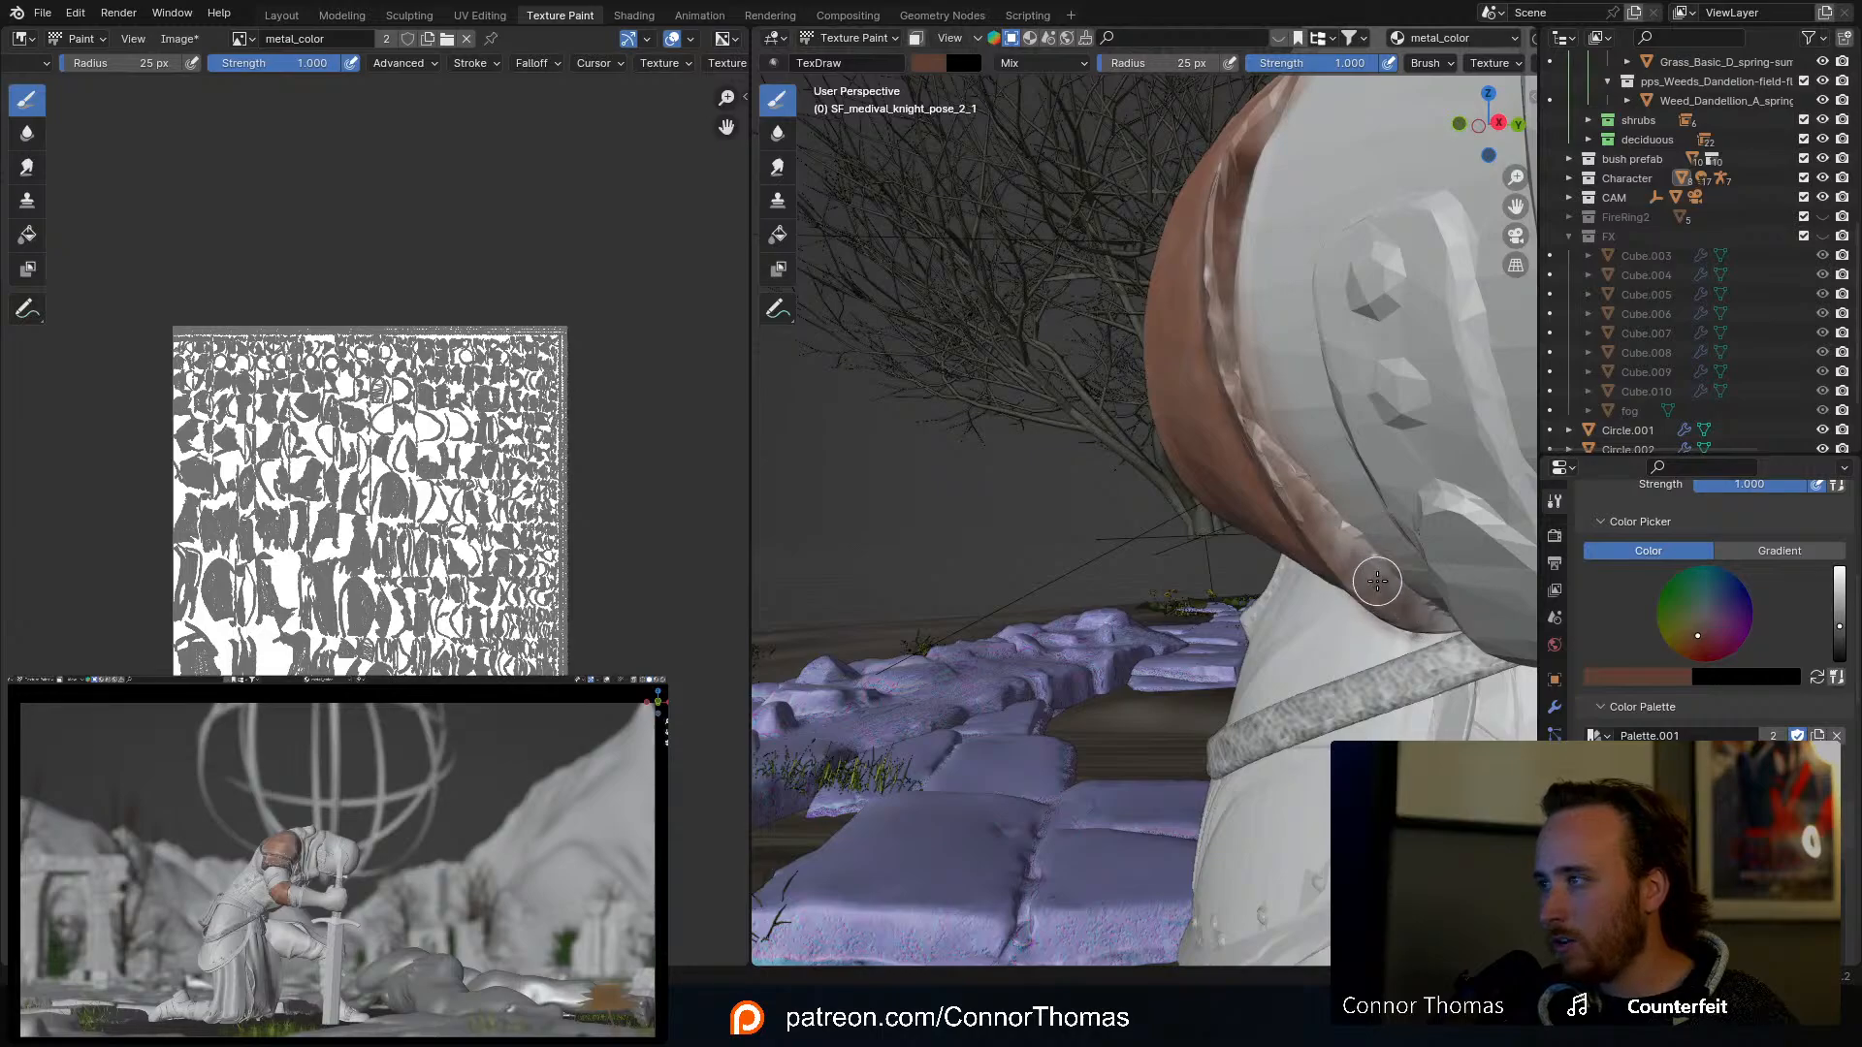
Step: Set the brush radius to 49 px and paint the knight's elbow guard brown around its sides and edges
middle_drag(1350, 402, 1331, 543)
key(f)
click(1331, 570)
drag(1375, 524, 1277, 661)
drag(1331, 566, 1496, 394)
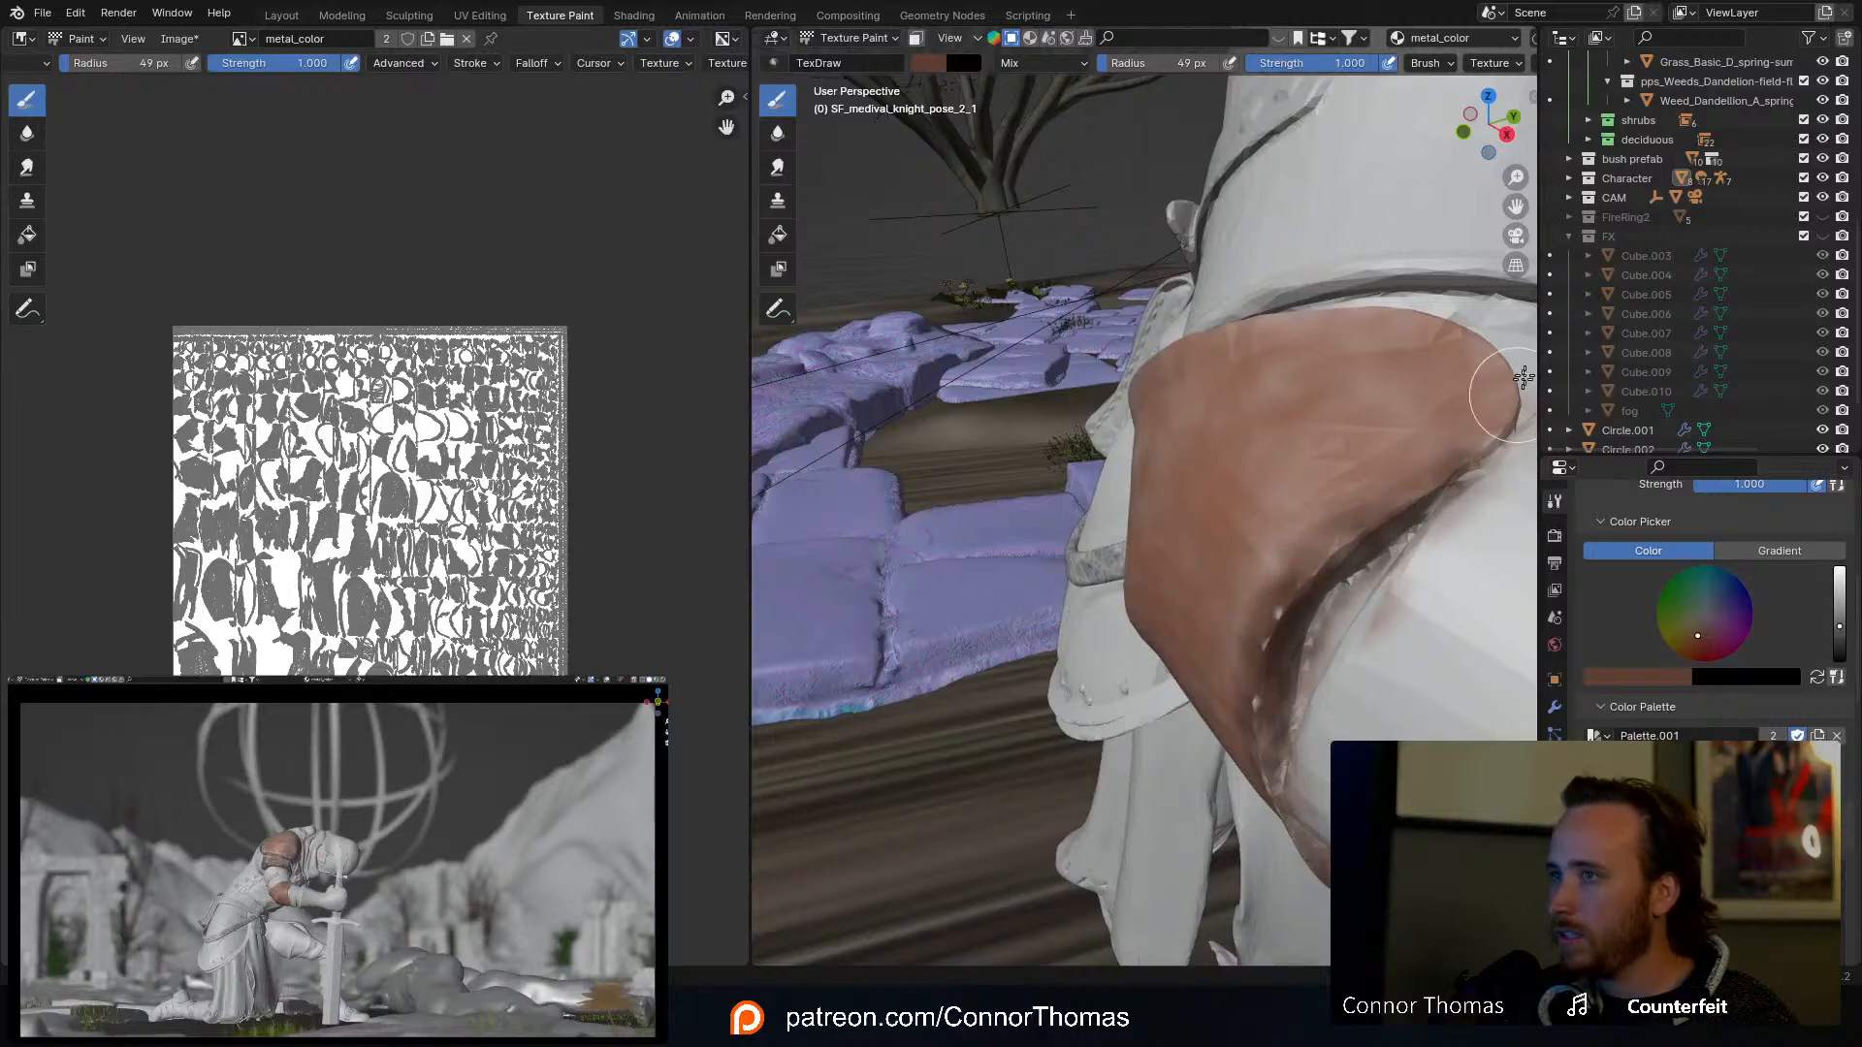
middle_drag(1497, 394, 1330, 702)
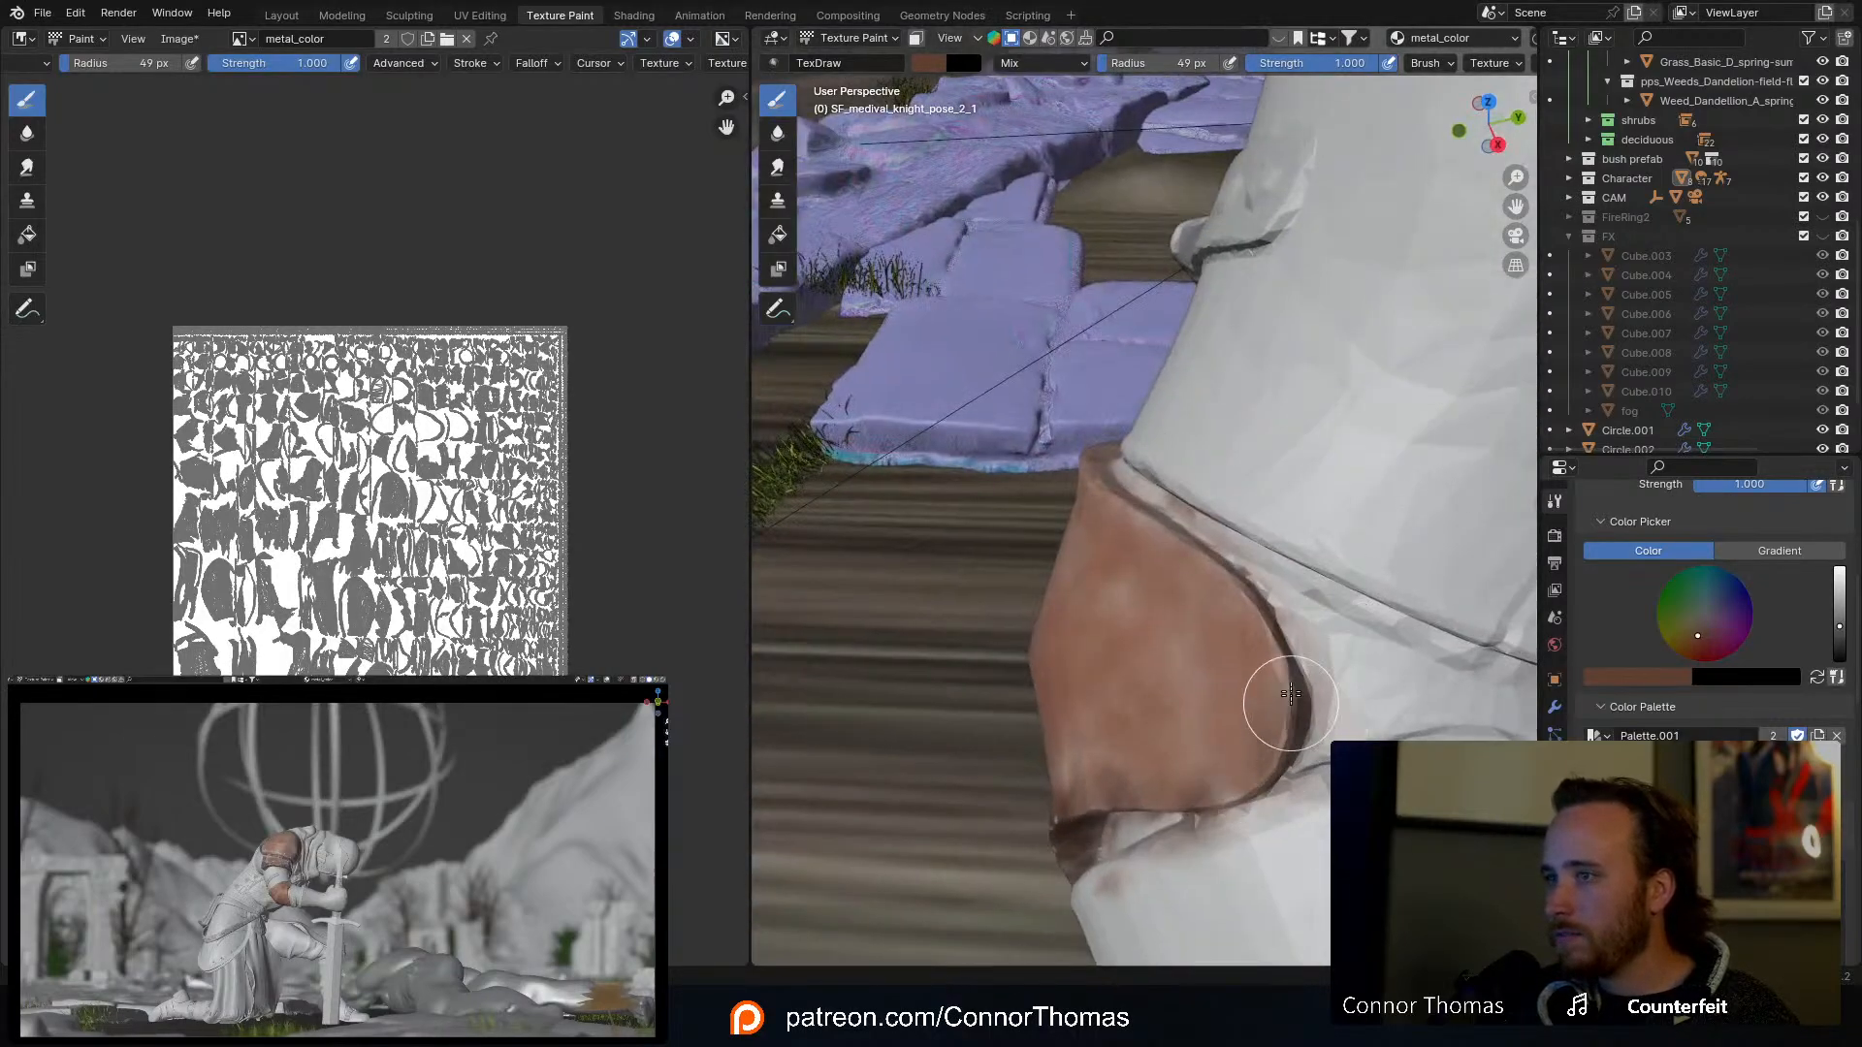
middle_drag(1247, 624, 1377, 702)
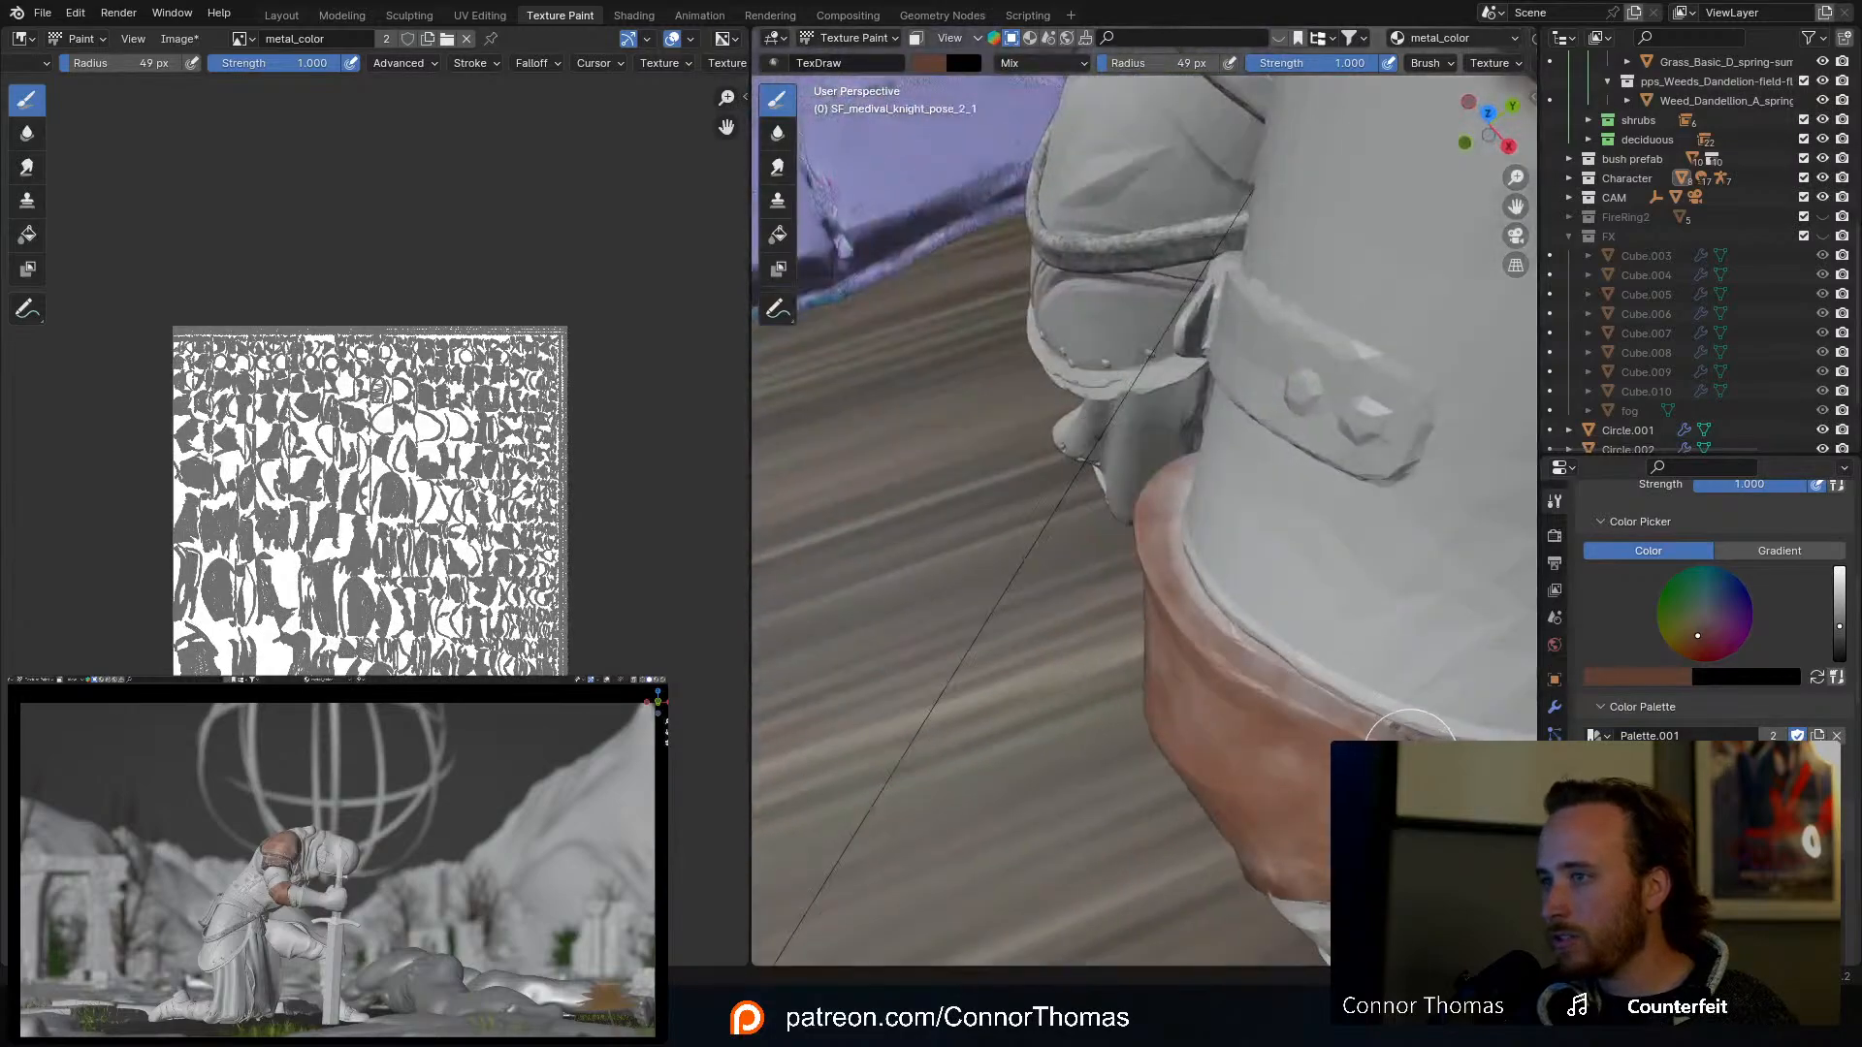
mouse_move(1411, 756)
mouse_down()
mouse_move(1205, 631)
mouse_move(1178, 582)
mouse_move(1251, 683)
mouse_up()
mouse_move(1143, 569)
middle_down()
mouse_move(1202, 543)
mouse_move(1212, 478)
mouse_move(1309, 446)
mouse_move(1184, 303)
mouse_move(1164, 388)
mouse_move(1125, 424)
mouse_move(1157, 442)
mouse_move(1071, 462)
mouse_move(1101, 424)
mouse_move(1149, 484)
middle_up()
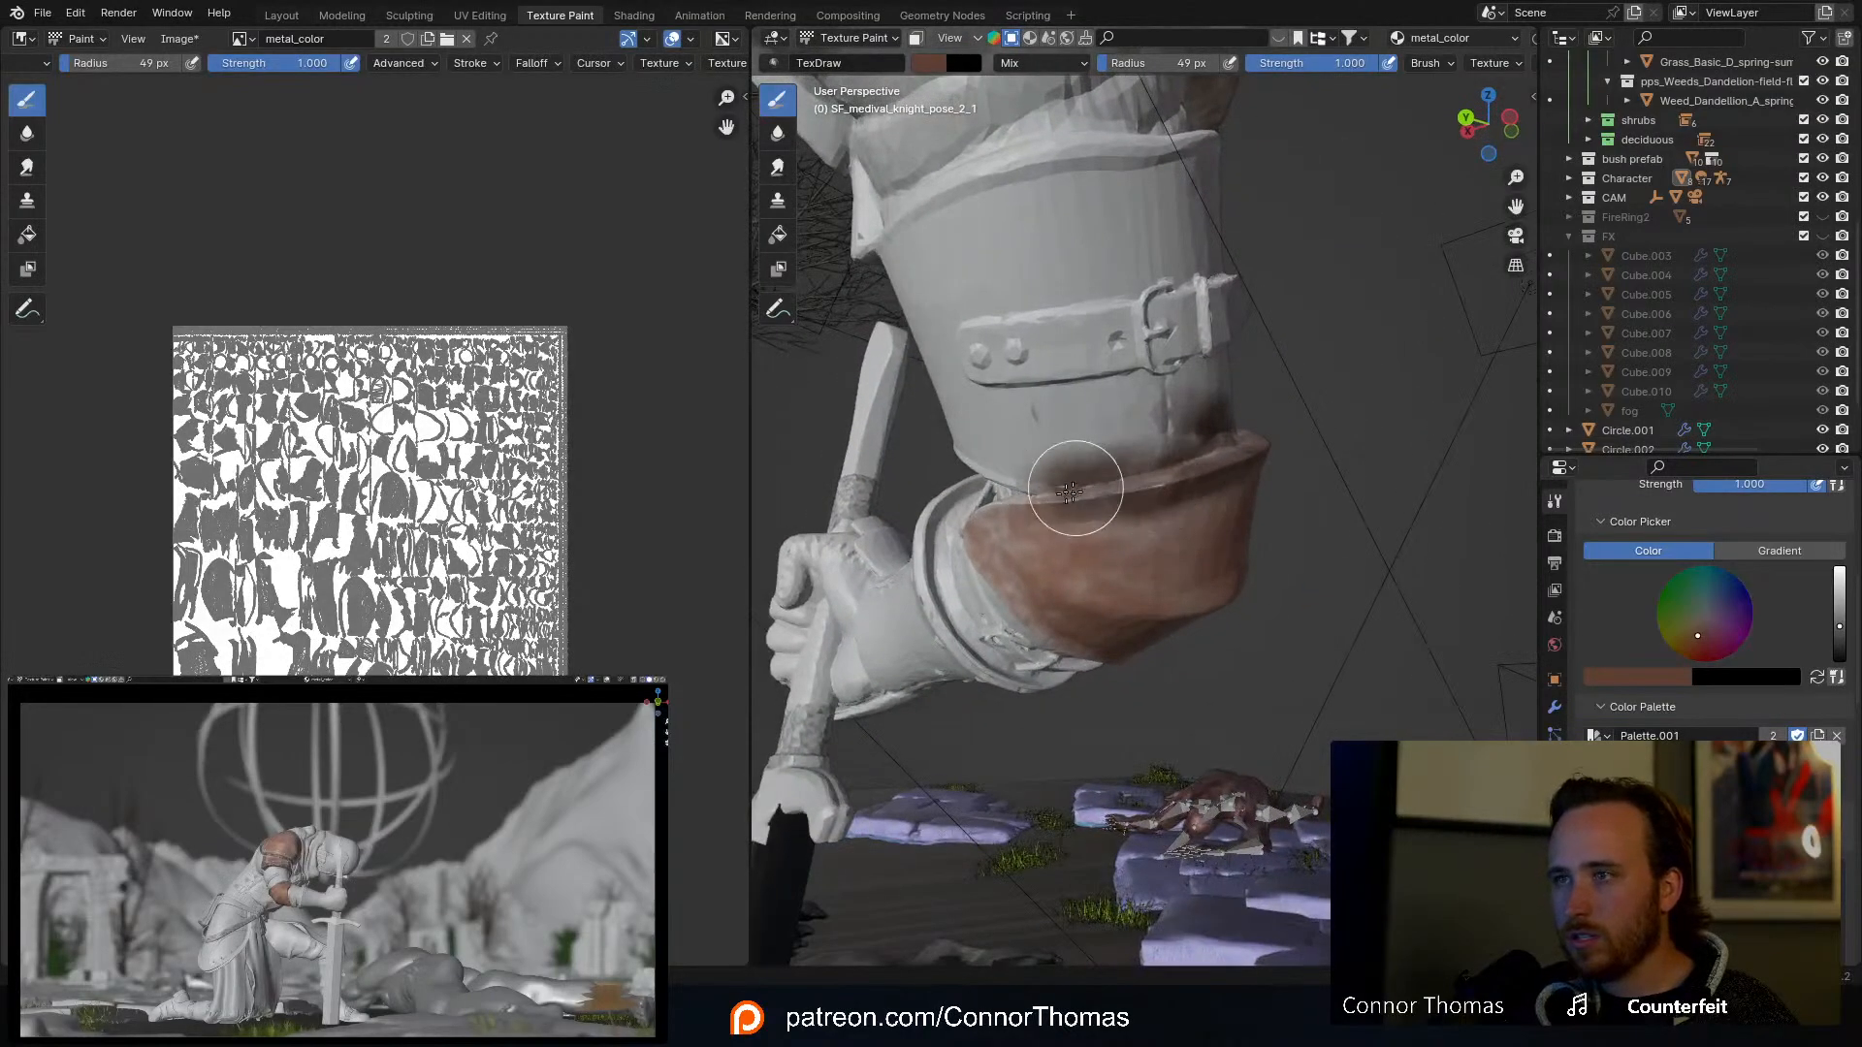
Step: Enlarge the brush radius to 63 px and cover the remaining faces of the elbow guard in brown
mouse_move(1006, 498)
middle_down()
mouse_move(1292, 416)
mouse_move(1247, 433)
middle_up()
key(f)
click(1154, 374)
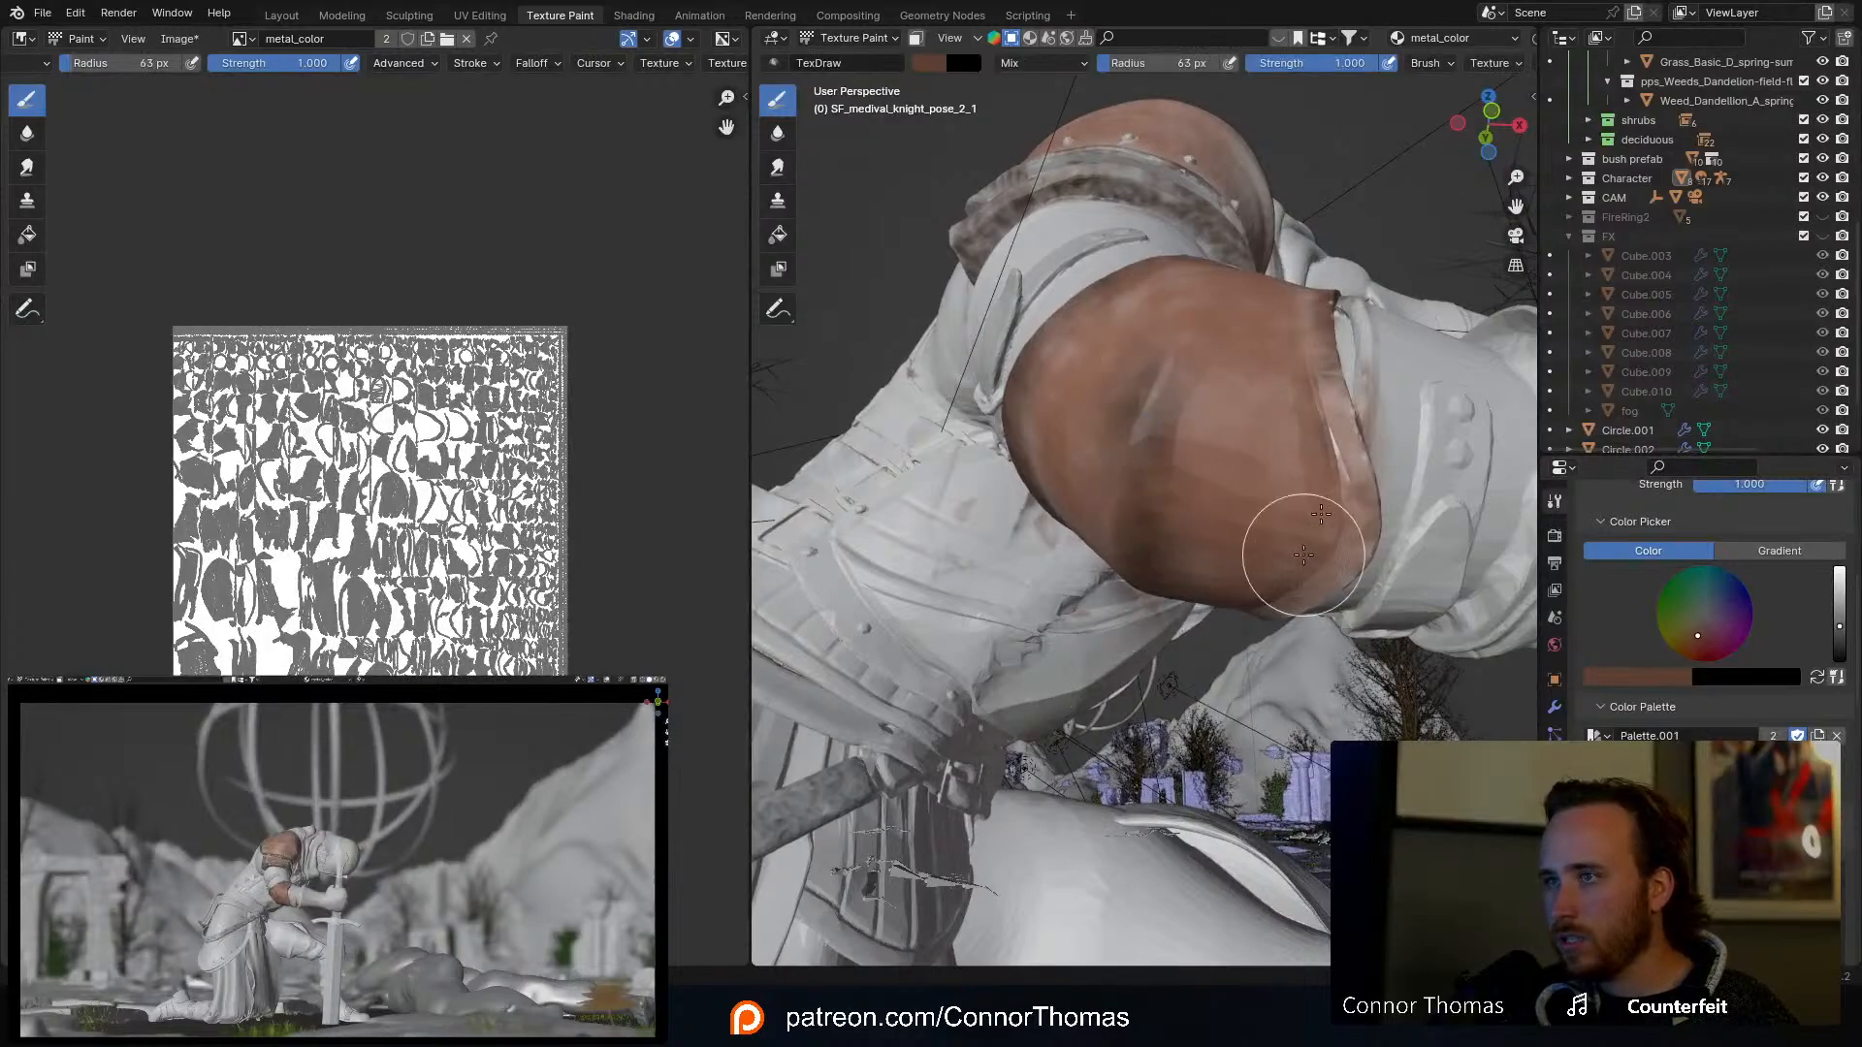
middle_drag(1325, 234, 1136, 331)
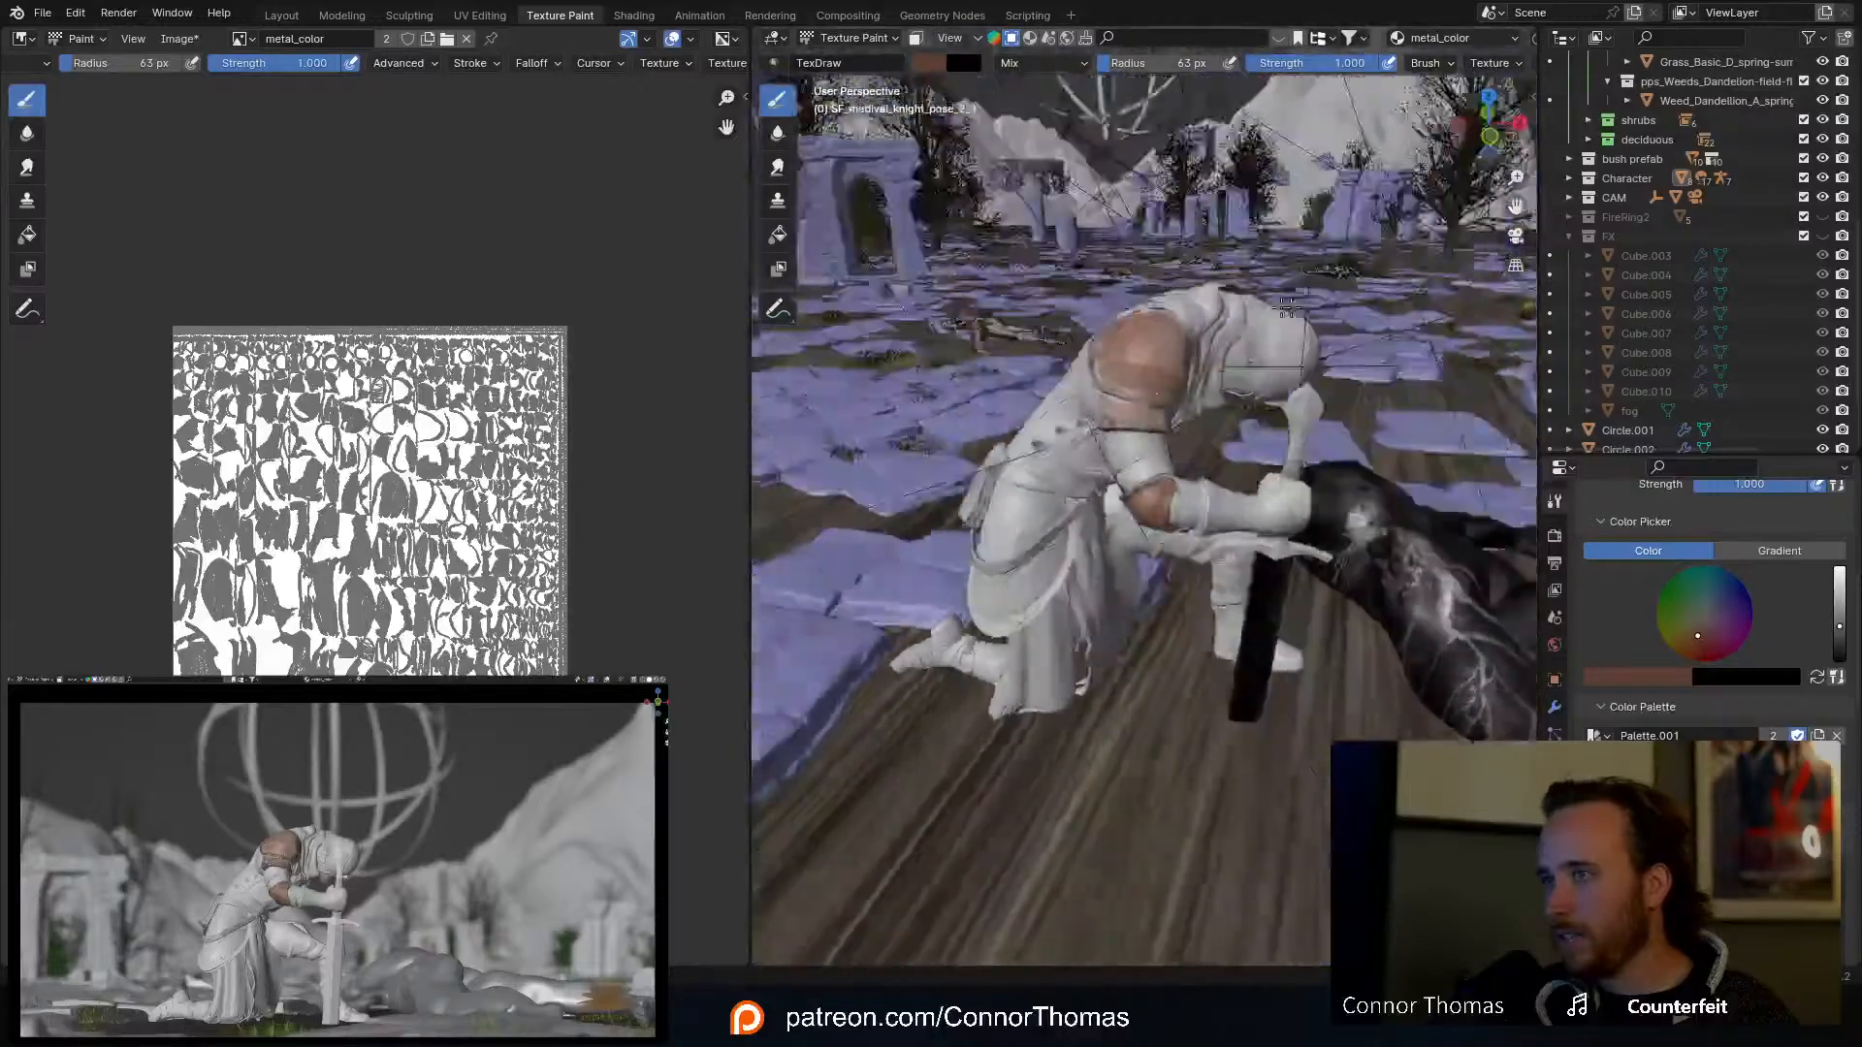
Step: Reduce the brush radius to 32 px and paint brown along the long groove on the white upper-arm plate
middle_drag(1258, 308, 1285, 335)
scroll(1241, 339, up, 3)
scroll(1251, 417, up, 4)
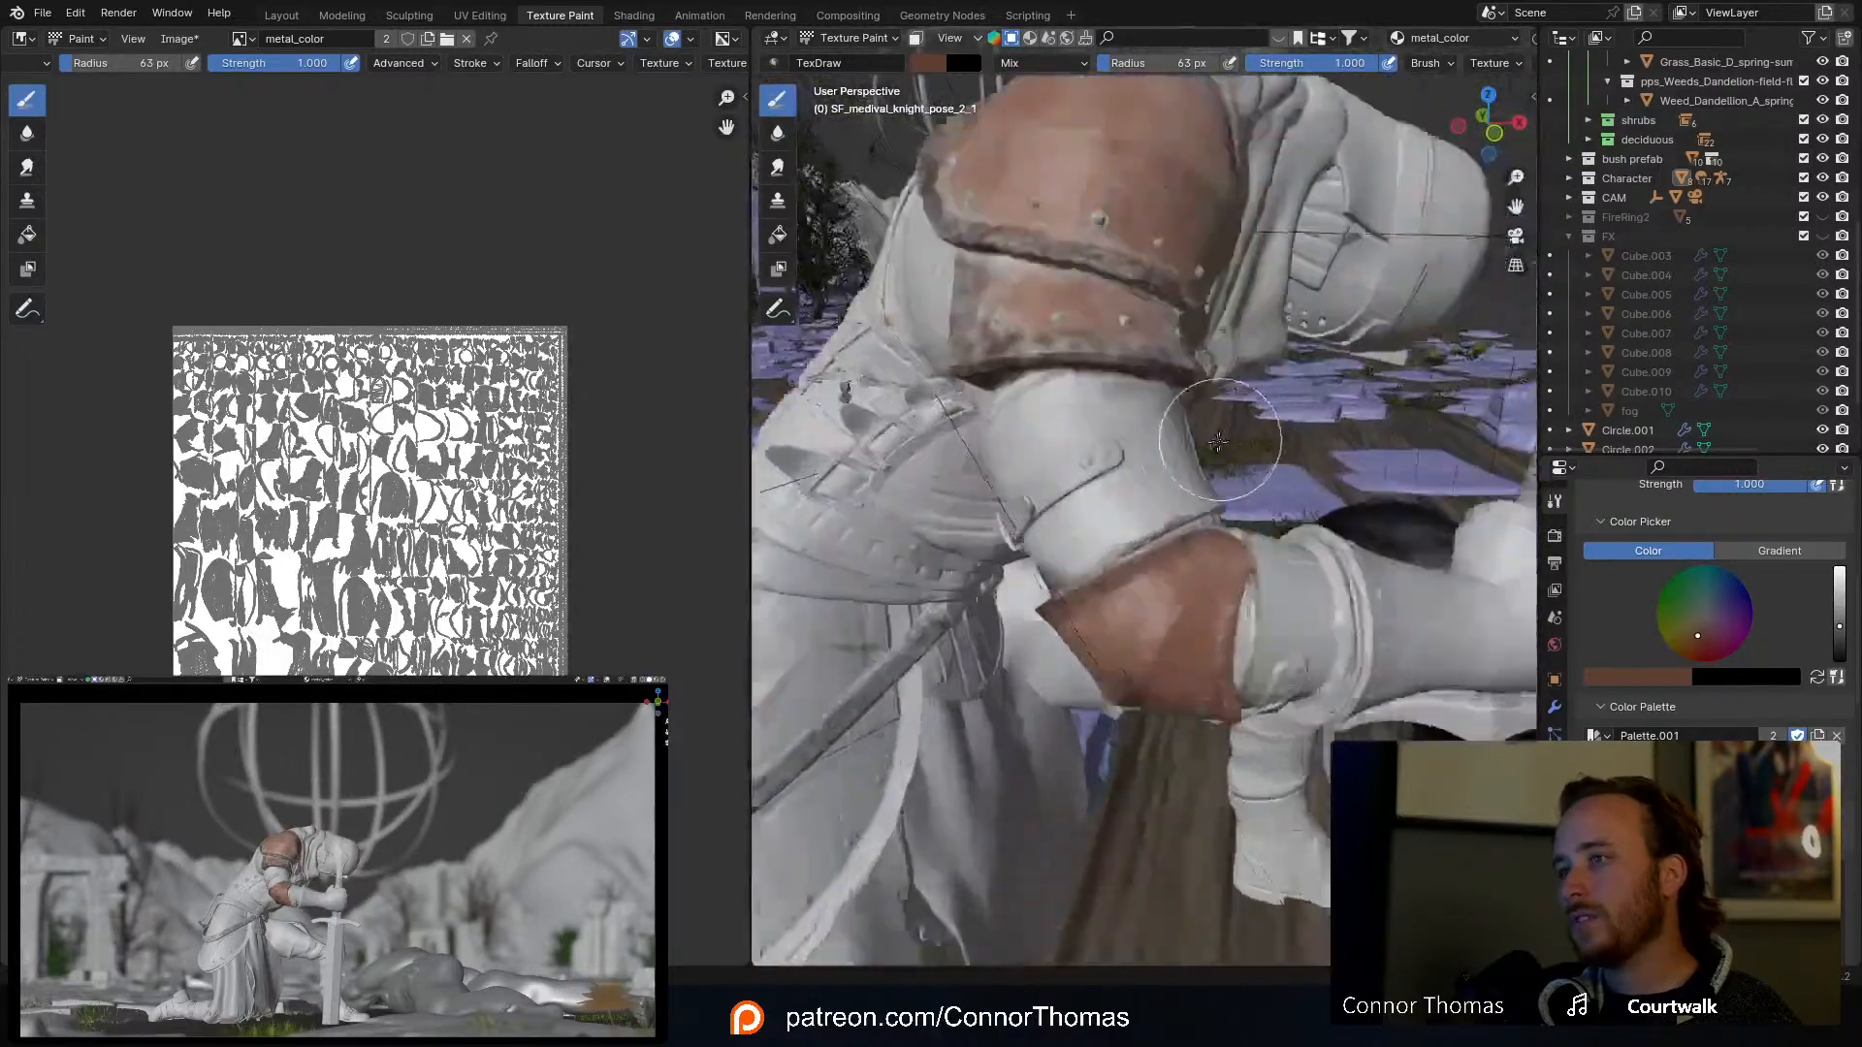
middle_drag(1246, 427, 1048, 485)
scroll(1153, 468, up, 4)
key(f)
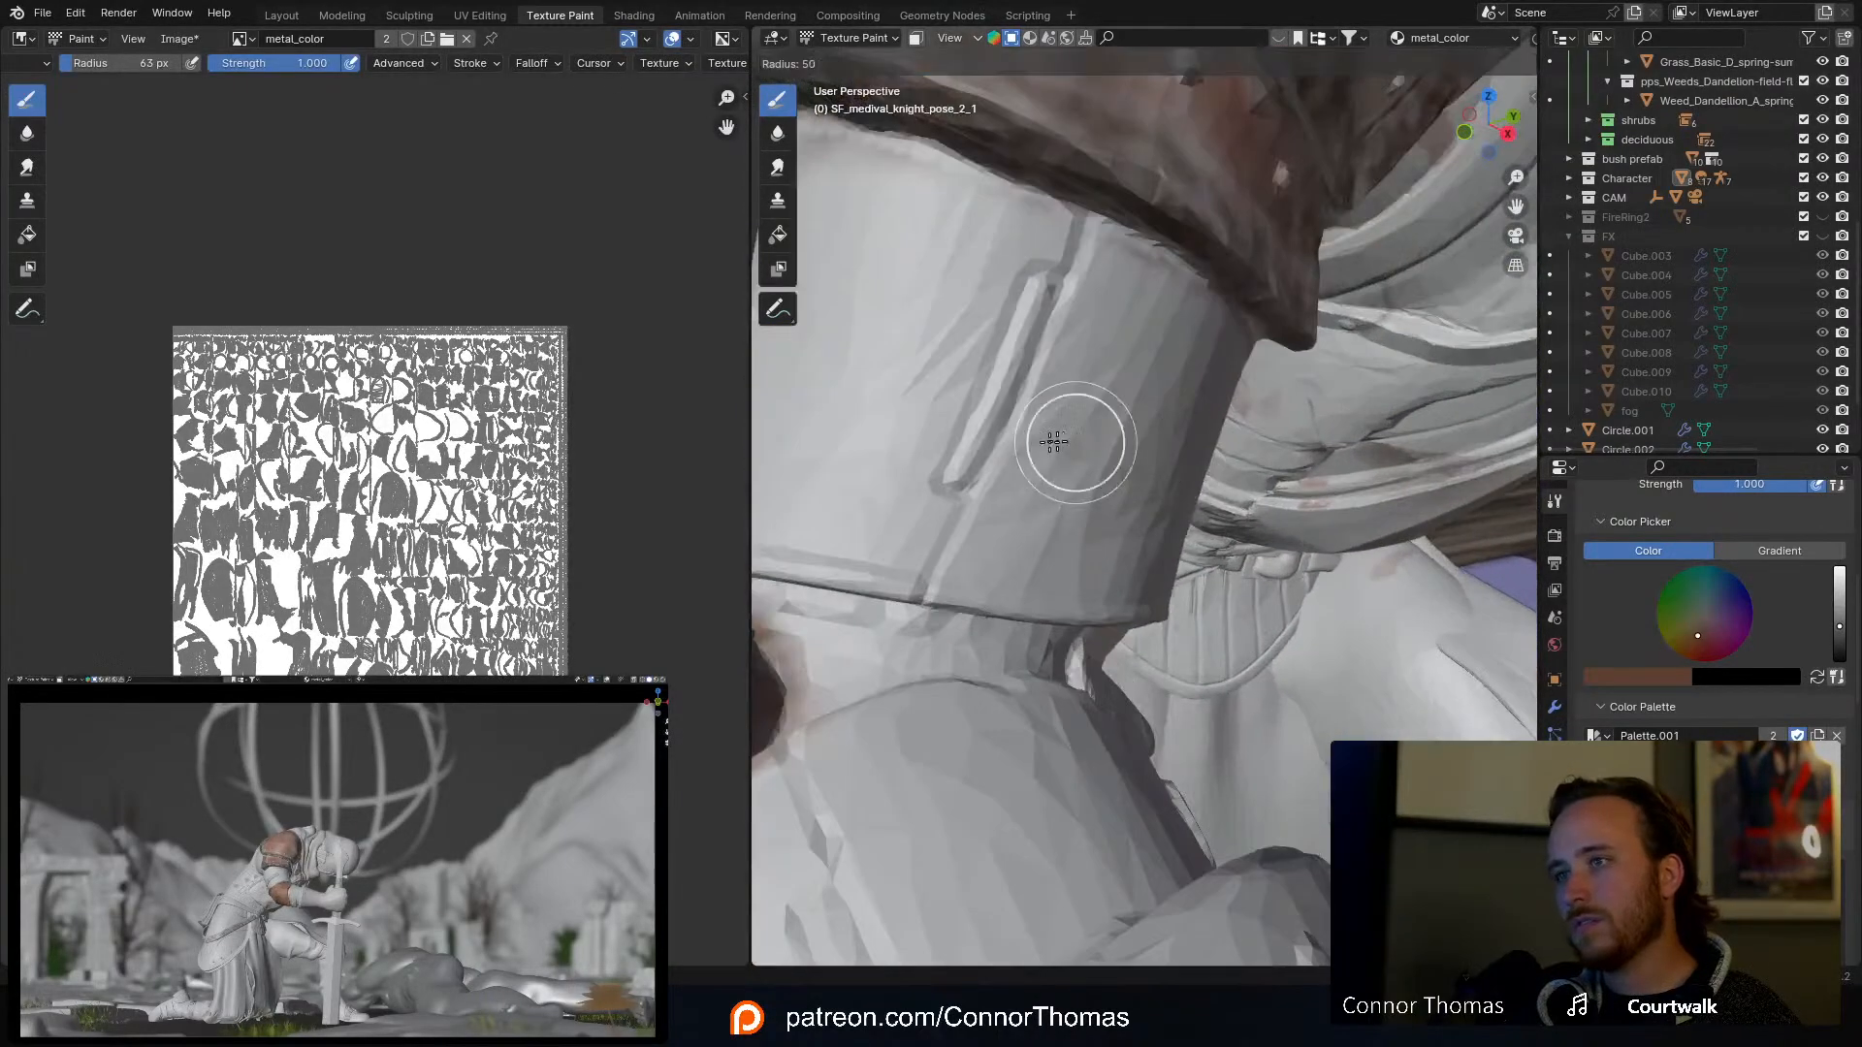
click(1046, 430)
mouse_move(1042, 292)
mouse_down()
mouse_move(945, 480)
mouse_move(1085, 216)
mouse_move(970, 454)
mouse_move(921, 617)
mouse_up()
middle_drag(1047, 535, 1160, 557)
Step: Paint brown along the upper-arm plate's lower rim above the elbow guard, refining it with a 17 px brush
scroll(1106, 544, down, 3)
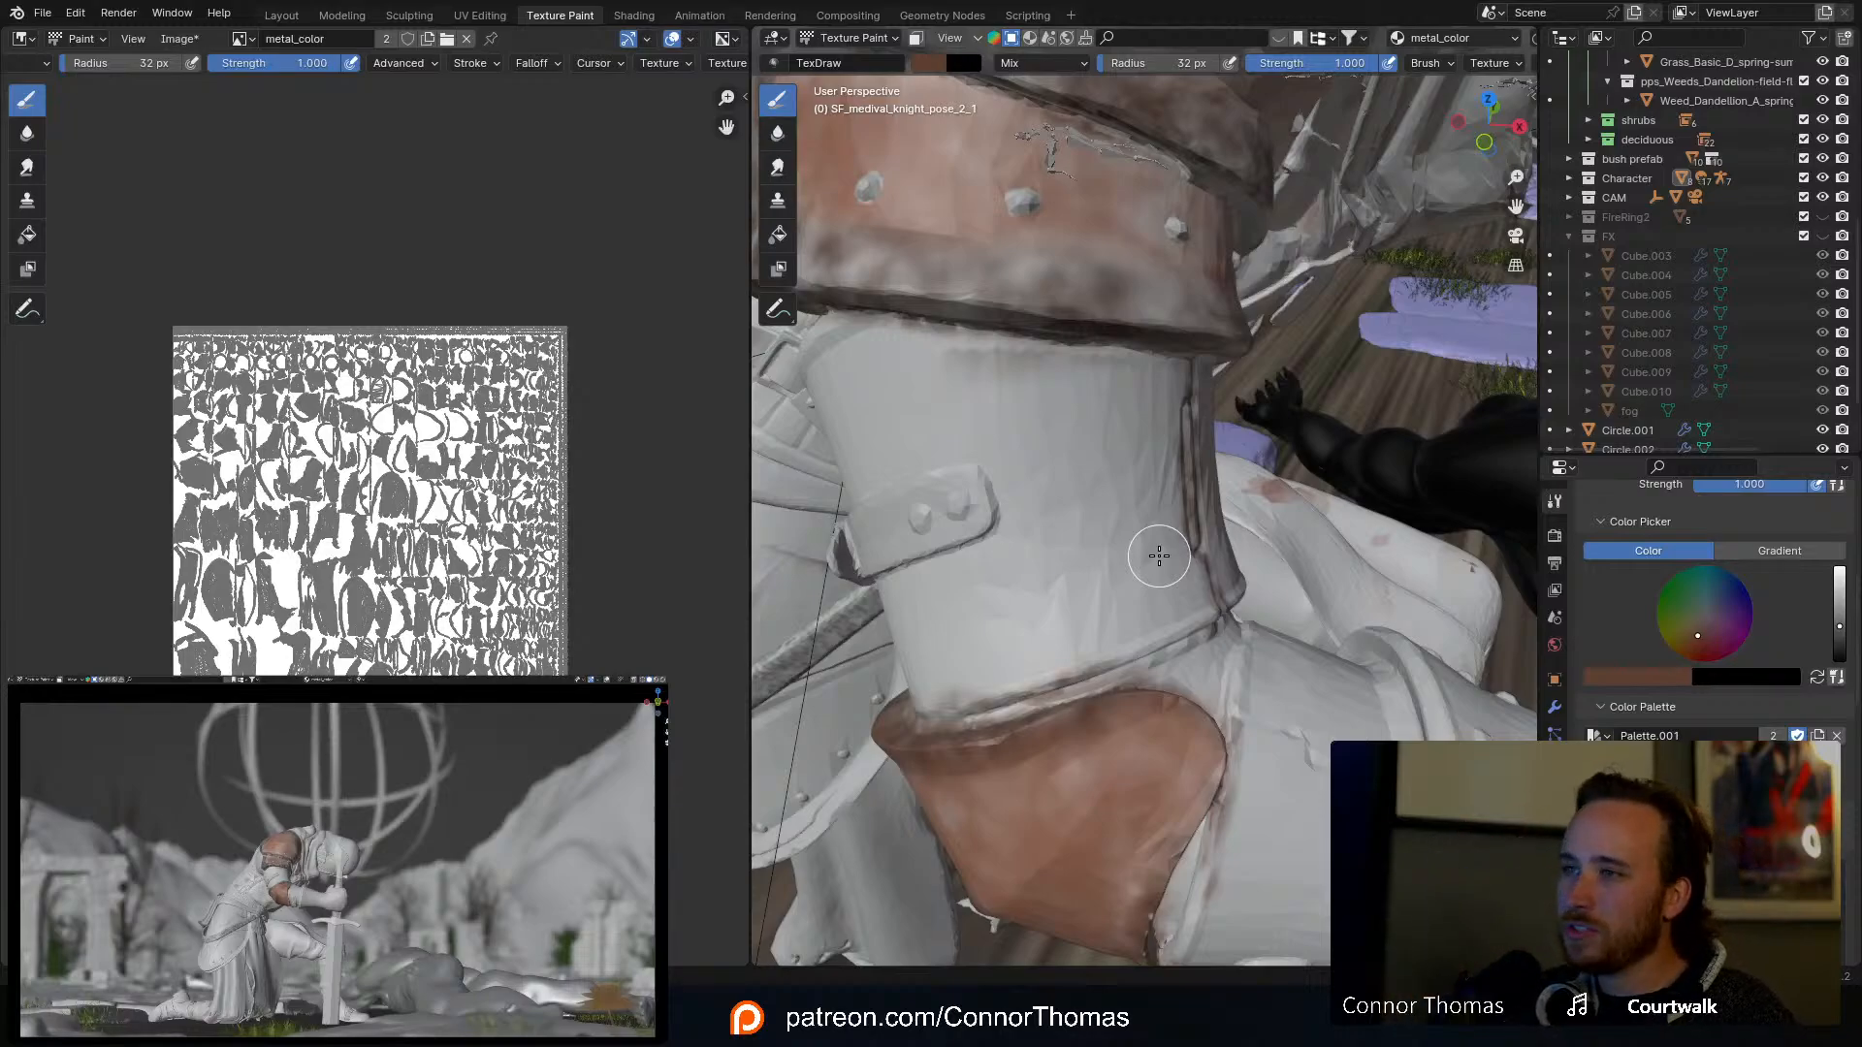
middle_drag(932, 659, 976, 700)
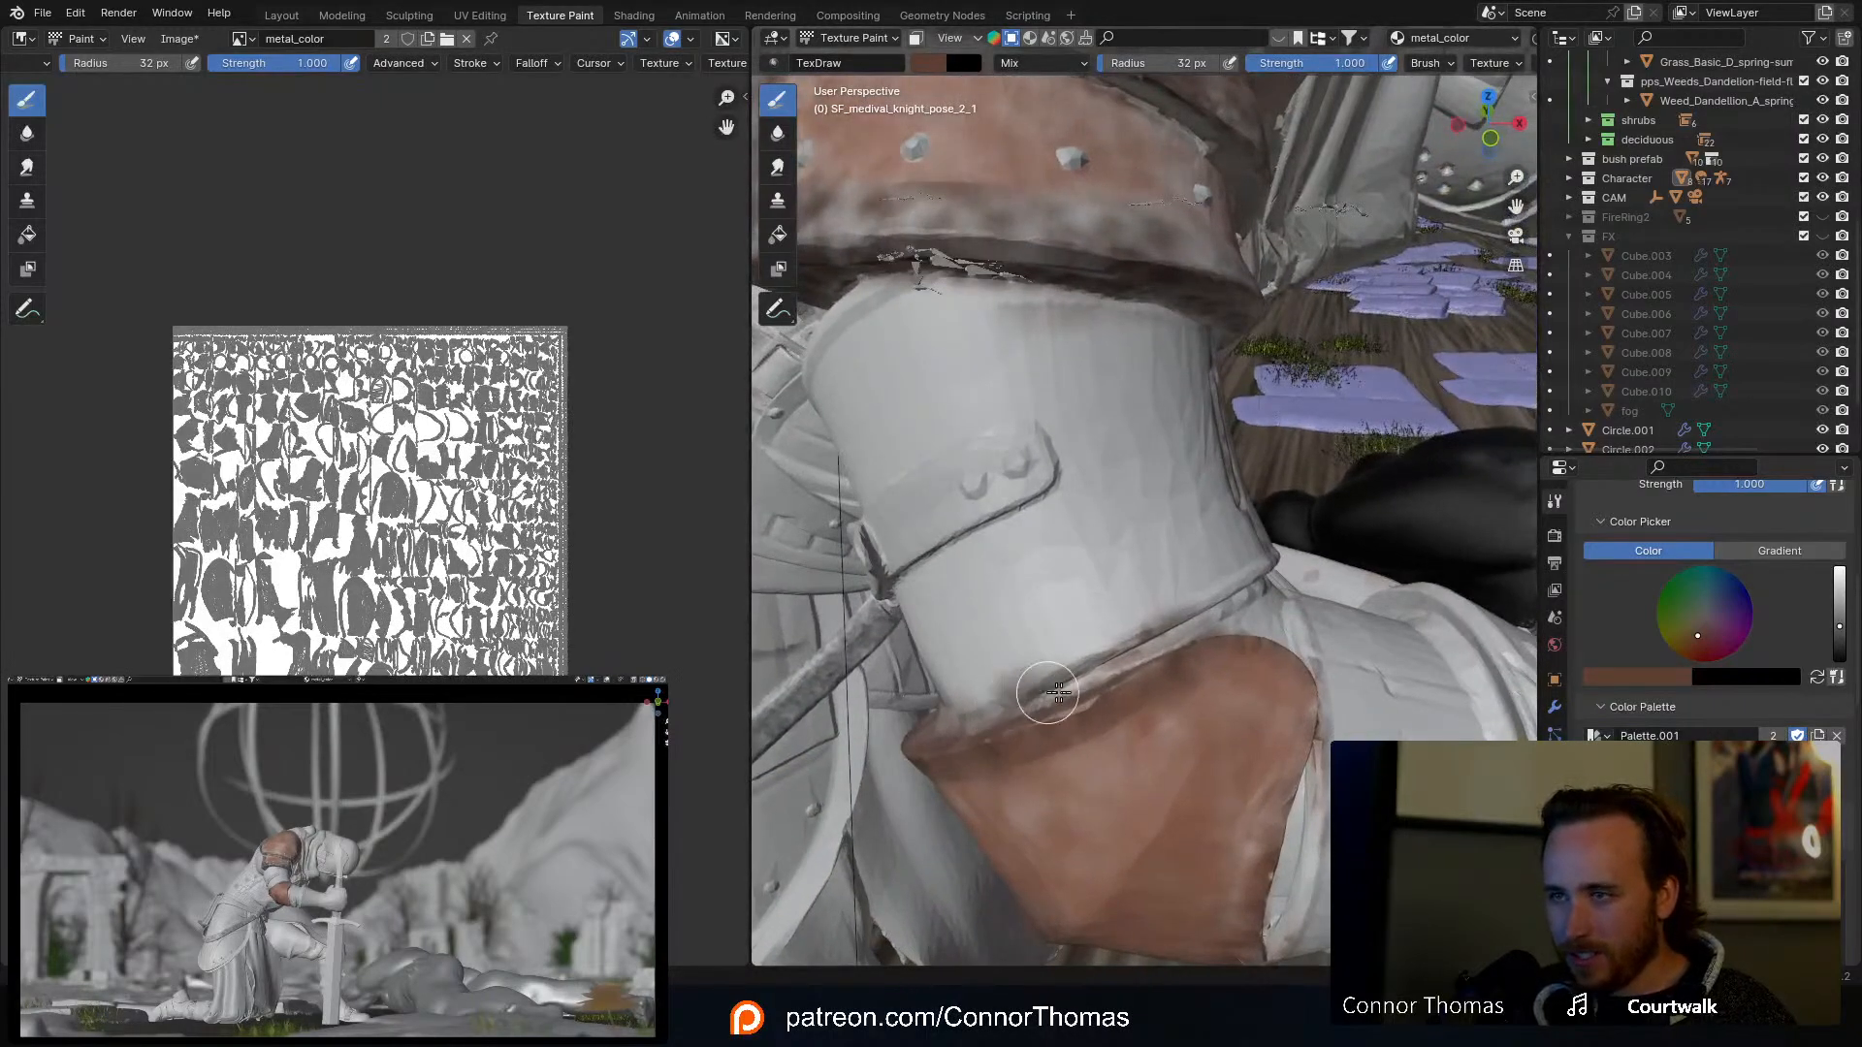
middle_drag(1212, 601, 1080, 627)
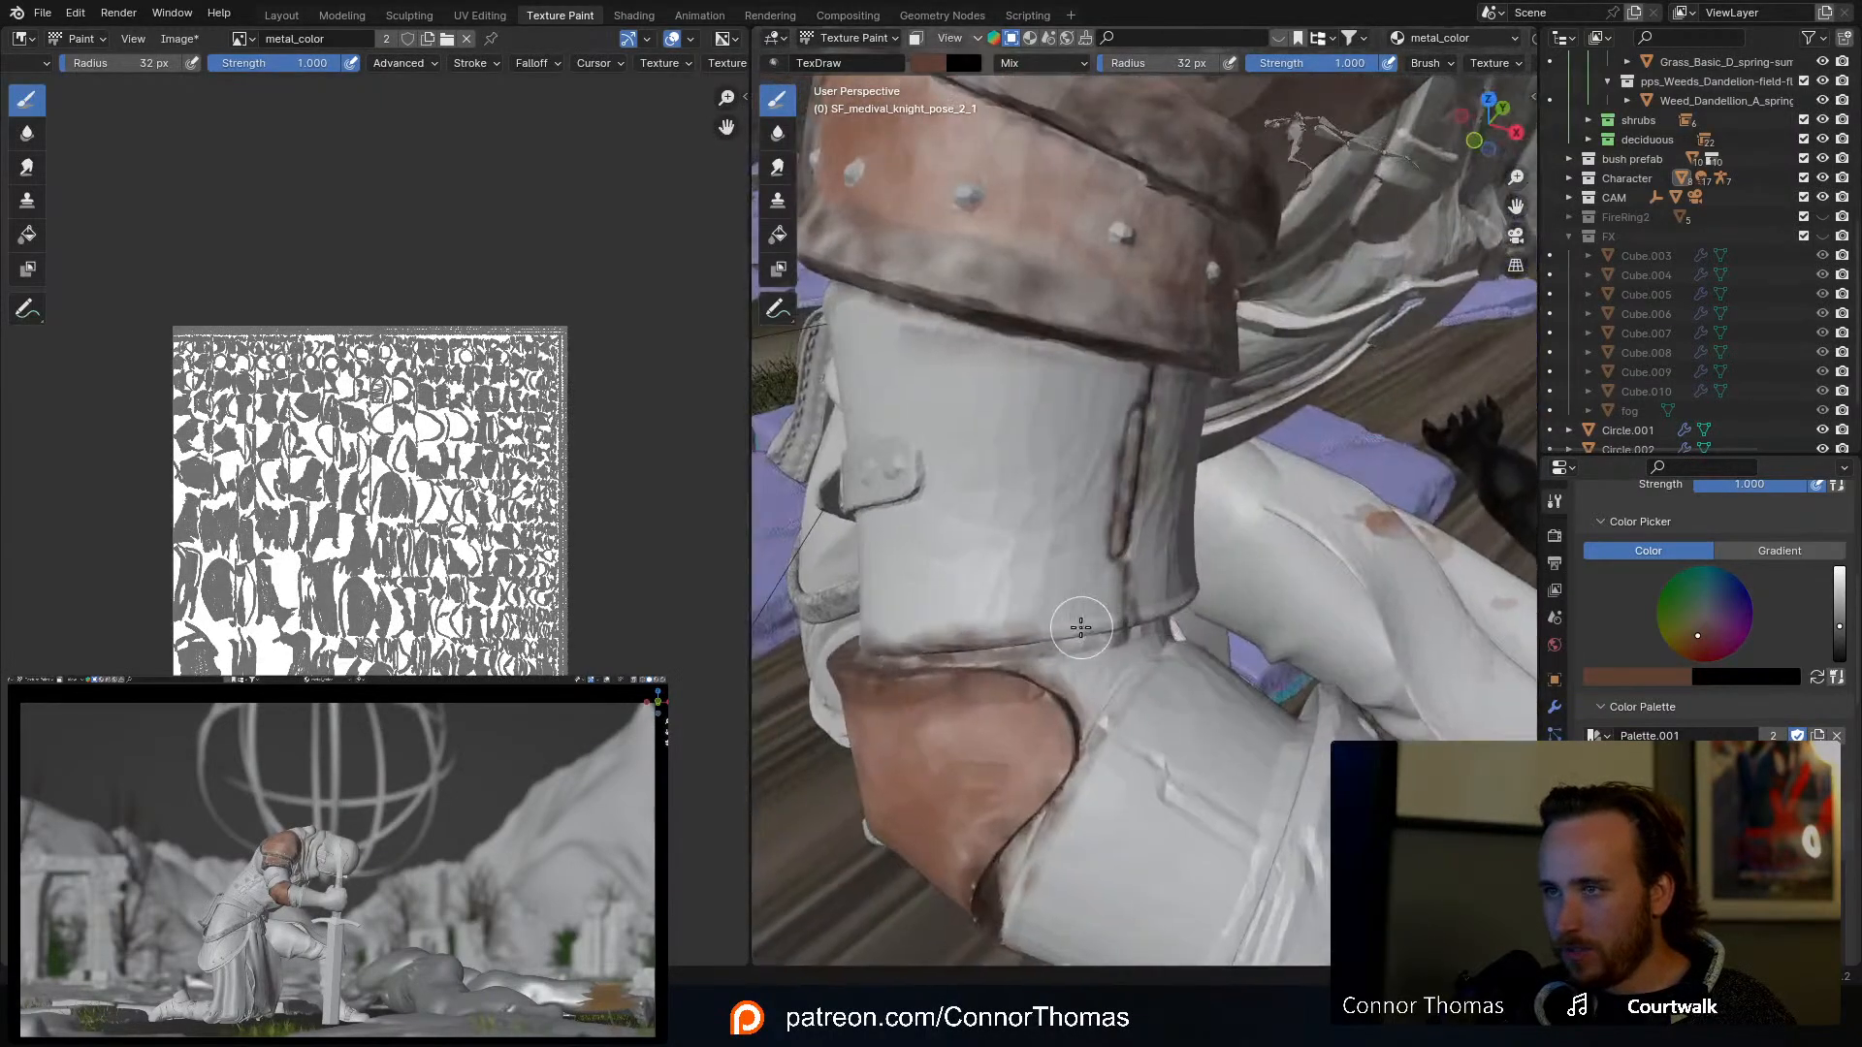
key(f)
click(1067, 628)
mouse_move(974, 645)
mouse_down()
mouse_move(1072, 628)
mouse_move(905, 638)
mouse_up()
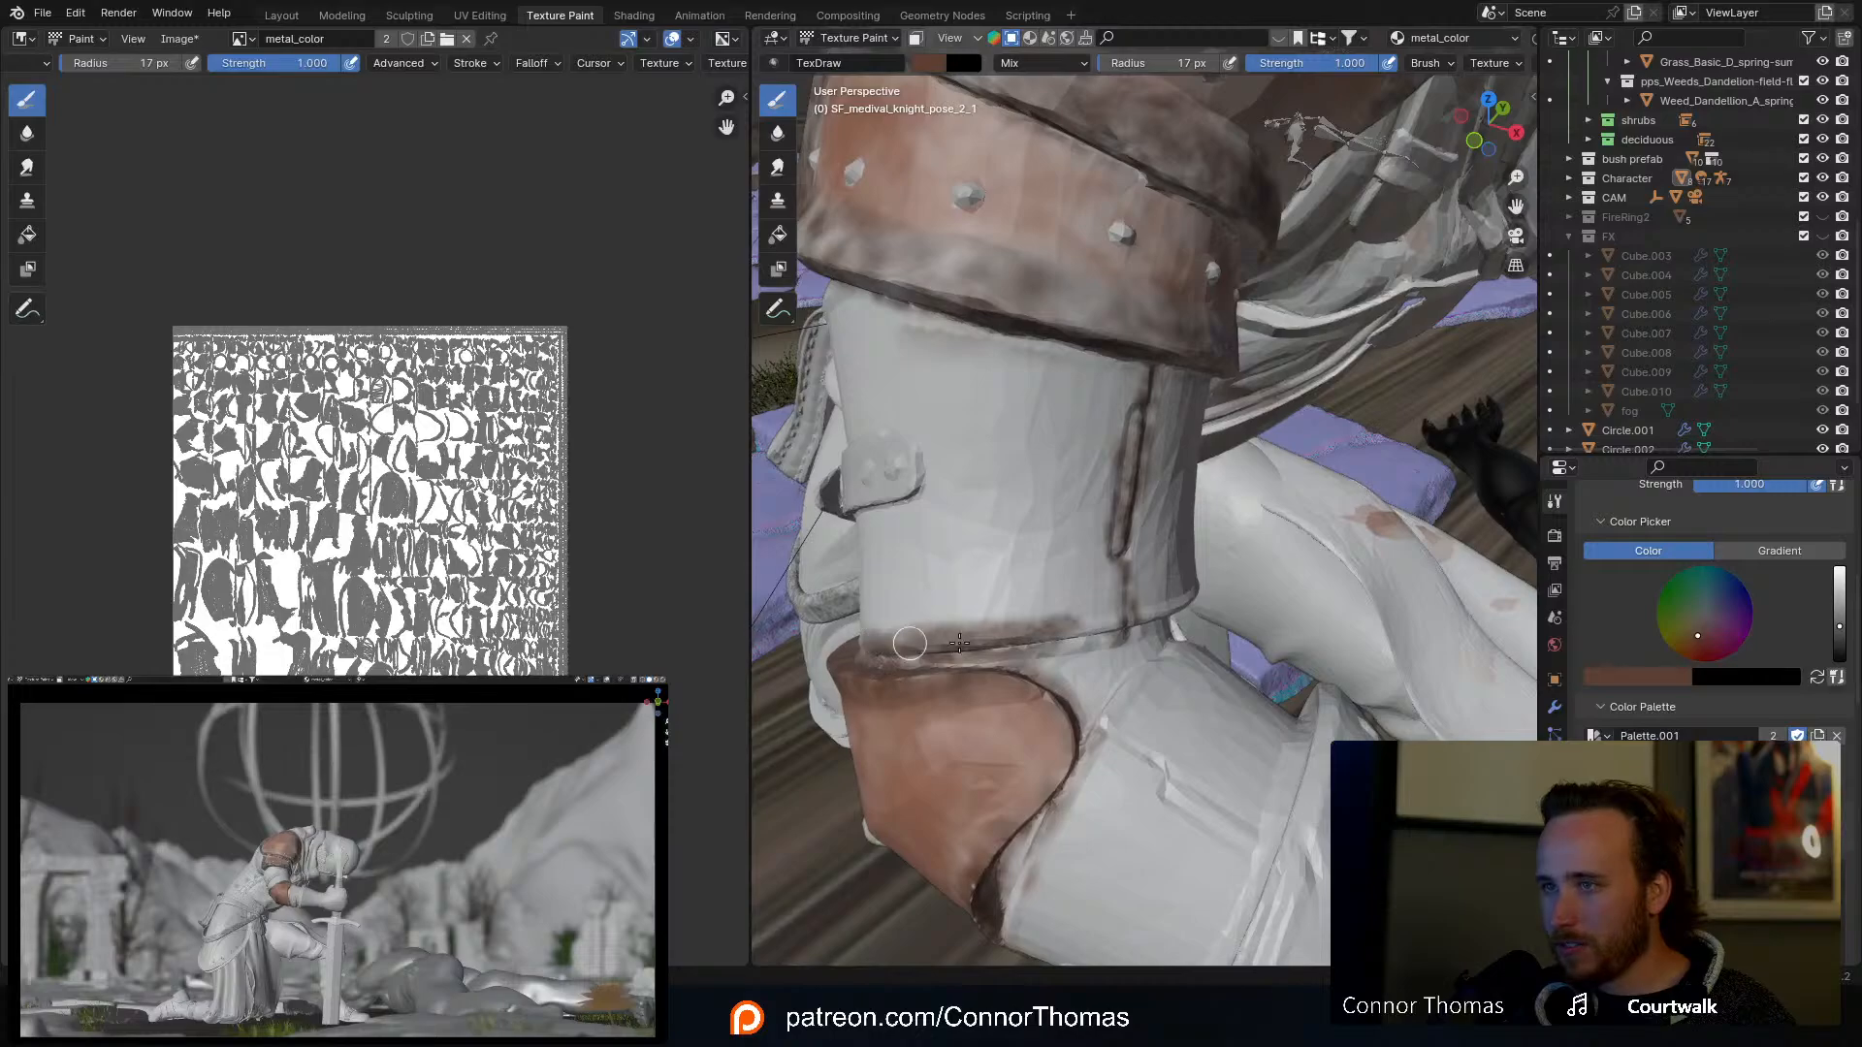
middle_drag(1194, 611, 974, 593)
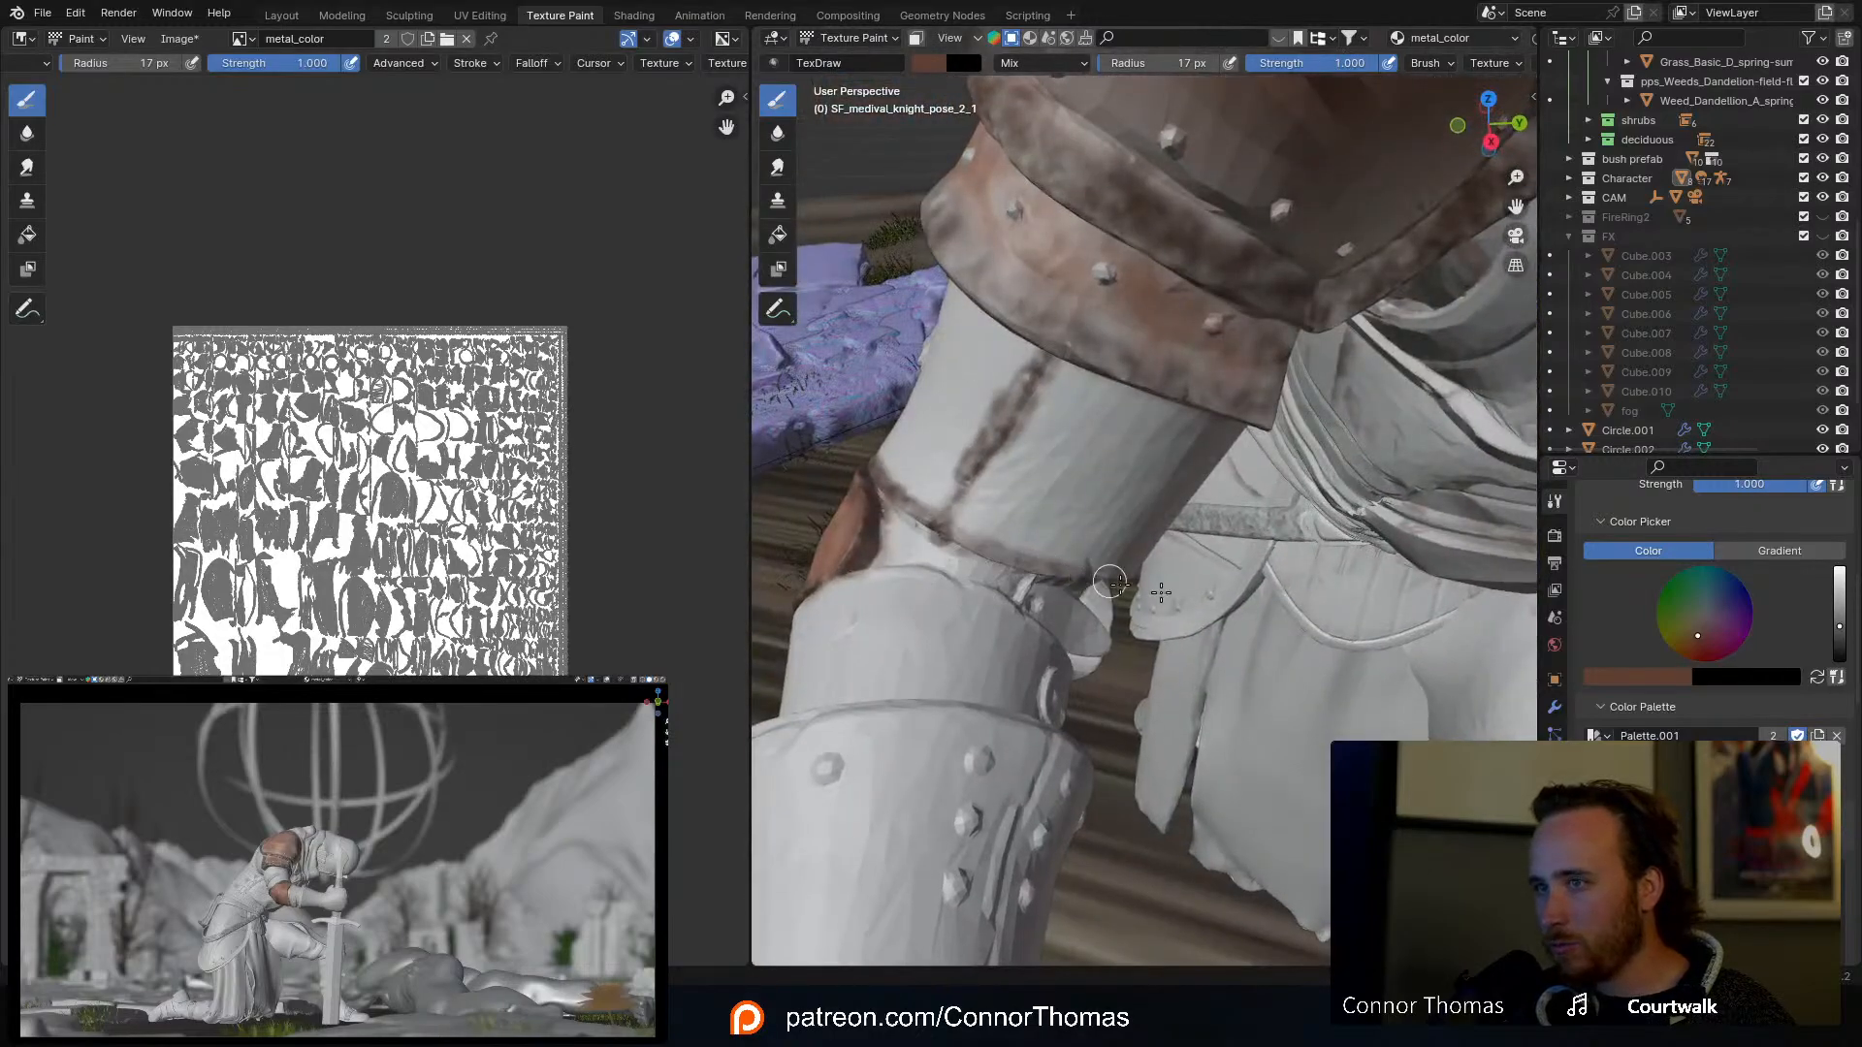
Step: Continue the brown edging of the upper-arm plate's lower rim around the inner side of the arm
middle_drag(1110, 582, 1032, 521)
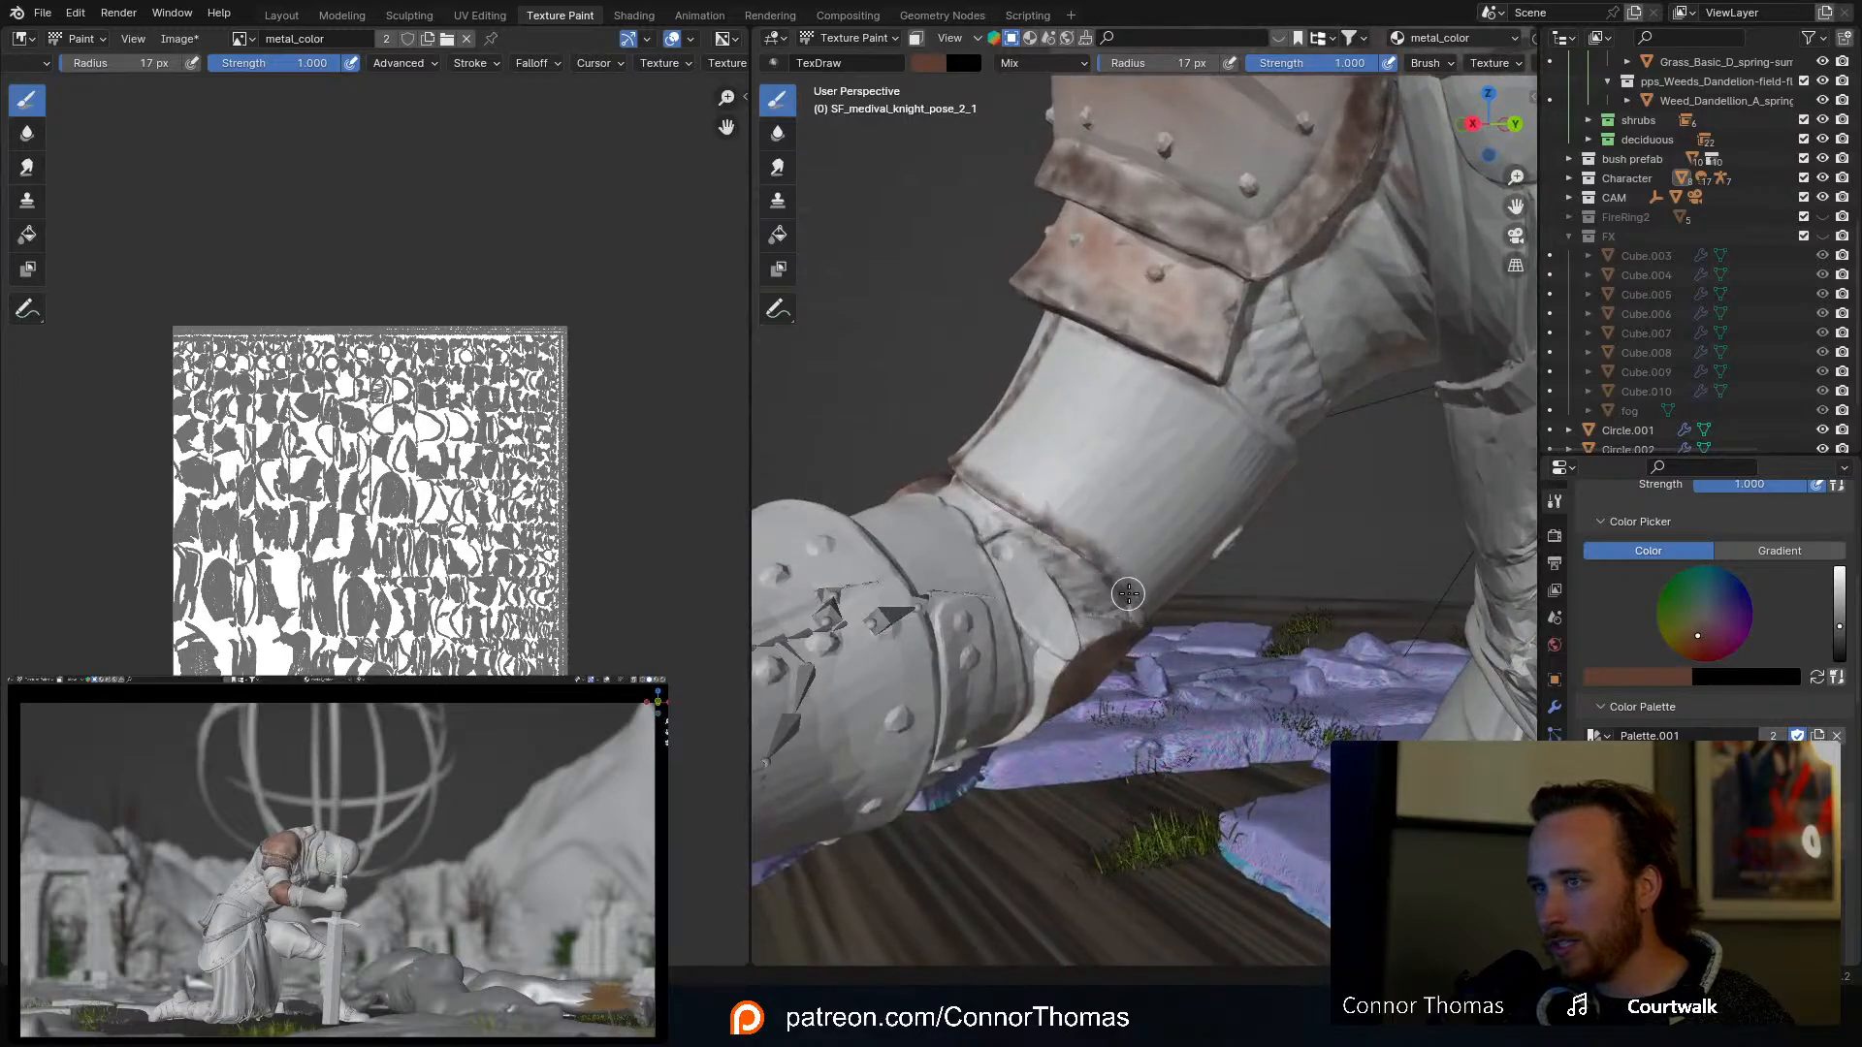
middle_drag(1138, 620, 1116, 574)
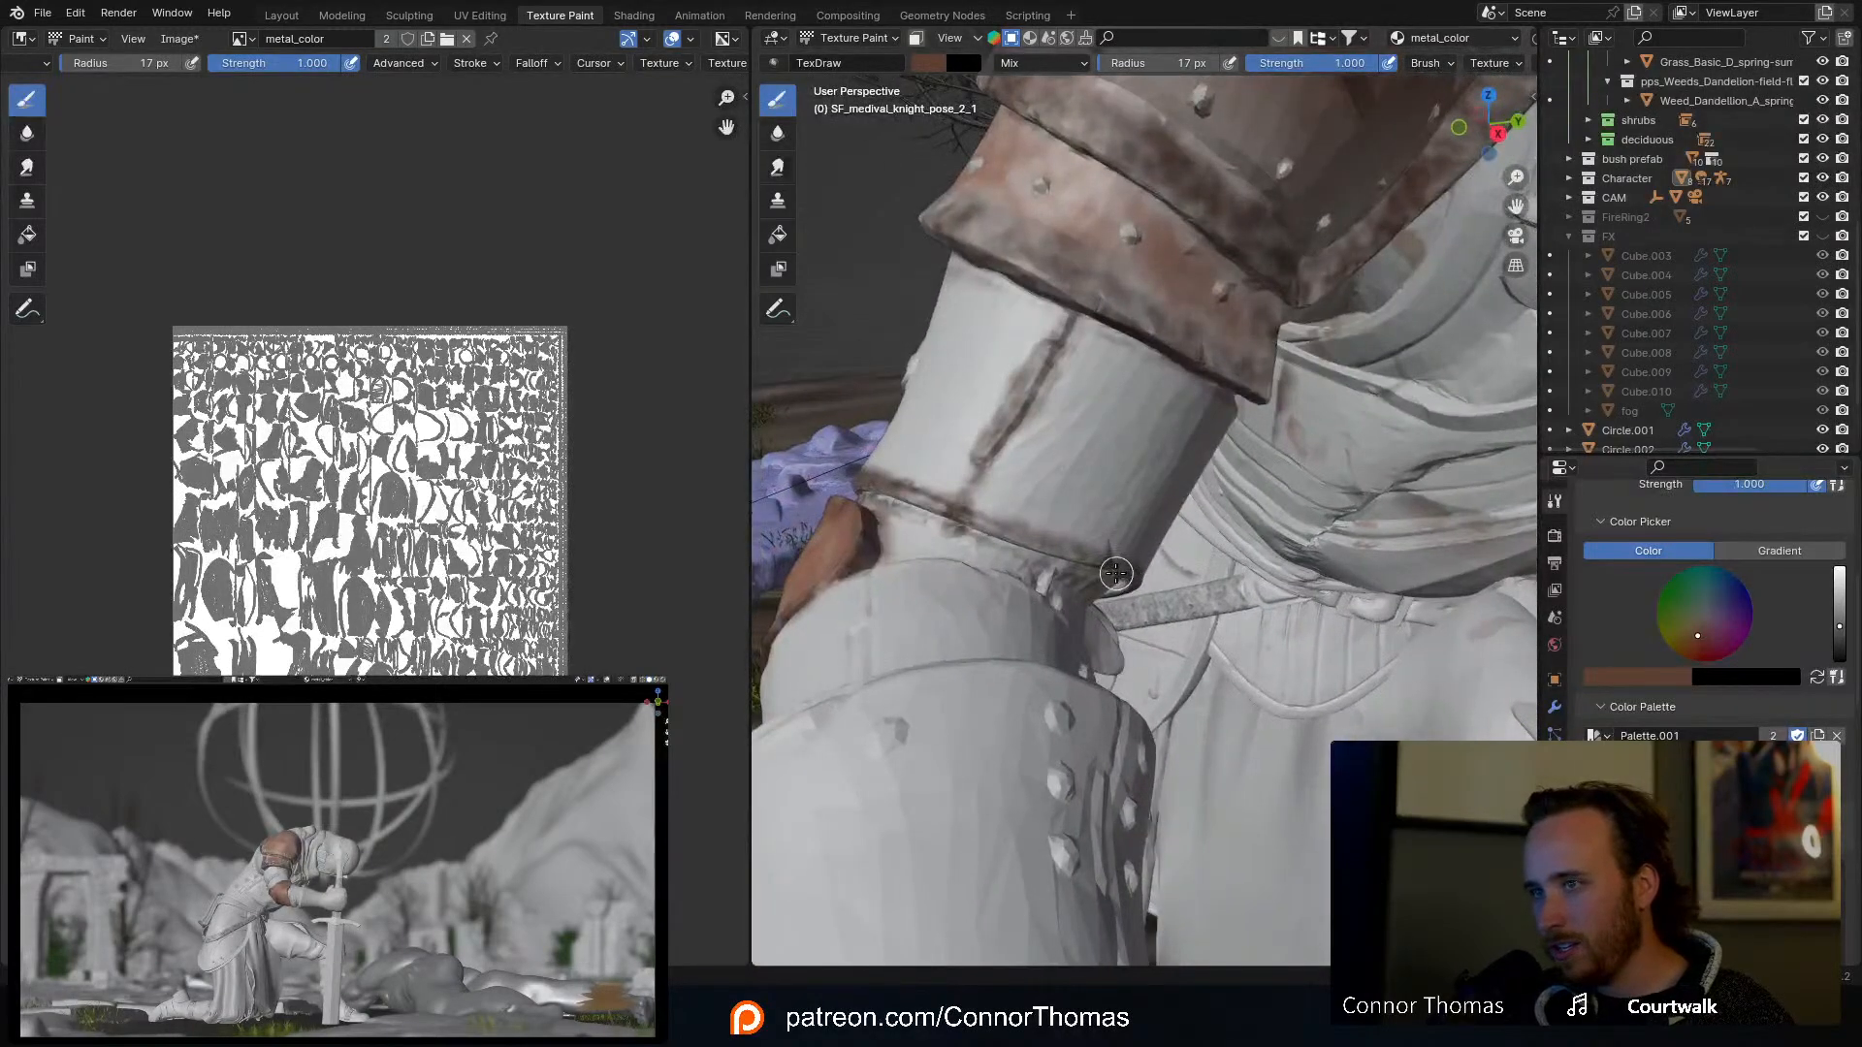
mouse_move(950, 519)
middle_down()
mouse_move(1089, 504)
mouse_move(1094, 604)
middle_up()
middle_drag(1001, 681, 1133, 635)
drag(1378, 543, 1299, 604)
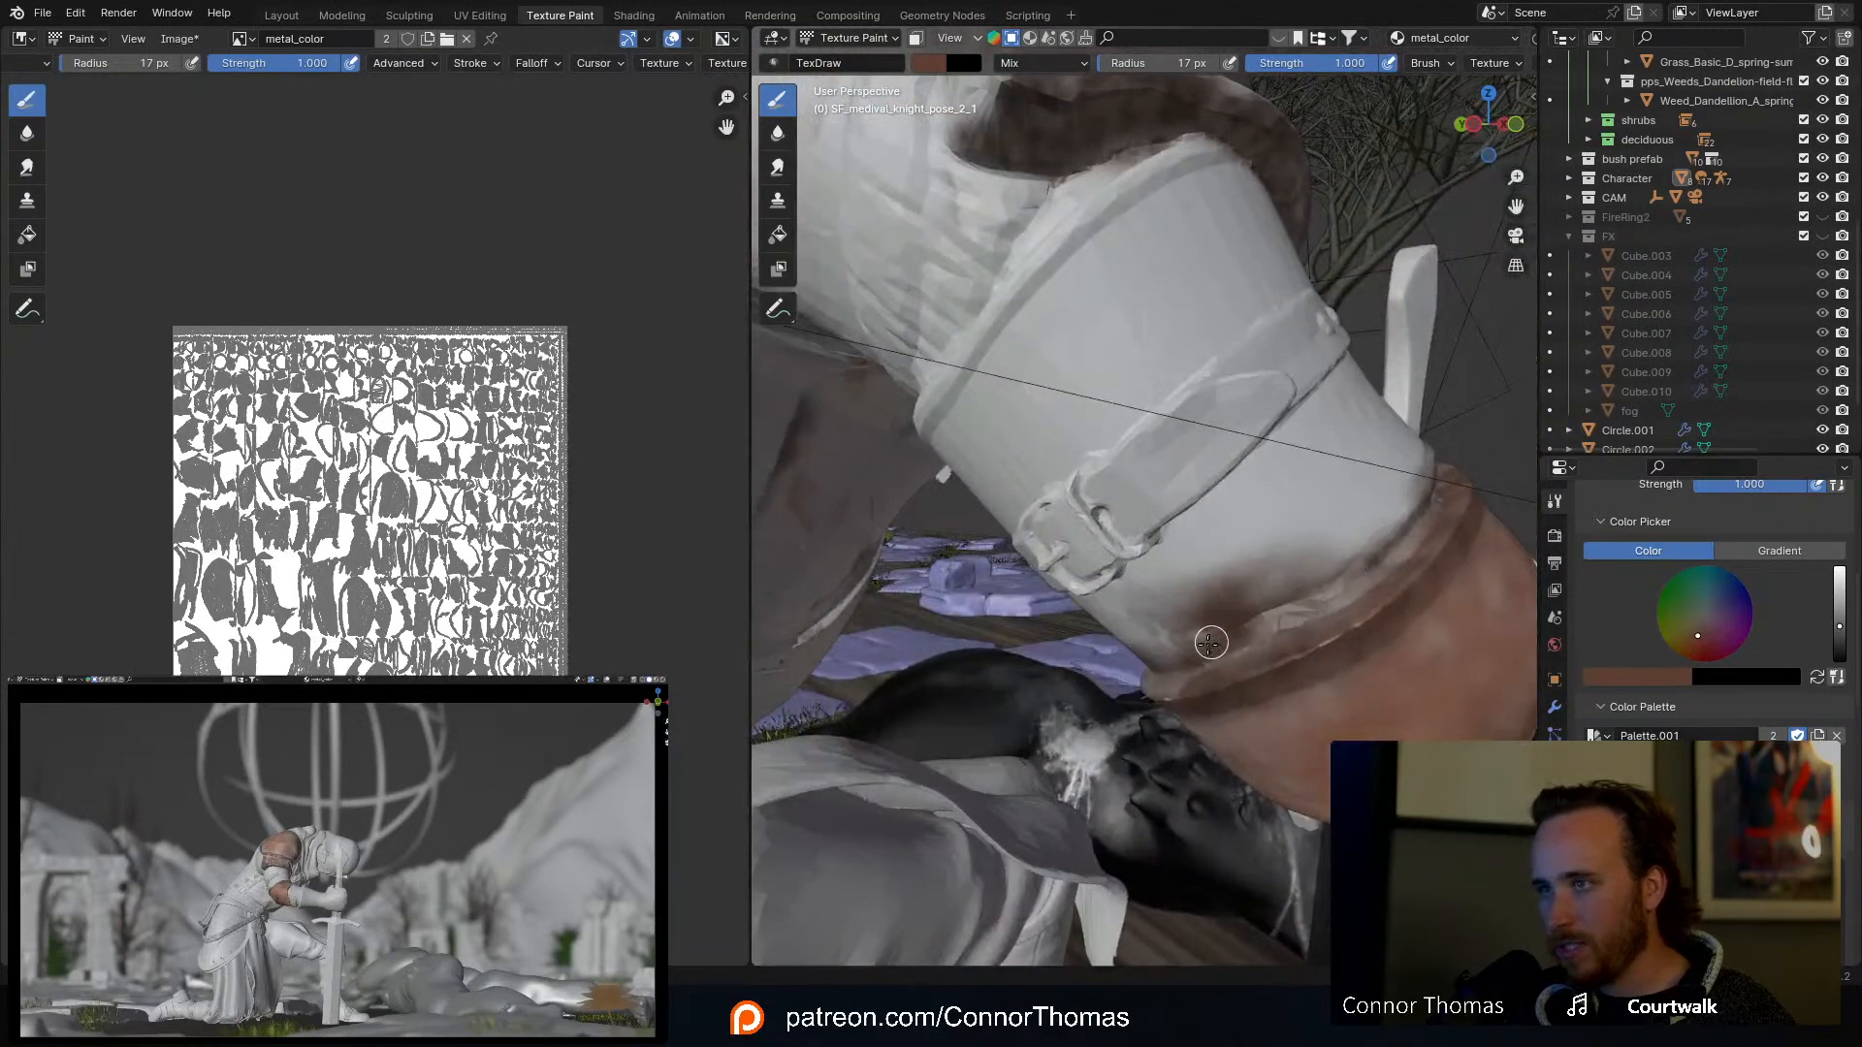
middle_drag(1210, 643, 1240, 584)
Step: Start brown edging on the upper-arm plate's top rim beneath the shoulder armor, using brush radii of 37 px and 6 px
mouse_move(1124, 517)
middle_down()
mouse_move(1202, 524)
mouse_move(1135, 558)
mouse_move(1217, 529)
mouse_move(1196, 553)
mouse_move(1202, 493)
mouse_move(1318, 491)
mouse_move(1321, 475)
middle_up()
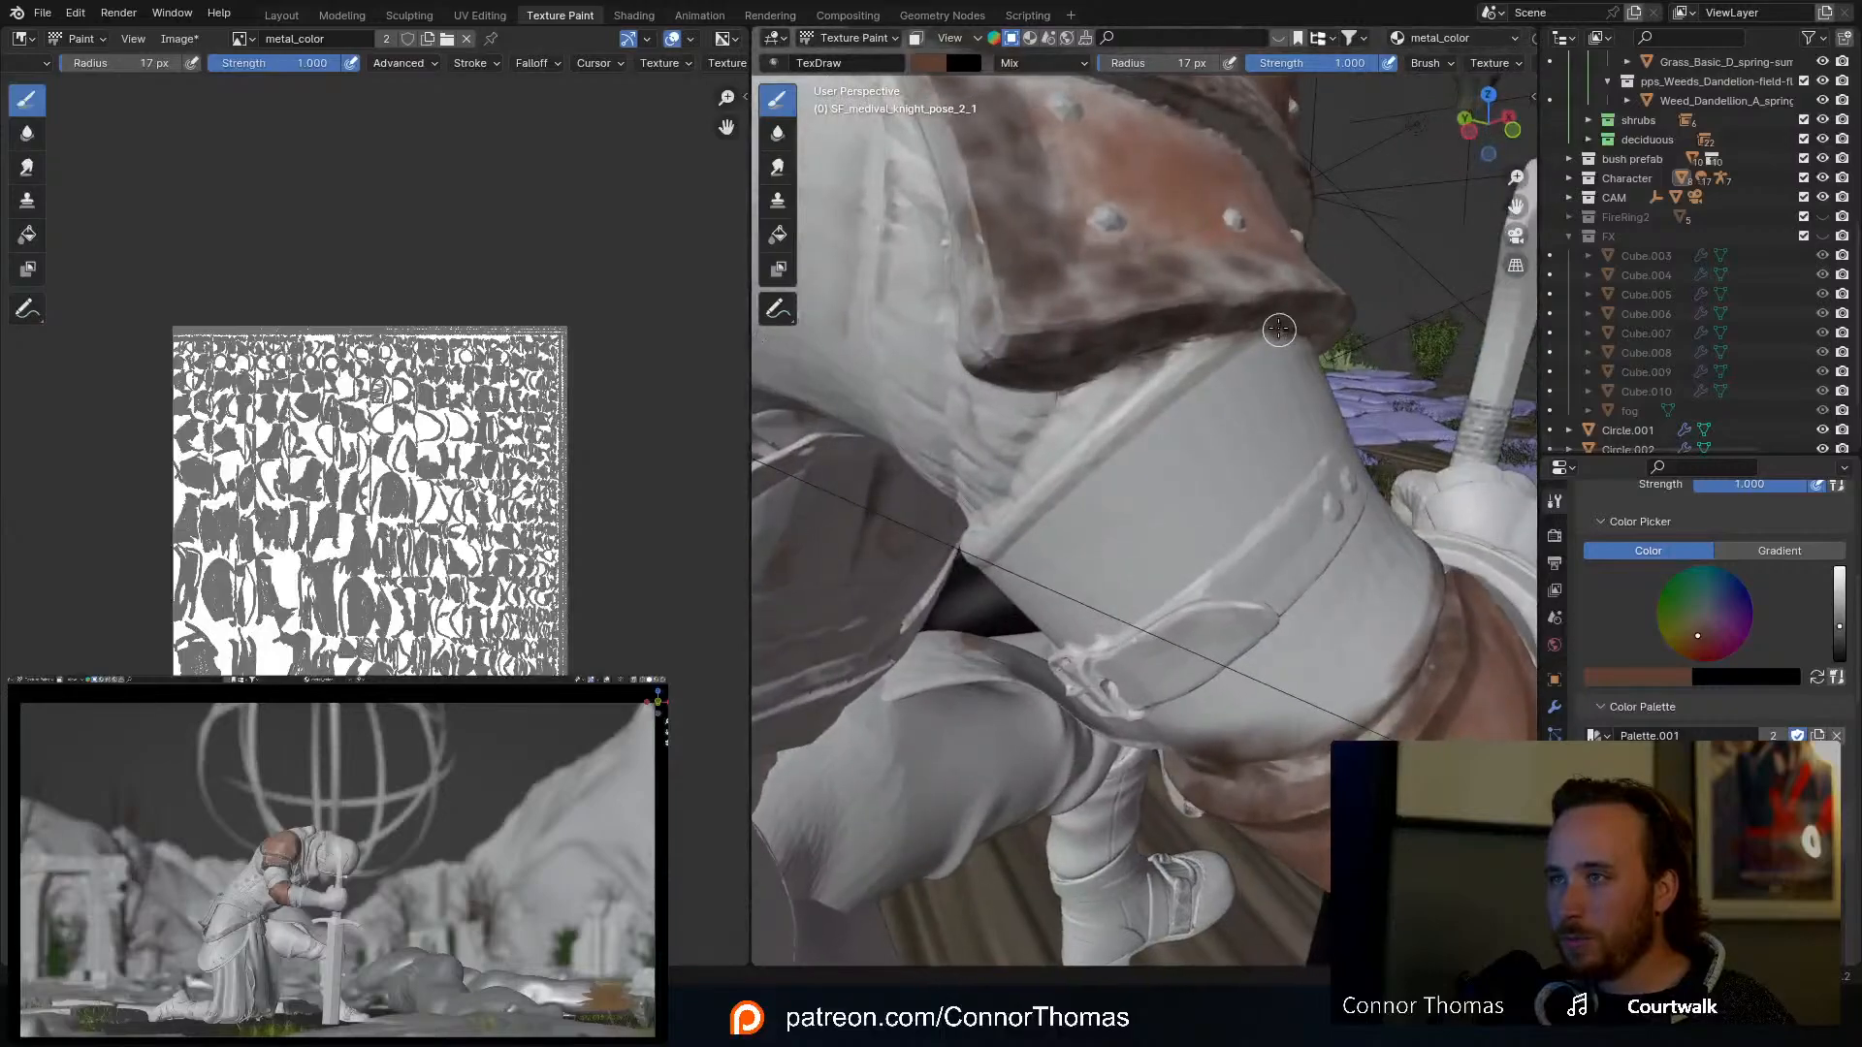
key(f)
click(1245, 341)
key(f)
click(1223, 343)
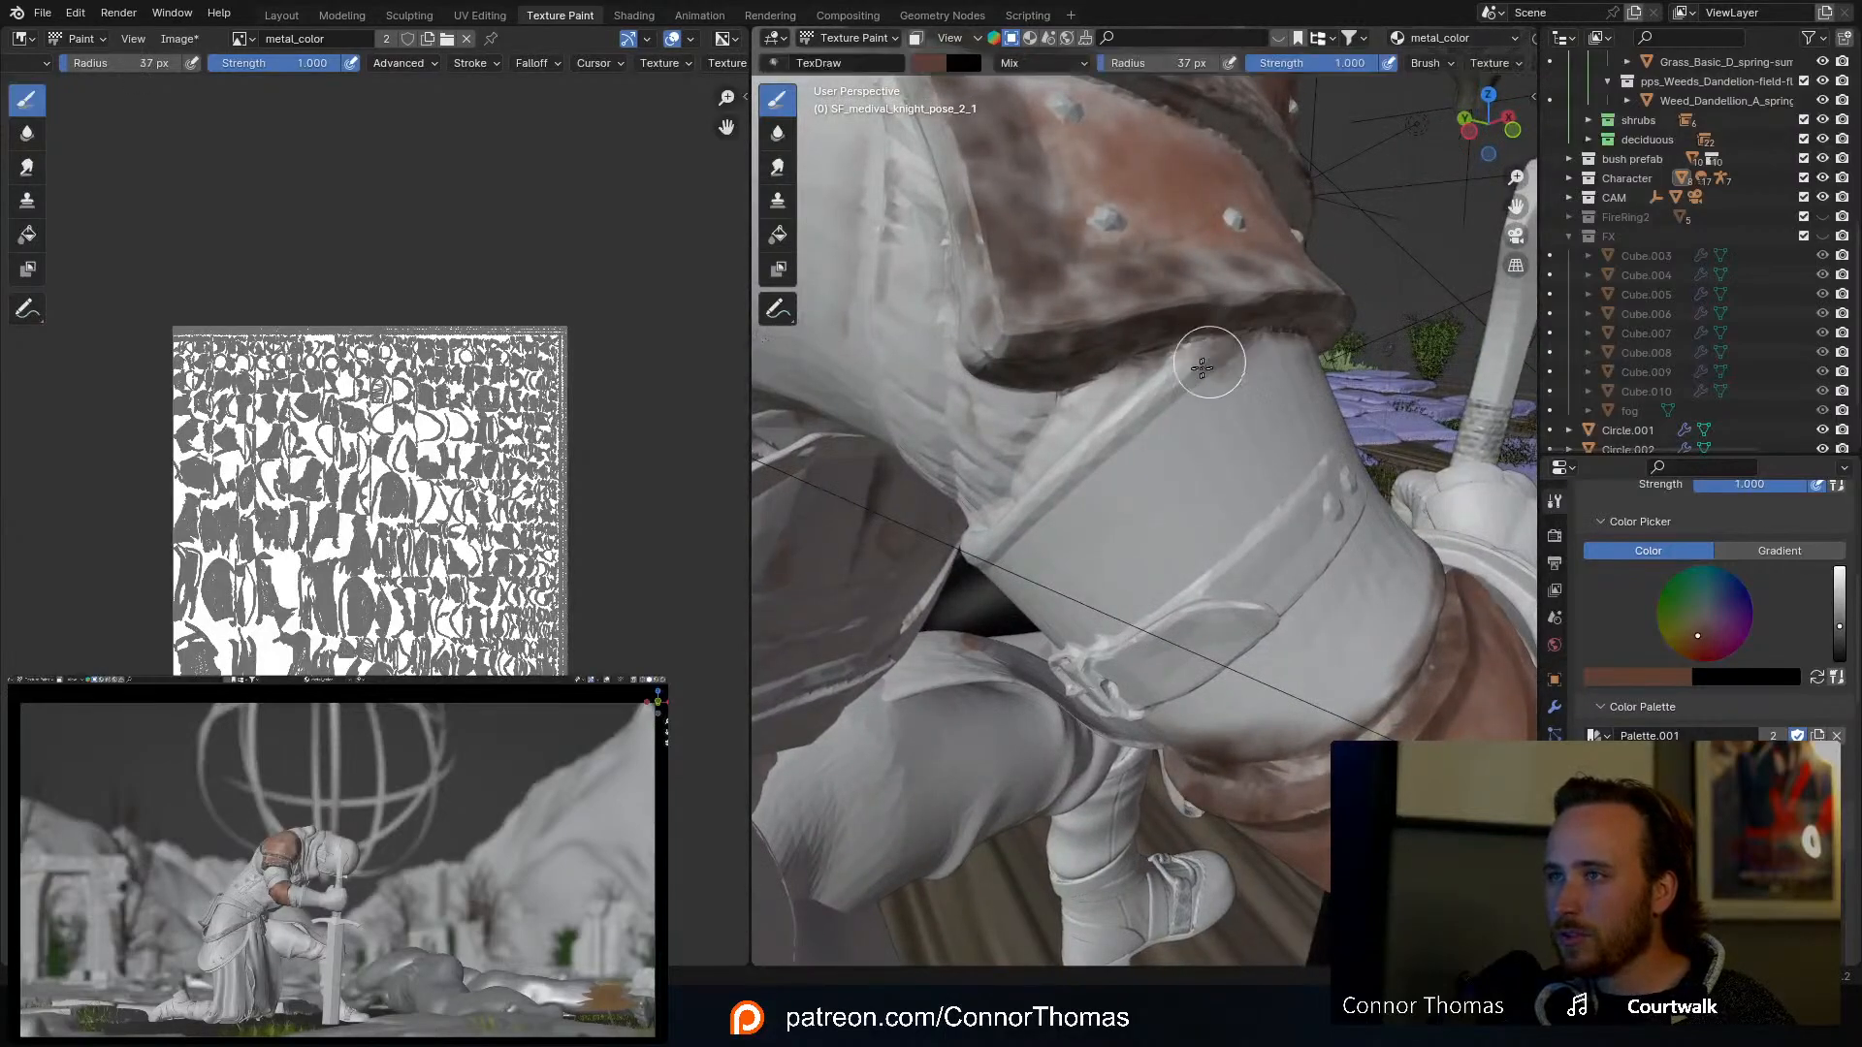
drag(1187, 369, 1212, 368)
key(f)
click(1190, 374)
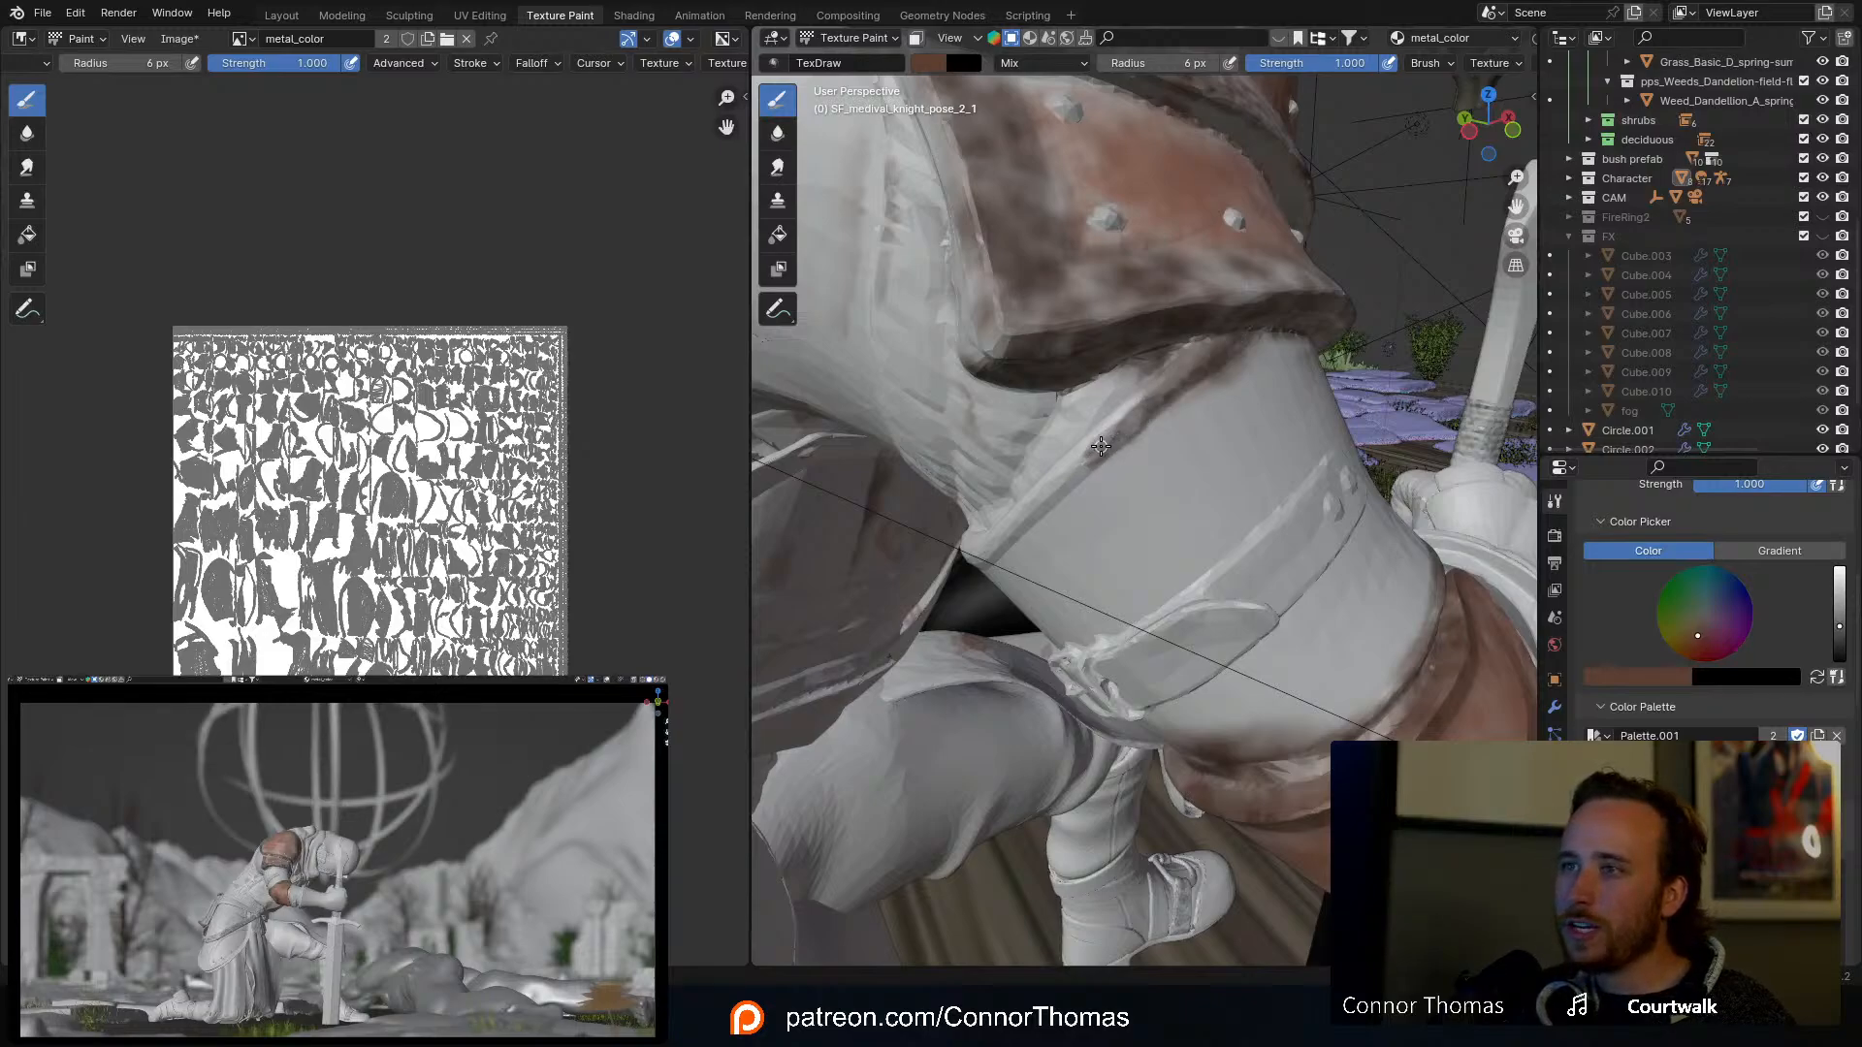
Step: Set the brush radius to 21 px and thicken the brown line along the upper-arm plate's top rim
mouse_move(1108, 451)
middle_down()
mouse_move(1152, 378)
mouse_move(1188, 406)
middle_up()
scroll(1154, 355, up, 1)
key(f)
click(1212, 417)
mouse_move(1213, 423)
mouse_down()
mouse_move(1115, 514)
mouse_move(1191, 414)
mouse_move(1296, 360)
mouse_up()
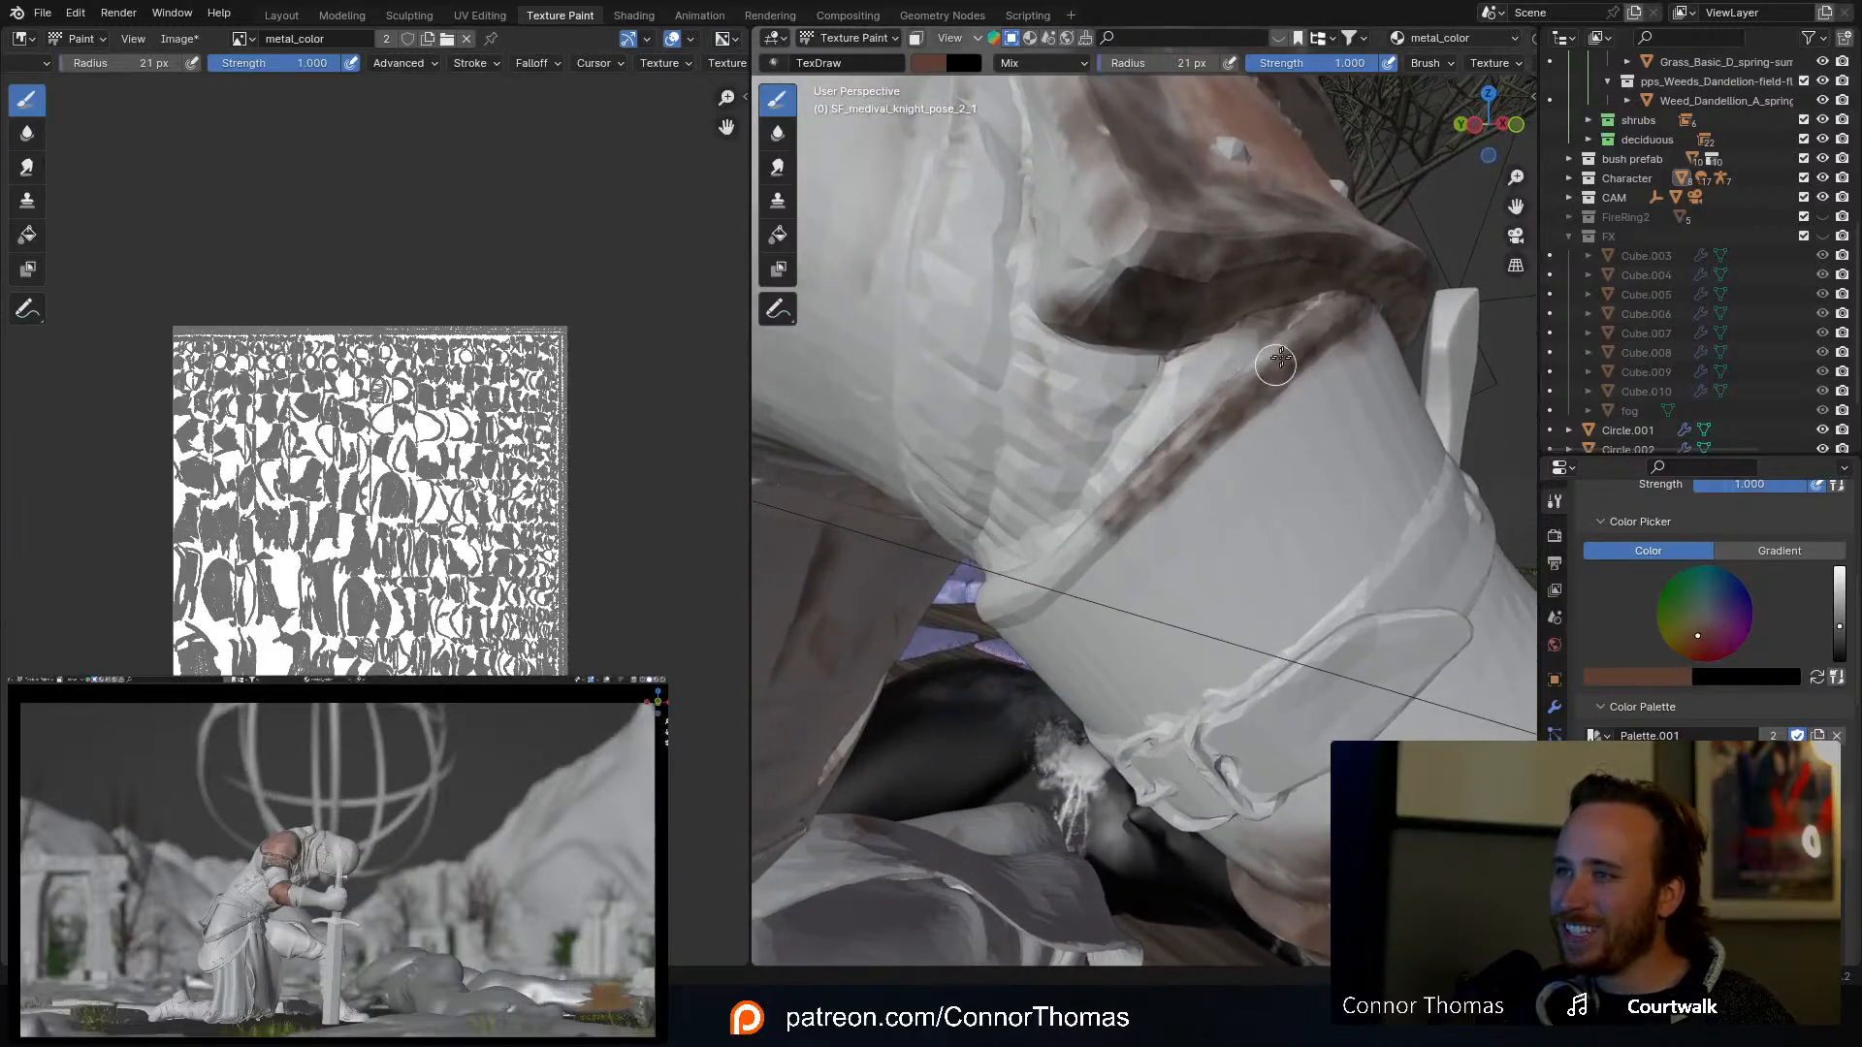
Step: Extend the brown edging along the top rim of the upper-arm plate across its armpit side
middle_drag(1232, 427, 1319, 414)
drag(1383, 448, 1295, 506)
mouse_move(1326, 473)
middle_down()
mouse_move(1213, 445)
mouse_move(1348, 455)
middle_up()
mouse_move(1294, 479)
mouse_down()
mouse_move(1181, 514)
mouse_move(1355, 458)
mouse_up()
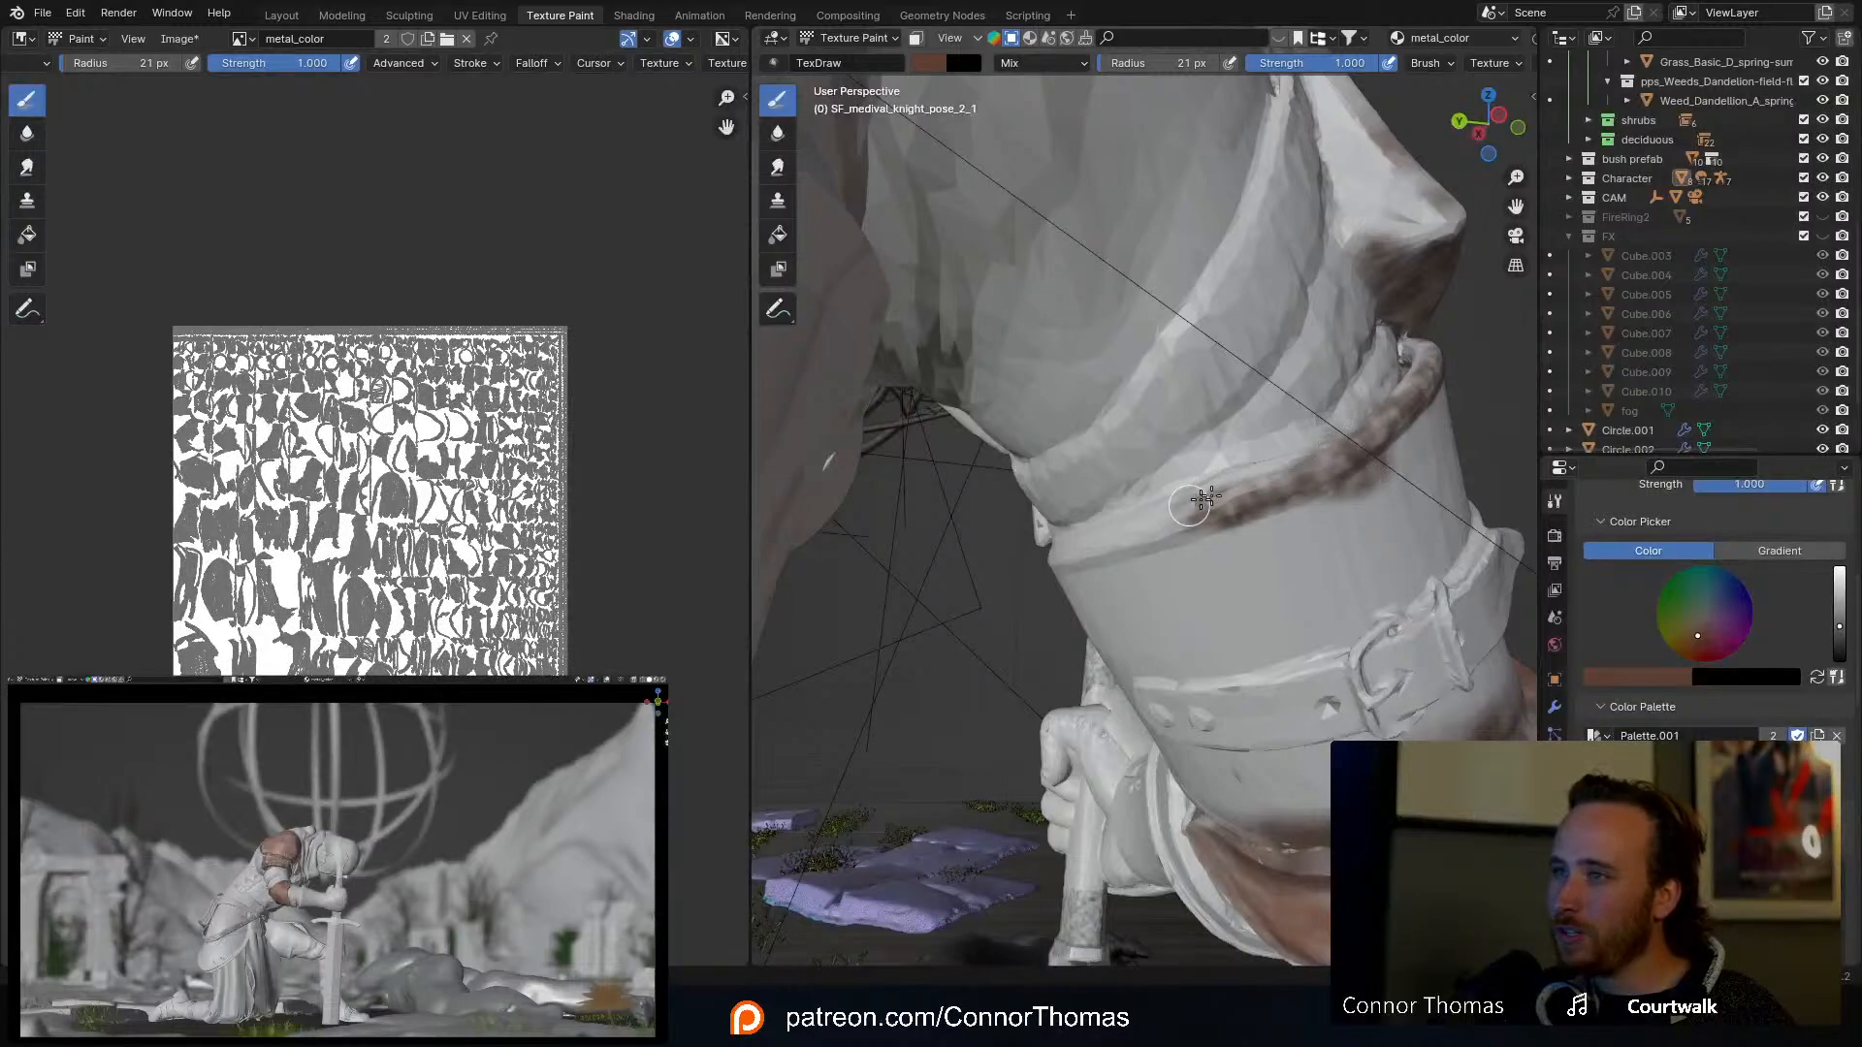
drag(1205, 498, 1105, 537)
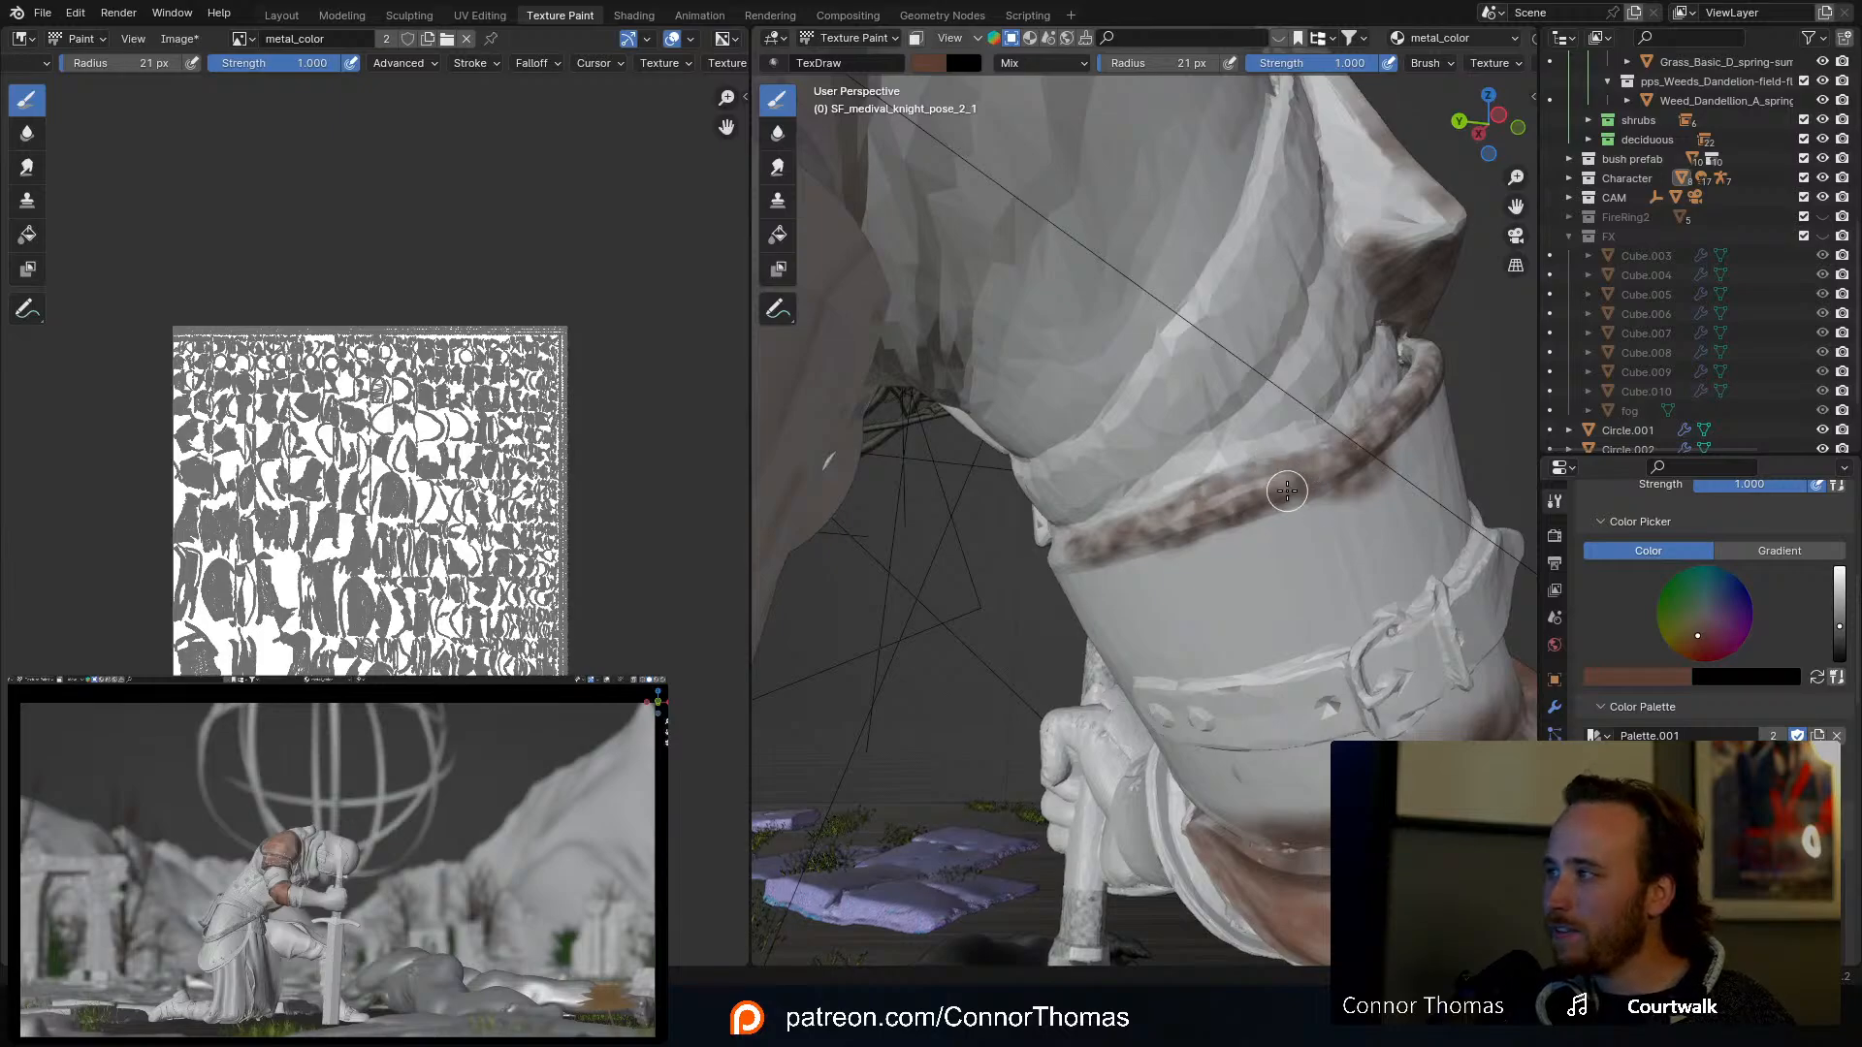
Step: Darken the long groove down the front of the upper-arm plate, carrying the brown to the lower rim
middle_drag(1294, 480, 1101, 511)
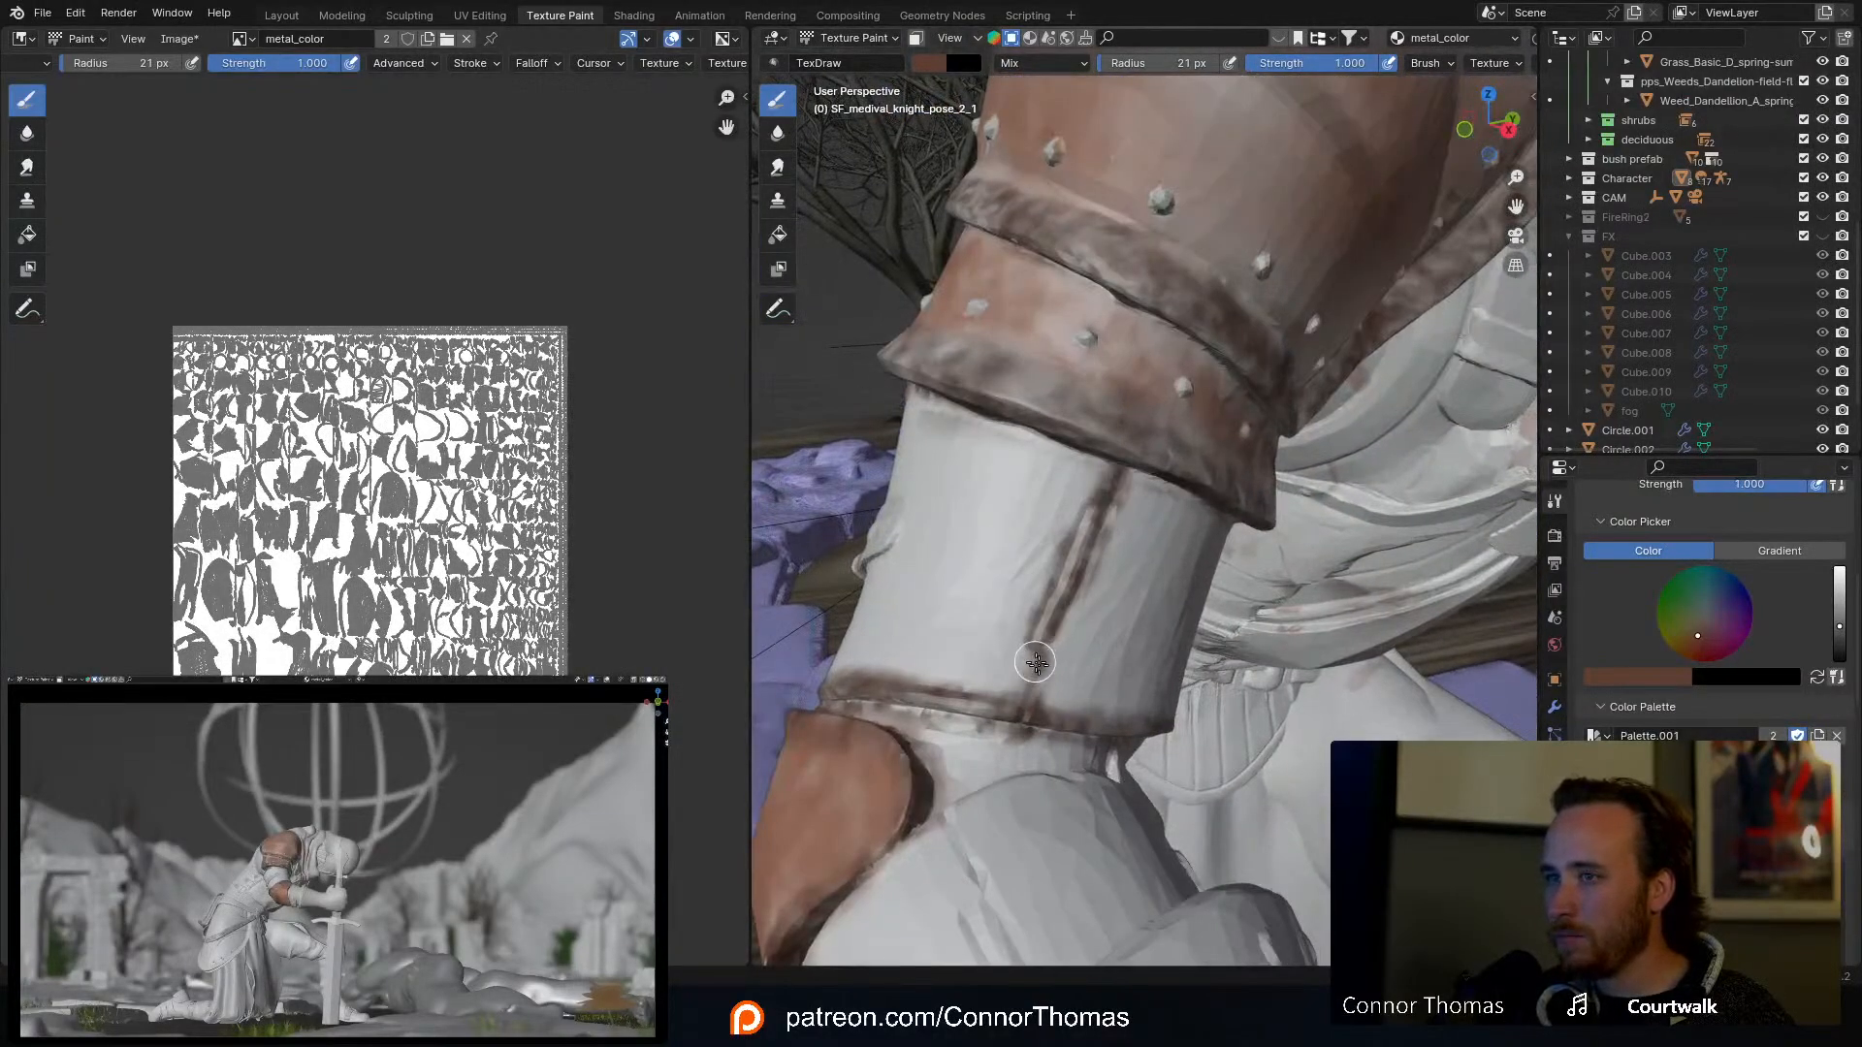
middle_drag(1082, 569, 1058, 640)
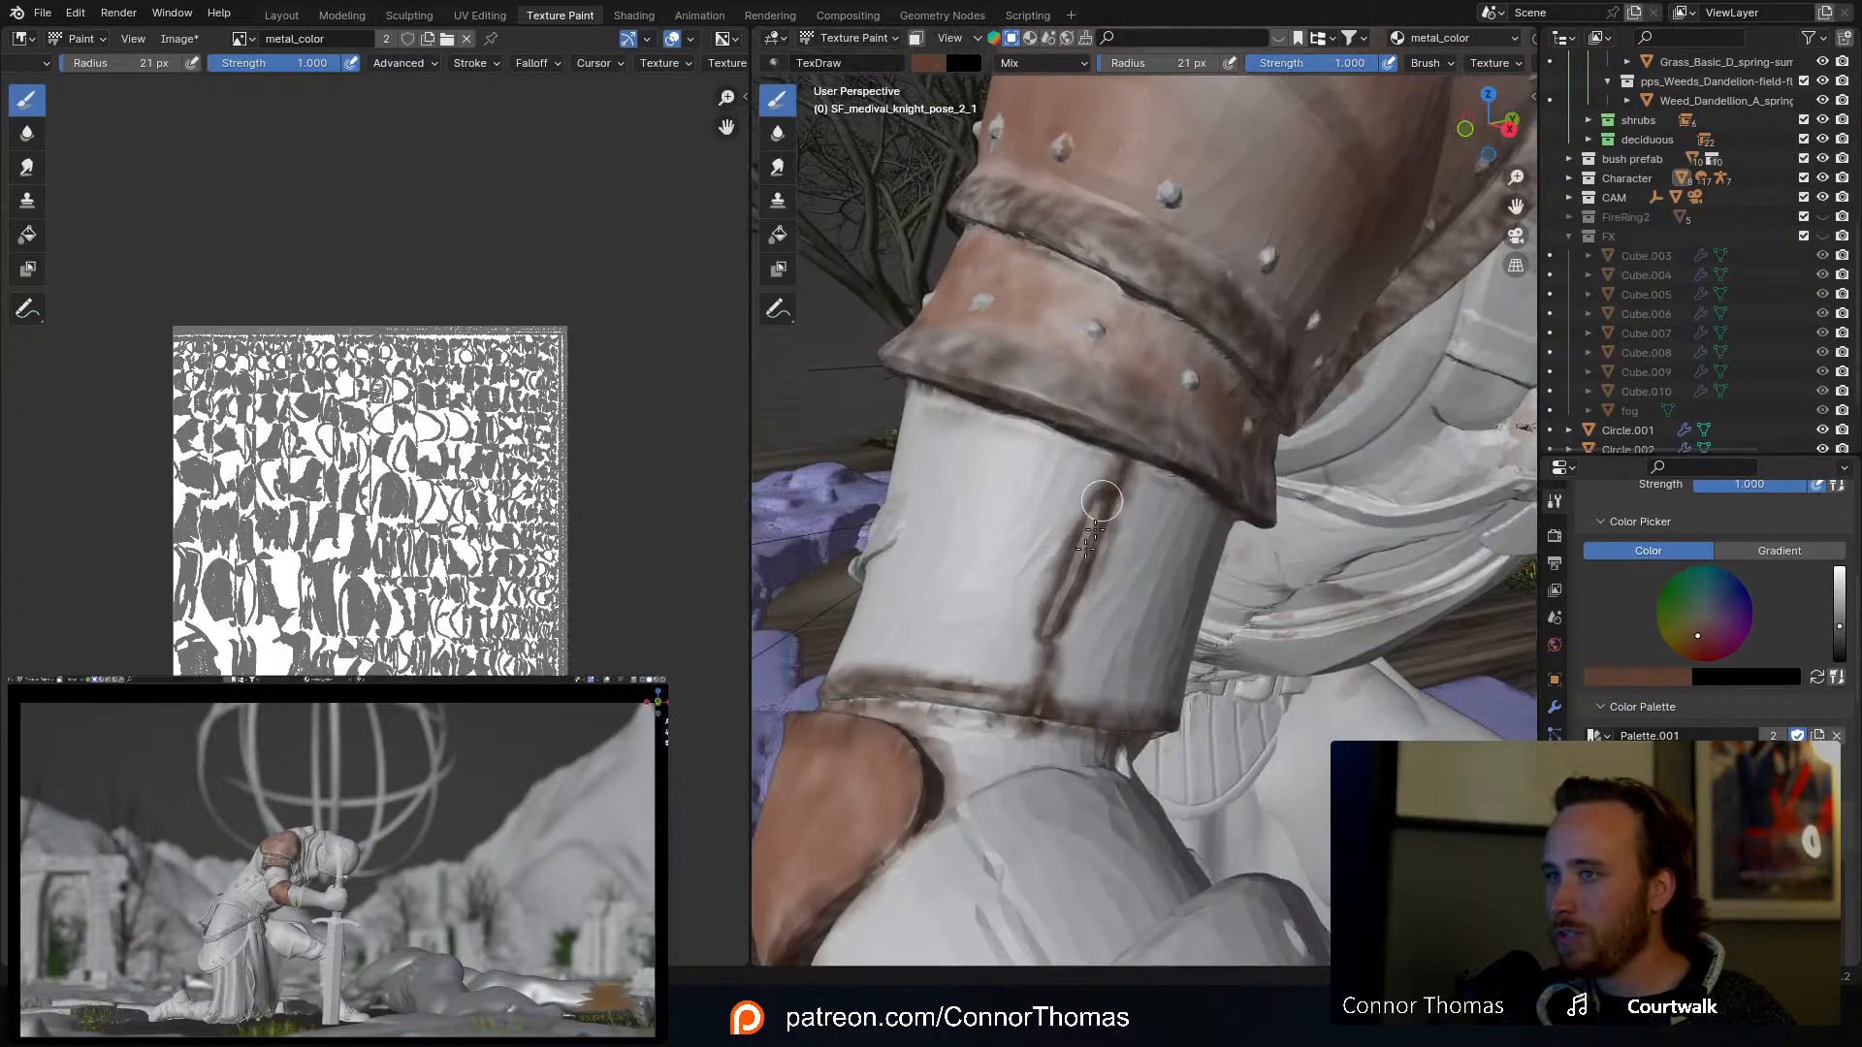
mouse_move(1180, 511)
middle_down()
mouse_move(1031, 482)
mouse_move(1125, 490)
mouse_move(1102, 501)
mouse_move(1195, 490)
middle_up()
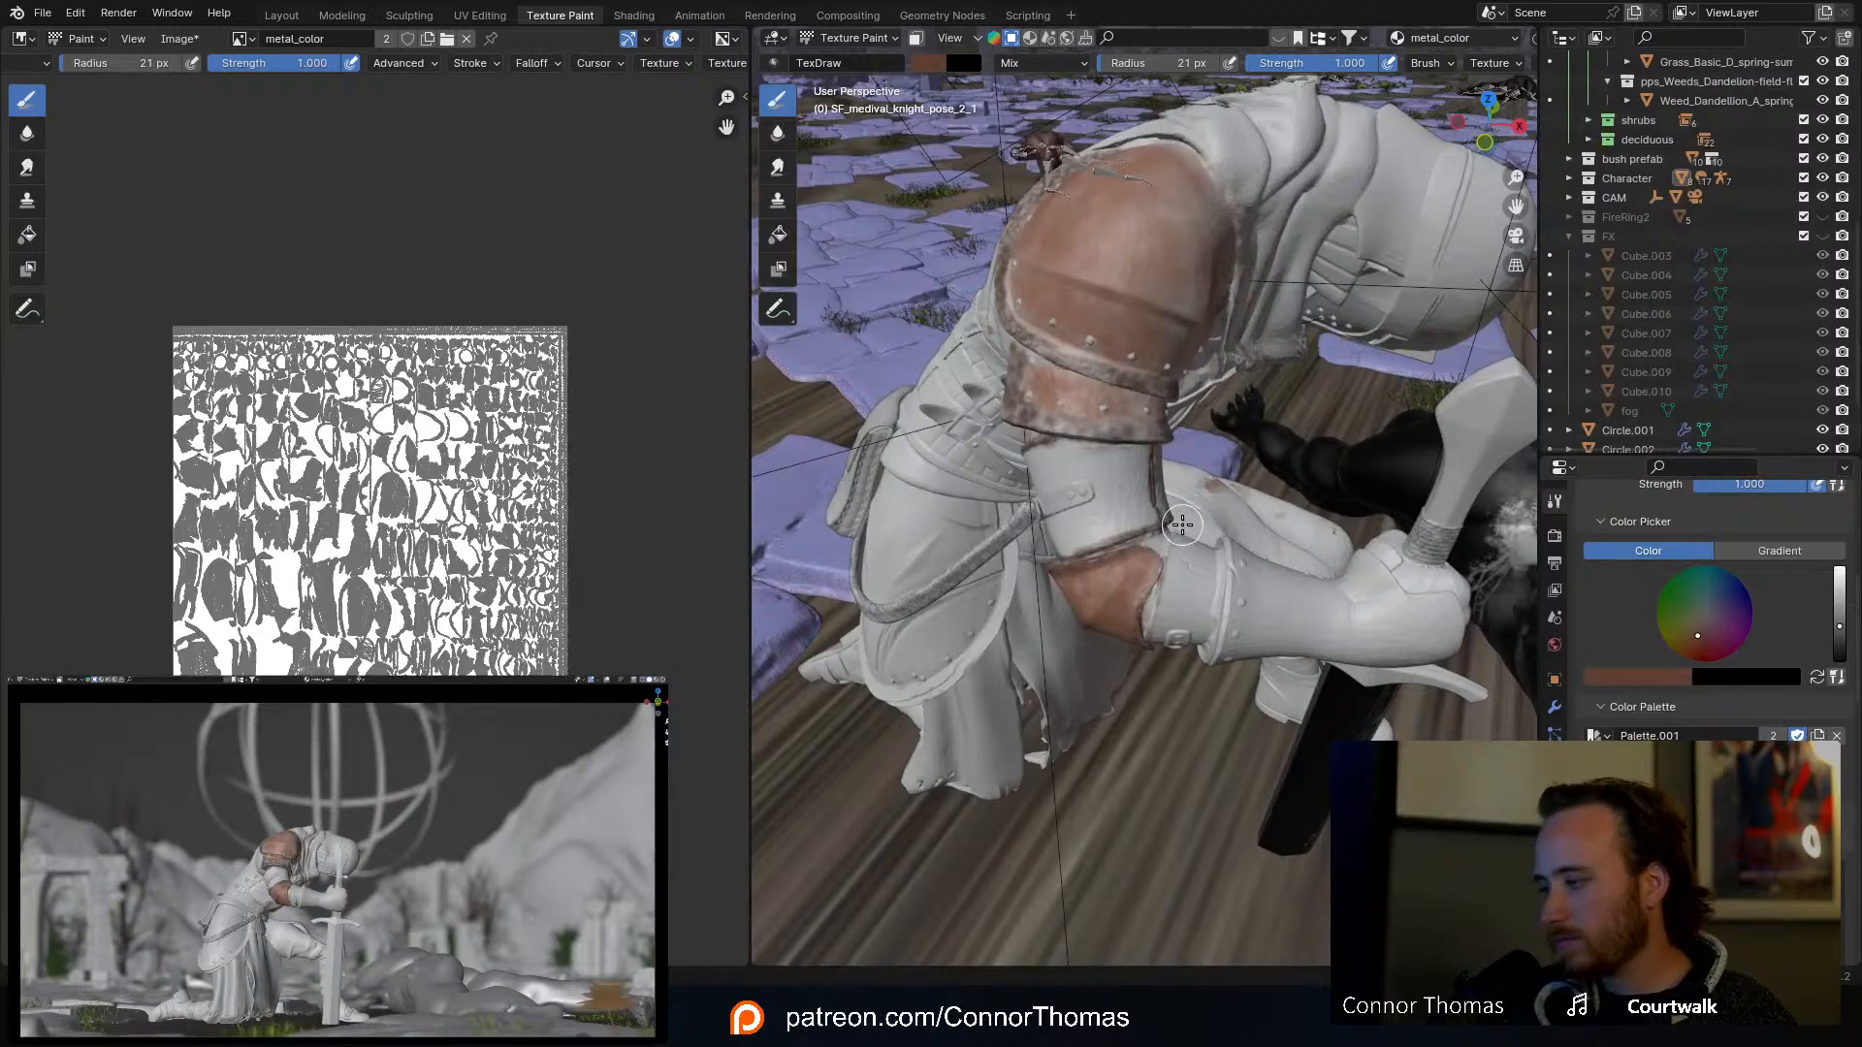
Step: Paint brown along the forearm plate's stepped seam and the start of its rim beside the elbow guard
scroll(1217, 582, up, 4)
middle_drag(1217, 582, 1133, 455)
scroll(1134, 455, up, 4)
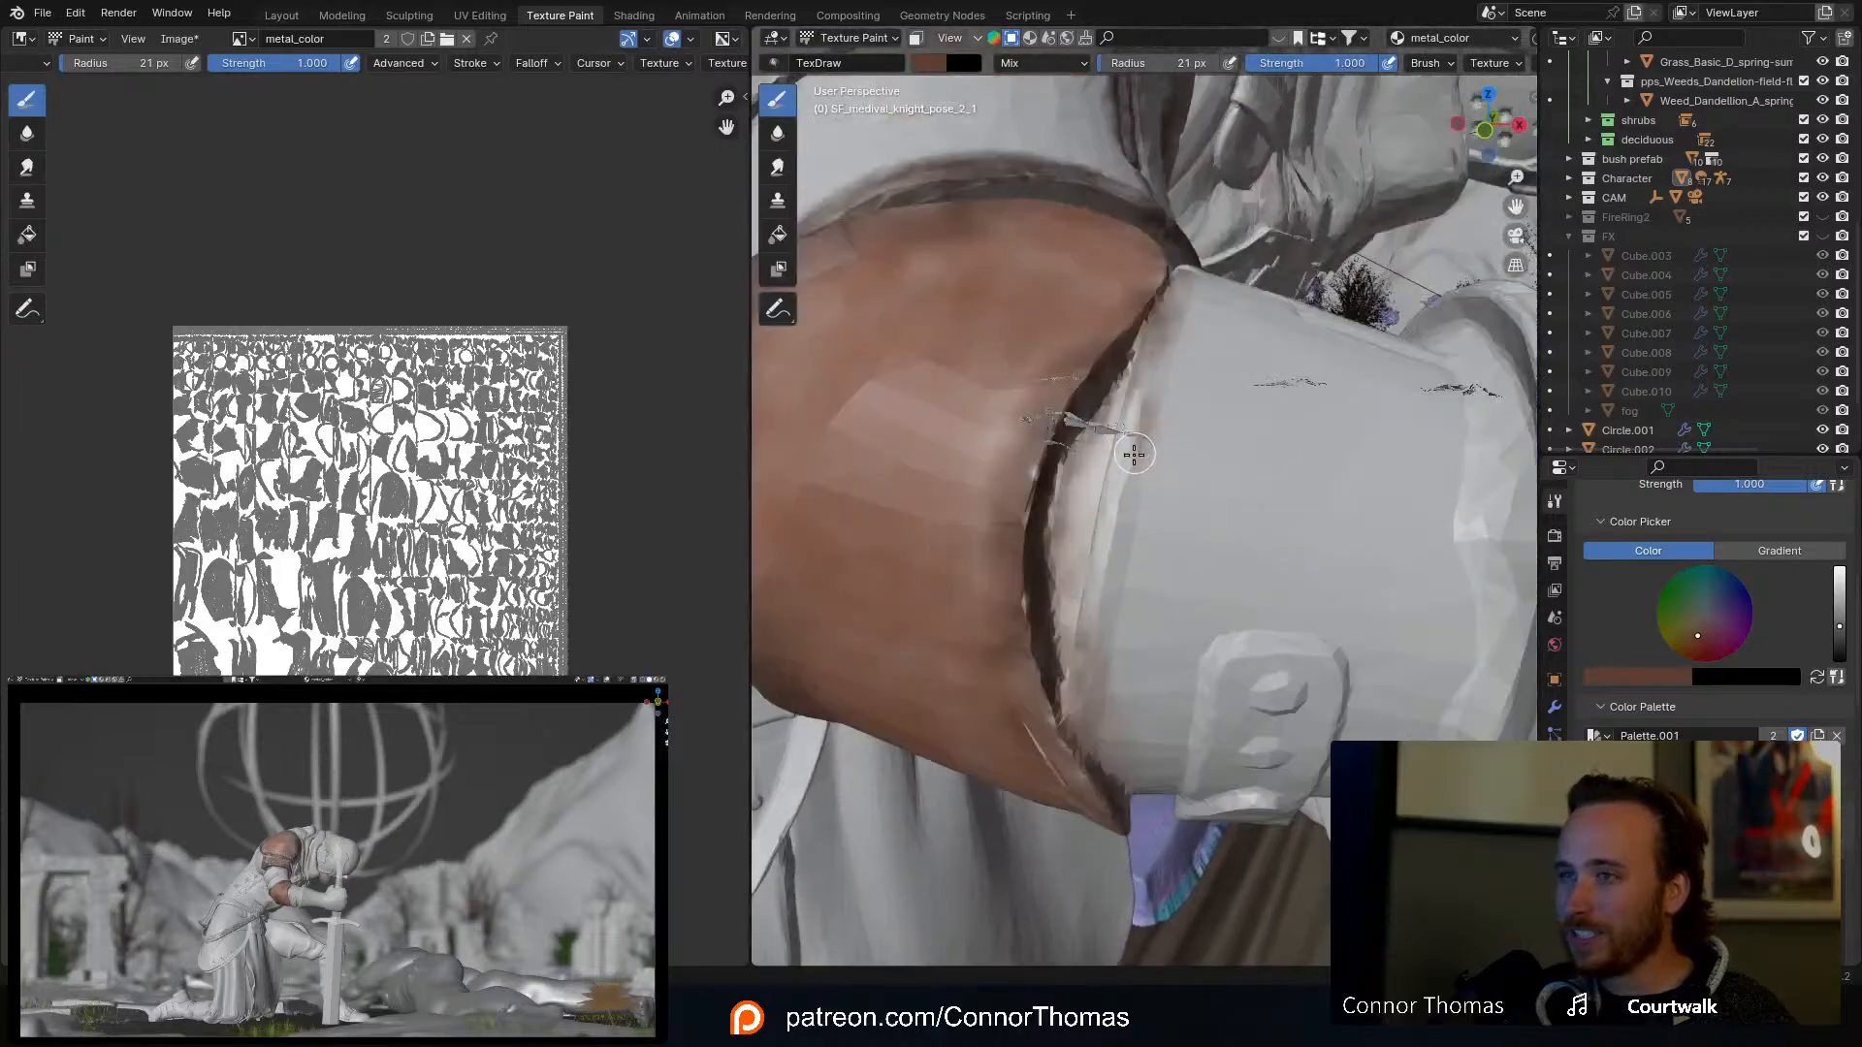
drag(1144, 401, 1177, 293)
middle_drag(1178, 305, 1185, 388)
shift+middle_drag(1185, 388, 1053, 536)
mouse_move(1112, 551)
mouse_down()
mouse_move(1211, 648)
mouse_move(1307, 679)
mouse_move(1179, 618)
mouse_move(1282, 654)
mouse_up()
mouse_move(1152, 595)
mouse_down()
mouse_move(1245, 657)
mouse_move(1200, 644)
mouse_move(1275, 672)
mouse_move(1080, 549)
mouse_move(1003, 619)
mouse_move(971, 719)
mouse_up()
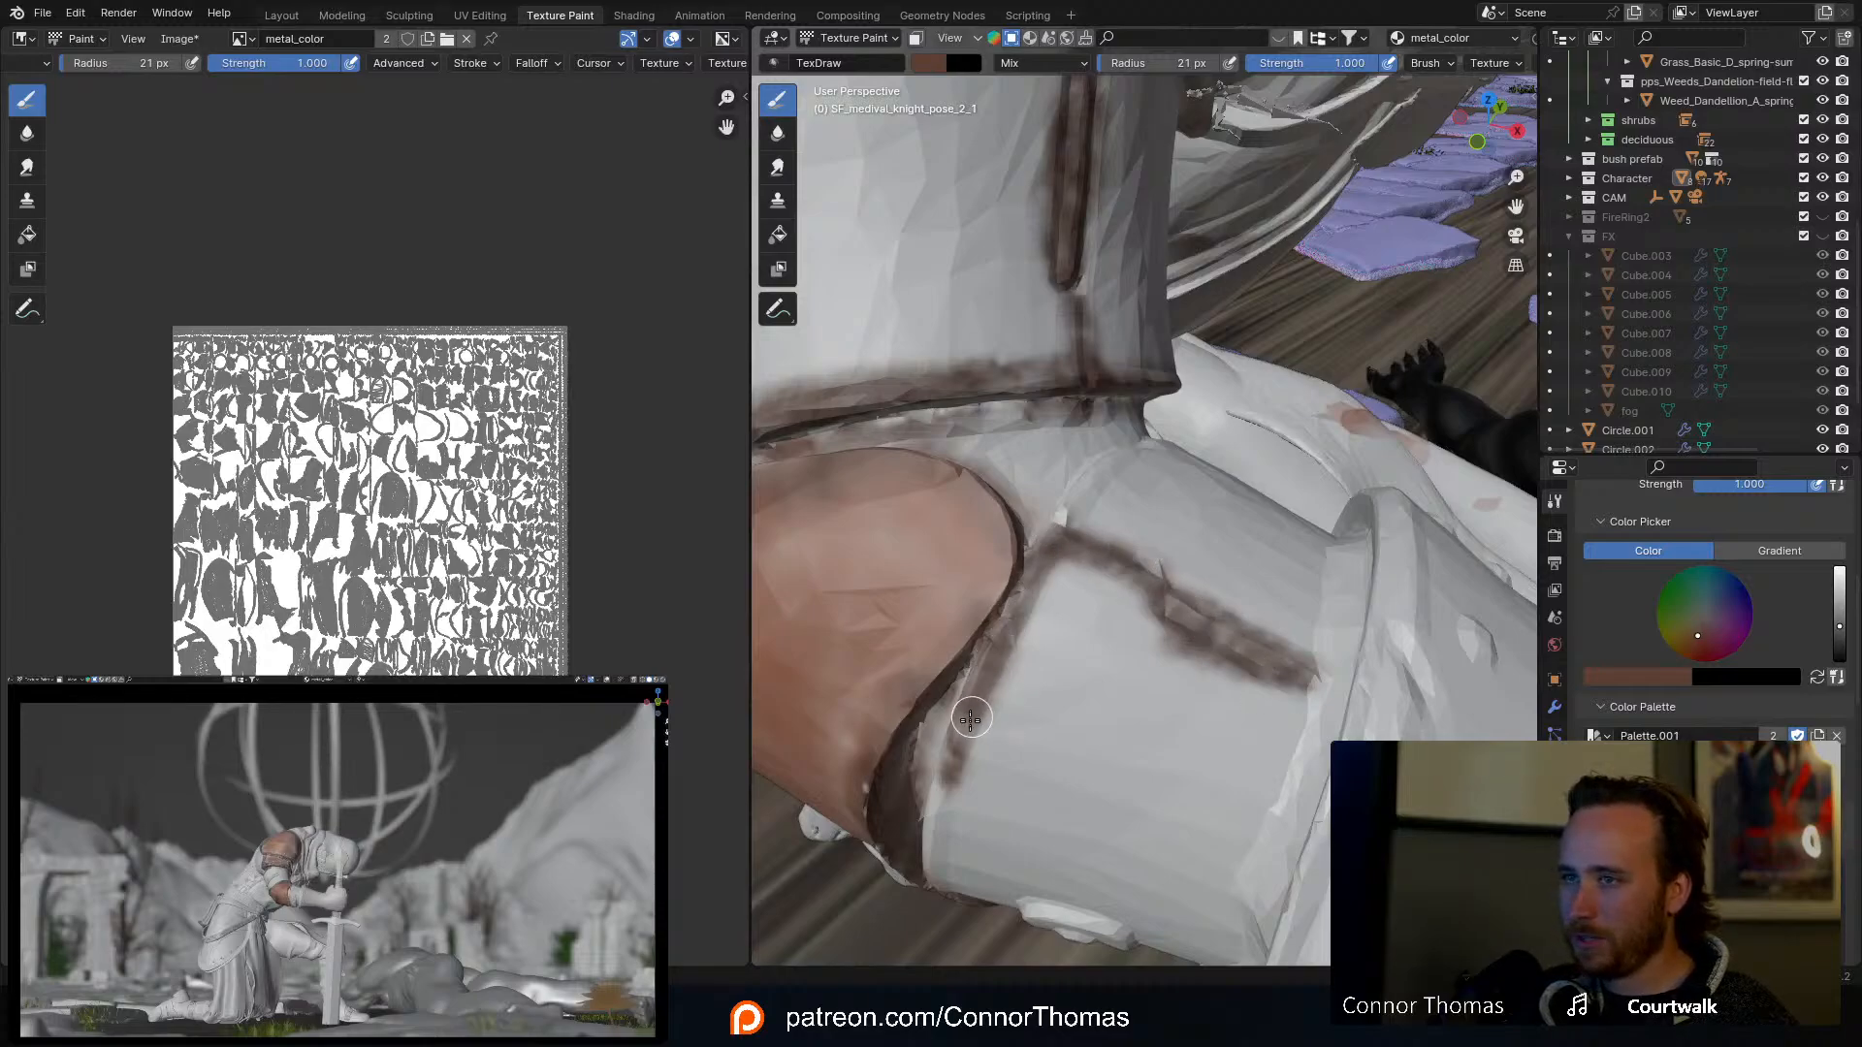
Step: Complete the brown edging down the forearm plate's elbow-side rim to the tip of the elbow guard
middle_drag(1002, 685, 1040, 609)
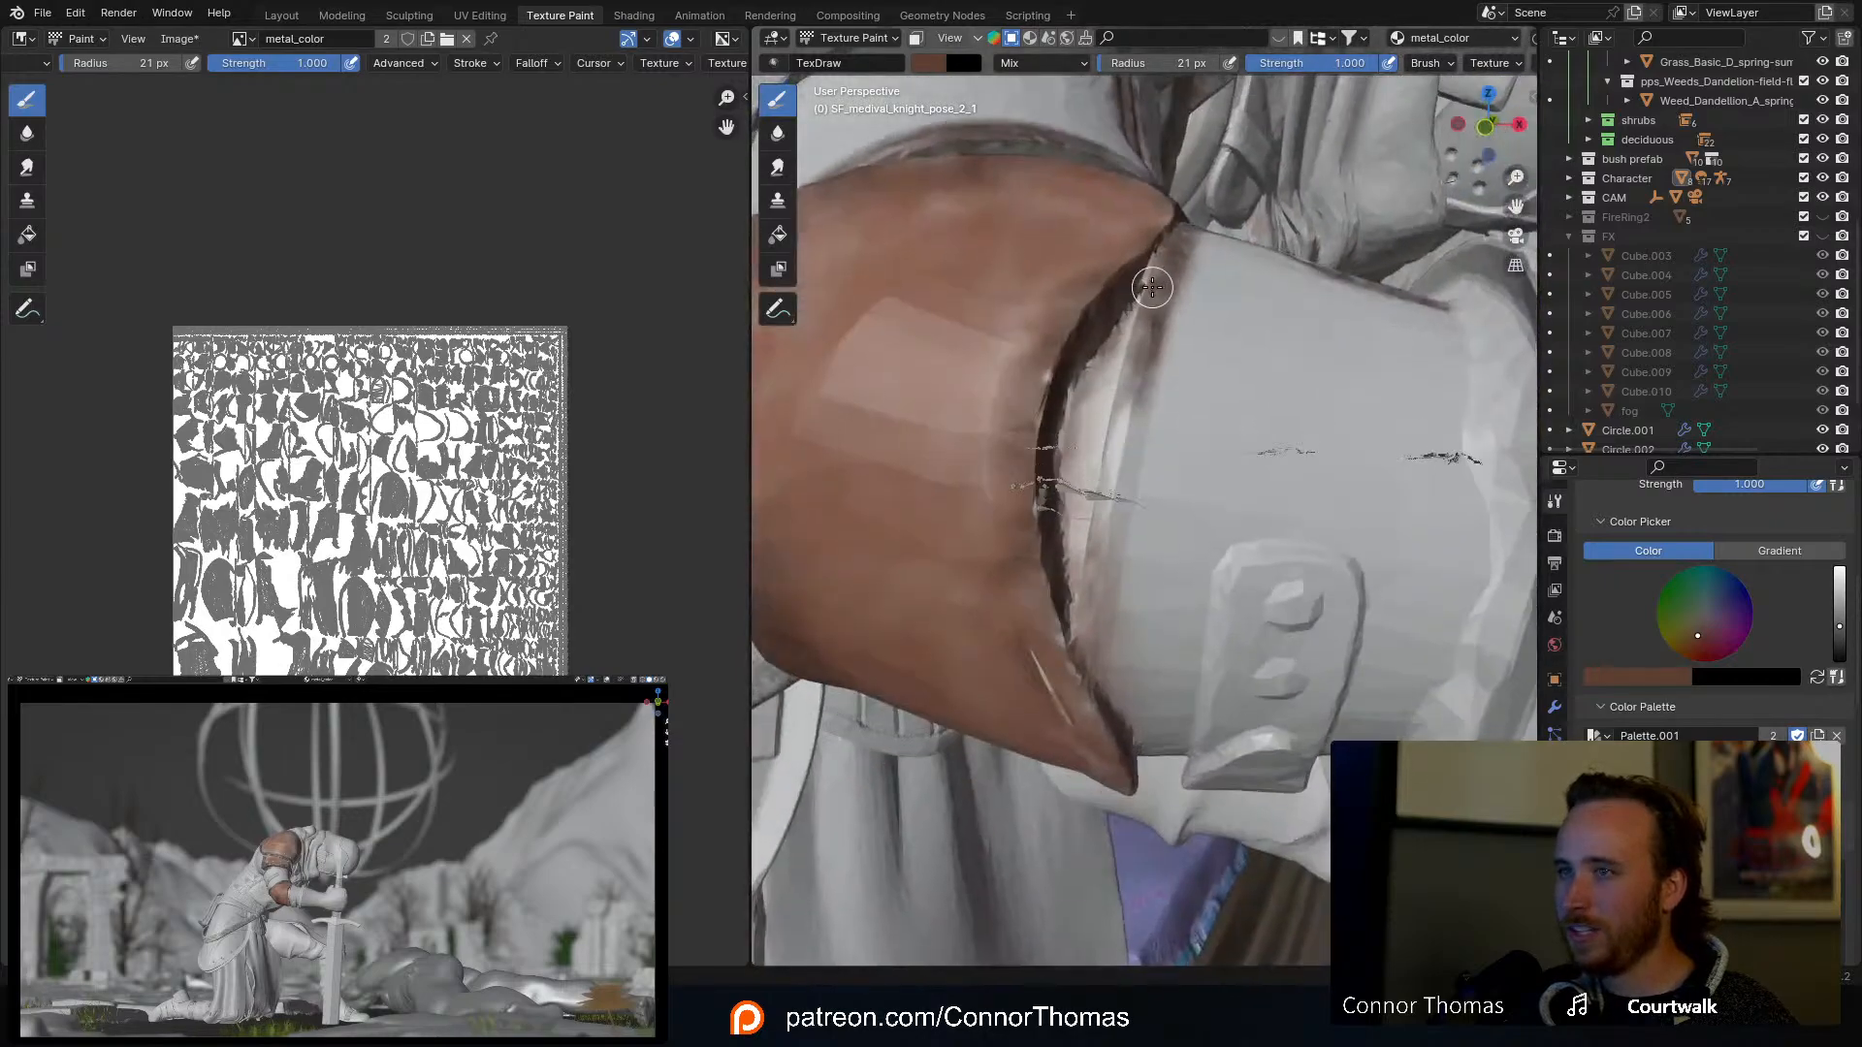
mouse_move(1154, 344)
mouse_down()
mouse_move(1118, 498)
mouse_move(1129, 408)
mouse_up()
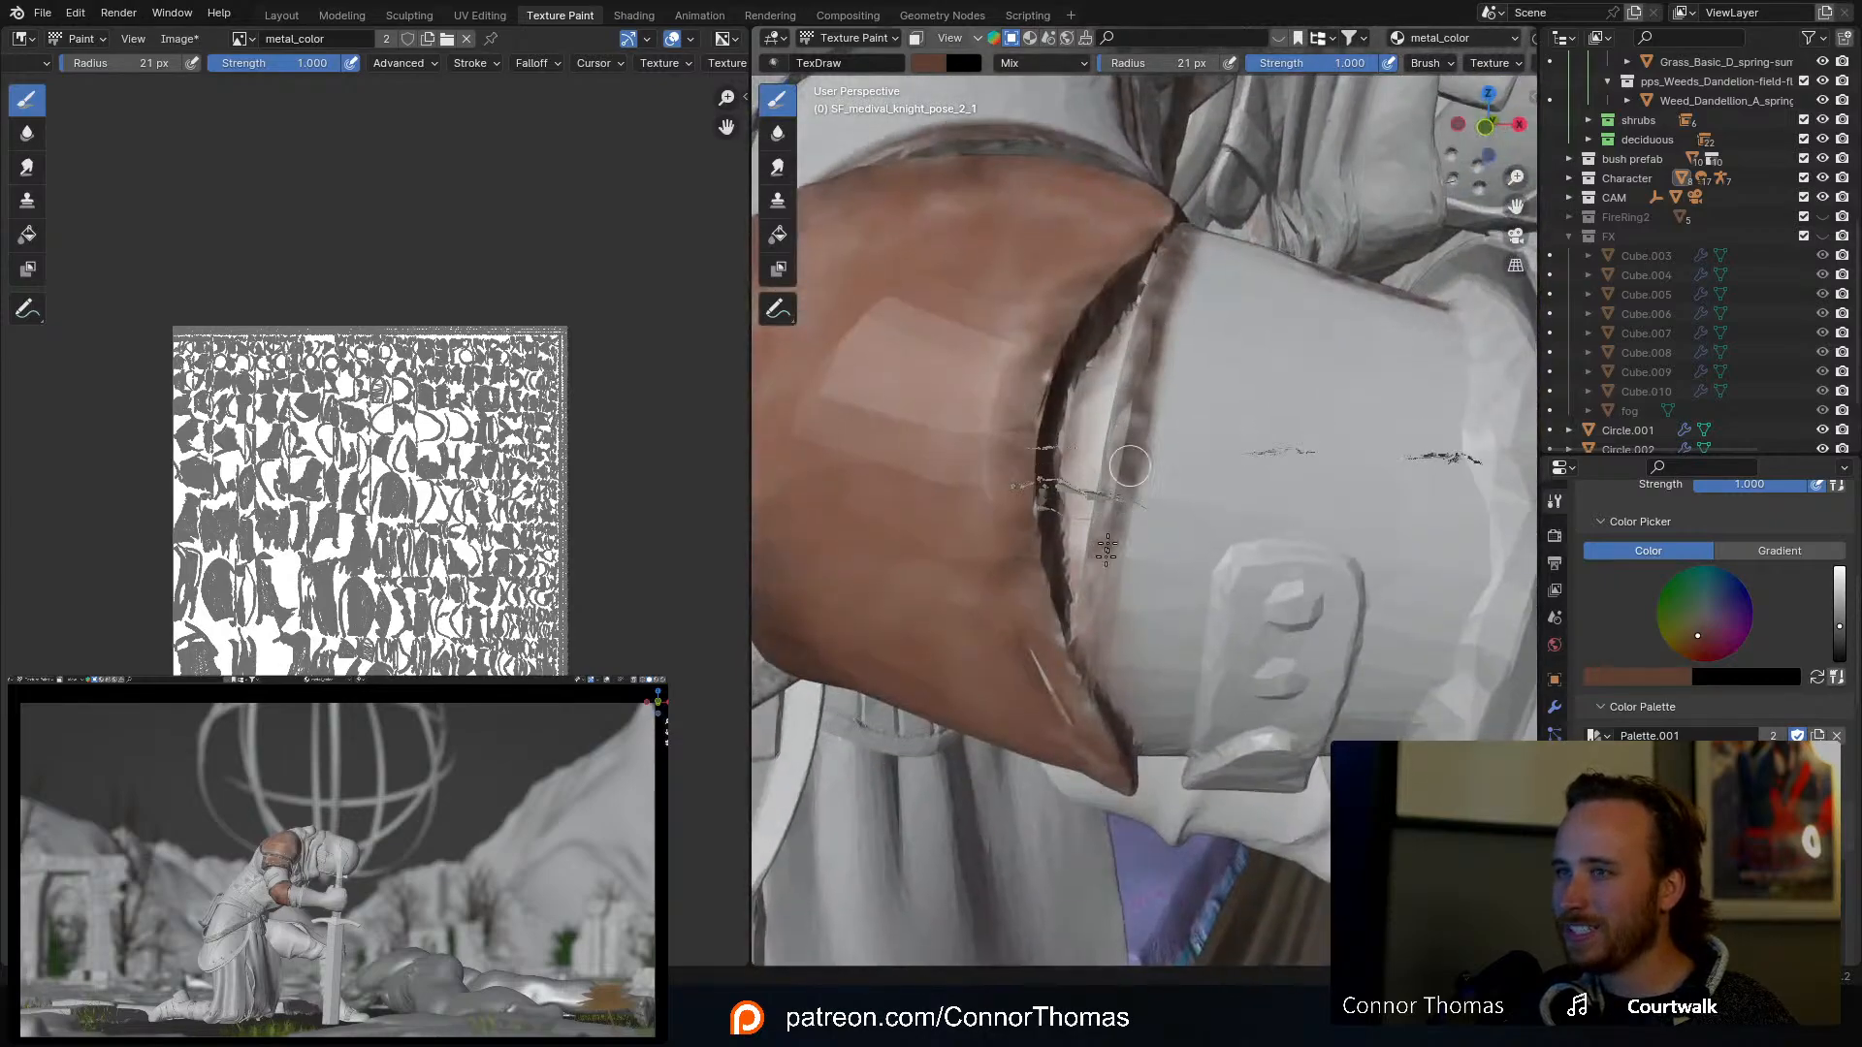
drag(1106, 551, 1108, 573)
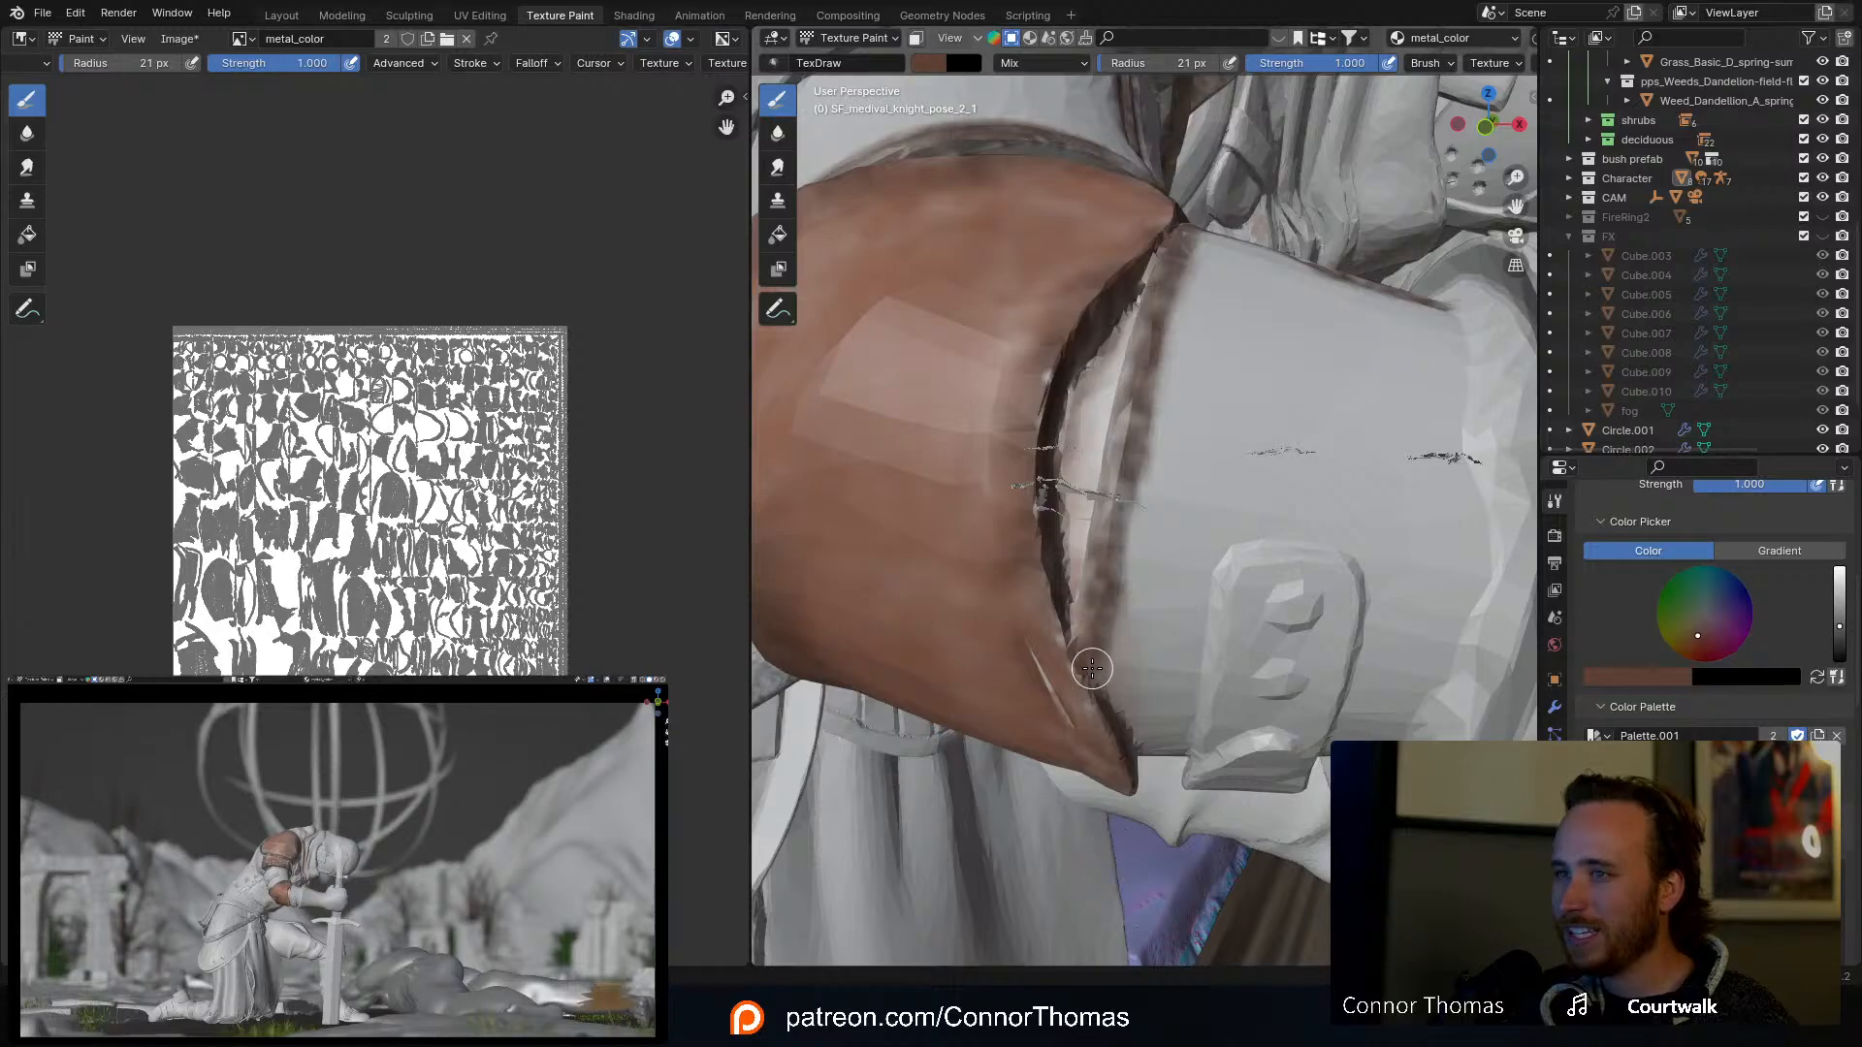
middle_drag(1137, 465, 1177, 479)
drag(1203, 640, 1268, 339)
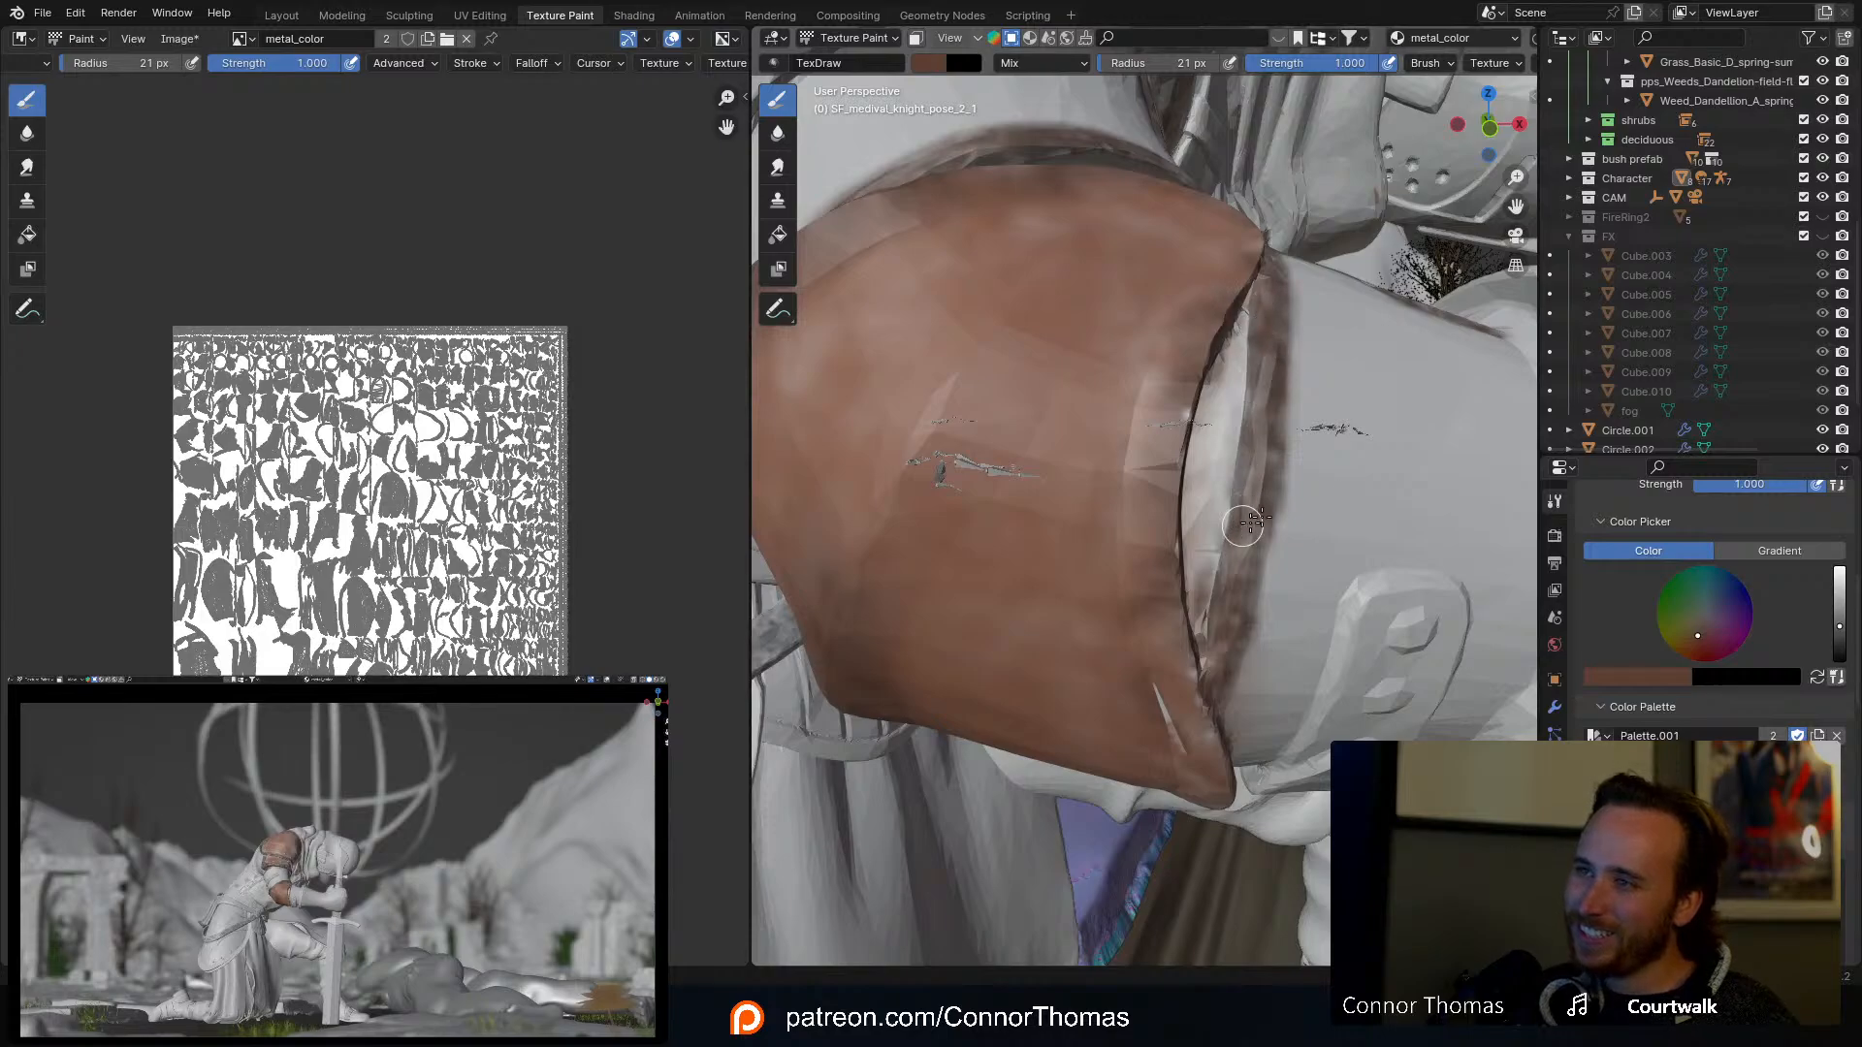
Step: Paint brown along the forearm plate's wrist-side rim where it meets the gauntlet cuff, from the top seam around to the underside
middle_drag(1251, 522, 1391, 524)
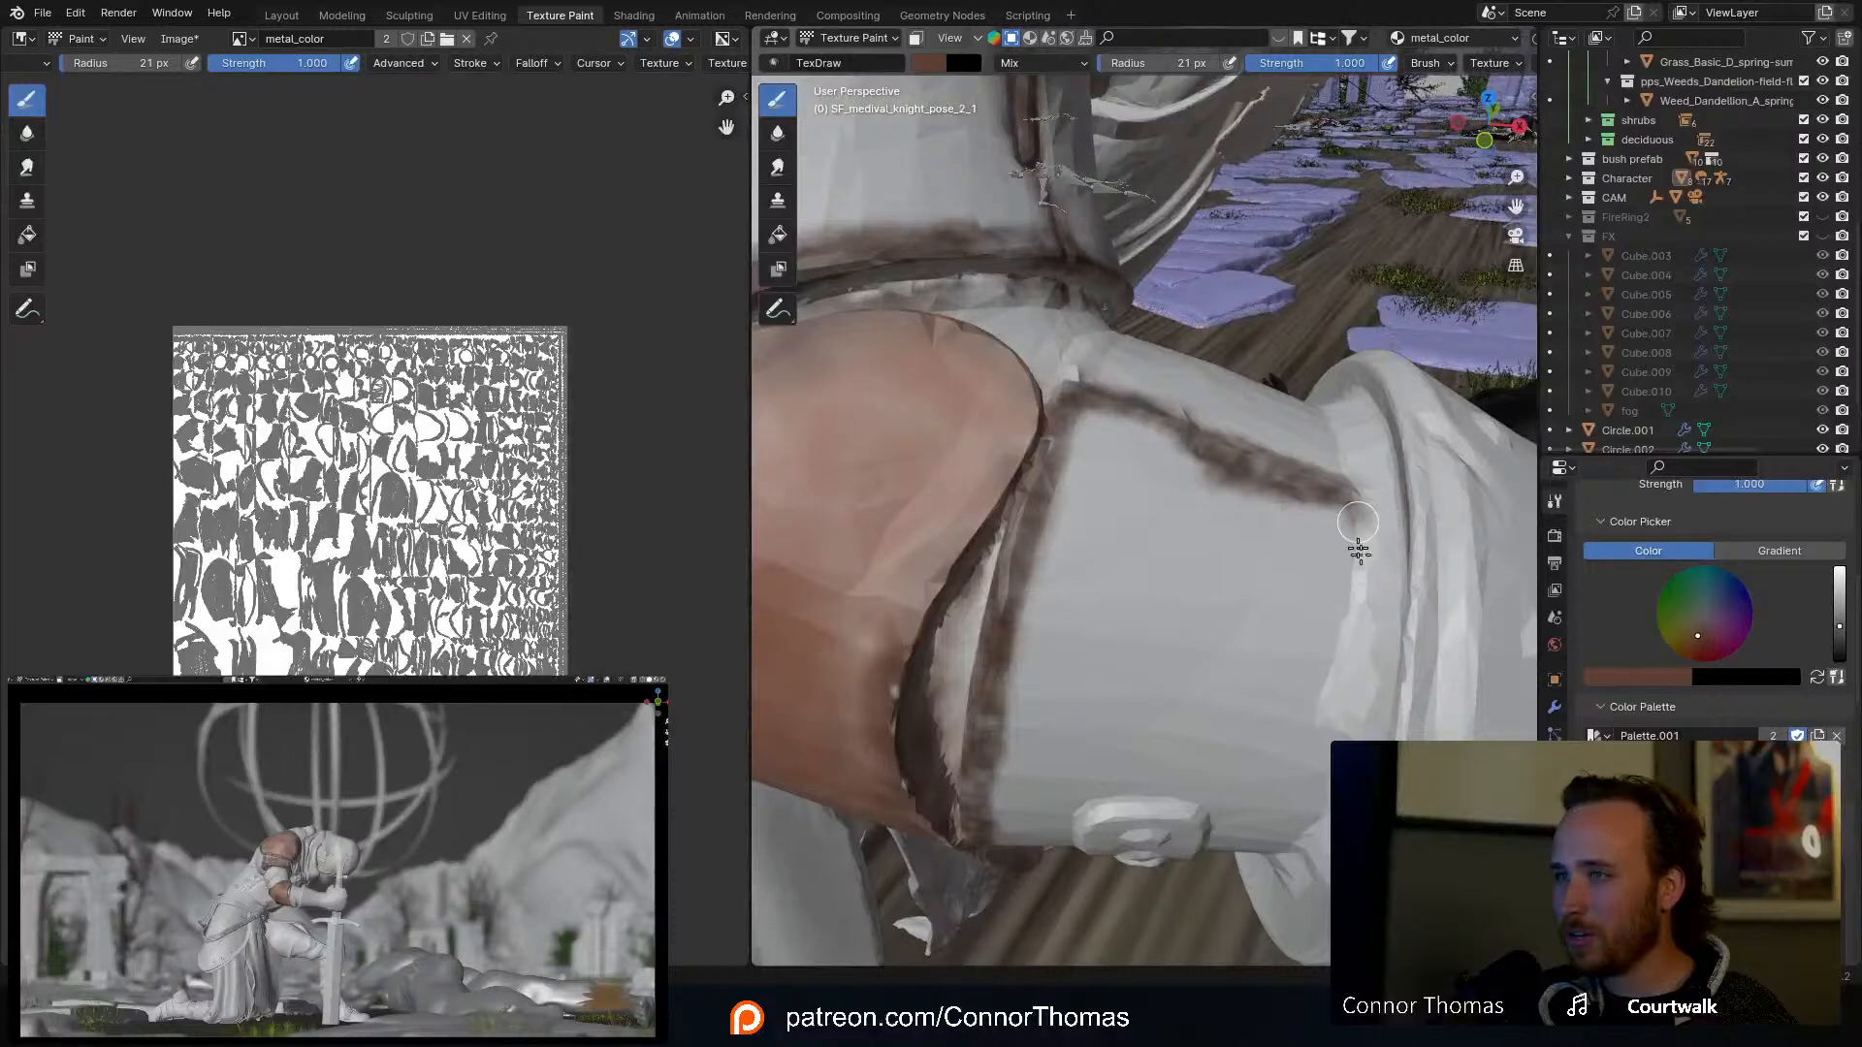
mouse_move(1357, 550)
mouse_down()
mouse_move(1348, 678)
mouse_move(1353, 514)
mouse_move(1331, 708)
mouse_up()
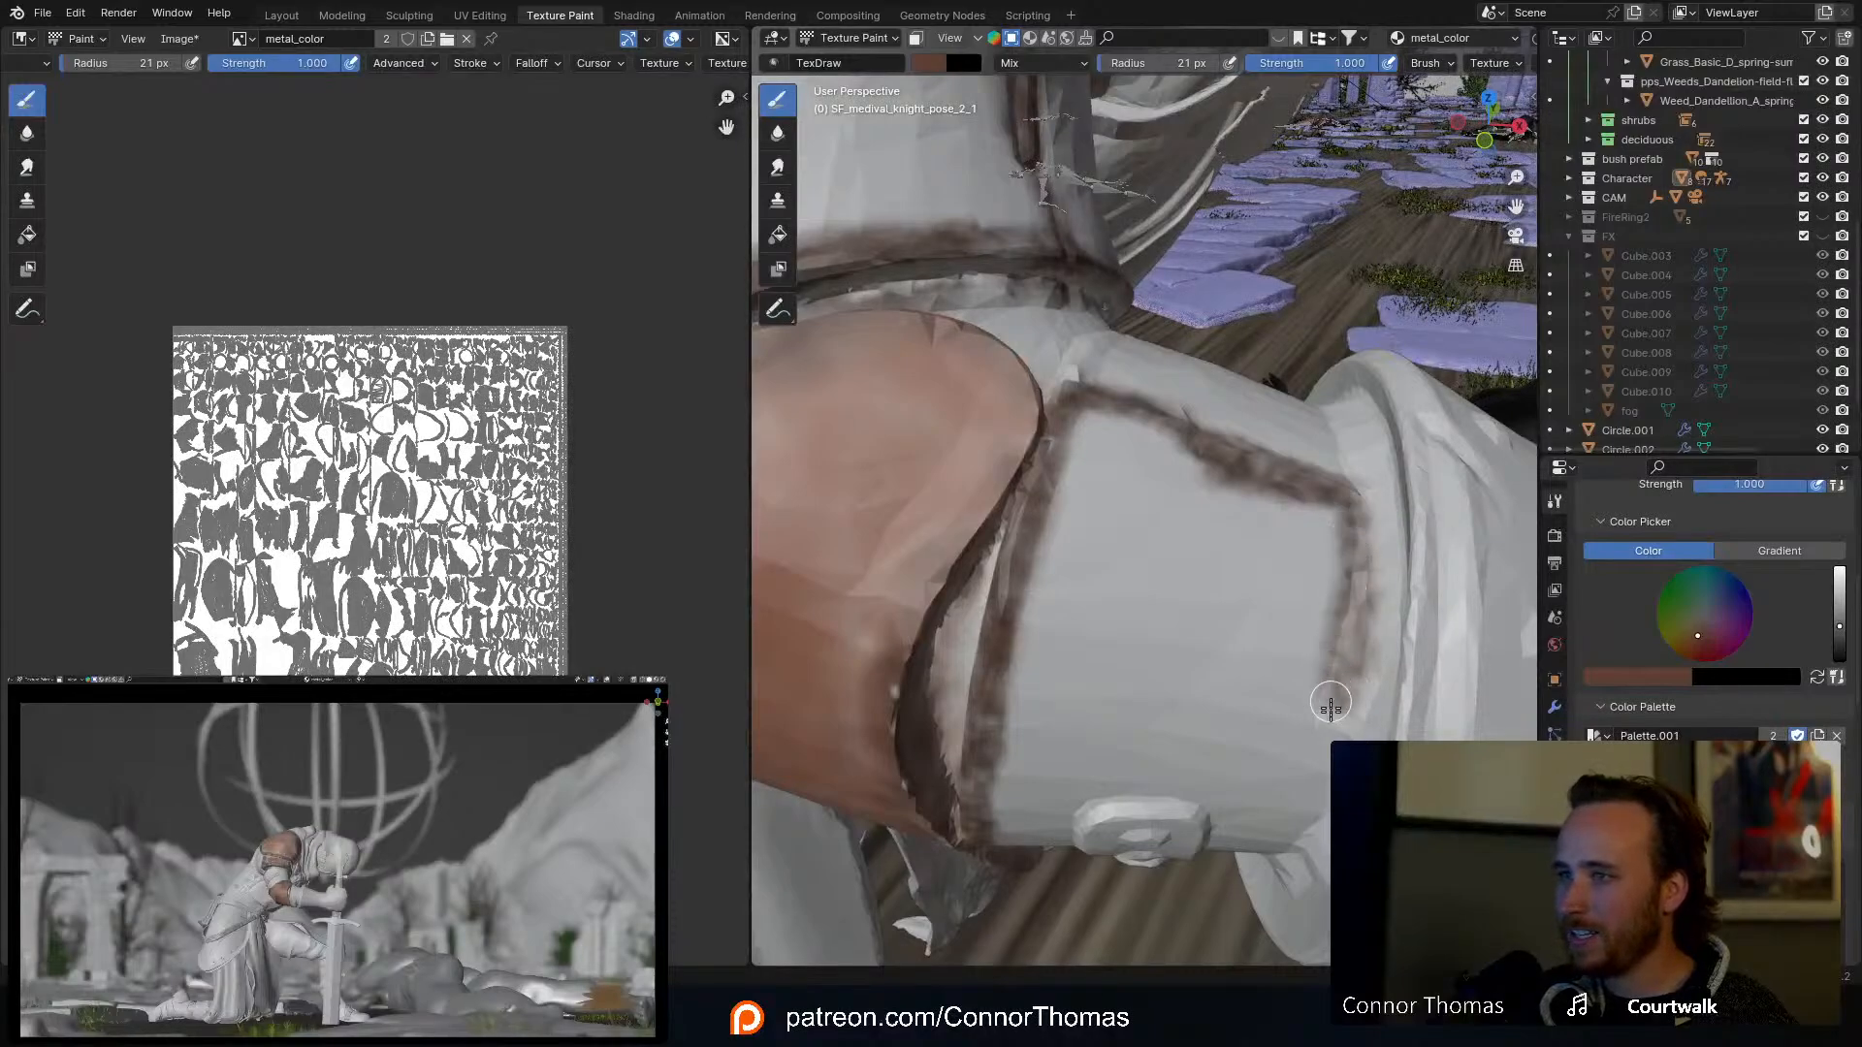
middle_drag(1356, 599, 1337, 519)
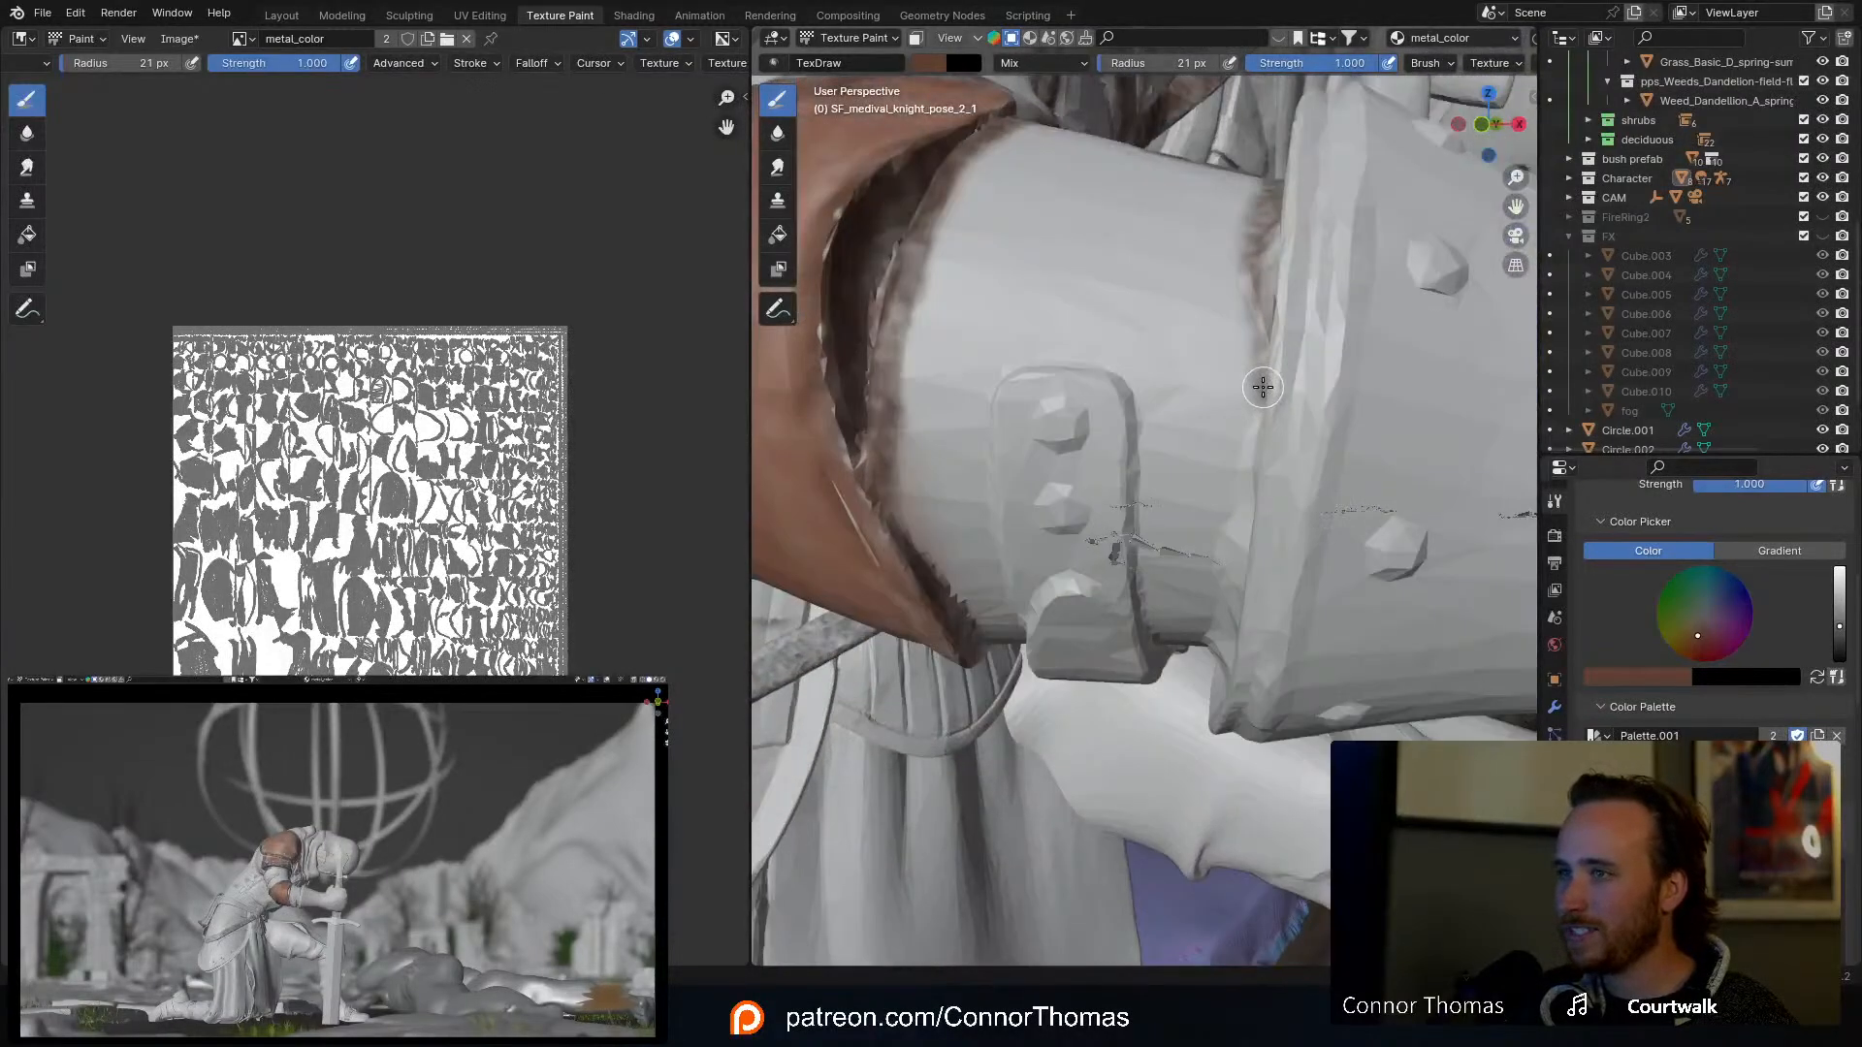
drag(1262, 388, 1243, 573)
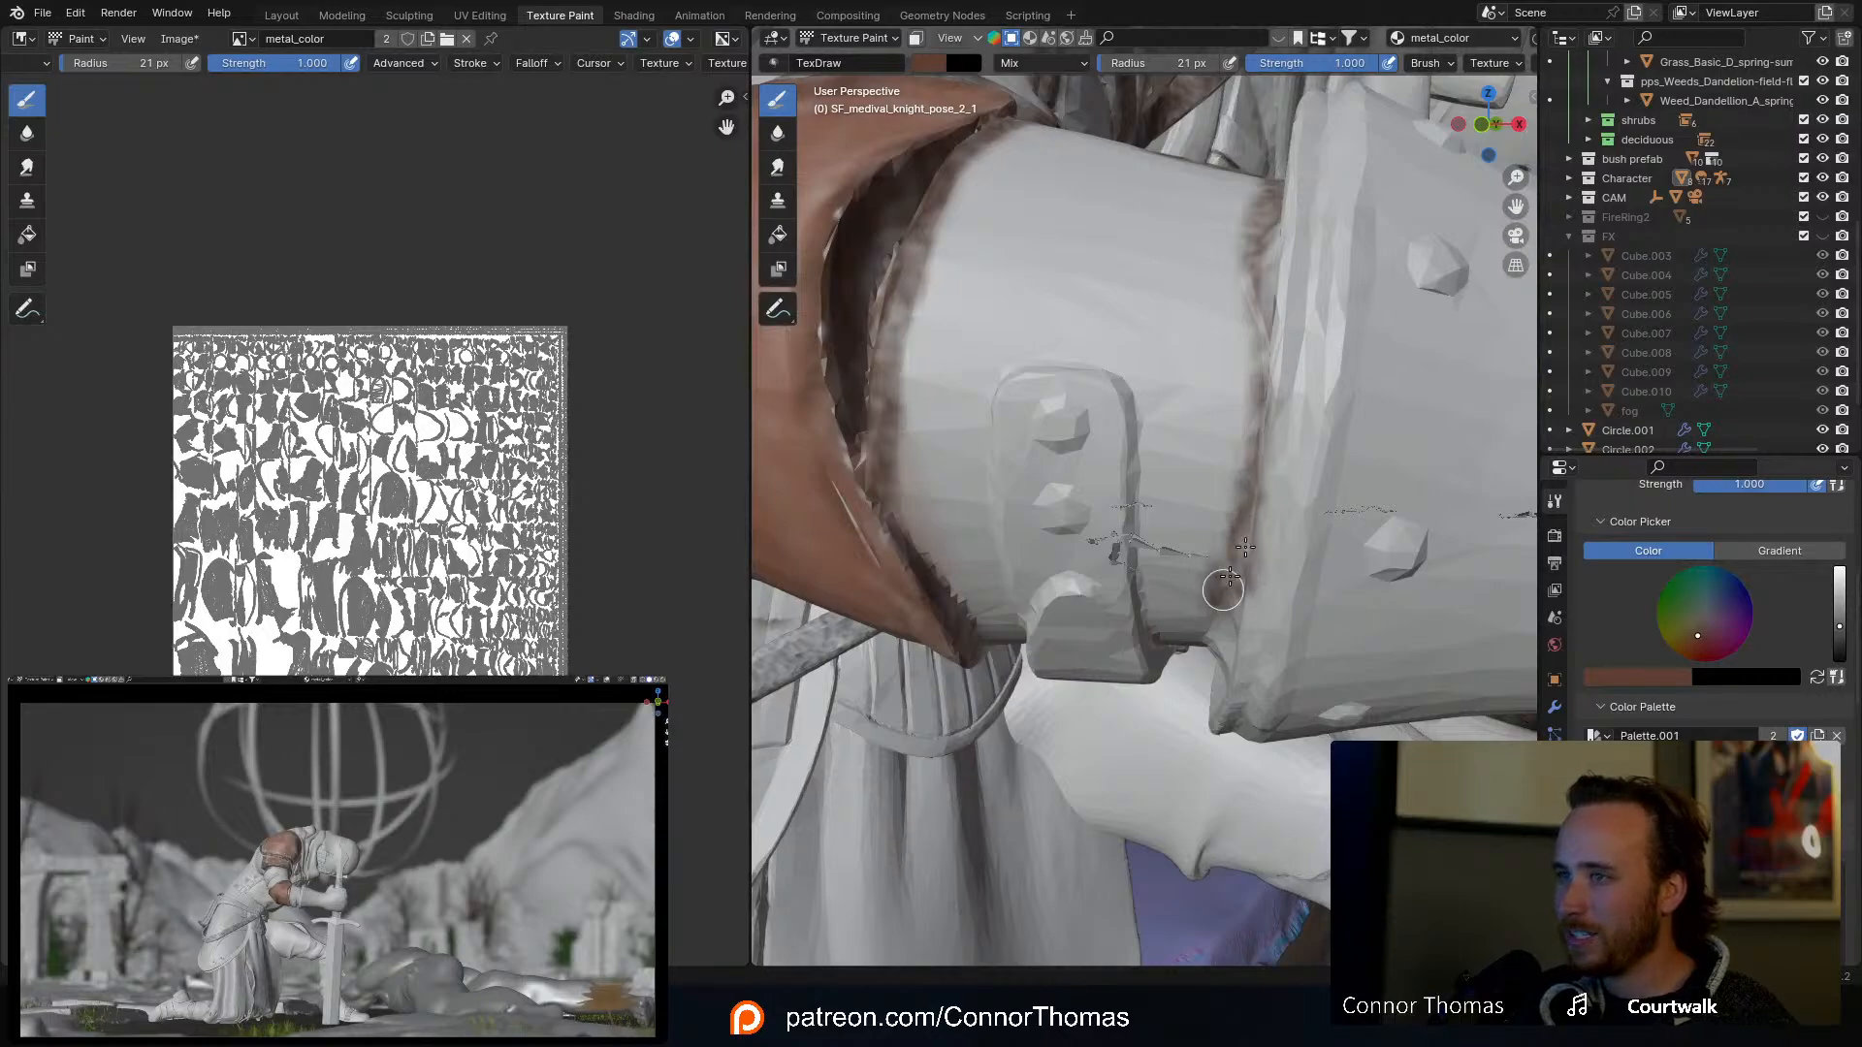
middle_drag(1229, 579, 1344, 364)
drag(1353, 301, 1316, 409)
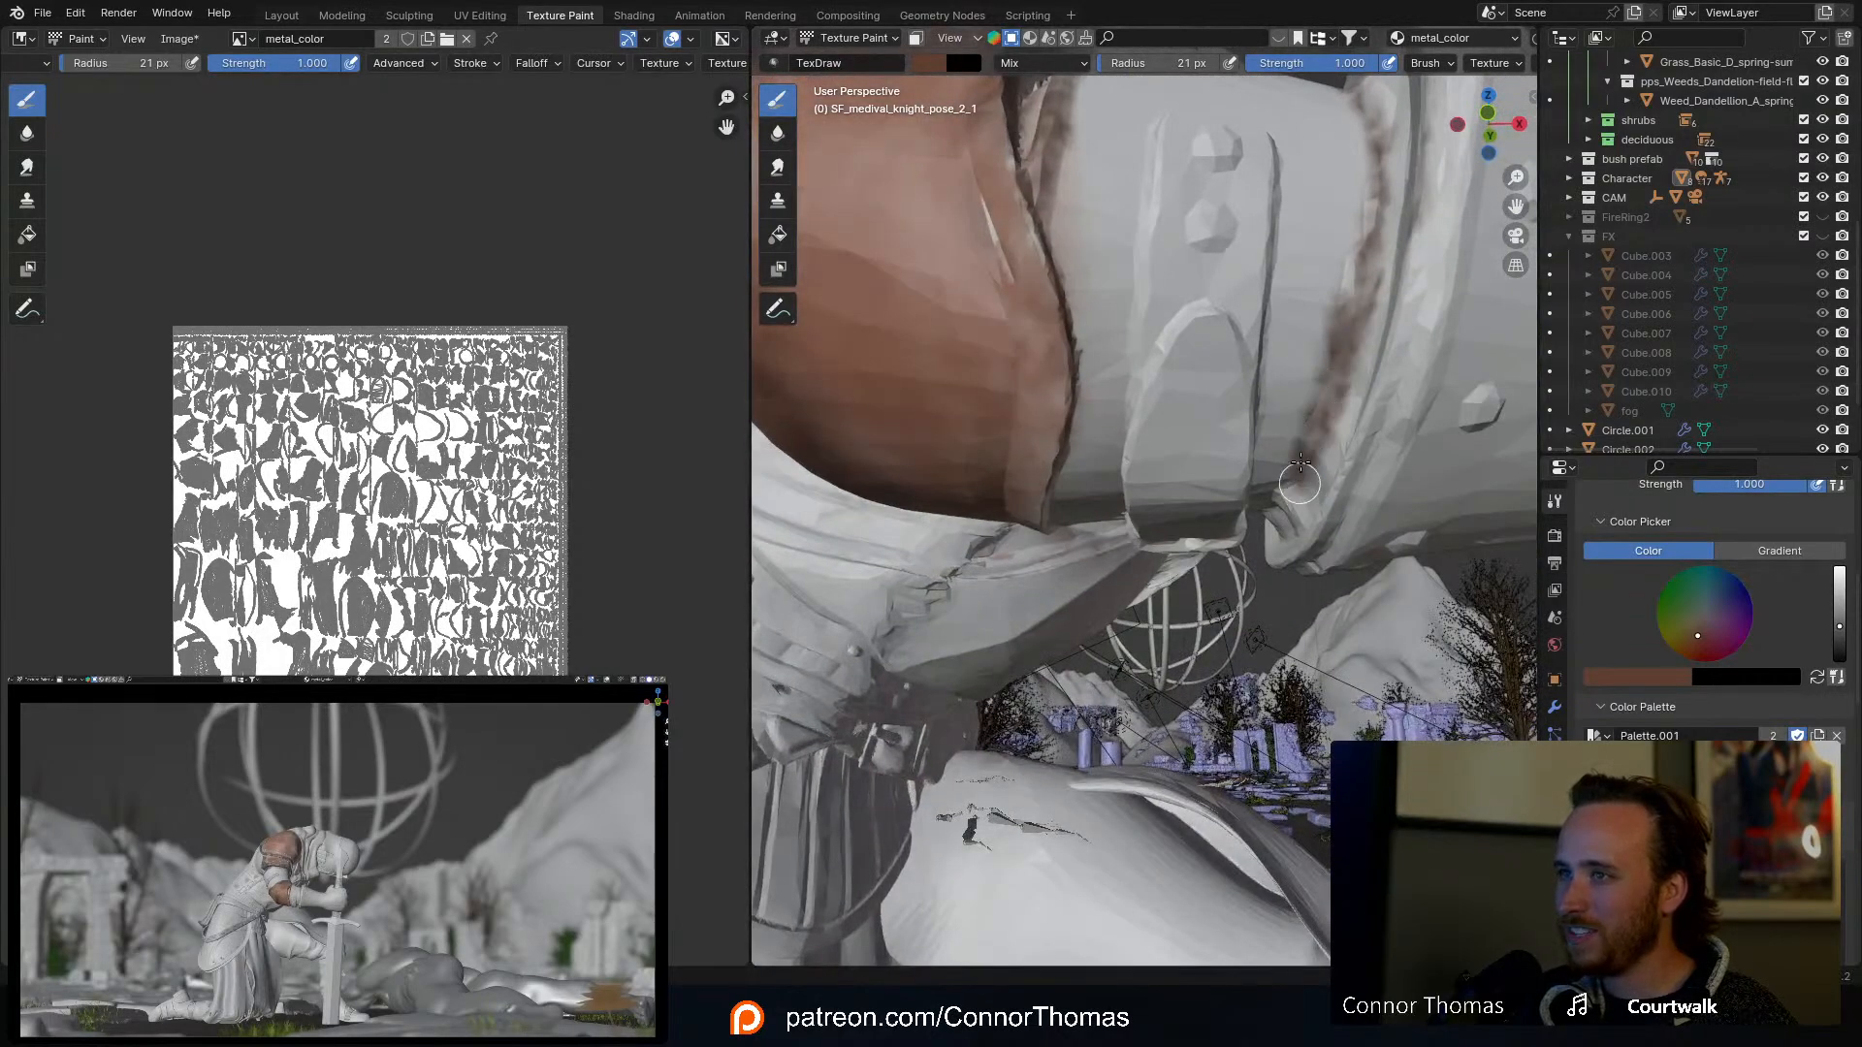
mouse_move(1312, 482)
mouse_down()
mouse_move(1393, 203)
mouse_move(1396, 119)
mouse_up()
Step: Enlarge the brush to 50 px and paint brown up the outer side of the gauntlet cuff's flared rim
mouse_move(1396, 119)
middle_down()
mouse_move(1406, 189)
mouse_move(1372, 234)
middle_up()
key(f)
click(1358, 279)
mouse_move(1256, 349)
mouse_down()
mouse_move(1241, 426)
mouse_move(1275, 180)
mouse_up()
mouse_move(1275, 180)
middle_down()
mouse_move(1300, 478)
mouse_move(1259, 401)
mouse_move(1324, 455)
middle_up()
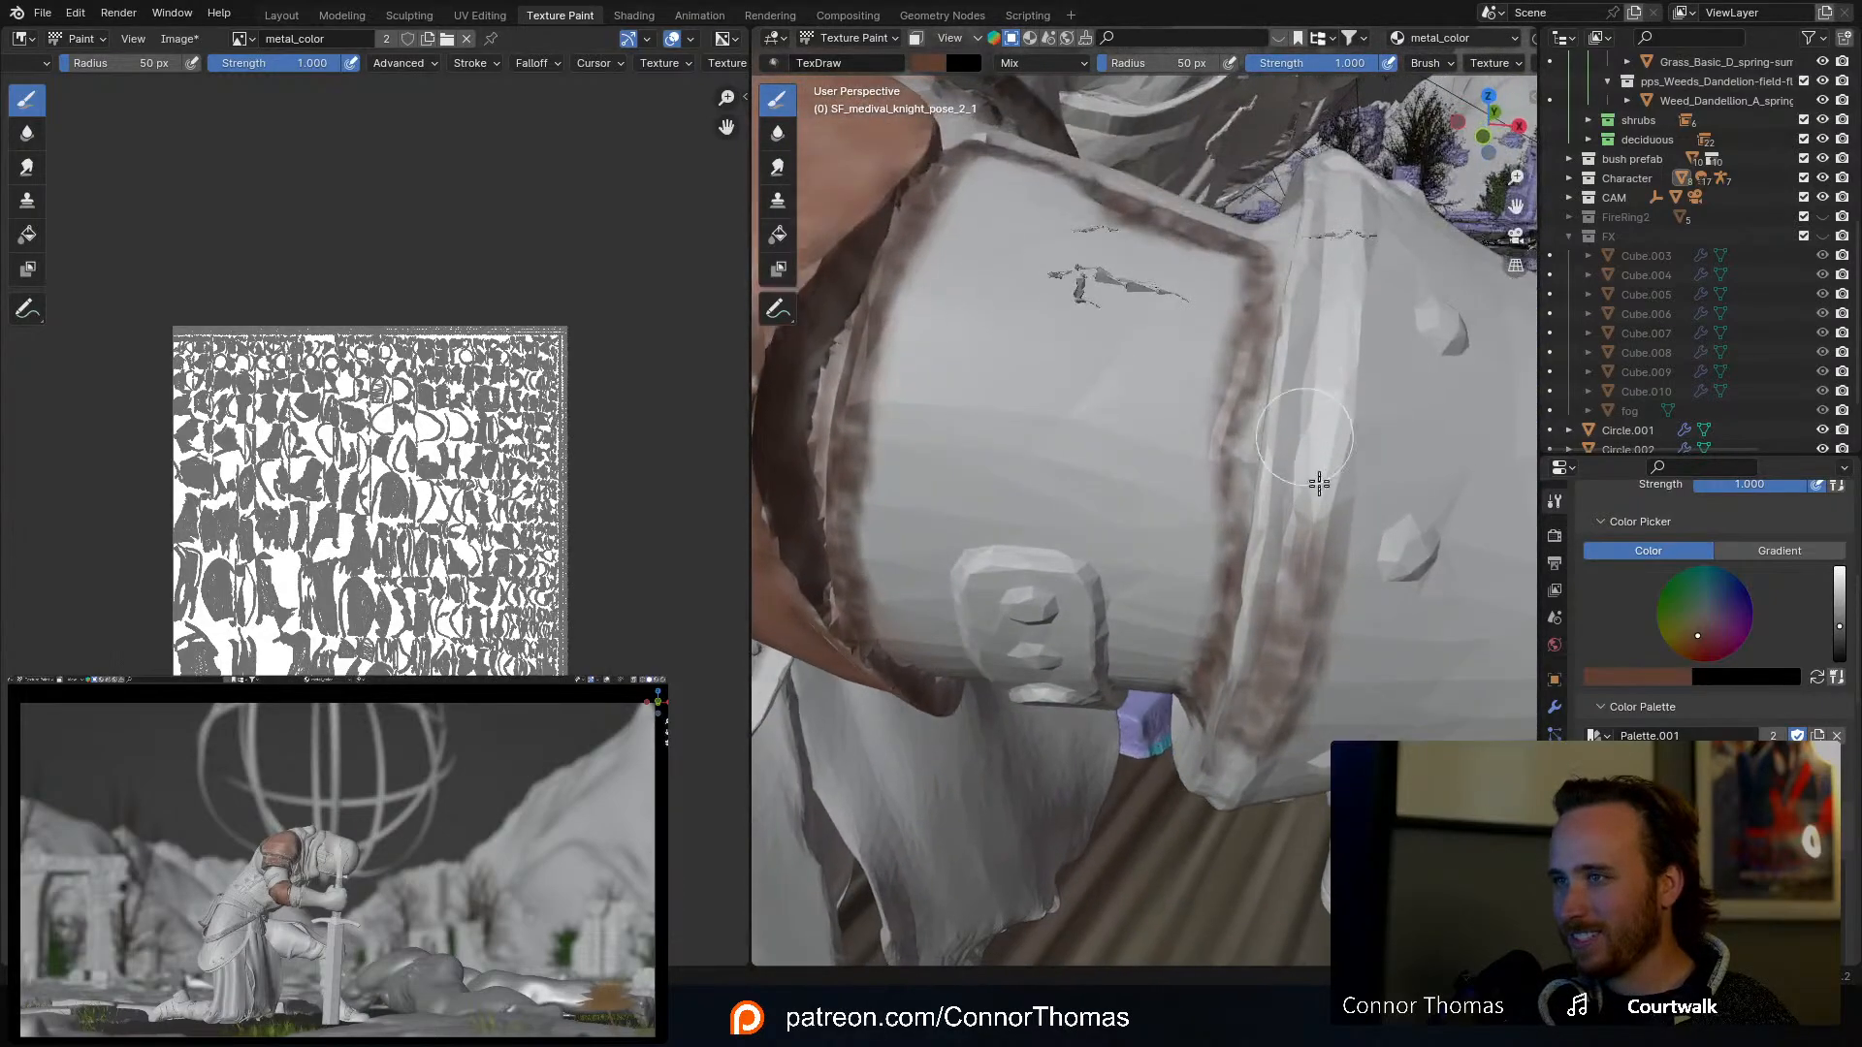
drag(1324, 370, 1324, 257)
middle_drag(1324, 257, 1317, 351)
Step: Thicken the brown band on the gauntlet cuff, spreading it over the rim's ridge toward the first rivets
mouse_move(1360, 563)
mouse_down()
mouse_move(1351, 507)
mouse_move(1319, 512)
mouse_up()
middle_drag(1318, 521, 1268, 573)
mouse_move(1267, 573)
mouse_down()
mouse_move(1242, 546)
mouse_move(1240, 358)
mouse_move(1272, 283)
mouse_up()
middle_drag(1280, 331, 1184, 345)
mouse_move(1185, 346)
mouse_down()
mouse_move(1143, 416)
mouse_move(1160, 258)
mouse_move(1179, 310)
mouse_up()
middle_drag(1179, 310, 1280, 304)
mouse_move(1280, 303)
mouse_down()
mouse_move(1328, 451)
mouse_move(1308, 508)
mouse_up()
Step: Carry the brown cuff edging down to the gauntlet's underside beside the strap buckle
middle_drag(1294, 495, 1179, 197)
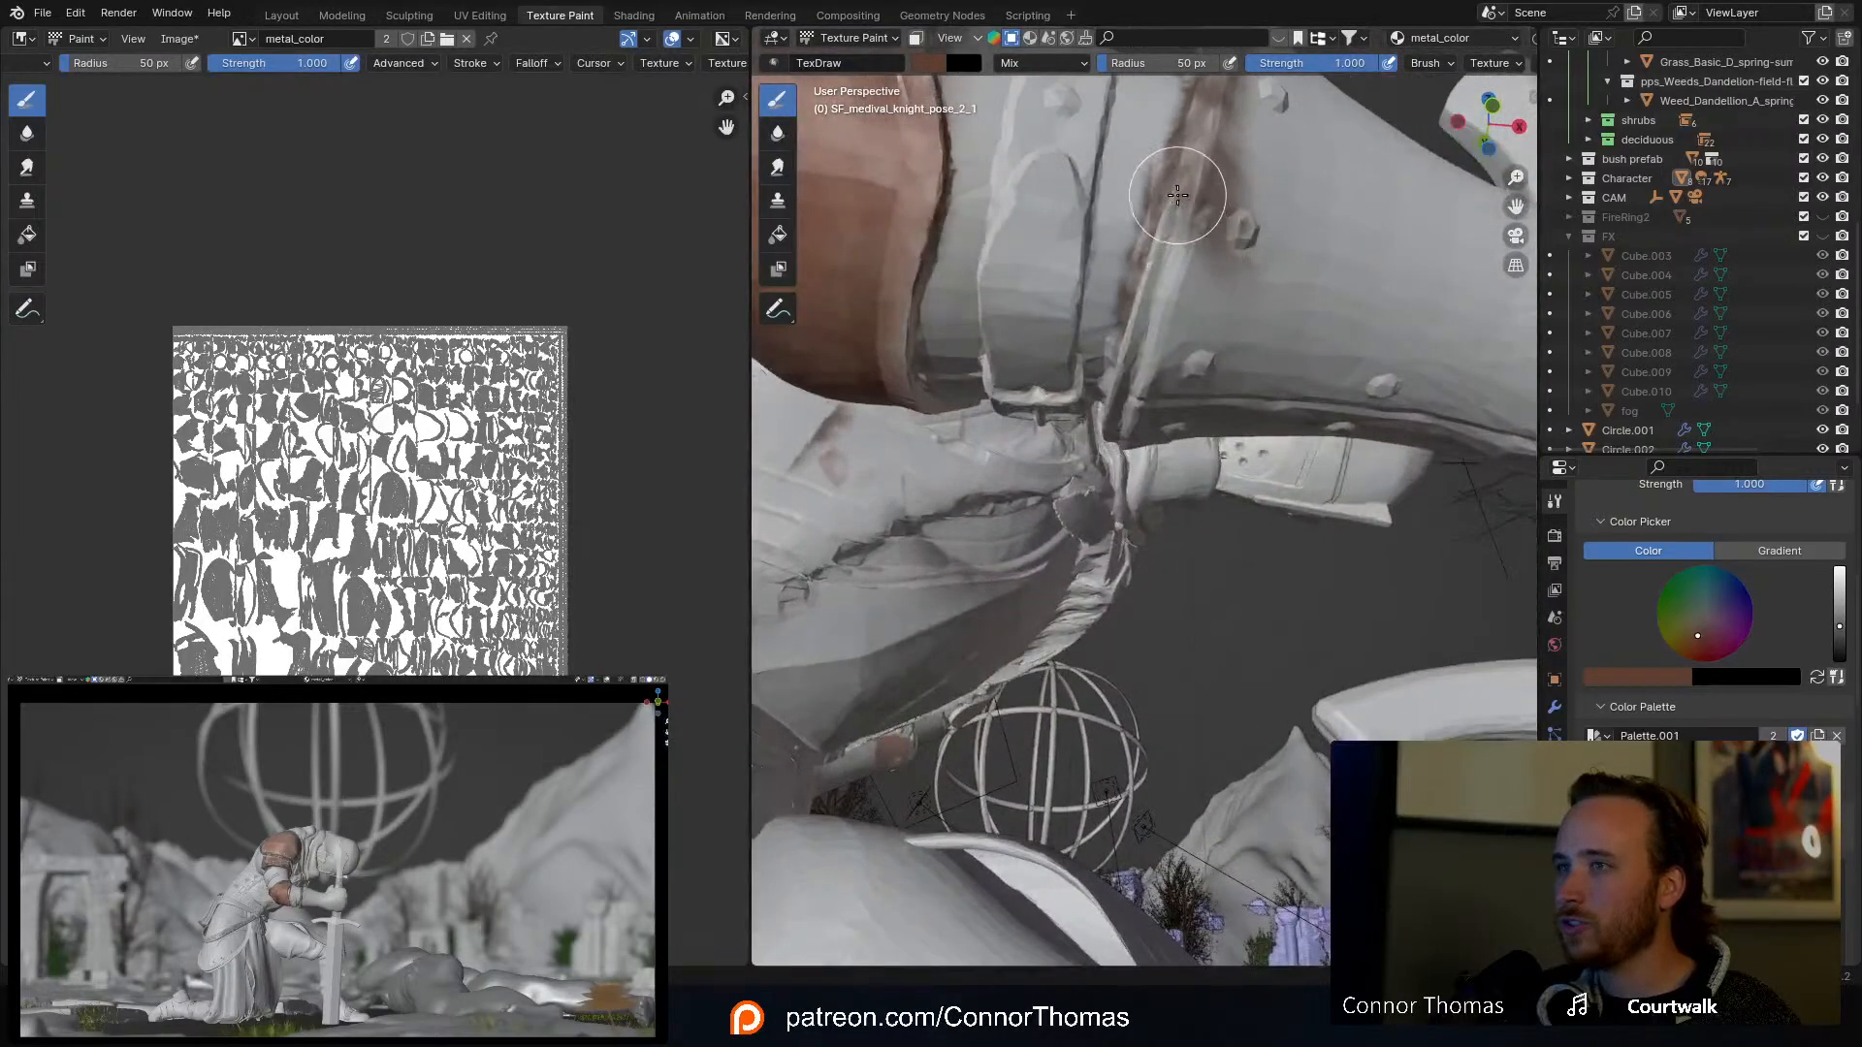
drag(1179, 197, 1136, 388)
middle_drag(1137, 389, 1213, 291)
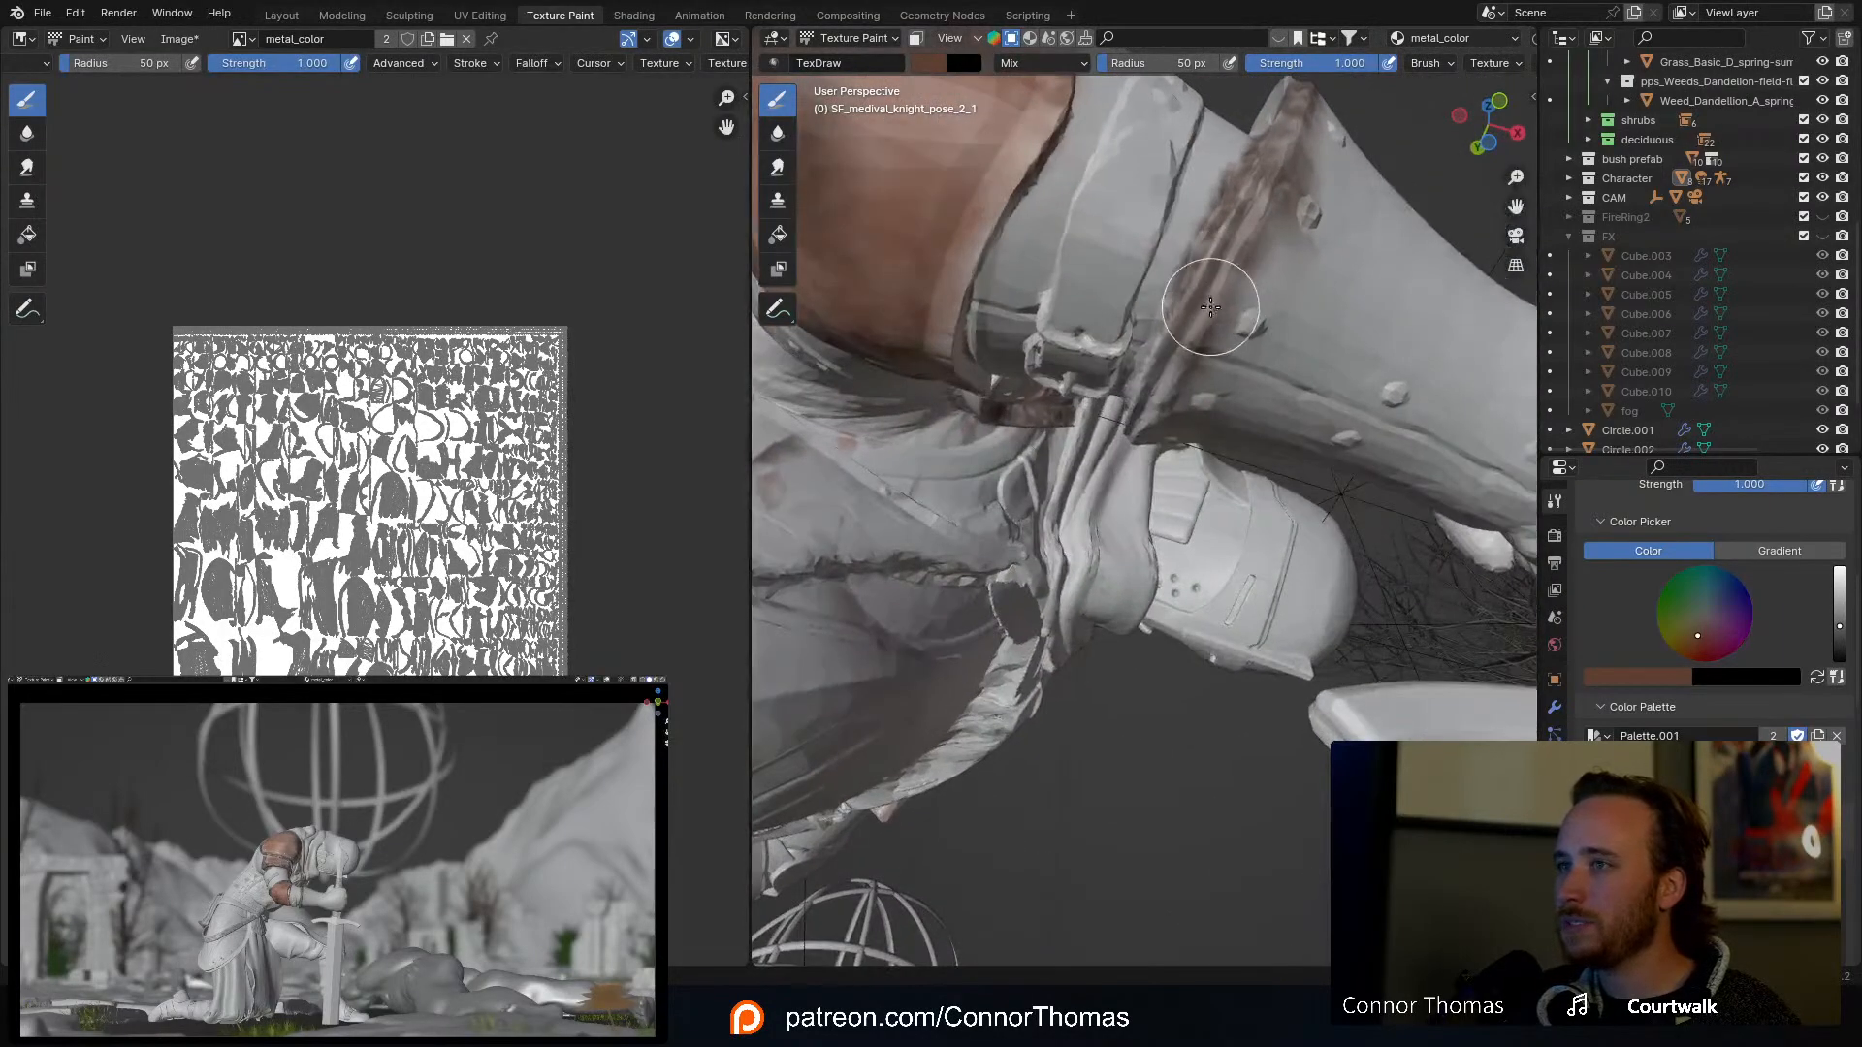
drag(1213, 291, 1134, 424)
mouse_move(1135, 424)
middle_down()
mouse_move(1173, 388)
mouse_move(1235, 382)
mouse_move(1209, 485)
middle_up()
mouse_move(1210, 485)
mouse_down()
mouse_move(1188, 300)
mouse_move(1184, 332)
mouse_up()
Step: Paint brown over the top of the gauntlet cuff and around its elbow-facing rim
middle_drag(1185, 332, 1231, 504)
drag(1232, 504, 1184, 395)
mouse_move(1184, 395)
middle_down()
mouse_move(1235, 416)
mouse_move(1289, 520)
middle_up()
mouse_move(1347, 662)
mouse_down()
mouse_move(1276, 491)
mouse_move(1358, 781)
mouse_move(1334, 582)
mouse_up()
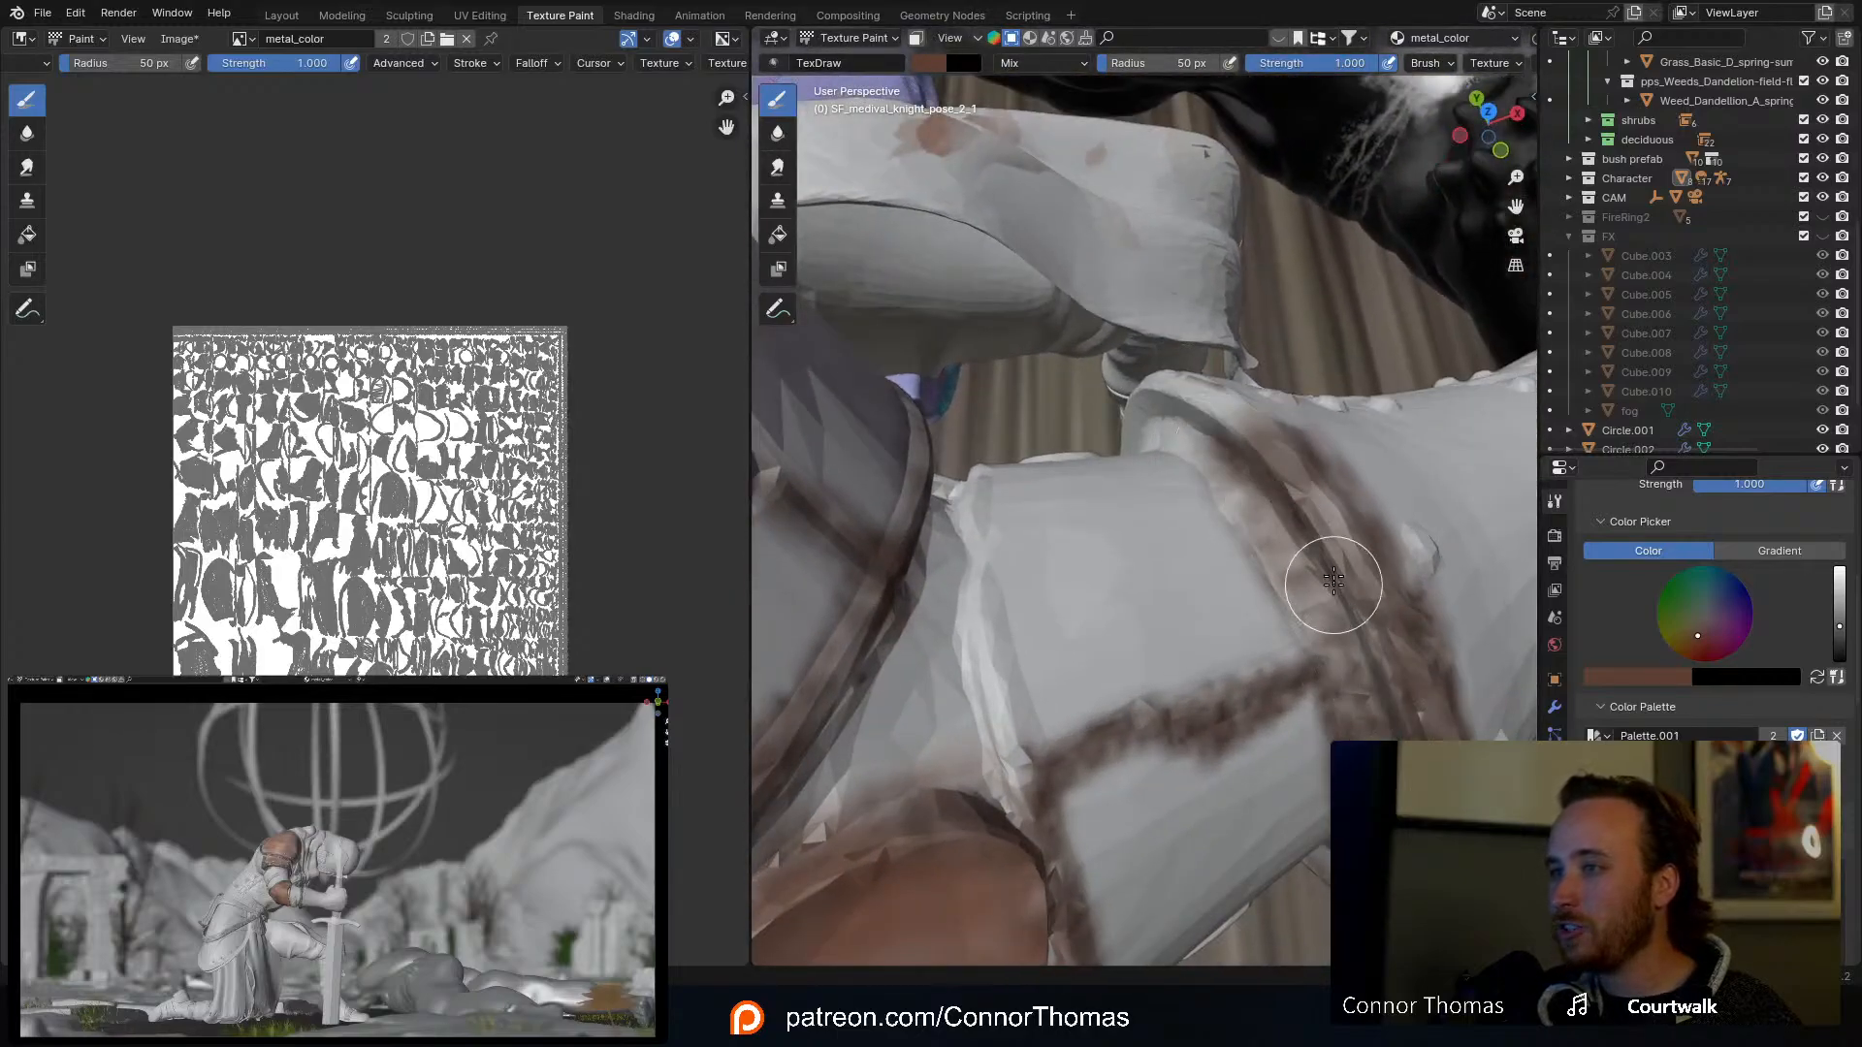
middle_drag(1382, 654, 1381, 524)
mouse_move(1413, 363)
mouse_down()
mouse_move(1451, 442)
mouse_move(1466, 548)
mouse_move(1434, 485)
mouse_move(1404, 636)
mouse_move(1437, 561)
mouse_up()
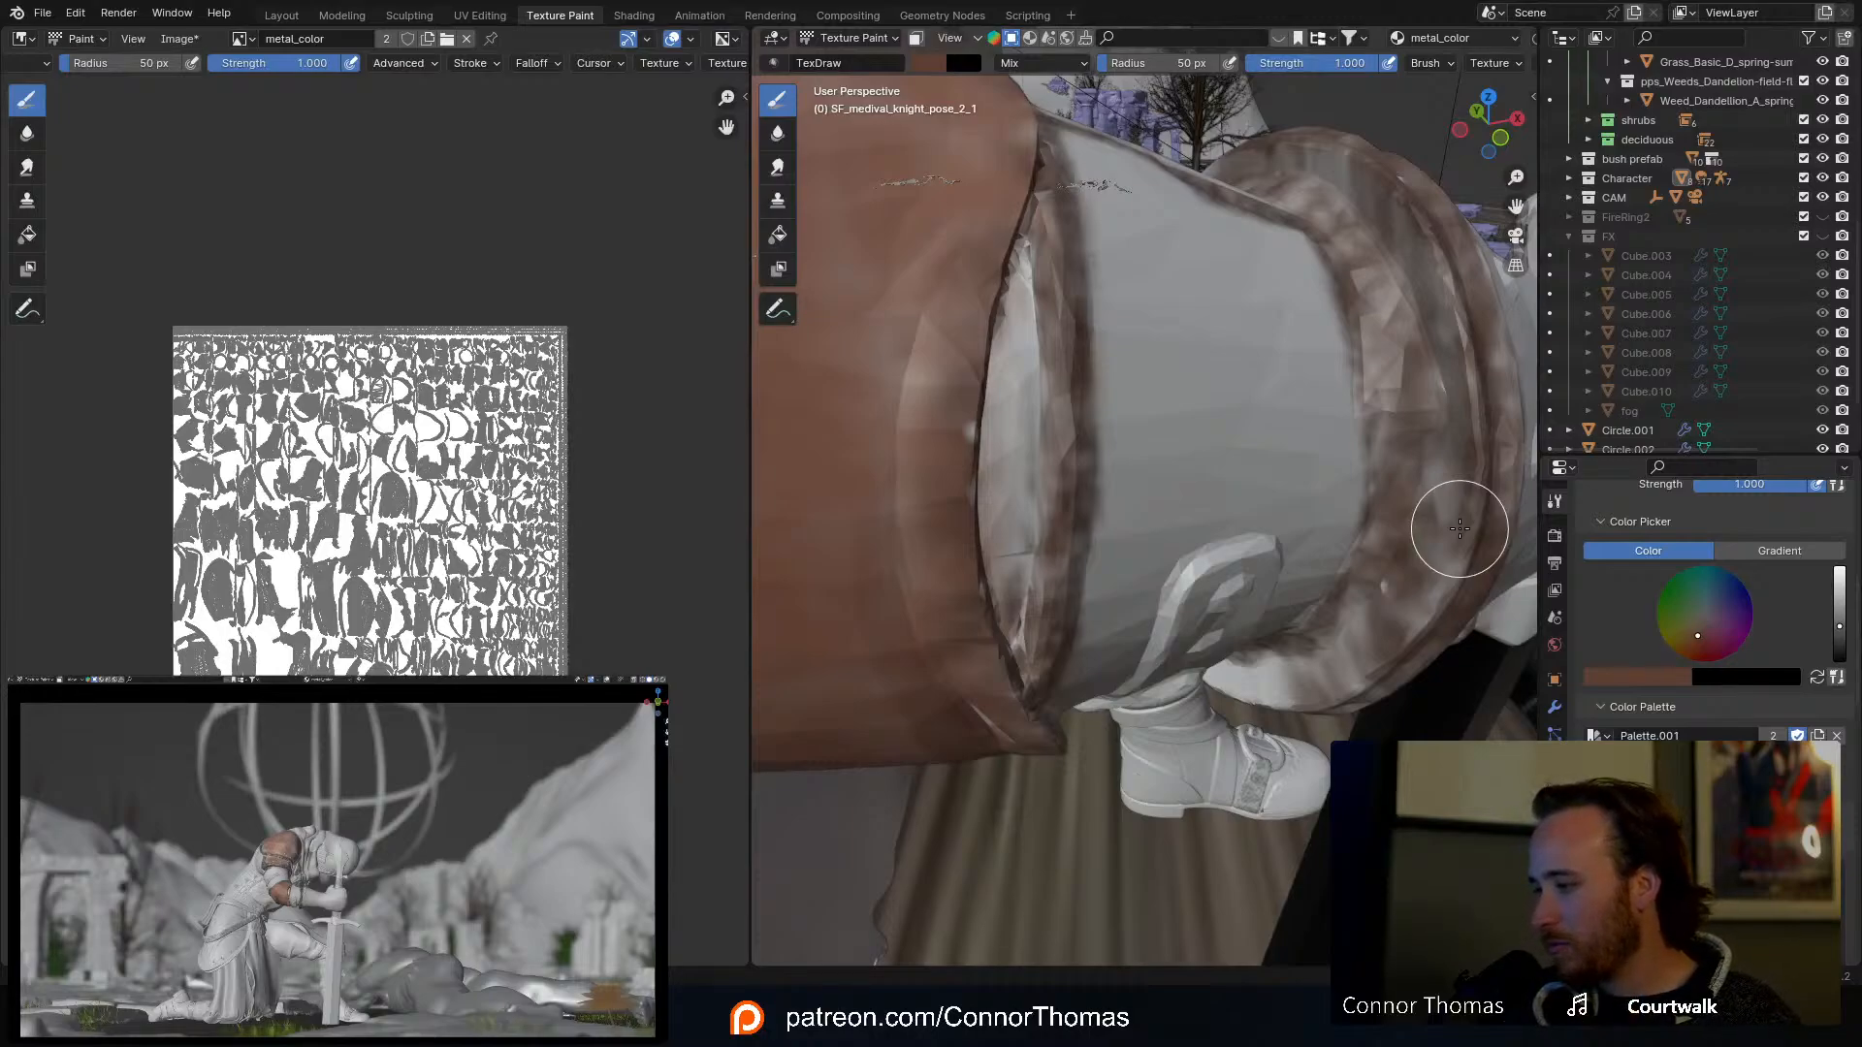
Step: Reduce the brush to 42 px and extend the brown cuff band around the gauntlet's inner side
mouse_move(1351, 478)
middle_down()
mouse_move(1296, 417)
mouse_move(1249, 475)
middle_up()
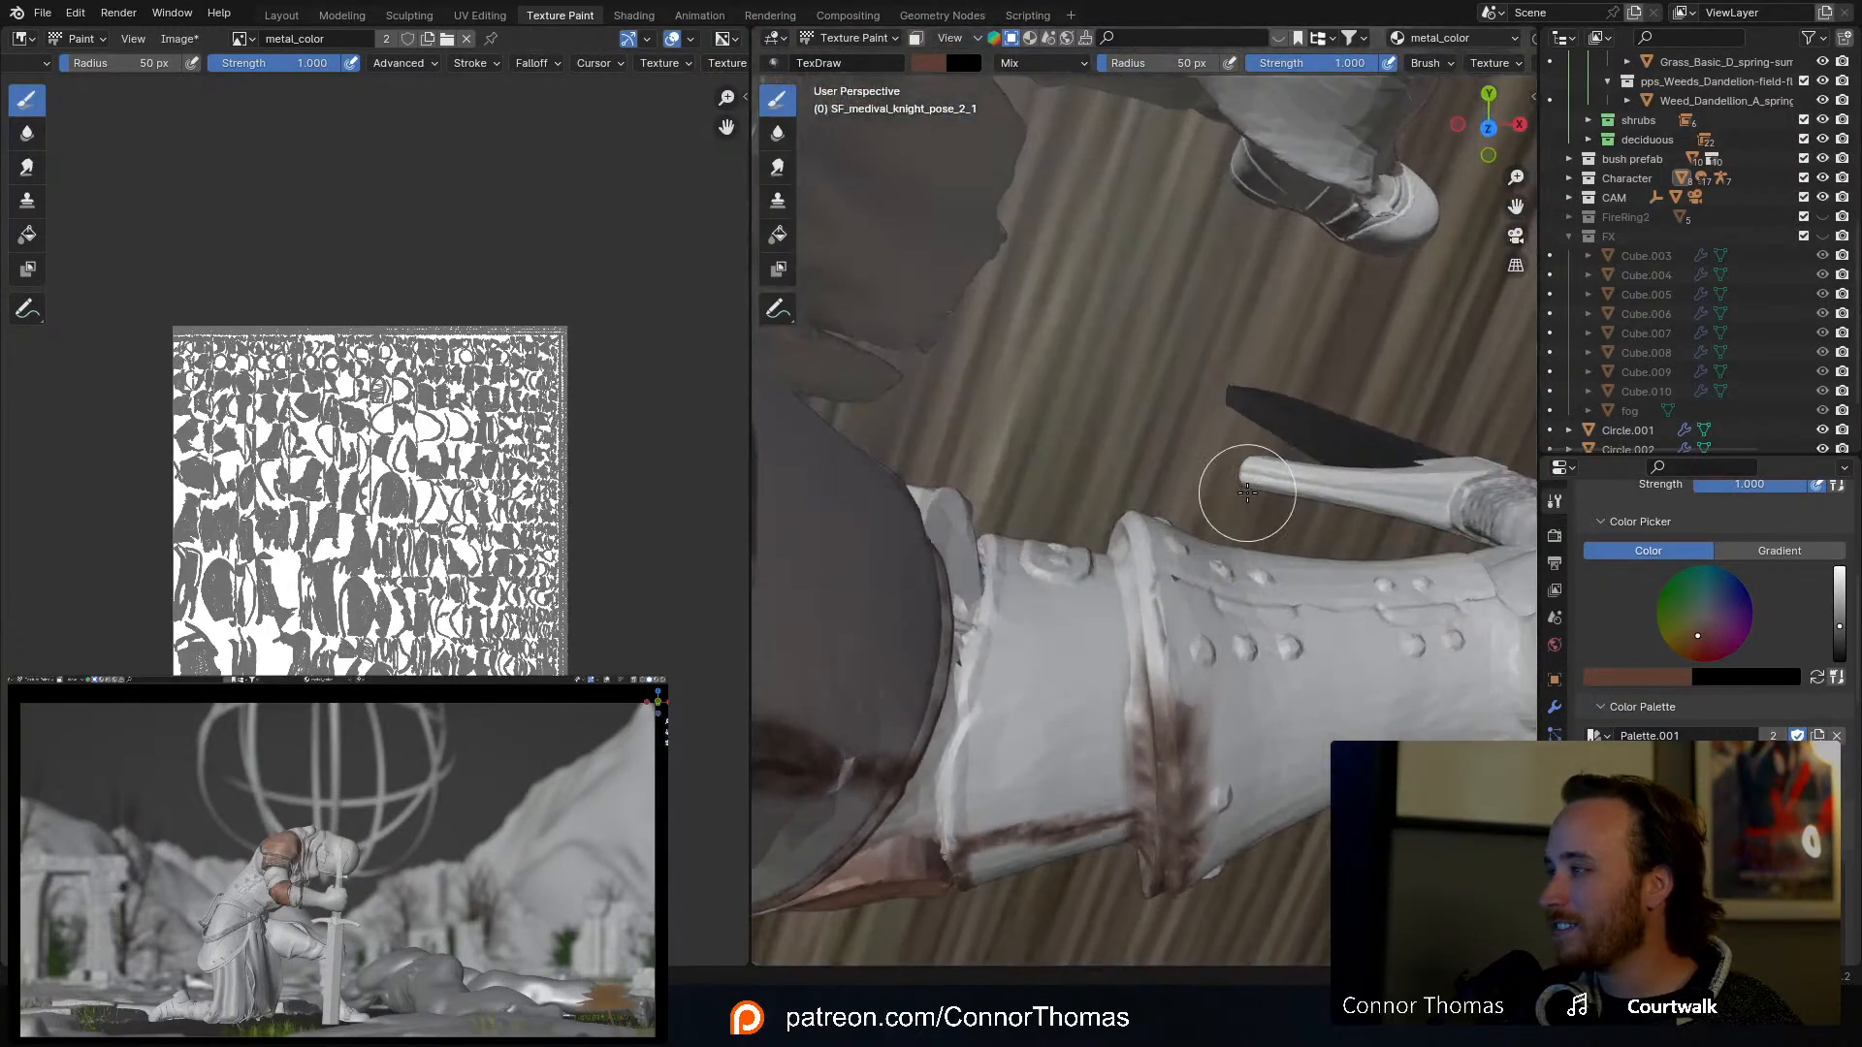
mouse_move(1233, 621)
middle_down()
mouse_move(1243, 447)
mouse_move(1219, 540)
middle_up()
scroll(1232, 466, up, 1)
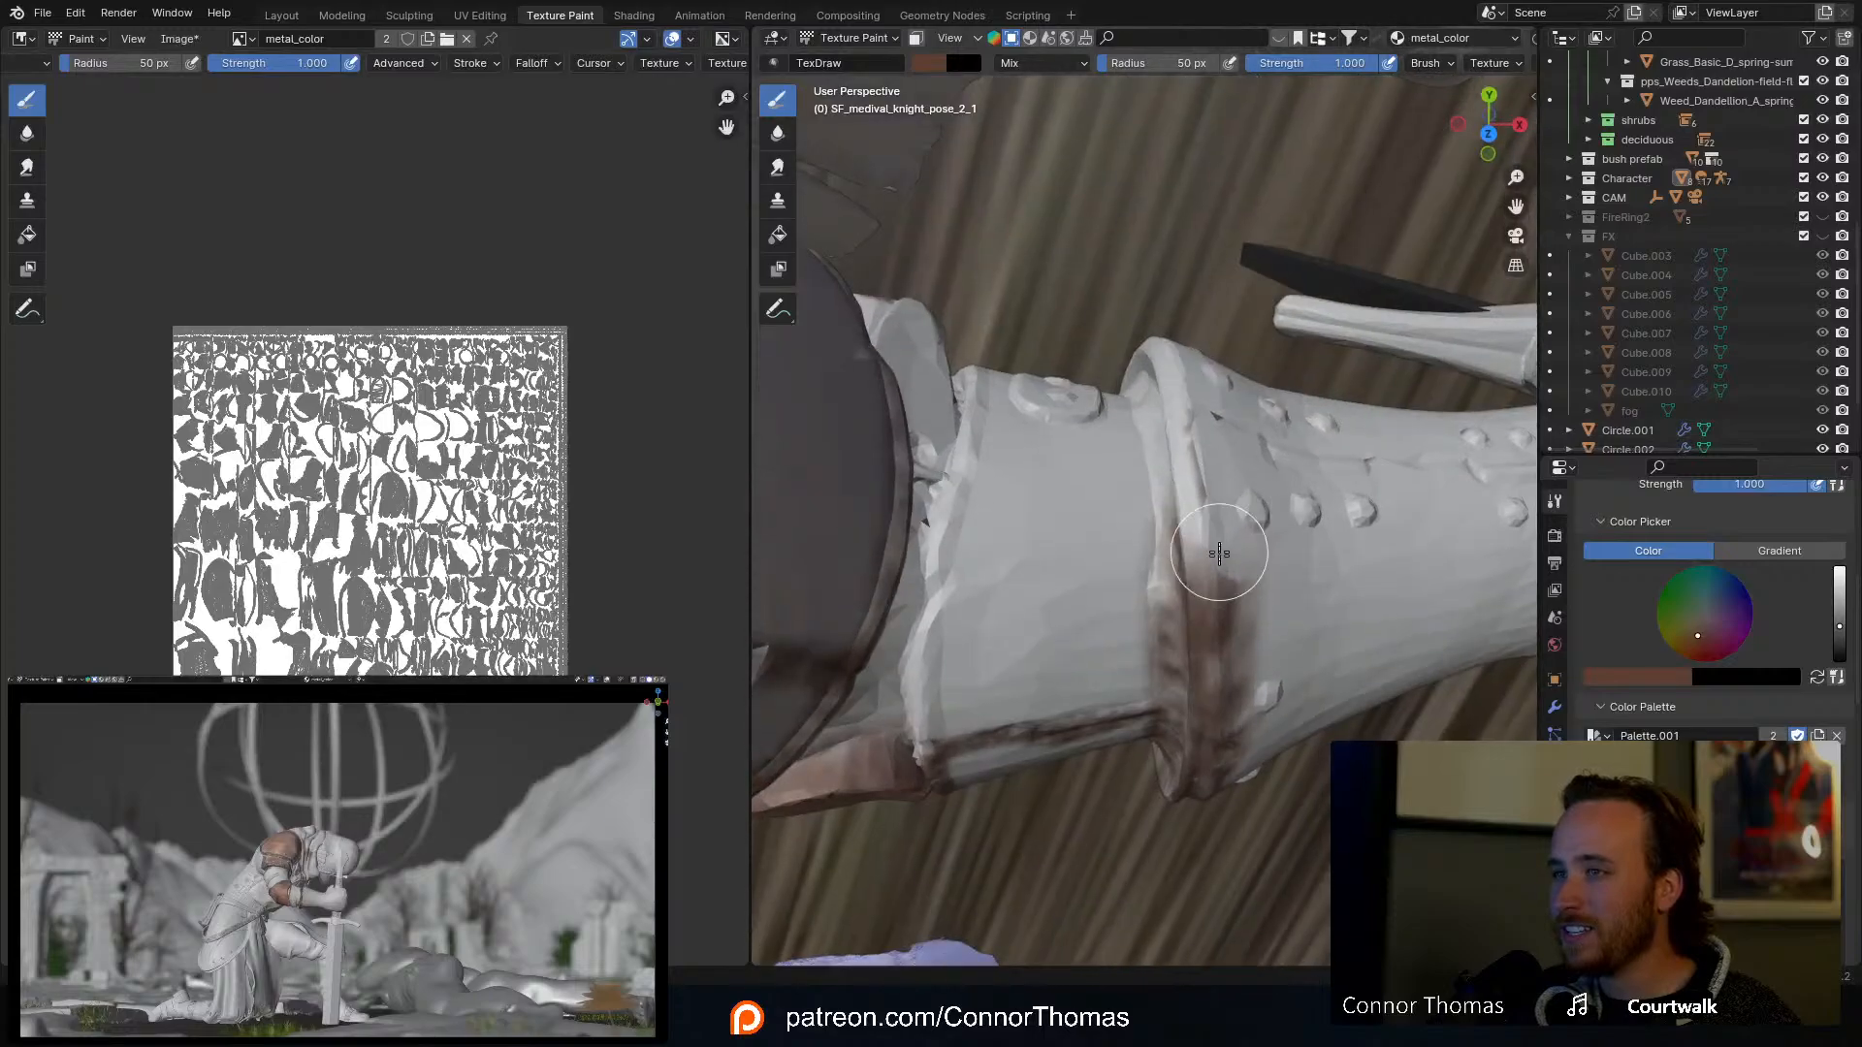
key(f)
click(1211, 560)
mouse_move(1202, 563)
mouse_down()
mouse_move(1193, 512)
mouse_move(1185, 550)
mouse_up()
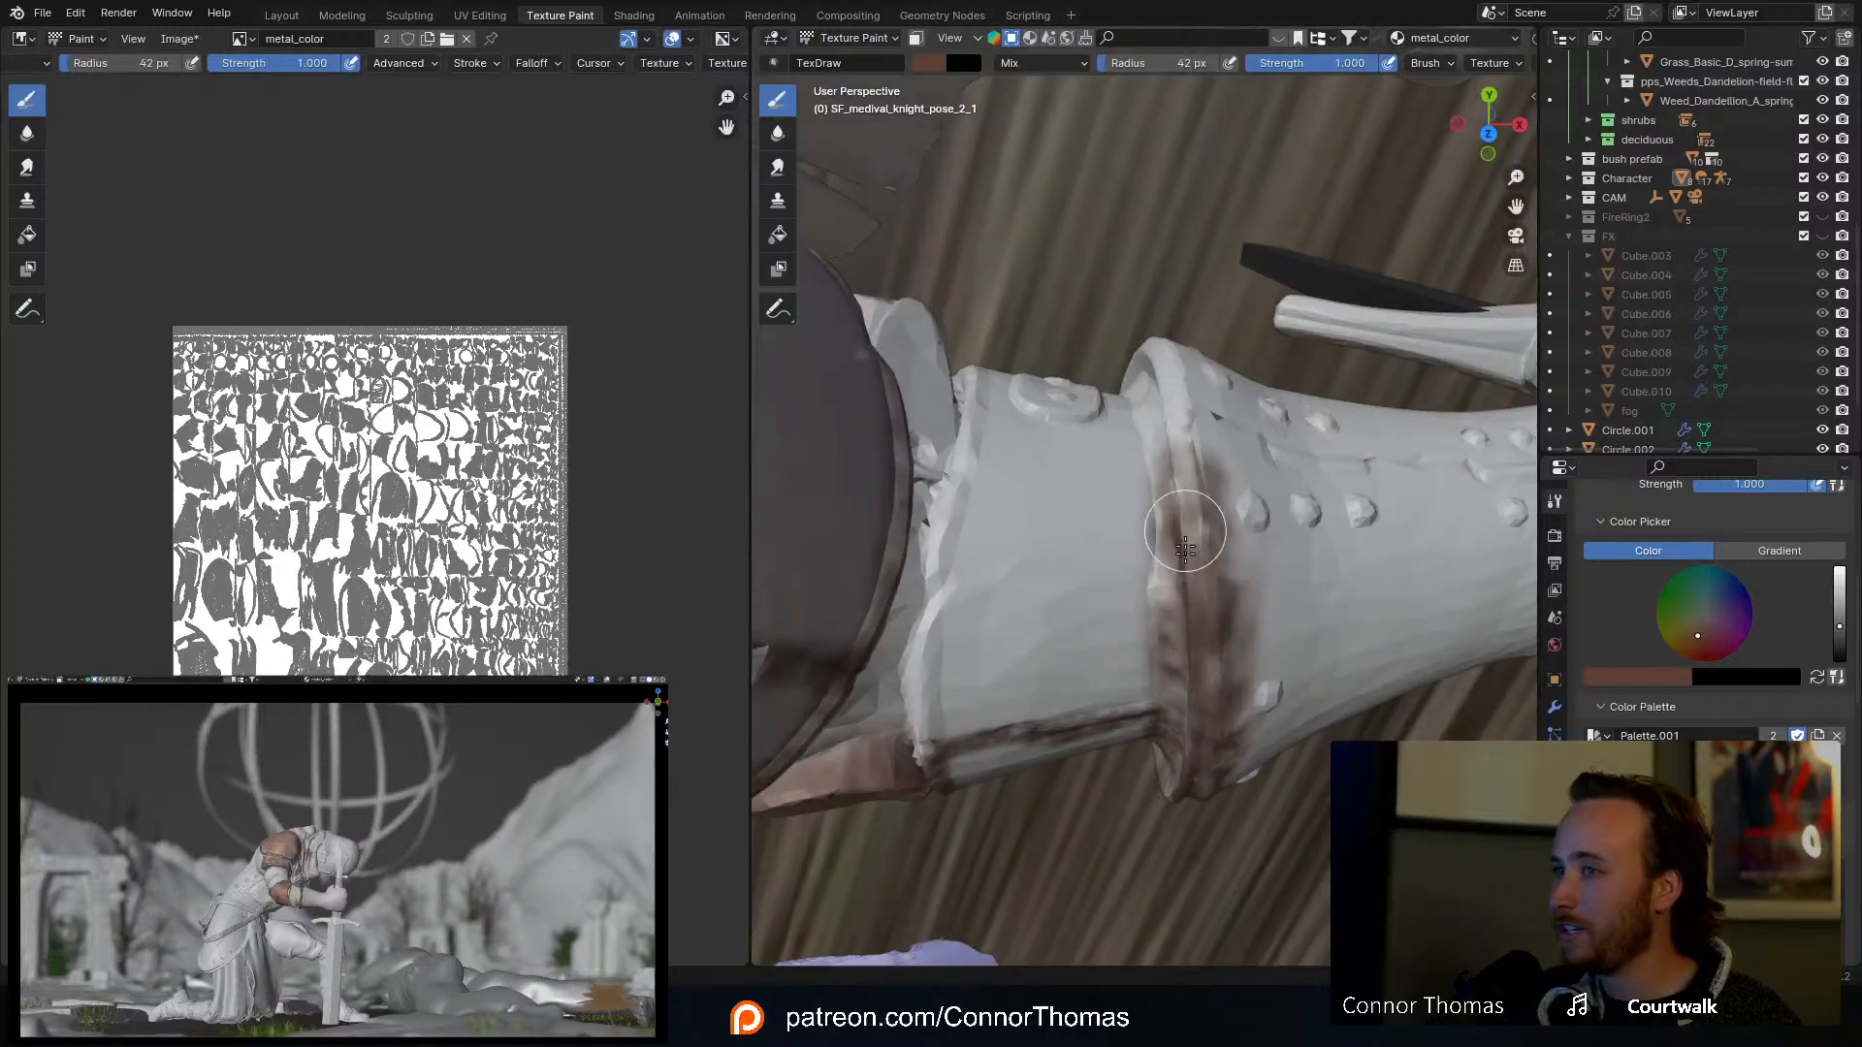
middle_drag(1194, 458, 1200, 550)
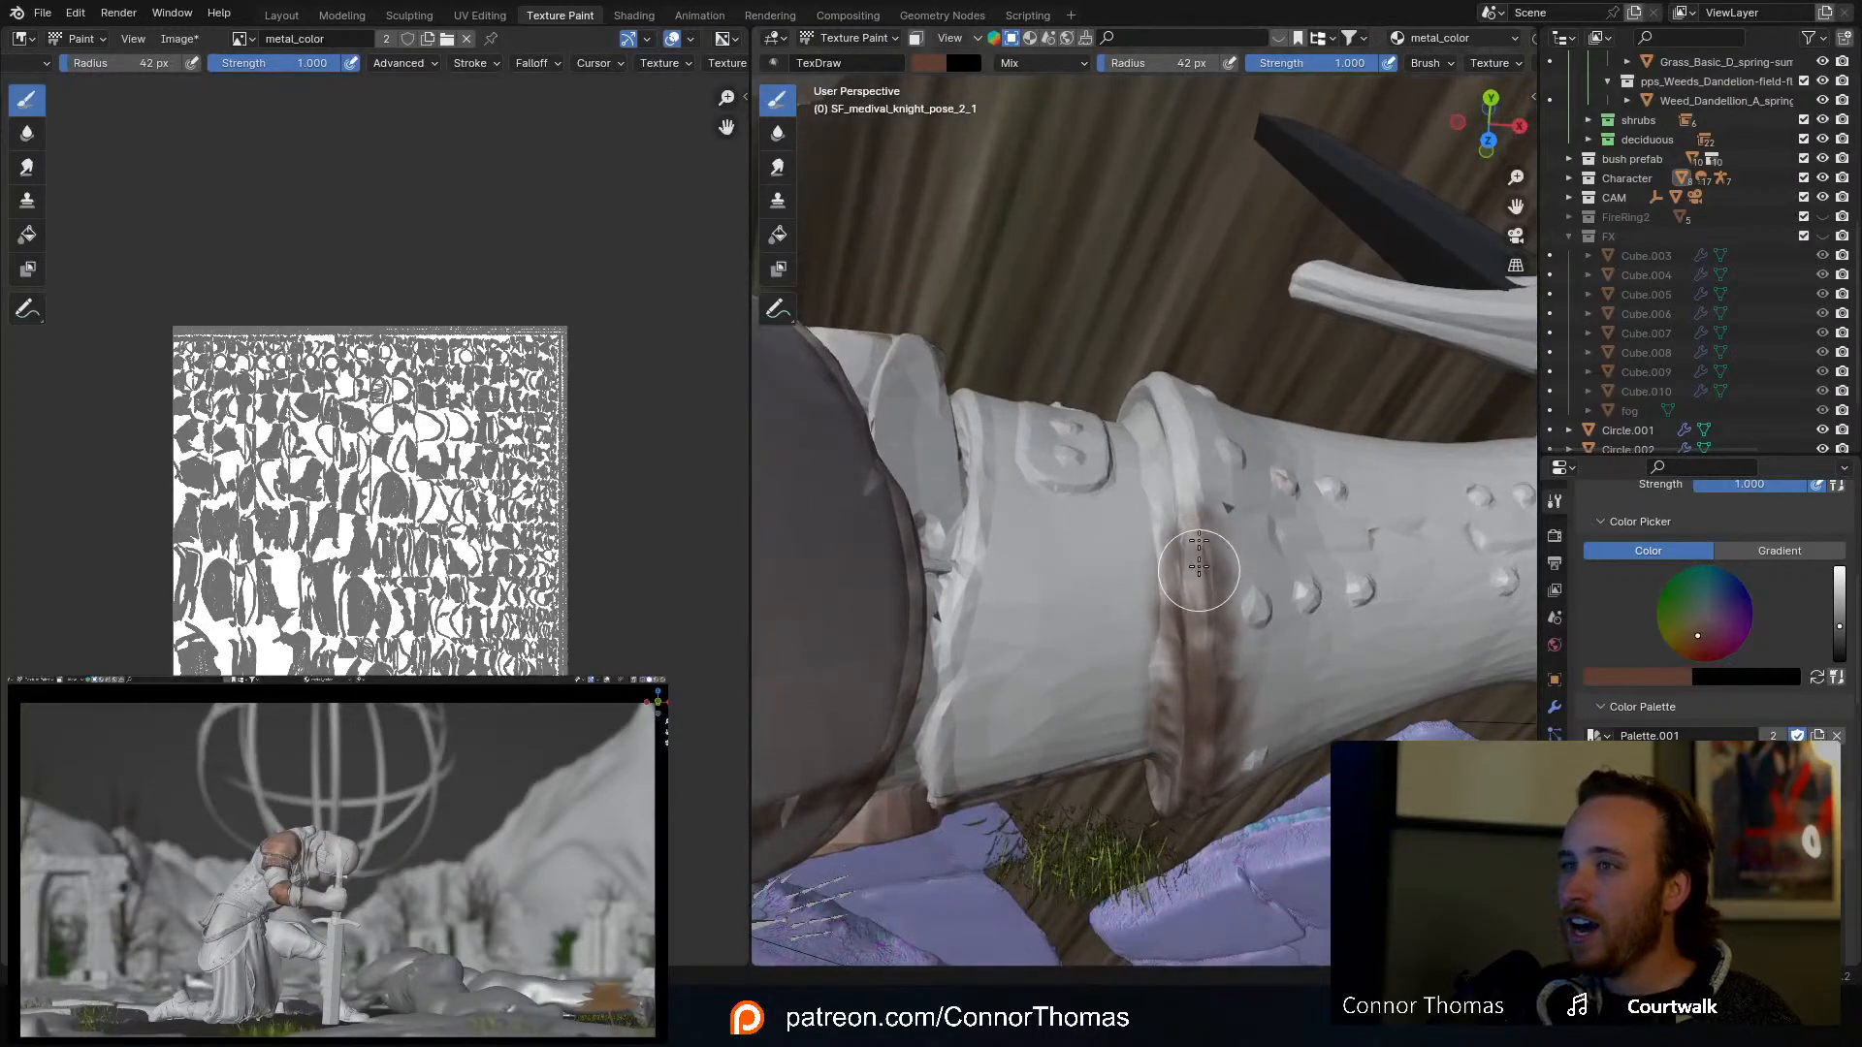
drag(1199, 567, 1171, 450)
Step: Complete the inner side of the cuff's brown band with a 31 px brush, blending it into the top section
middle_drag(1159, 420, 1166, 472)
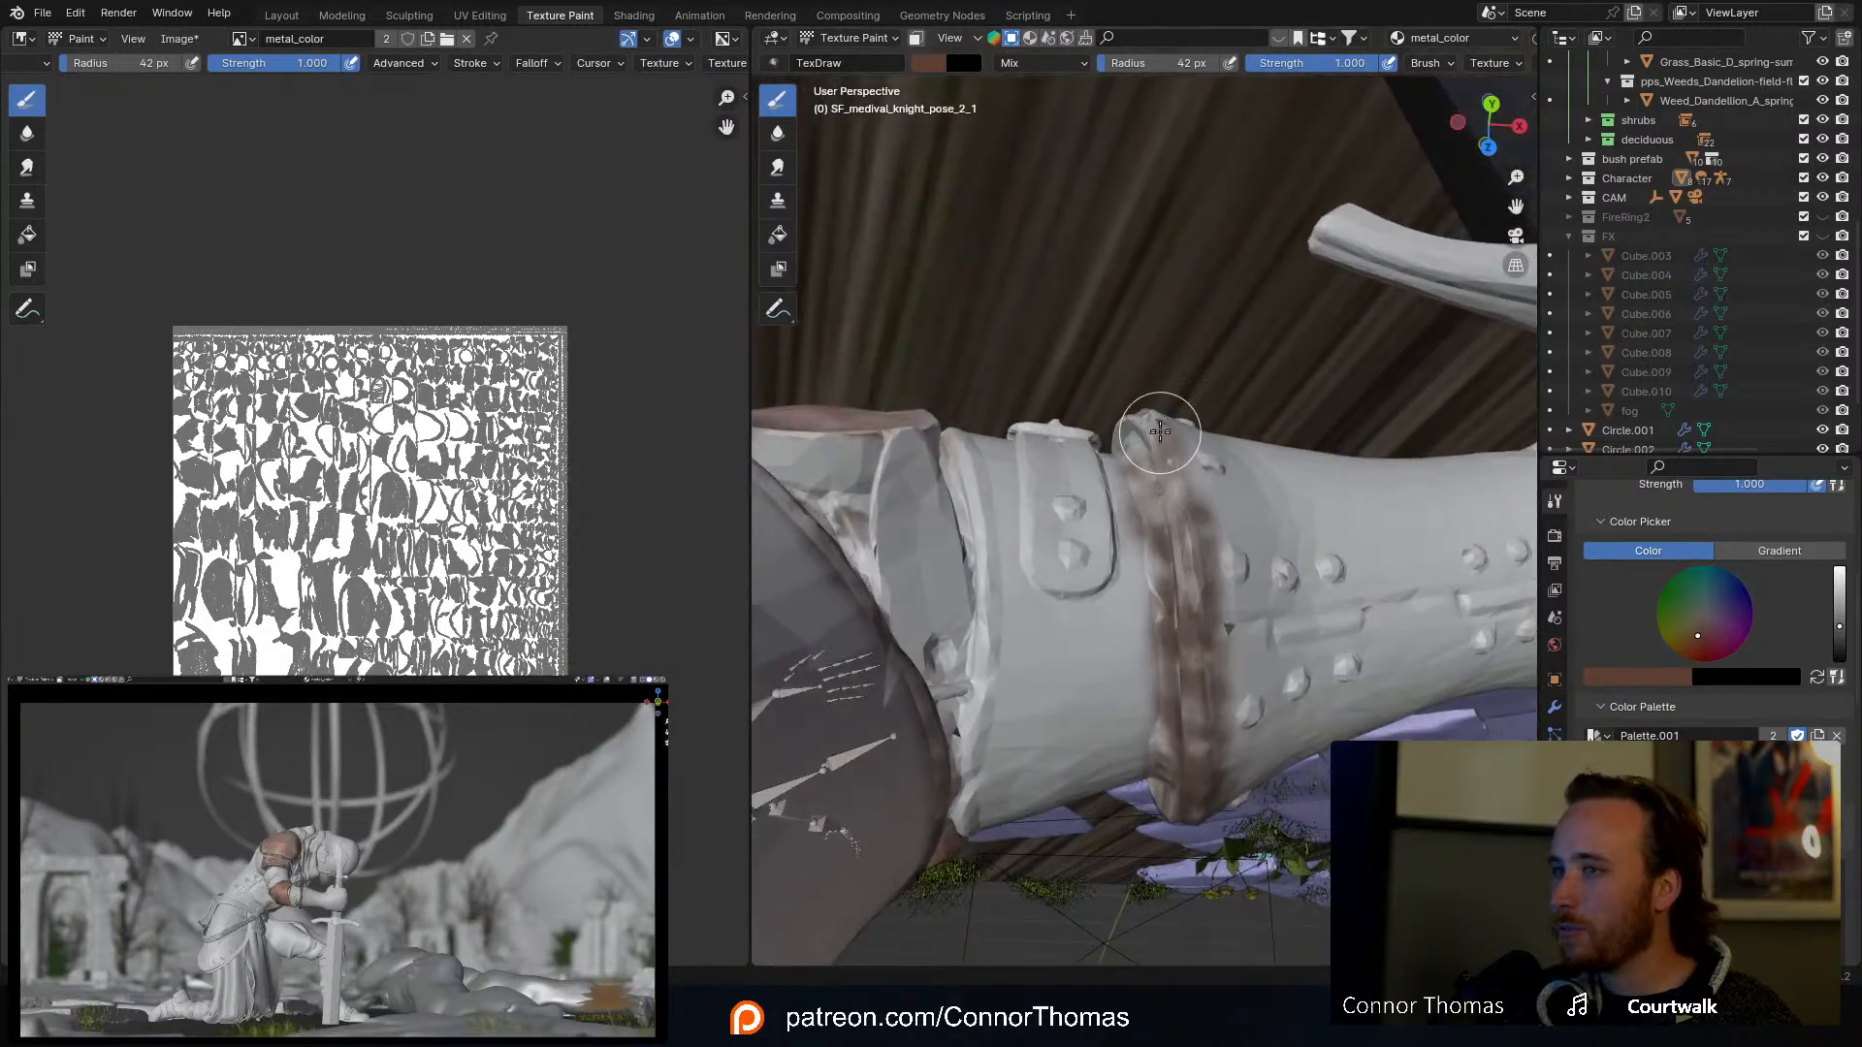
key(f)
drag(1182, 504, 1179, 462)
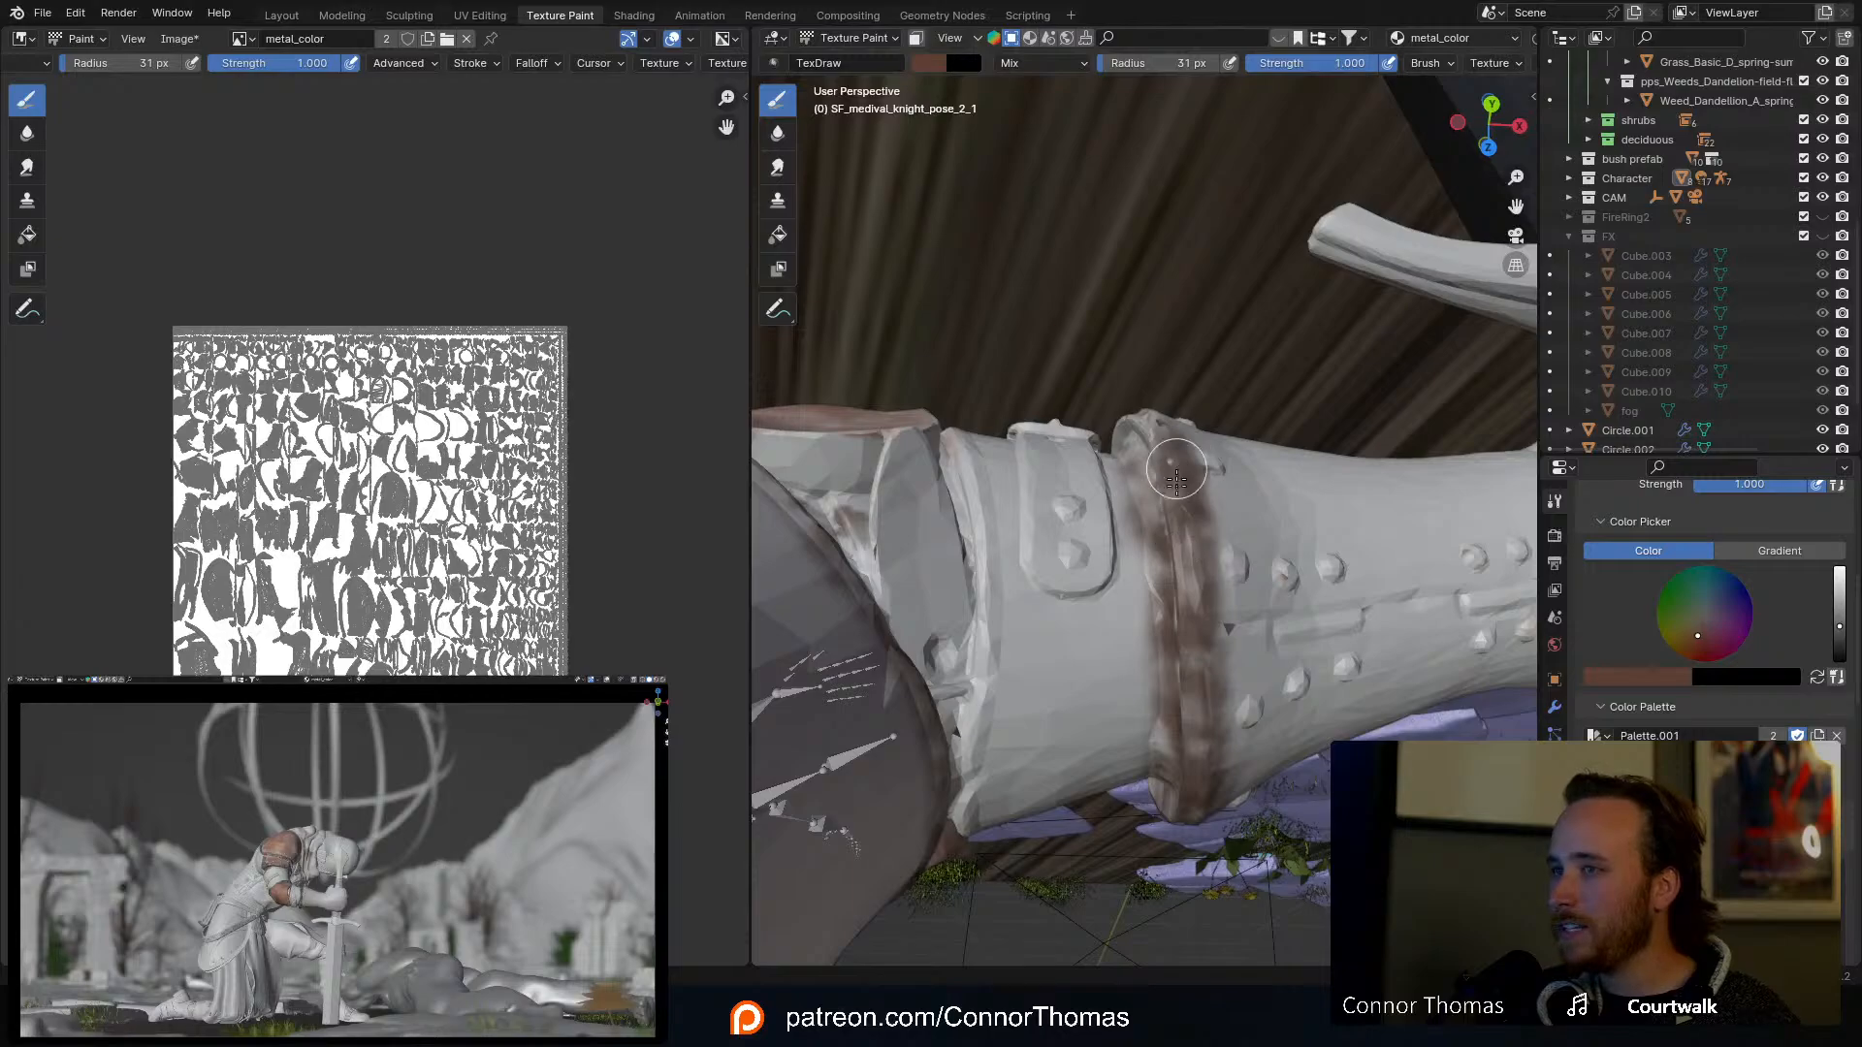
middle_drag(1182, 482, 1207, 398)
drag(1179, 369, 1204, 532)
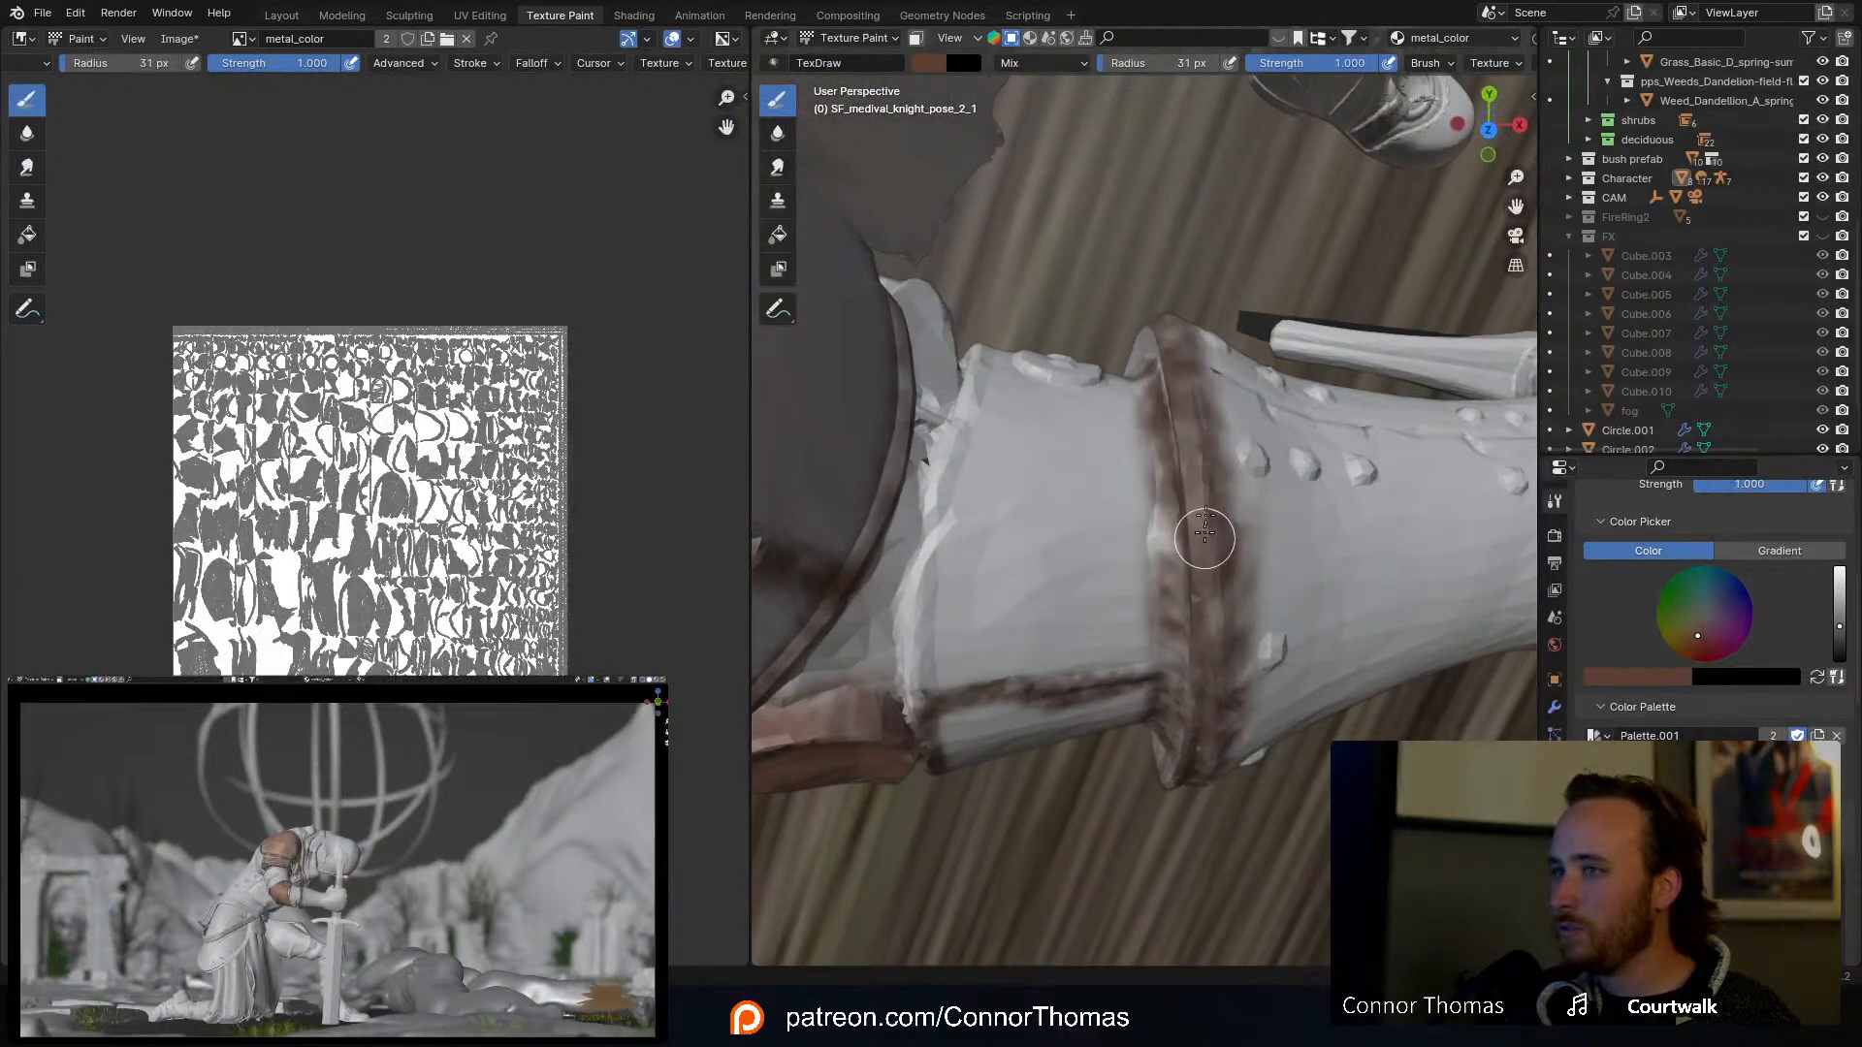
middle_drag(1210, 527, 1207, 383)
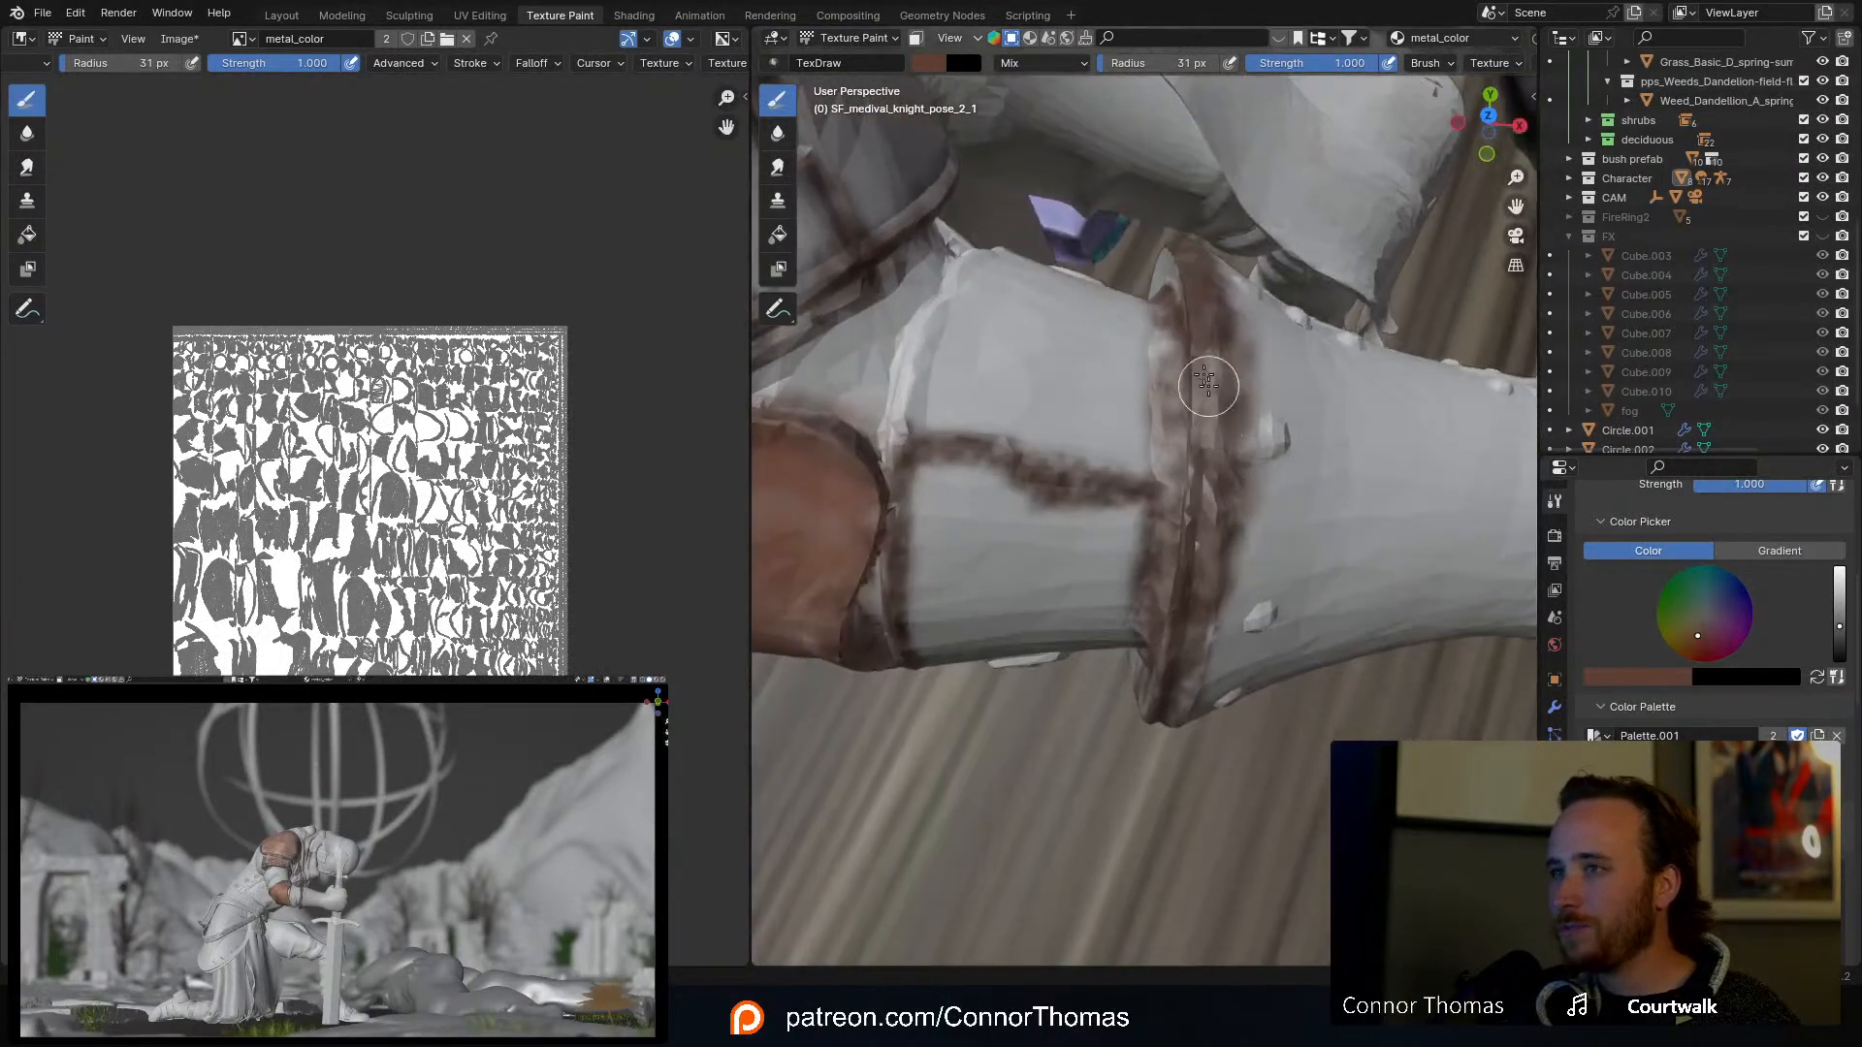
middle_drag(1220, 528, 1219, 414)
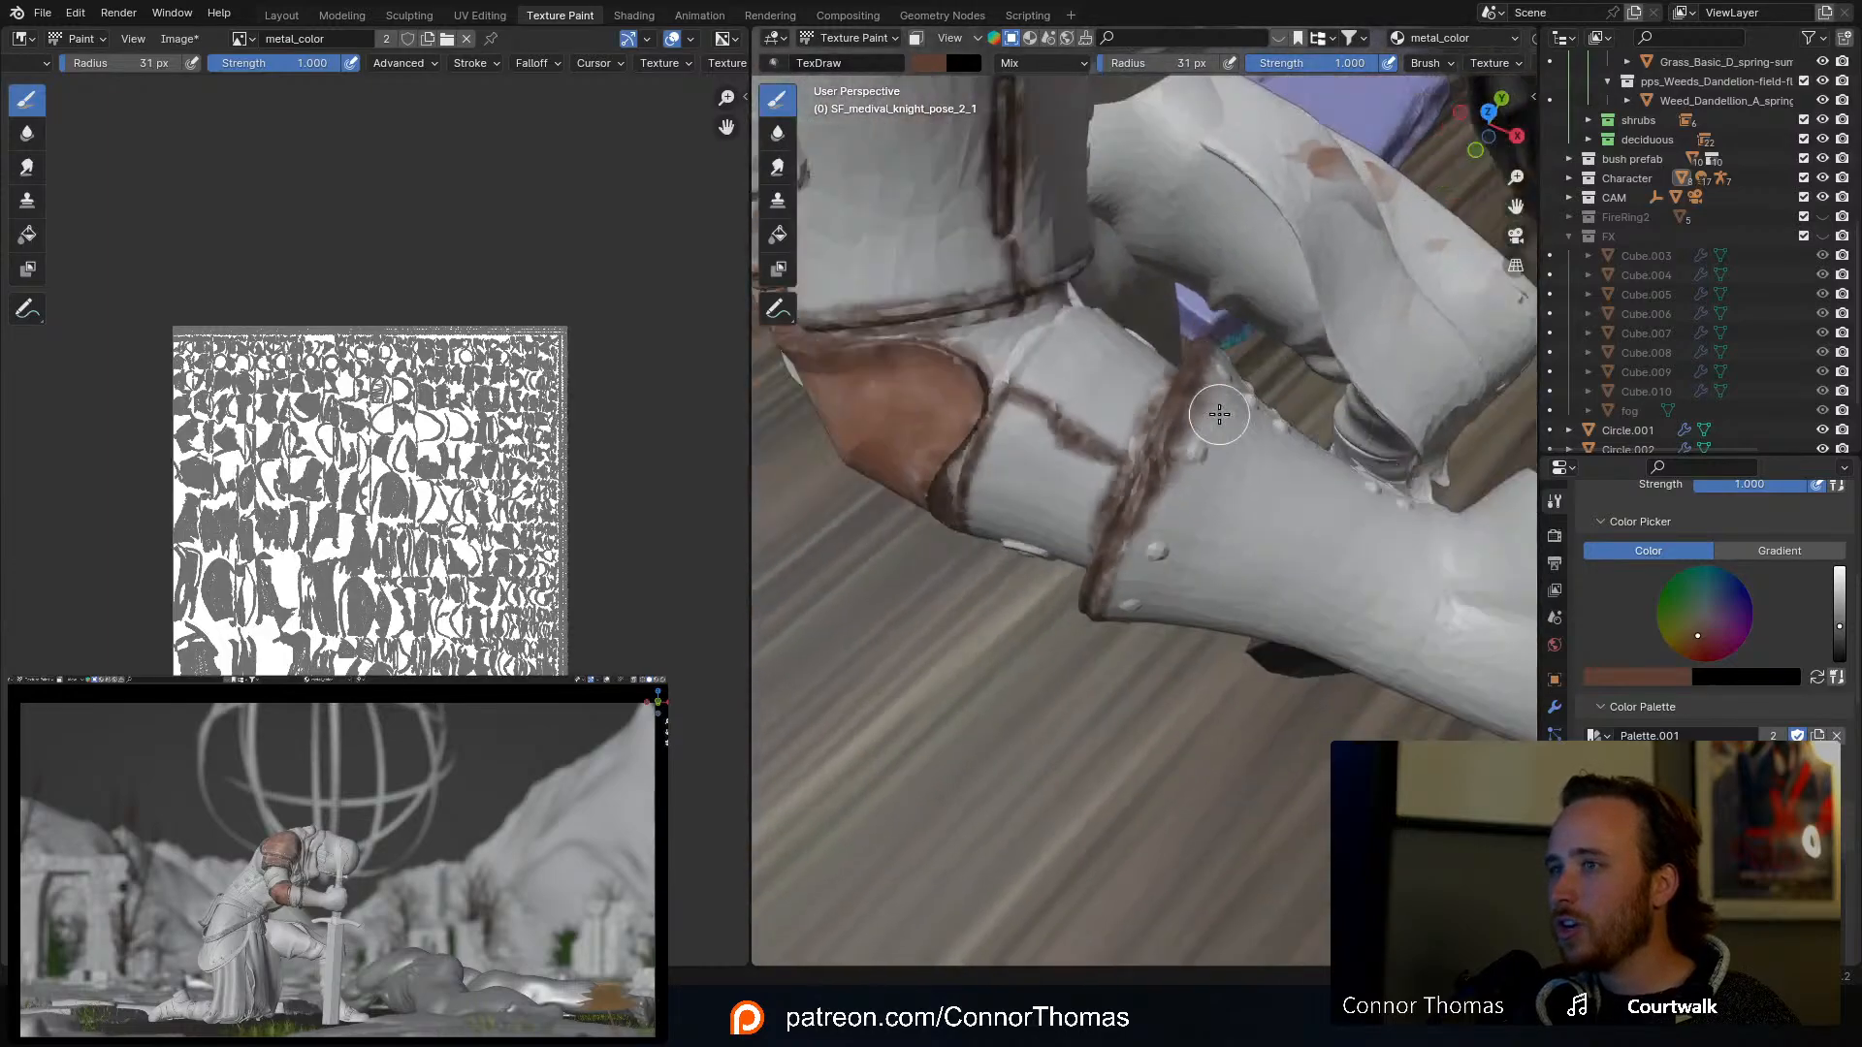
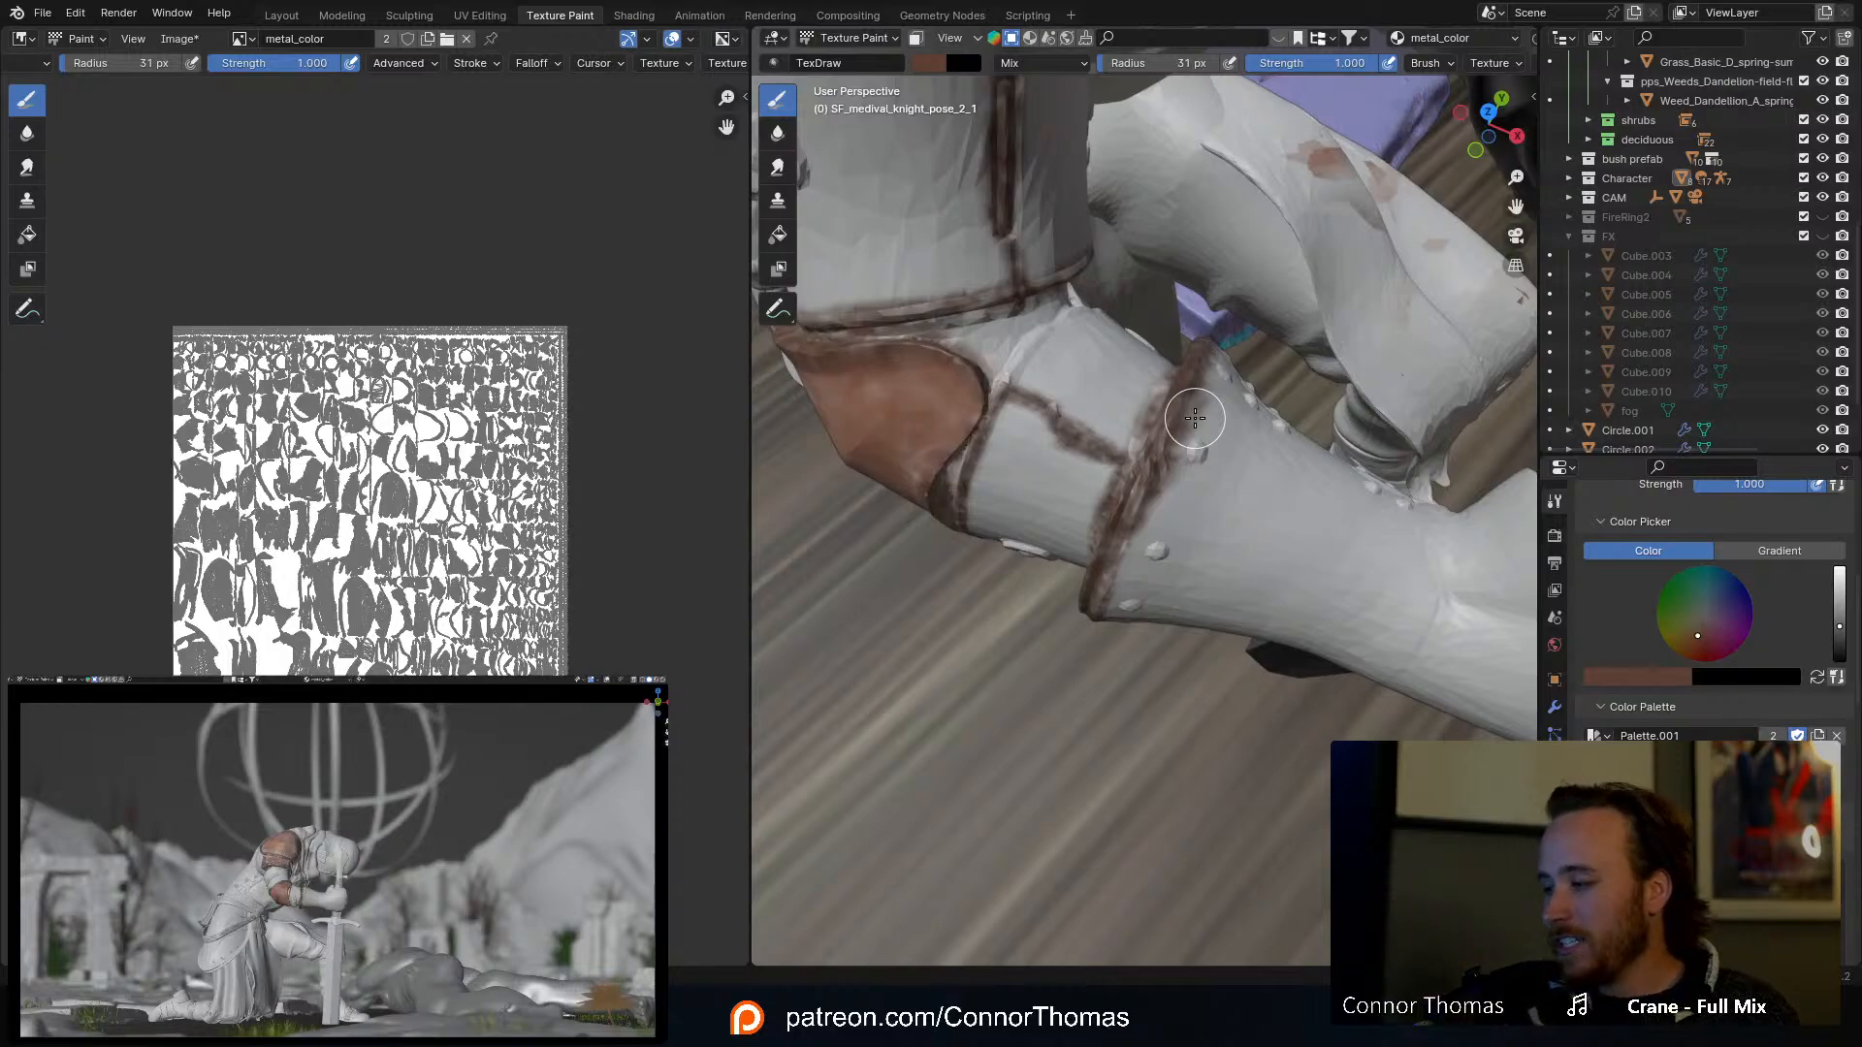
mouse_move(1195, 417)
middle_down()
mouse_move(1225, 445)
mouse_move(1257, 549)
mouse_move(1231, 520)
mouse_move(1243, 573)
mouse_move(1262, 563)
middle_up()
key(f)
click(1259, 549)
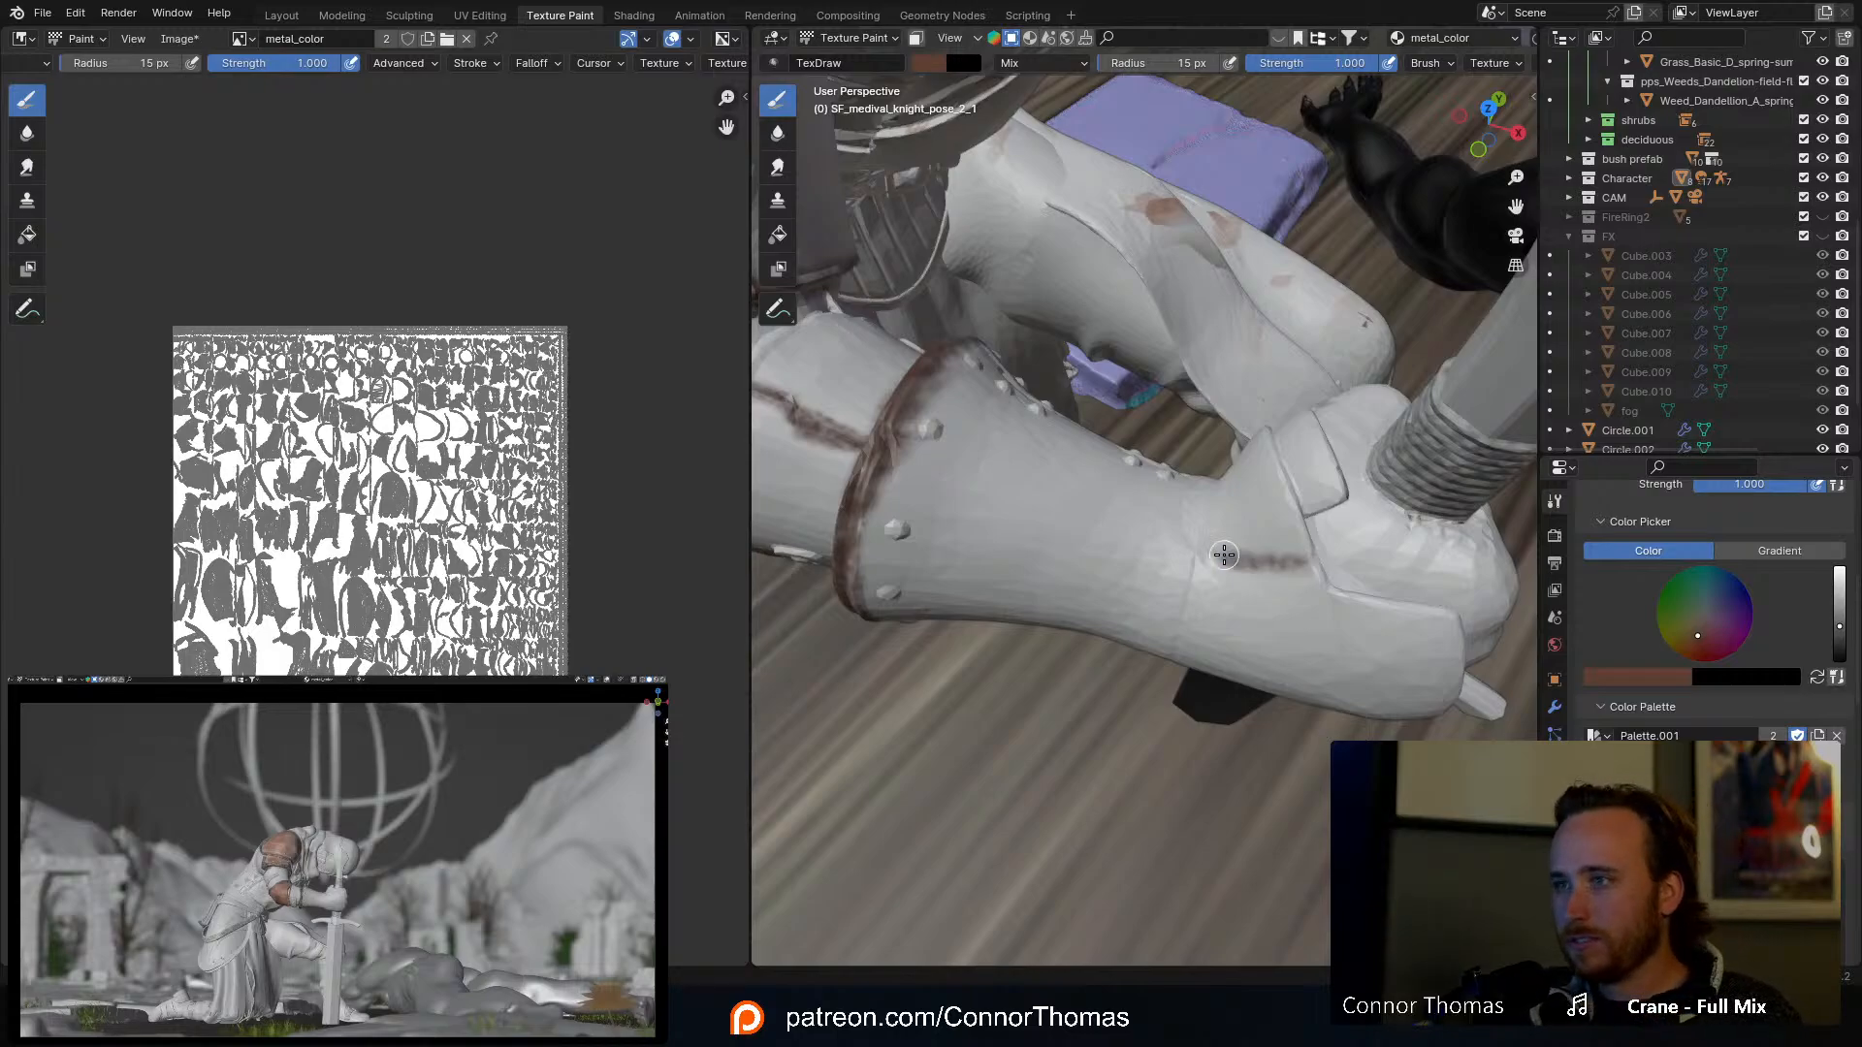
middle_drag(1260, 553, 1133, 504)
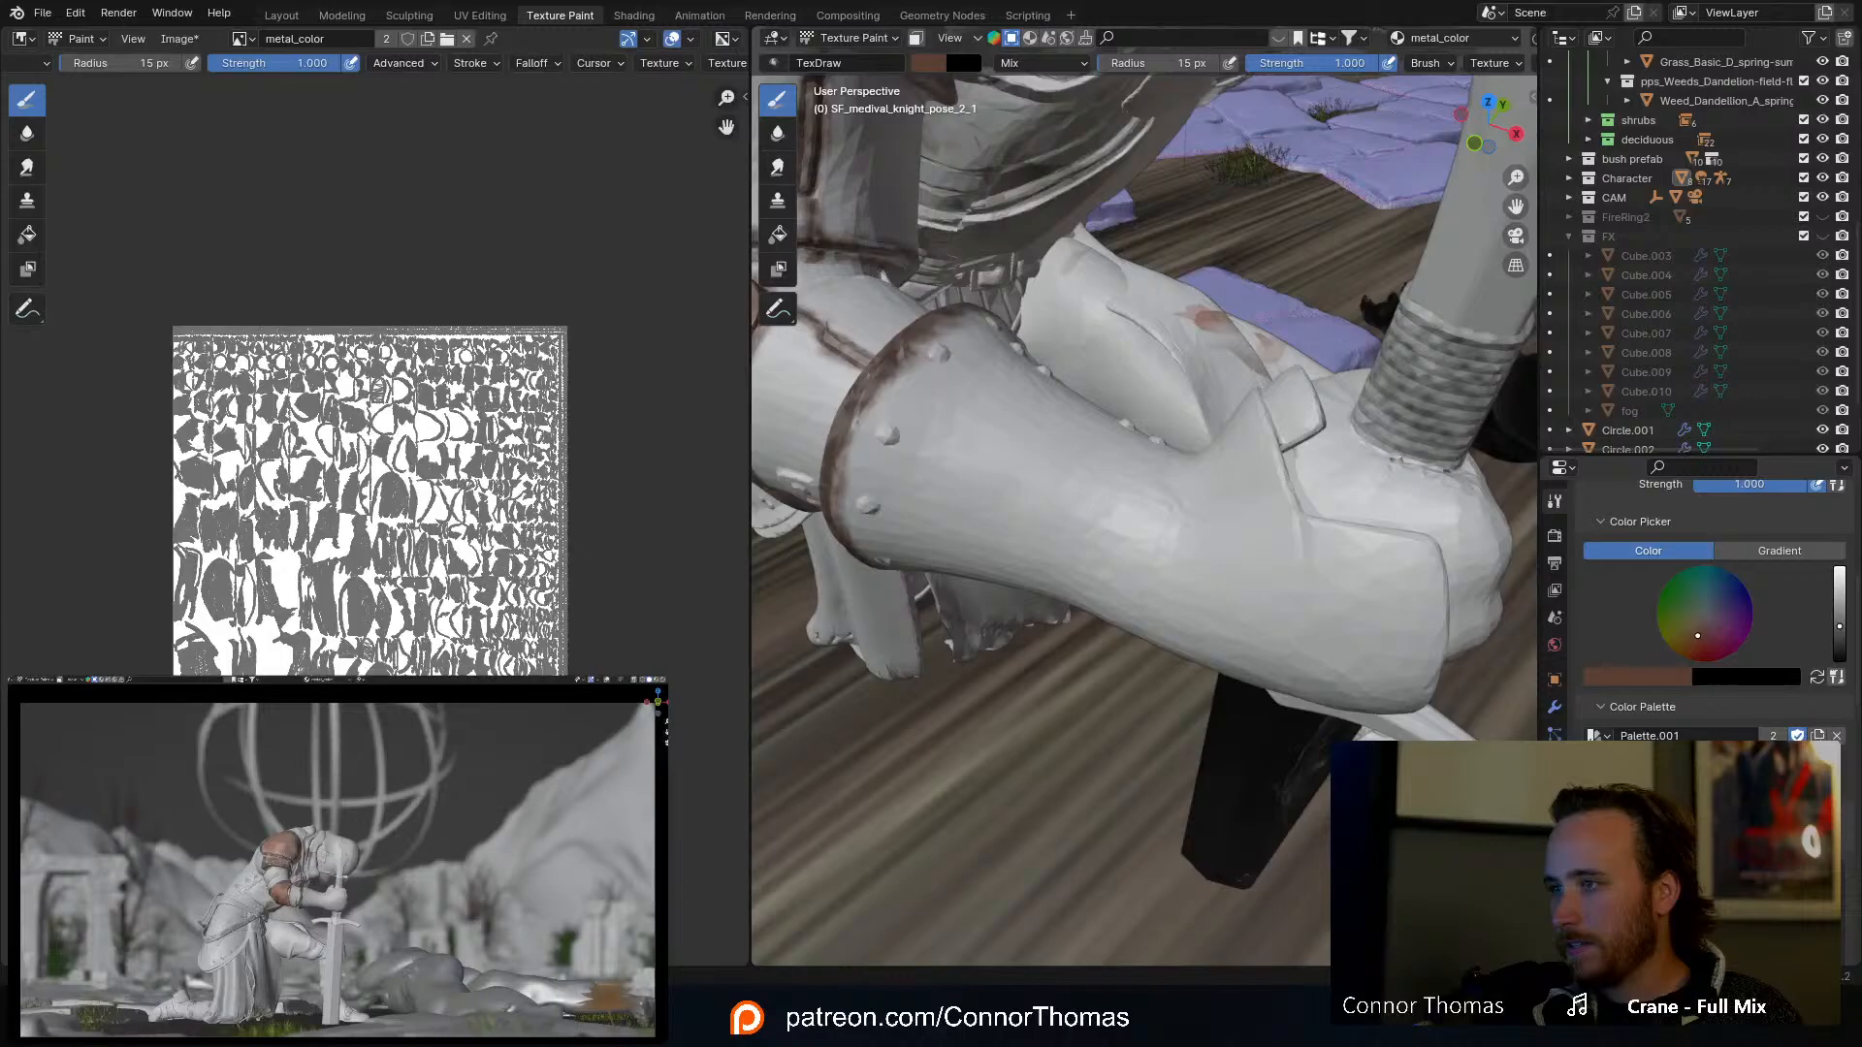
Step: Choose the light orange-brown palette color, set the brush radius to 65 px and dab it on the gauntlet's thumb-side plate
click(1600, 780)
middle_drag(1151, 399, 1170, 384)
key(f)
click(1179, 447)
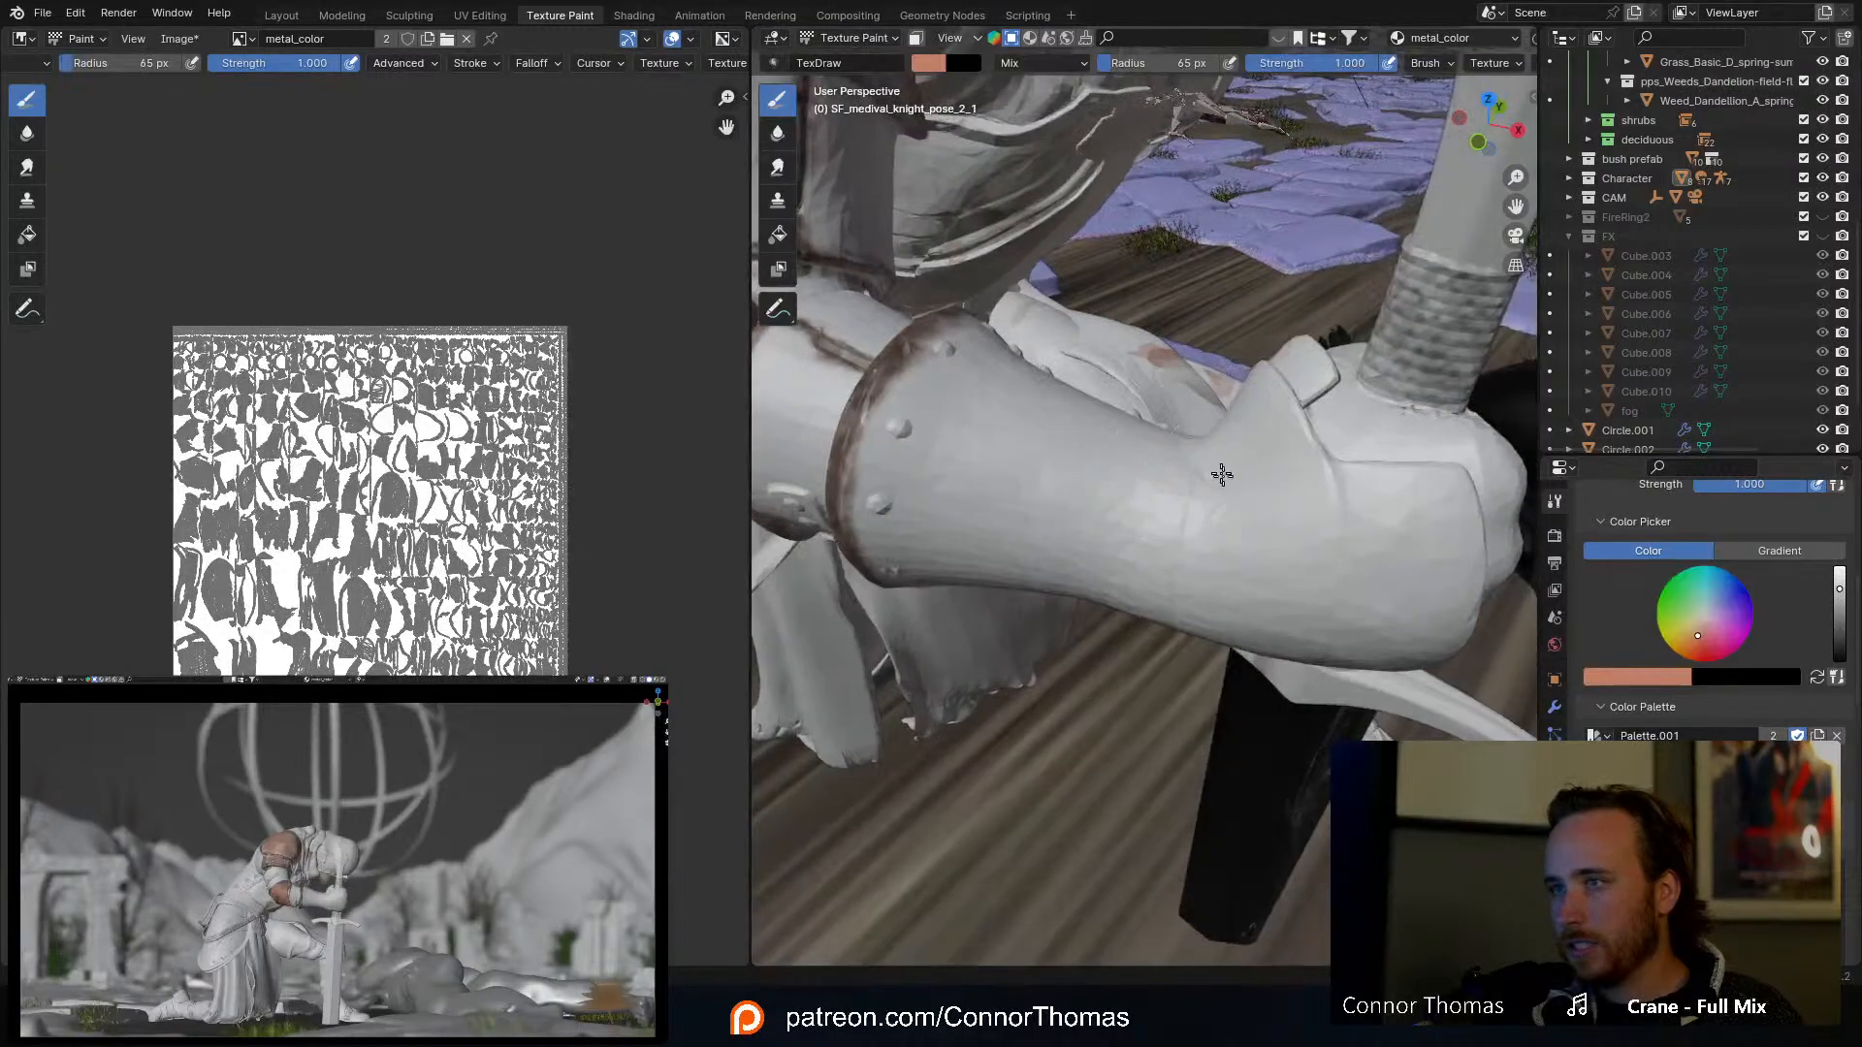
middle_drag(1222, 474, 1111, 441)
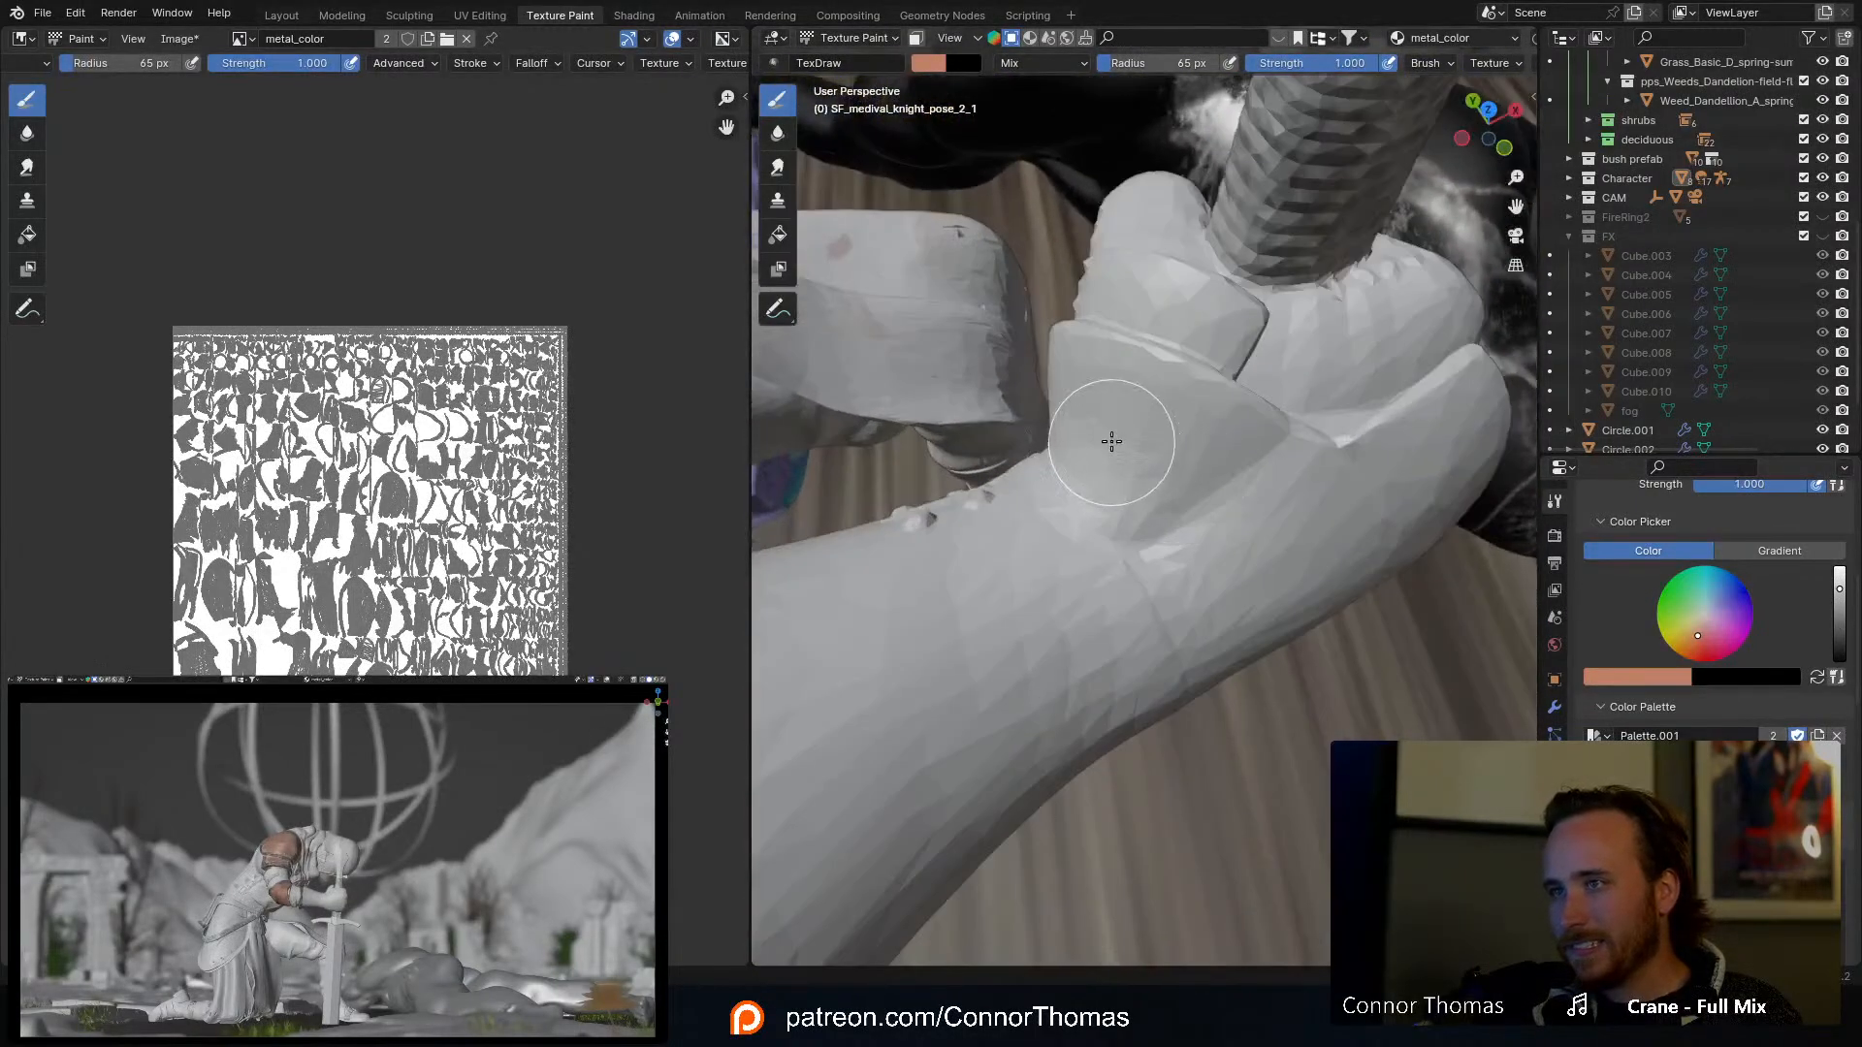
click(1178, 414)
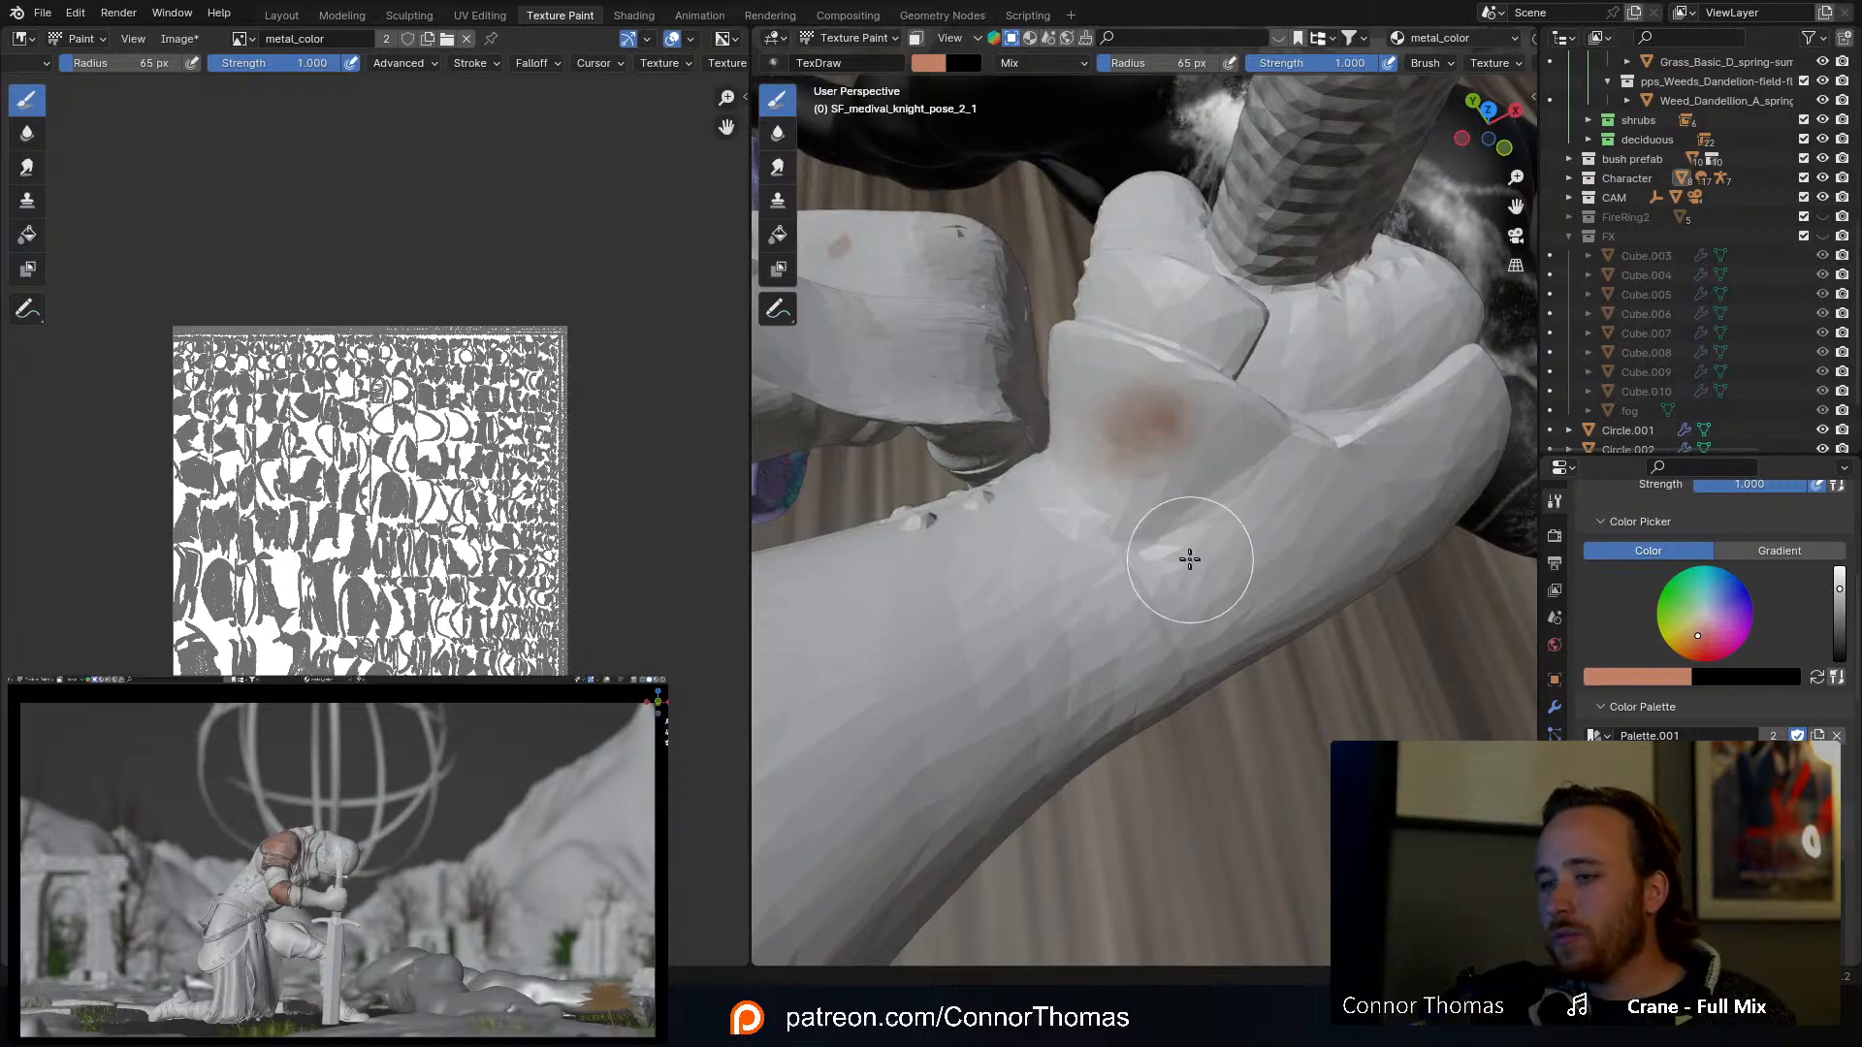
Step: Save the project file and save the metal_color image as a PNG in the _scripts folder
key(ctrl+s)
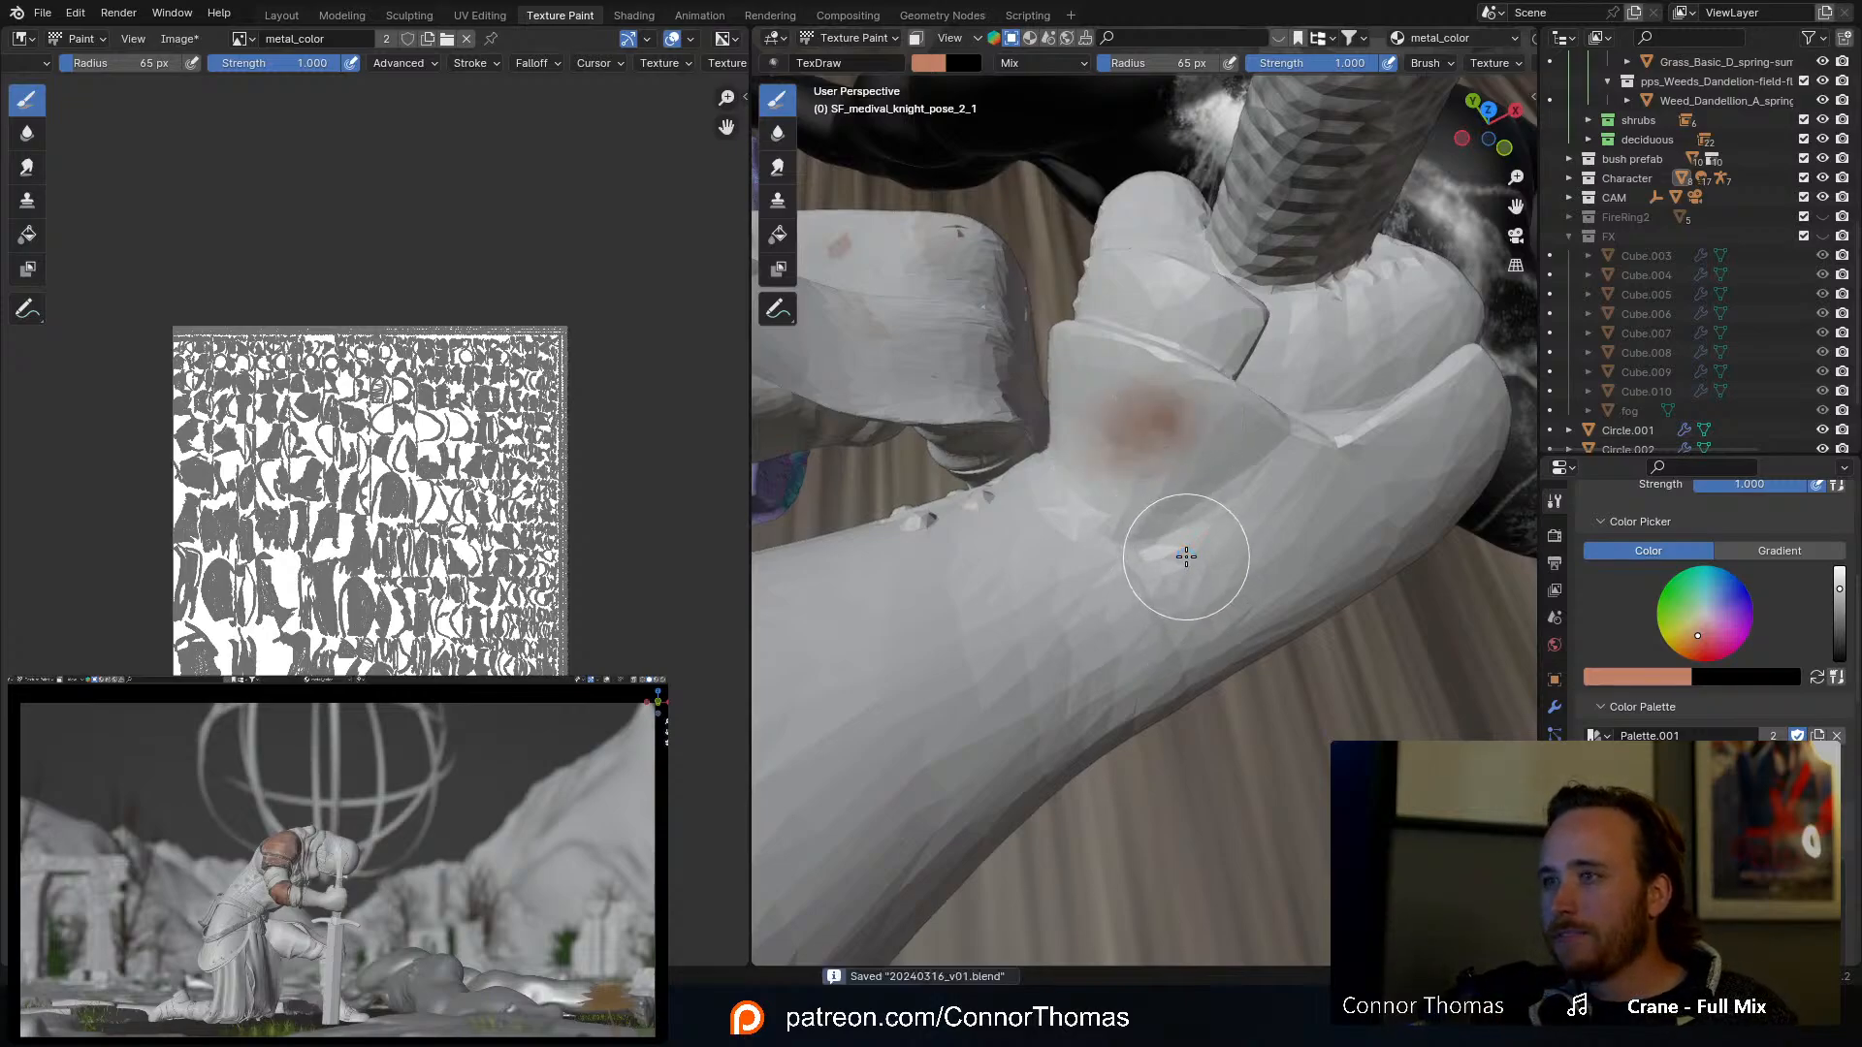
click(179, 39)
click(219, 236)
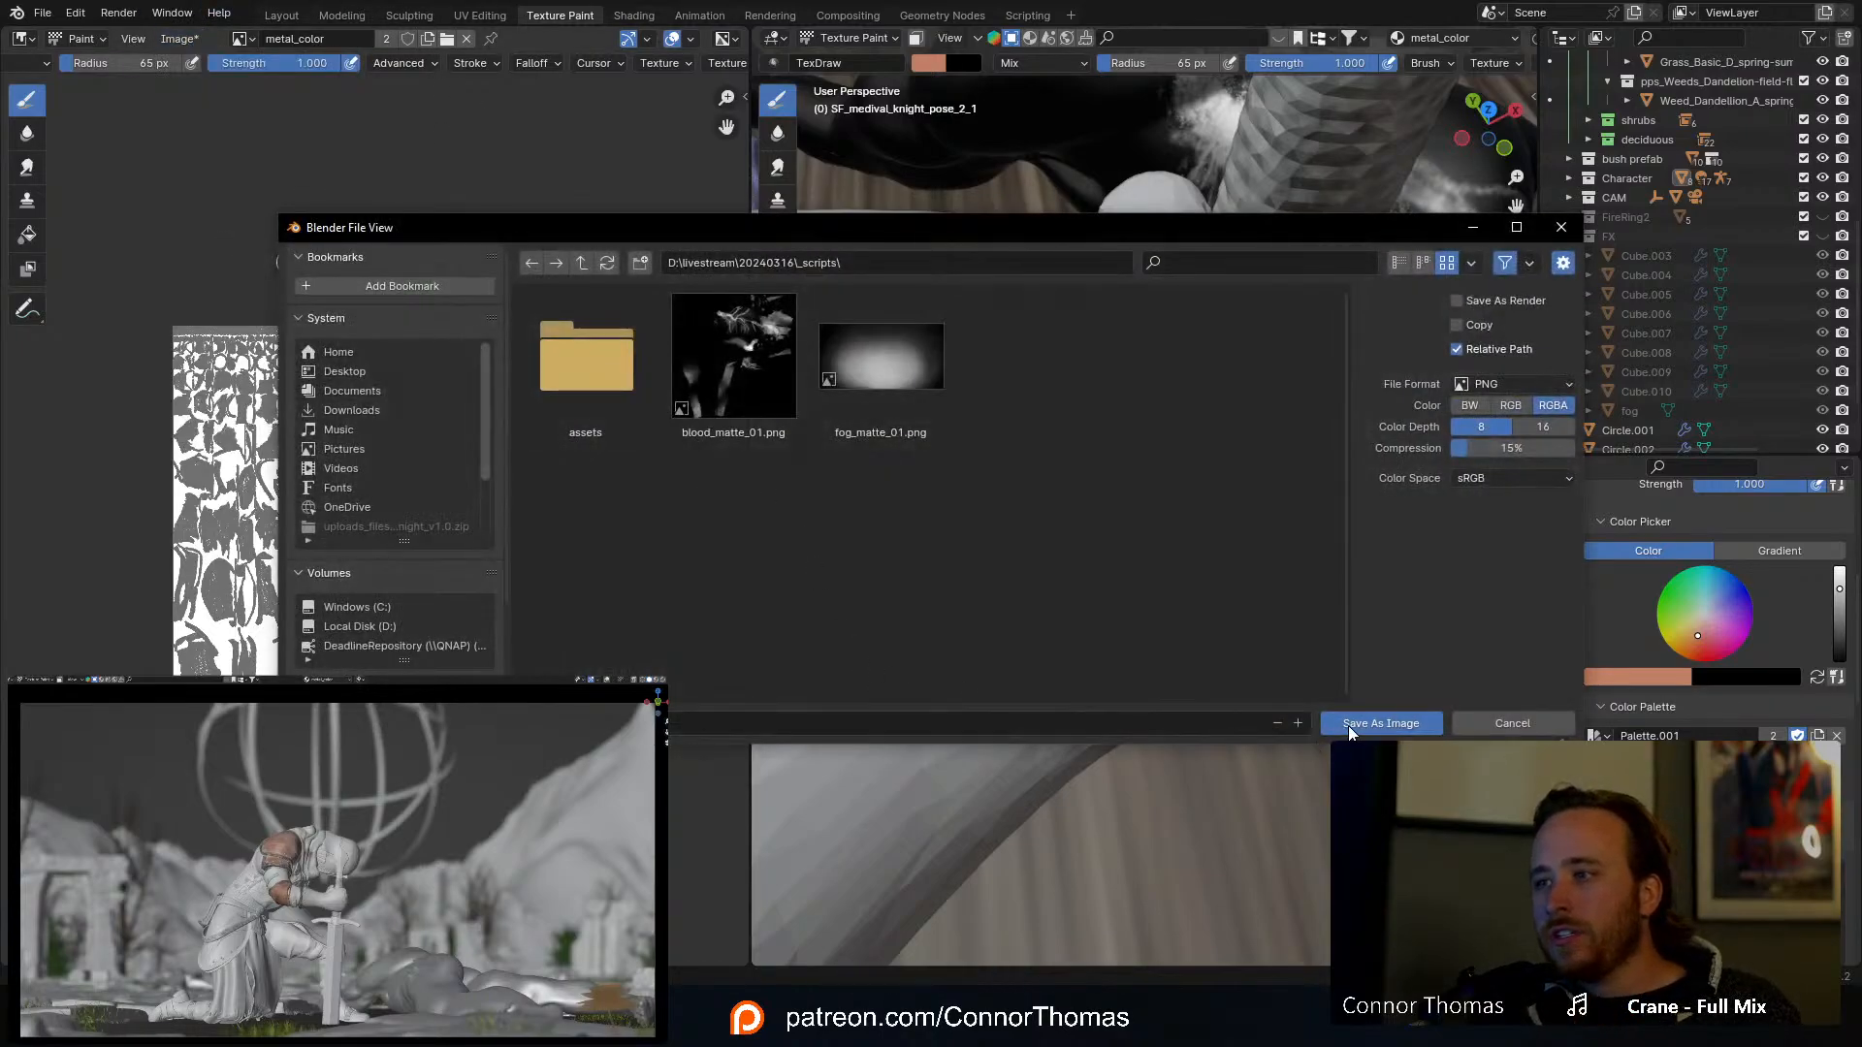
click(1348, 724)
Step: Fill the gauntlet's thumb-side plate with the light orange-brown, adjusting the brush size to reach its corners
mouse_move(1288, 594)
middle_down()
mouse_move(1168, 449)
mouse_move(1193, 528)
mouse_move(1308, 514)
mouse_move(1234, 578)
middle_up()
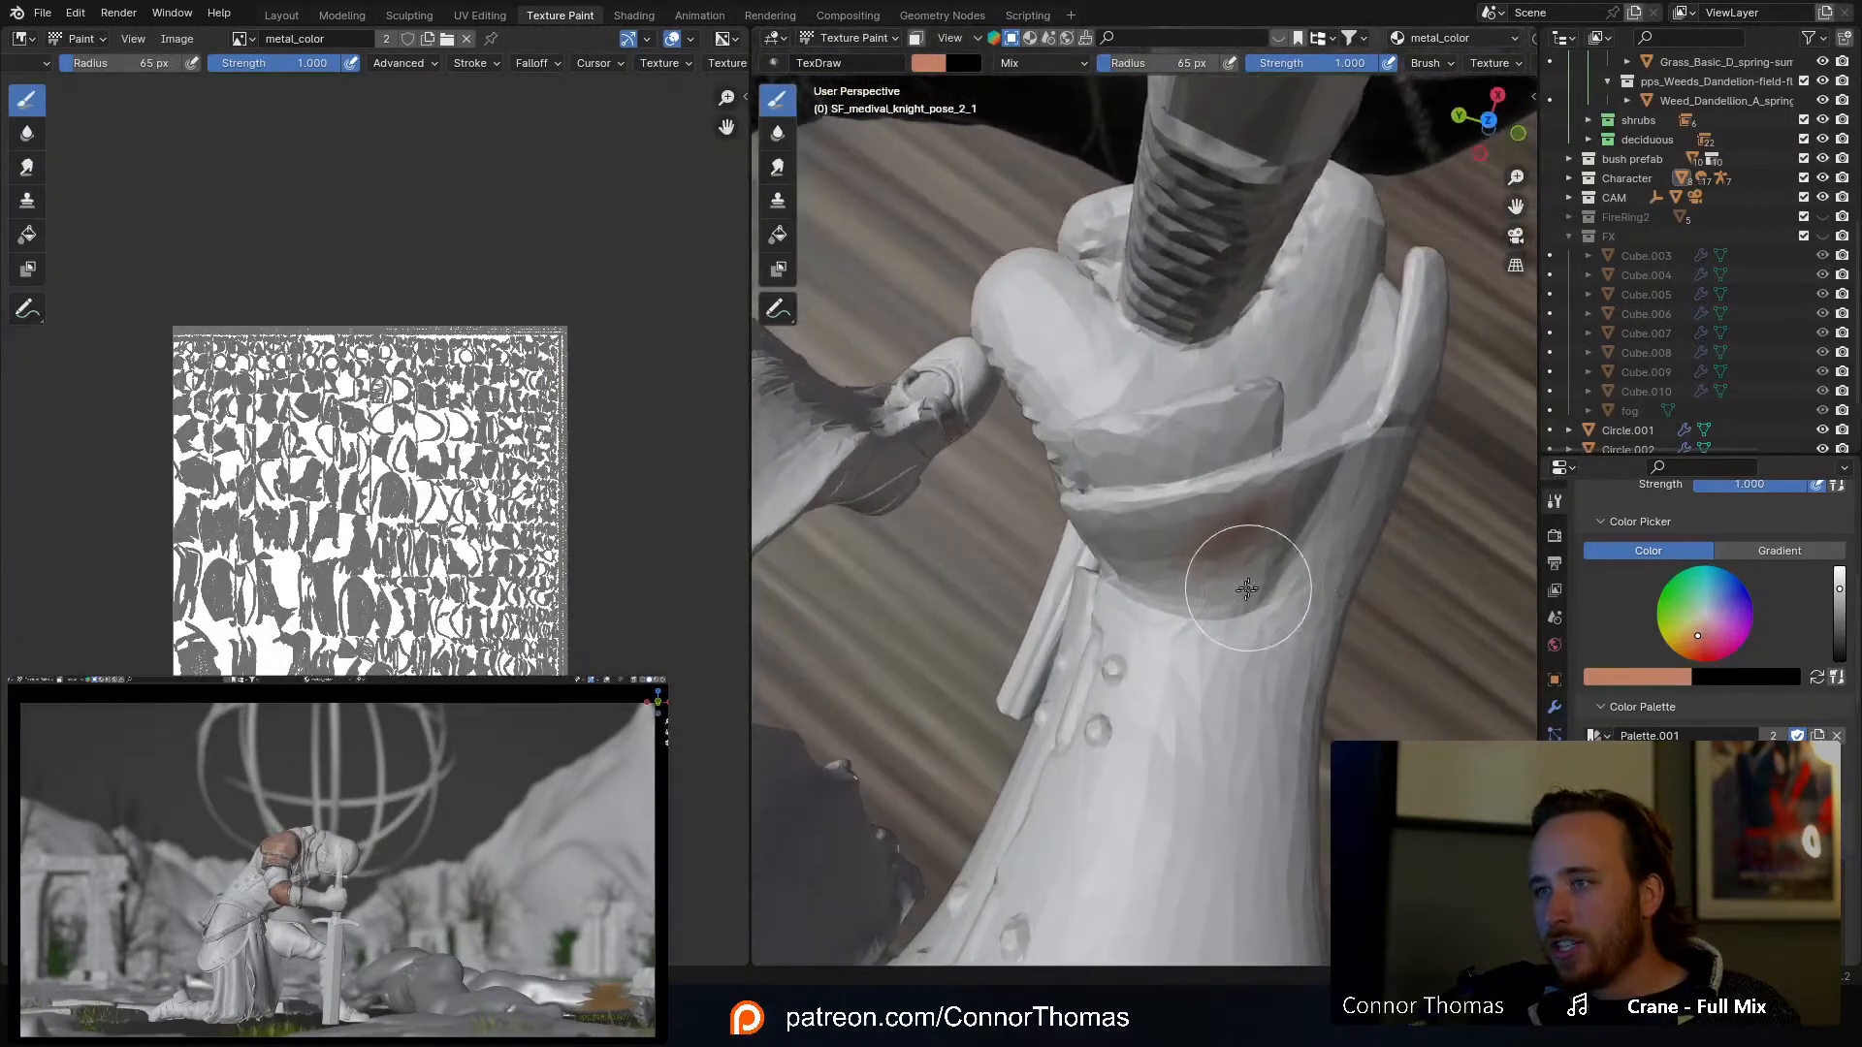
mouse_move(1235, 578)
mouse_down()
mouse_move(1193, 594)
mouse_move(1144, 562)
mouse_move(1164, 543)
mouse_up()
mouse_move(1164, 543)
middle_down()
mouse_move(1254, 493)
mouse_move(1224, 429)
middle_up()
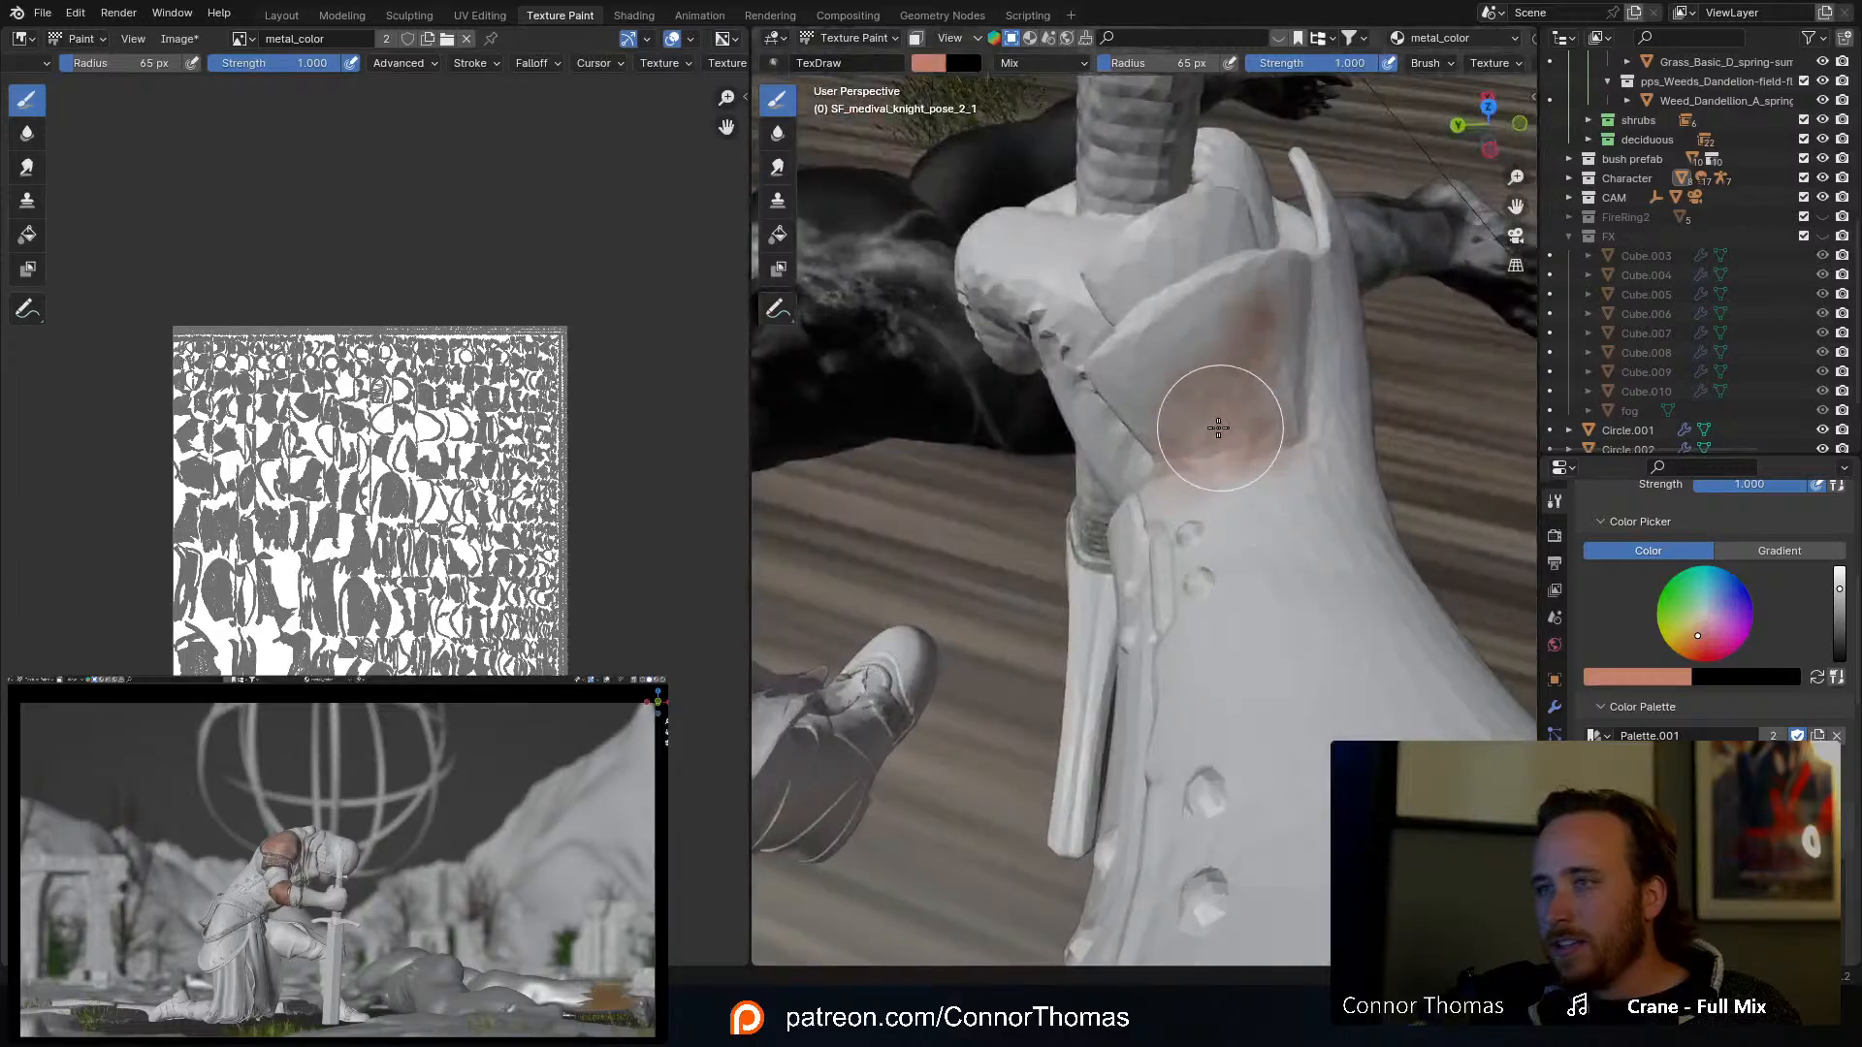
key(f)
click(1203, 428)
mouse_move(1176, 432)
mouse_down()
mouse_move(1143, 391)
mouse_move(1119, 394)
mouse_move(1176, 320)
mouse_move(1189, 332)
mouse_move(1256, 285)
mouse_up()
mouse_move(1197, 357)
mouse_down()
mouse_move(1151, 395)
mouse_move(1206, 387)
mouse_up()
Step: Reduce the brush to 16 px and paint orange-brown neatly along the edges of the thumb-side plate
mouse_move(1206, 387)
middle_down()
mouse_move(1222, 475)
mouse_move(1304, 412)
middle_up()
key(f)
click(1273, 432)
scroll(1167, 443, up, 2)
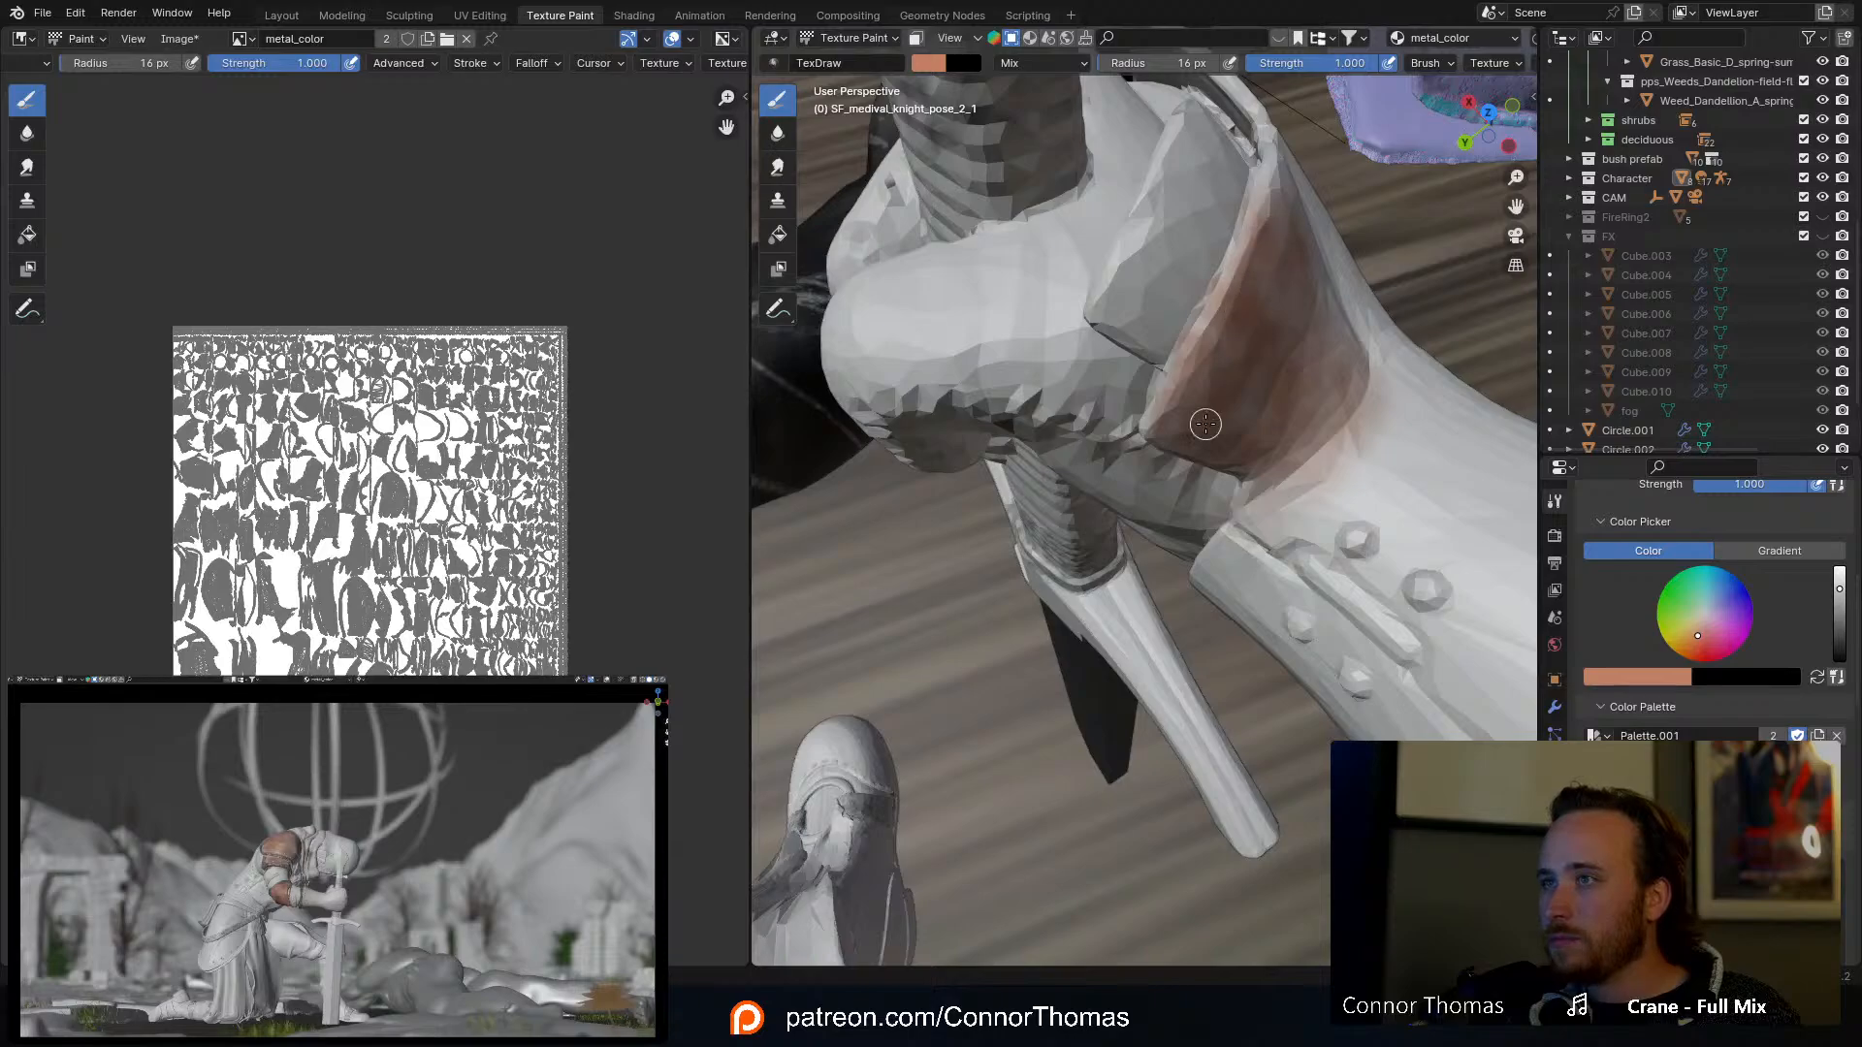
middle_drag(1301, 391, 1176, 494)
drag(1193, 573, 1337, 420)
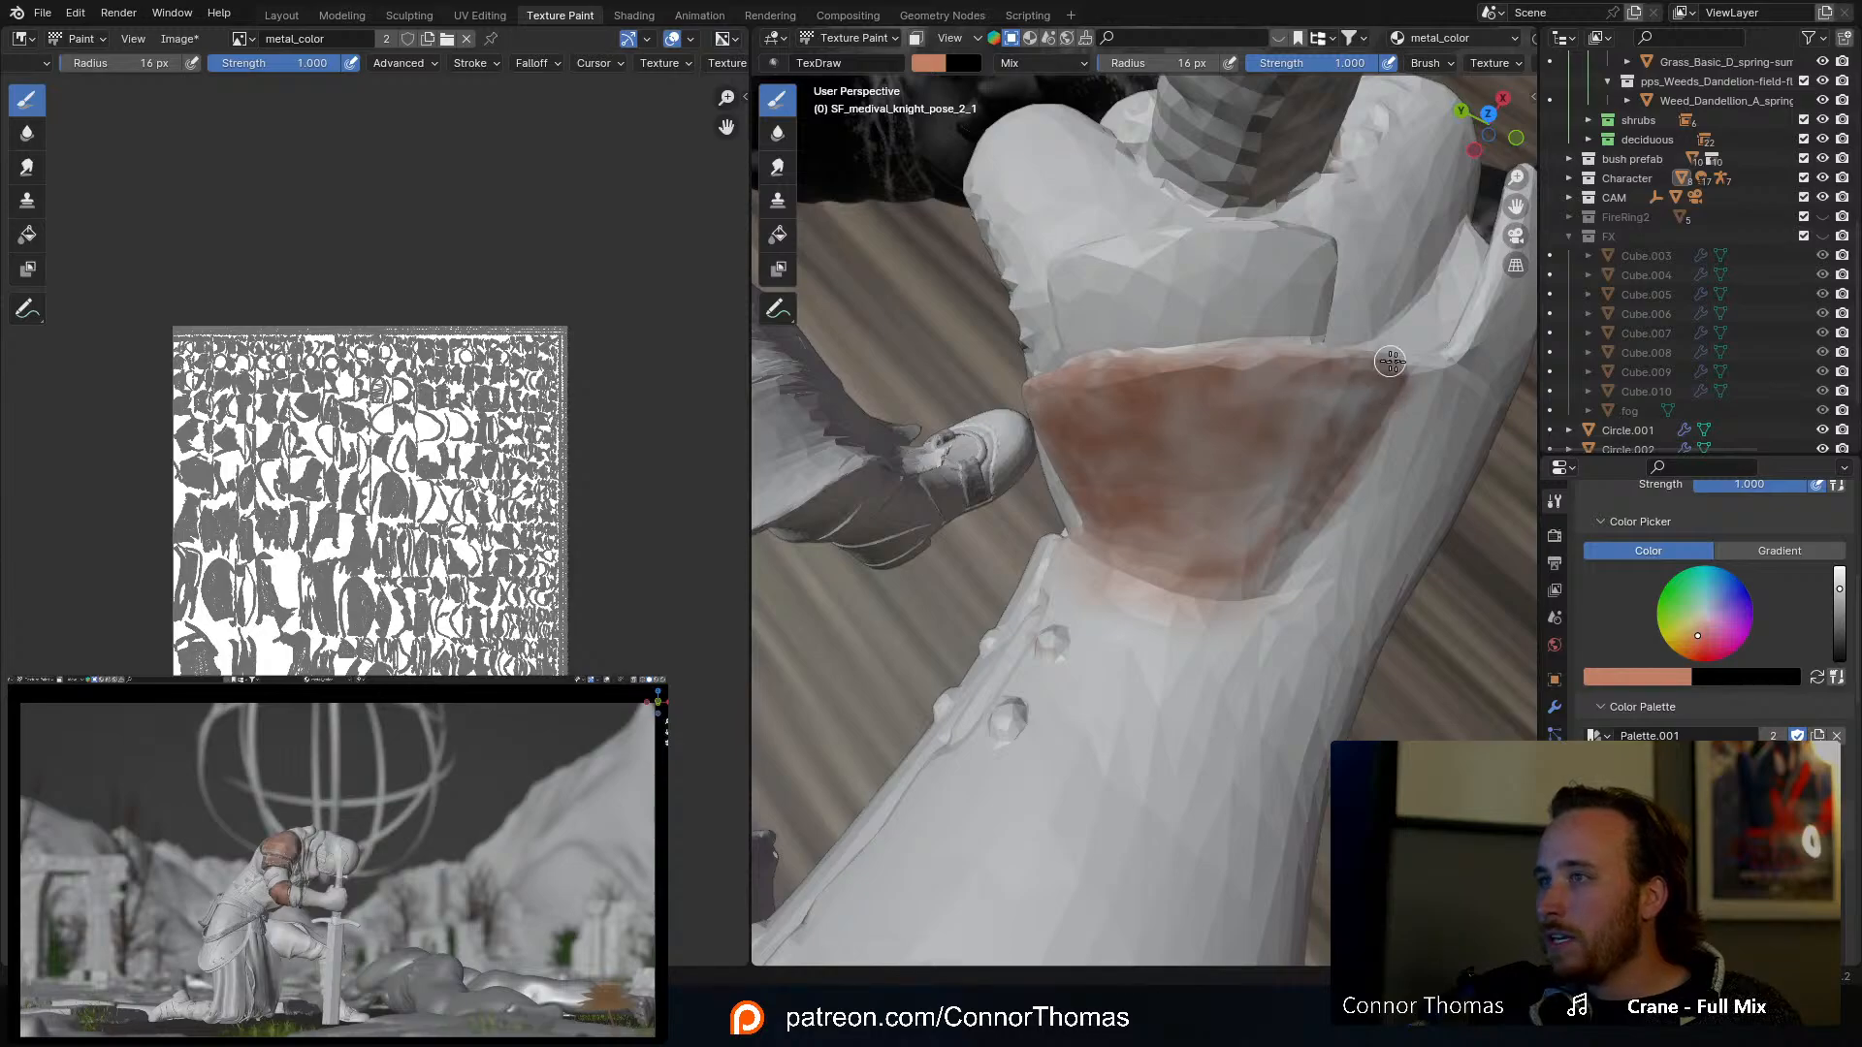
middle_drag(1360, 377, 1385, 551)
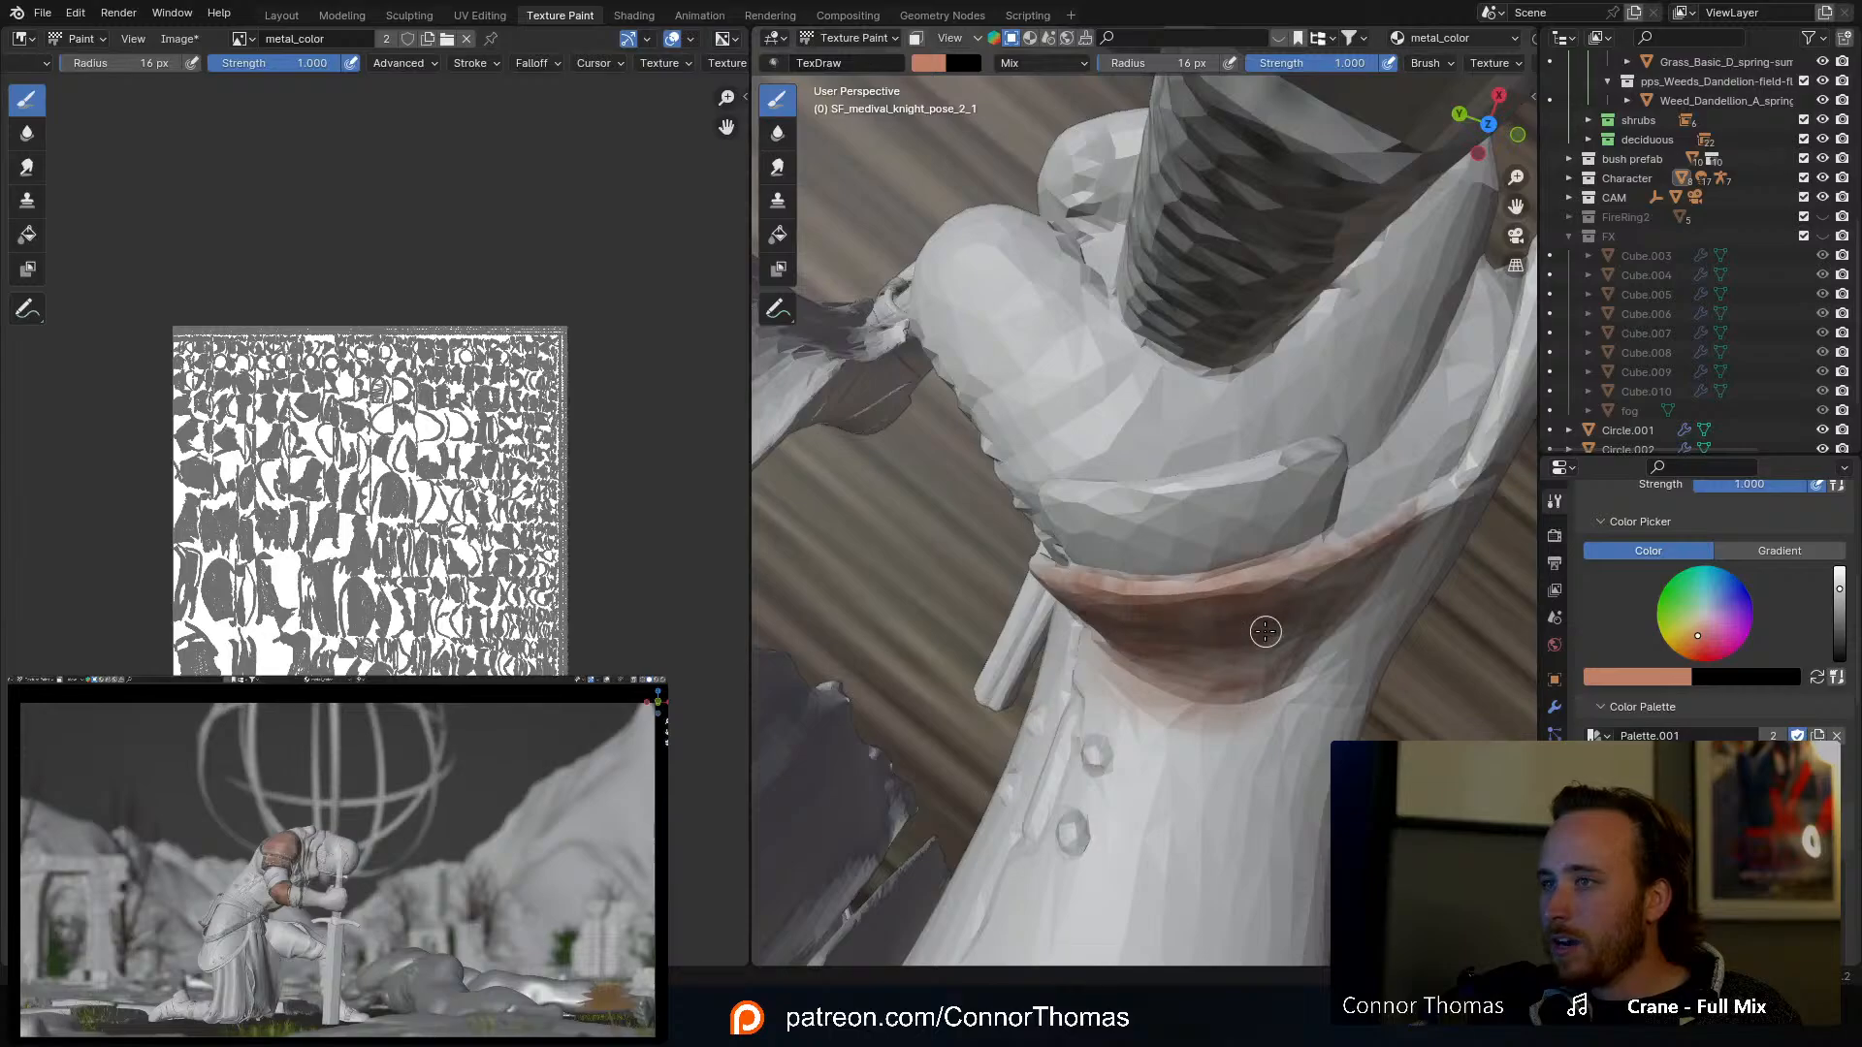
Step: Set the brush radius to 71 px and paint orange-brown over the wrist side of the gauntlet's hand plate from its pointed tip down
mouse_move(1287, 616)
middle_down()
mouse_move(1218, 540)
mouse_move(1349, 508)
middle_up()
key(f)
click(1248, 347)
mouse_move(1248, 296)
mouse_down()
mouse_move(1235, 271)
mouse_move(1276, 270)
mouse_move(1213, 279)
mouse_move(1173, 401)
mouse_up()
mouse_move(1173, 401)
middle_down()
mouse_move(1267, 408)
mouse_move(1218, 362)
mouse_move(1151, 166)
middle_up()
mouse_move(1151, 166)
mouse_down()
mouse_move(1149, 468)
mouse_move(1184, 540)
mouse_move(1152, 437)
mouse_up()
mouse_move(1251, 362)
middle_down()
mouse_move(1185, 370)
mouse_move(1144, 445)
mouse_move(1131, 378)
middle_up()
mouse_move(1131, 378)
mouse_down()
mouse_move(1039, 404)
mouse_move(1168, 493)
mouse_move(1072, 553)
mouse_move(1049, 616)
mouse_up()
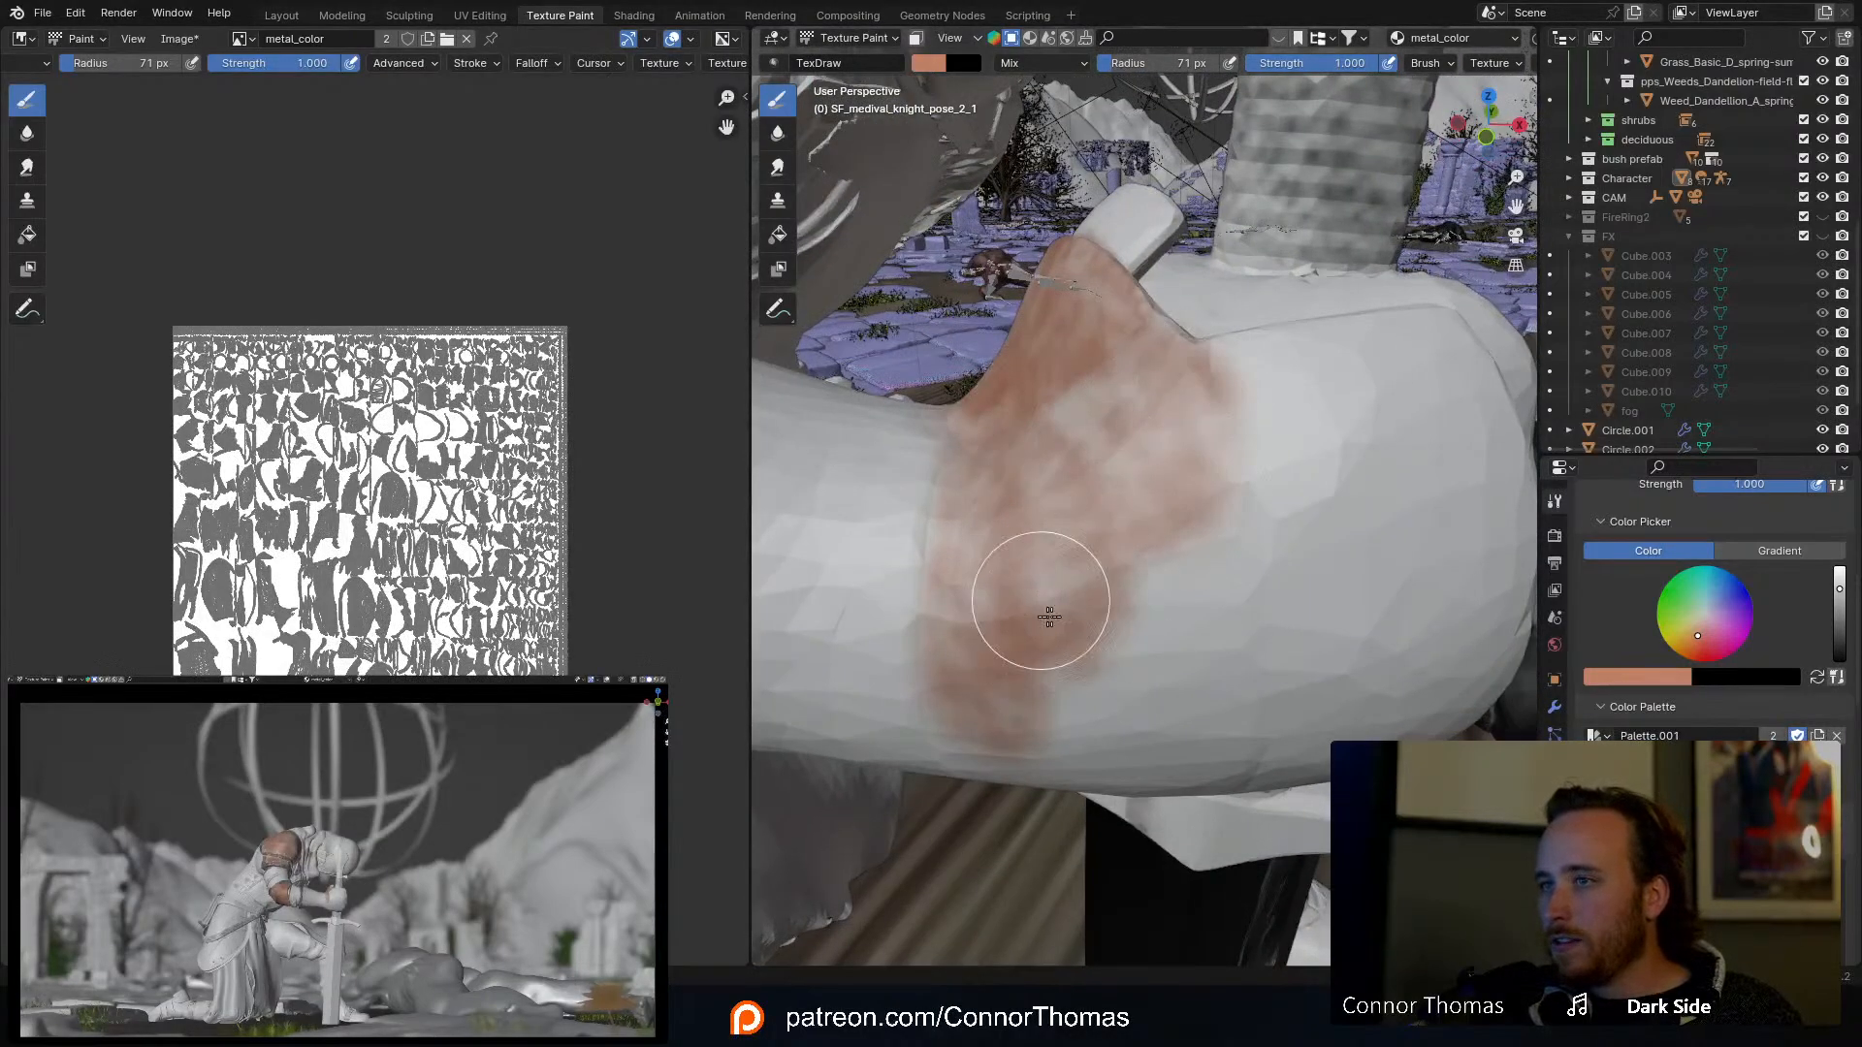
Step: Fill in the pointed tip area and extend the orange-brown along the hand plate's upper edge towards the knuckles
middle_drag(1050, 617, 1155, 587)
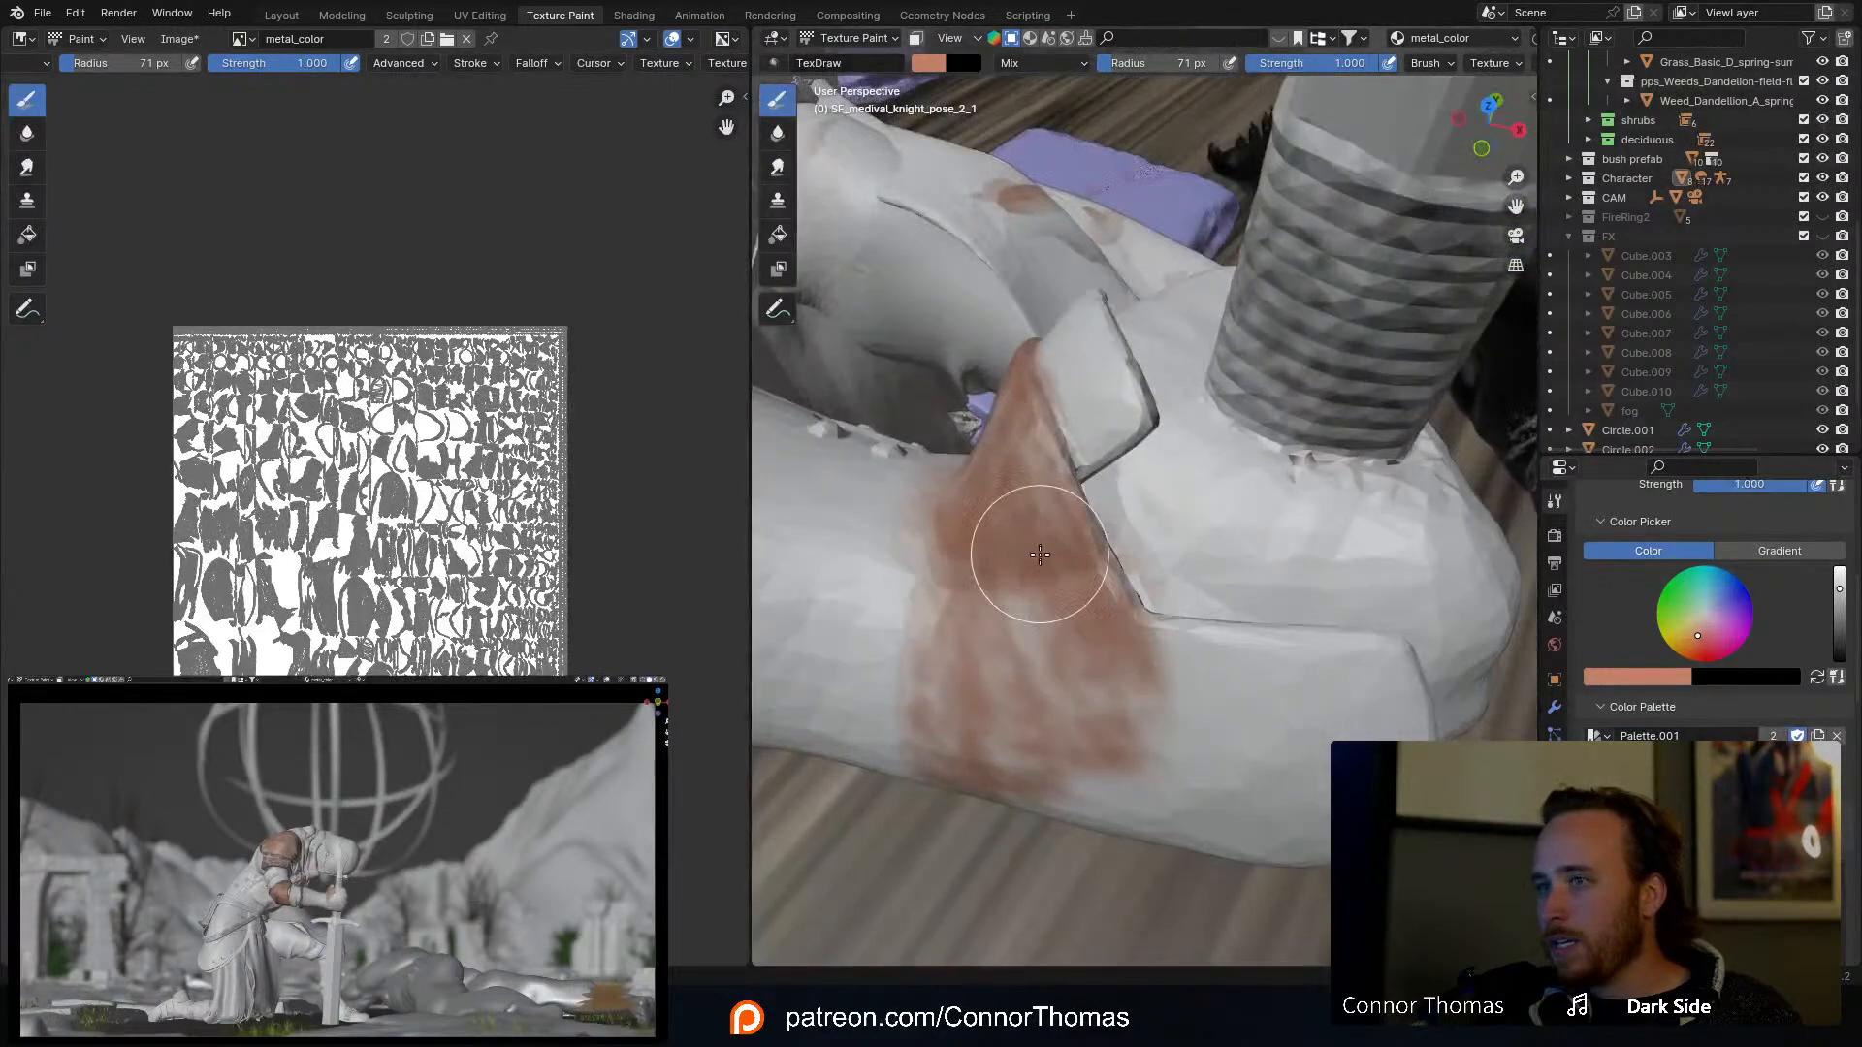
mouse_move(1040, 554)
mouse_down()
mouse_move(1026, 715)
mouse_move(1244, 686)
mouse_up()
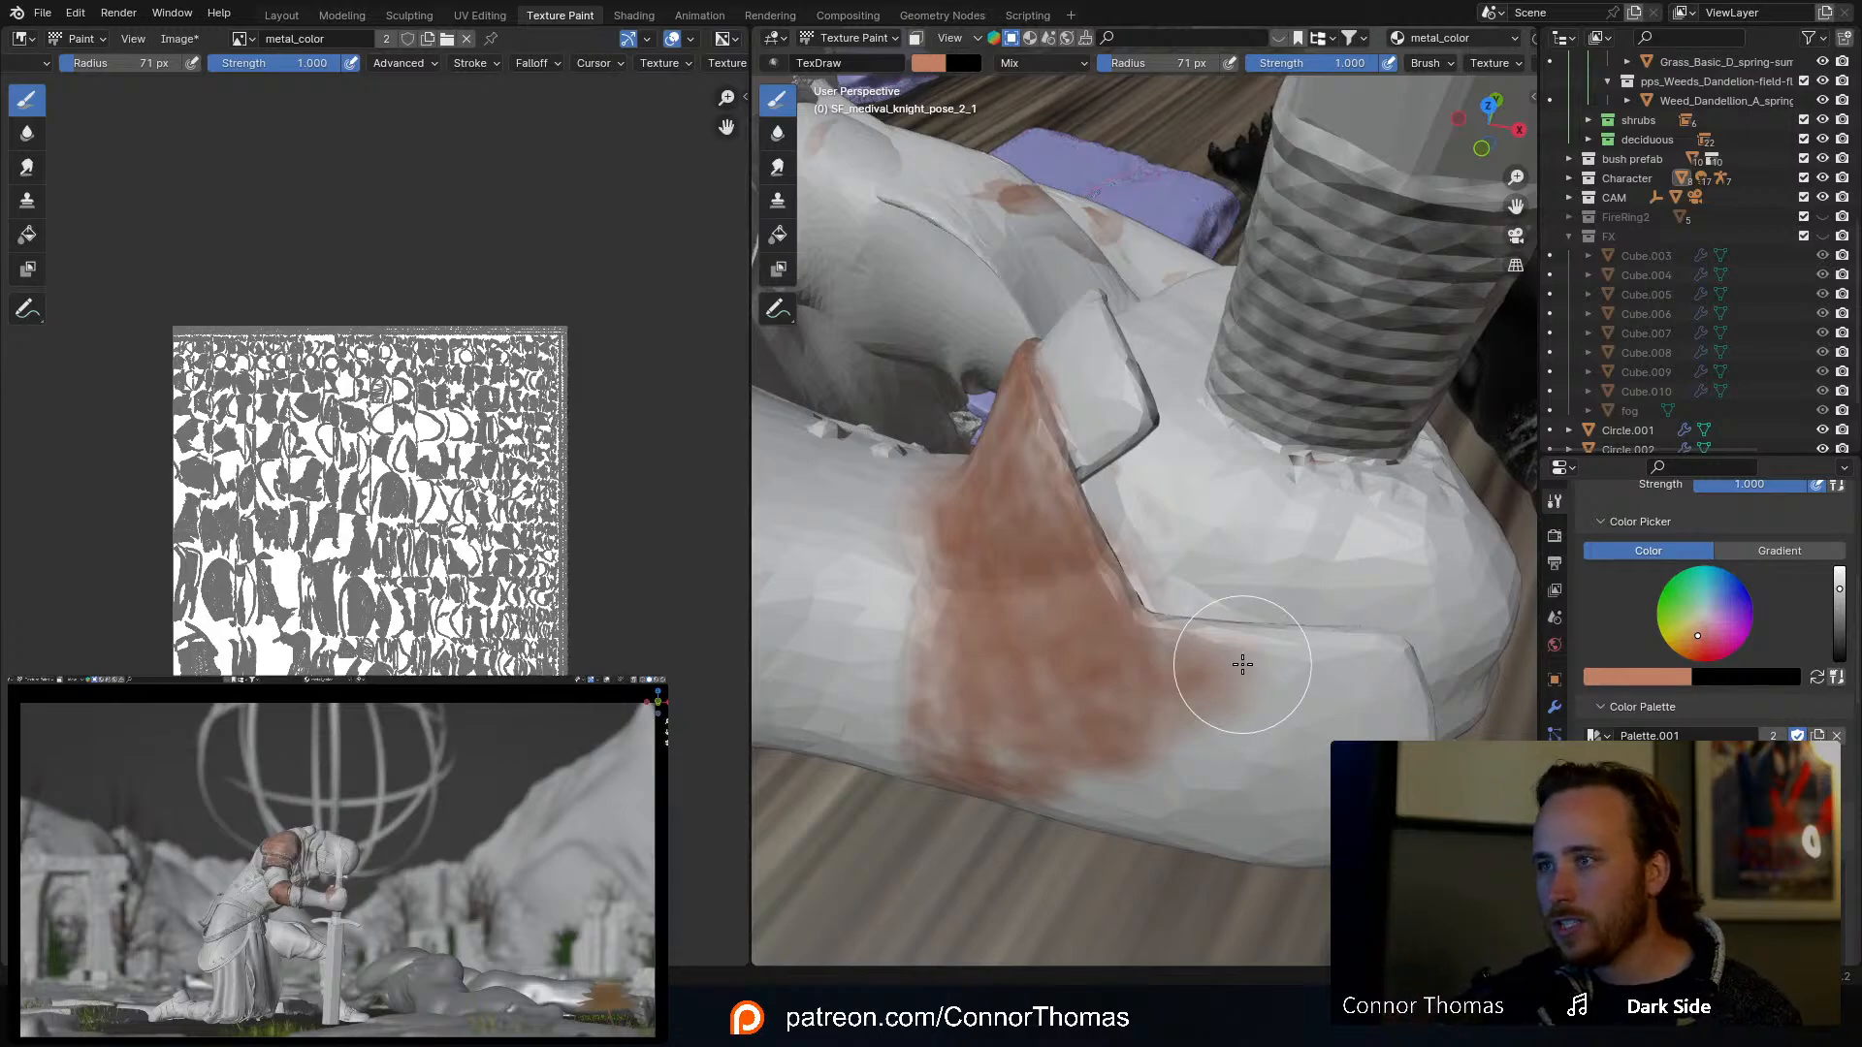
middle_drag(1213, 695, 1146, 487)
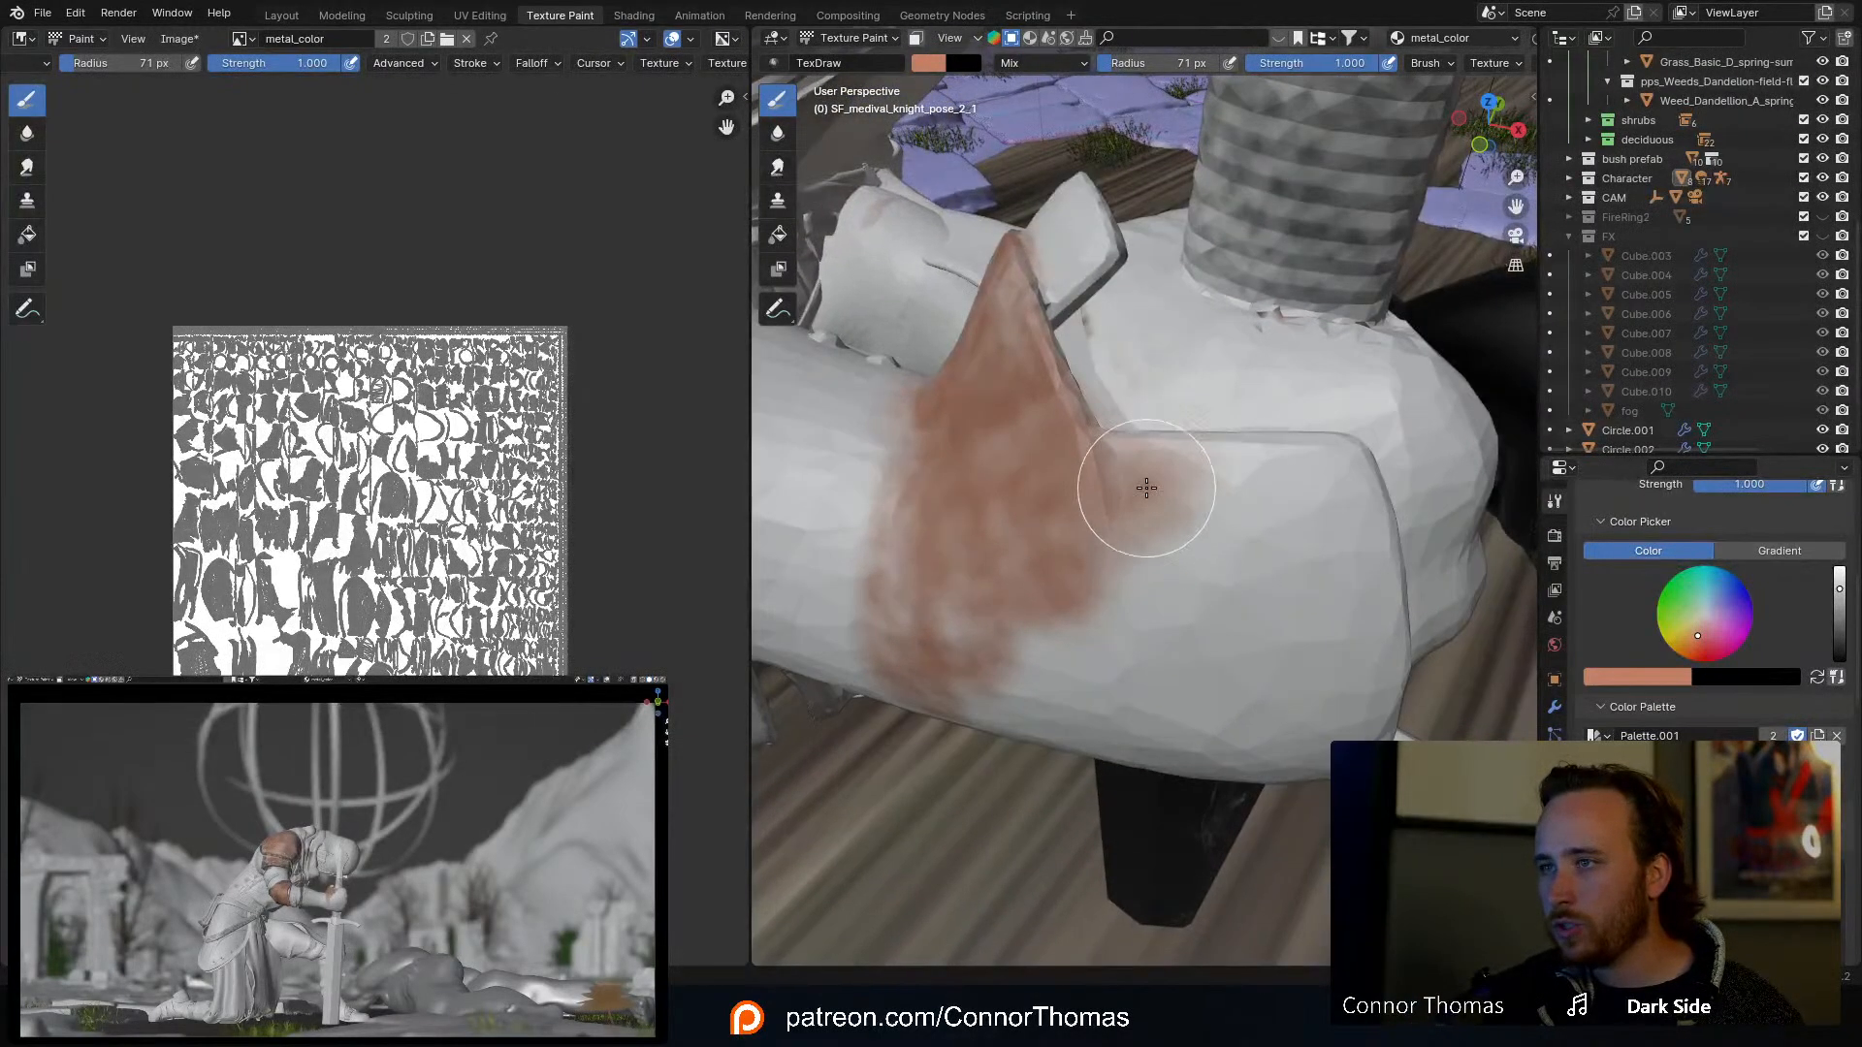
drag(1147, 487, 1313, 486)
mouse_move(1264, 515)
middle_down()
mouse_move(1280, 623)
mouse_move(1344, 766)
middle_up()
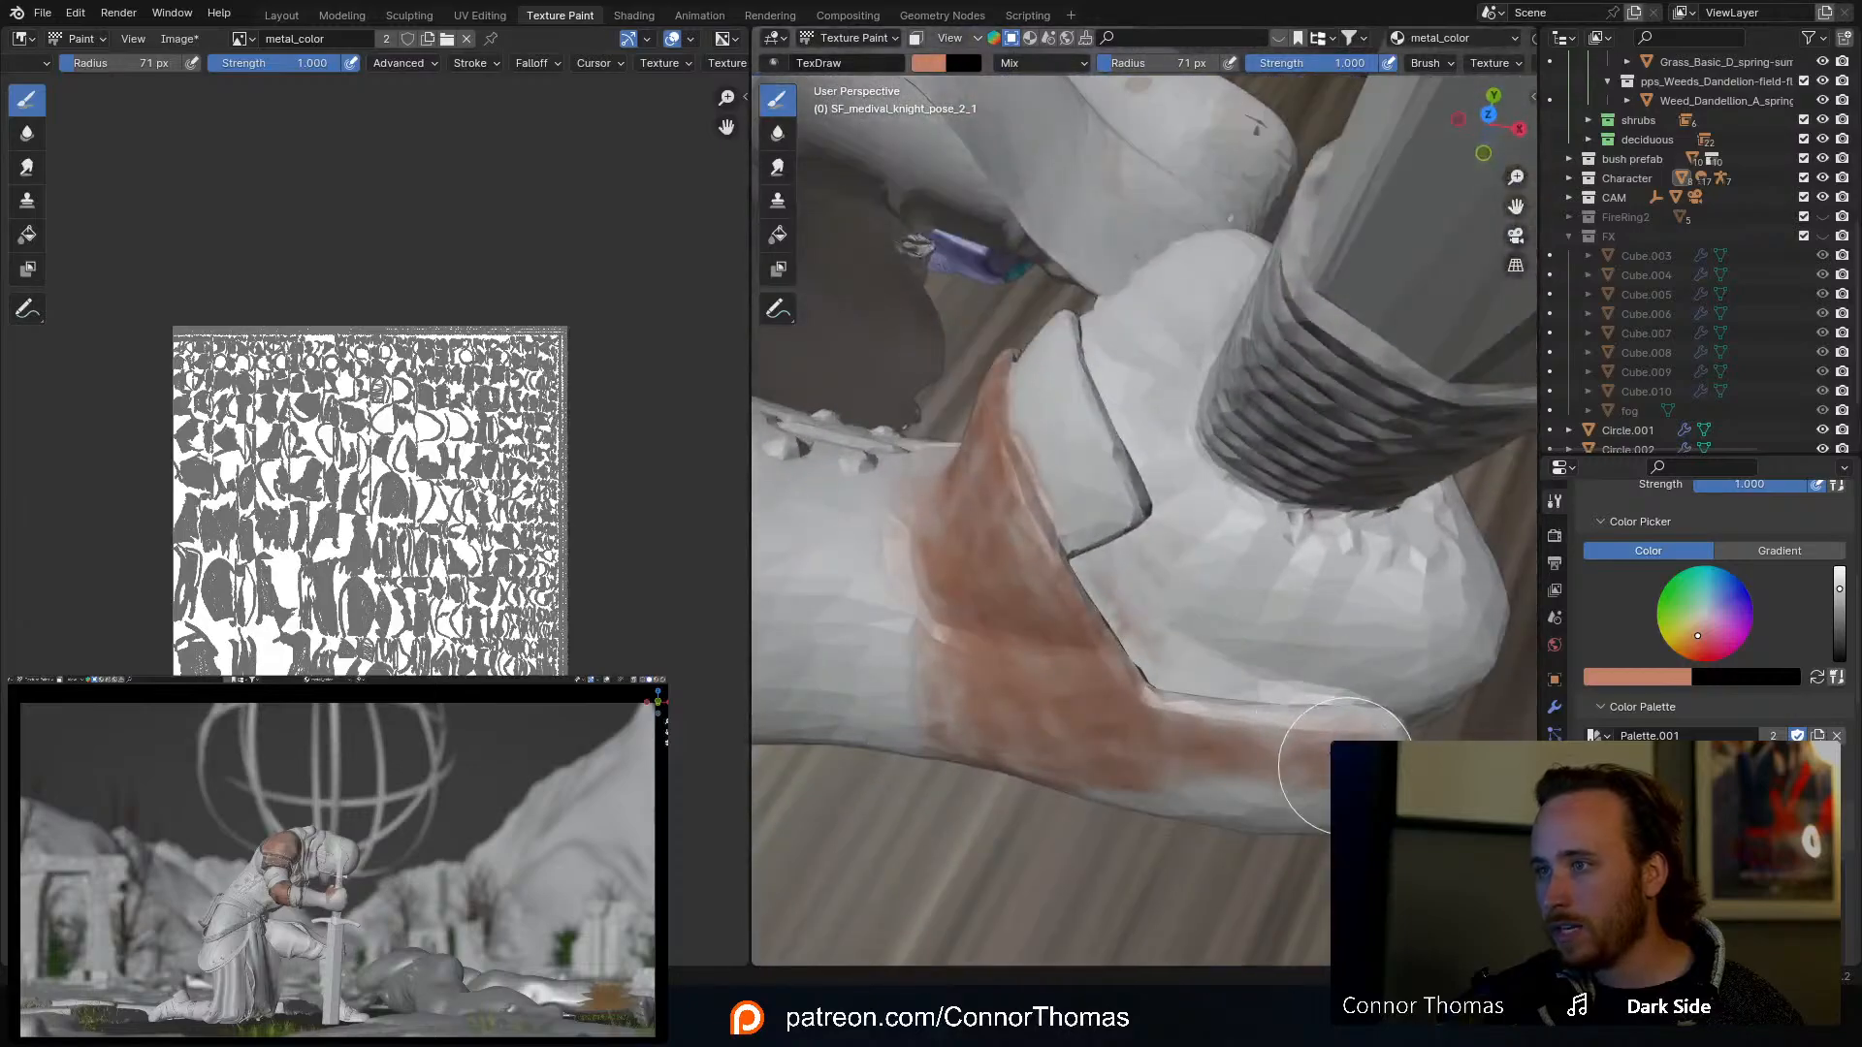
mouse_move(1344, 767)
mouse_down()
mouse_move(1160, 748)
mouse_move(1229, 754)
mouse_up()
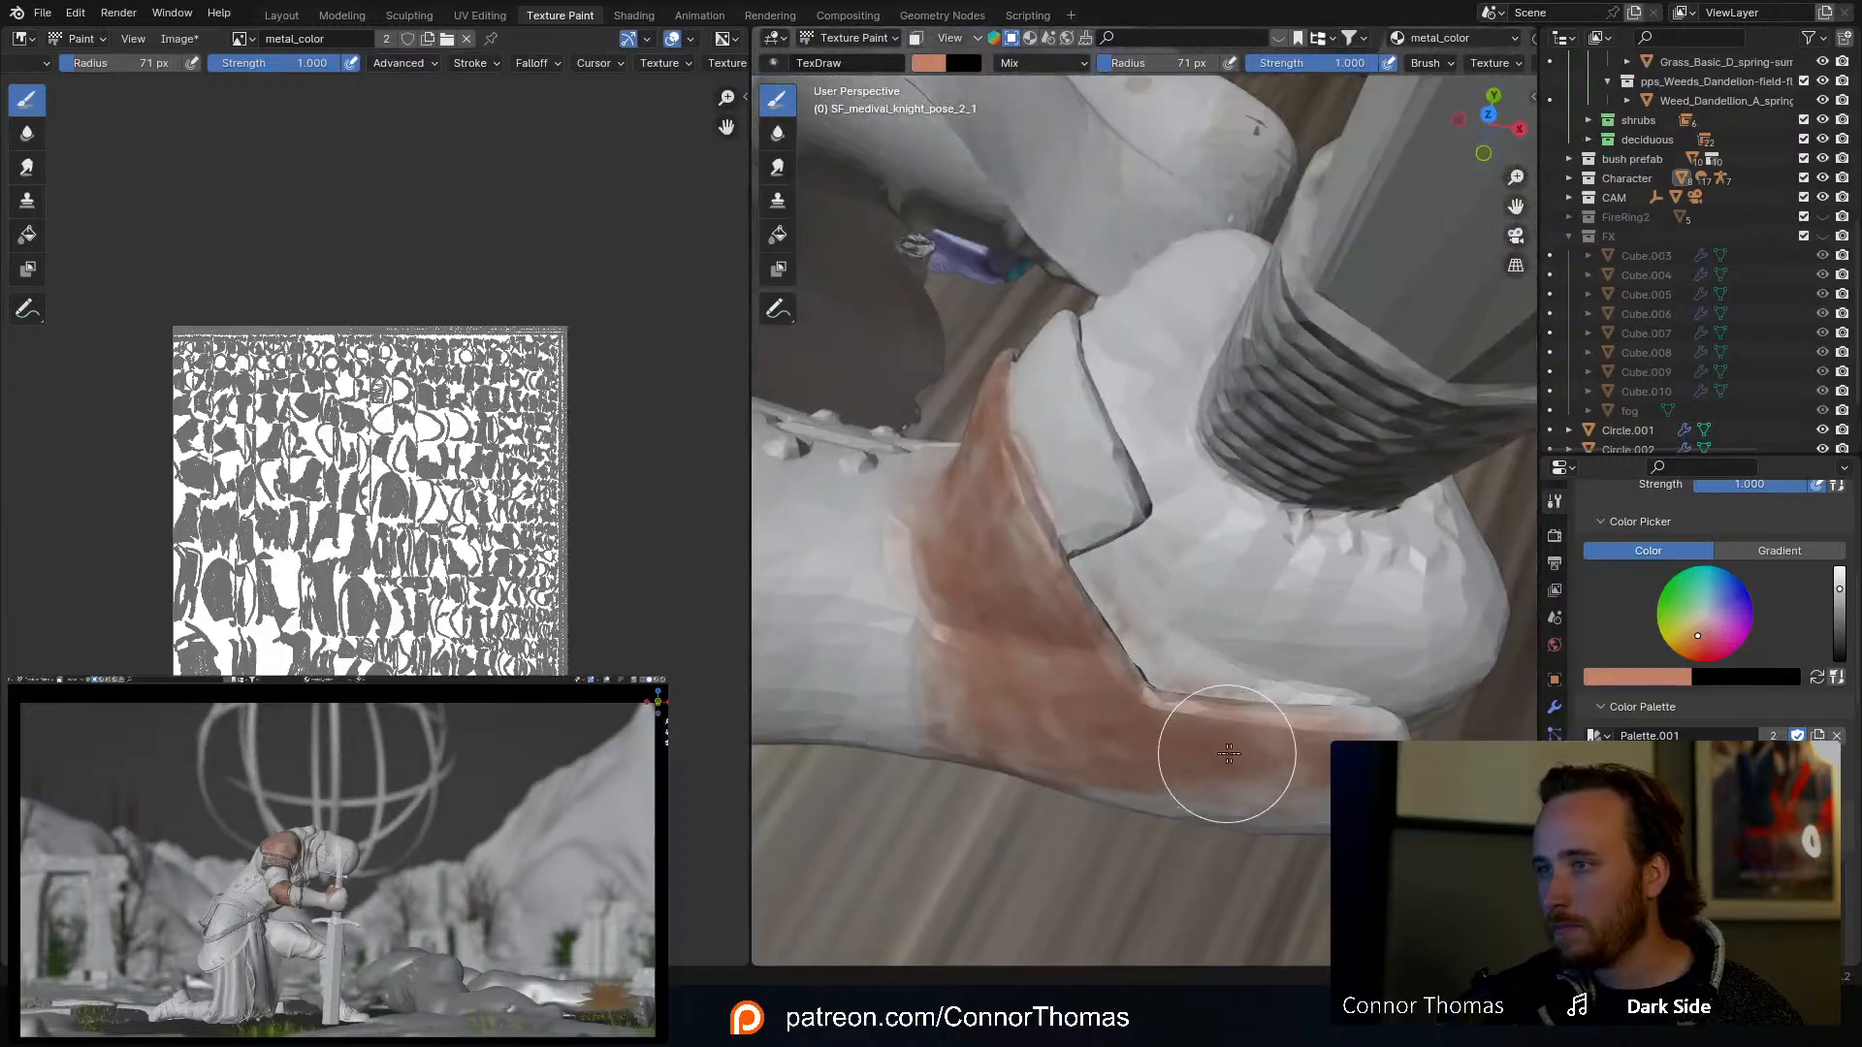
Step: Paint orange-brown around the hand plate's knuckle-side corner and blend it across the back of the hand
mouse_move(1229, 754)
middle_down()
mouse_move(1176, 636)
mouse_move(1001, 585)
middle_up()
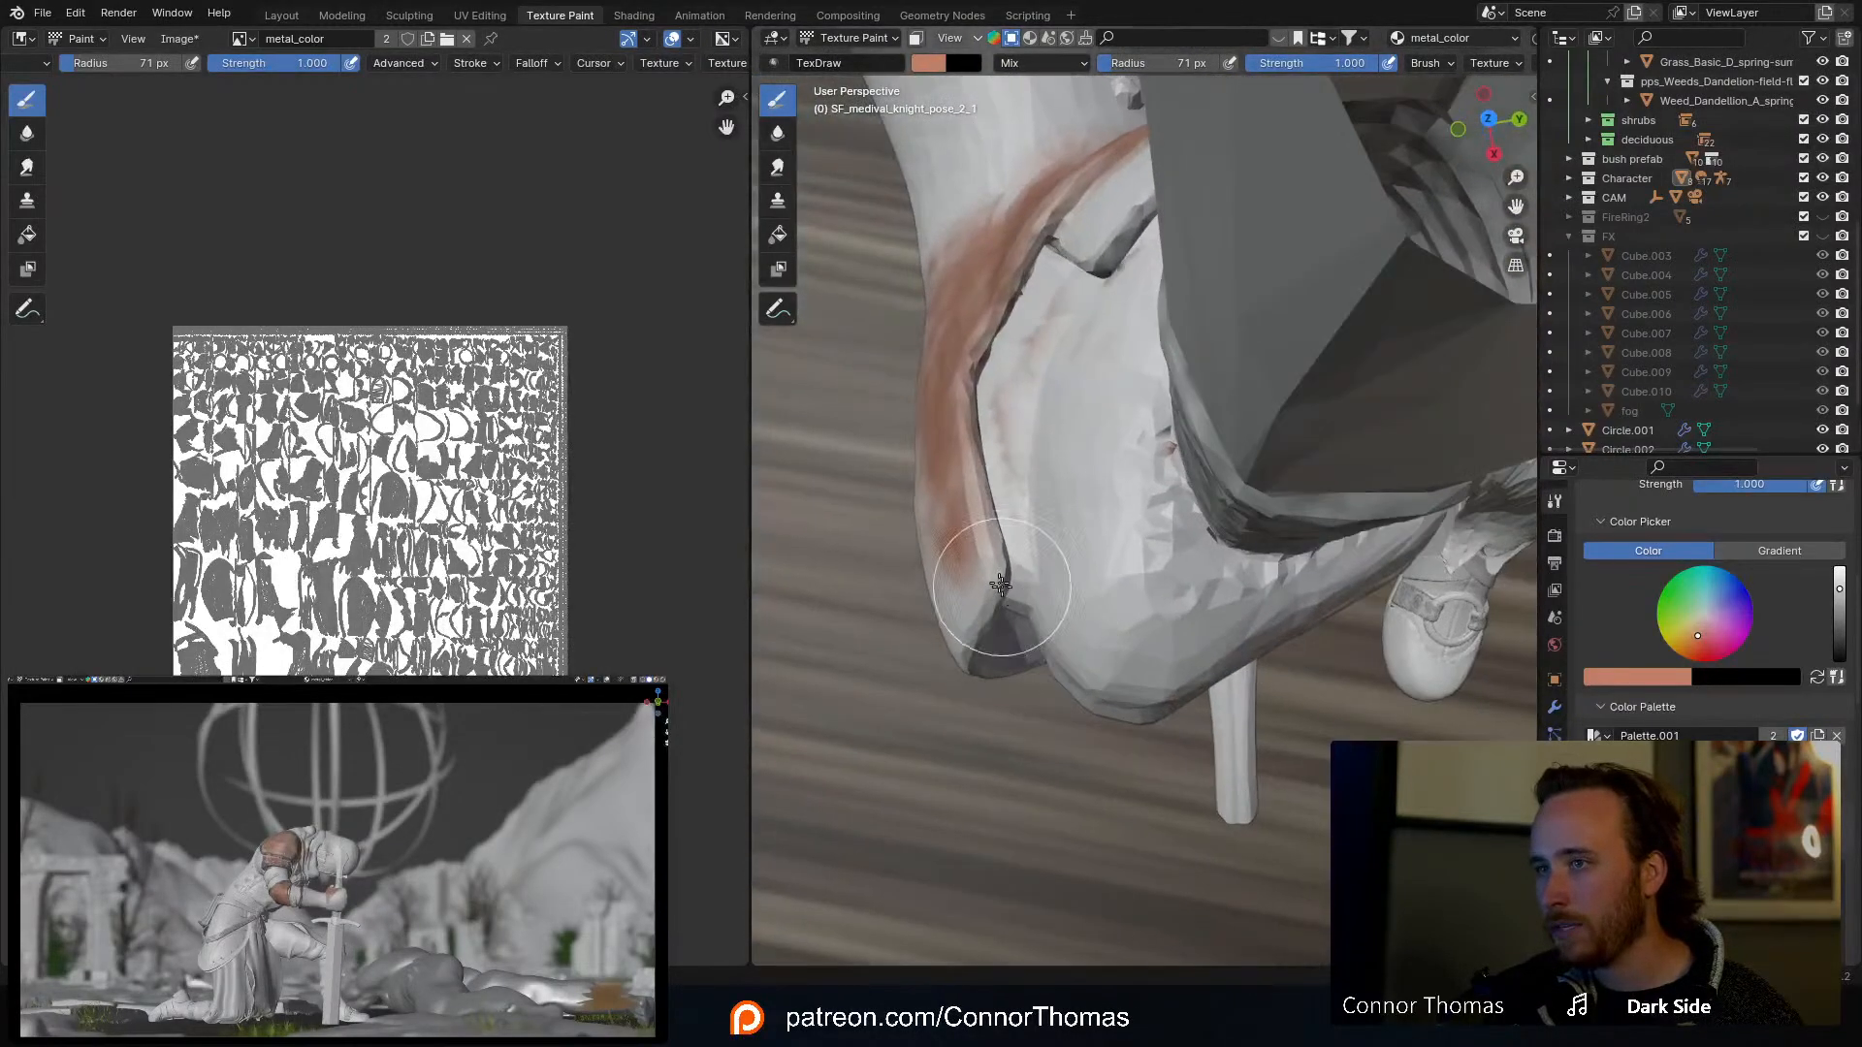
mouse_move(1001, 585)
mouse_down()
mouse_move(951, 595)
mouse_move(947, 569)
mouse_up()
mouse_move(948, 569)
middle_down()
mouse_move(1193, 495)
mouse_move(1099, 398)
middle_up()
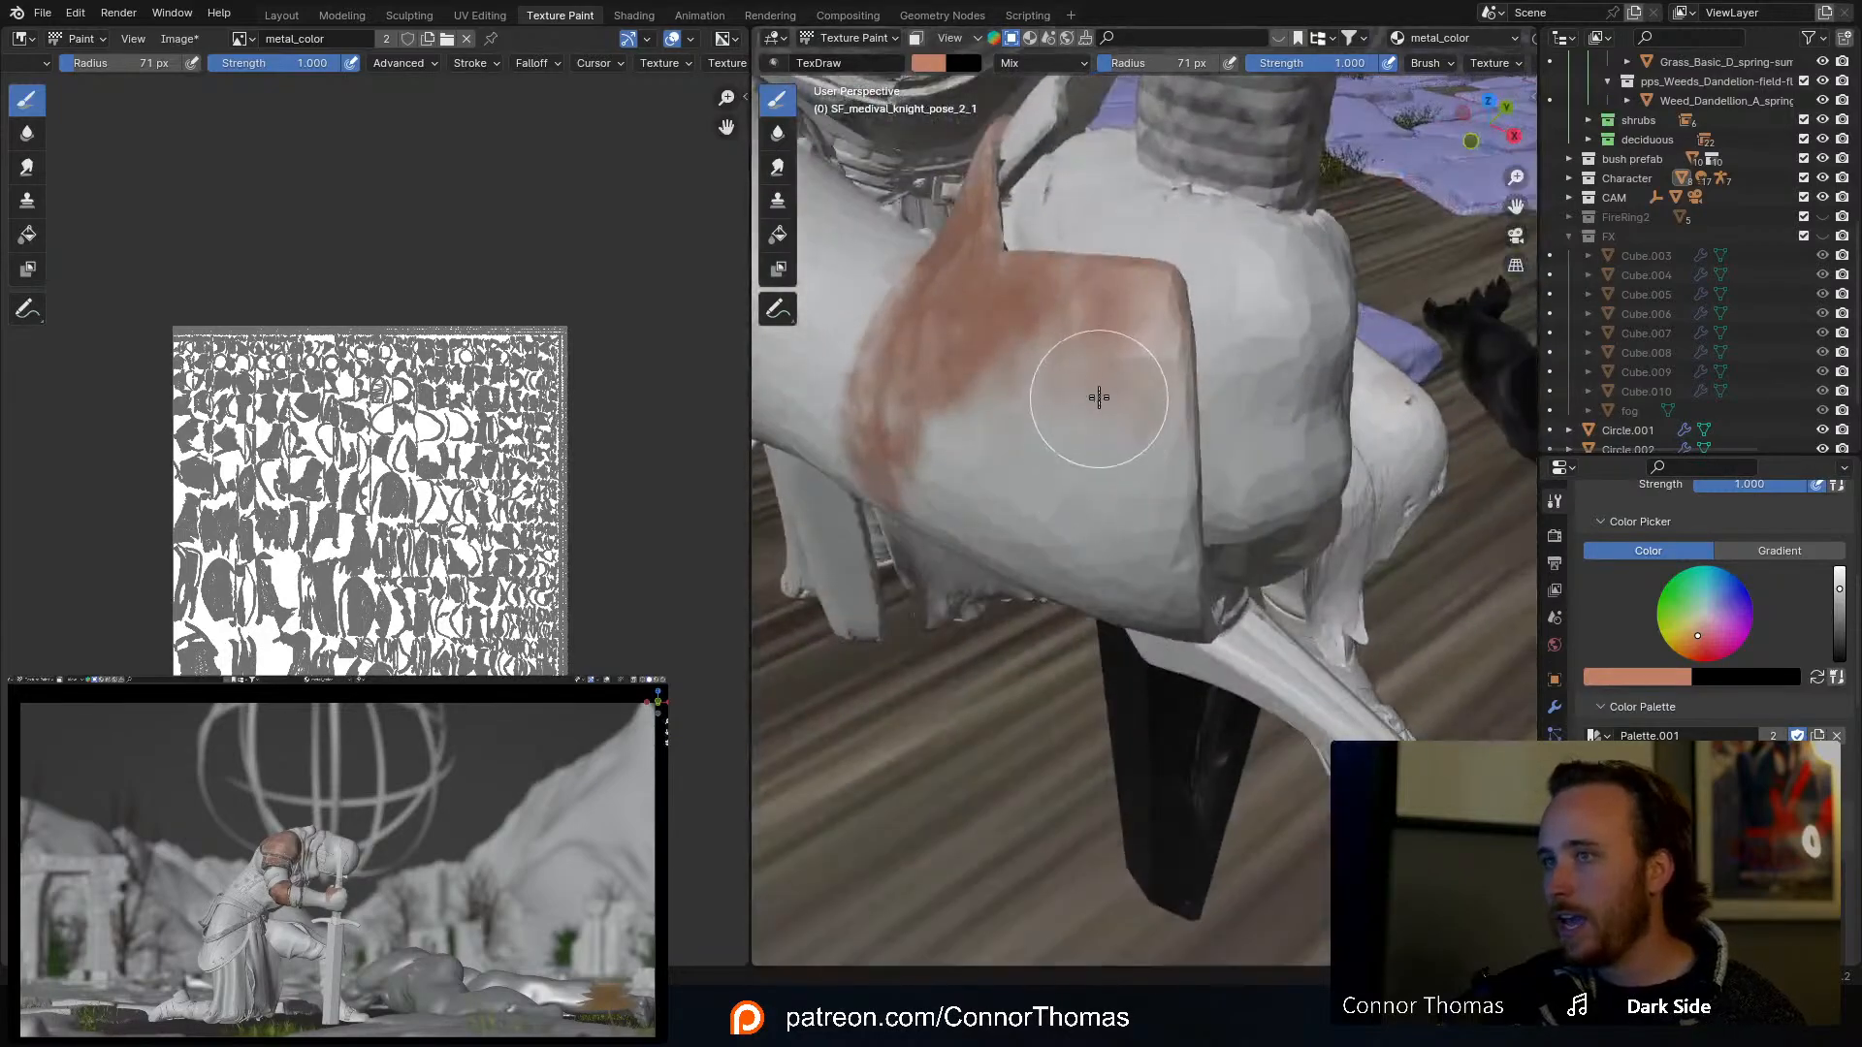
mouse_move(1099, 397)
mouse_down()
mouse_move(986, 416)
mouse_move(985, 382)
mouse_up()
middle_drag(985, 382, 1151, 411)
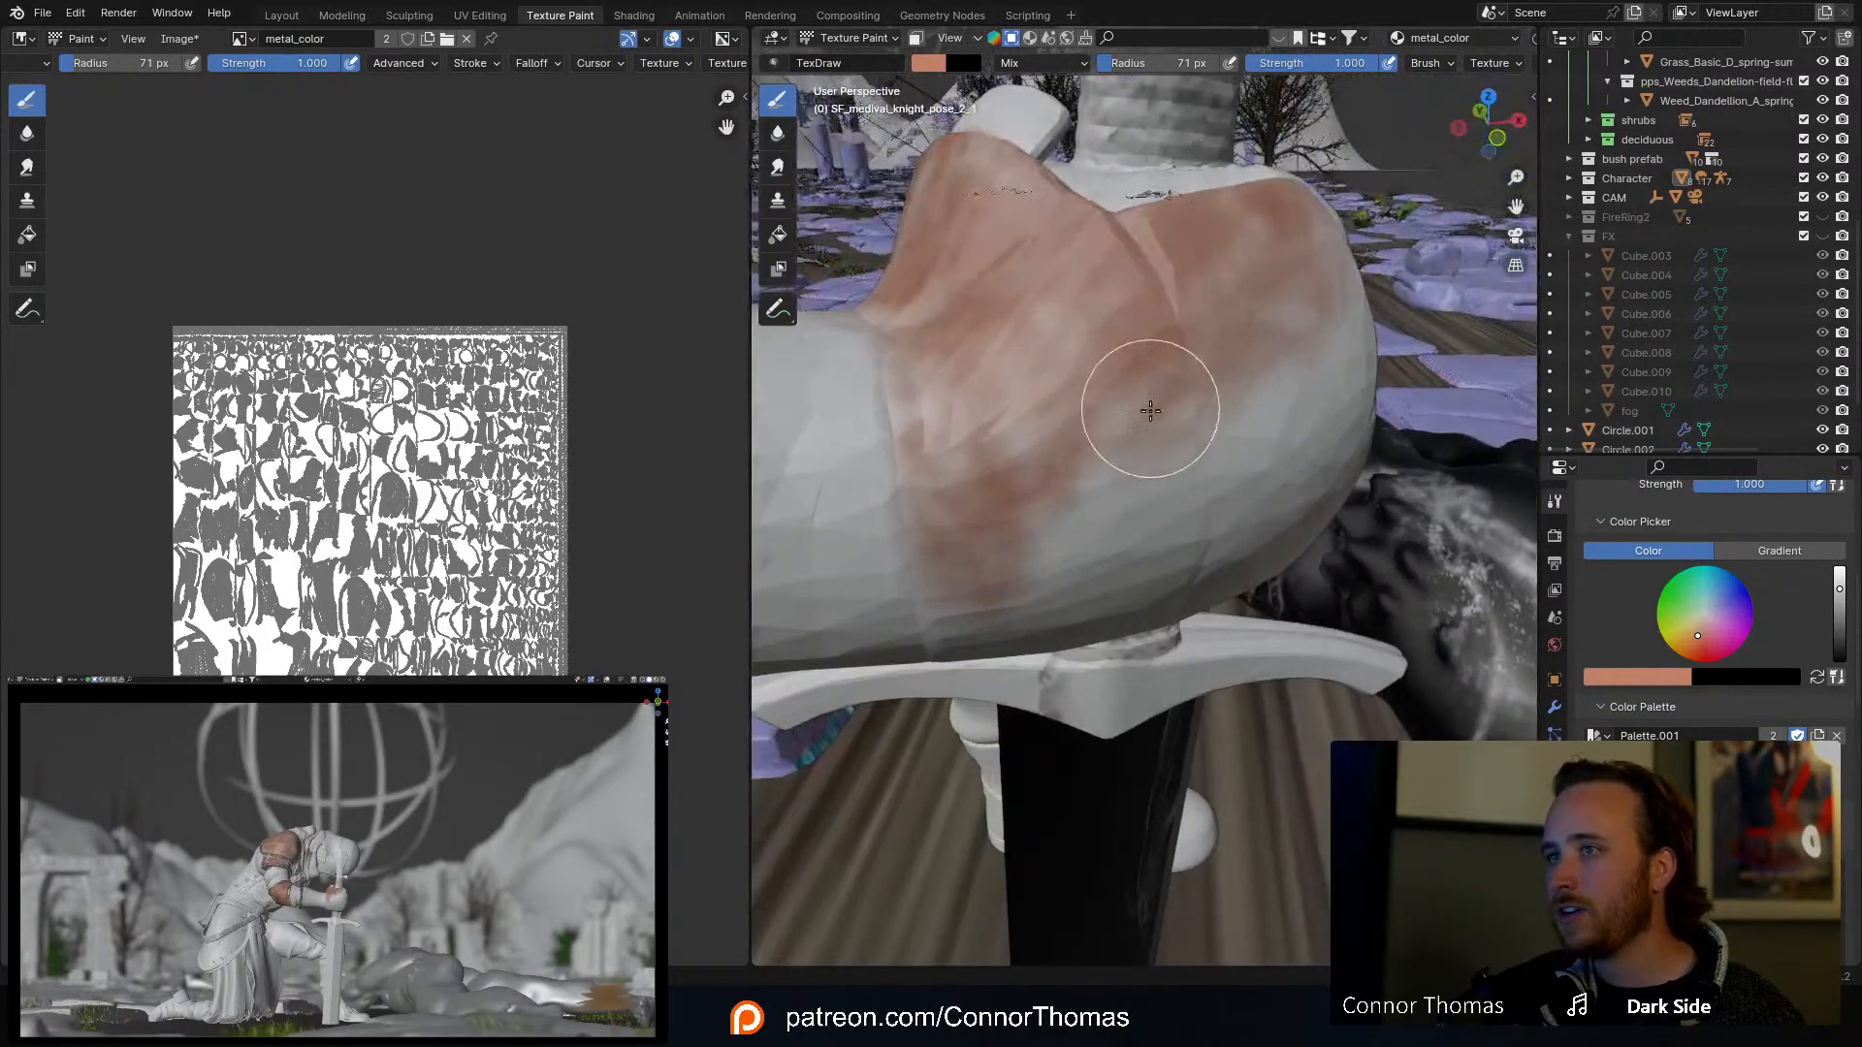
mouse_move(1150, 411)
mouse_down()
mouse_move(1043, 449)
mouse_move(1155, 374)
mouse_move(1197, 387)
mouse_move(1156, 531)
mouse_move(1238, 387)
mouse_up()
Step: Reduce the brush radius to 52 px and paint orange-brown down the hand plate's front rim beside the knuckles
mouse_move(1238, 387)
middle_down()
mouse_move(1016, 285)
mouse_move(953, 312)
middle_up()
key(f)
click(939, 309)
drag(970, 231, 966, 280)
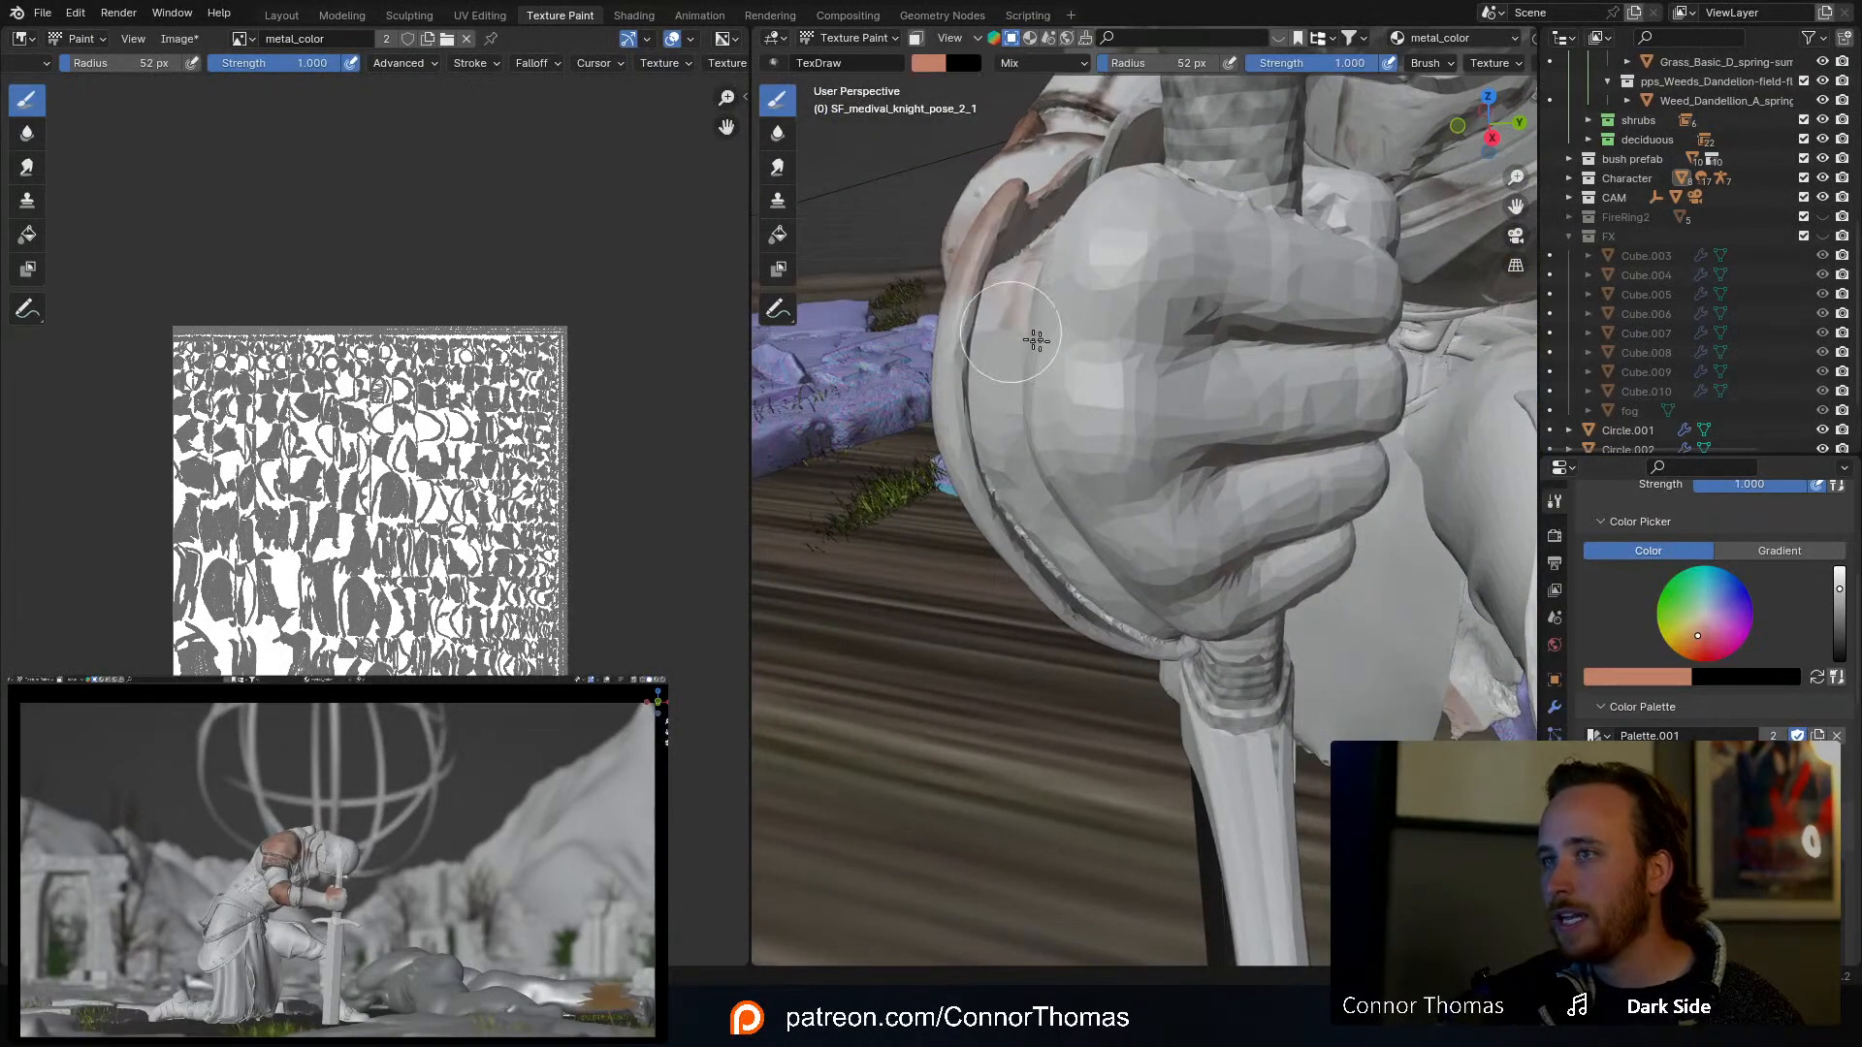
mouse_move(1035, 339)
middle_down()
mouse_move(1109, 333)
mouse_move(1072, 328)
mouse_move(1068, 398)
mouse_move(1041, 364)
middle_up()
scroll(1108, 359, up, 3)
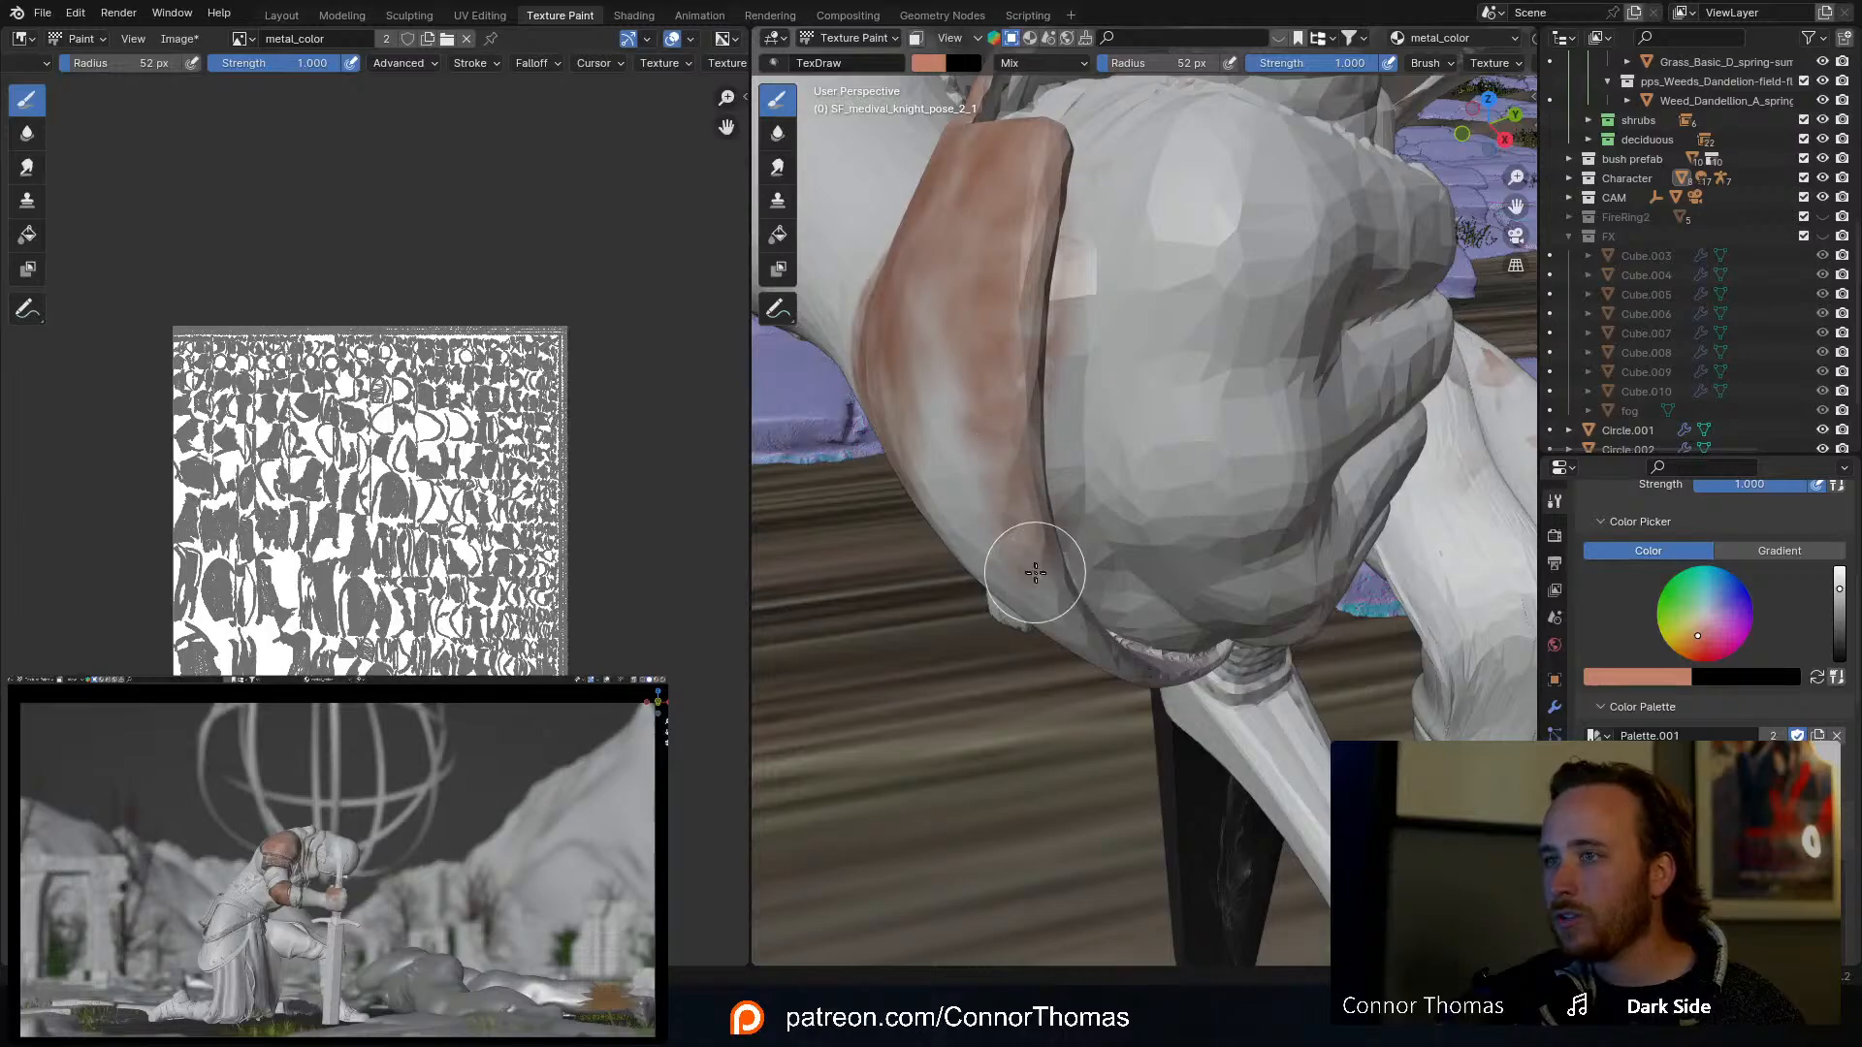
mouse_move(1065, 635)
middle_down()
mouse_move(1085, 437)
mouse_move(994, 383)
mouse_move(1047, 478)
mouse_move(1018, 445)
middle_up()
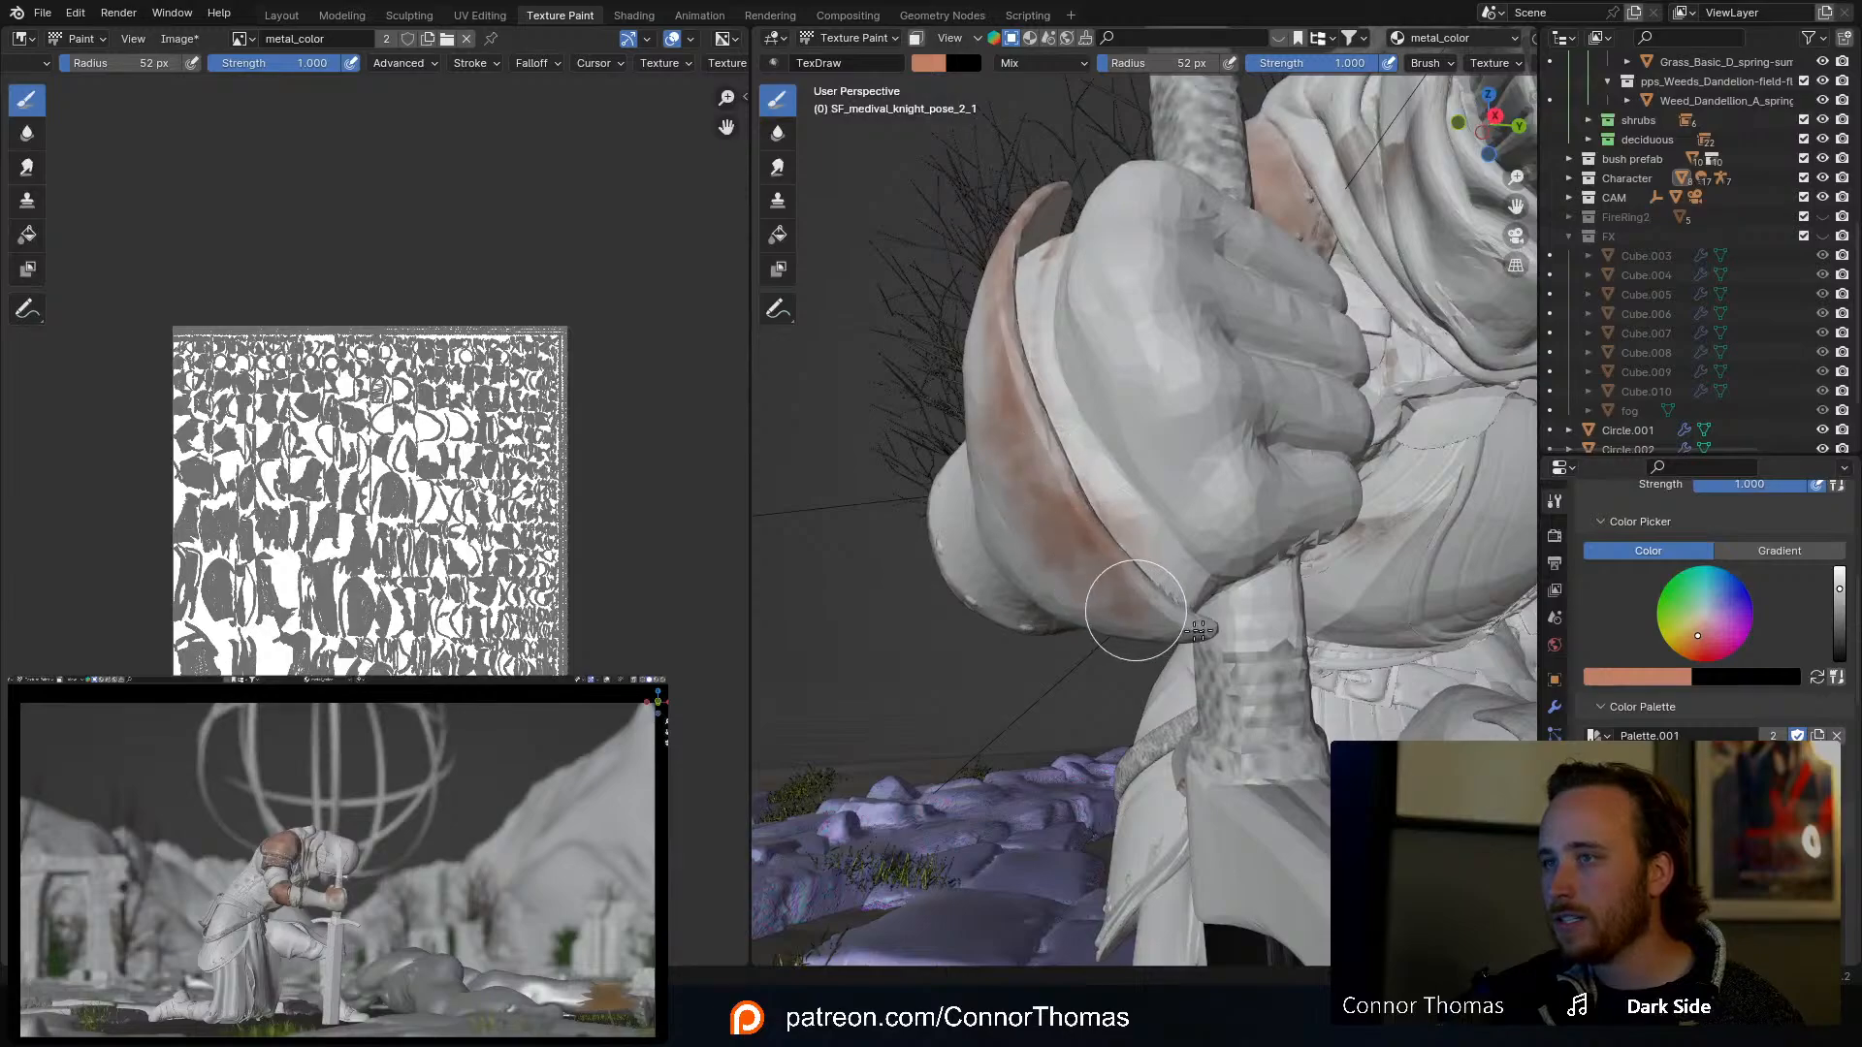
mouse_move(1198, 630)
middle_down()
mouse_move(1106, 515)
mouse_move(1122, 580)
mouse_move(1071, 466)
mouse_move(1114, 387)
middle_up()
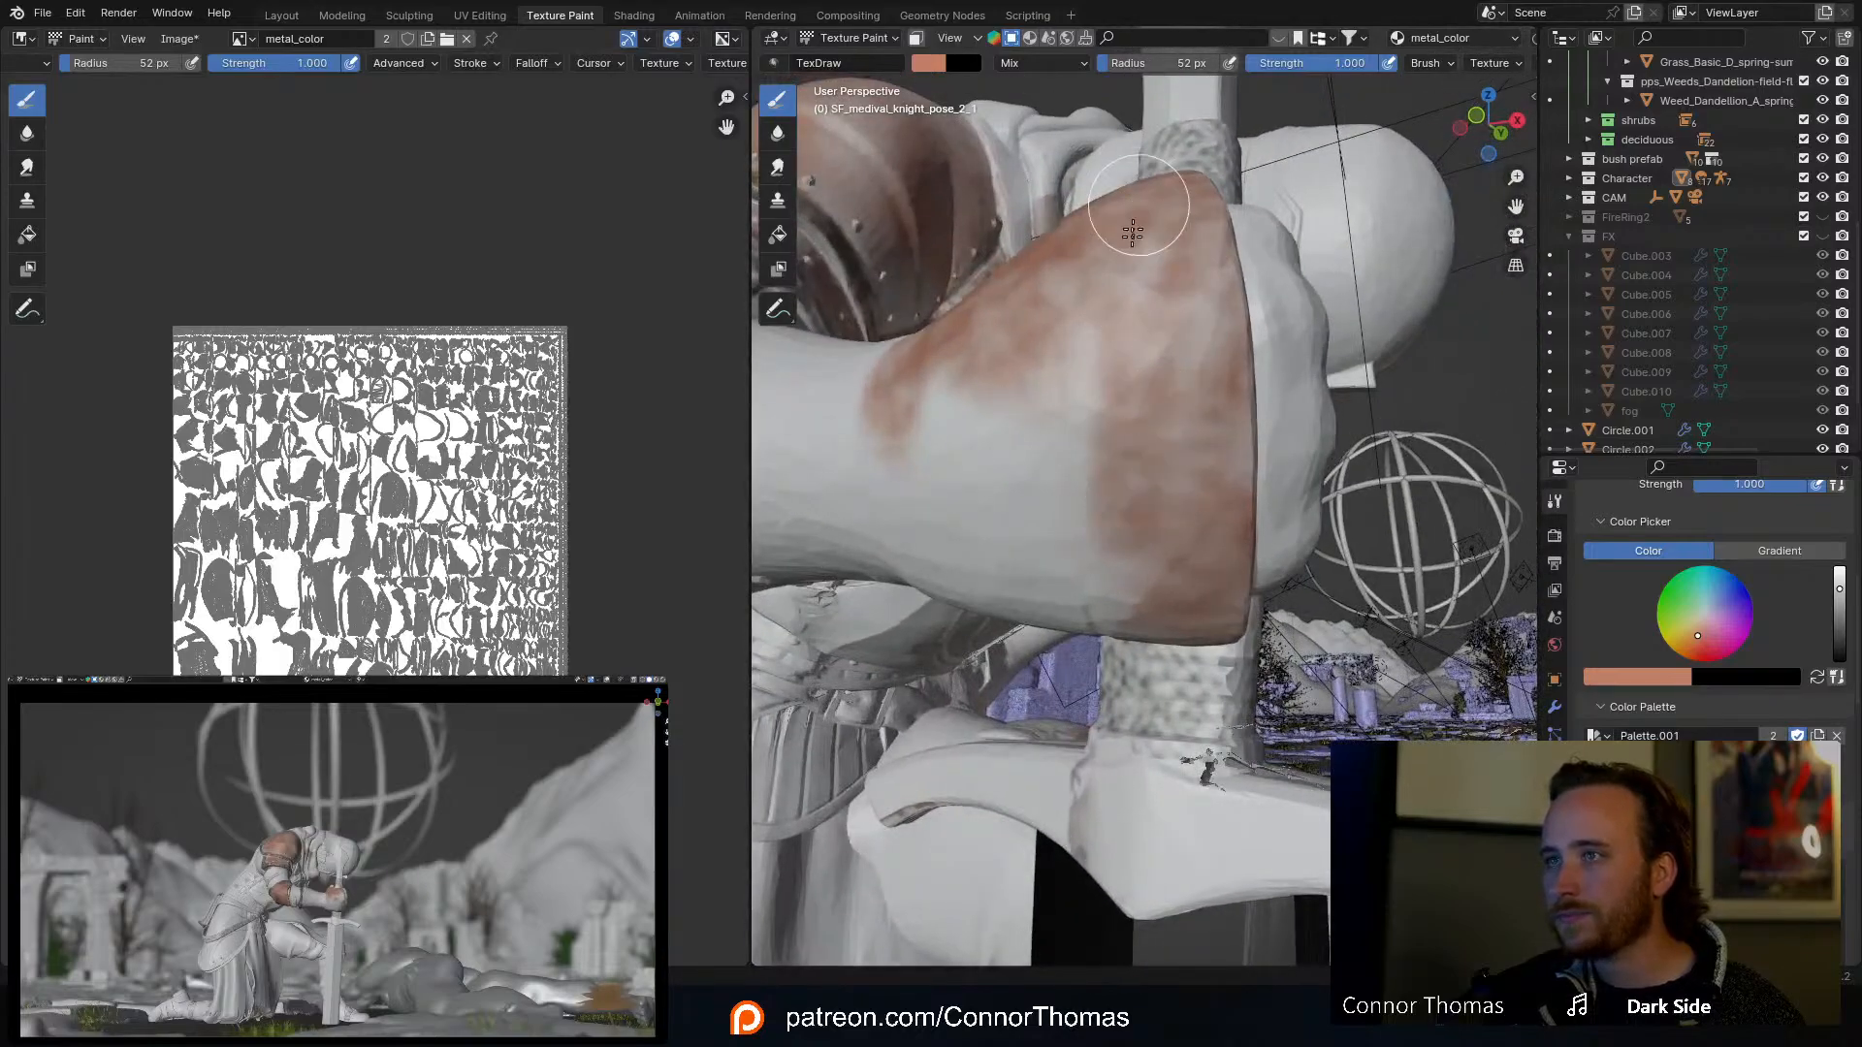
Step: Fill the middle of the hand plate with orange-brown and work down its outer side above the sword grip
mouse_move(1144, 291)
middle_down()
mouse_move(1259, 366)
mouse_move(1205, 503)
middle_up()
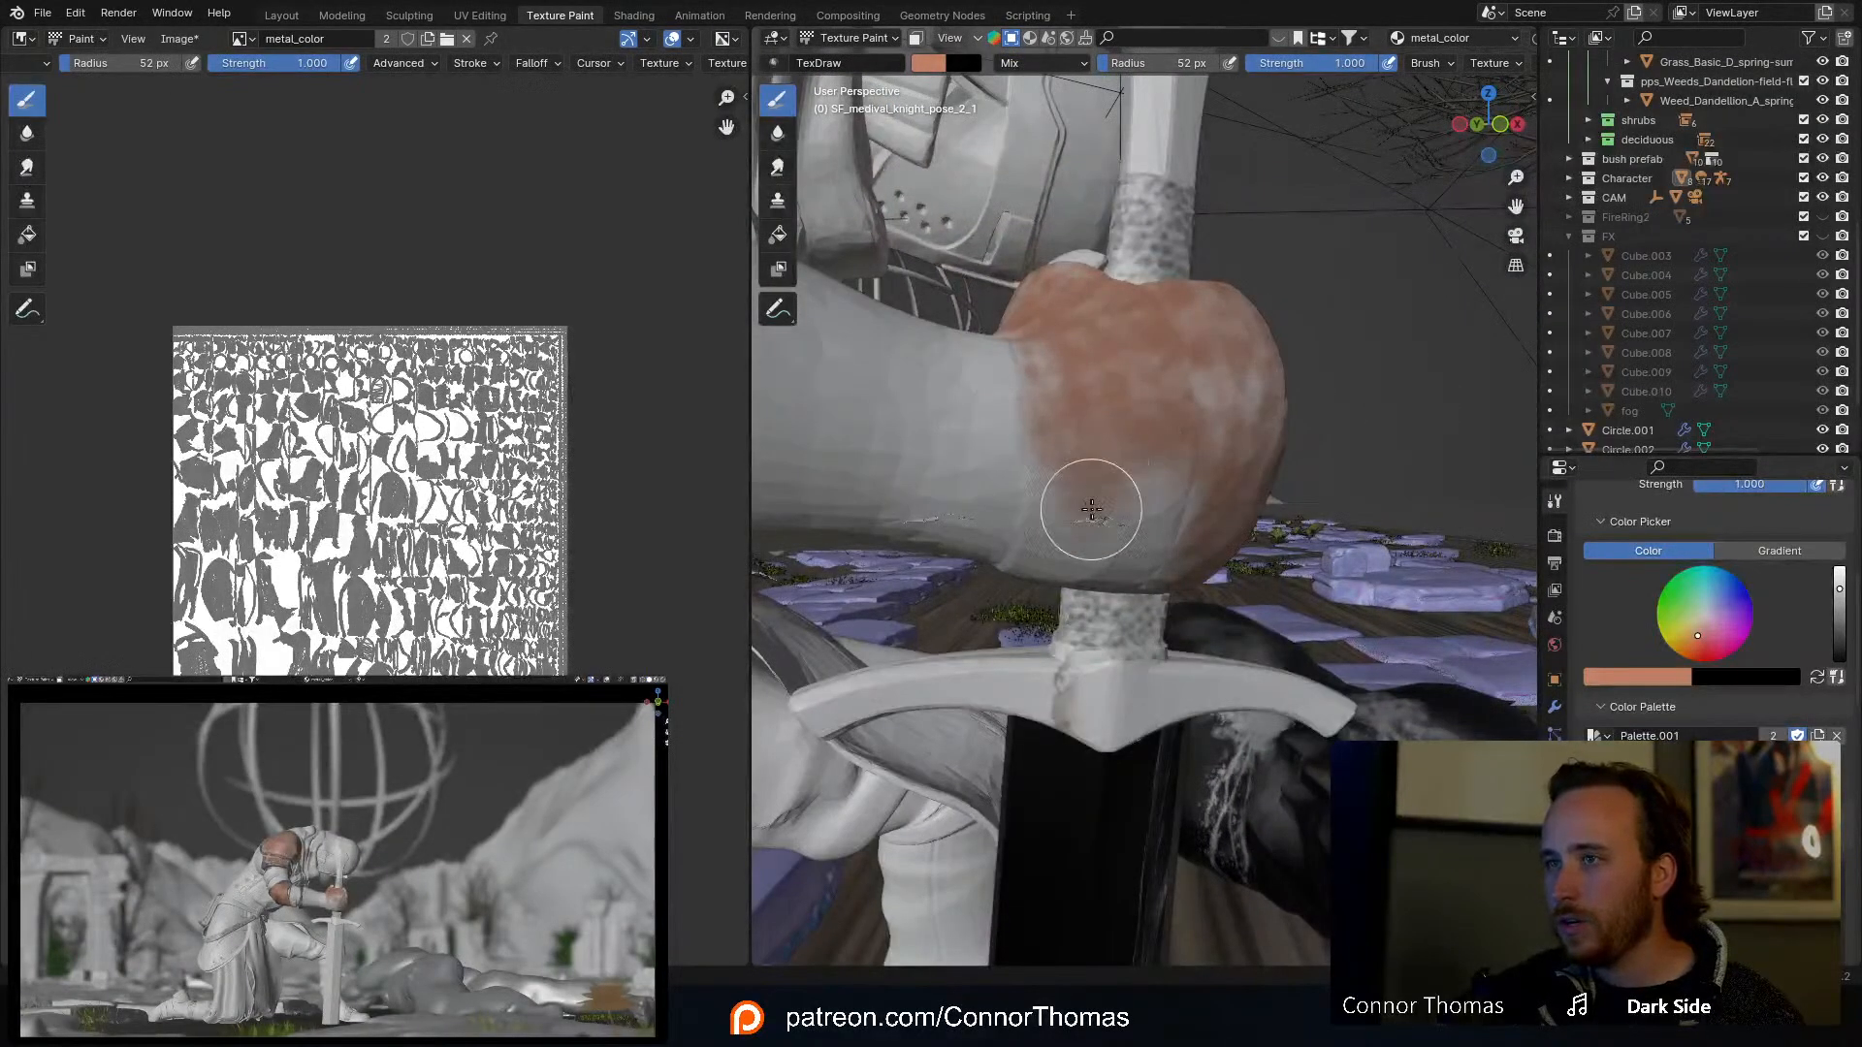
mouse_move(1074, 498)
middle_down()
mouse_move(1179, 430)
mouse_move(1143, 416)
mouse_move(1211, 353)
middle_up()
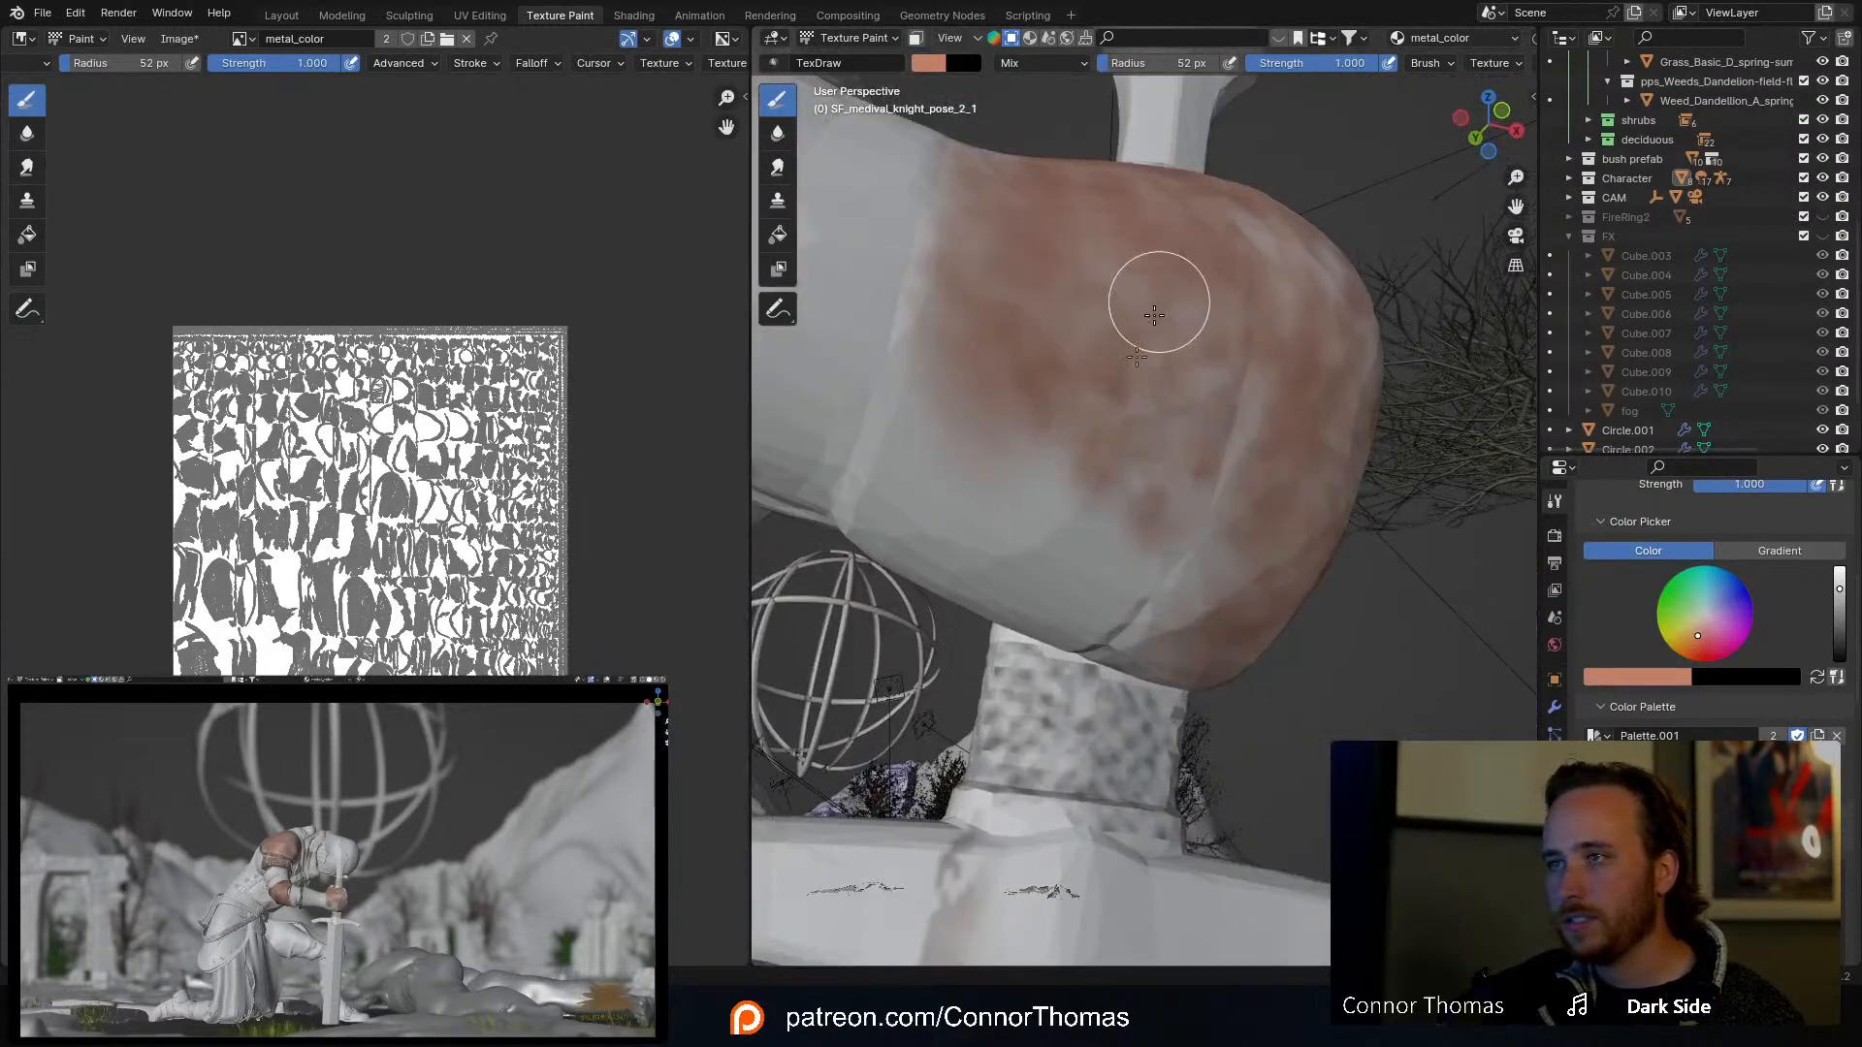
middle_drag(1128, 322, 1158, 305)
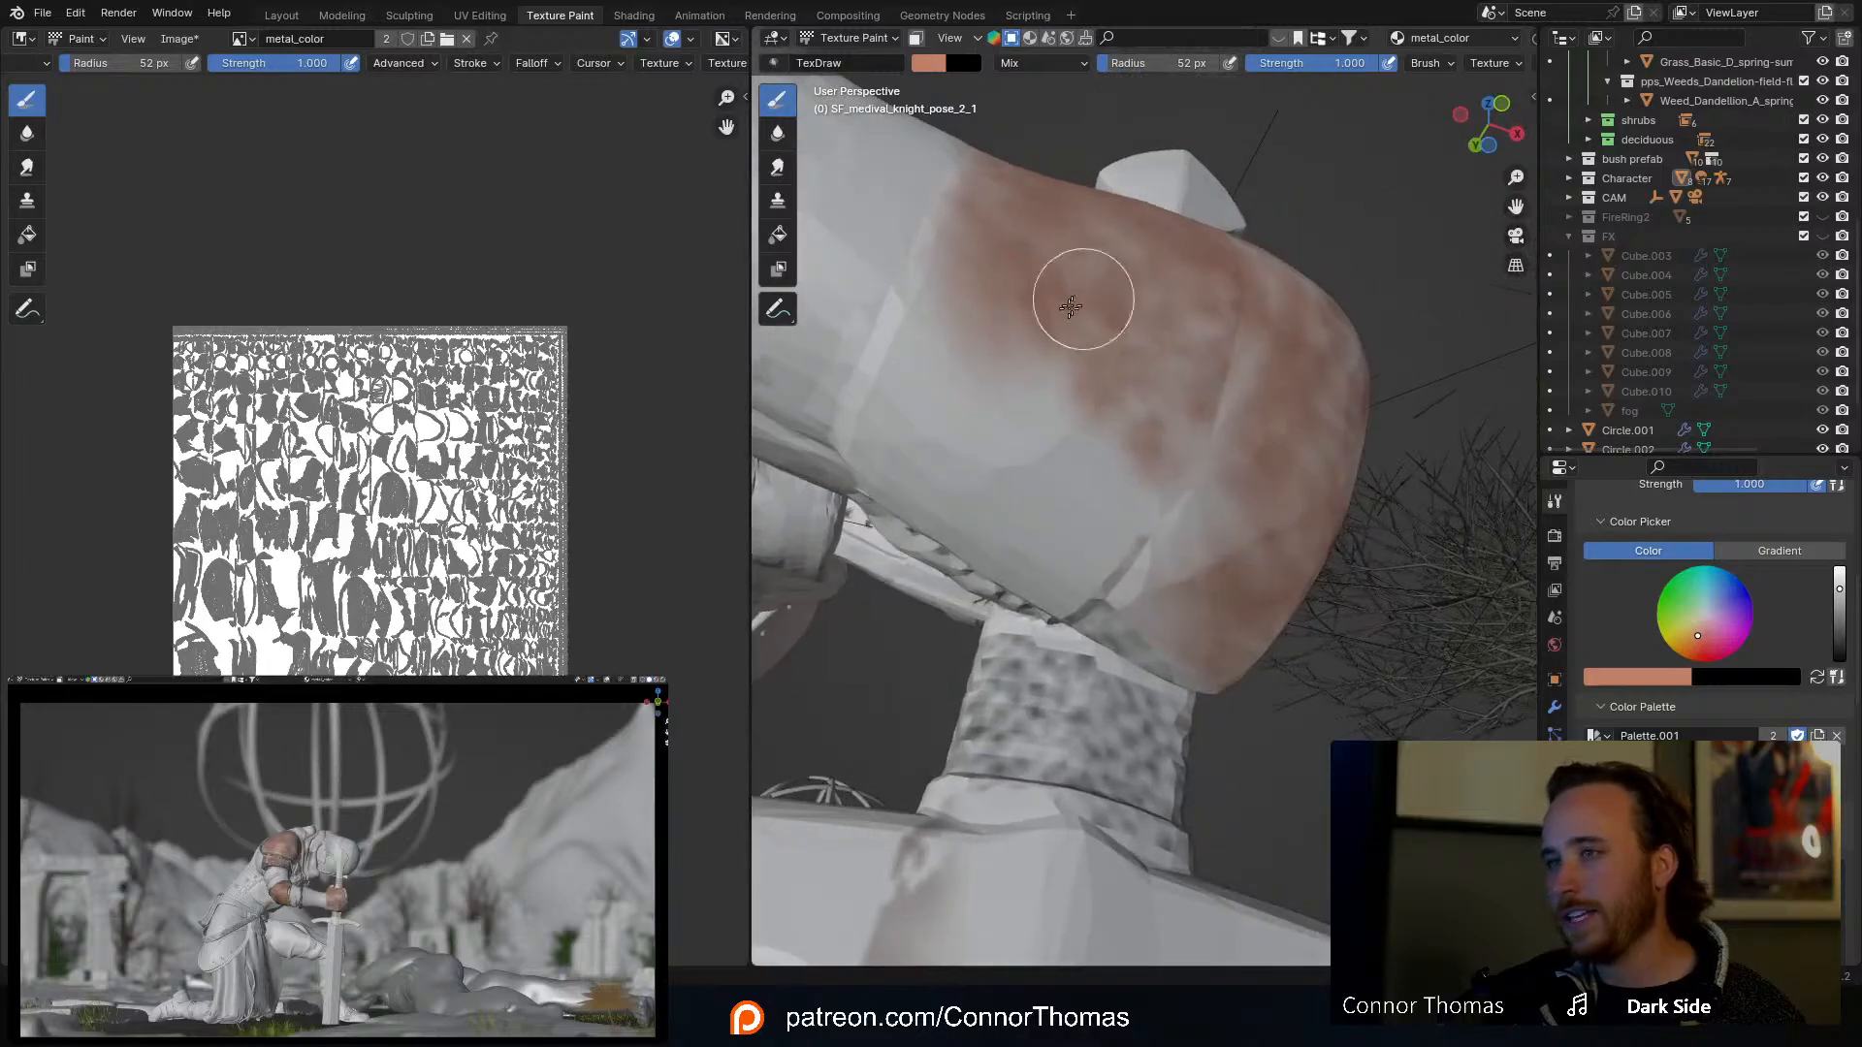
middle_drag(1145, 377, 1221, 337)
mouse_move(1125, 373)
mouse_down()
mouse_move(1083, 422)
mouse_move(1060, 403)
mouse_move(1196, 307)
mouse_up()
mouse_move(1200, 299)
middle_down()
mouse_move(1083, 548)
mouse_move(1102, 611)
middle_up()
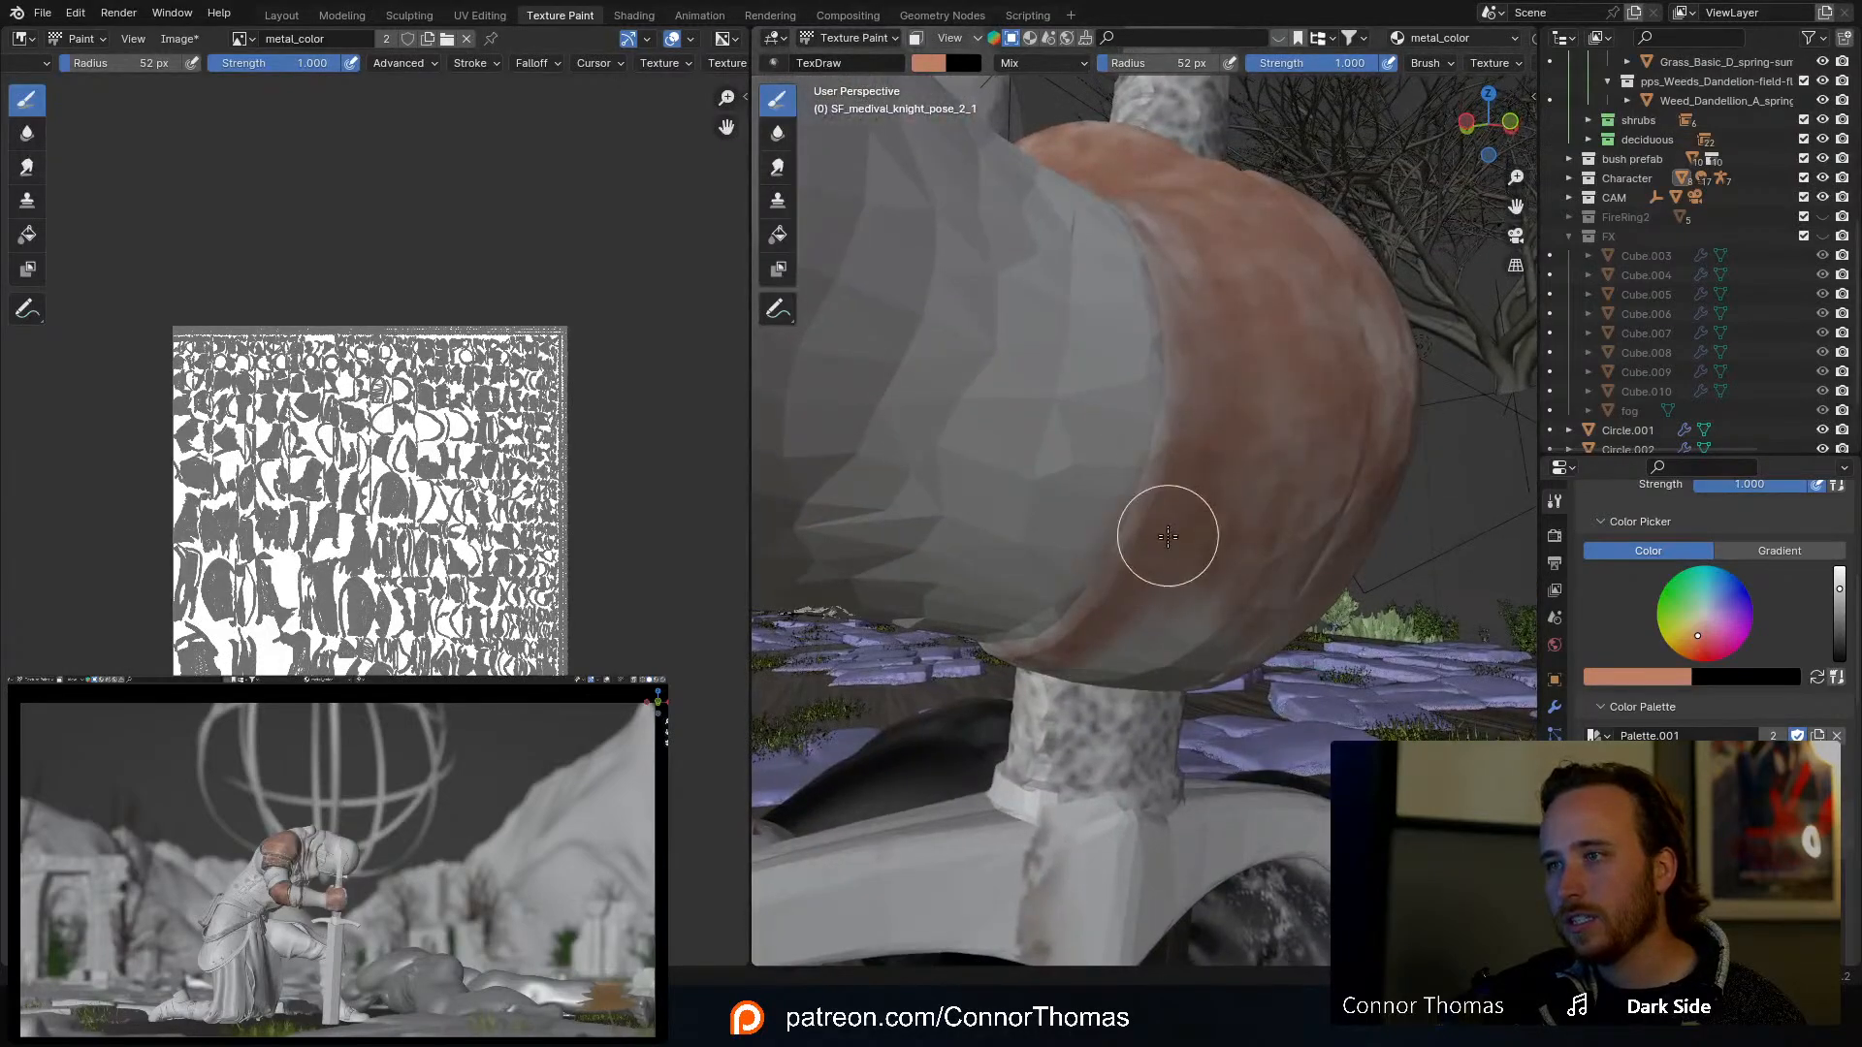
Step: Paint orange-brown along the hand plate's wrist edge and over its lower side and underside
mouse_move(1191, 239)
middle_down()
mouse_move(1222, 437)
mouse_move(1076, 420)
middle_up()
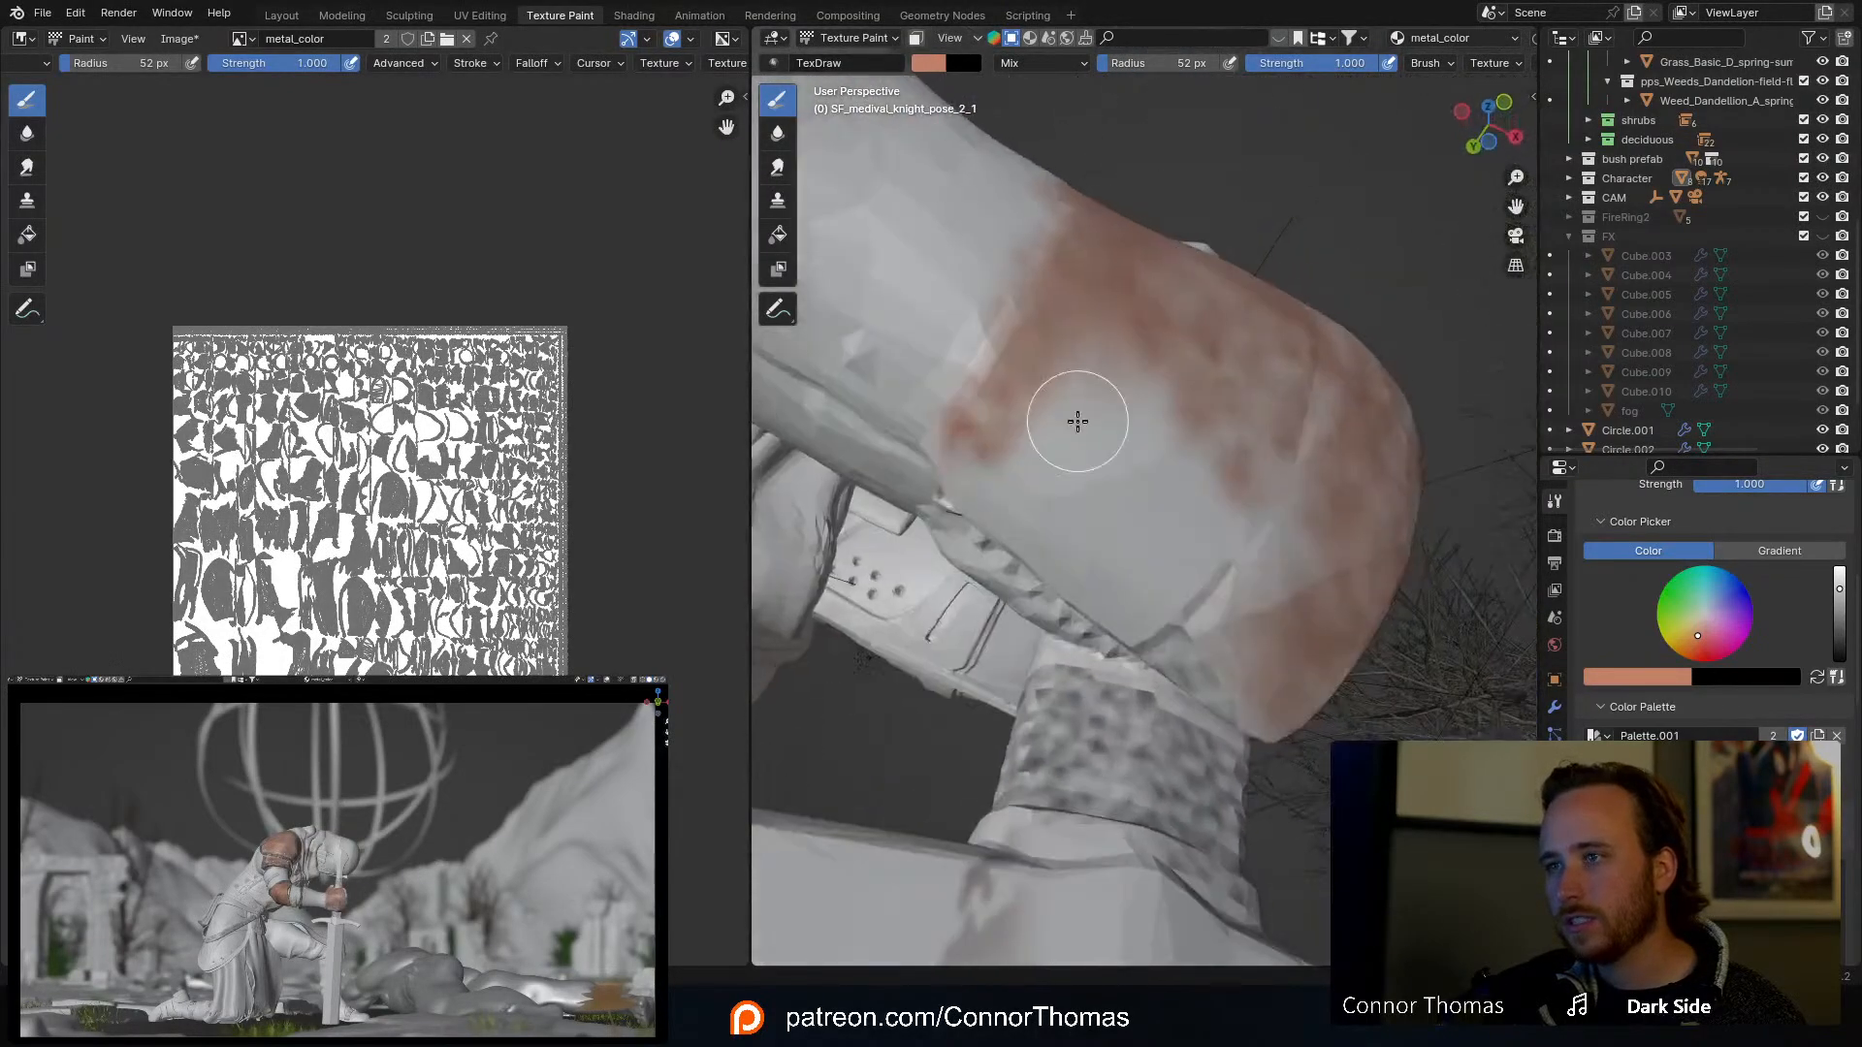
mouse_move(1077, 420)
mouse_down()
mouse_move(1018, 482)
mouse_move(1085, 353)
mouse_move(1152, 340)
mouse_move(1218, 552)
mouse_move(1247, 491)
mouse_up()
mouse_move(1247, 491)
middle_down()
mouse_move(1209, 430)
mouse_move(1177, 445)
middle_up()
mouse_move(1177, 445)
mouse_down()
mouse_move(1151, 528)
mouse_move(998, 449)
mouse_move(1015, 420)
mouse_up()
mouse_move(1015, 420)
middle_down()
mouse_move(1160, 445)
mouse_move(1259, 362)
middle_up()
mouse_move(1260, 362)
mouse_down()
mouse_move(1177, 432)
mouse_move(1139, 585)
mouse_move(1160, 602)
mouse_move(1217, 506)
mouse_move(1255, 624)
mouse_move(1334, 533)
mouse_up()
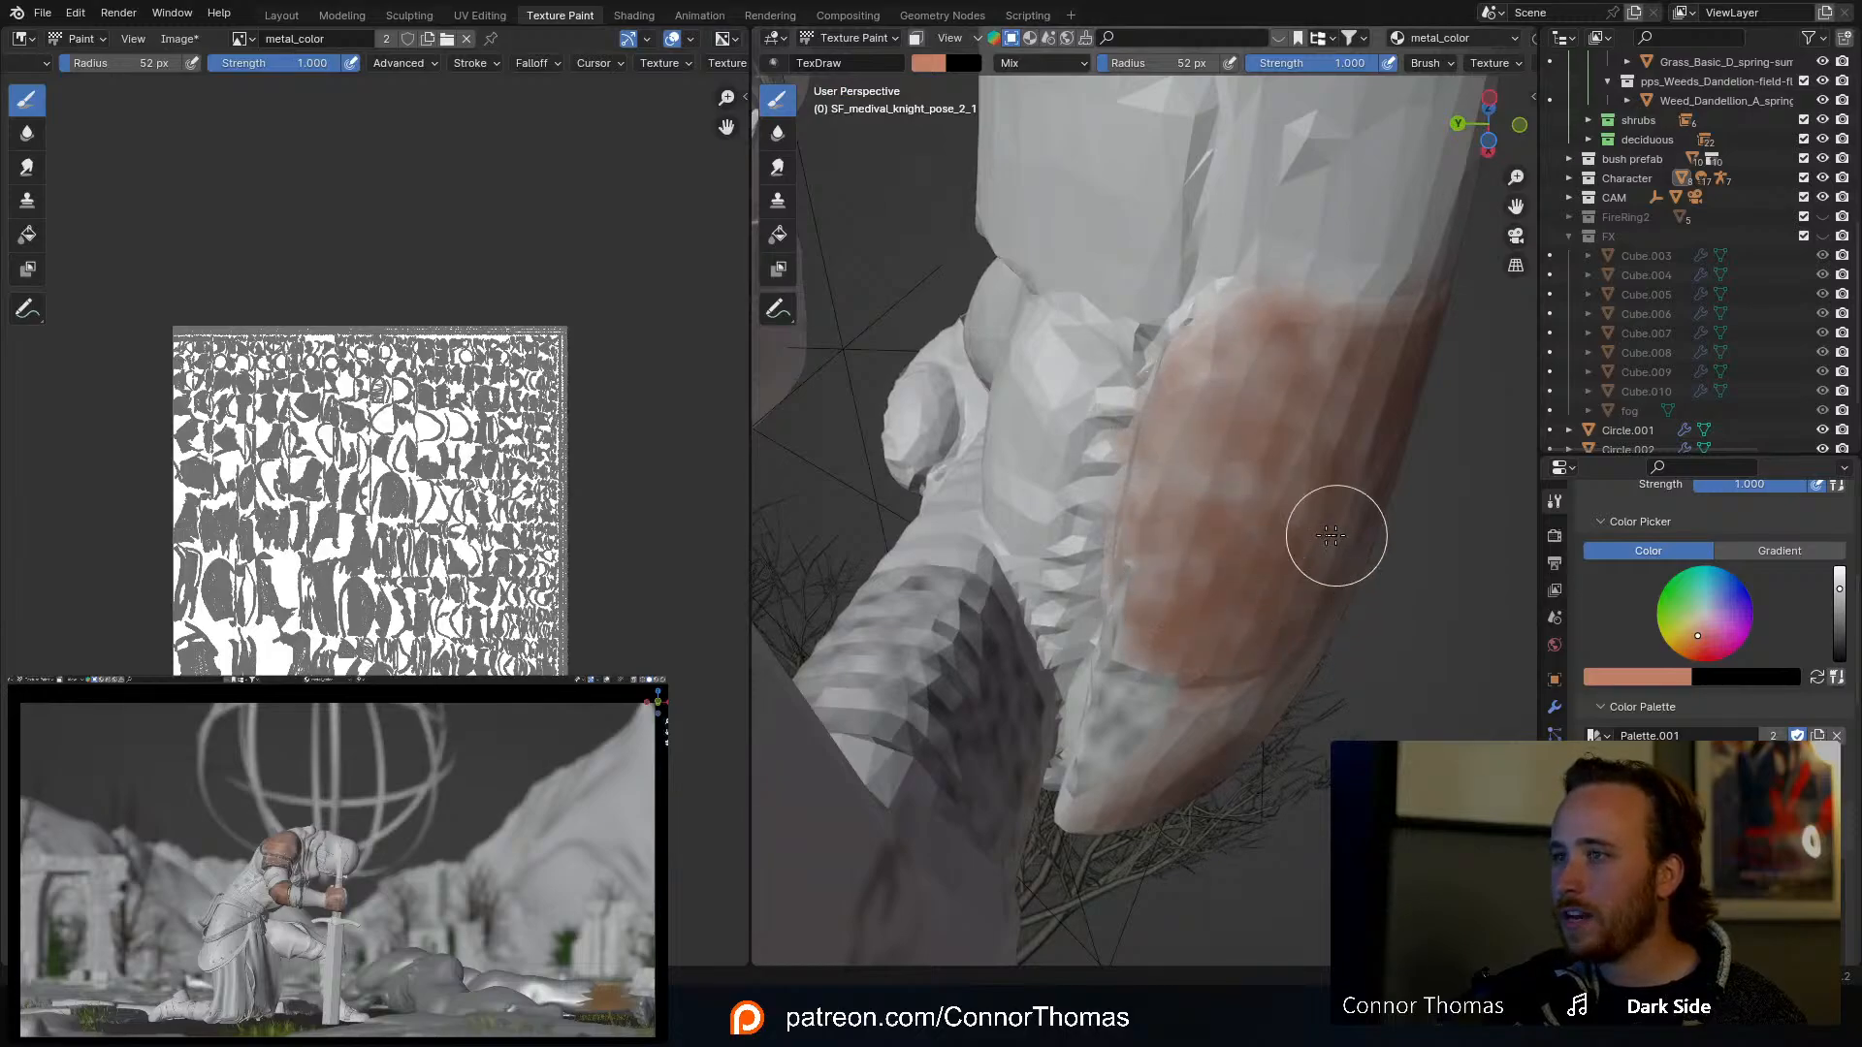
Step: Cover the remaining pale patches across the hand plate's outer face with orange-brown
middle_drag(1334, 533, 1023, 521)
mouse_move(1023, 521)
mouse_down()
mouse_move(1093, 540)
mouse_move(1284, 428)
mouse_move(1118, 358)
mouse_move(1122, 307)
mouse_move(1330, 358)
mouse_up()
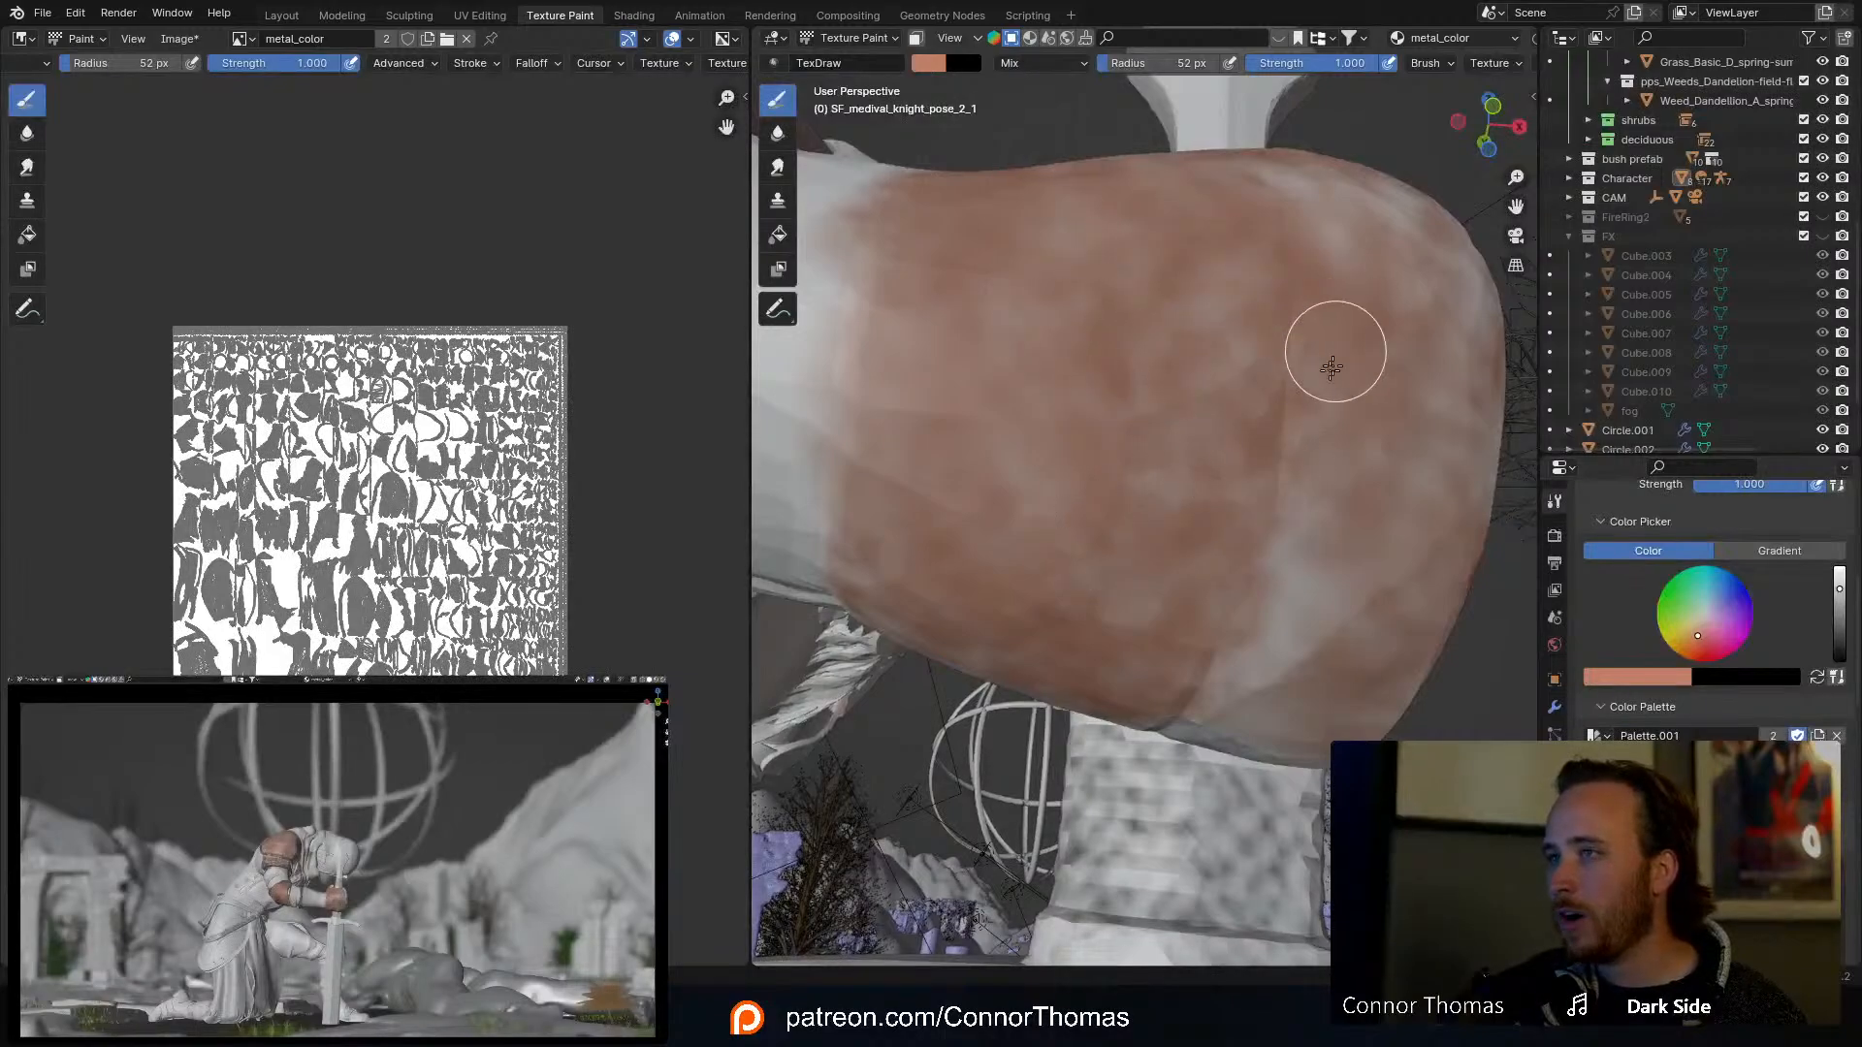
mouse_move(1329, 358)
middle_down()
mouse_move(1264, 511)
mouse_move(1175, 472)
middle_up()
drag(1175, 472, 1148, 560)
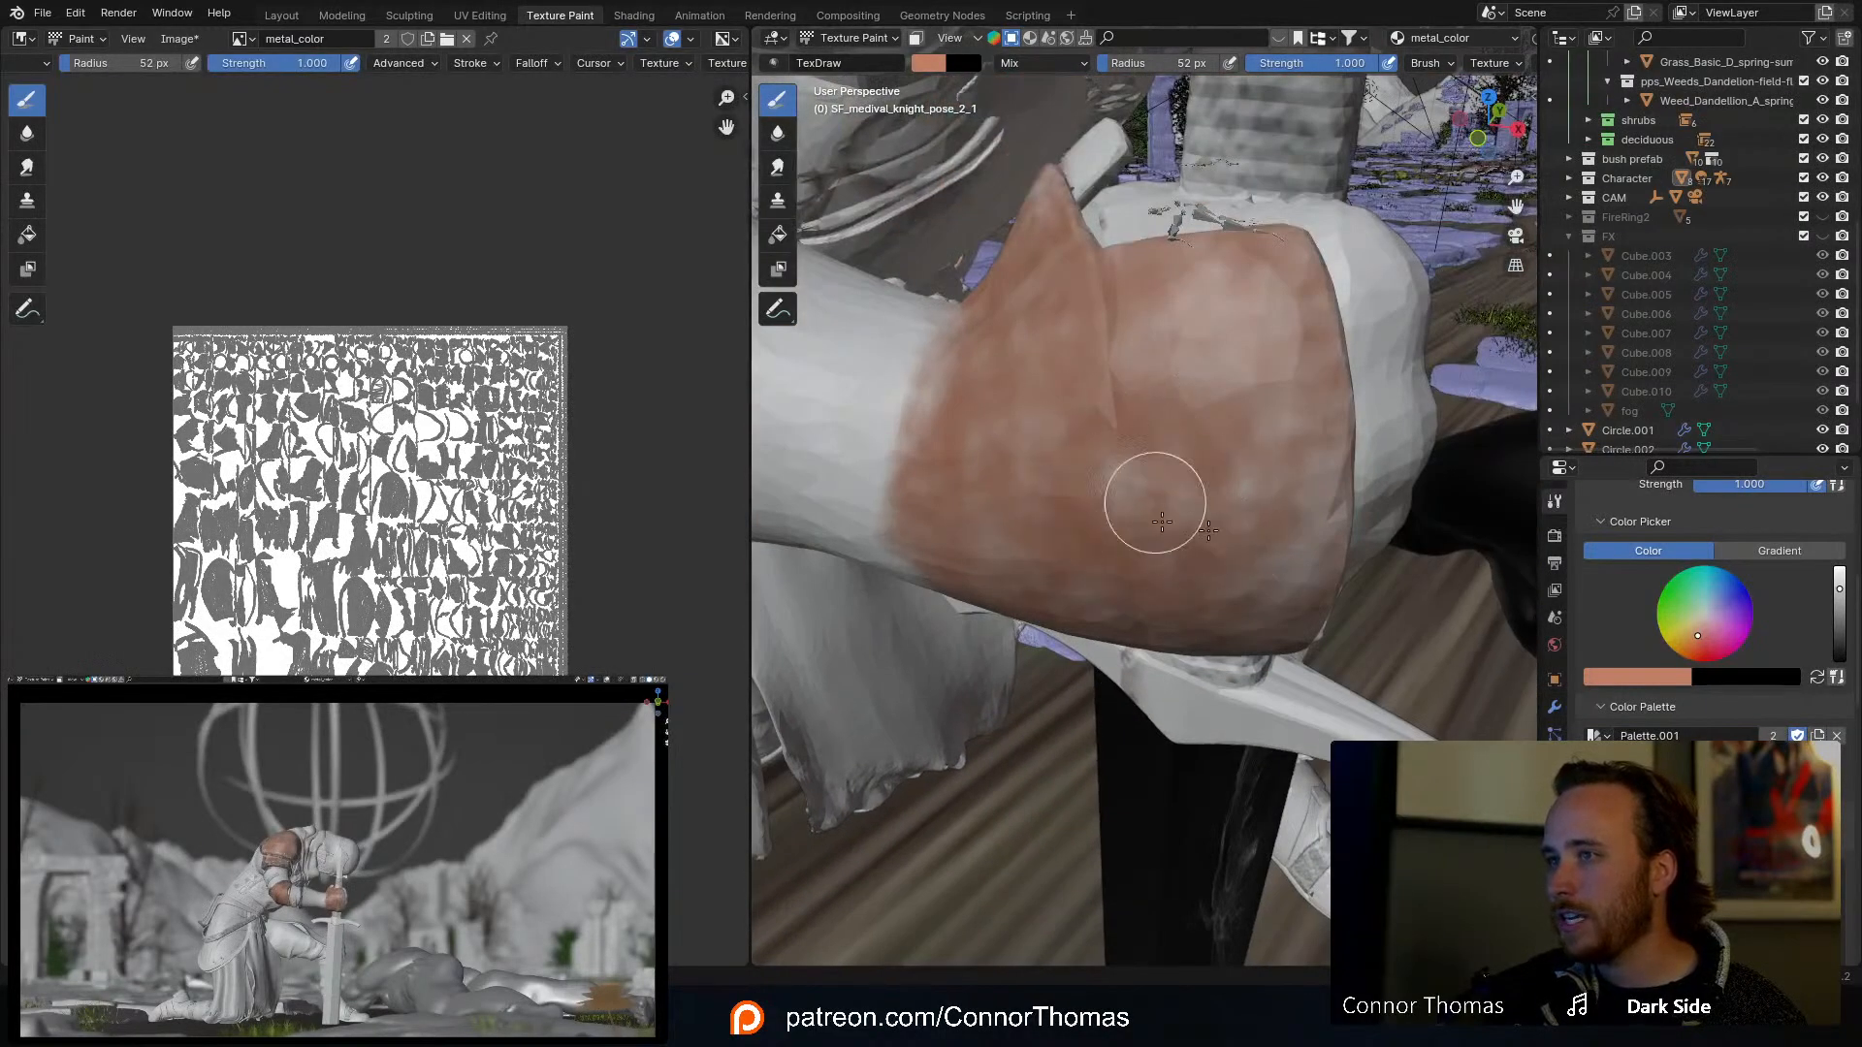
Step: Touch up the pale area along the hand plate's seam and lower front corner with orange-brown
middle_drag(1164, 504, 1181, 499)
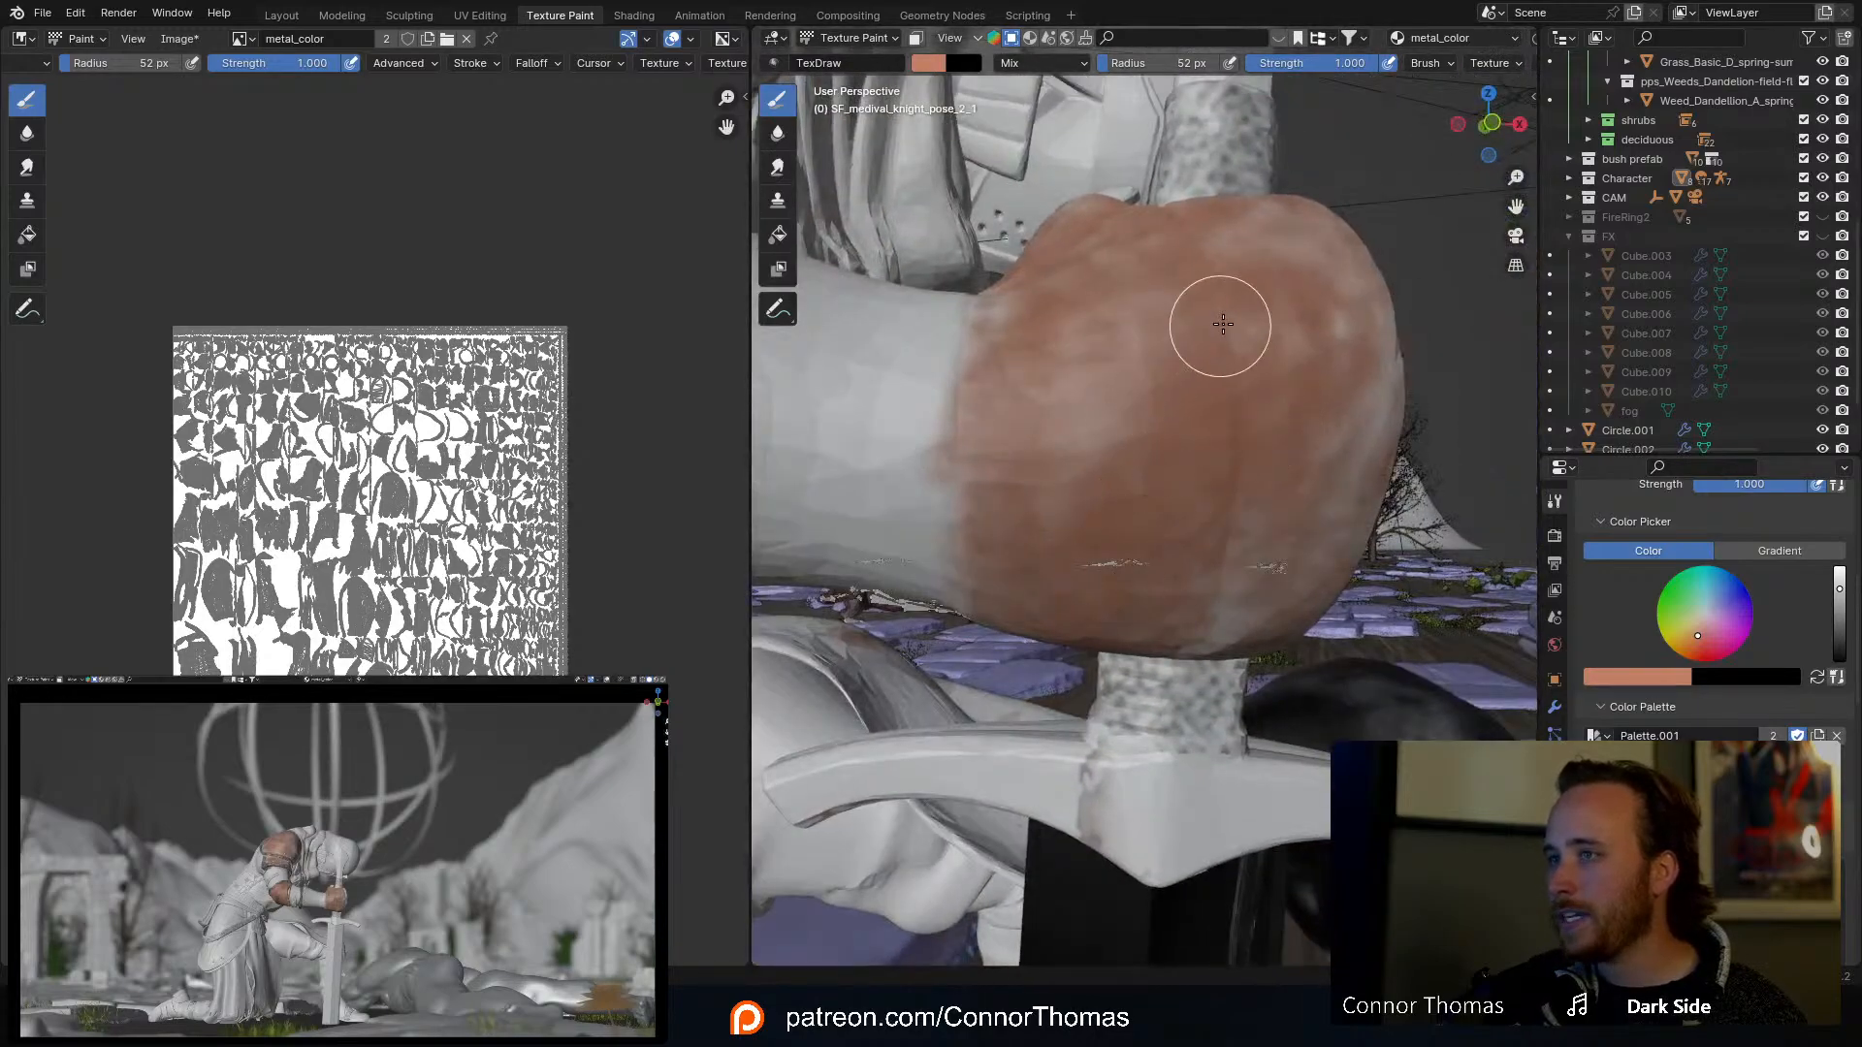
middle_drag(1219, 292, 1219, 297)
middle_drag(1292, 412, 1247, 346)
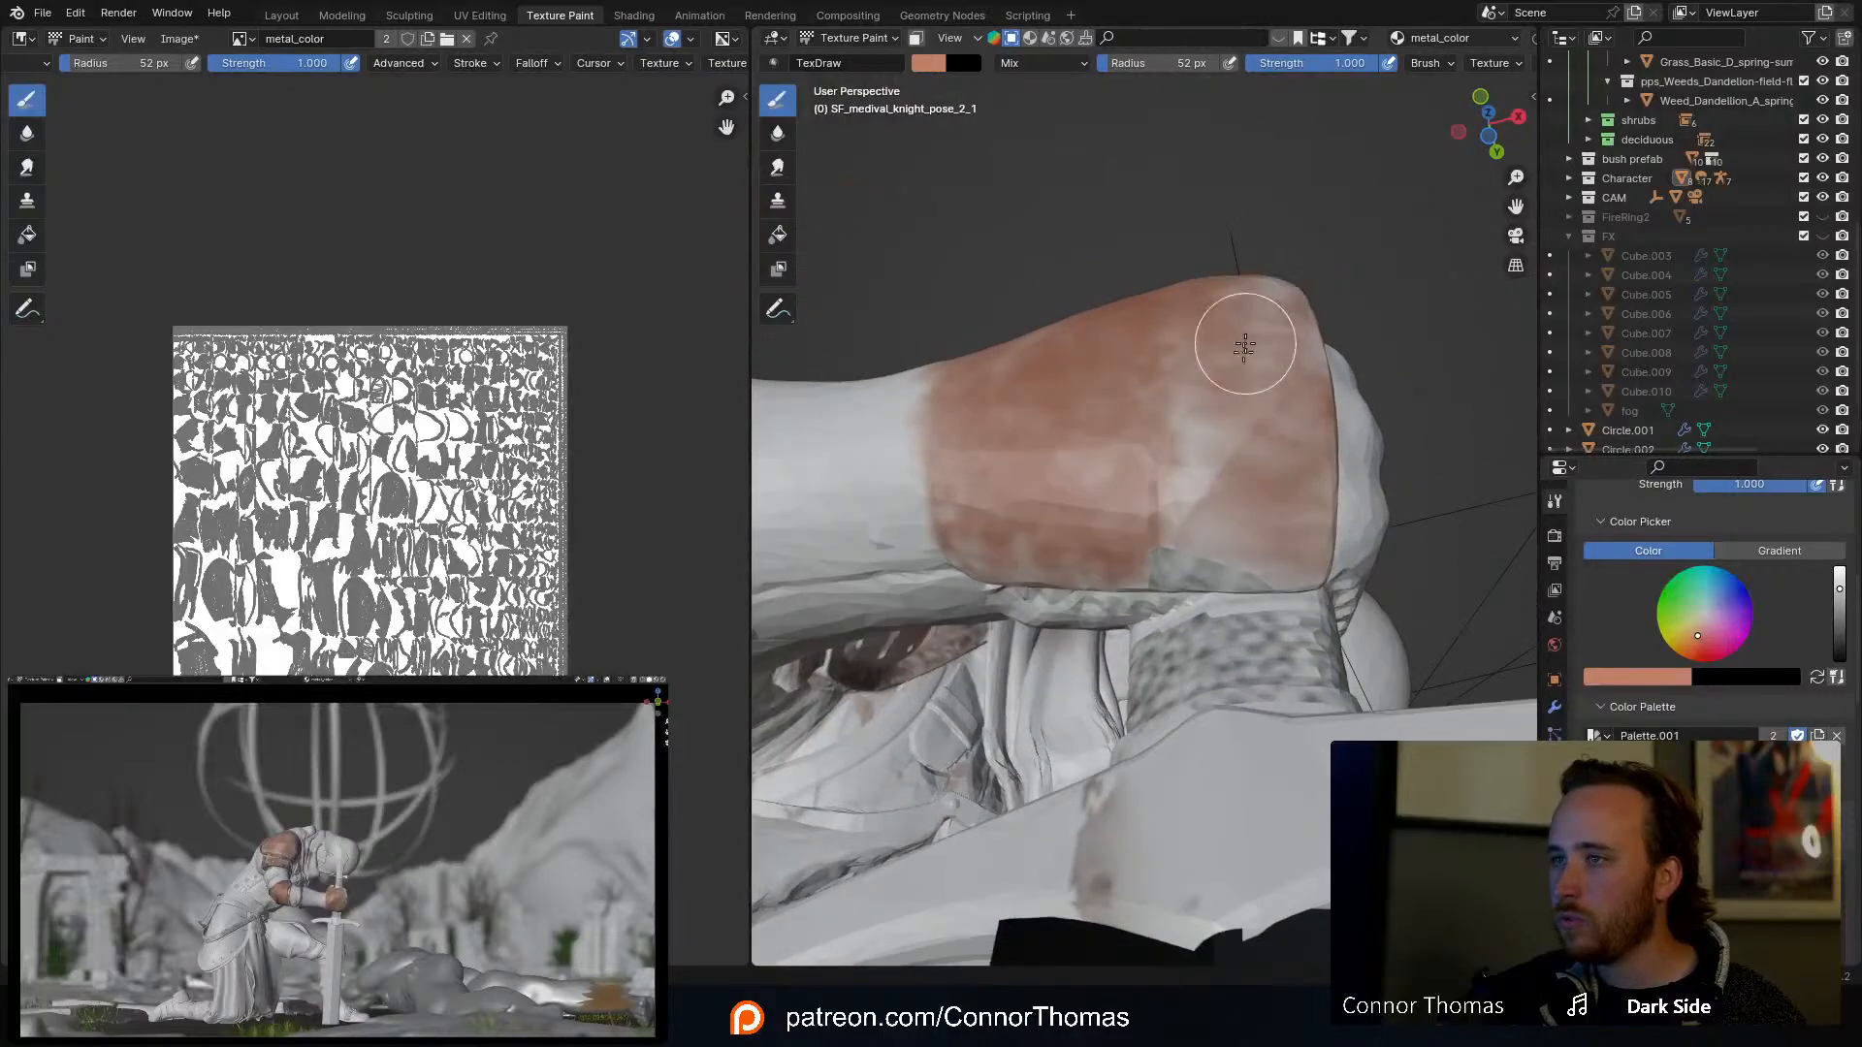
scroll(1249, 485, up, 1)
scroll(1242, 517, up, 1)
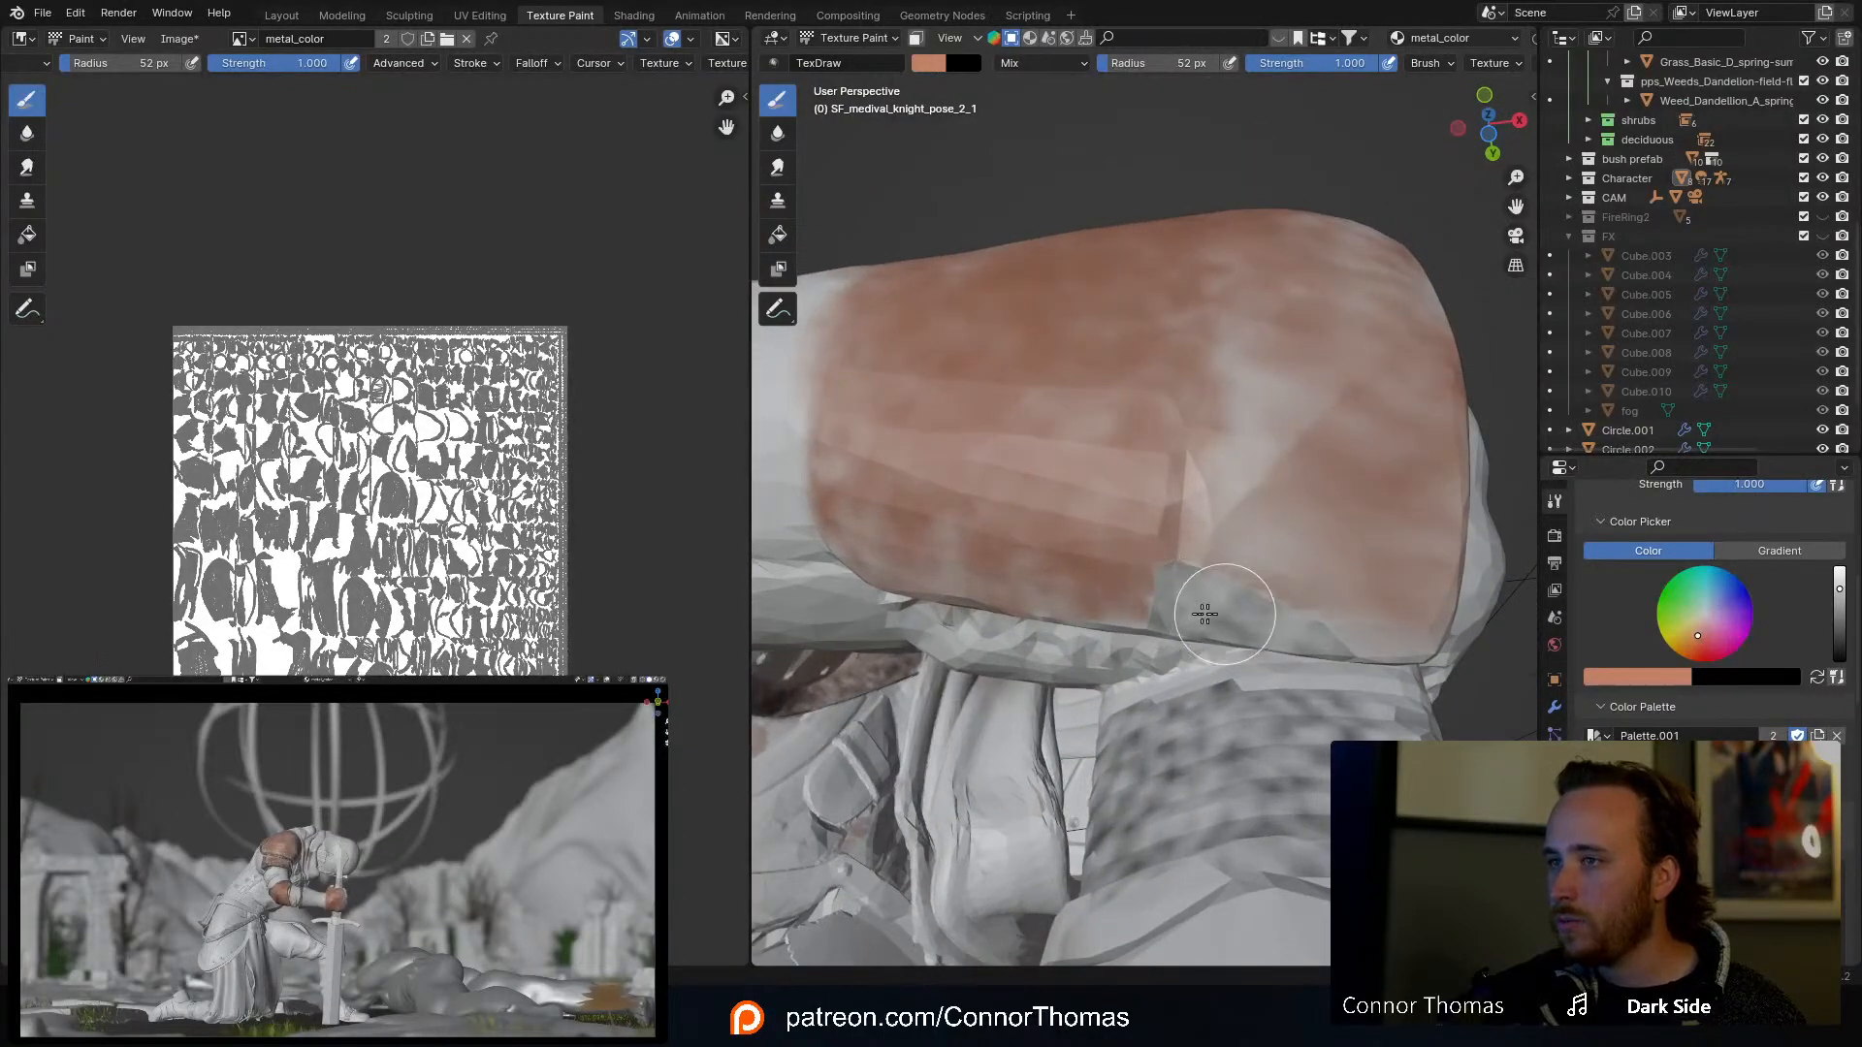
drag(1179, 550, 1237, 433)
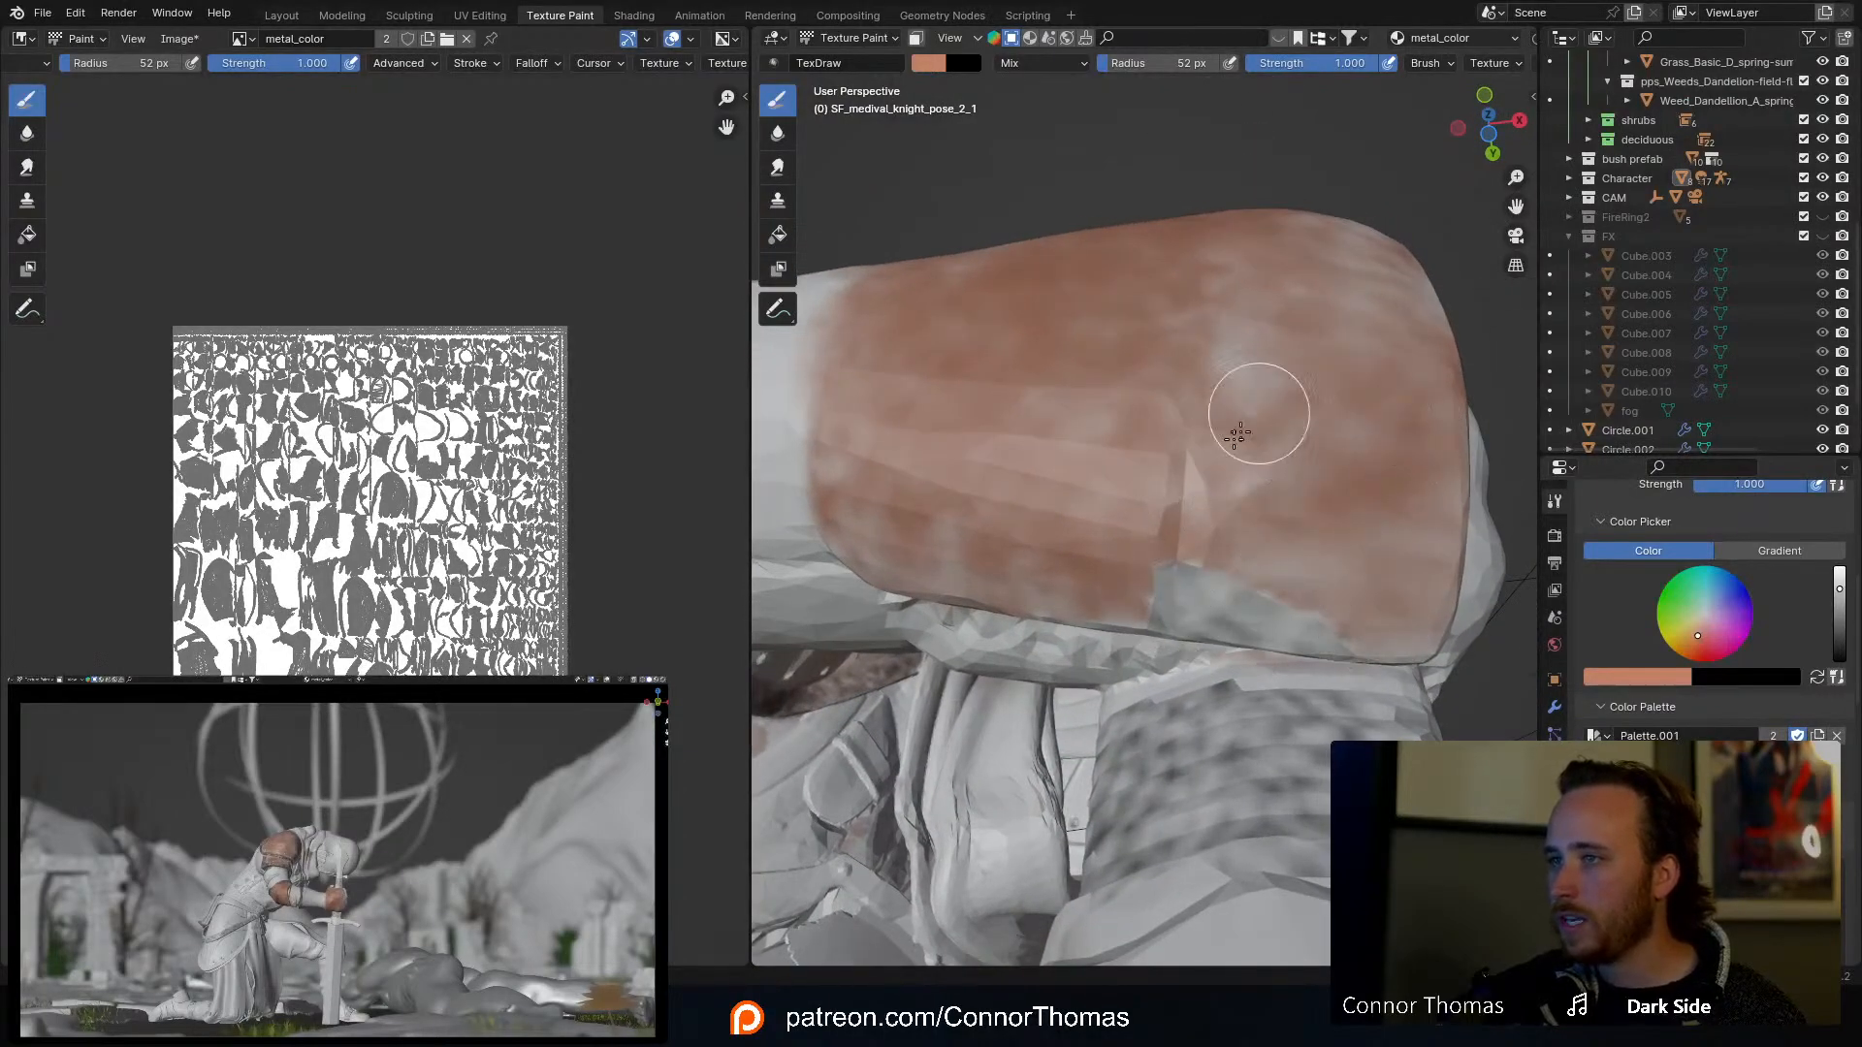
middle_drag(1341, 228, 1285, 374)
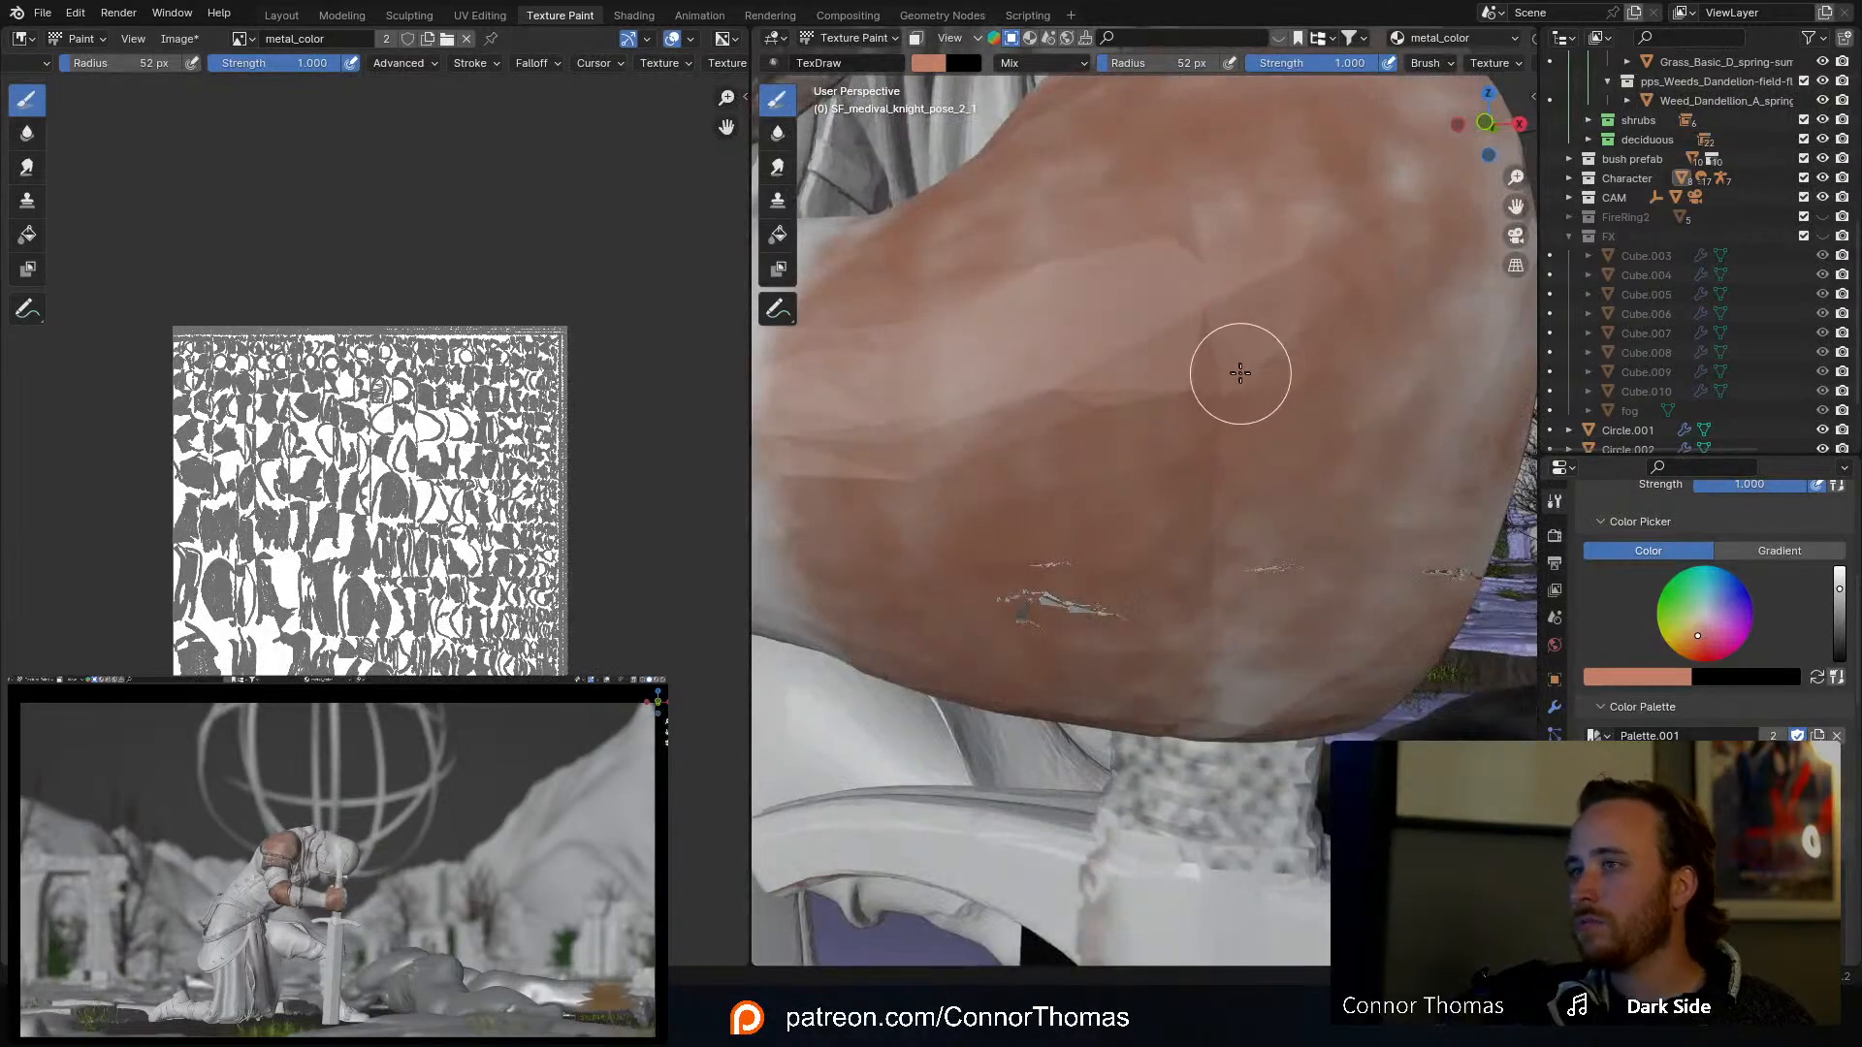
middle_drag(1241, 373, 1262, 397)
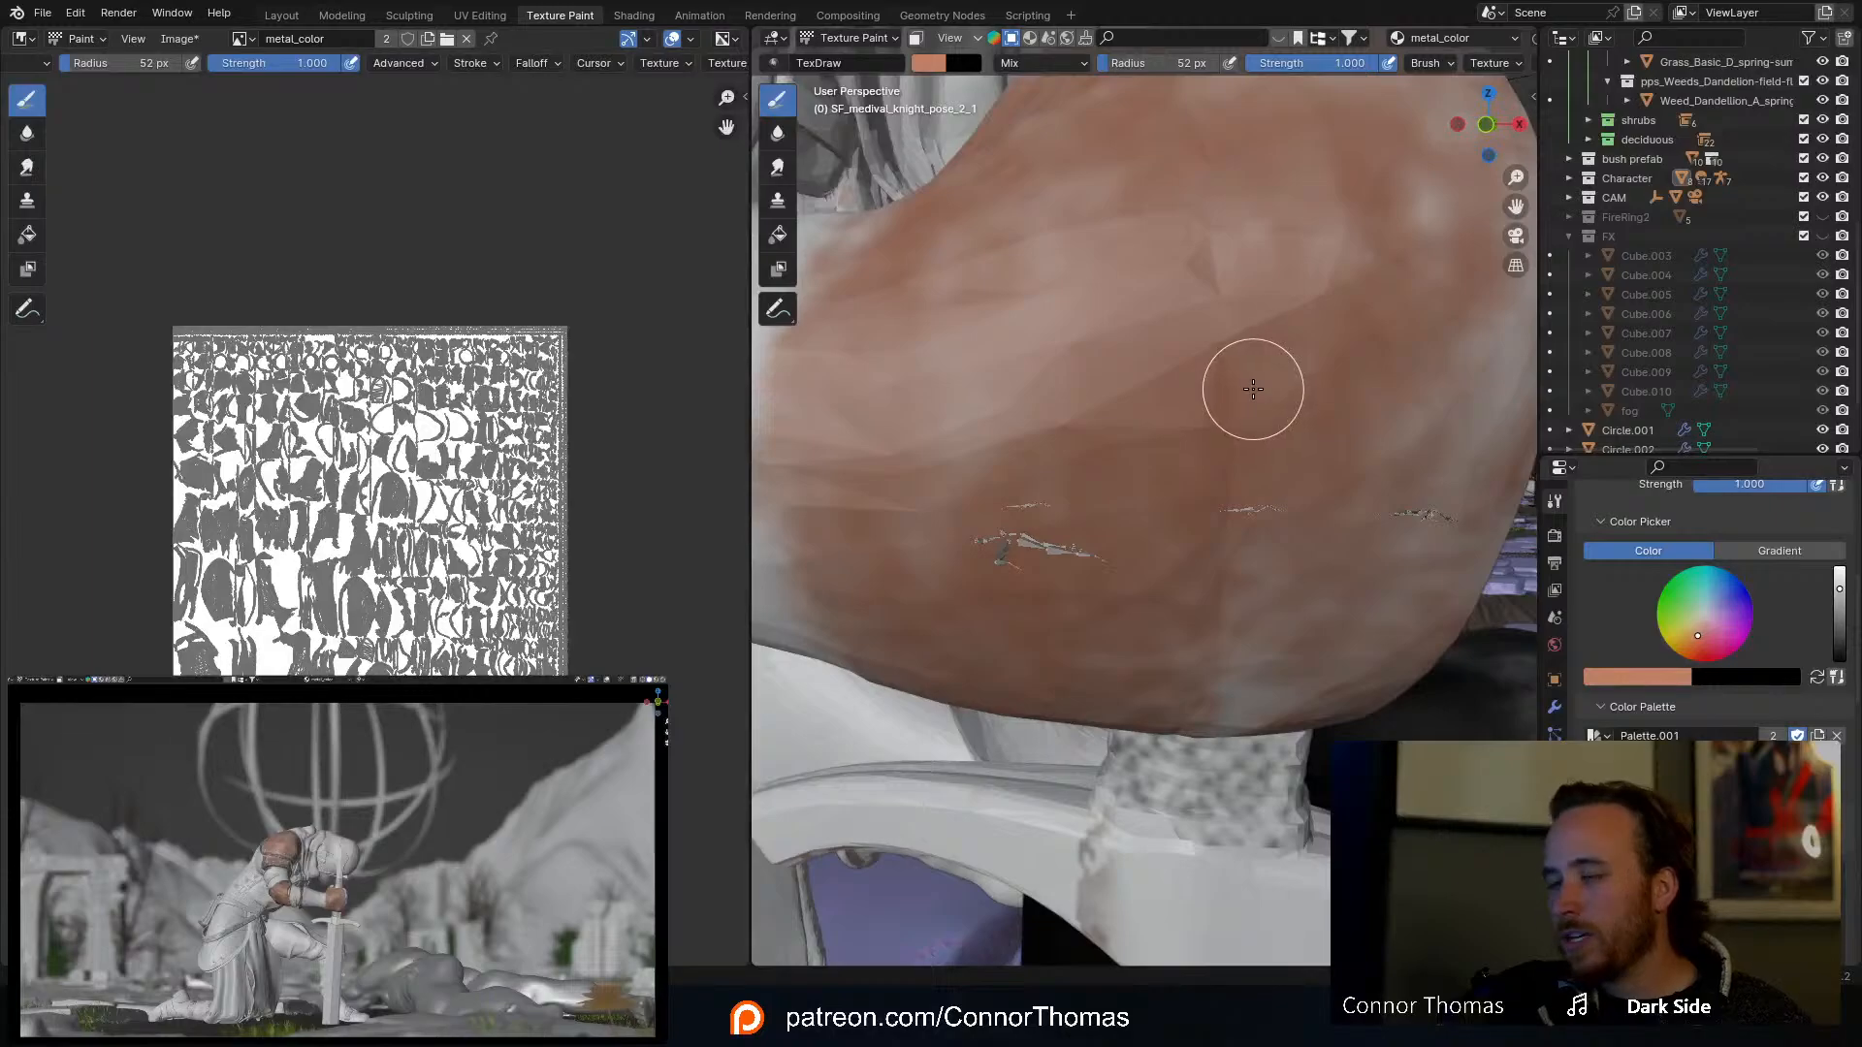
scroll(1232, 375, down, 4)
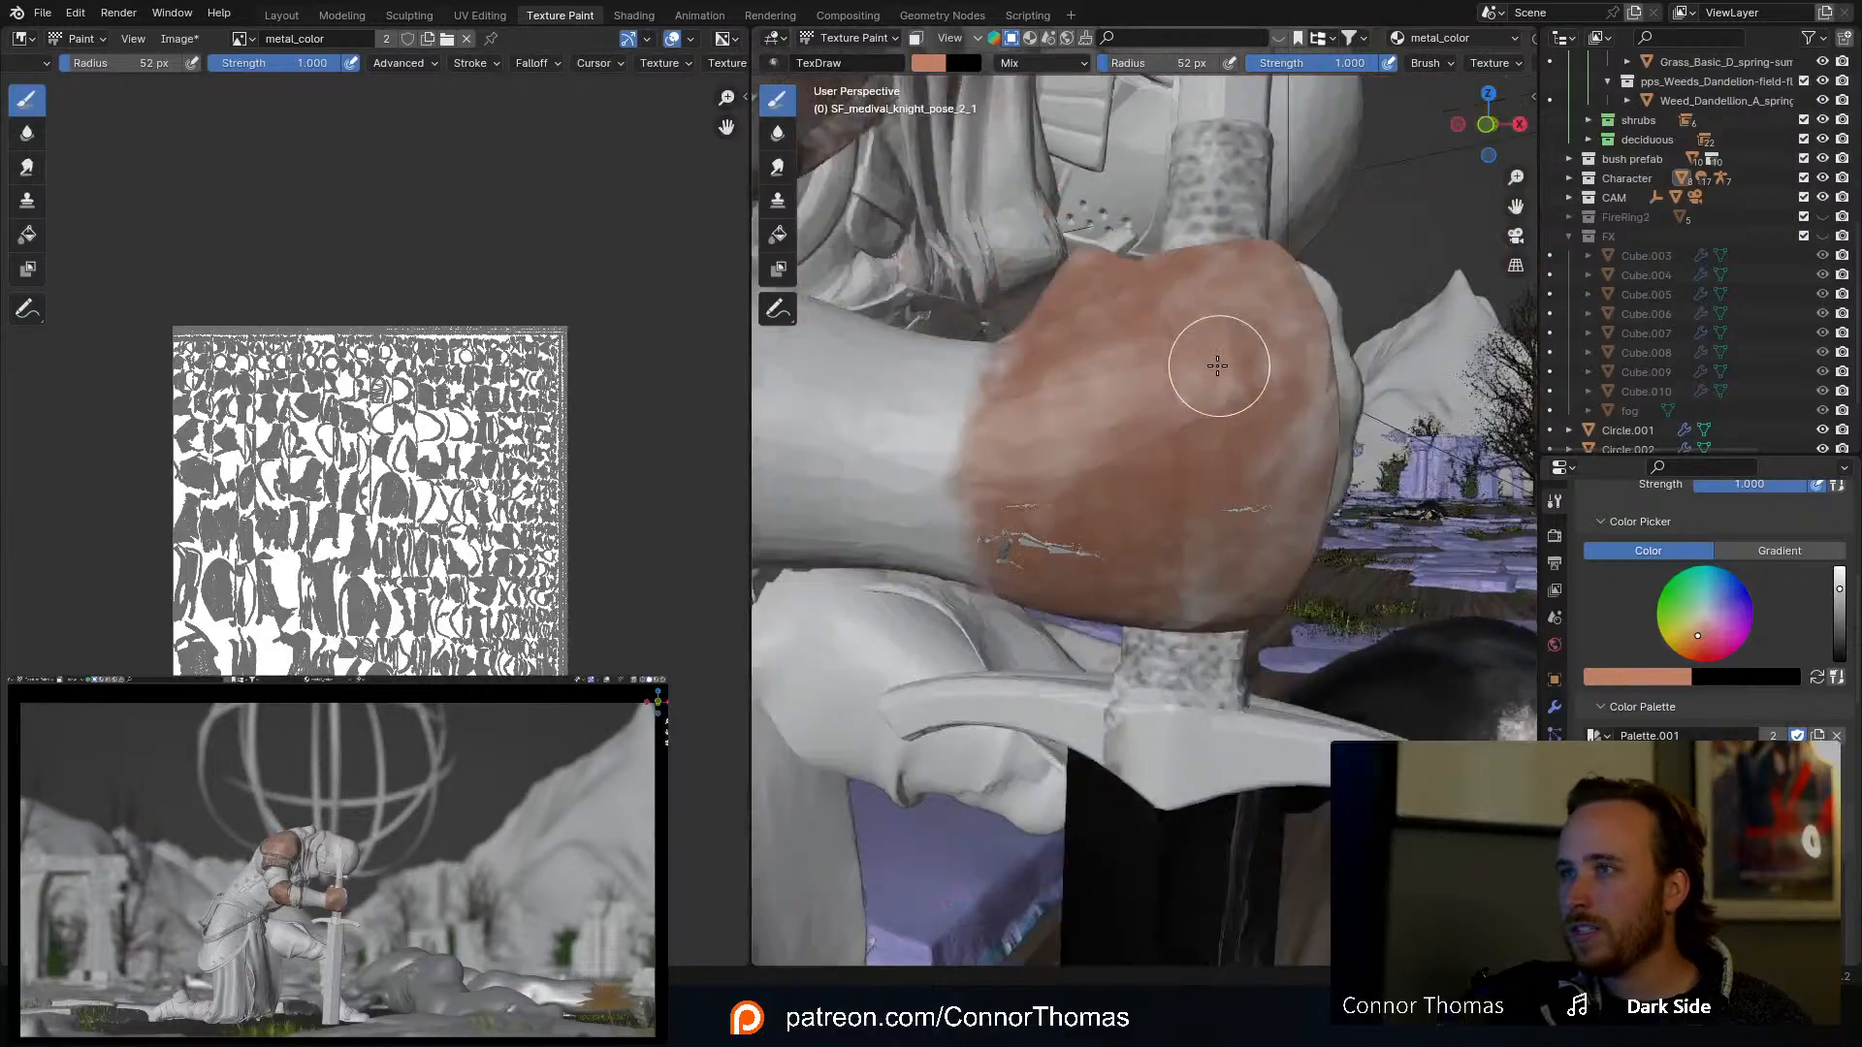
Step: Paint orange-brown along the forearm guard's riveted edge and over its junction with the hand plate at the wrist
middle_drag(1218, 366, 1209, 647)
scroll(1208, 647, up, 4)
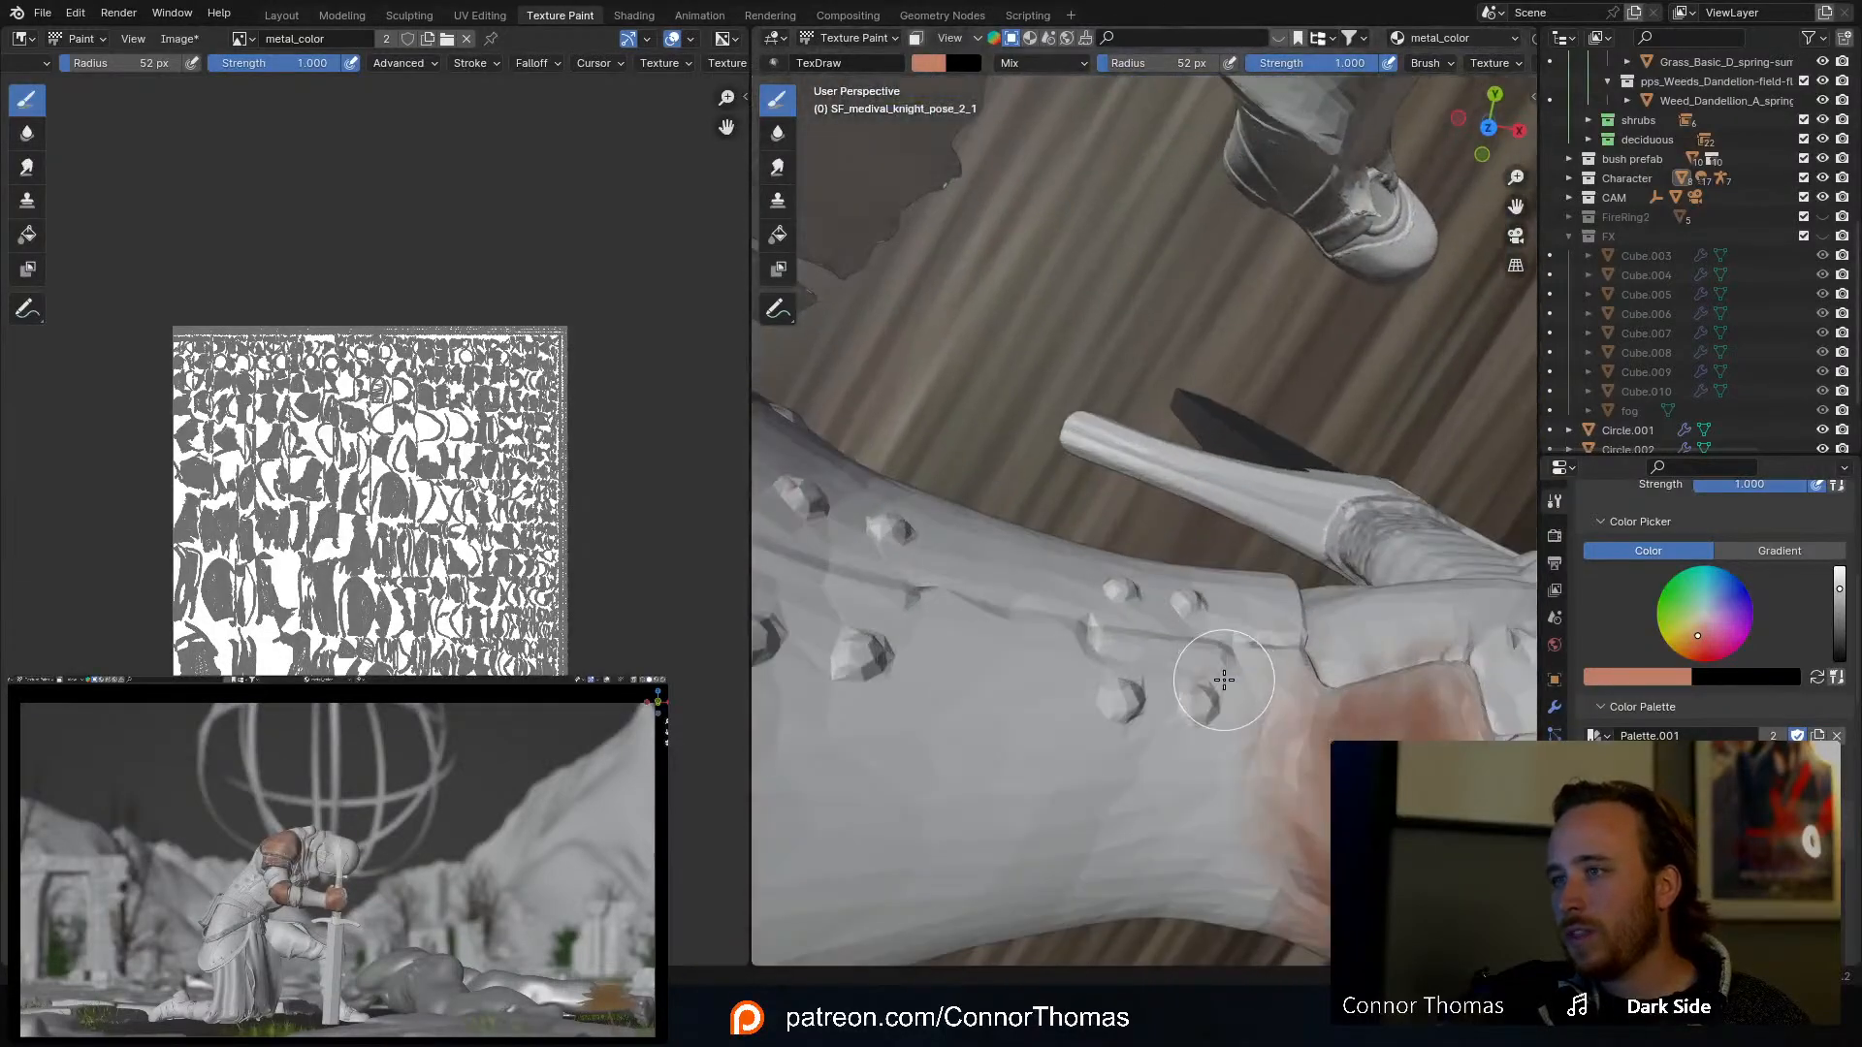
mouse_move(1309, 506)
mouse_down()
mouse_move(1206, 498)
mouse_move(993, 424)
mouse_up()
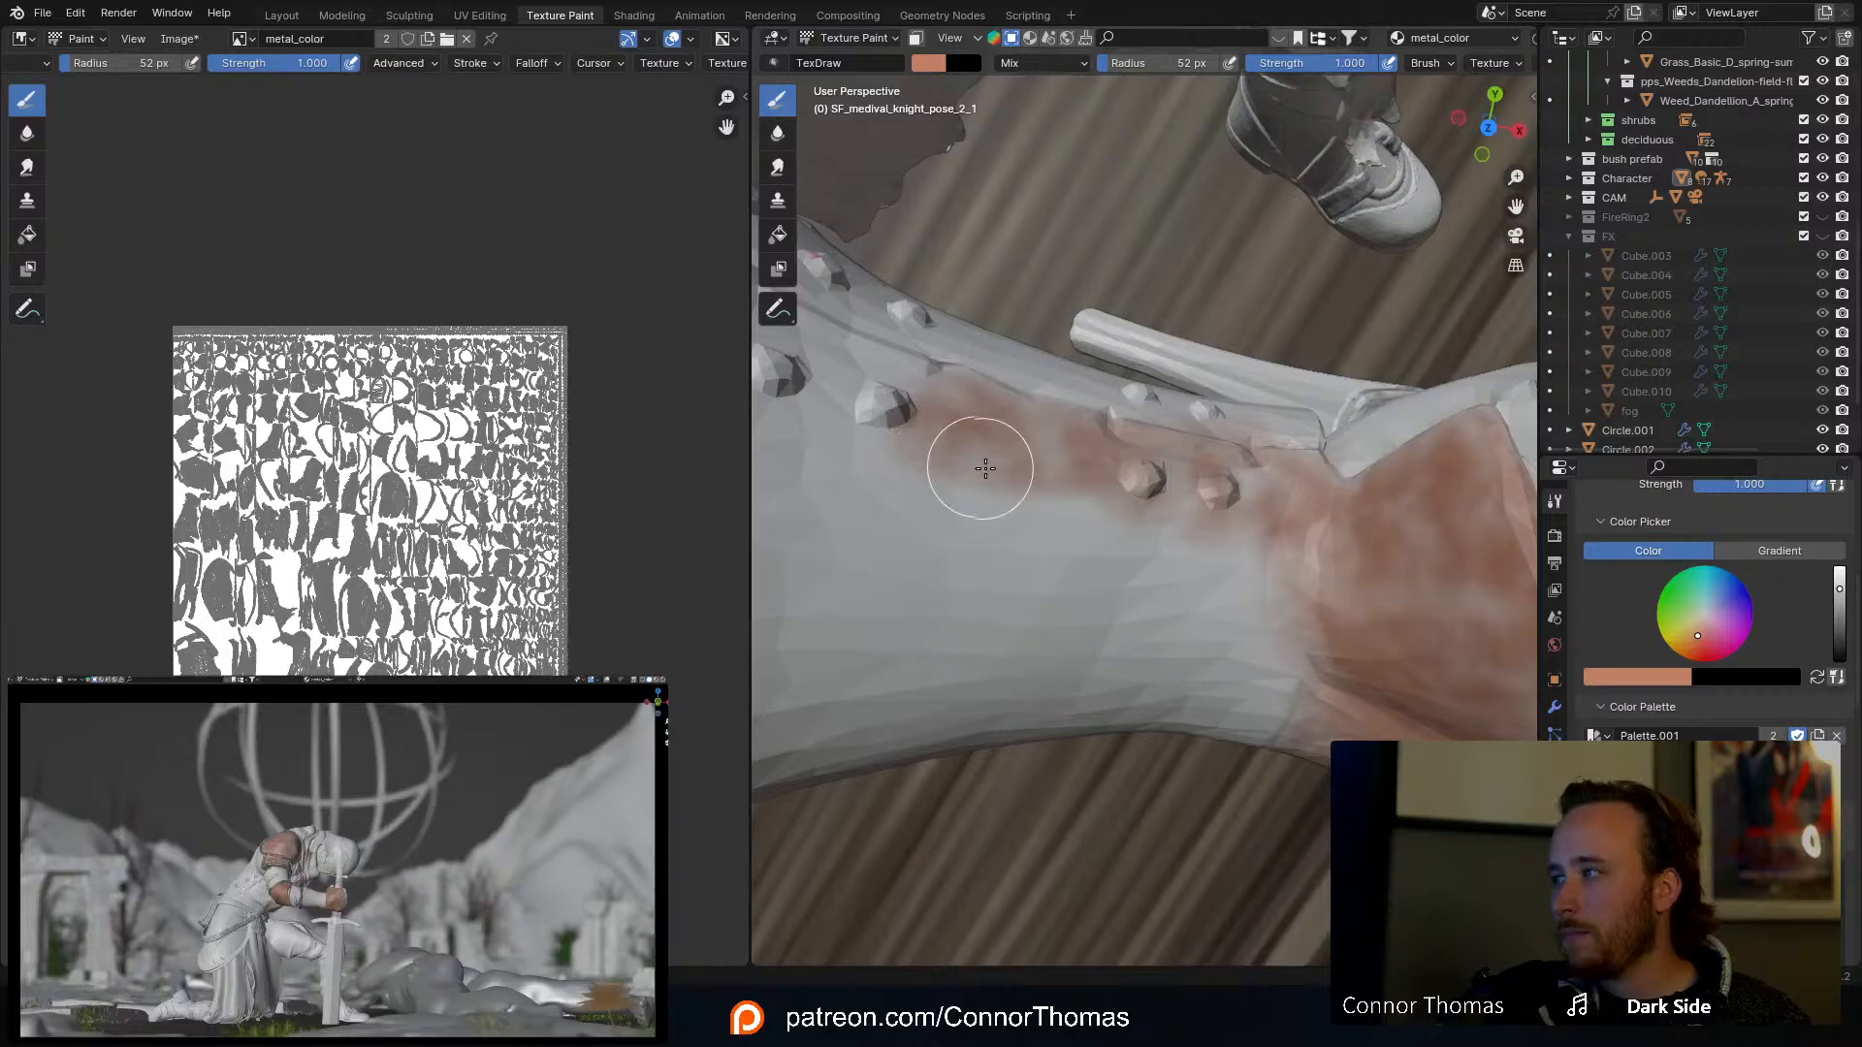
mouse_move(1005, 450)
middle_down()
mouse_move(1052, 353)
mouse_move(1267, 303)
middle_up()
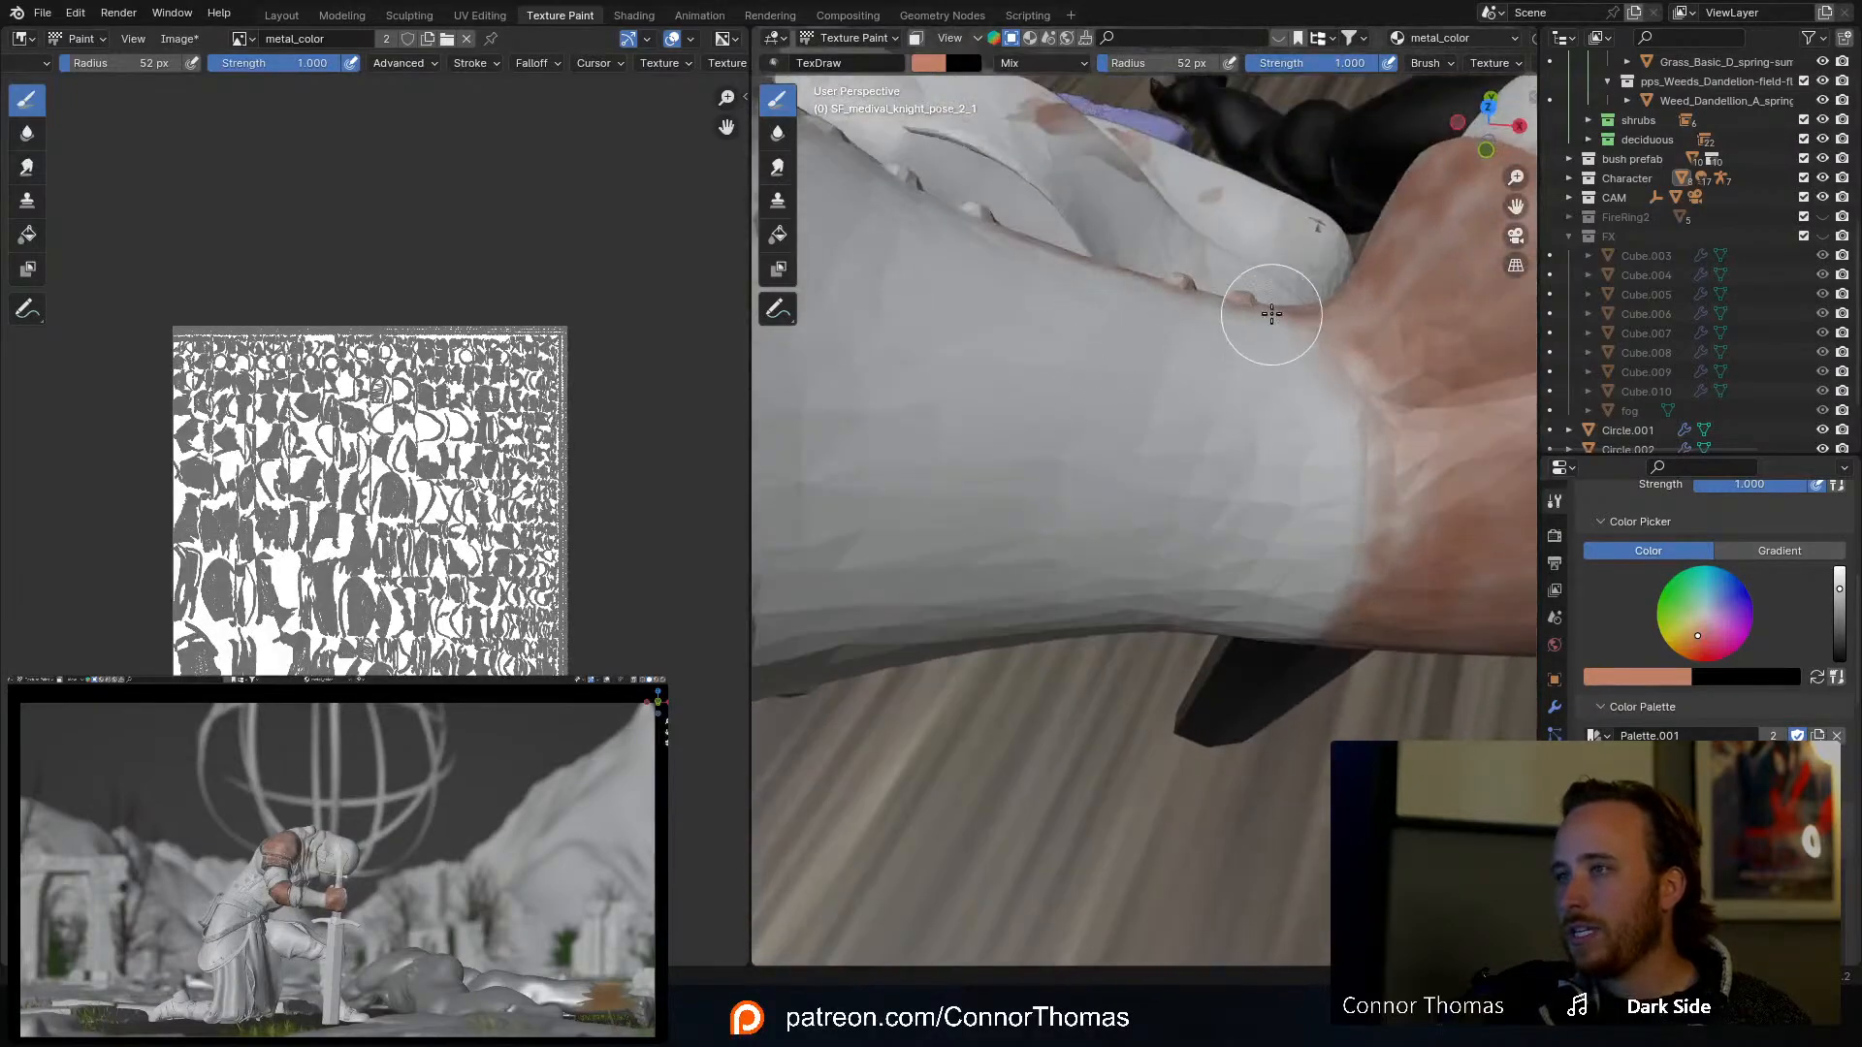
mouse_move(1267, 303)
mouse_down()
mouse_move(1300, 436)
mouse_move(1338, 499)
mouse_move(1371, 482)
mouse_move(1305, 620)
mouse_move(1325, 503)
mouse_up()
Step: Enlarge the brush radius to 178 px and begin painting orange-brown broadly over the forearm guard near the wrist
middle_drag(1326, 503, 1276, 412)
key(f)
click(1399, 412)
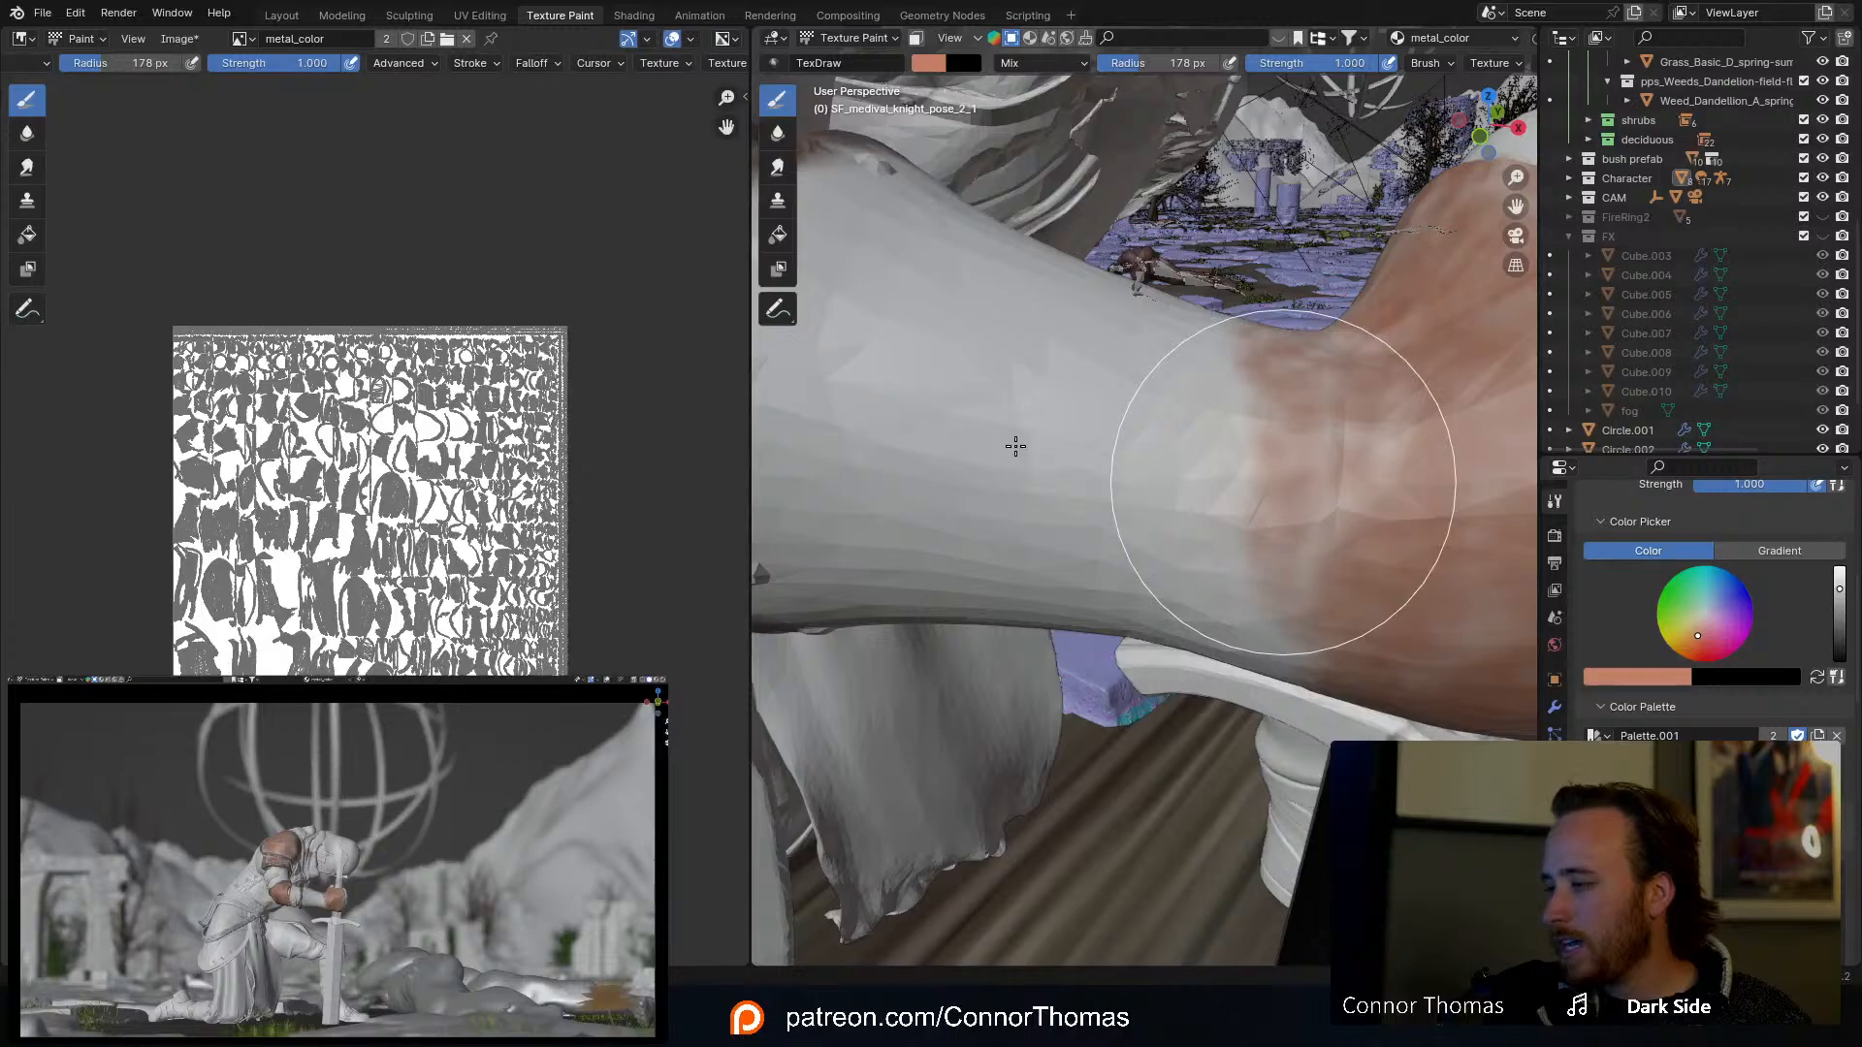
middle_drag(1145, 469, 1513, 719)
Step: Open the available texture choices for the brush's texture mask
scroll(1712, 601, down, 3)
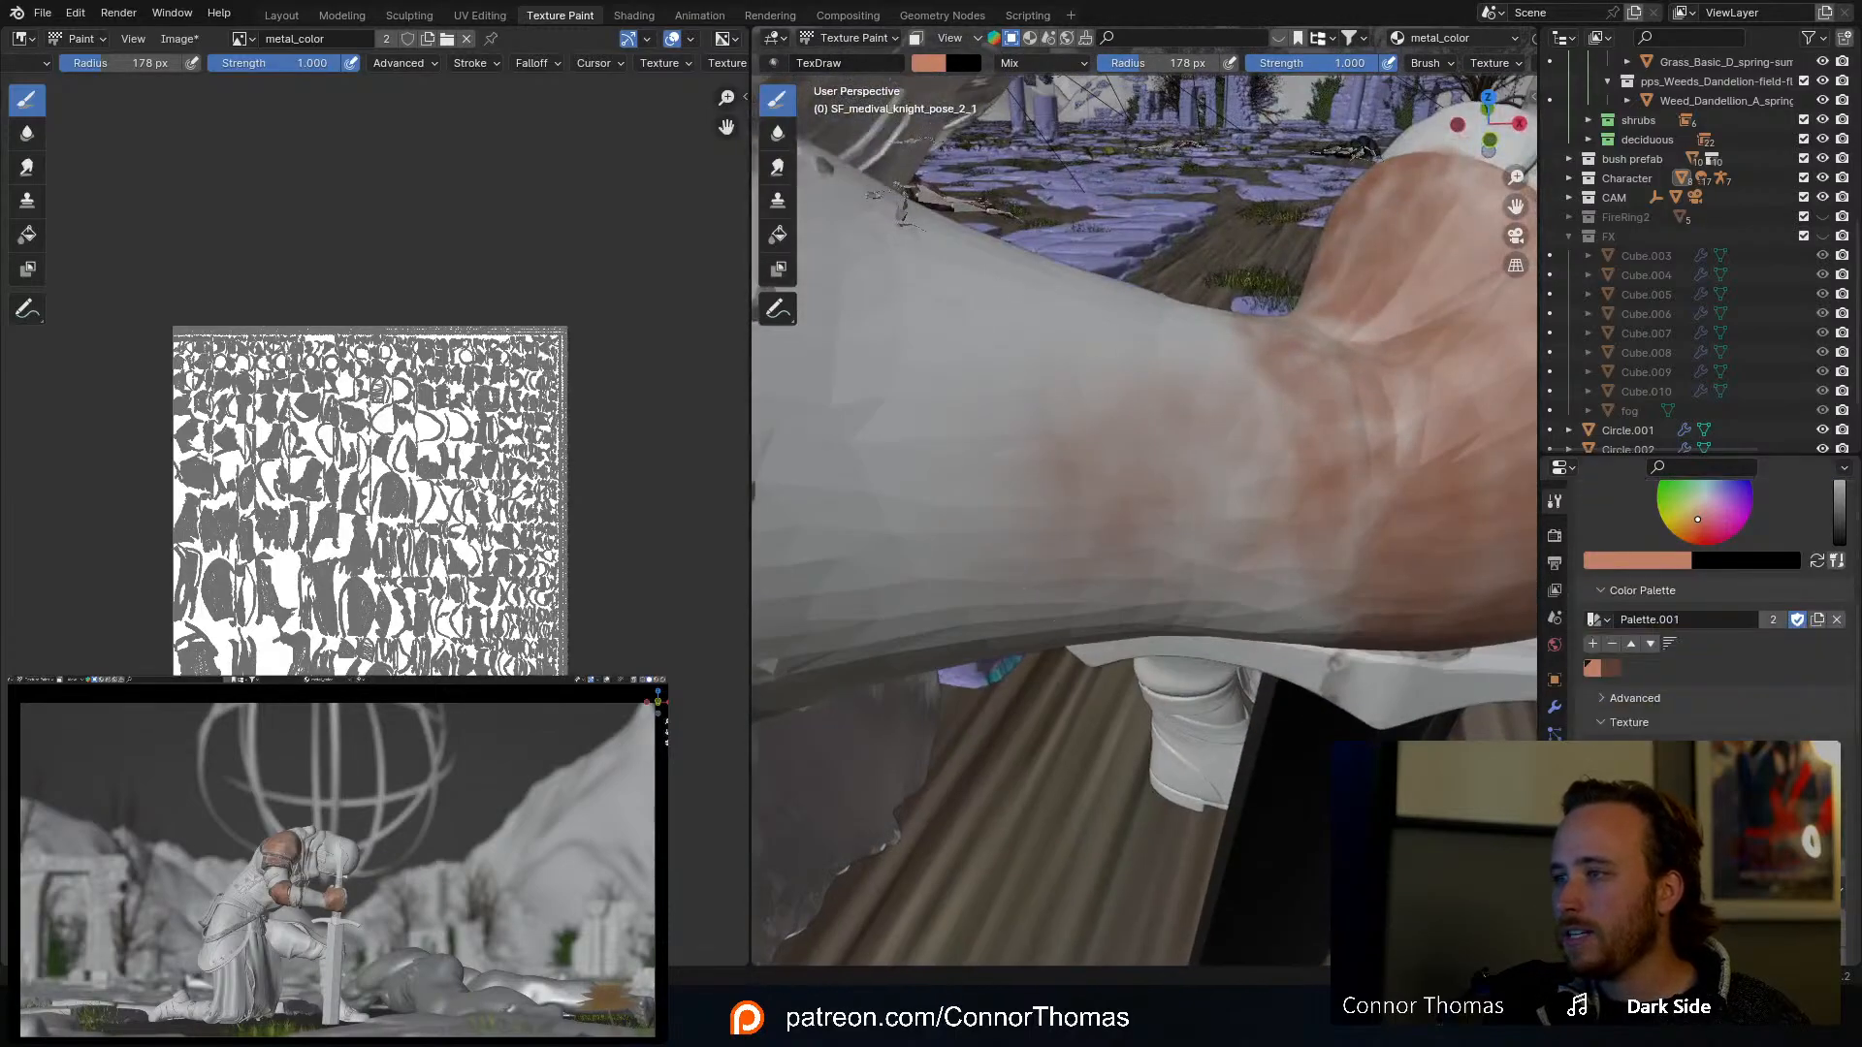
scroll(1712, 679, down, 9)
click(1713, 771)
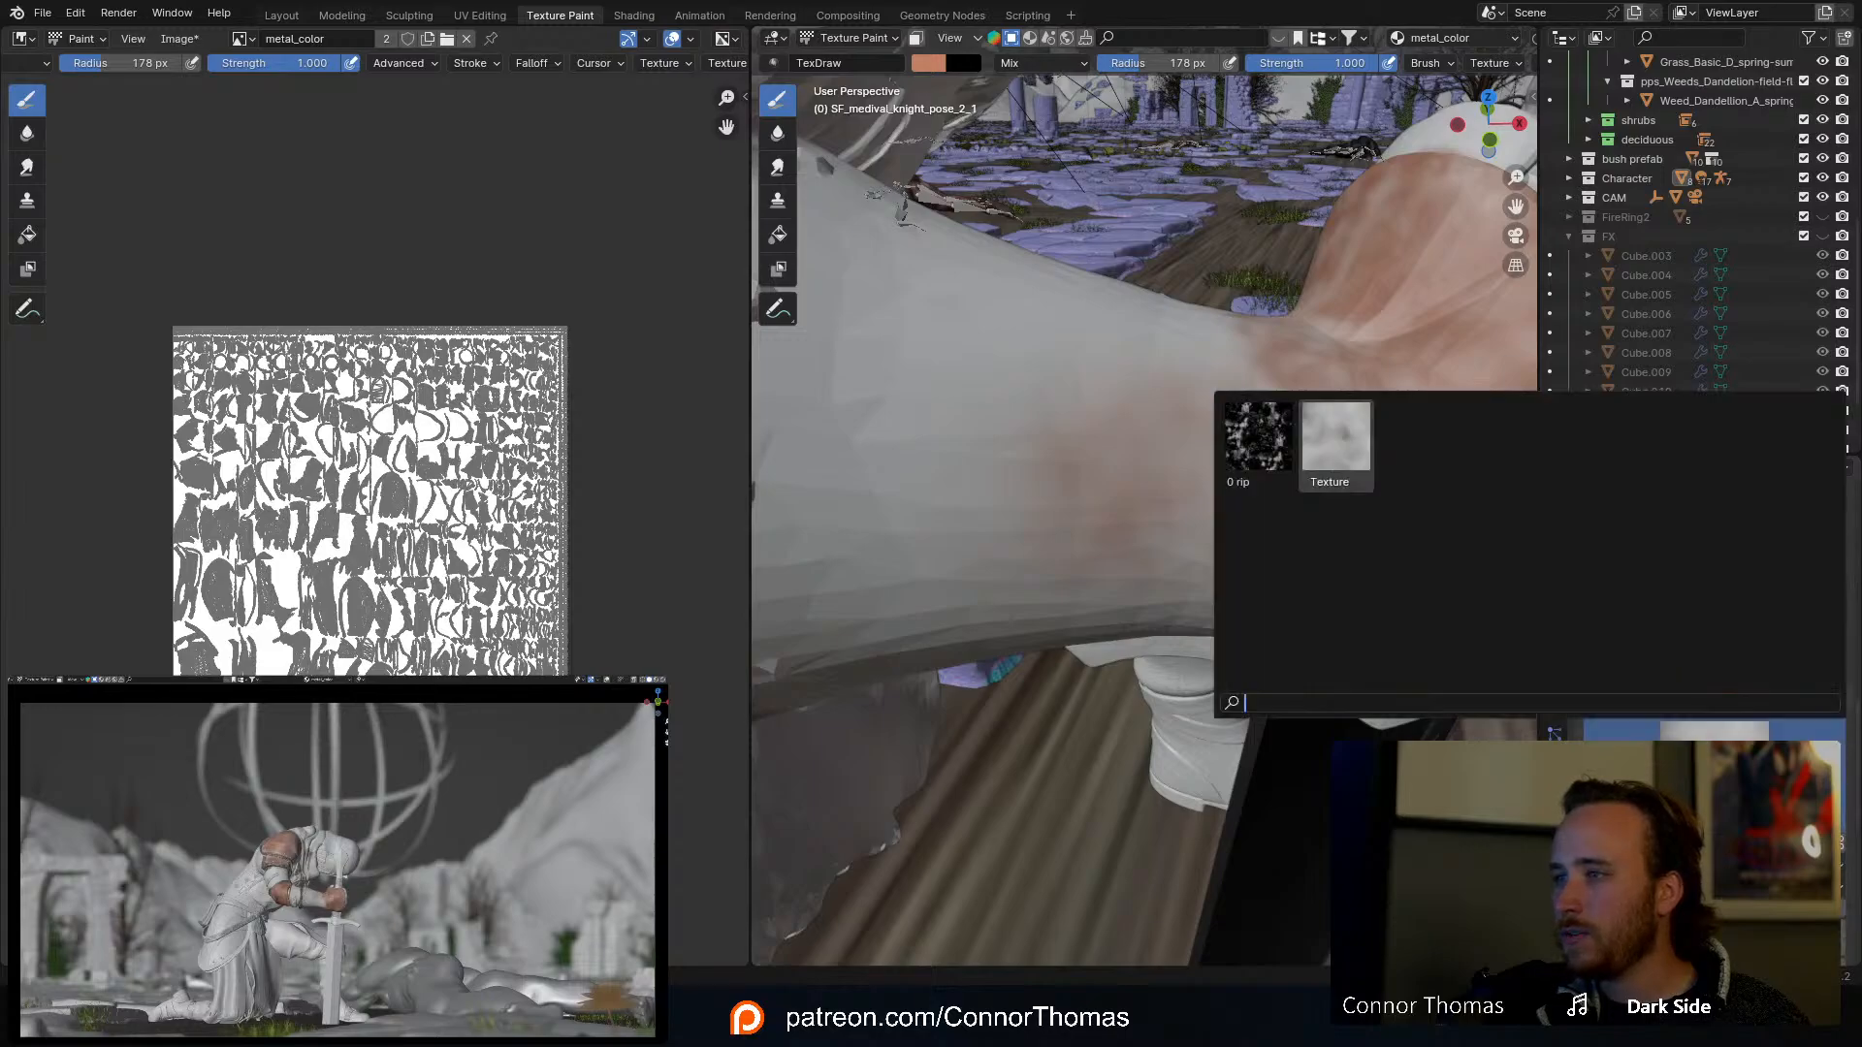
middle_drag(1097, 416, 1314, 482)
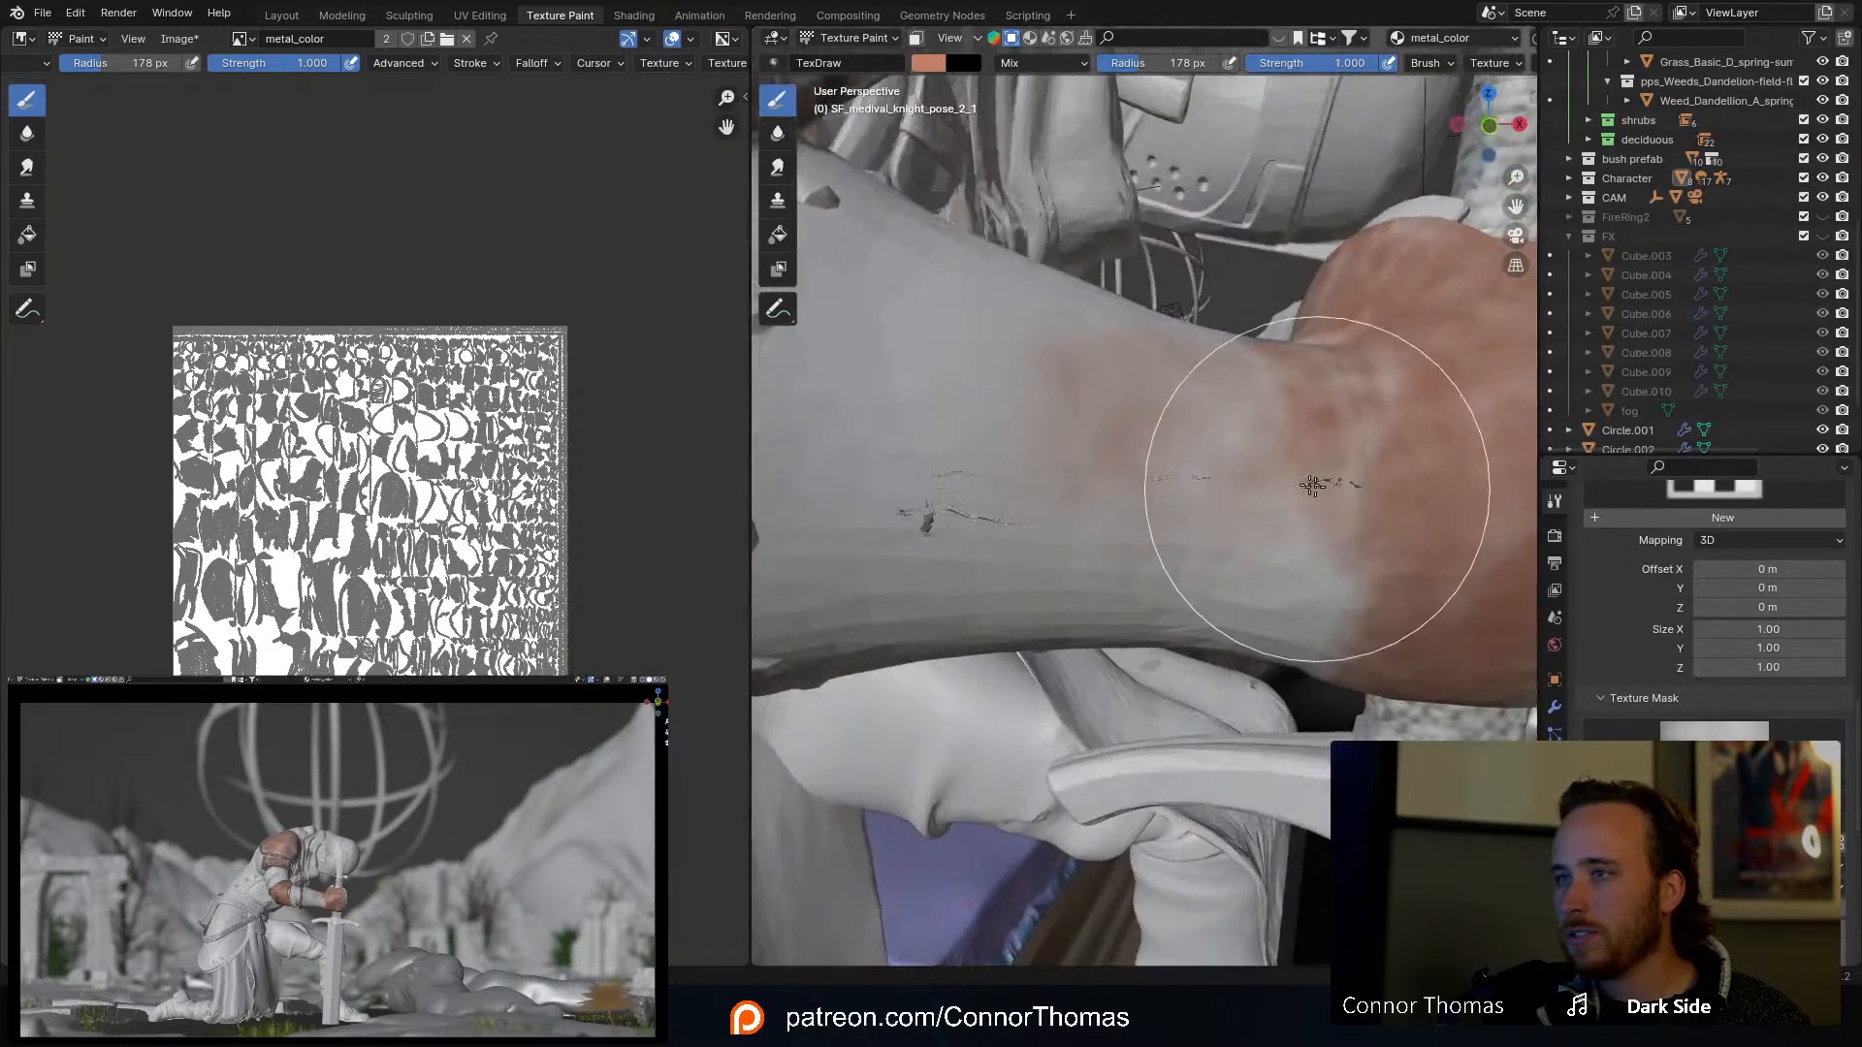
Step: Reduce the brush radius to 115 px and paint orange-brown over the pale area of the forearm guard near the wrist
key(f)
click(1212, 490)
mouse_move(1317, 520)
mouse_down()
mouse_move(1116, 482)
mouse_move(1216, 459)
mouse_move(1236, 486)
mouse_up()
mouse_move(1239, 520)
middle_down()
mouse_move(1247, 420)
mouse_move(1288, 482)
middle_up()
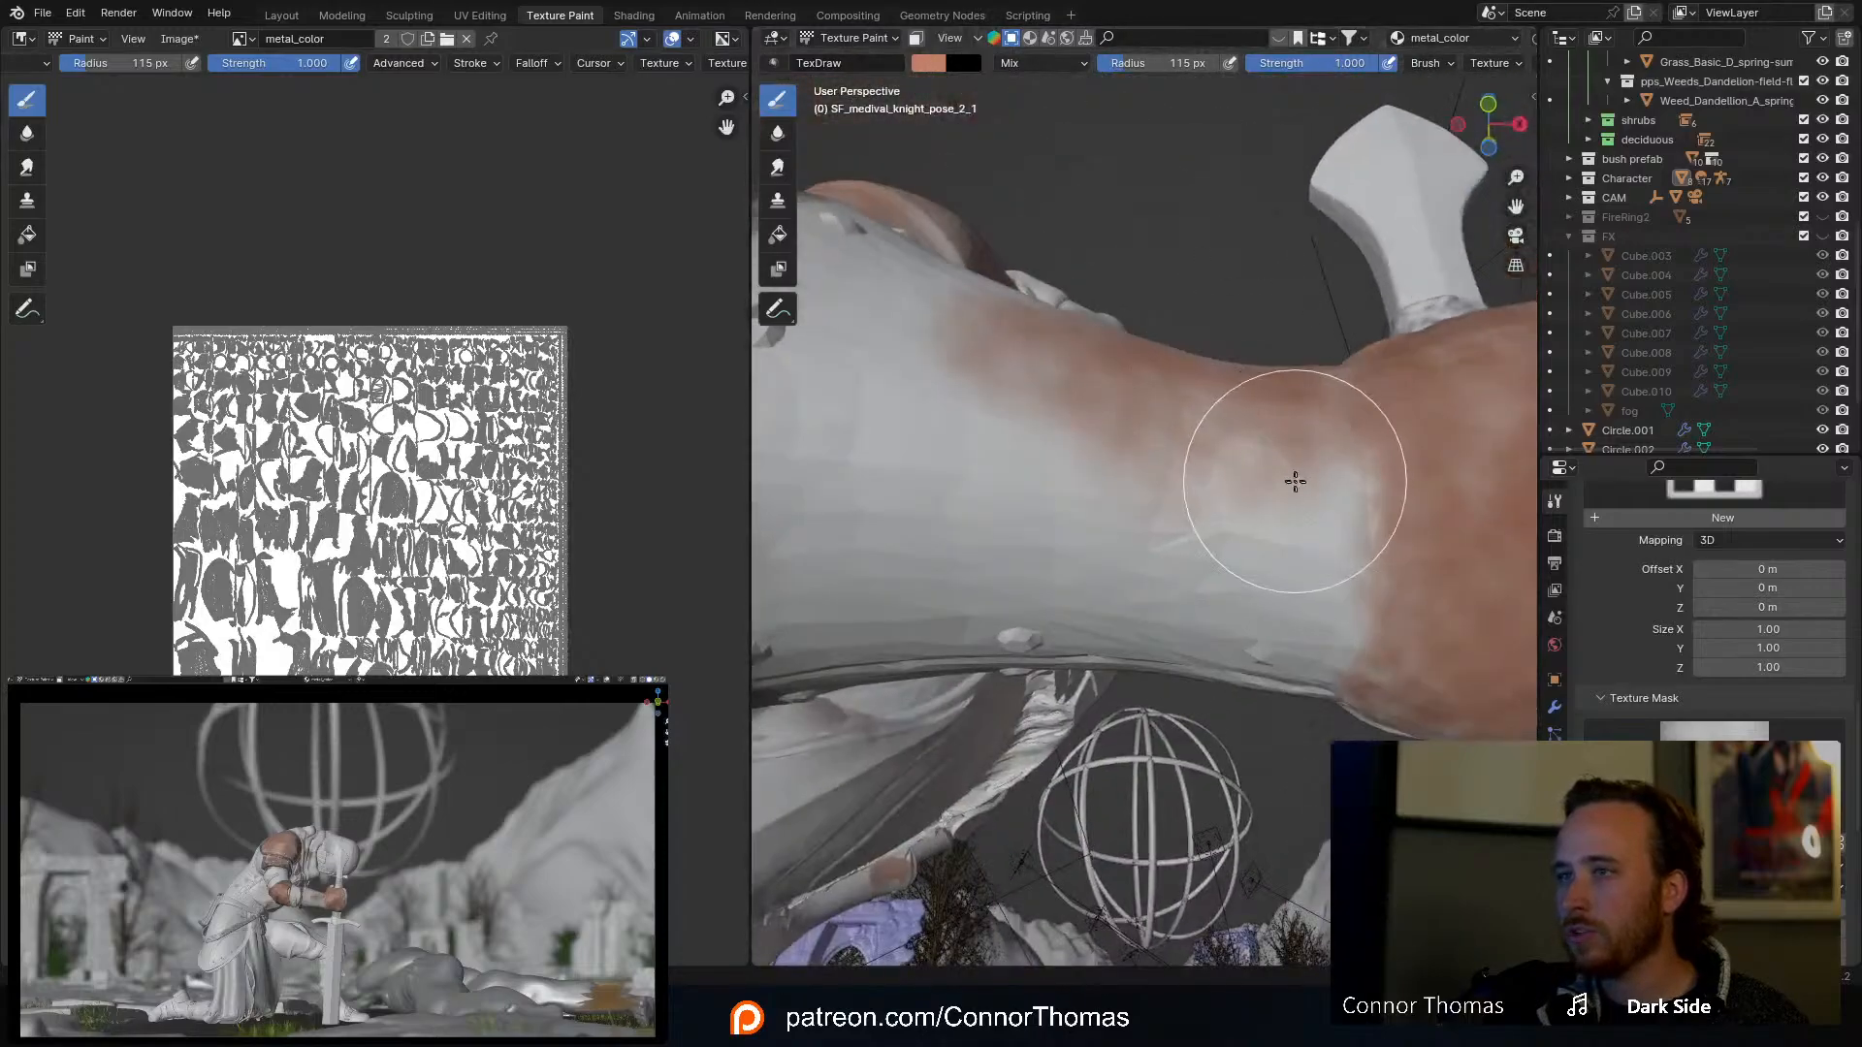
mouse_move(1075, 477)
mouse_down()
mouse_move(860, 482)
mouse_move(1235, 515)
mouse_move(1309, 570)
mouse_move(1323, 514)
mouse_up()
Step: Set the brush's texture mask to "0 rip" and paint blotchy orange-brown along the forearm guard's faded transition toward the elbow
click(1715, 729)
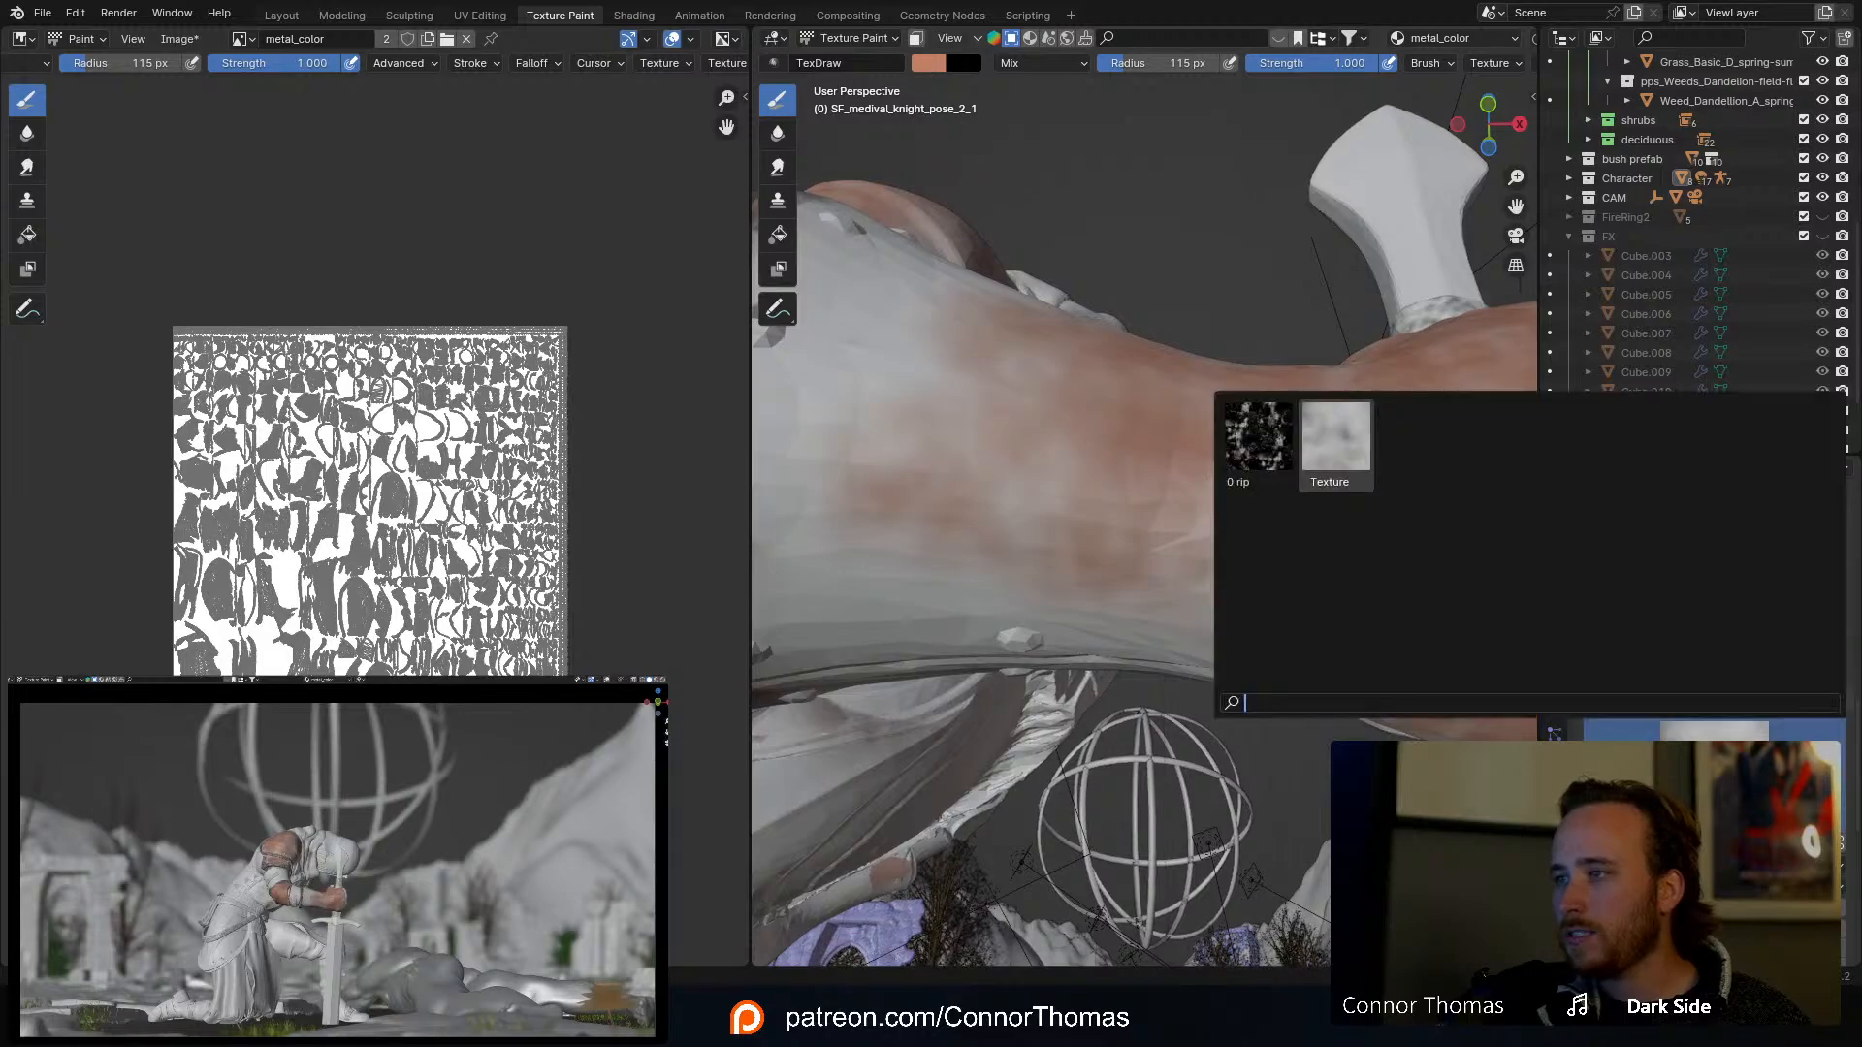
click(1246, 448)
mouse_move(1315, 521)
mouse_down()
mouse_move(985, 527)
mouse_move(1147, 469)
mouse_move(886, 382)
mouse_move(1095, 442)
mouse_up()
mouse_move(1095, 441)
middle_down()
mouse_move(1067, 524)
mouse_move(1109, 496)
middle_up()
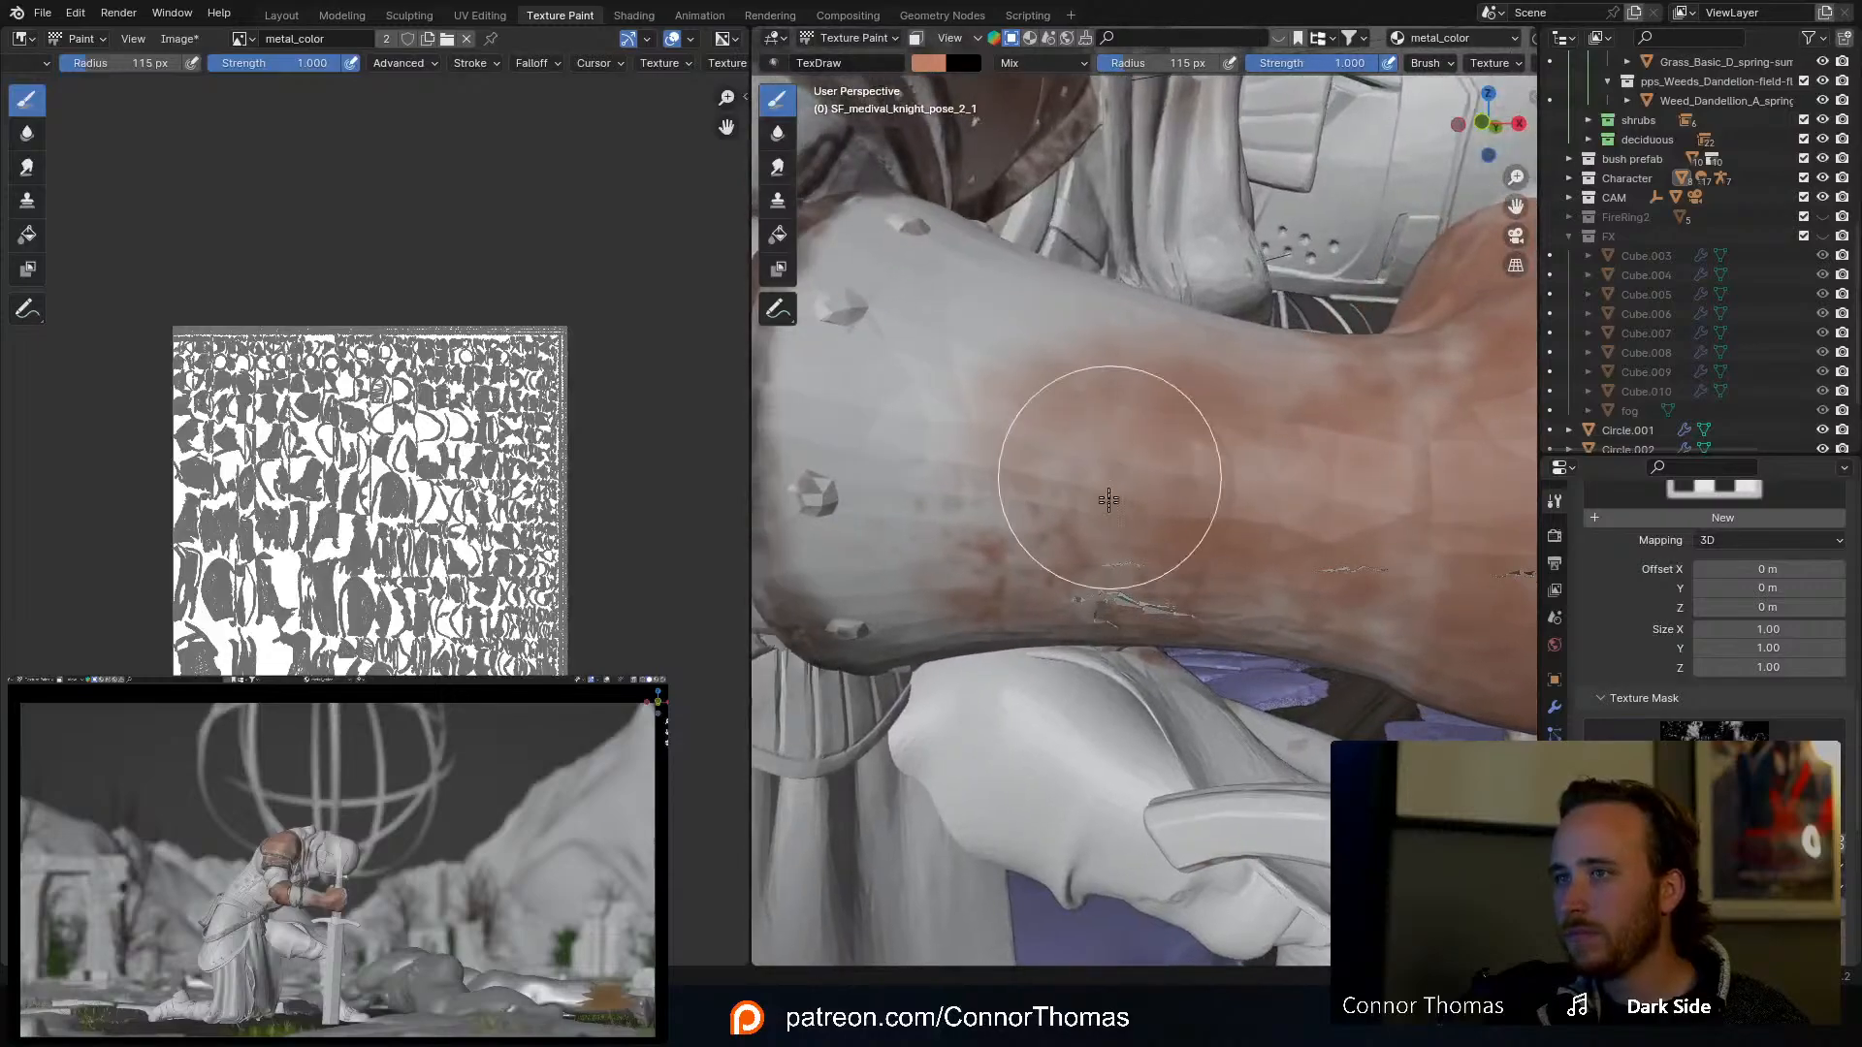
mouse_move(1109, 514)
mouse_down()
mouse_move(910, 425)
mouse_move(972, 388)
mouse_move(1155, 403)
mouse_up()
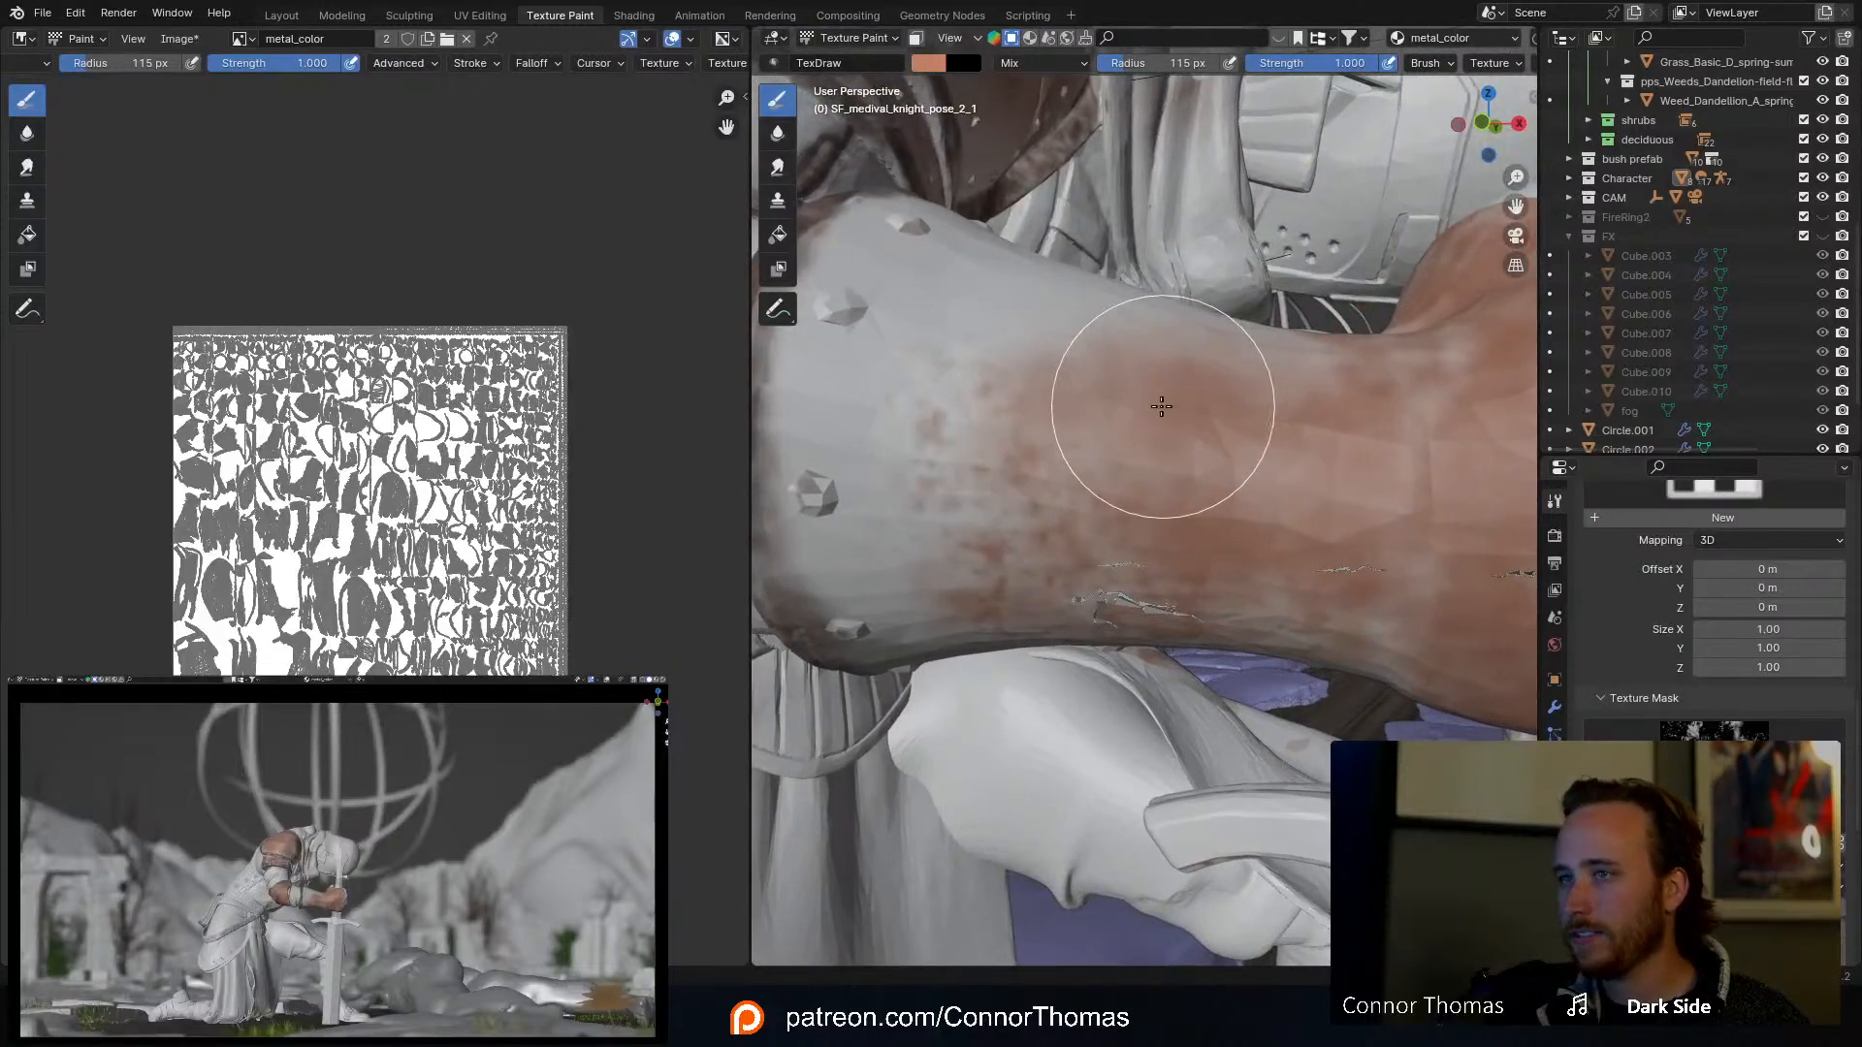
mouse_move(1155, 403)
middle_down()
mouse_move(1193, 456)
mouse_move(1185, 519)
middle_up()
mouse_move(1185, 519)
mouse_down()
mouse_move(1039, 427)
mouse_move(1327, 460)
mouse_up()
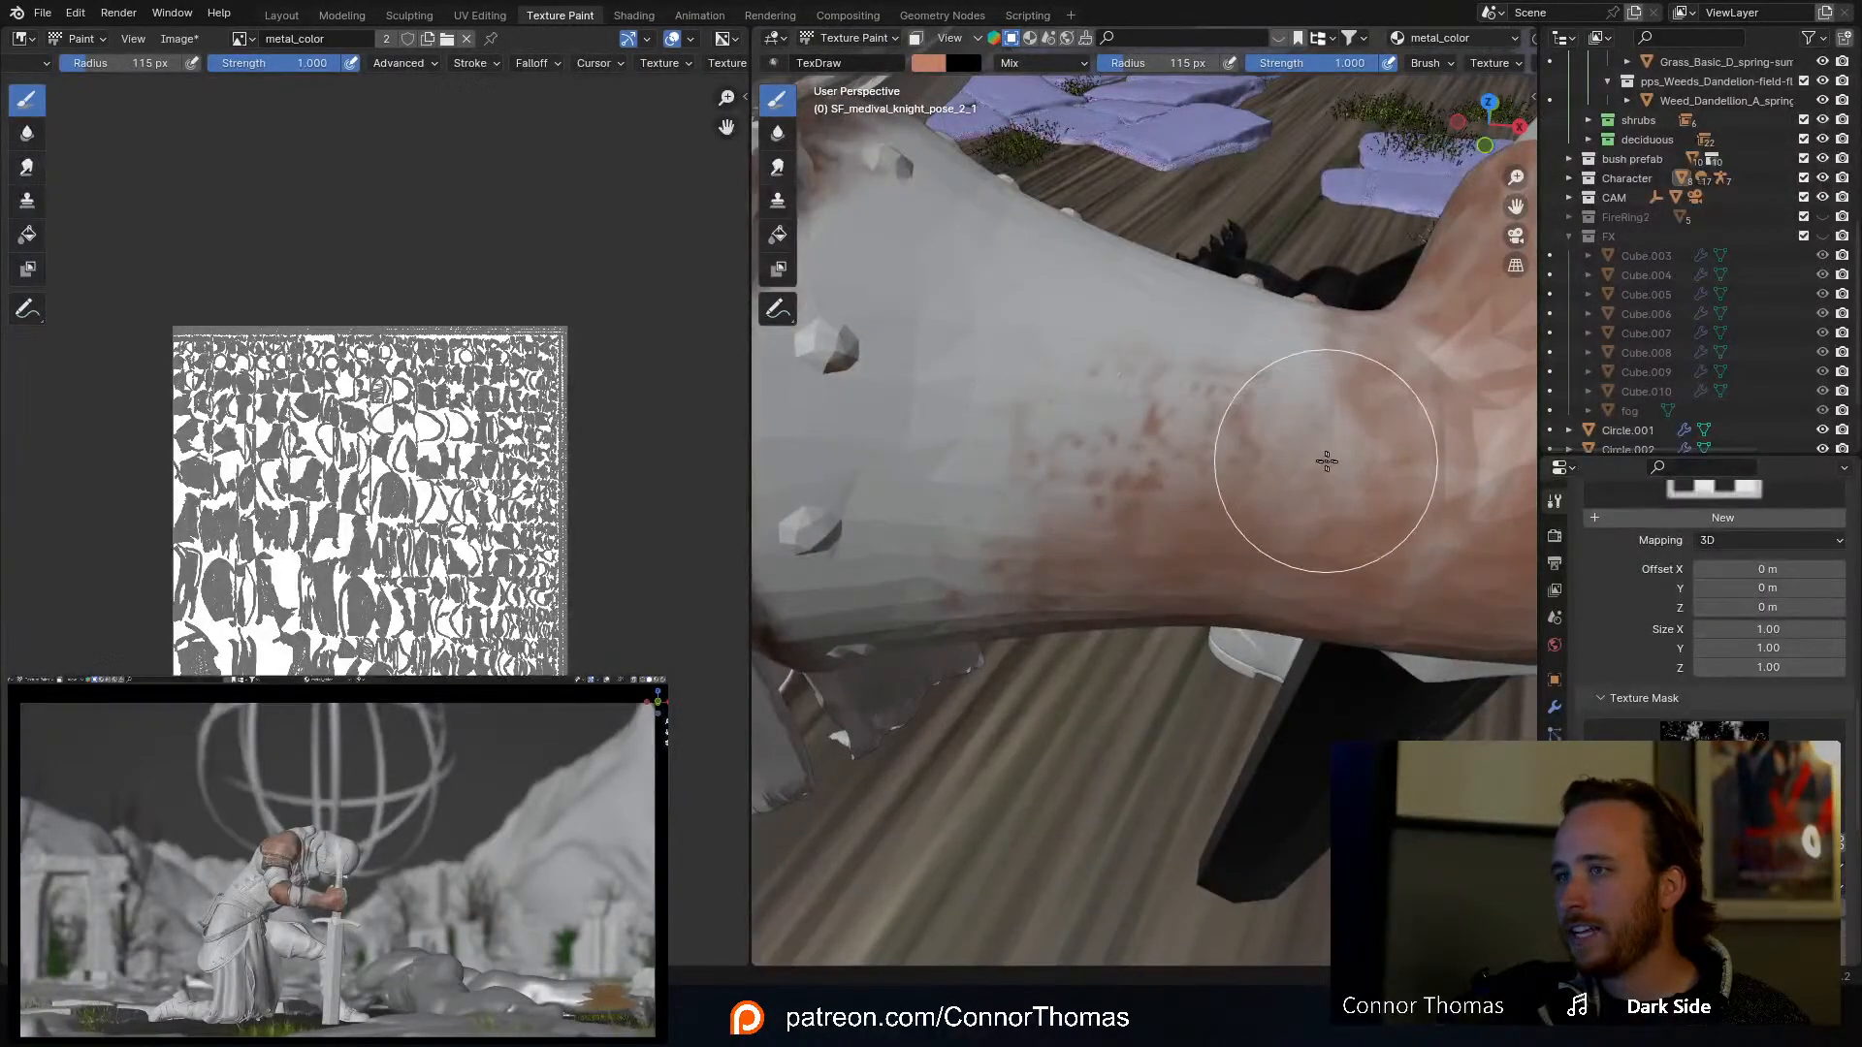
Step: Paint speckled orange-brown along the side of the forearm guard, across its lengthwise seam and toward the riveted elbow end
middle_drag(1252, 500, 1255, 371)
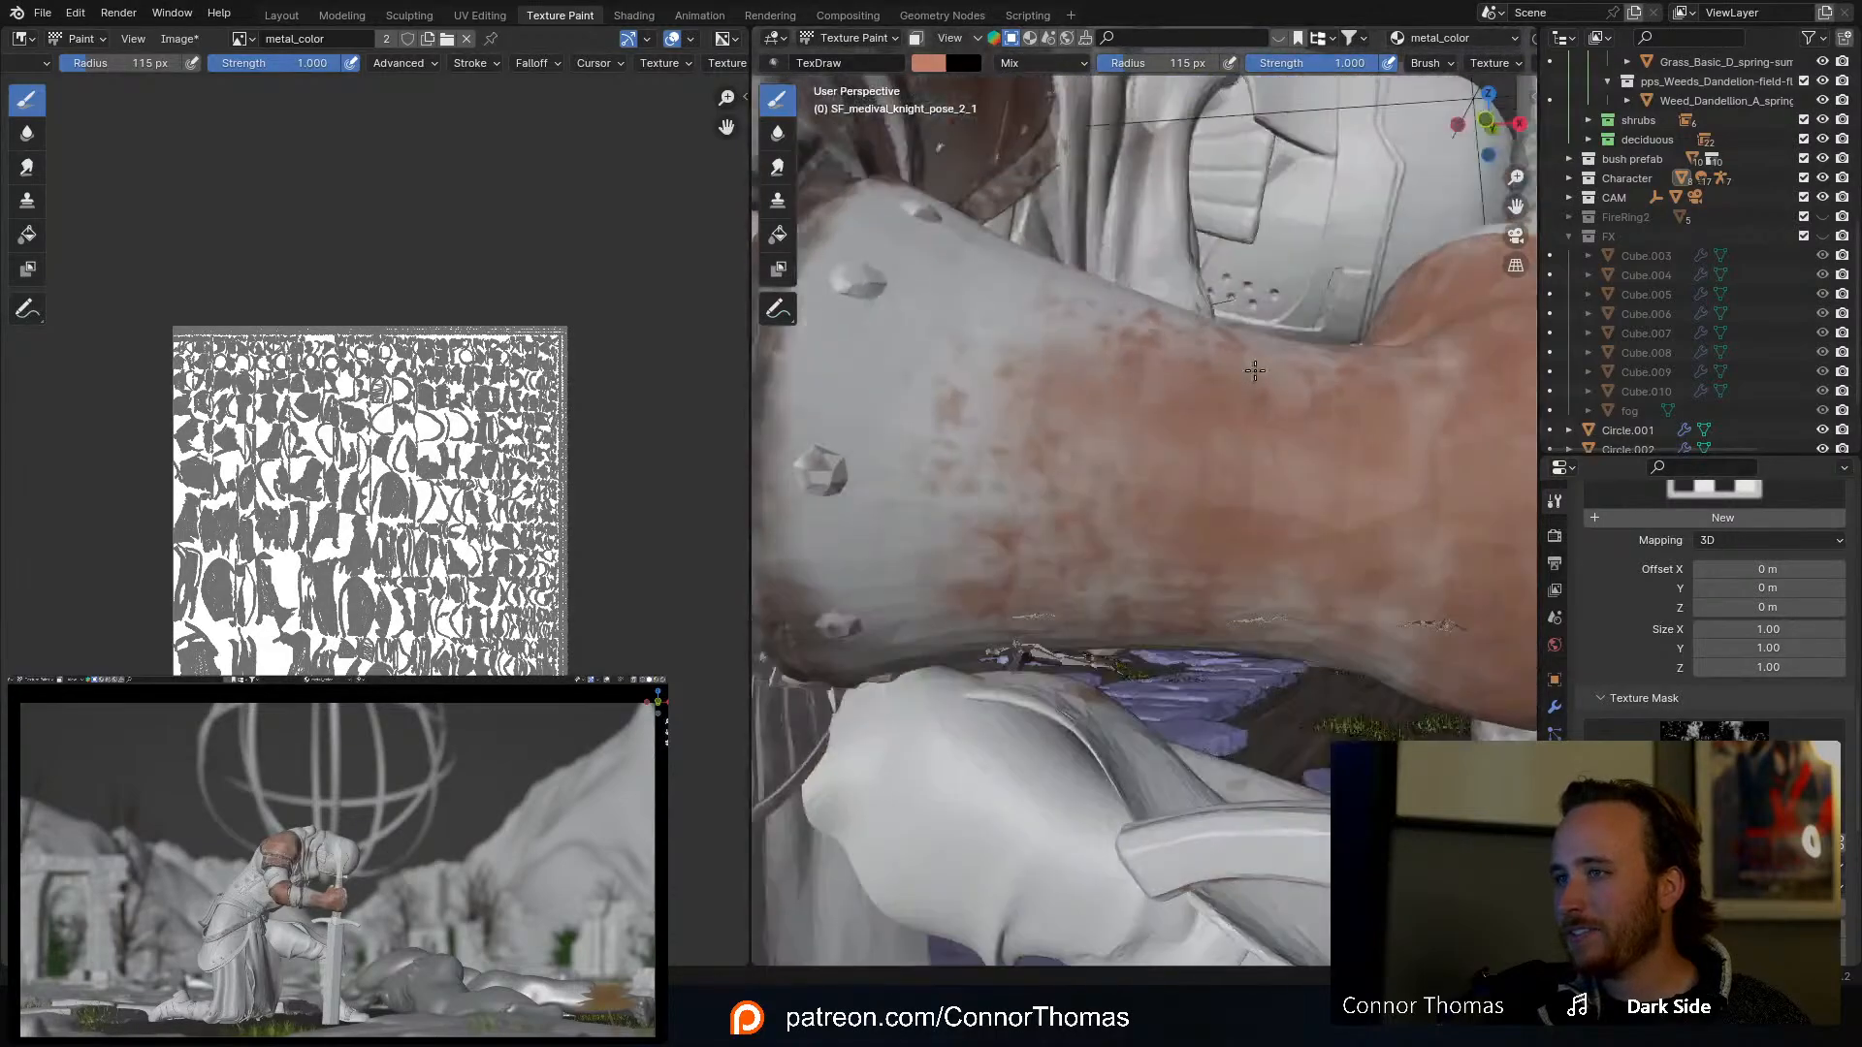
mouse_move(1377, 533)
middle_down()
mouse_move(1351, 498)
mouse_move(1352, 433)
middle_up()
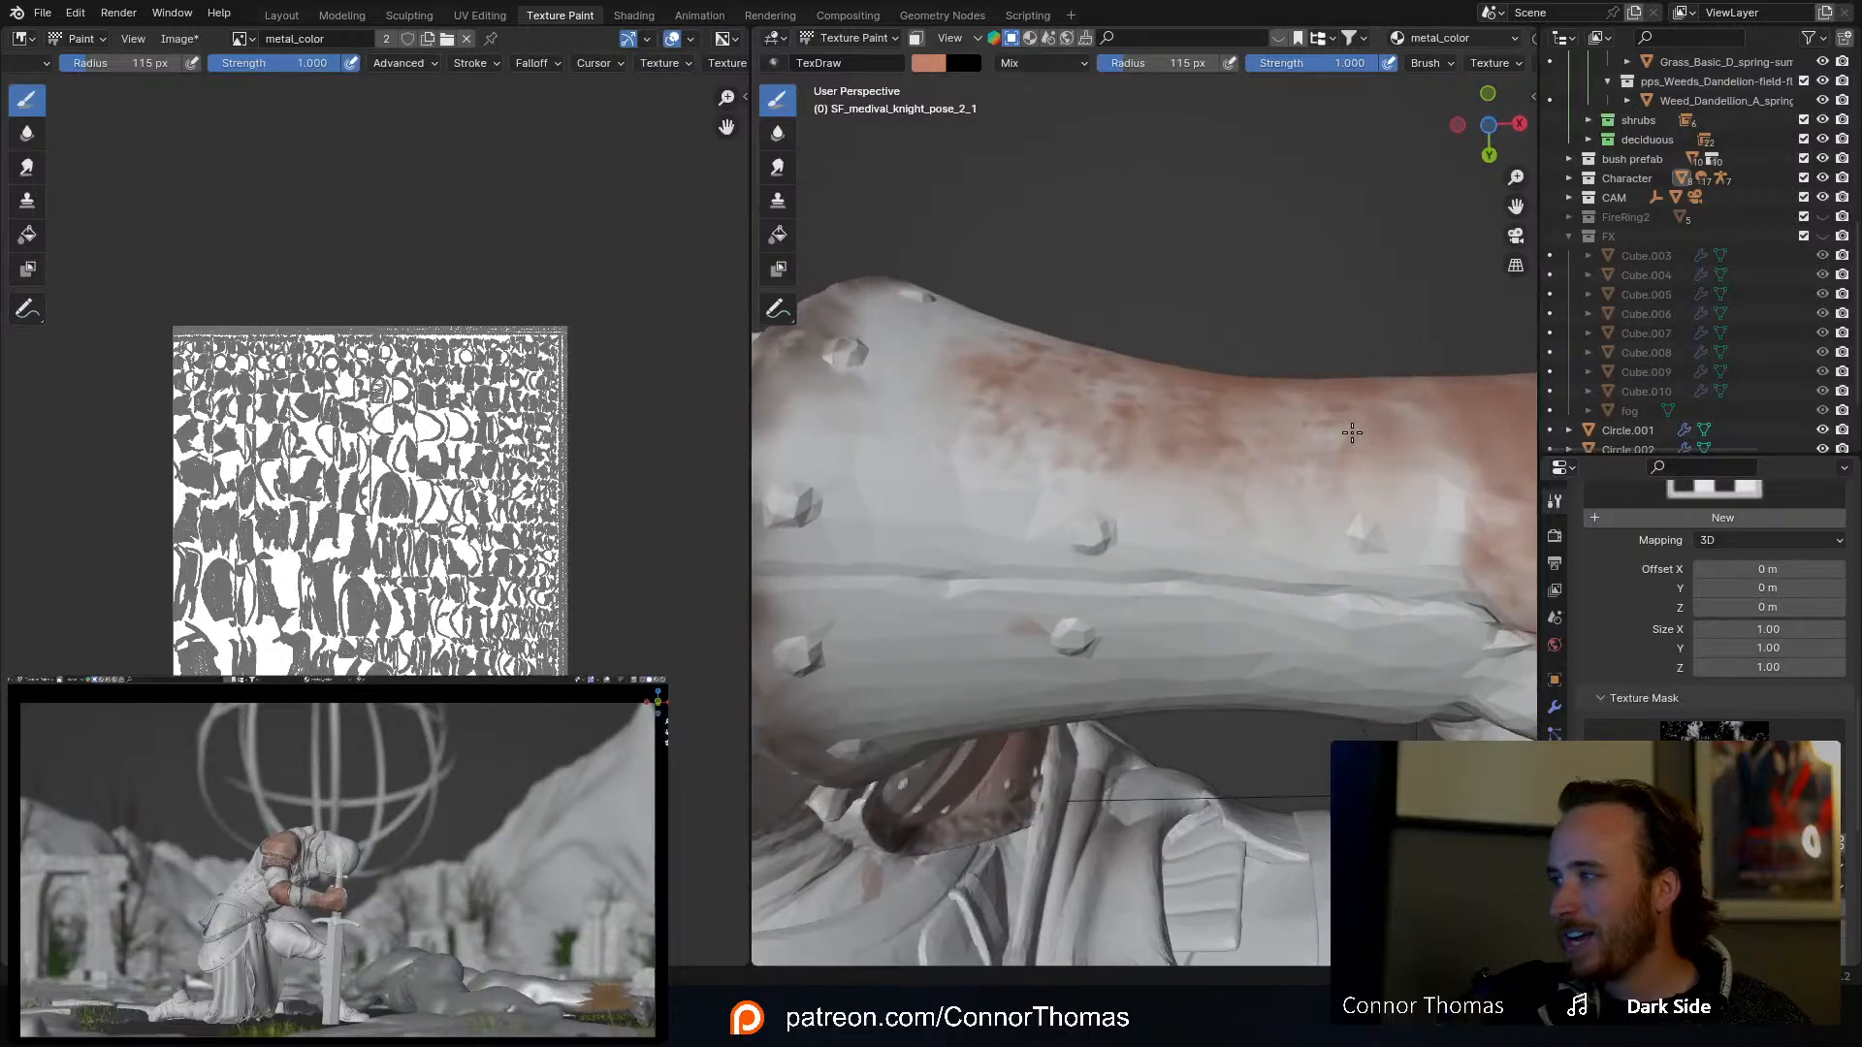
drag(1076, 511, 1443, 530)
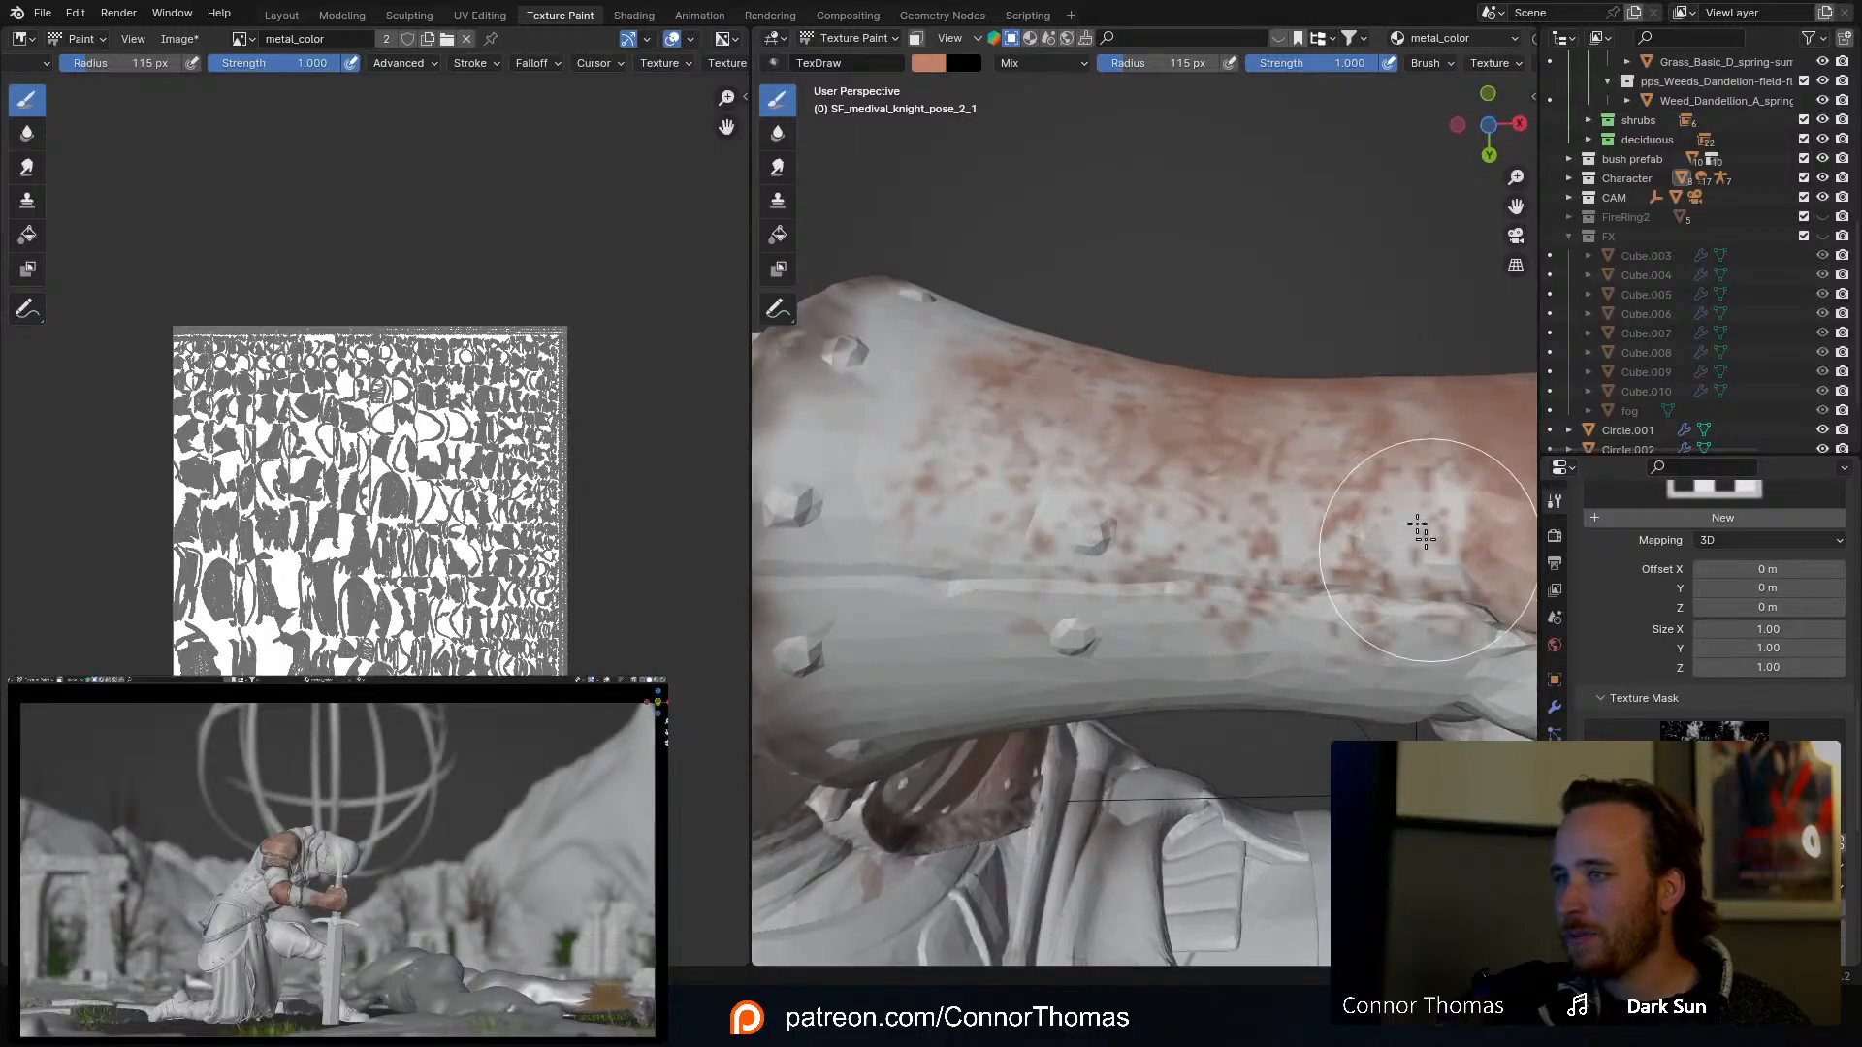
mouse_move(1413, 520)
middle_down()
mouse_move(1291, 538)
mouse_move(1338, 473)
mouse_move(1211, 523)
mouse_move(1251, 441)
mouse_move(1226, 478)
mouse_move(1254, 447)
mouse_move(1078, 464)
middle_up()
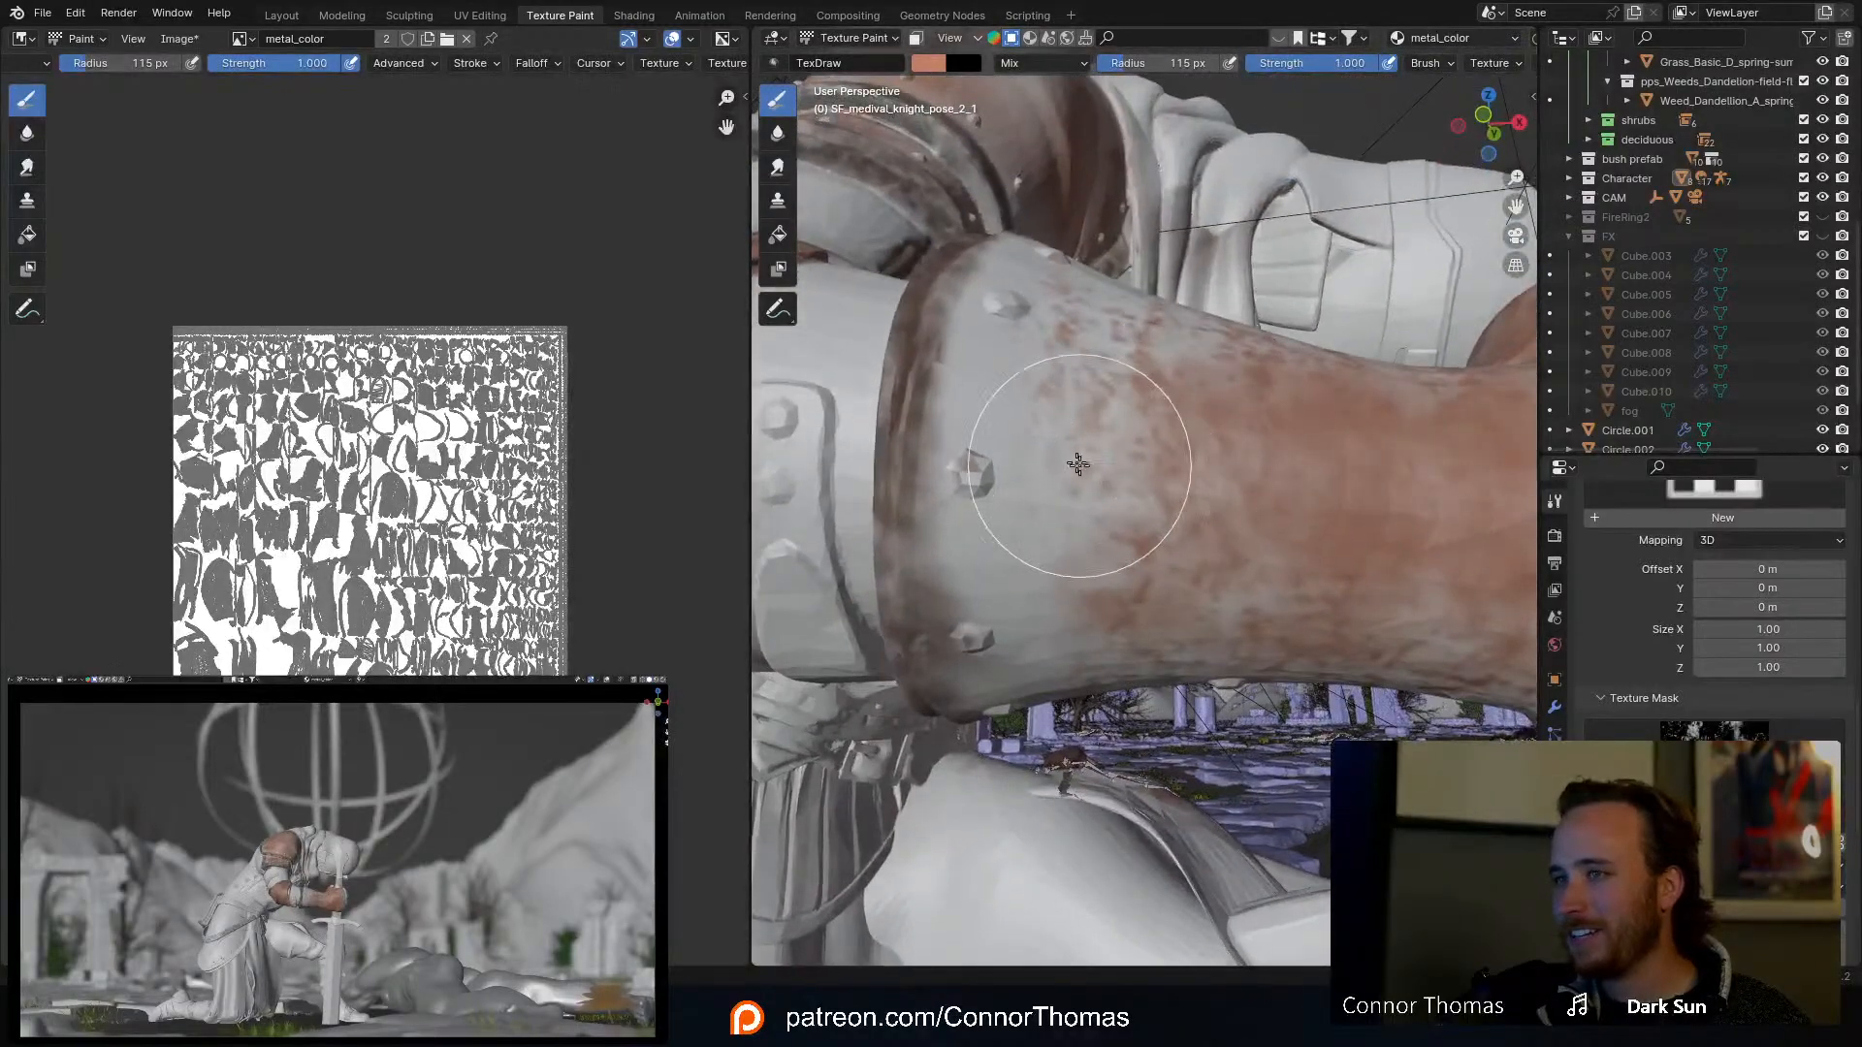
Step: Speckle orange-brown over the white upper-arm guard below the riveted cuff, from around the strap end to the dark vertical seam
mouse_move(1246, 594)
middle_down()
mouse_move(1209, 486)
mouse_move(1229, 552)
mouse_move(1207, 599)
mouse_move(1170, 540)
middle_up()
scroll(1031, 424, down, 8)
scroll(1051, 444, up, 4)
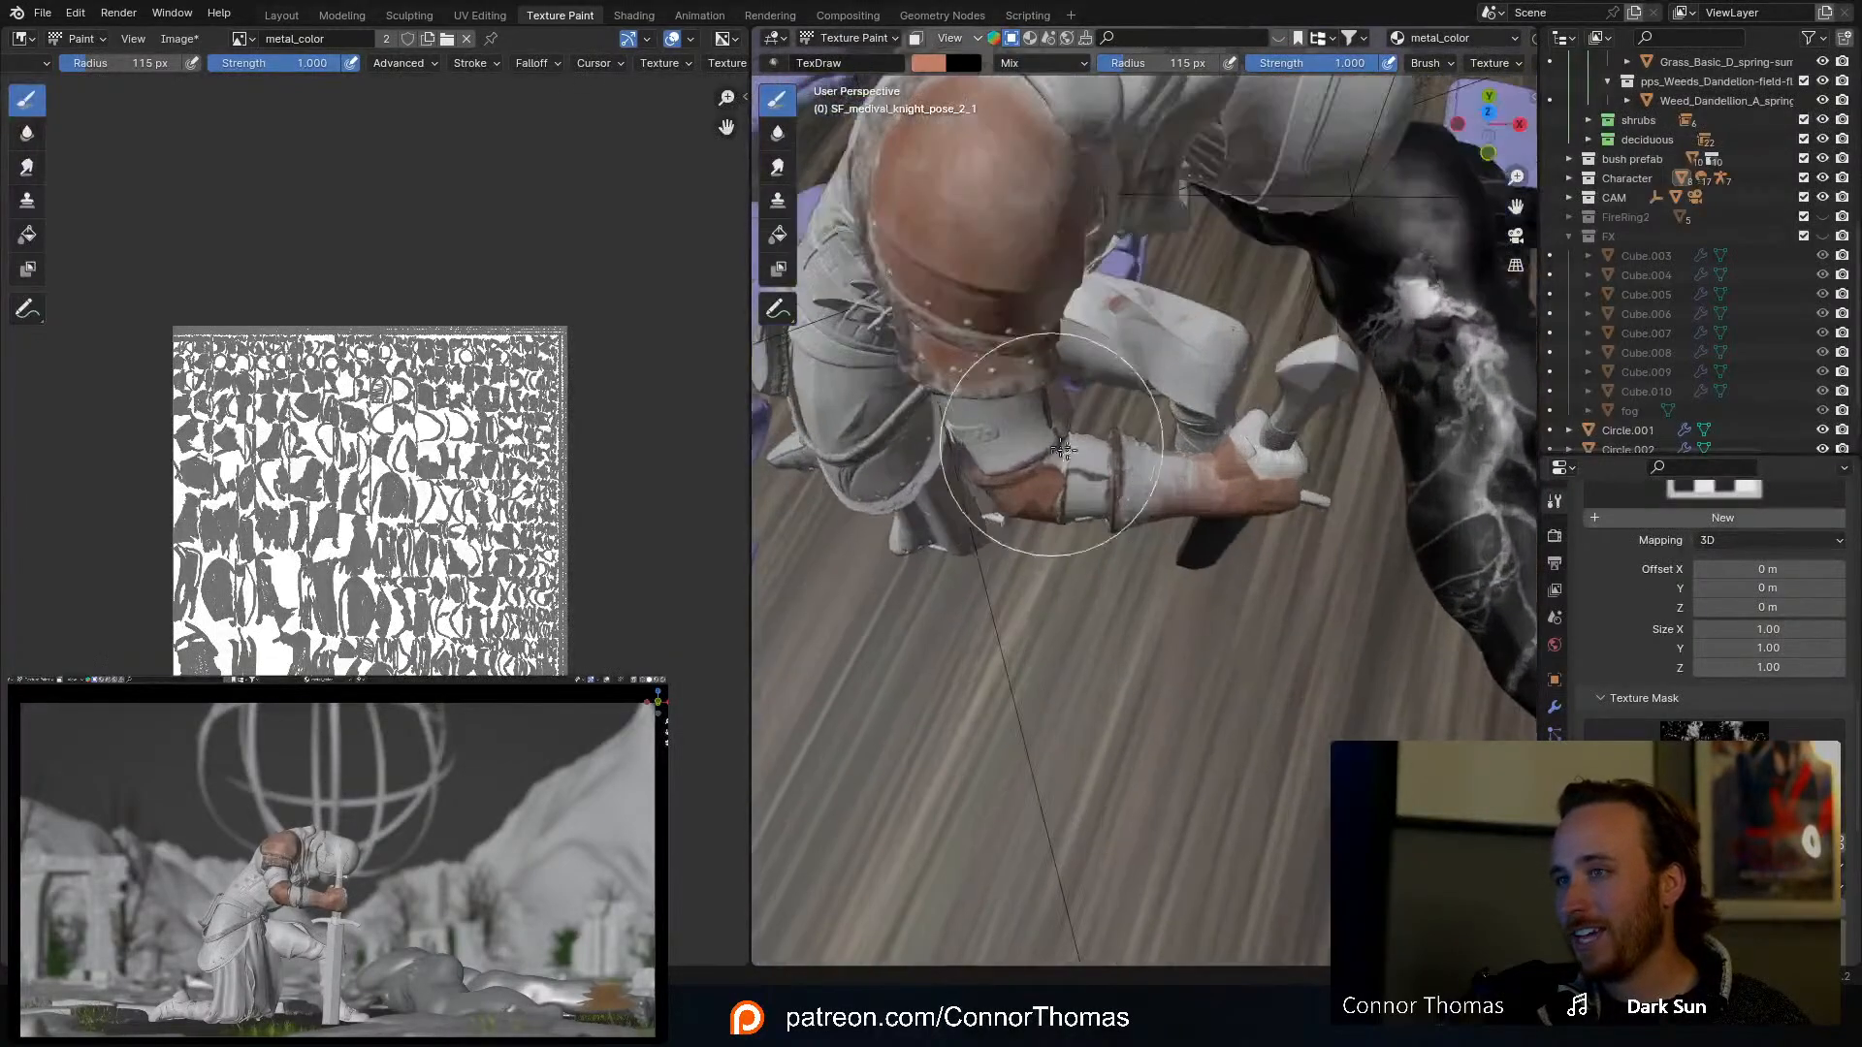
middle_drag(1064, 448, 1144, 505)
scroll(1255, 520, up, 5)
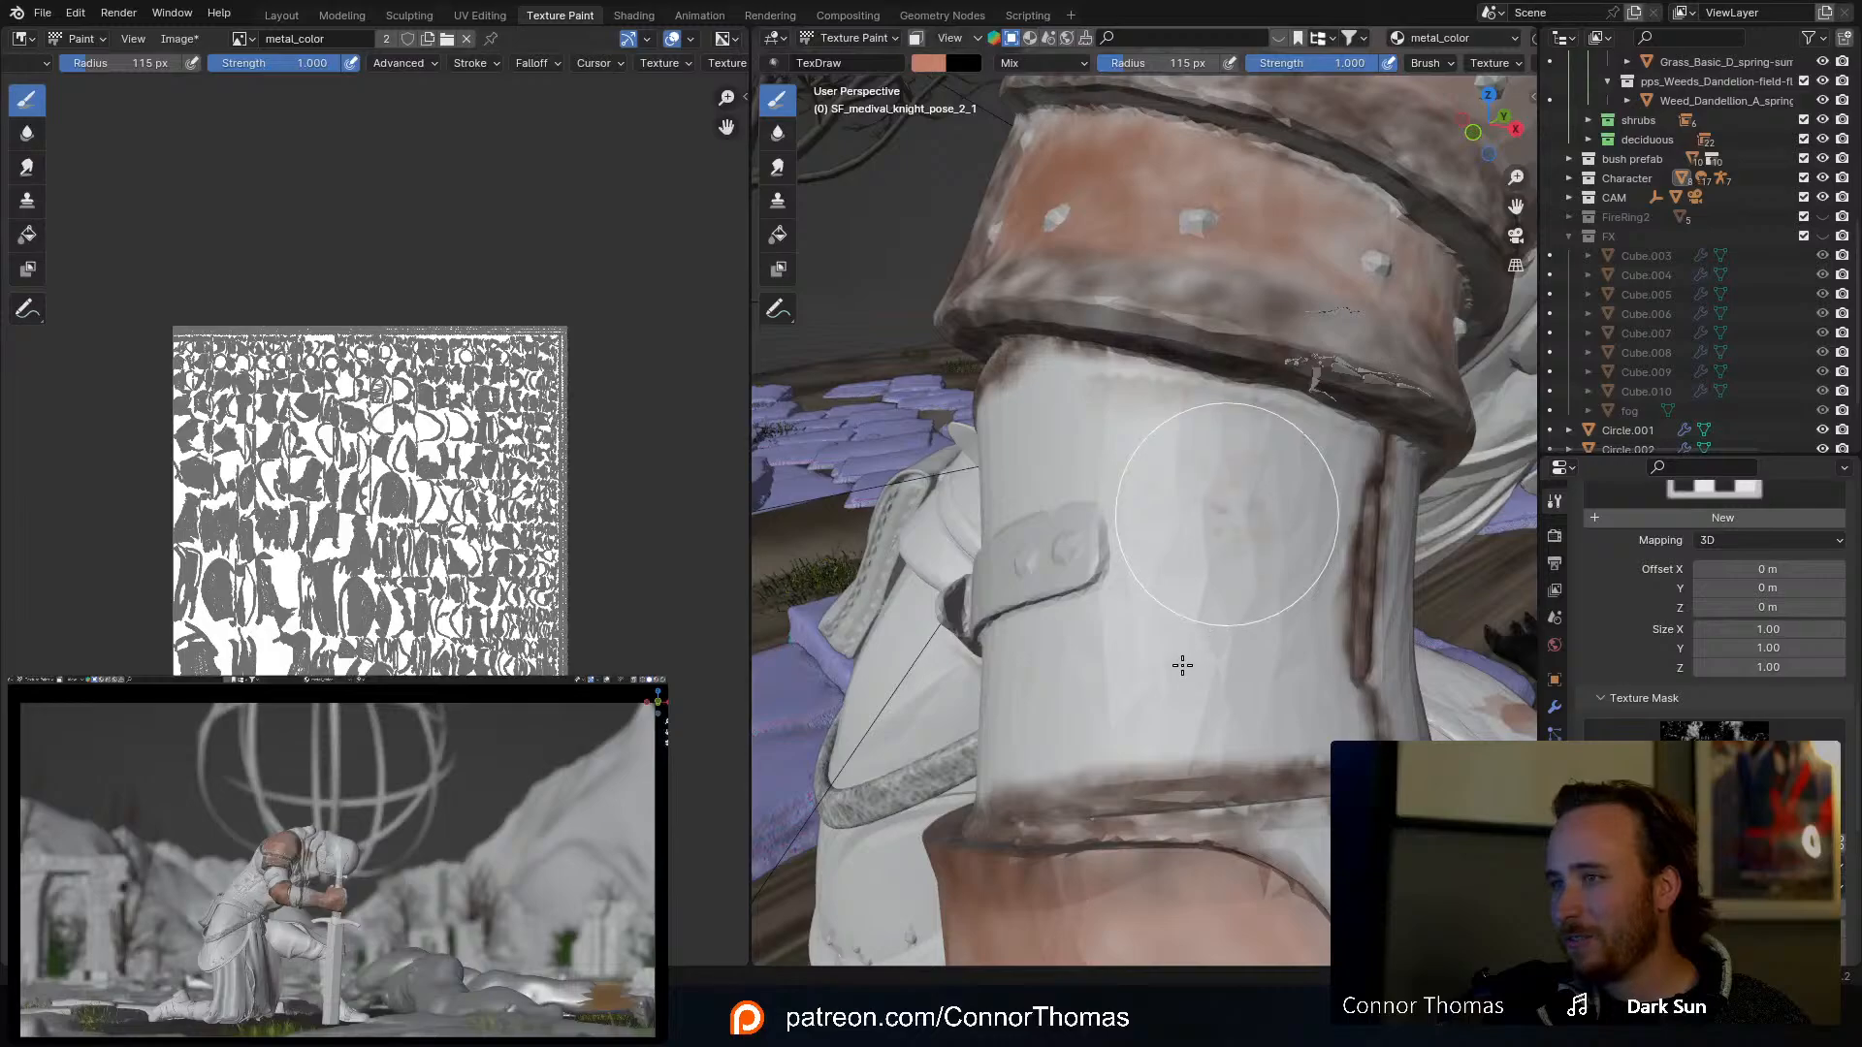
mouse_move(1060, 682)
middle_down()
mouse_move(1338, 603)
mouse_move(1322, 602)
mouse_move(1335, 662)
mouse_move(1355, 540)
mouse_move(1368, 591)
mouse_move(1350, 532)
mouse_move(1259, 491)
middle_up()
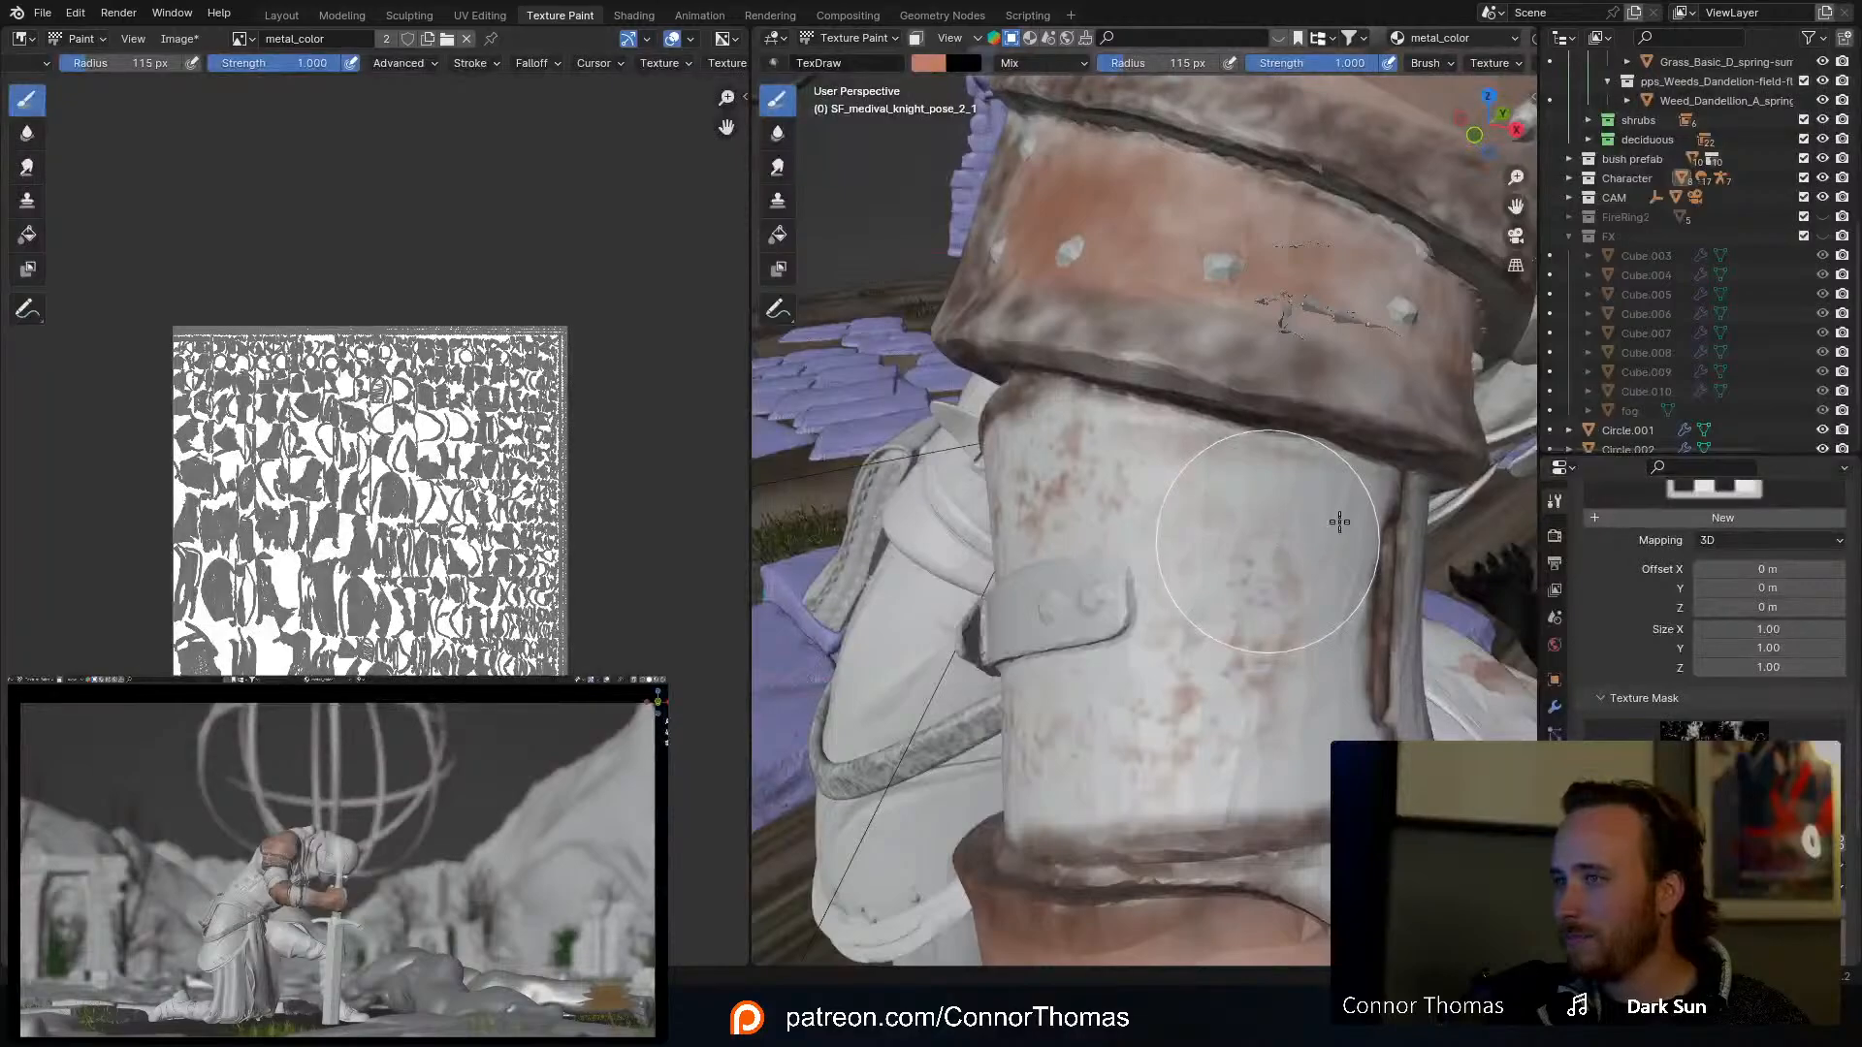
mouse_move(1340, 522)
mouse_down()
mouse_move(1347, 582)
mouse_move(1270, 785)
mouse_move(1320, 733)
mouse_up()
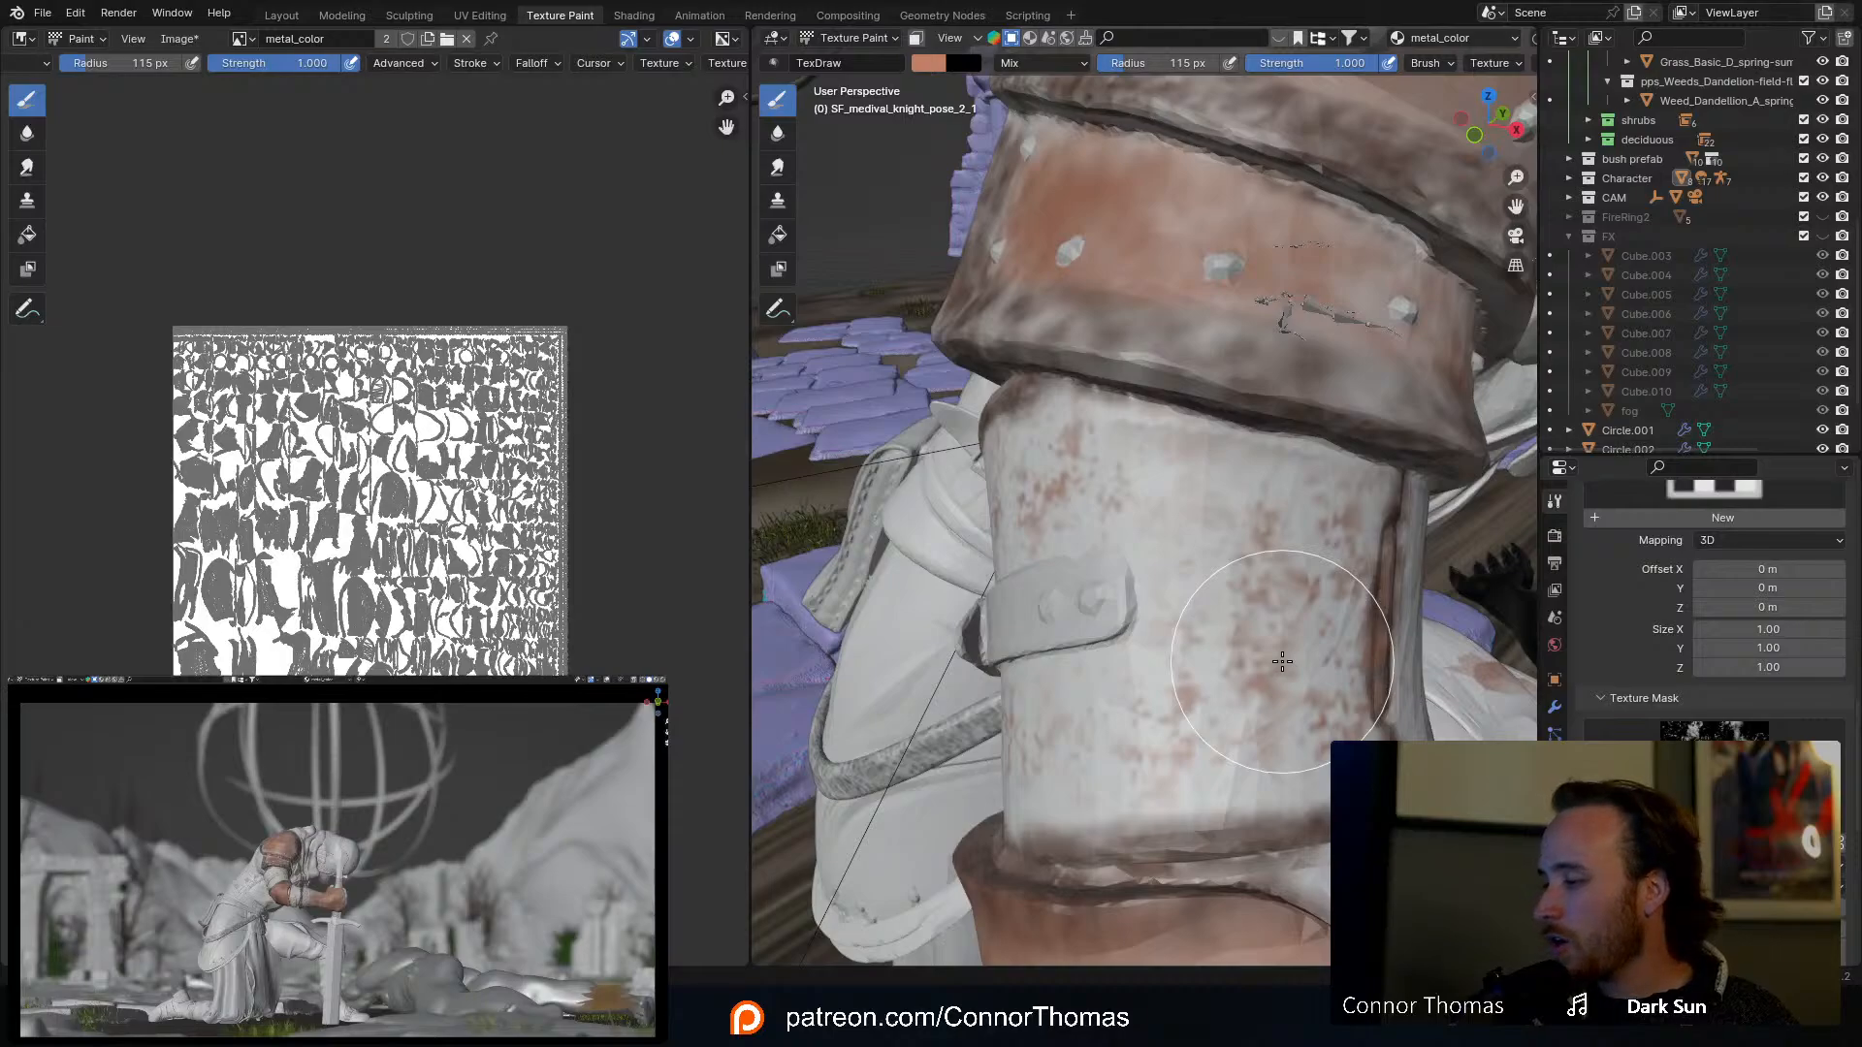
Step: Reduce the brush radius to 73 px and build up orange-brown along the upper-arm guard's vertical seam and lower edge
key(f)
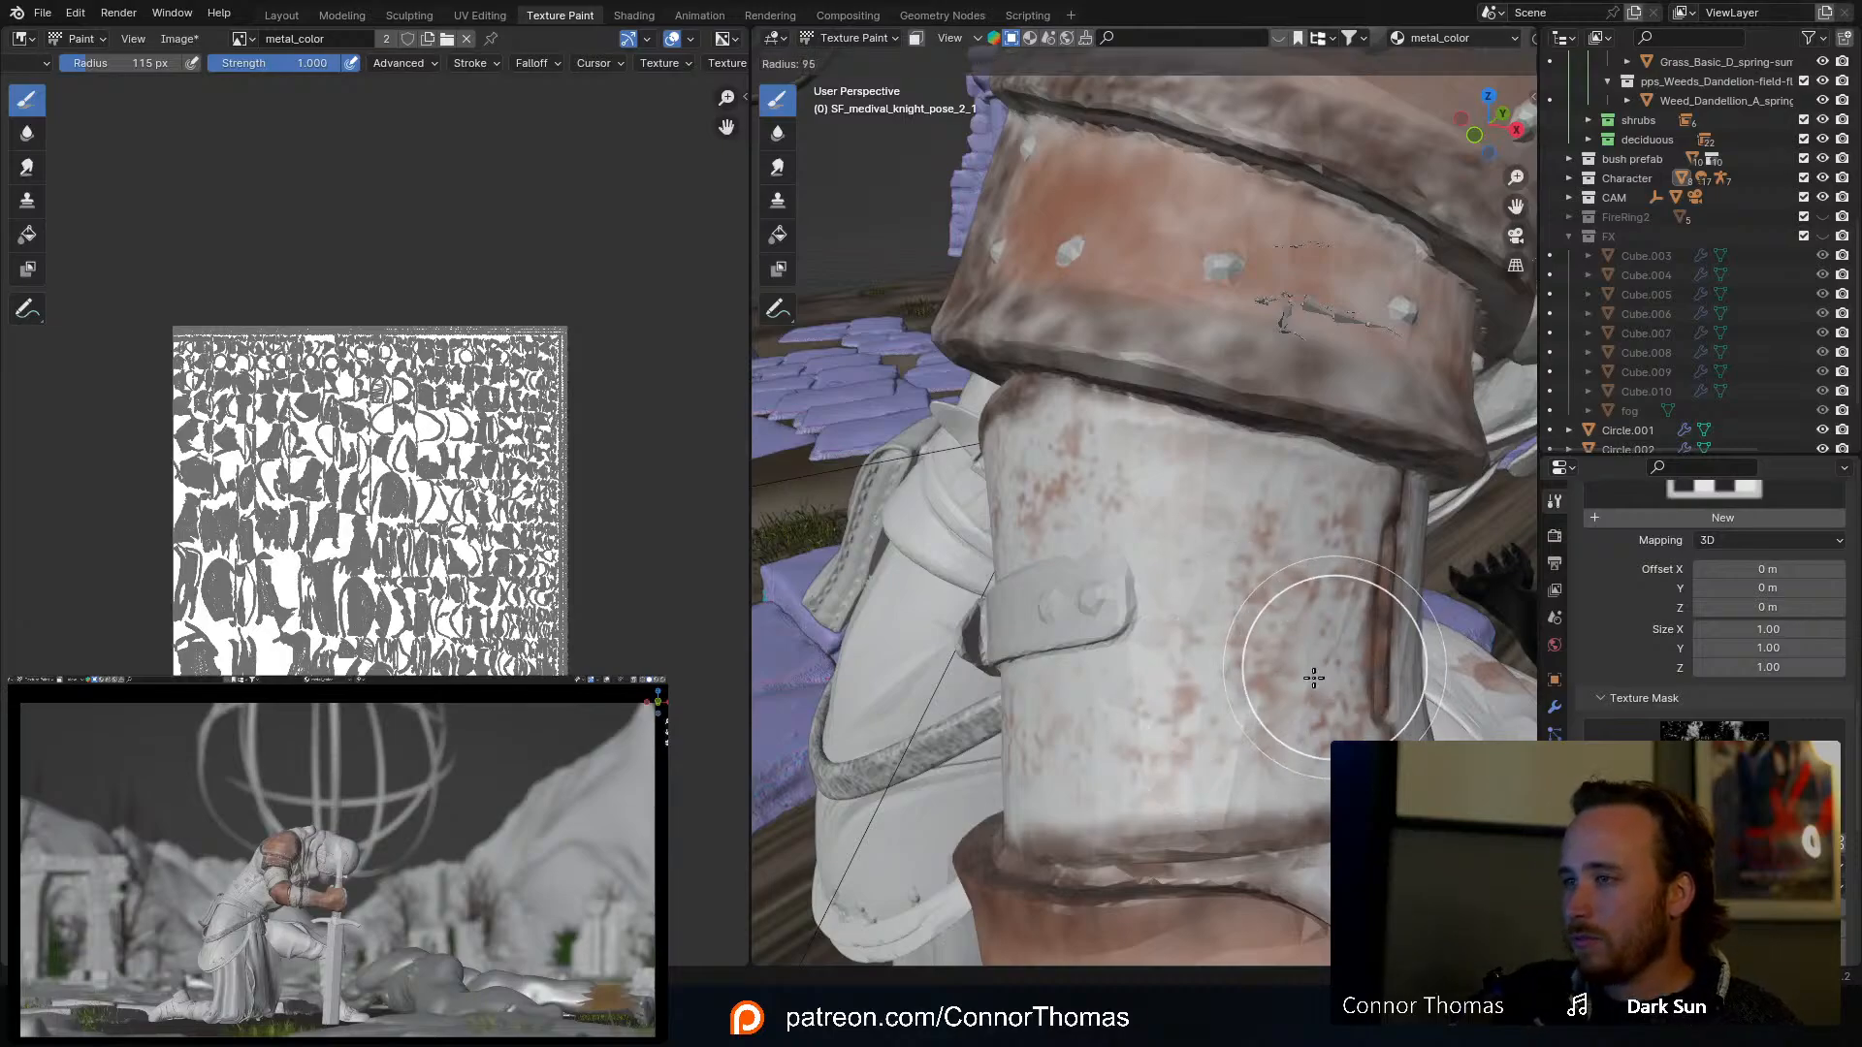
click(1291, 685)
mouse_move(1289, 686)
middle_down()
mouse_move(1270, 670)
mouse_move(1240, 762)
middle_up()
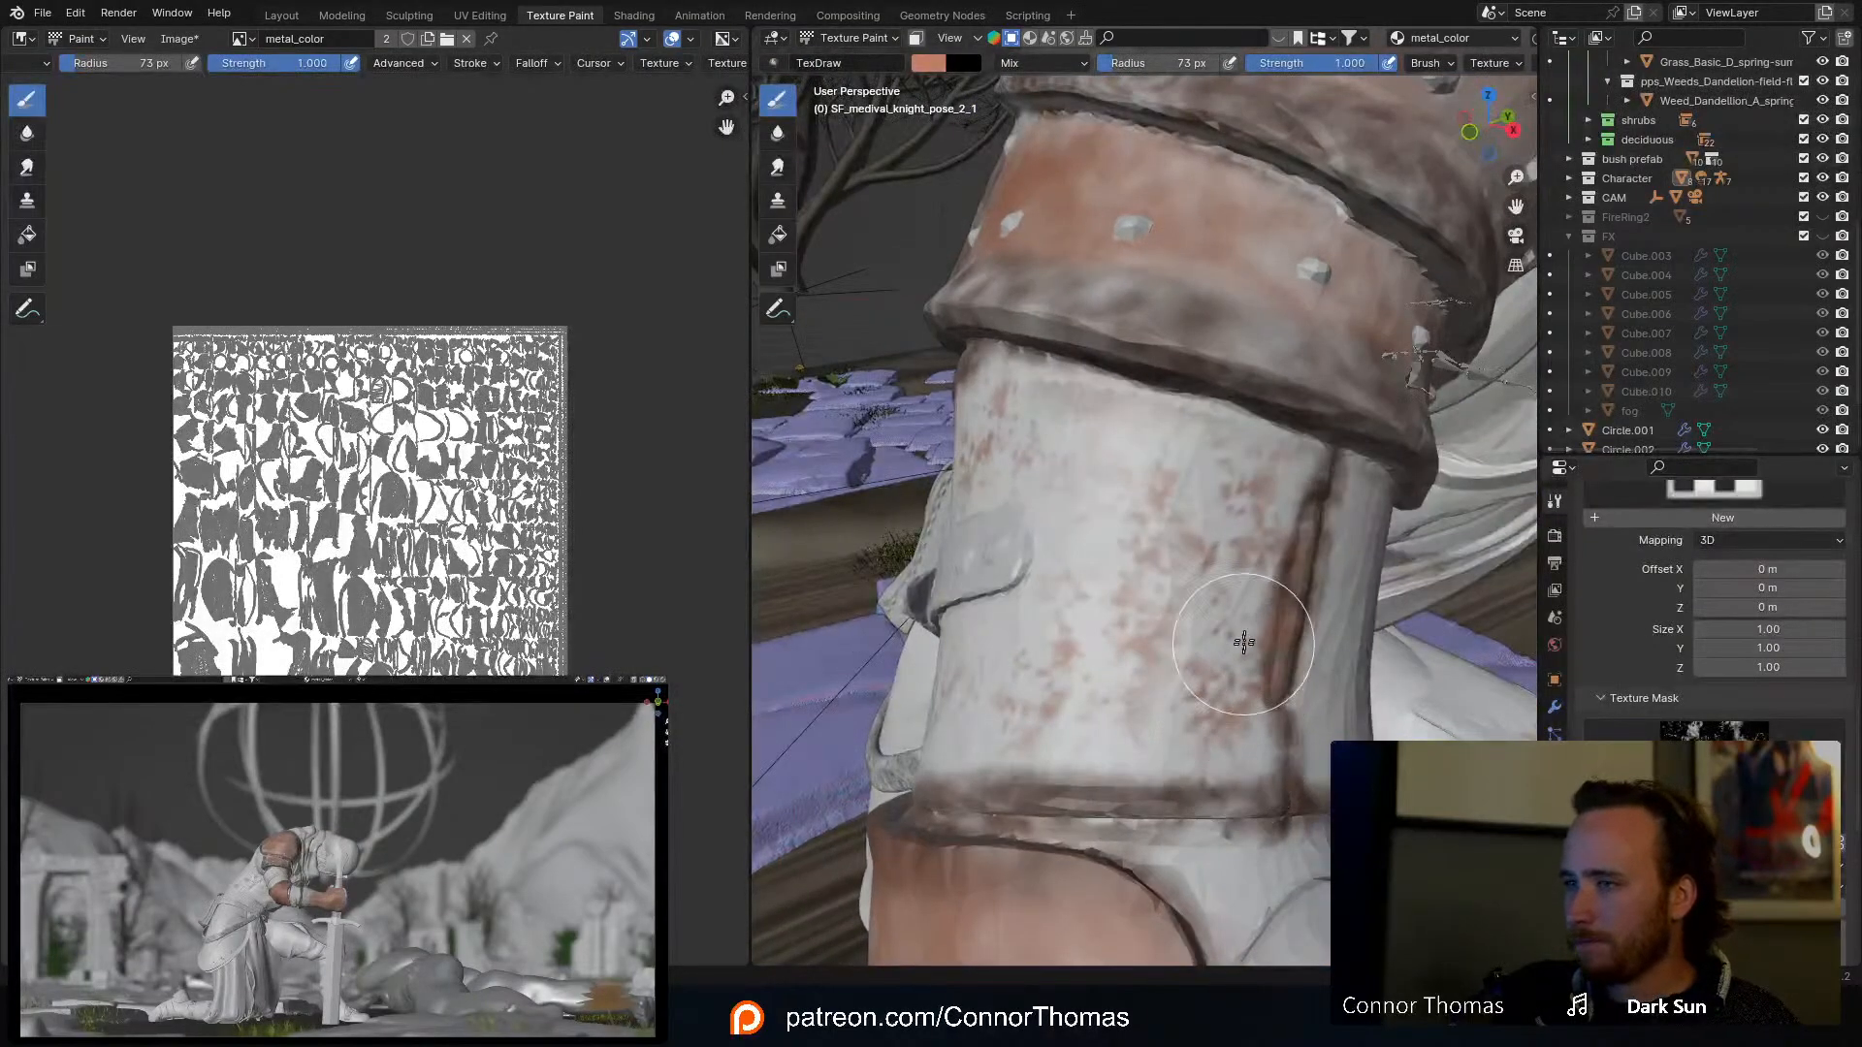
scroll(1714, 582, down, 1)
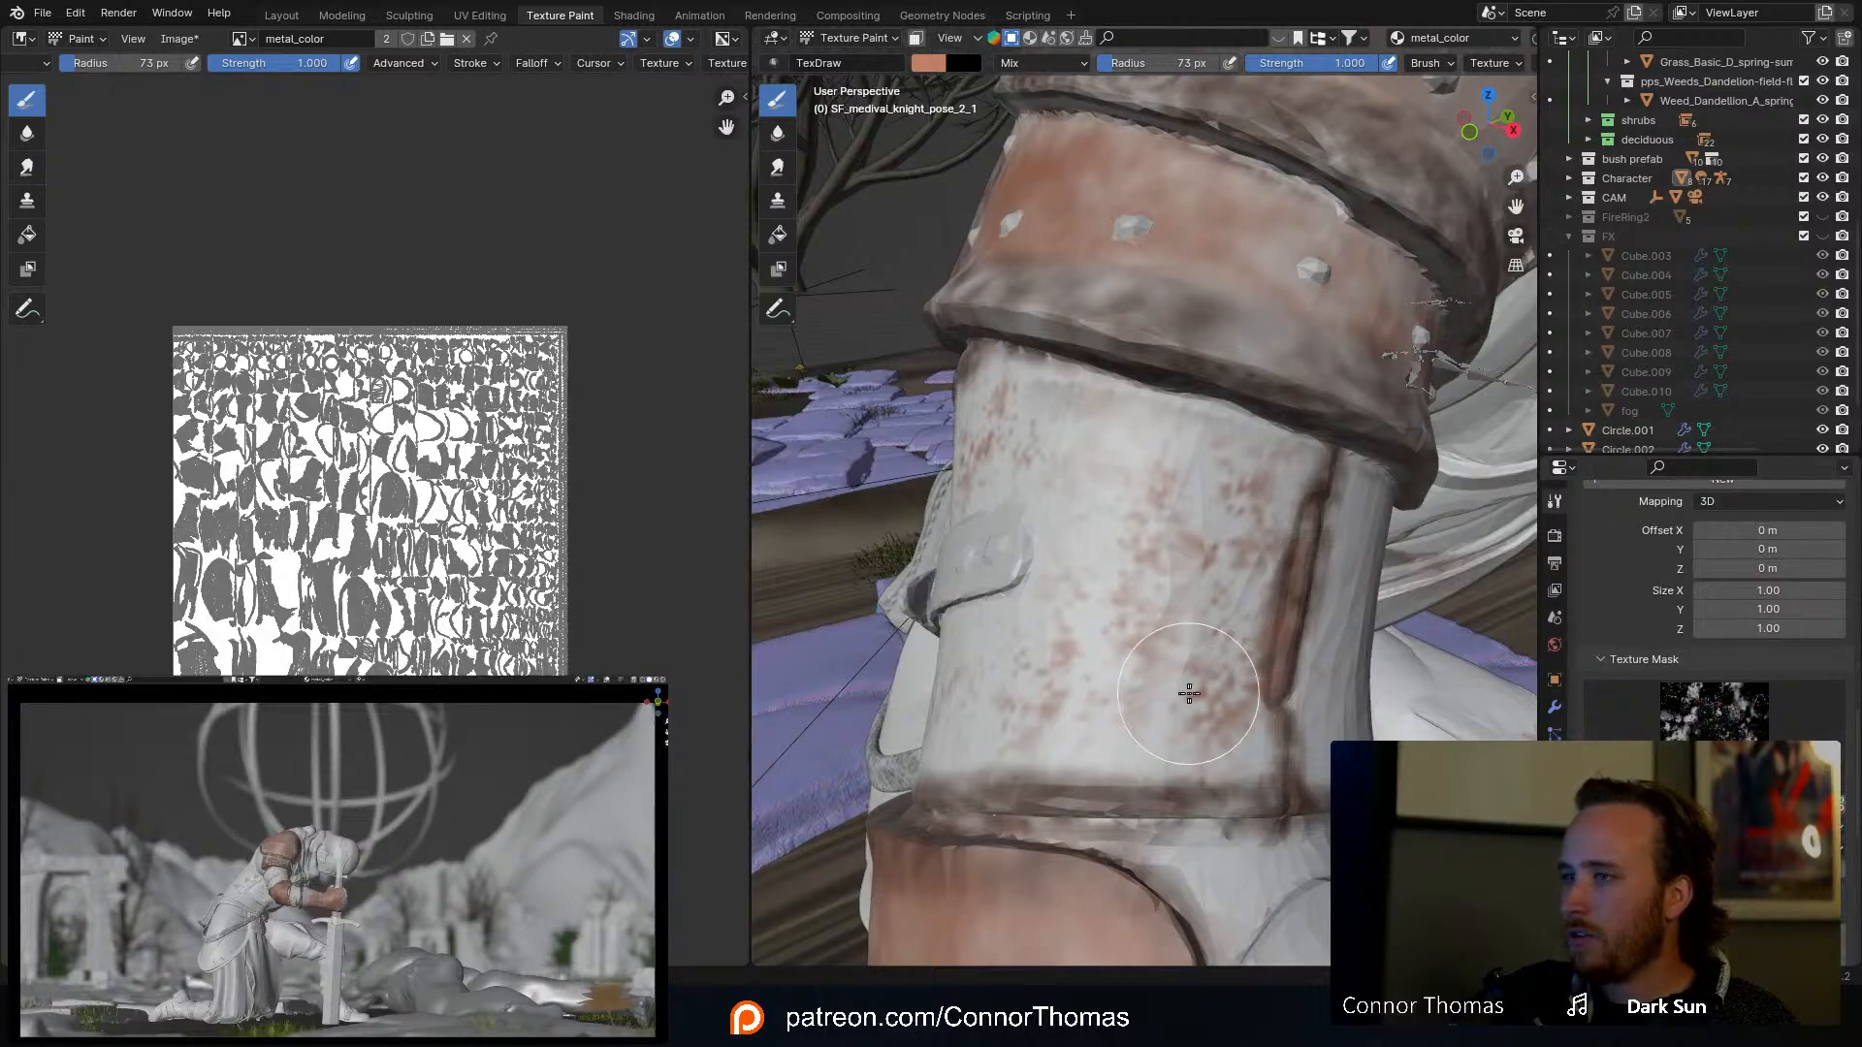
mouse_move(1247, 631)
mouse_down()
mouse_move(1296, 471)
mouse_move(1251, 622)
mouse_up()
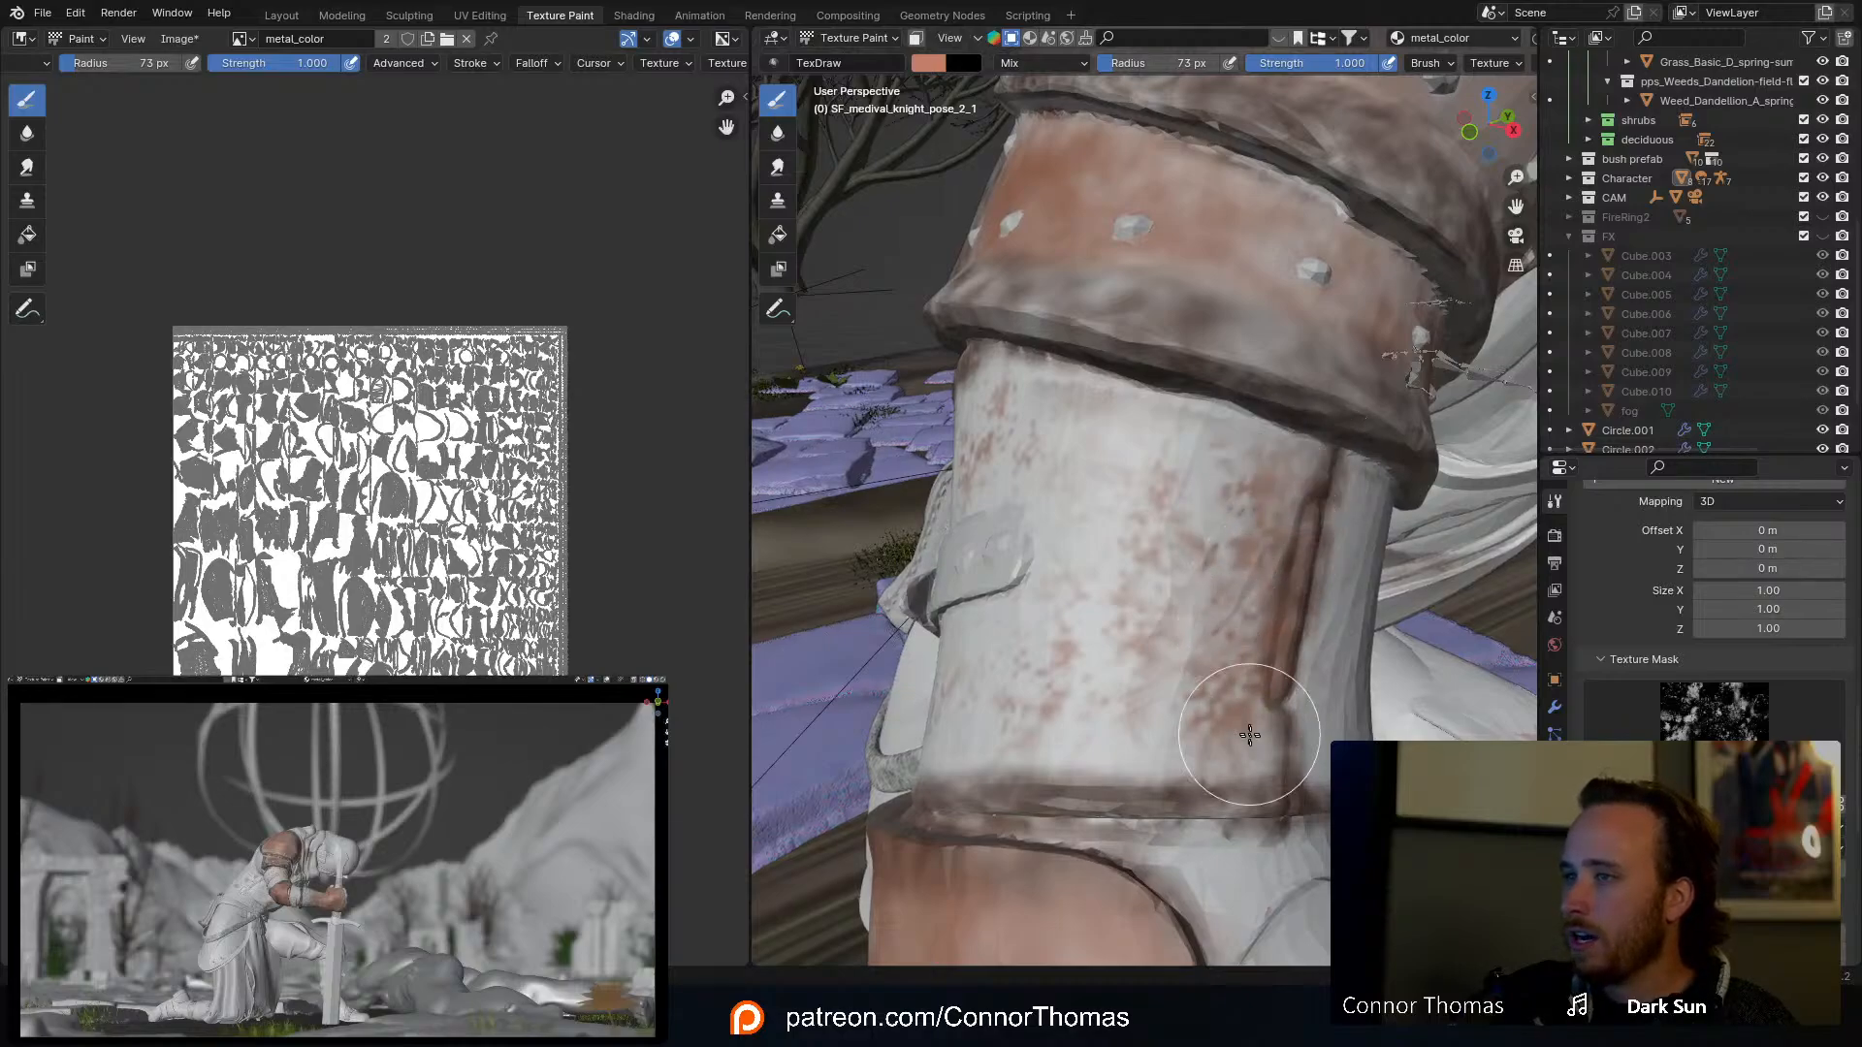
middle_drag(1247, 769, 1304, 727)
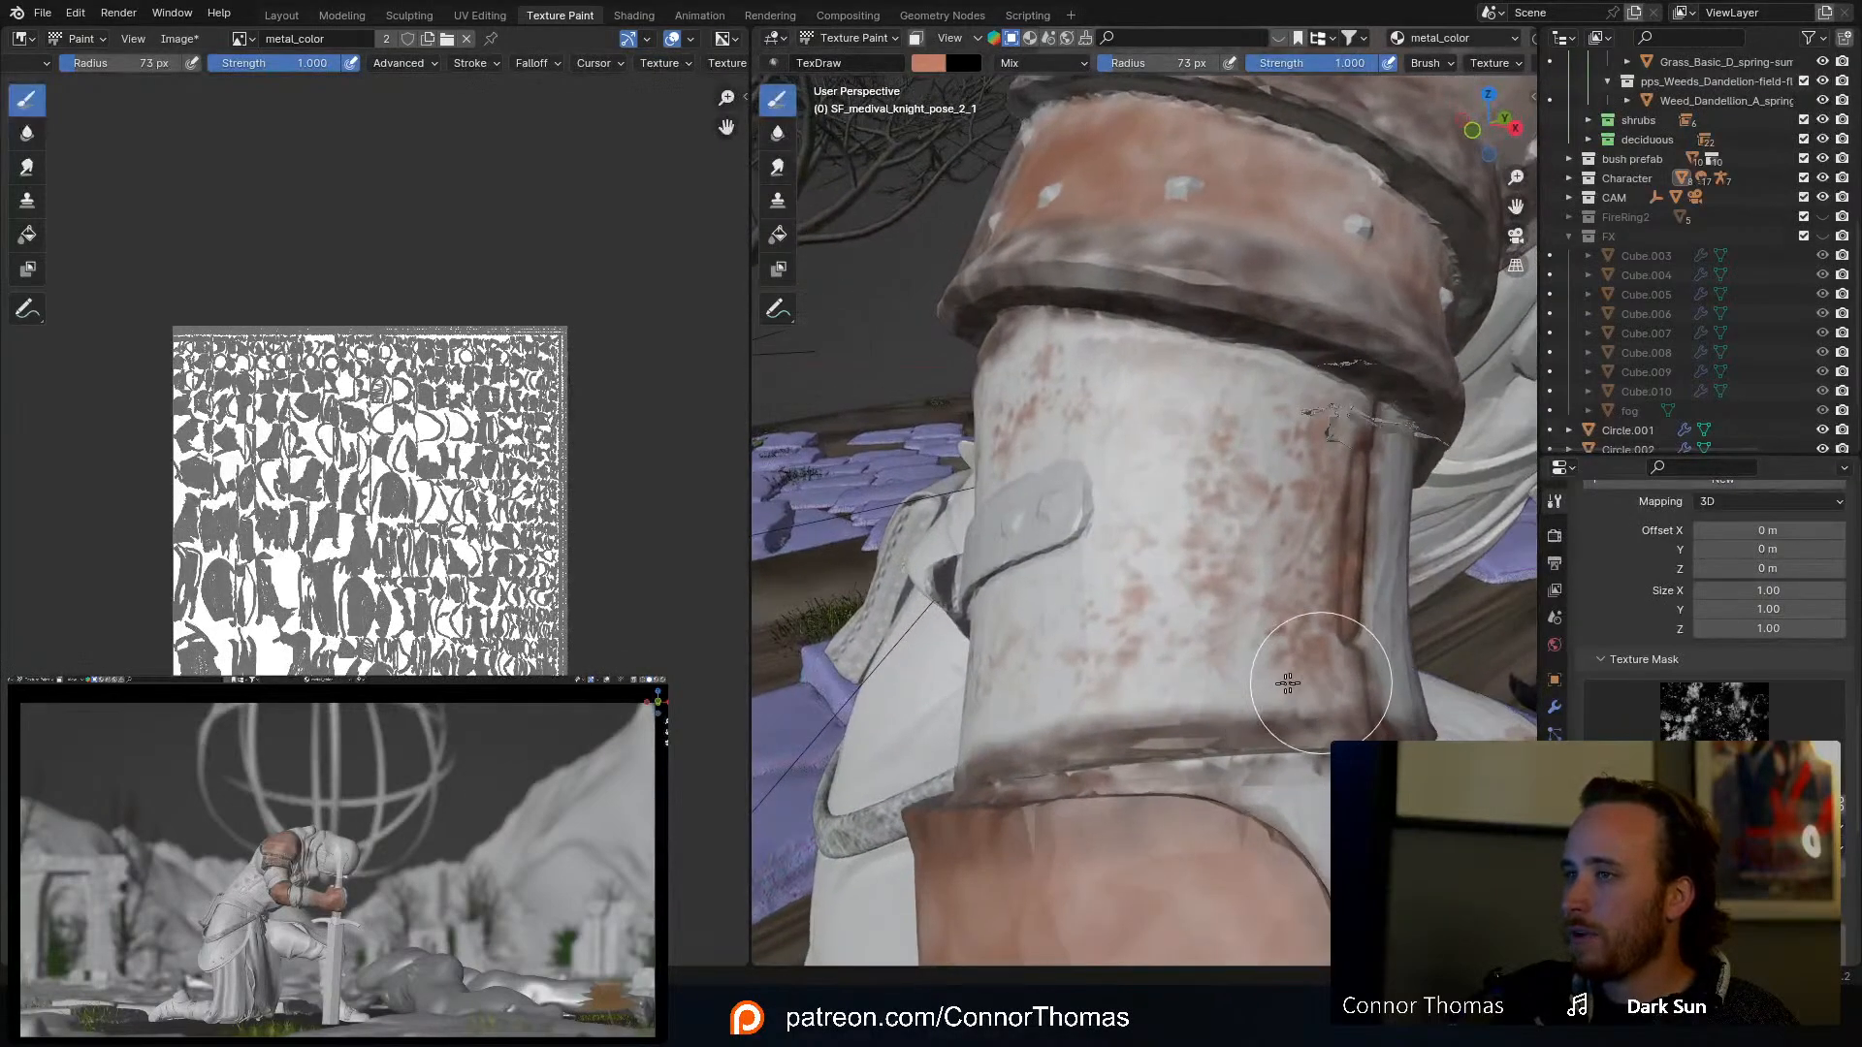
mouse_move(1289, 682)
mouse_down()
mouse_move(1119, 686)
mouse_move(1248, 688)
mouse_up()
Step: Paint blotchy orange-brown below the upper-arm strap, reducing the brush radius to 42 px to work close around the strap end
mouse_move(1248, 688)
middle_down()
mouse_move(1233, 681)
mouse_move(1425, 605)
middle_up()
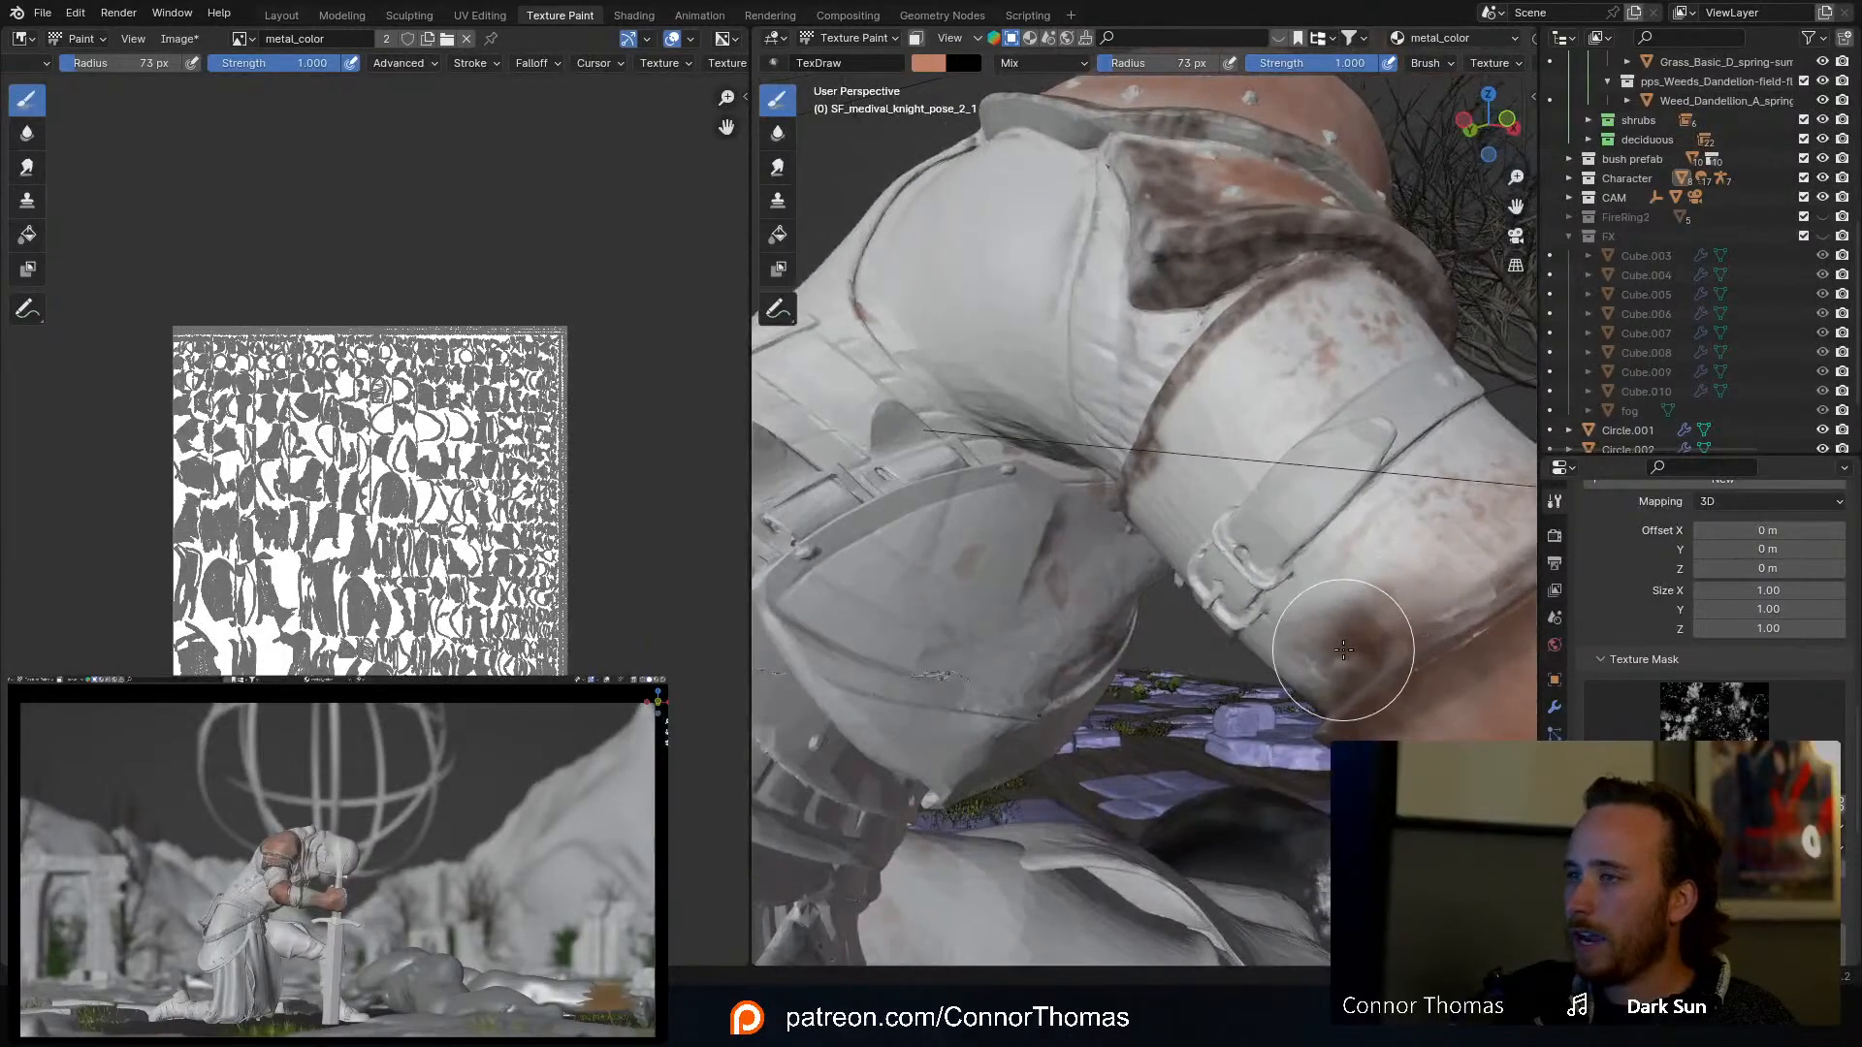
middle_drag(1452, 507, 1333, 580)
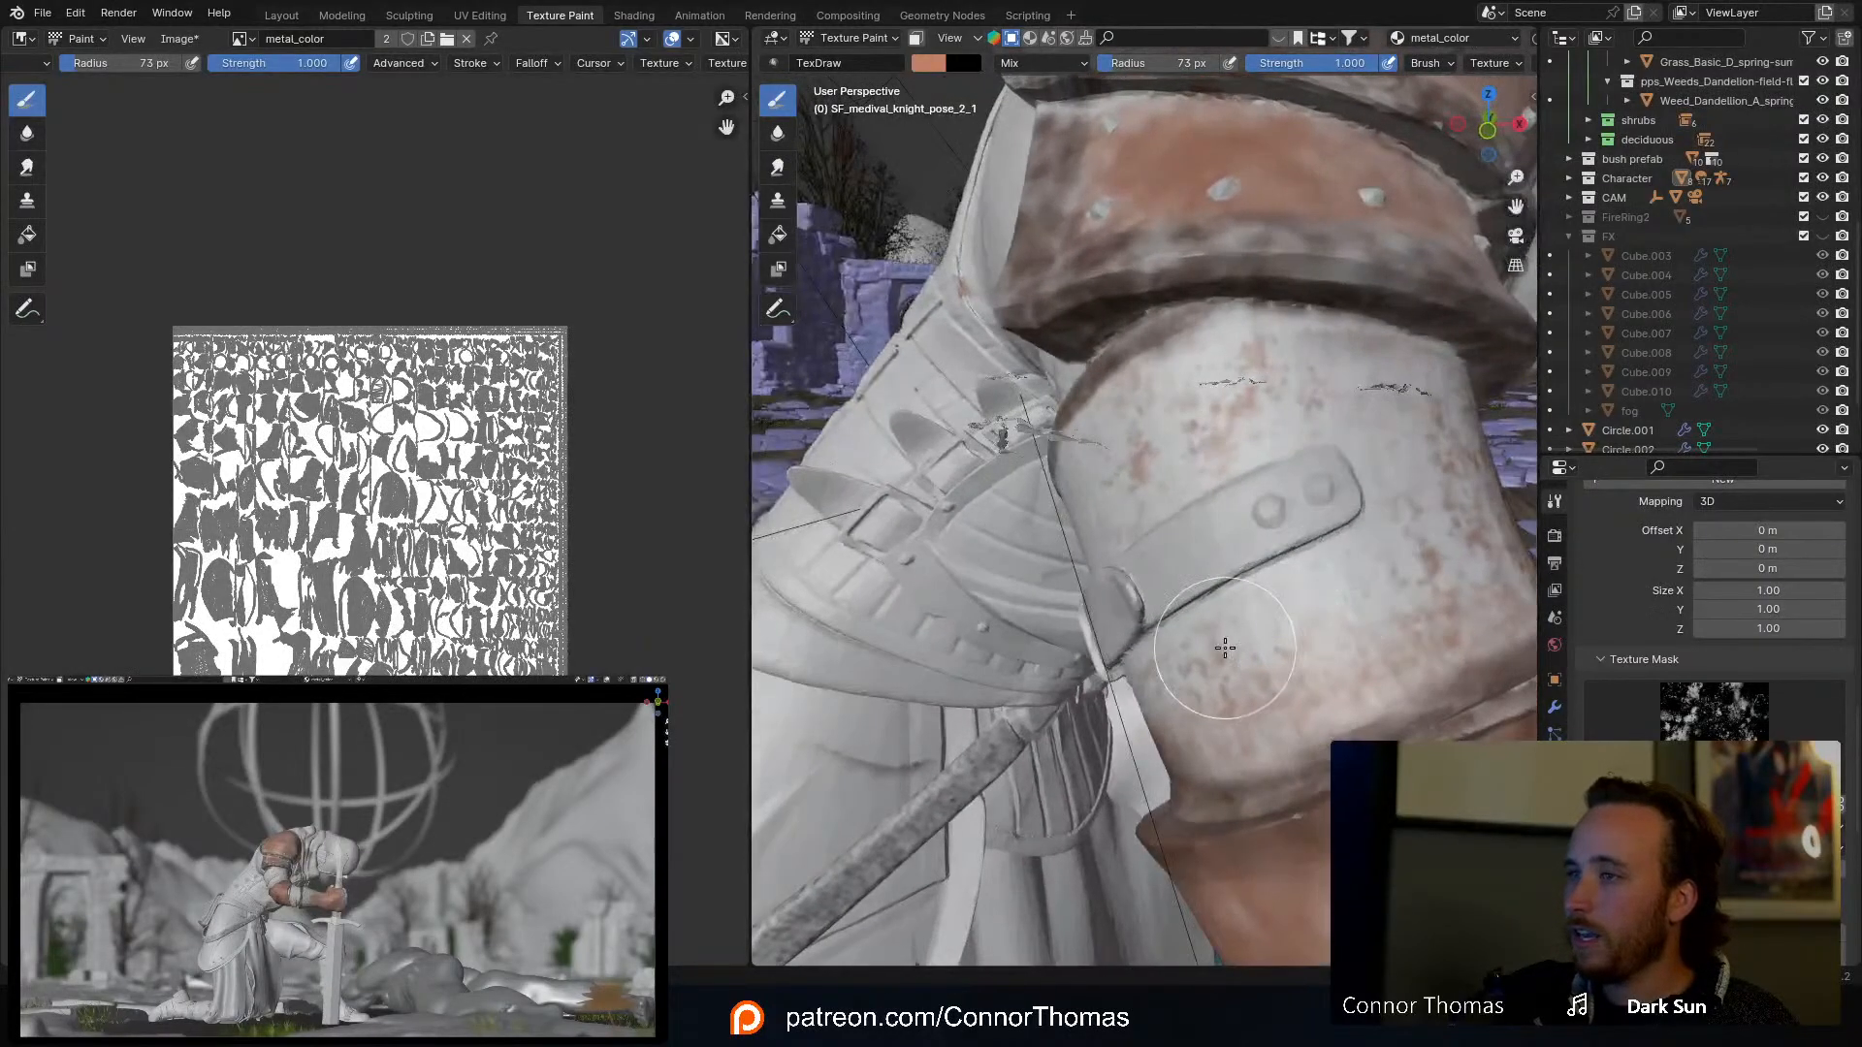
key(f)
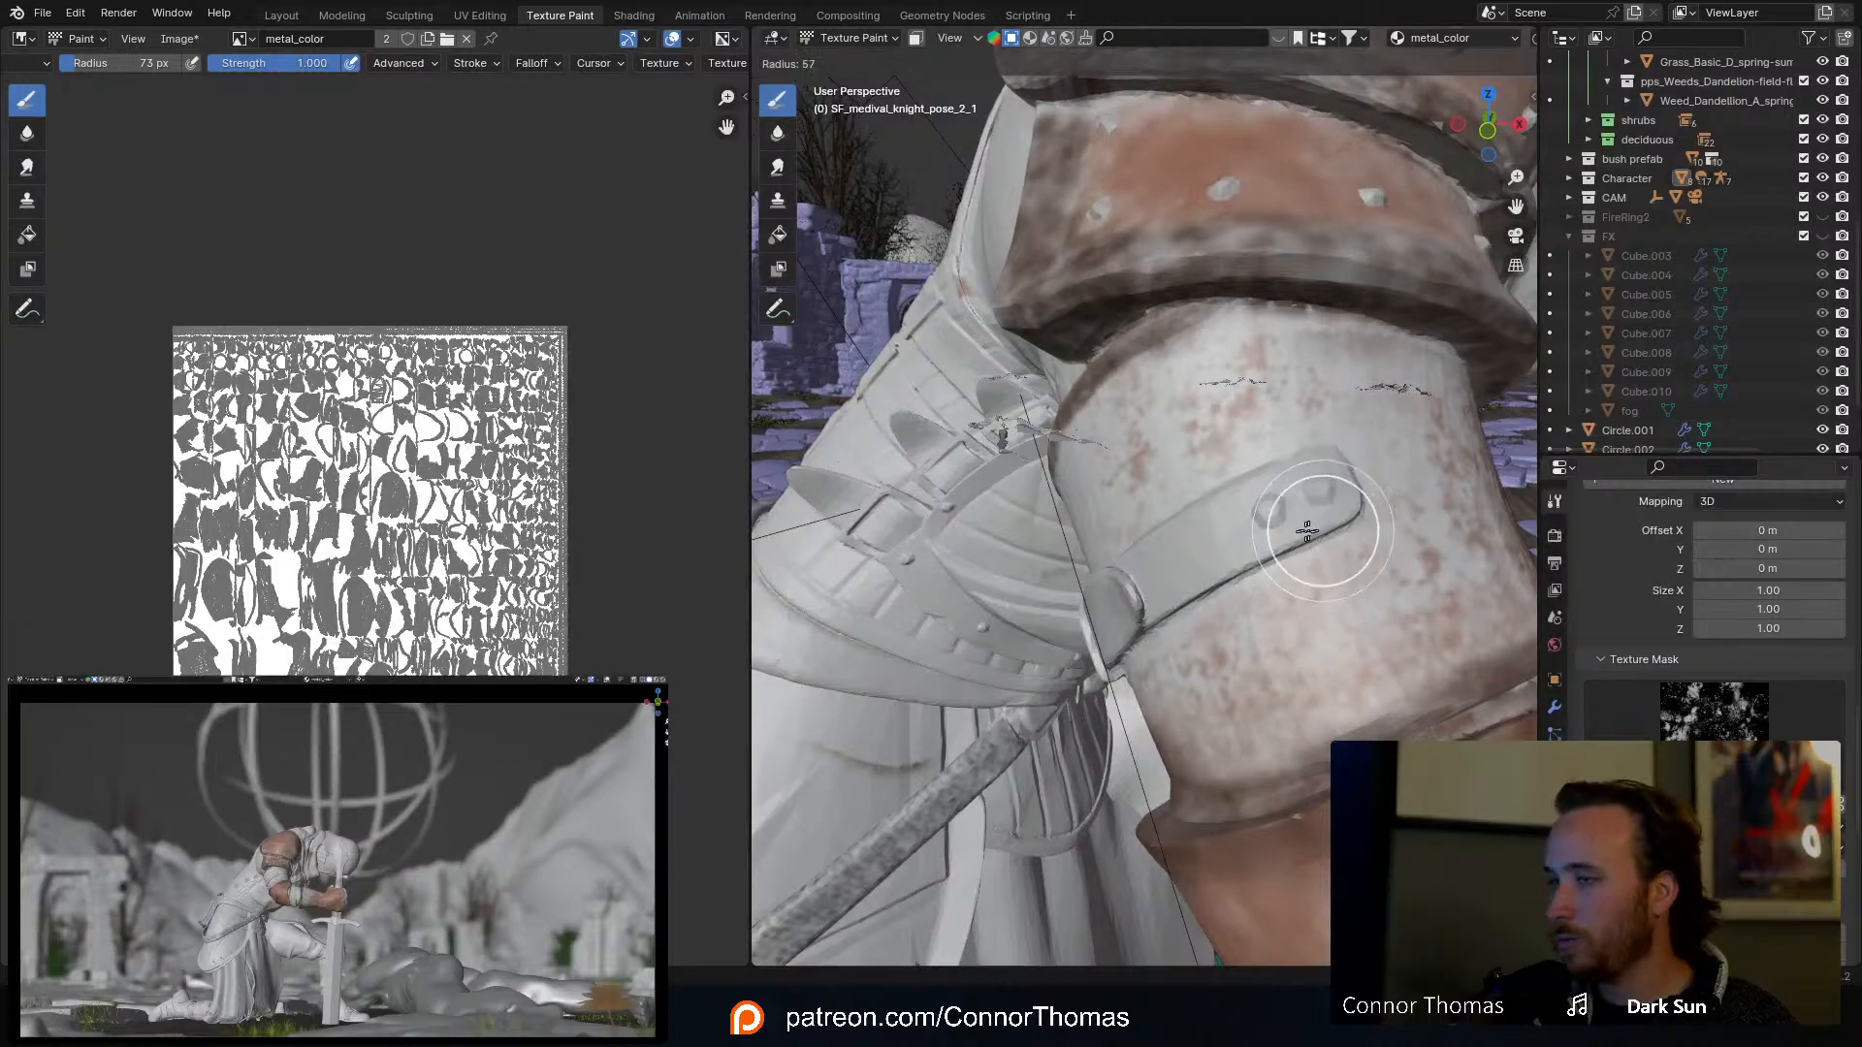
click(1331, 538)
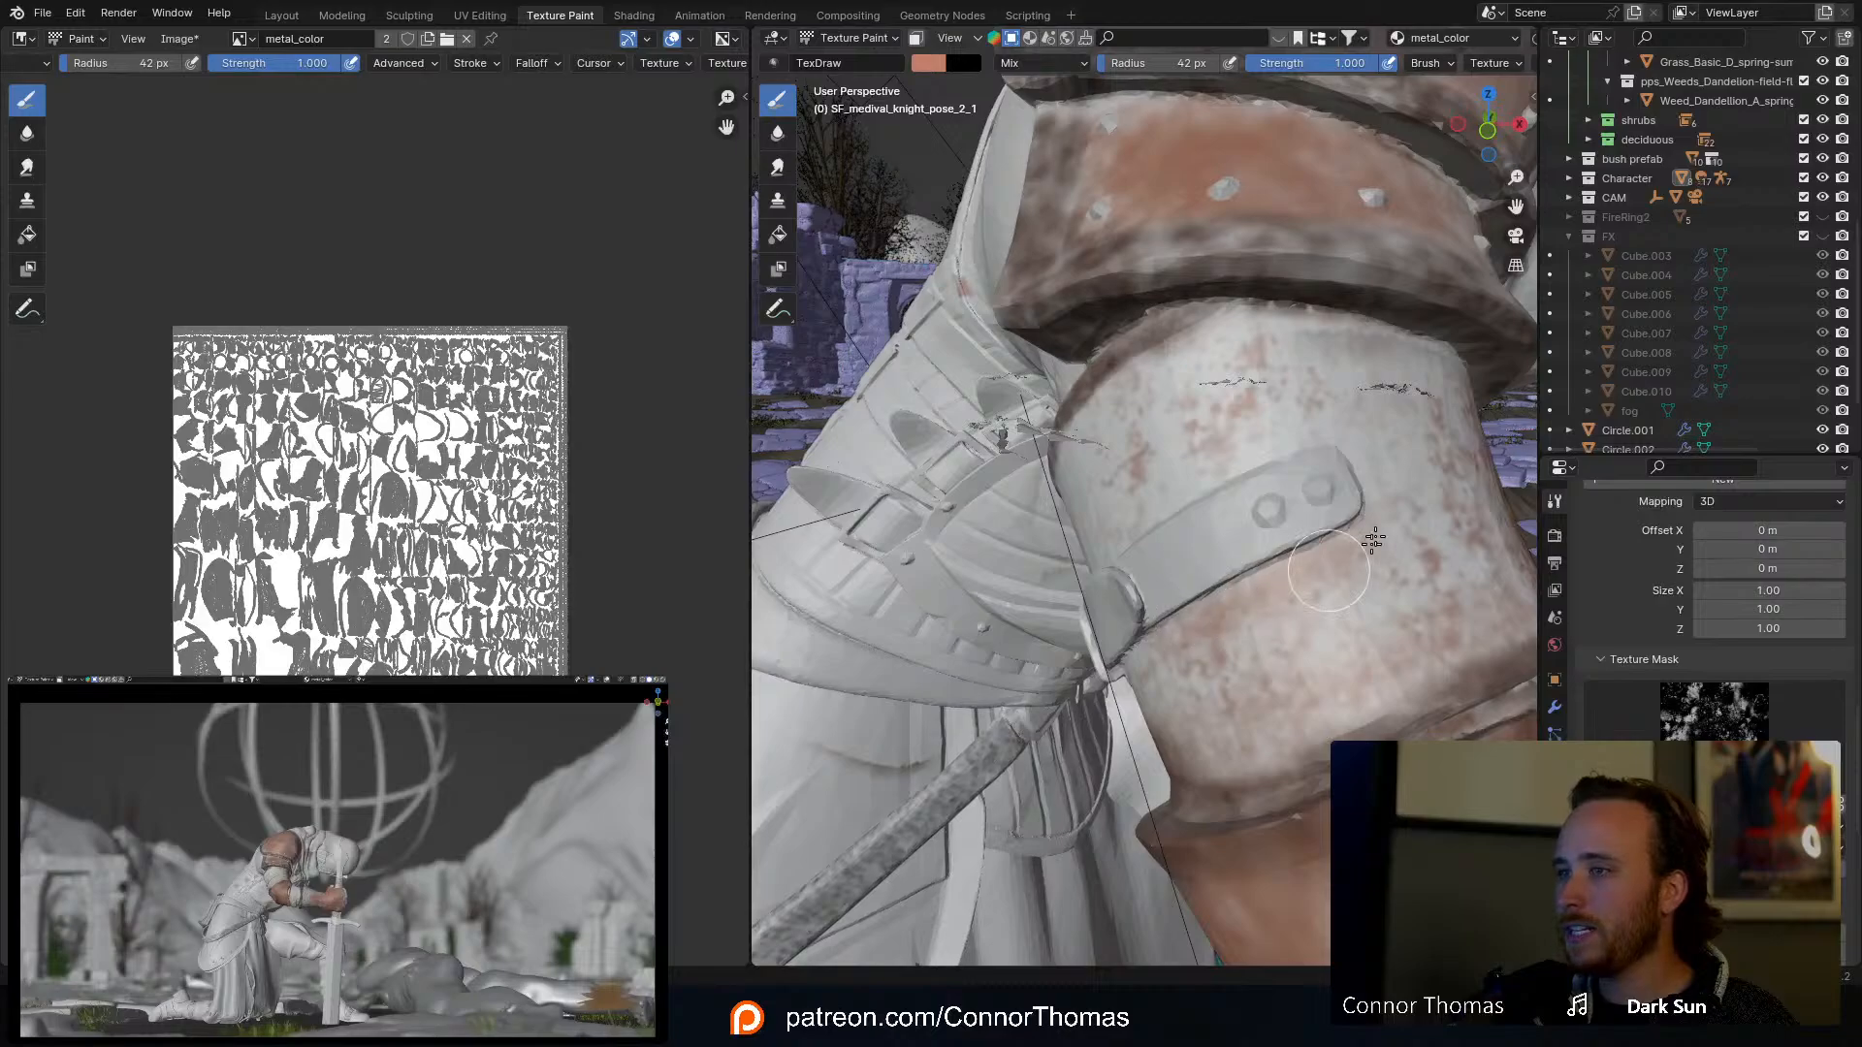
mouse_move(1374, 539)
middle_down()
mouse_move(1342, 544)
mouse_move(1251, 636)
middle_up()
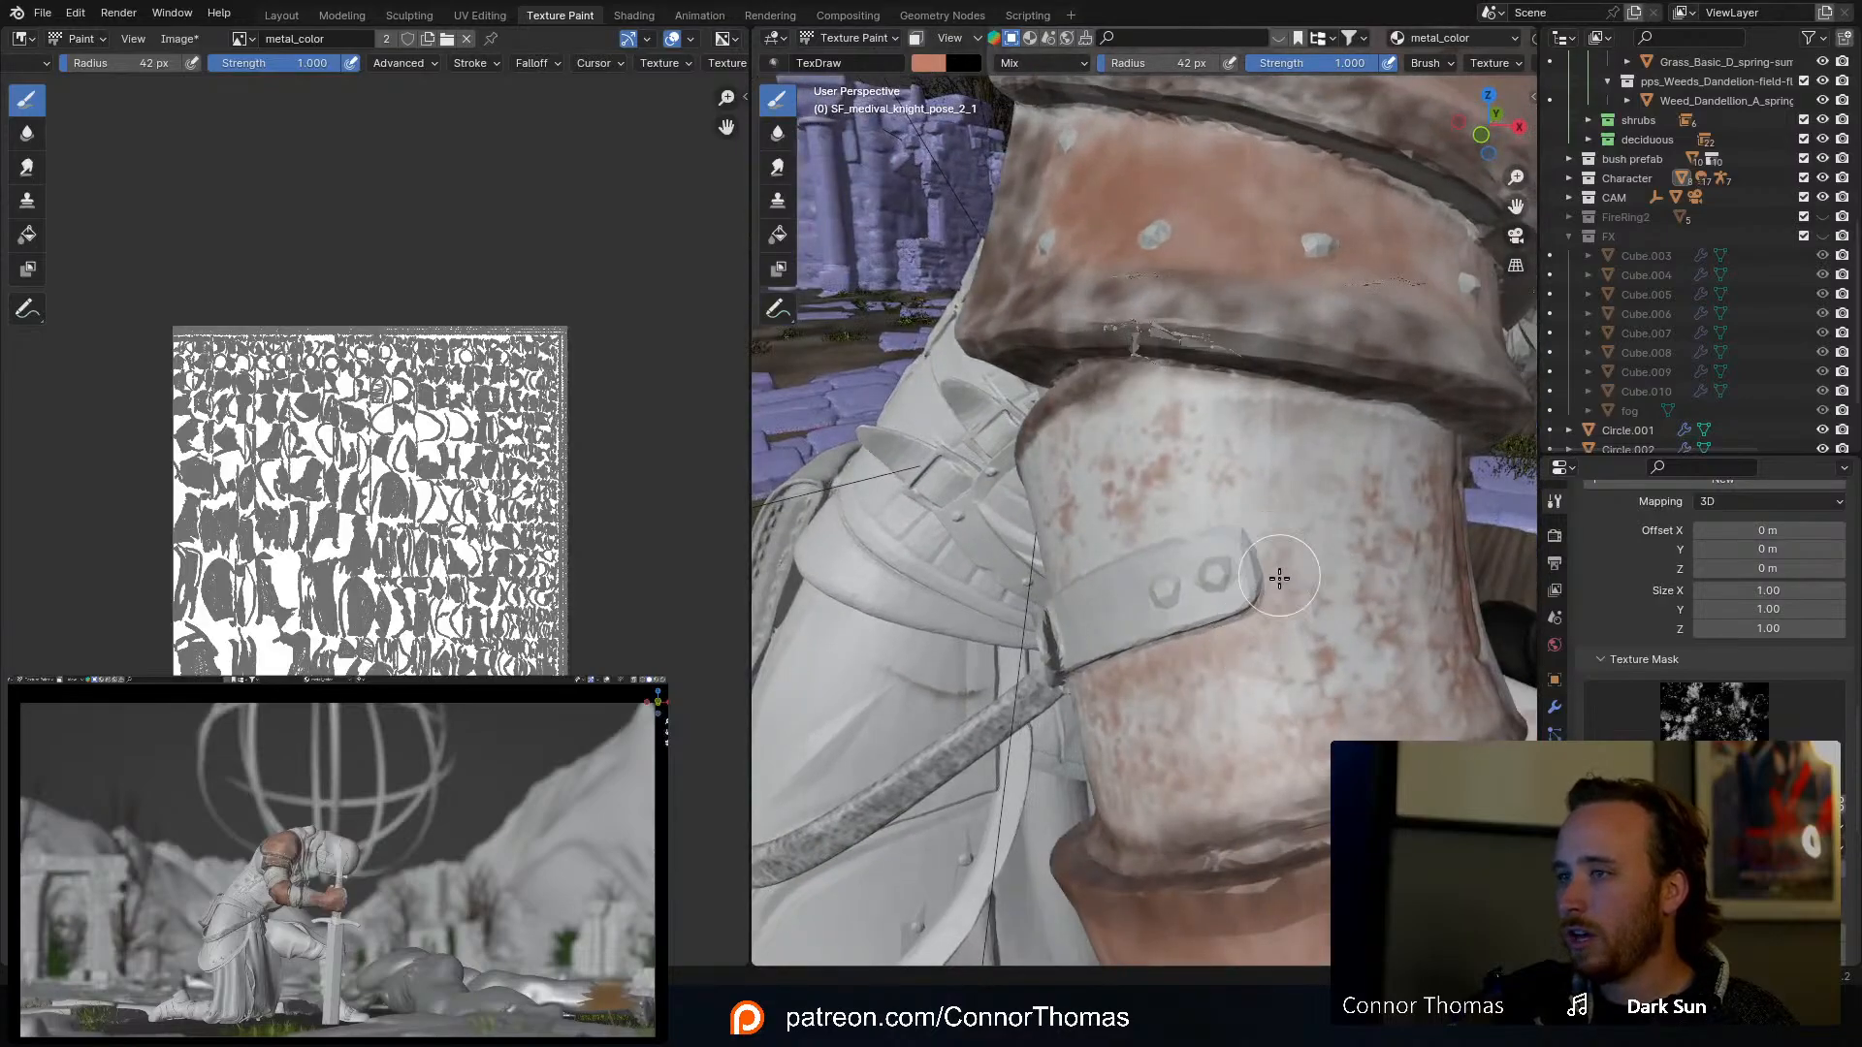
middle_drag(1252, 524, 1384, 573)
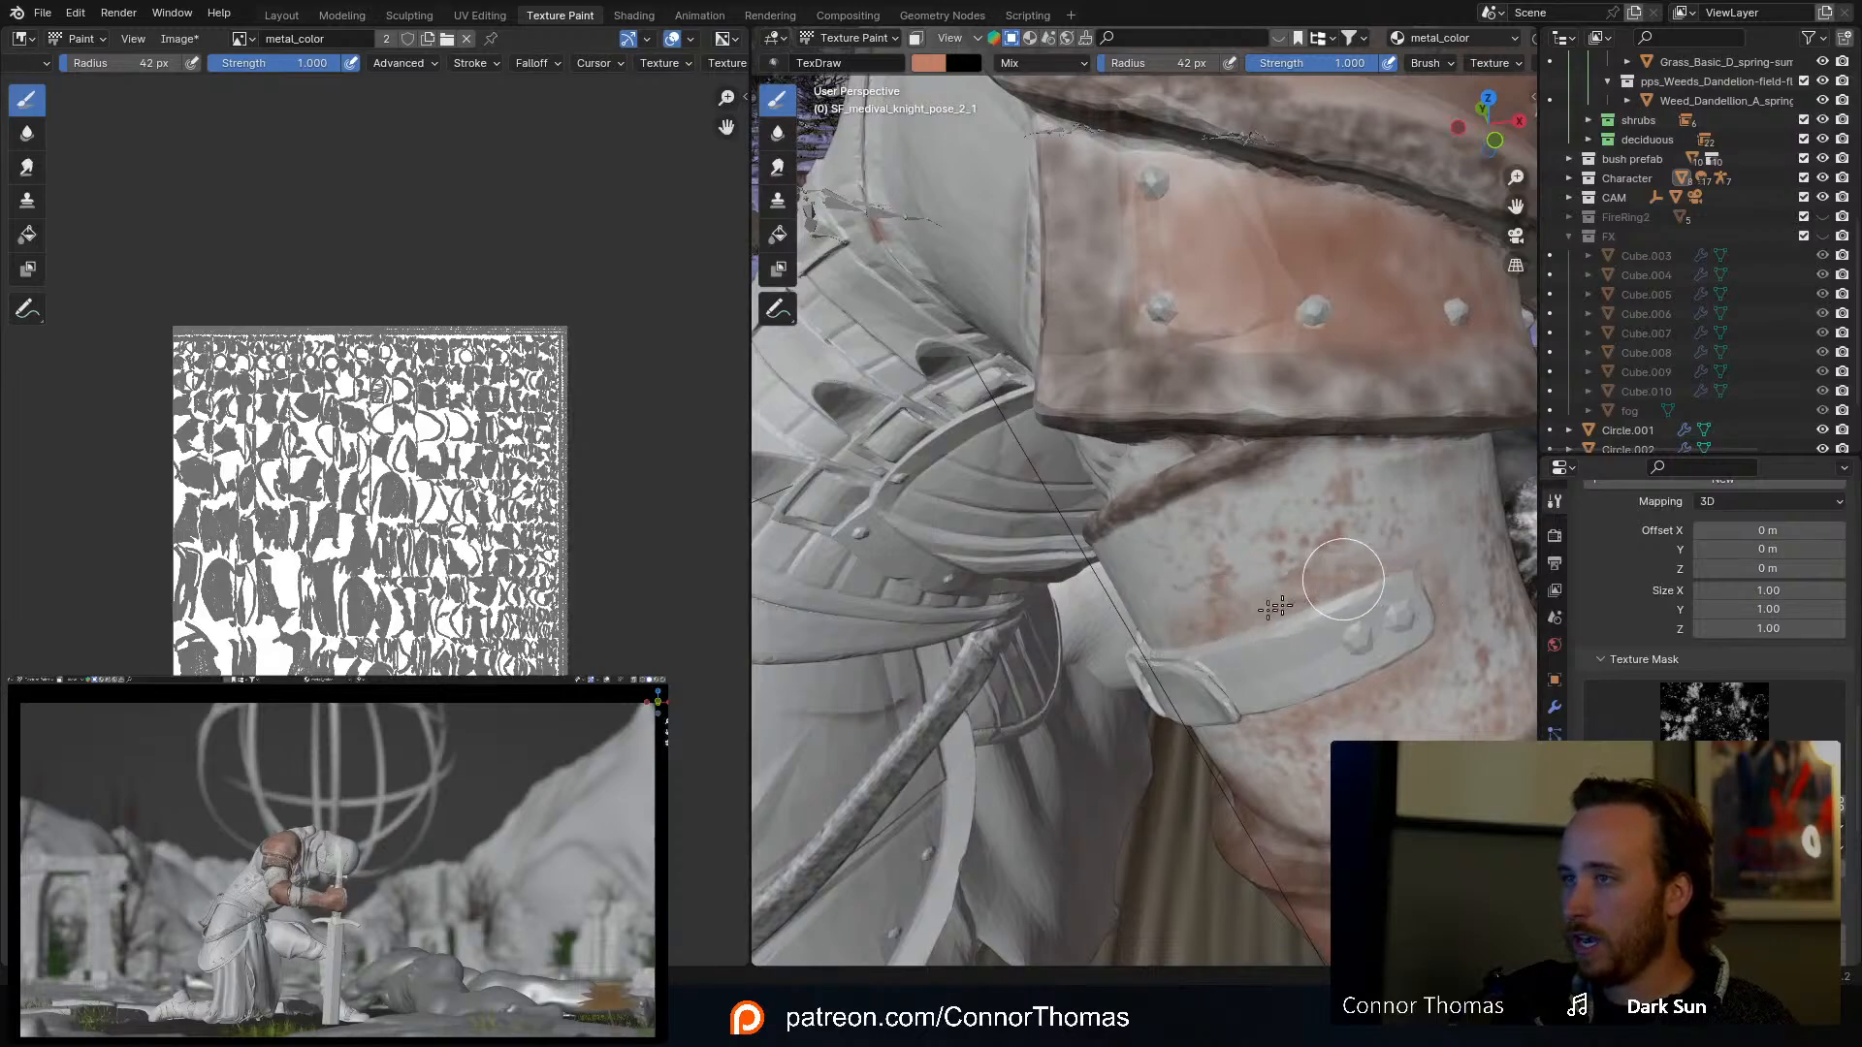
Step: Reduce the brush radius to 18 px and paint fine orange-brown wear along the upper edge of the upper-arm strap
key(f)
click(1267, 605)
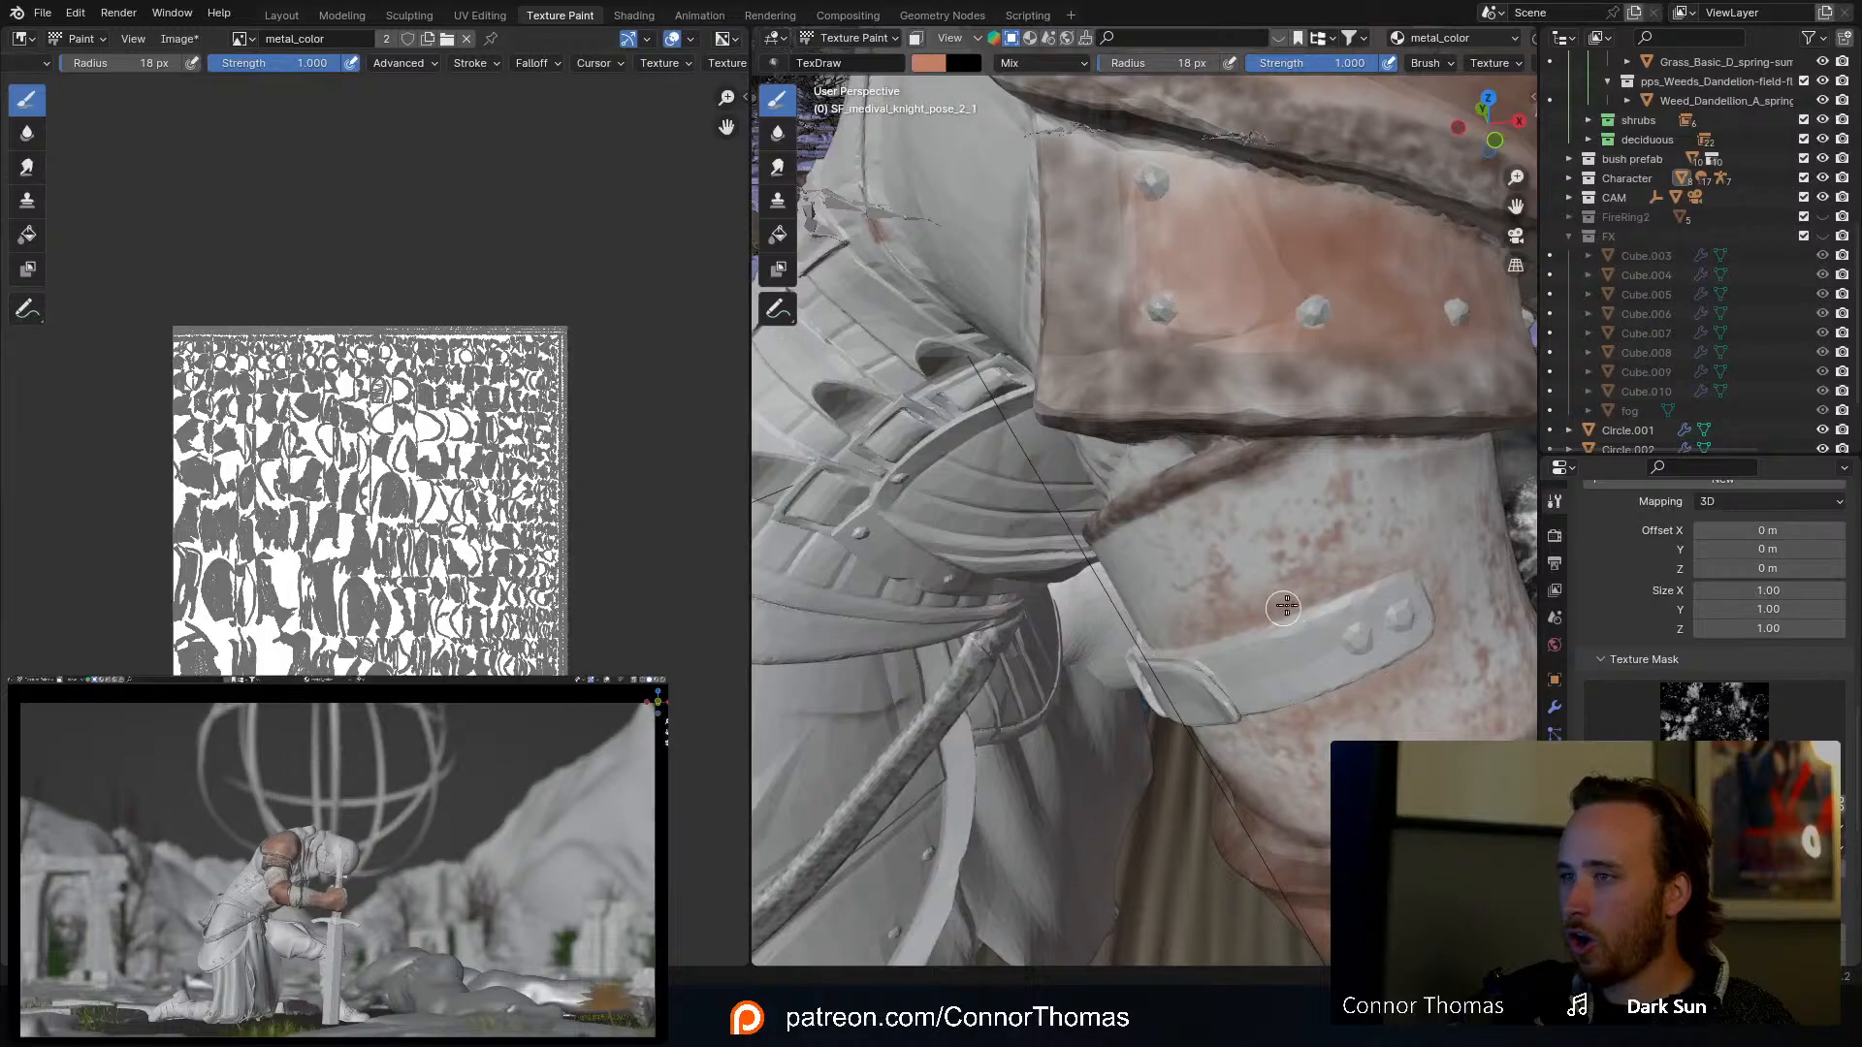
middle_drag(1403, 574, 1270, 591)
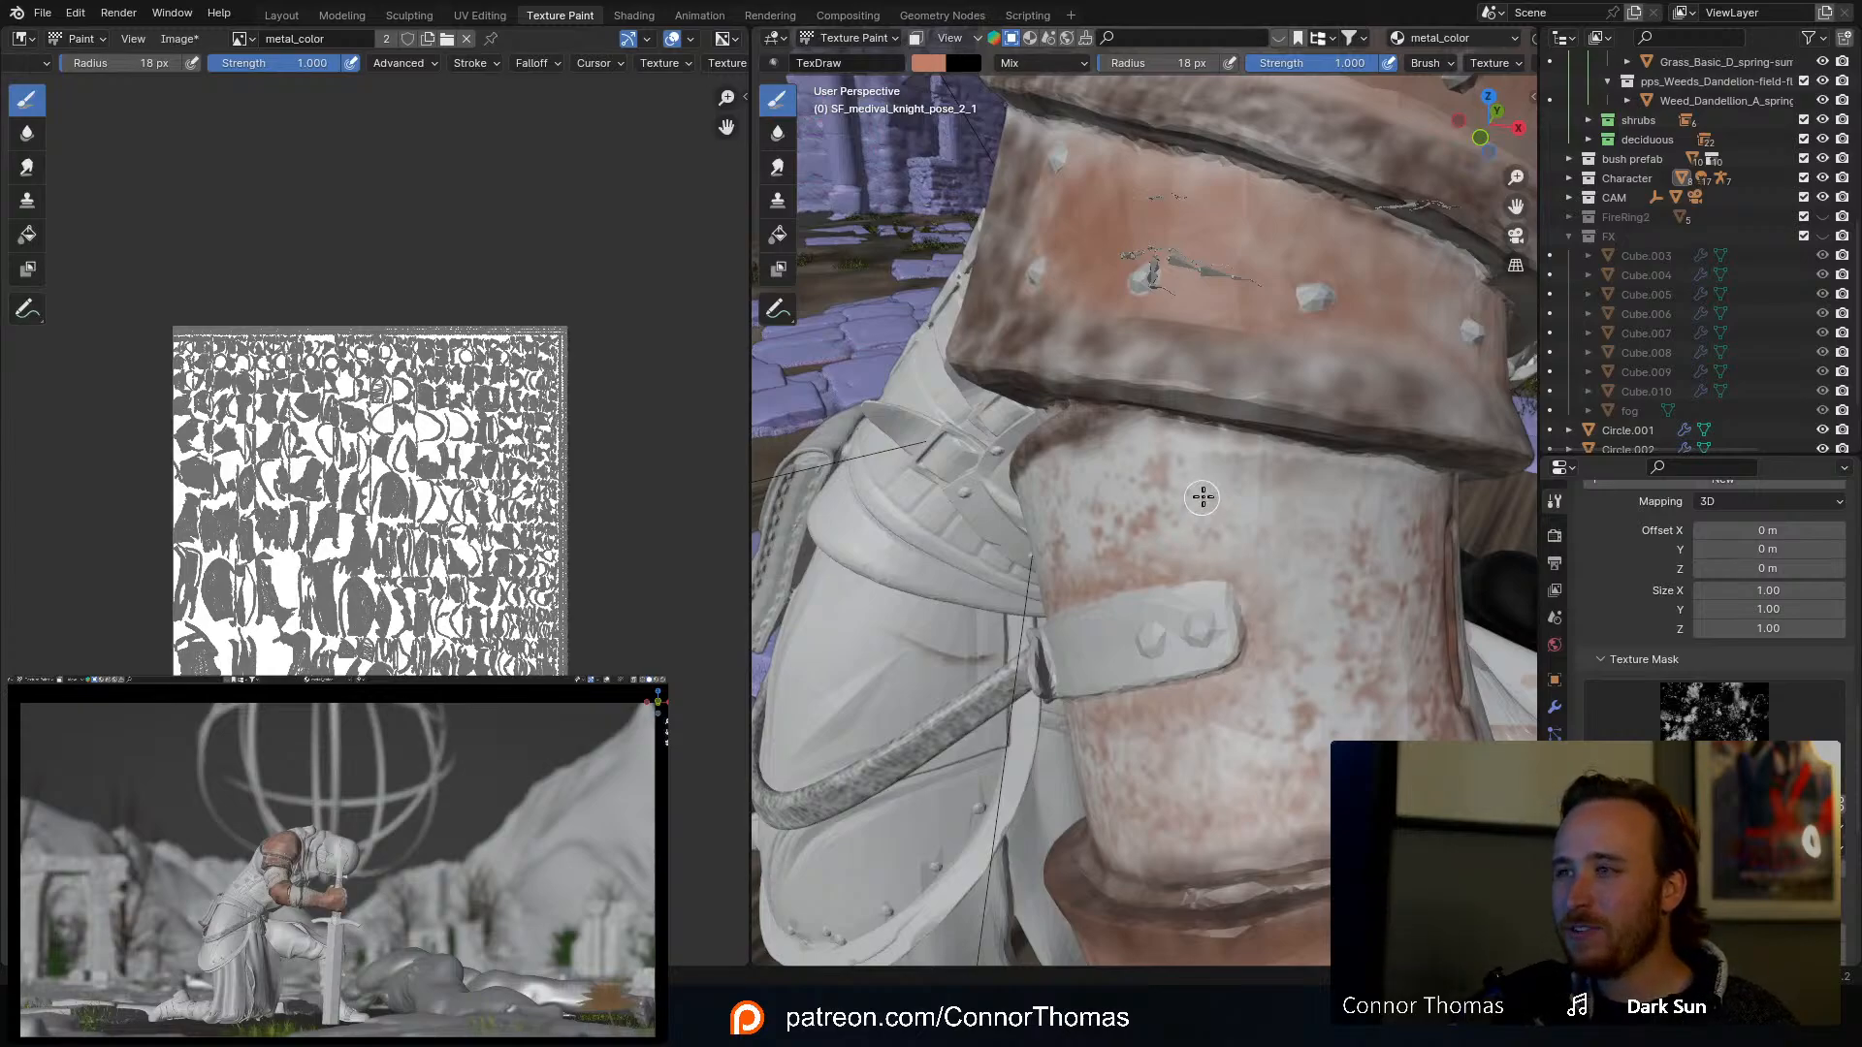
Step: Enlarge the brush radius to 50 px and paint orange-brown beneath the upper-arm guard's dark top rim, continuing around to the buckle side
middle_drag(1203, 498, 1225, 436)
key(f)
click(1265, 422)
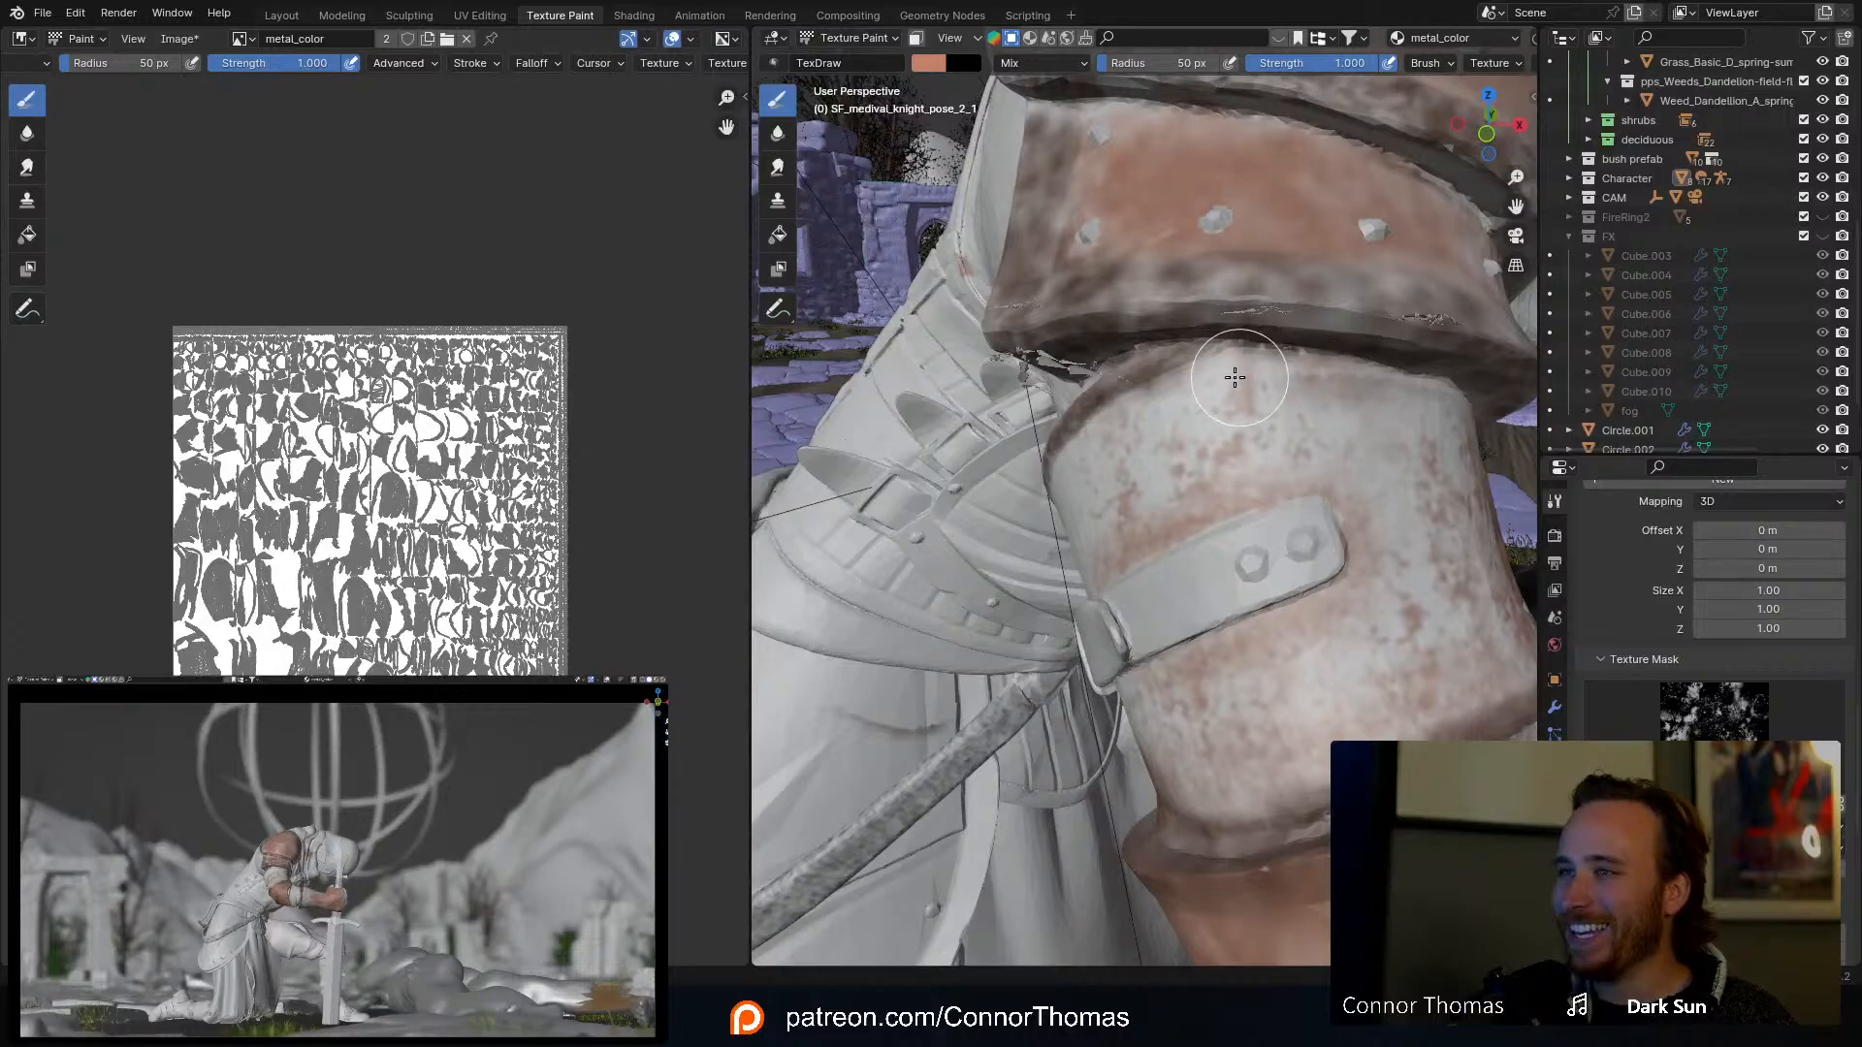
mouse_move(1180, 386)
middle_down()
mouse_move(1291, 338)
mouse_move(1269, 379)
middle_up()
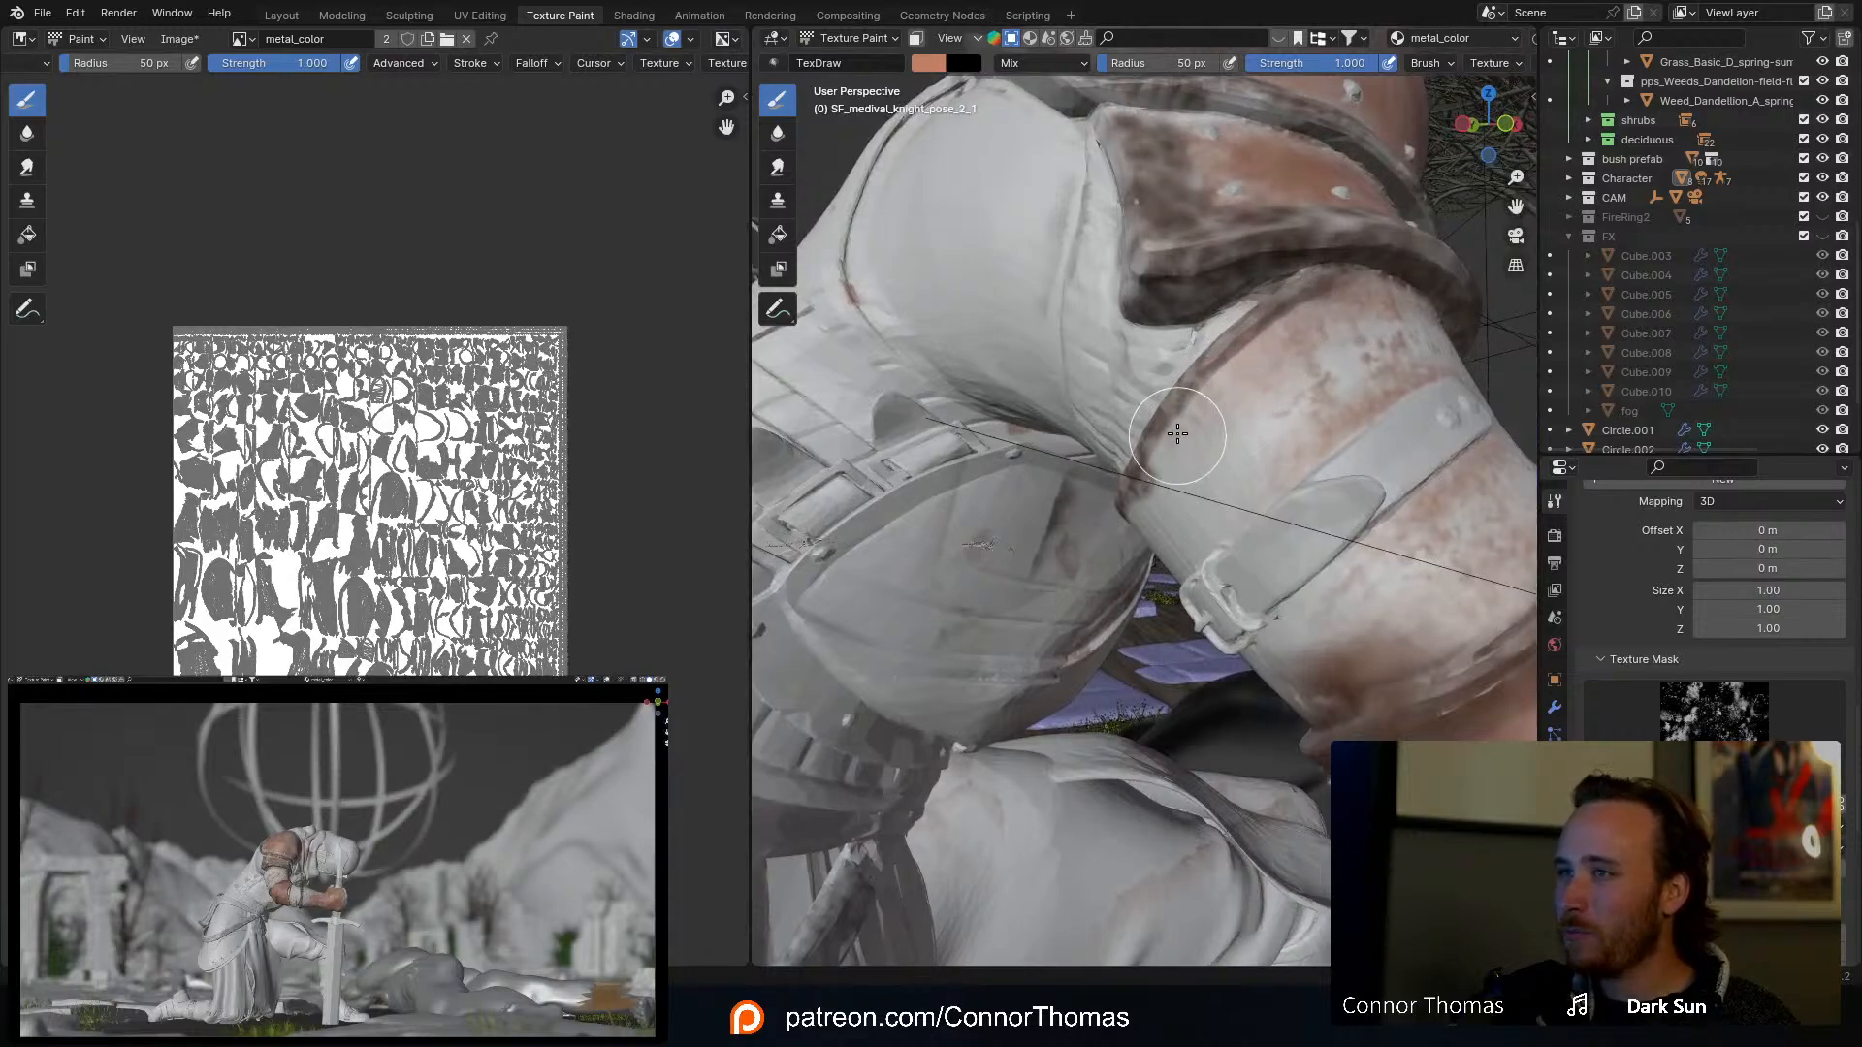
middle_drag(1179, 408, 1240, 365)
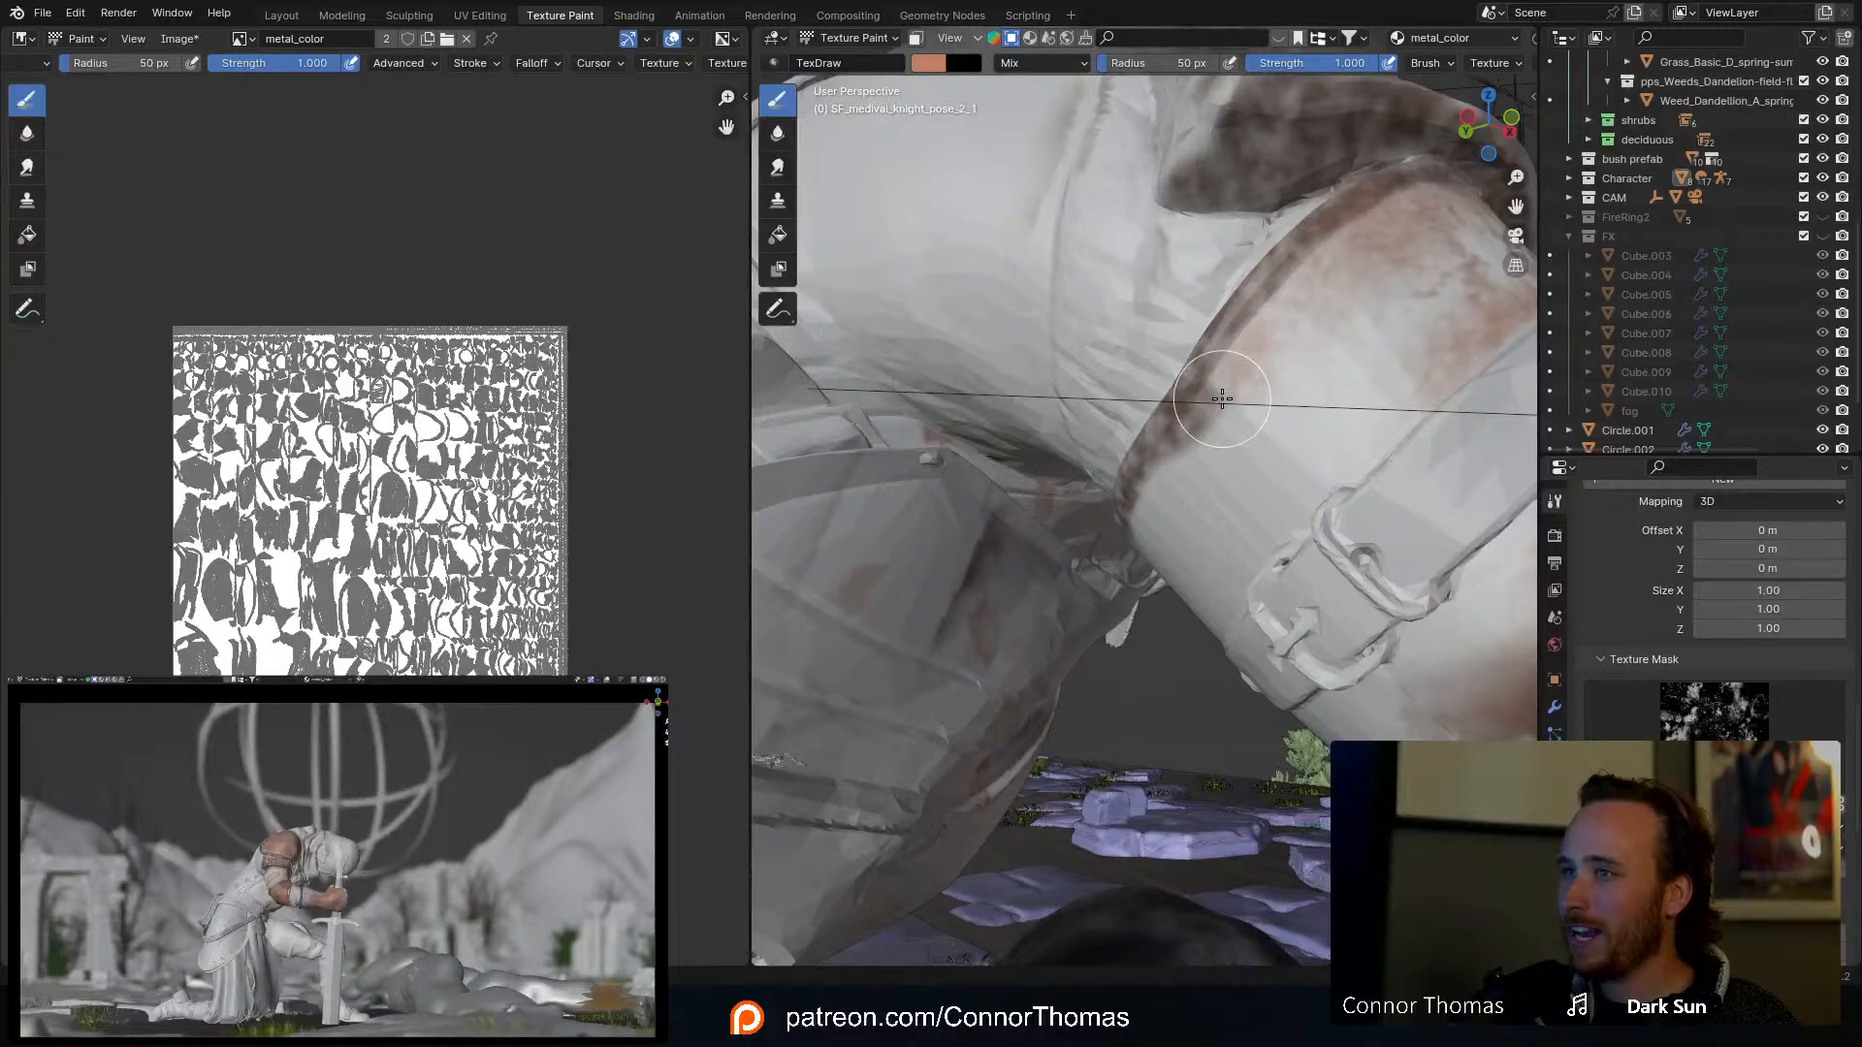
middle_drag(1316, 242, 1288, 388)
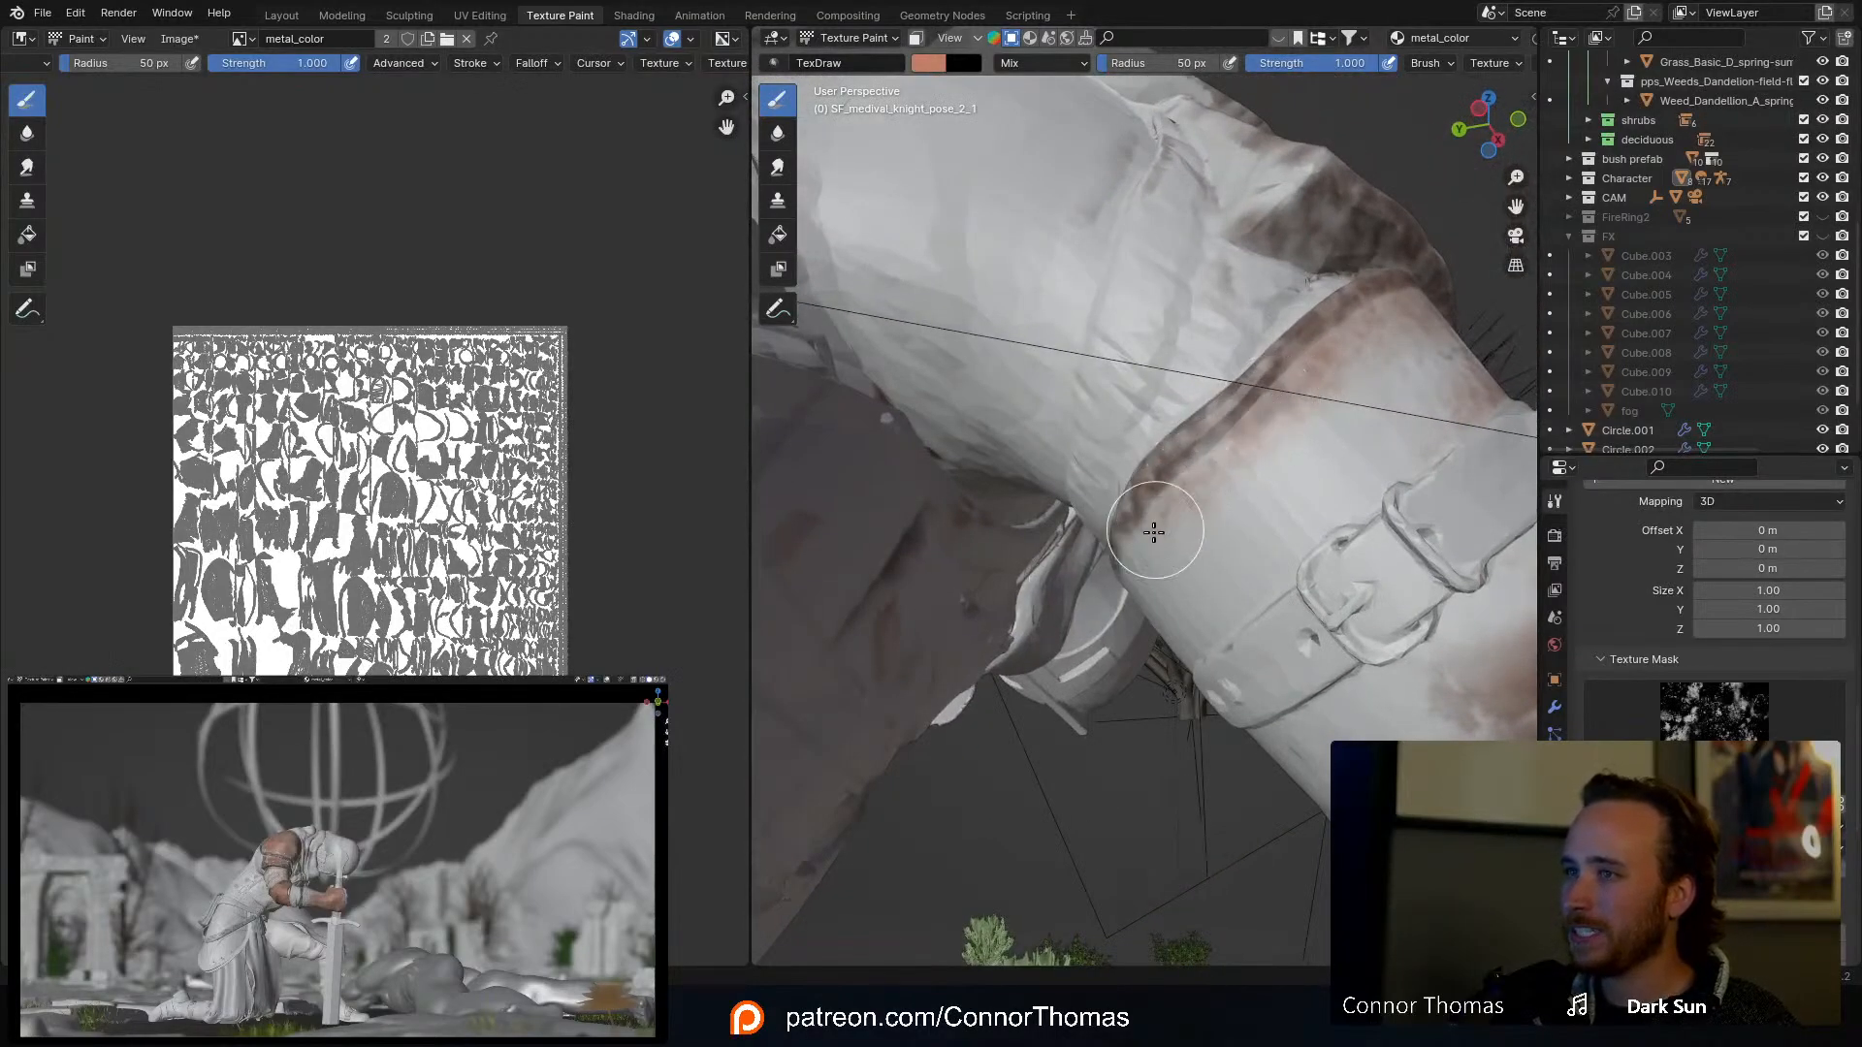
mouse_move(1125, 560)
middle_down()
mouse_move(1261, 480)
mouse_move(1322, 532)
mouse_move(1242, 482)
mouse_move(1323, 460)
middle_up()
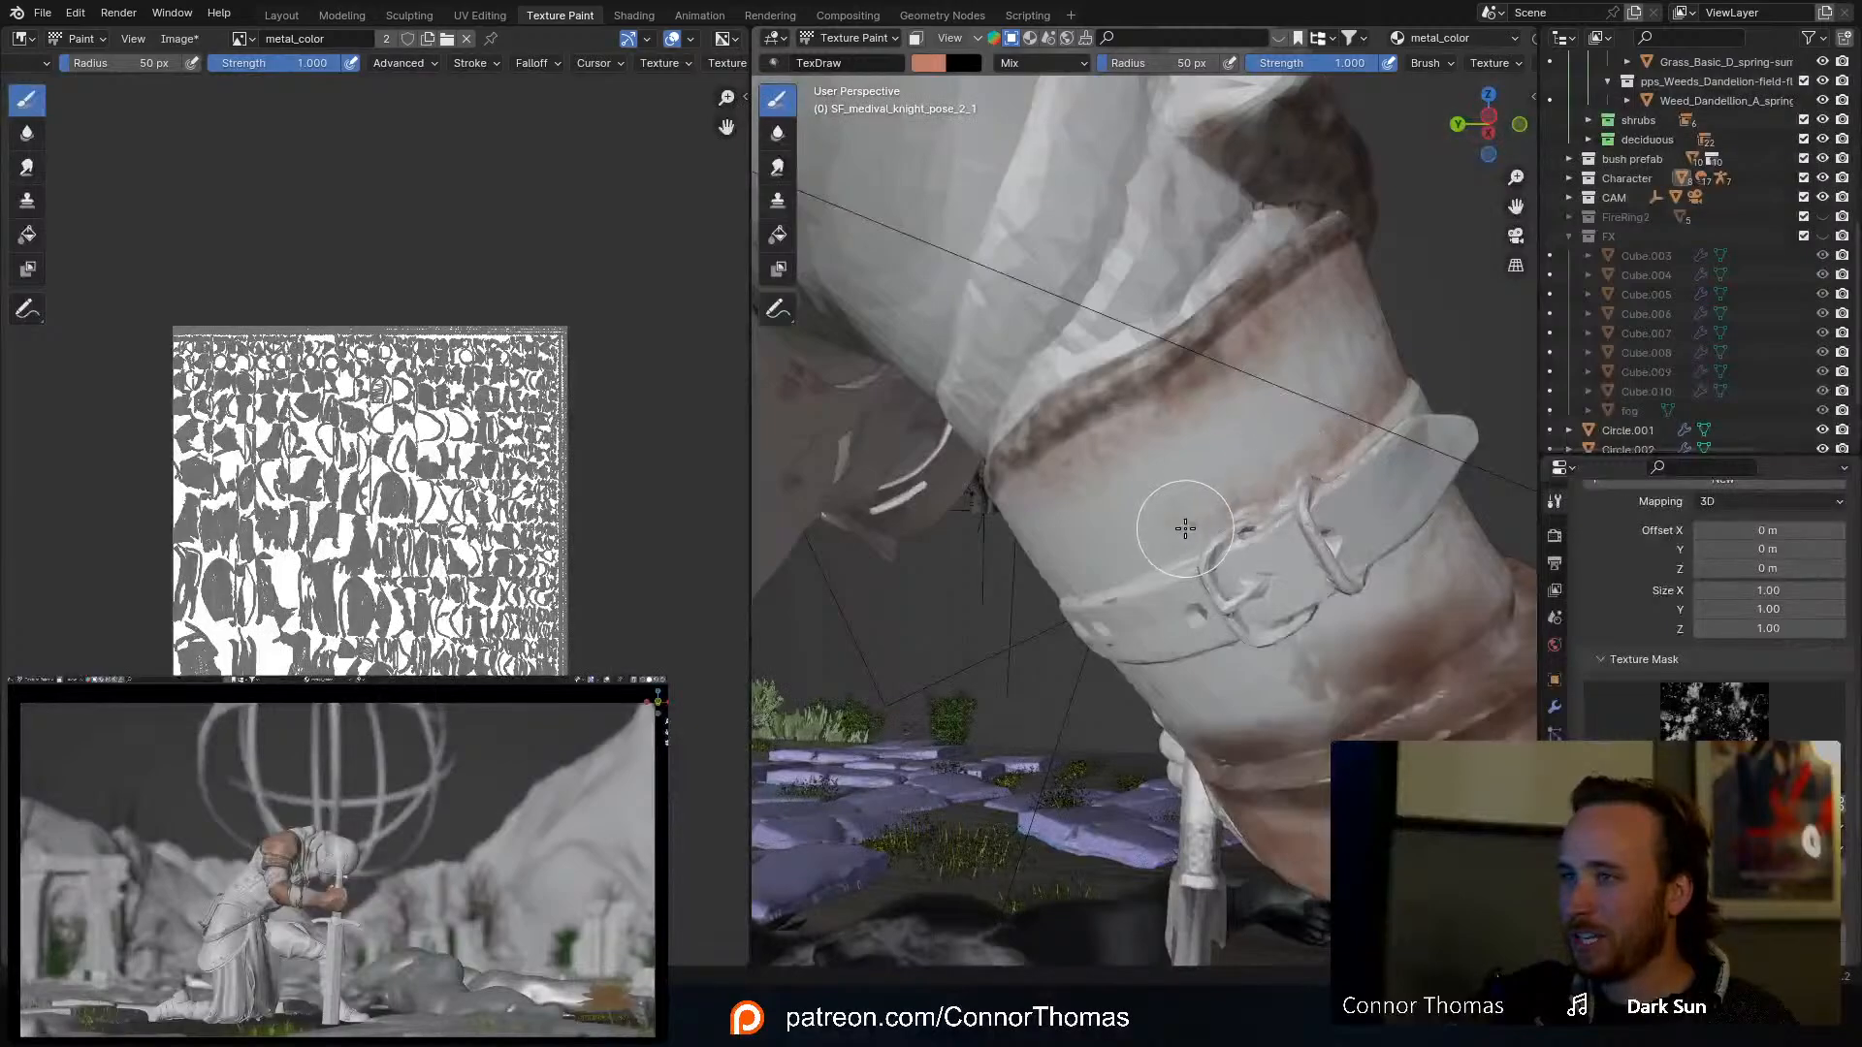
Step: Paint orange-brown wear along both edges of the buckled strap on the inner side of the upper-arm guard
middle_drag(1134, 541, 1247, 541)
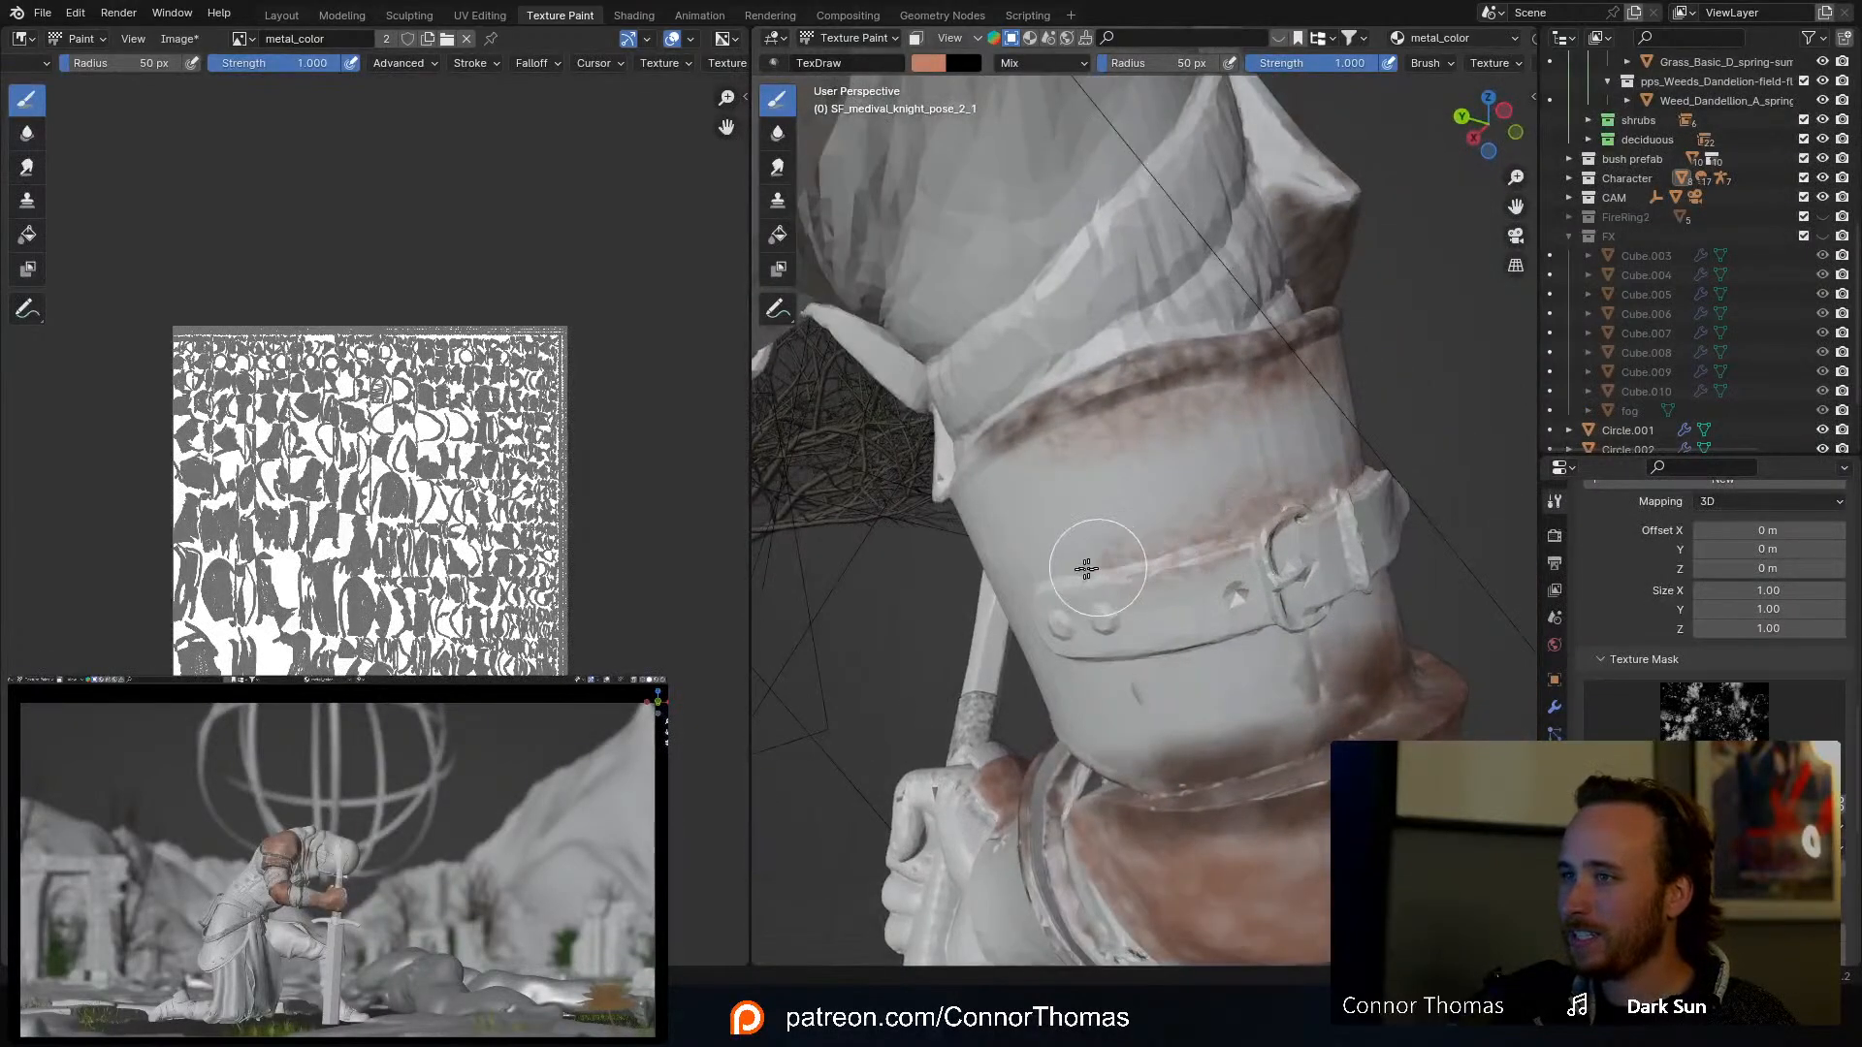
middle_drag(1052, 574, 1125, 507)
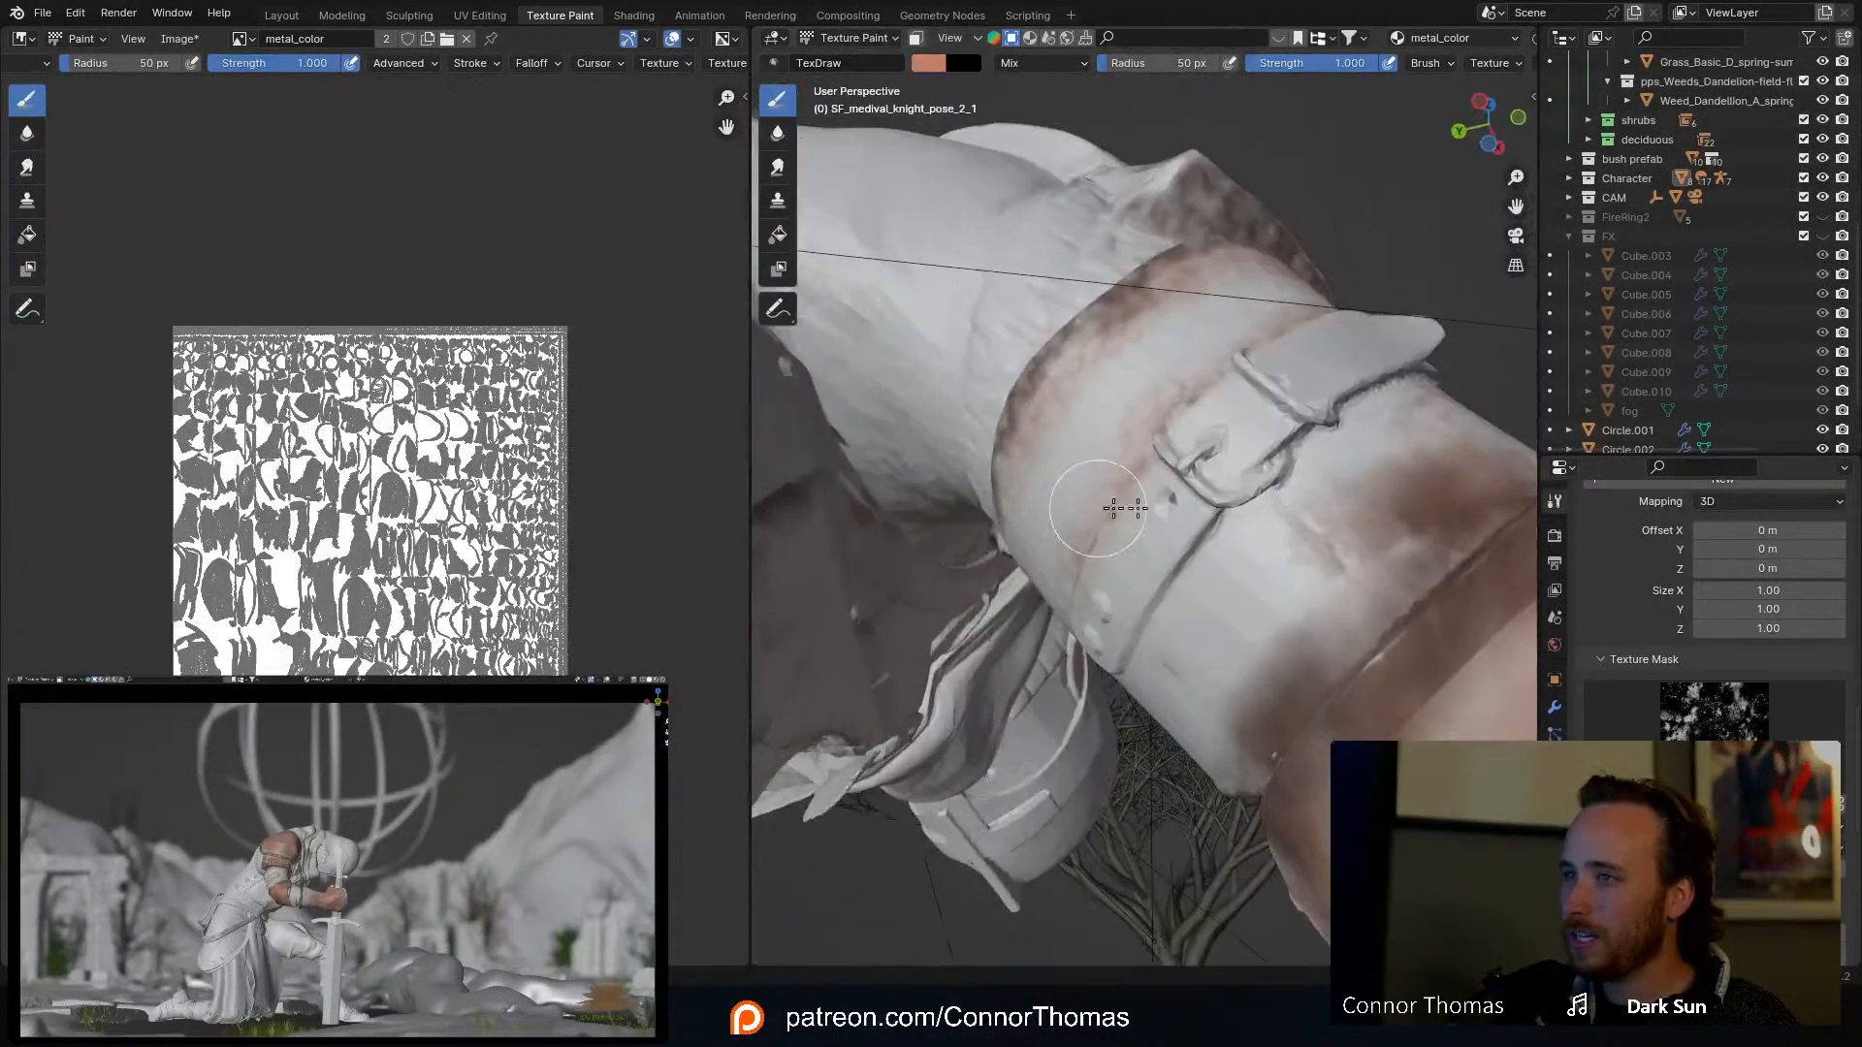
mouse_move(1125, 507)
mouse_down()
mouse_move(1384, 406)
mouse_move(1215, 544)
mouse_move(1156, 642)
mouse_move(1370, 388)
mouse_up()
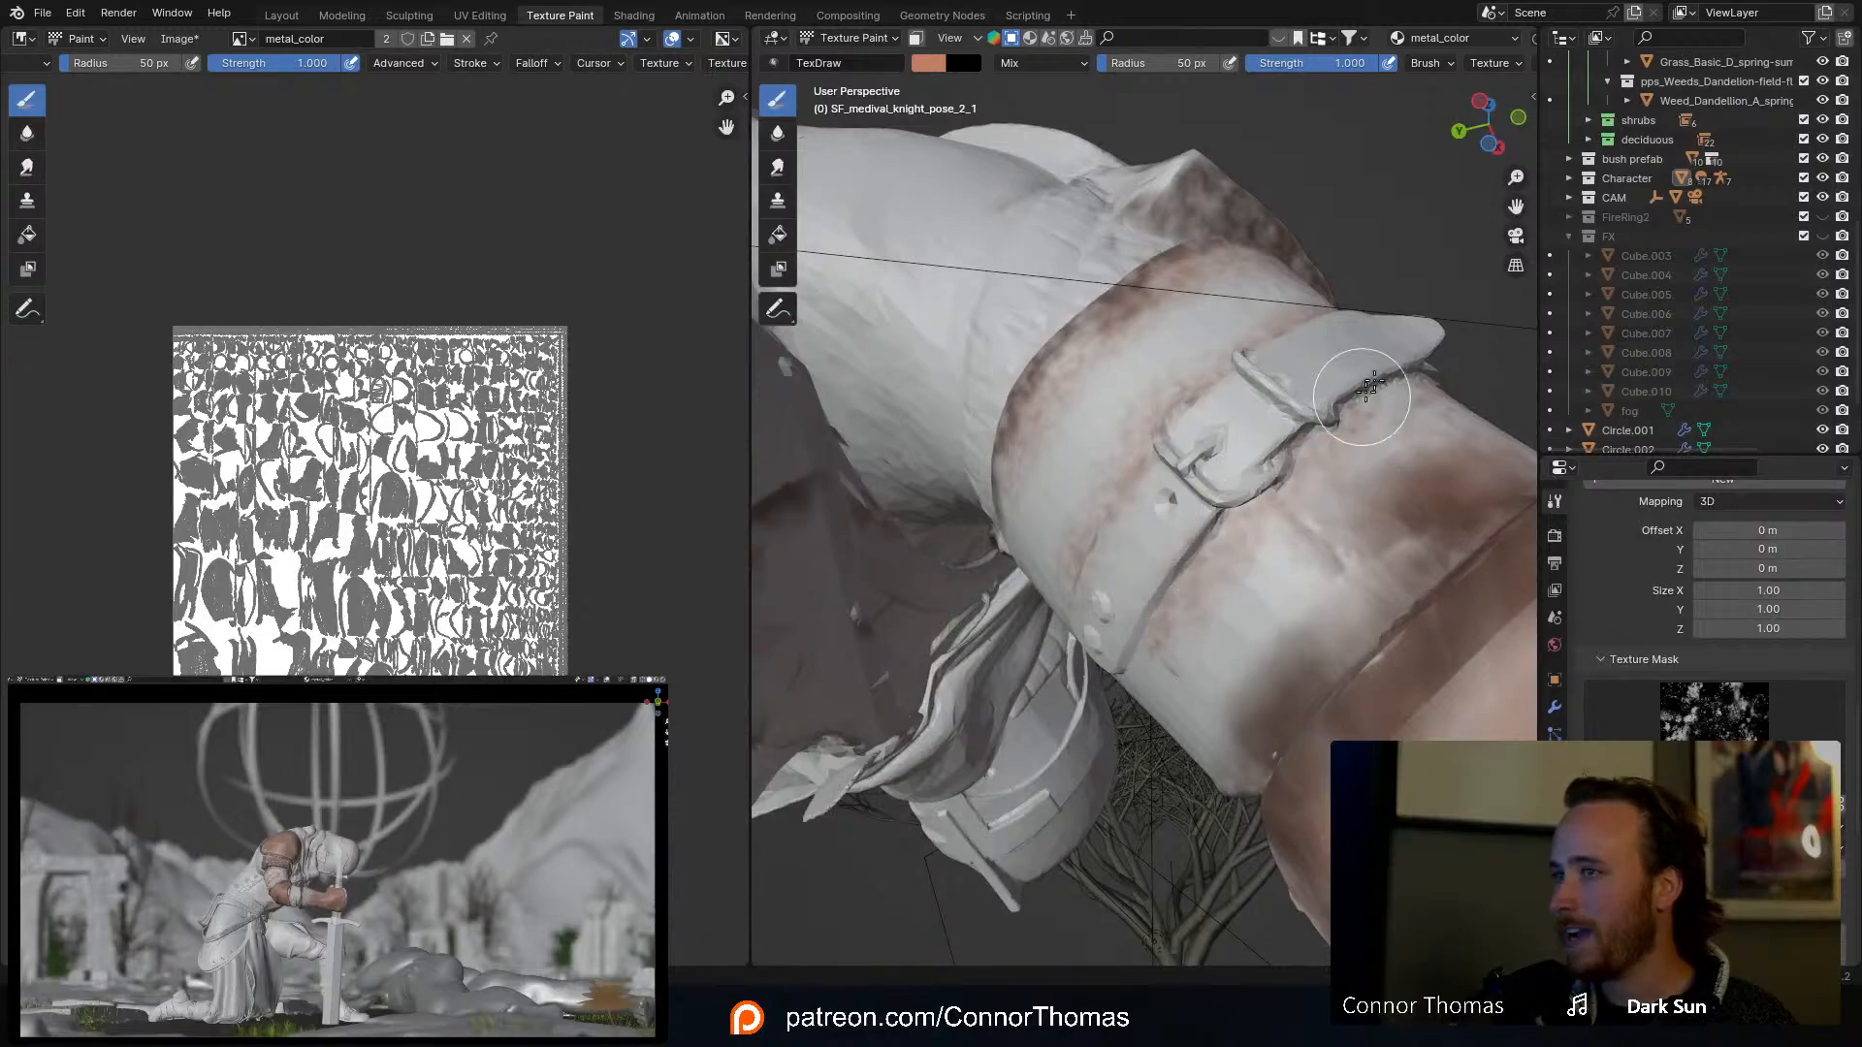
middle_drag(1414, 365, 1245, 465)
mouse_move(1057, 548)
mouse_down()
mouse_move(1110, 432)
mouse_move(1224, 295)
mouse_up()
Step: Reduce the brush radius to 32 px and paint orange-brown wear along the raised vertical seam strip of the upper-arm guard
mouse_move(1224, 296)
middle_down()
mouse_move(1309, 324)
mouse_move(1305, 360)
mouse_move(1255, 403)
middle_up()
key(bracketleft)
key(bracketleft)
key(bracketleft)
key(bracketleft)
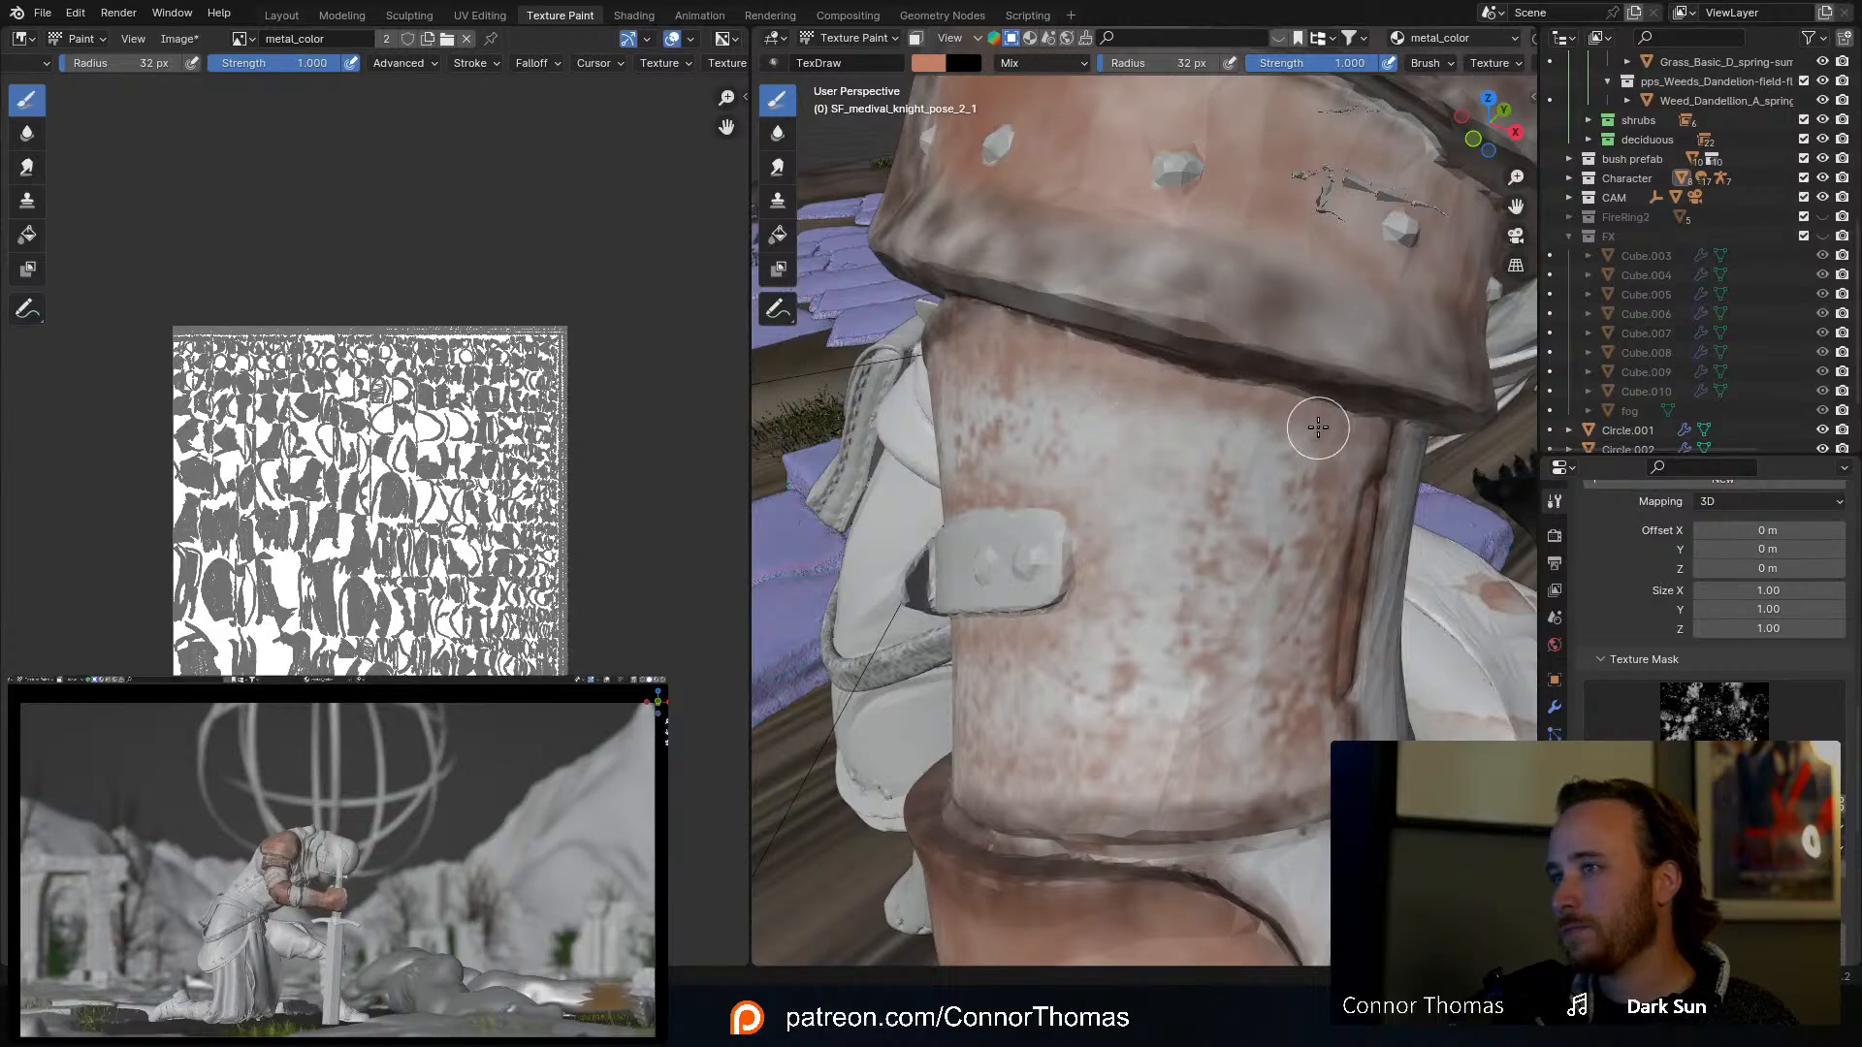
middle_drag(1318, 427, 1097, 361)
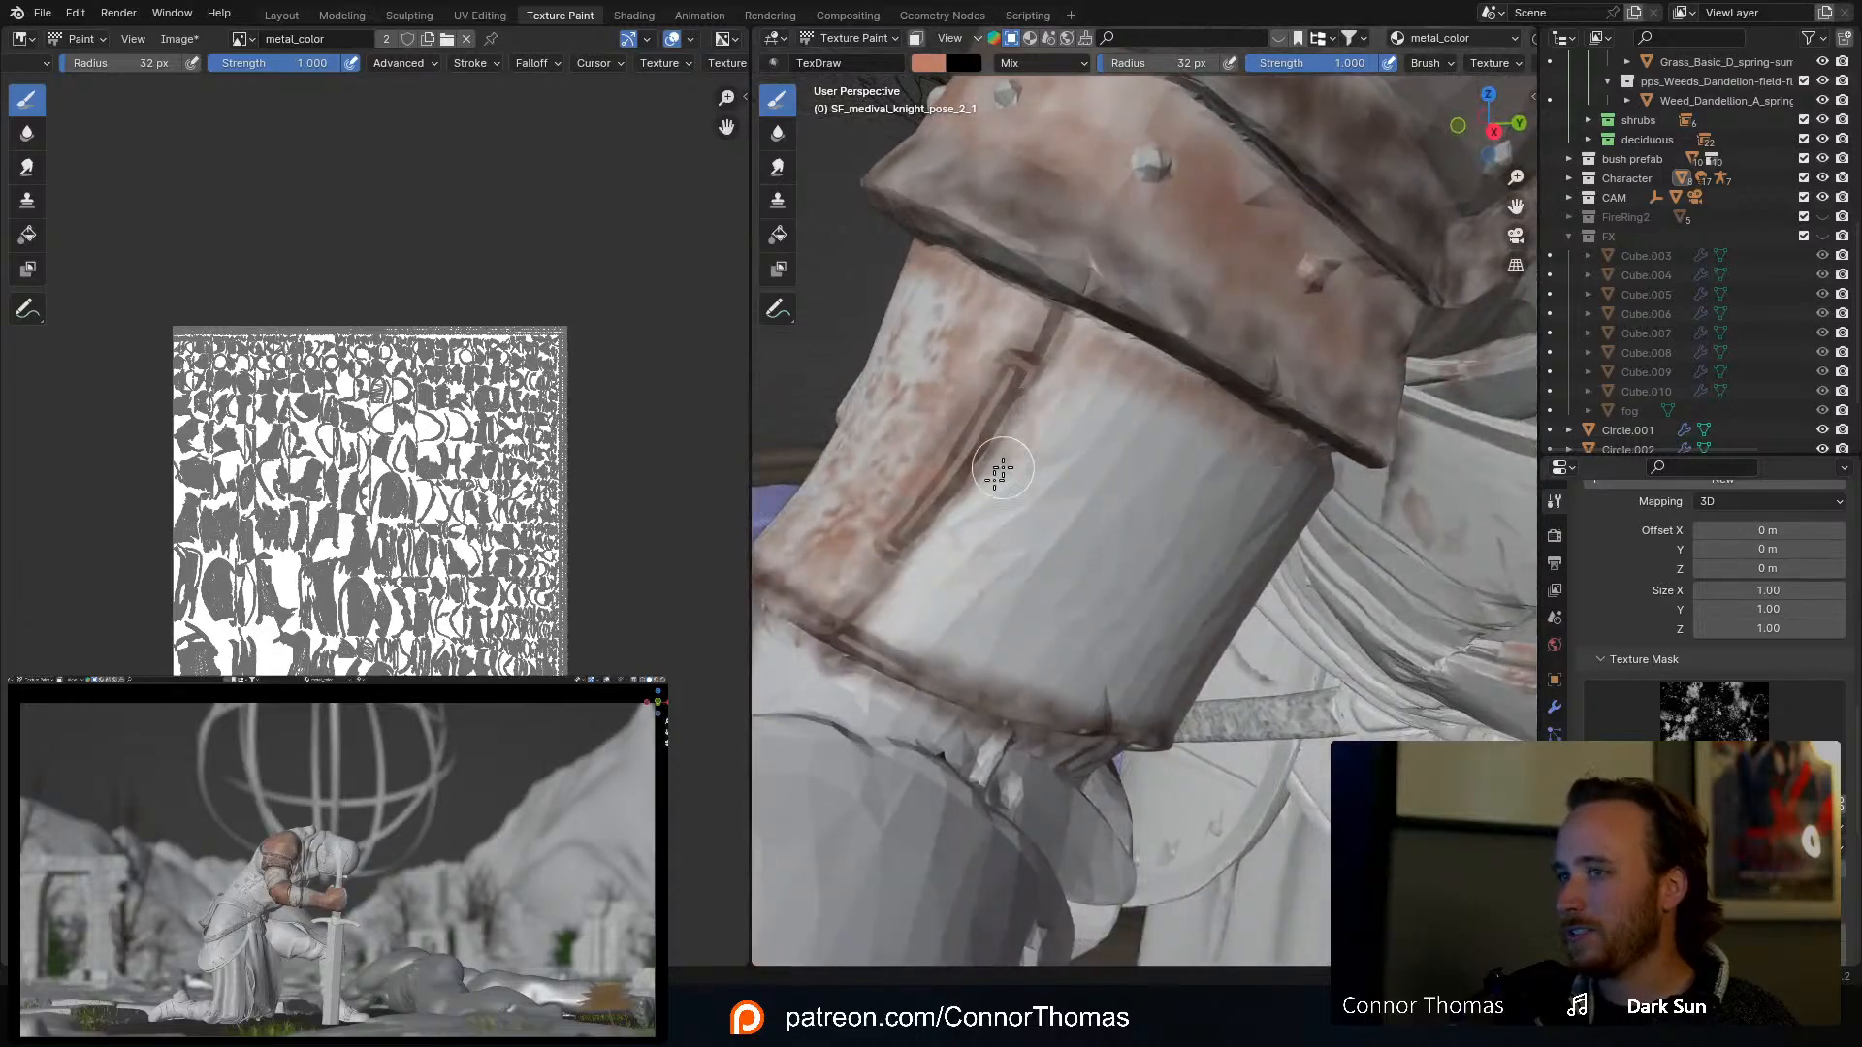
mouse_move(1003, 468)
mouse_down()
mouse_move(903, 558)
mouse_move(995, 668)
mouse_move(906, 636)
mouse_move(882, 650)
mouse_move(973, 453)
mouse_up()
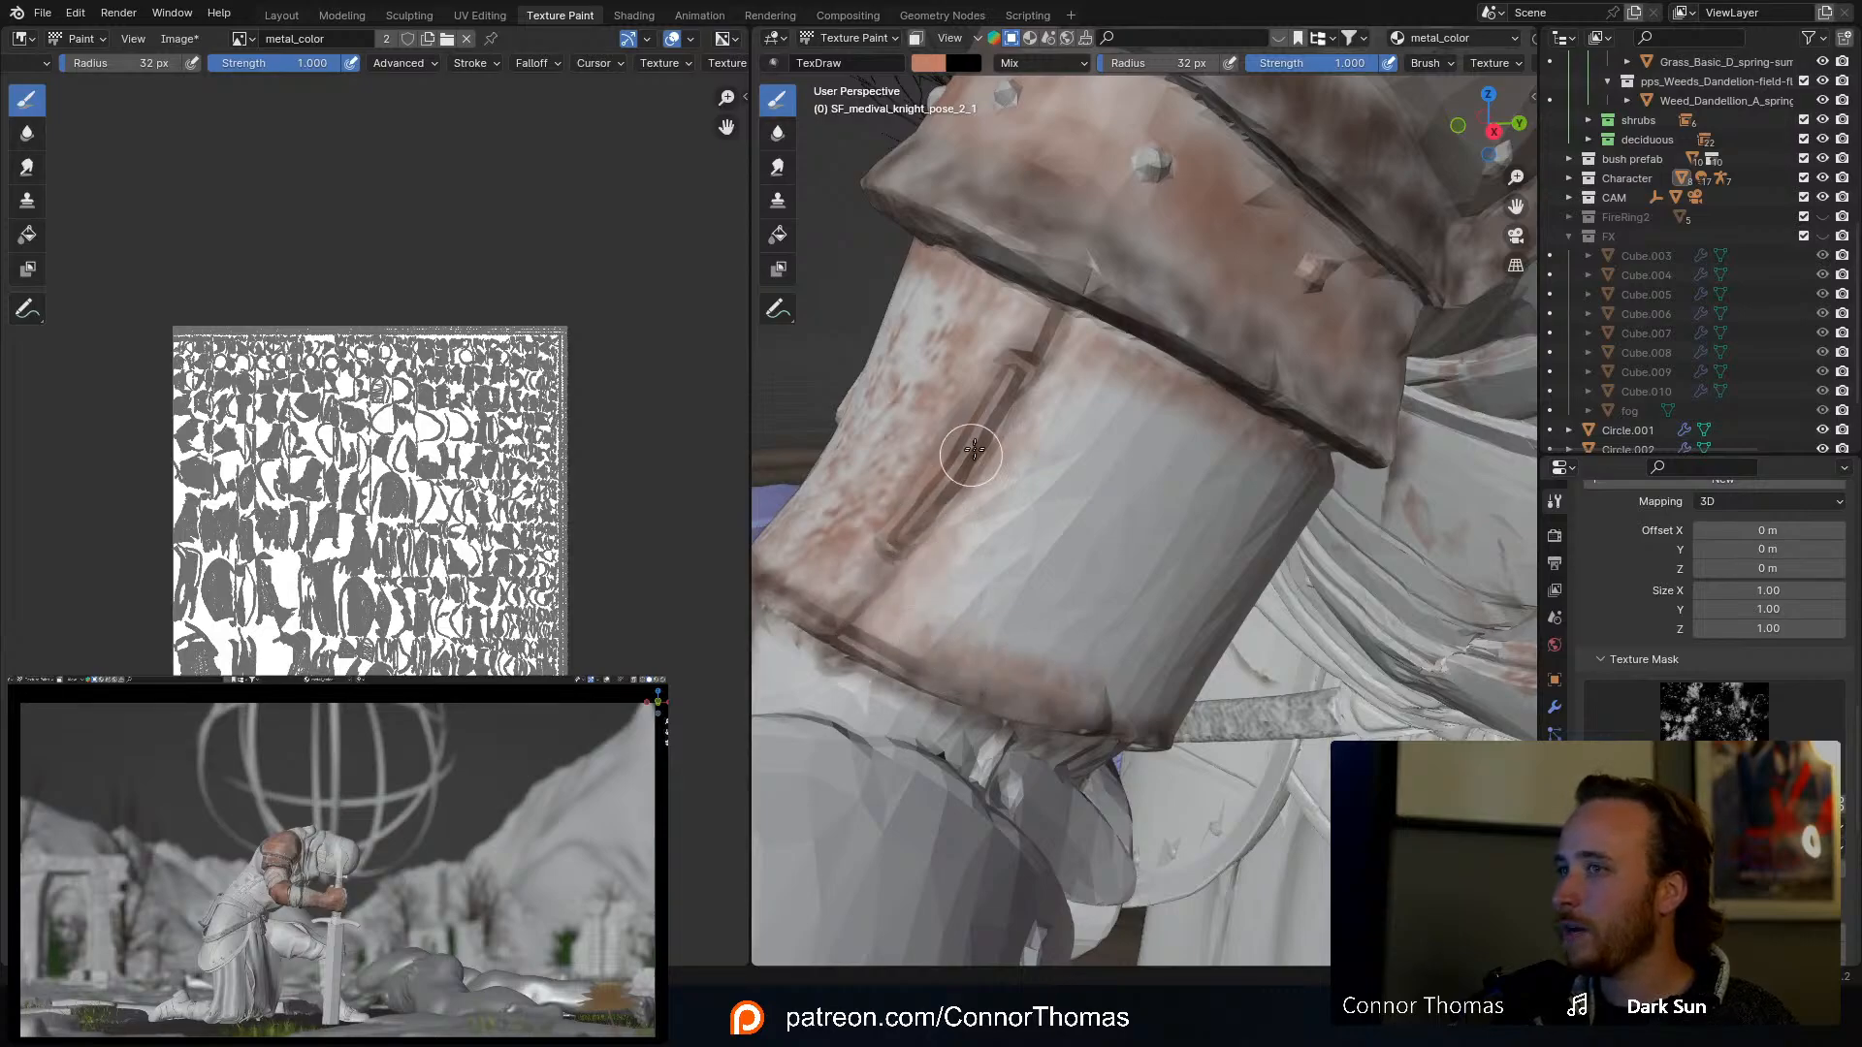
Step: Enlarge the brush radius to 76 px and paint blotchy orange-brown beside the seam strip and along the upper-arm guard's lower rim
mouse_move(1131, 466)
middle_down()
mouse_move(1125, 420)
mouse_move(1180, 466)
mouse_move(1122, 437)
middle_up()
key(f)
click(1046, 563)
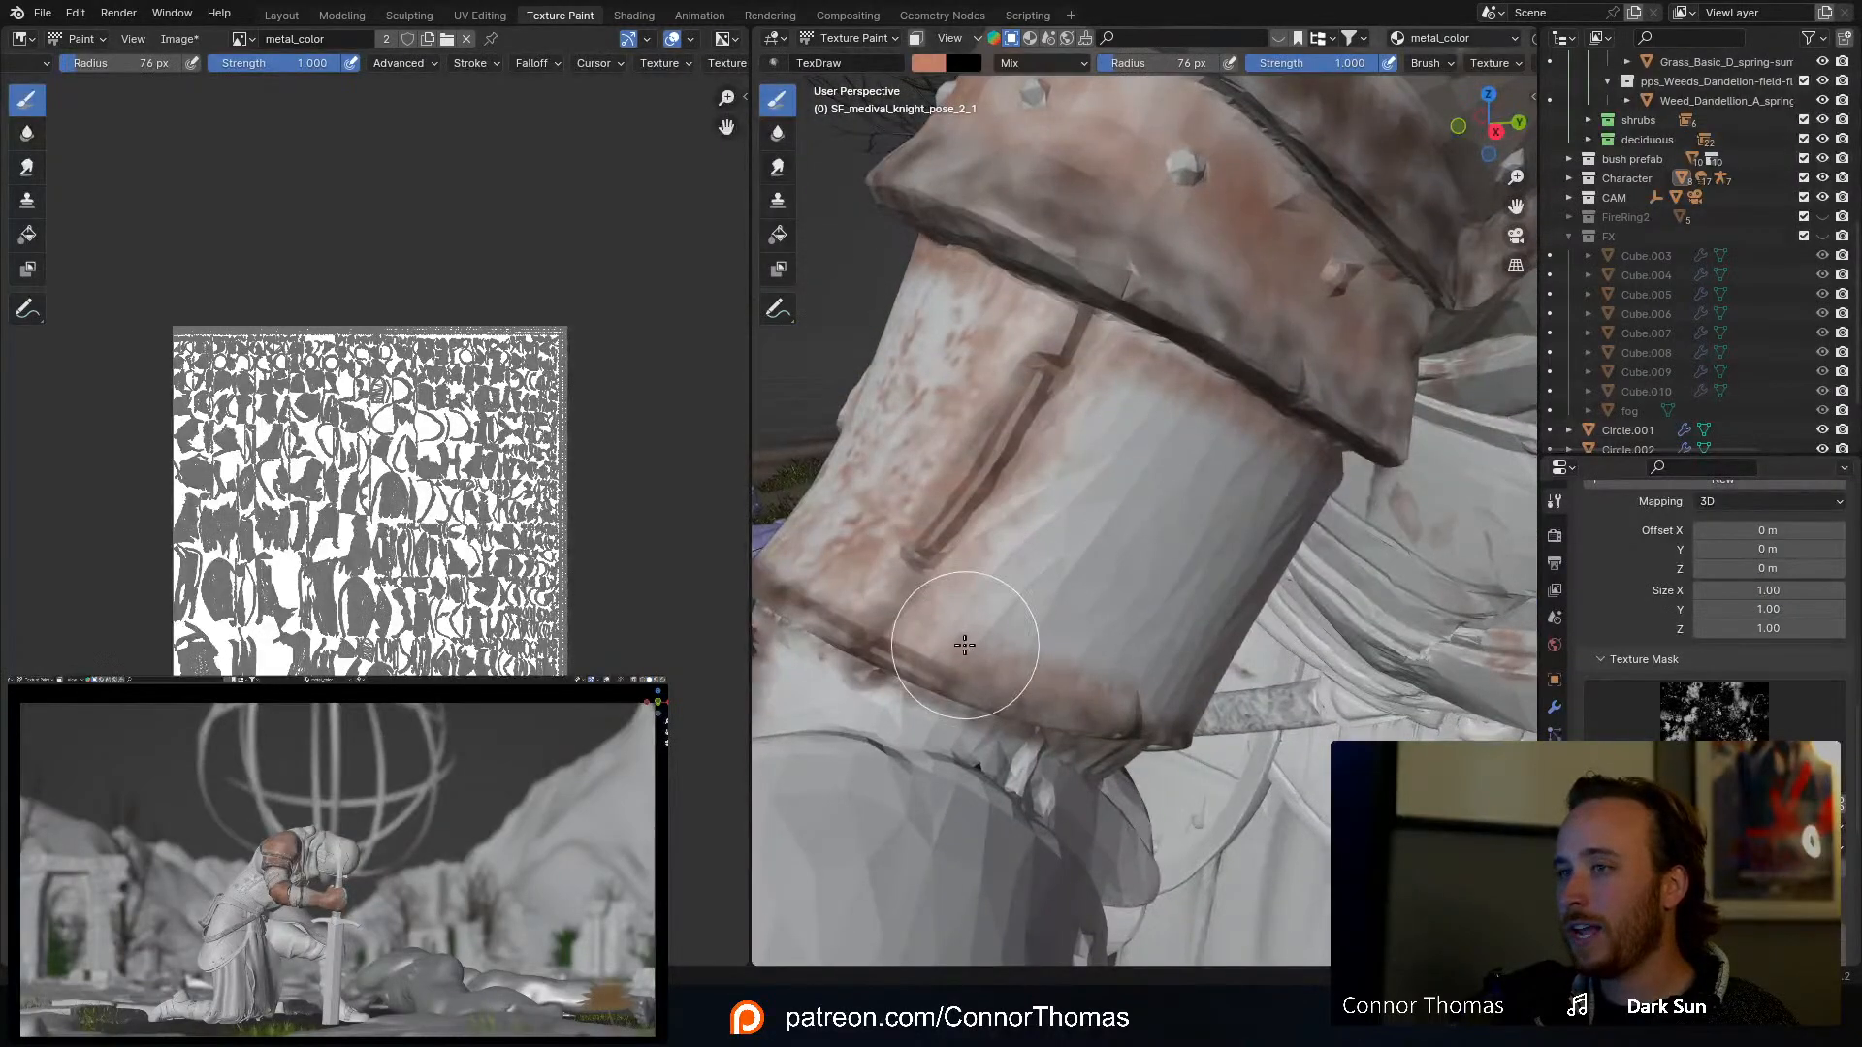
mouse_move(965, 645)
mouse_down()
mouse_move(1060, 440)
mouse_move(1189, 416)
mouse_move(1158, 393)
mouse_move(1315, 461)
mouse_up()
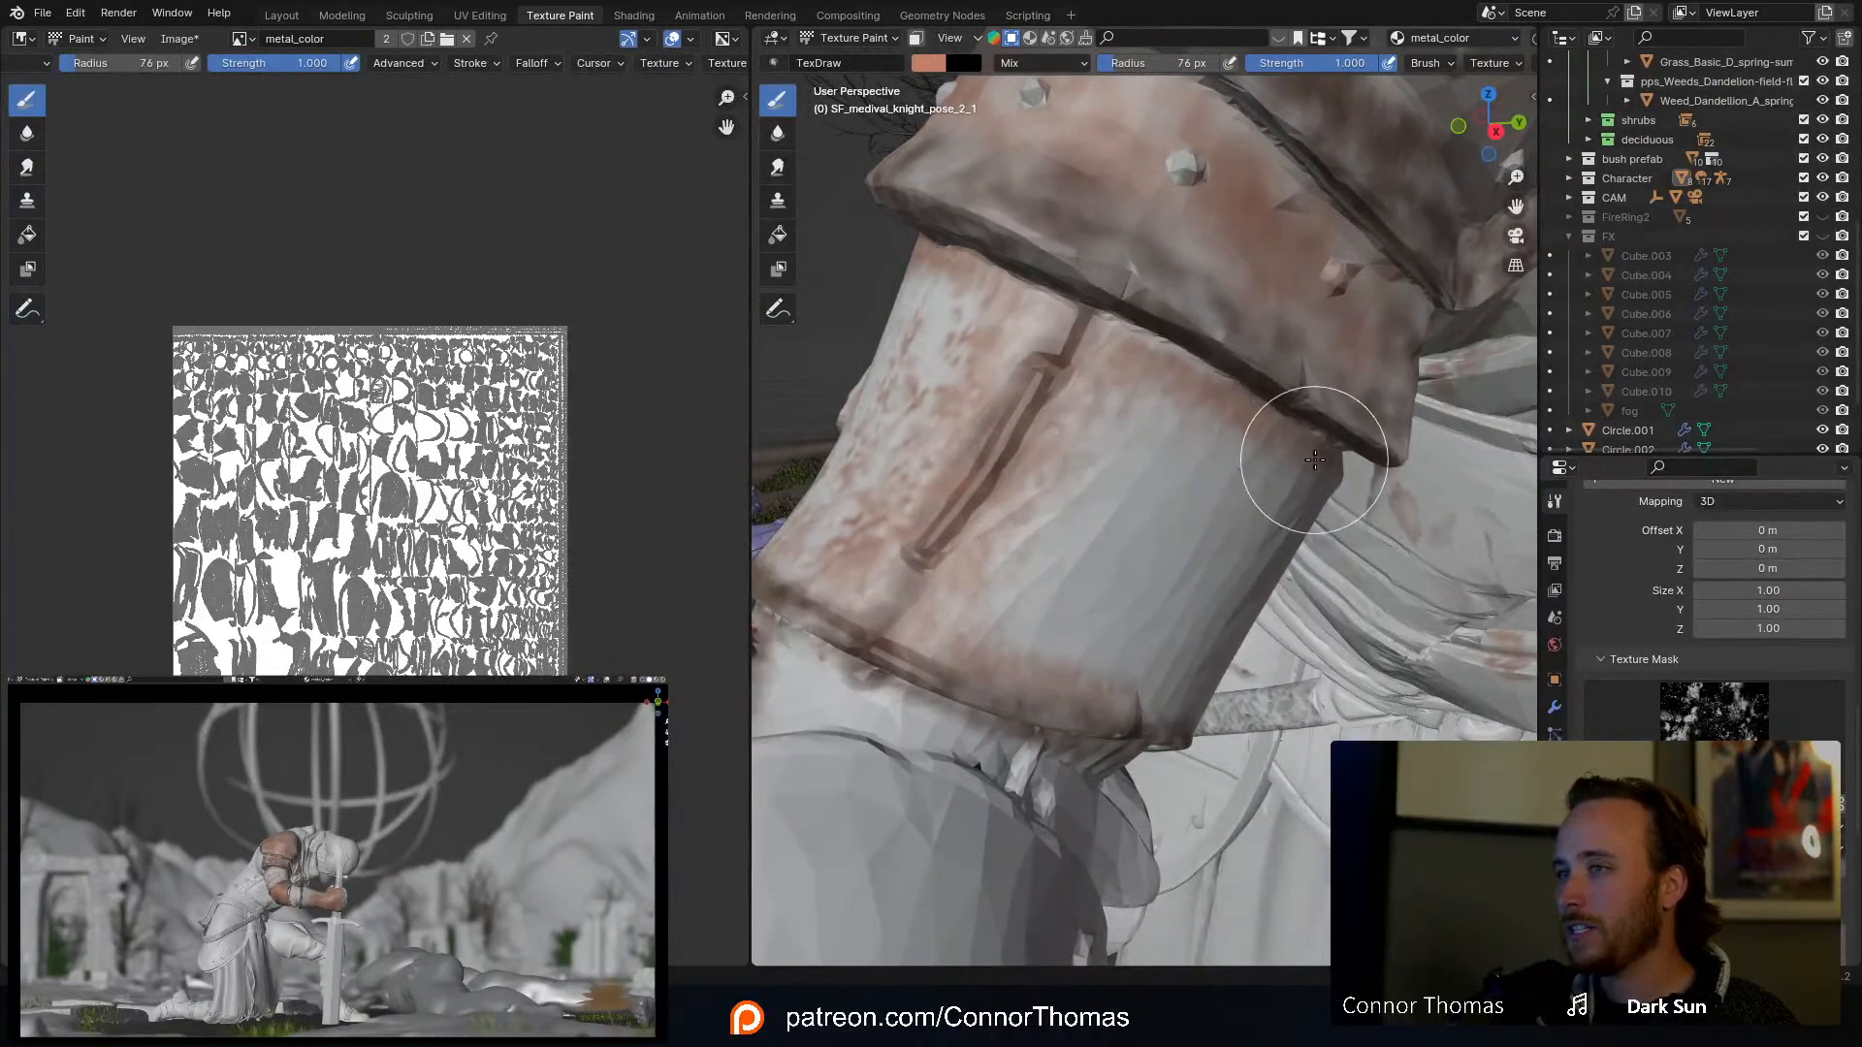
Step: Enlarge the brush radius to 185 px and paint faint orange-brown blotches over the bare side of the upper-arm guard beyond the seam
middle_drag(1311, 468, 1248, 446)
key(f)
click(1302, 498)
drag(983, 509, 976, 457)
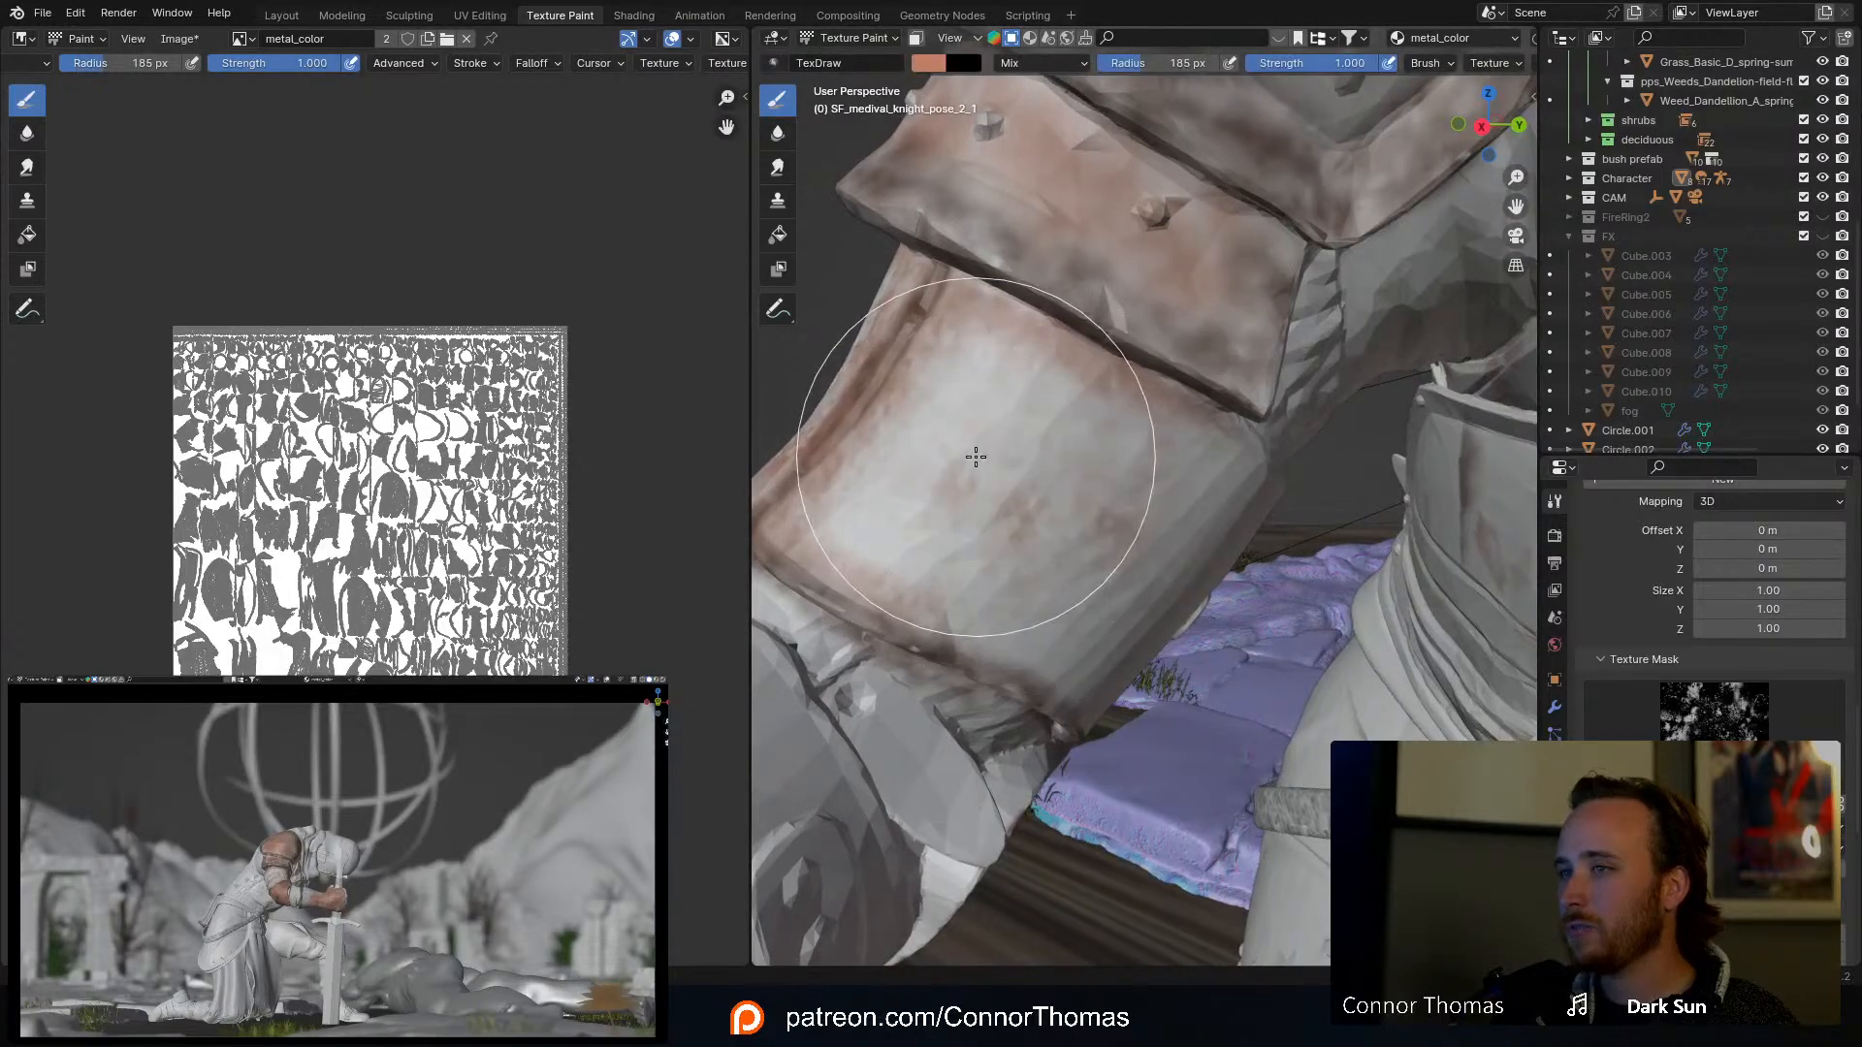
middle_drag(976, 457, 1226, 454)
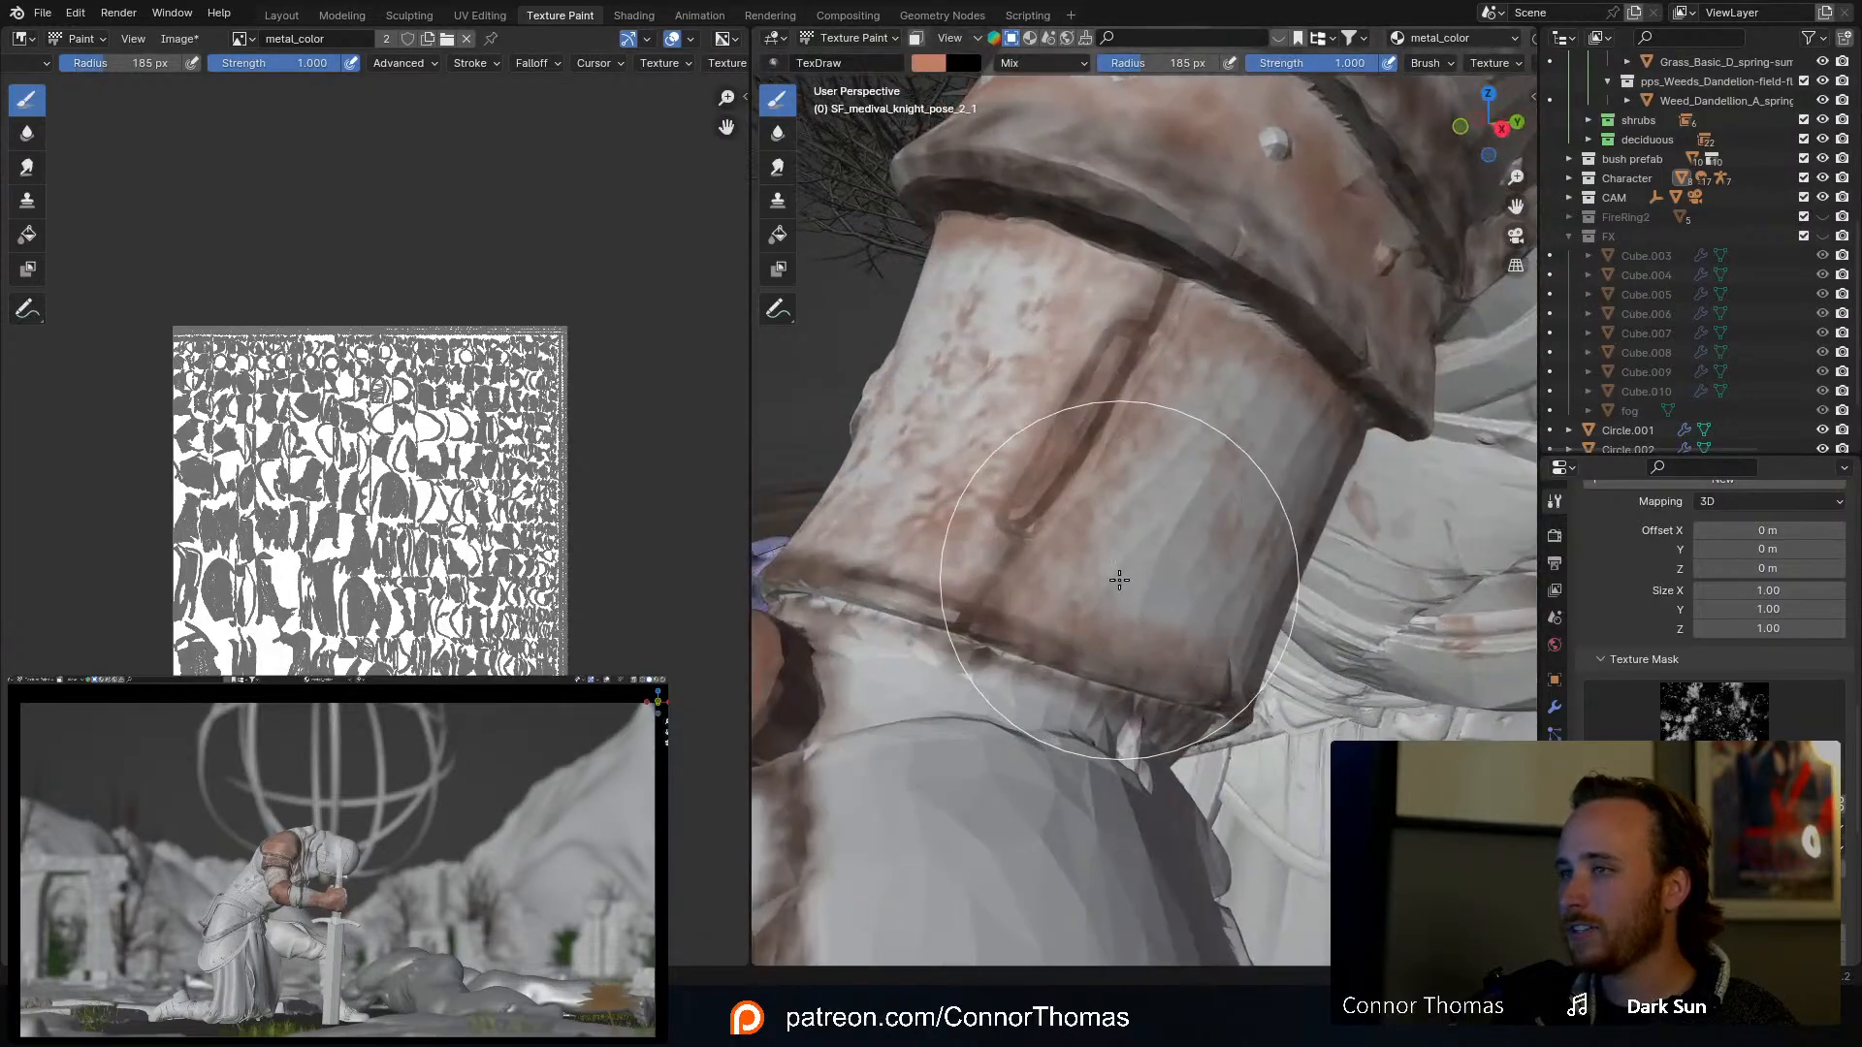
Step: Paint faint orange-brown blotches on the elbow-side section of the forearm guard, using brush radii of 185 px and 141 px
mouse_move(1119, 580)
middle_down()
mouse_move(1019, 549)
mouse_move(1201, 504)
mouse_move(1128, 529)
mouse_move(1091, 515)
middle_up()
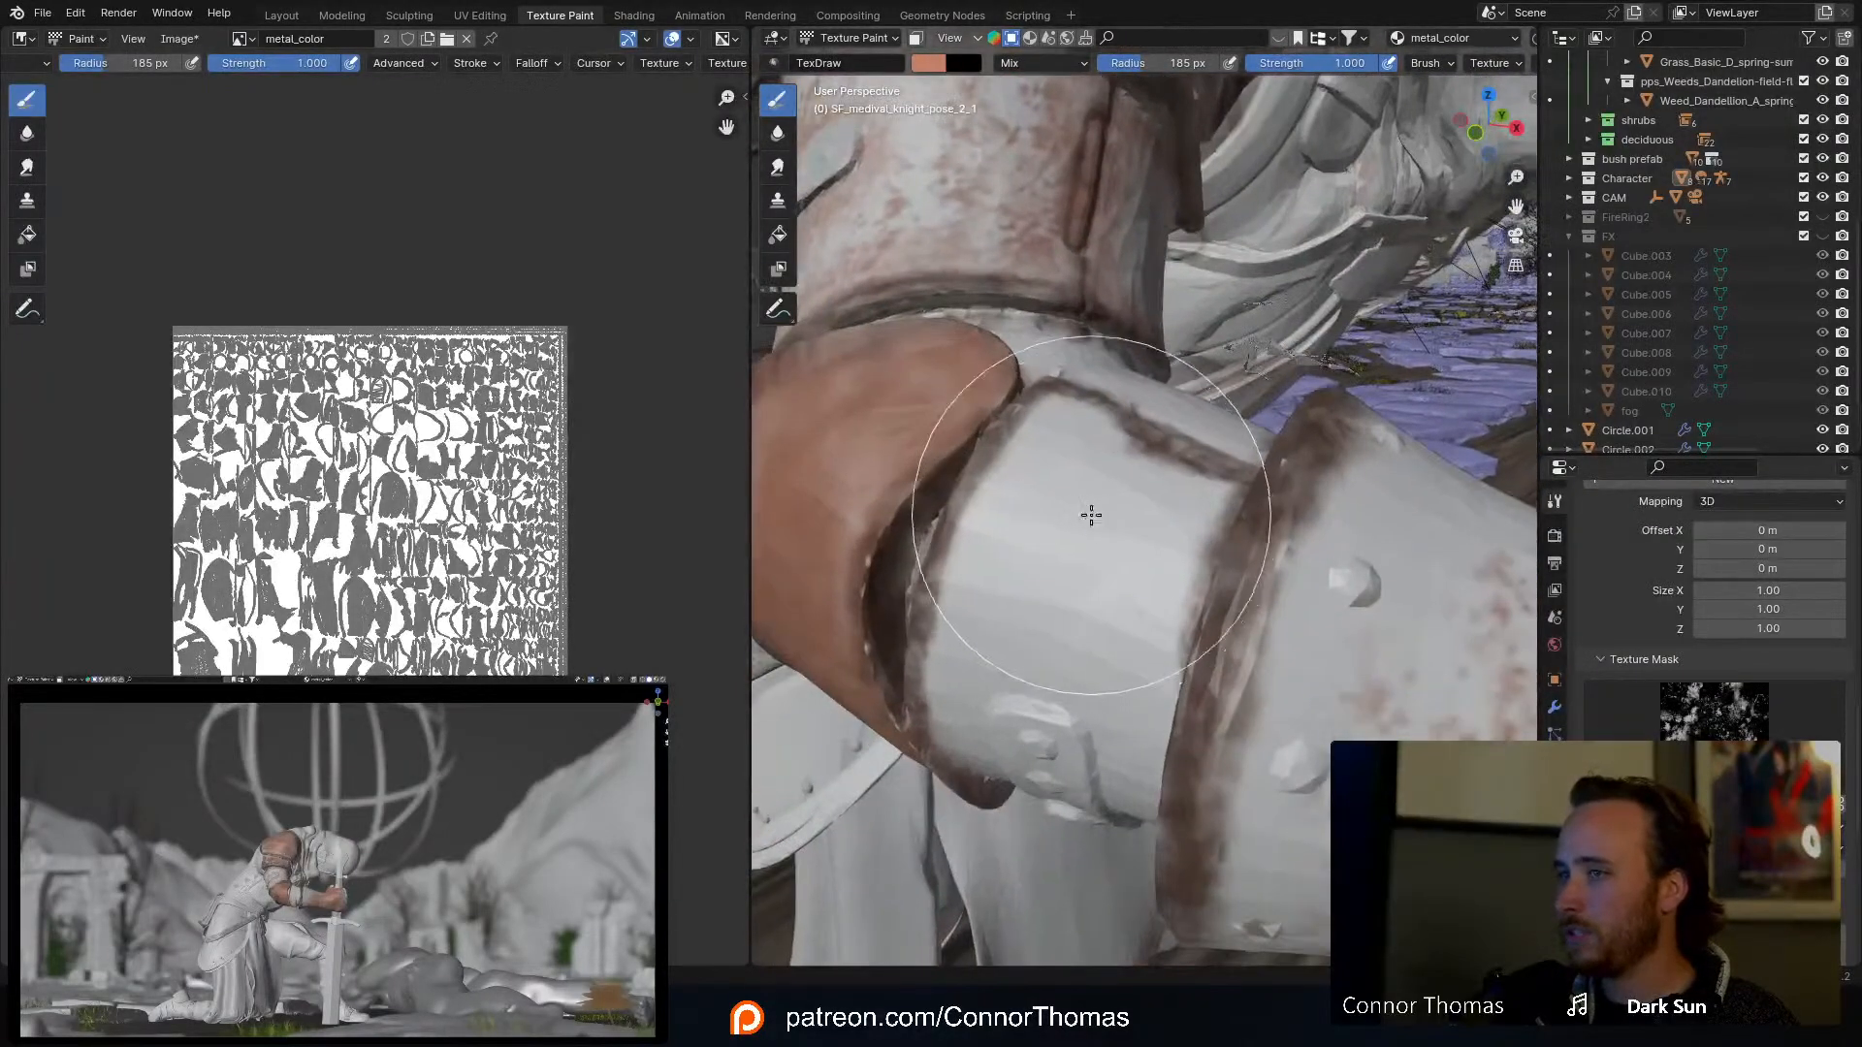
click(1062, 621)
drag(1068, 598, 1065, 607)
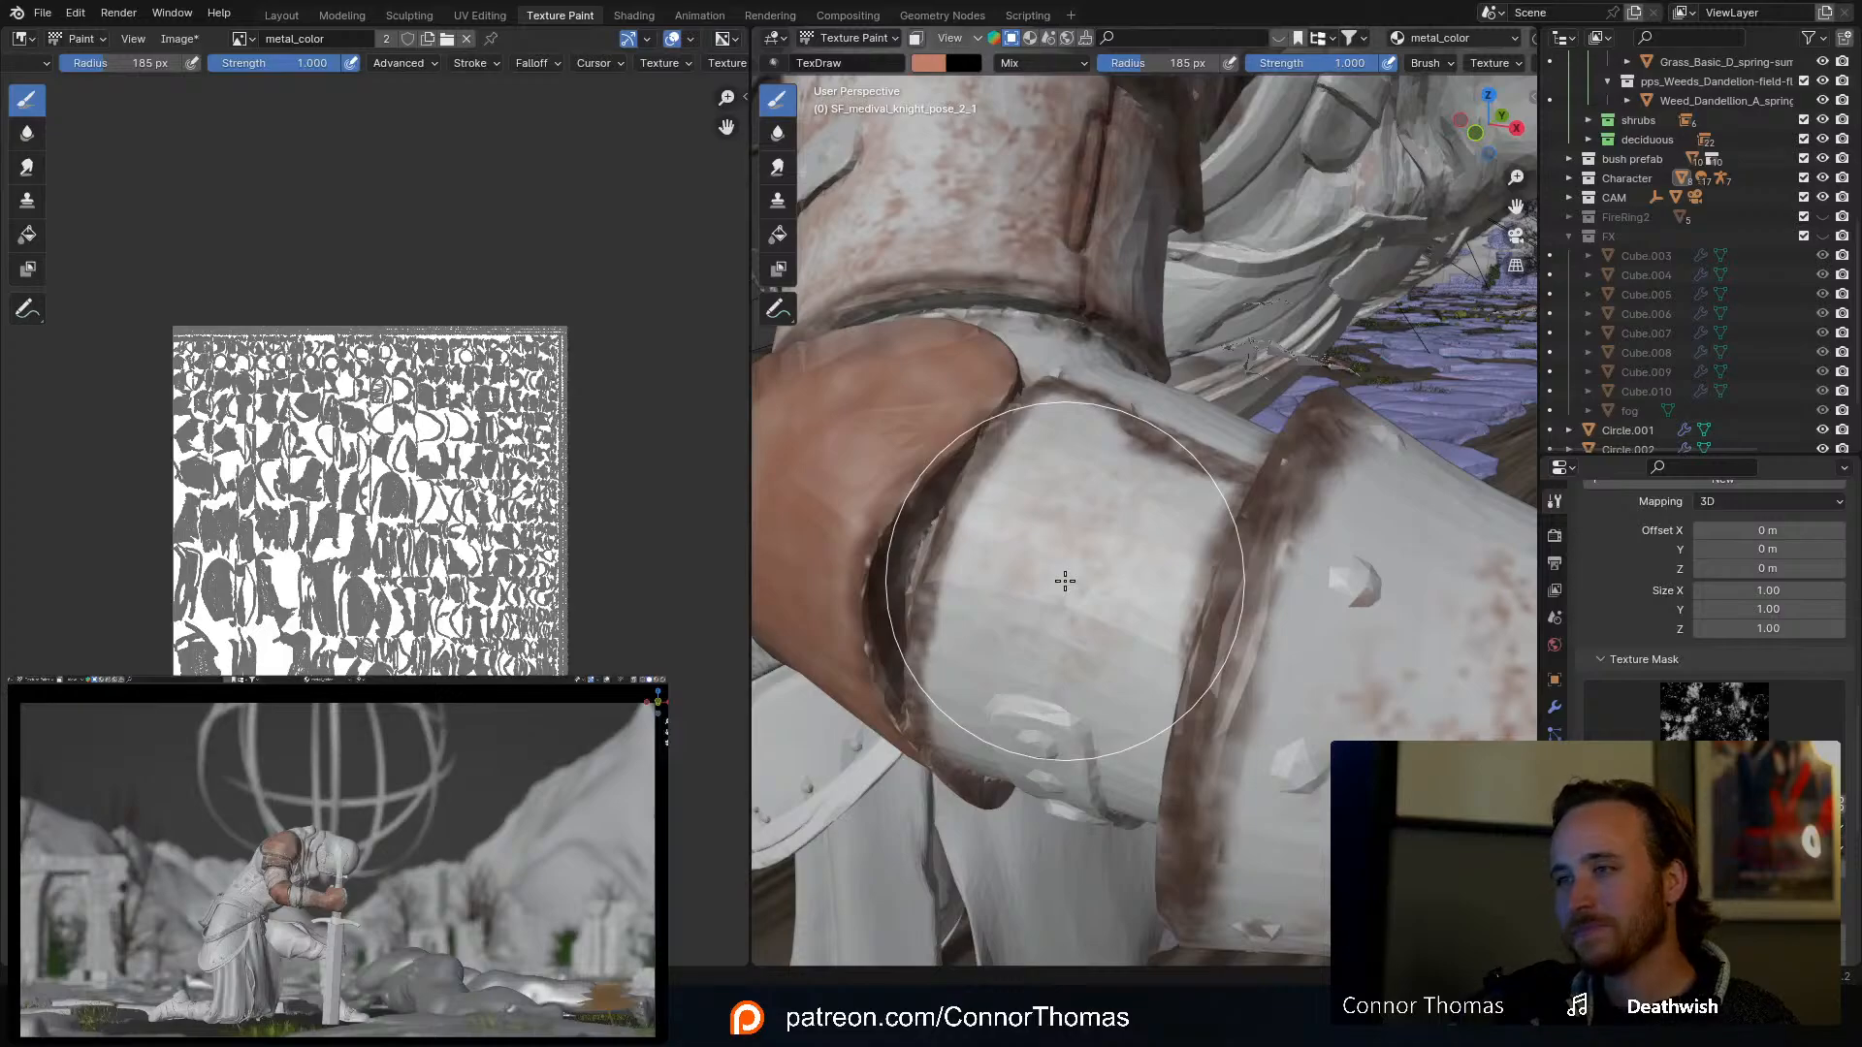
middle_drag(1065, 581, 1181, 466)
key(f)
click(1147, 475)
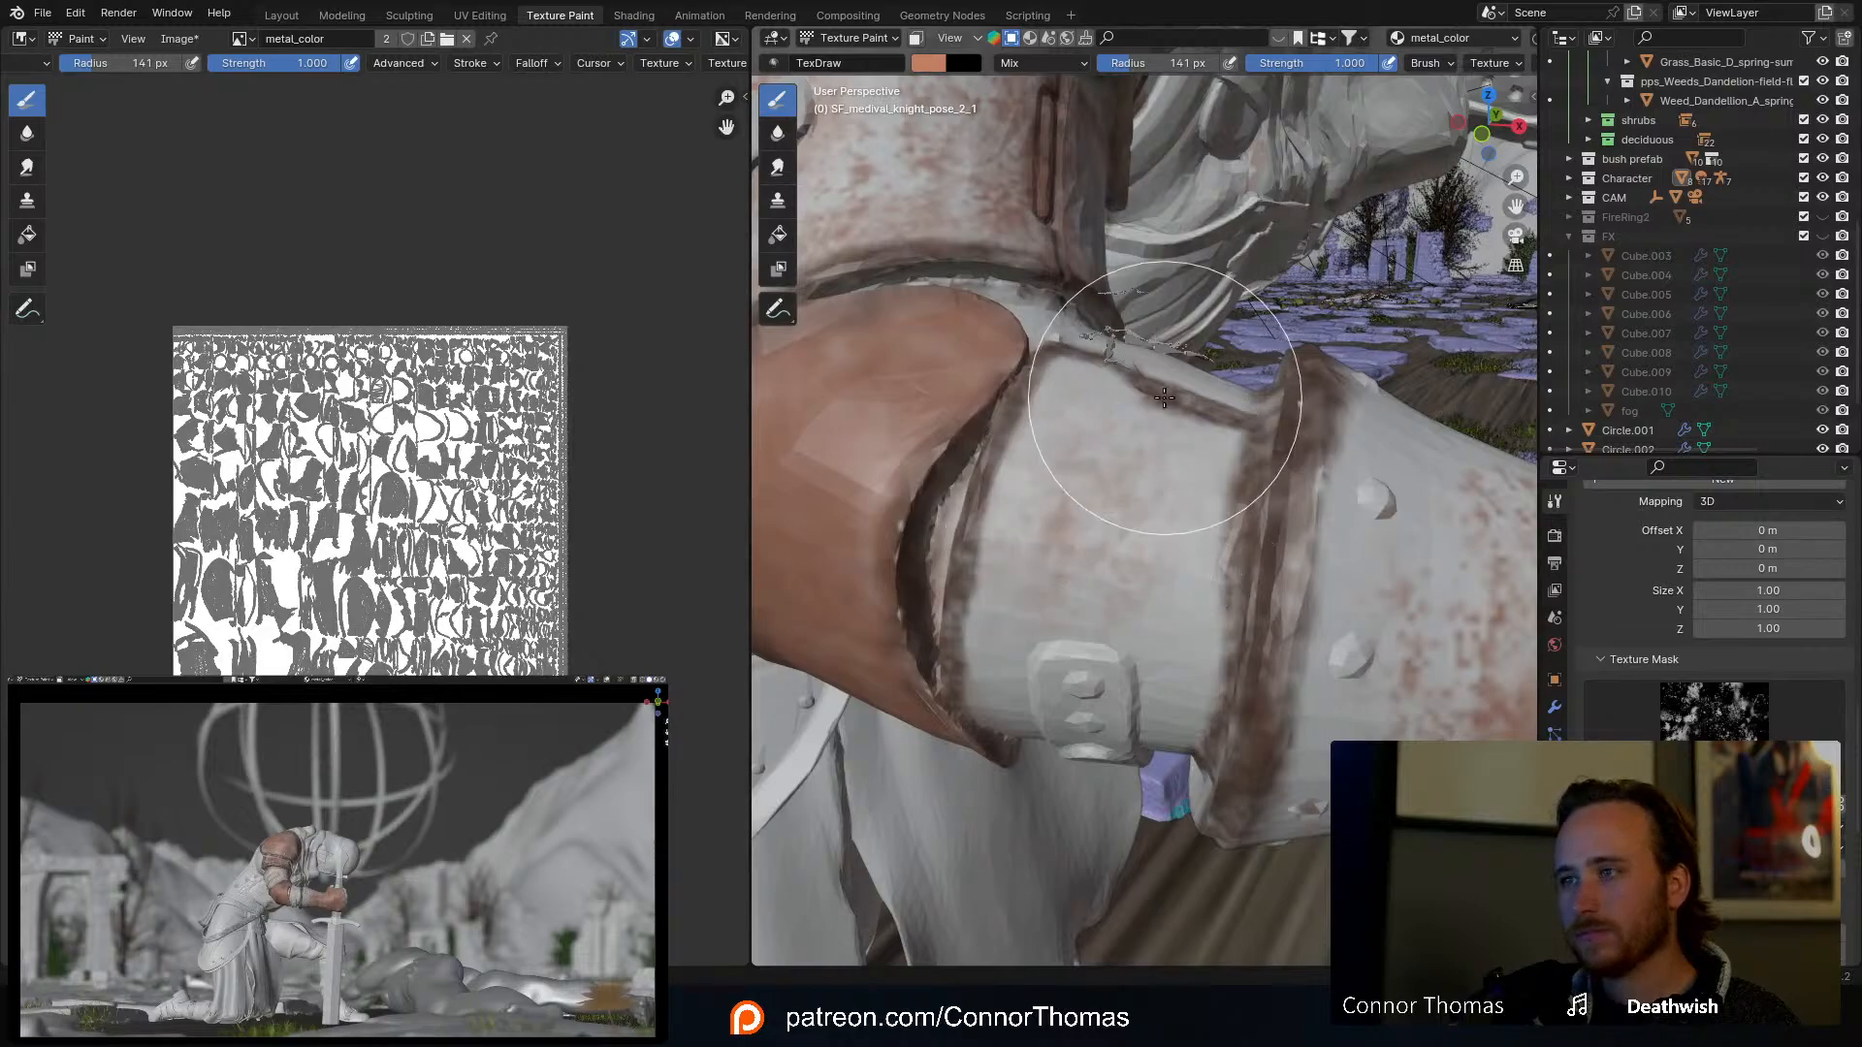
mouse_move(1145, 495)
middle_down()
mouse_move(1196, 402)
mouse_move(1274, 392)
middle_up()
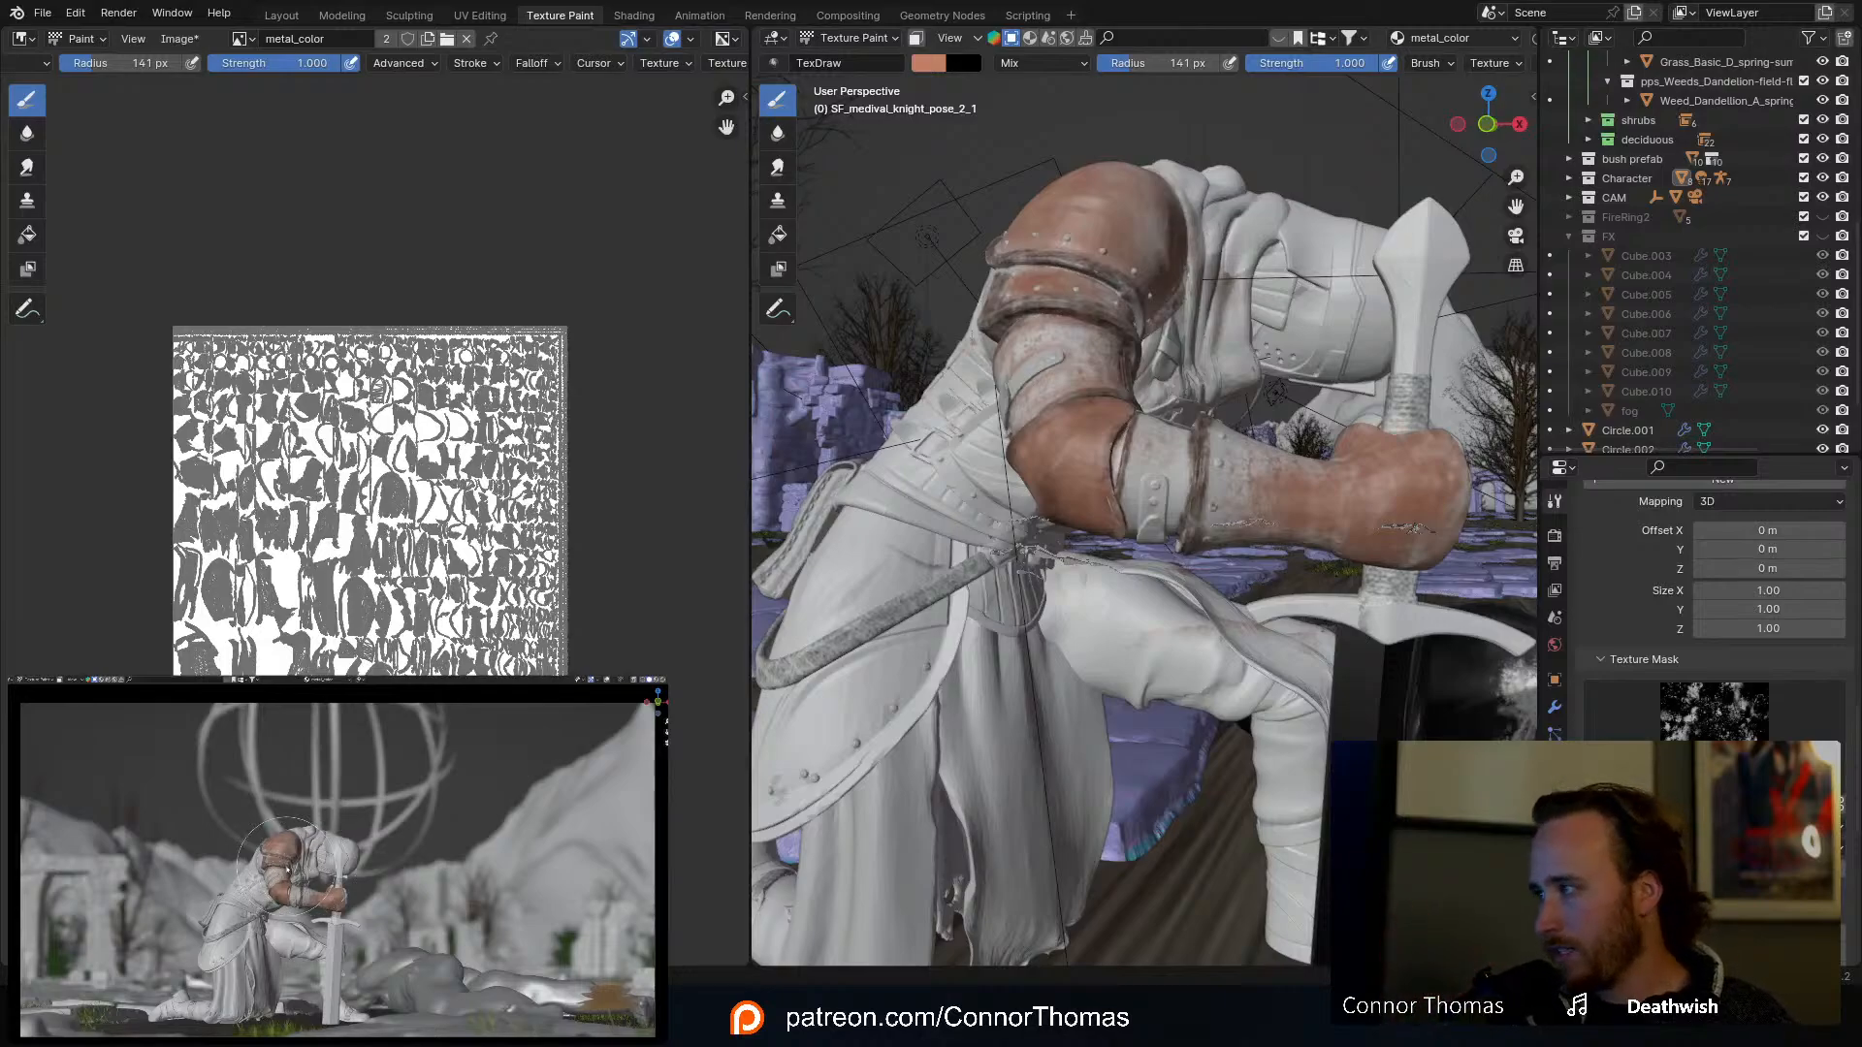
Step: Reduce the brush radius to 30 px and paint blotchy orange-brown over the middle raised rectangular plate on the torso armor
mouse_move(1251, 349)
middle_down()
mouse_move(1243, 429)
mouse_move(1235, 315)
mouse_move(1183, 483)
mouse_move(1154, 510)
middle_up()
key(f)
click(1053, 469)
scroll(1154, 466, up, 4)
key(f)
click(1061, 469)
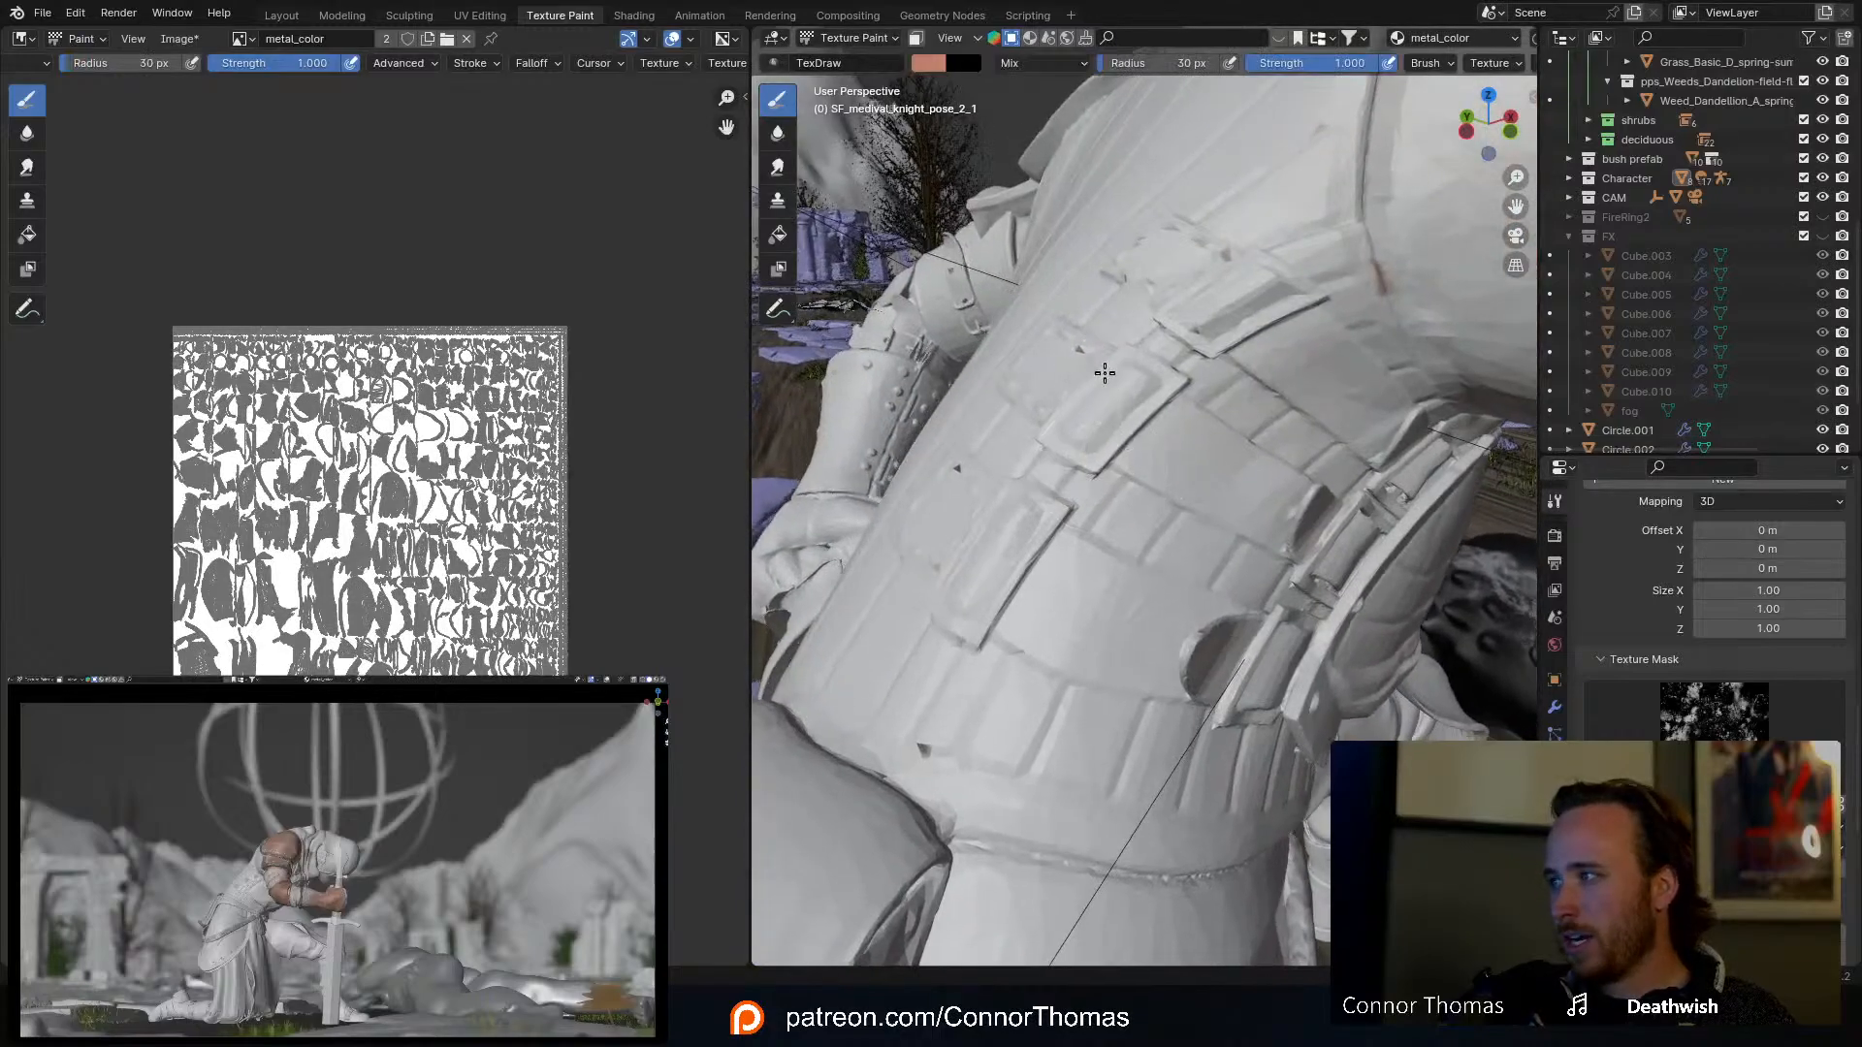
middle_drag(1105, 373, 1156, 456)
scroll(1118, 402, up, 3)
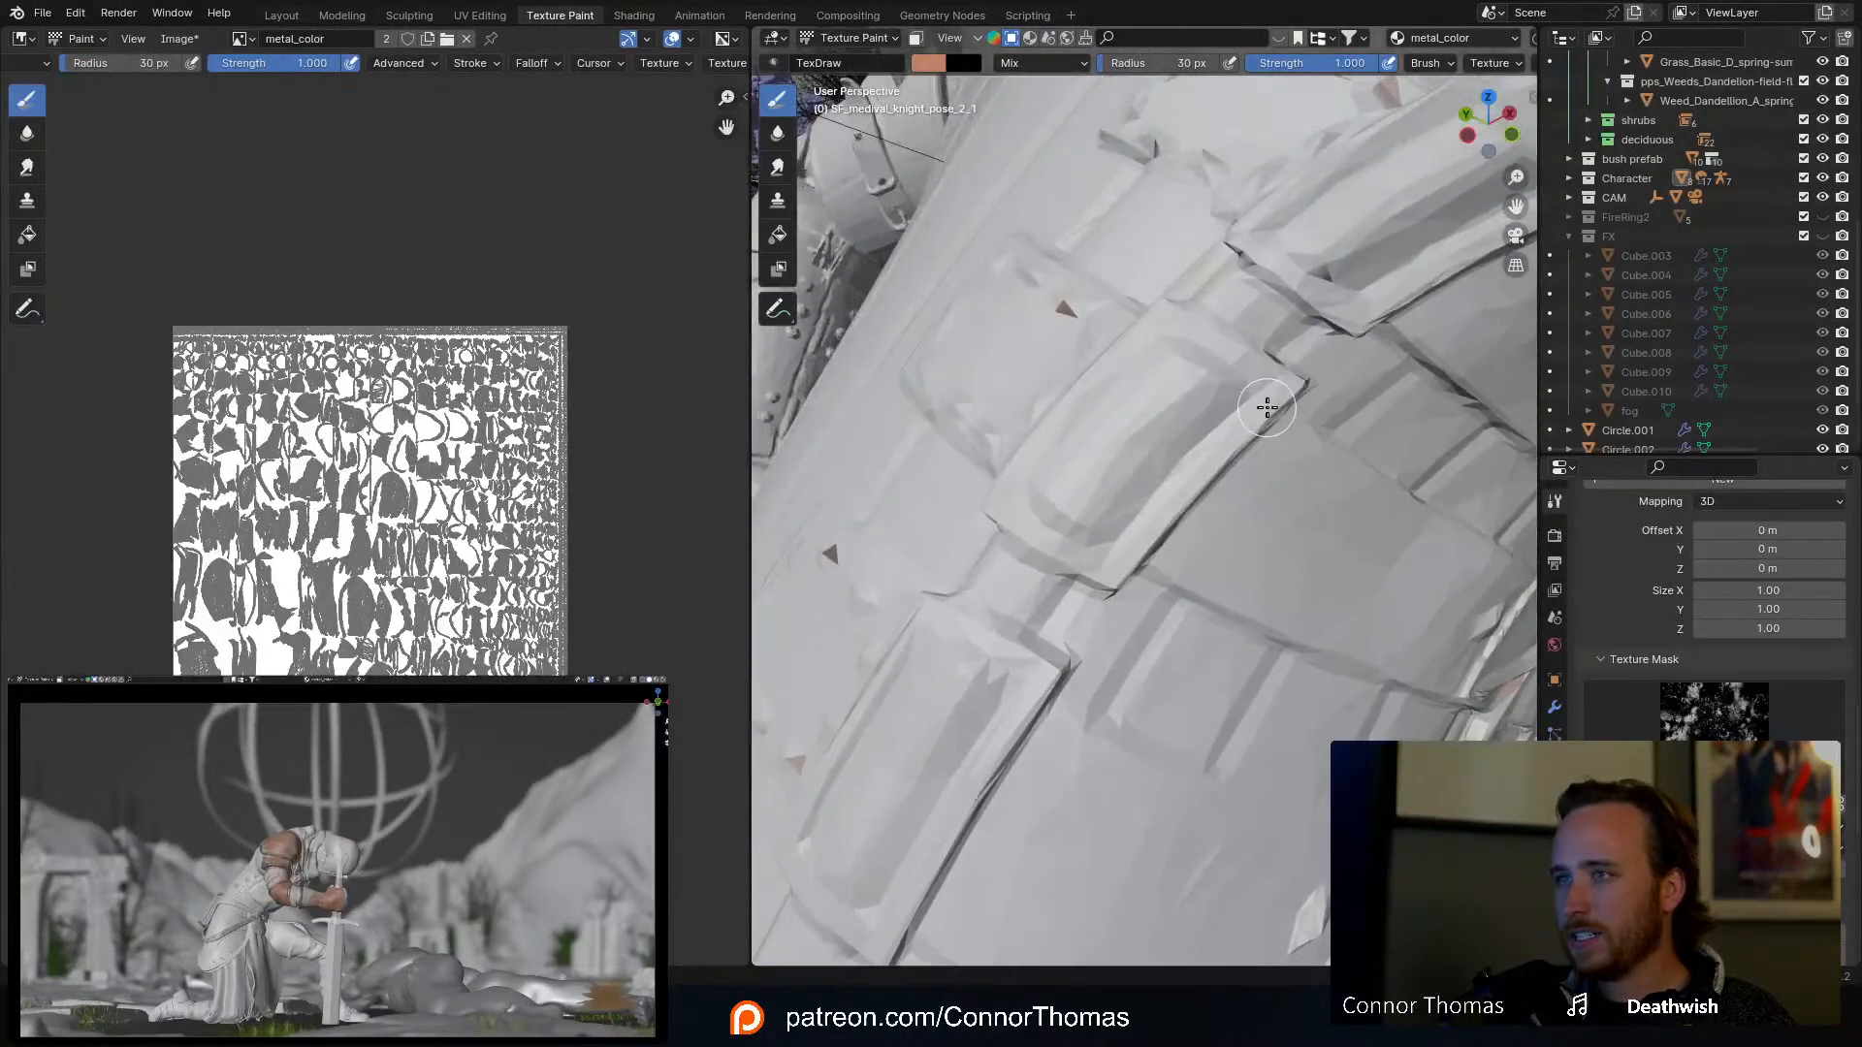
drag(1249, 368, 1159, 330)
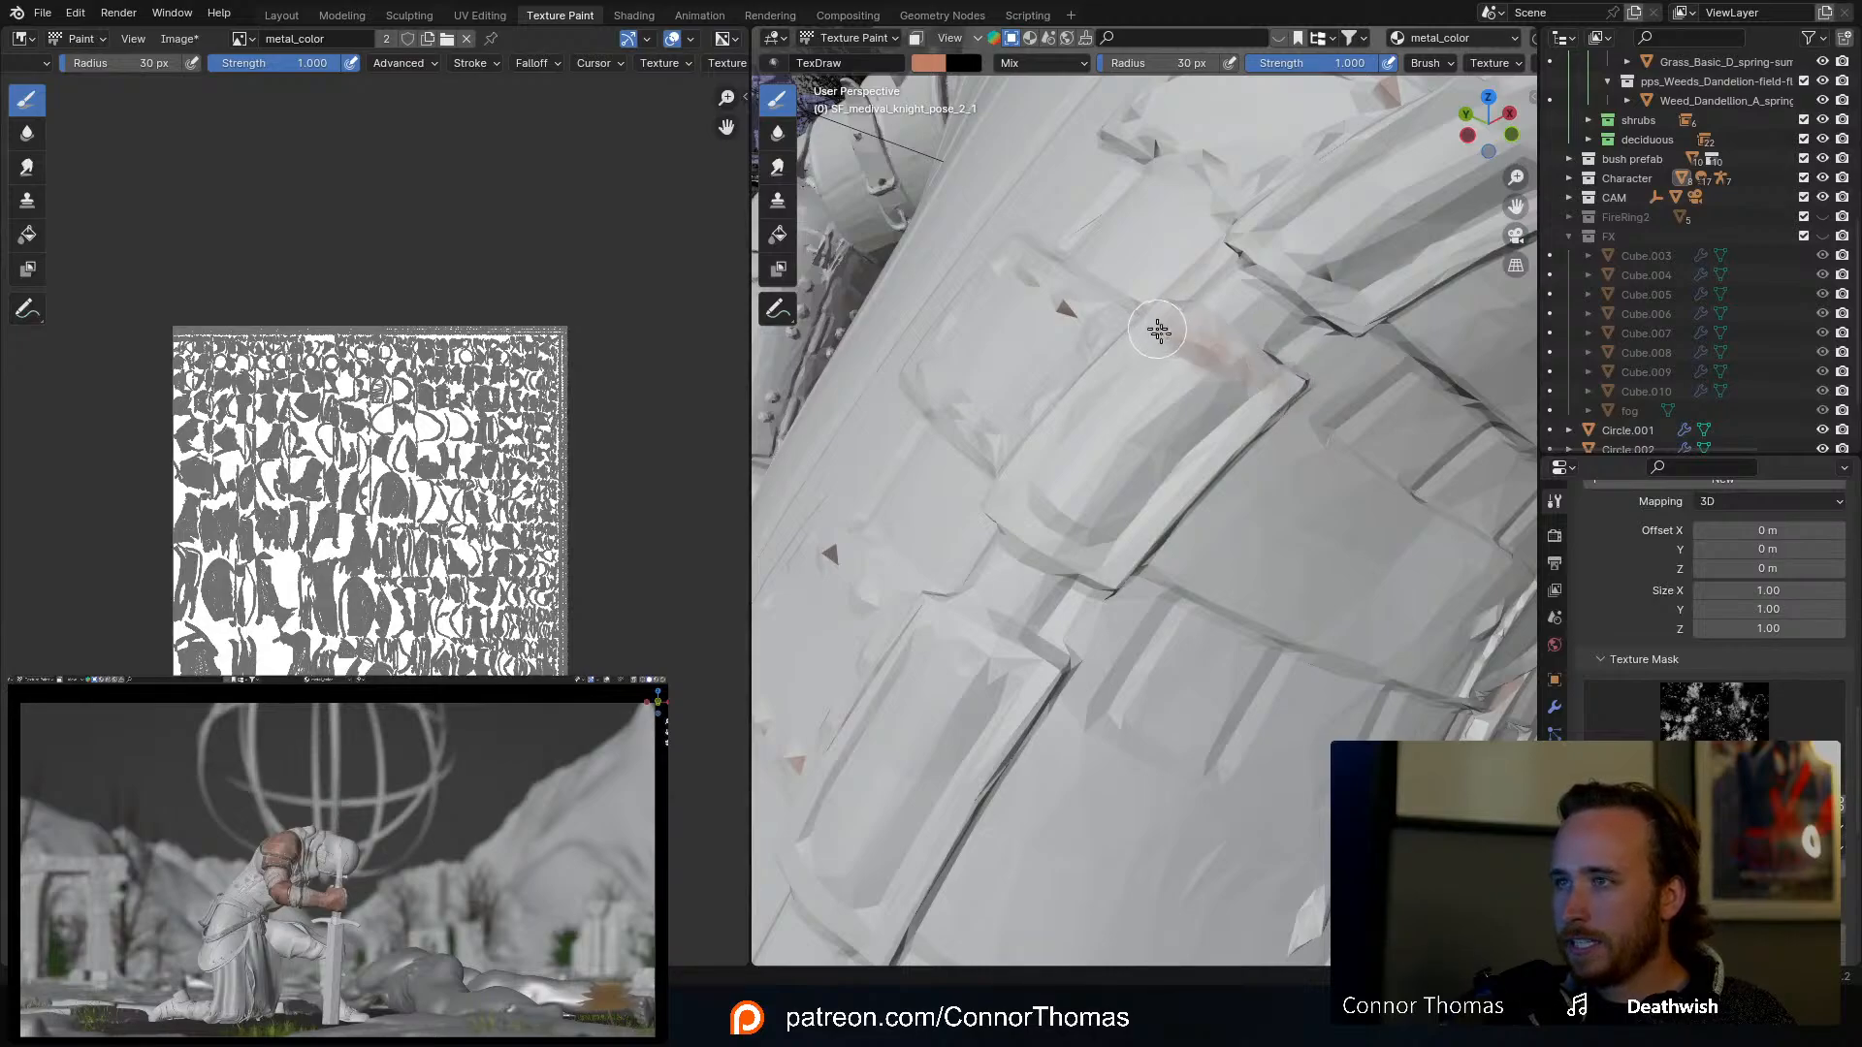
middle_drag(1197, 348, 1226, 382)
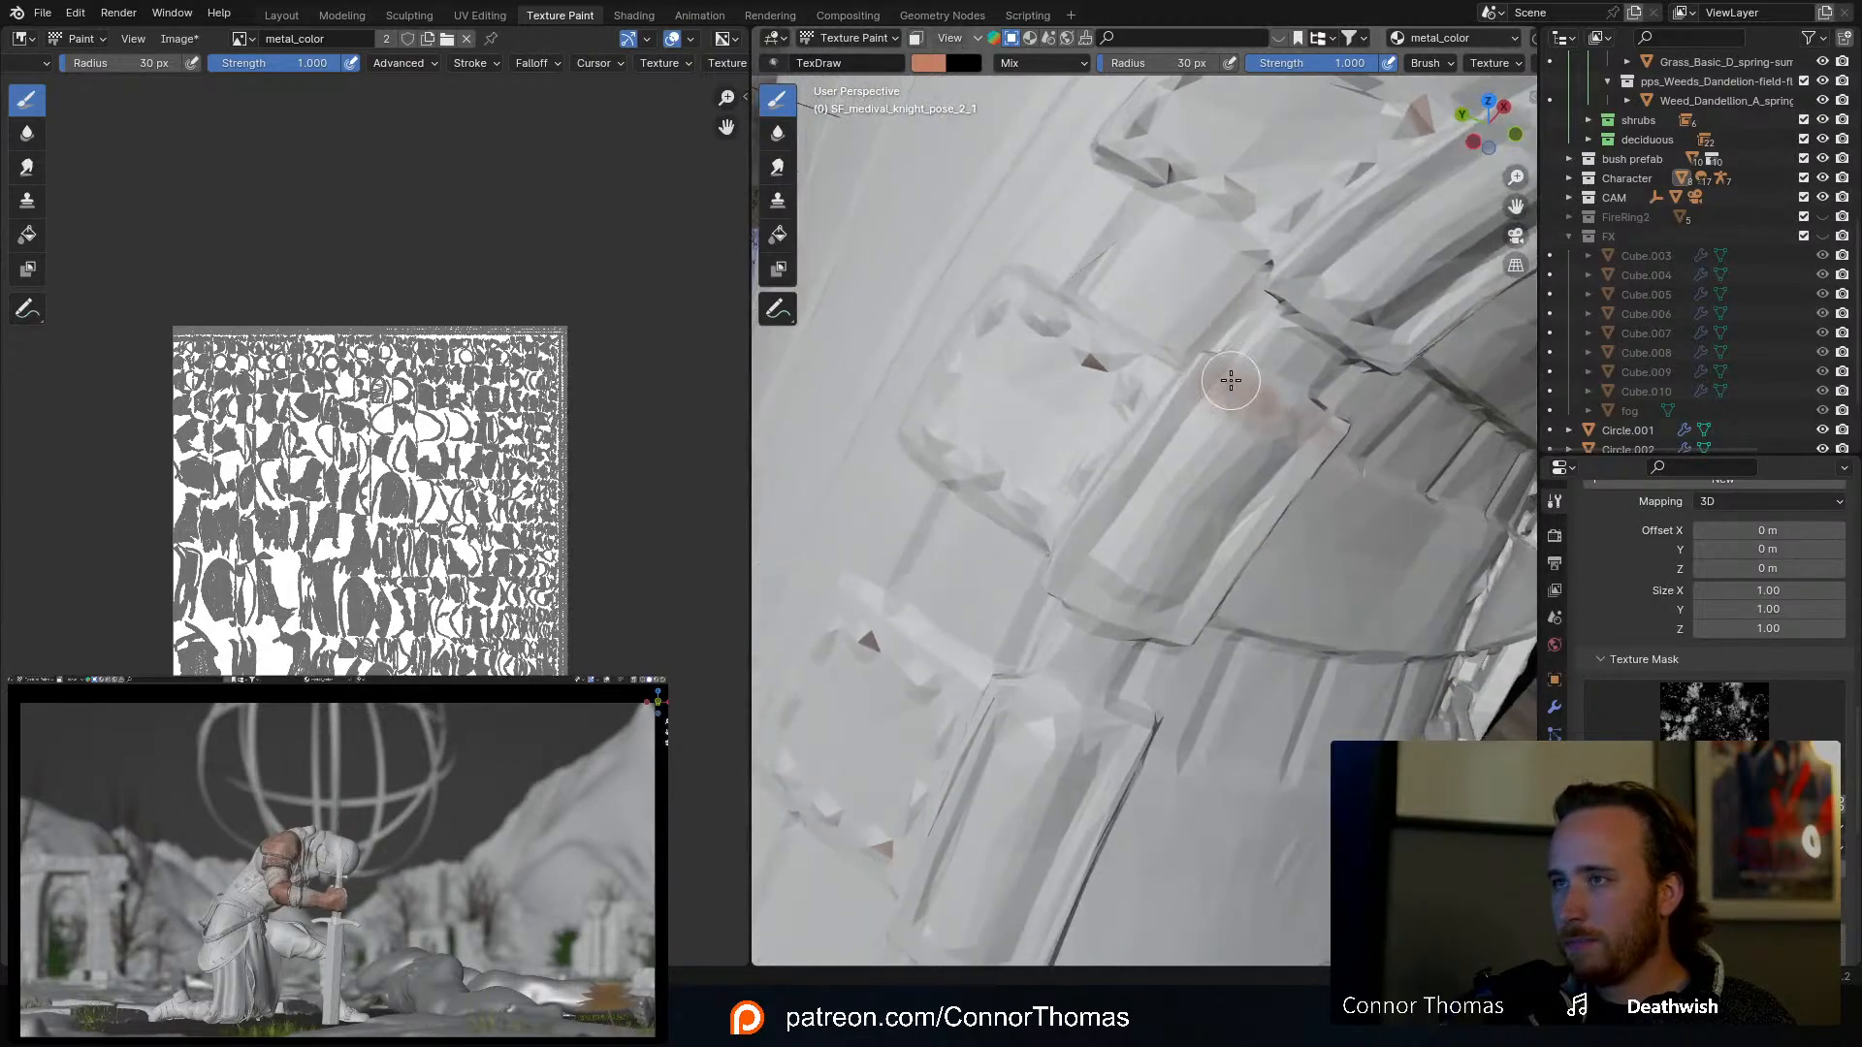
mouse_move(1141, 438)
mouse_down()
mouse_move(1050, 567)
mouse_move(1109, 611)
mouse_move(1184, 612)
mouse_move(1280, 469)
mouse_move(1144, 499)
mouse_move(1123, 533)
mouse_move(1150, 569)
mouse_move(1185, 568)
mouse_move(1259, 457)
mouse_move(1194, 426)
mouse_up()
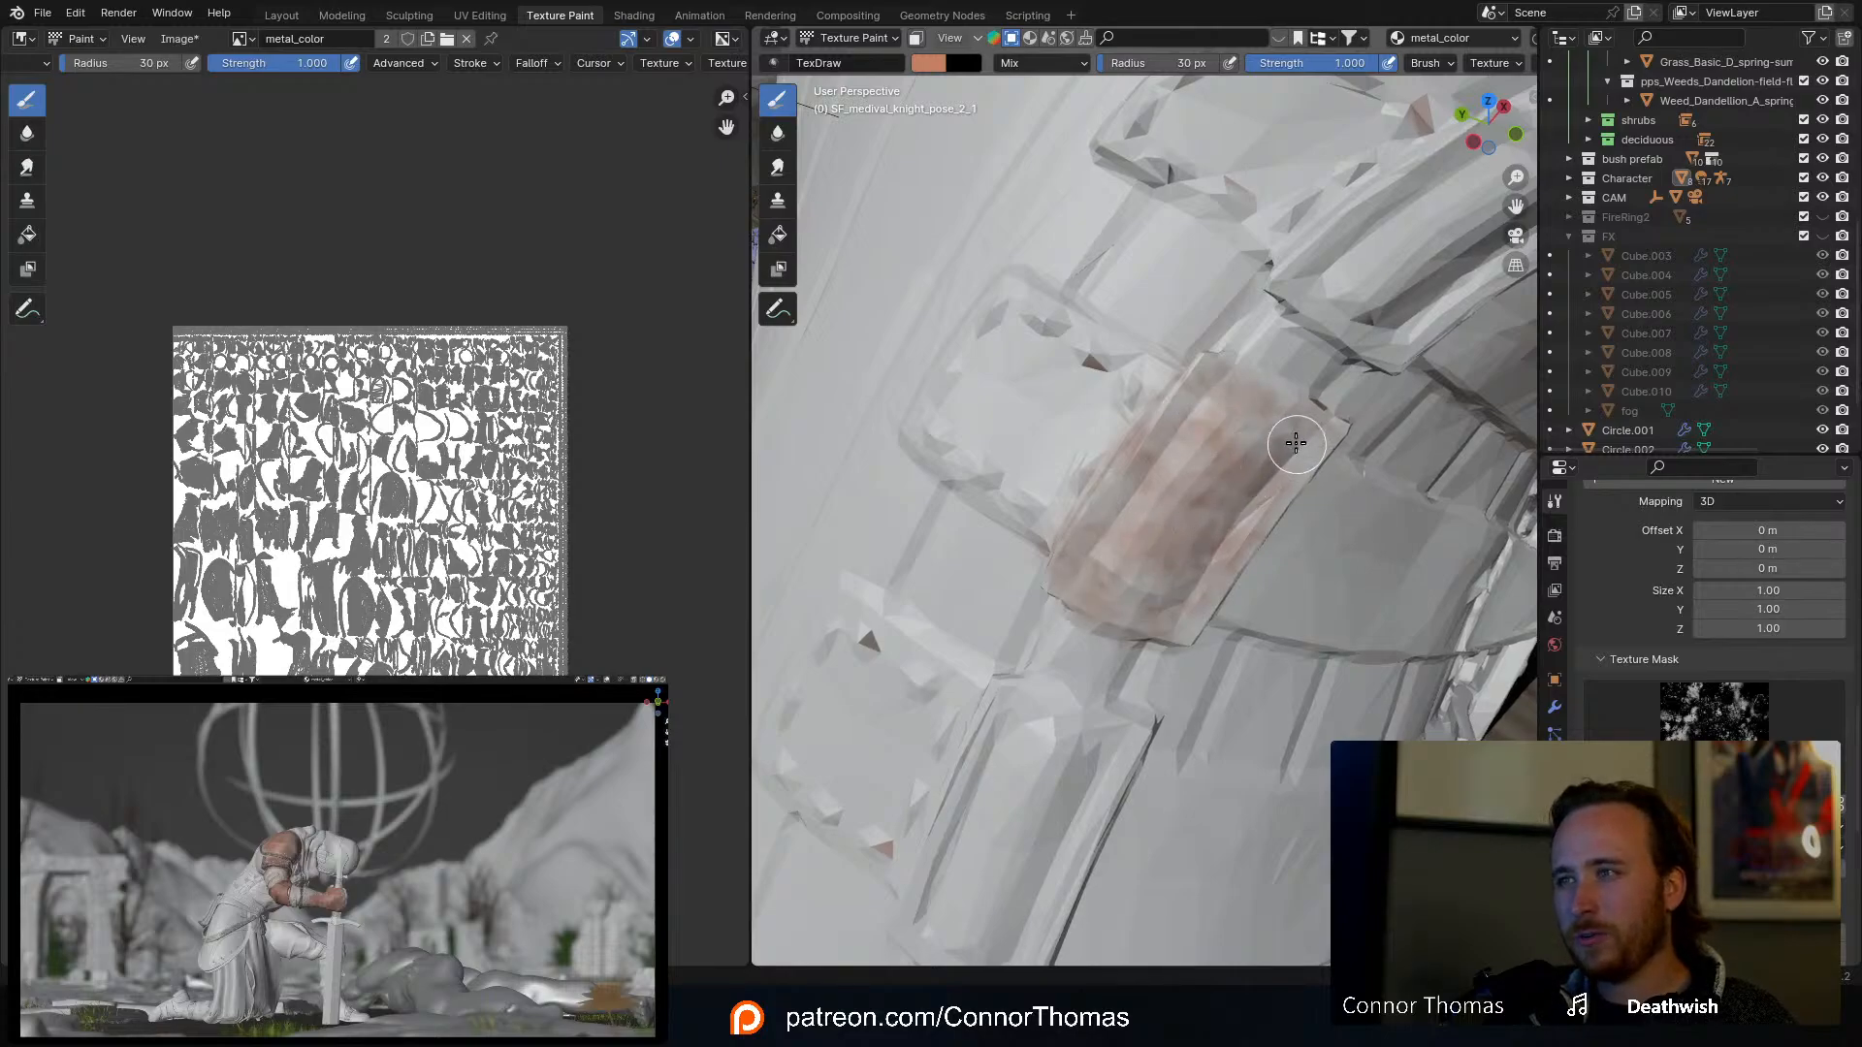
Step: Cover the middle torso plate's outer rim with orange-brown, then even out its recessed center with a 74 px brush
mouse_move(1296, 437)
middle_down()
mouse_move(1065, 395)
mouse_move(1171, 456)
middle_up()
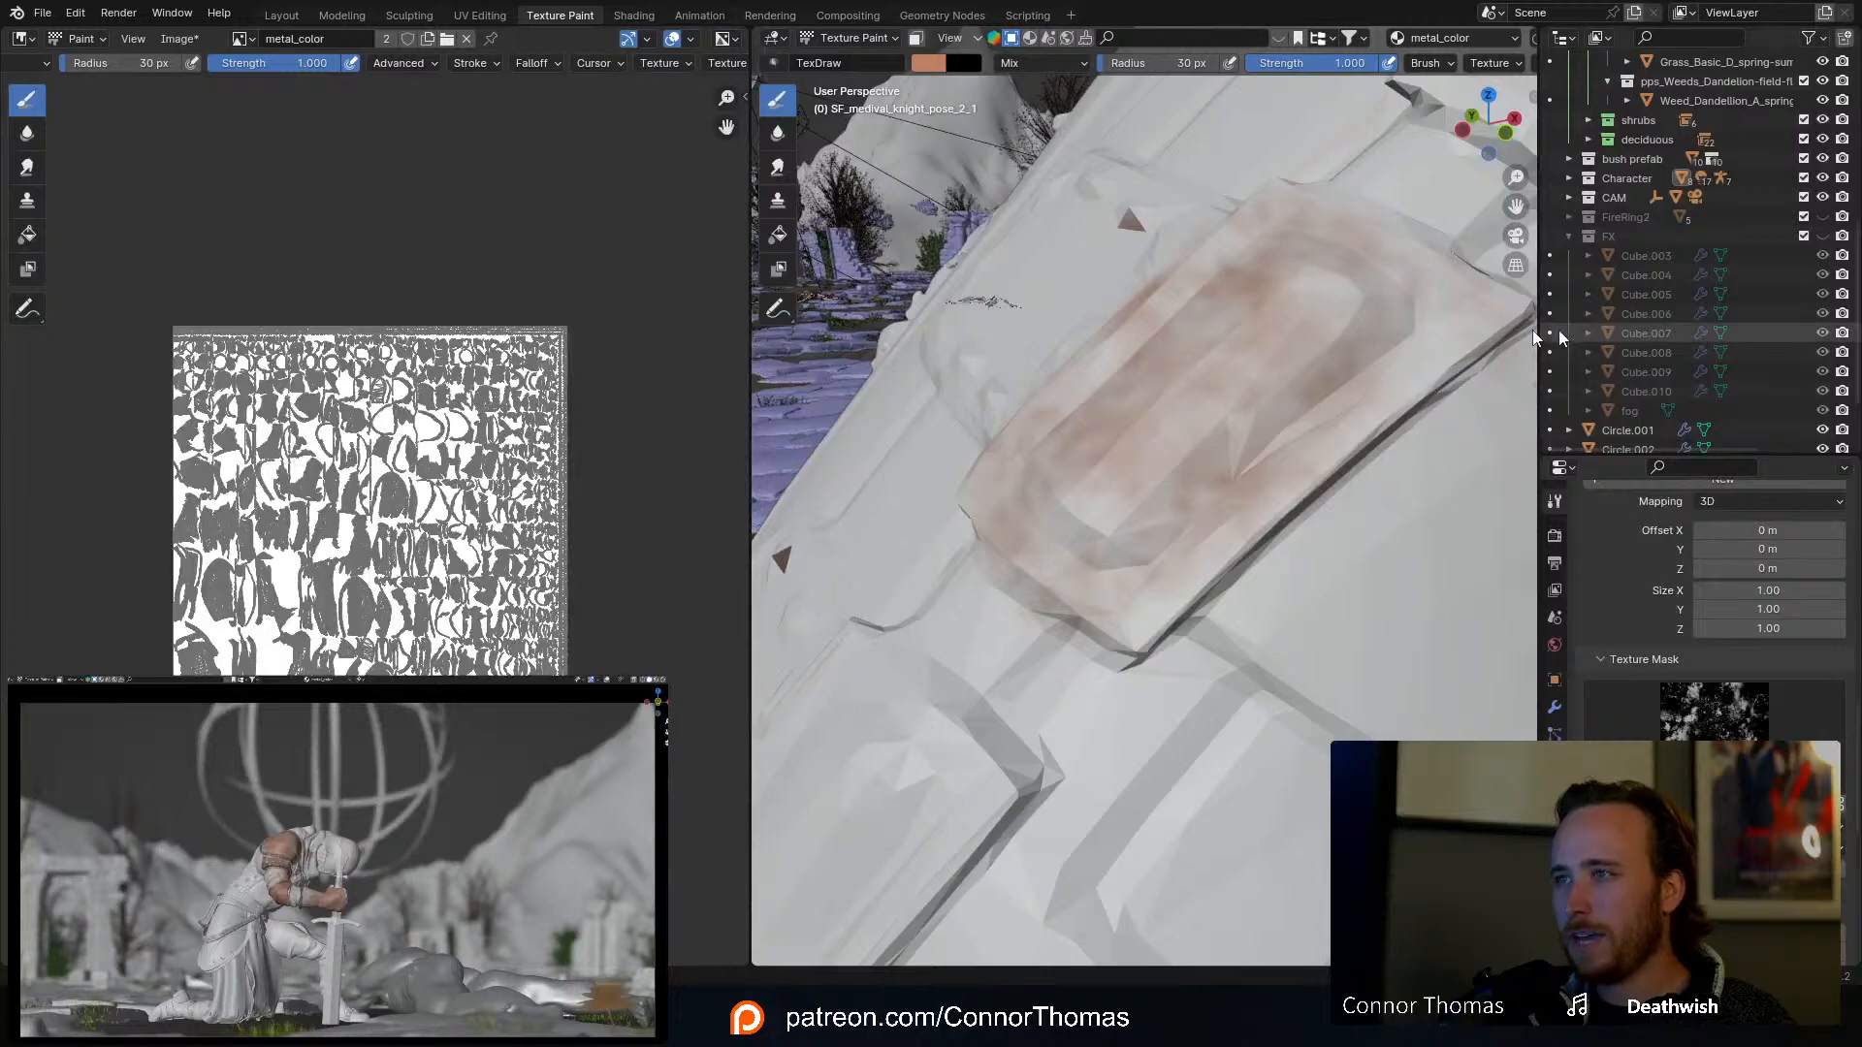
mouse_move(1418, 386)
mouse_down()
mouse_move(1213, 549)
mouse_move(1159, 626)
mouse_move(1144, 616)
mouse_move(1192, 534)
mouse_up()
key(f)
click(1224, 529)
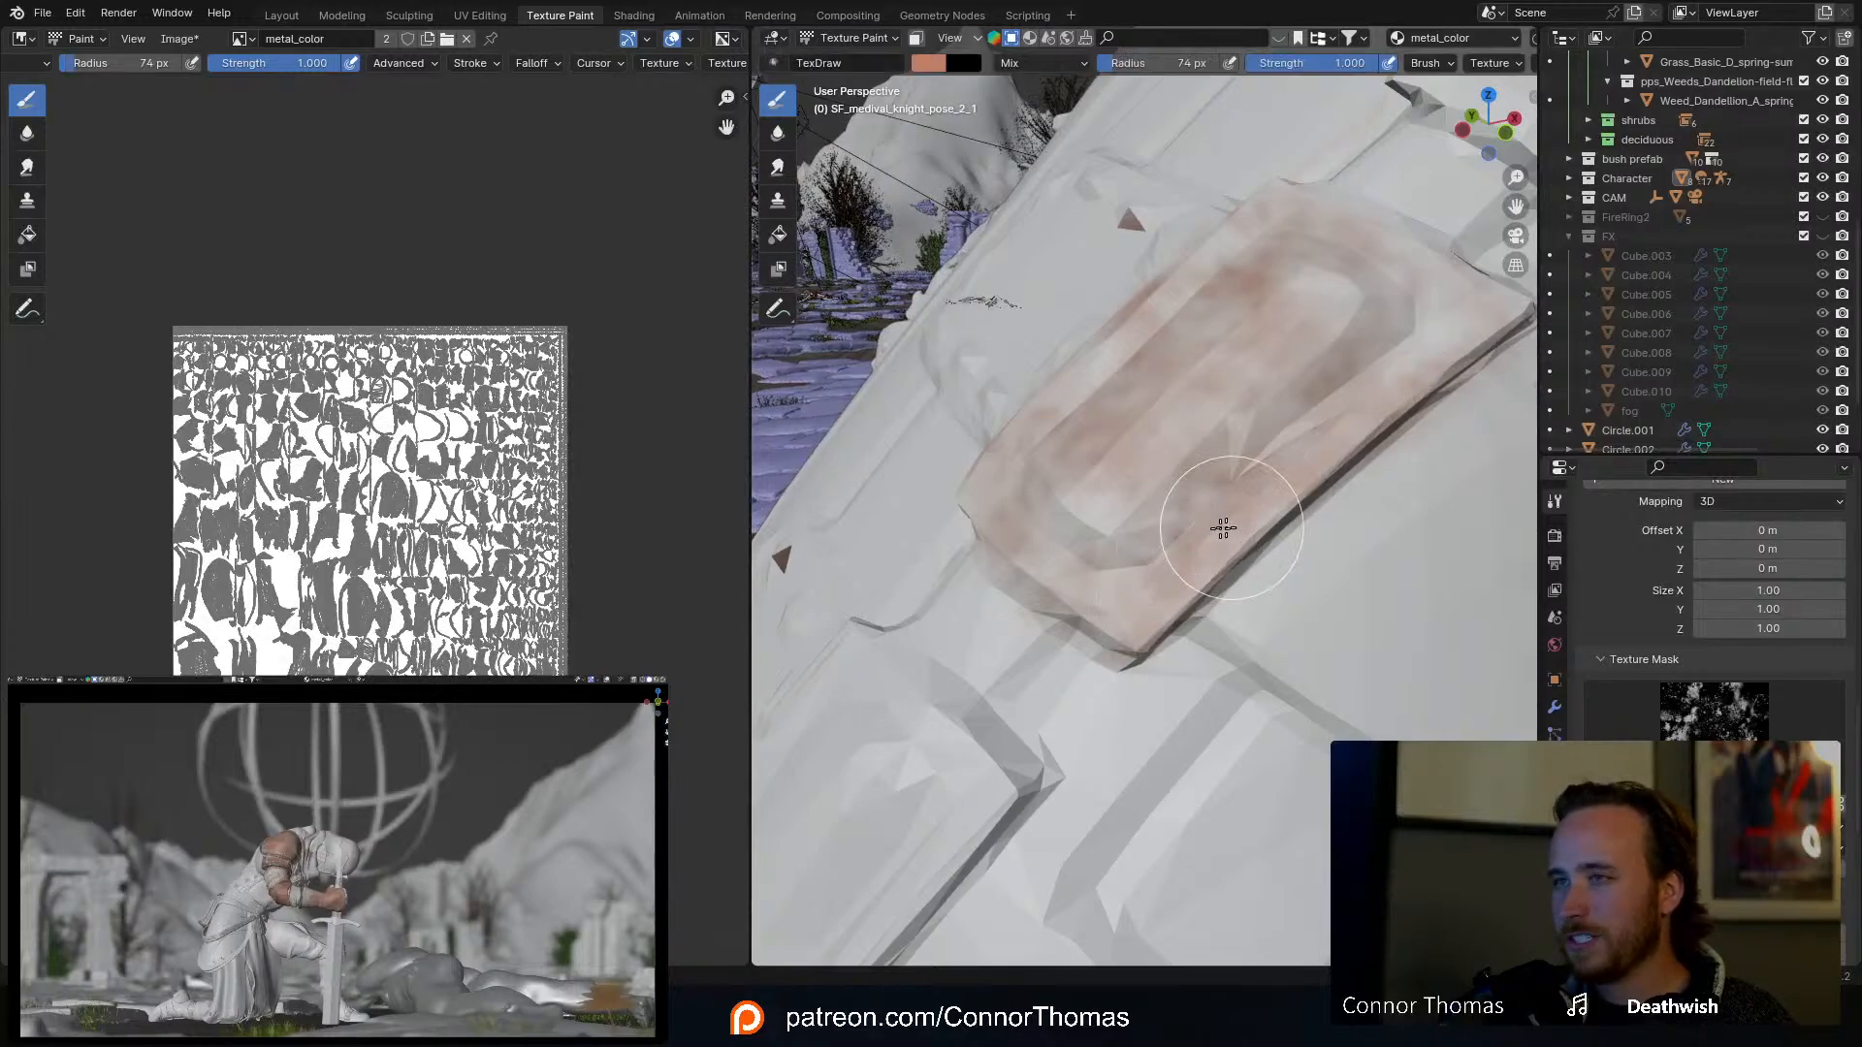
mouse_move(1217, 461)
mouse_down()
mouse_move(1092, 540)
mouse_move(1114, 512)
mouse_up()
middle_drag(1114, 512, 1338, 533)
middle_drag(1248, 470, 1288, 561)
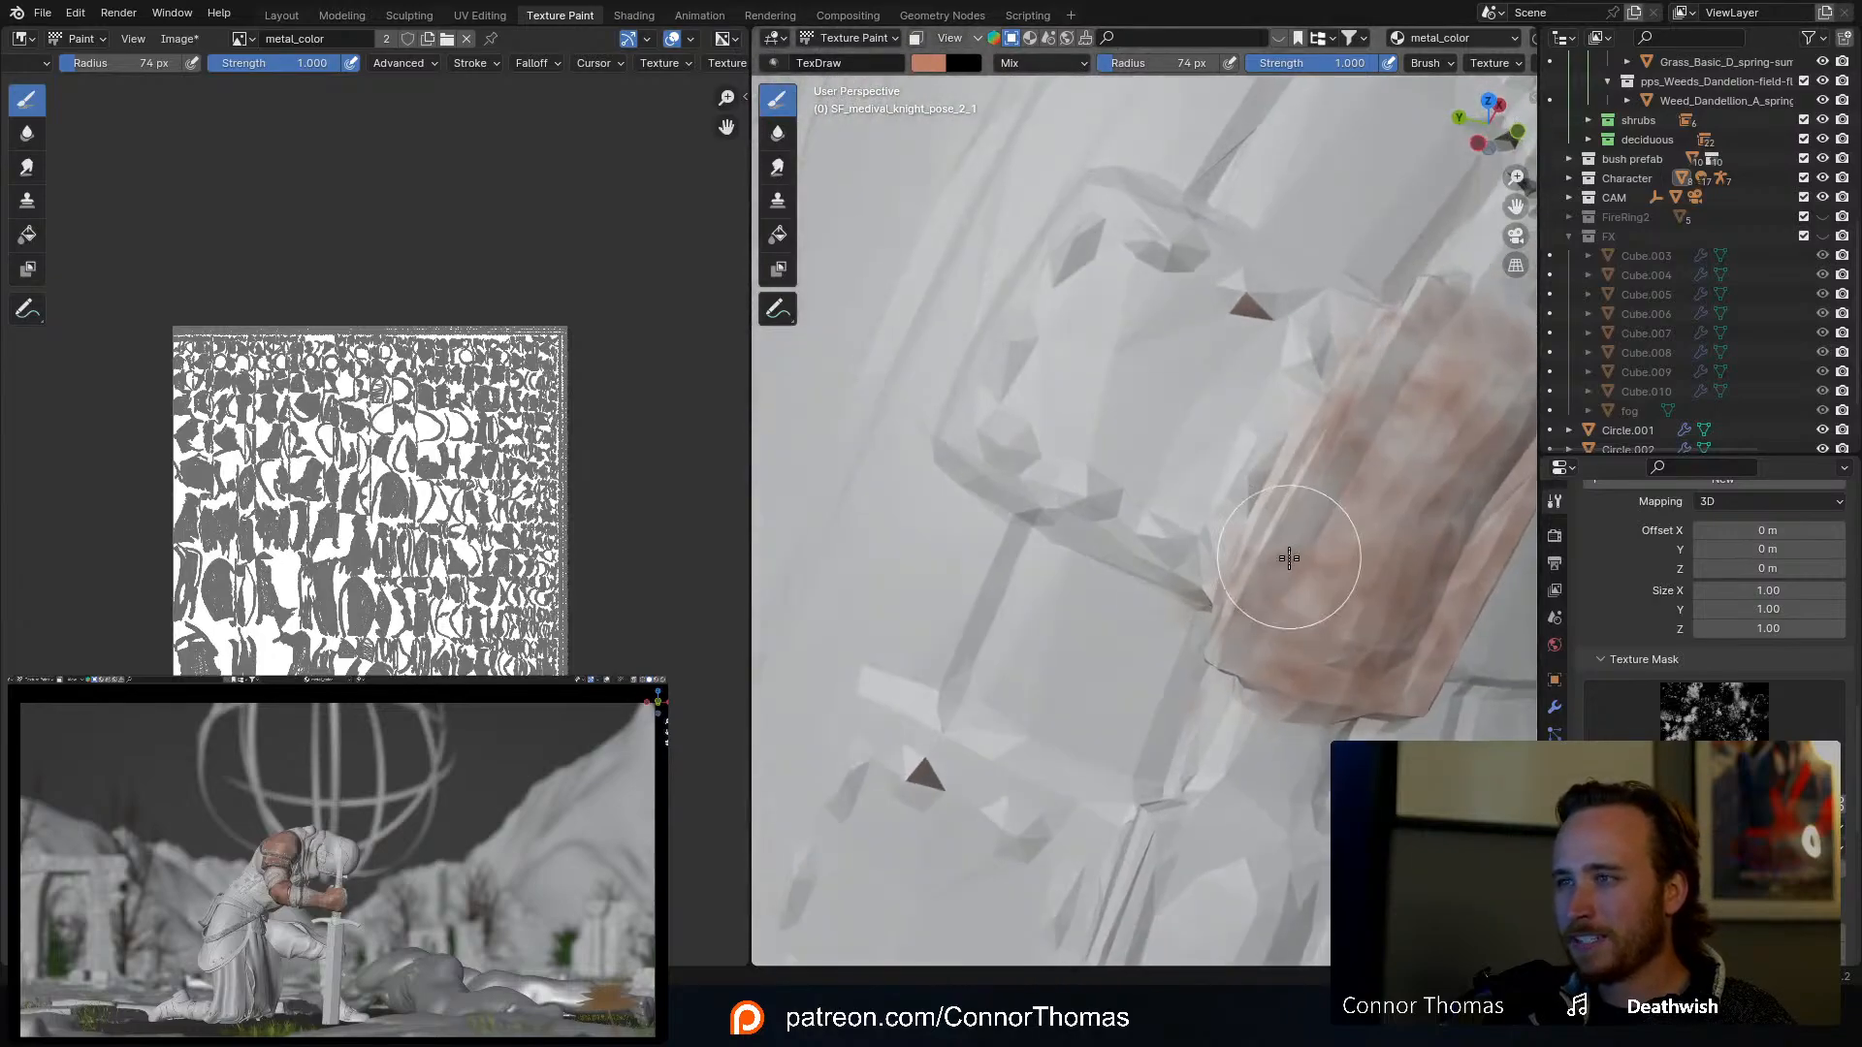
Step: Reduce the brush radius to 54 px and paint orange-brown over the remaining side edges and corners of the middle torso plate
key(f)
click(1226, 648)
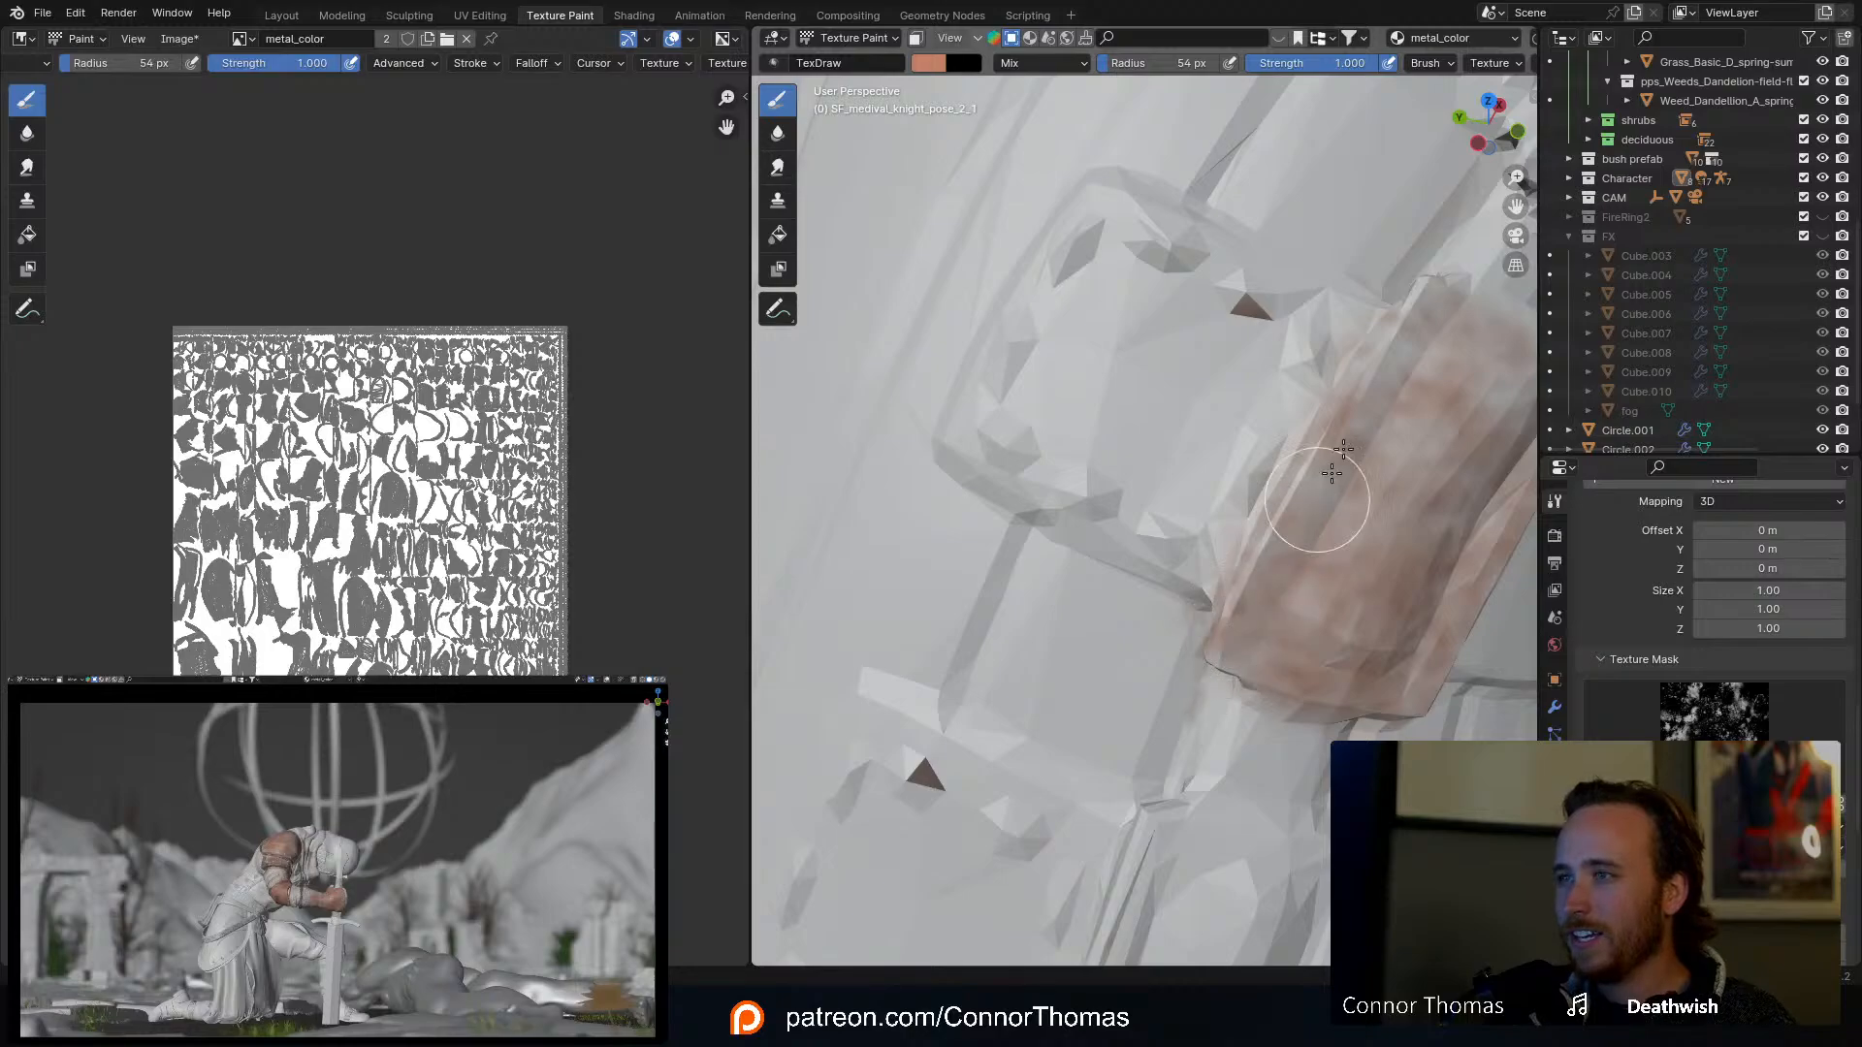
mouse_move(1335, 486)
middle_down()
mouse_move(1351, 449)
mouse_move(1251, 531)
middle_up()
mouse_move(1251, 531)
mouse_down()
mouse_move(1287, 699)
mouse_move(1234, 582)
mouse_move(1206, 573)
mouse_move(1180, 705)
mouse_move(1208, 710)
mouse_move(1079, 513)
mouse_up()
mouse_move(1078, 513)
middle_down()
mouse_move(1160, 572)
mouse_move(1226, 707)
middle_up()
mouse_move(1263, 664)
mouse_down()
mouse_move(1048, 727)
mouse_move(1102, 769)
mouse_move(1193, 653)
mouse_up()
mouse_move(1193, 653)
middle_down()
mouse_move(1203, 508)
mouse_move(1141, 375)
middle_up()
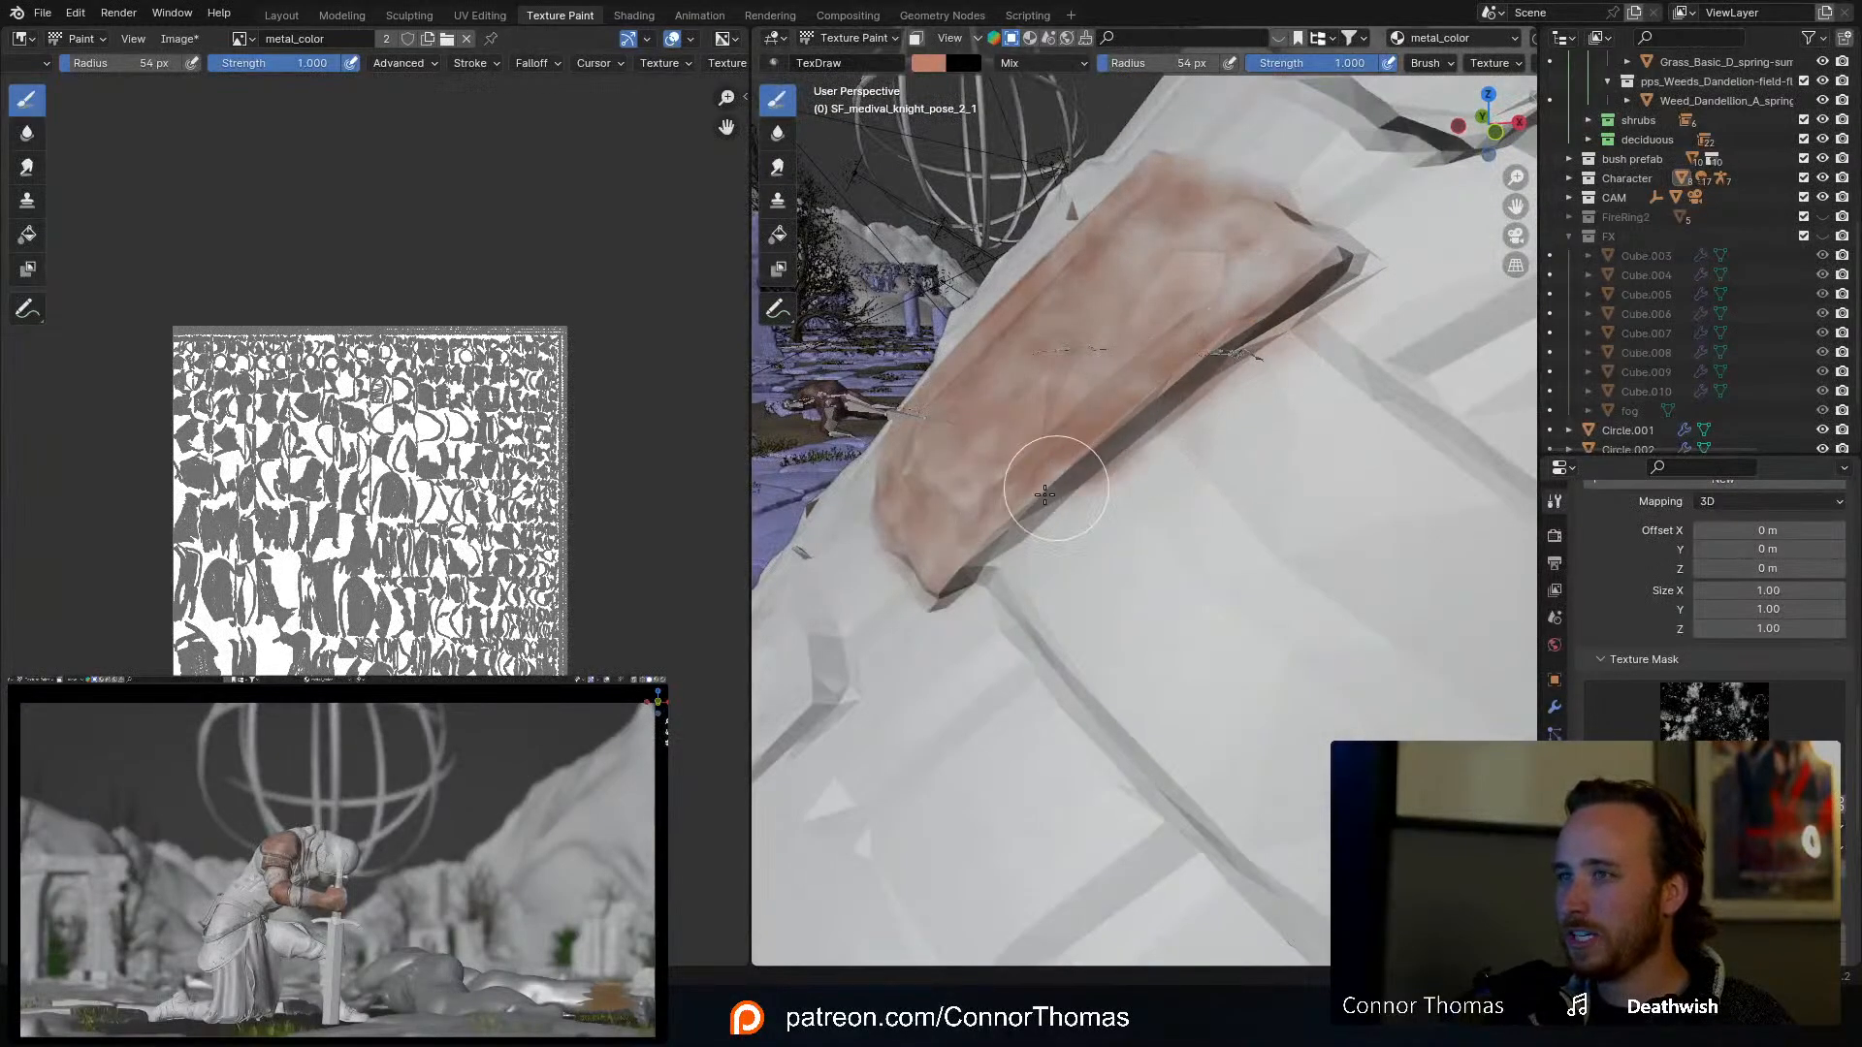
middle_drag(979, 490, 1265, 511)
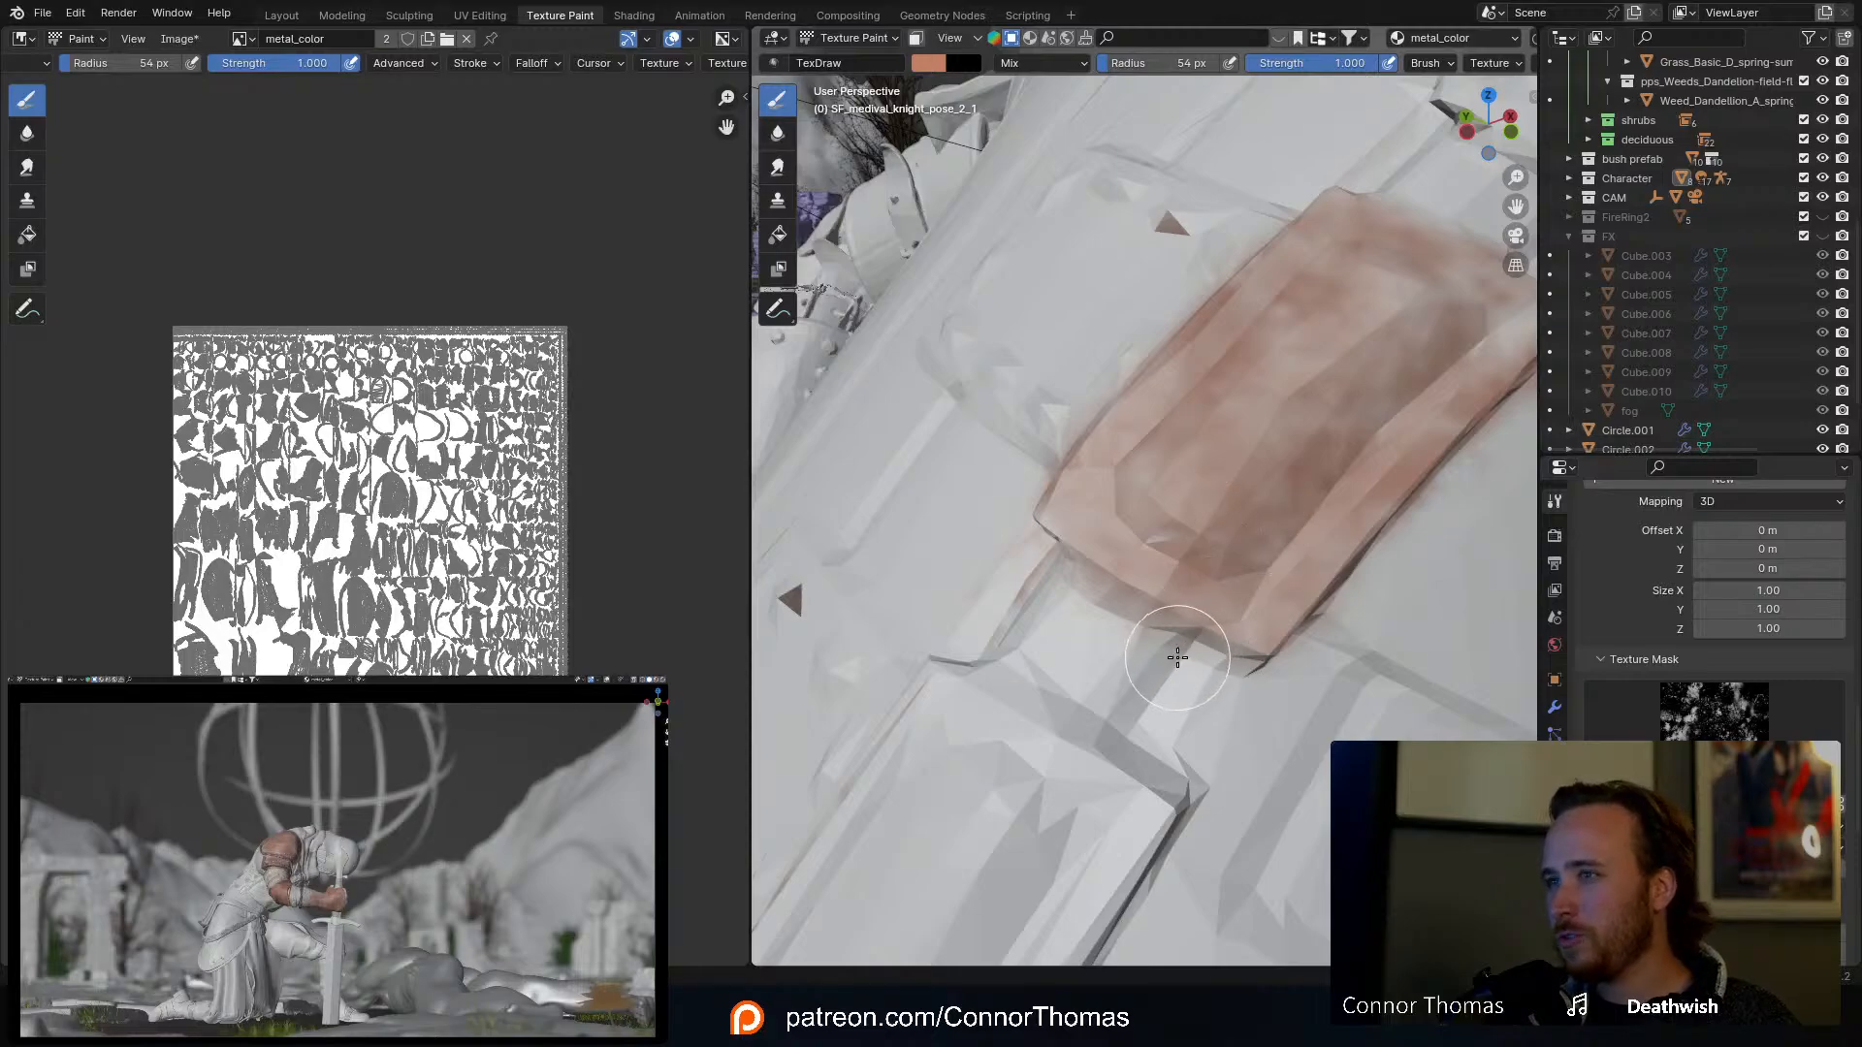
Step: Paint orange-brown along the long rim and lower end of the lower raised torso plate
mouse_move(1177, 657)
shift+middle_down()
mouse_move(1205, 540)
mouse_move(1318, 329)
shift+middle_up()
mouse_move(1359, 274)
mouse_down()
mouse_move(1229, 418)
mouse_move(1106, 619)
mouse_move(1060, 769)
mouse_up()
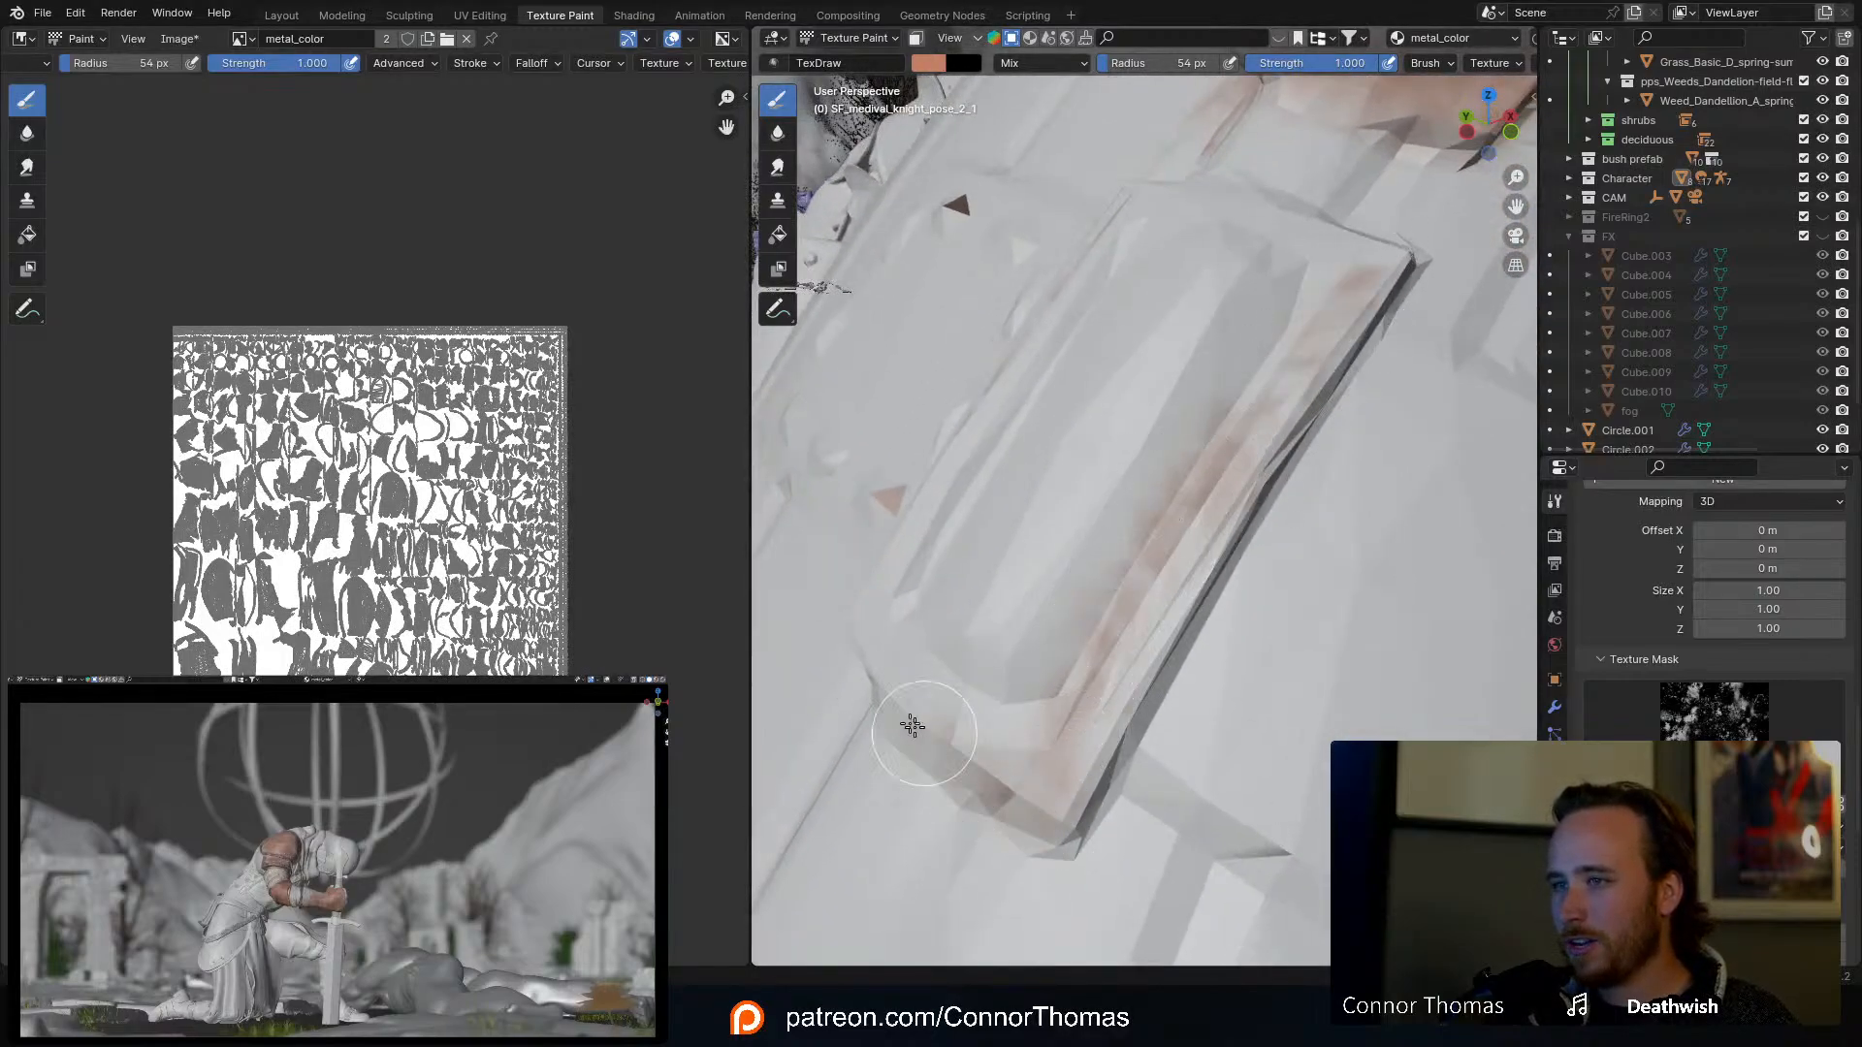
mouse_move(913, 725)
mouse_down()
mouse_move(897, 668)
mouse_move(1018, 659)
mouse_move(1084, 602)
mouse_up()
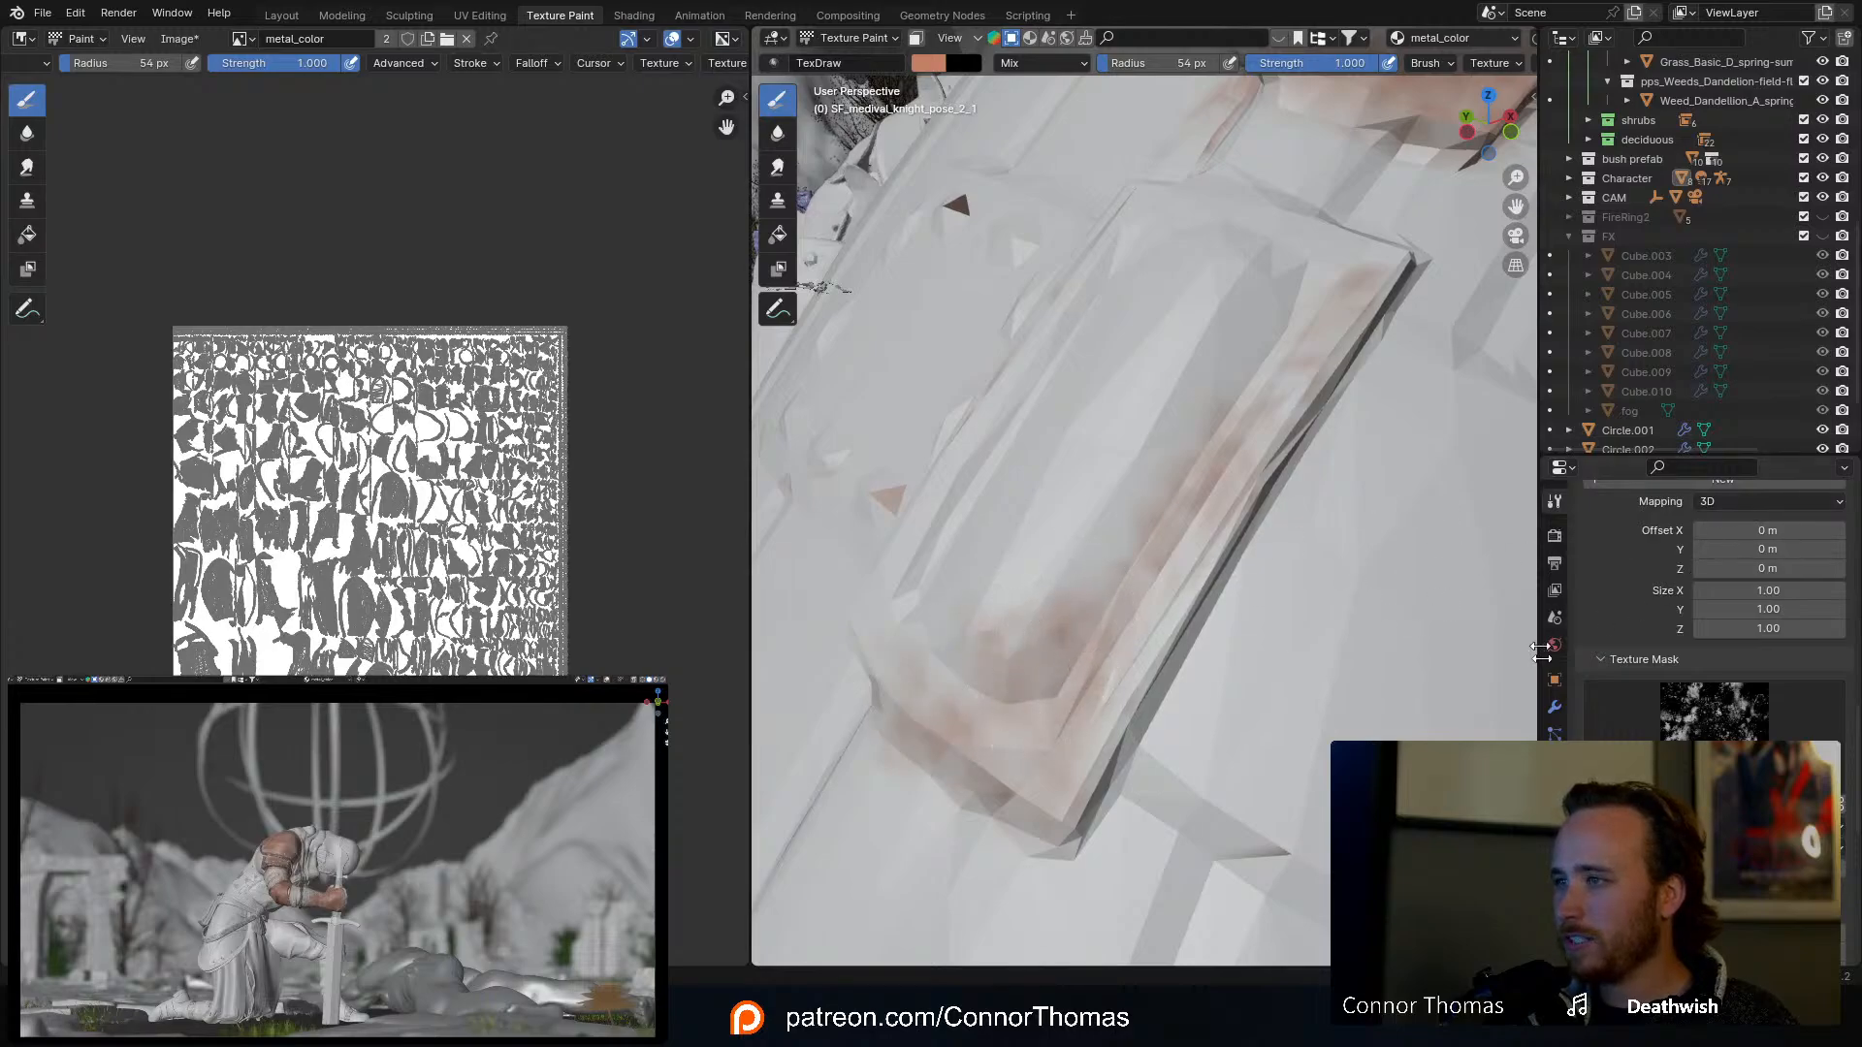
Step: Darken the brush color to deep brown and paint dark blotches in the recessed center of the lower torso plate
scroll(1629, 631, up, 10)
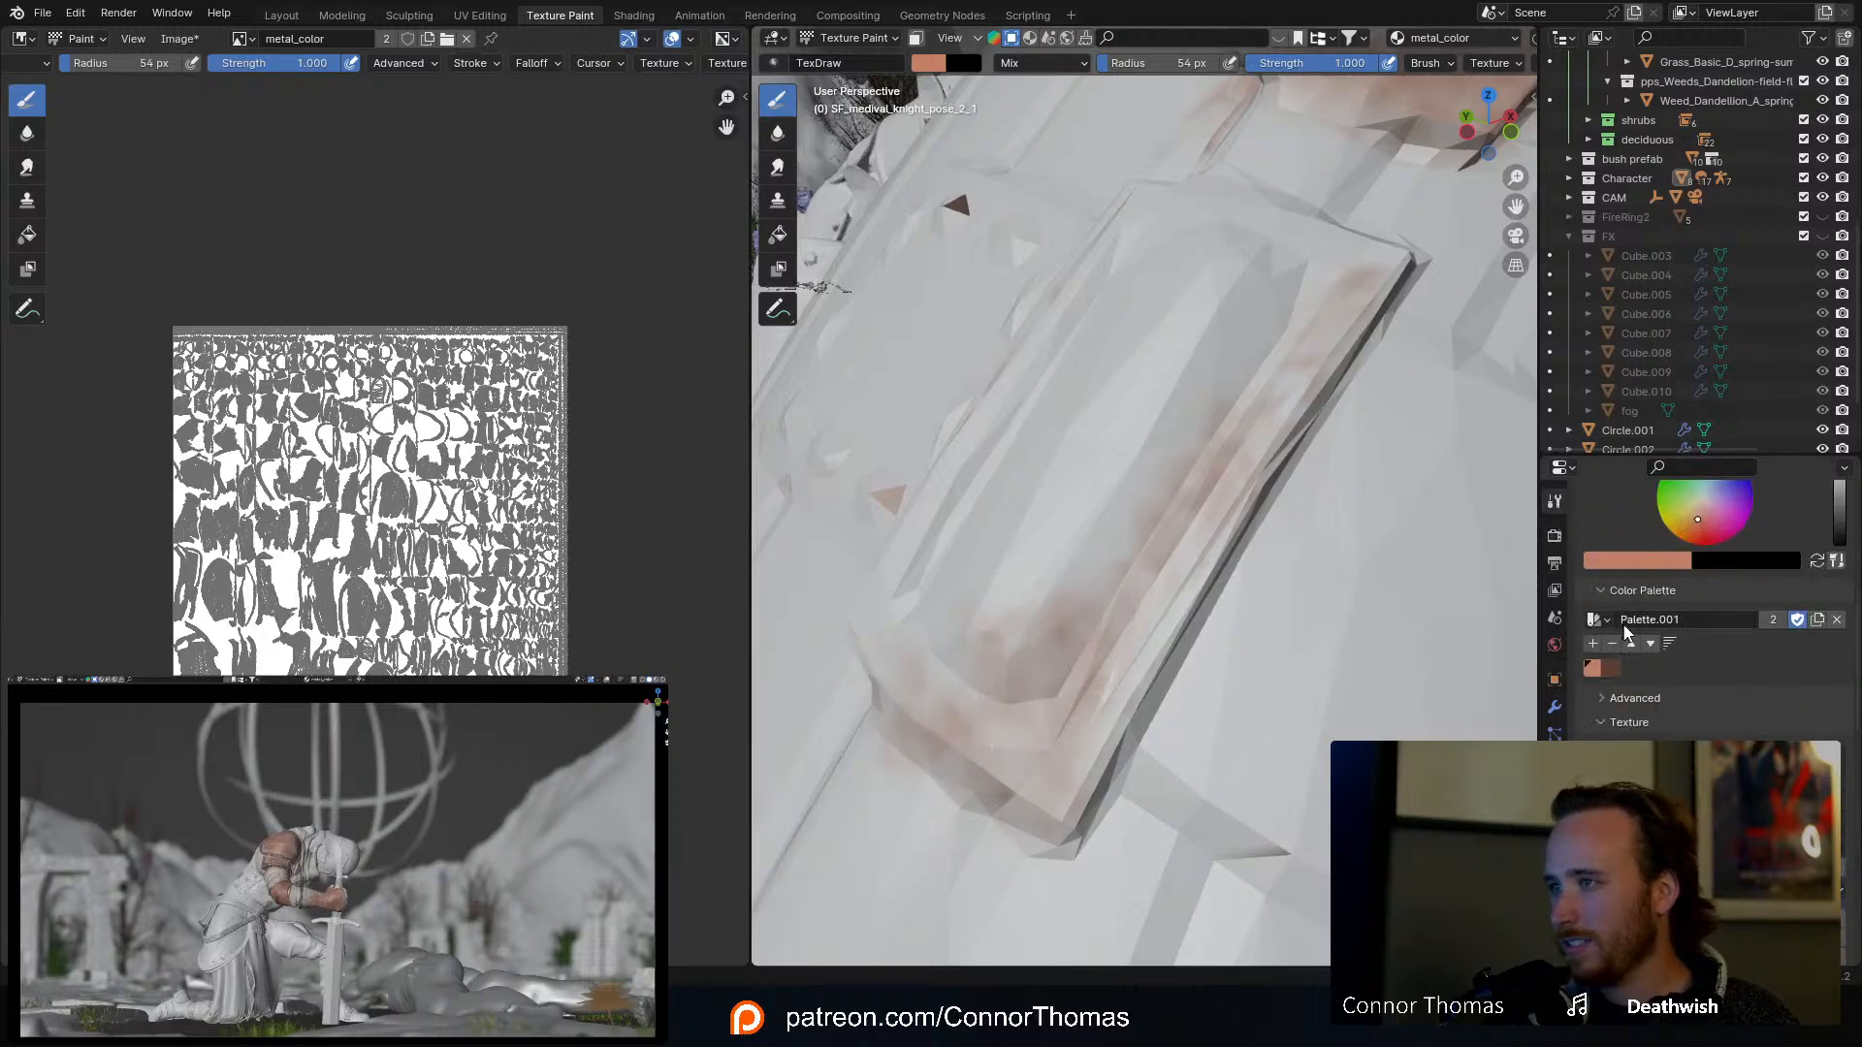
drag(1840, 627, 1839, 665)
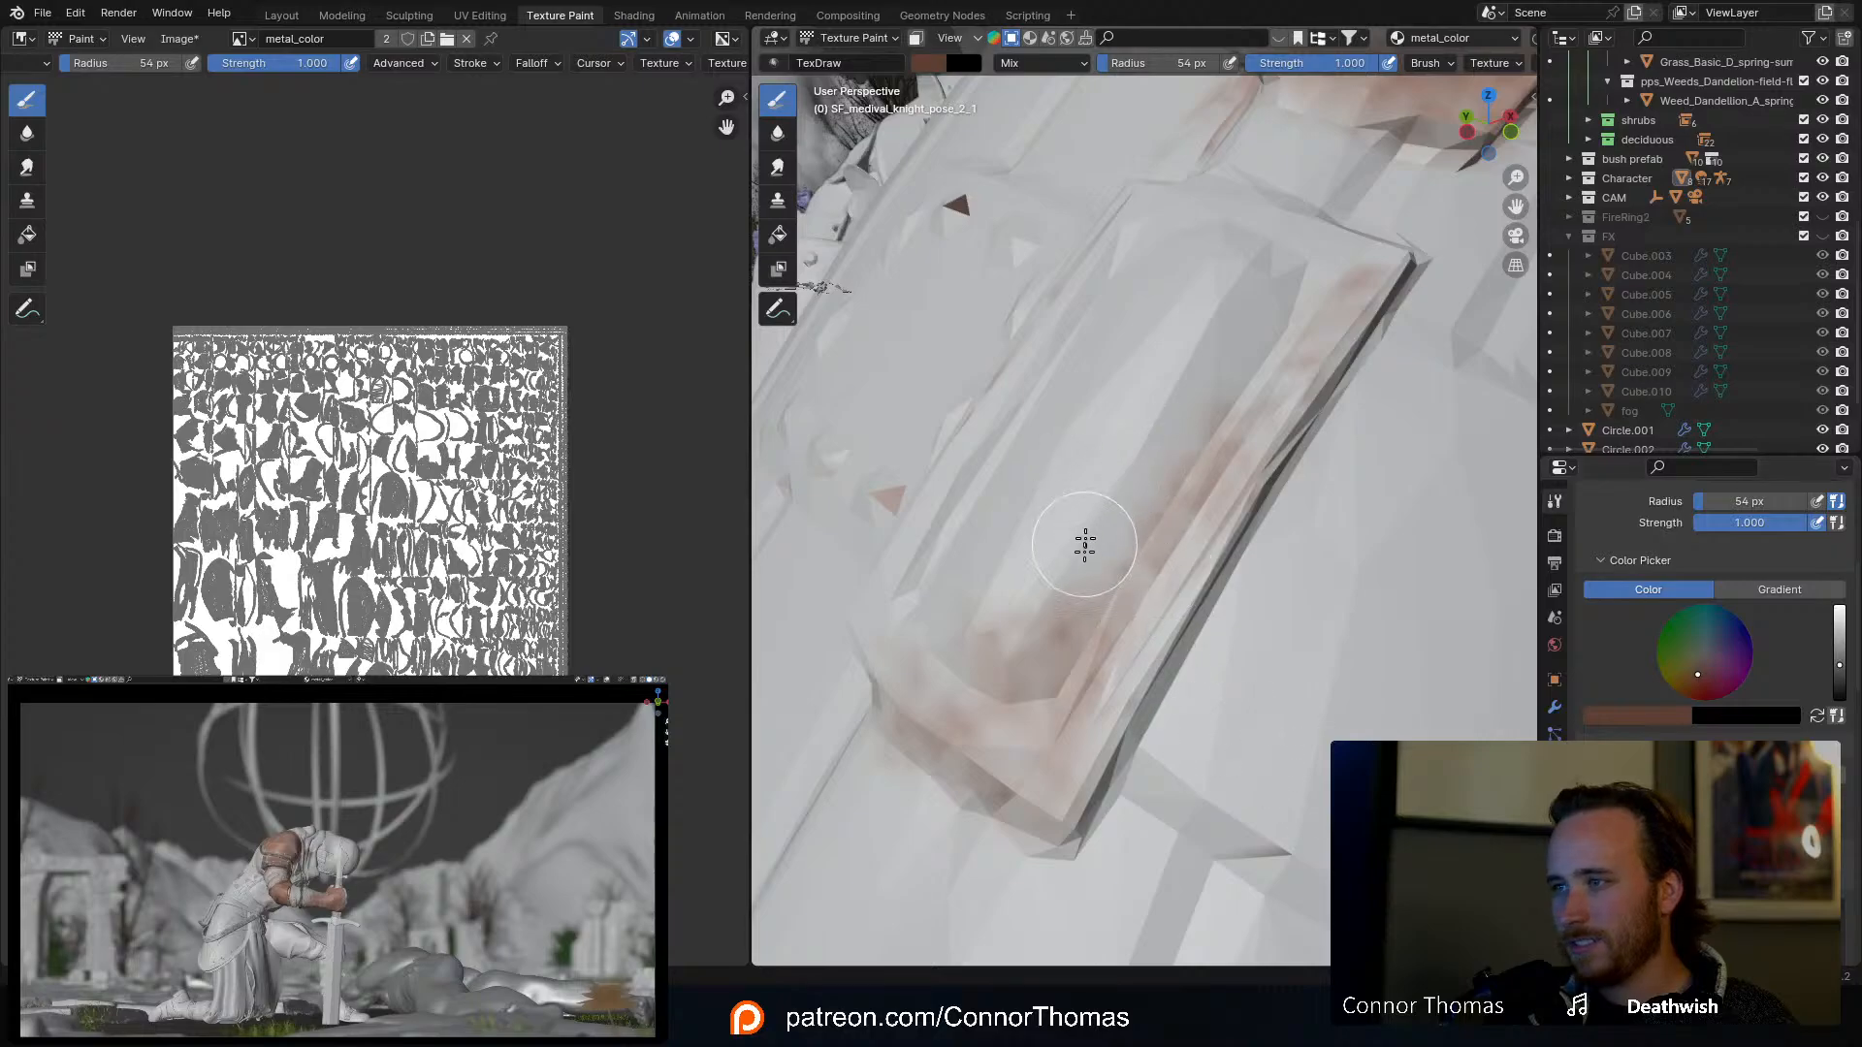
mouse_move(1086, 540)
mouse_down()
mouse_move(1089, 469)
mouse_move(1155, 448)
mouse_move(1151, 528)
mouse_move(1067, 805)
mouse_move(1075, 774)
mouse_up()
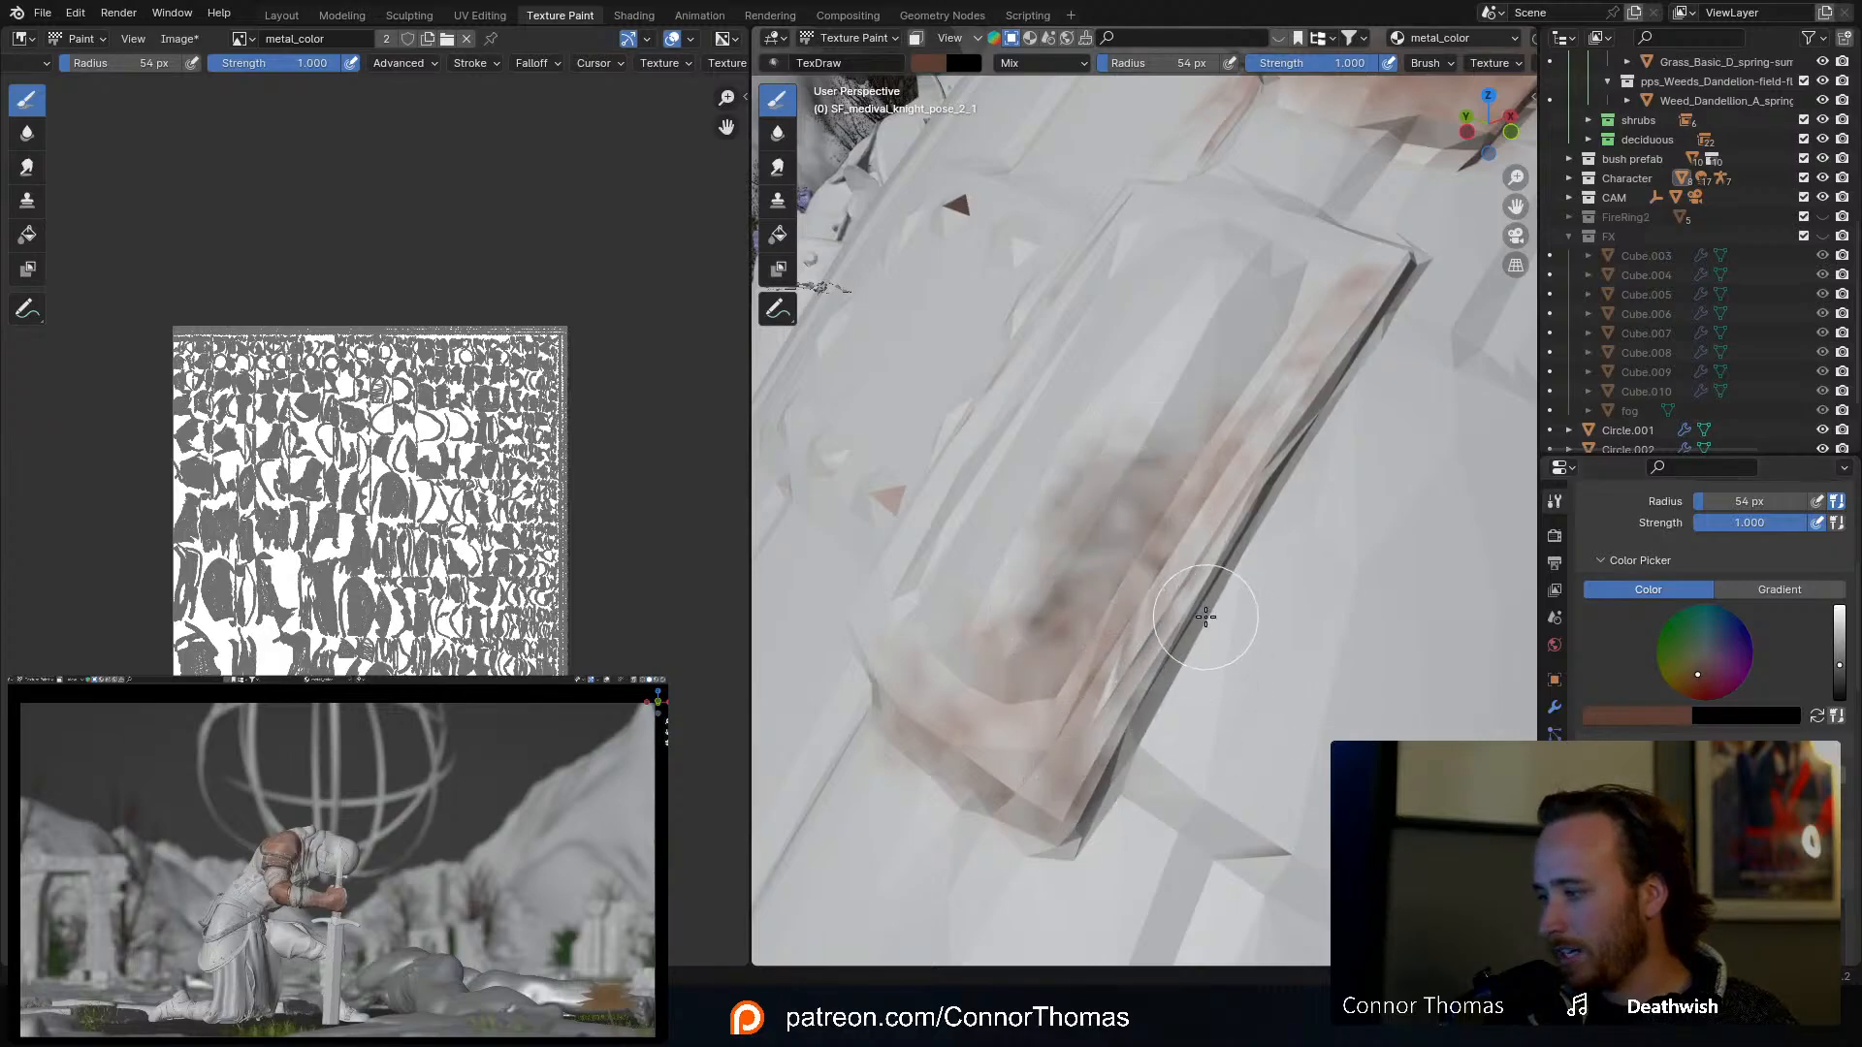
Step: Restore the lighter orange-brown brush color and paint the lower torso plate's rim and upper end, using radii of 27 px and 60 px
middle_drag(1207, 616, 1106, 600)
scroll(1193, 615, down, 2)
key(f)
click(1046, 598)
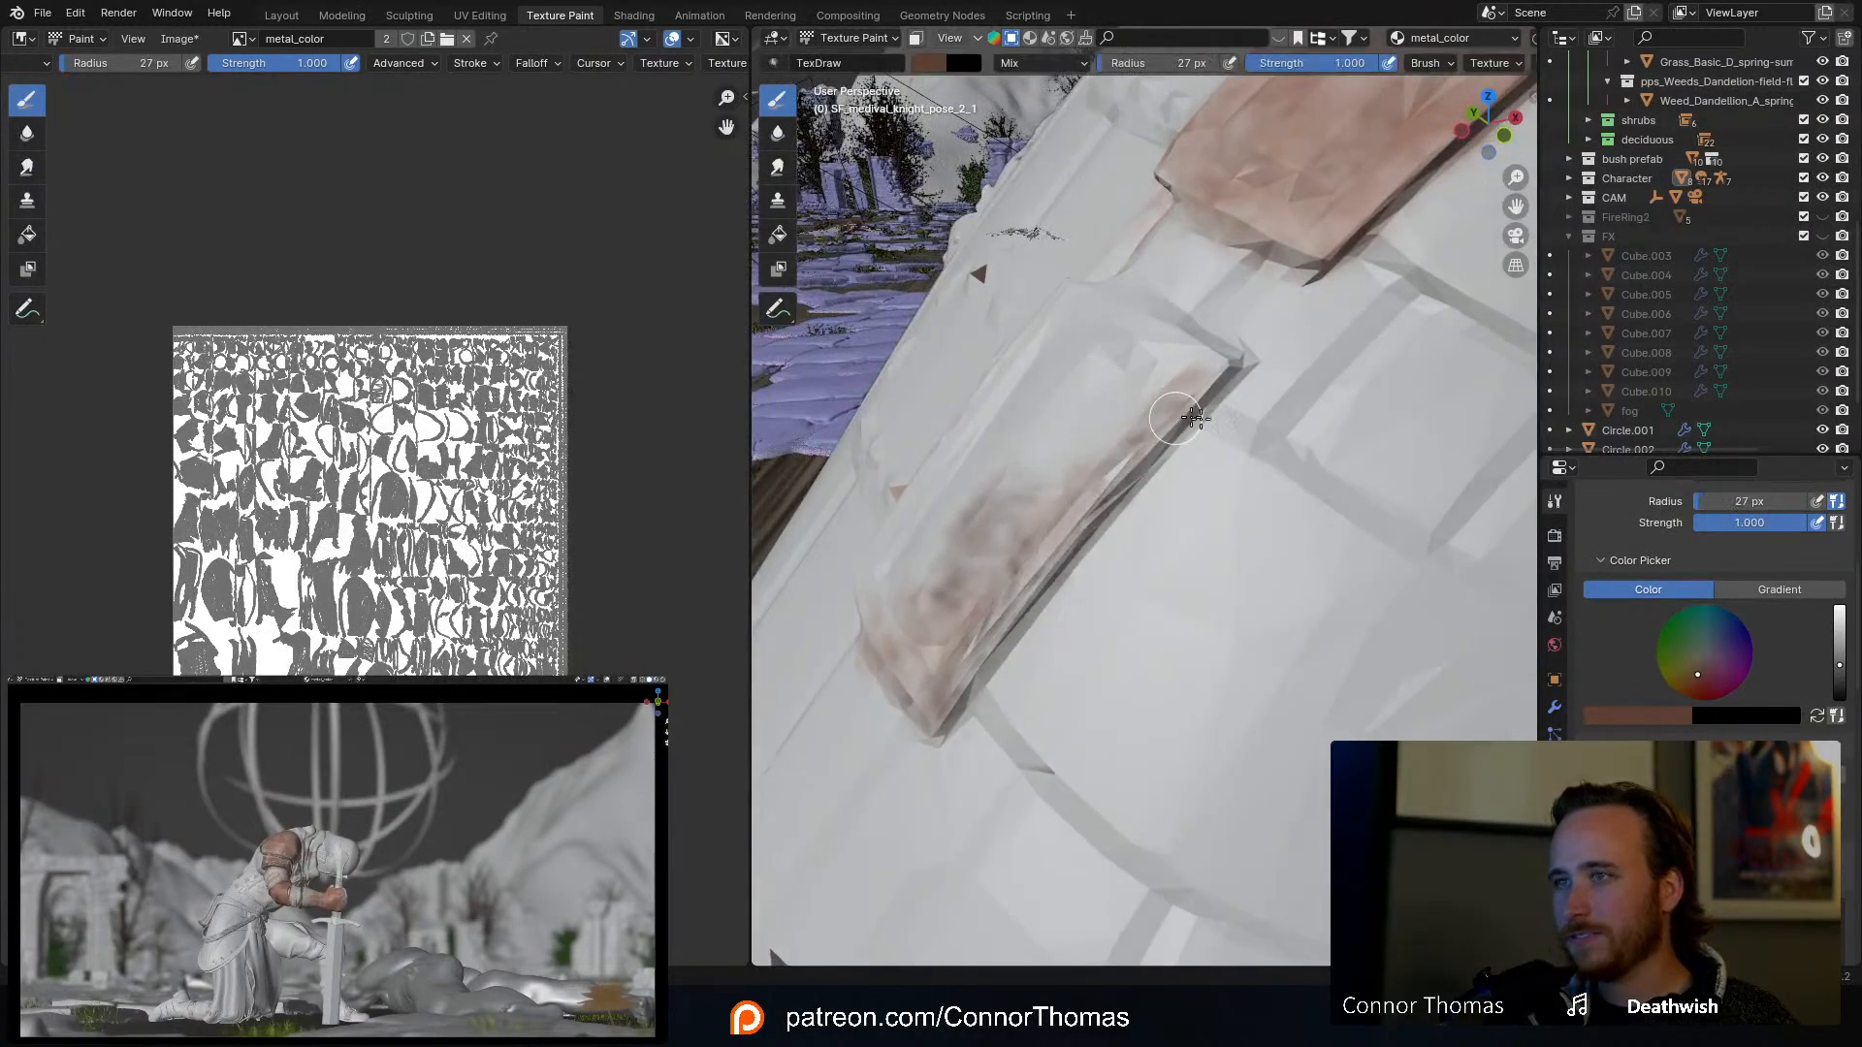
drag(1840, 666, 1840, 627)
middle_drag(1187, 635, 1219, 669)
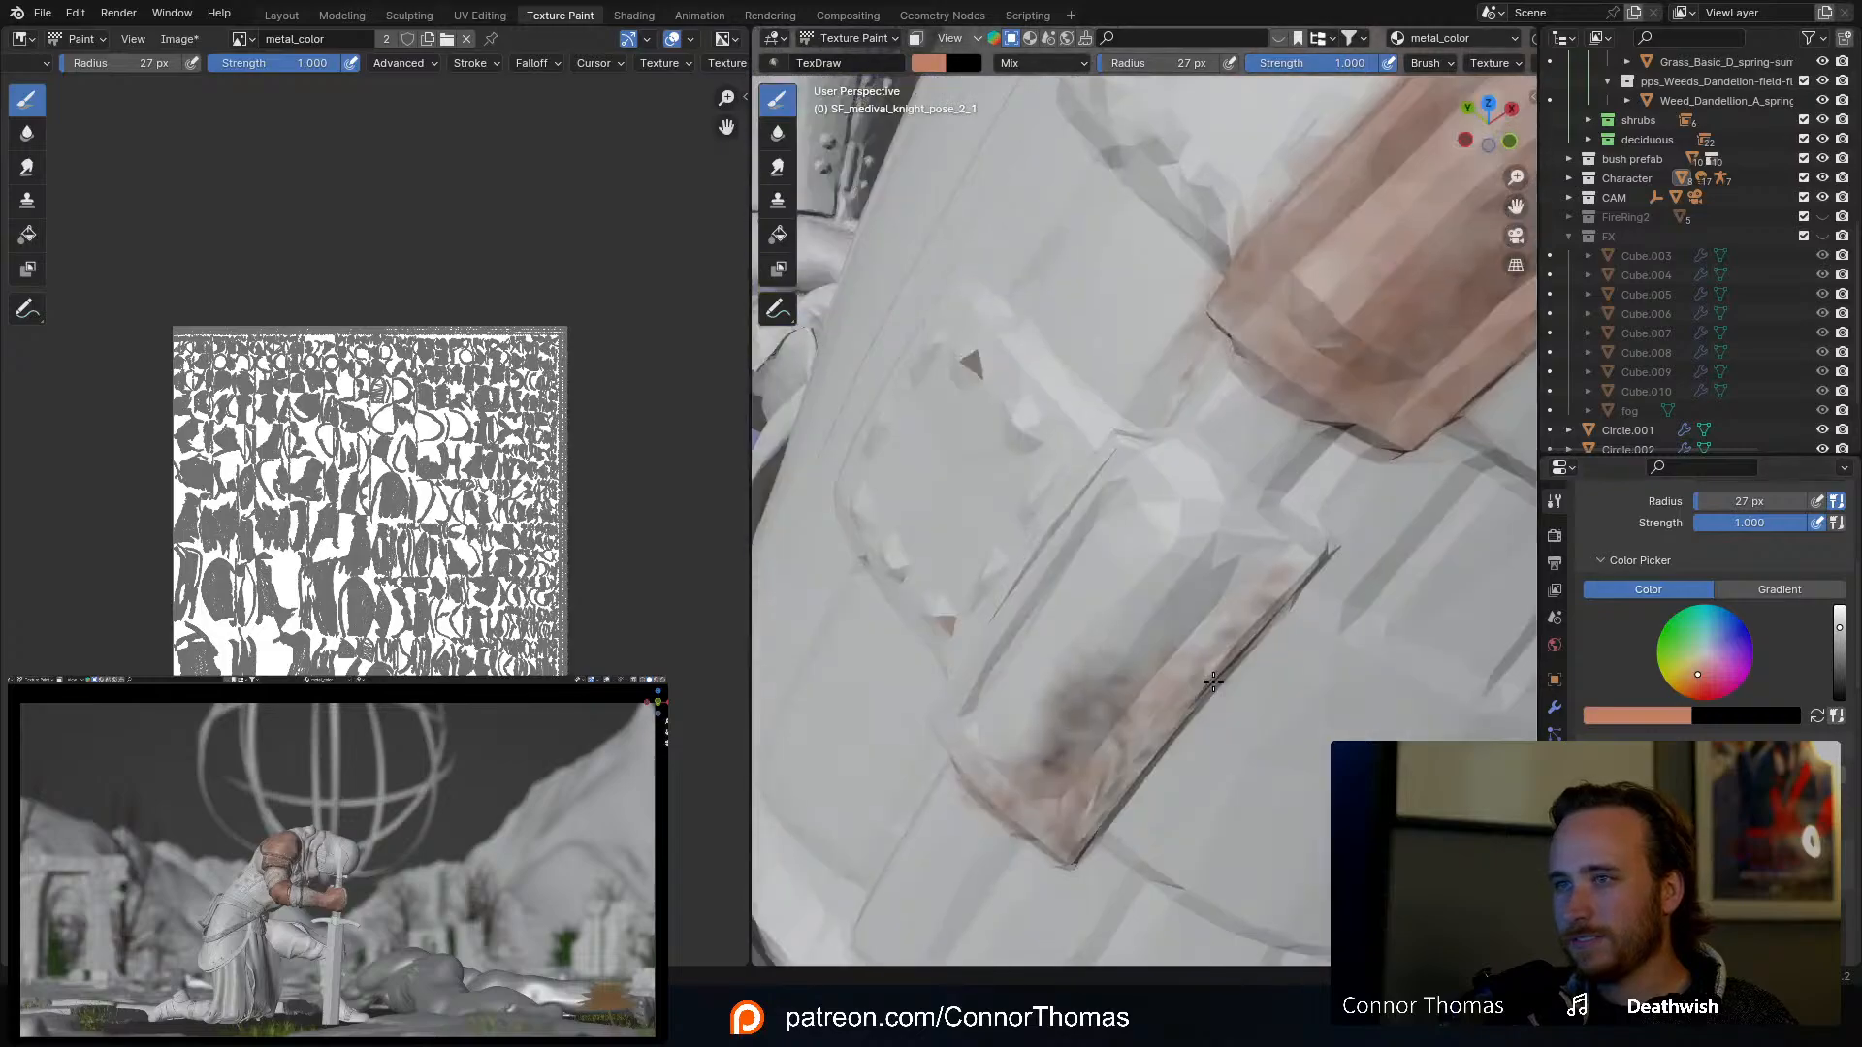
mouse_move(1164, 614)
mouse_down()
mouse_move(1201, 585)
mouse_move(1184, 640)
mouse_move(1267, 533)
mouse_move(1100, 475)
mouse_up()
key(f)
click(1228, 608)
Step: Swap the brush's speckled texture mask for a smoother one
scroll(1629, 735, down, 12)
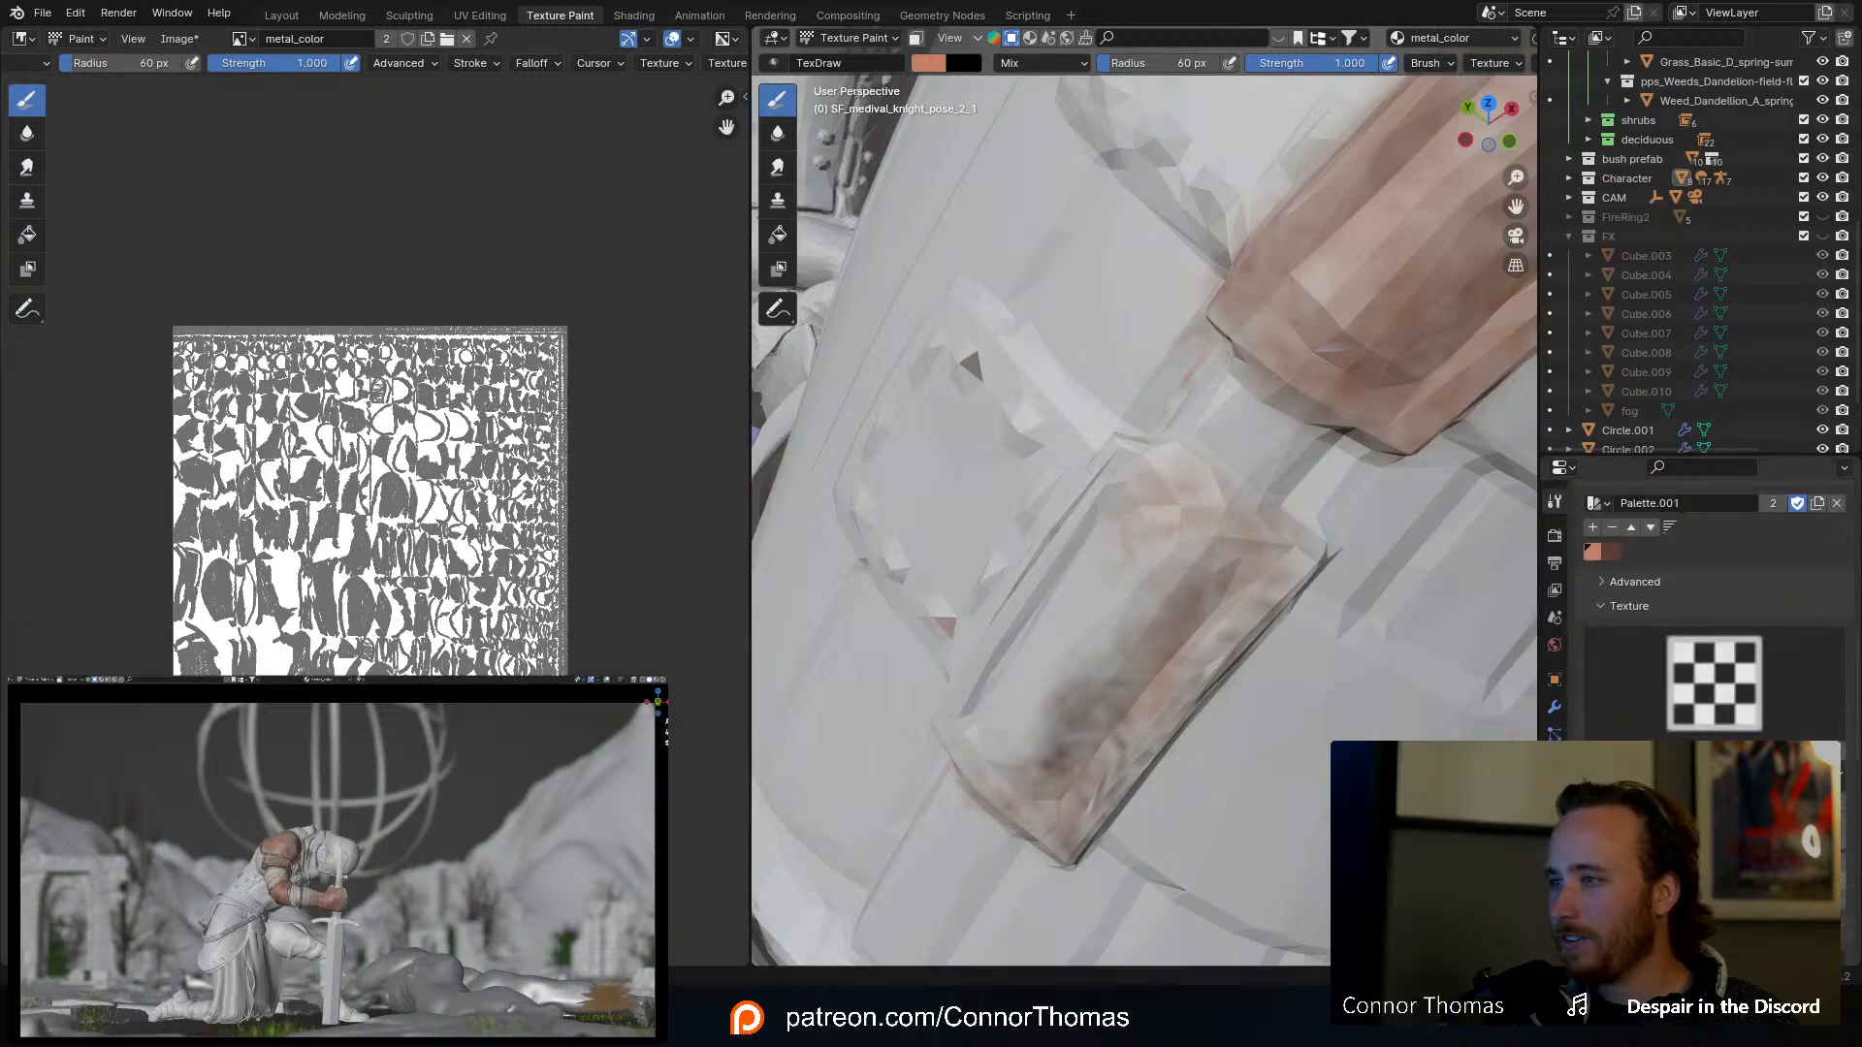
click(1649, 747)
click(1337, 437)
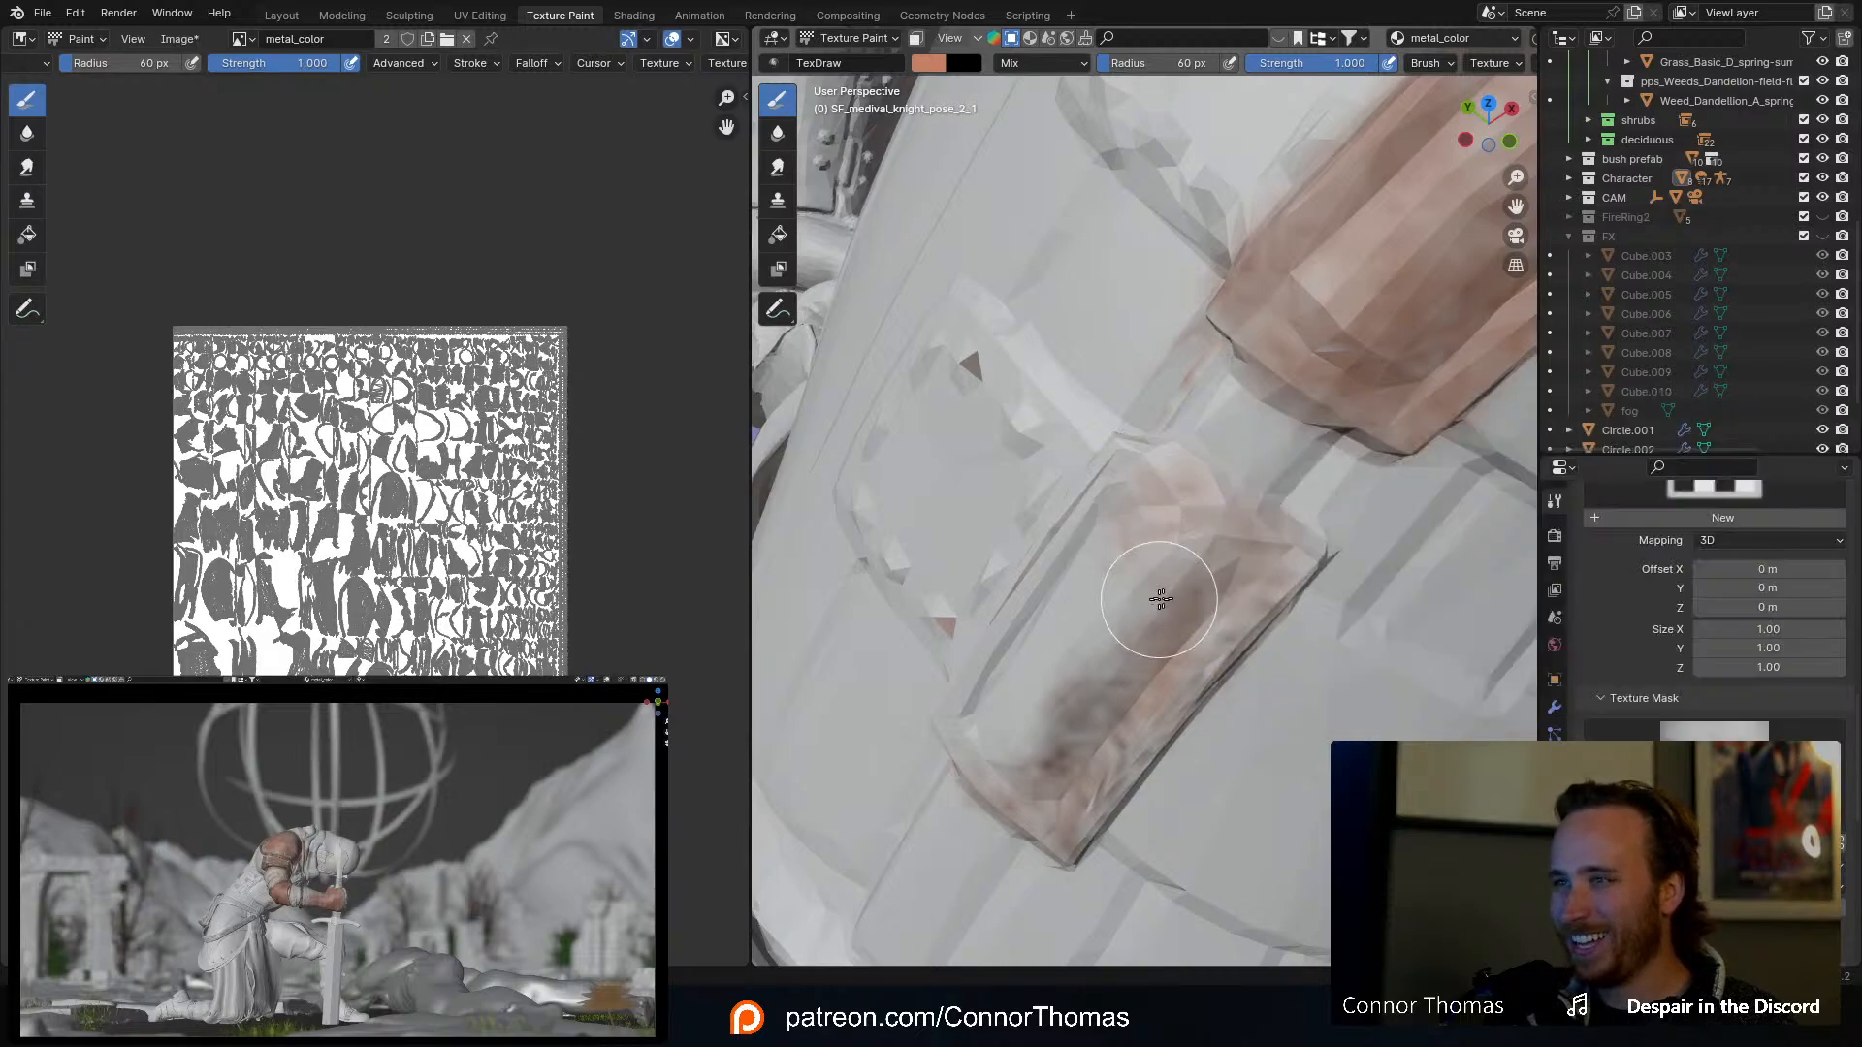
Step: Reduce the brush radius to 39 px and cover the lower torso plate's center, ends and side edges with denser orange-brown
middle_drag(1155, 595, 1193, 528)
key(f)
click(1165, 556)
mouse_move(1164, 556)
mouse_down()
mouse_move(1143, 493)
mouse_move(1038, 456)
mouse_up()
mouse_move(973, 544)
mouse_down()
mouse_move(1072, 535)
mouse_move(1118, 584)
mouse_move(1094, 549)
mouse_move(1129, 561)
mouse_up()
middle_drag(1129, 562, 1194, 440)
mouse_move(1243, 298)
mouse_down()
mouse_move(1181, 486)
mouse_move(1089, 499)
mouse_move(1018, 478)
mouse_move(1110, 521)
mouse_up()
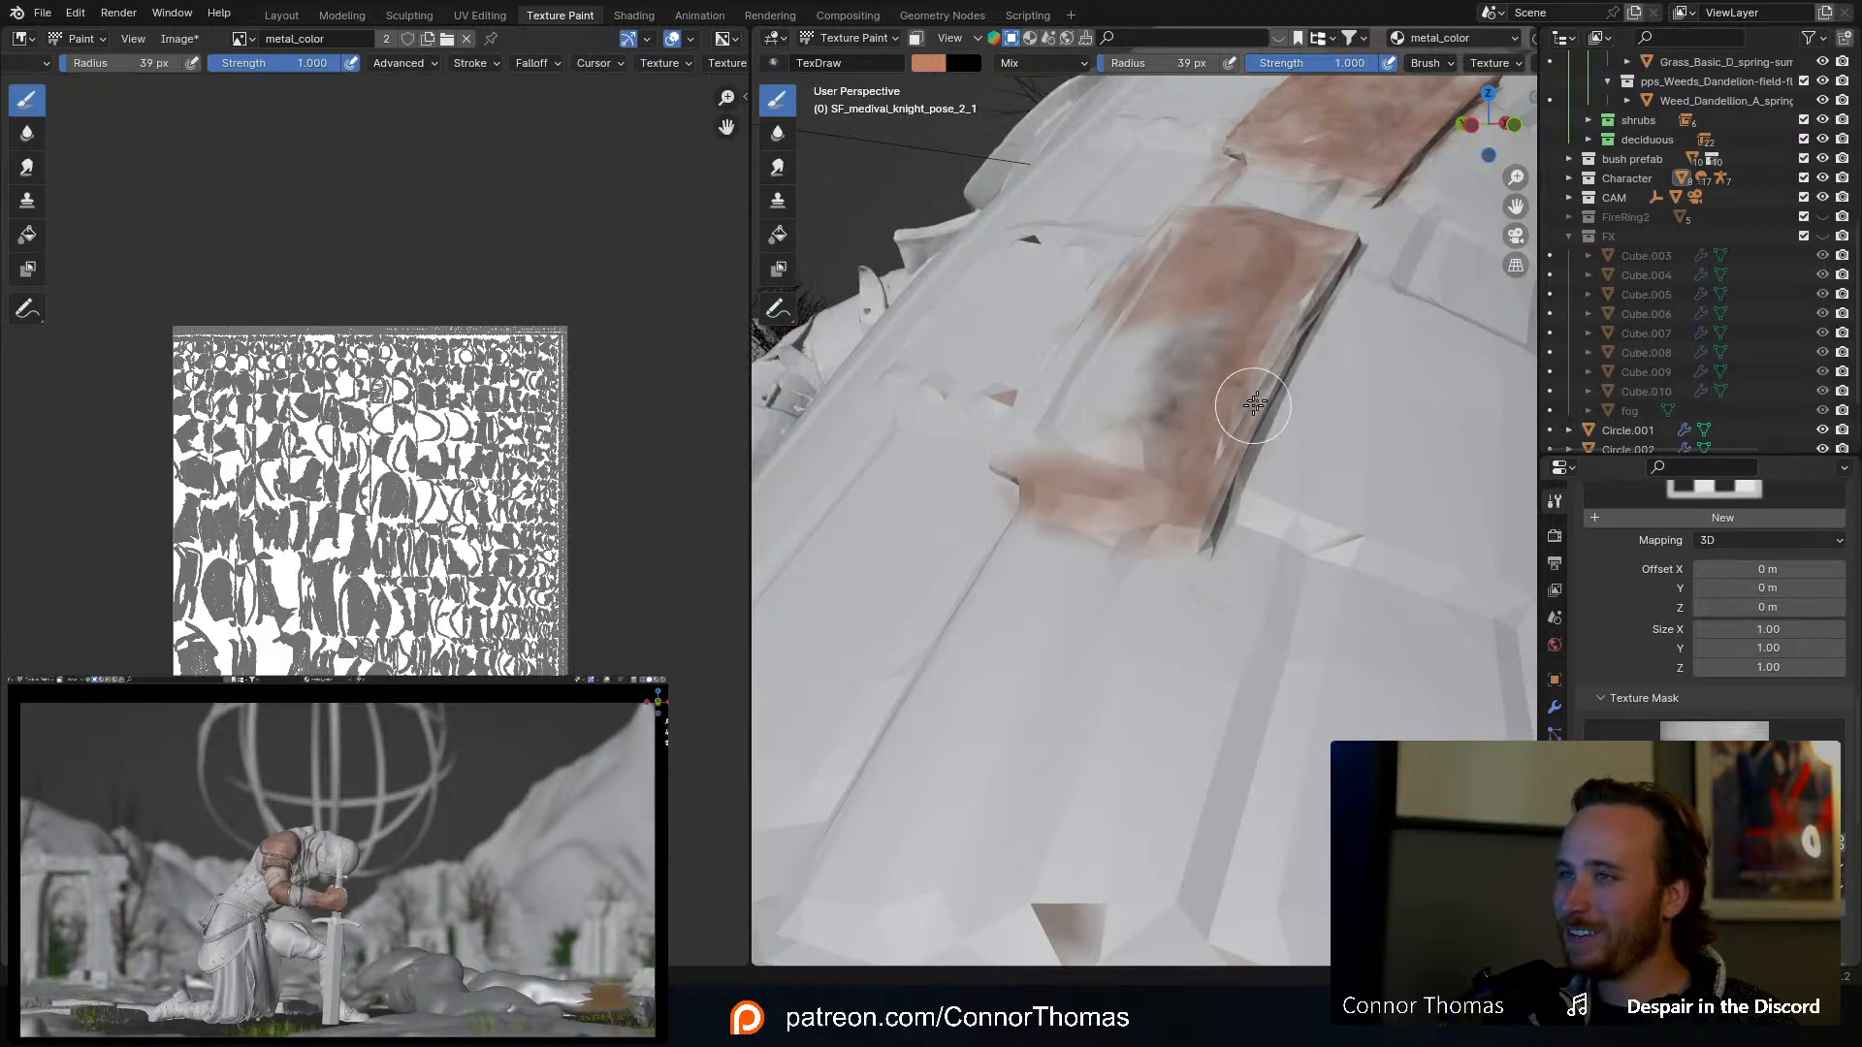
middle_drag(1147, 470, 1236, 609)
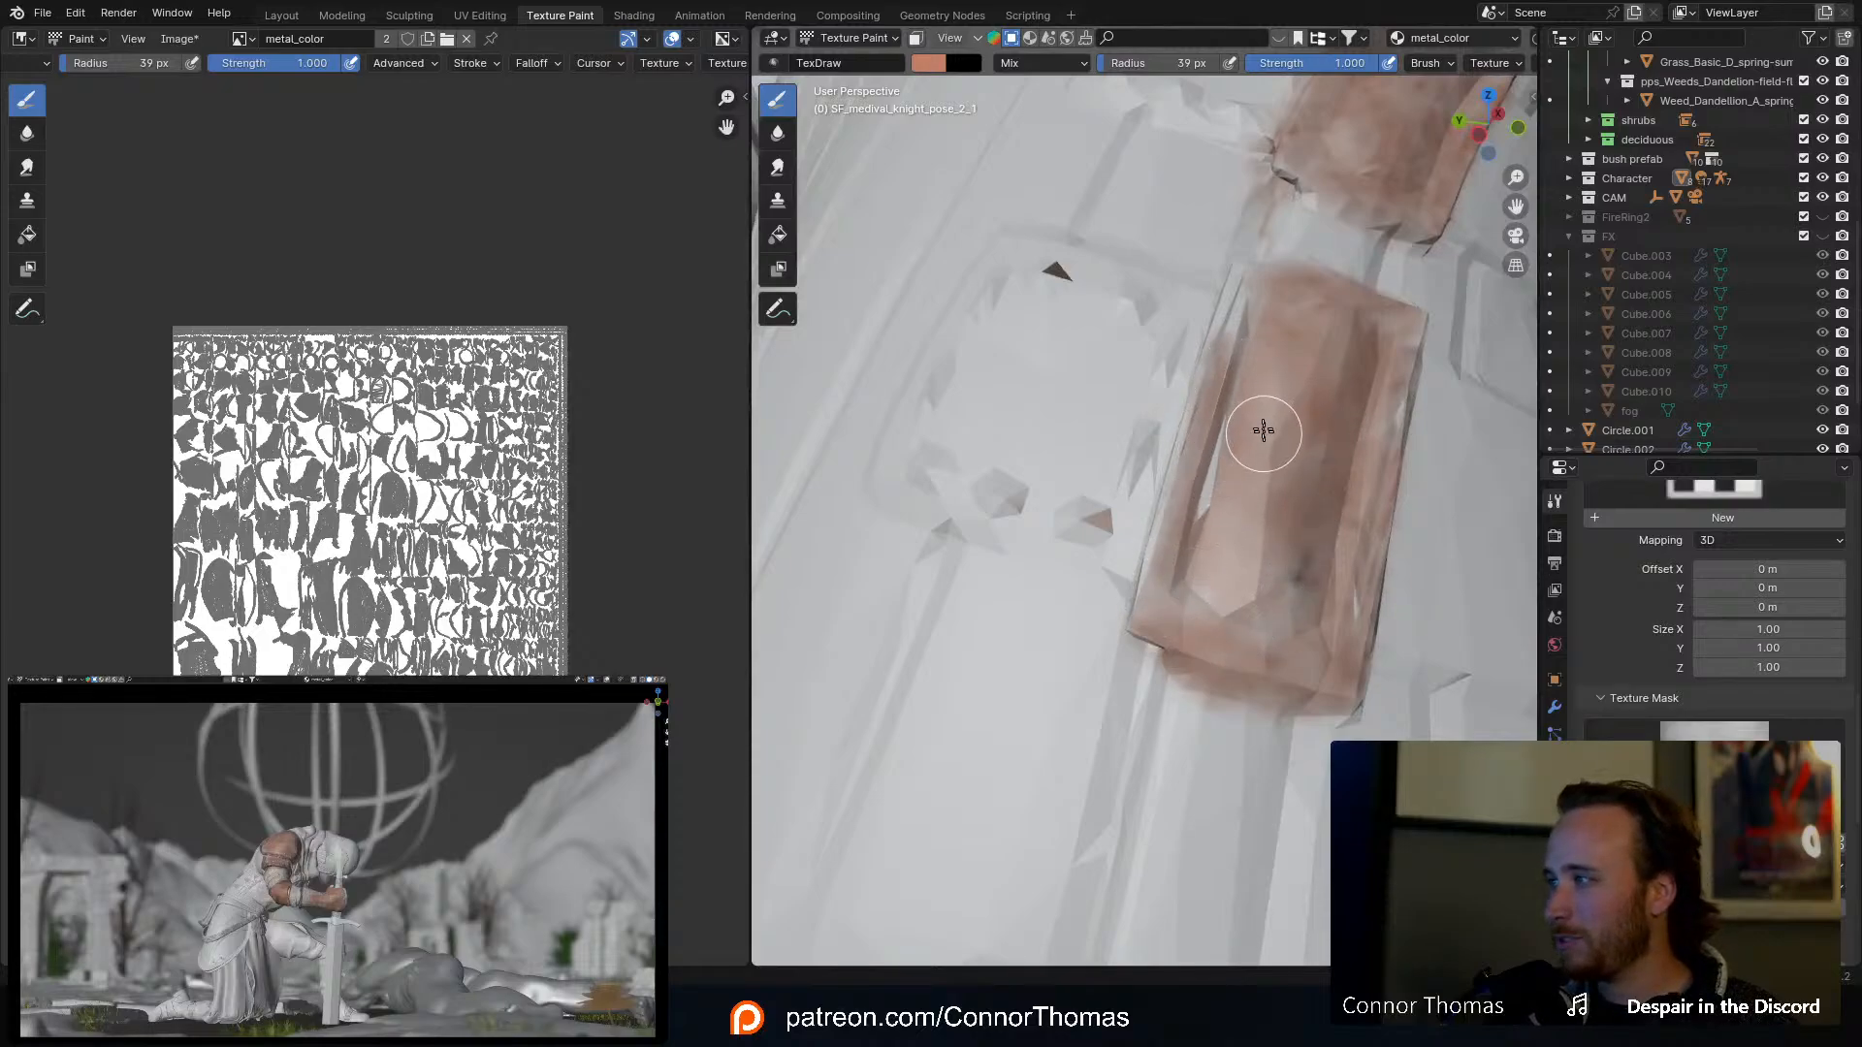
mouse_move(1264, 430)
middle_down()
mouse_move(1284, 515)
mouse_move(1193, 440)
mouse_move(1247, 563)
middle_up()
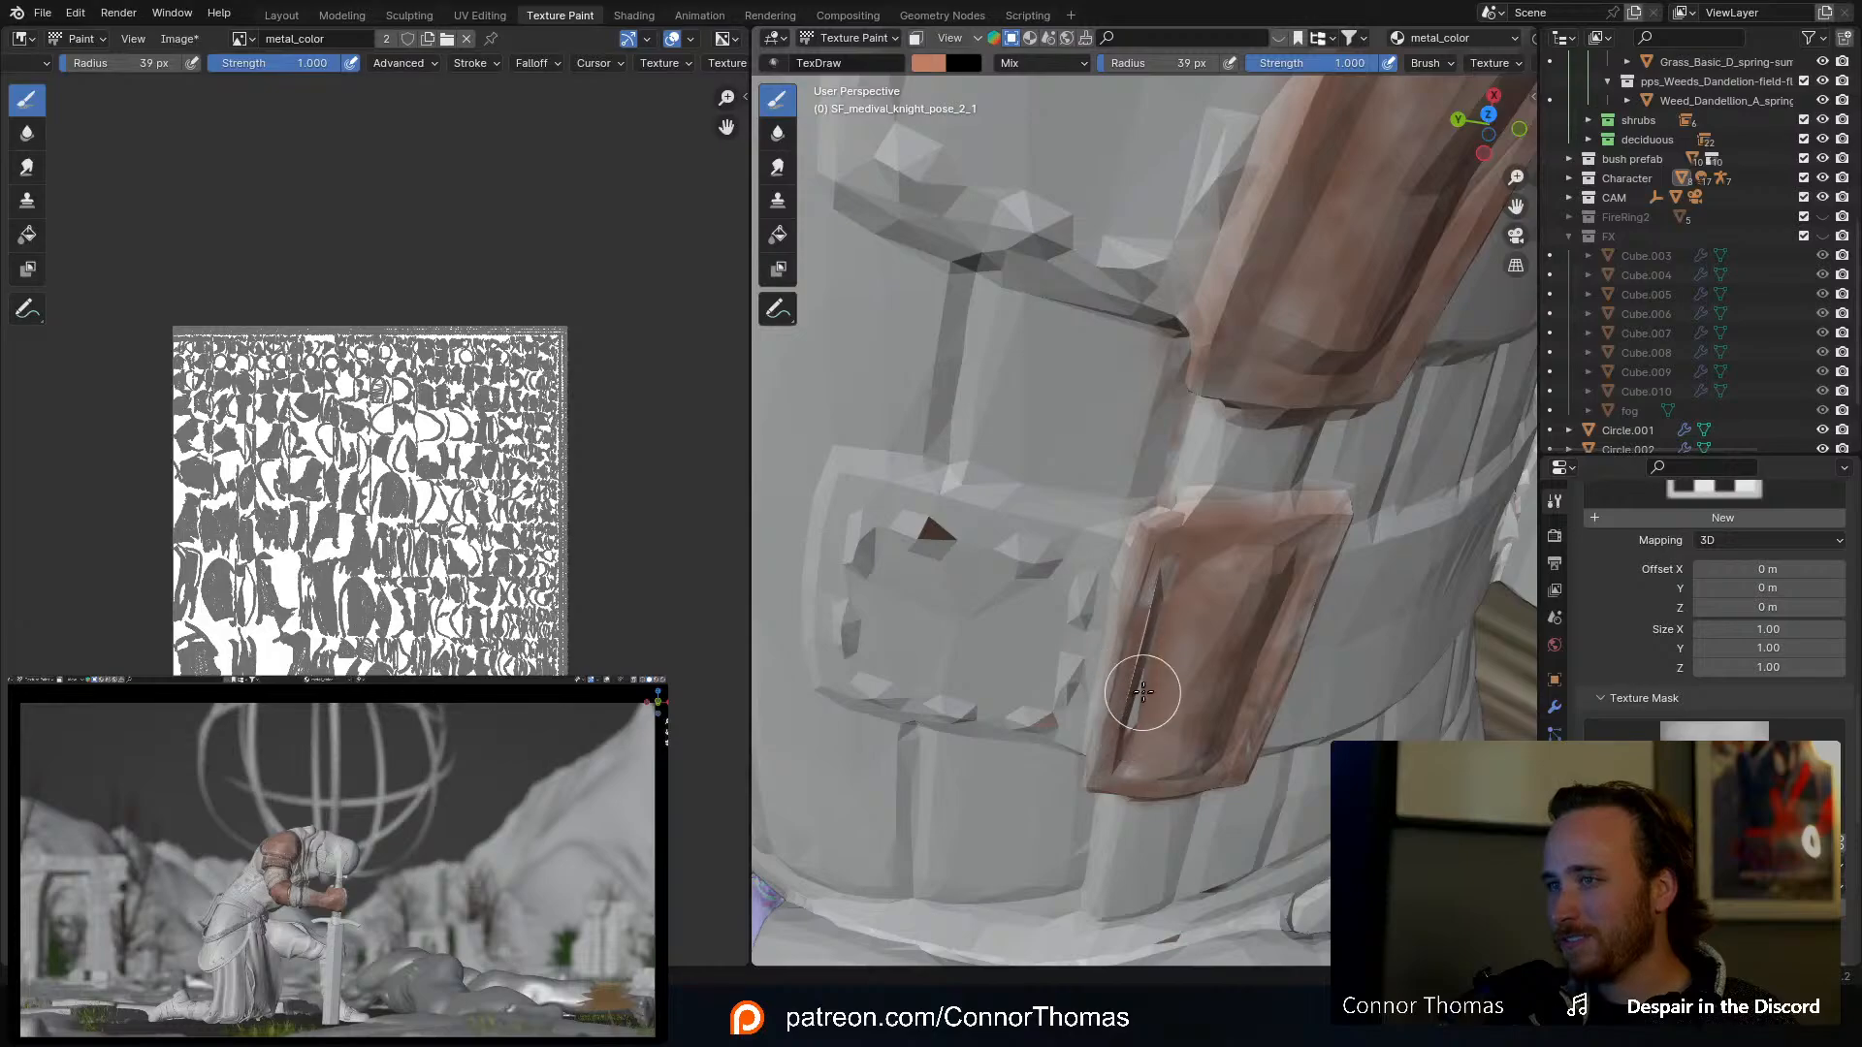
Step: Paint orange-brown over the rim and recessed center of the unpainted upper torso plate with the 39 px brush
mouse_move(1170, 717)
middle_down()
mouse_move(1179, 621)
mouse_move(1155, 540)
mouse_move(1078, 455)
mouse_move(1251, 491)
mouse_move(1164, 427)
middle_up()
scroll(1164, 670, down, 7)
scroll(1154, 475, up, 6)
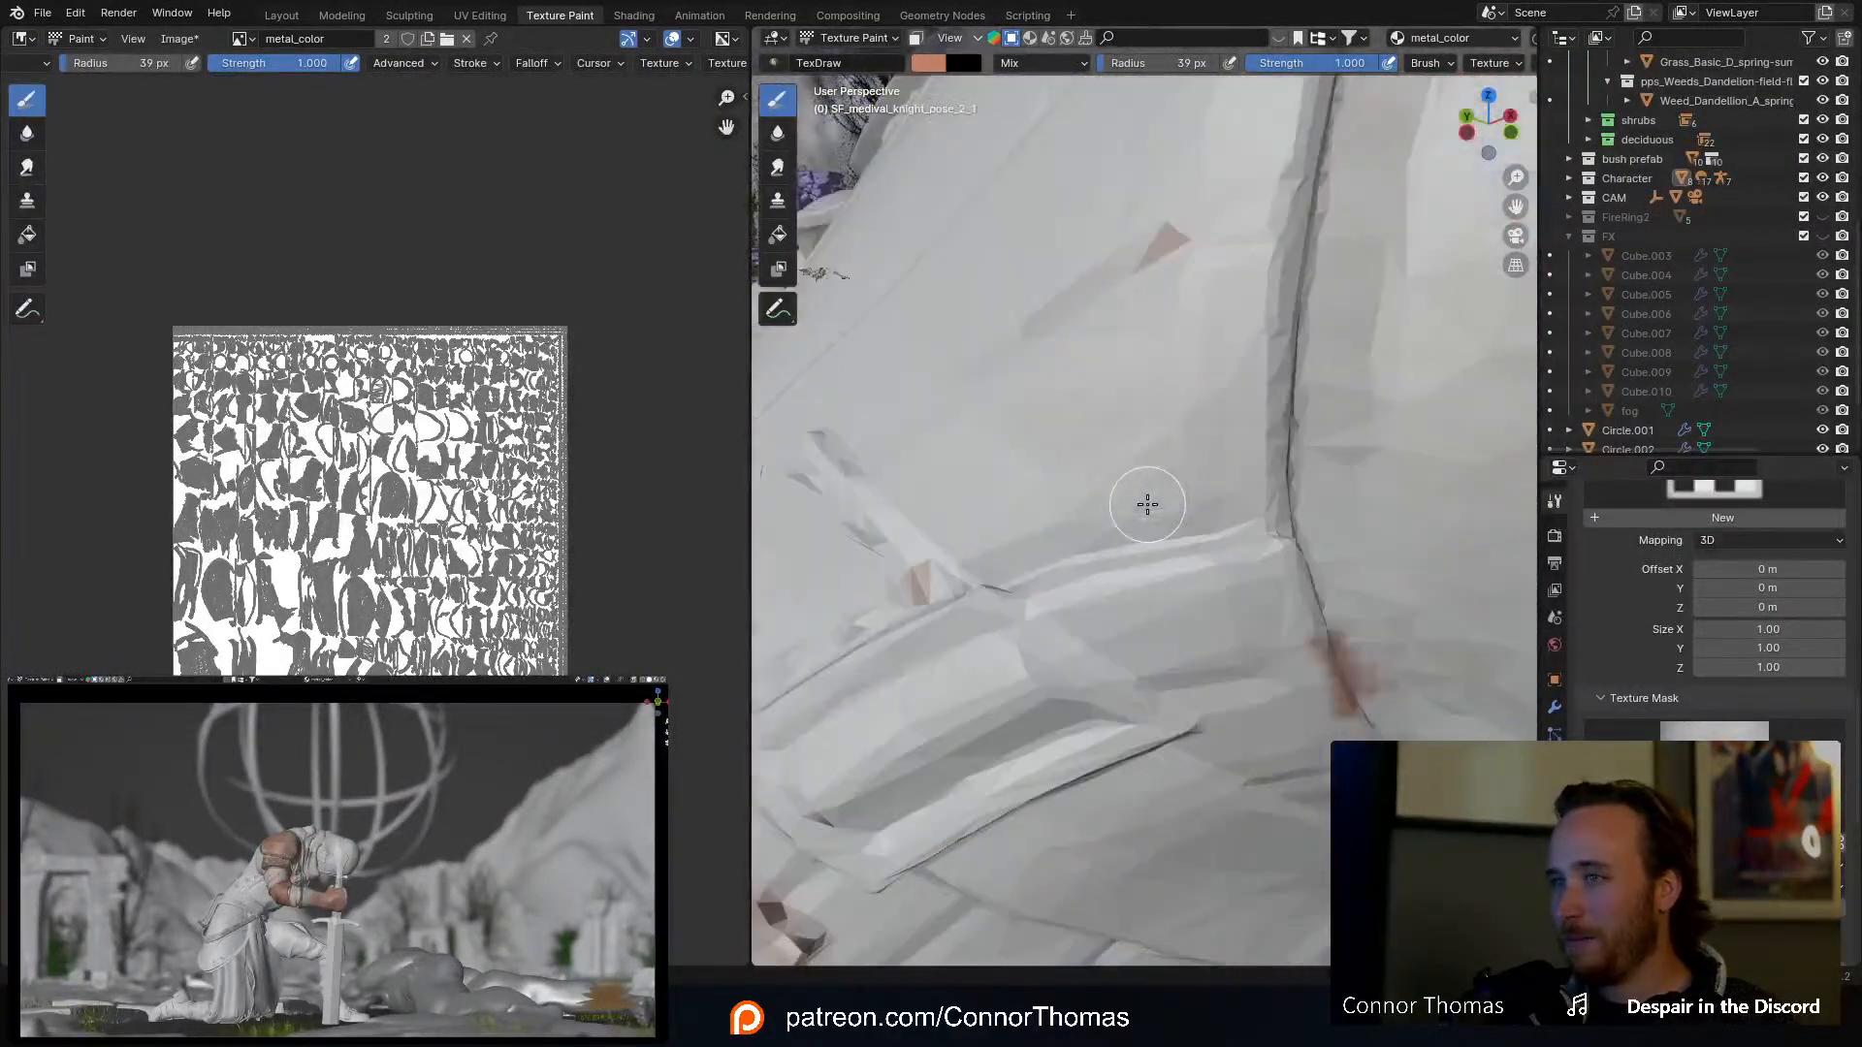
middle_drag(1147, 504, 1118, 376)
mouse_move(1125, 410)
mouse_down()
mouse_move(1295, 529)
mouse_move(1139, 589)
mouse_up()
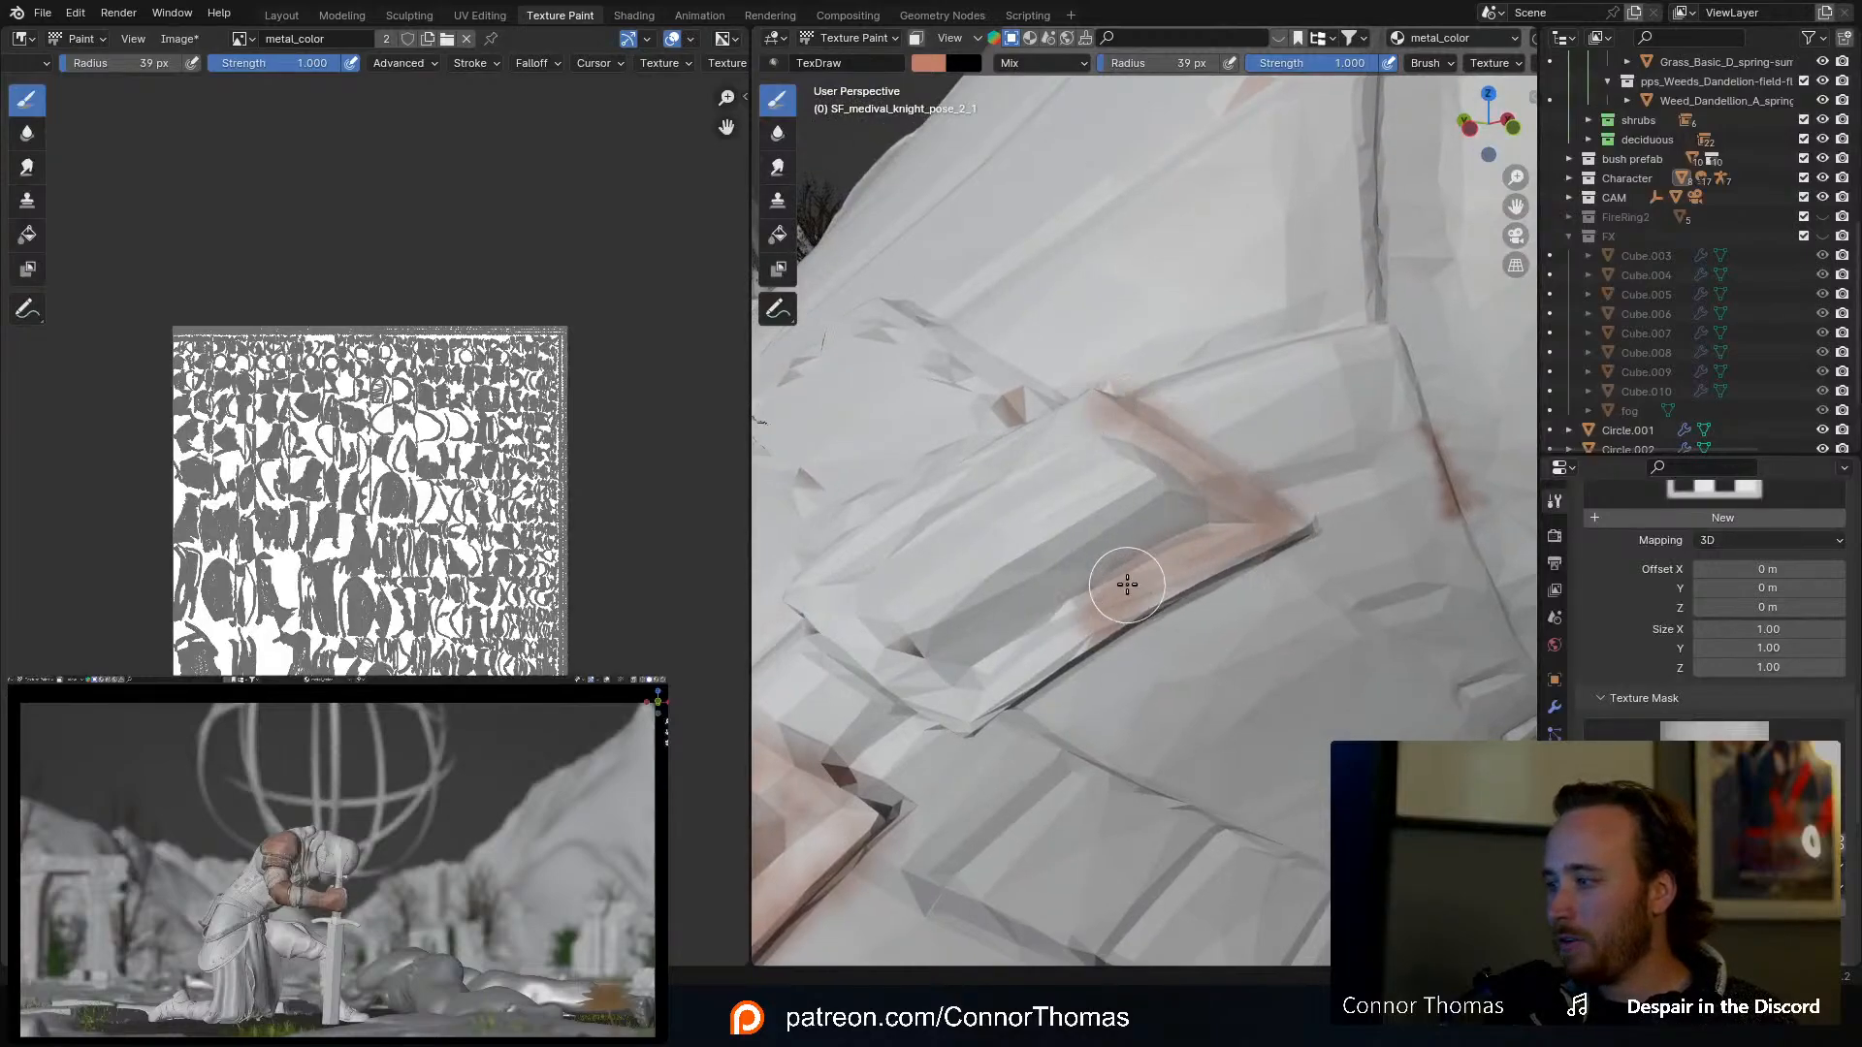
middle_drag(1127, 584, 1172, 558)
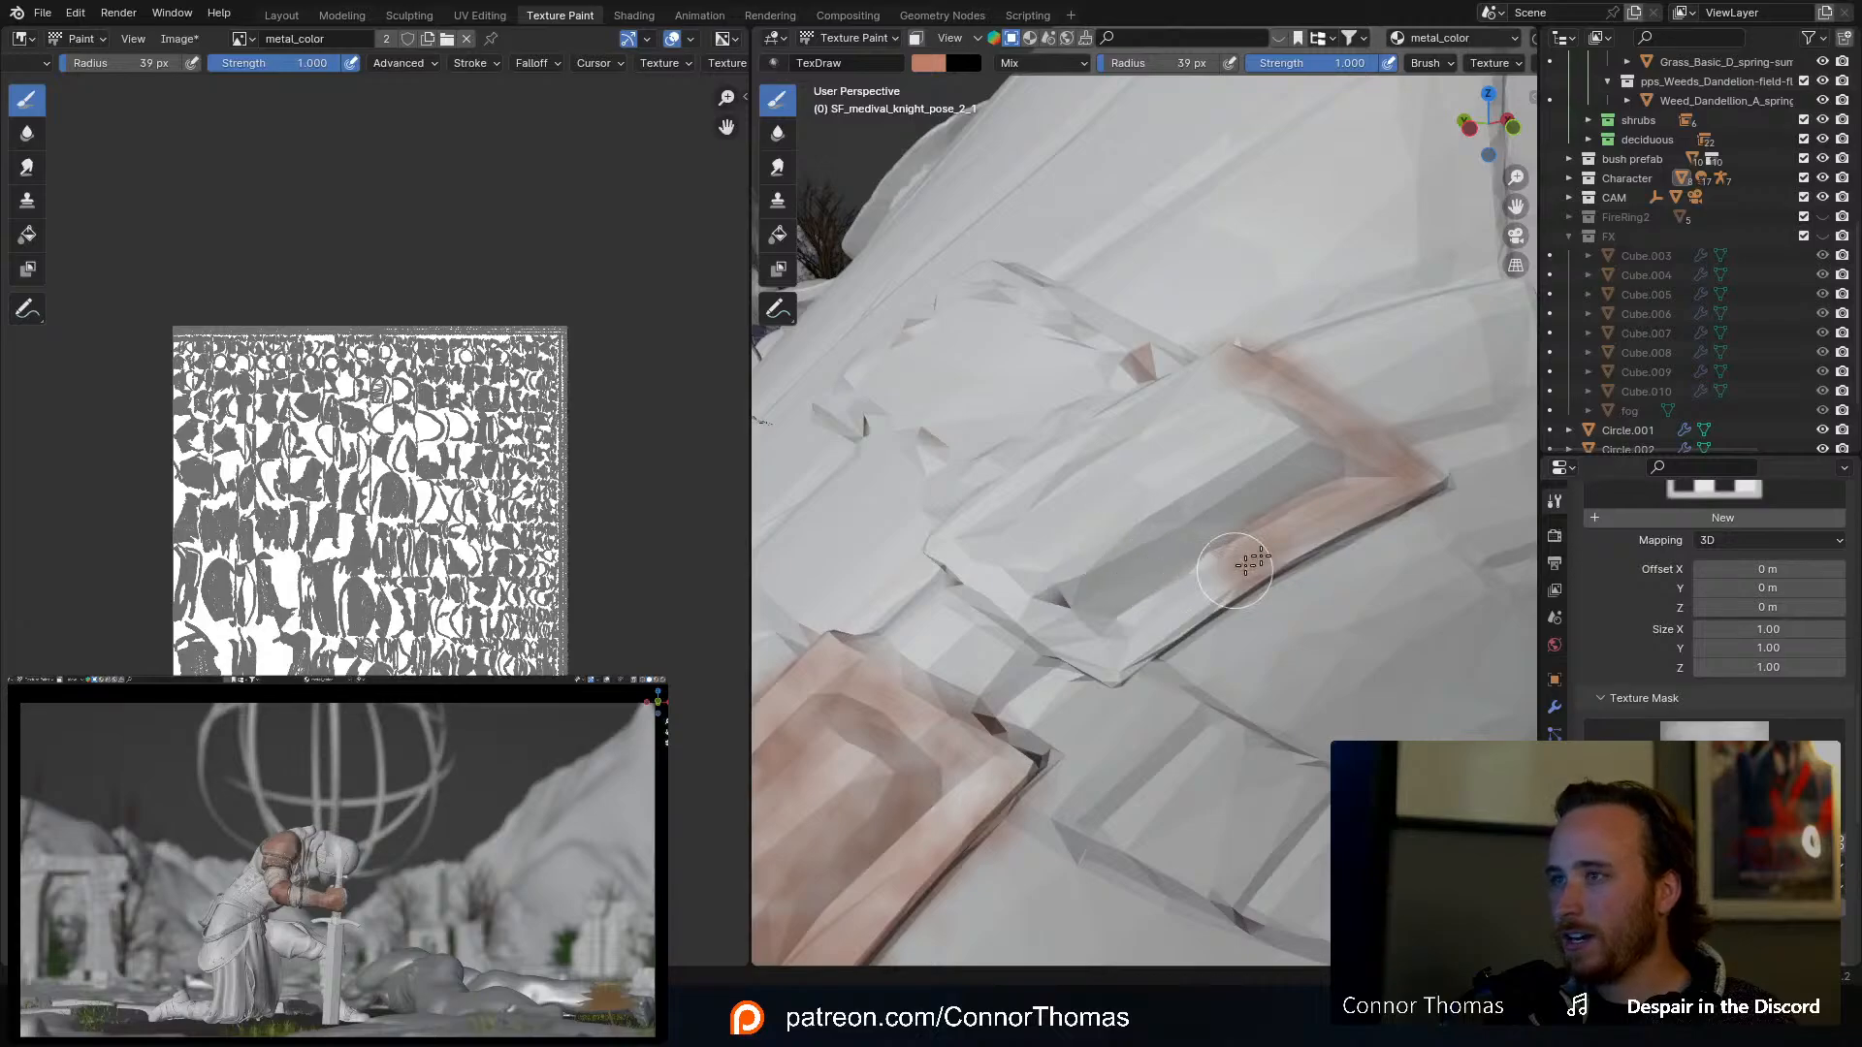
mouse_move(1249, 563)
mouse_down()
mouse_move(1260, 498)
mouse_move(1115, 416)
mouse_move(963, 555)
mouse_move(1106, 665)
mouse_move(1193, 620)
mouse_move(1126, 614)
mouse_move(1259, 507)
mouse_move(1038, 595)
mouse_move(1027, 563)
mouse_move(1068, 578)
mouse_move(1203, 454)
mouse_up()
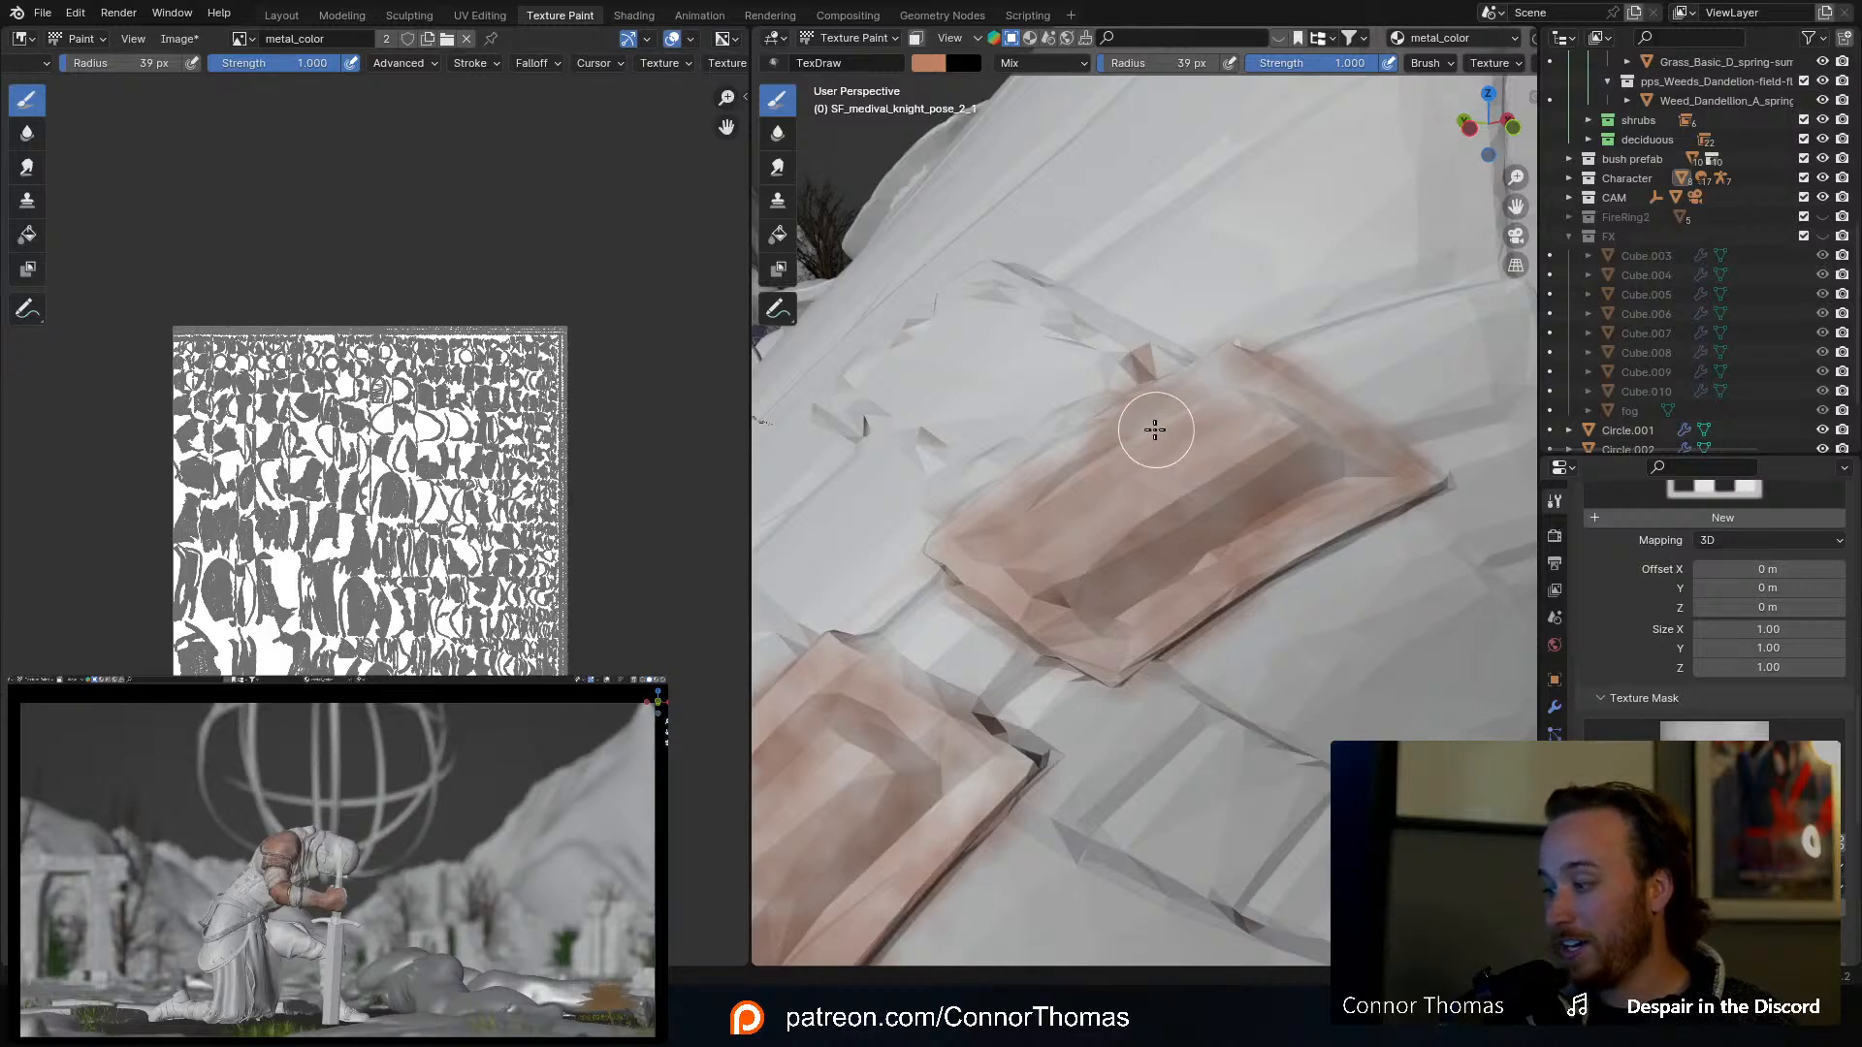
Step: Fill in the upper torso plate's remaining pale corners, ends and side edges with denser orange-brown
middle_drag(1161, 380, 1120, 419)
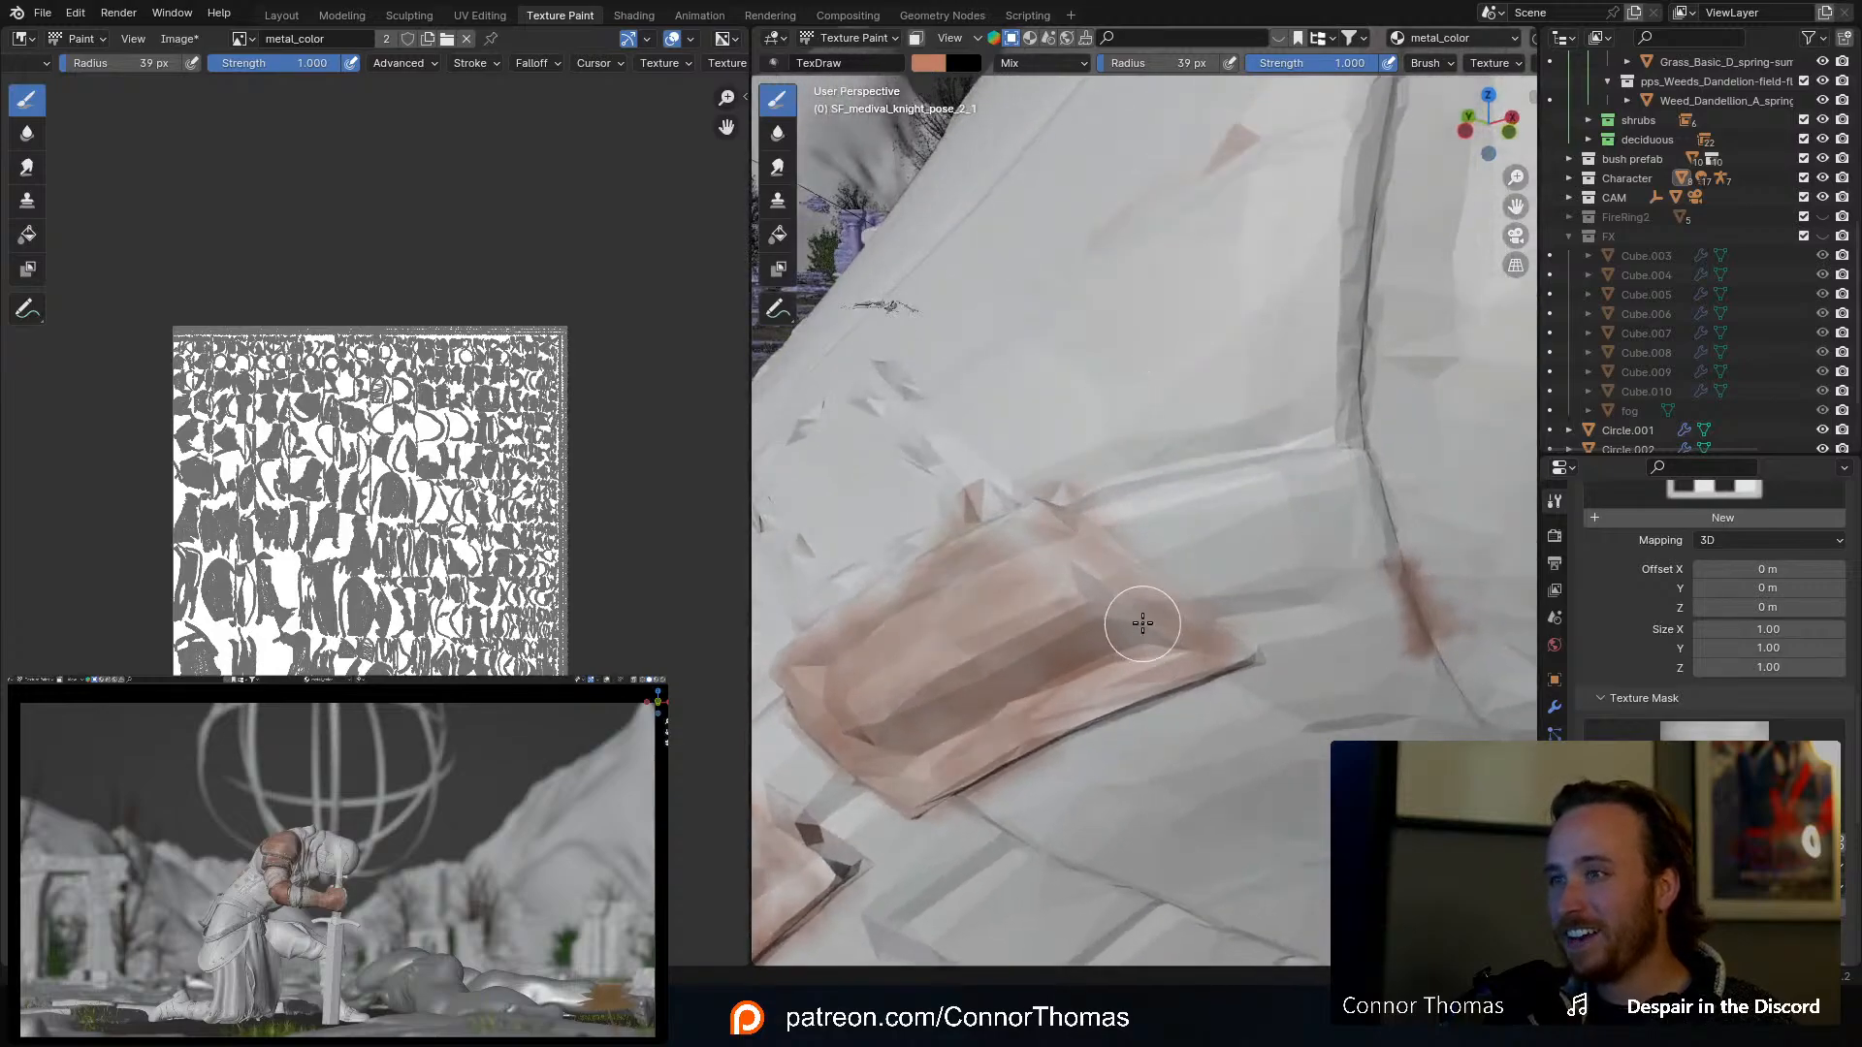
mouse_move(1144, 622)
mouse_down()
mouse_move(999, 540)
mouse_move(1109, 561)
mouse_move(1245, 653)
mouse_up()
middle_drag(1084, 629, 1104, 574)
mouse_move(1246, 496)
mouse_down()
mouse_move(1218, 499)
mouse_move(1201, 545)
mouse_up()
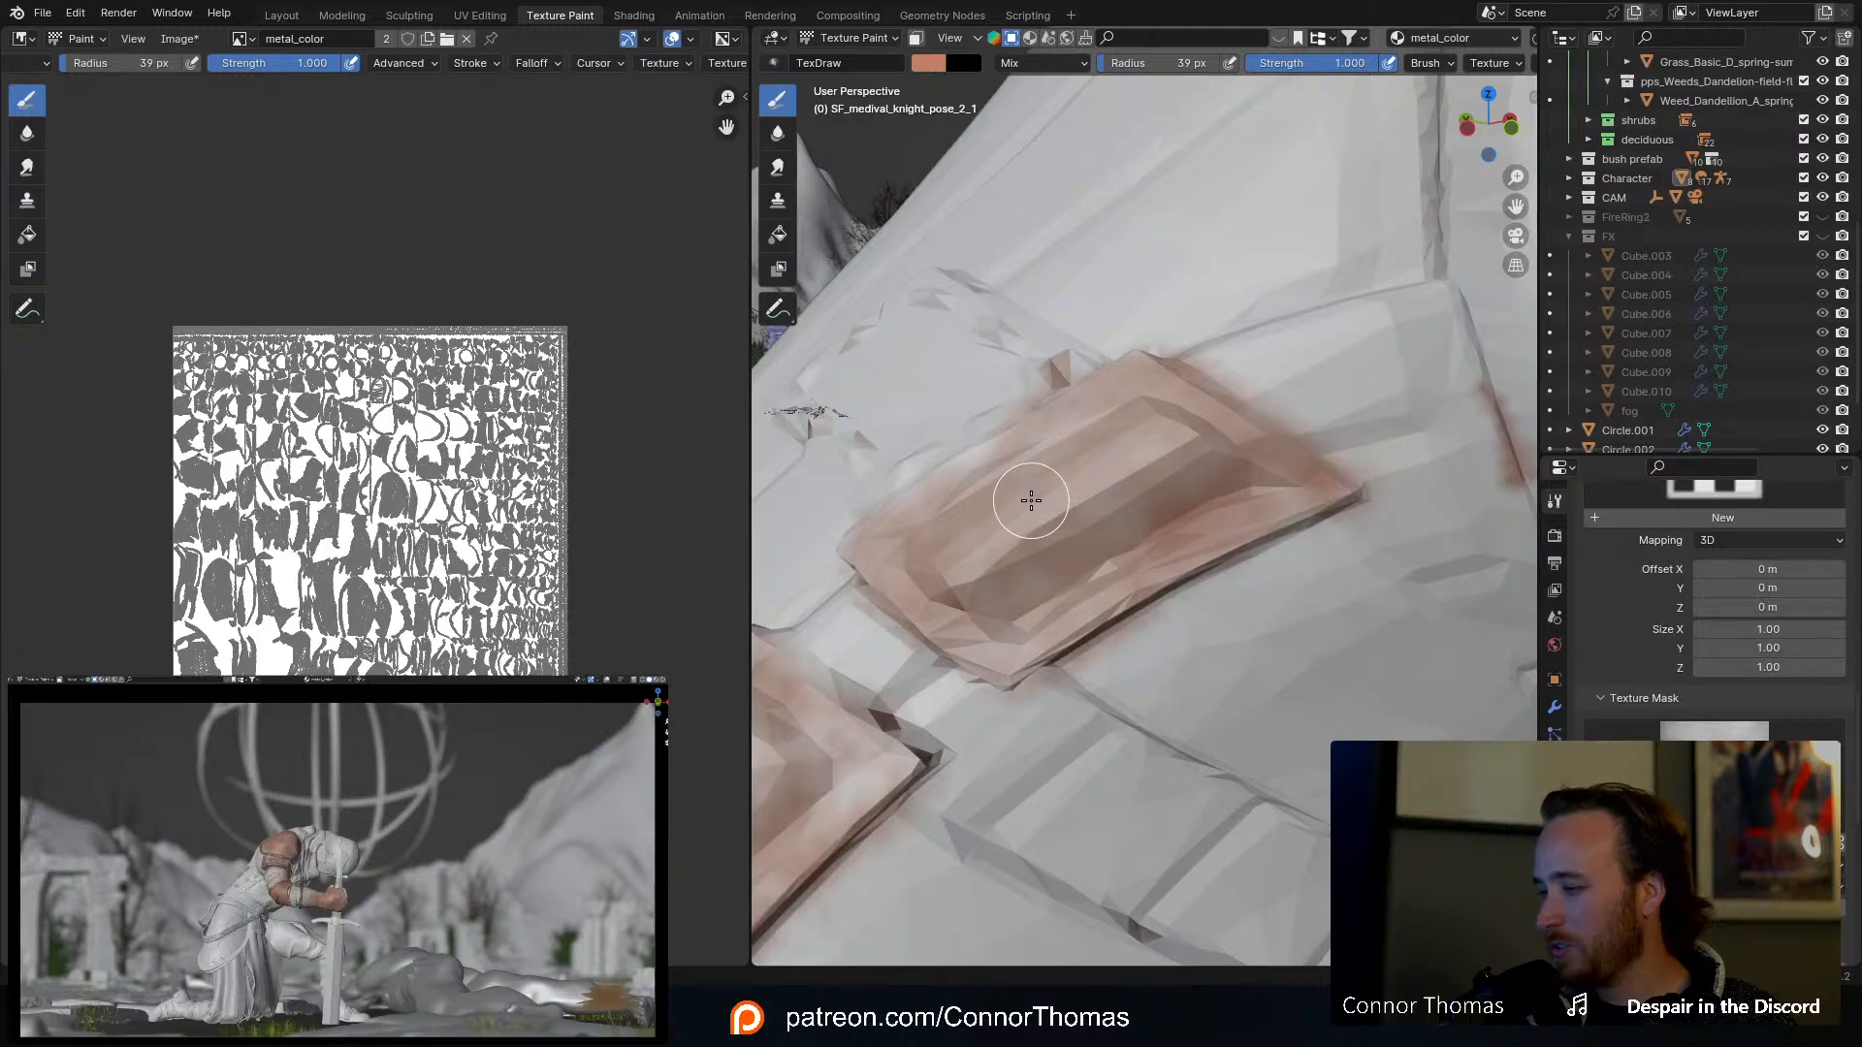
middle_drag(1080, 540, 1267, 553)
mouse_move(1268, 552)
mouse_down()
mouse_move(1141, 611)
mouse_move(1127, 650)
mouse_move(1325, 525)
mouse_move(1156, 645)
mouse_move(1172, 723)
mouse_move(1251, 748)
mouse_move(1335, 694)
mouse_up()
Step: Pick the dark brown palette color and paint along the seam from the upper torso plate to the armhole edge
scroll(1467, 569, down, 5)
mouse_move(1467, 570)
middle_down()
mouse_move(1302, 554)
mouse_move(1282, 513)
middle_up()
scroll(1302, 554, down, 5)
scroll(1302, 553, down, 3)
scroll(1282, 513, up, 7)
scroll(1164, 473, up, 3)
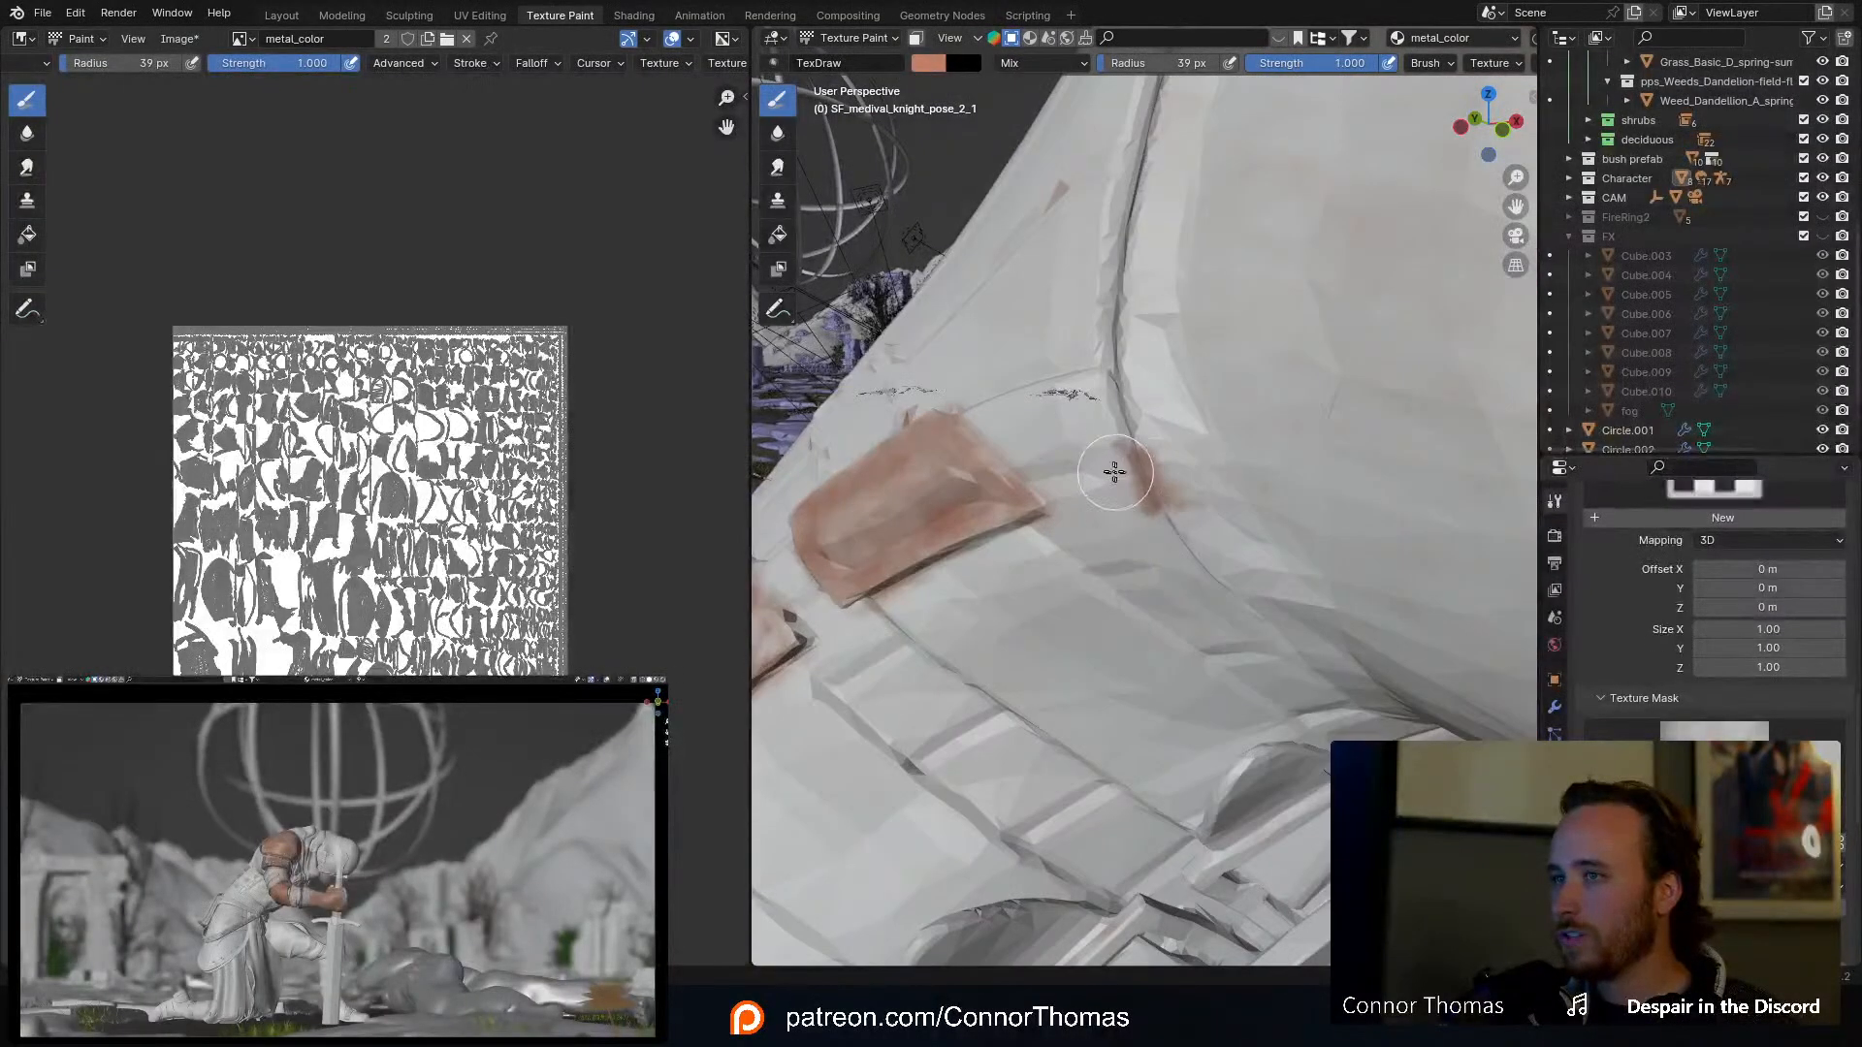
middle_drag(1115, 473, 1142, 466)
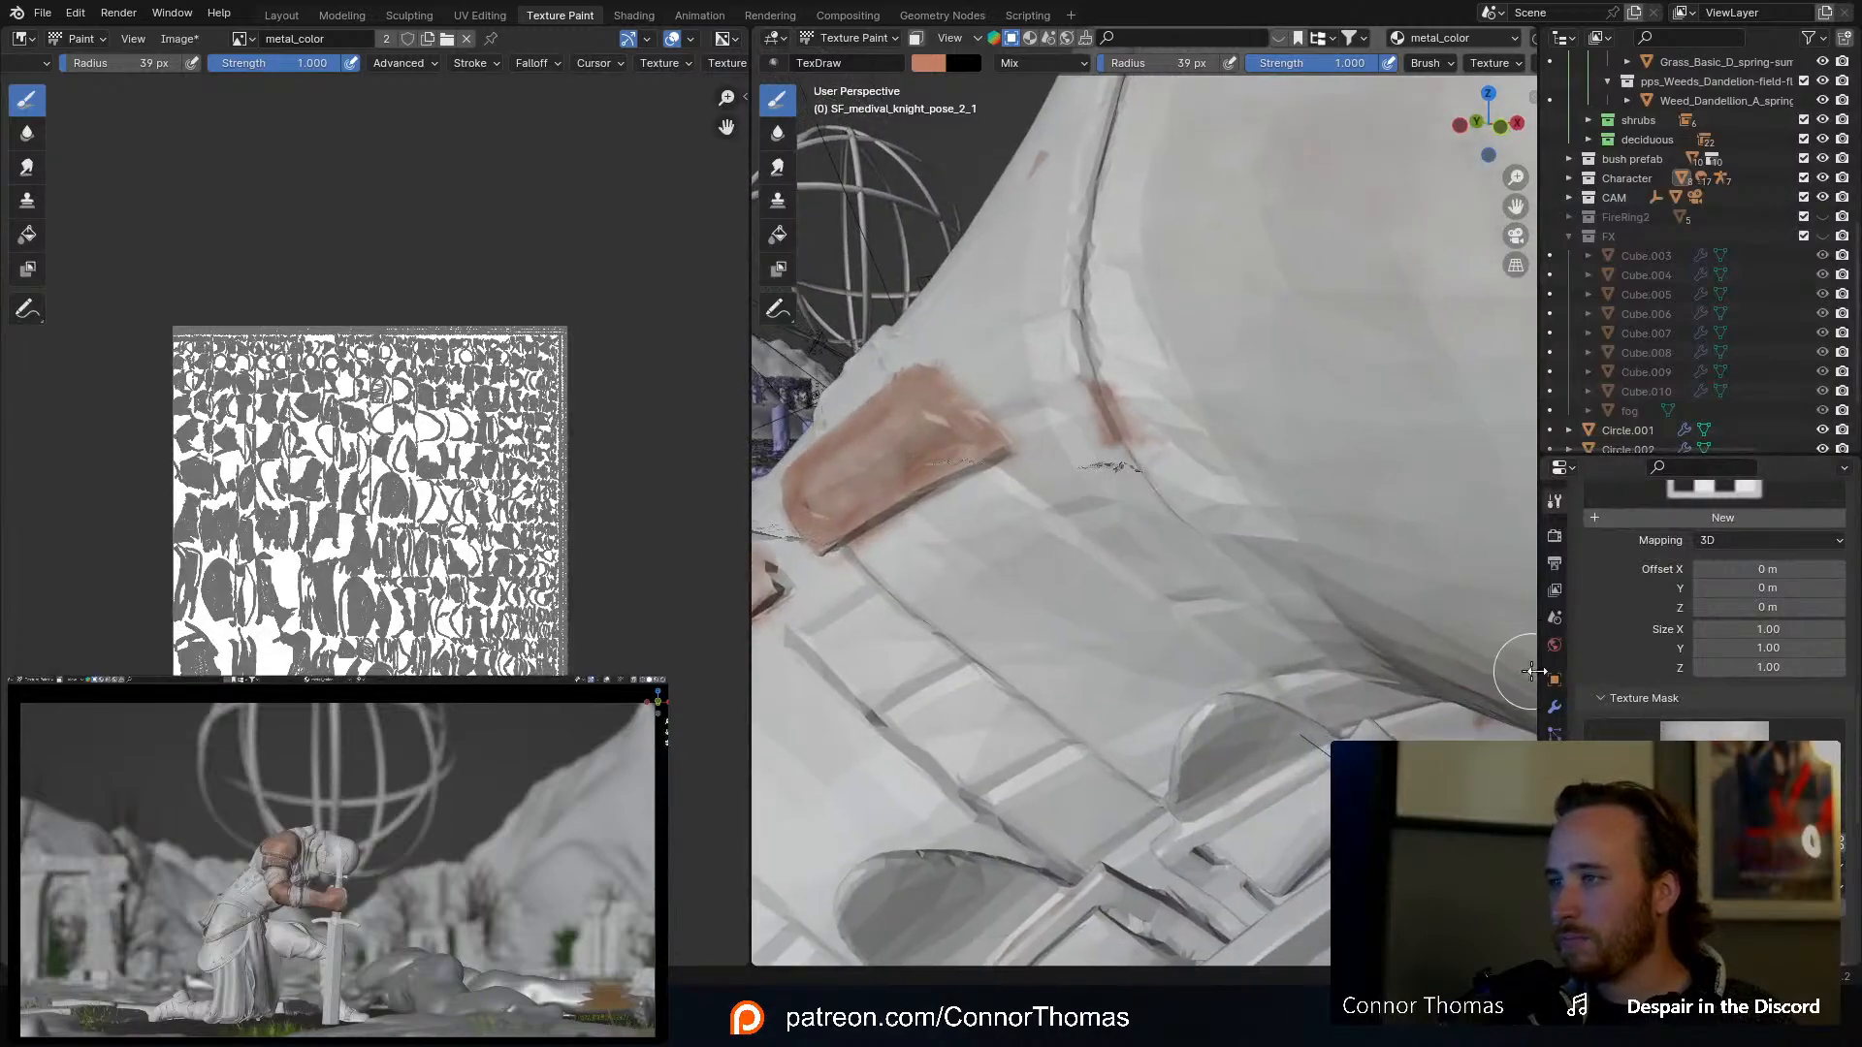
middle_drag(1299, 547, 1213, 537)
scroll(1118, 435, down, 3)
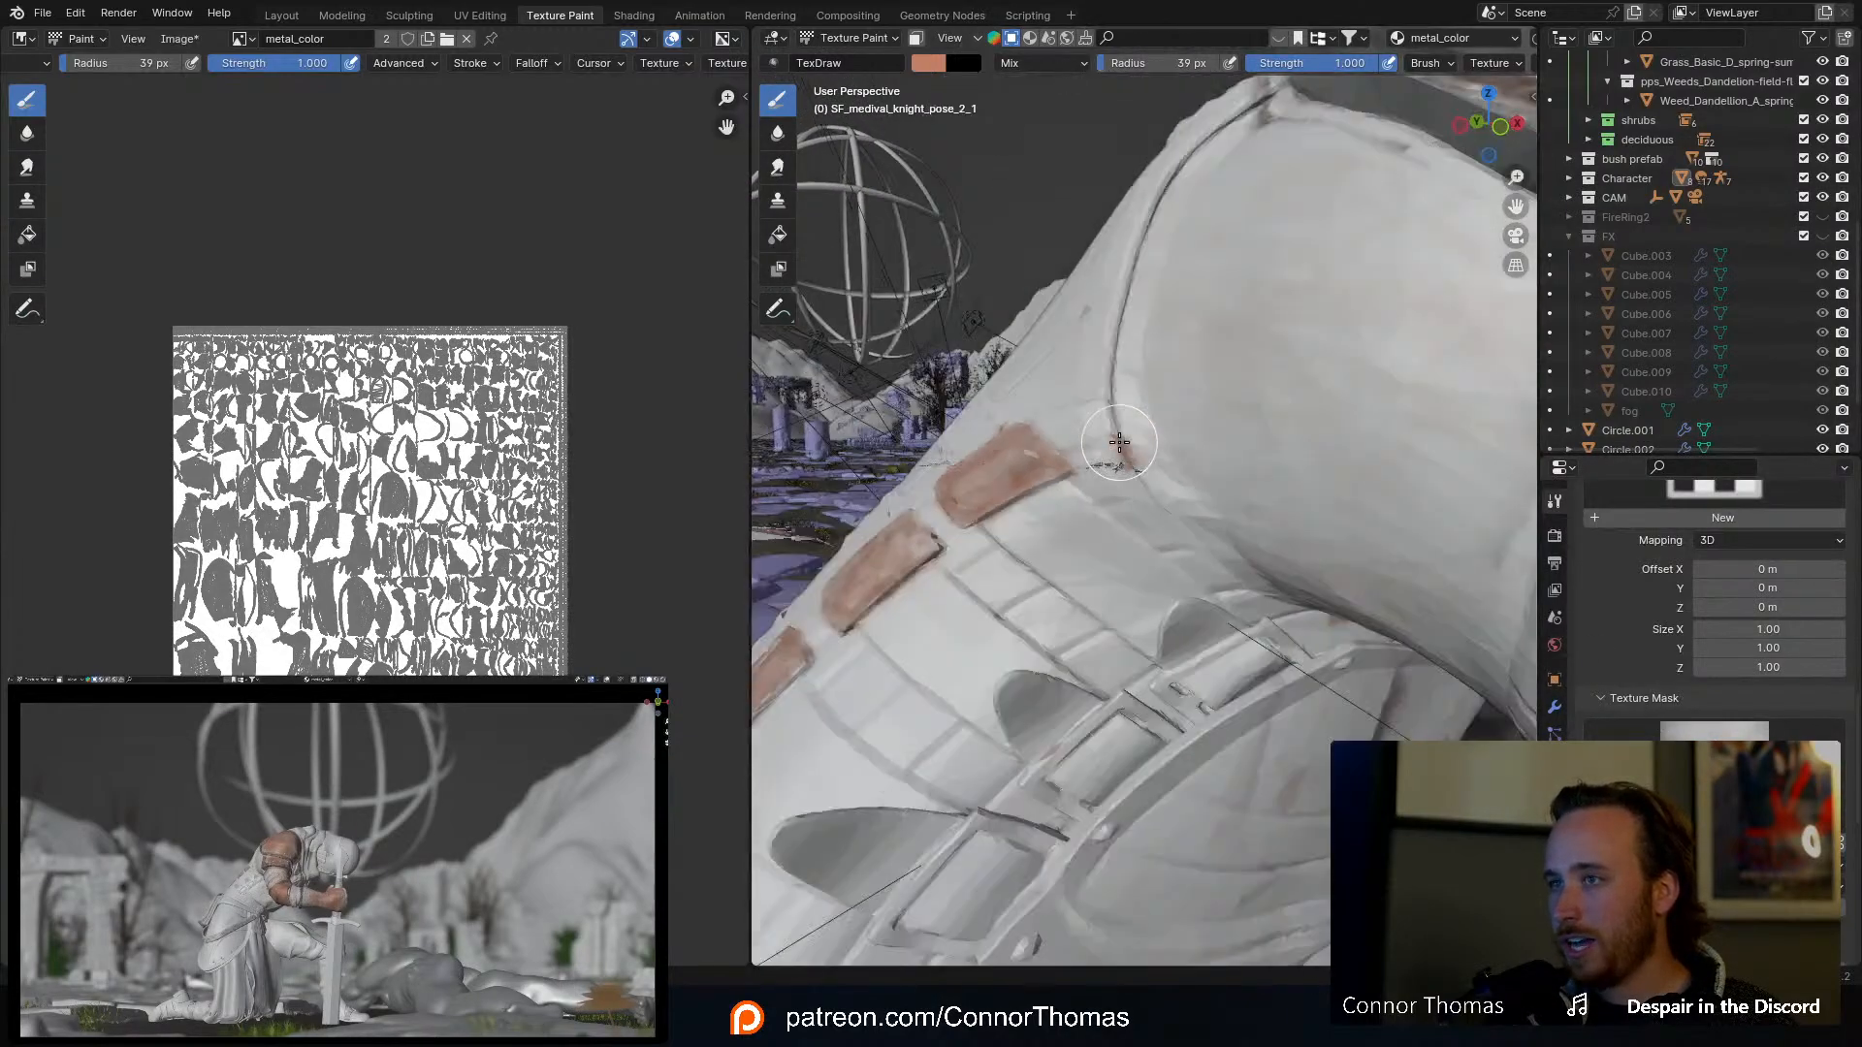
scroll(1118, 438, up, 3)
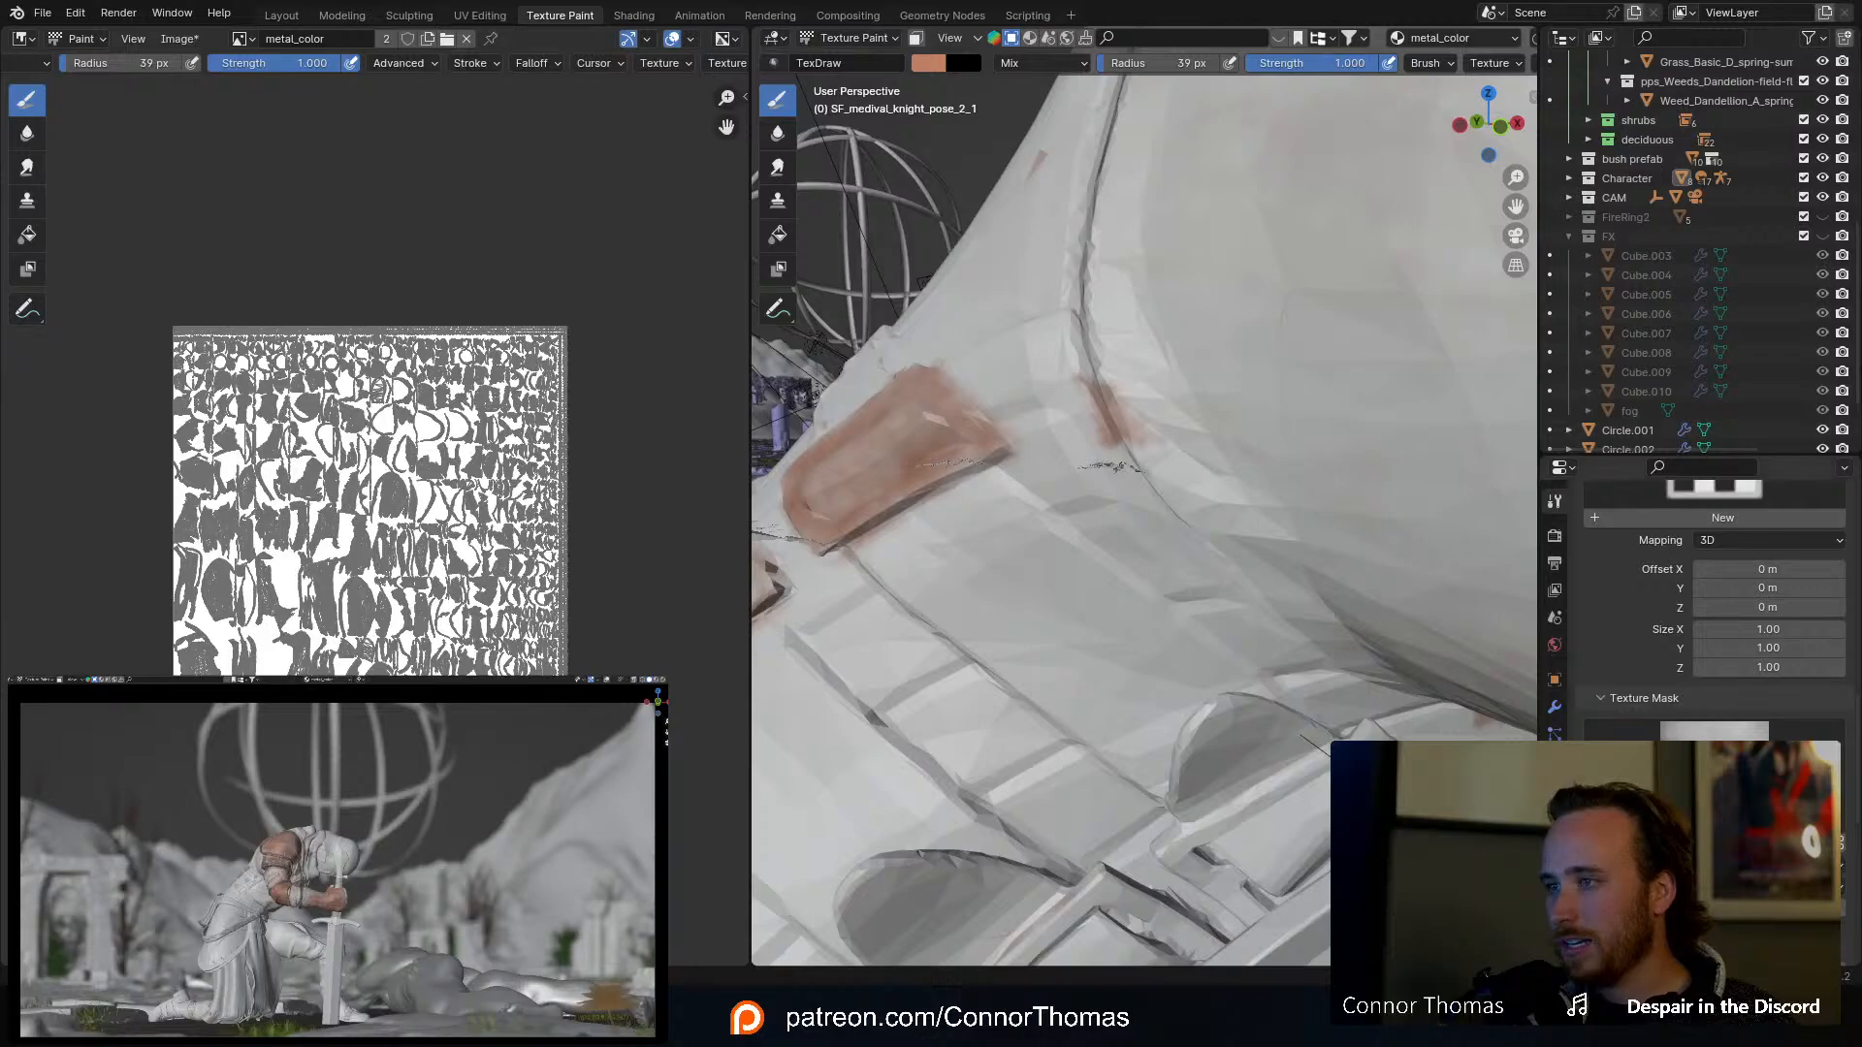
scroll(1591, 732, up, 5)
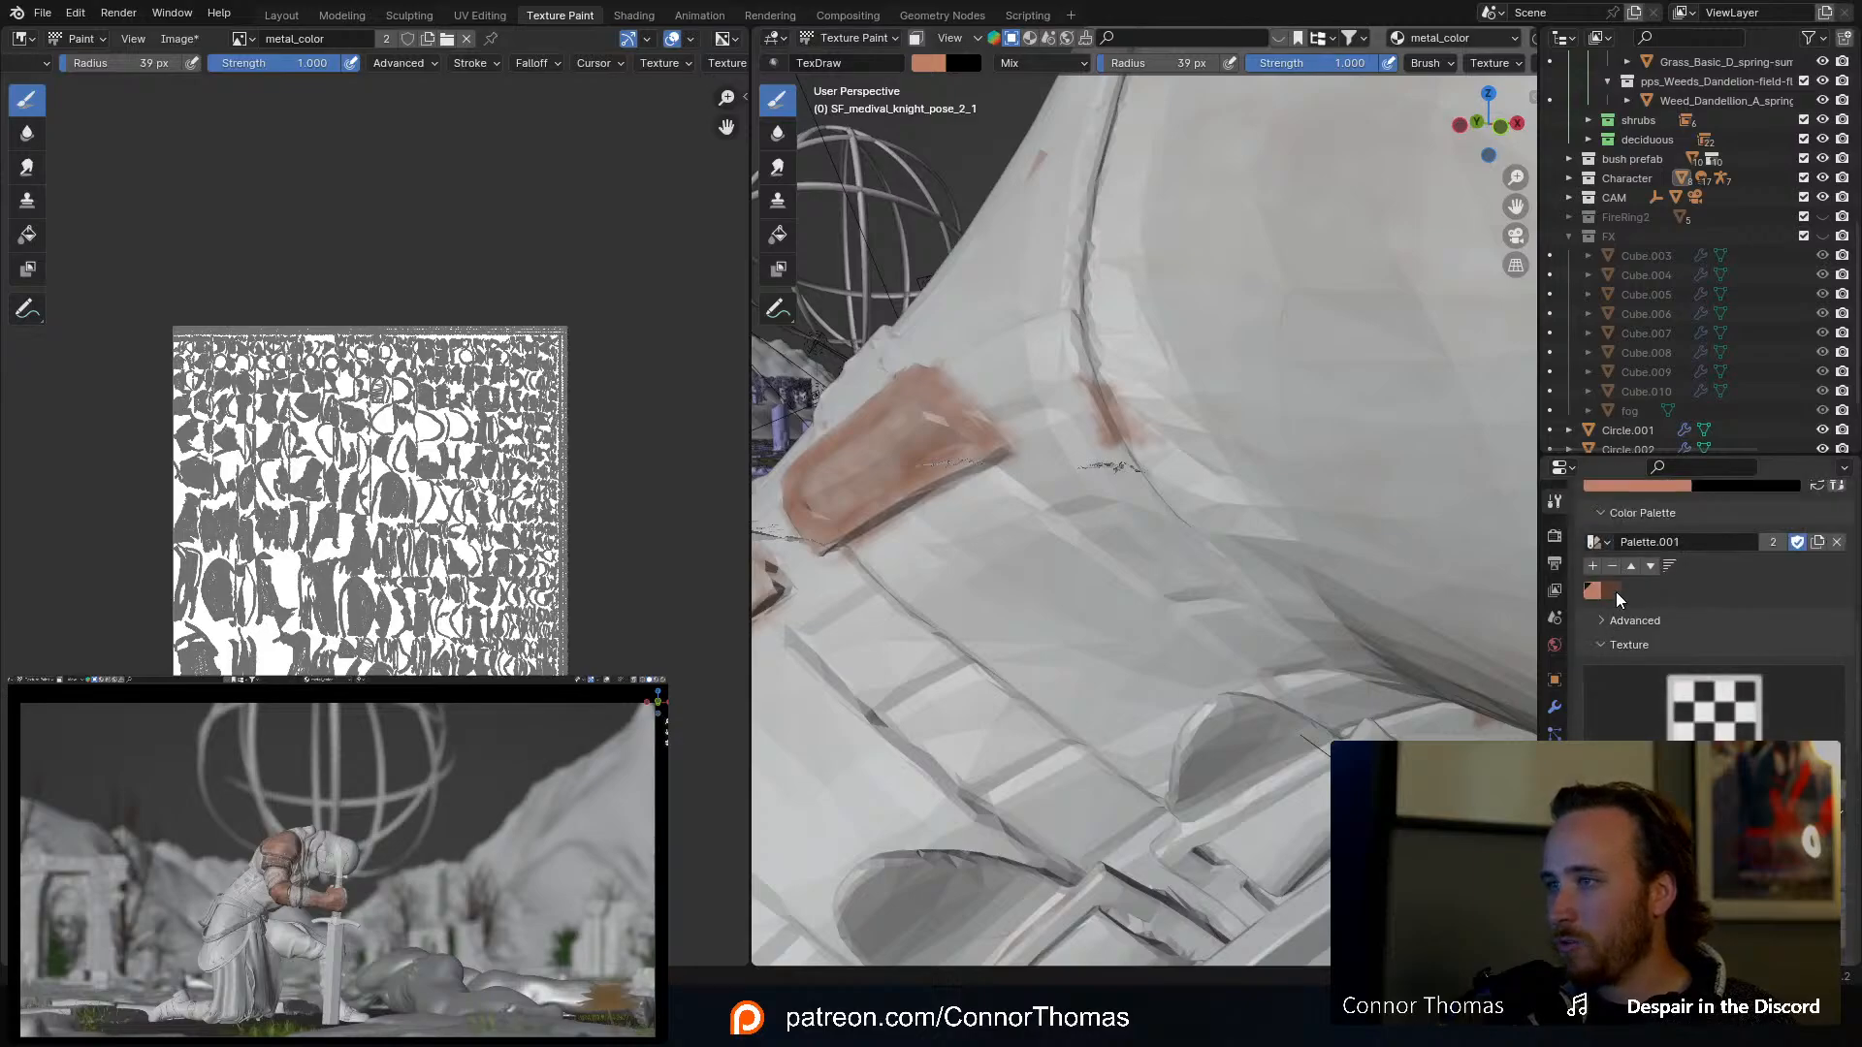
scroll(1024, 388, up, 3)
middle_drag(1046, 398, 1075, 422)
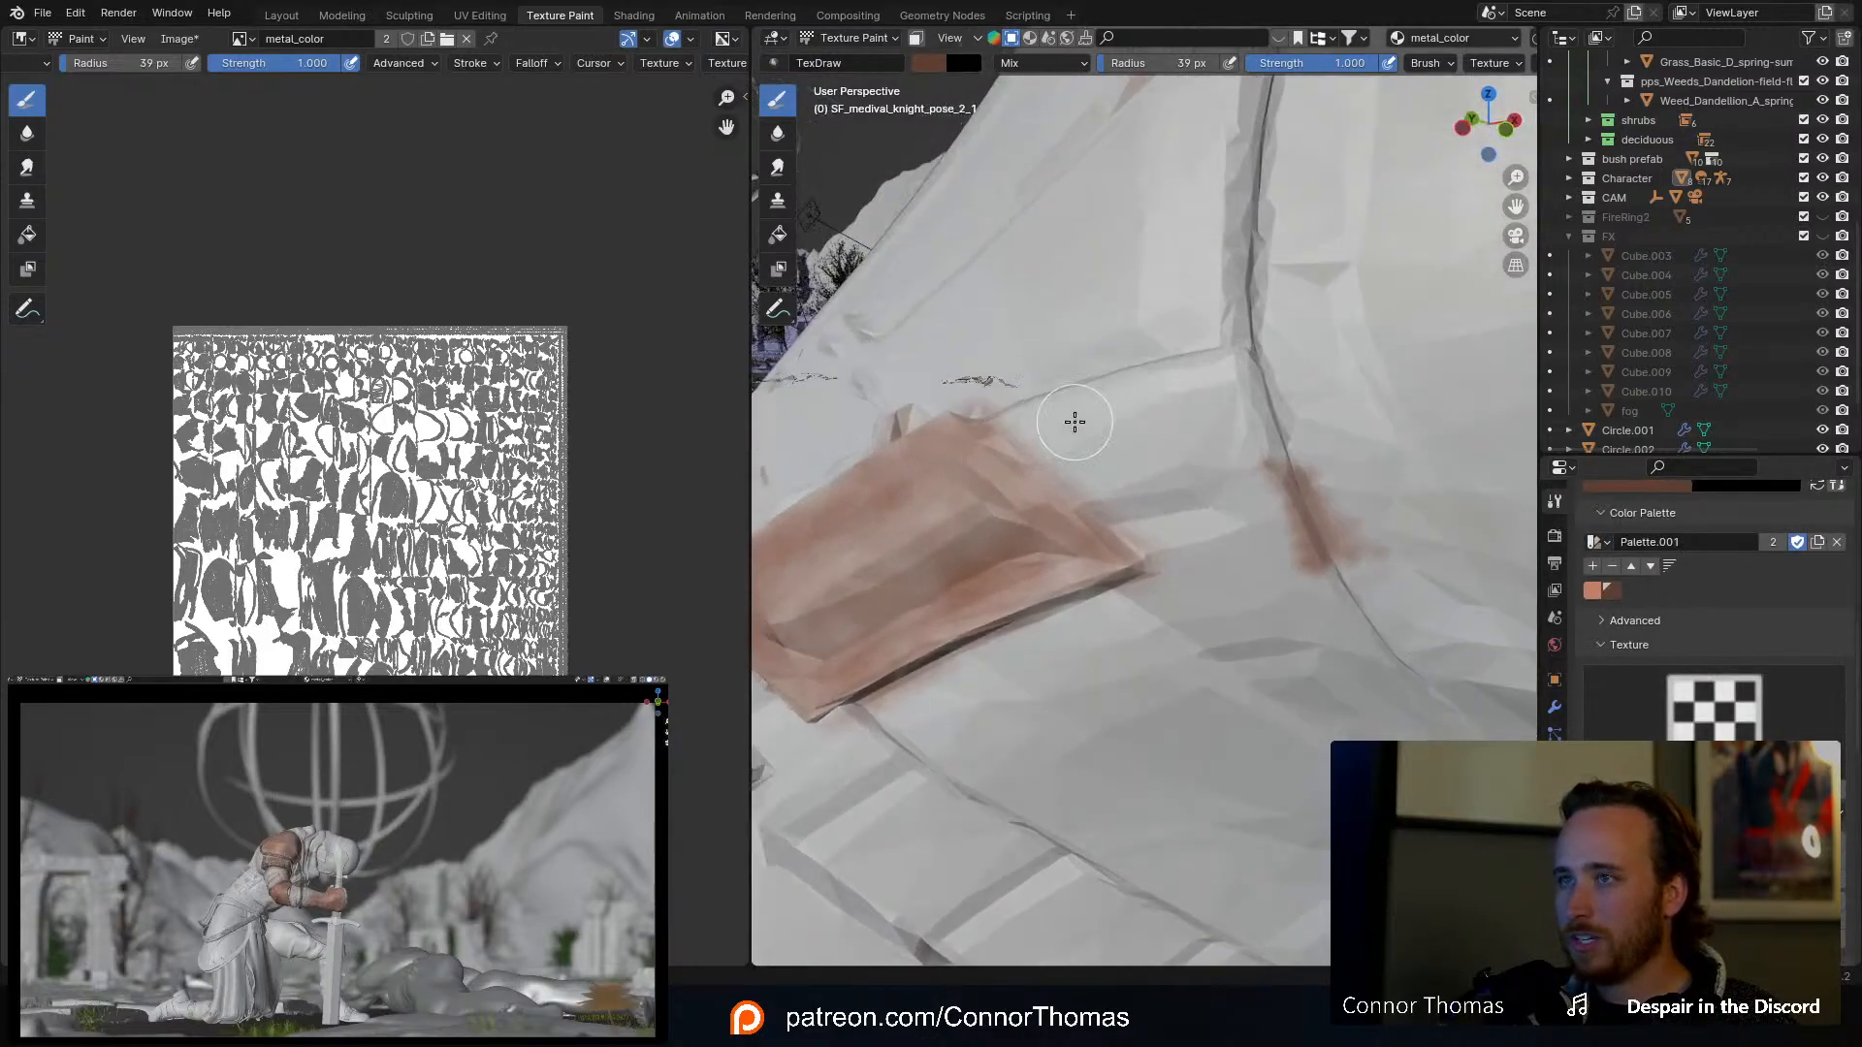
mouse_move(1002, 412)
mouse_down()
mouse_move(1212, 360)
mouse_move(1257, 402)
mouse_move(1300, 532)
mouse_move(1389, 680)
mouse_up()
Step: Extend the dark brown shading down the armhole seam and under the arm above the side buckles
mouse_move(1396, 689)
middle_down()
mouse_move(1289, 636)
mouse_move(1259, 591)
middle_up()
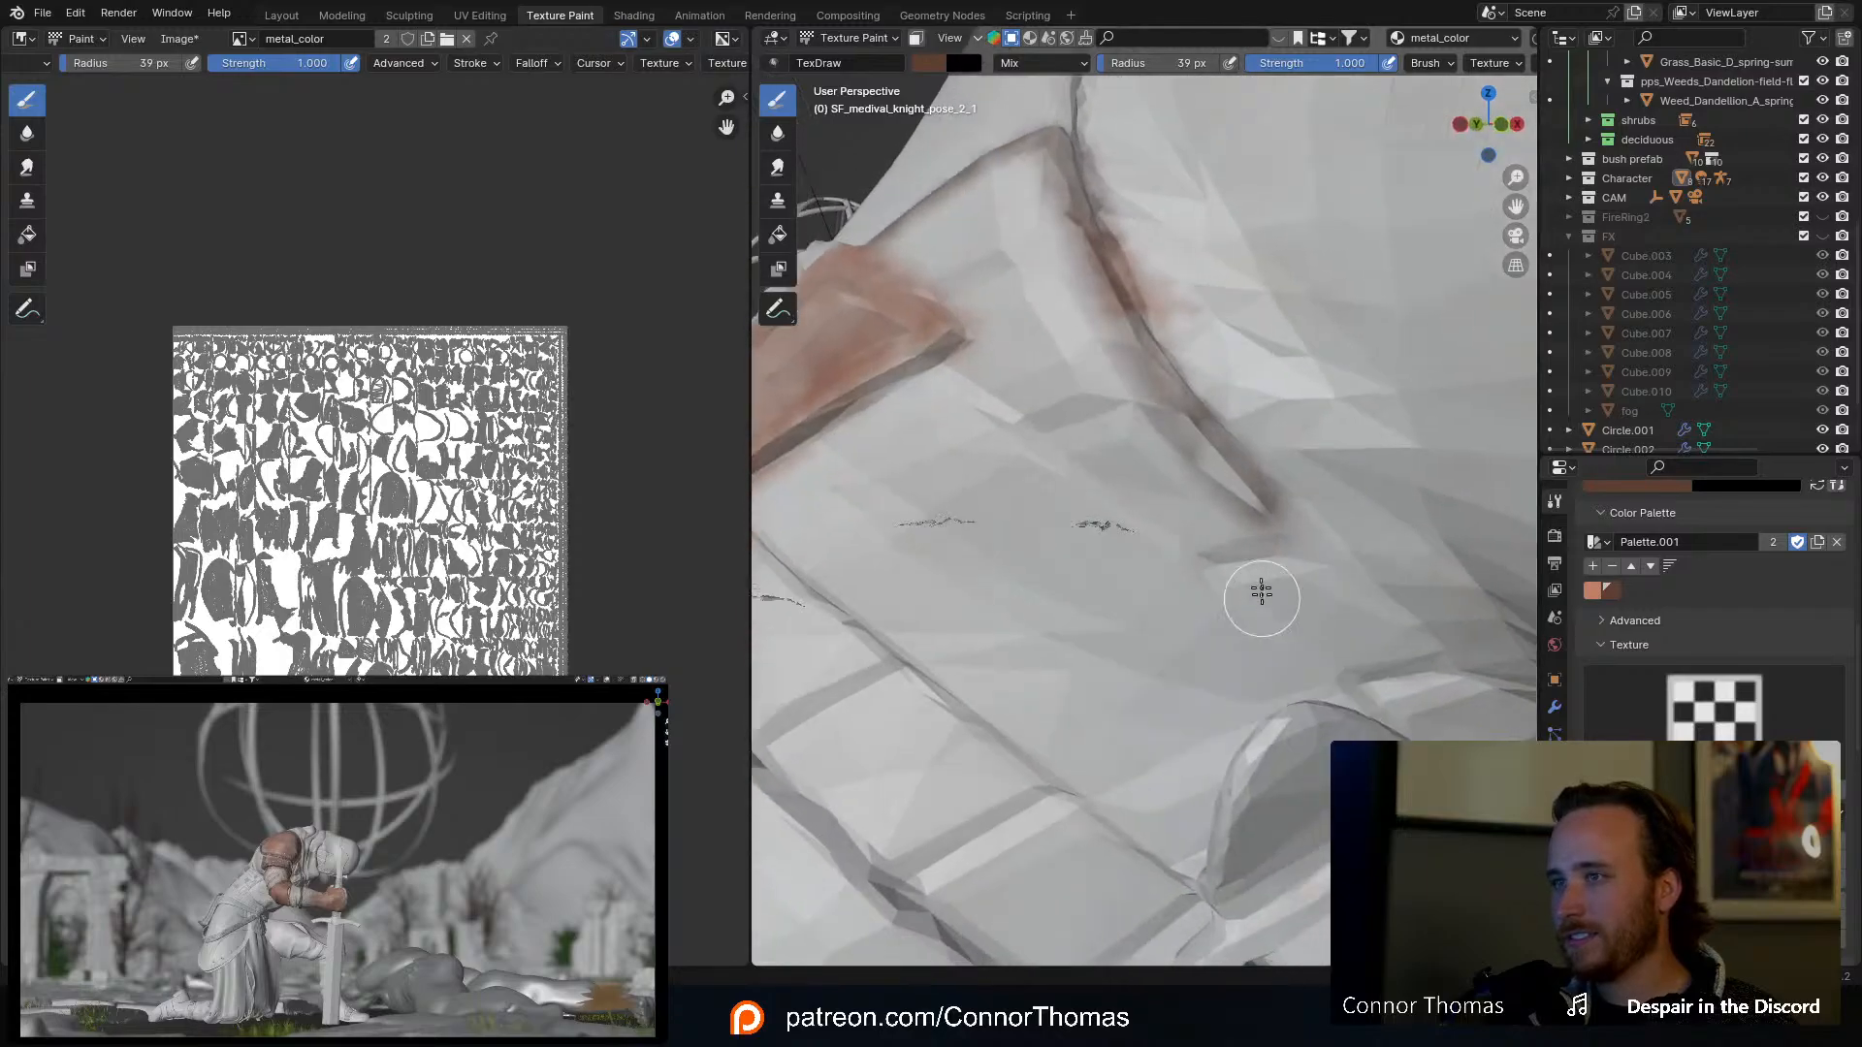
mouse_move(1250, 481)
mouse_down()
mouse_move(1444, 658)
mouse_move(1448, 632)
mouse_up()
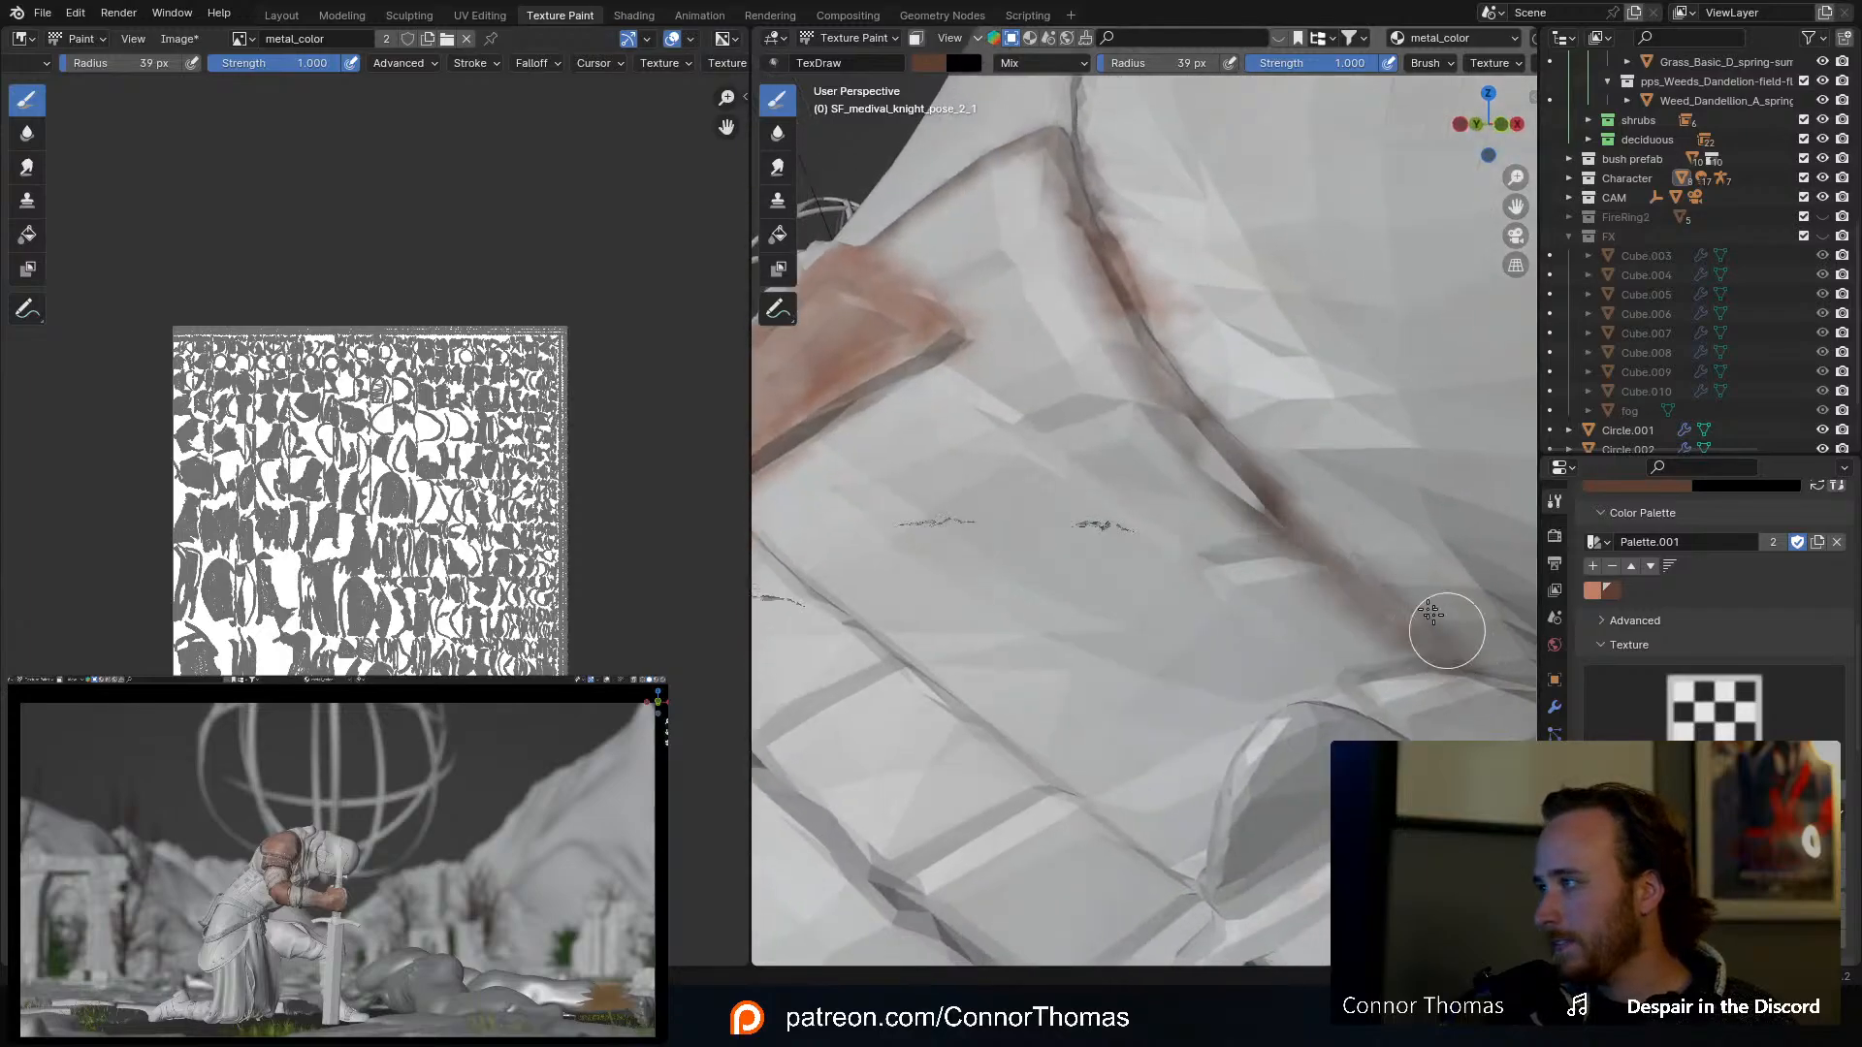
scroll(1377, 521, down, 2)
middle_drag(1289, 440, 1150, 303)
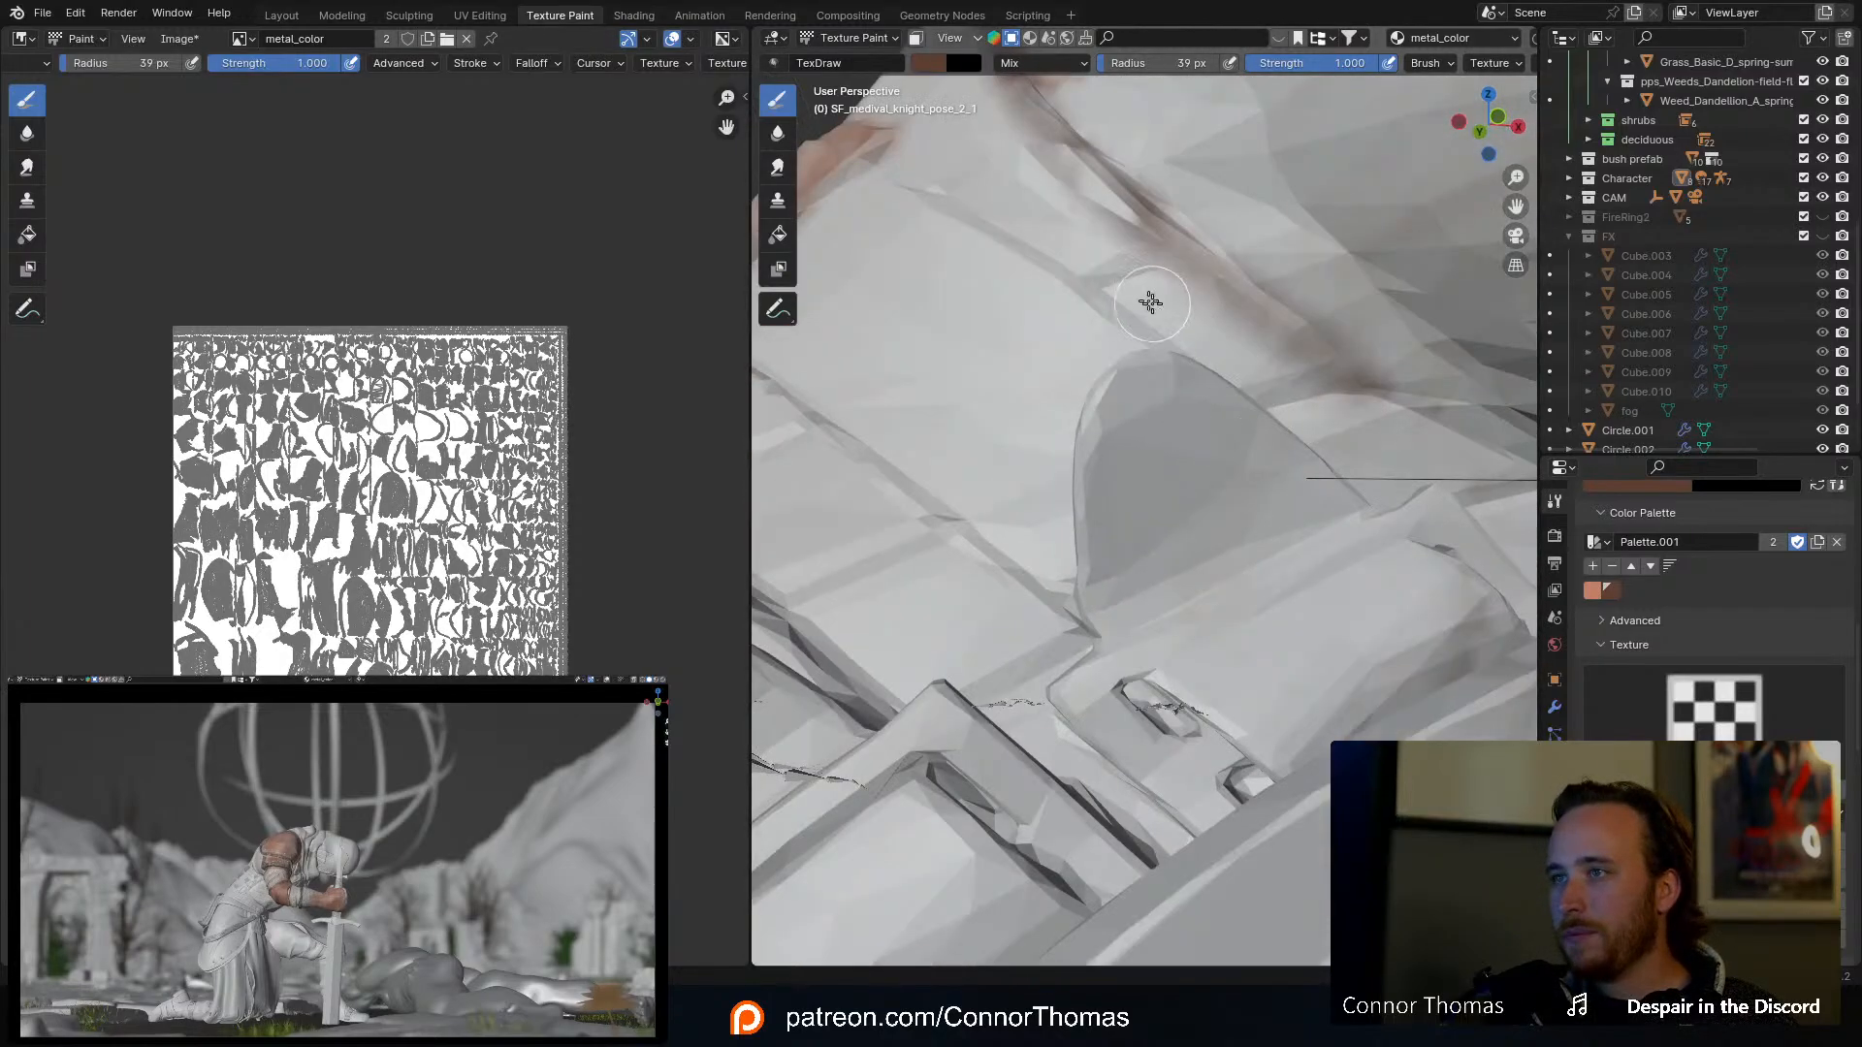
middle_drag(1166, 198, 1102, 353)
mouse_move(1101, 353)
mouse_down()
mouse_move(1206, 507)
mouse_move(1347, 608)
mouse_move(1355, 590)
mouse_move(1114, 416)
mouse_move(1012, 201)
mouse_up()
mouse_move(1011, 201)
middle_down()
mouse_move(1093, 375)
mouse_move(1072, 359)
mouse_move(1076, 465)
middle_up()
mouse_move(1076, 466)
mouse_down()
mouse_move(1115, 495)
mouse_move(1299, 529)
mouse_up()
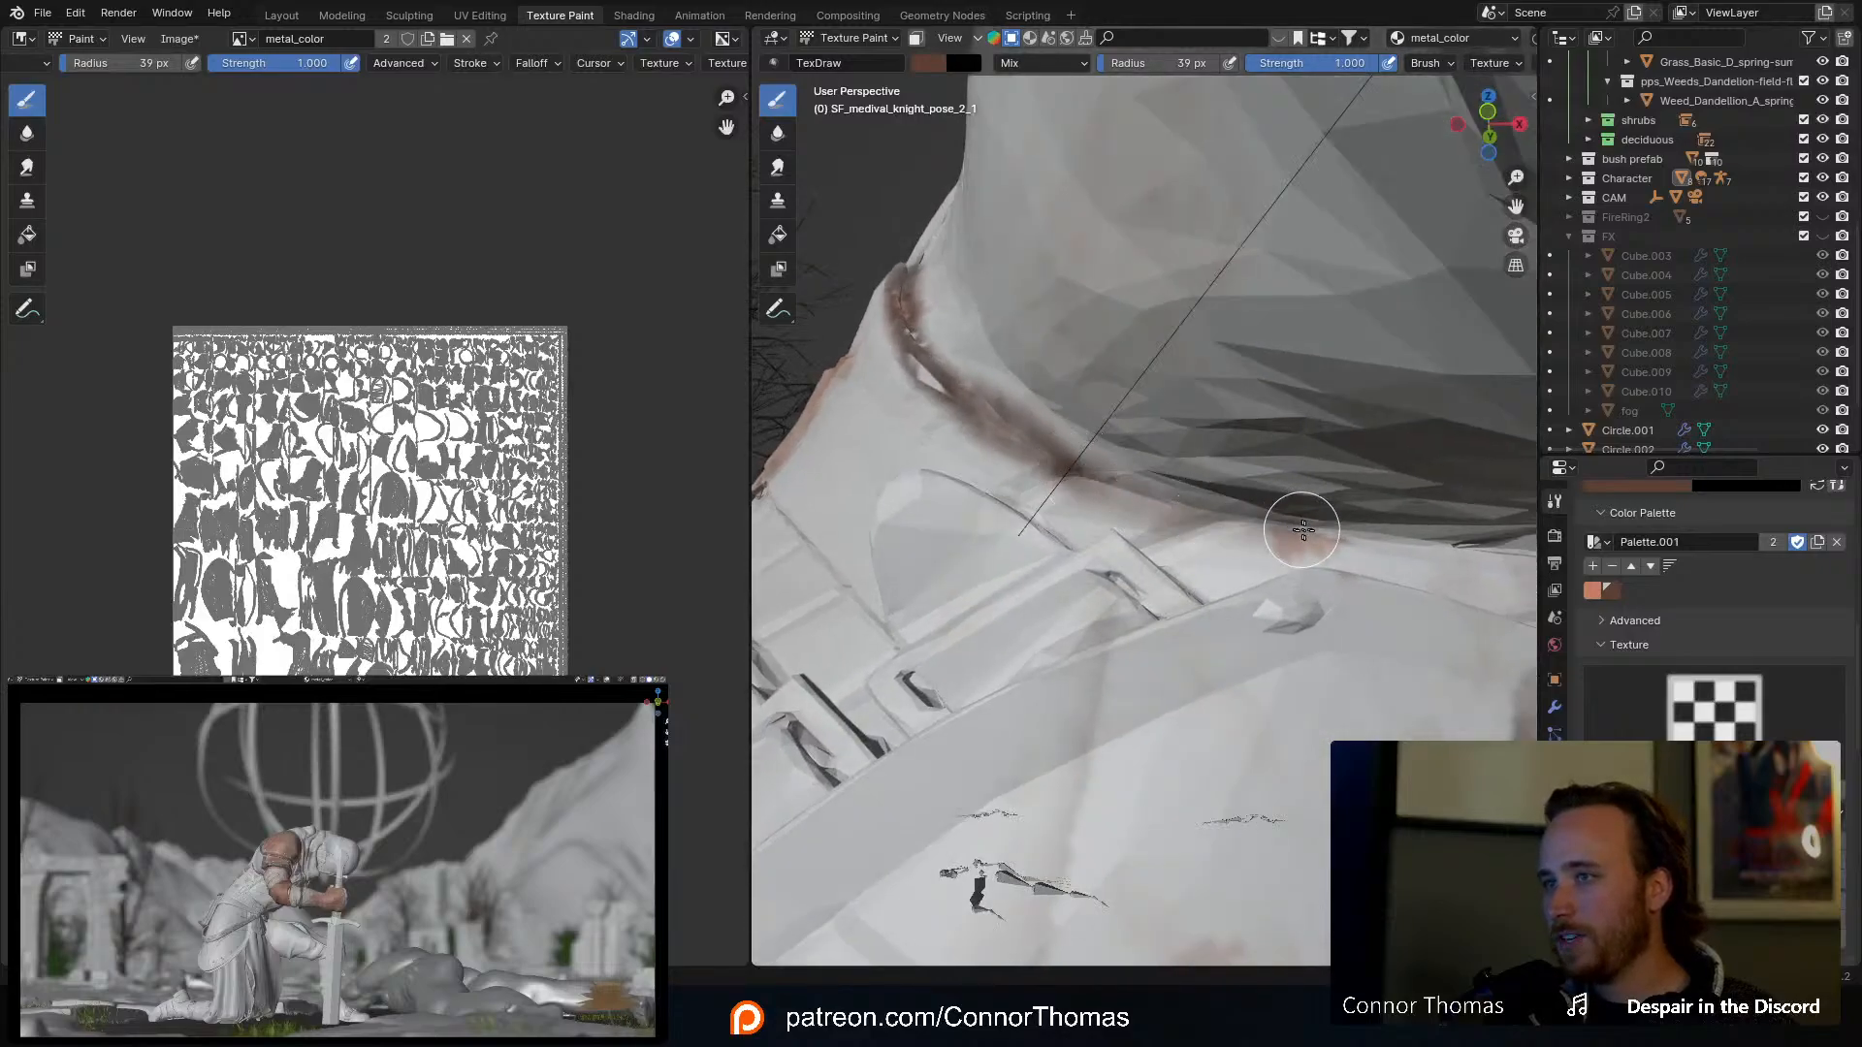
Step: Continue the dark brown shading along the armhole seam beneath the arm and around to the front of the chest
mouse_move(1299, 528)
middle_down()
mouse_move(1218, 515)
mouse_move(1201, 483)
middle_up()
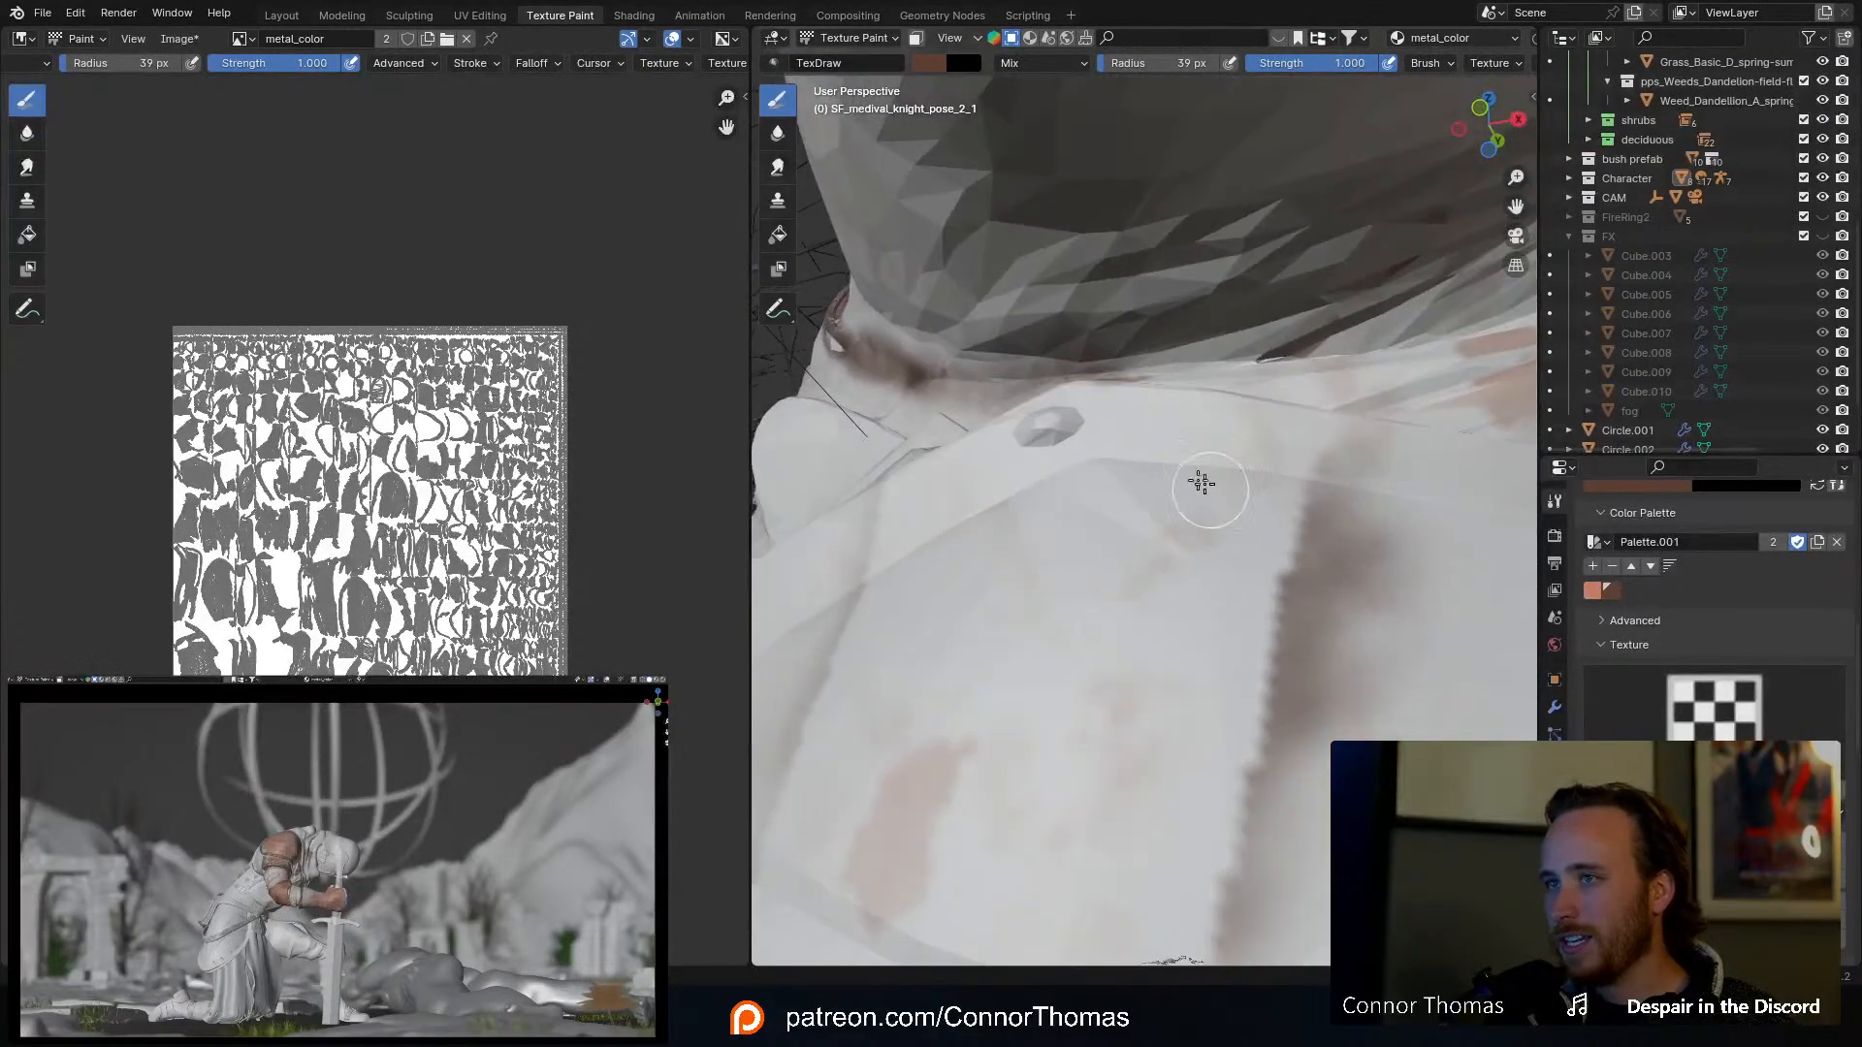
drag(999, 388, 1411, 349)
middle_drag(1411, 349, 1185, 387)
mouse_move(1020, 430)
mouse_down()
mouse_move(1245, 368)
mouse_move(1039, 430)
mouse_up()
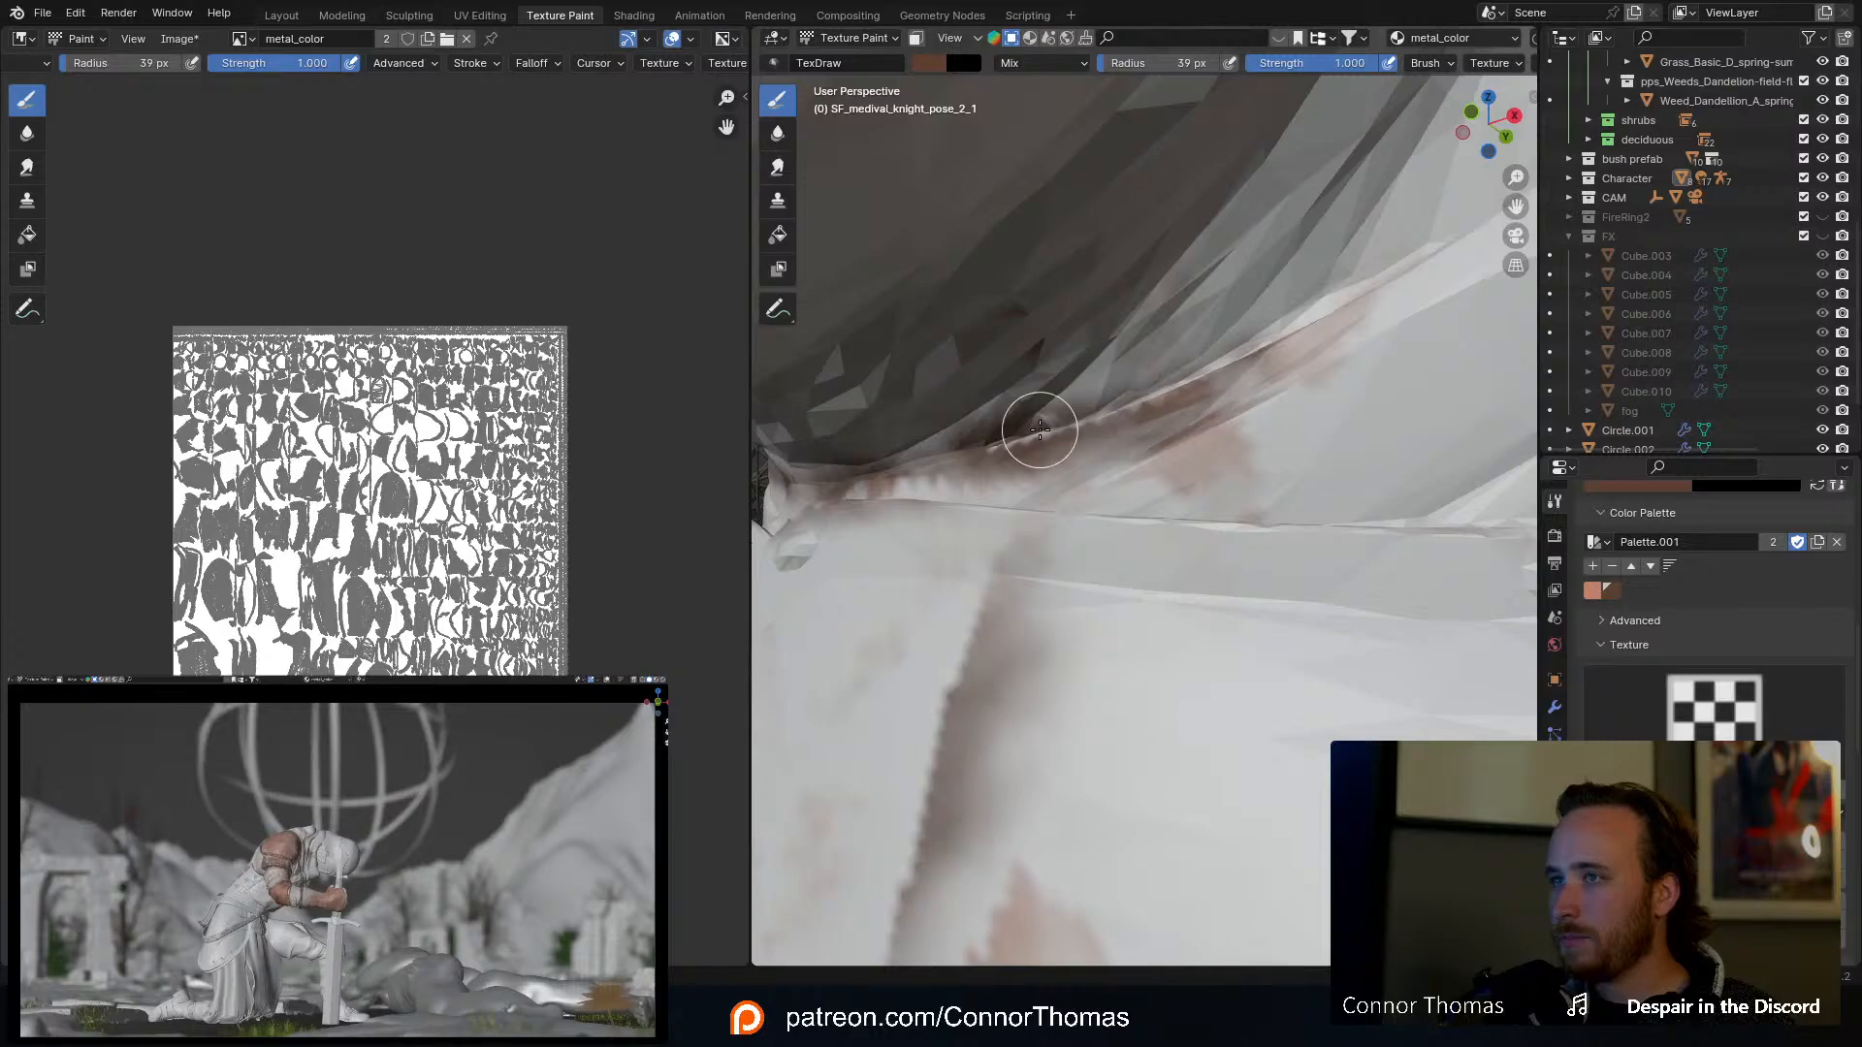
middle_drag(1240, 411, 1135, 517)
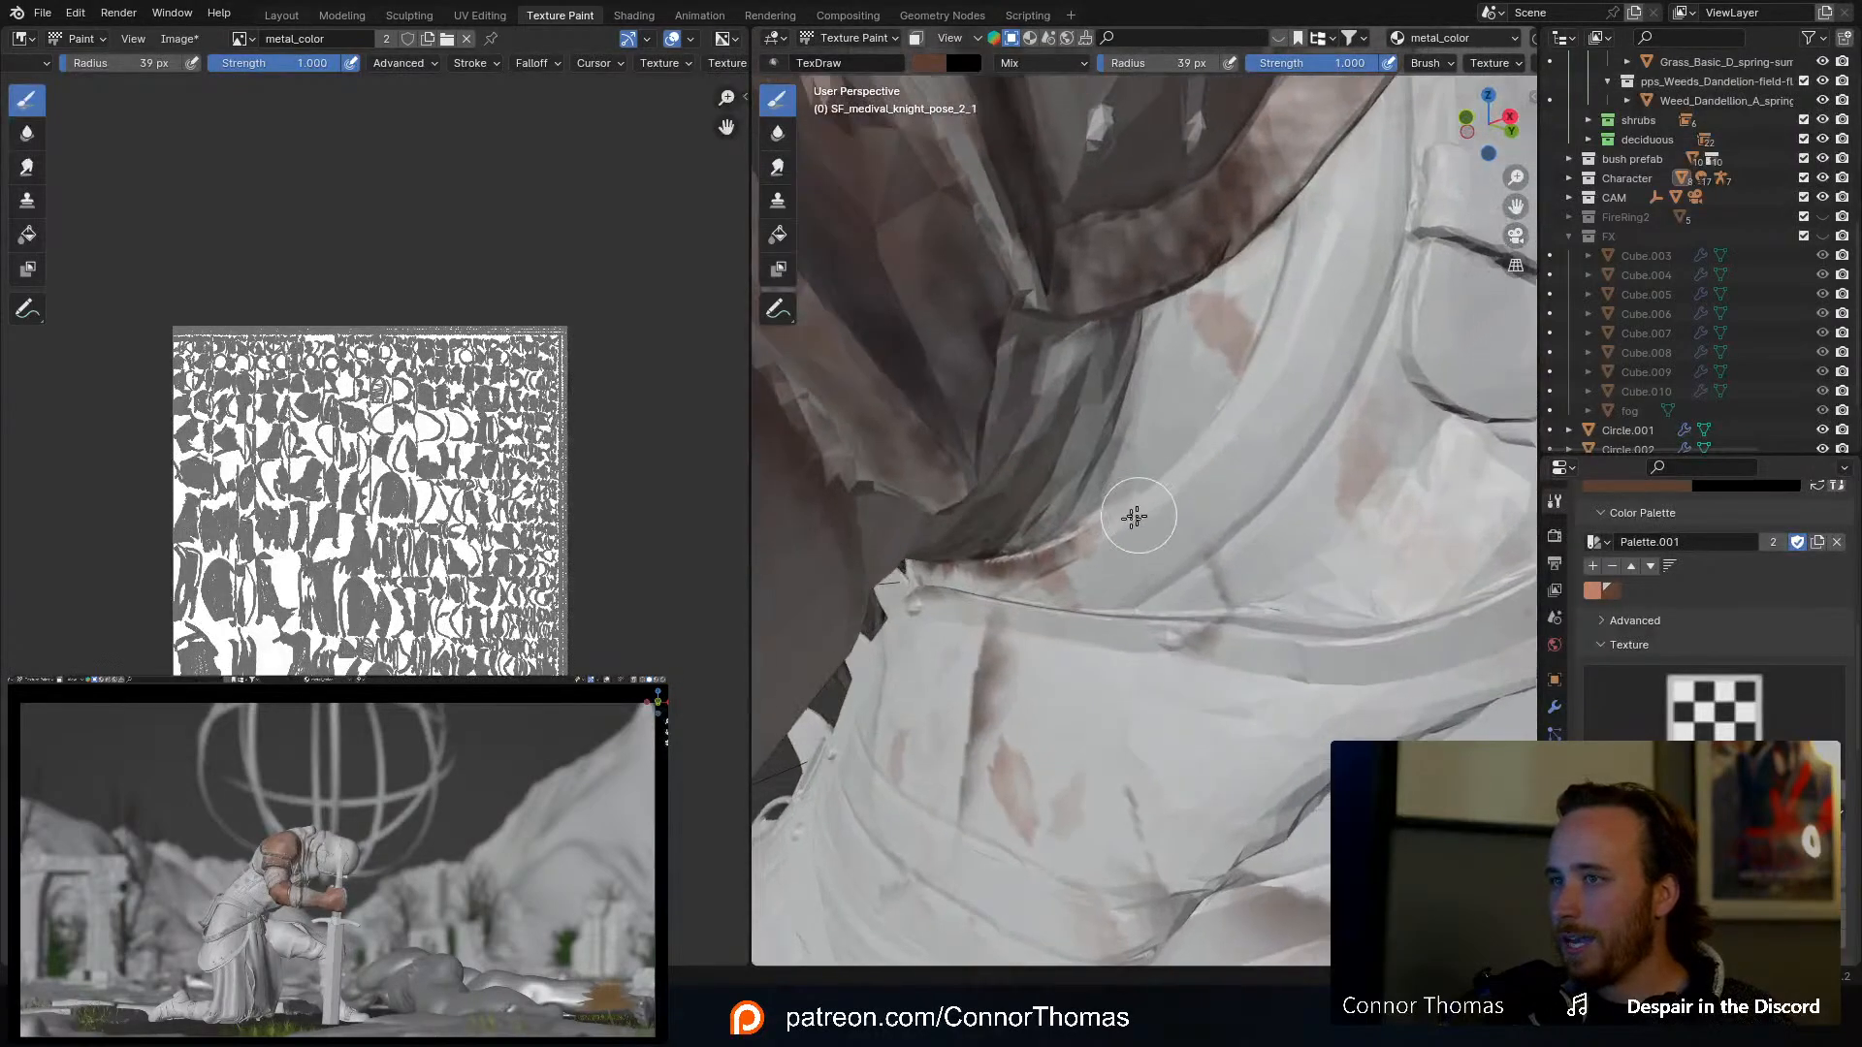
mouse_move(1082, 541)
mouse_down()
mouse_move(1191, 448)
mouse_move(1196, 469)
mouse_up()
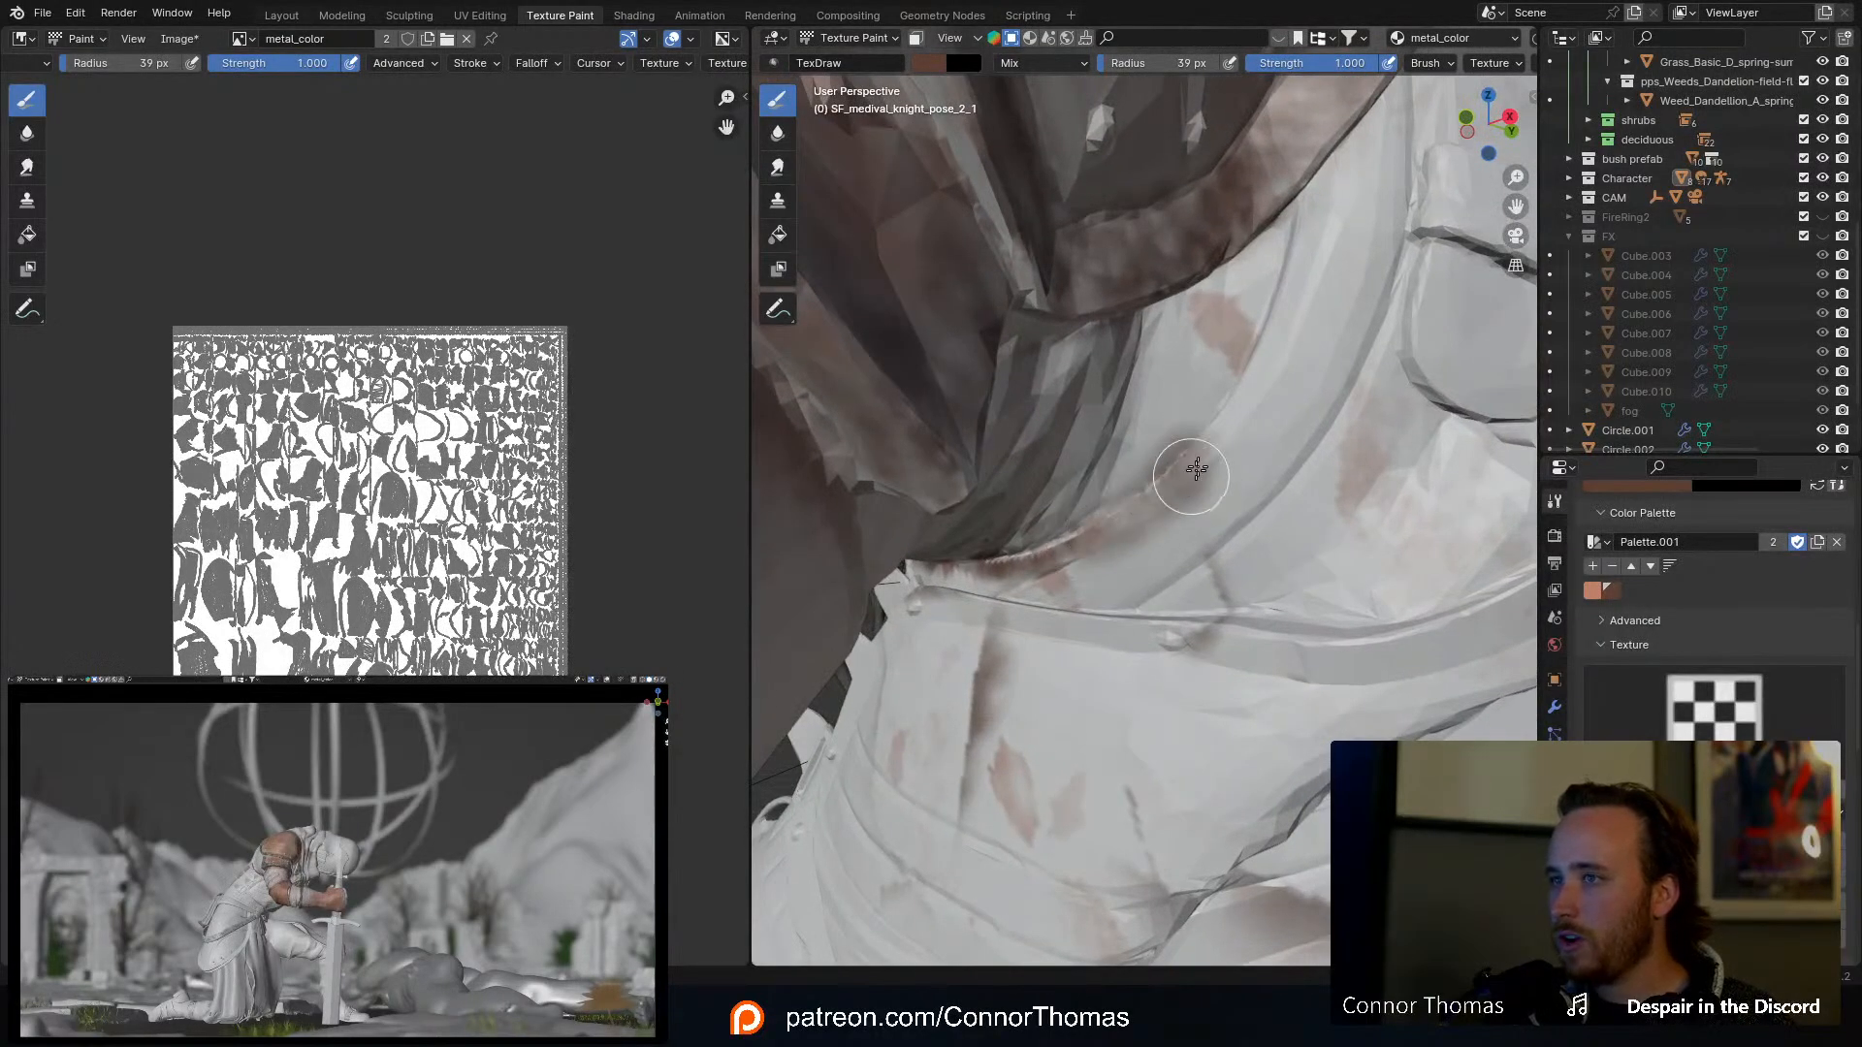
Step: Reduce the brush radius to 16 px and paint dark brown lines along both edges of the curved chest trim
middle_drag(1291, 382, 1277, 429)
key(f)
click(1163, 602)
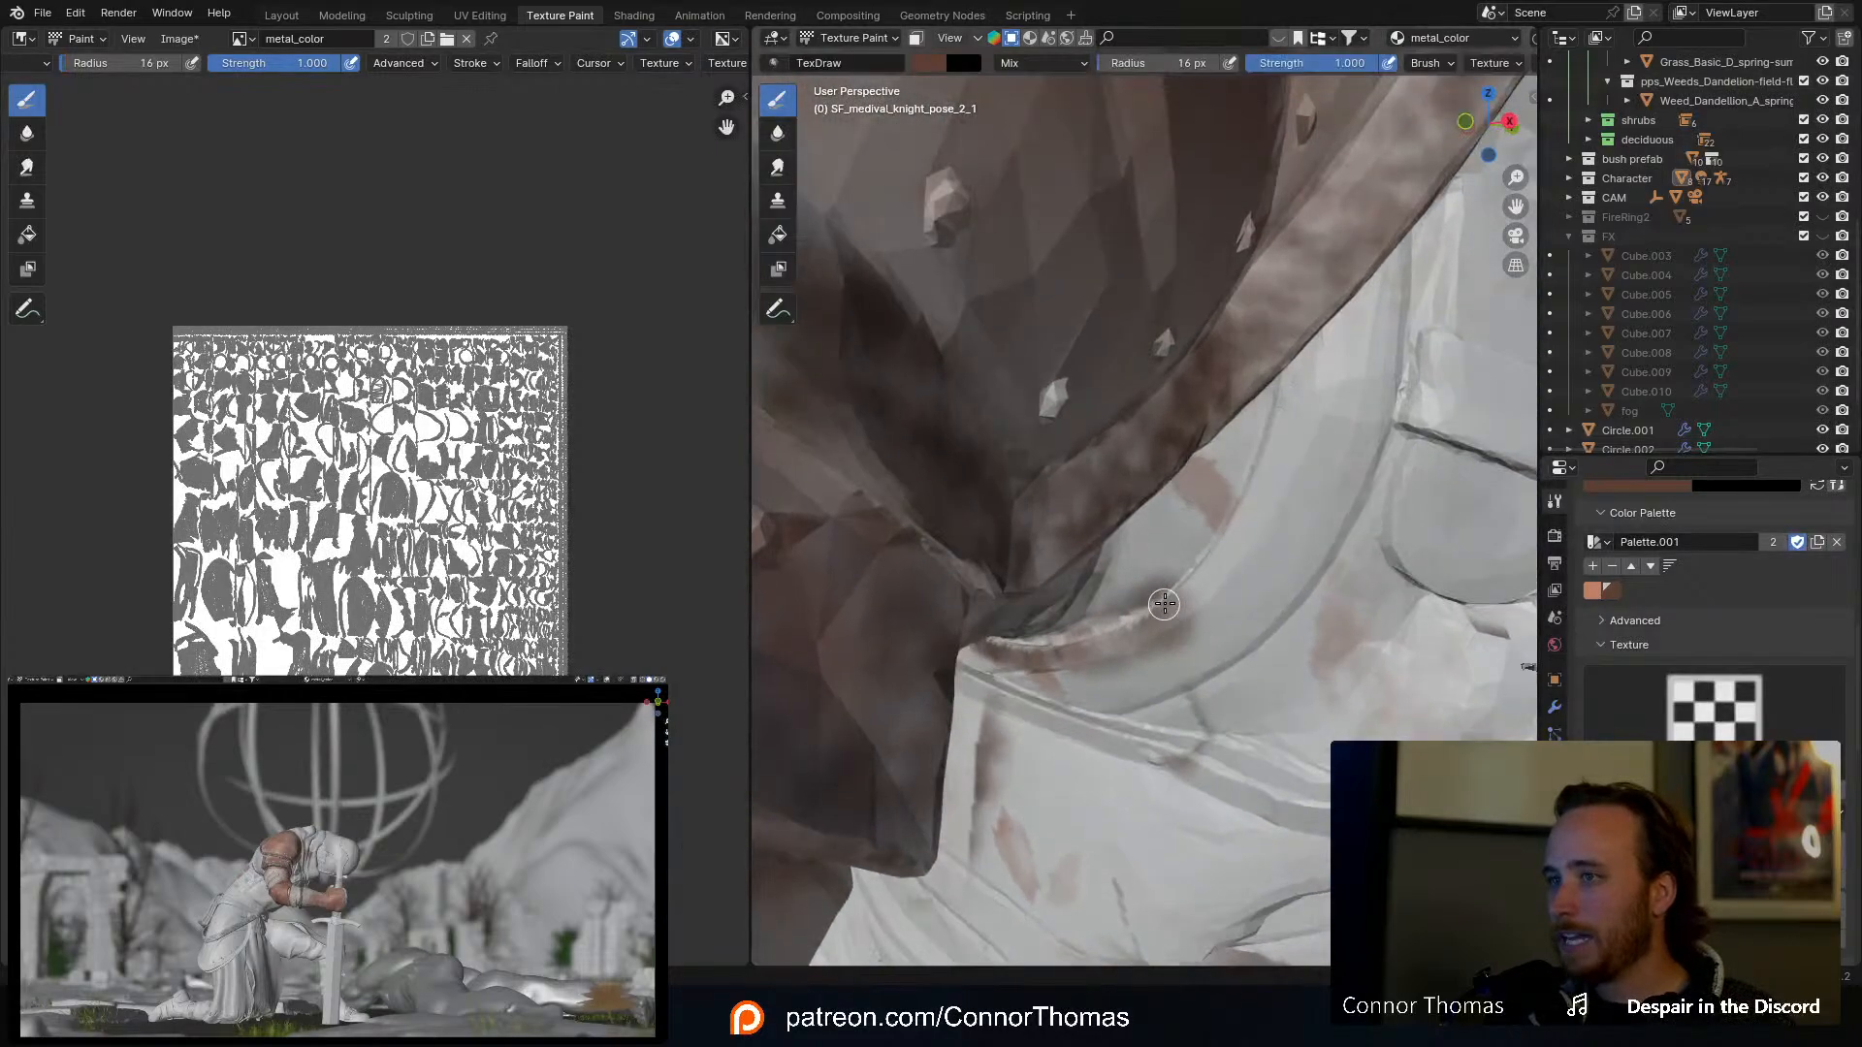
drag(1166, 601, 1201, 580)
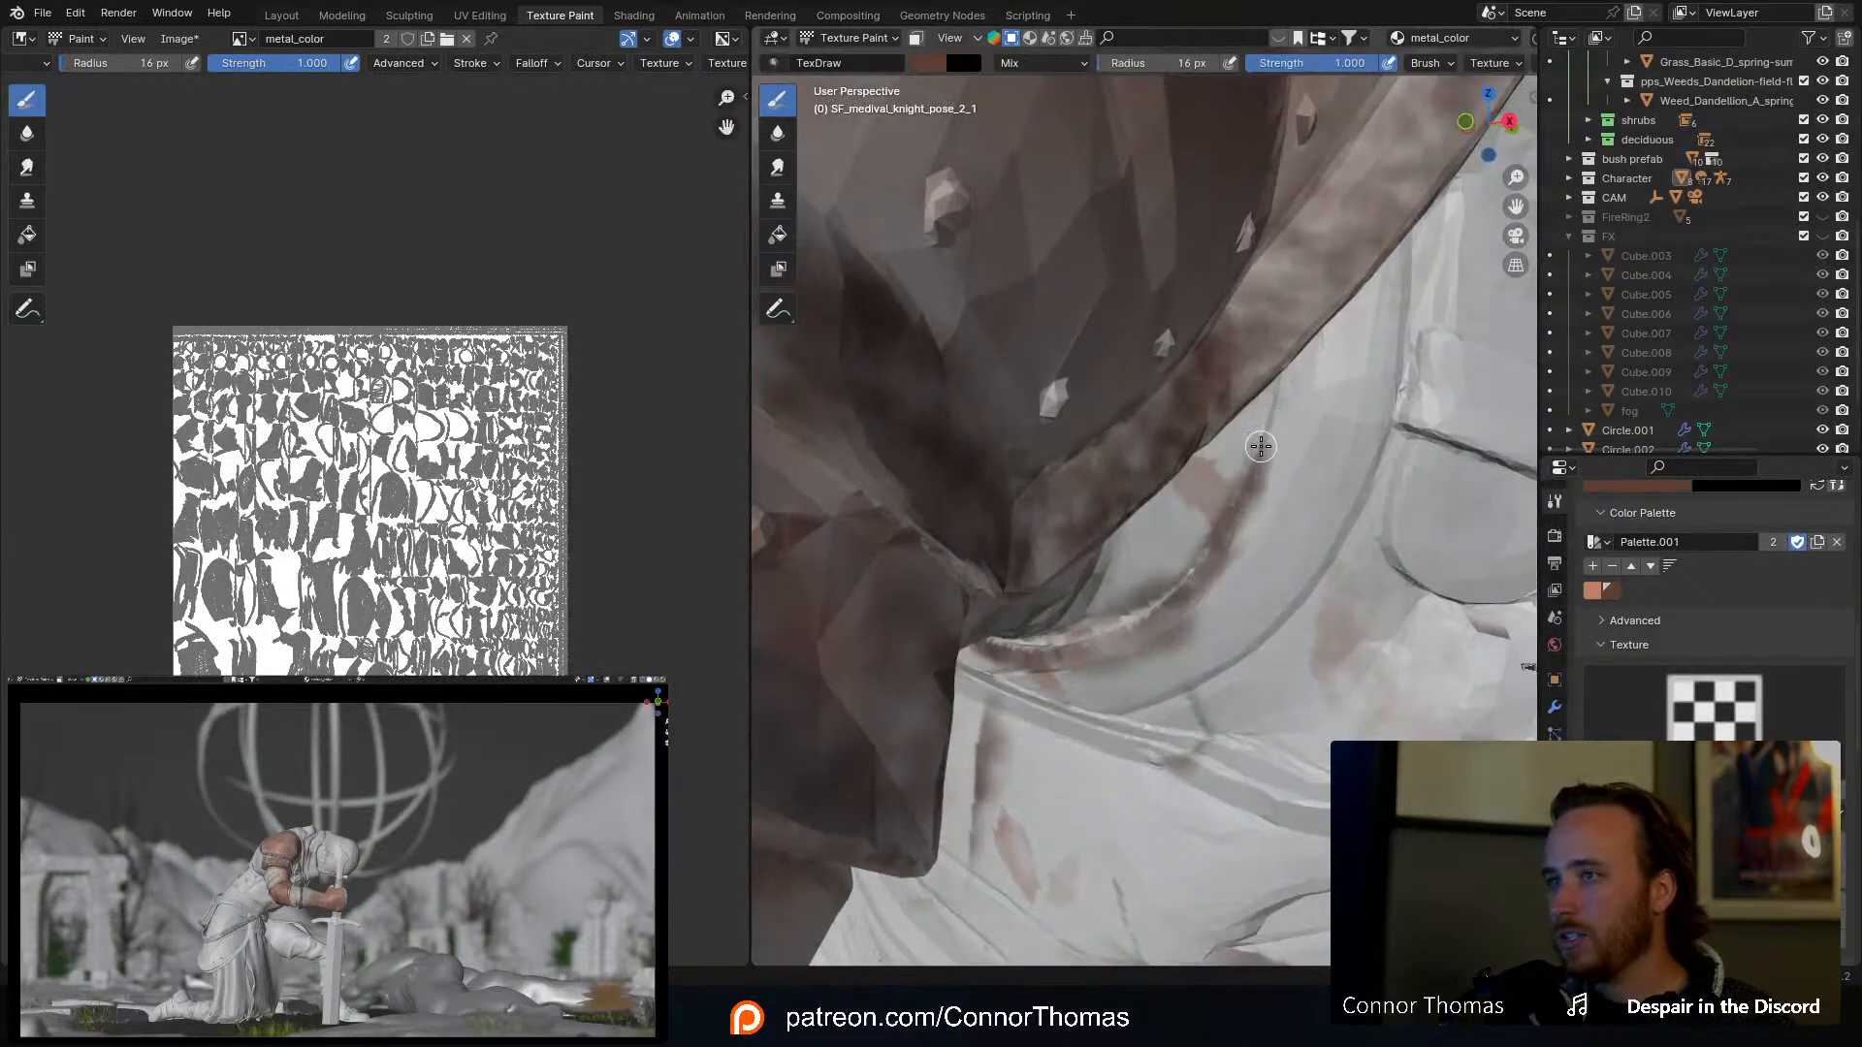
middle_drag(1298, 409, 1250, 415)
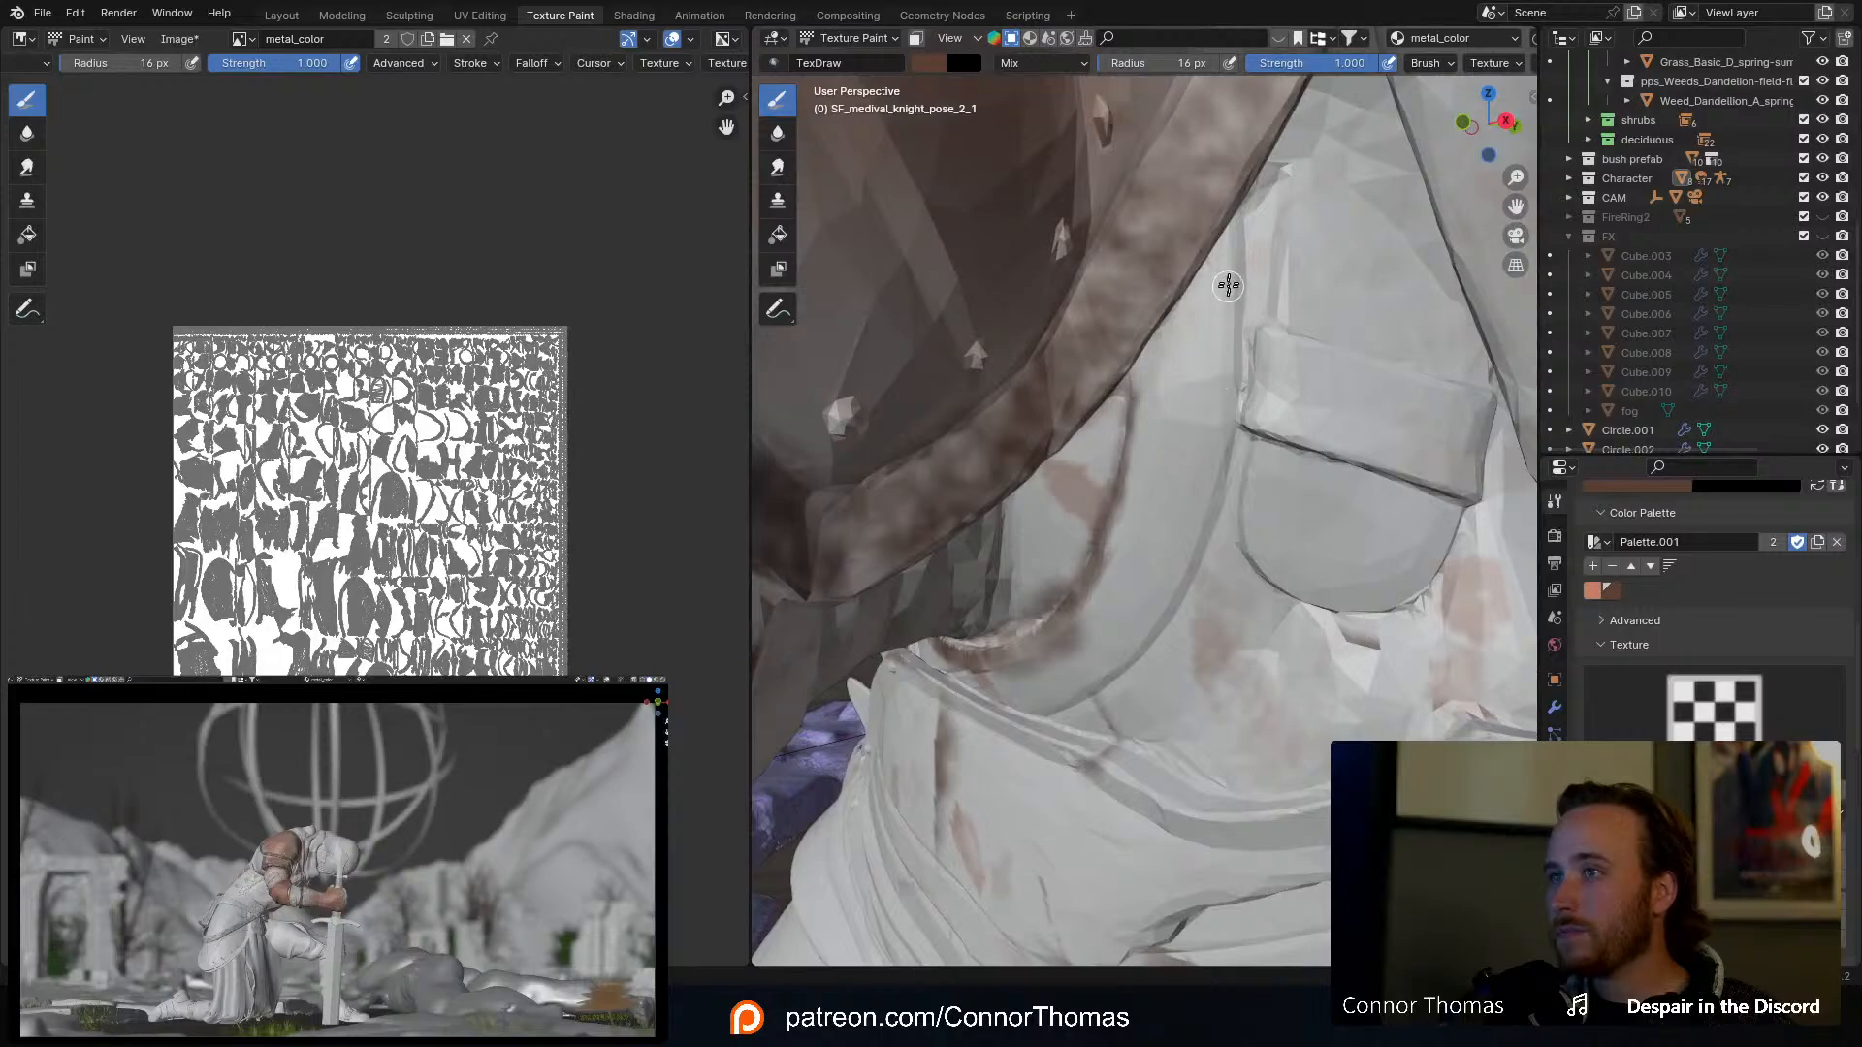
drag(1237, 318, 1241, 218)
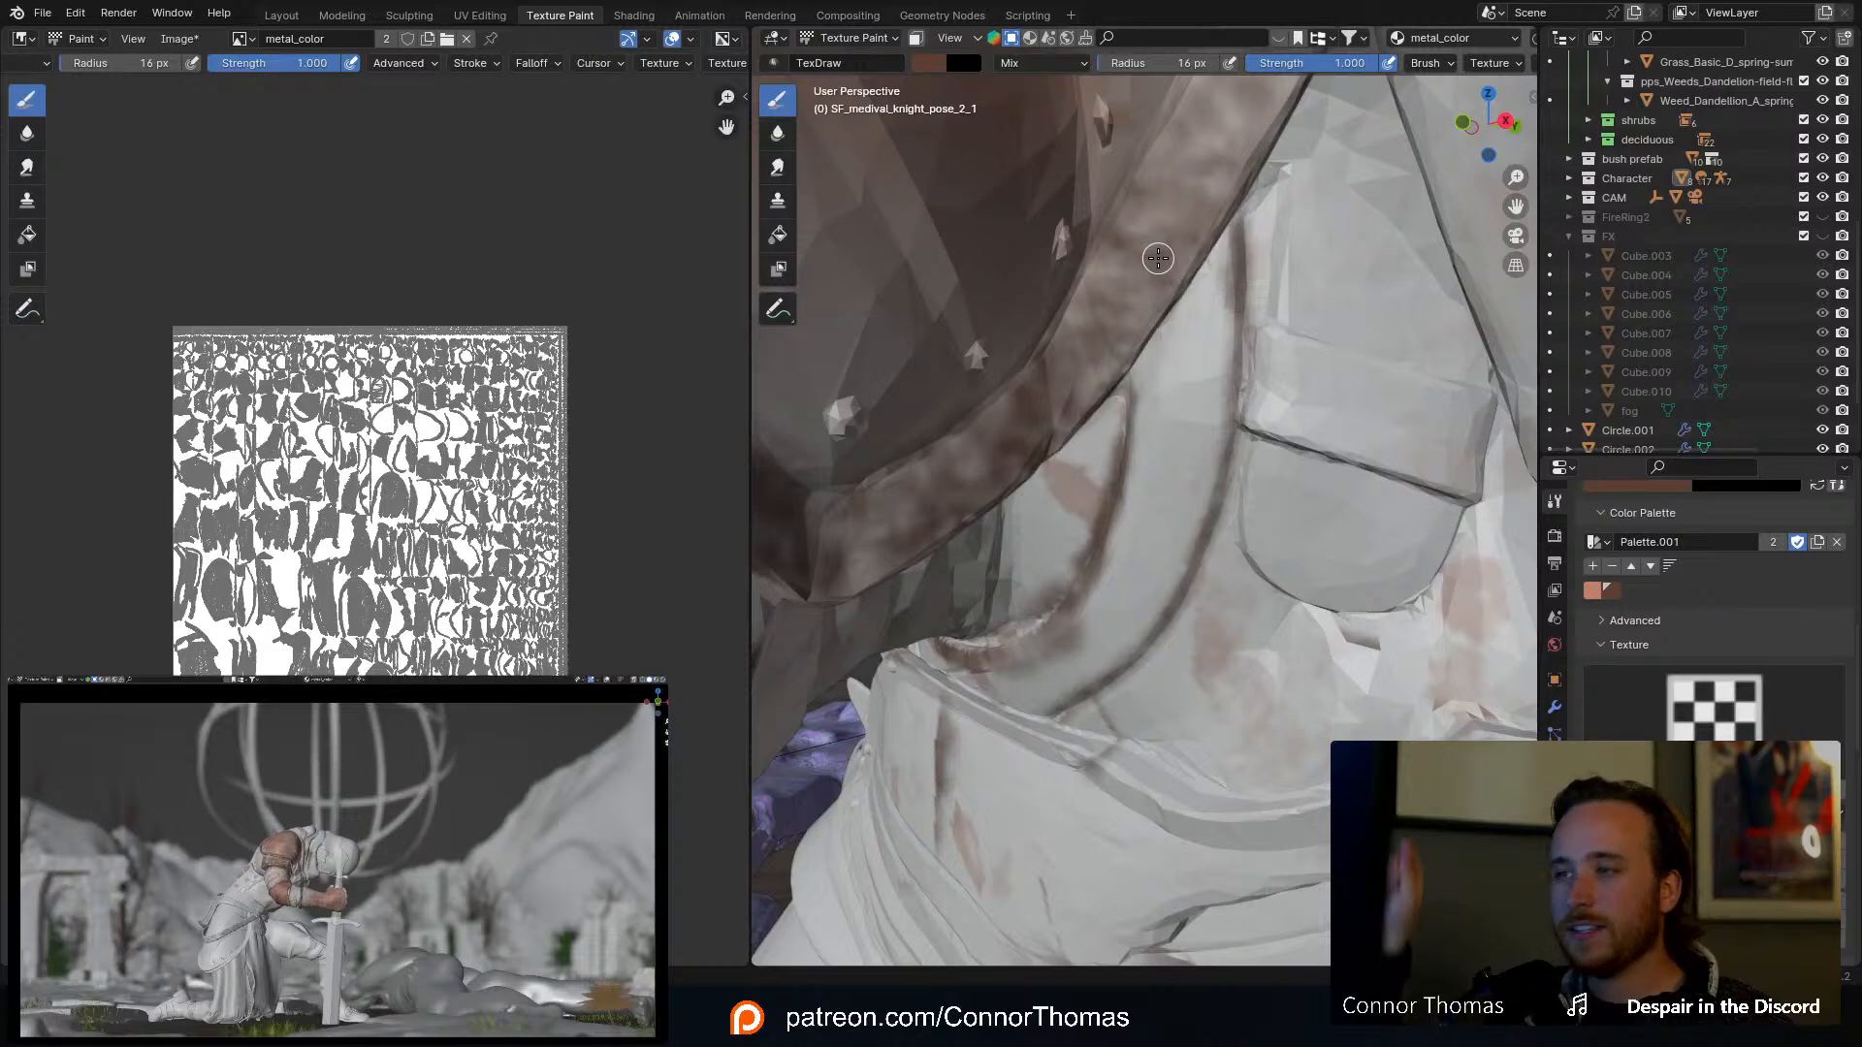
Step: Paint dark brown into the seams around the torso plates and between the segments of the strip leading to the side buckles
middle_drag(1187, 380, 1160, 523)
scroll(1160, 524, up, 7)
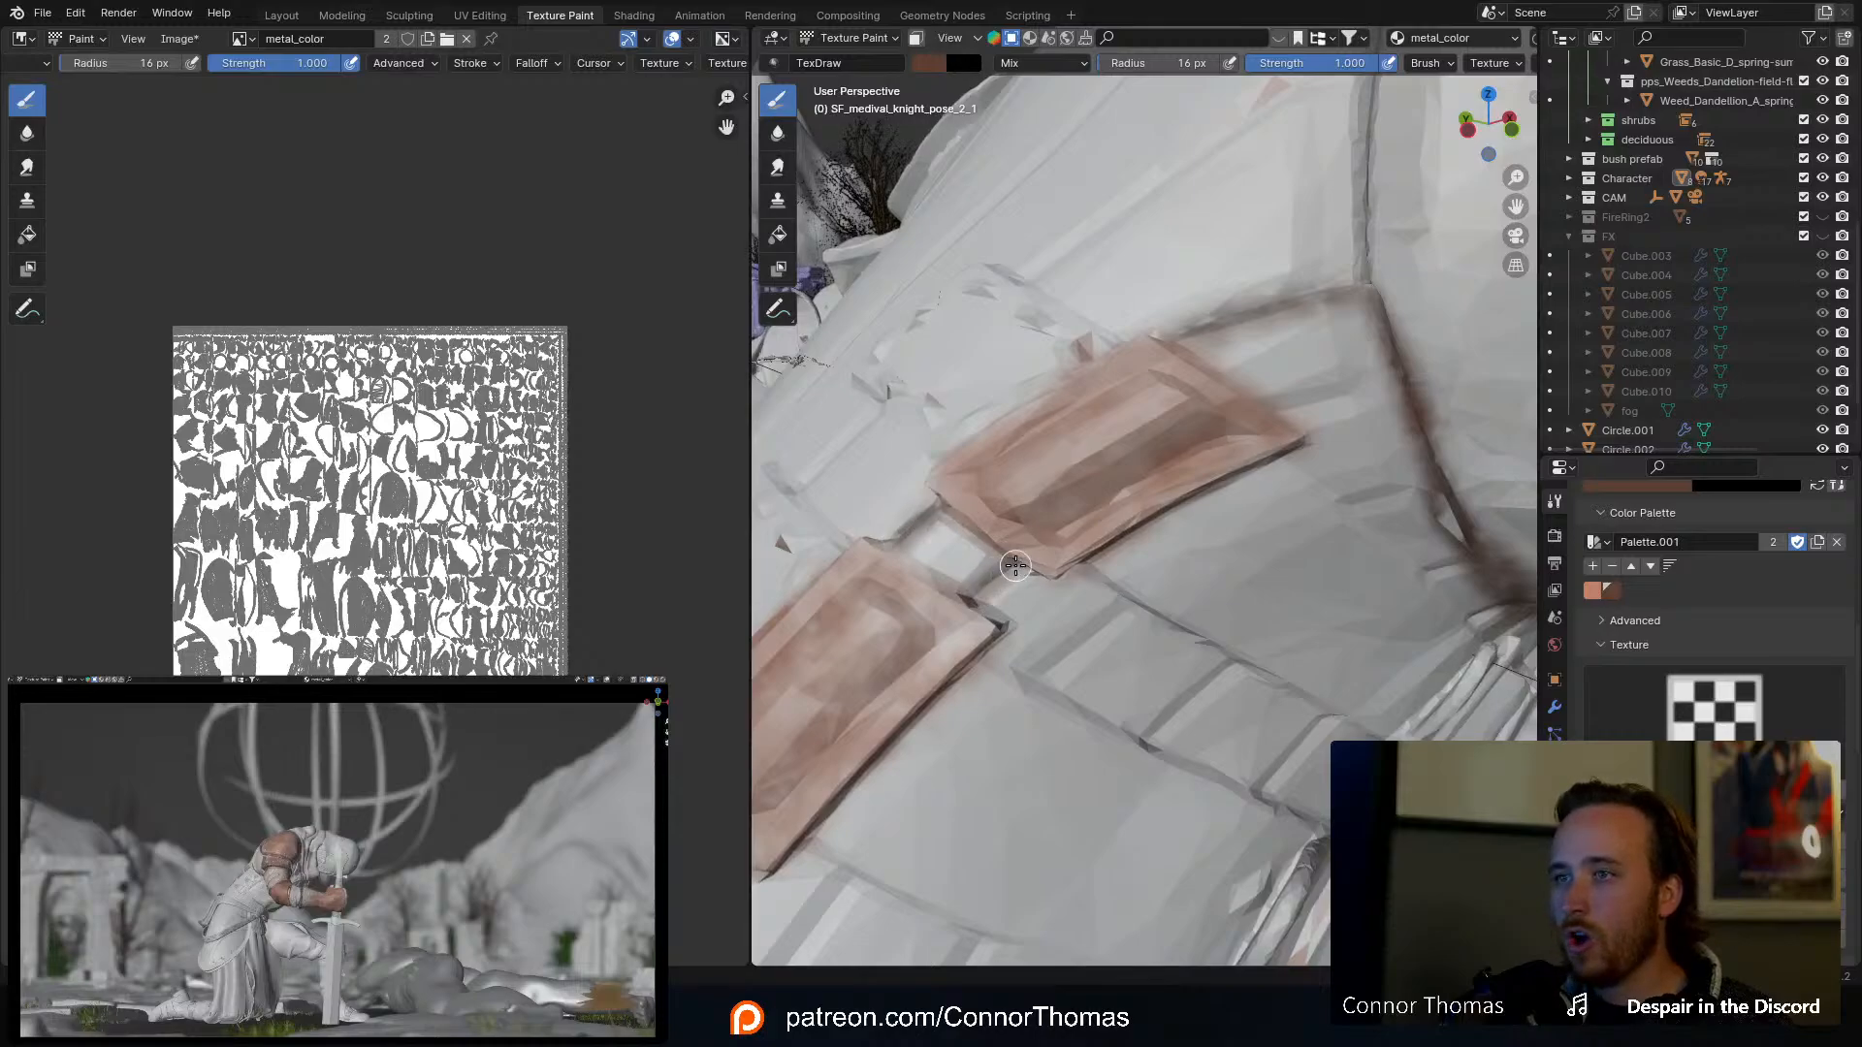
scroll(1010, 575, down, 5)
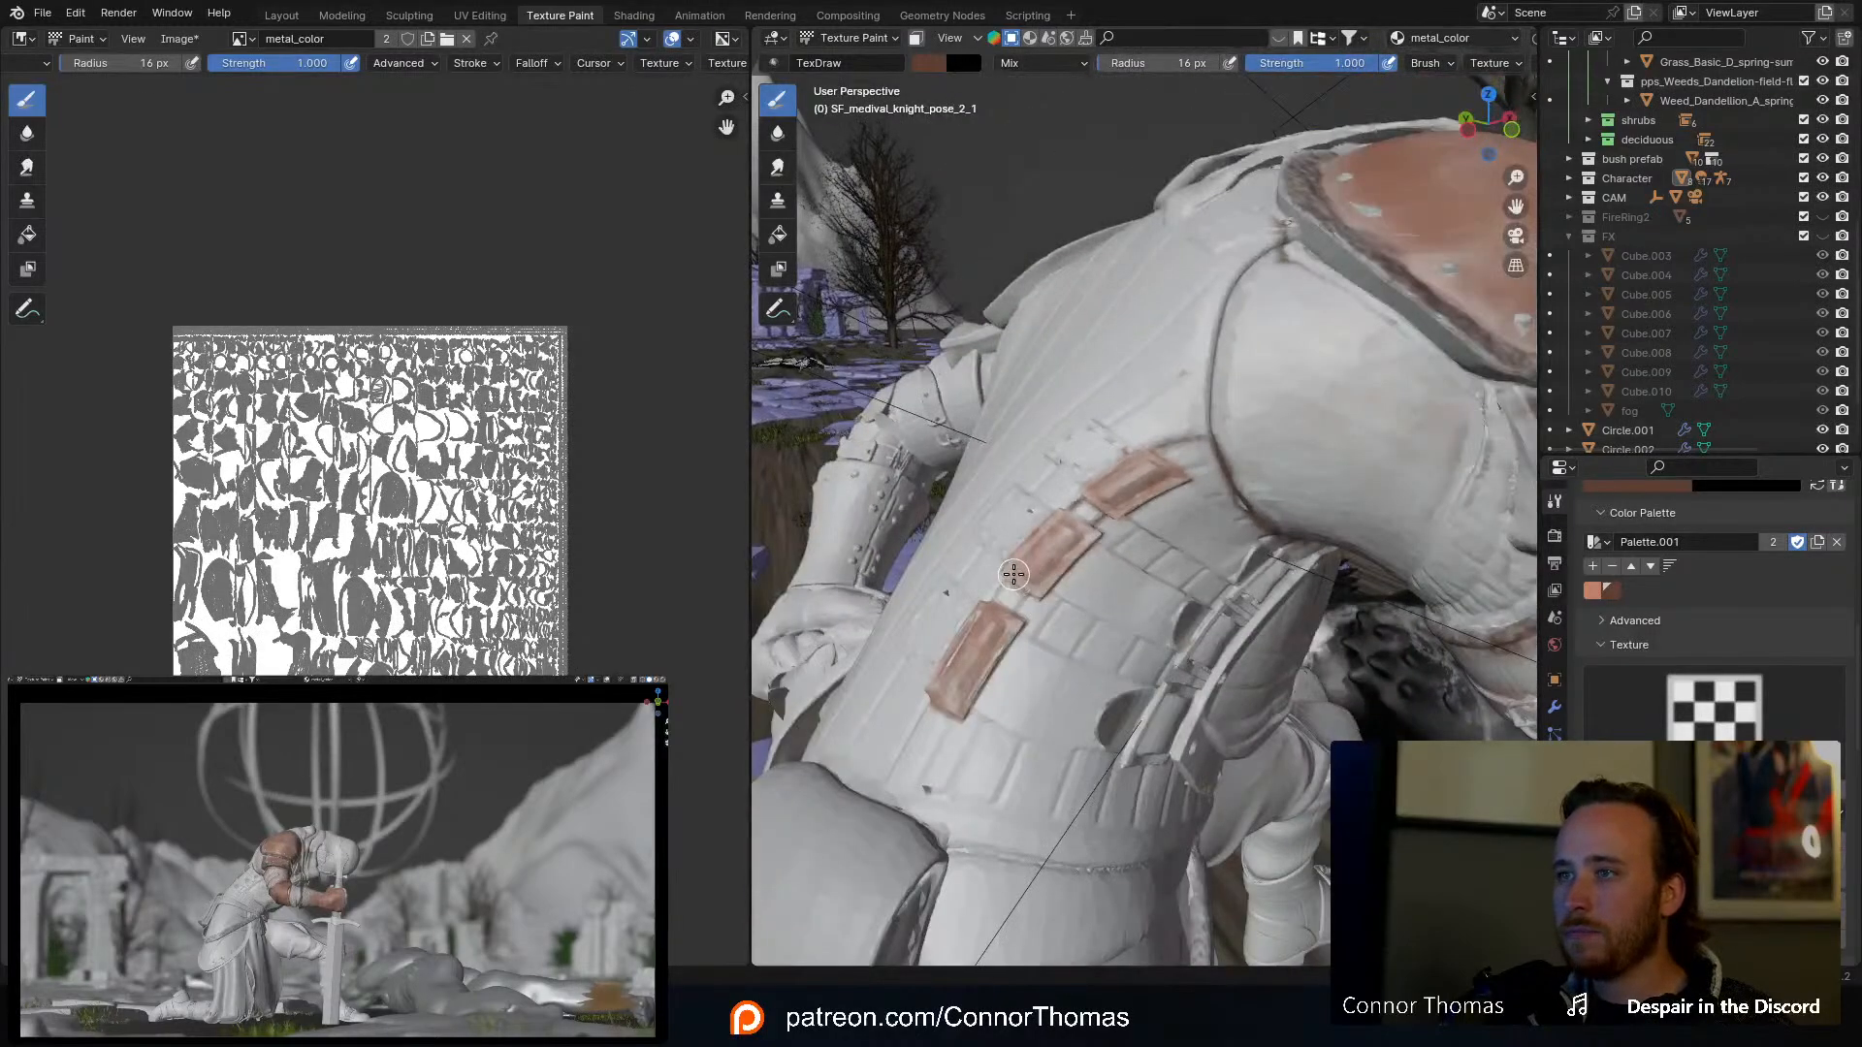
scroll(1132, 539, up, 5)
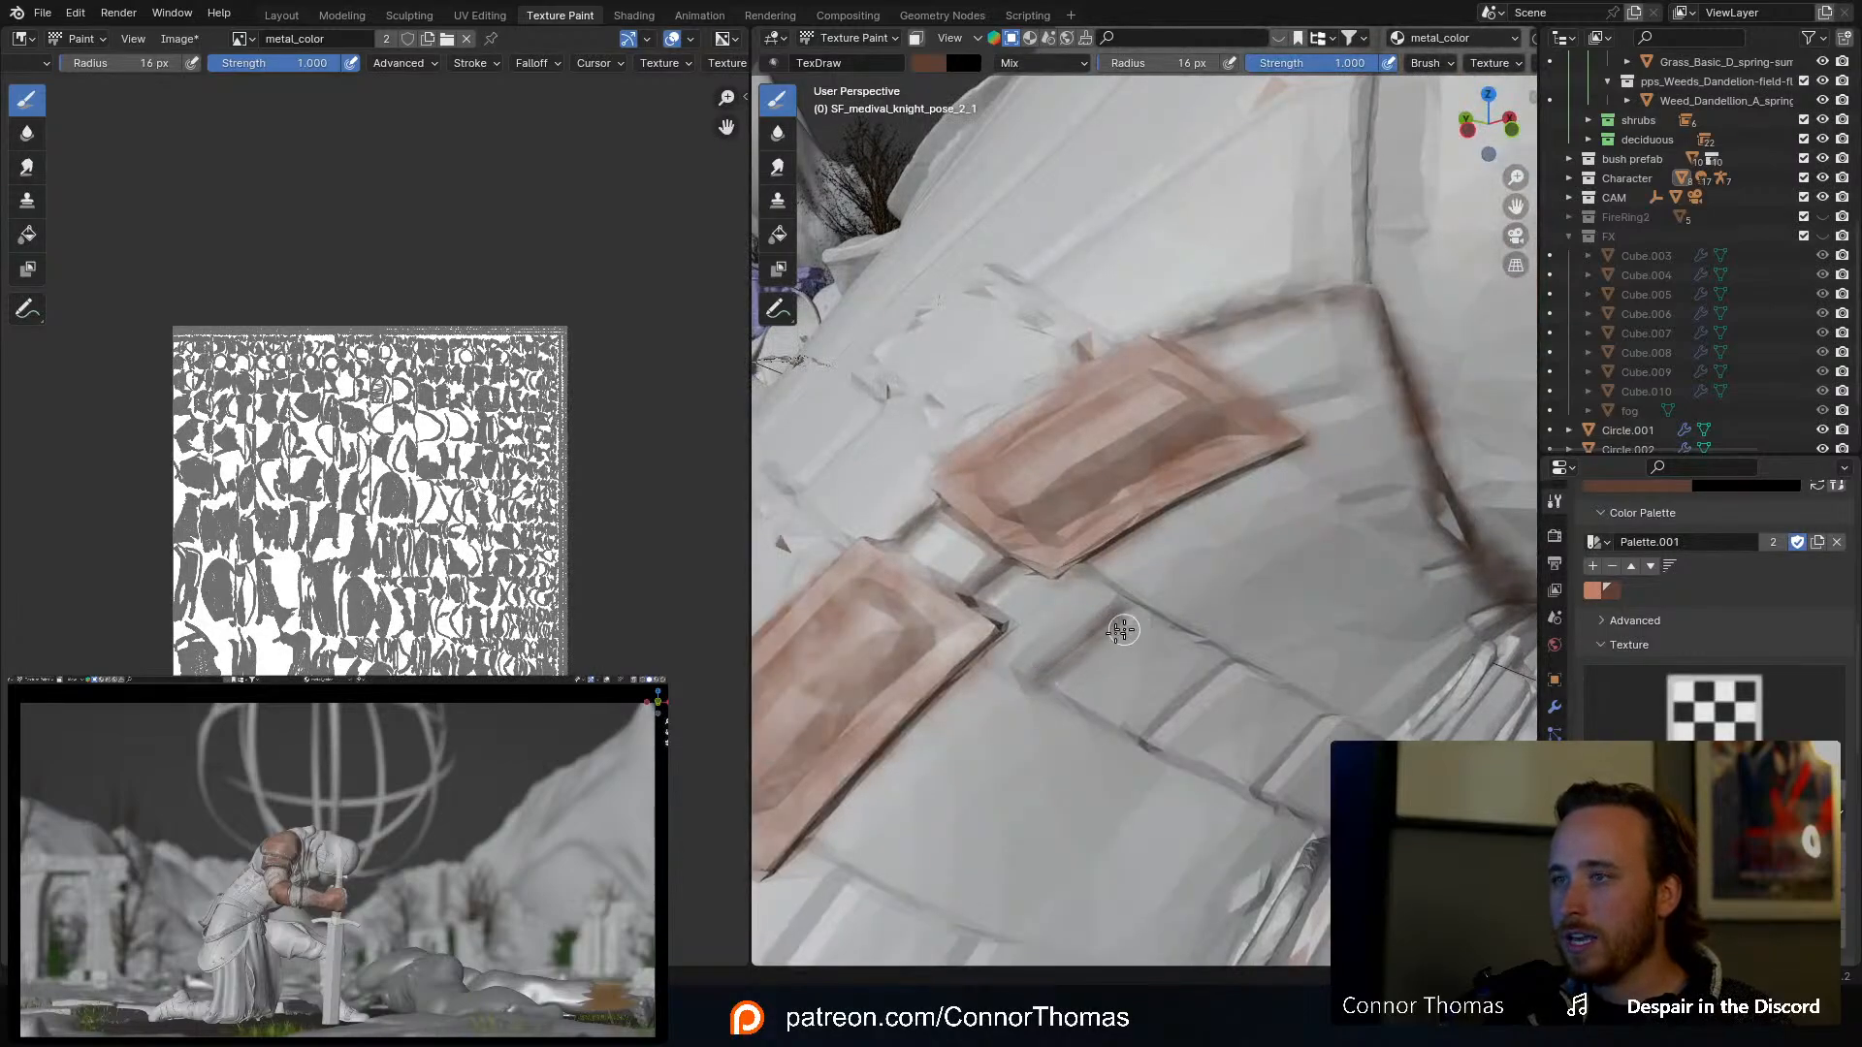
middle_drag(1135, 608, 1022, 646)
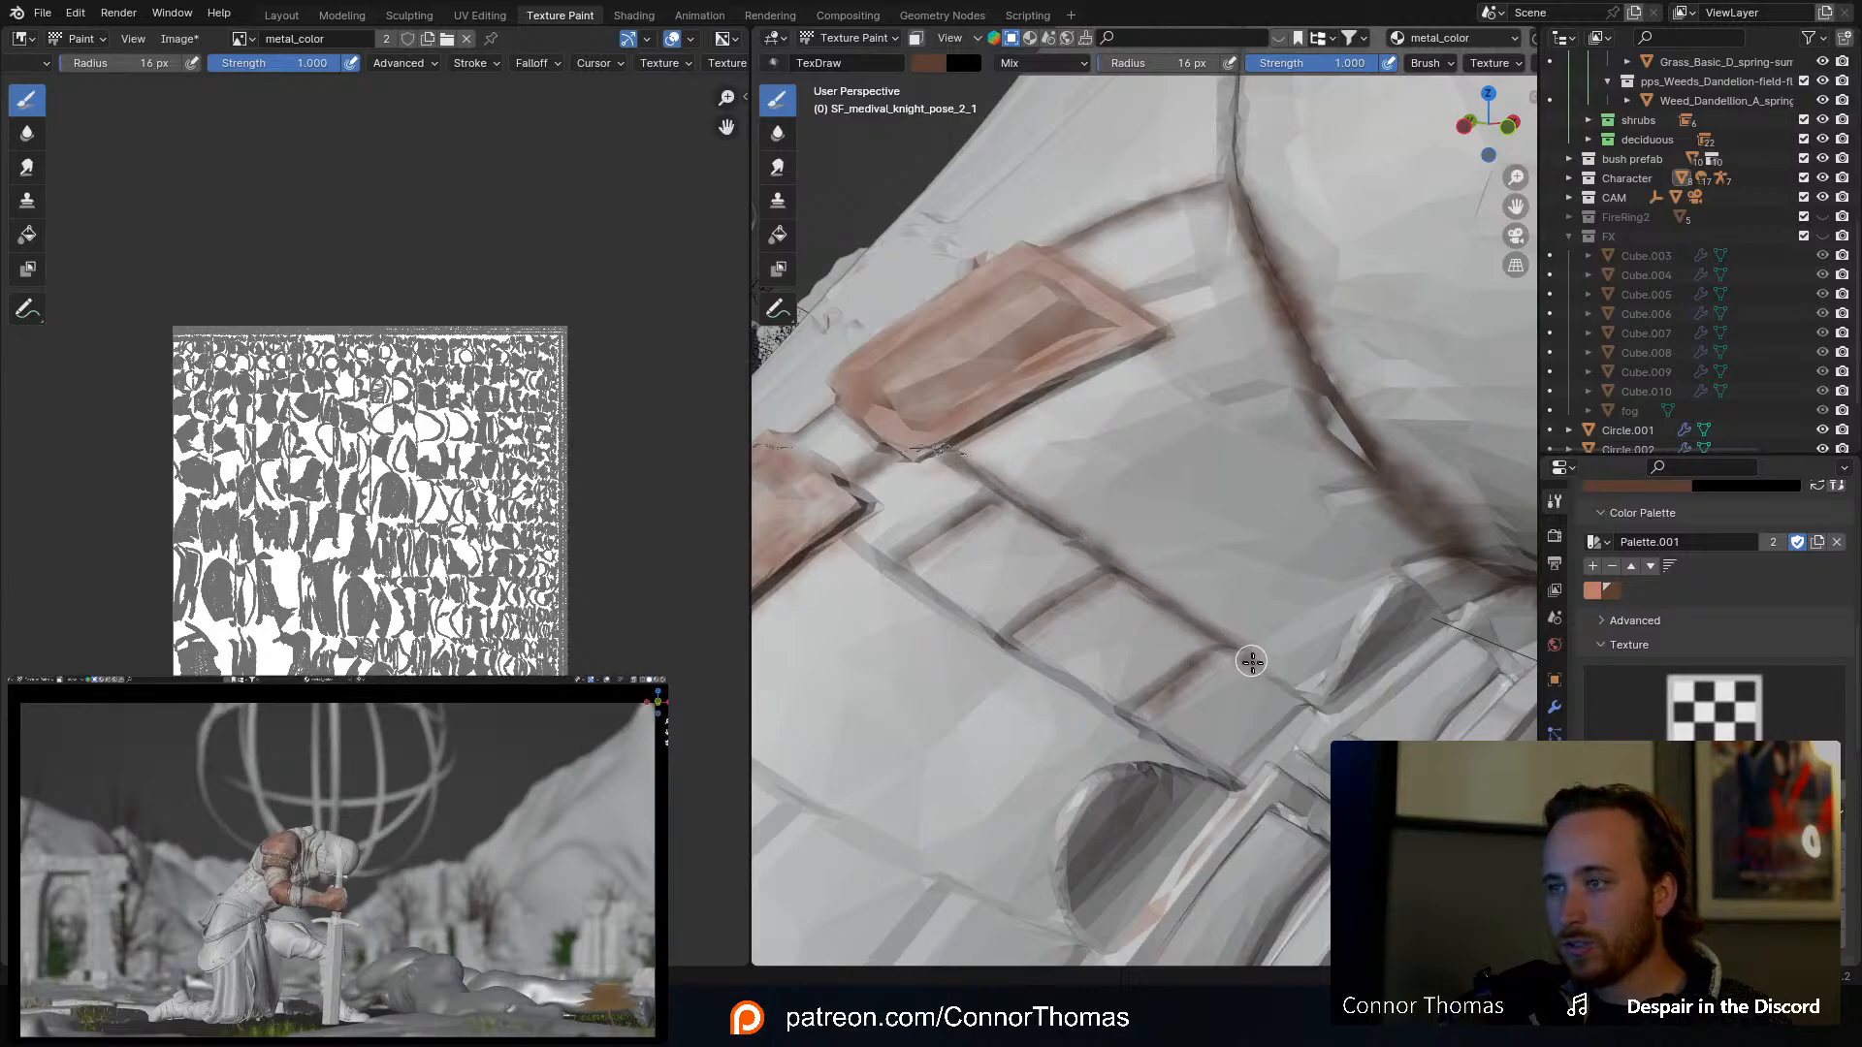
middle_drag(1186, 609, 1166, 582)
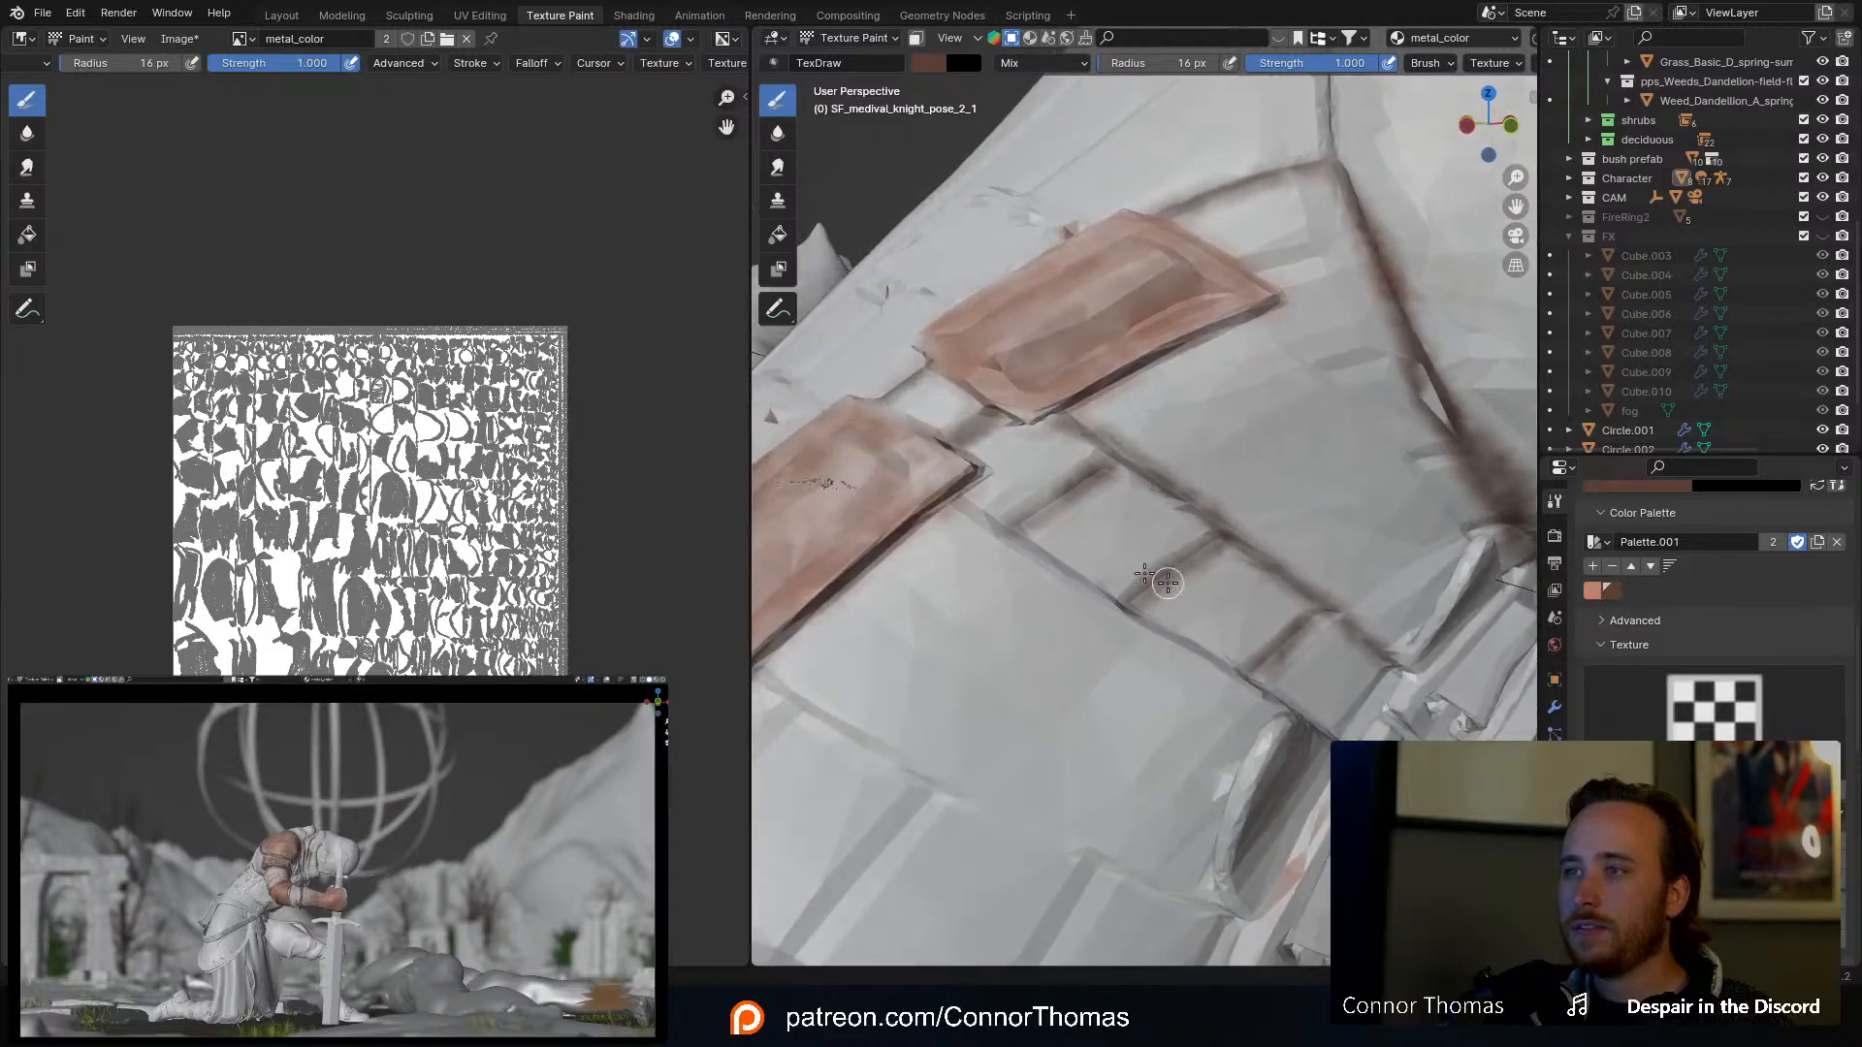
drag(960, 514, 1083, 572)
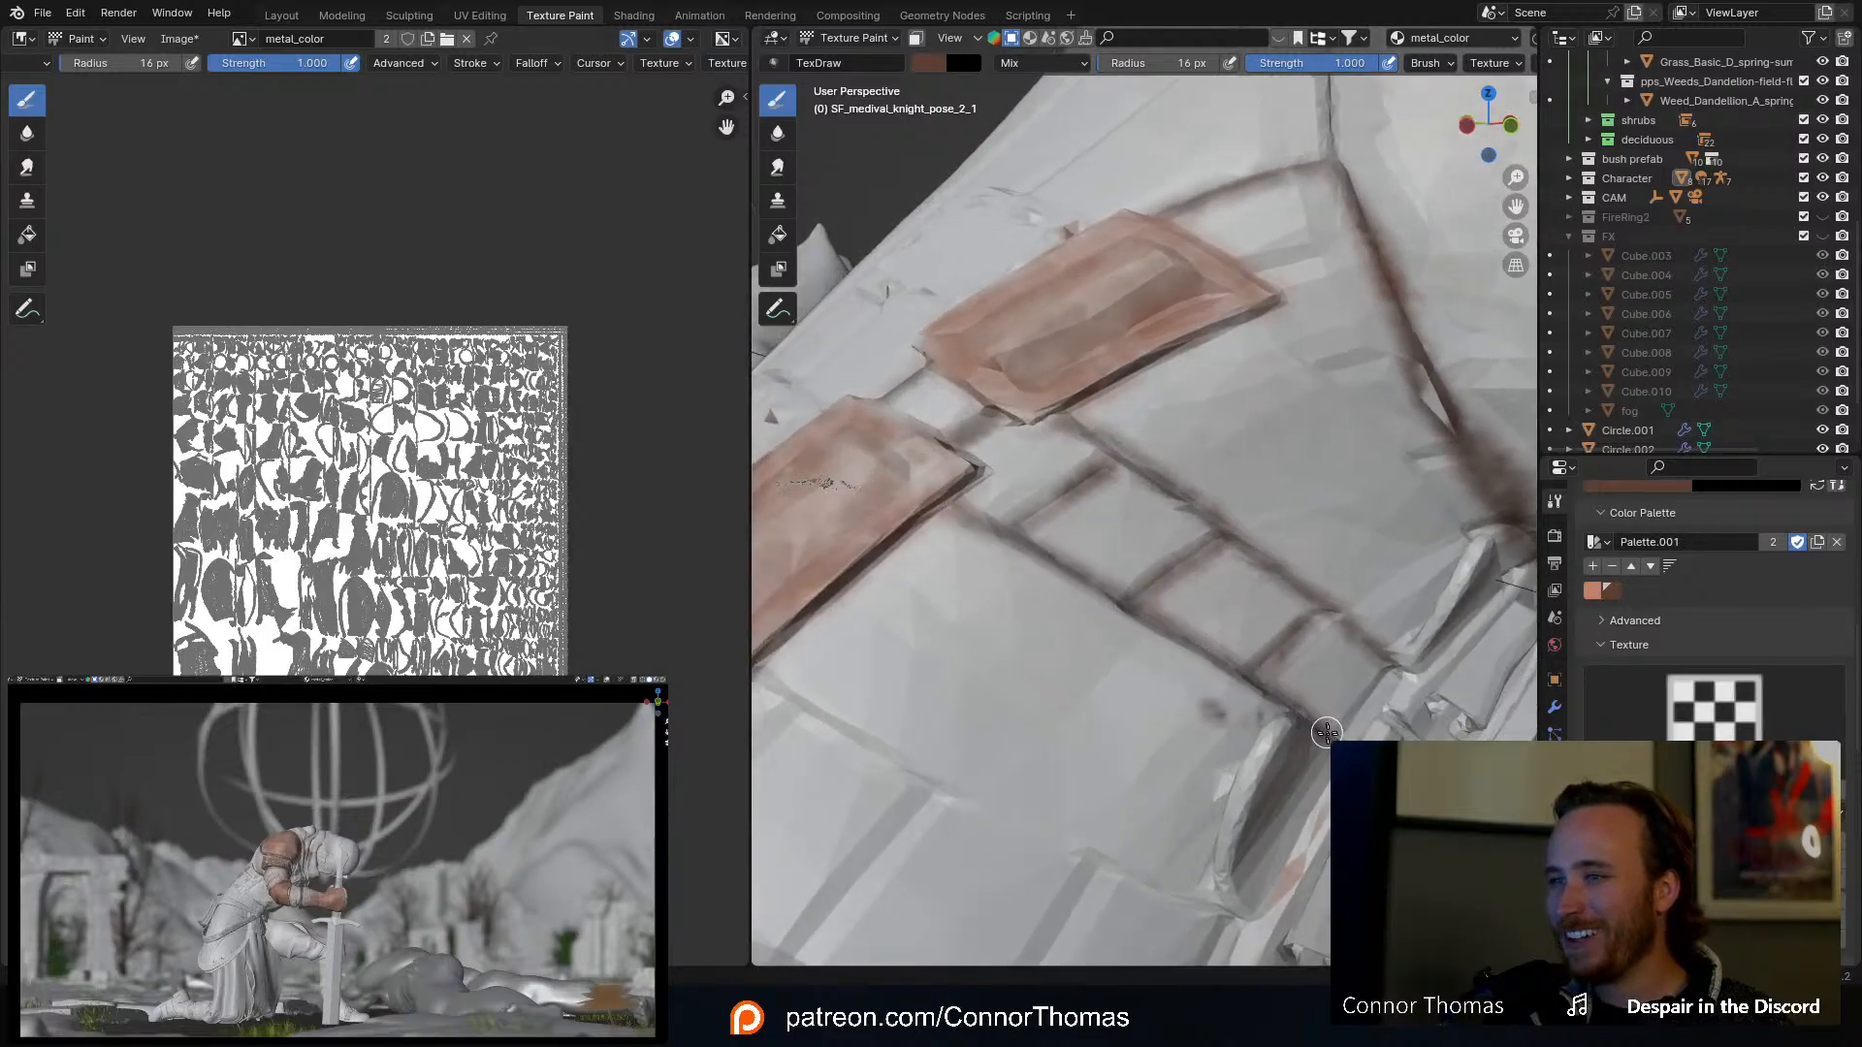
Step: Paint a dark brown line along the rear armhole seam from the upper torso plate up to the shoulder guard
scroll(1294, 685, down, 9)
mouse_move(1273, 657)
middle_down()
mouse_move(1348, 625)
mouse_move(1188, 543)
mouse_move(1293, 648)
mouse_move(1310, 703)
middle_up()
scroll(1304, 693, up, 7)
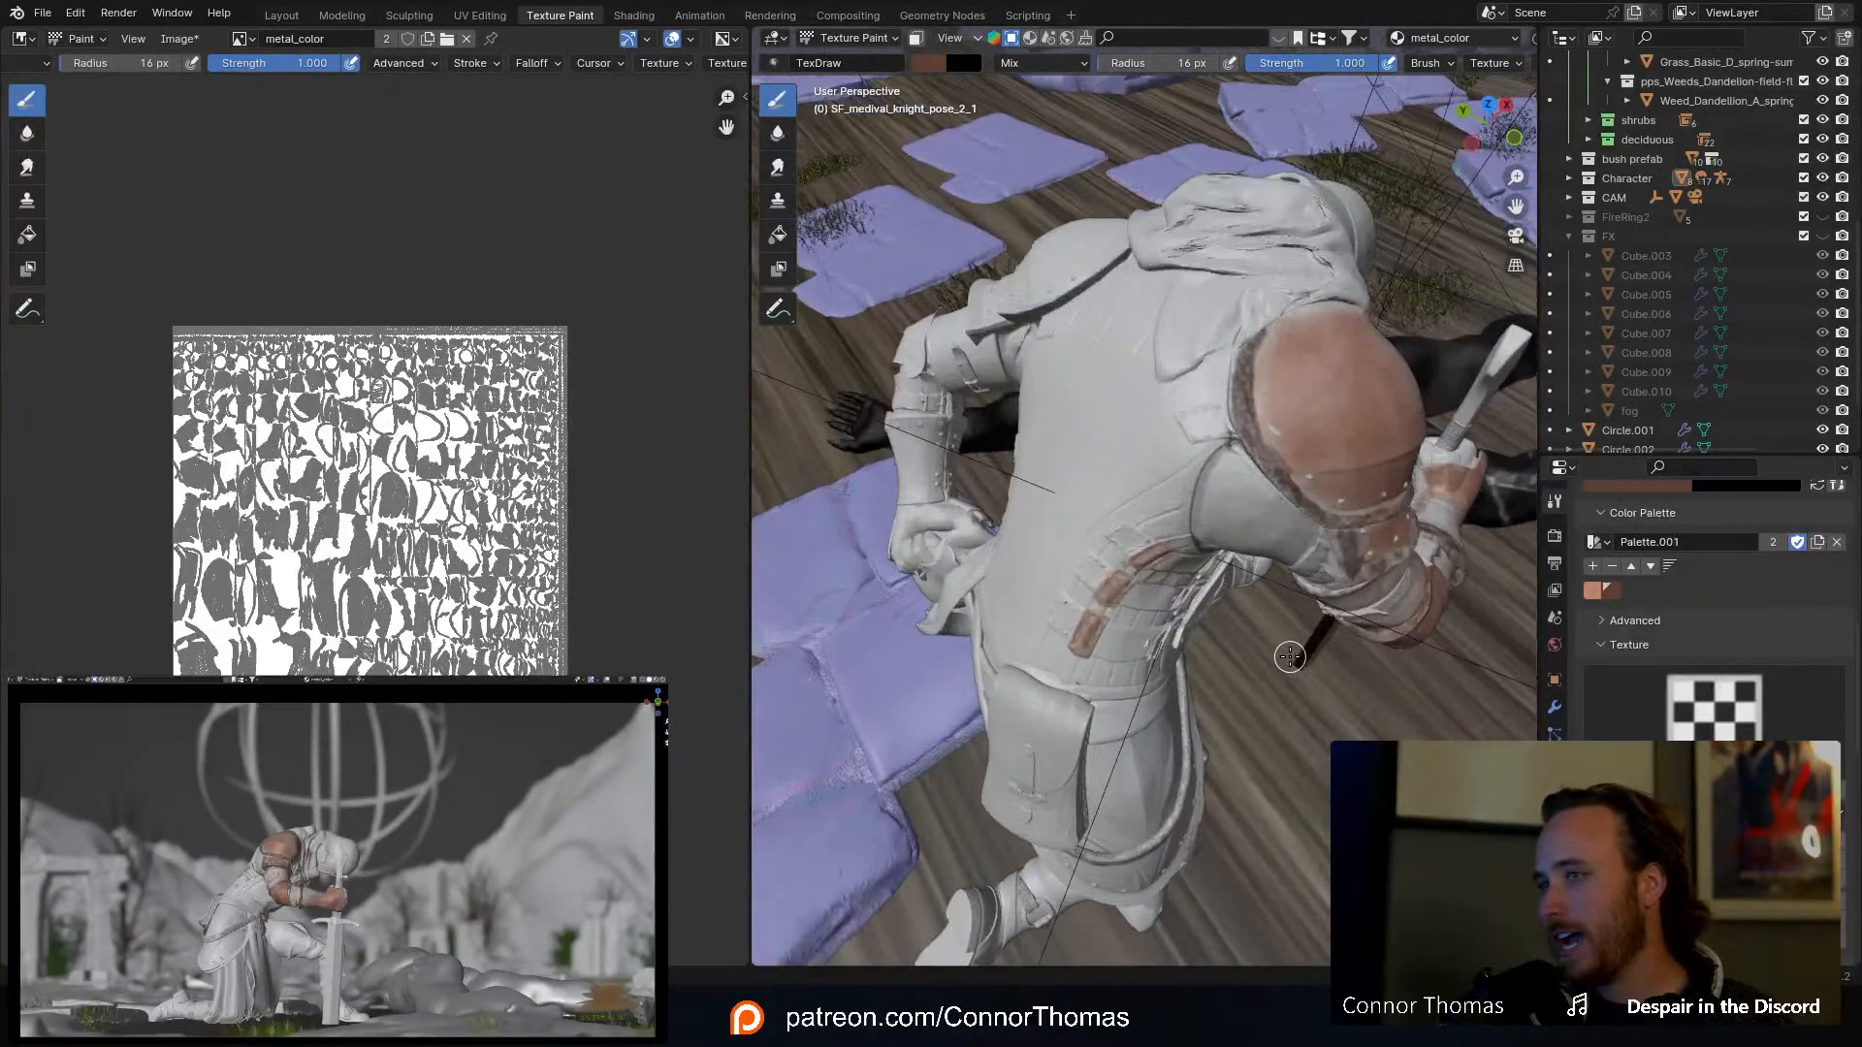
scroll(1305, 707, down, 3)
mouse_move(1294, 582)
middle_down()
mouse_move(1241, 424)
mouse_move(1168, 516)
middle_up()
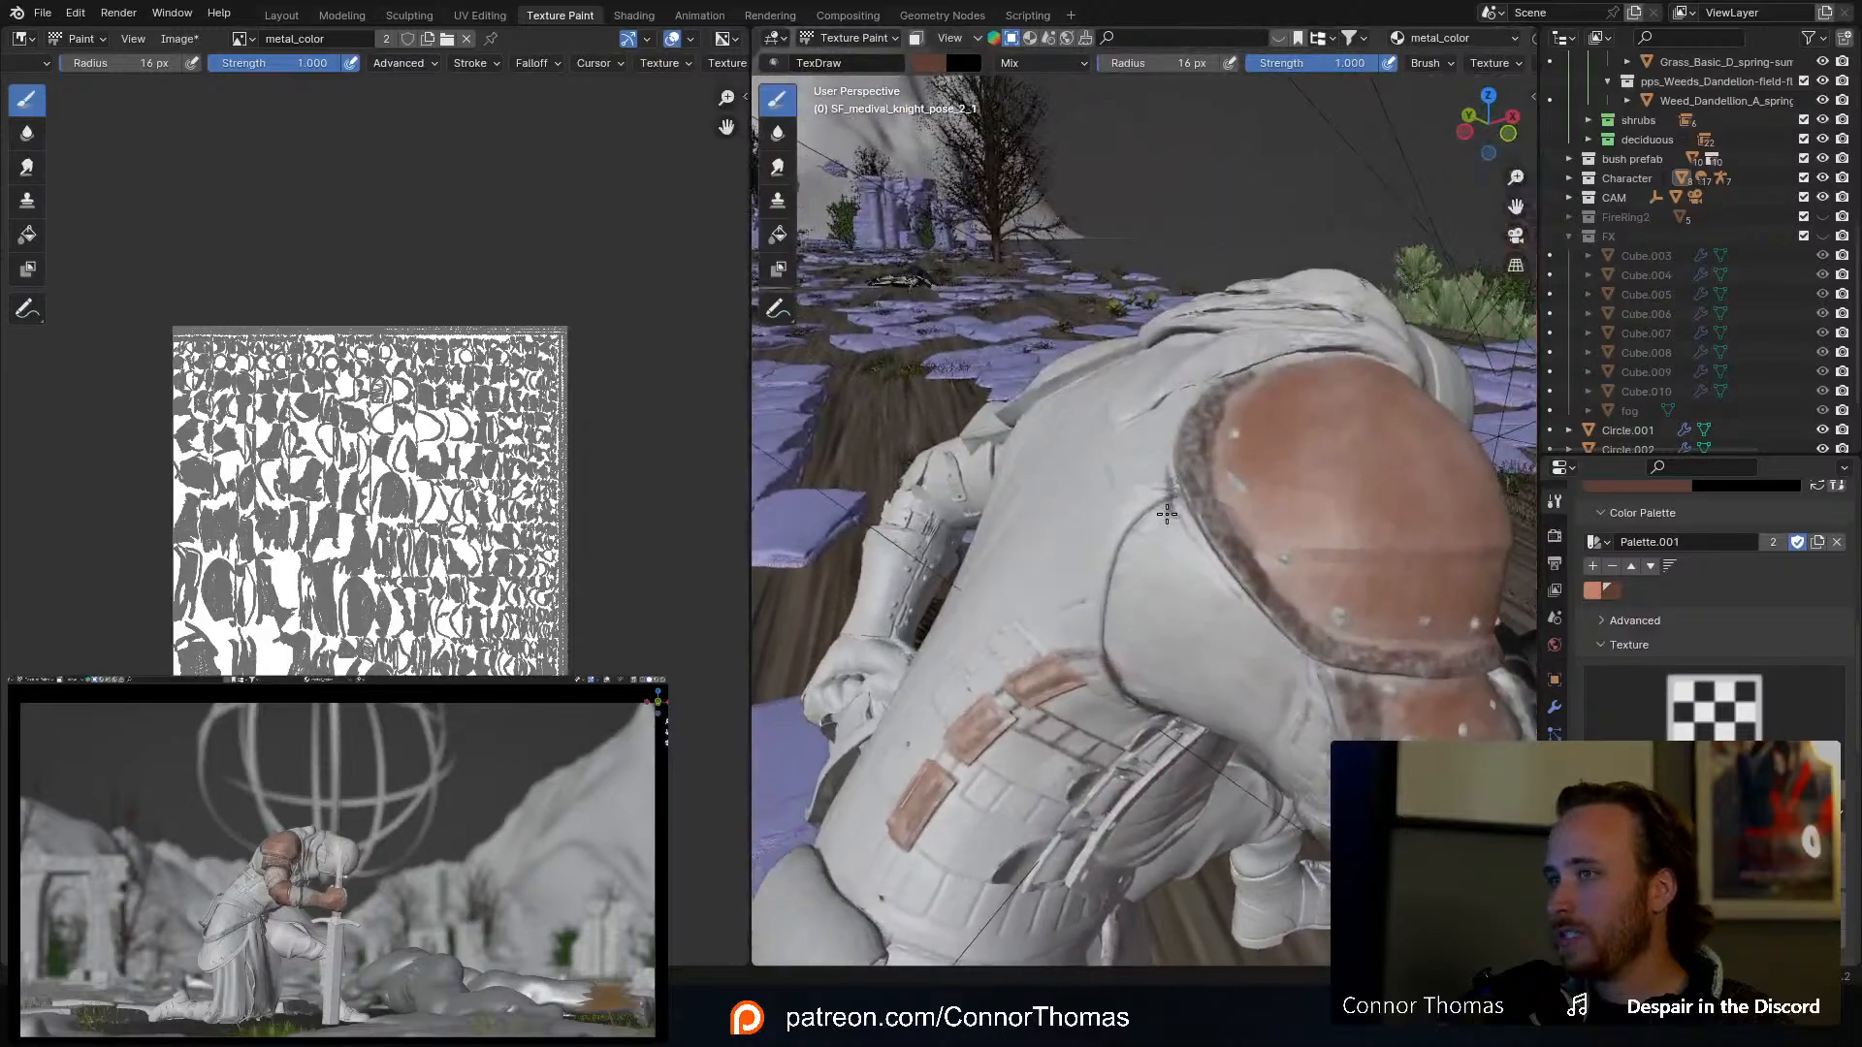
scroll(1167, 515, up, 4)
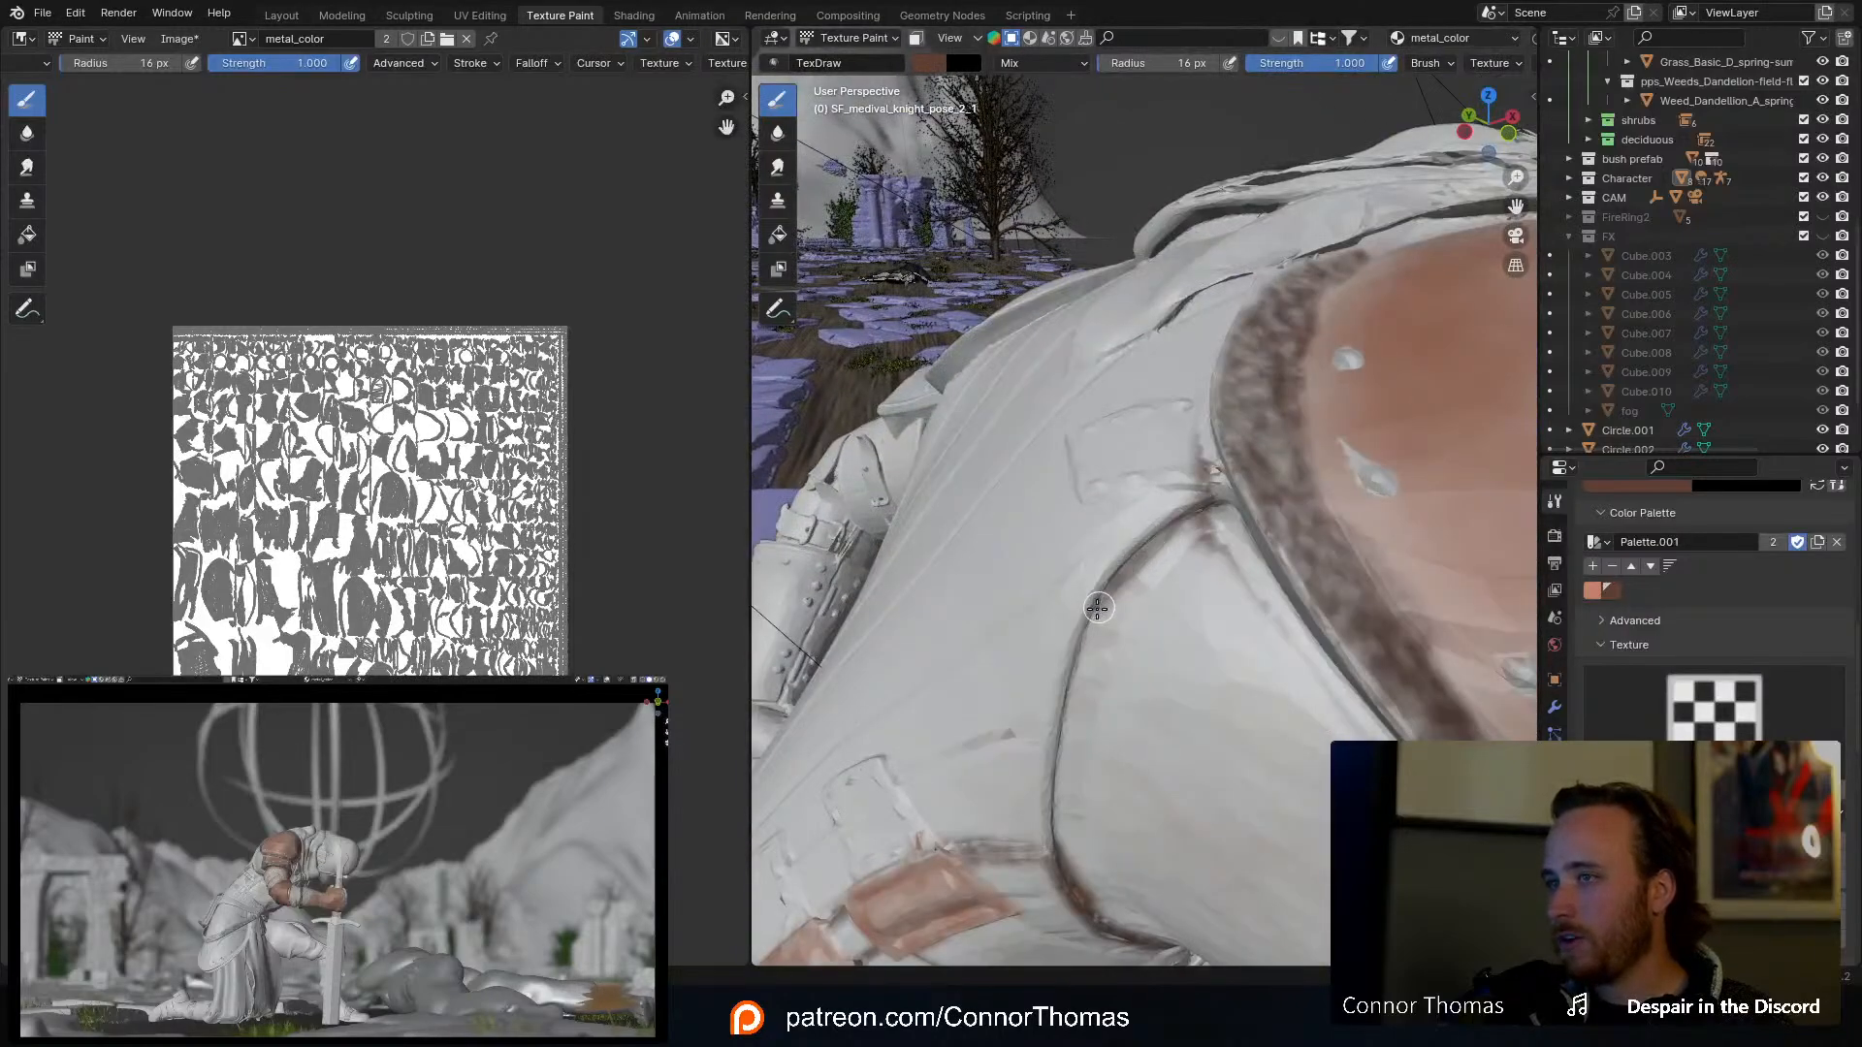
middle_drag(1187, 509, 1126, 515)
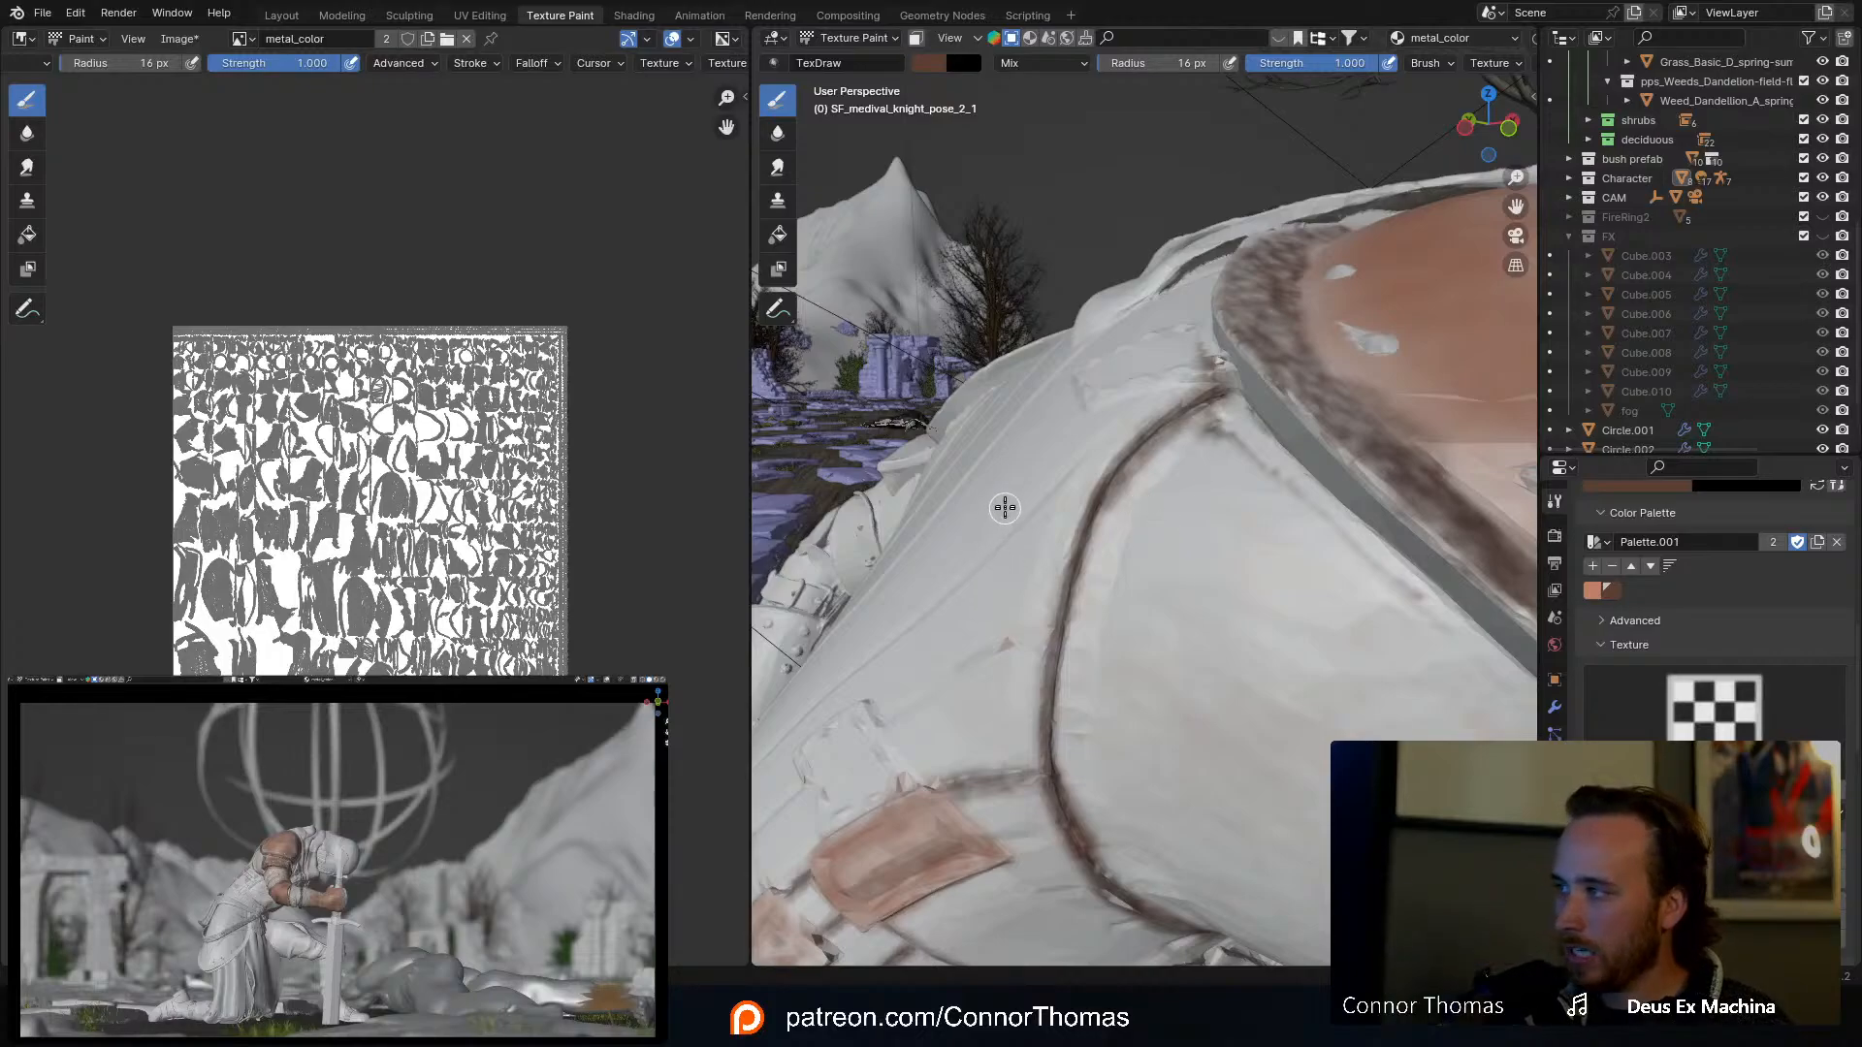
Step: Paint dark brown along the curved riveted trim beside the side buckles down to its lower corner, using 91 px and 63 px brush radii
mouse_move(1004, 509)
middle_down()
mouse_move(1022, 407)
mouse_move(1089, 469)
mouse_move(1085, 353)
mouse_move(1002, 398)
mouse_move(1261, 430)
mouse_move(1117, 442)
mouse_move(1201, 361)
mouse_move(1261, 380)
middle_up()
key(f)
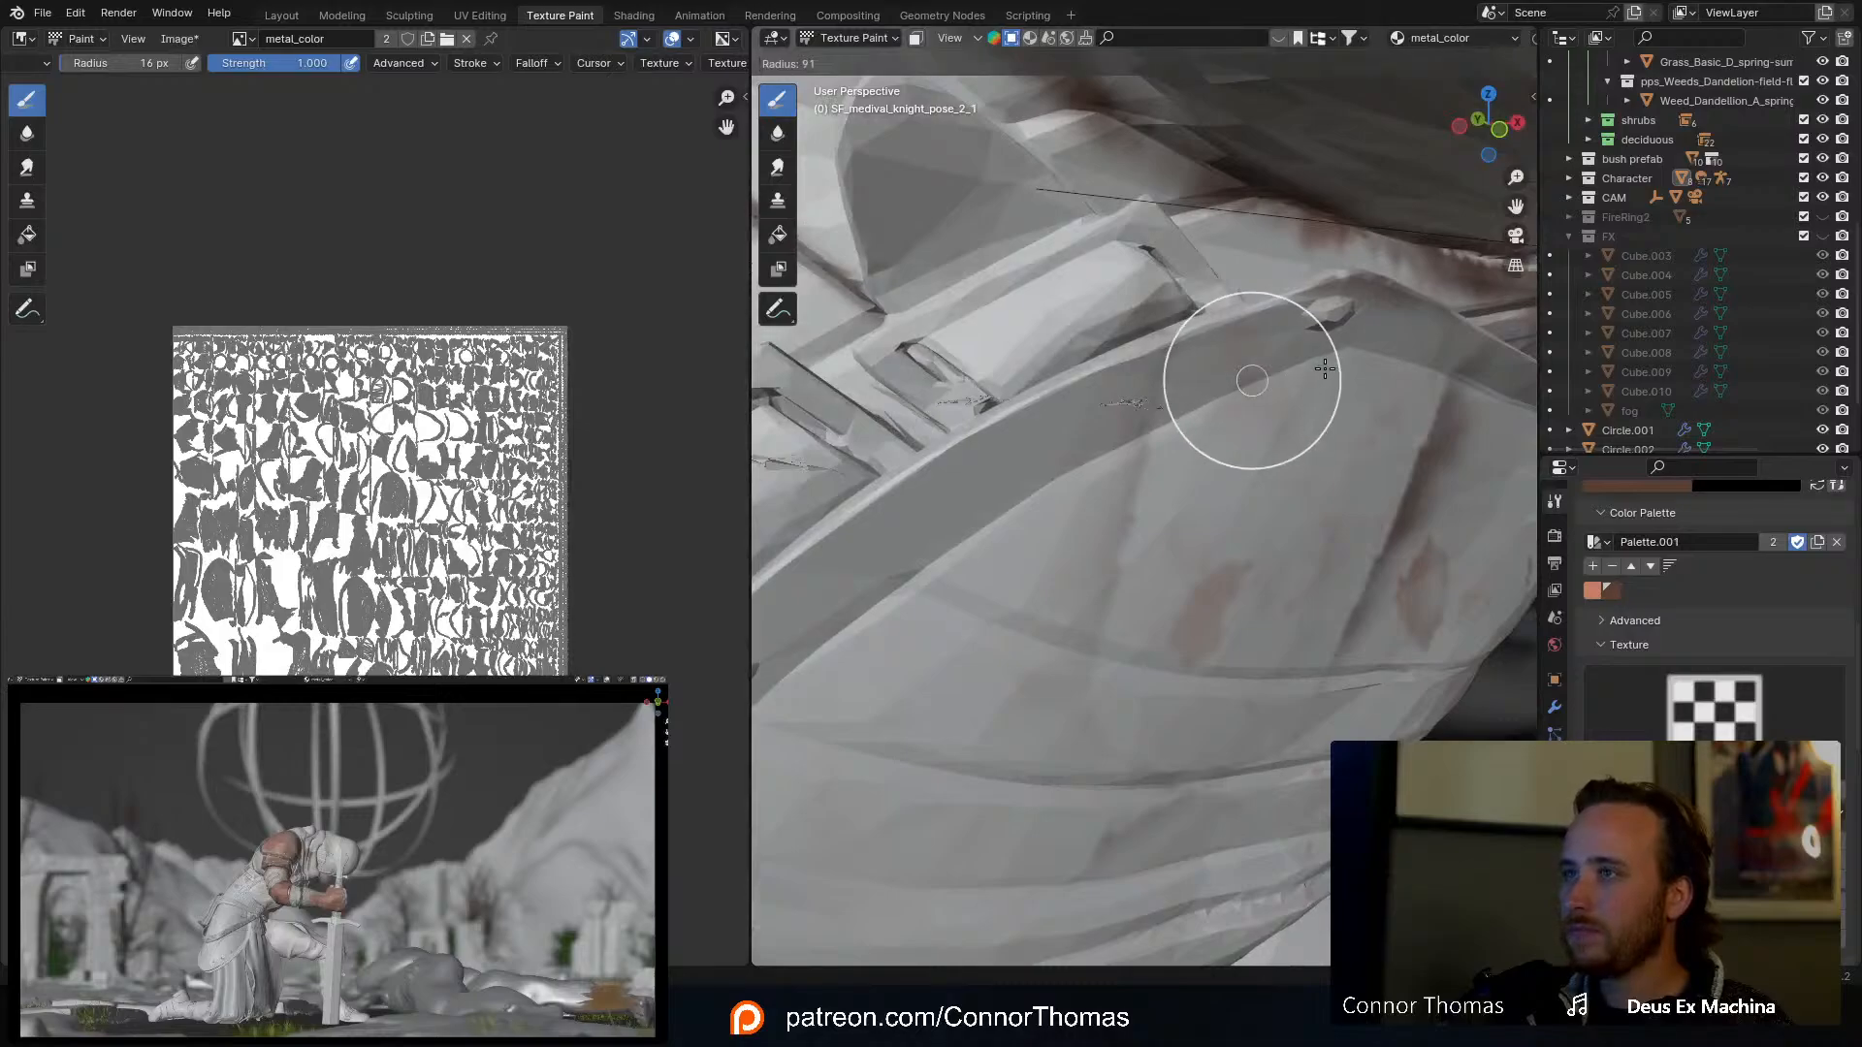
click(1325, 369)
mouse_move(1330, 330)
mouse_down()
mouse_move(1339, 294)
mouse_move(1208, 367)
mouse_up()
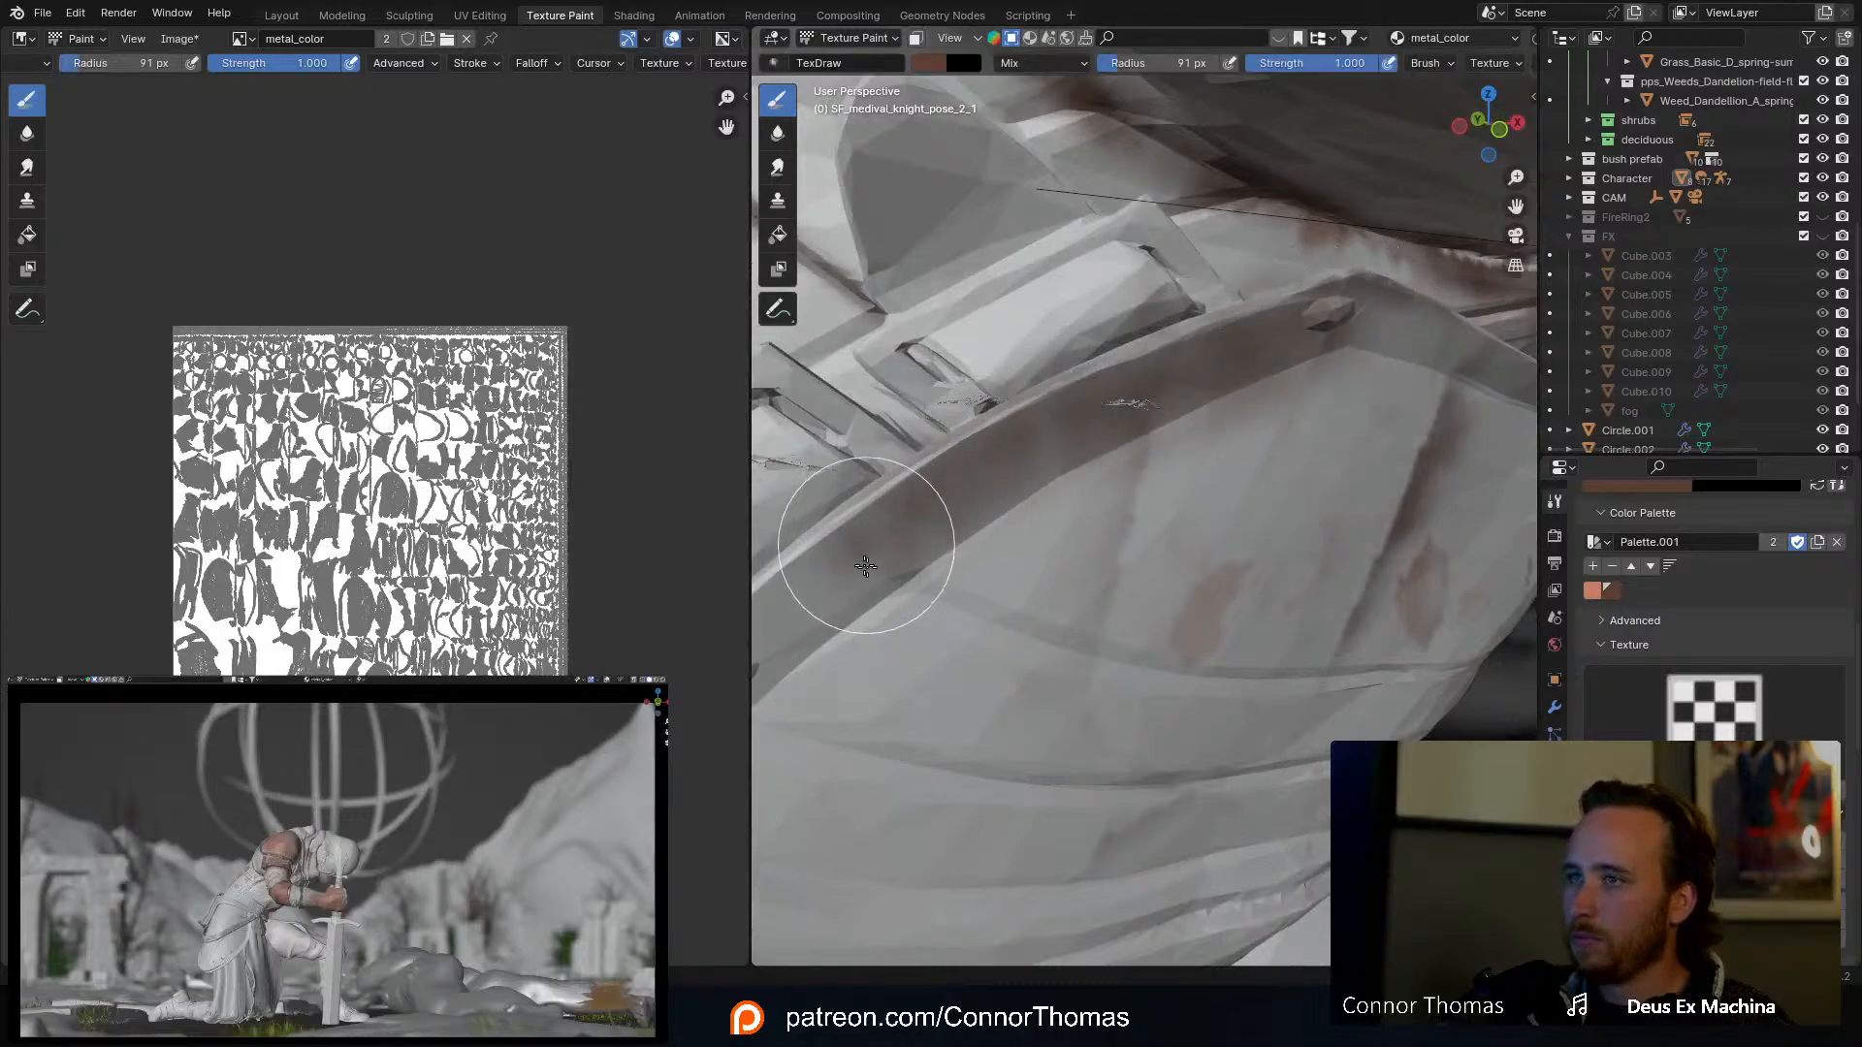
middle_drag(893, 540, 1126, 377)
key(f)
click(1100, 400)
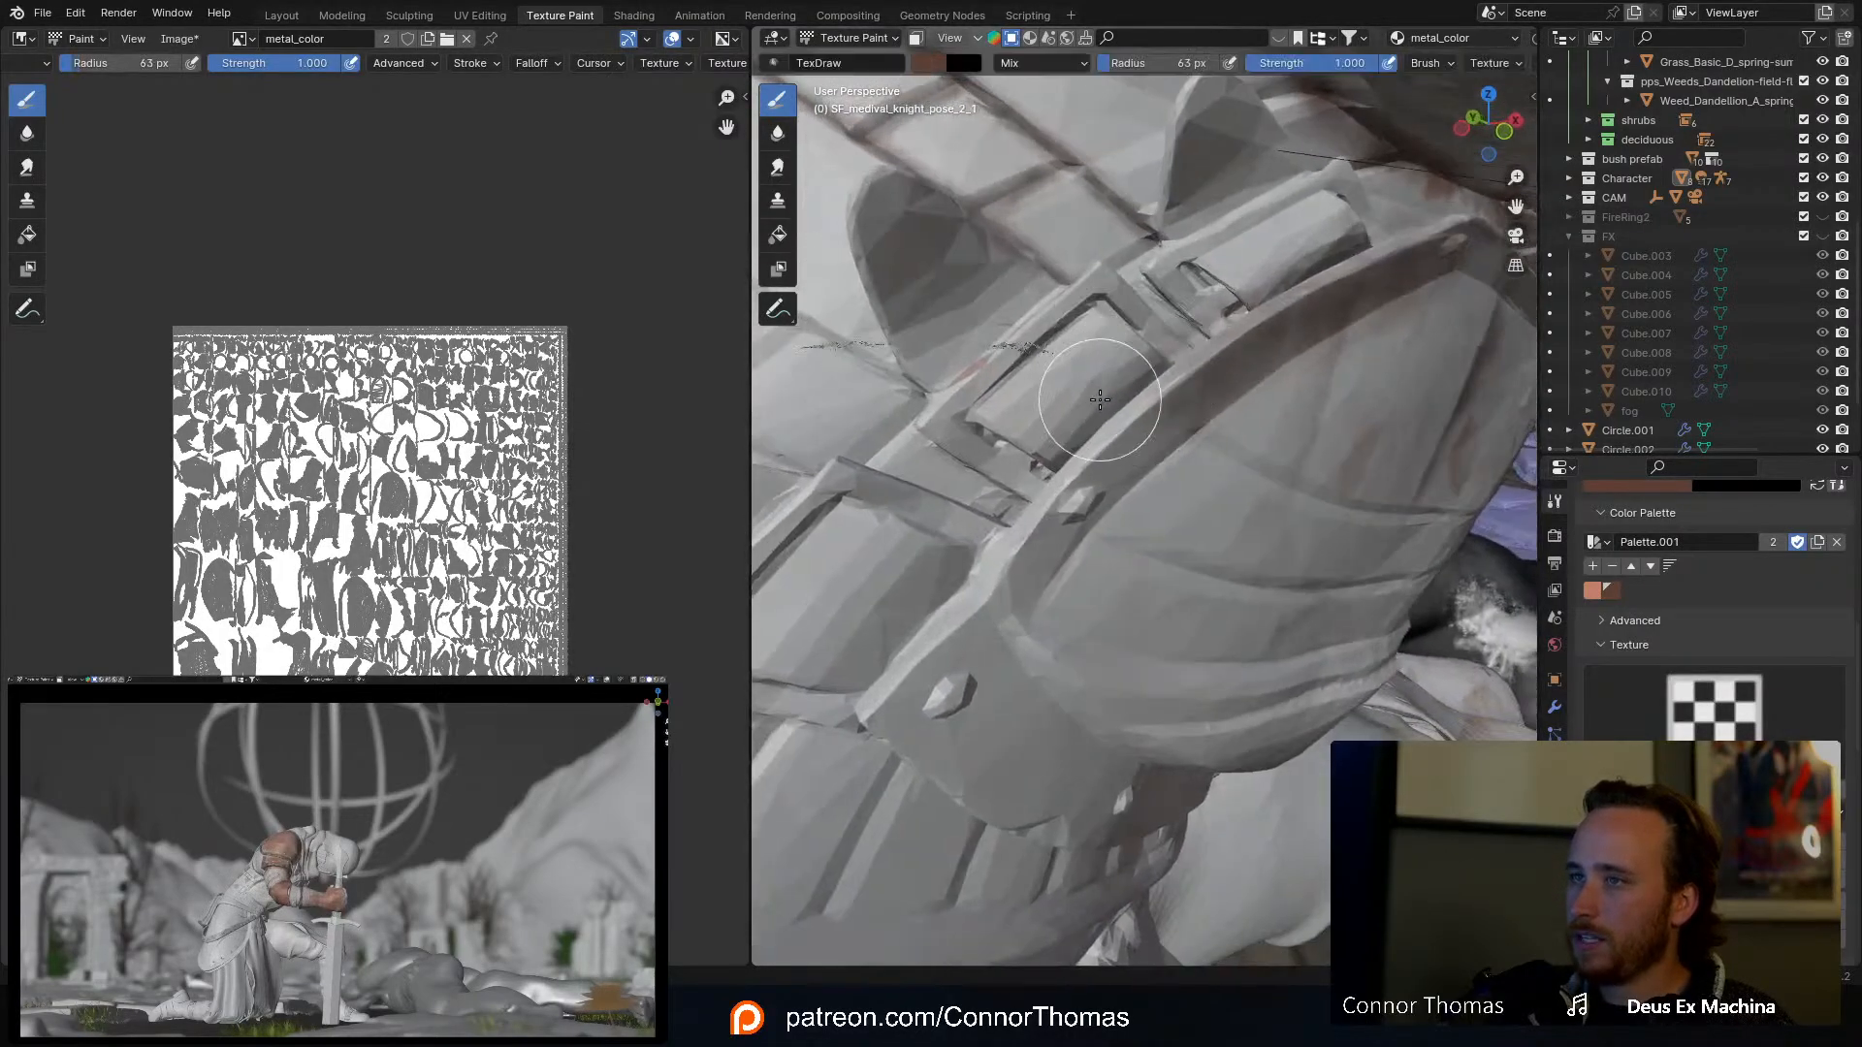
middle_drag(1284, 320, 1172, 382)
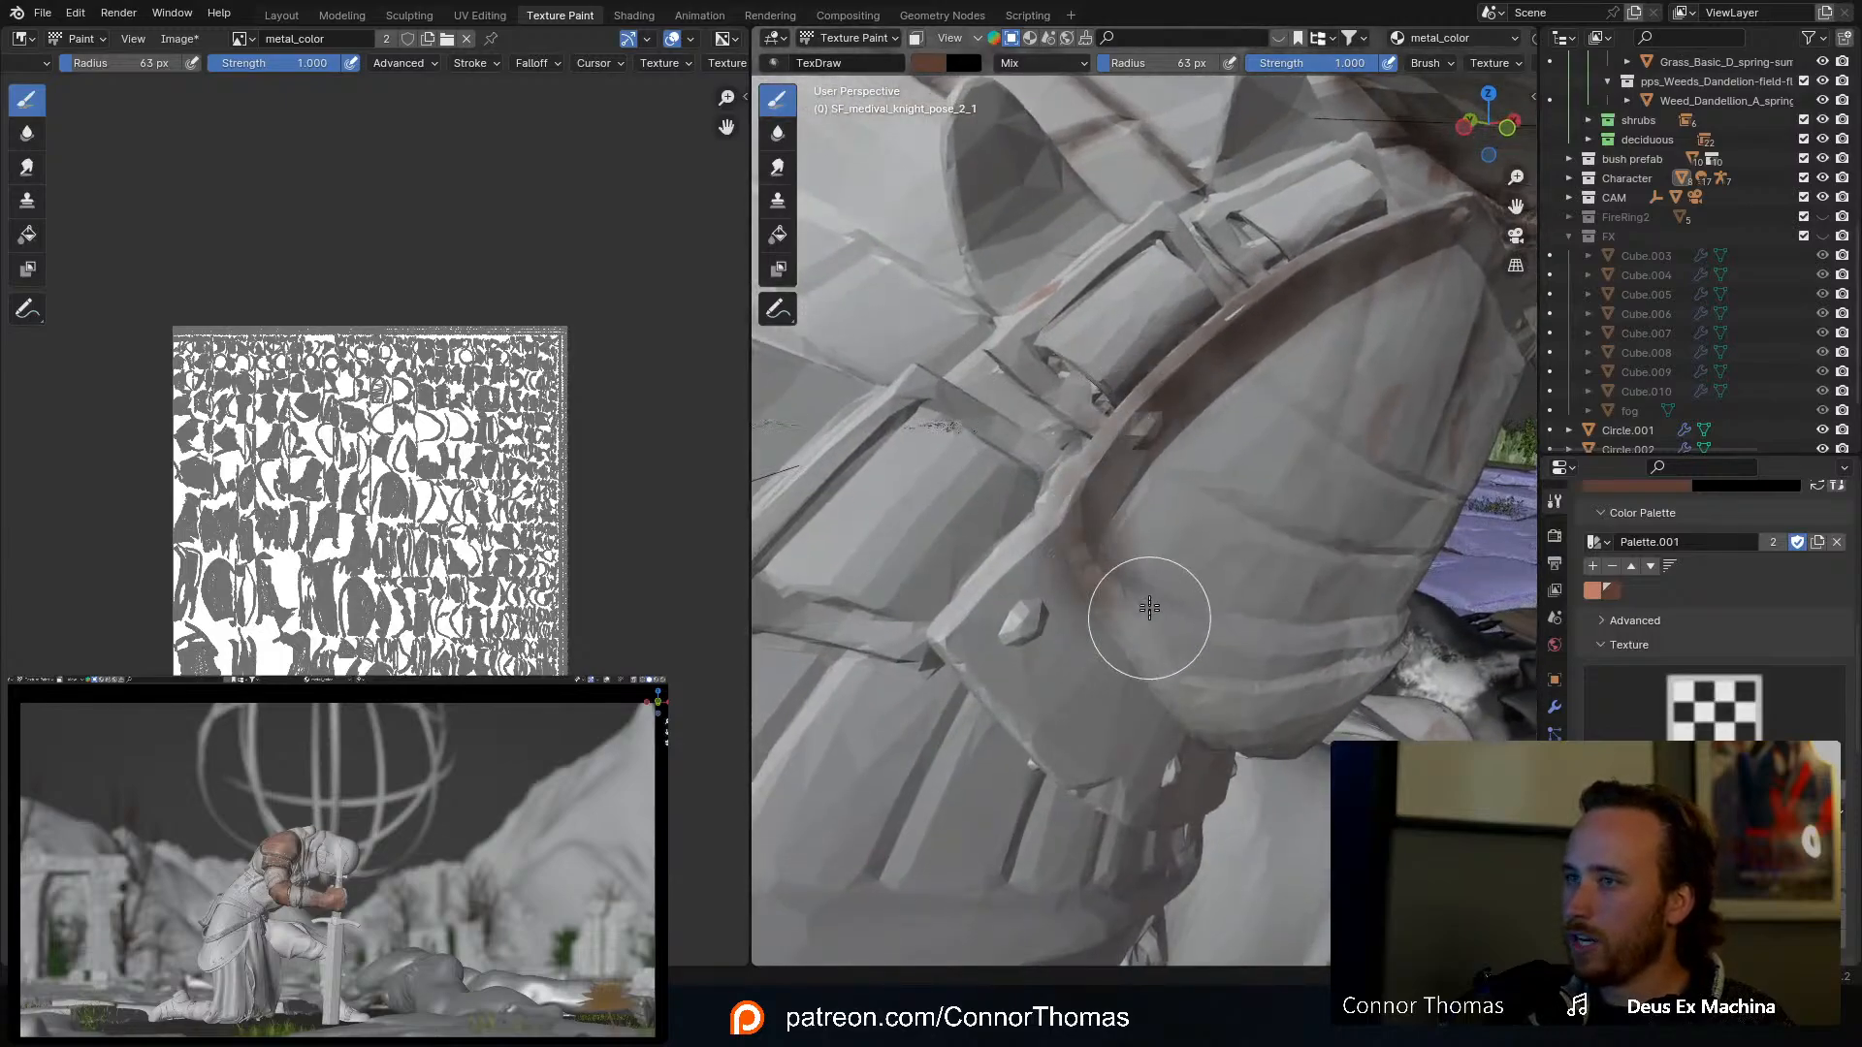
Step: Set the brush radius to 43 px and shade the upper outer edge of the lower riveted strip dark brown
middle_drag(1150, 608, 1108, 523)
key(f)
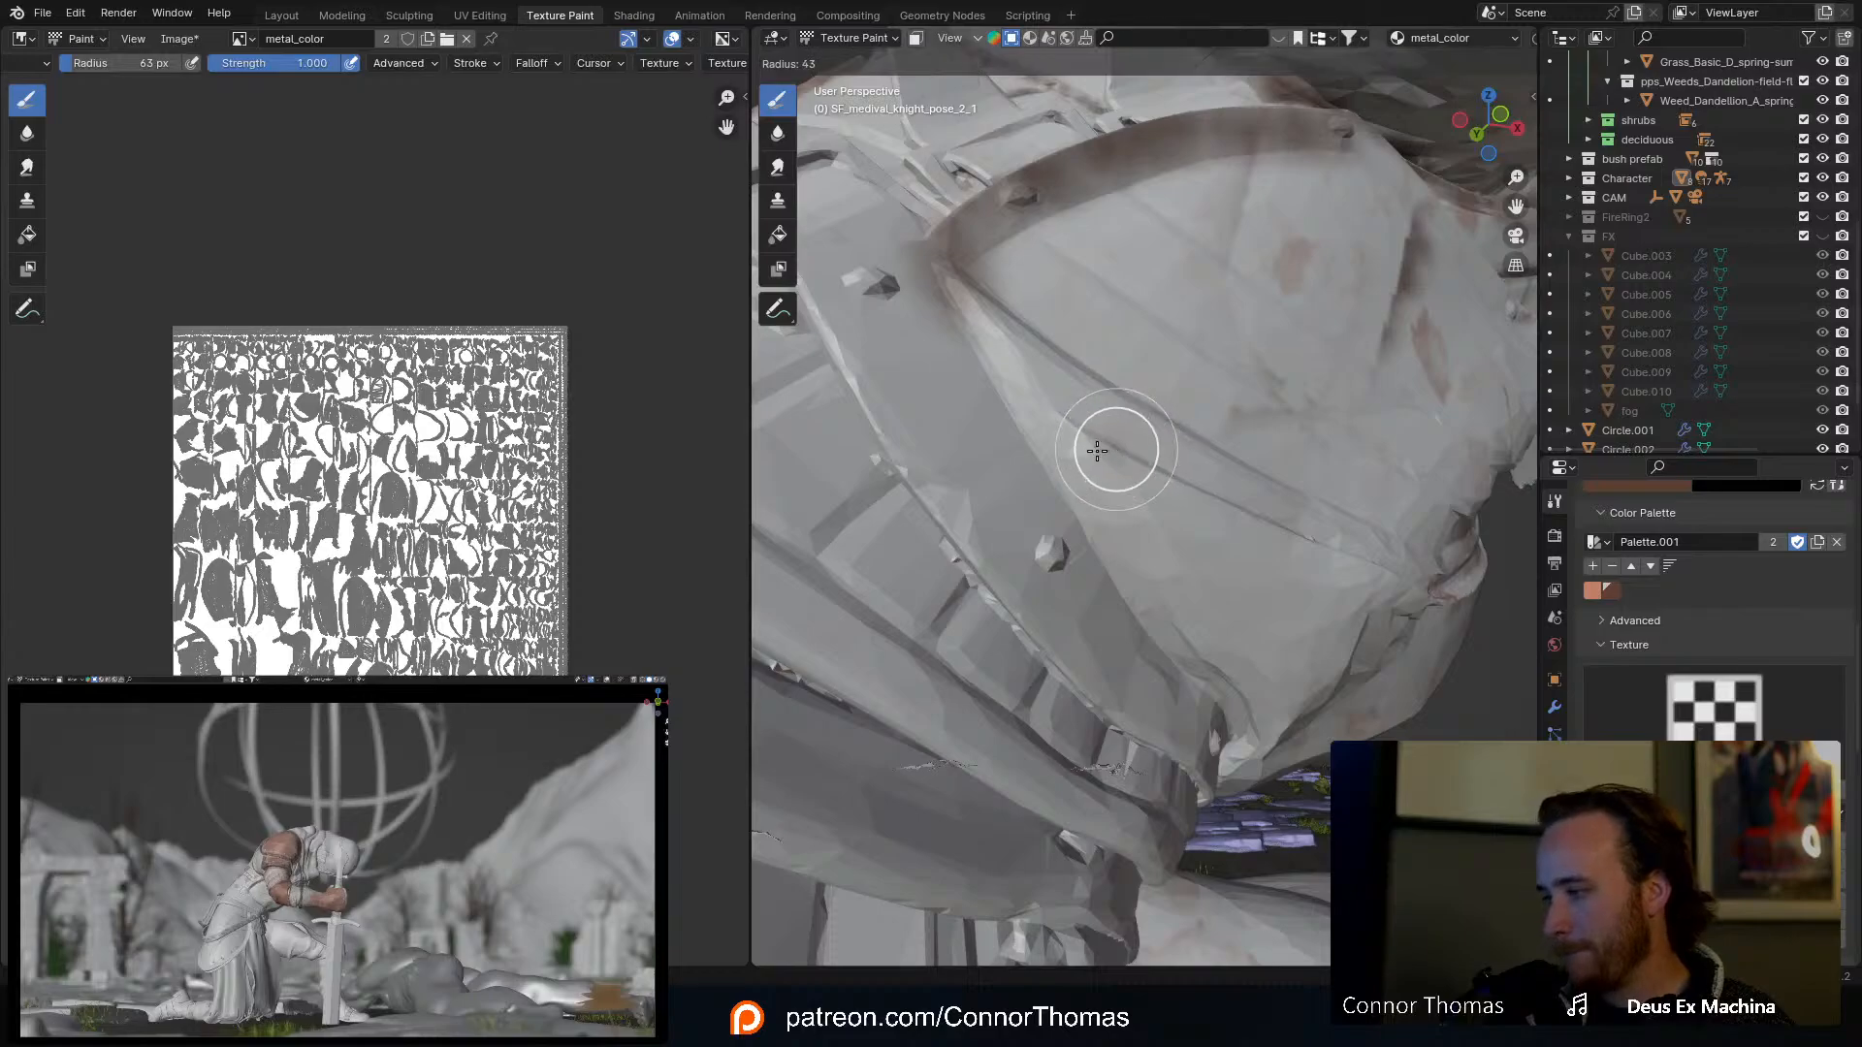
click(1154, 446)
mouse_move(1145, 444)
middle_down()
mouse_move(1076, 420)
mouse_move(1035, 493)
middle_up()
mouse_move(1076, 576)
mouse_down()
mouse_move(981, 695)
mouse_move(1021, 769)
mouse_up()
Step: Paint dark brown along the inner seam of the lower riveted strip, from its upper corner around towards the front of the waist
mouse_move(1031, 776)
middle_down()
mouse_move(1027, 699)
mouse_move(1164, 665)
mouse_move(1176, 686)
mouse_move(1147, 673)
mouse_move(1054, 385)
middle_up()
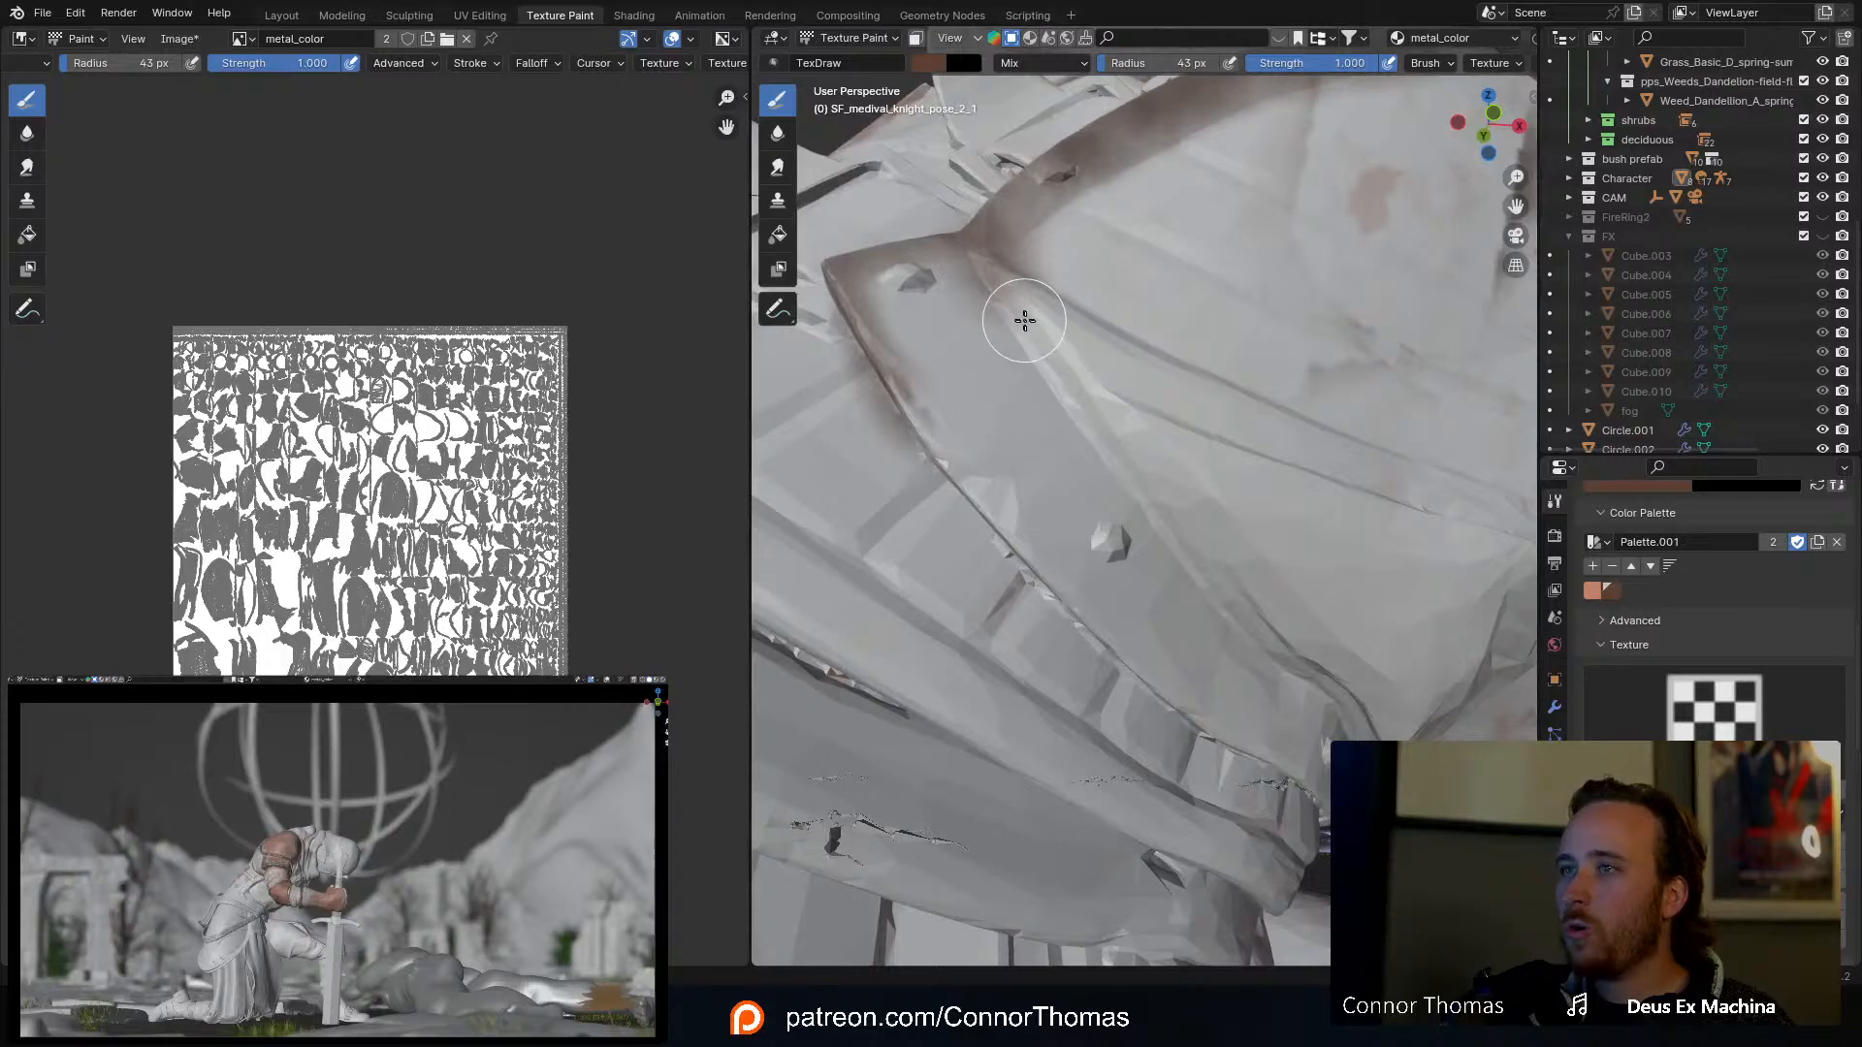
drag(1025, 320, 1108, 435)
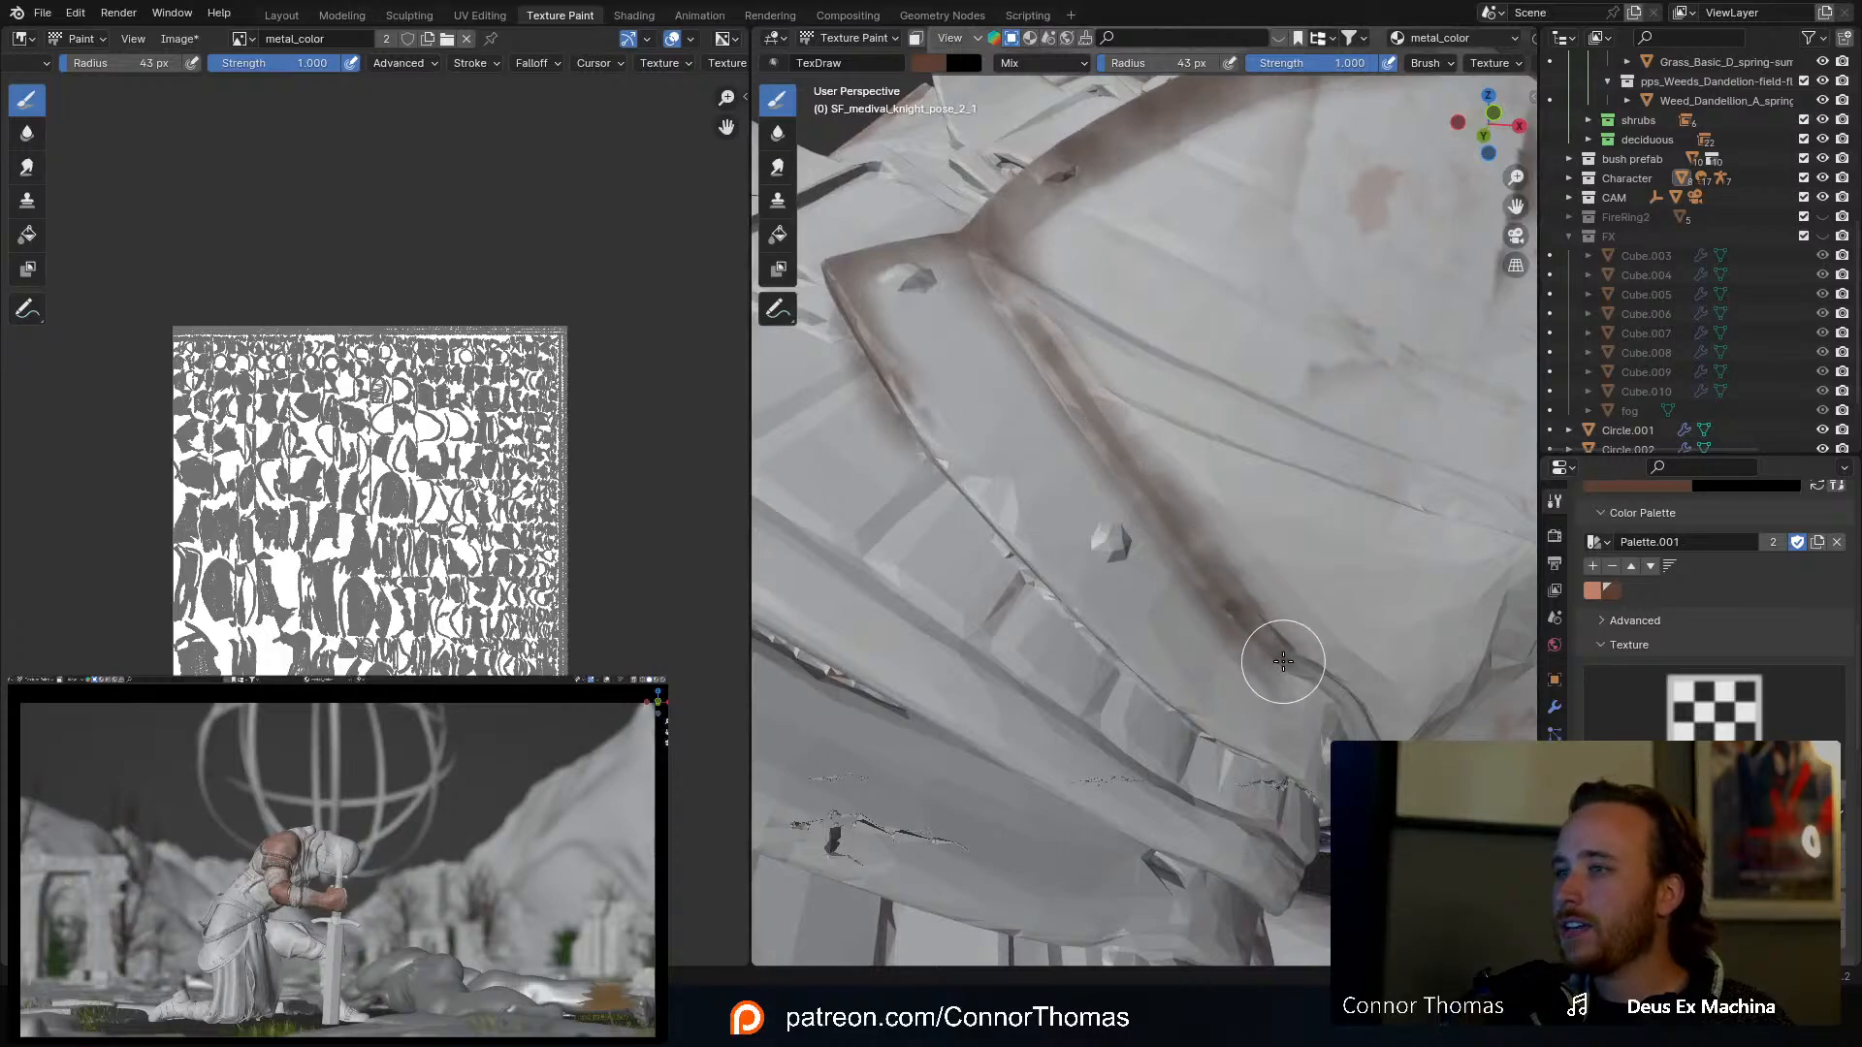
middle_drag(1284, 661, 1151, 499)
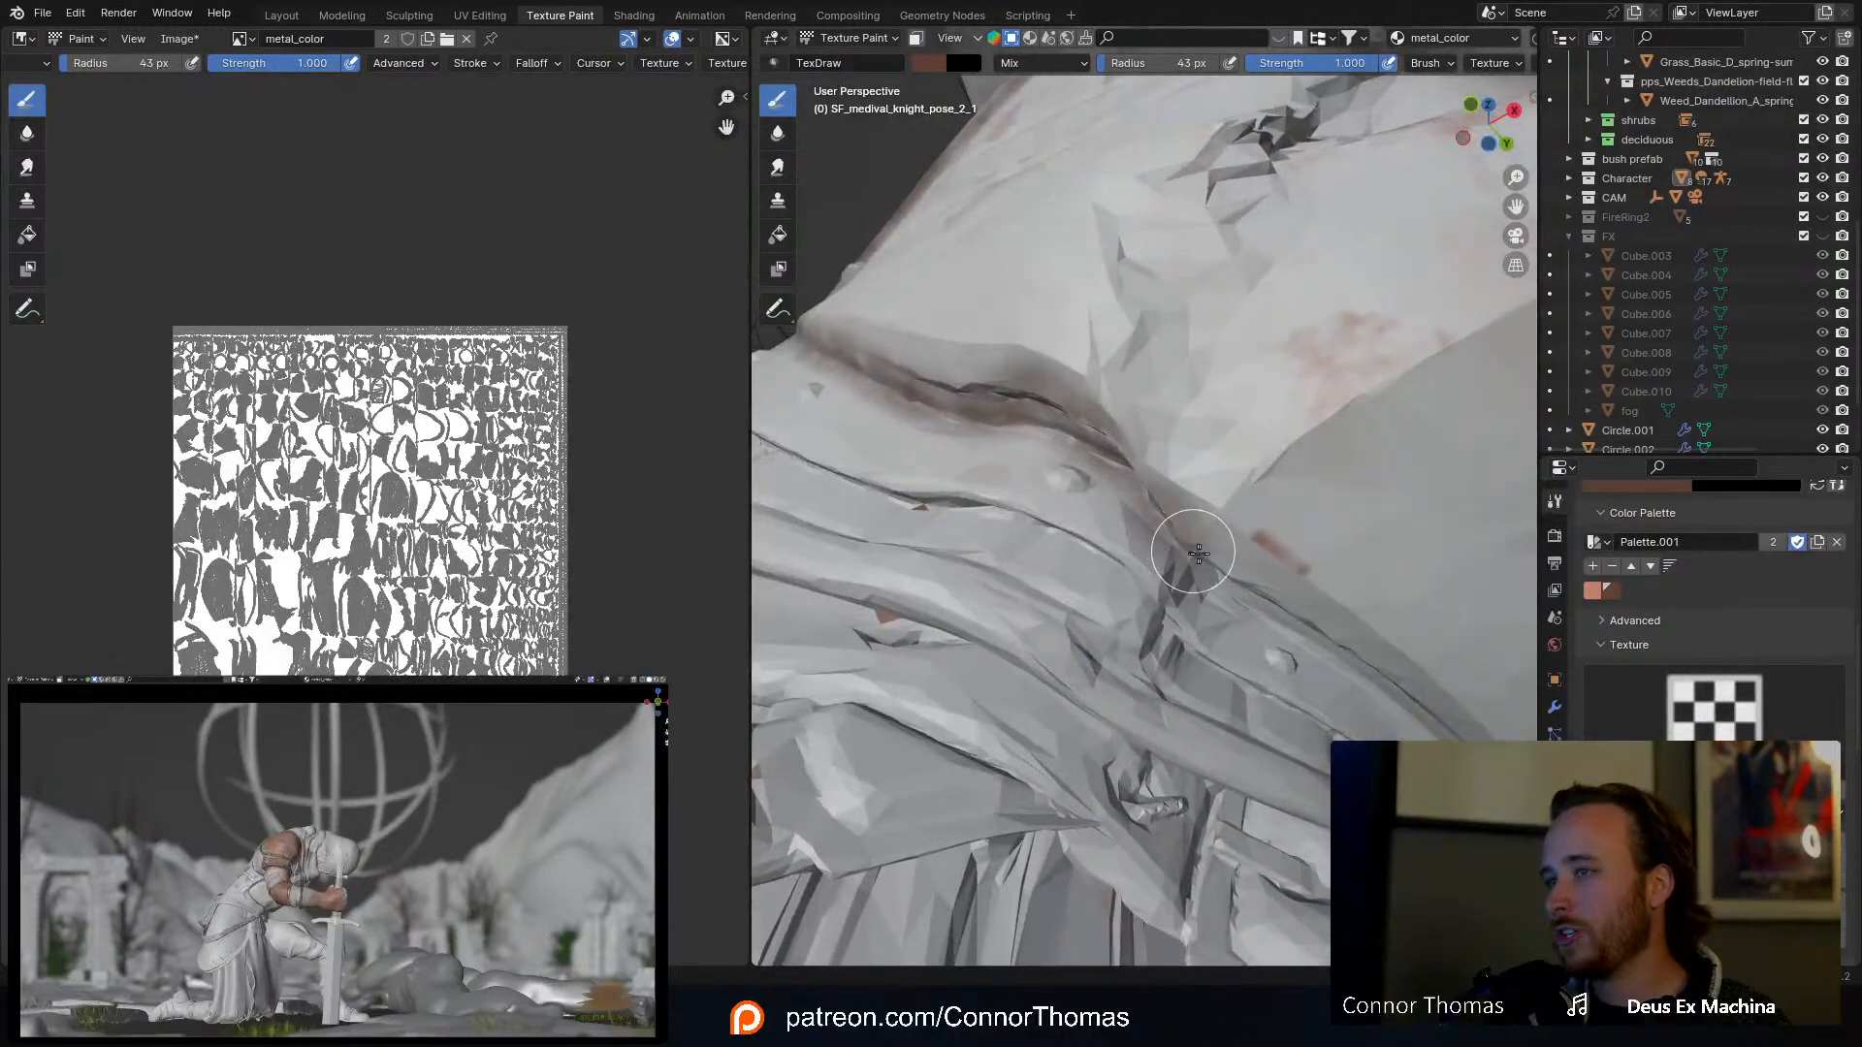
Step: Shade the lowest groove across the side torso panel dark brown, from the riveted trim's corner to the front
mouse_move(1292, 602)
middle_down()
mouse_move(1168, 593)
mouse_move(1048, 553)
middle_up()
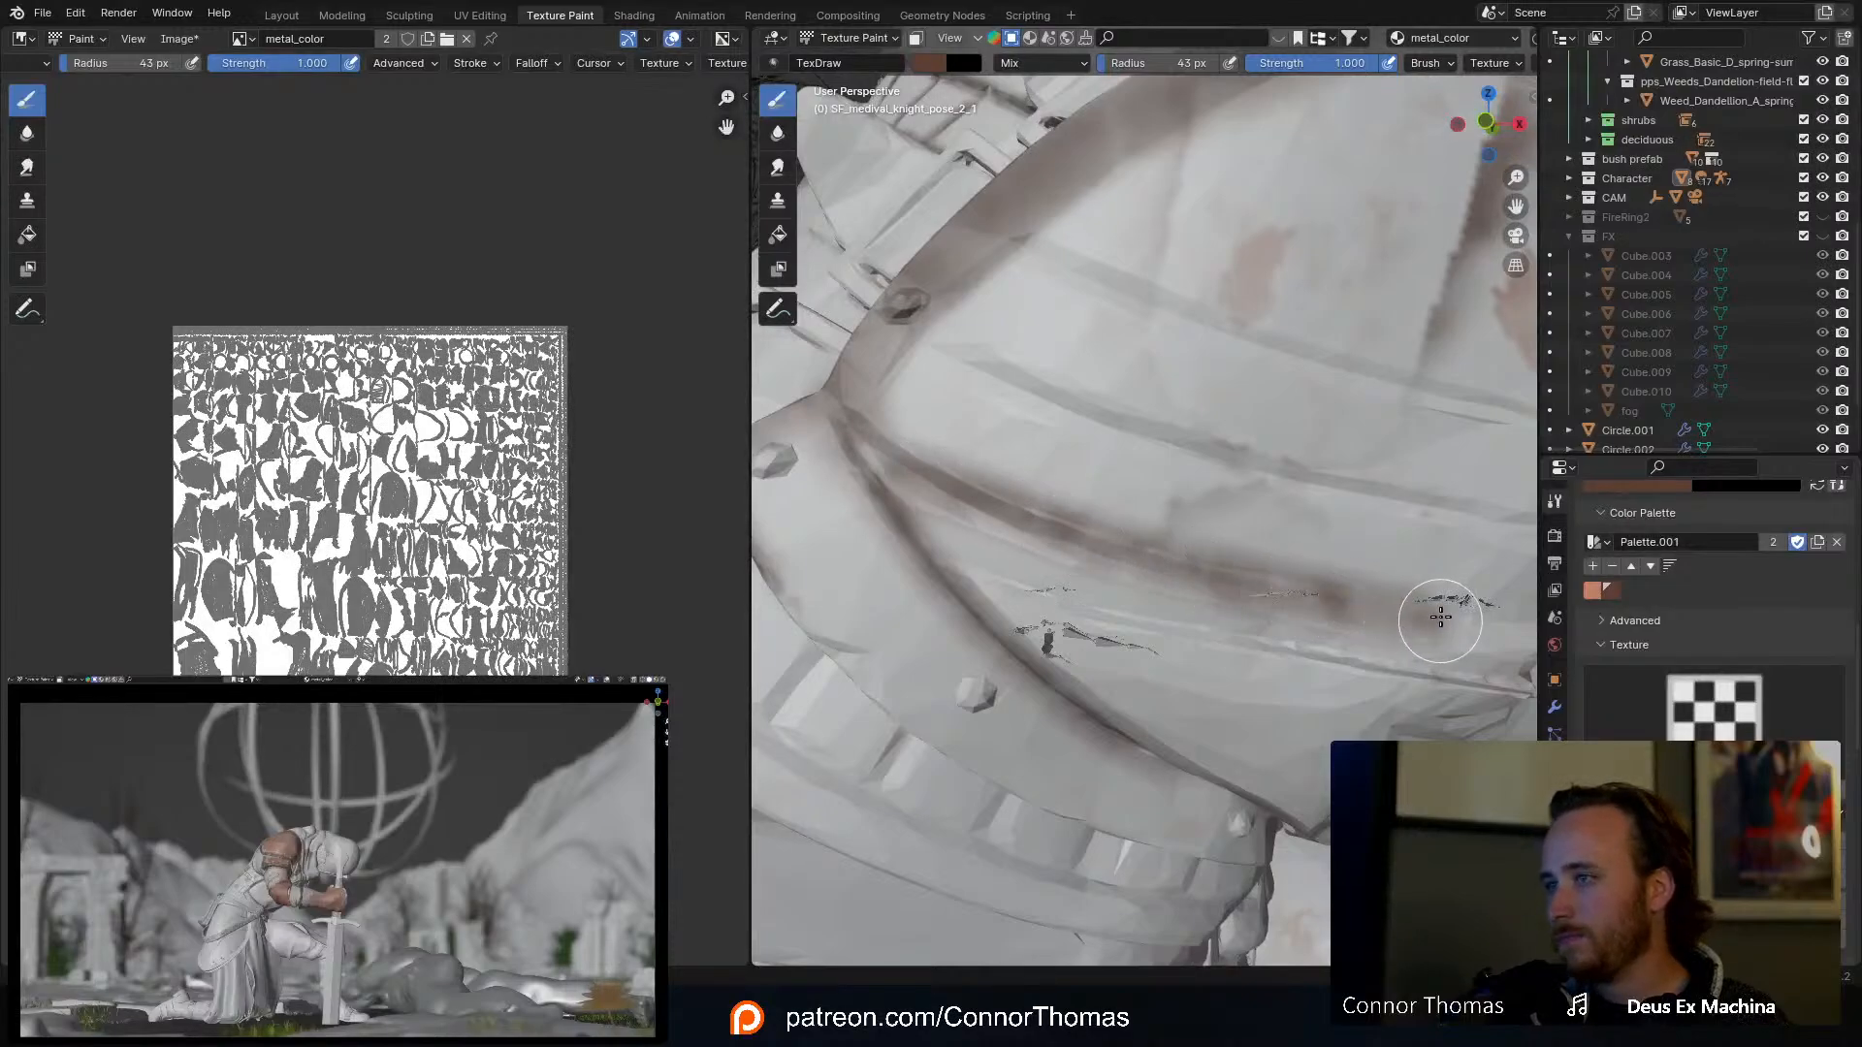
middle_drag(1434, 615, 1258, 565)
mouse_move(1147, 524)
mouse_down()
mouse_move(1261, 529)
mouse_move(1406, 494)
mouse_up()
middle_drag(1406, 495, 1234, 516)
mouse_move(1115, 543)
mouse_down()
mouse_move(1338, 480)
mouse_move(1367, 451)
mouse_up()
mouse_move(1367, 451)
middle_down()
mouse_move(1181, 462)
mouse_move(1299, 467)
mouse_move(1247, 436)
mouse_move(1185, 436)
mouse_move(1172, 353)
mouse_move(1147, 399)
middle_up()
Step: Set the brush radius to 31 px and paint dark brown along the middle groove of the side torso panel
key(f)
click(1033, 472)
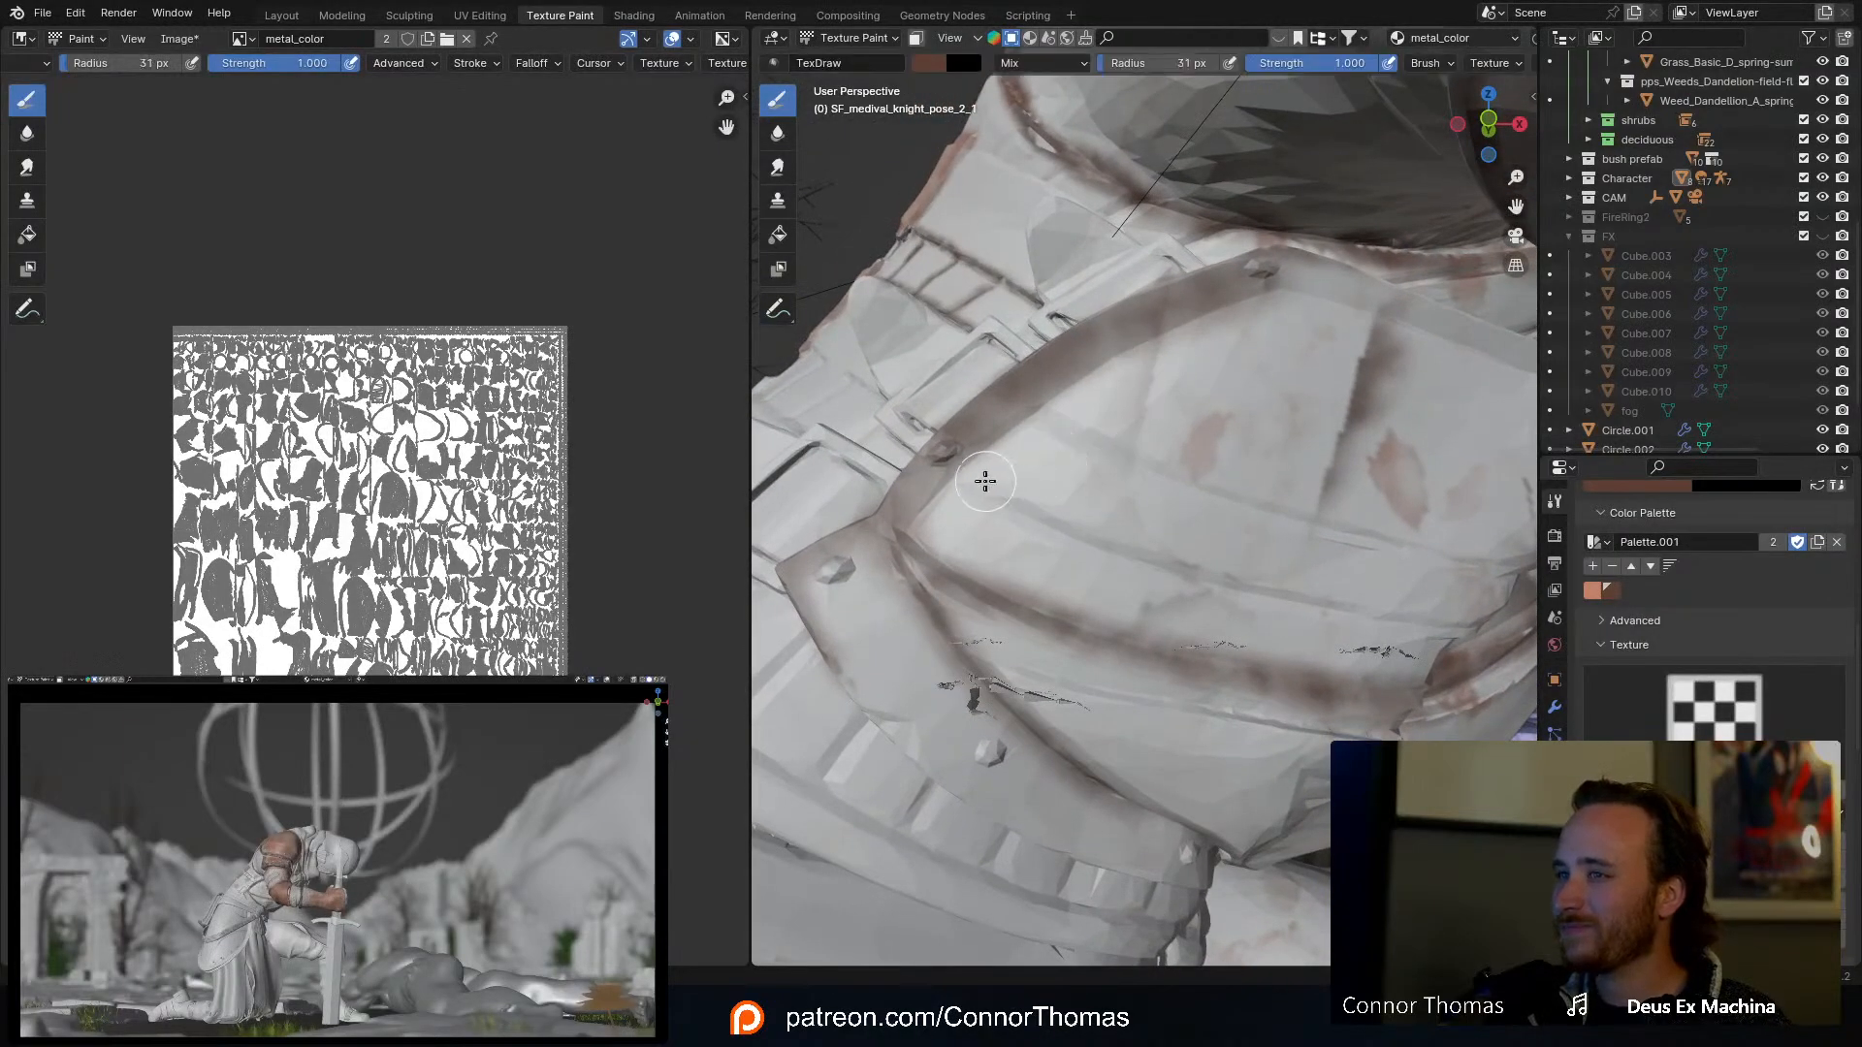
mouse_move(985, 478)
mouse_down()
mouse_move(1364, 615)
mouse_move(1494, 636)
mouse_up()
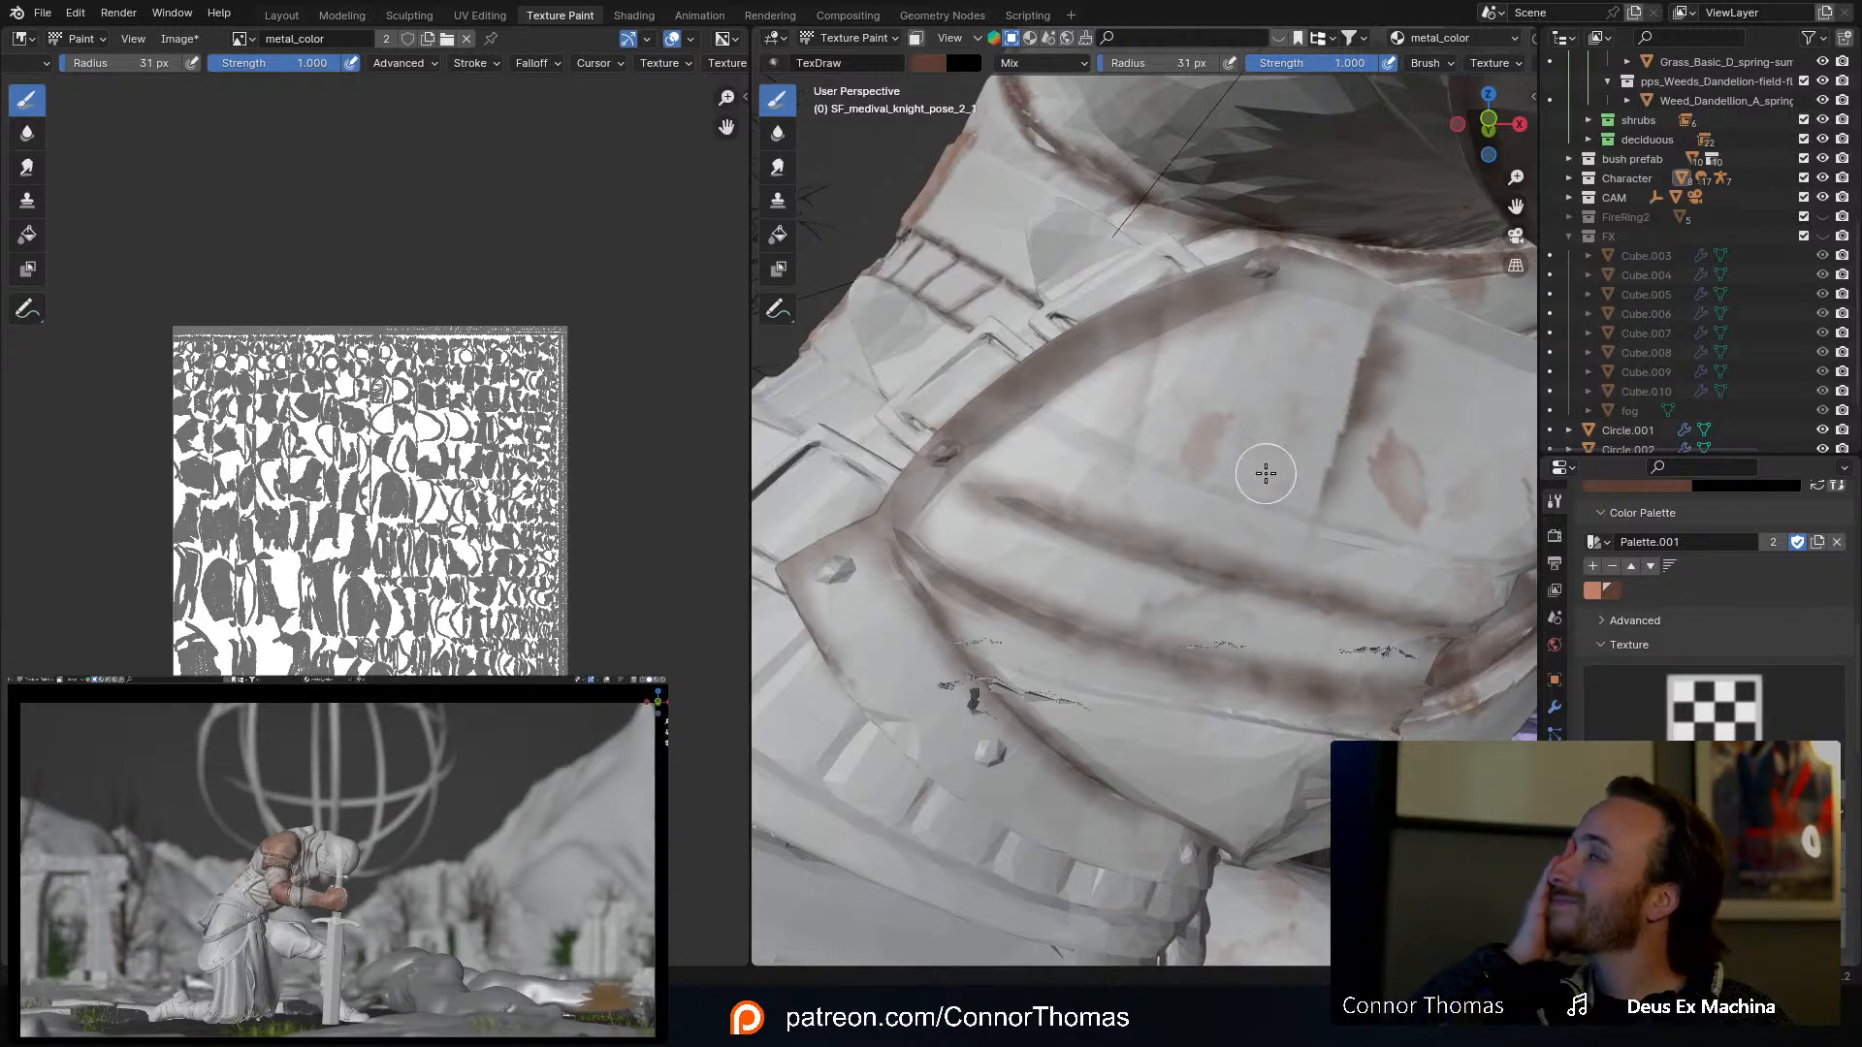
Step: Reduce the brush radius to 15 px and paint dark brown lines along the side panel's upper groove and beneath its lowest groove
key(f)
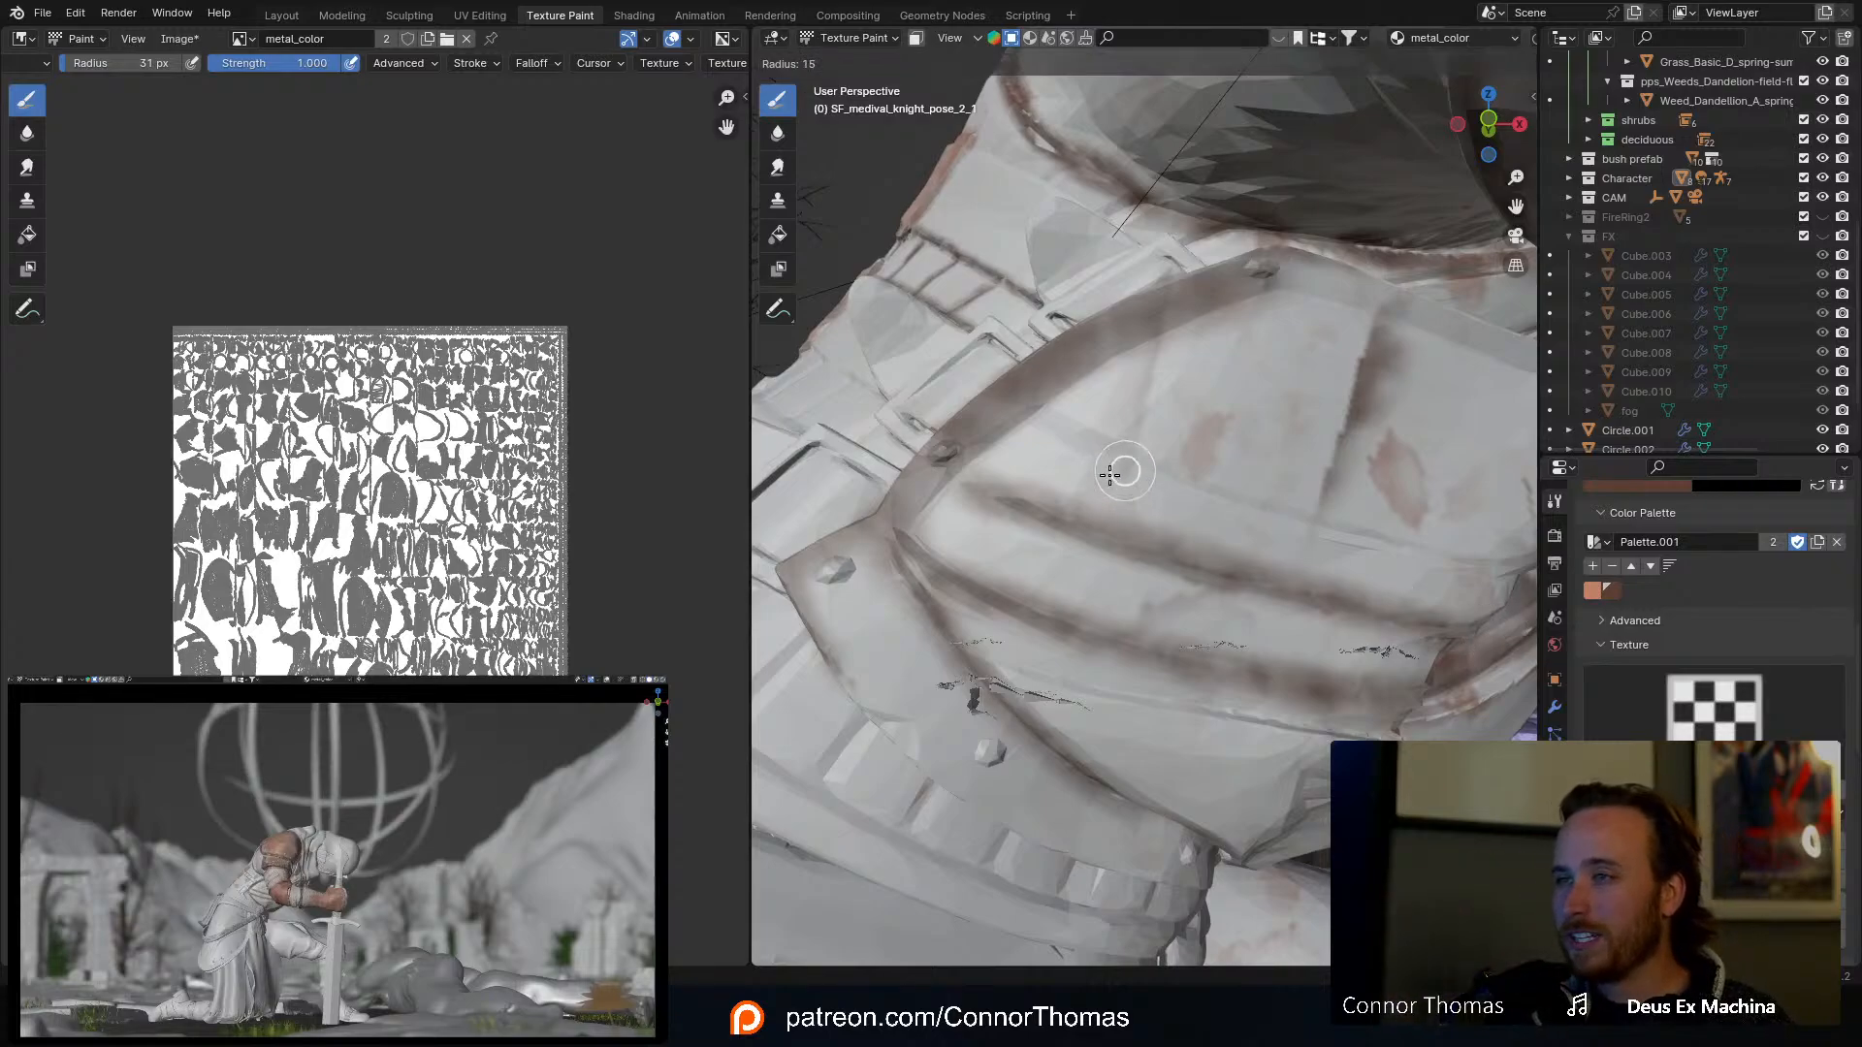
click(1111, 471)
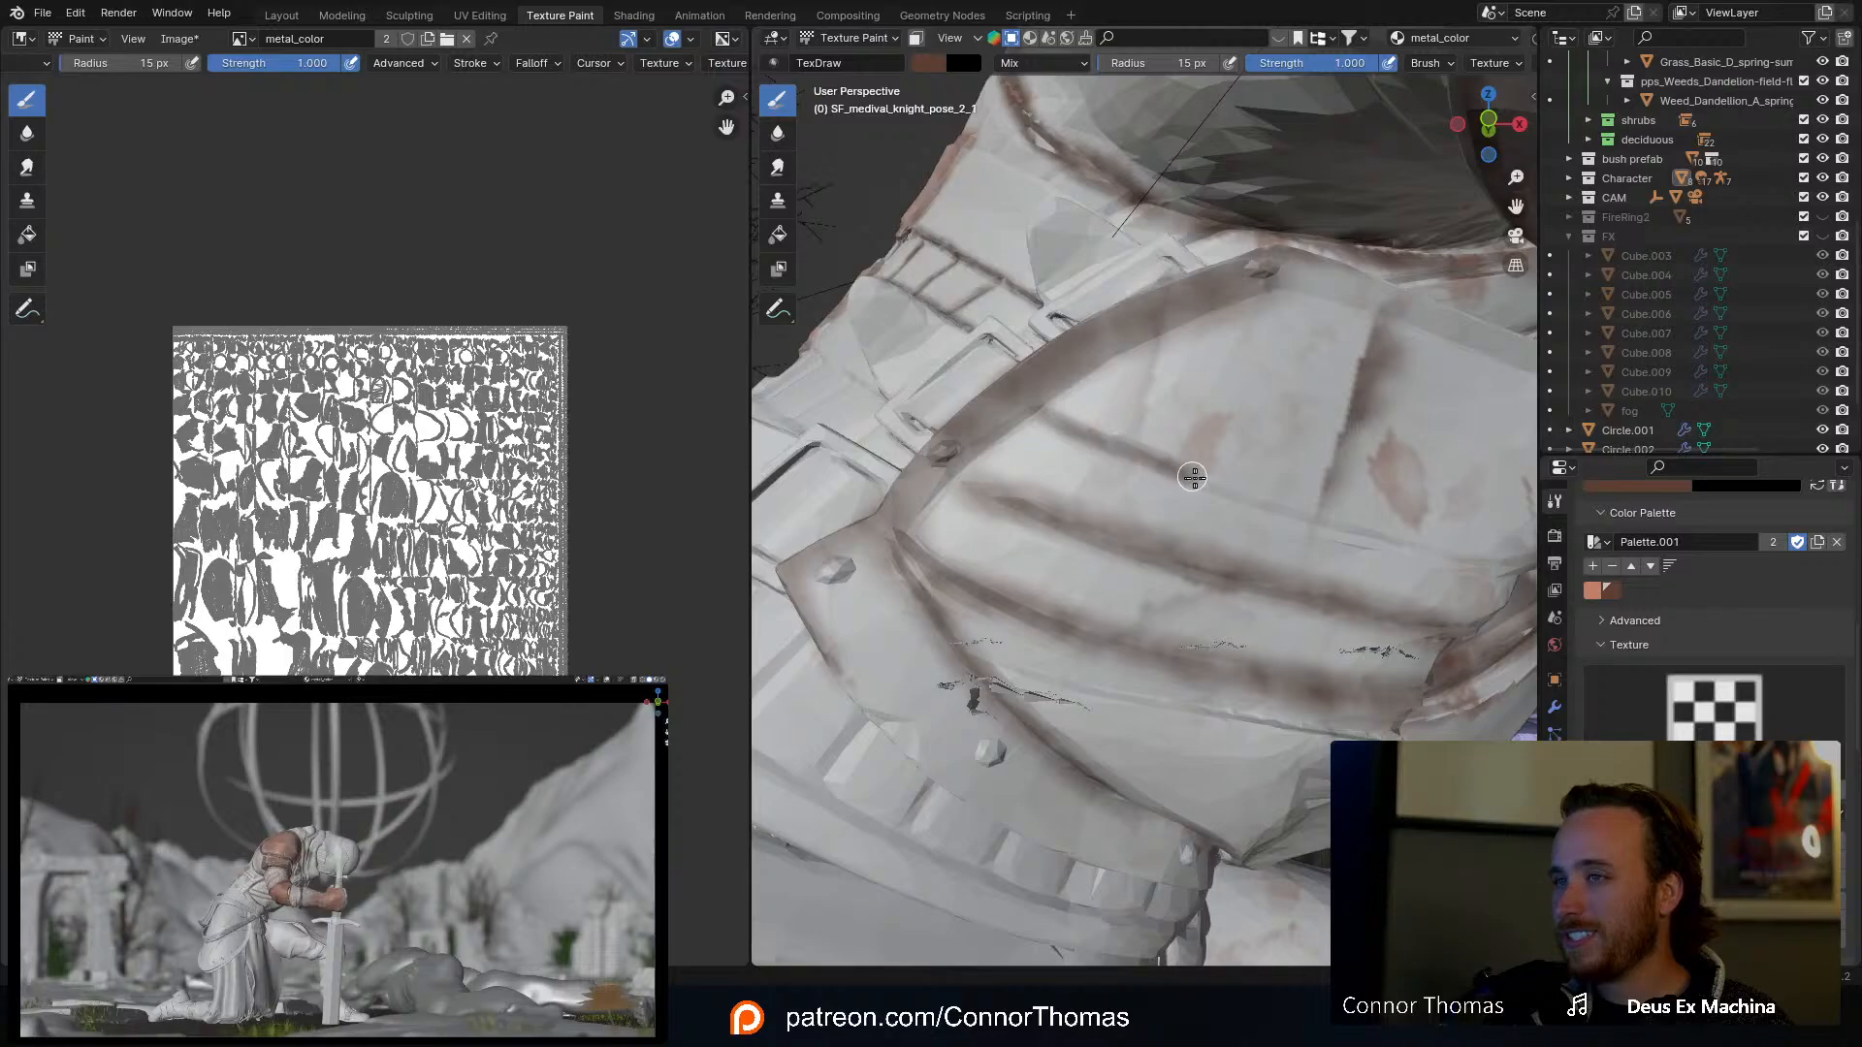
drag(1278, 507, 1498, 568)
mouse_move(1499, 567)
middle_down()
mouse_move(1356, 511)
mouse_move(1093, 553)
mouse_move(1103, 572)
middle_up()
drag(1016, 525, 1446, 656)
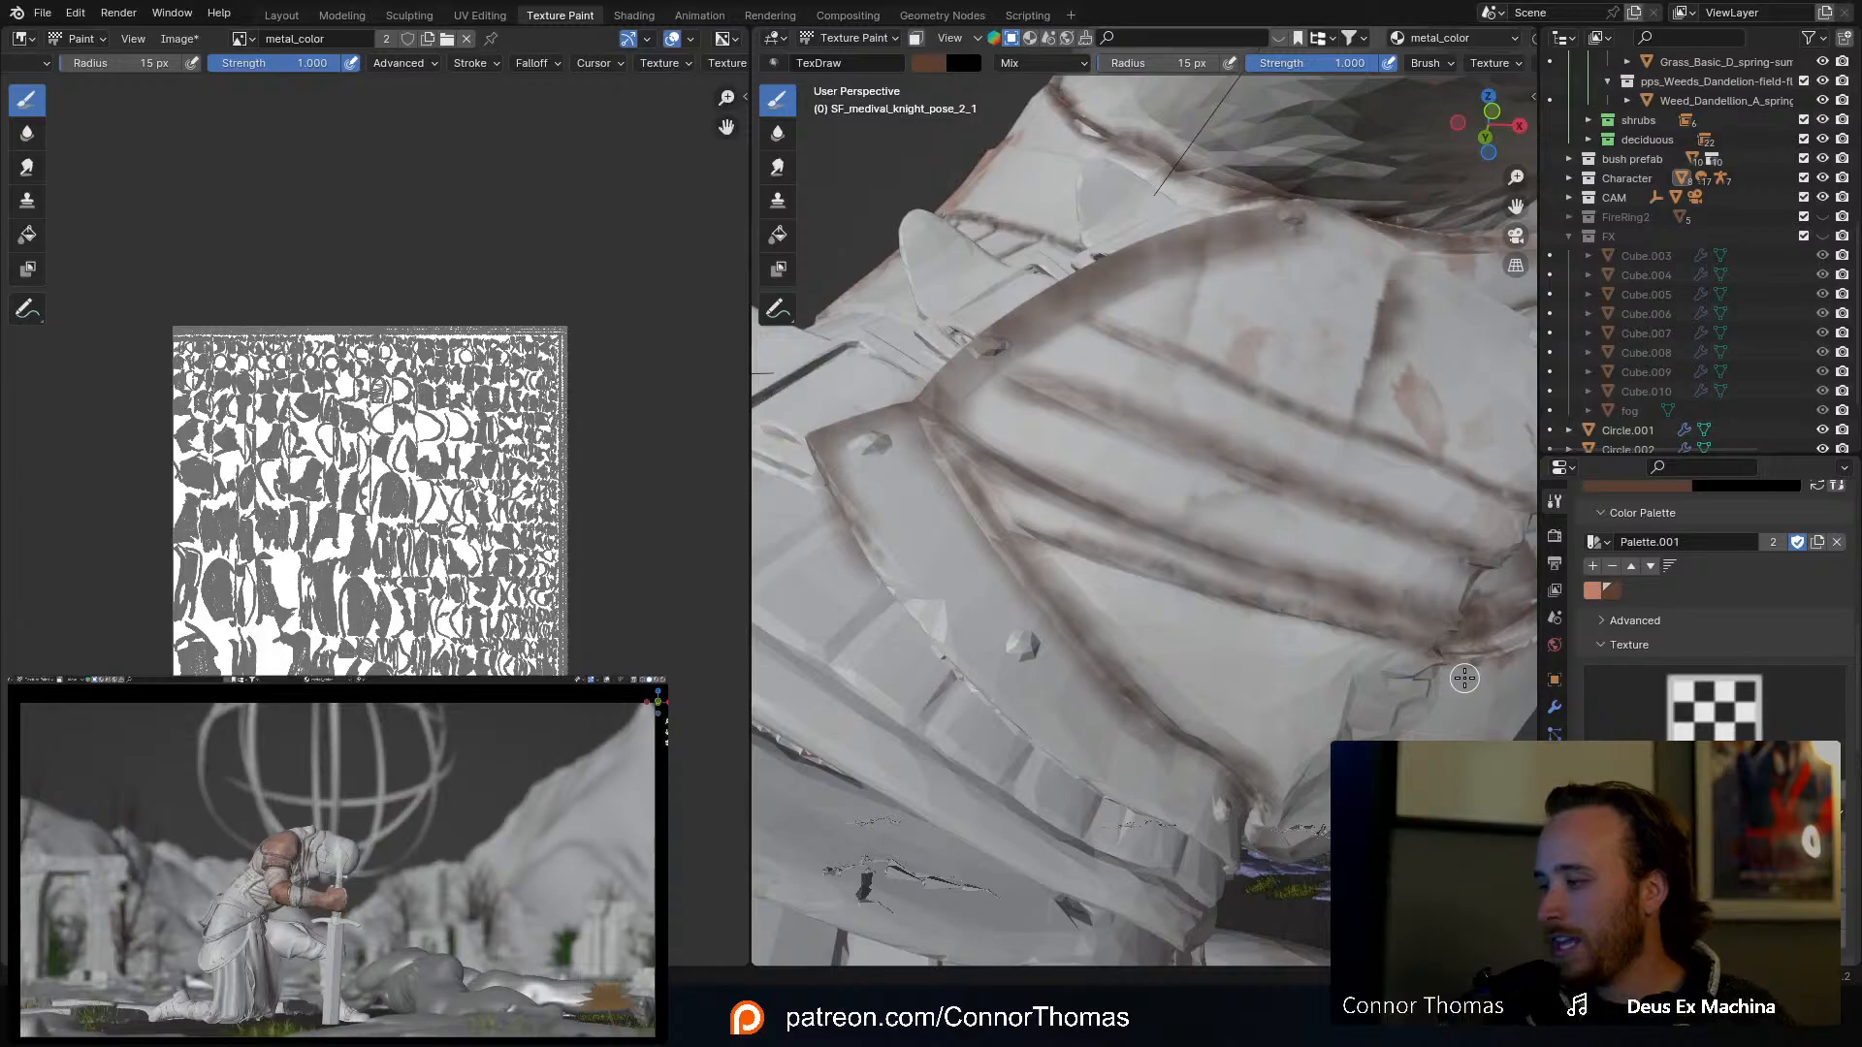
Step: Paint dark brown into the jagged creases above the waist strip down to its seam, deepening them with a 10 px brush
mouse_move(1149, 479)
middle_down()
mouse_move(1064, 497)
mouse_move(998, 304)
mouse_move(1226, 341)
mouse_move(1116, 358)
middle_up()
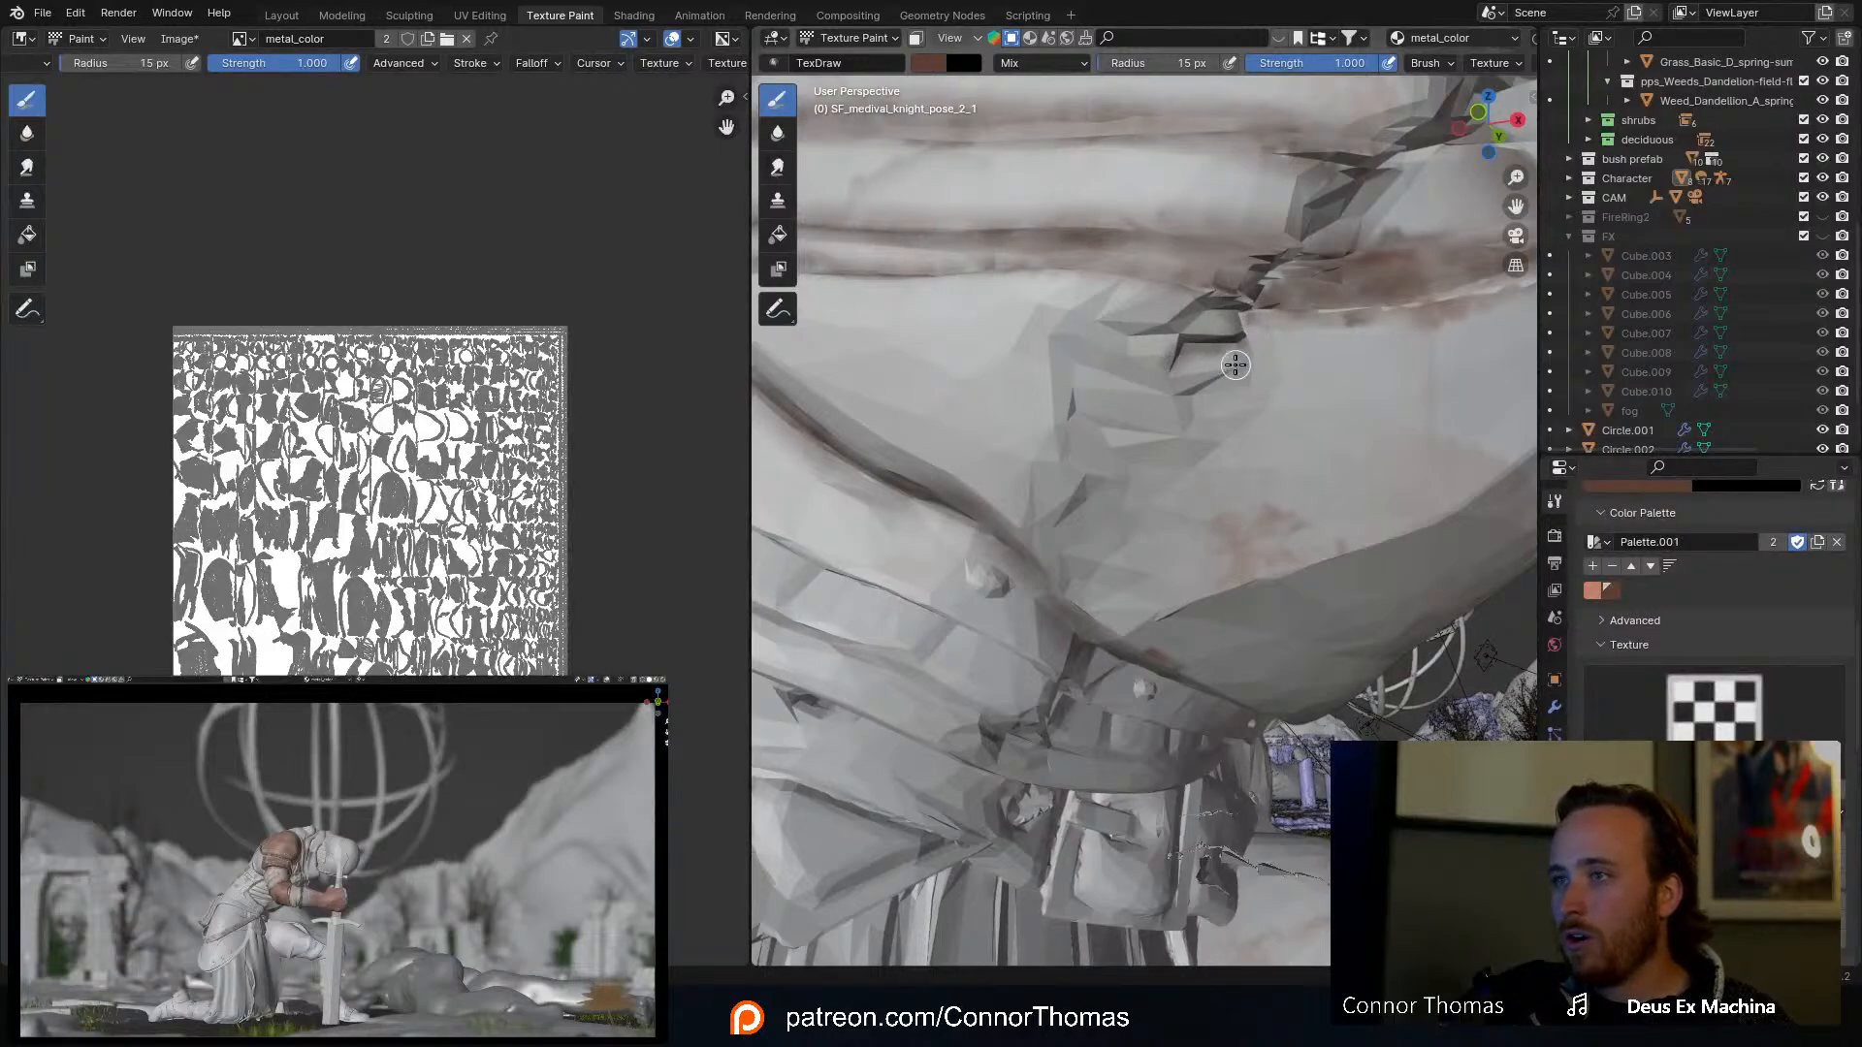
mouse_move(1178, 392)
mouse_down()
mouse_move(1086, 355)
mouse_move(1057, 419)
mouse_move(1072, 439)
mouse_up()
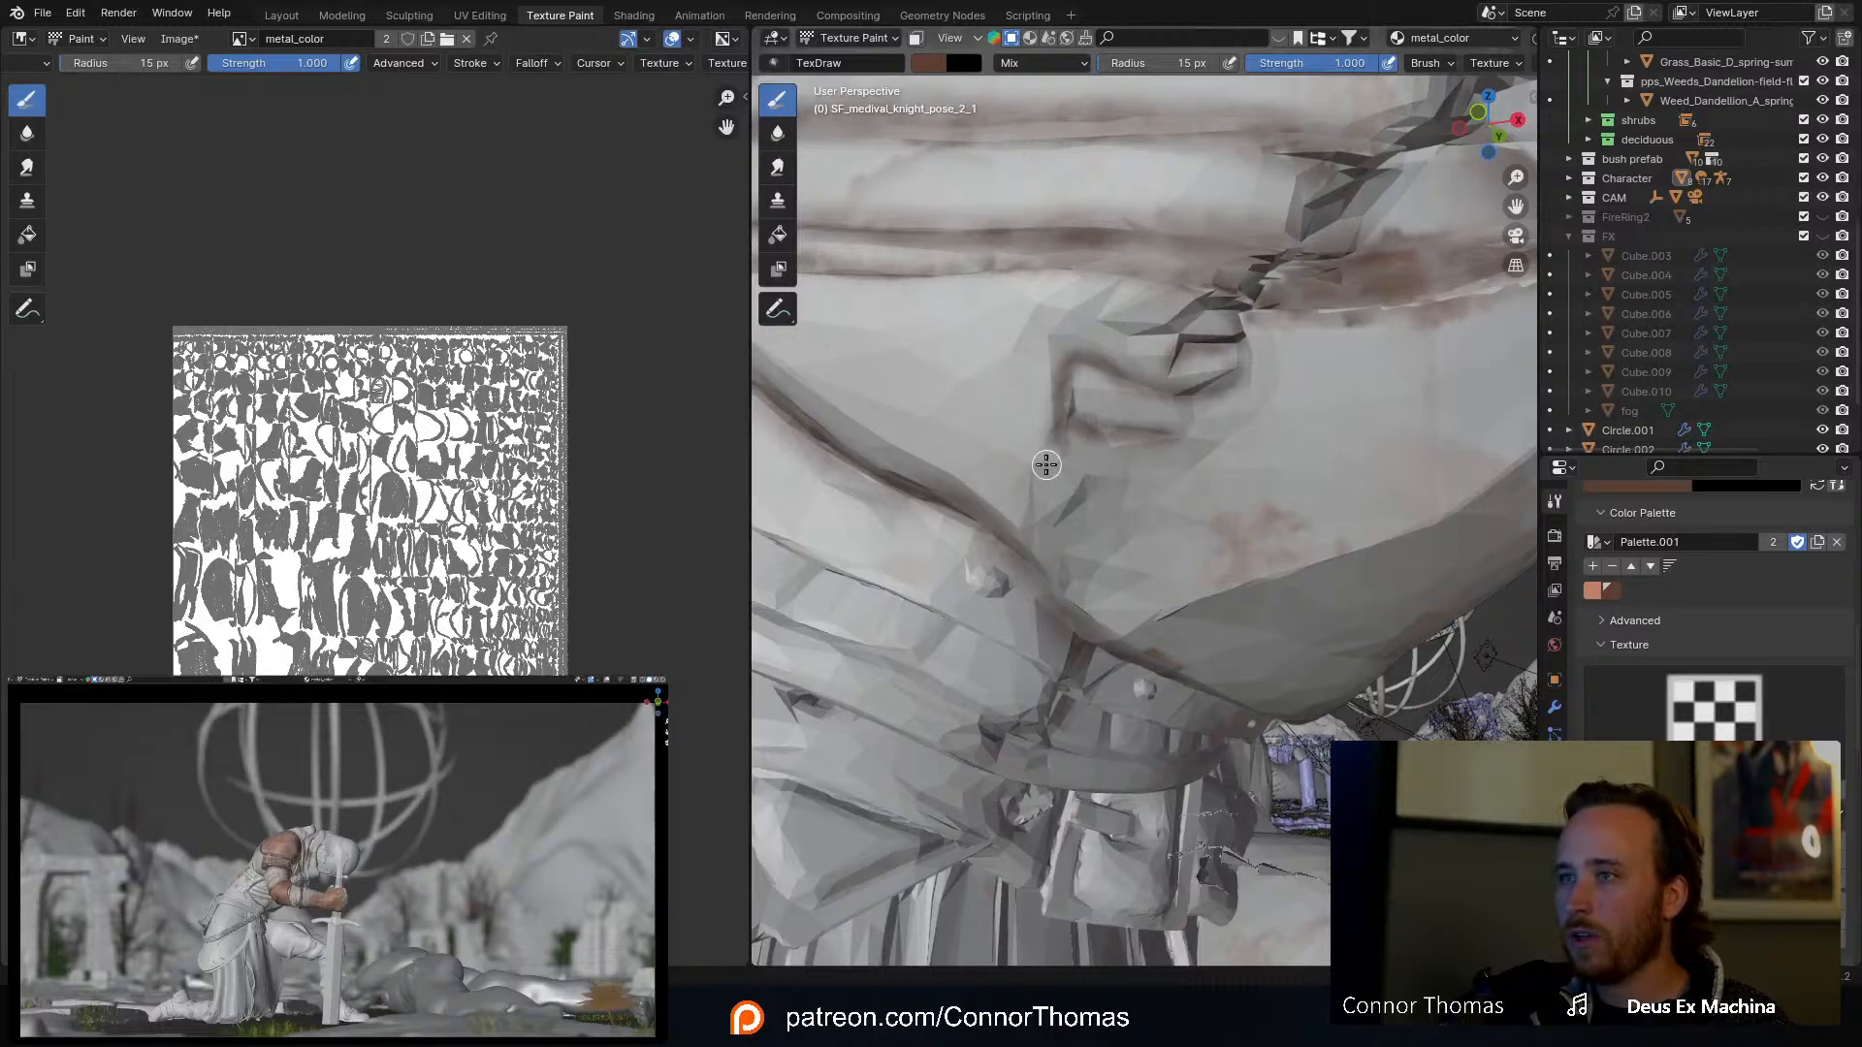
drag(1030, 499, 1039, 584)
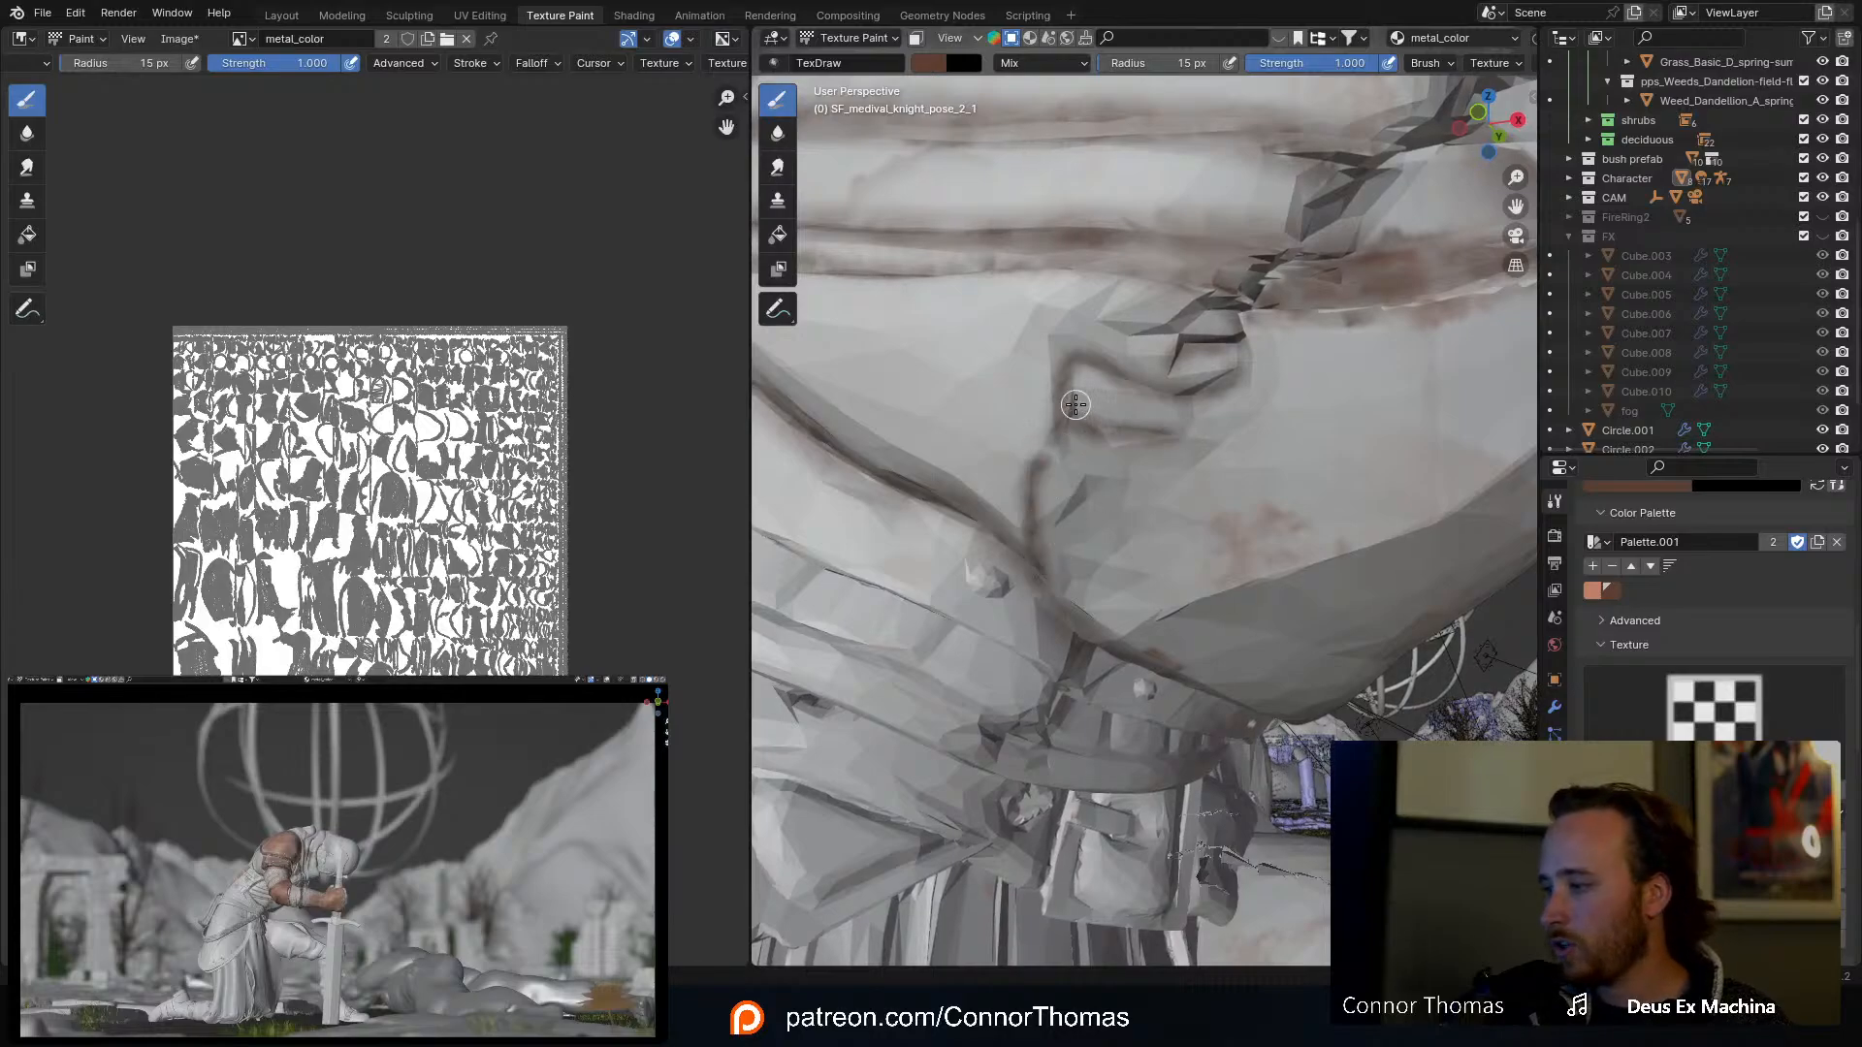
middle_drag(1028, 391, 1034, 358)
scroll(1031, 363, up, 3)
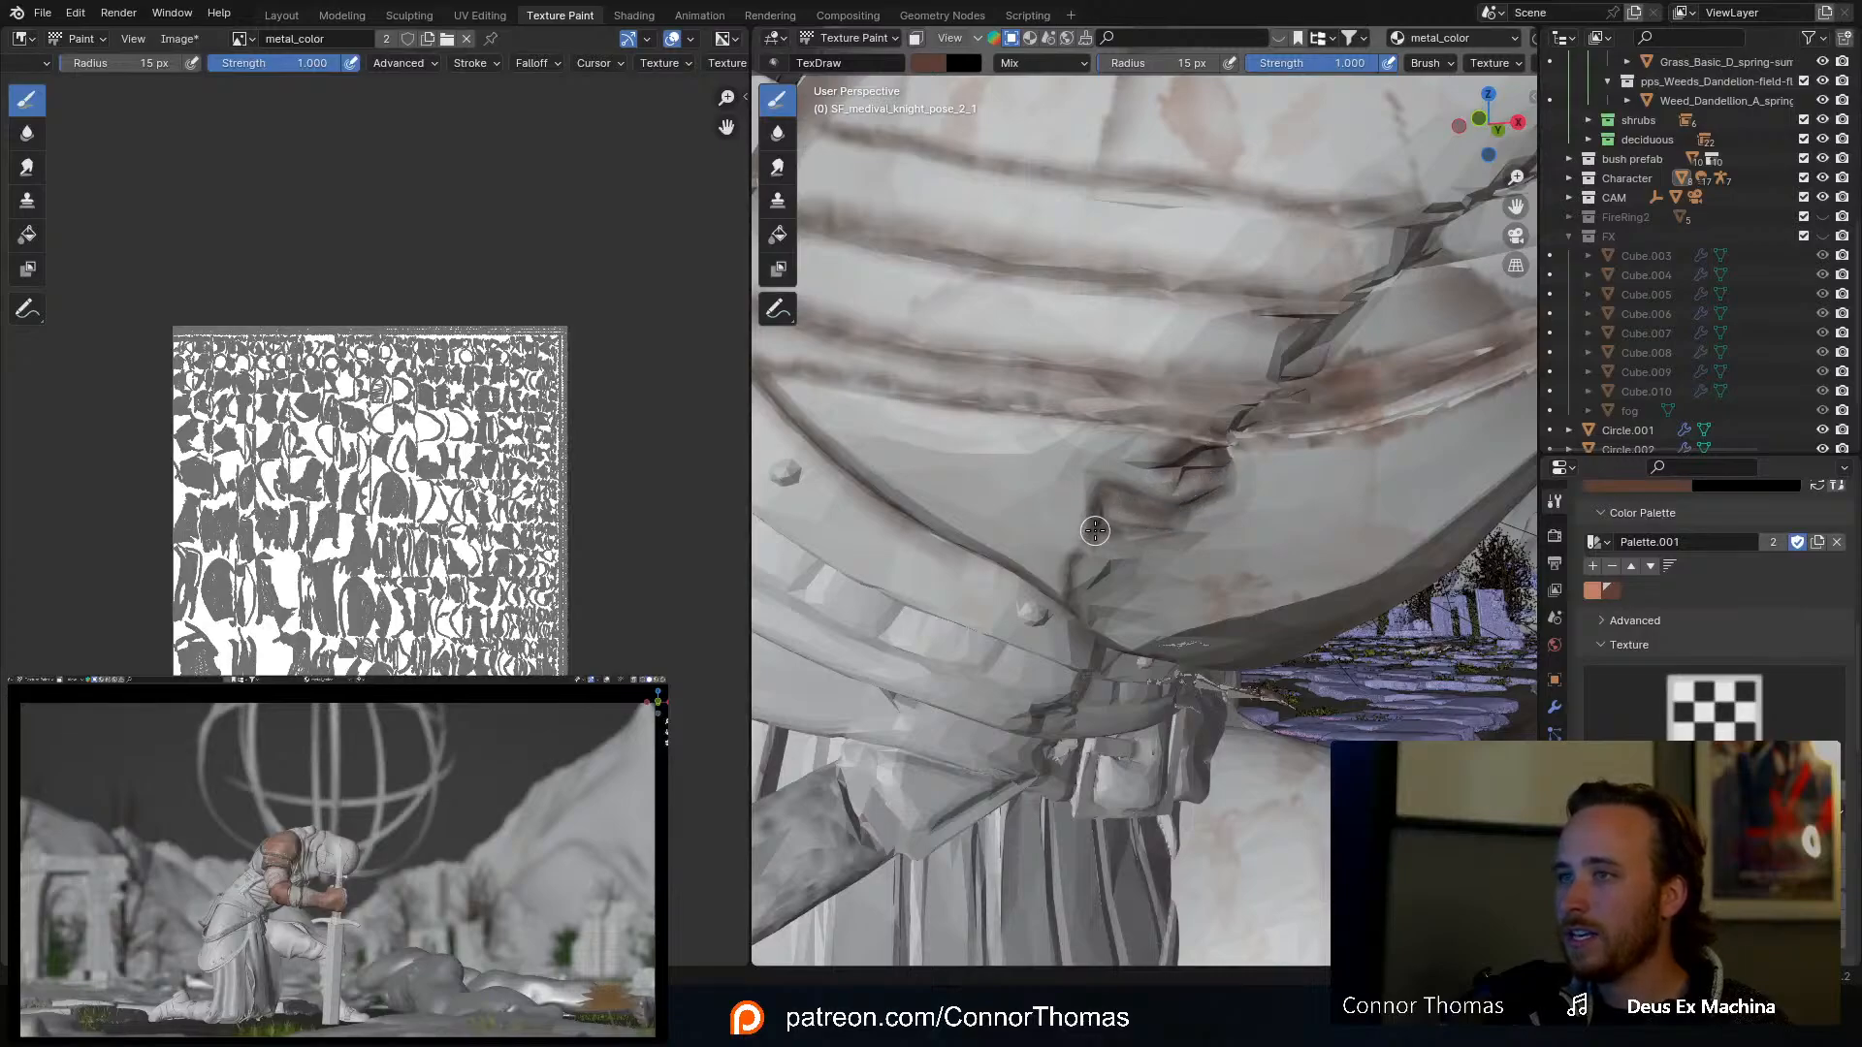
key(f)
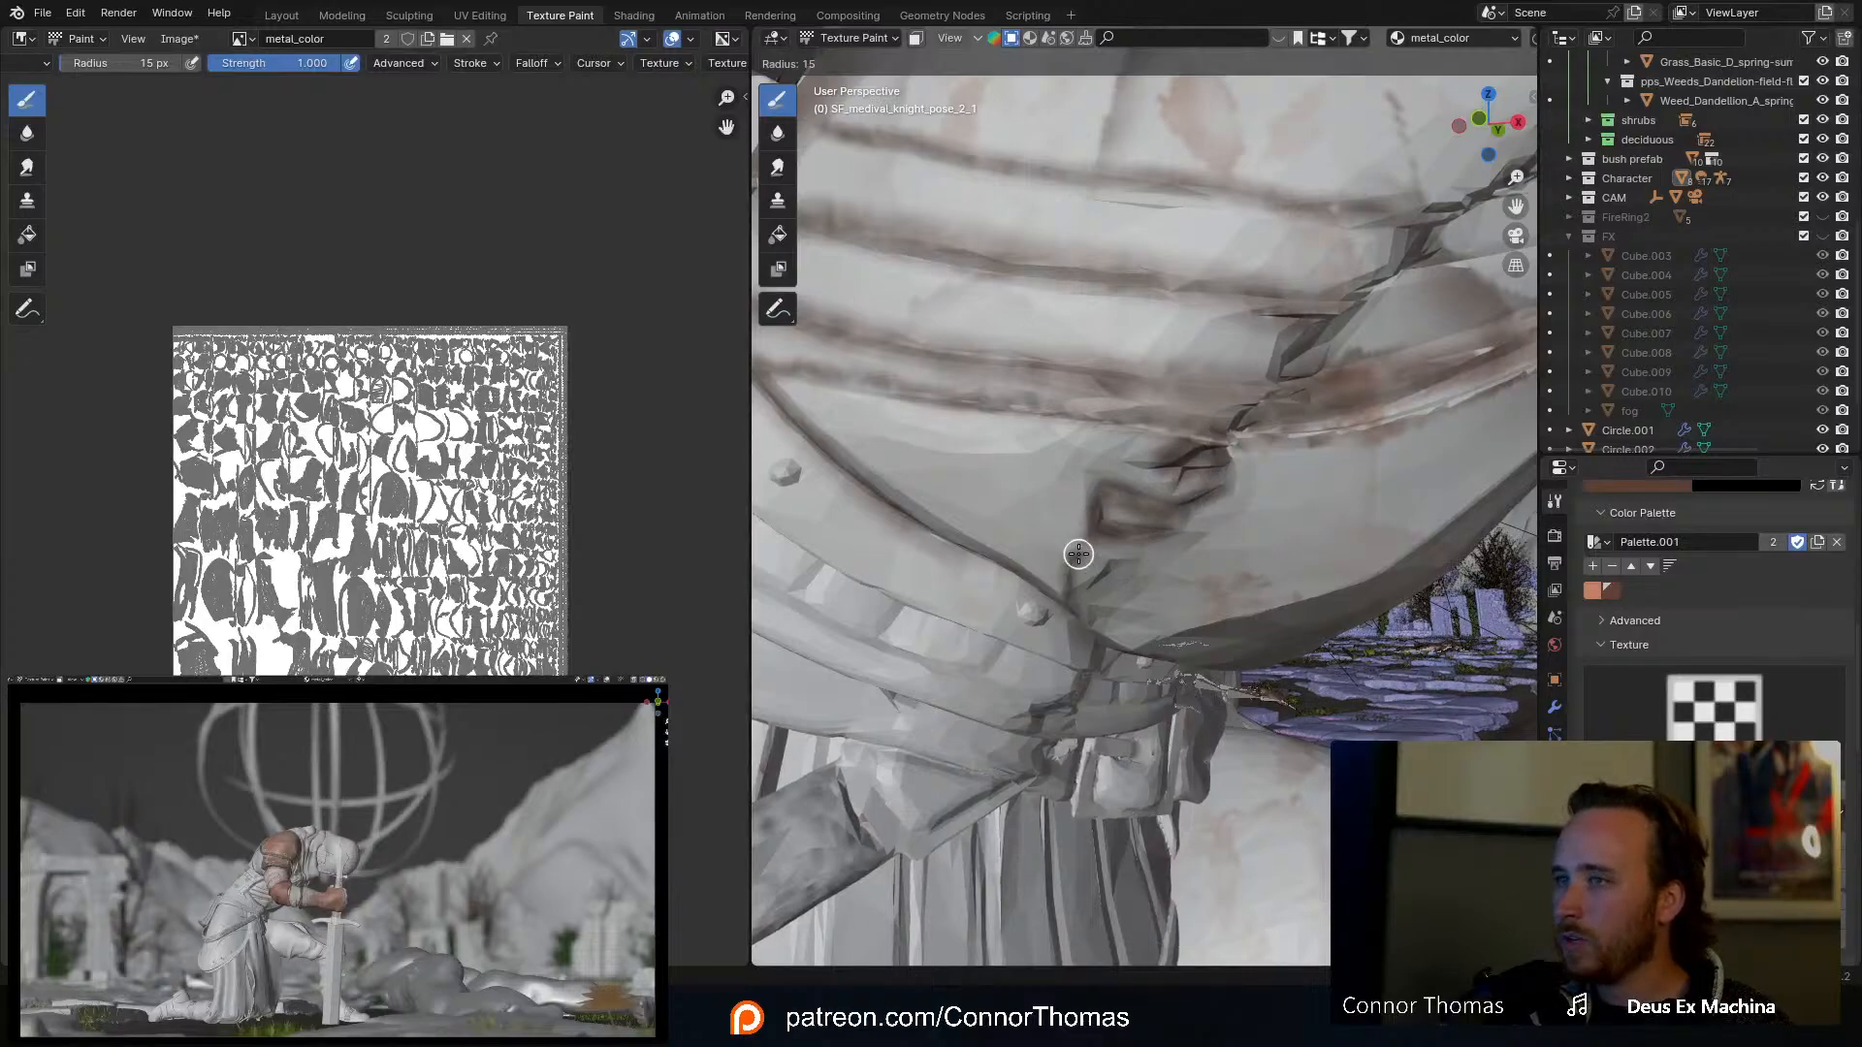
click(1081, 551)
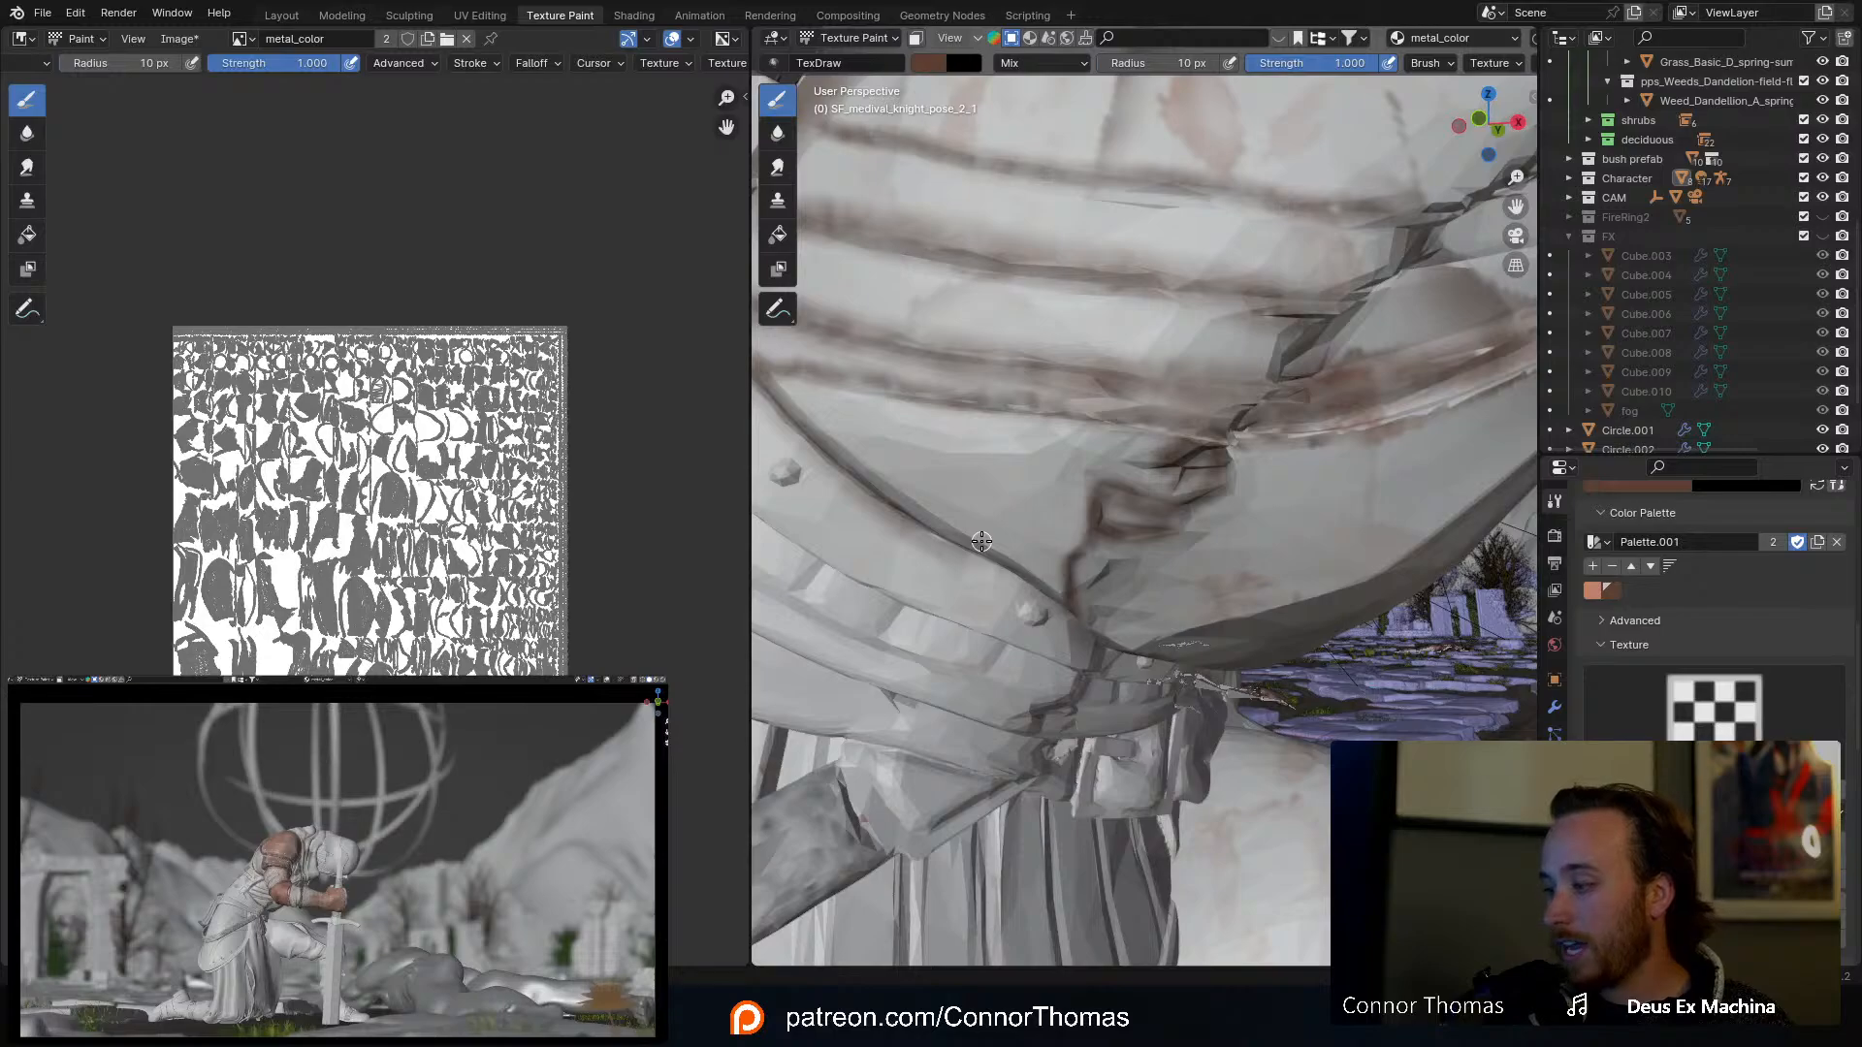
Step: Set the brush radius to 39 px and shade the long curved ridge down the front of the torso dark brown
middle_drag(961, 491, 1218, 360)
scroll(1009, 498, down, 6)
scroll(1010, 497, up, 7)
scroll(1009, 497, up, 3)
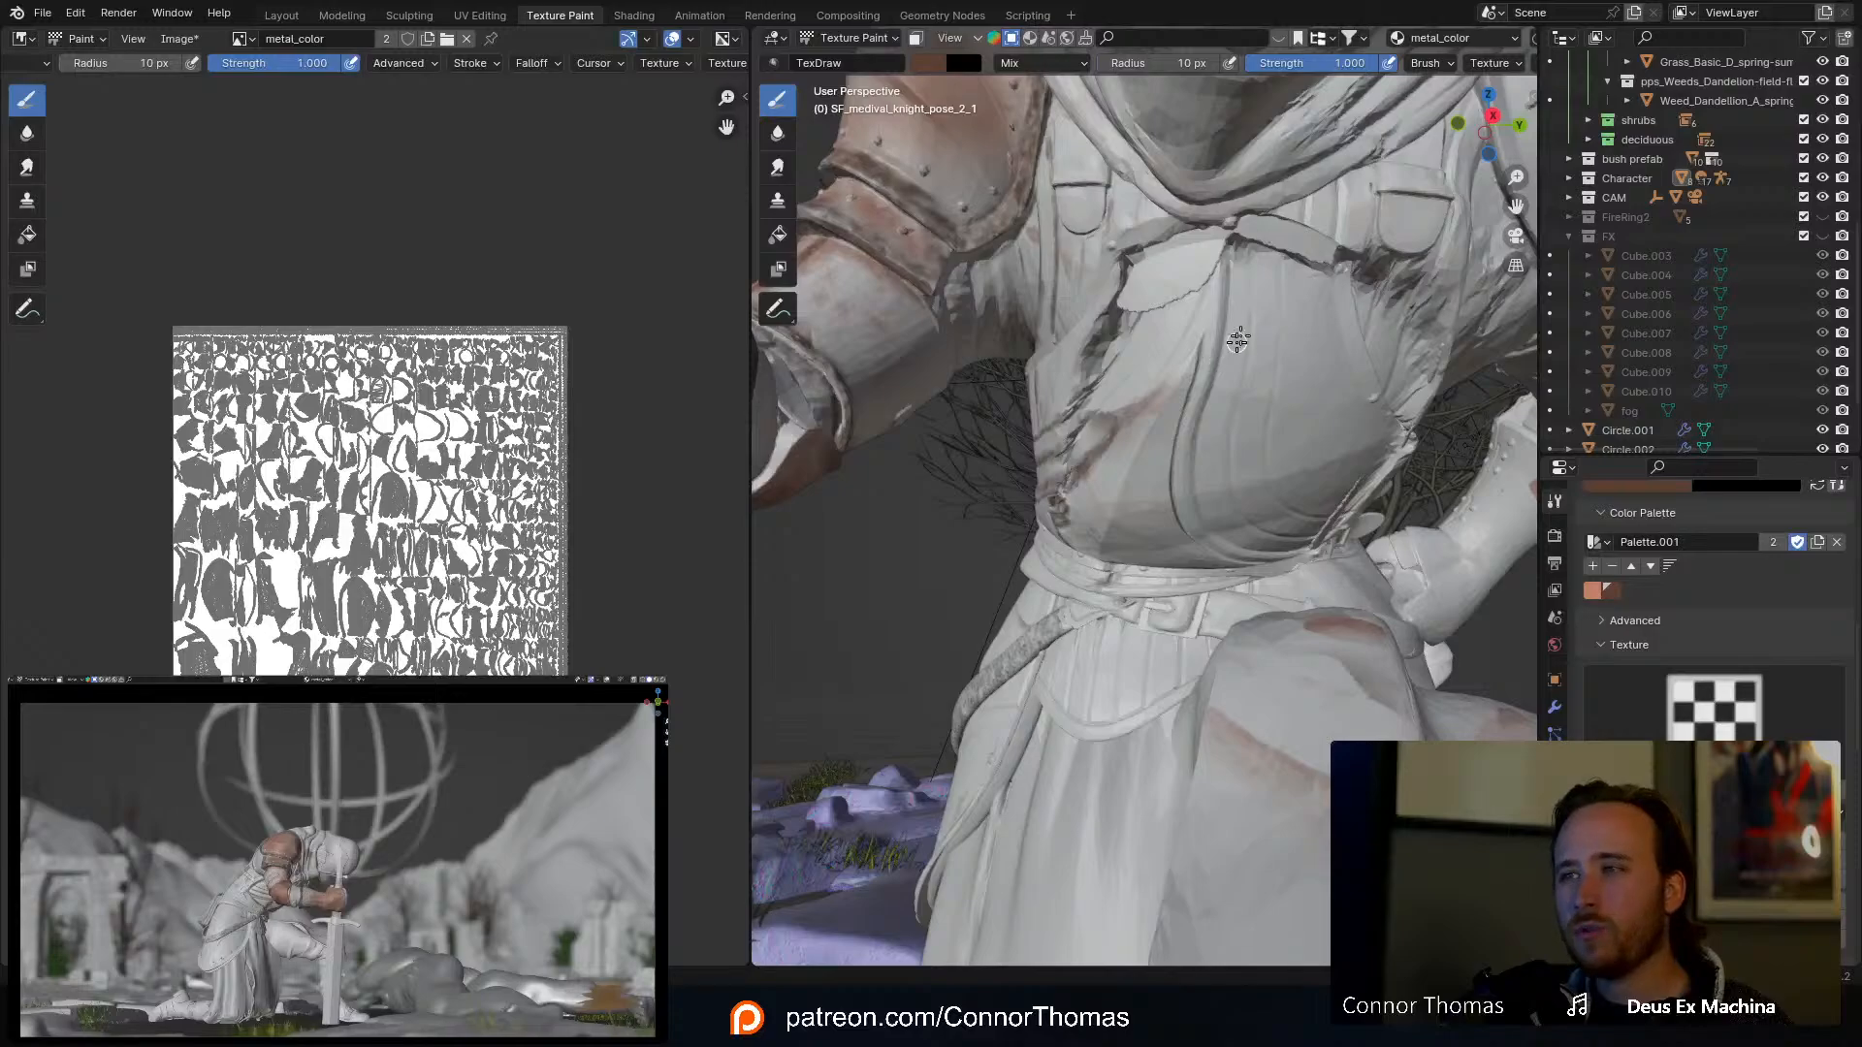
middle_drag(1173, 327, 1124, 369)
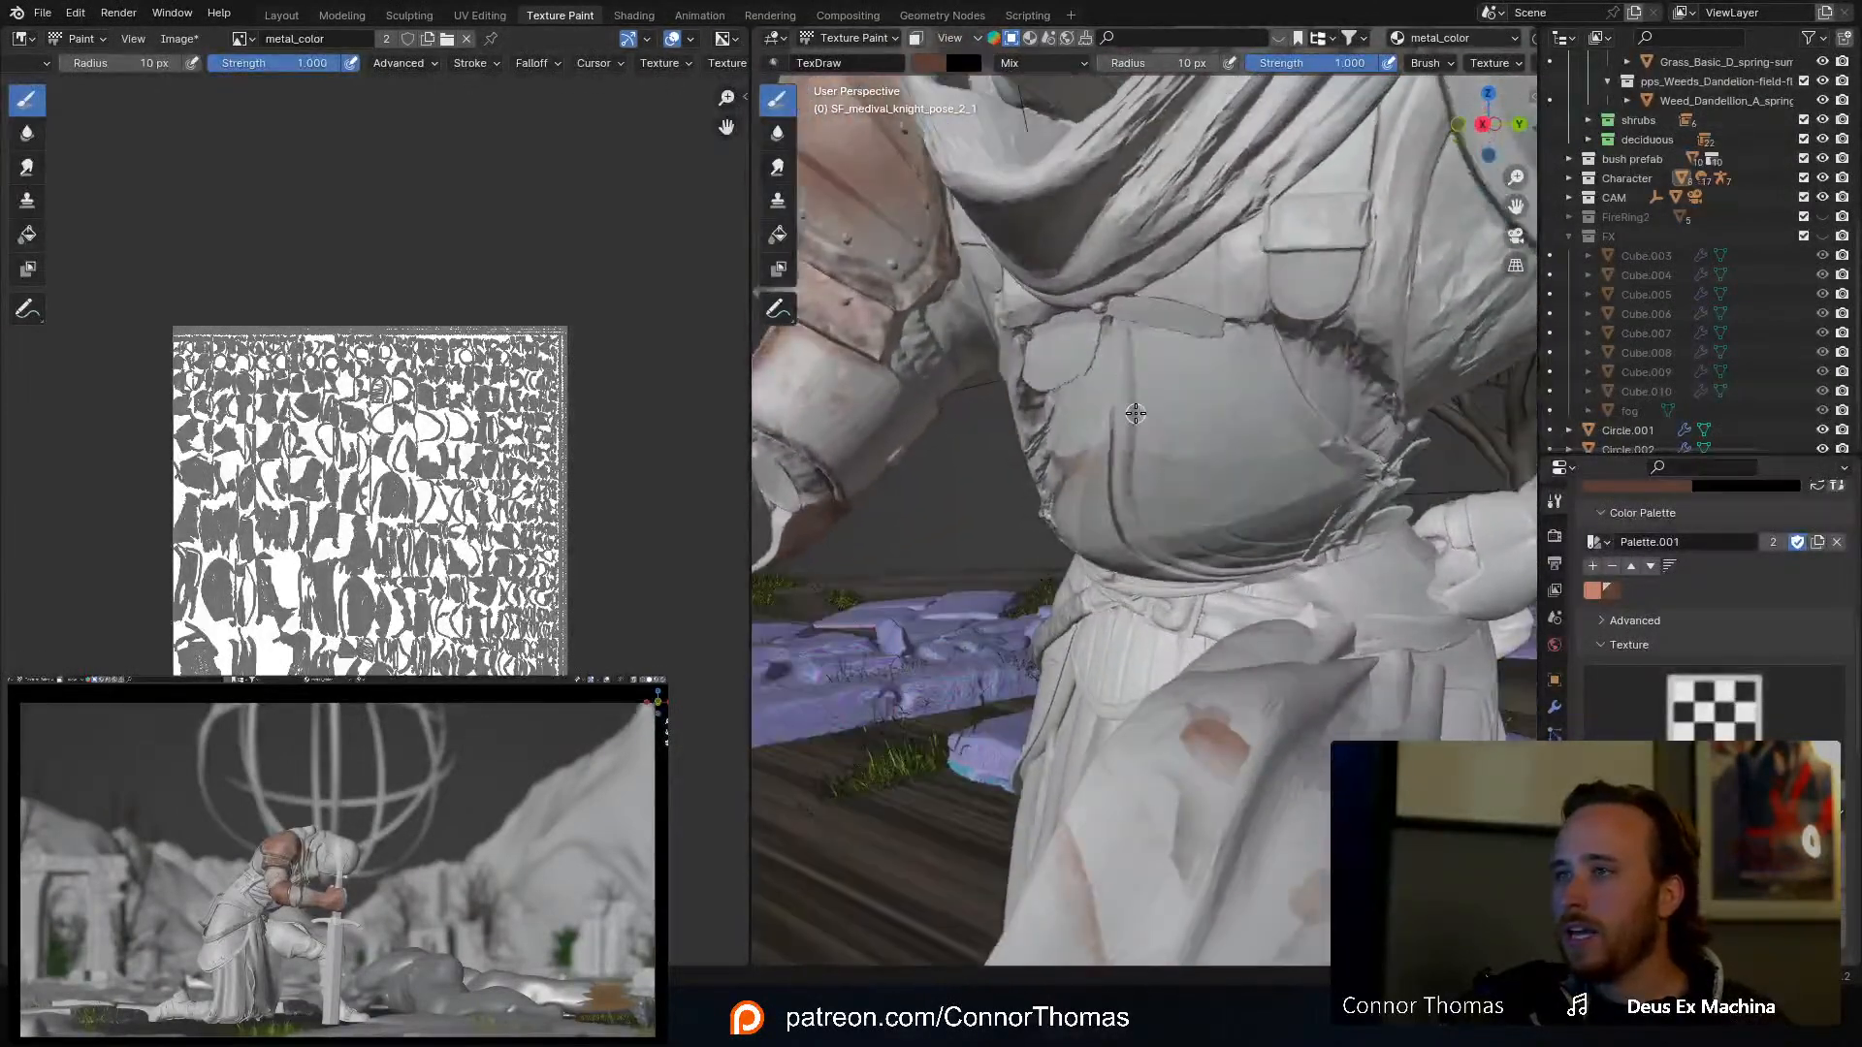
scroll(1138, 411, up, 3)
mouse_move(1115, 296)
shift+middle_down()
mouse_move(1116, 495)
mouse_move(1129, 328)
shift+middle_up()
key(f)
click(1162, 320)
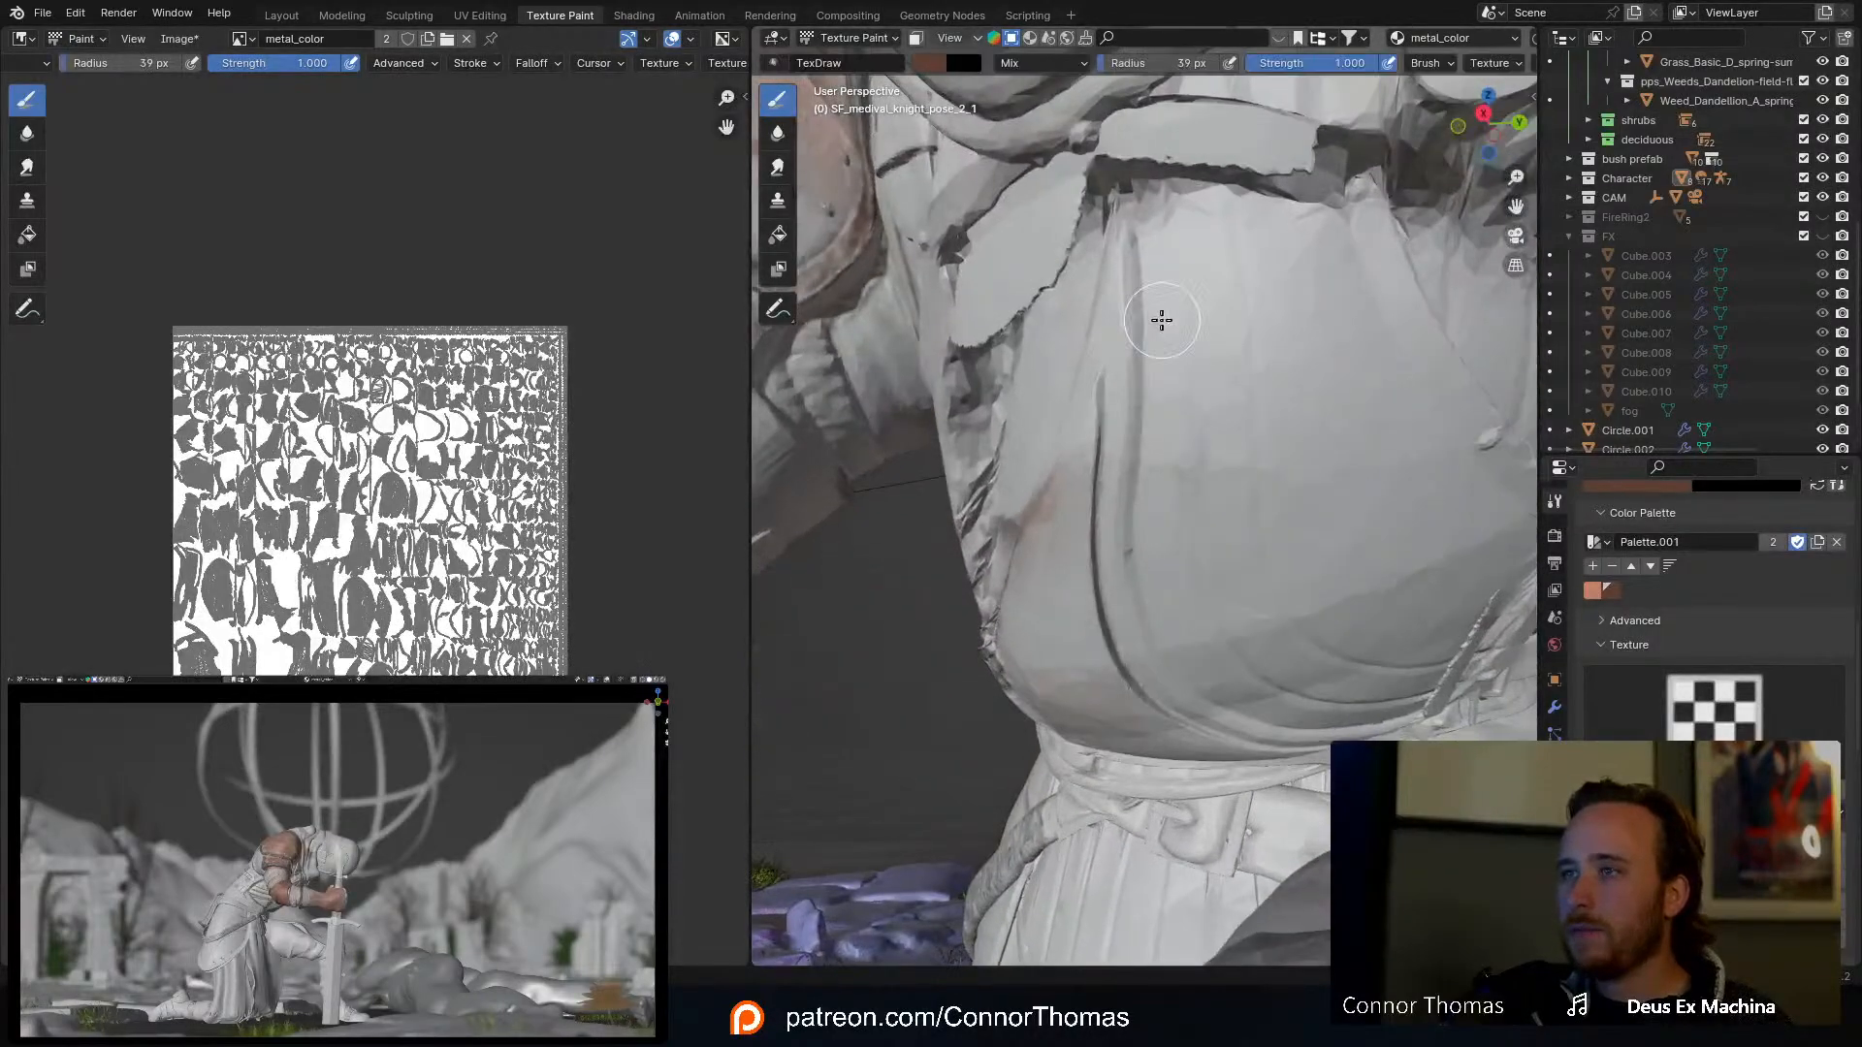
mouse_move(1134, 238)
mouse_down()
mouse_move(1139, 588)
mouse_move(1213, 714)
mouse_move(1318, 739)
mouse_up()
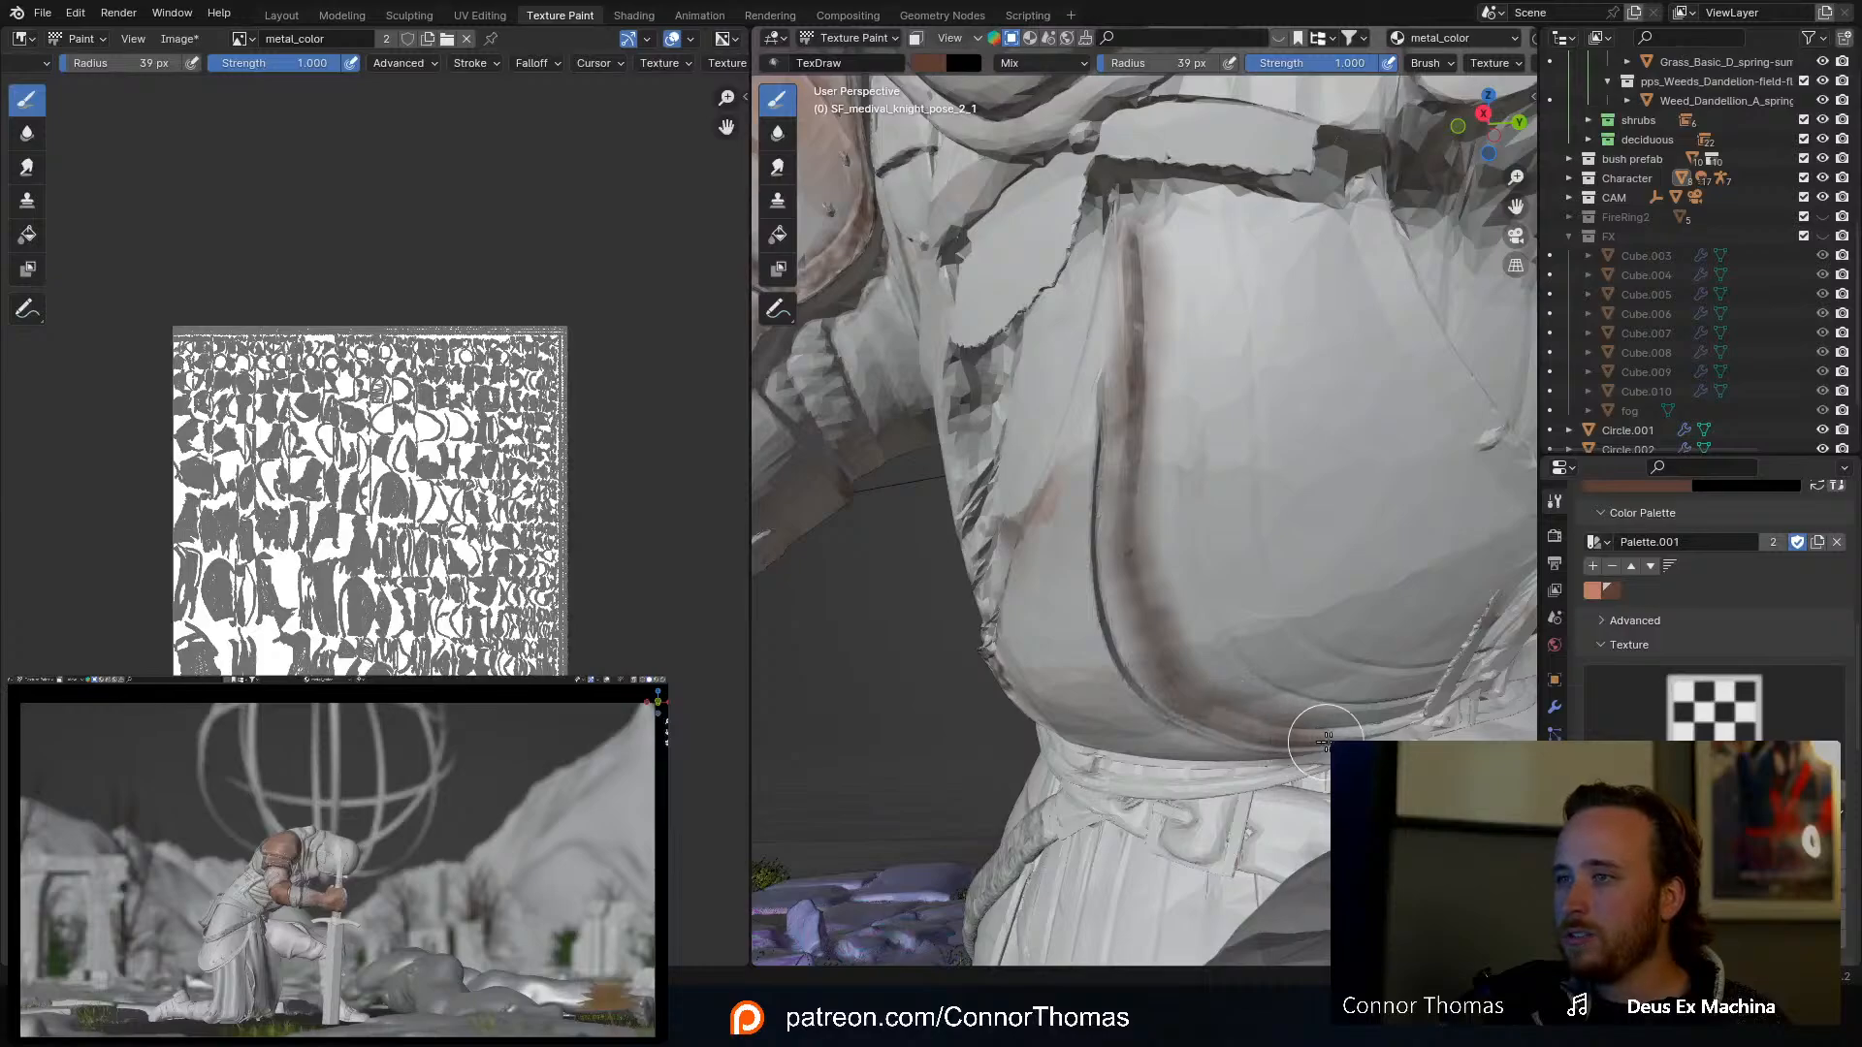
Step: Reduce the brush radius to 23 px and paint a dark brown line along the narrow seam beside the front torso ridge
middle_drag(1198, 423, 1210, 408)
key(f)
click(1191, 413)
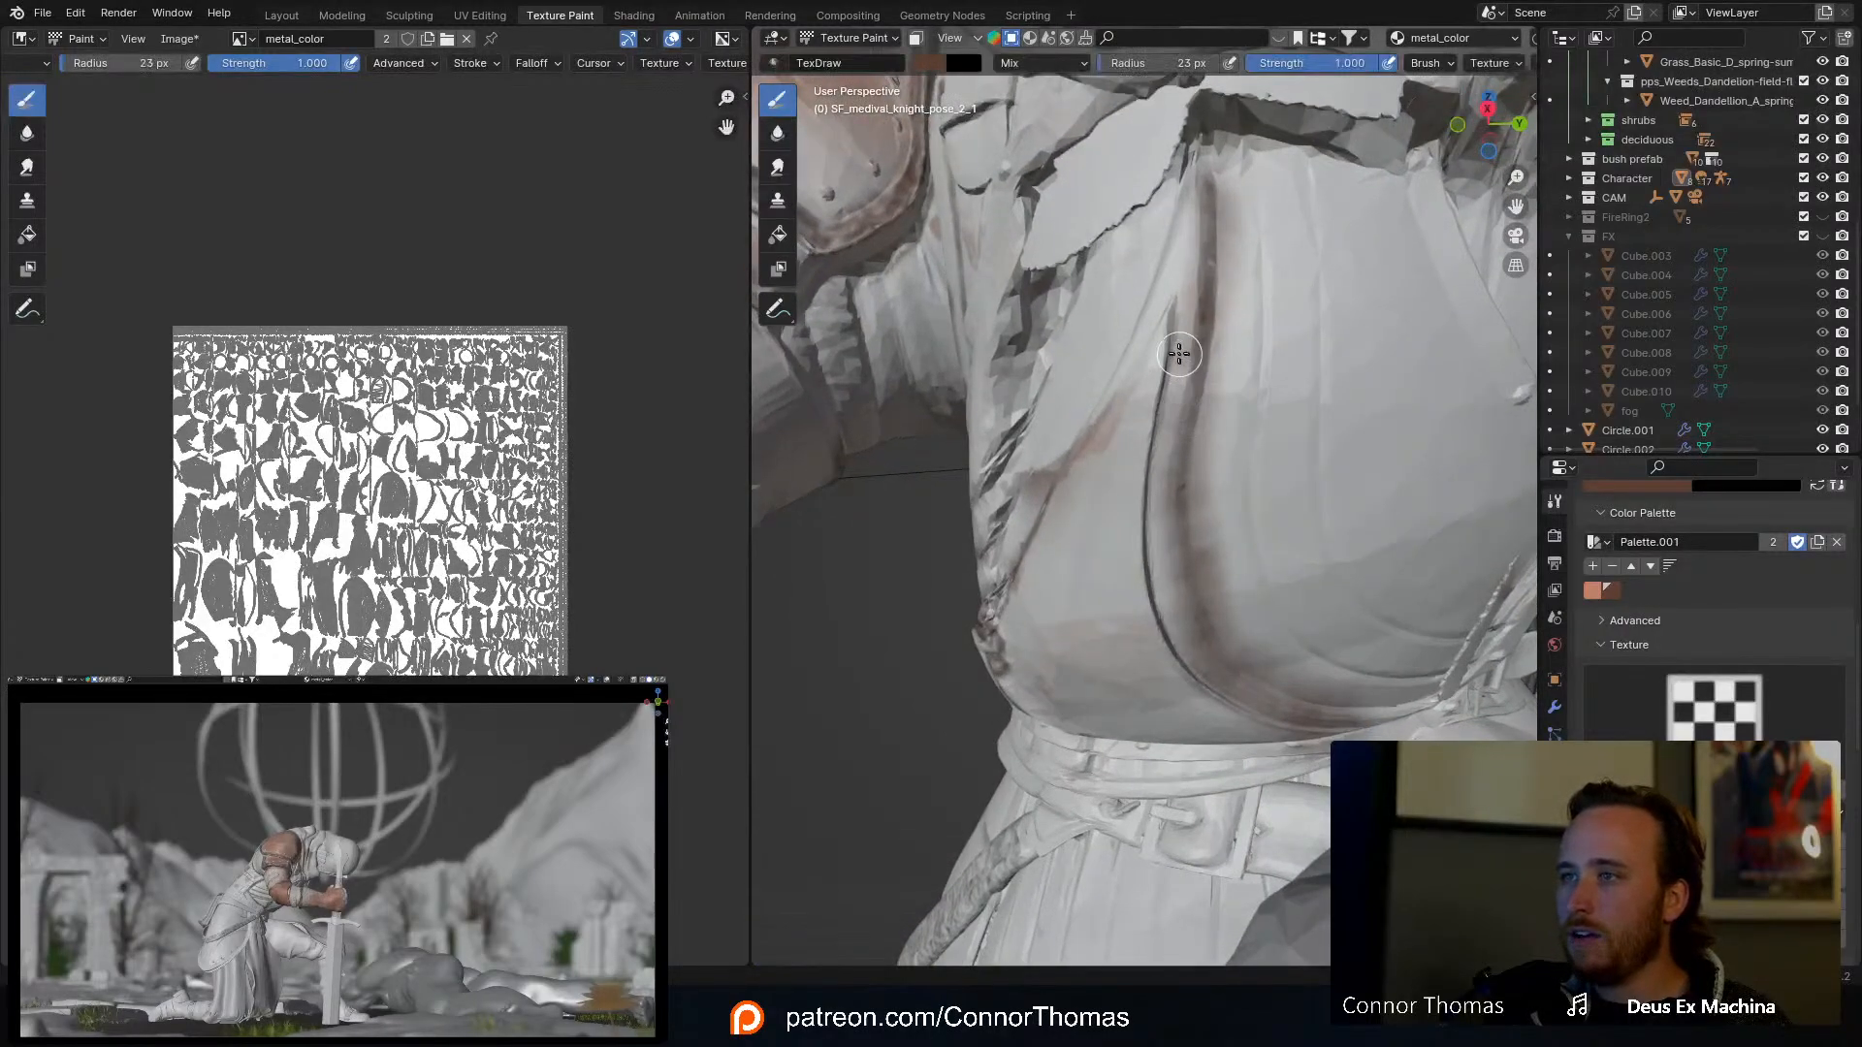
scroll(1179, 354, up, 3)
mouse_move(1197, 129)
mouse_down()
mouse_move(1153, 424)
mouse_move(1150, 663)
mouse_move(1193, 800)
mouse_move(1321, 884)
mouse_up()
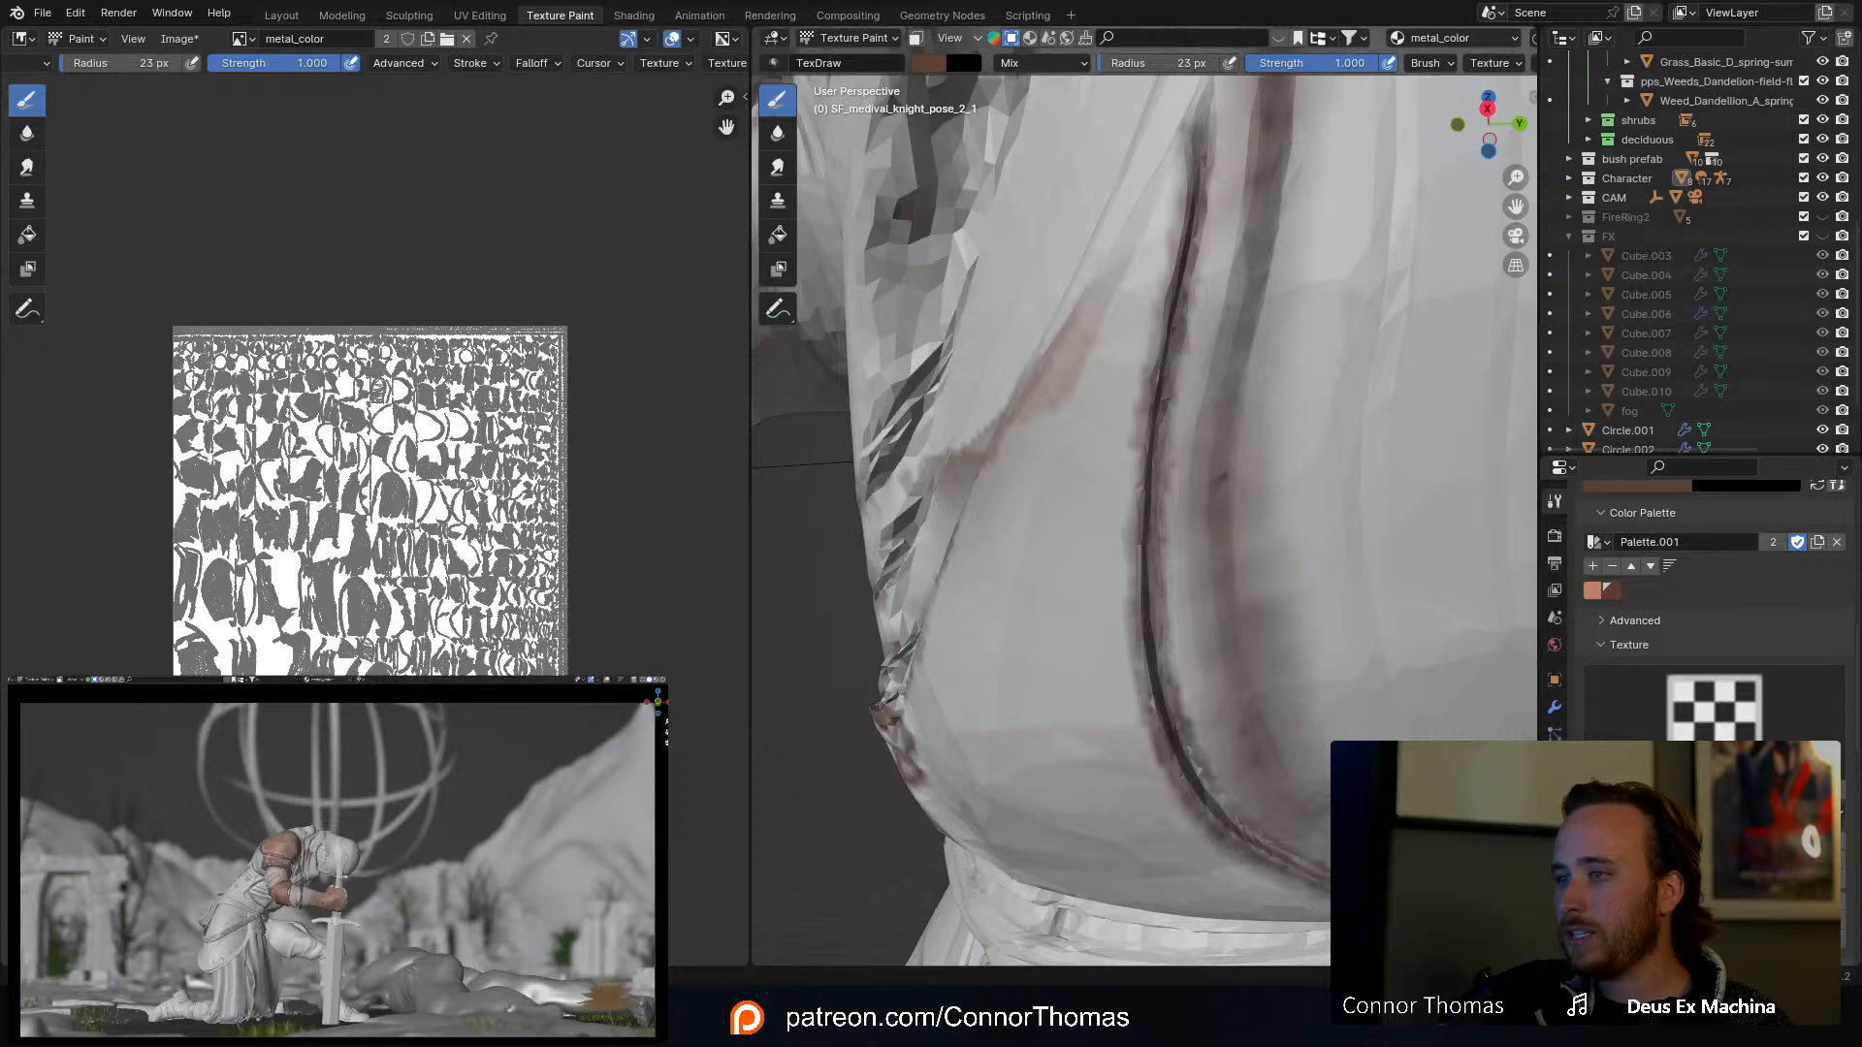
Step: Set the brush radius to 8 px and paint dark brown into the gaps between the back plates beside the two lower leather plates
scroll(1077, 461, down, 4)
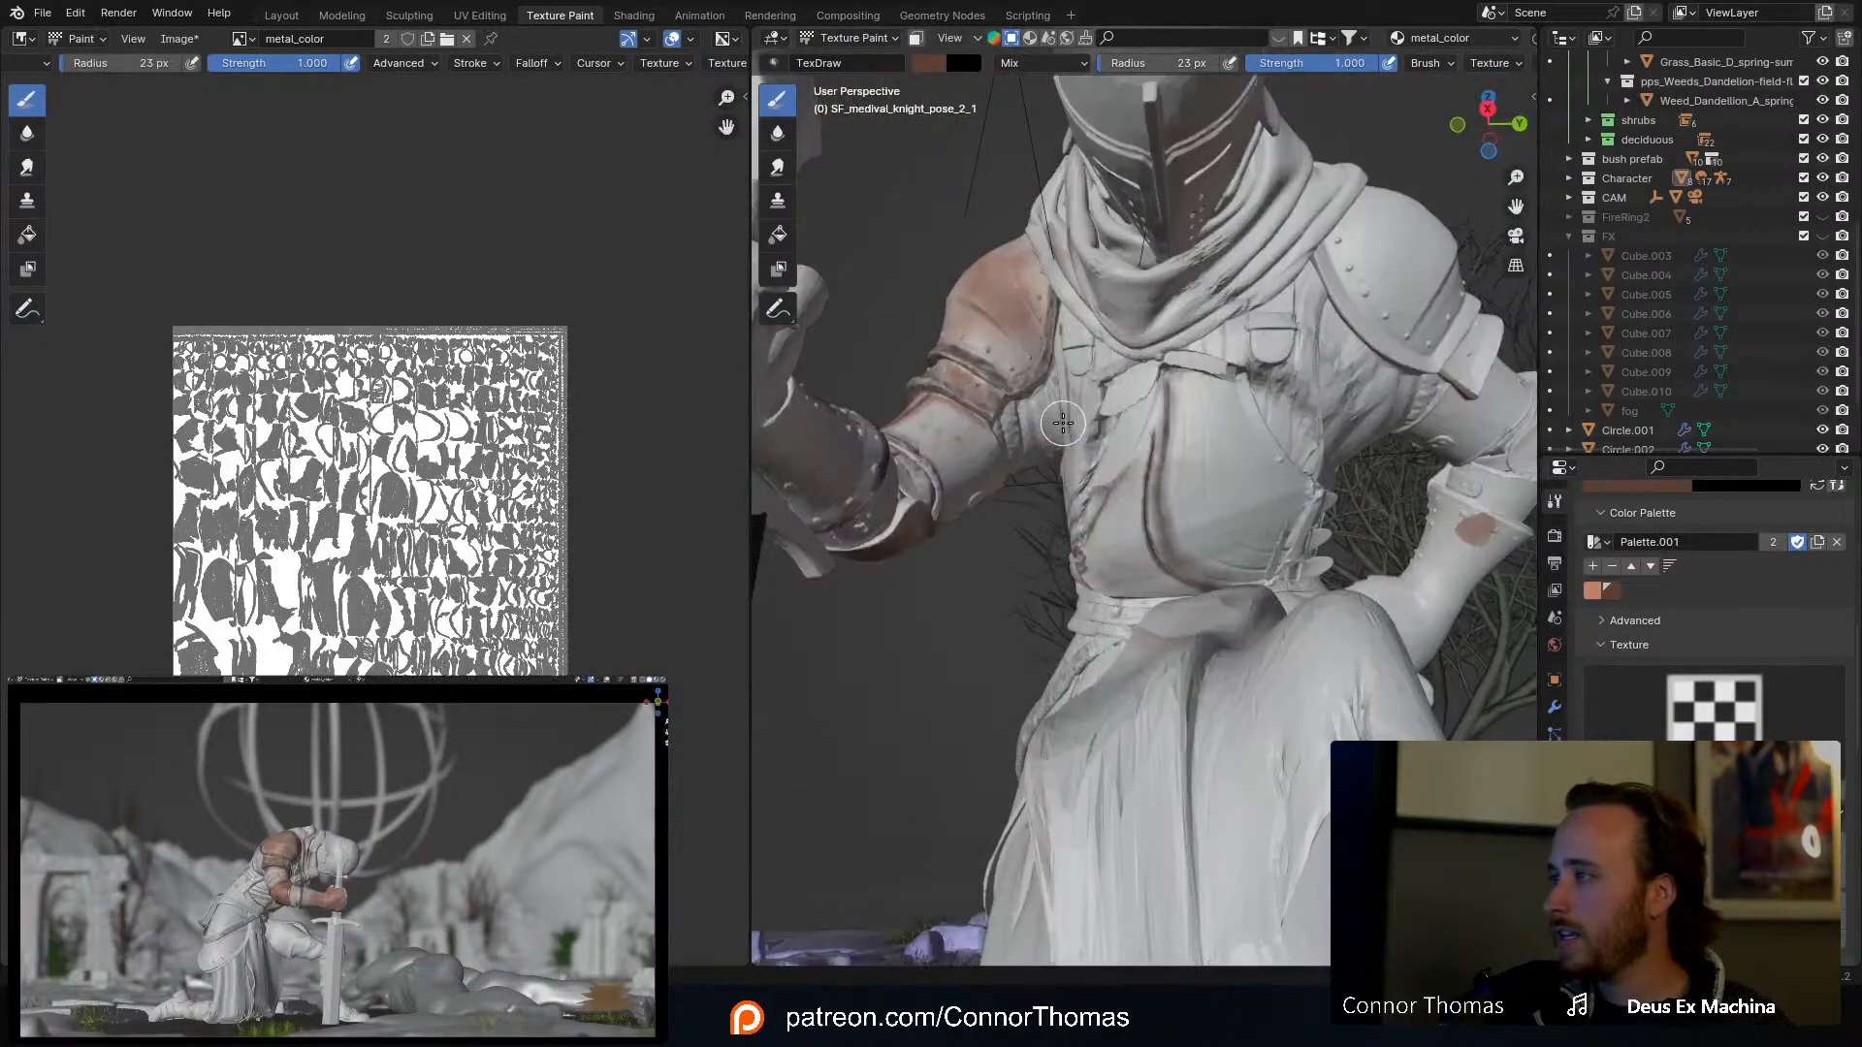
middle_drag(1024, 435, 1144, 373)
scroll(1131, 507, up, 4)
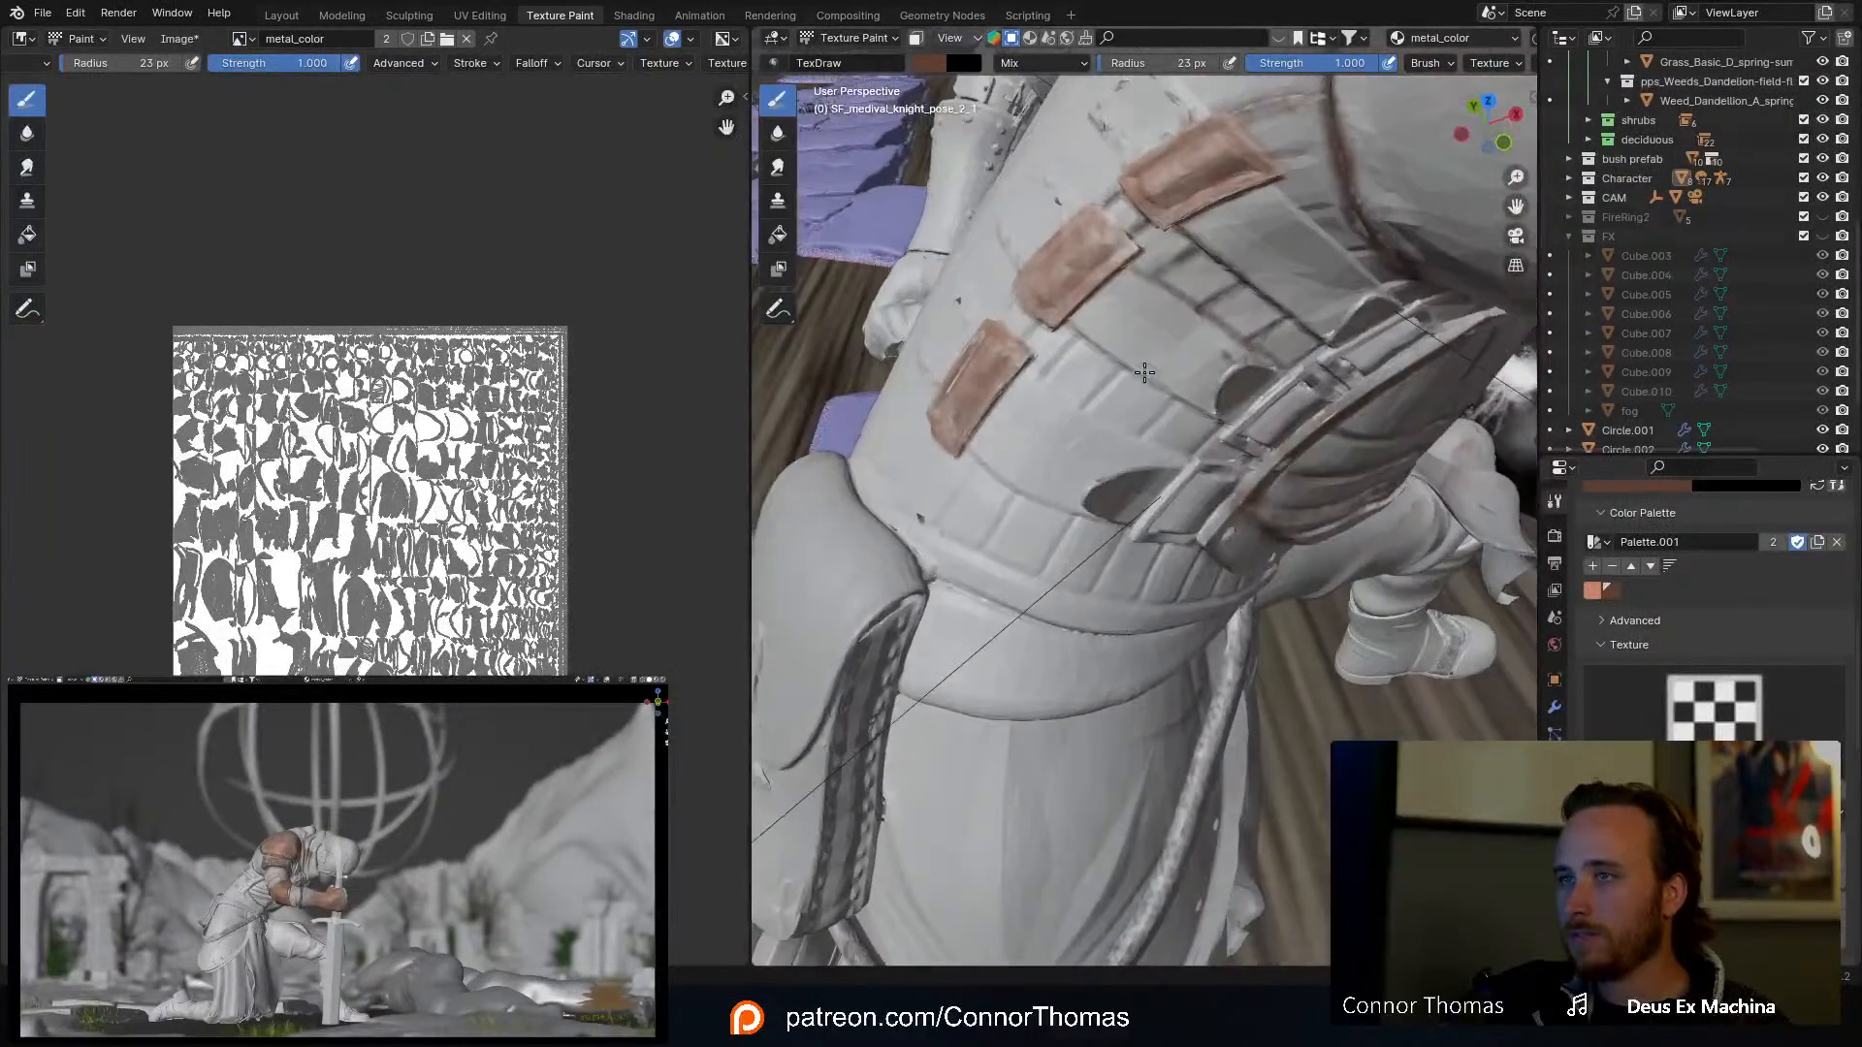
key(f)
click(1103, 340)
scroll(1101, 372, up, 2)
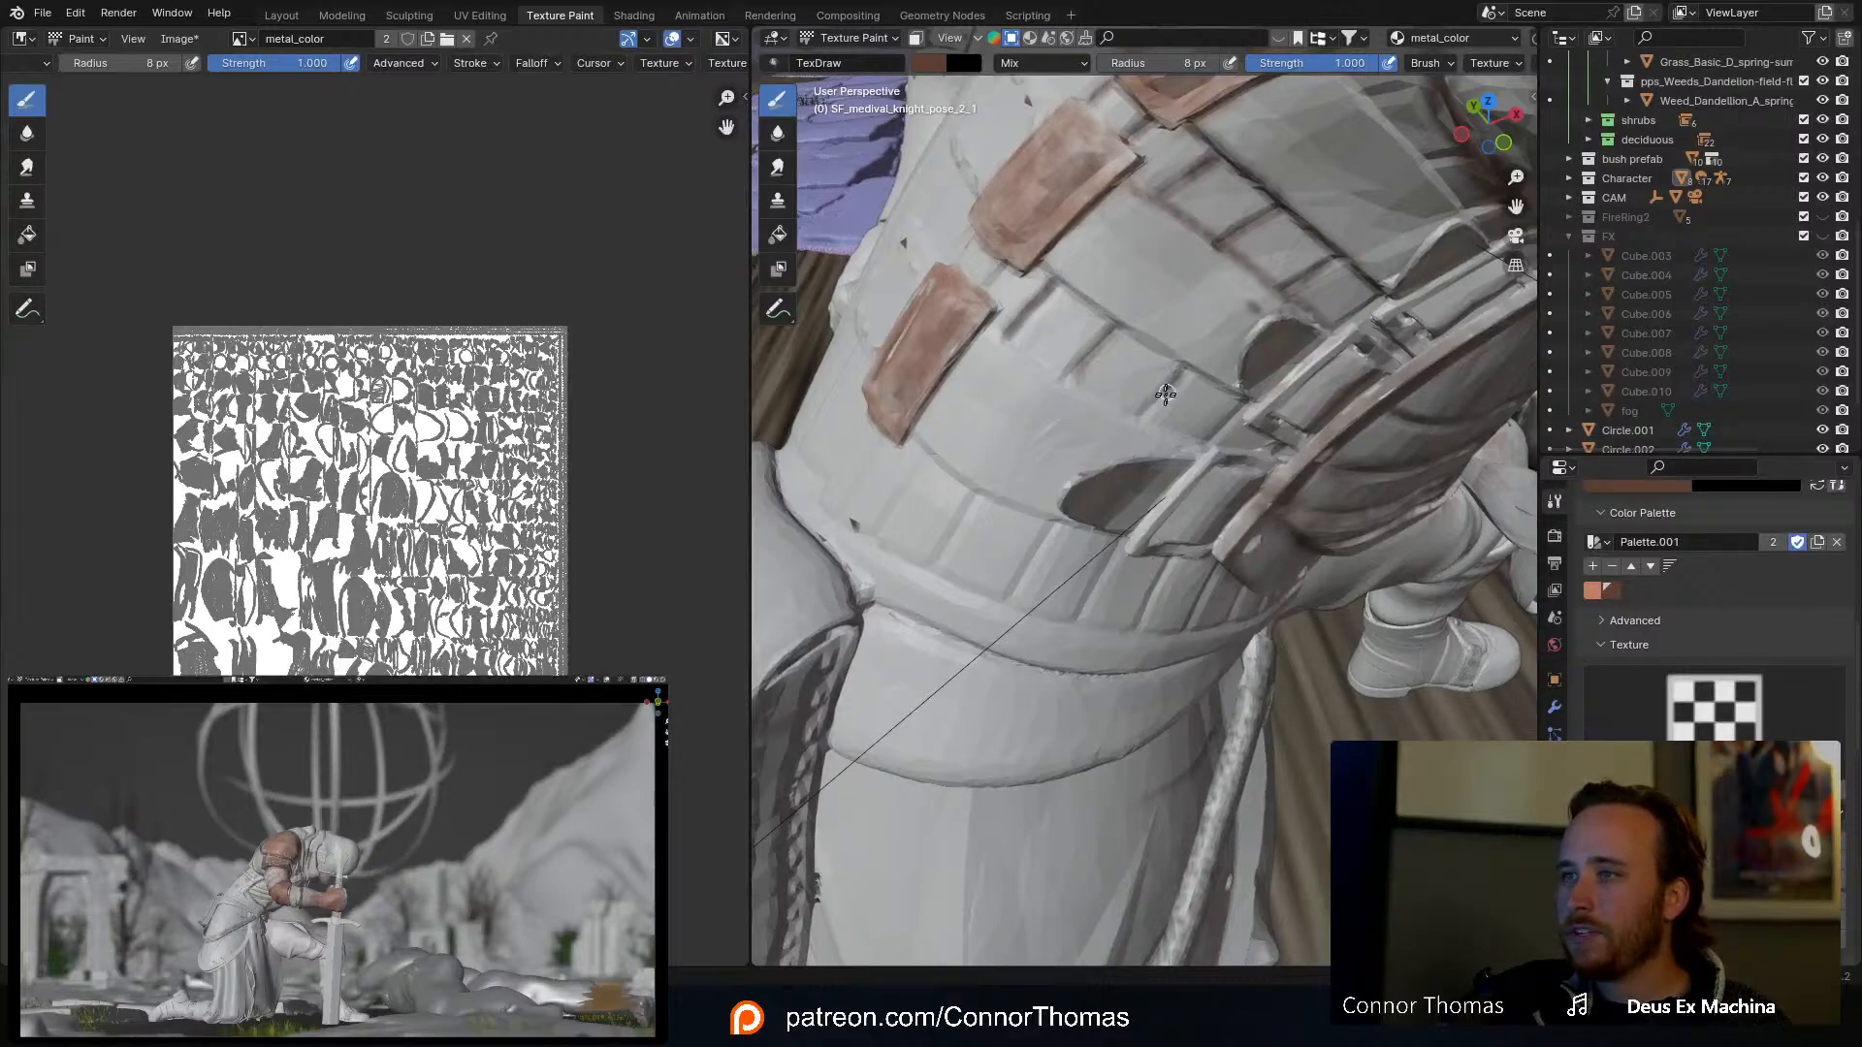
middle_drag(1181, 369, 1118, 275)
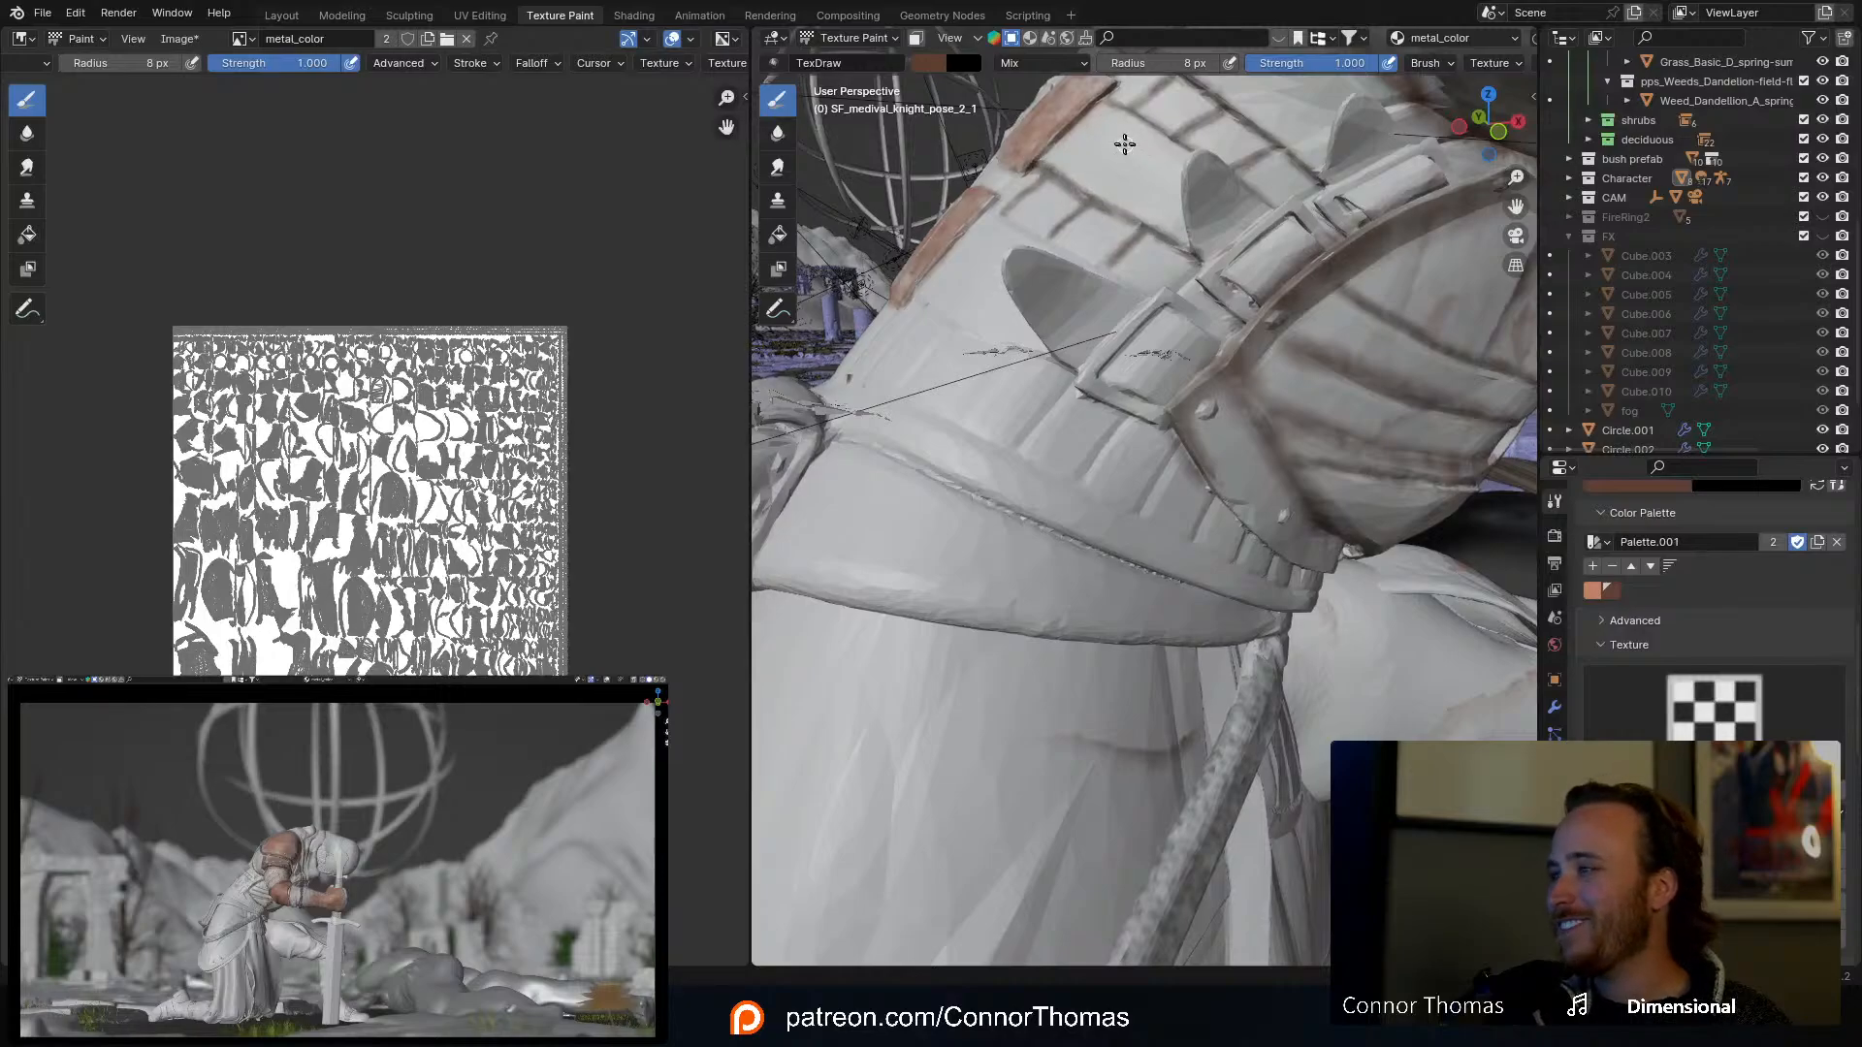
Step: Paint dark brown along the seam and plate gaps below the lowest leather plate, using a 33 px brush for the broader shading
middle_drag(1124, 143, 1199, 199)
scroll(1193, 488, up, 4)
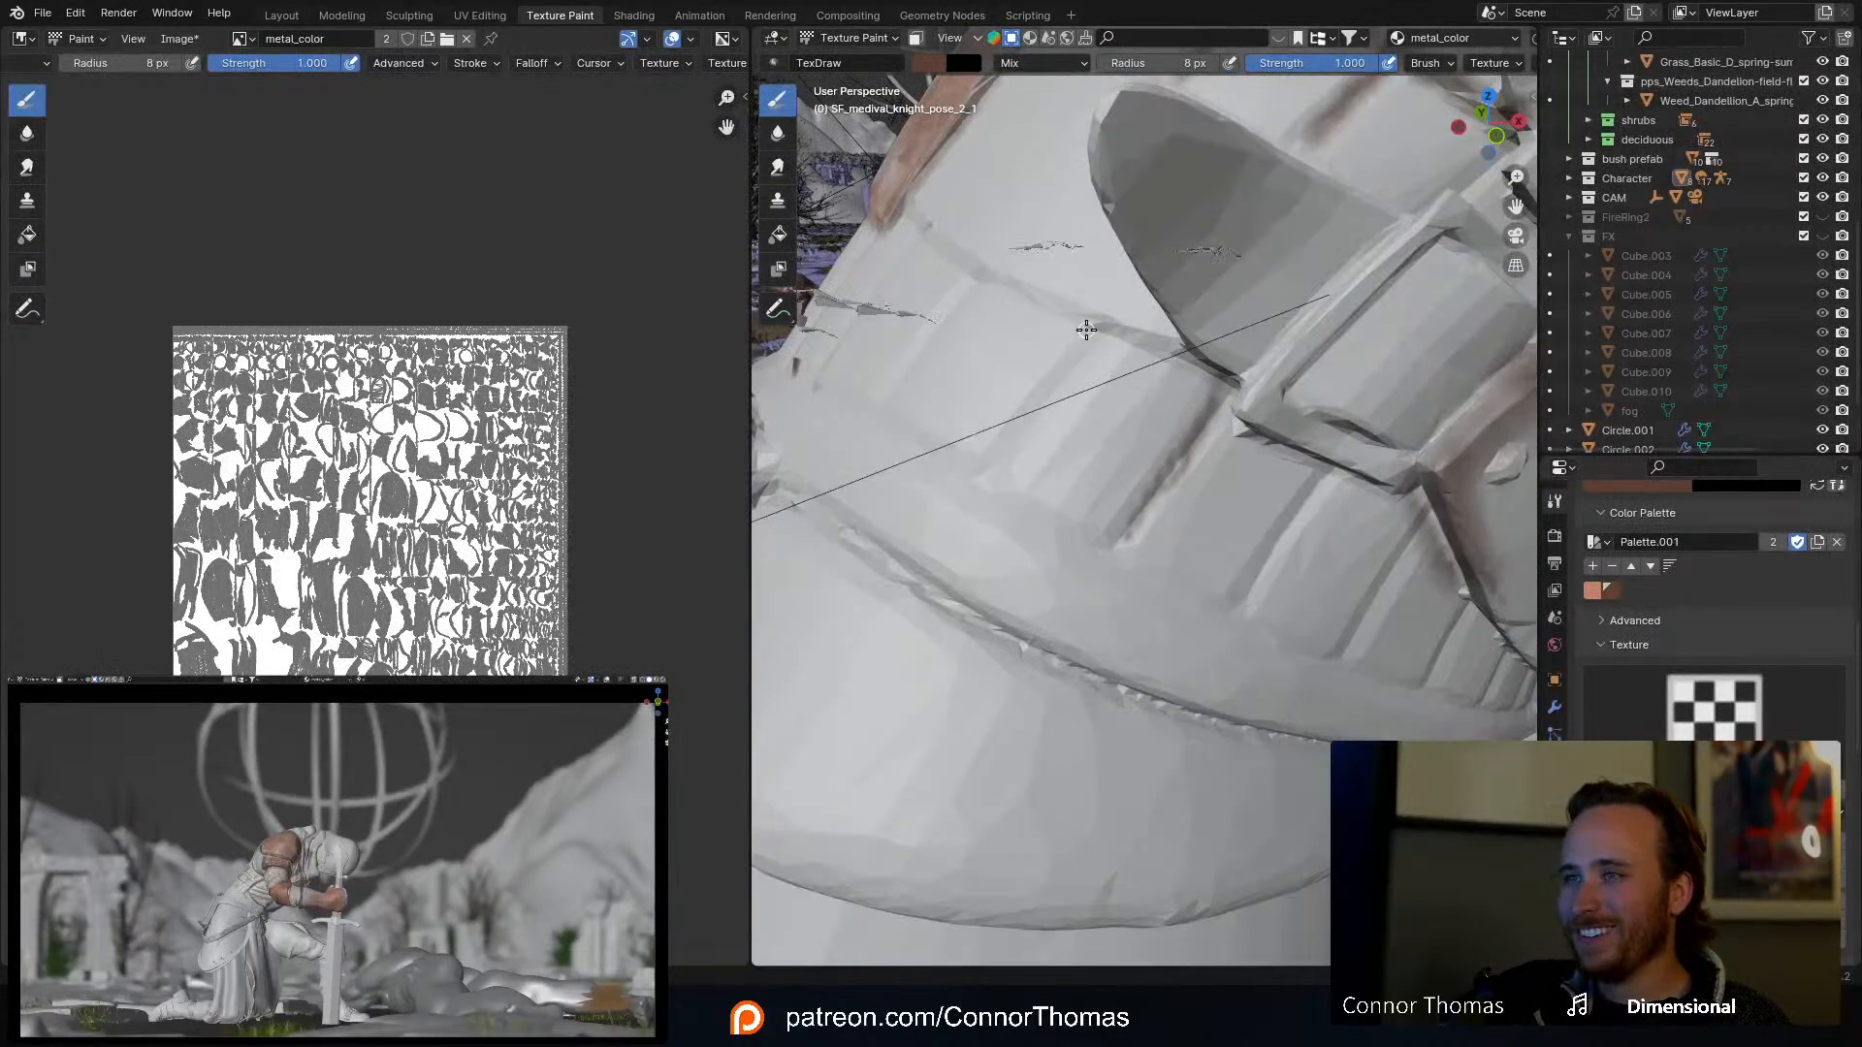
drag(1086, 330, 995, 474)
middle_drag(1049, 340, 1202, 428)
key(f)
click(1150, 372)
mouse_move(1113, 351)
mouse_down()
mouse_move(1032, 497)
mouse_move(1115, 349)
mouse_up()
middle_drag(1030, 378, 1093, 353)
drag(1116, 296, 1032, 485)
mouse_move(1051, 312)
mouse_down()
mouse_move(939, 454)
mouse_move(890, 388)
mouse_move(960, 257)
mouse_move(1363, 384)
mouse_up()
mouse_move(1363, 384)
middle_down()
mouse_move(1435, 194)
mouse_move(1289, 333)
mouse_move(1208, 263)
middle_up()
drag(1105, 295, 1257, 349)
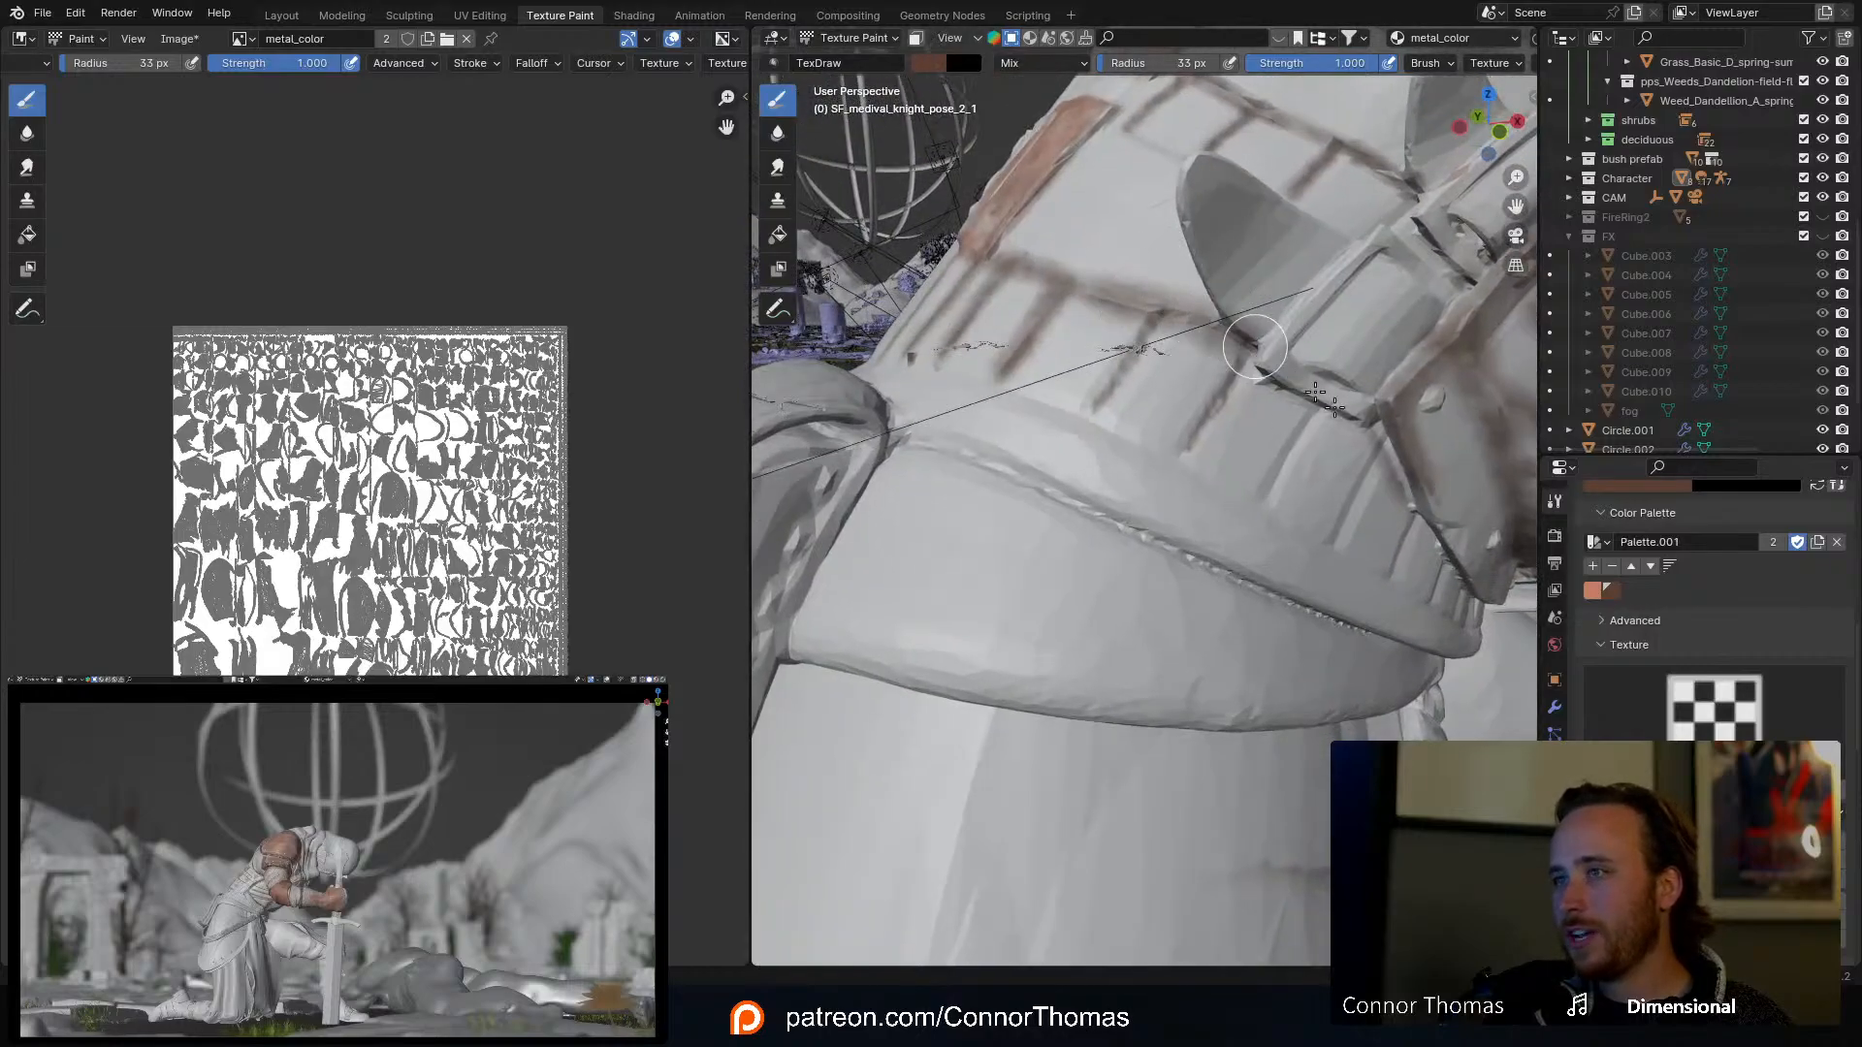
Step: Reduce the brush radius to 13 px and paint dark brown into the short slots along the waist band below the riveted strip
key(f)
click(1271, 387)
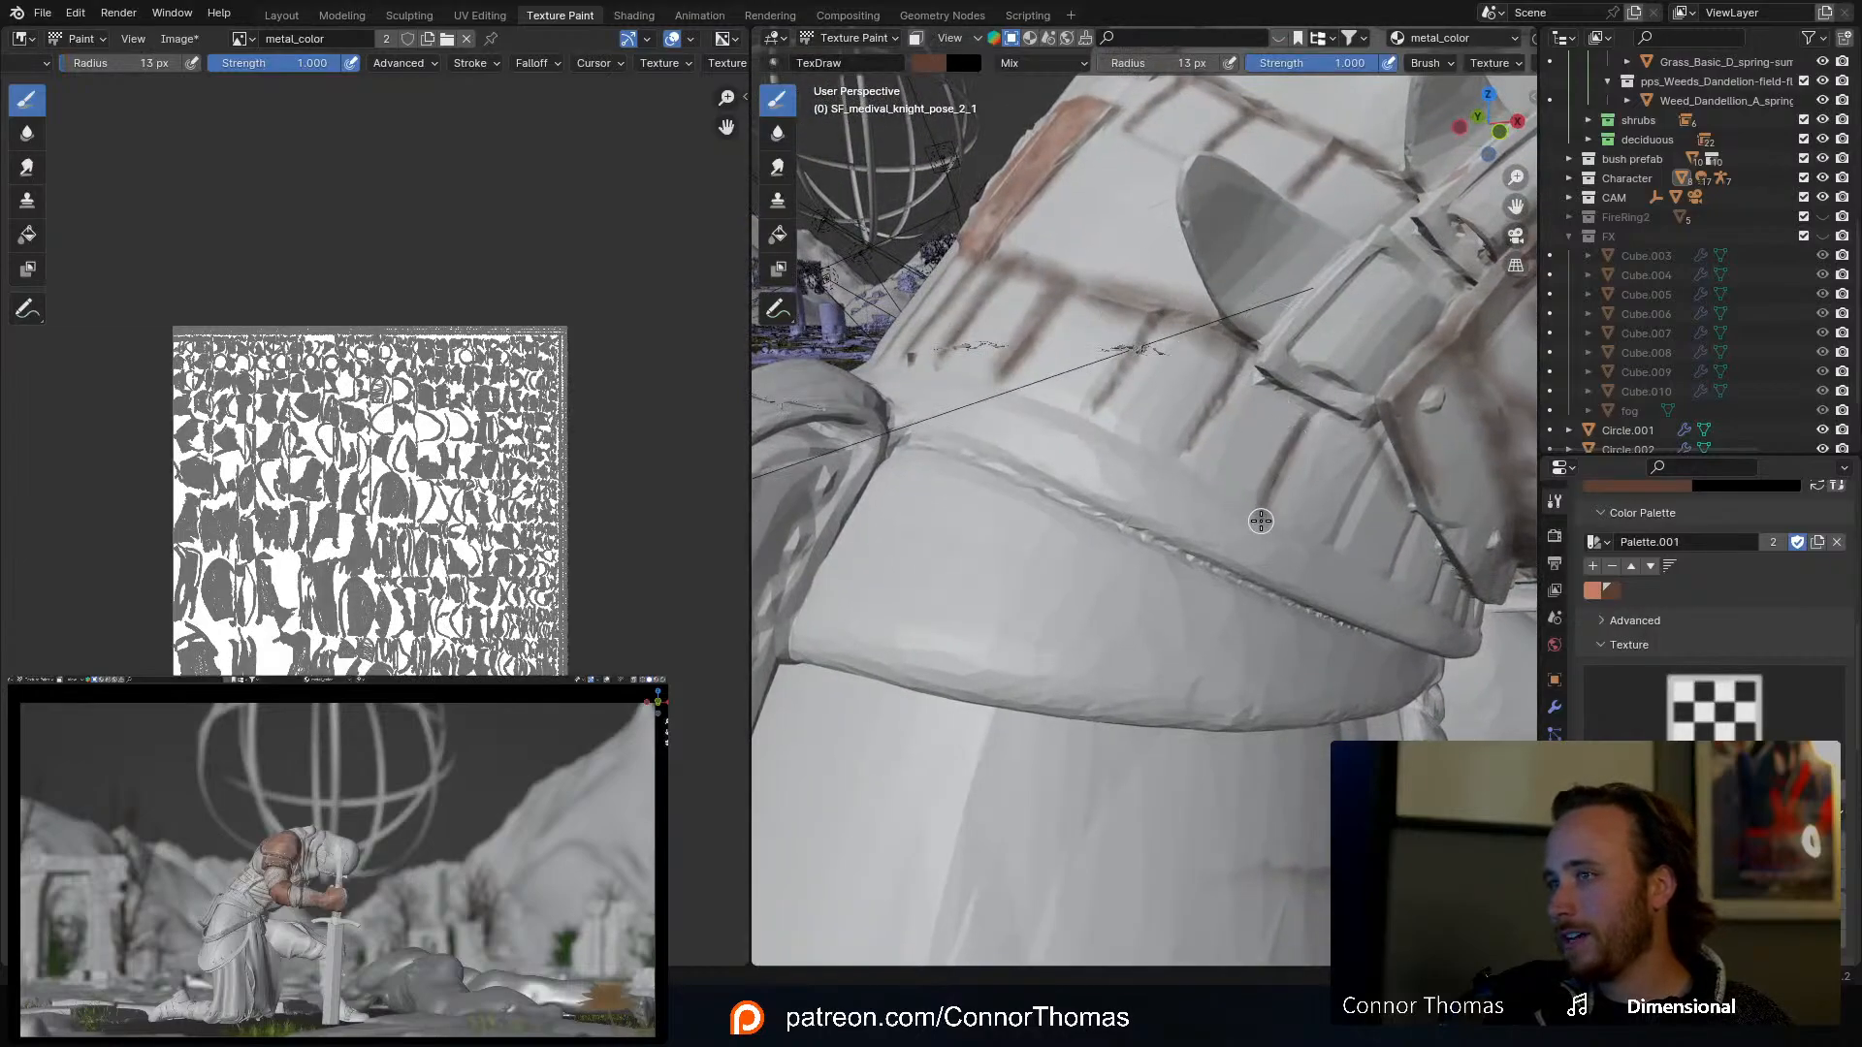
middle_drag(1333, 408, 1172, 469)
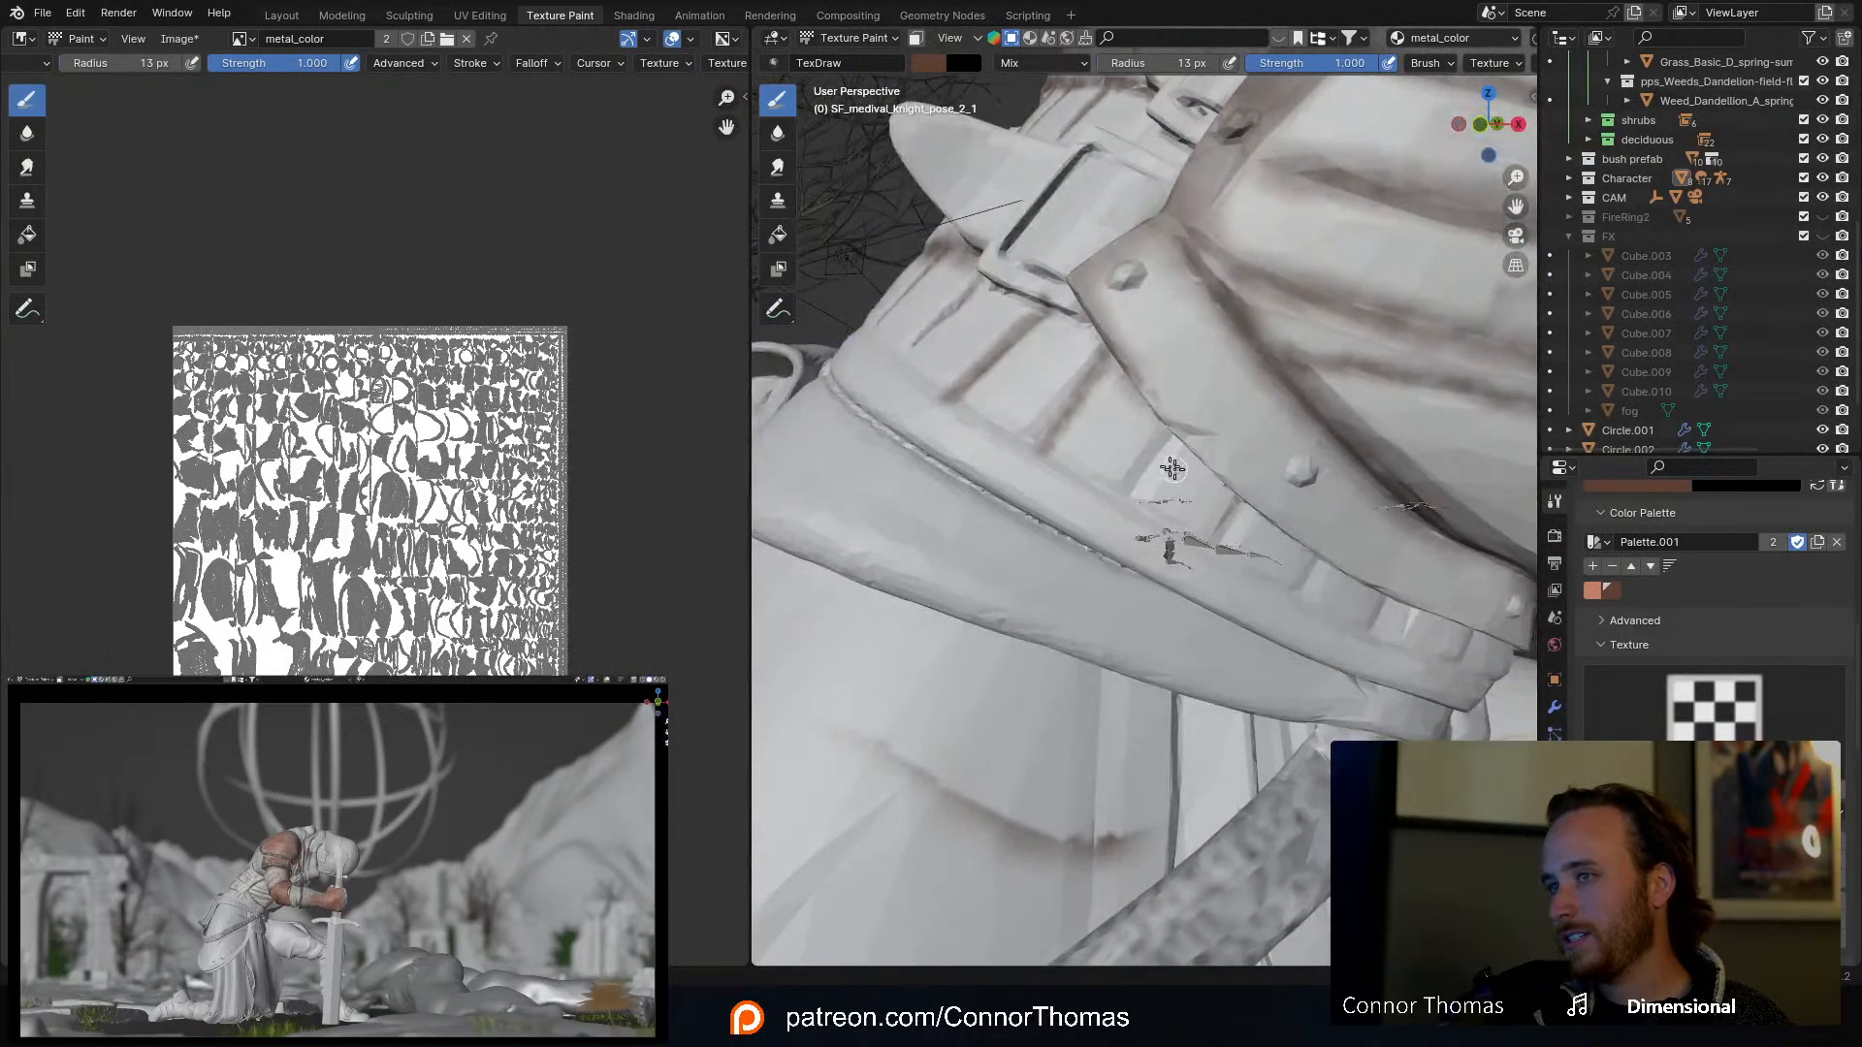
middle_drag(1179, 446, 1071, 448)
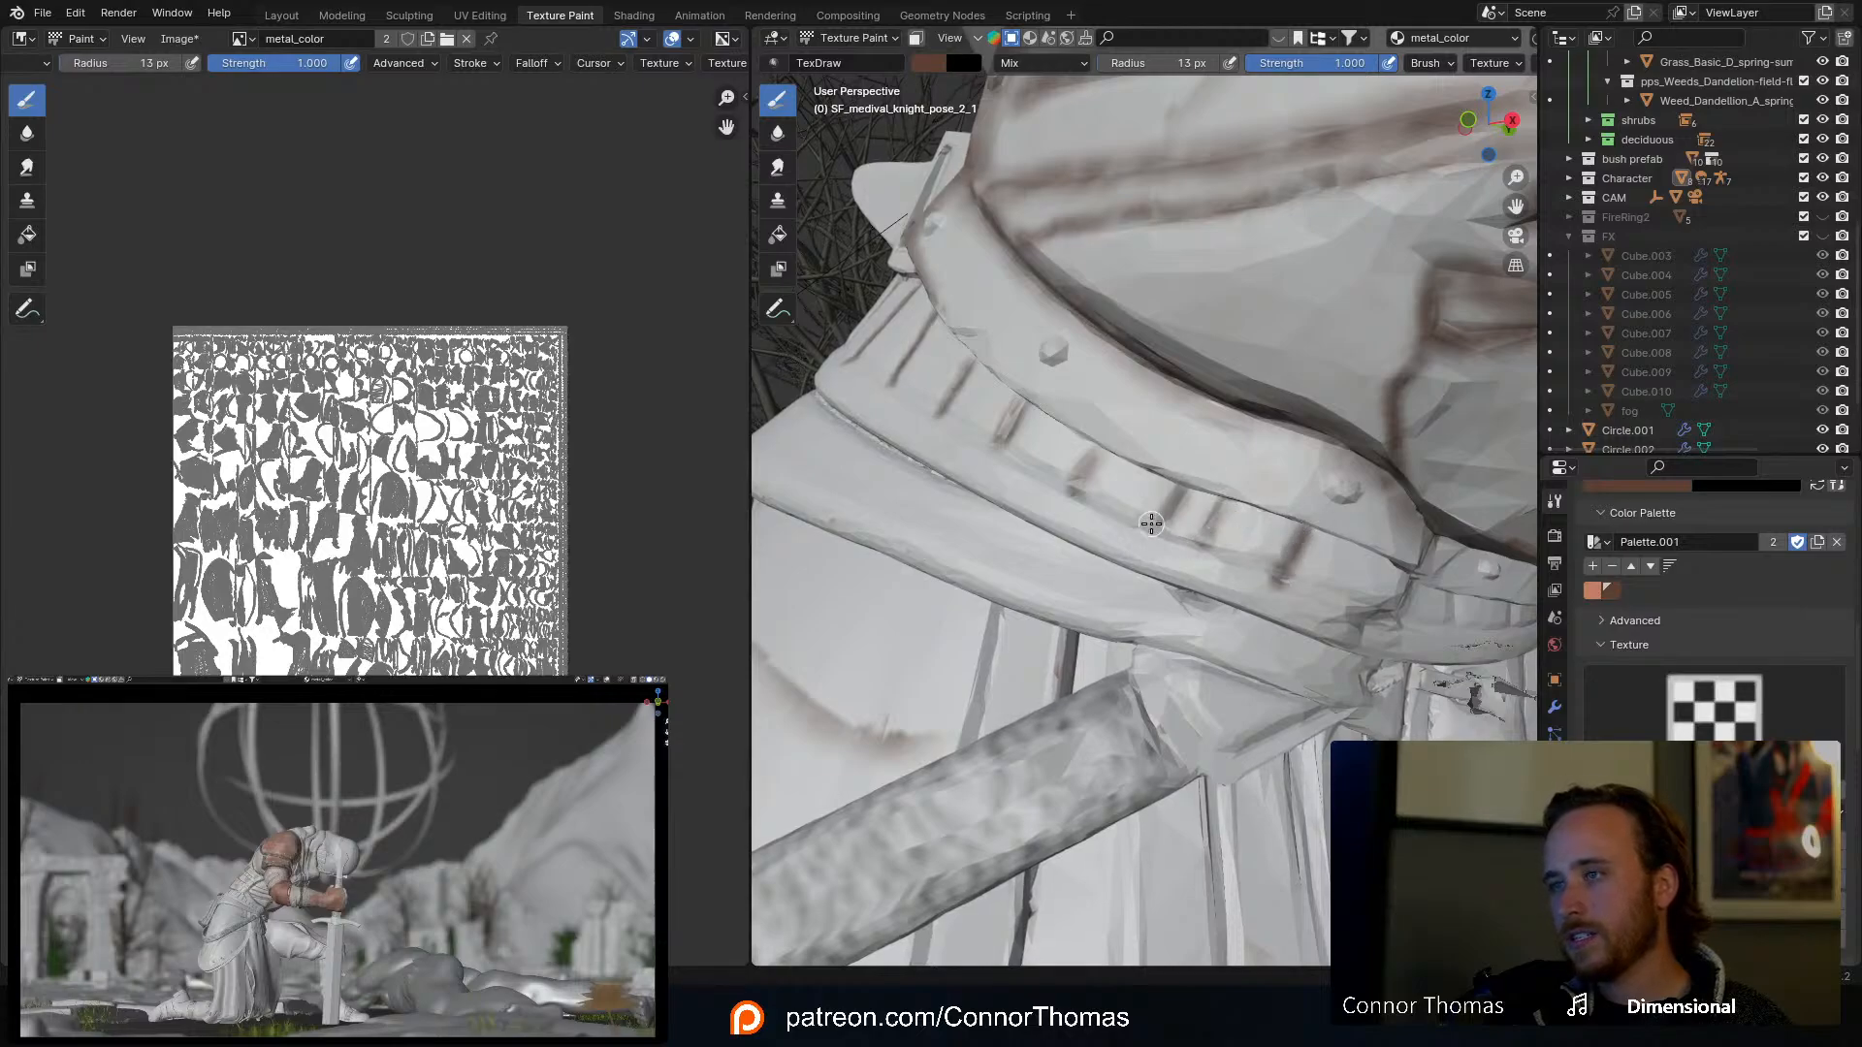
Step: Inspect the kneeling knight's torso, skirt and legs from several angles for areas that still need paint
scroll(1151, 523, down, 15)
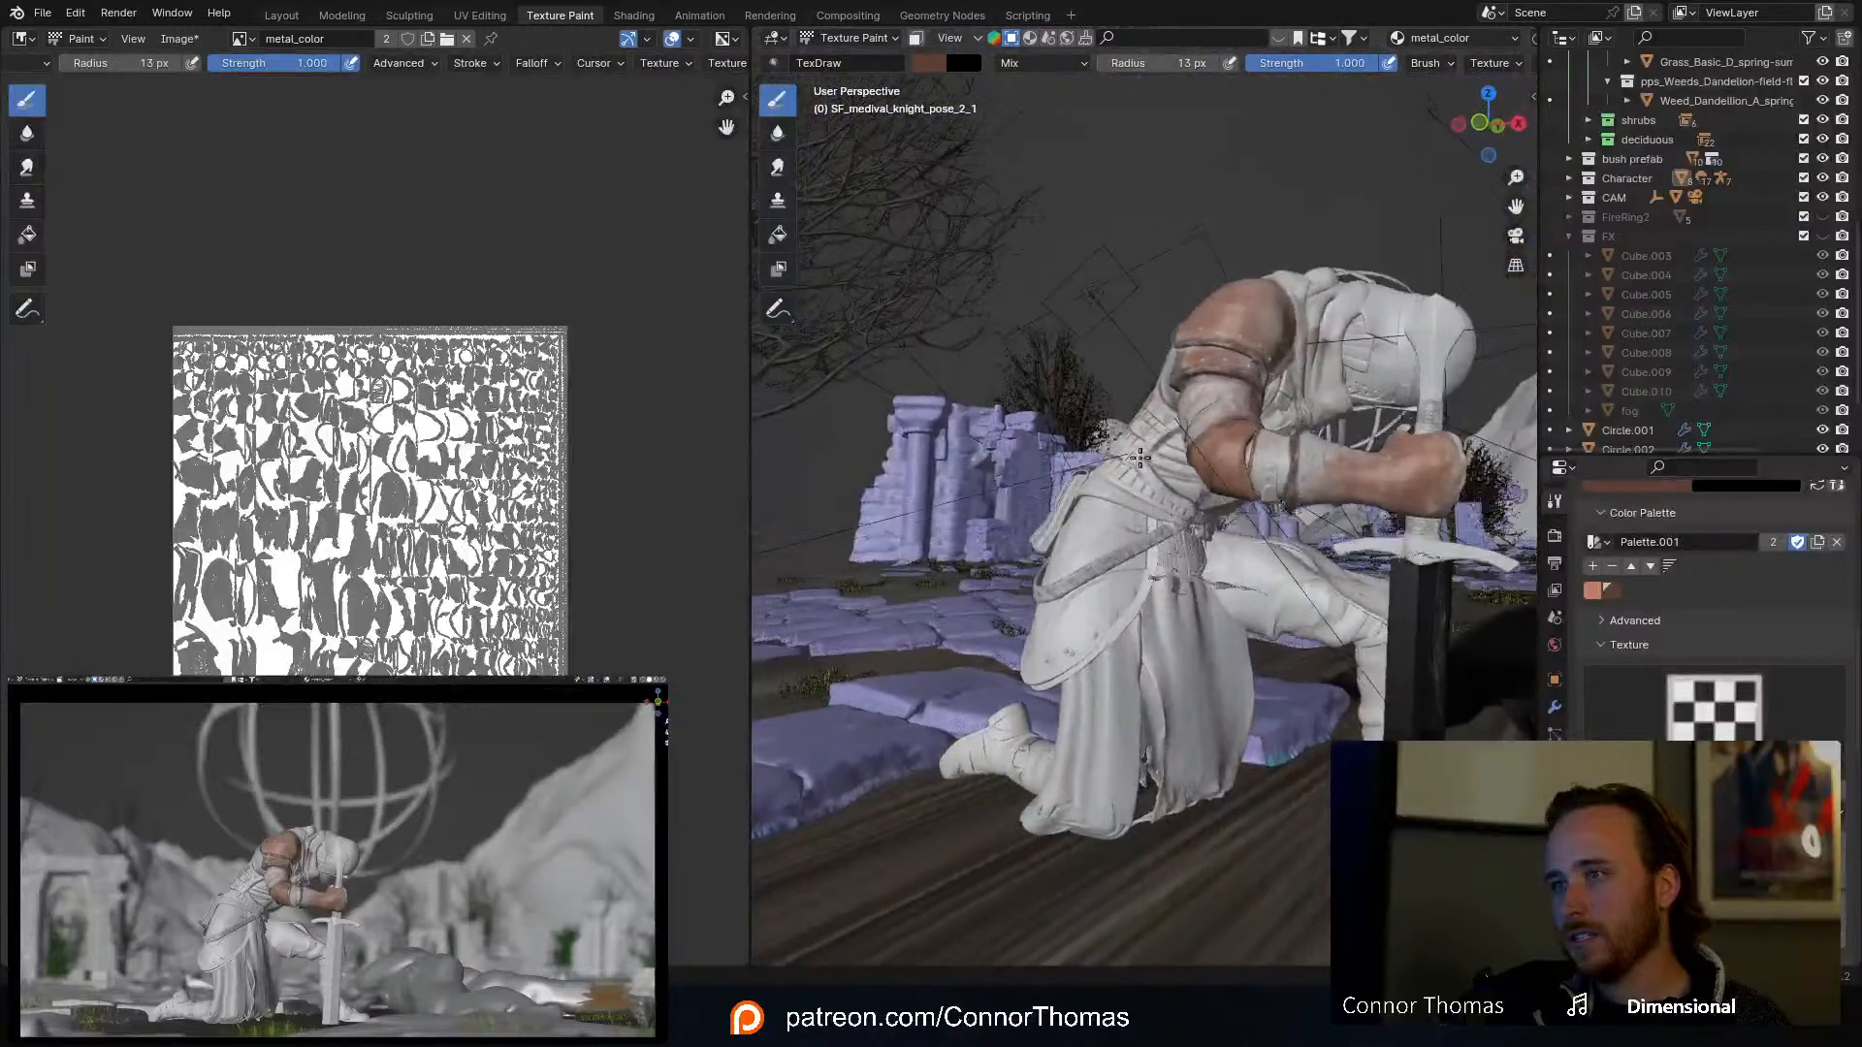
middle_drag(1141, 458, 1180, 440)
scroll(1185, 577, up, 4)
scroll(1181, 441, down, 3)
middle_drag(1185, 373, 1199, 335)
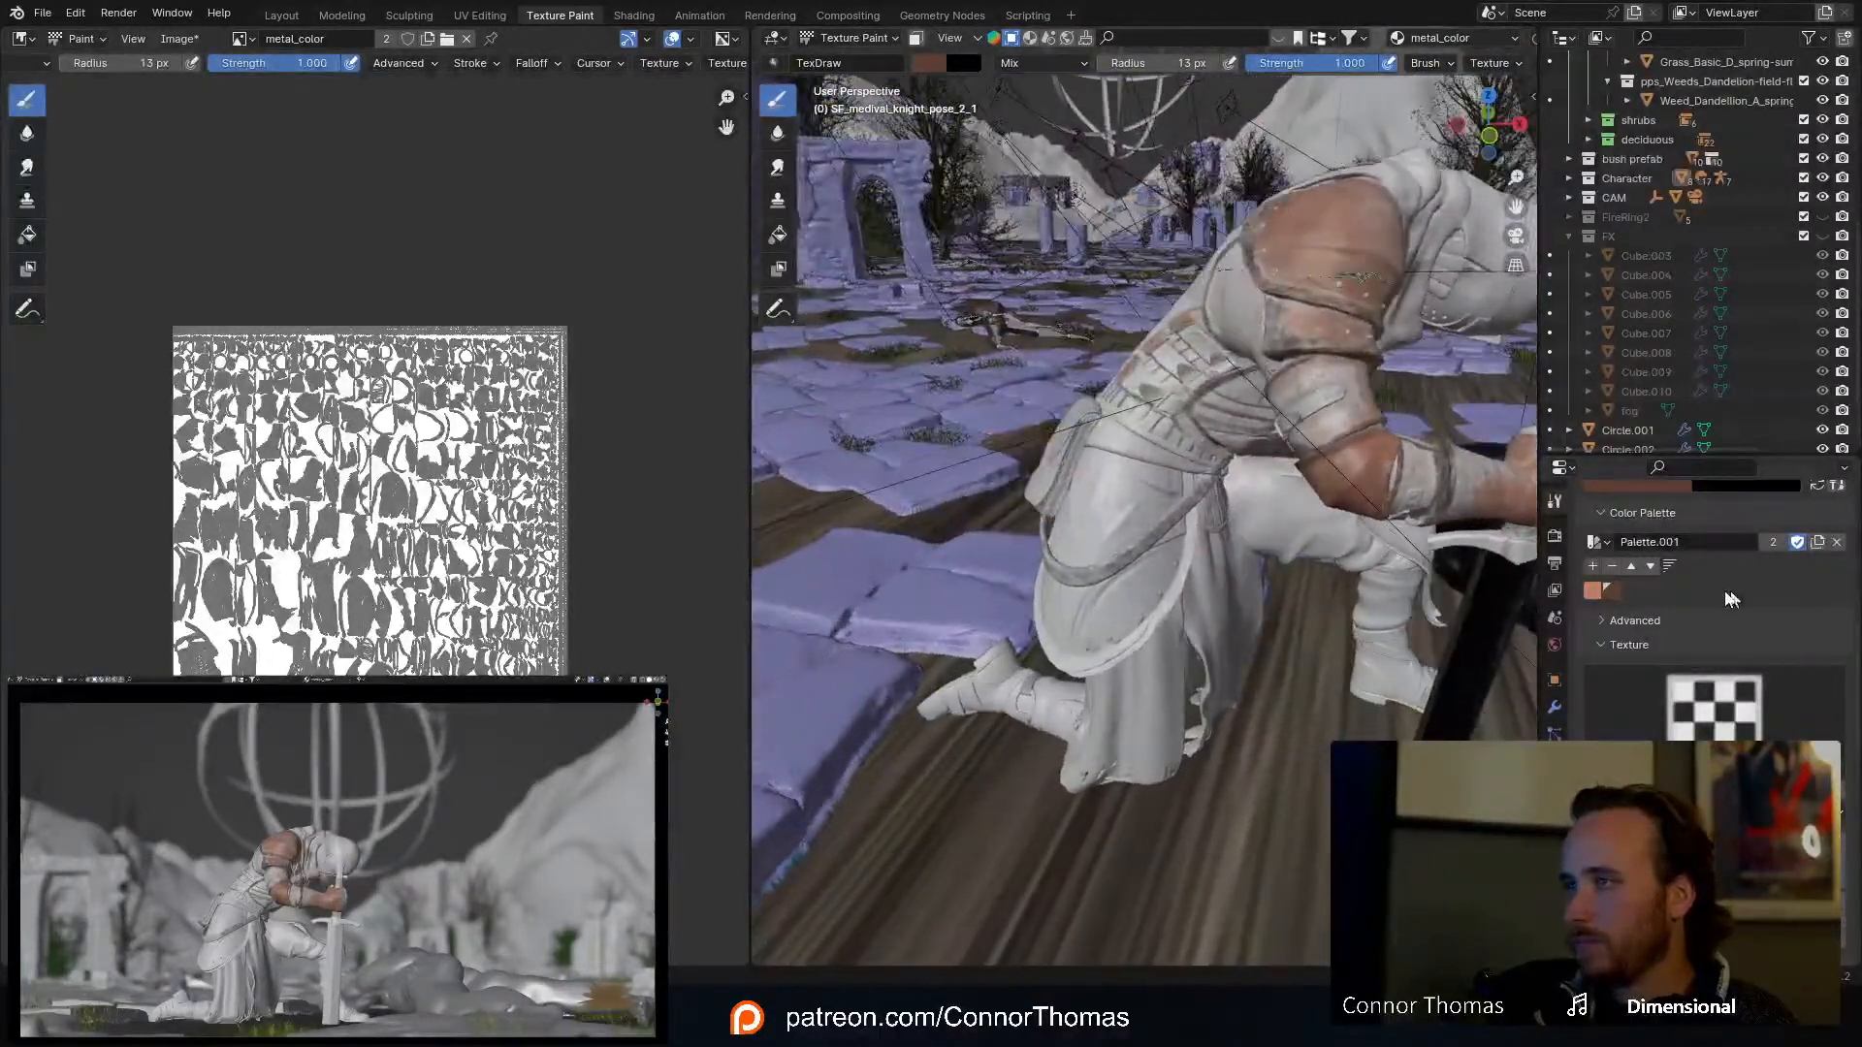
middle_drag(1059, 524, 1313, 482)
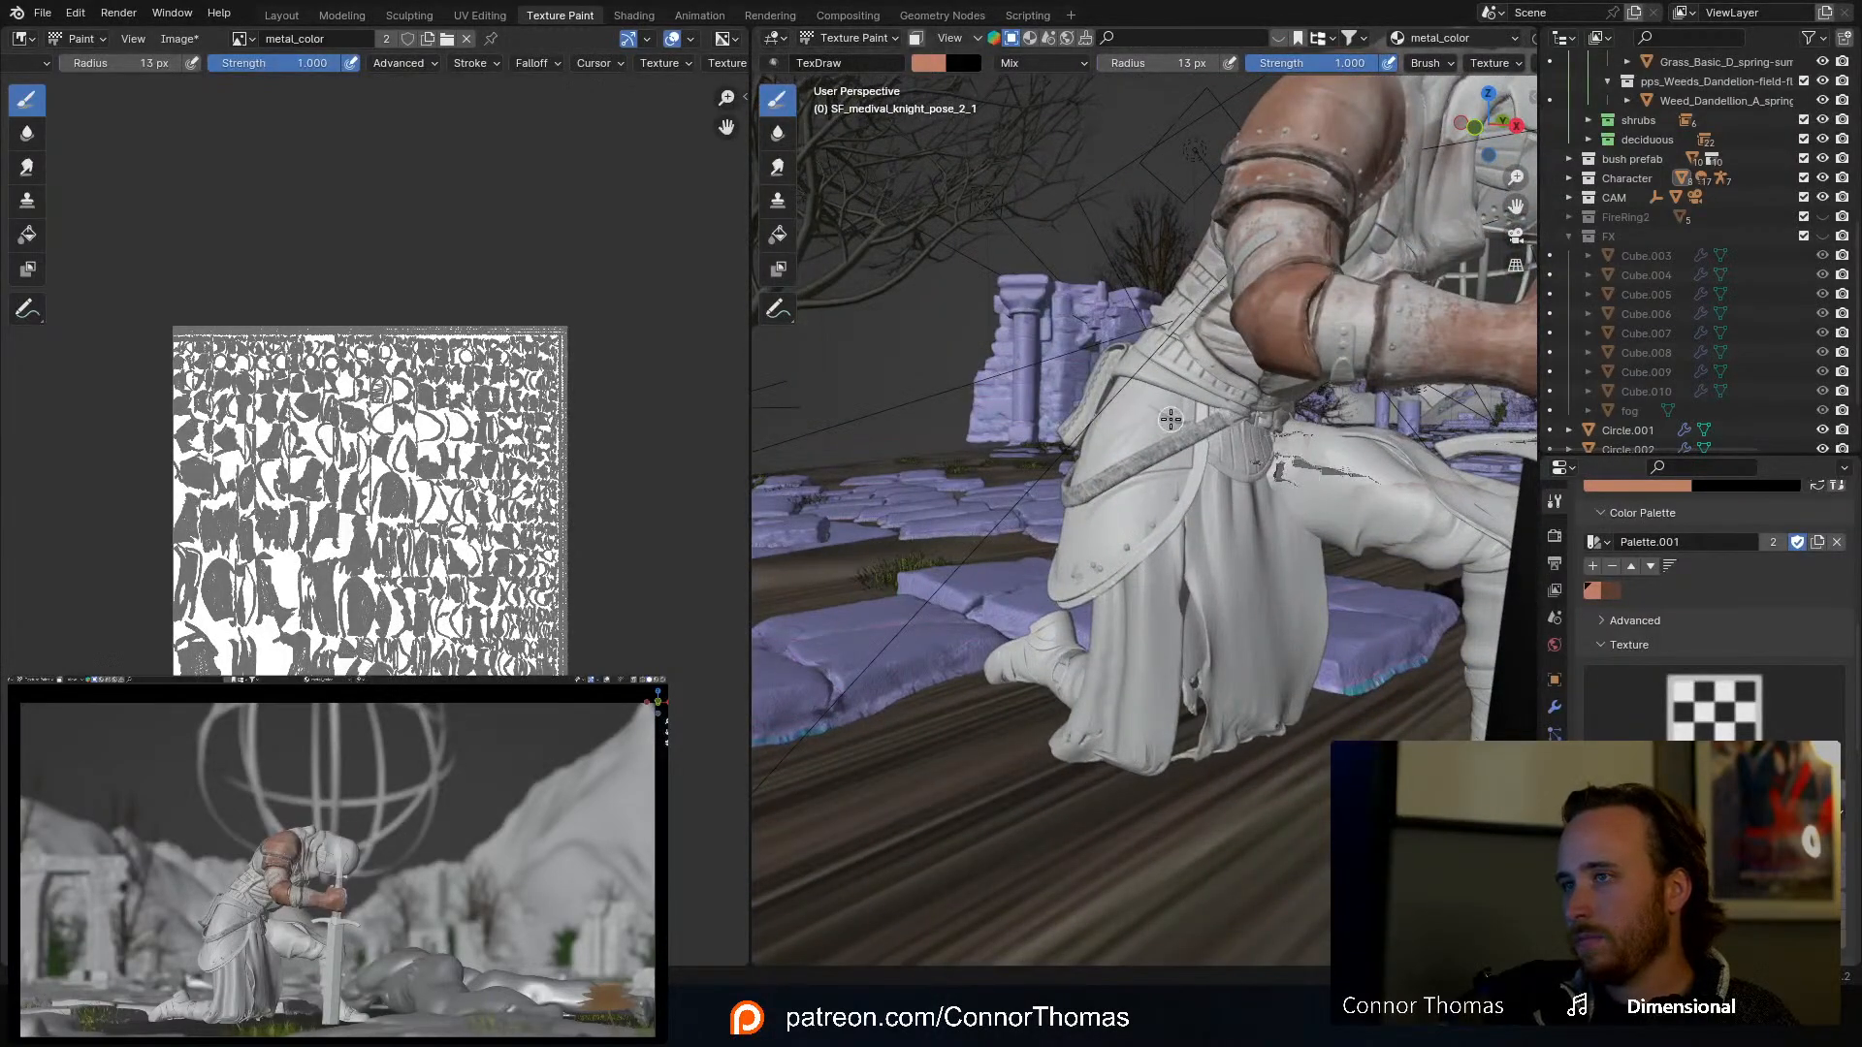
middle_drag(1163, 427, 1286, 446)
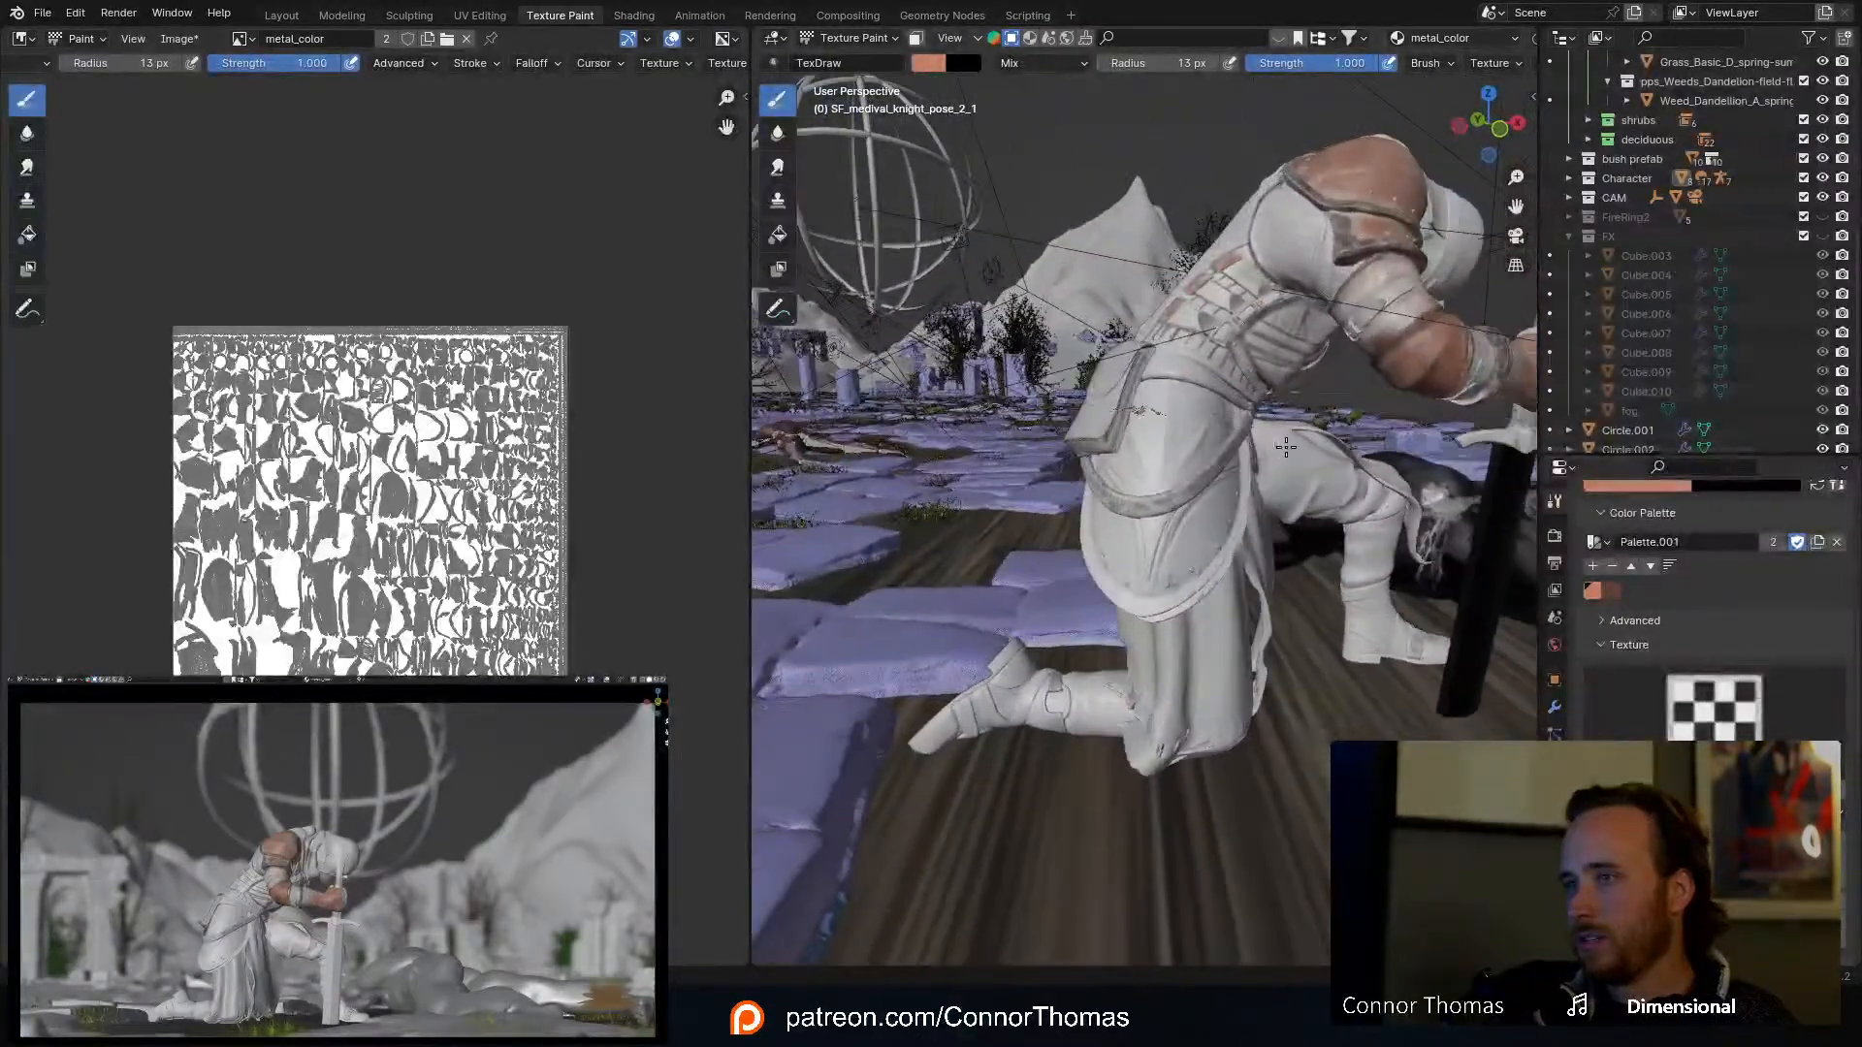
middle_drag(1118, 536, 1232, 421)
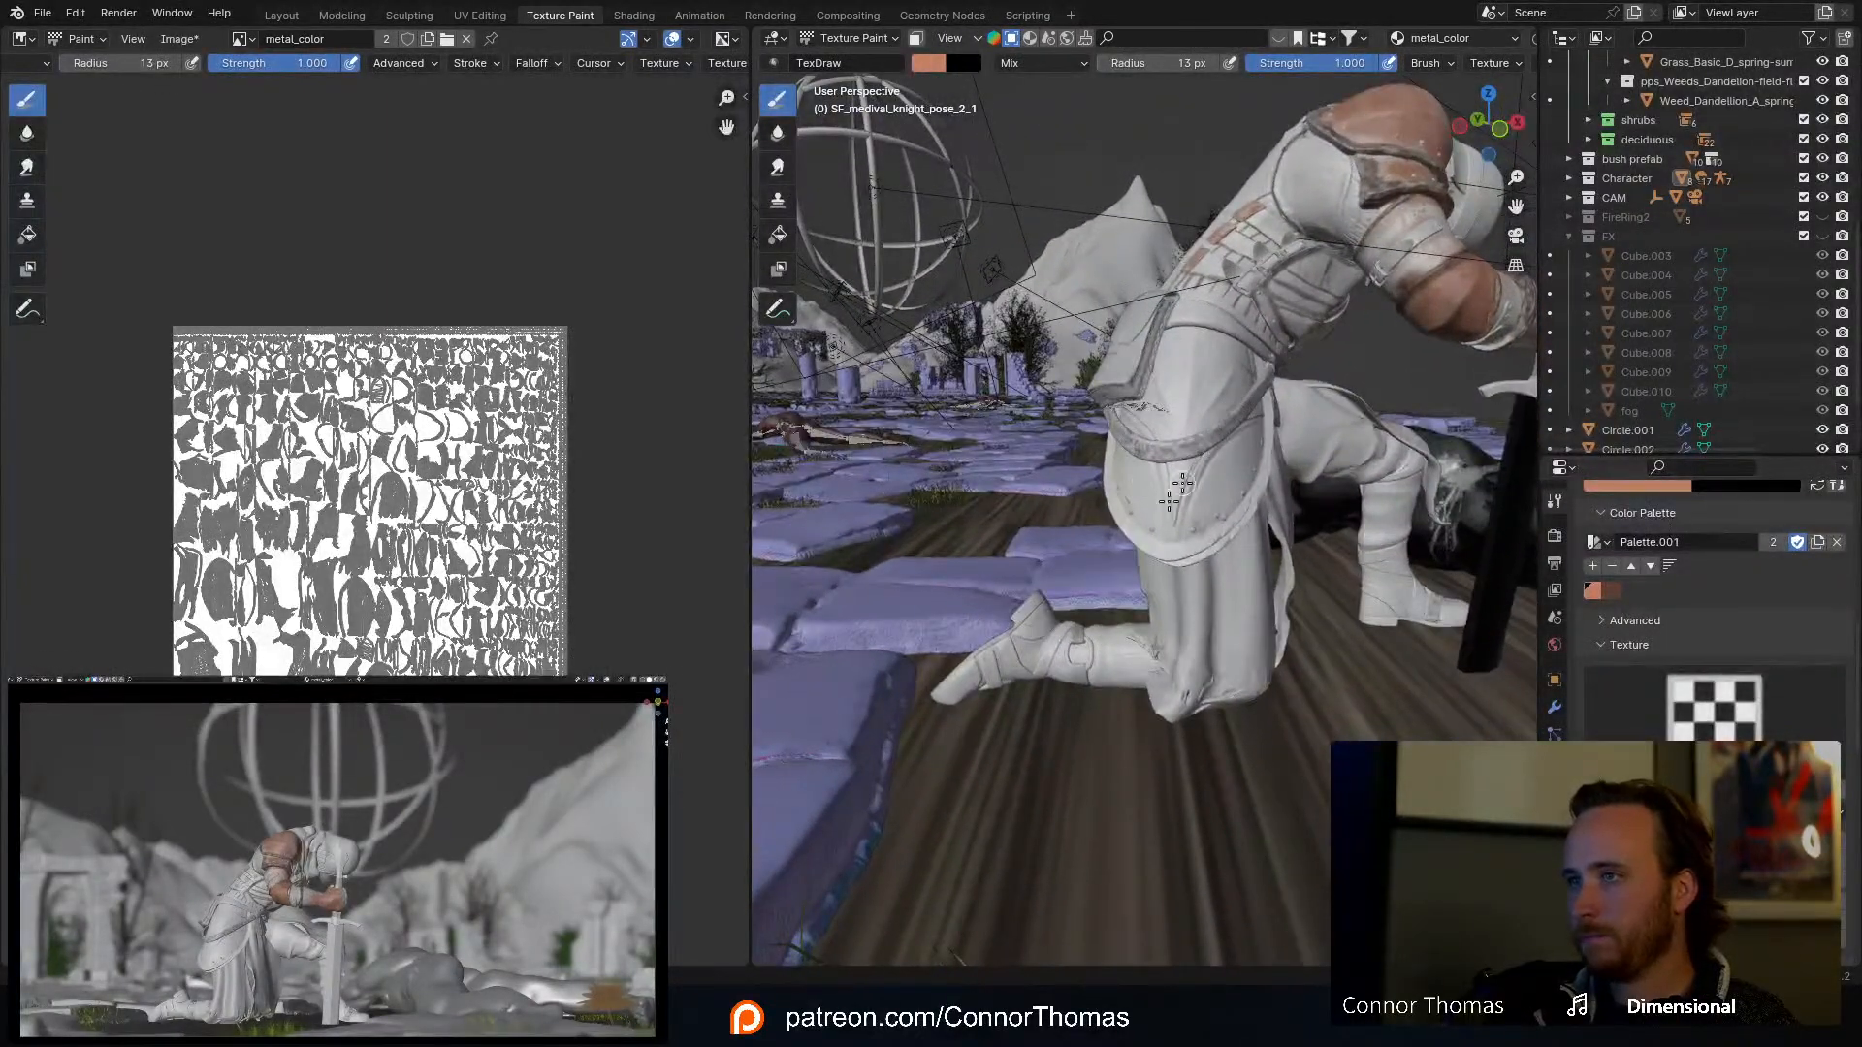
Step: Pick the dark brown palette colour, set the brush radius to 100 px and paint the sole and heel of the rear boot
scroll(1176, 491, up, 5)
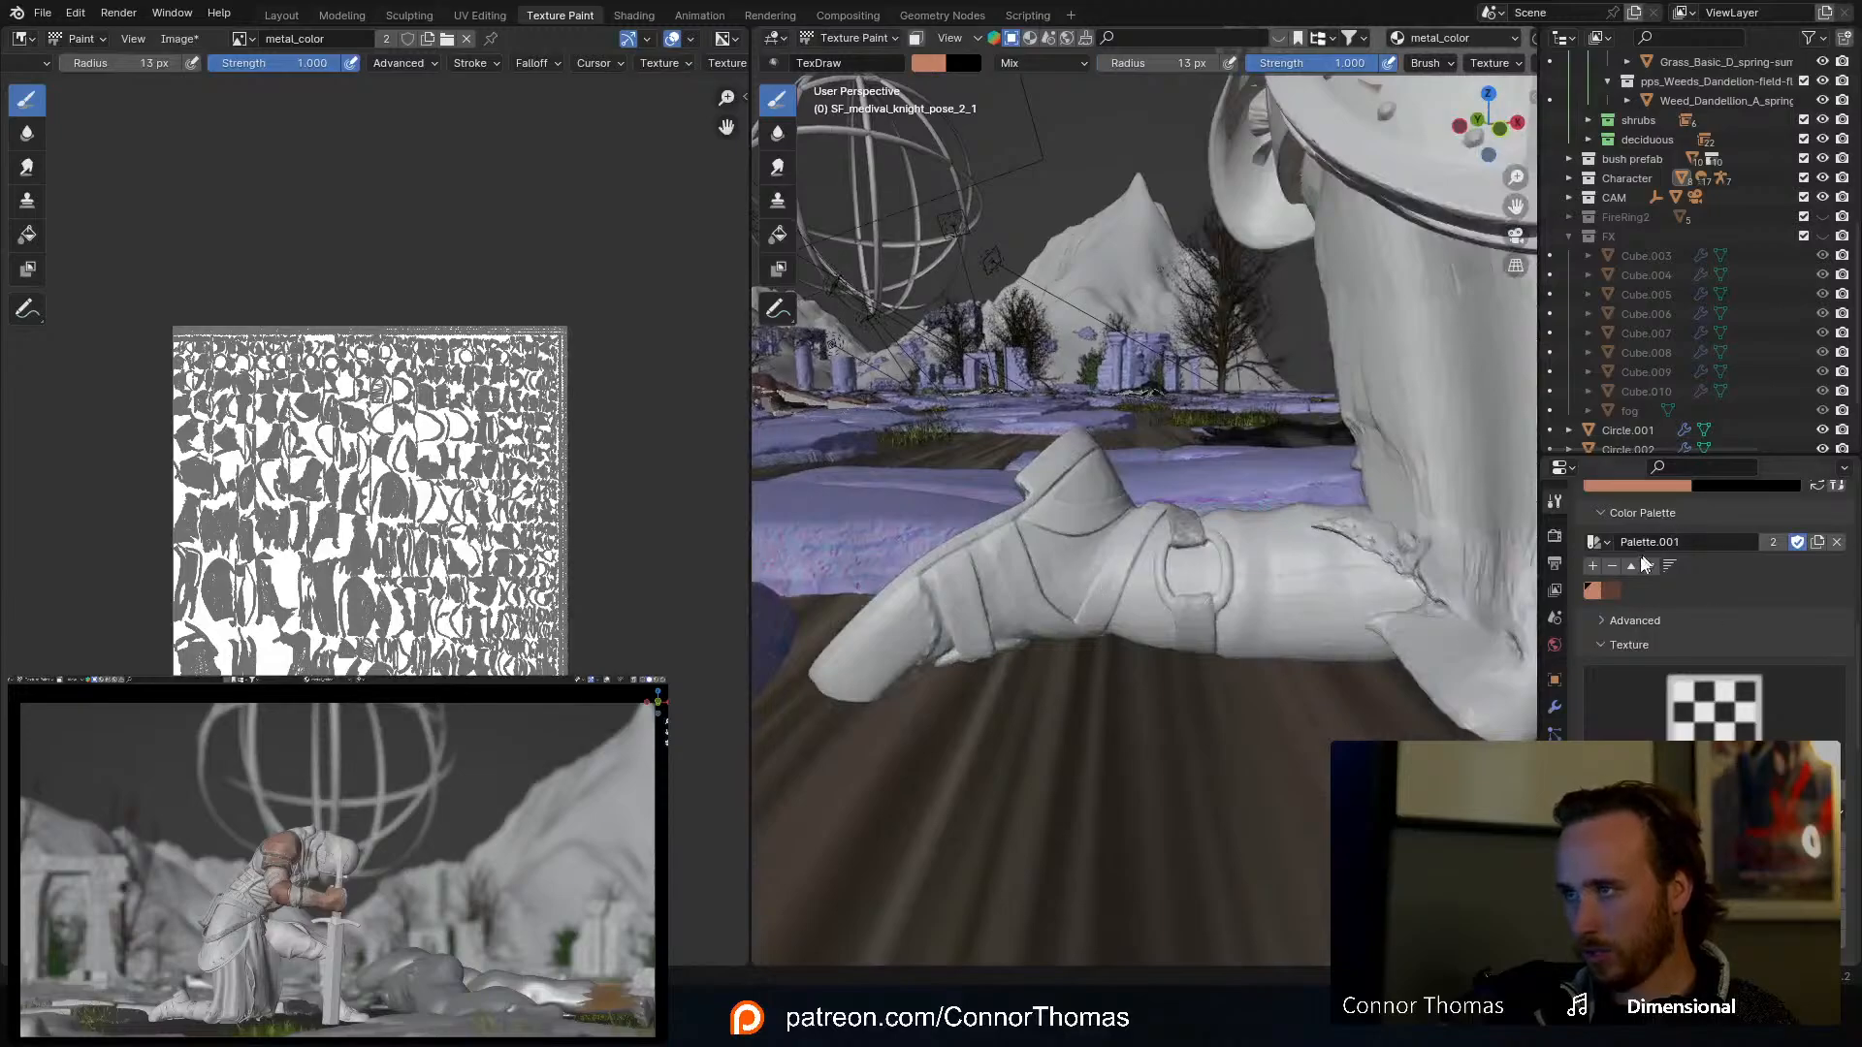
click(1610, 588)
scroll(1134, 485, up, 4)
mouse_move(1137, 459)
middle_down()
mouse_move(1099, 514)
mouse_move(1180, 486)
middle_up()
key(f)
click(1253, 425)
mouse_move(1251, 423)
middle_down()
mouse_move(1247, 449)
mouse_move(1251, 412)
middle_up()
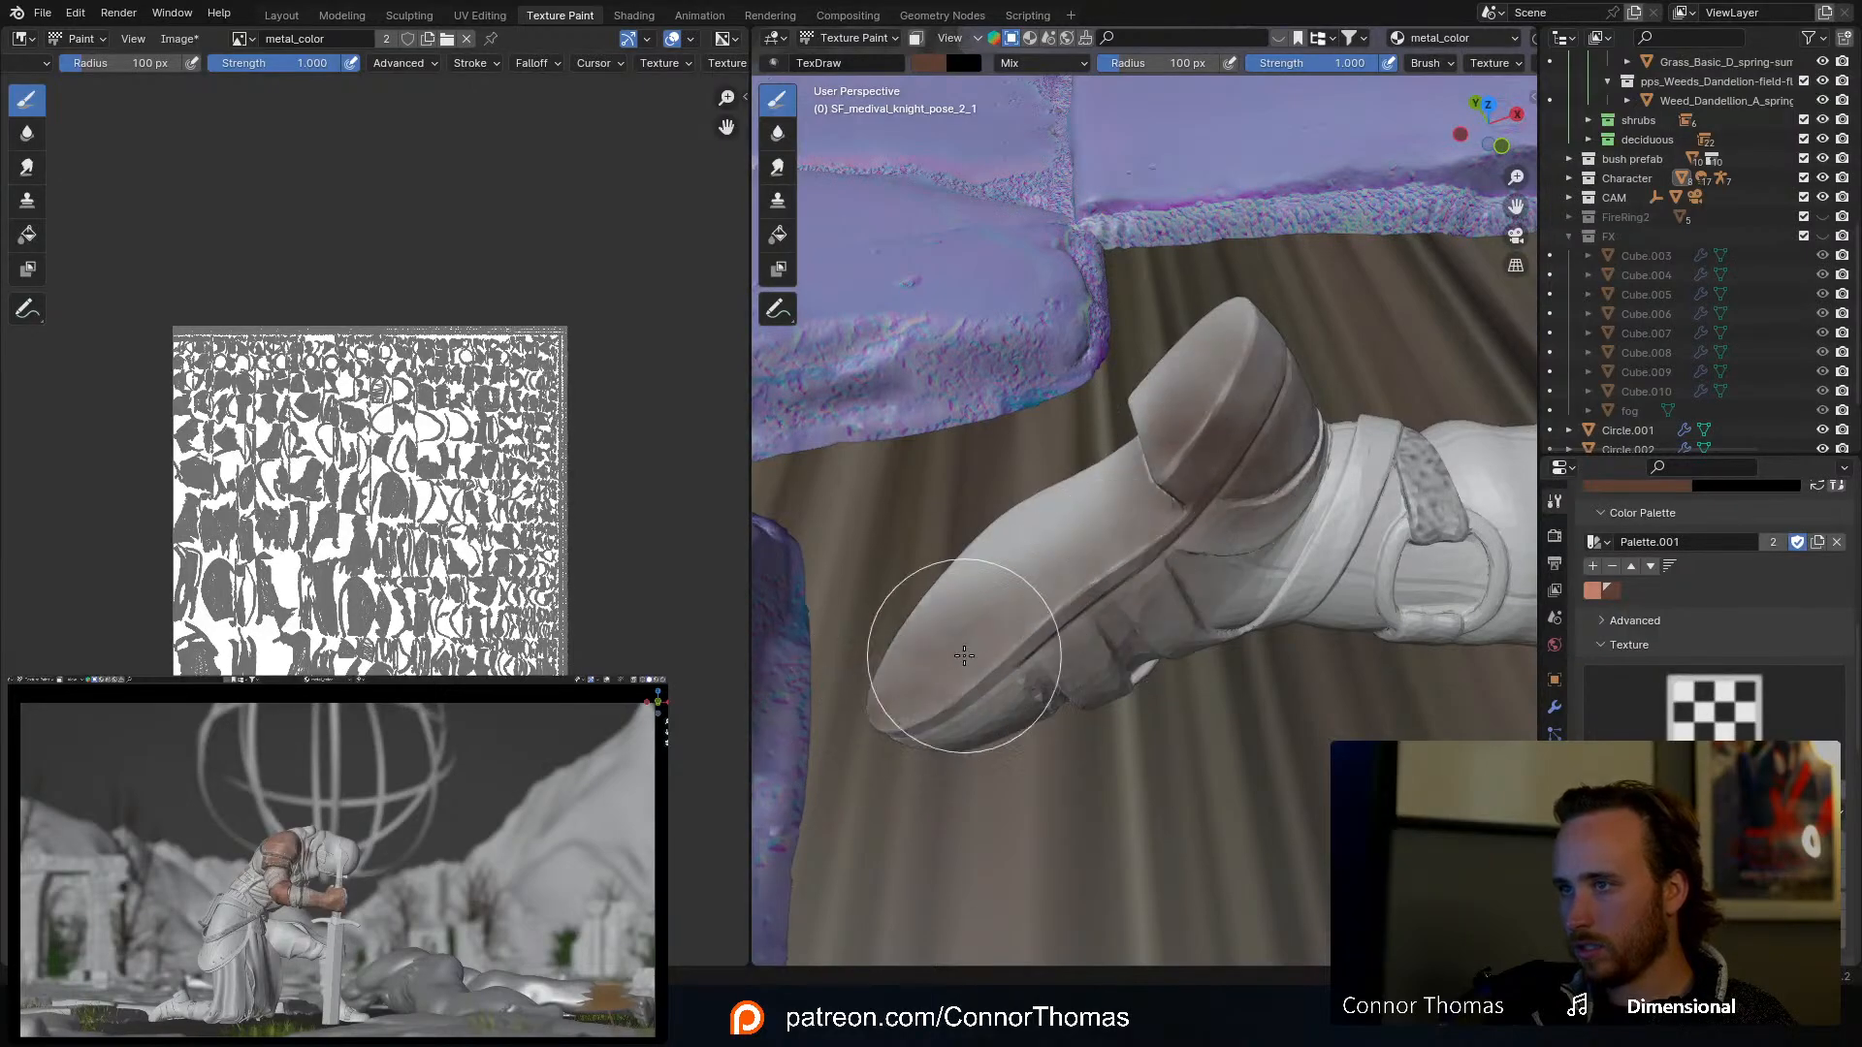
middle_drag(1116, 611, 1076, 669)
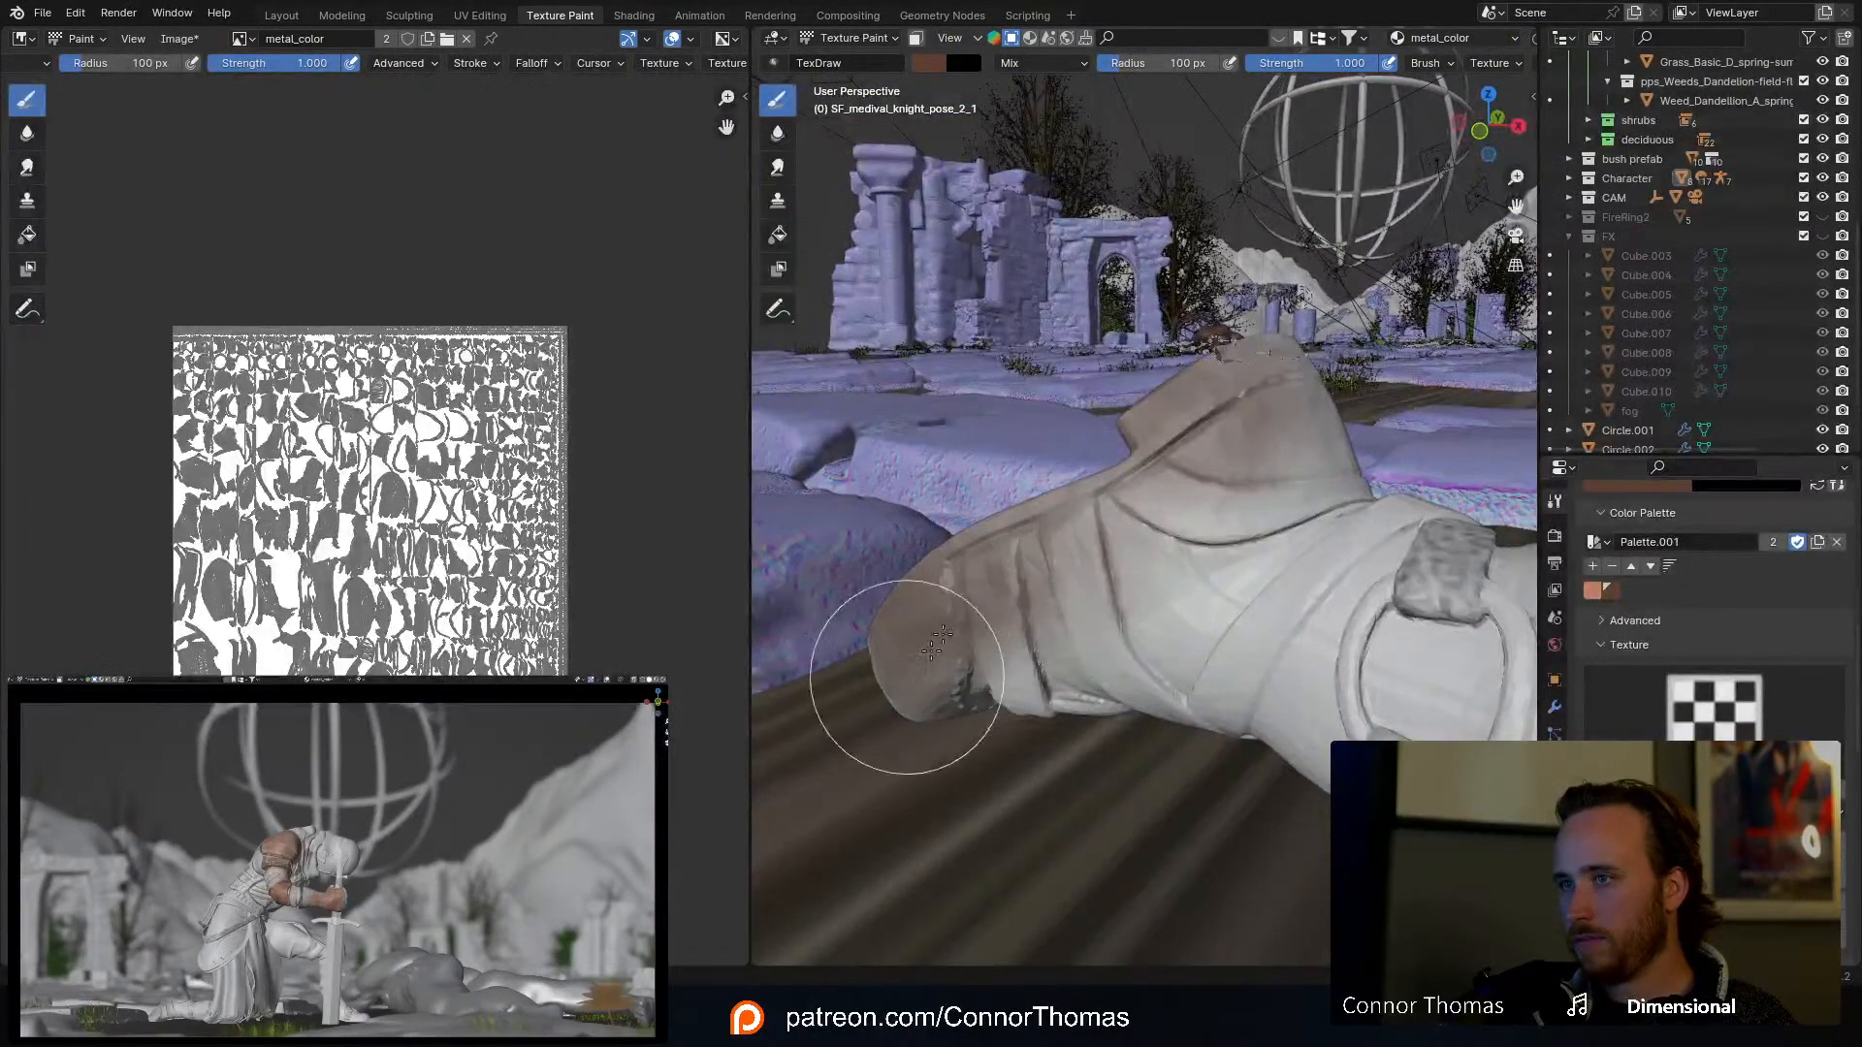
middle_drag(1057, 580, 1208, 545)
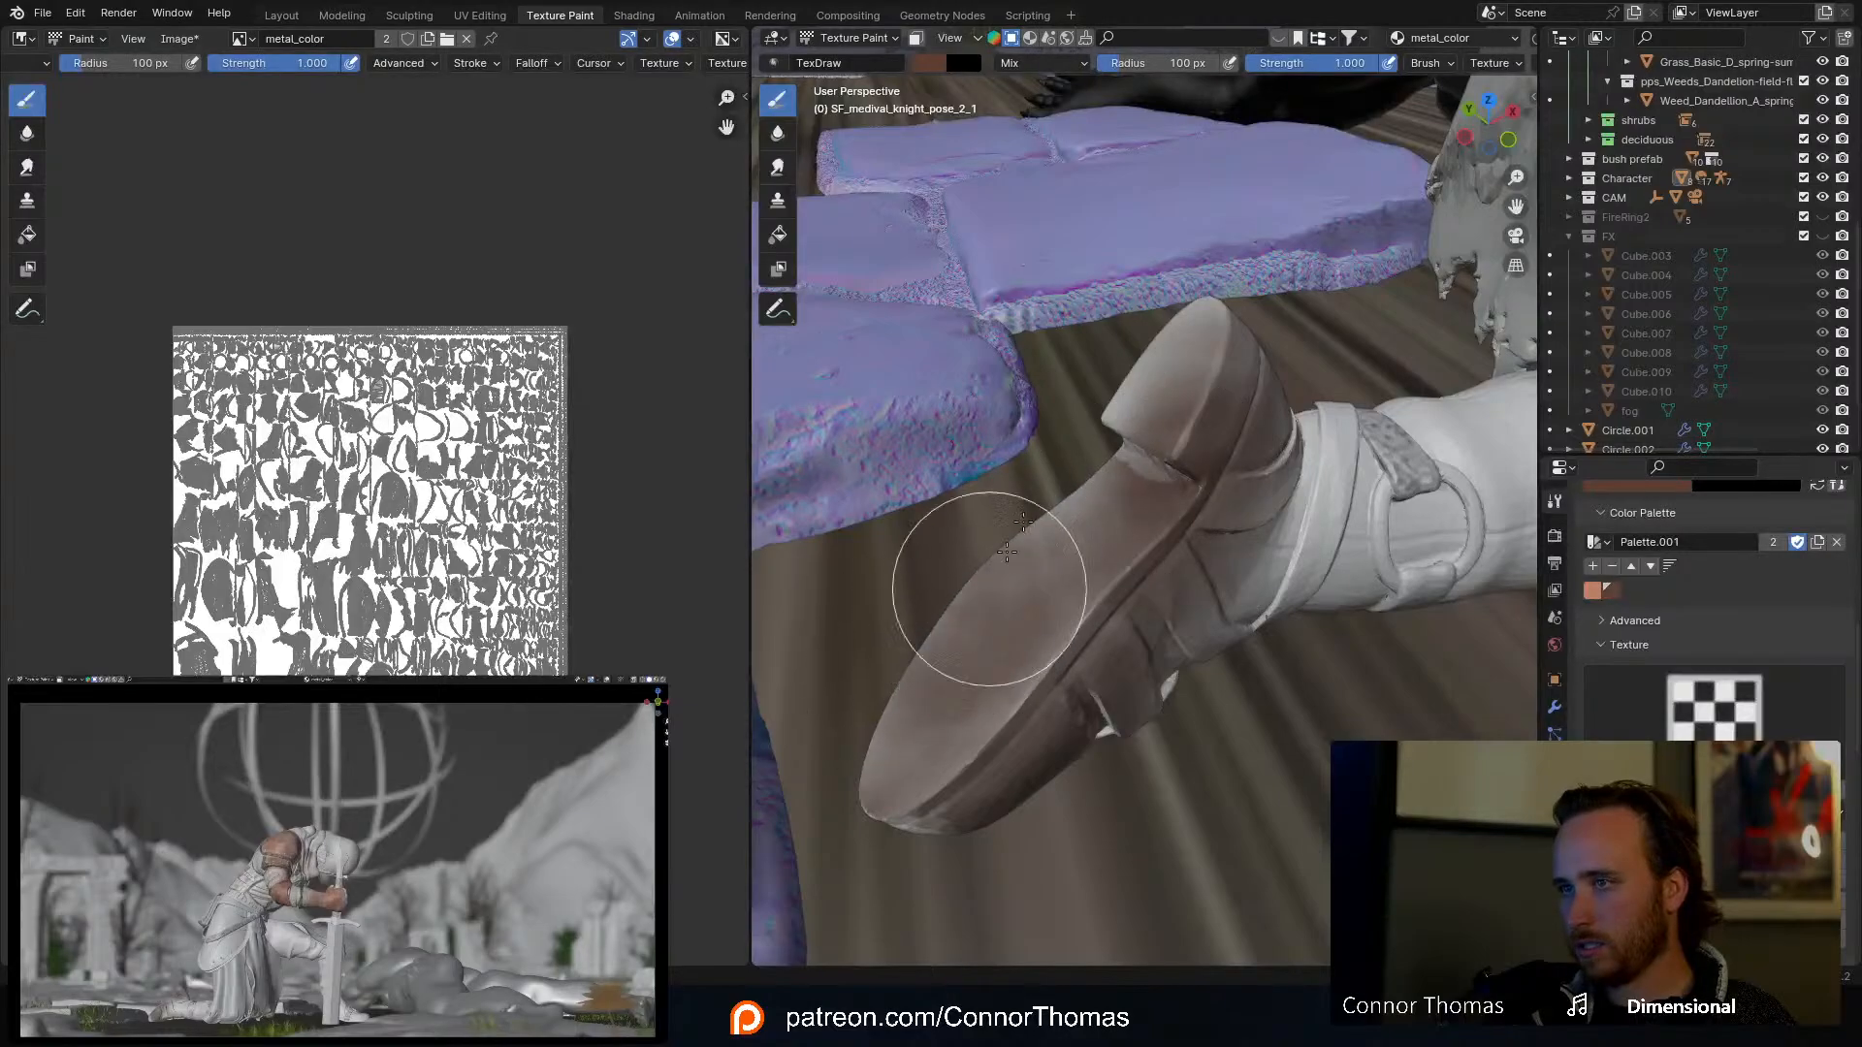
mouse_move(1115, 461)
middle_down()
mouse_move(1167, 431)
mouse_move(1101, 454)
mouse_move(1242, 404)
mouse_move(1042, 393)
mouse_move(1287, 459)
middle_up()
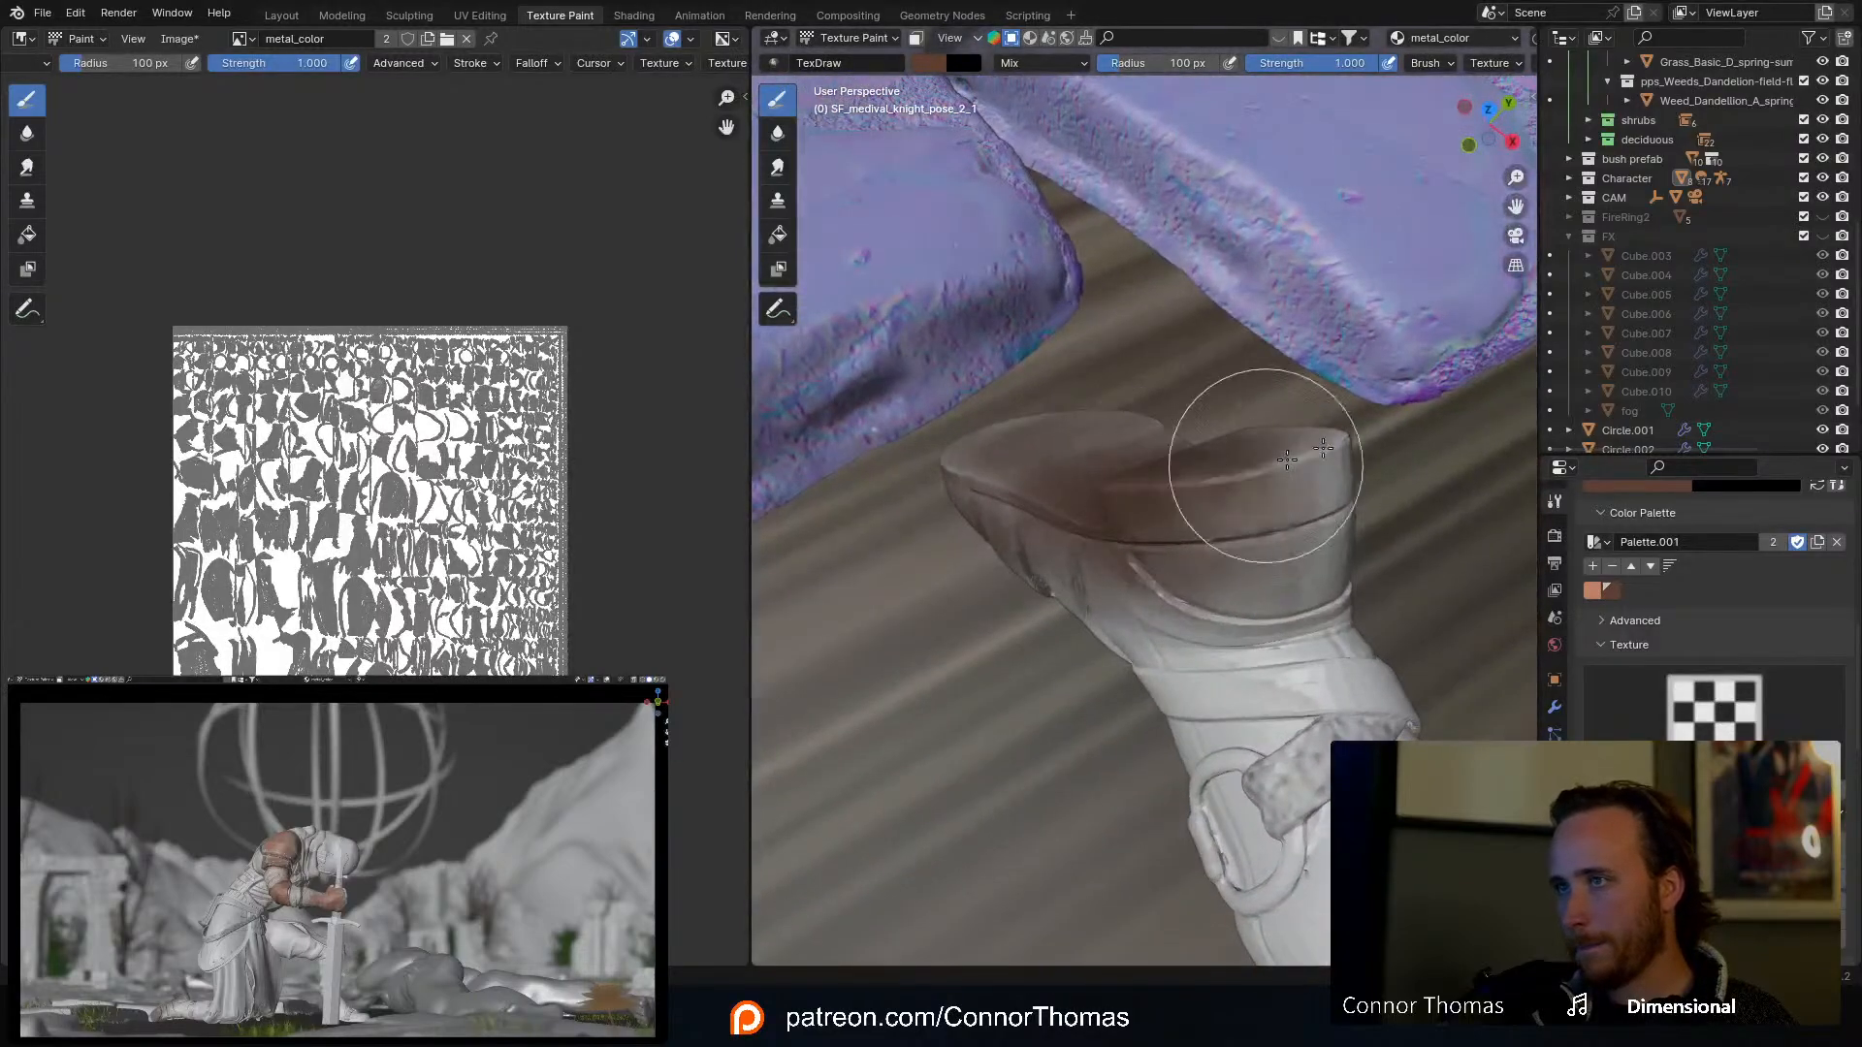
Step: Paint dark brown over the toe, sides and lower straps of the rear boot with the 100 px brush
scroll(1152, 489, down, 3)
middle_drag(1151, 489, 1276, 407)
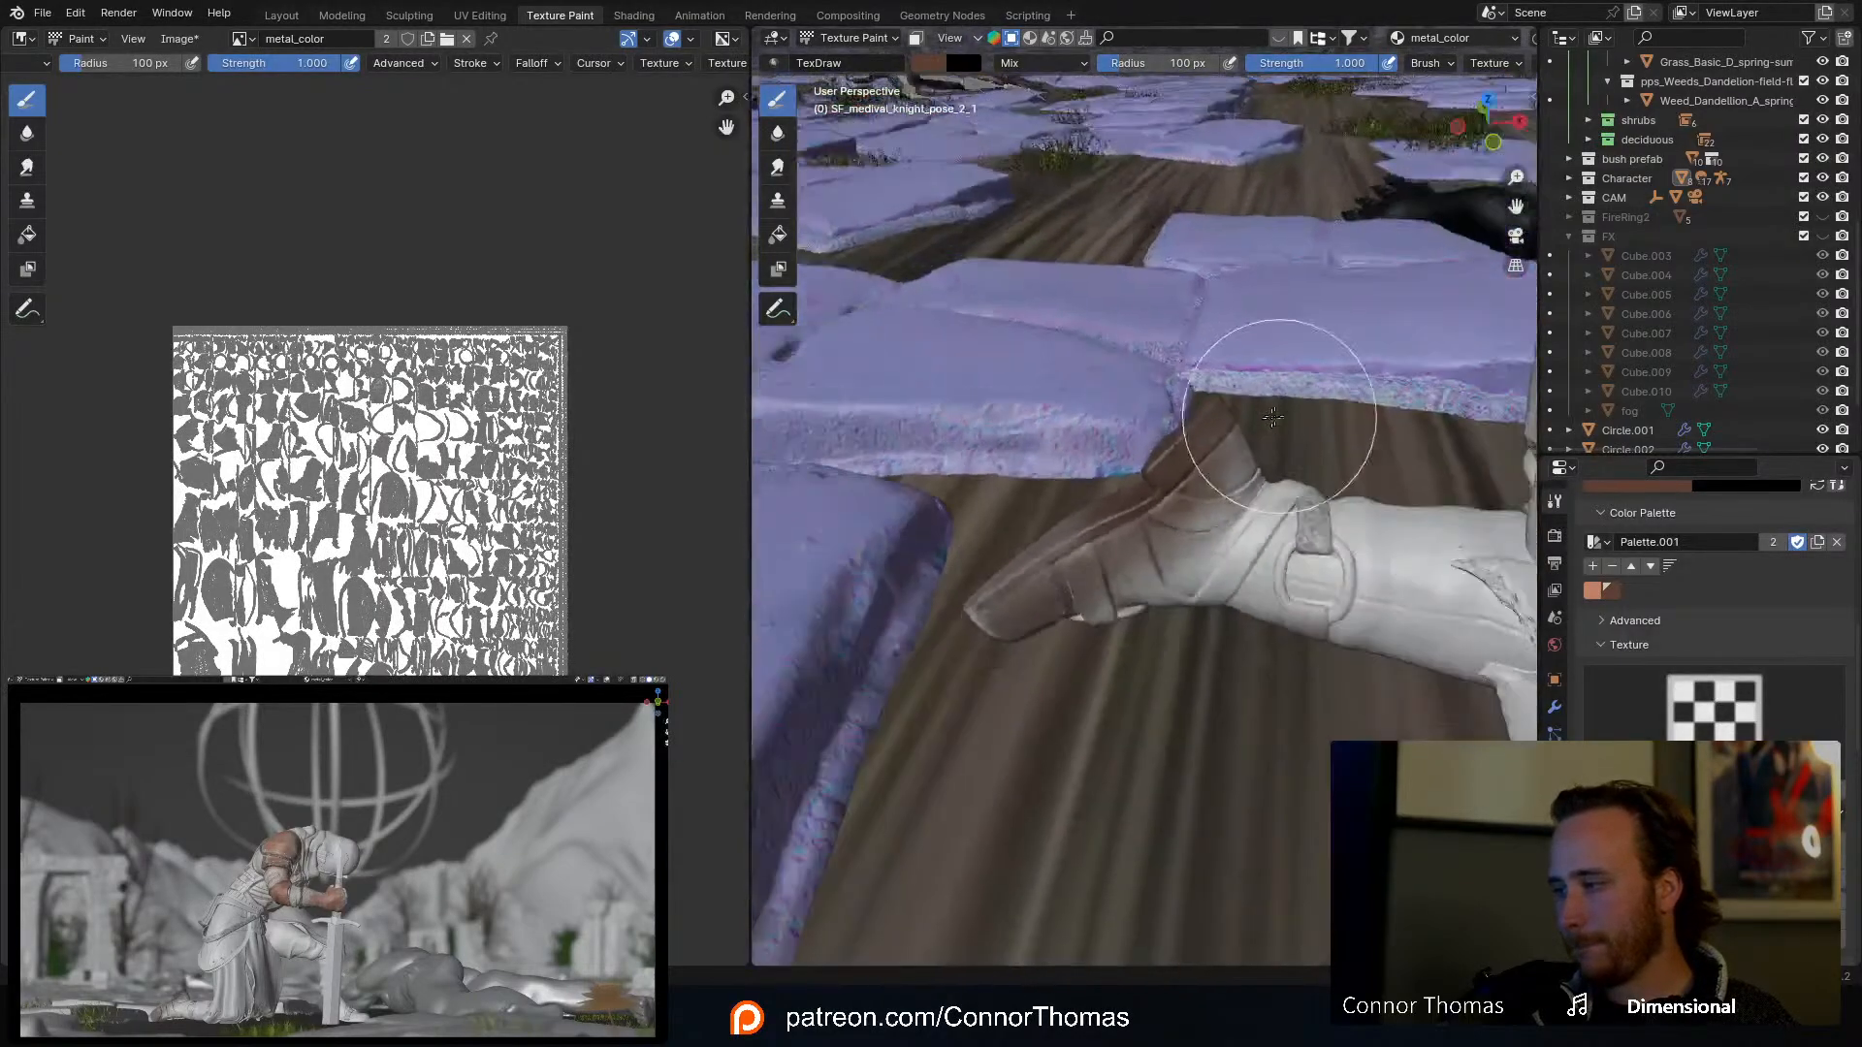
scroll(1202, 469, down, 3)
middle_drag(1201, 469, 1270, 475)
scroll(1155, 437, up, 2)
scroll(1083, 557, up, 4)
middle_drag(1082, 557, 979, 569)
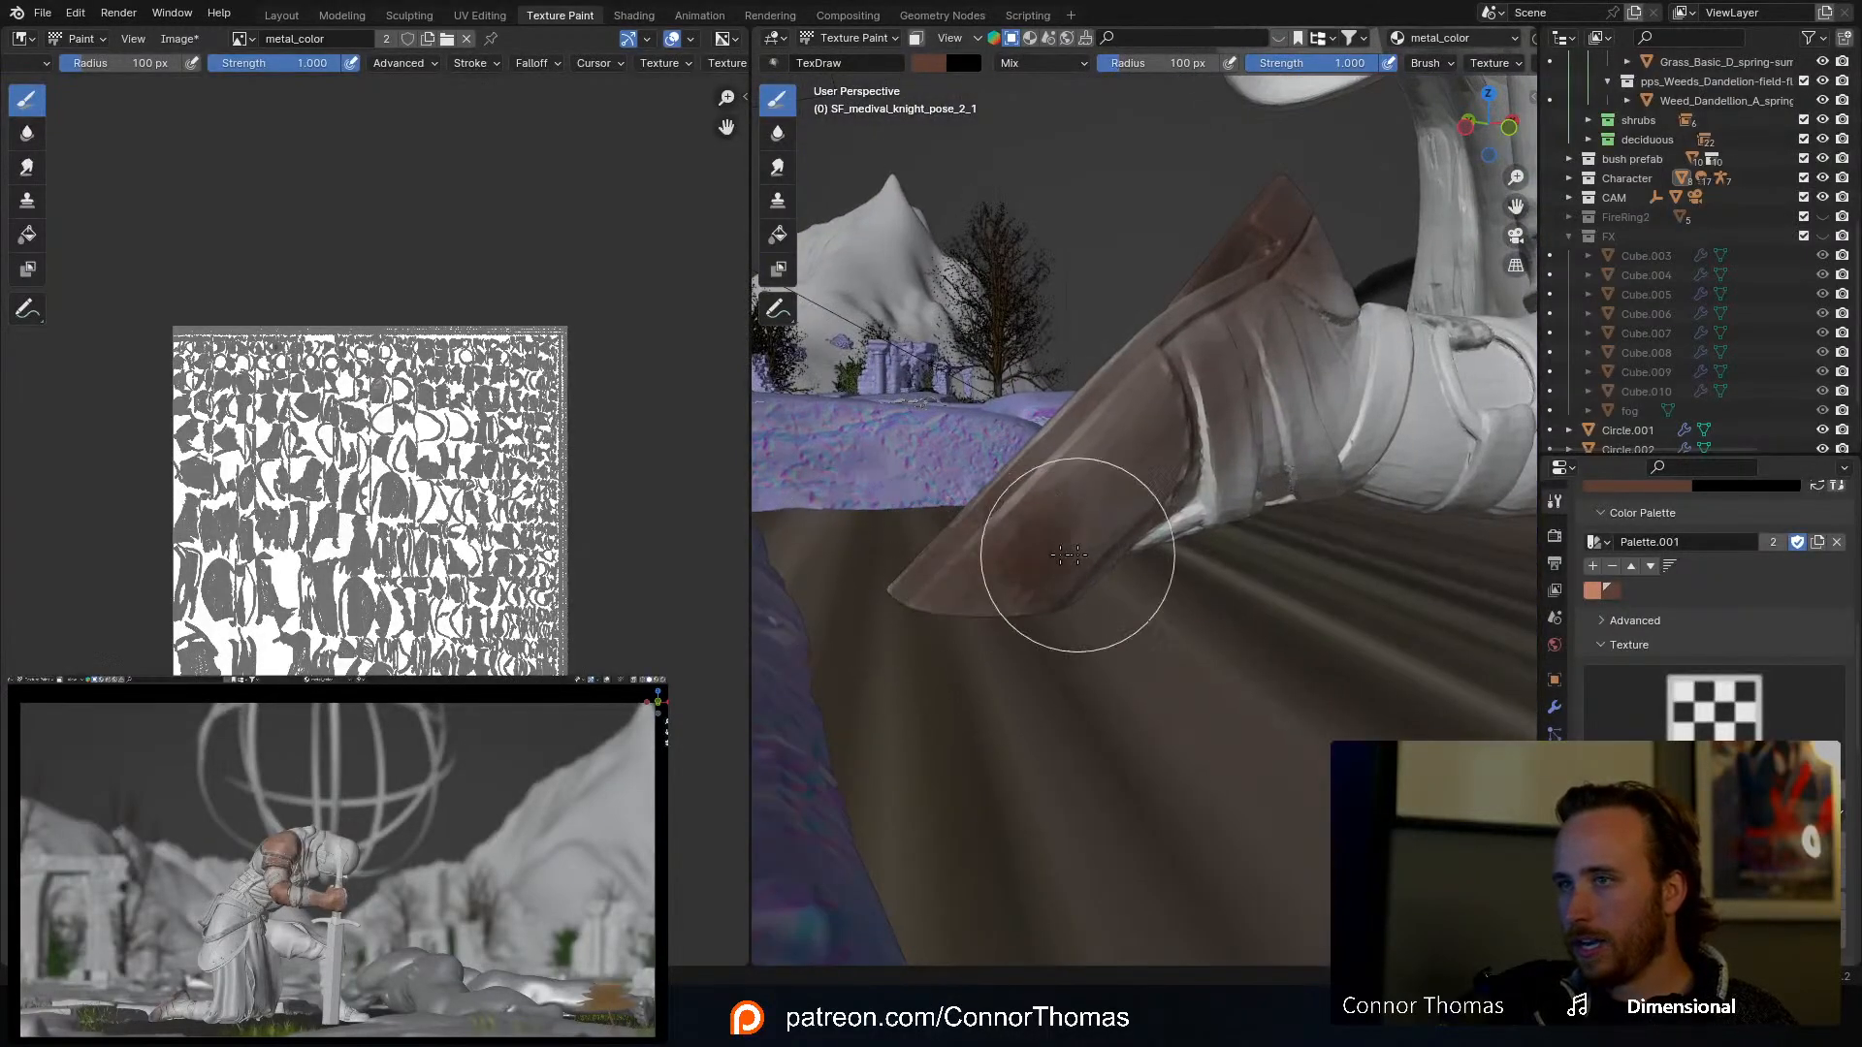
middle_drag(1084, 571, 999, 552)
scroll(1008, 543, down, 4)
mouse_move(1115, 436)
middle_down()
mouse_move(1163, 441)
mouse_move(1214, 528)
mouse_move(1131, 528)
mouse_move(1117, 452)
middle_up()
scroll(1132, 527, up, 2)
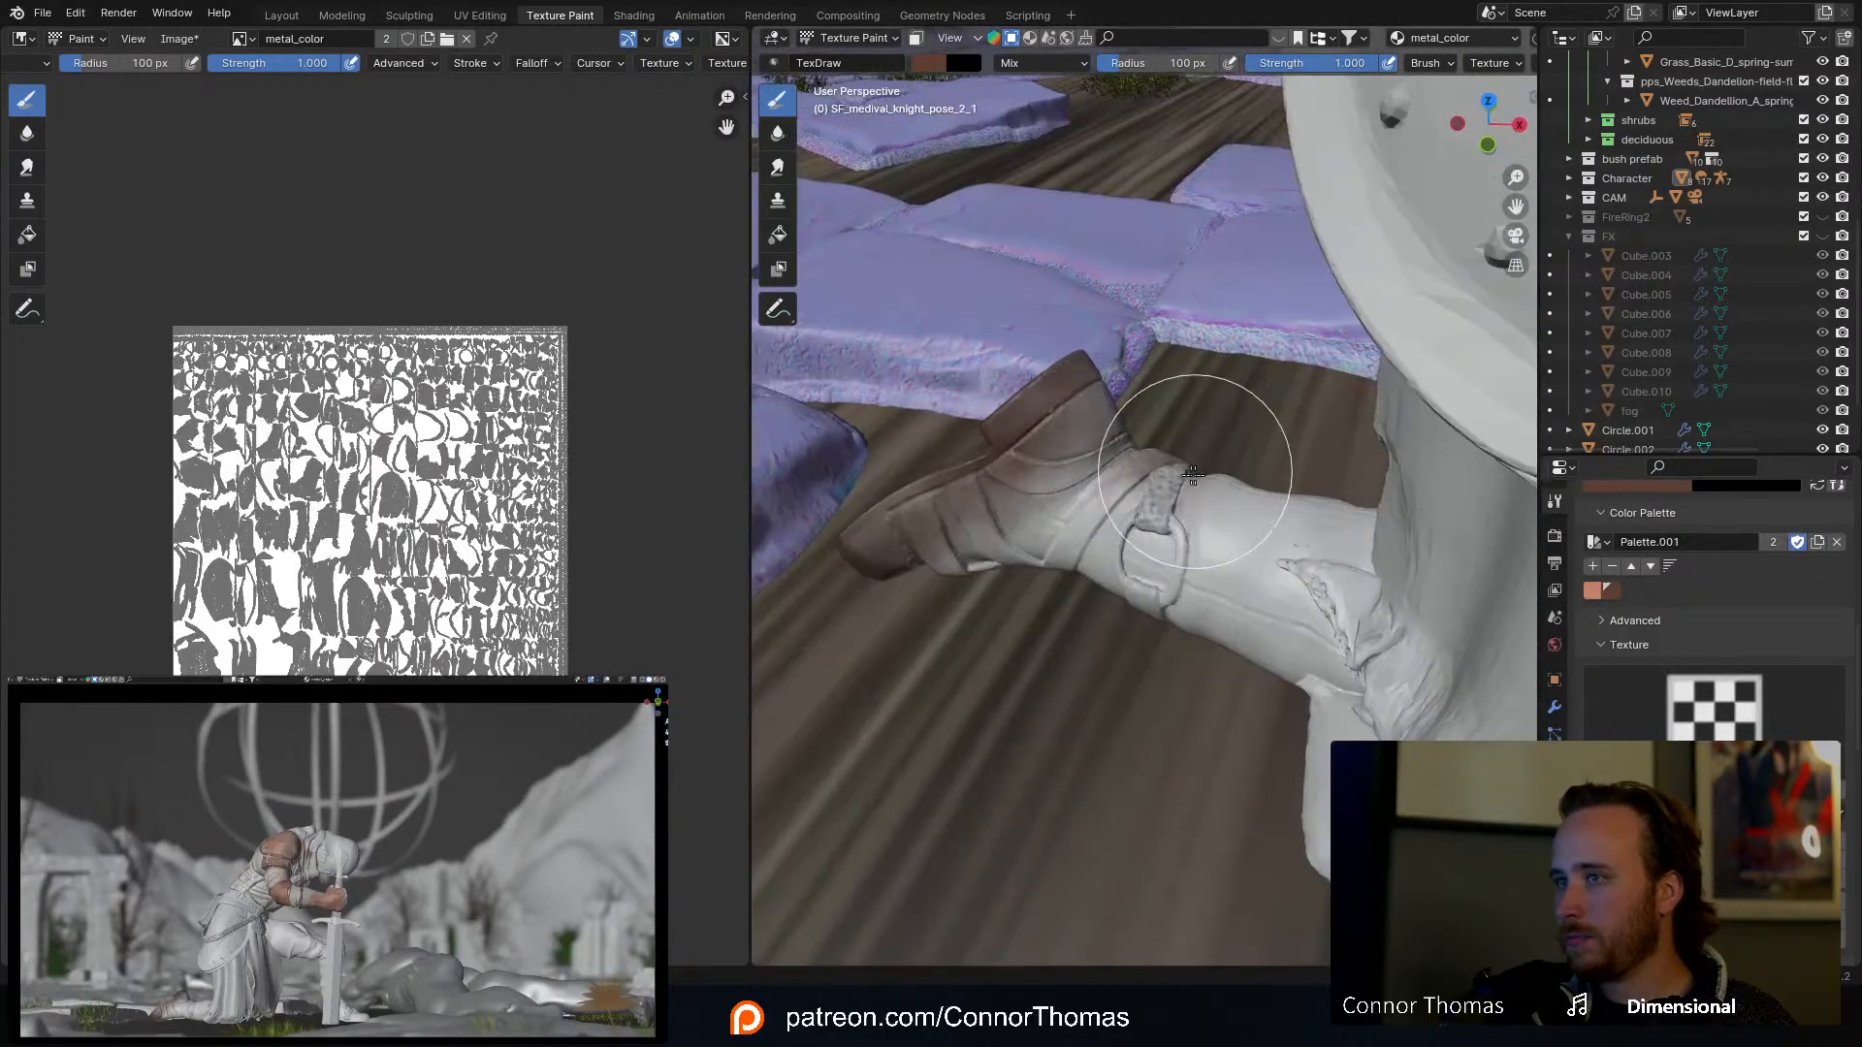
Step: Set the brush's texture mask to rip and paint mottled brown over the rear boot's ankle straps and lower shin
scroll(1713, 650, down, 10)
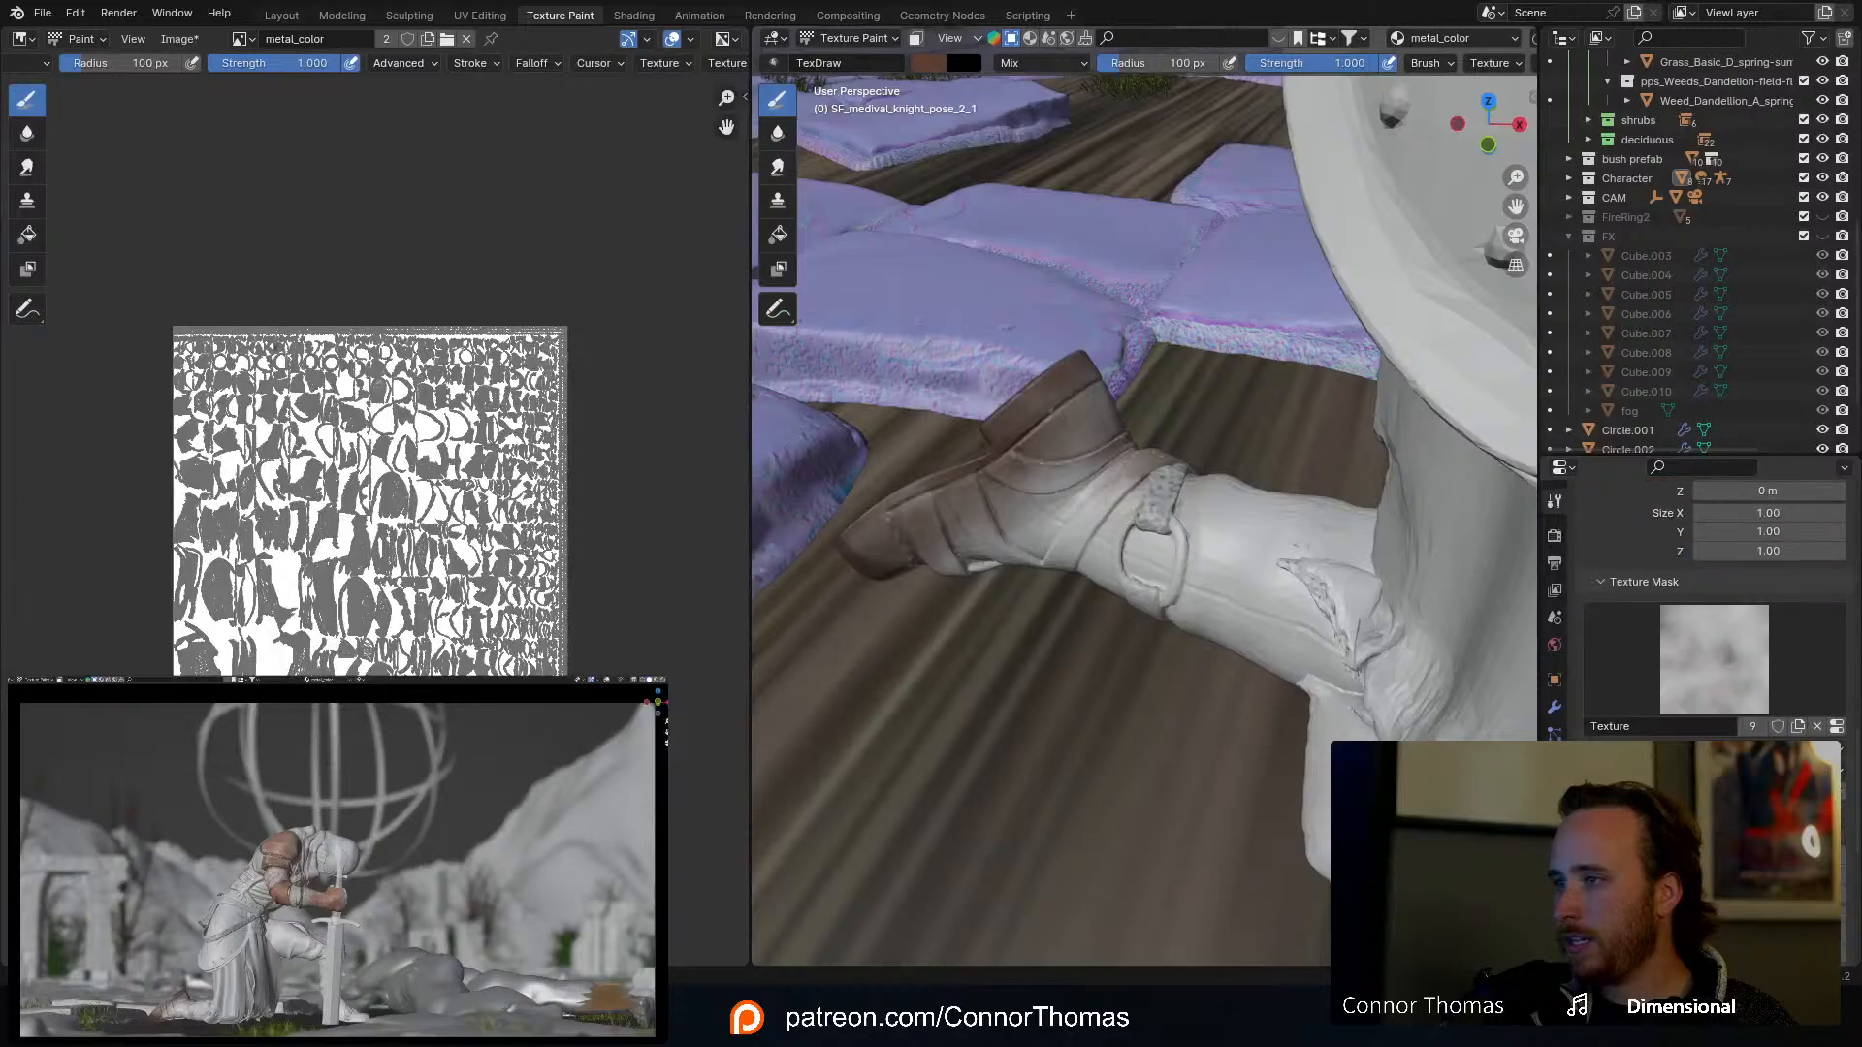
click(1713, 664)
click(1262, 307)
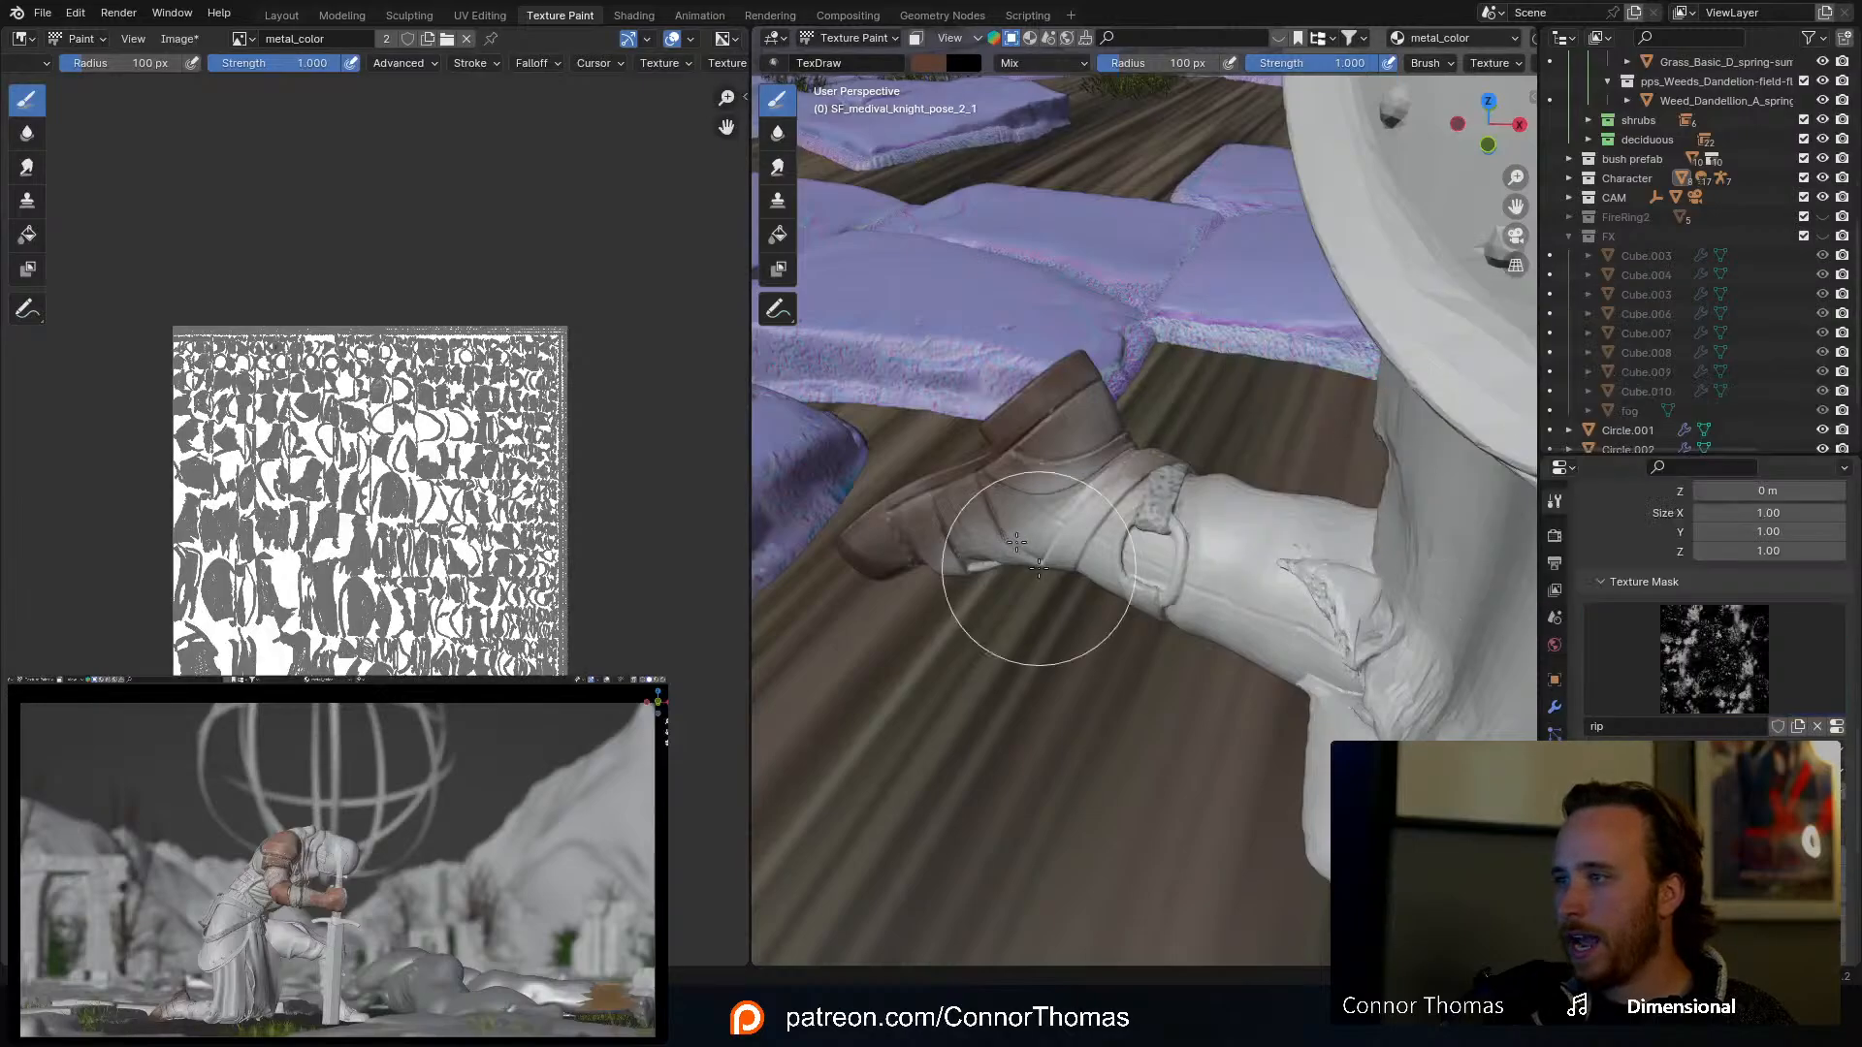
middle_drag(998, 570, 1149, 490)
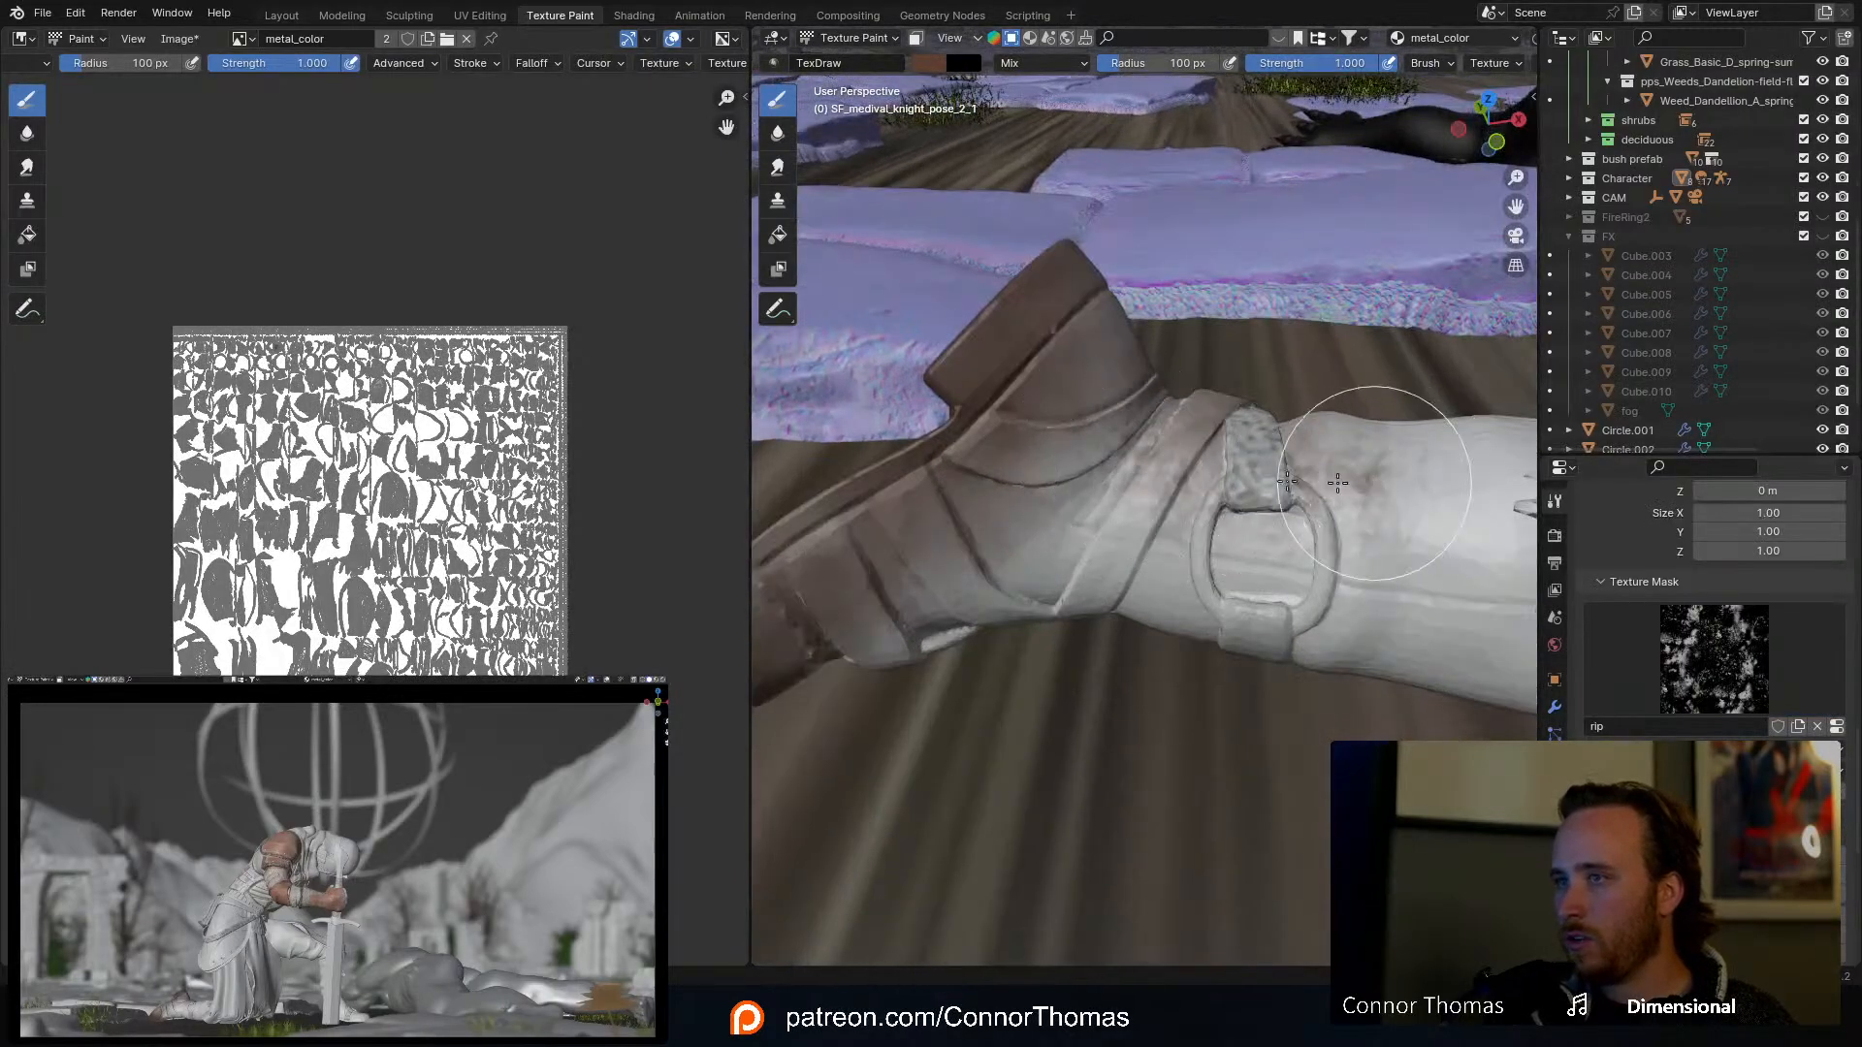
middle_drag(1040, 609, 1135, 512)
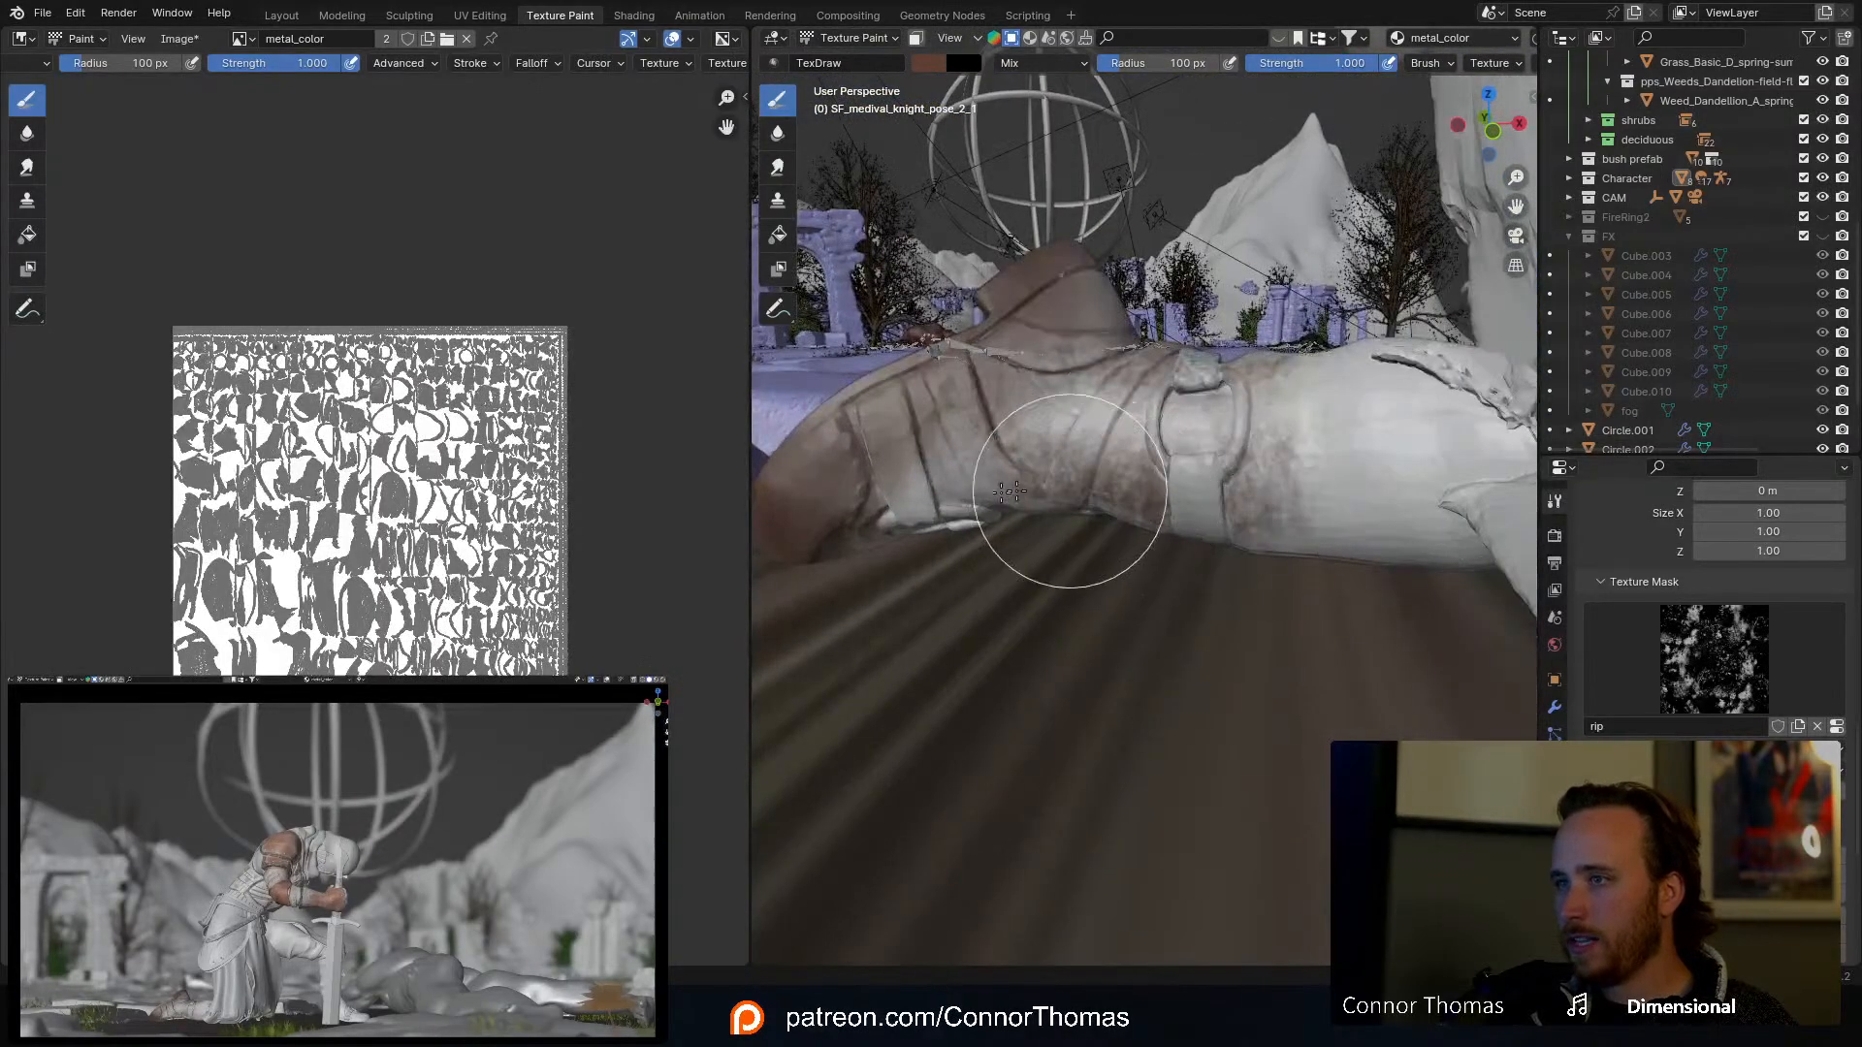
Step: Paint mottled brown along the front boot's toe and lower edge above the sole
mouse_move(998, 540)
middle_down()
mouse_move(1067, 529)
mouse_move(1270, 562)
mouse_move(1245, 508)
mouse_move(1102, 572)
mouse_move(1177, 490)
mouse_move(1018, 504)
mouse_move(1061, 511)
mouse_move(1057, 552)
mouse_move(1176, 569)
mouse_move(1209, 498)
mouse_move(1191, 494)
mouse_move(1175, 493)
mouse_move(1207, 543)
mouse_move(1351, 572)
middle_up()
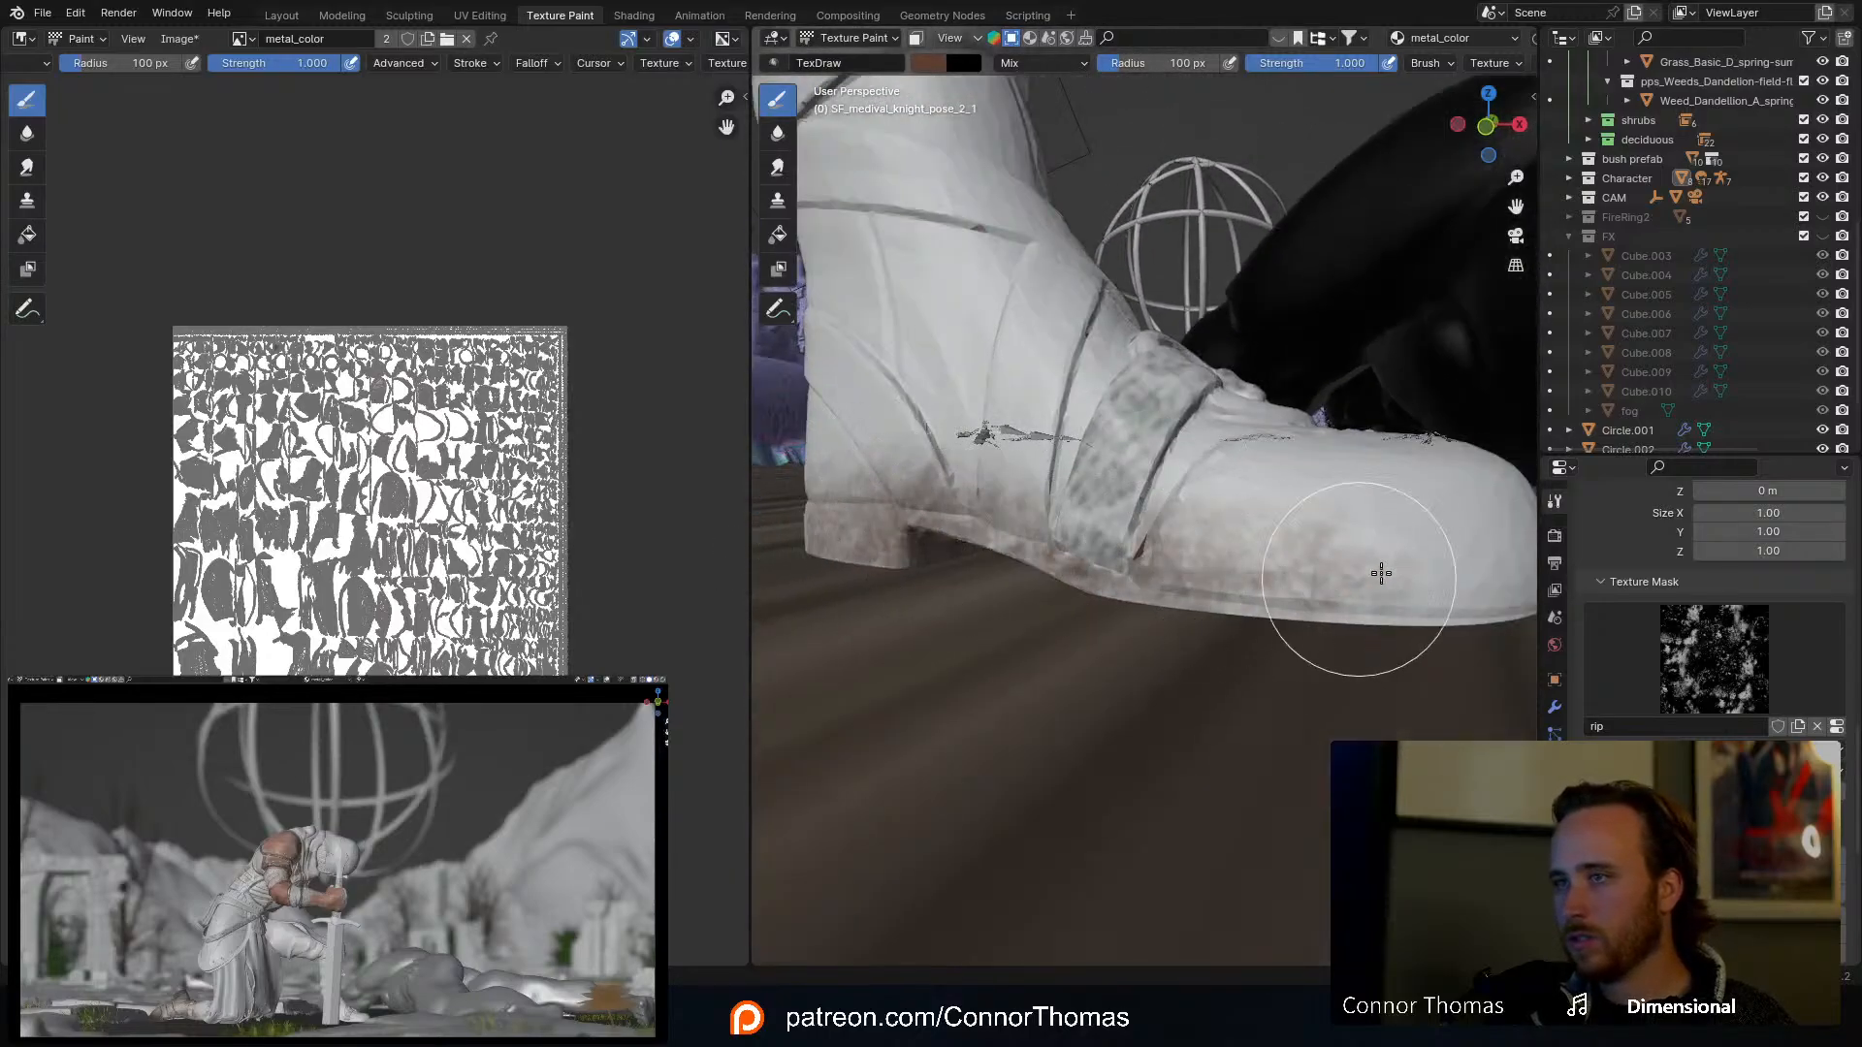
mouse_move(1381, 573)
middle_down()
mouse_move(1318, 585)
mouse_move(1314, 644)
mouse_move(1205, 652)
middle_up()
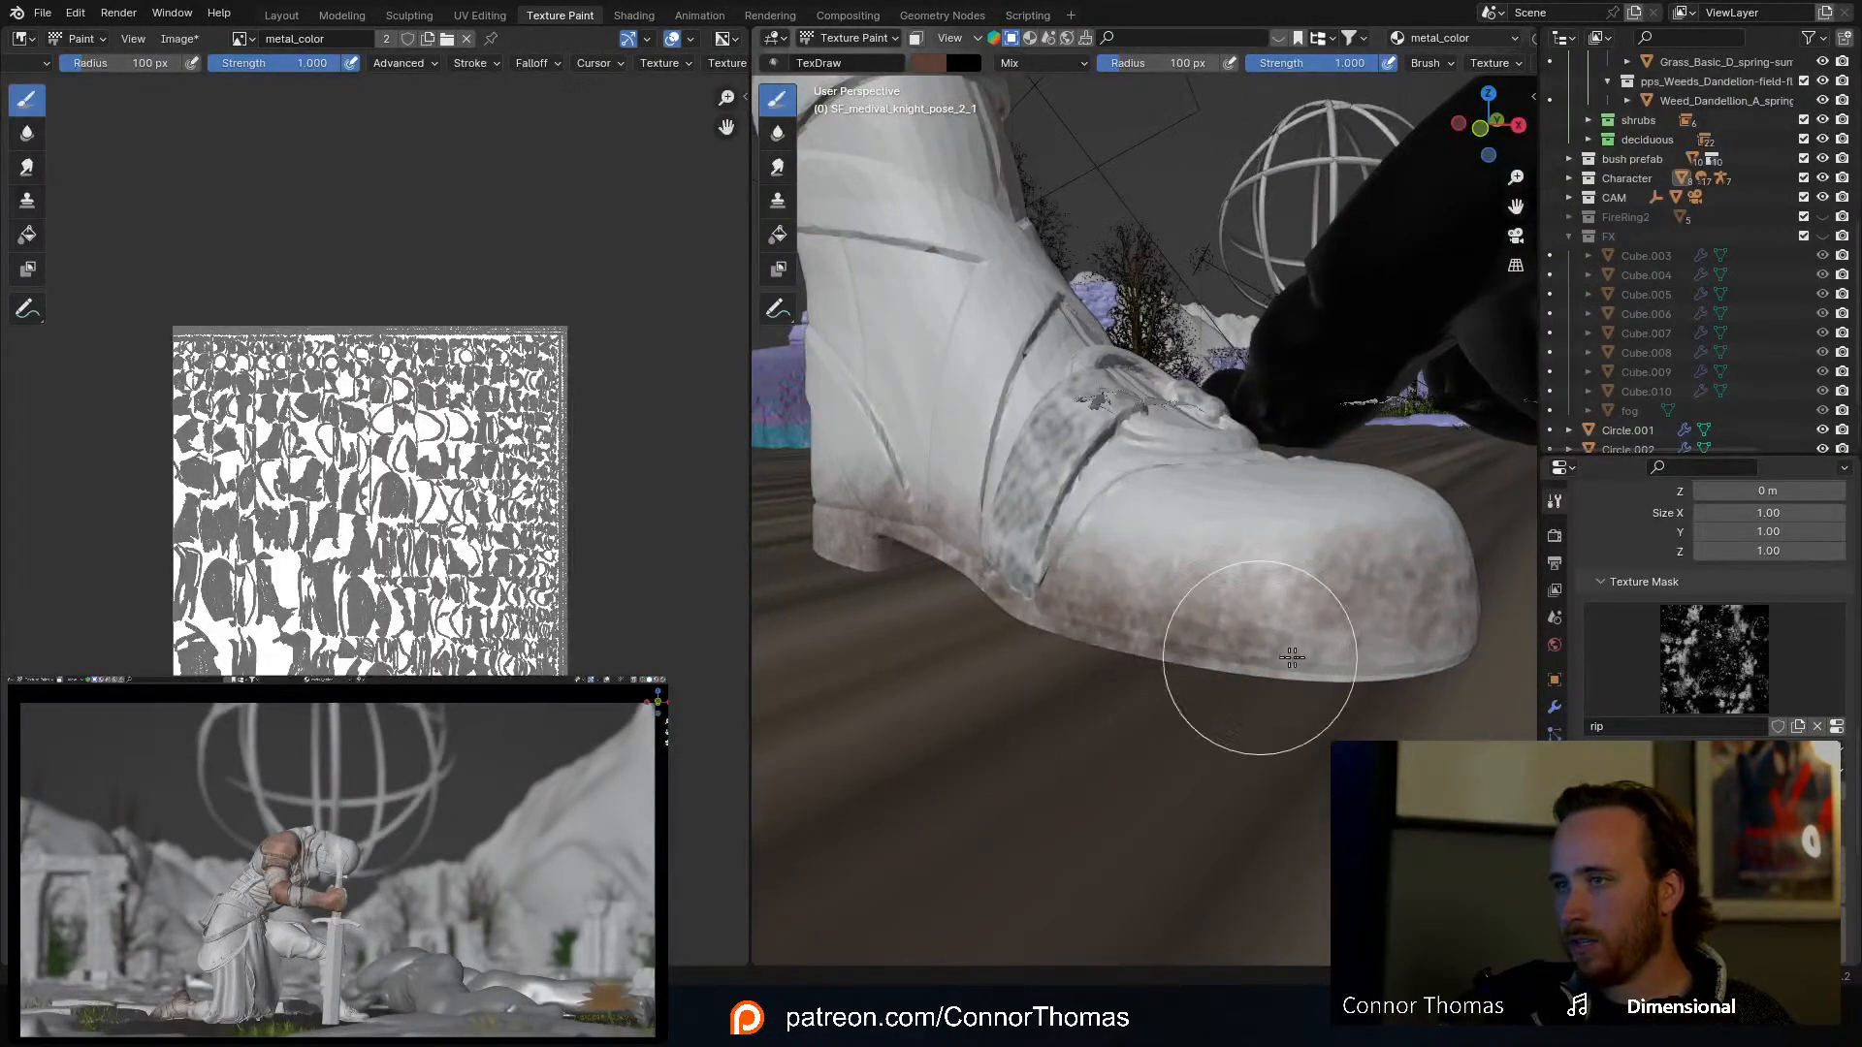
middle_drag(914, 678, 1210, 622)
mouse_move(1209, 622)
mouse_down()
mouse_move(829, 519)
mouse_move(809, 582)
mouse_move(974, 582)
mouse_move(1053, 552)
mouse_up()
middle_drag(1053, 552, 1063, 527)
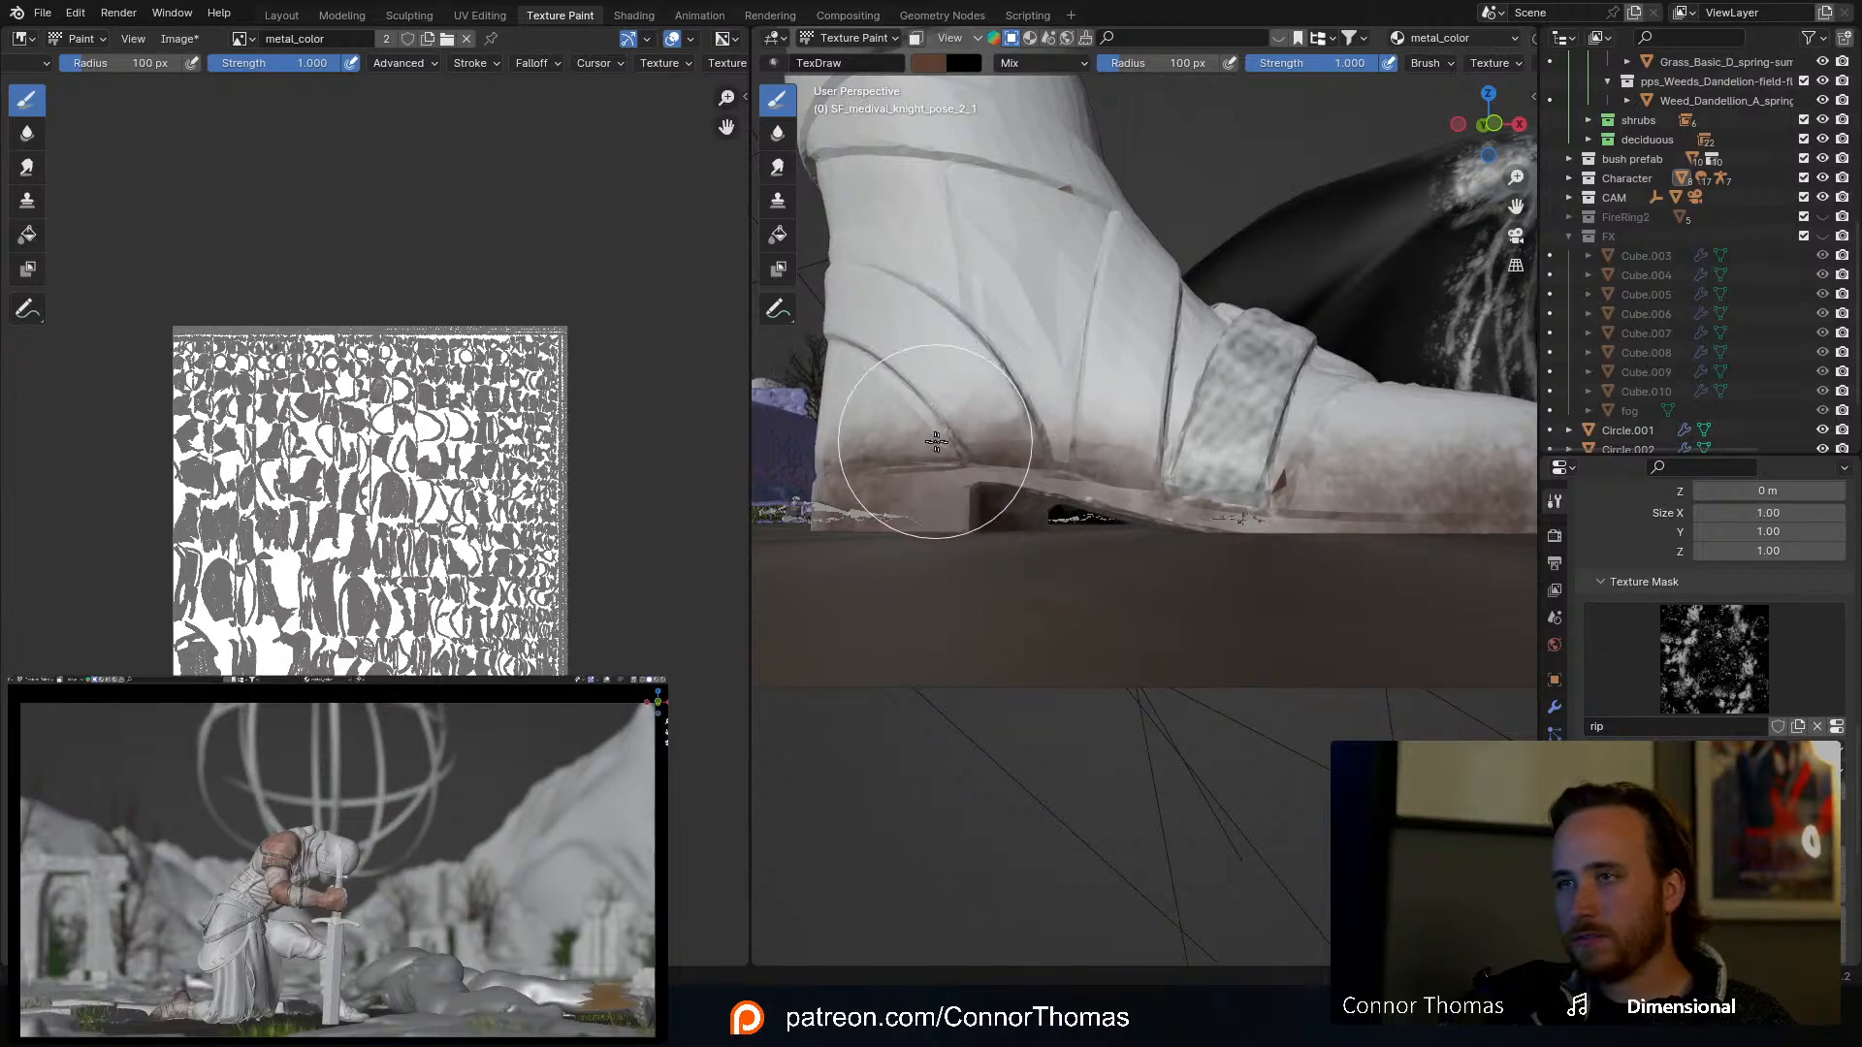
Step: Paint mottled brown over the front boot's heel and lower ankle, blending it upward from the sole
middle_drag(937, 415, 968, 466)
mouse_move(964, 615)
mouse_down()
mouse_move(998, 490)
mouse_move(1220, 575)
mouse_up()
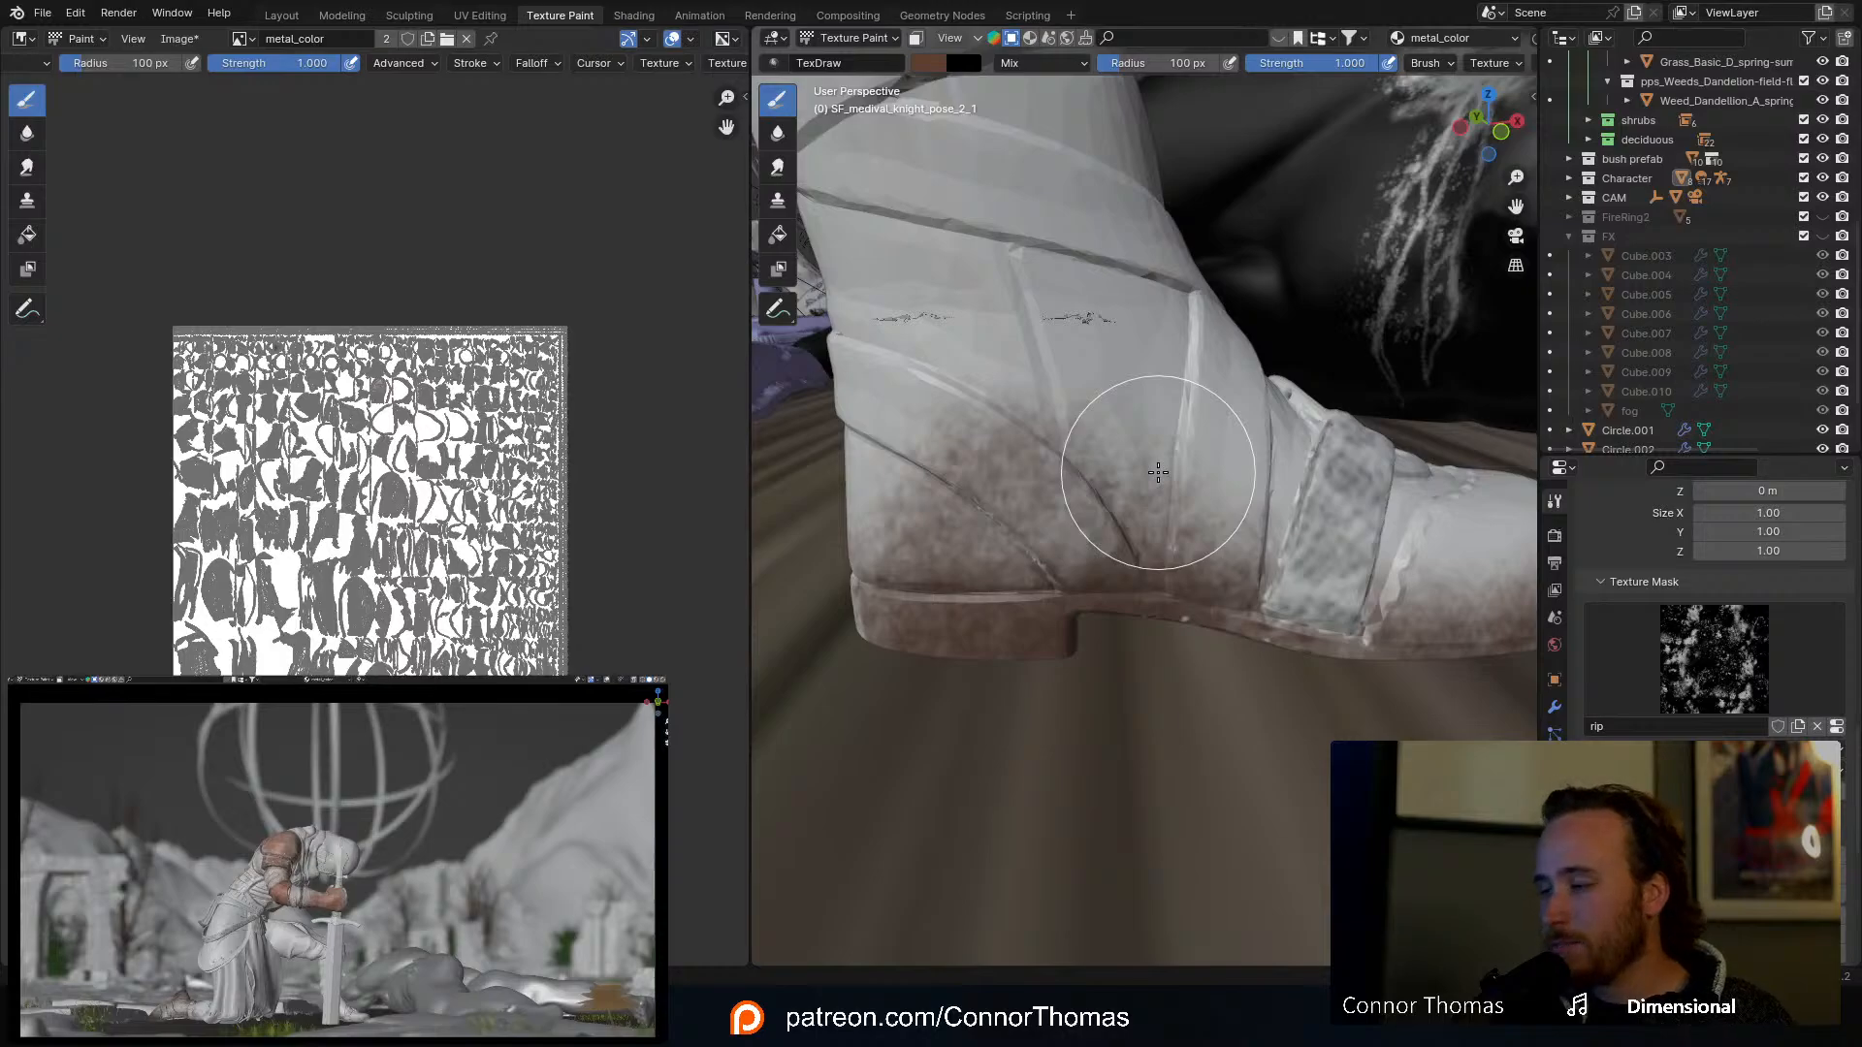
mouse_move(1205, 475)
middle_down()
mouse_move(1052, 429)
mouse_move(1041, 510)
middle_up()
drag(982, 631, 1122, 449)
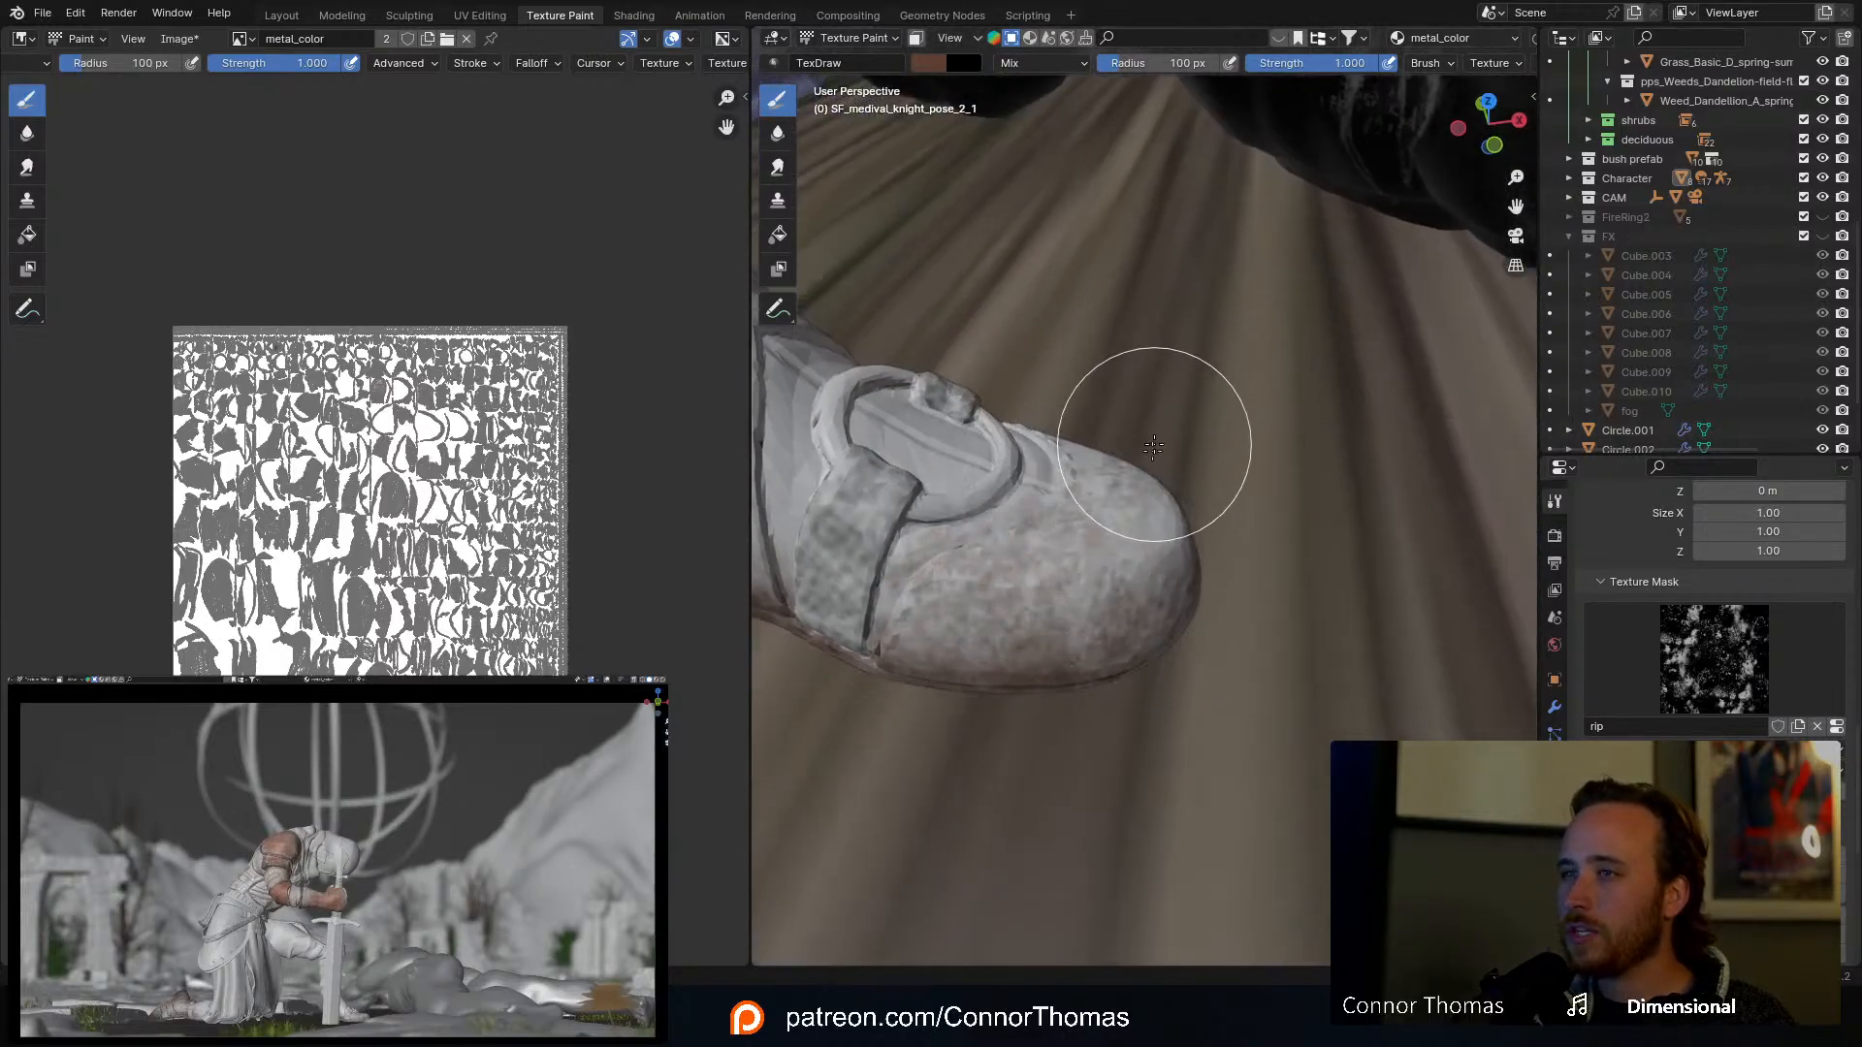
Step: Extend the mottled brown over the top of the front boot's toe cap and up the side of its ankle
mouse_move(1156, 446)
middle_down()
mouse_move(1005, 594)
mouse_move(1110, 388)
mouse_move(1085, 442)
mouse_move(1115, 541)
middle_up()
drag(1115, 540, 1120, 223)
mouse_move(1120, 223)
middle_down()
mouse_move(1112, 197)
mouse_move(1248, 427)
middle_up()
mouse_move(1247, 426)
mouse_down()
mouse_move(1232, 393)
mouse_move(1005, 323)
mouse_move(1144, 388)
mouse_up()
mouse_move(1178, 393)
middle_down()
mouse_move(1175, 308)
mouse_move(1198, 299)
mouse_move(1255, 415)
mouse_move(1155, 324)
mouse_move(1248, 526)
middle_up()
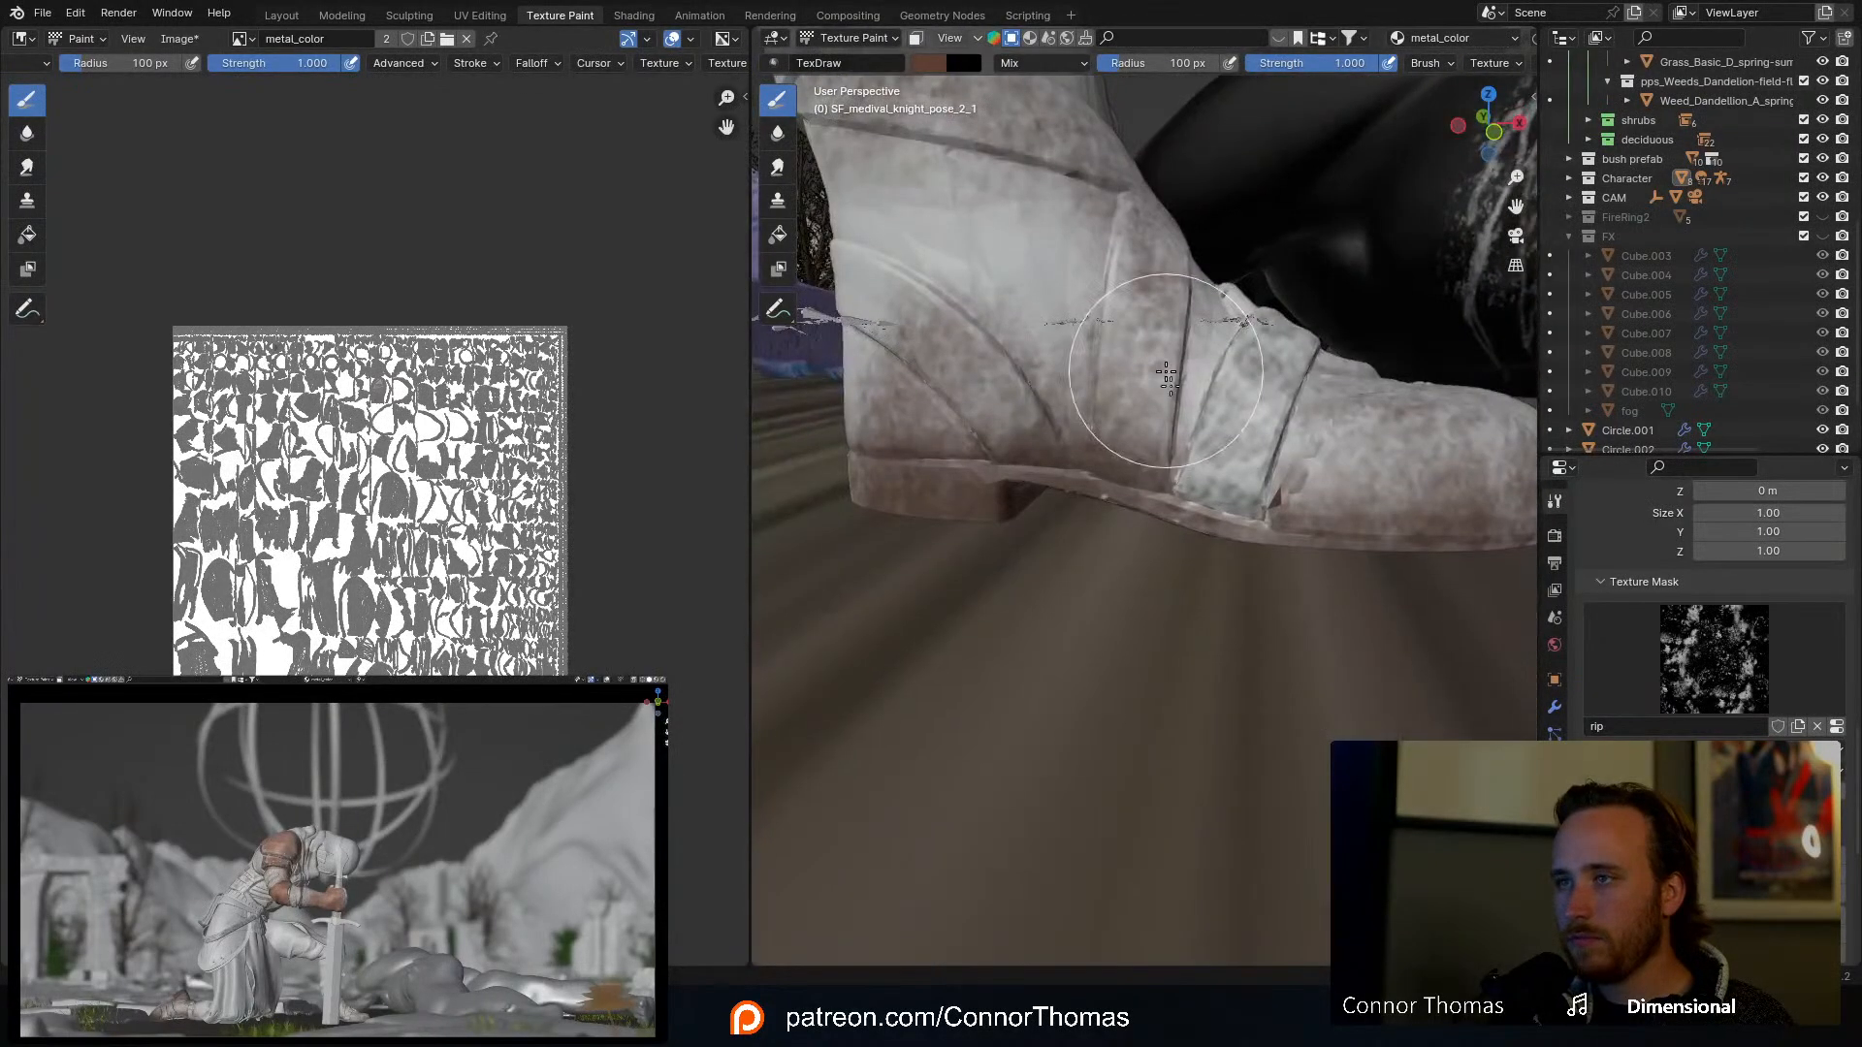
Step: Reduce the brush radius to 94 px and darken the mottled brown along the side of the front boot
key(f)
click(1248, 527)
mouse_move(1251, 529)
mouse_down()
mouse_move(1318, 532)
mouse_move(998, 507)
mouse_move(1031, 453)
mouse_move(907, 375)
mouse_up()
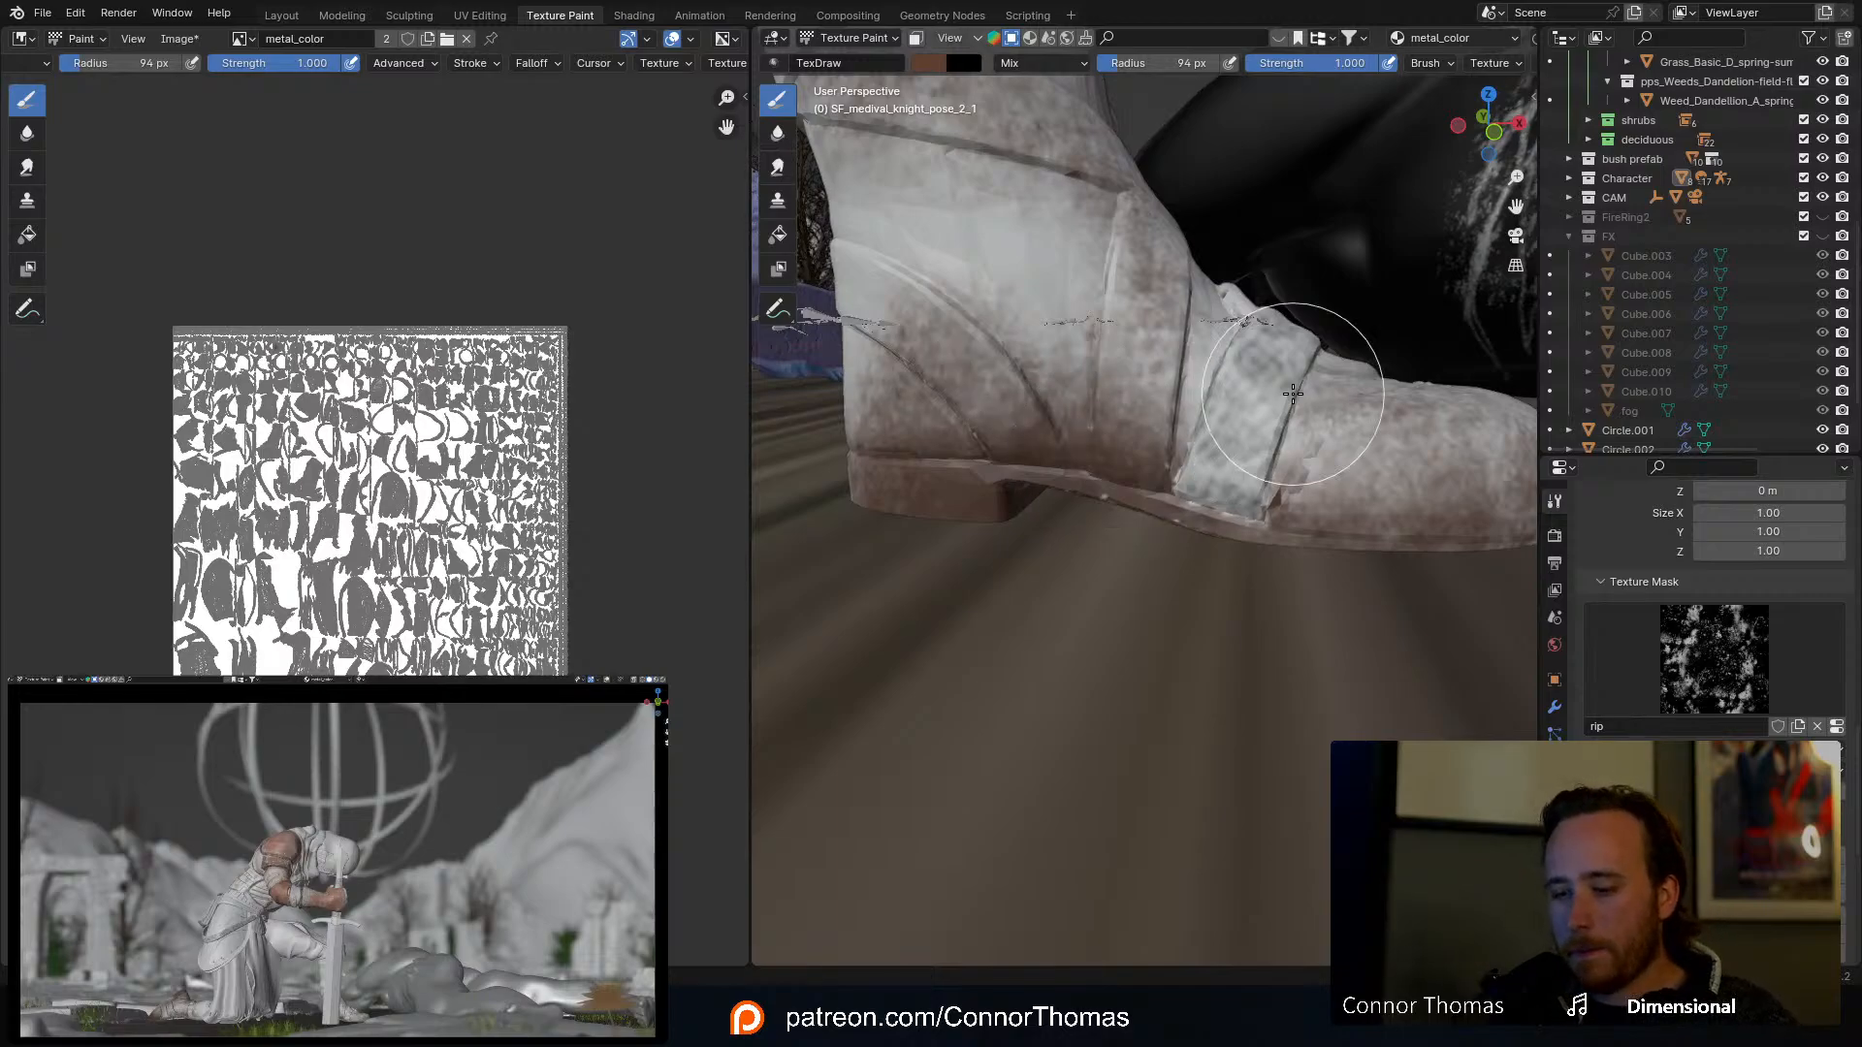
Step: Save the blend file and the painted metal_color image
key(ctrl+s)
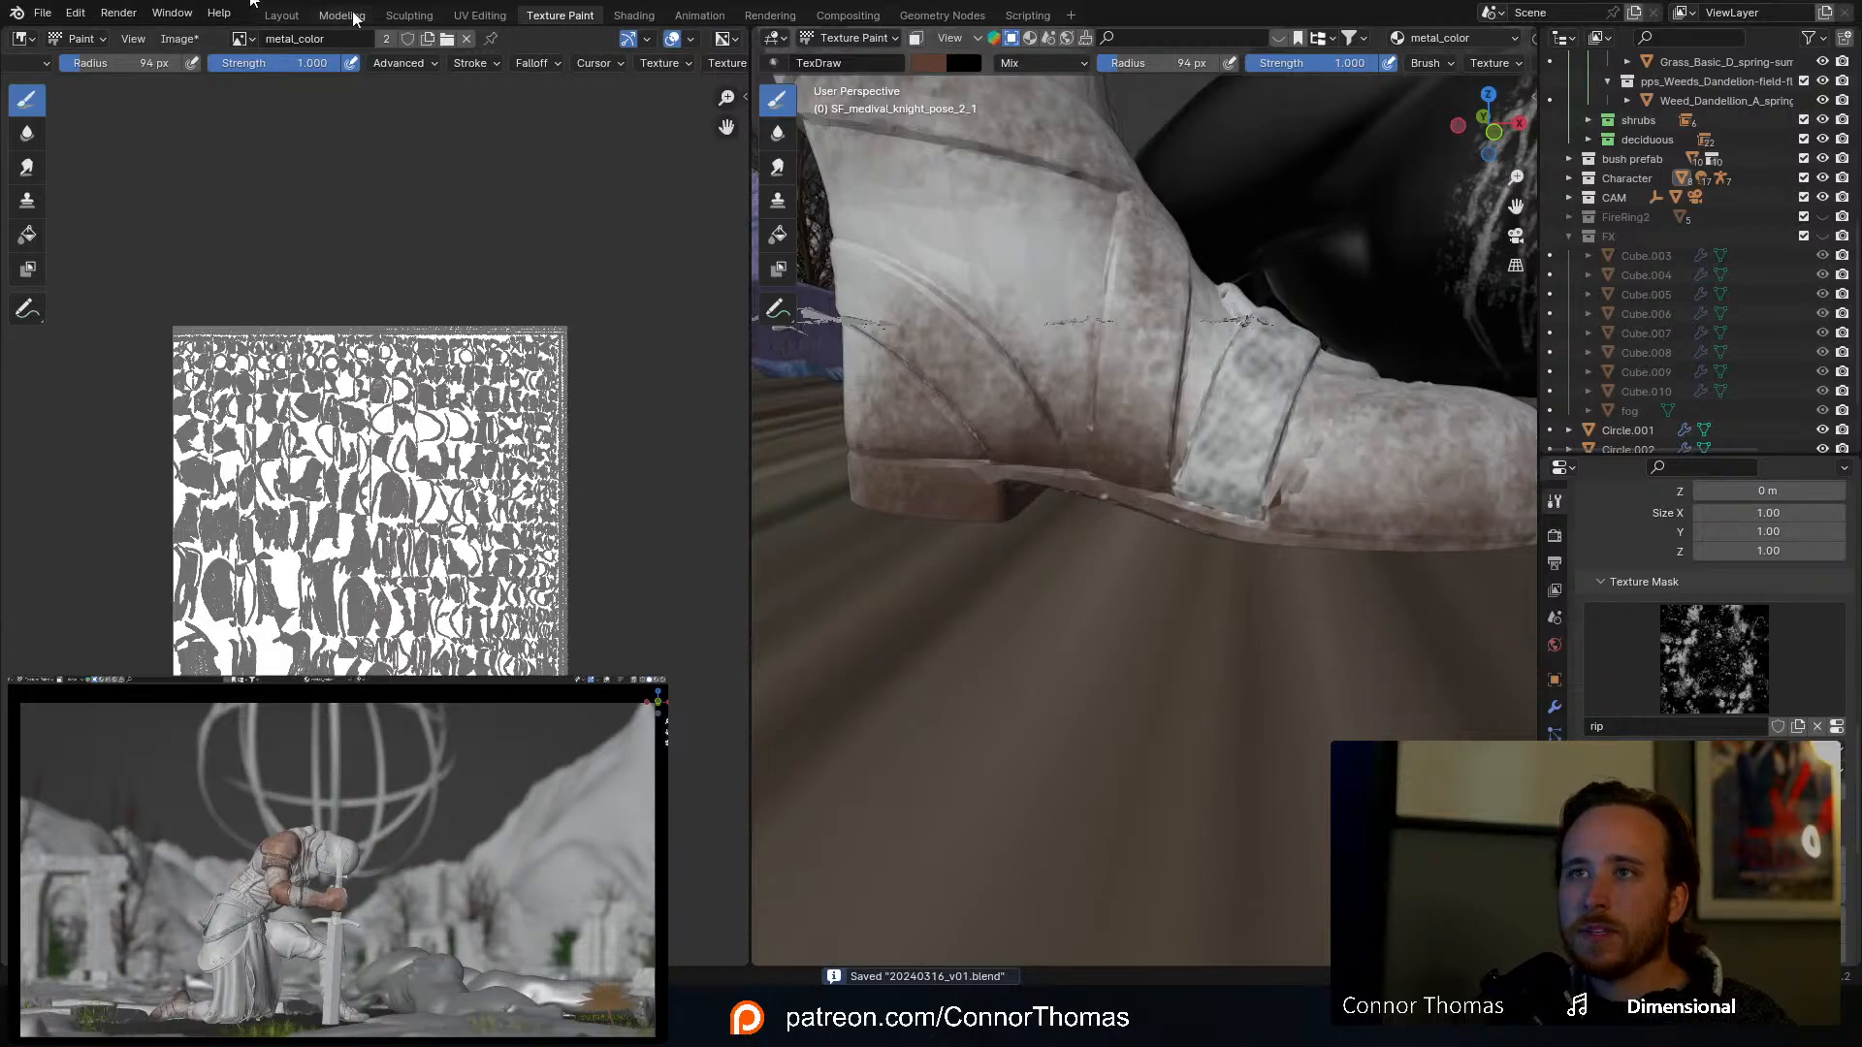
click(170, 37)
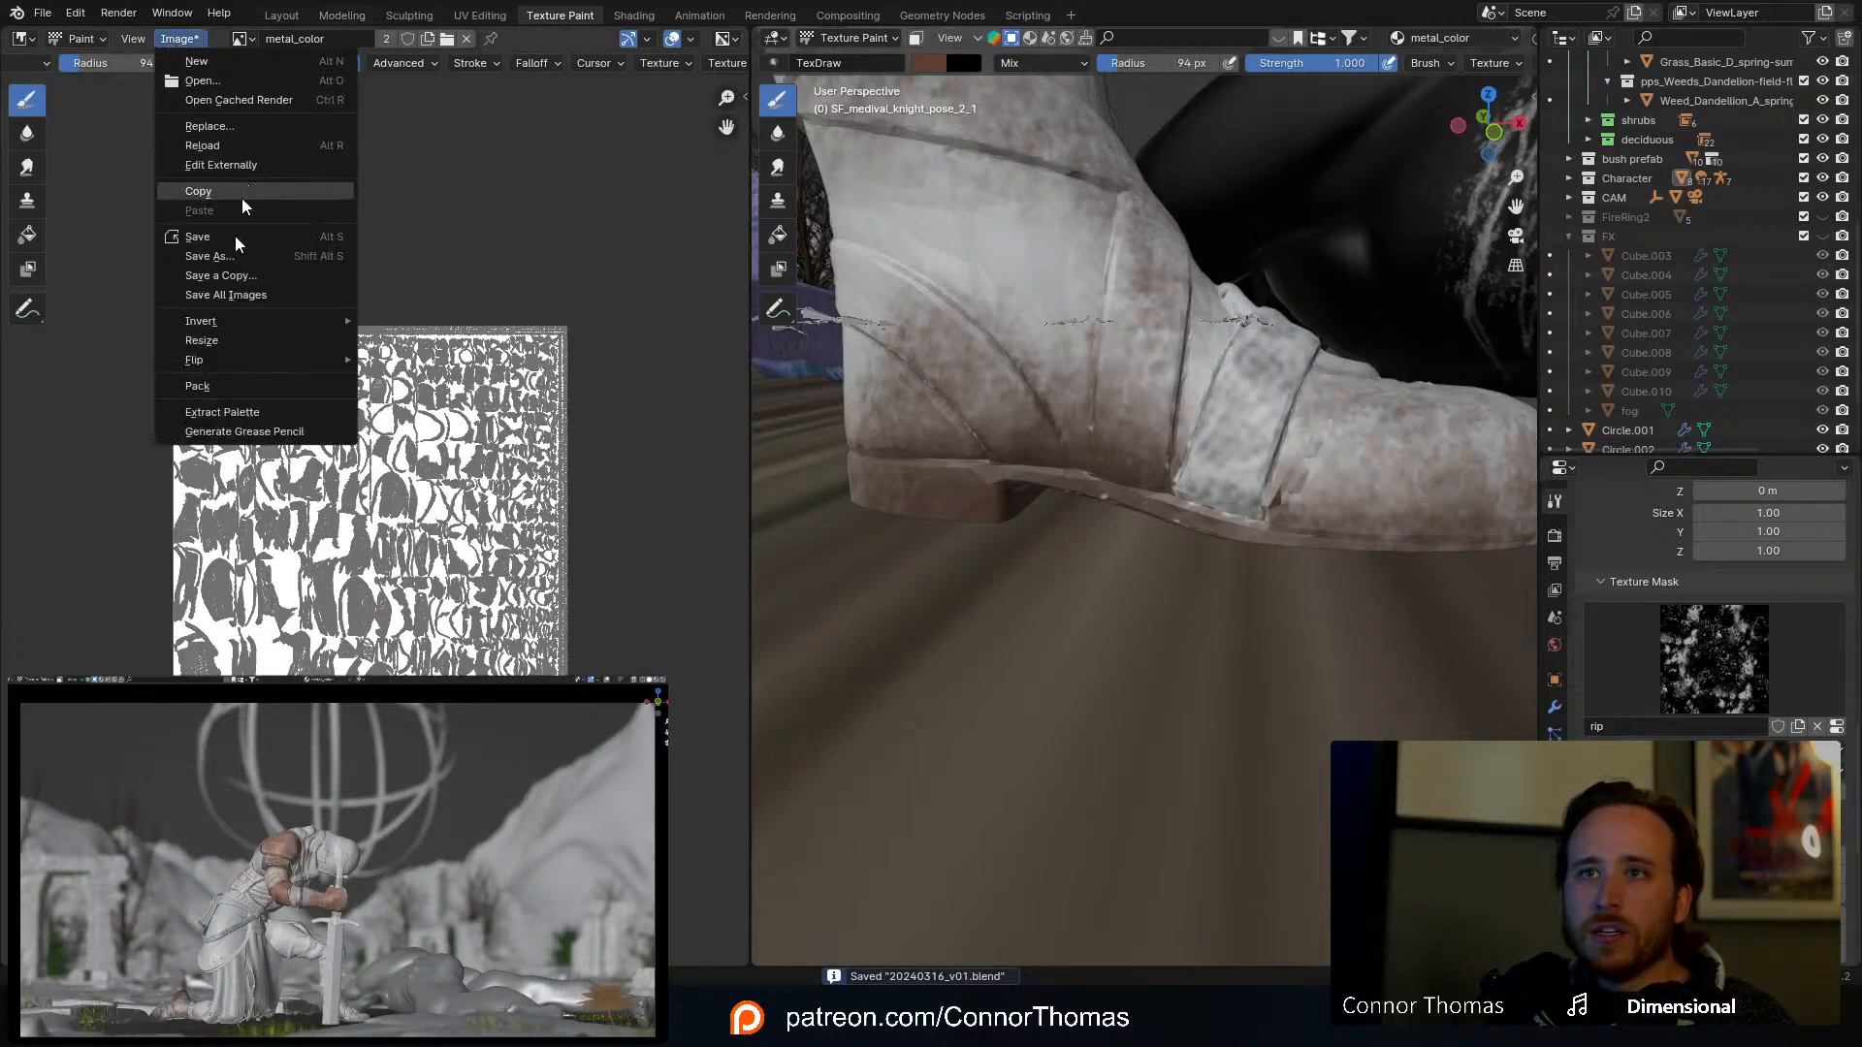
click(198, 237)
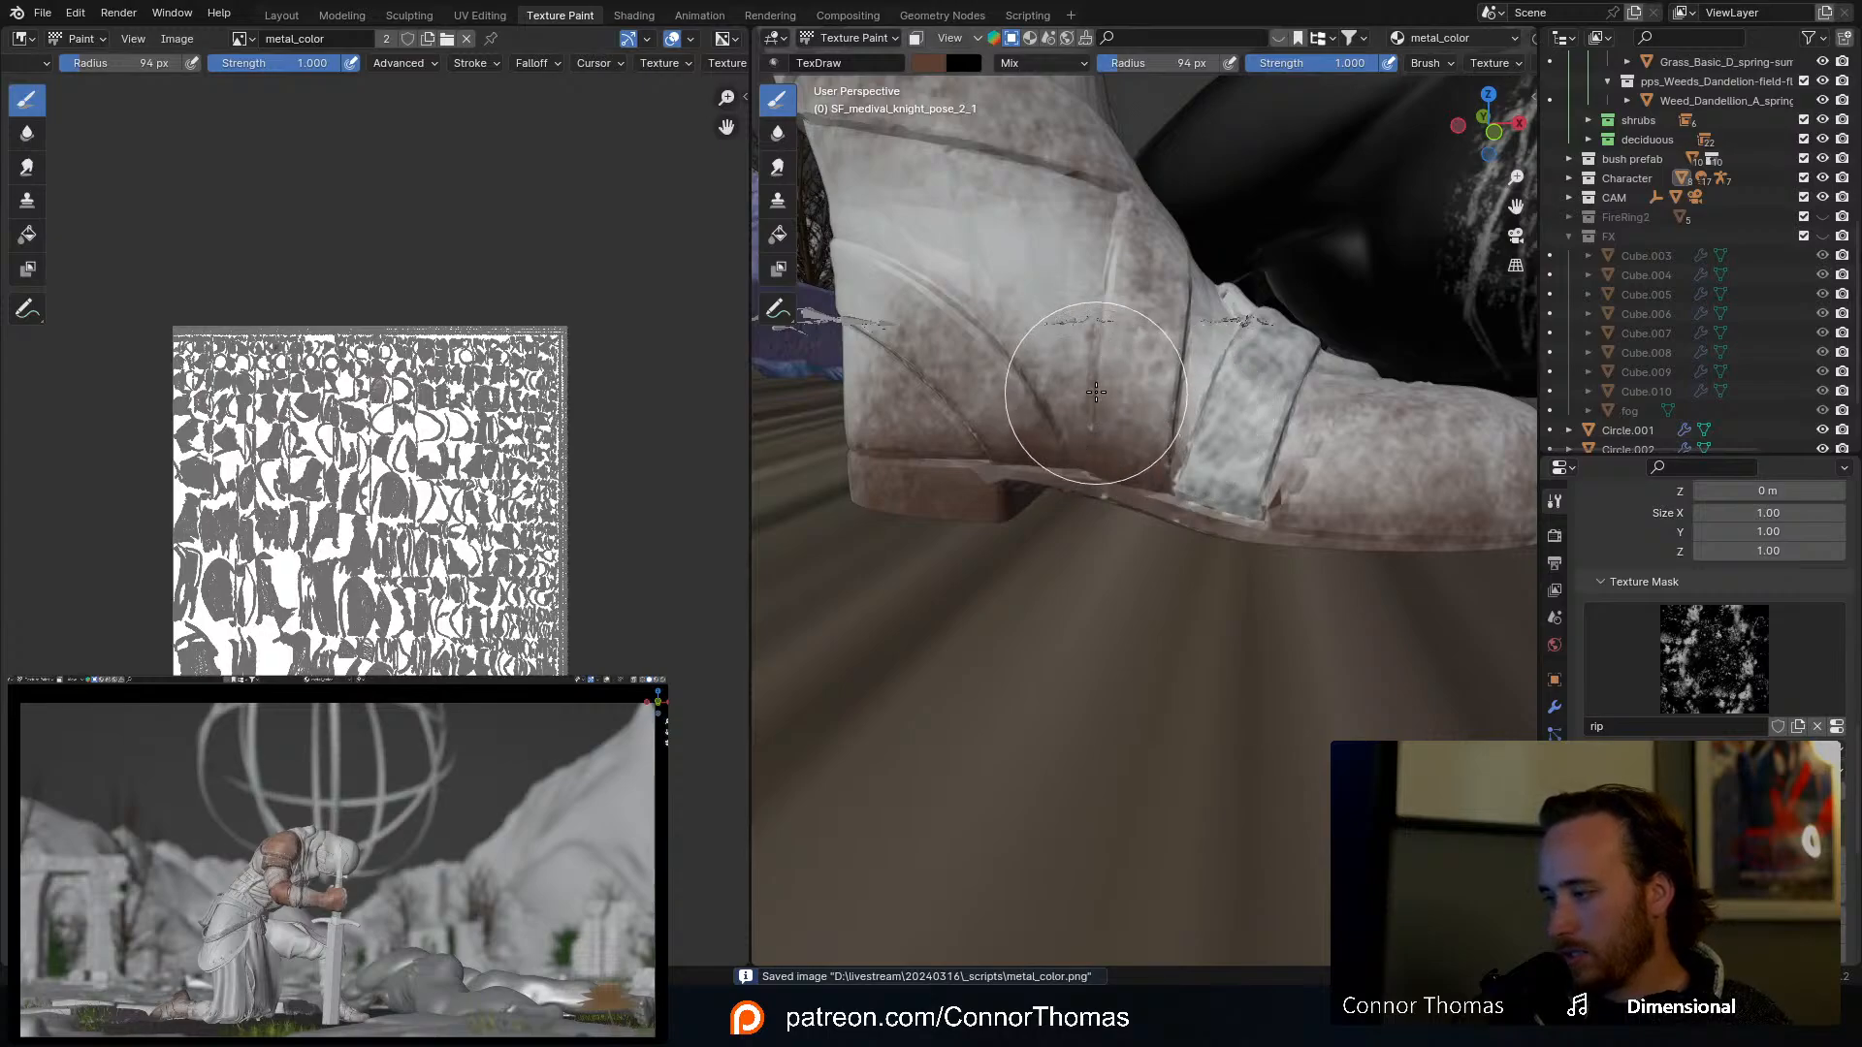
Step: Paint brown onto the back of the front boot's heel block and along its toe with the 94 px brush
mouse_move(1103, 396)
middle_down()
mouse_move(1128, 434)
mouse_move(968, 540)
middle_up()
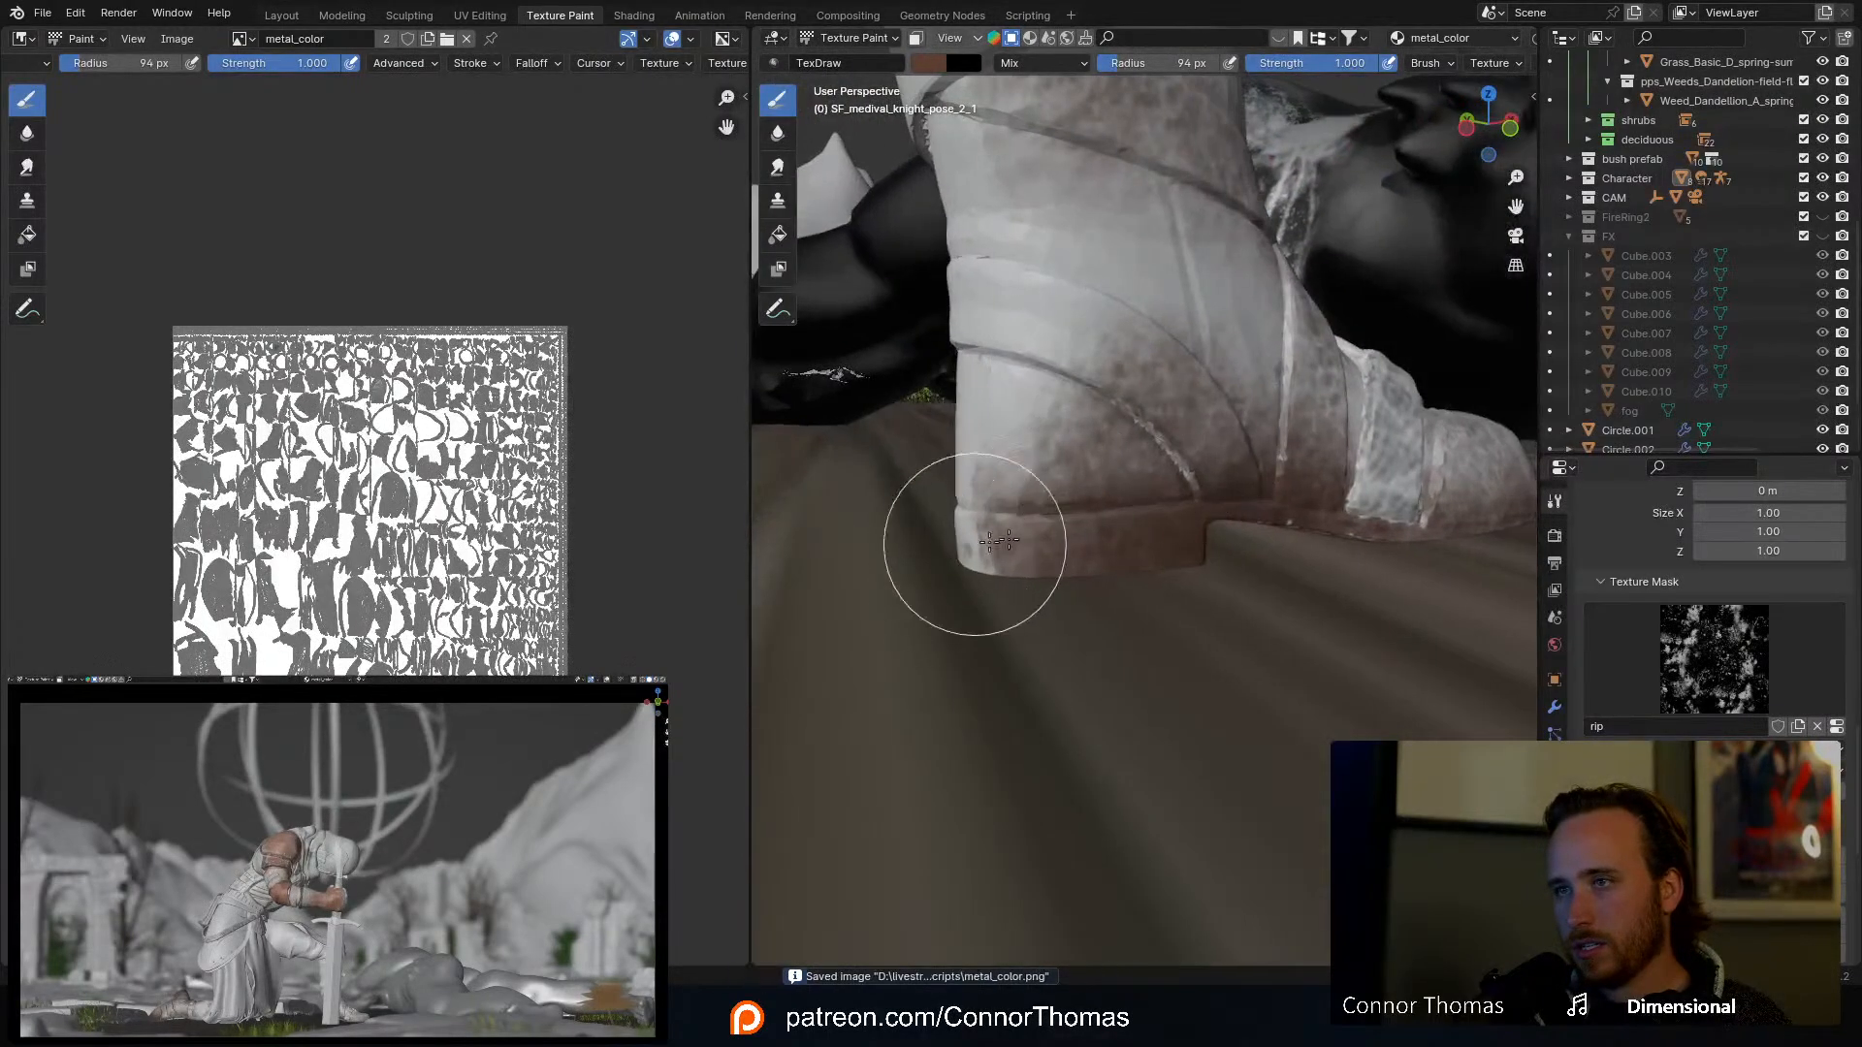
mouse_move(971, 544)
mouse_down()
mouse_move(946, 485)
mouse_move(960, 543)
mouse_move(1011, 535)
mouse_move(985, 566)
mouse_move(921, 555)
mouse_up()
mouse_move(1150, 490)
middle_down()
mouse_move(1026, 498)
mouse_move(1123, 478)
mouse_move(1202, 543)
mouse_move(1206, 623)
mouse_move(1289, 593)
middle_up()
mouse_move(1290, 593)
mouse_down()
mouse_move(1350, 491)
mouse_move(1228, 533)
mouse_move(1273, 535)
mouse_up()
Step: Reduce the brush radius to 52 px, darken the front boot's toe and sole edge, and save the blend file
key(f)
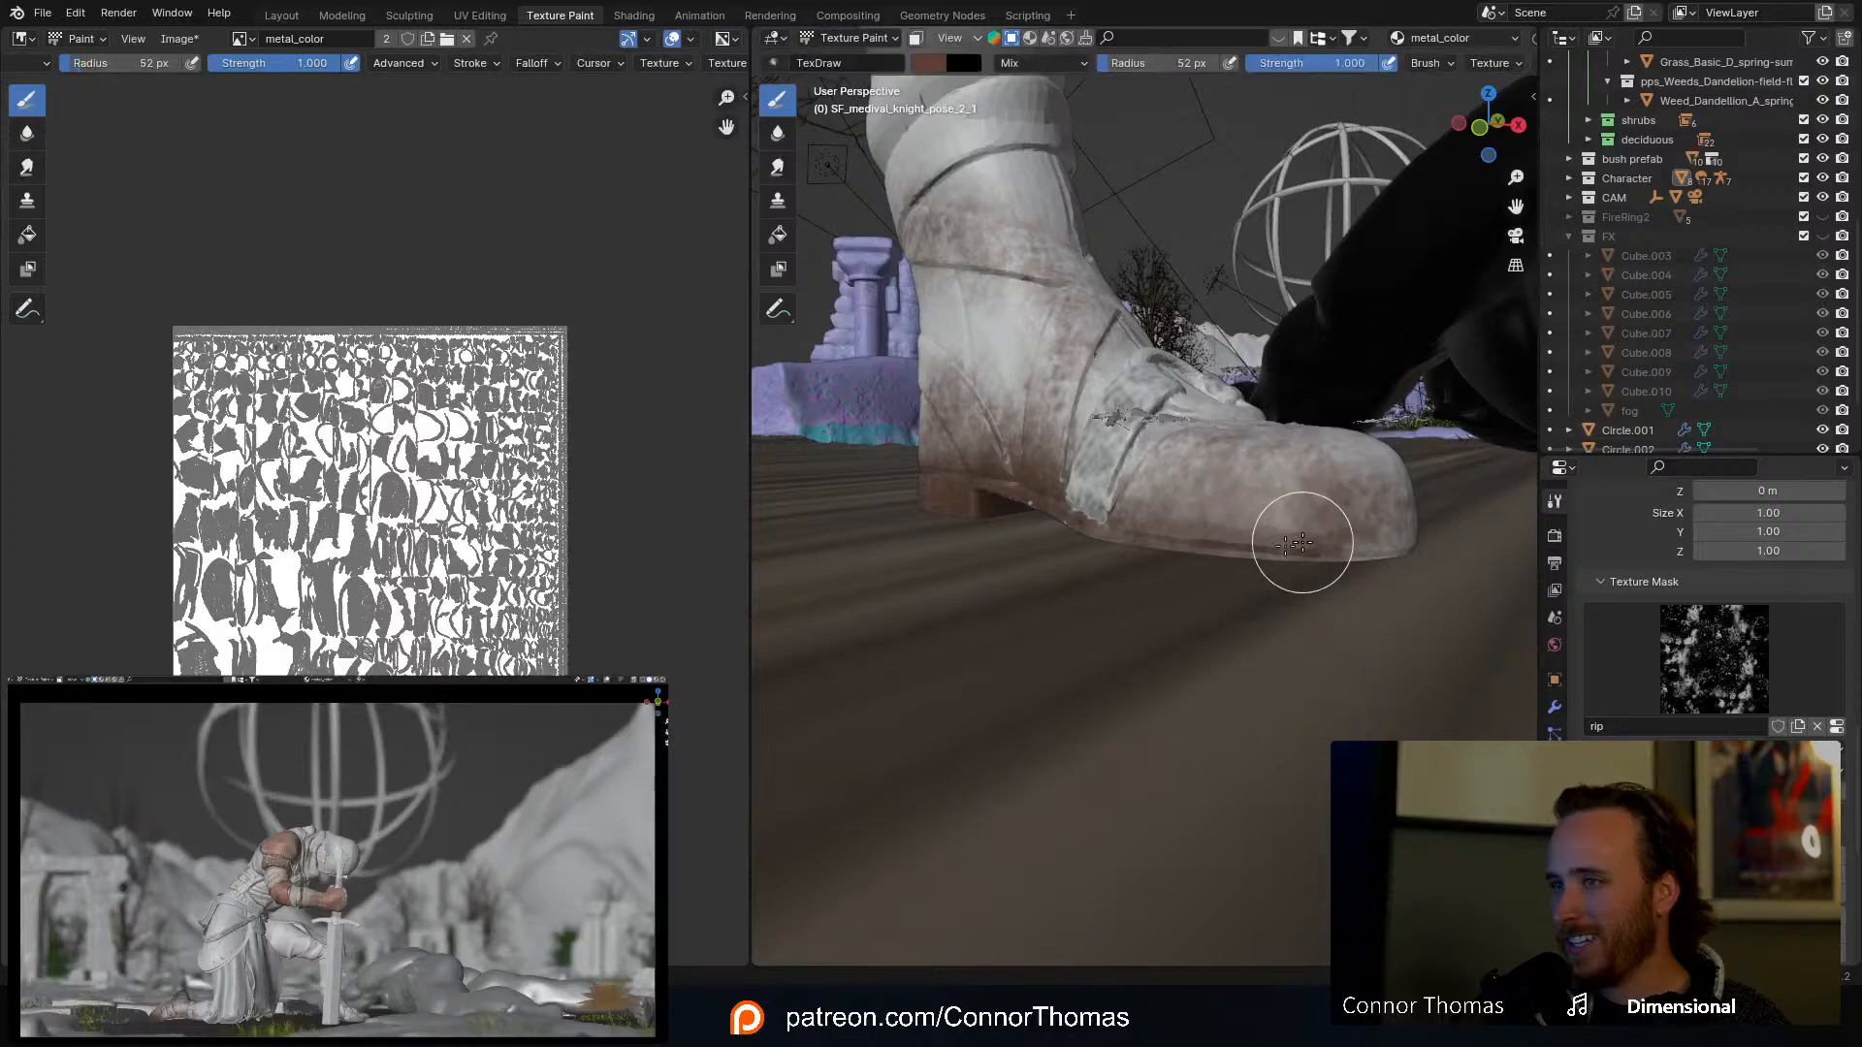
click(1166, 525)
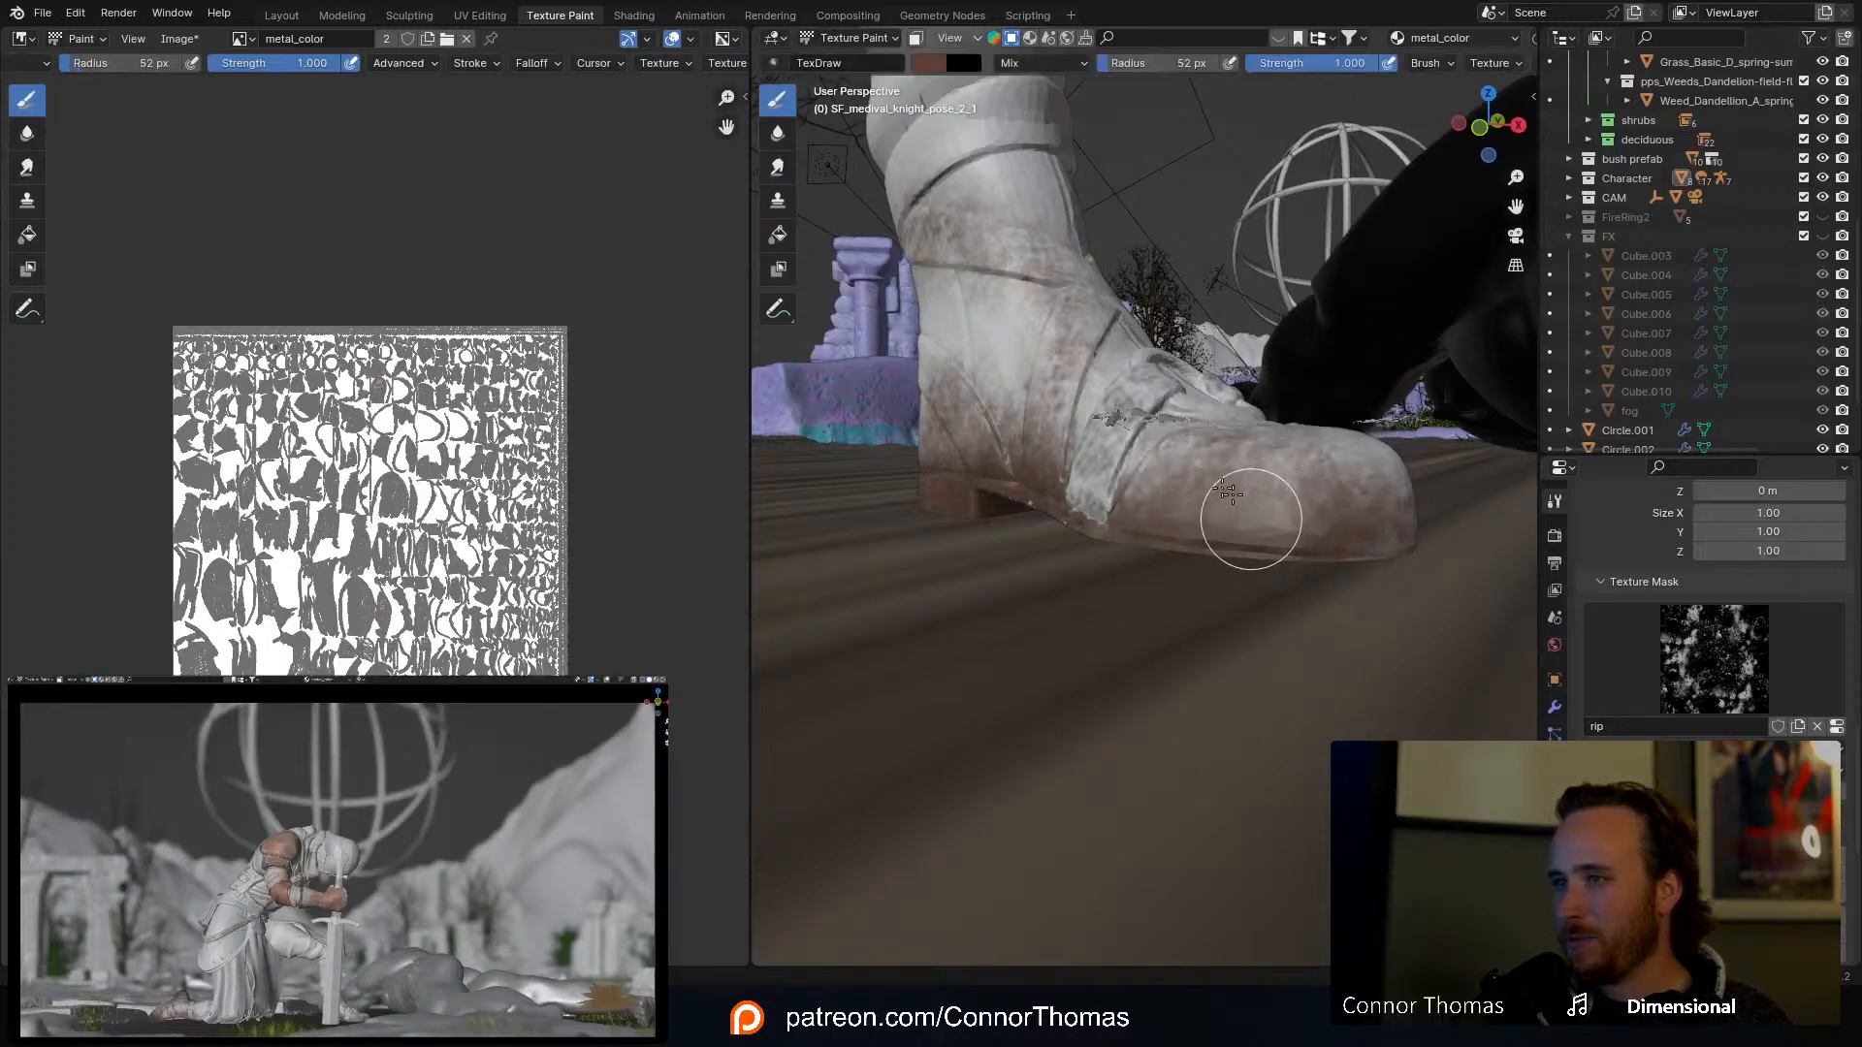
middle_drag(1251, 507, 1266, 529)
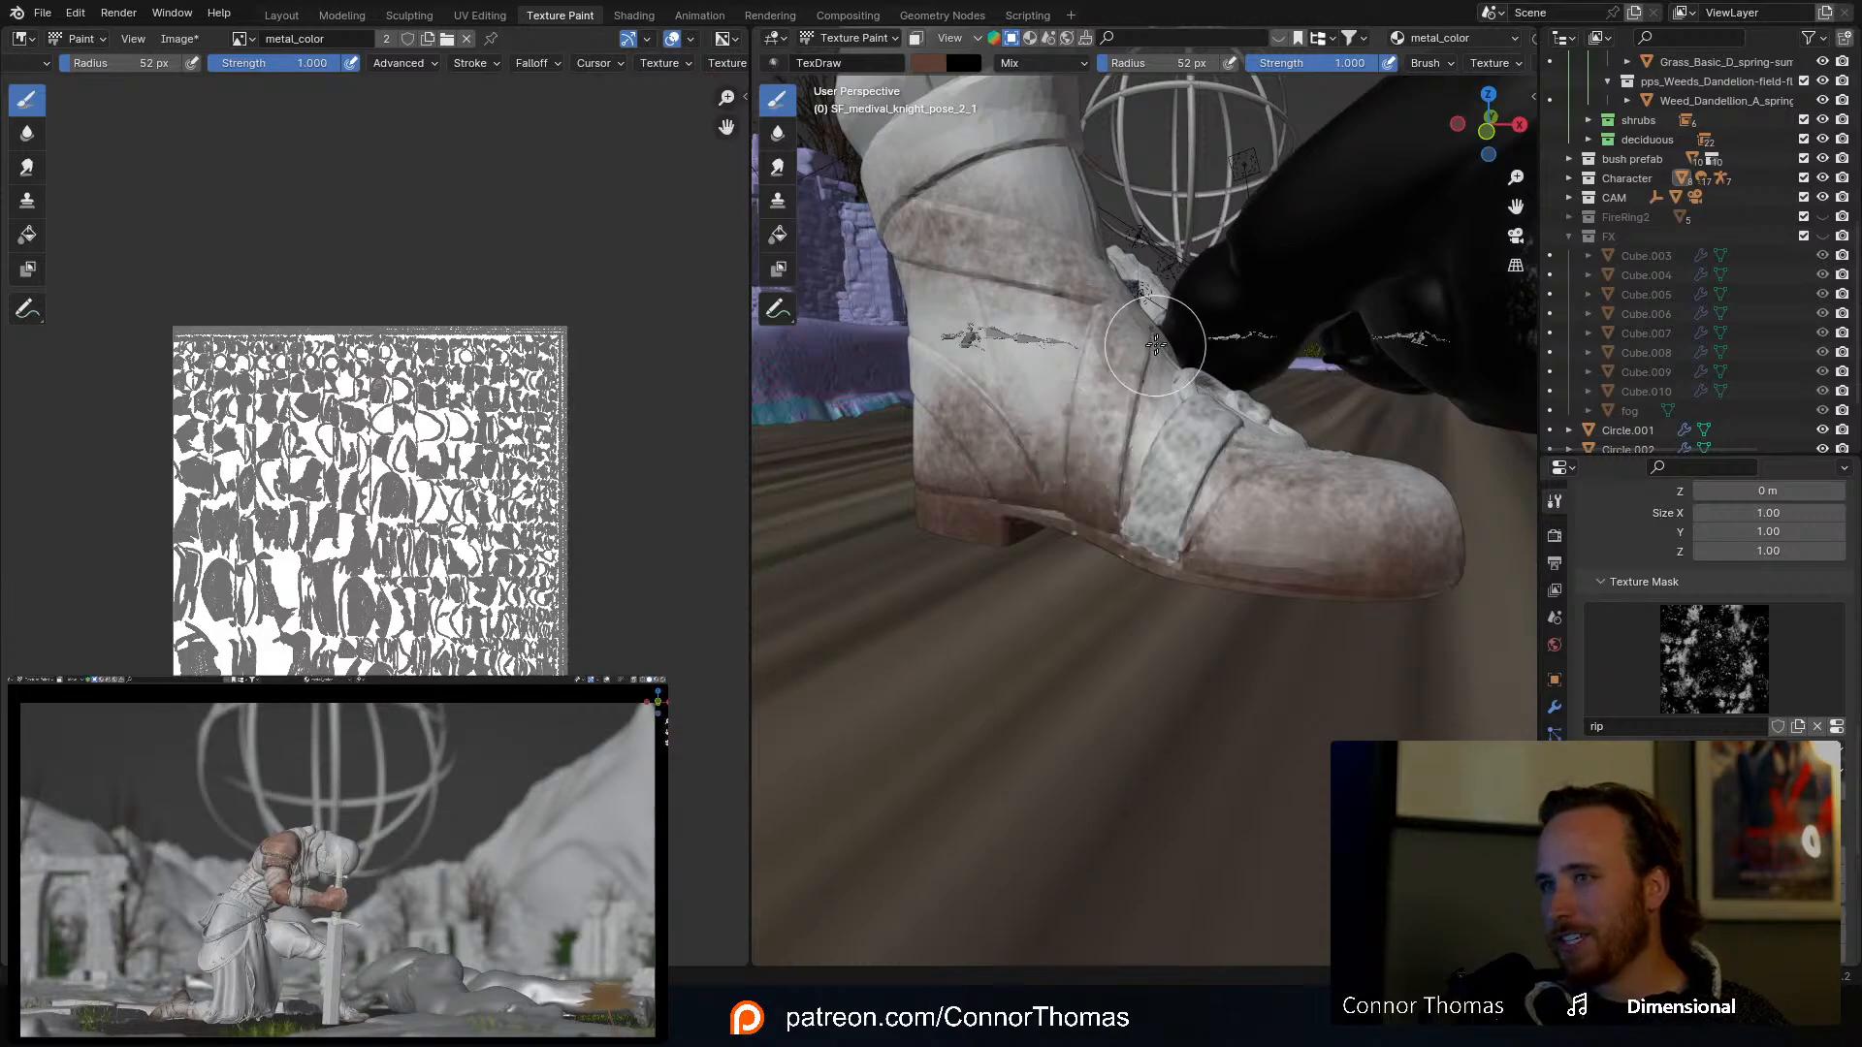
key(ctrl+s)
Step: Paint mottled brown around the upper ankle band of the front boot with the 52 px brush
mouse_move(1004, 257)
middle_down()
mouse_move(1094, 396)
mouse_move(1115, 545)
mouse_move(1064, 378)
mouse_move(1084, 357)
middle_up()
mouse_move(953, 395)
mouse_down()
mouse_move(1142, 349)
mouse_move(1197, 310)
mouse_up()
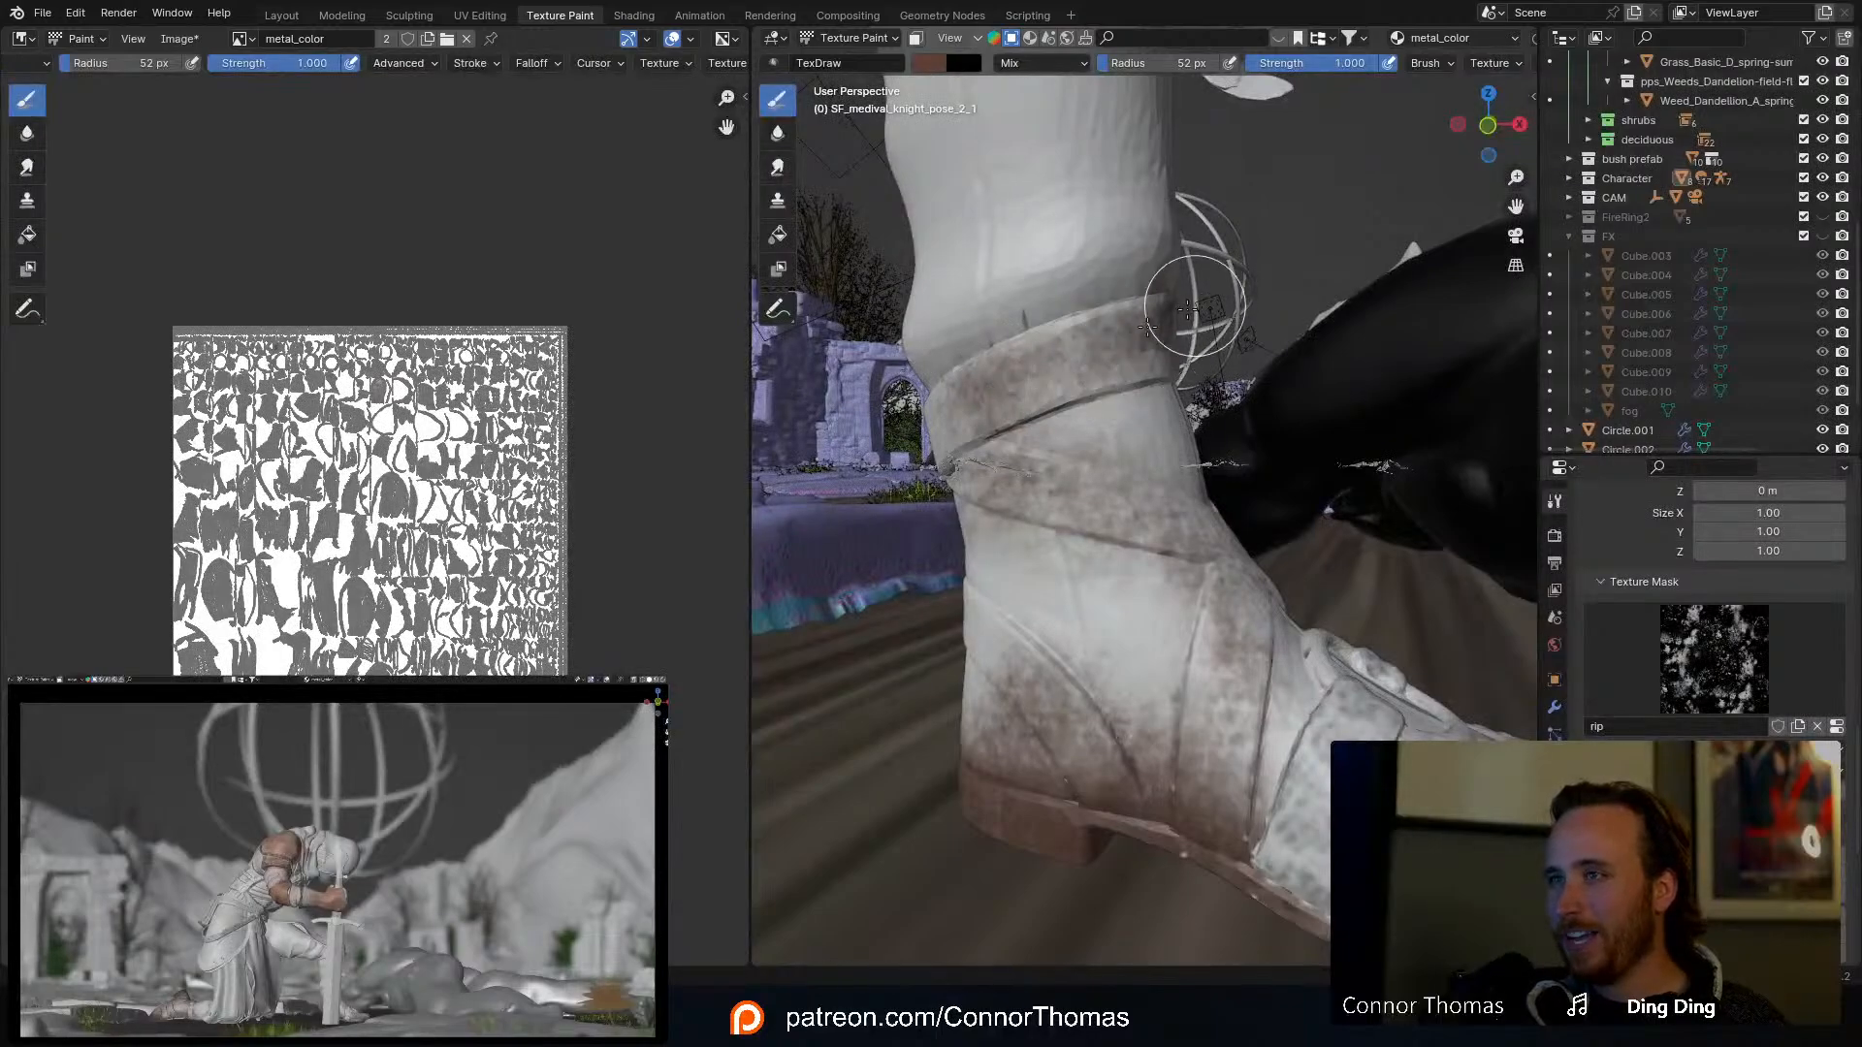
middle_drag(926, 417, 1084, 448)
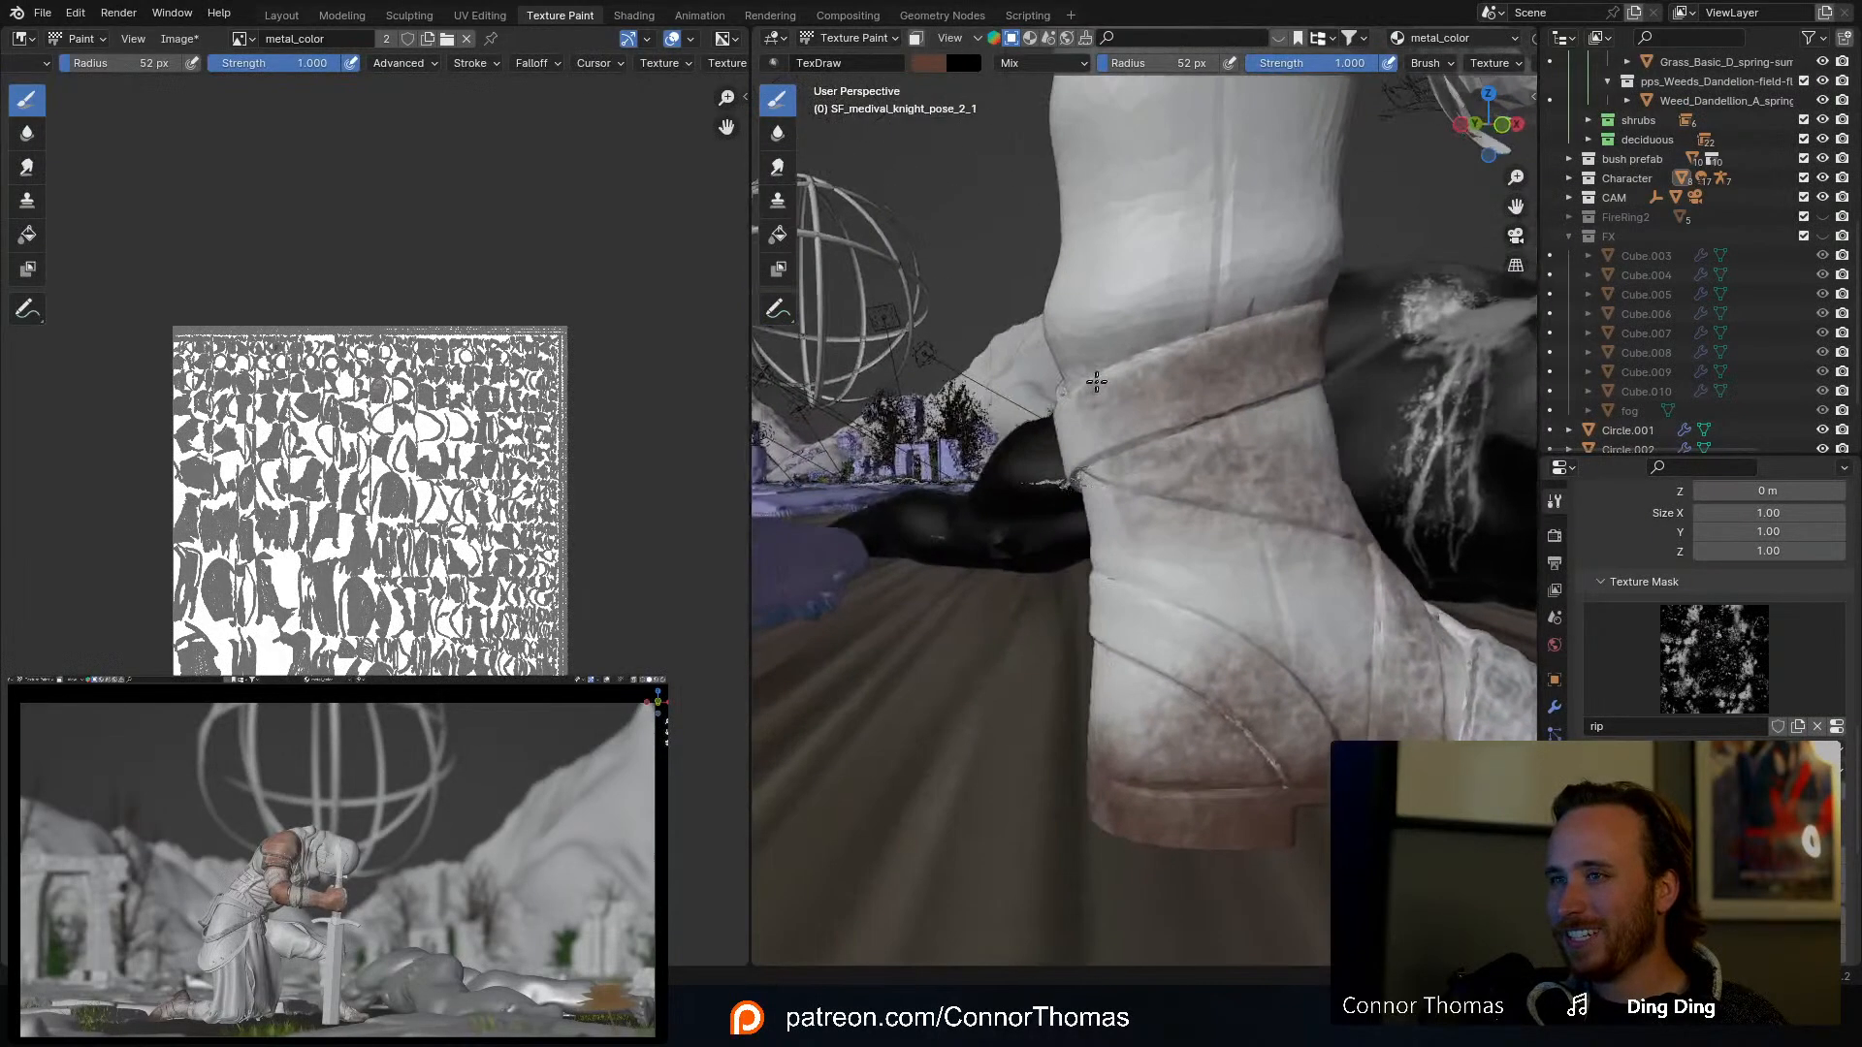
middle_drag(1333, 320, 946, 448)
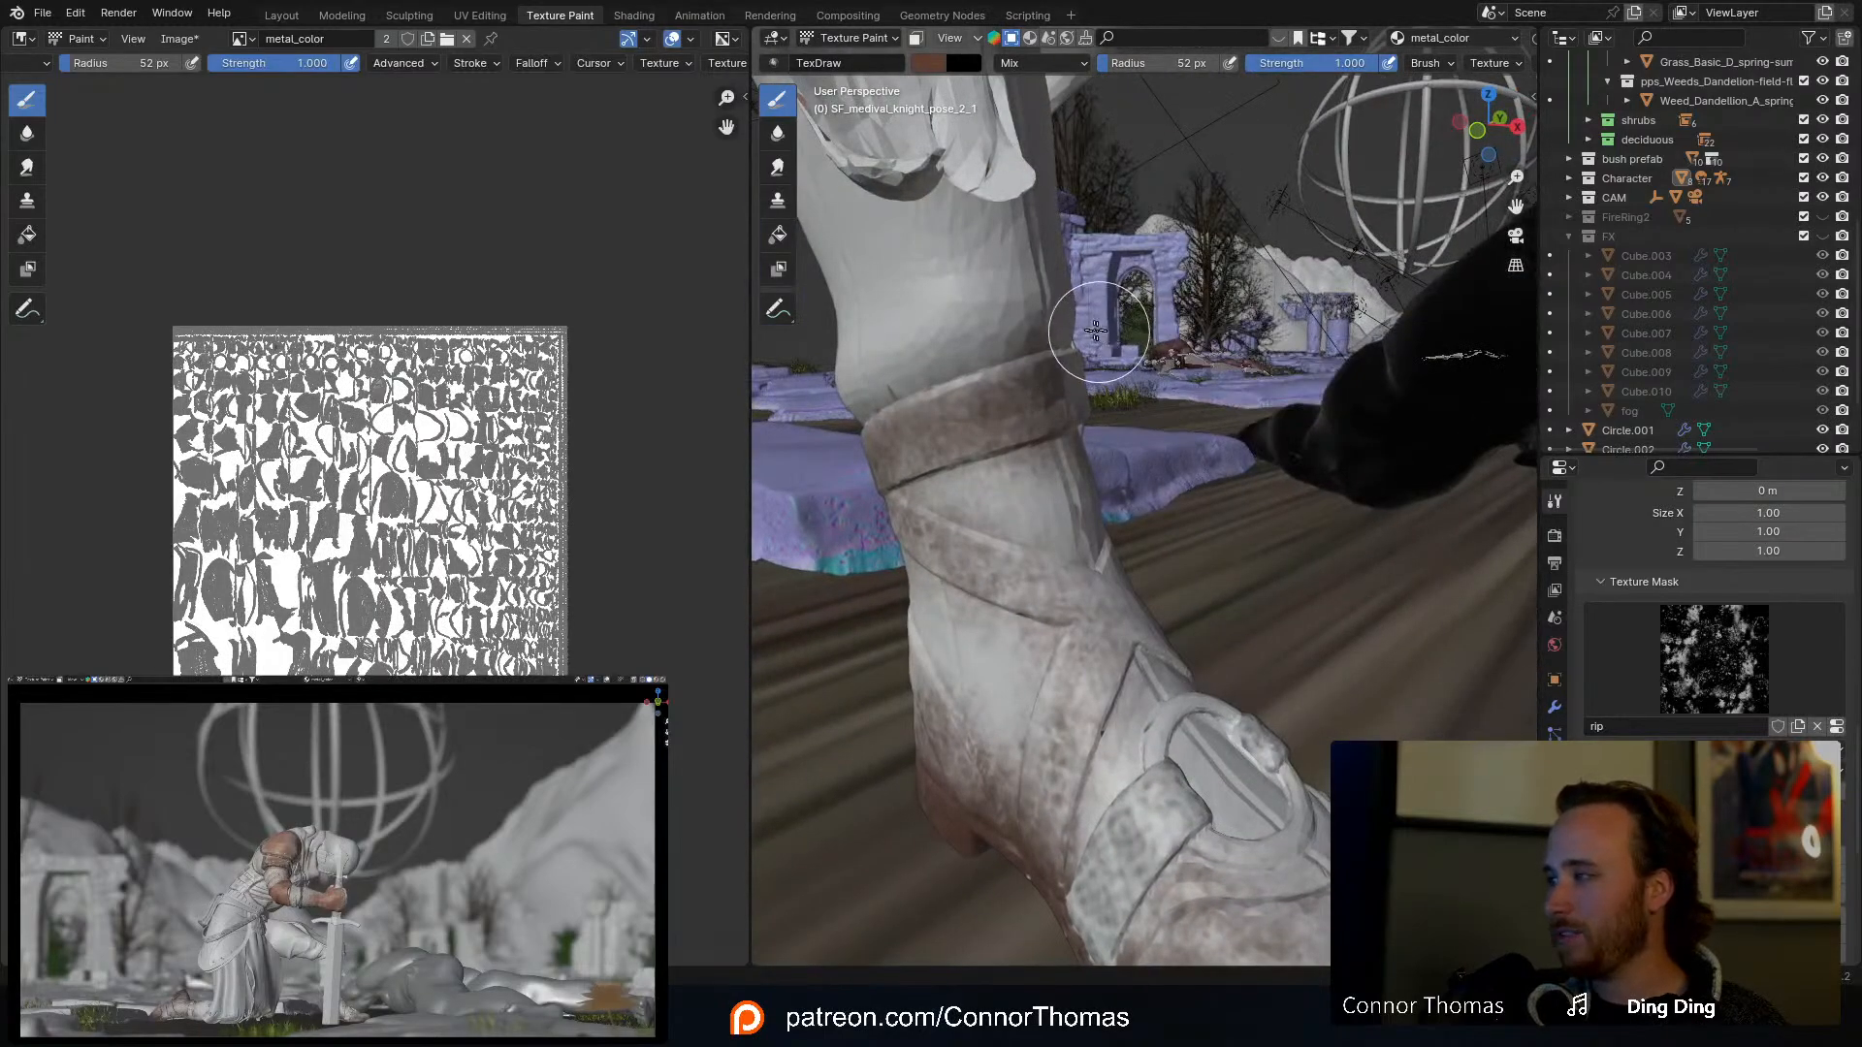
Step: Enlarge the brush radius to 117 px and paint mottled brown onto the front boot's shaft above the ankle strap
mouse_move(1096, 331)
shift+middle_down()
mouse_move(1160, 495)
mouse_move(1139, 426)
mouse_move(1147, 382)
mouse_move(1177, 391)
shift+middle_up()
scroll(1102, 403, down, 2)
key(f)
click(1219, 417)
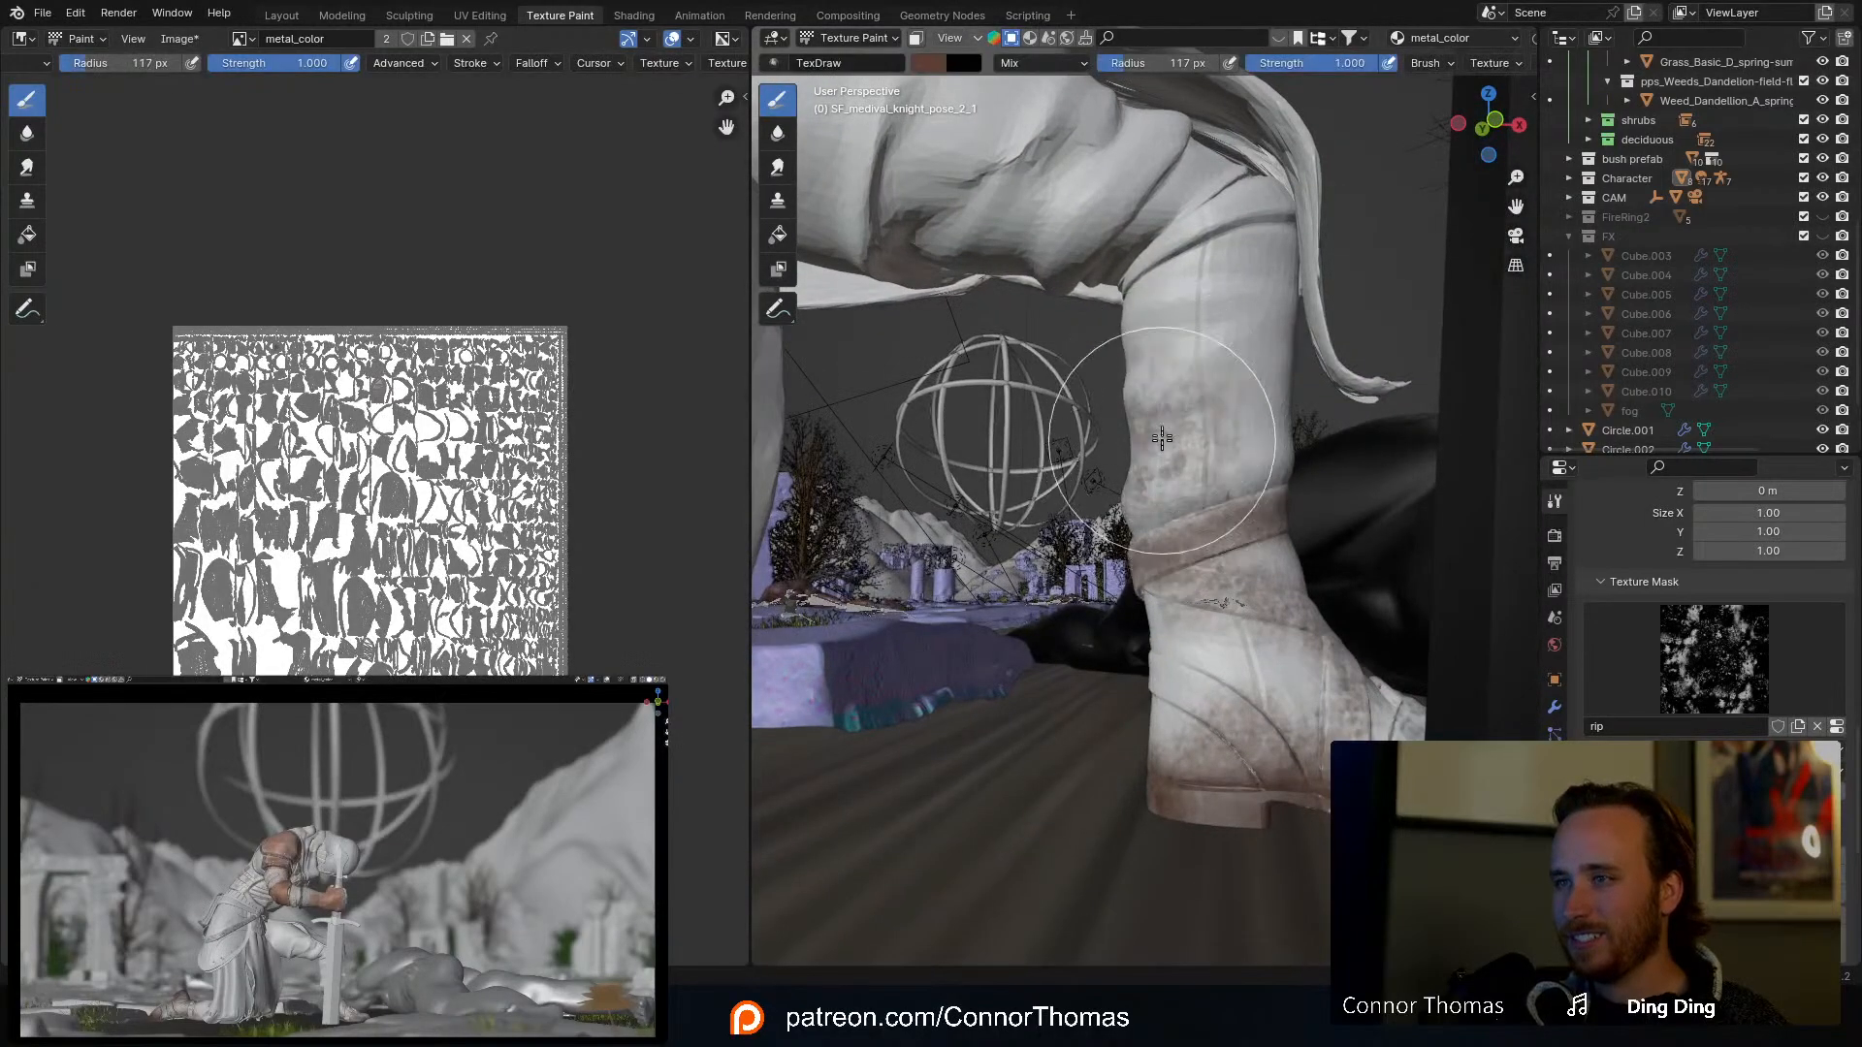
middle_drag(1262, 359, 1154, 427)
Step: Darken the brown mottling on the front boot's shaft and its side edge with 60 px and 37 px brushes
key(f)
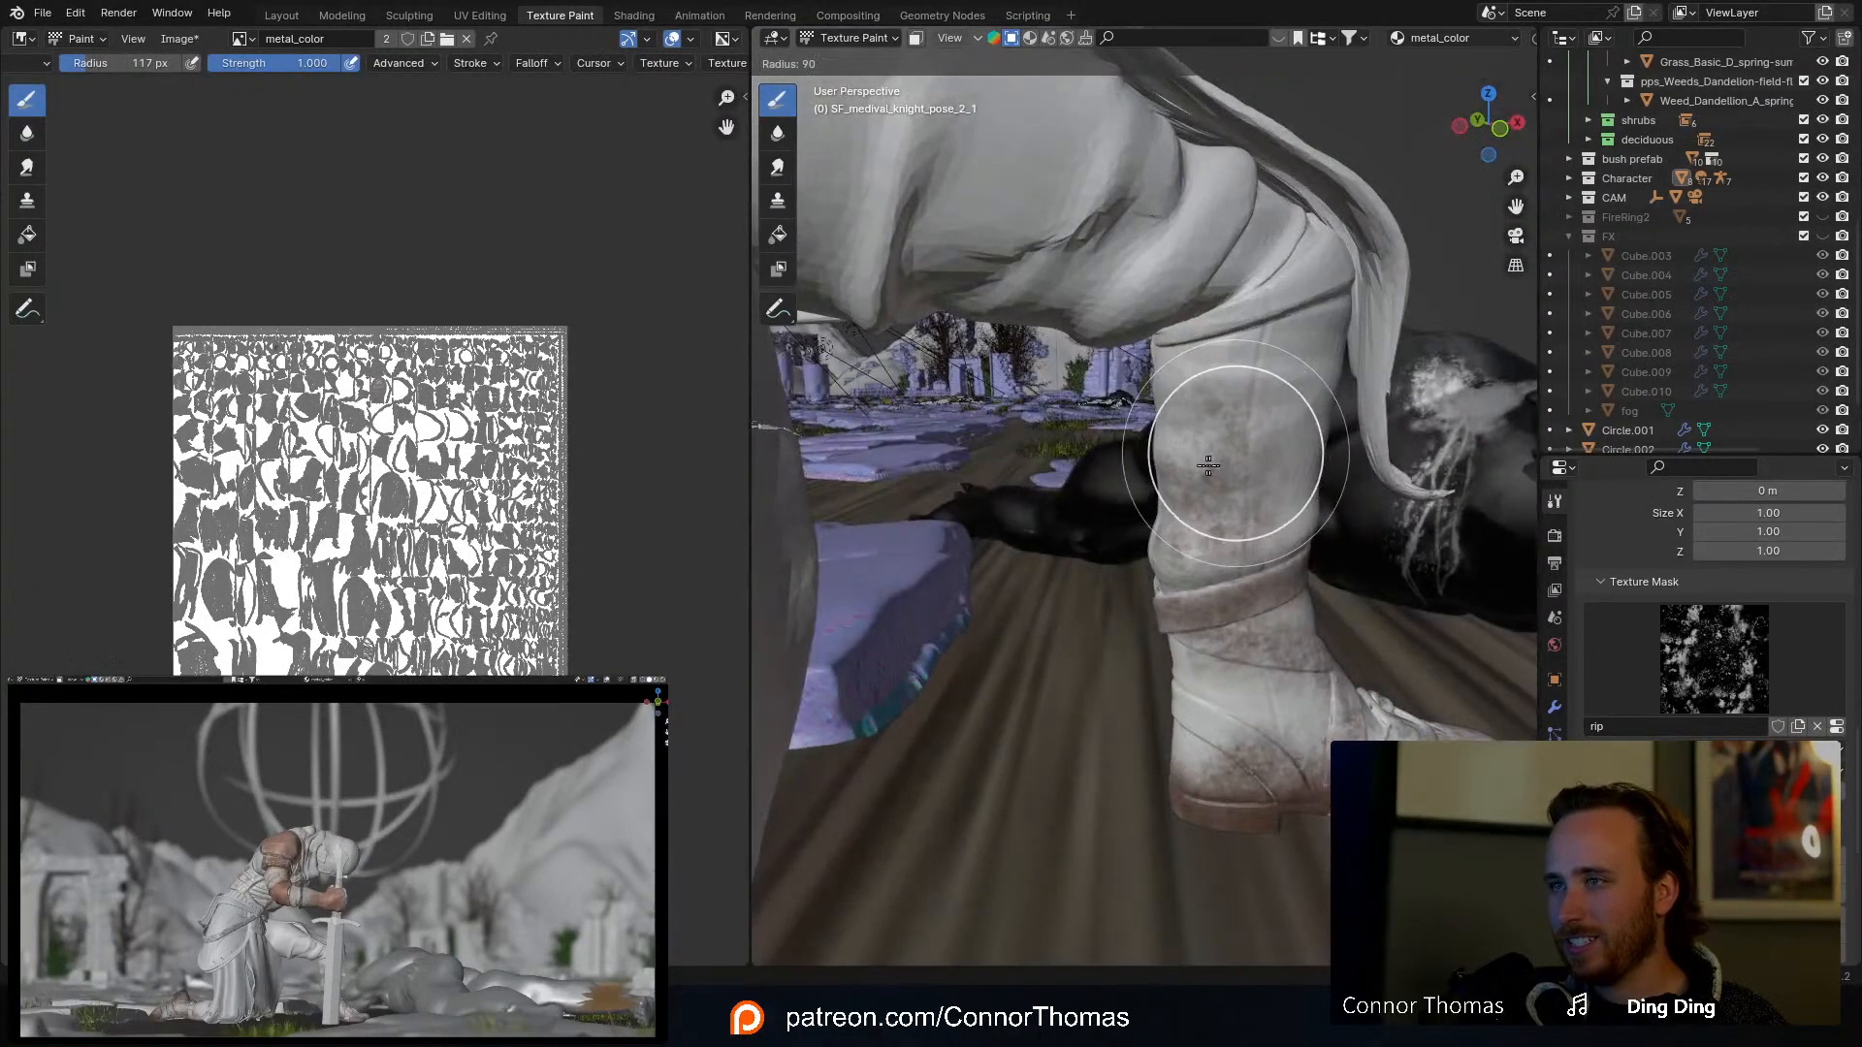
click(1124, 490)
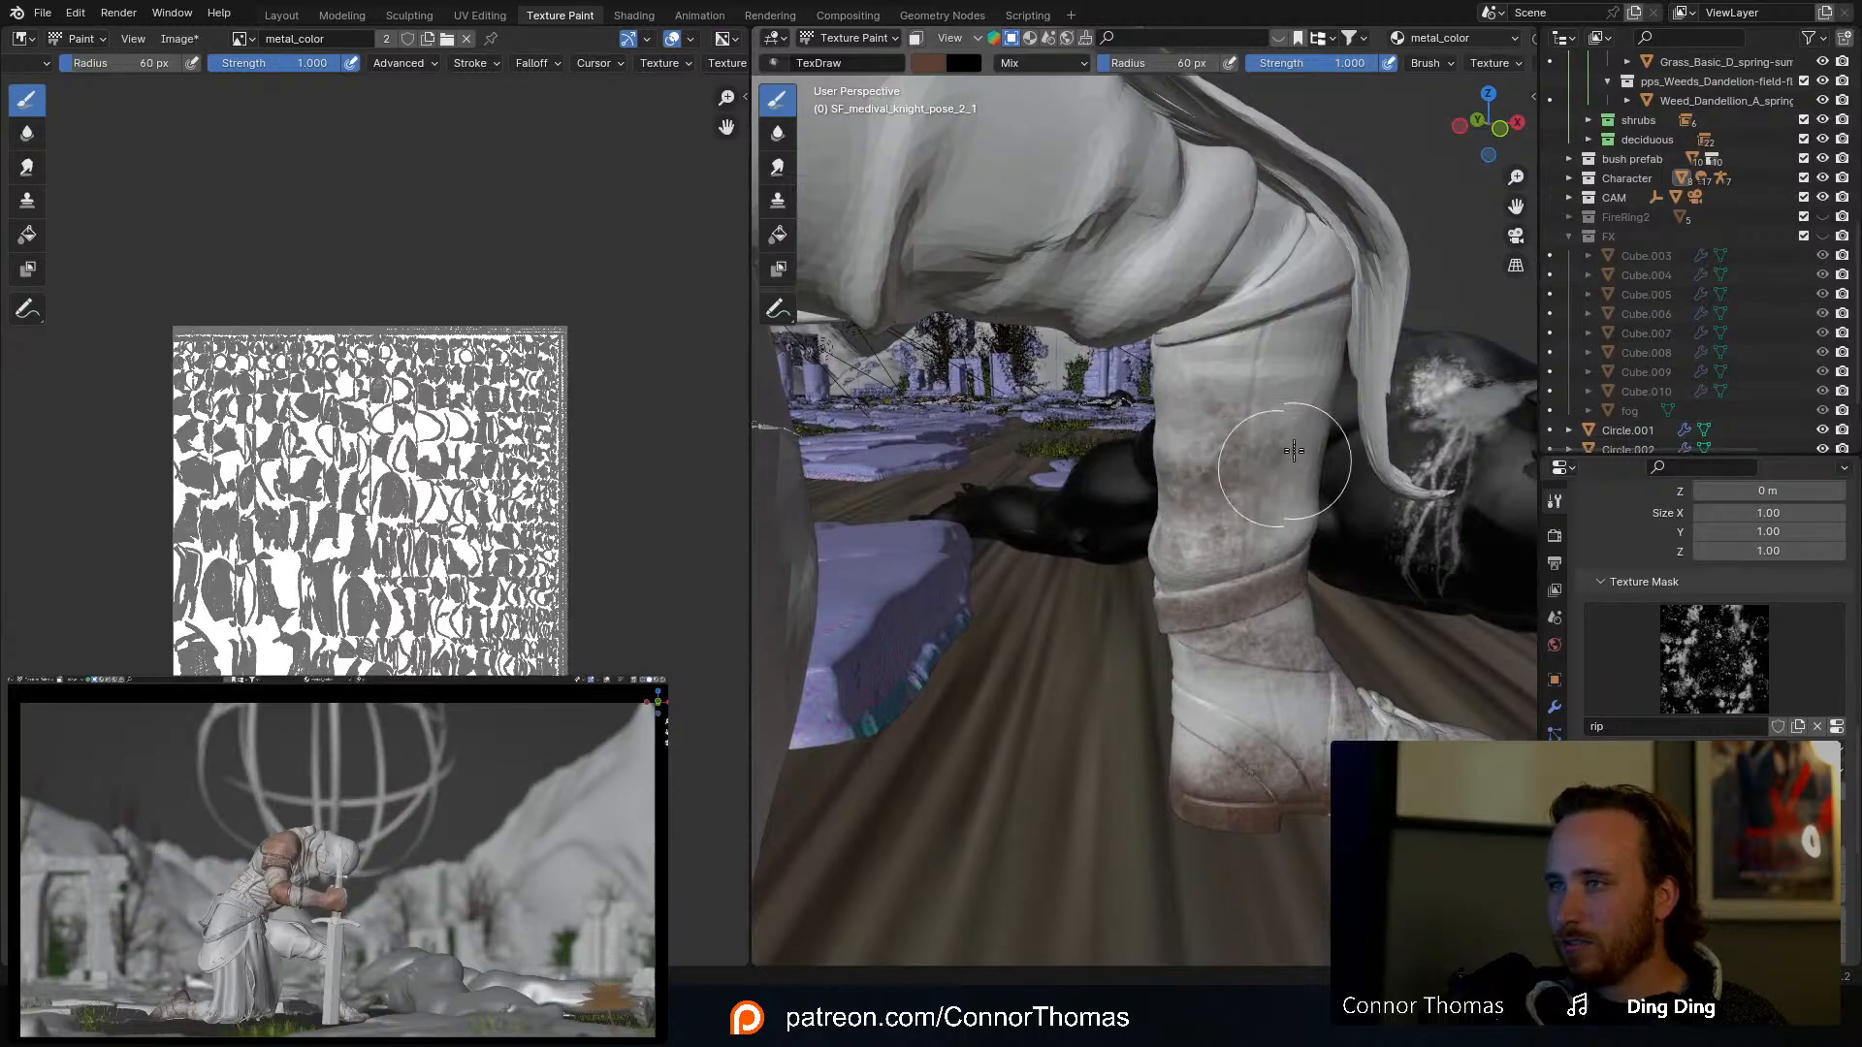
middle_drag(1358, 447, 1342, 403)
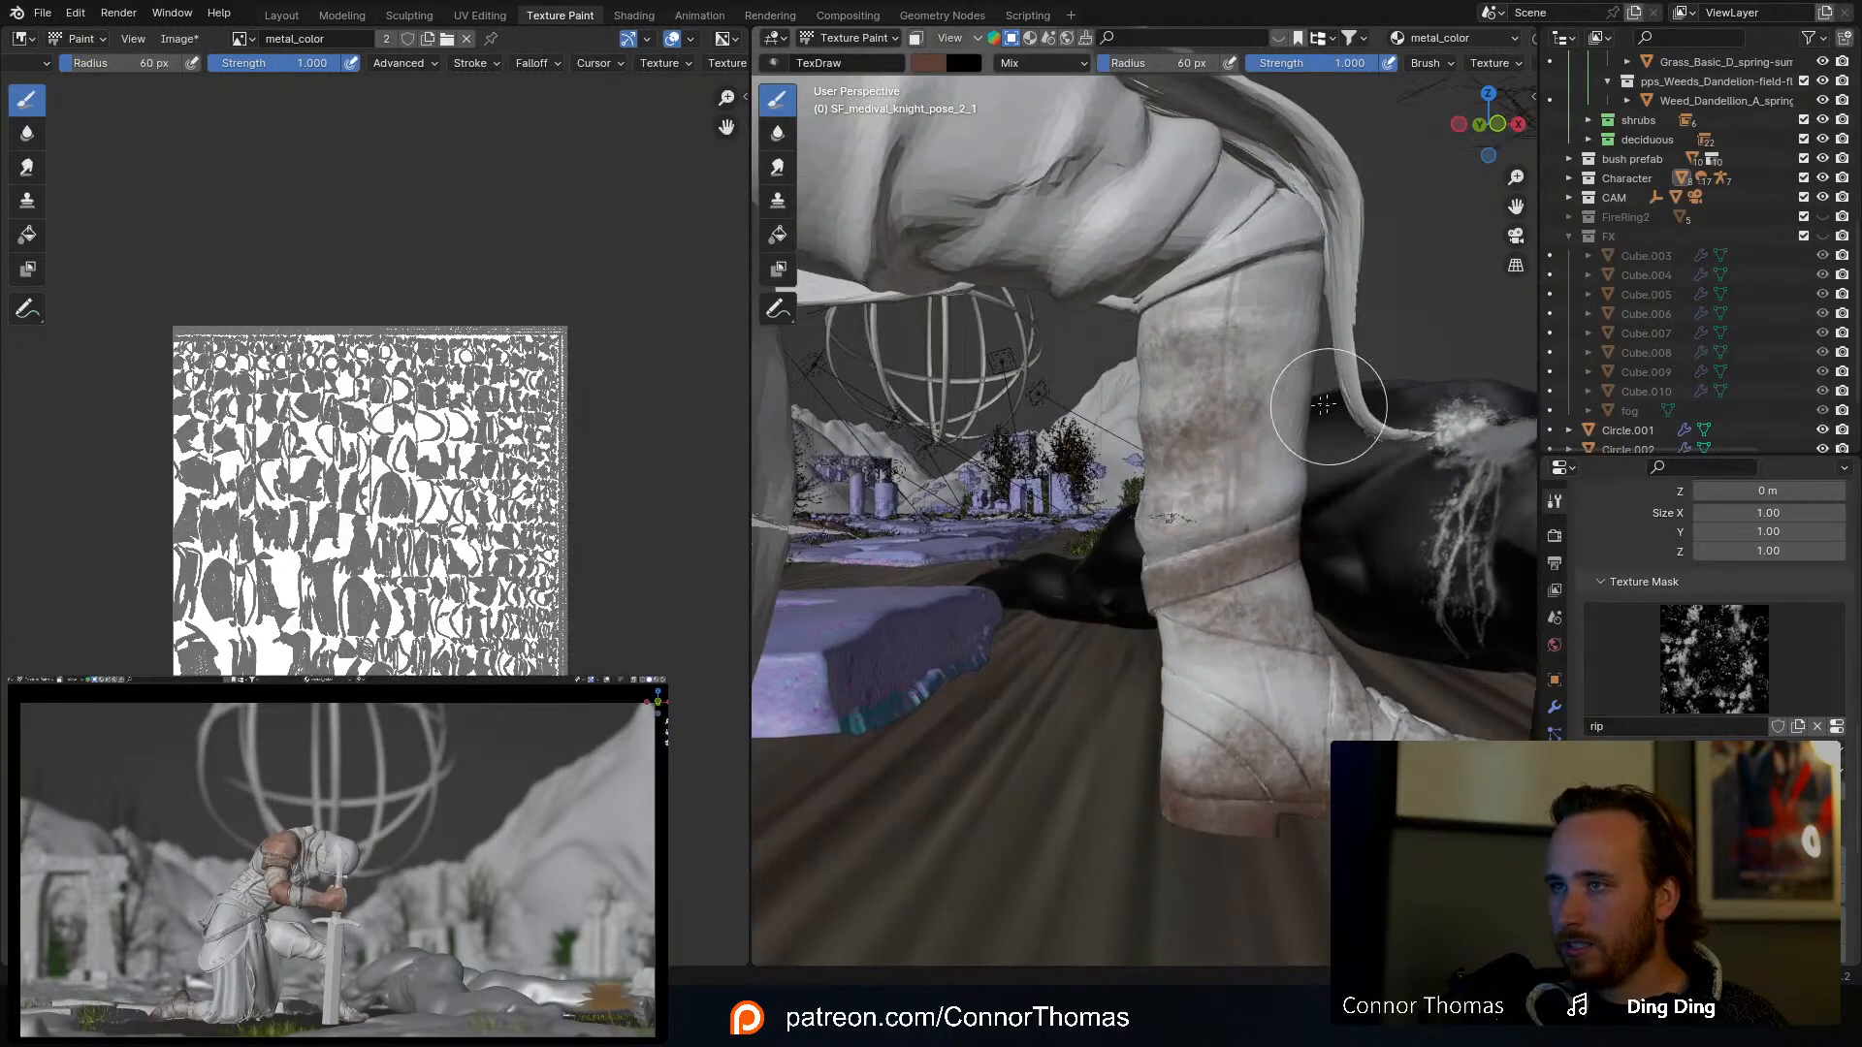
key(f)
click(1223, 491)
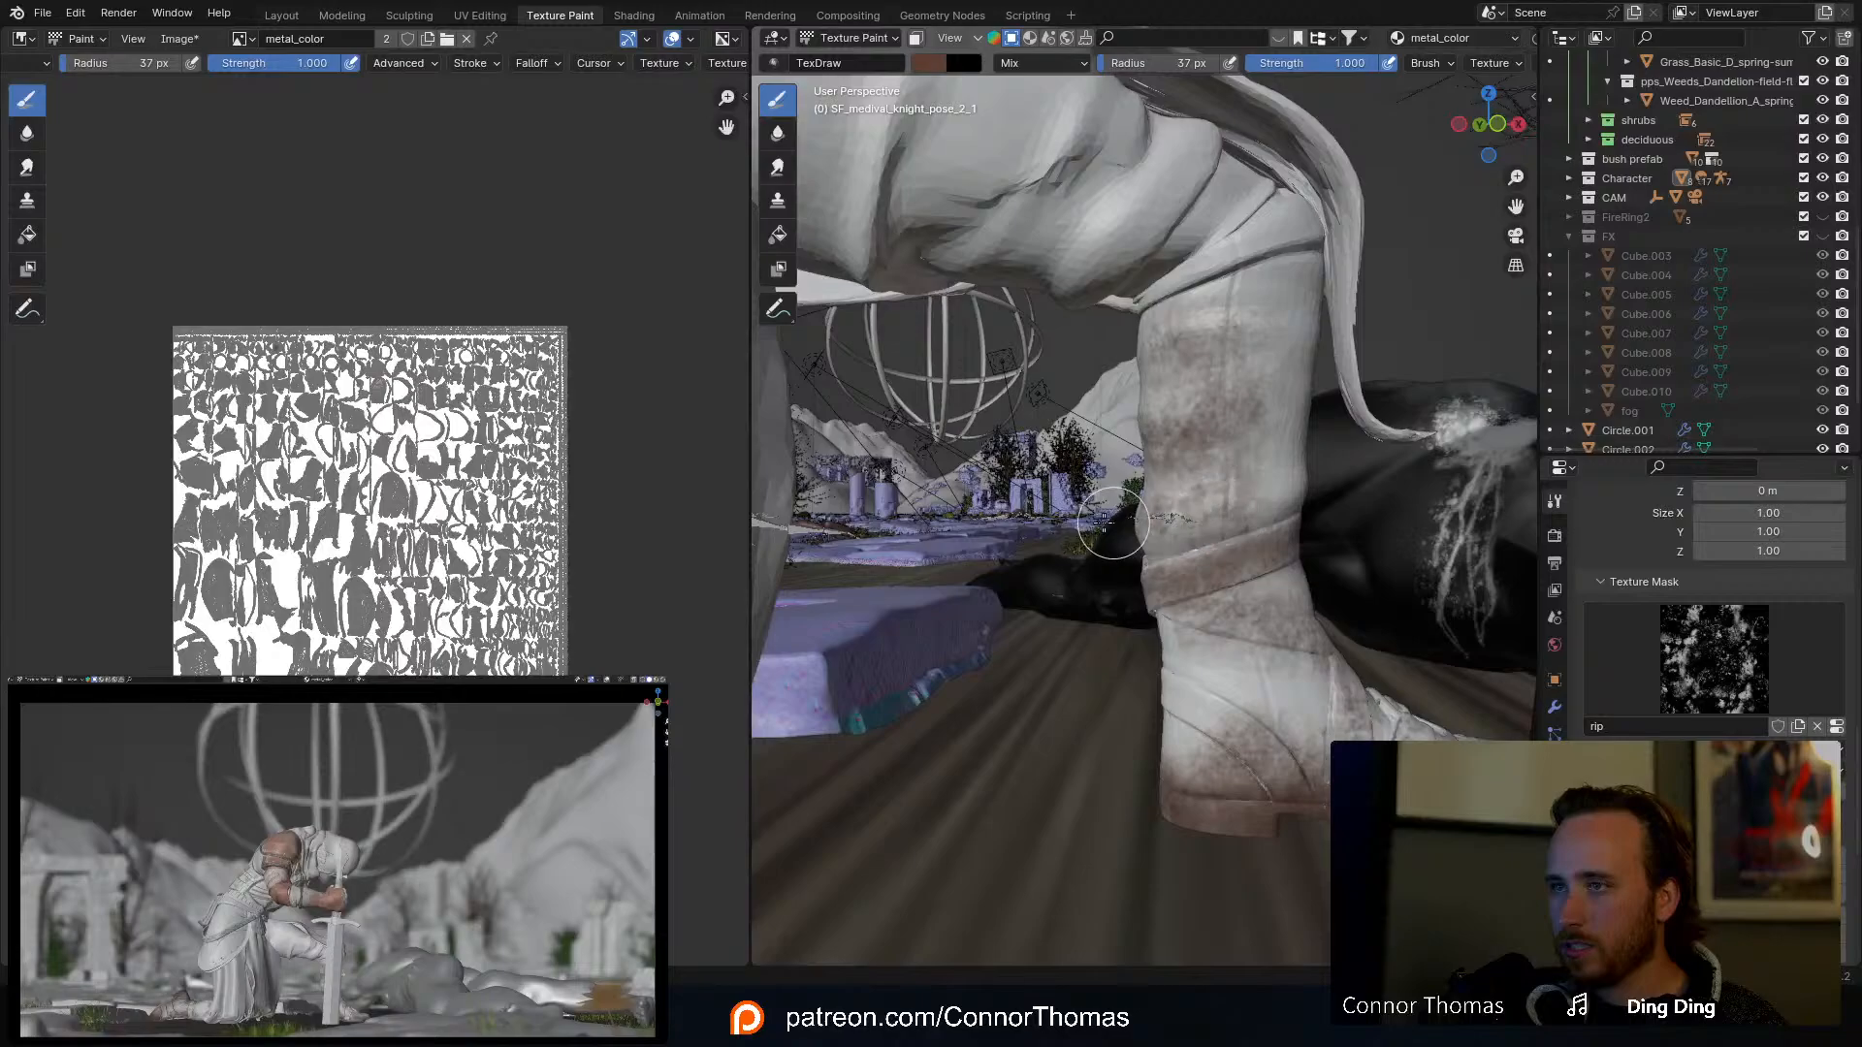
middle_drag(1301, 445, 1217, 441)
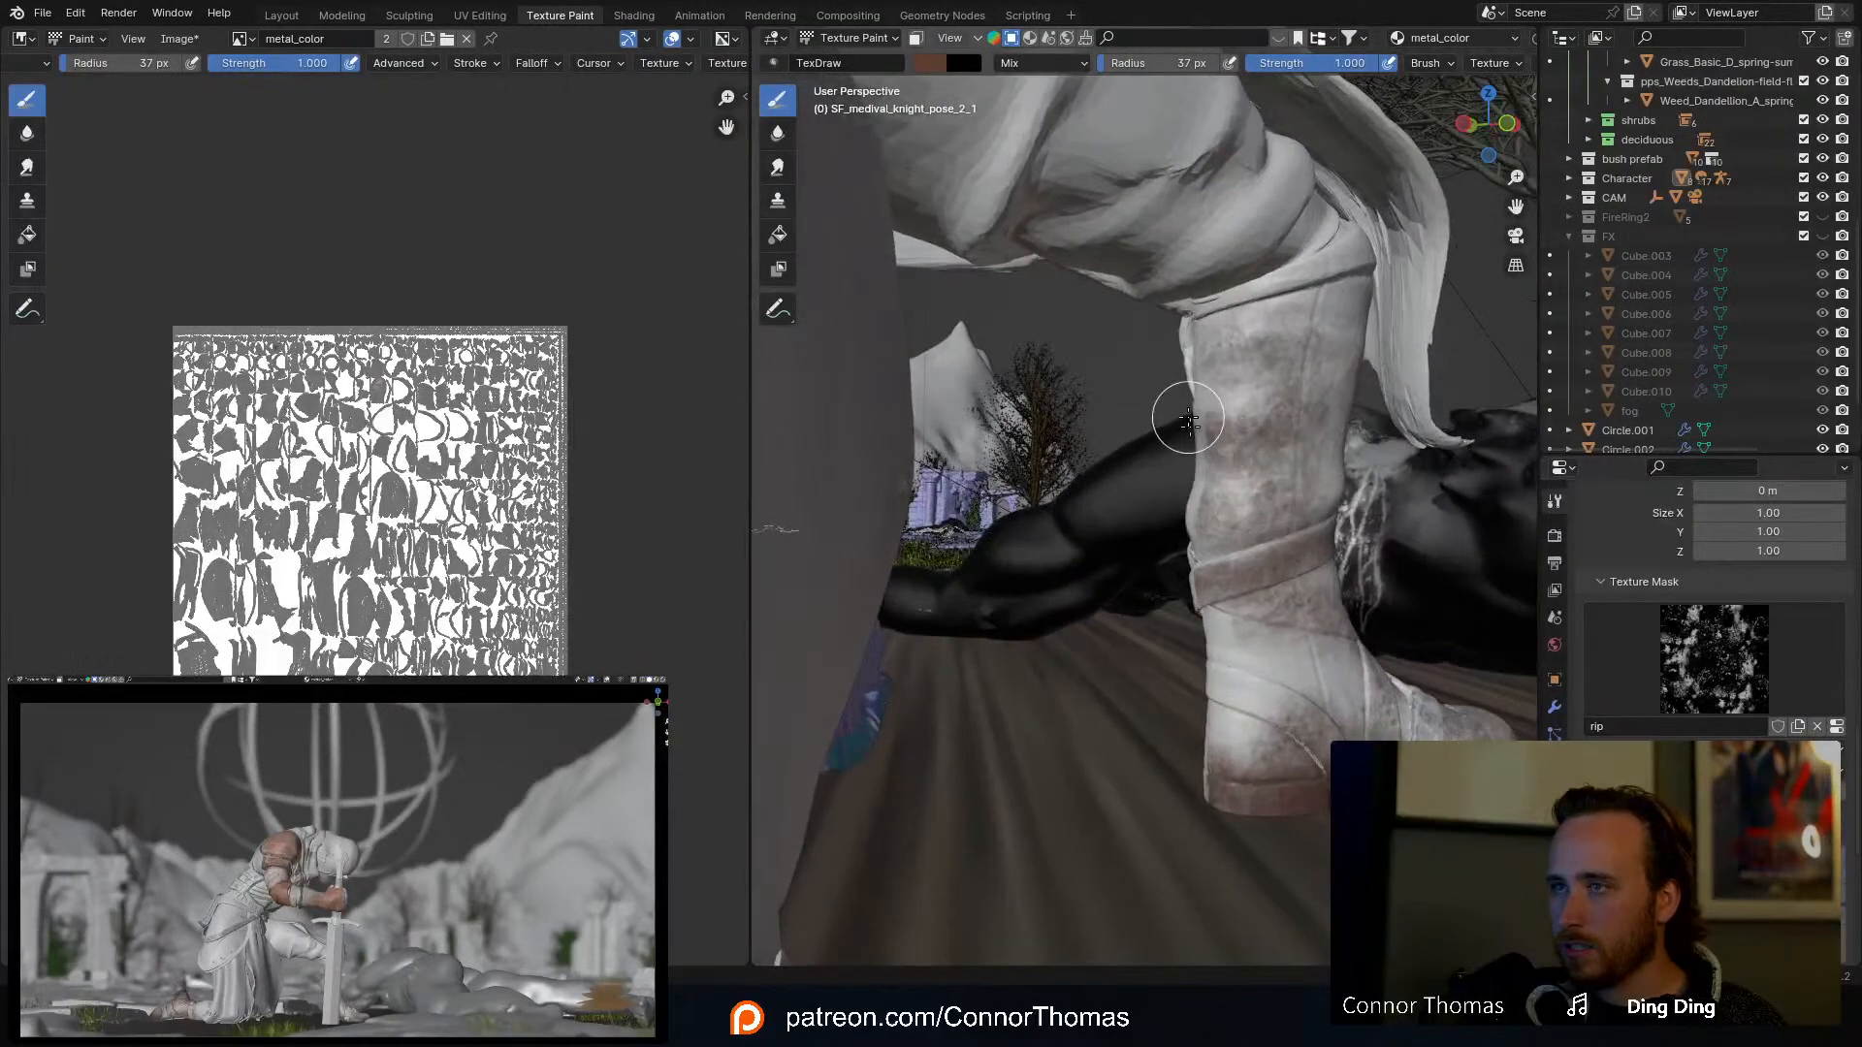
mouse_move(1203, 430)
mouse_down()
mouse_move(1217, 500)
mouse_move(1189, 485)
mouse_up()
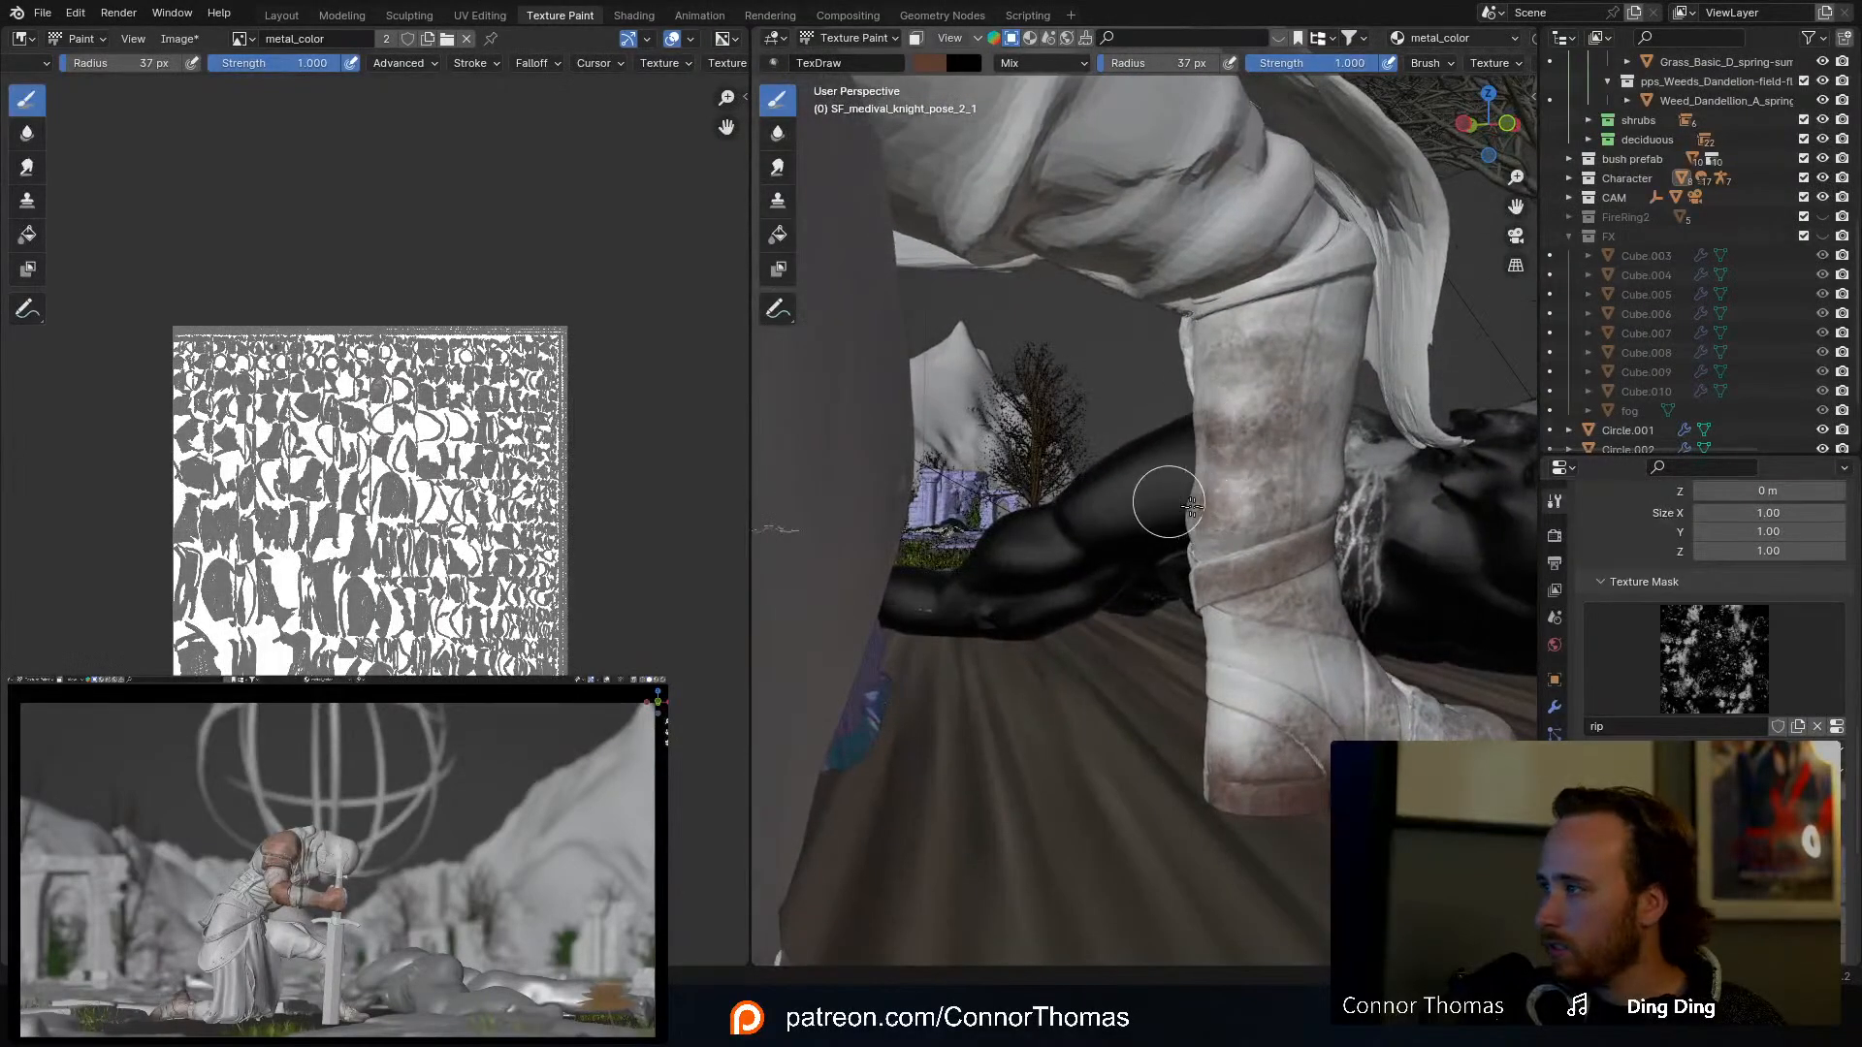
Step: Paint brown along the front boot's top edge below the knee, reducing the brush radius to 18 px
mouse_move(1172, 411)
middle_down()
mouse_move(1115, 385)
mouse_move(1176, 299)
mouse_move(1242, 343)
middle_up()
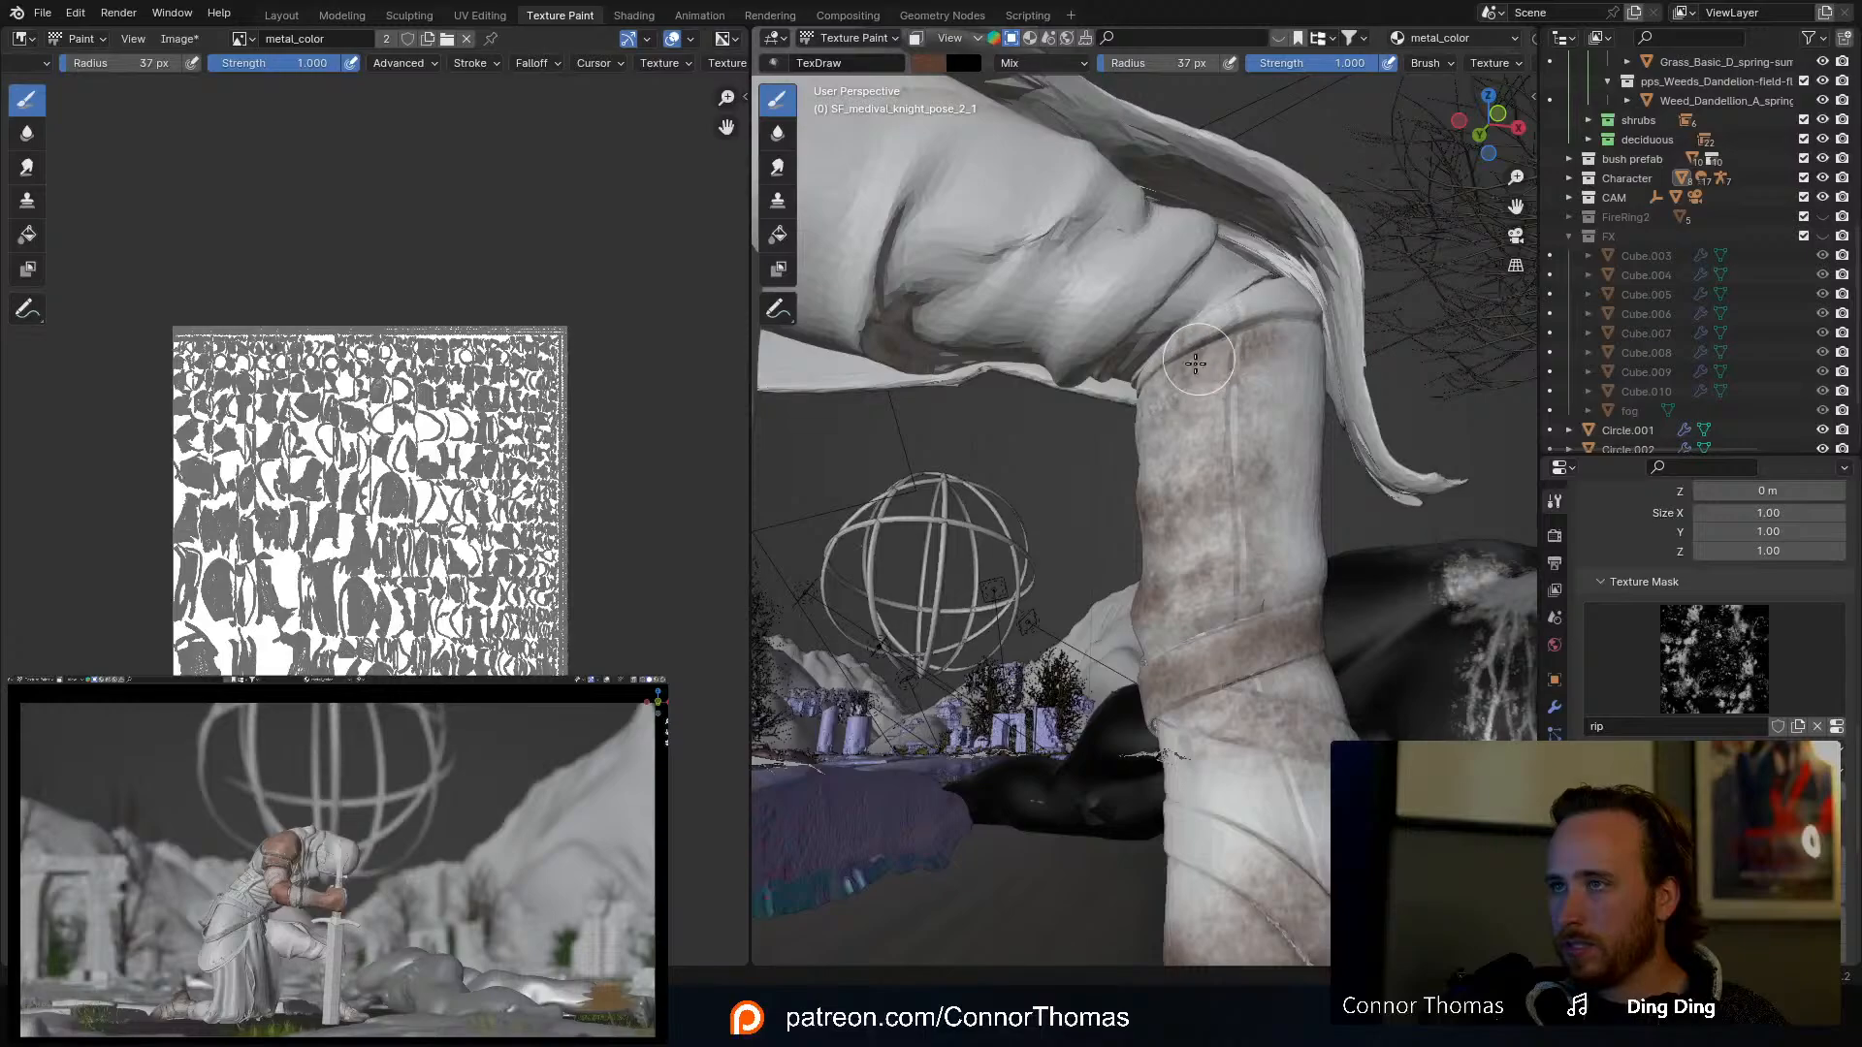
key(f)
click(1275, 341)
key(f)
click(1266, 334)
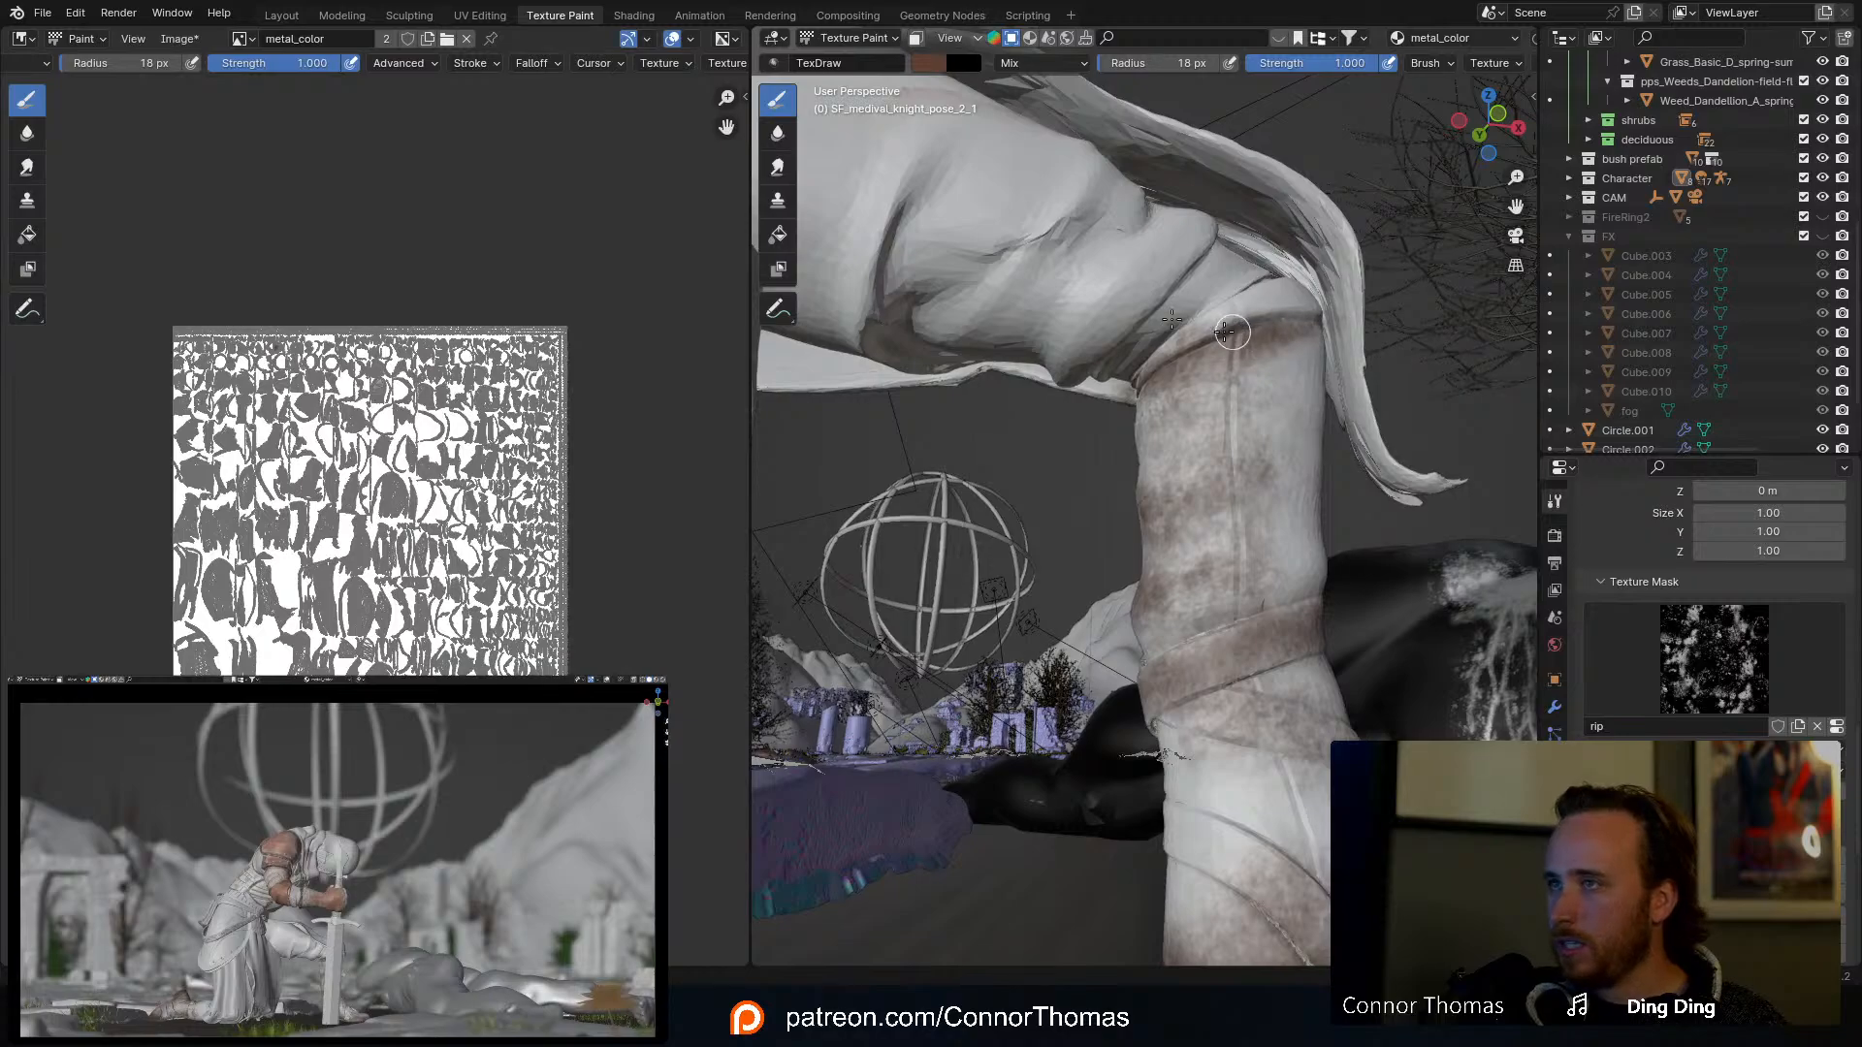
Step: Paint brown along the creases on the side of the raised thigh with the 18 px brush
mouse_move(1273, 330)
middle_down()
mouse_move(1189, 395)
mouse_move(1251, 332)
mouse_move(1210, 345)
mouse_move(1266, 473)
mouse_move(1122, 388)
middle_up()
scroll(1209, 349, down, 6)
scroll(1208, 350, up, 6)
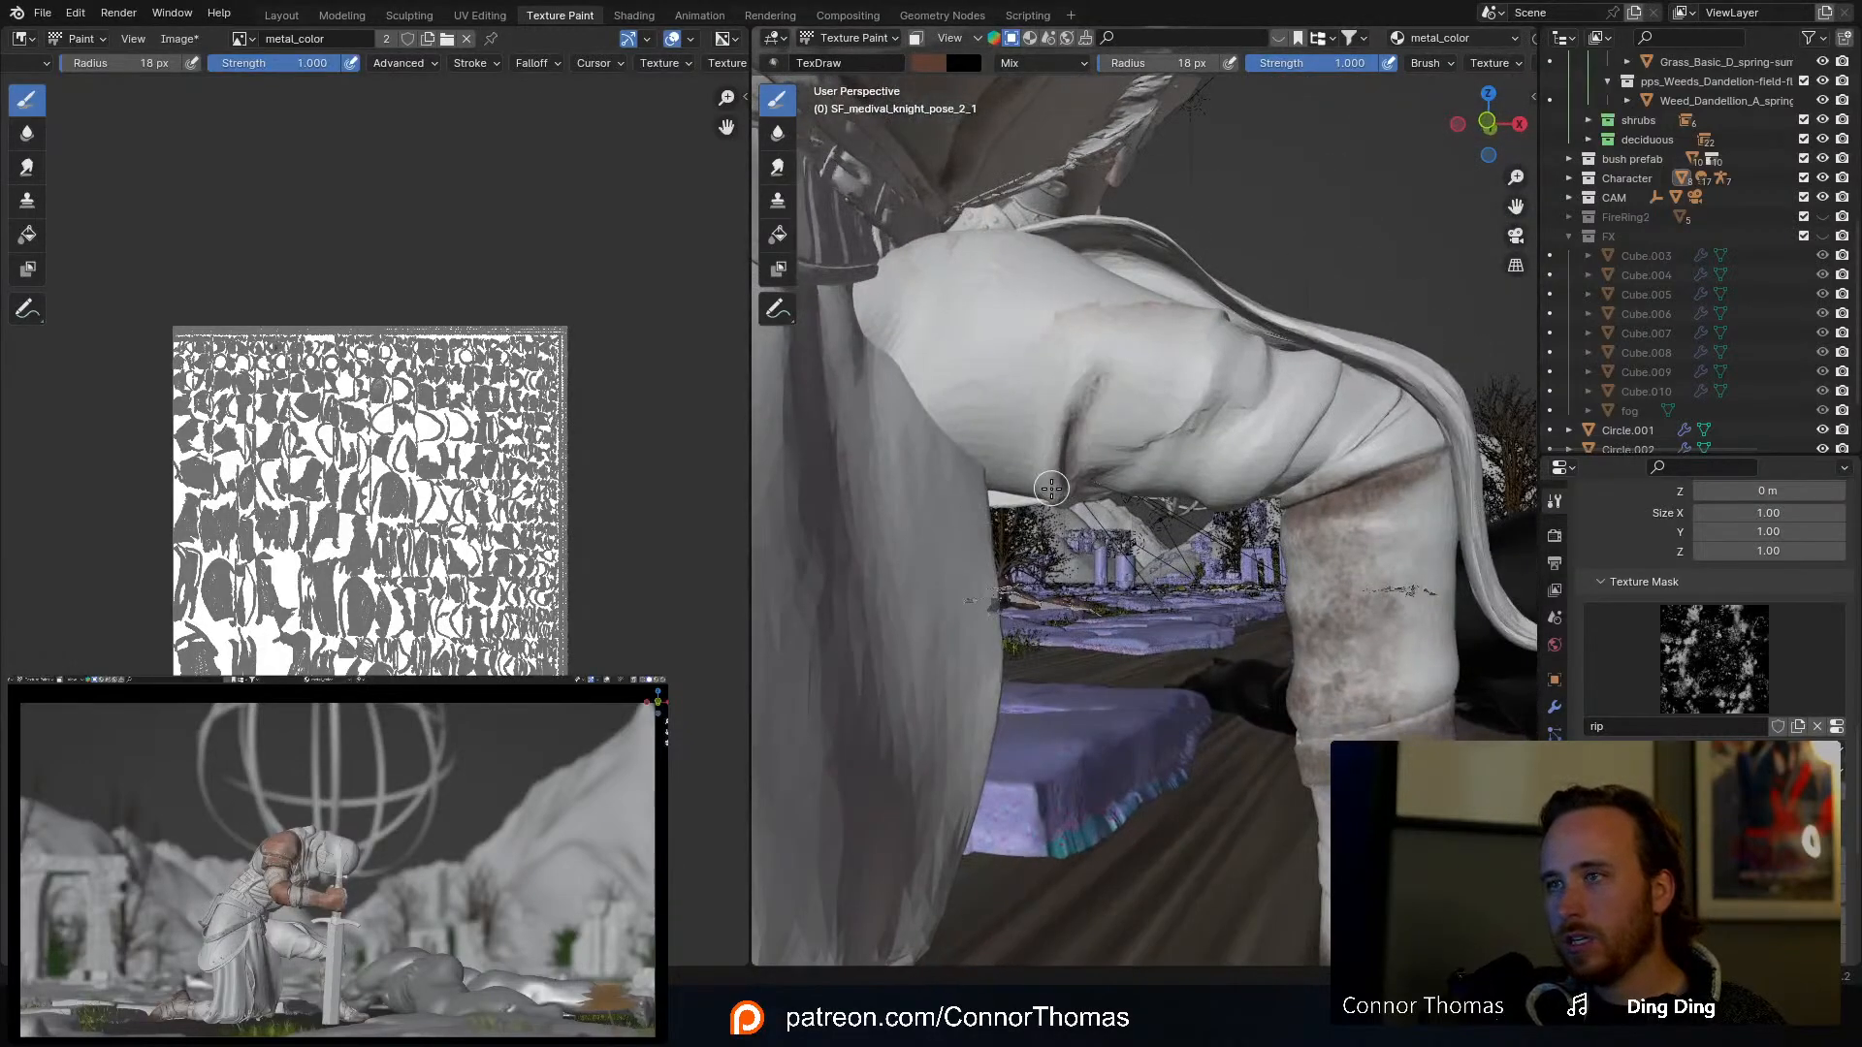
drag(1097, 365, 1123, 310)
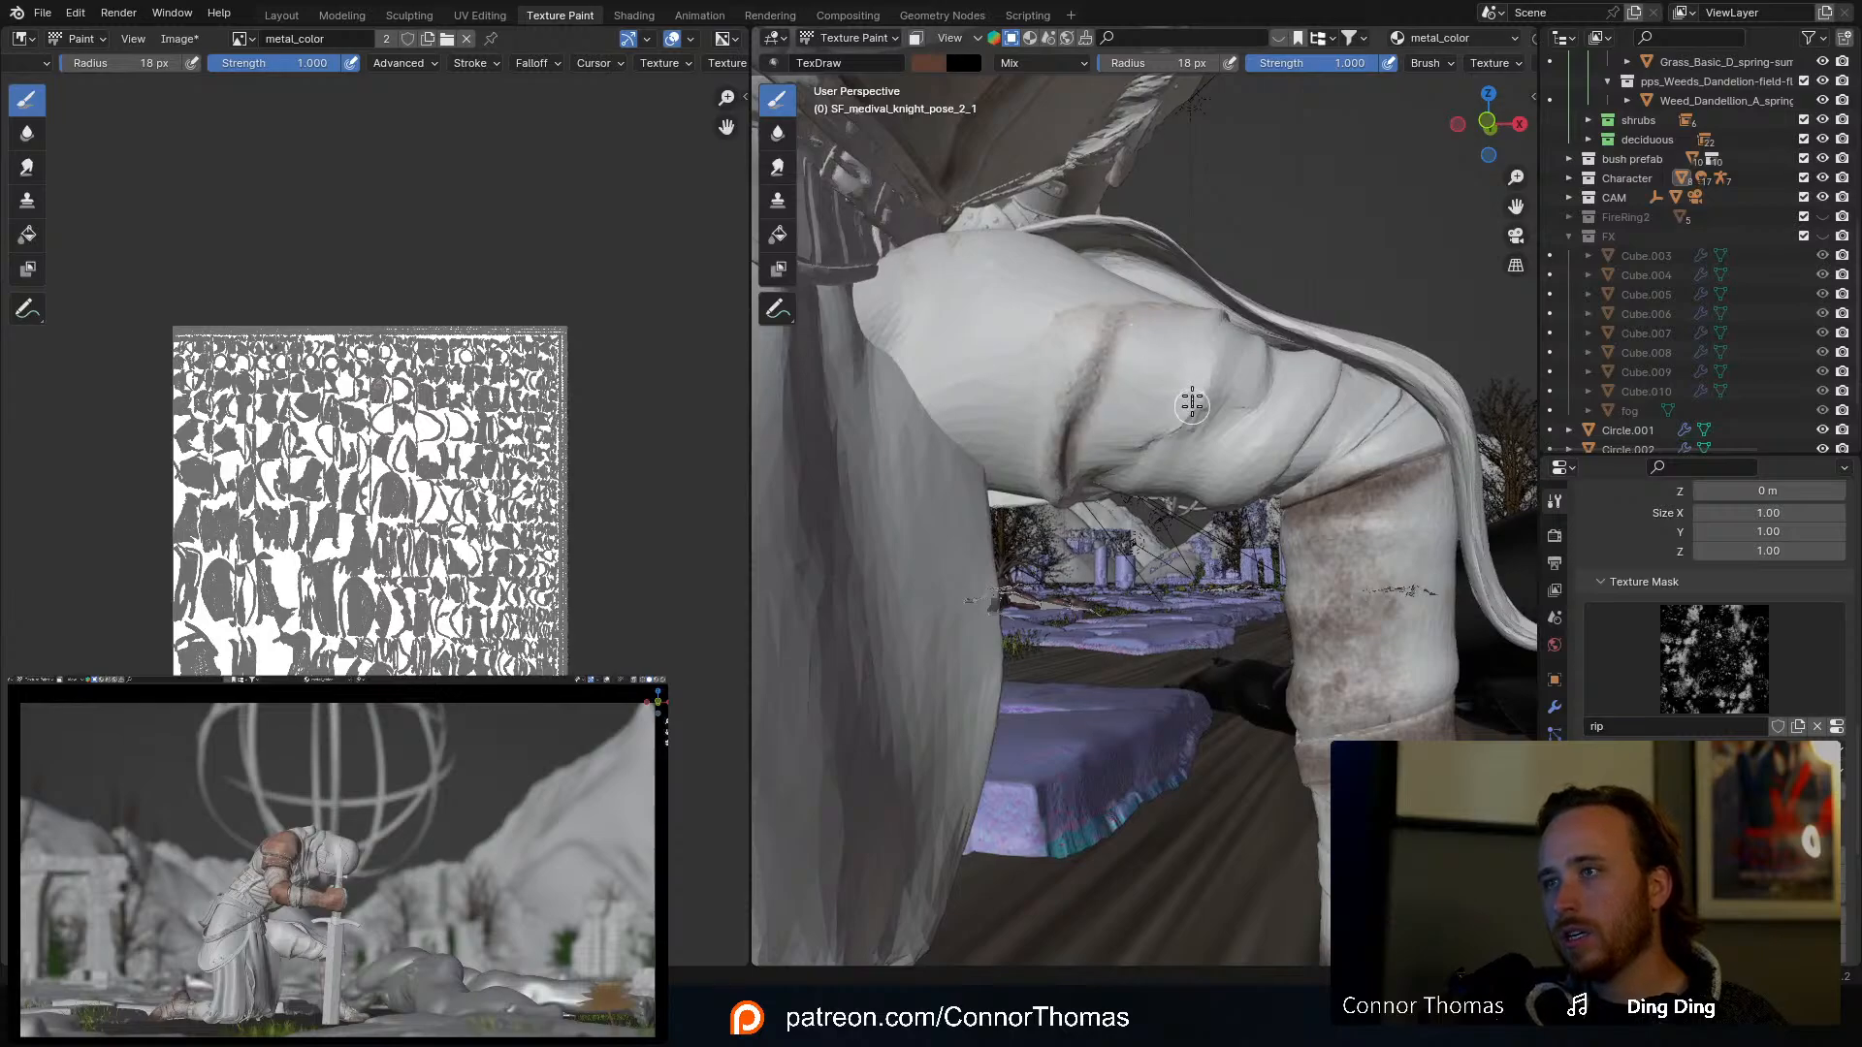
drag(1233, 364, 1154, 452)
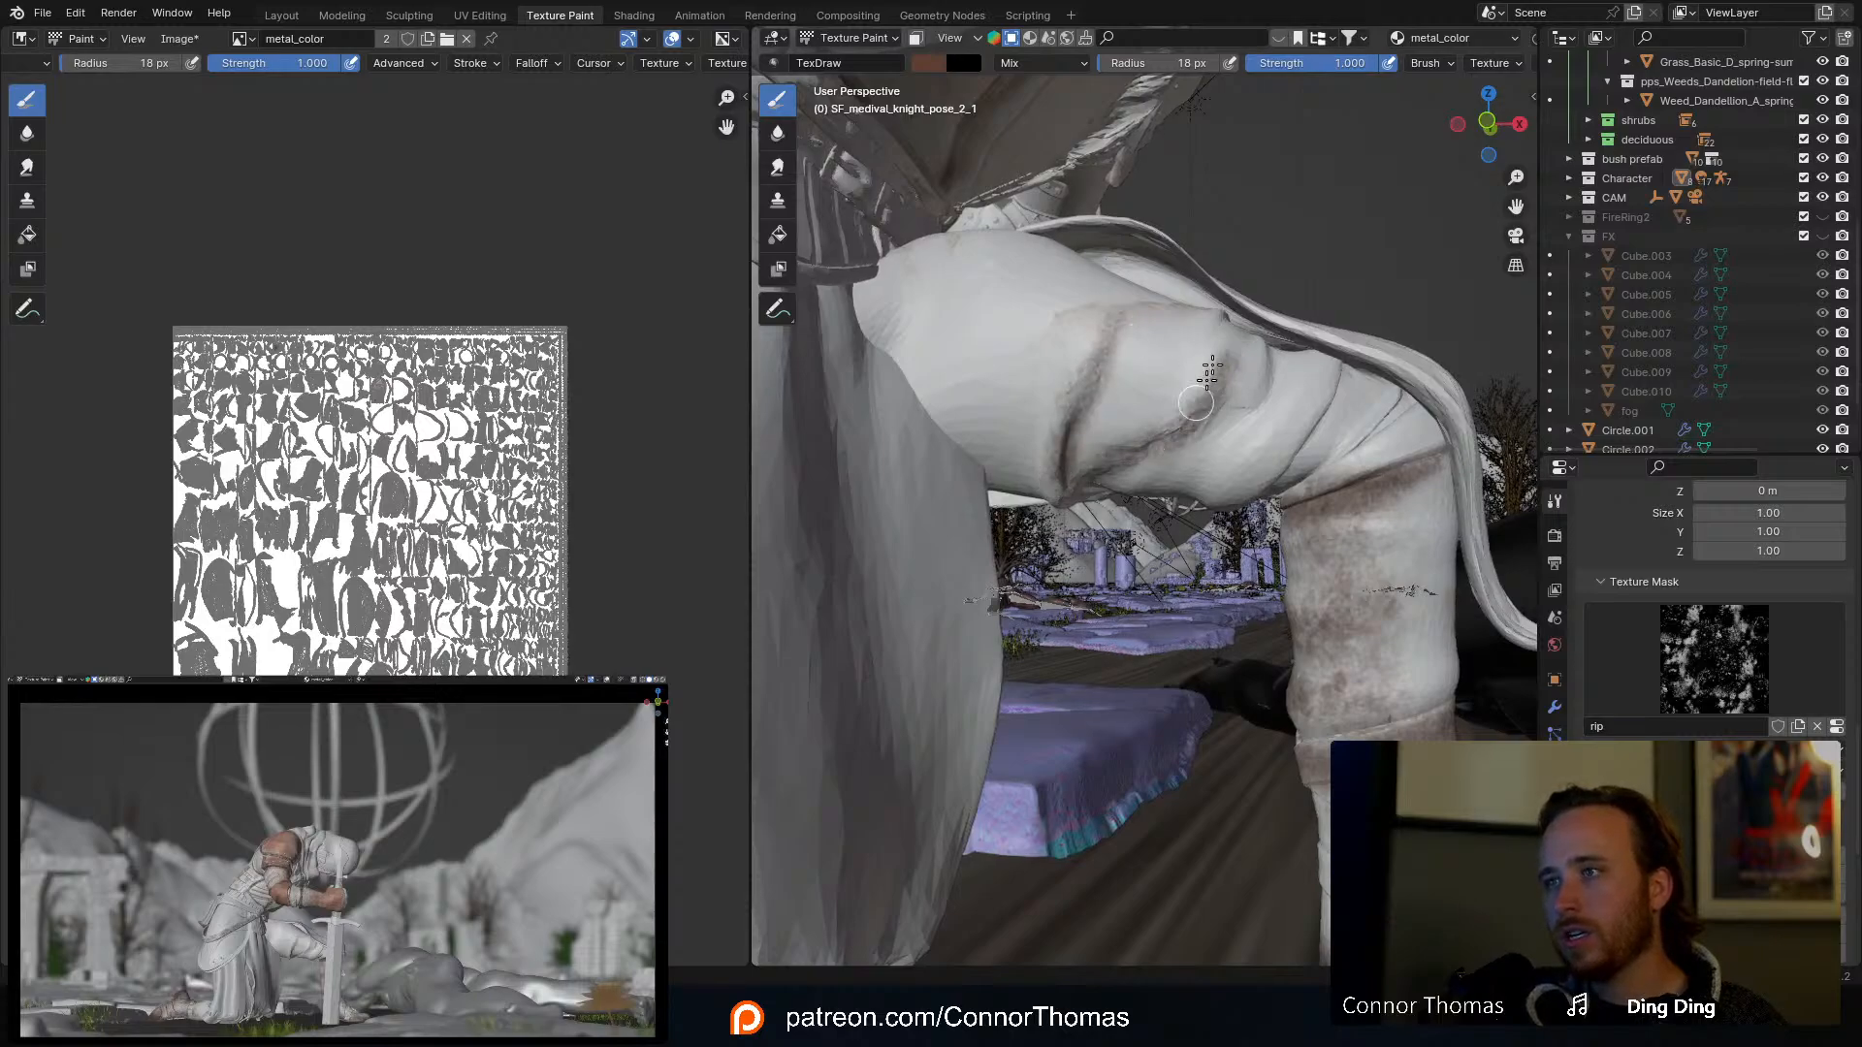
drag(1211, 370, 1218, 358)
Step: Increase the brush radius to 46 px and paint brown along the deep cloth fold near the bent knee
mouse_move(1220, 408)
middle_down()
mouse_move(1176, 416)
mouse_move(1209, 395)
mouse_move(1133, 455)
mouse_move(1165, 419)
mouse_move(1114, 503)
mouse_move(1125, 478)
middle_up()
scroll(1172, 400, up, 2)
scroll(1166, 419, up, 3)
scroll(1166, 419, down, 1)
key(f)
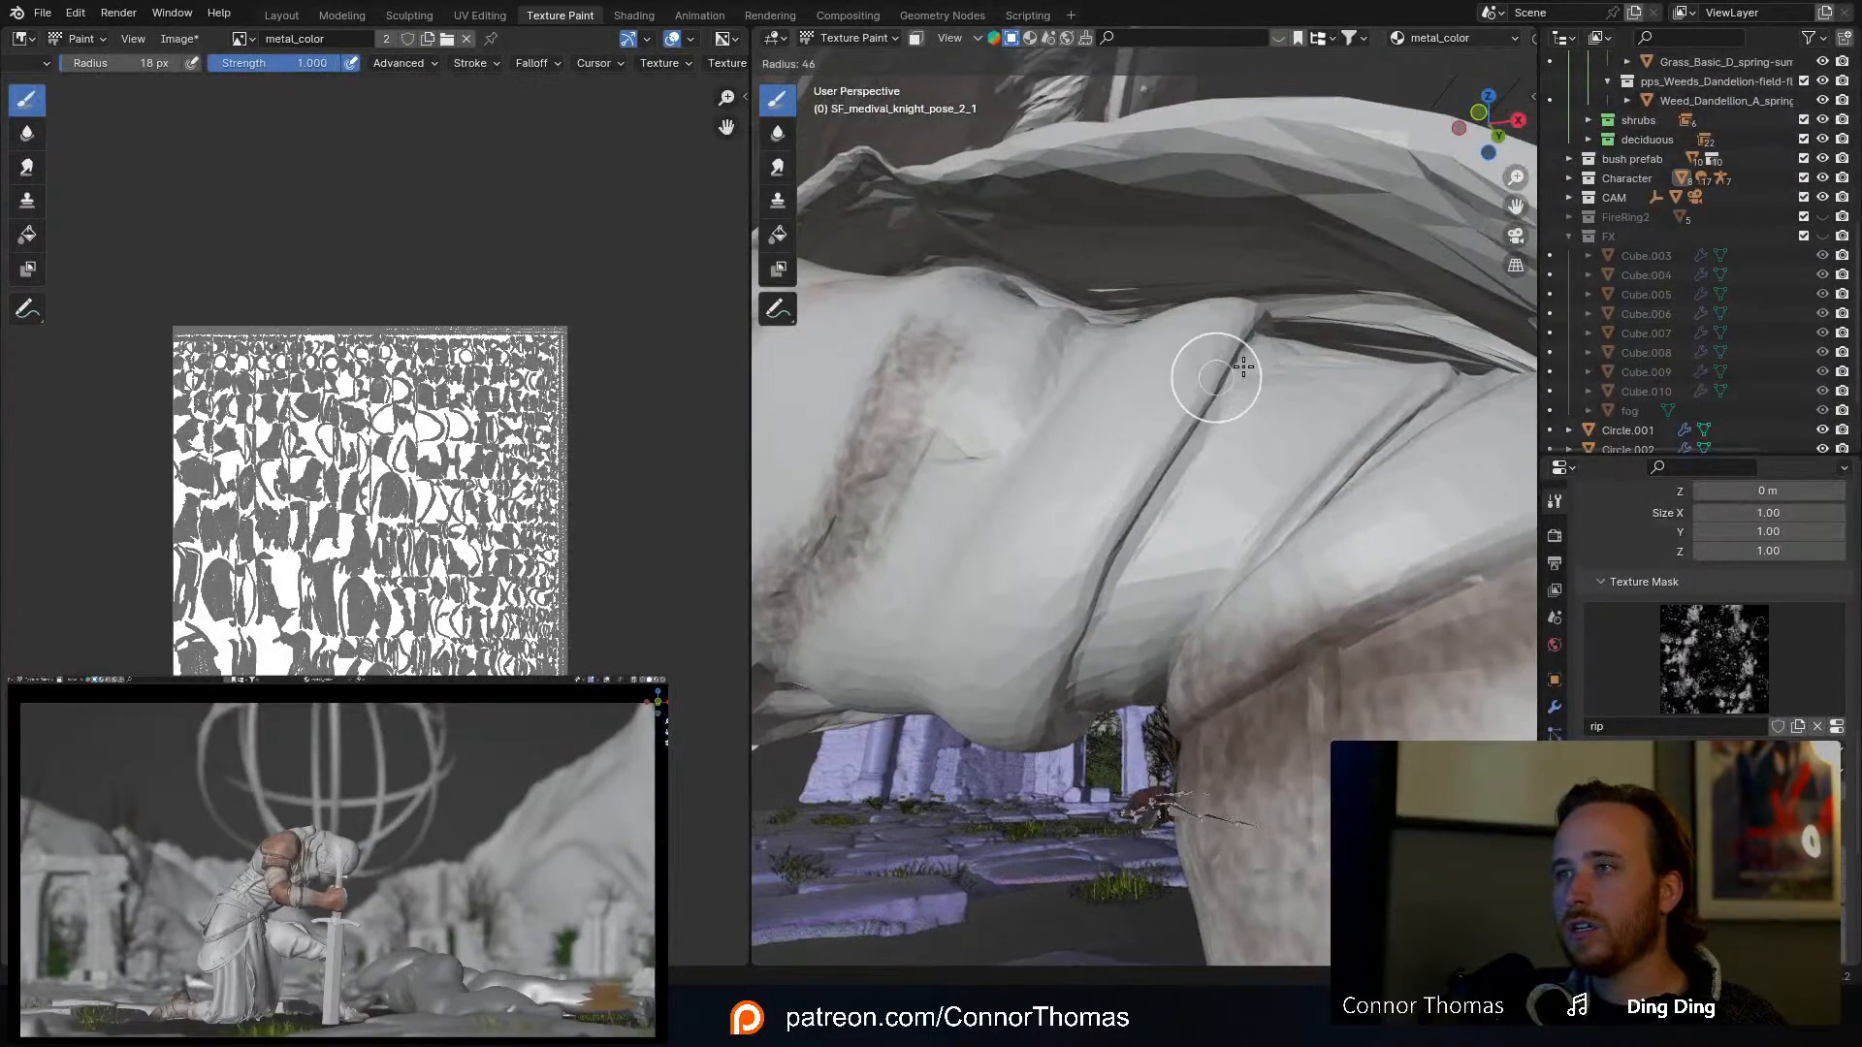
click(1243, 366)
mouse_move(1243, 367)
mouse_down()
mouse_move(1114, 478)
mouse_move(1048, 651)
mouse_up()
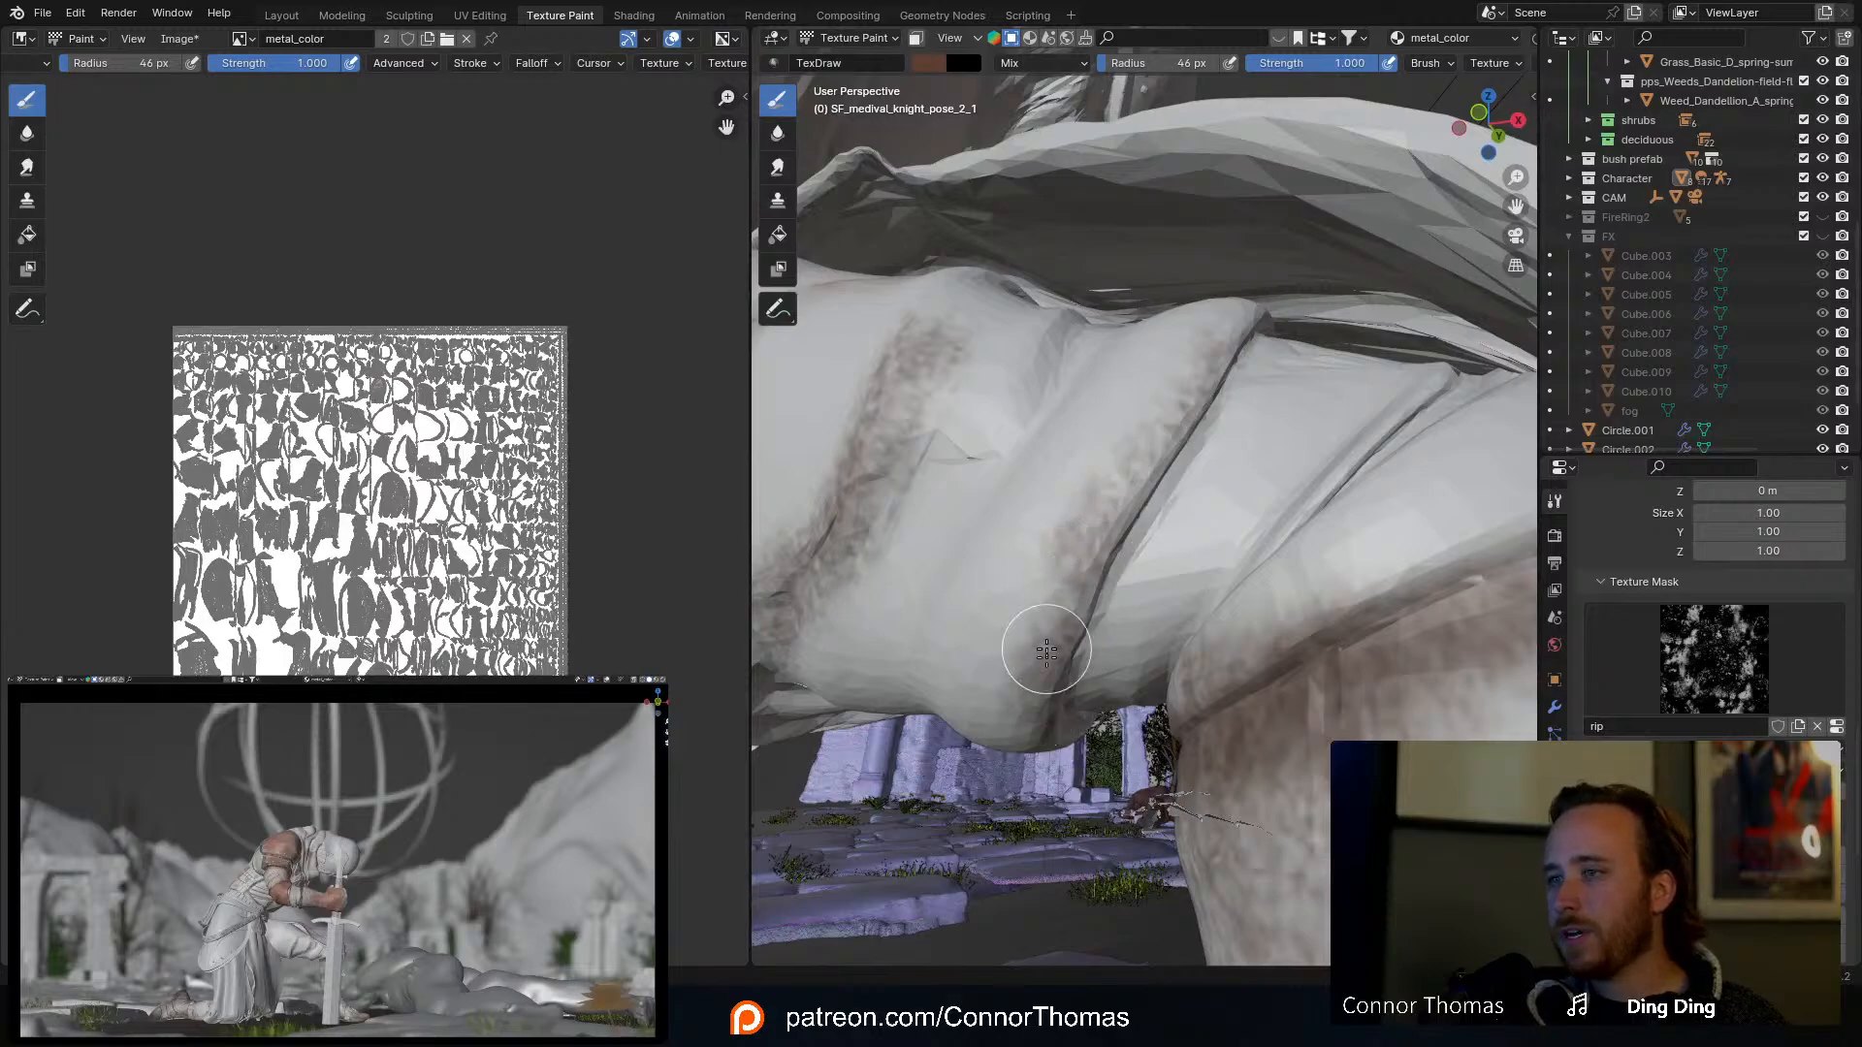
Step: Add more brown to the cloth folds around the bent knee with the 46 px brush
mouse_move(1073, 543)
middle_down()
mouse_move(1055, 465)
mouse_move(1014, 450)
middle_up()
mouse_move(1014, 374)
mouse_down()
mouse_move(997, 441)
mouse_move(1052, 495)
mouse_up()
middle_drag(1053, 496, 1073, 615)
mouse_move(1073, 615)
mouse_down()
mouse_move(1114, 498)
mouse_move(1300, 219)
mouse_up()
Step: Set the brush radius to 82 px and paint mottled brown where the raised thigh meets the waist
mouse_move(1299, 218)
middle_down()
mouse_move(1194, 406)
mouse_move(1238, 461)
mouse_move(1014, 474)
middle_up()
key(f)
click(1040, 421)
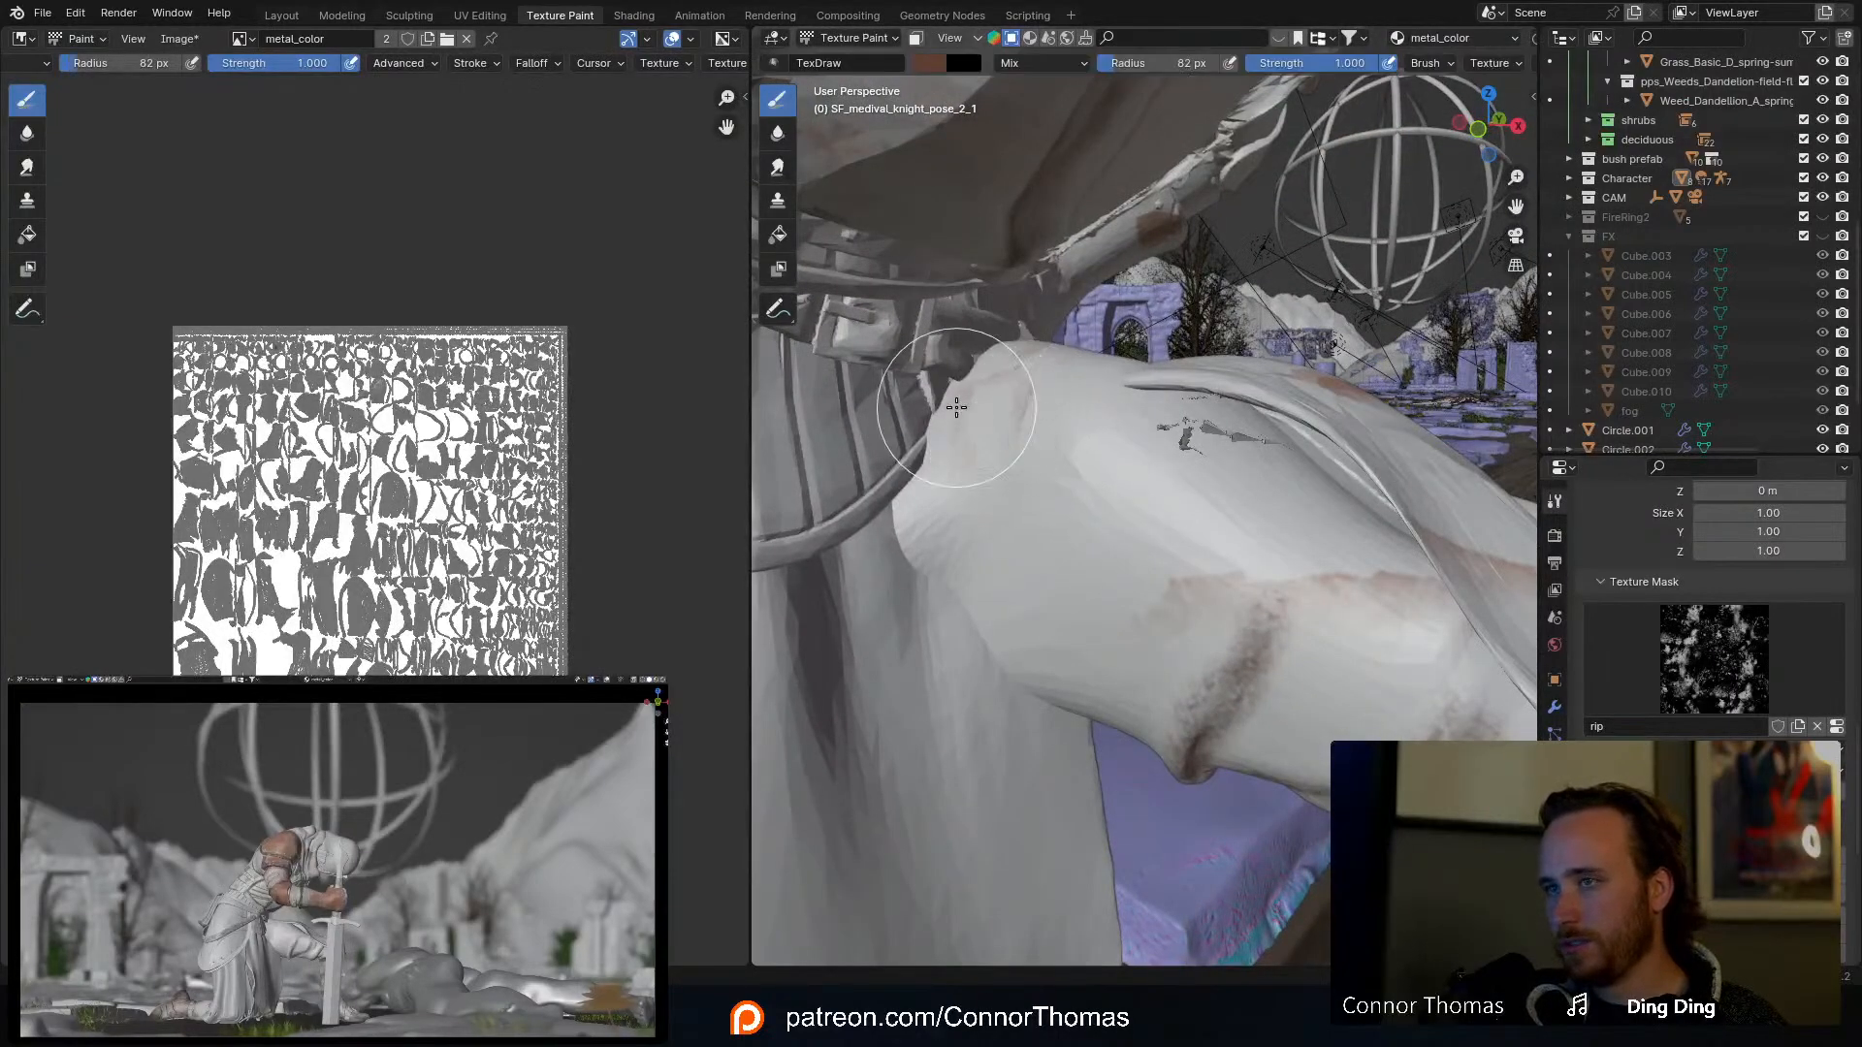
mouse_move(955, 408)
mouse_down()
mouse_move(926, 488)
mouse_move(986, 594)
mouse_move(1045, 651)
mouse_move(1014, 346)
mouse_move(1058, 355)
mouse_up()
middle_drag(1067, 355, 1156, 365)
mouse_move(1271, 413)
middle_down()
mouse_move(1247, 495)
mouse_move(1196, 448)
middle_up()
Step: Reduce the brush radius to 48 px and paint brown along the thigh's upper side beside the draped cloth
key(f)
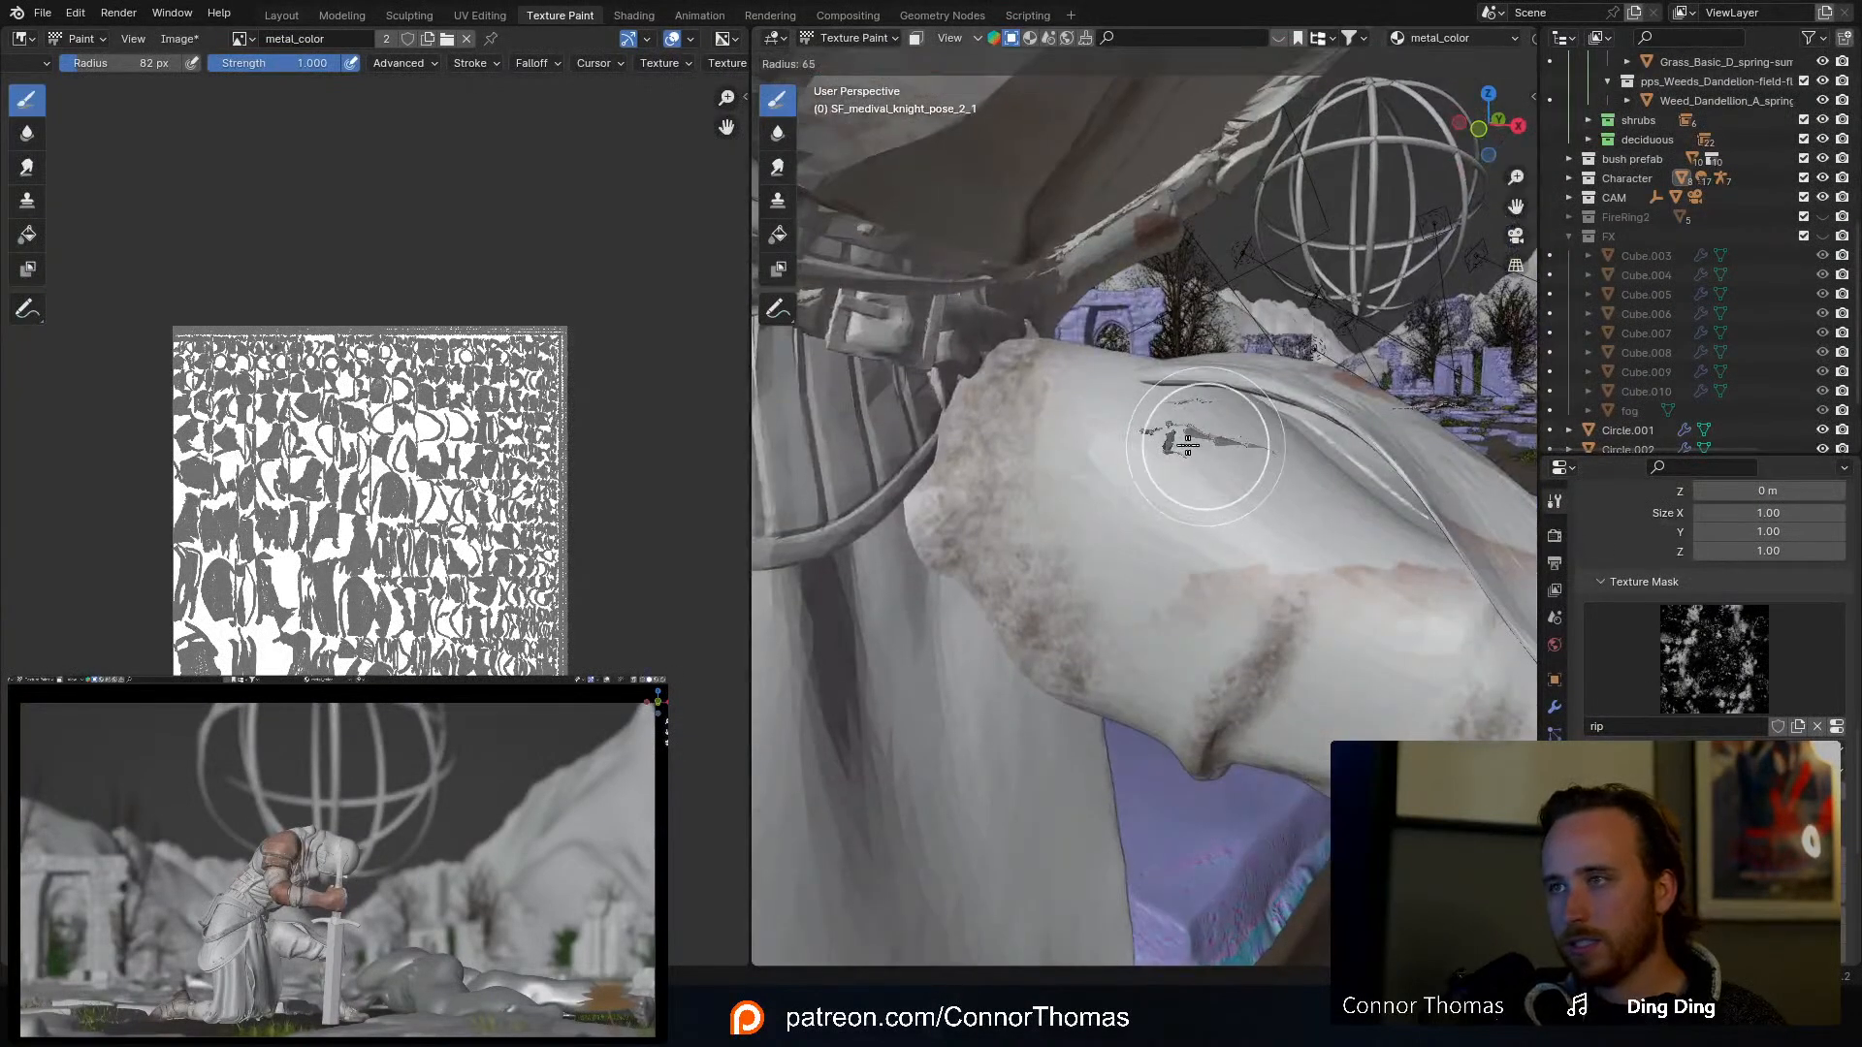
click(1249, 448)
drag(1111, 368, 1151, 376)
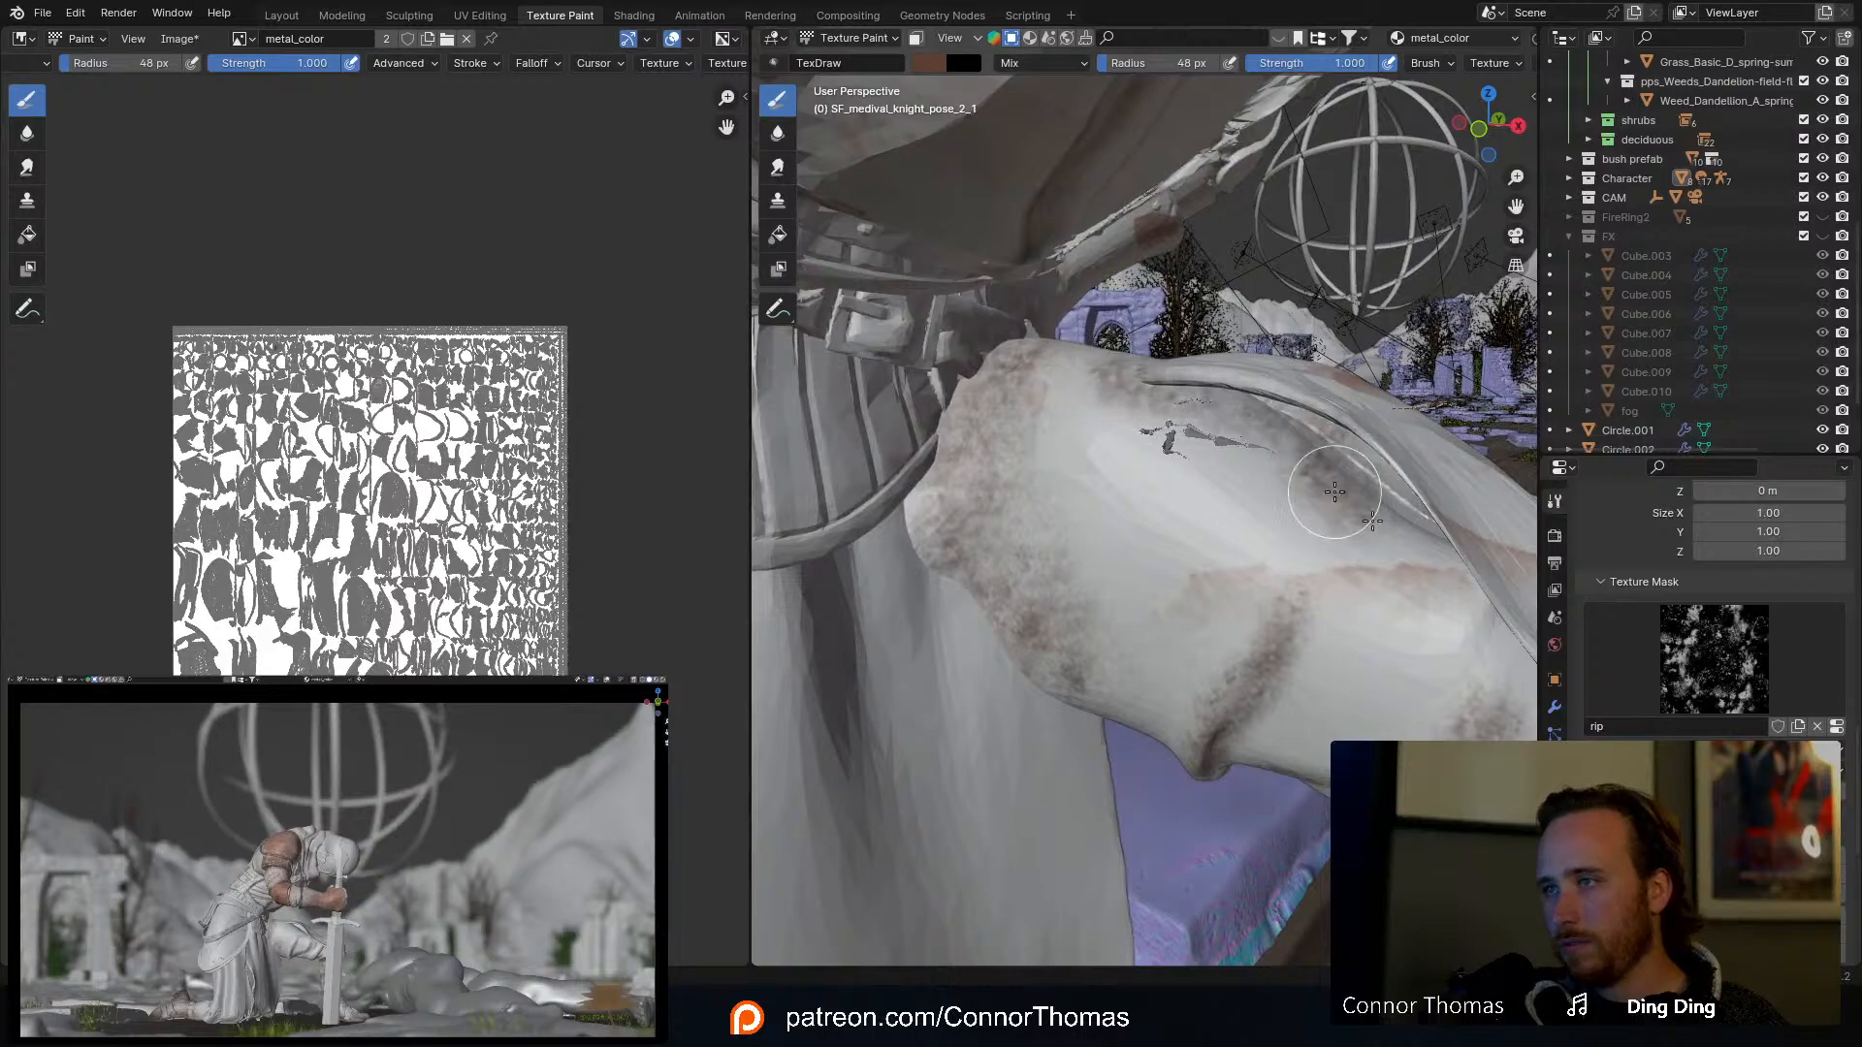
drag(1372, 521, 1356, 518)
Step: Switch the brush's texture mask to the soft cloudy one named Texture and pick the salmon leather color from Palette.001
scroll(1198, 482, down, 8)
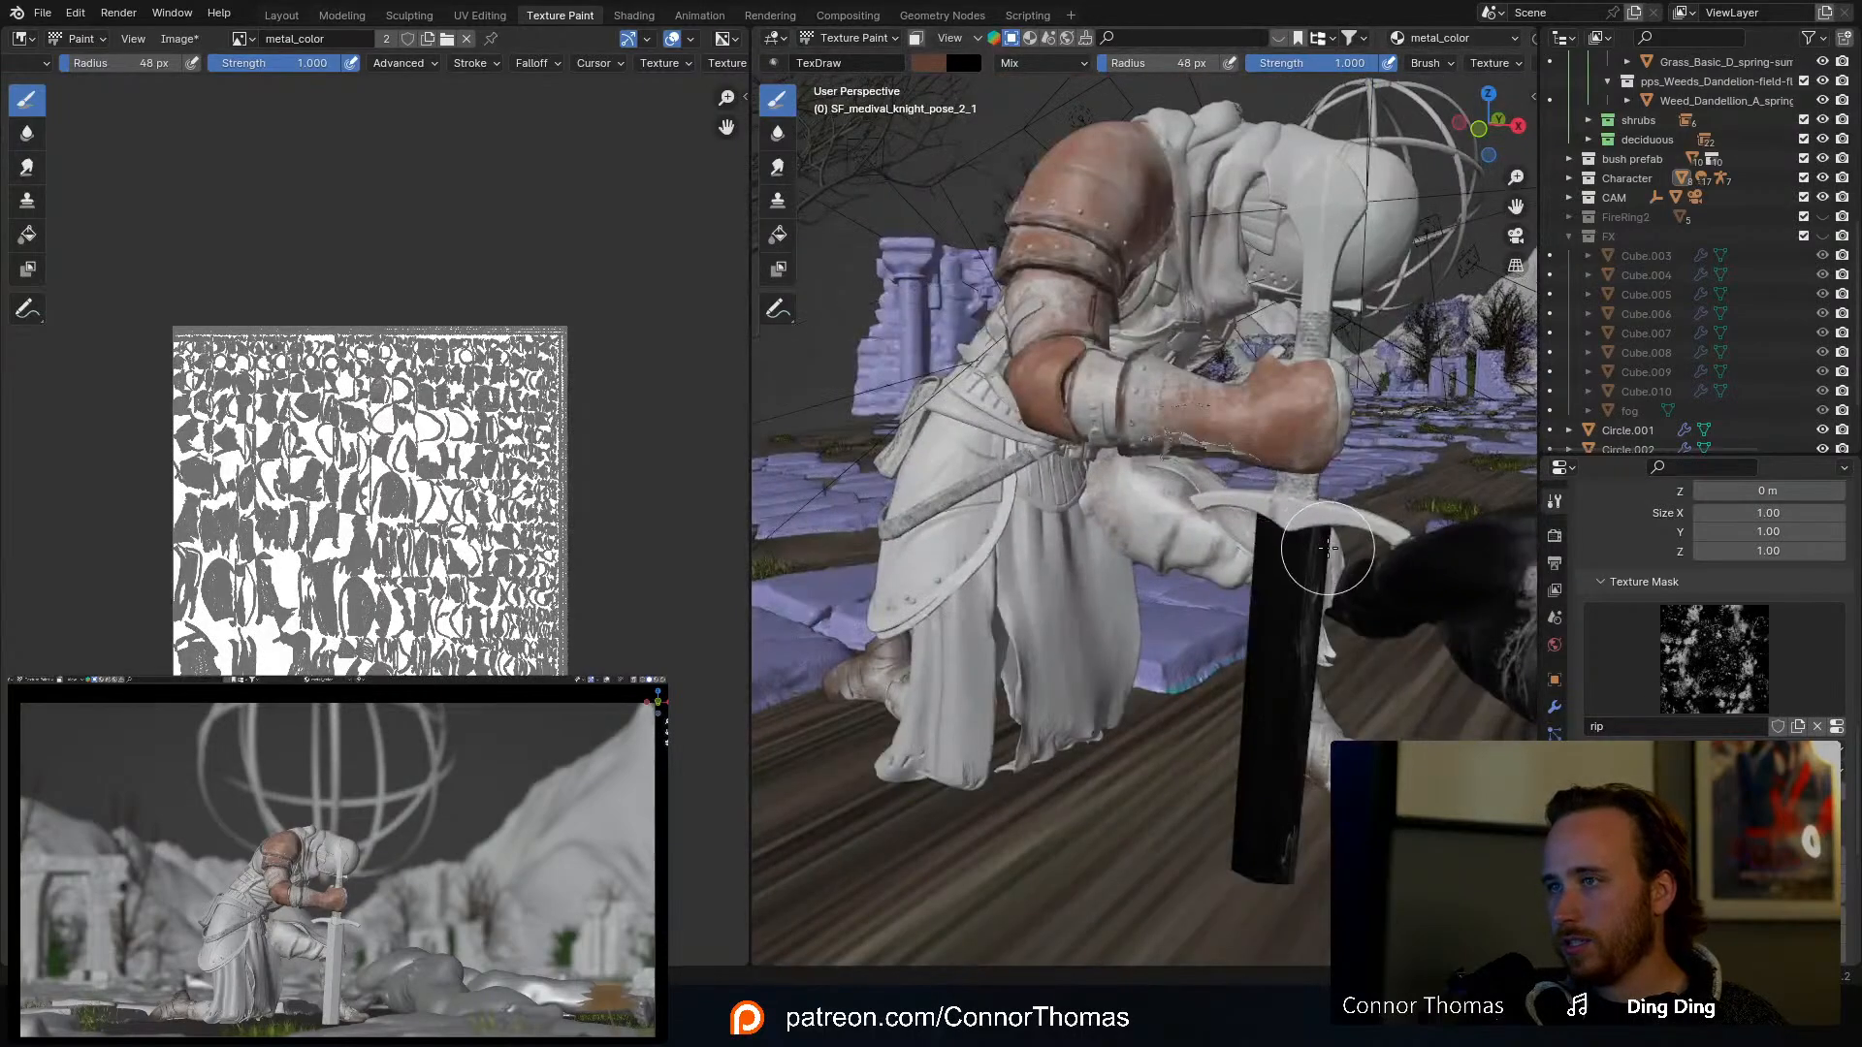
mouse_move(1185, 511)
middle_down()
mouse_move(1141, 584)
mouse_move(1019, 516)
mouse_move(1188, 456)
mouse_move(1096, 449)
middle_up()
scroll(1140, 583, down, 7)
scroll(1138, 584, up, 7)
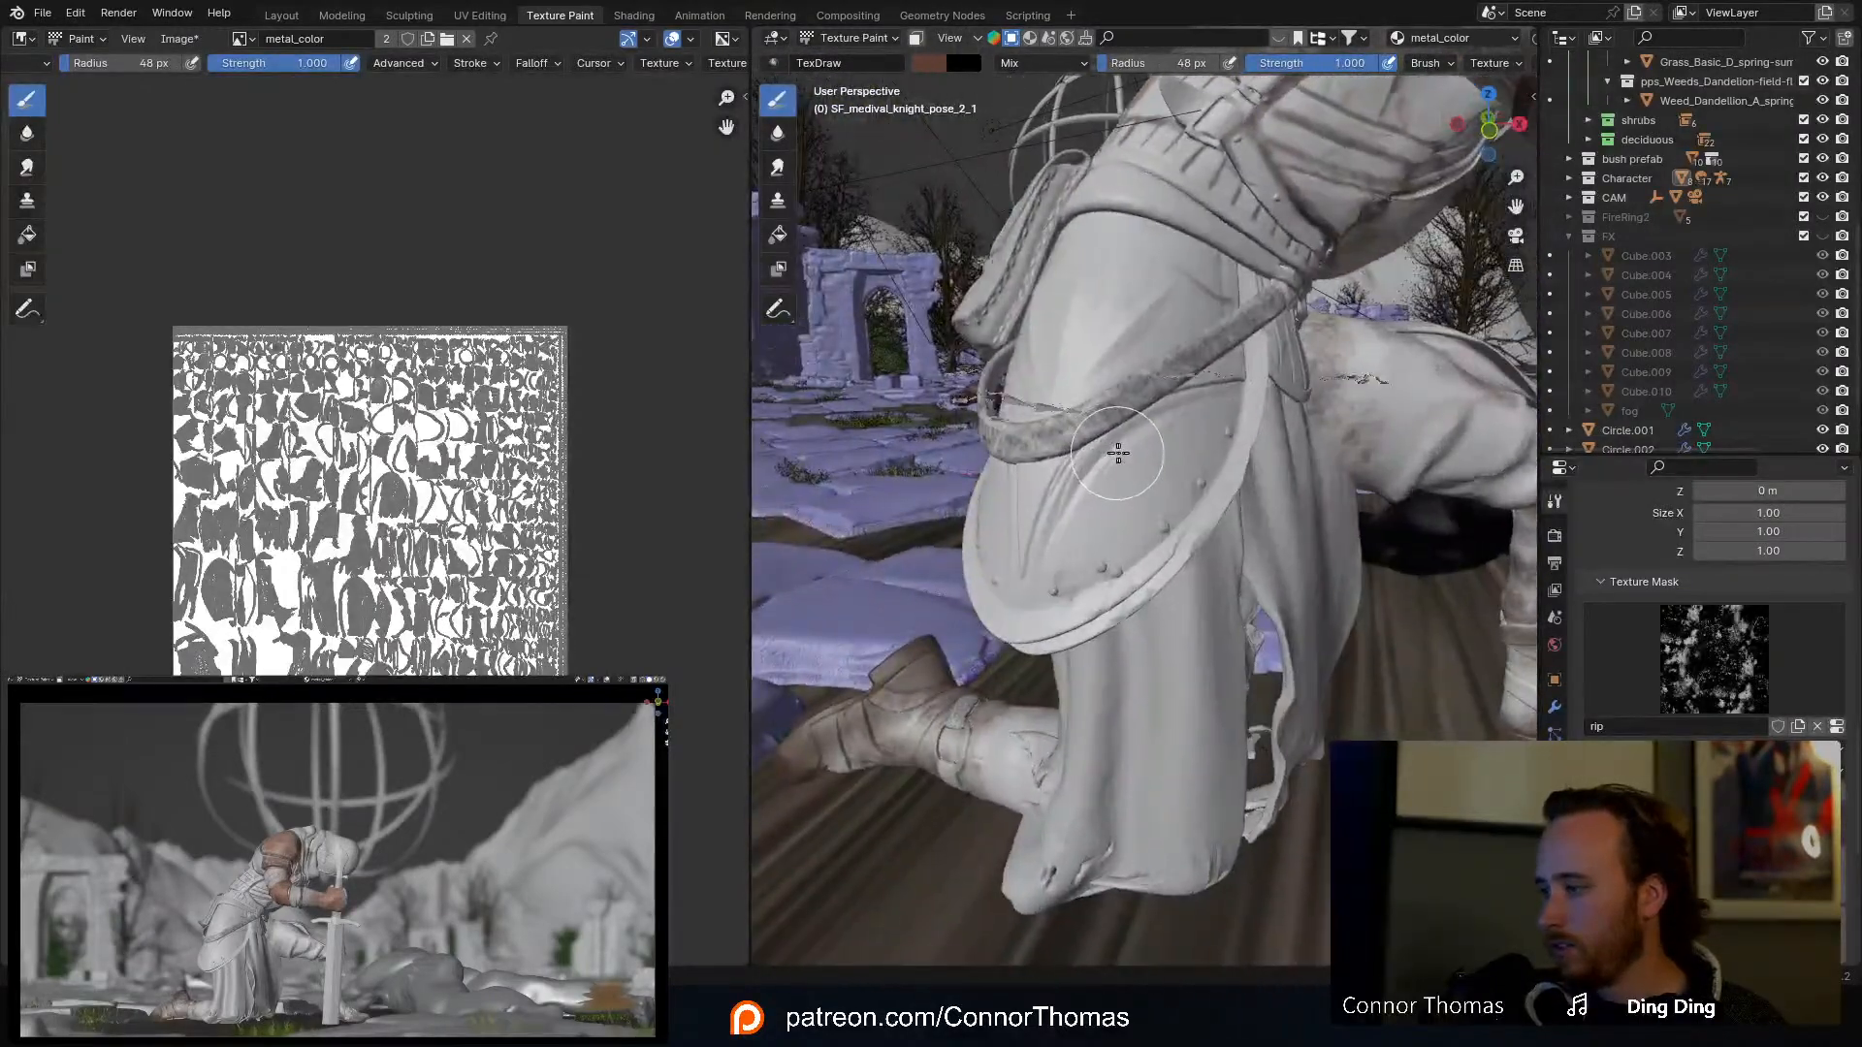
middle_drag(1212, 454, 1133, 441)
scroll(1721, 630, down, 2)
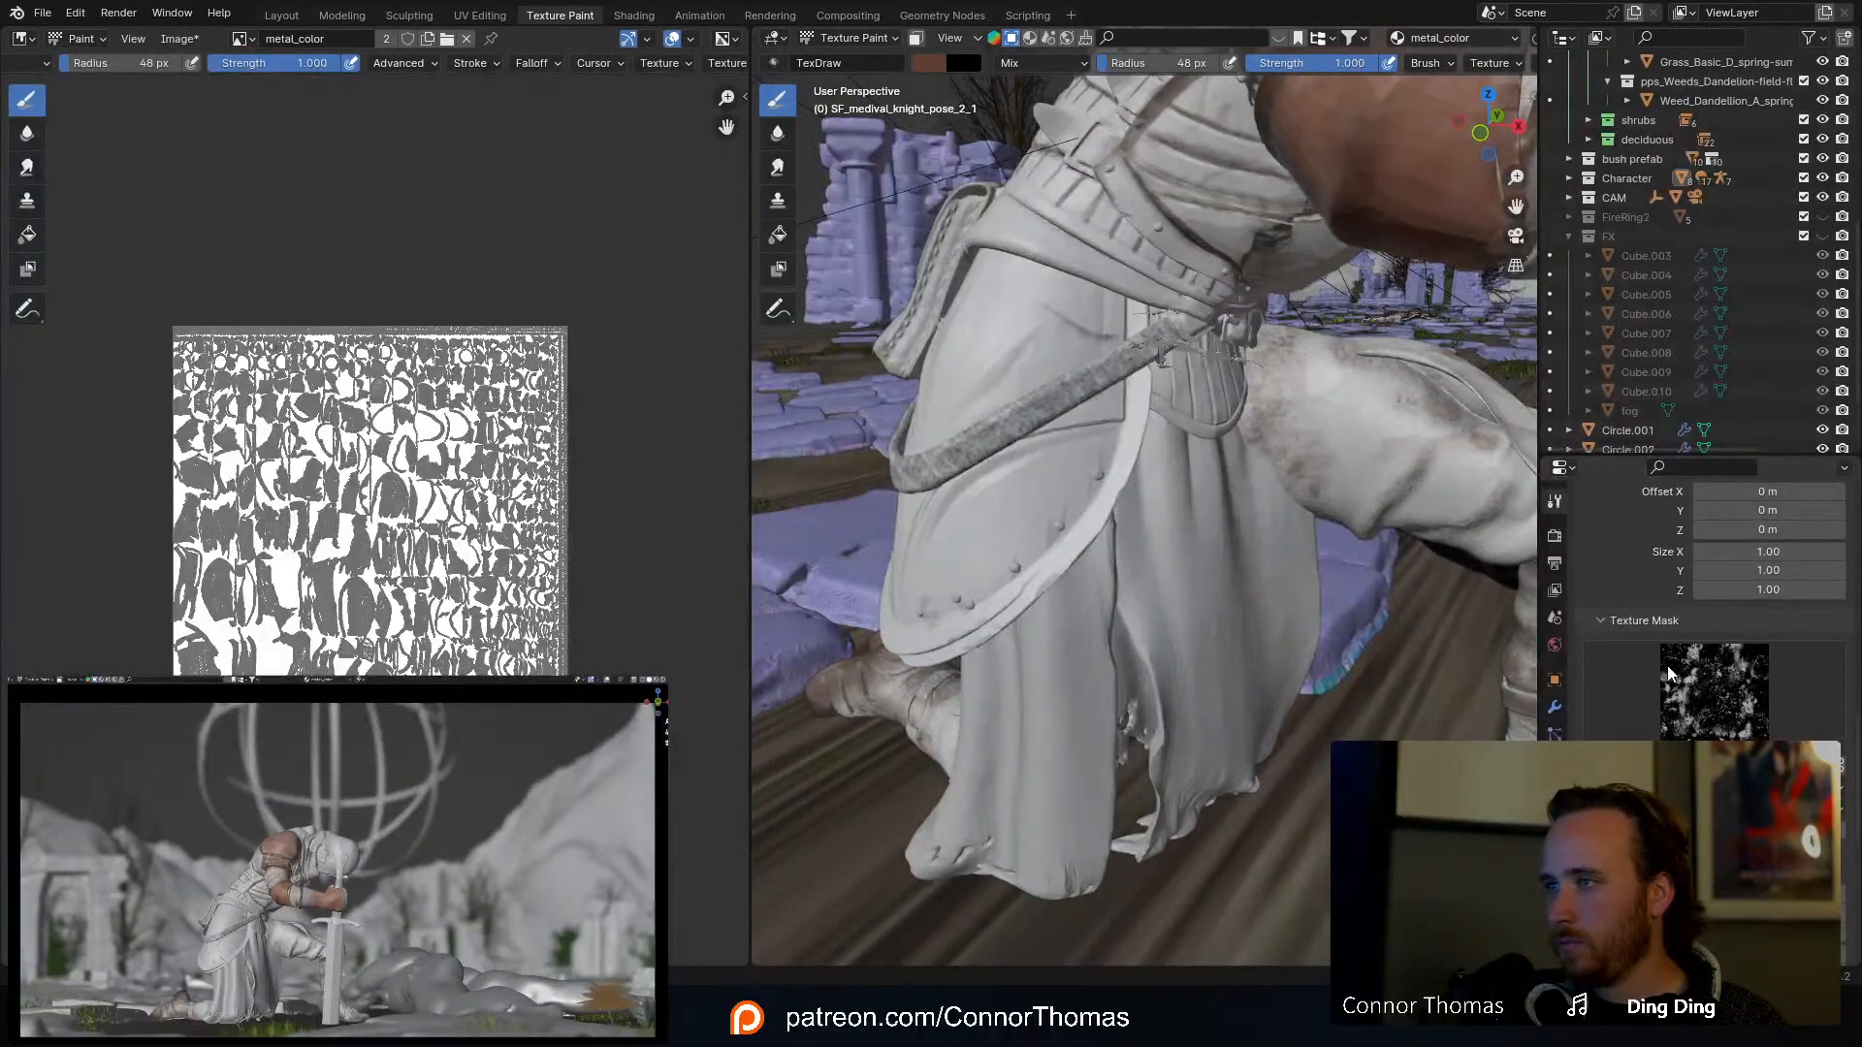
click(1713, 683)
click(1342, 387)
scroll(1633, 632, up, 5)
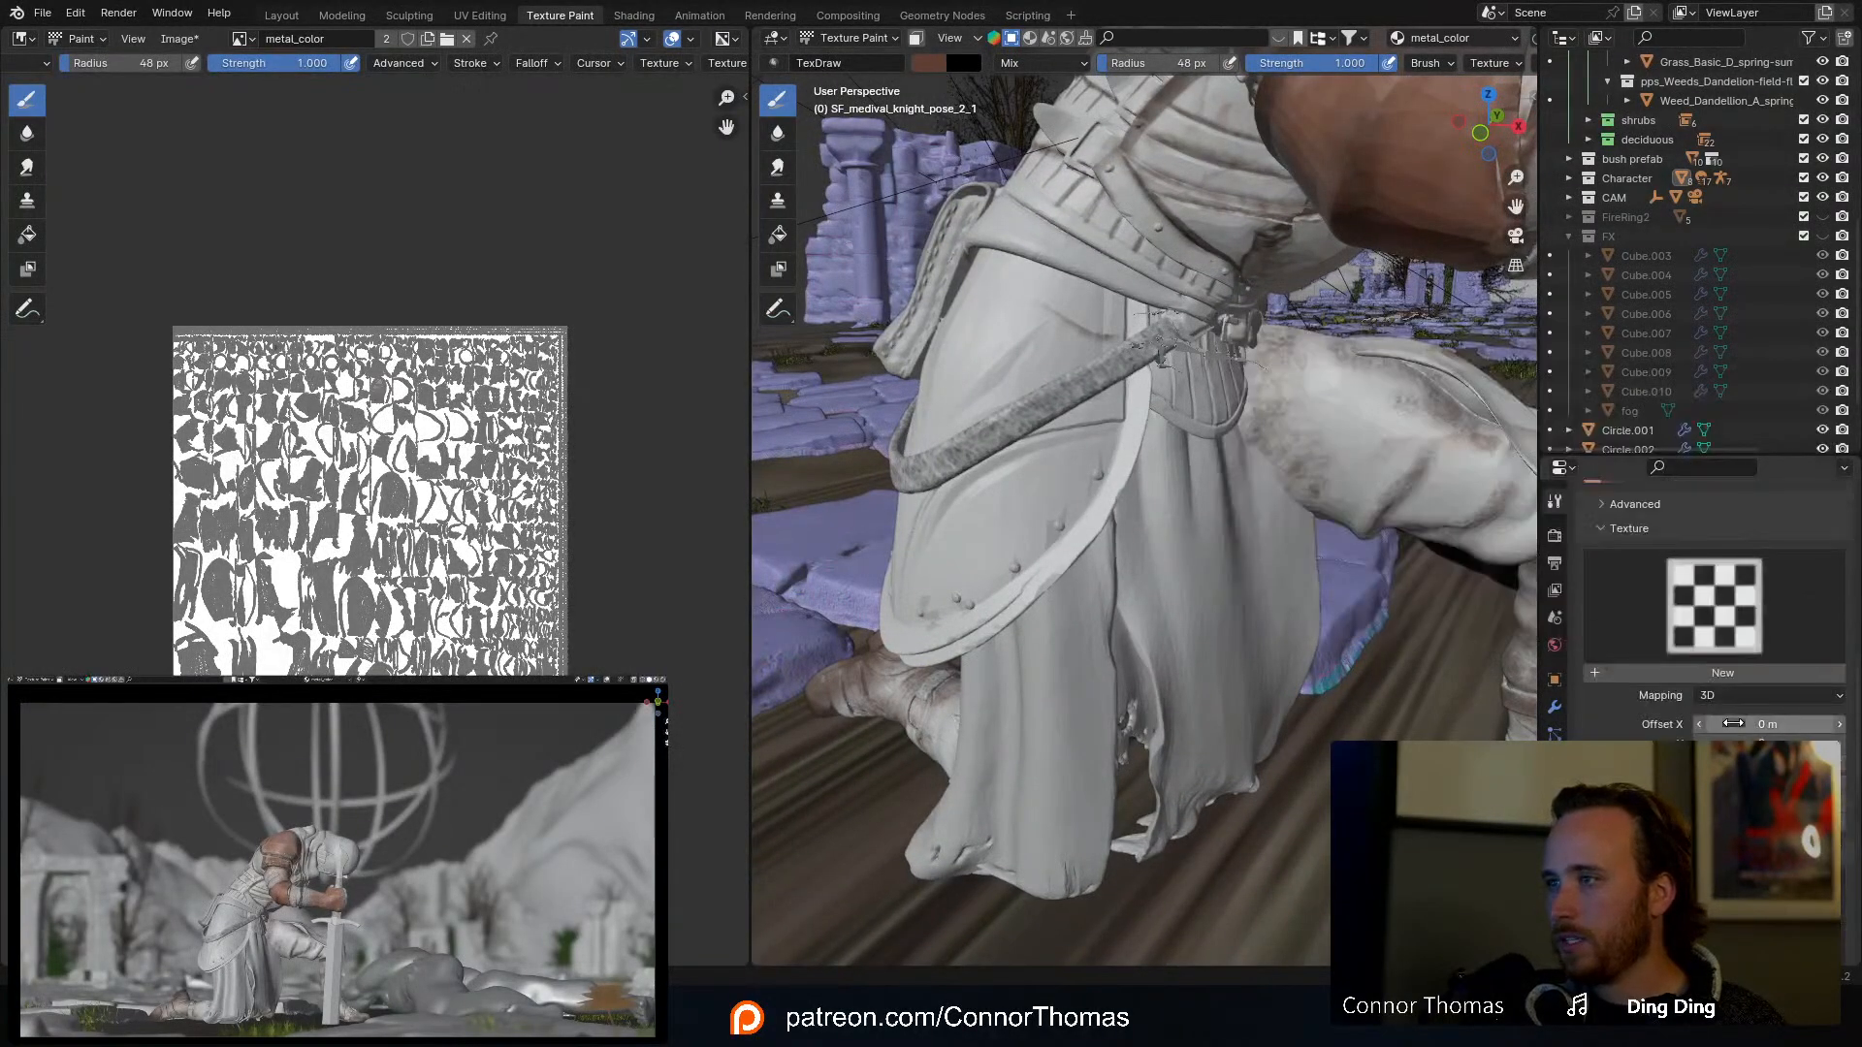
click(1594, 747)
Step: Paint salmon leather color over the upper part of the hip plate above the strap with the 48 px brush
middle_drag(1106, 506, 1136, 548)
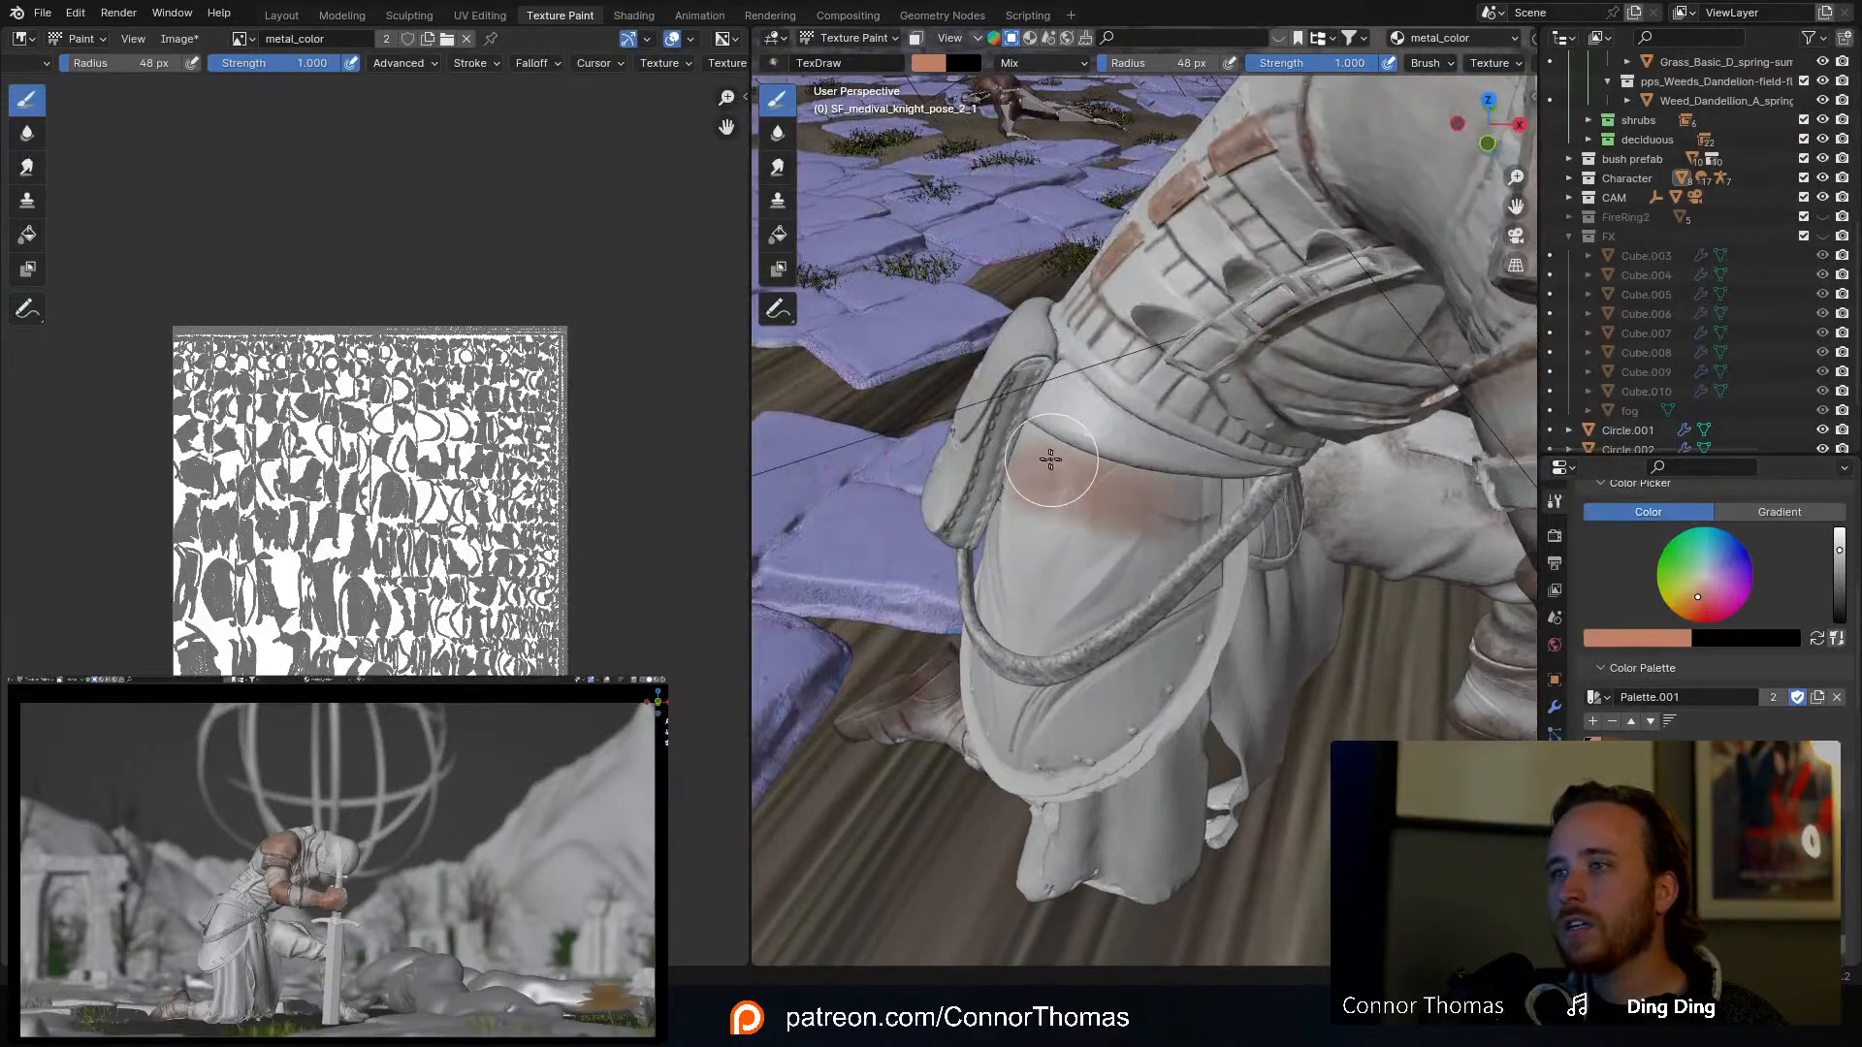
middle_drag(1171, 504, 1093, 455)
mouse_move(1108, 518)
mouse_down()
mouse_move(1060, 621)
mouse_move(1057, 592)
mouse_move(979, 516)
mouse_up()
middle_drag(981, 514, 1079, 464)
mouse_move(1082, 463)
mouse_down()
mouse_move(1156, 468)
mouse_move(1133, 544)
mouse_move(1234, 491)
mouse_move(1266, 338)
mouse_up()
Step: Paint the hip plate's lower part below the strap in salmon and save the blend file
middle_drag(1194, 485, 1309, 525)
mouse_move(1324, 484)
mouse_down()
mouse_move(1268, 556)
mouse_move(1193, 569)
mouse_up()
mouse_move(1193, 568)
middle_down()
mouse_move(1271, 589)
mouse_move(1297, 642)
middle_up()
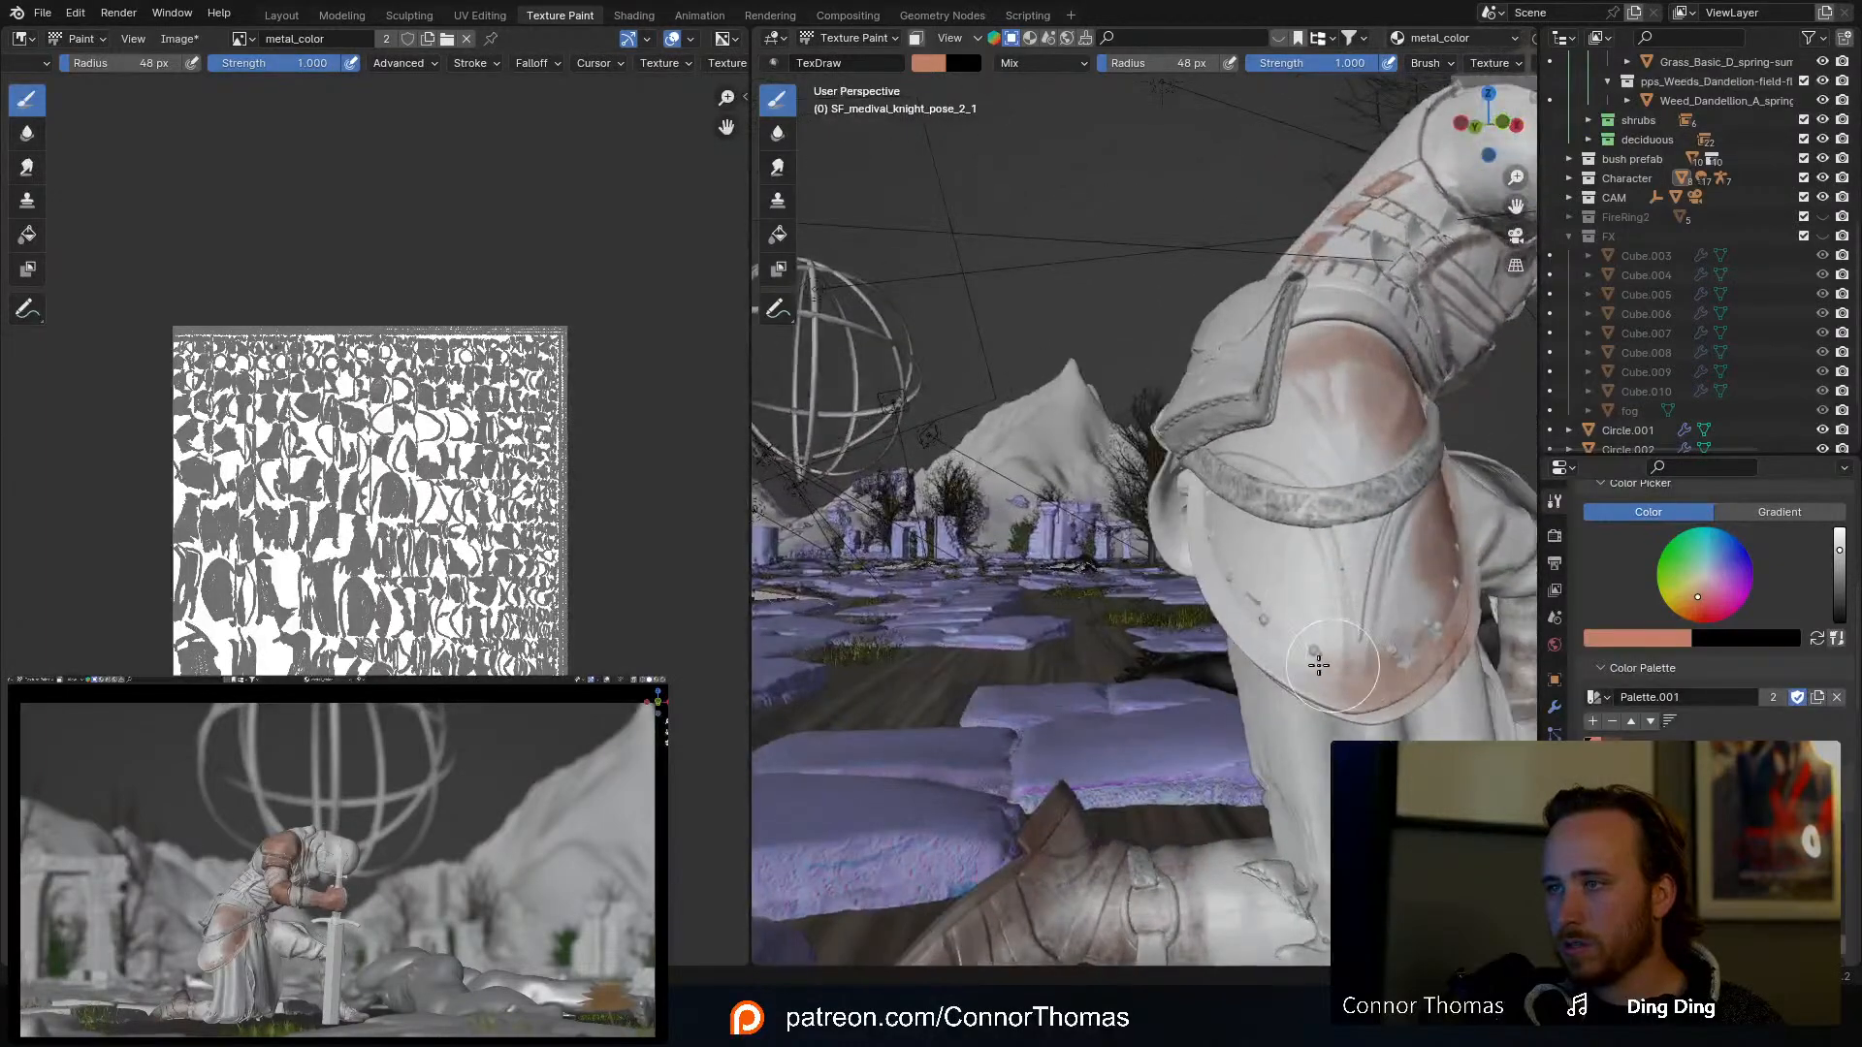
mouse_move(1297, 642)
mouse_down()
mouse_move(1243, 603)
mouse_move(1358, 594)
mouse_move(1385, 520)
mouse_up()
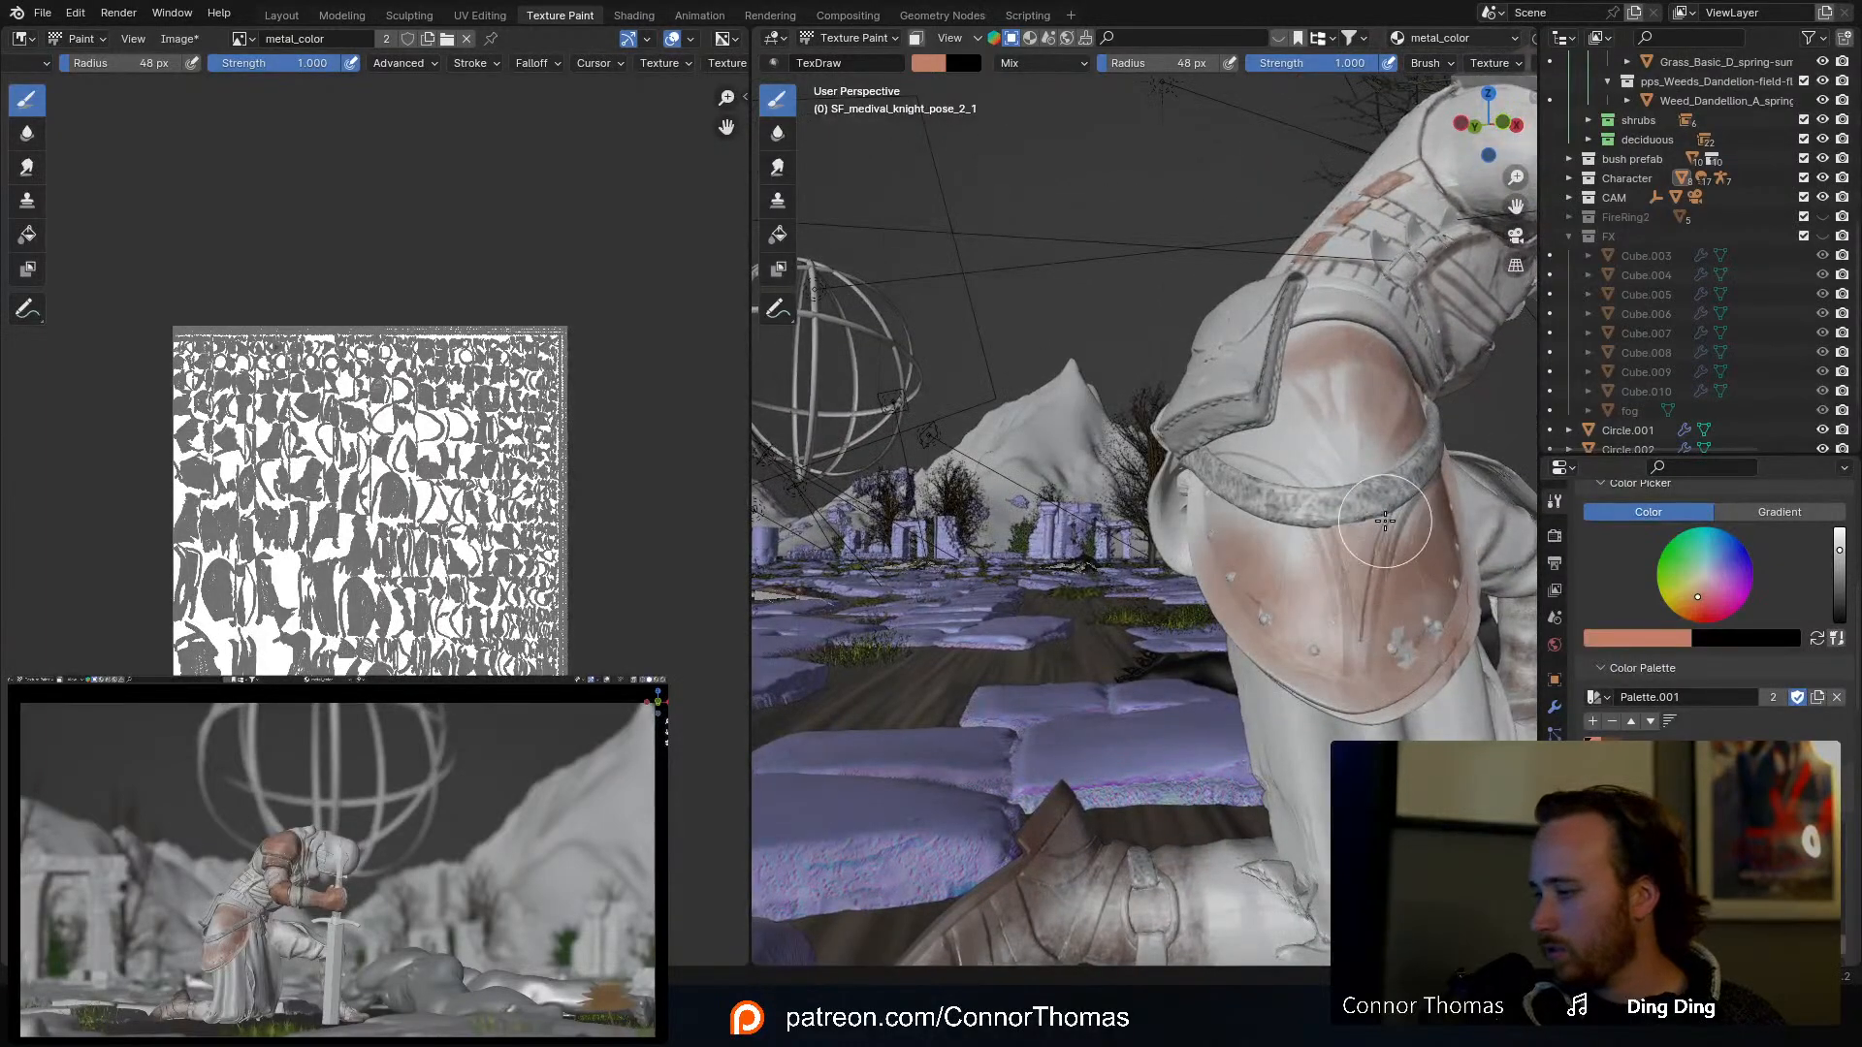
key(ctrl+s)
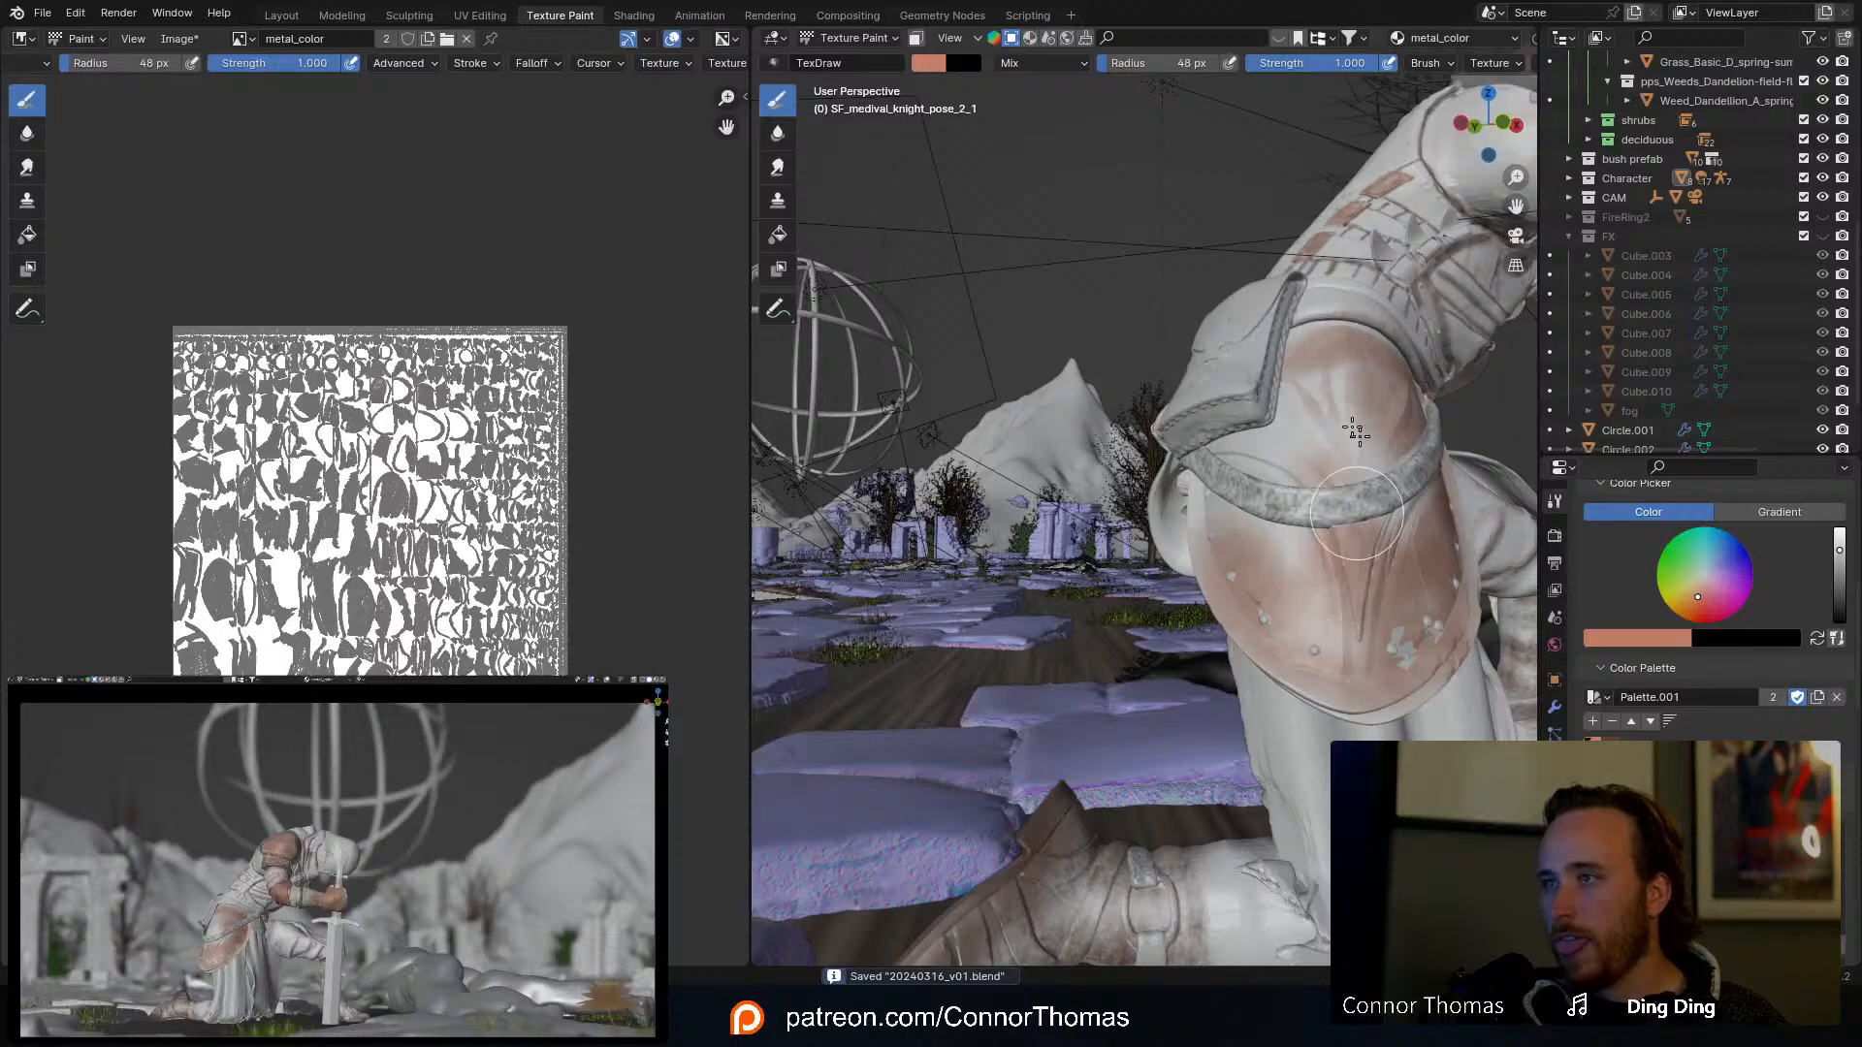
Step: Fill the remaining pale areas of the hip plate around the strap with the salmon leather color
middle_drag(1305, 475, 1339, 456)
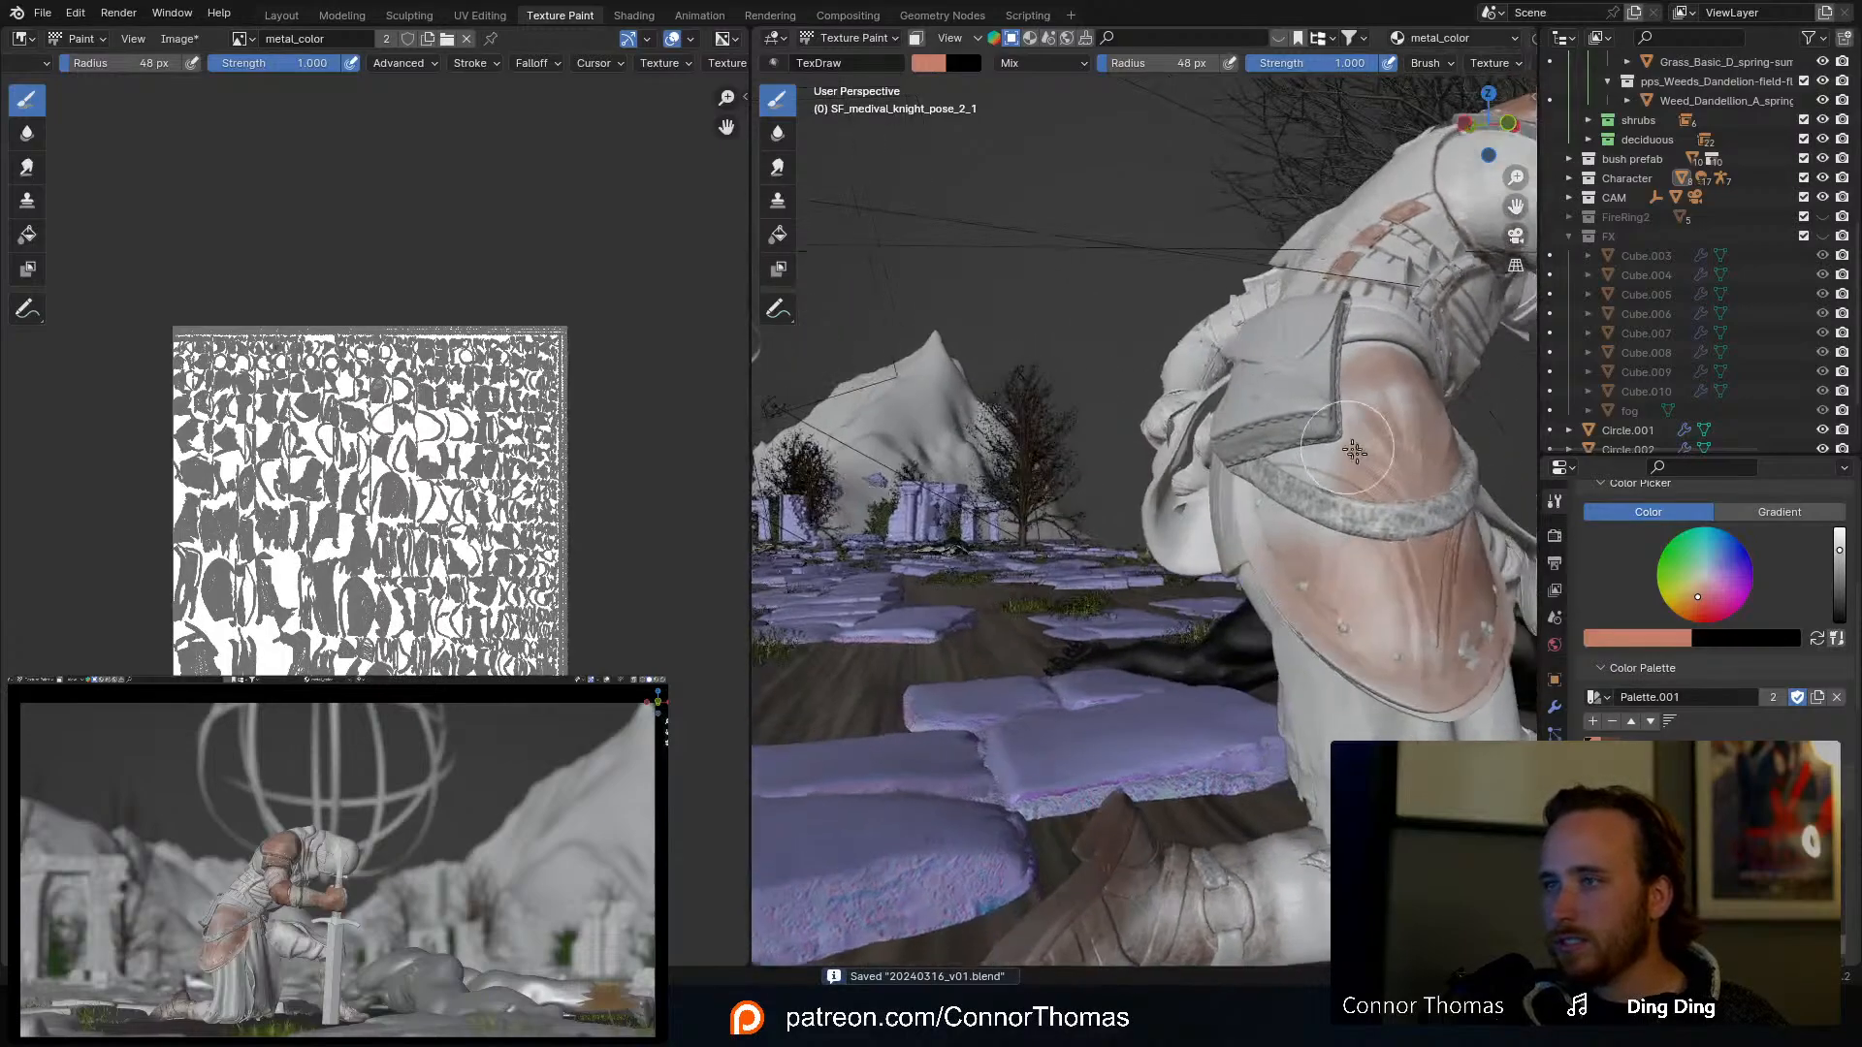
mouse_move(1257, 514)
mouse_down()
mouse_move(1426, 620)
mouse_move(1397, 582)
mouse_move(1360, 424)
mouse_up()
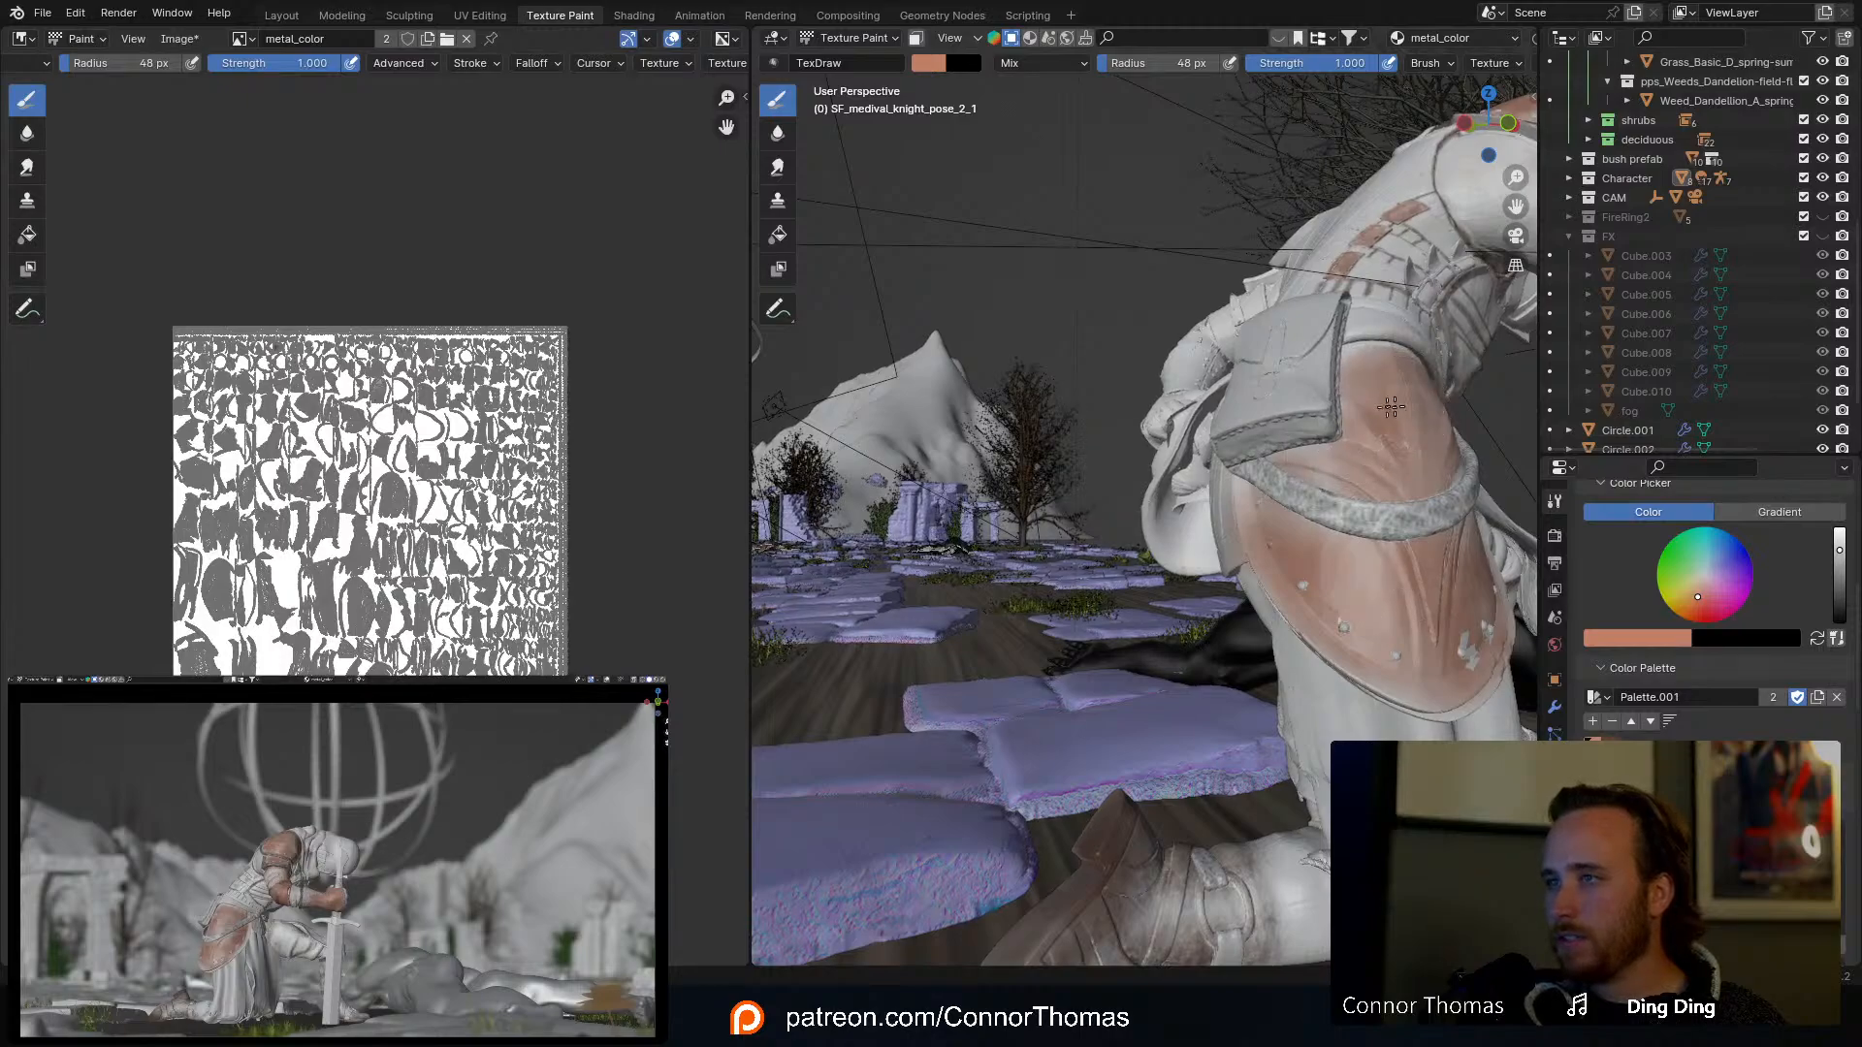
mouse_move(1403, 409)
middle_down()
mouse_move(1258, 442)
mouse_move(1193, 543)
mouse_move(1280, 514)
mouse_move(1205, 300)
middle_up()
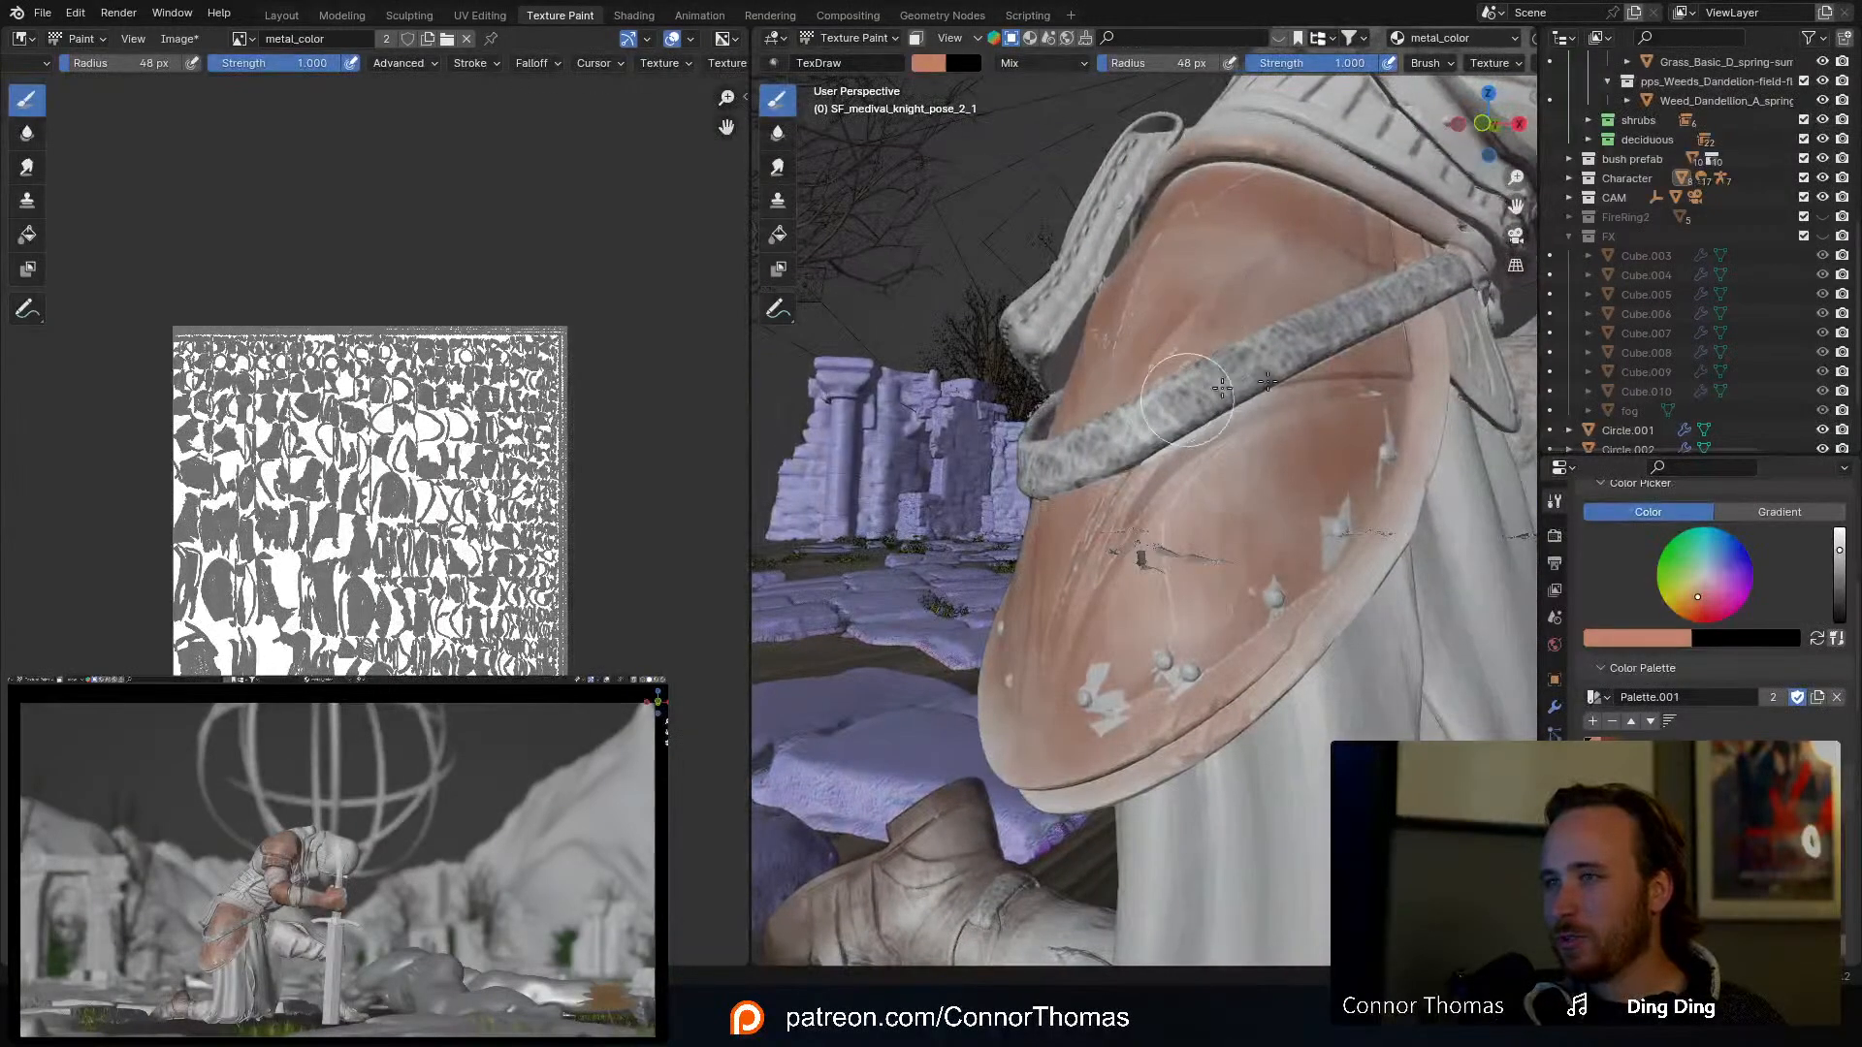
middle_drag(1190, 400, 1257, 378)
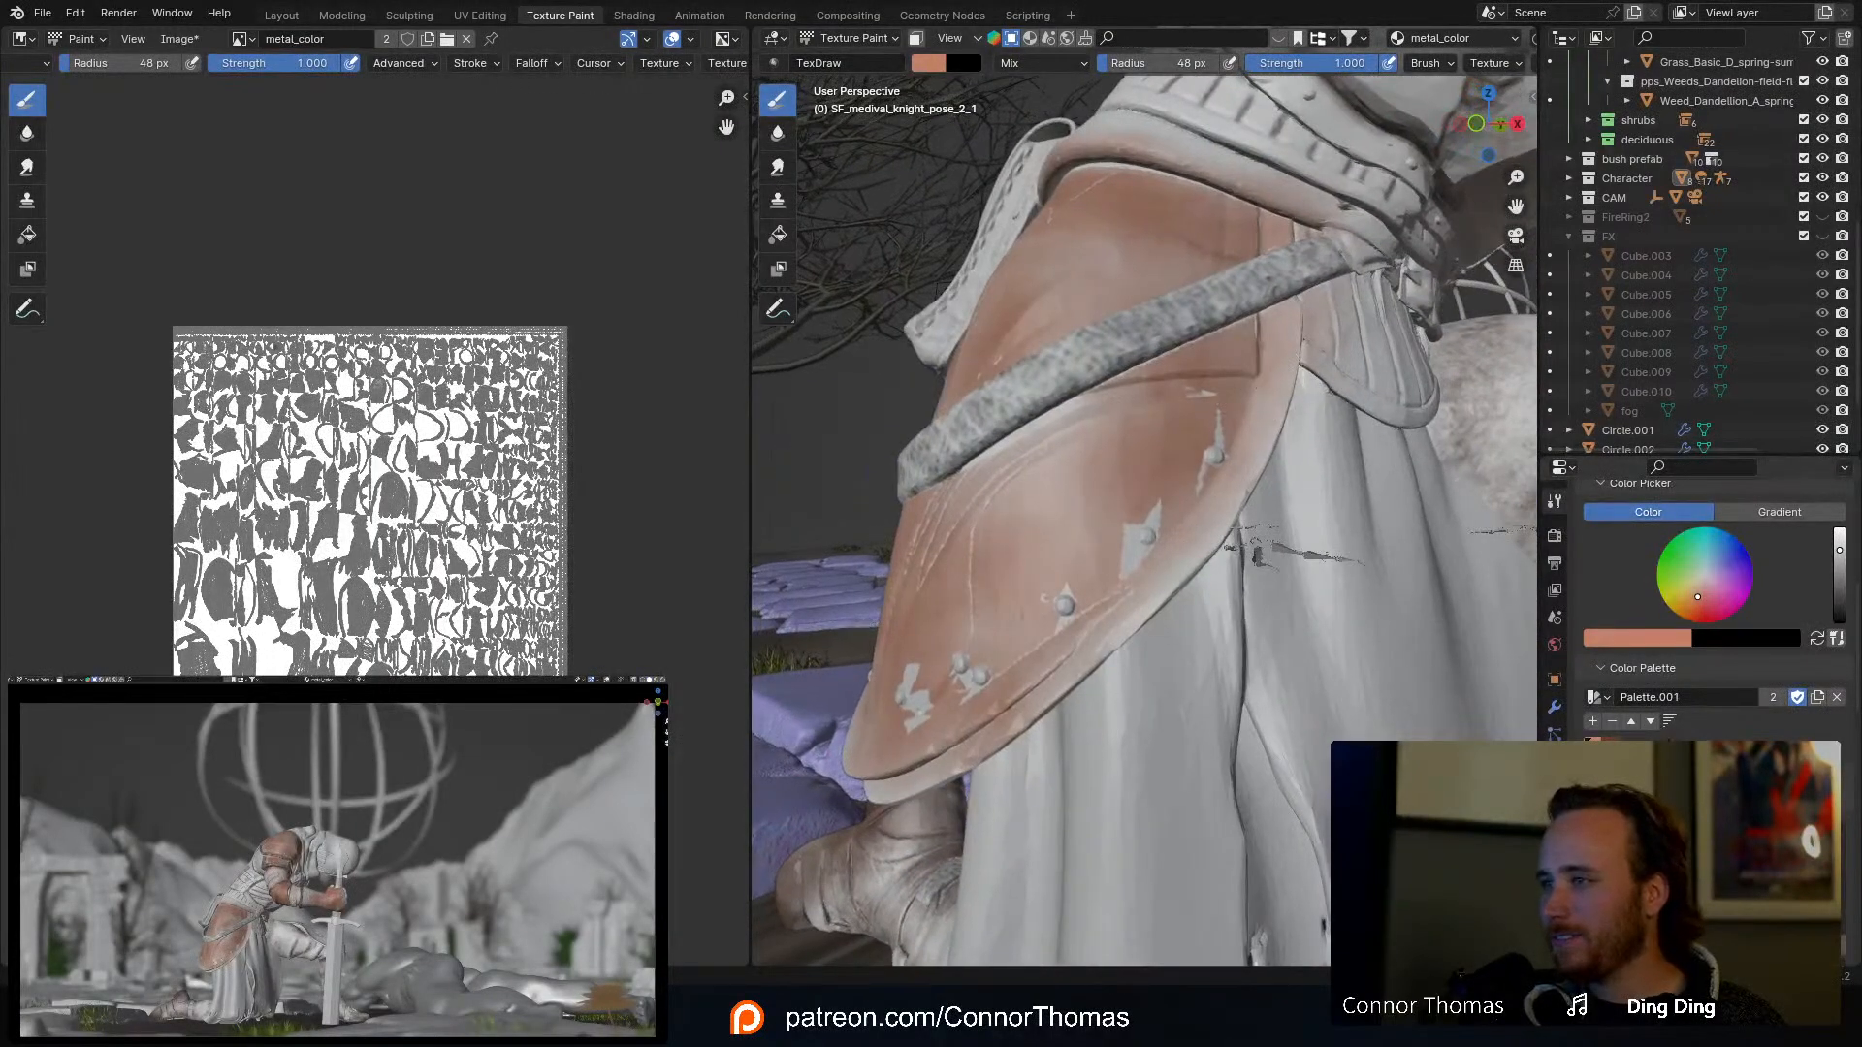
Step: Change the brush color to dark brown and darken the hip plate's front rim with the 48 px brush
scroll(1697, 596, down, 15)
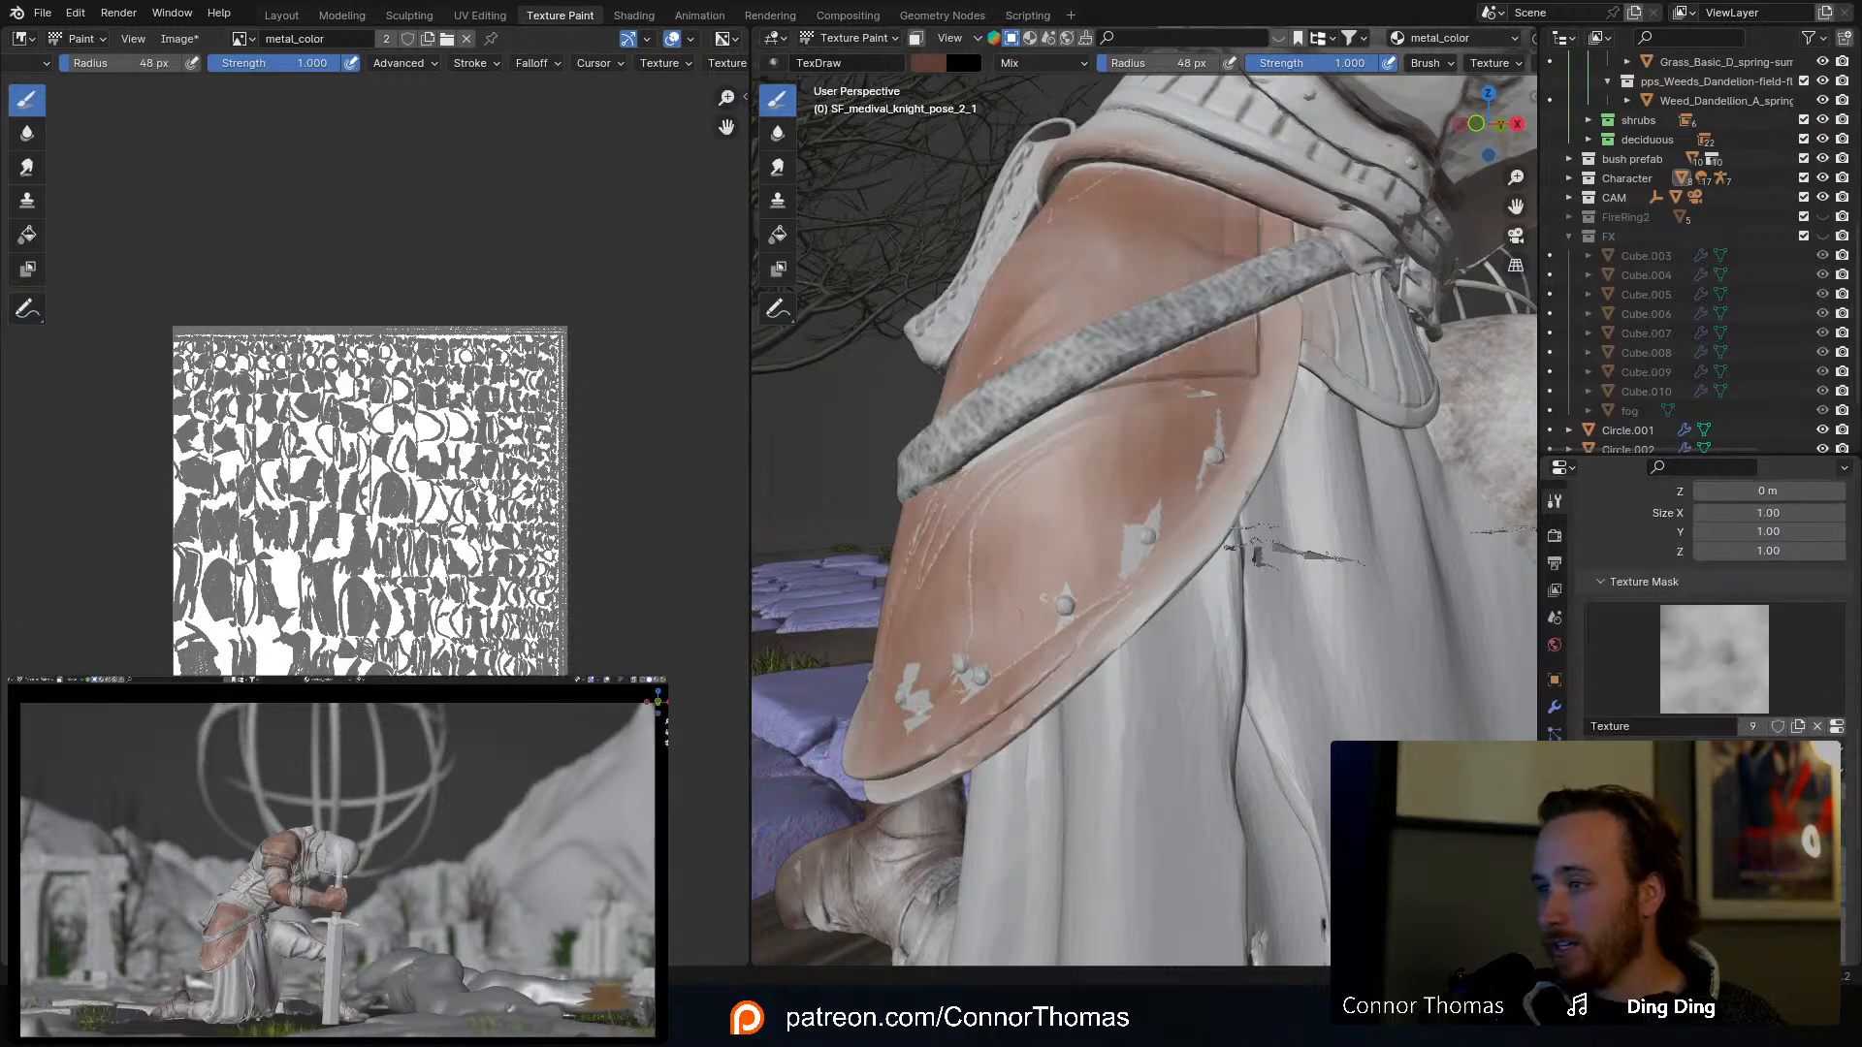
scroll(1227, 349, up, 5)
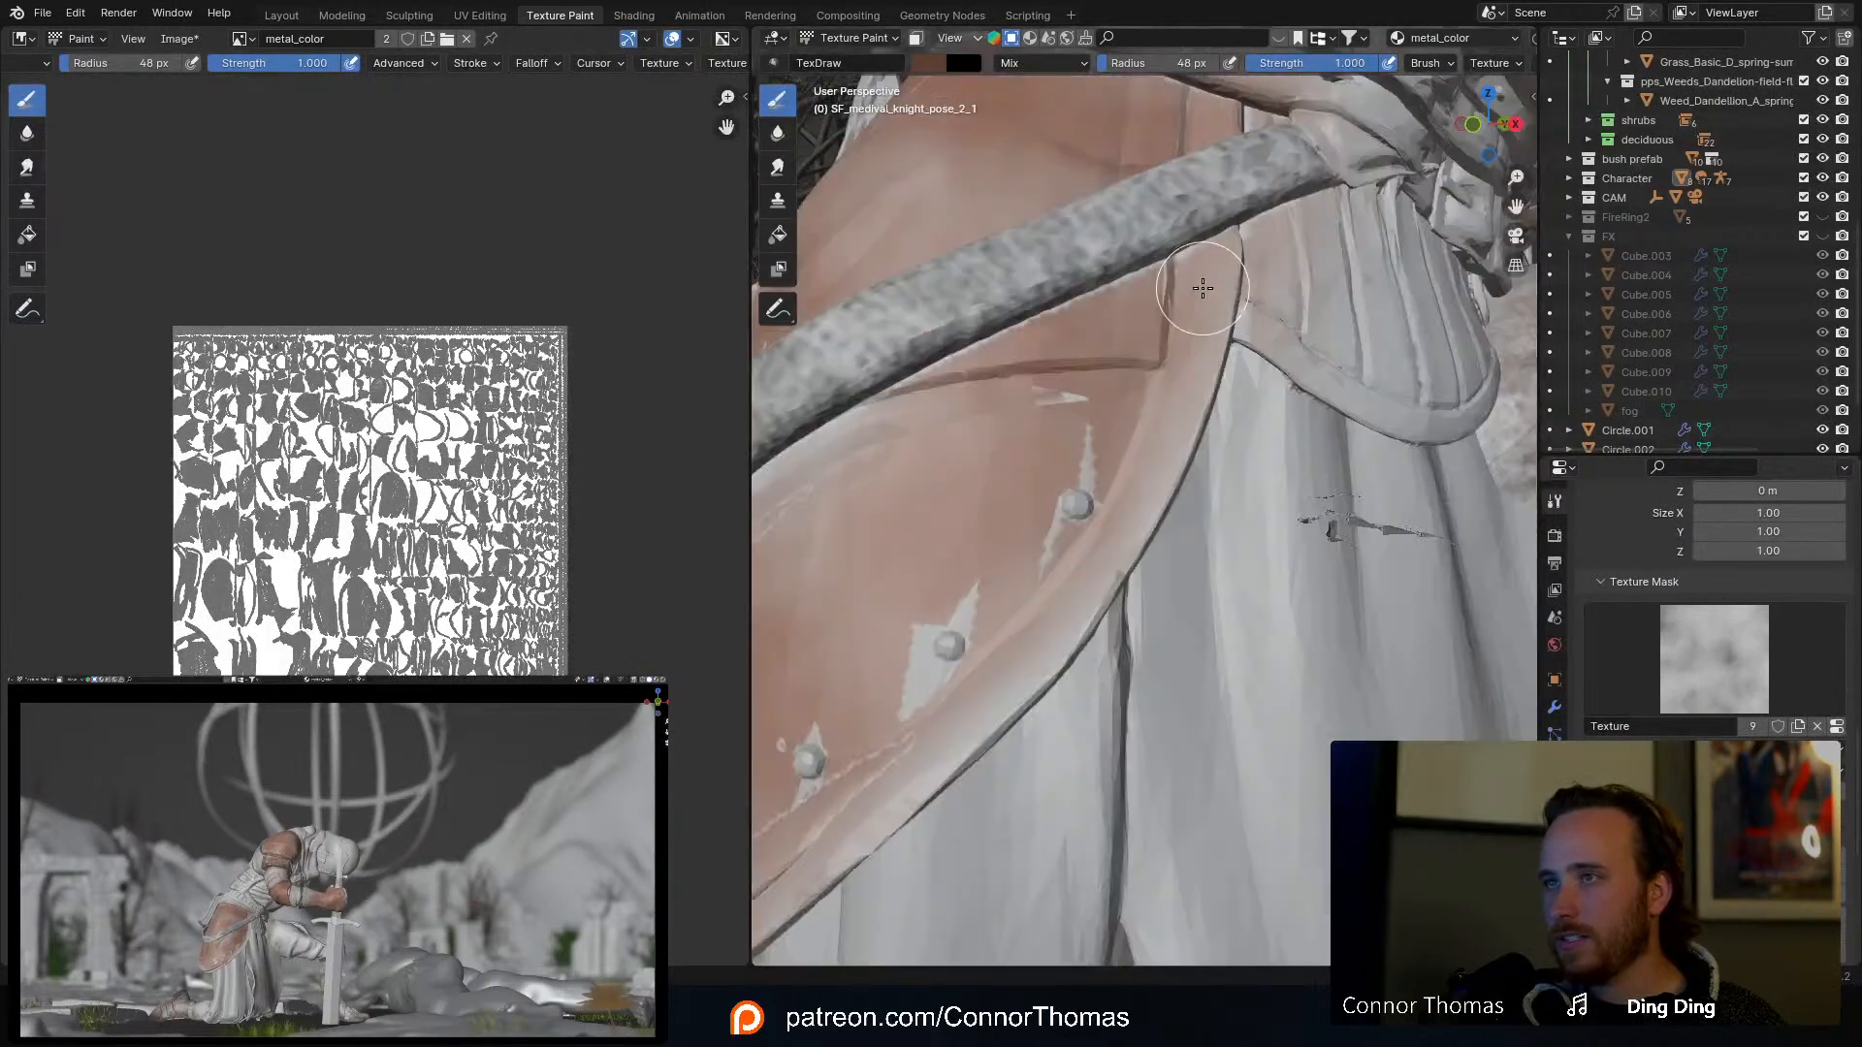
mouse_move(1211, 162)
mouse_down()
mouse_move(1224, 228)
mouse_move(1205, 324)
mouse_move(1113, 574)
mouse_move(909, 779)
mouse_move(922, 740)
mouse_move(894, 795)
mouse_up()
scroll(893, 795, down, 6)
mouse_move(922, 776)
middle_down()
mouse_move(993, 724)
mouse_move(1056, 540)
mouse_move(1076, 545)
middle_up()
scroll(1020, 650, up, 4)
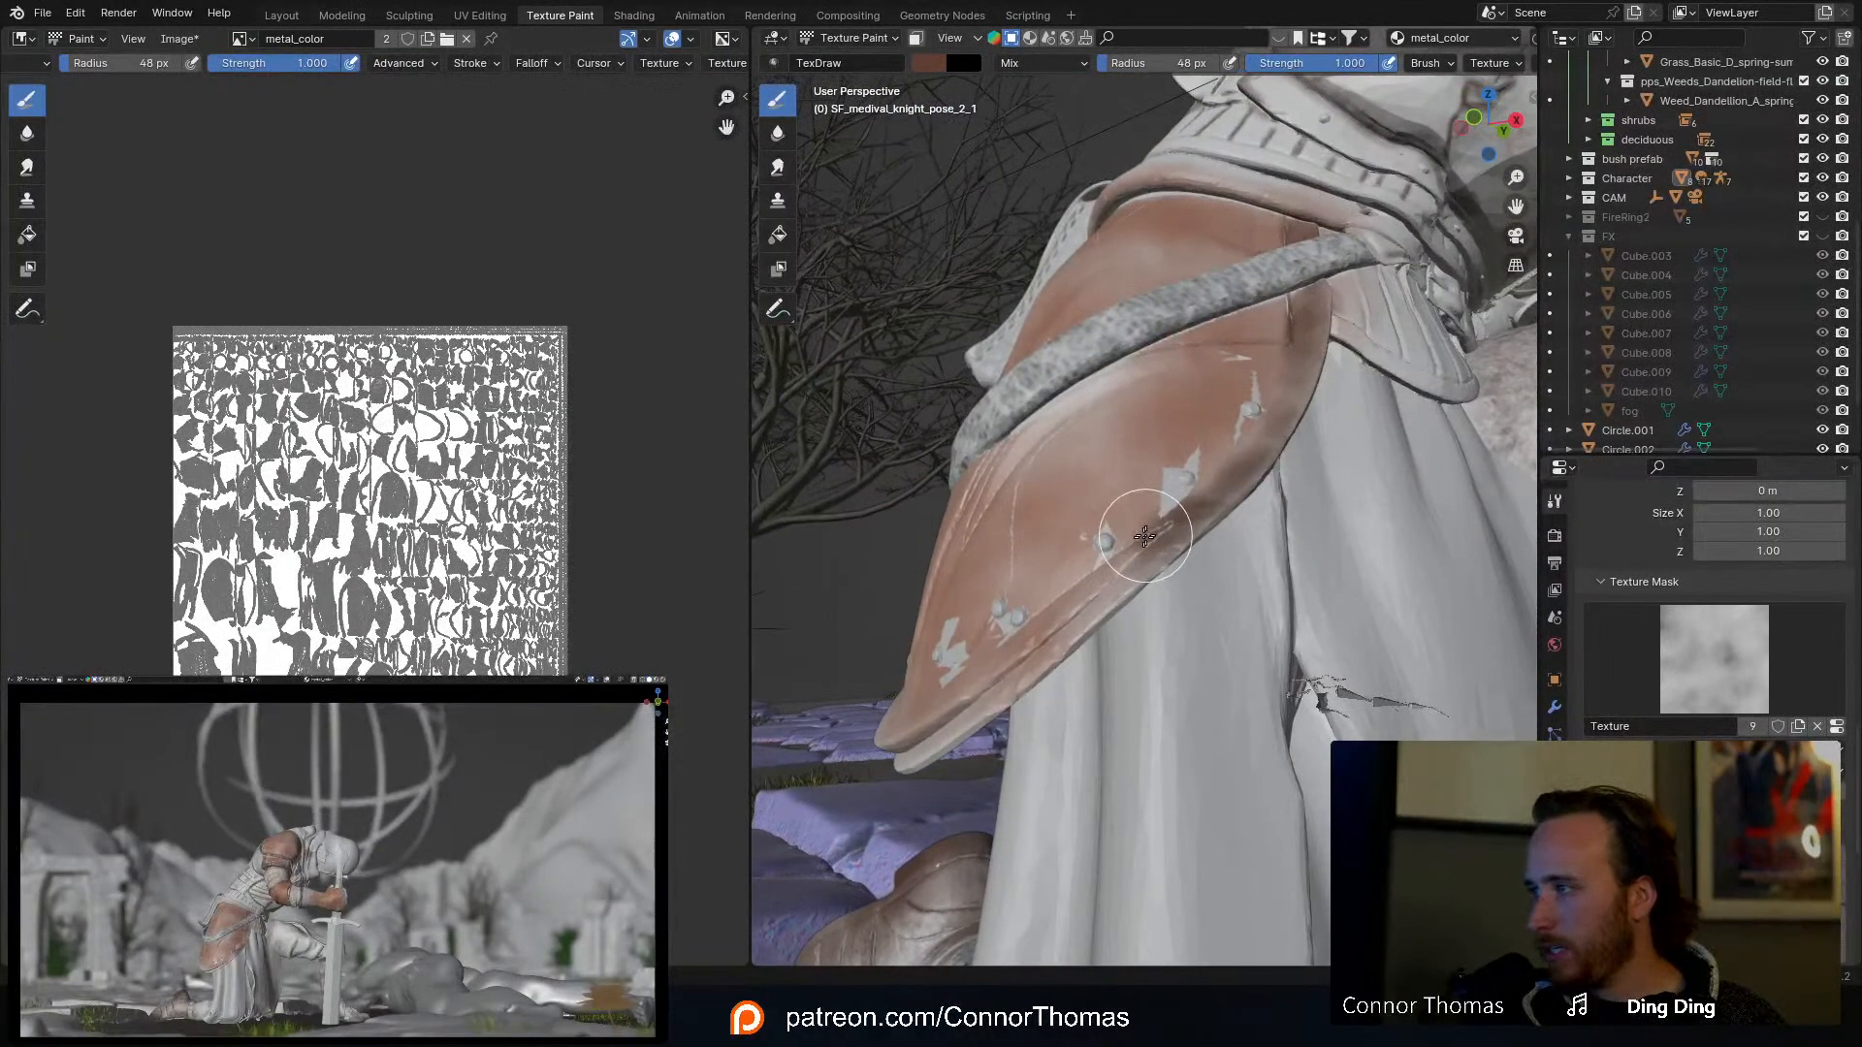
Step: Reduce the brush radius to 39 px and paint dark brown along the hip plate's lower rim
key(f)
click(1144, 538)
mouse_move(1154, 543)
mouse_down()
mouse_move(1059, 653)
mouse_move(906, 745)
mouse_up()
mouse_move(907, 745)
middle_down()
mouse_move(1047, 718)
mouse_move(1149, 739)
mouse_move(1115, 623)
middle_up()
drag(1276, 492, 1083, 589)
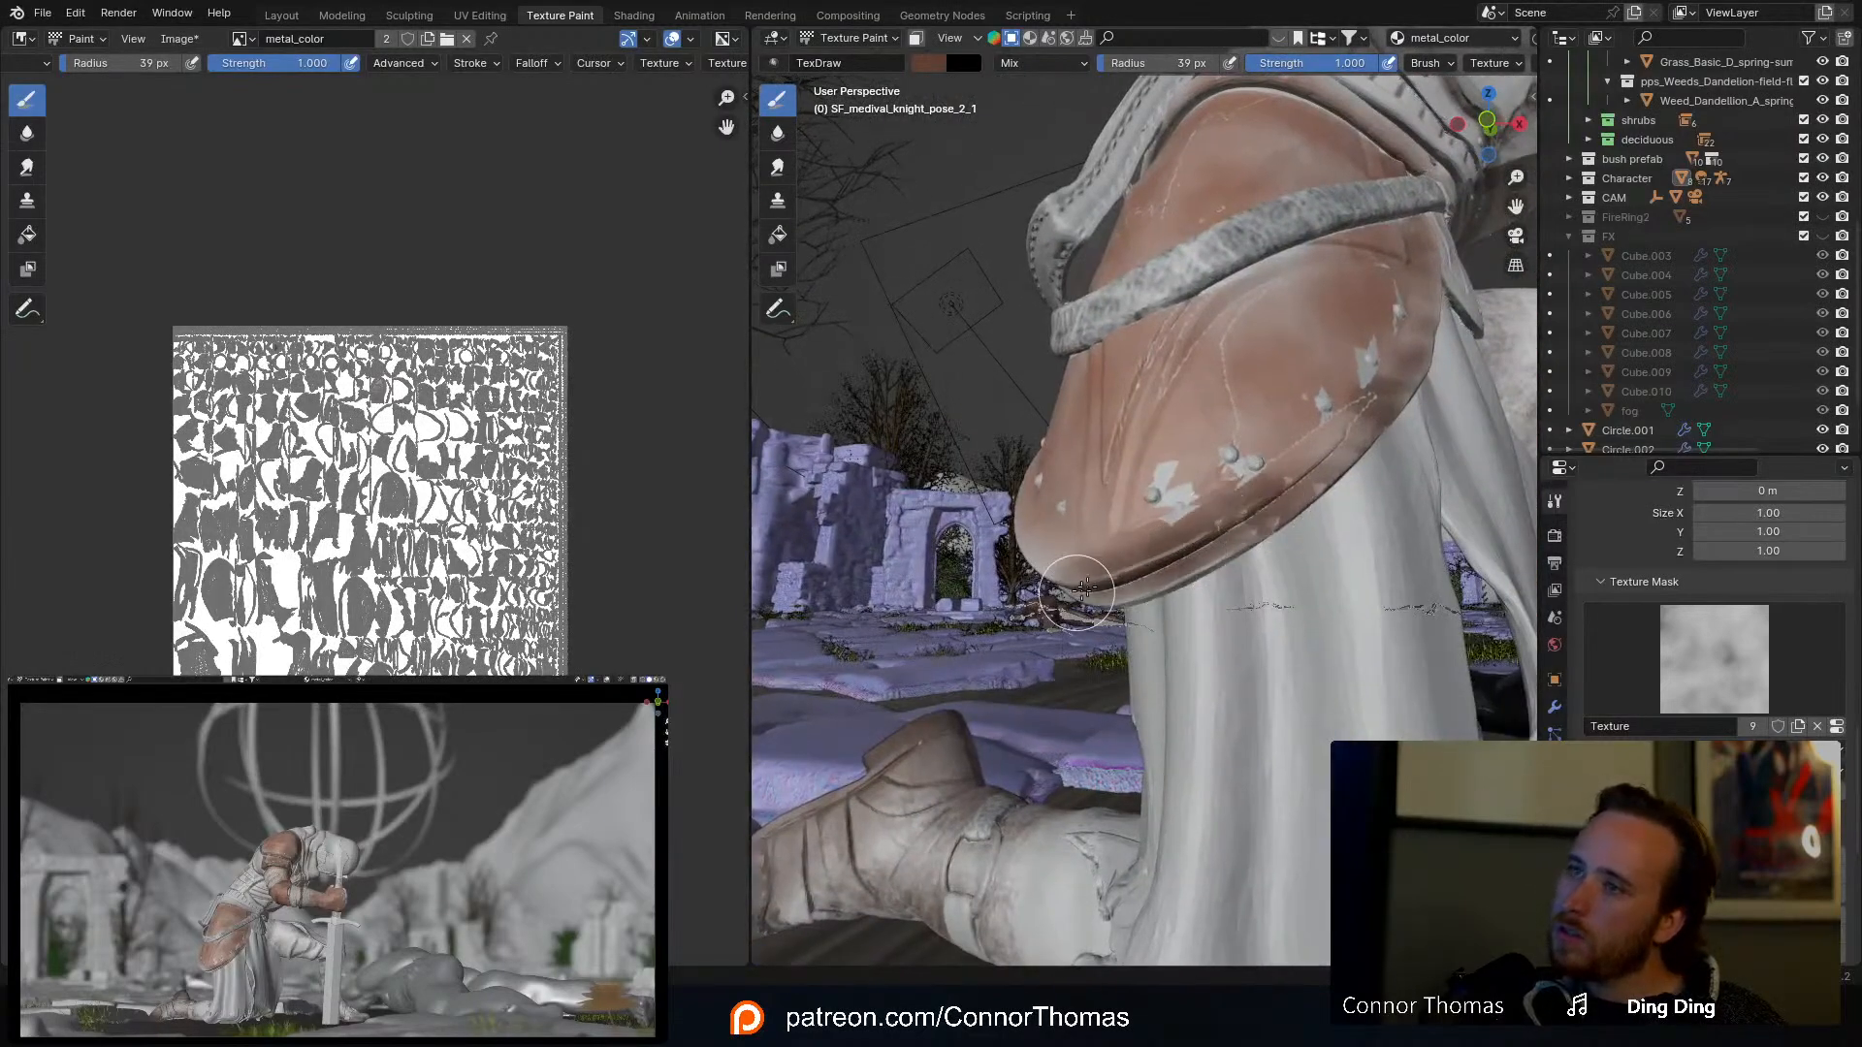
Step: Continue the dark brown rim around the hip plate, reducing the brush radius to 26 px for its rear edge, and save the blend file
middle_drag(1178, 582, 1212, 636)
mouse_move(1165, 697)
mouse_down()
mouse_move(1235, 632)
mouse_move(1342, 451)
mouse_up()
mouse_move(1341, 451)
middle_down()
mouse_move(1372, 524)
mouse_move(1293, 532)
middle_up()
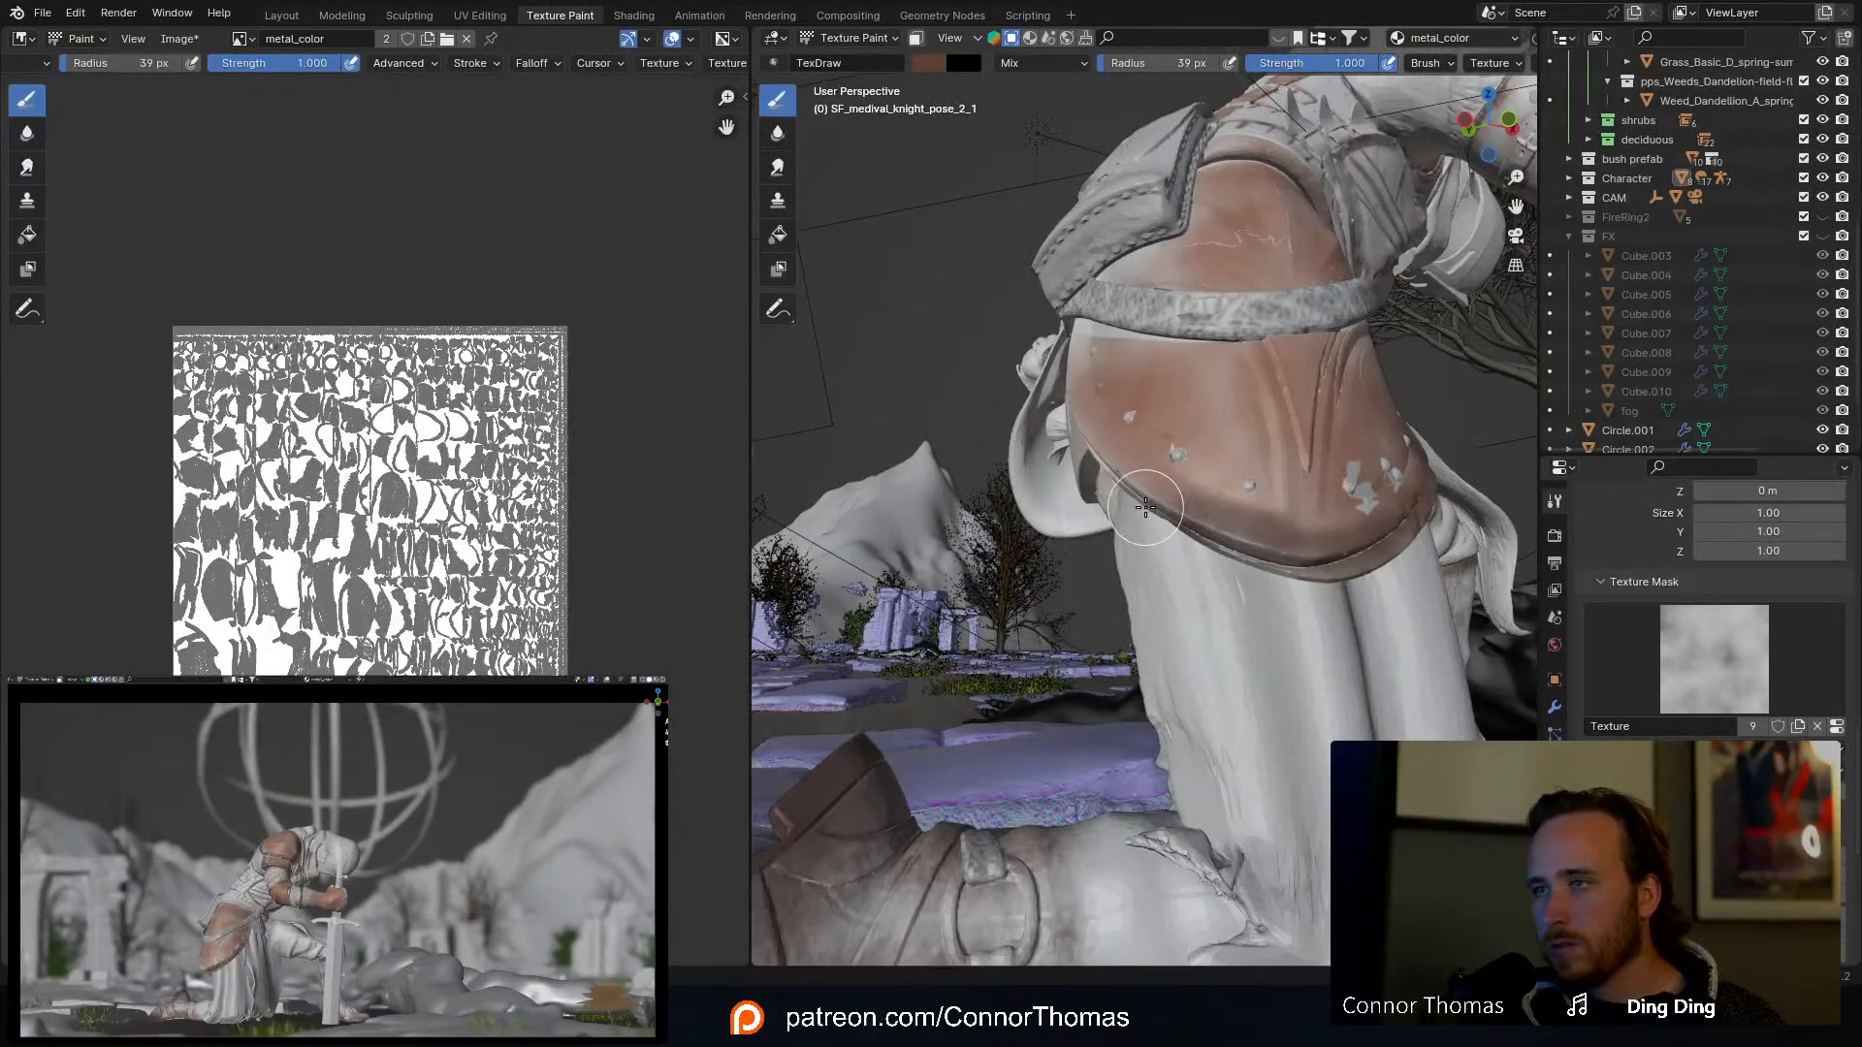
middle_drag(1173, 518, 1394, 591)
key(f)
click(1415, 594)
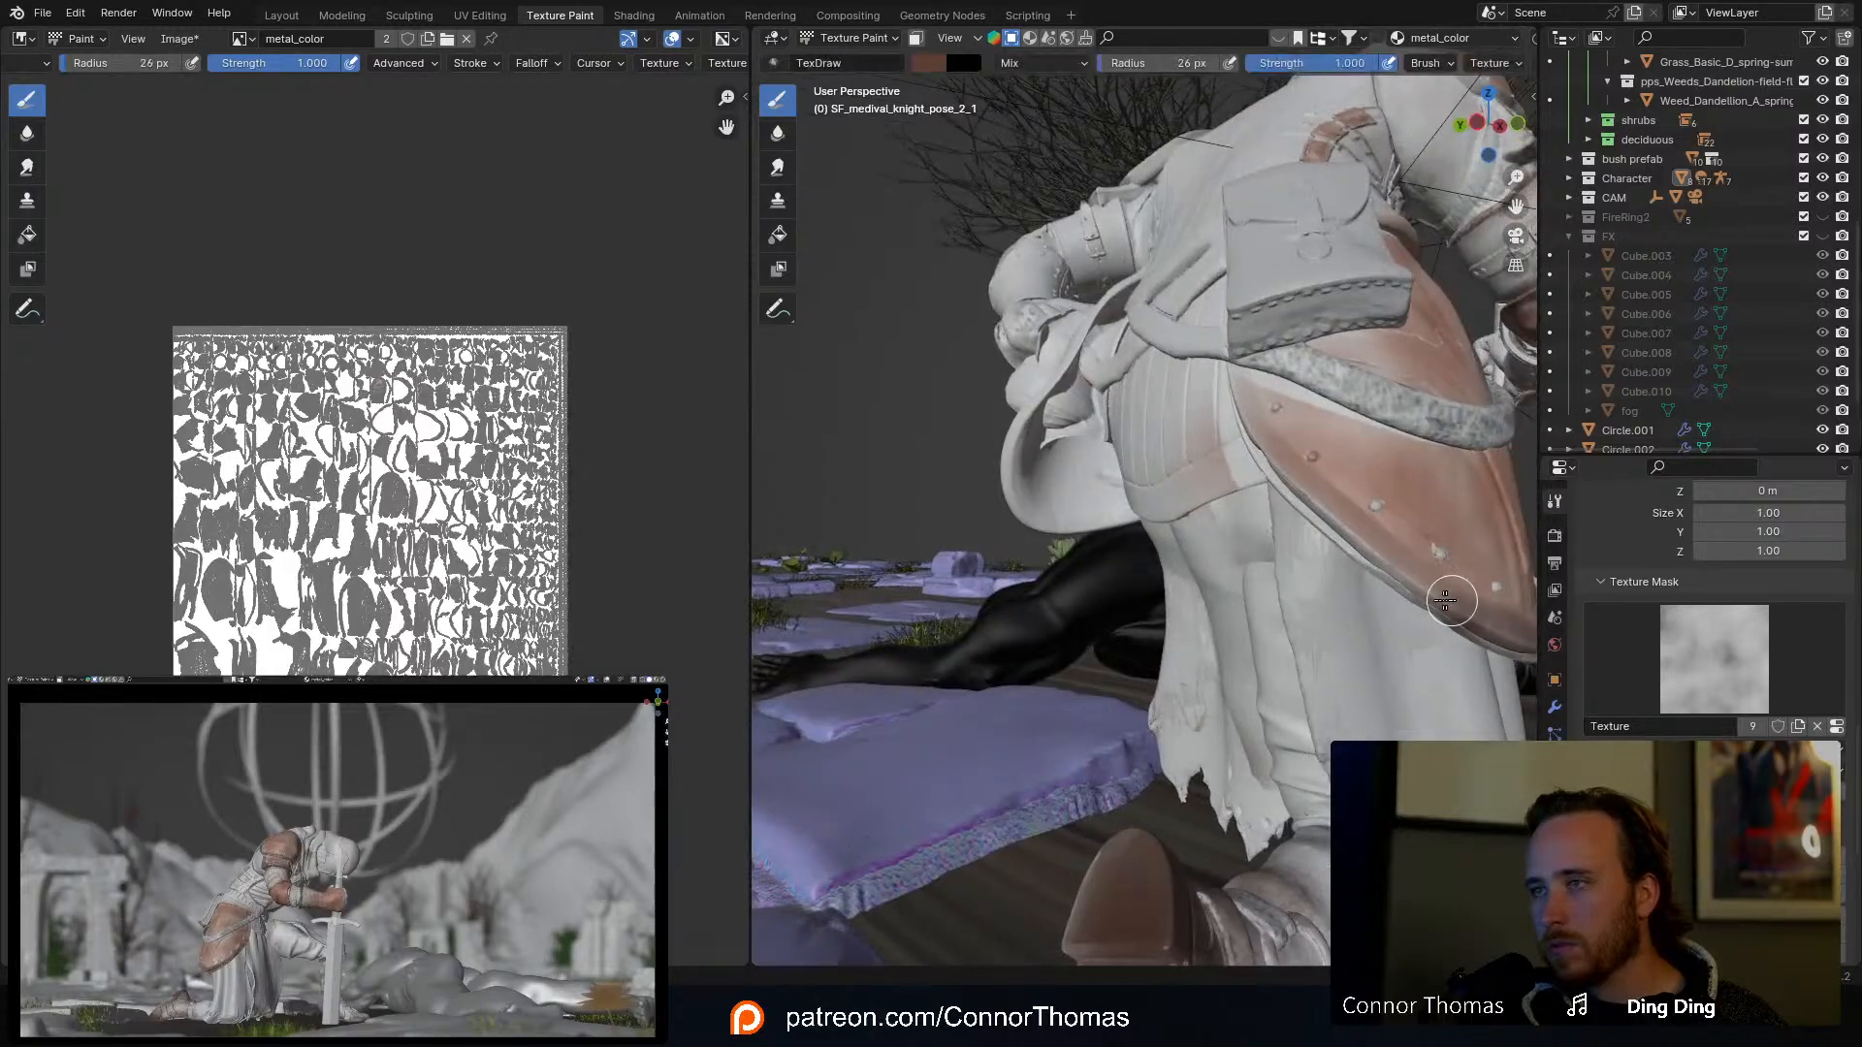
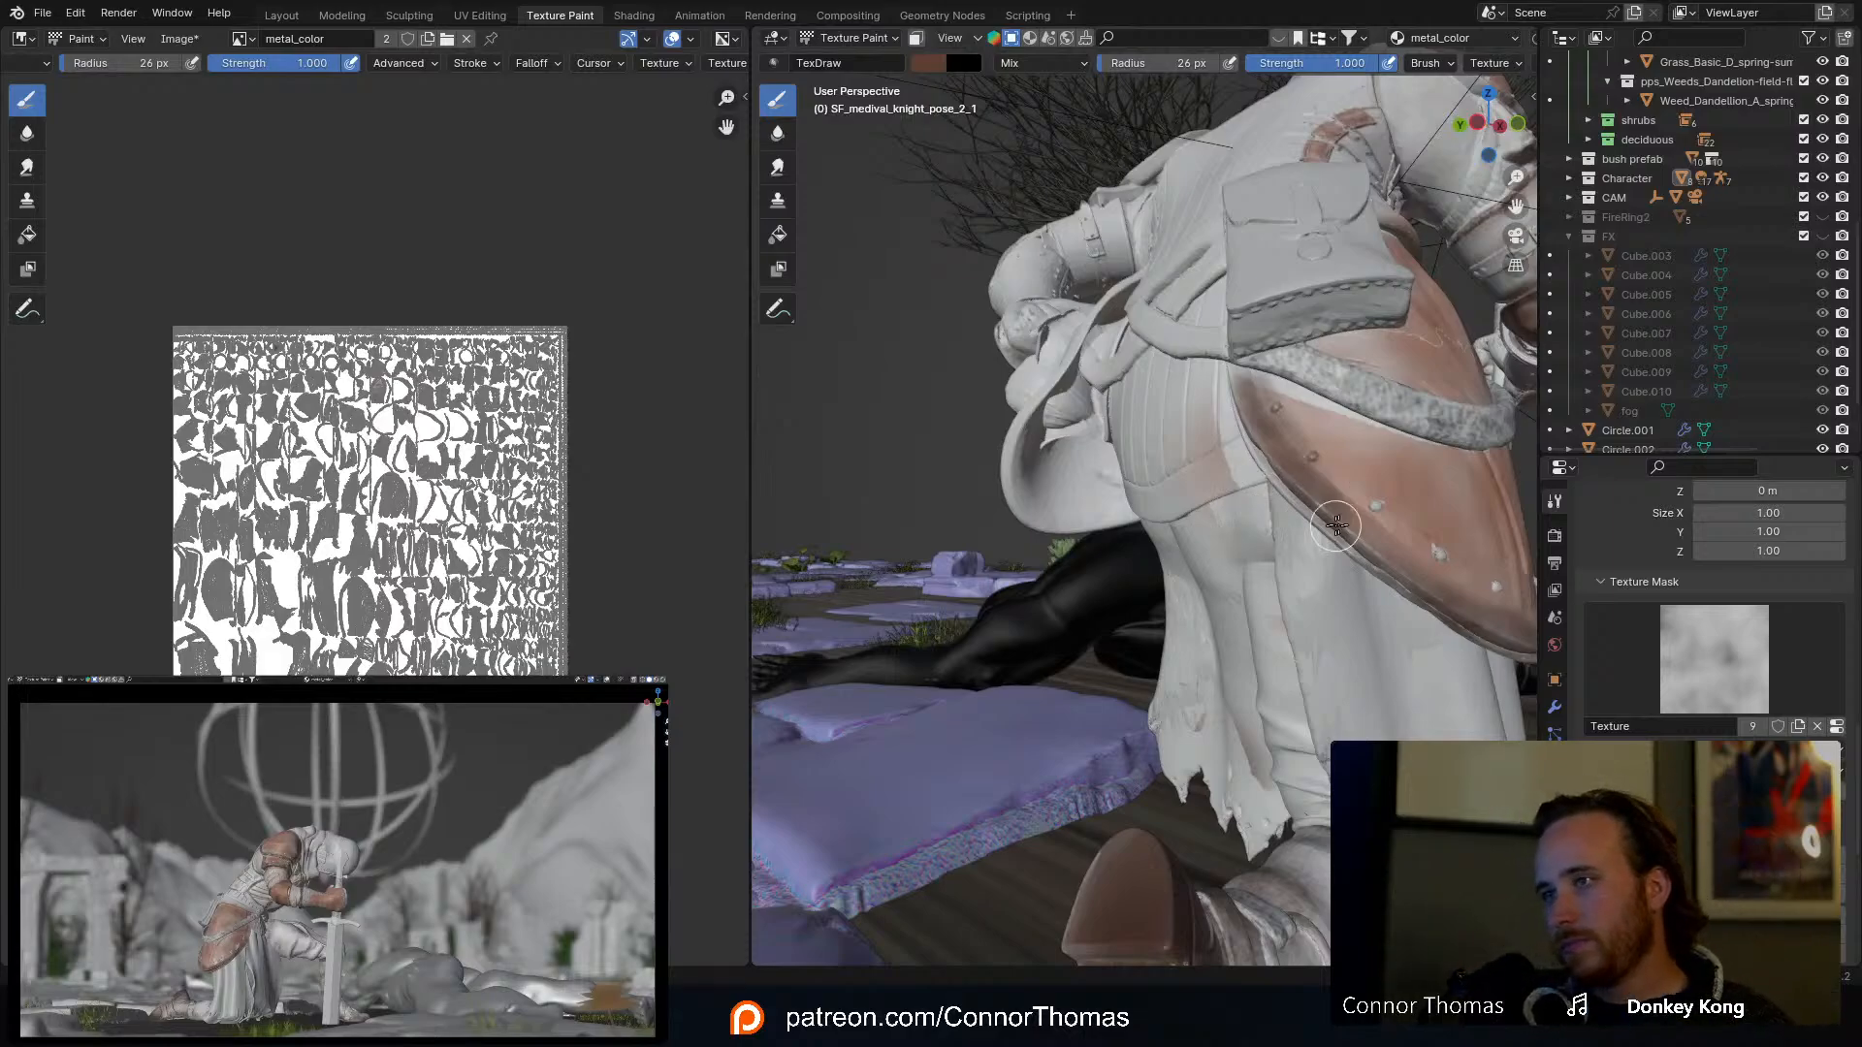
middle_drag(1355, 519, 1313, 499)
key(ctrl+s)
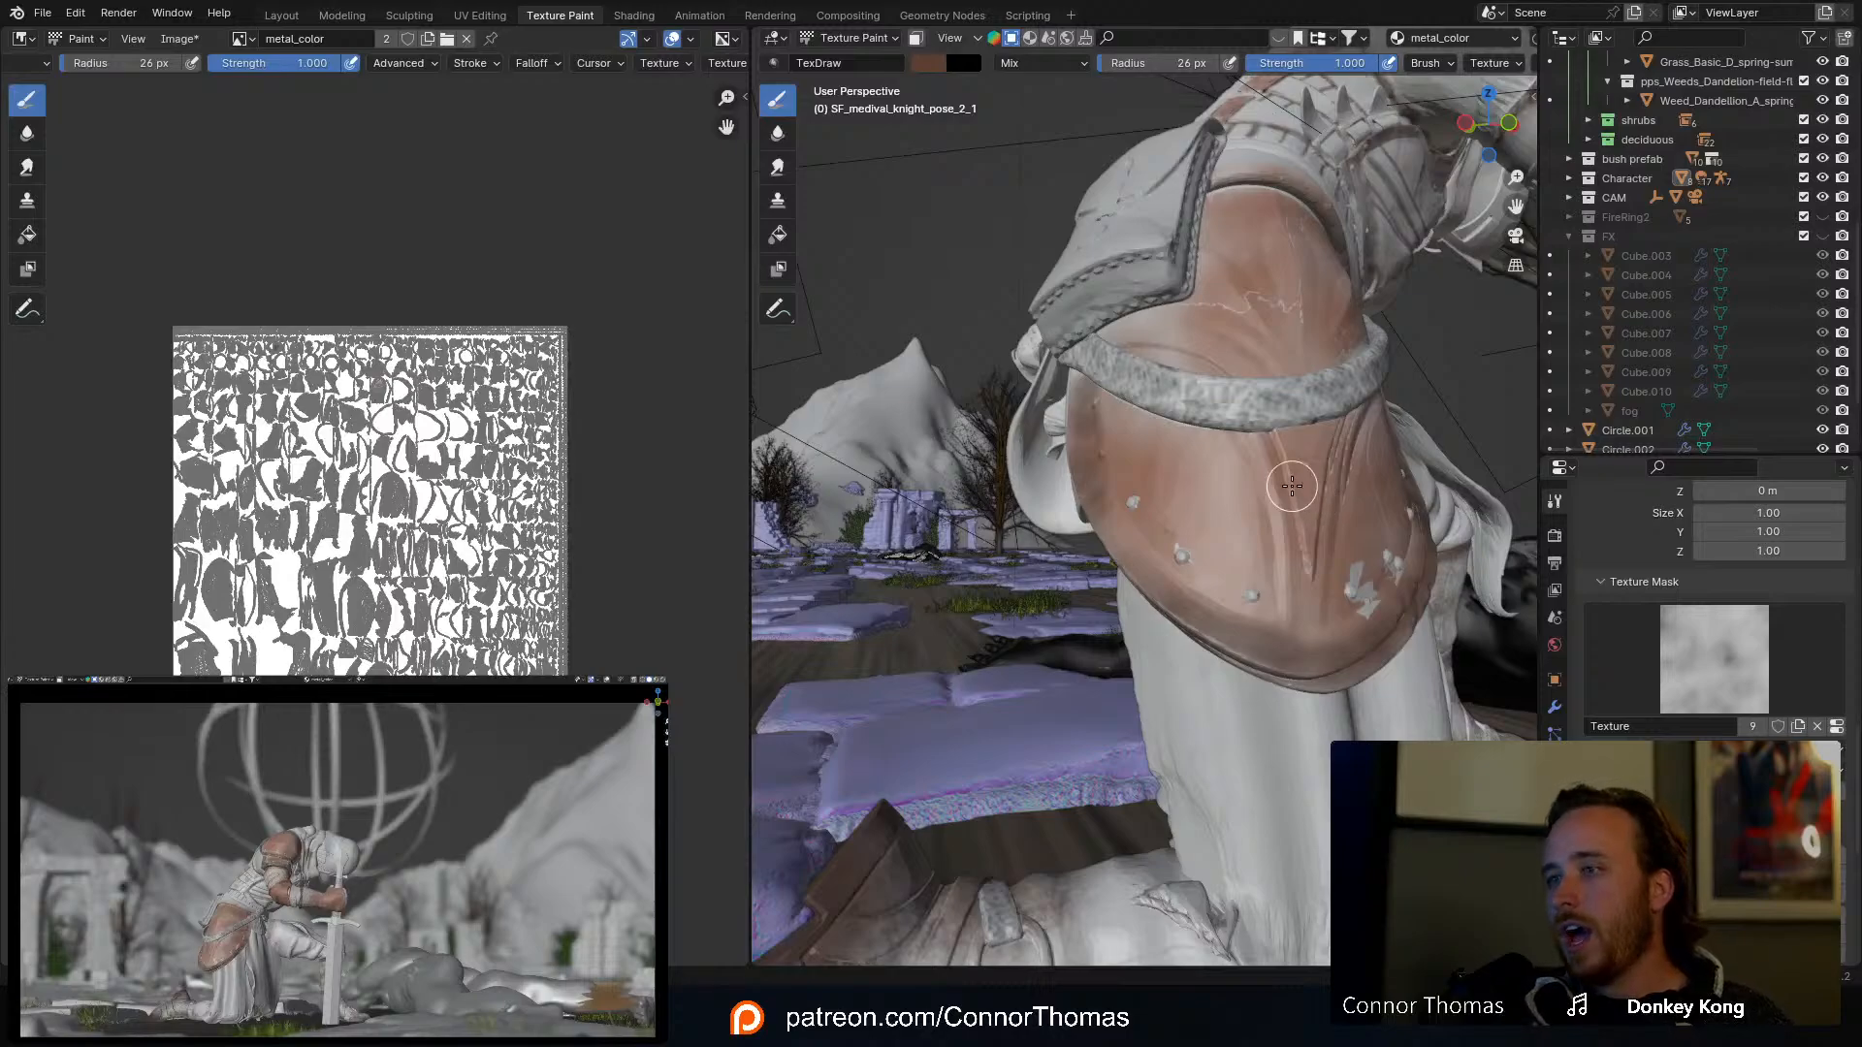
Step: Deepen the dark brown shading along the hip plate's bottom rim with the 26 px brush
scroll(1292, 484, up, 4)
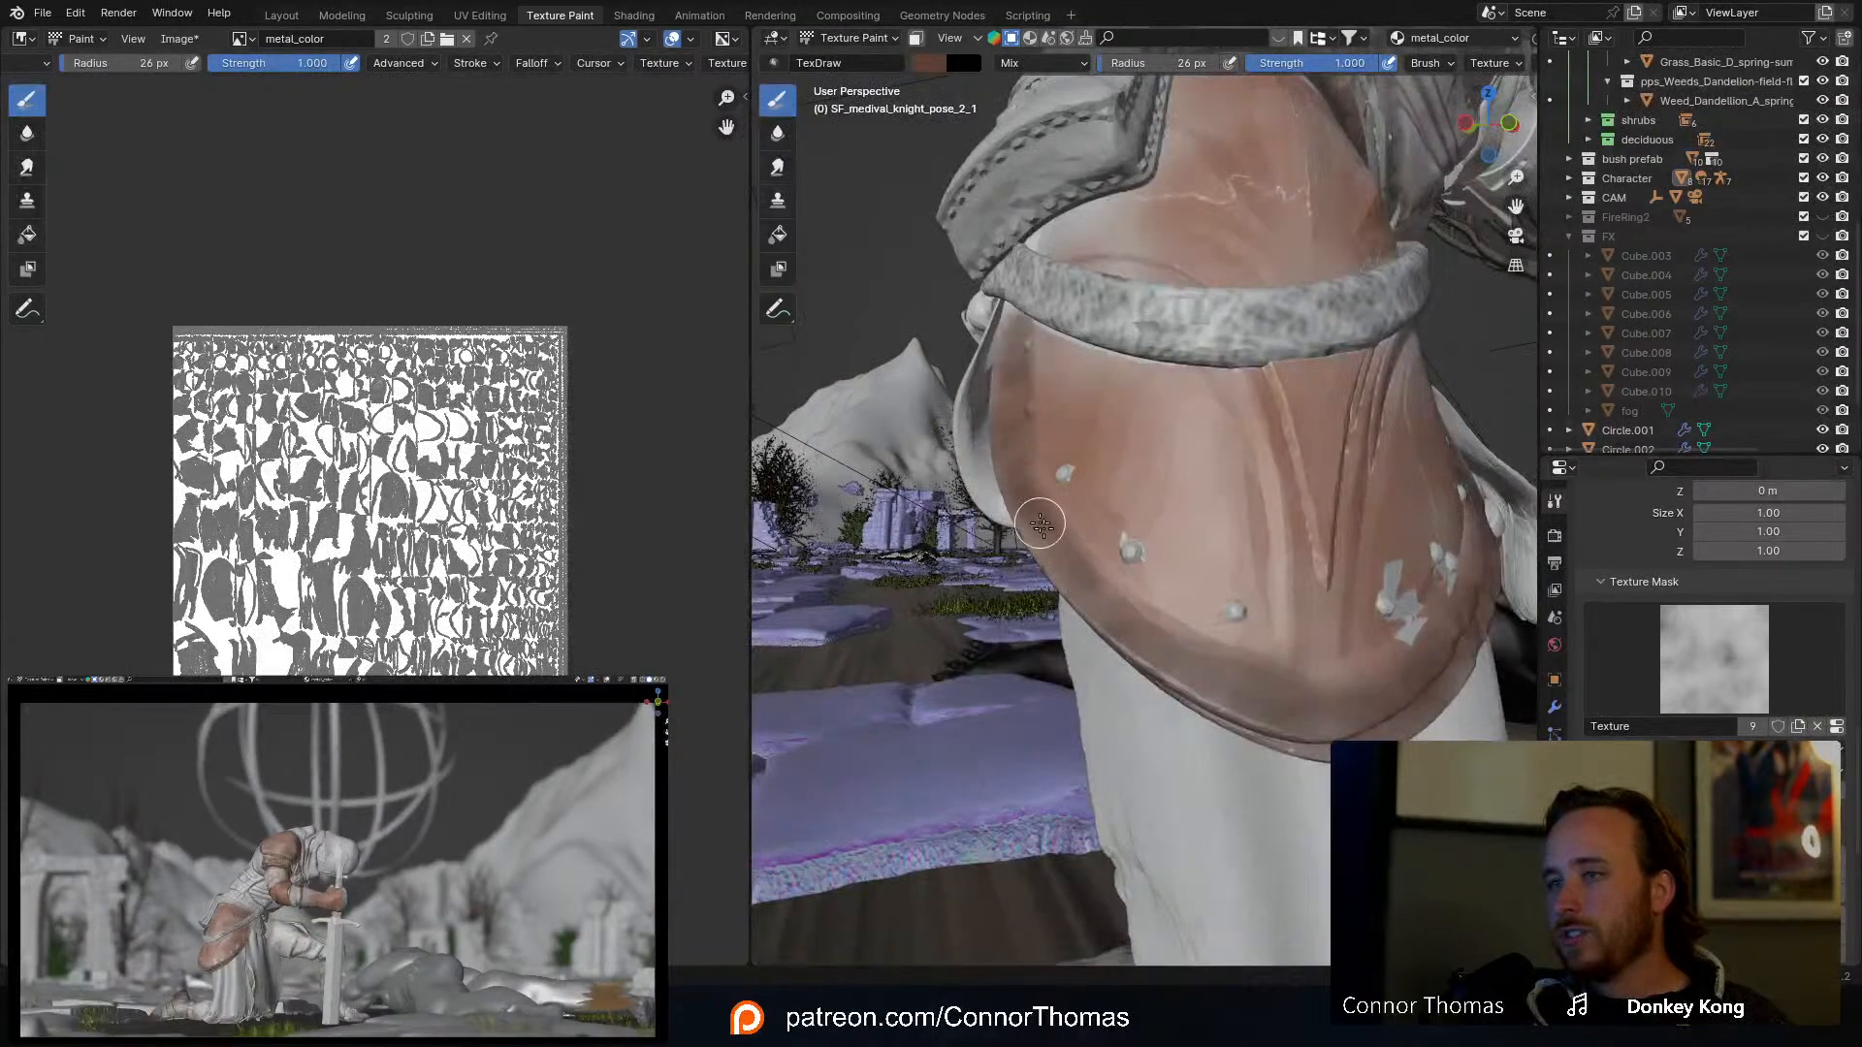
mouse_move(1105, 572)
mouse_down()
mouse_move(1046, 493)
mouse_move(1007, 349)
mouse_move(1097, 590)
mouse_move(1200, 677)
mouse_move(1321, 686)
mouse_move(1403, 645)
mouse_move(1291, 688)
mouse_up()
middle_drag(1417, 642, 1120, 719)
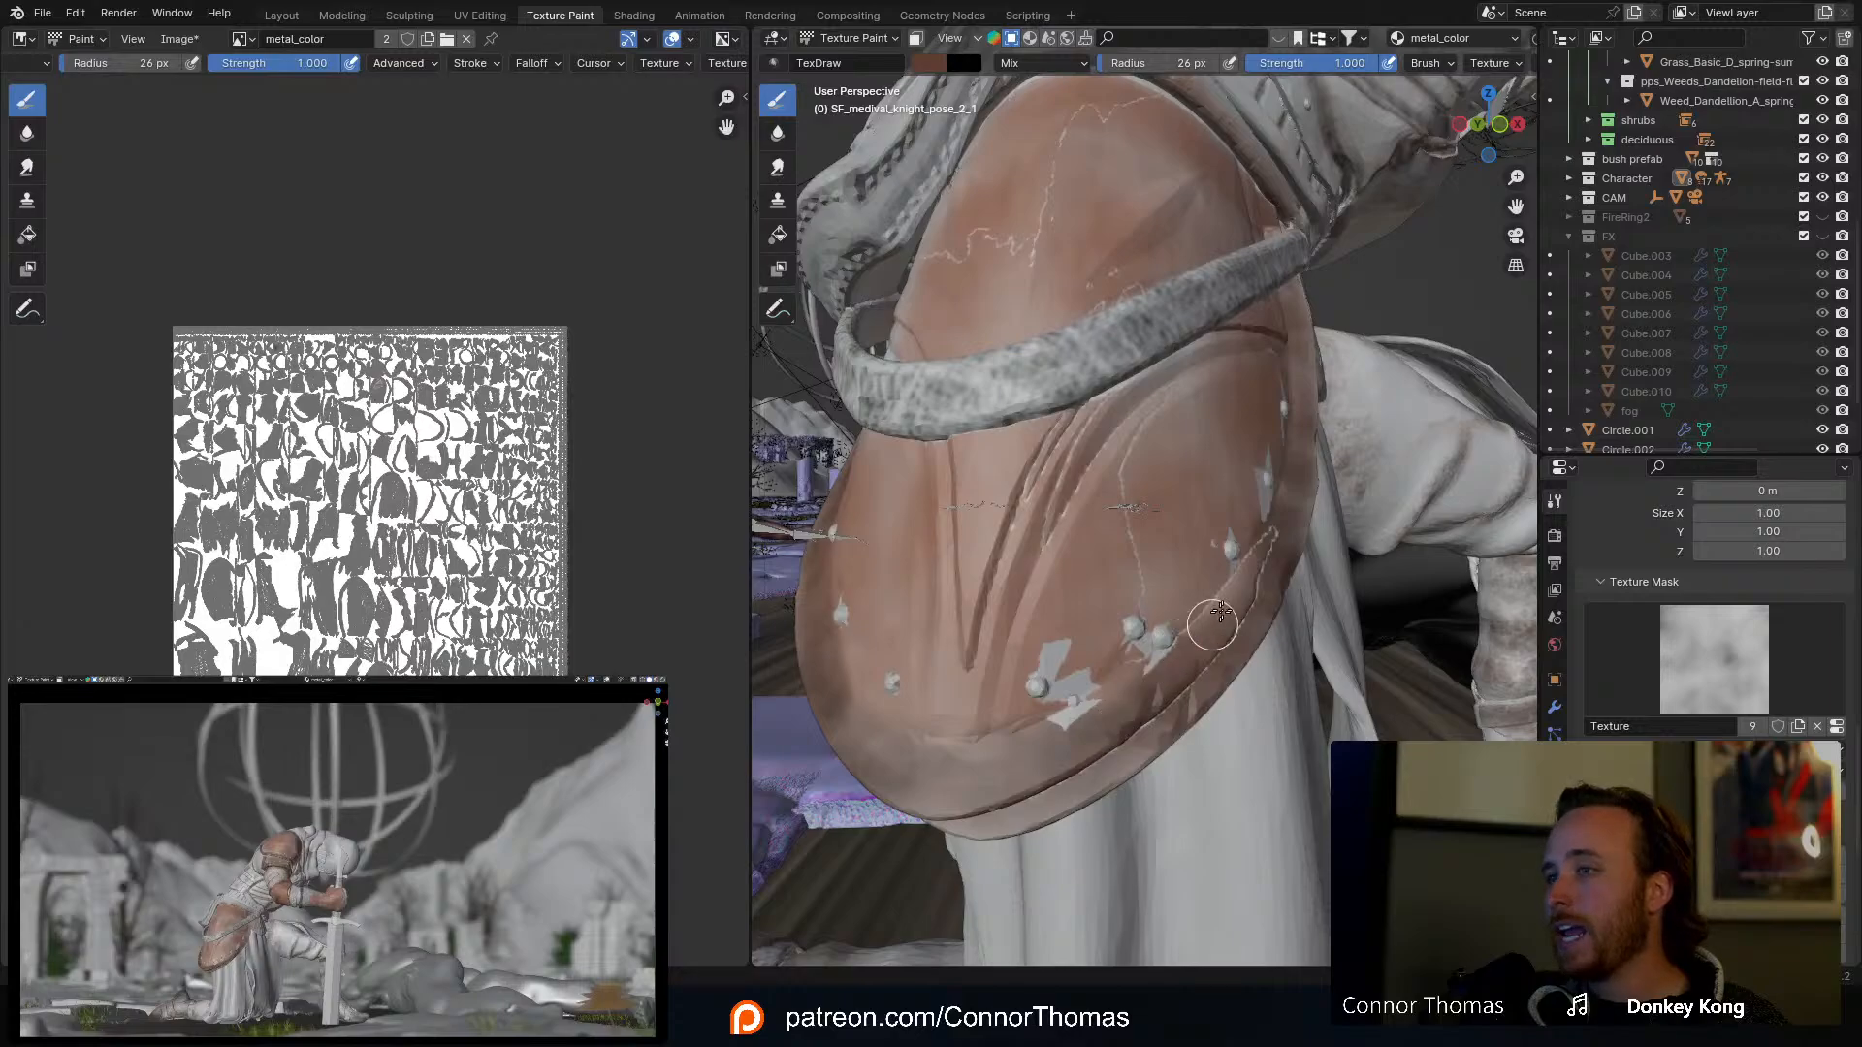
middle_drag(1245, 506, 1097, 570)
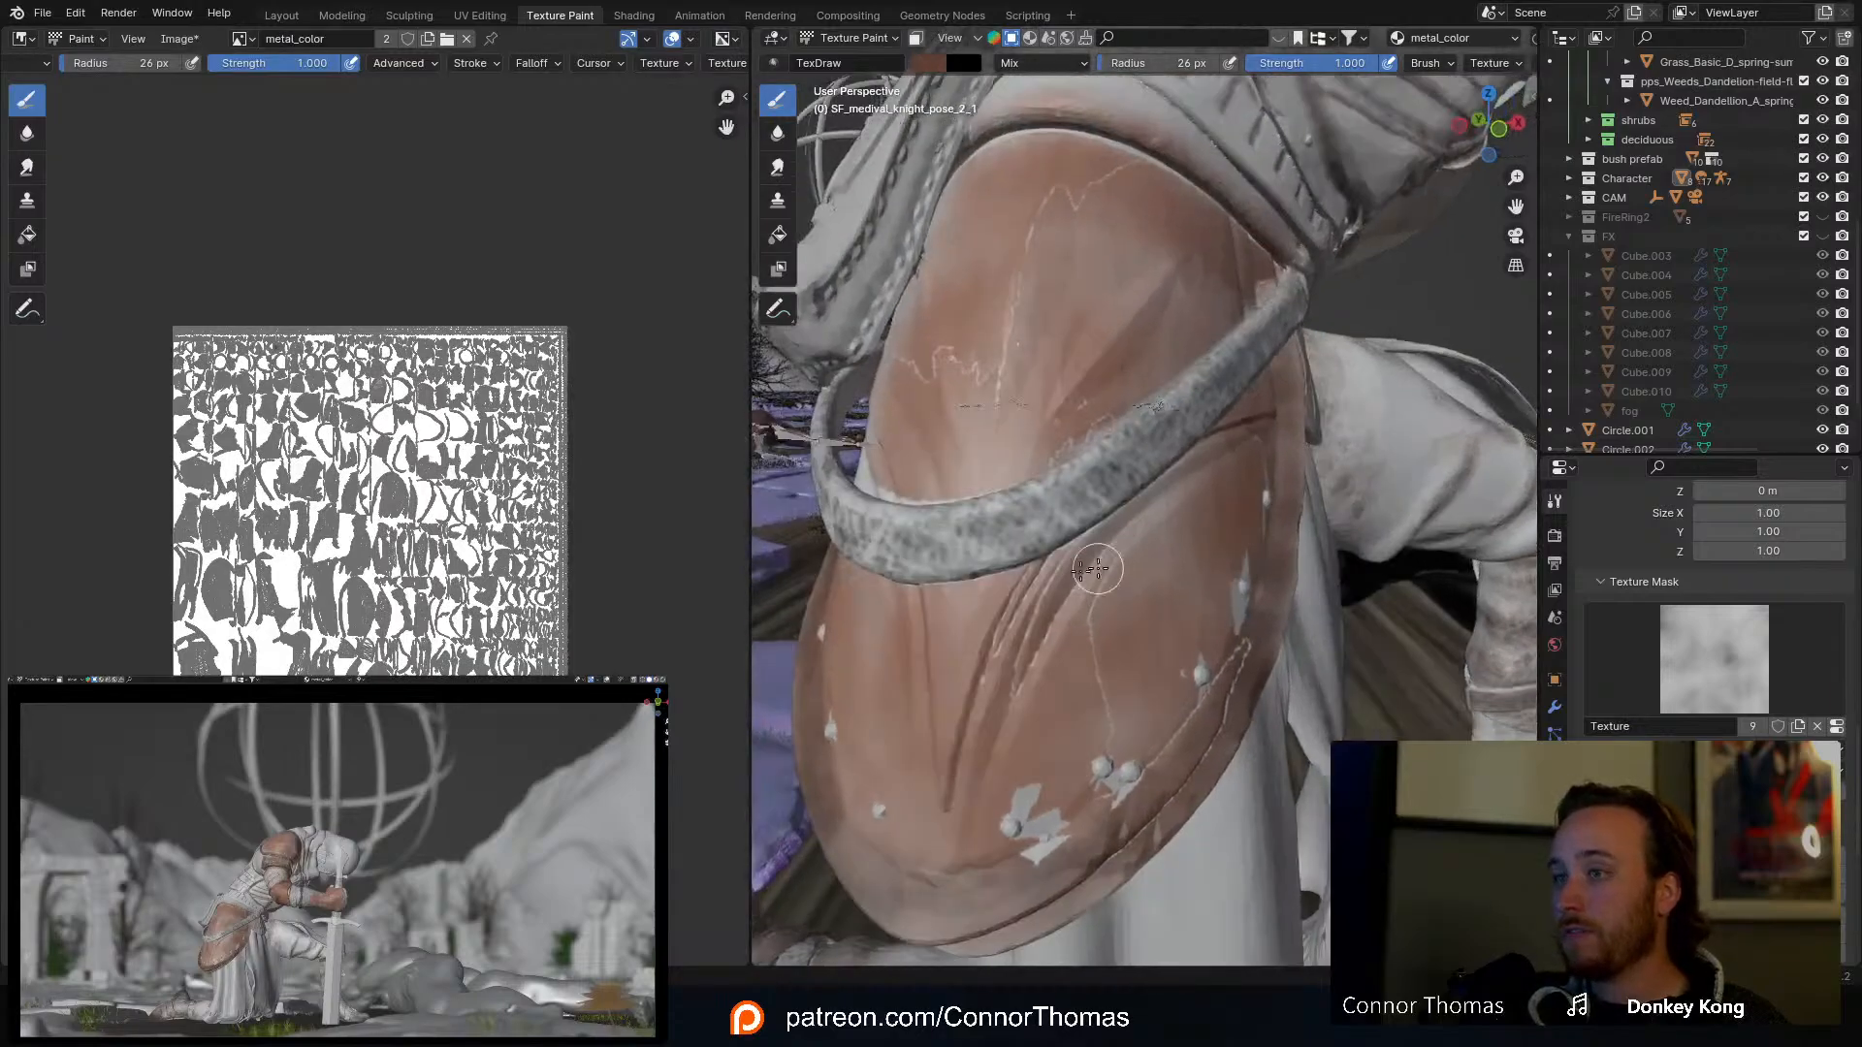
Step: Reduce the brush radius to 14 px and paint dark brown into the hip plate's creases just below the strap
key(f)
click(992, 706)
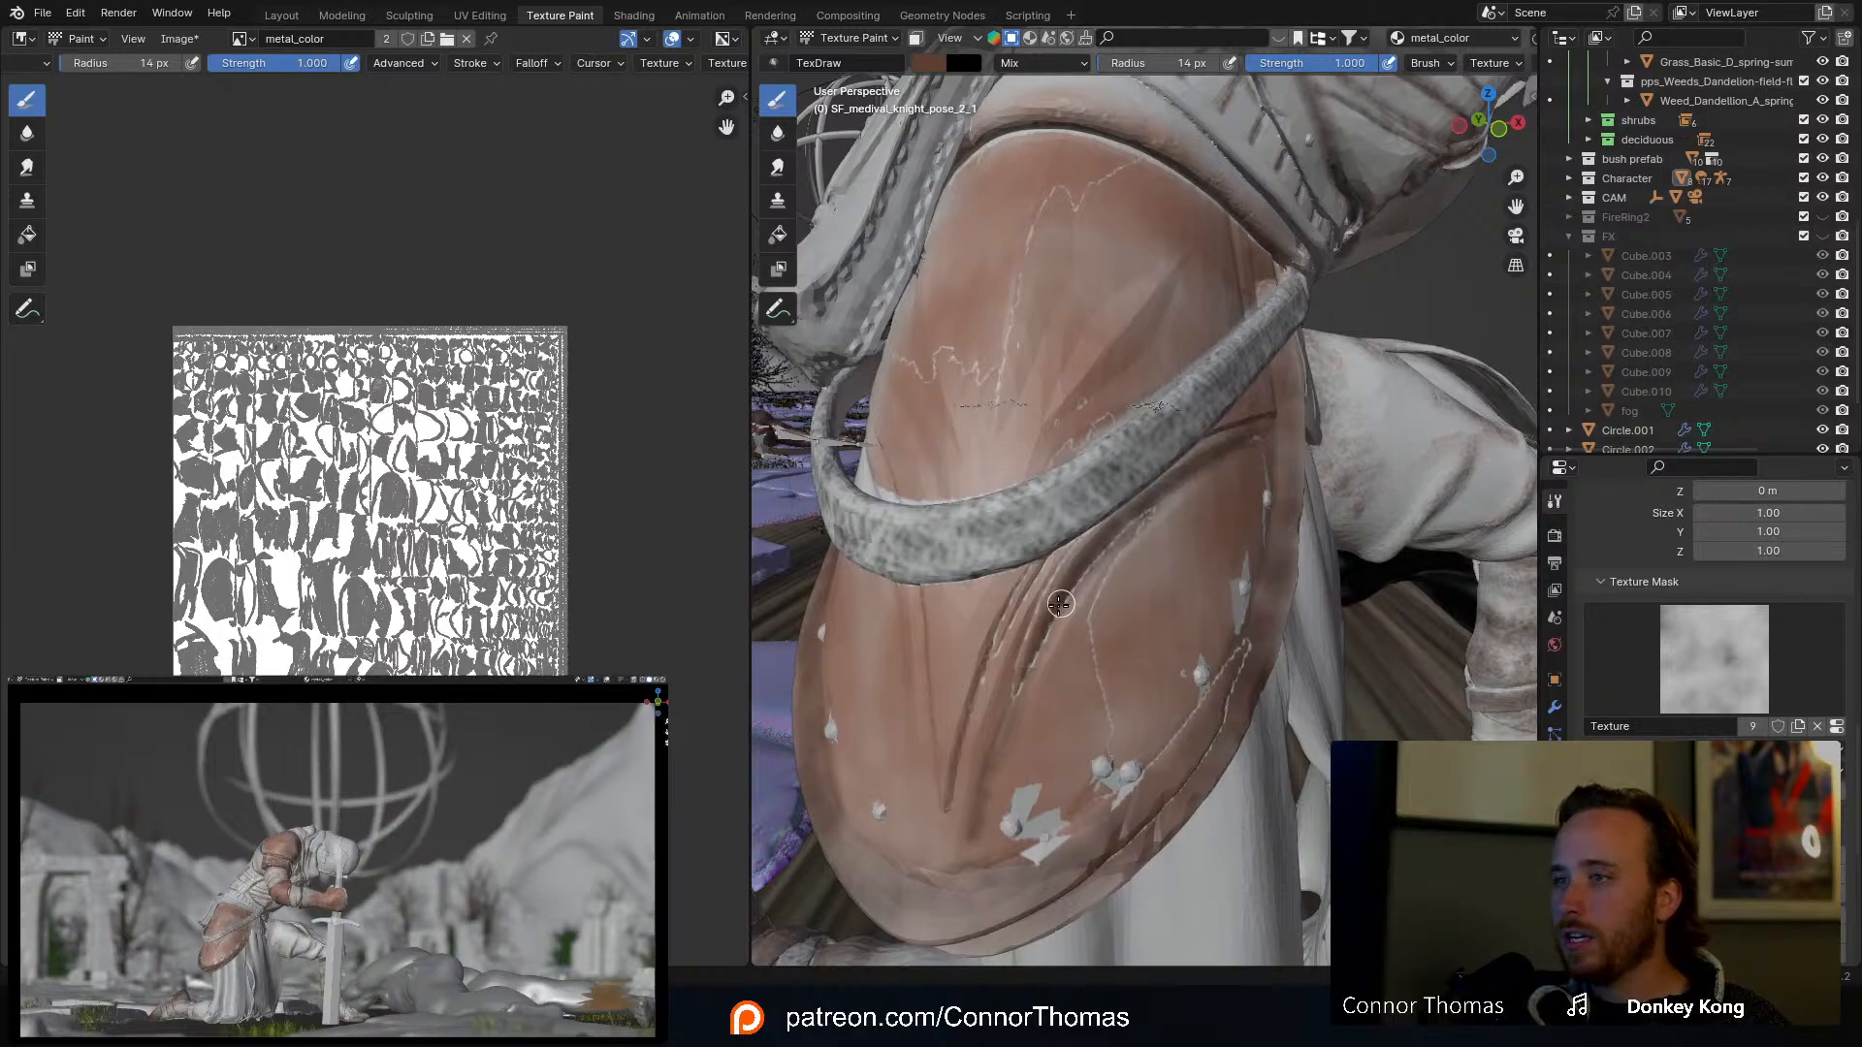
middle_drag(1017, 706, 1108, 550)
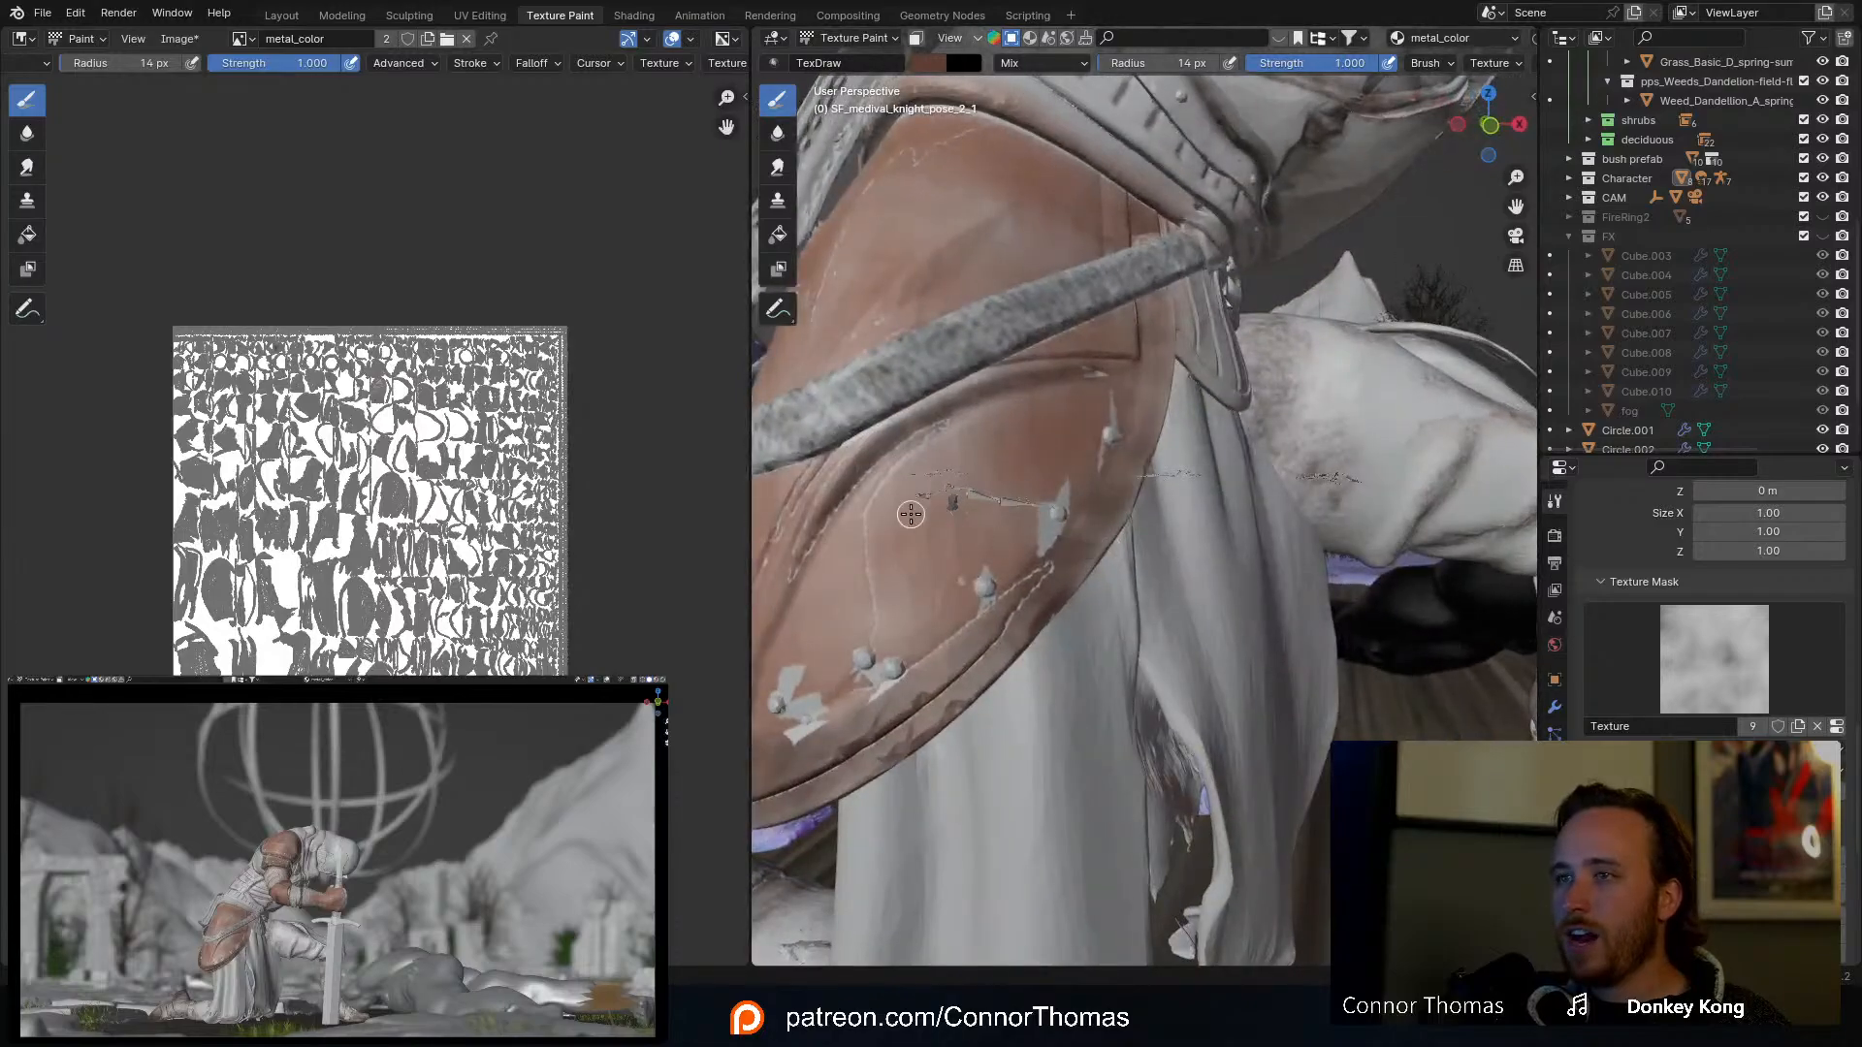
Step: Reduce the brush radius to 11 px and darken the fine fold lines under the strap toward the pouch side of the hip plate
mouse_move(911, 515)
middle_down()
mouse_move(1143, 537)
mouse_move(1288, 588)
middle_up()
key(f)
click(1210, 559)
drag(1421, 689, 1376, 592)
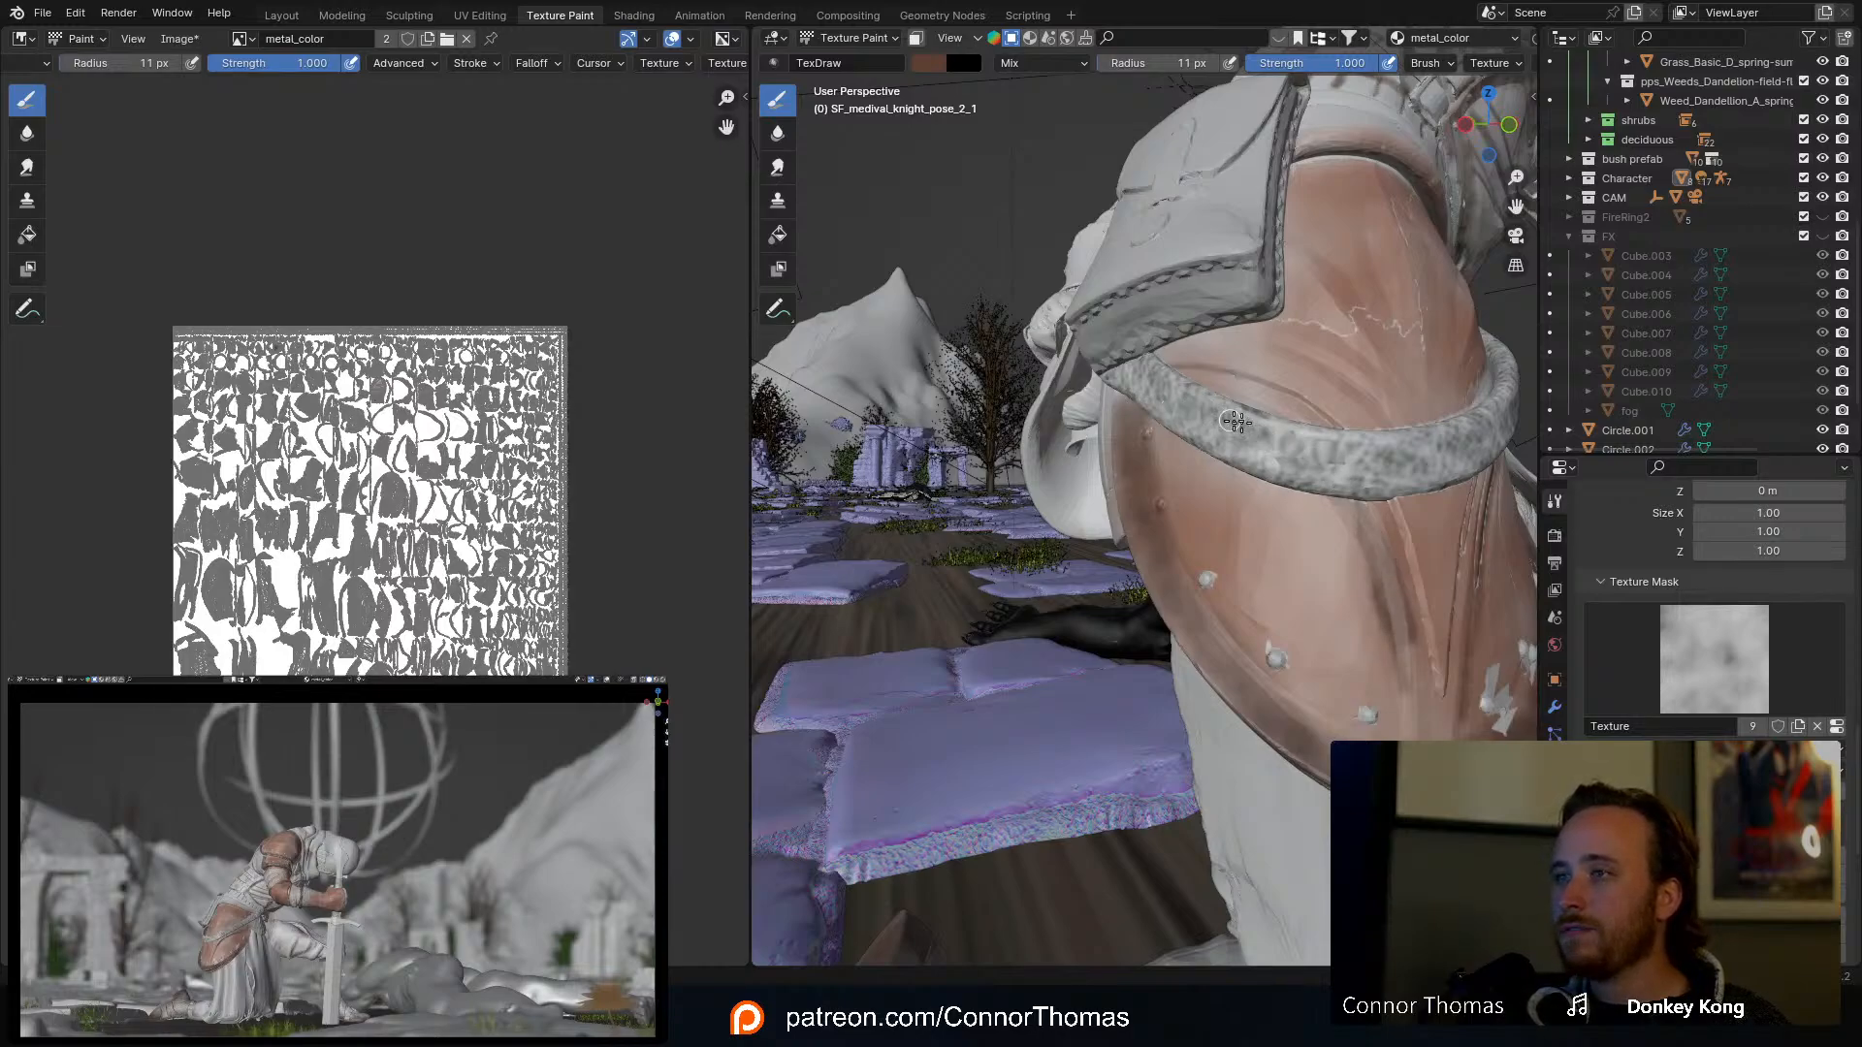
middle_drag(1341, 485, 1343, 487)
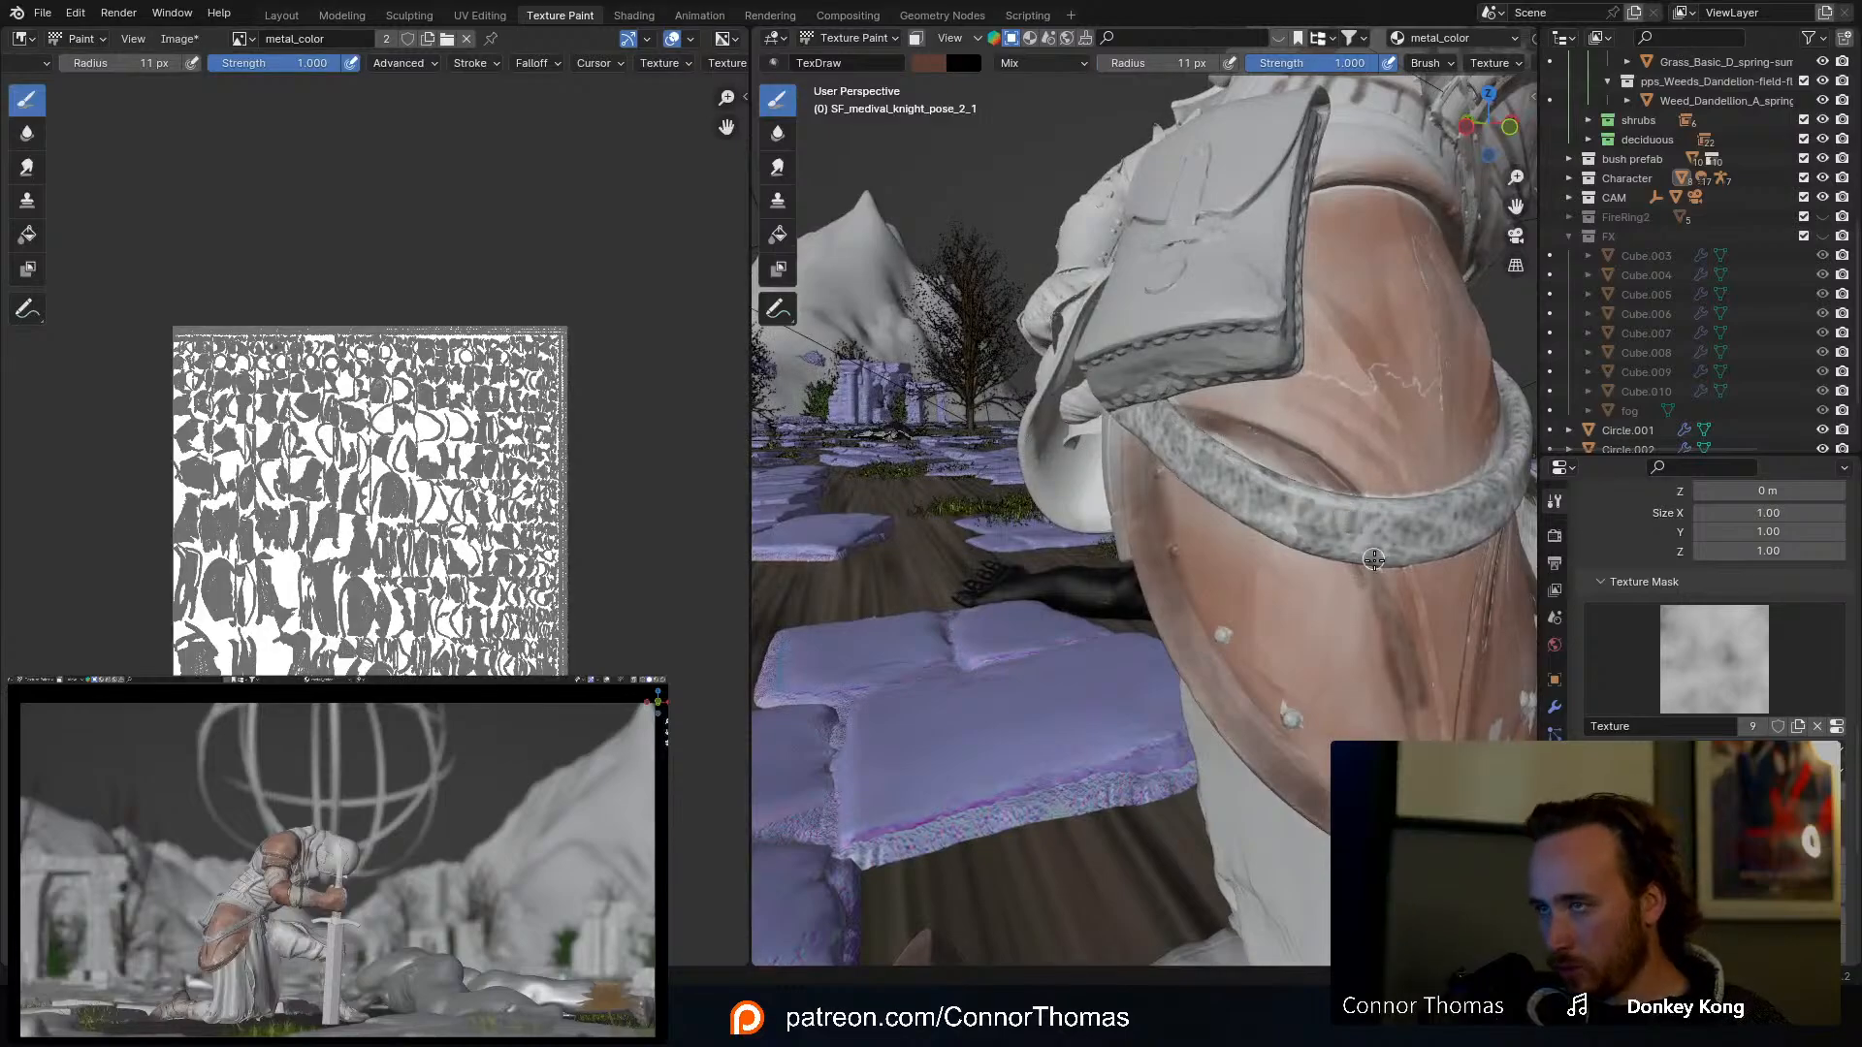
middle_drag(1271, 449, 1222, 470)
Step: Set the brush radius to 23 px, shade the hip plate's top edge beneath the belt in dark brown, and save the blend file
middle_drag(1072, 393, 1164, 487)
key(f)
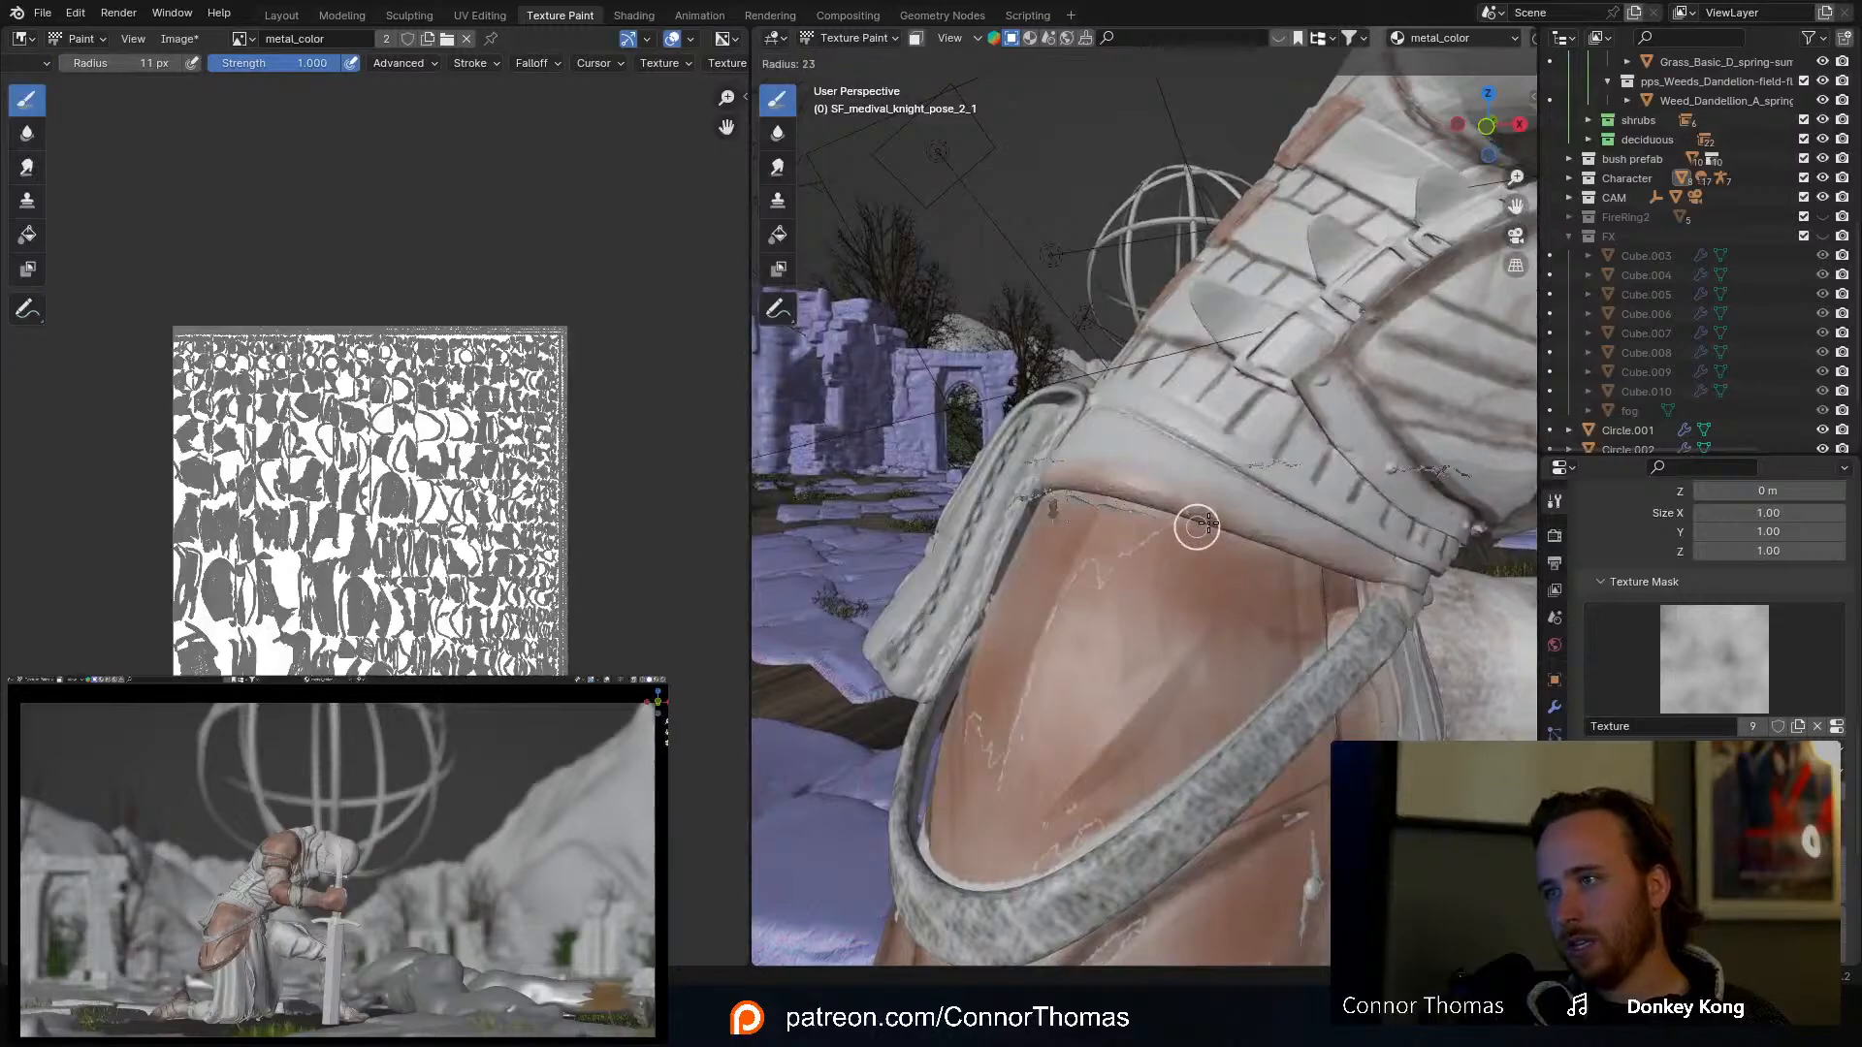
click(1218, 528)
mouse_move(1343, 588)
mouse_down()
mouse_move(1226, 532)
mouse_move(1038, 485)
mouse_move(1360, 579)
mouse_up()
mouse_move(1360, 579)
middle_down()
mouse_move(1201, 505)
mouse_move(1274, 541)
middle_up()
mouse_move(1287, 546)
mouse_down()
mouse_move(1008, 475)
mouse_move(1036, 490)
mouse_up()
mouse_move(1036, 487)
middle_down()
mouse_move(1090, 410)
mouse_move(1062, 355)
middle_up()
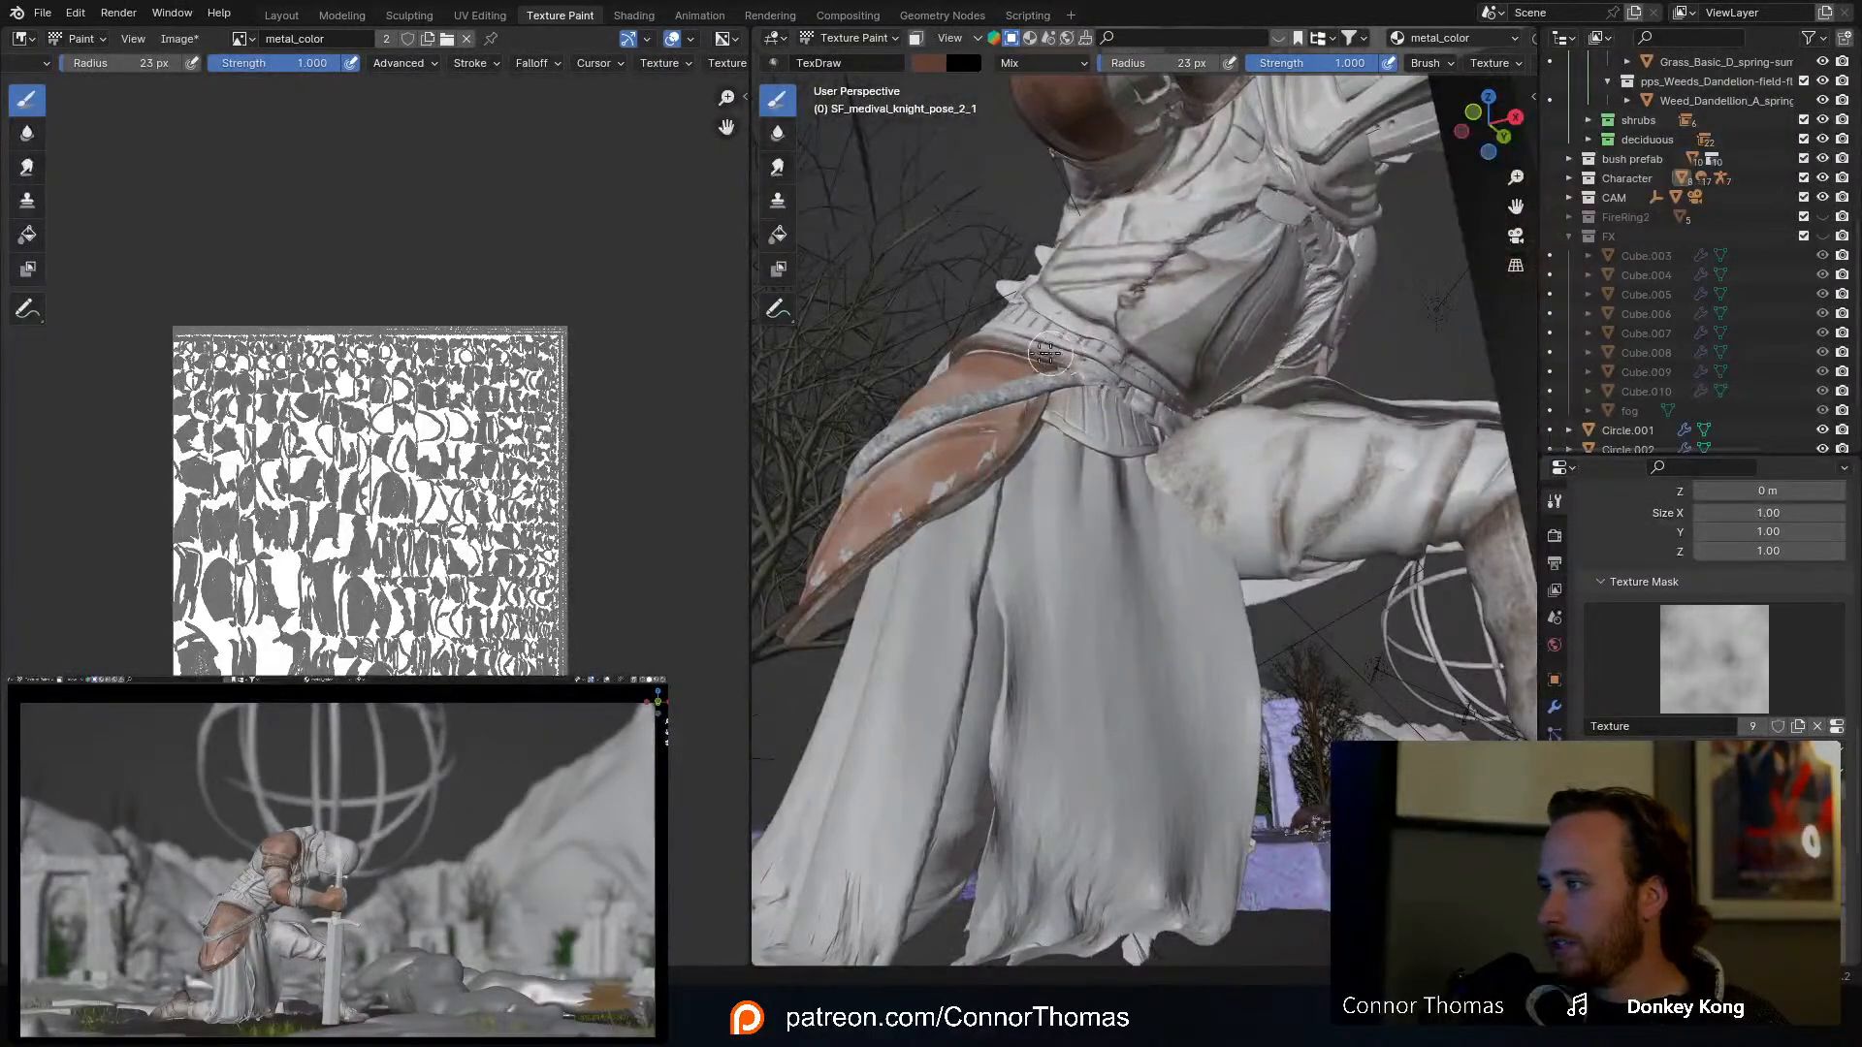
key(ctrl+s)
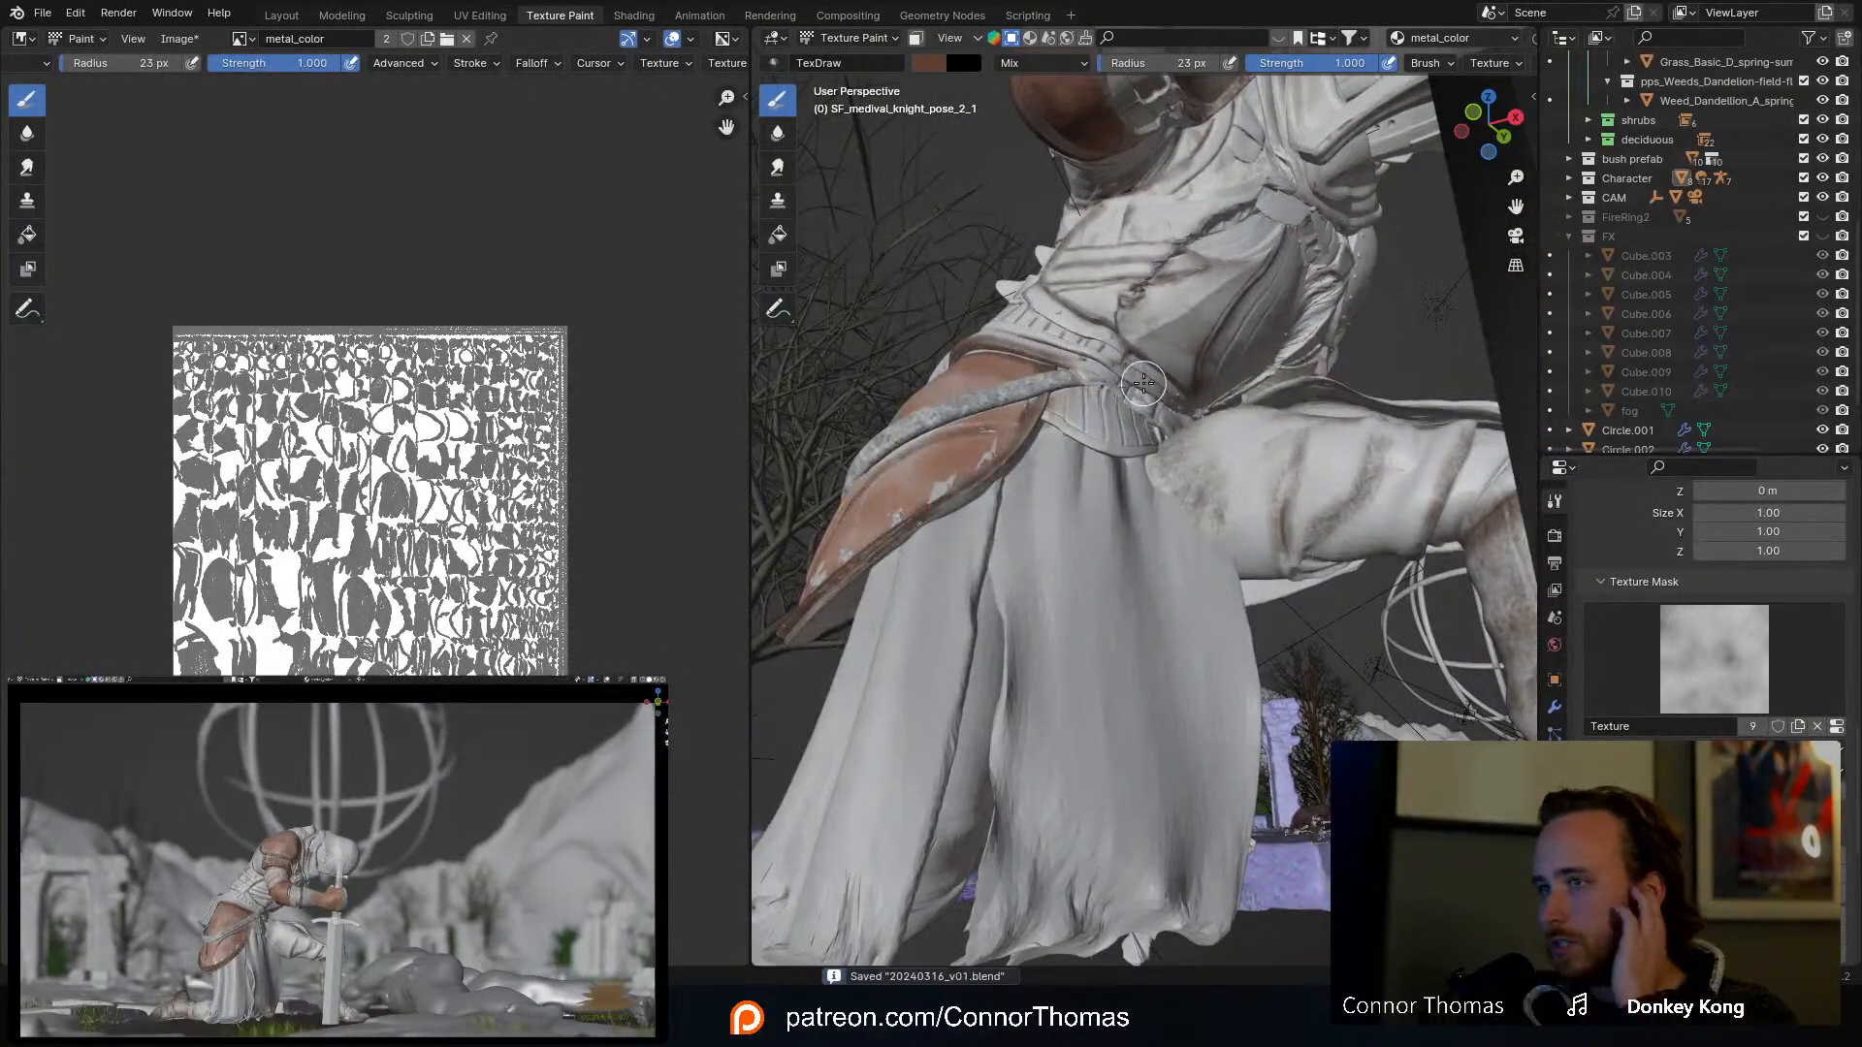
Step: Paint a dark brown border along the curved hem of the pleated front flap beside the hip plate
middle_drag(1128, 399, 1051, 482)
scroll(1156, 434, up, 3)
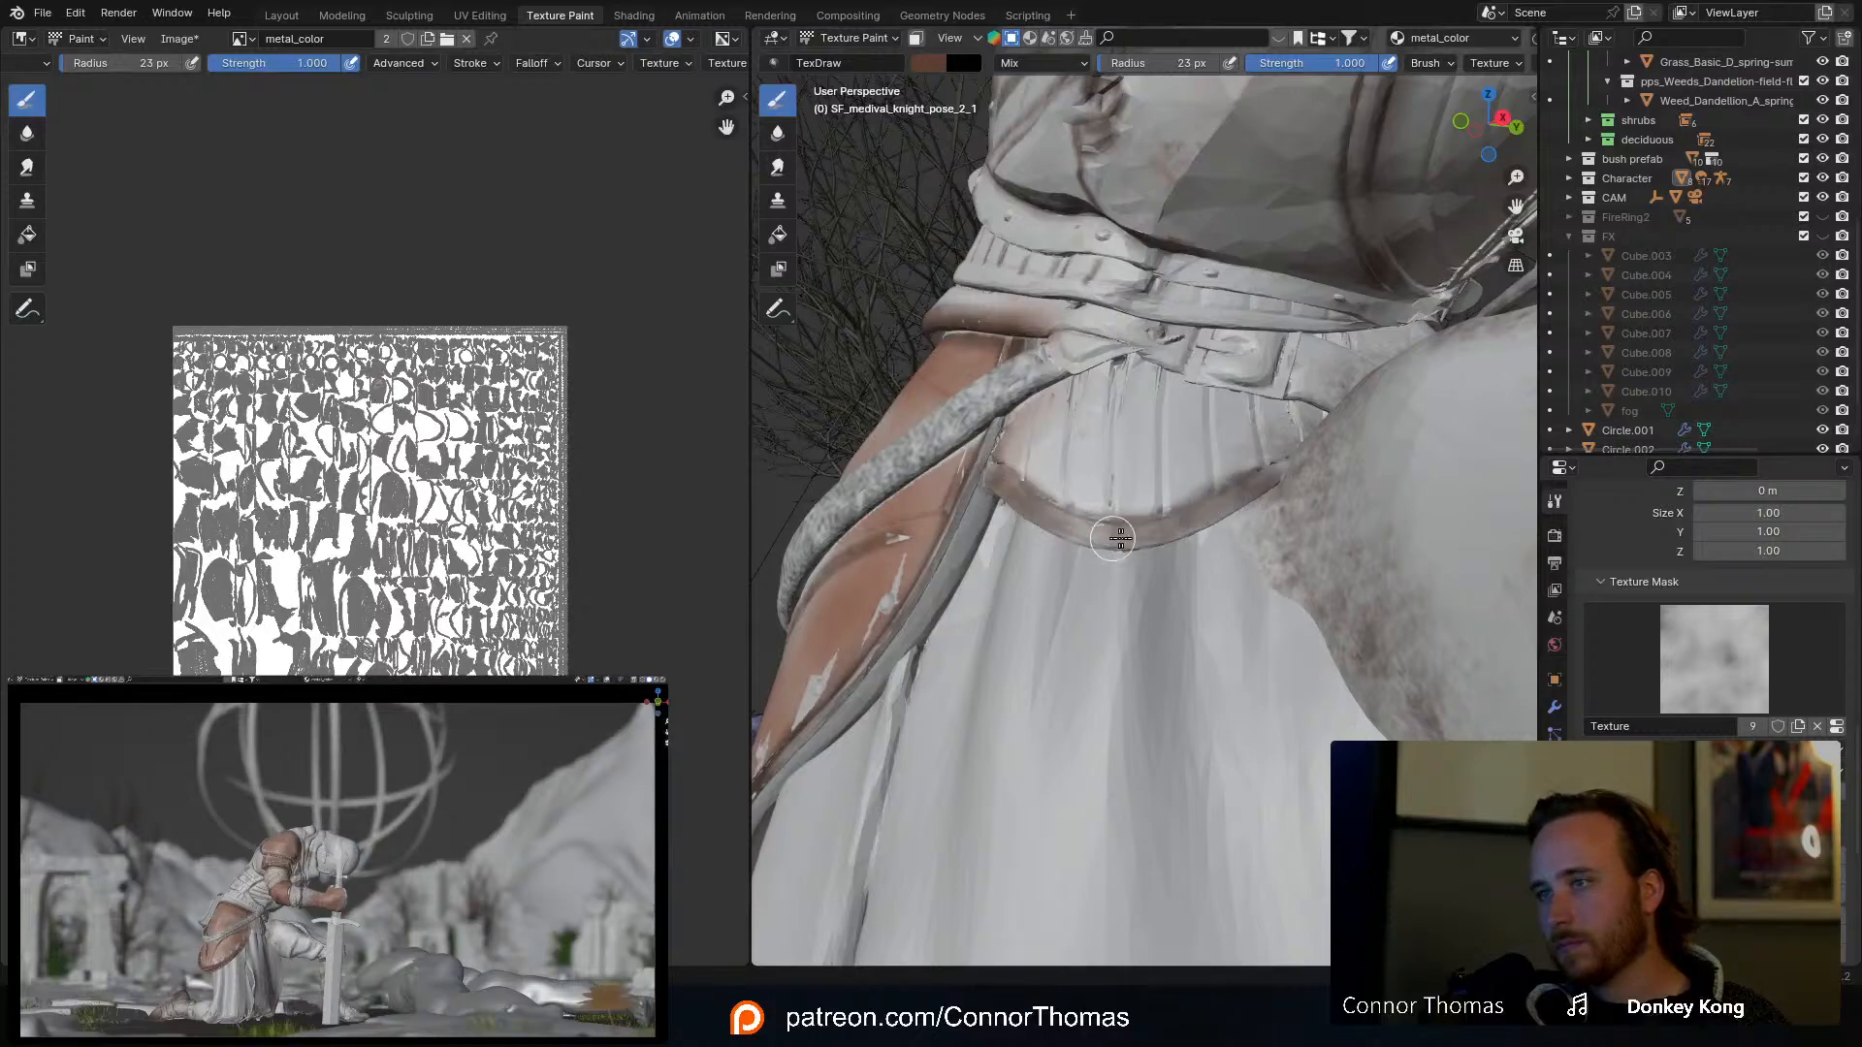
scroll(984, 487, down, 8)
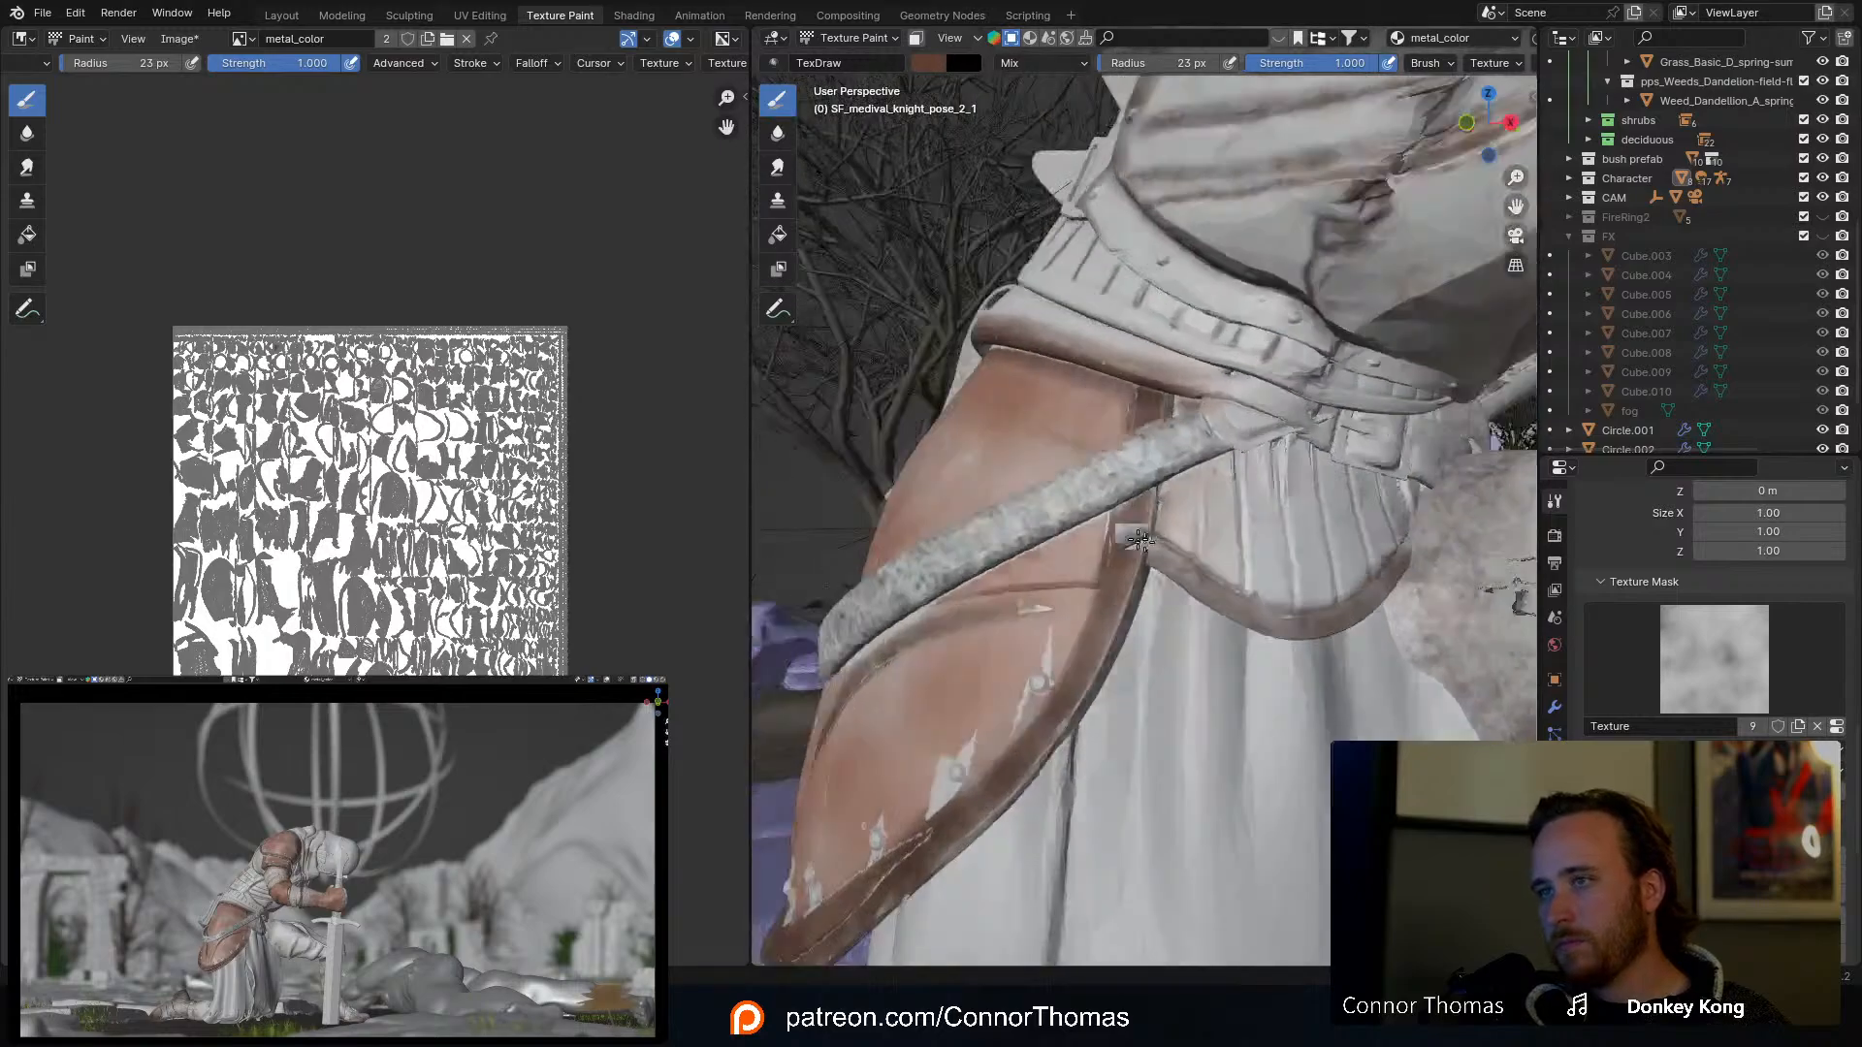
Step: Paint a dark brown stripe along the raised seam across the helmet's crown with the 23 px brush
mouse_move(989, 489)
middle_down()
mouse_move(1096, 621)
mouse_move(1198, 493)
mouse_move(1298, 679)
mouse_move(1271, 613)
mouse_move(1040, 464)
mouse_move(1110, 529)
mouse_move(1055, 501)
middle_up()
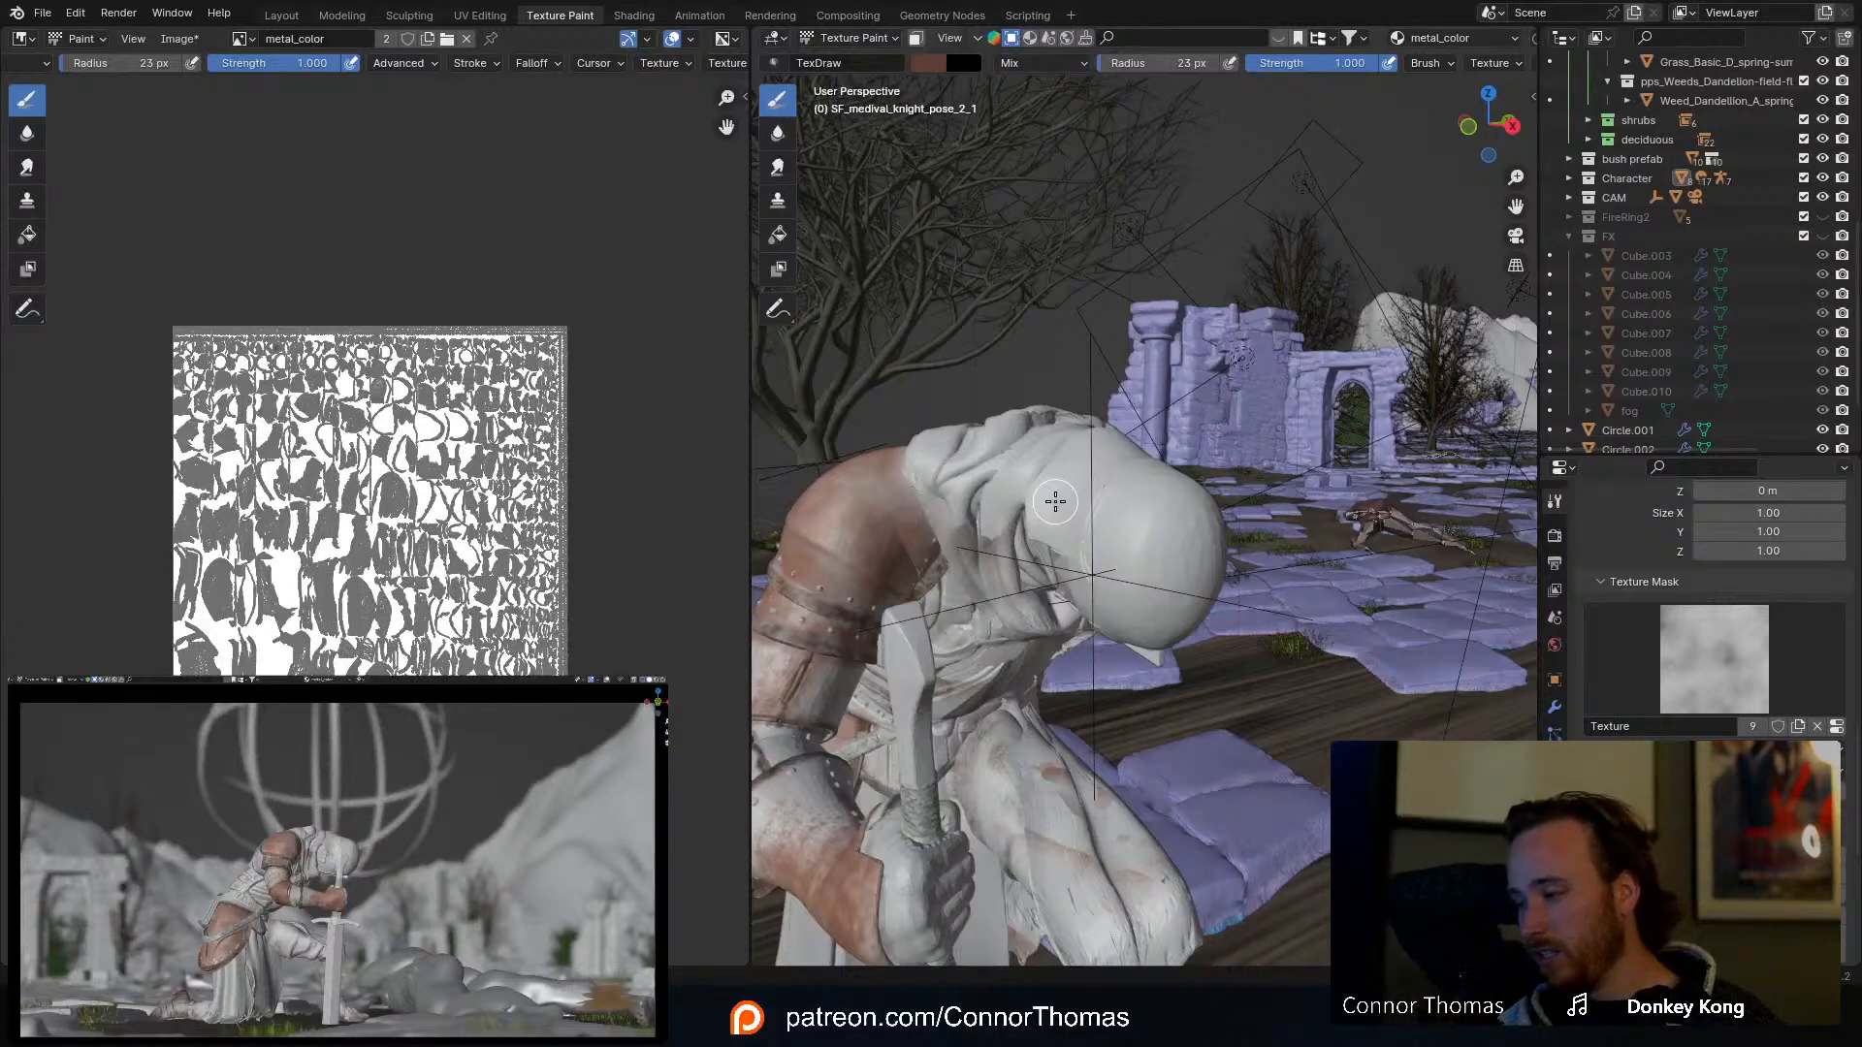
middle_drag(1055, 502, 1051, 544)
scroll(1018, 516, up, 4)
scroll(1068, 503, up, 3)
scroll(1051, 544, down, 3)
scroll(1051, 544, up, 3)
middle_drag(1270, 572, 1305, 416)
middle_drag(1246, 362, 1184, 395)
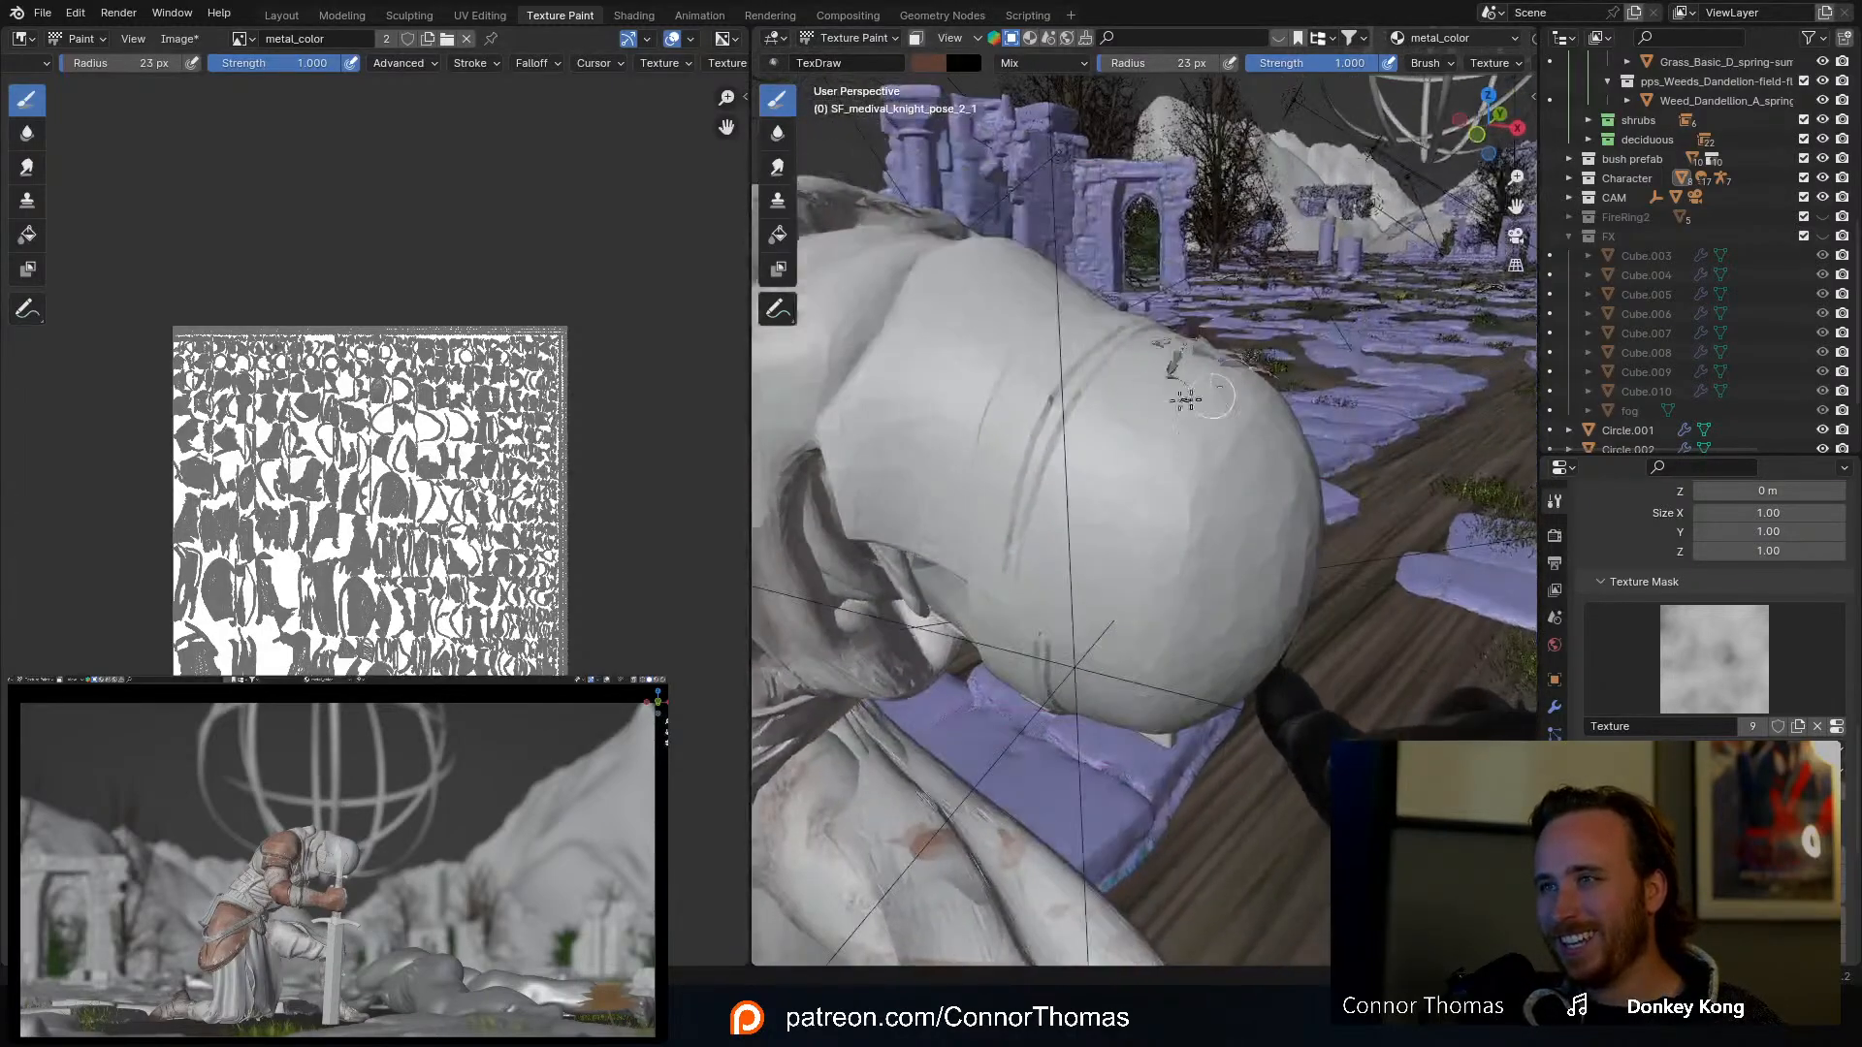
mouse_move(1079, 391)
mouse_down()
mouse_move(1012, 563)
mouse_move(1070, 376)
mouse_up()
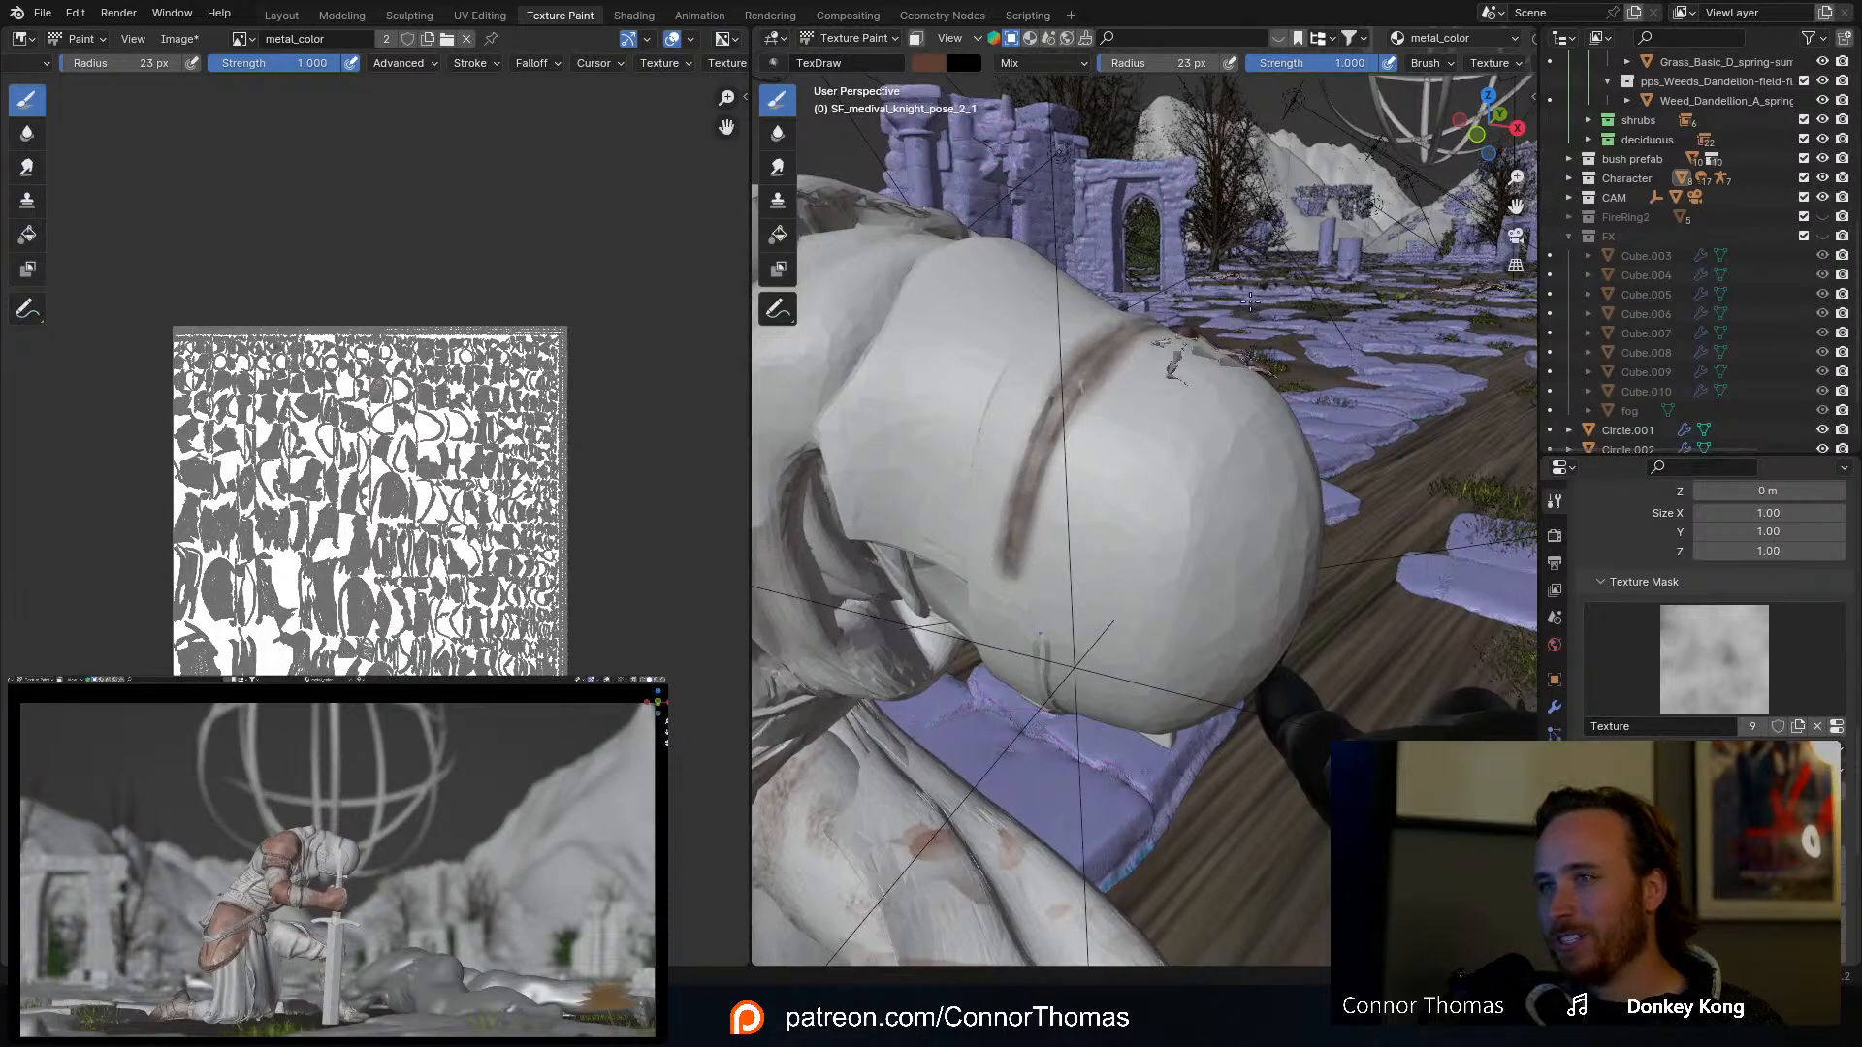
Step: Extend the dark brown seam stripe down the side of the helmet toward the brim
middle_drag(1251, 276, 986, 424)
mouse_move(1019, 506)
middle_down()
mouse_move(1044, 367)
mouse_move(1018, 382)
mouse_move(1009, 346)
middle_up()
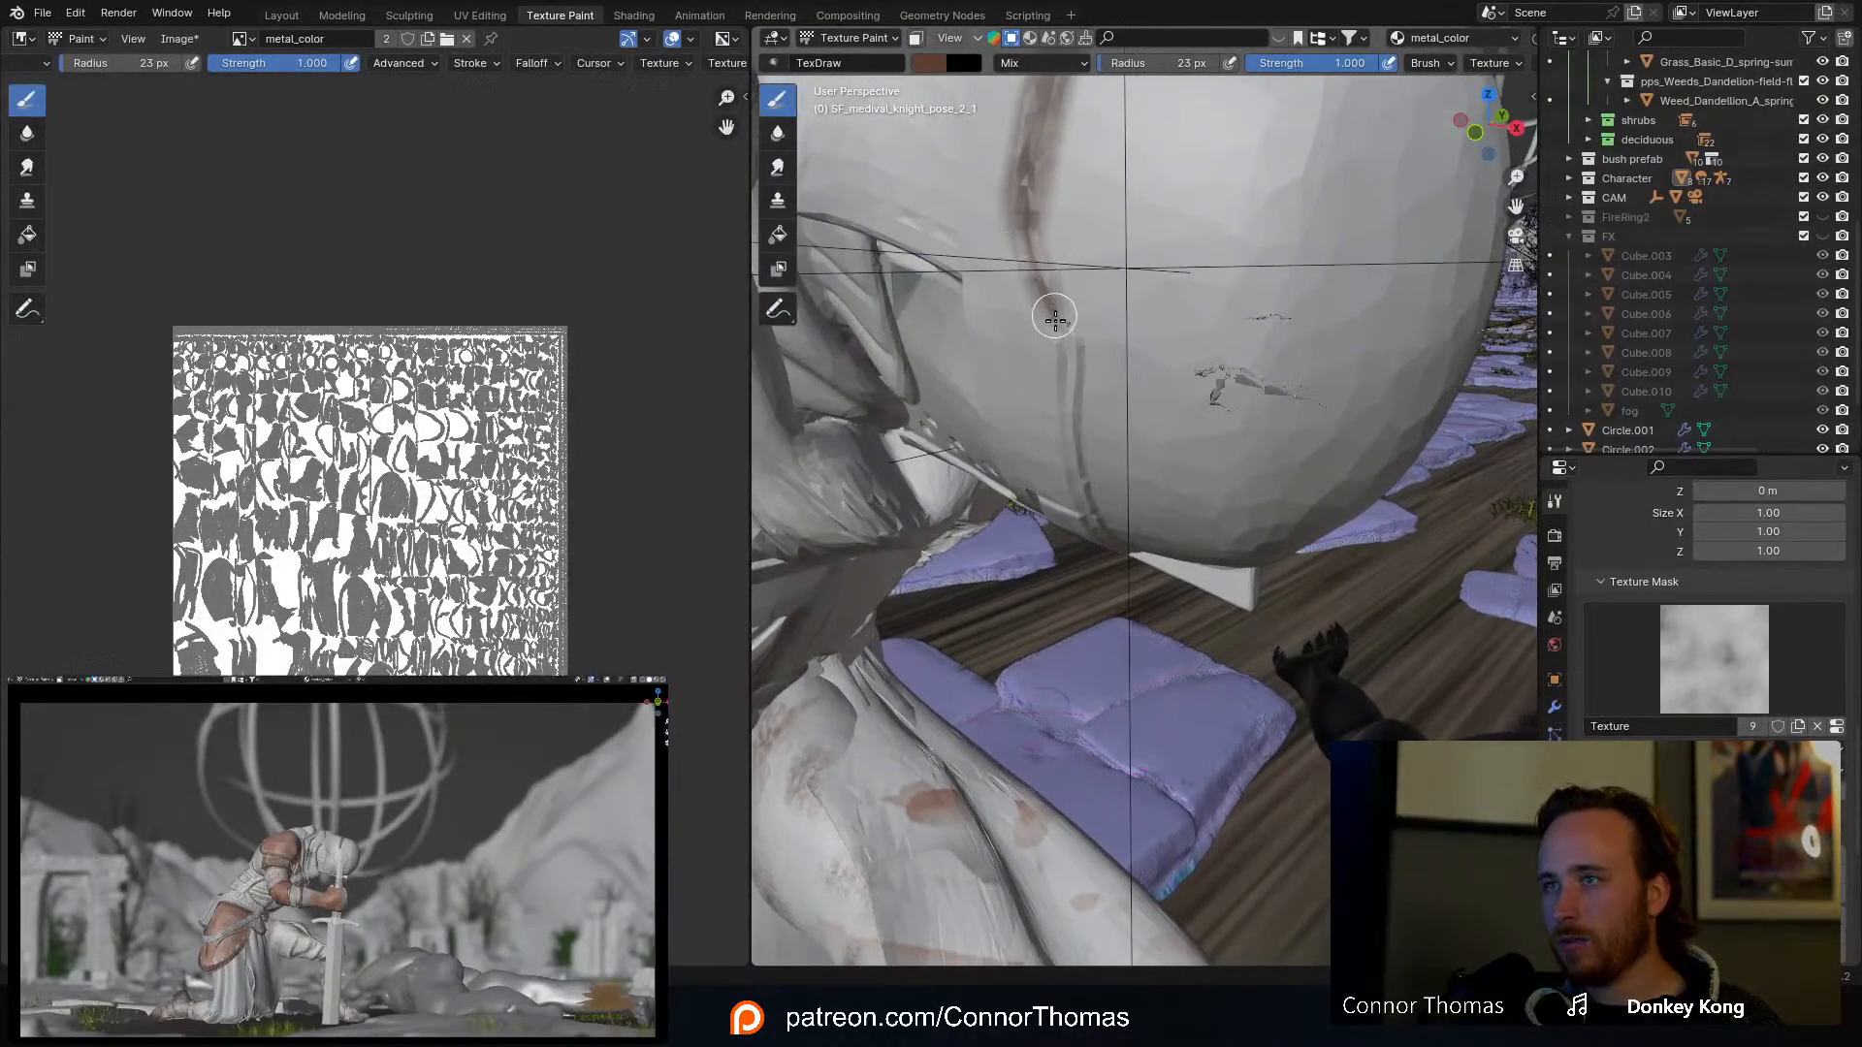
mouse_move(1029, 250)
mouse_down()
mouse_move(1029, 206)
mouse_move(1072, 353)
mouse_up()
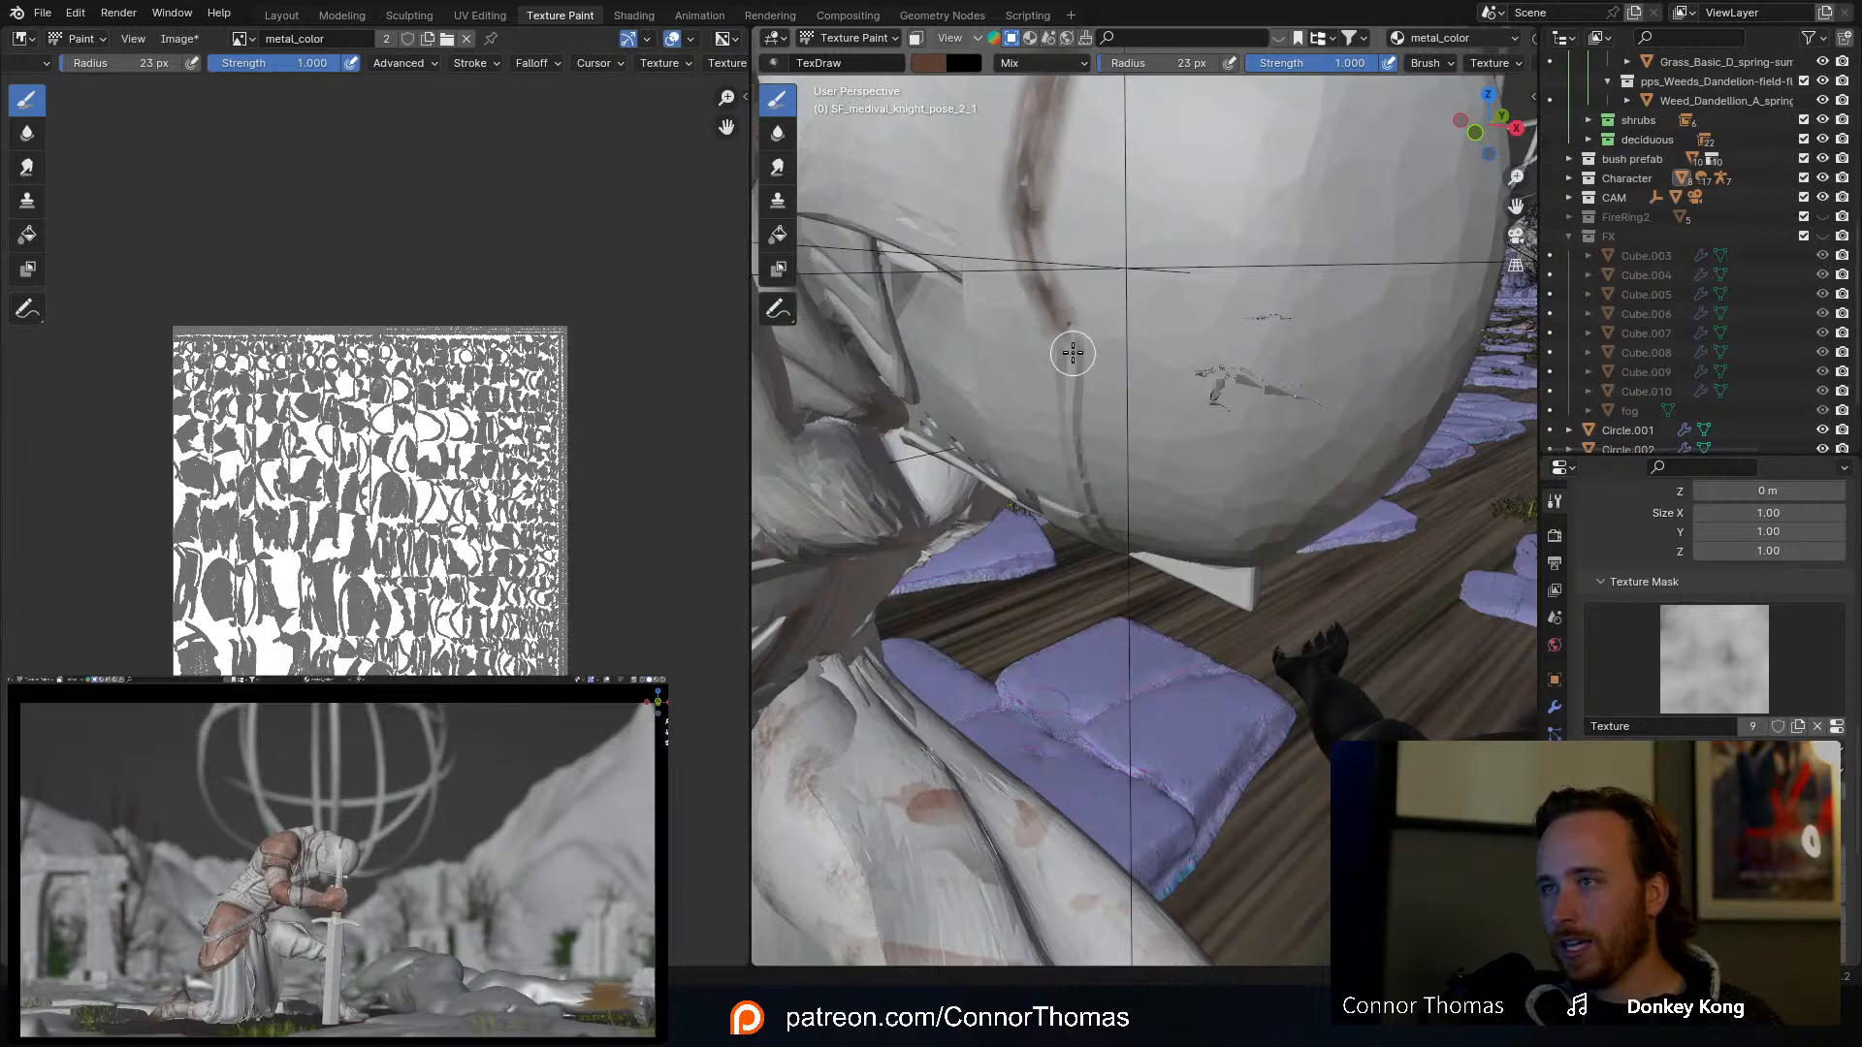
mouse_move(1076, 346)
middle_down()
mouse_move(1044, 365)
mouse_move(1049, 335)
middle_up()
mouse_move(1049, 336)
mouse_down()
mouse_move(1048, 229)
mouse_move(1032, 238)
mouse_move(1047, 389)
mouse_up()
Step: Reduce the brush radius to 7 px and trace the stepped groove on the helmet's side in dark brown
key(f)
click(1030, 390)
mouse_move(1065, 382)
middle_down()
mouse_move(1058, 221)
mouse_move(1077, 330)
mouse_move(1084, 303)
mouse_move(1104, 363)
middle_up()
scroll(1089, 300, up, 4)
mouse_move(1057, 212)
mouse_down()
mouse_move(1060, 304)
mouse_move(1058, 158)
mouse_up()
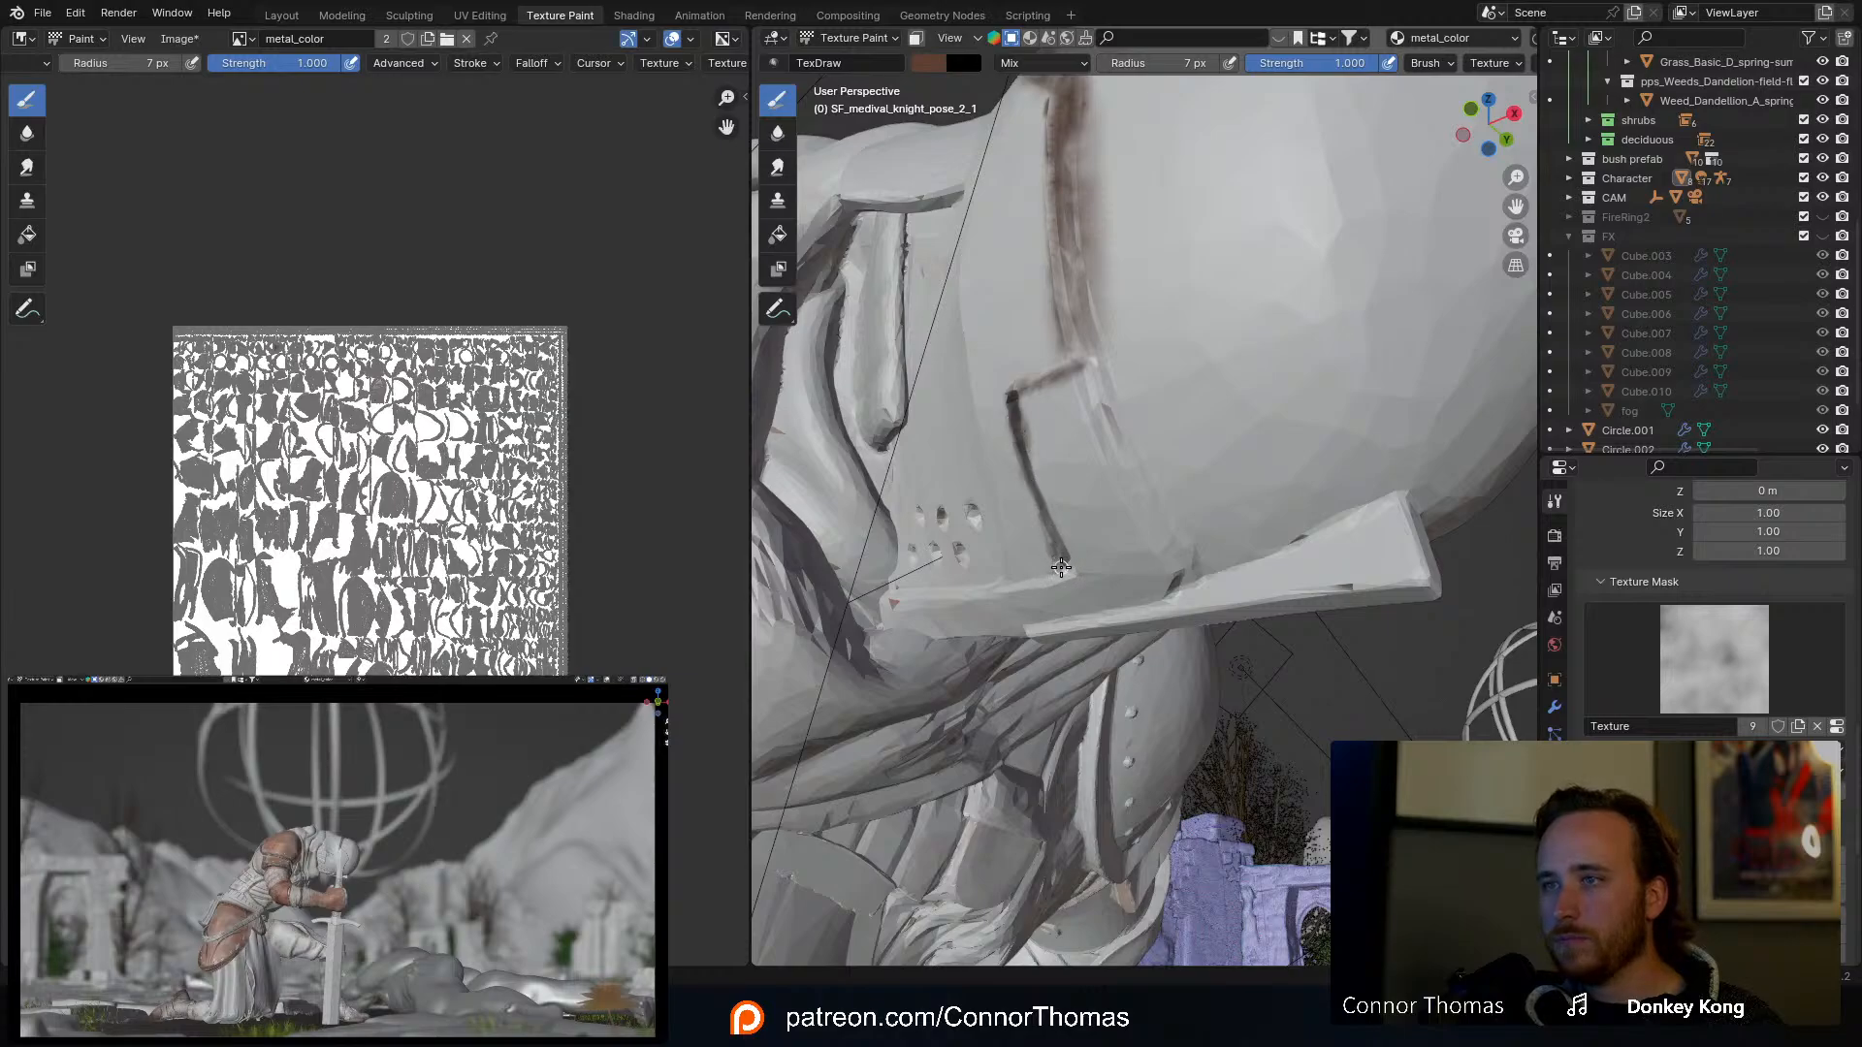
Step: Set the brush radius to 23 px and continue the brown seam stripe from the stepped groove down to the helmet's brim
mouse_move(1067, 477)
middle_down()
mouse_move(1161, 166)
mouse_move(1131, 267)
mouse_move(1147, 195)
middle_up()
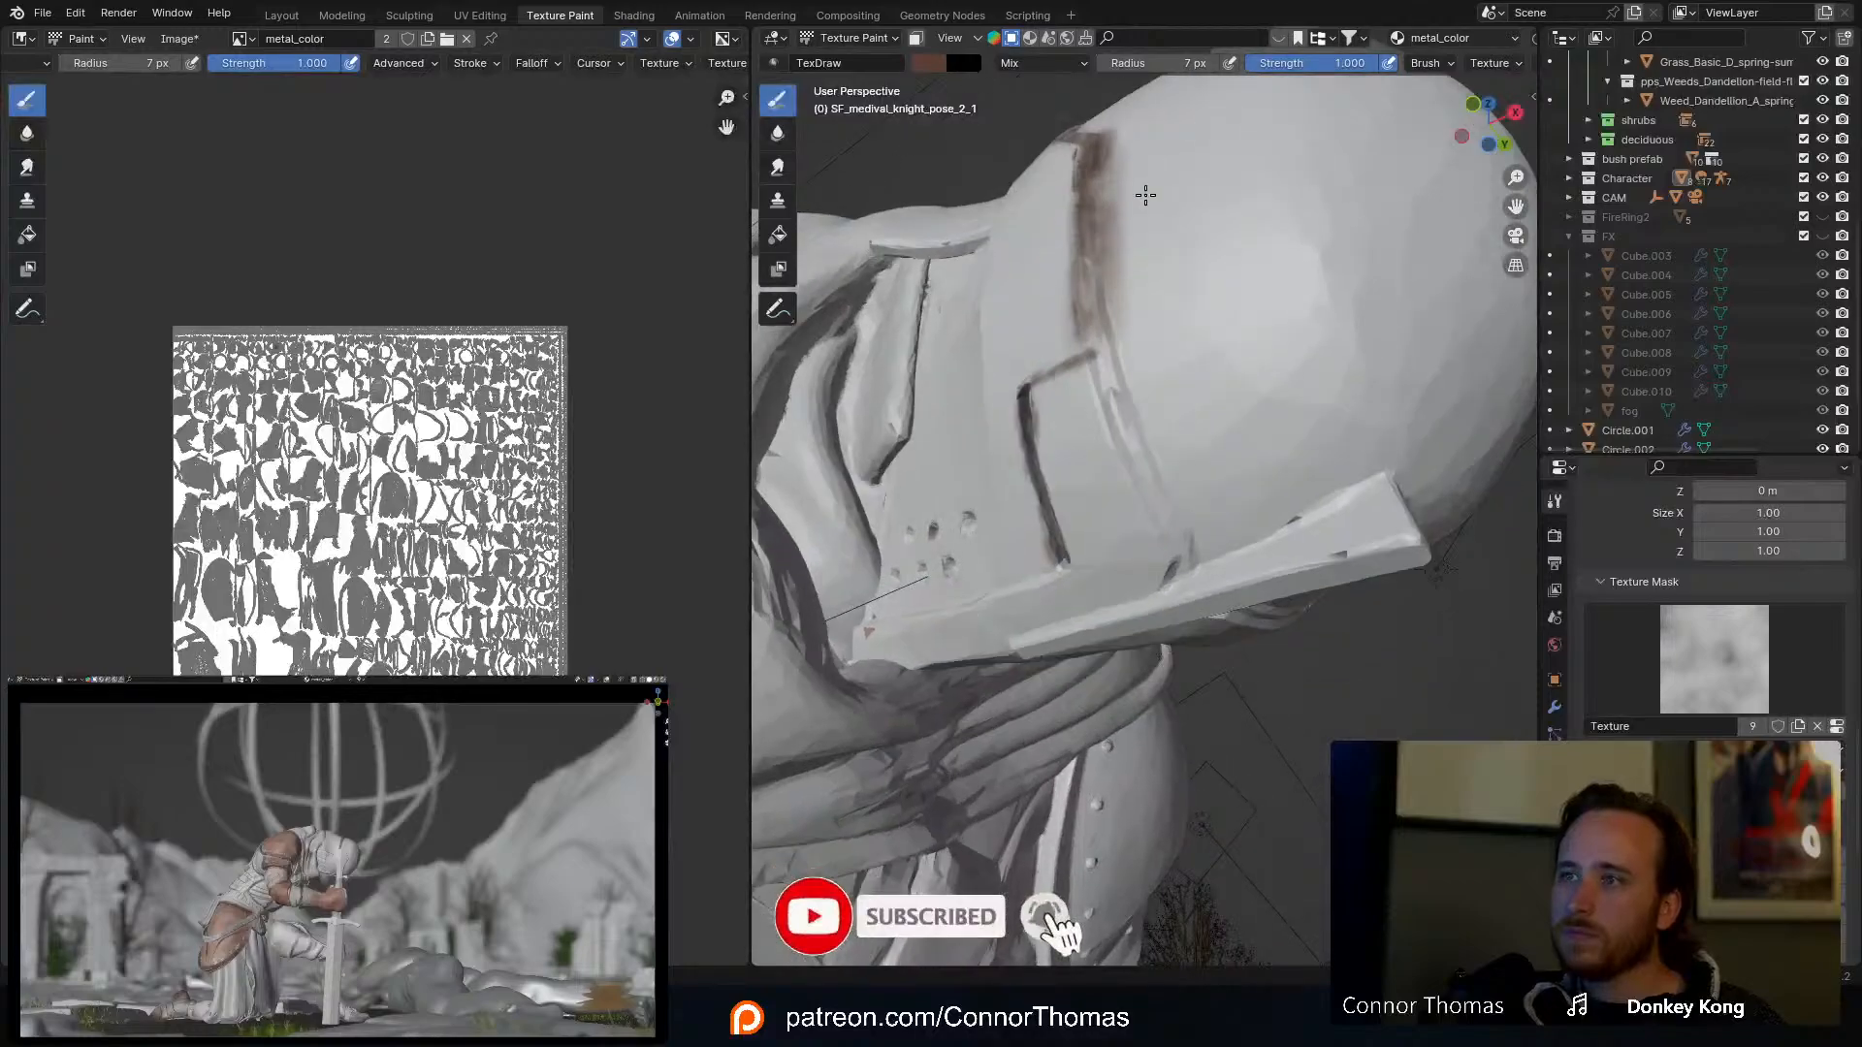
key(f)
click(1139, 233)
drag(1091, 359, 1175, 548)
drag(1118, 404, 1178, 535)
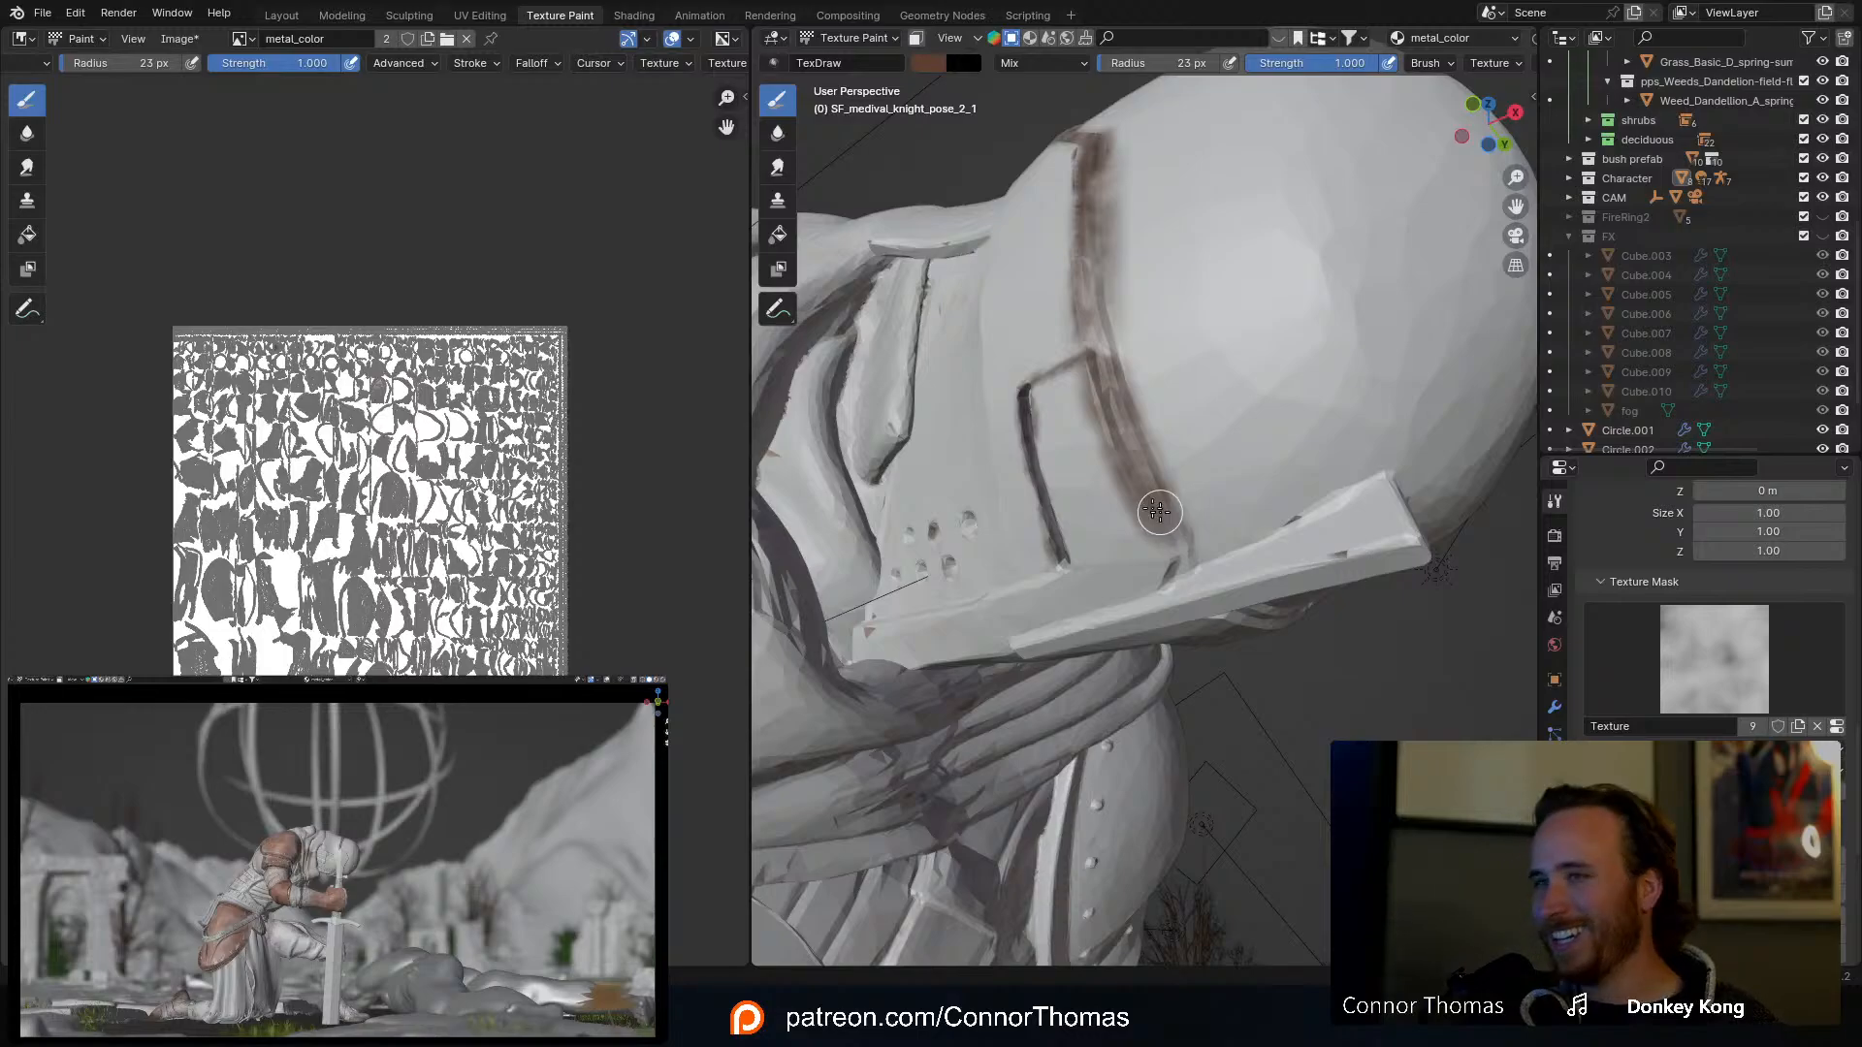
Step: Set the brush radius to 21 px and shade dark brown around the narrow slot and stepped groove on the helmet's side
middle_drag(1122, 442, 1152, 430)
key(bracketleft)
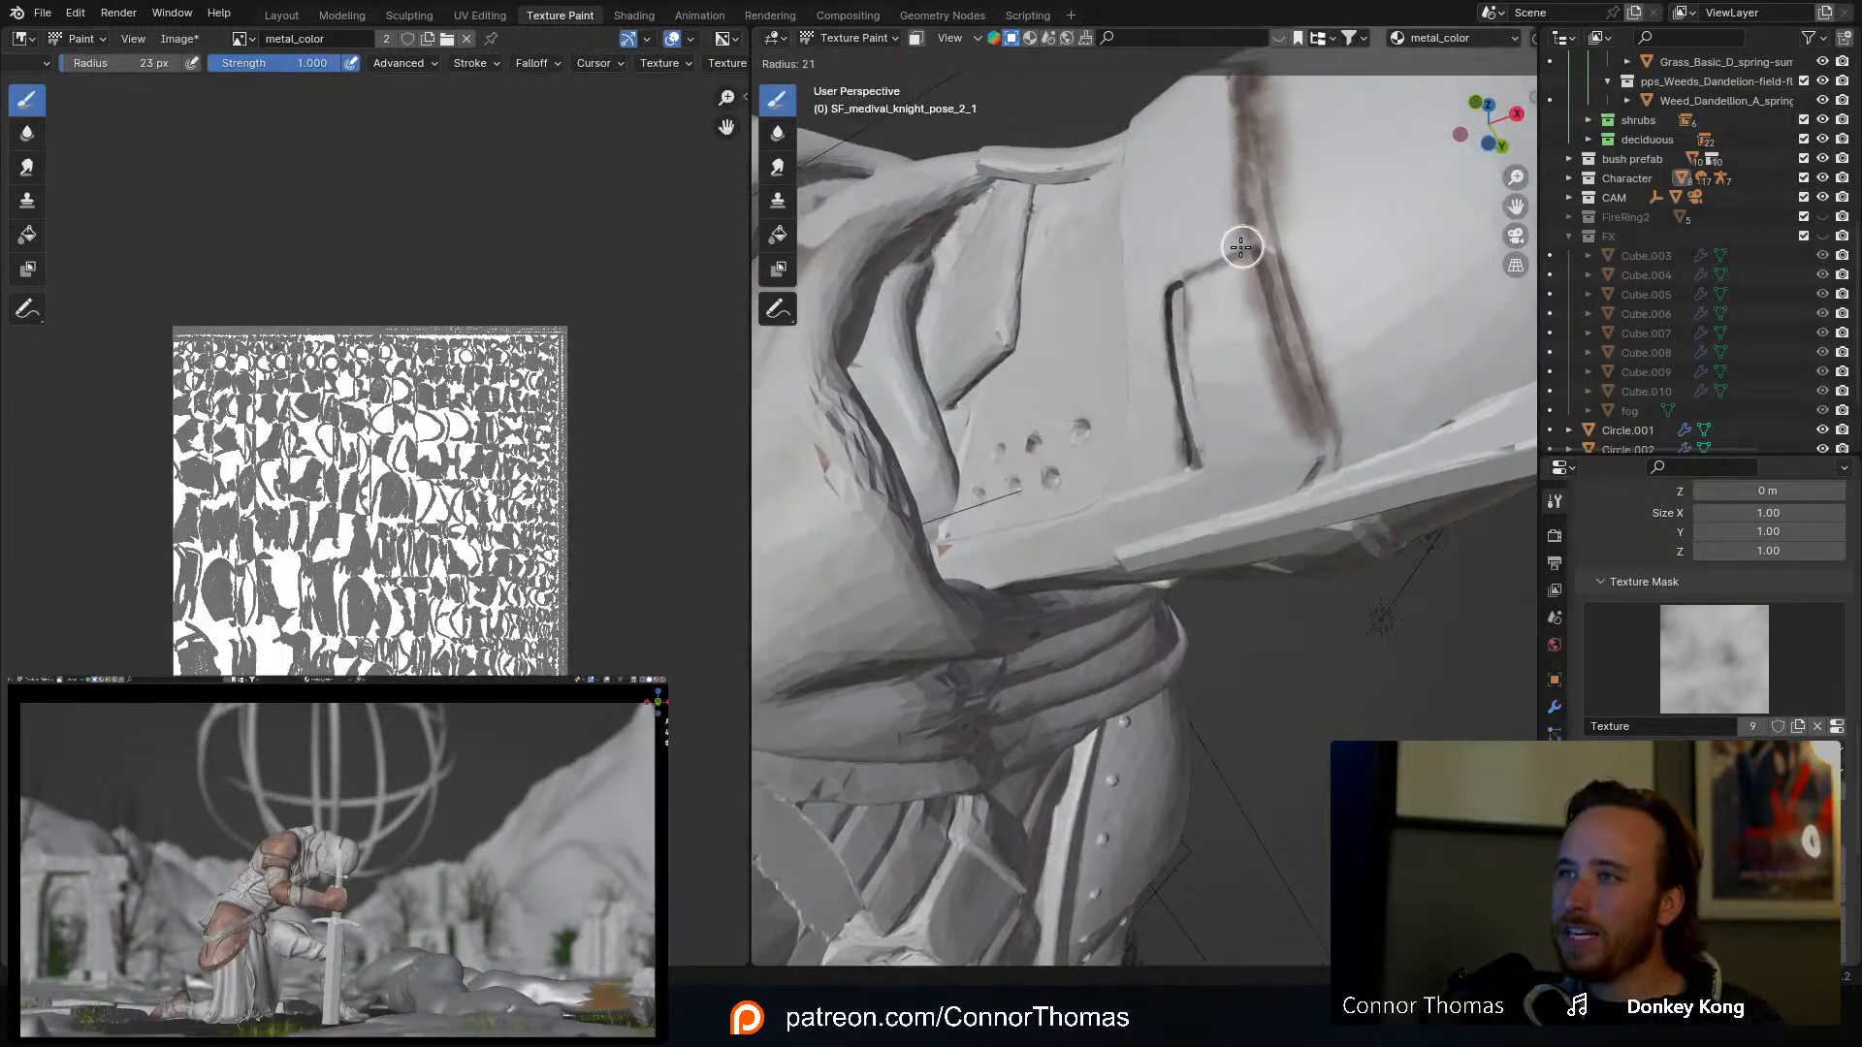
mouse_move(1251, 244)
mouse_down()
mouse_move(1169, 291)
mouse_move(1251, 245)
mouse_up()
mouse_move(1163, 298)
mouse_down()
mouse_move(1192, 440)
mouse_move(1169, 295)
mouse_move(1191, 369)
mouse_up()
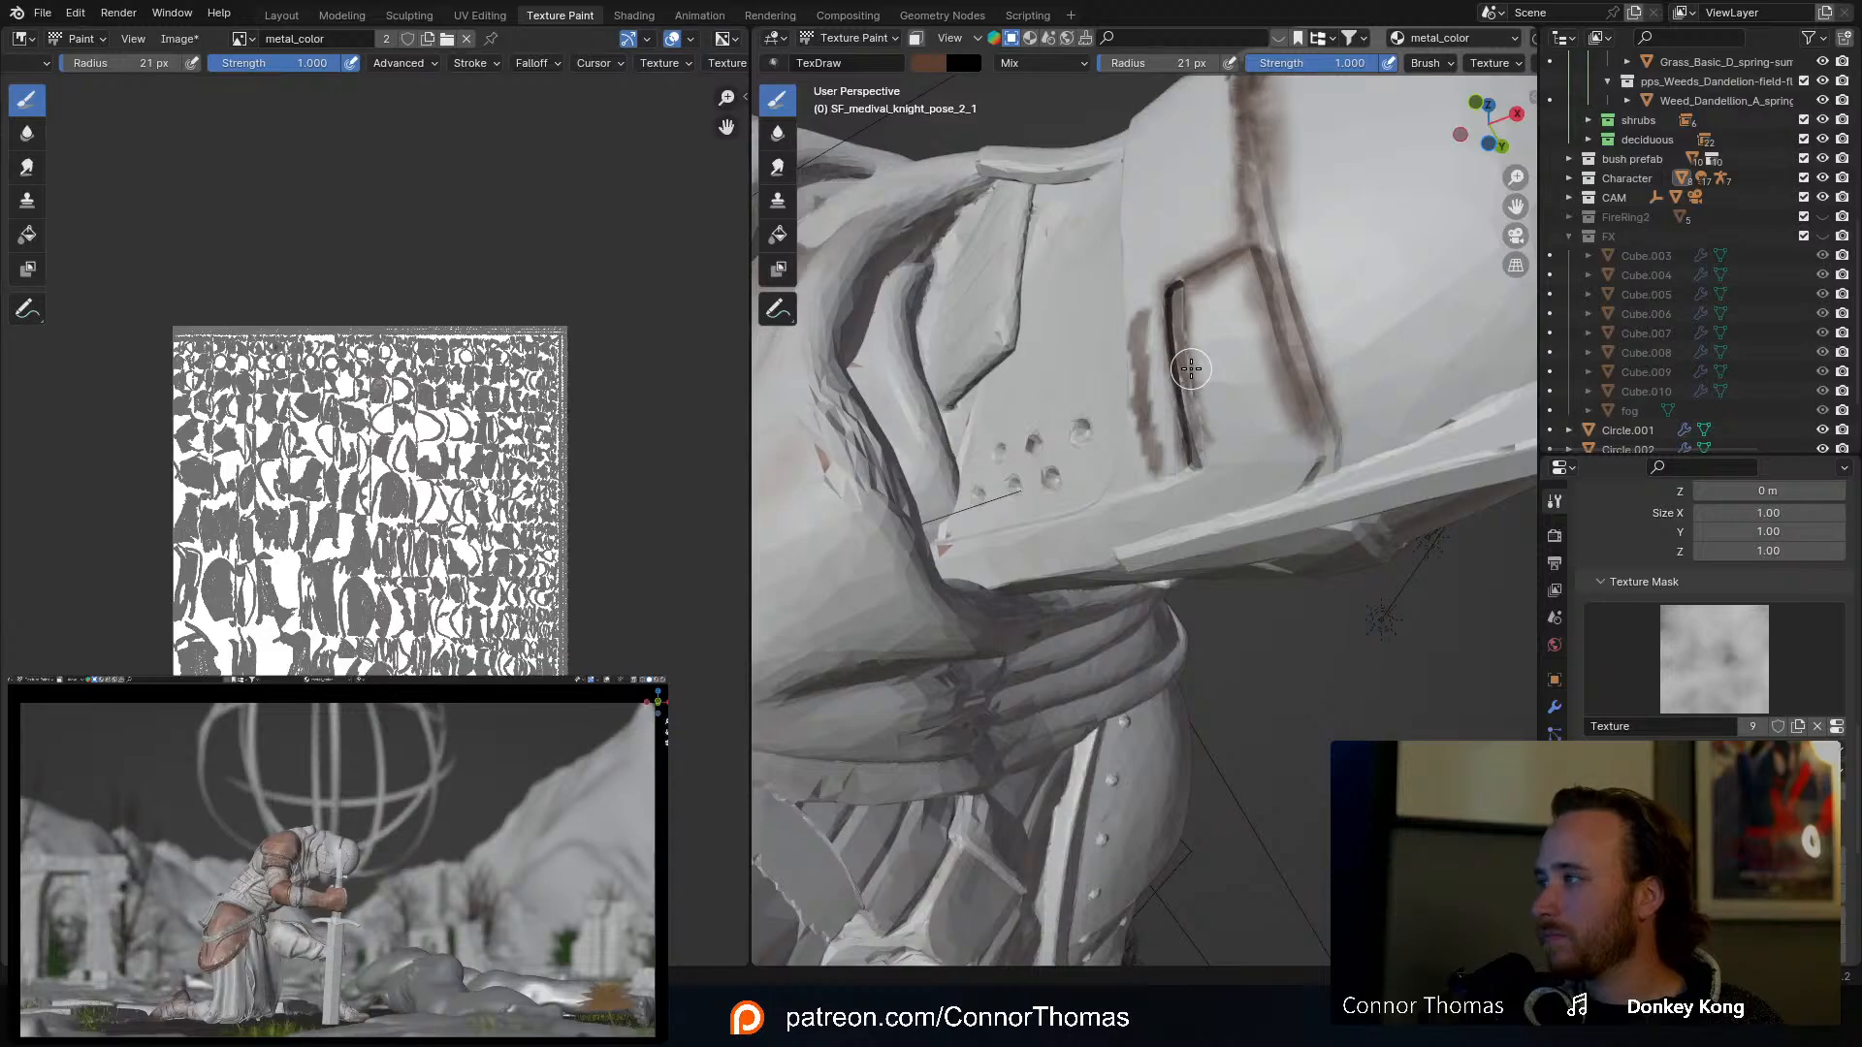
middle_drag(1205, 435, 1239, 375)
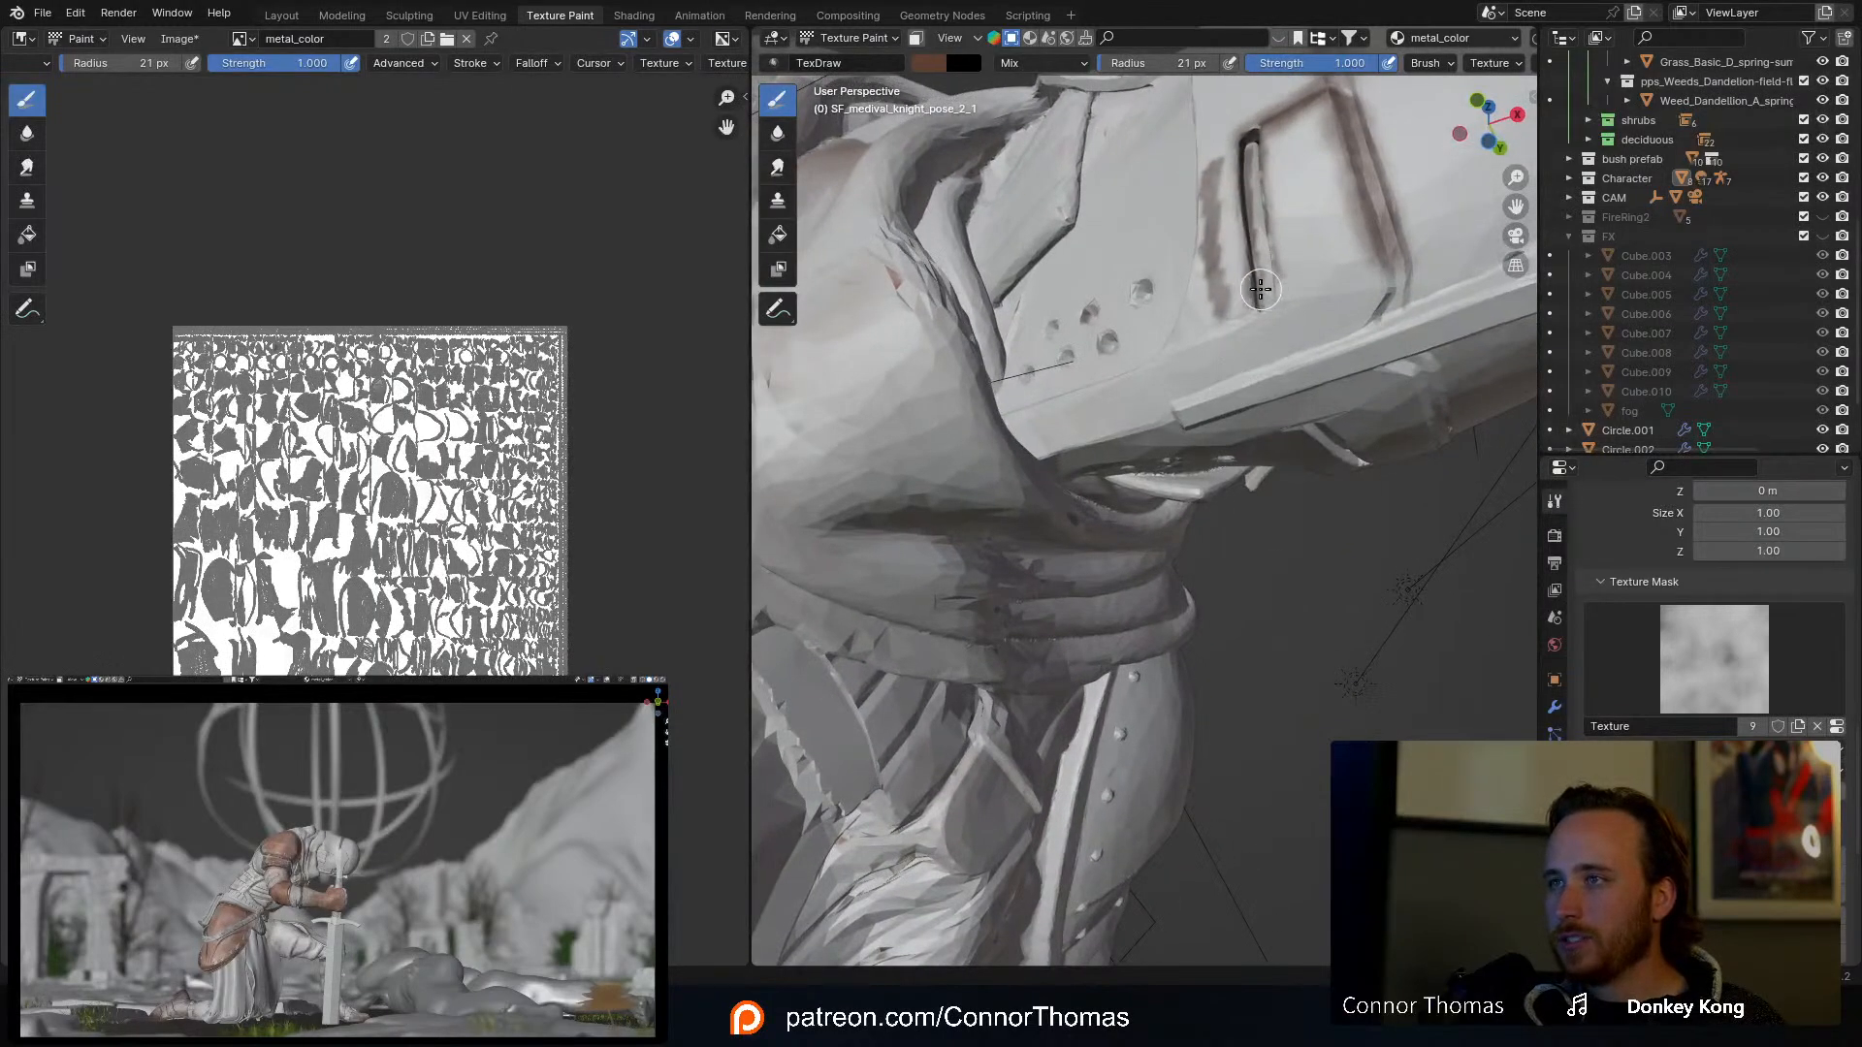
Step: Paint dark brown along the second helmet seam, from beside the slot up over the crown
mouse_move(1394, 252)
middle_down()
mouse_move(1437, 252)
mouse_move(1271, 291)
mouse_move(1387, 349)
mouse_move(1193, 270)
mouse_move(1201, 258)
mouse_move(1198, 397)
middle_up()
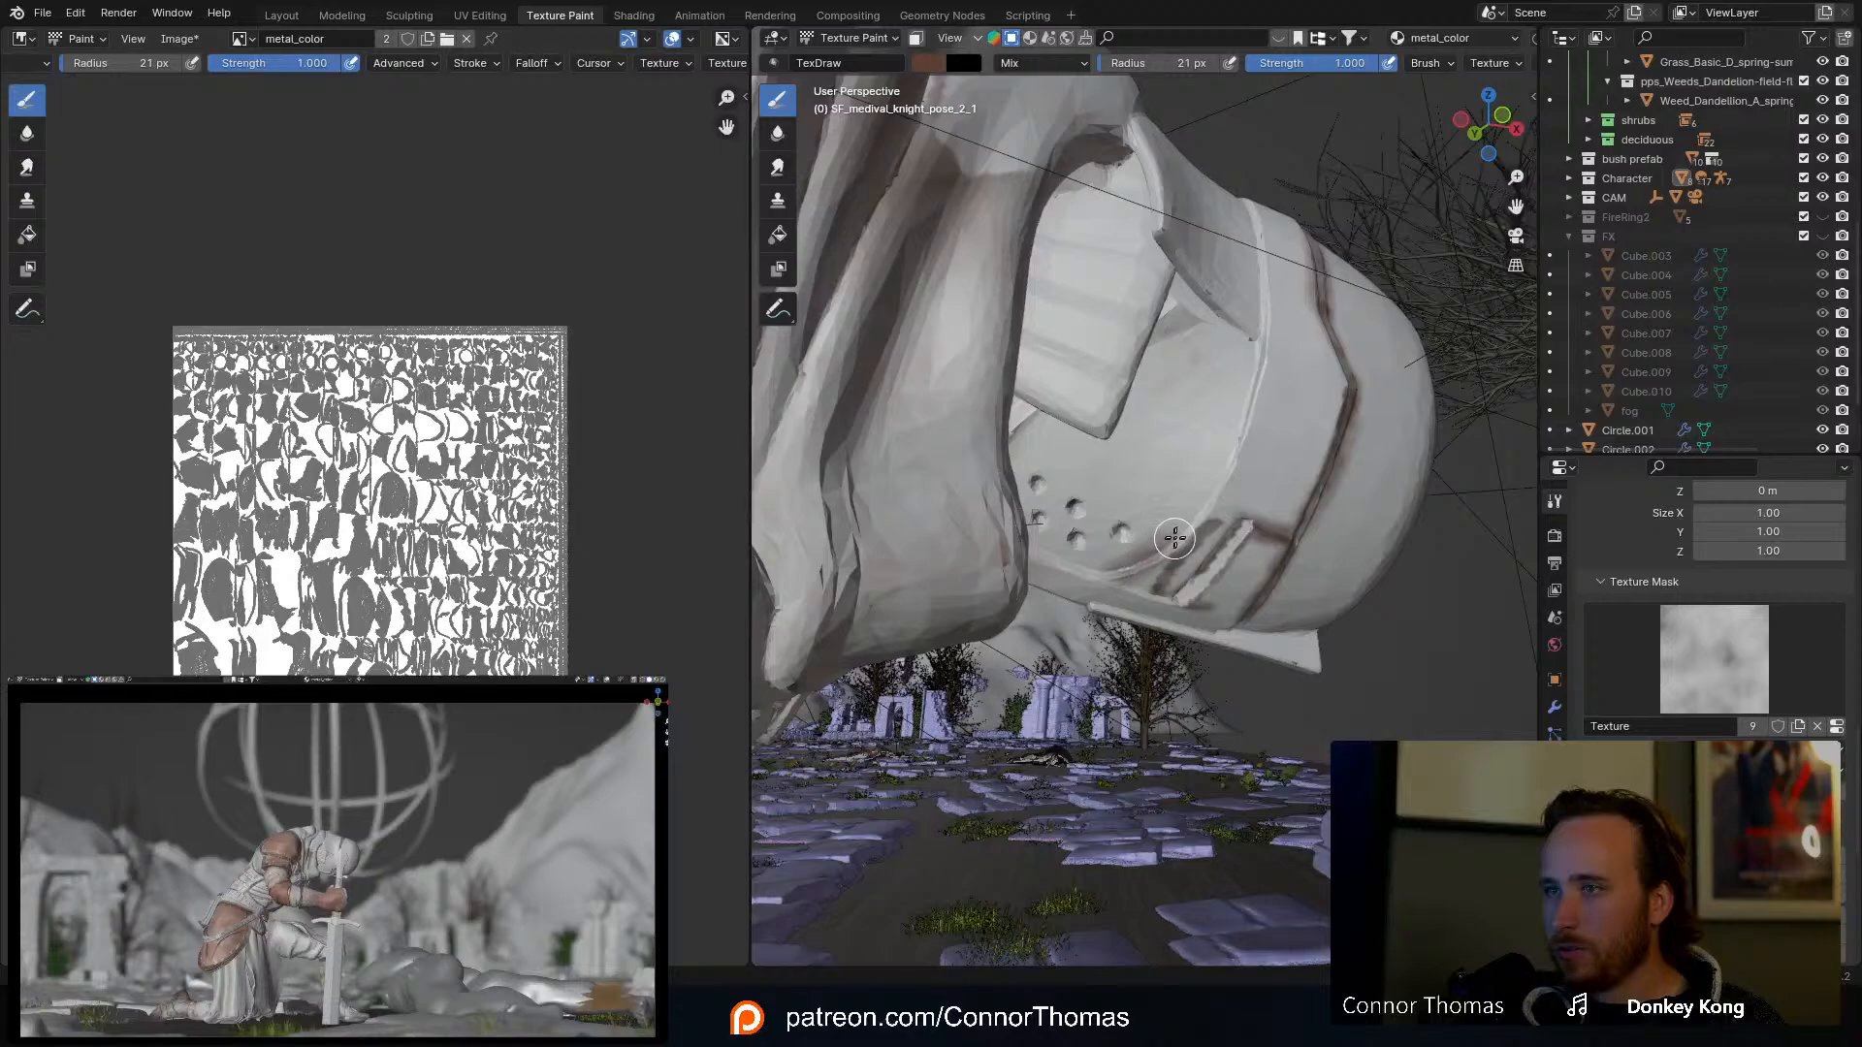
drag(1230, 460, 1263, 232)
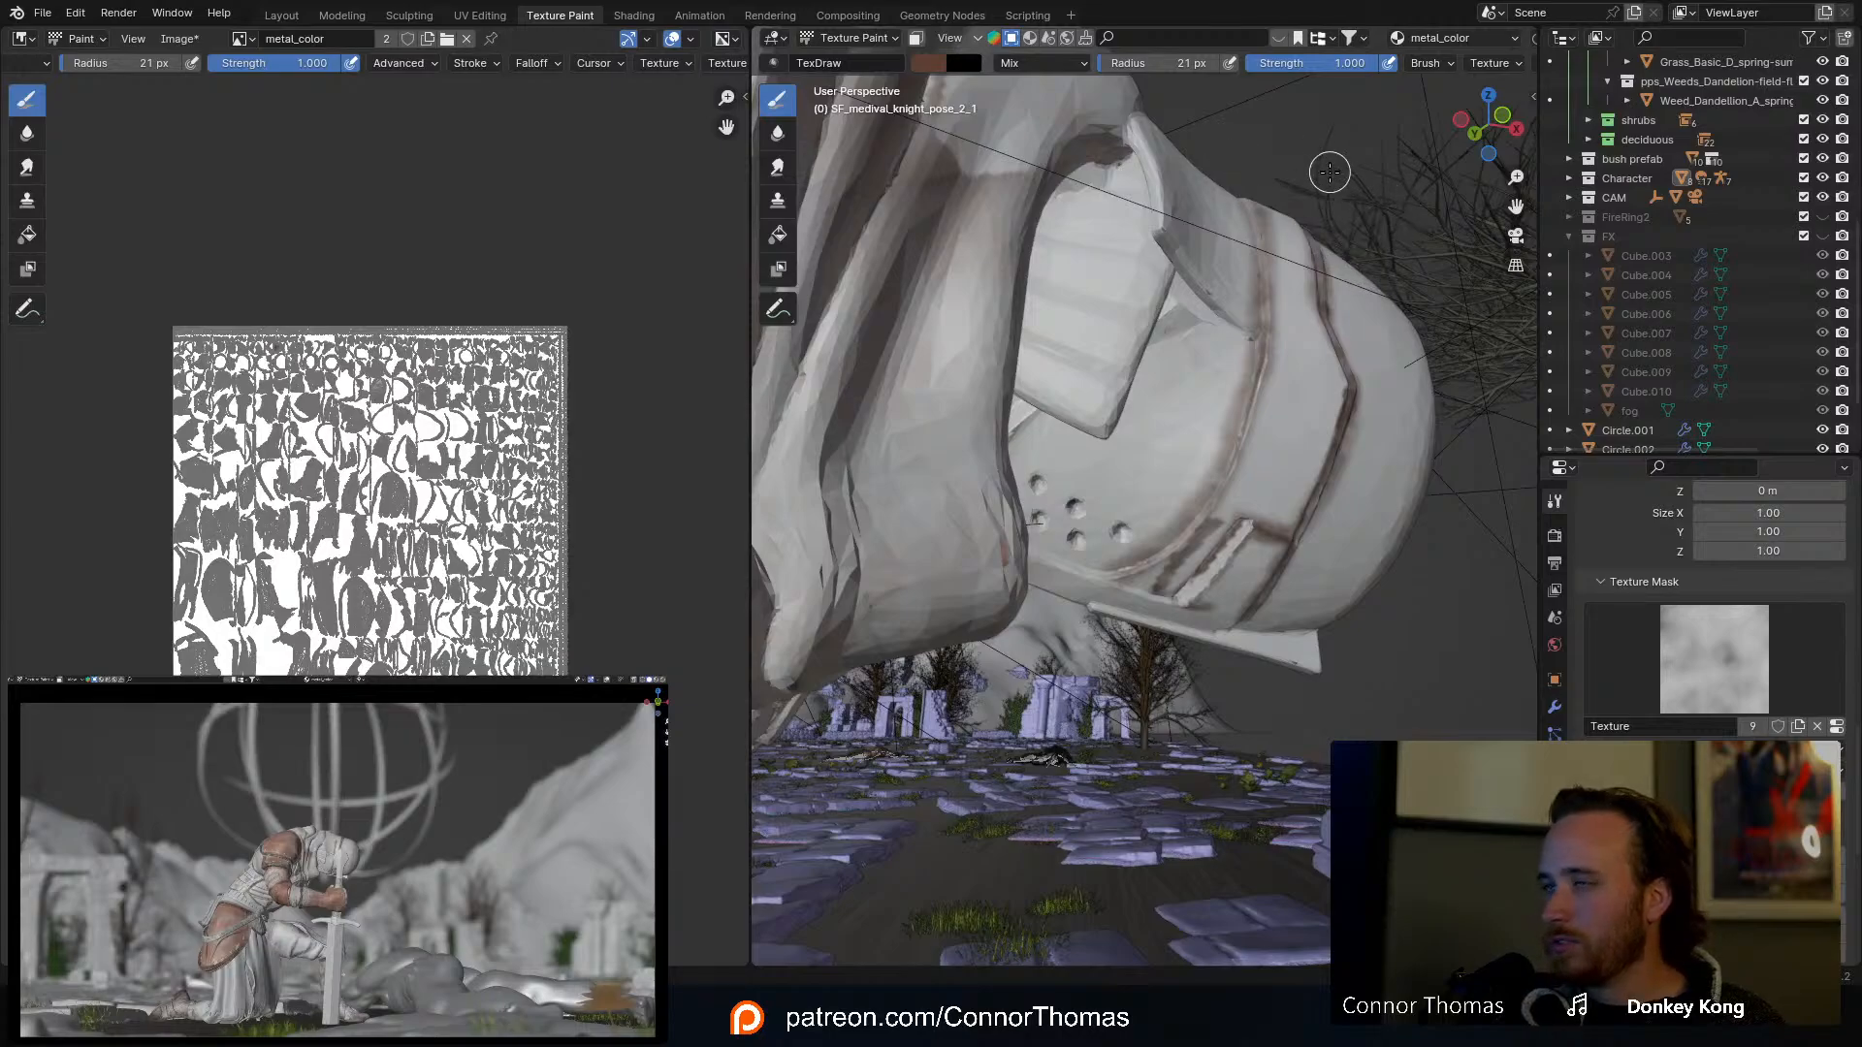
middle_drag(1329, 173, 1280, 607)
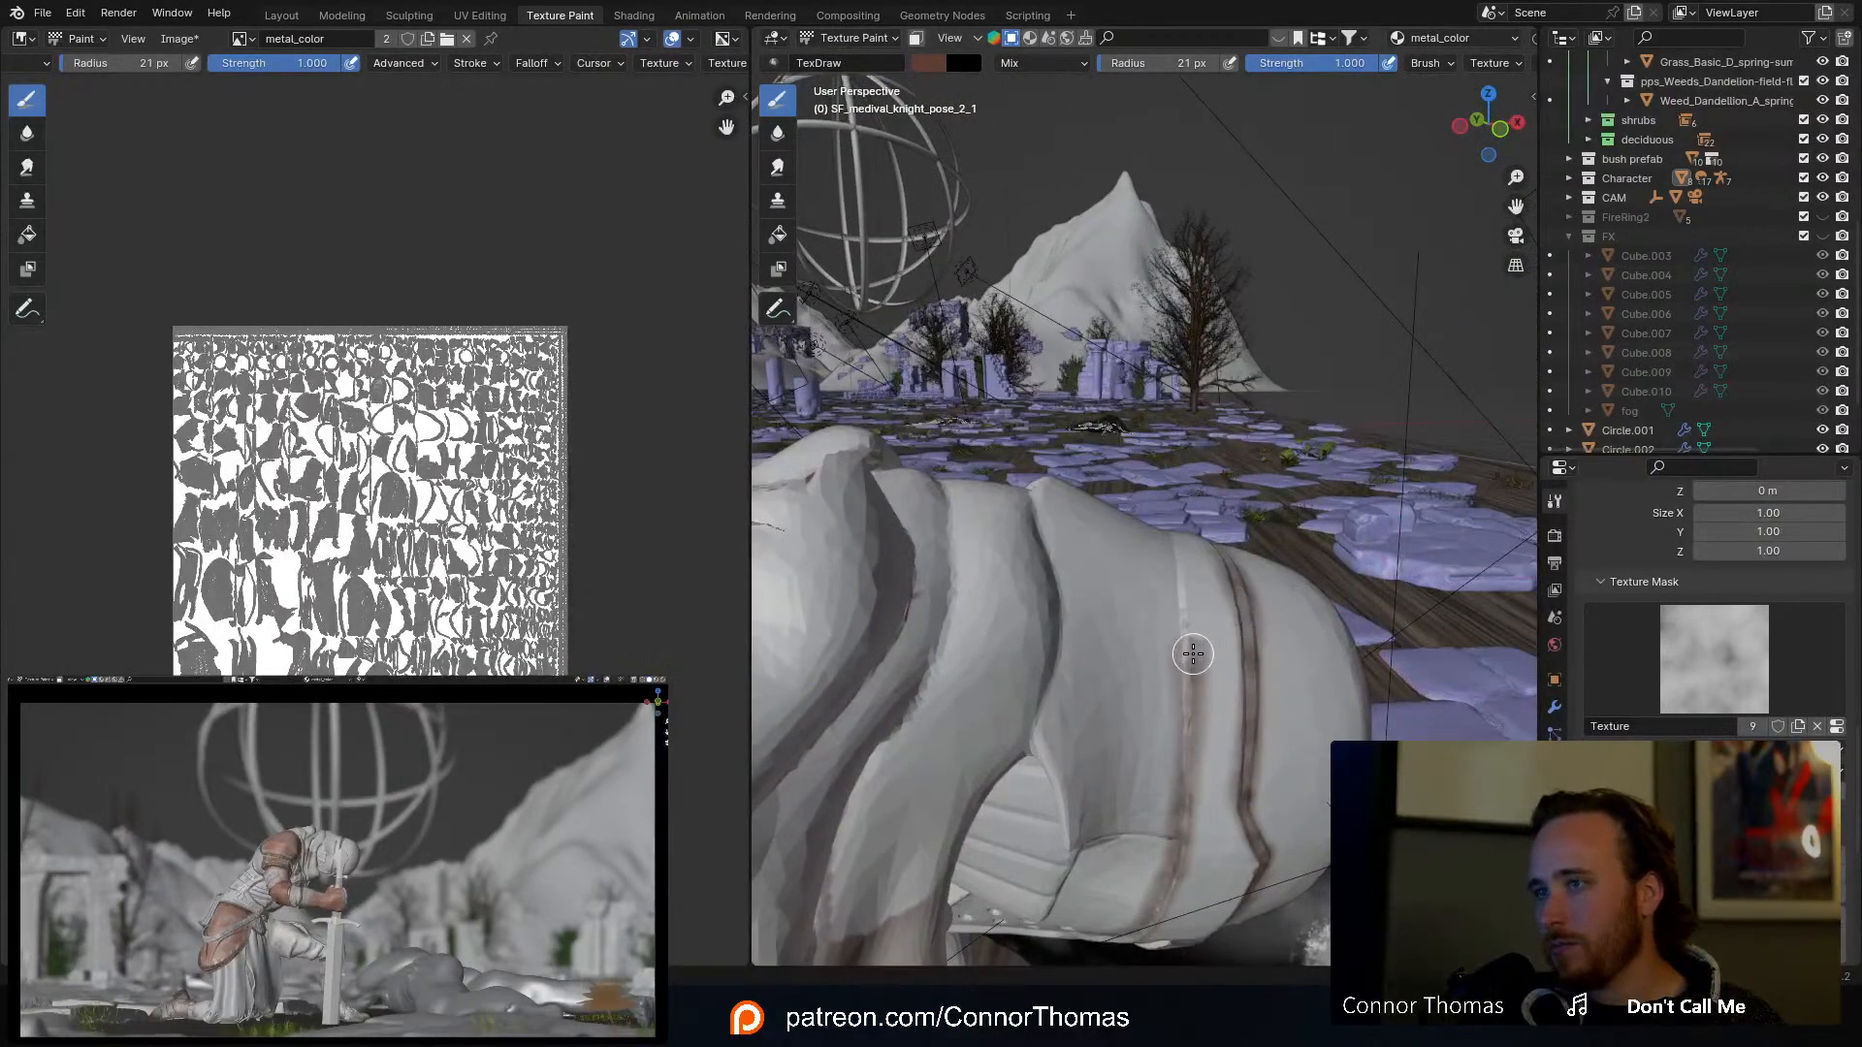
Step: Reduce the brush radius to 8 px and paint dark brown along the curved lower seam below the helmet's round holes
middle_drag(1200, 305, 1188, 461)
scroll(1173, 321, up, 2)
shift+middle_drag(1174, 321, 1151, 387)
scroll(1136, 383, down, 1)
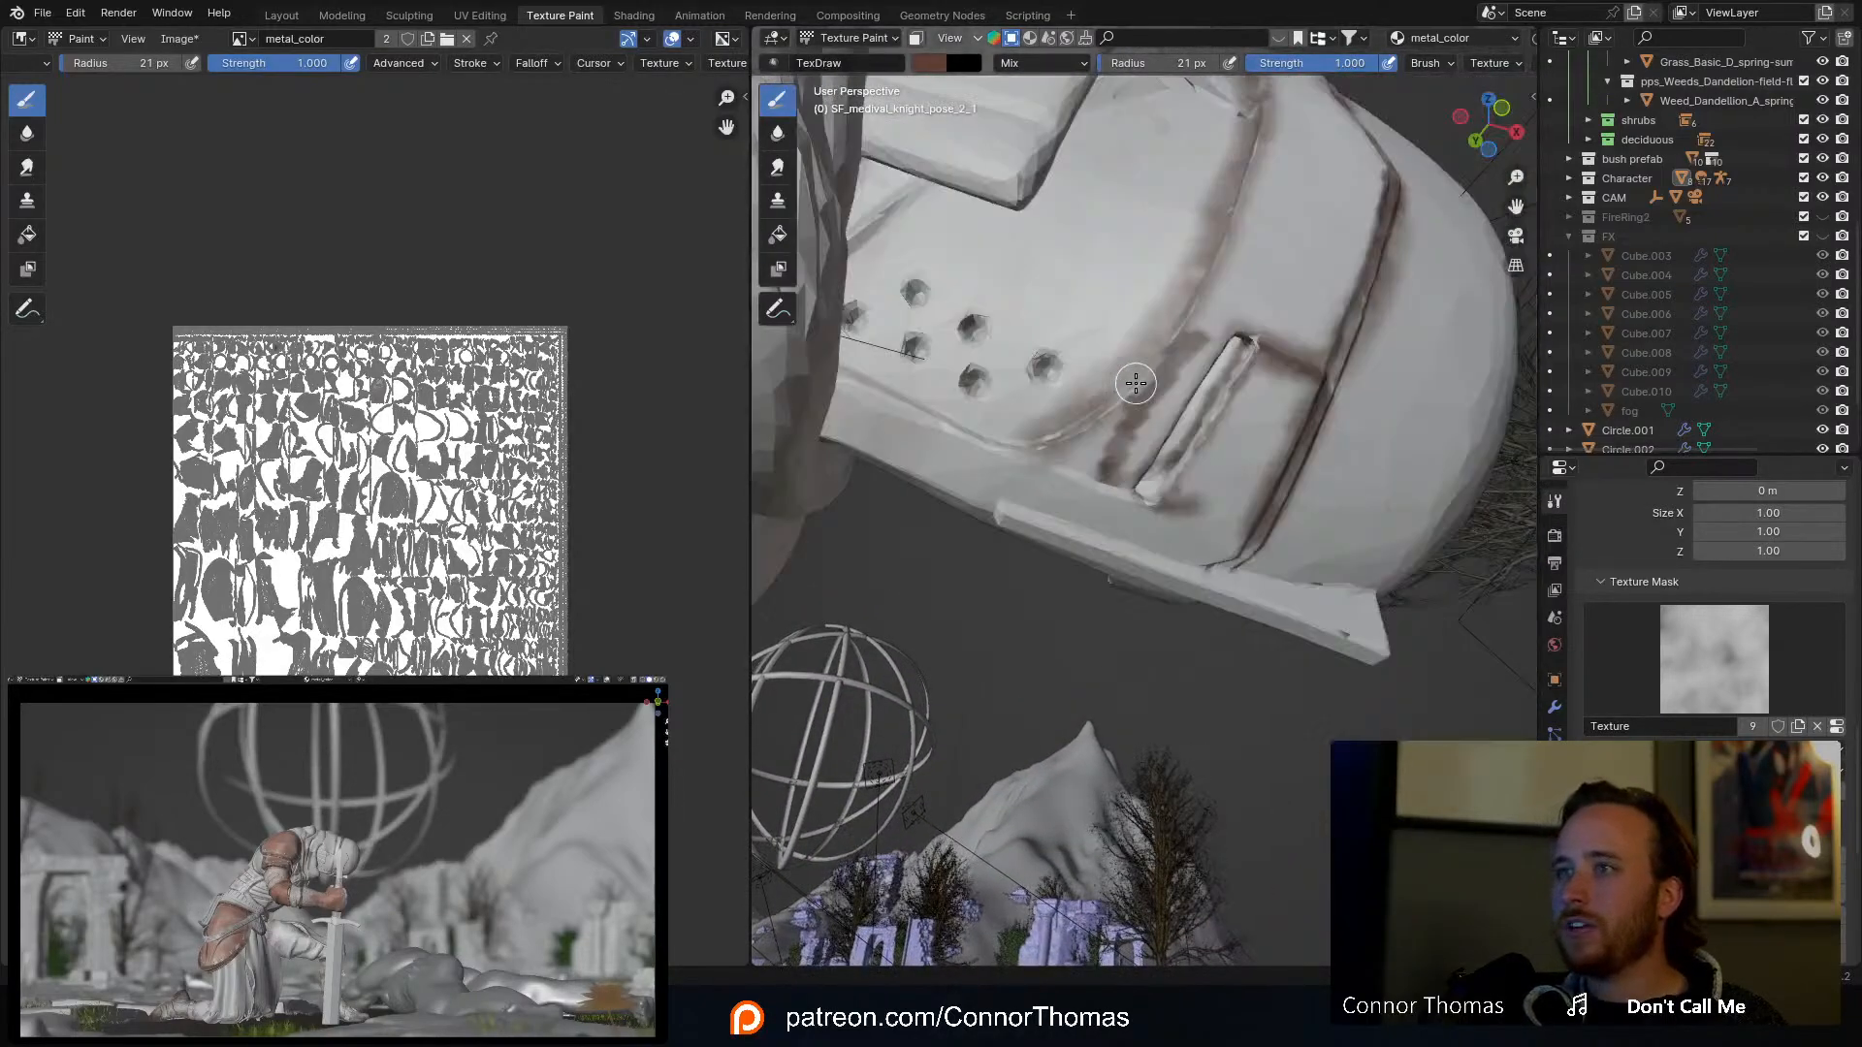
key(f)
click(1096, 415)
drag(1100, 415, 1049, 441)
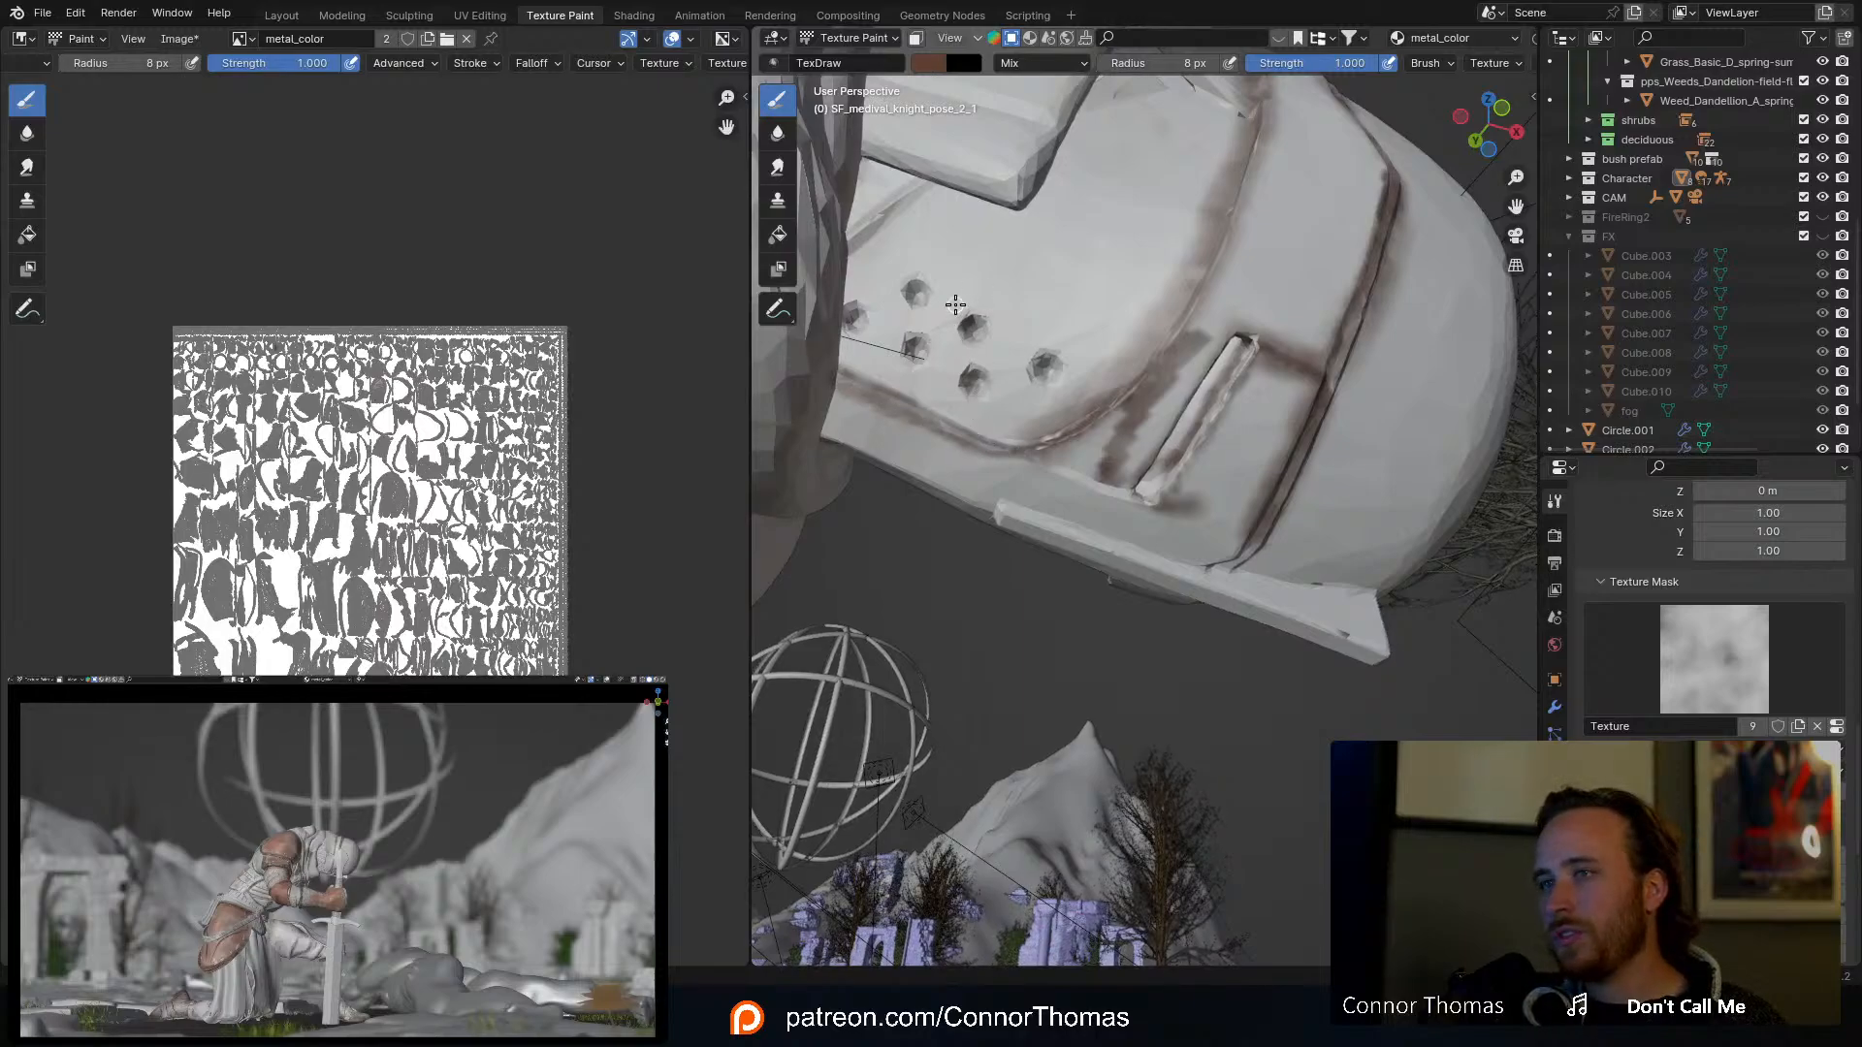
Step: Set the brush radius to 15 px and dab dark brown into the round holes on the helmet's side
key(f)
click(977, 332)
drag(968, 331, 977, 320)
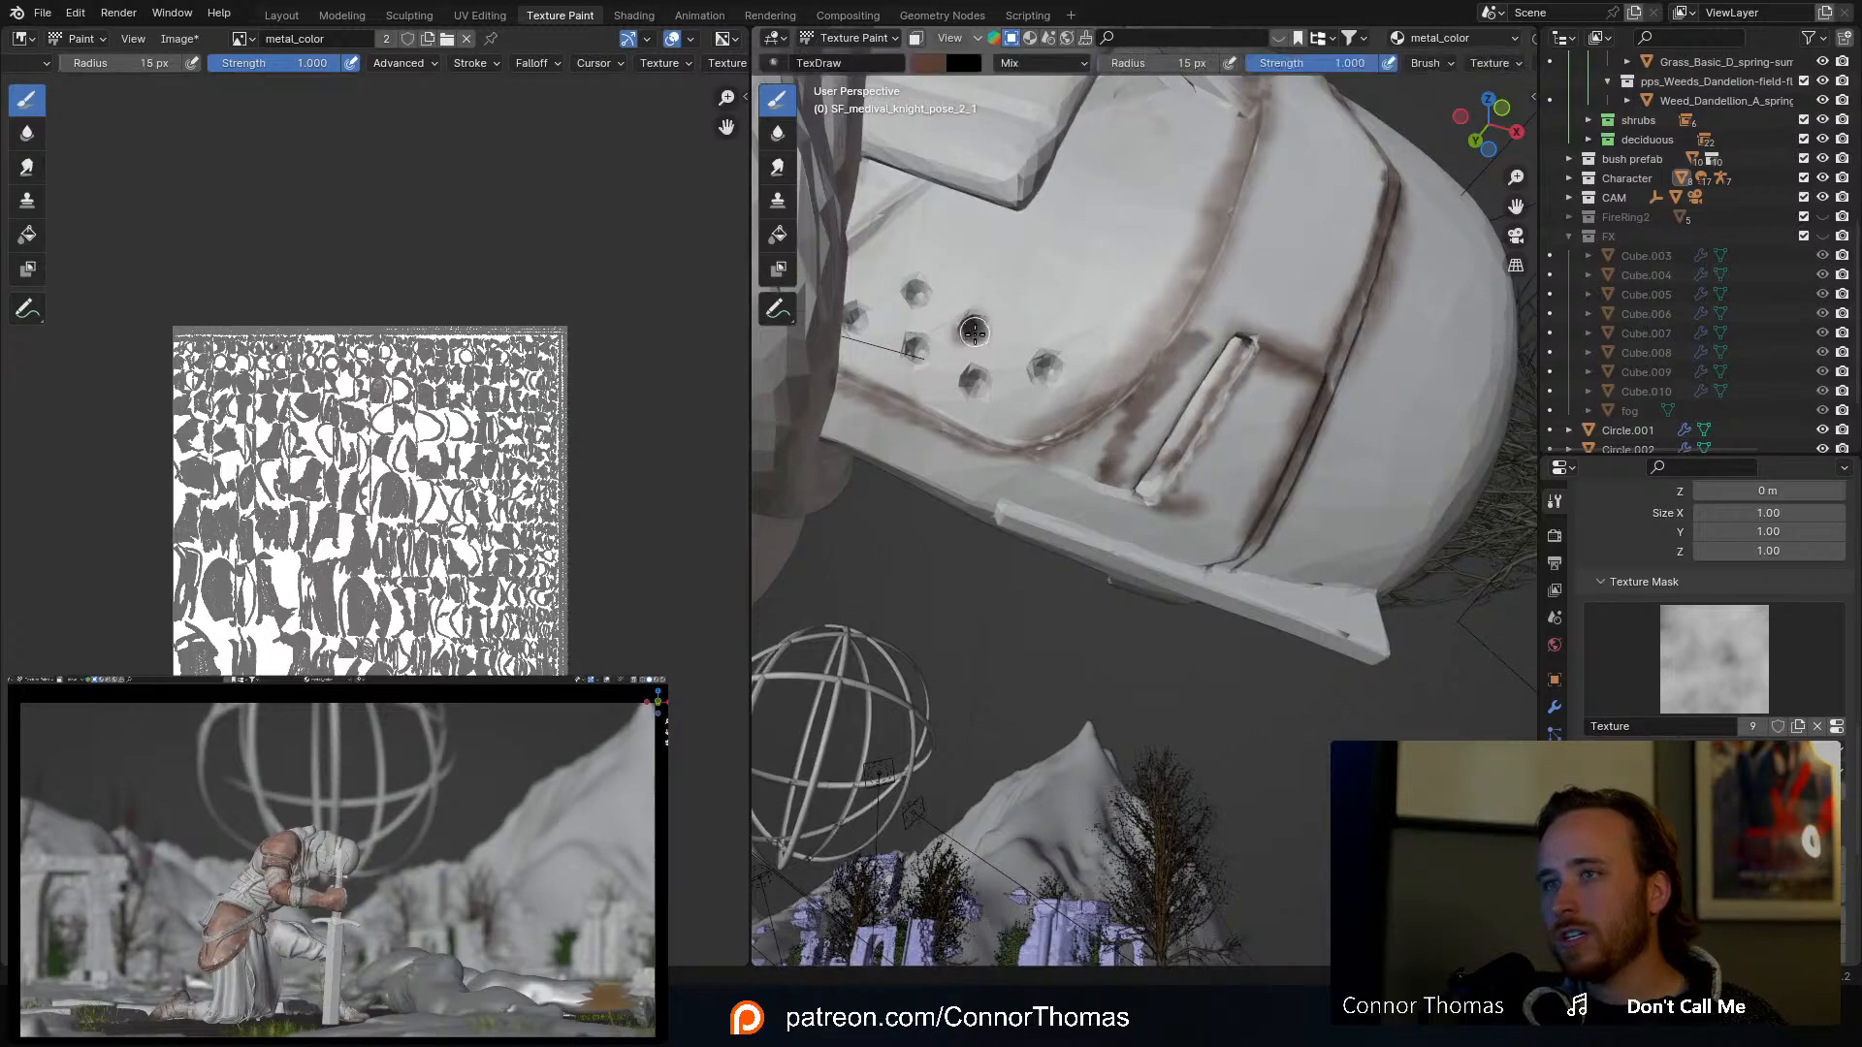
click(973, 332)
click(915, 344)
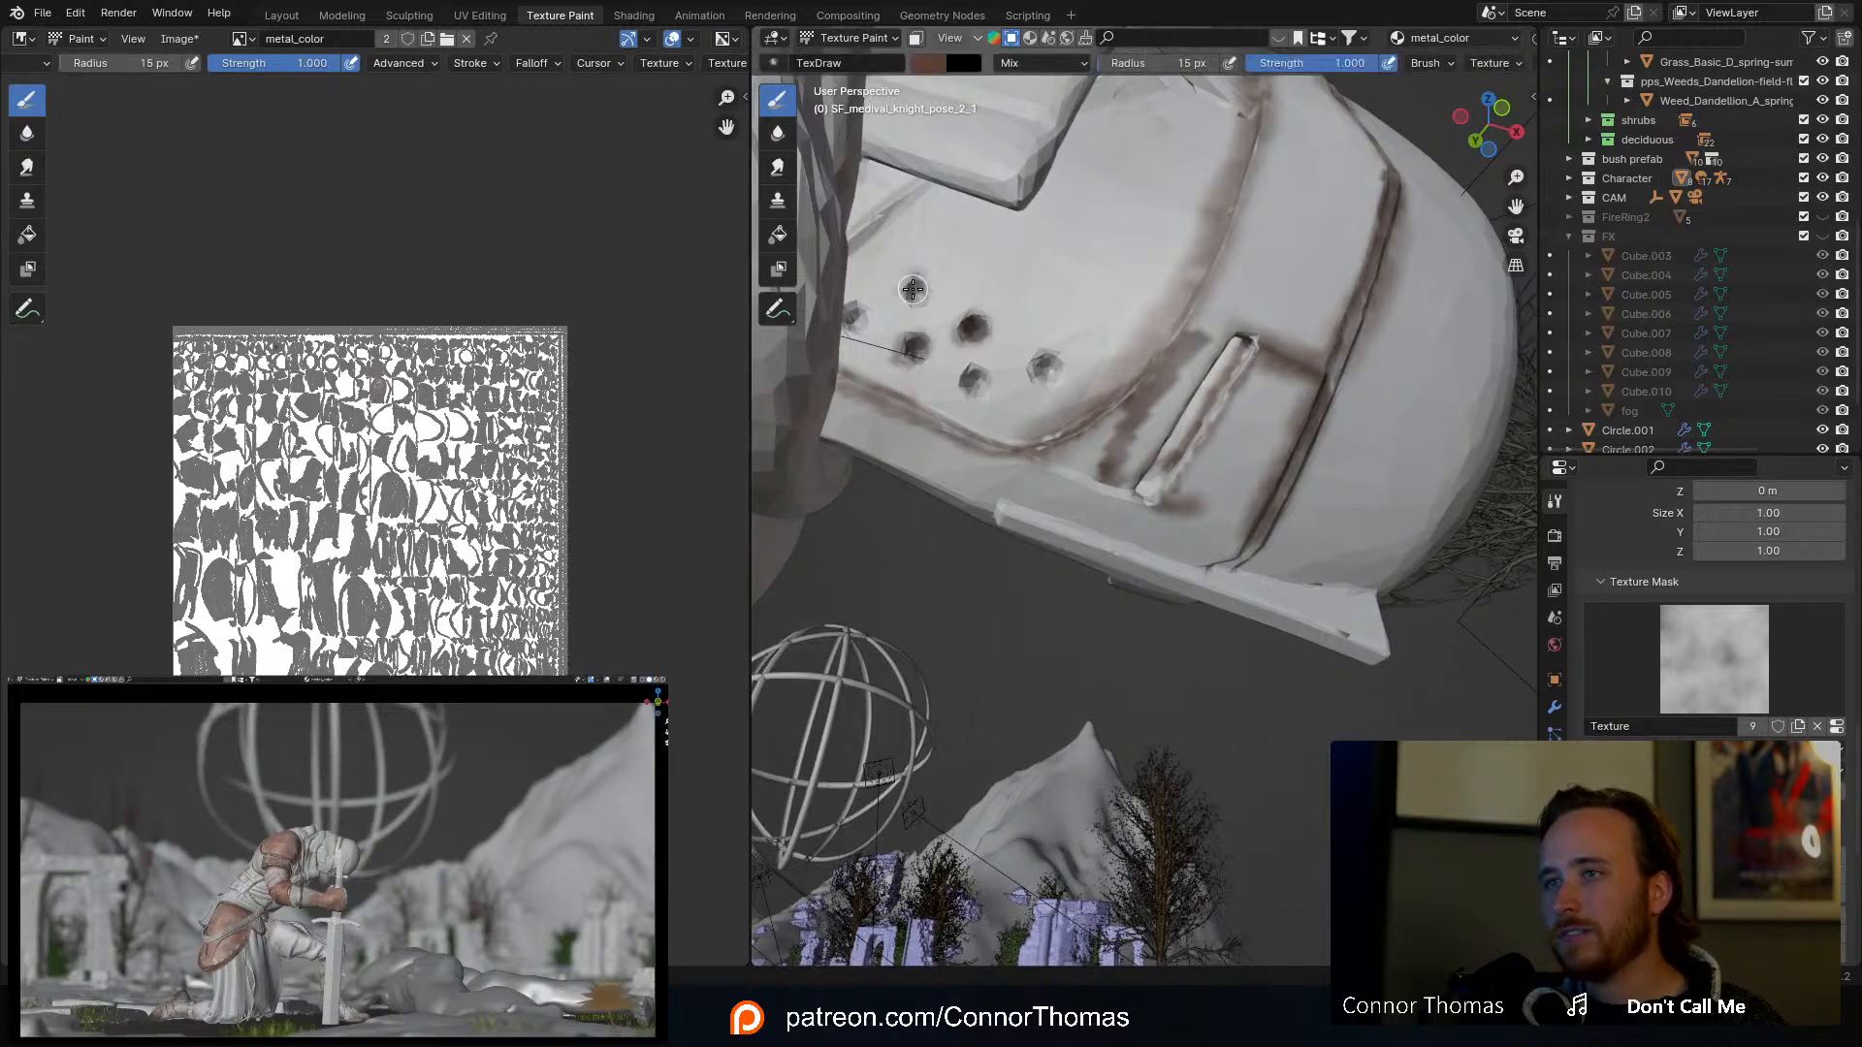
click(918, 294)
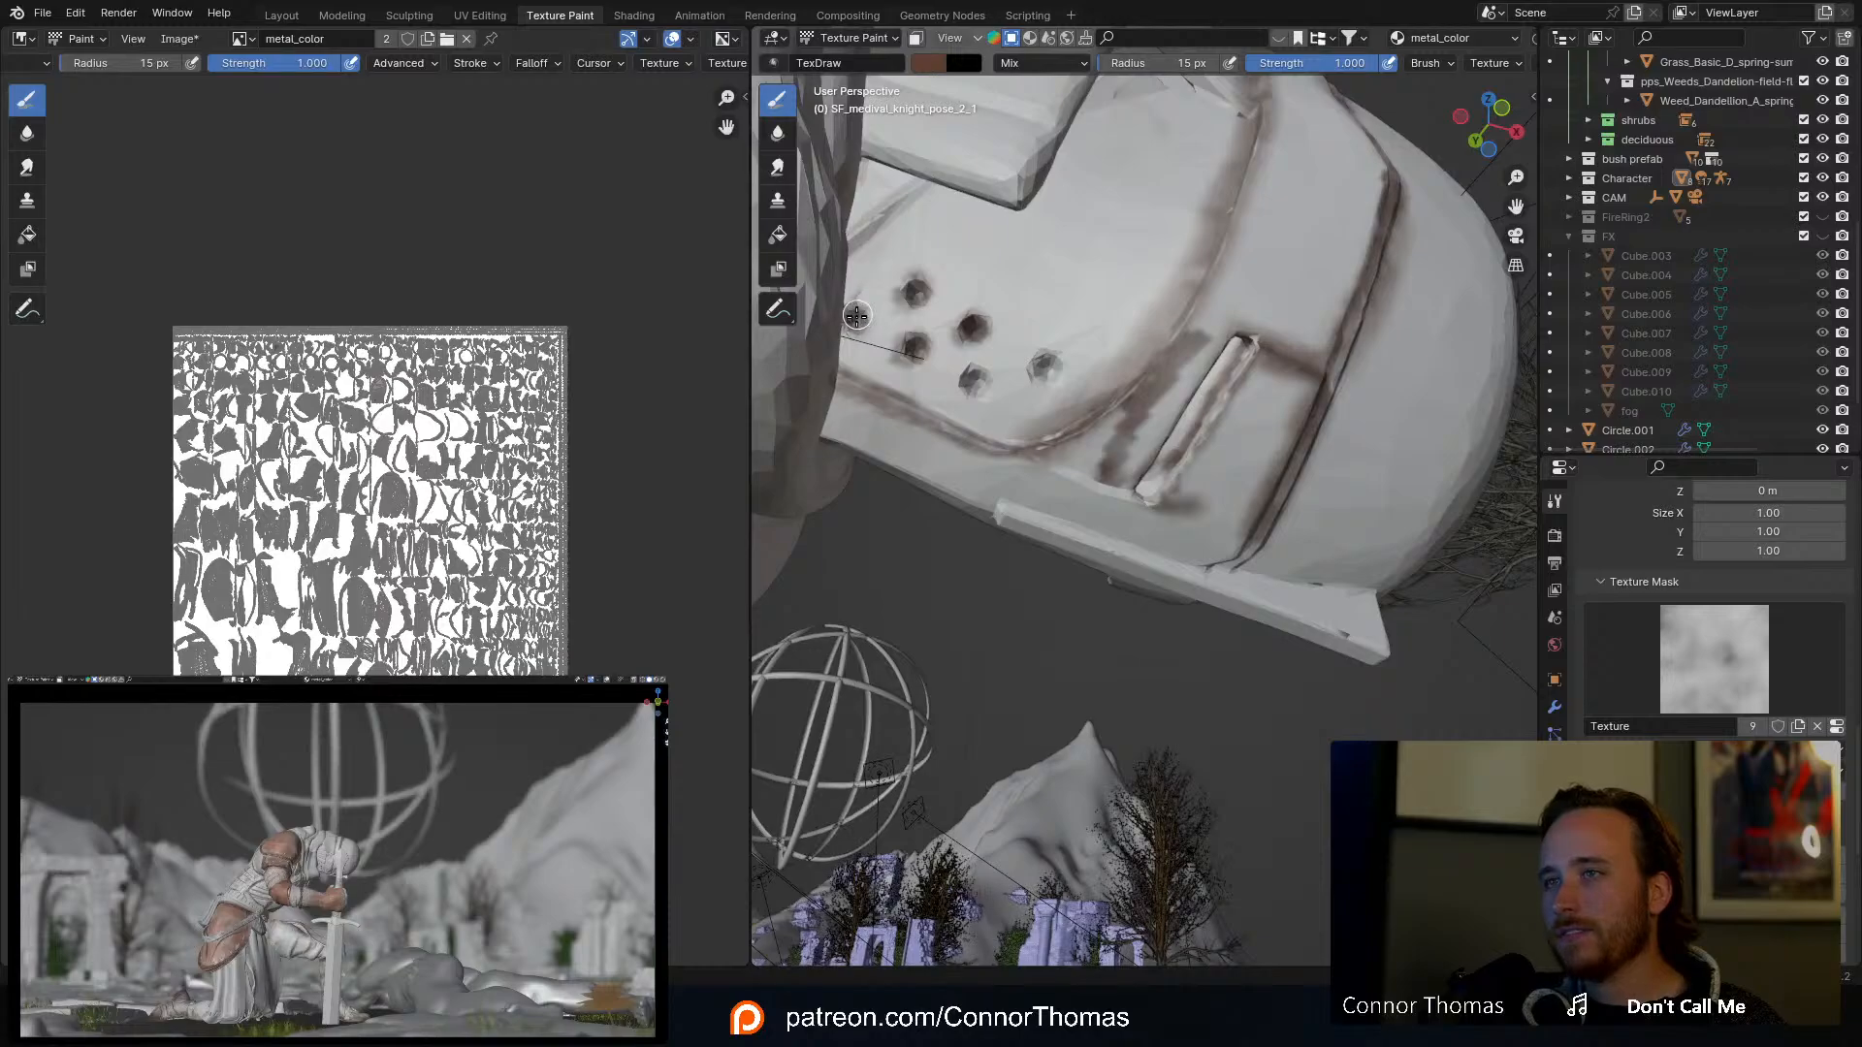
click(858, 330)
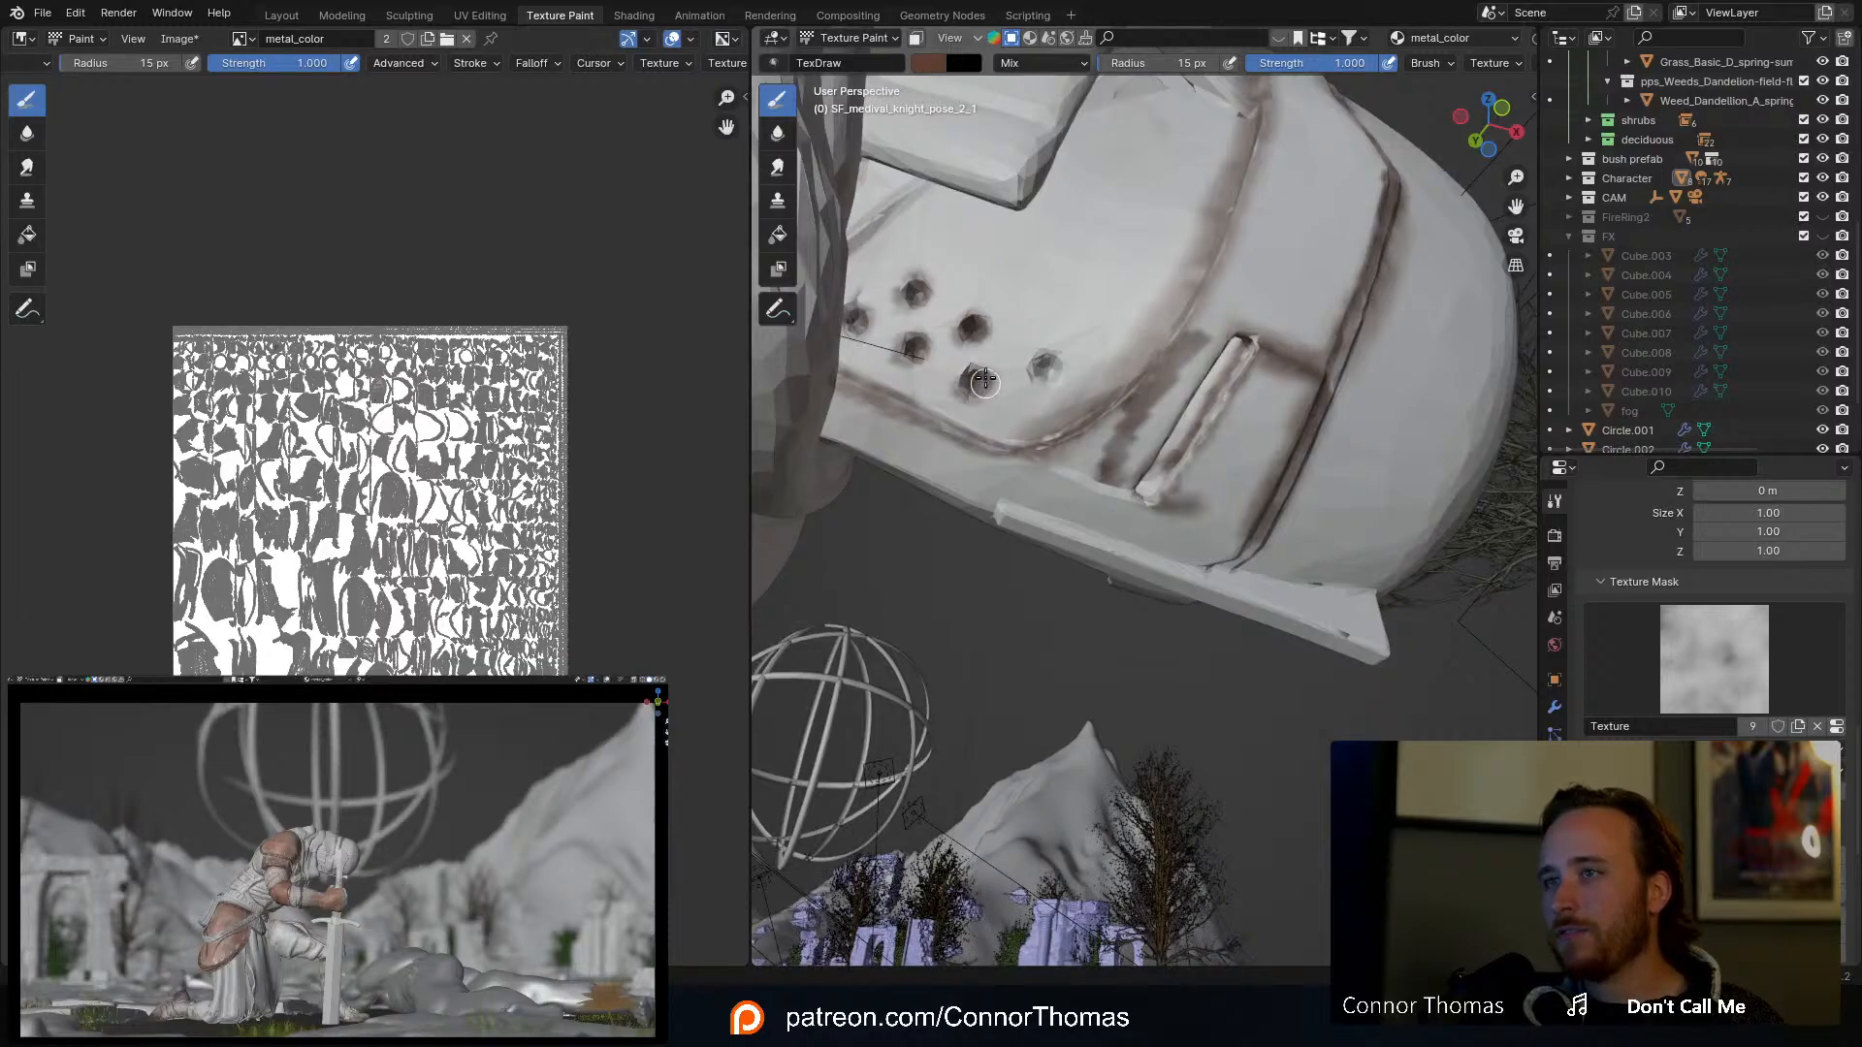
click(984, 380)
click(1047, 371)
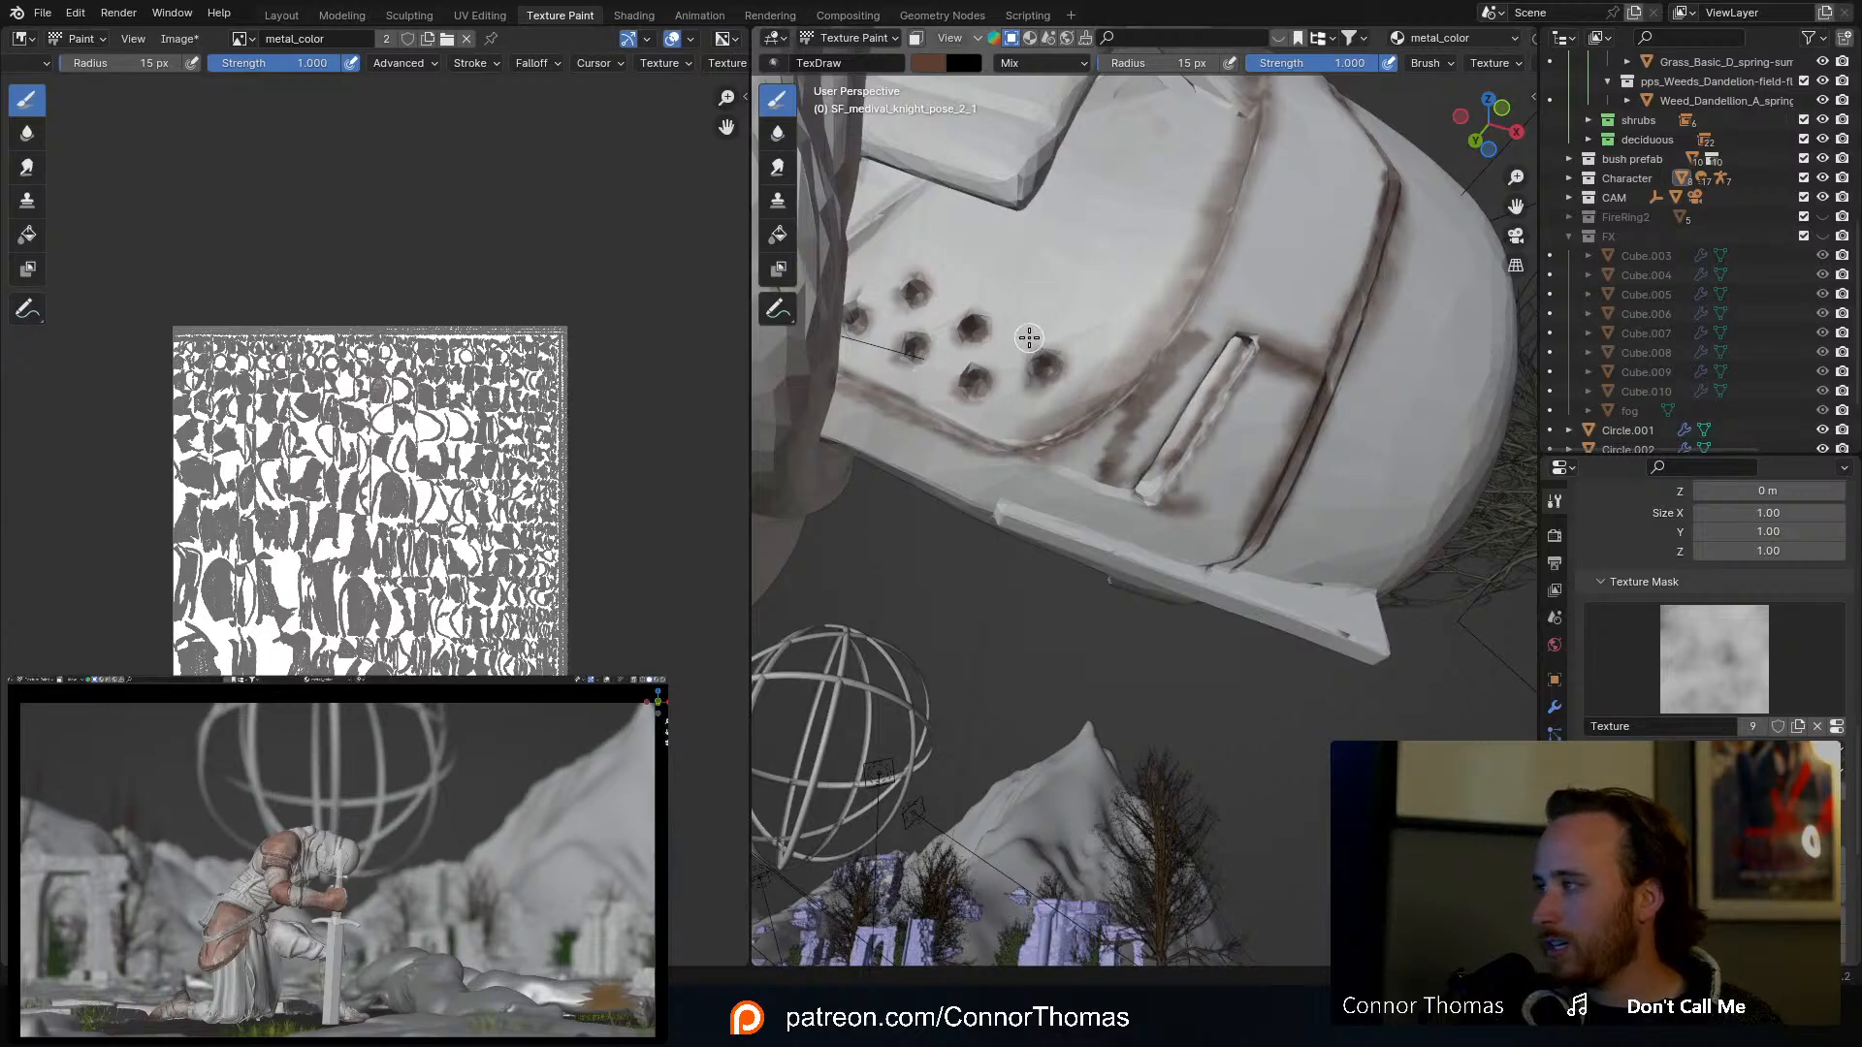
Step: Paint dark brown along the side and lower edges of the ribbed panel above the helmet's round holes
middle_drag(1029, 338, 1012, 397)
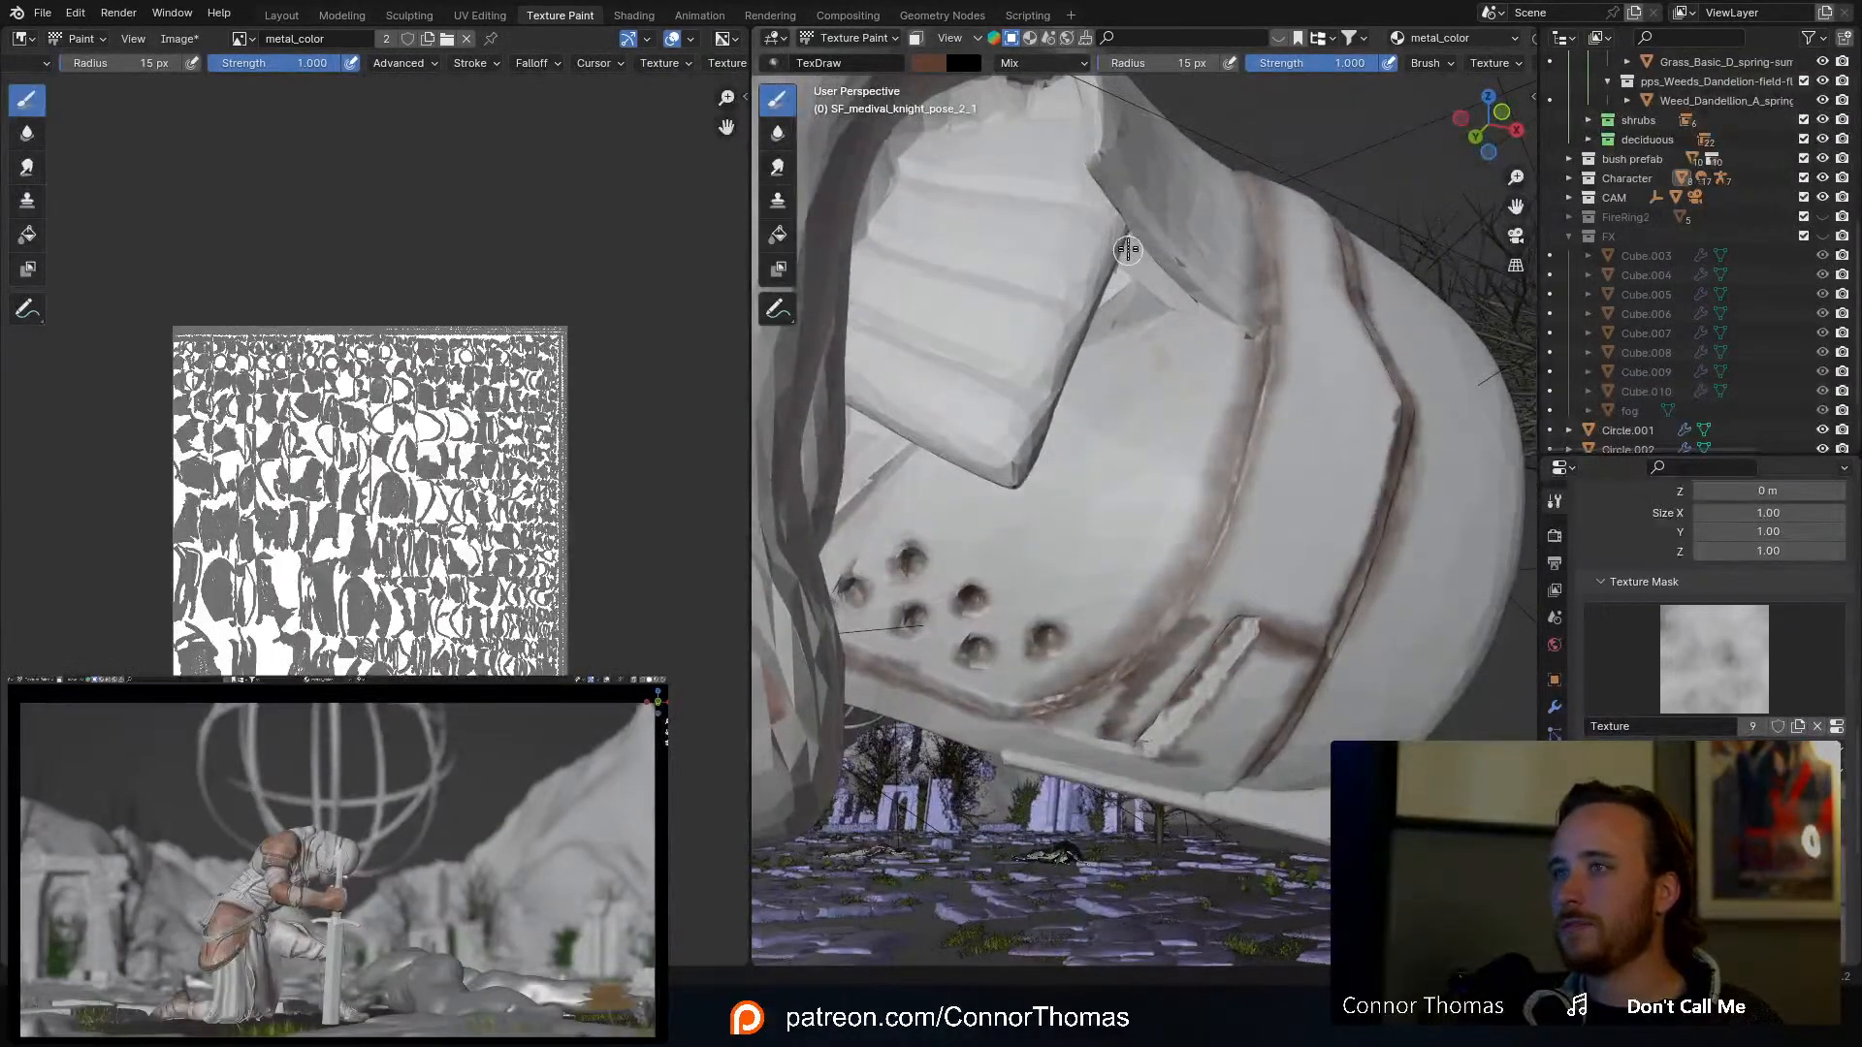
mouse_move(1128, 250)
mouse_down()
mouse_move(1033, 450)
mouse_move(1121, 207)
mouse_up()
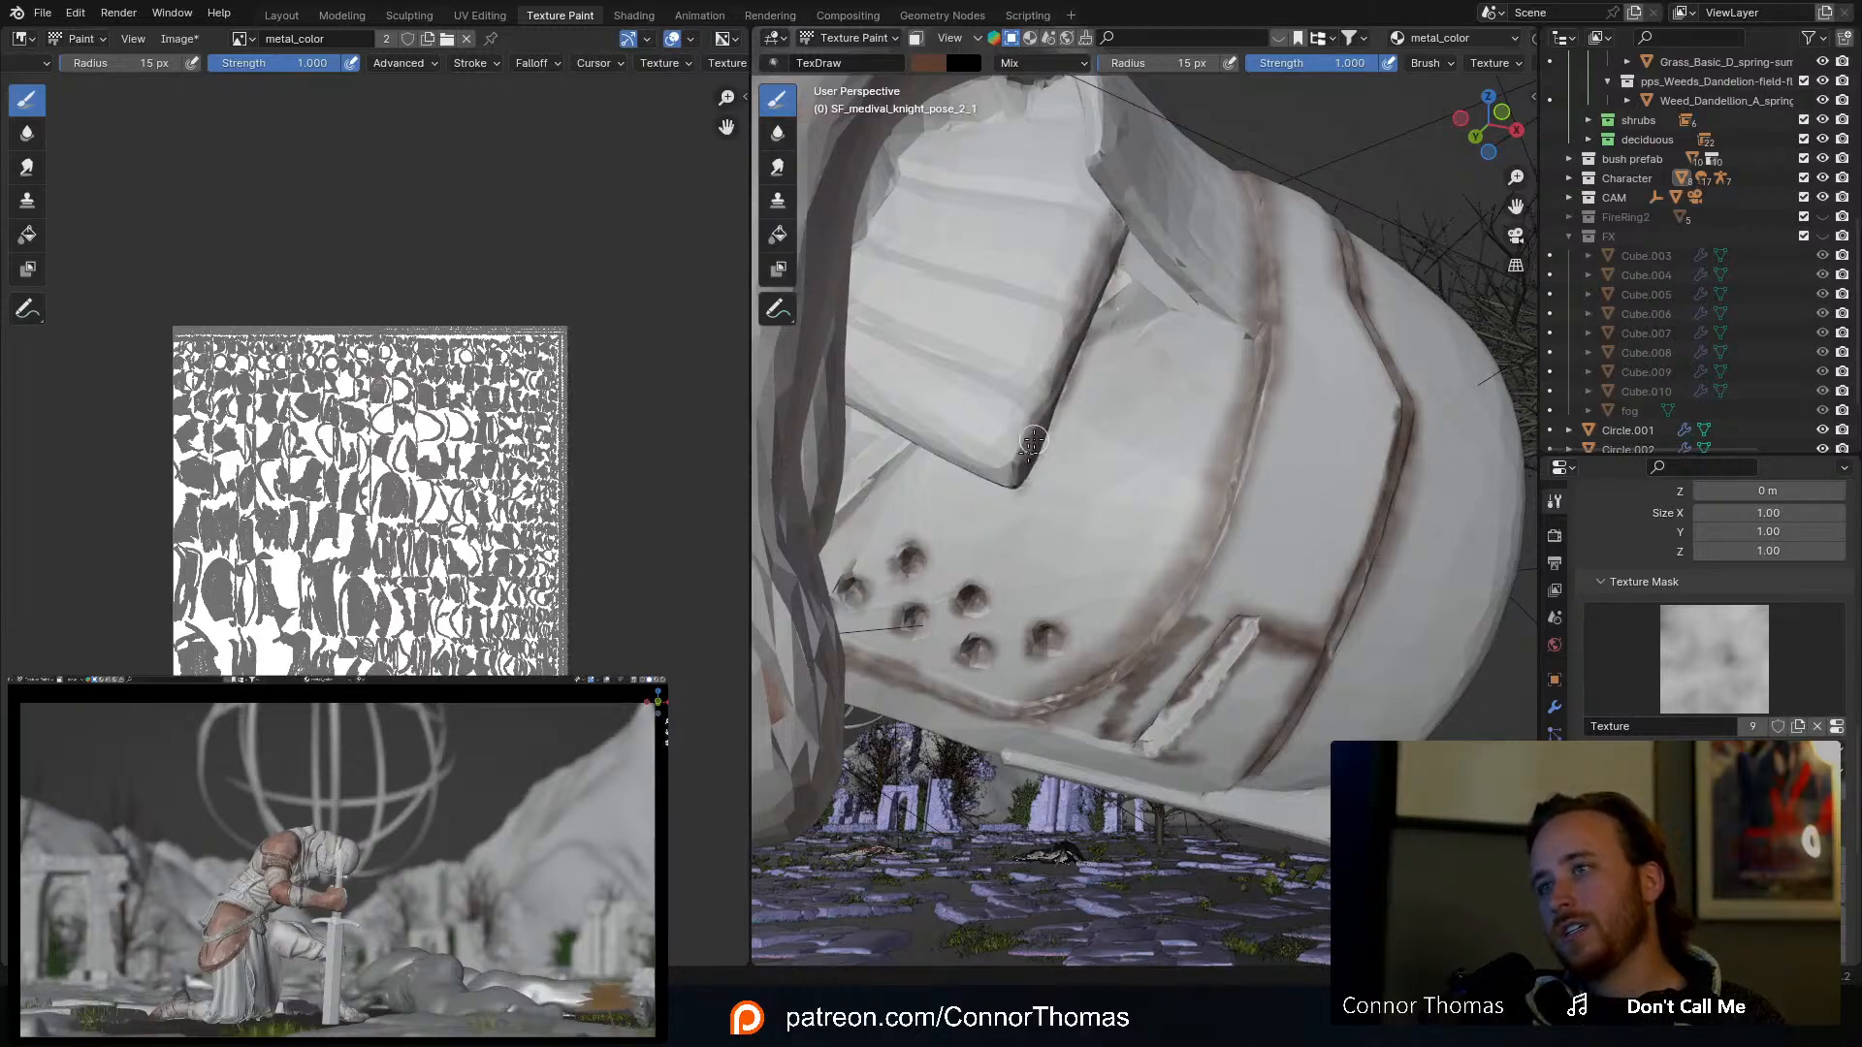
mouse_move(1033, 441)
mouse_down()
mouse_move(1004, 480)
mouse_move(851, 402)
mouse_up()
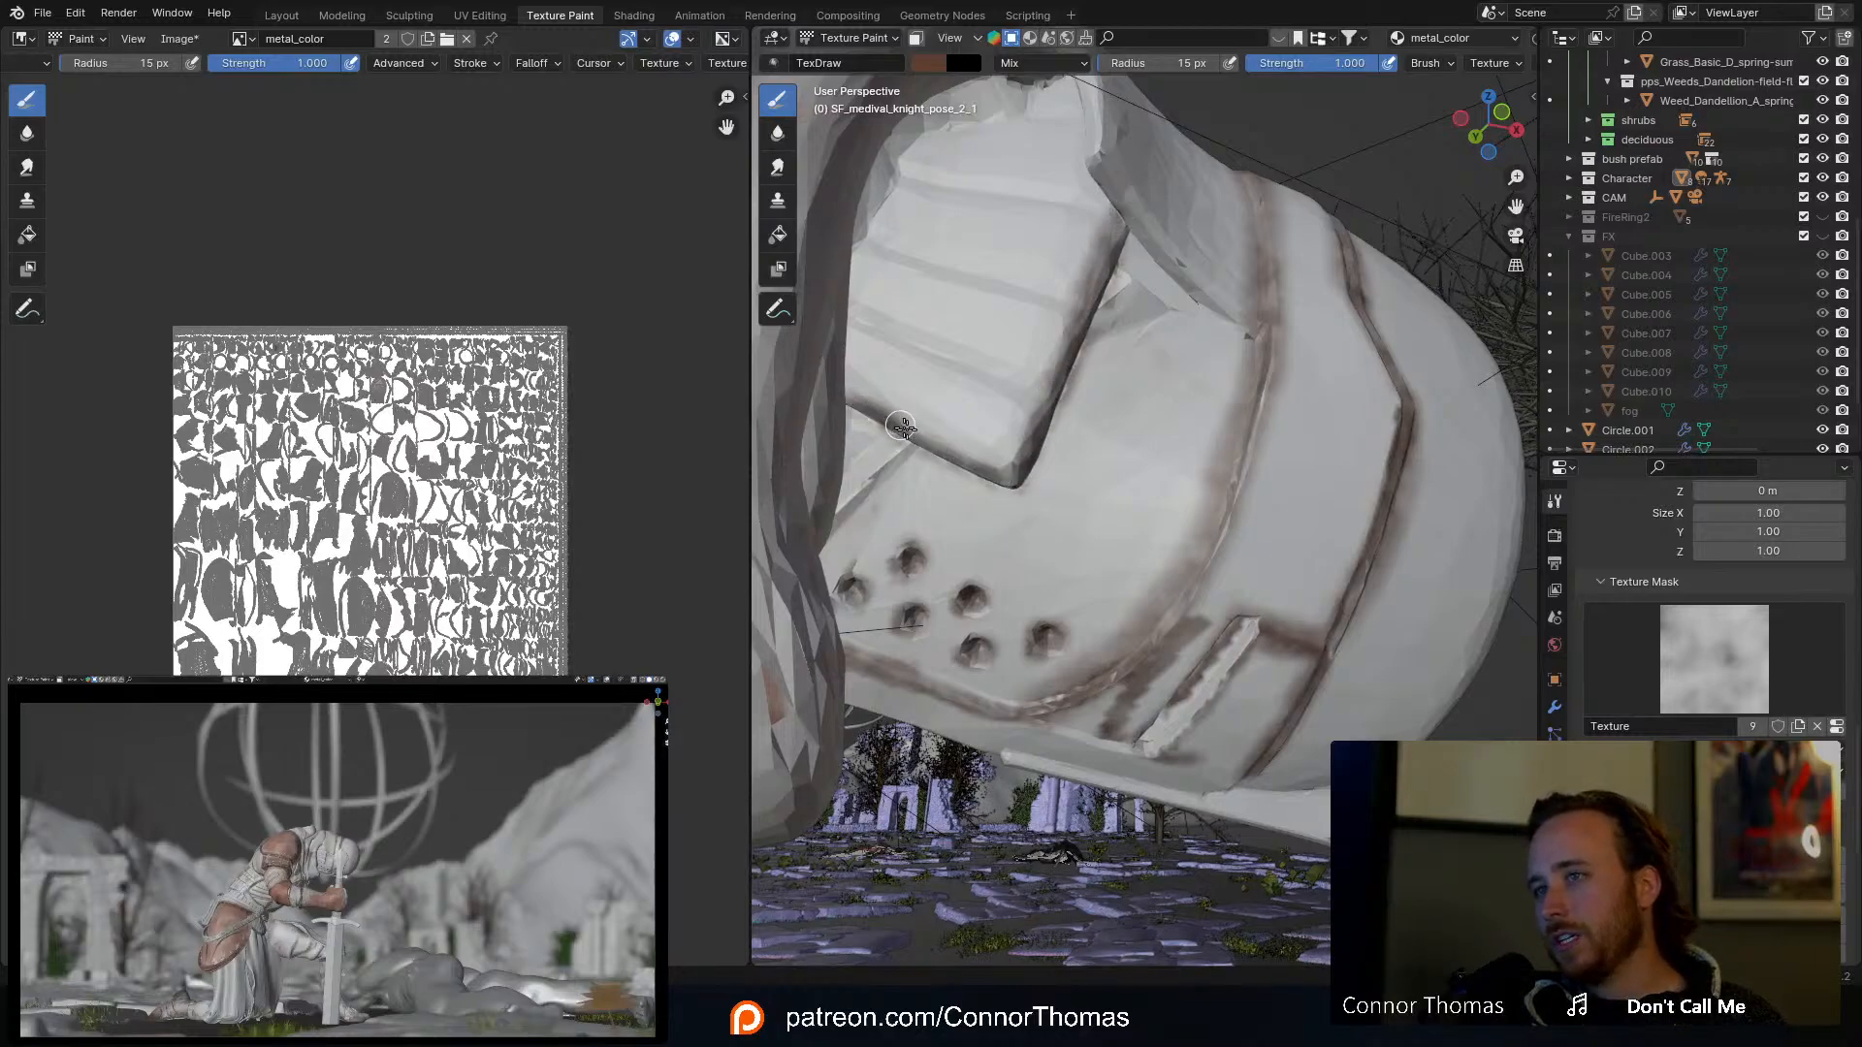
mouse_move(966, 449)
mouse_down()
mouse_move(1013, 464)
mouse_move(902, 436)
mouse_up()
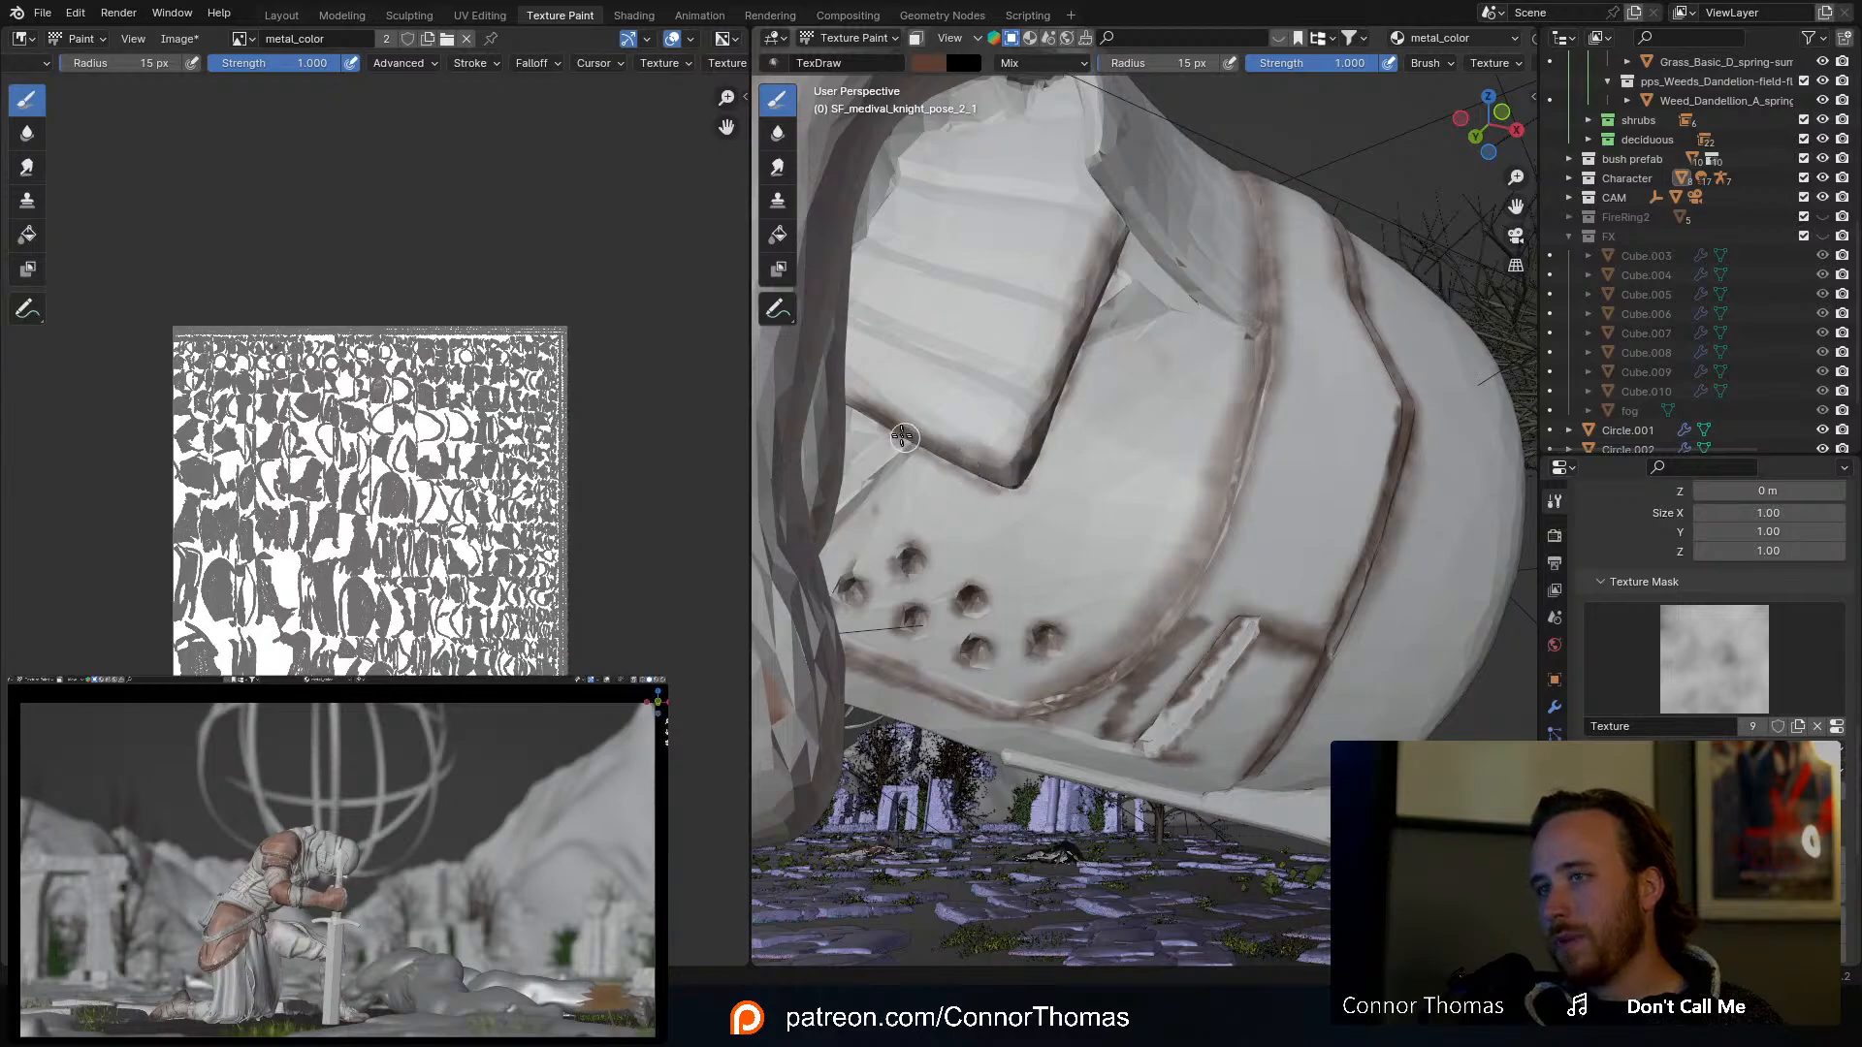
Step: Shade dark brown along the creases between the ribs of the helmet's ribbed panel
scroll(1044, 433, down, 5)
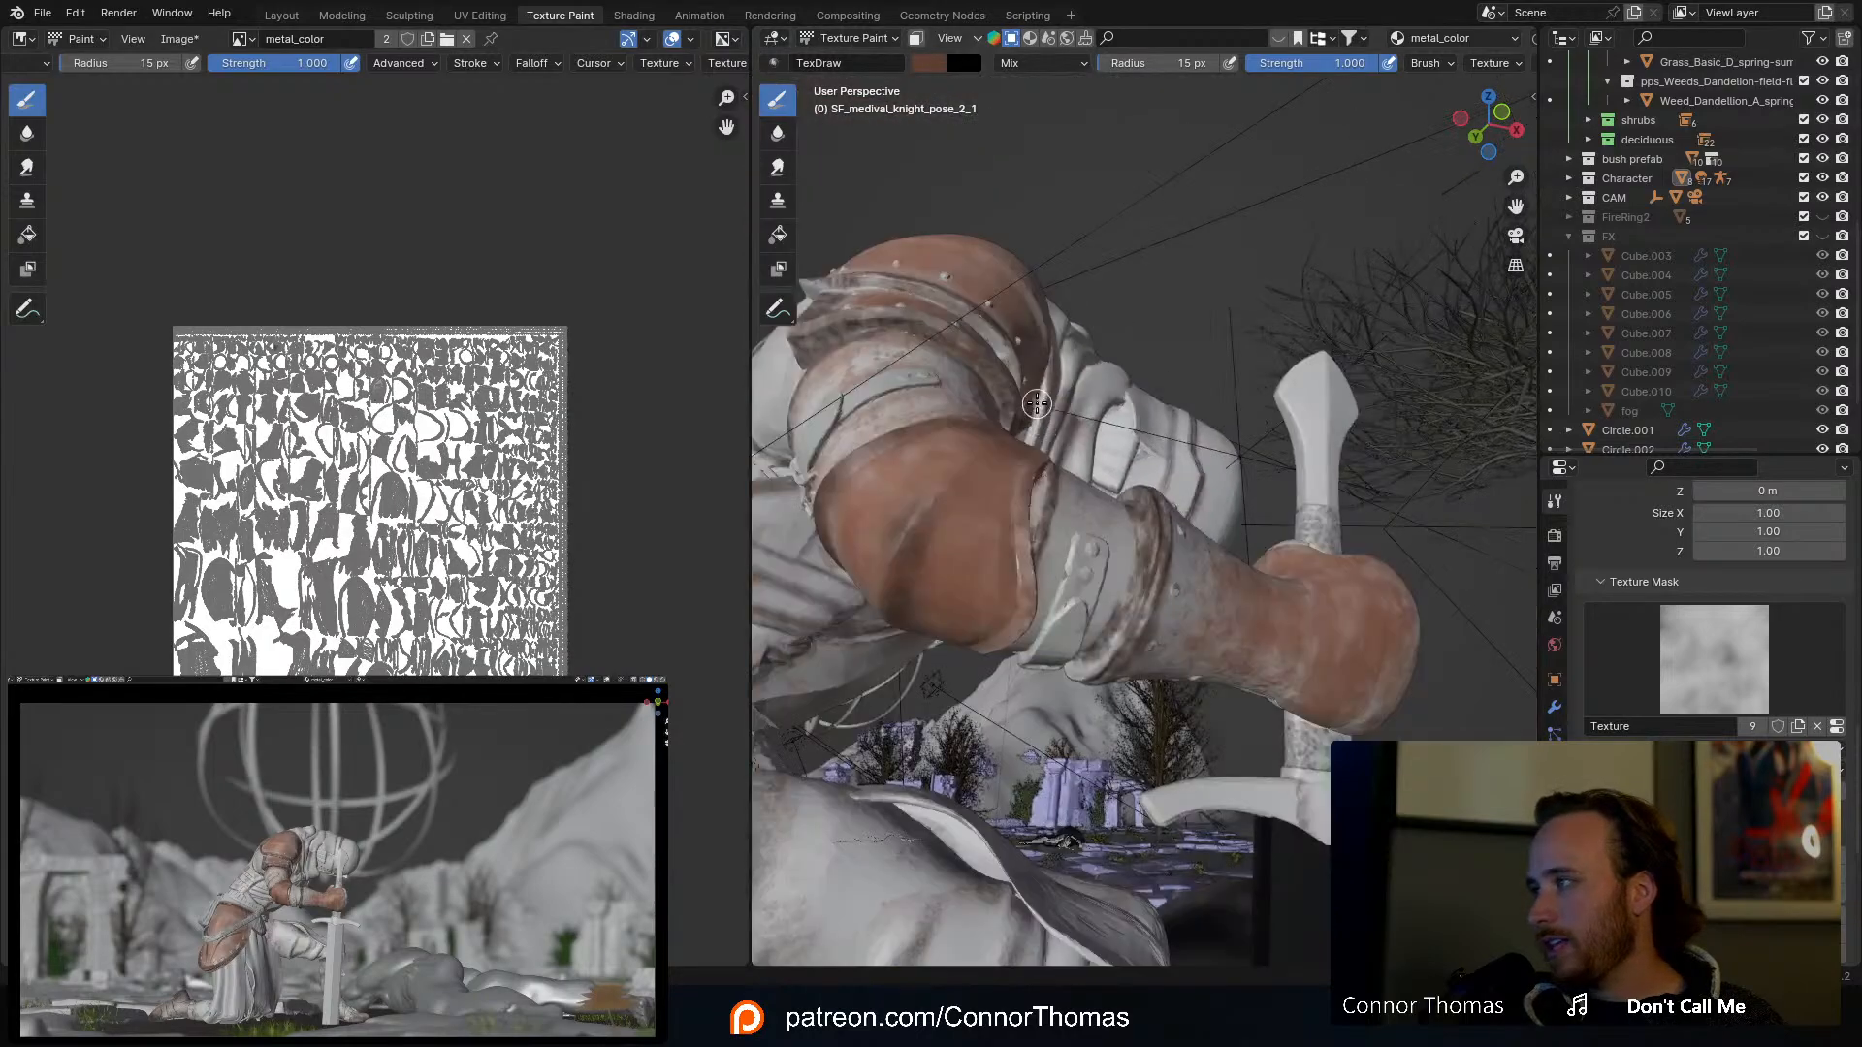
middle_drag(1002, 472, 979, 442)
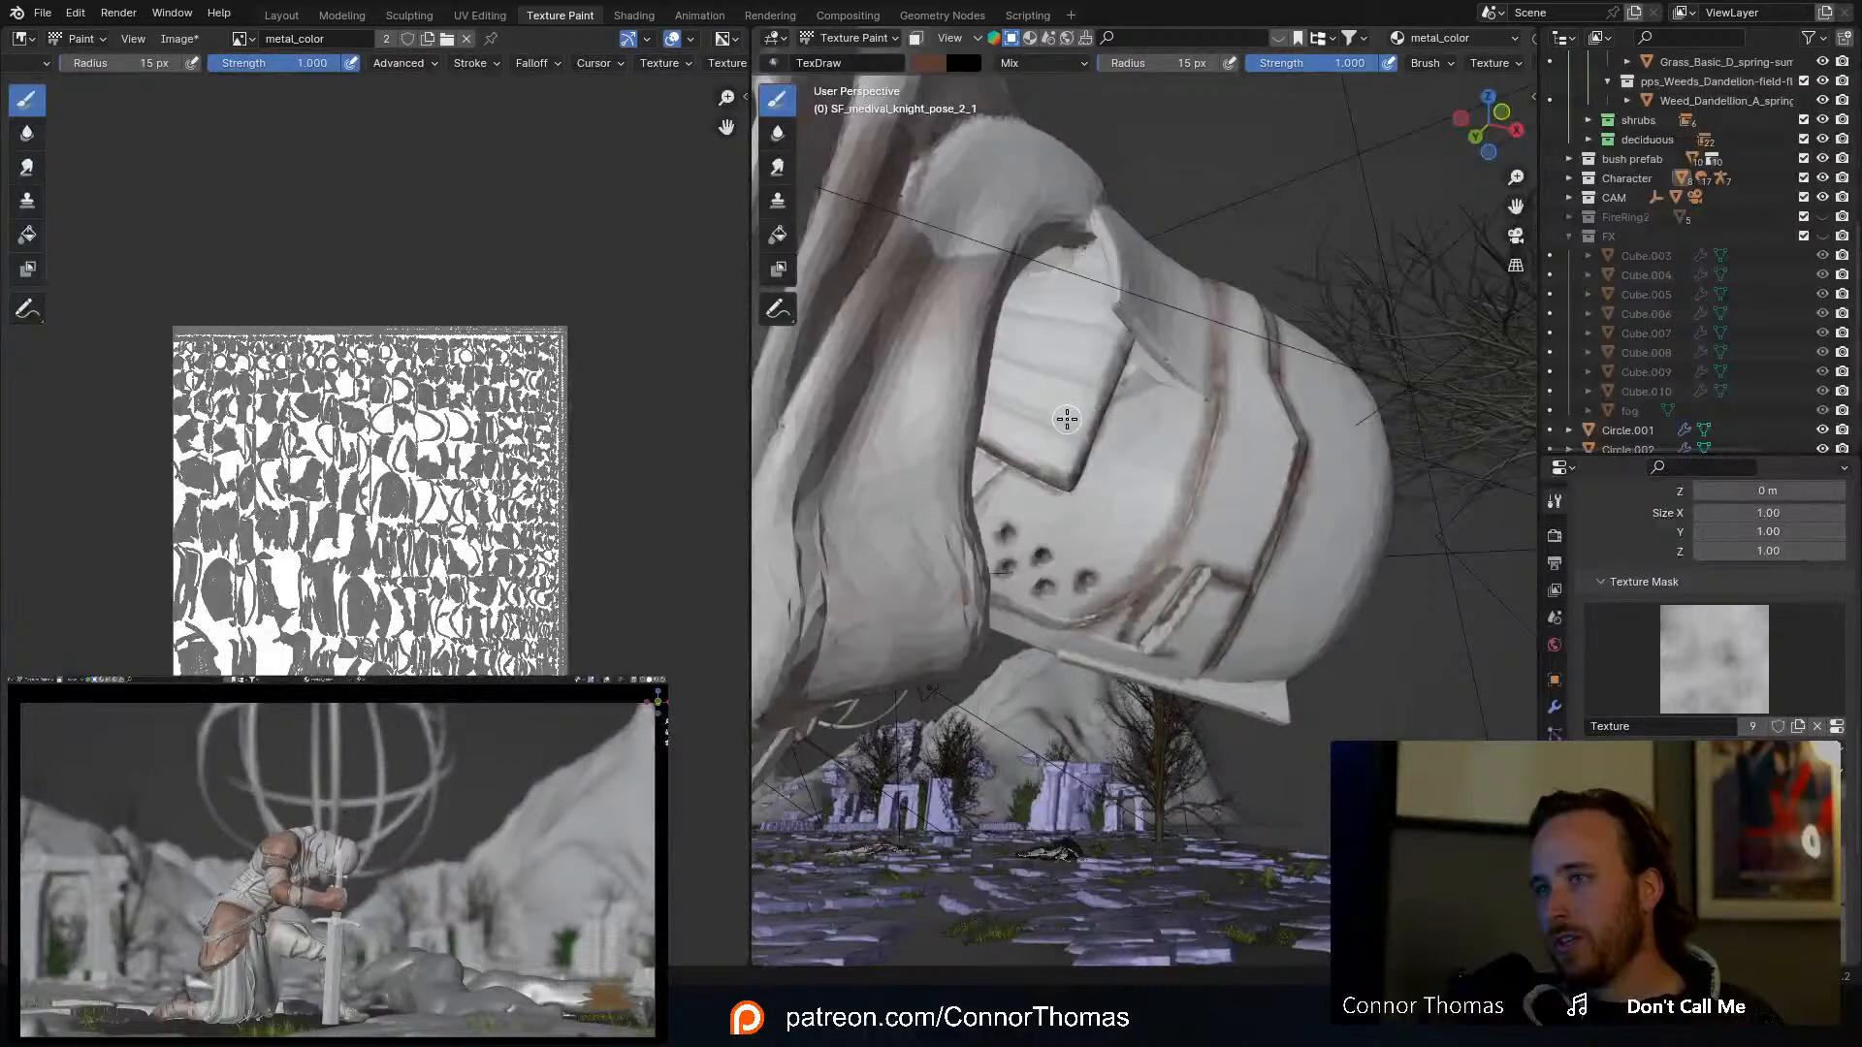
drag(1076, 431, 980, 402)
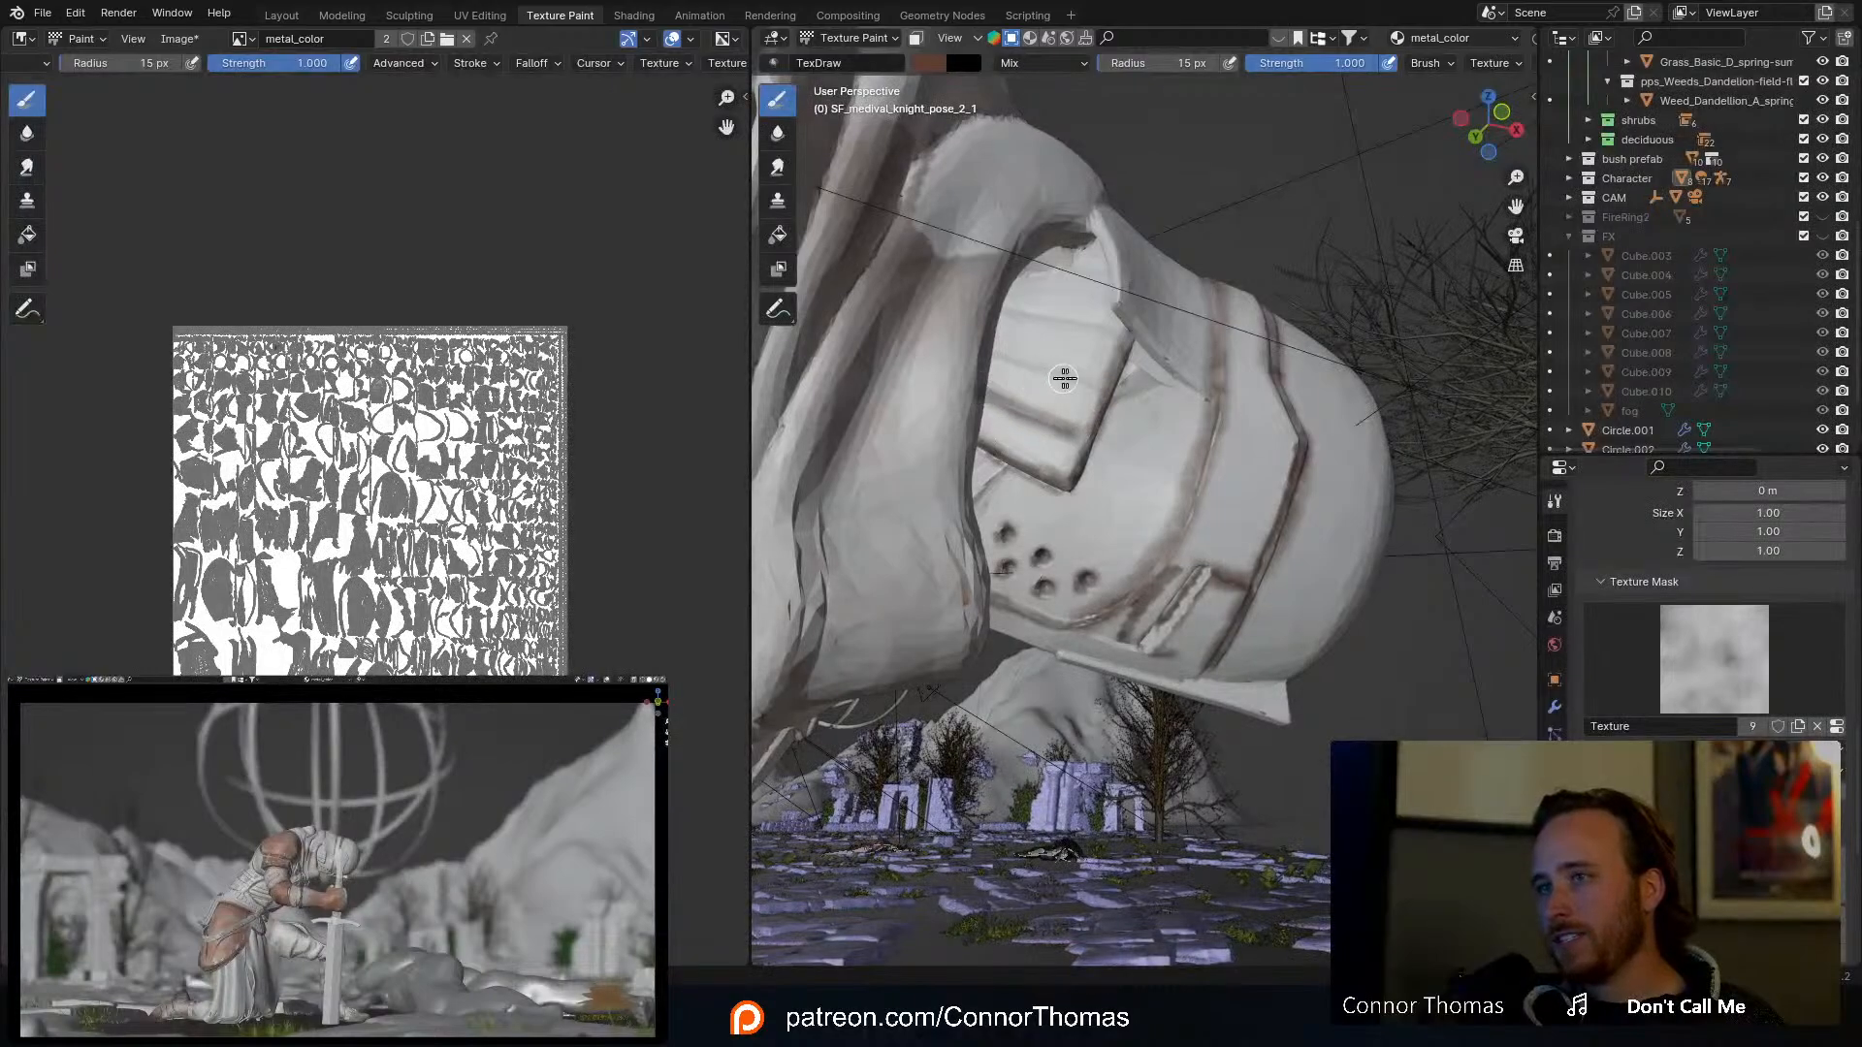
drag(1097, 384, 1020, 360)
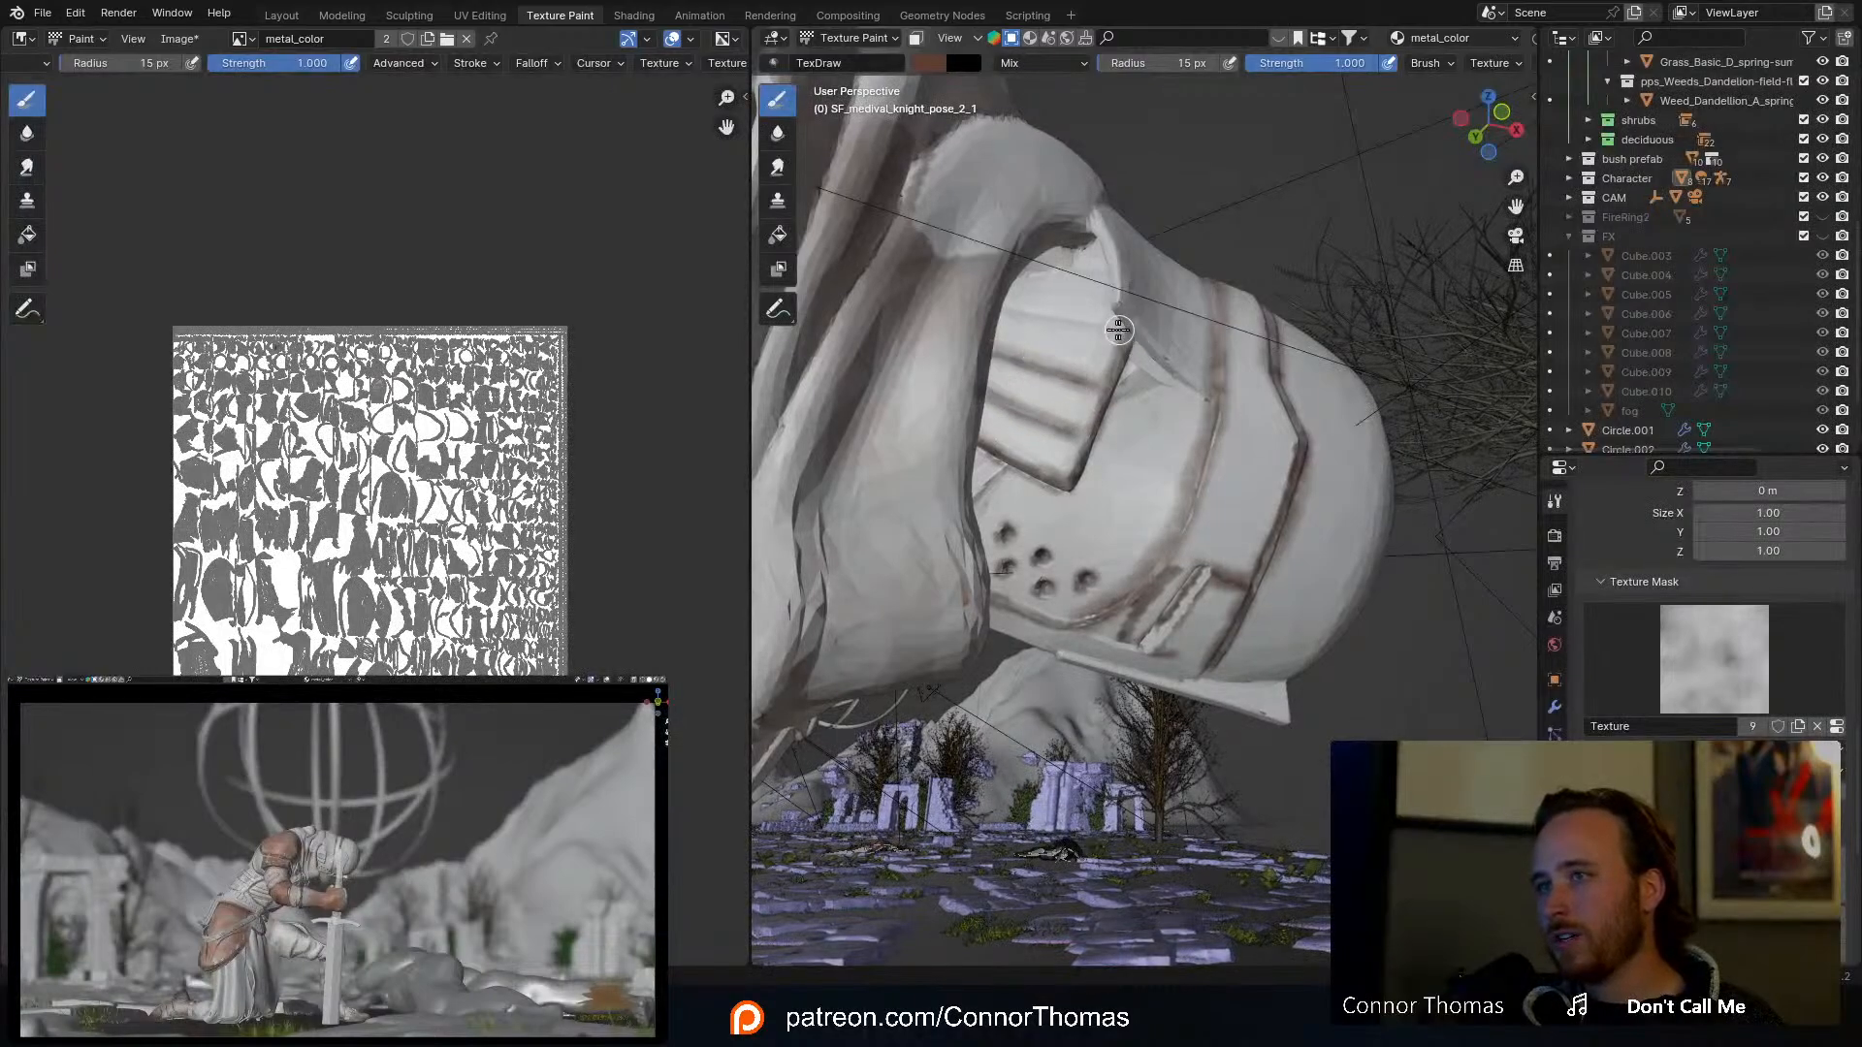
Step: Paint dark brown along the edges of the smooth helmet plate that overlaps the ribbed panel
middle_drag(1019, 304, 1201, 467)
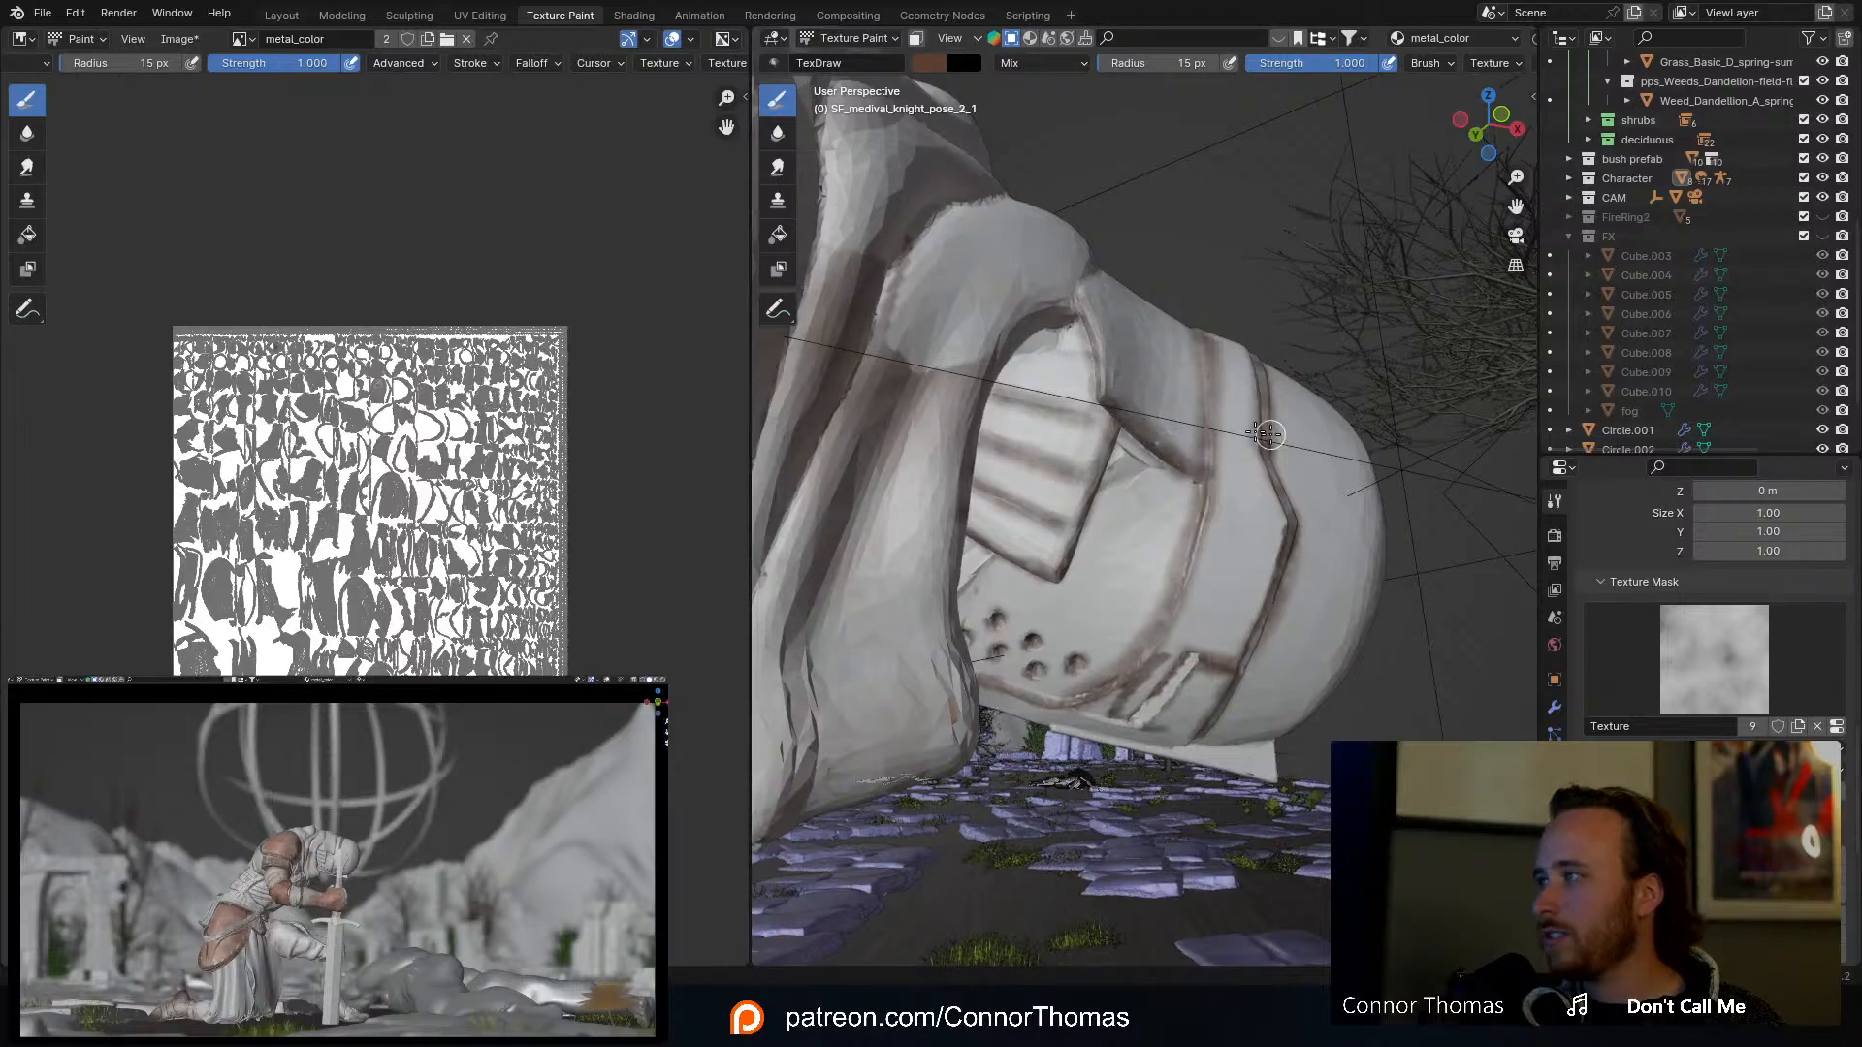
middle_drag(1070, 369, 1105, 567)
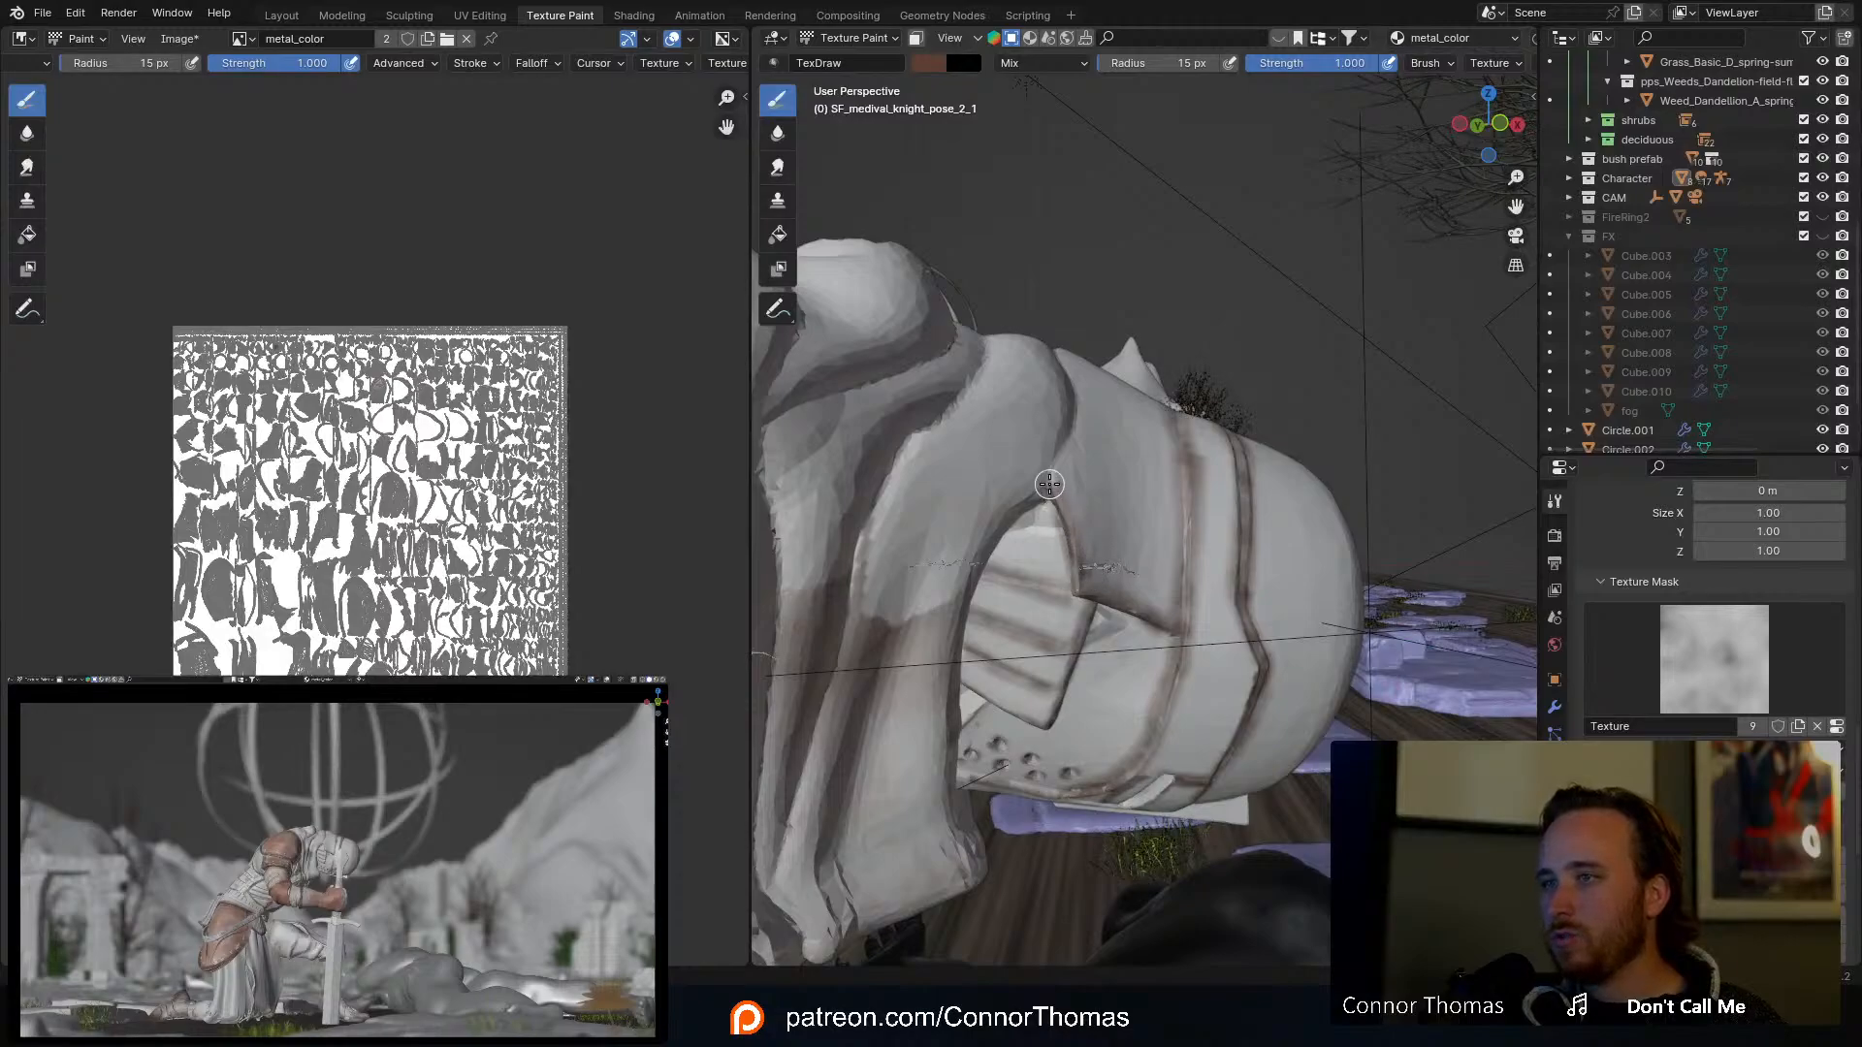
middle_drag(1087, 400, 944, 544)
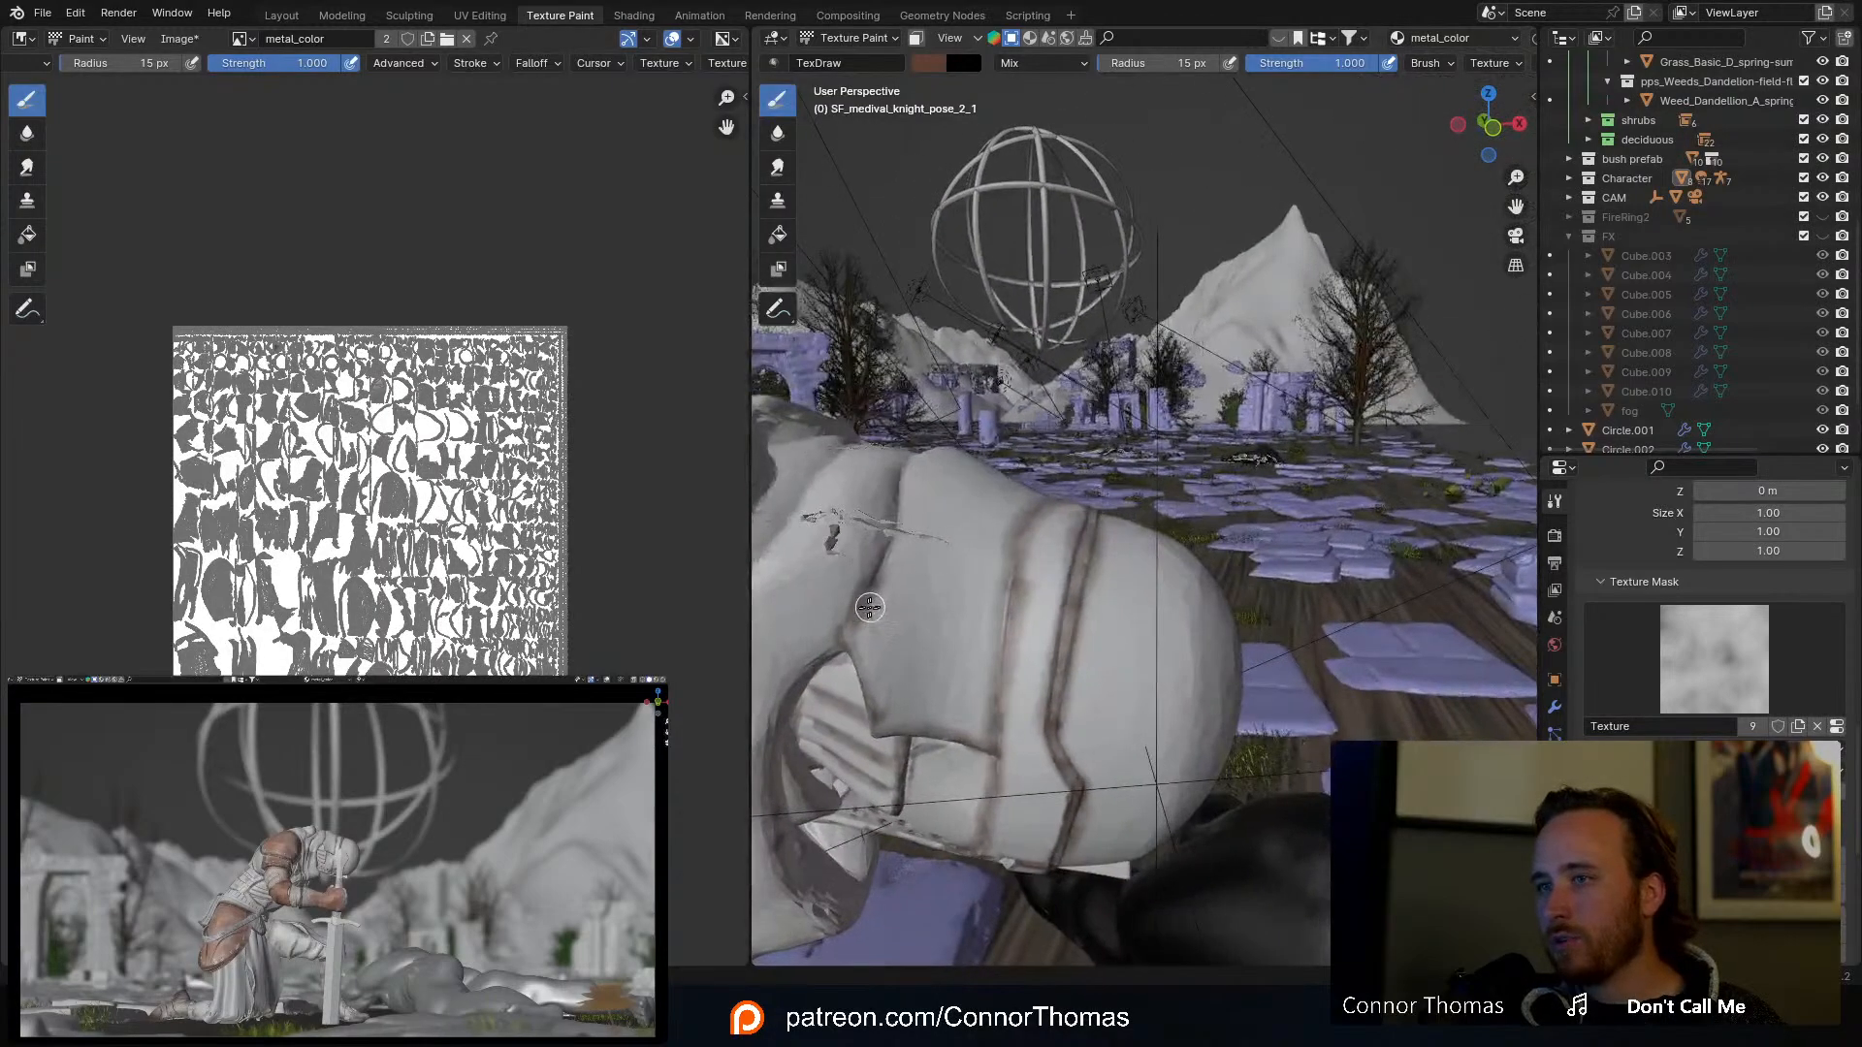
middle_drag(939, 438, 1019, 412)
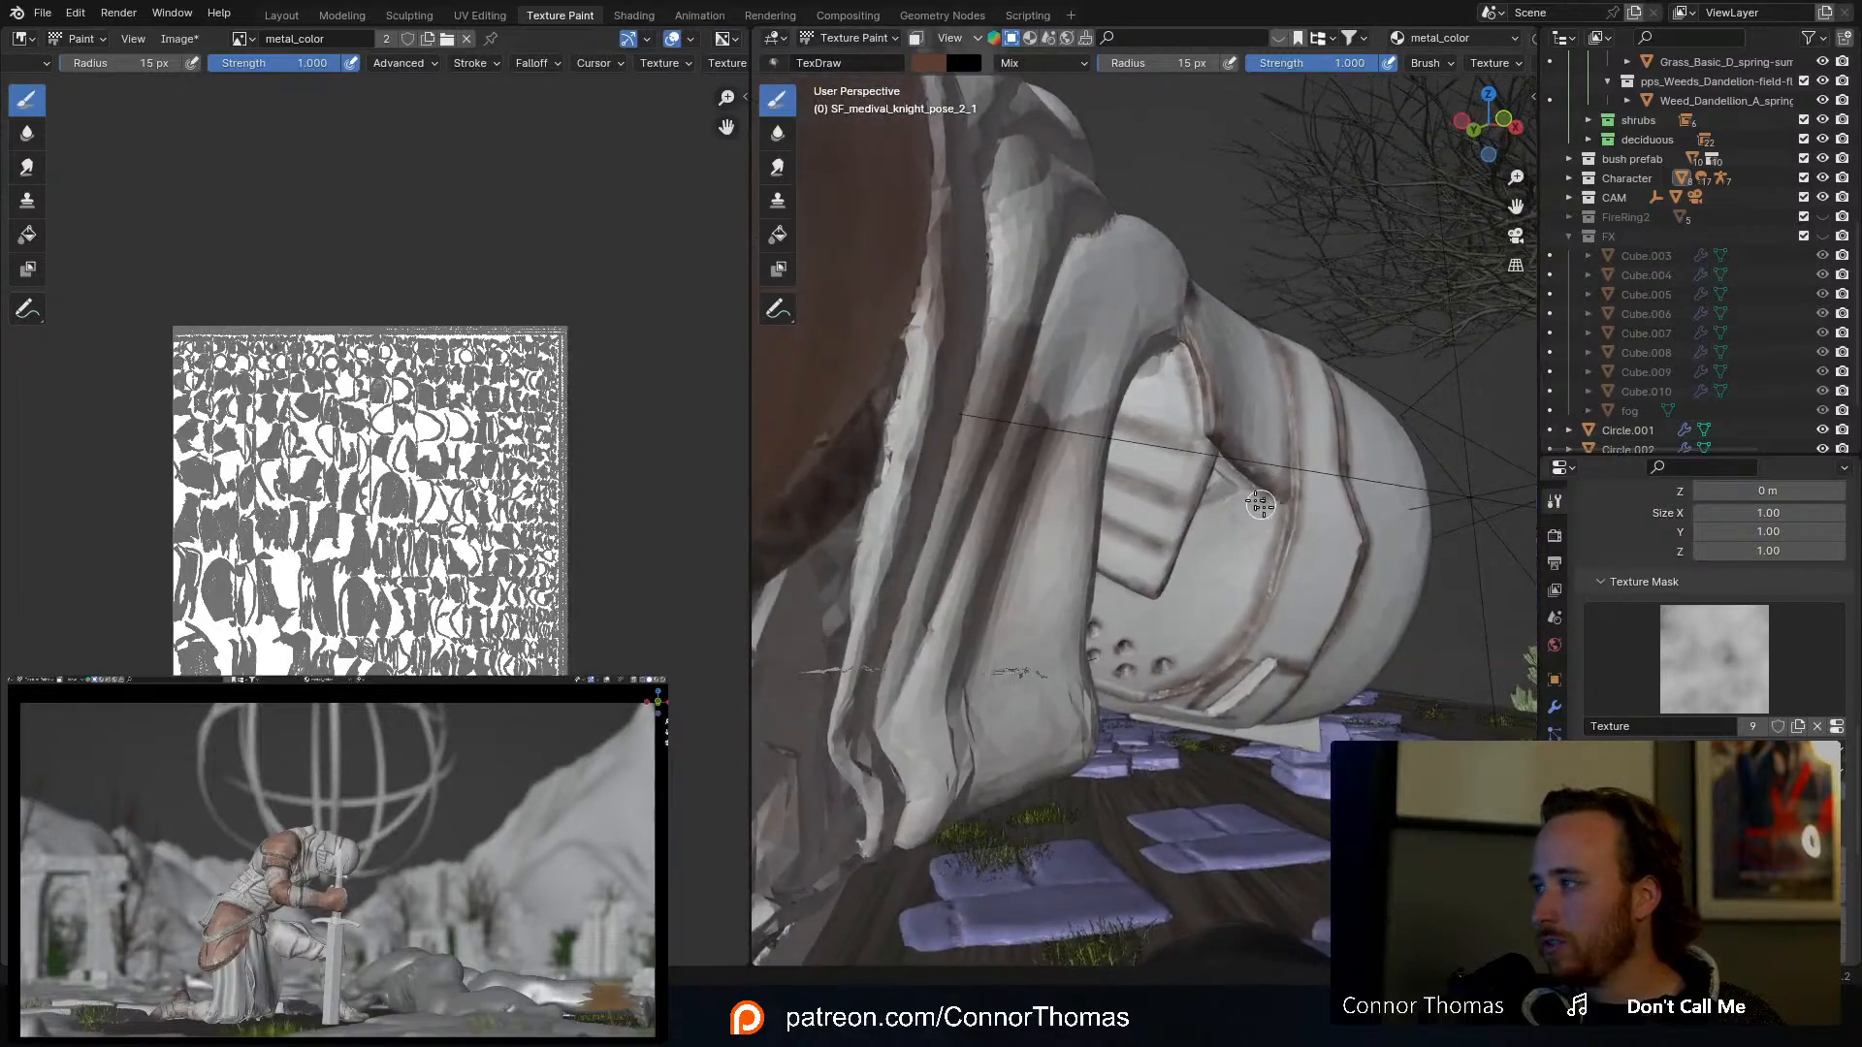
middle_drag(1219, 481, 1406, 620)
Step: Switch the brush's texture mask to rip, set the radius to 74 px and paint mottled brown over the smooth helmet plate
click(1714, 659)
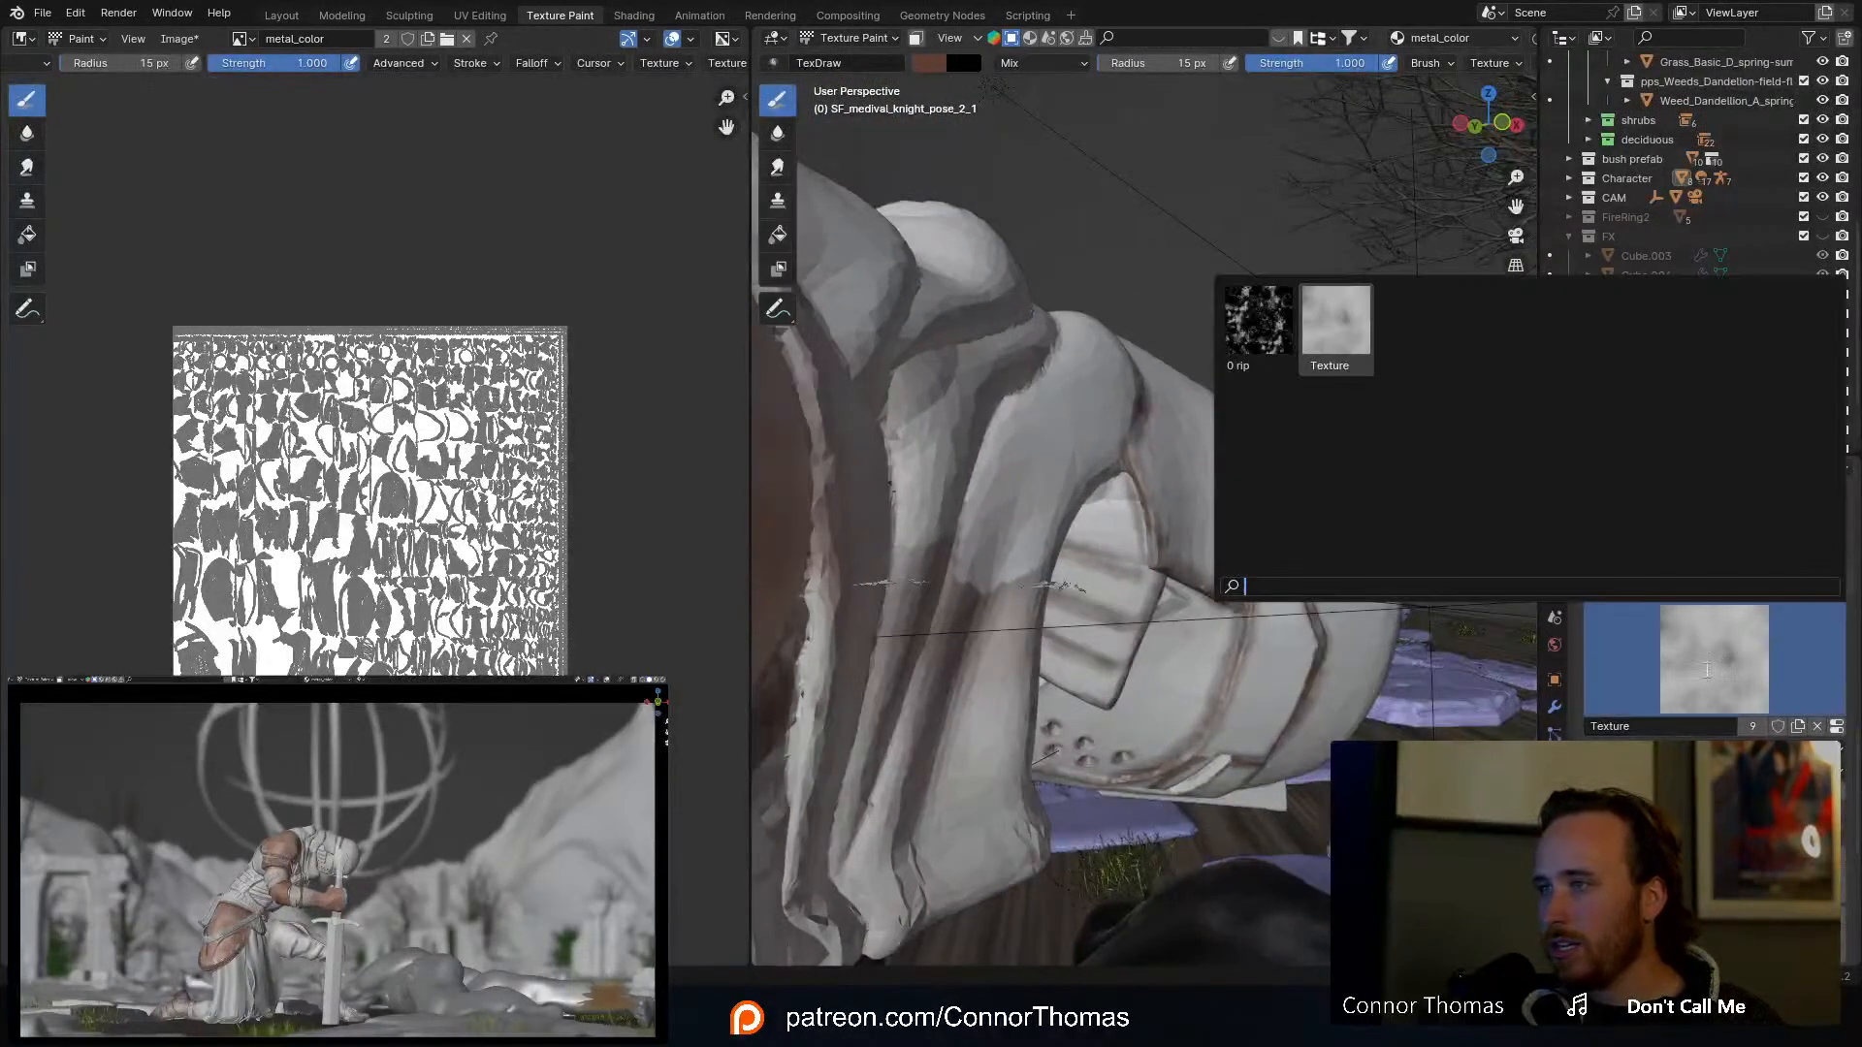
click(1269, 359)
middle_drag(1257, 423, 1214, 422)
key(f)
click(1272, 420)
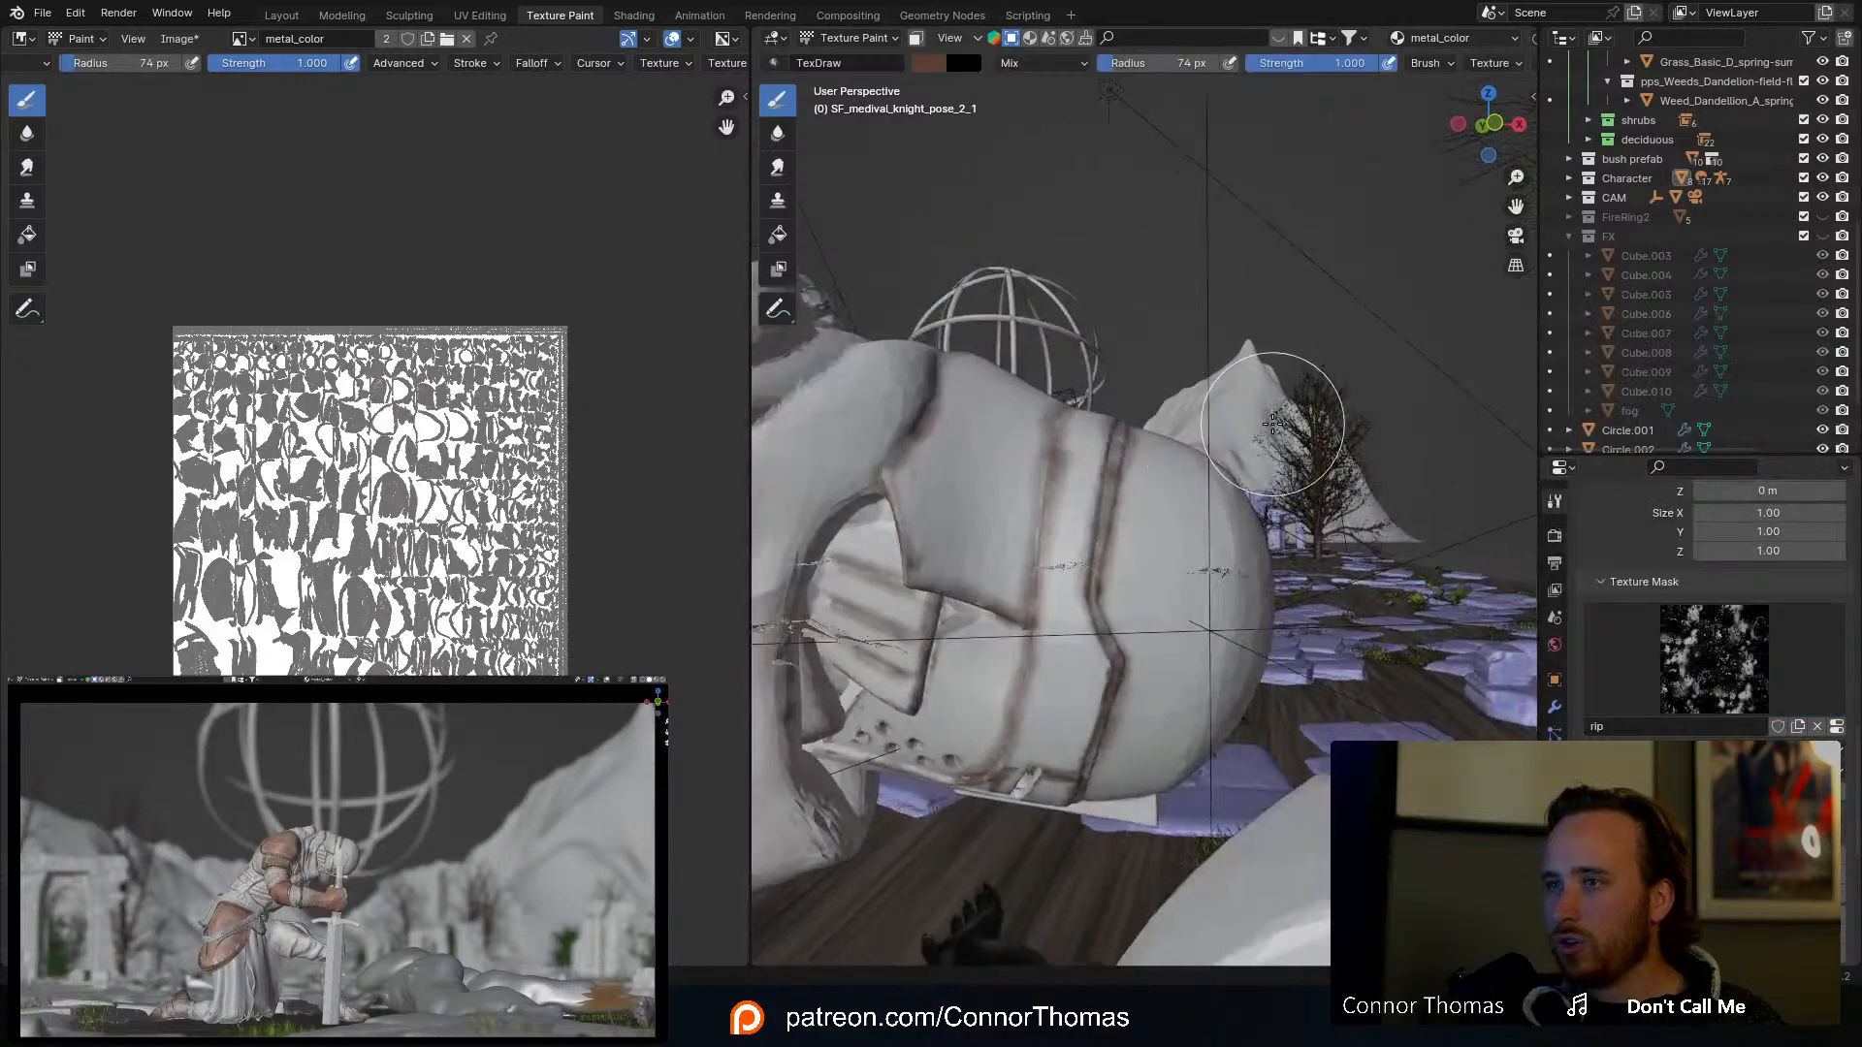
drag(1001, 460, 991, 551)
mouse_move(1192, 503)
middle_down()
mouse_move(1218, 465)
mouse_move(1198, 453)
mouse_move(1128, 663)
middle_up()
mouse_move(1034, 728)
mouse_down()
mouse_move(1031, 567)
mouse_move(1060, 644)
mouse_move(1109, 532)
mouse_up()
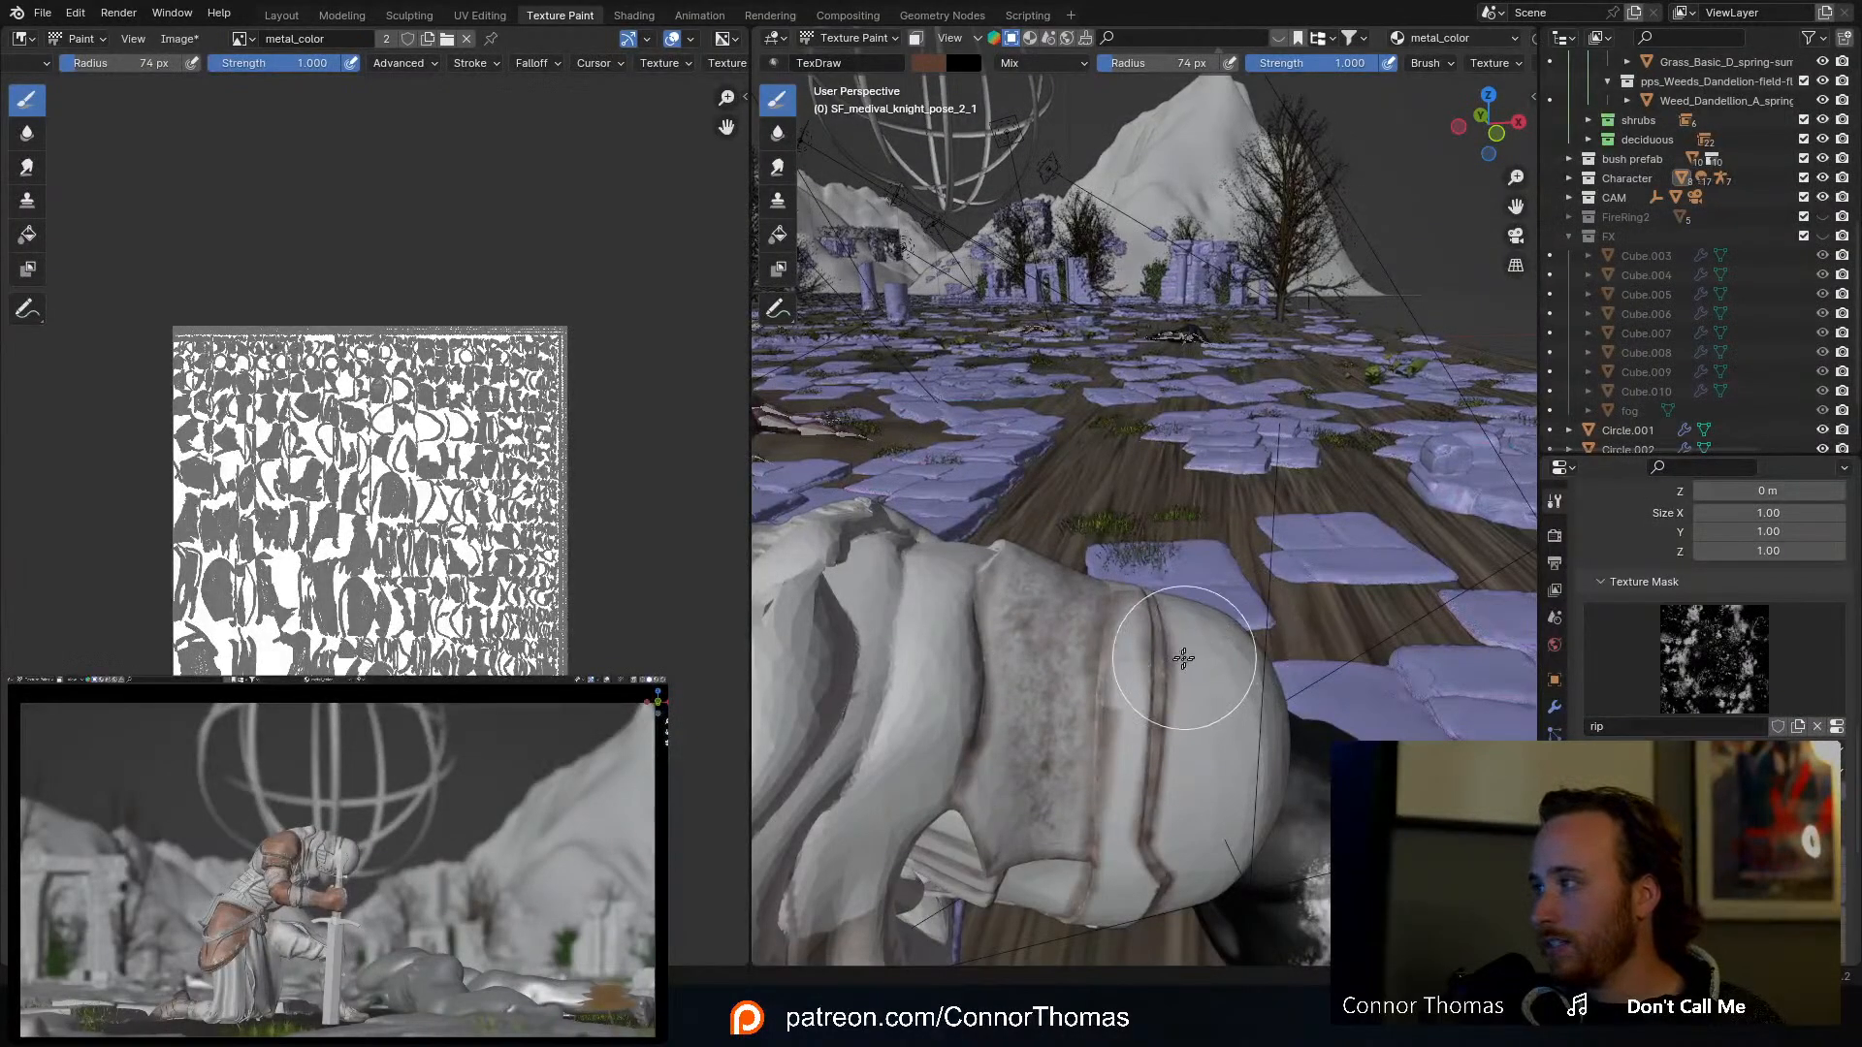
Step: Reduce the brush radius to 30 px and fill the remaining parts of the smooth helmet plate with mottled brown
middle_drag(1184, 658, 1185, 591)
key(f)
click(1122, 595)
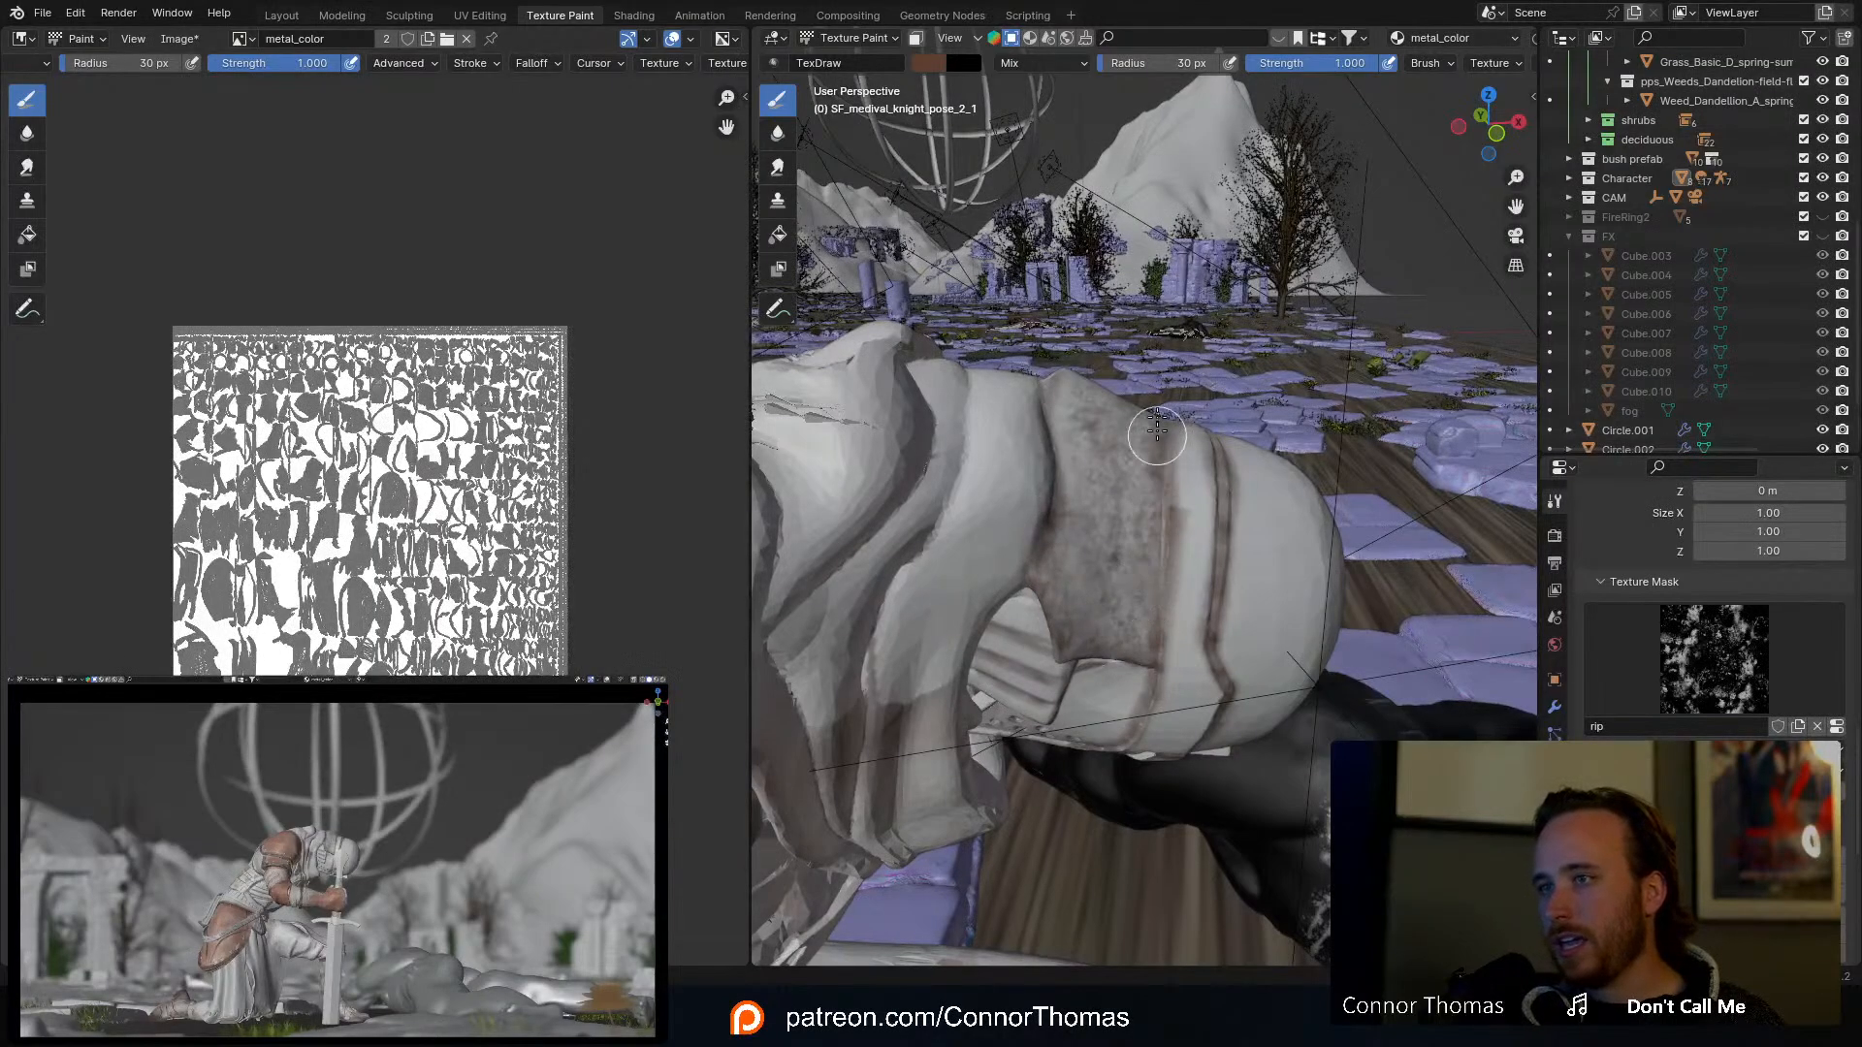
Step: Choose the salmon color from Palette.001 and start tinting the helmet lightly beside its second seam
middle_drag(1202, 388, 1091, 528)
scroll(1094, 438, up, 2)
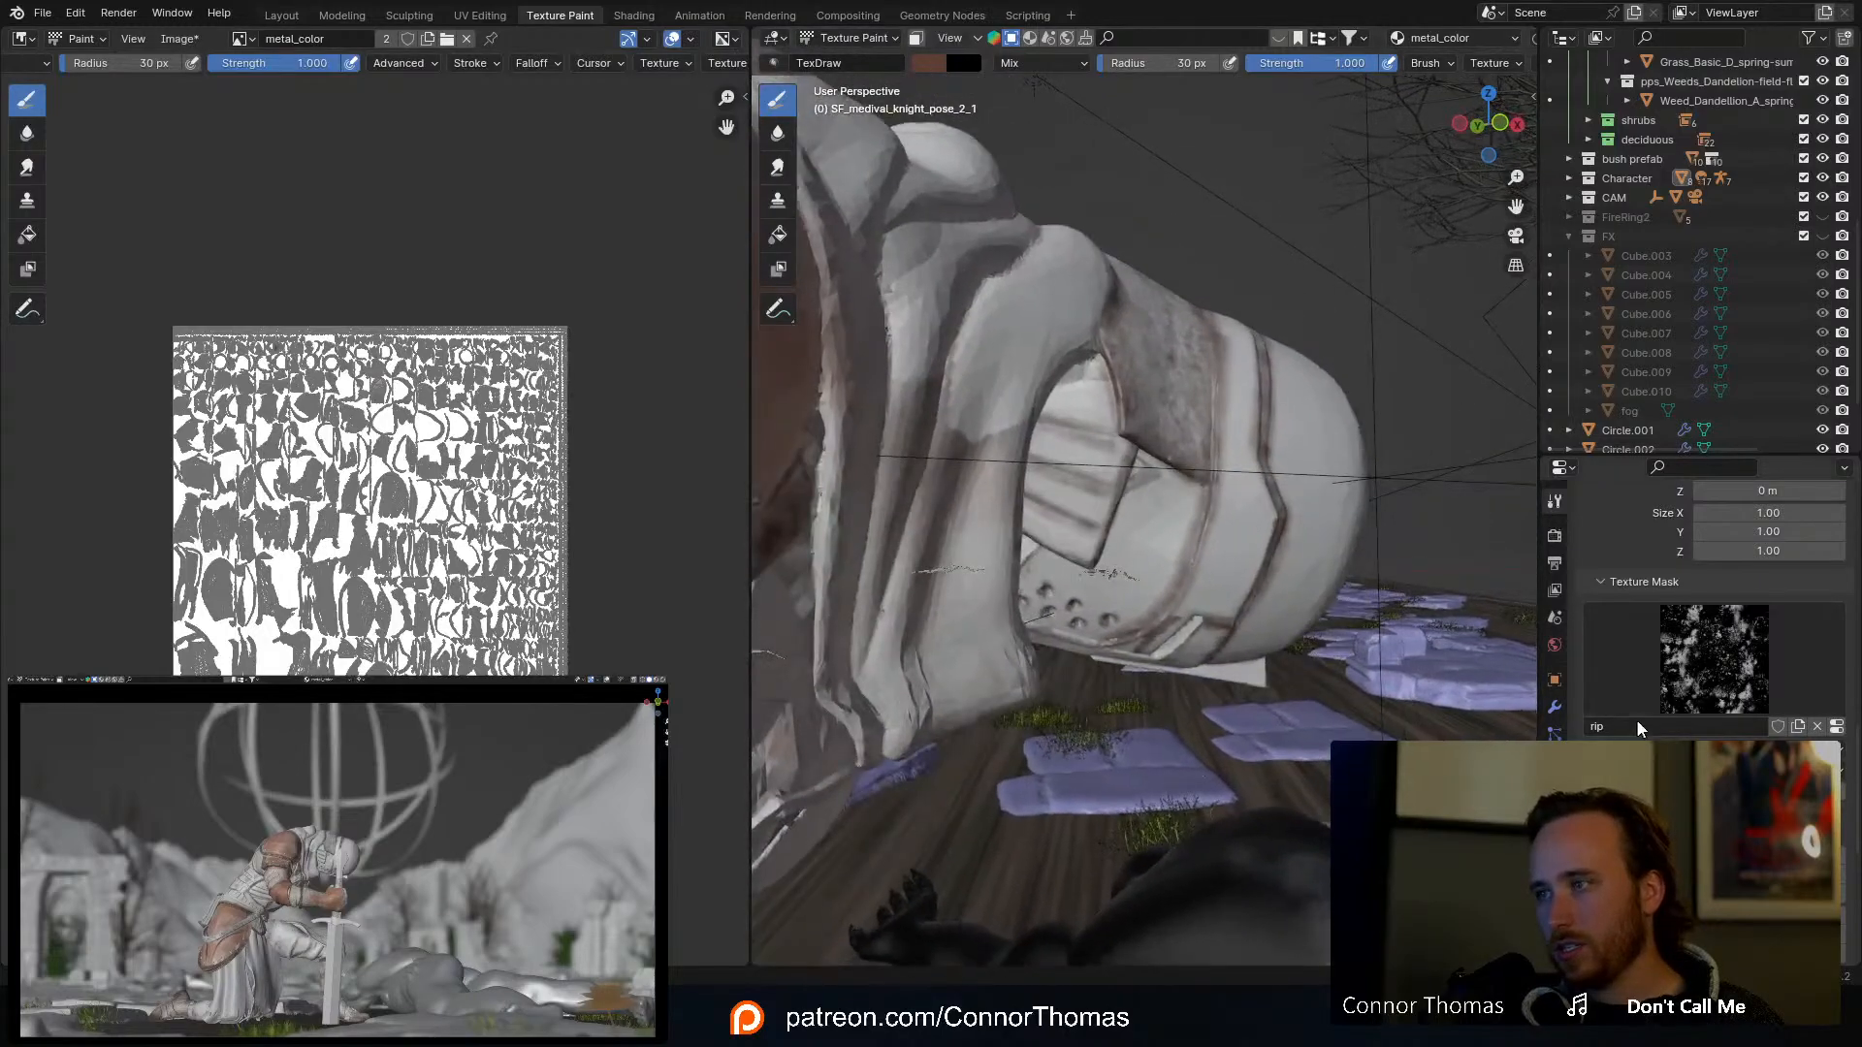
scroll(1642, 730, down, 3)
scroll(1637, 708, up, 5)
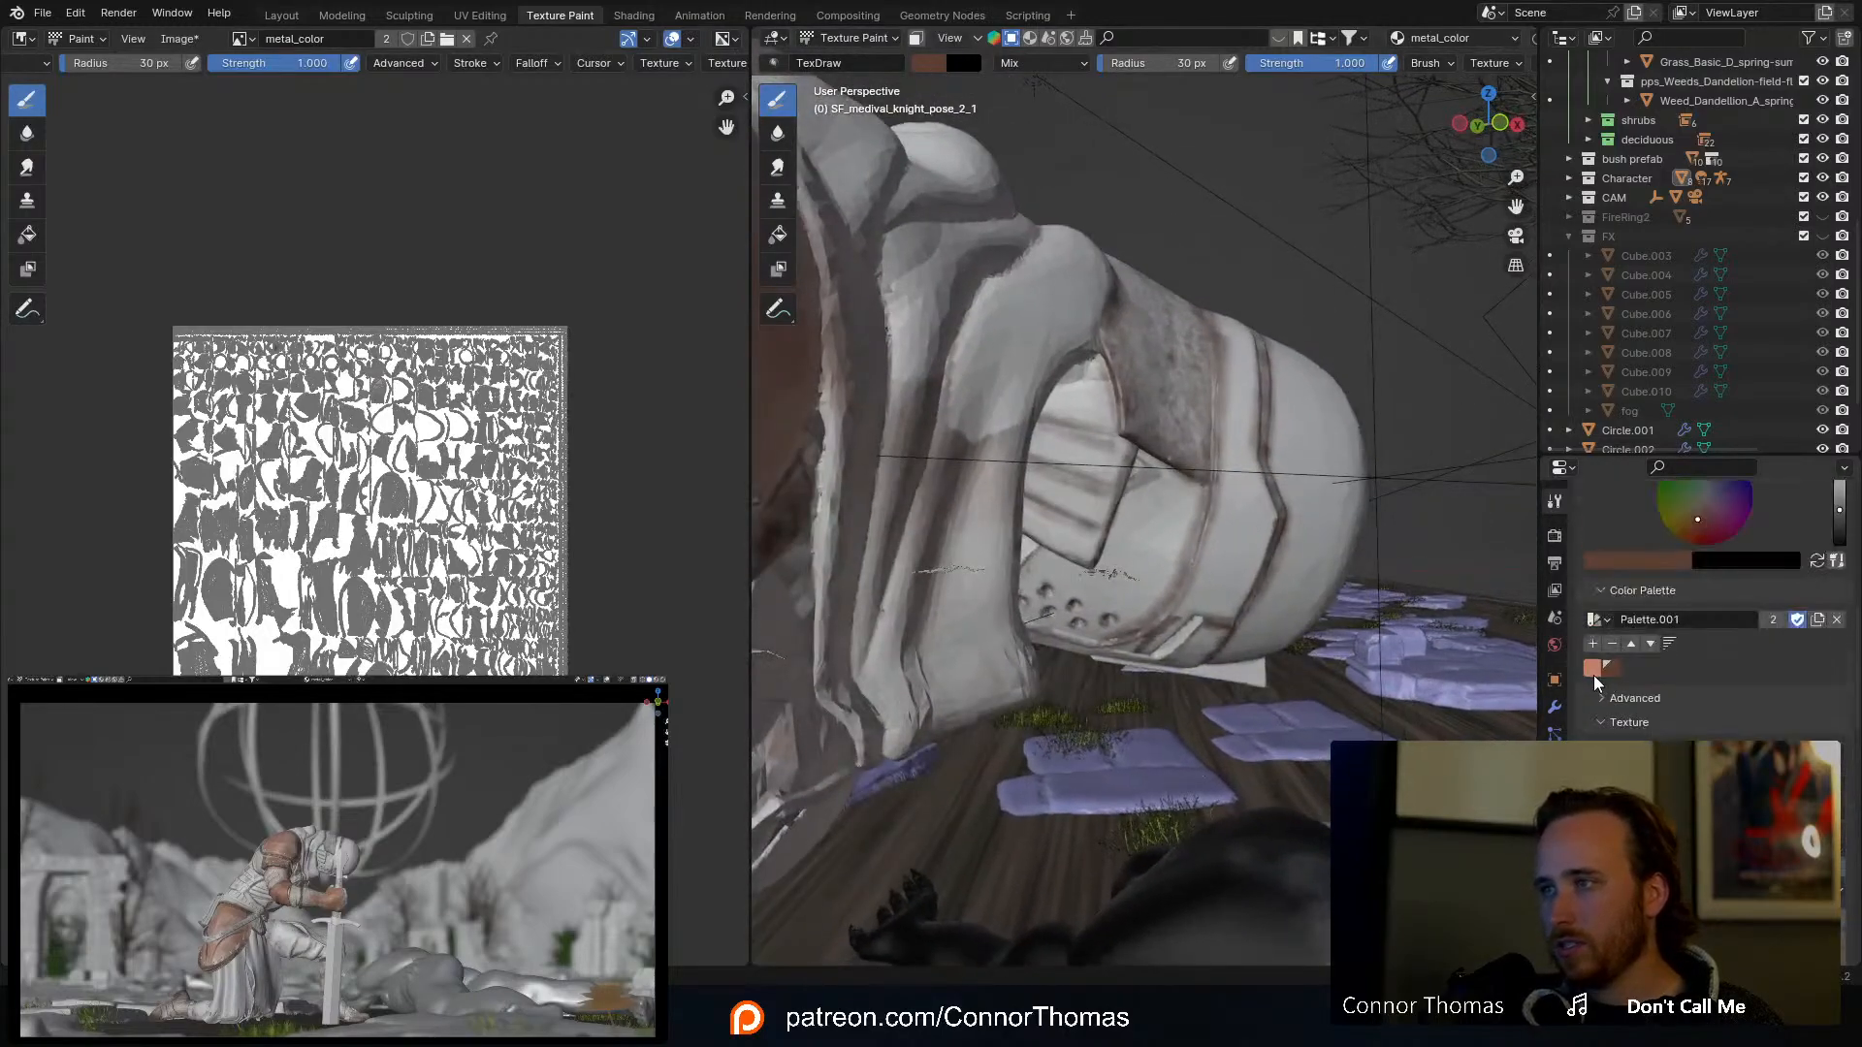
click(1591, 667)
middle_drag(1087, 524, 992, 442)
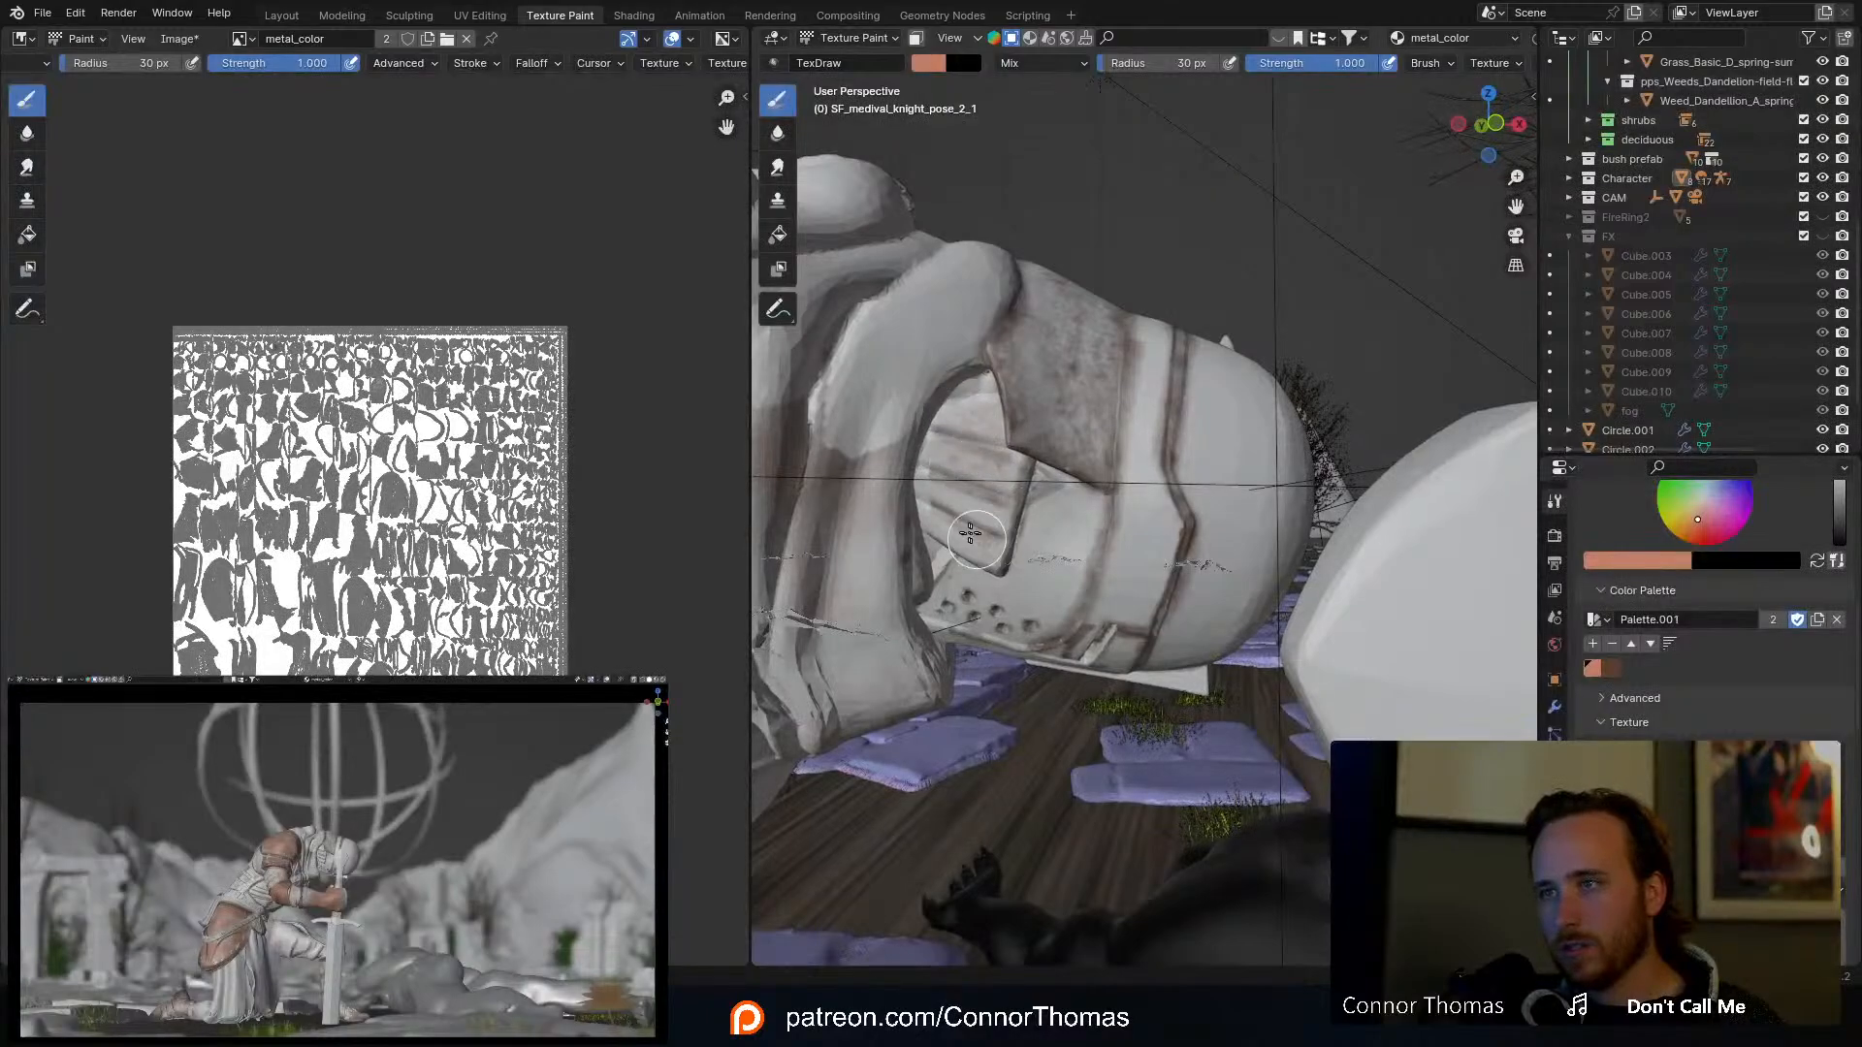
middle_drag(1048, 539, 1009, 483)
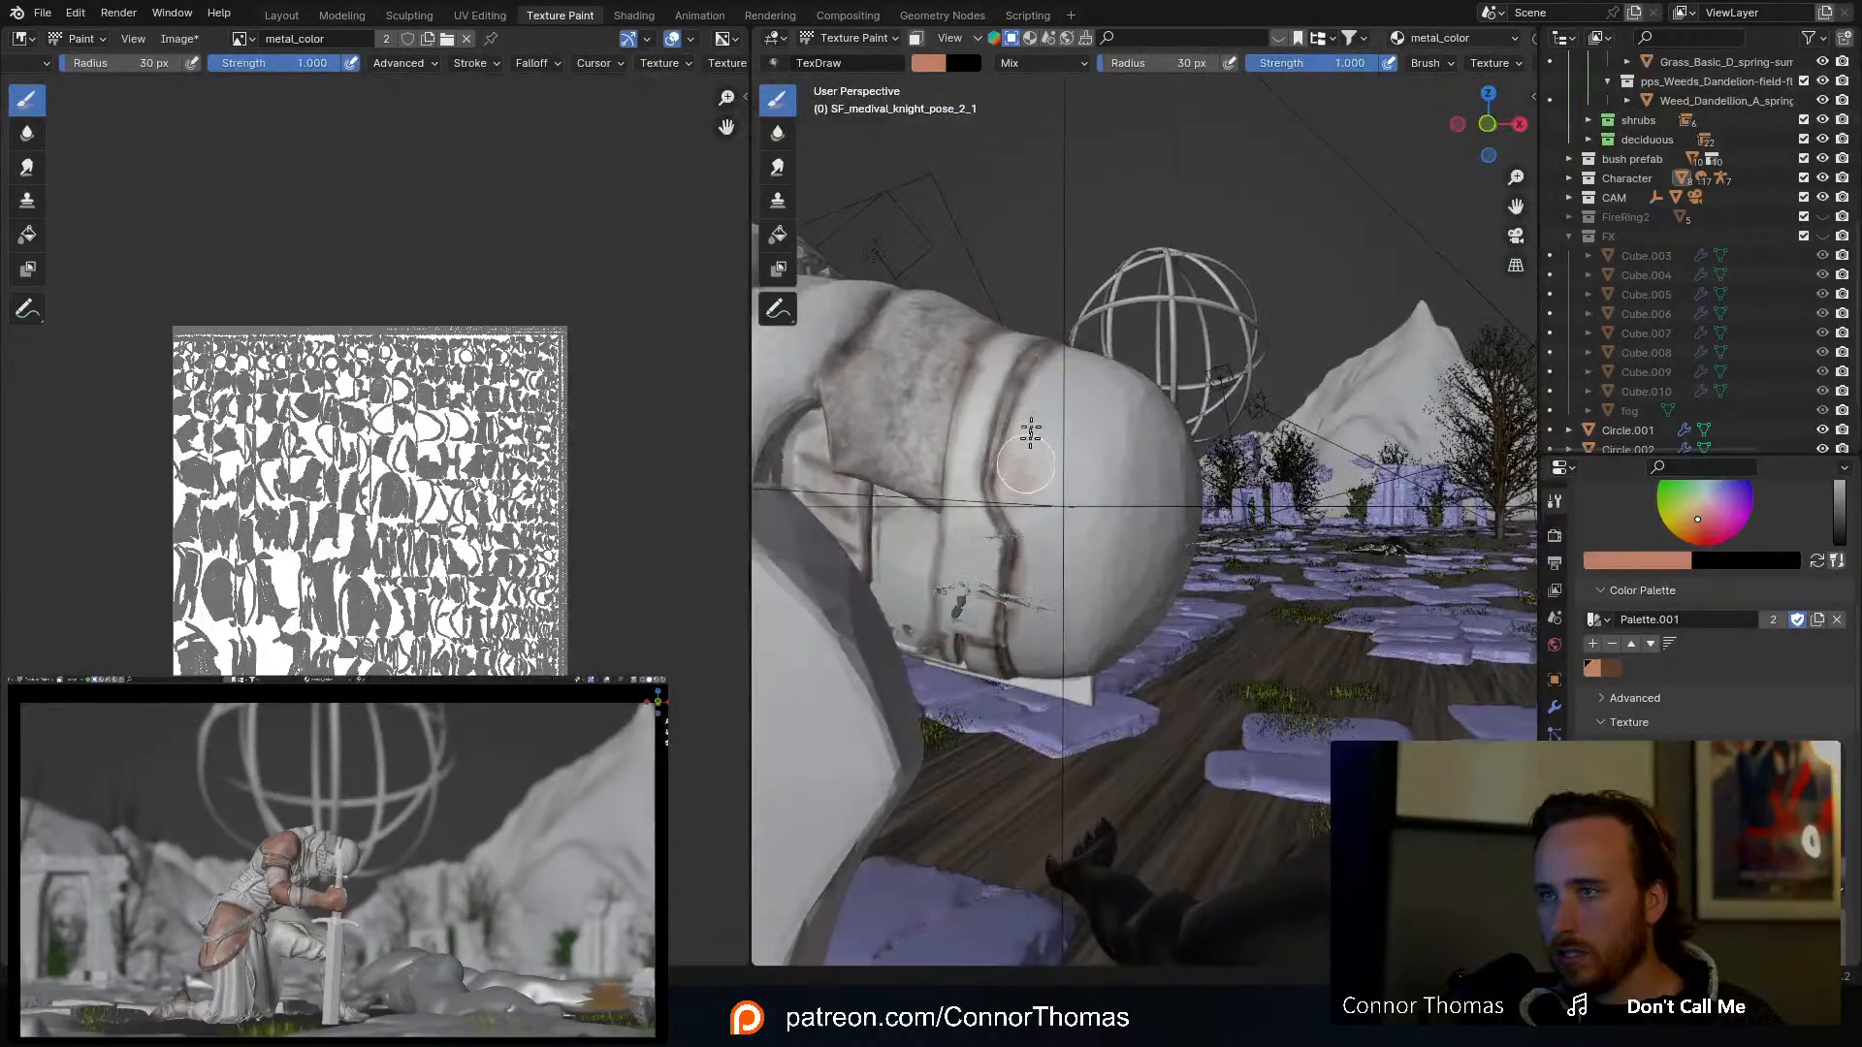
Step: Paint copper with the 30 px brush onto the helmet dome beside the raised band and across its lower side
mouse_move(1031, 432)
mouse_down()
mouse_move(1042, 373)
mouse_move(1057, 407)
mouse_move(1031, 534)
mouse_up()
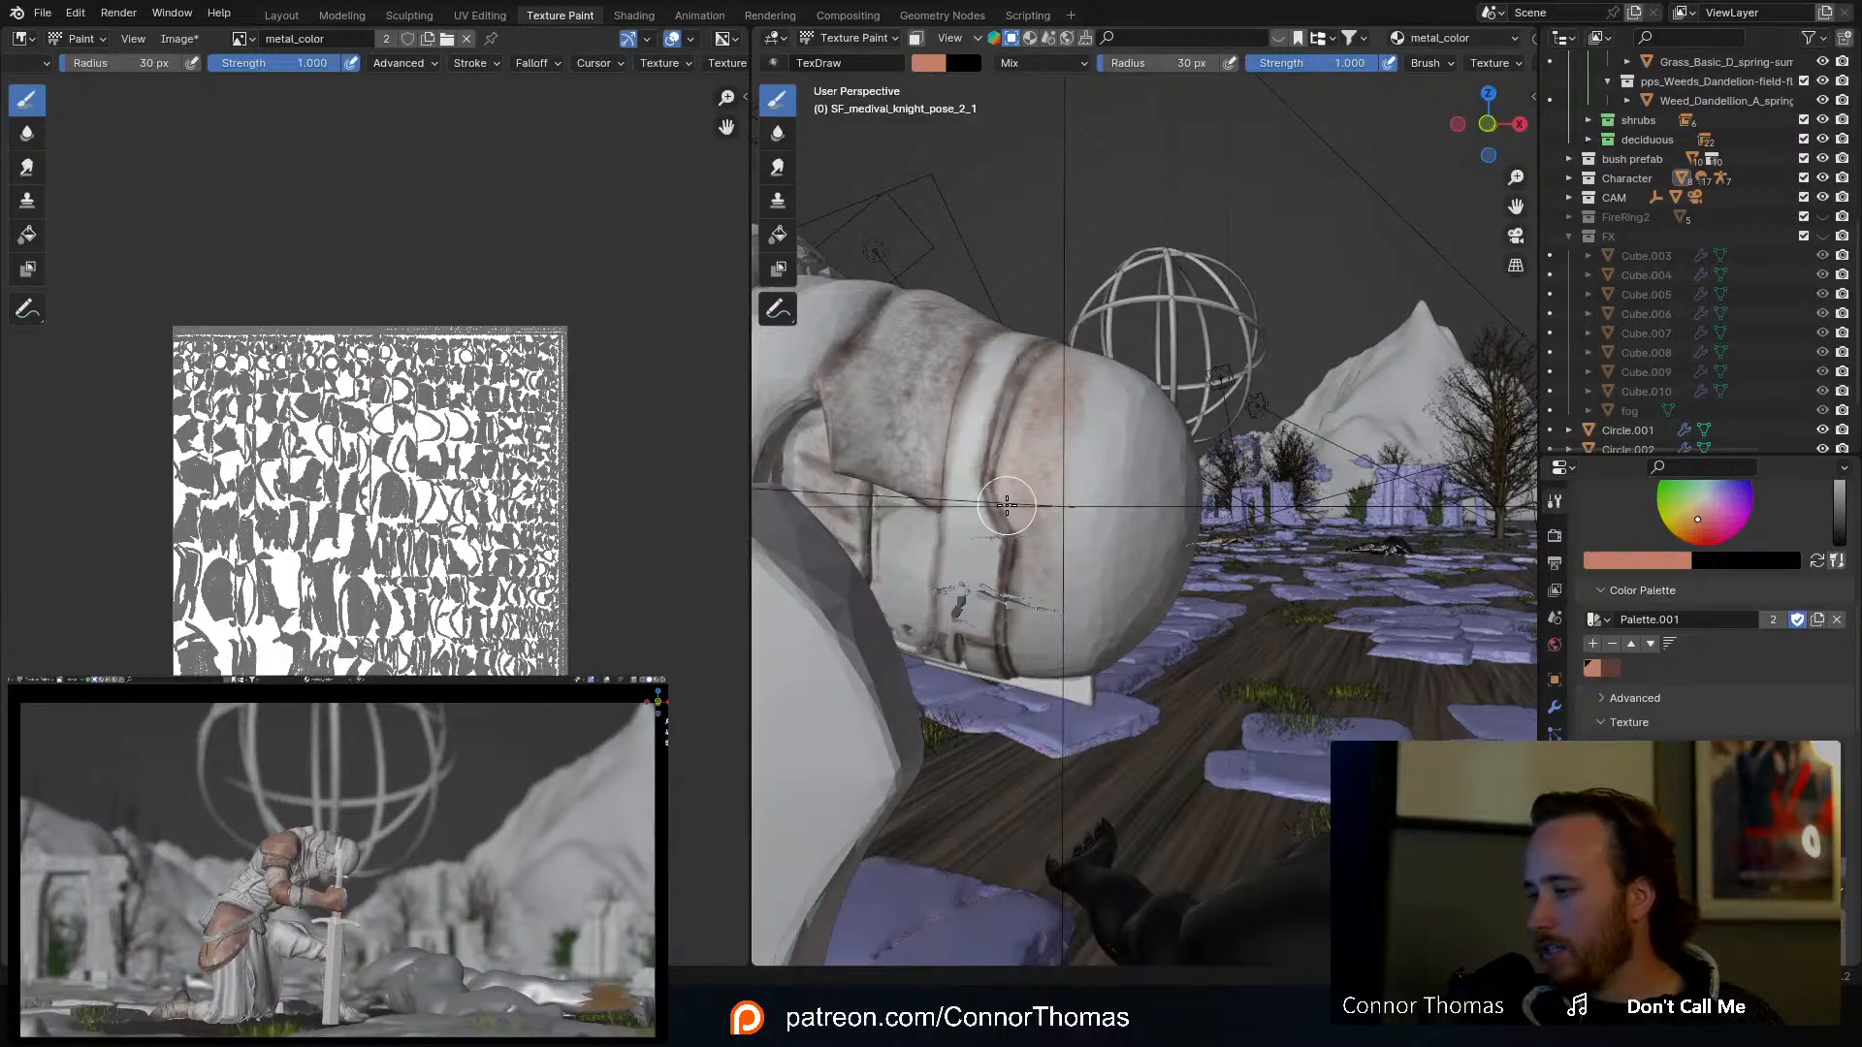
middle_drag(1006, 505, 996, 460)
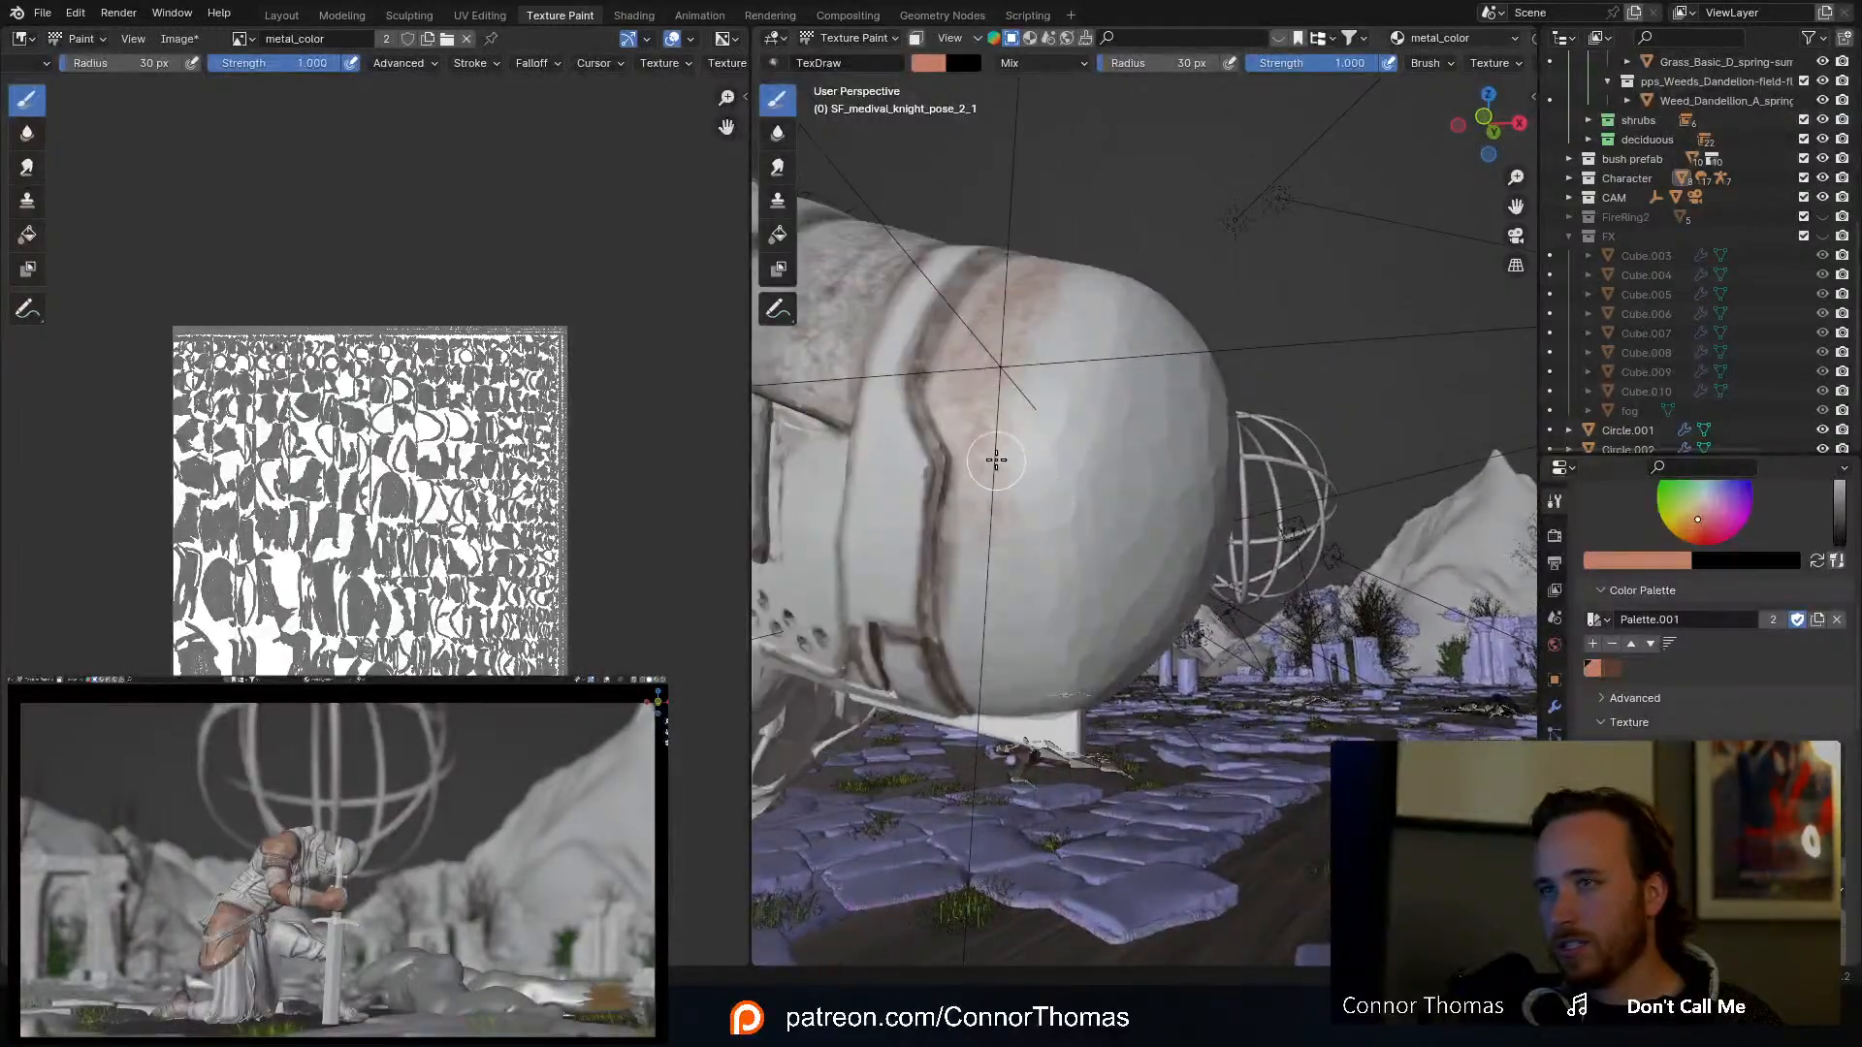
mouse_move(993, 514)
mouse_down()
mouse_move(972, 592)
mouse_move(958, 400)
mouse_up()
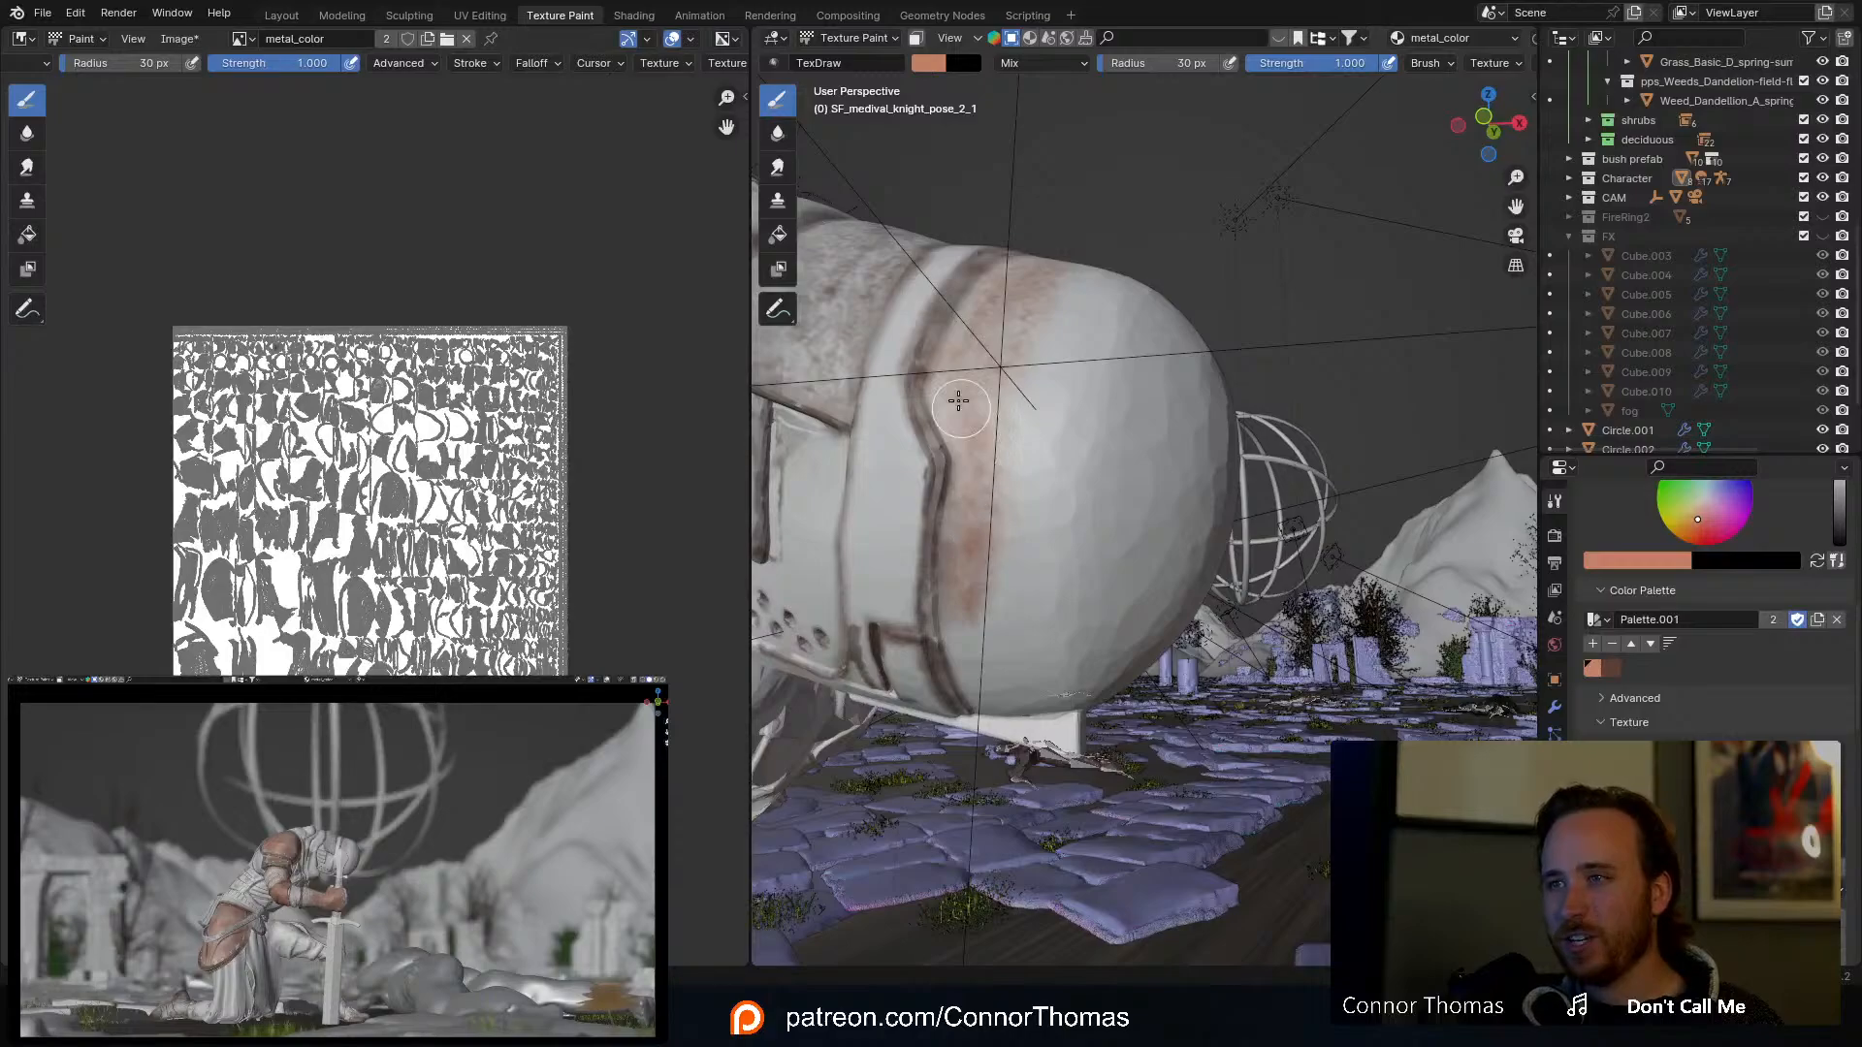
middle_drag(1026, 436, 998, 375)
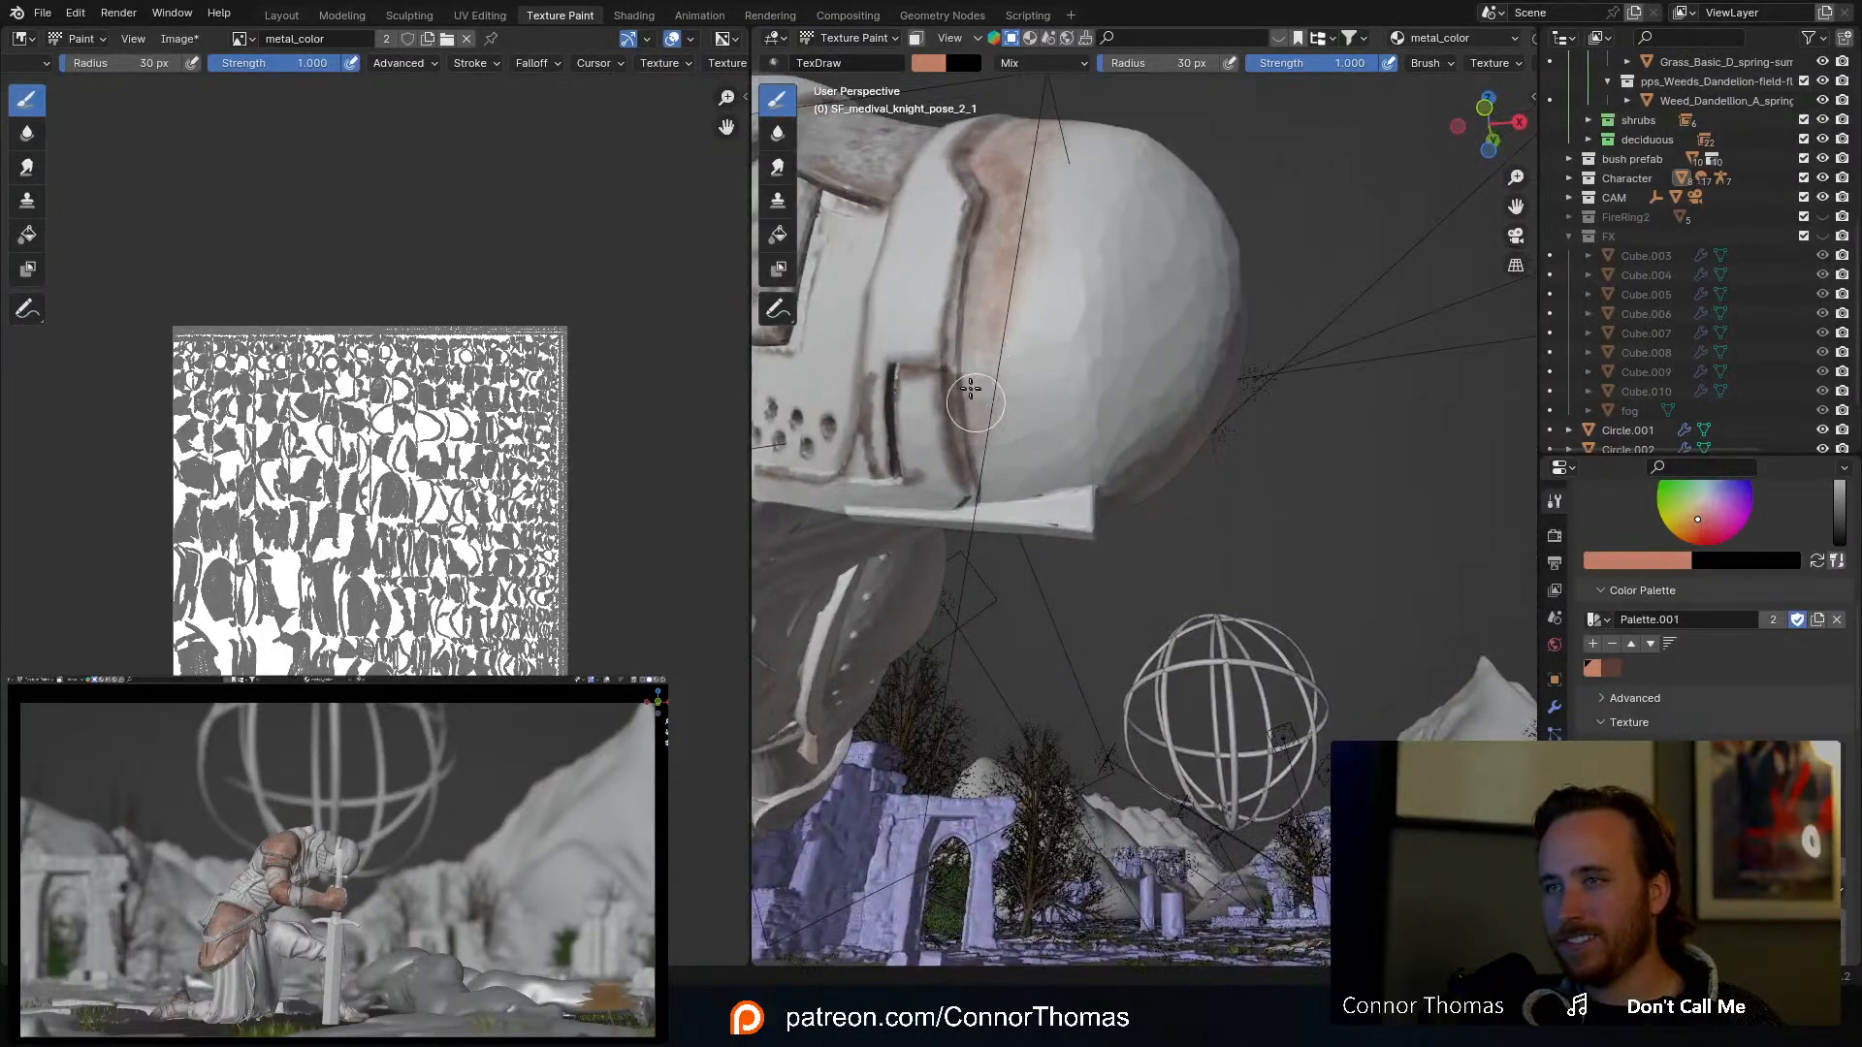
mouse_move(1060, 519)
mouse_down()
mouse_move(882, 526)
mouse_move(1049, 522)
mouse_move(1089, 491)
mouse_move(1038, 266)
mouse_move(1018, 365)
mouse_move(1100, 393)
mouse_move(1097, 432)
mouse_move(1210, 403)
mouse_move(1193, 351)
mouse_move(1140, 440)
mouse_move(1170, 402)
mouse_move(1144, 324)
mouse_move(1163, 242)
mouse_up()
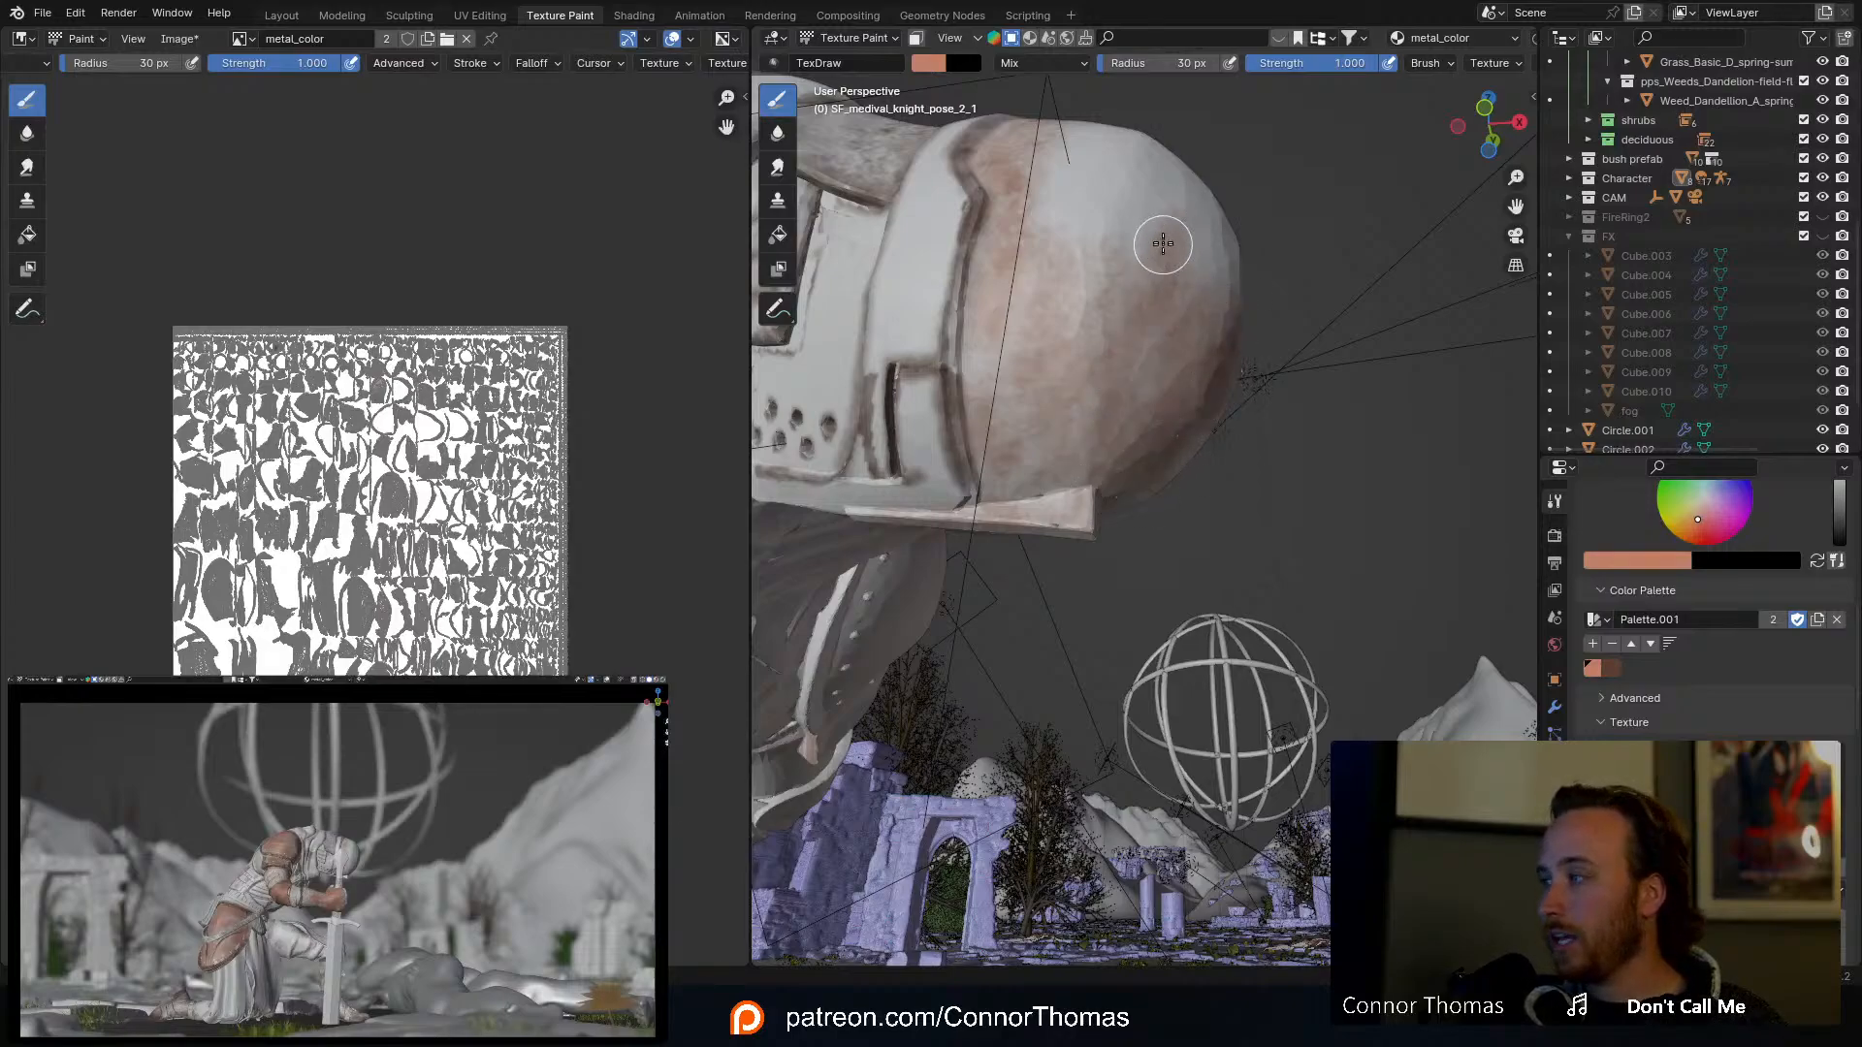
Step: Enlarge the brush radius to 96 px and paint copper over the remaining white areas of the helmet dome
middle_drag(1165, 250, 1144, 298)
key(f)
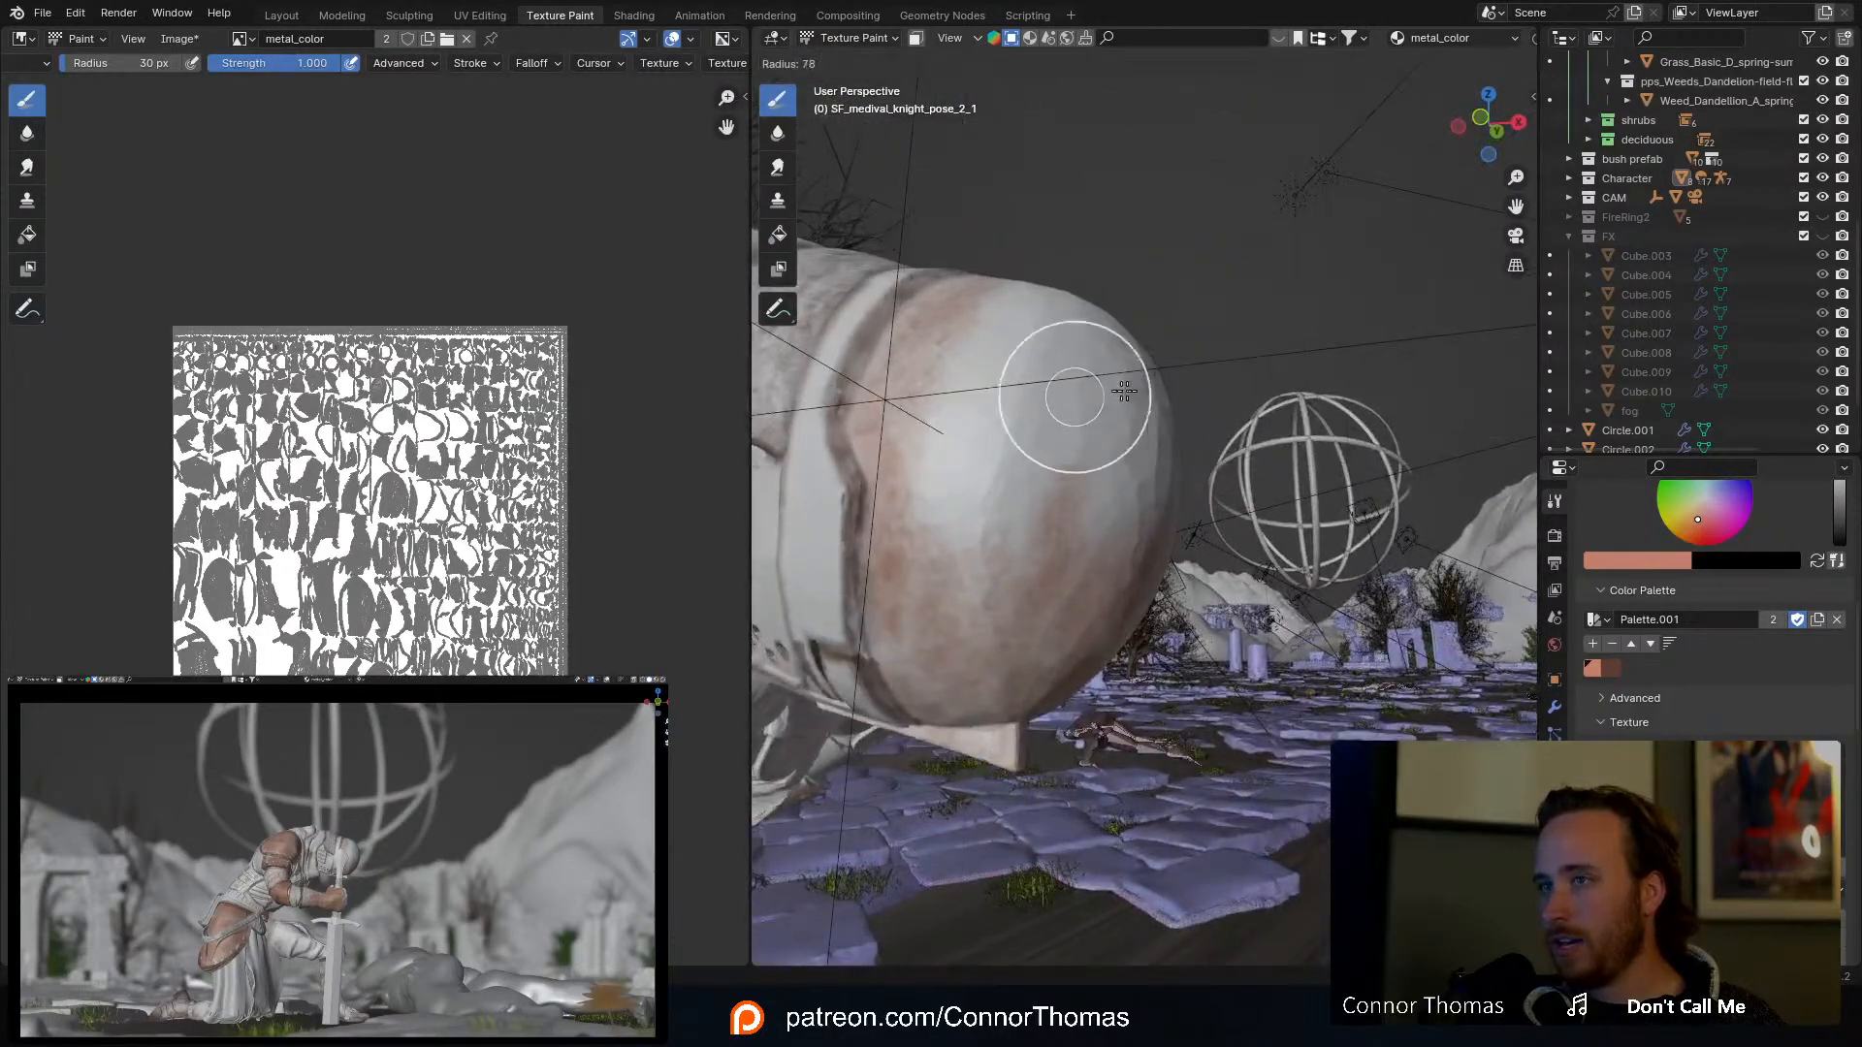
click(1167, 399)
mouse_move(1000, 445)
mouse_down()
mouse_move(985, 416)
mouse_move(1064, 411)
mouse_move(1168, 445)
mouse_move(1143, 365)
mouse_up()
middle_drag(1144, 365, 1176, 413)
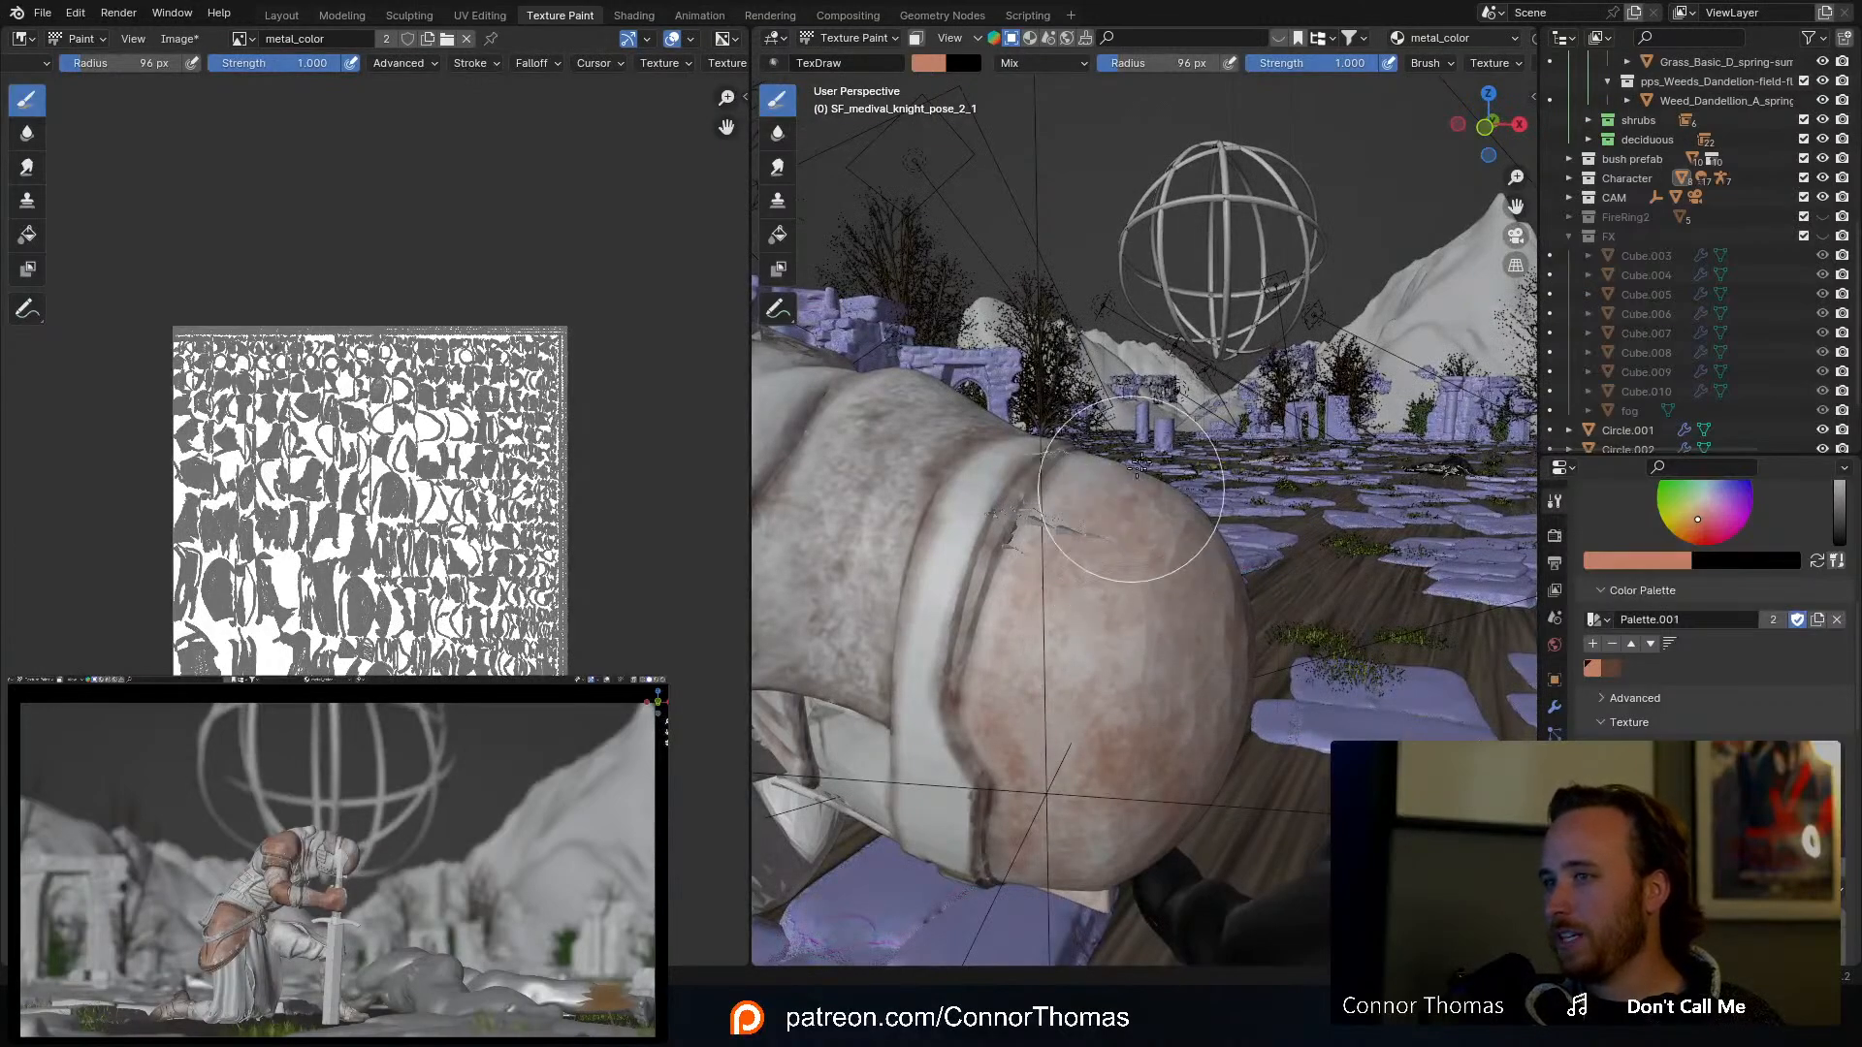
middle_drag(1112, 557, 1089, 478)
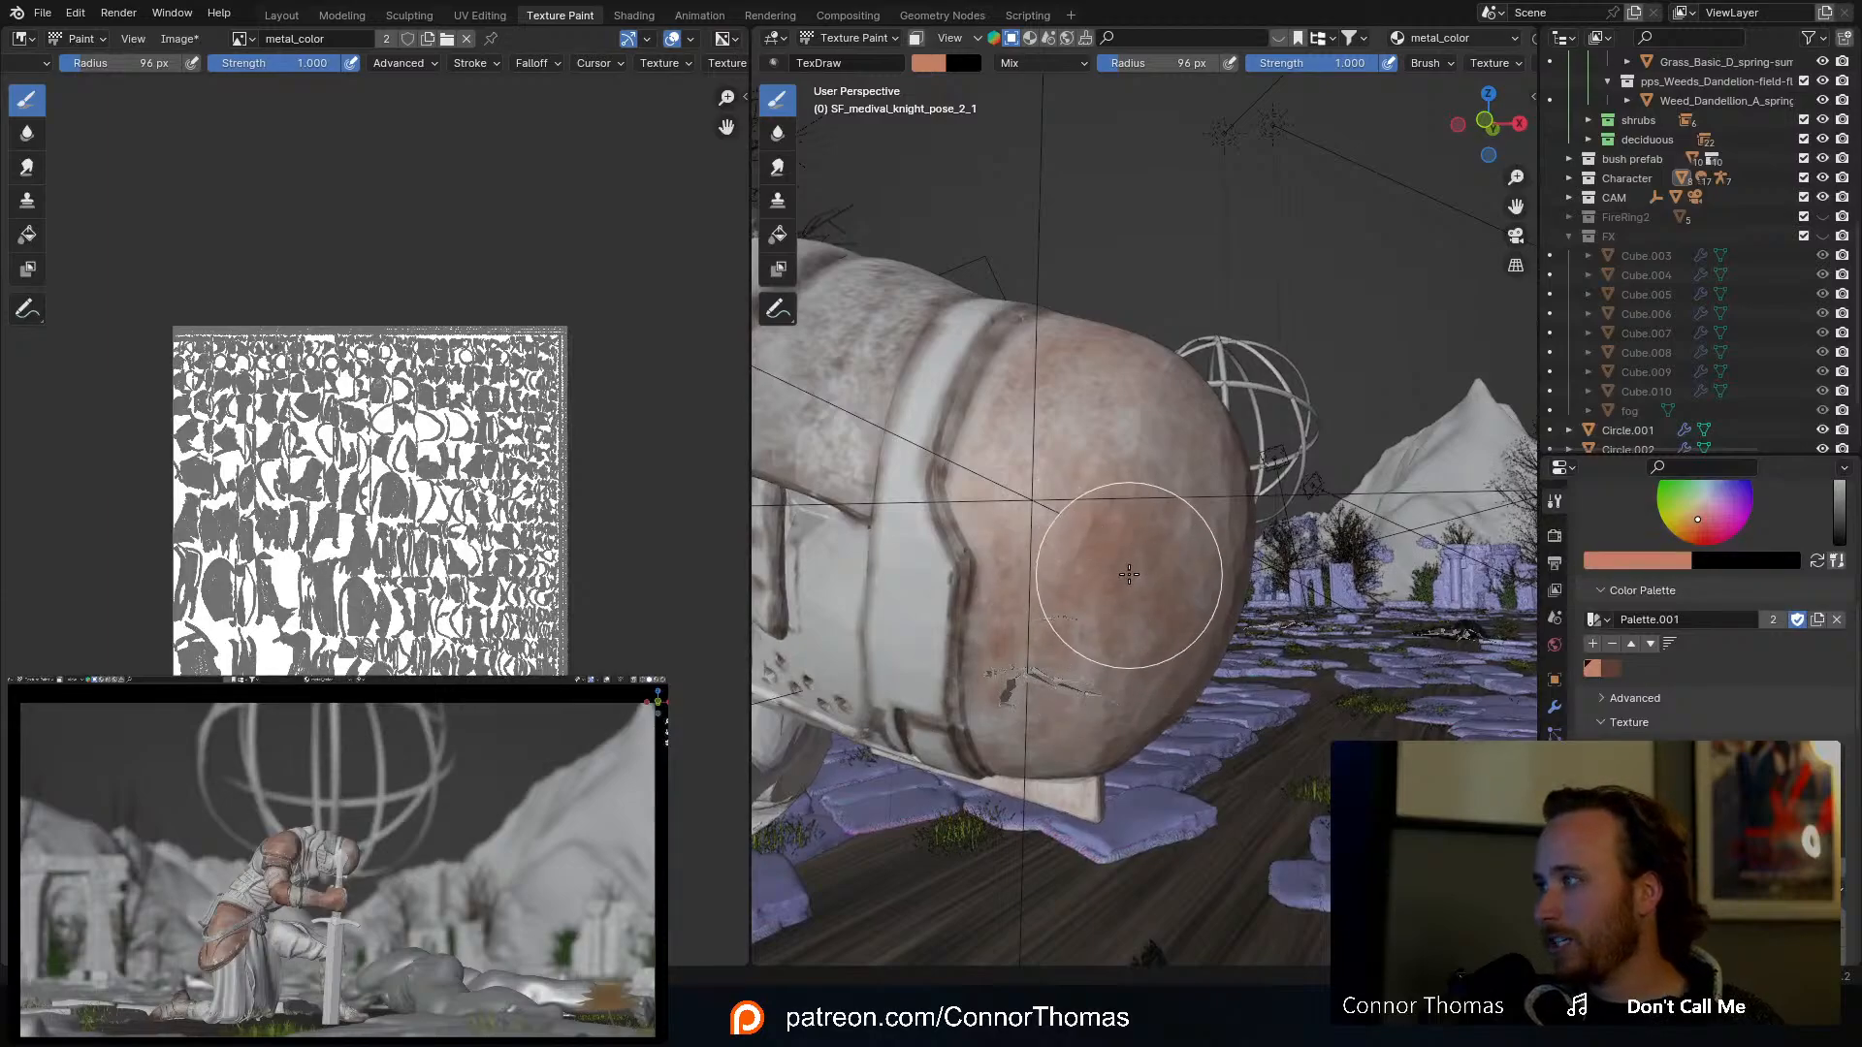
Step: Reduce the brush radius to 48 px and fill in the copper on the helmet dome's top and lower edge
mouse_move(1130, 574)
middle_down()
mouse_move(1184, 623)
mouse_move(1188, 589)
middle_up()
key(f)
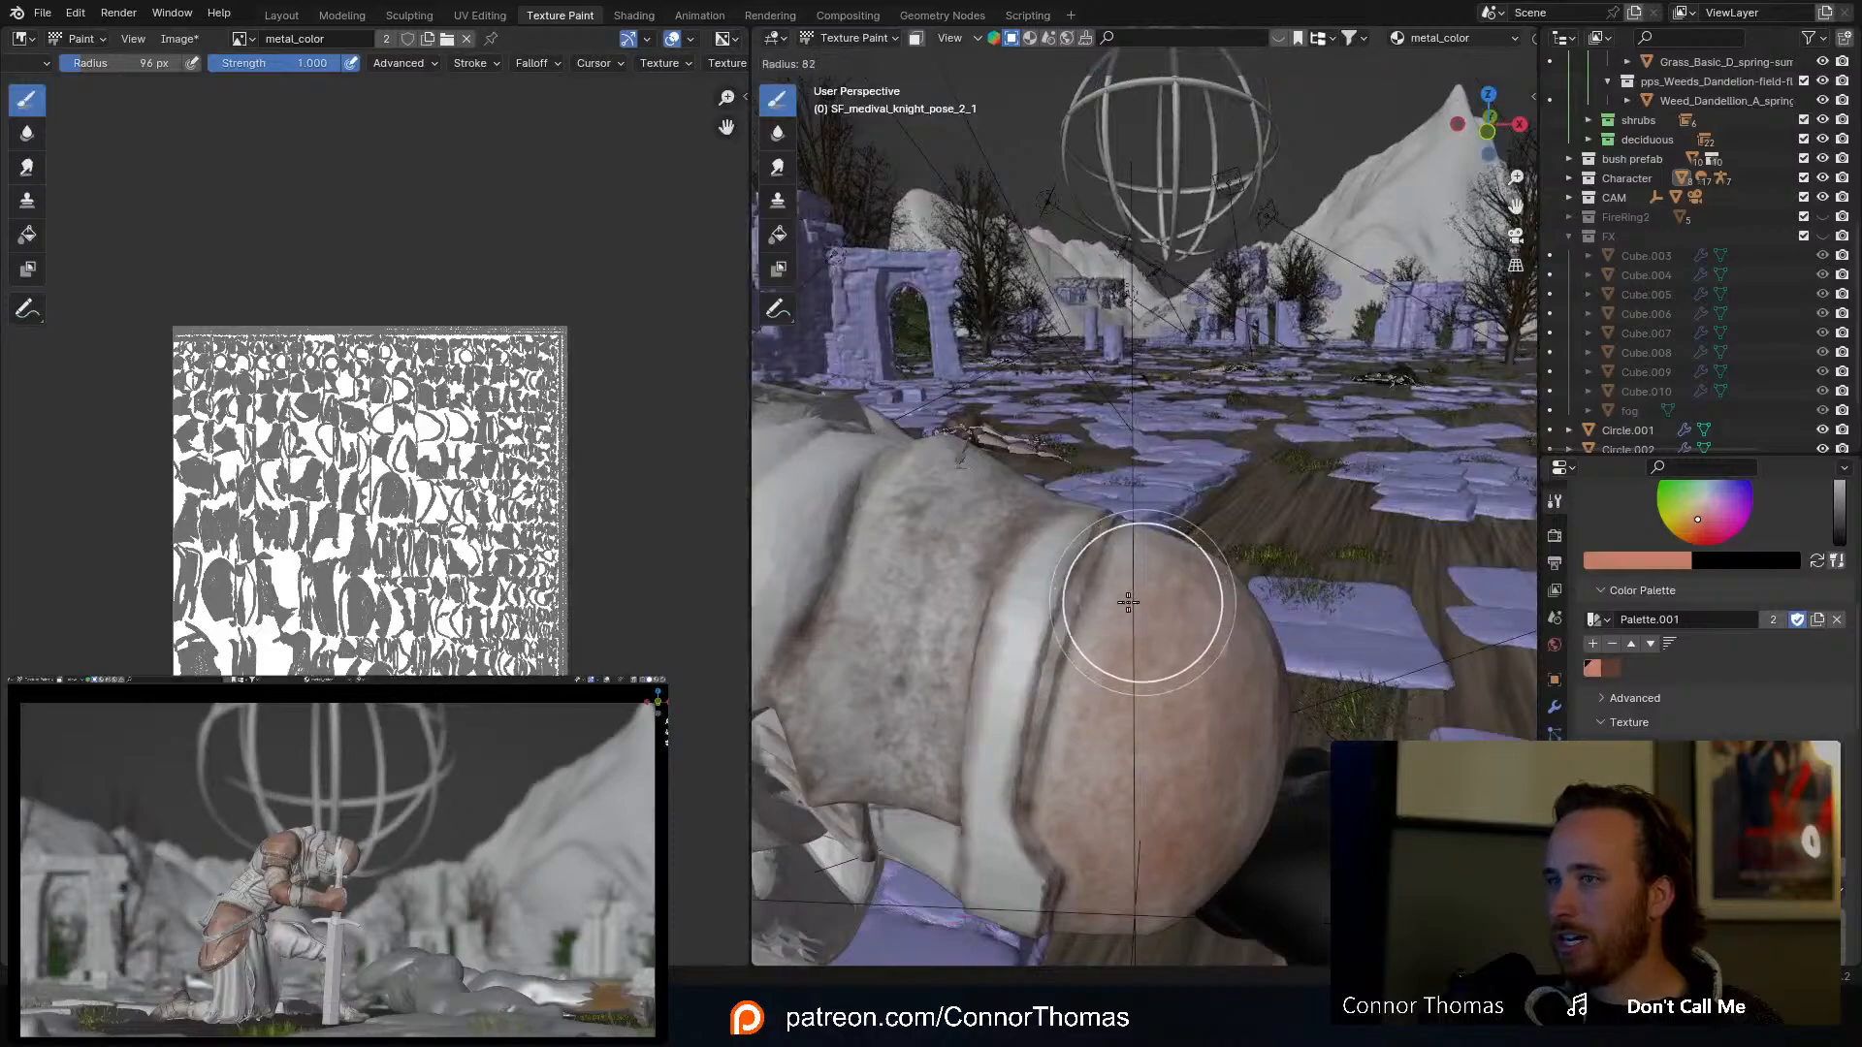
click(1122, 605)
key(f)
click(1079, 703)
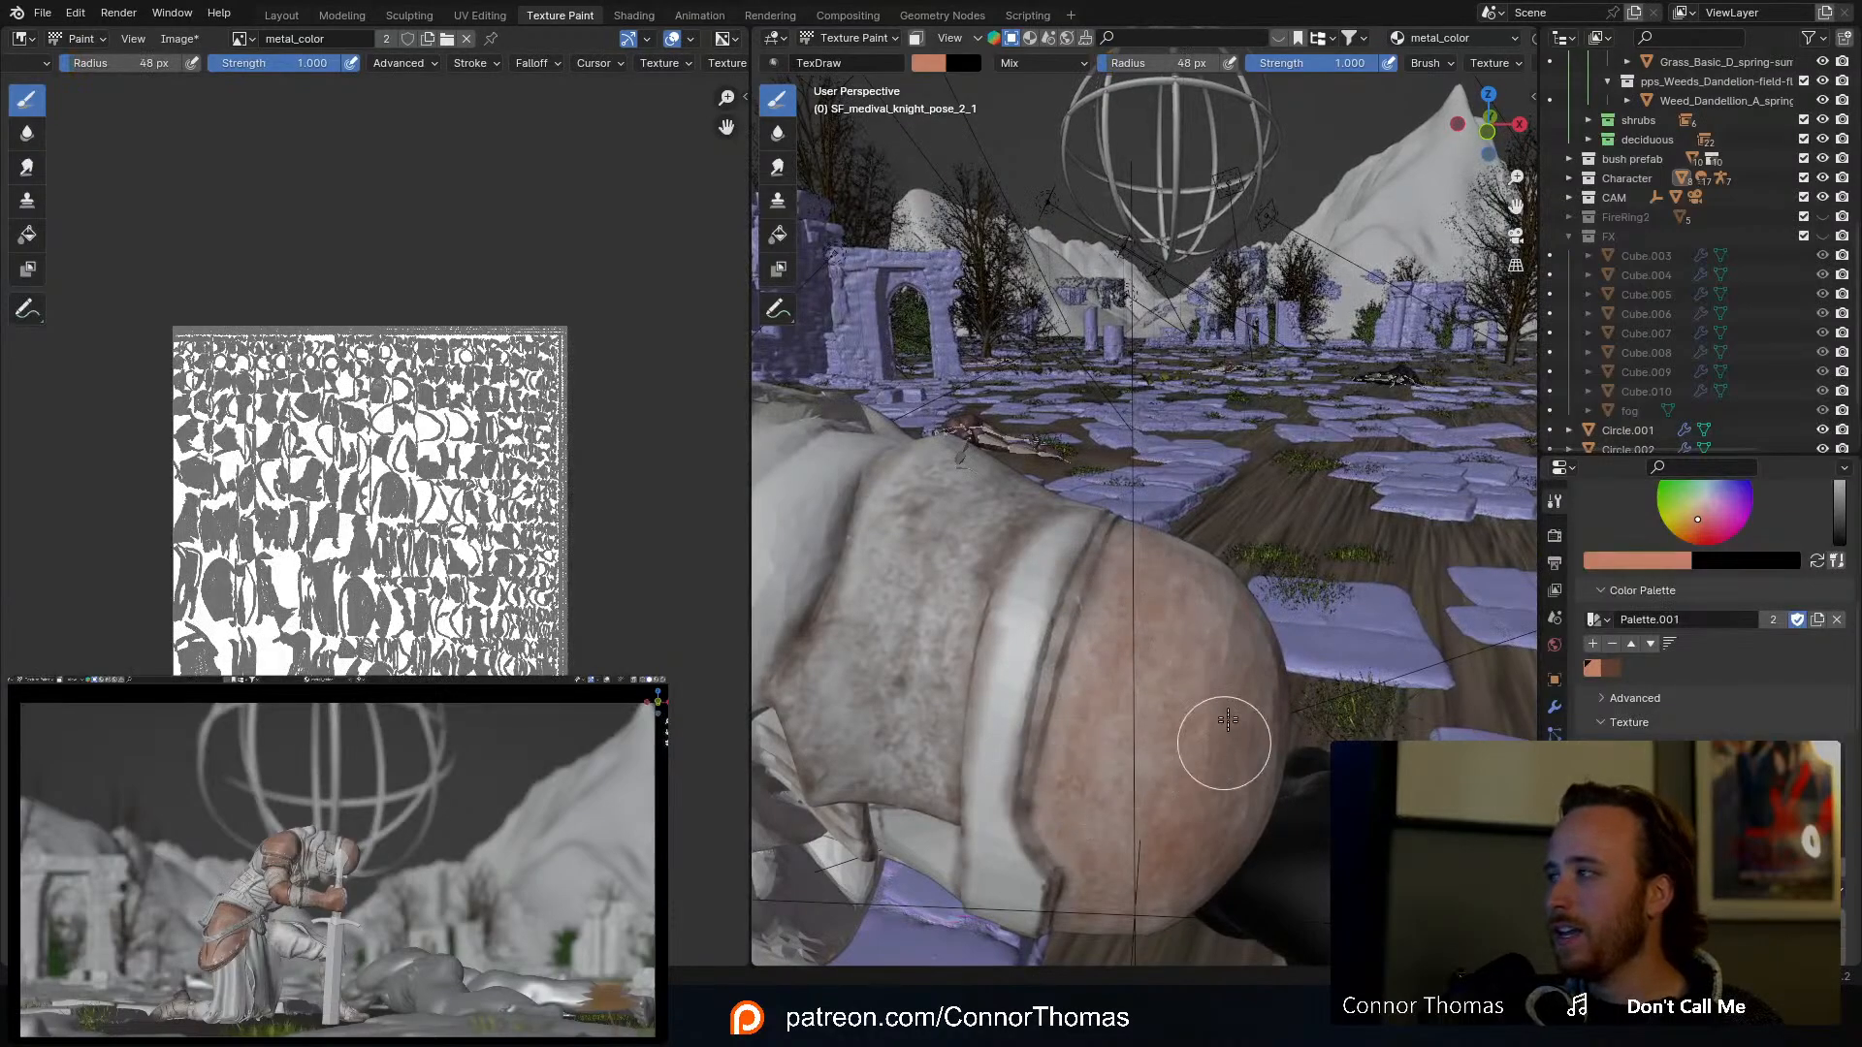
middle_drag(1220, 707, 1060, 451)
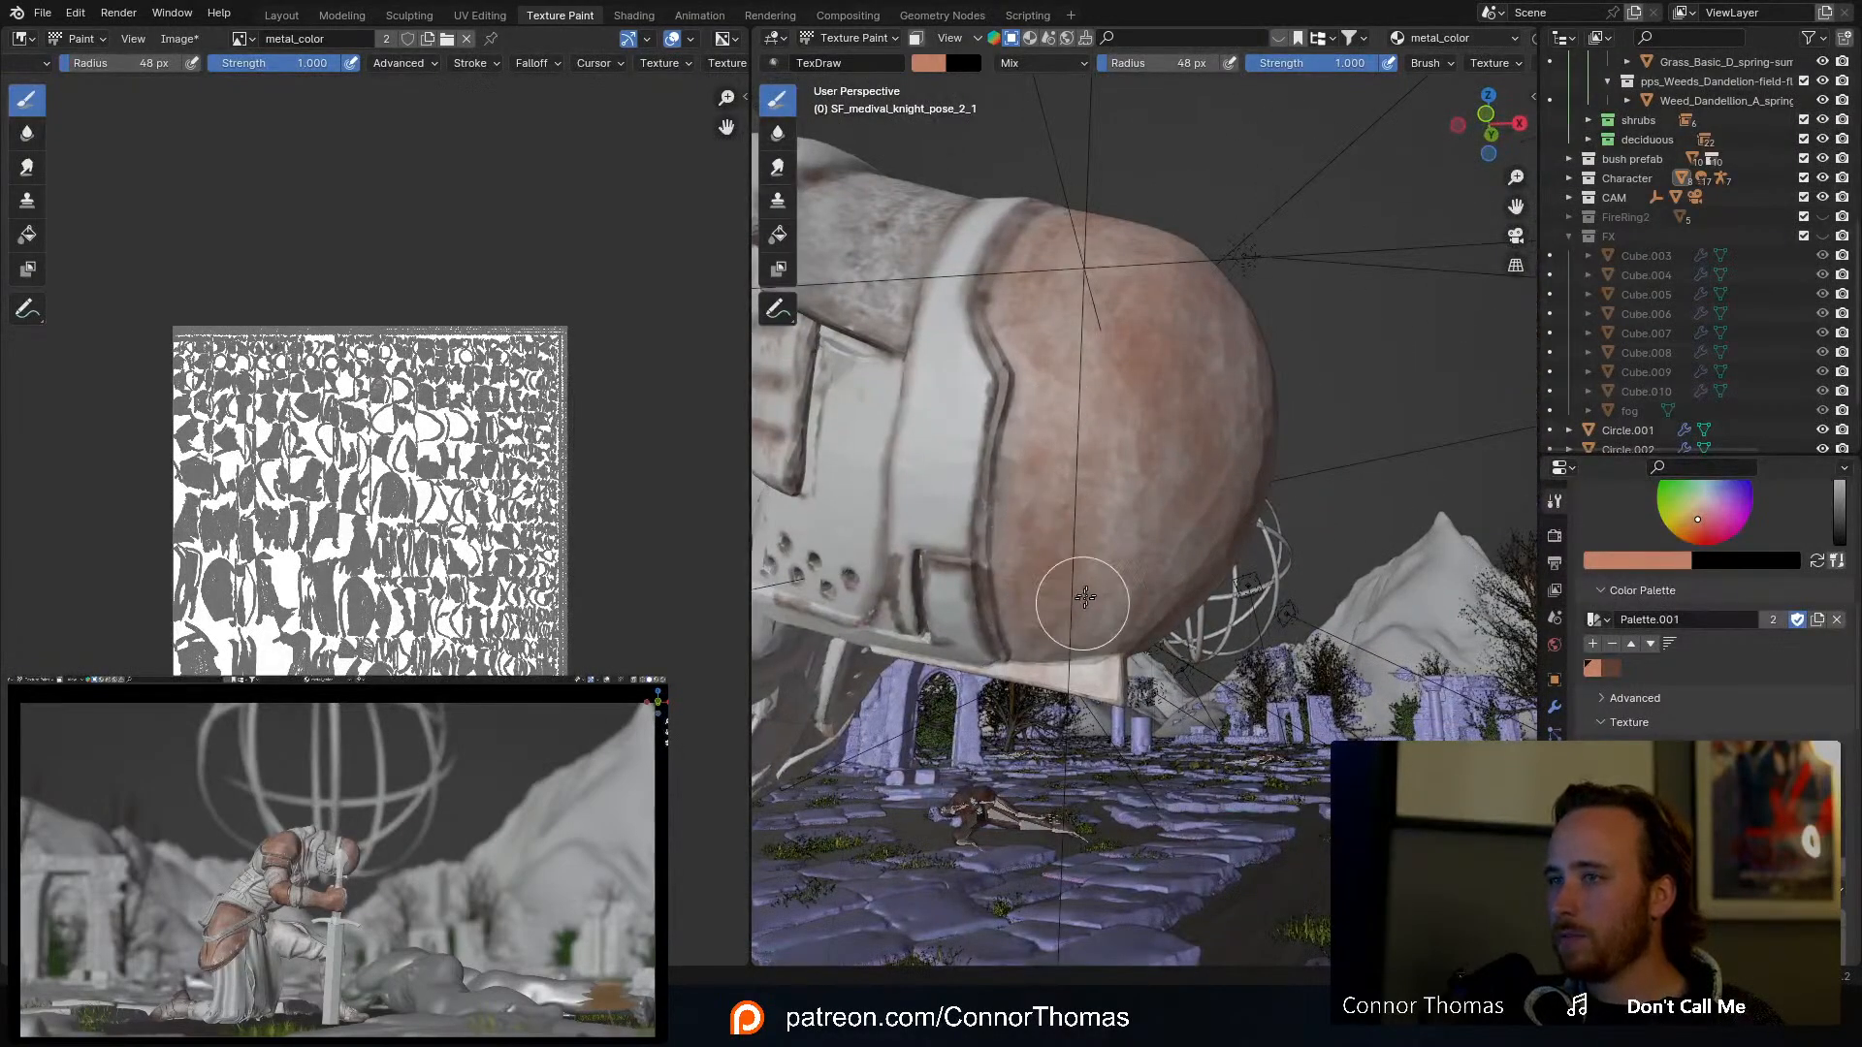
middle_drag(1057, 582, 1084, 433)
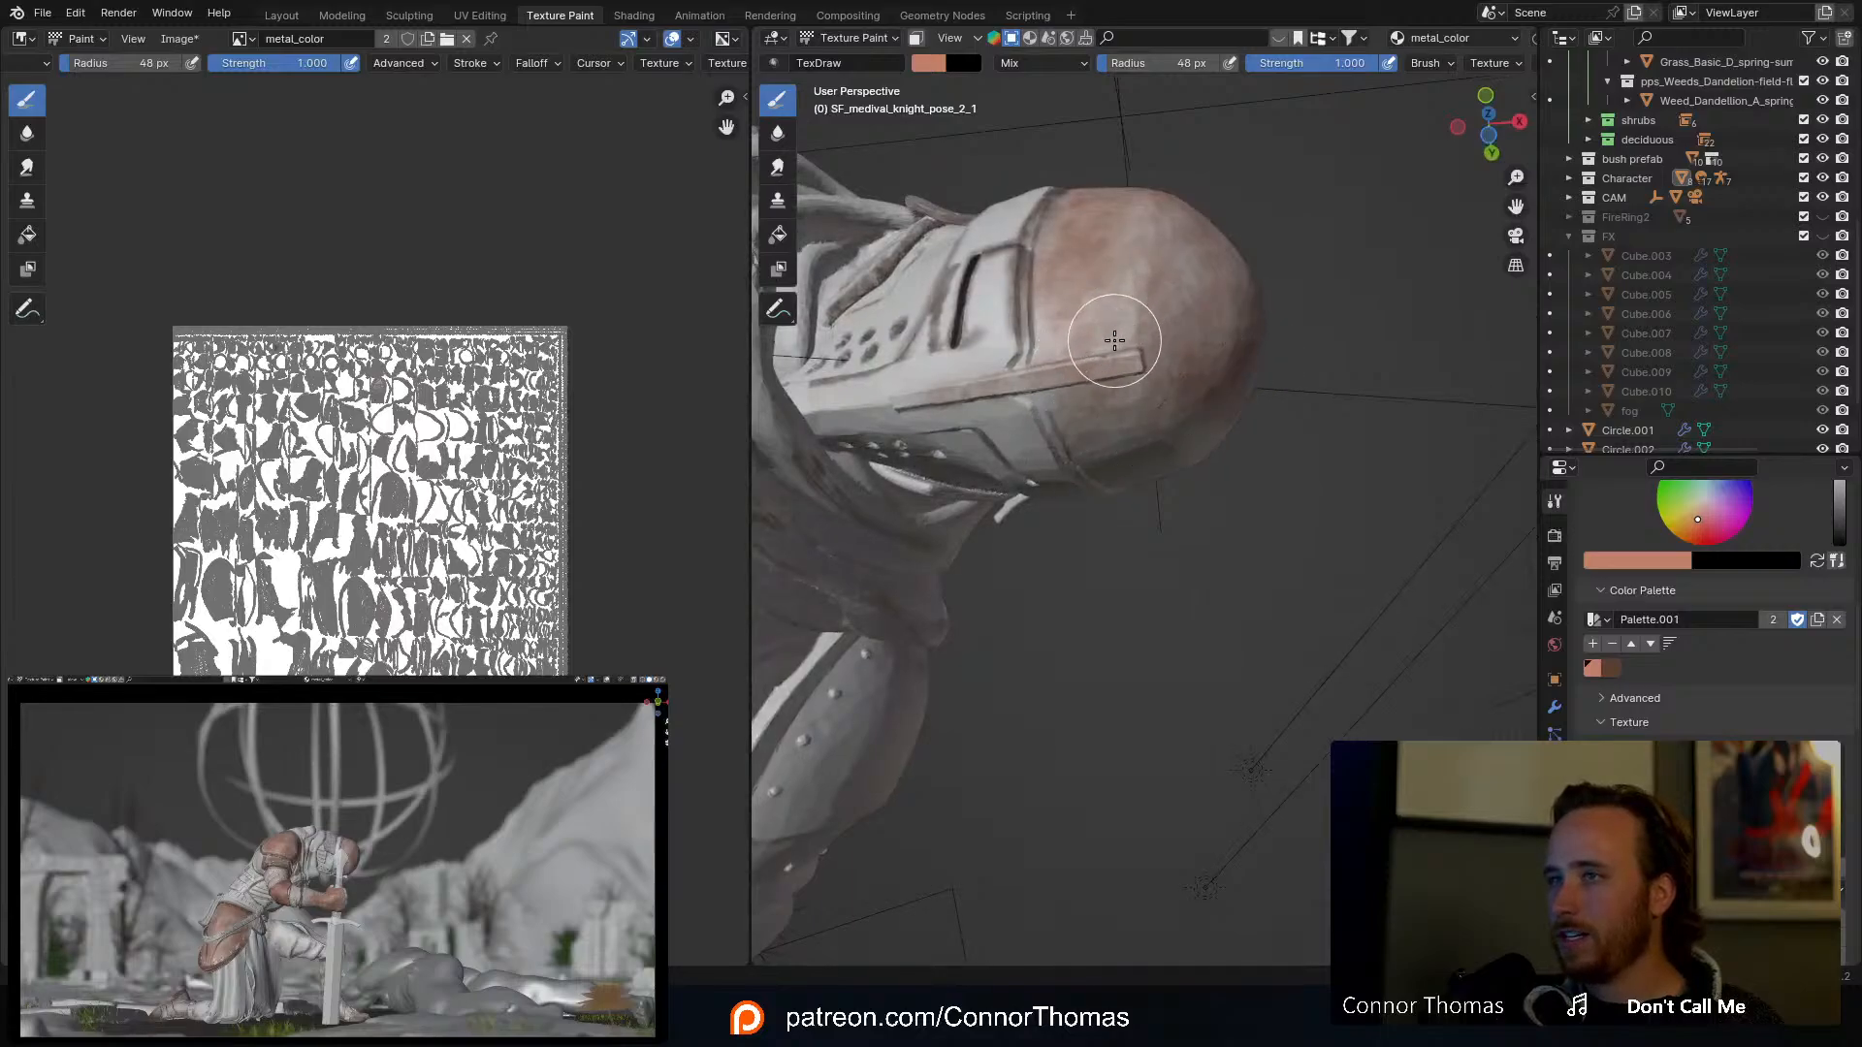
Step: Paint copper along the helmet's lower ridge and onto the band around the visor slot
mouse_move(1114, 345)
middle_down()
mouse_move(1167, 362)
mouse_move(1140, 422)
middle_up()
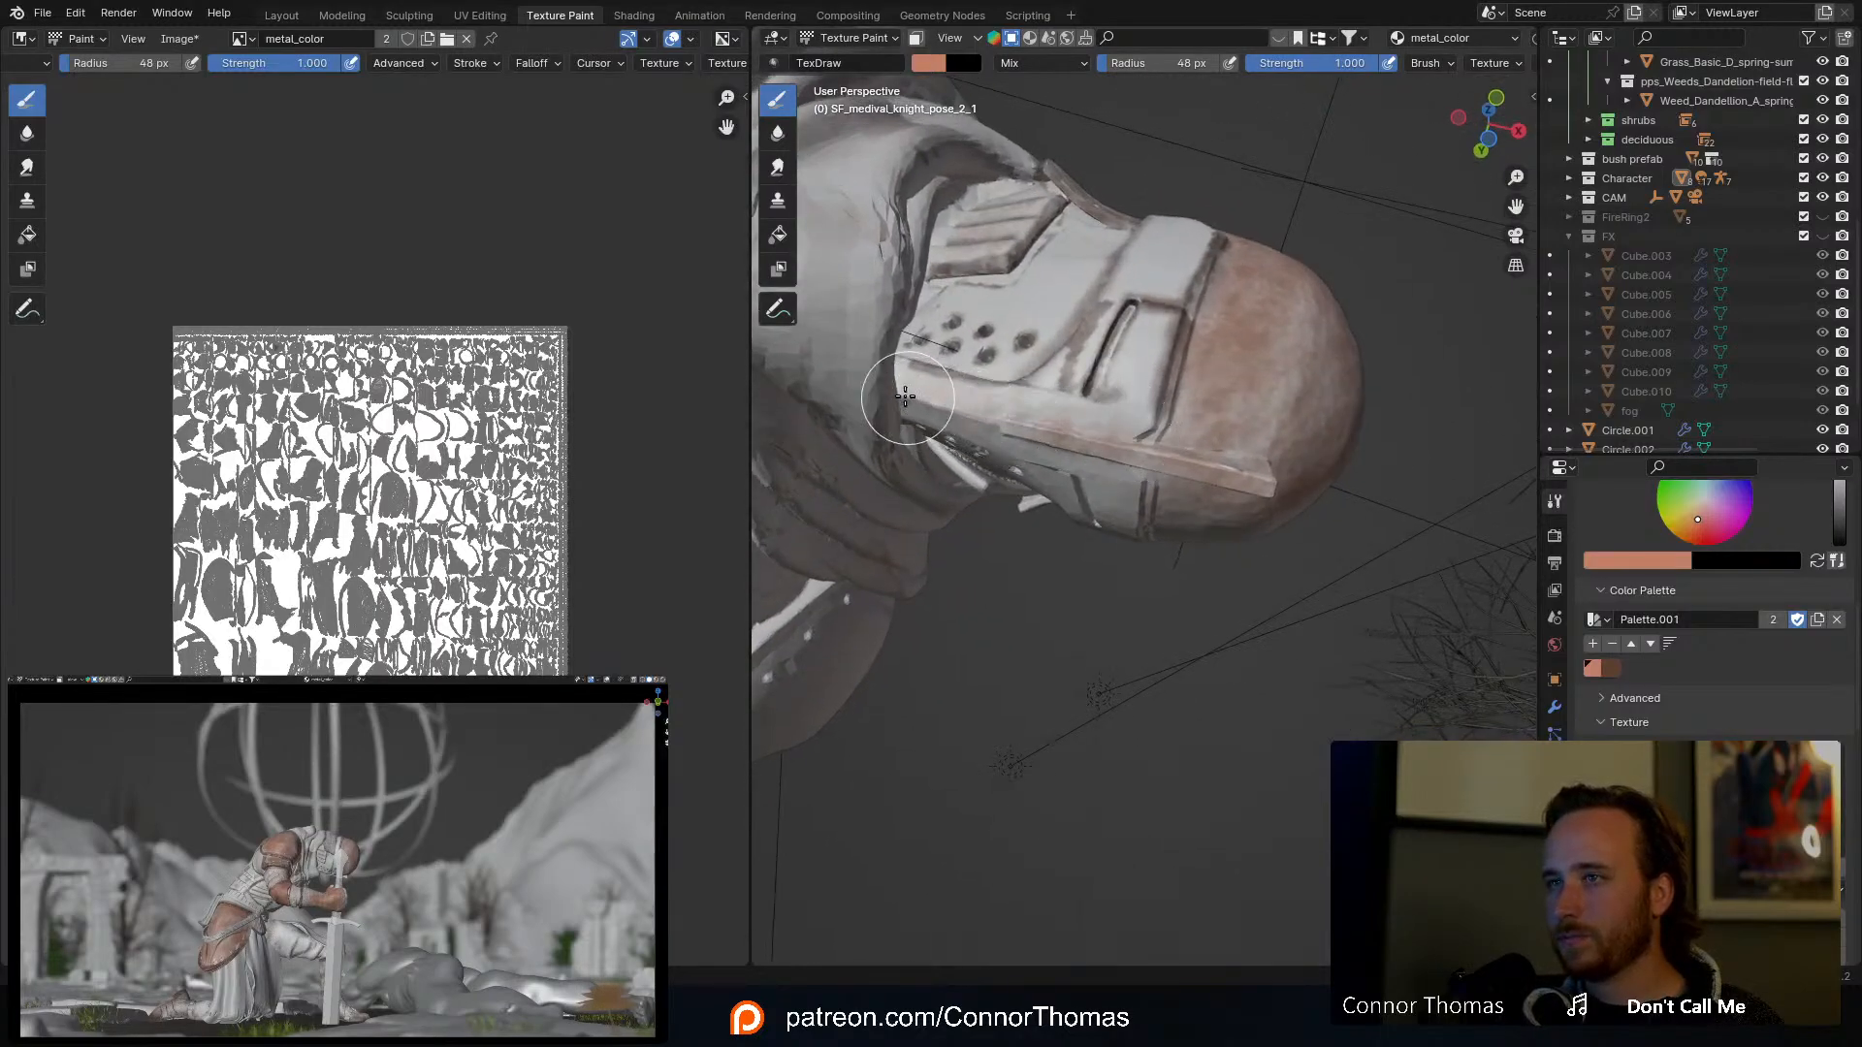
mouse_move(1101, 432)
mouse_down()
mouse_move(951, 411)
mouse_move(1193, 447)
mouse_move(1129, 461)
mouse_move(1206, 456)
mouse_up()
middle_drag(1206, 455, 1212, 514)
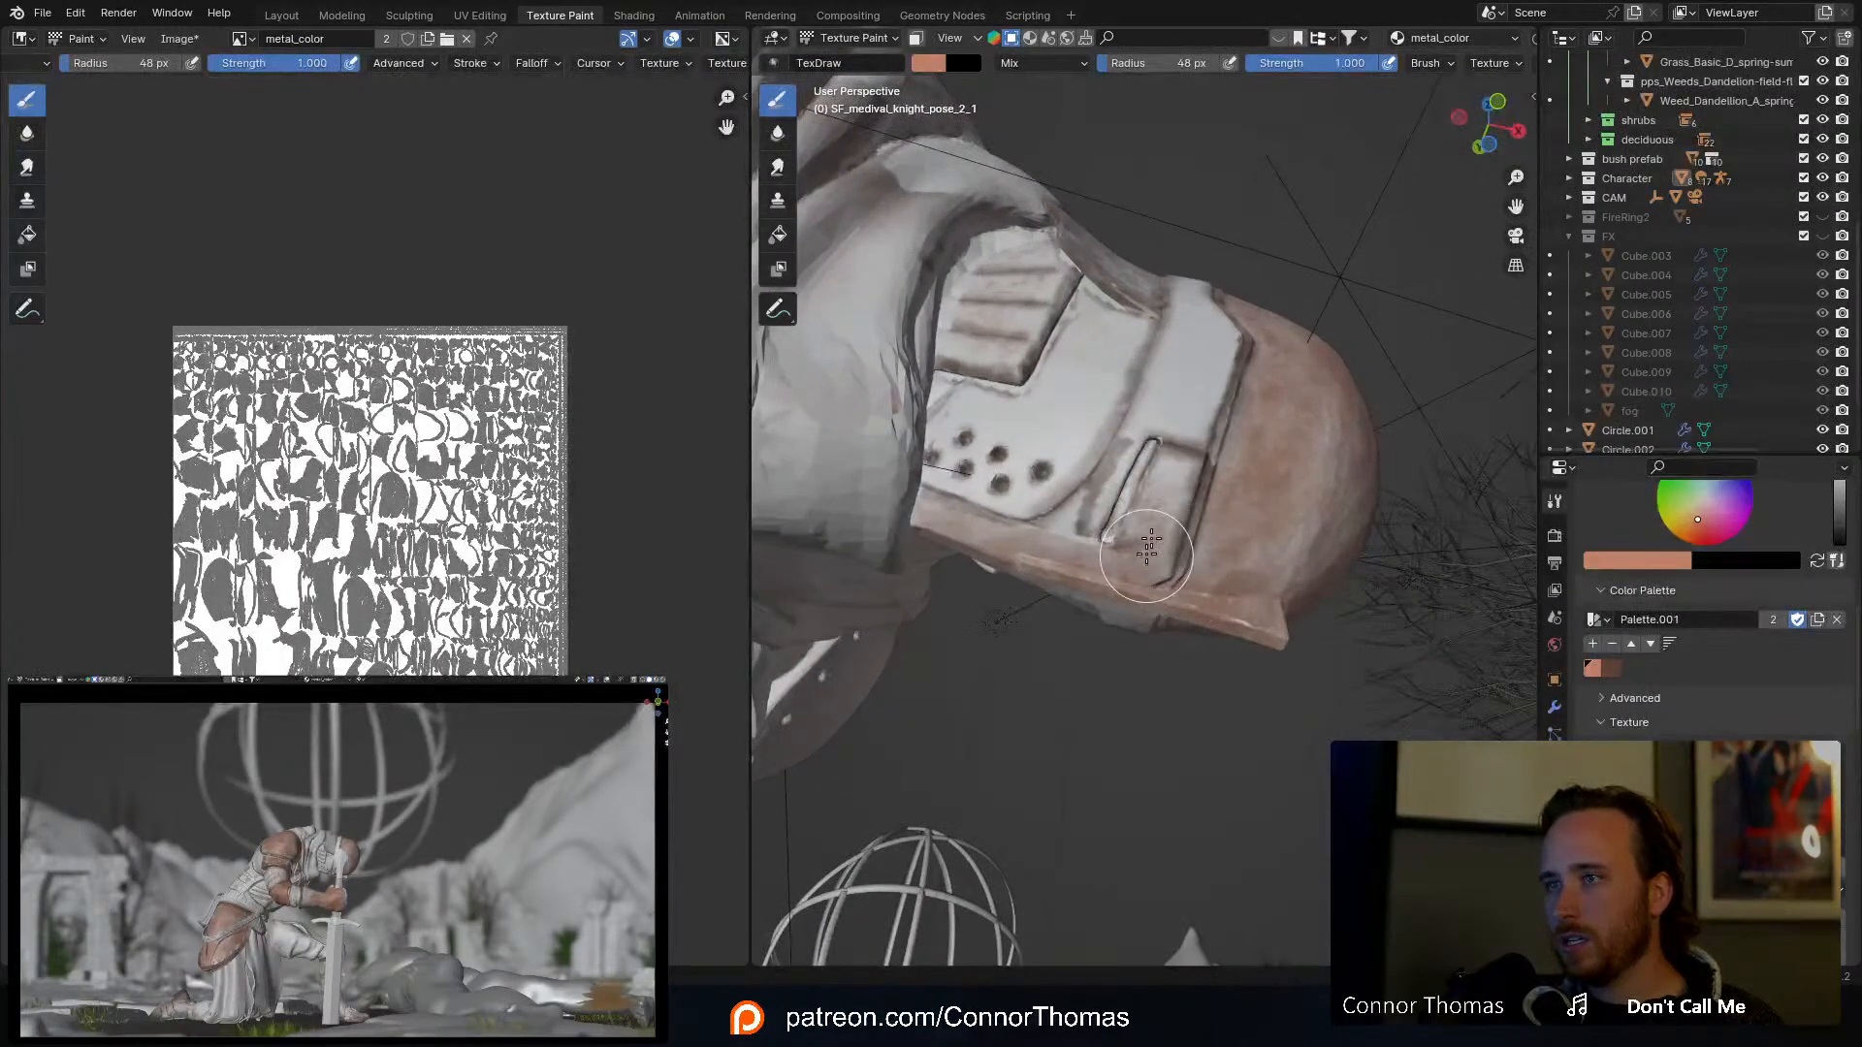
mouse_move(1200, 336)
mouse_down()
mouse_move(1181, 394)
mouse_move(1209, 320)
mouse_move(1202, 353)
mouse_up()
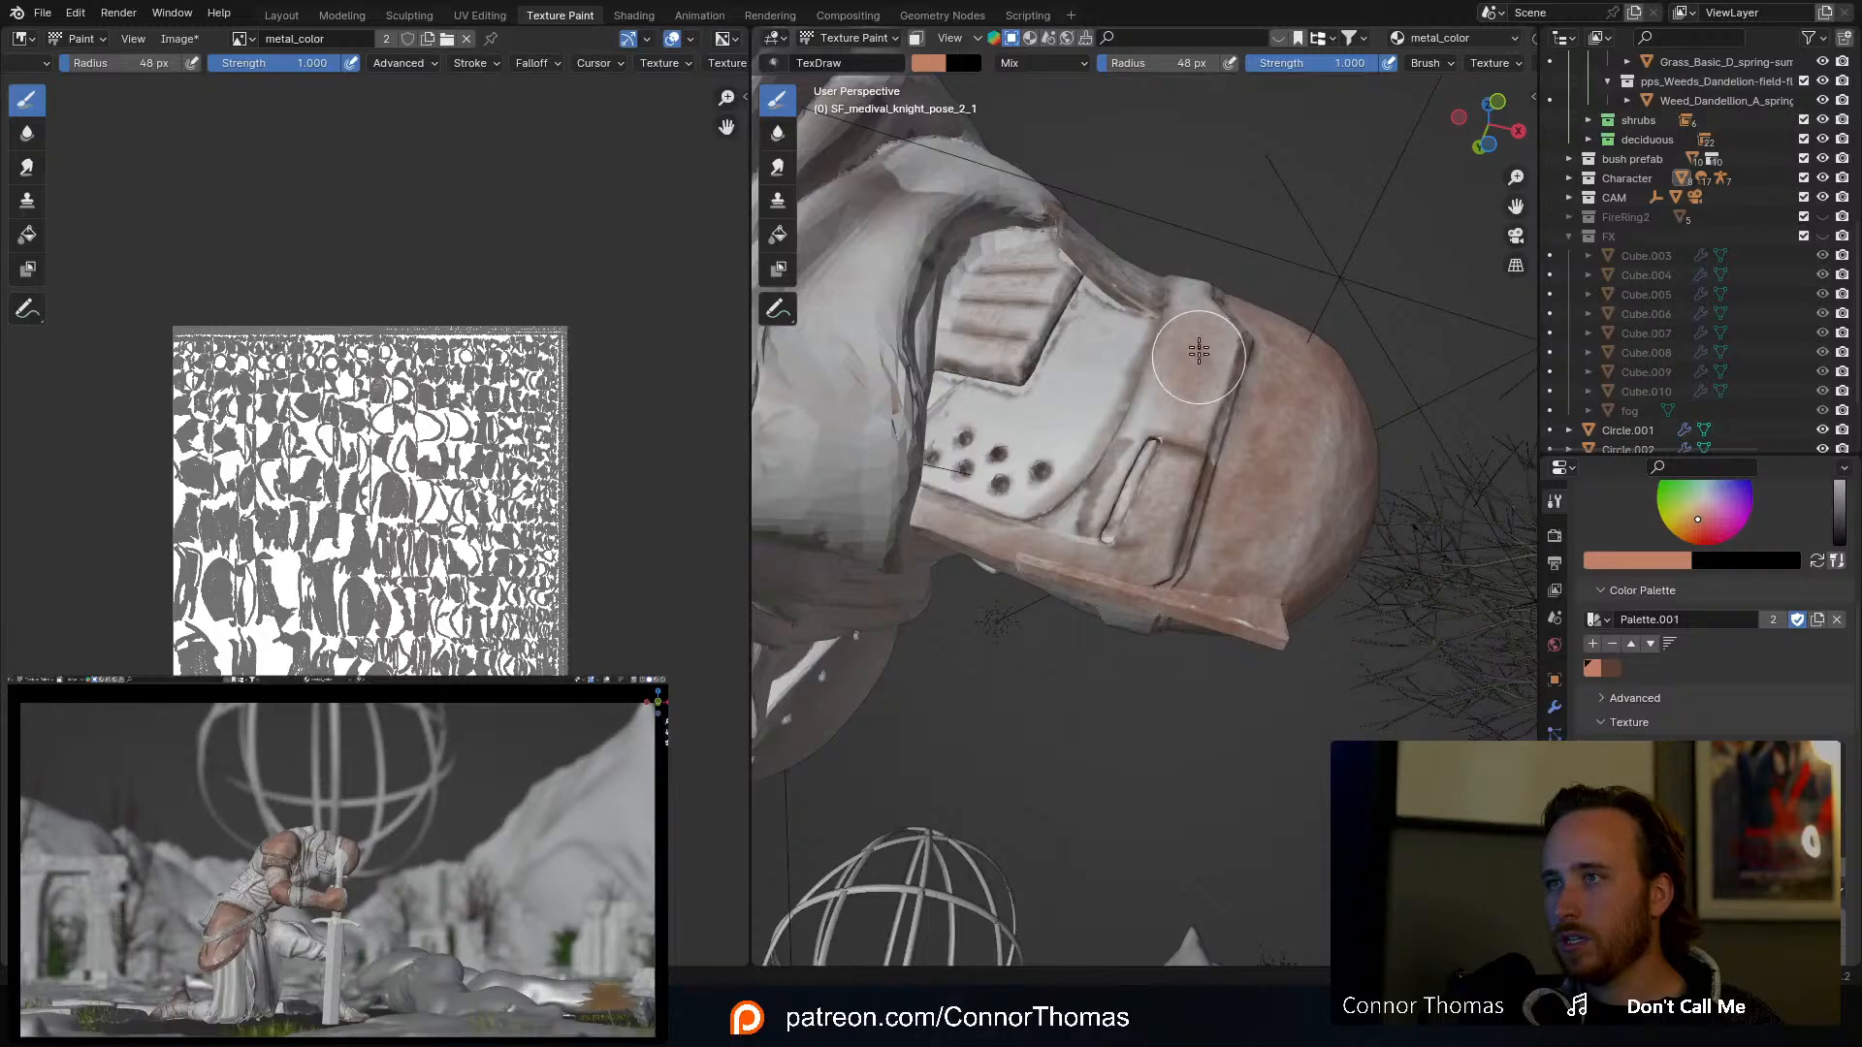
middle_drag(1206, 353, 1210, 415)
mouse_move(1202, 578)
mouse_down()
mouse_move(1188, 648)
mouse_move(1108, 782)
mouse_move(1235, 614)
mouse_up()
middle_drag(1232, 611, 1200, 646)
Step: Reduce the brush radius to 28 px and paint the rest of the helmet's raised band copper up to its top
key(f)
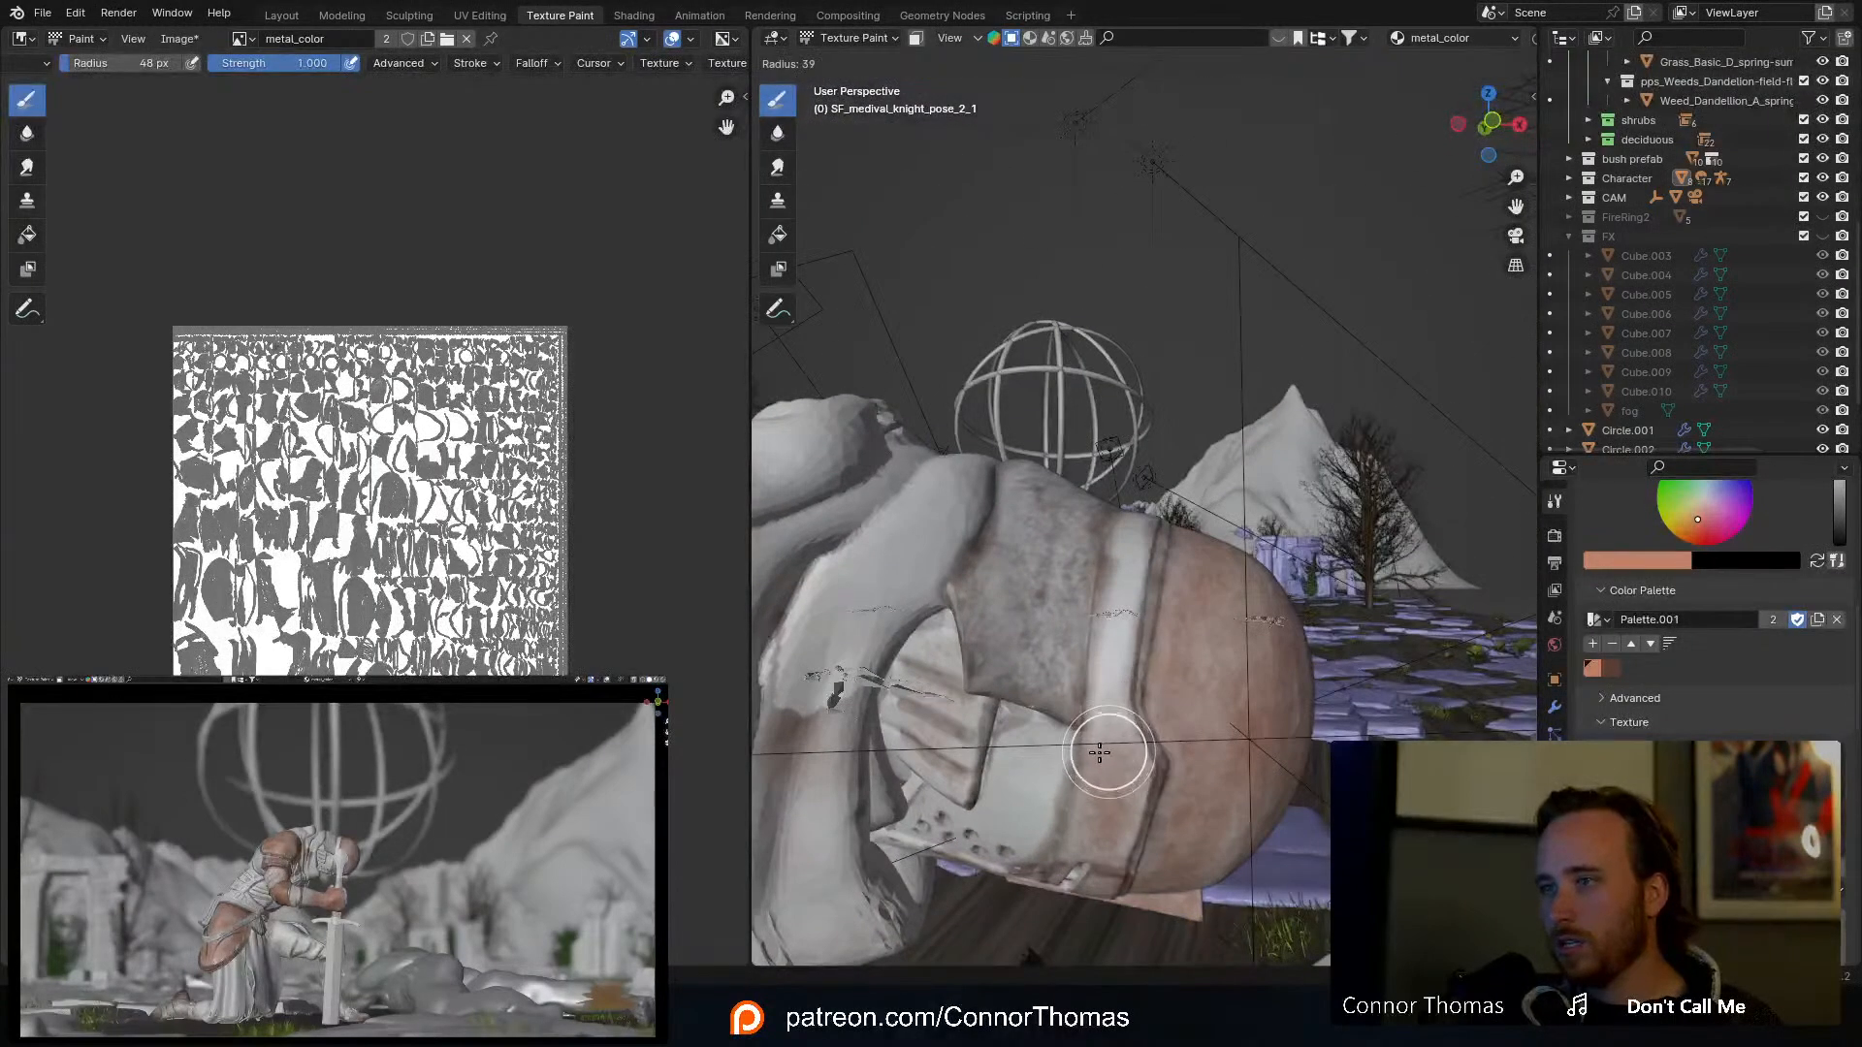
click(1093, 754)
mouse_move(1094, 754)
mouse_down()
mouse_move(1118, 826)
mouse_move(1141, 532)
mouse_move(1086, 719)
mouse_up()
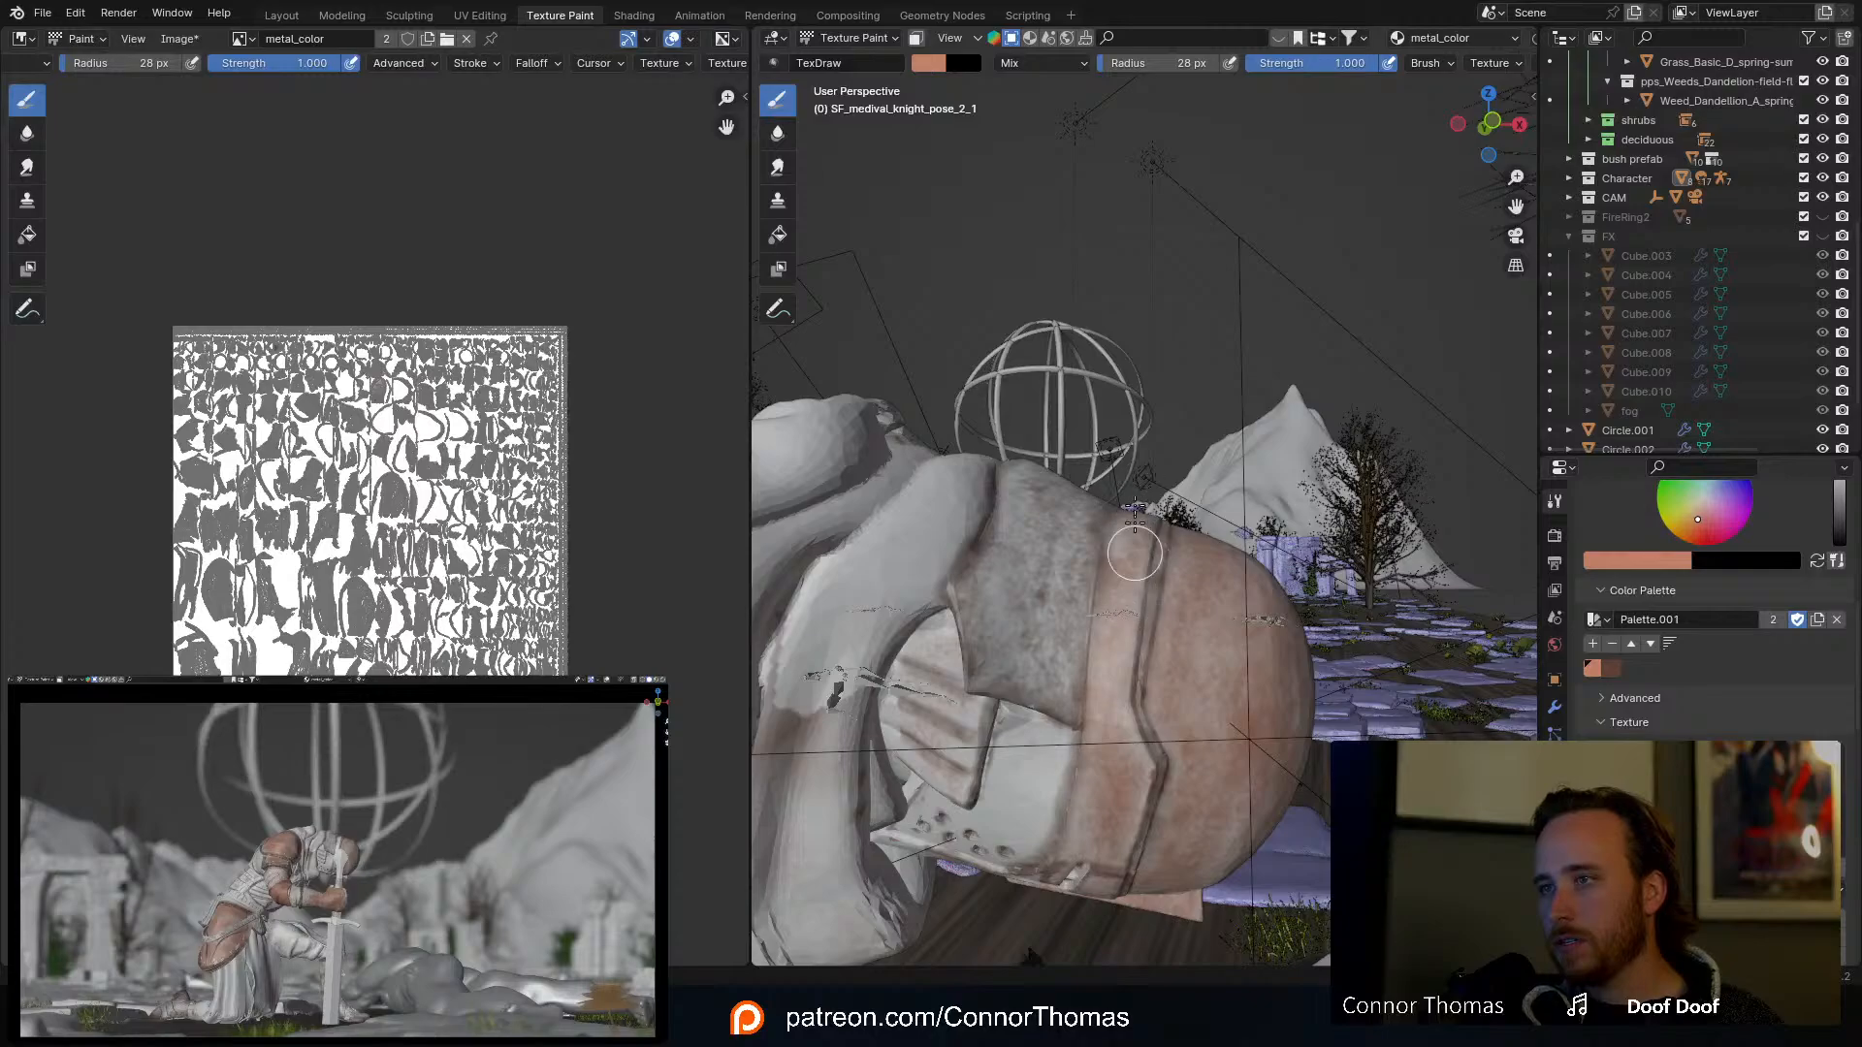
middle_drag(1123, 582, 1146, 543)
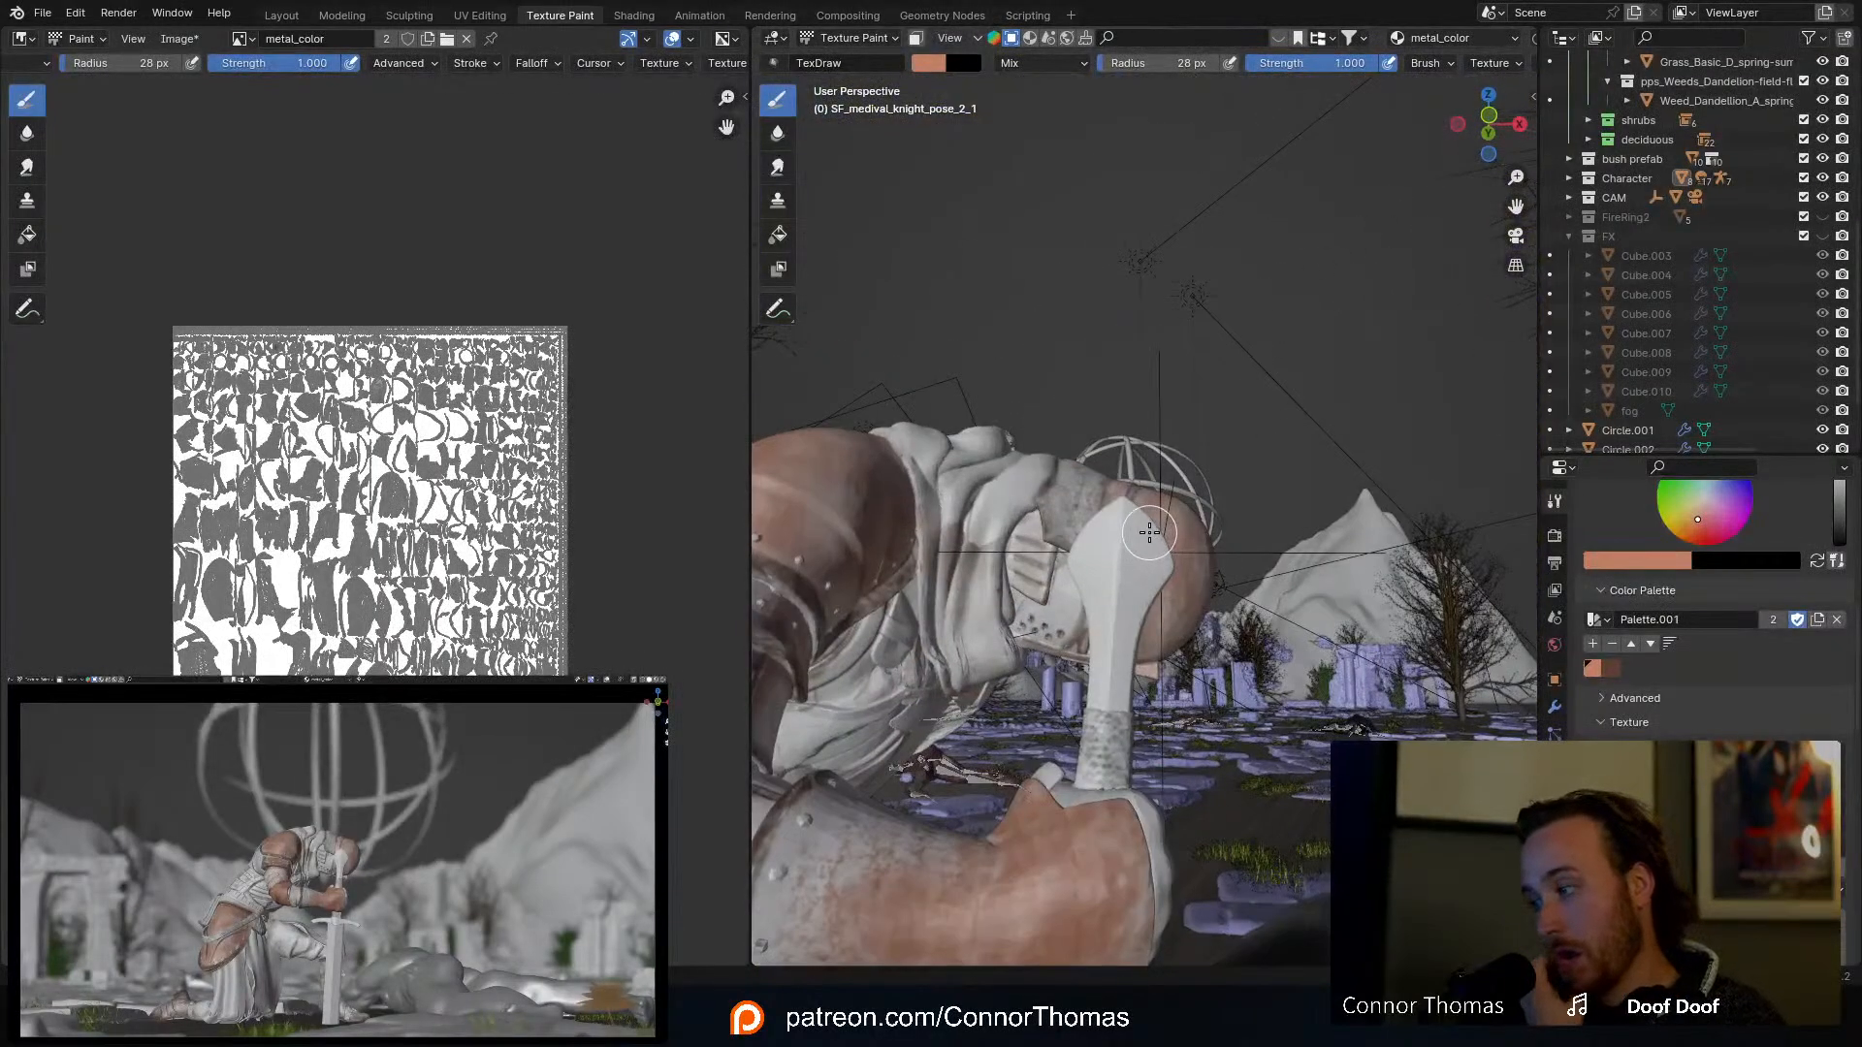
Step: Pick the dark brown palette color and darken the groove between the helmet's band and dome along its whole length
click(1614, 673)
scroll(1176, 644, up, 4)
middle_drag(1177, 644, 1148, 675)
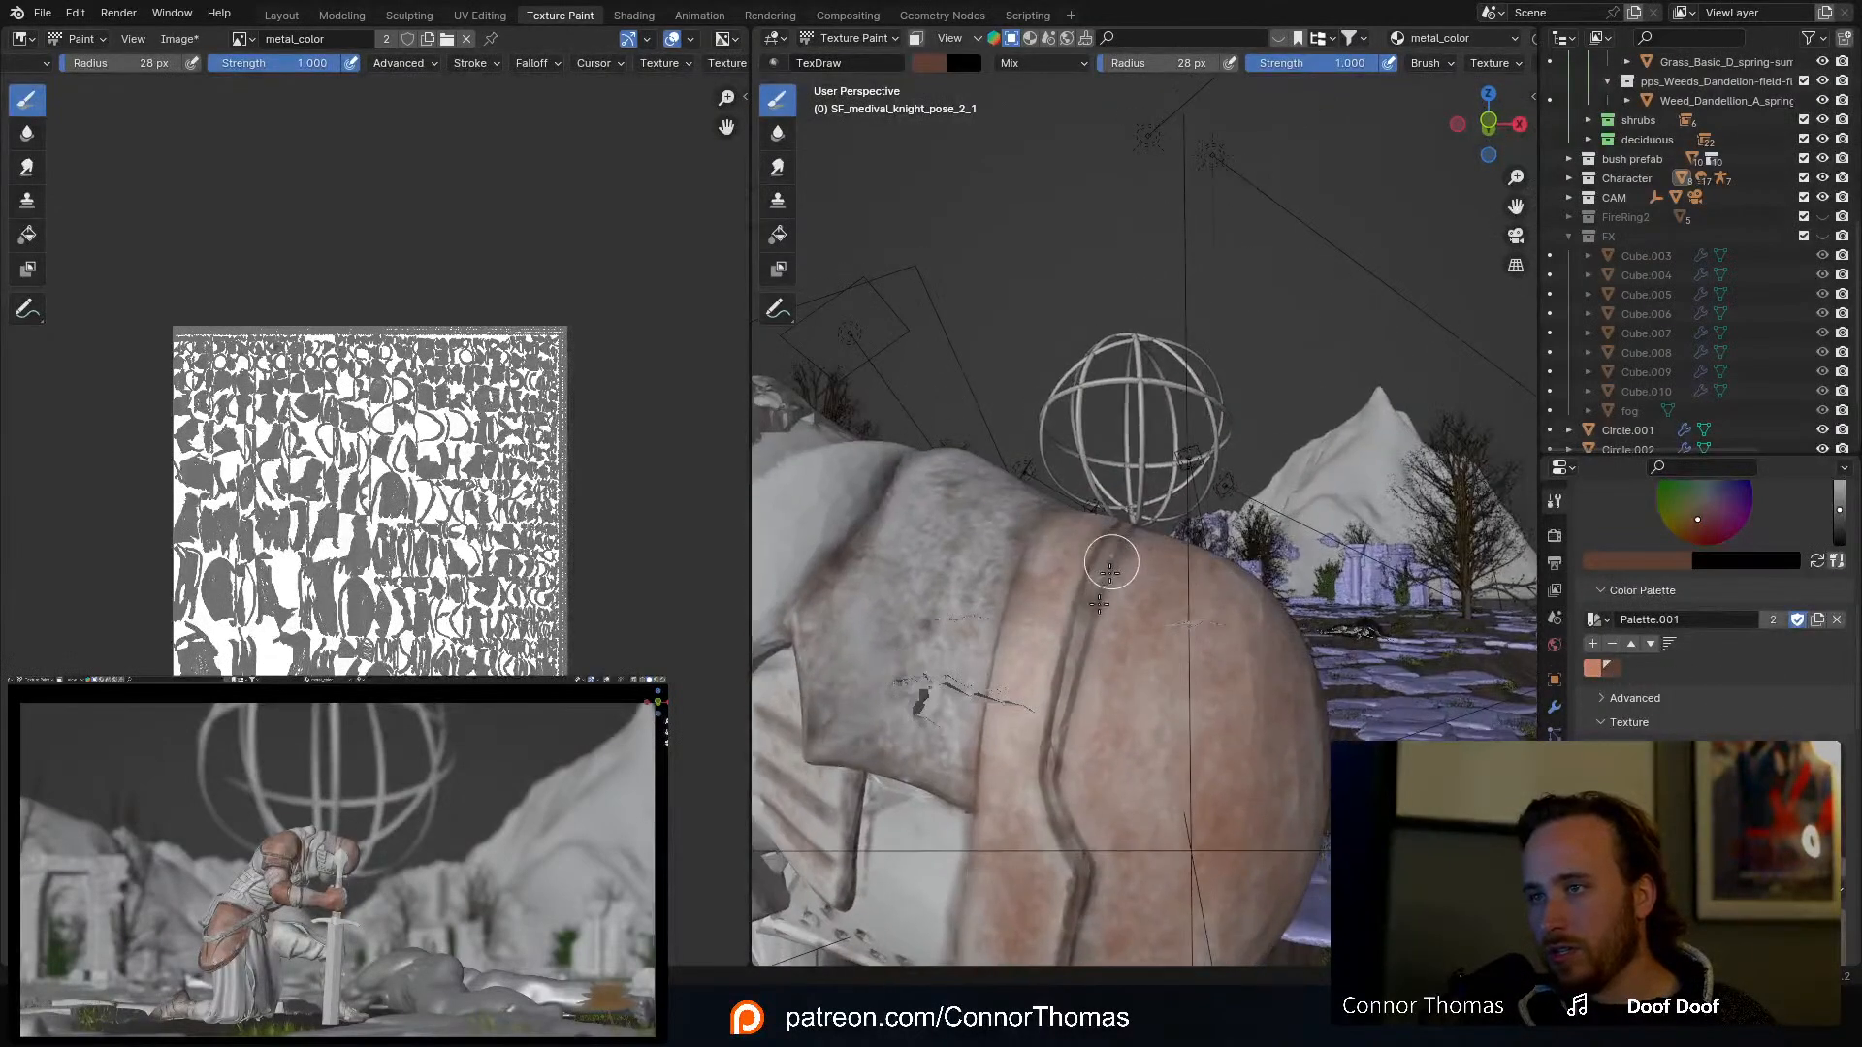
drag(1110, 563, 1071, 666)
mouse_move(1054, 743)
mouse_down()
mouse_move(1065, 840)
mouse_move(1056, 773)
mouse_up()
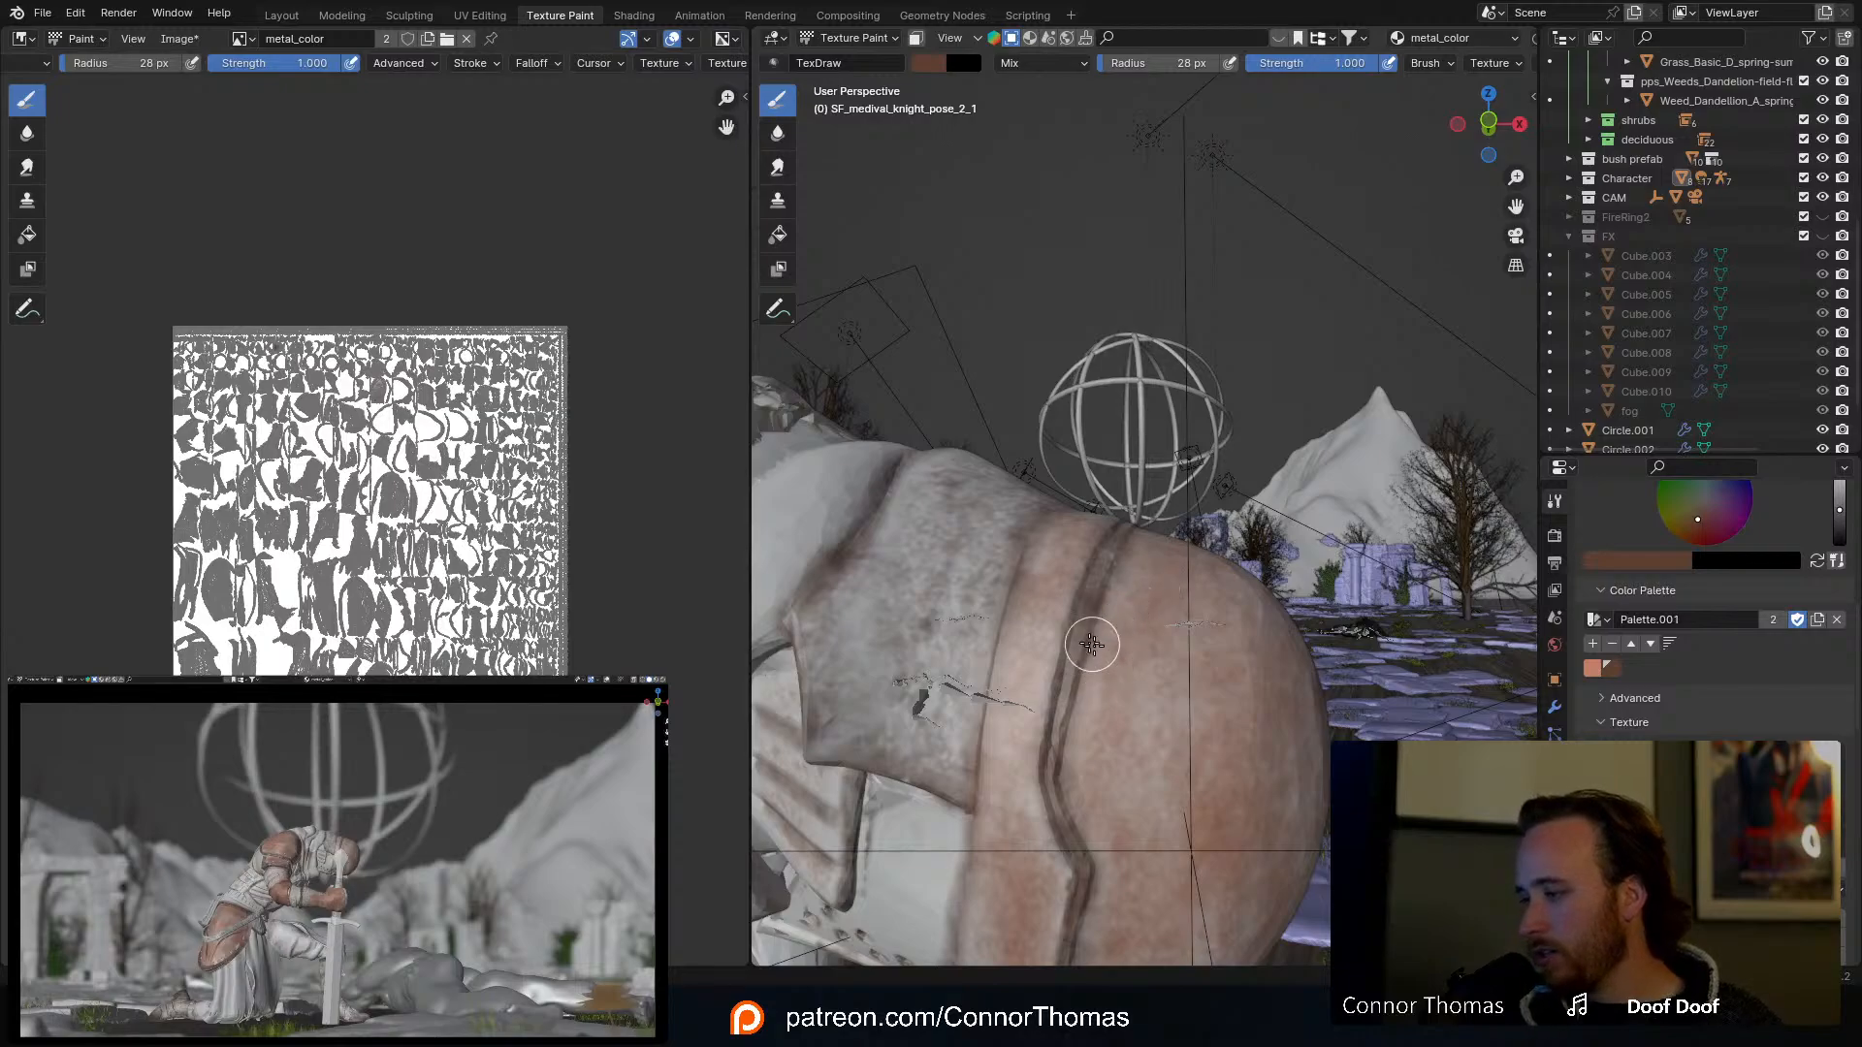
middle_drag(1058, 725, 1049, 592)
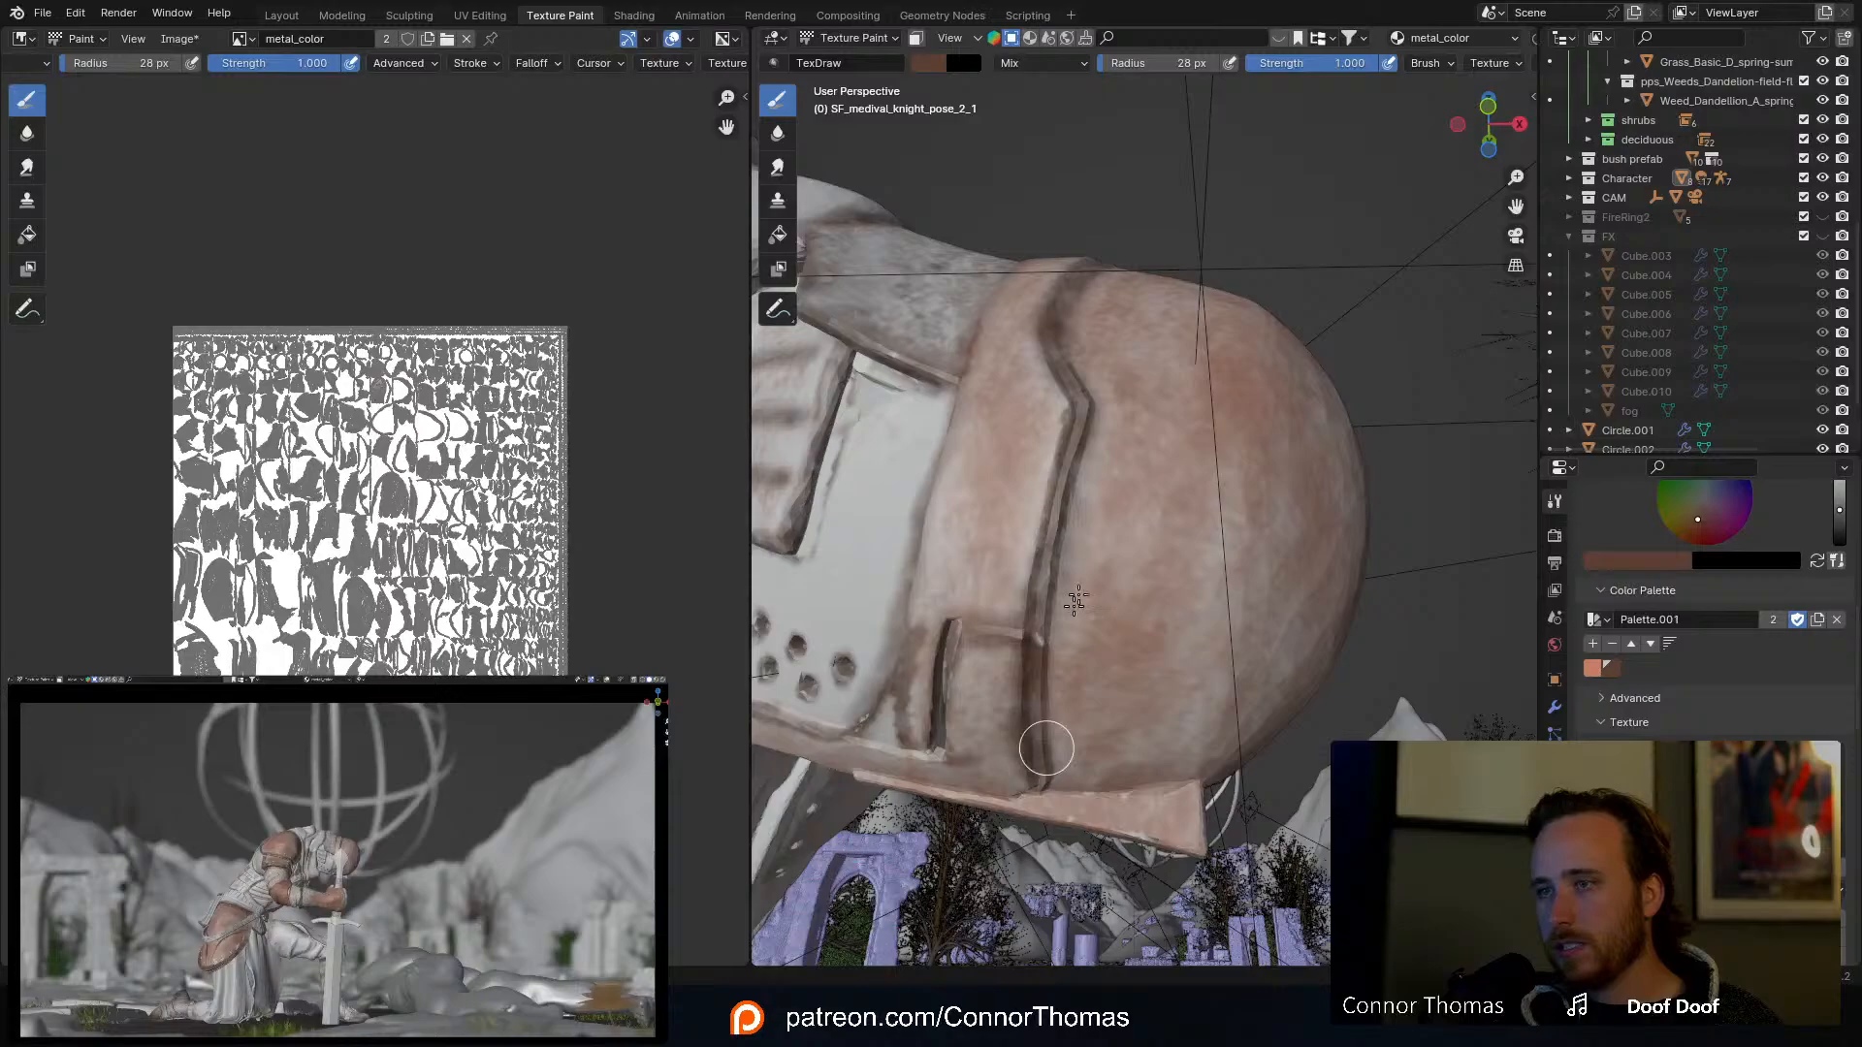
middle_drag(1046, 748, 1052, 748)
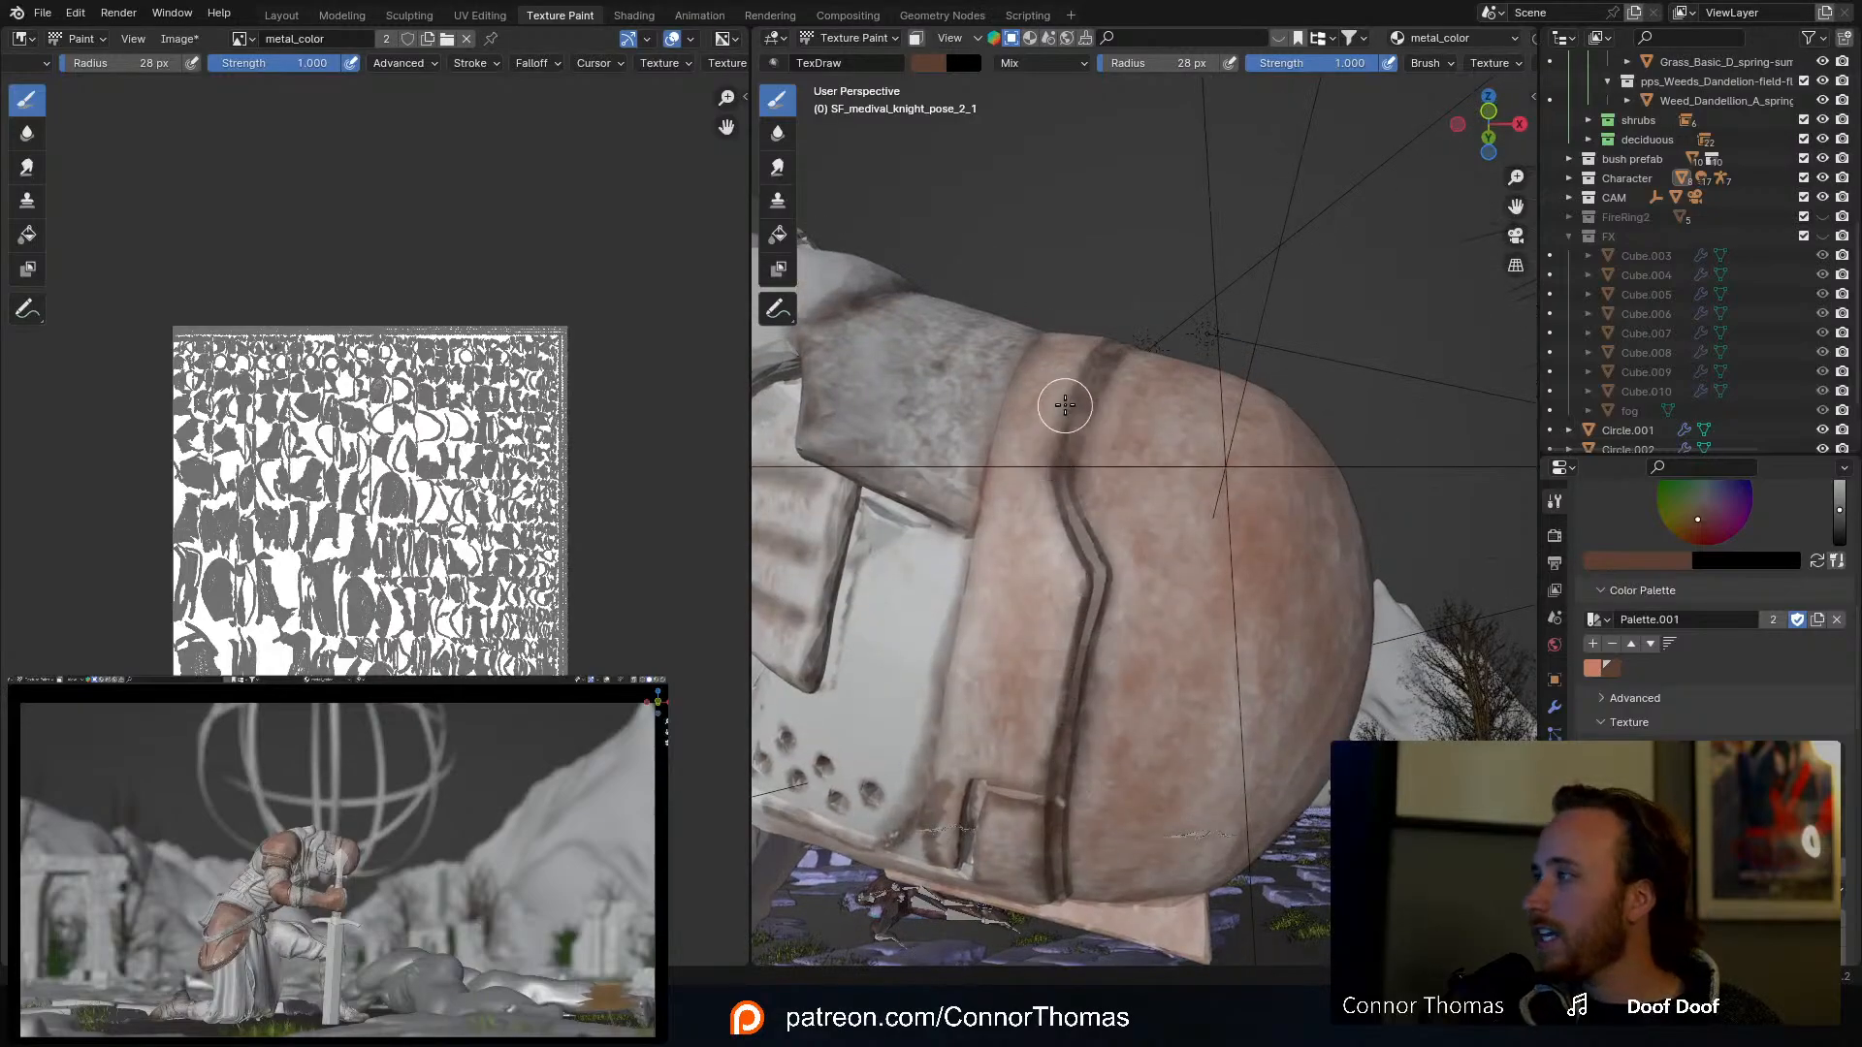
mouse_move(1065, 406)
middle_down()
mouse_move(1089, 415)
mouse_move(938, 602)
mouse_move(1110, 448)
mouse_move(1032, 552)
mouse_move(1091, 471)
mouse_move(1168, 706)
mouse_move(1072, 566)
middle_up()
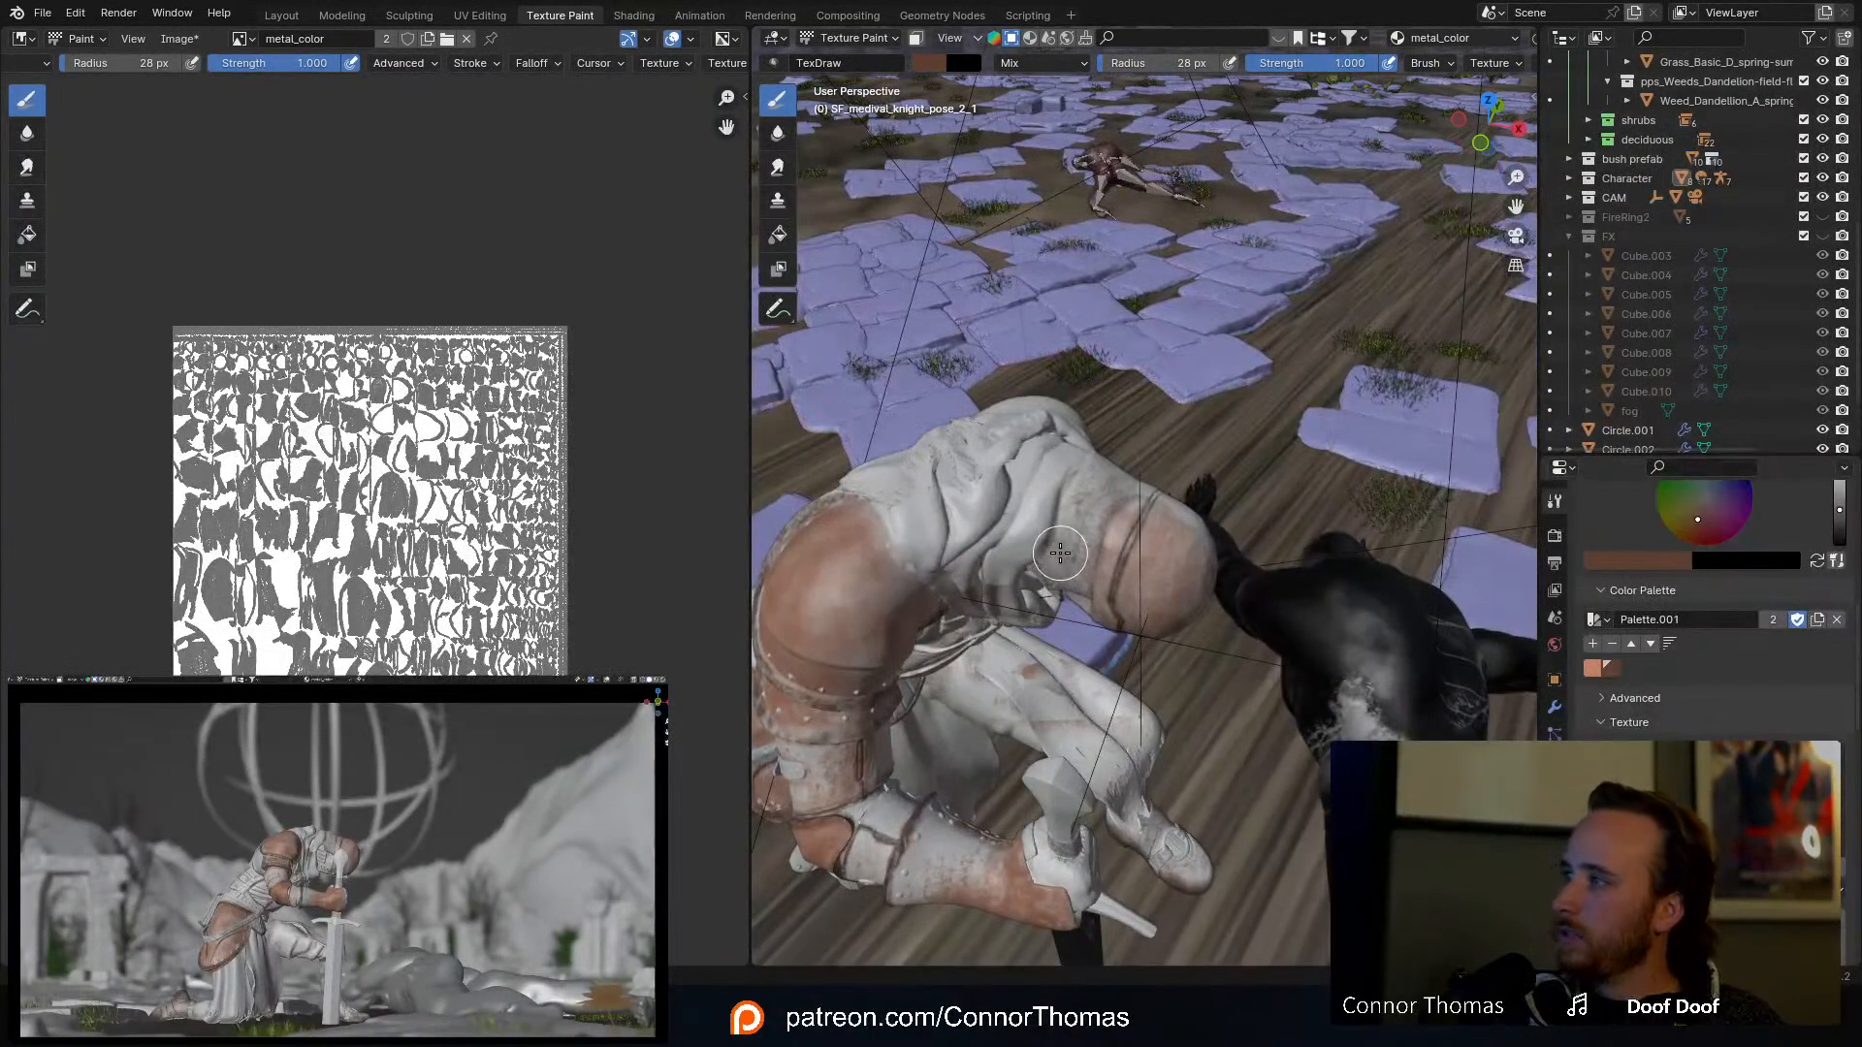
Step: Save the blend file and the painted metal_color image
key(ctrl+s)
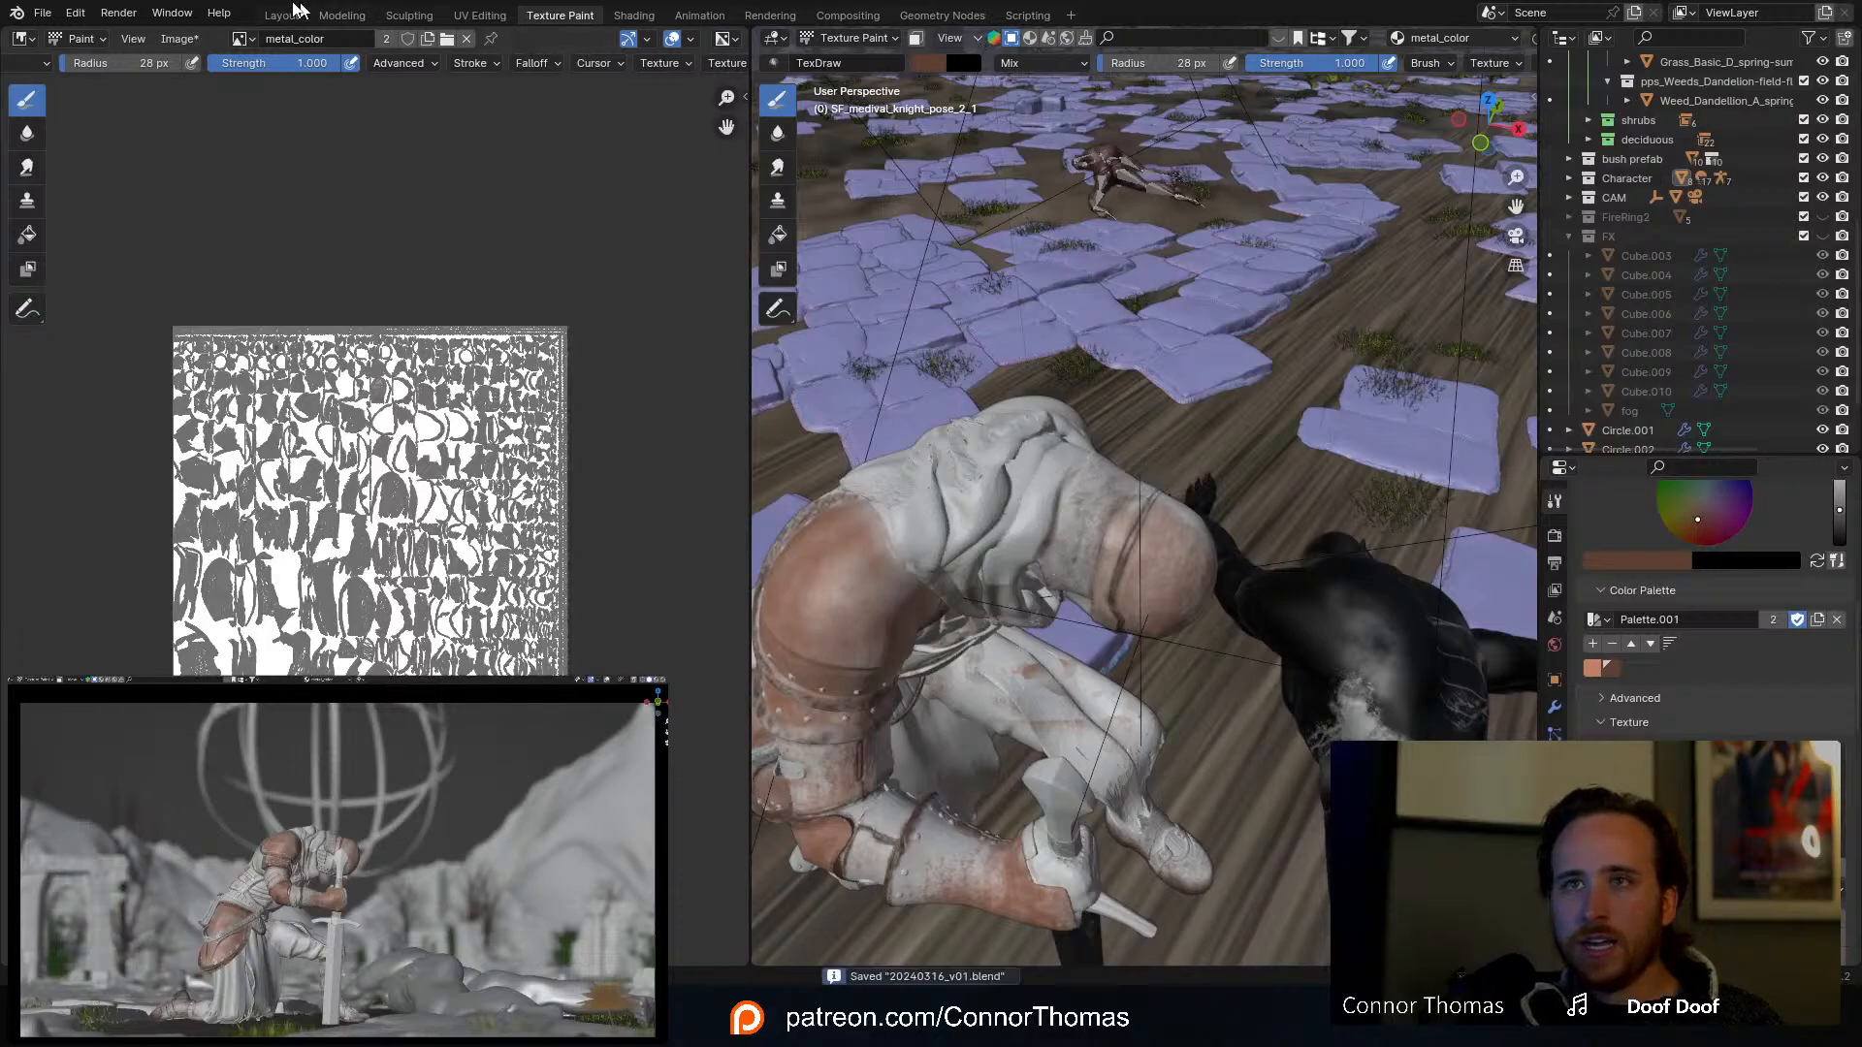
click(208, 41)
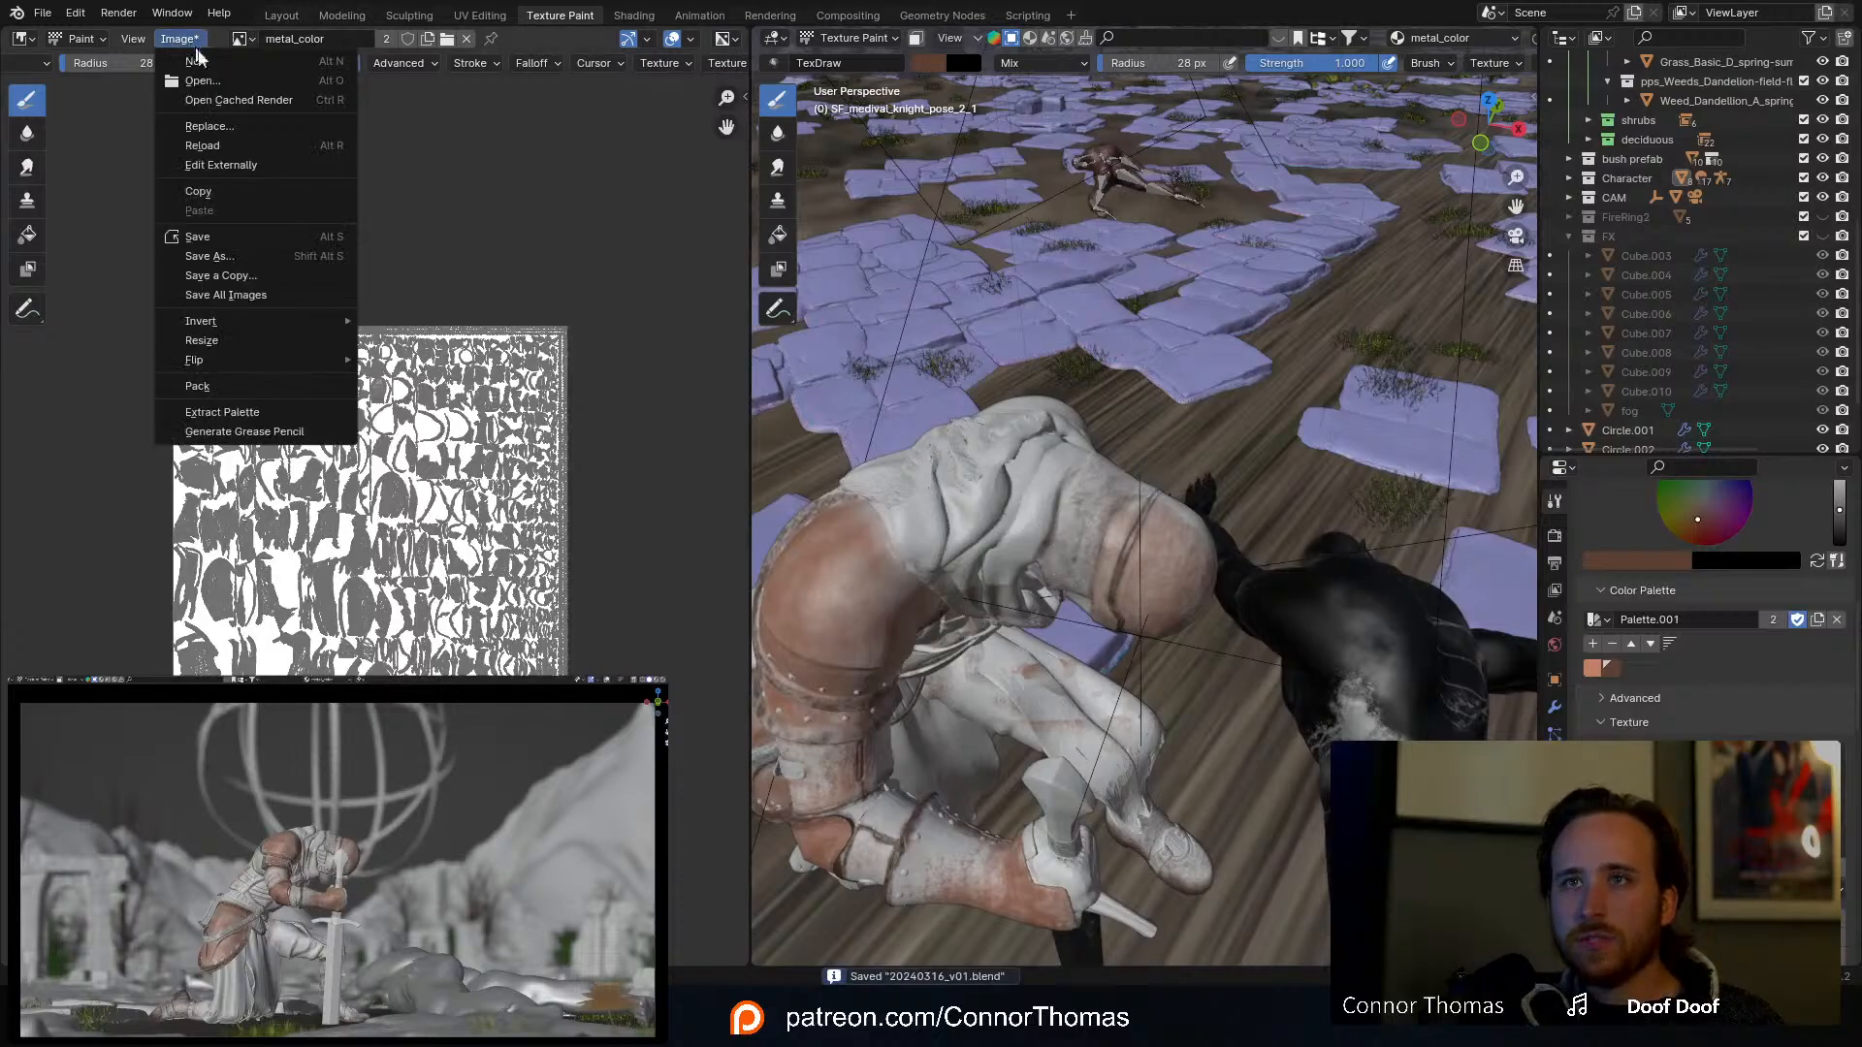
click(233, 241)
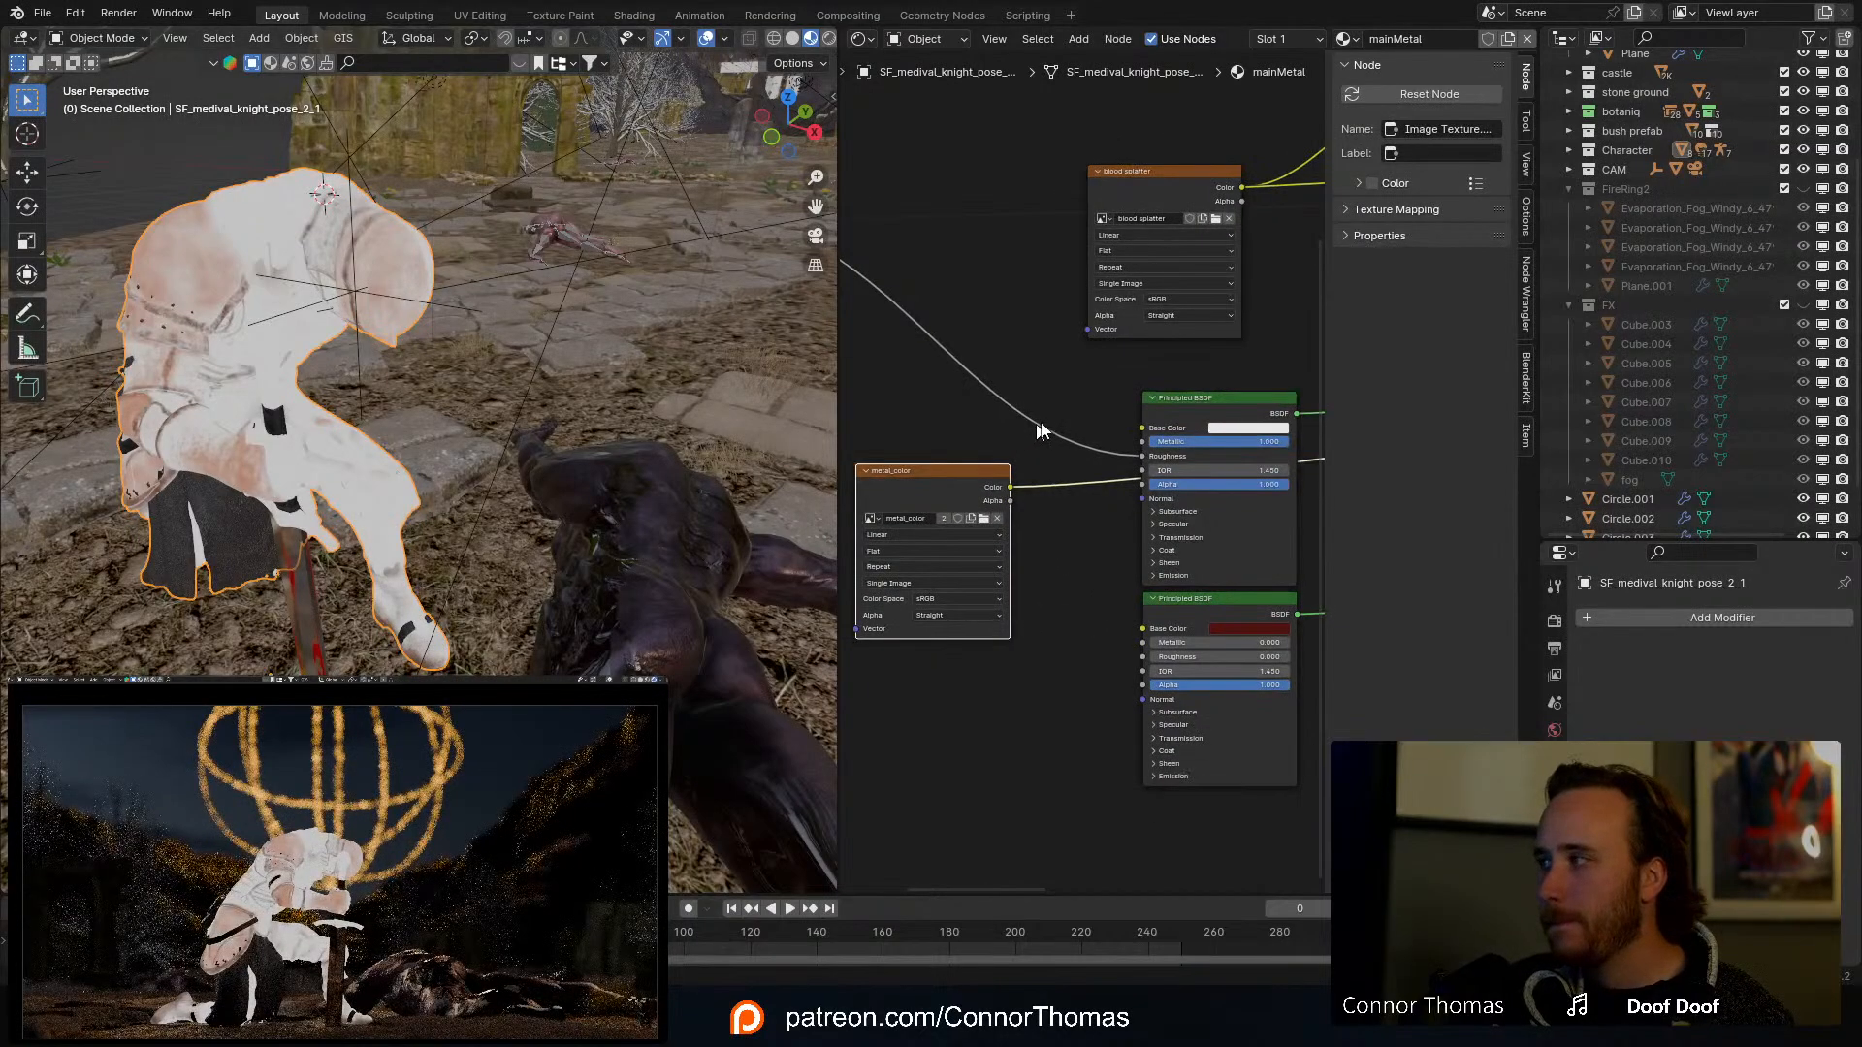
Step: Connect the metal_color texture's Color output to the Base Color of the metallic Principled BSDF in the mainMetal material
middle_drag(1038, 424, 1076, 514)
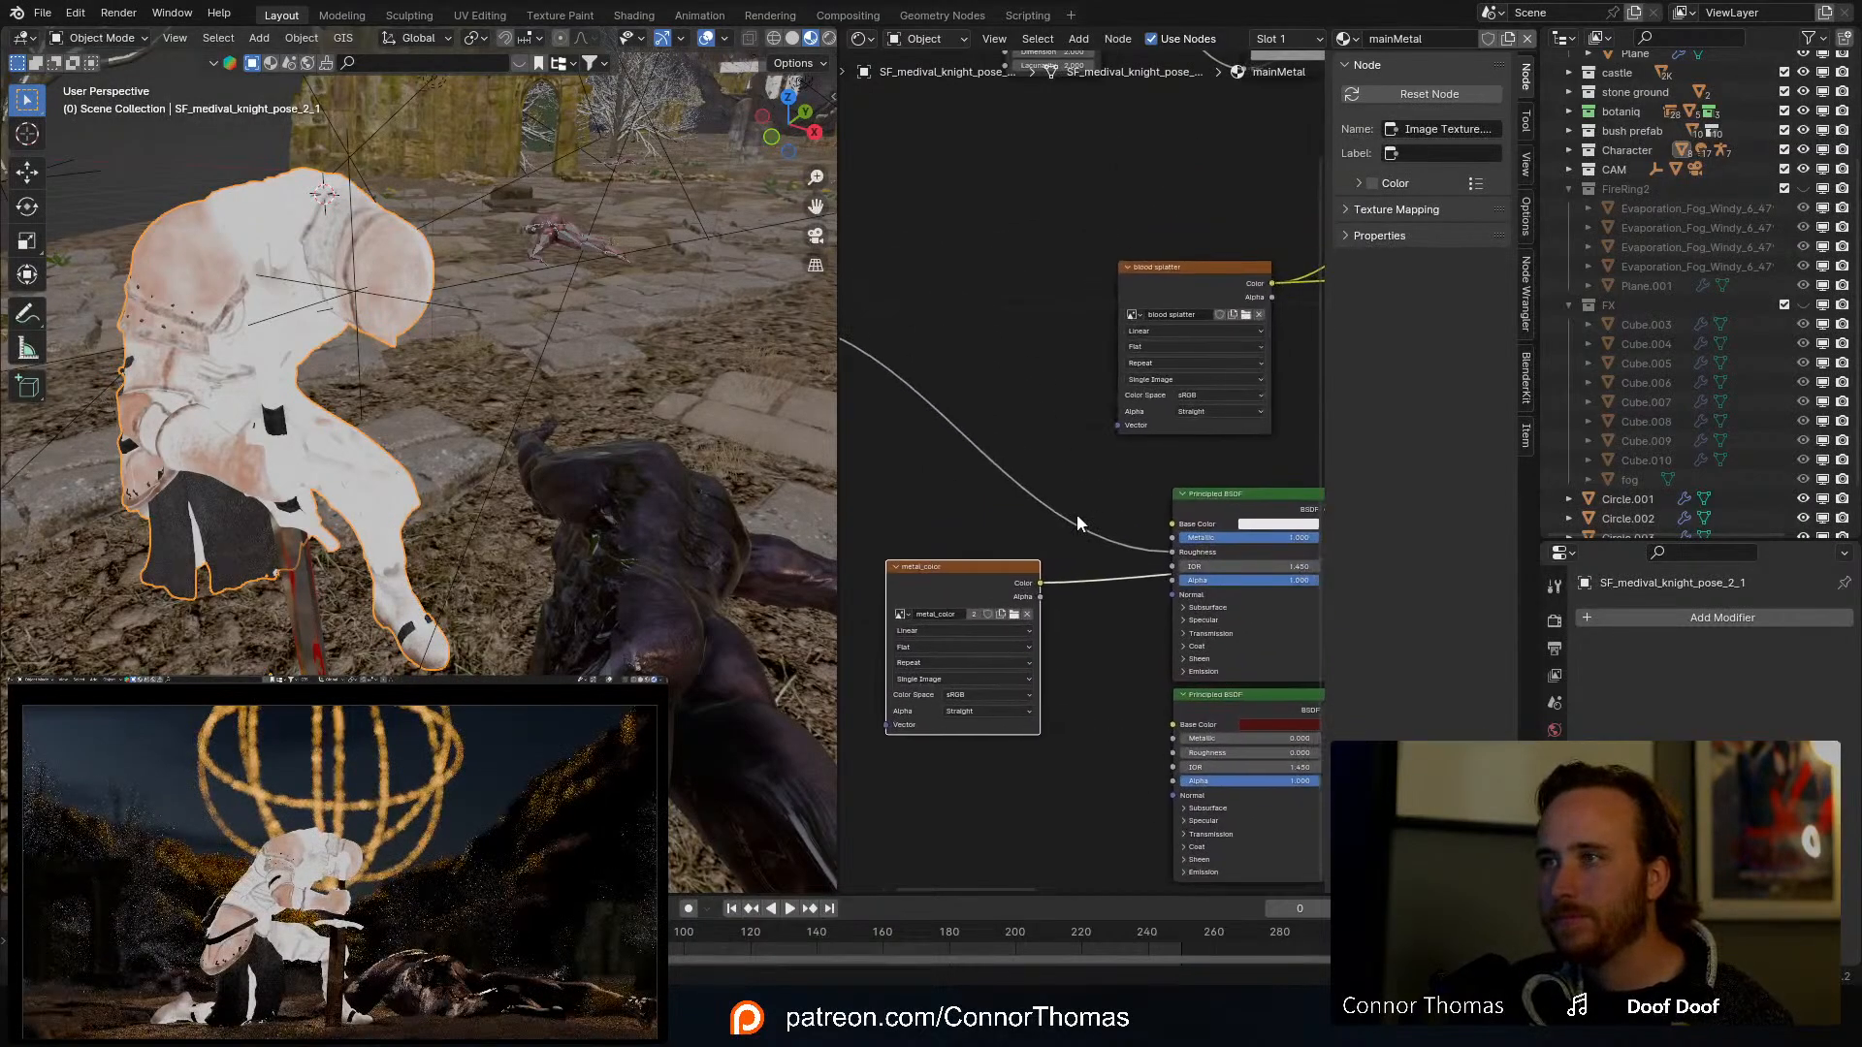
scroll(1013, 602, up, 2)
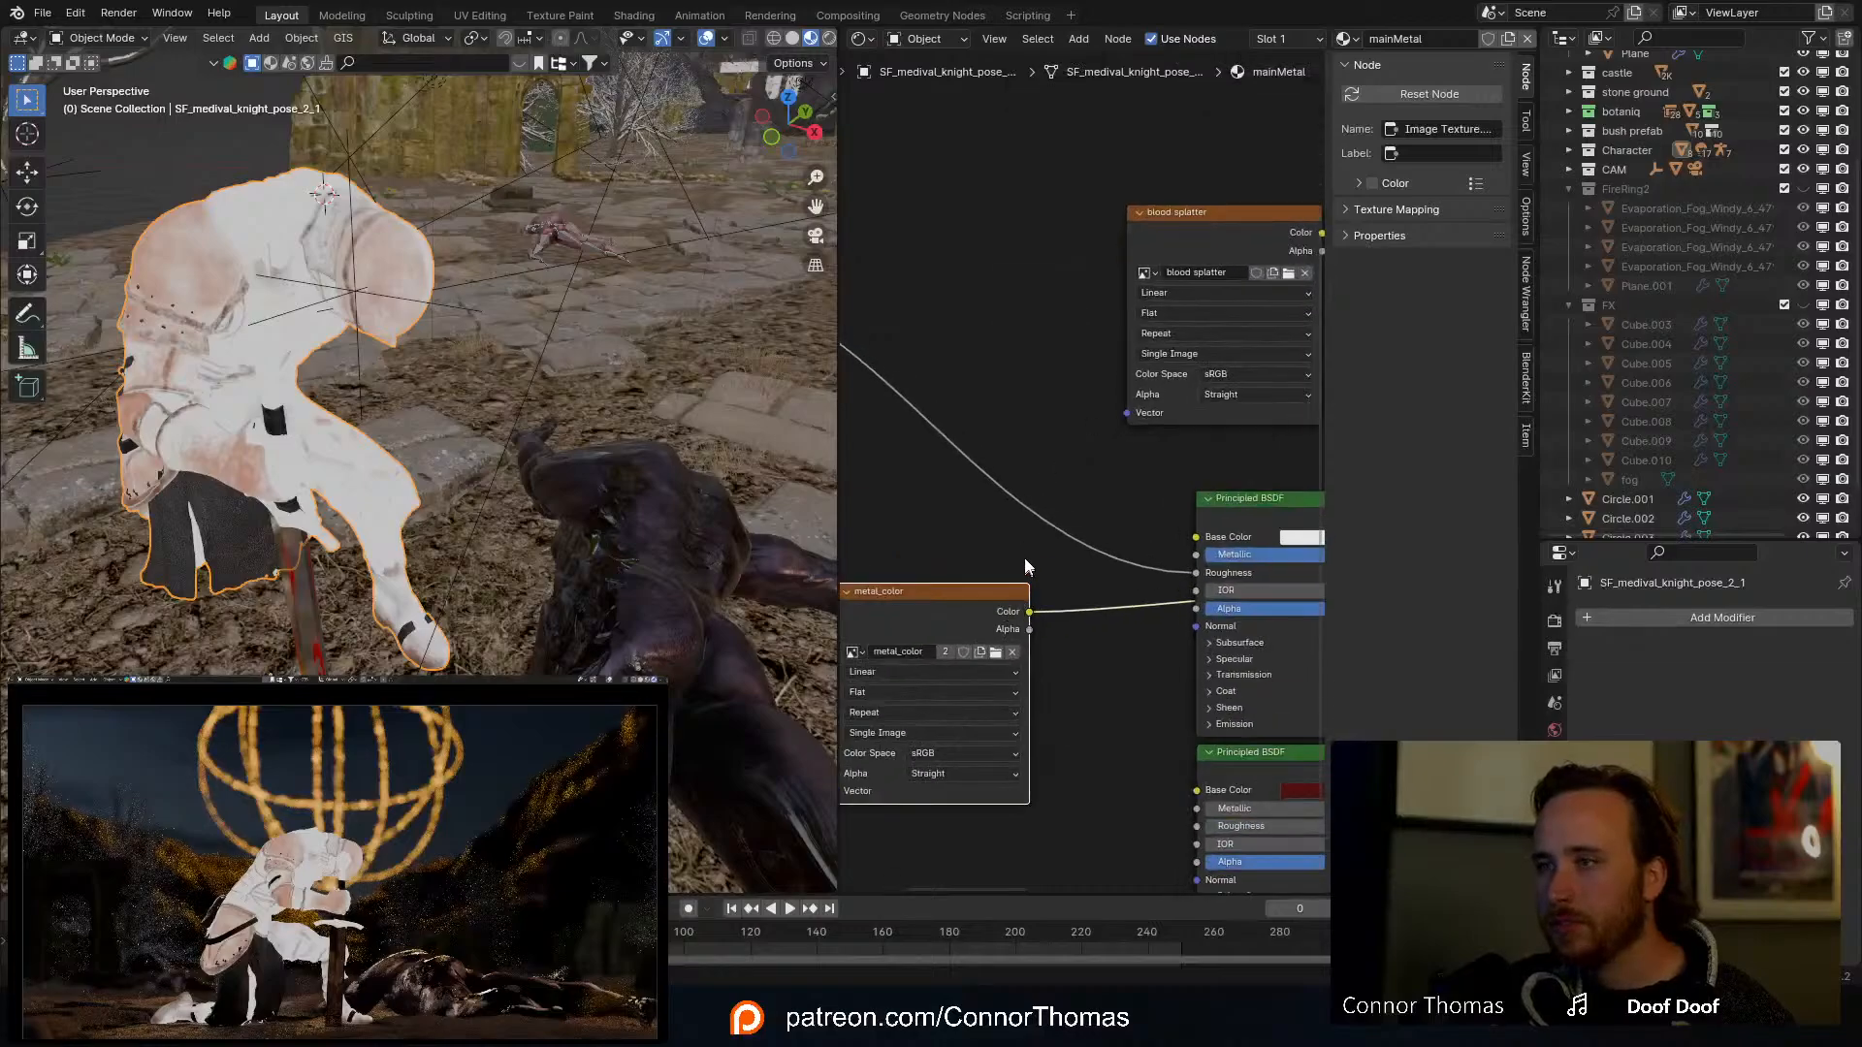
middle_drag(1026, 561, 992, 469)
drag(997, 515, 1161, 440)
middle_drag(1105, 391, 1479, 385)
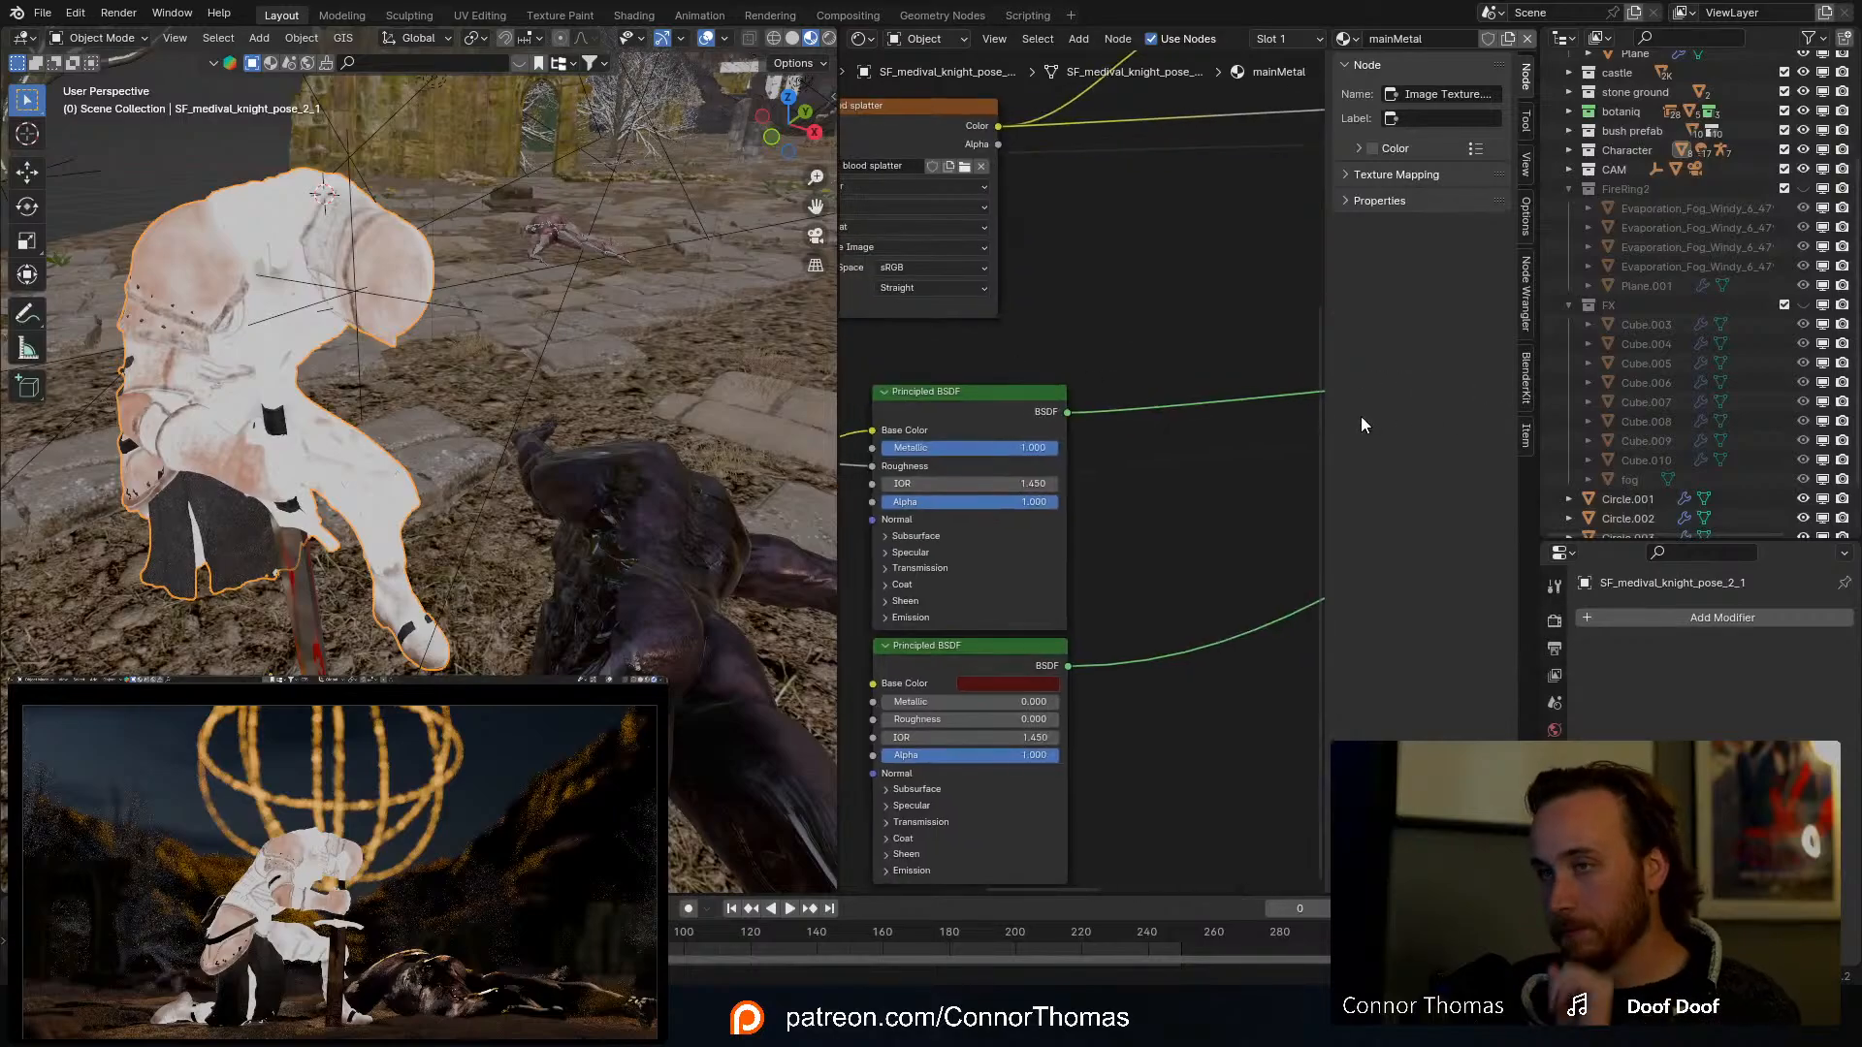
Step: Route the final Mix Shader to the Material Output with the node preview so the full mainMetal material is shown
middle_drag(1200, 362, 893, 420)
scroll(1042, 401, down, 4)
middle_drag(1042, 401, 987, 386)
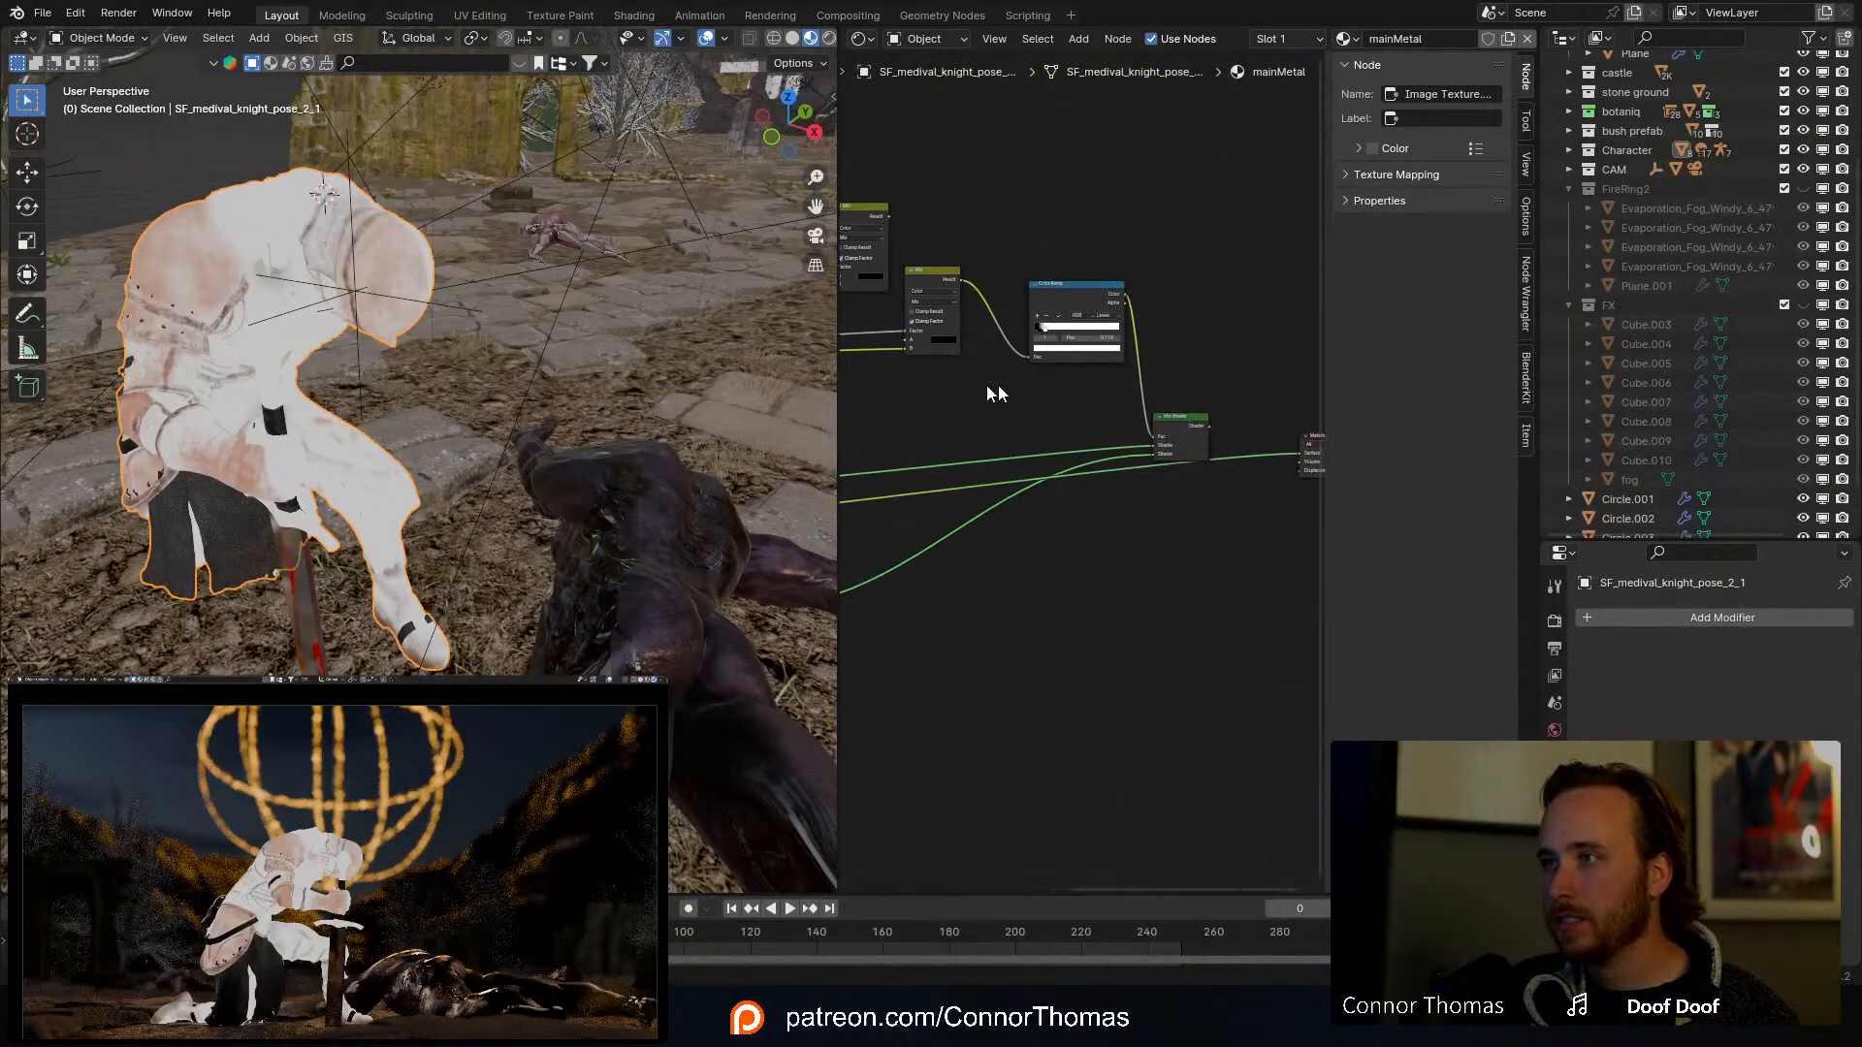
scroll(1163, 428, up, 3)
ctrl+shift+click(1230, 388)
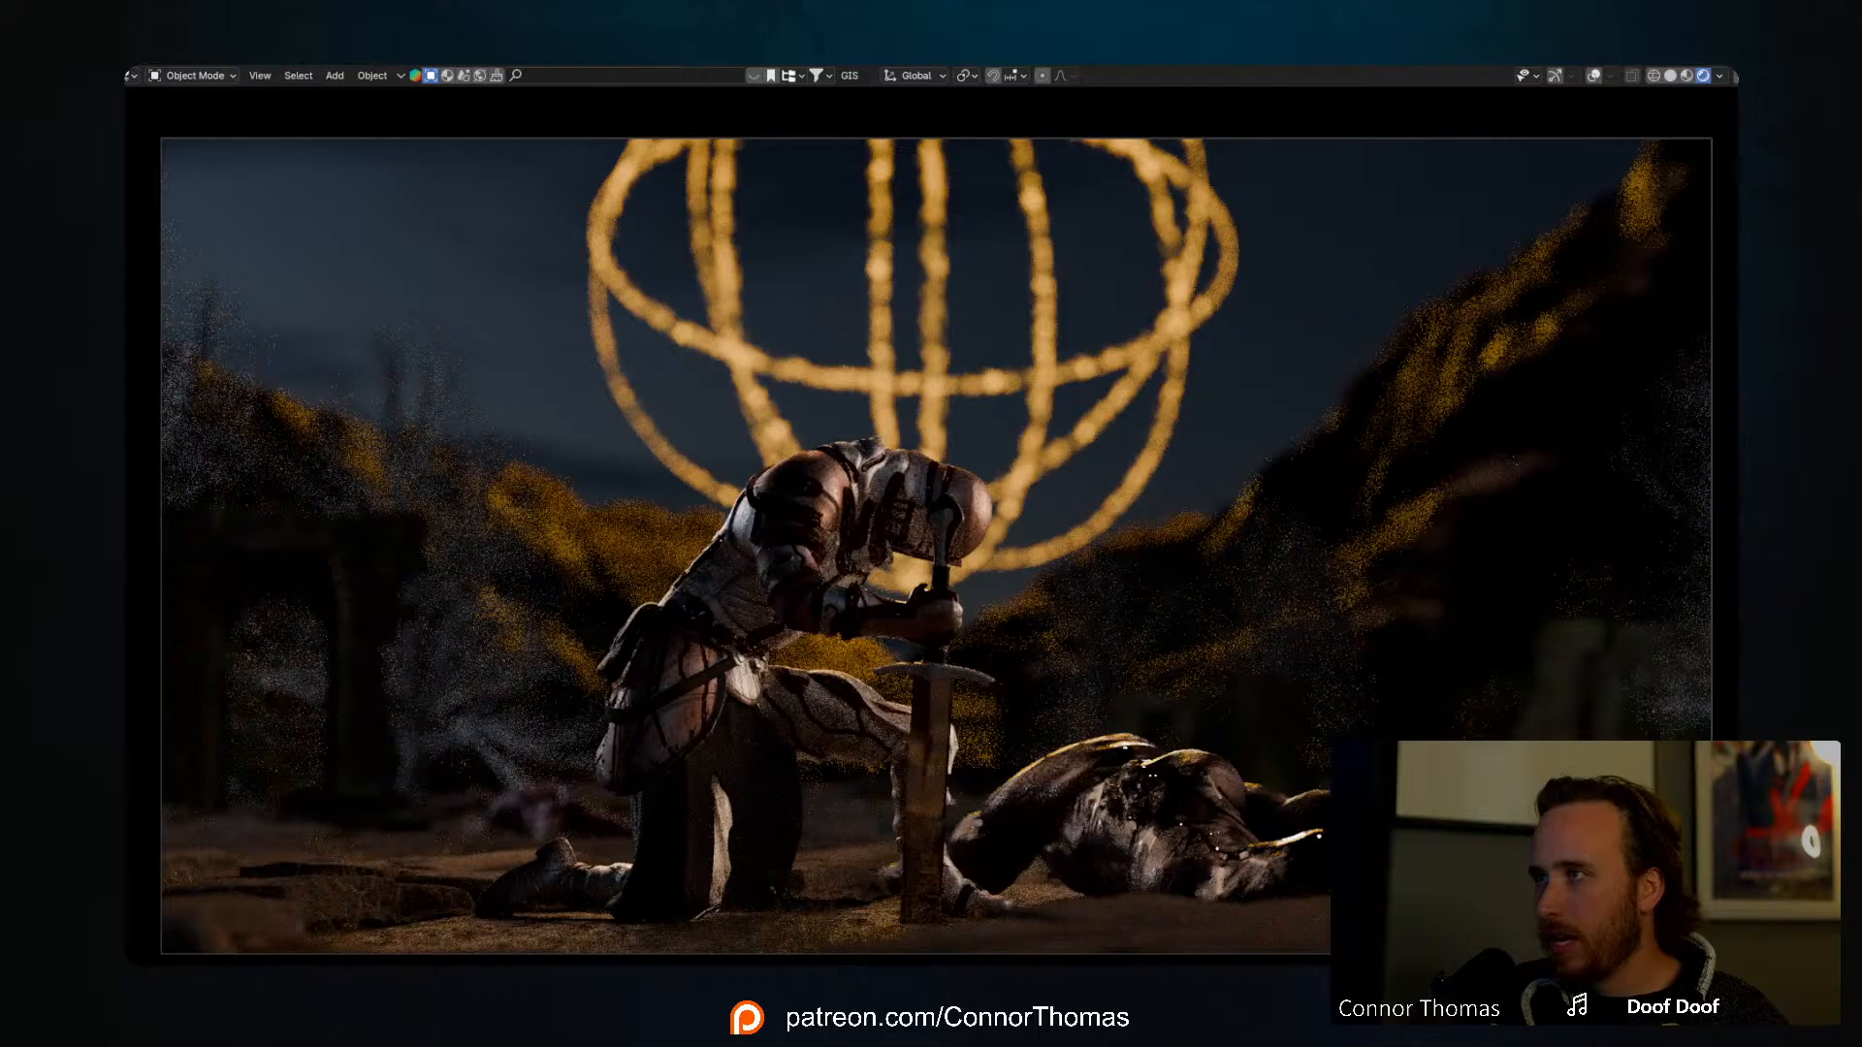
Step: Unhide the hidden fog in the scene and undo the recent changes that brought in the cape behind the knight
key(alt+h)
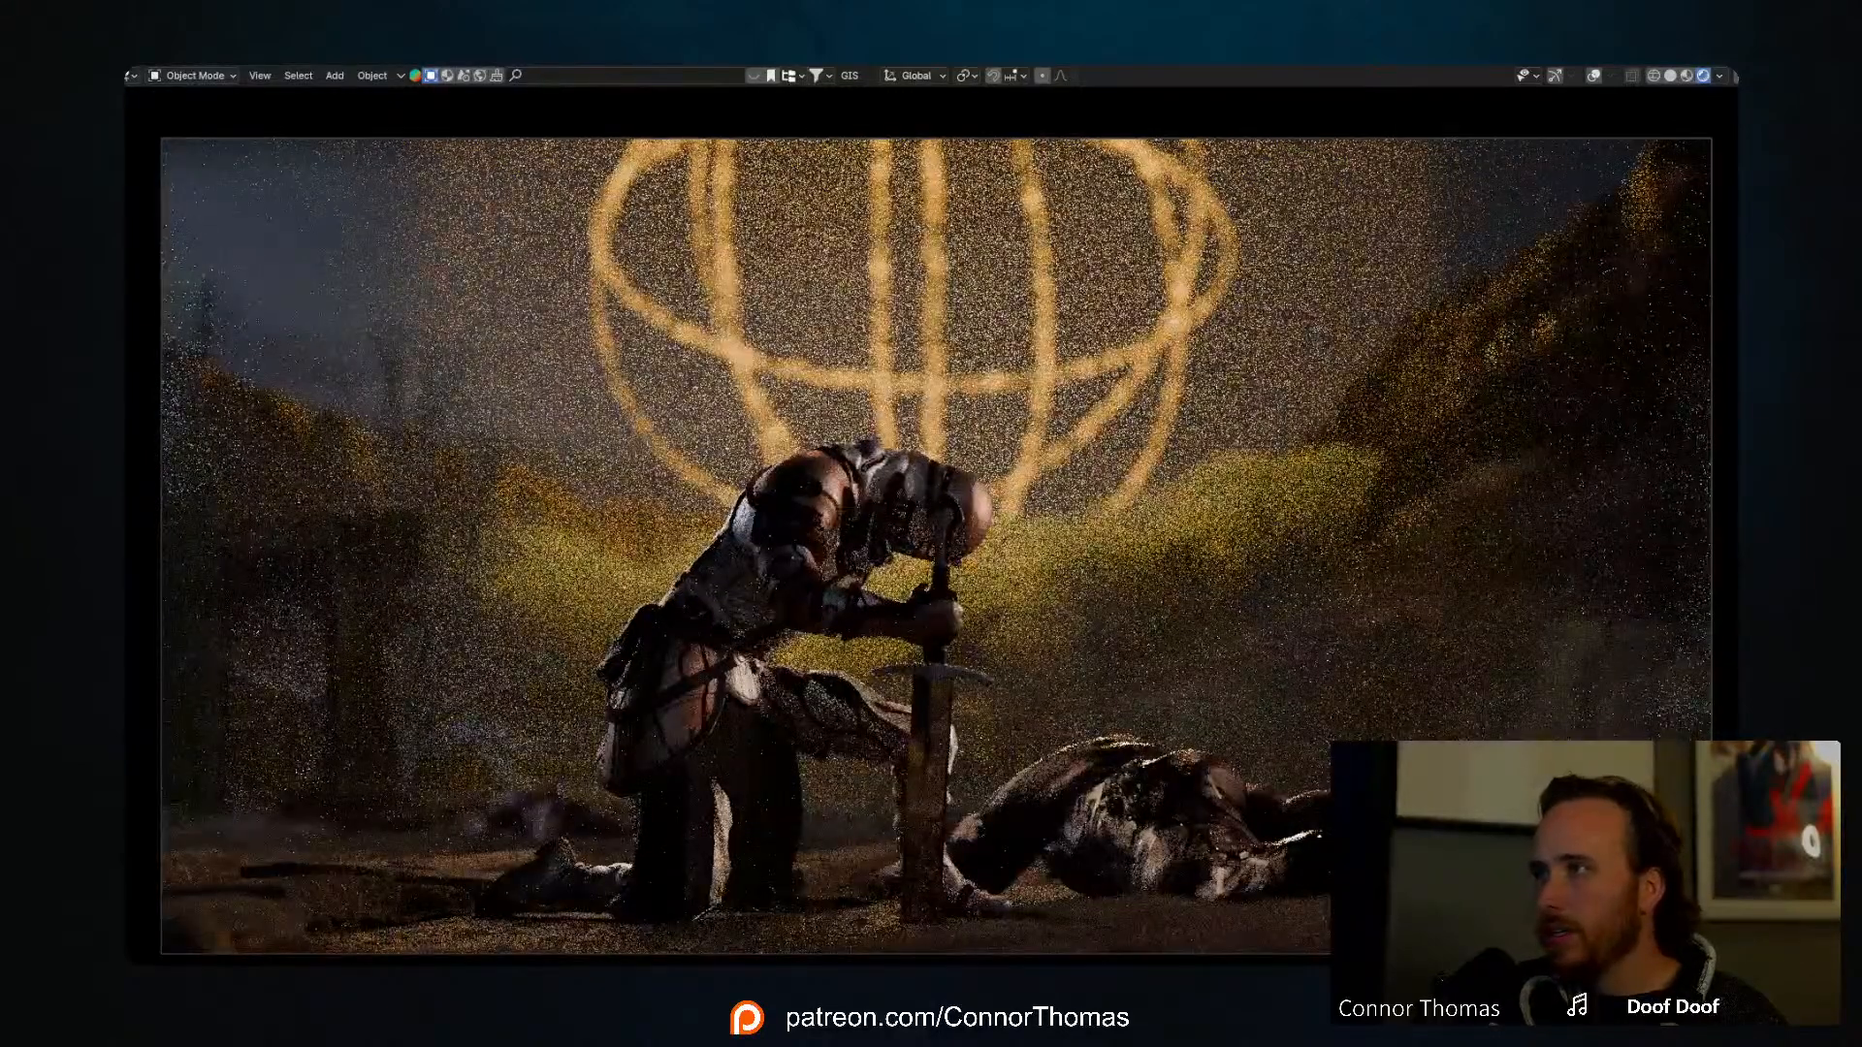
key(ctrl+z)
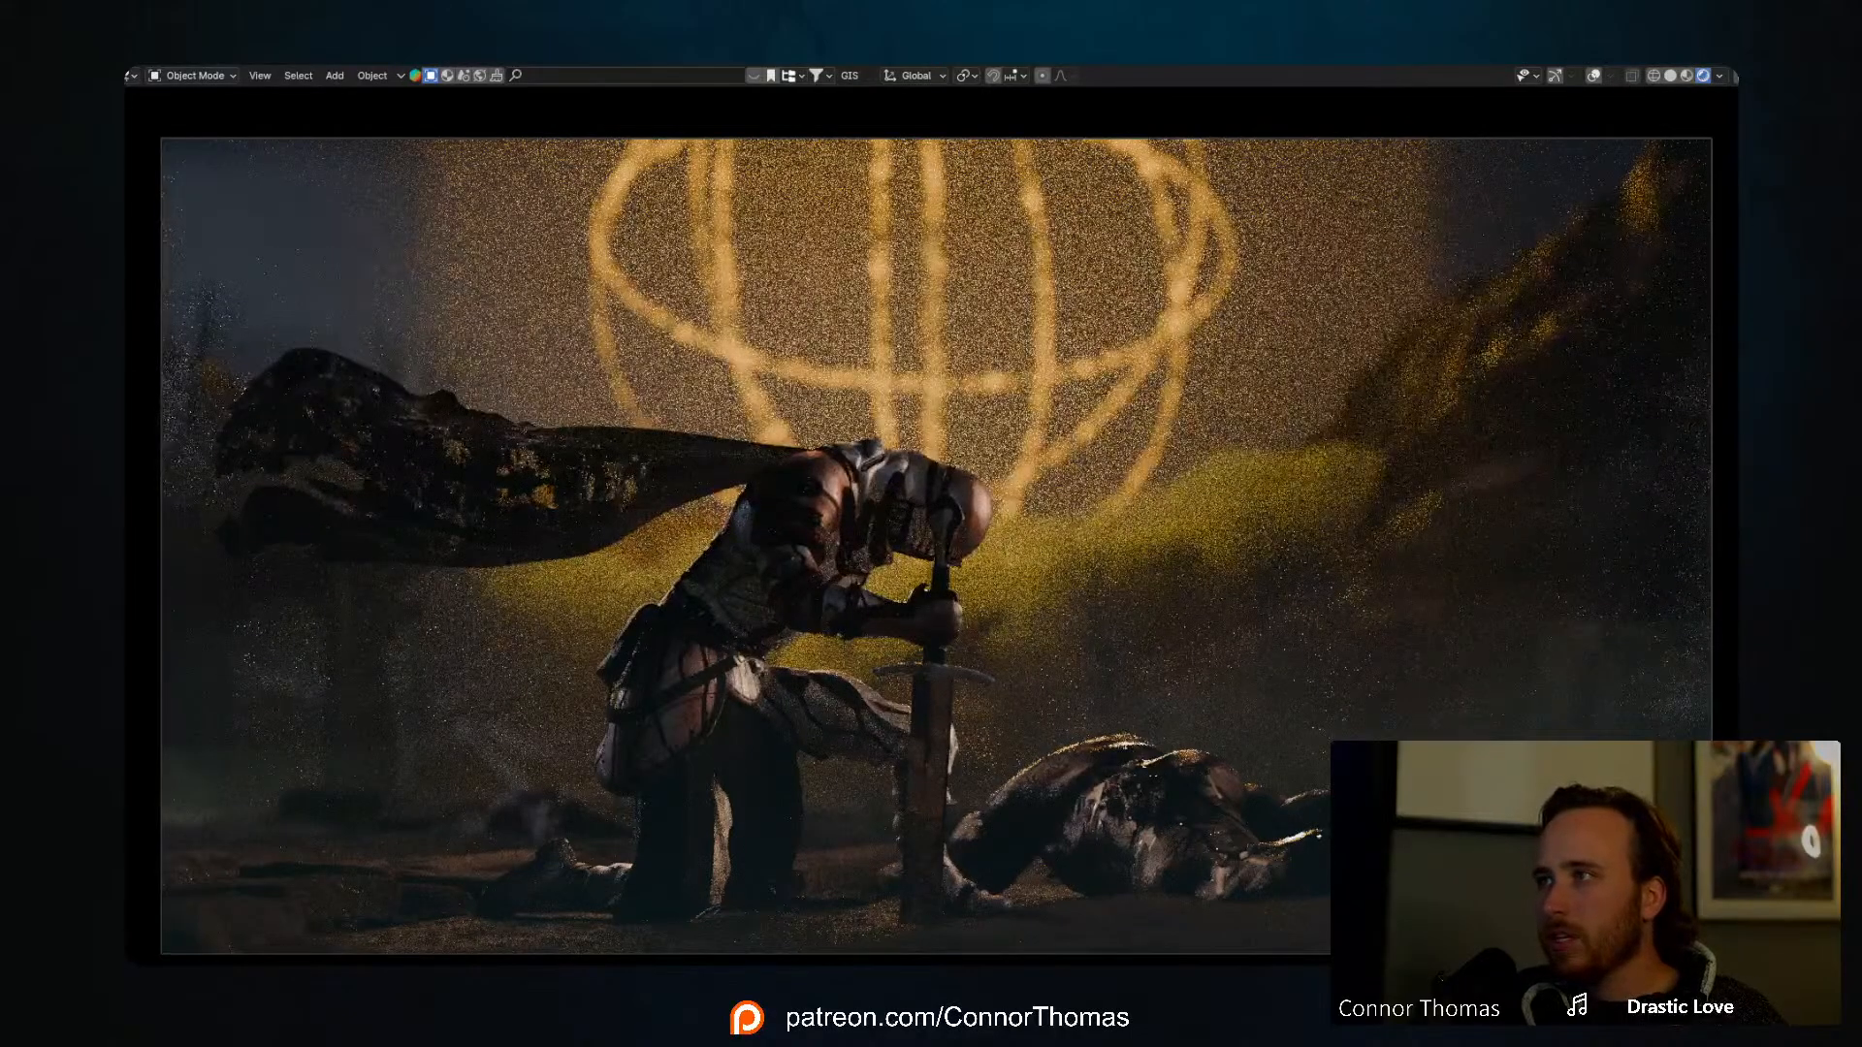
key(ctrl+z)
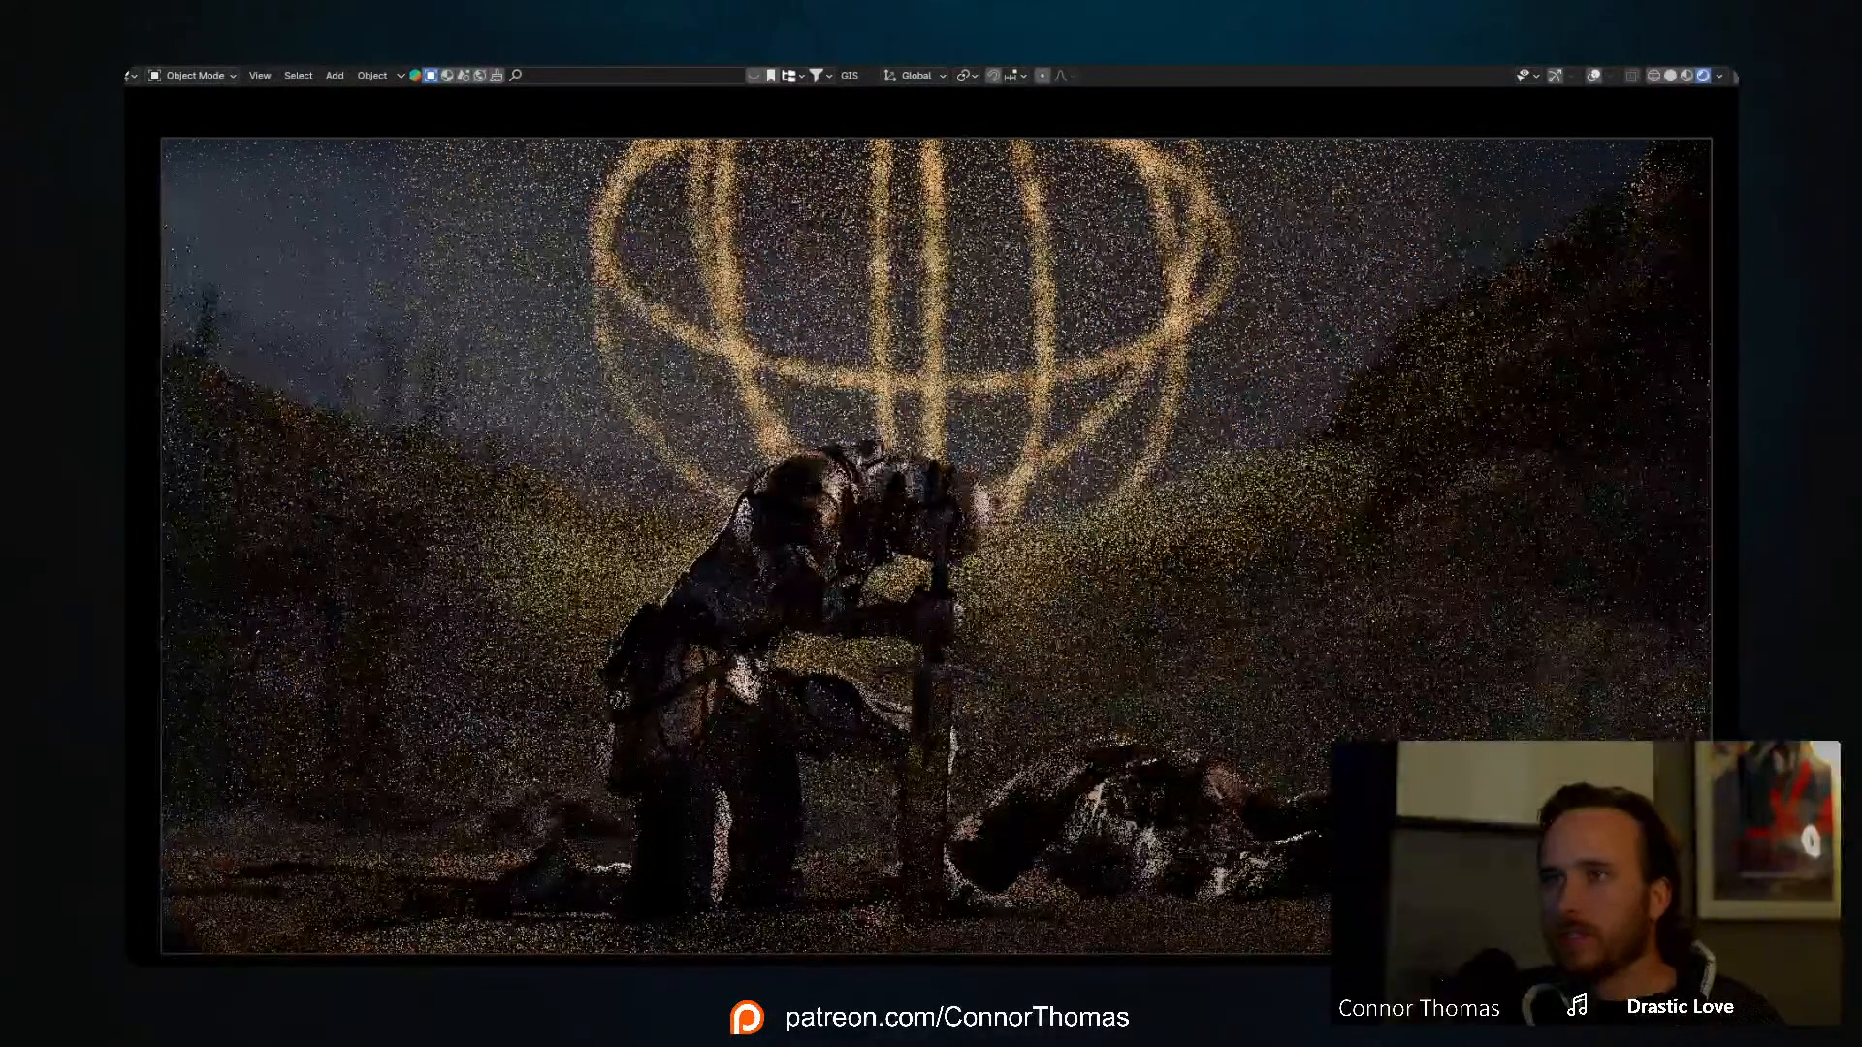
key(ctrl+z)
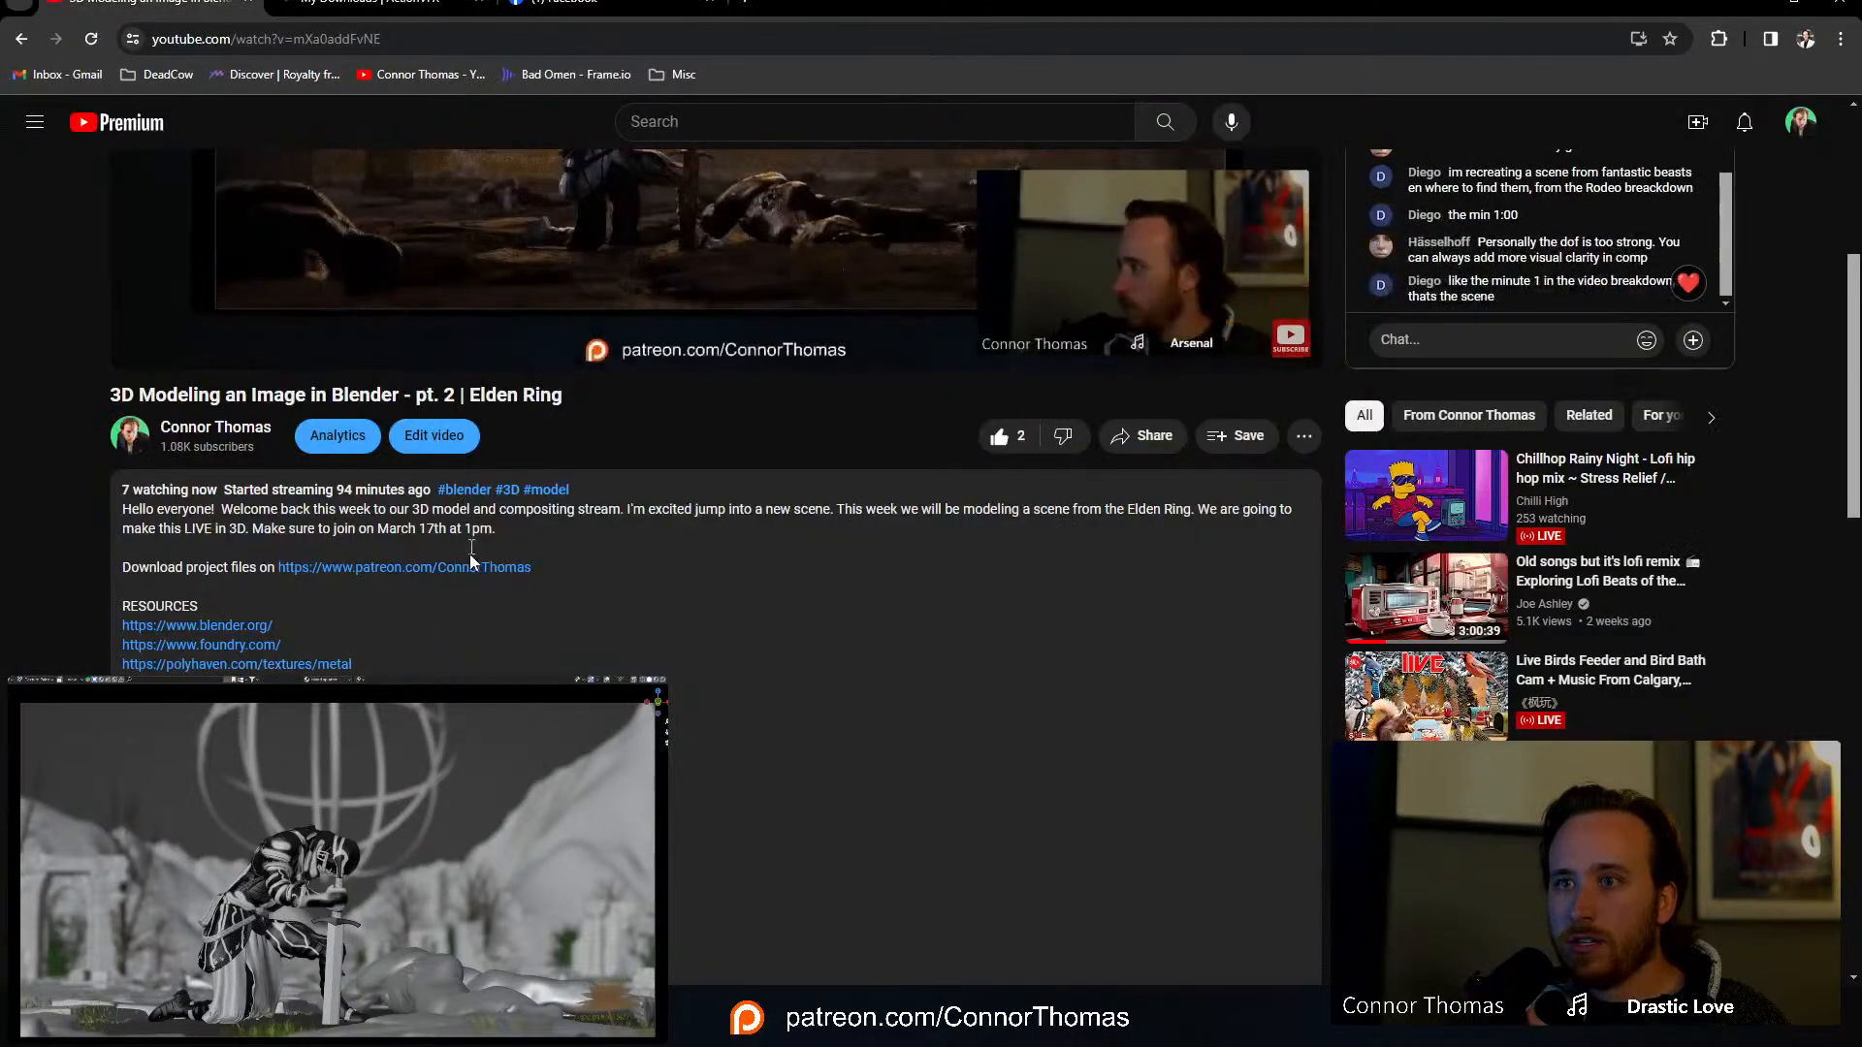
Step: Open the creator's Patreon page from the stream description and read the Surface Imperfections Vol. 1 product page in its shop
scroll(472, 560, down, 3)
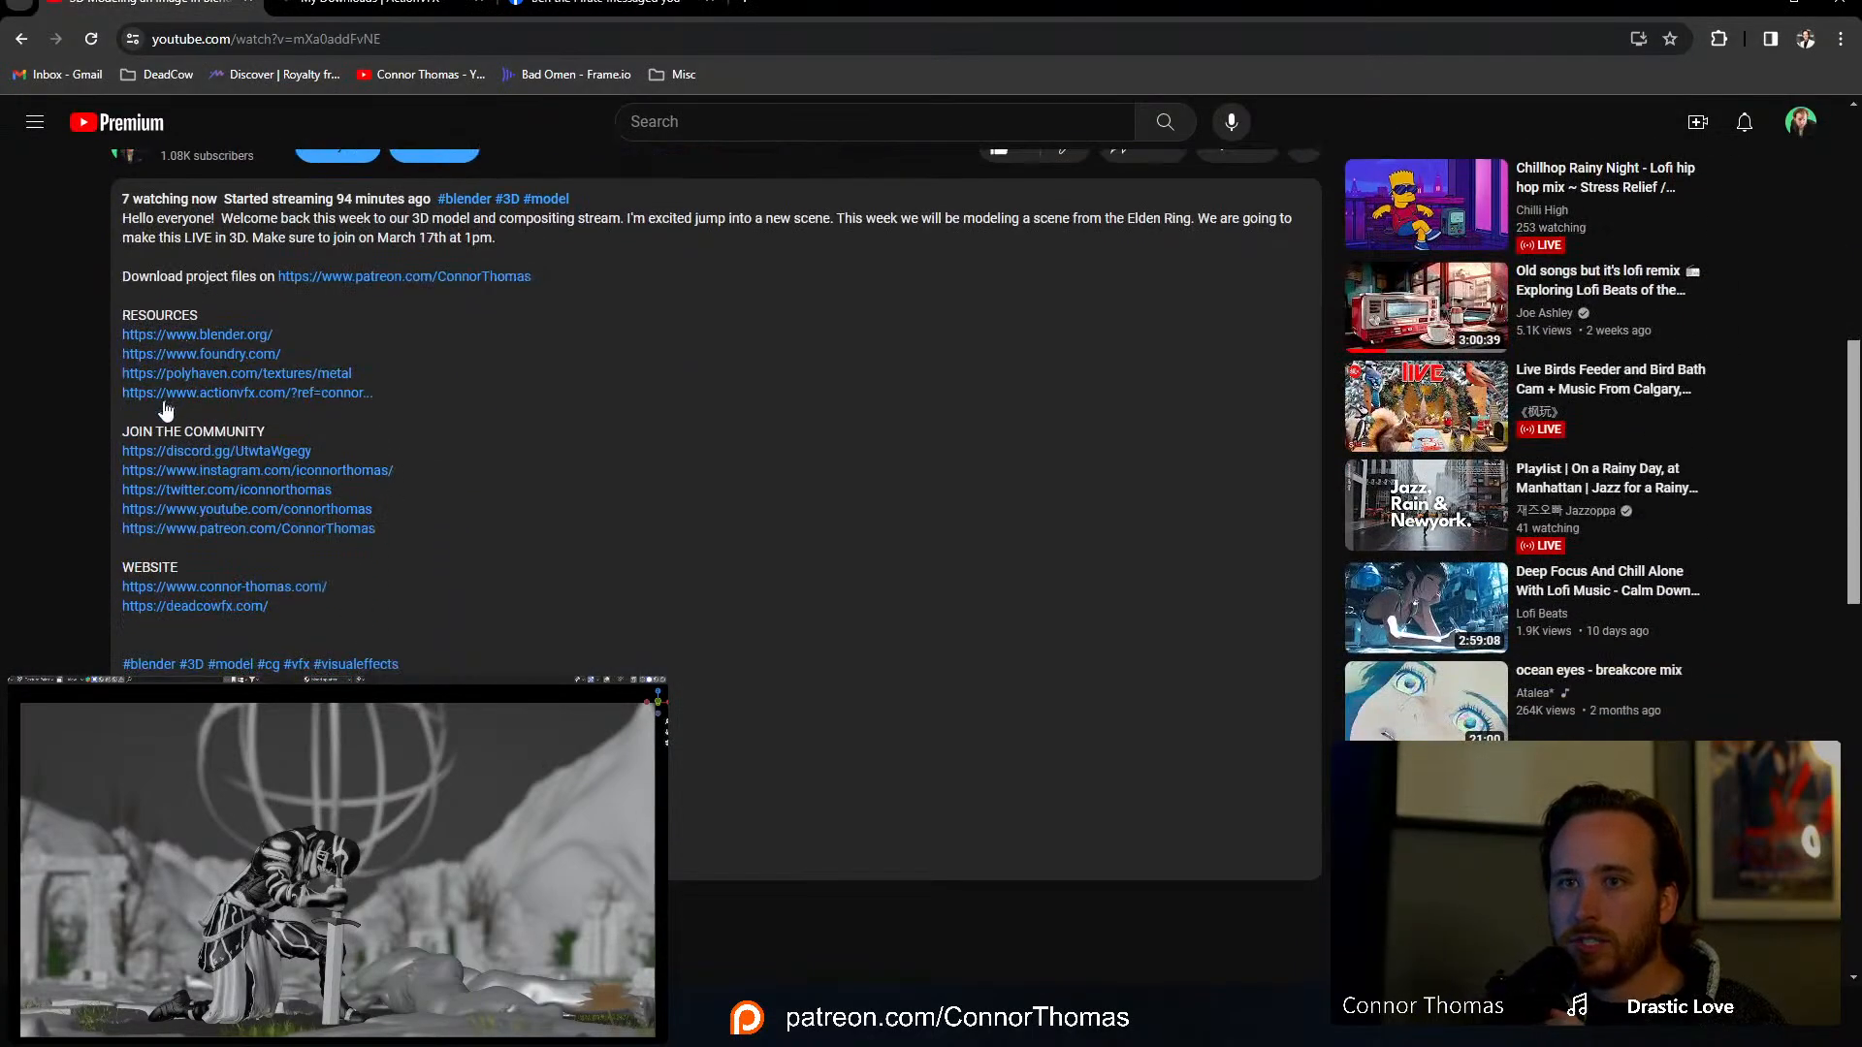
click(264, 529)
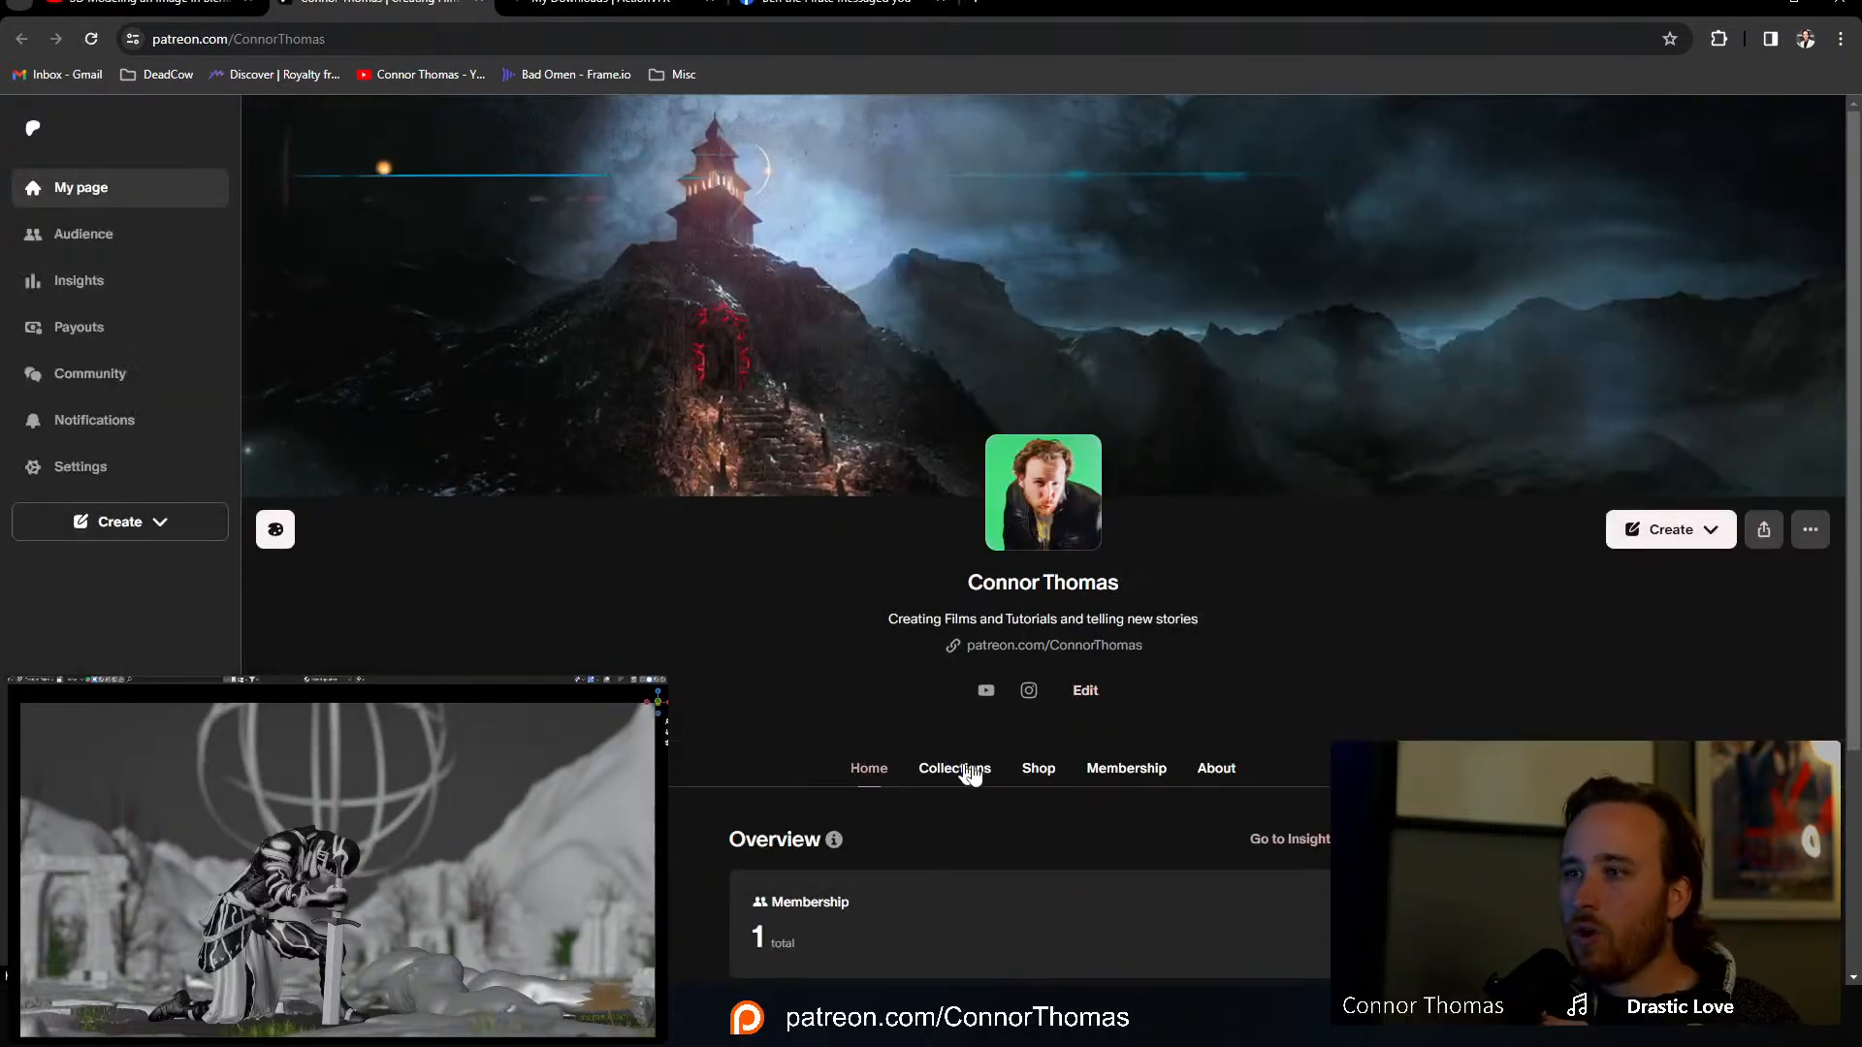
click(1036, 771)
scroll(702, 469, down, 5)
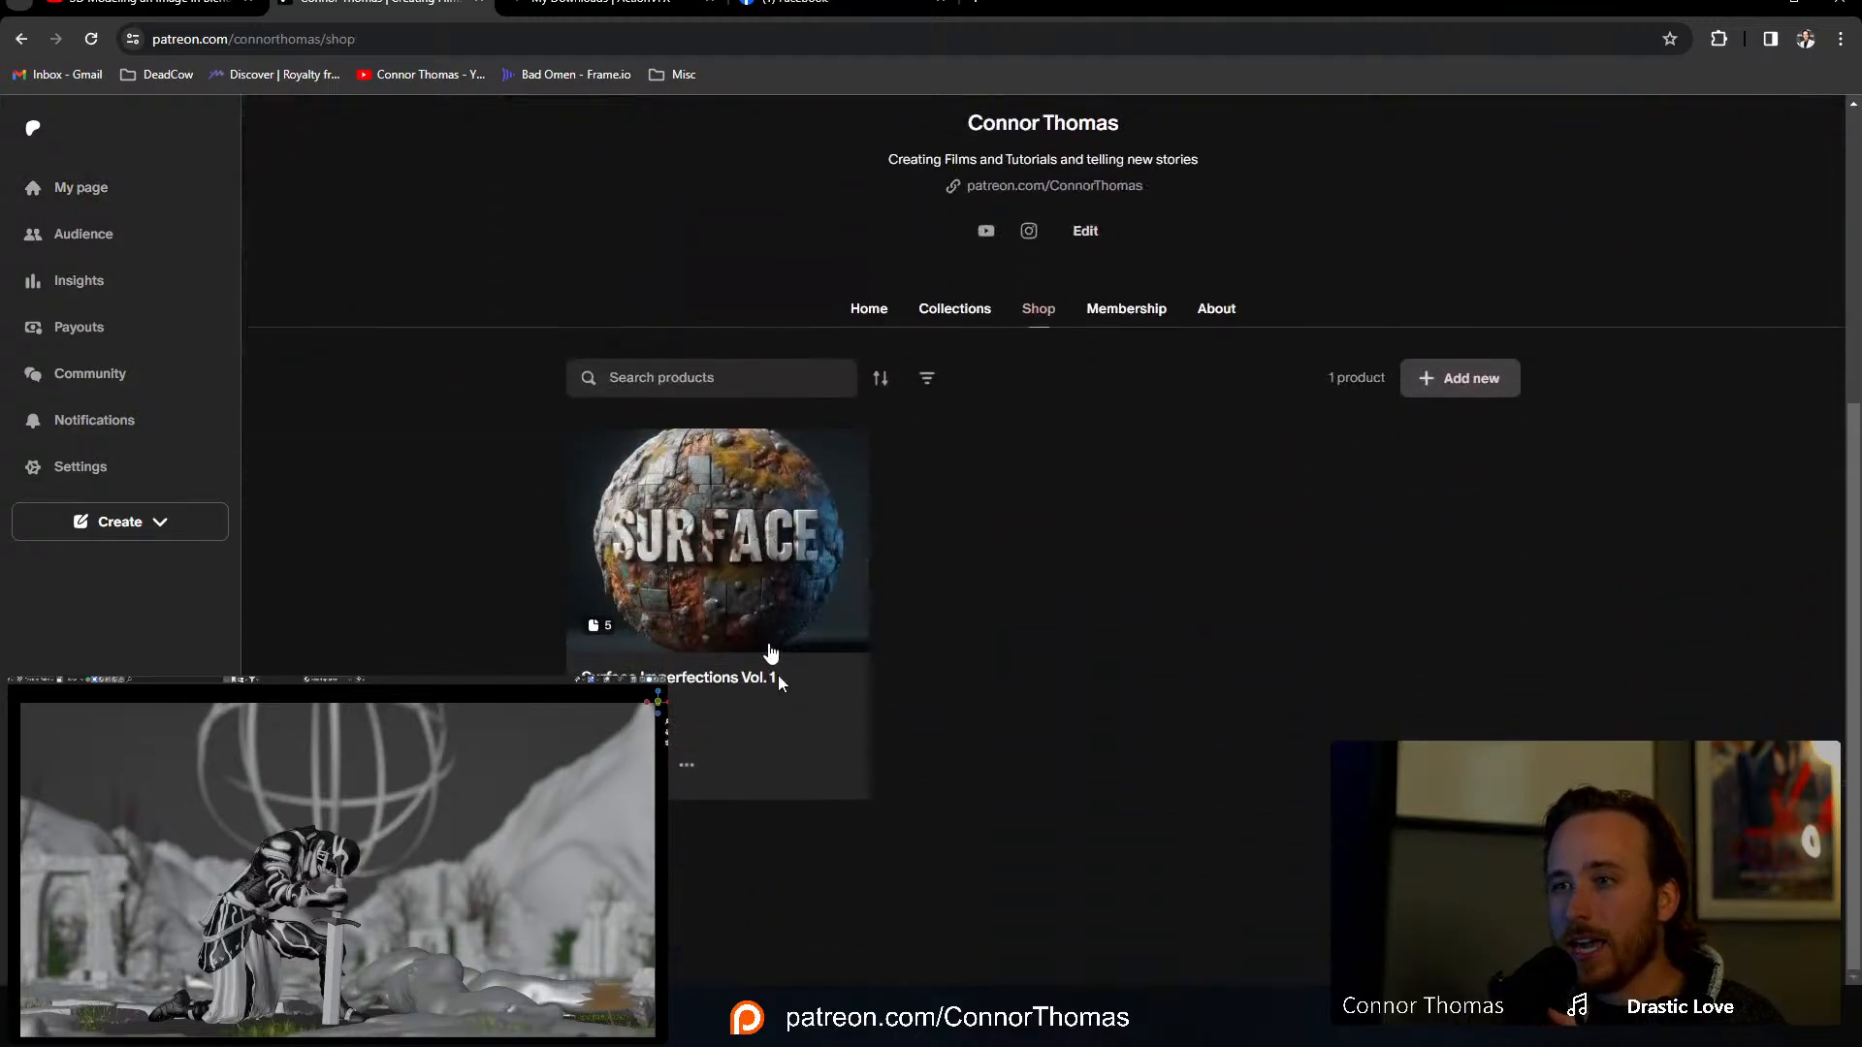
click(766, 652)
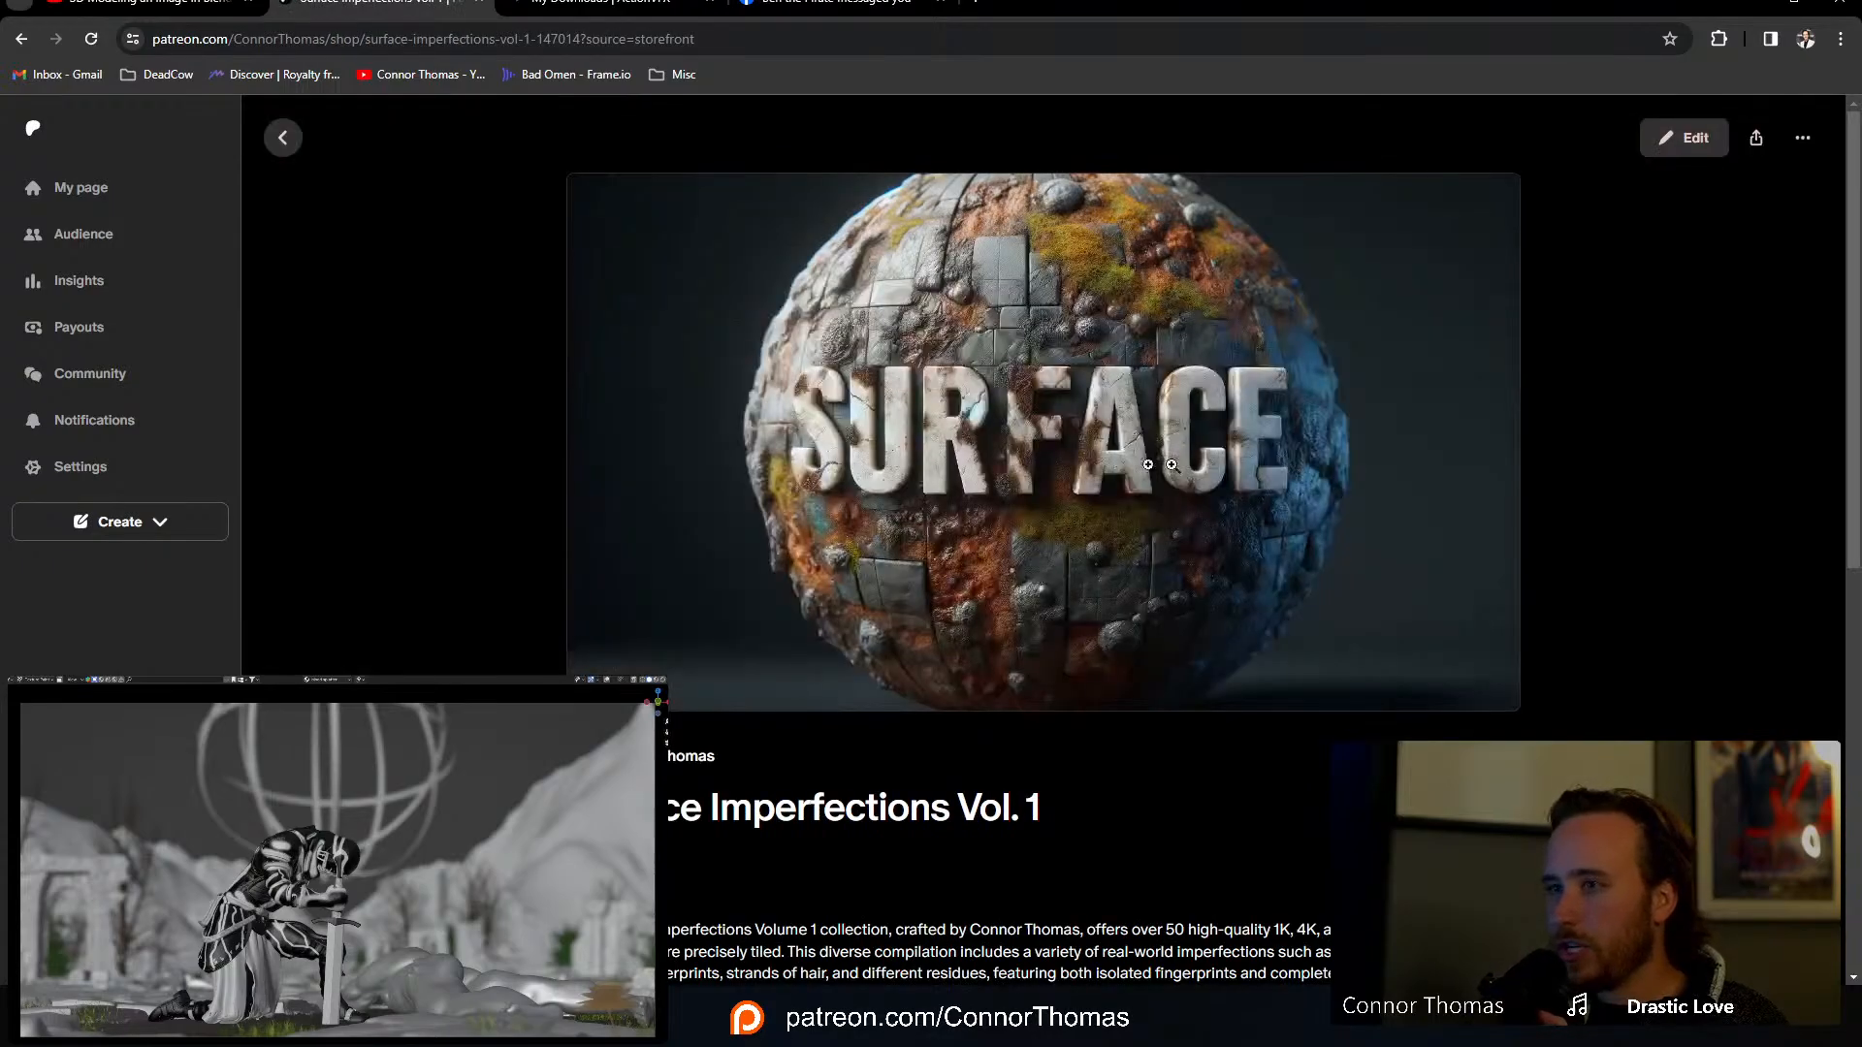
scroll(913, 508, down, 7)
scroll(914, 508, up, 2)
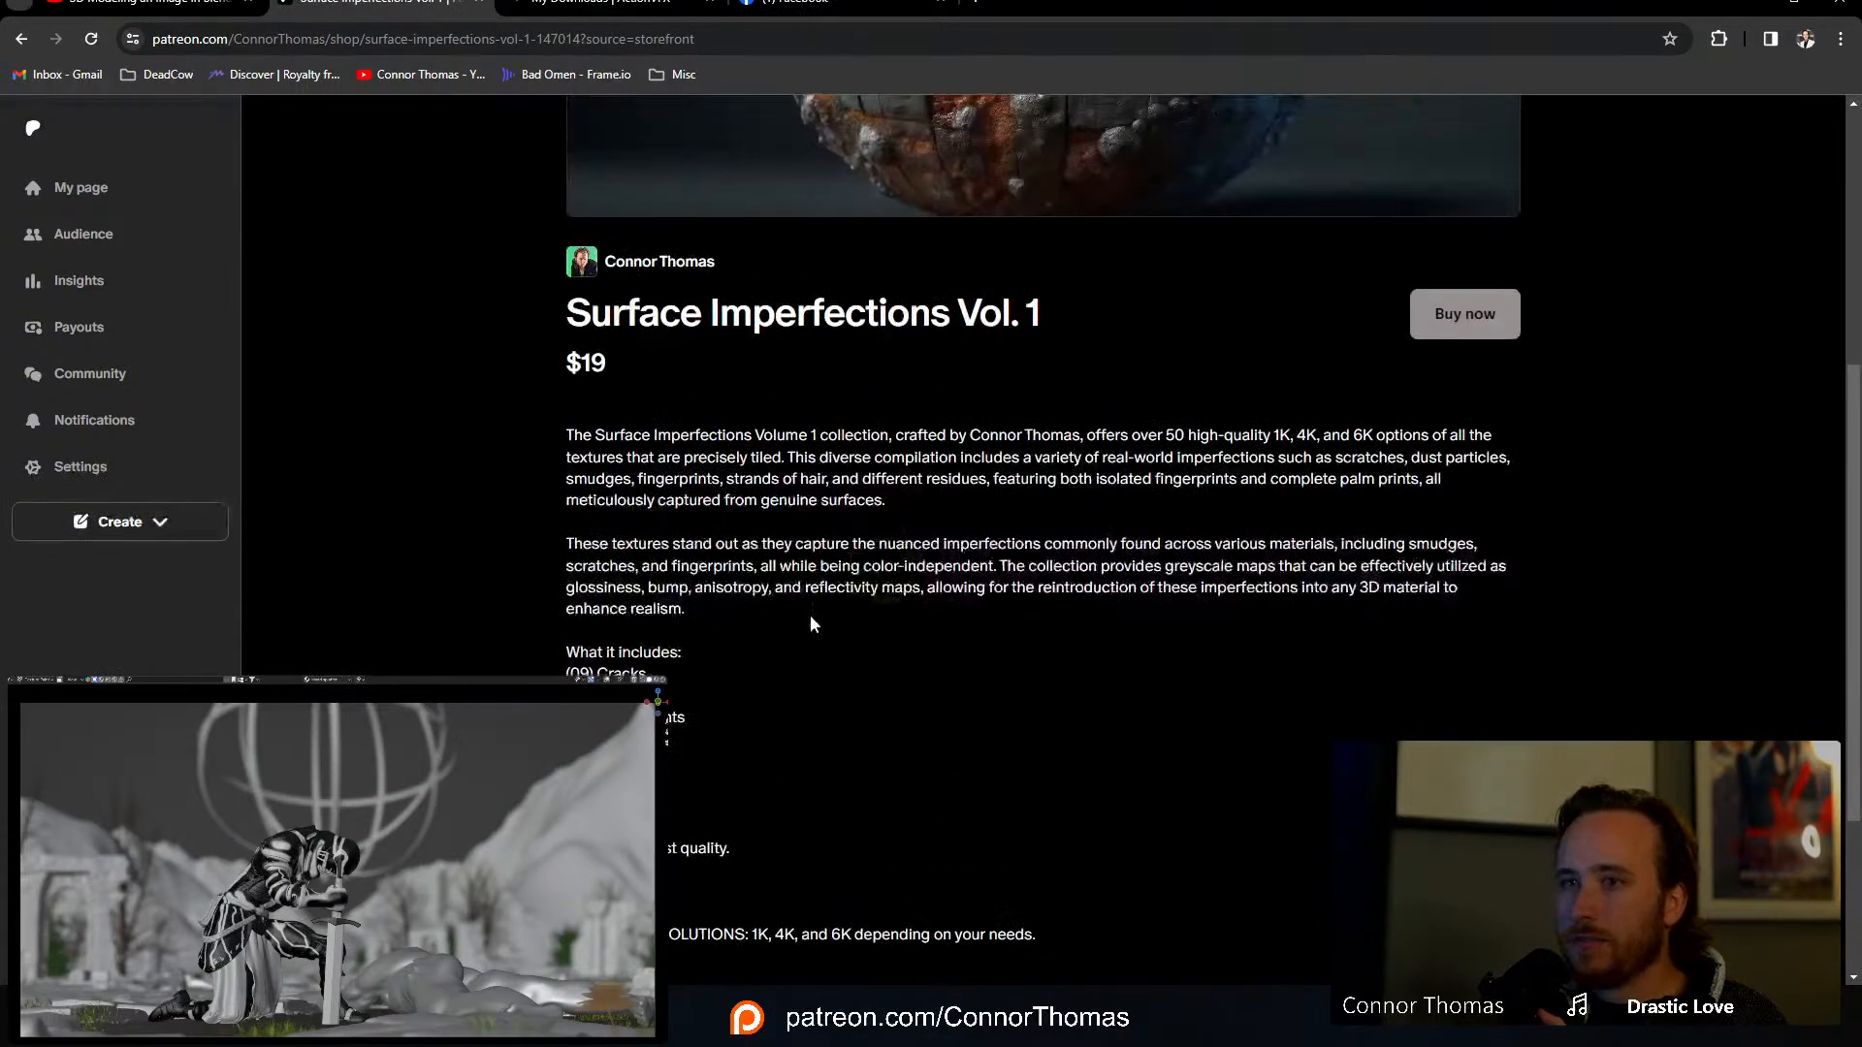
scroll(810, 615, down, 2)
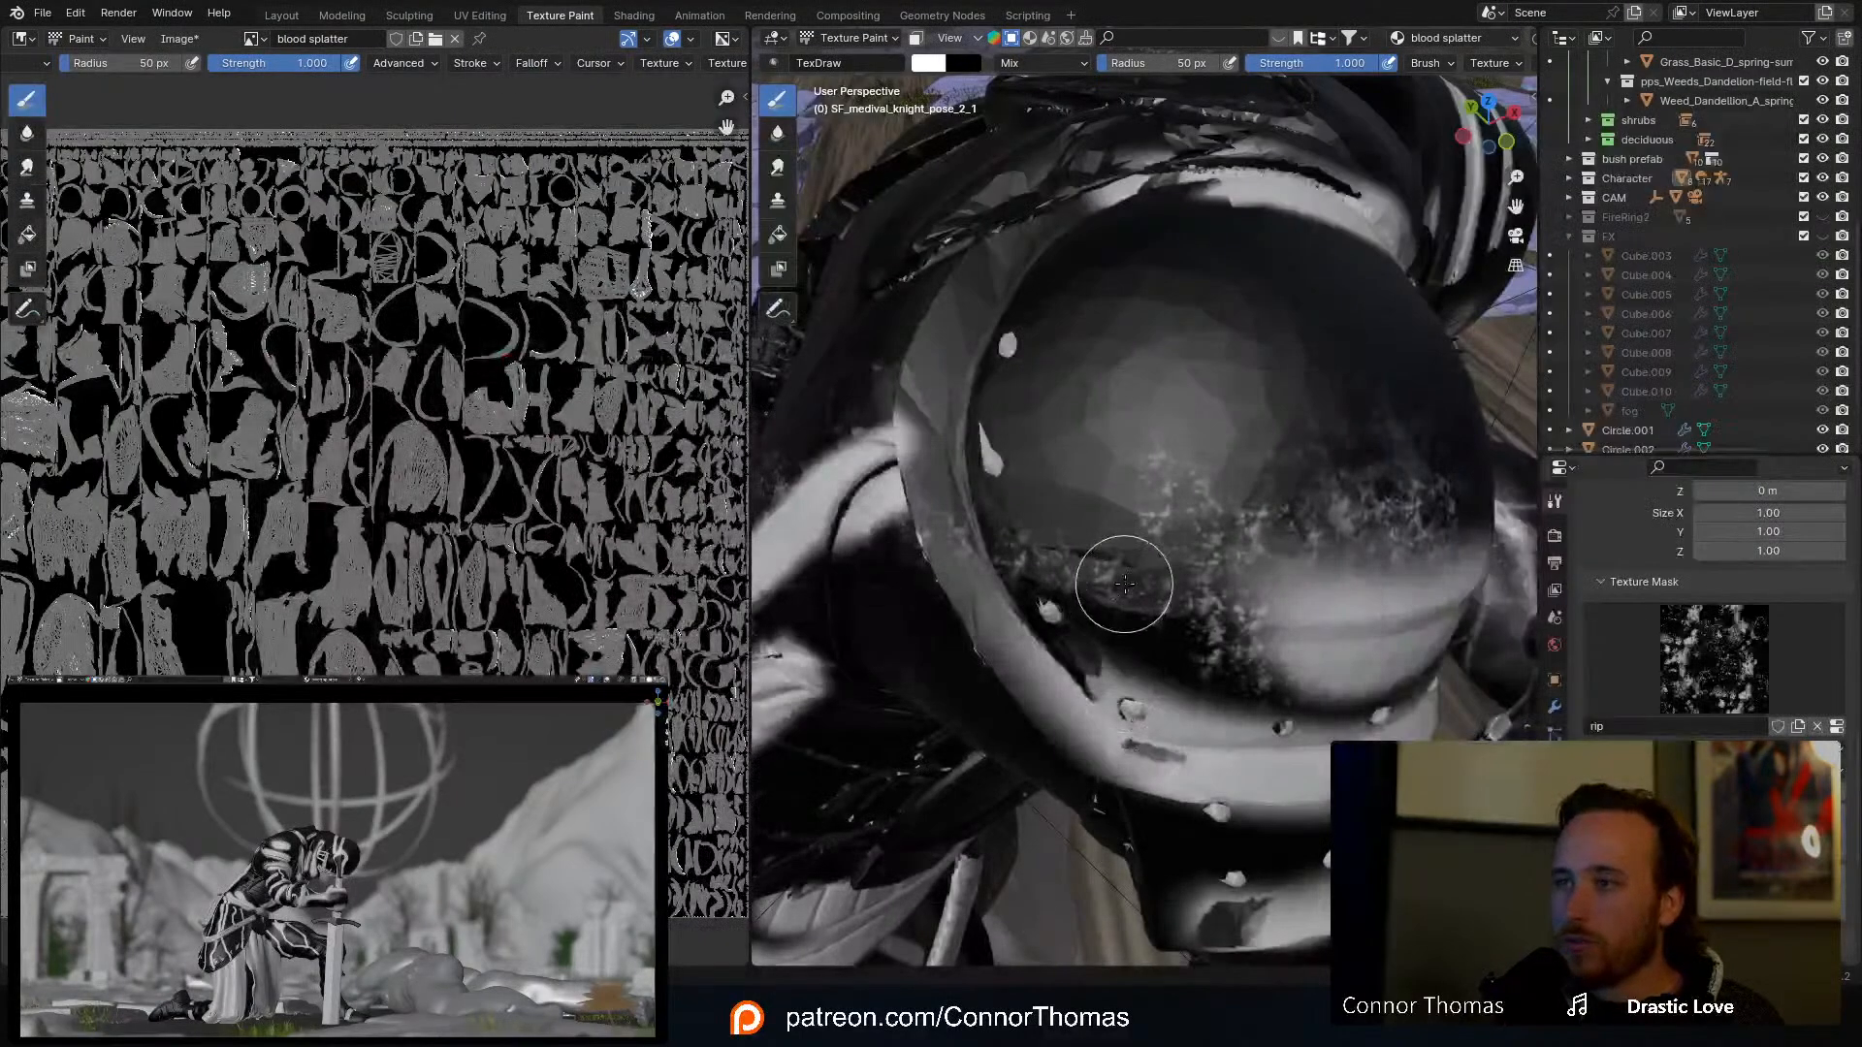
Step: Switch to Blender and paint white speckles over the dark areas of the knight's shoulder pauldron with the blood splatter brush
mouse_move(1123, 570)
middle_down()
mouse_move(1196, 608)
mouse_move(1077, 514)
mouse_move(911, 460)
middle_up()
mouse_move(901, 452)
mouse_down()
mouse_move(1068, 437)
mouse_move(1079, 408)
mouse_up()
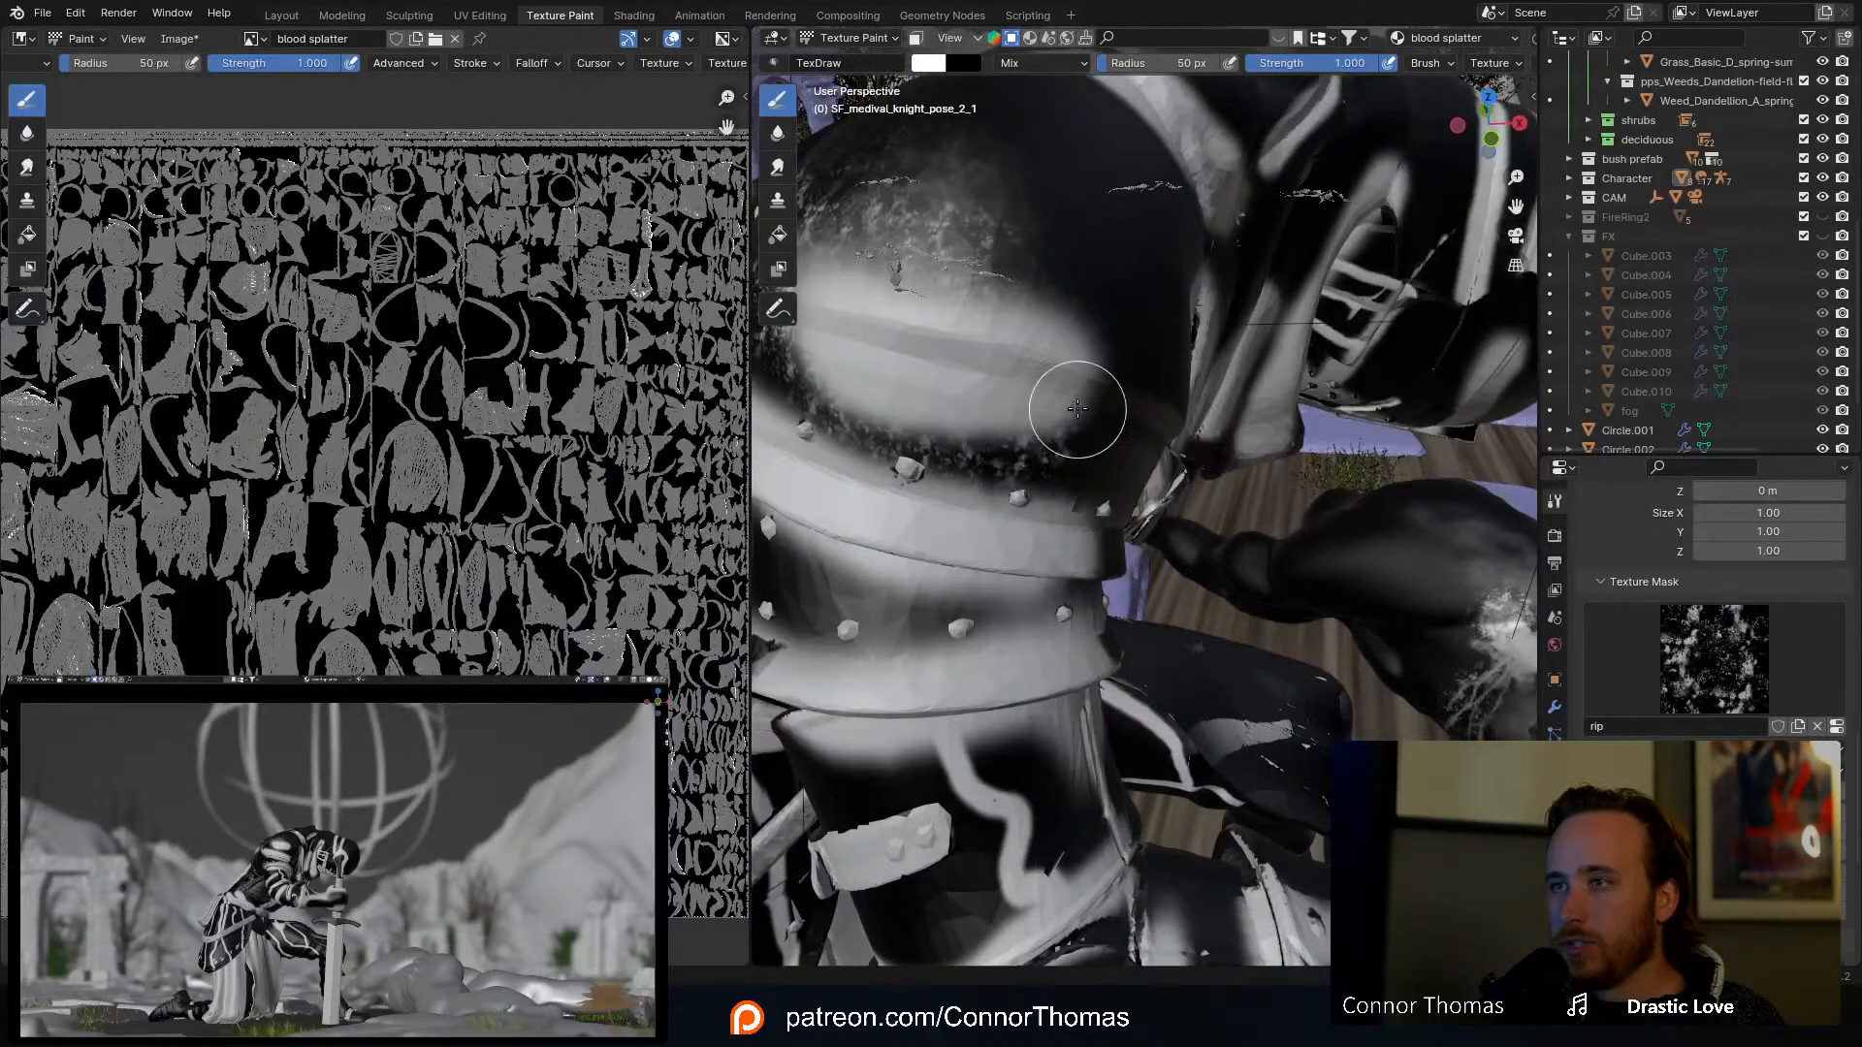
mouse_move(1078, 407)
middle_down()
mouse_move(1166, 574)
mouse_move(1122, 541)
middle_up()
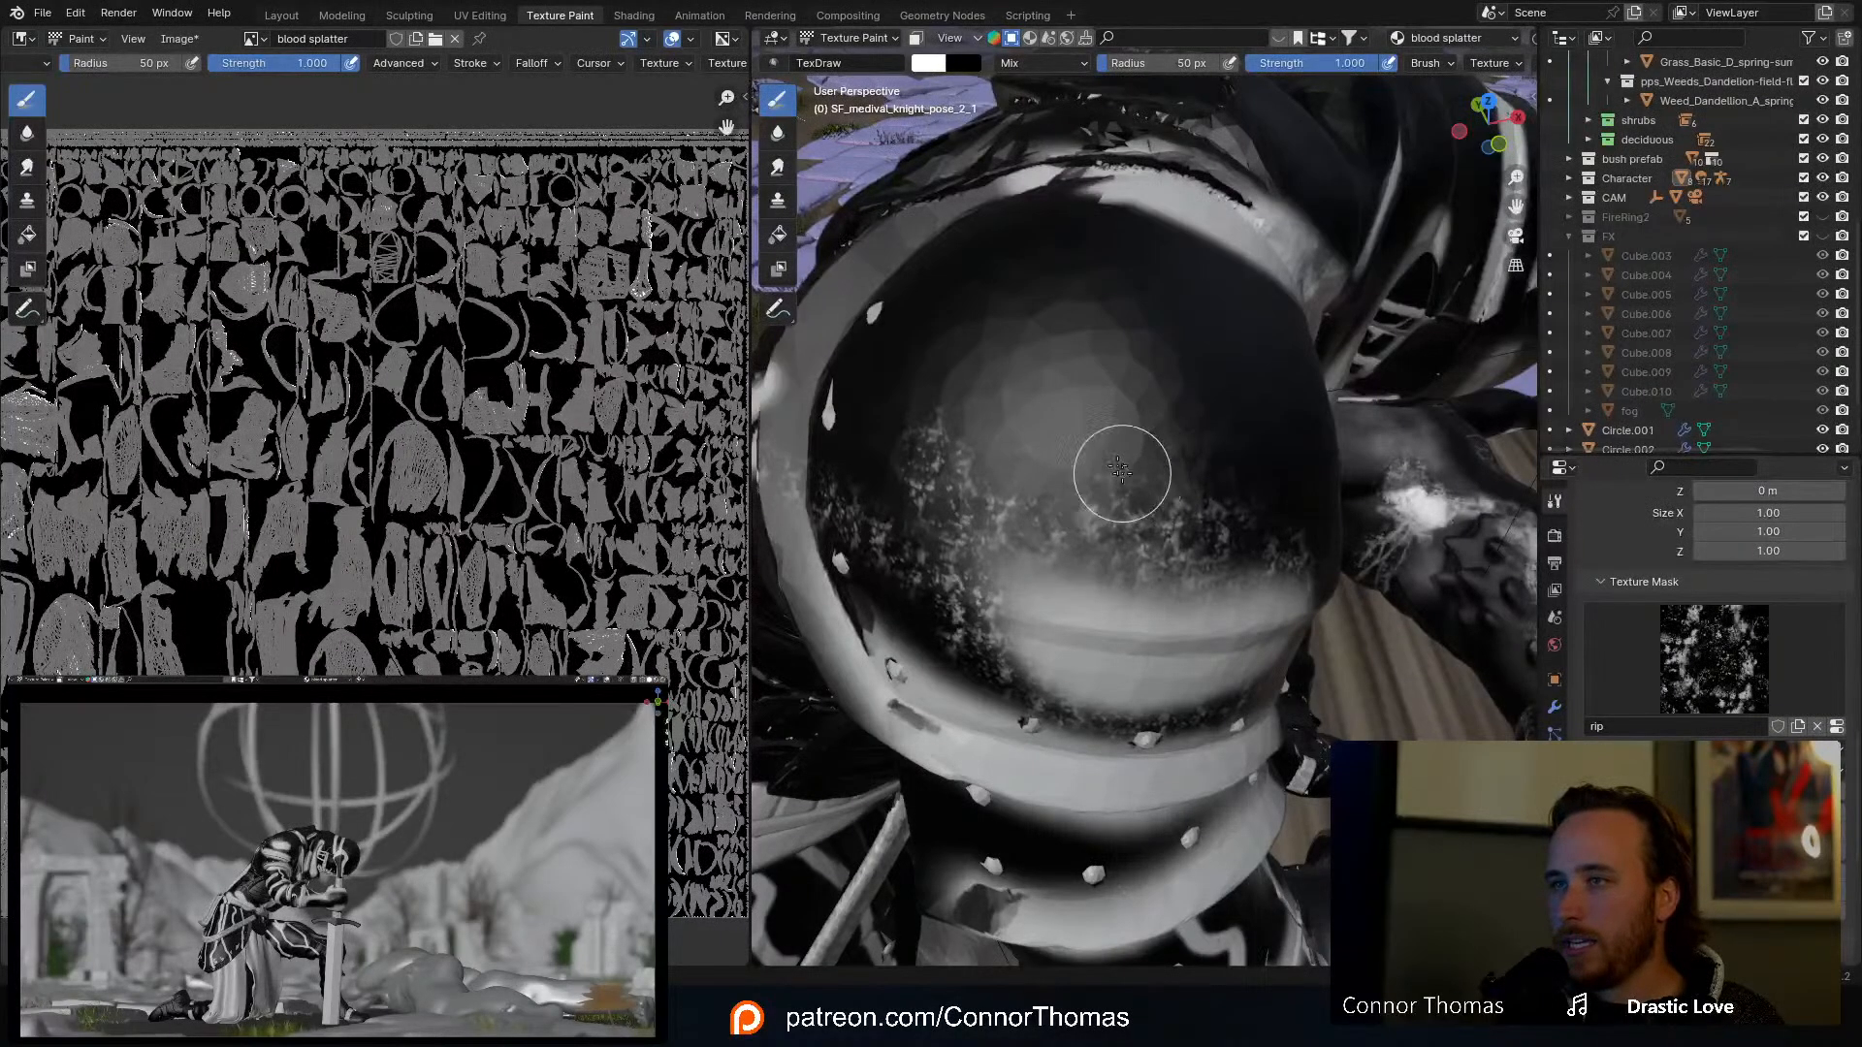
drag(1122, 469, 989, 328)
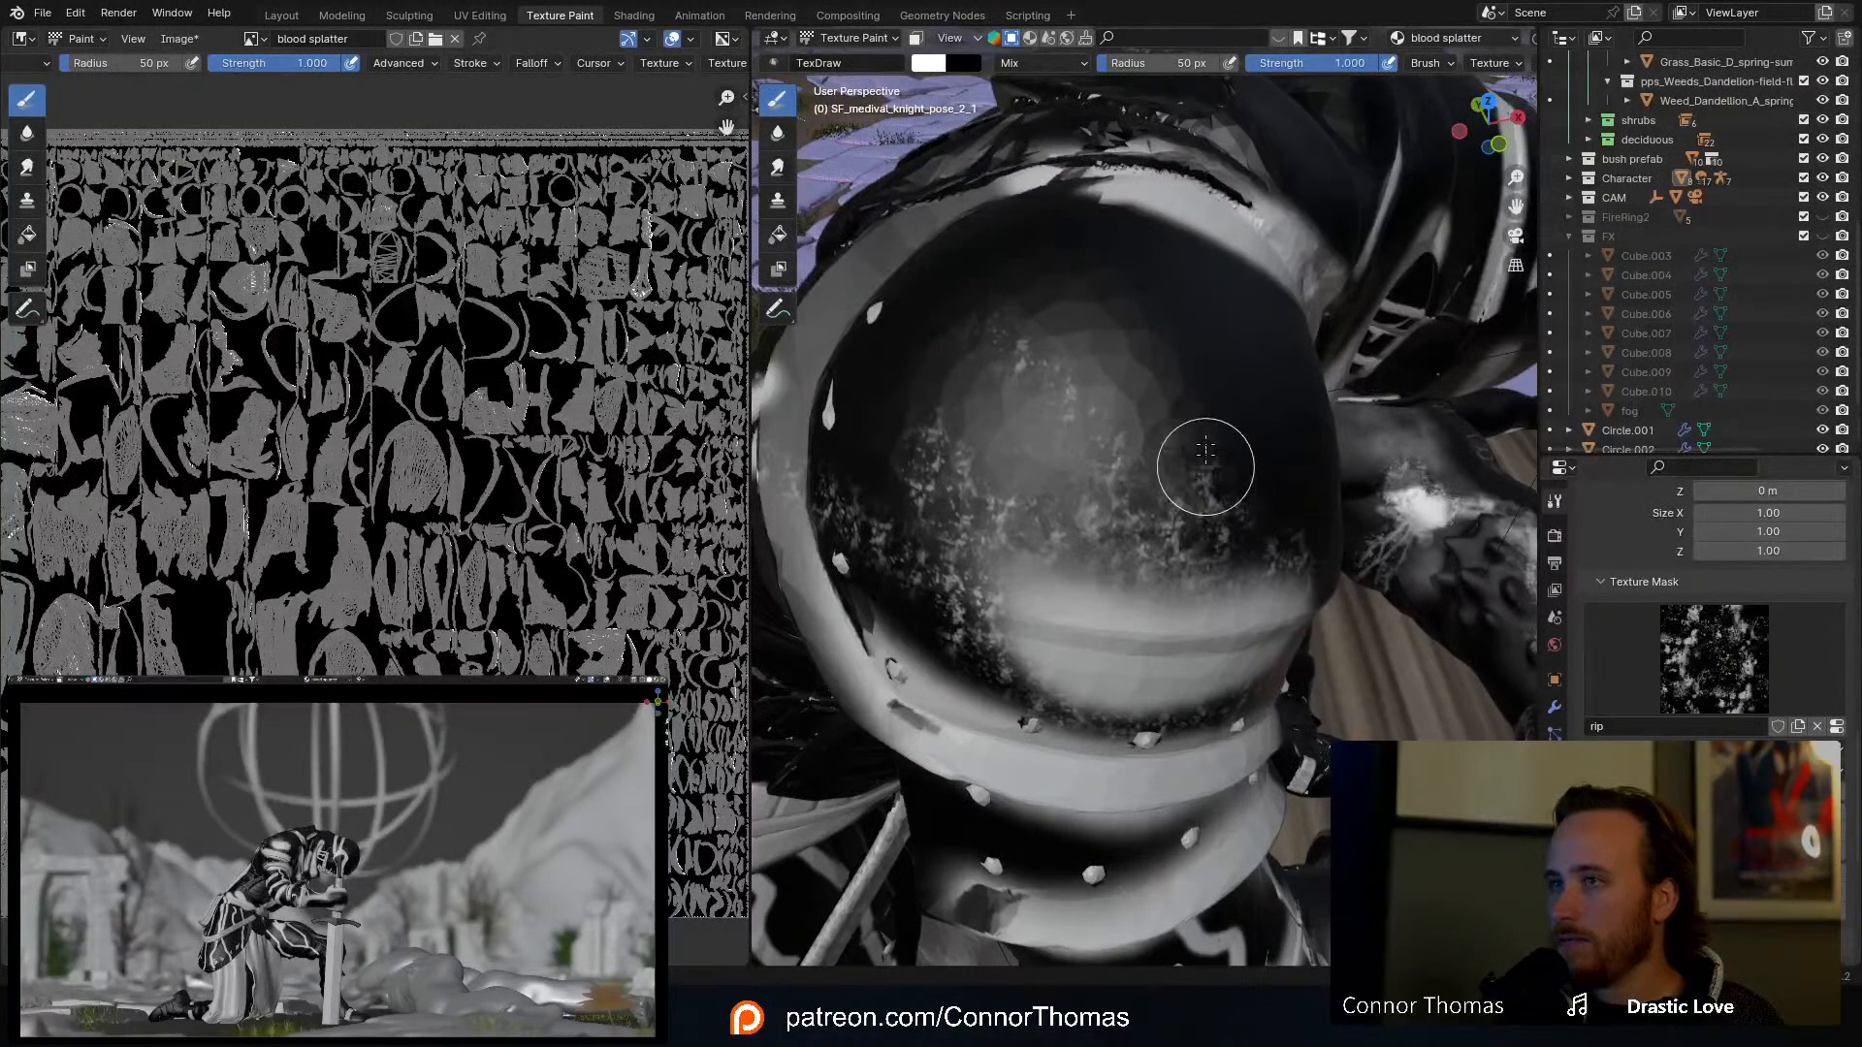
middle_drag(1213, 340, 1251, 320)
middle_drag(1186, 421, 1224, 427)
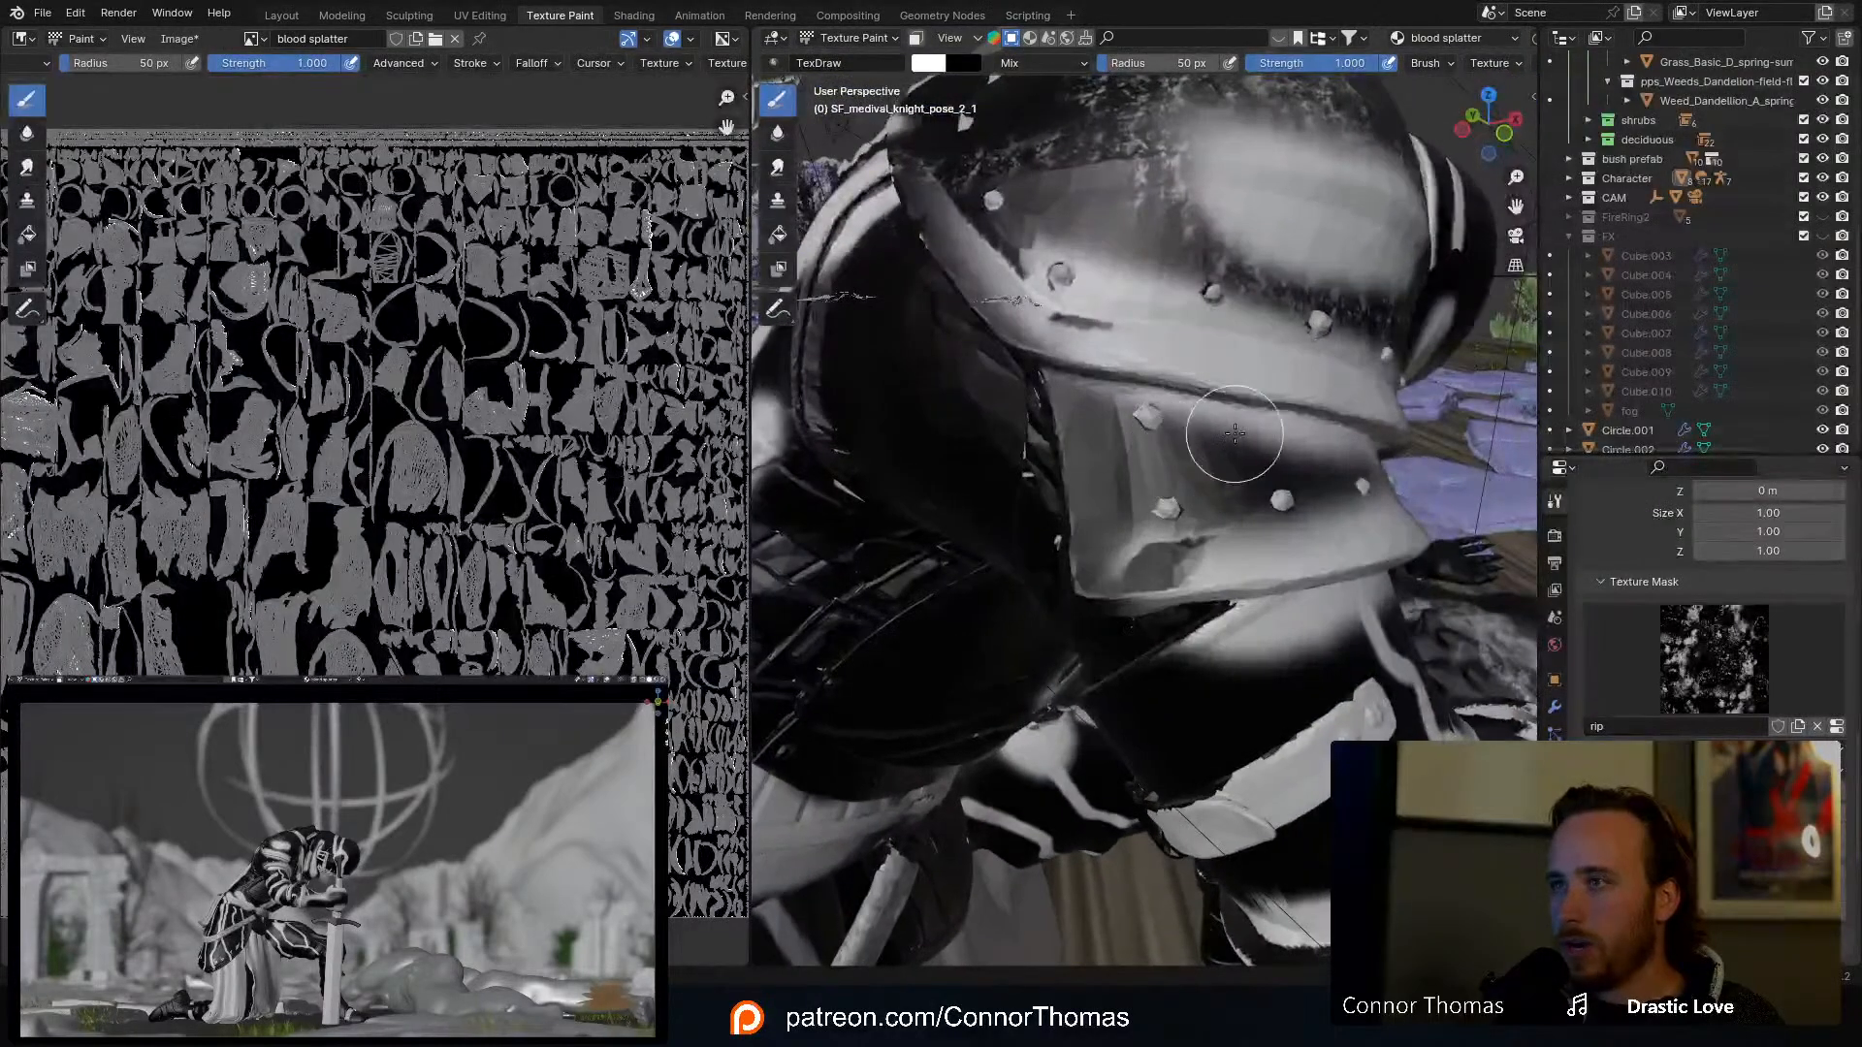
middle_drag(1224, 500, 1228, 448)
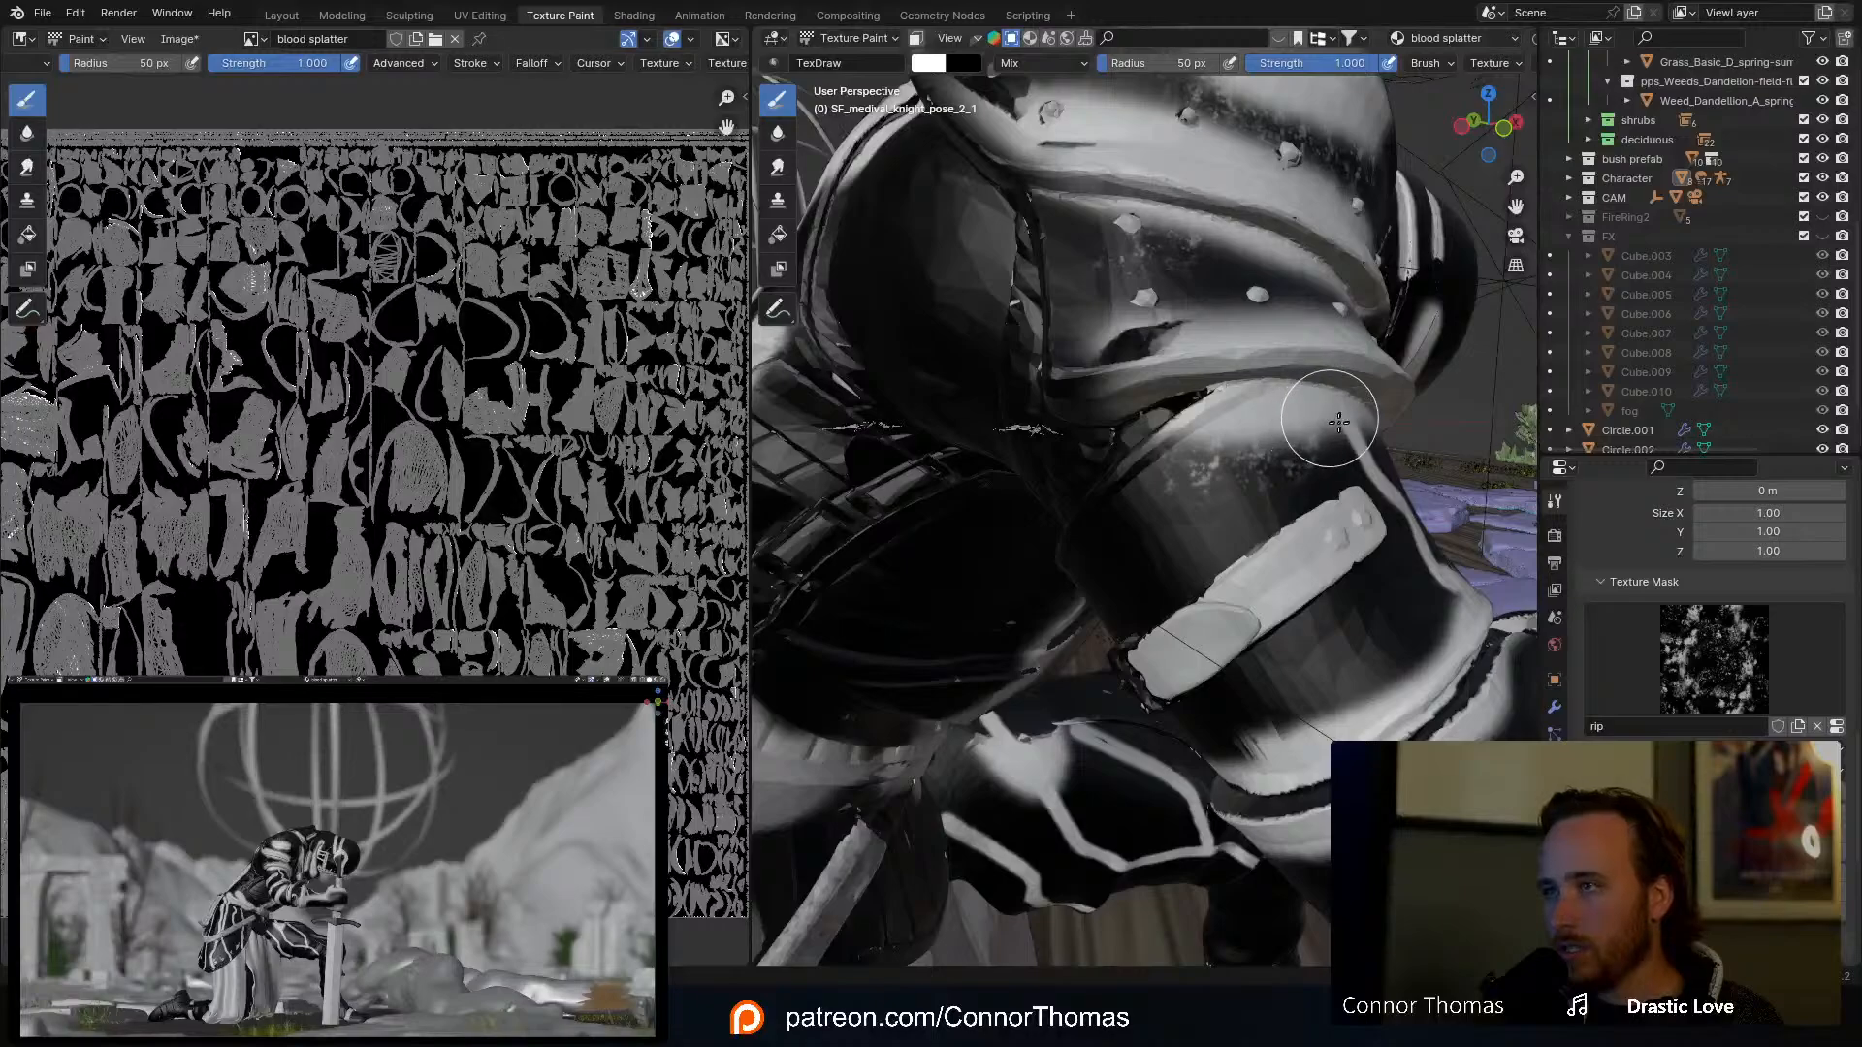
Step: Set the brush radius to 36 px and speckle the dark top of the upper arm beneath the shoulder plates, on both sides of the wavy line
middle_drag(1339, 422, 1290, 440)
key(f)
click(1277, 440)
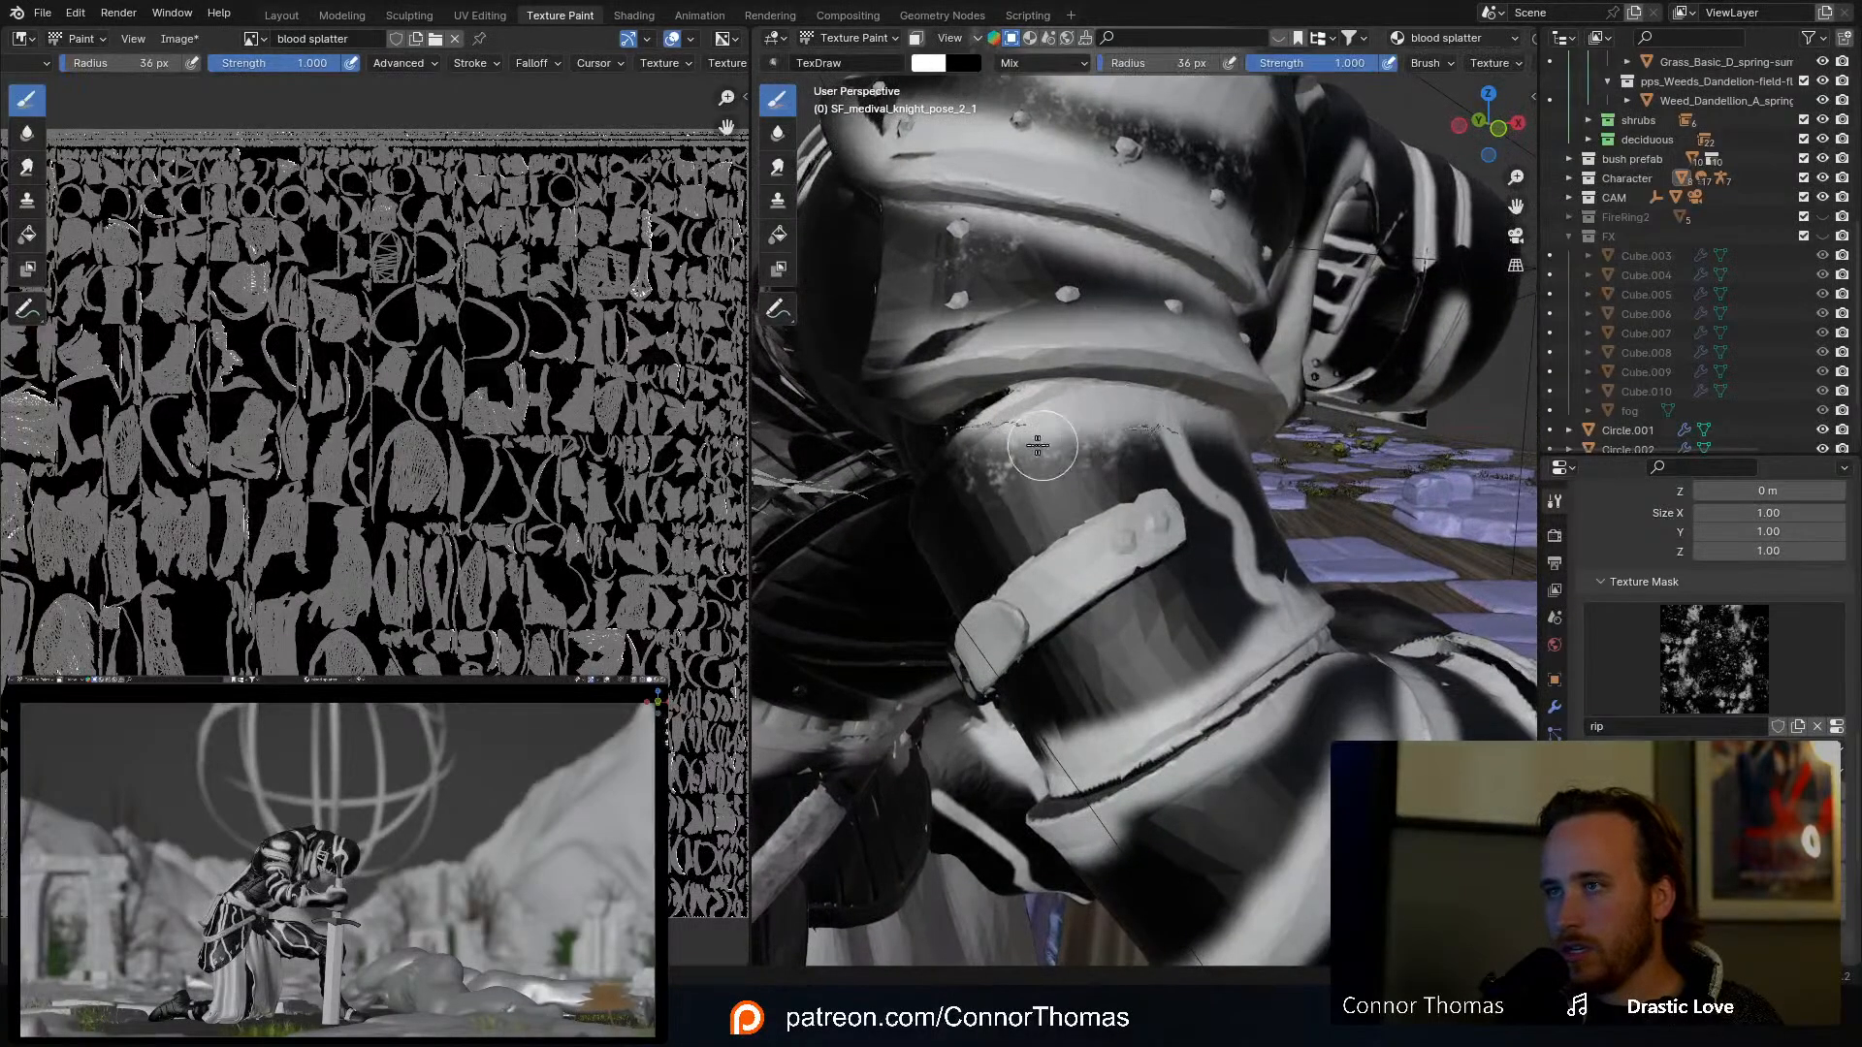
drag(1015, 444, 1185, 468)
middle_drag(1155, 446, 987, 417)
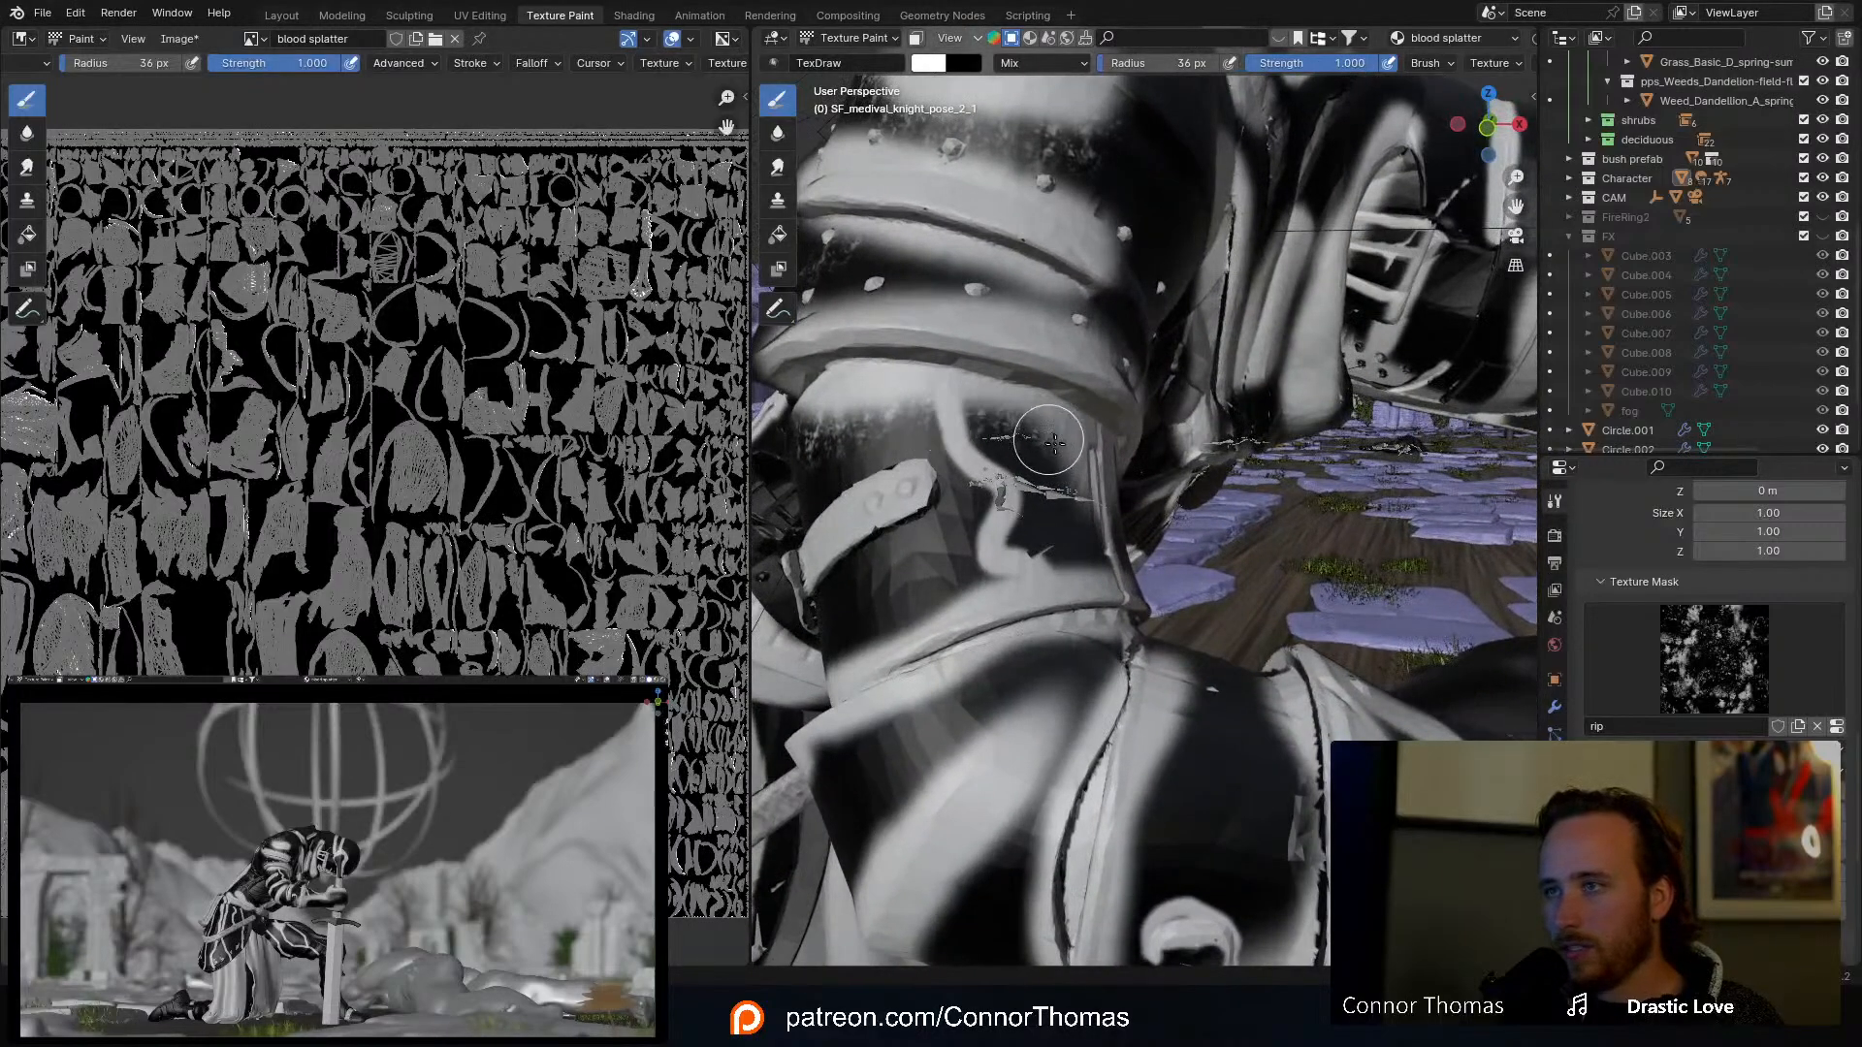
drag(997, 405, 1045, 437)
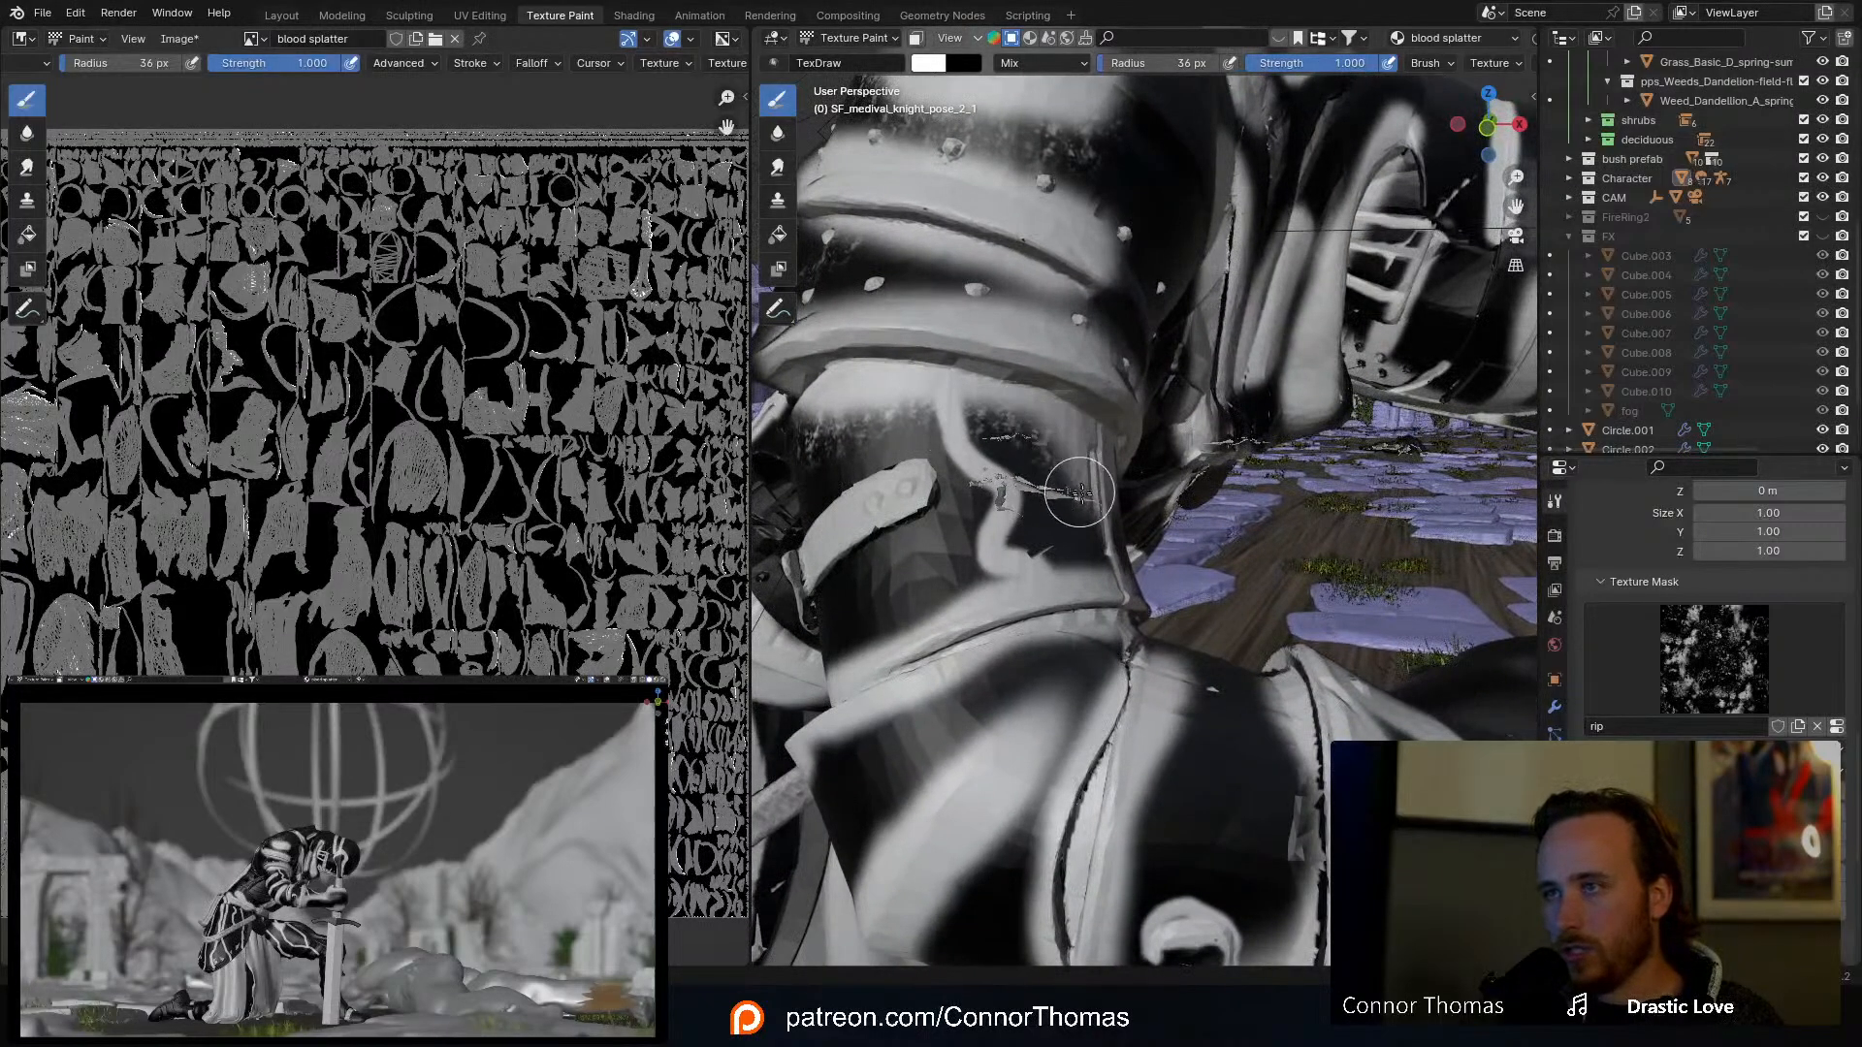
Step: Paint white speckles along the edges of the broad white bands on the arm plate just above the elbow
middle_drag(1090, 491, 1131, 461)
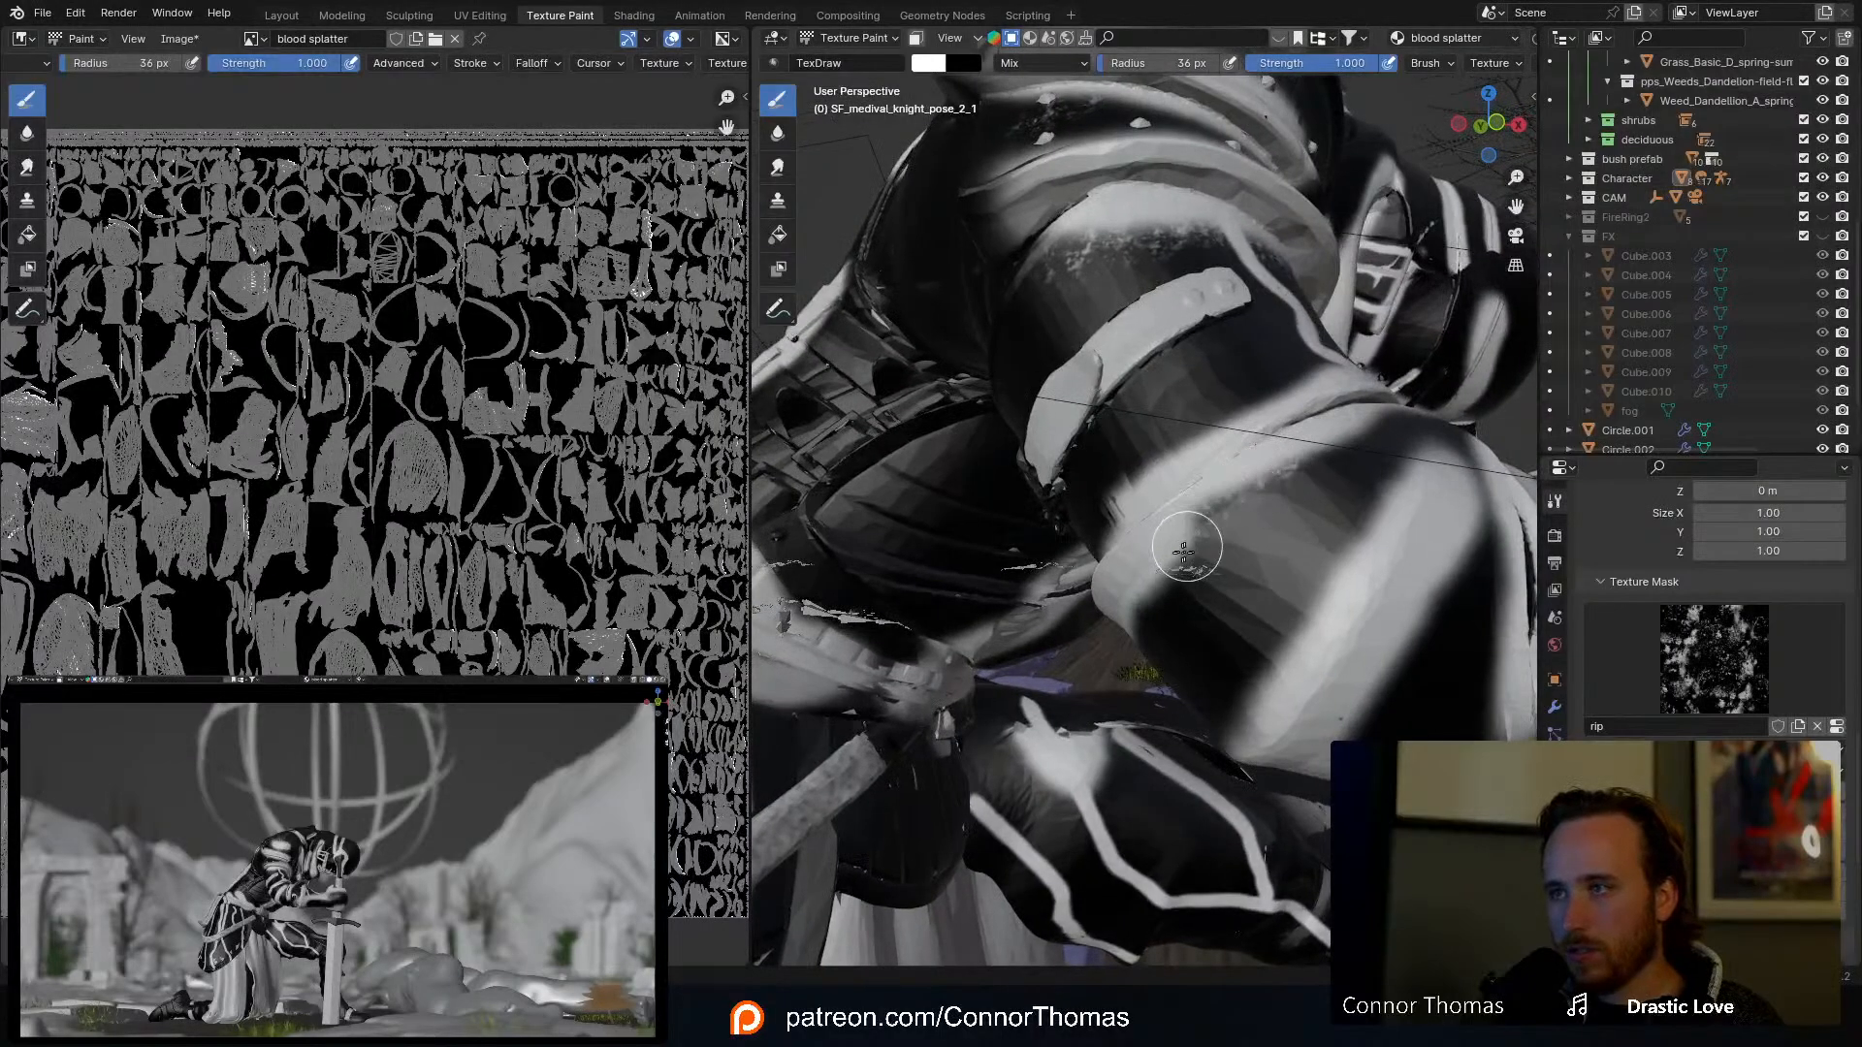
middle_drag(1291, 480, 1235, 427)
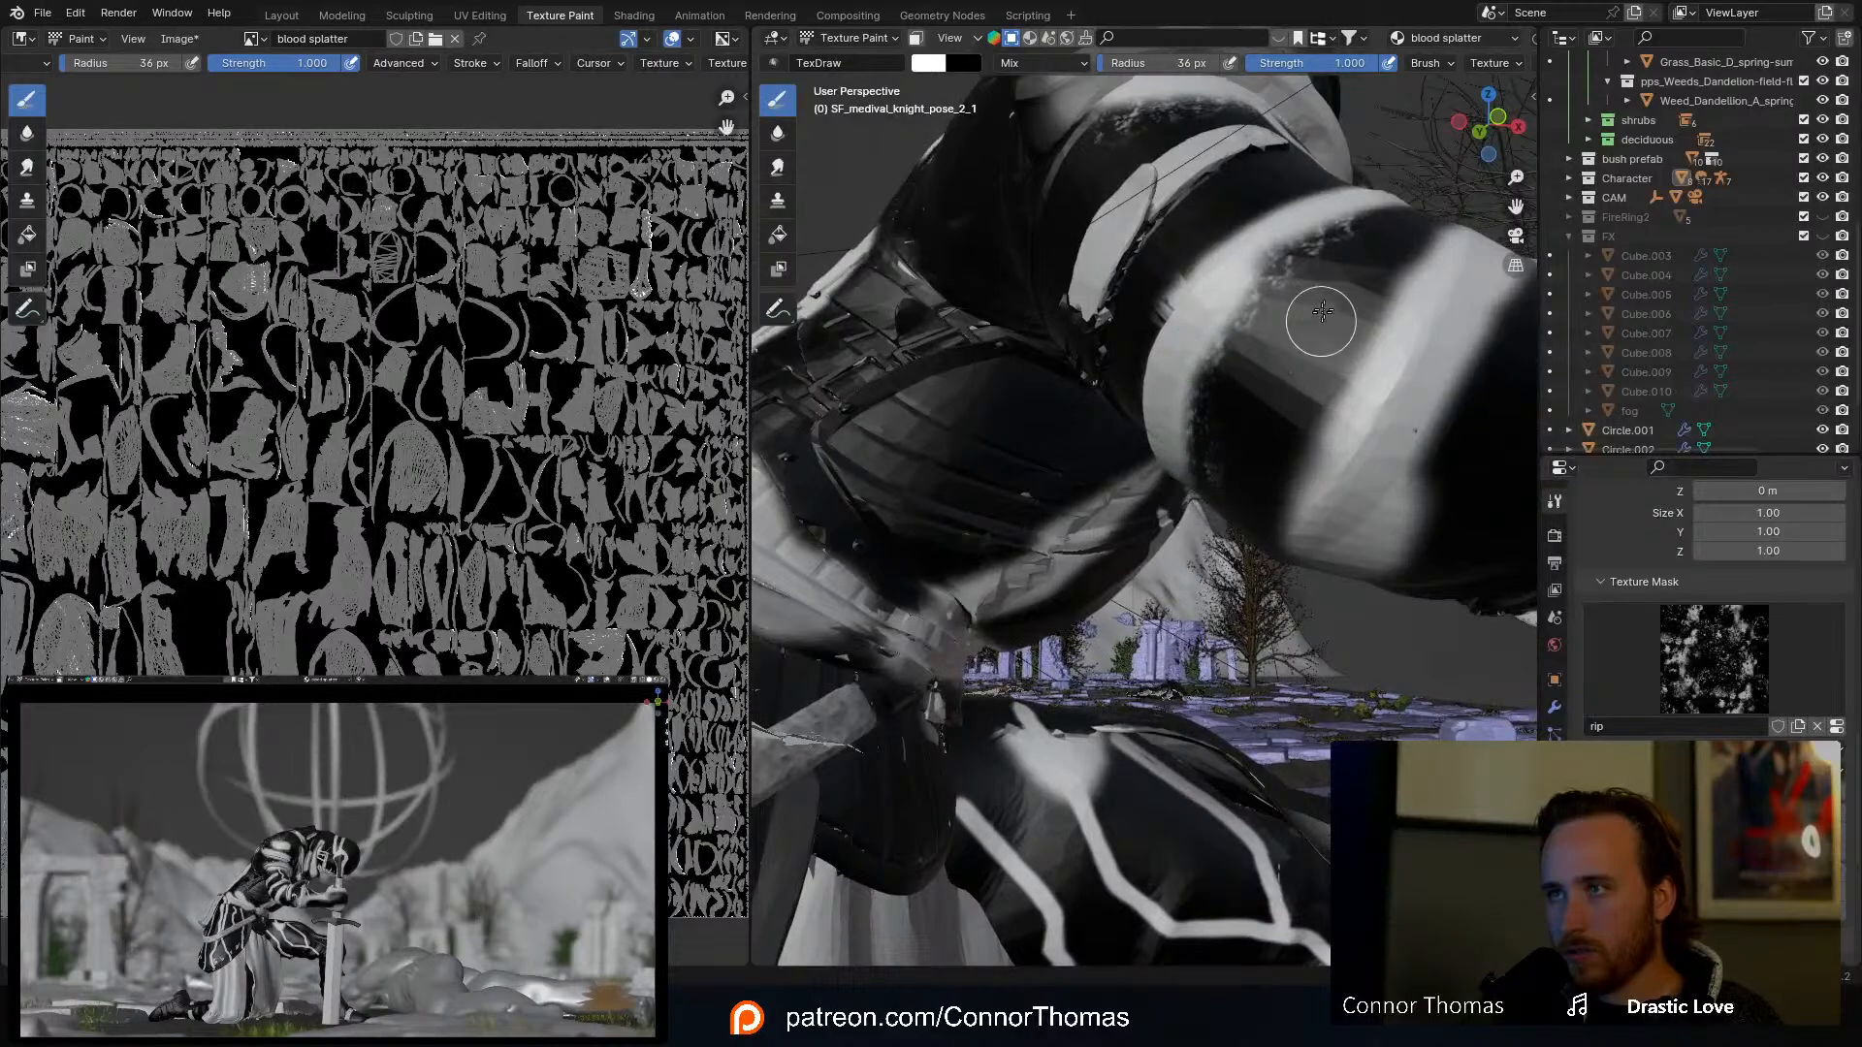
middle_drag(1322, 311, 1240, 364)
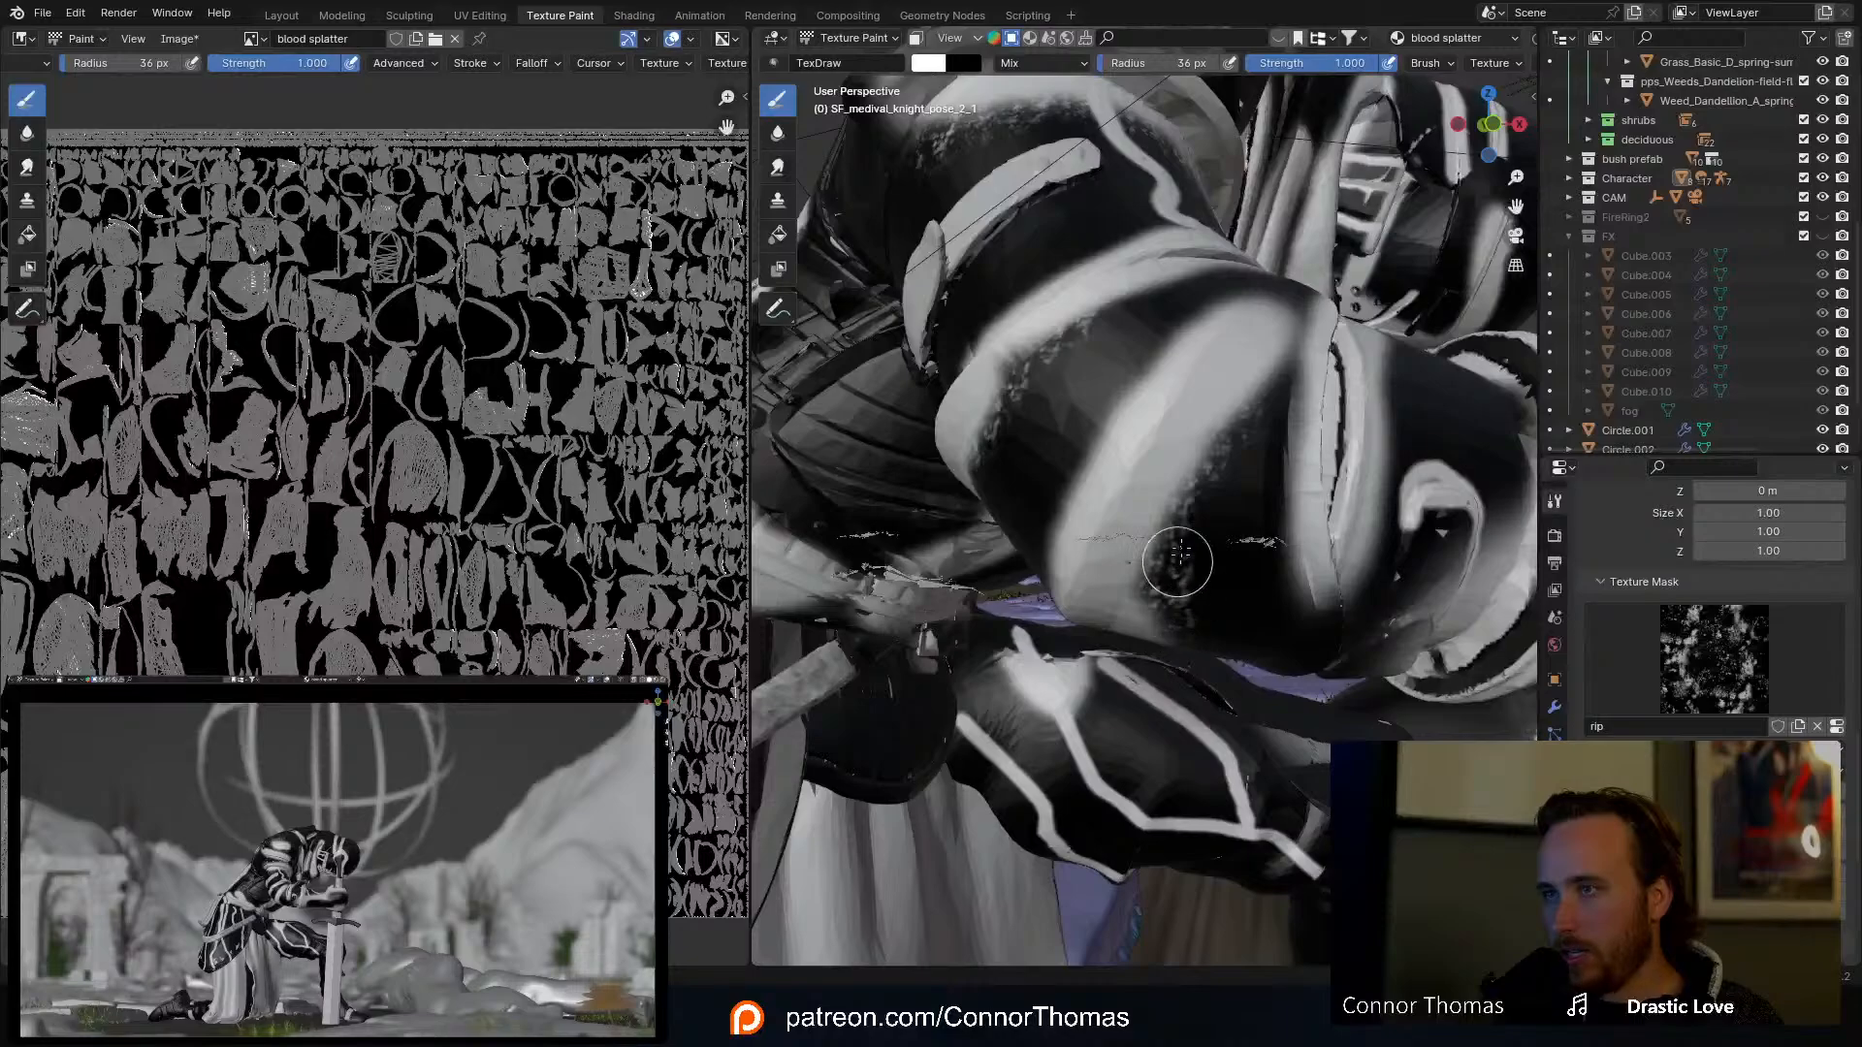
mouse_move(1176, 614)
mouse_down()
mouse_move(1294, 398)
mouse_move(1281, 530)
mouse_up()
mouse_move(1282, 524)
middle_down()
mouse_move(1404, 482)
mouse_move(1452, 349)
mouse_move(1420, 334)
middle_up()
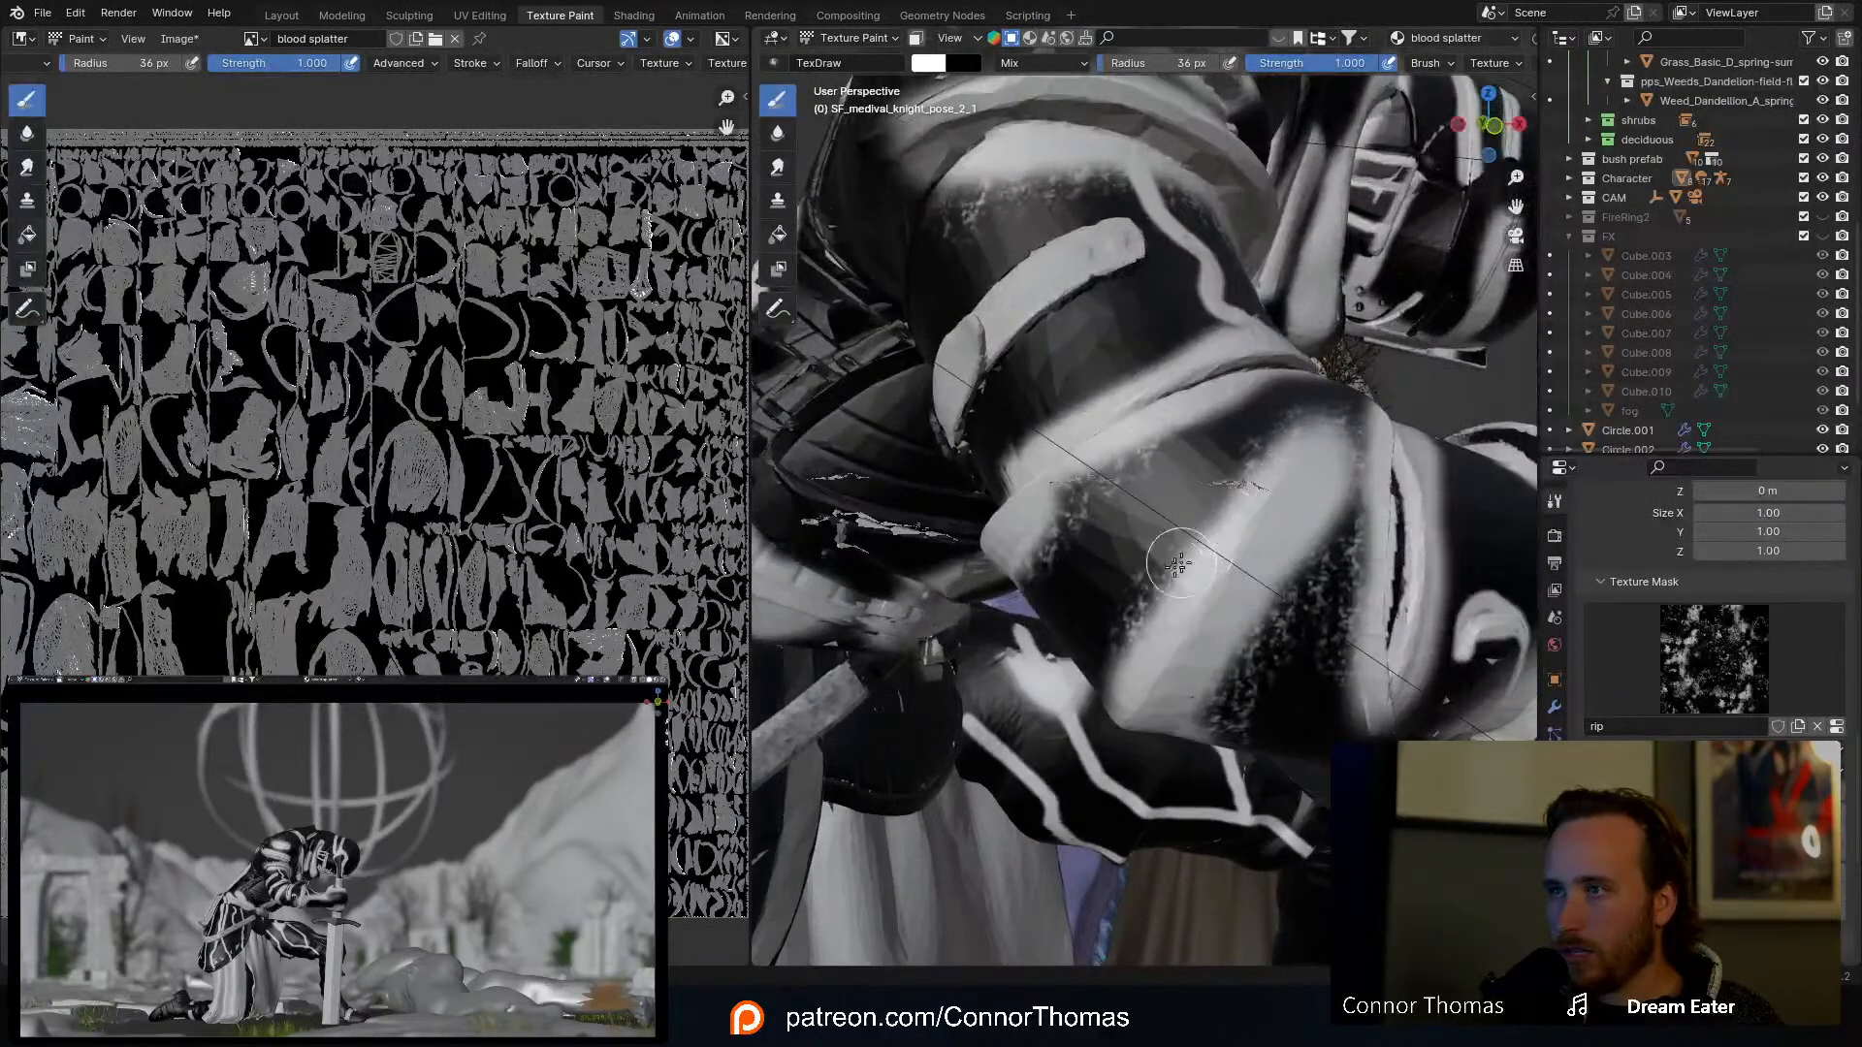
middle_drag(1212, 537, 1325, 481)
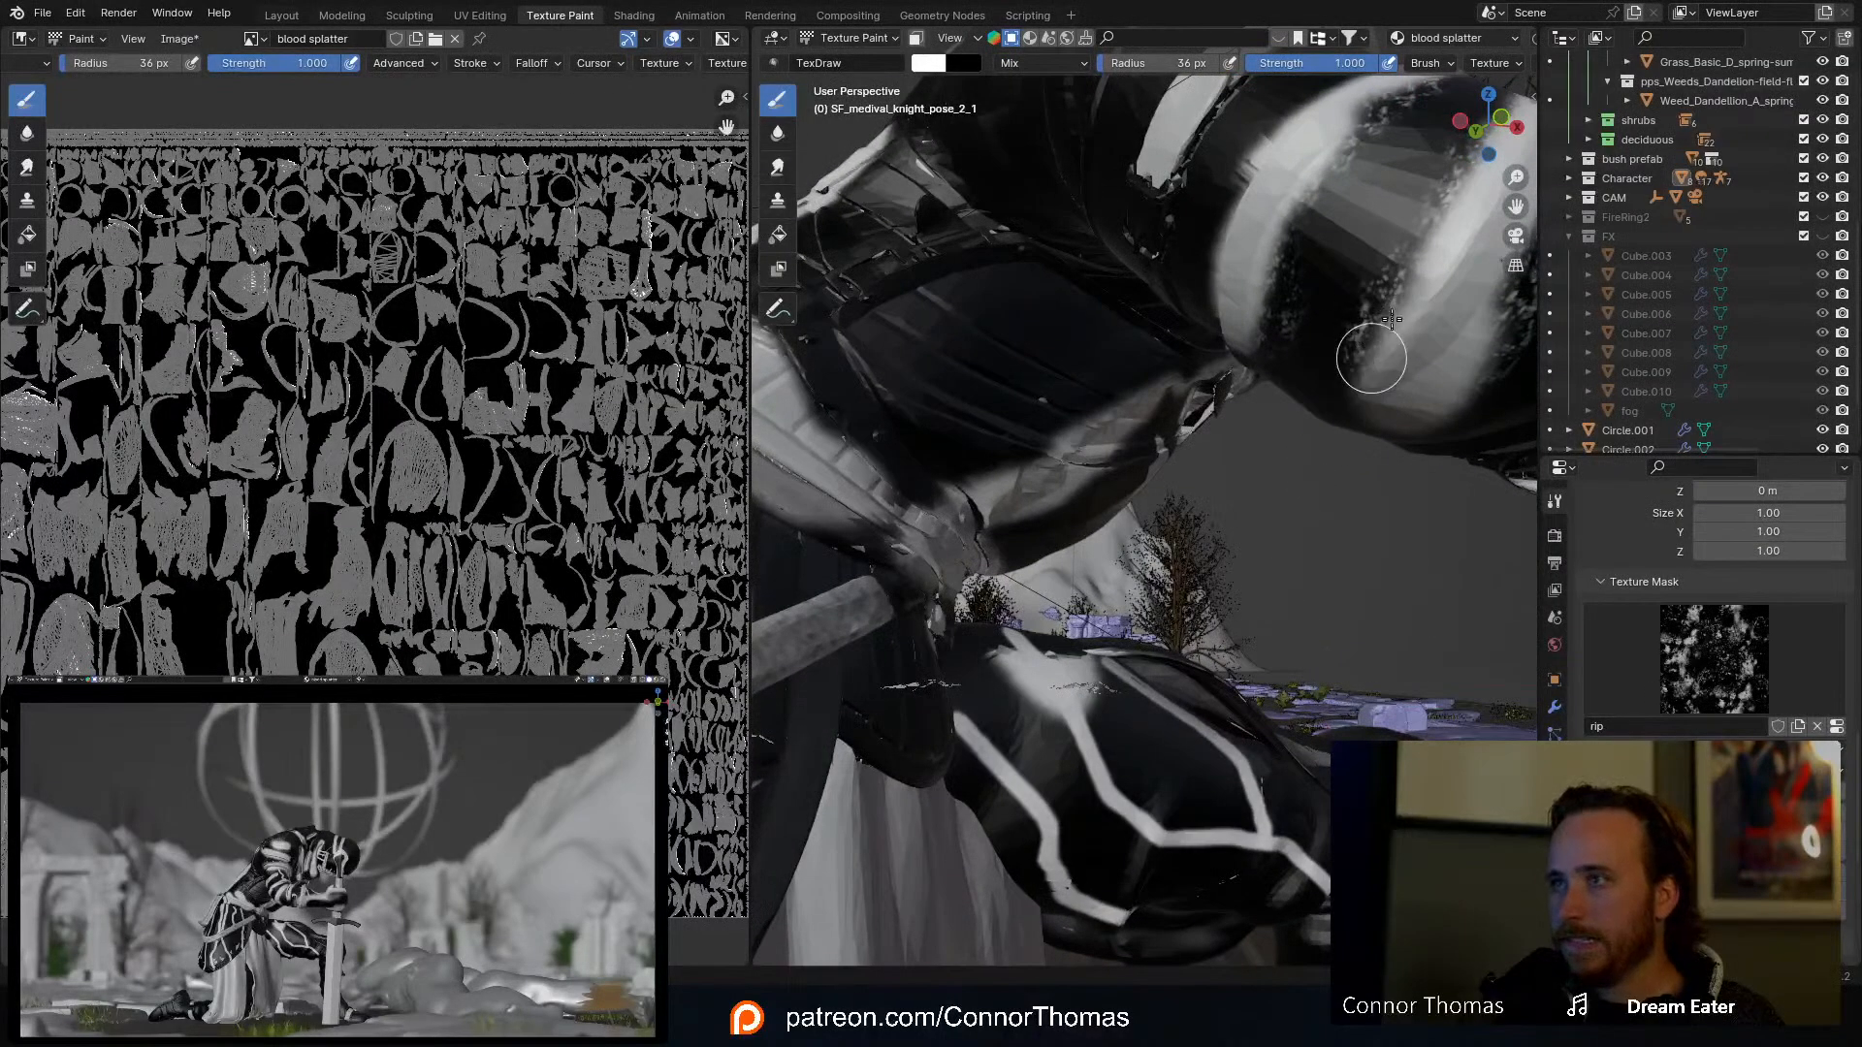
middle_drag(1371, 340, 1236, 355)
Step: Add white speckles to the dark upper-arm metal below the strap and beside the wavy white line
drag(1257, 460, 1218, 415)
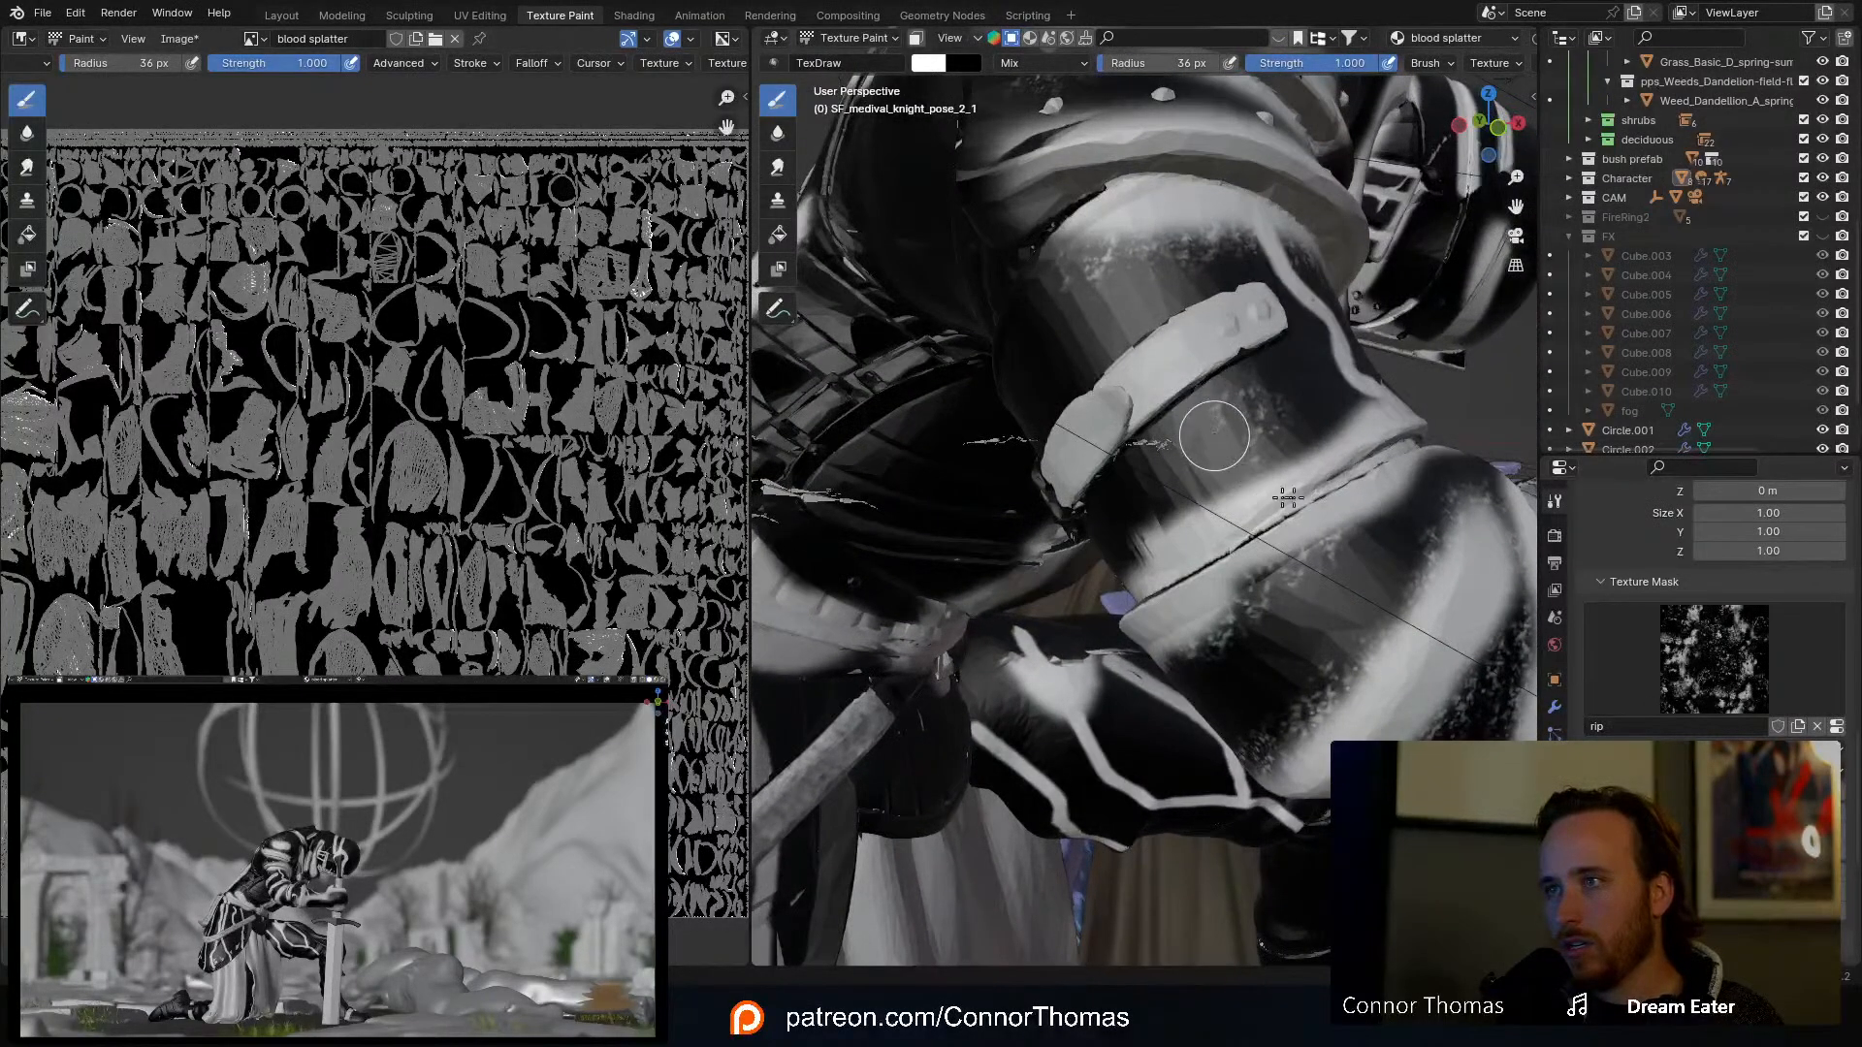
middle_drag(1288, 498, 1264, 531)
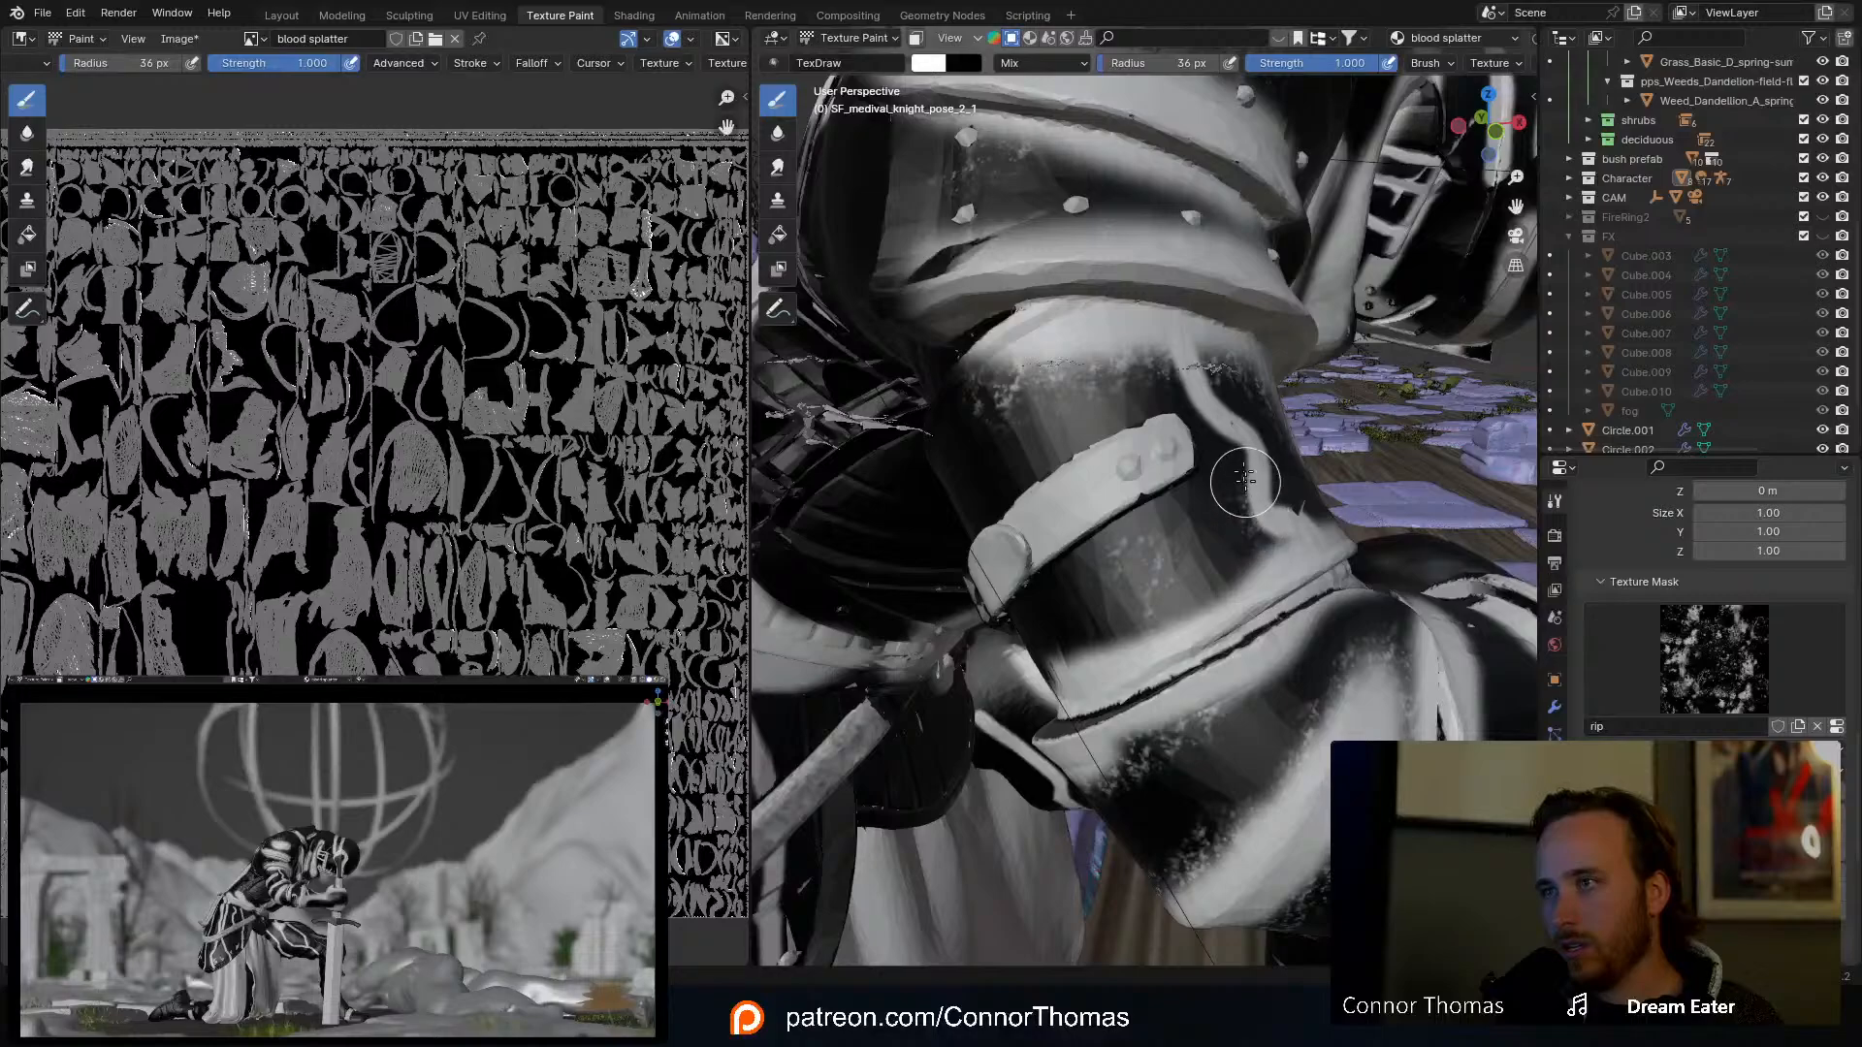
middle_drag(1225, 323, 1233, 400)
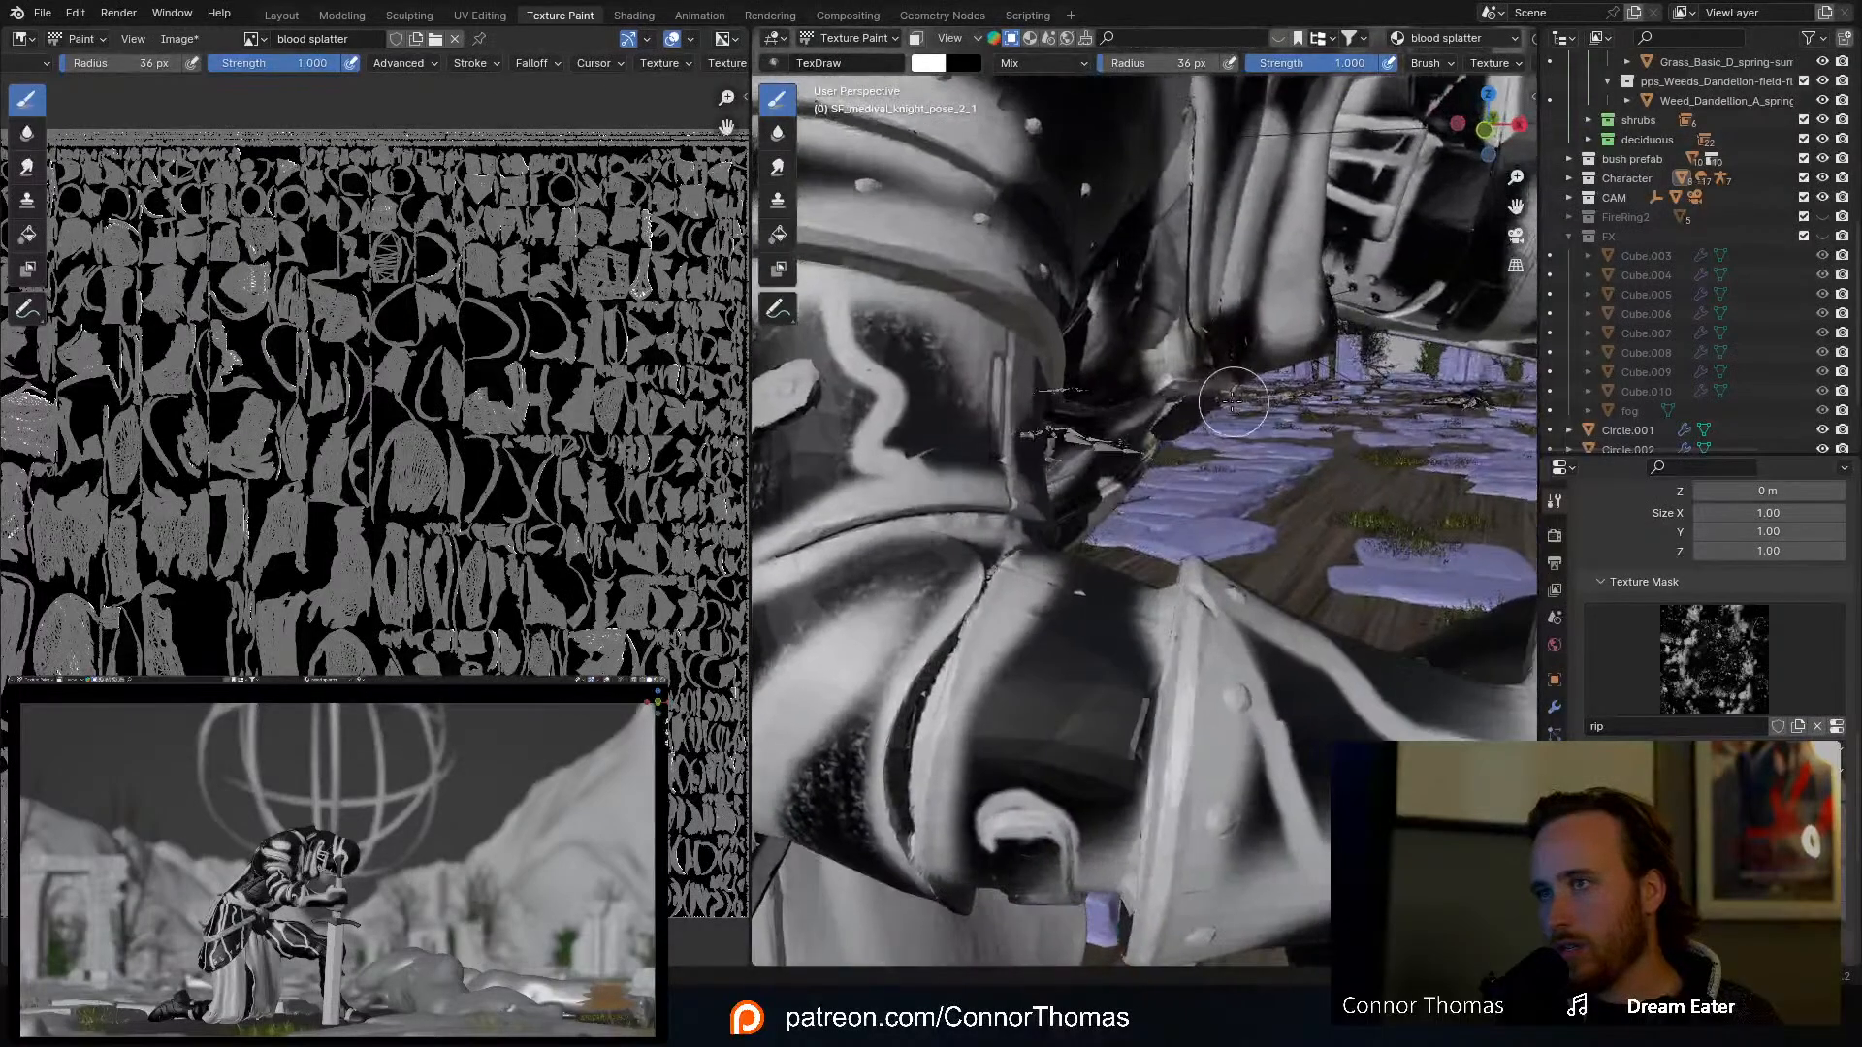
Step: Speckle the dark elbow plate around its hook-shaped white line and along the seams of the neighboring plates
middle_drag(1016, 387, 1167, 447)
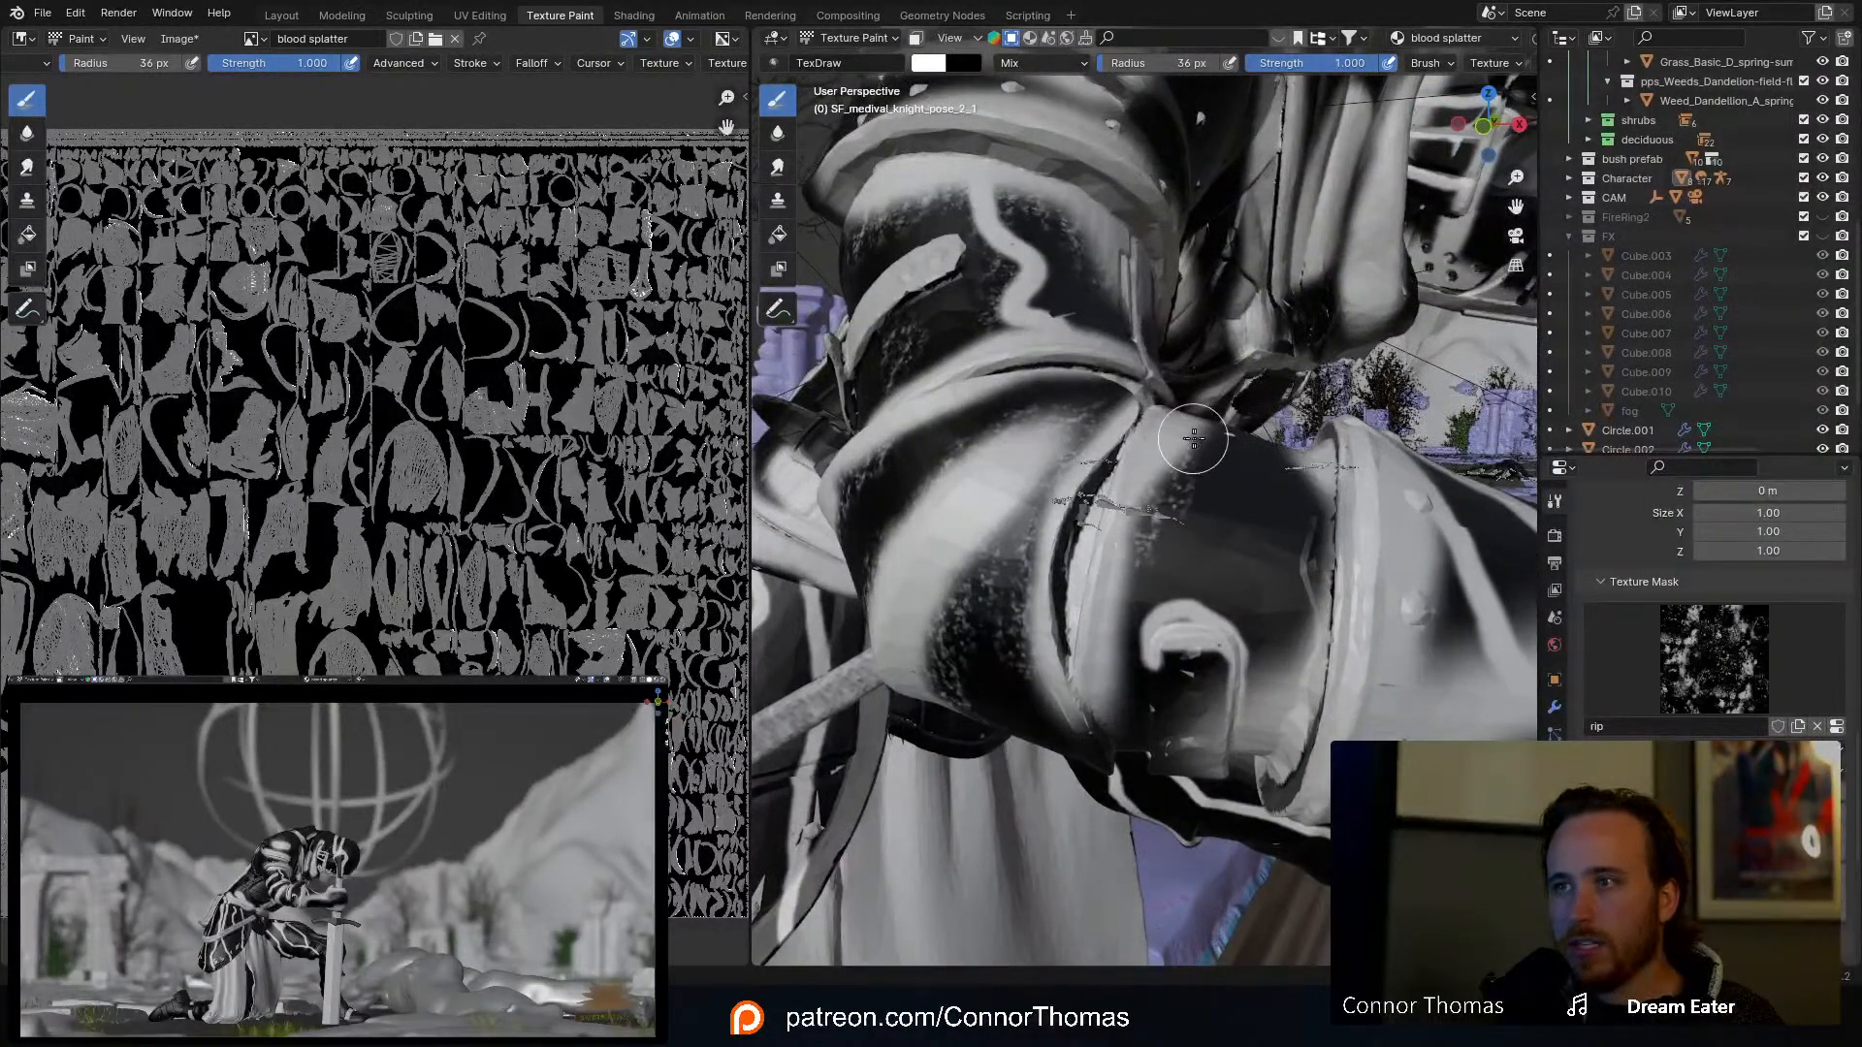
middle_drag(1300, 553, 1322, 531)
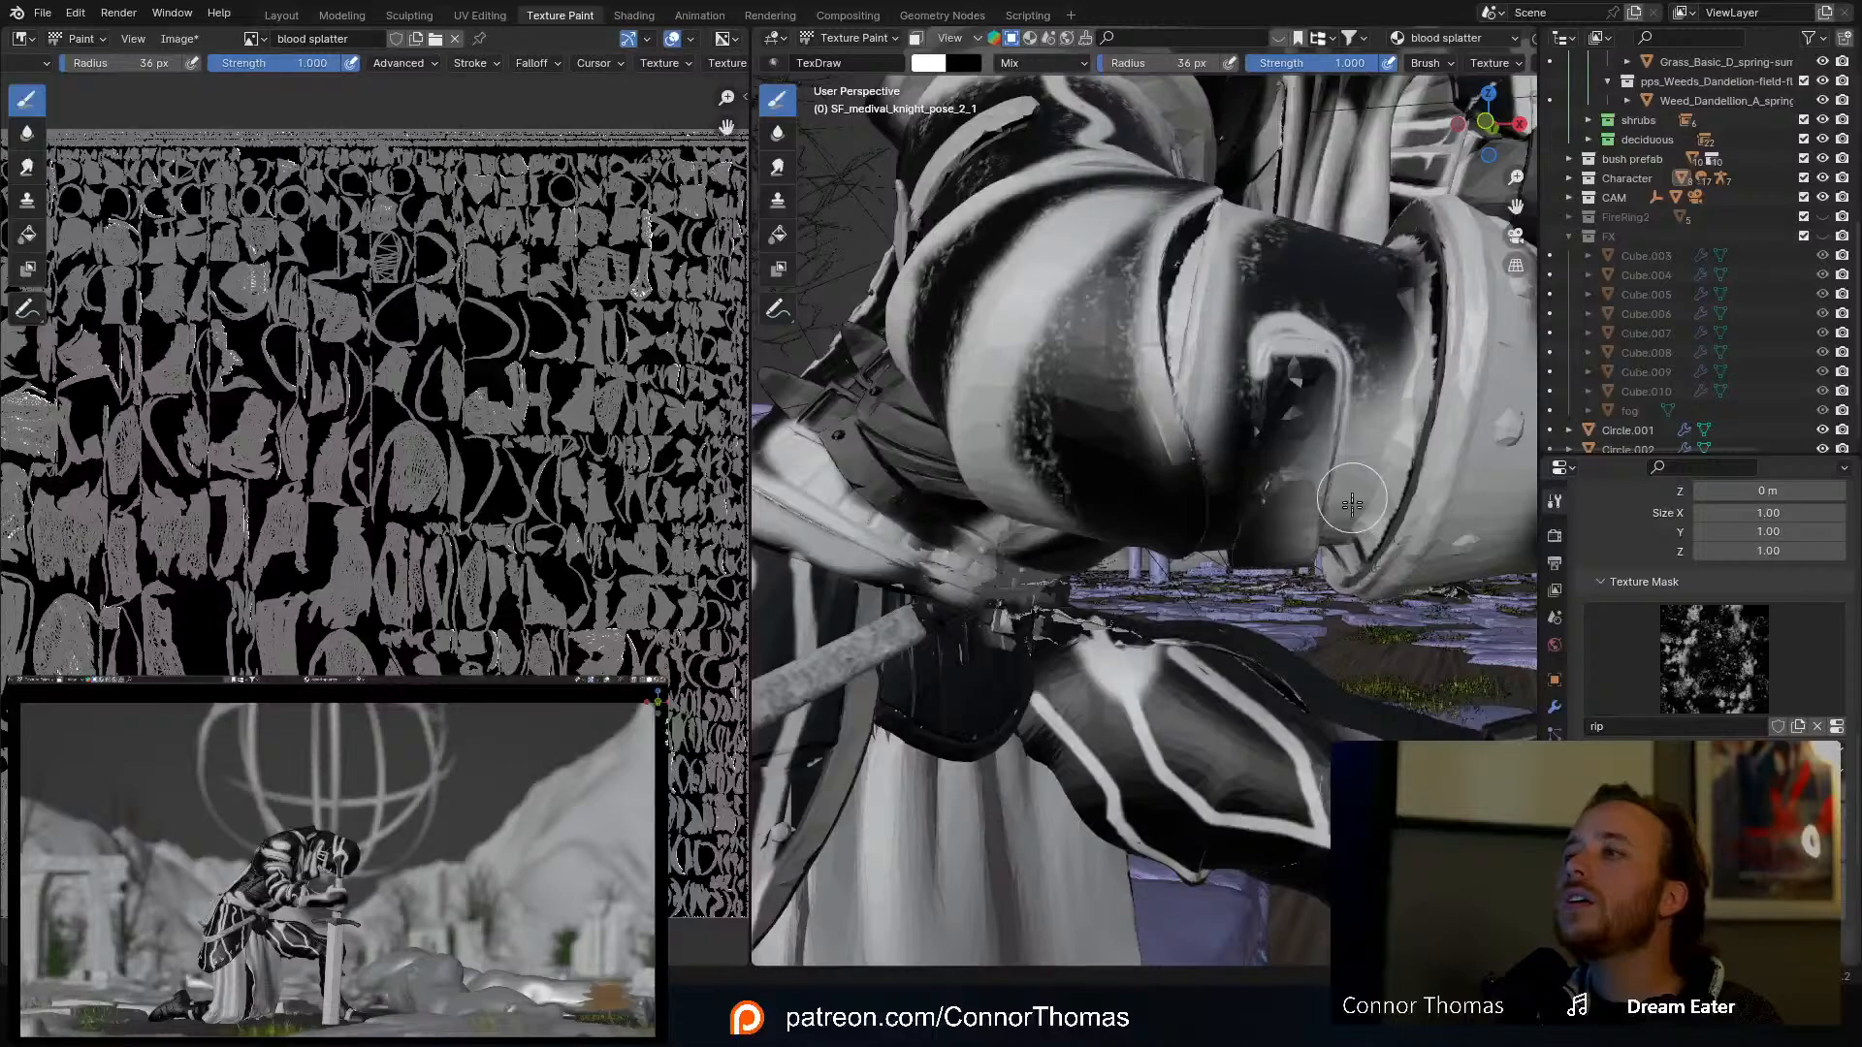
mouse_move(1309, 441)
middle_down()
mouse_move(1275, 246)
mouse_move(1406, 295)
mouse_move(1323, 291)
middle_up()
Step: Paint white speckles along the forearm guard's dark underside and around the white lines on its upper surface
mouse_move(1216, 413)
mouse_down()
mouse_move(1175, 467)
mouse_move(1280, 412)
mouse_move(1385, 395)
mouse_up()
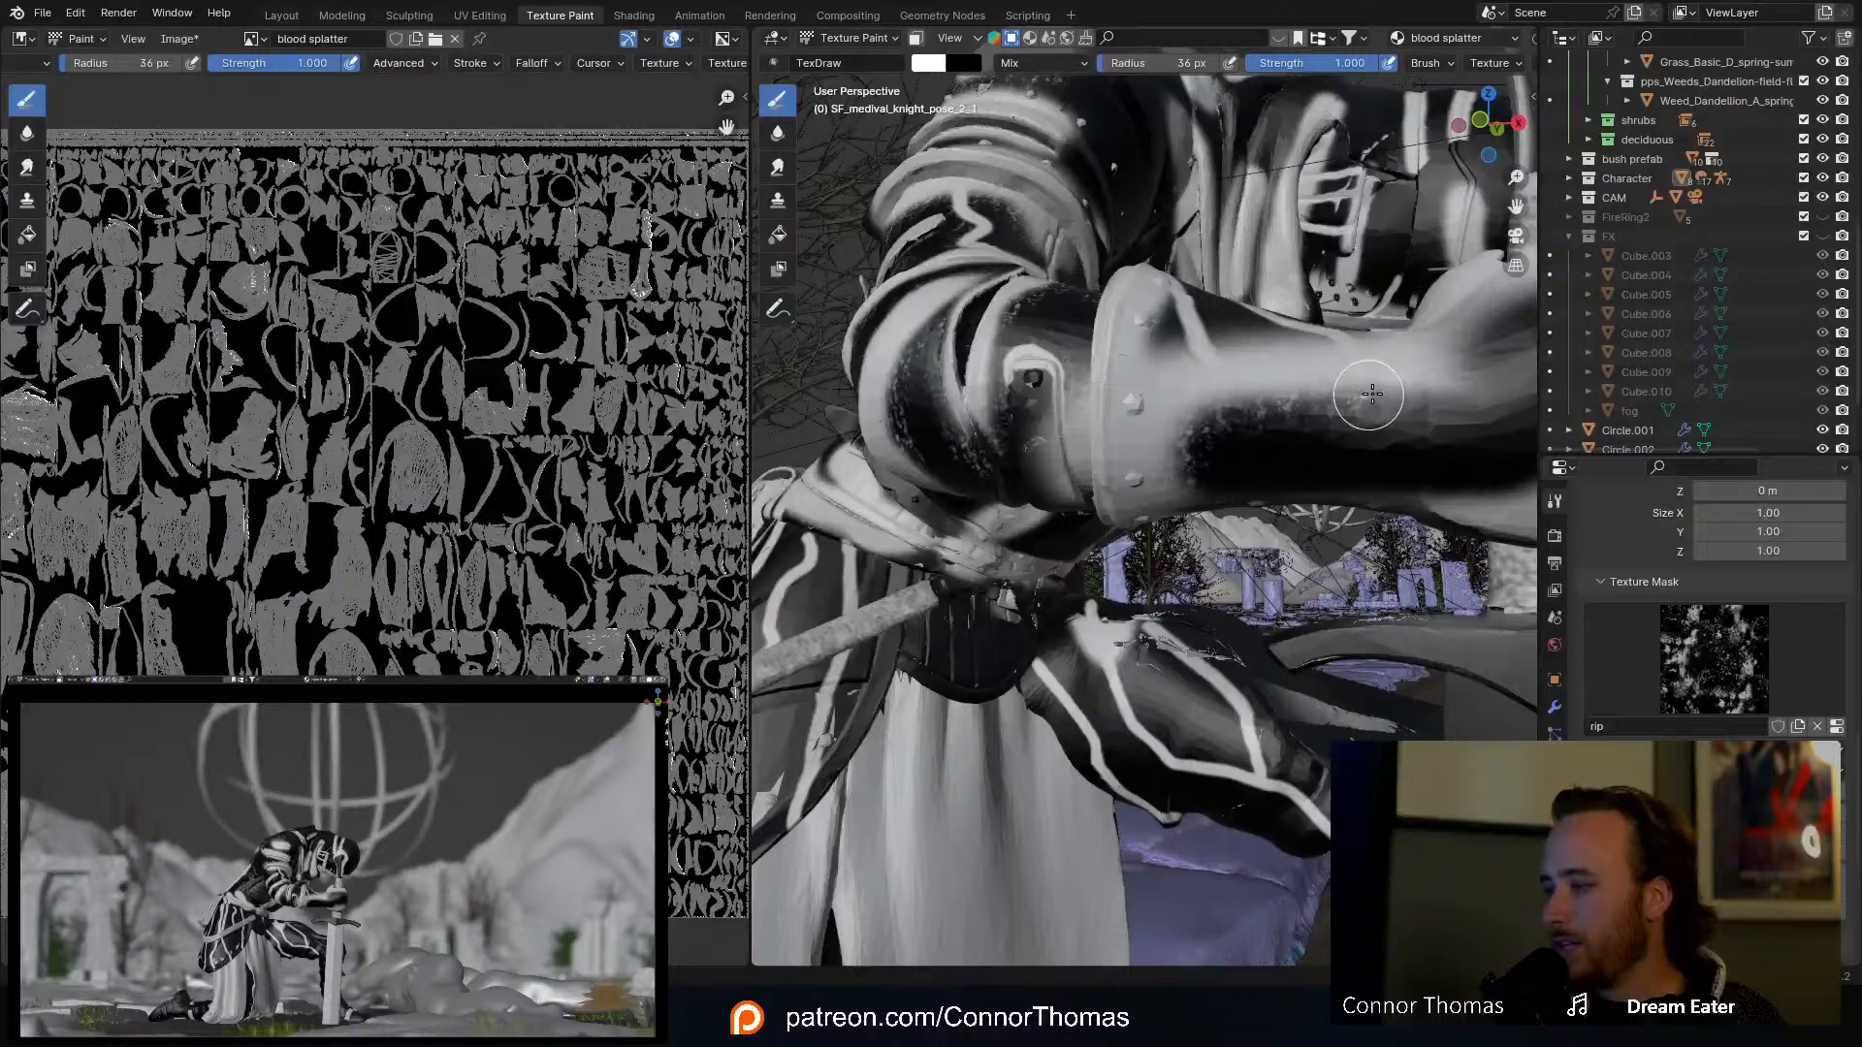
middle_drag(1280, 375, 1266, 416)
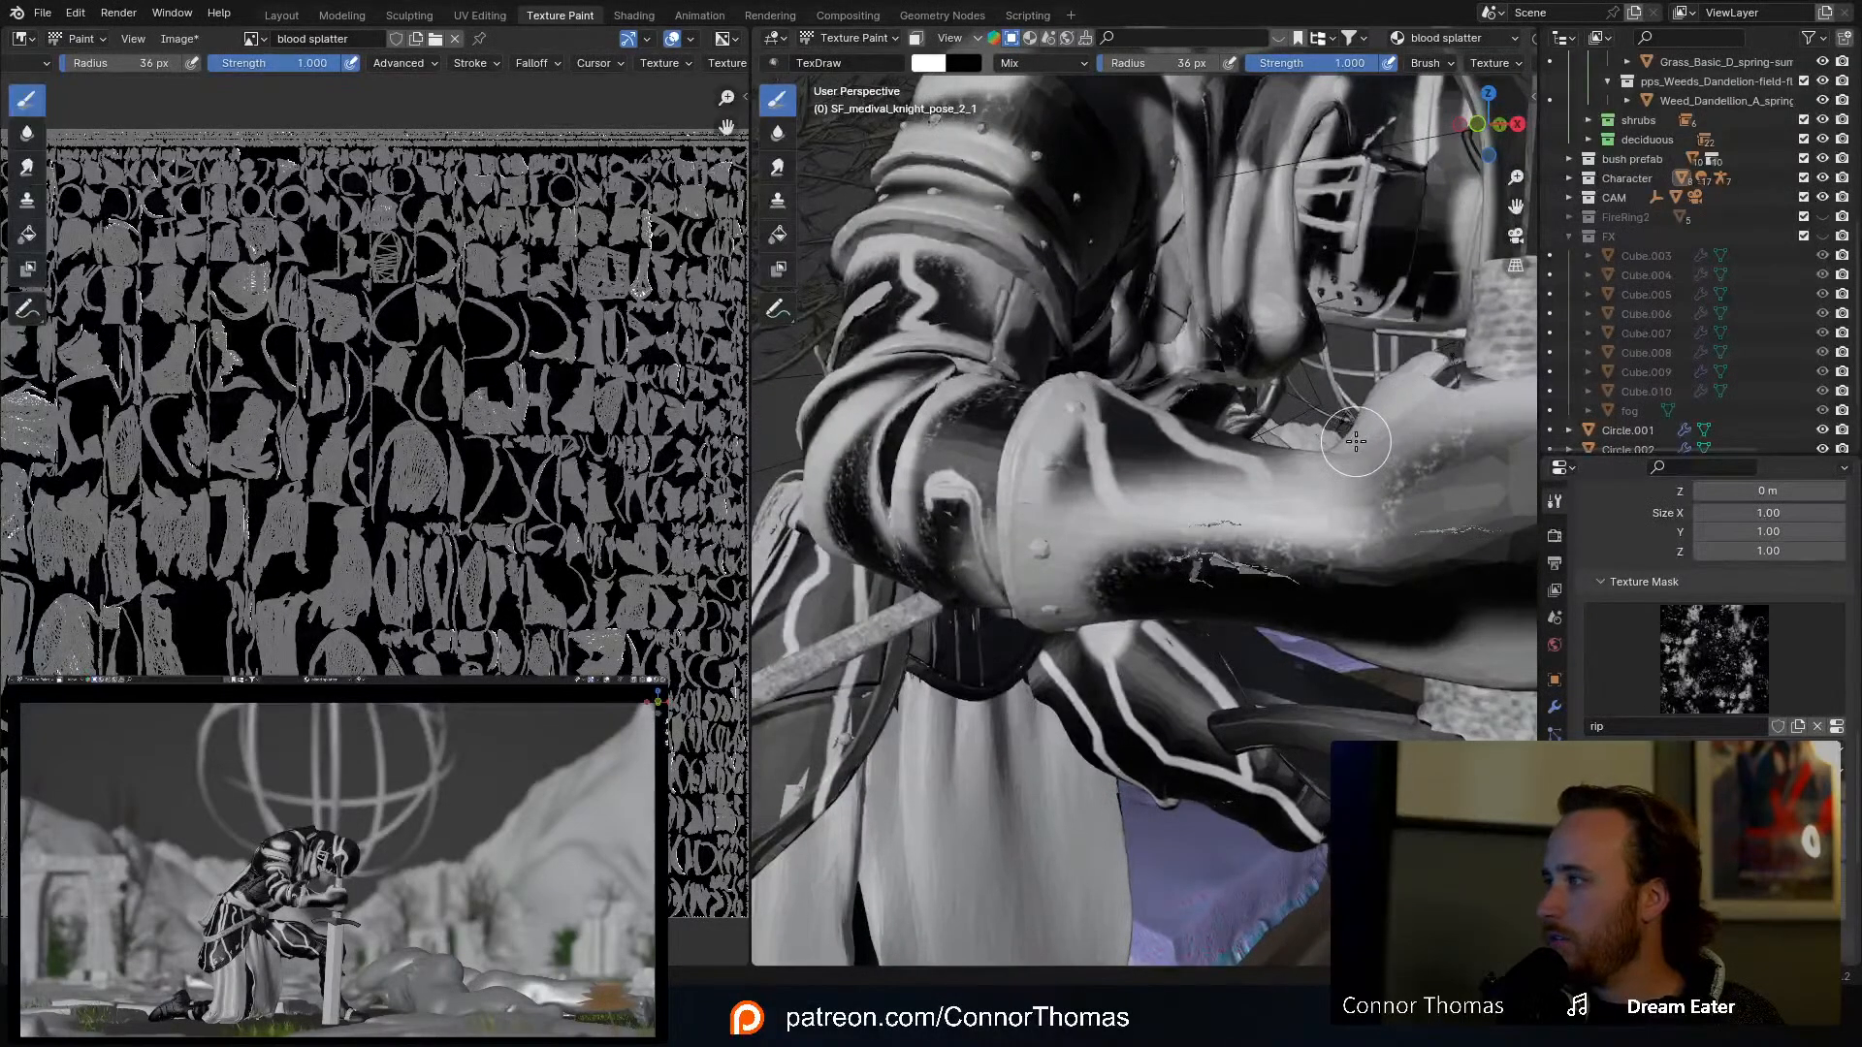
middle_drag(1243, 453, 1152, 480)
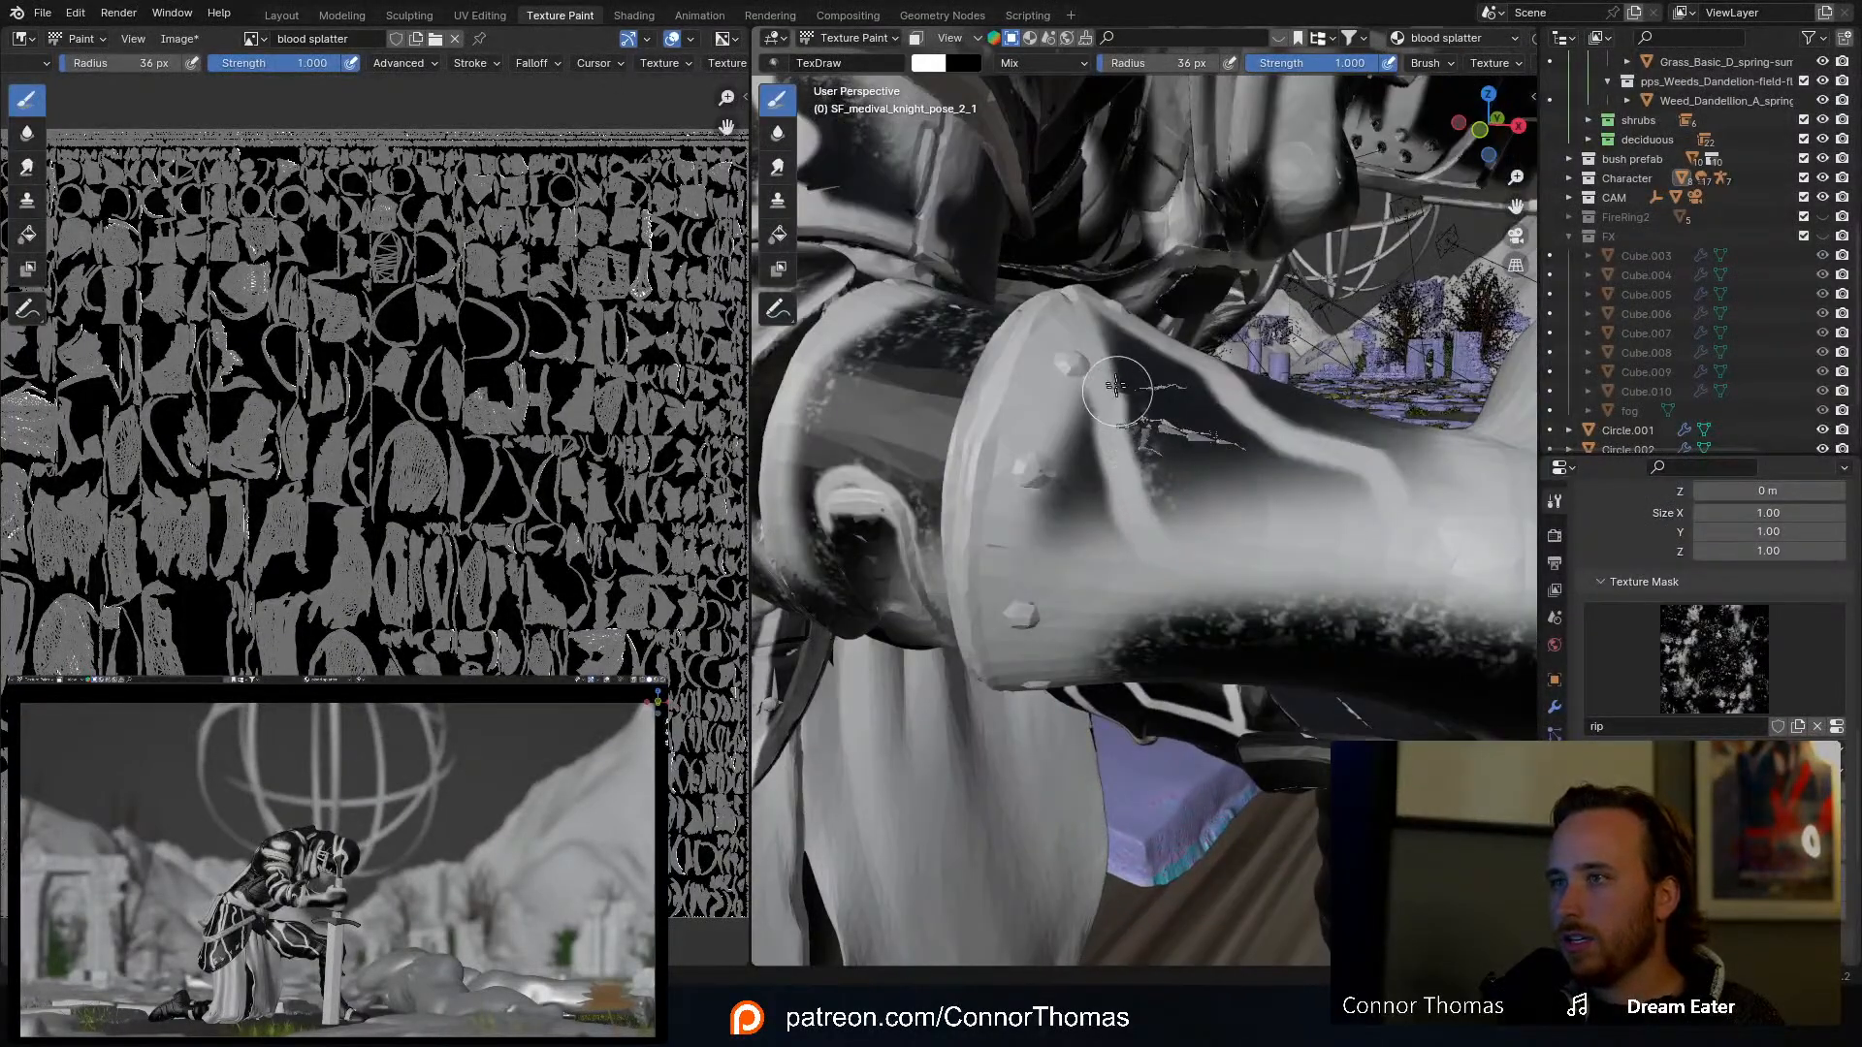
mouse_move(1083, 444)
mouse_down()
mouse_move(1022, 526)
mouse_move(1272, 444)
mouse_up()
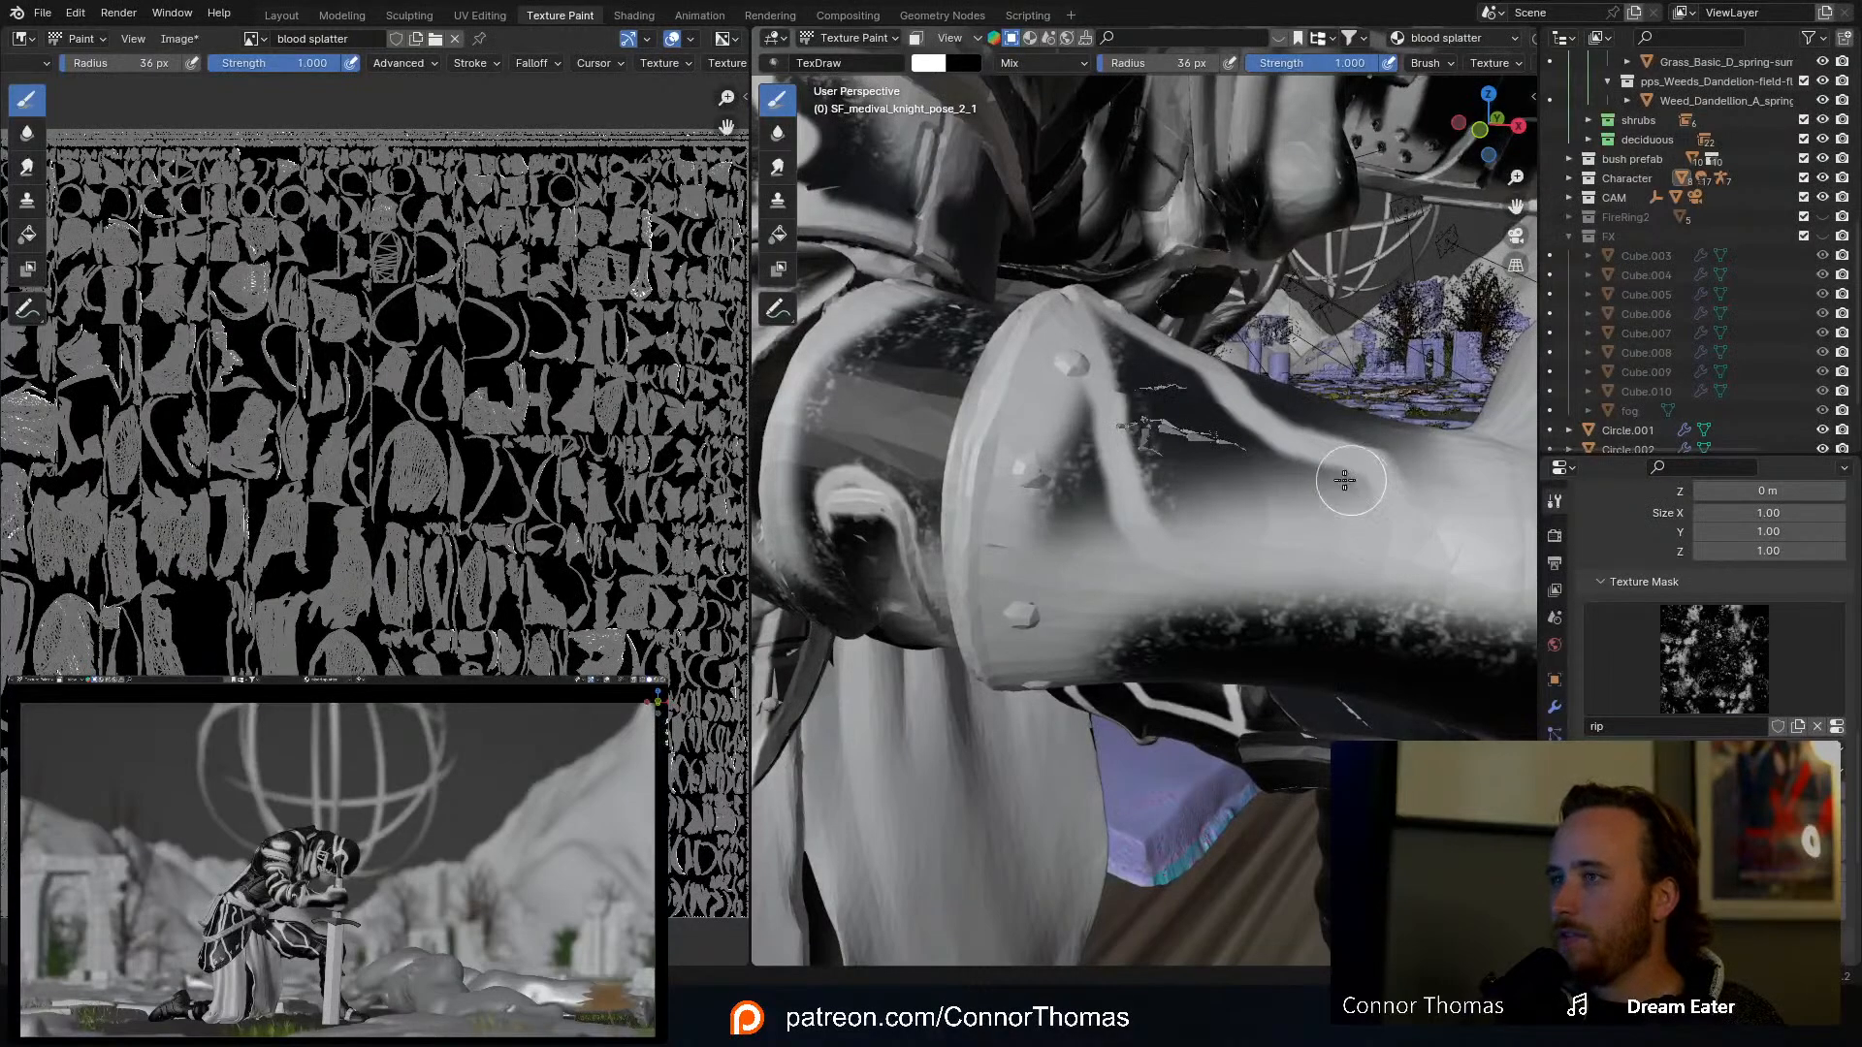
middle_drag(1239, 400, 1335, 634)
mouse_move(1335, 634)
mouse_down()
mouse_move(1300, 562)
mouse_move(1238, 537)
mouse_up()
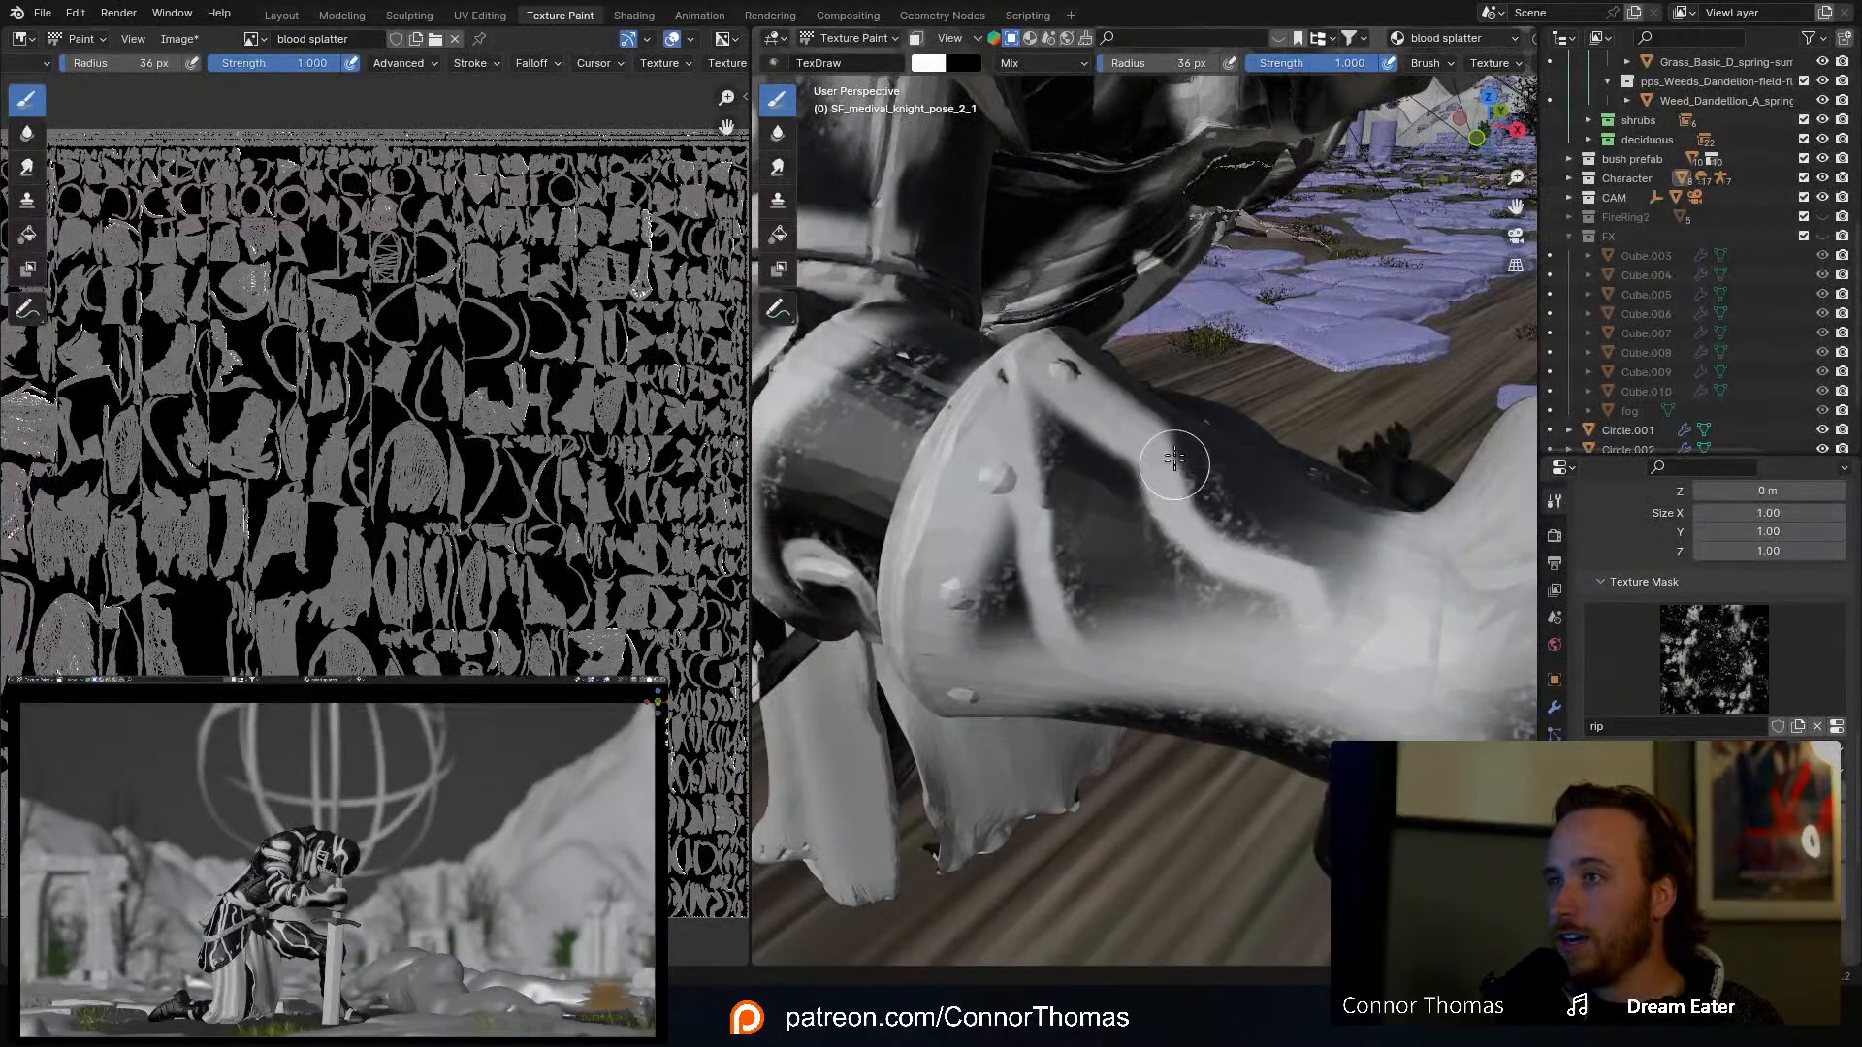
Step: Set the brush radius to 81 px and add broader speckles to the banded plate above the elbow and the upper arm around the strap
middle_drag(1055, 354, 1130, 341)
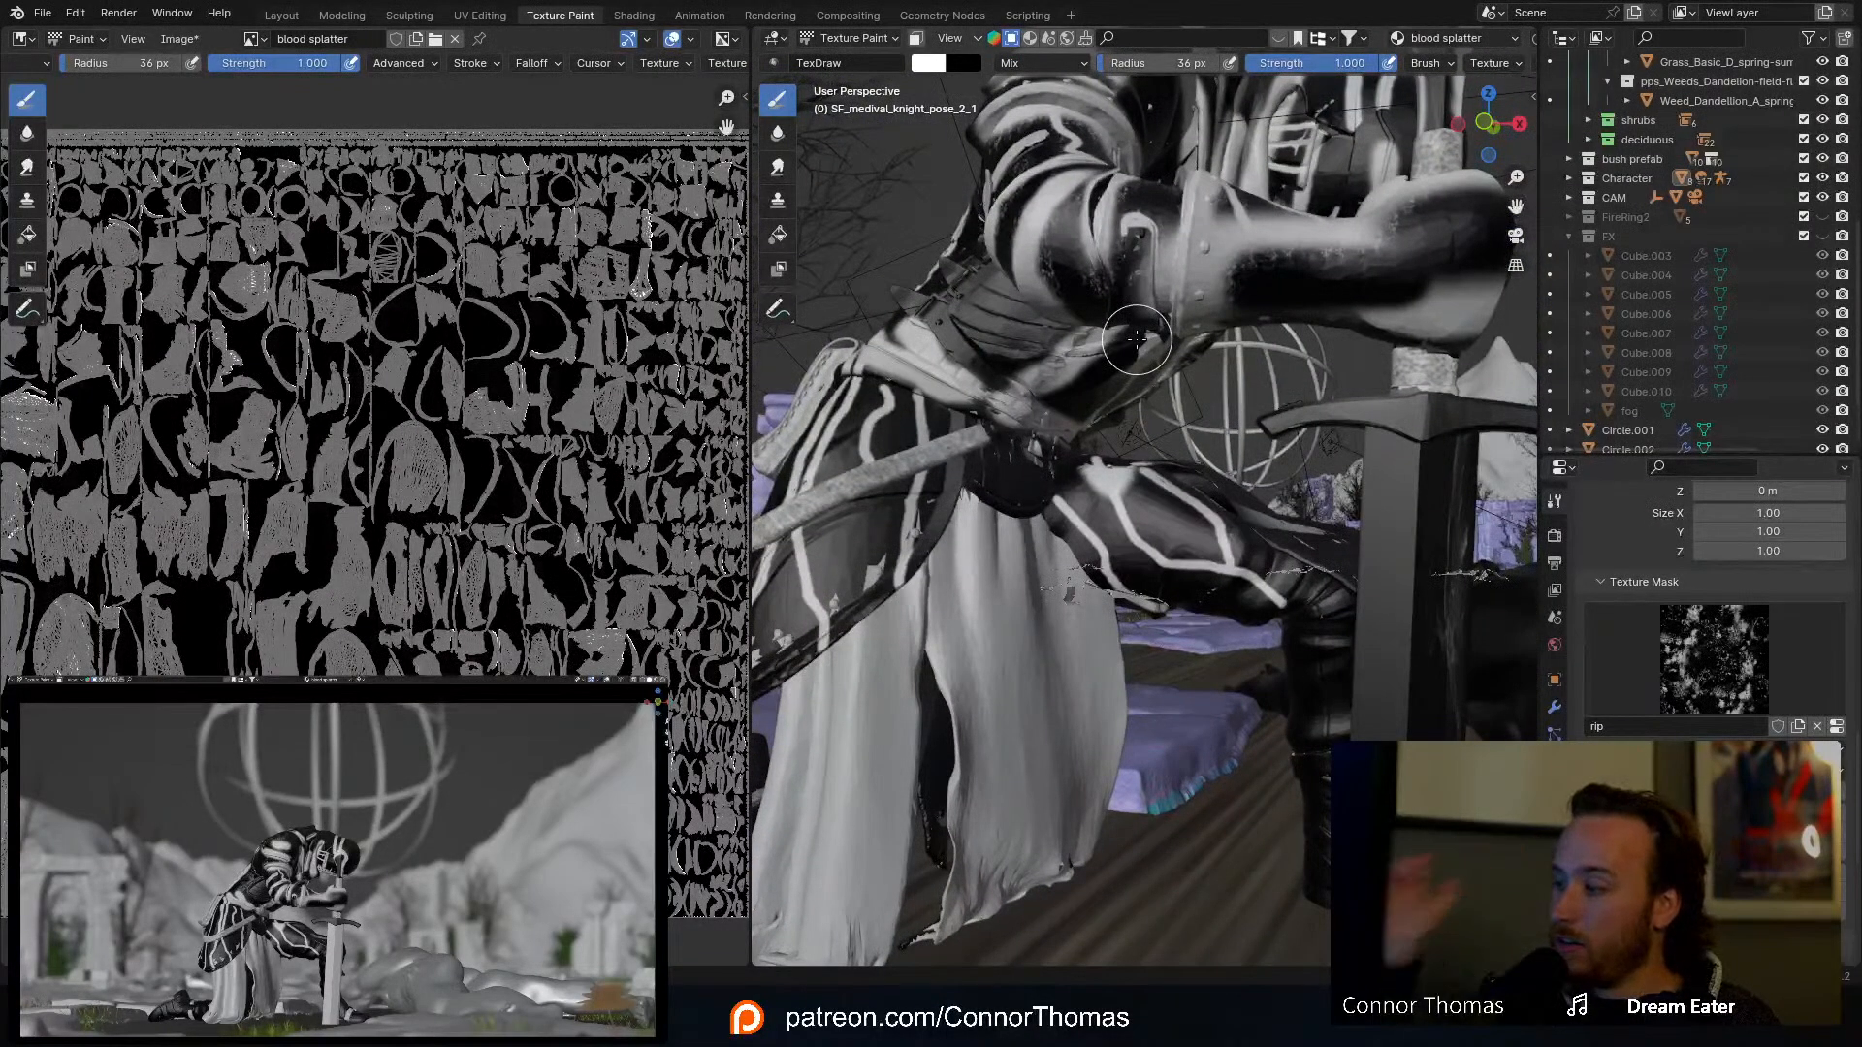
scroll(1125, 341, up, 5)
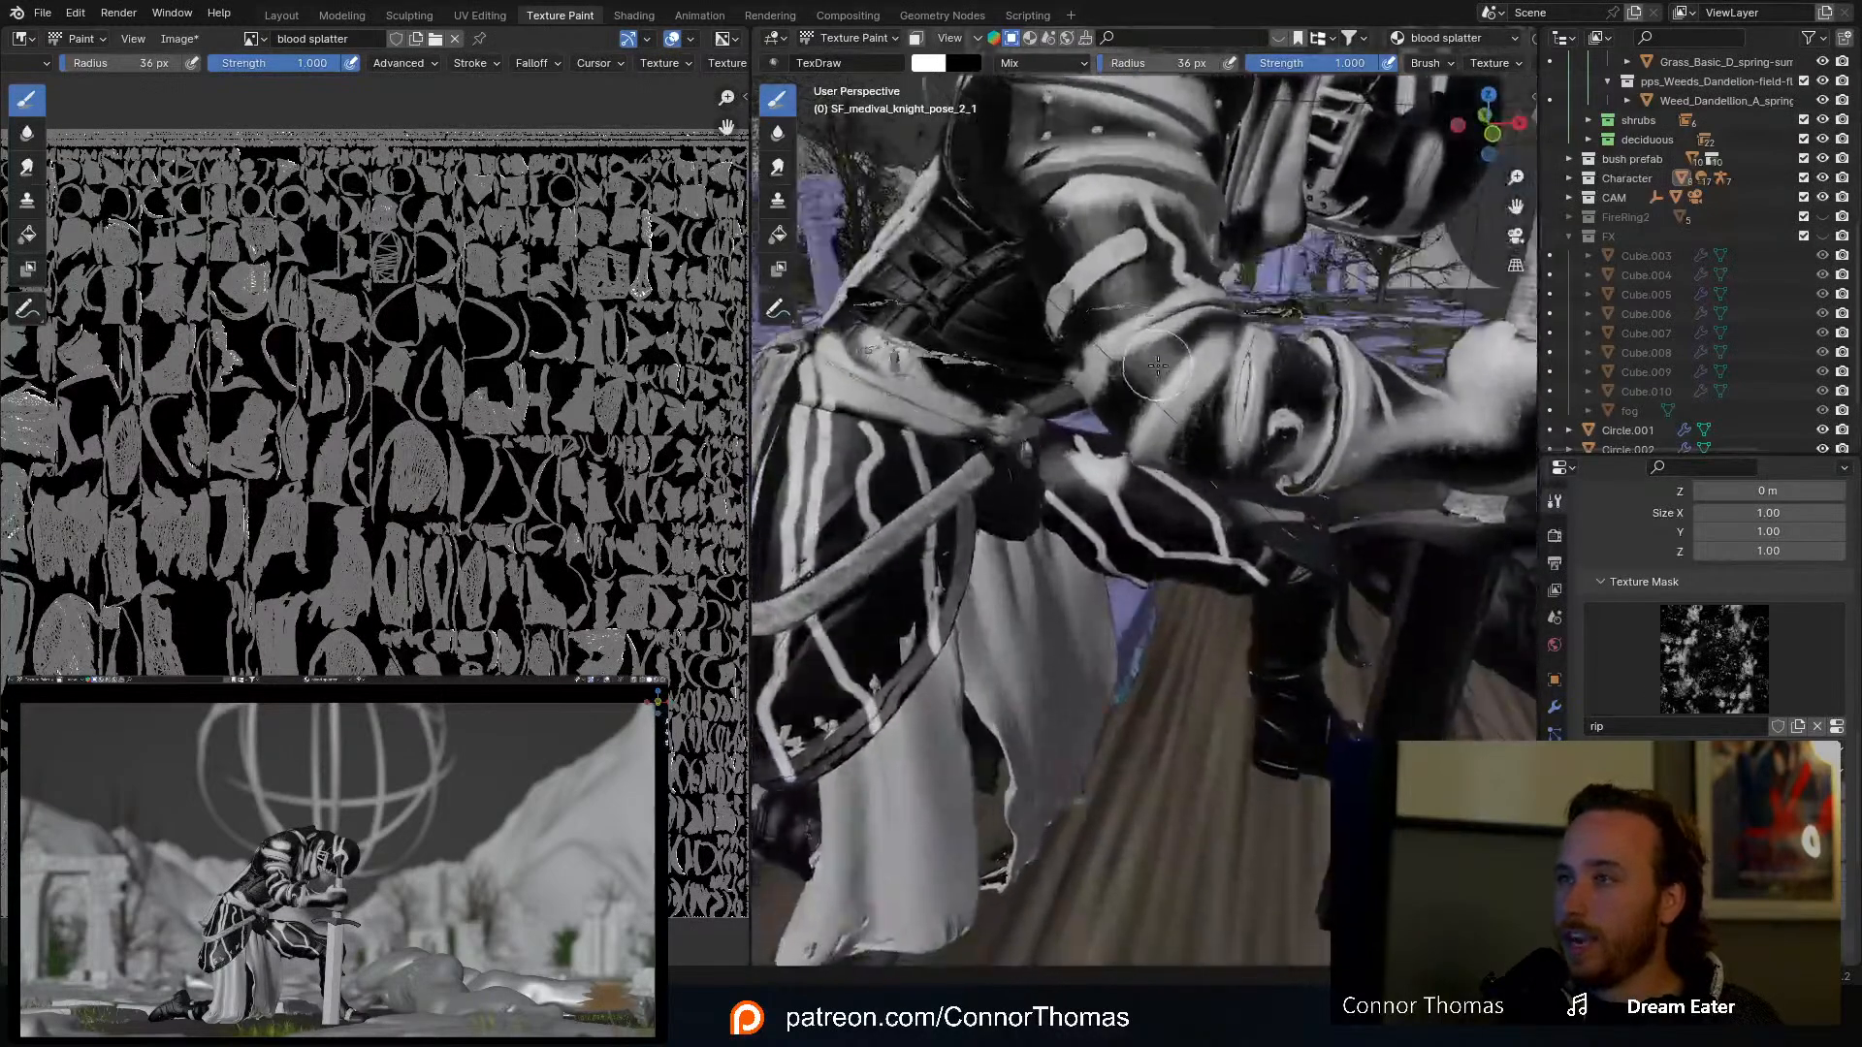
shift+middle_drag(1154, 304, 1150, 351)
key(f)
click(1237, 338)
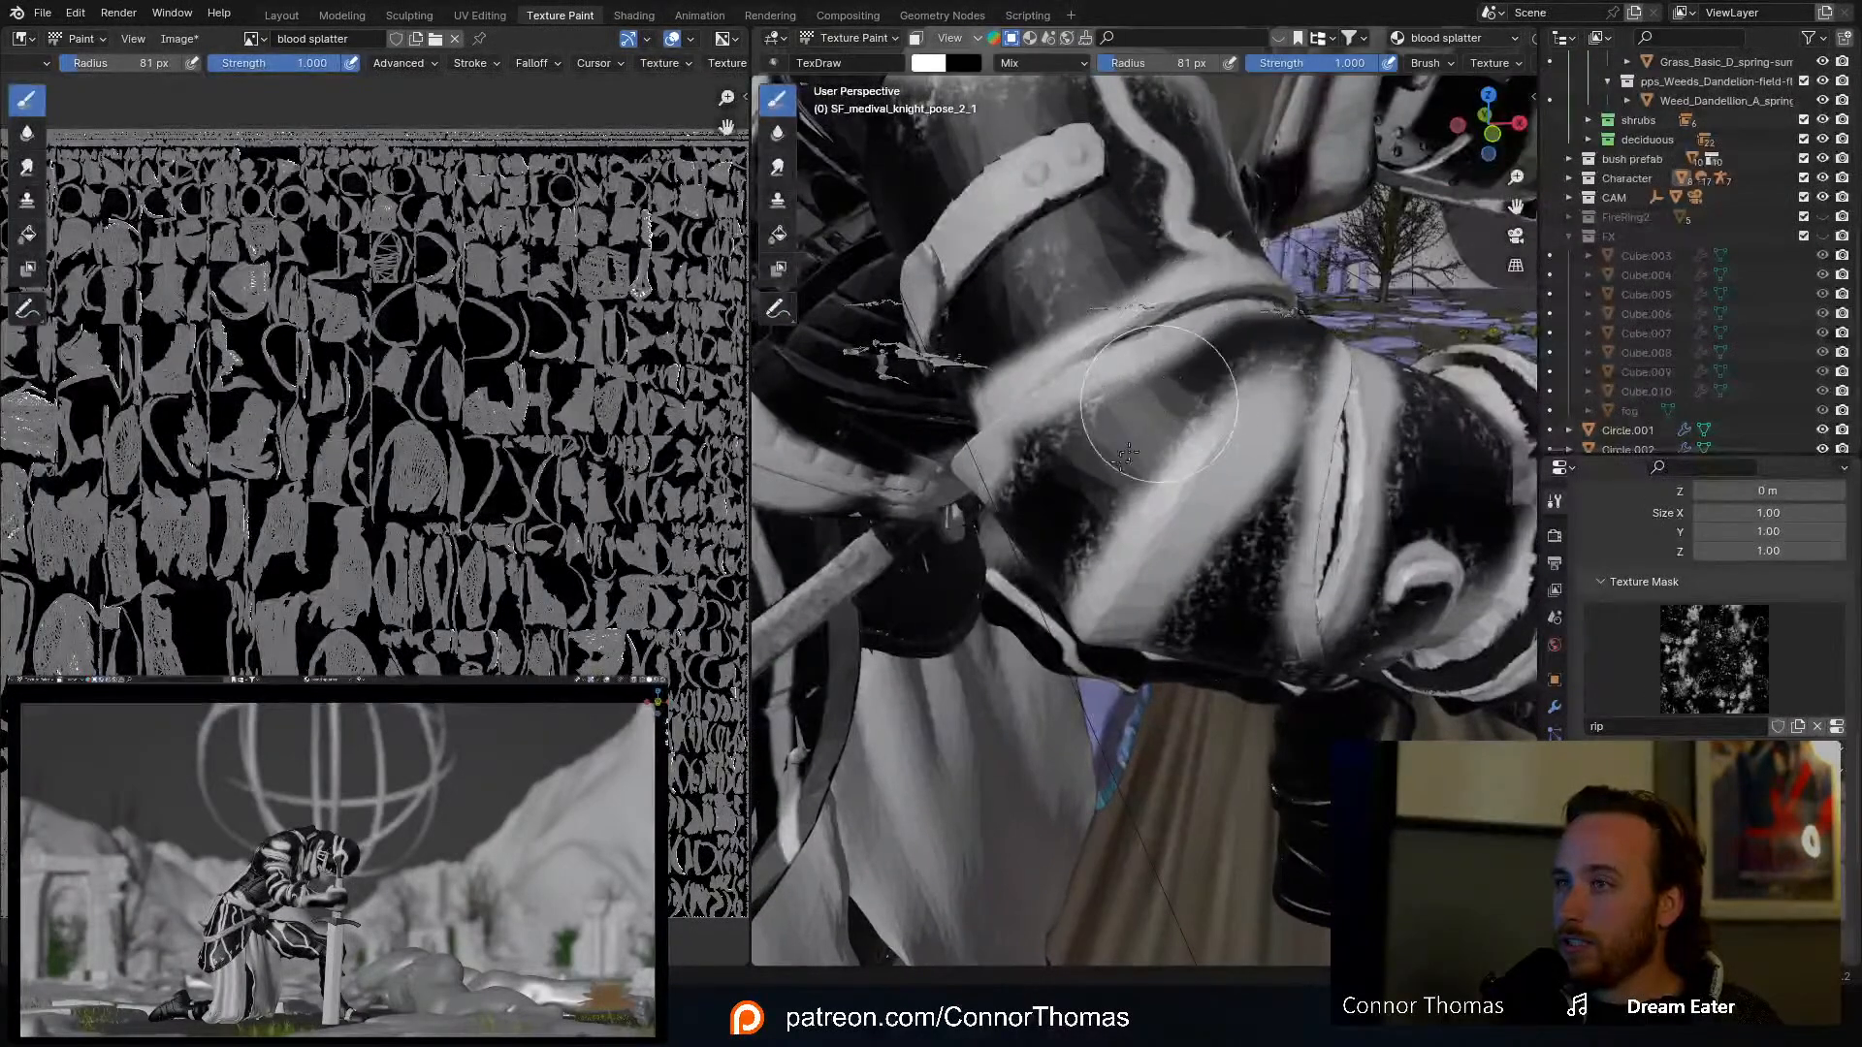
middle_drag(1245, 395, 1263, 384)
drag(1192, 426, 1186, 436)
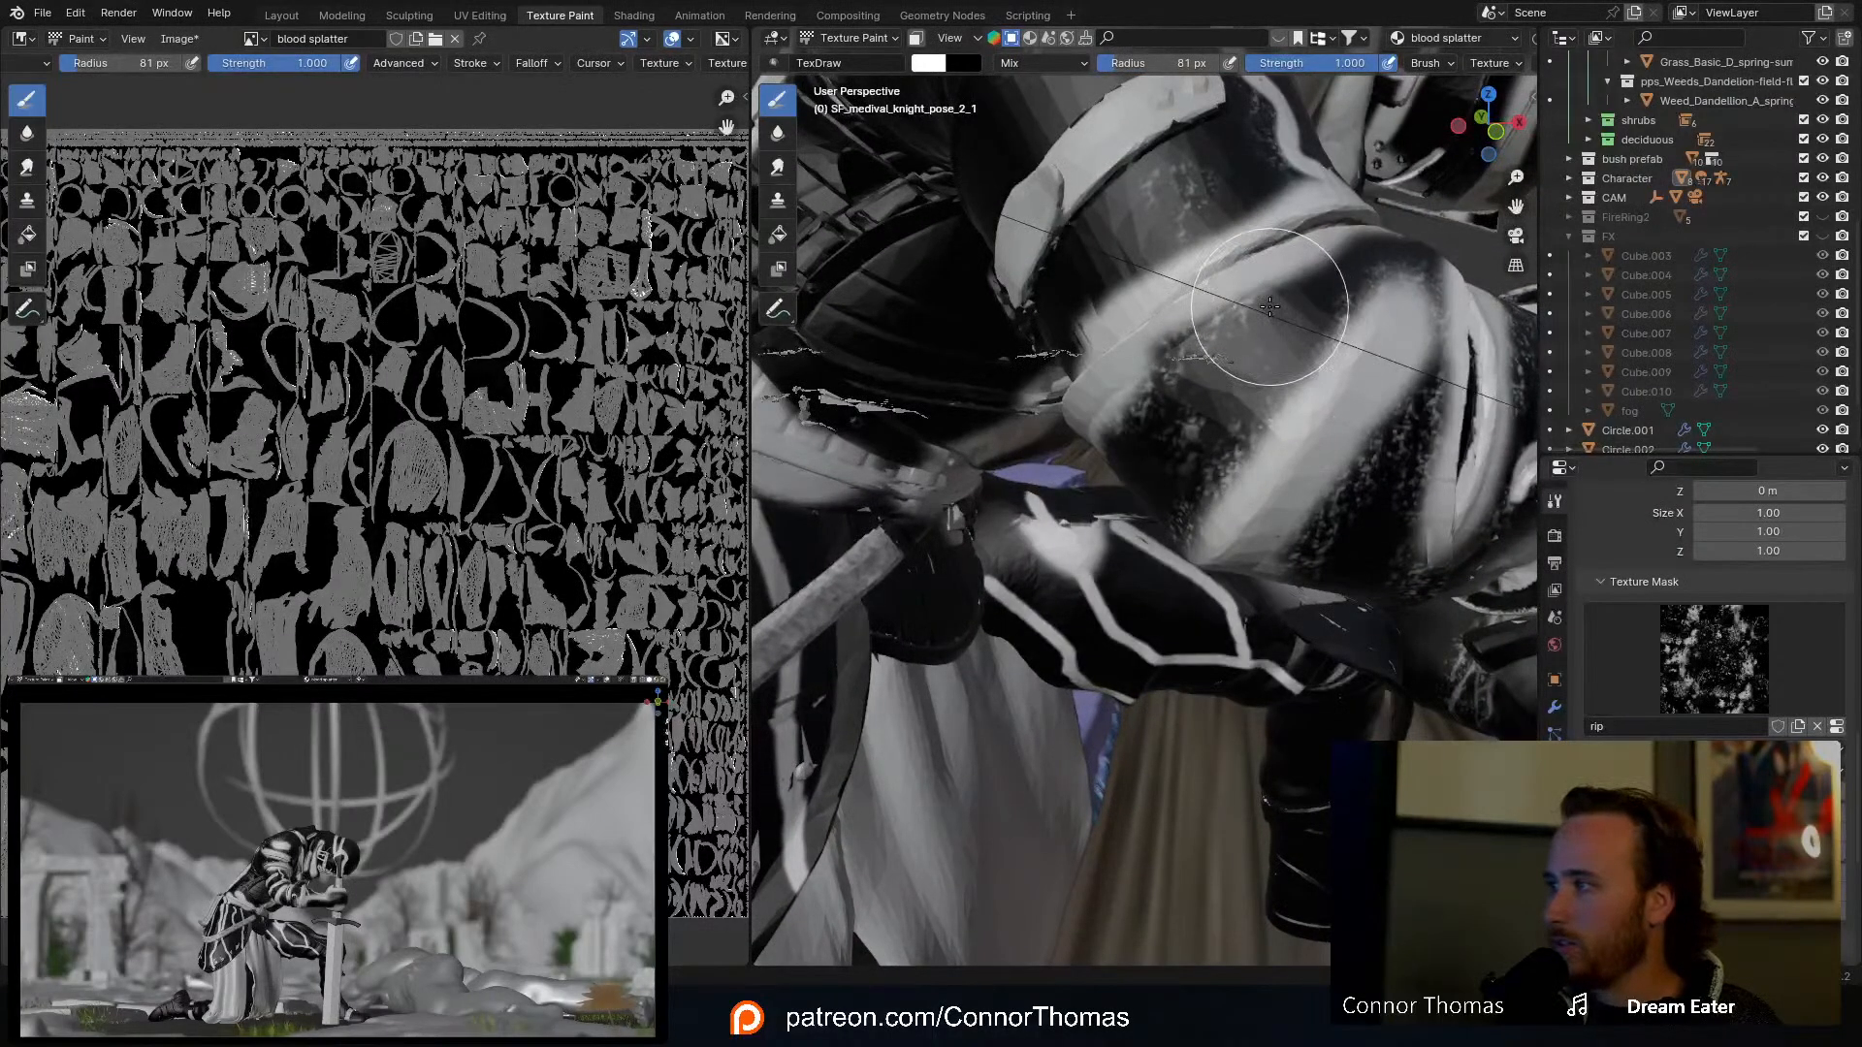
middle_drag(1223, 290, 1225, 333)
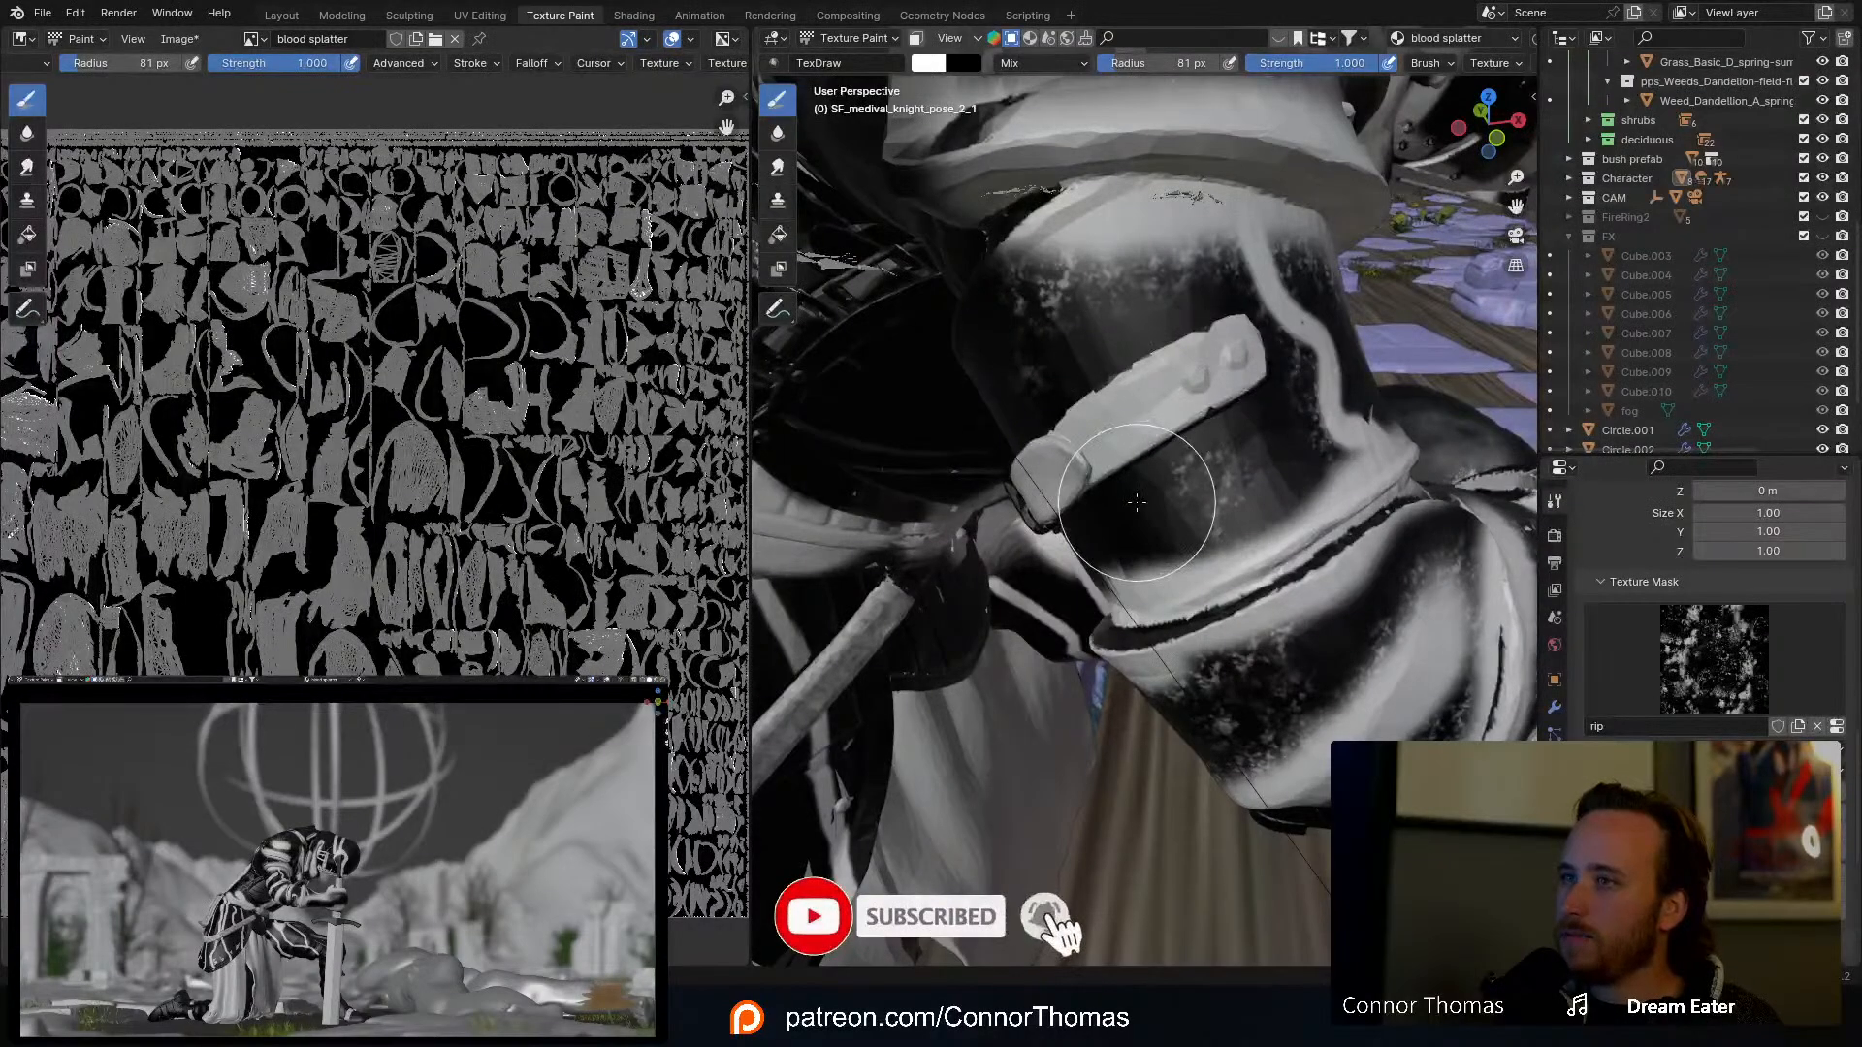
middle_drag(1232, 453, 1220, 448)
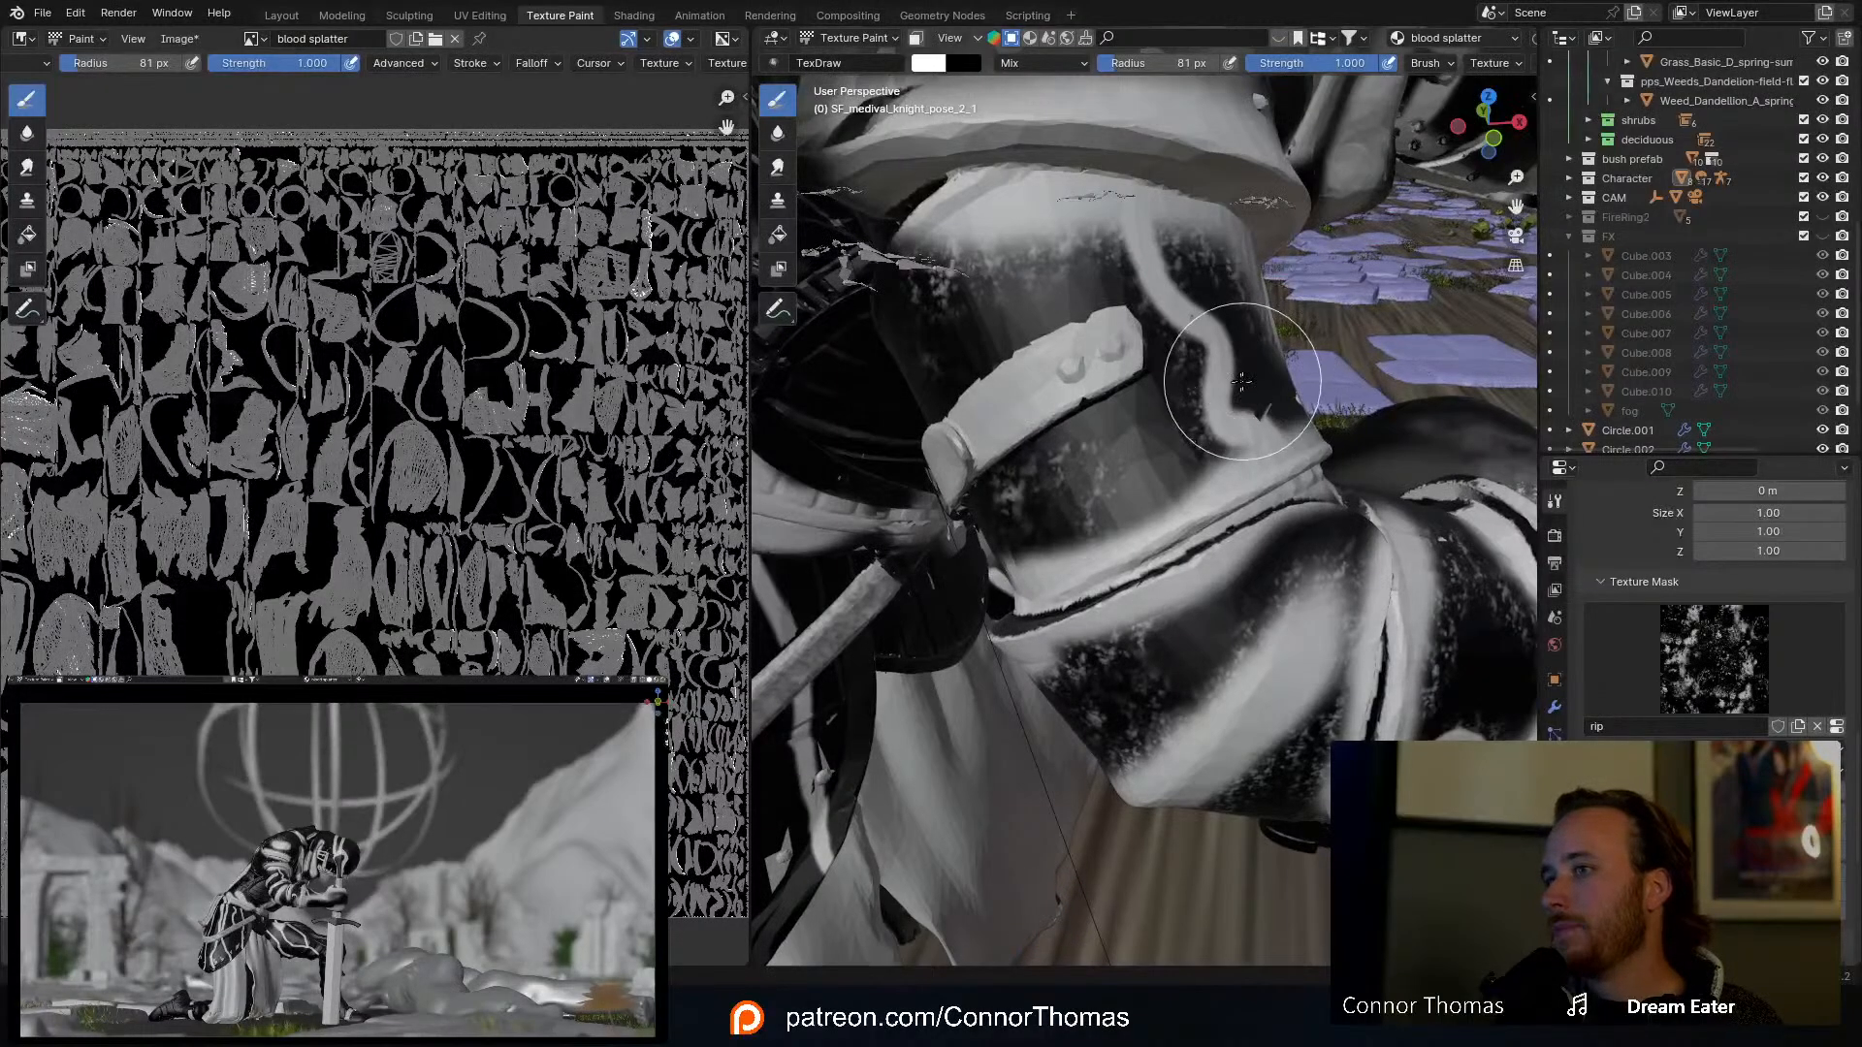
Step: Set the brush radius to 60 px and paint white speckles between and beside the two white helmet stripes
middle_drag(1243, 381, 1184, 395)
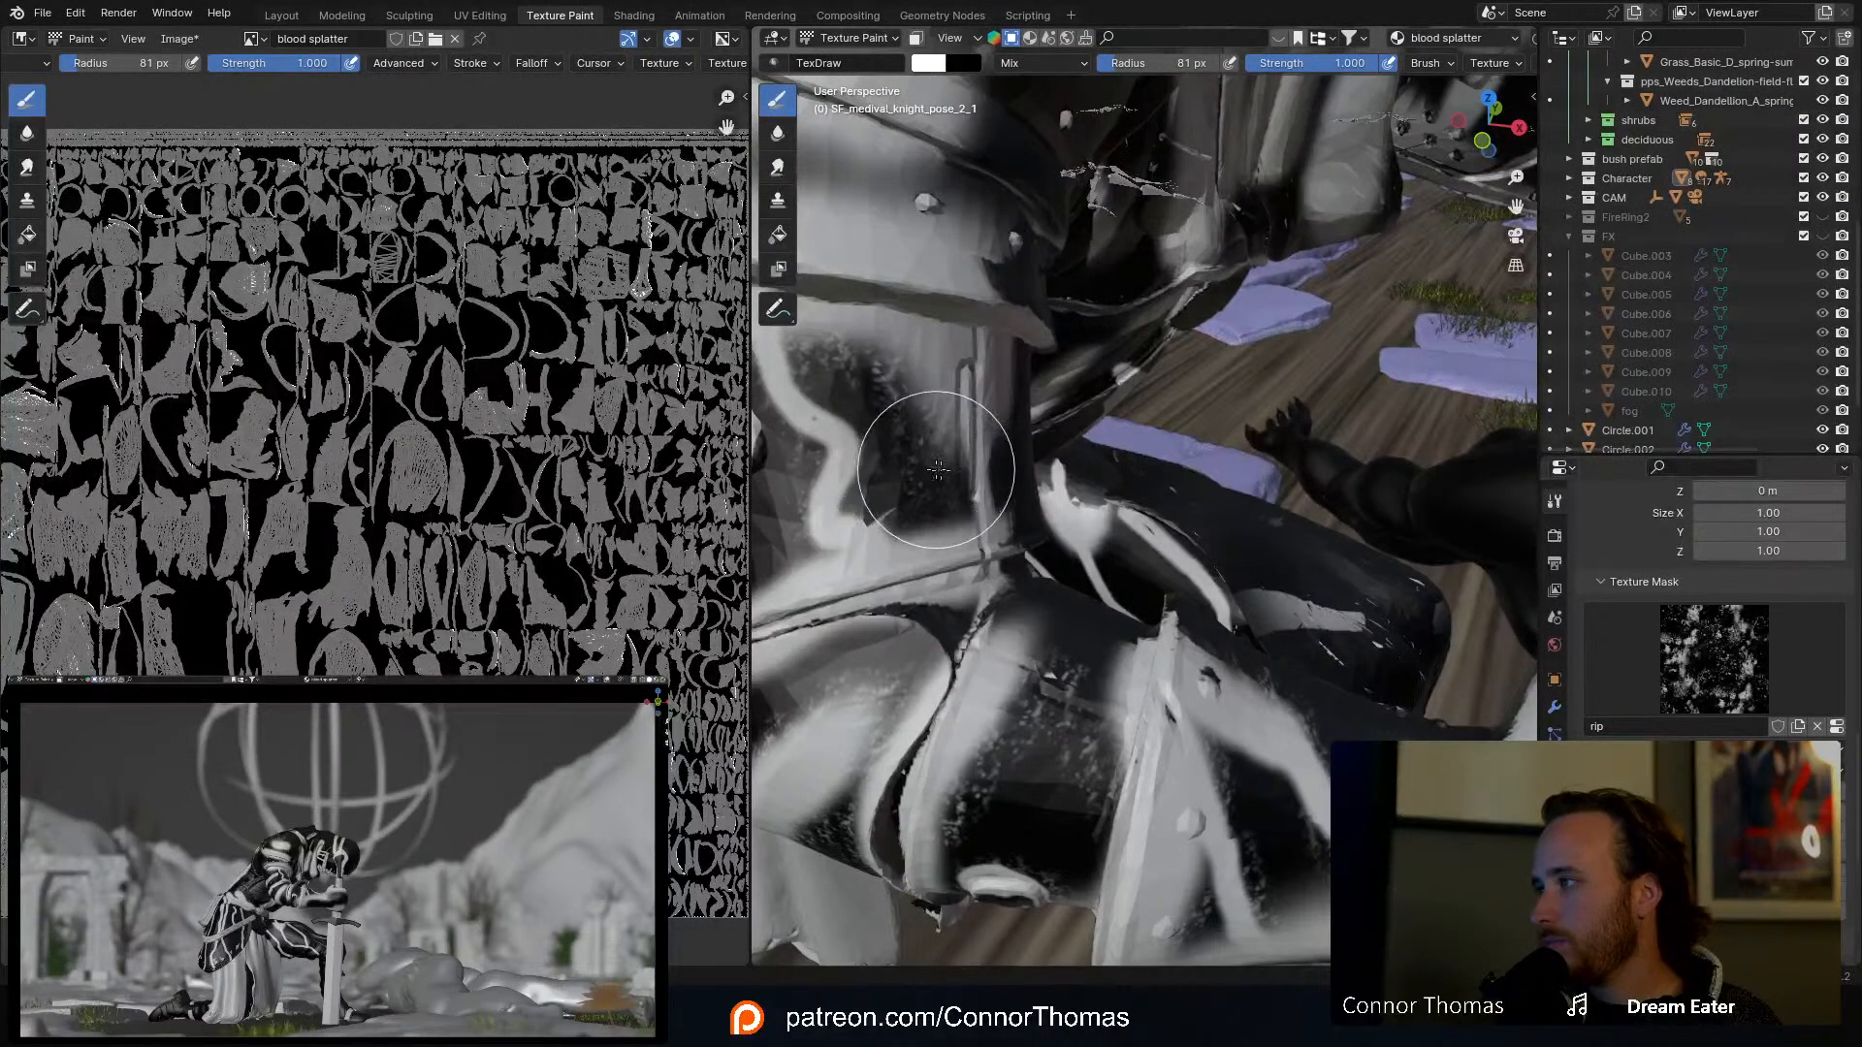
middle_drag(1049, 403, 1189, 363)
key(f)
click(1169, 367)
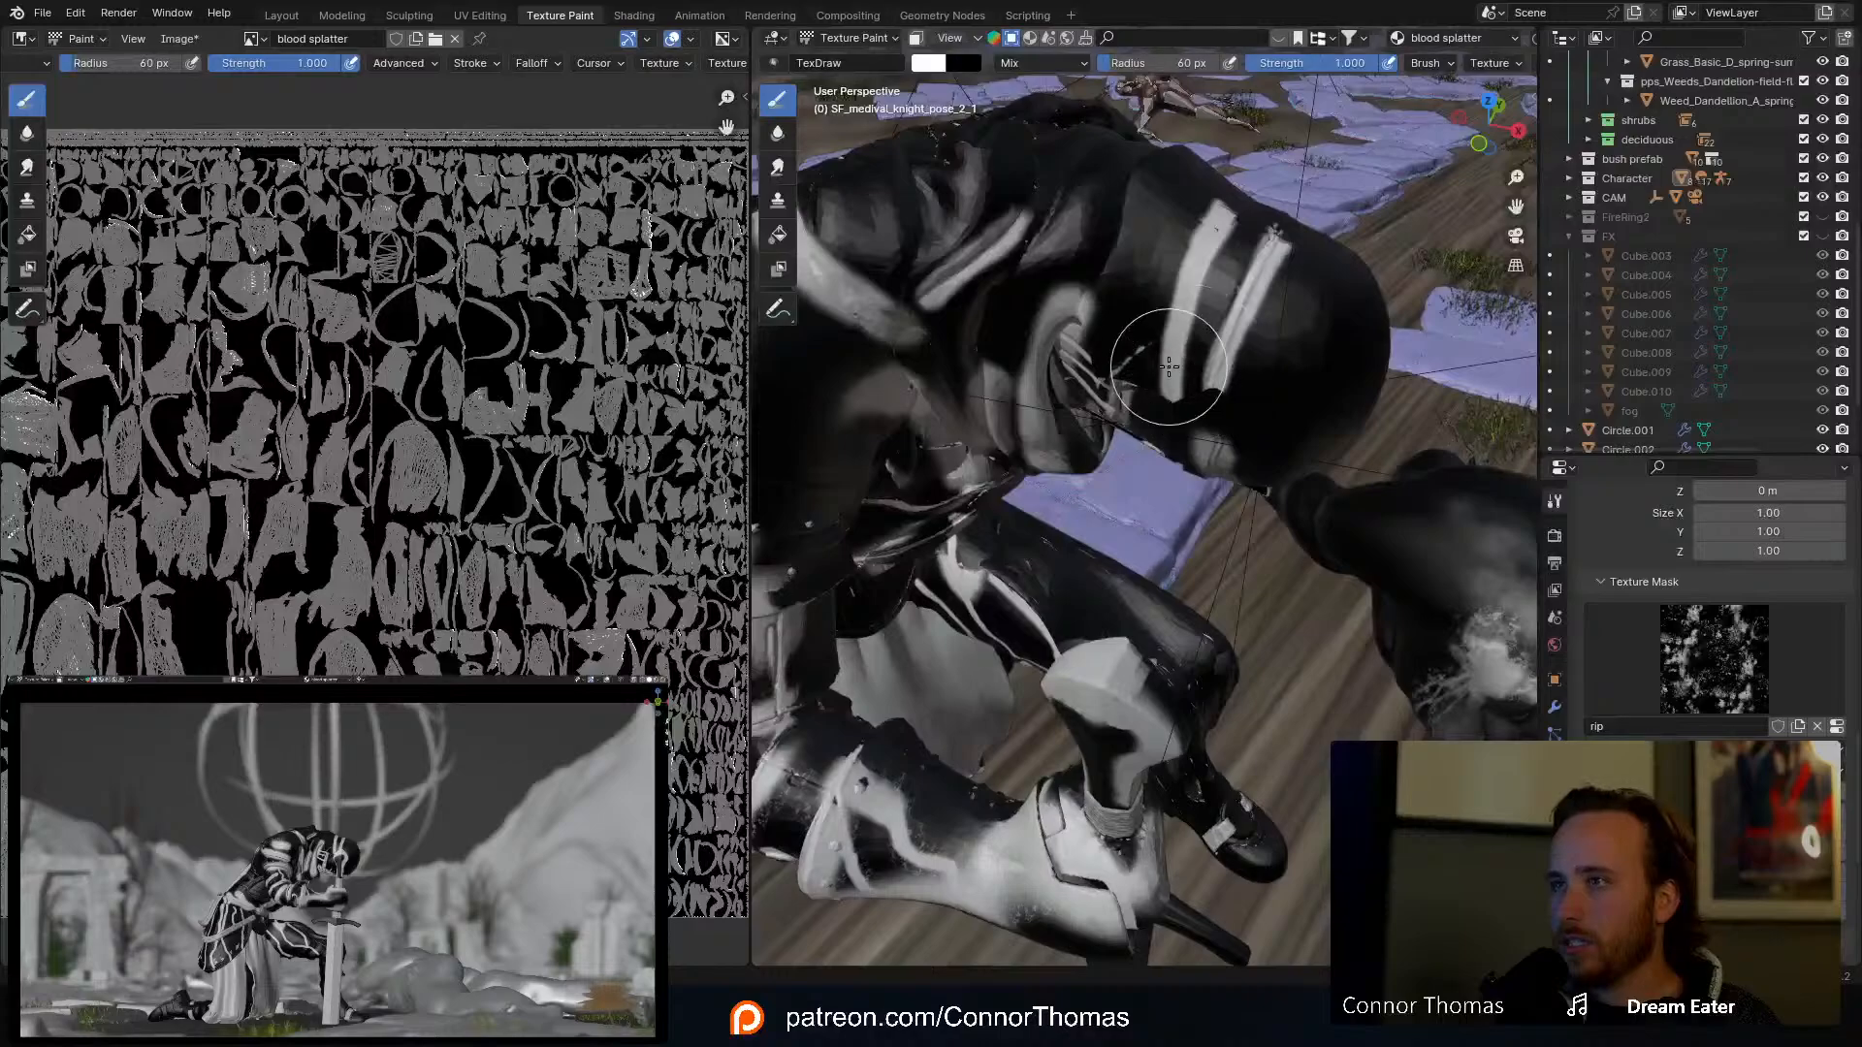
mouse_move(1203, 358)
mouse_down()
mouse_move(1235, 242)
mouse_move(1204, 332)
mouse_up()
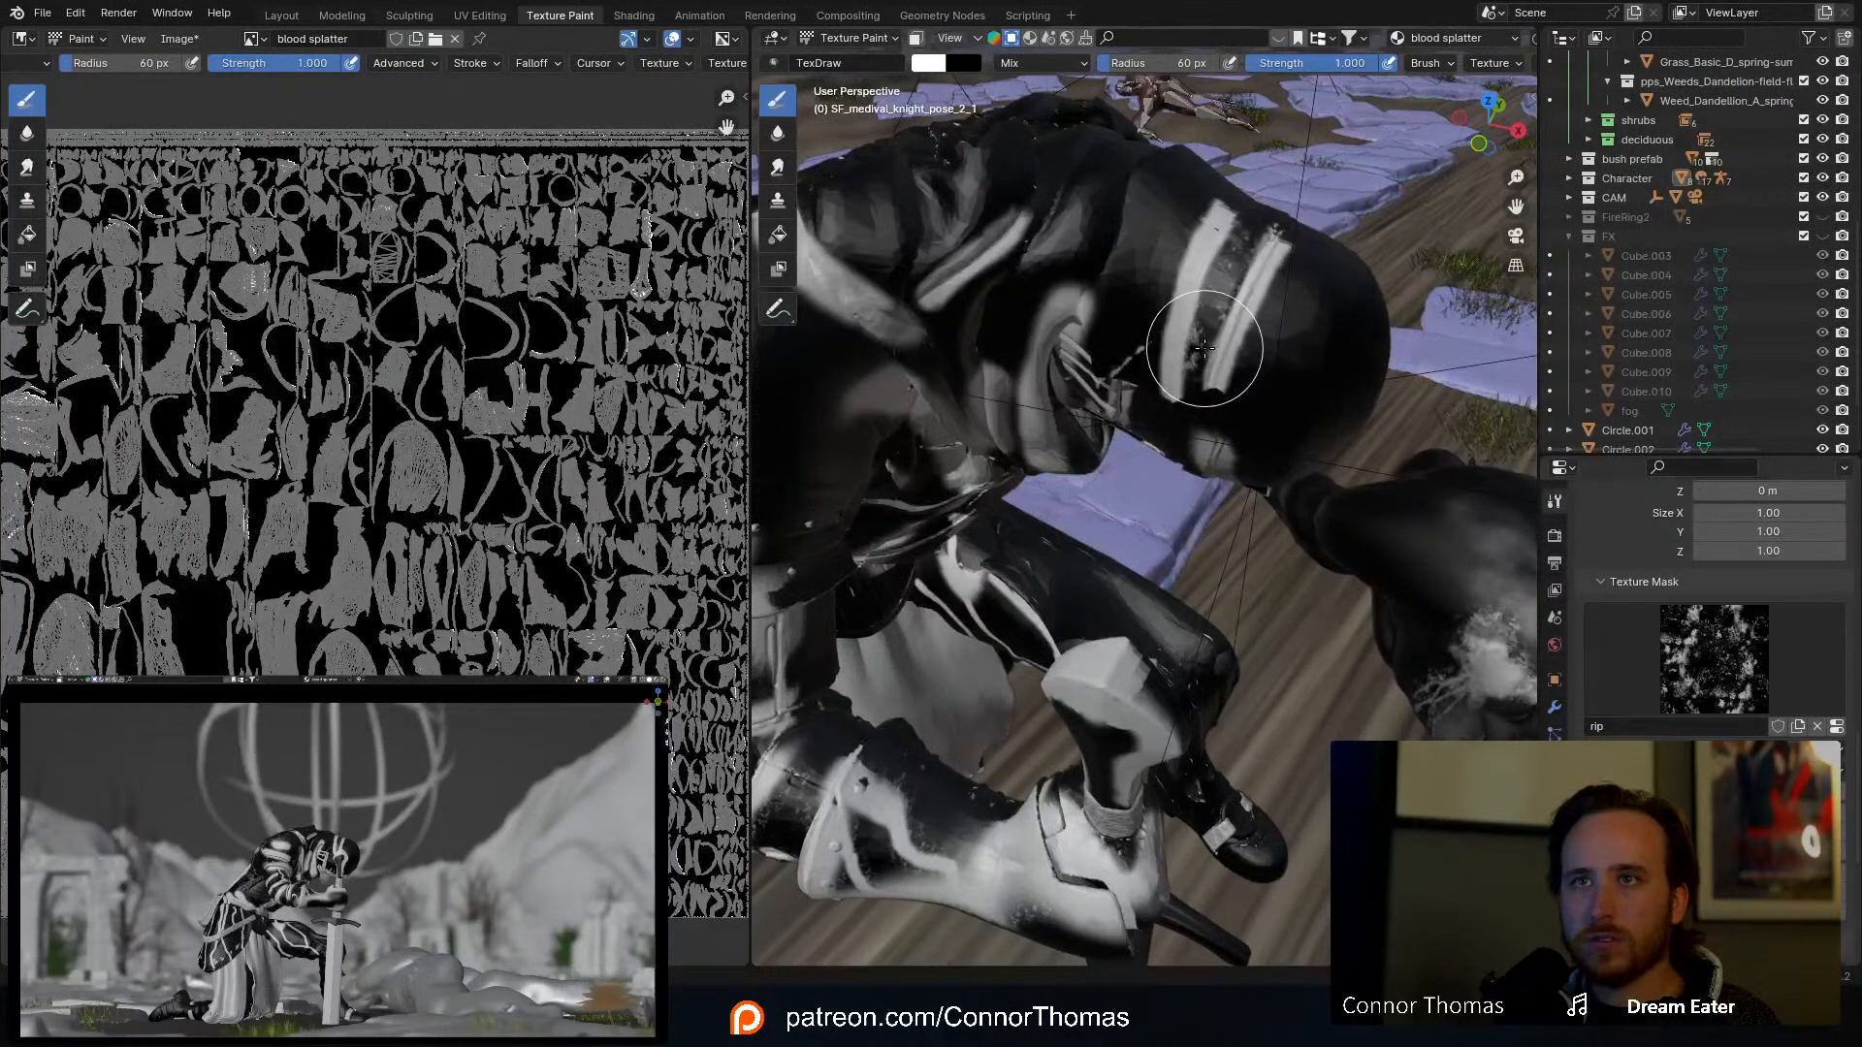
mouse_move(1204, 347)
middle_down()
mouse_move(1220, 320)
mouse_move(1238, 333)
middle_up()
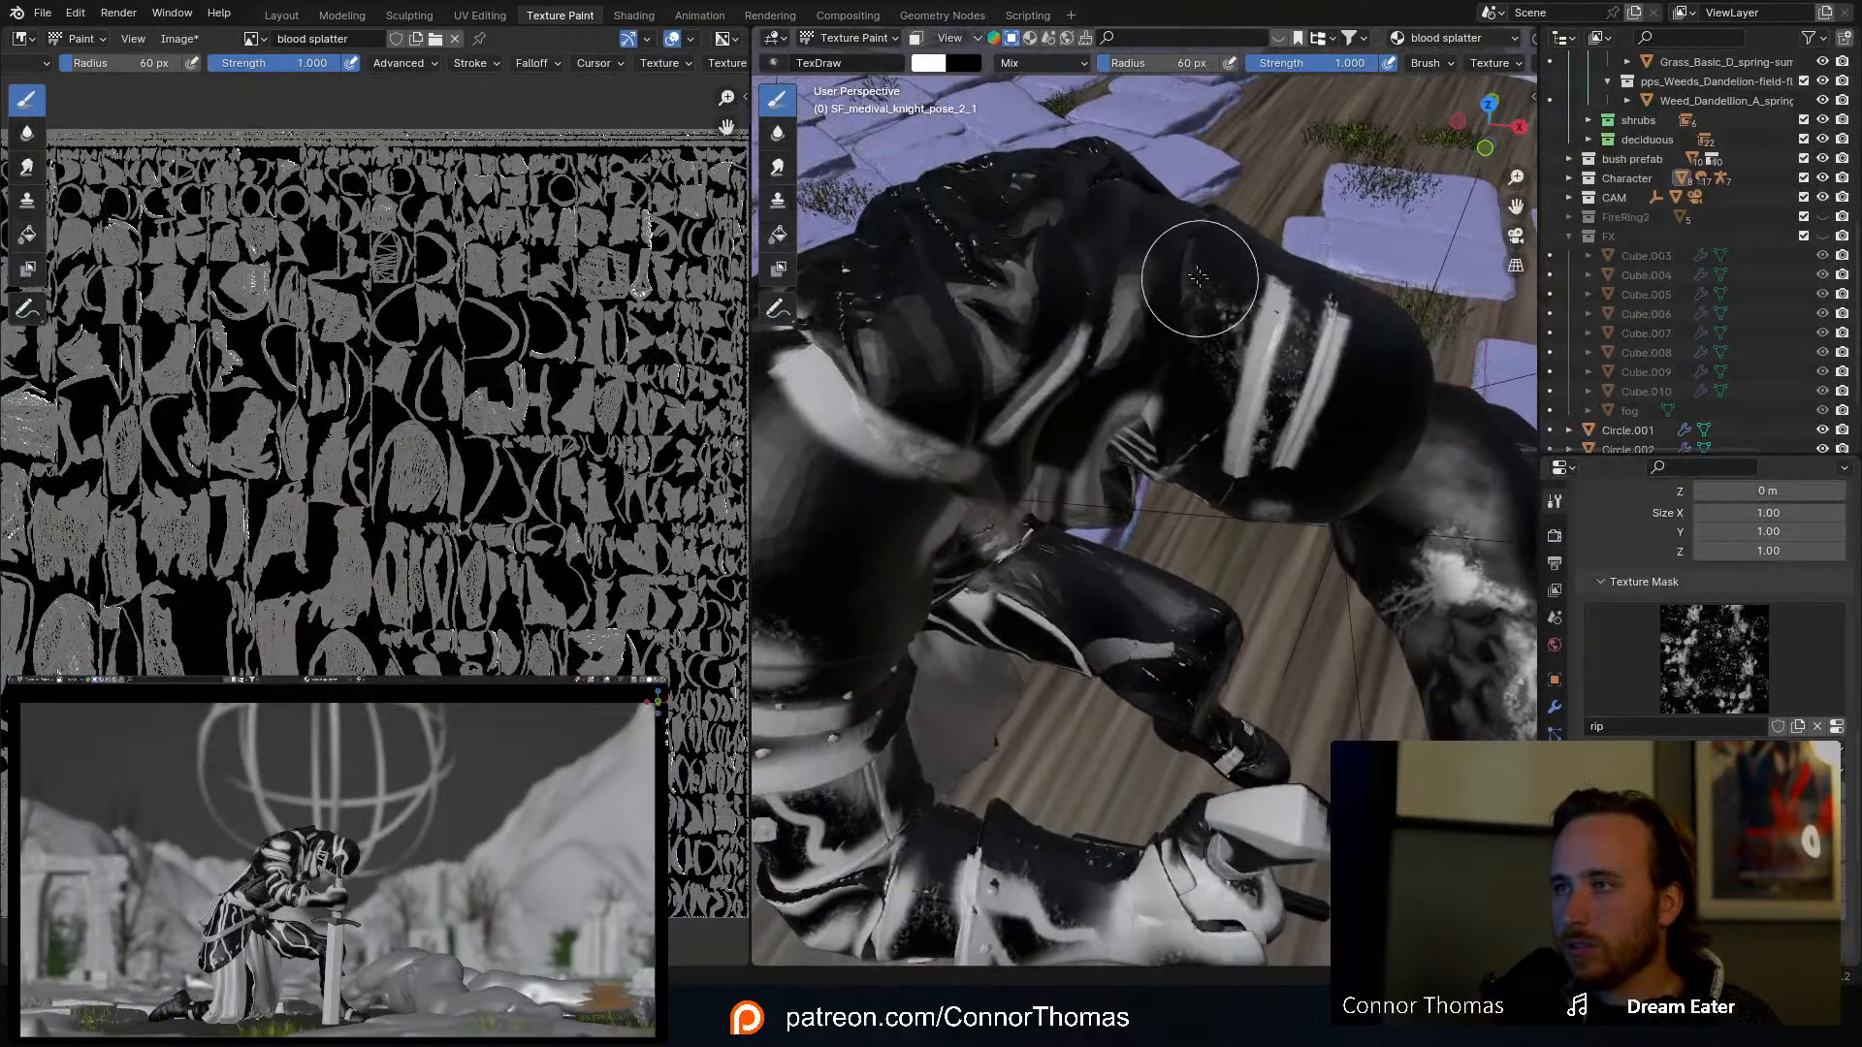
Step: Speckle the dark dome of the shoulder plate beneath its upper white band
mouse_move(1254, 469)
middle_down()
mouse_move(1191, 502)
mouse_move(1198, 485)
middle_up()
middle_drag(1094, 341, 1113, 365)
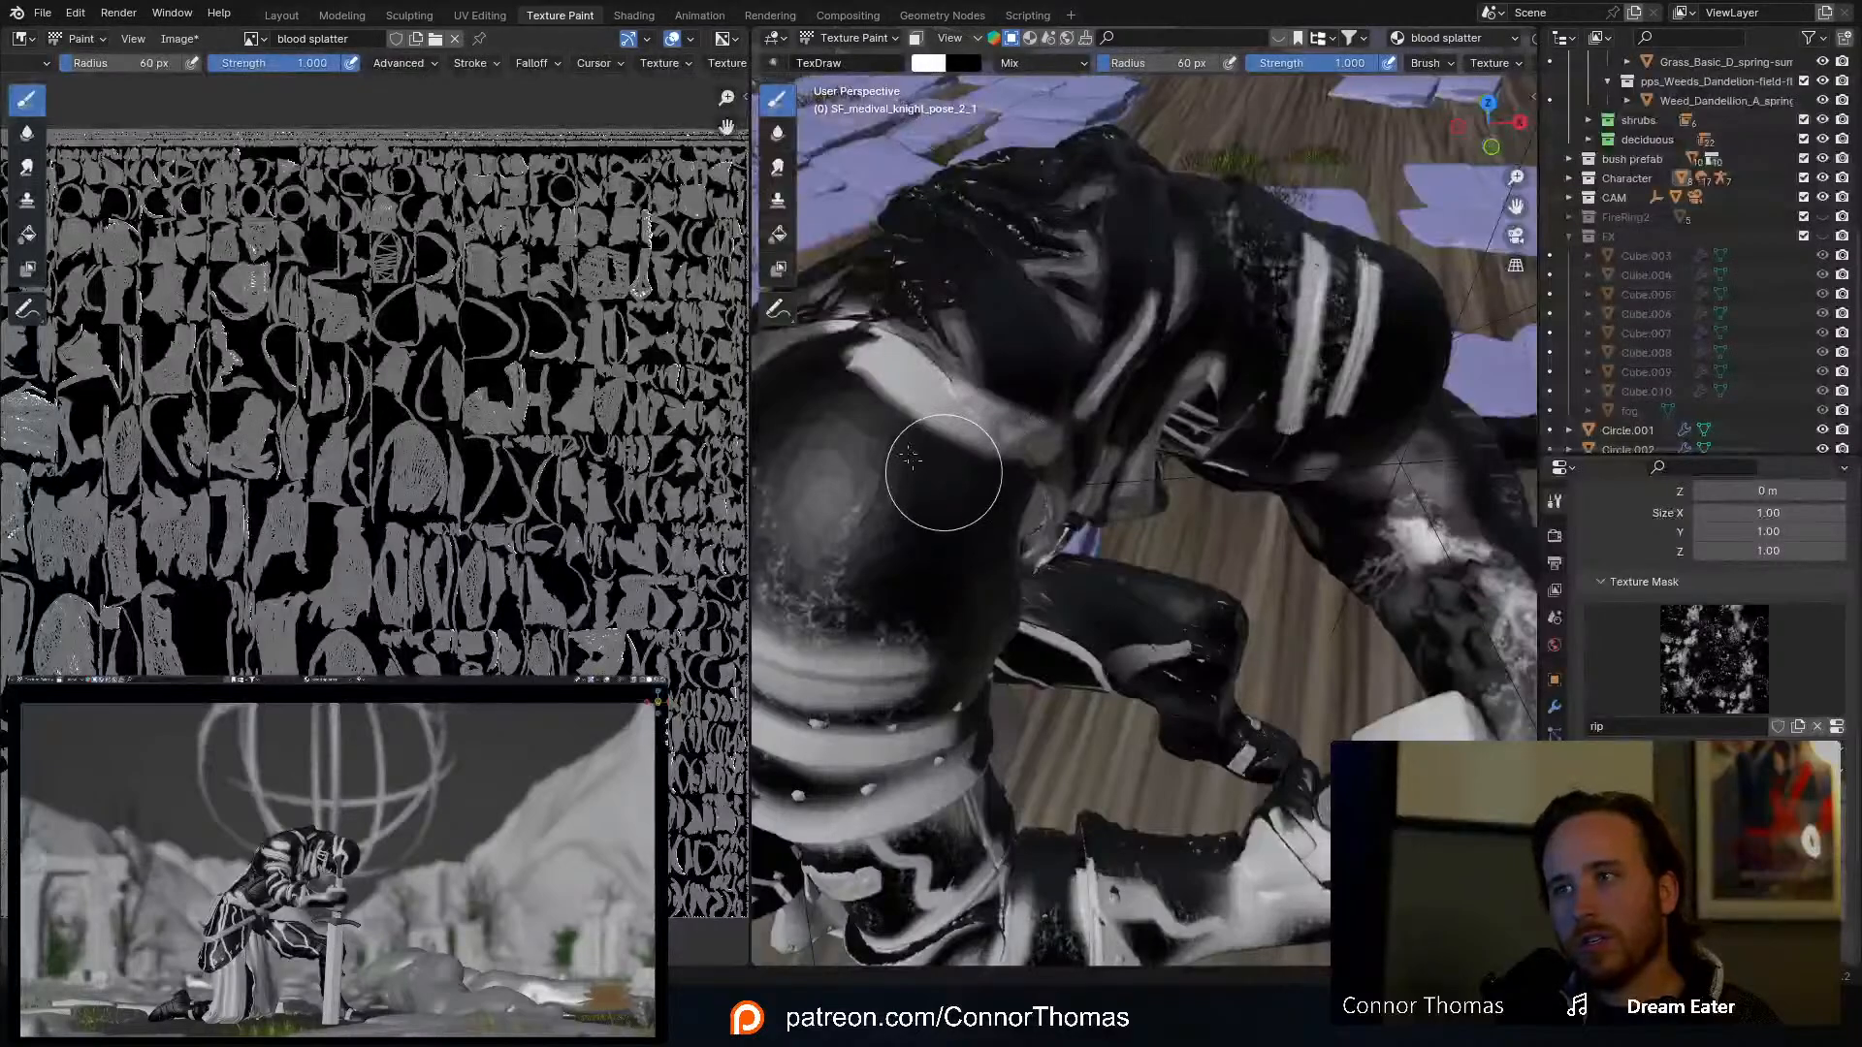
mouse_move(909, 458)
mouse_down()
mouse_move(854, 398)
mouse_move(1010, 457)
mouse_move(928, 428)
mouse_up()
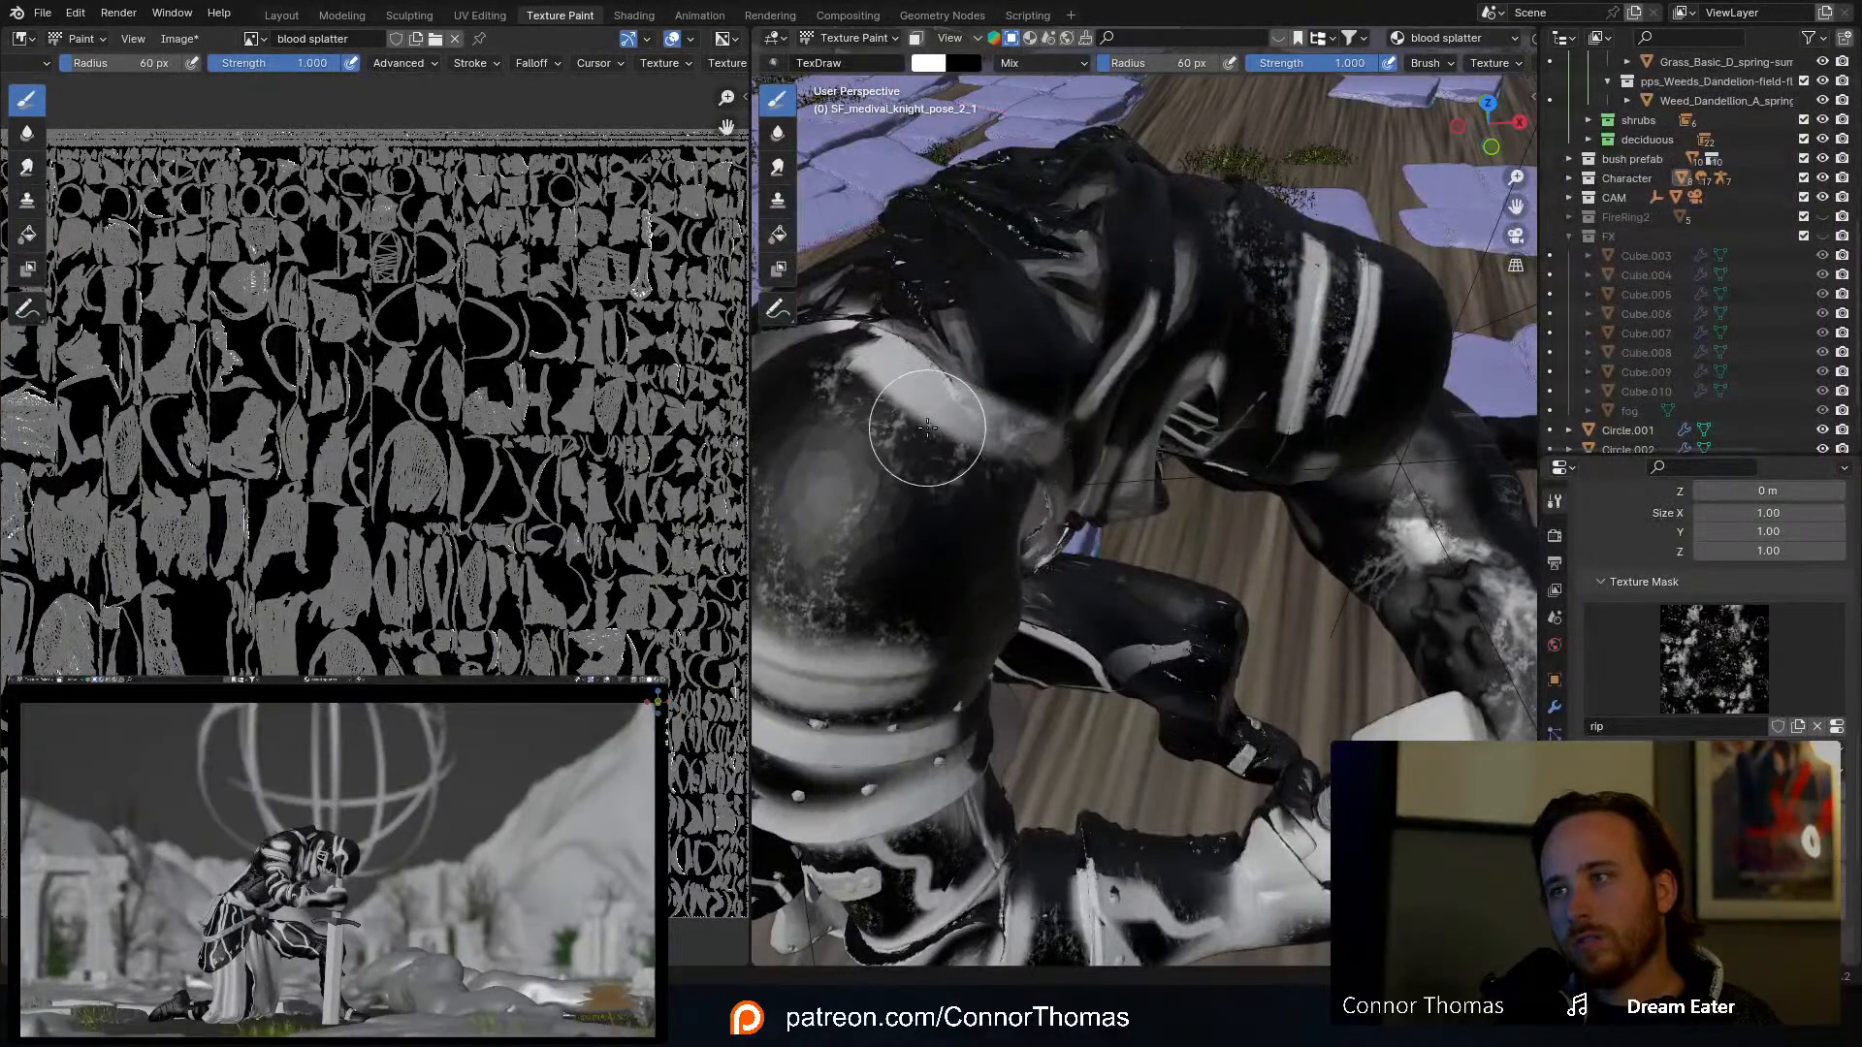
Step: Speckle the dark hip guard around its white lines above and below the hanging strap, and save the project file
mouse_move(1052, 625)
middle_down()
mouse_move(1047, 574)
mouse_move(1120, 457)
middle_up()
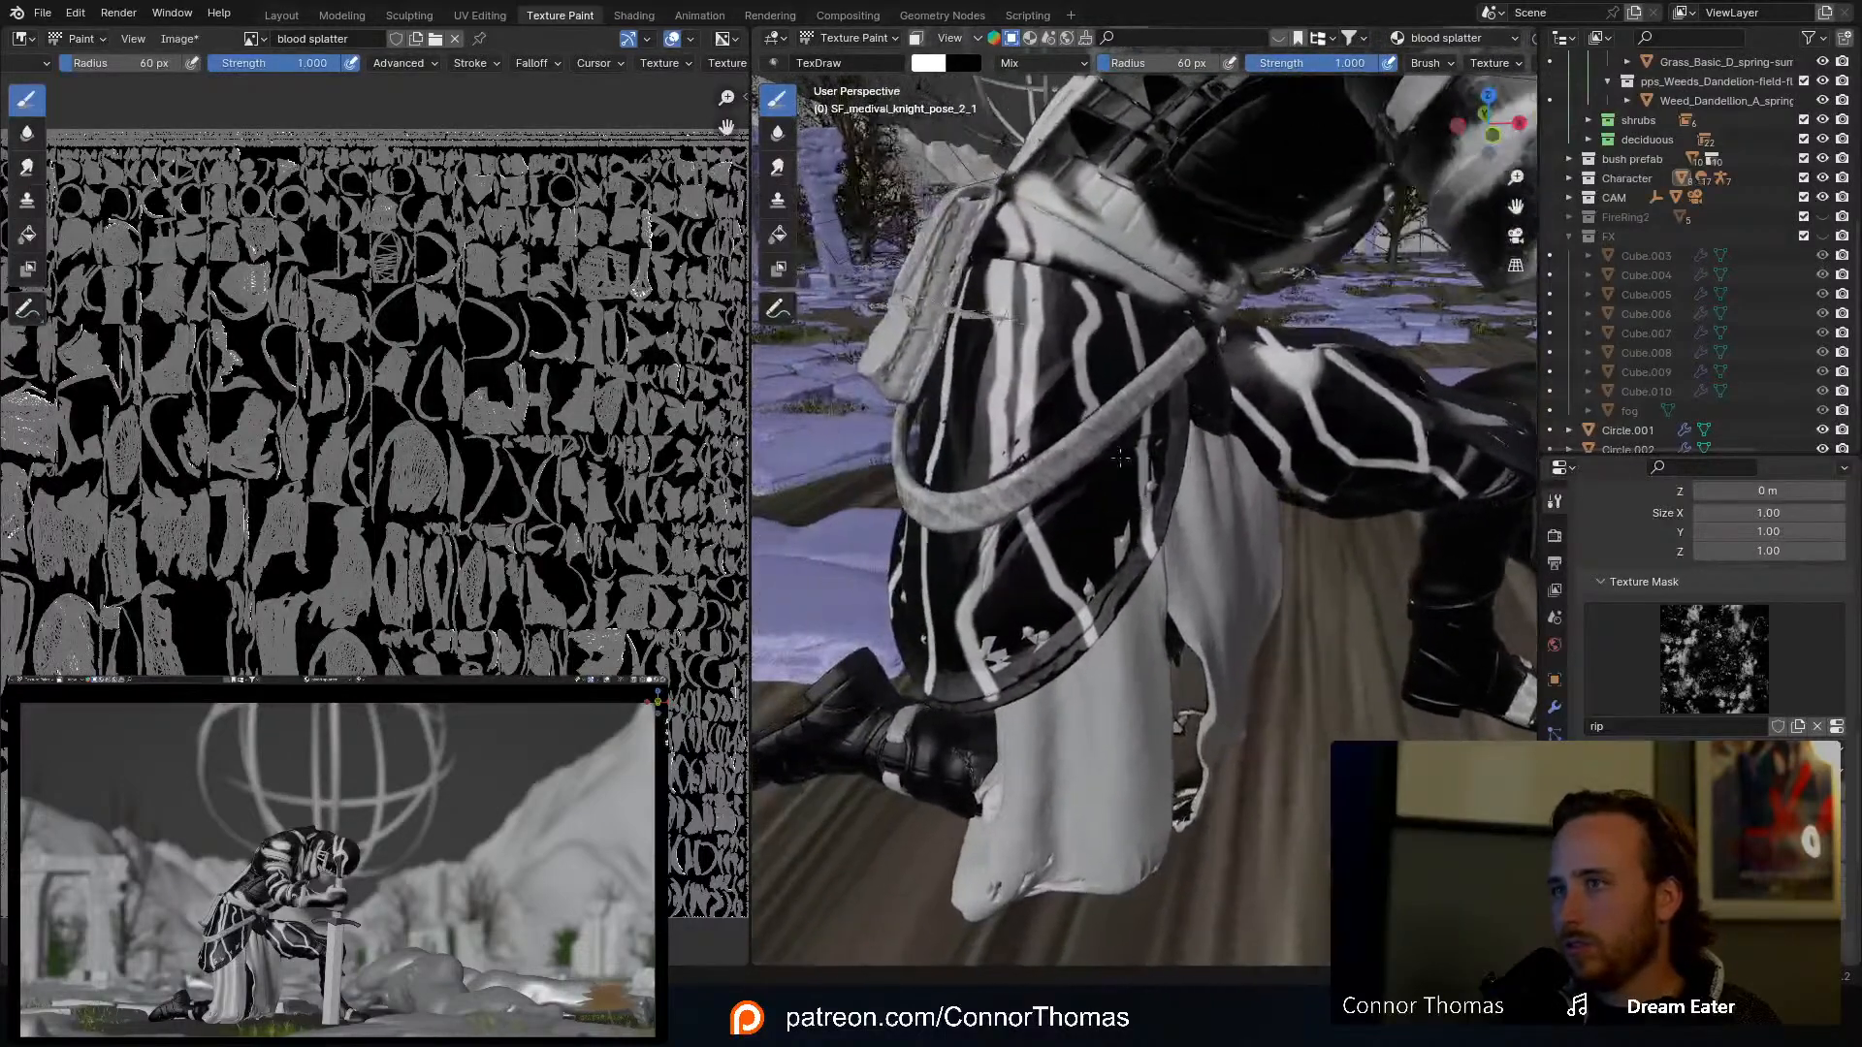
mouse_move(1069, 493)
mouse_down()
mouse_move(1064, 560)
mouse_move(1114, 434)
mouse_move(1133, 297)
mouse_up()
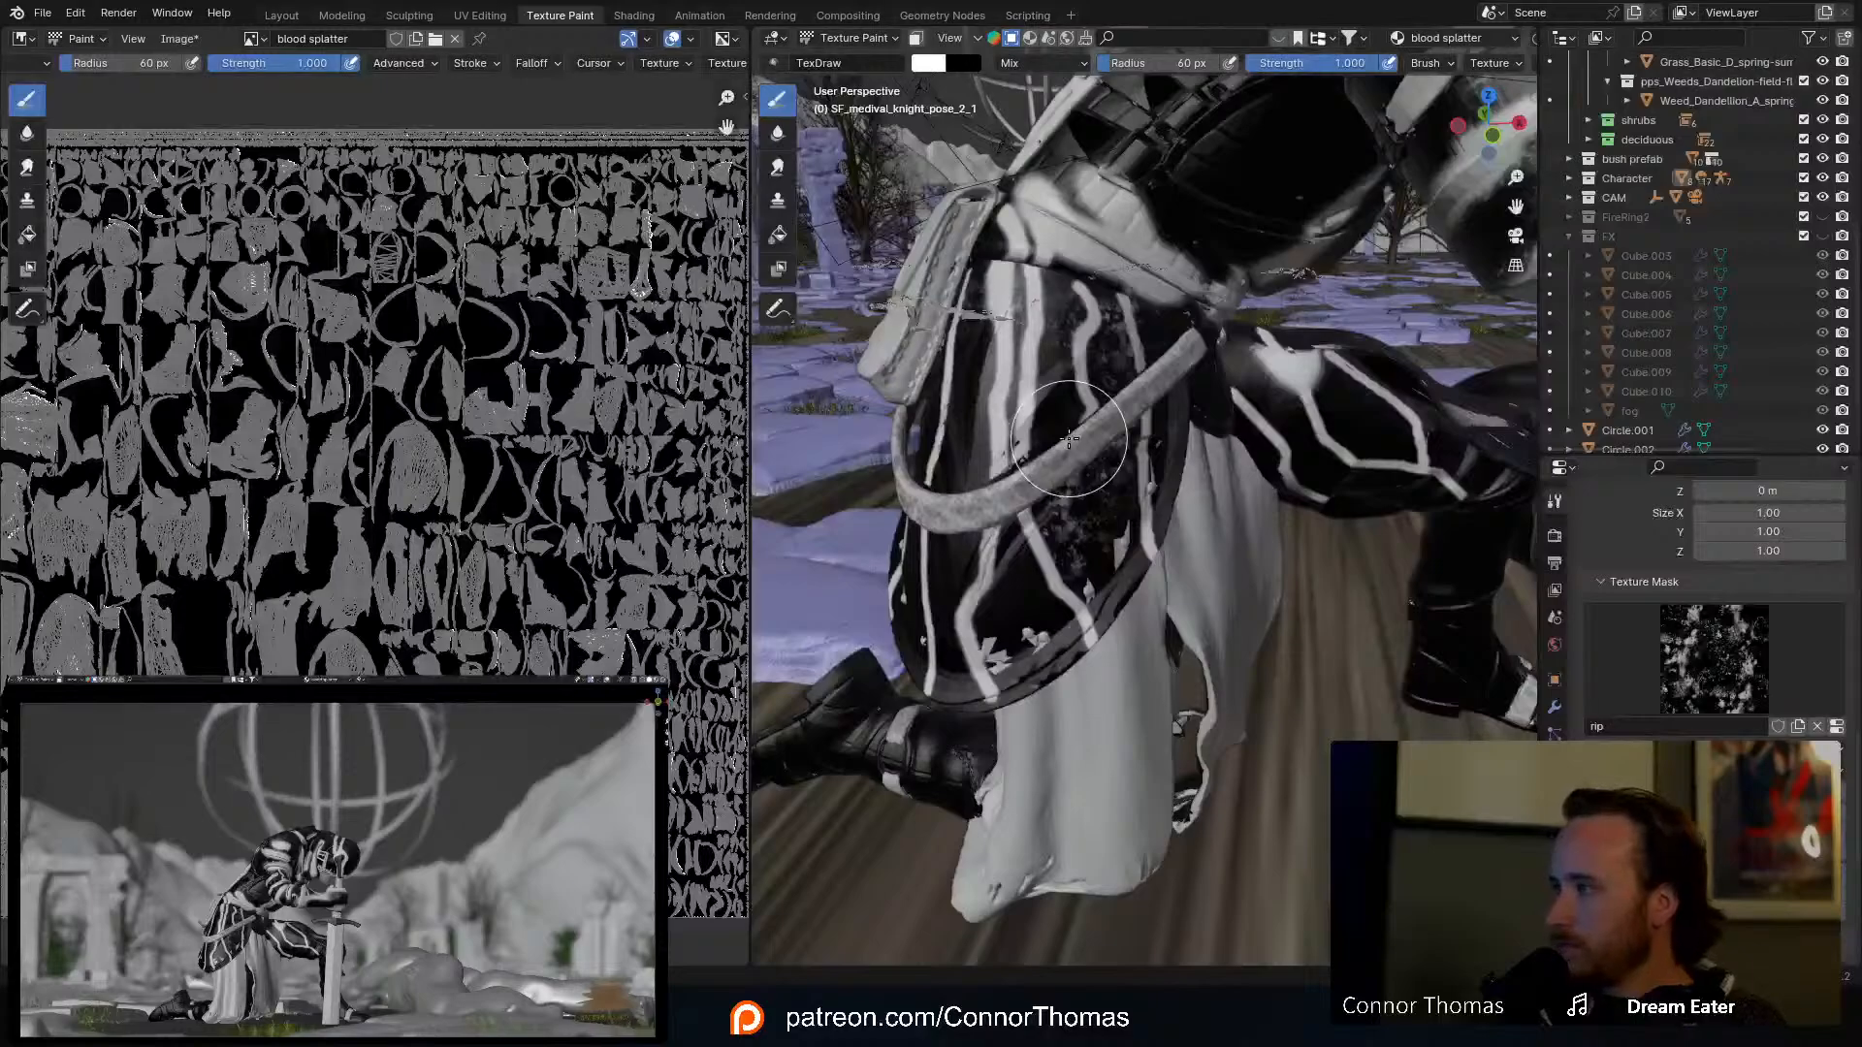
middle_drag(1116, 581, 1052, 528)
key(ctrl+s)
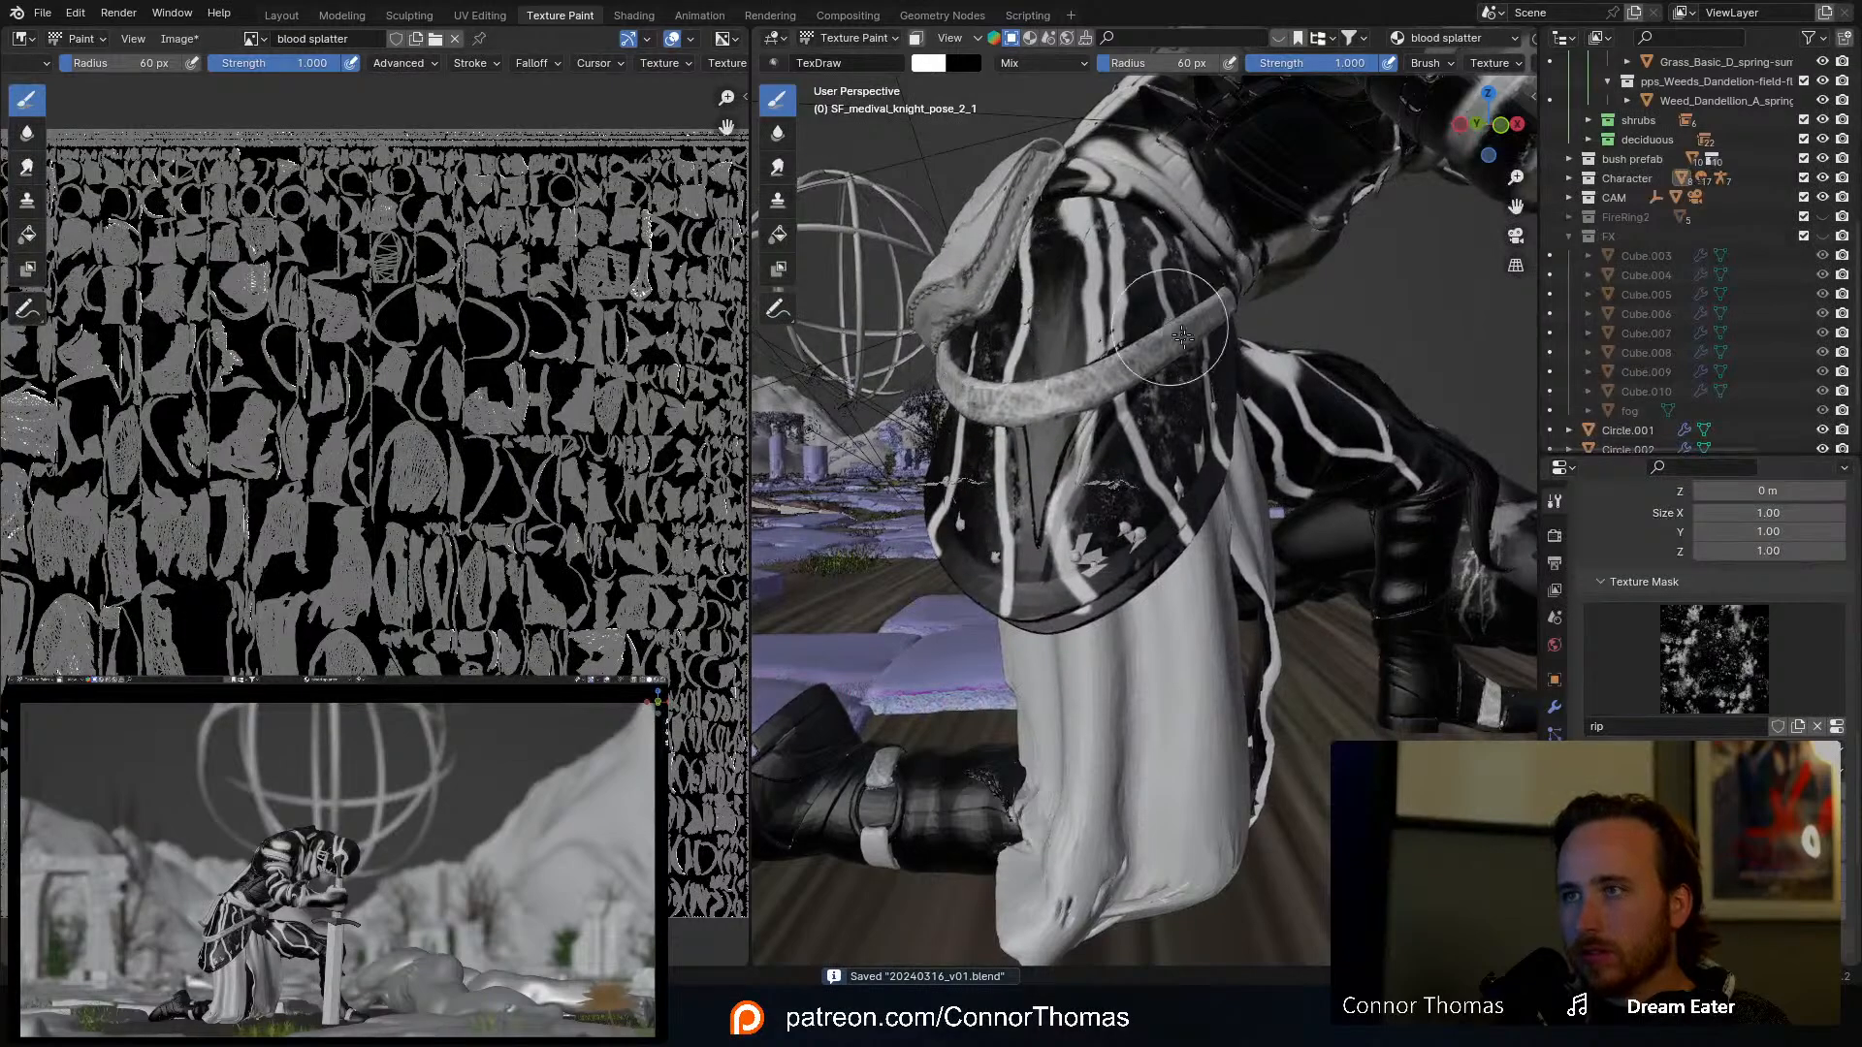
middle_drag(1169, 328, 1232, 454)
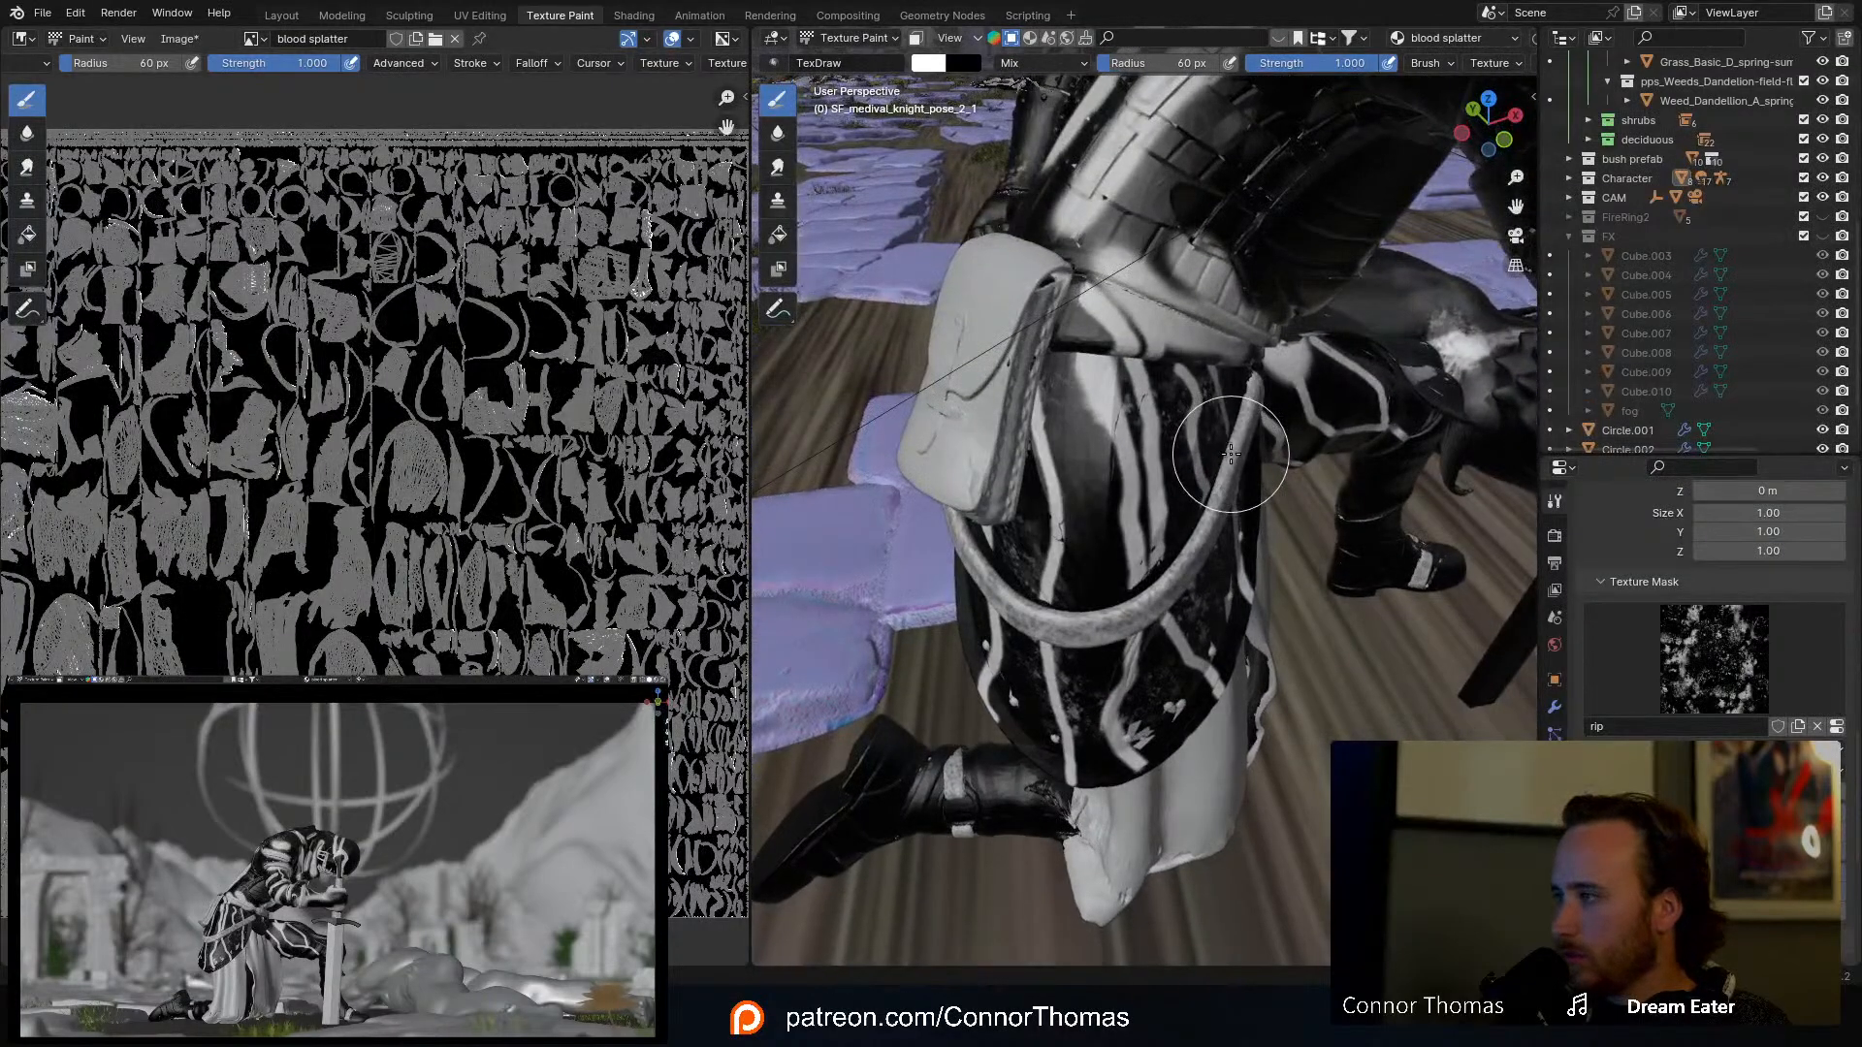
Step: Paint white speckles across the front thigh's dark metal, inside and below its angular white outline
middle_drag(1329, 484, 1050, 358)
drag(1070, 361, 1290, 450)
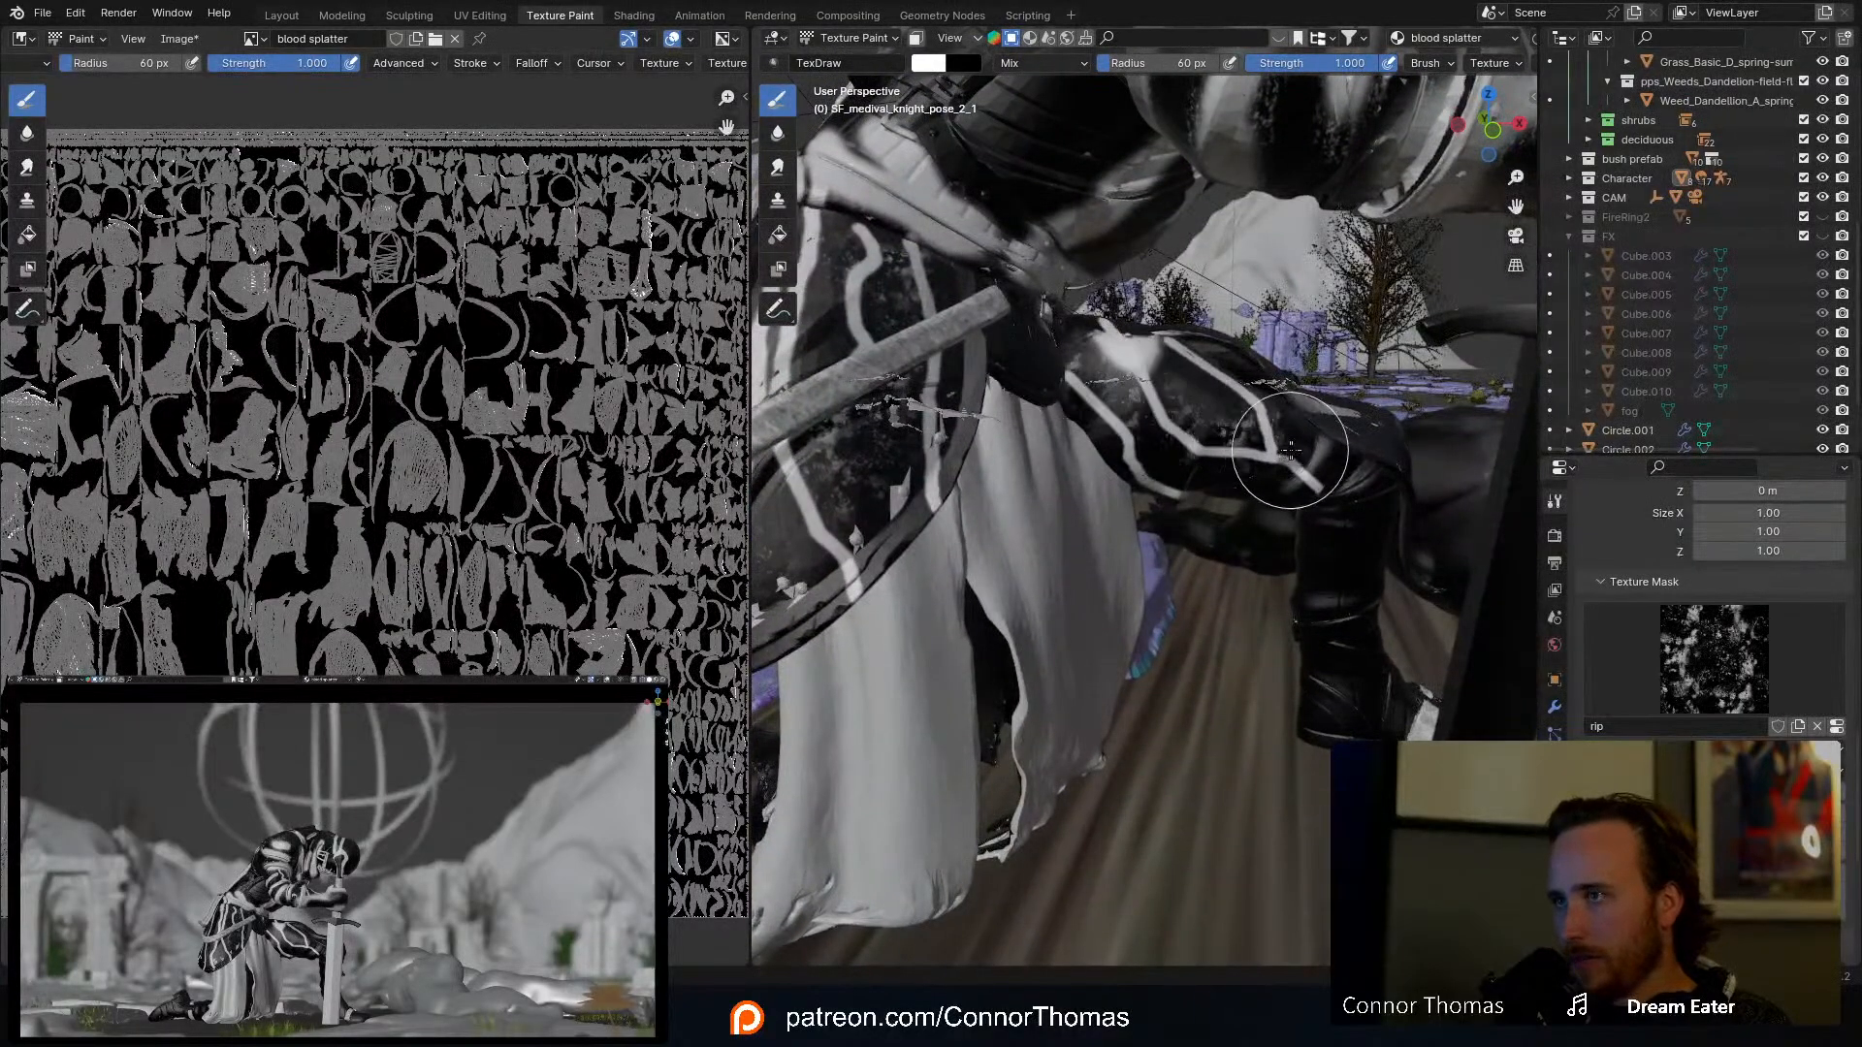
middle_drag(1297, 450, 1292, 362)
scroll(1293, 362, up, 3)
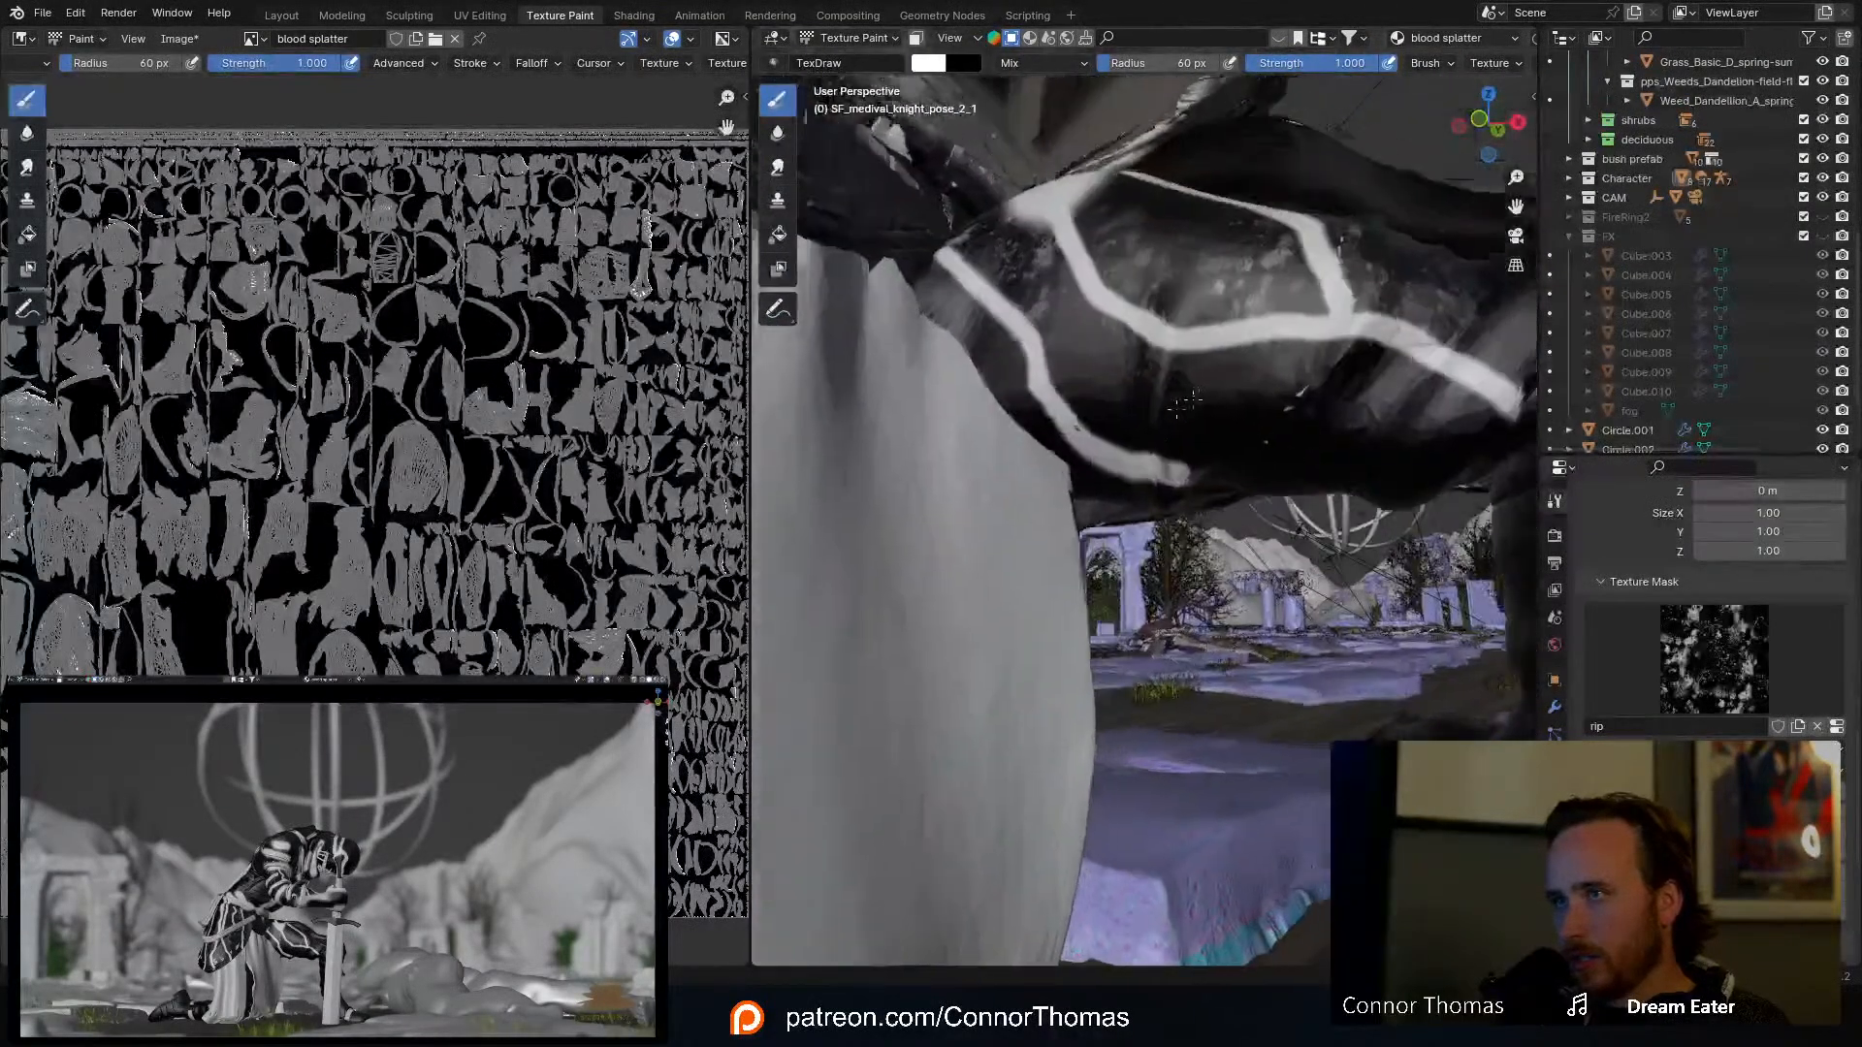
shift+middle_drag(966, 335, 946, 357)
drag(945, 357, 1079, 444)
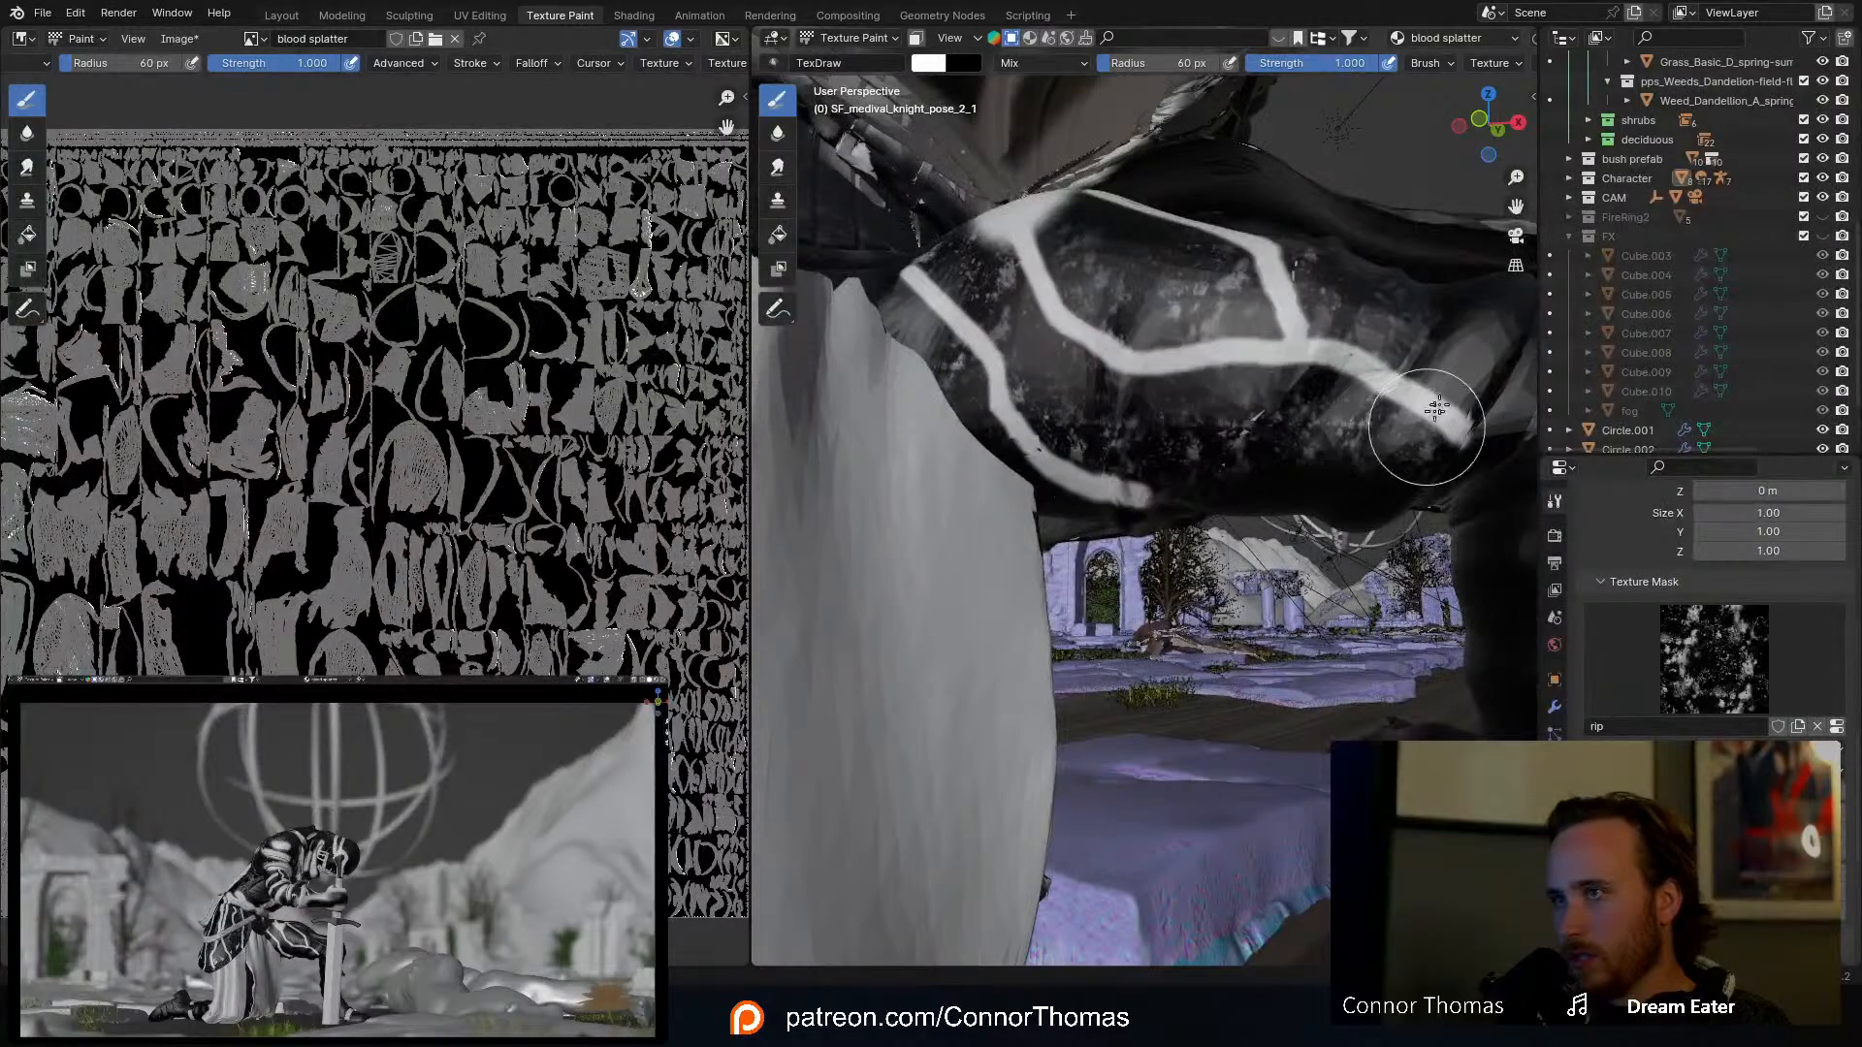
Step: Set the brush radius to 43 px and speckle the thigh's upper side above the white outline and toward the knee
middle_drag(1400, 353, 1446, 491)
mouse_move(1118, 333)
middle_down()
mouse_move(949, 265)
mouse_move(1130, 391)
mouse_move(1339, 359)
mouse_move(1306, 363)
middle_up()
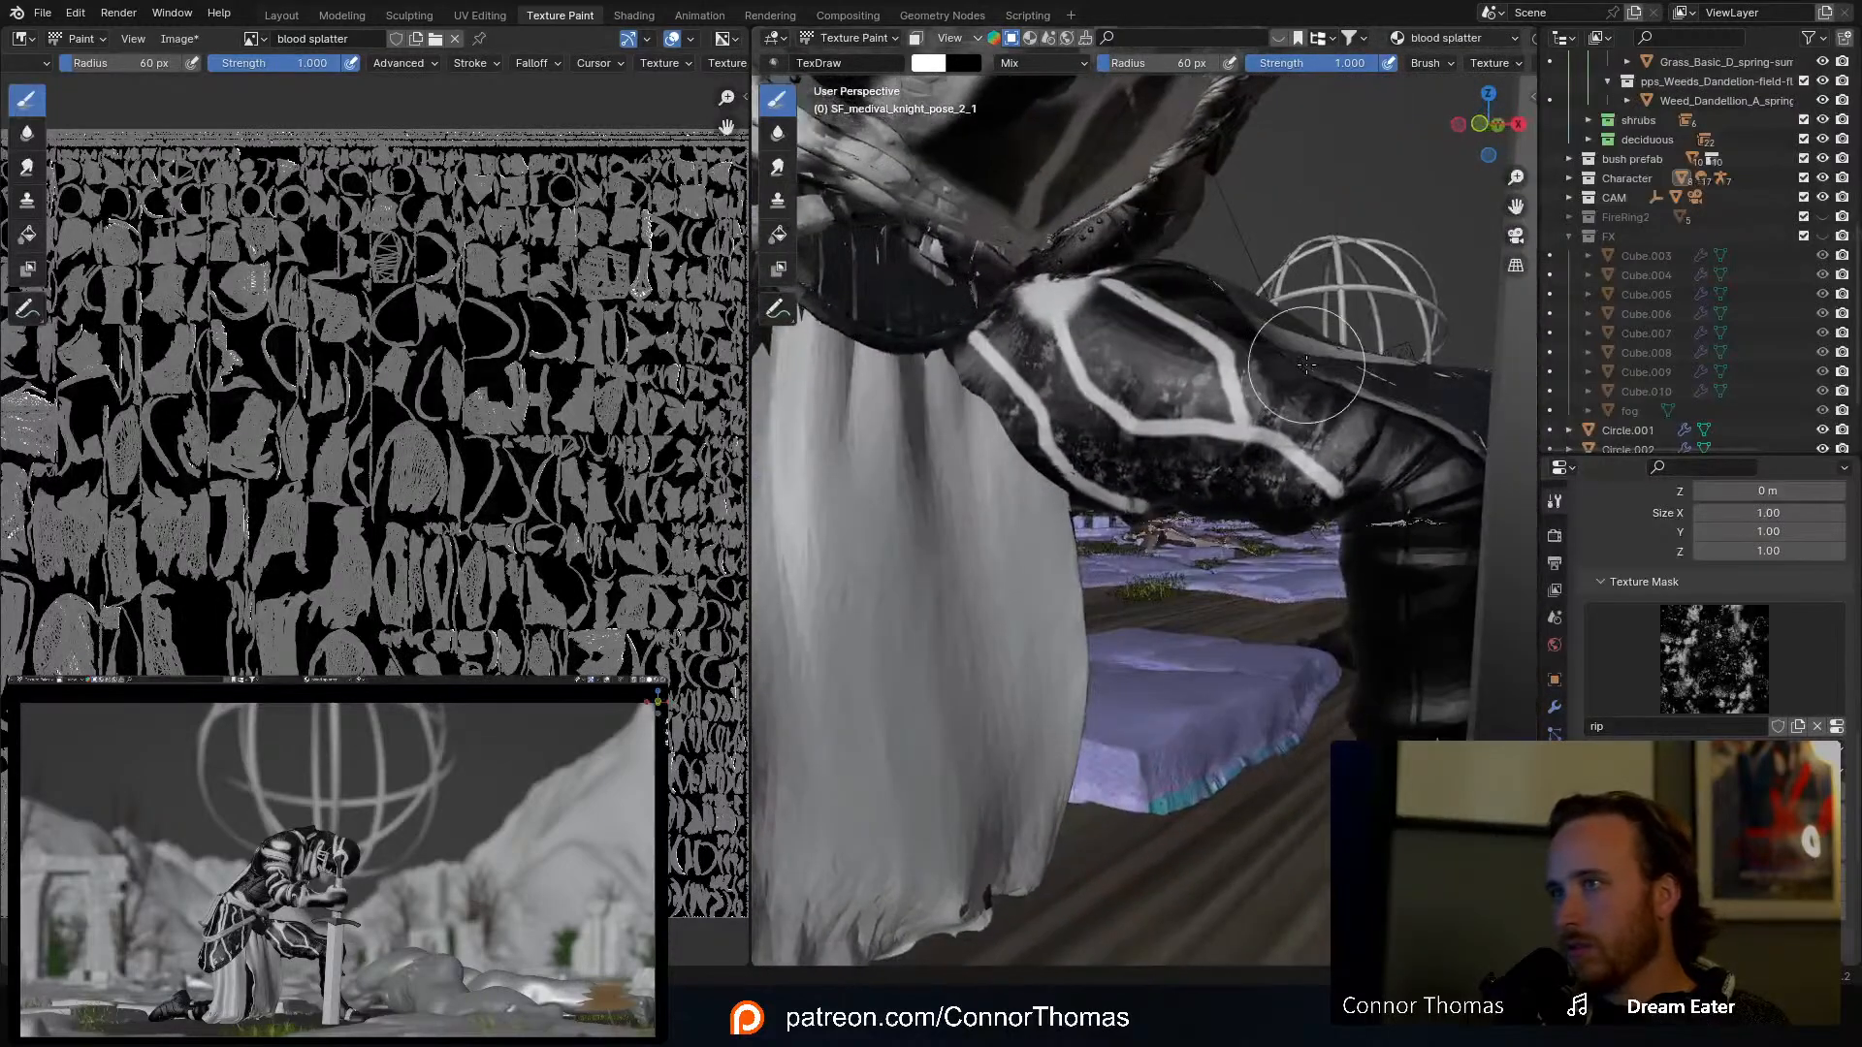
key(f)
click(1277, 381)
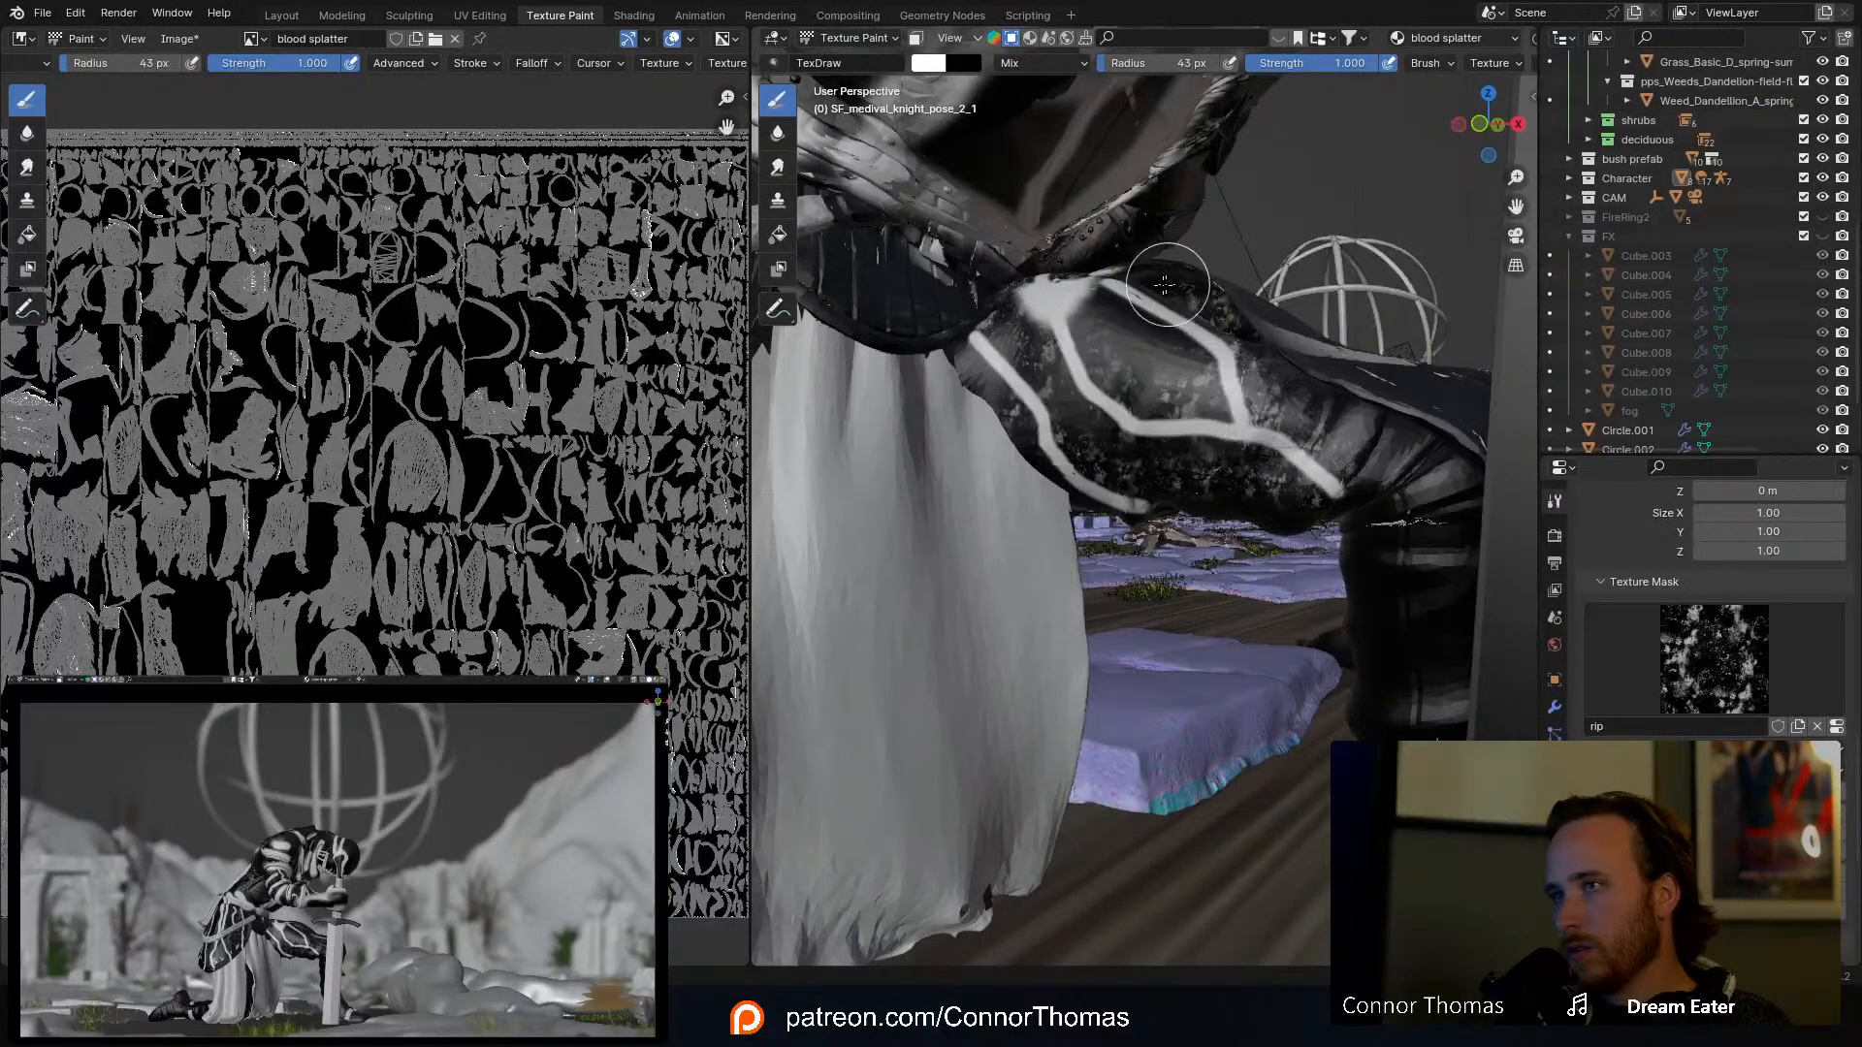
Step: Speckle the trailing boot and the shin beside its white ankle strap, and save the project file and the blood splatter image
middle_drag(1299, 389, 1344, 373)
scroll(1165, 437, up, 1)
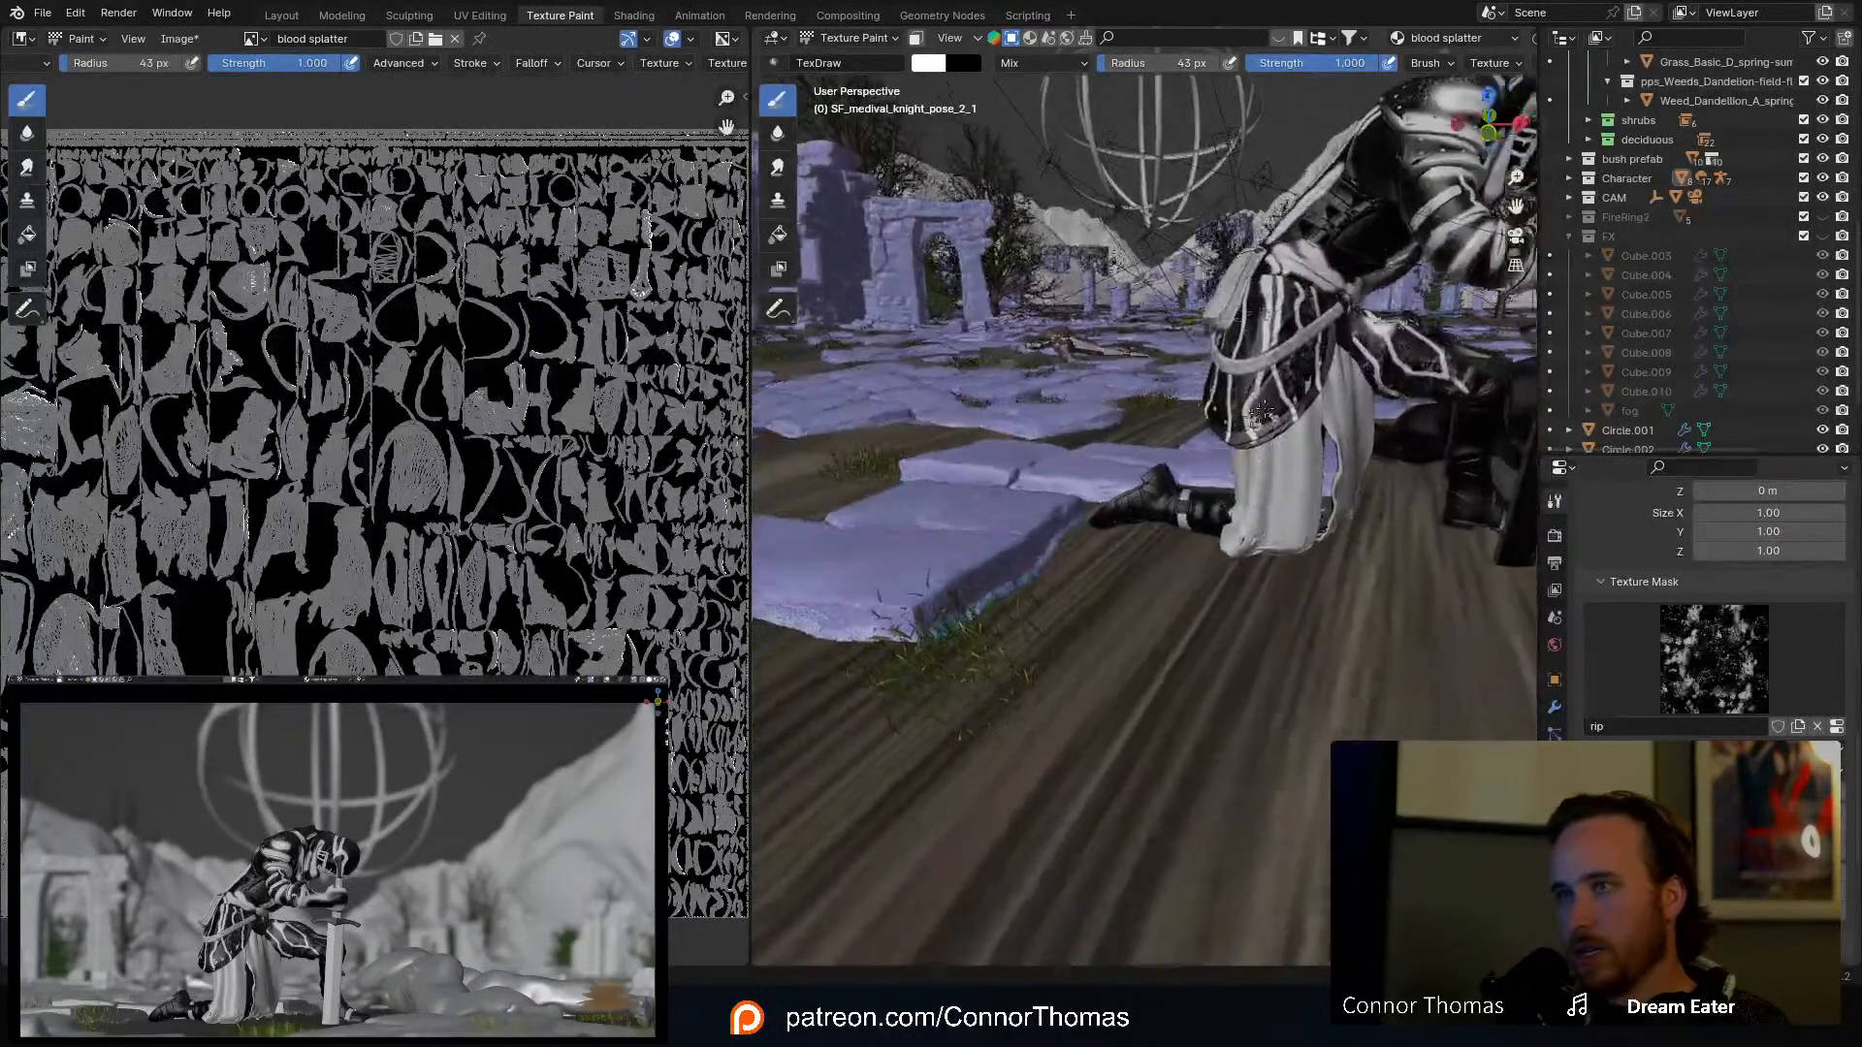
scroll(1258, 520, up, 5)
middle_drag(1258, 521, 1376, 455)
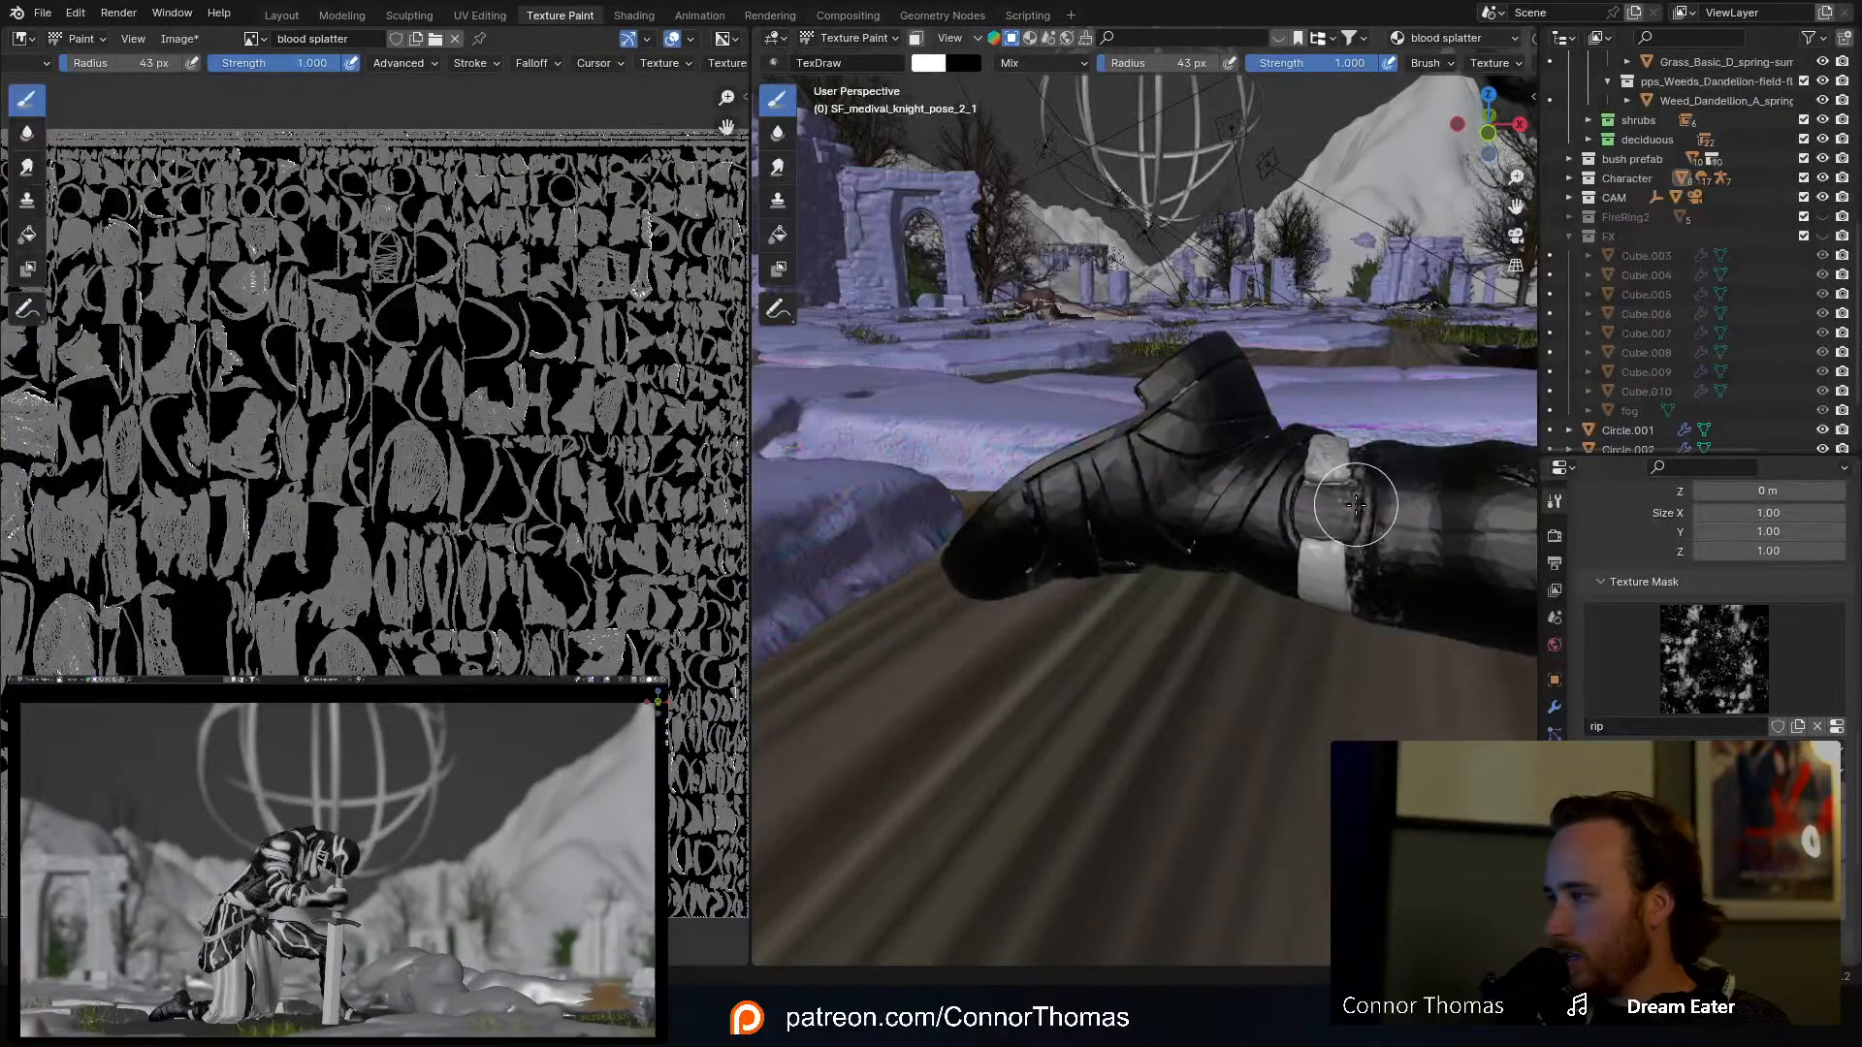
middle_drag(1356, 504, 1229, 470)
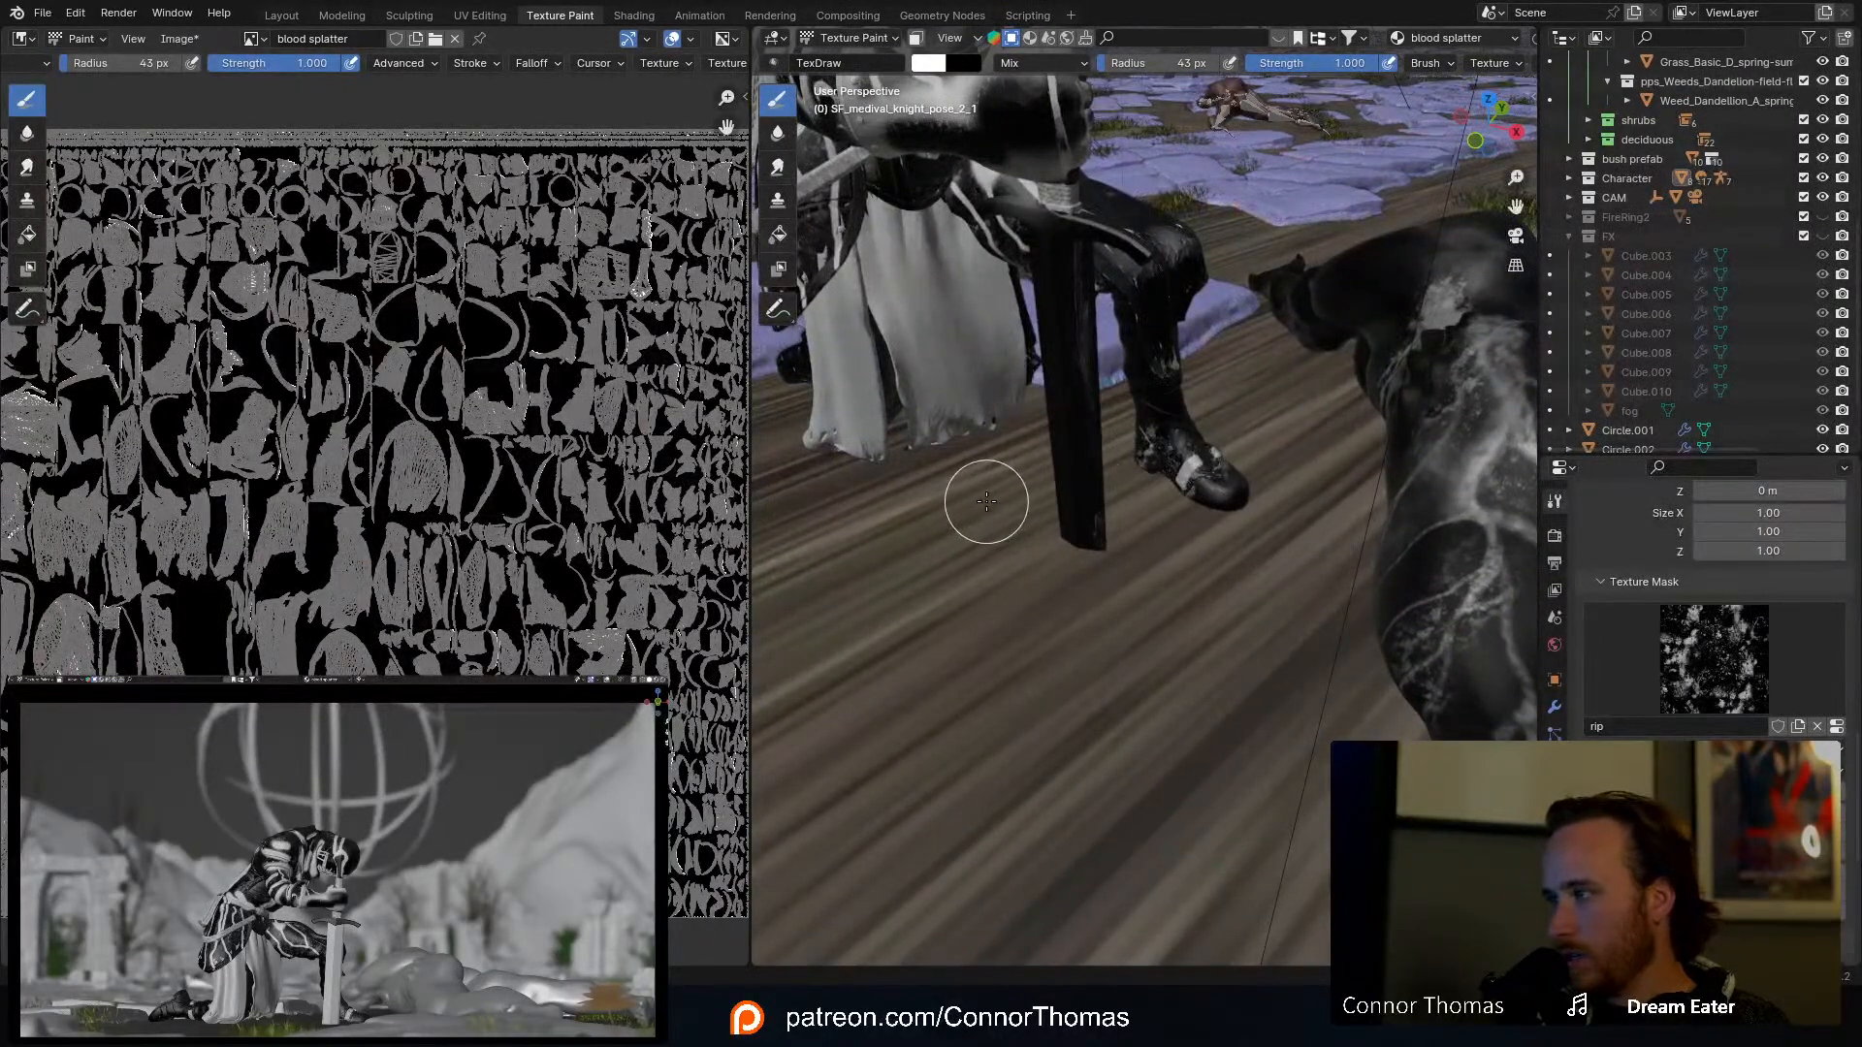
middle_drag(986, 502, 1226, 433)
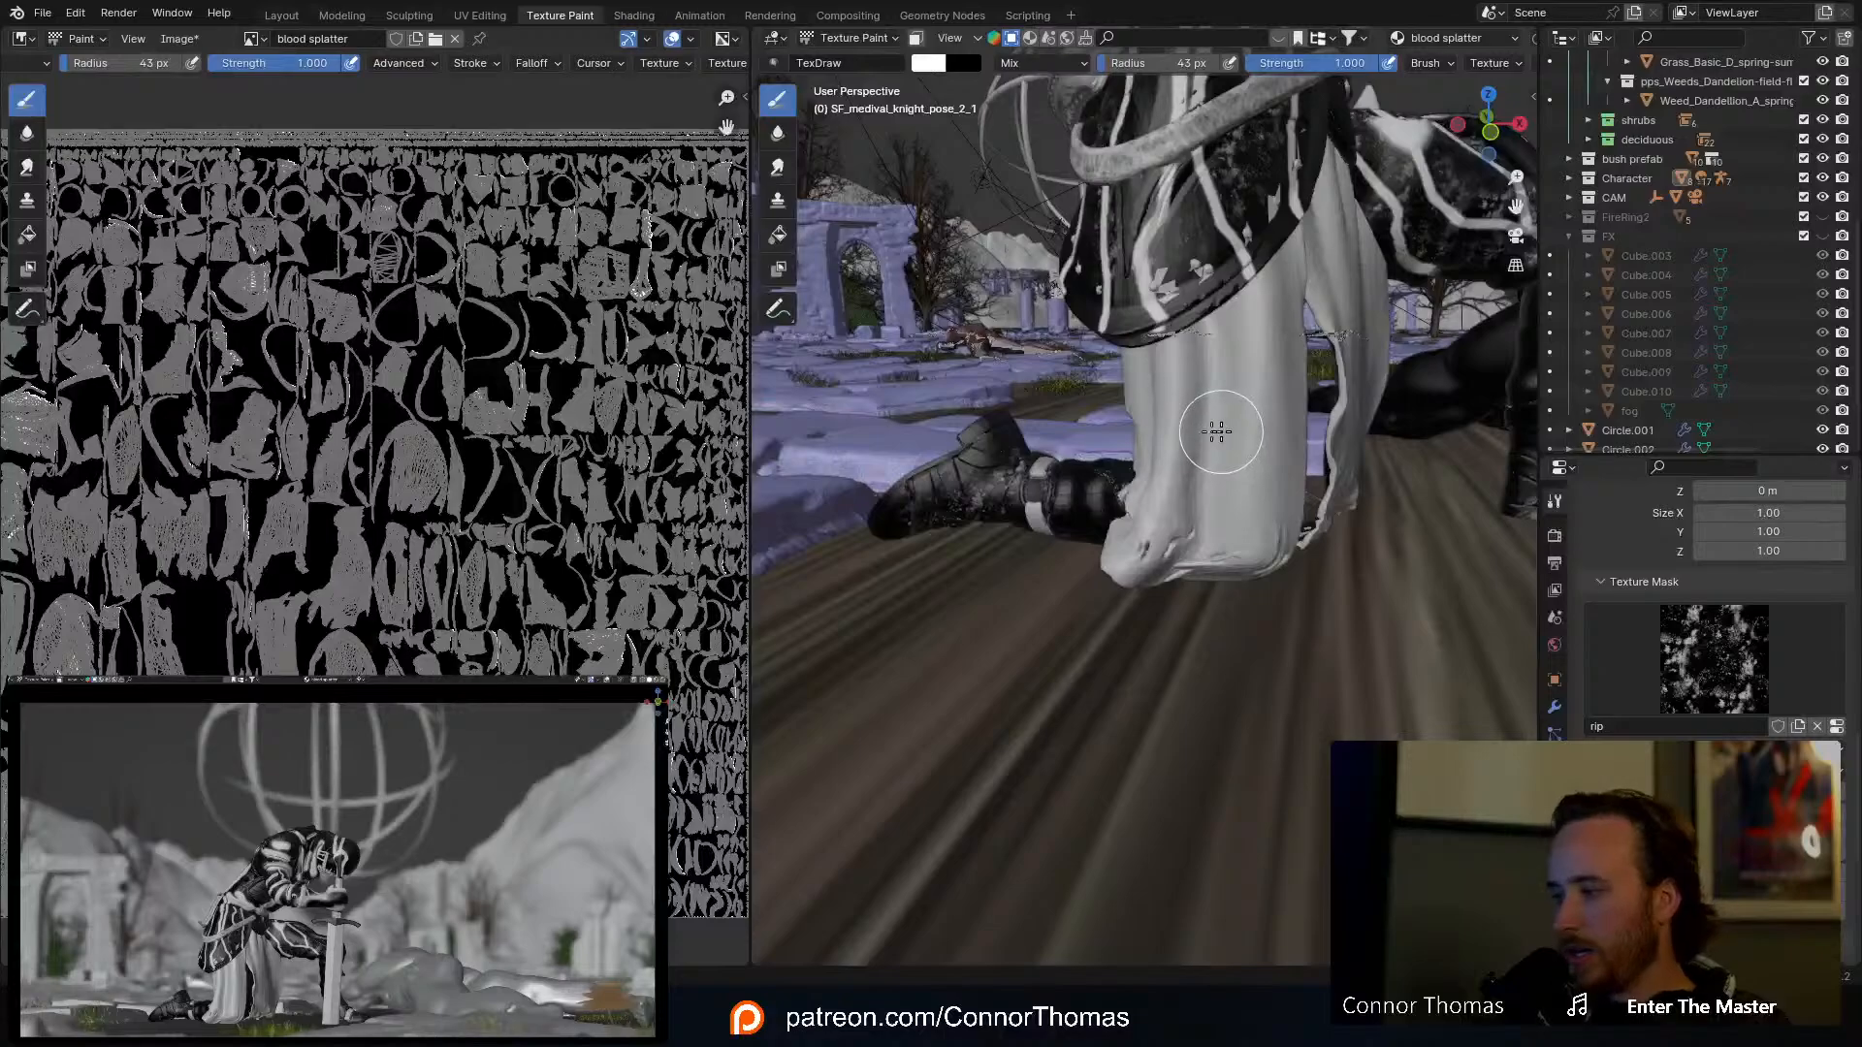
key(ctrl+s)
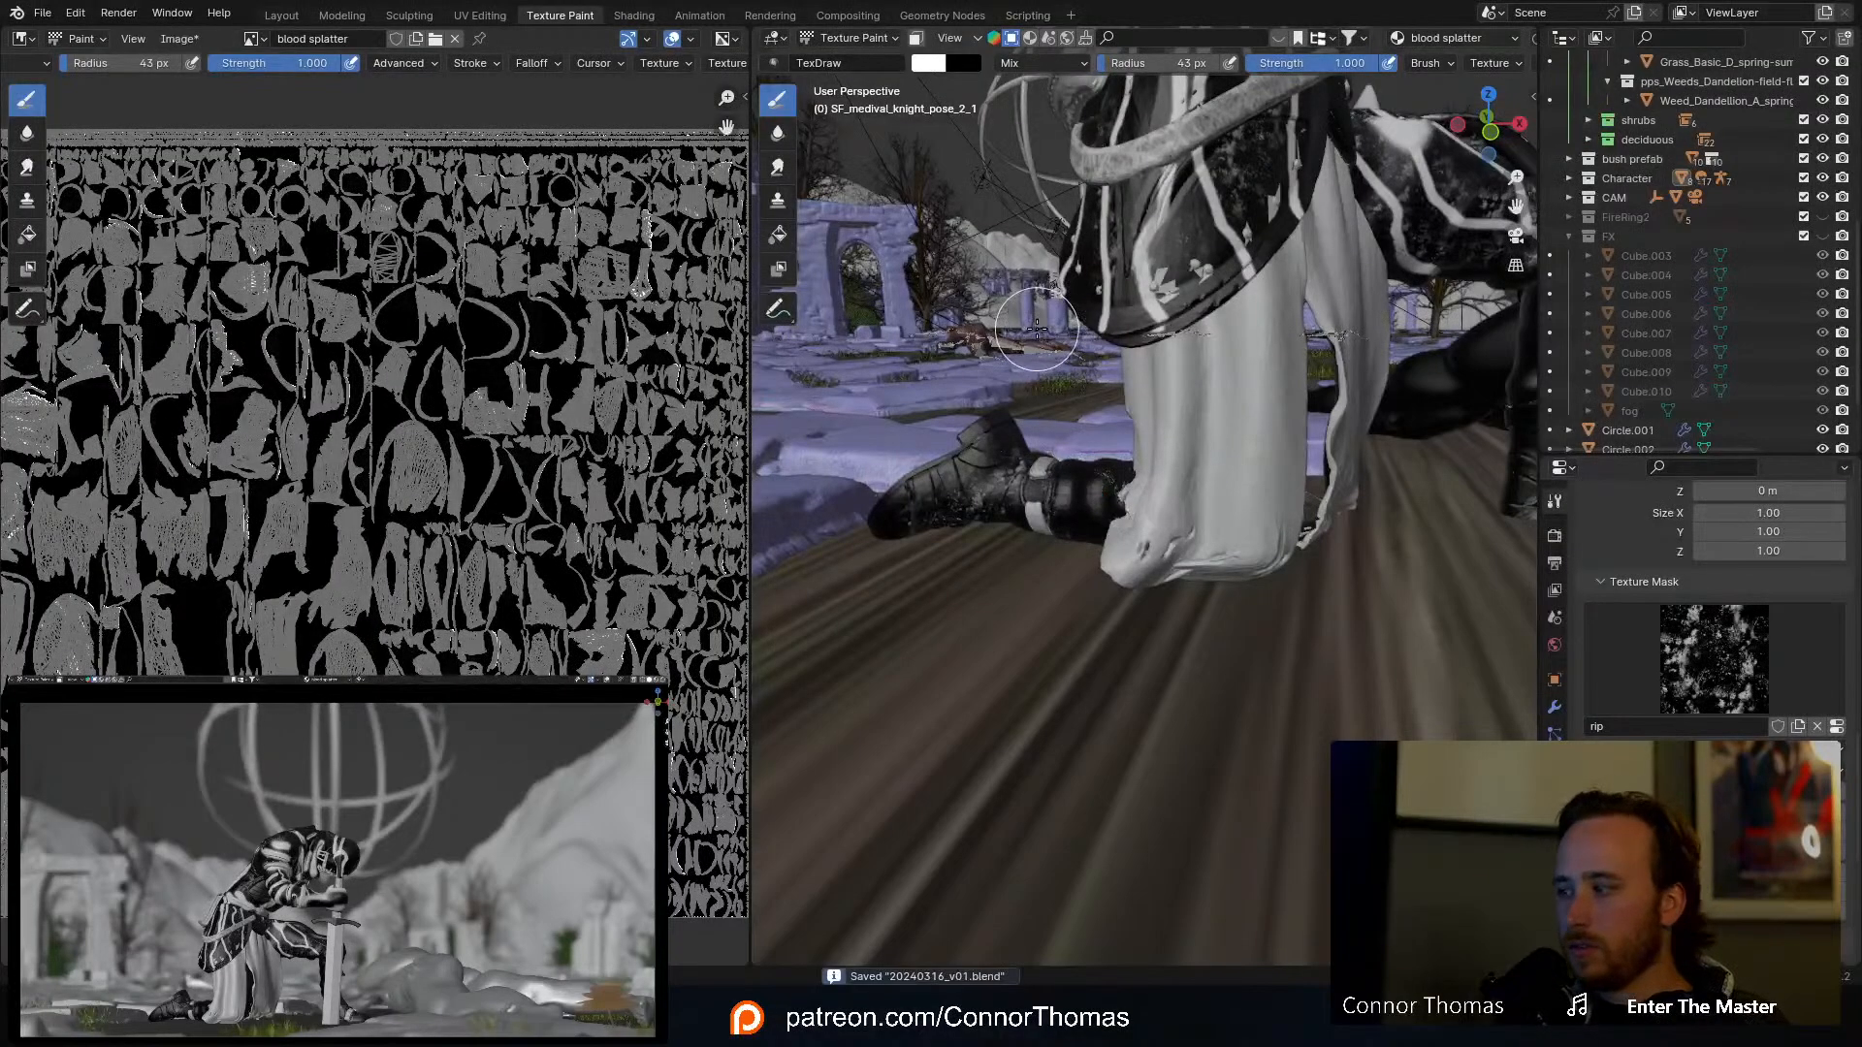
click(178, 39)
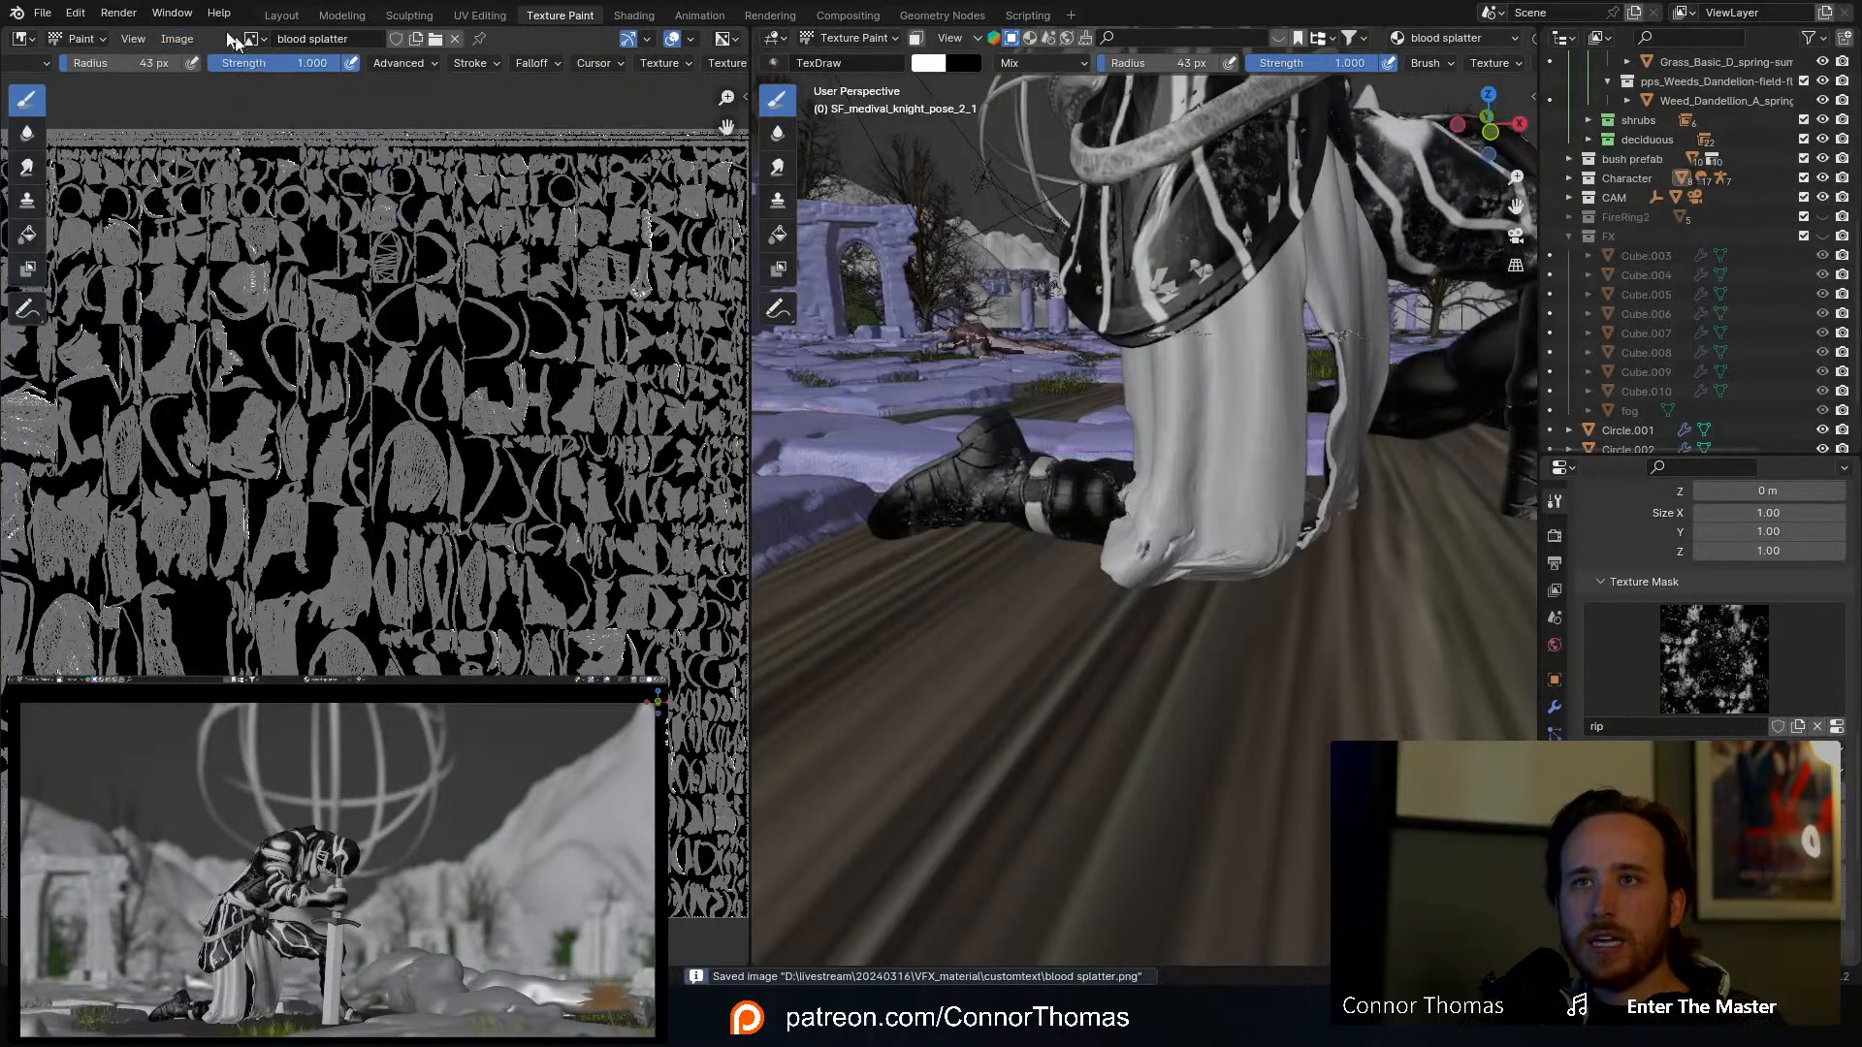
Step: In the Layout workspace, connect the mainMetal material's final Mix Shader to the material output in place of the mask preview
click(281, 15)
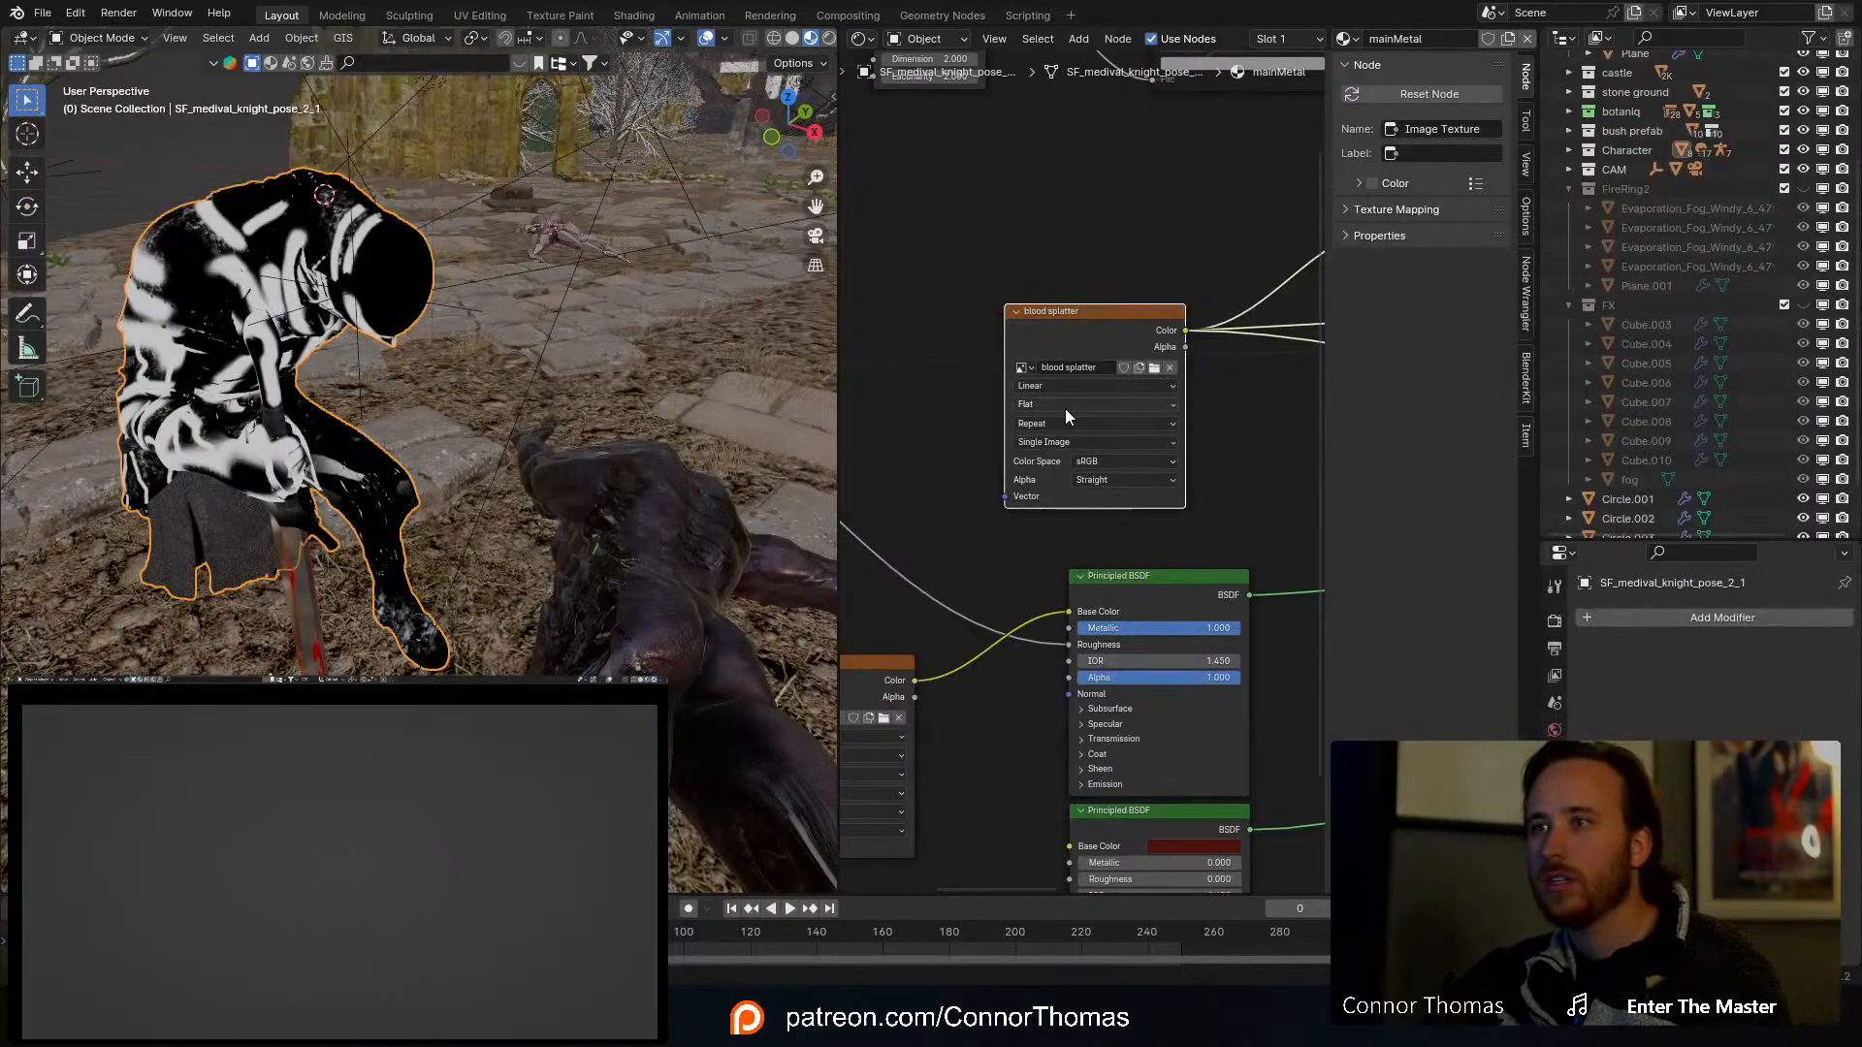
scroll(1138, 380, down, 3)
scroll(1139, 381, down, 4)
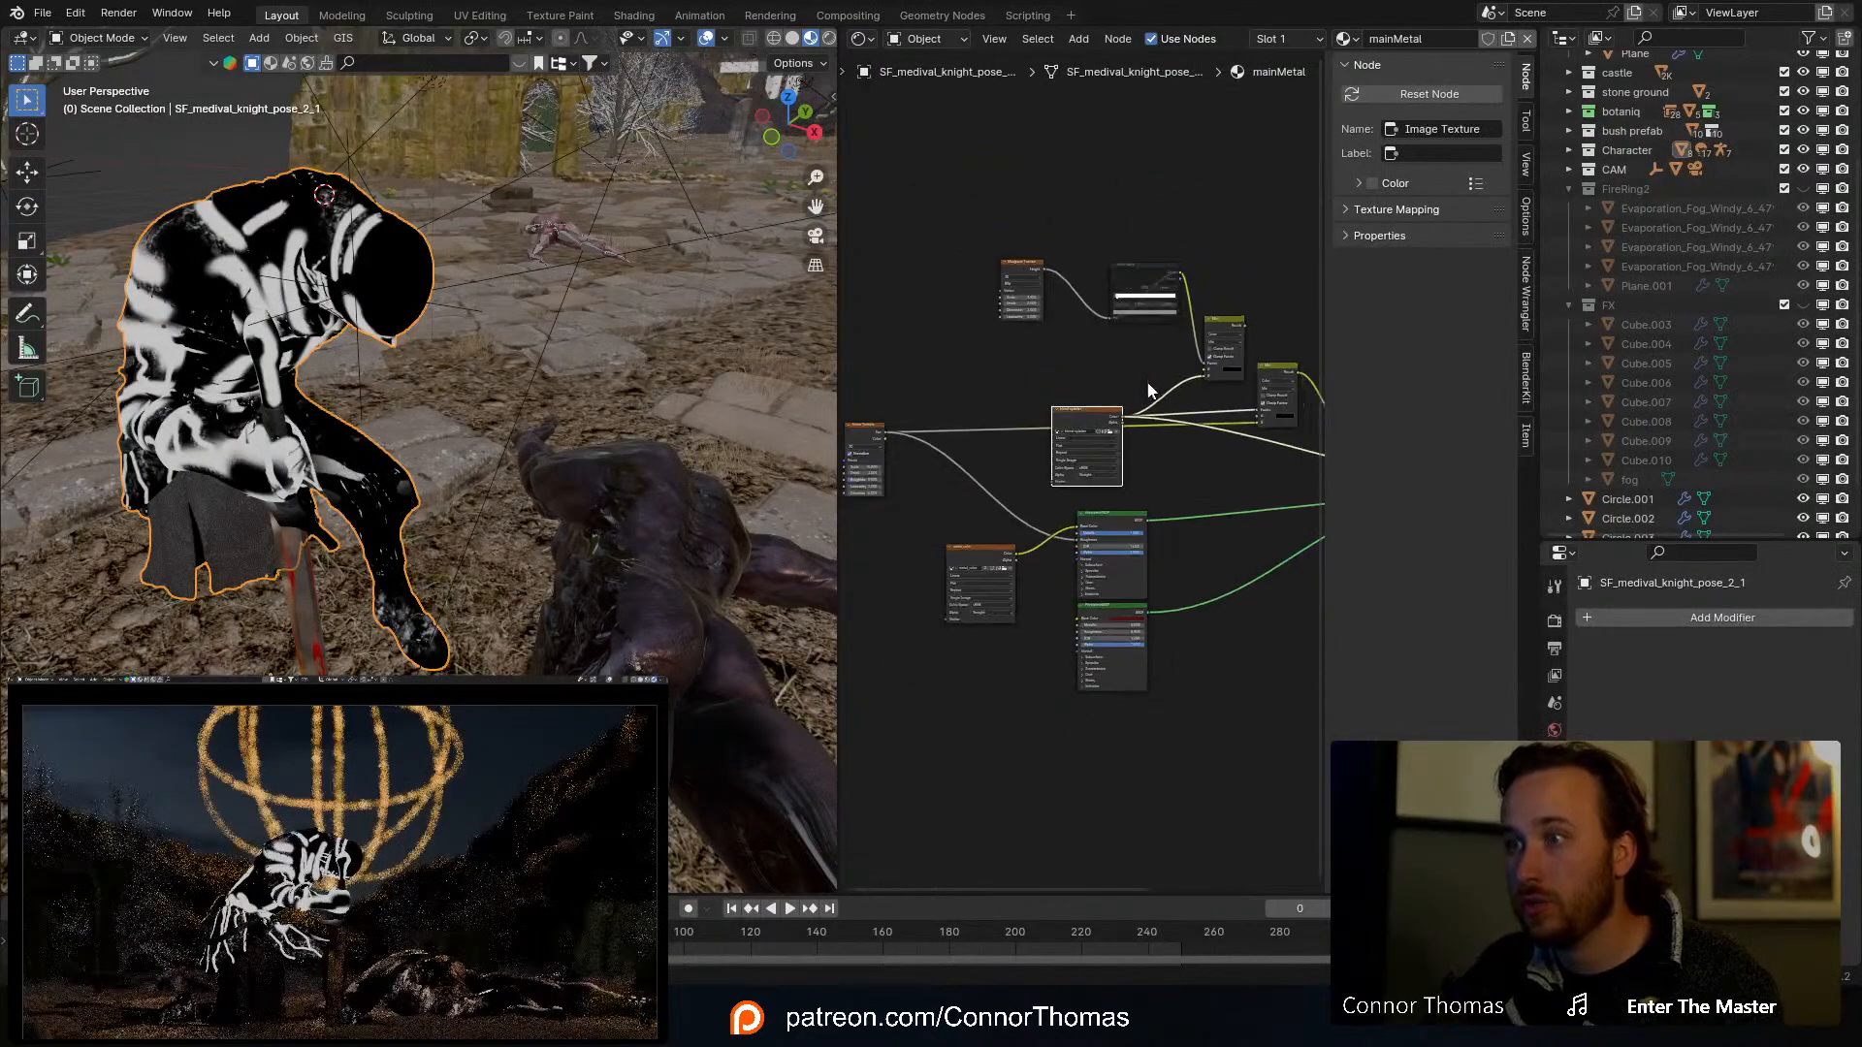
middle_drag(1151, 389, 1008, 355)
scroll(1088, 423, up, 6)
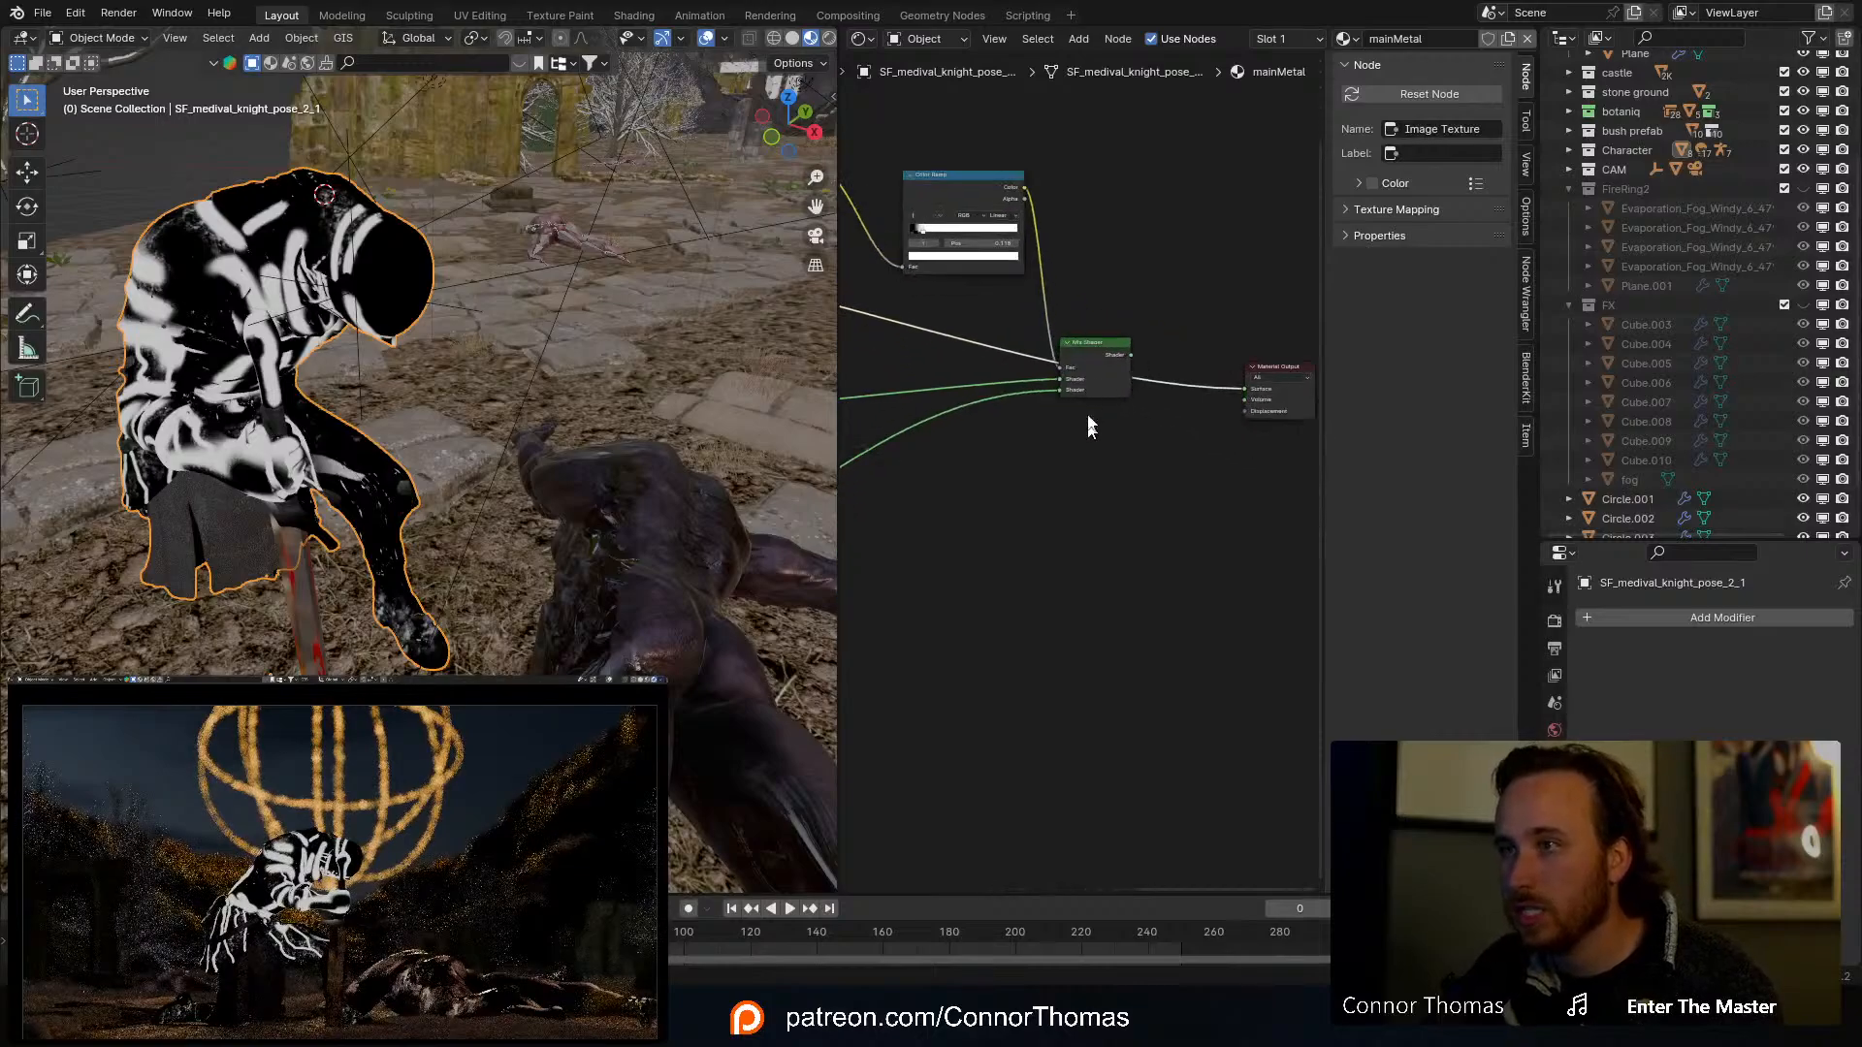
ctrl+shift+click(1098, 355)
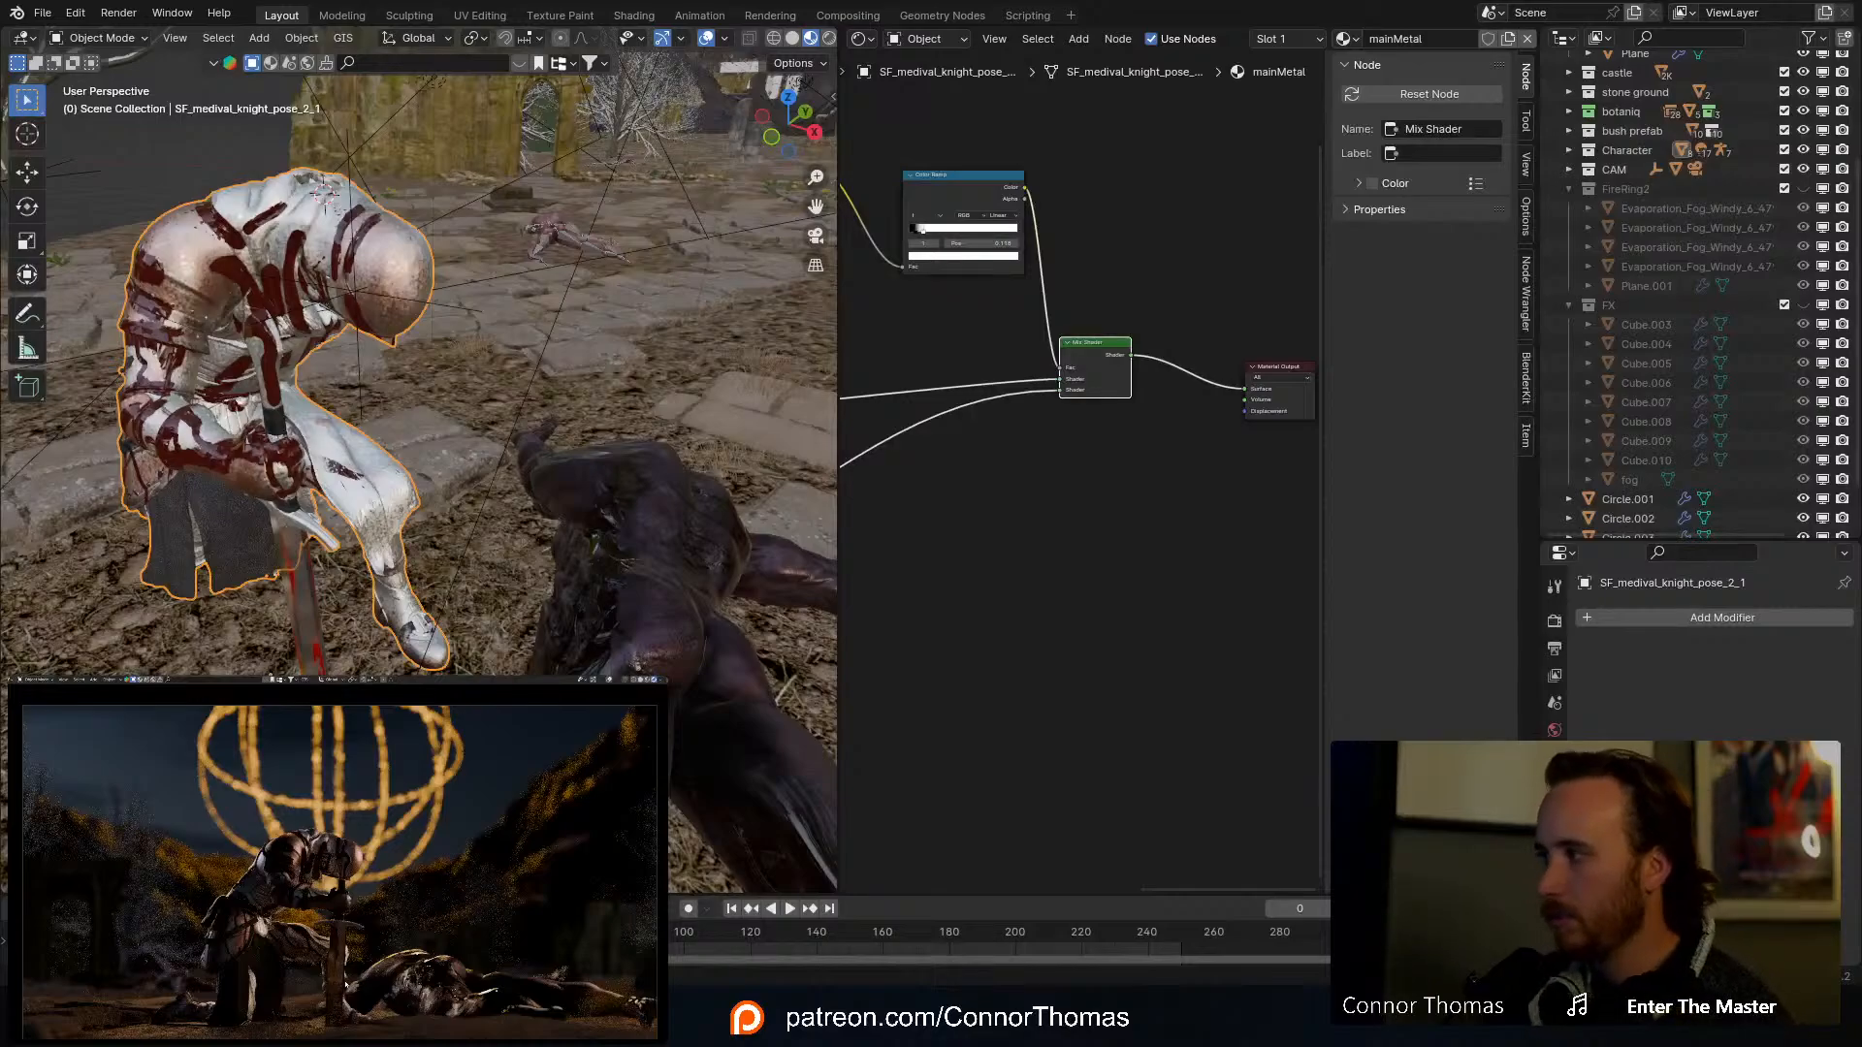
Step: Examine the blood splatter on the knight's hip, leg, arm, shoulder and helmet from several close angles
middle_drag(287, 407, 519, 473)
scroll(516, 464, up, 3)
scroll(493, 467, up, 2)
middle_drag(956, 498, 1068, 669)
scroll(979, 543, down, 4)
middle_drag(869, 607, 1091, 513)
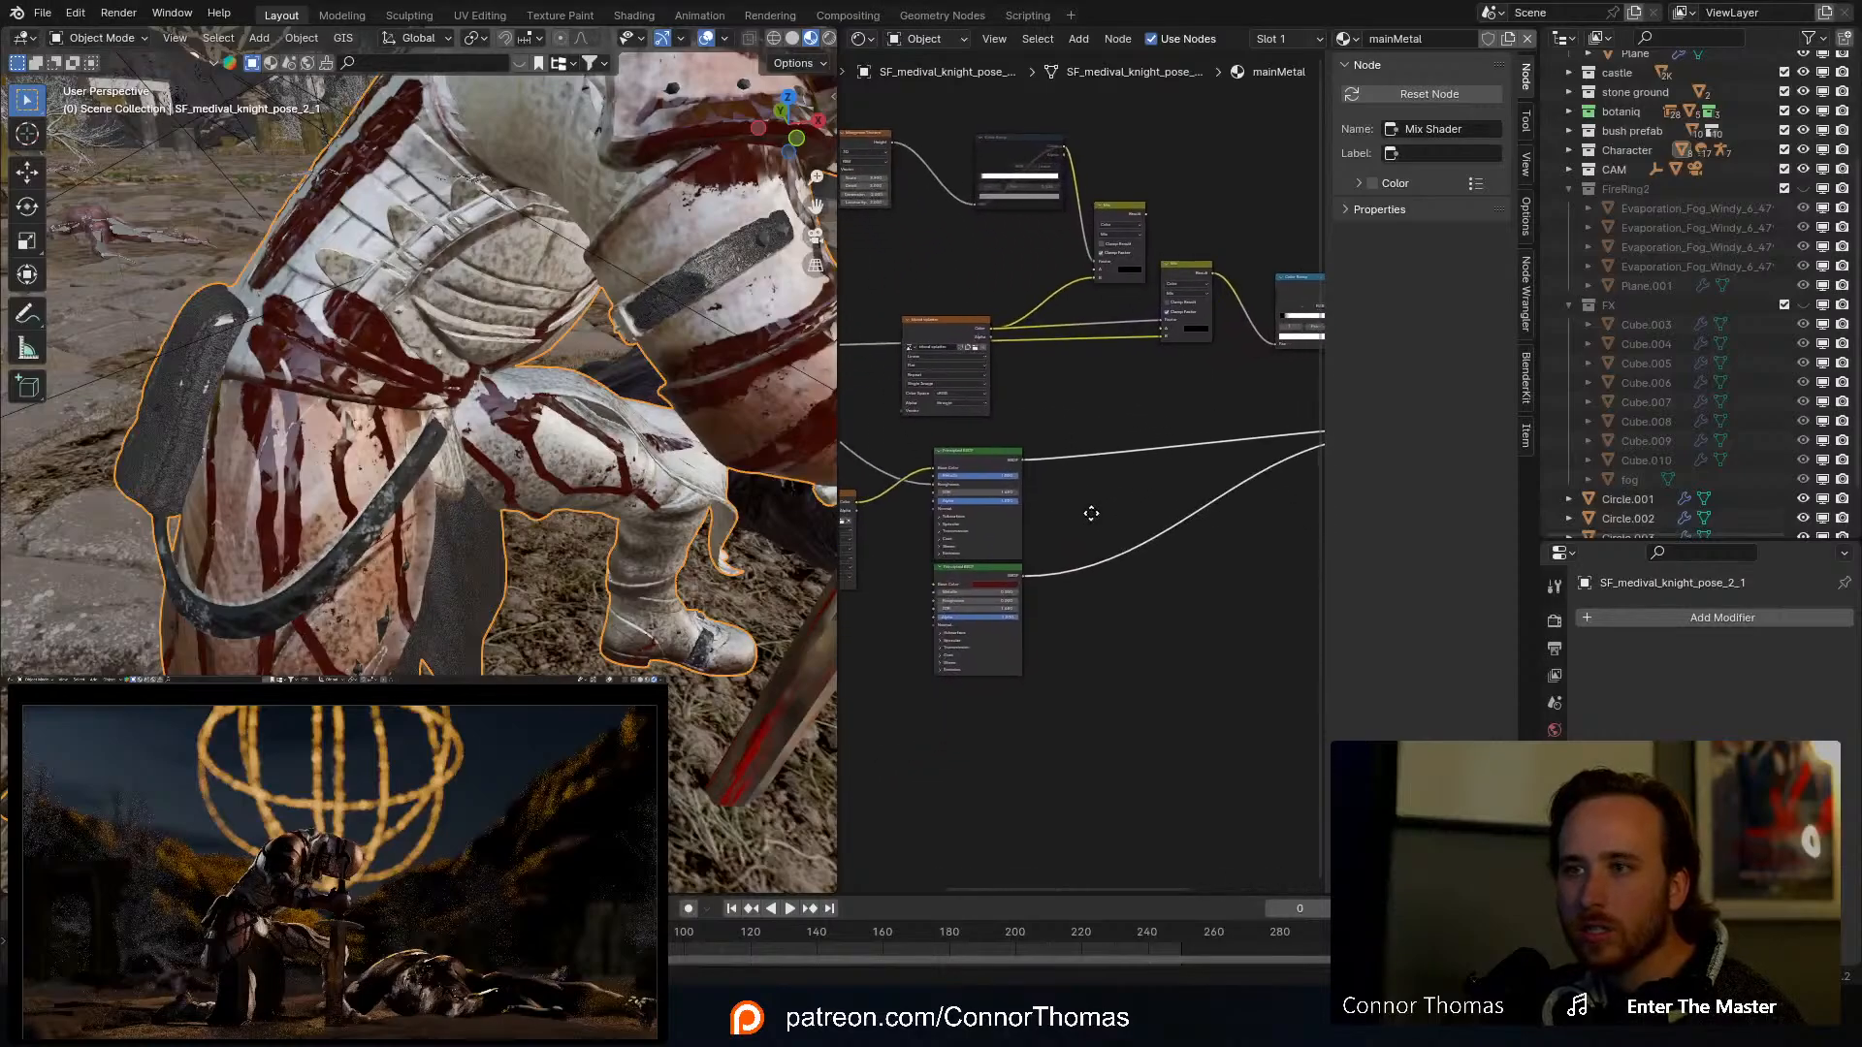
middle_drag(714, 524, 578, 445)
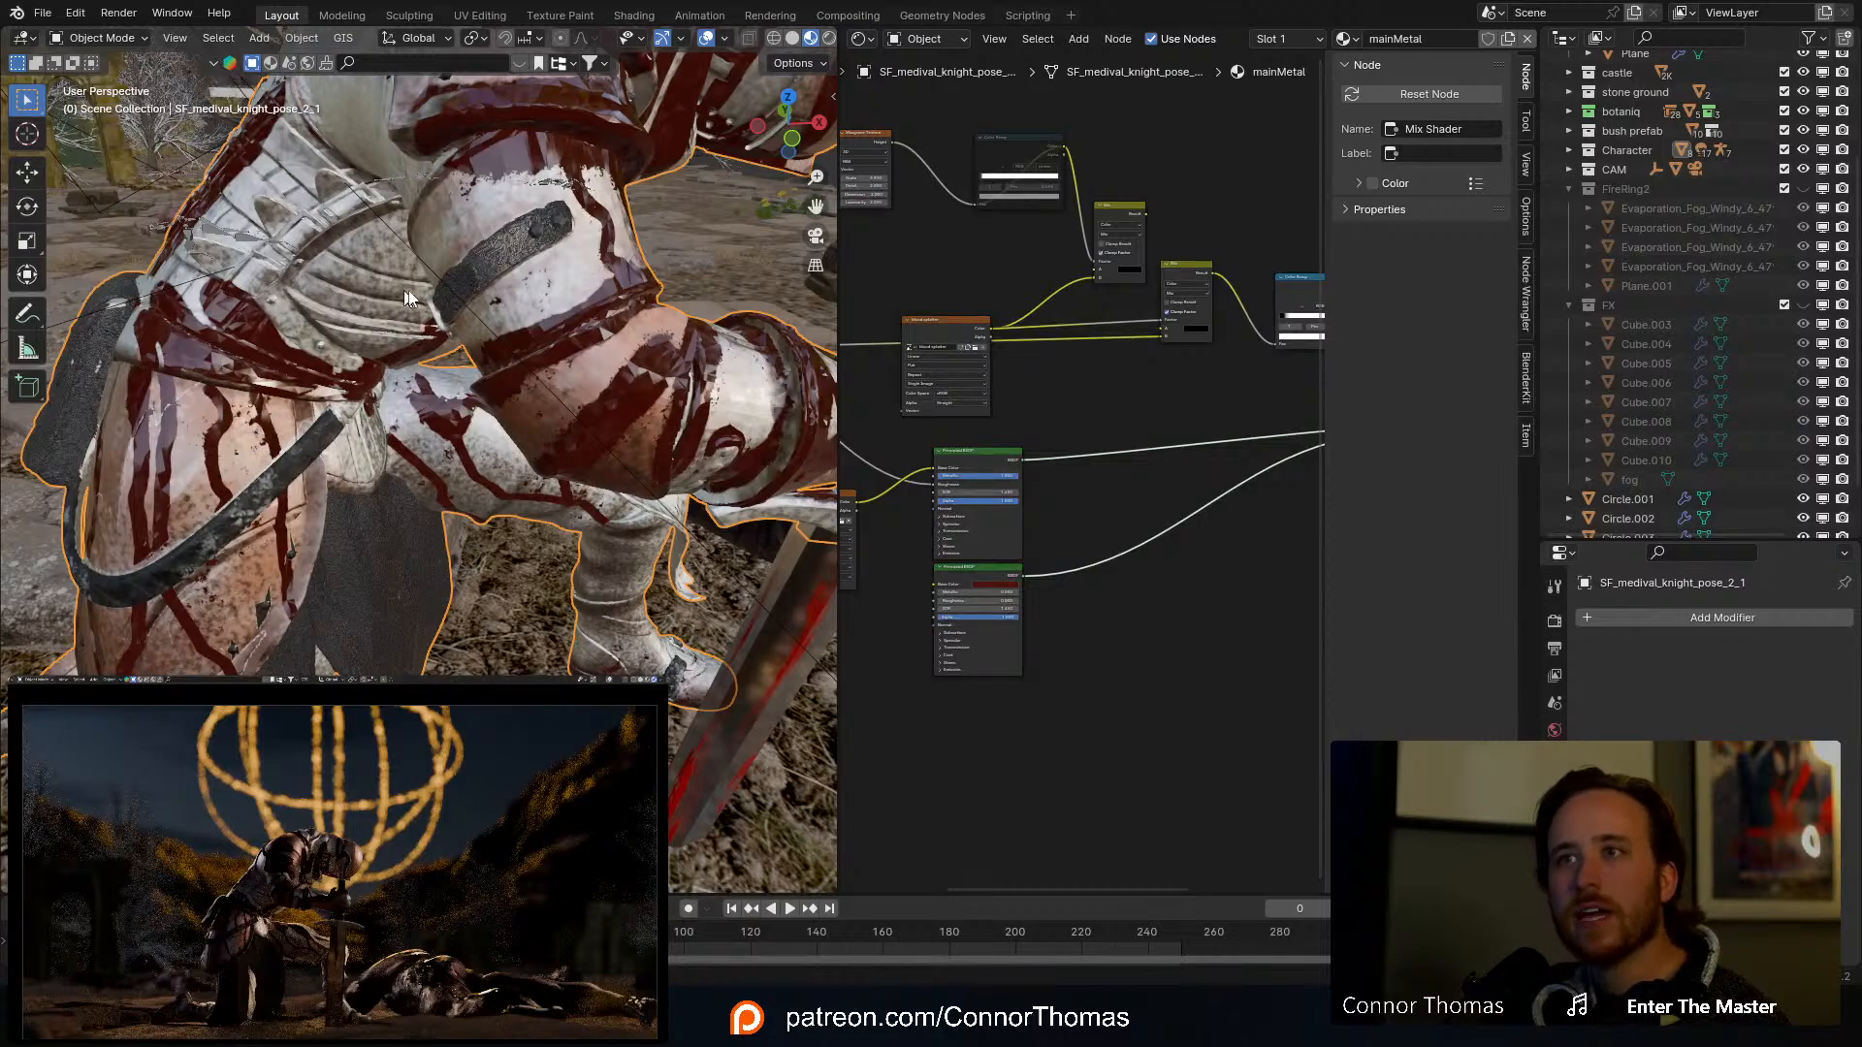
middle_drag(406, 294, 407, 317)
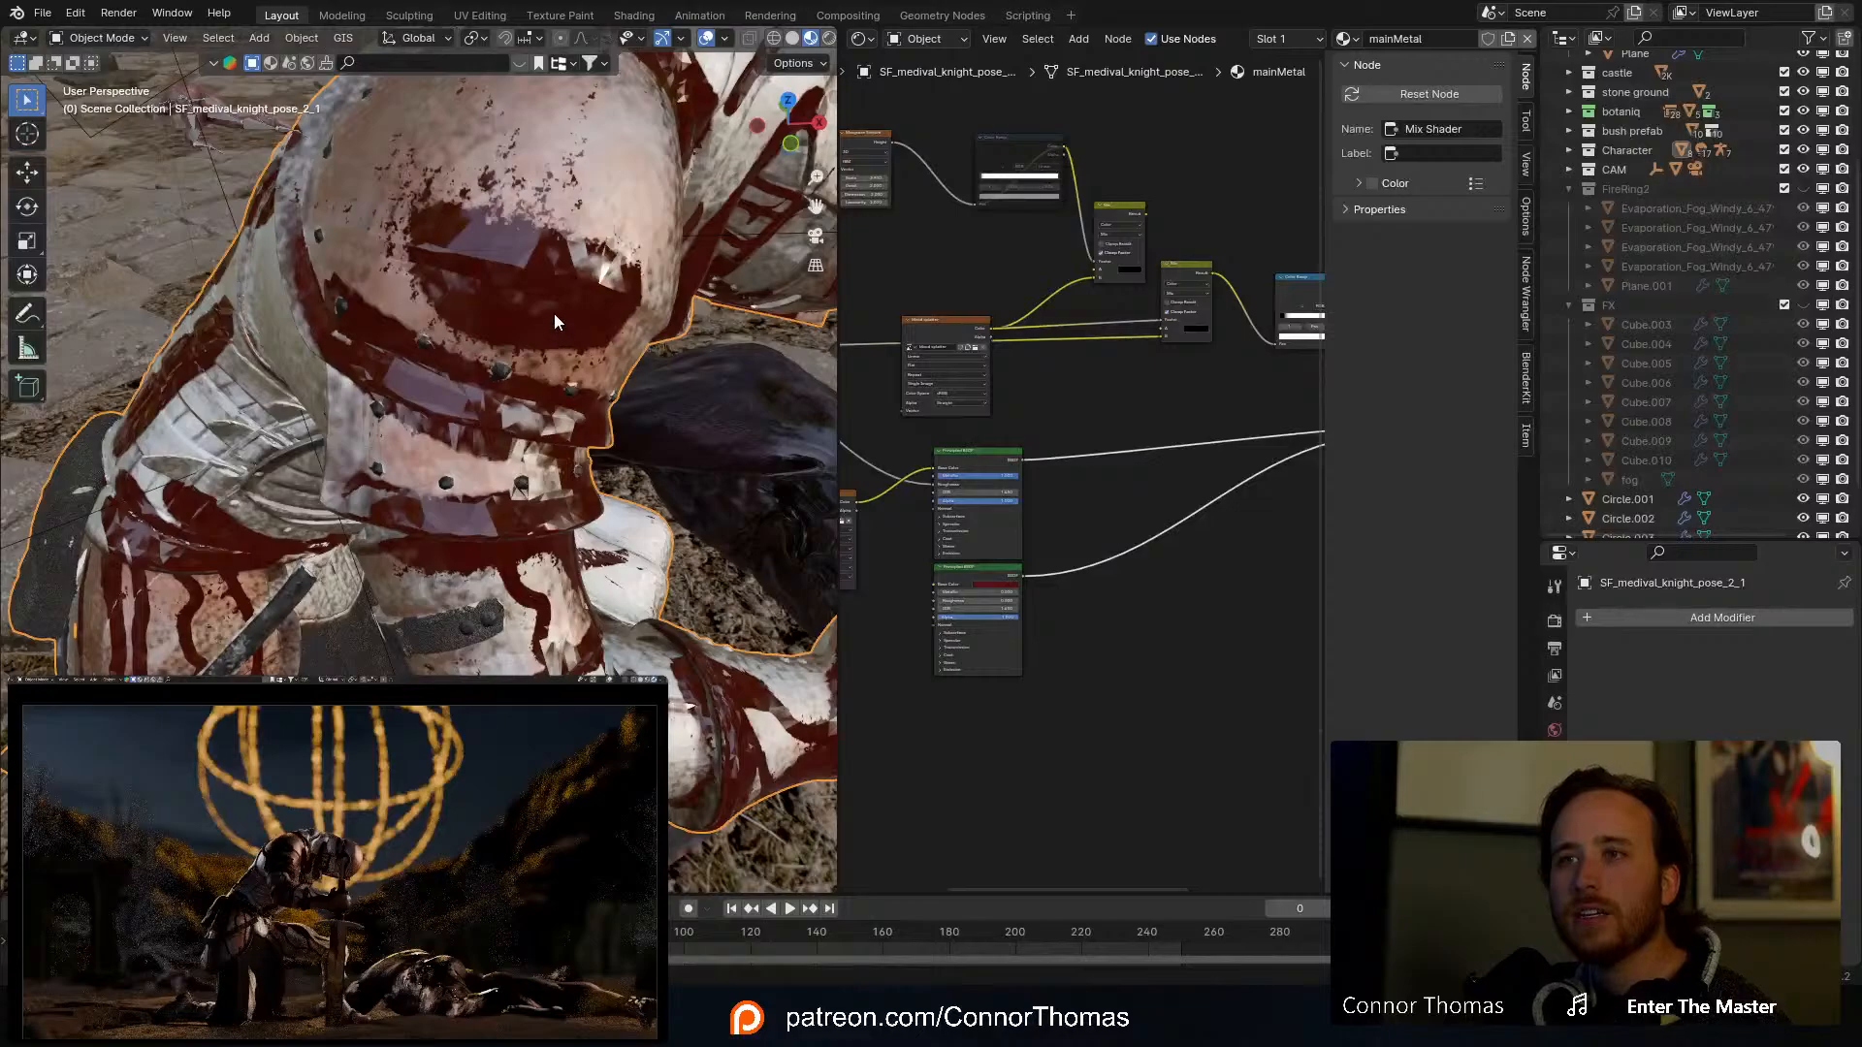
scroll(554, 313, up, 5)
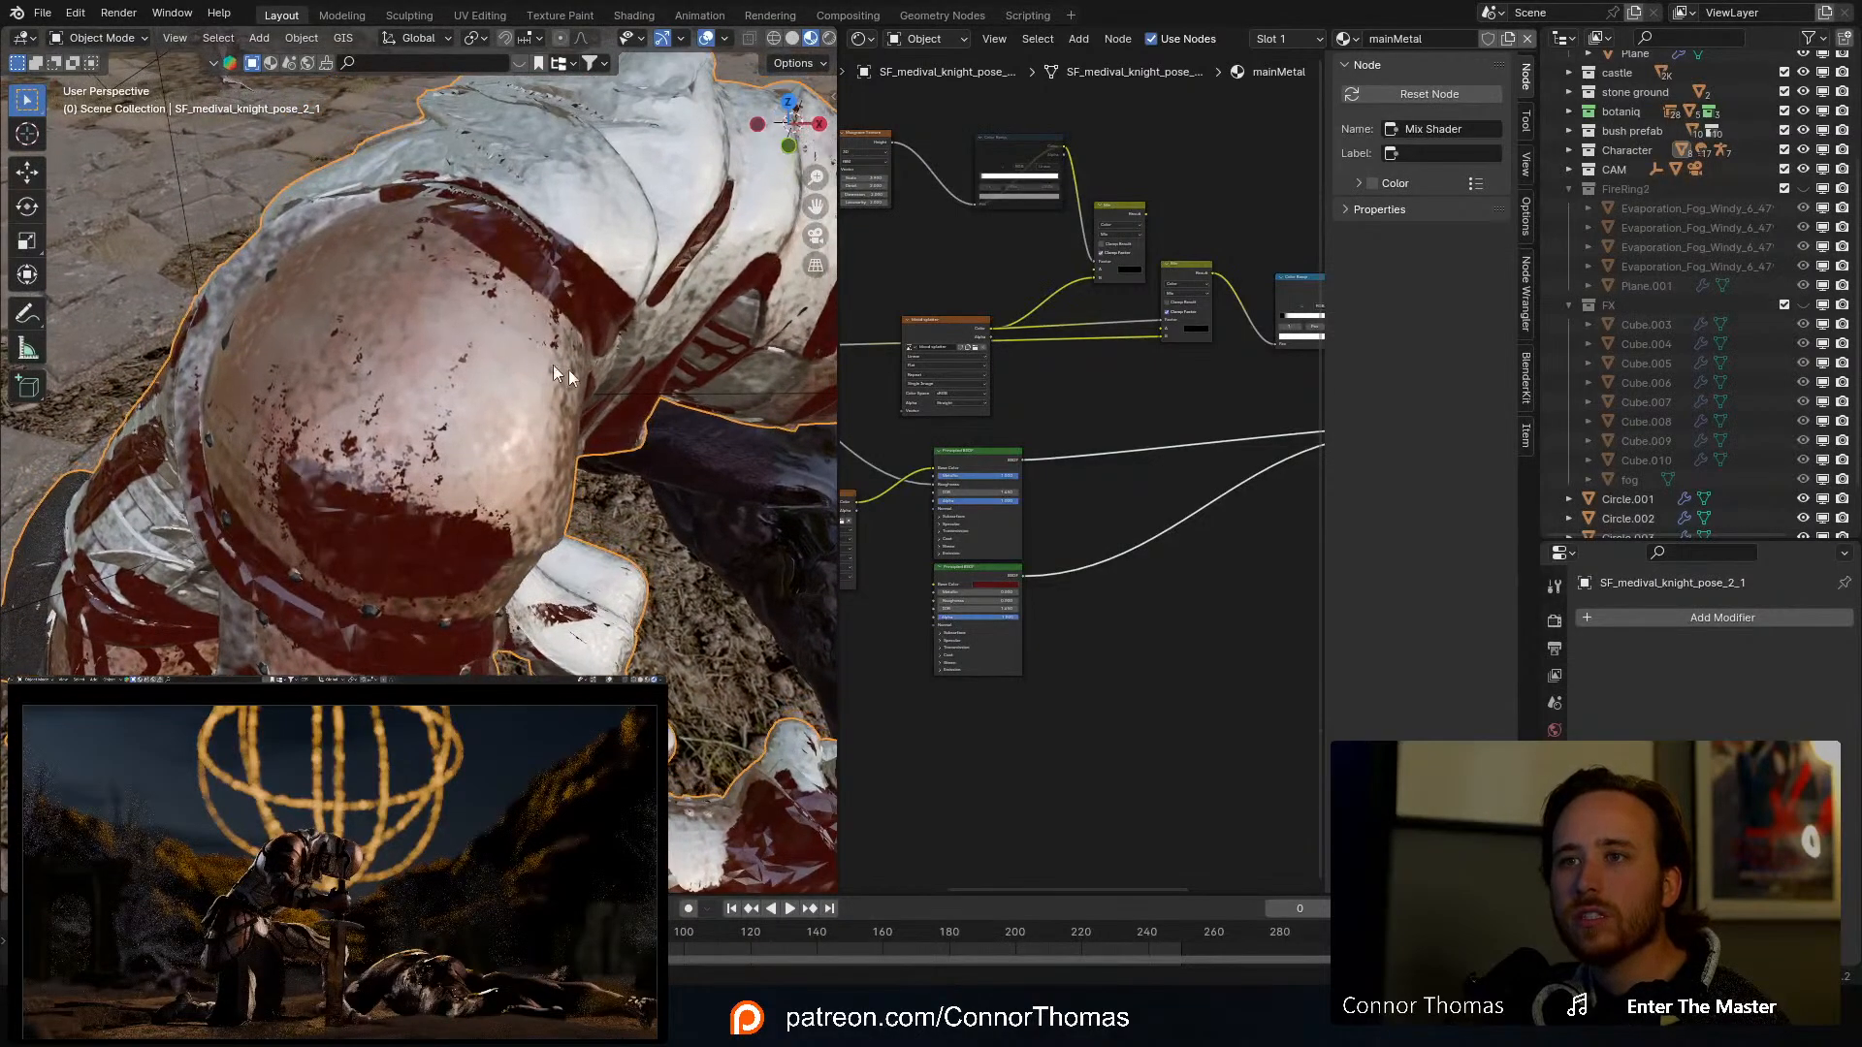
middle_drag(552, 365, 574, 281)
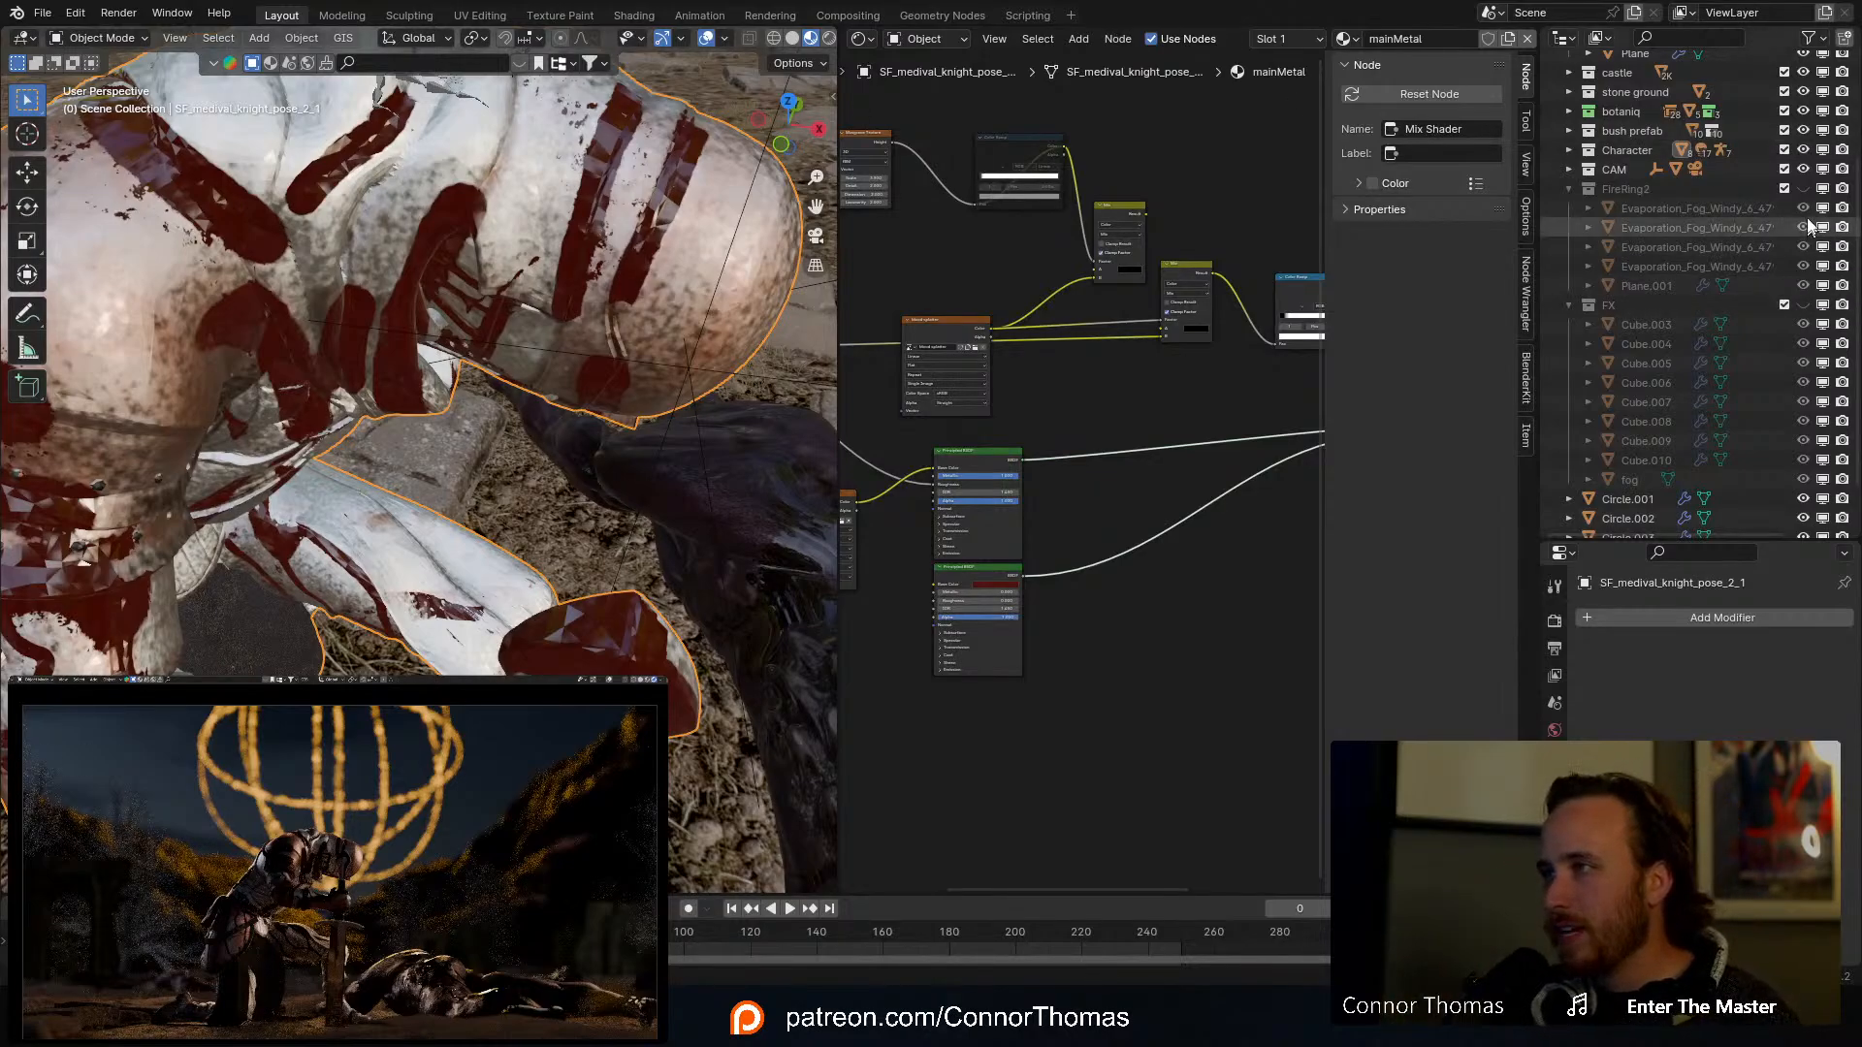
Step: Show the FireRing2 and FX collections and compare the rendered camera view with the Elden Ring reference artwork
click(1802, 189)
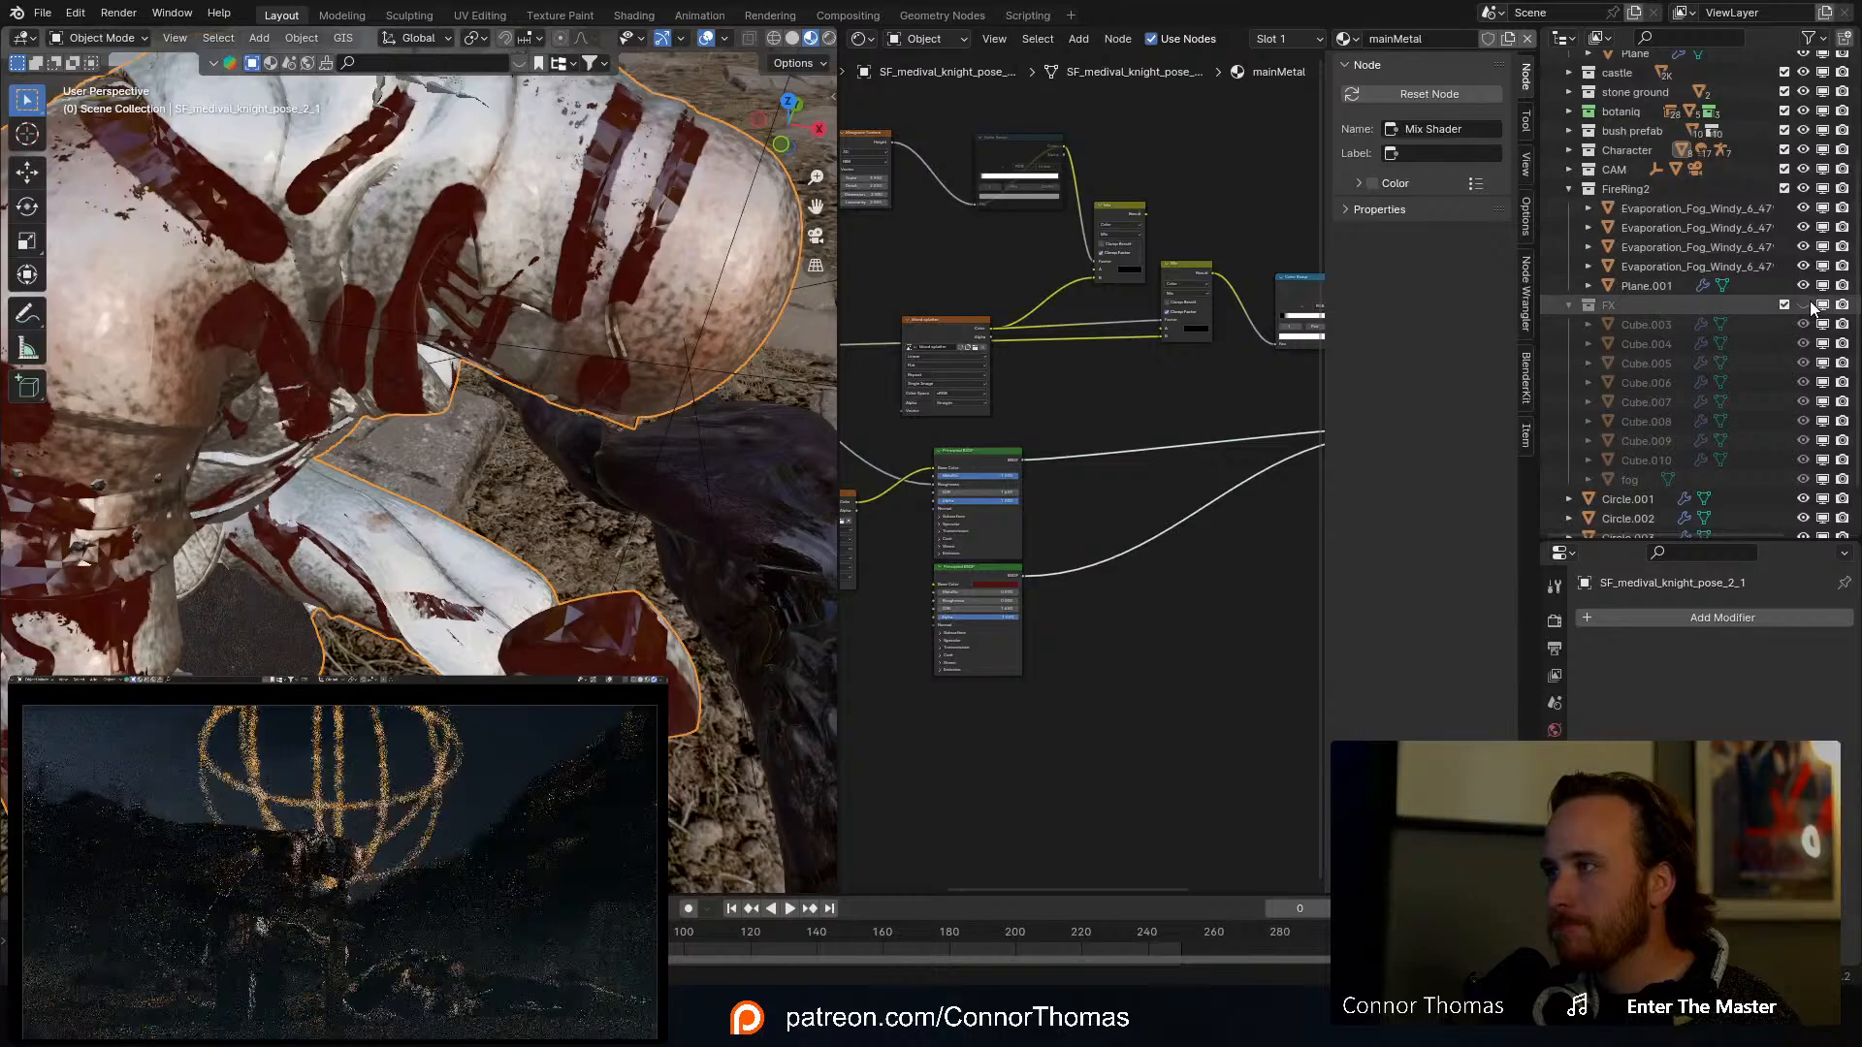
click(1803, 304)
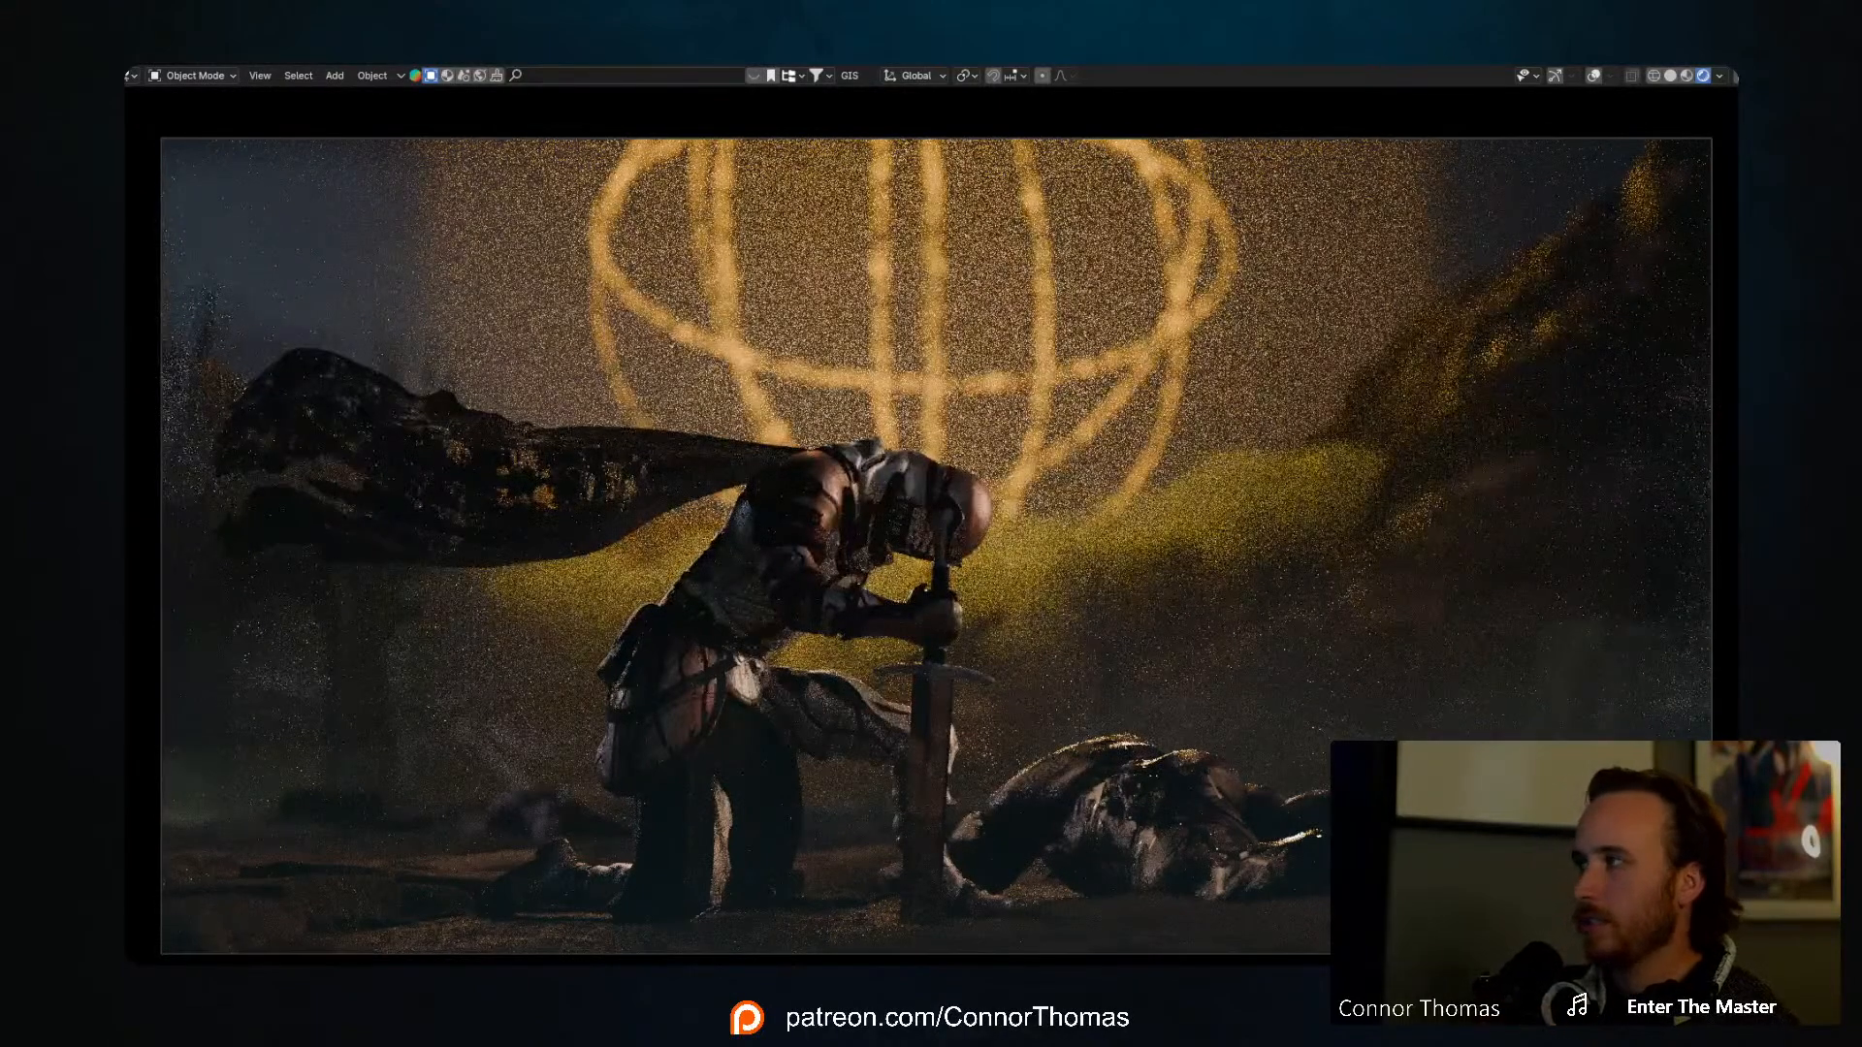
key(alt+Tab)
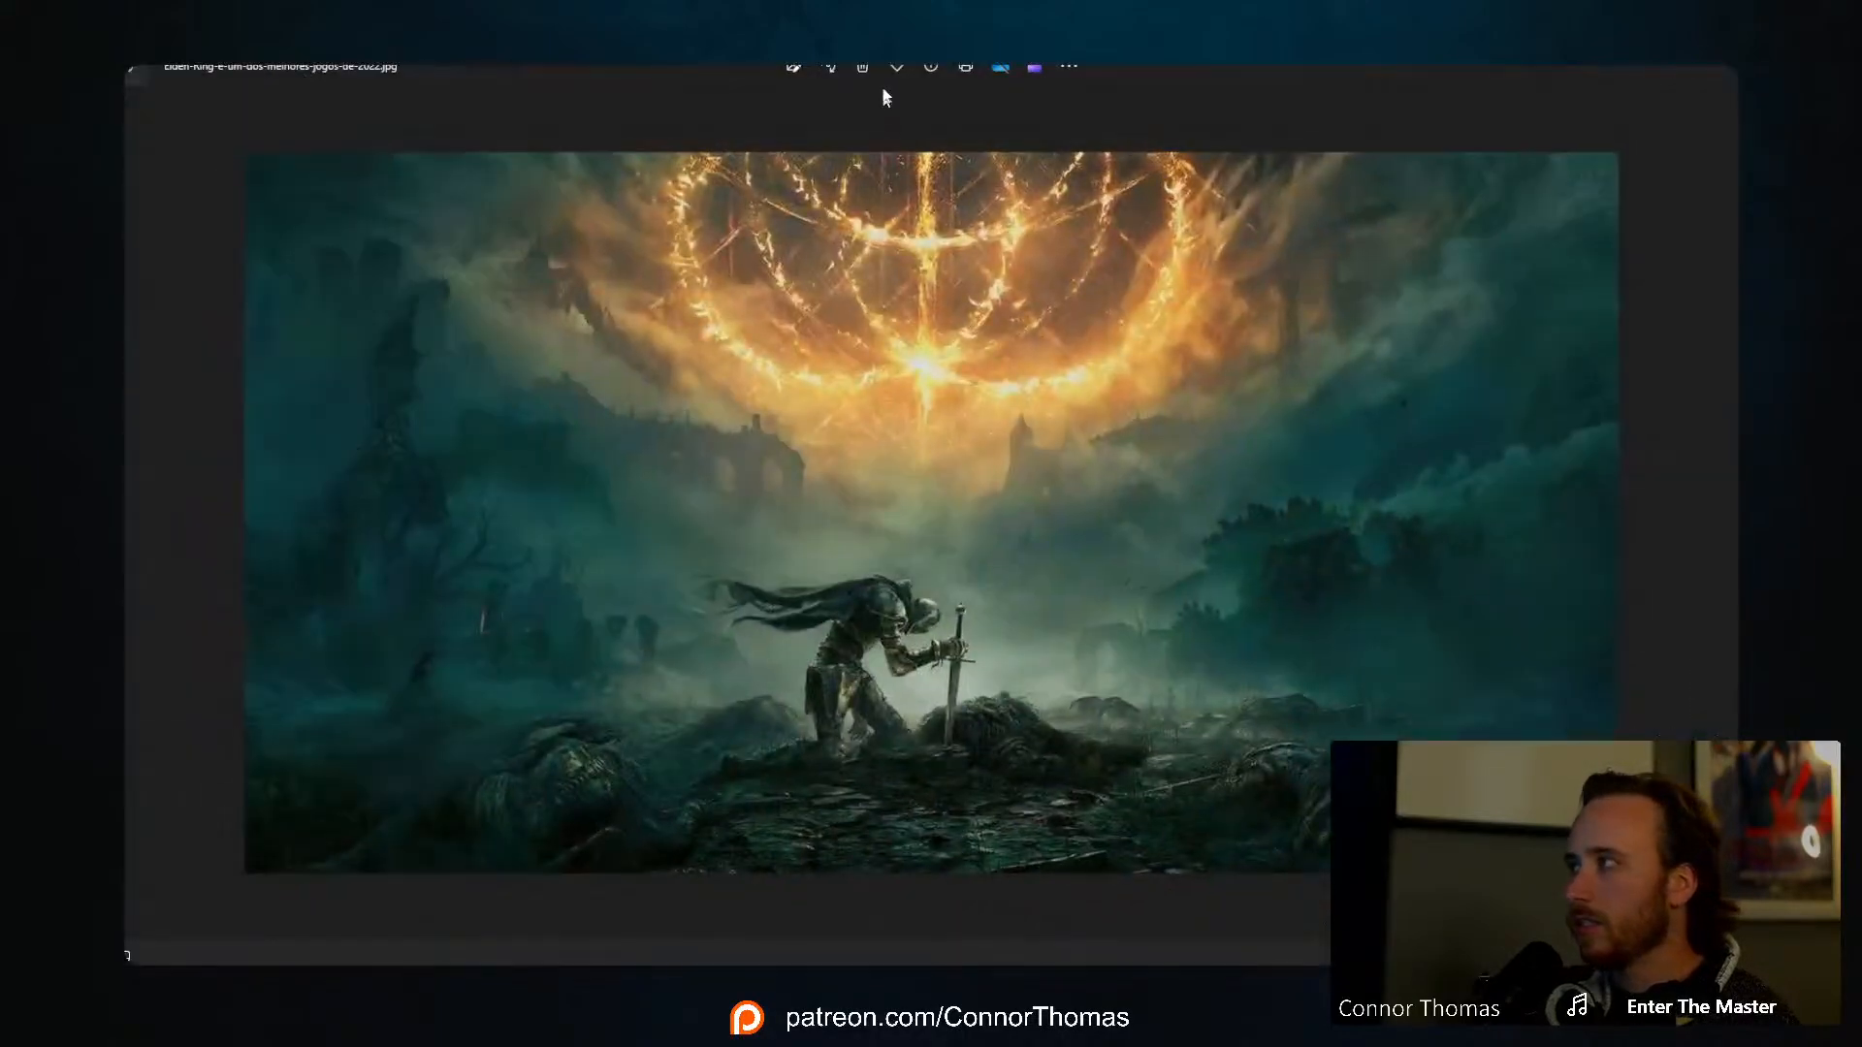
key(alt+Tab)
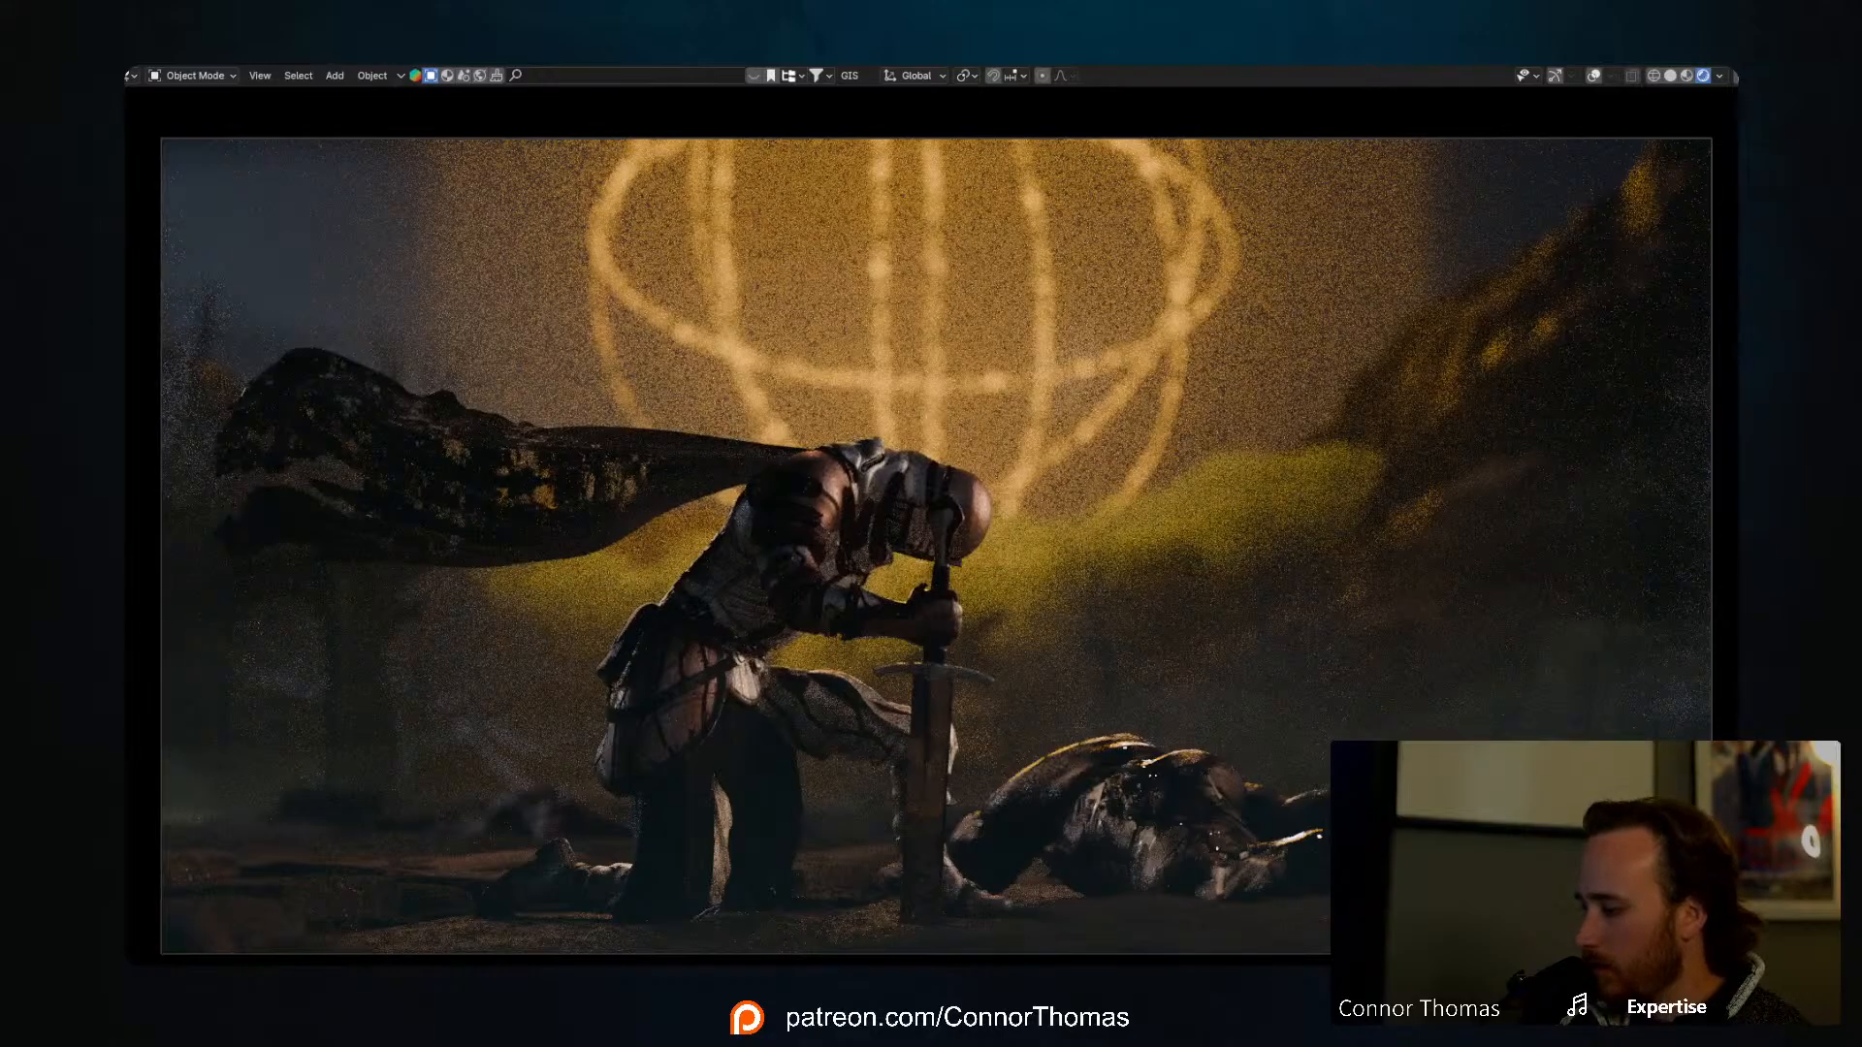
key(h)
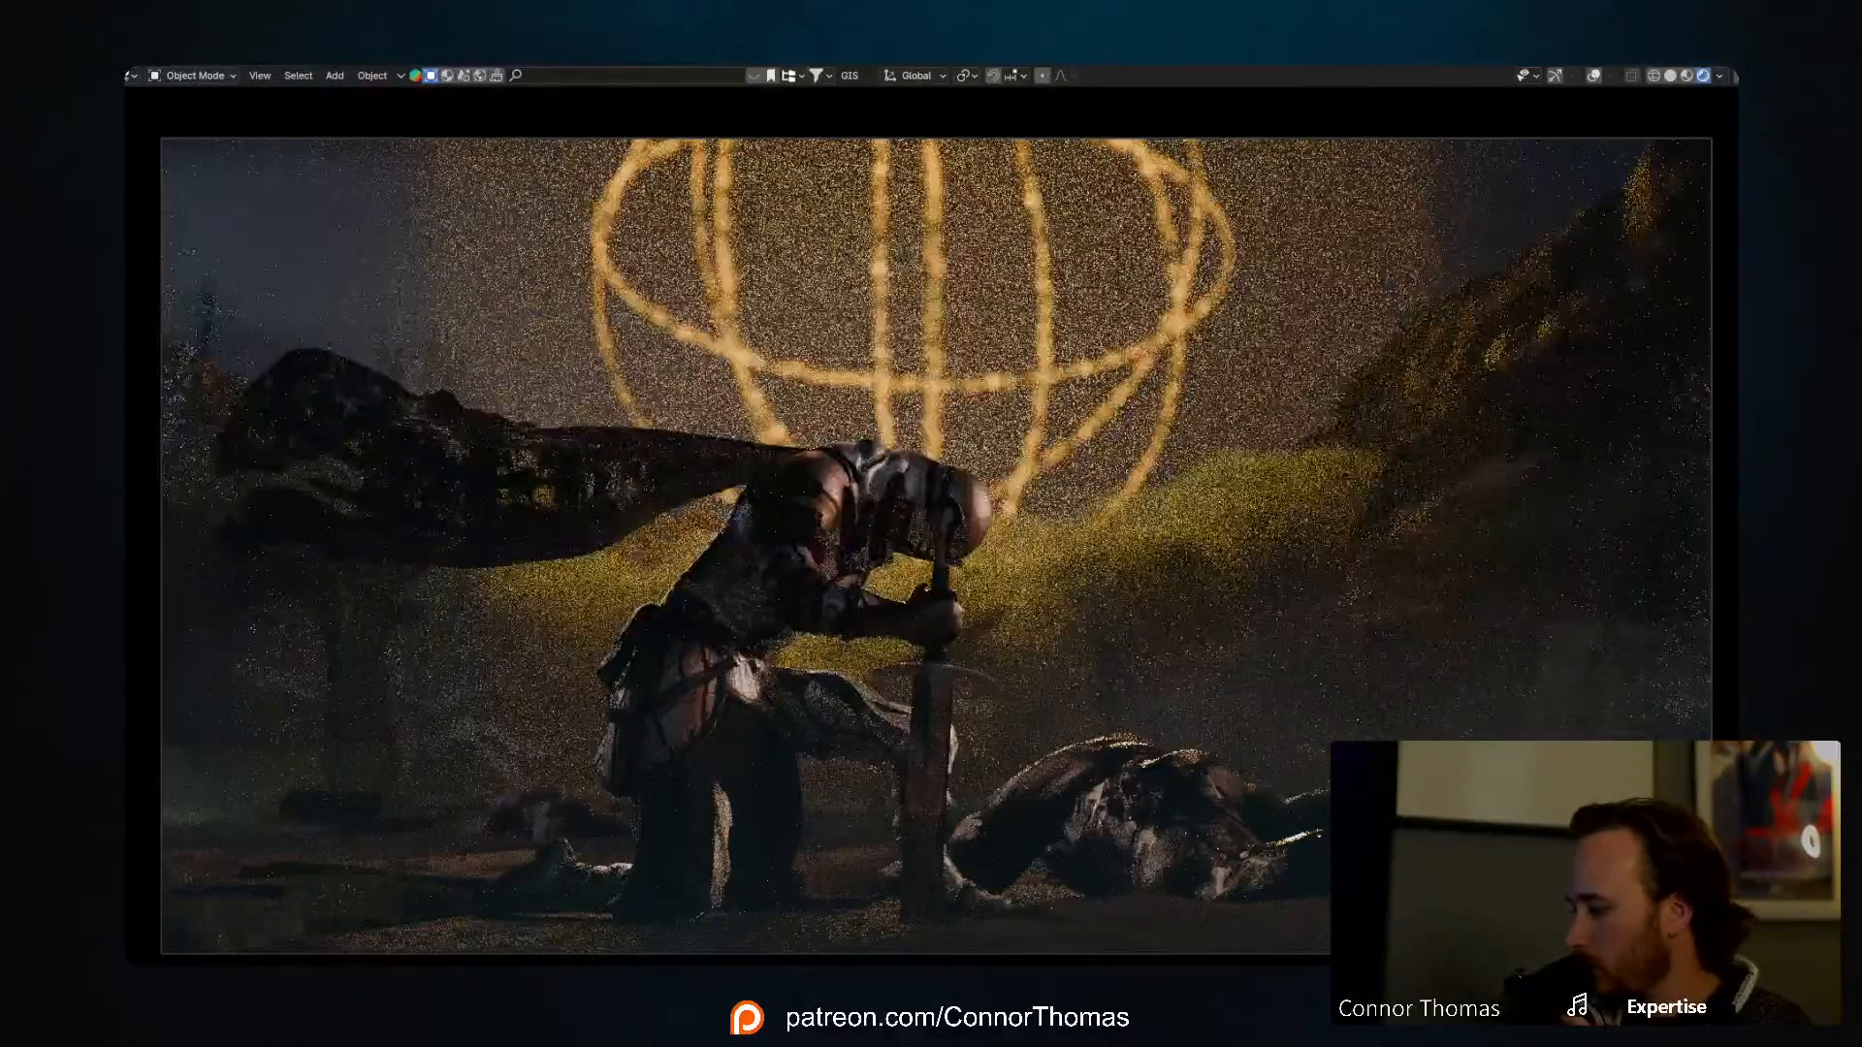
Step: Add an area light on the ground near the fog patch and rotate it 180° about the X axis to face upward
key(h)
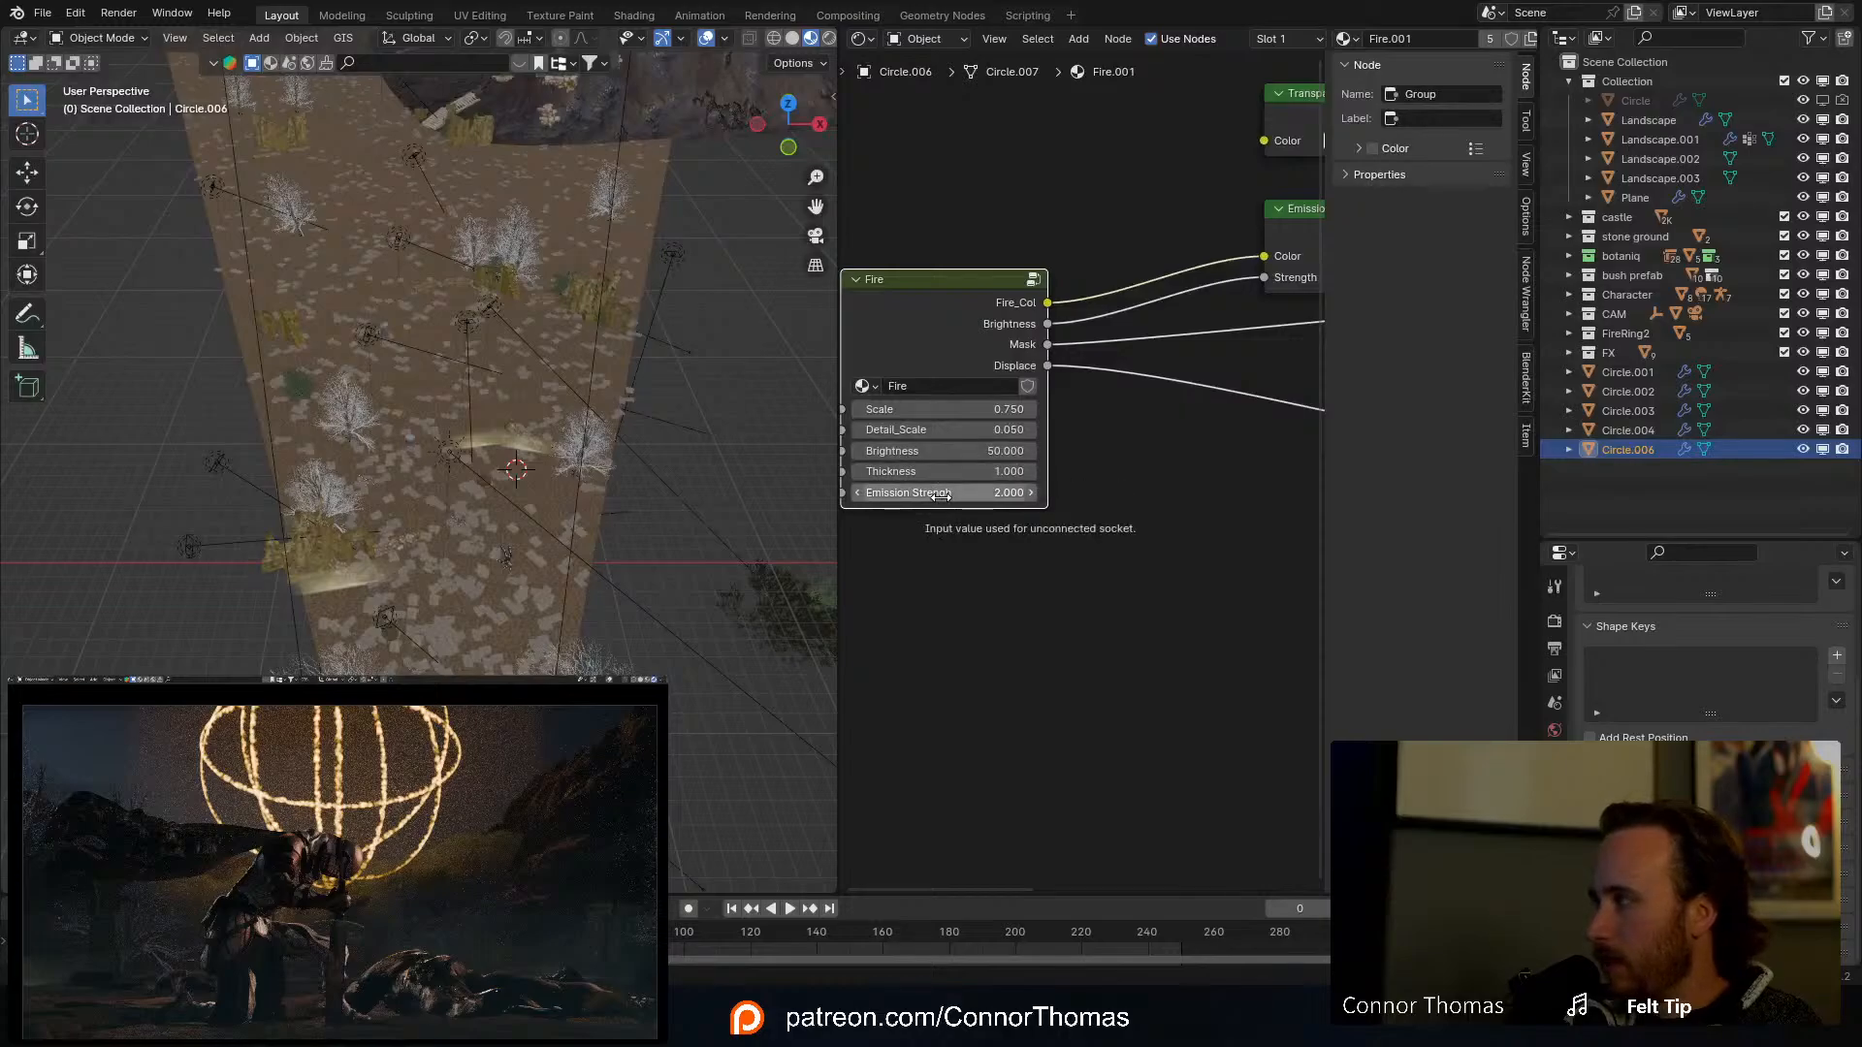
key(shift+a)
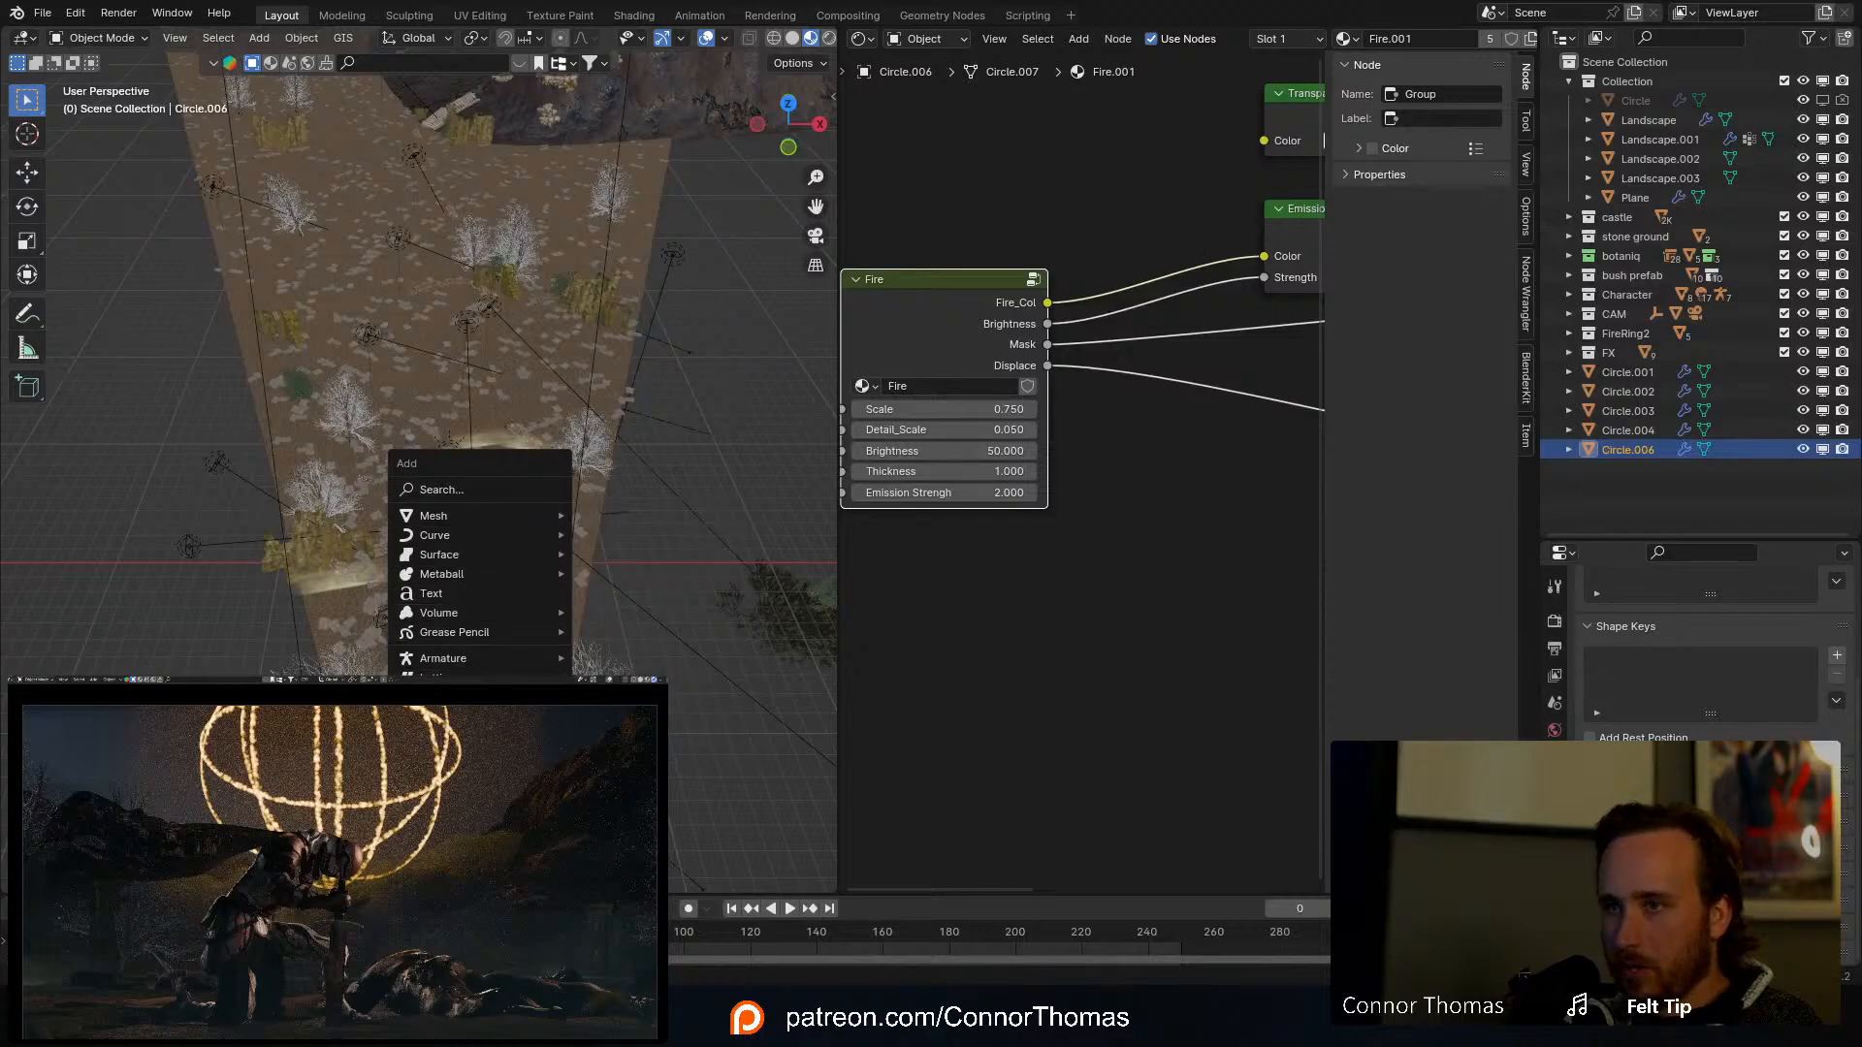
mouse_move(476, 750)
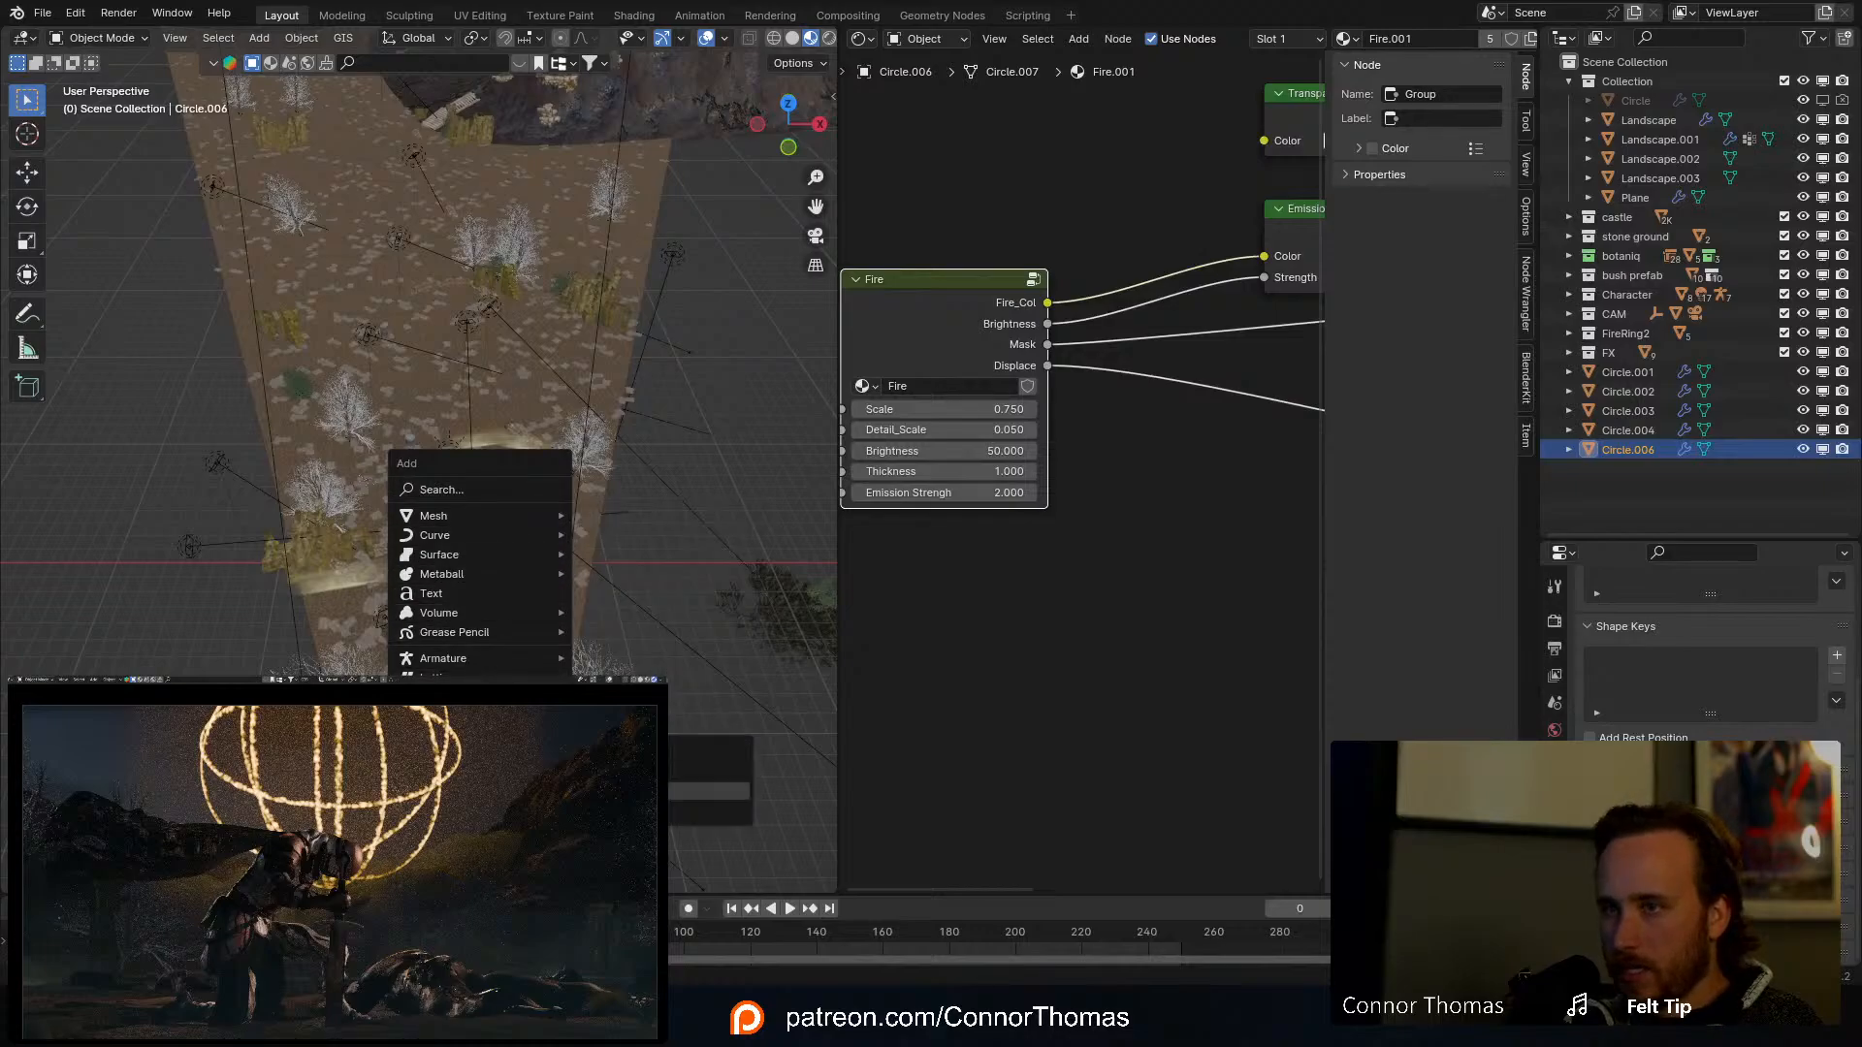
click(635, 813)
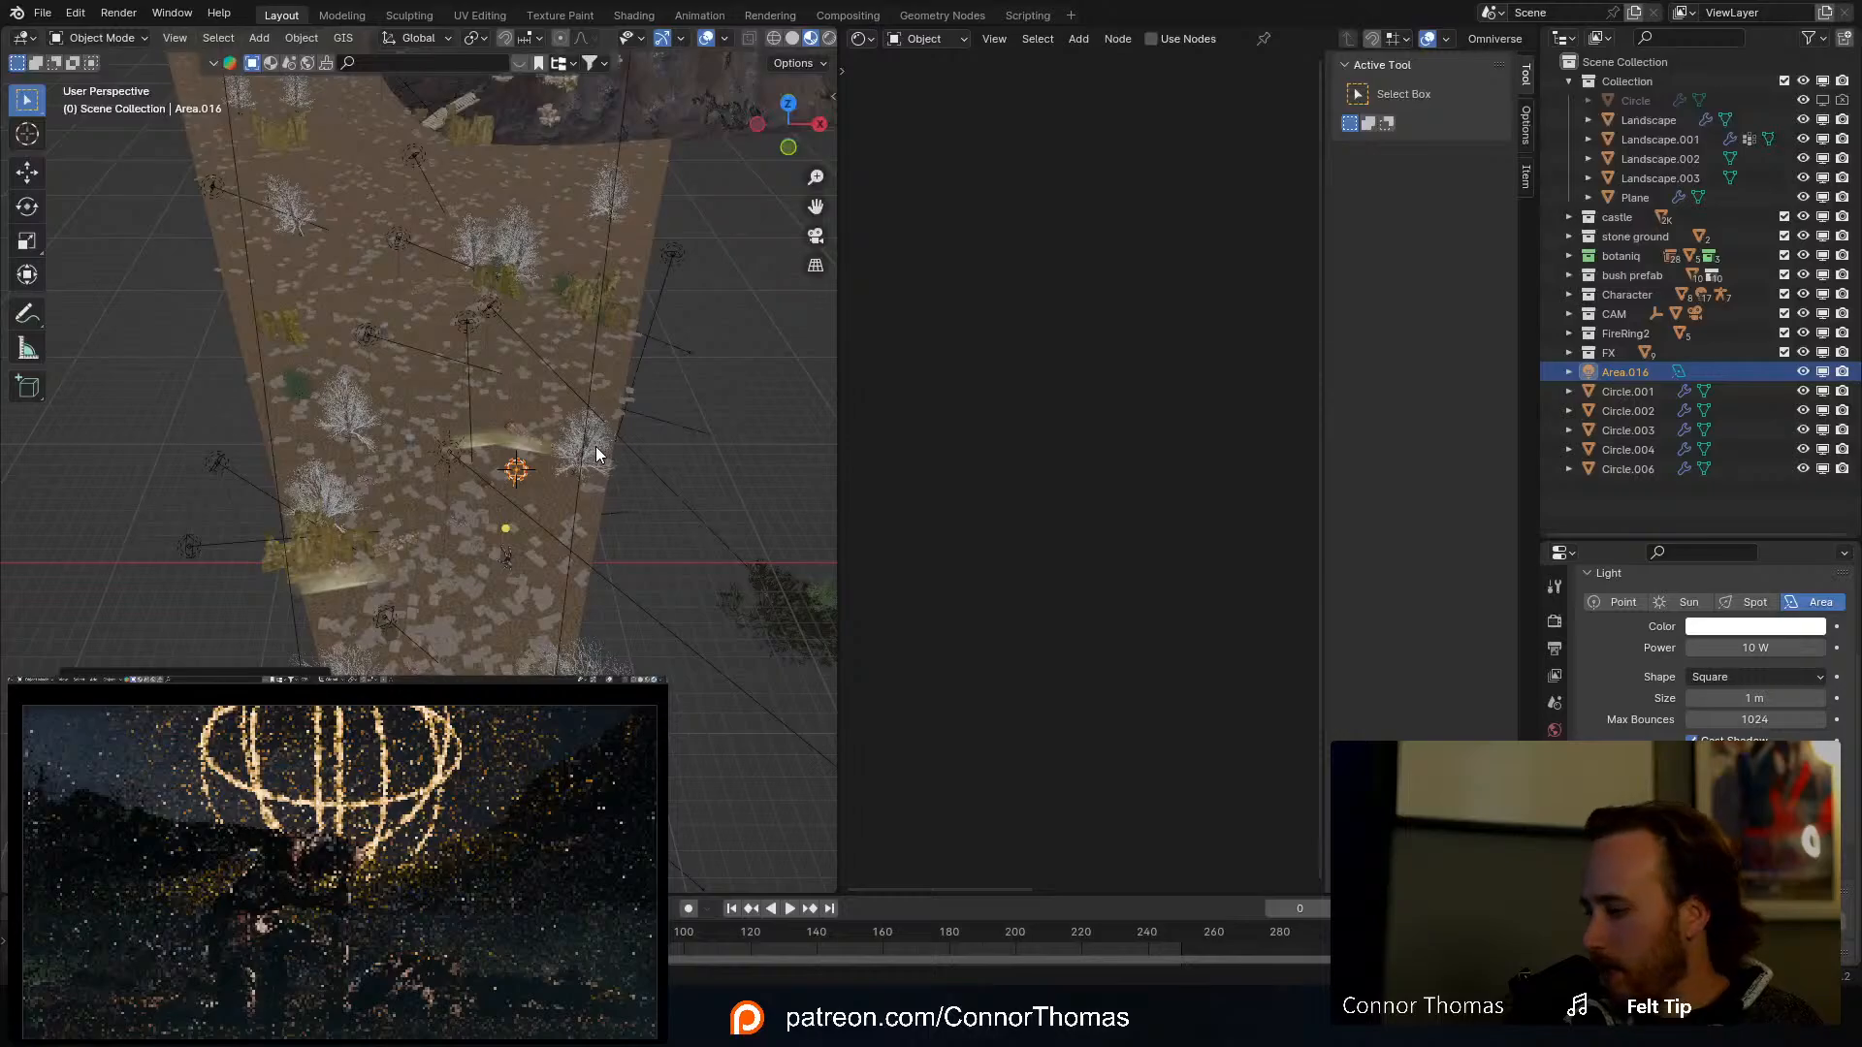
key(KP_Decimal)
key(r)
key(z)
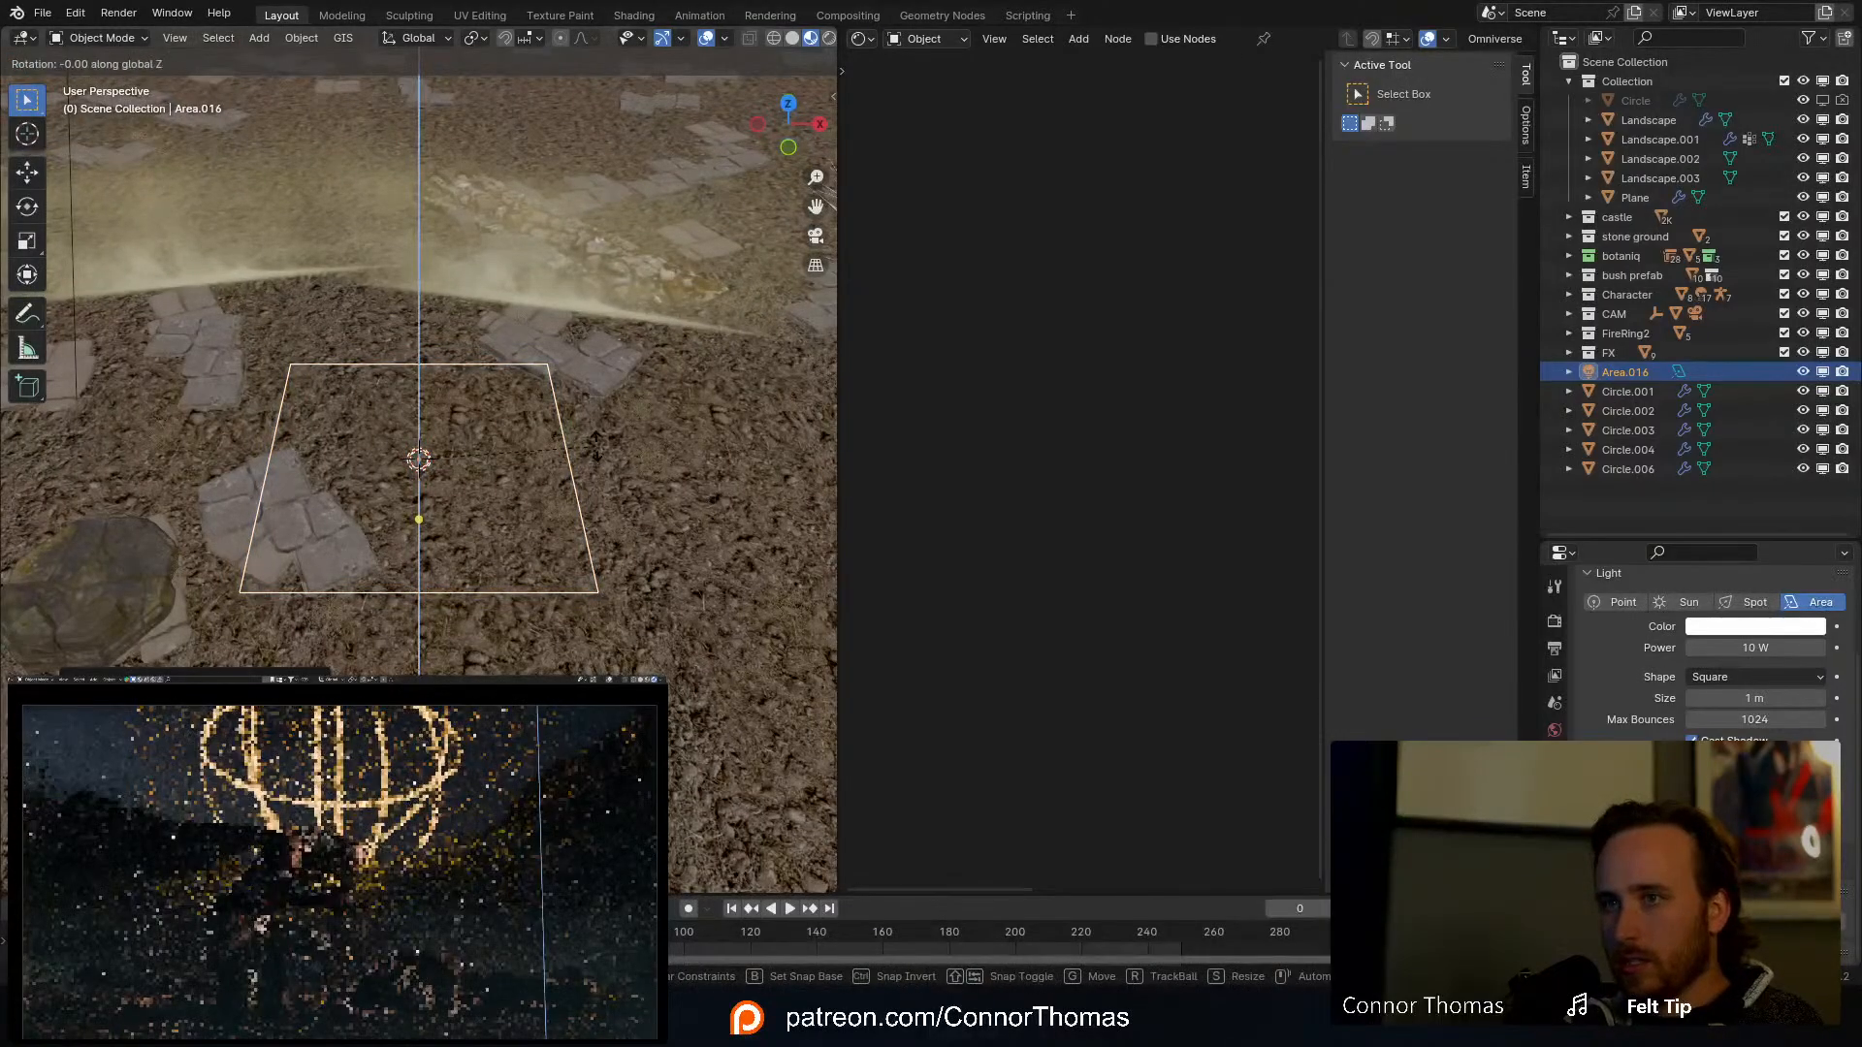
text(x180)
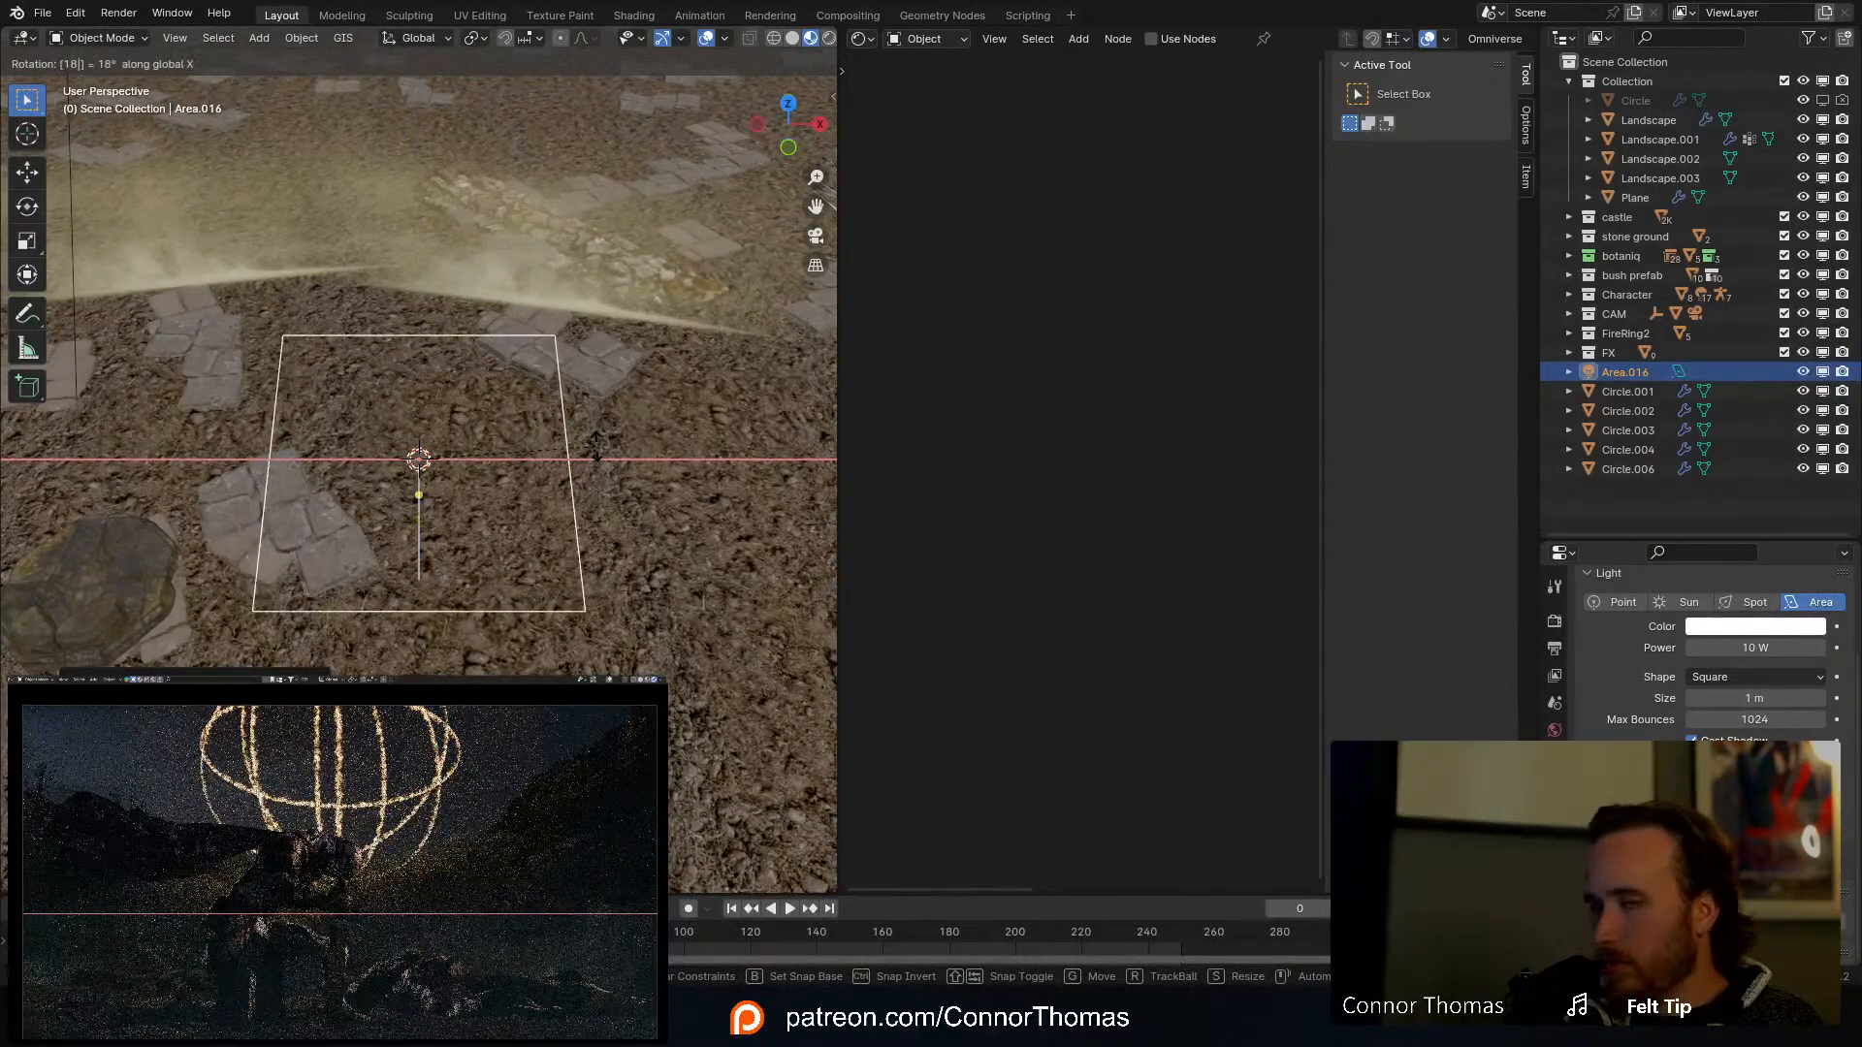
key(Return)
Step: Reposition and tilt the new area light near the distant fog patch and set its power to 30 W
middle_drag(306, 533, 404, 359)
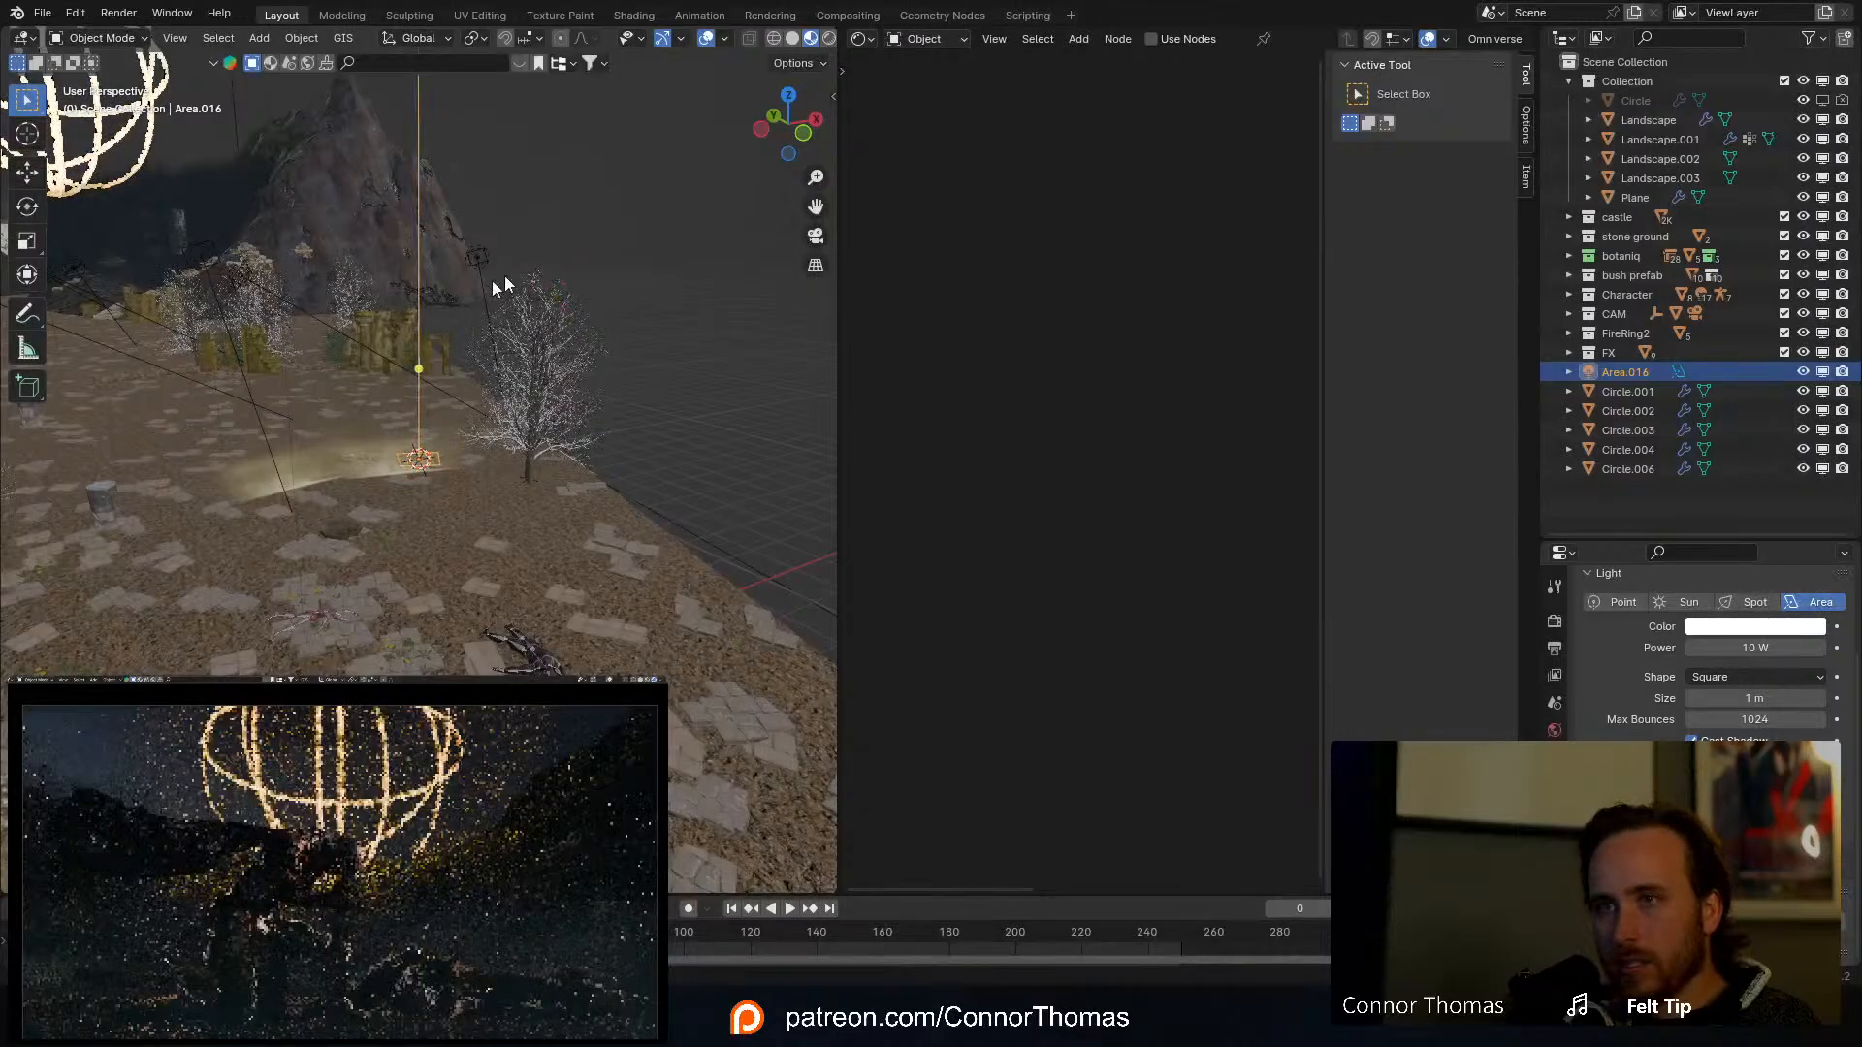
middle_drag(507, 282, 408, 469)
scroll(593, 323, up, 5)
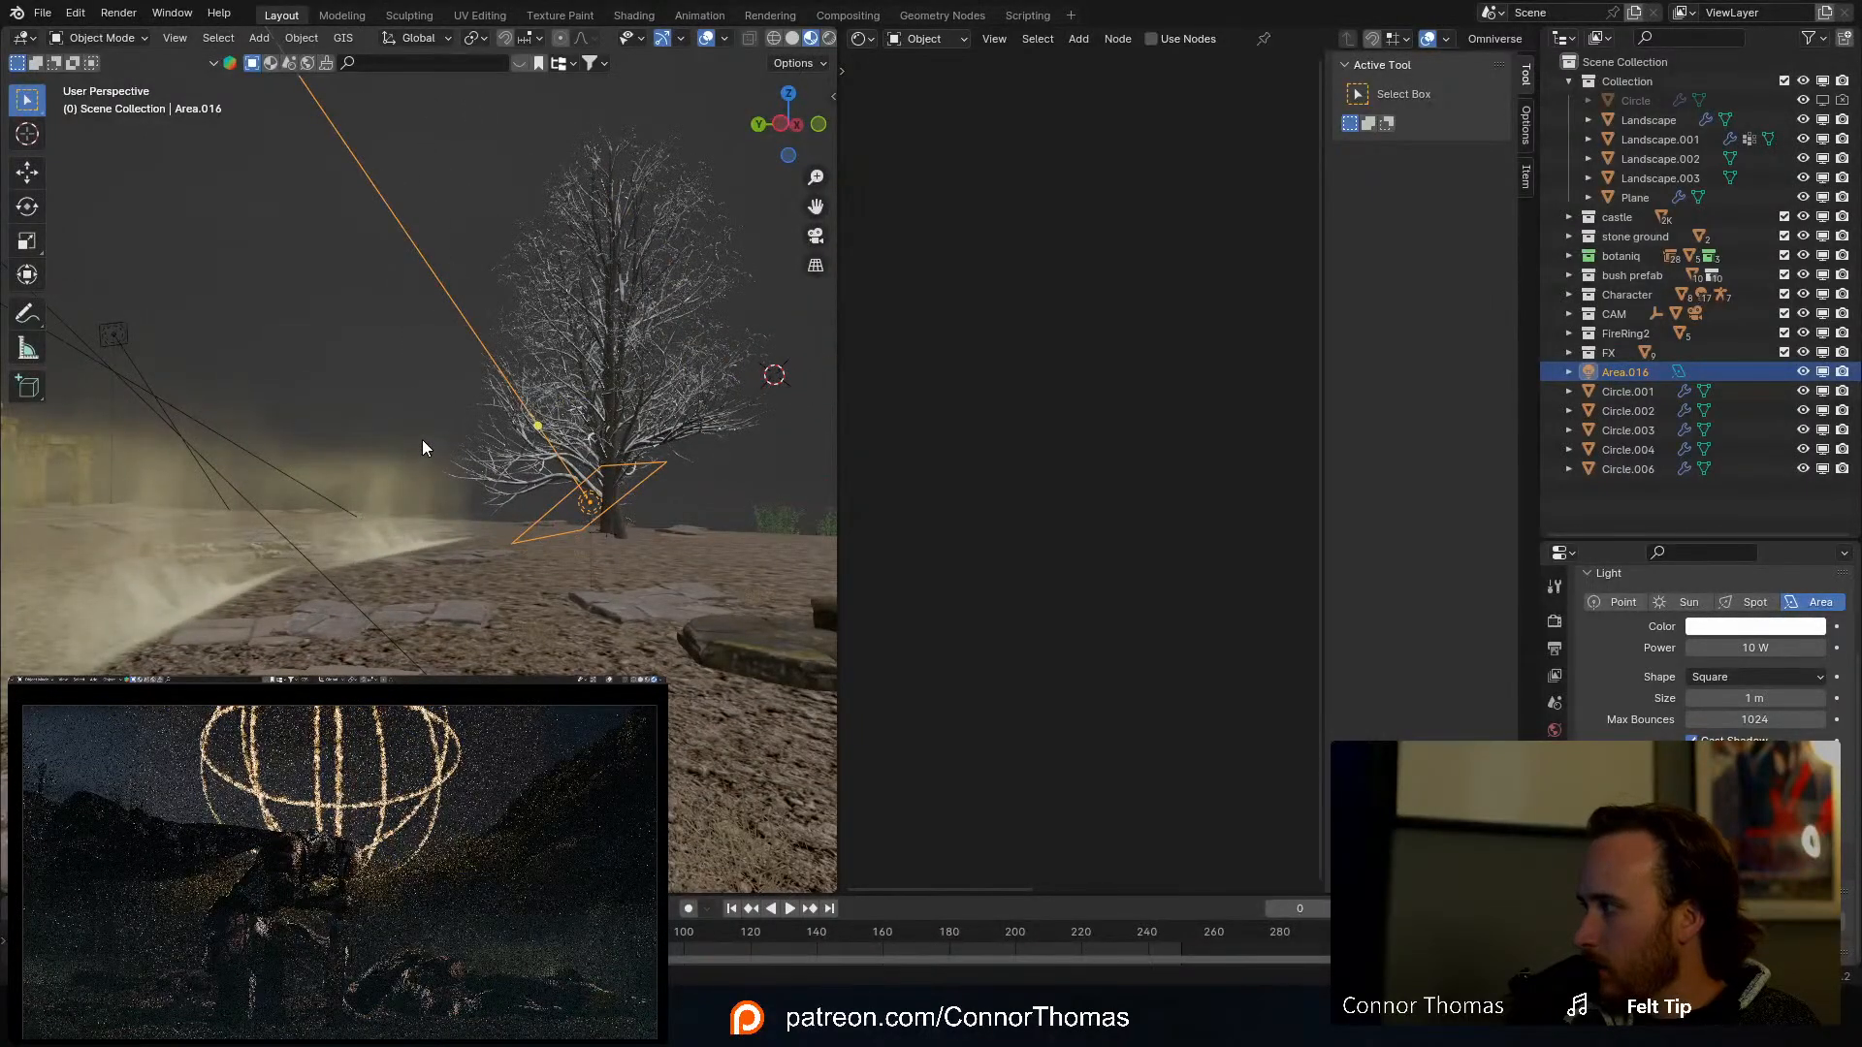
click(1740, 647)
text(30)
key(Return)
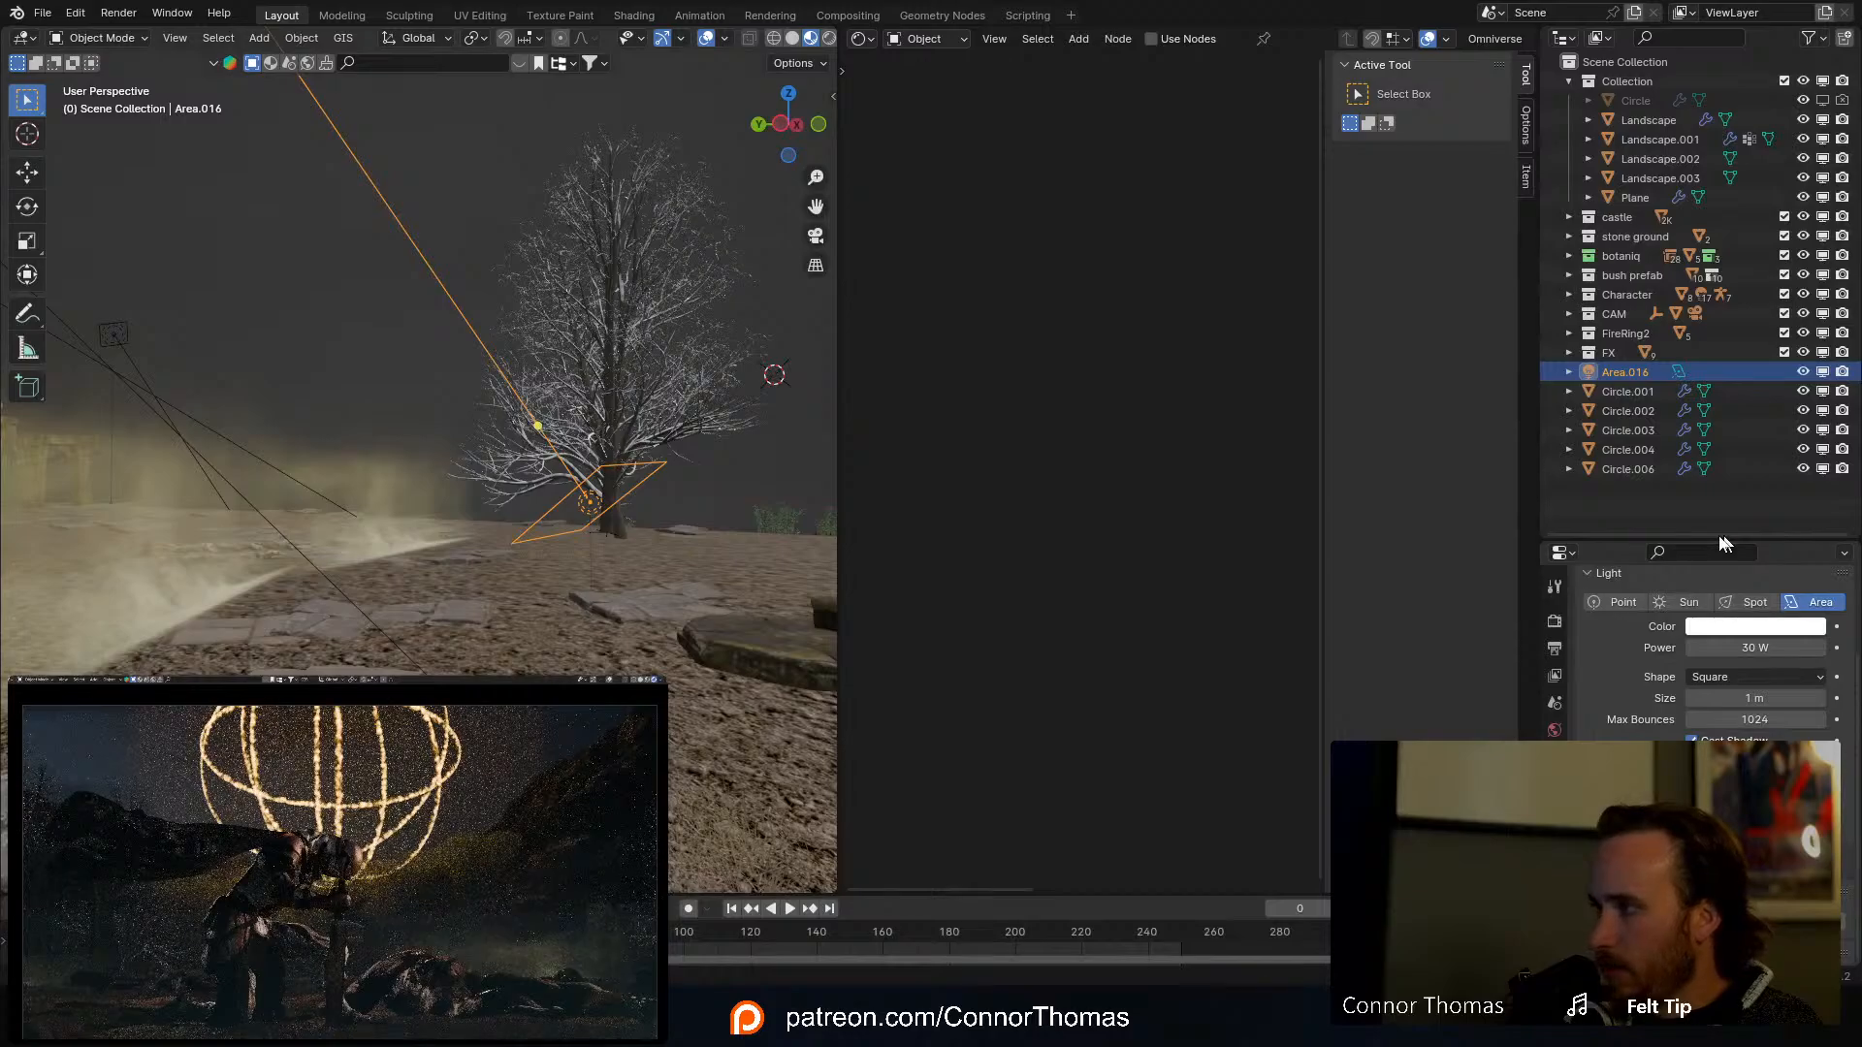
Step: Duplicate the area light and place the copy in front of the ruined walls, angled back toward them
middle_drag(760, 594, 558, 454)
key(KP_7)
scroll(445, 515, down, 4)
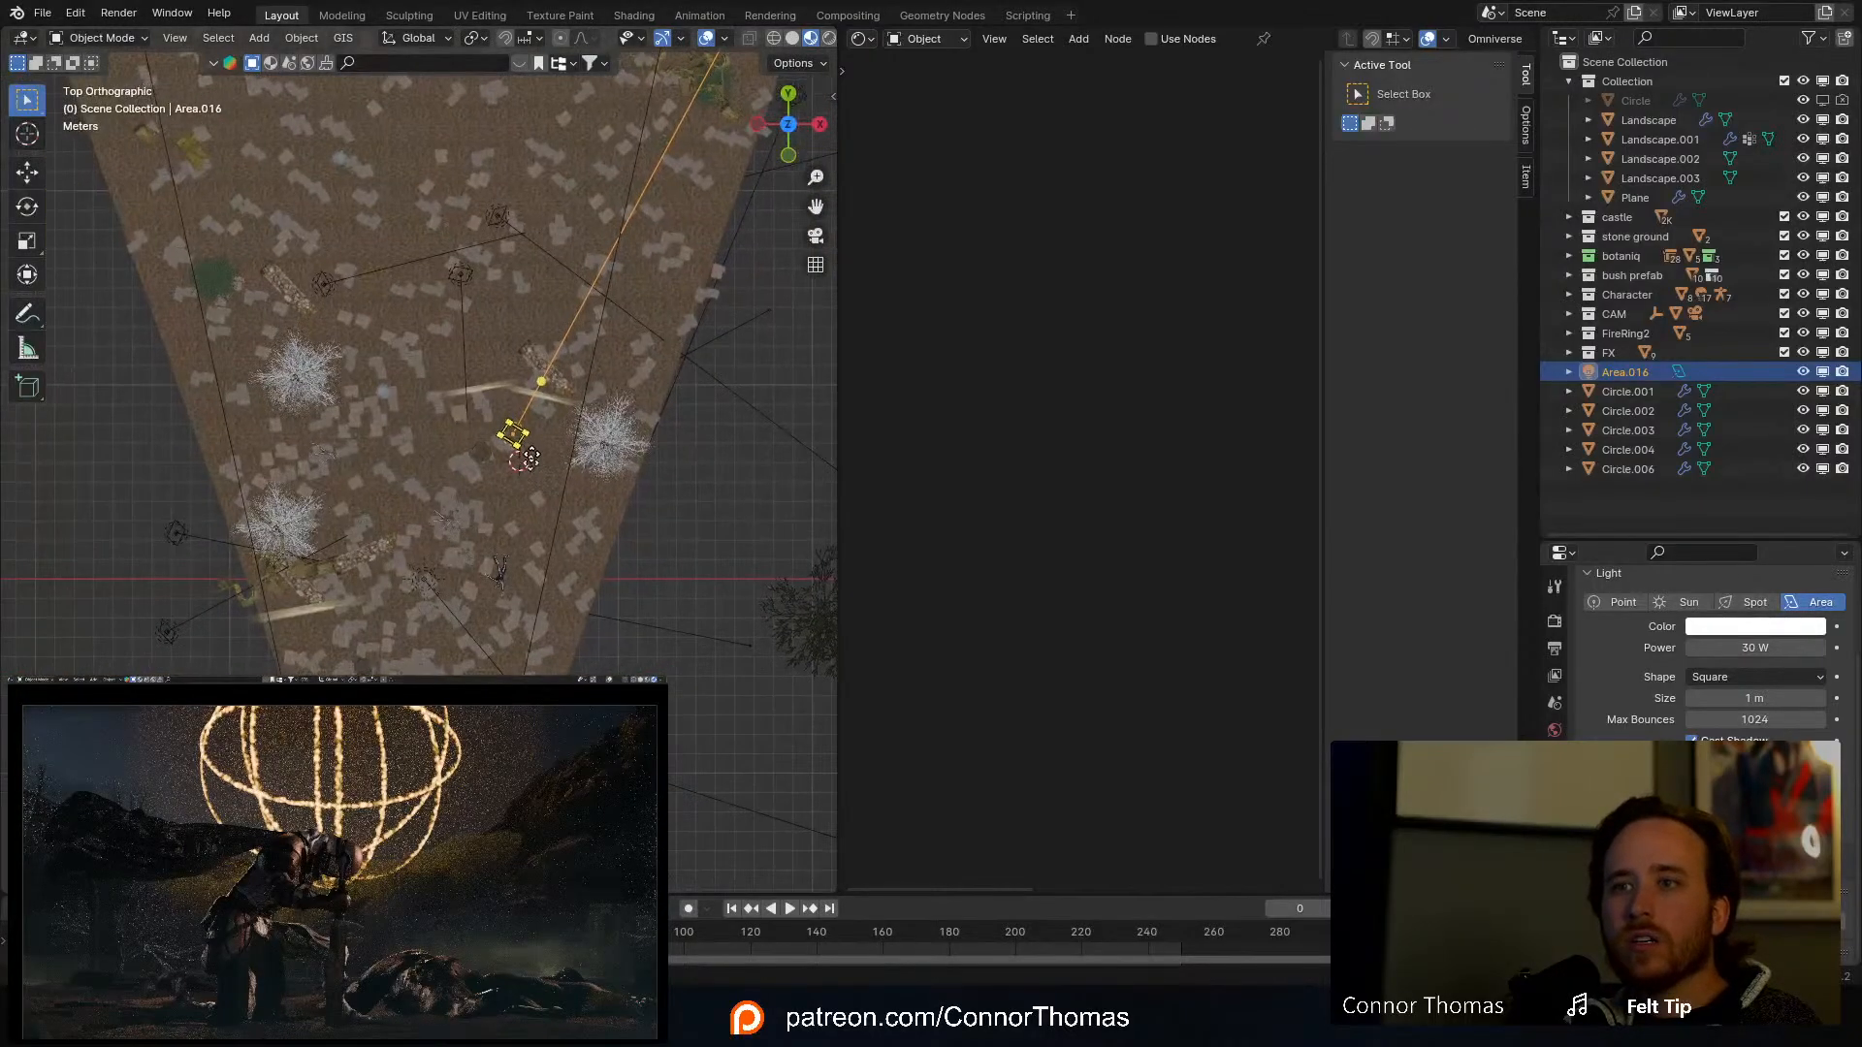
key(shift+d)
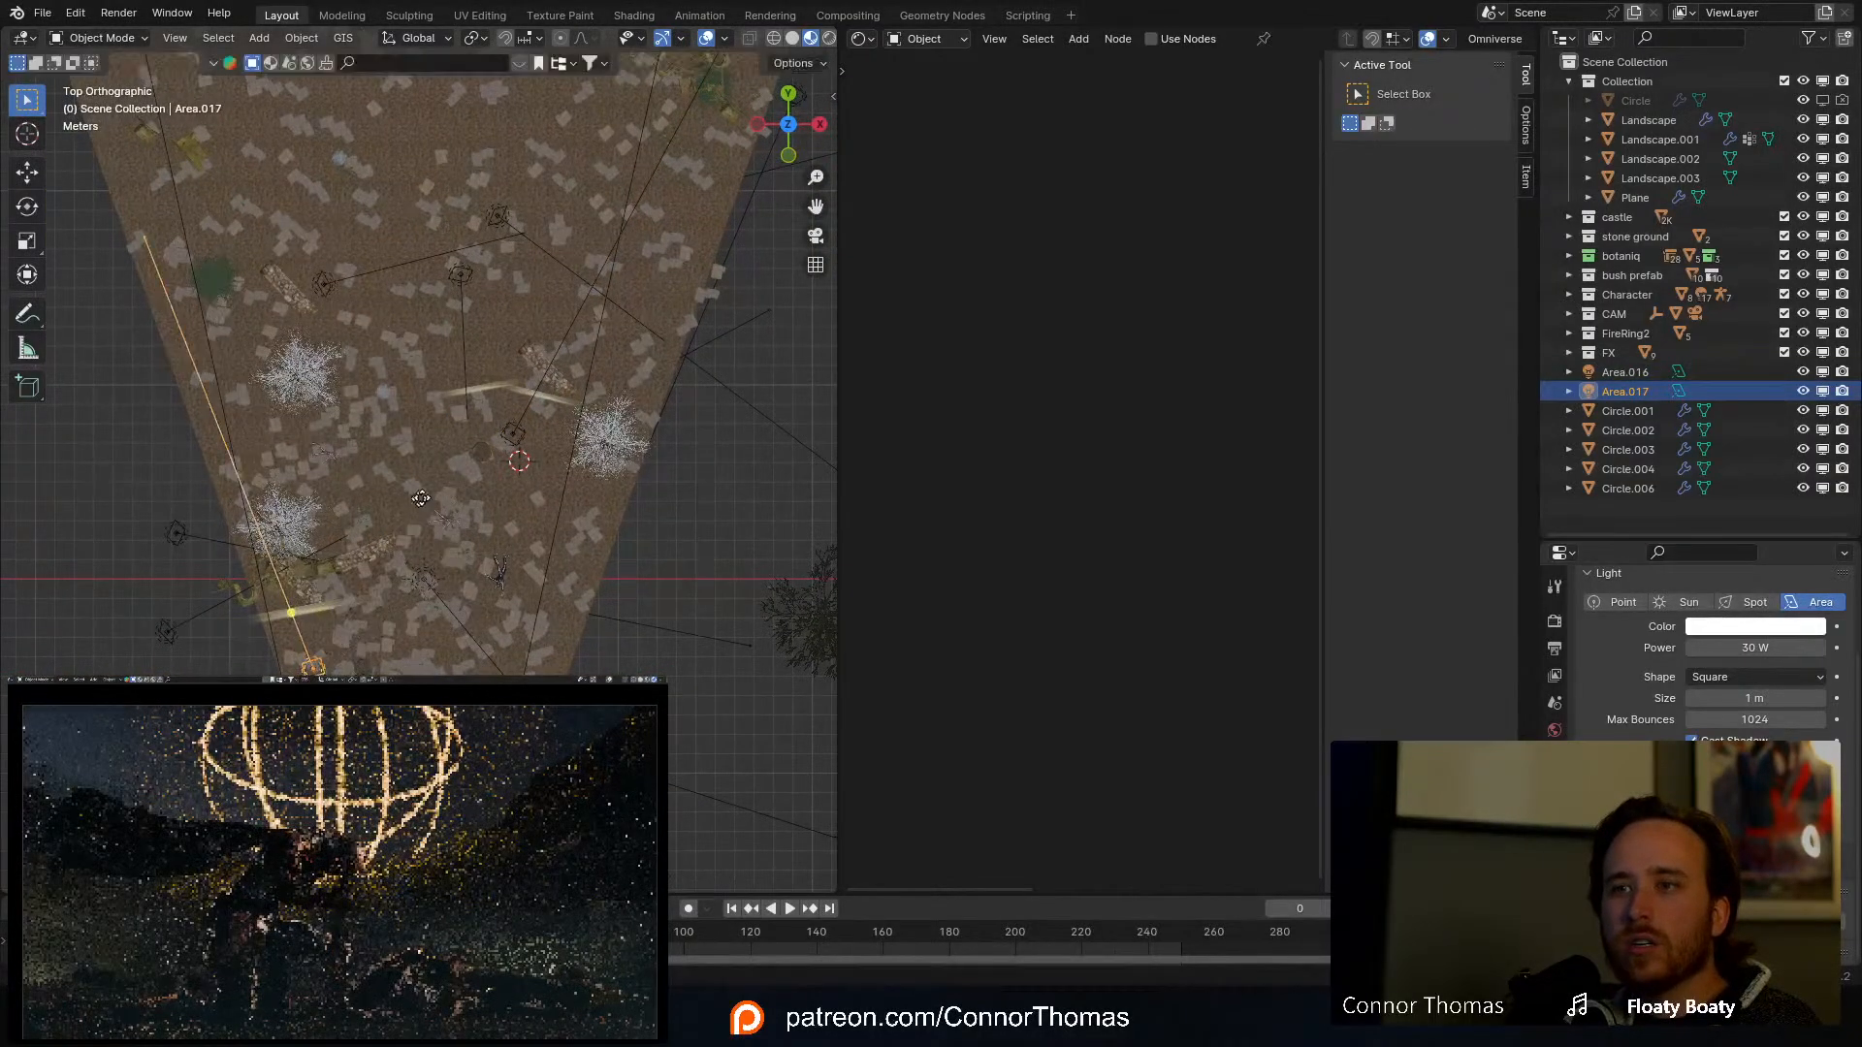
click(486, 508)
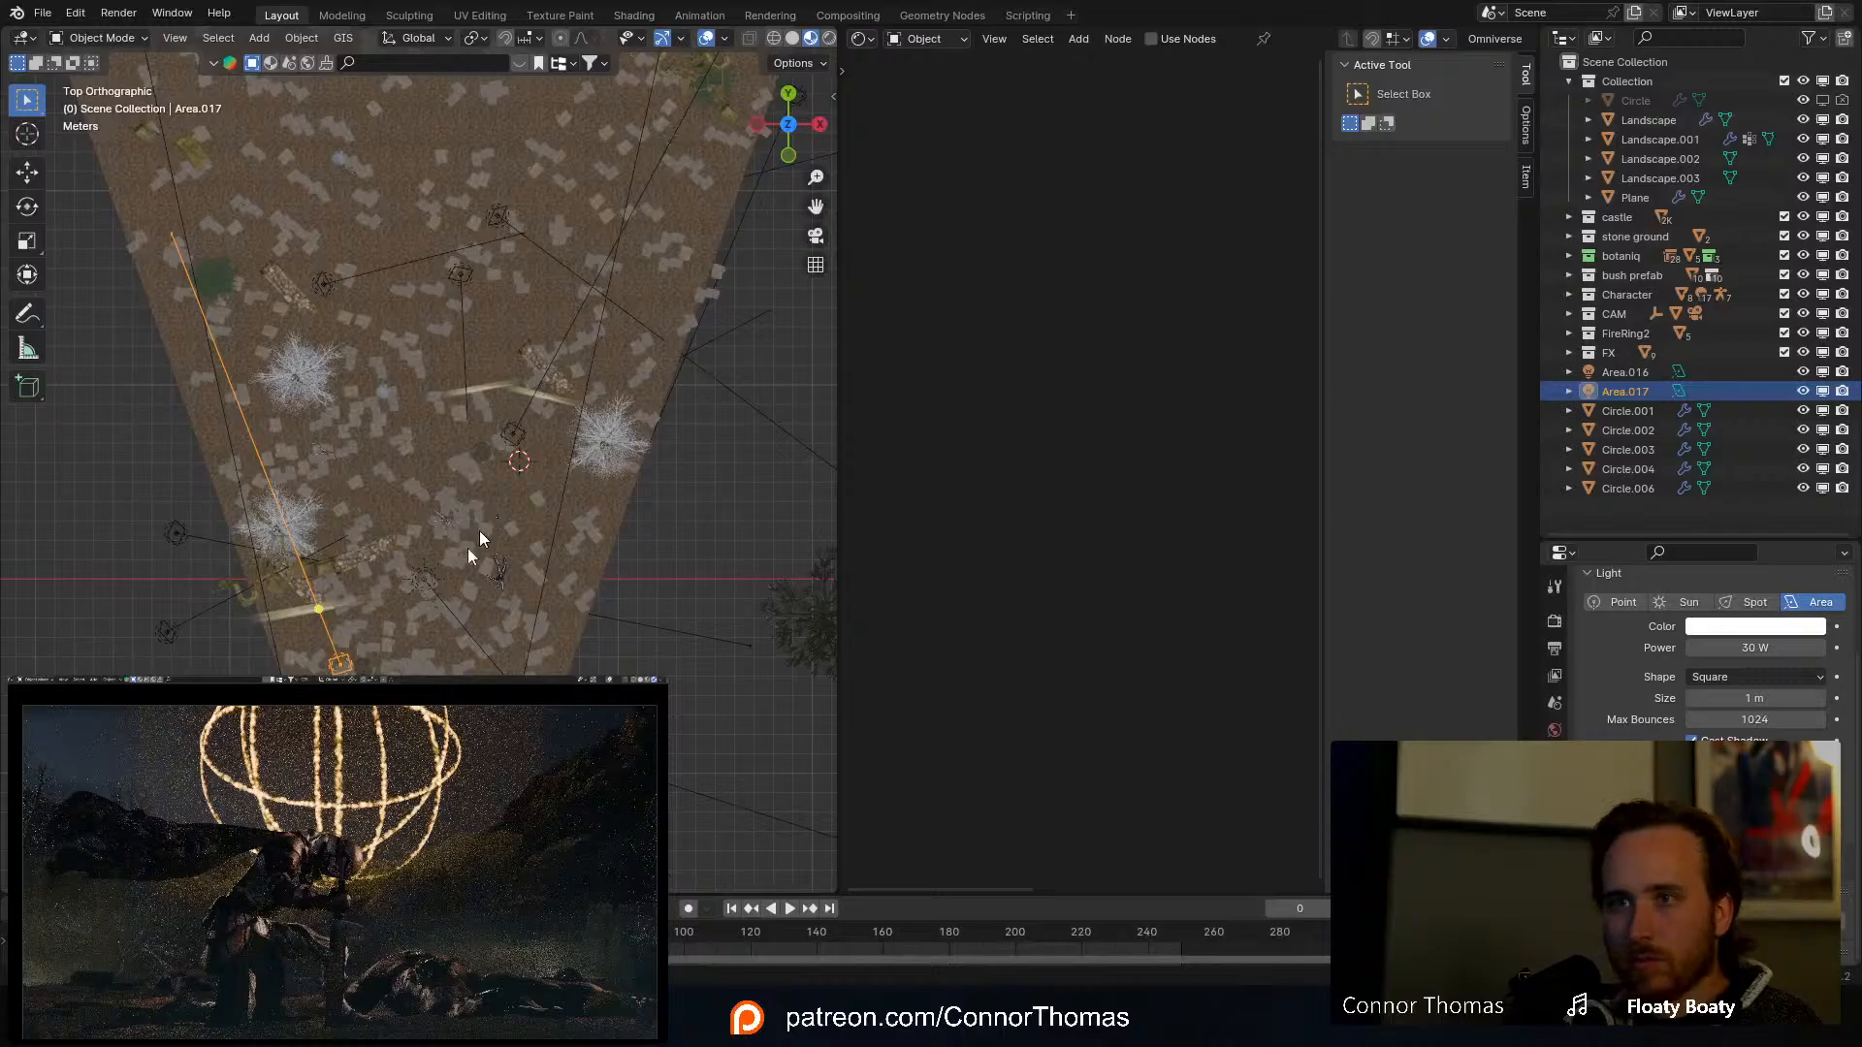
Step: Turn off Volume Scatter in the ray visibility of the duplicated area light
middle_drag(479, 534, 355, 446)
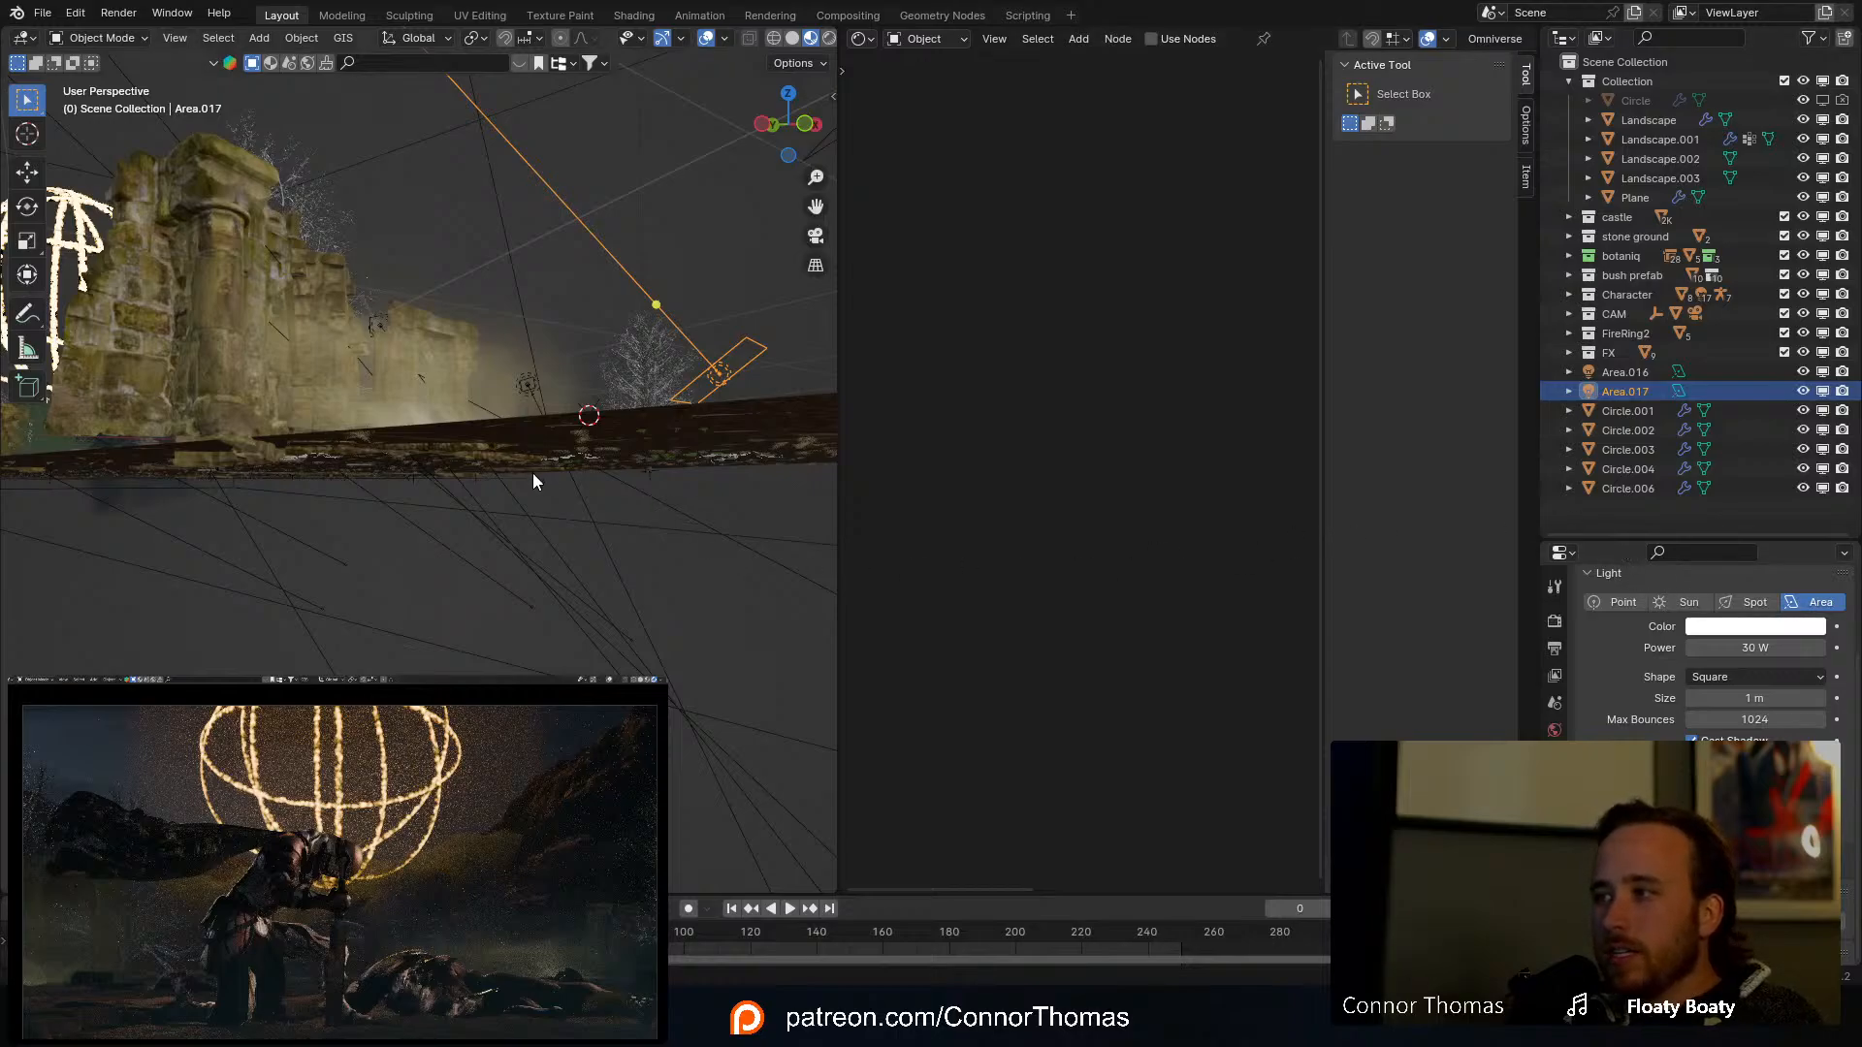
middle_drag(533, 473, 539, 508)
click(1555, 764)
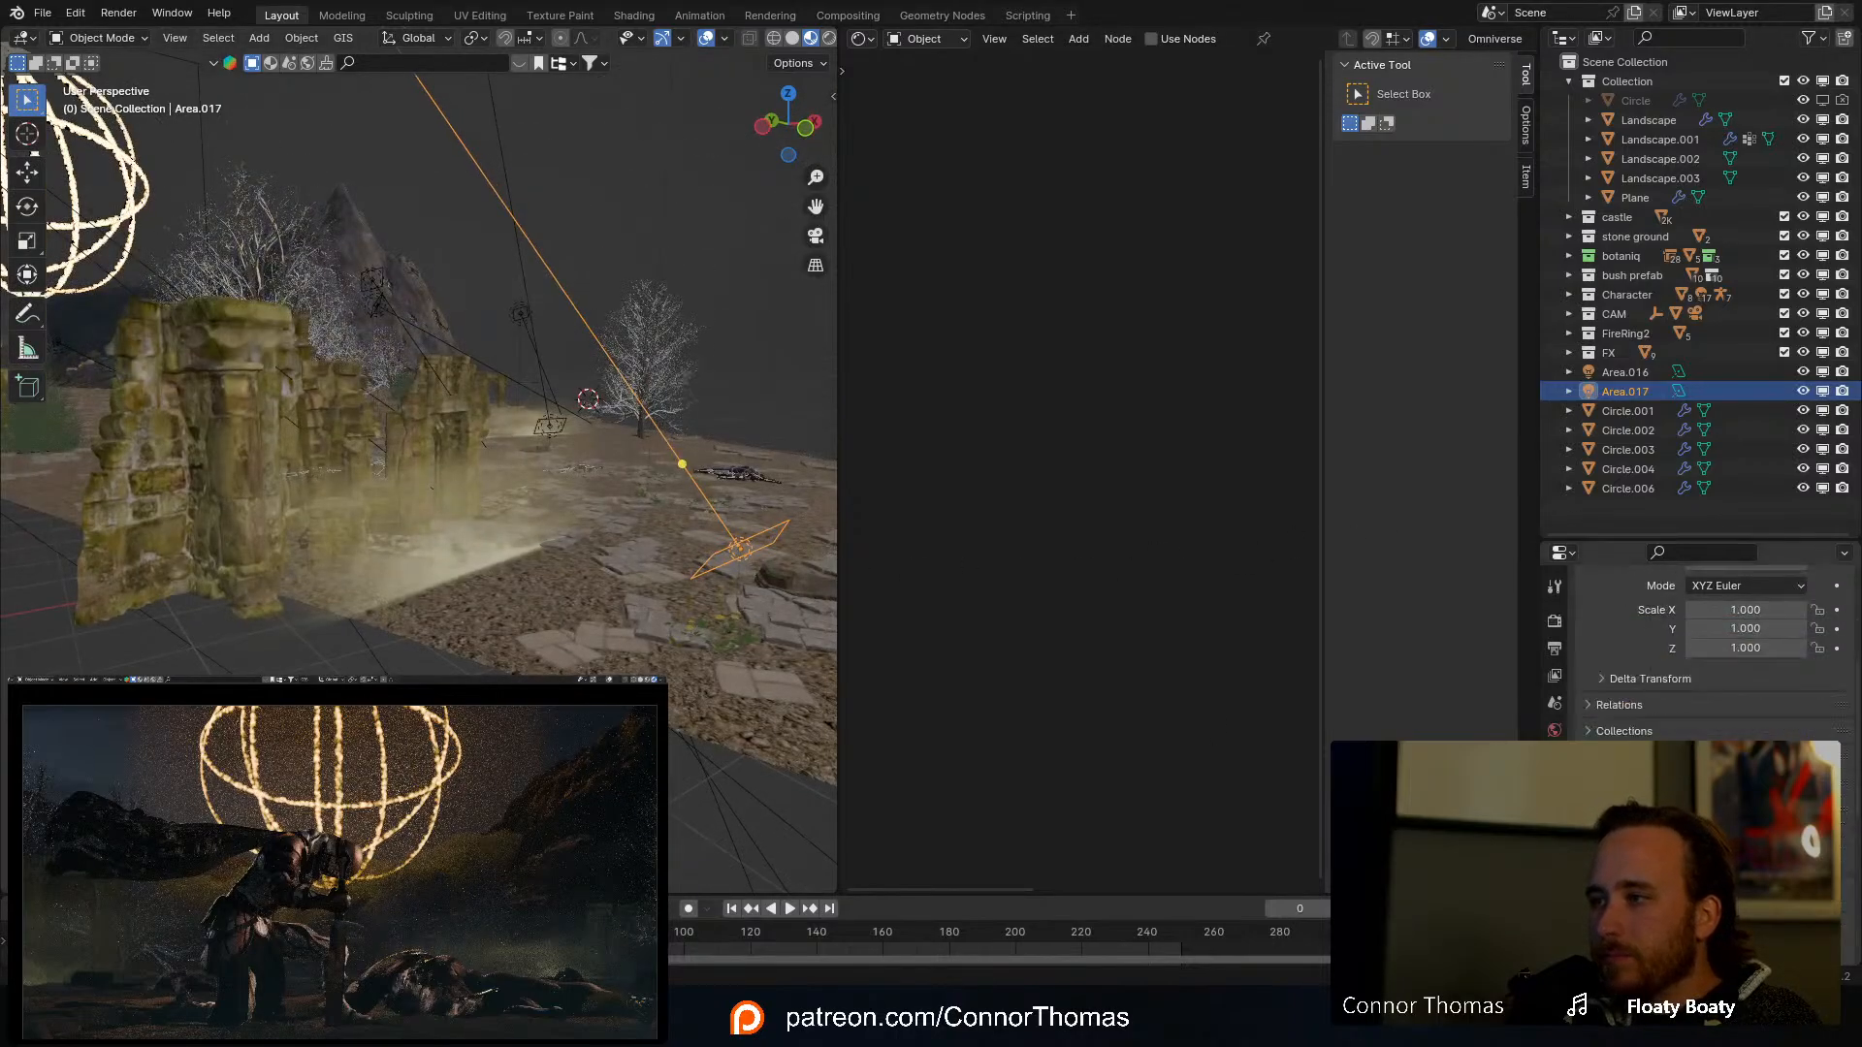
scroll(1698, 649, down, 10)
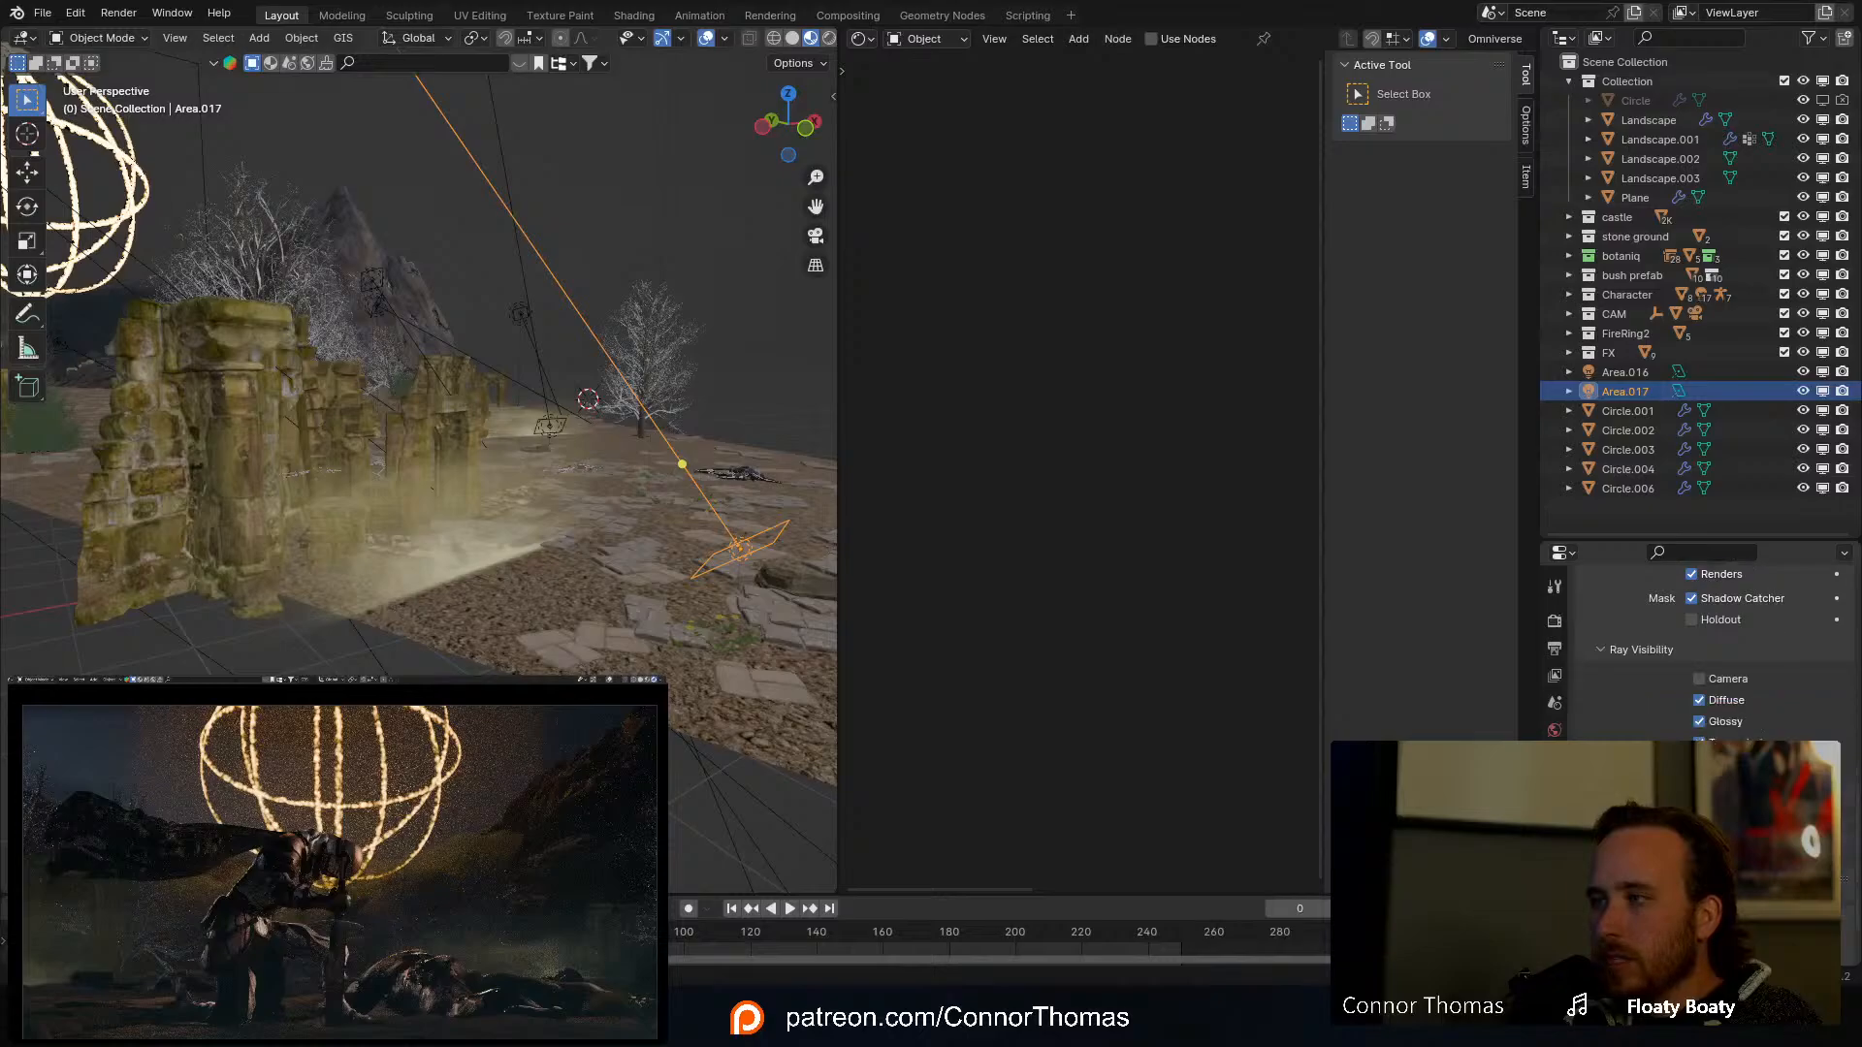
scroll(1751, 723, down, 1)
click(1751, 725)
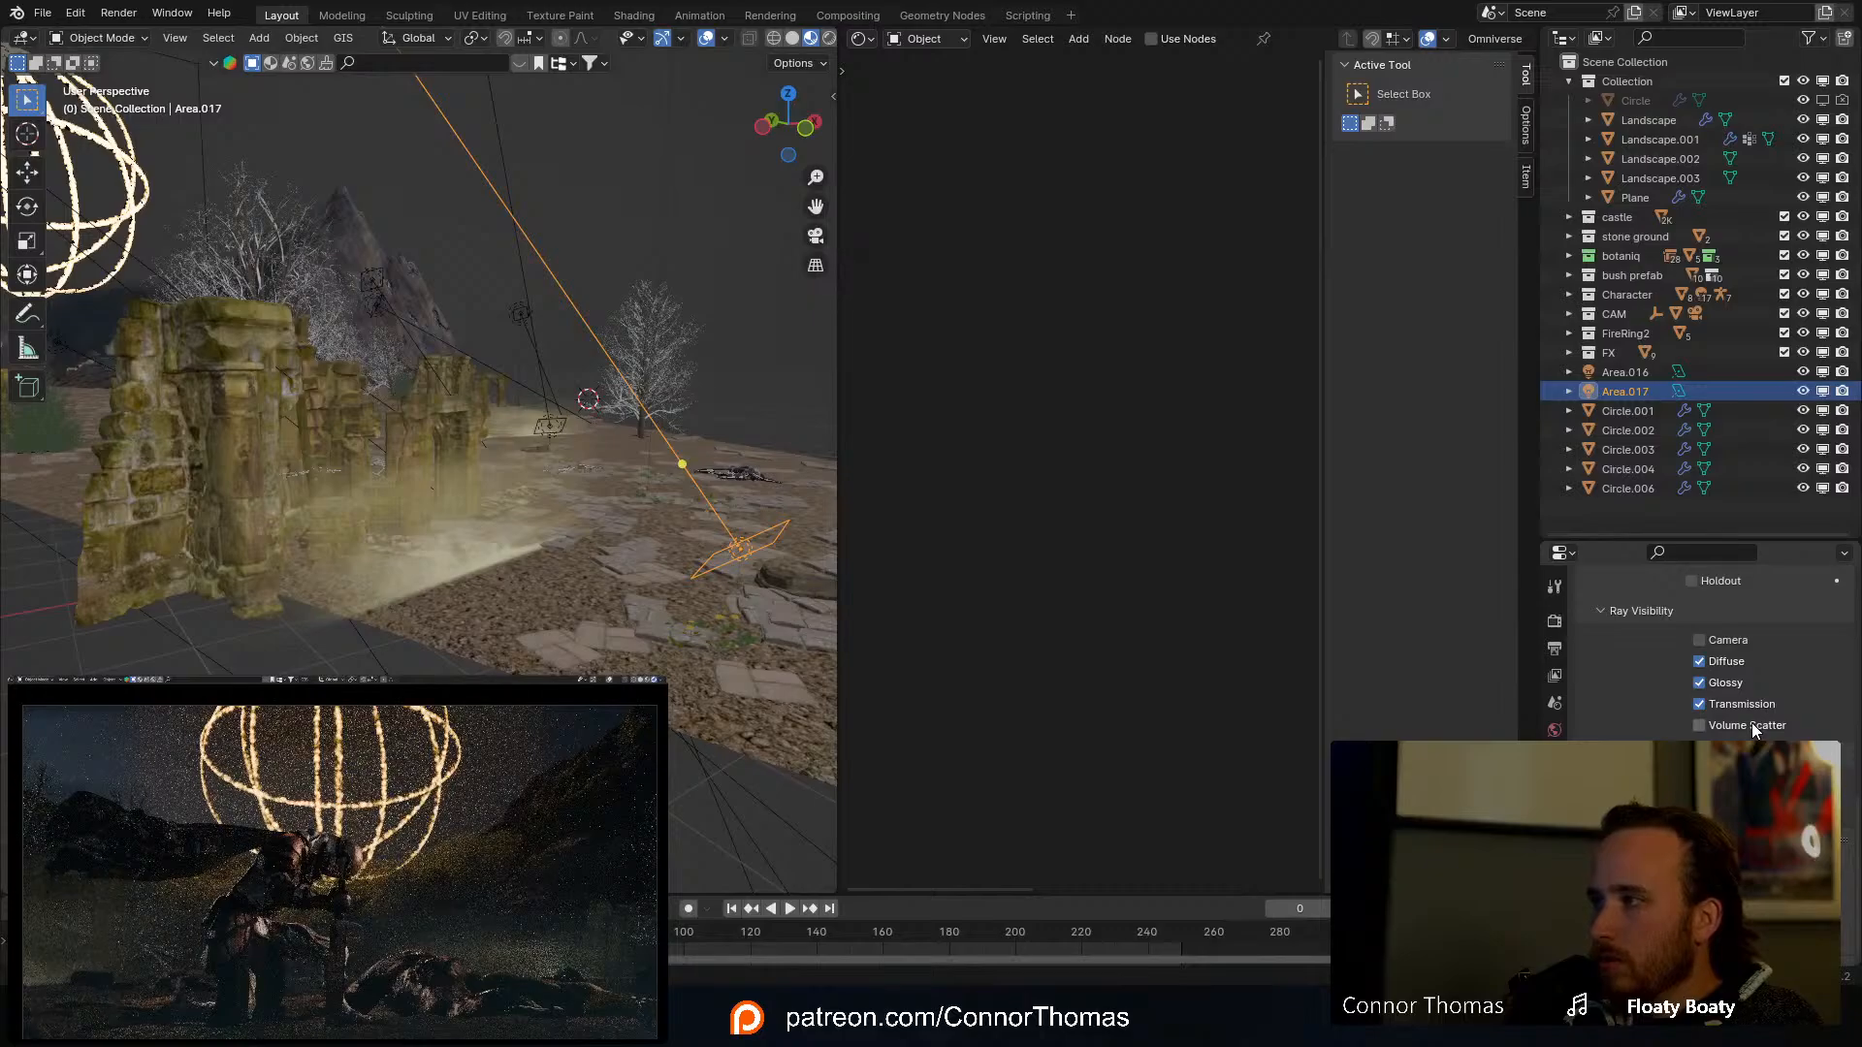
Step: Try deleting the large volume object Cube.008 around the ruins, and undo the deletion
click(487, 489)
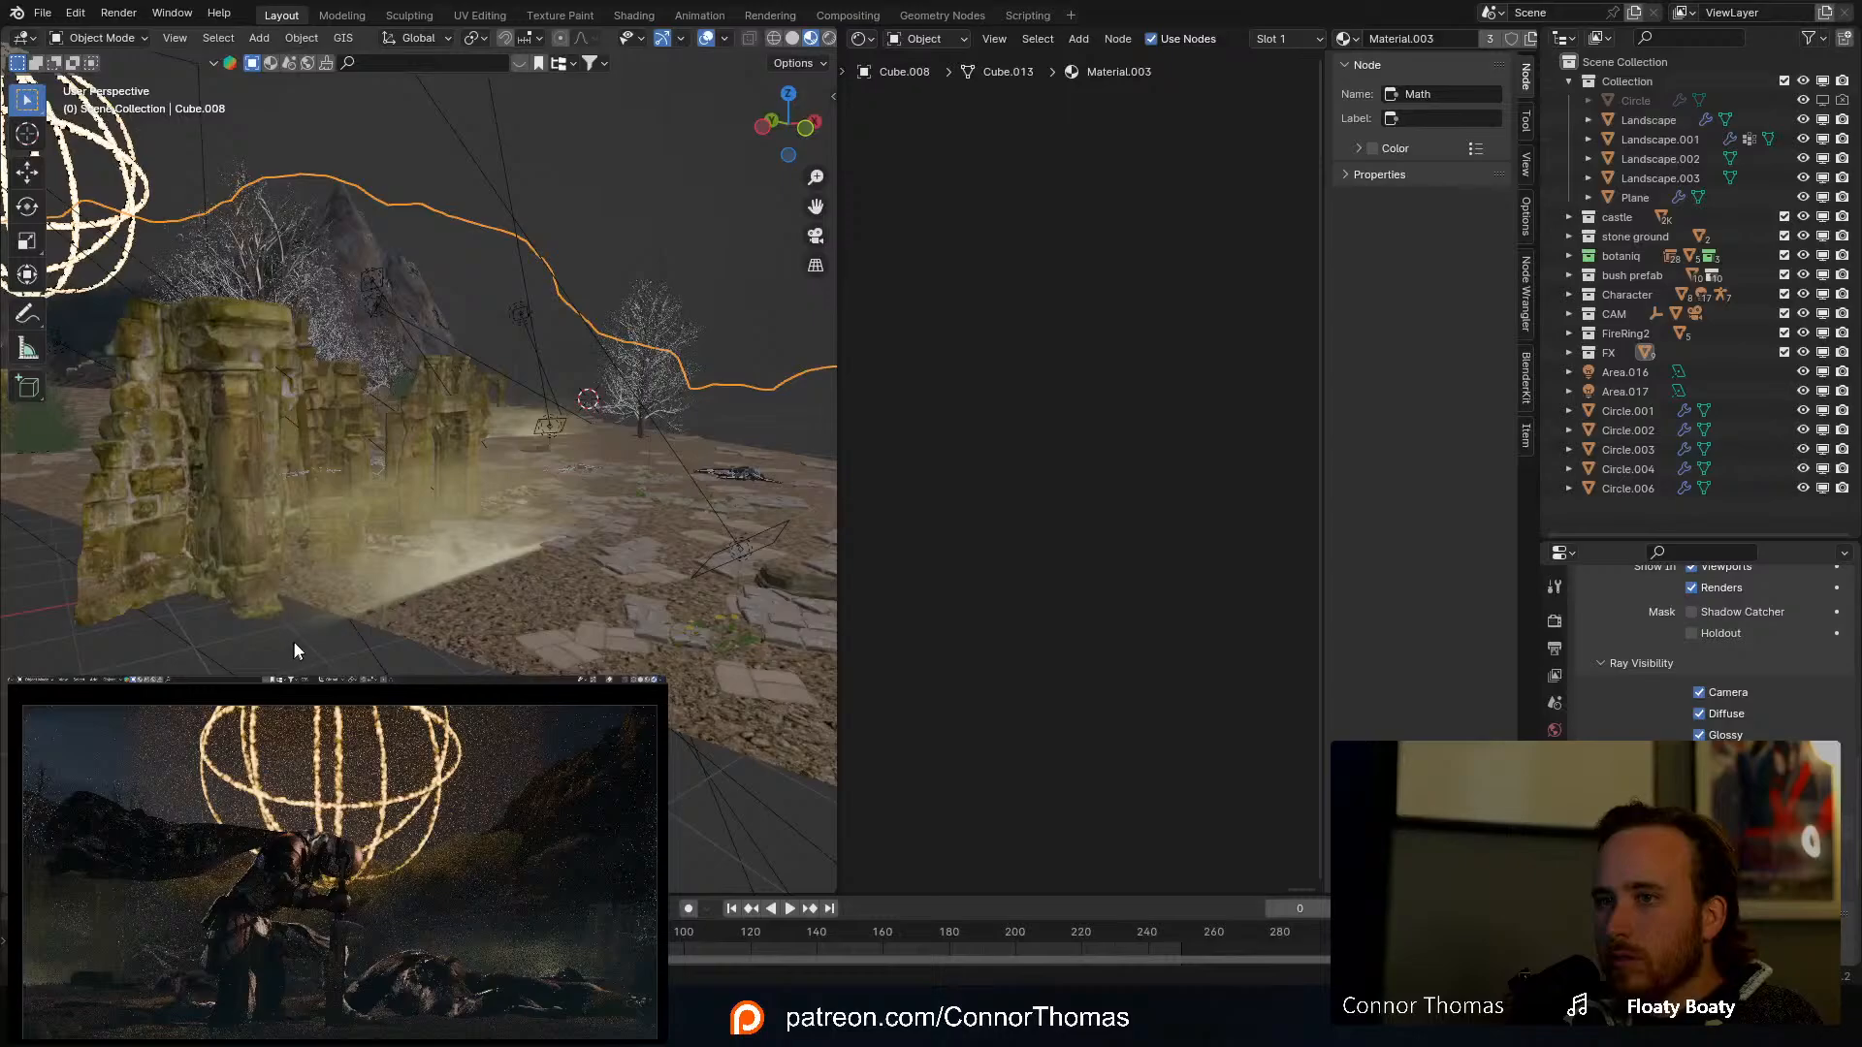
middle_drag(298, 632, 384, 535)
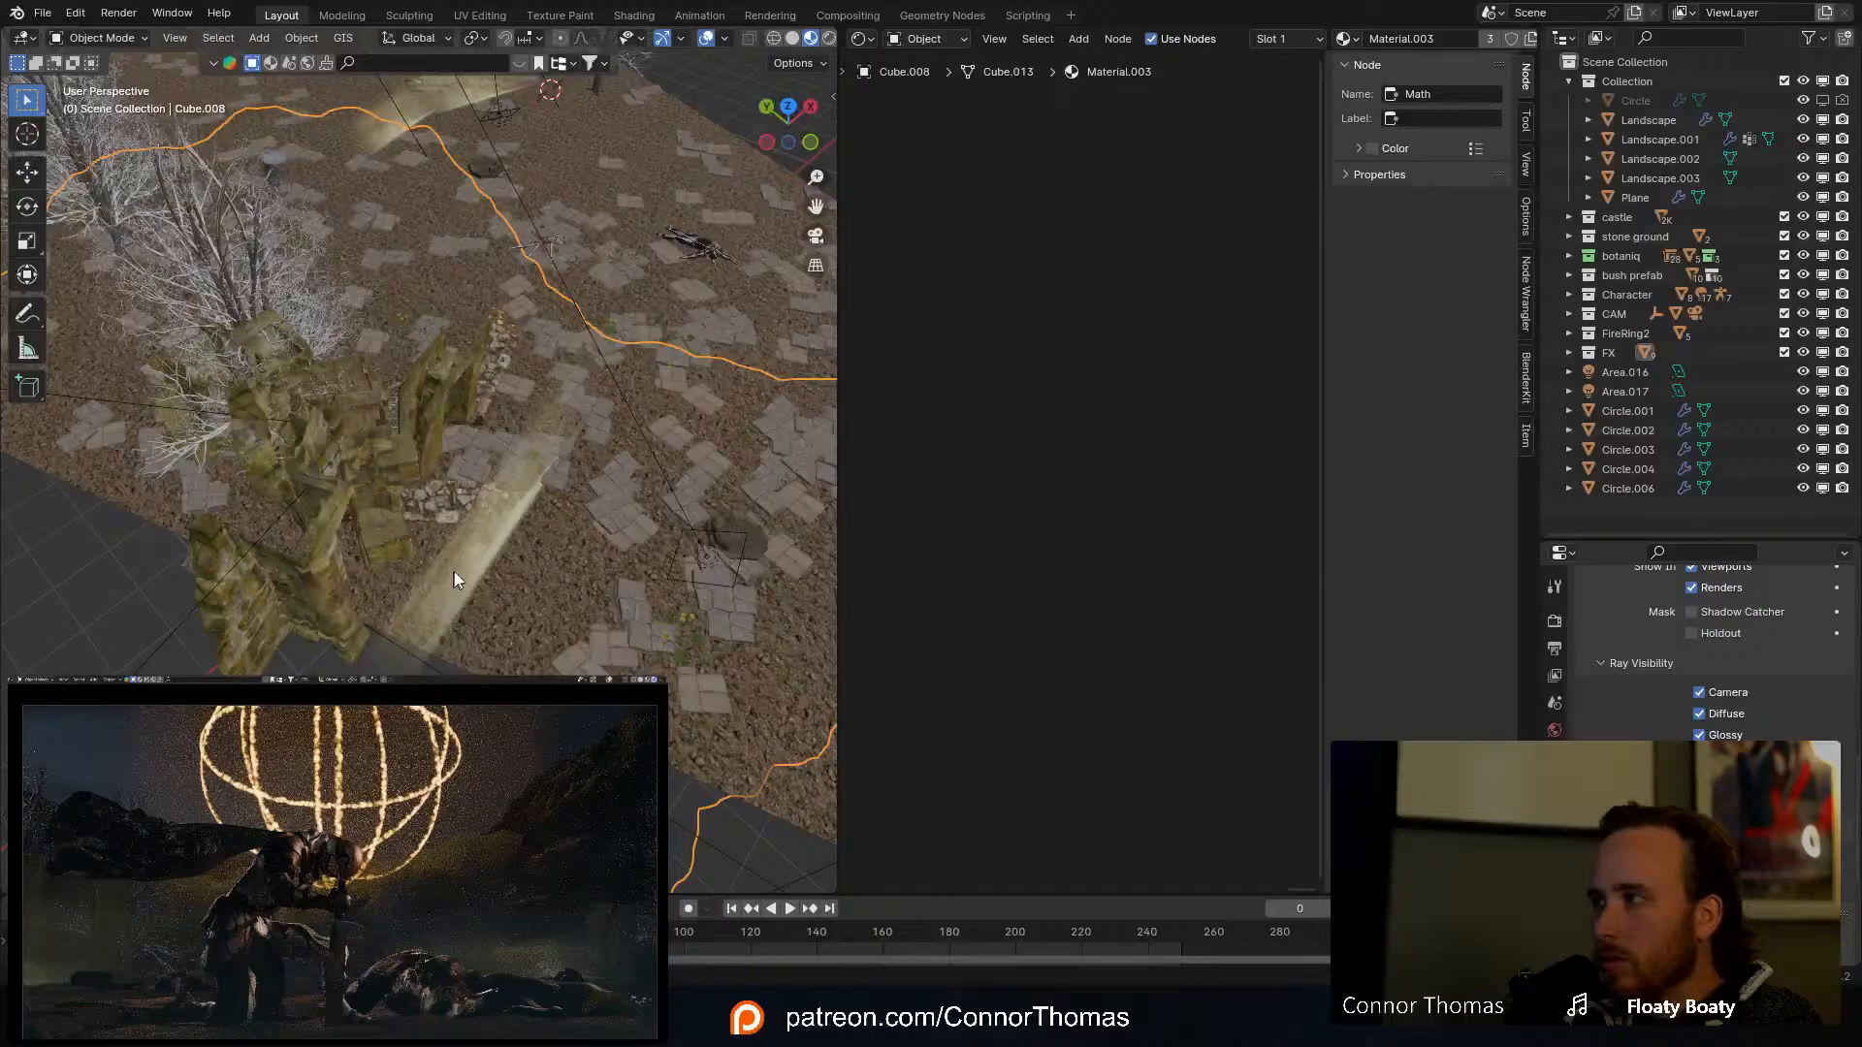
key(x)
click(469, 550)
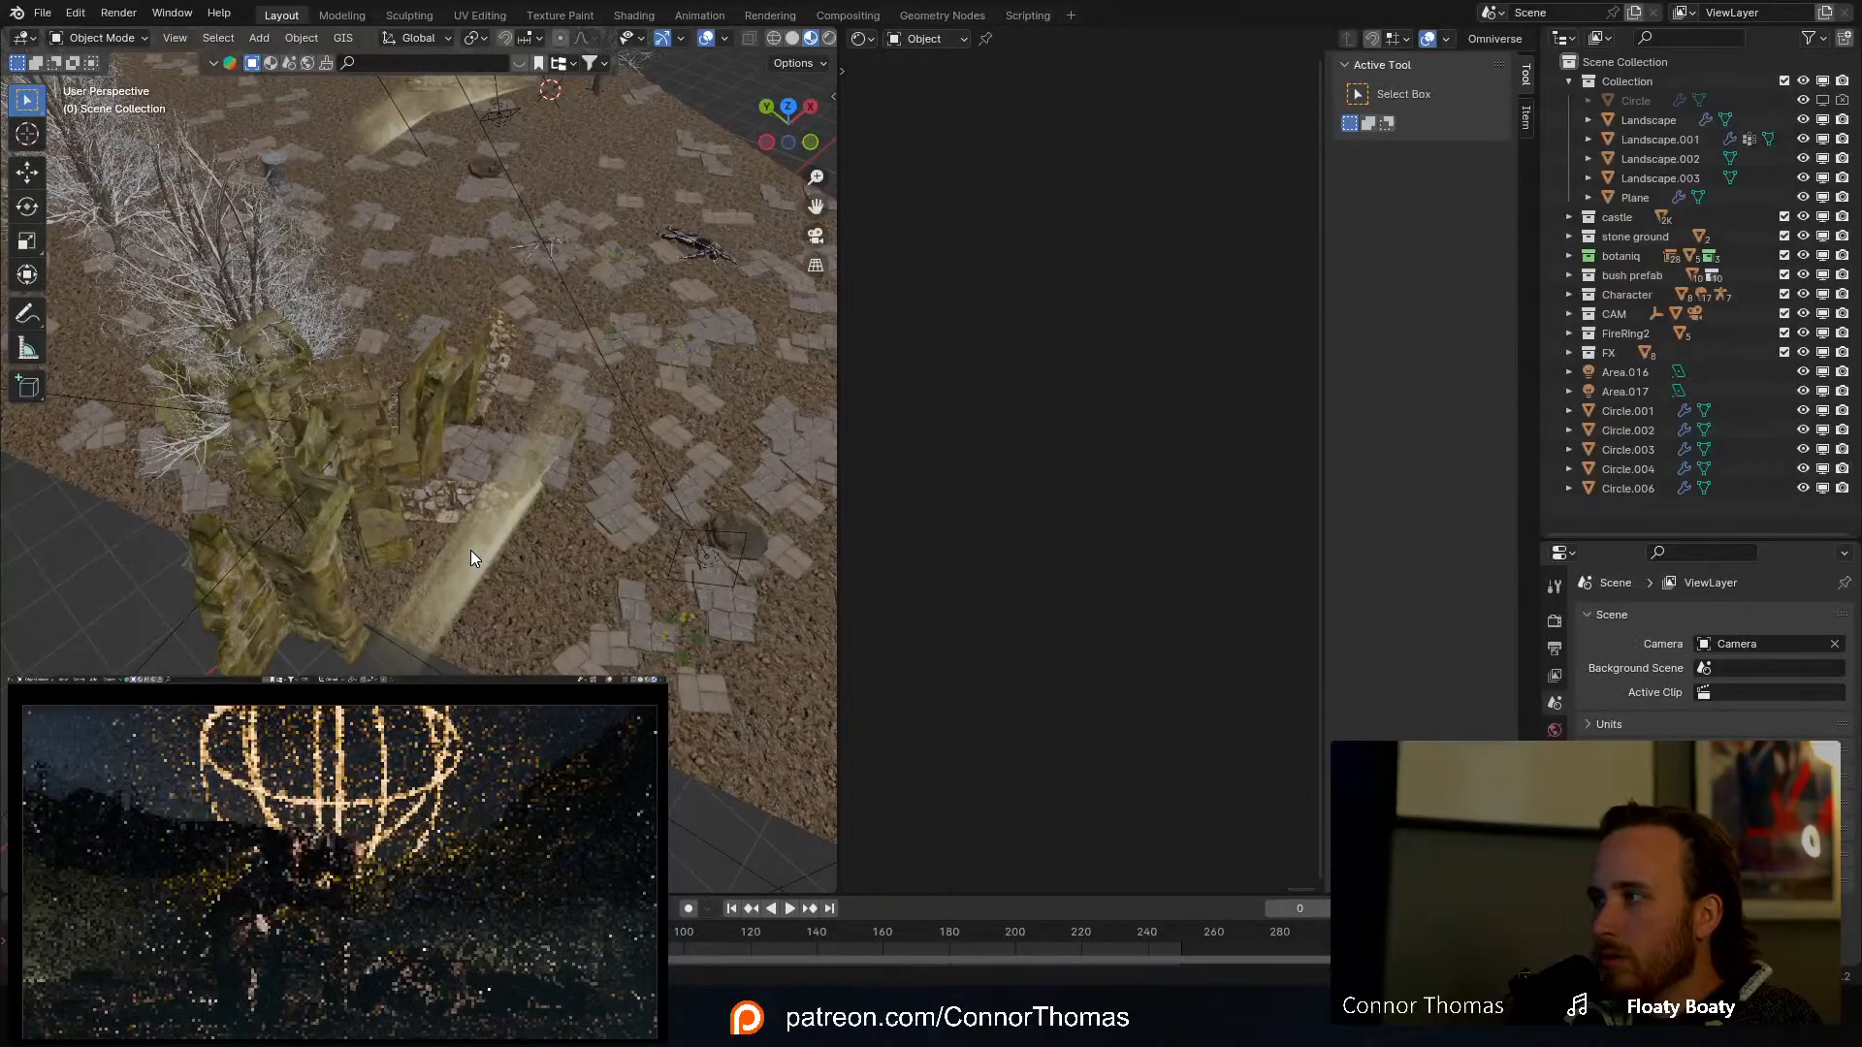
key(ctrl+z)
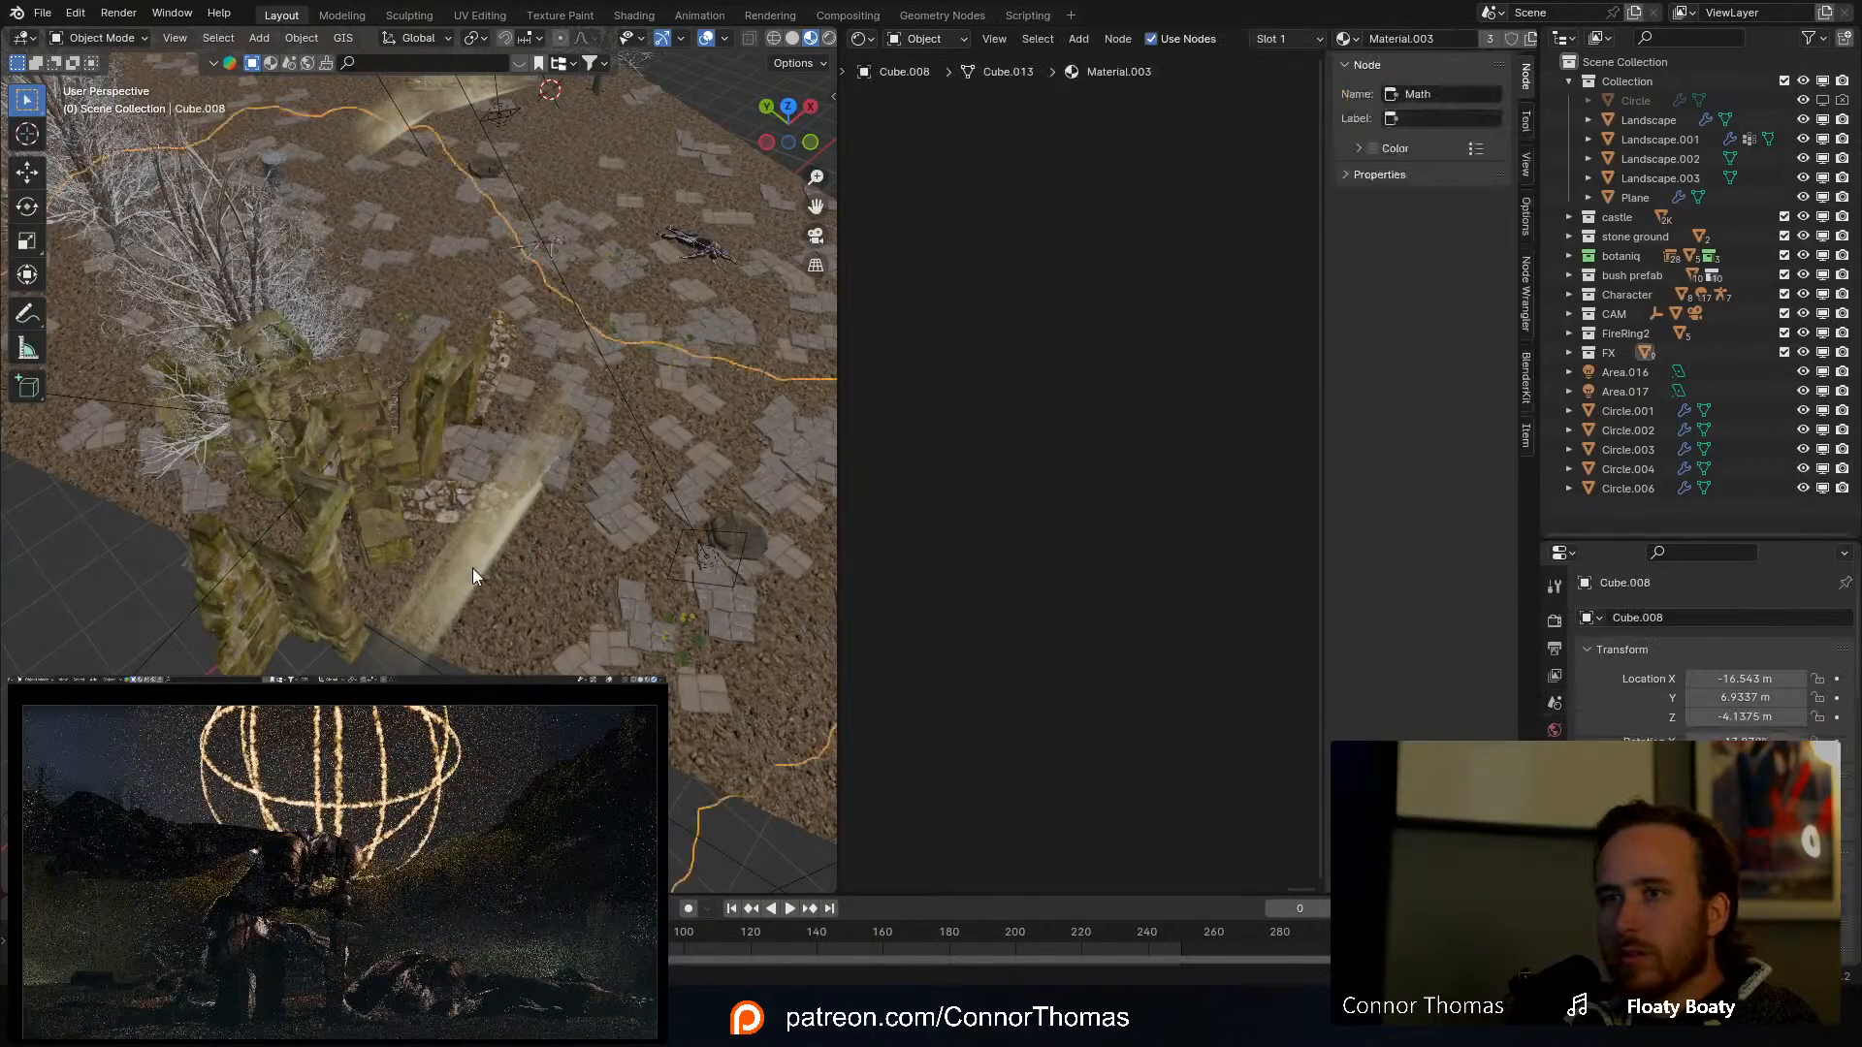
Step: Try deleting the windy evaporation fog plane in front of the ruined walls, and undo the deletion
key(shift+z)
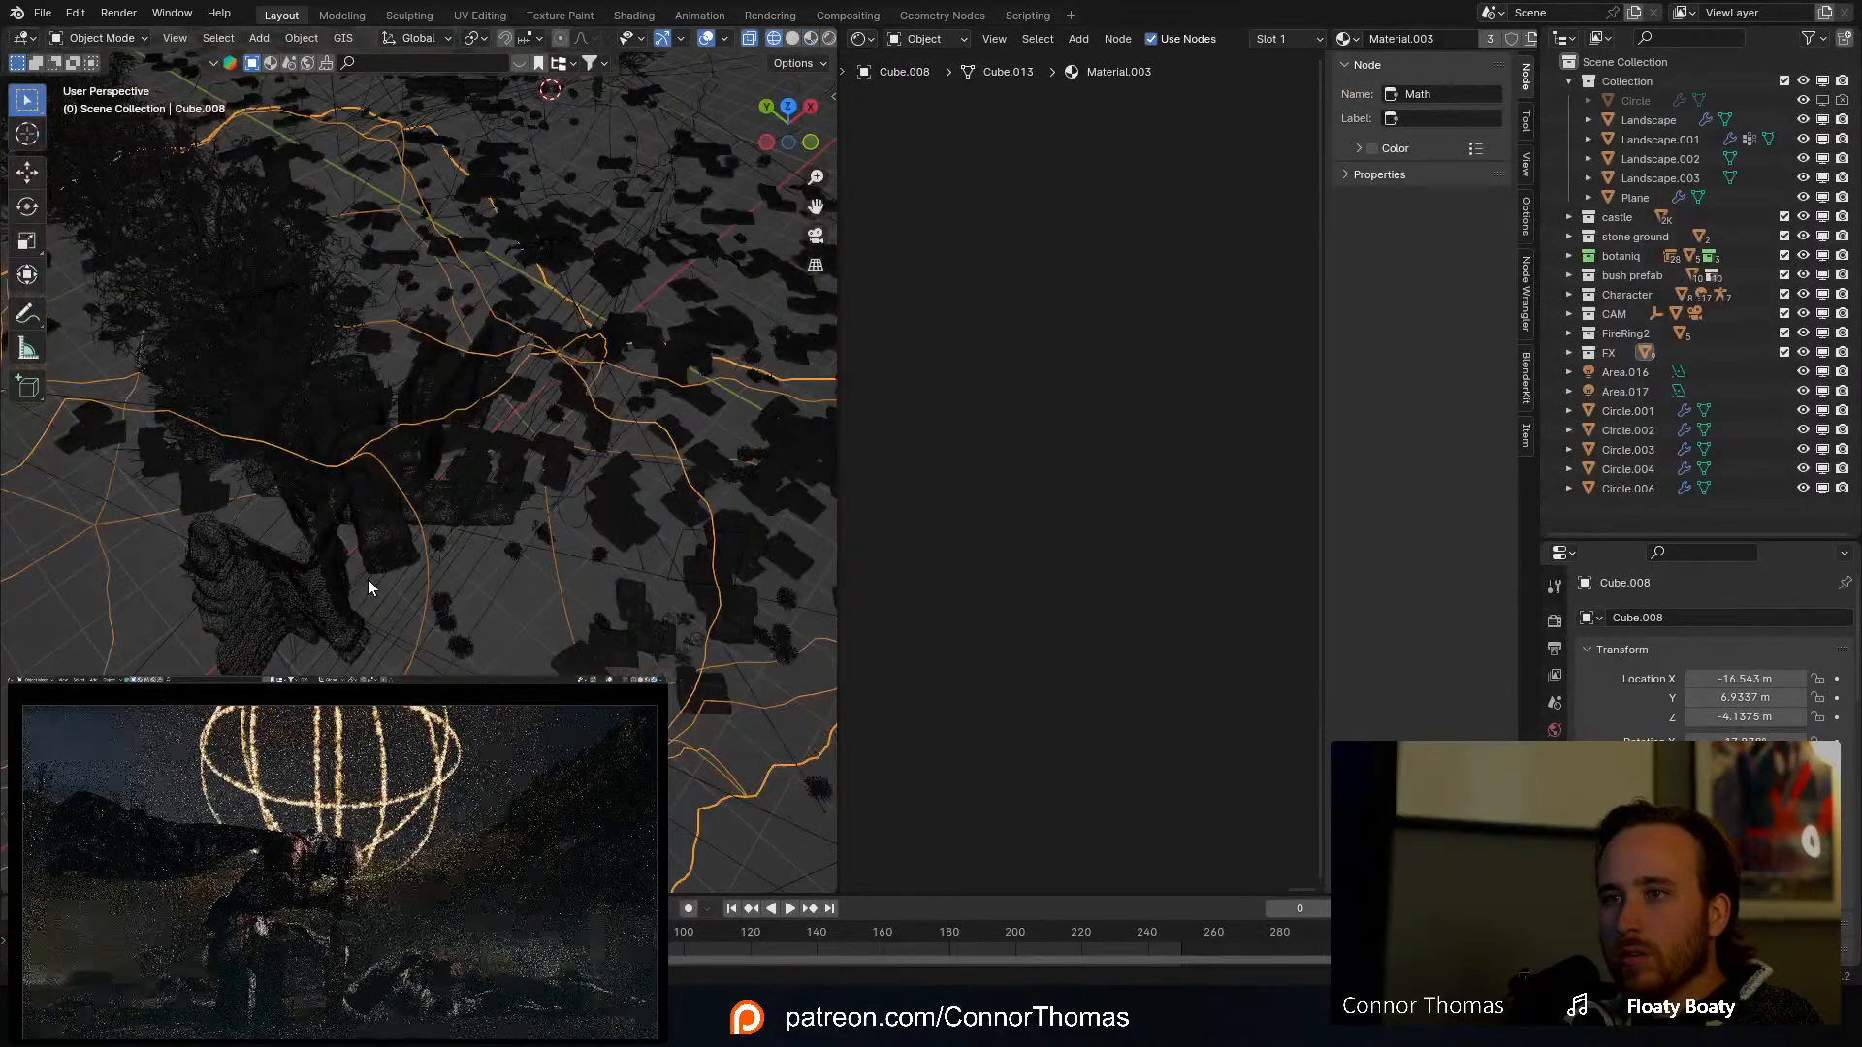
click(464, 568)
key(shift+z)
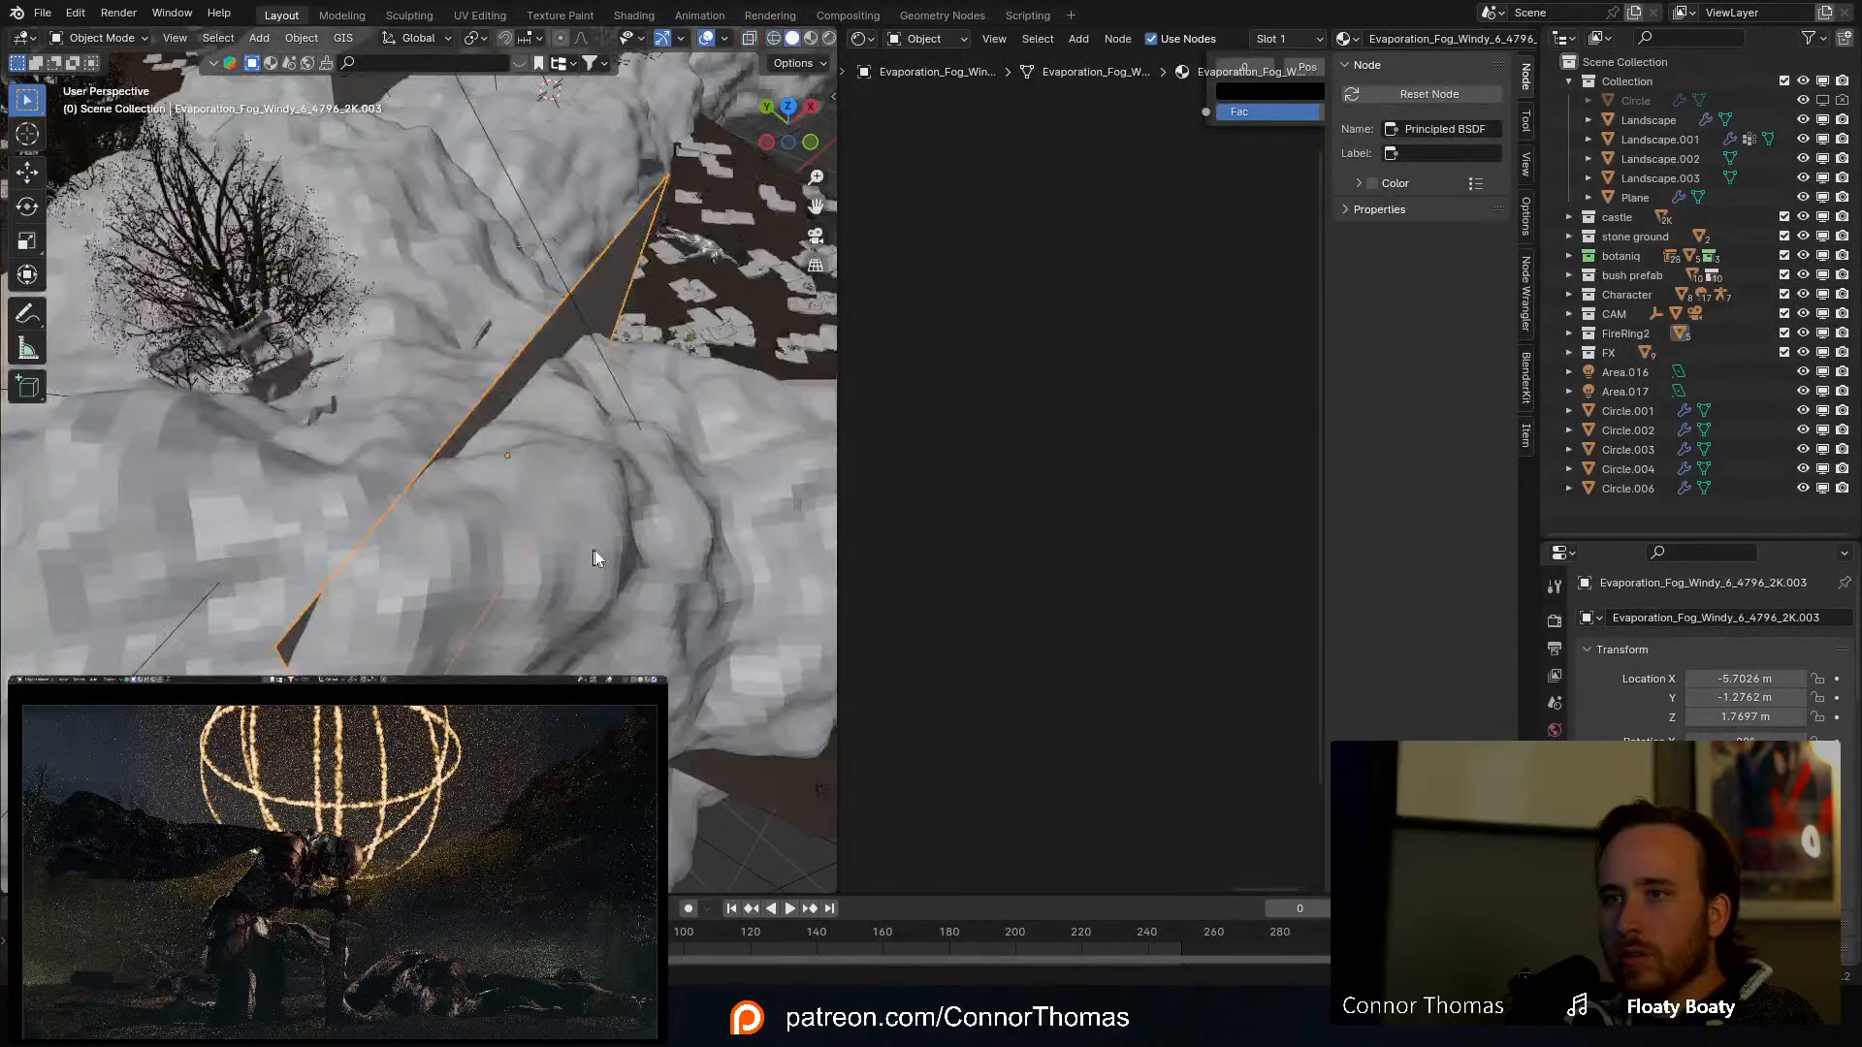
key(z)
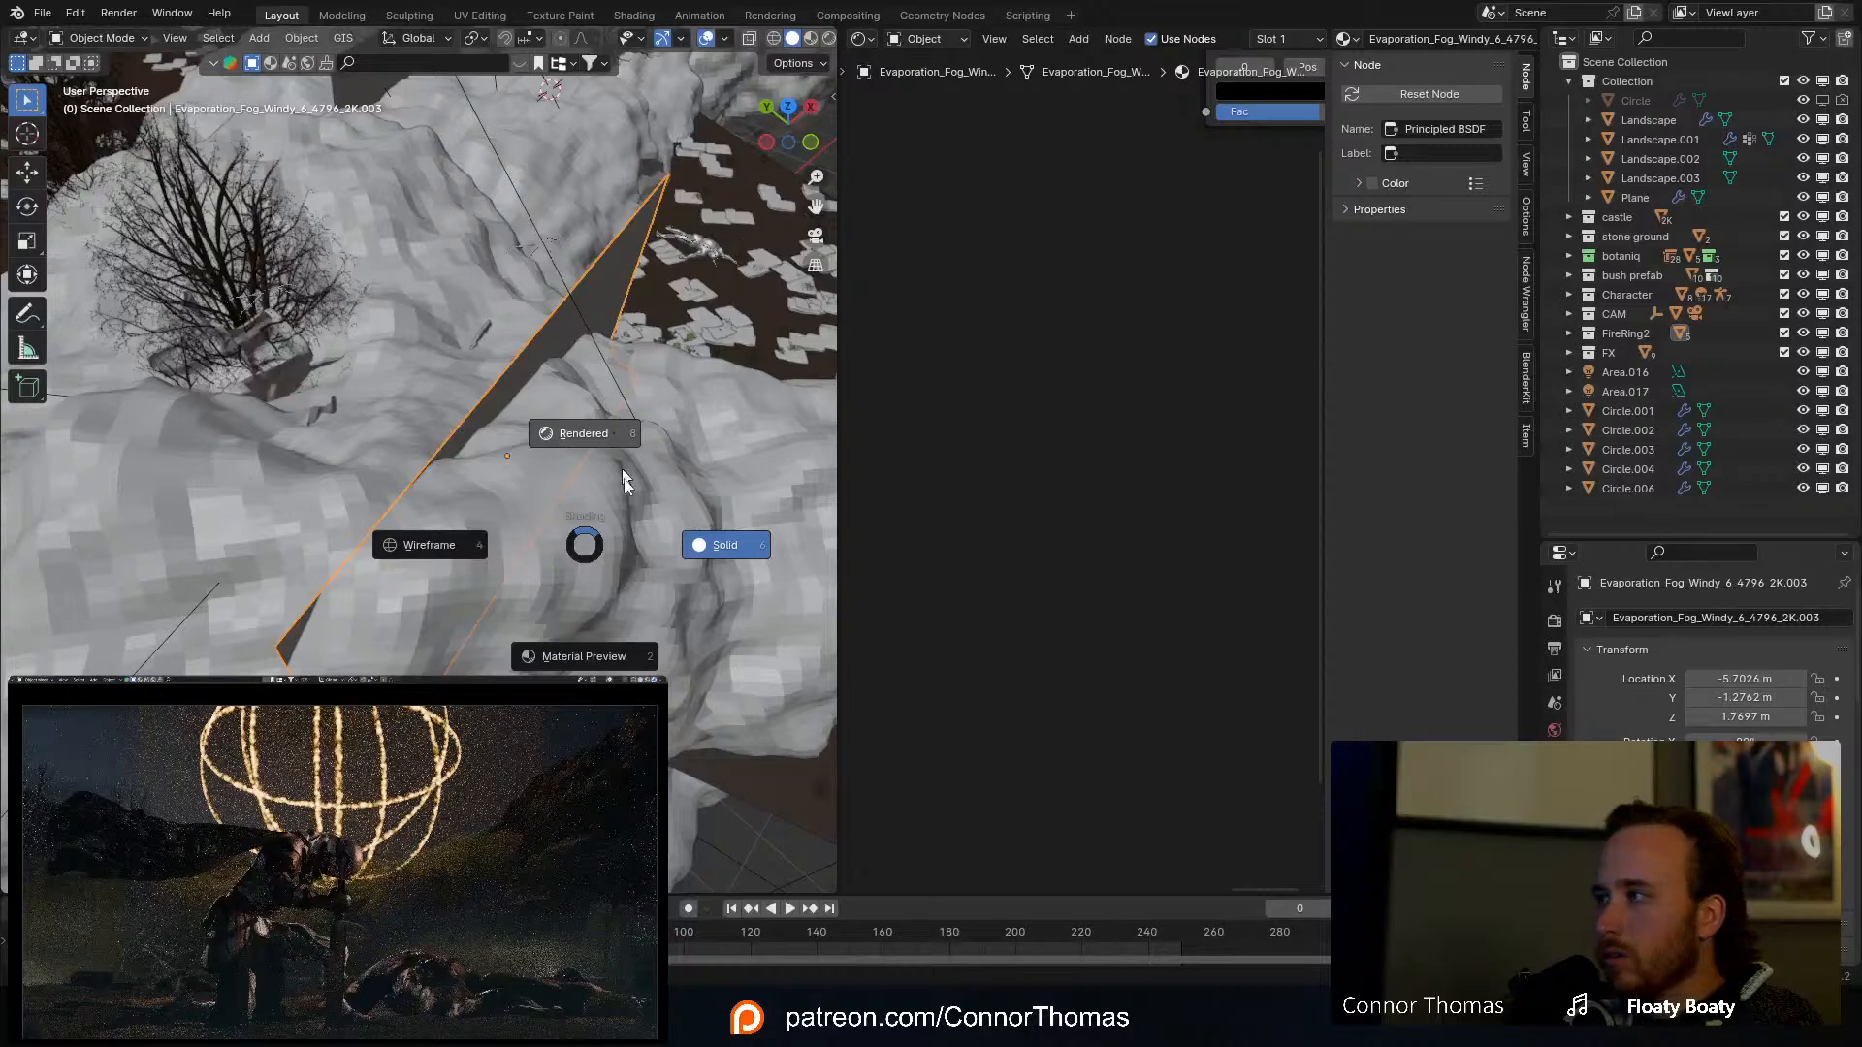
click(640, 510)
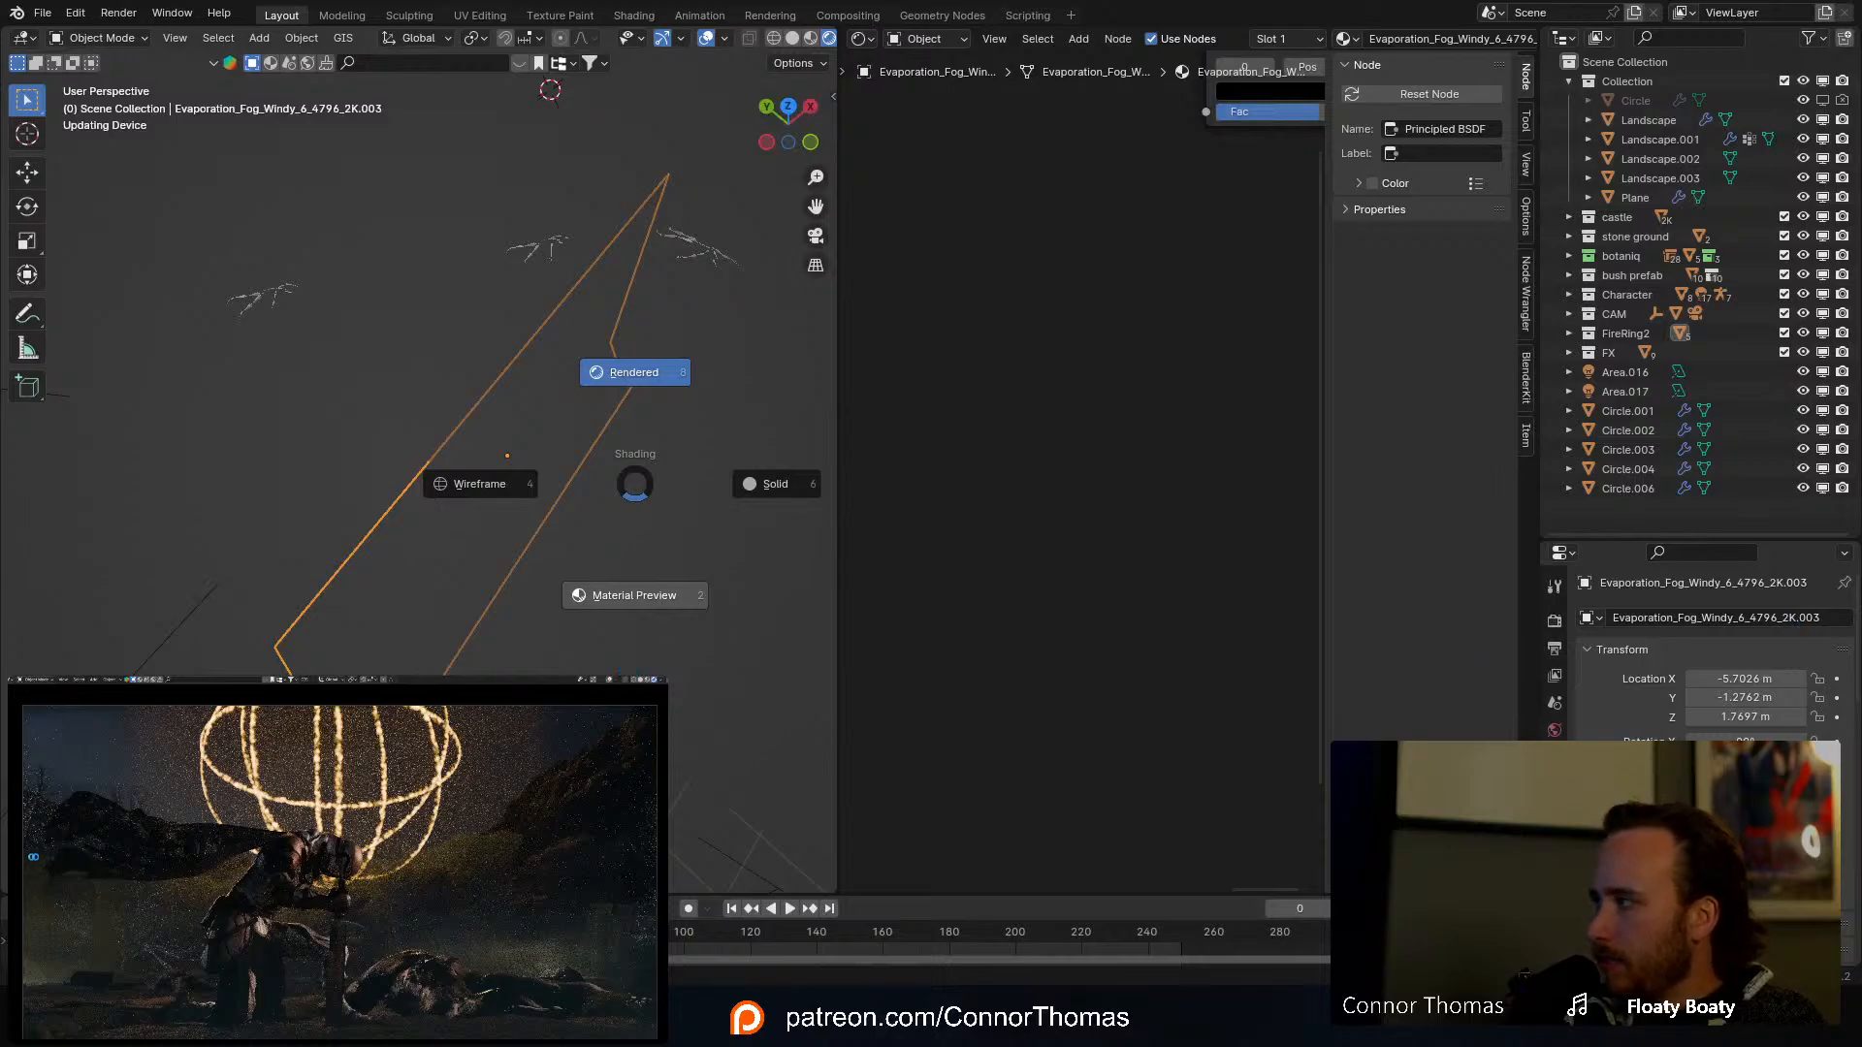
mouse_move(526, 499)
middle_down()
mouse_move(468, 437)
mouse_move(545, 334)
mouse_move(538, 294)
middle_up()
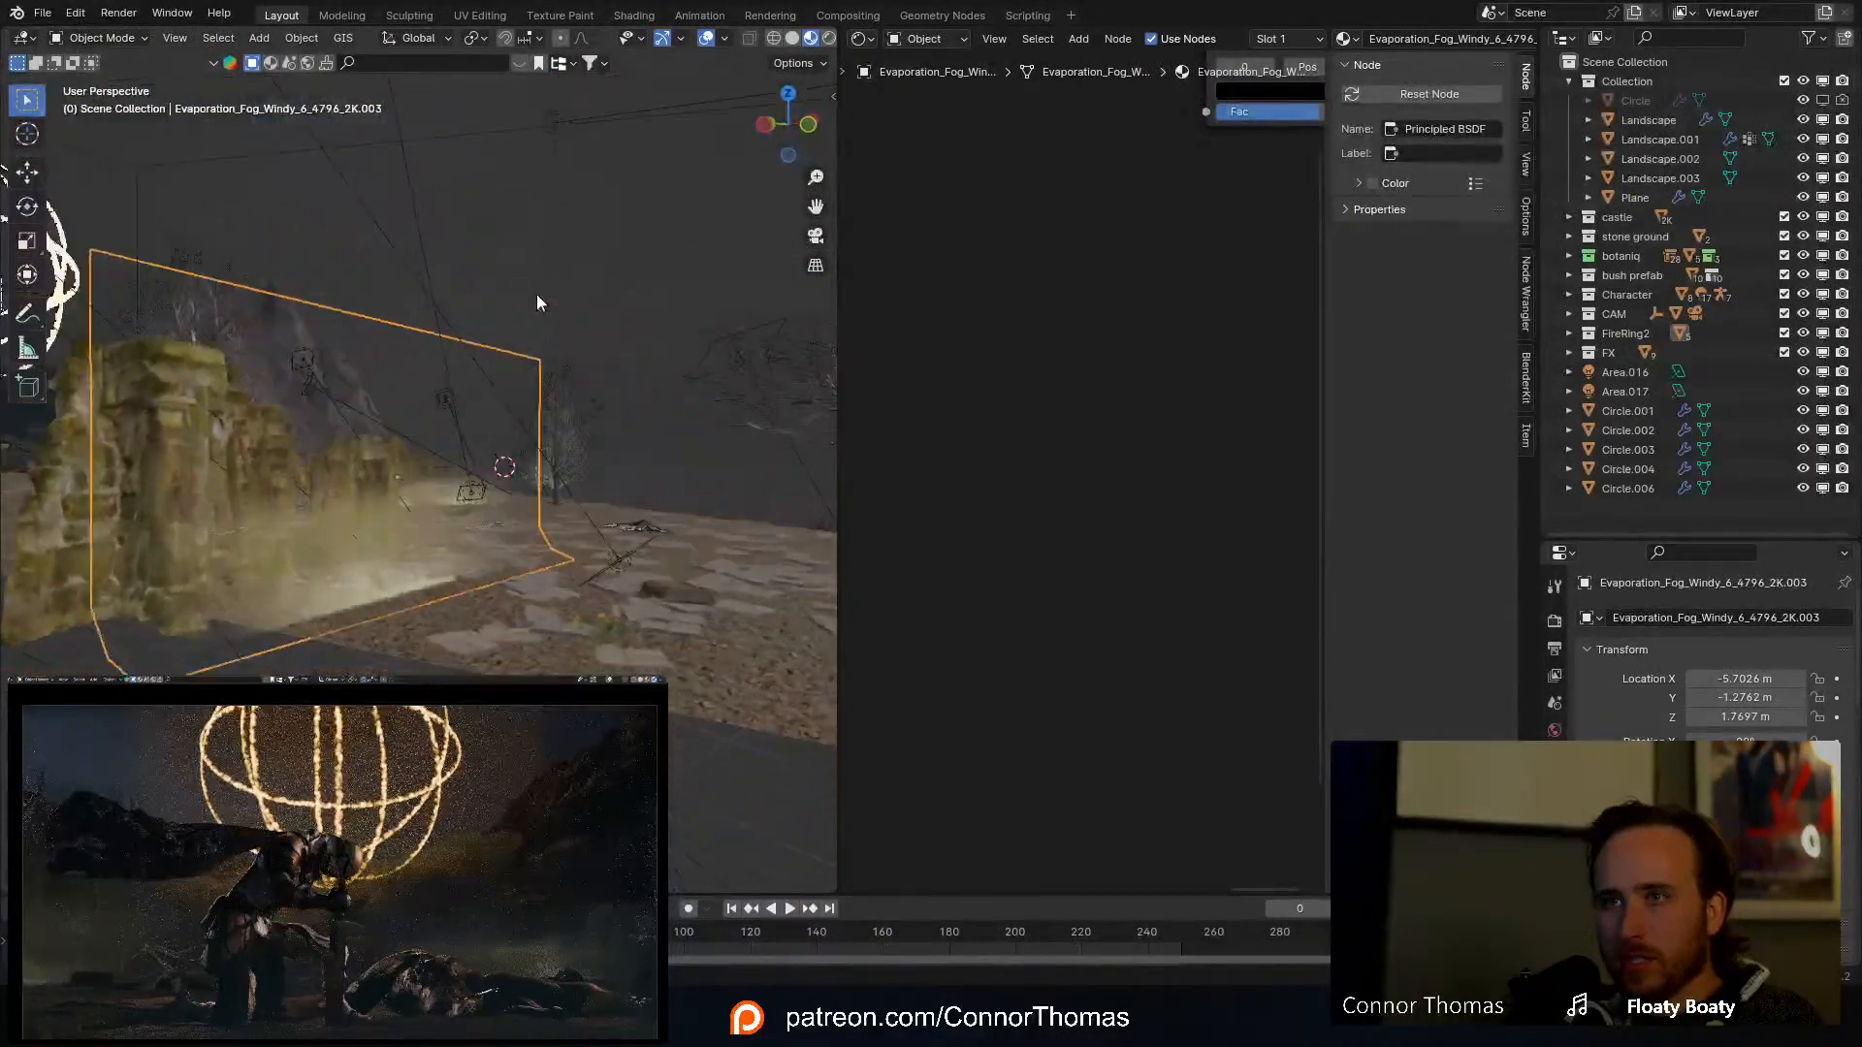
scroll(1195, 335, down, 2)
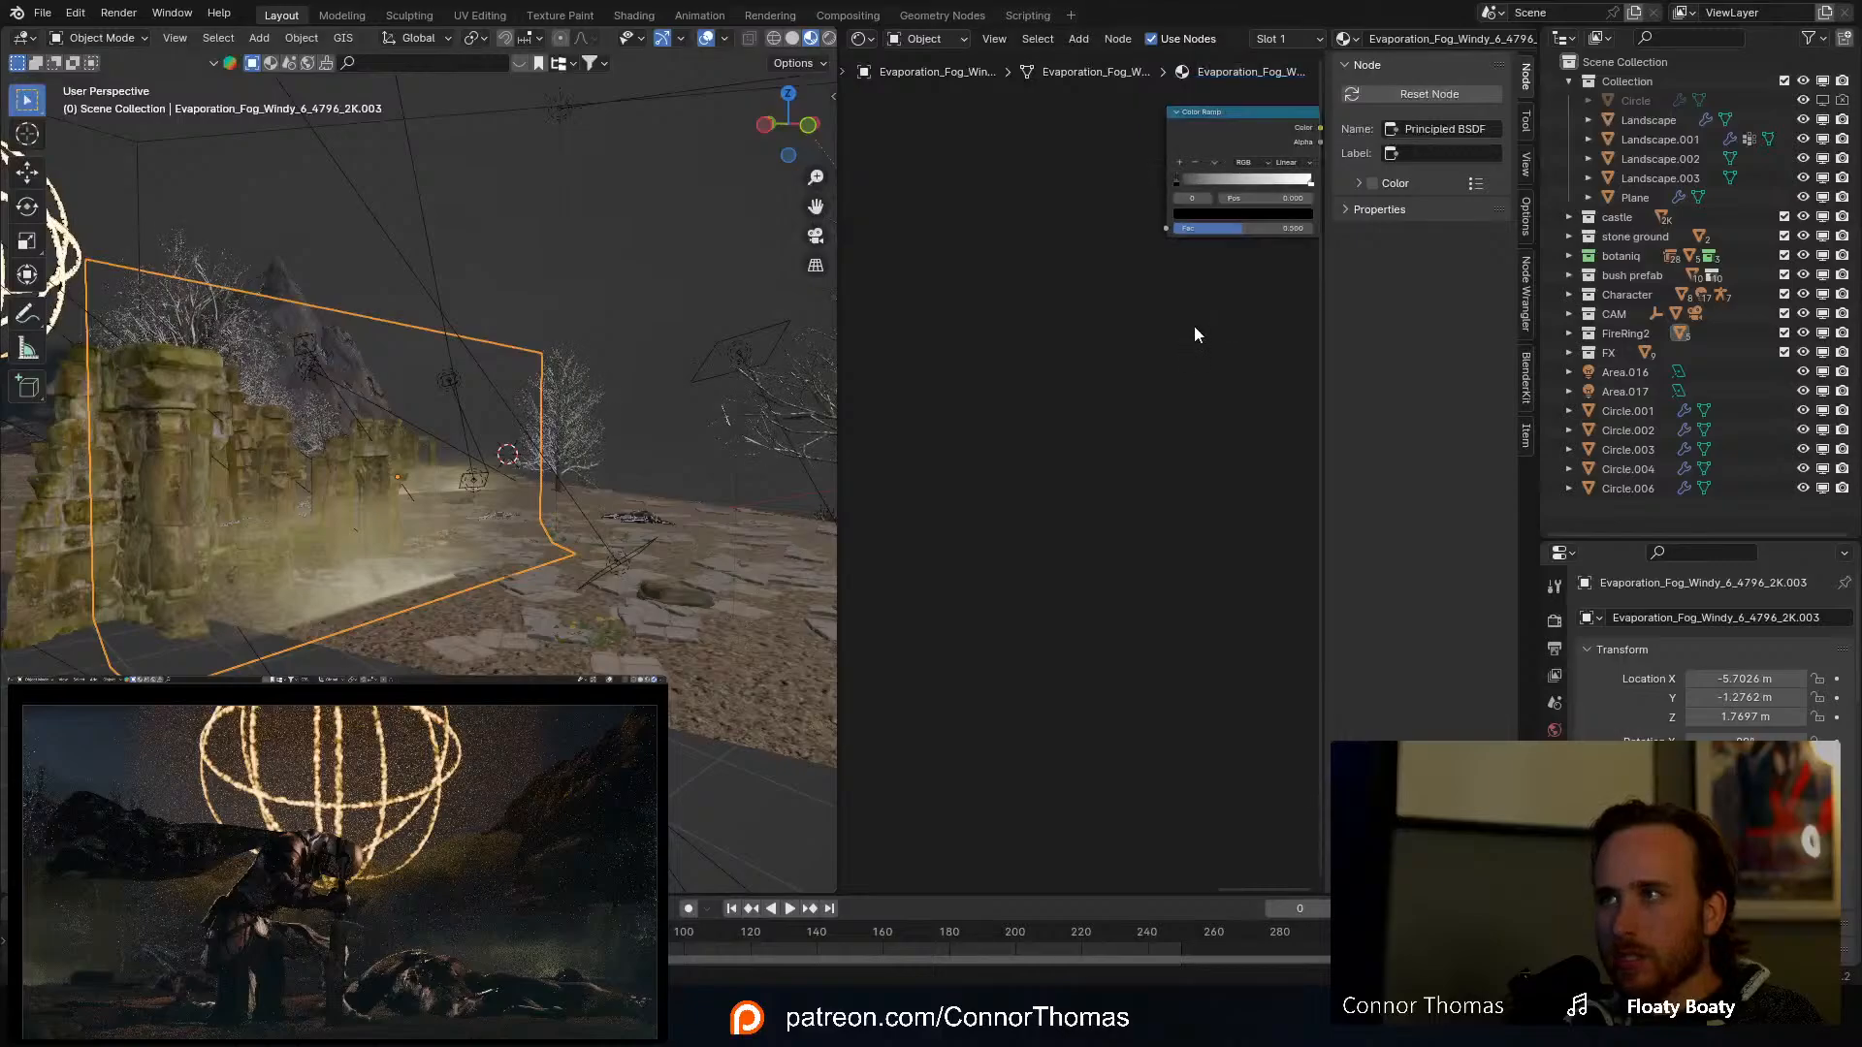
key(x)
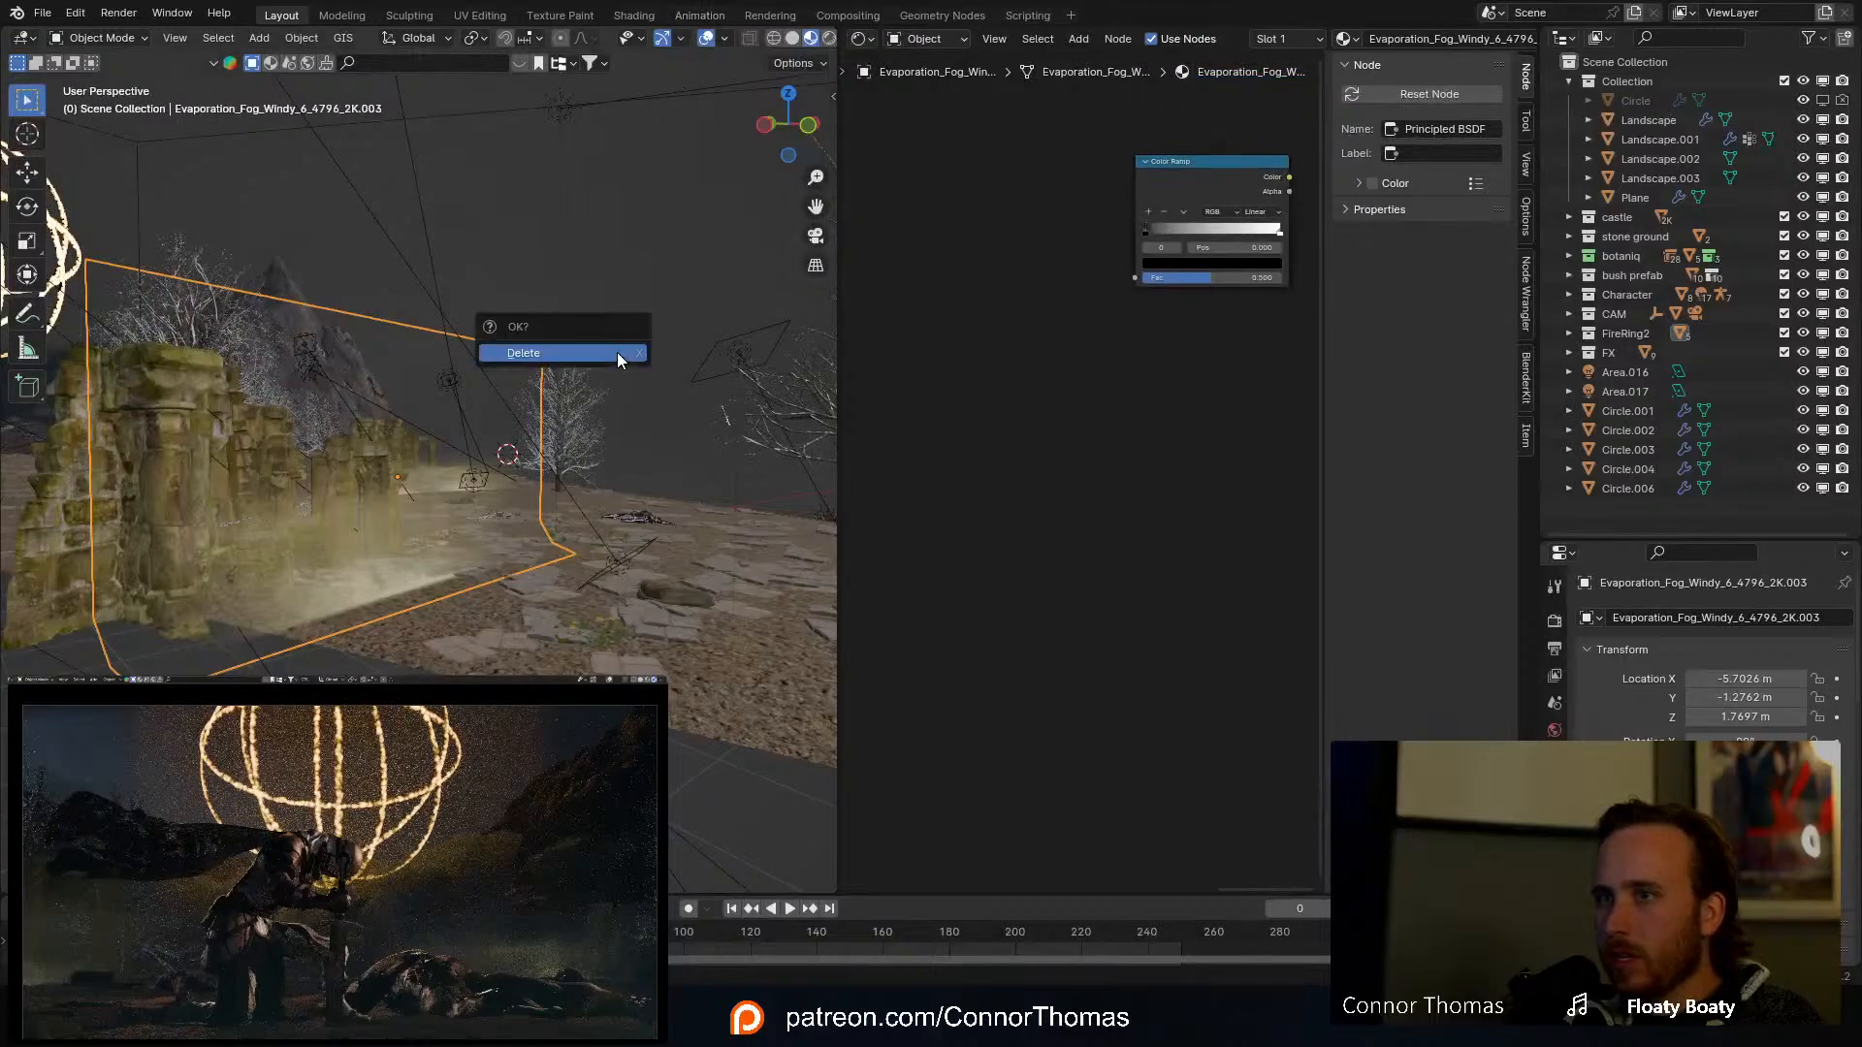
click(617, 355)
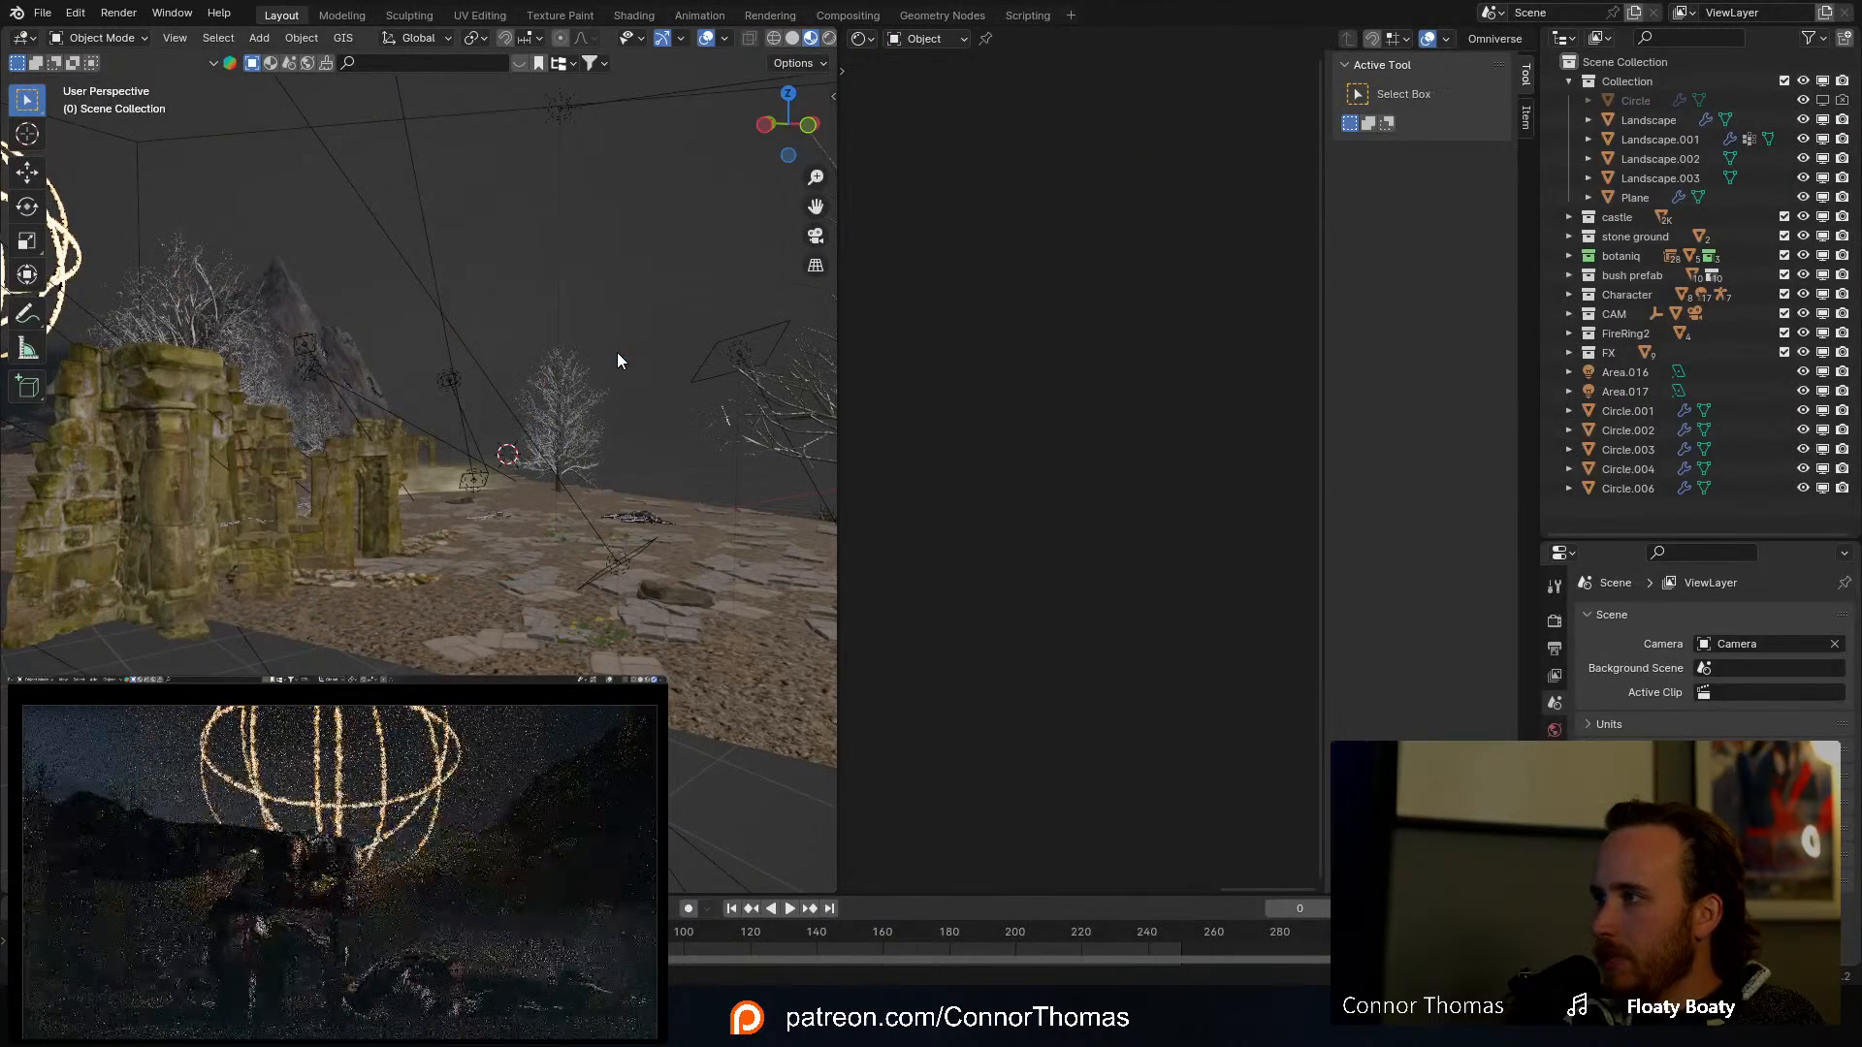
key(ctrl+z)
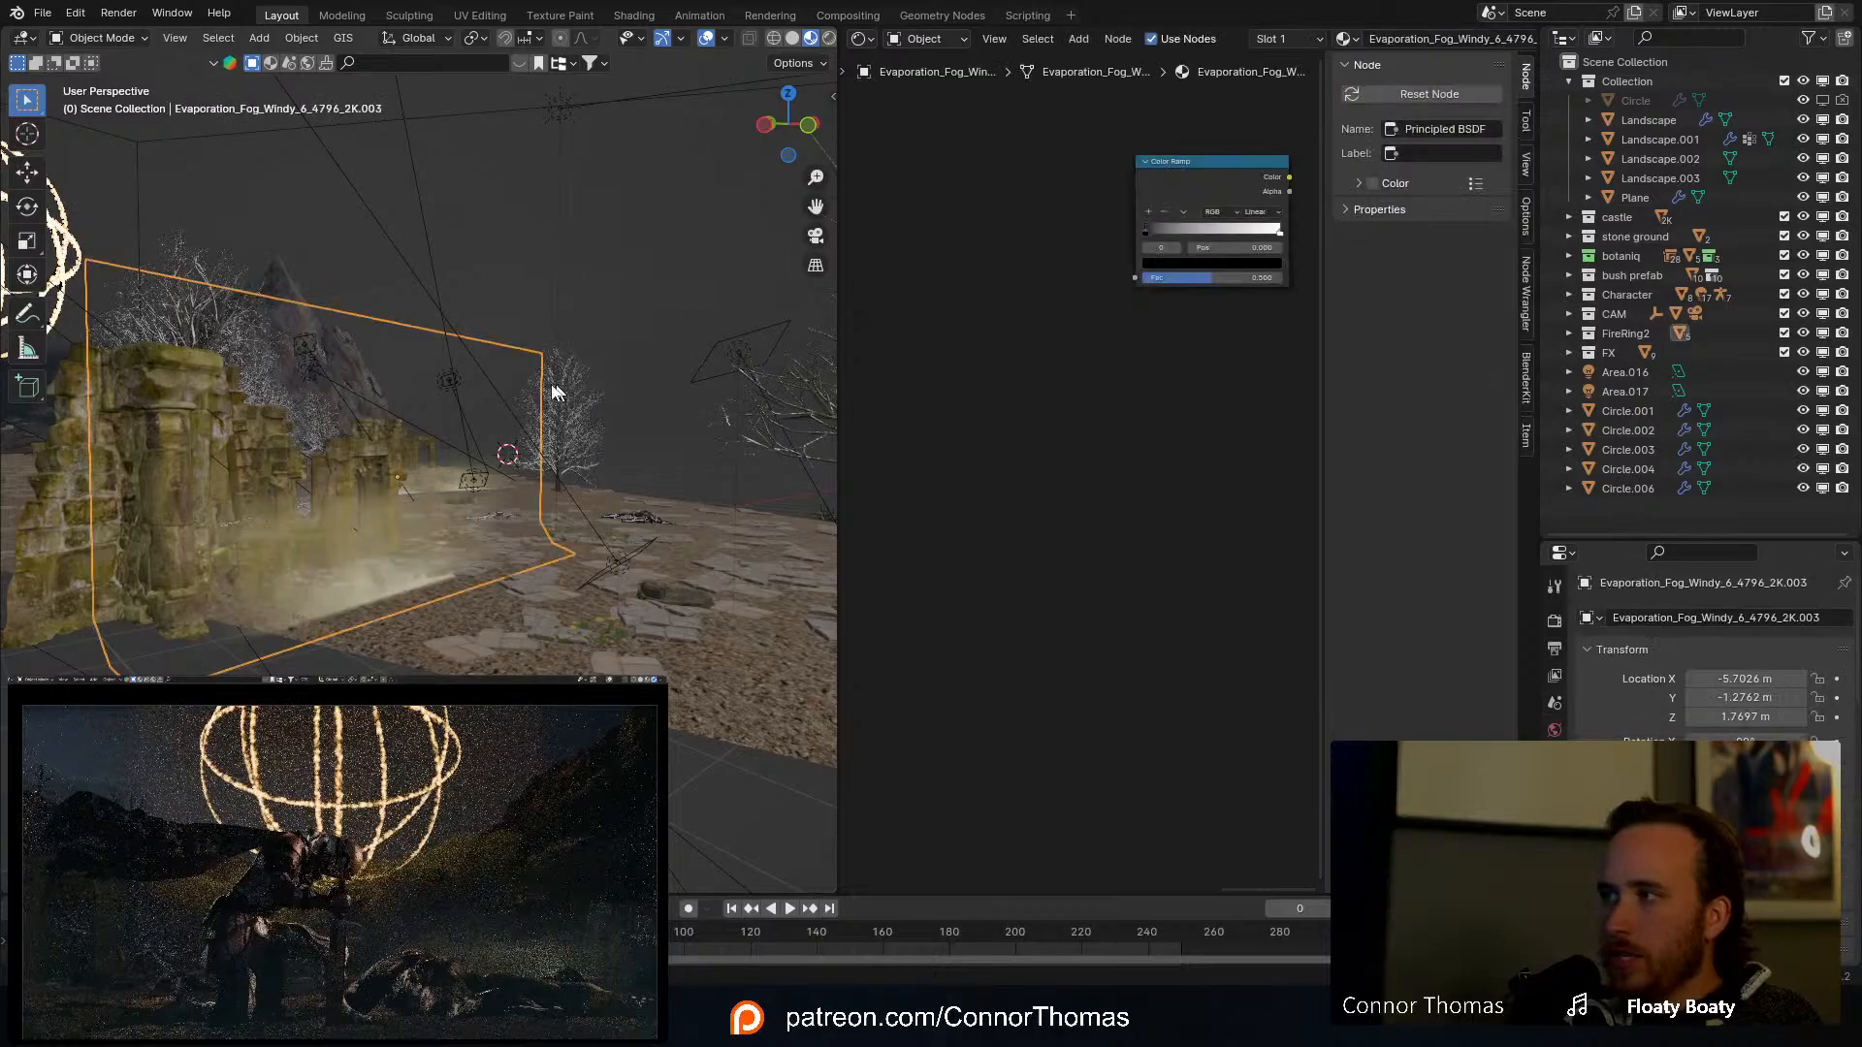
Step: Select the mossy chapel pillar in the ruined walls, past the overlapping volume and area light, and frame it
middle_drag(528, 384, 170, 396)
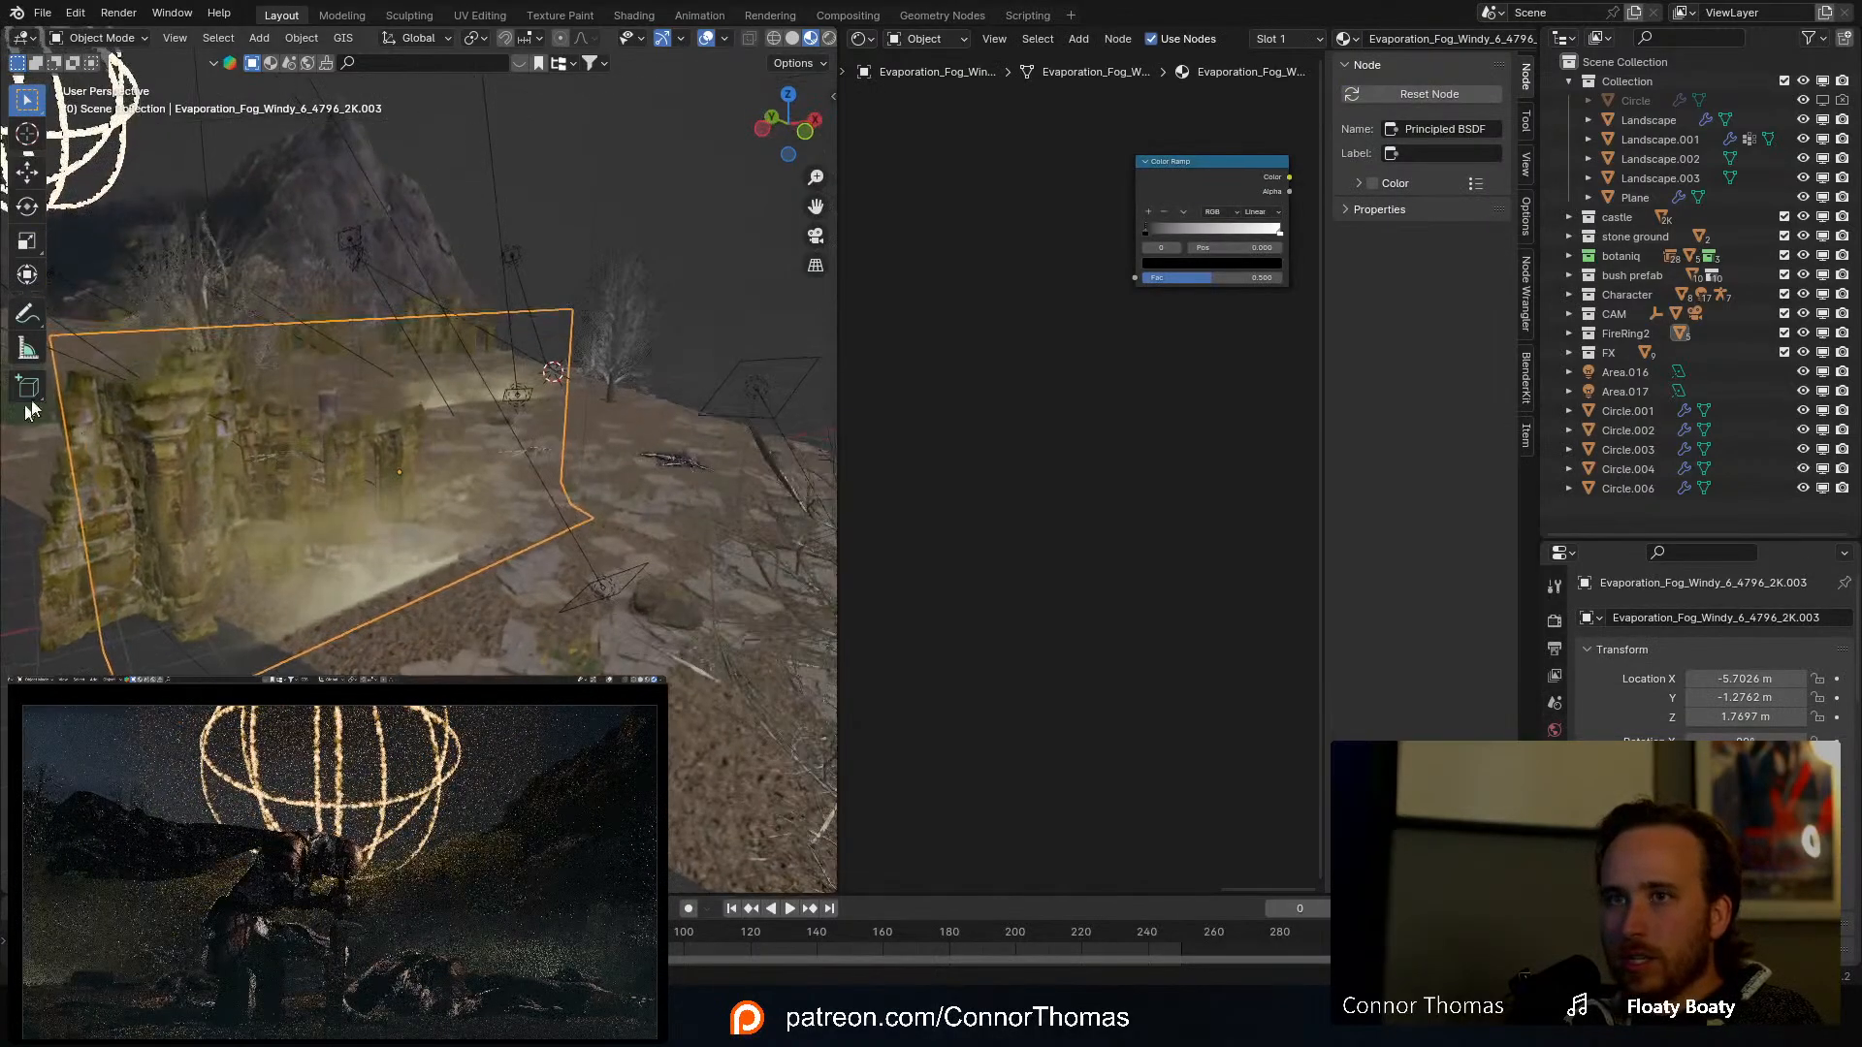
click(189, 392)
middle_drag(183, 417, 221, 549)
middle_drag(347, 469, 363, 327)
click(333, 358)
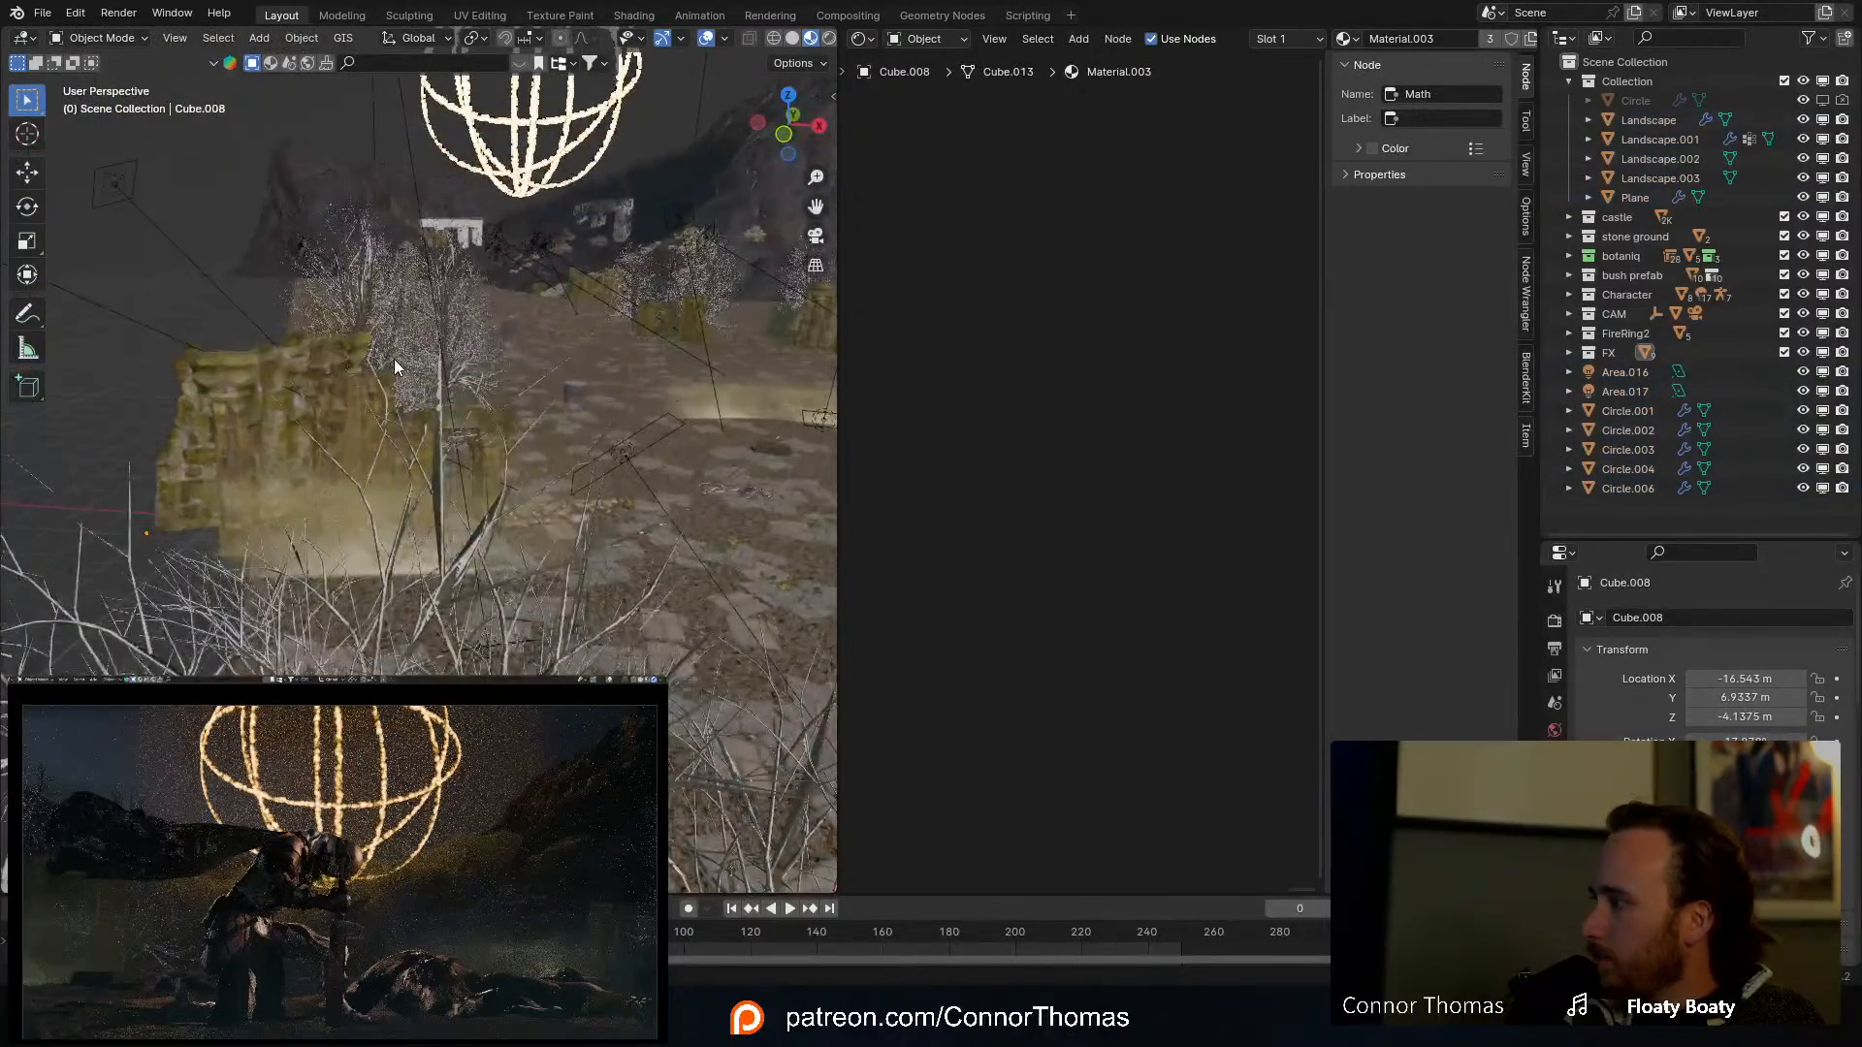
scroll(399, 359, down, 3)
middle_drag(312, 322, 363, 429)
click(334, 433)
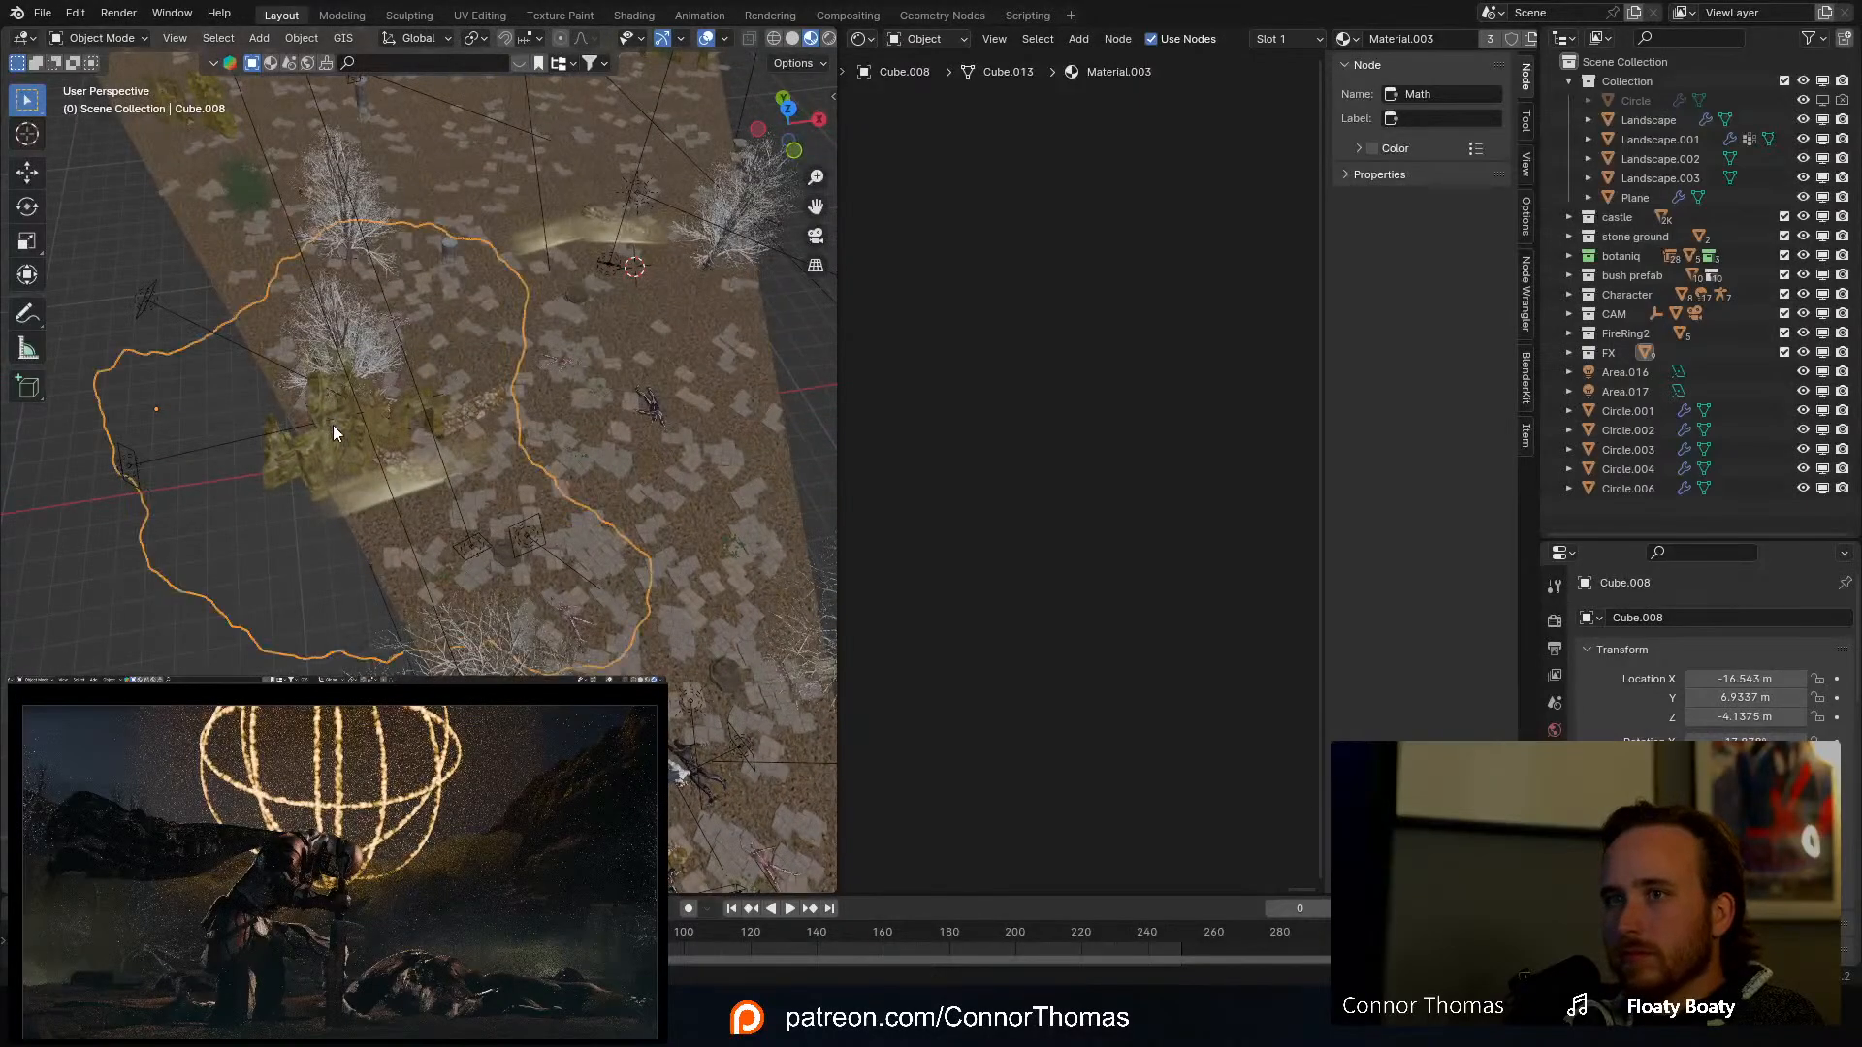
click(342, 415)
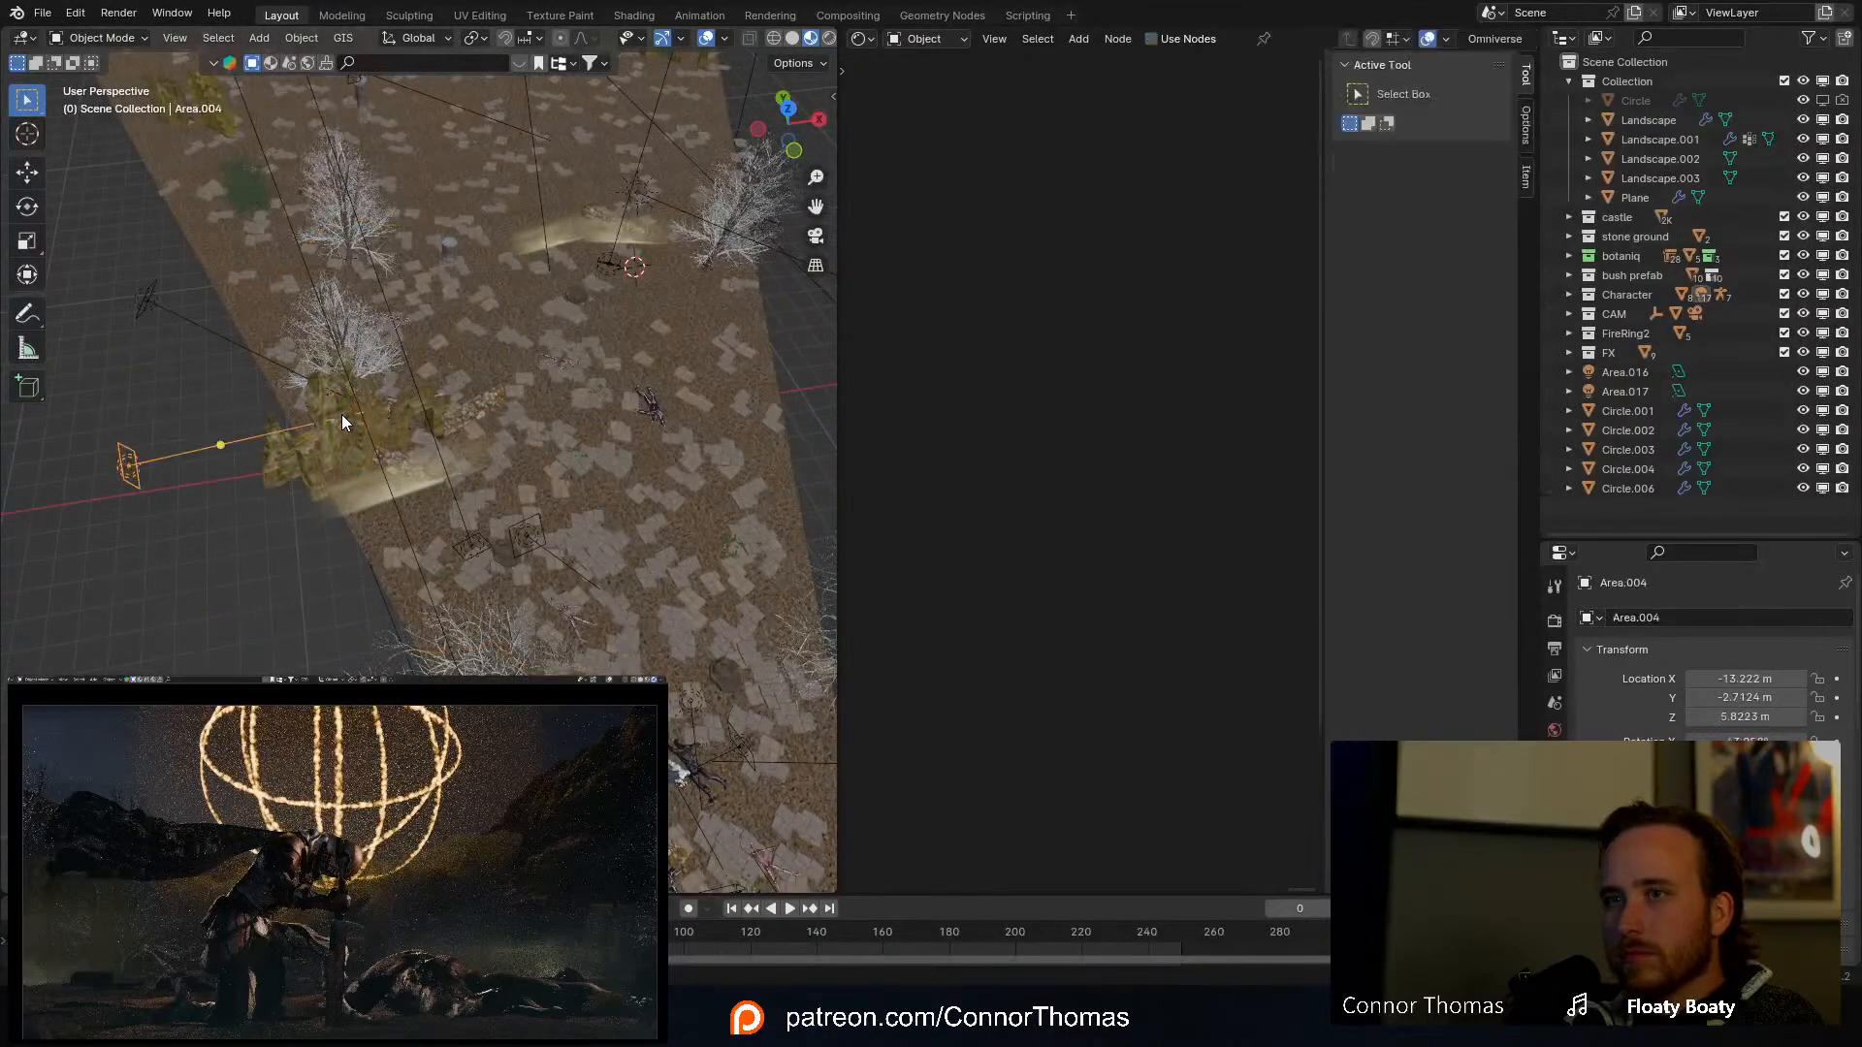
key(KP_Decimal)
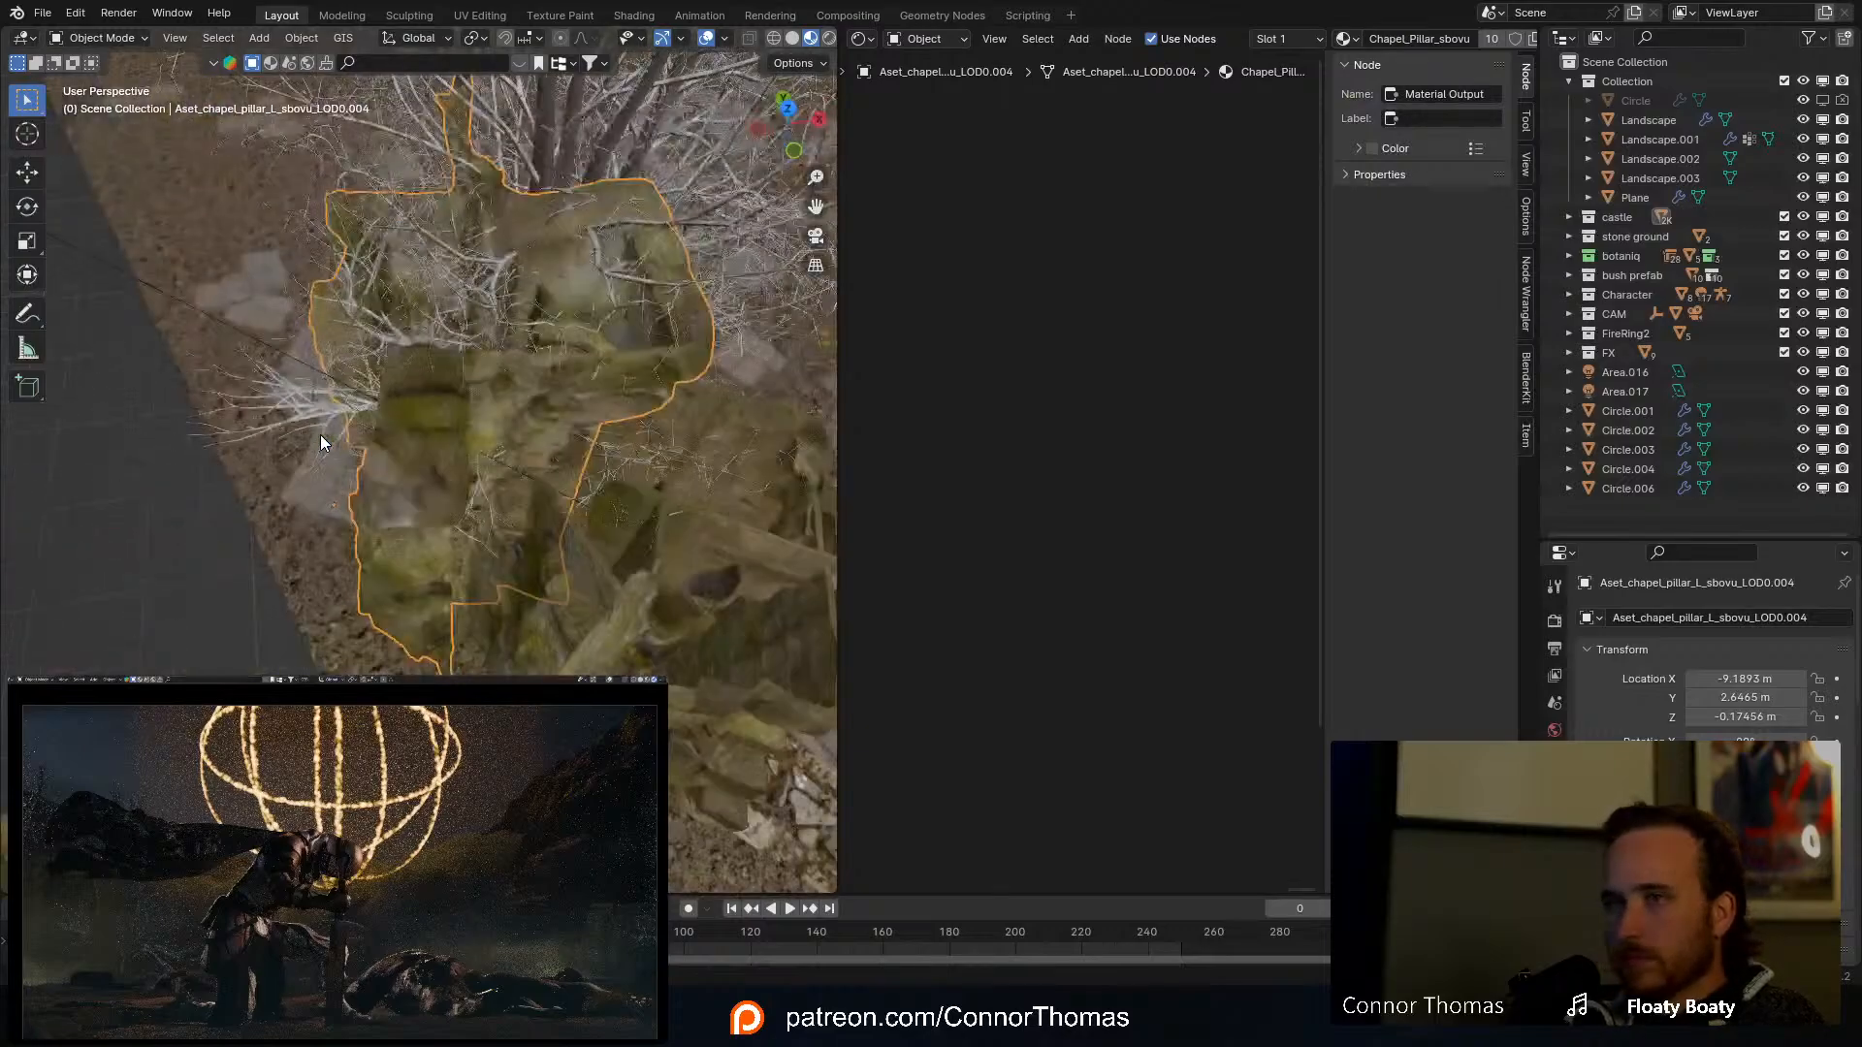
Step: Add the neighbouring chapel structure, second pillar and mossy chapel arch to the ruin selection, using wireframe shading
scroll(392, 478, down, 2)
mouse_move(589, 503)
middle_down()
mouse_move(589, 531)
mouse_move(603, 473)
mouse_move(585, 486)
middle_up()
key(shift+z)
shift+click(585, 486)
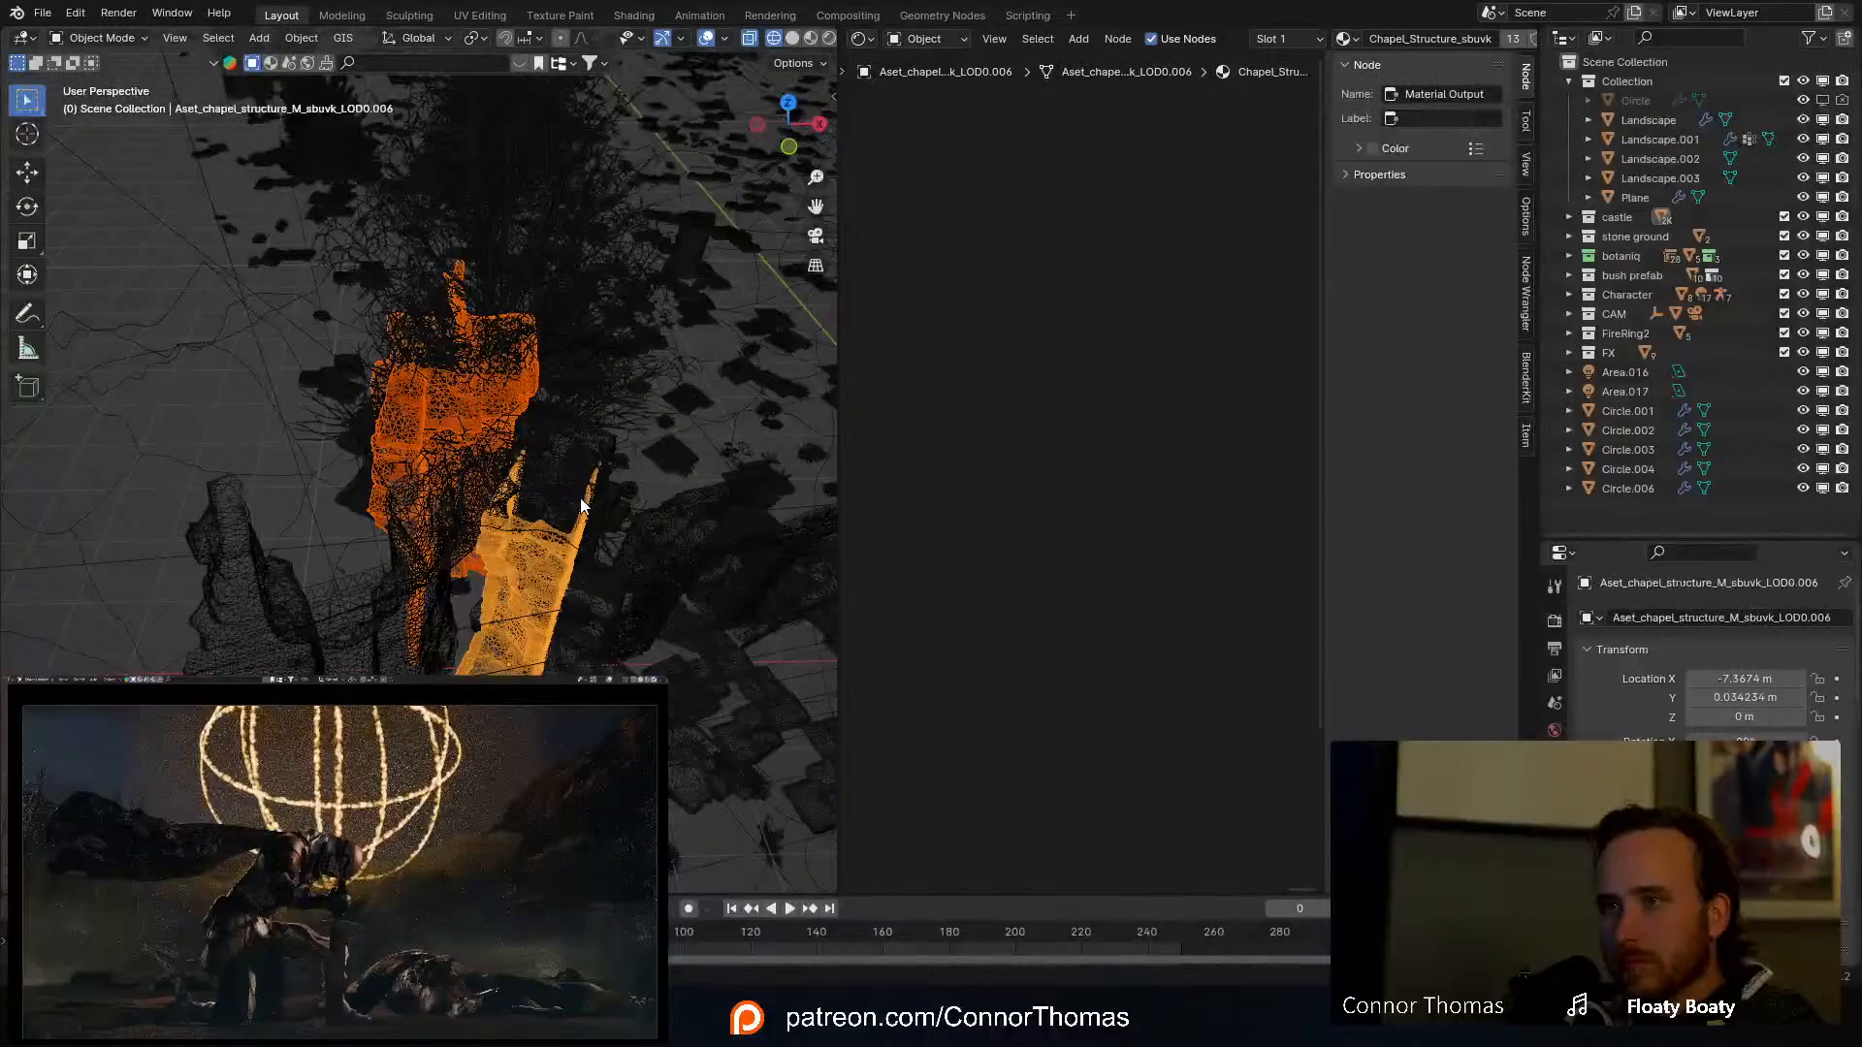
shift+click(354, 621)
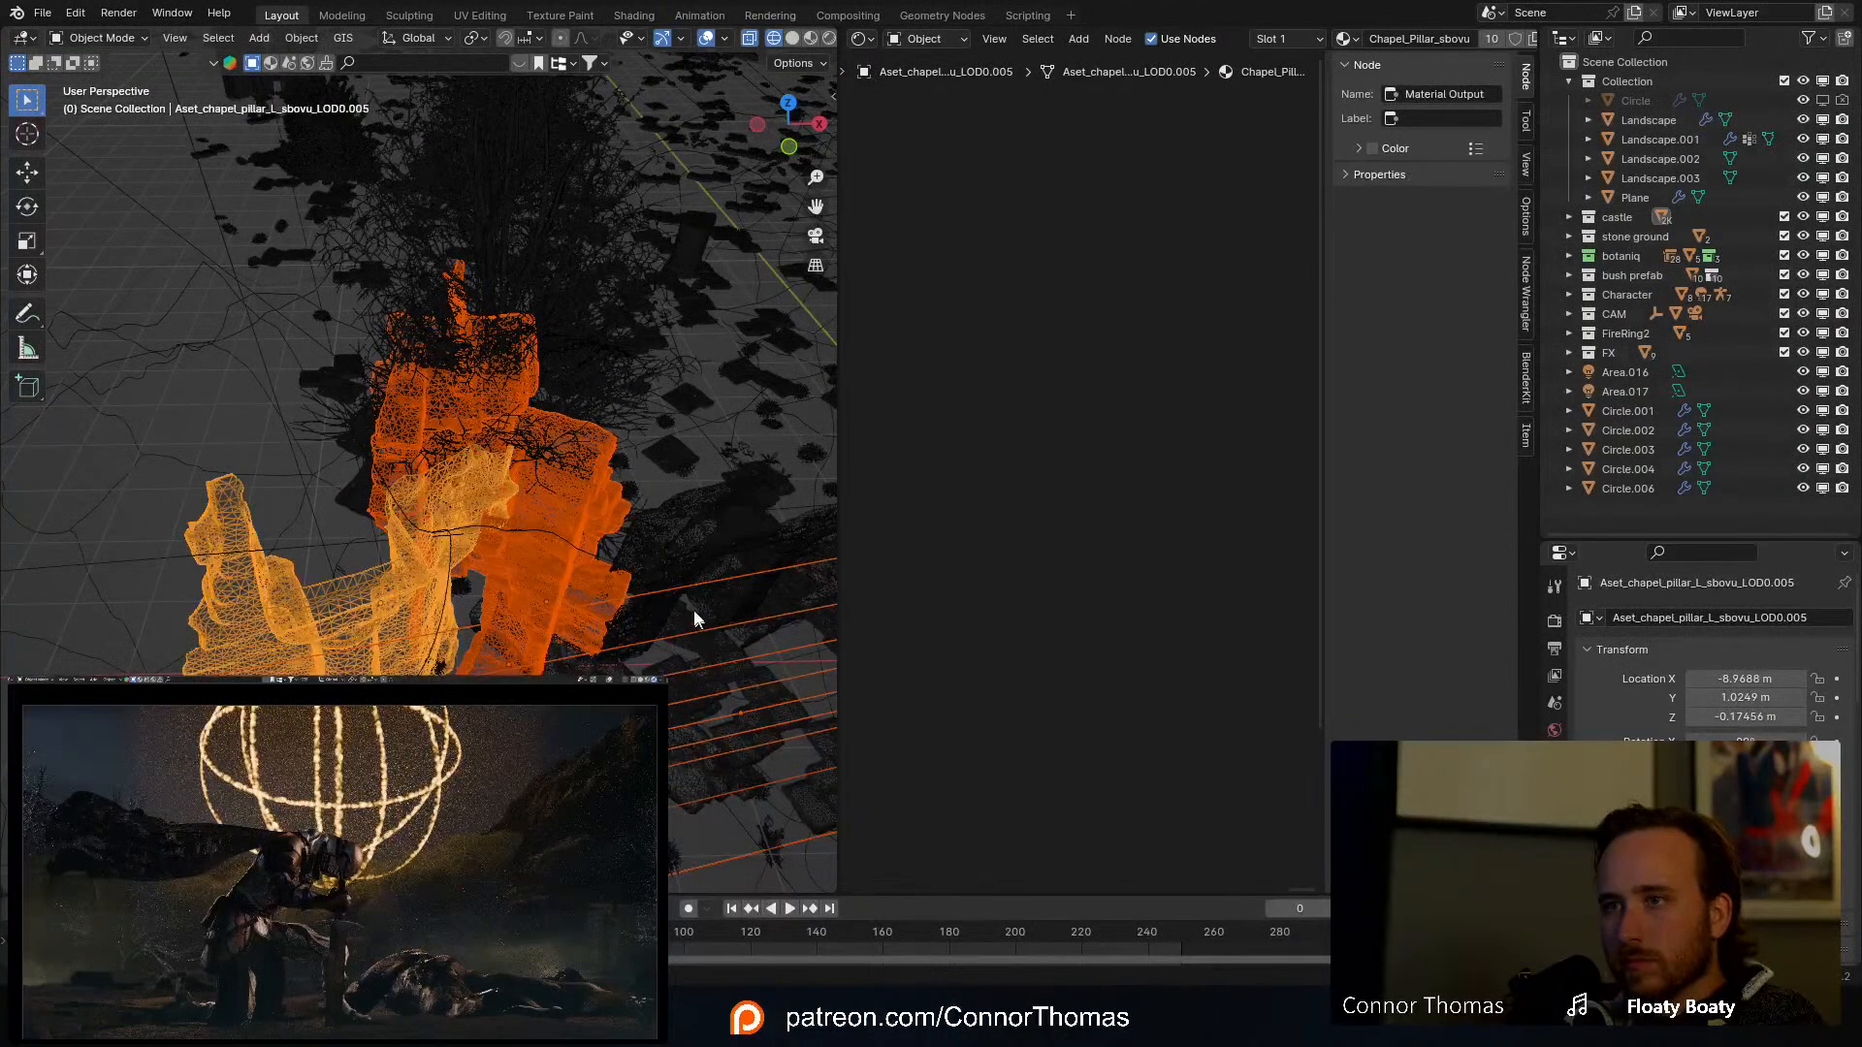
shift+click(677, 522)
Step: Duplicate the selected ruin pieces in top view and place the copy outside the ground area, around X 54 m, Y 10 m
middle_drag(679, 521, 194, 435)
key(KP_7)
scroll(529, 393, down, 10)
scroll(193, 435, down, 4)
key(shift+d)
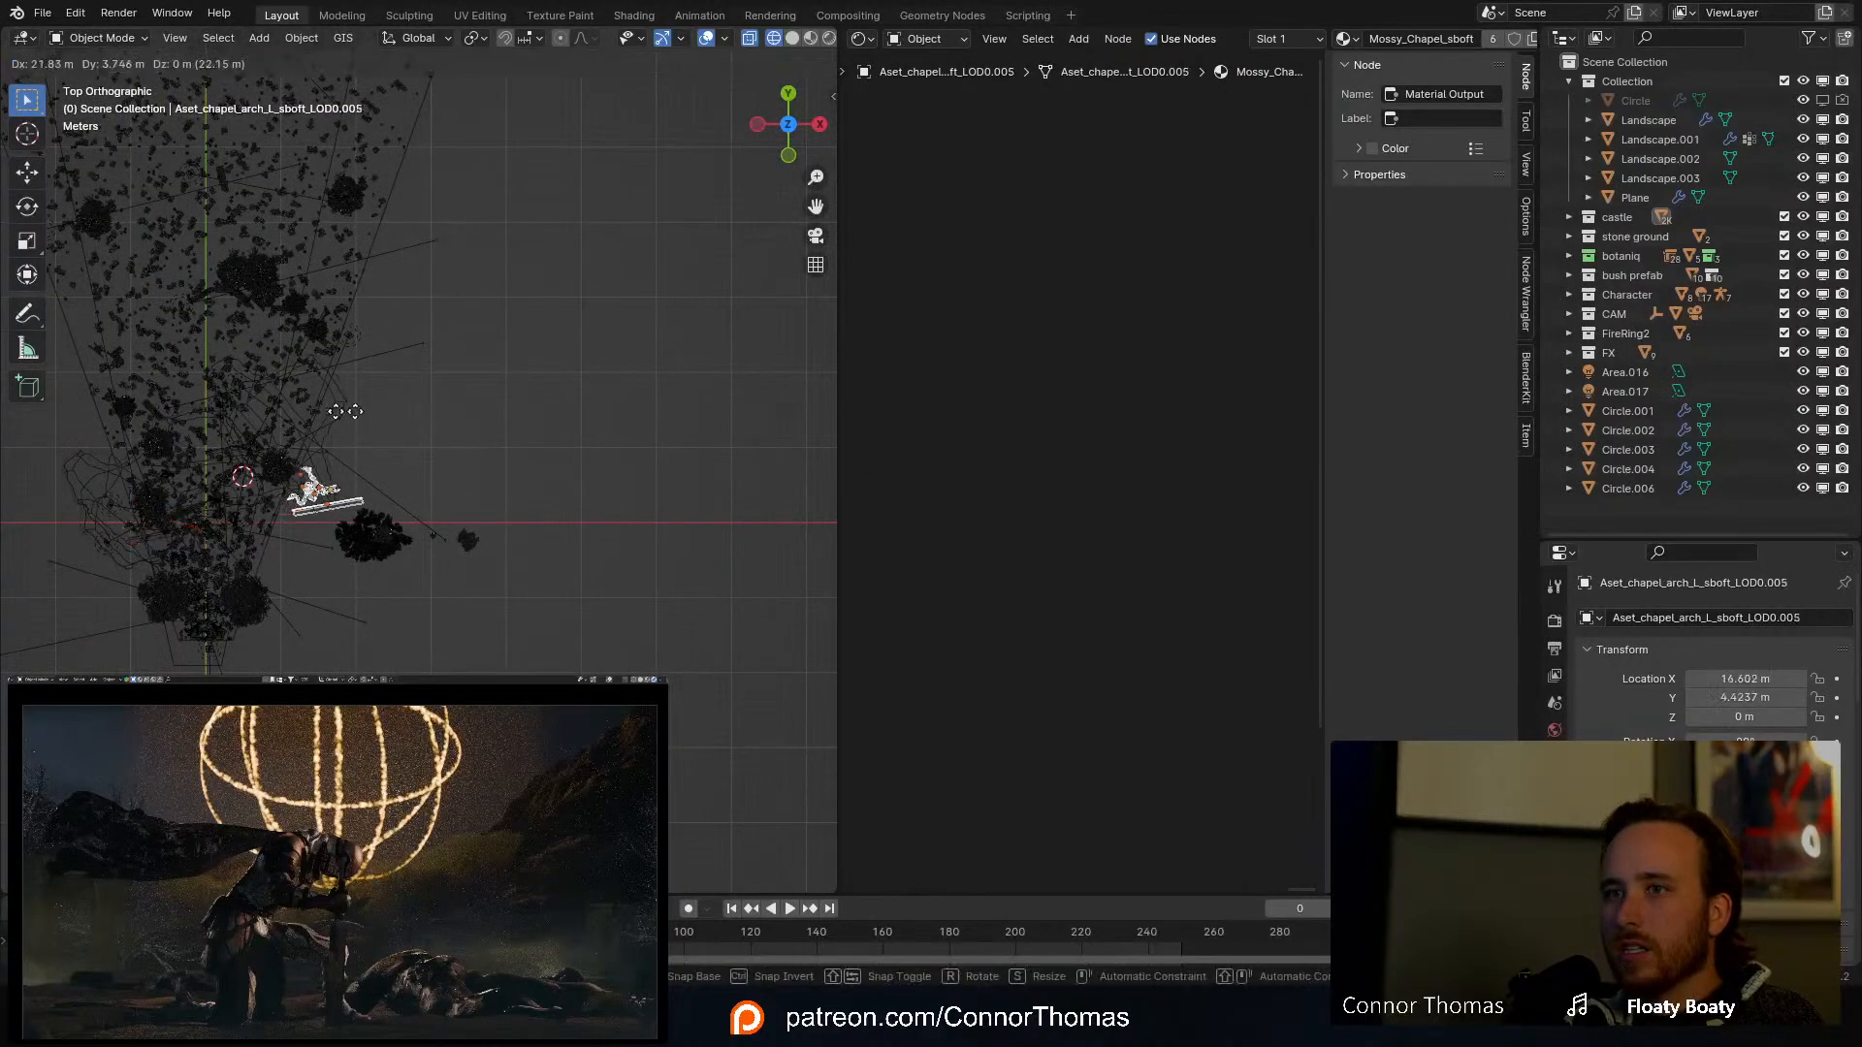
click(601, 367)
Step: Move the duplicated ruins onto the middle of the ground, with the arch at about X 1.5 m, Y 24.3 m
middle_drag(580, 496, 601, 456)
key(KP_7)
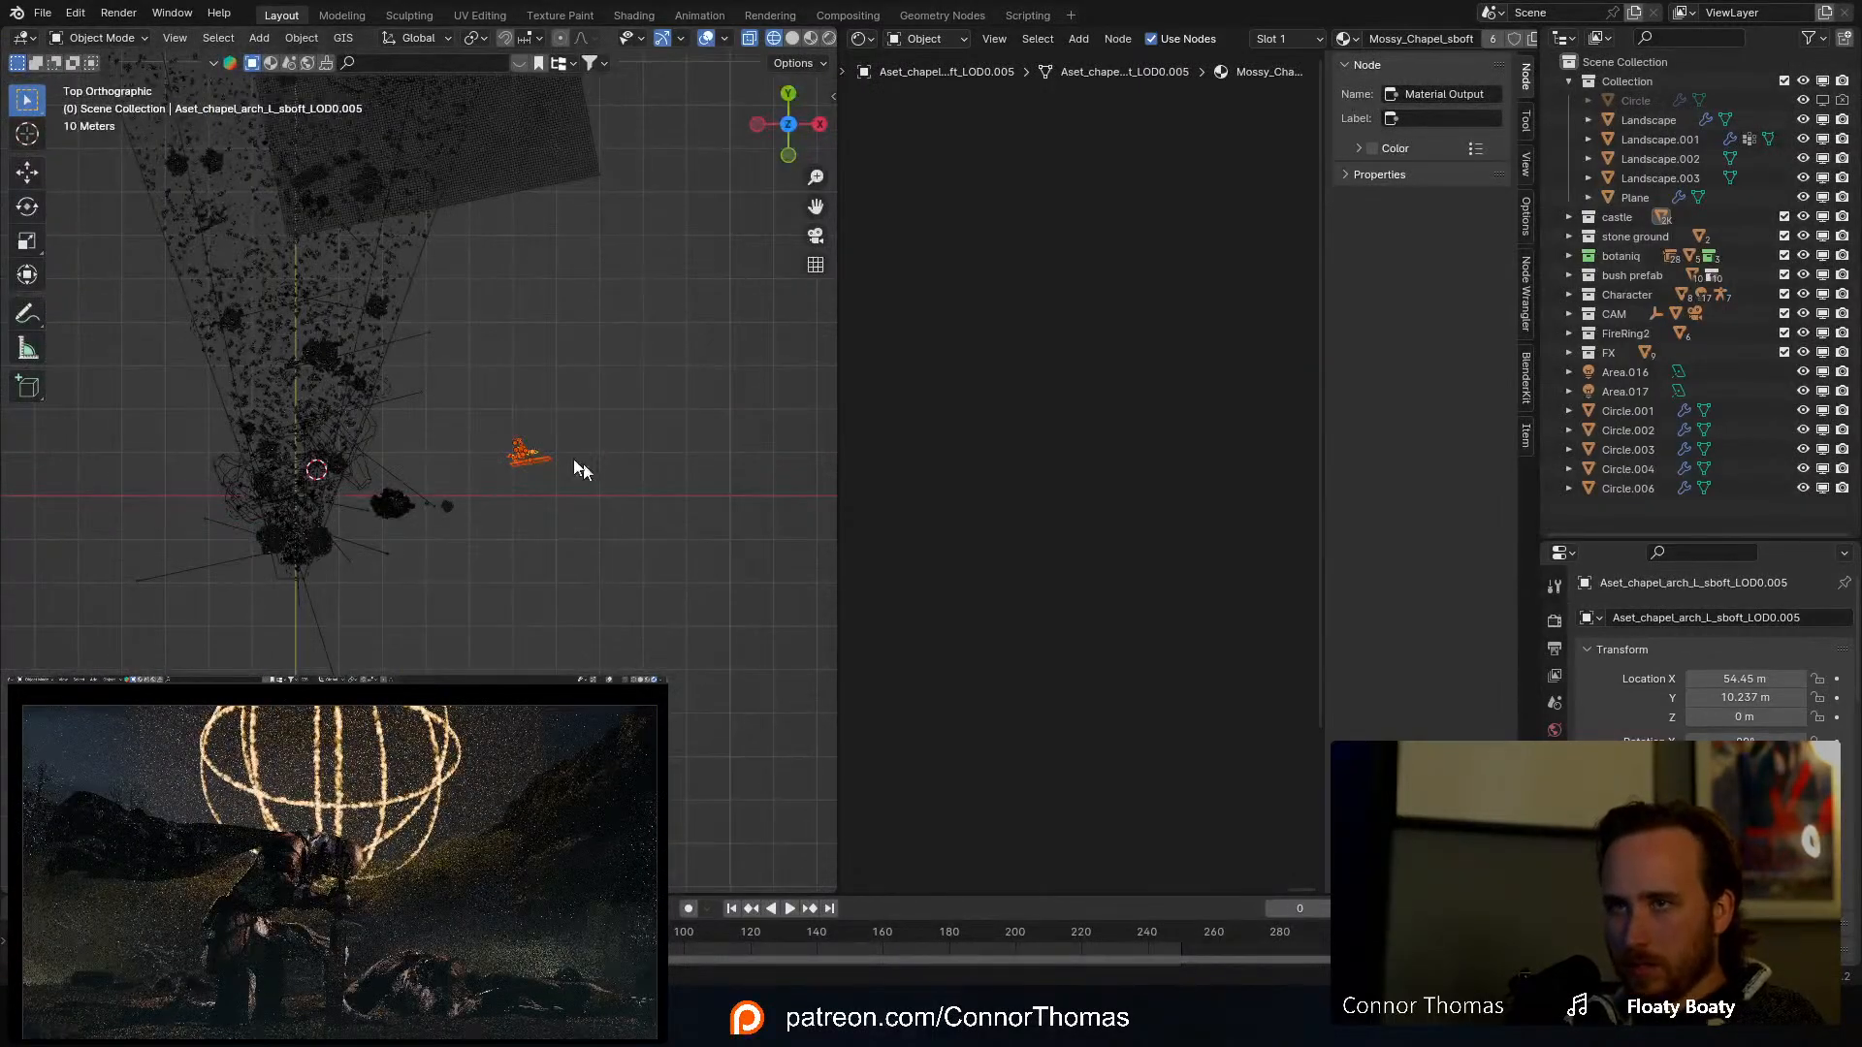
key(g)
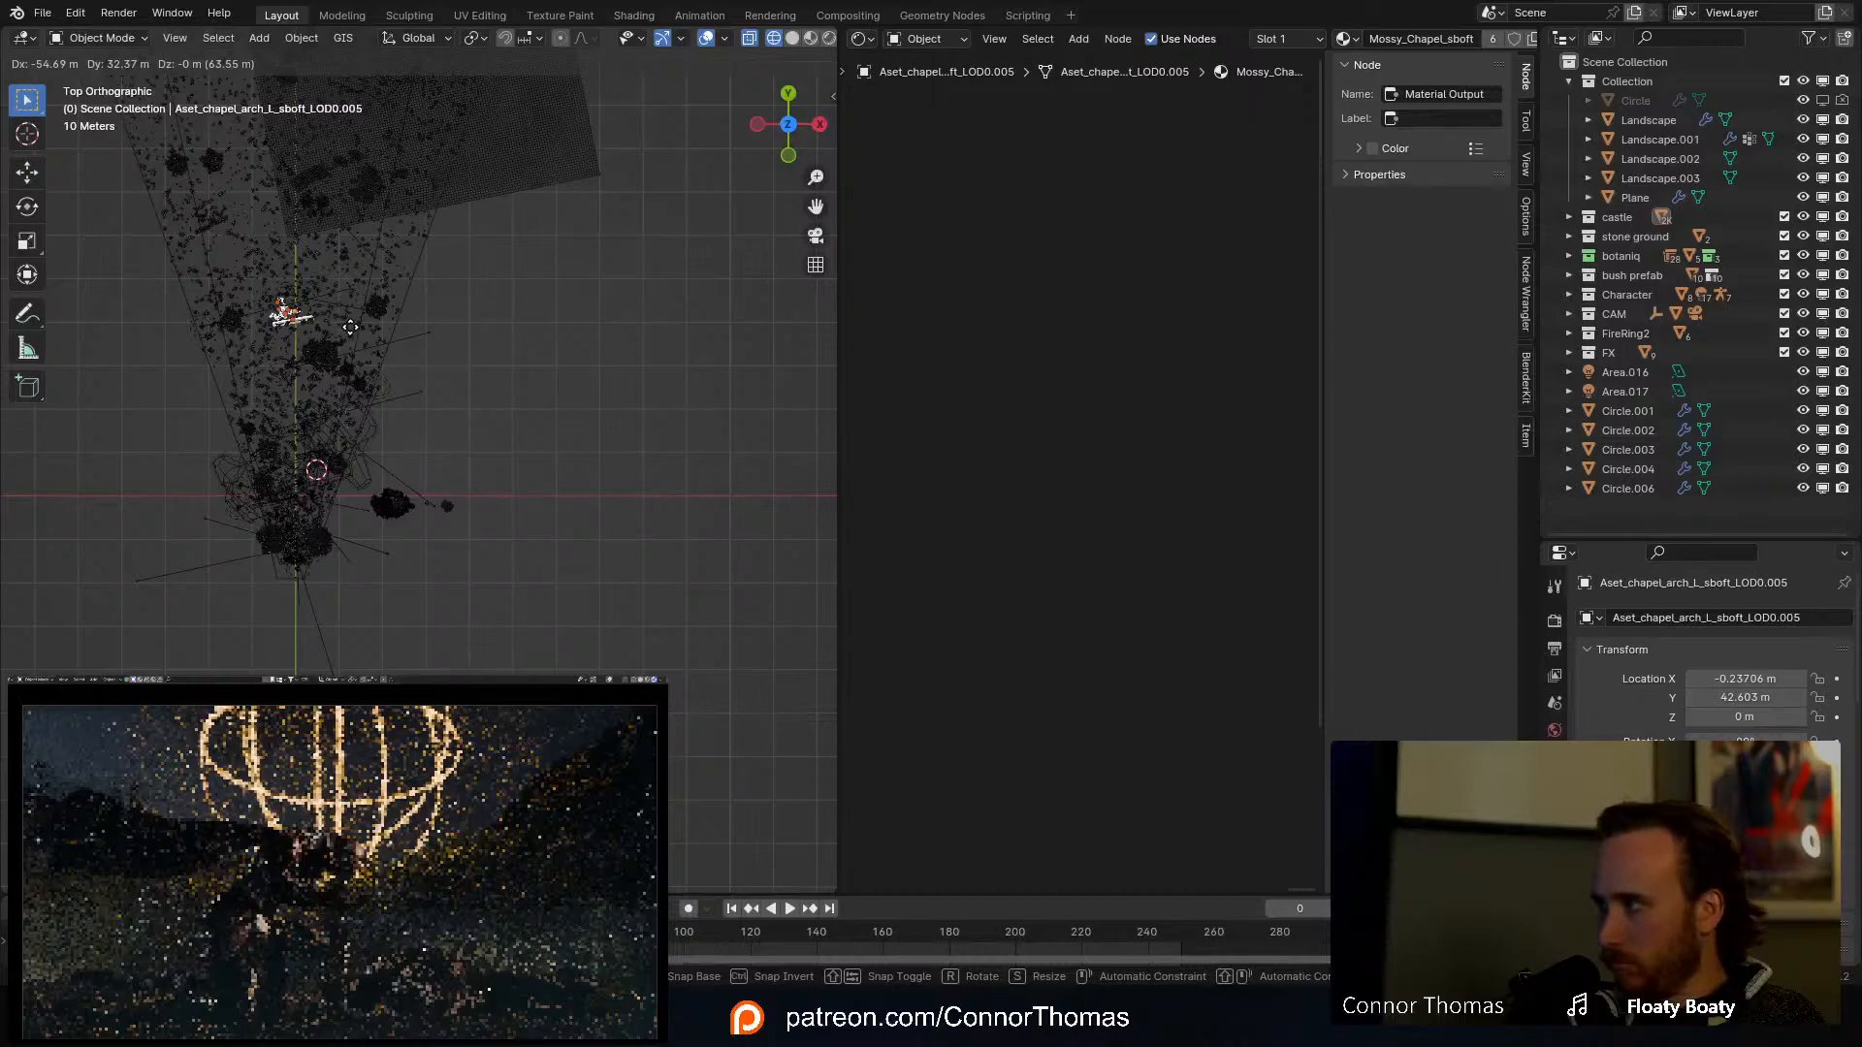
click(350, 327)
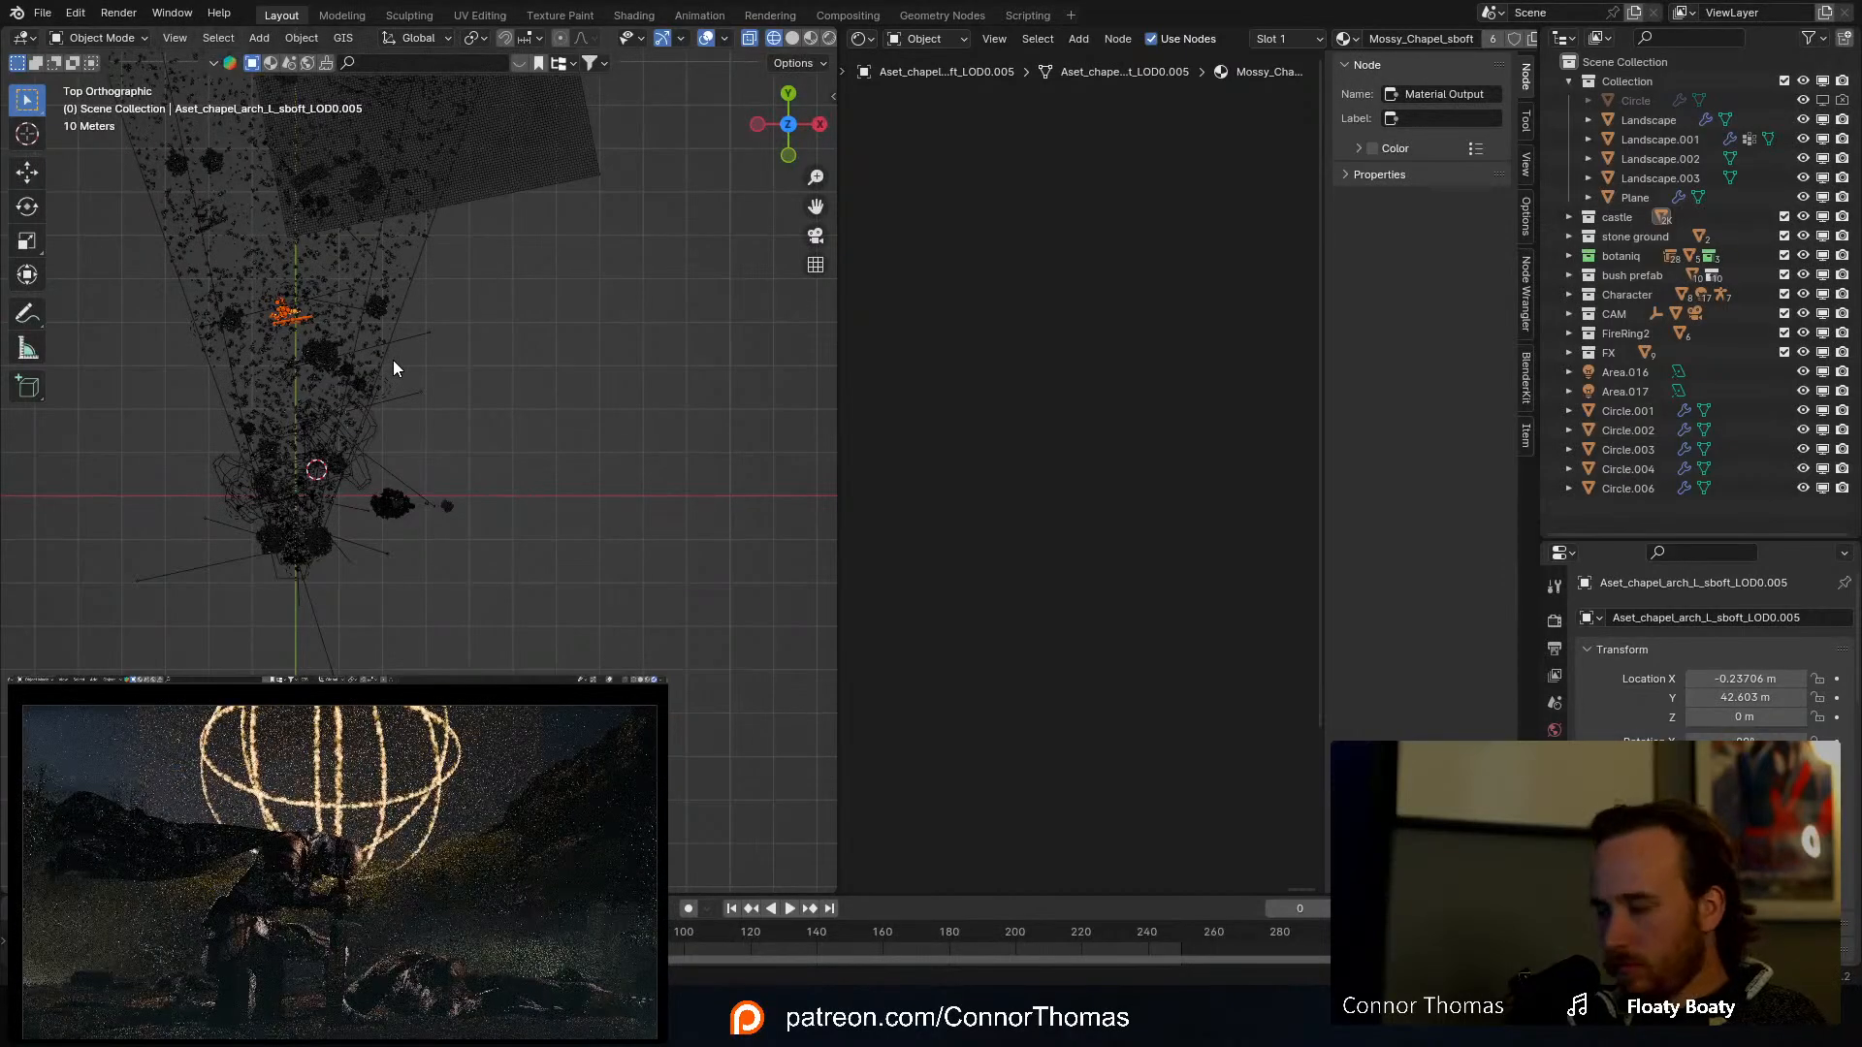
key(g)
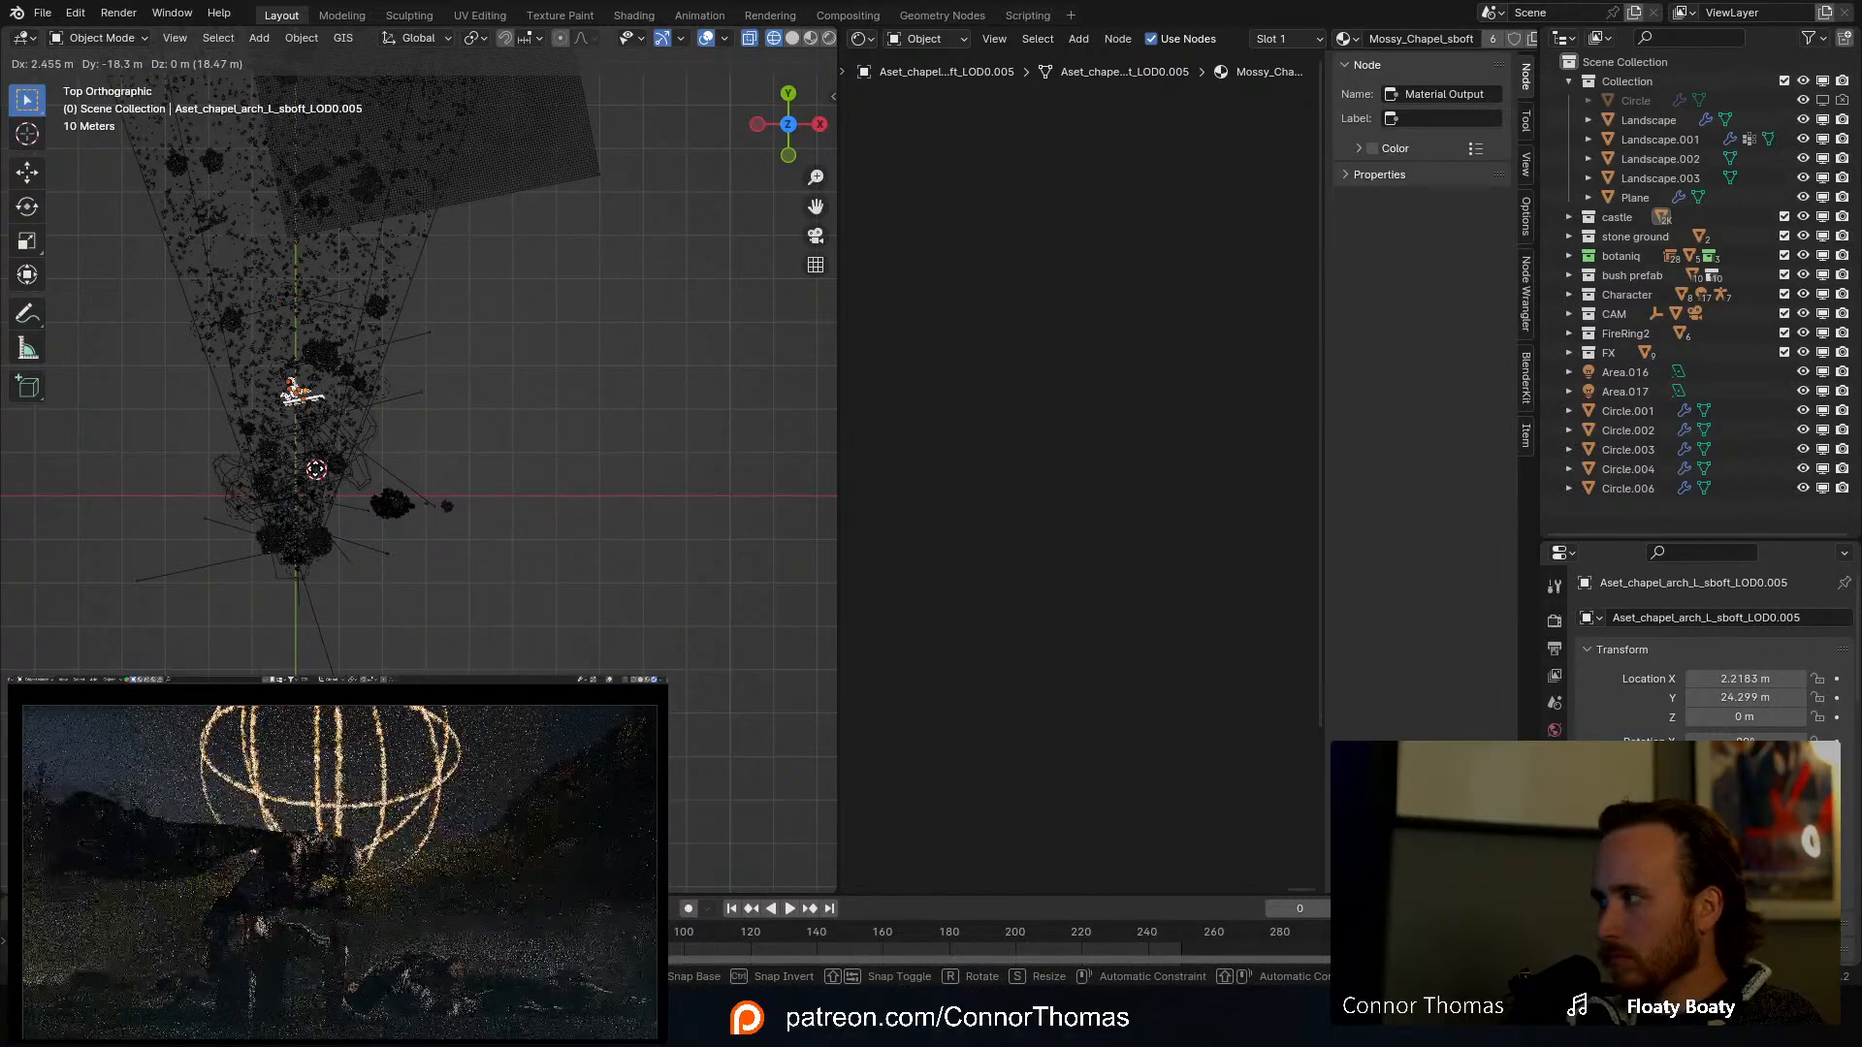
click(306, 452)
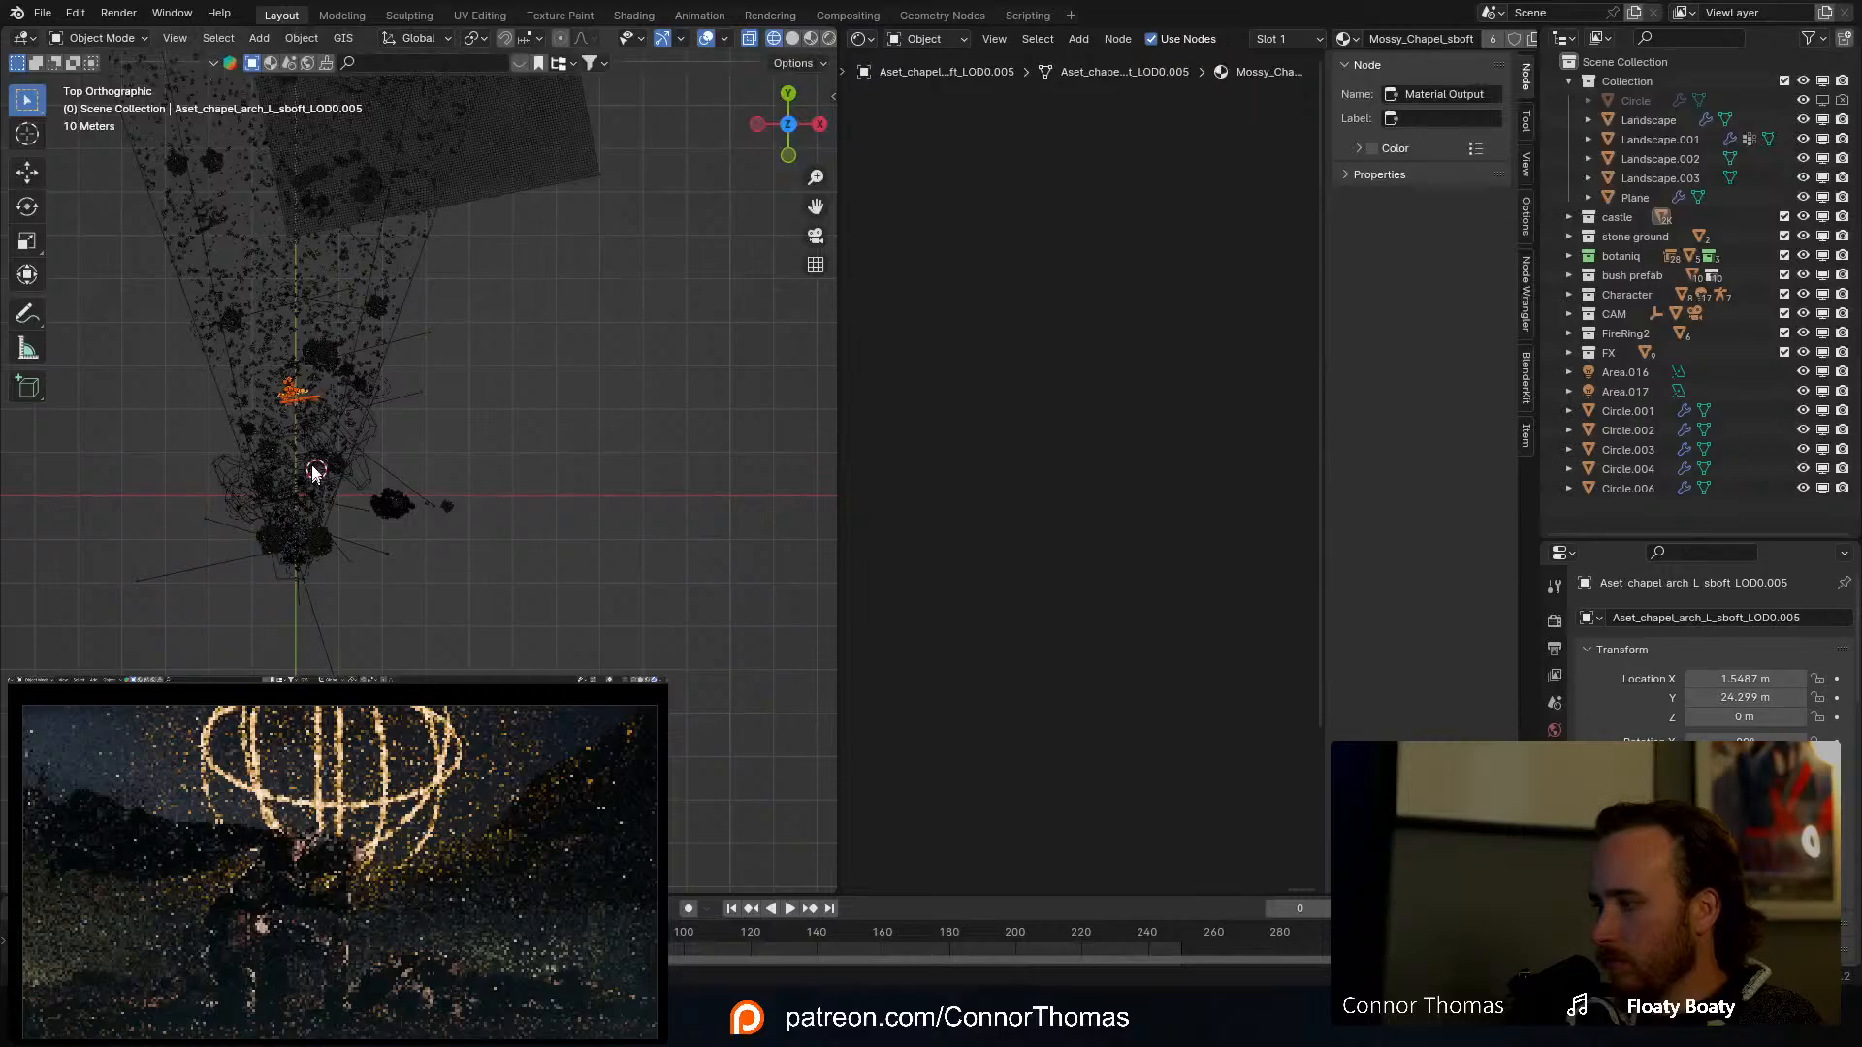
Step: Frame the relocated ruins and switch the viewport to Material Preview shading to check their placement among the trees
key(KP_Decimal)
middle_drag(311, 462, 381, 230)
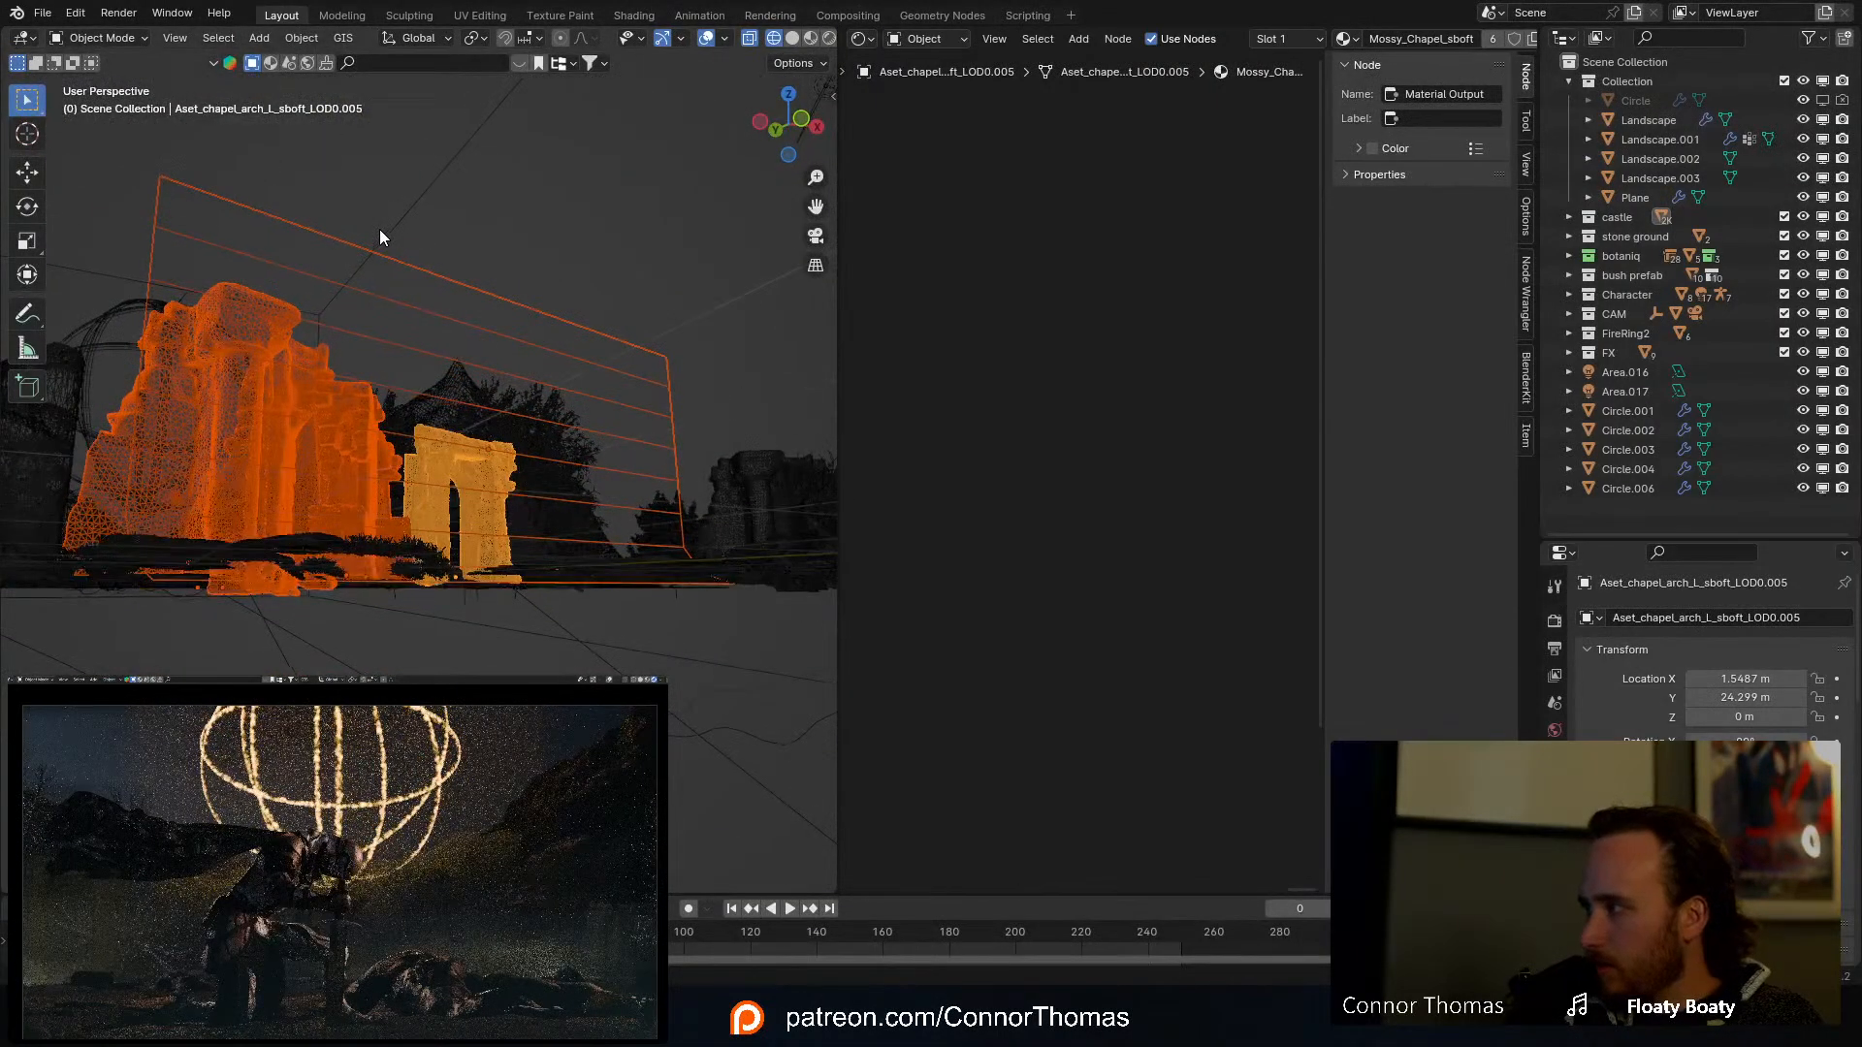
middle_drag(386, 341, 569, 369)
key(shift+z)
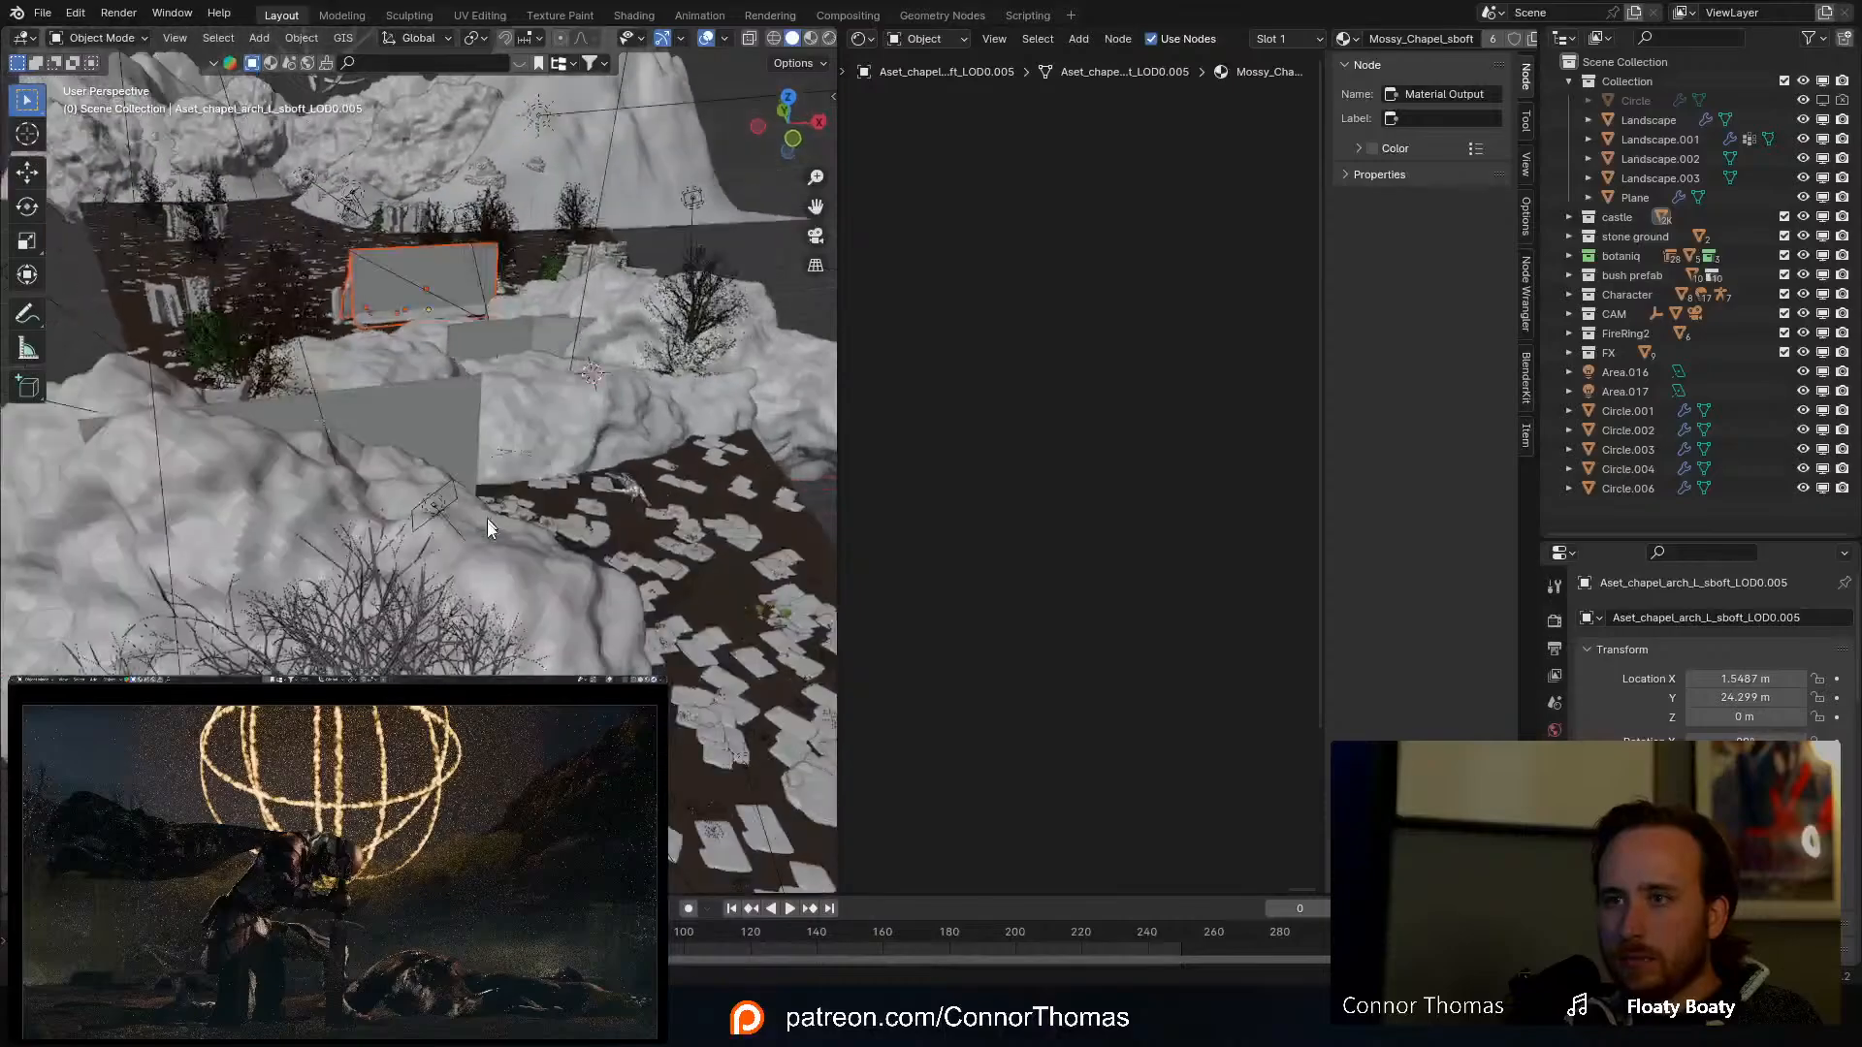
key(z)
click(452, 656)
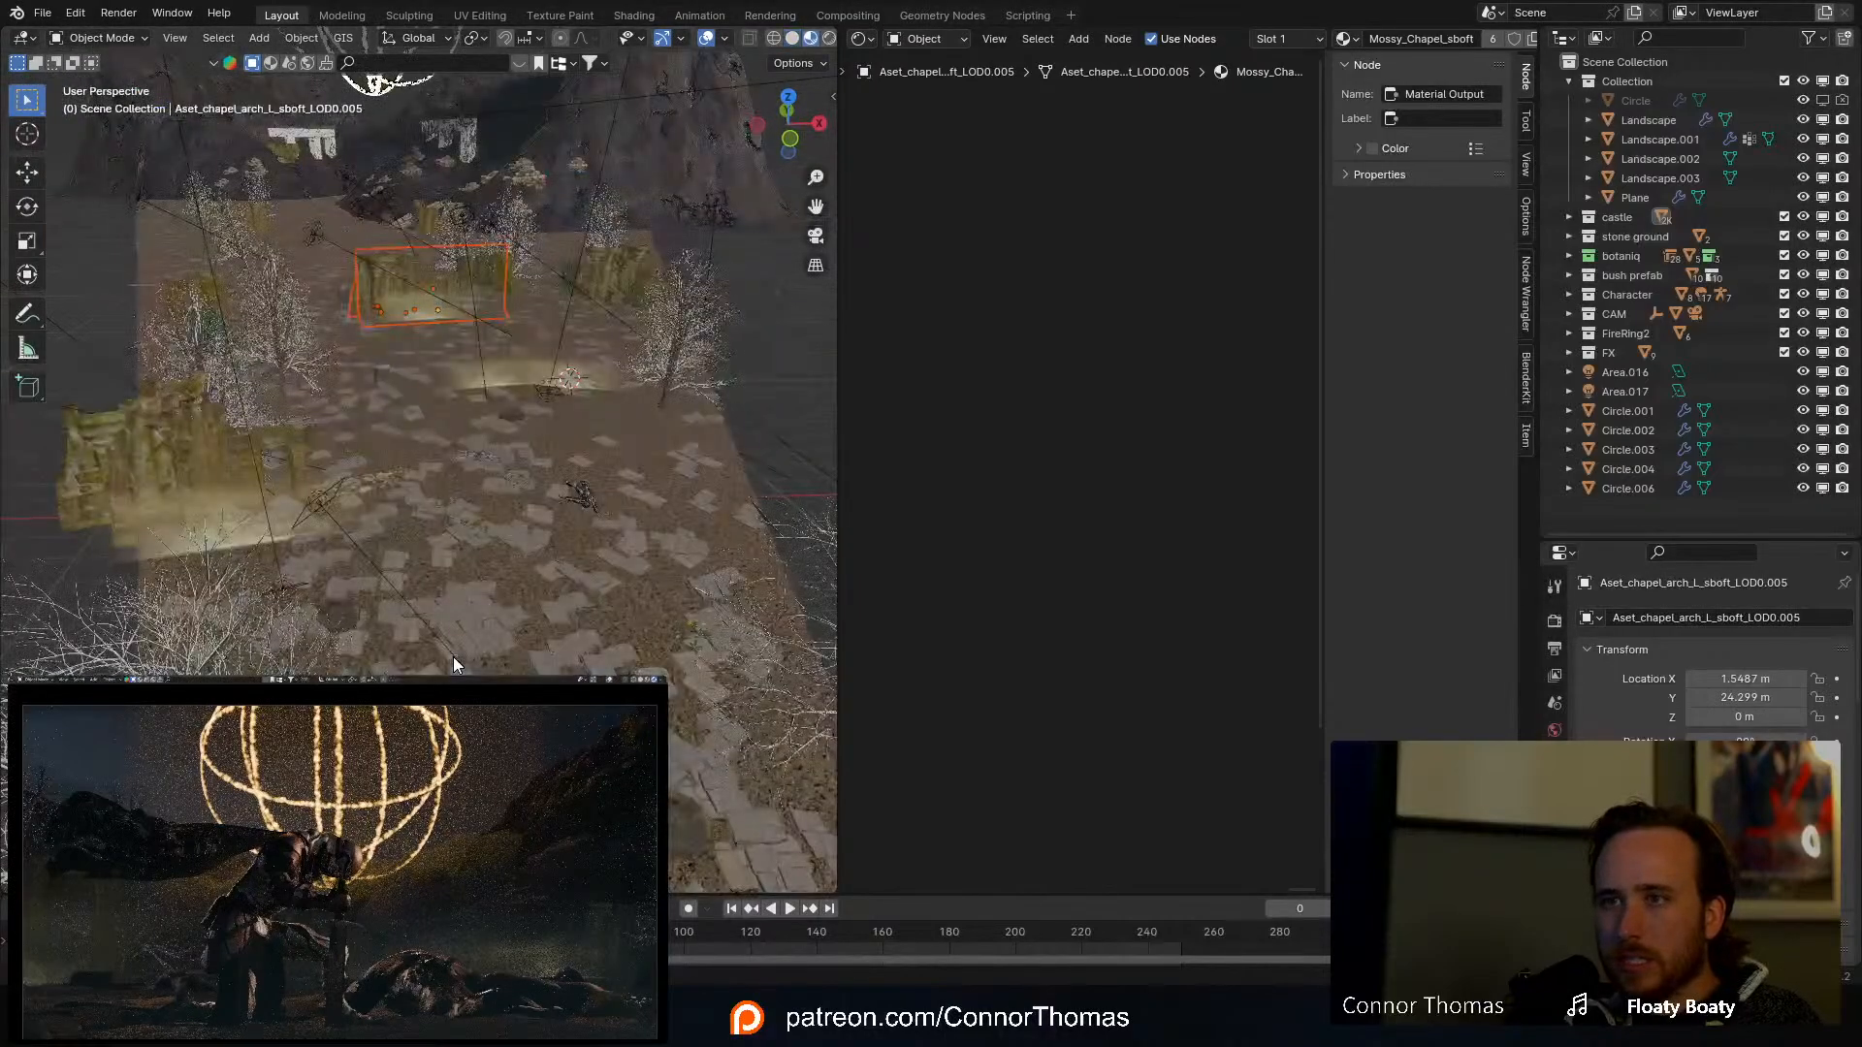
middle_drag(395, 588, 689, 695)
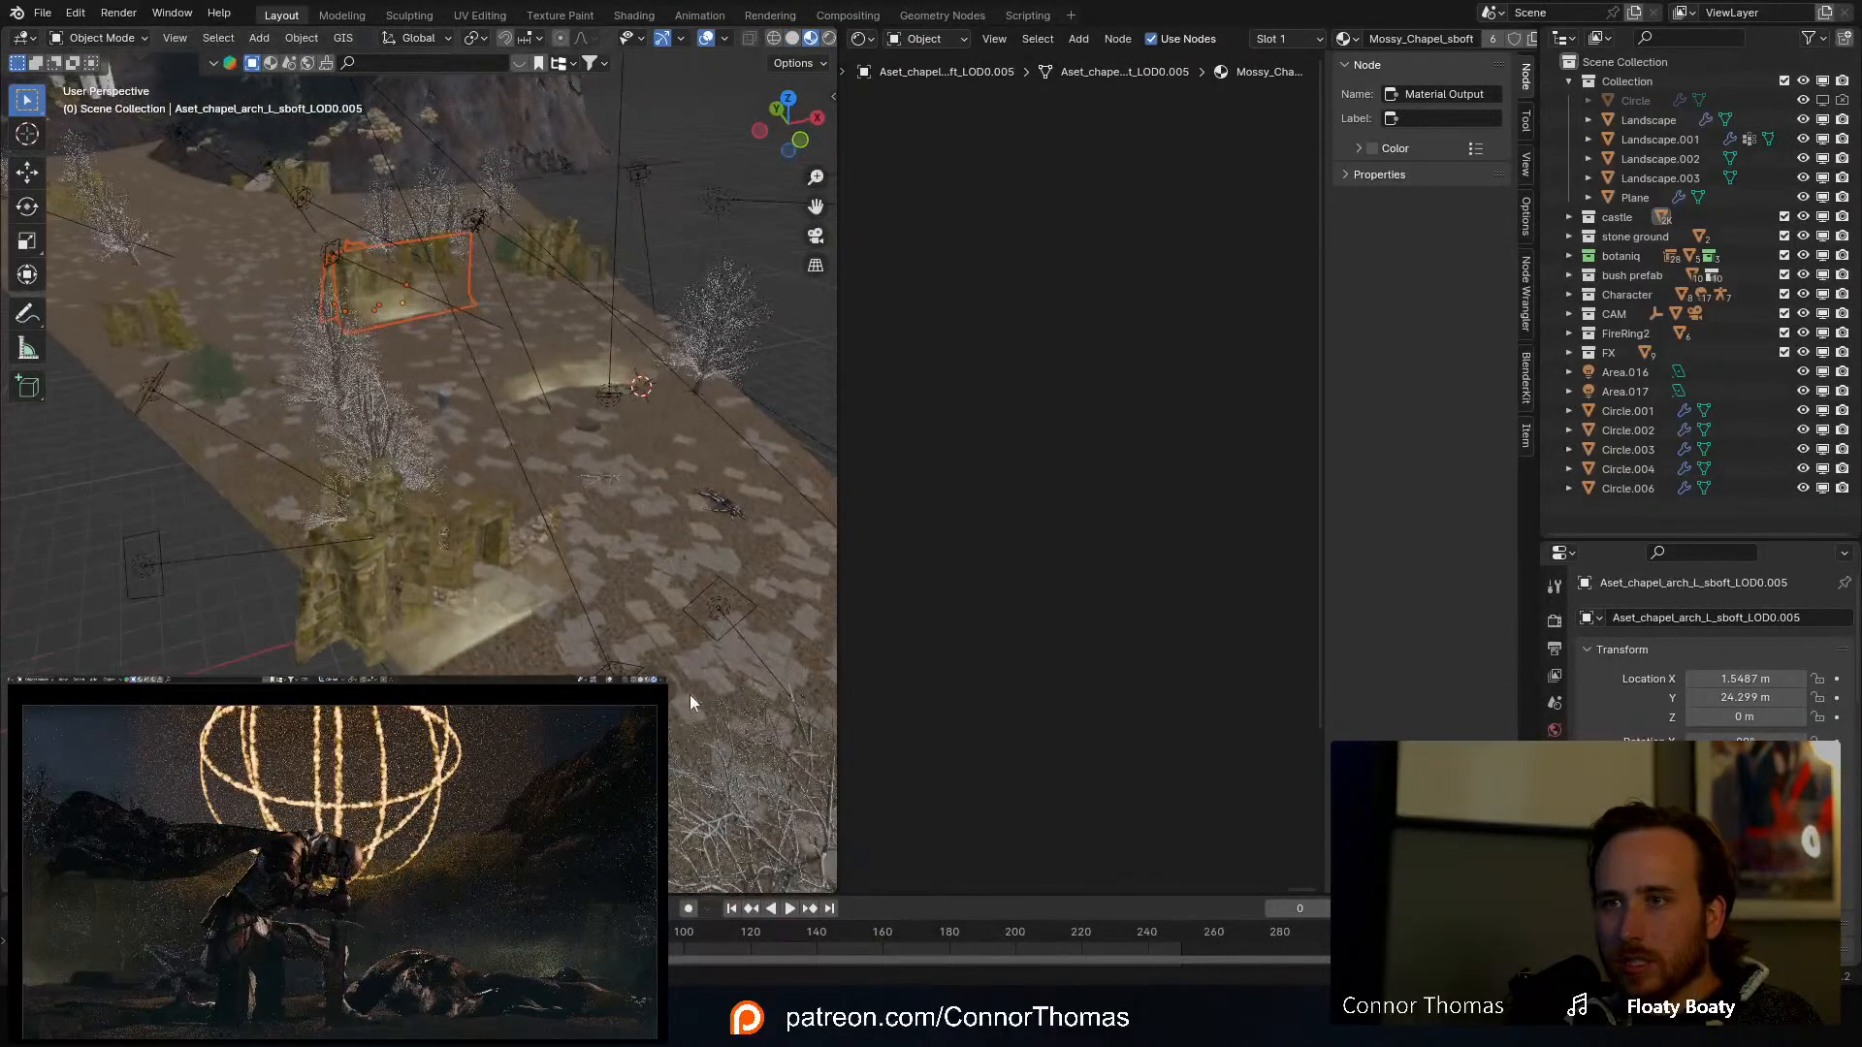
Step: Duplicate area light Area.017 and place the copy in front of the new ruins at about X 3.4 m, Y 16.3 m
click(495, 594)
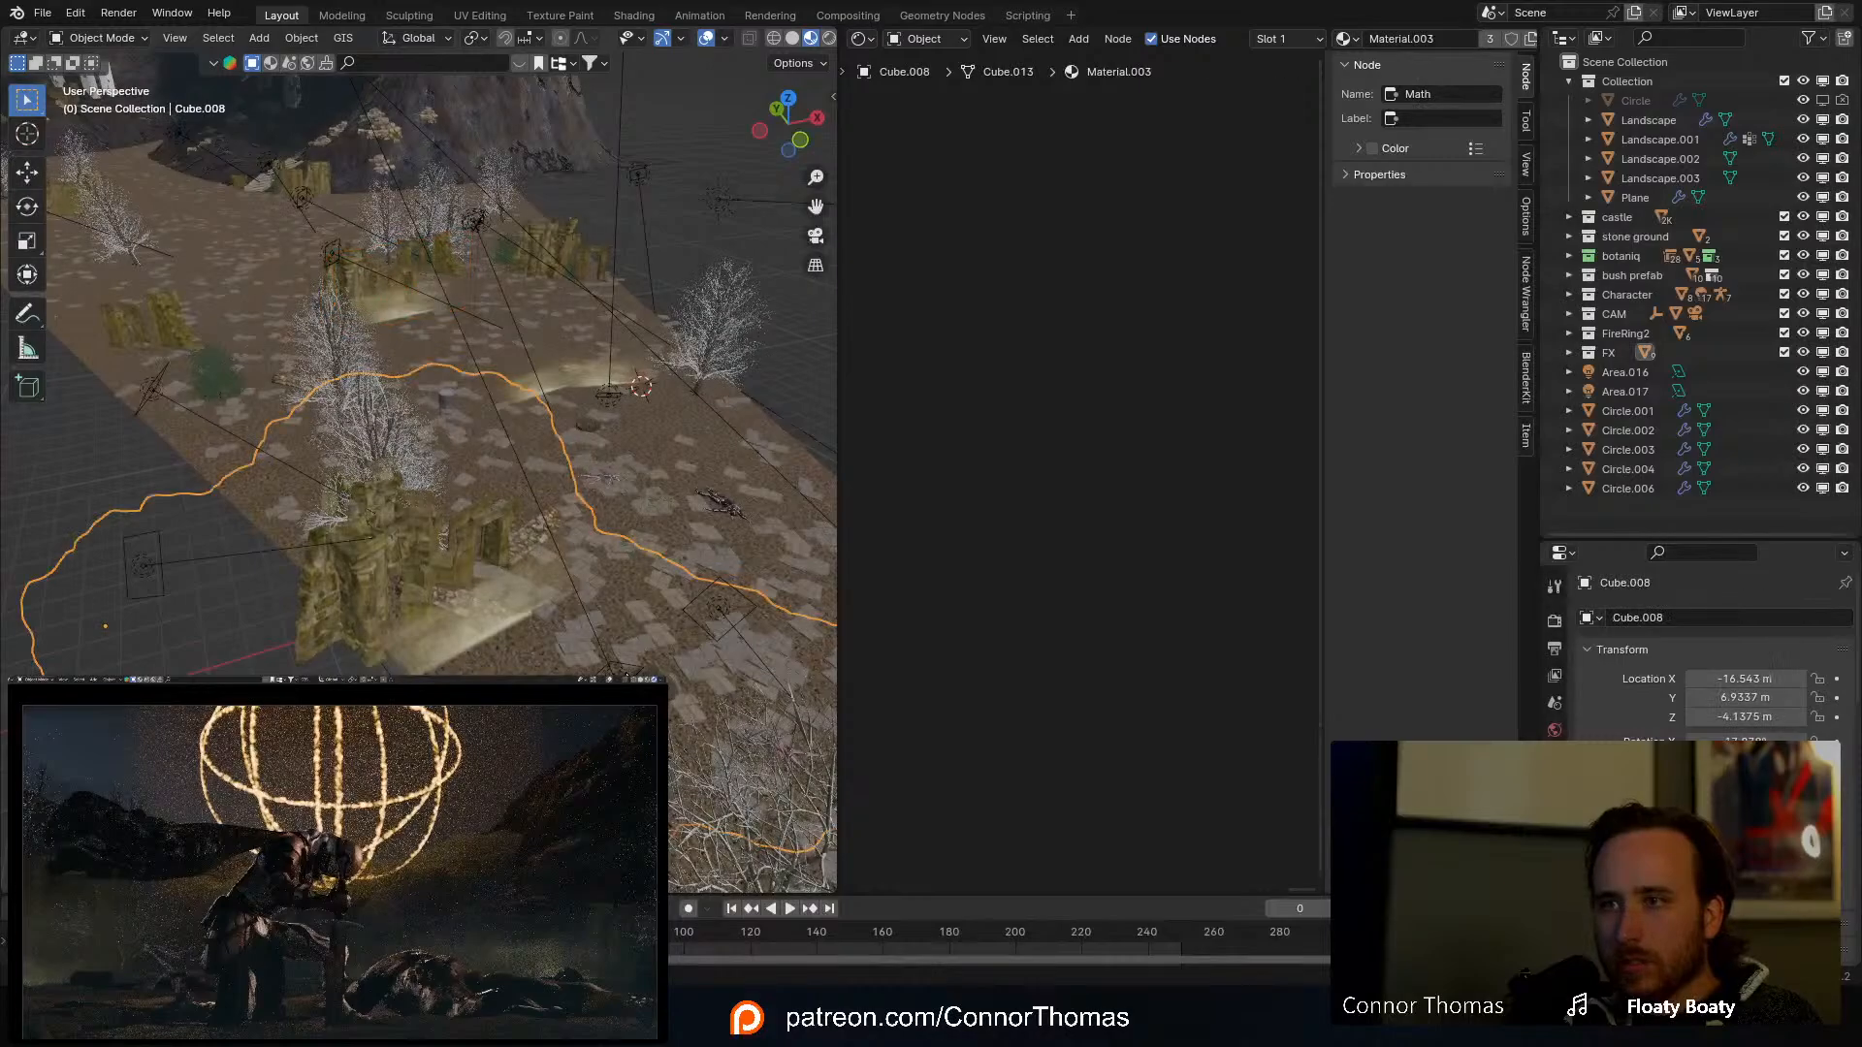
click(624, 669)
key(KP_7)
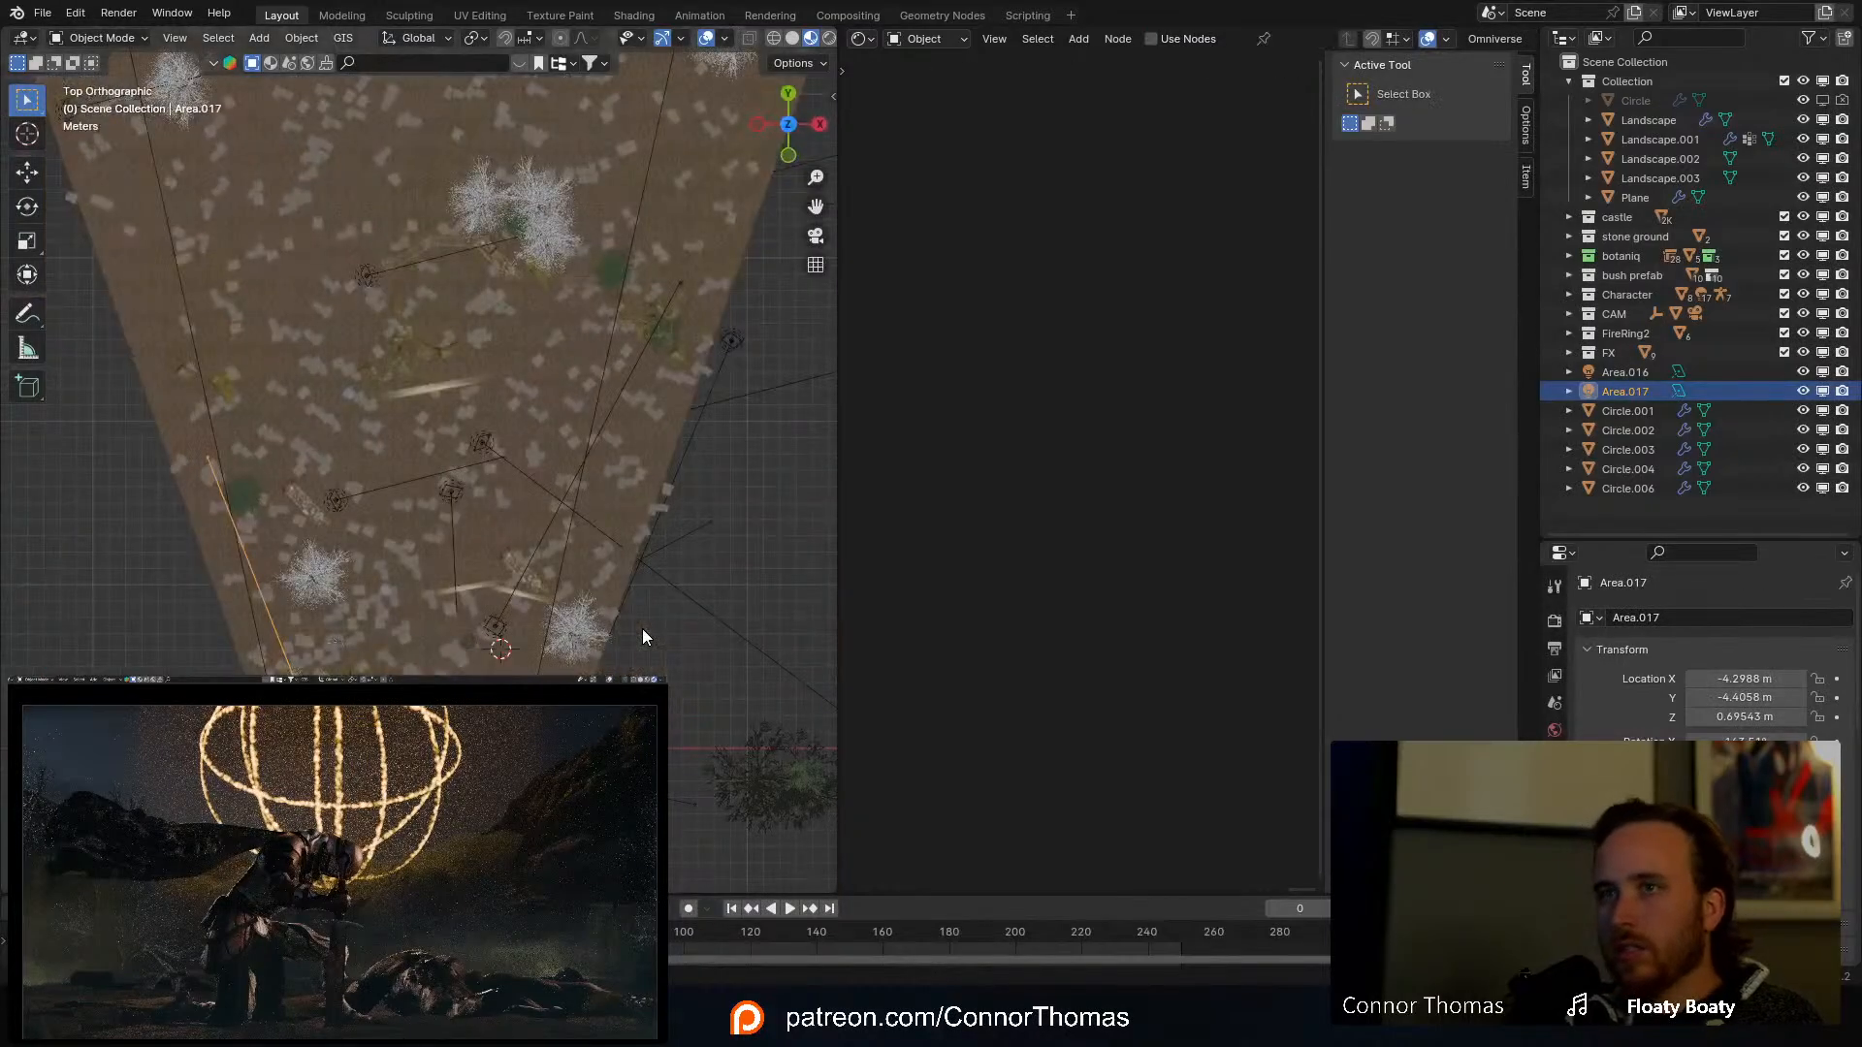
key(shift+d)
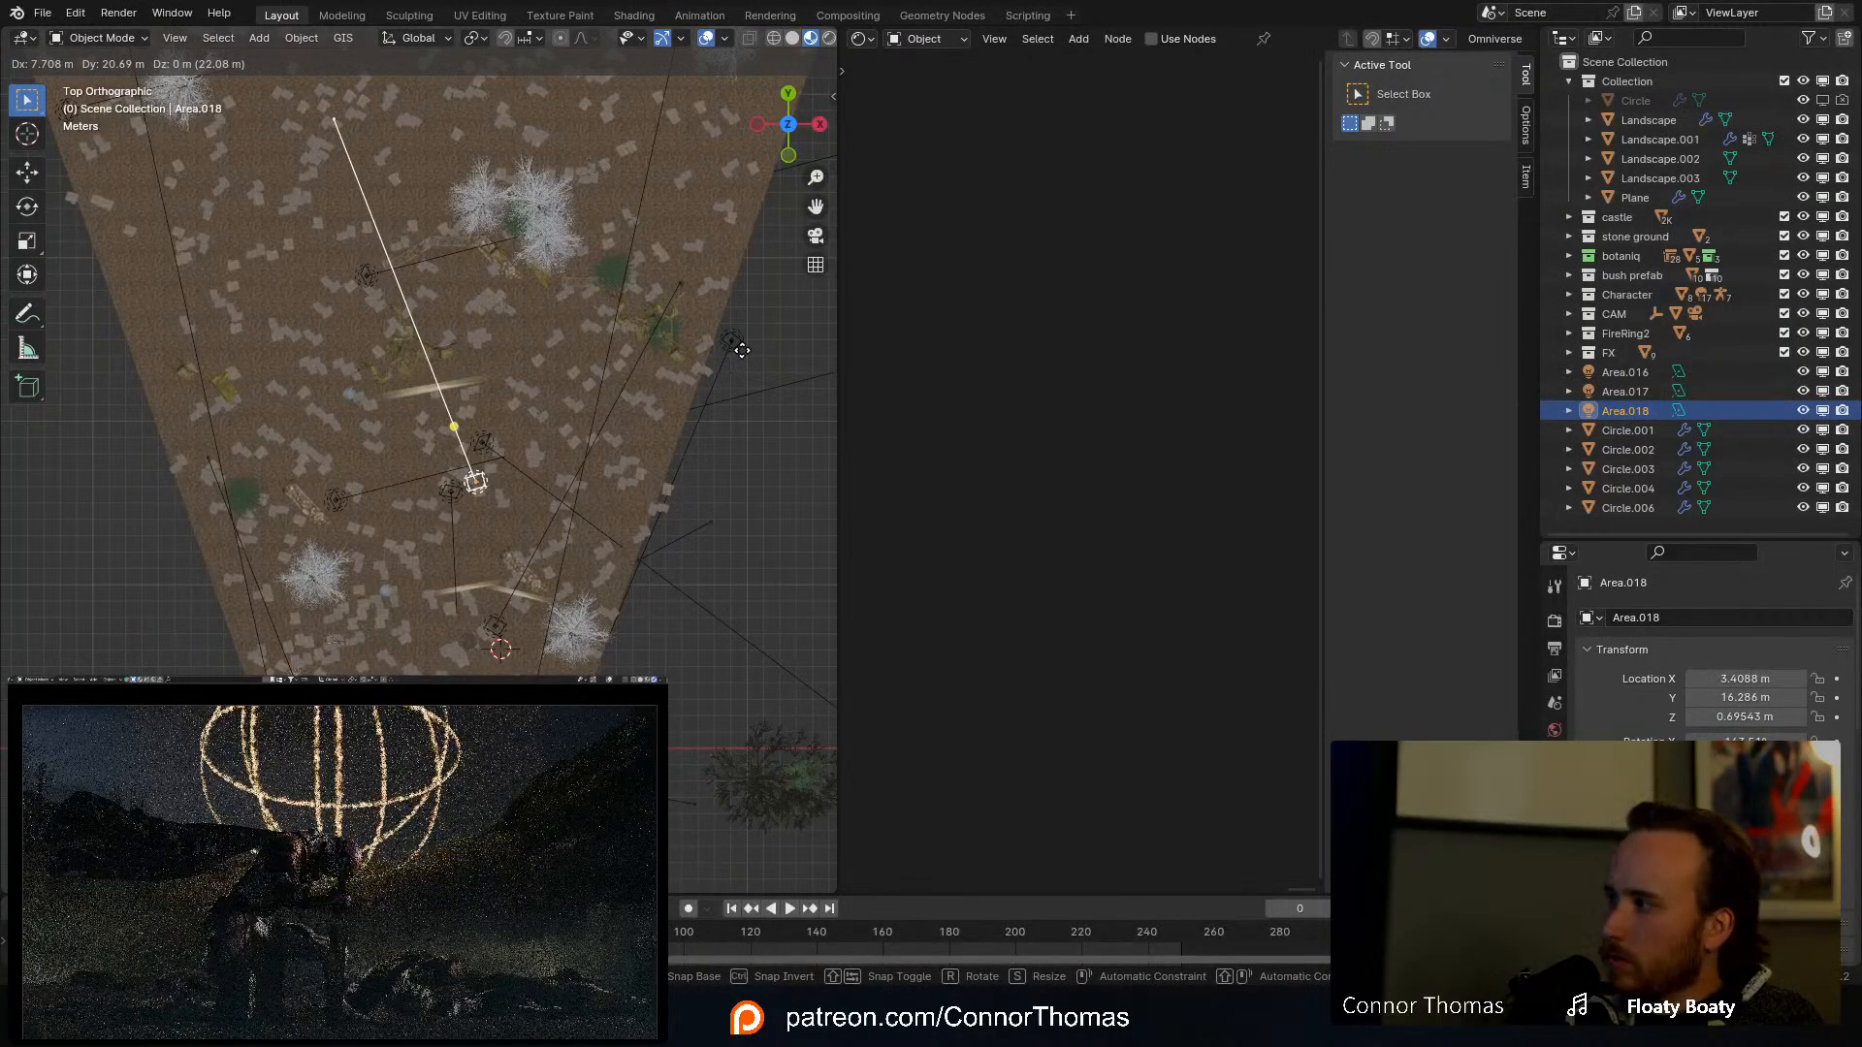
click(741, 351)
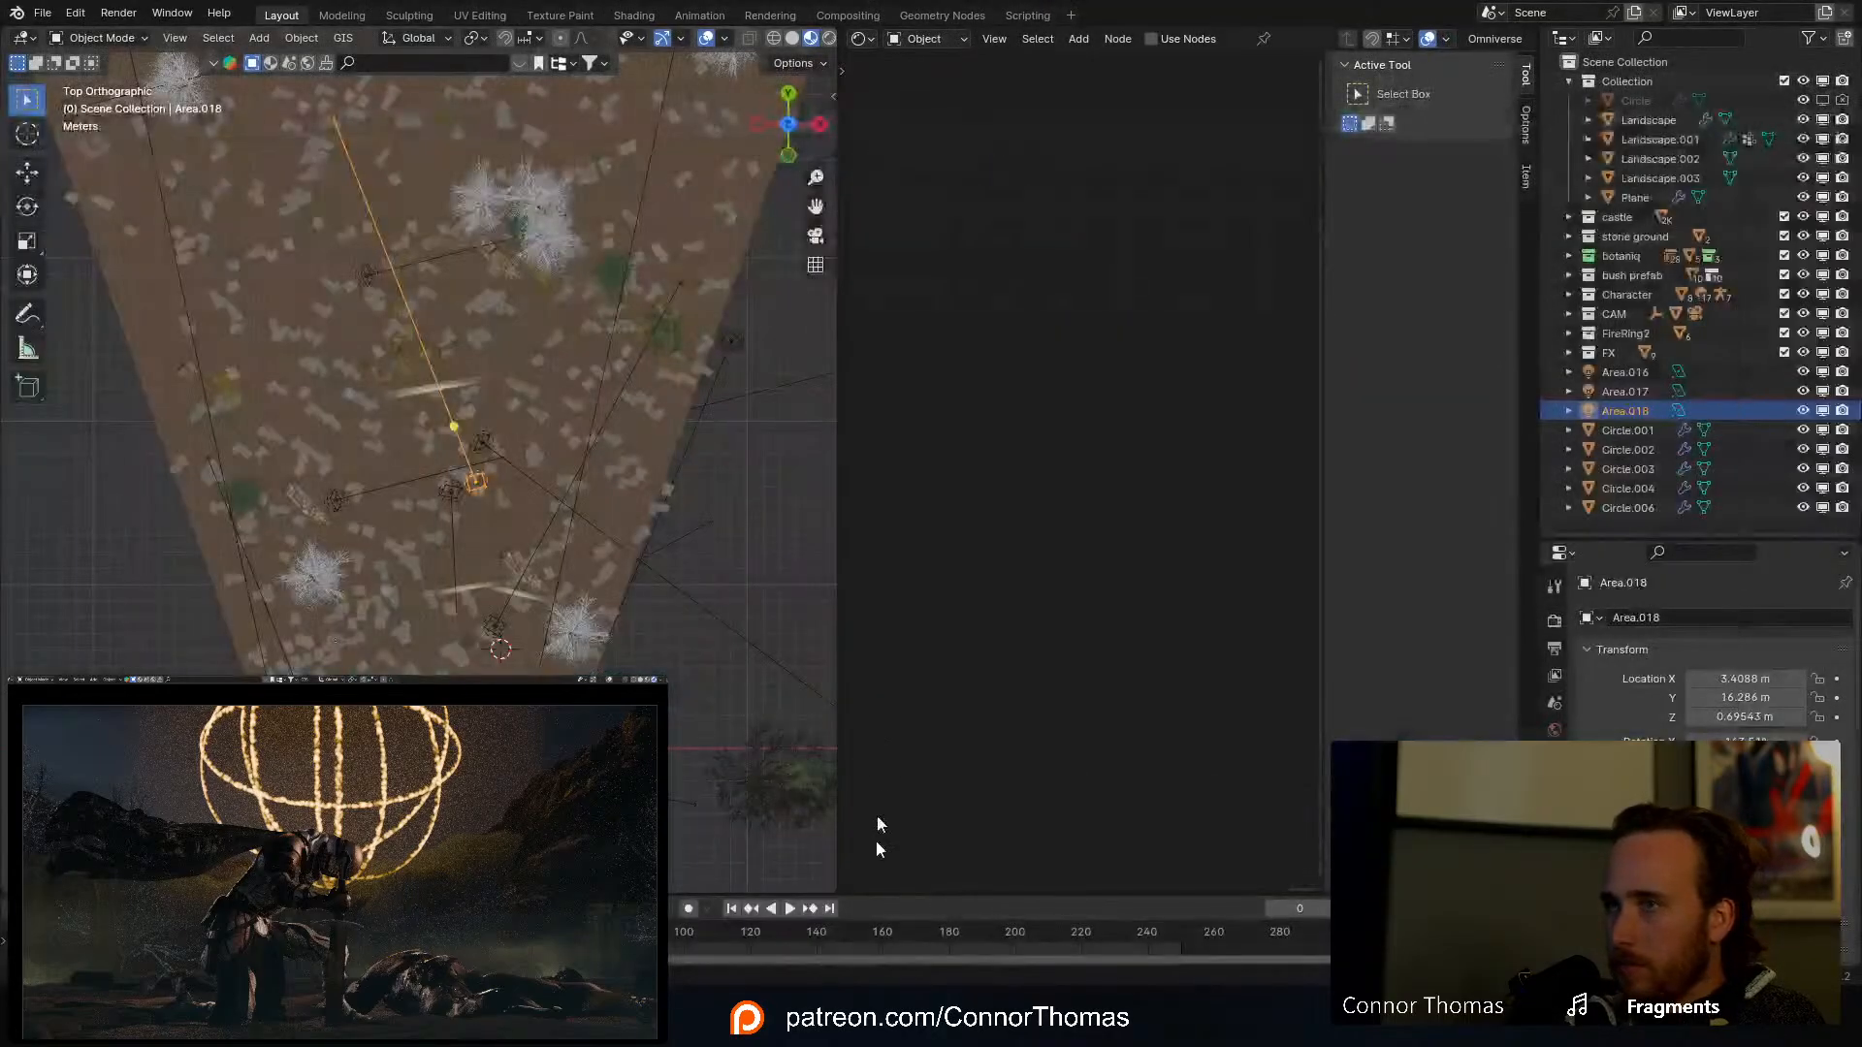
Step: Duplicate the fog plane Evaporation_Fog_Windy_6_4796_2K.001 towards the mountain, at about X 14.4 m, Y 59.4 m, and enlarge the copy
scroll(515, 500, down, 3)
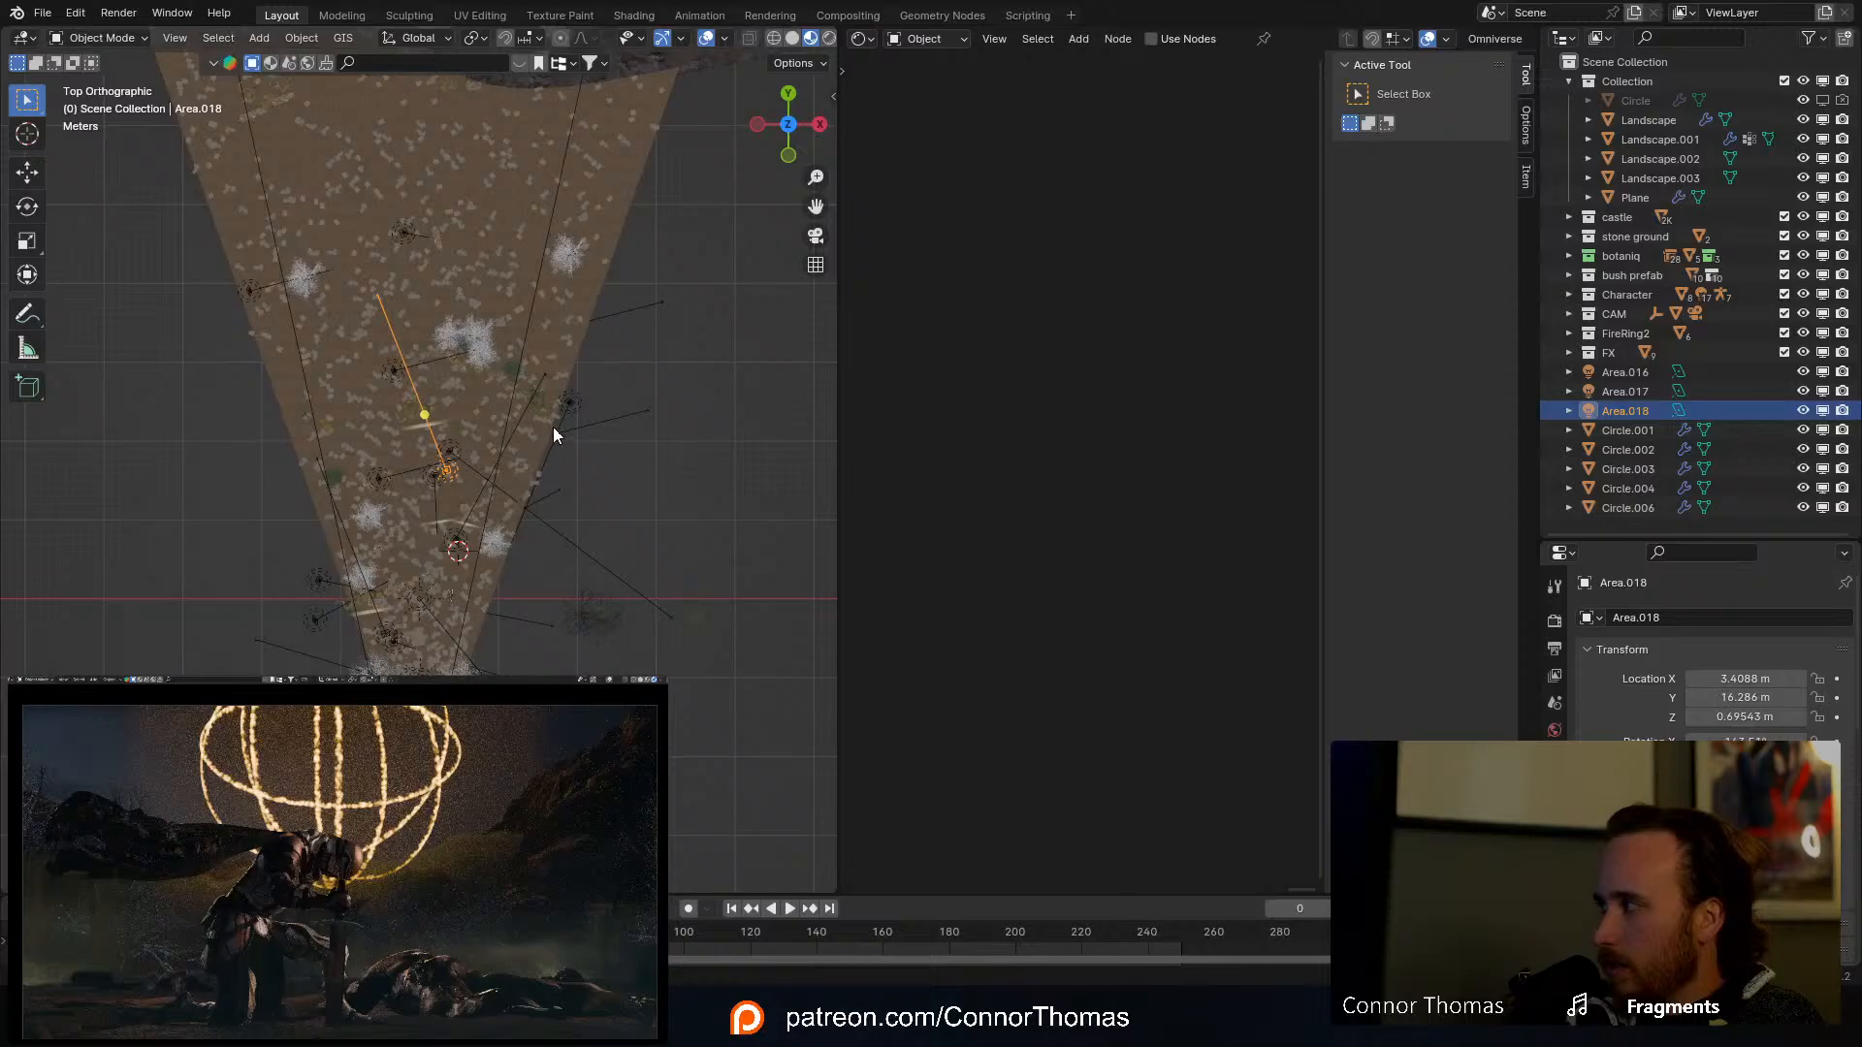
middle_drag(569, 428, 433, 374)
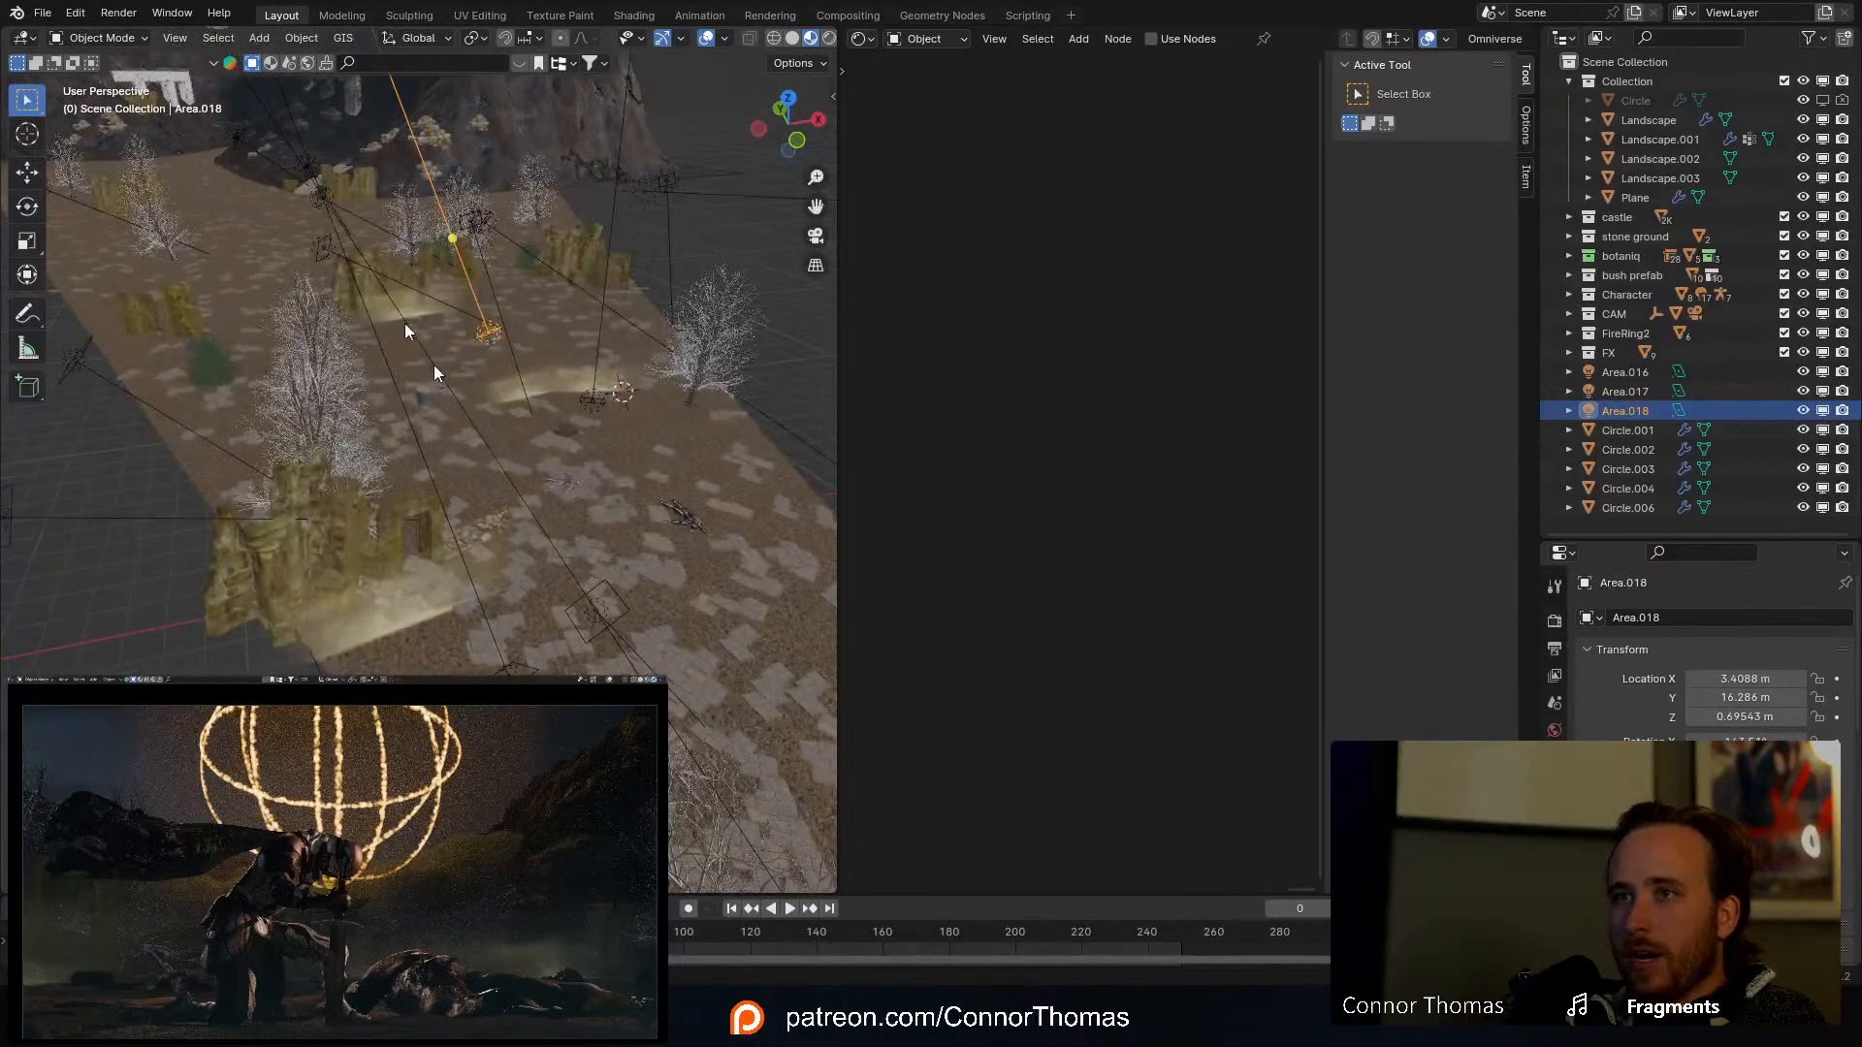
click(577, 376)
click(576, 375)
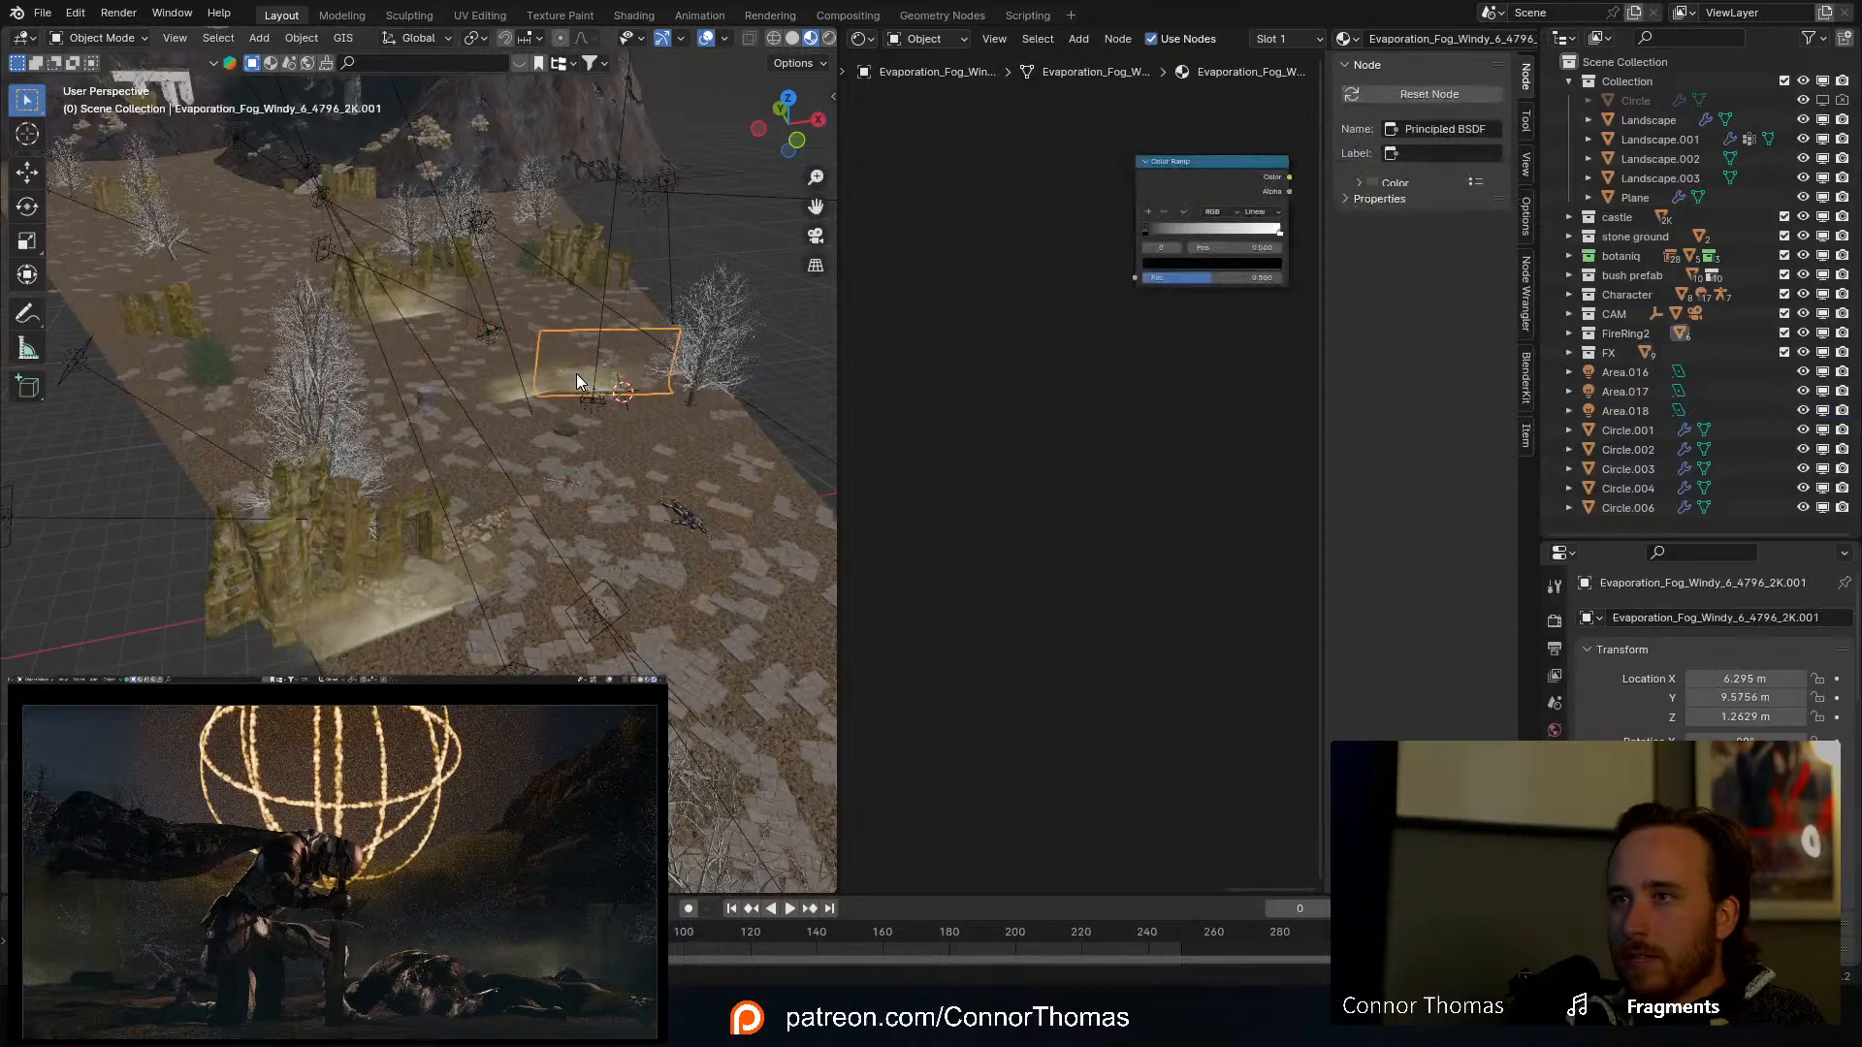
key(KP_Decimal)
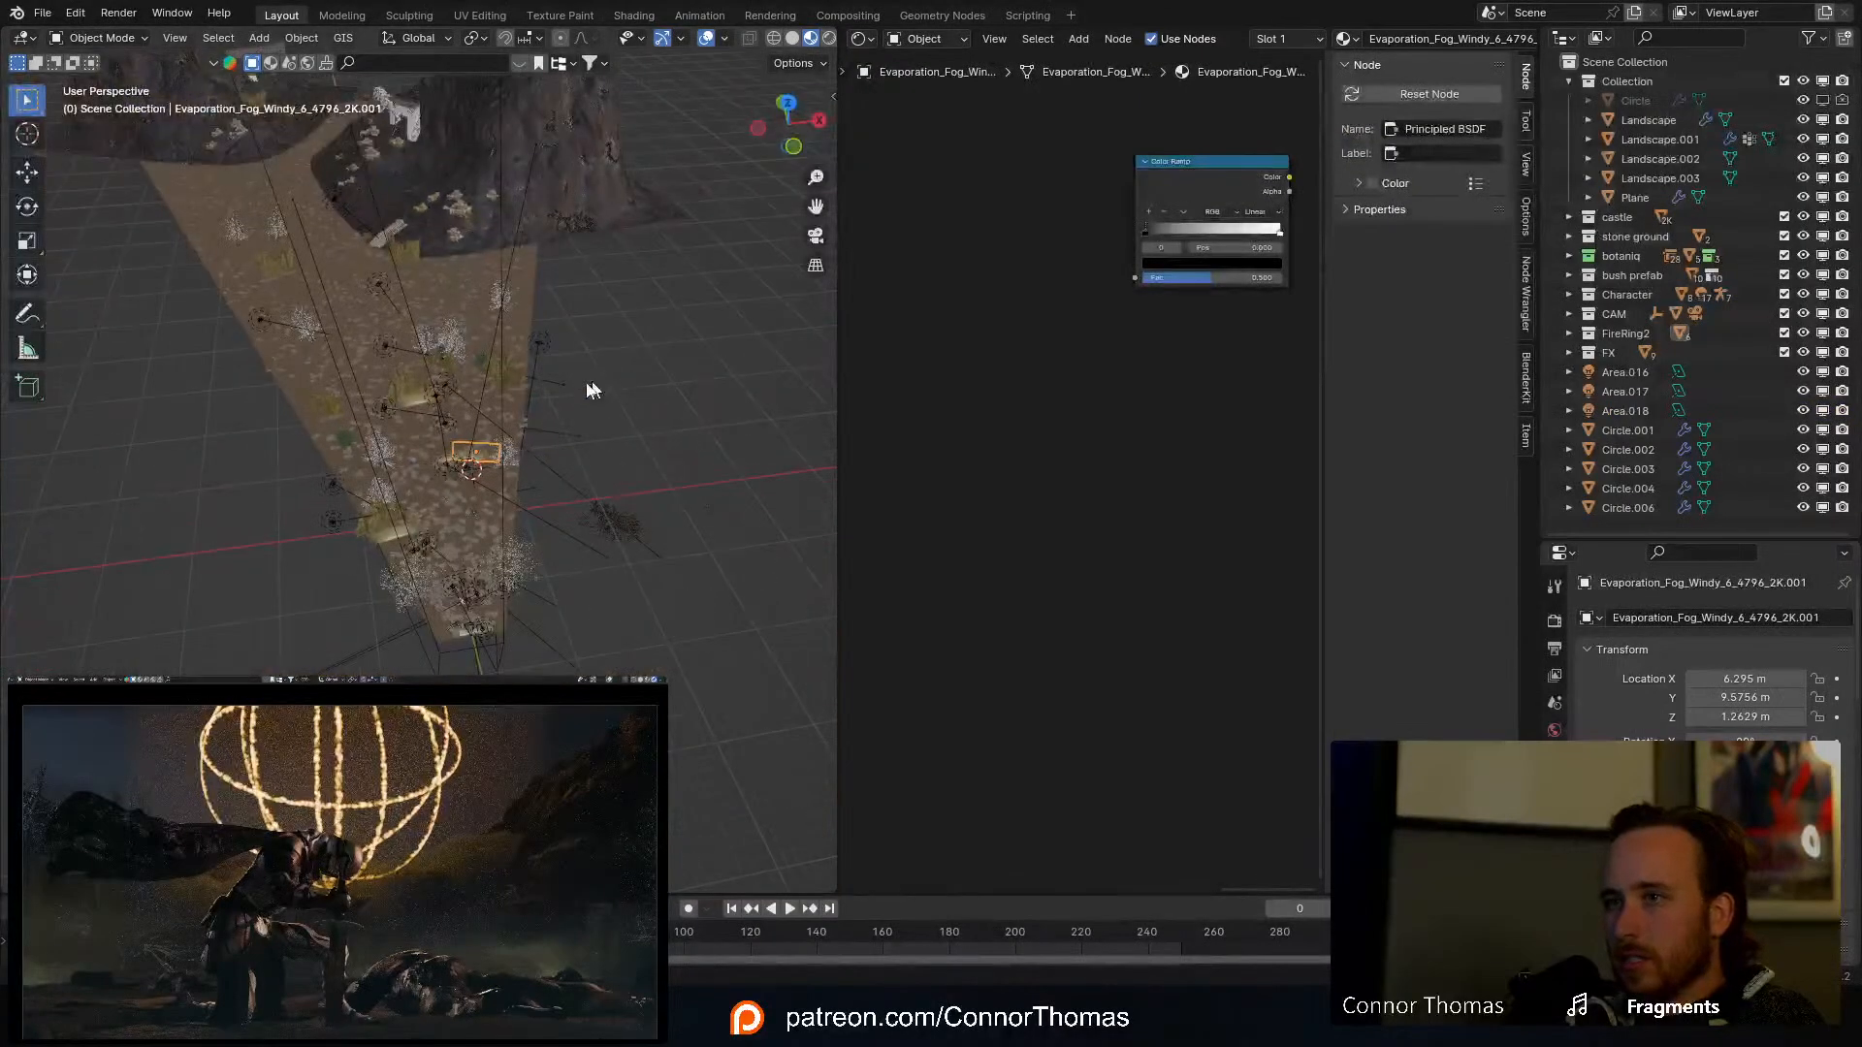
key(KP_7)
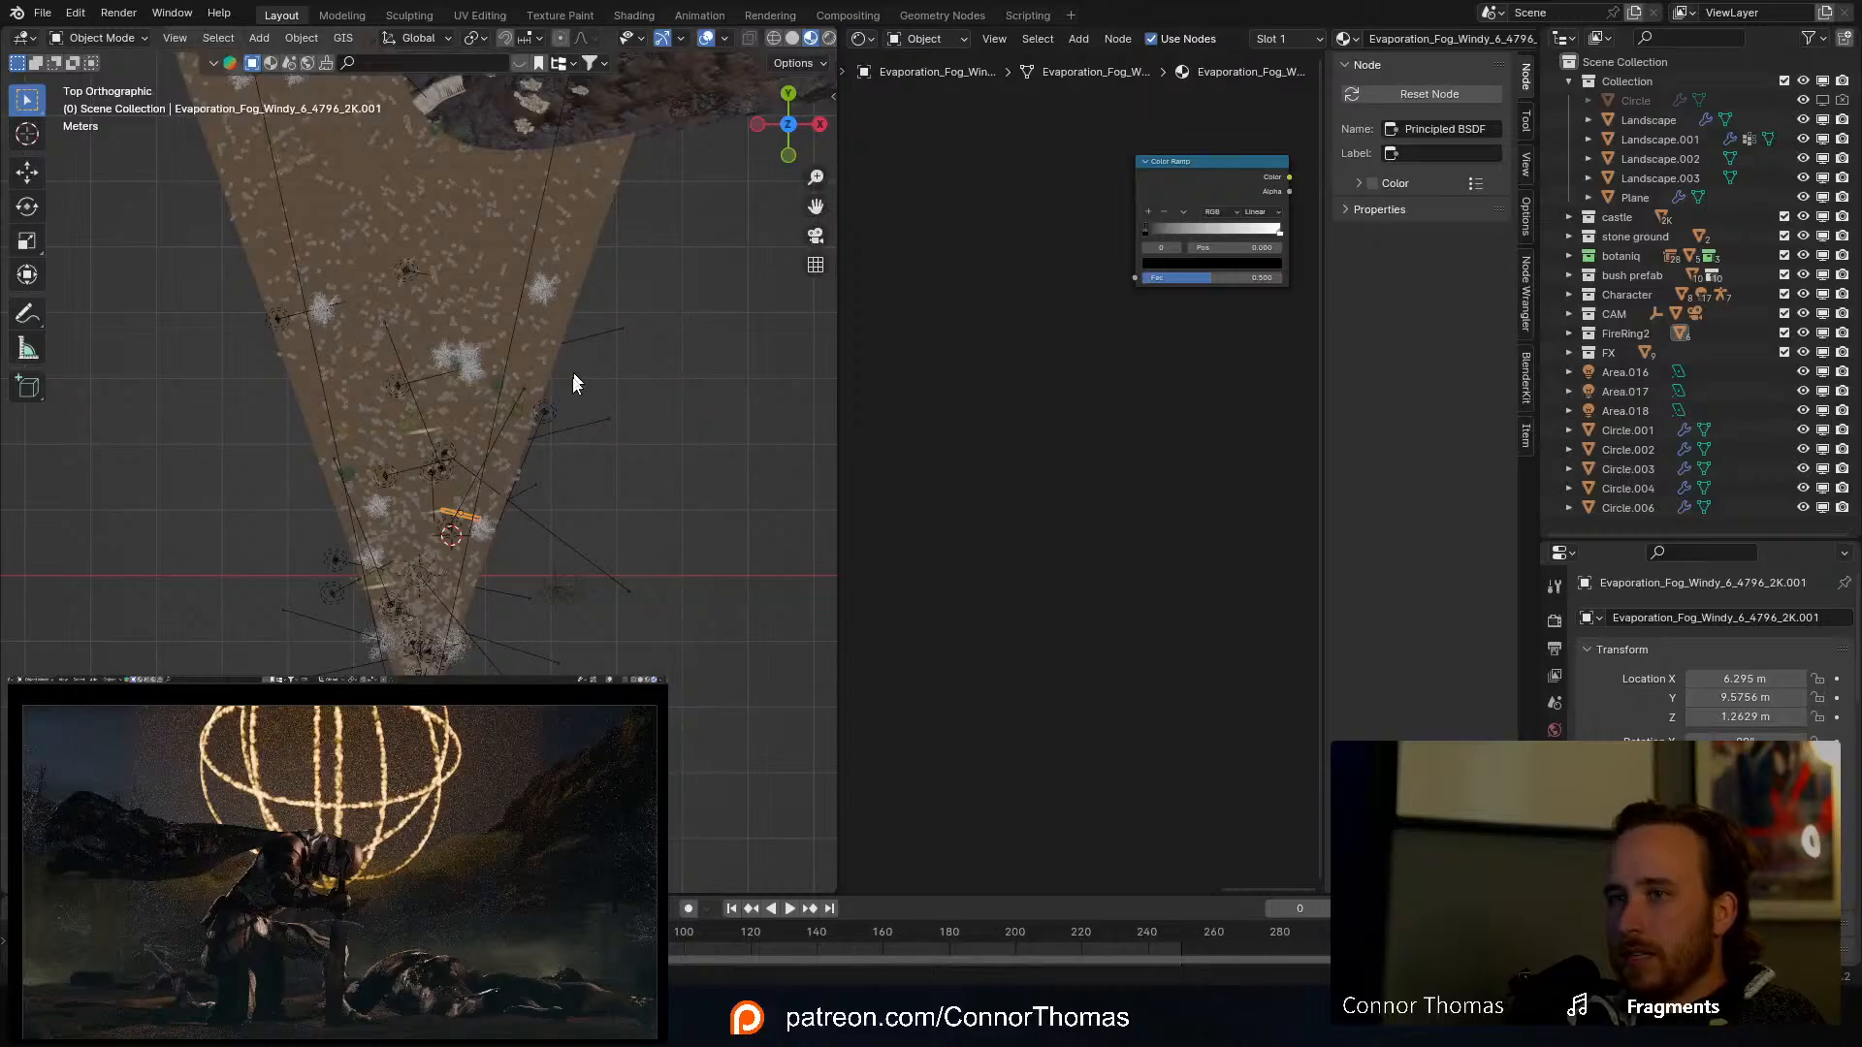
shift+middle_drag(572, 376, 544, 470)
click(490, 282)
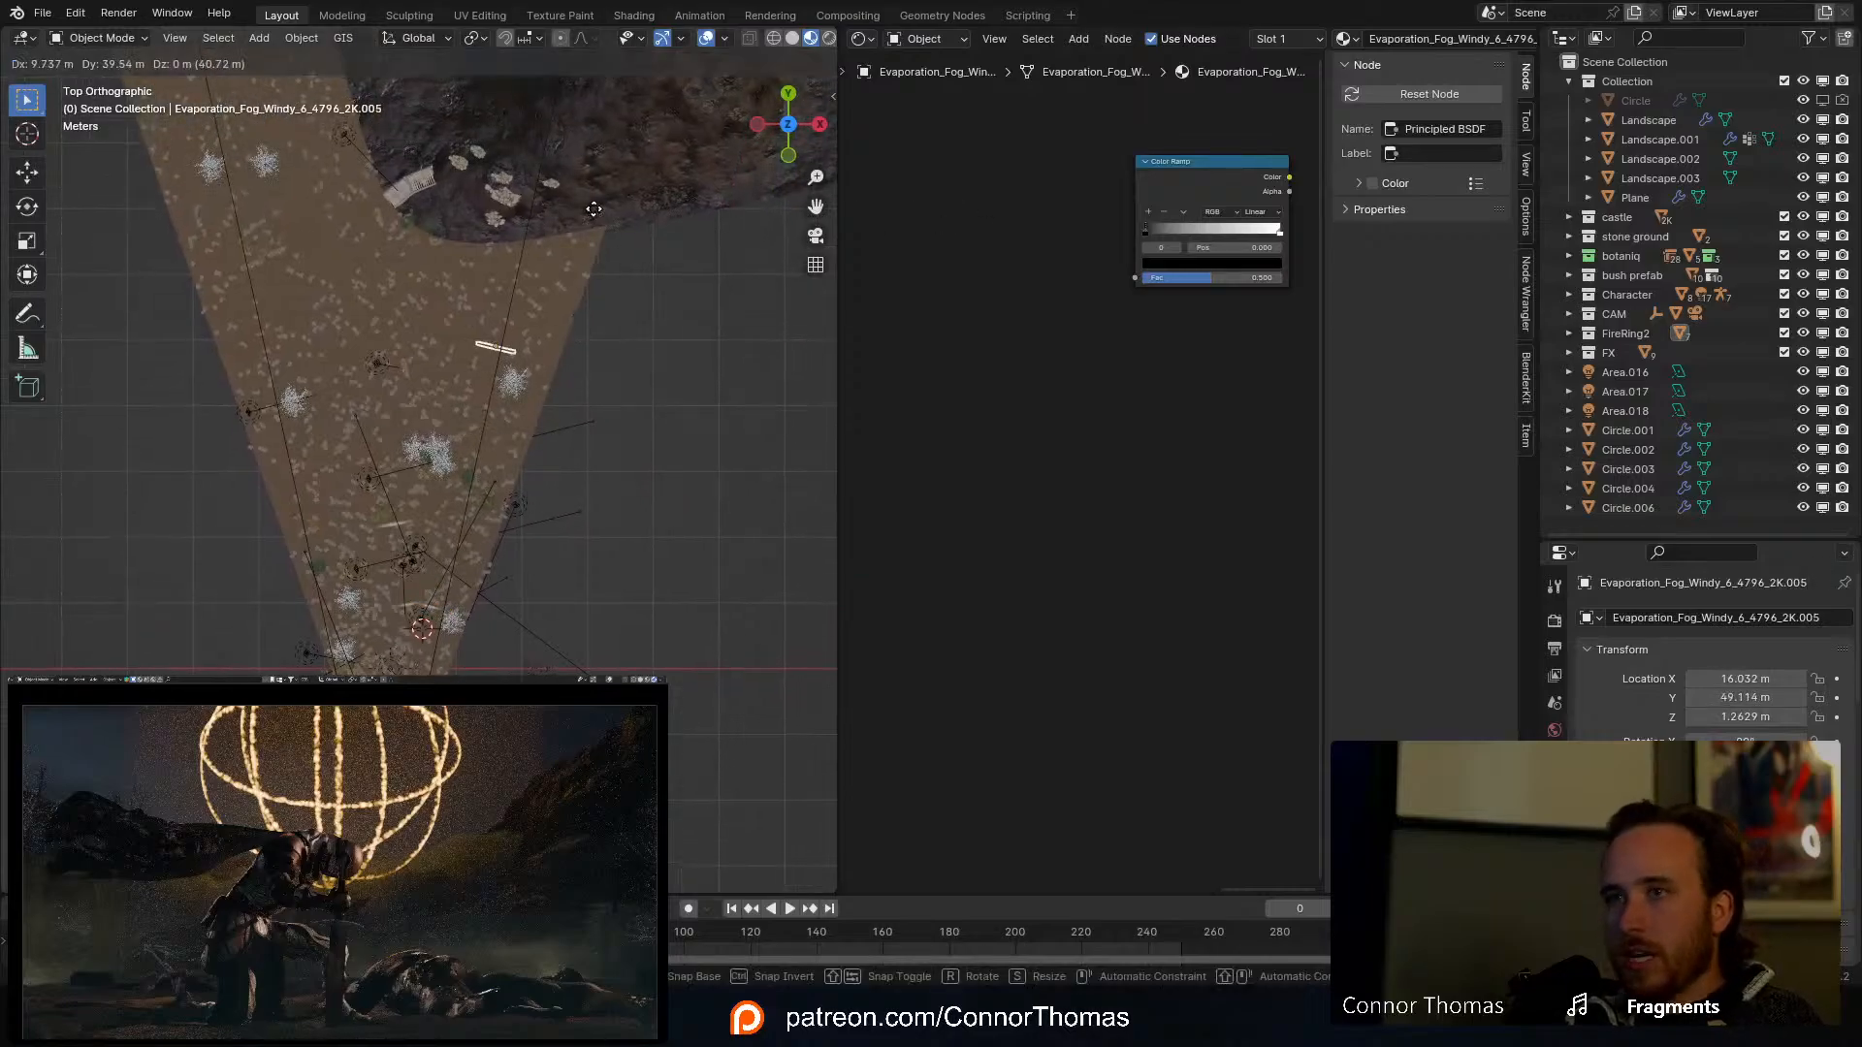
key(s)
click(771, 247)
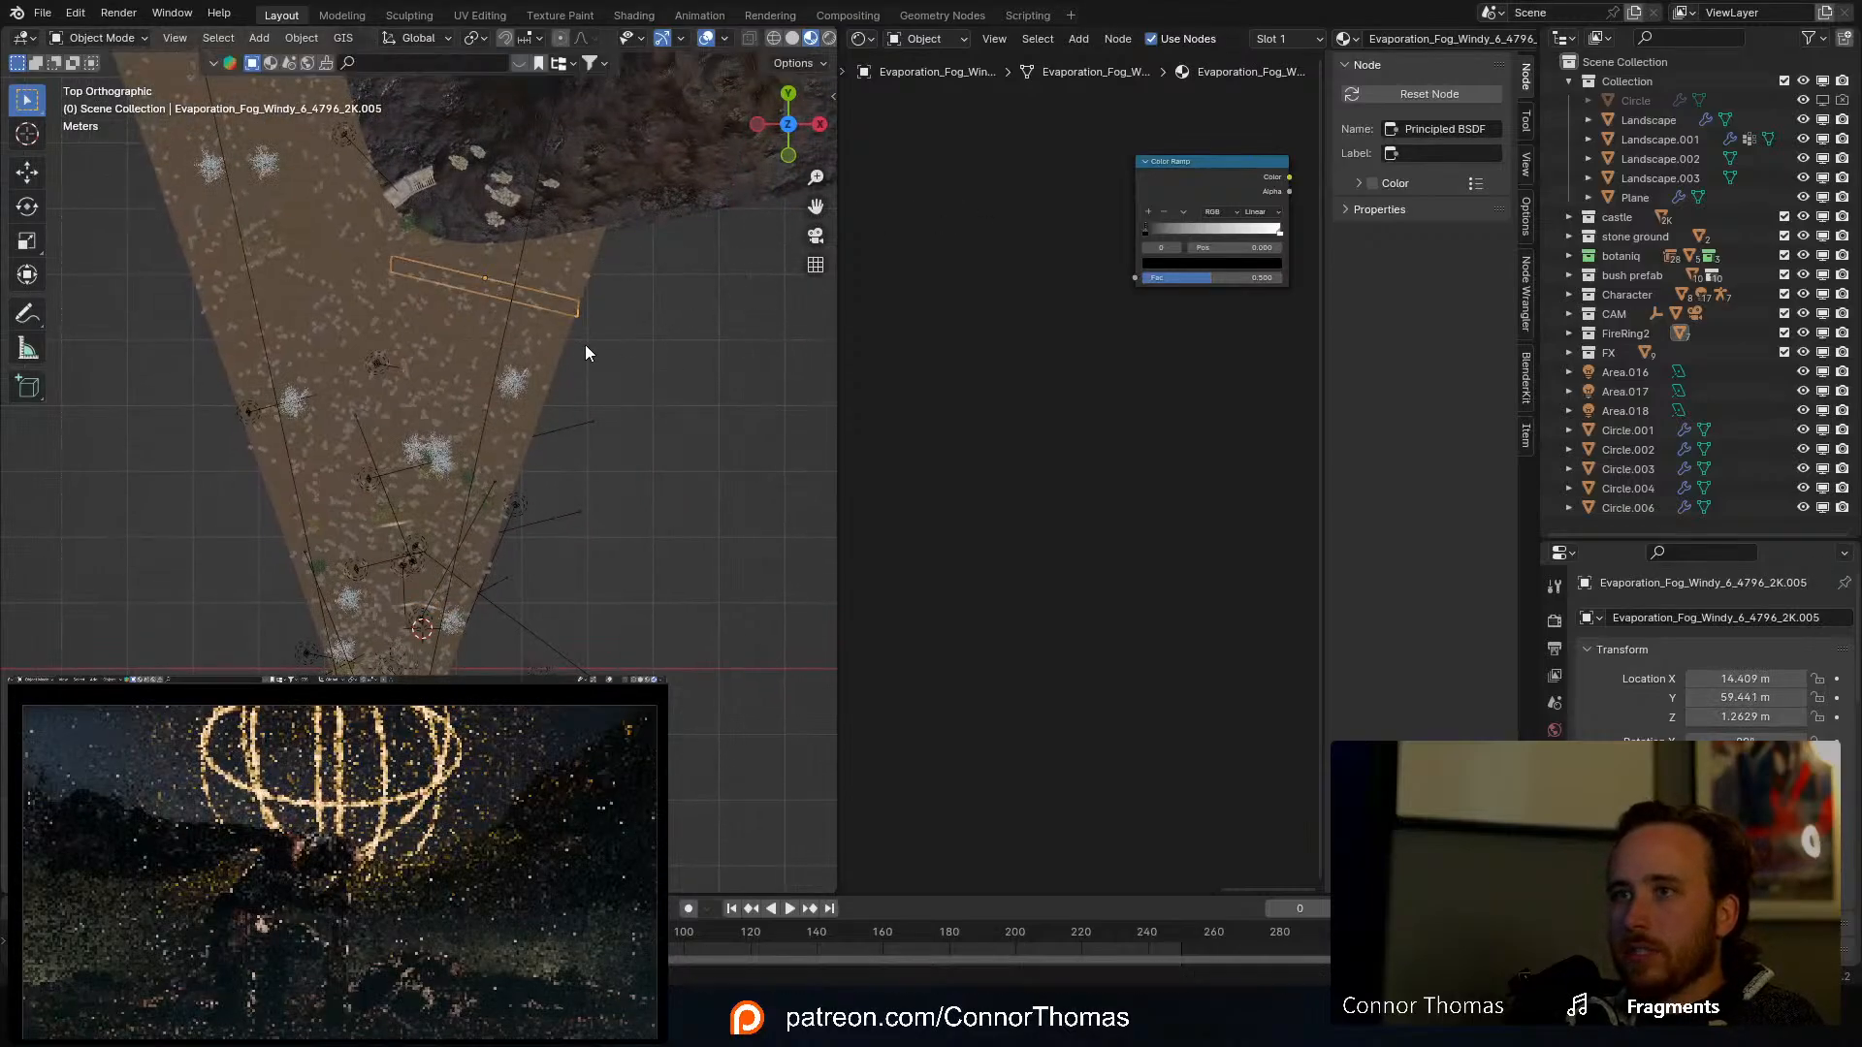
Step: Raise the enlarged fog plane and move it back onto the mountainside, at about X 22.7 m, Y 76.5 m, Z 16.1 m
middle_drag(585, 345, 413, 341)
key(g)
key(z)
click(568, 182)
scroll(450, 339, up, 5)
key(g)
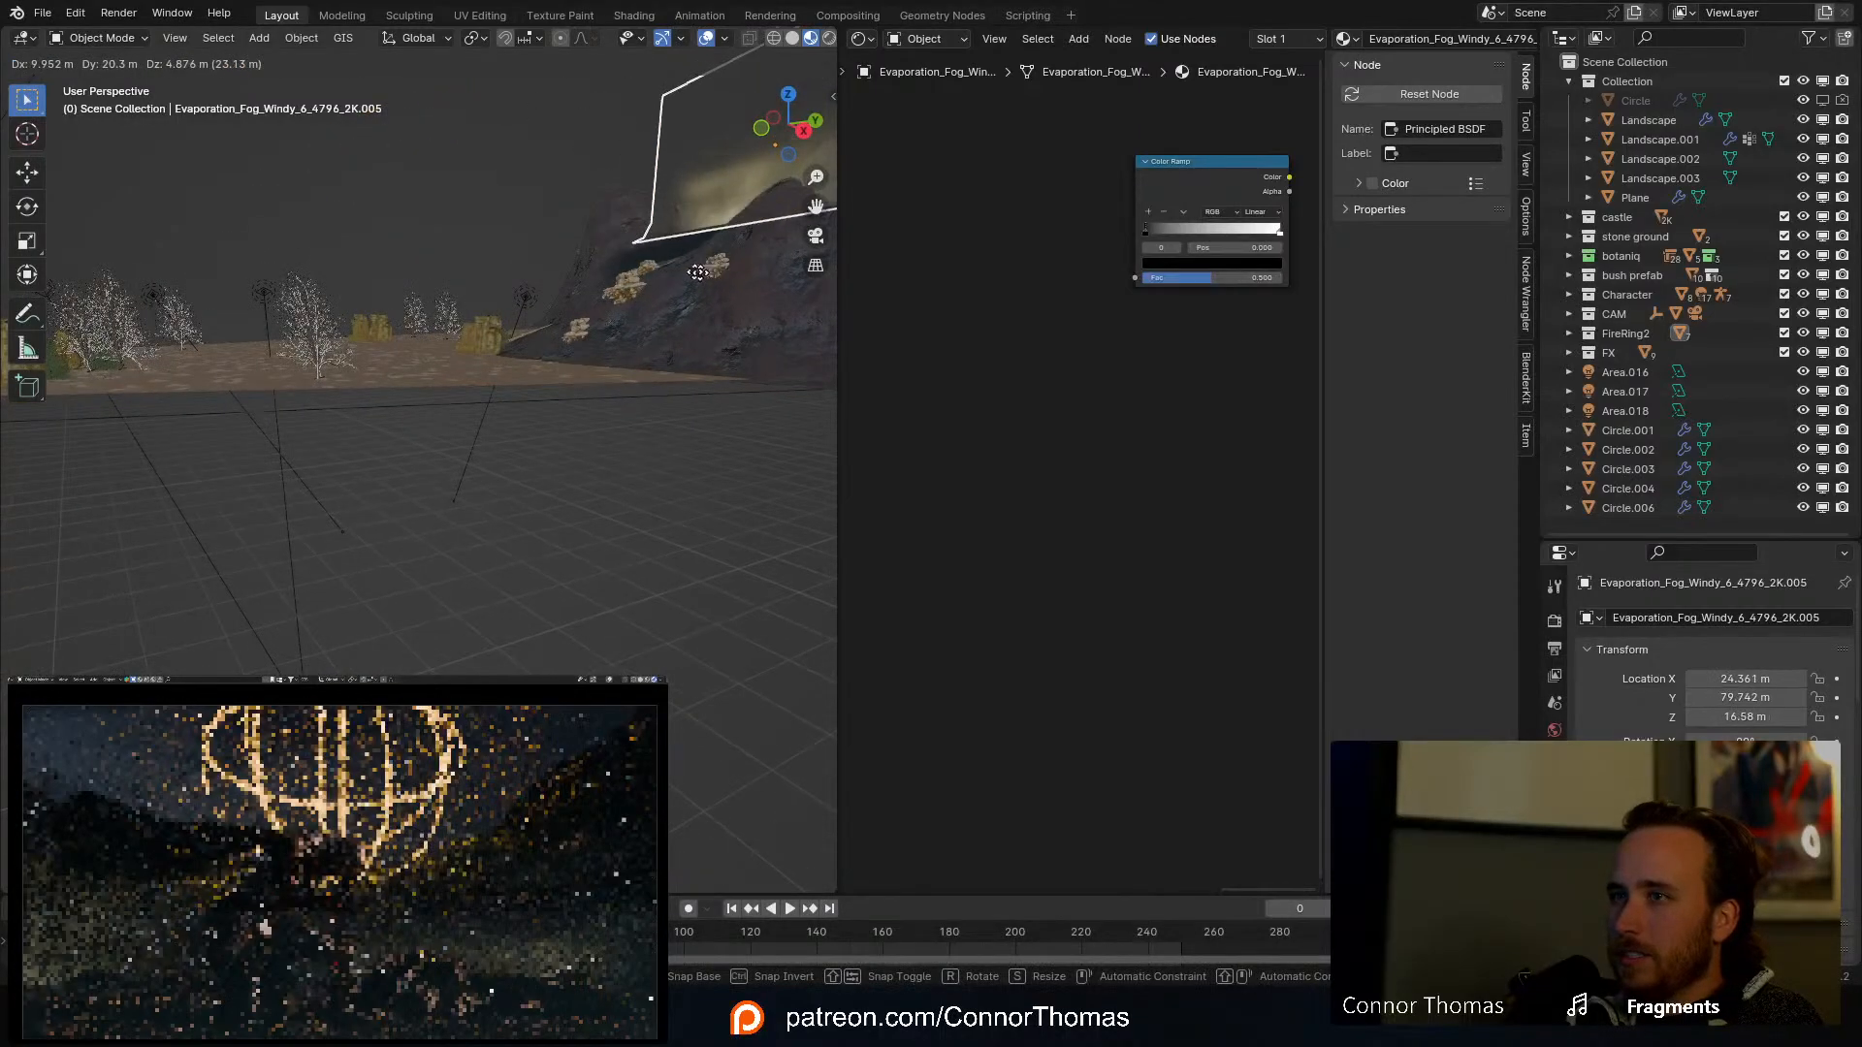
click(622, 262)
mouse_move(622, 262)
middle_down()
mouse_move(654, 275)
mouse_move(640, 260)
middle_up()
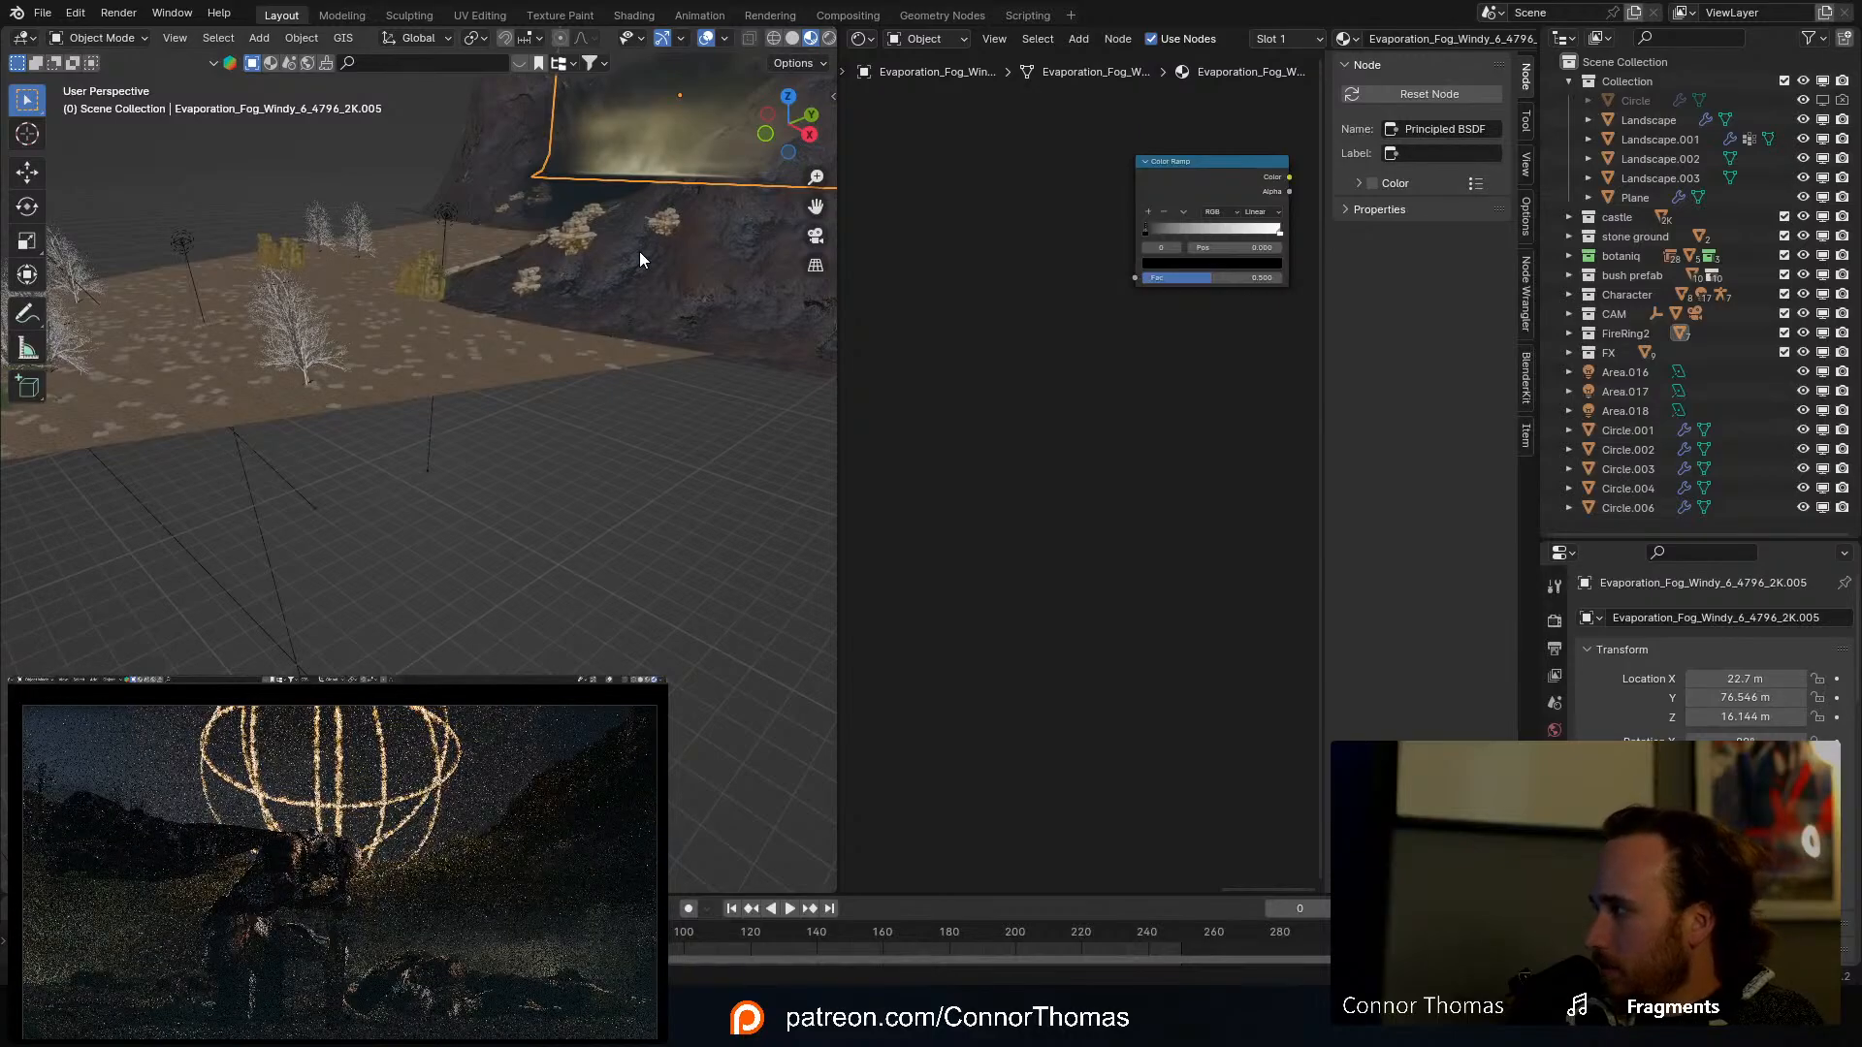
Step: Lower the fog plane and bring it forward off the rock face, to about X 20 m, Y 74.5 m, Z 13.1 m
key(KP_Decimal)
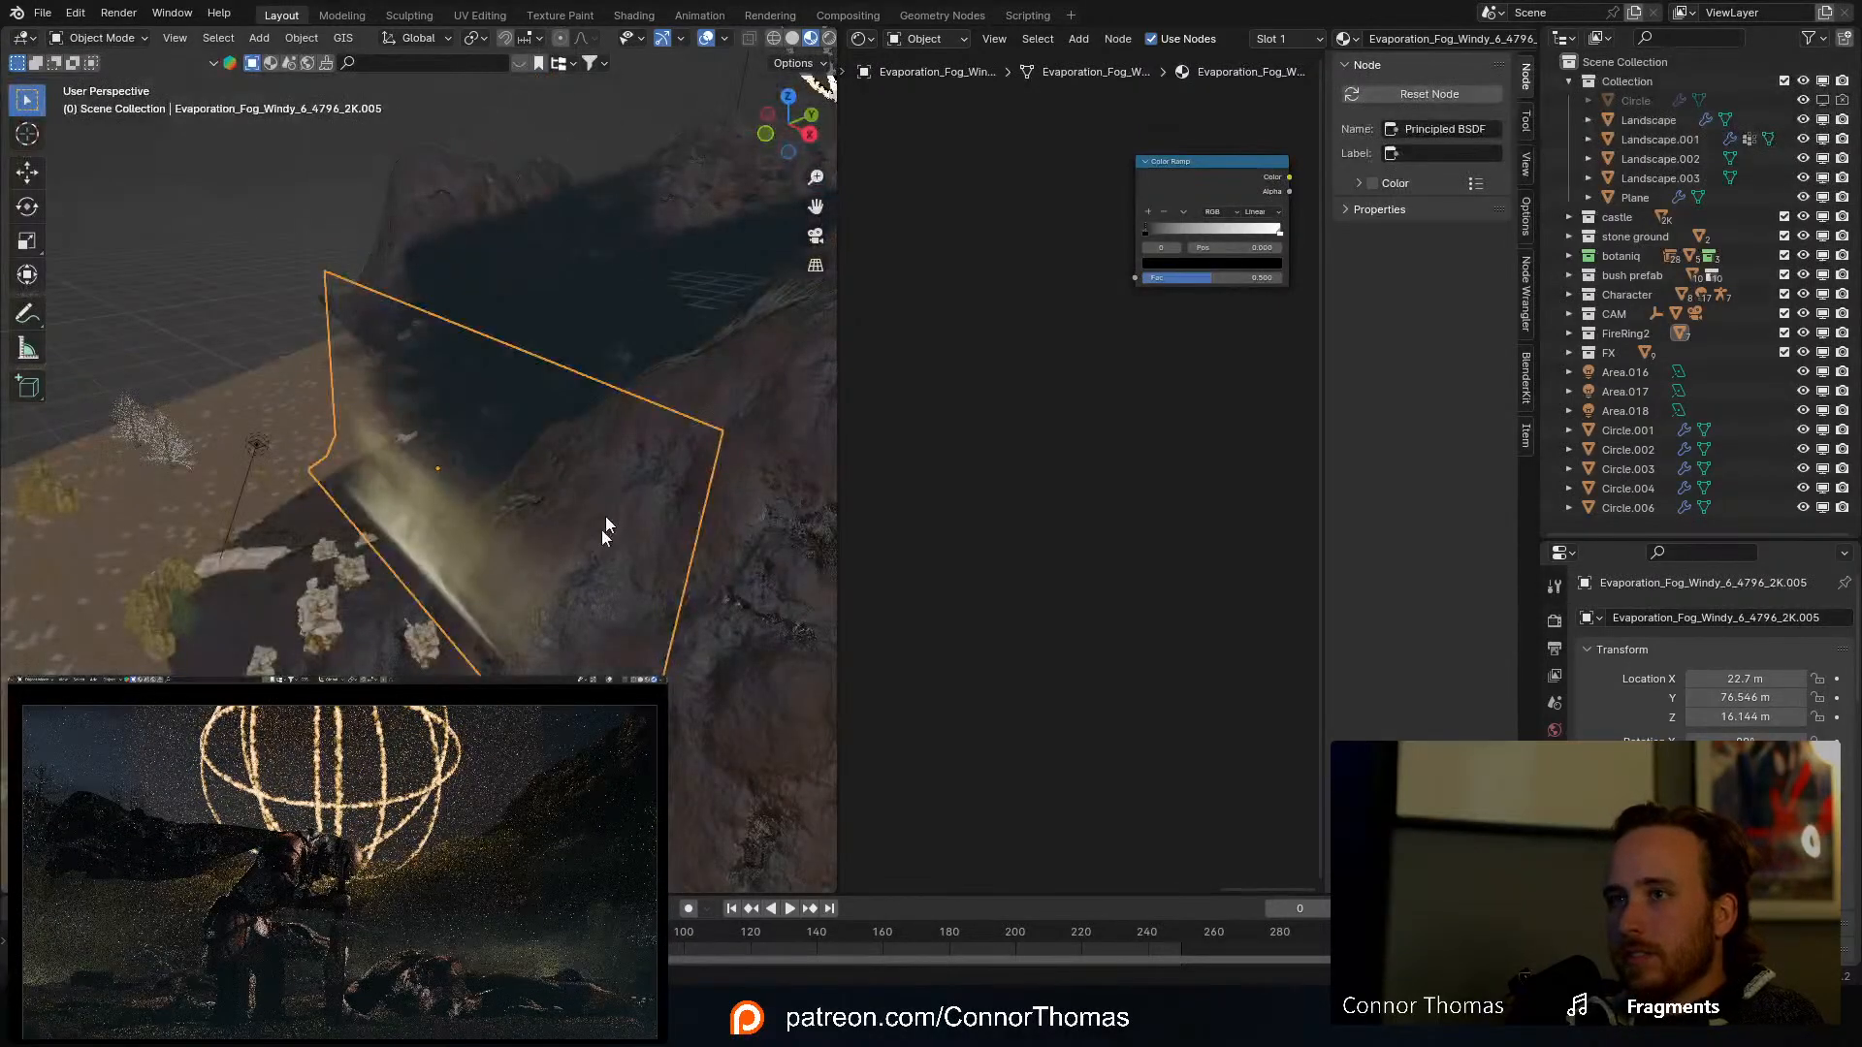
middle_drag(650, 530, 659, 491)
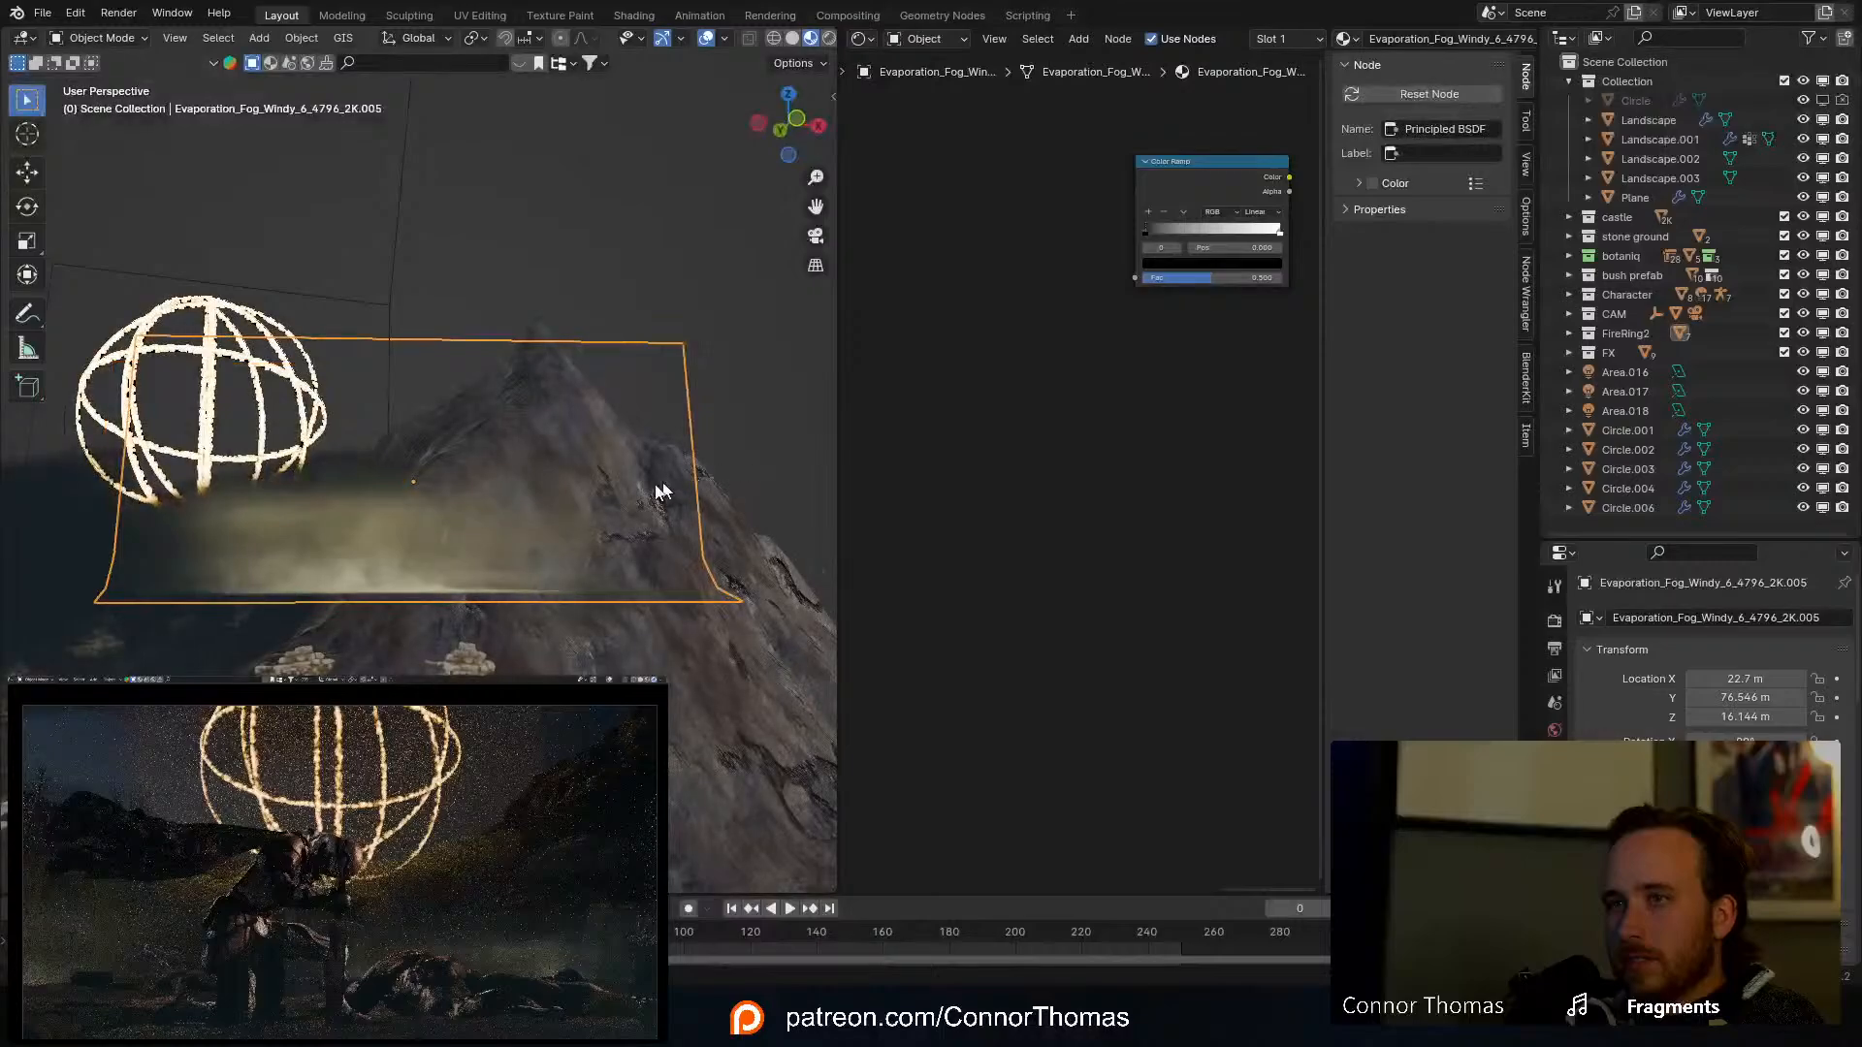
key(g)
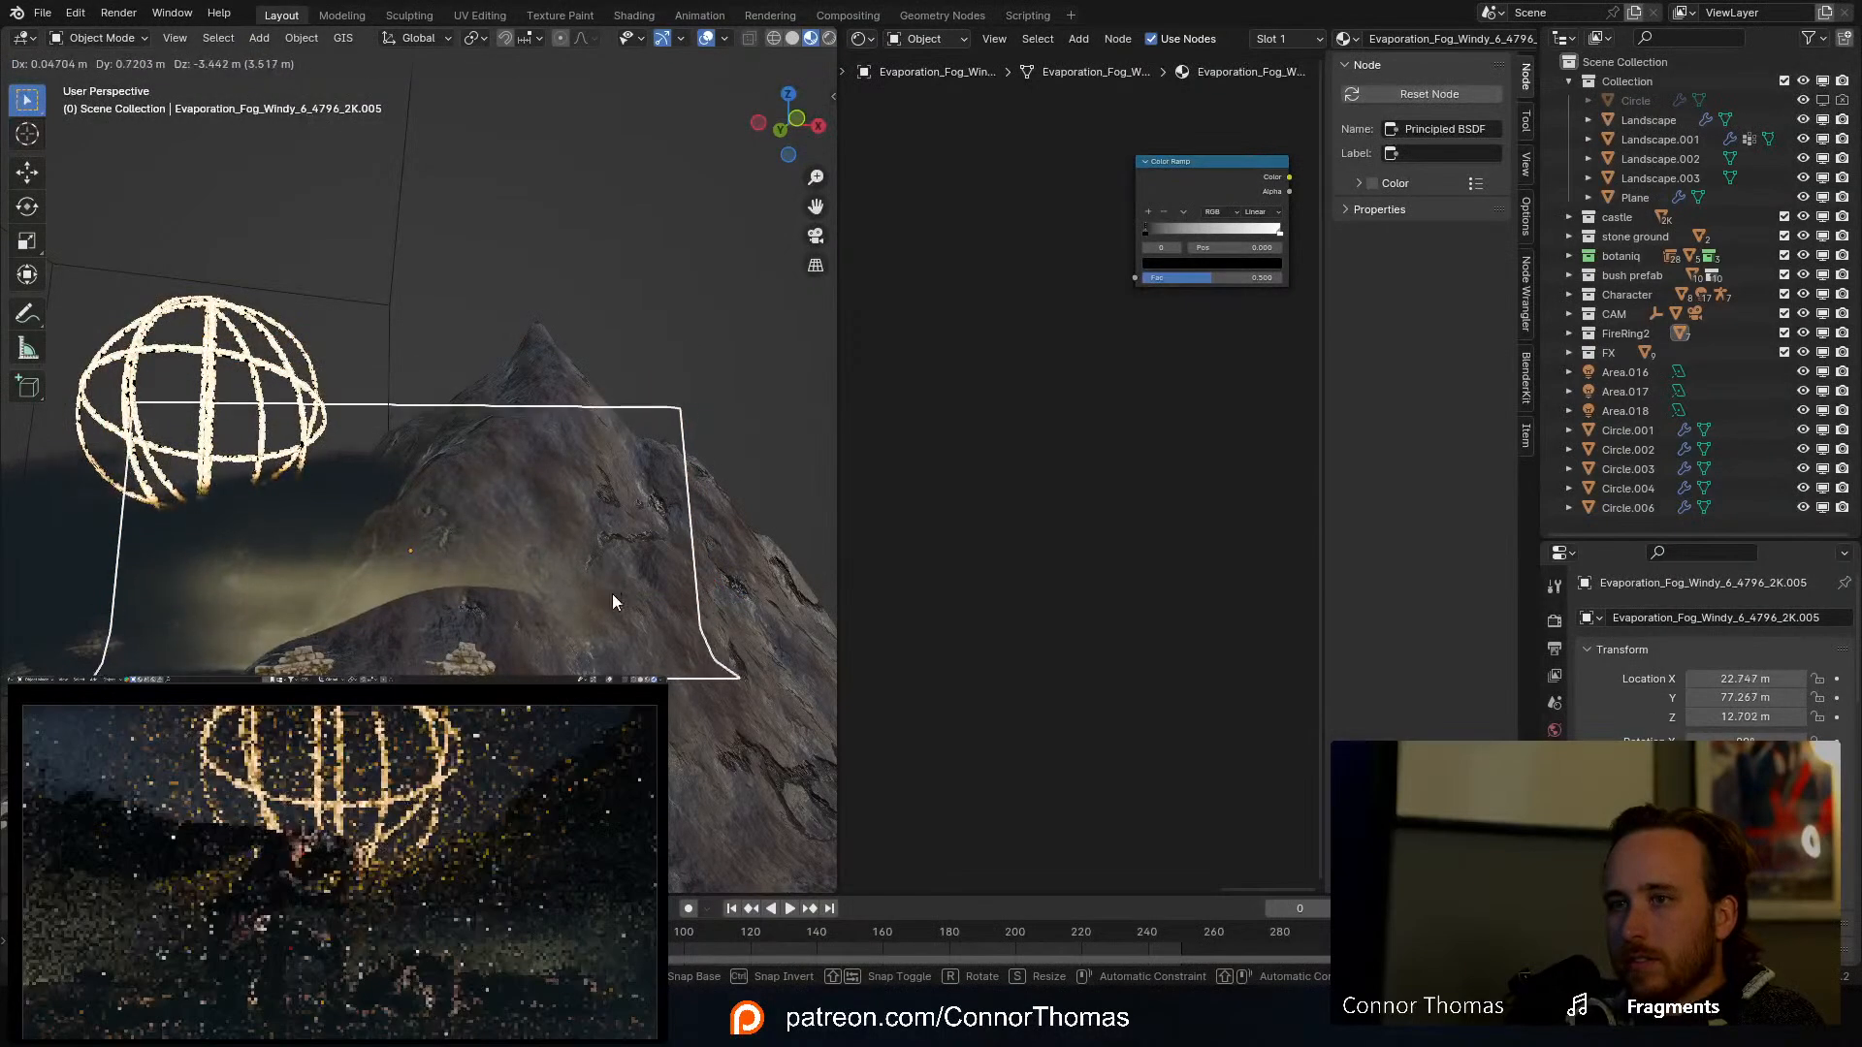
click(613, 593)
mouse_move(598, 528)
middle_down()
mouse_move(499, 528)
mouse_move(572, 553)
middle_up()
key(g)
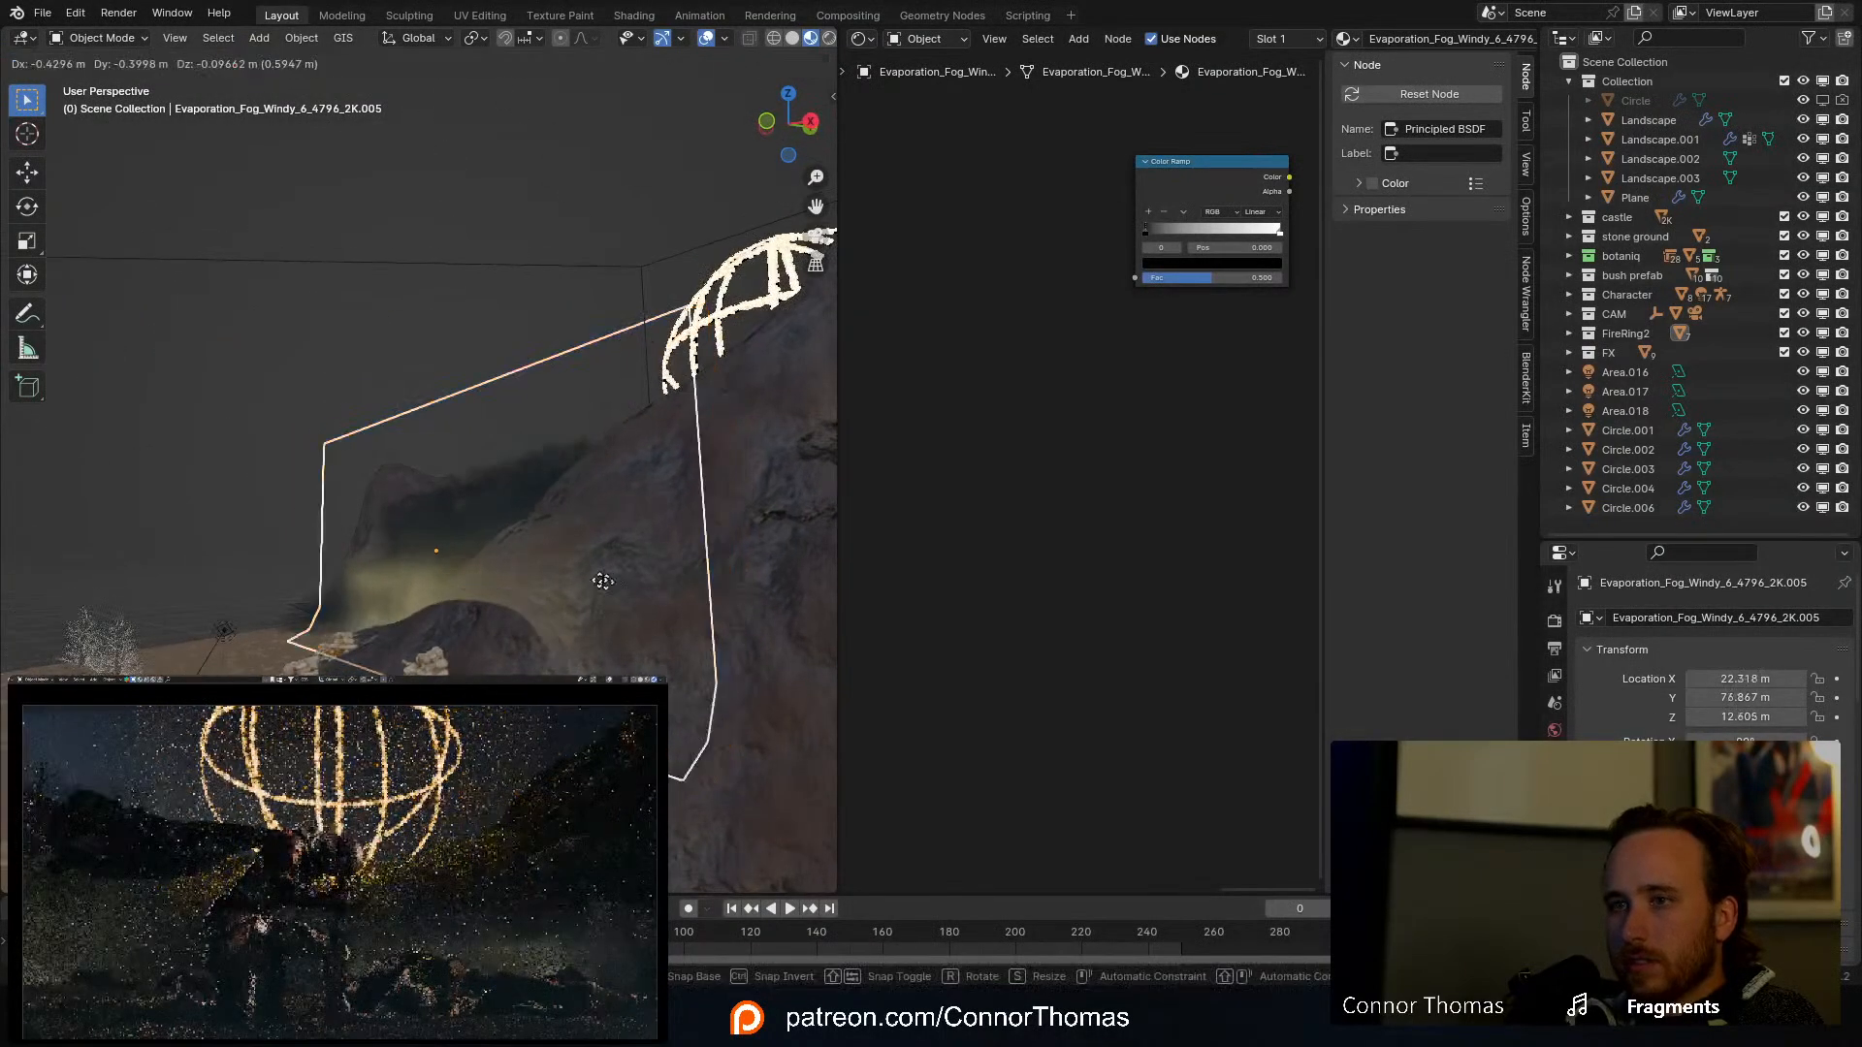
click(593, 582)
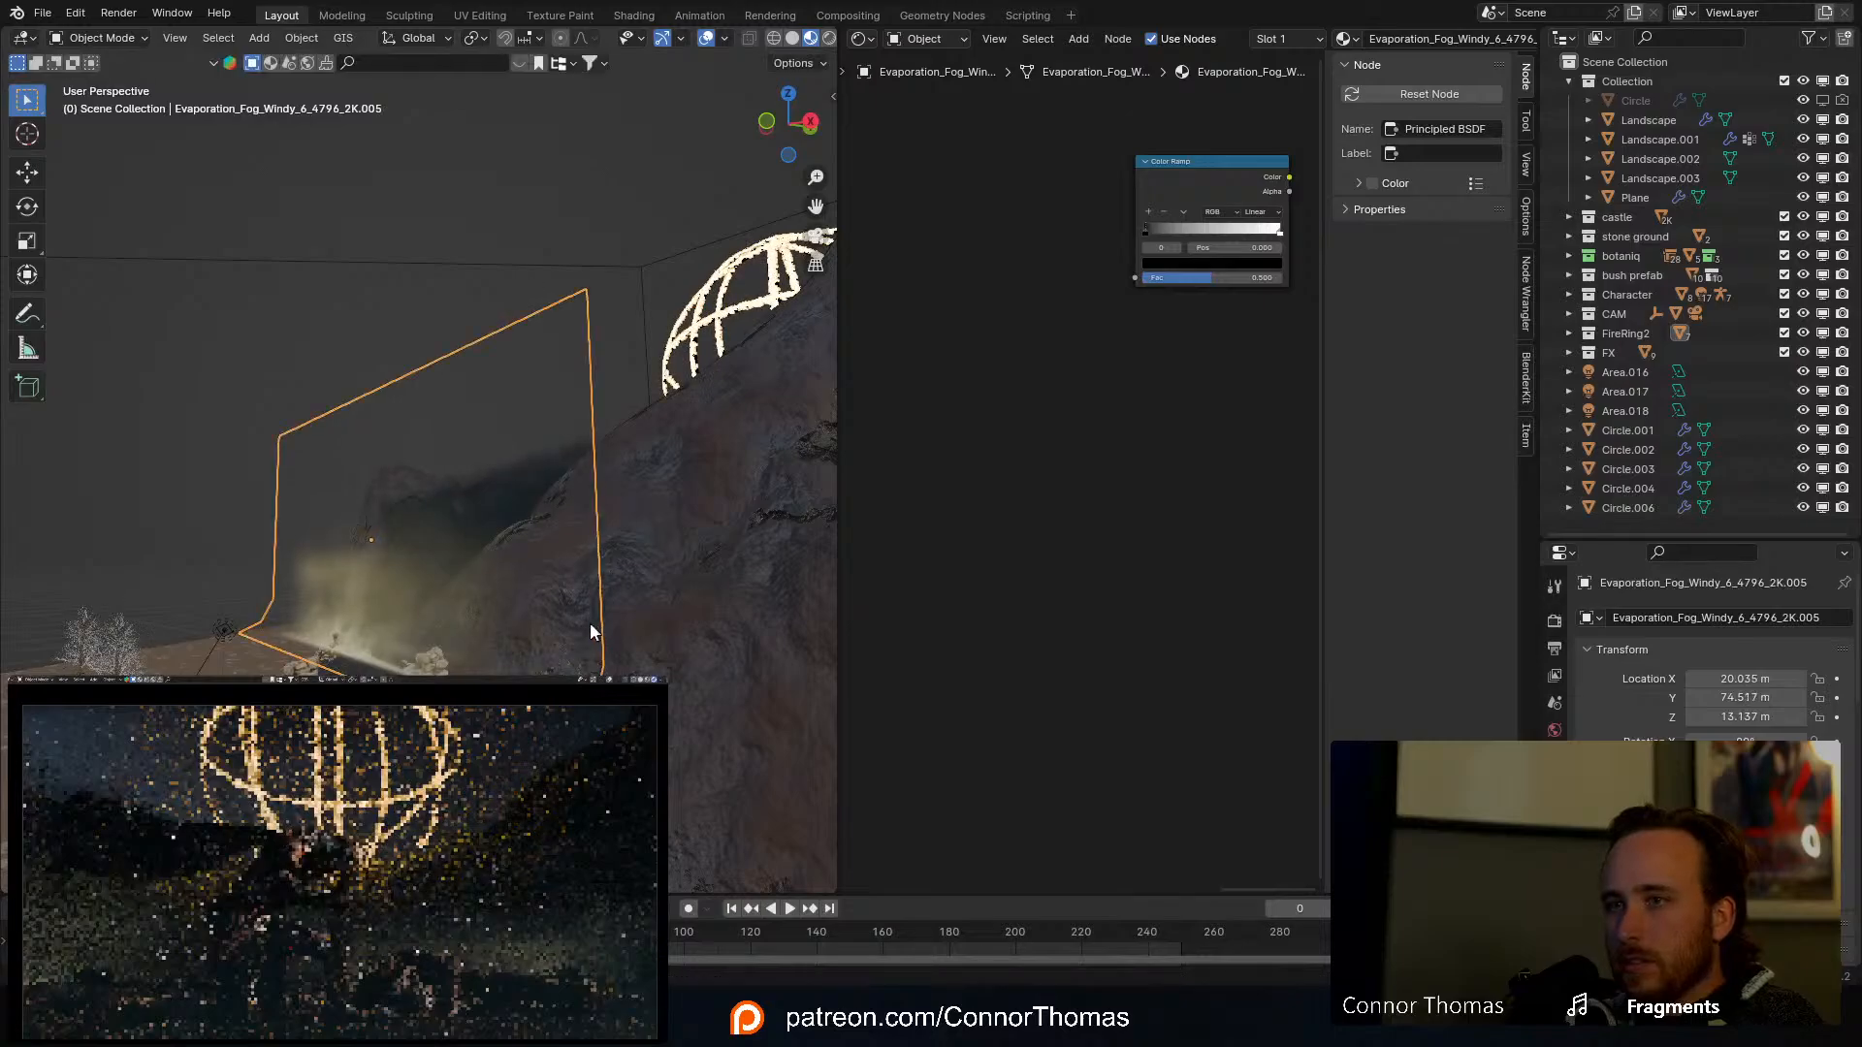
key(g)
click(529, 640)
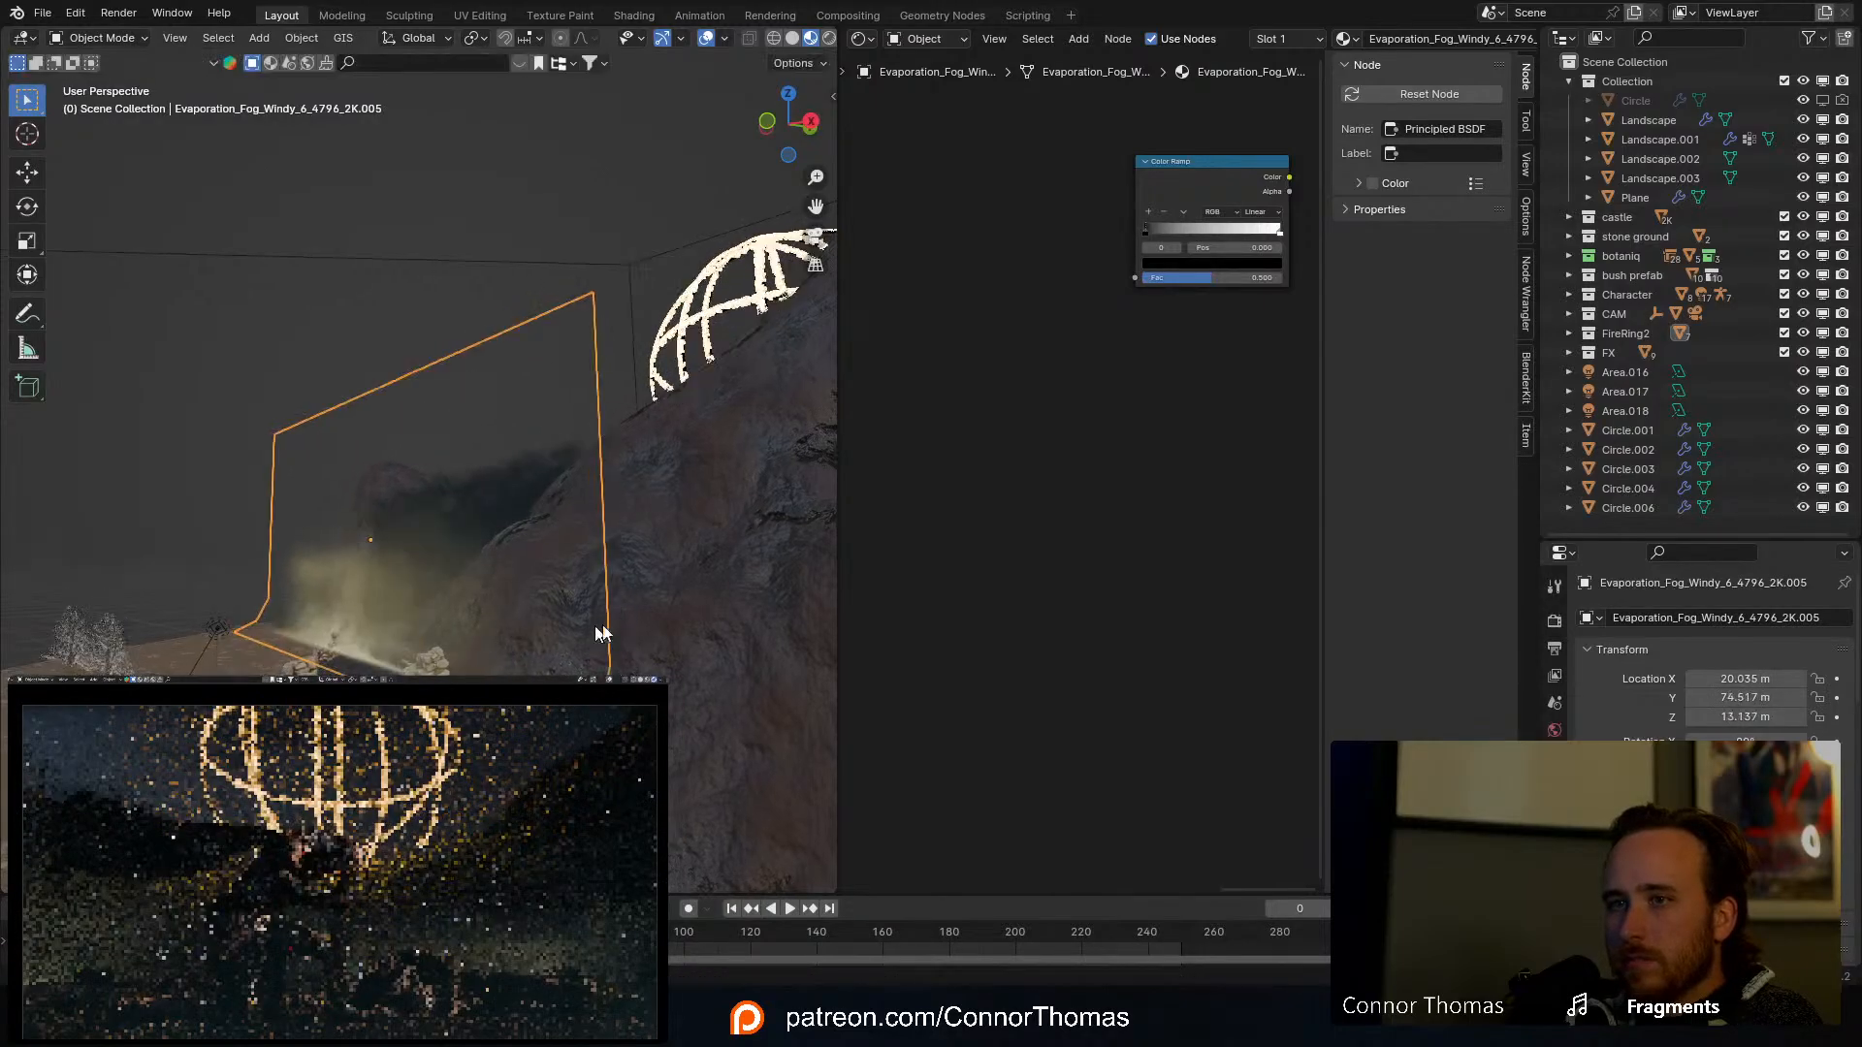
middle_drag(528, 640, 640, 629)
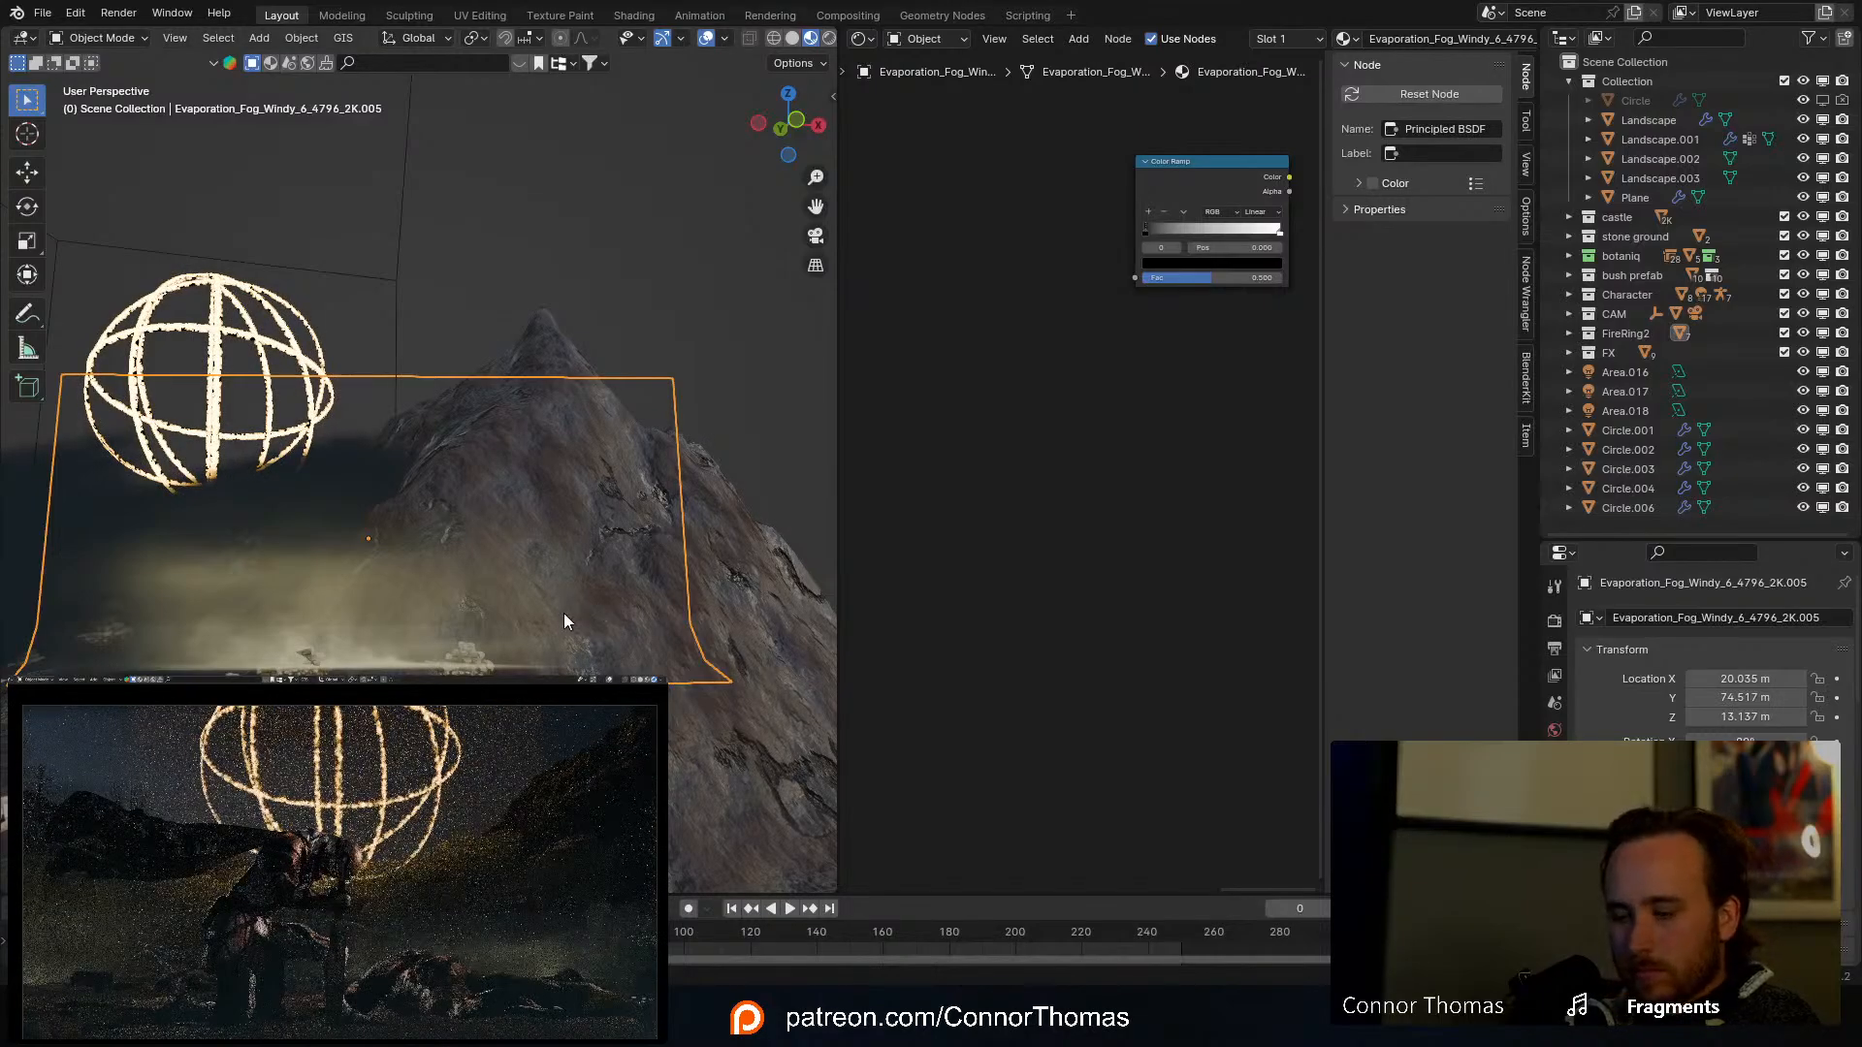
Step: Snap the 3D cursor to the enlarged fog plane on the mountainside and add an area light there
key(shift+s)
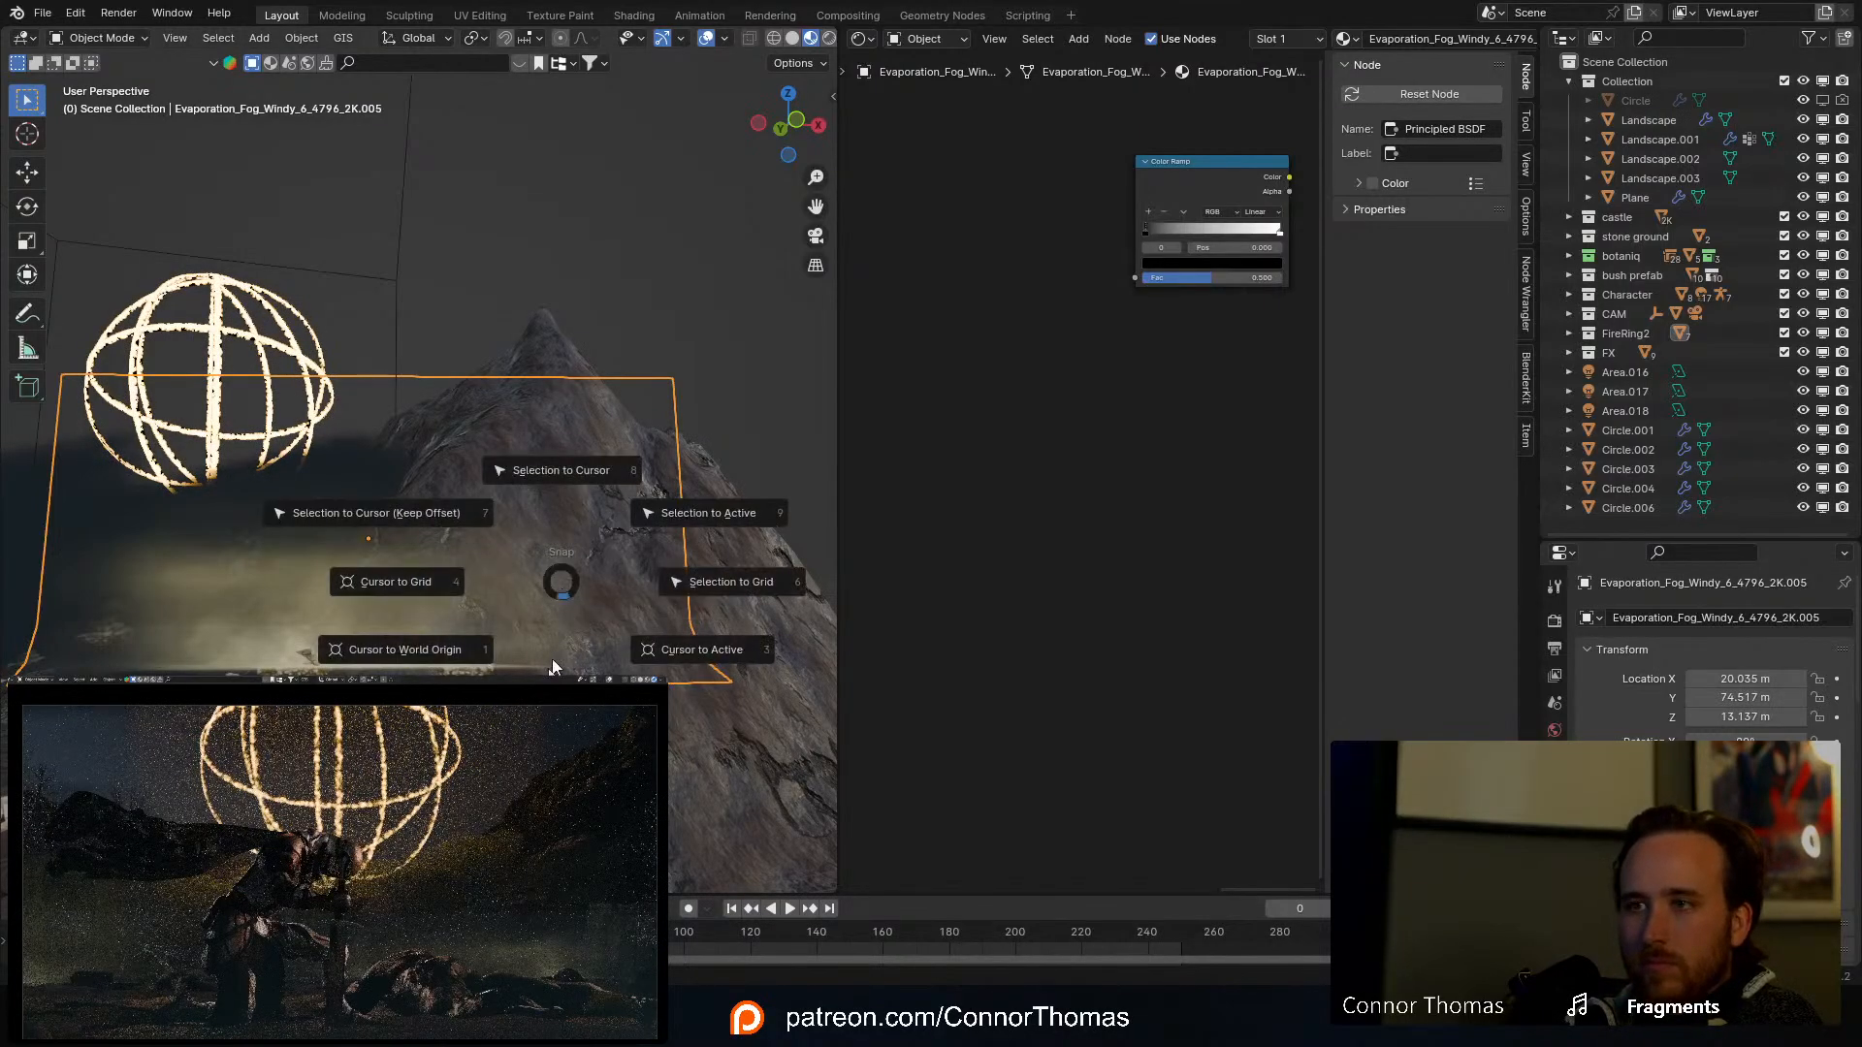
key(2)
key(shift+a)
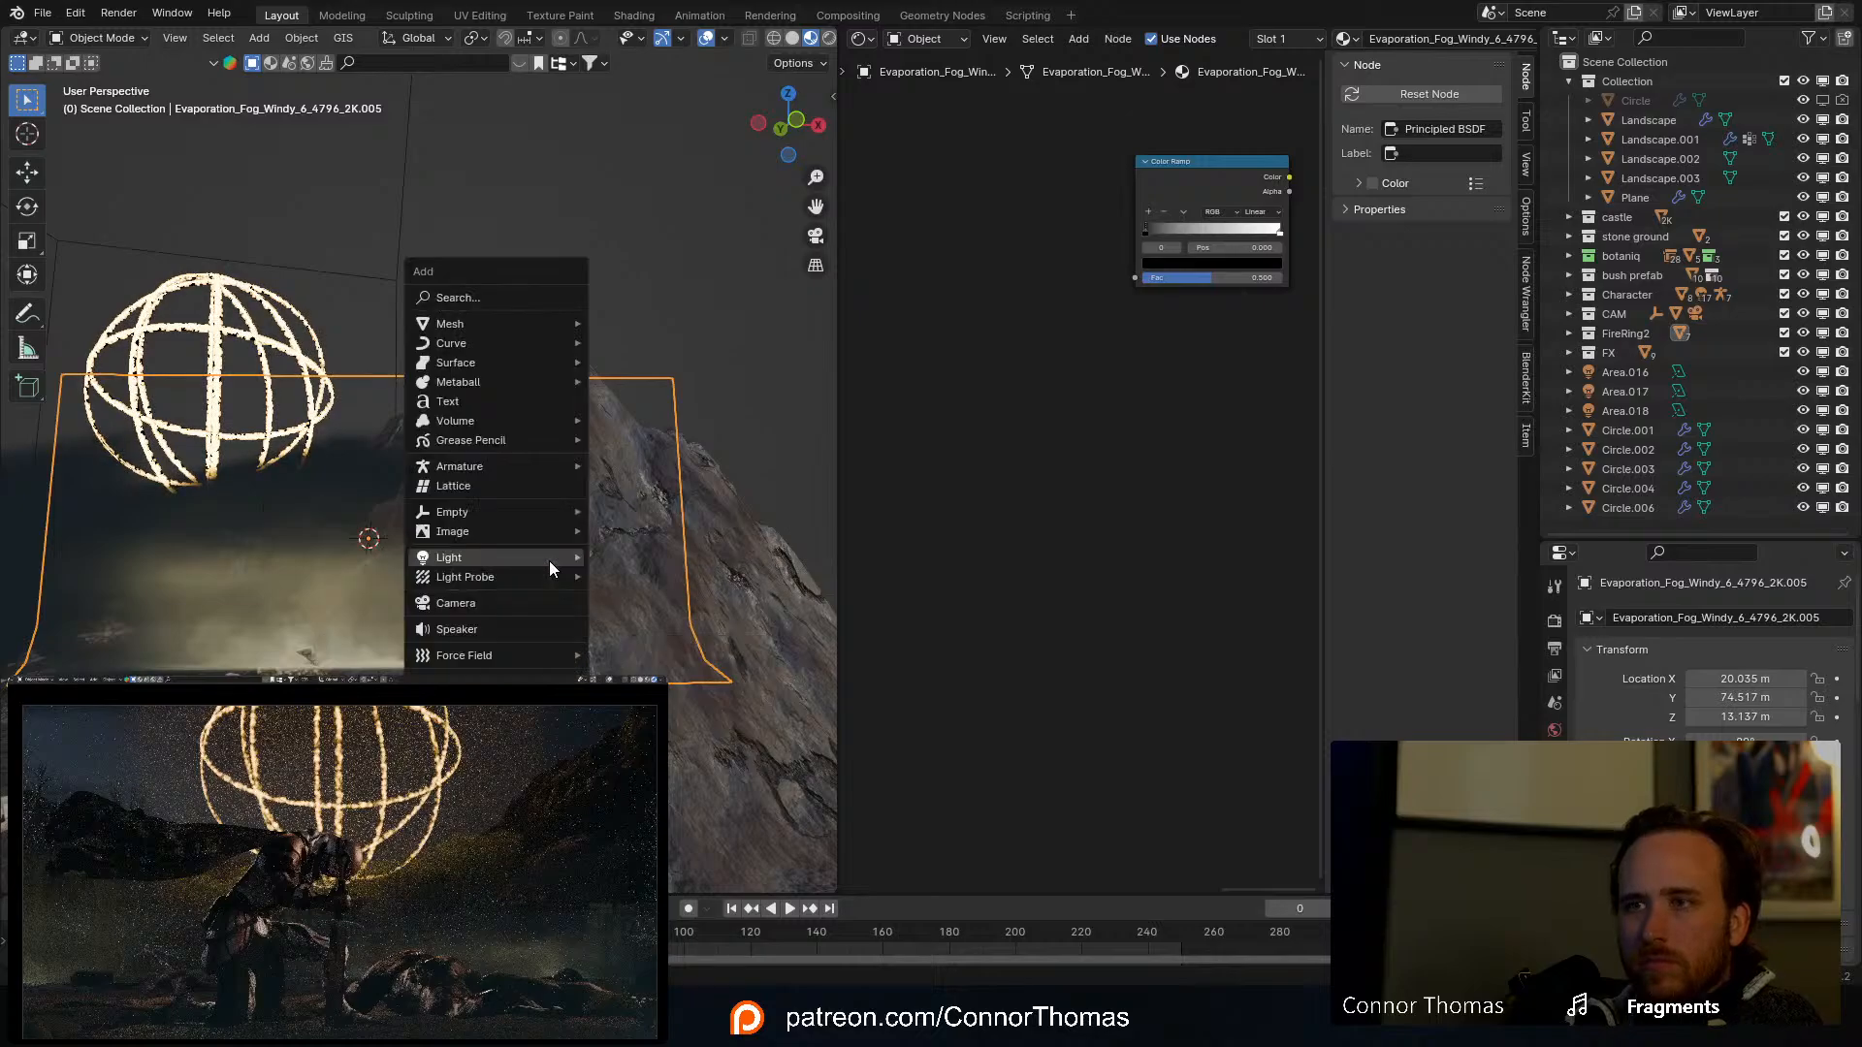
mouse_move(560, 570)
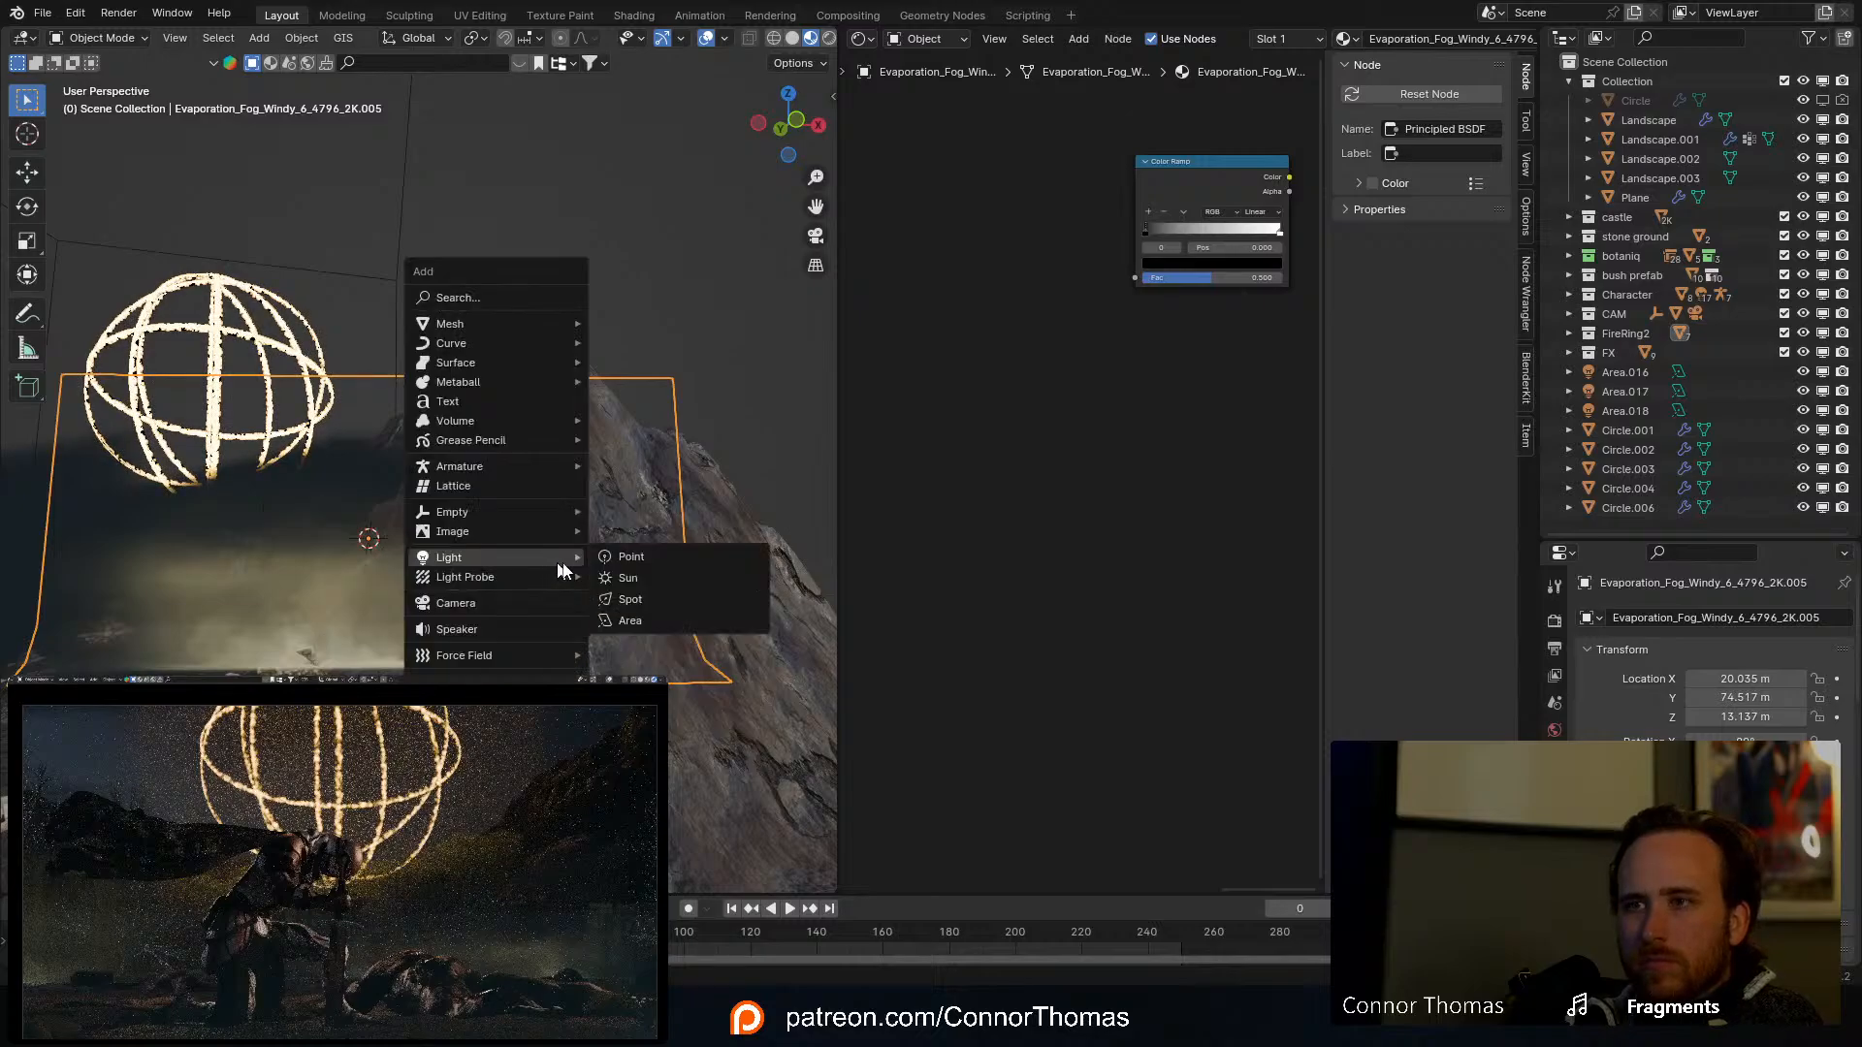
click(658, 621)
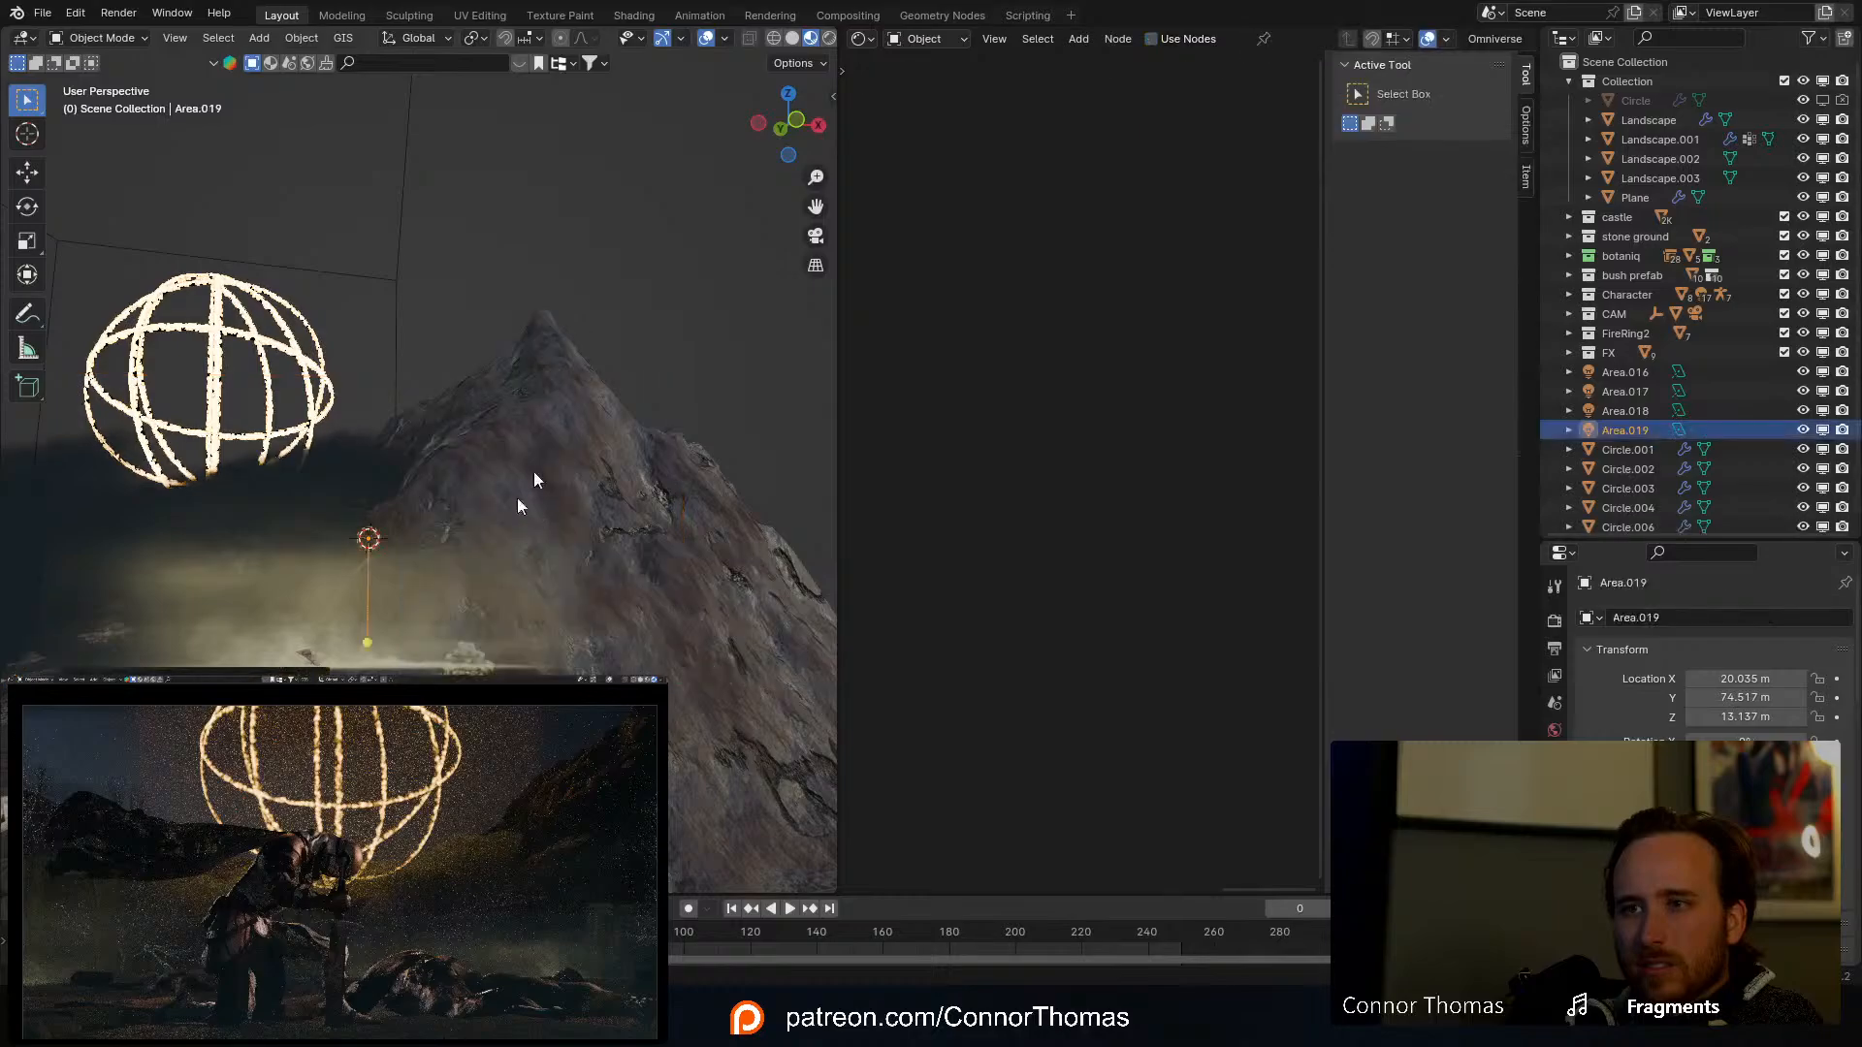
Step: Move the new area light to about X 16.8 m, Y 69.5 m, Z 11.1 m, rotate it about -114° towards the mountain, and open its light settings
middle_drag(534, 471, 351, 464)
key(g)
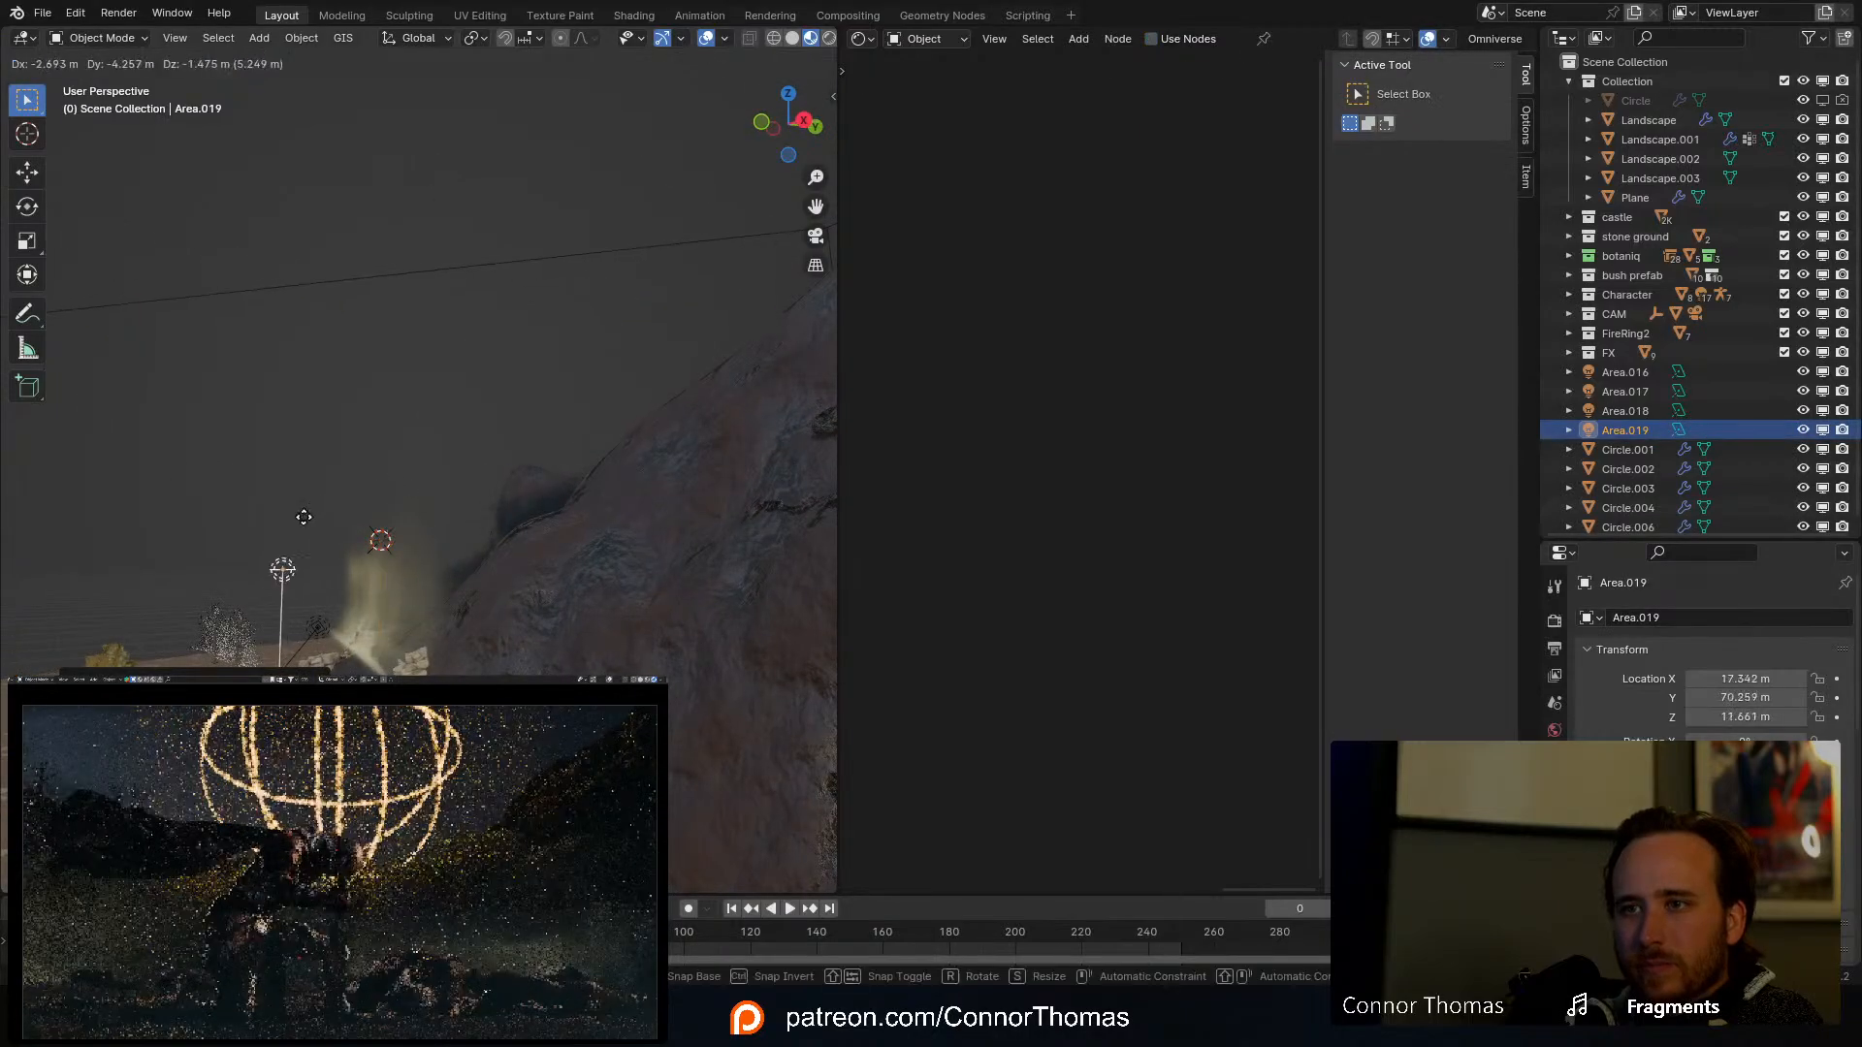
click(284, 526)
key(r)
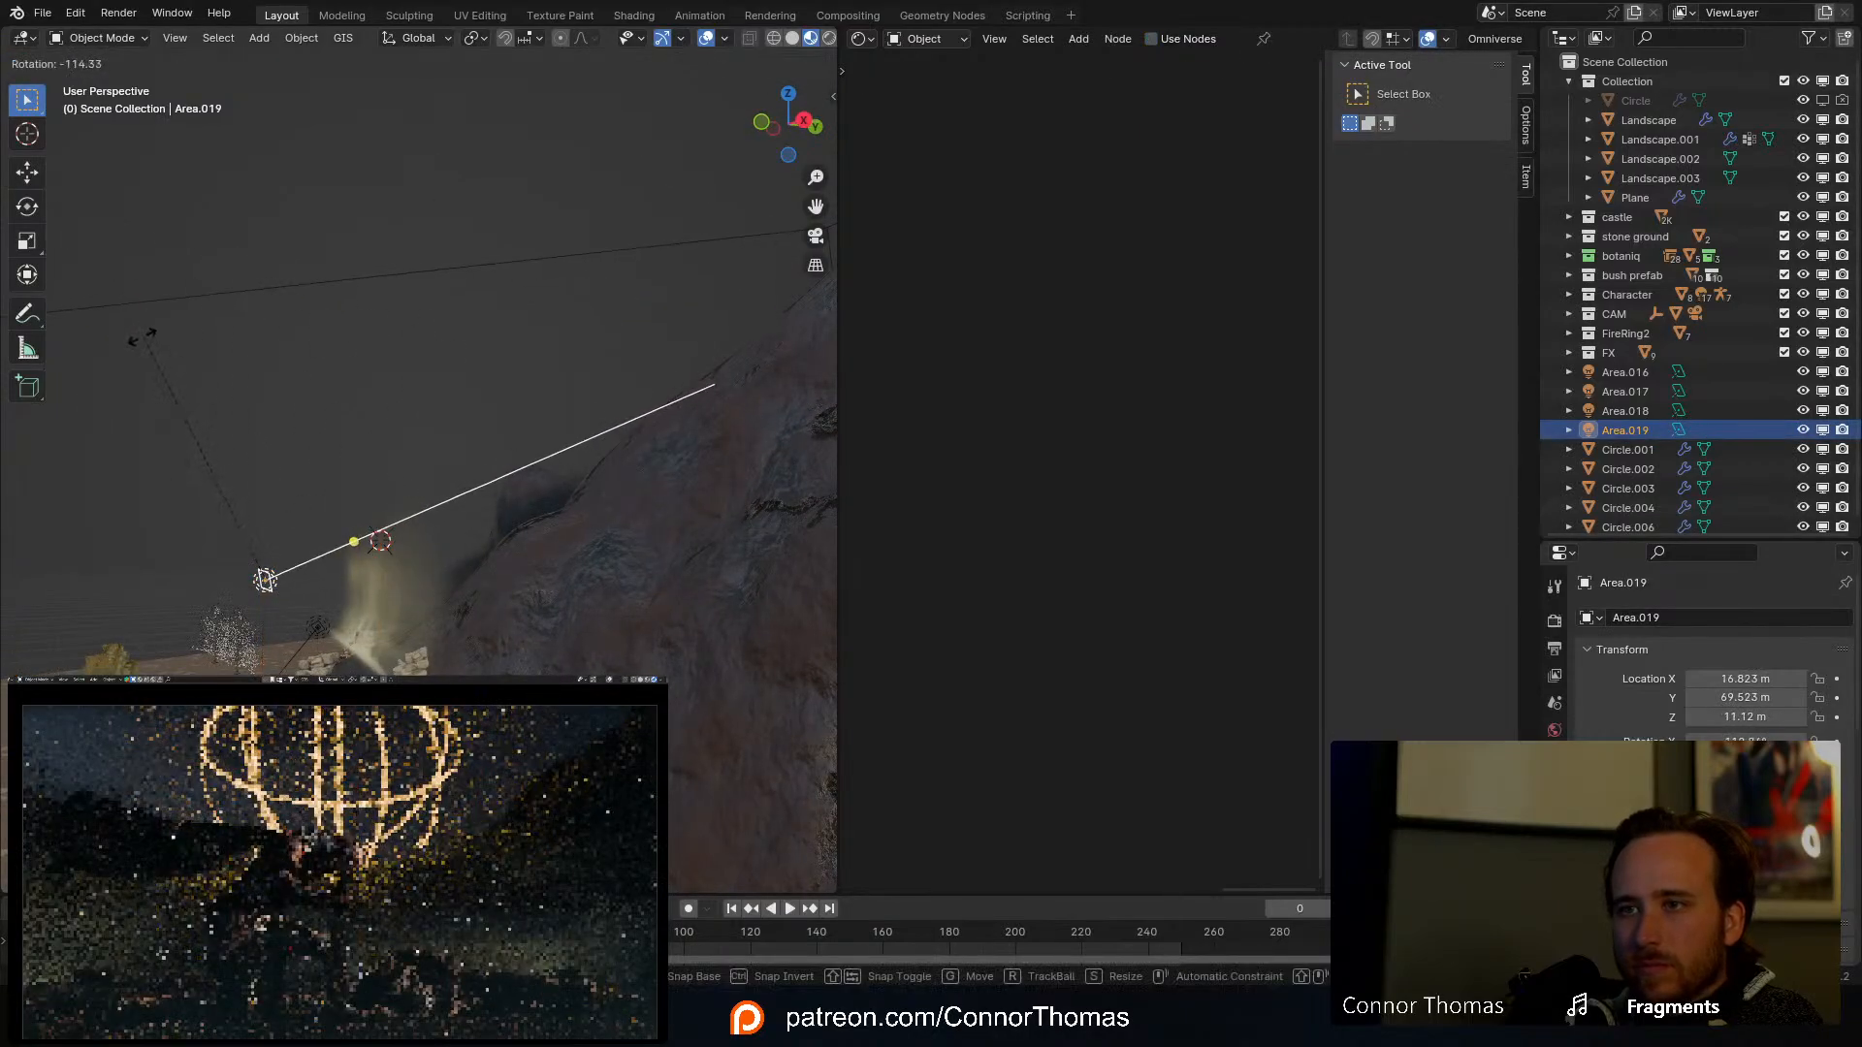
click(142, 339)
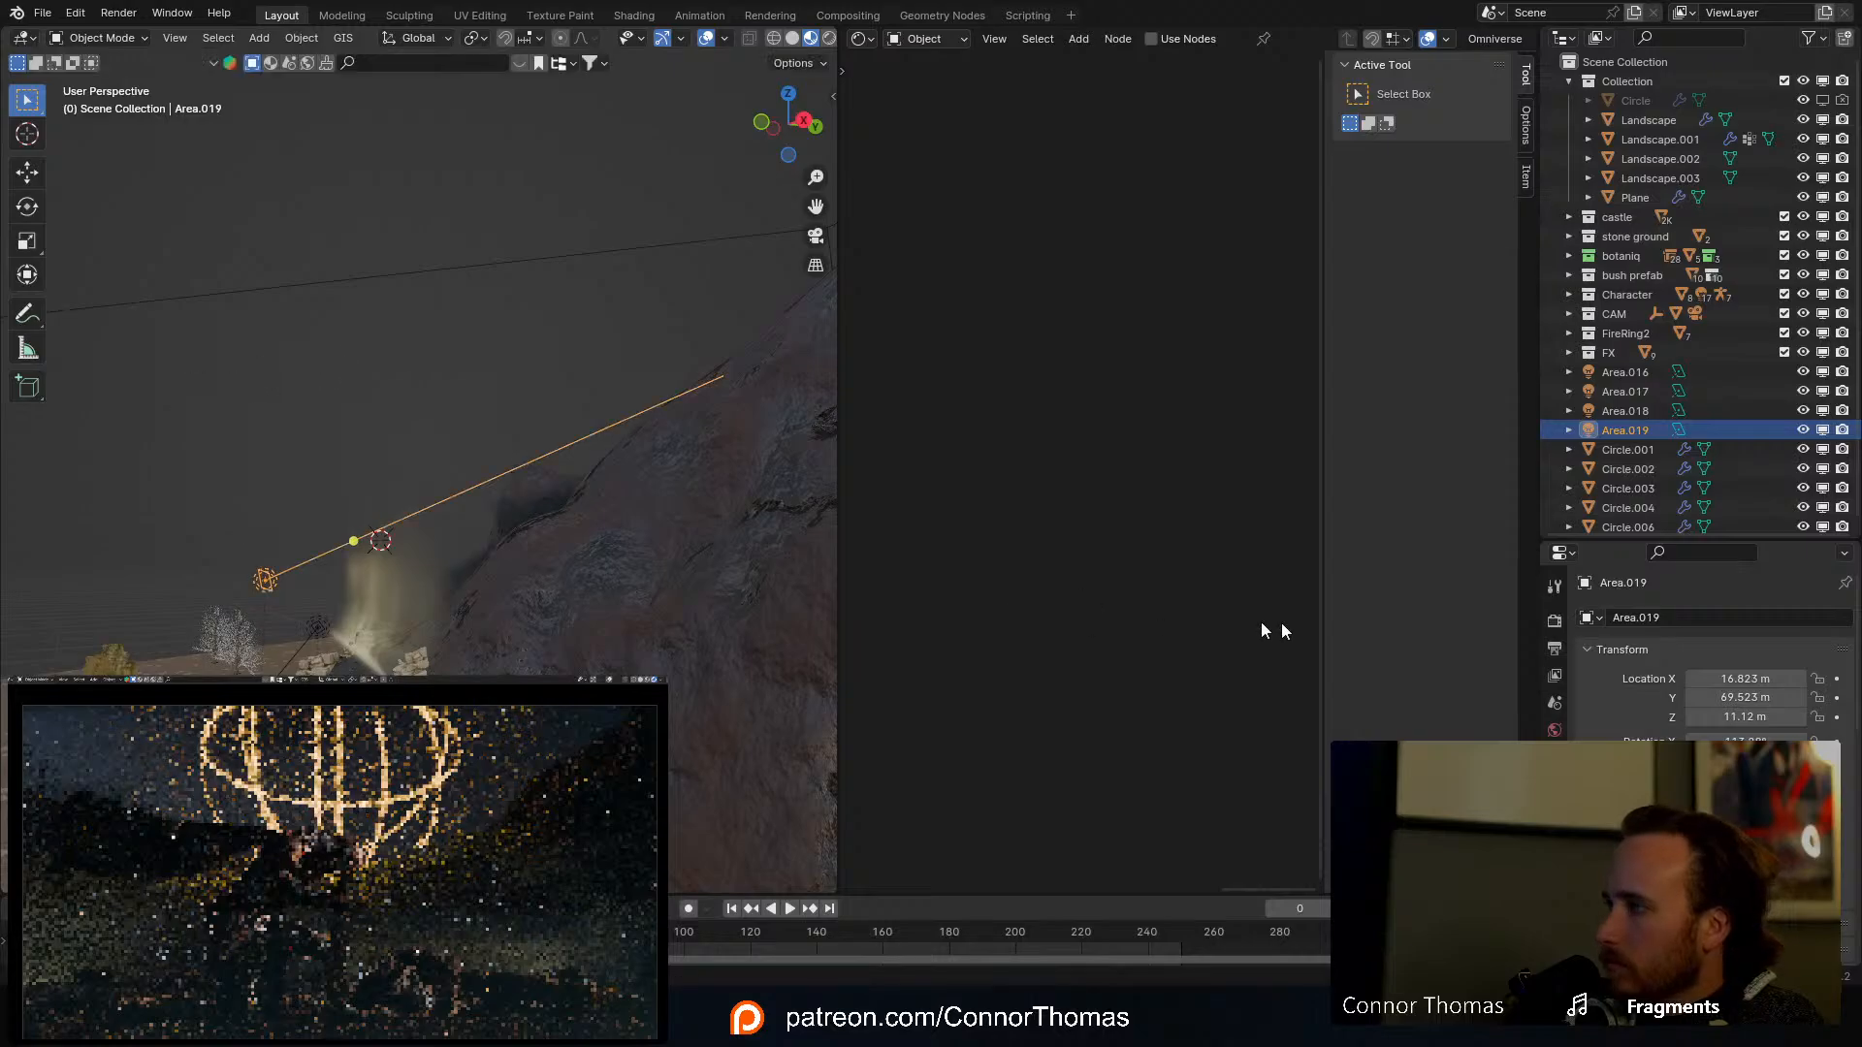
click(1554, 819)
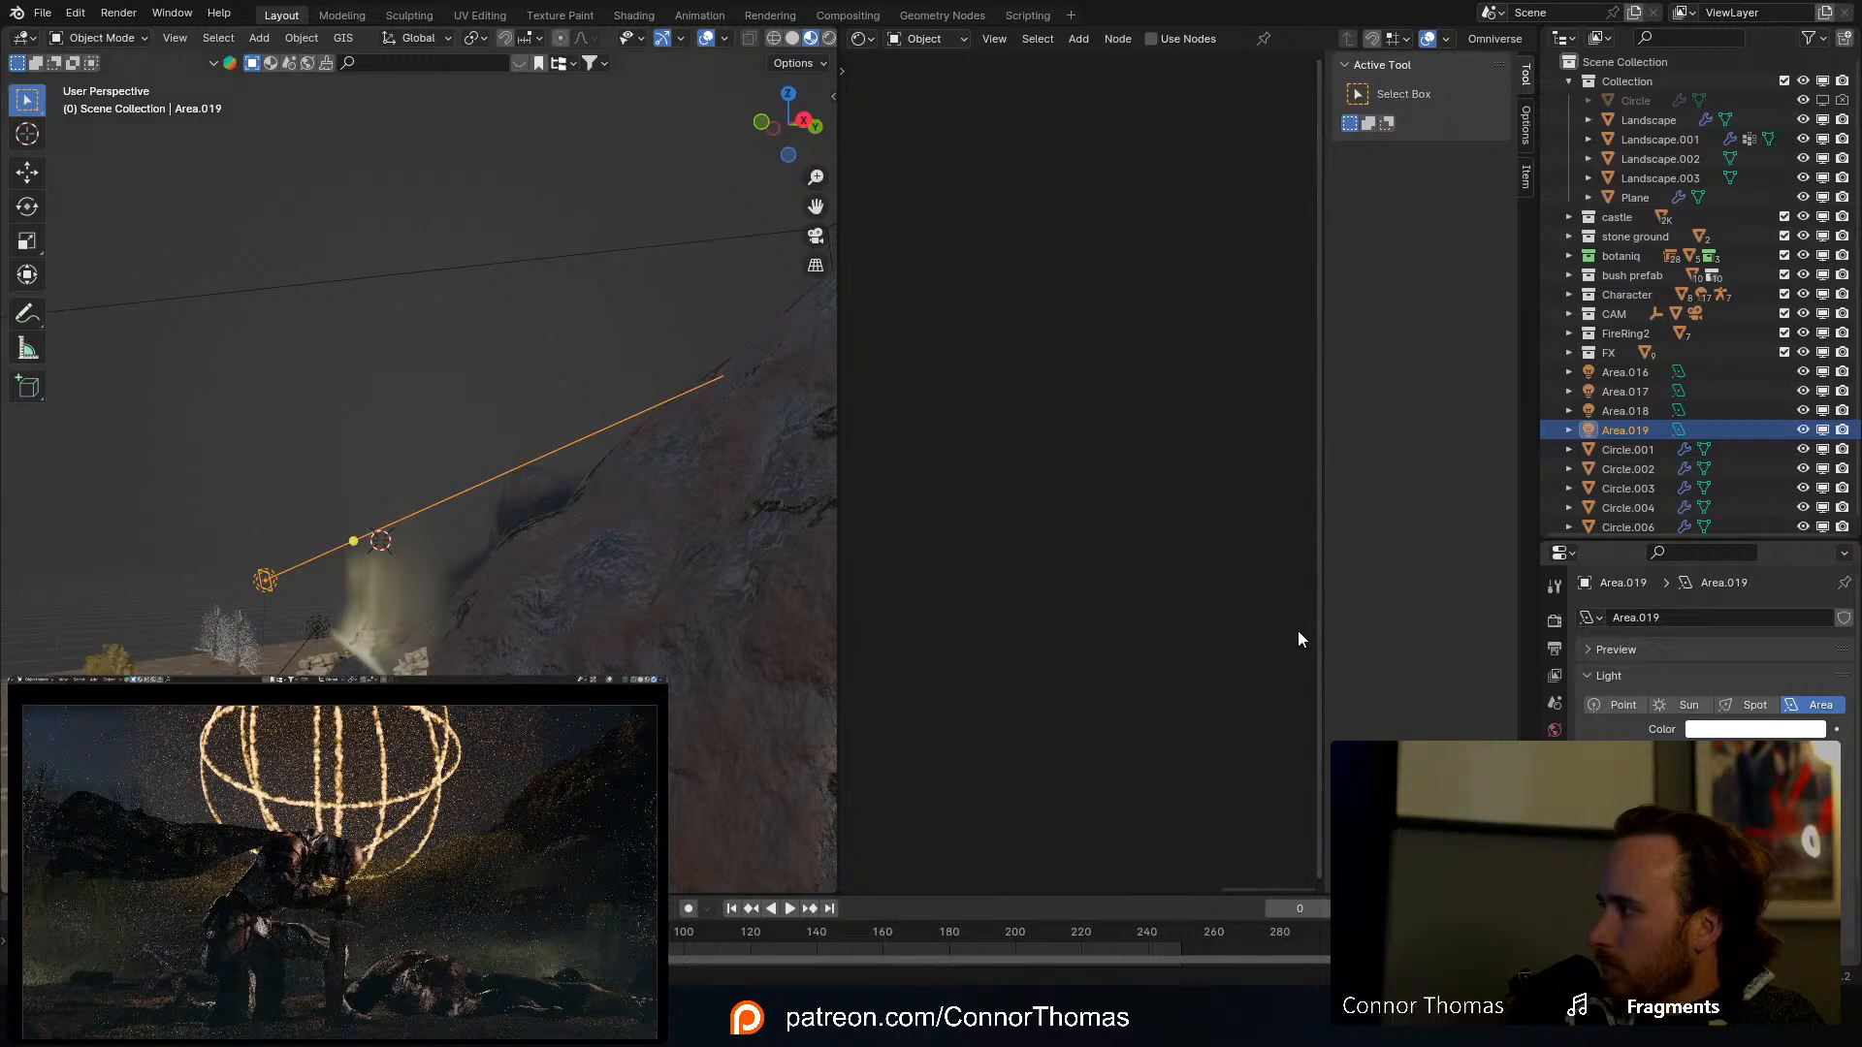
Step: Make the material of fog plane Evaporation_Fog_Windy_6_4796_2K.005 a separate single-user copy
click(401, 597)
middle_drag(986, 471, 829, 554)
scroll(1102, 431, up, 4)
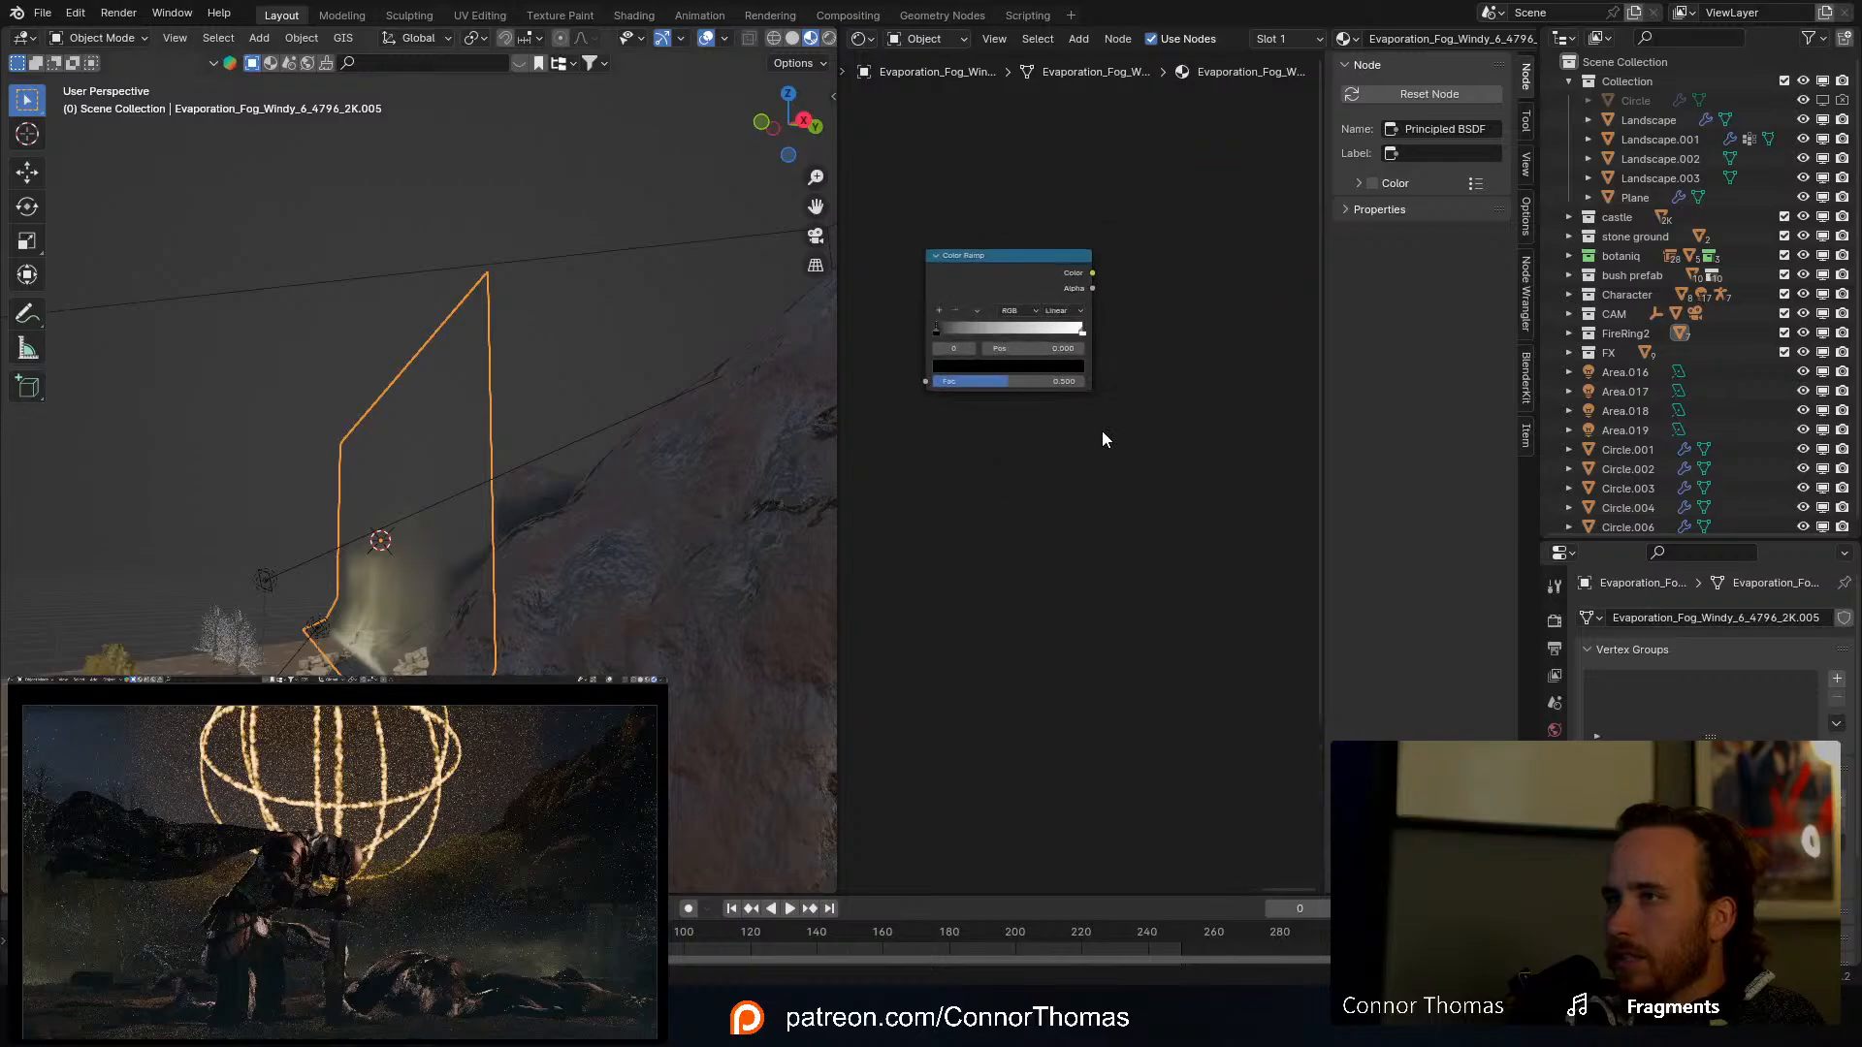
scroll(1092, 464, down, 18)
scroll(1074, 512, up, 8)
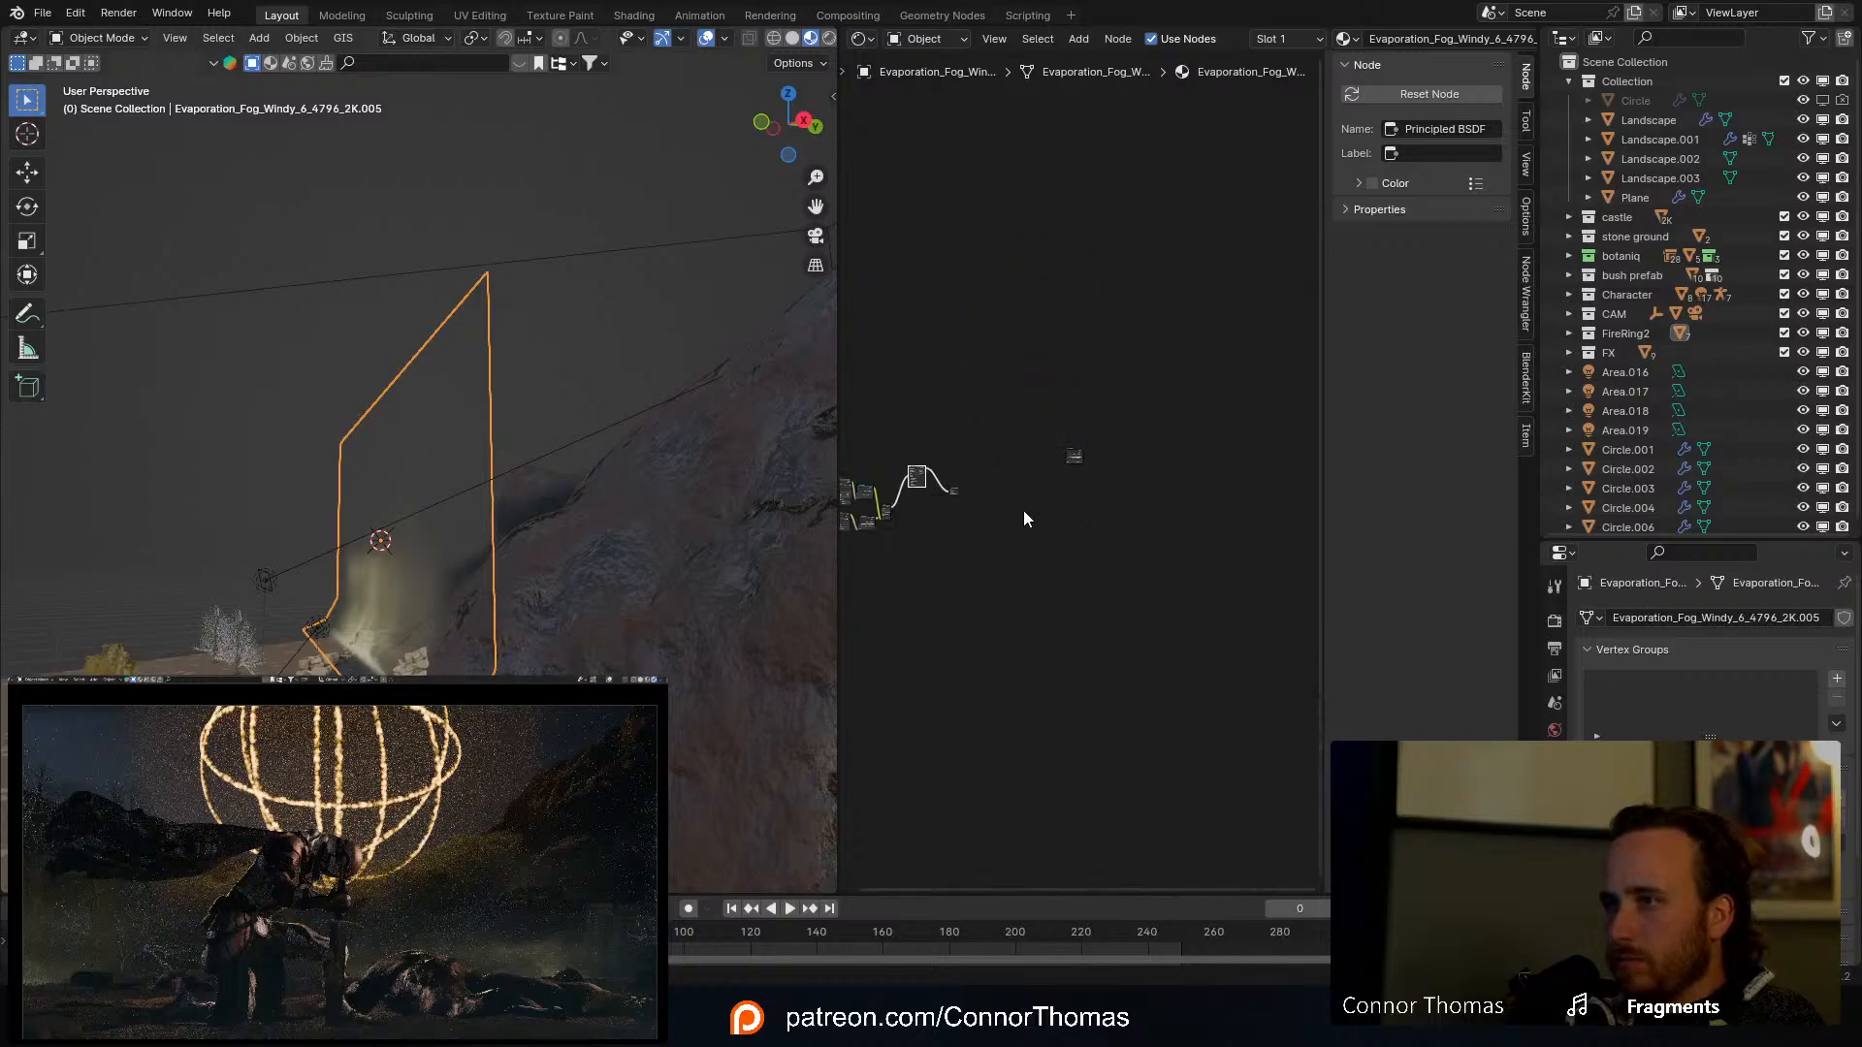
middle_drag(955, 417, 1131, 486)
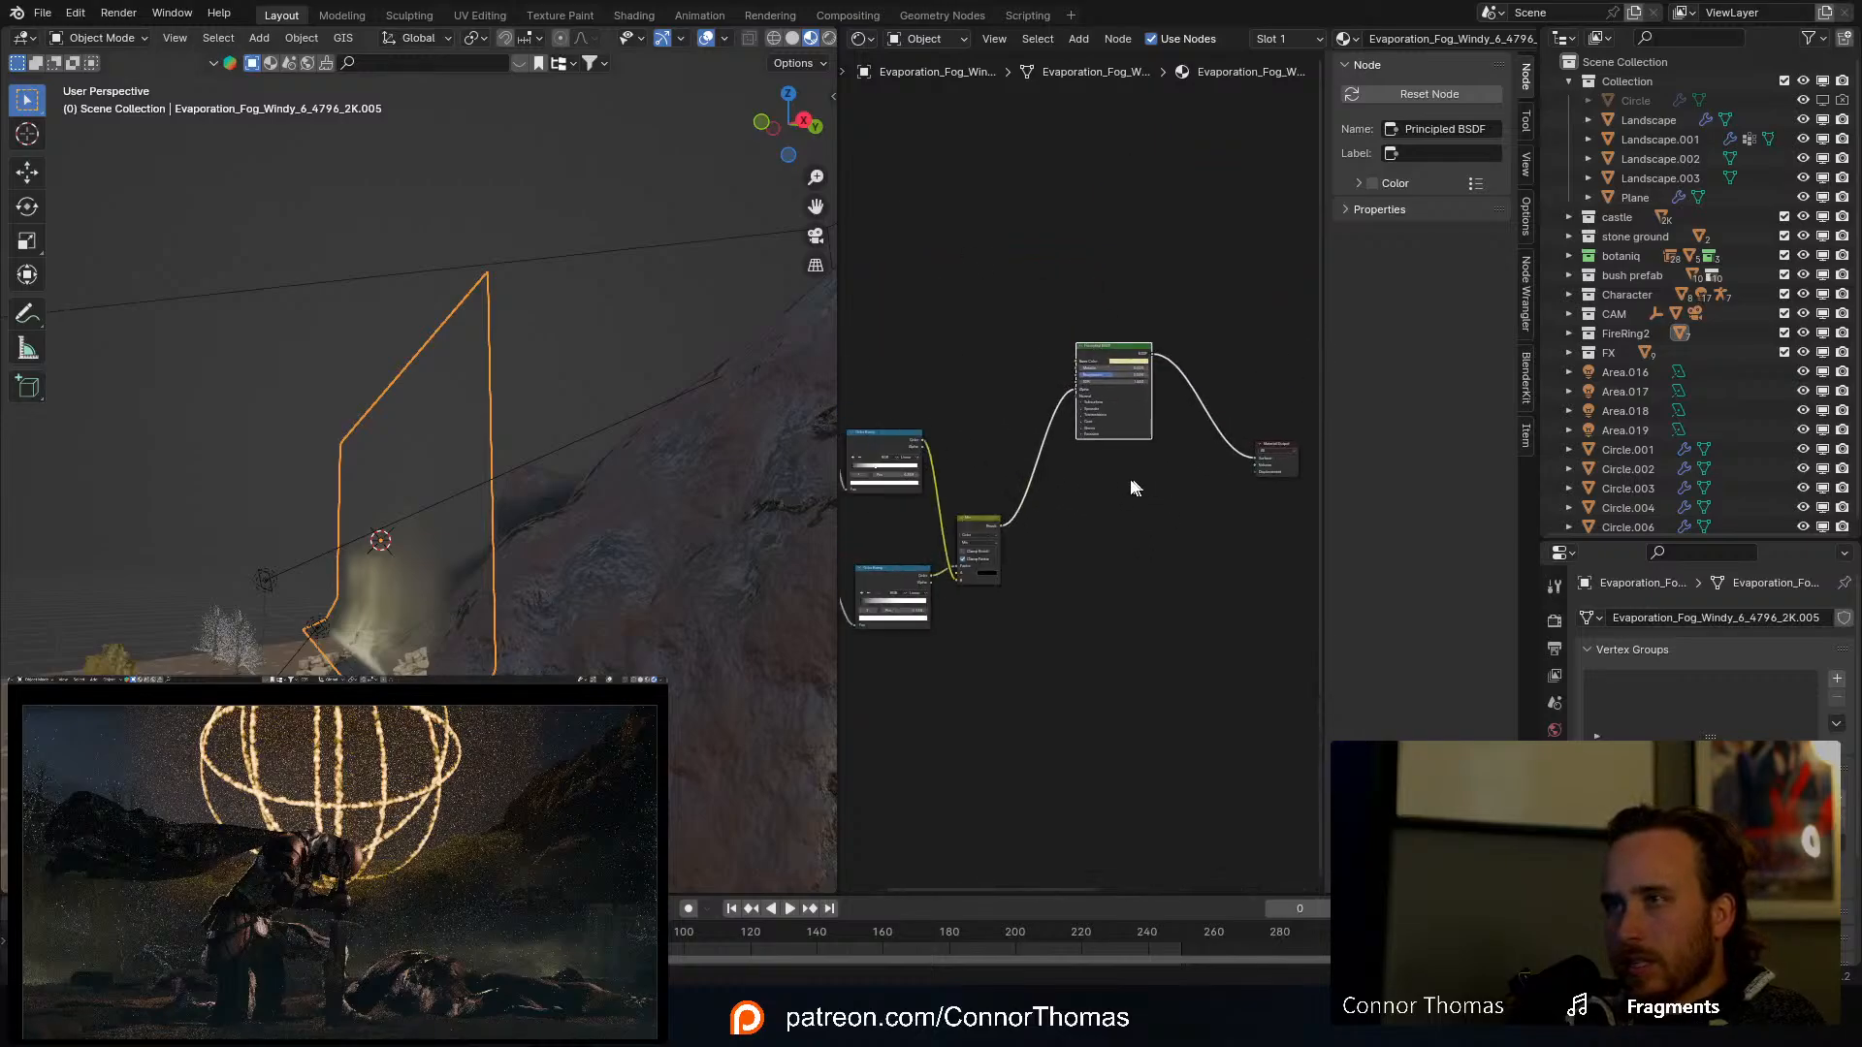
scroll(1122, 508, up, 4)
click(1555, 928)
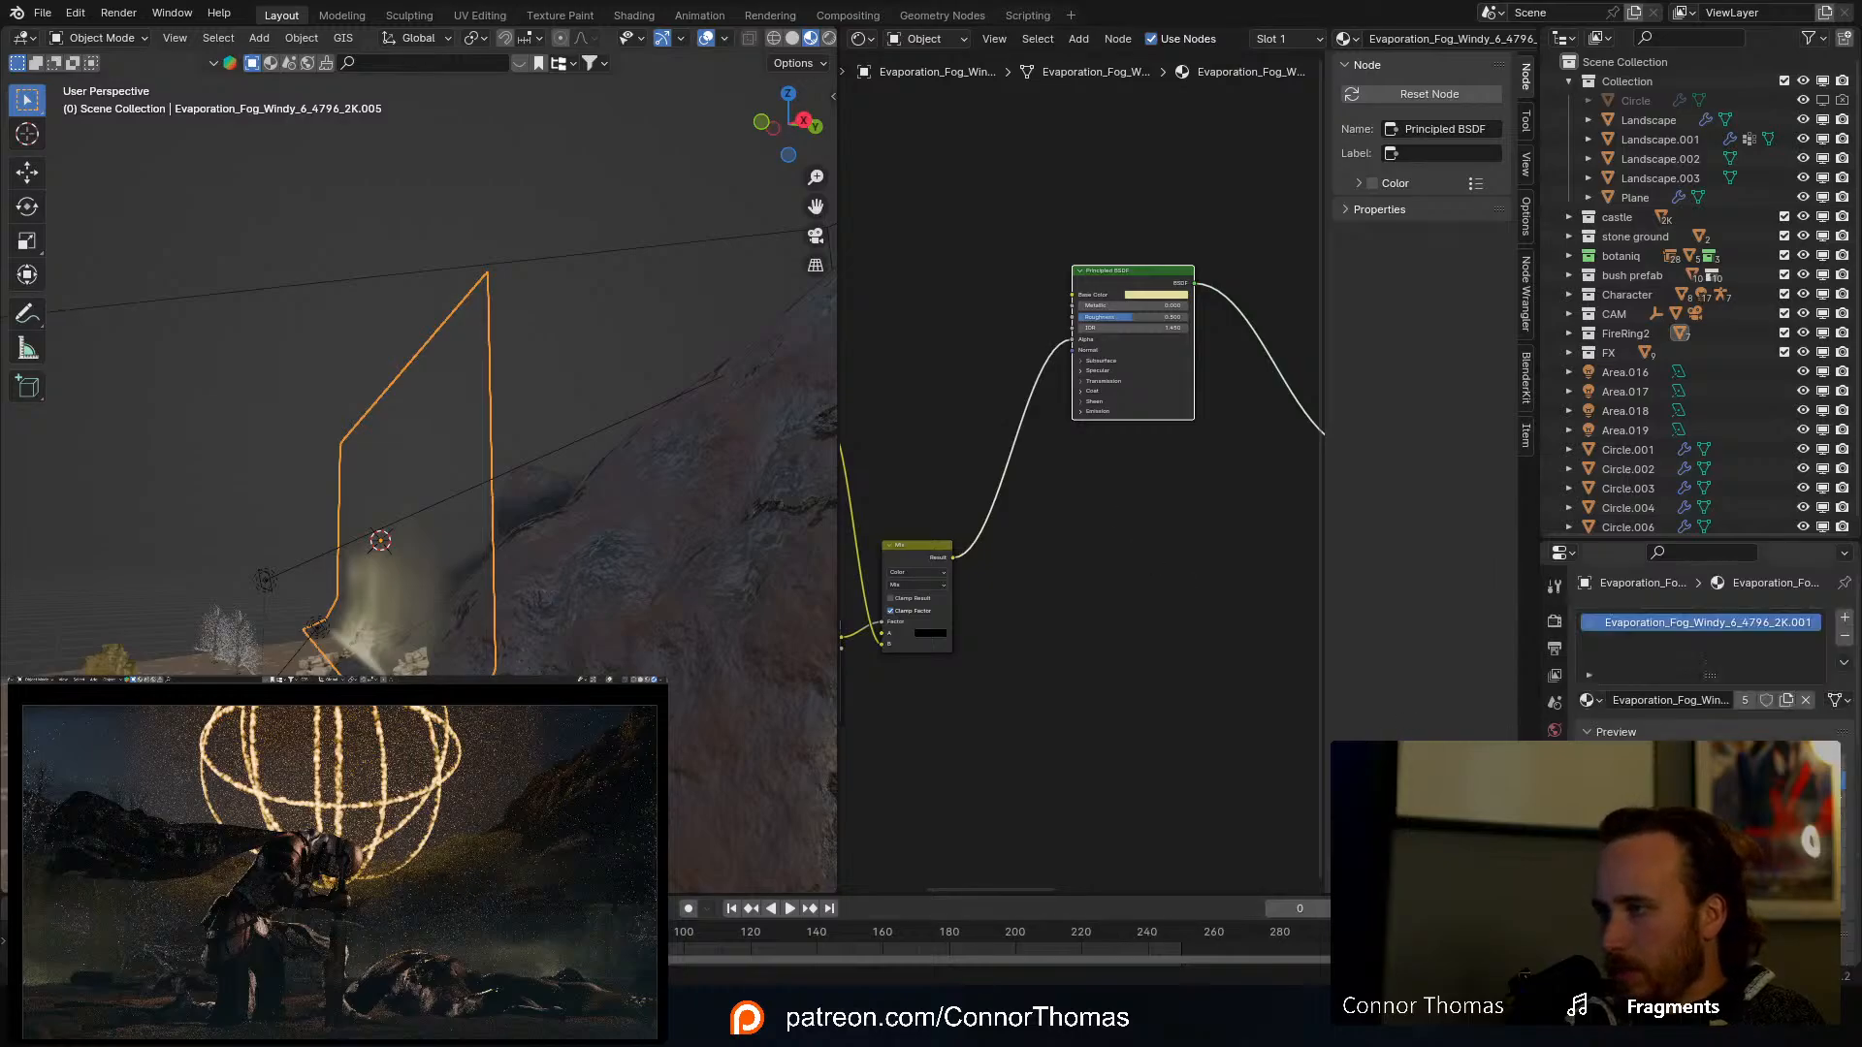
click(1787, 700)
Step: Set the fog material's Principled BSDF base color to light blue, with hue 0.545 and saturation 0.519
scroll(1167, 213, up, 2)
middle_drag(1168, 206, 1088, 457)
click(1107, 439)
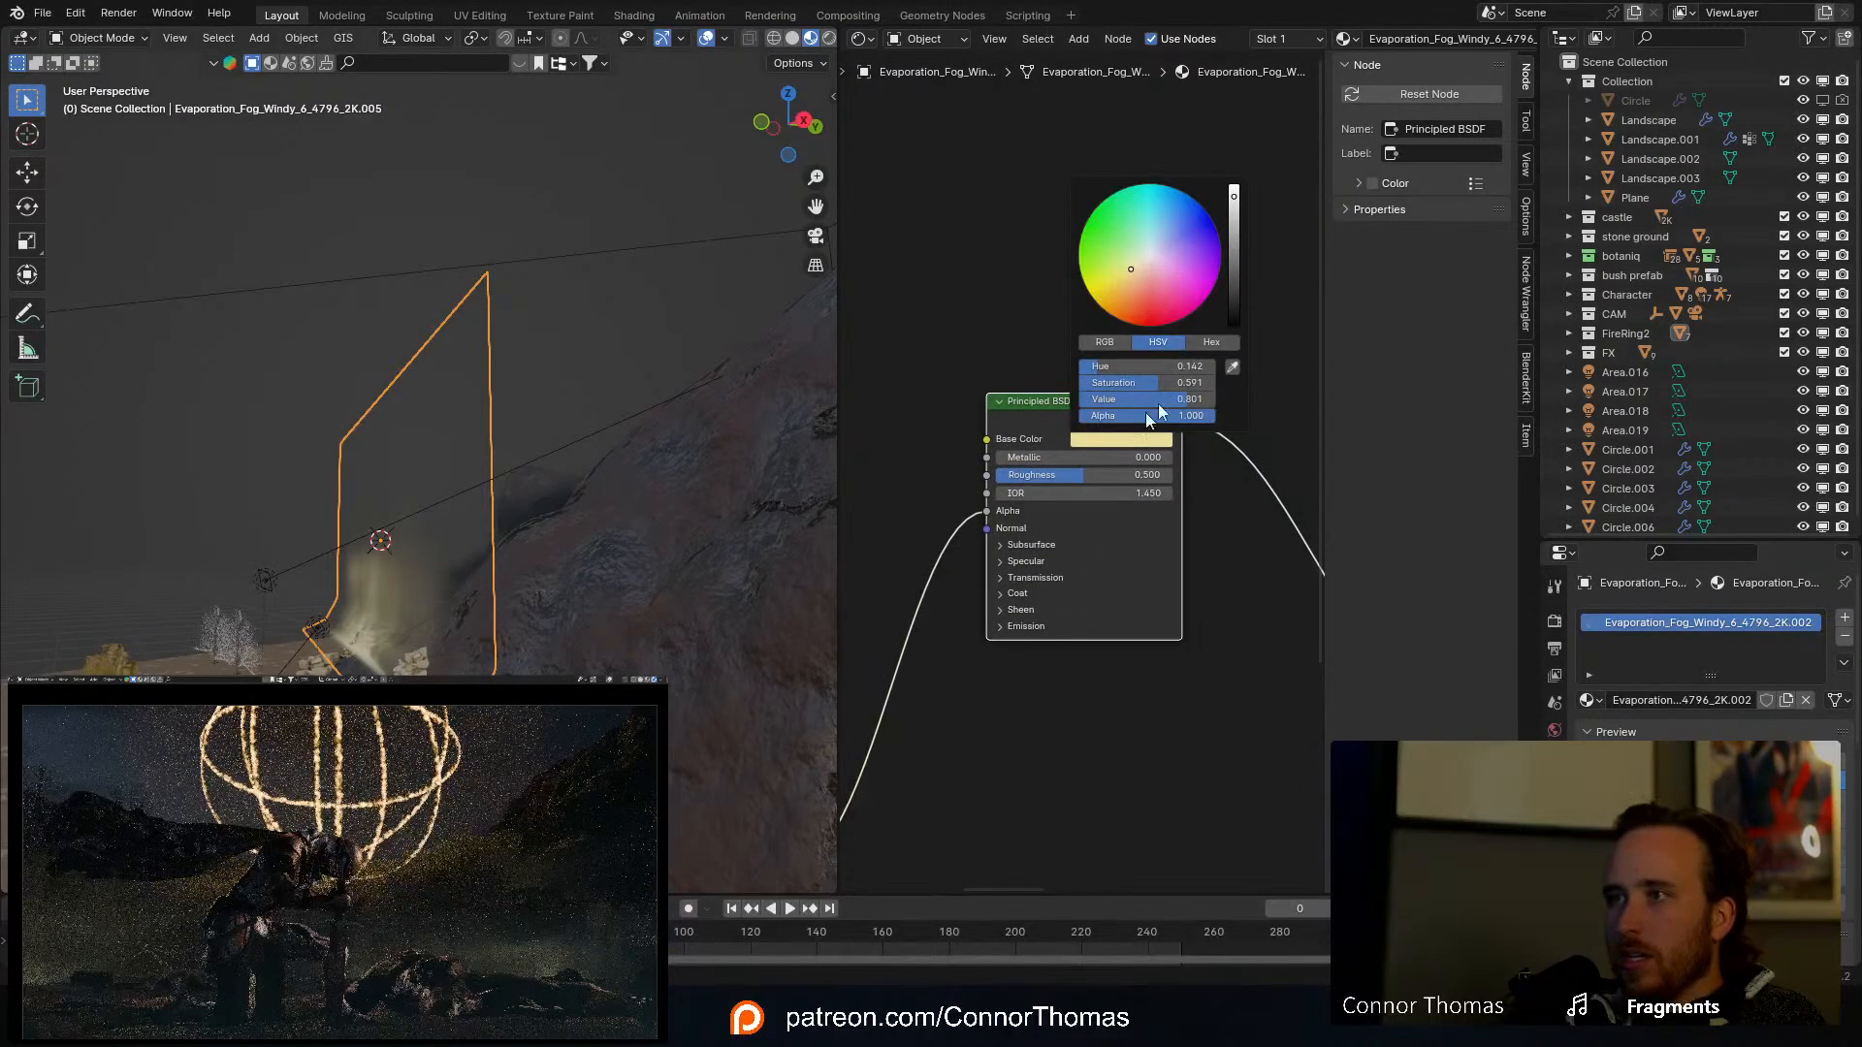
click(1154, 239)
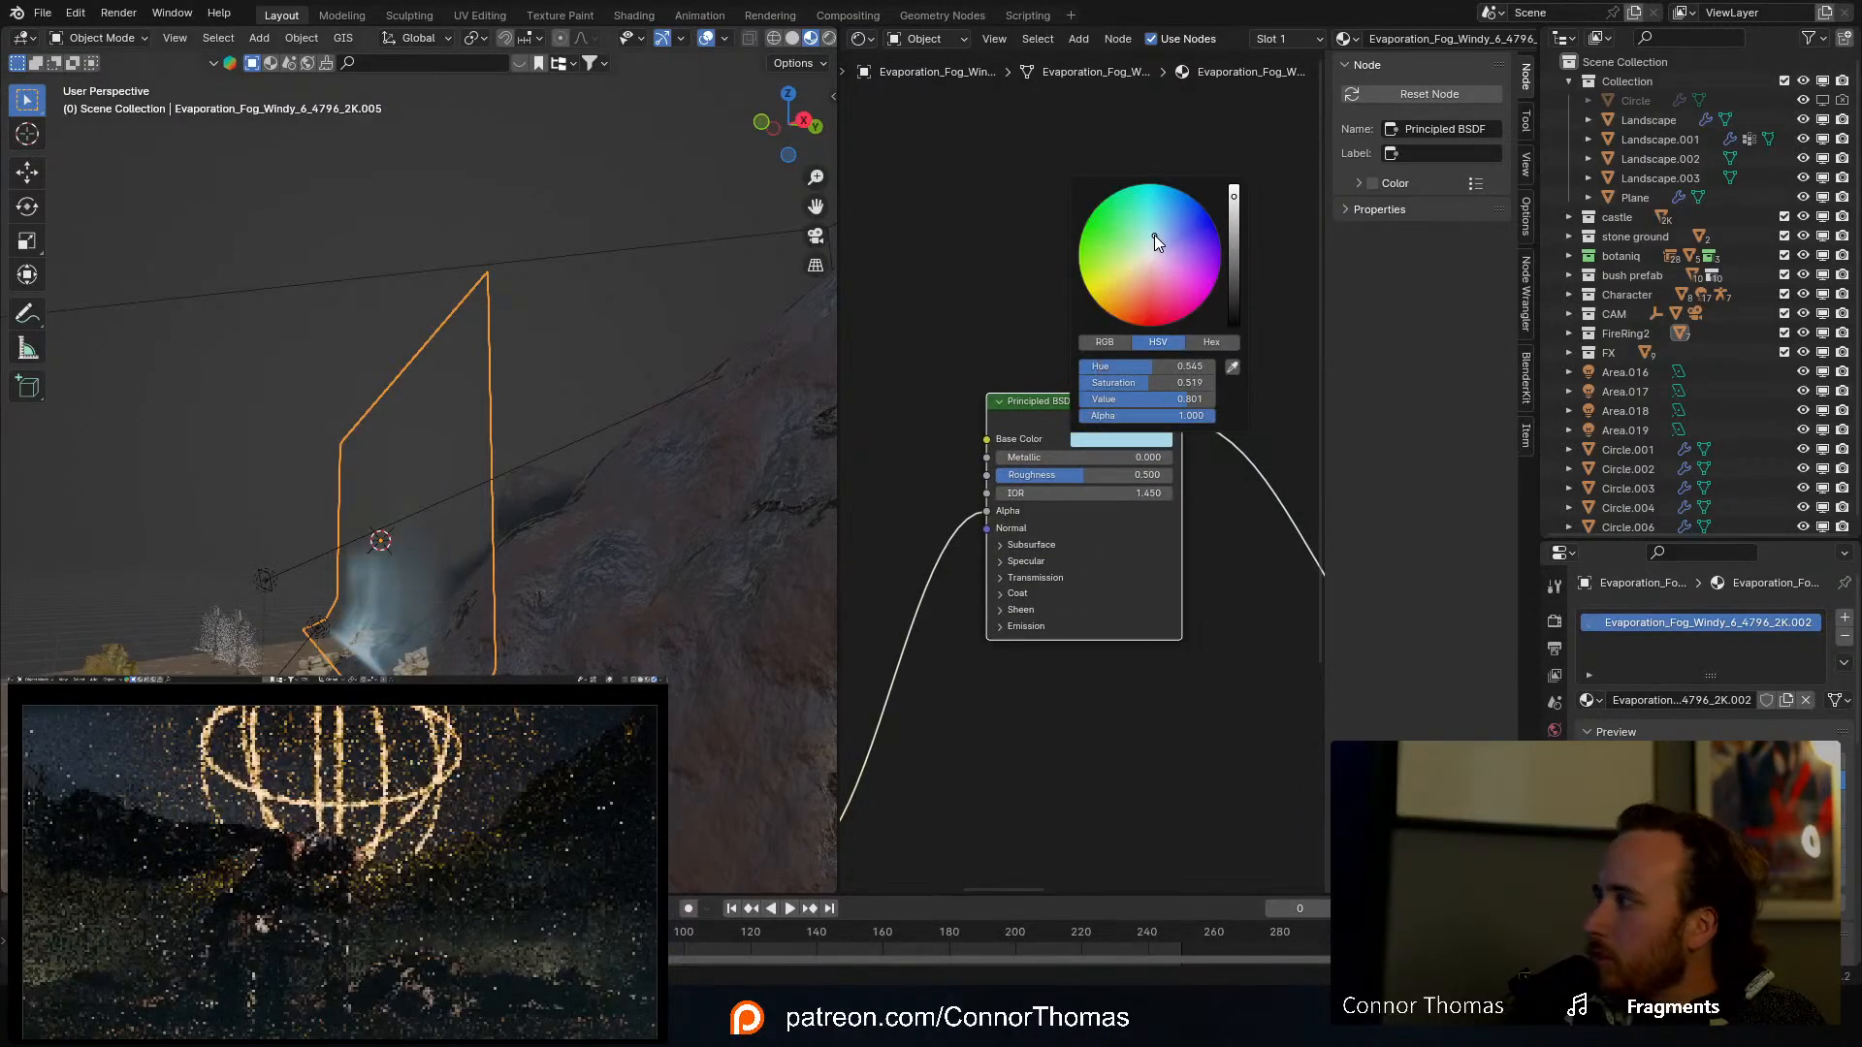
Step: Duplicate the blue fog plane together with area light Area.019, place the copies farther along the mountain slope, and rotate them to follow it
middle_drag(352, 545, 452, 621)
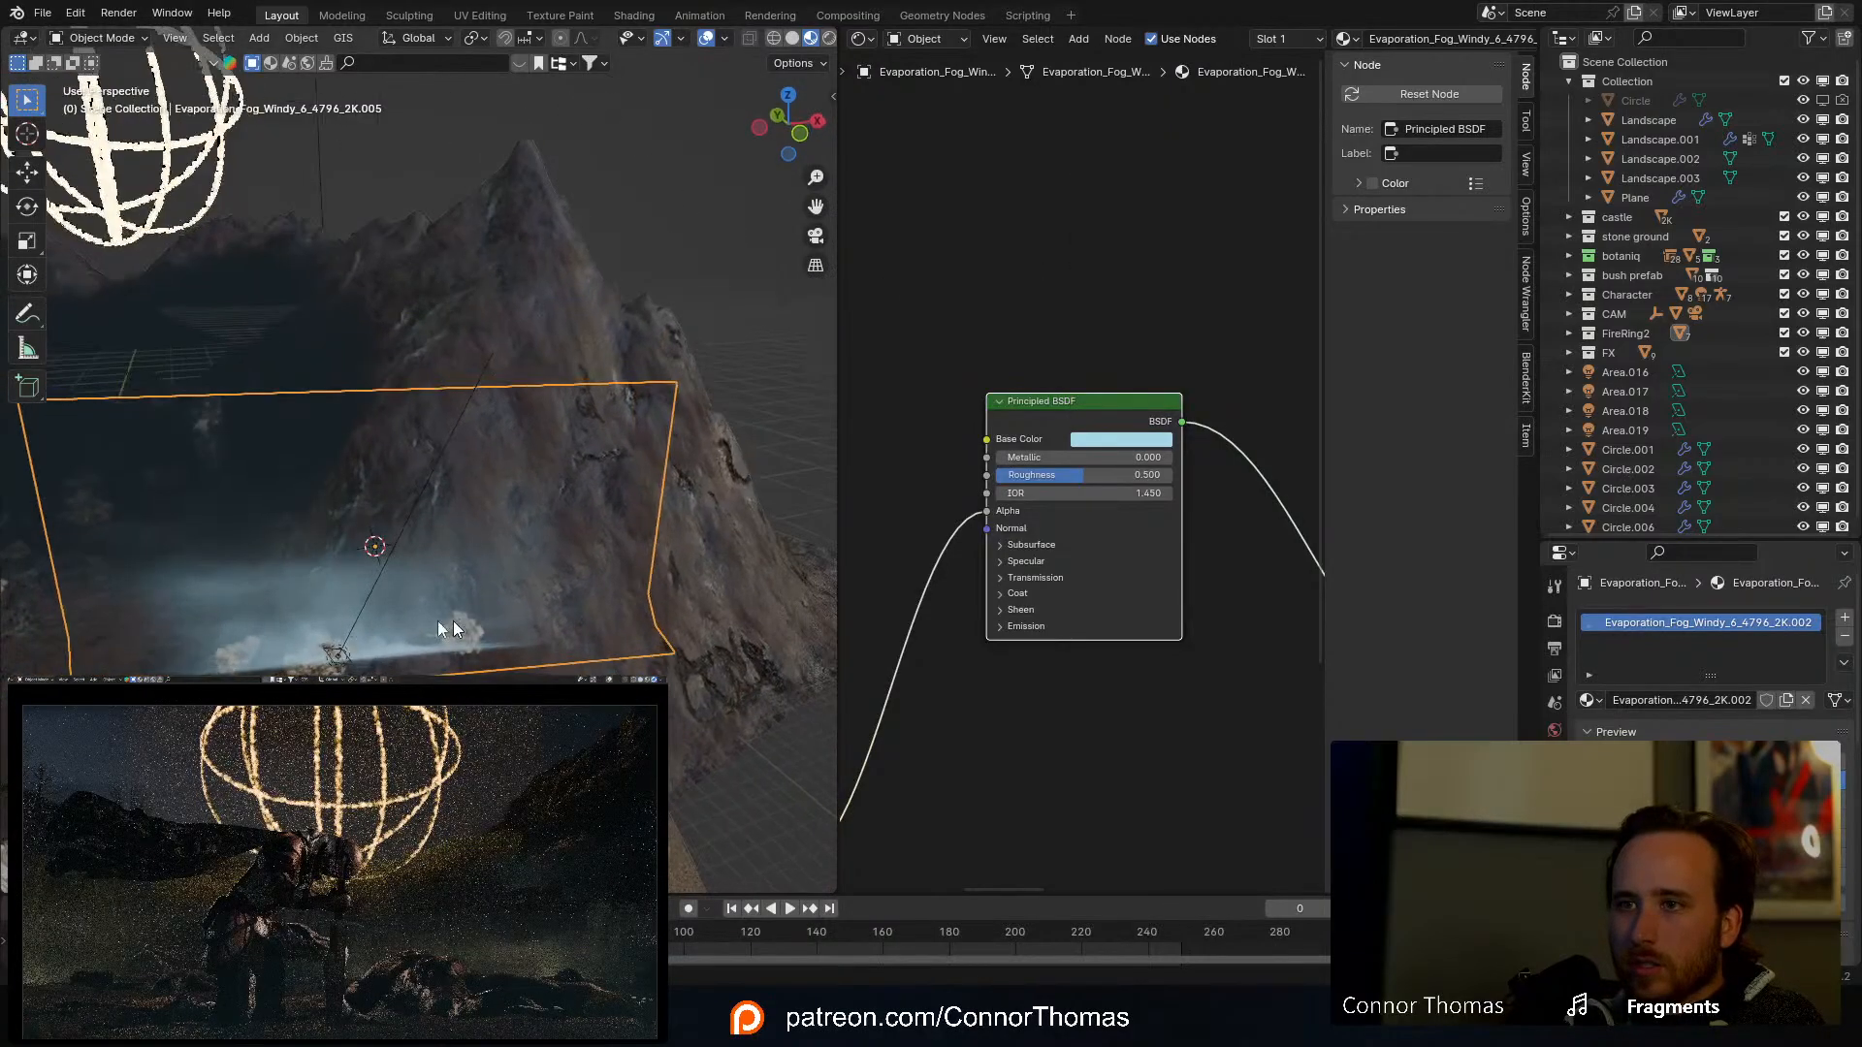
click(338, 657)
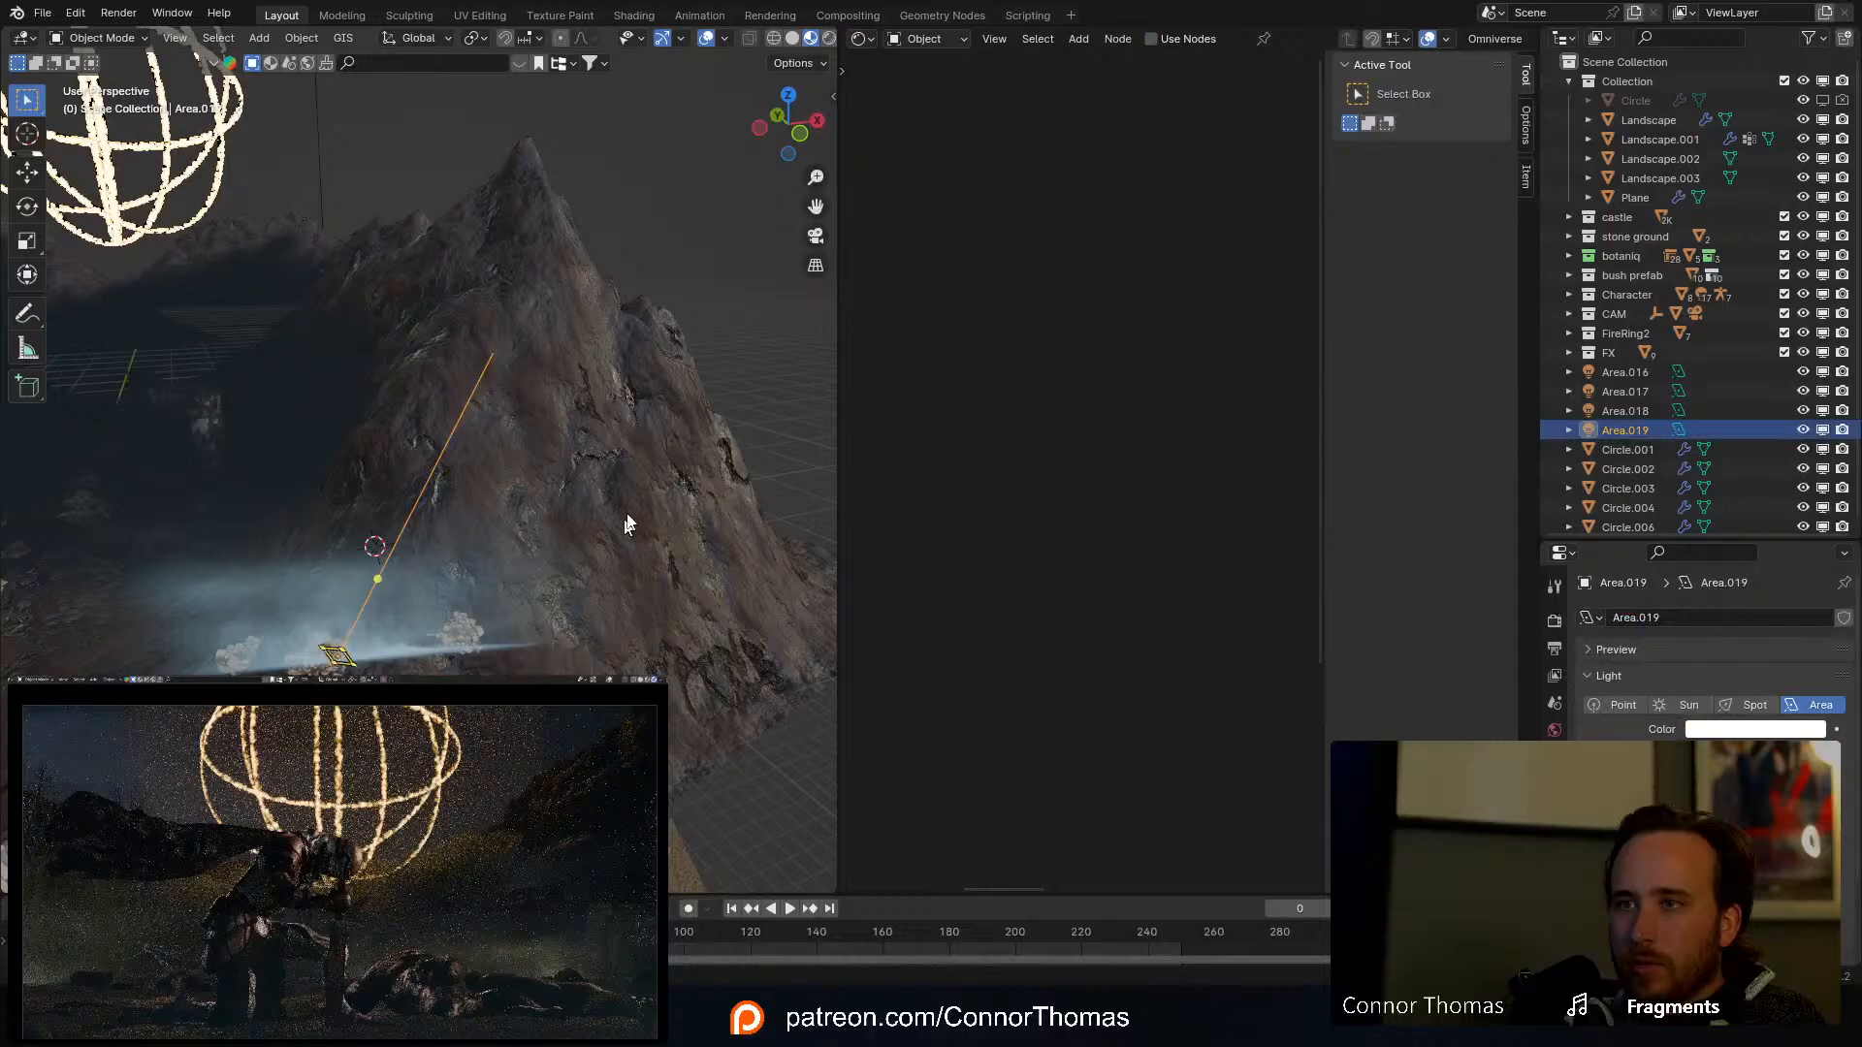
shift+click(301, 605)
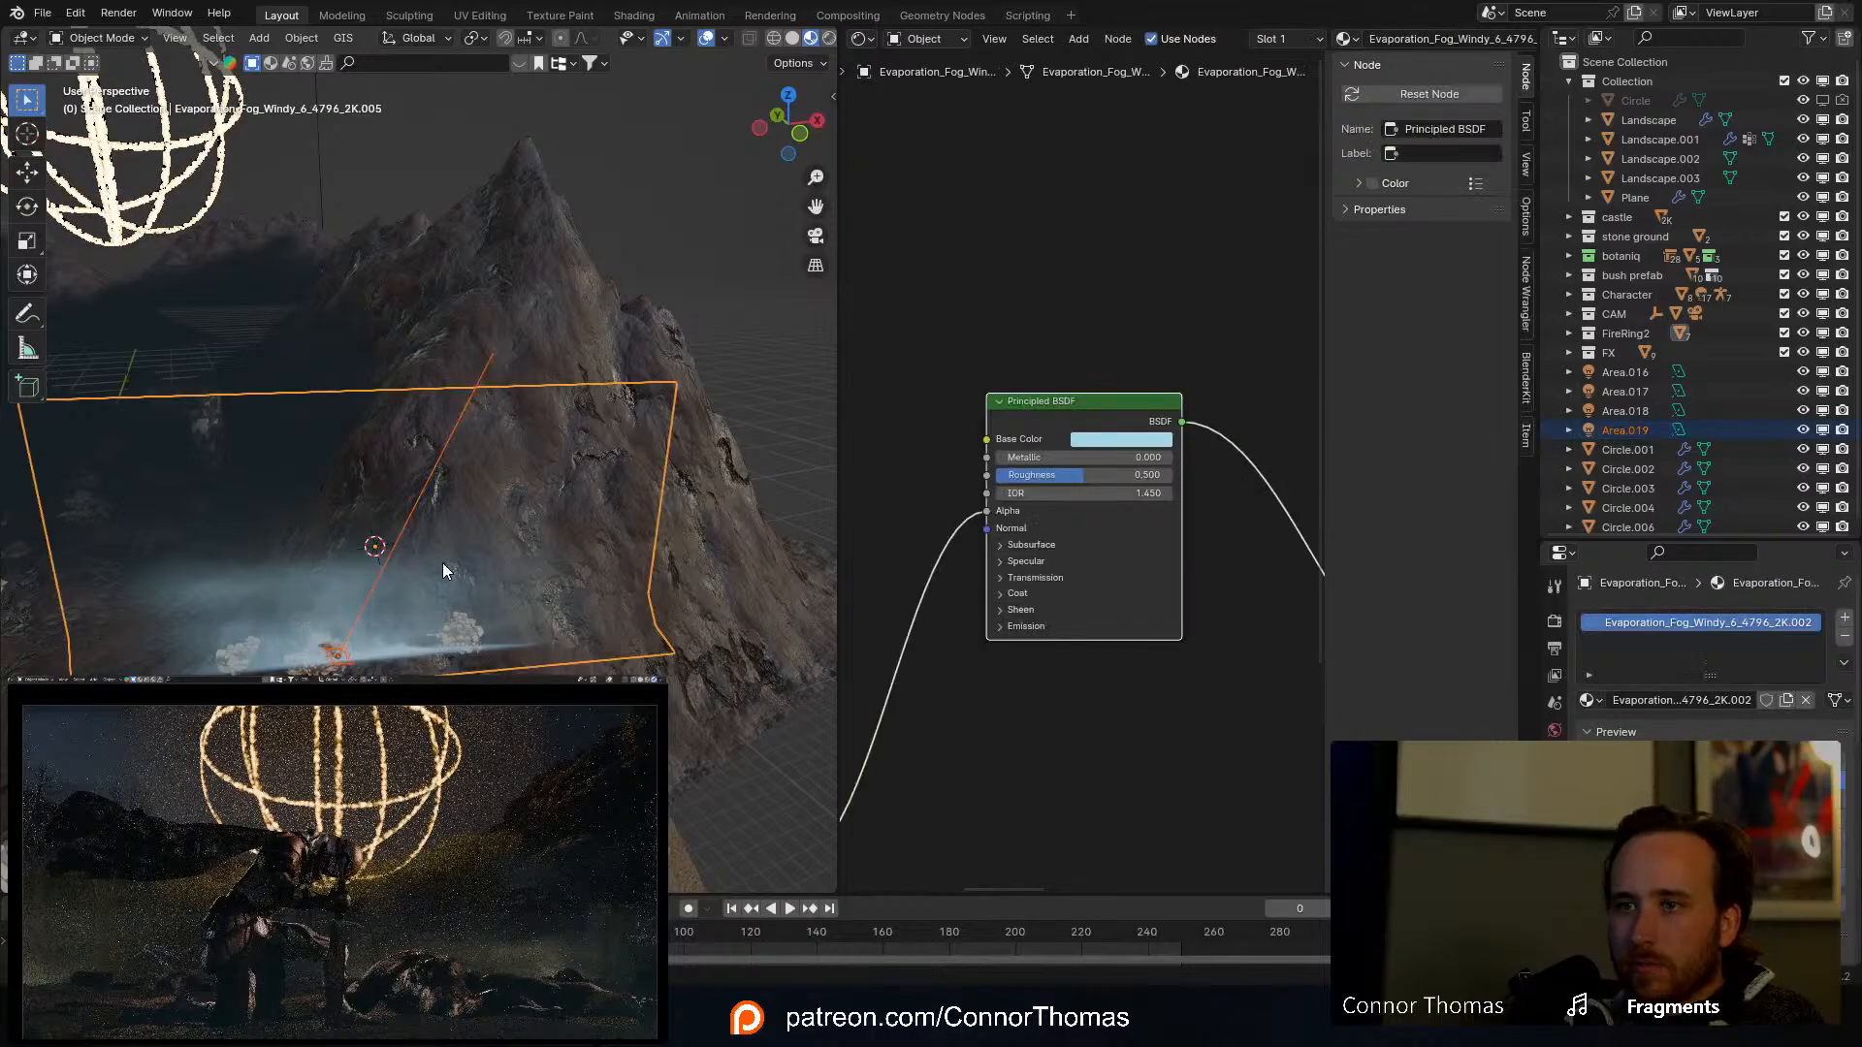
key(KP_7)
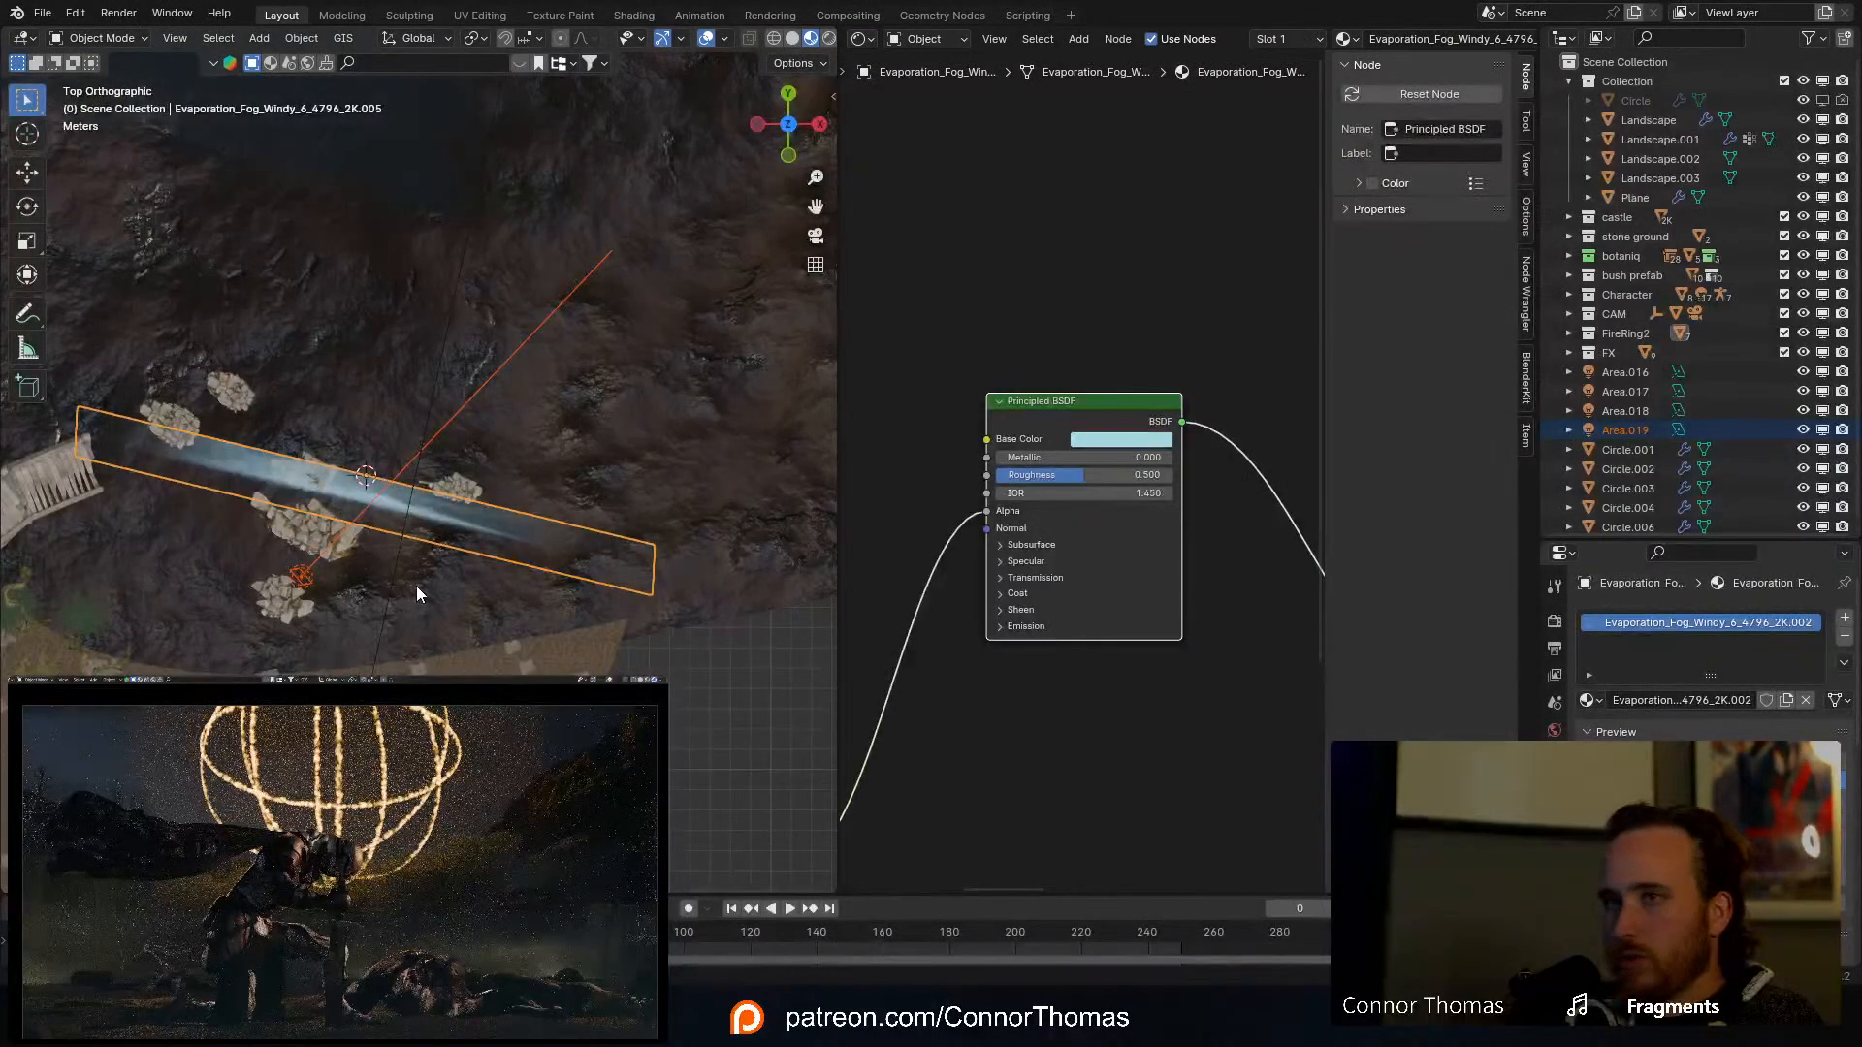
scroll(417, 594, down, 5)
shift+middle_drag(399, 508, 533, 376)
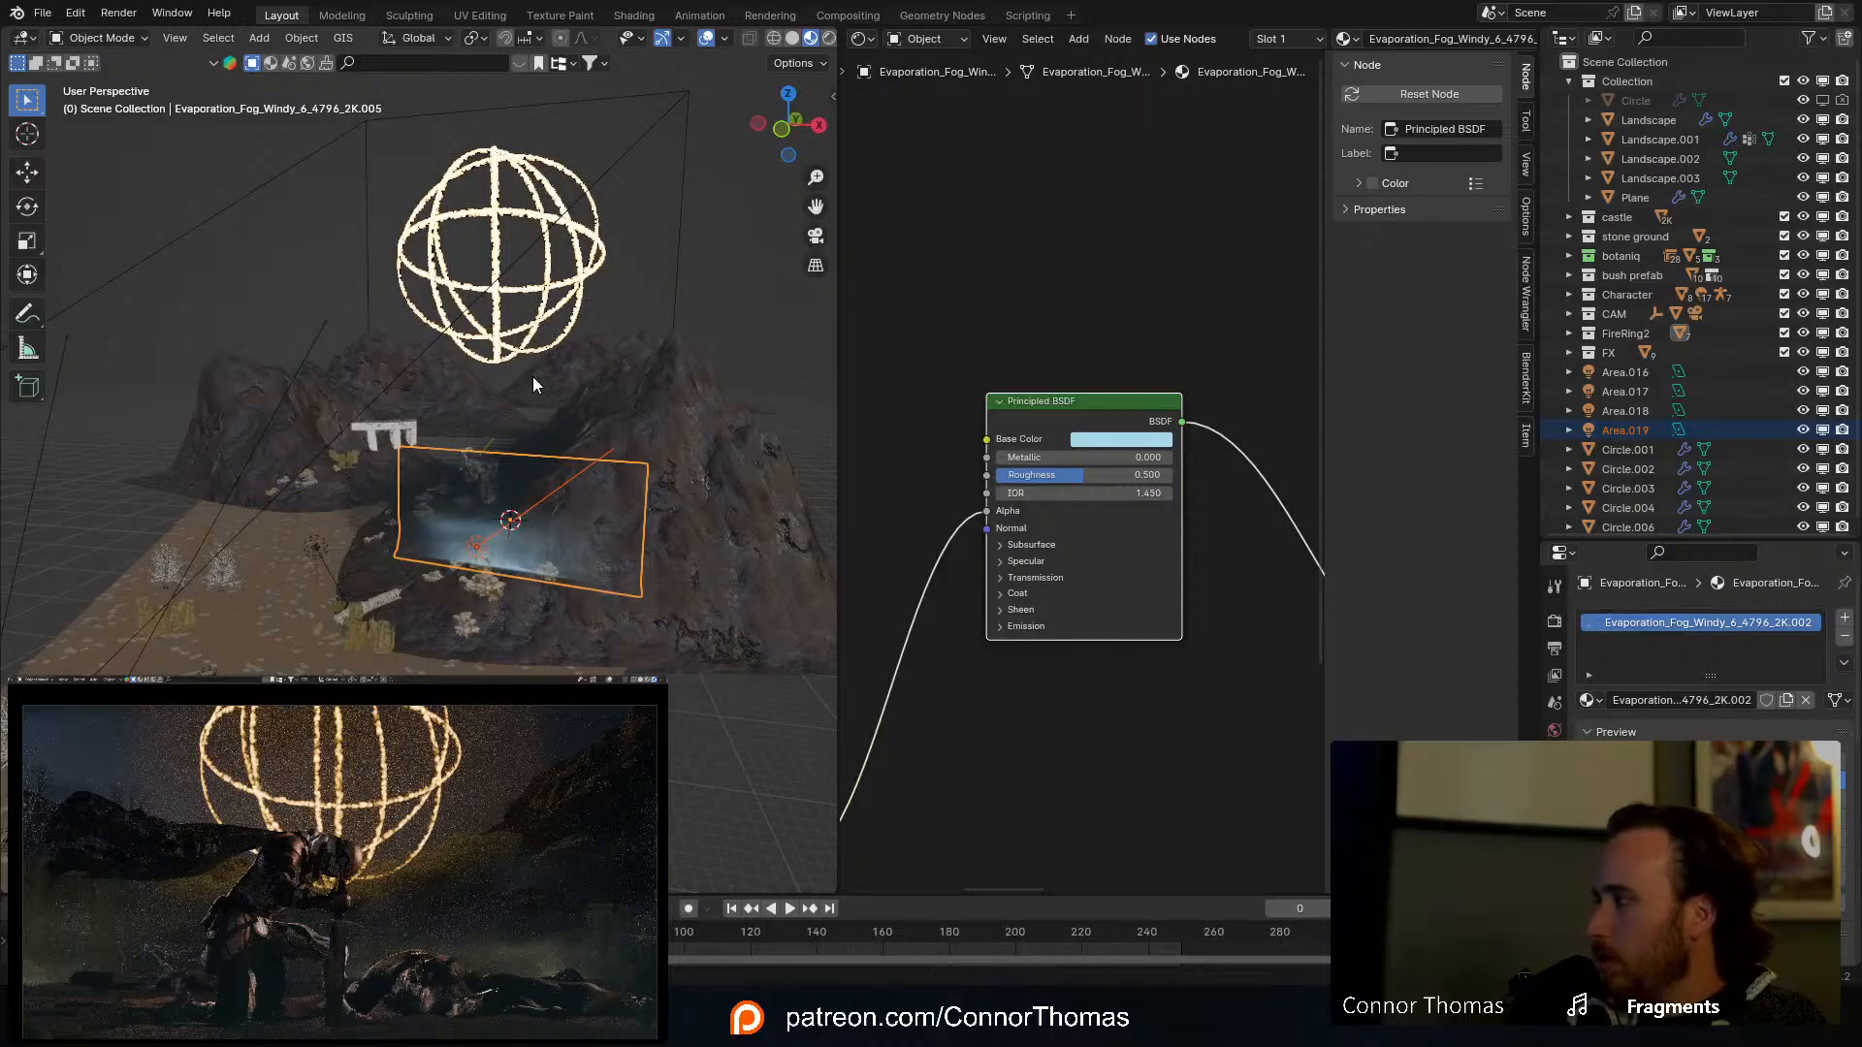
key(KP_7)
shift+middle_drag(548, 579, 662, 618)
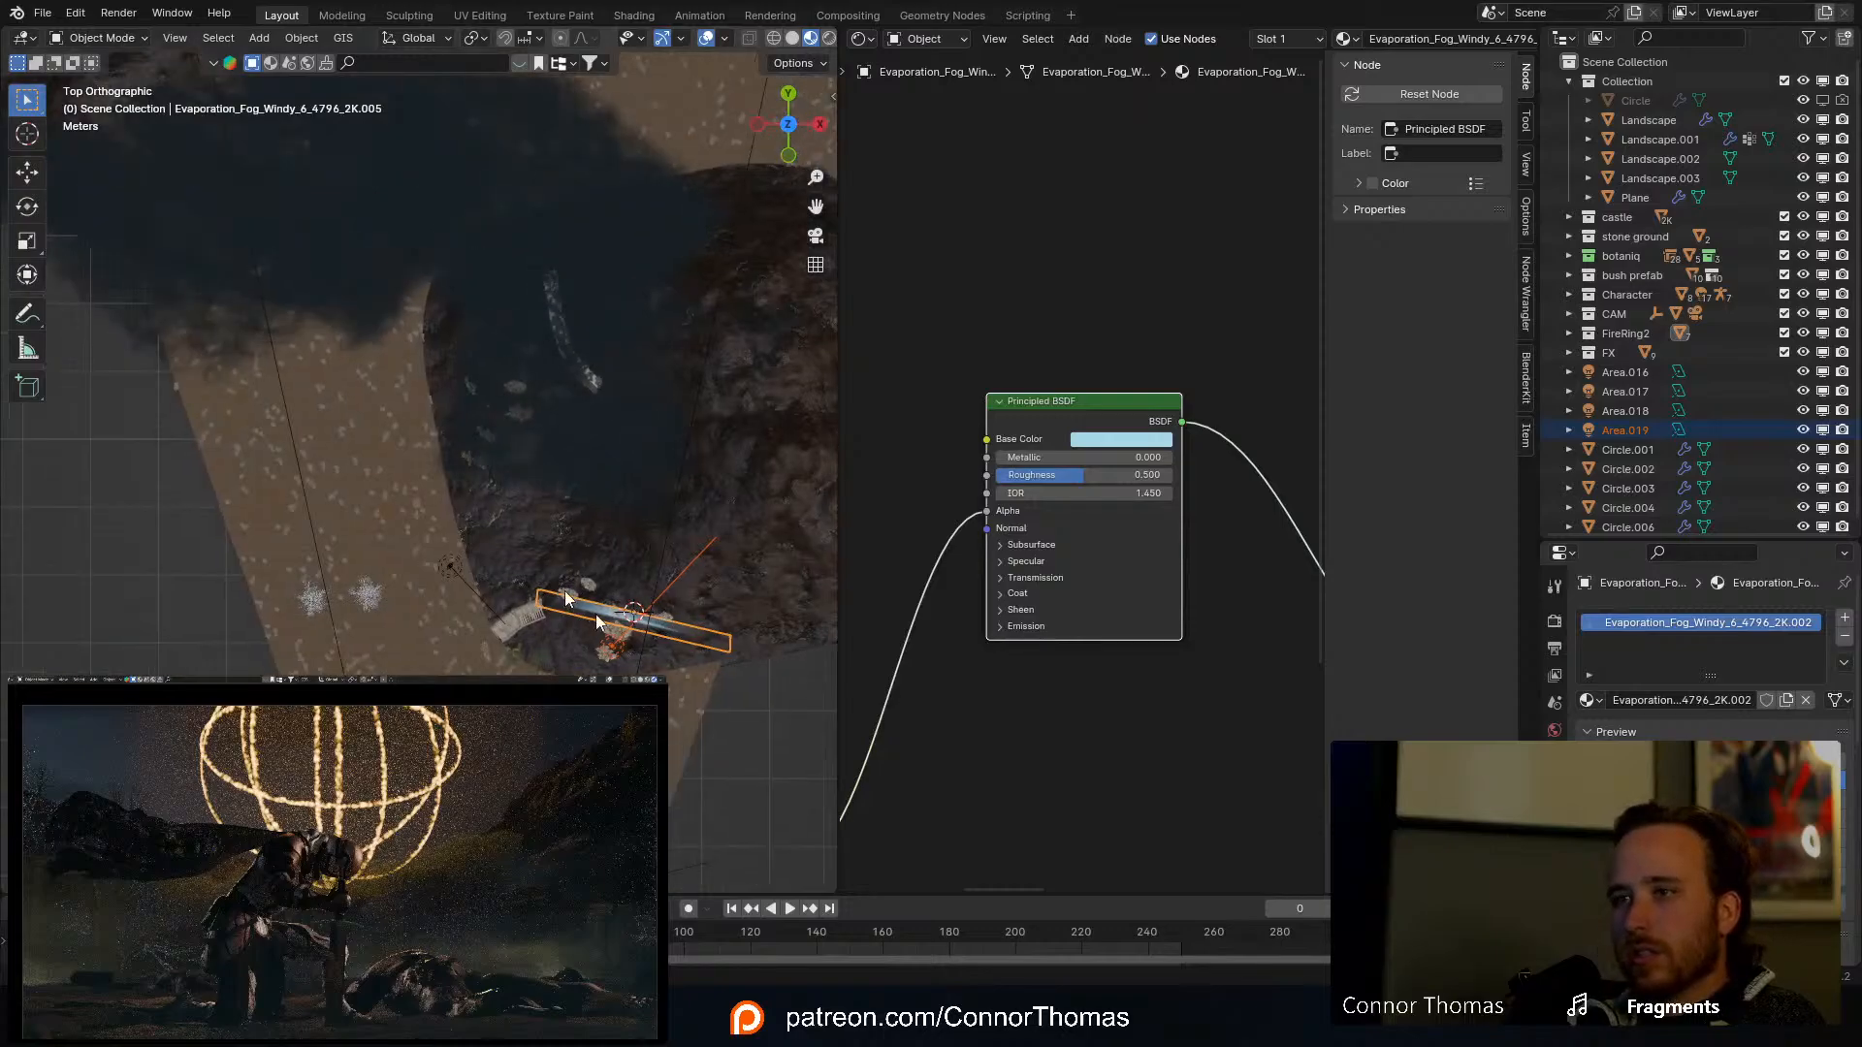
key(shift+d)
click(681, 561)
key(r)
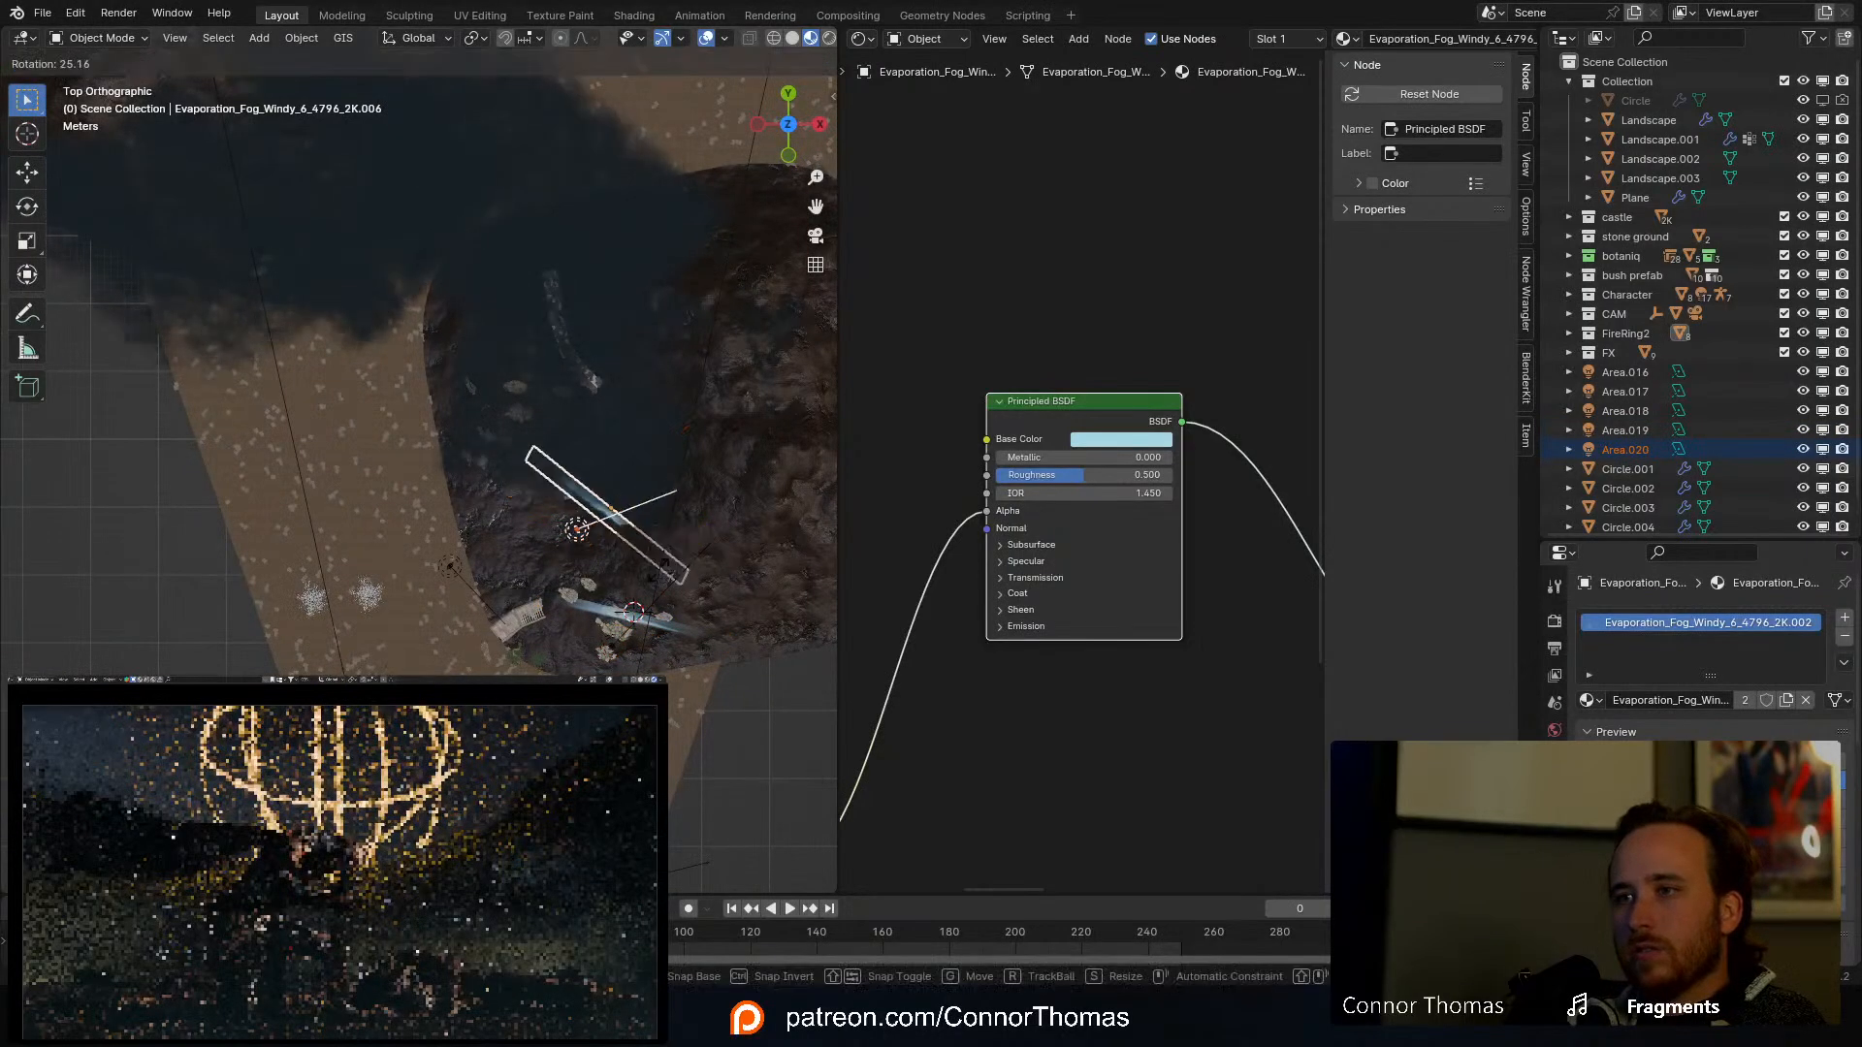
click(633, 608)
Step: Raise the duplicated fog plane and light up the mountain, and push them back against the rock face
middle_drag(652, 529, 695, 463)
key(g)
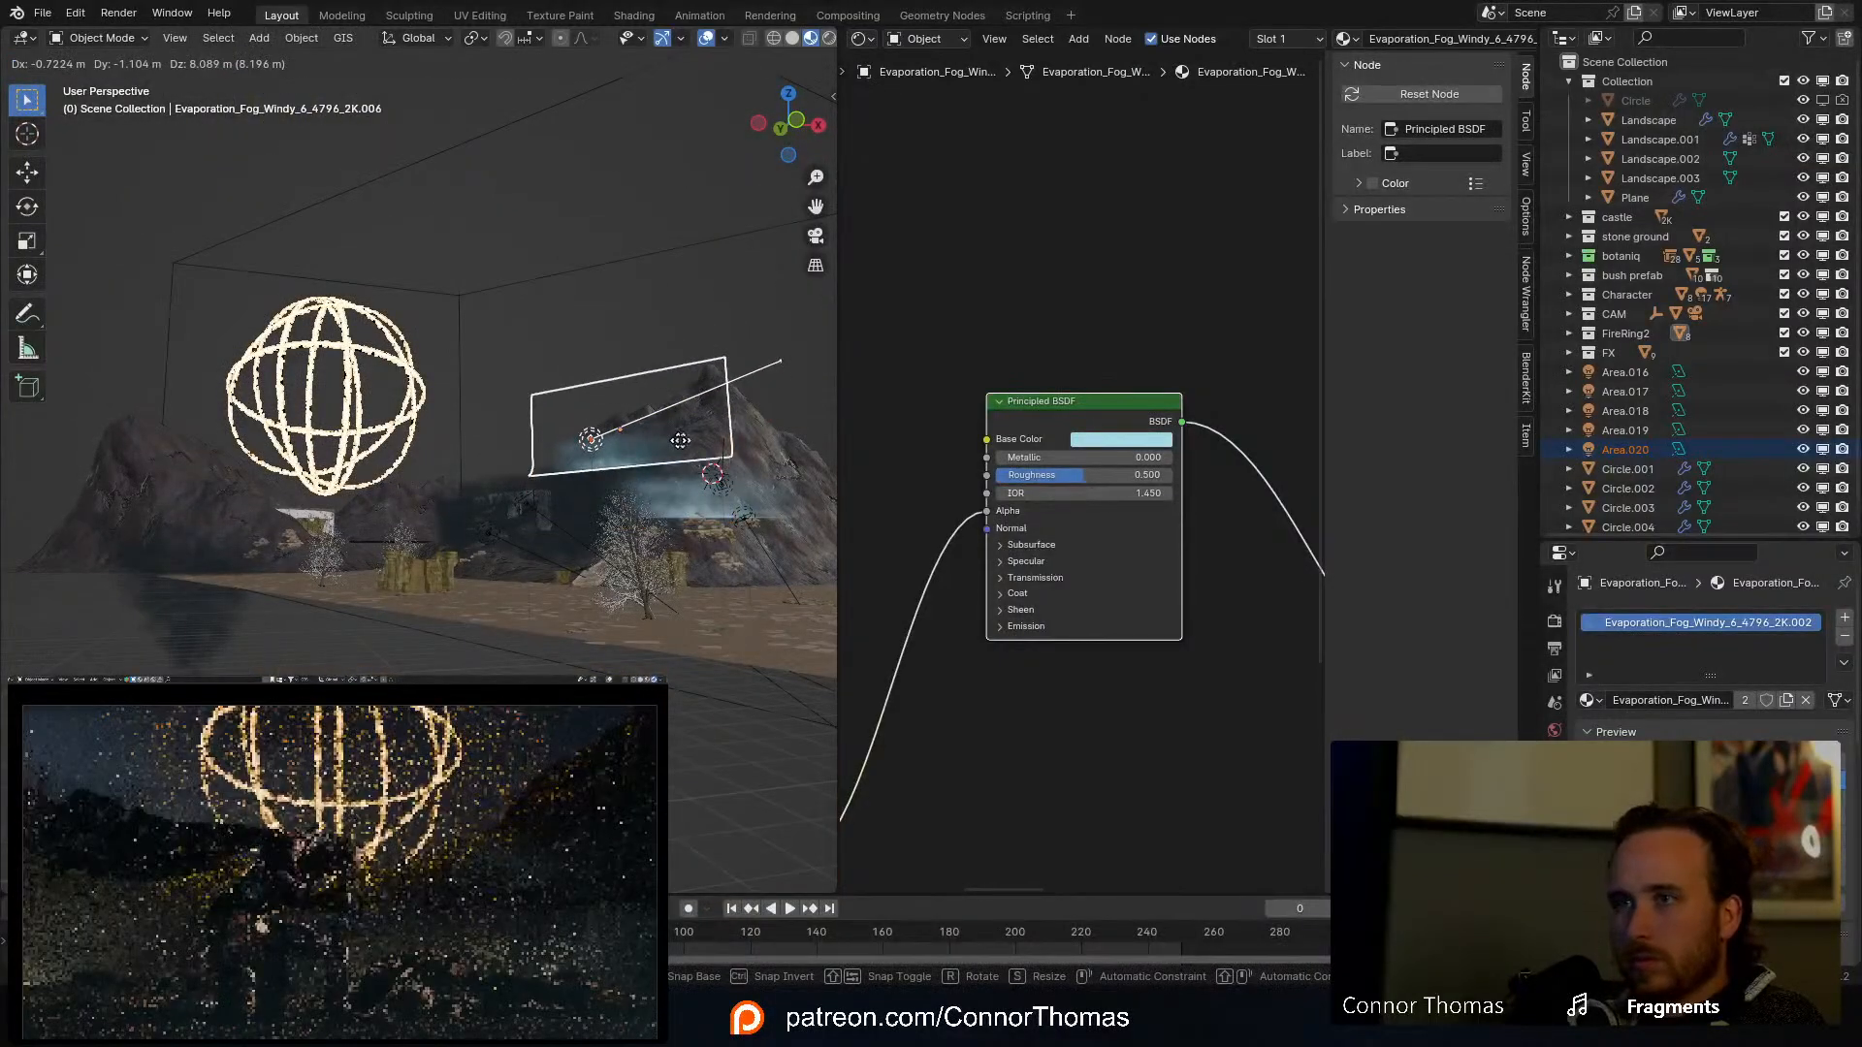
click(694, 444)
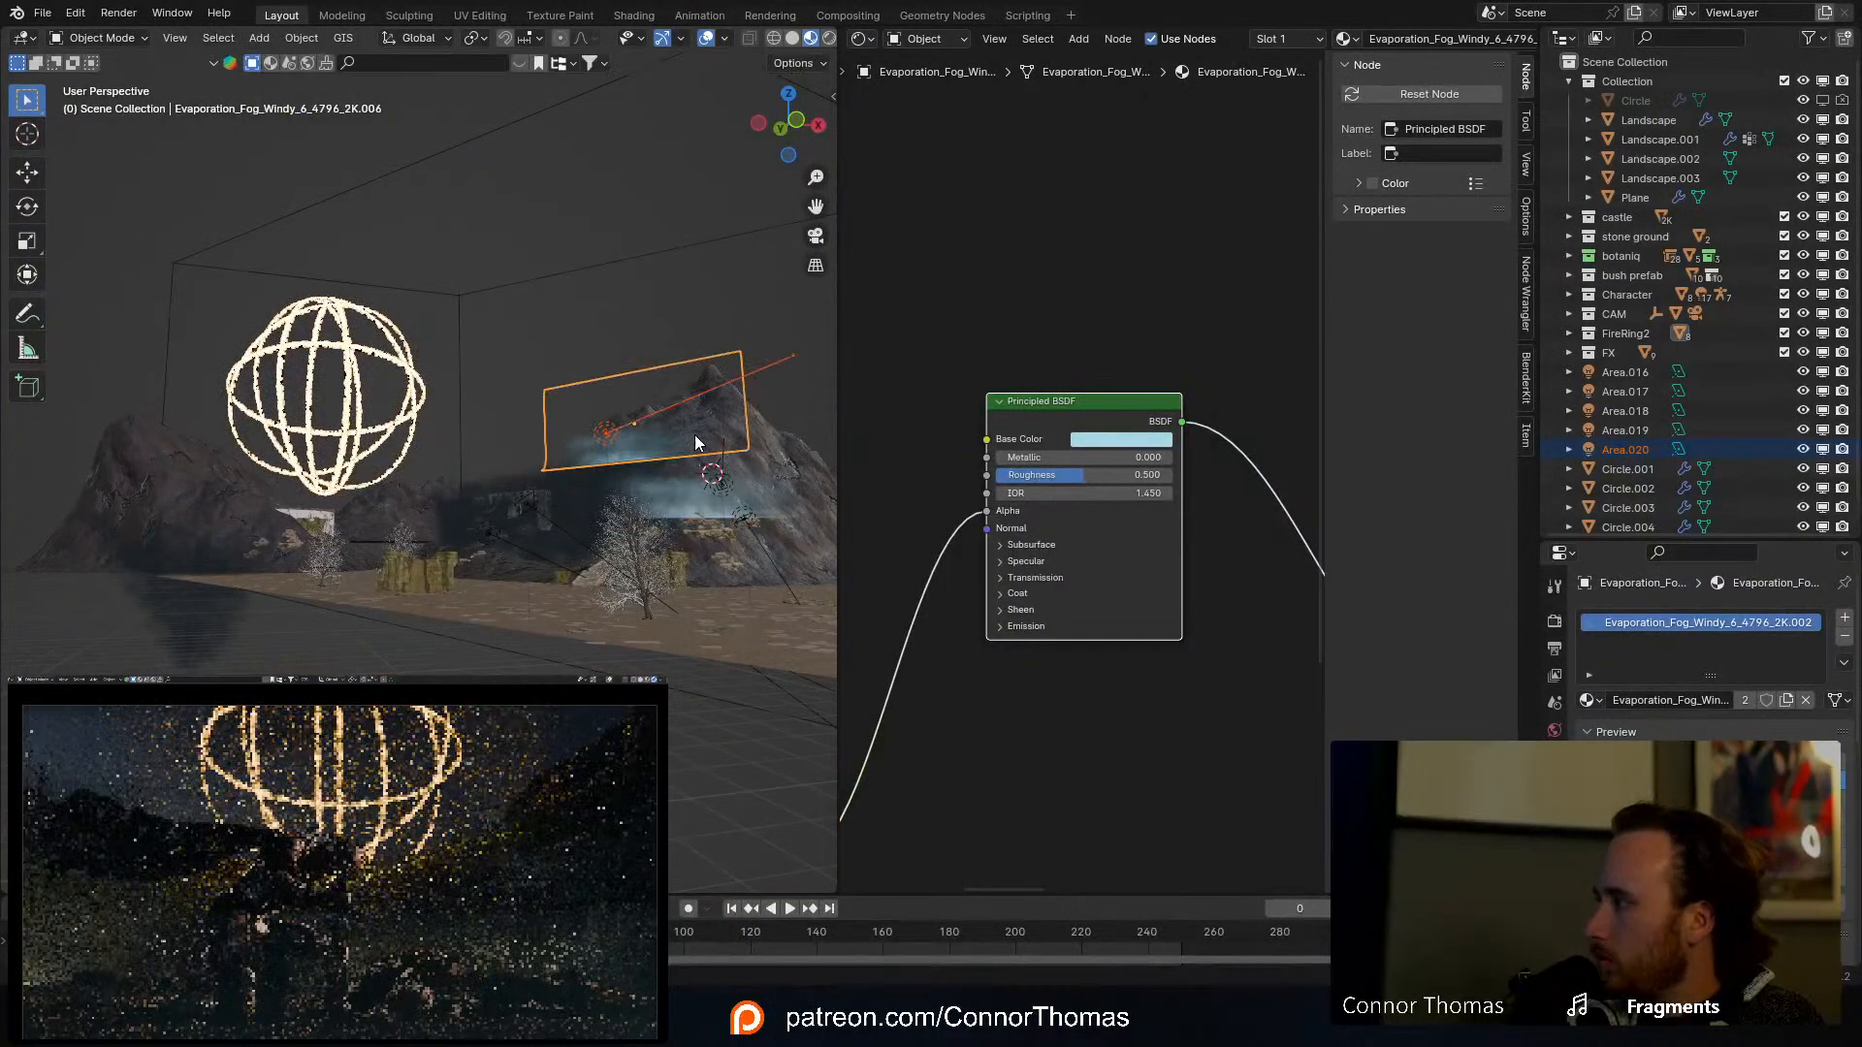
scroll(694, 435, up, 5)
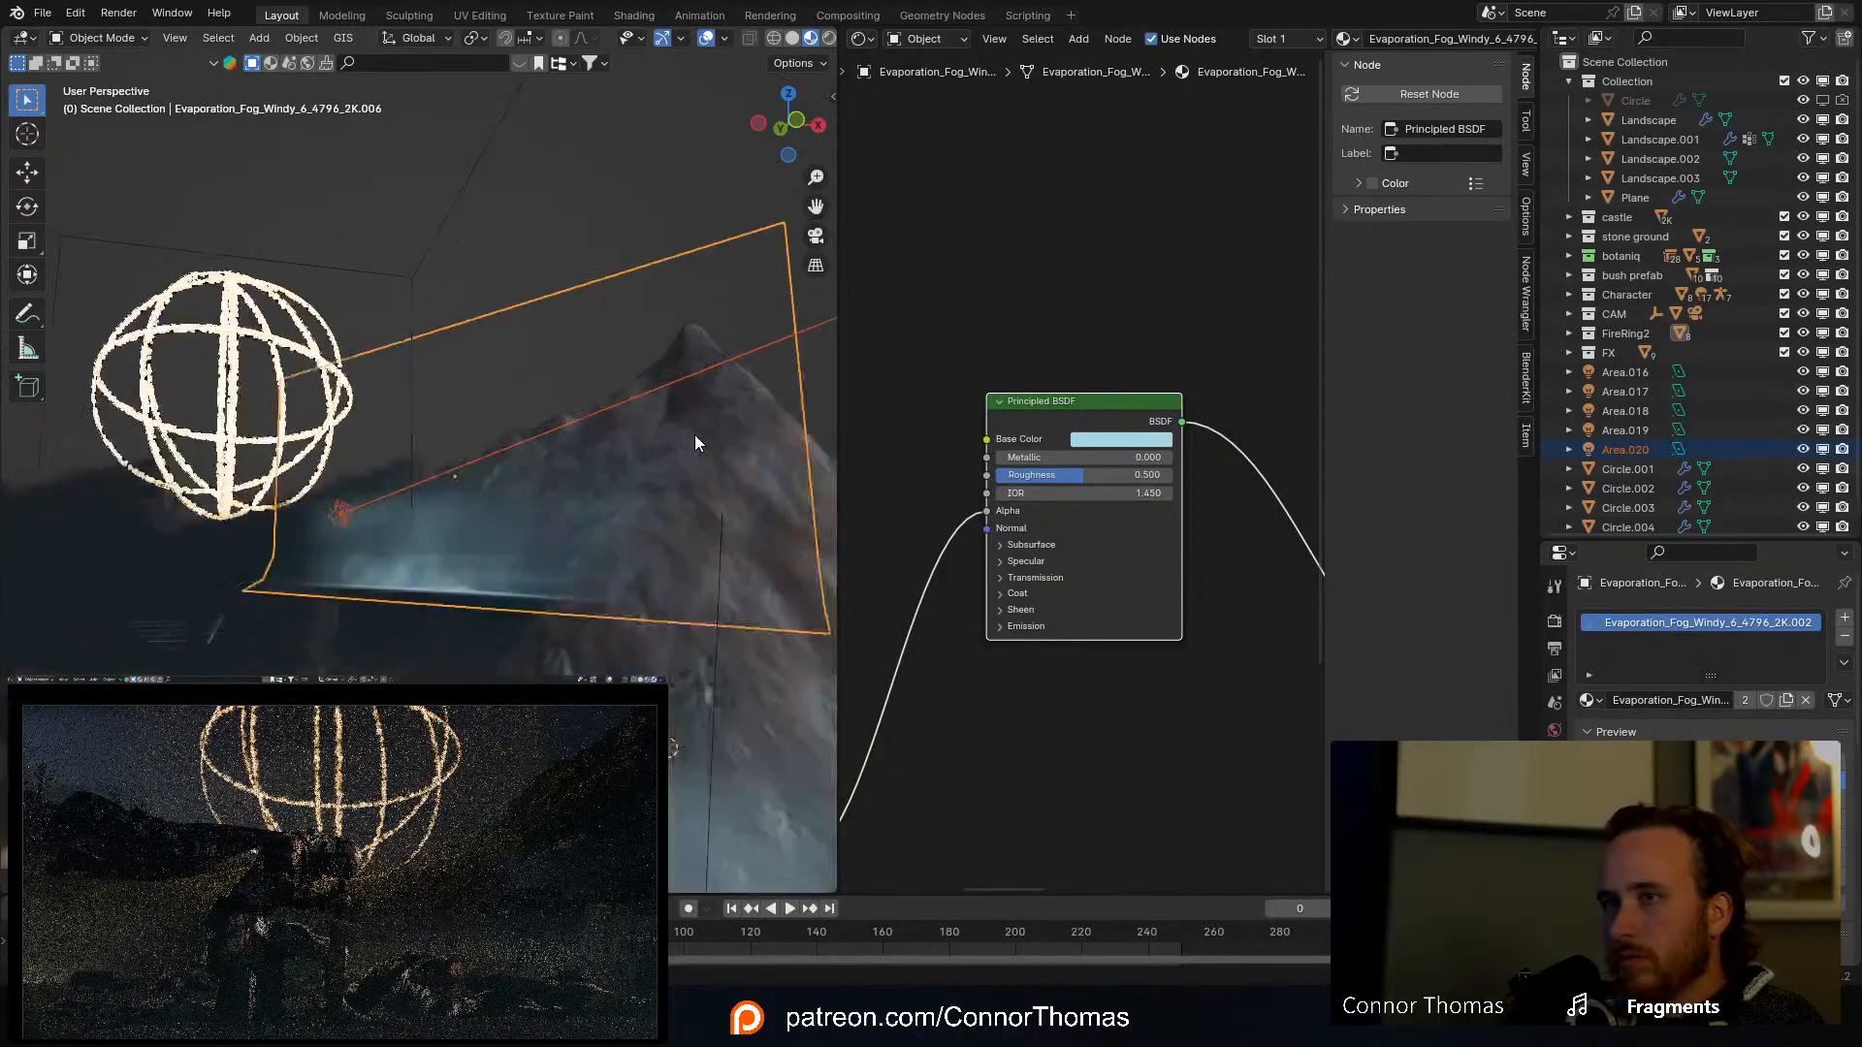
middle_drag(617, 439, 535, 435)
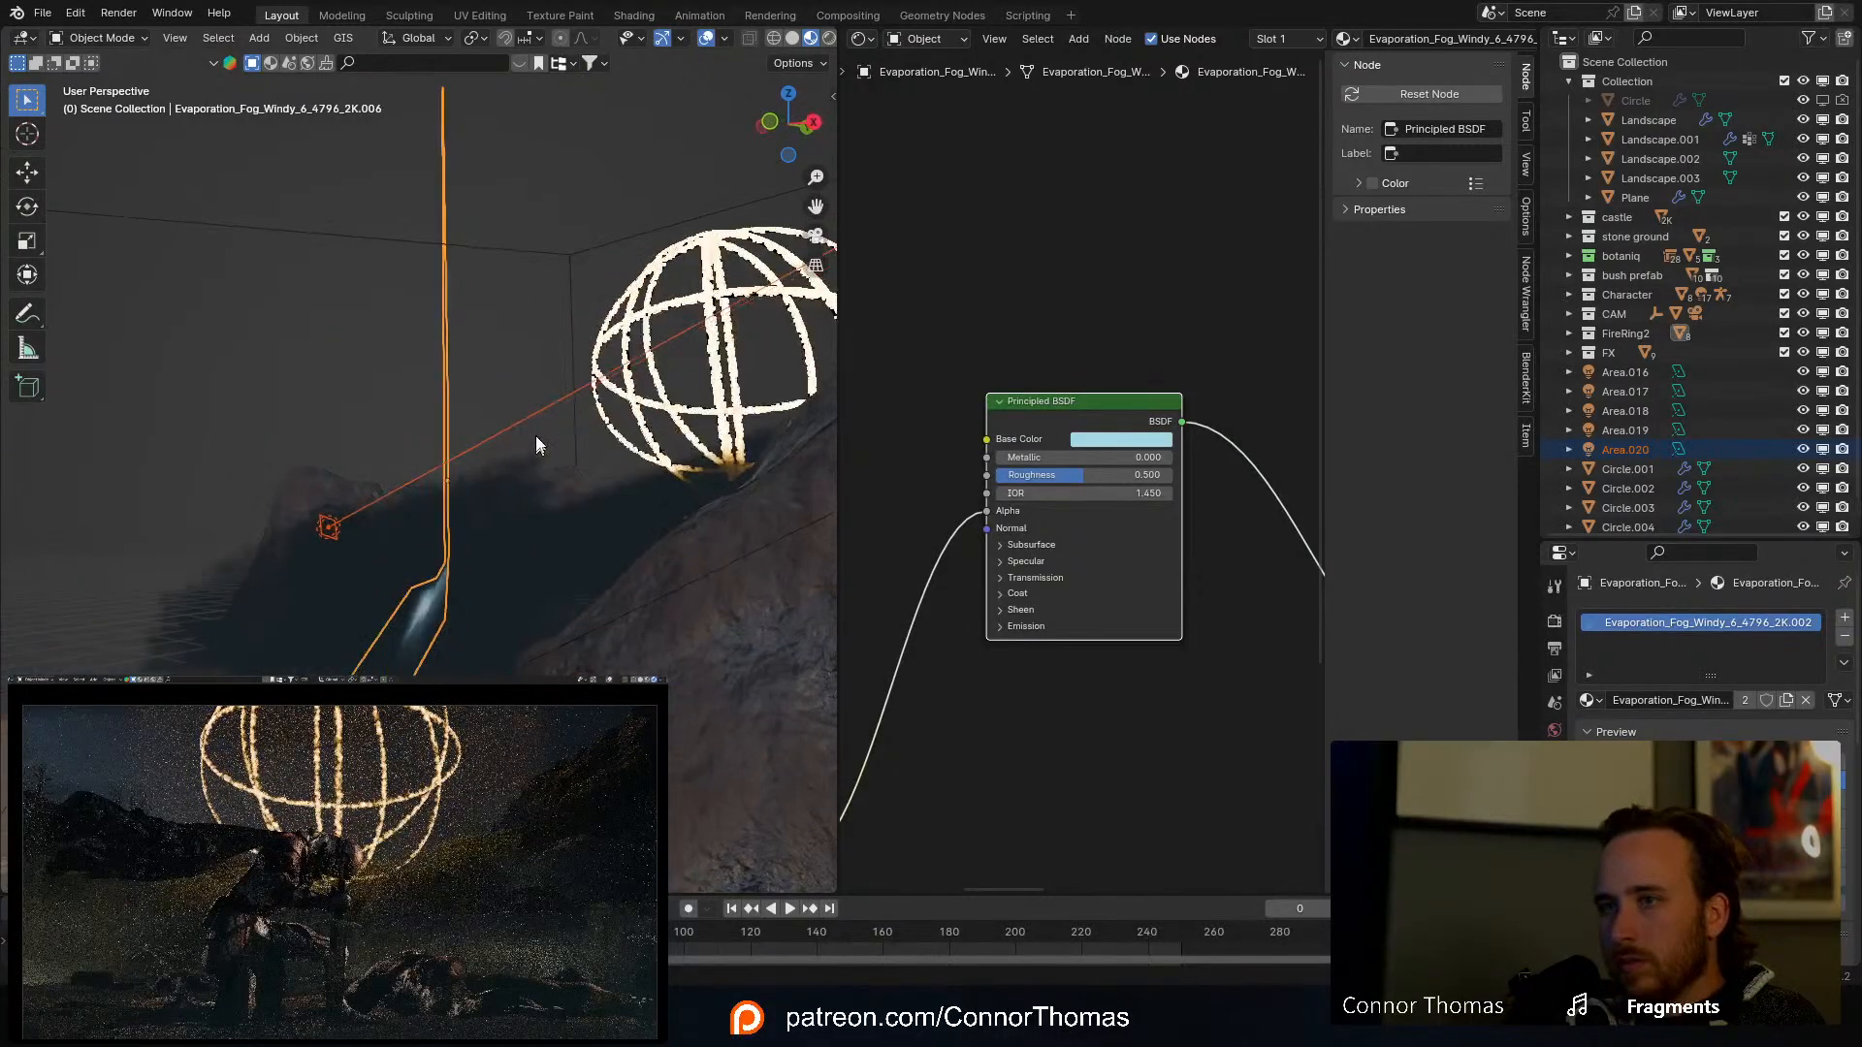
key(g)
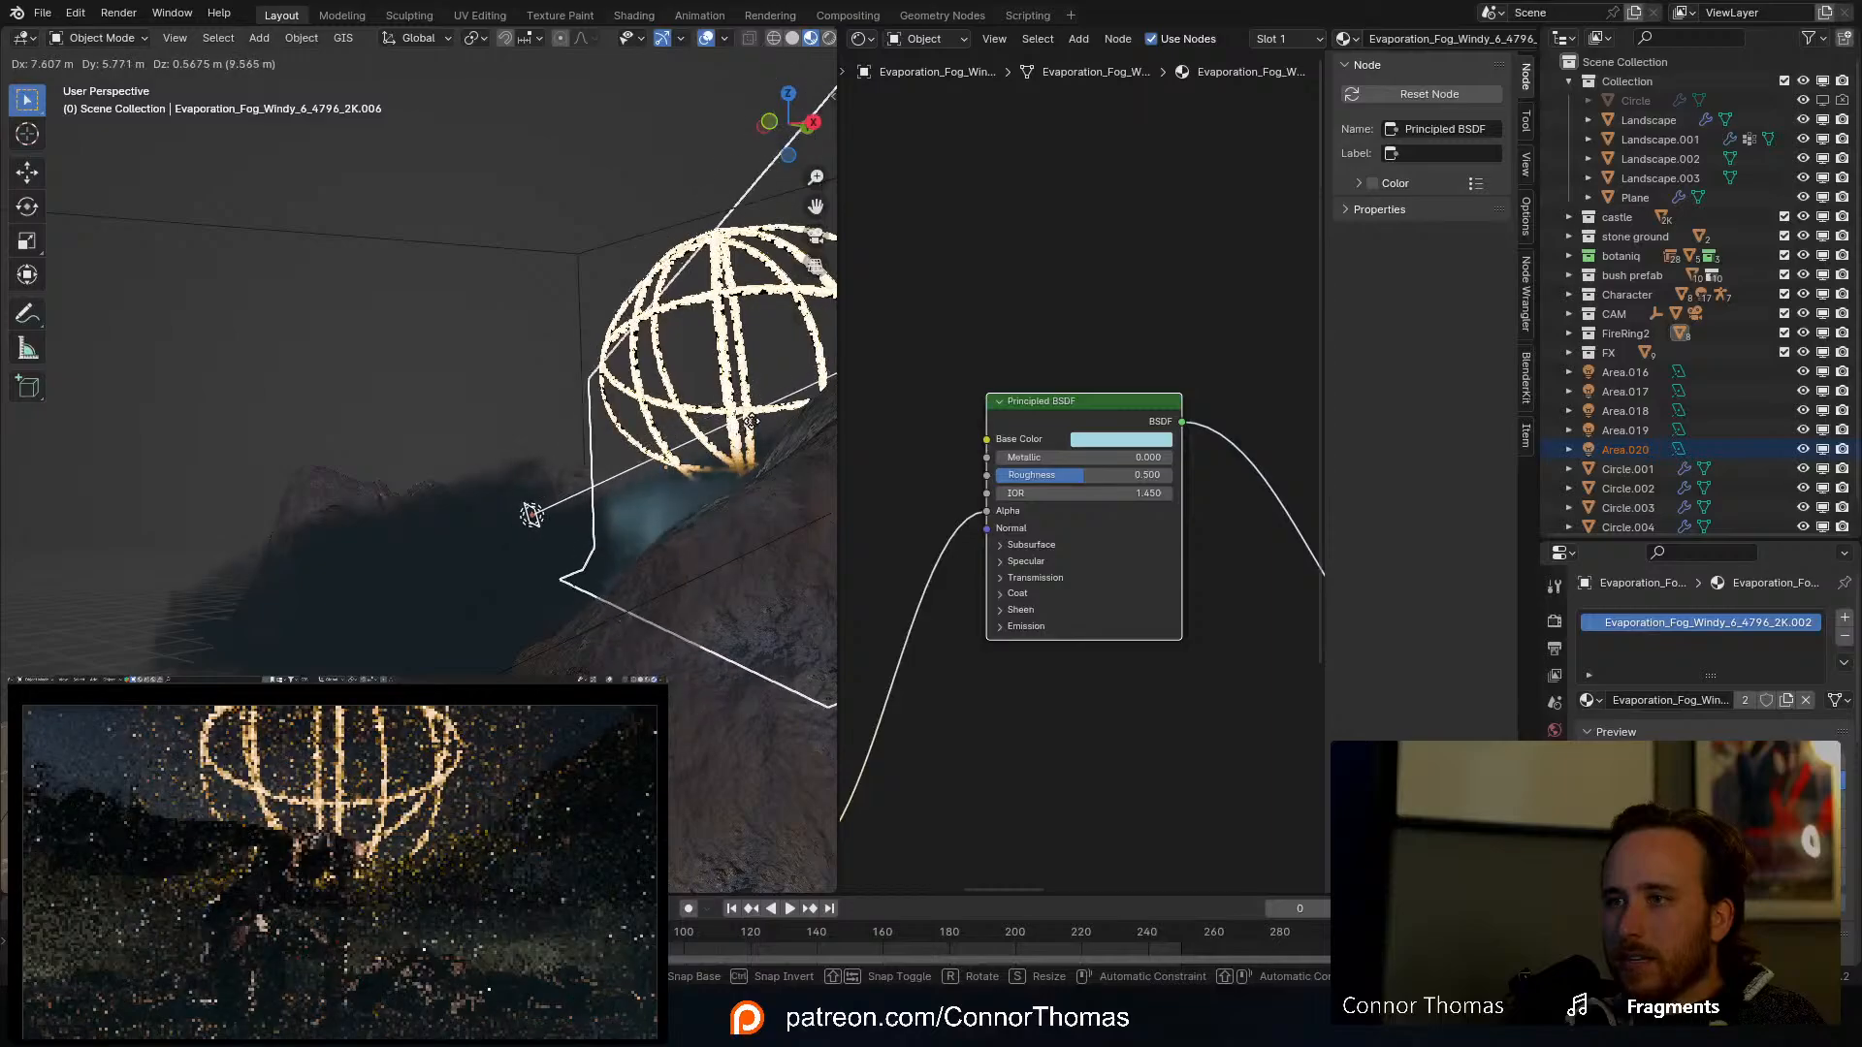
click(778, 423)
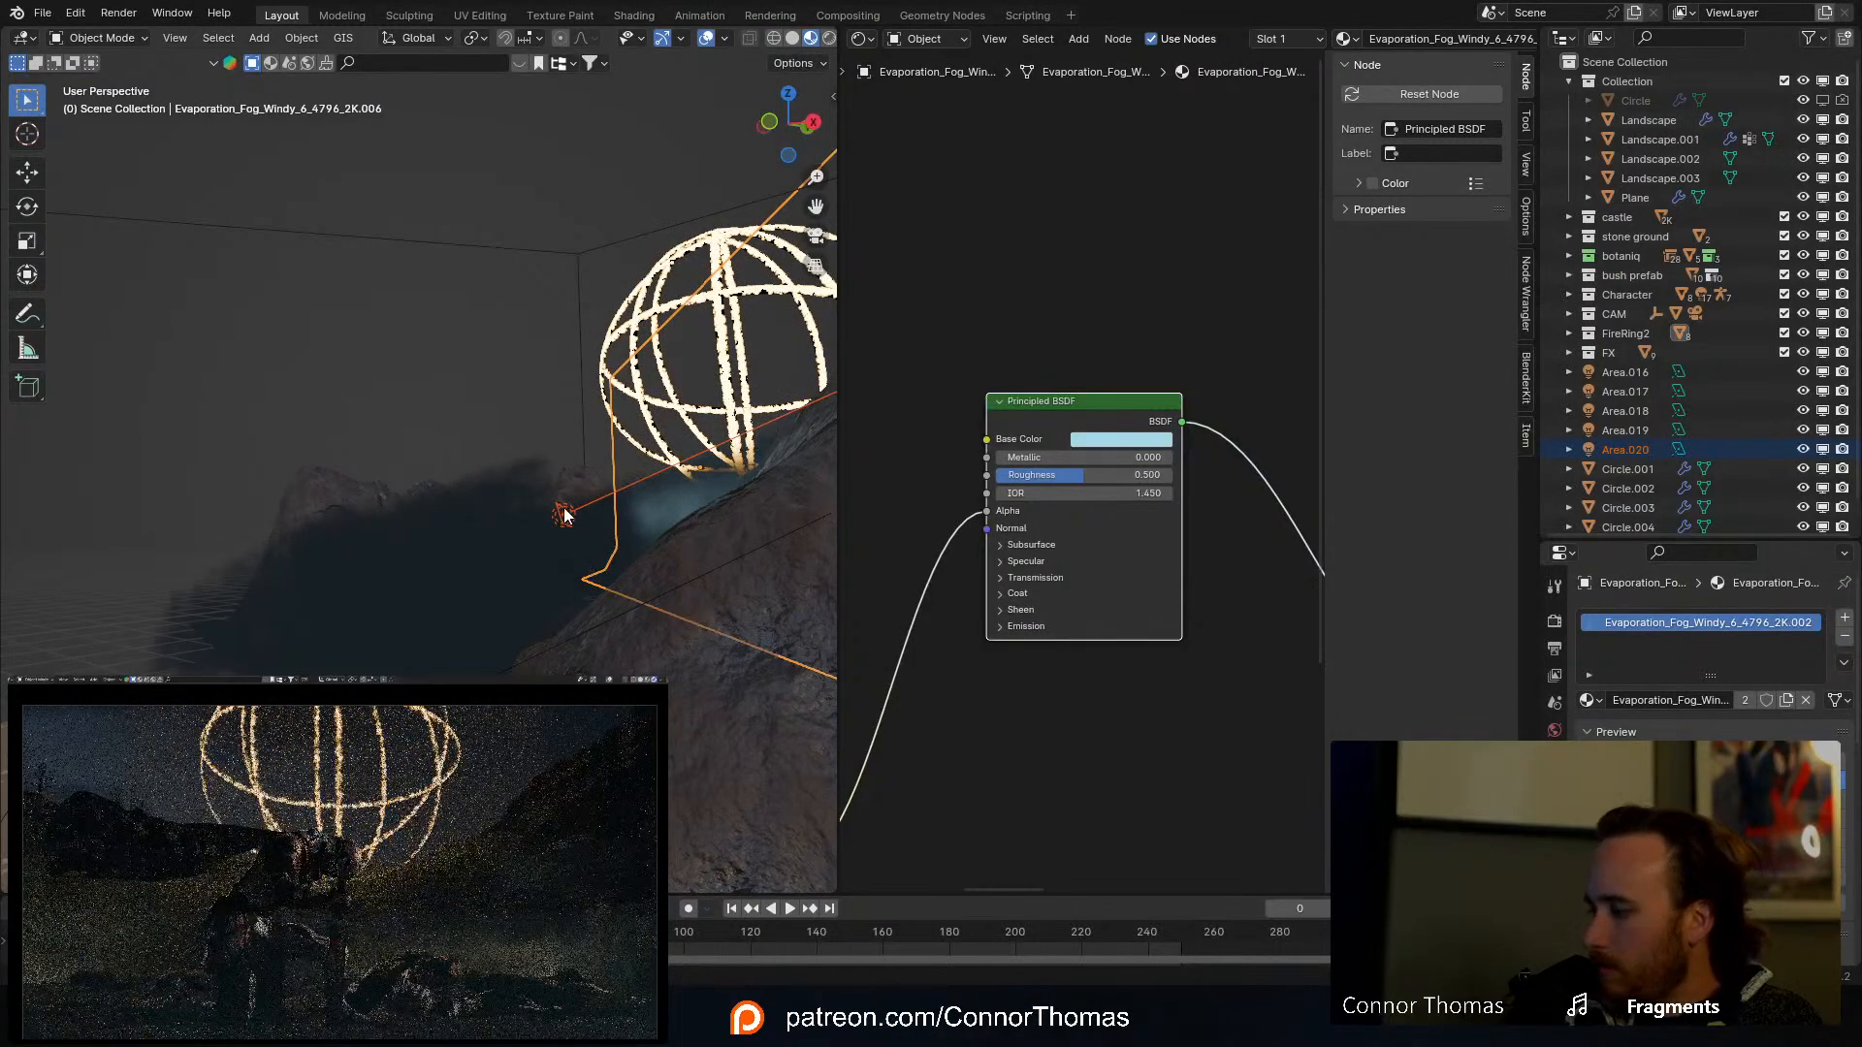
Step: Duplicate the fog plane and light again beyond the mountain's near edge, rotate the copies, and lower them to the mountain's base
key(KP_7)
scroll(660, 611, down, 8)
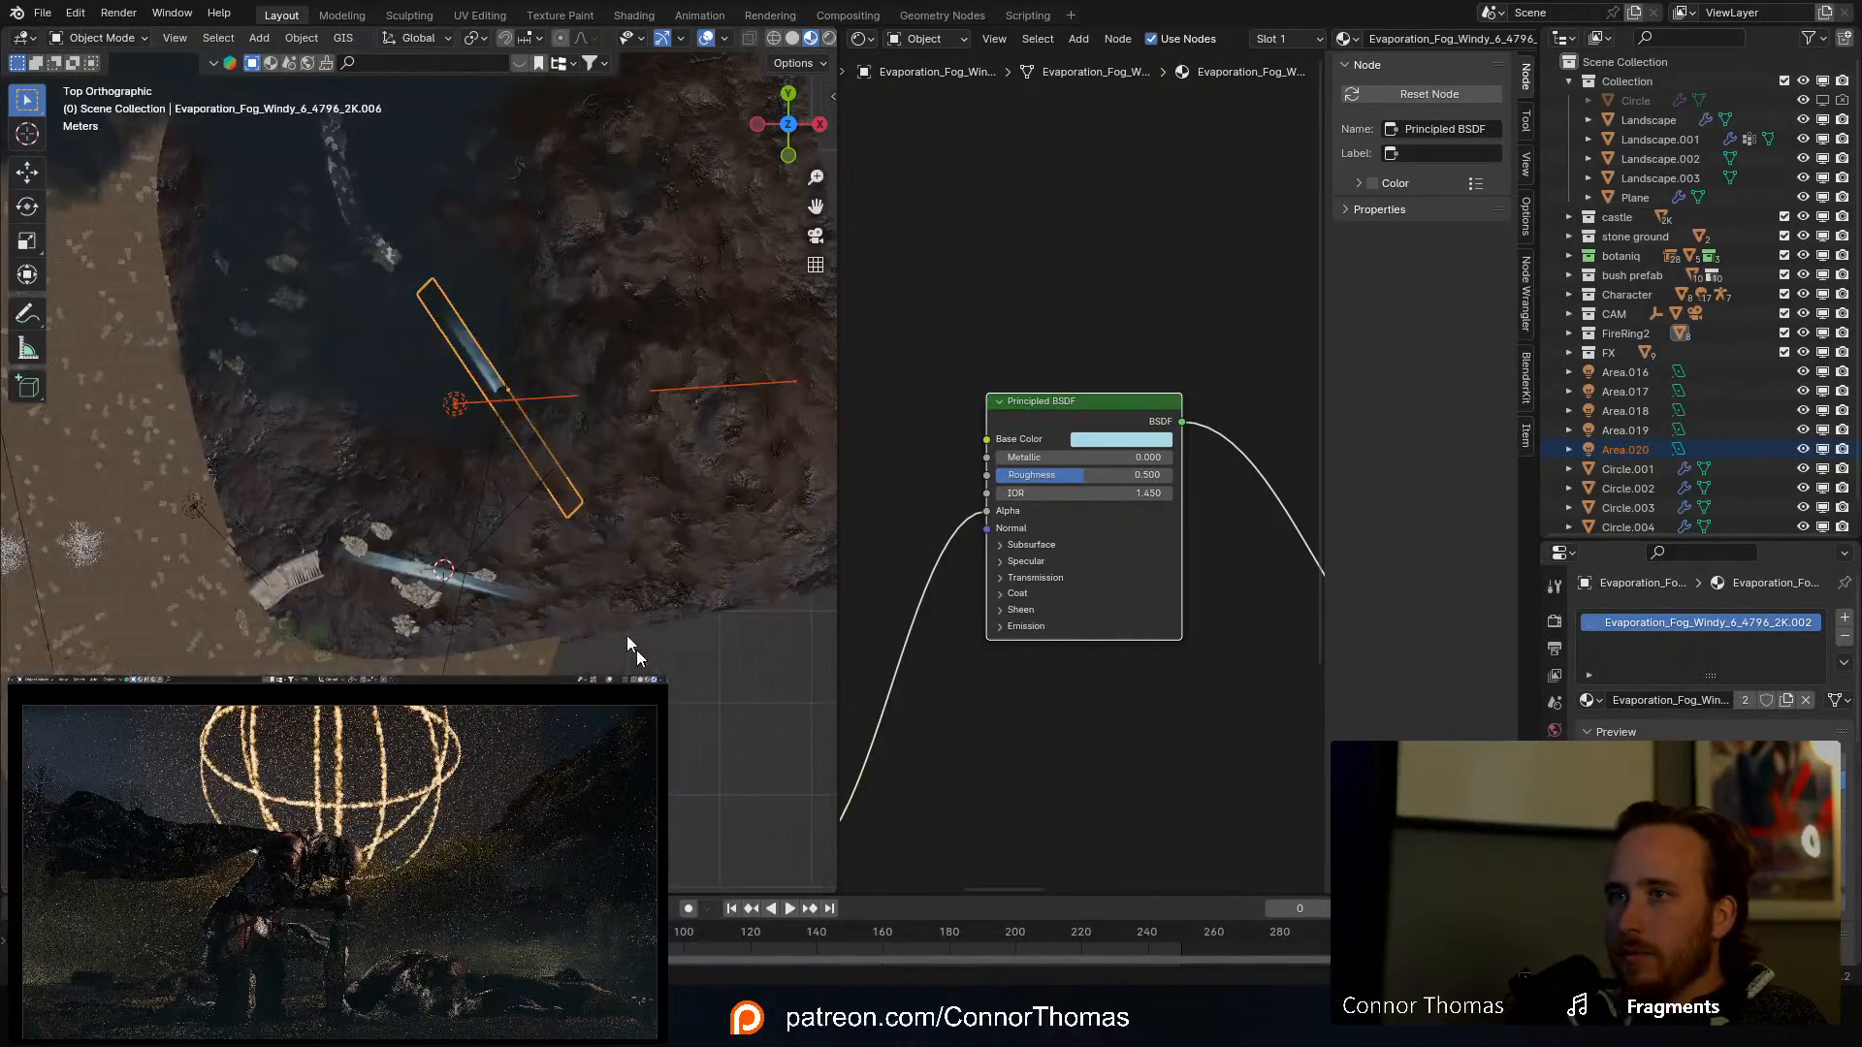
key(shift+d)
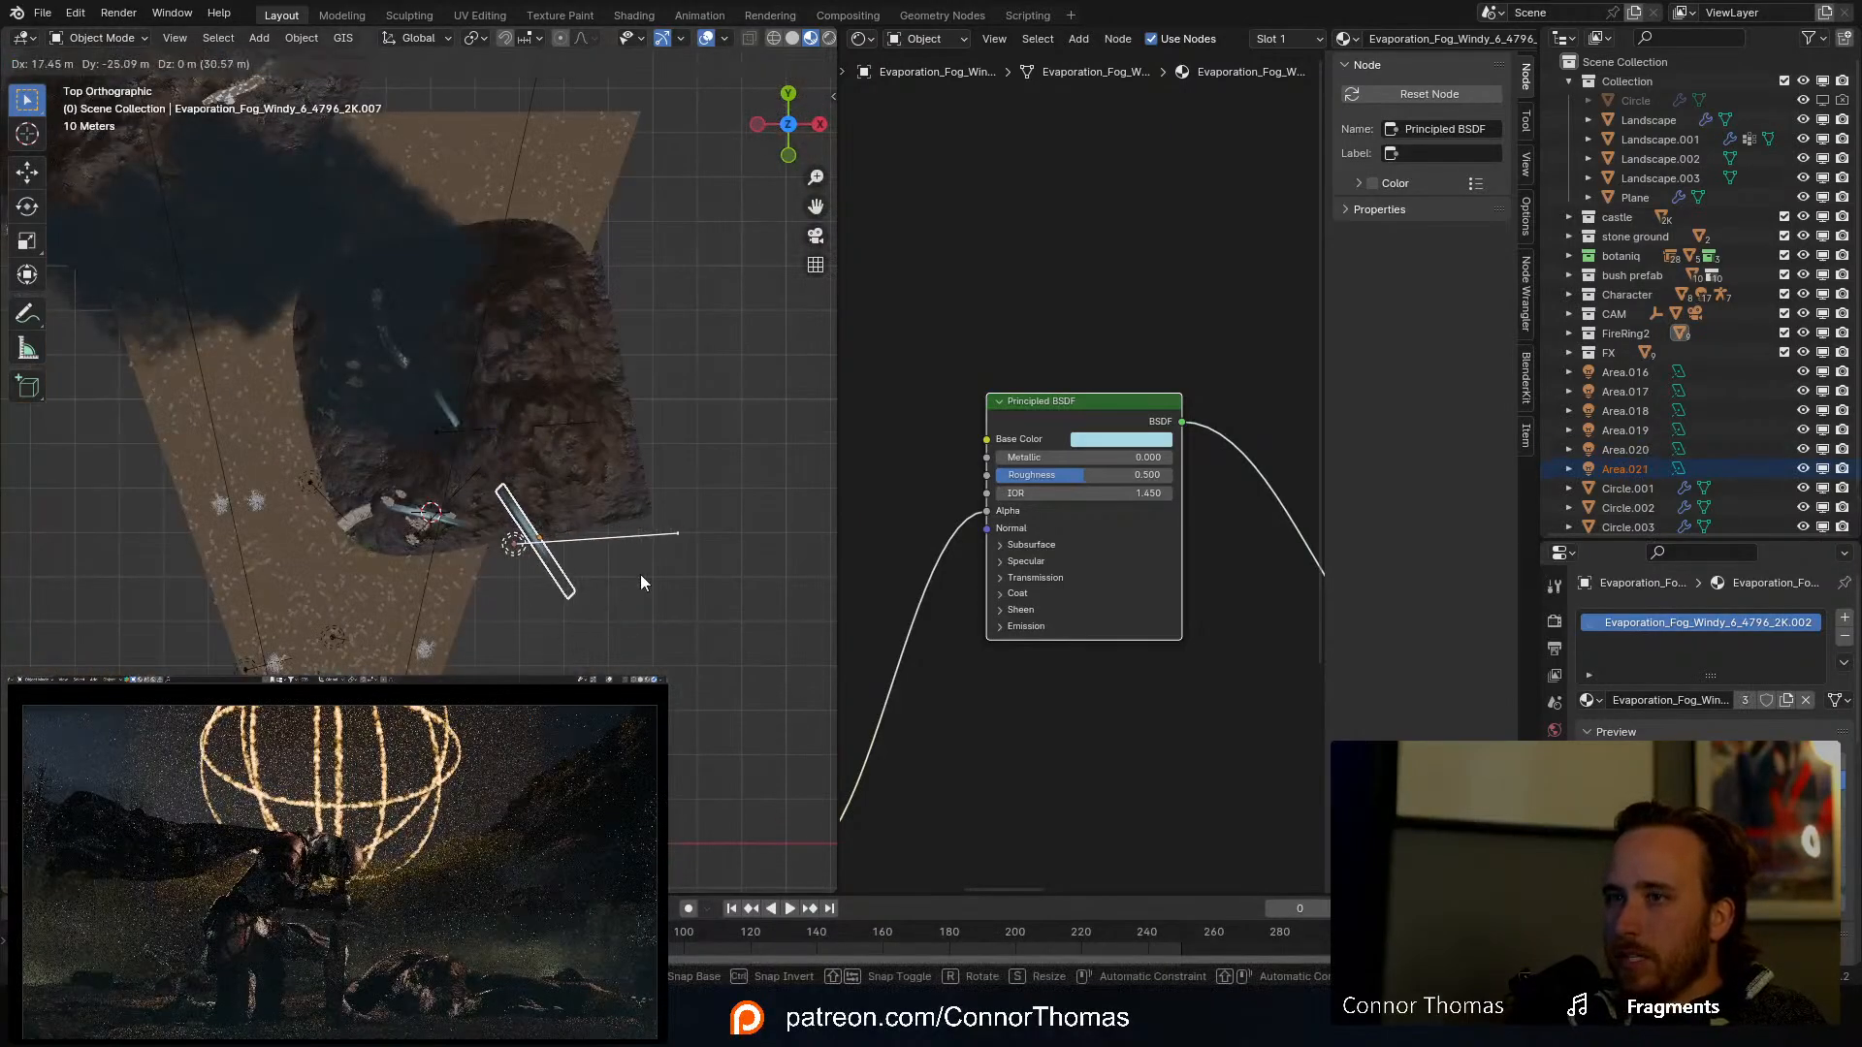
key(r)
click(606, 543)
middle_drag(605, 543, 448, 334)
key(g)
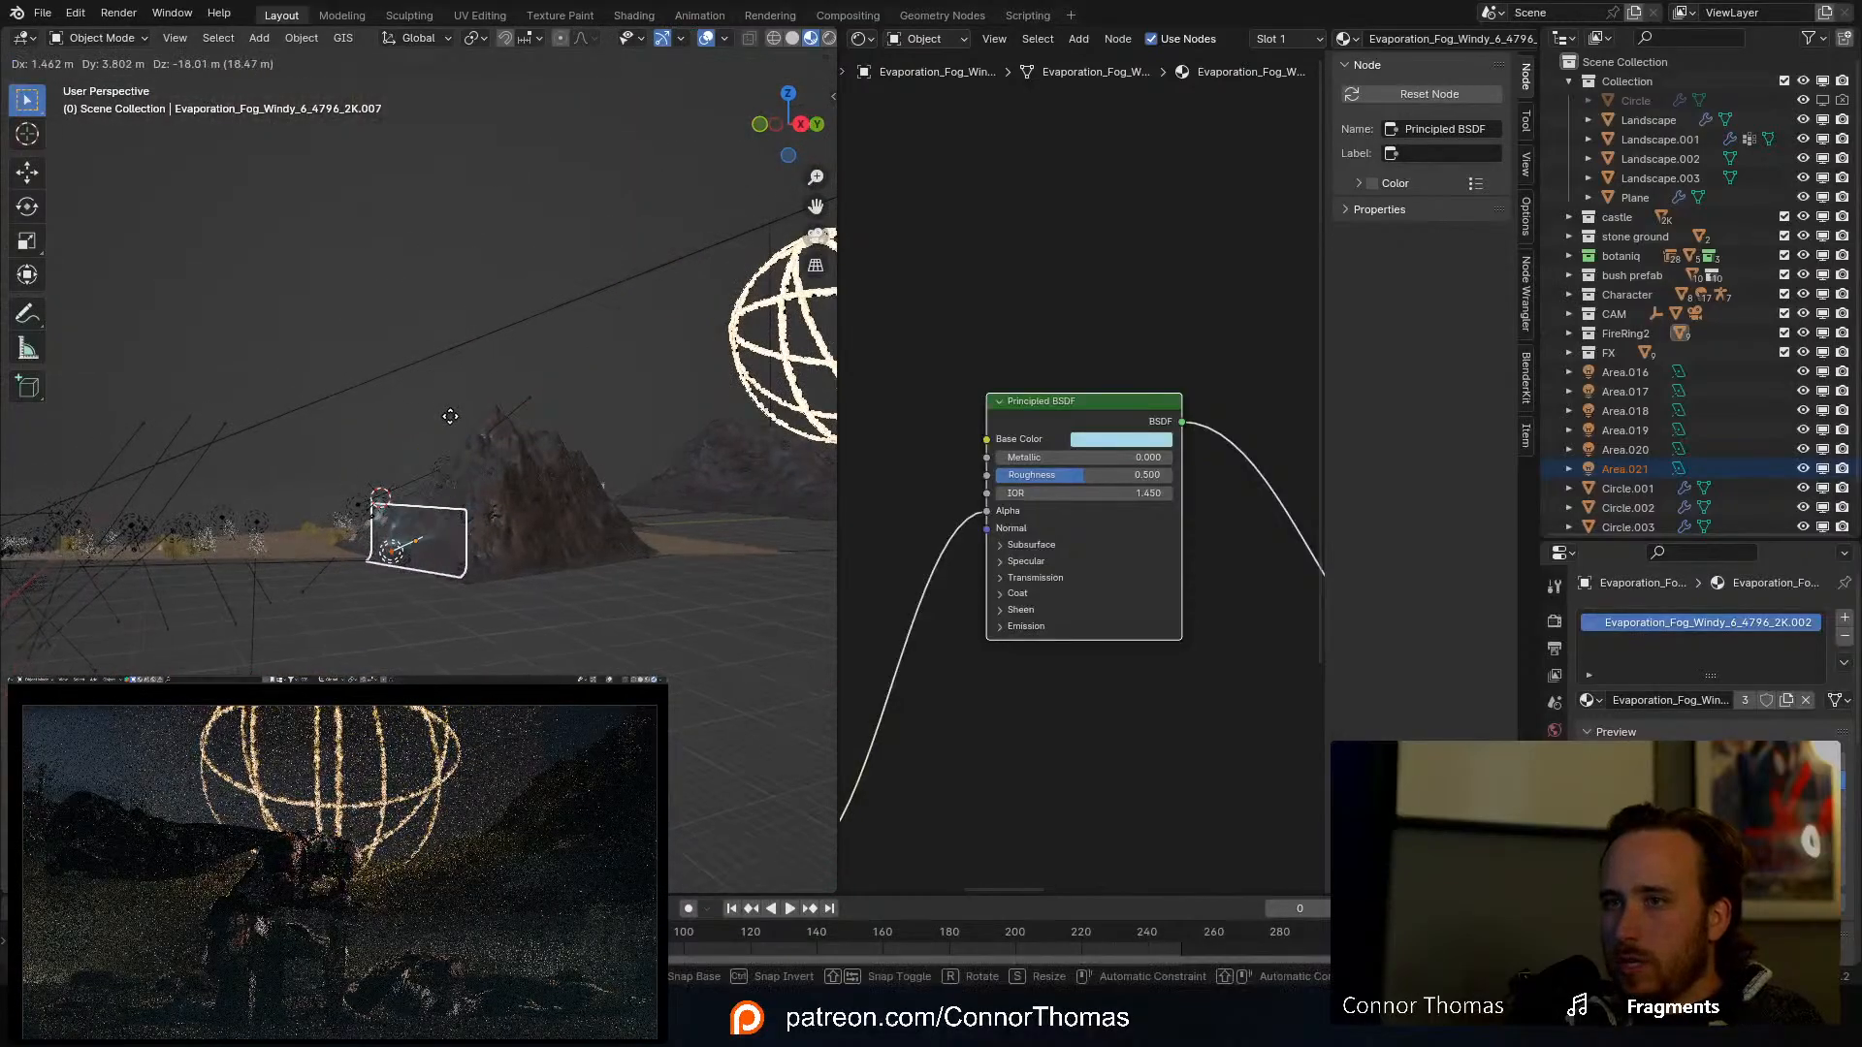
click(442, 402)
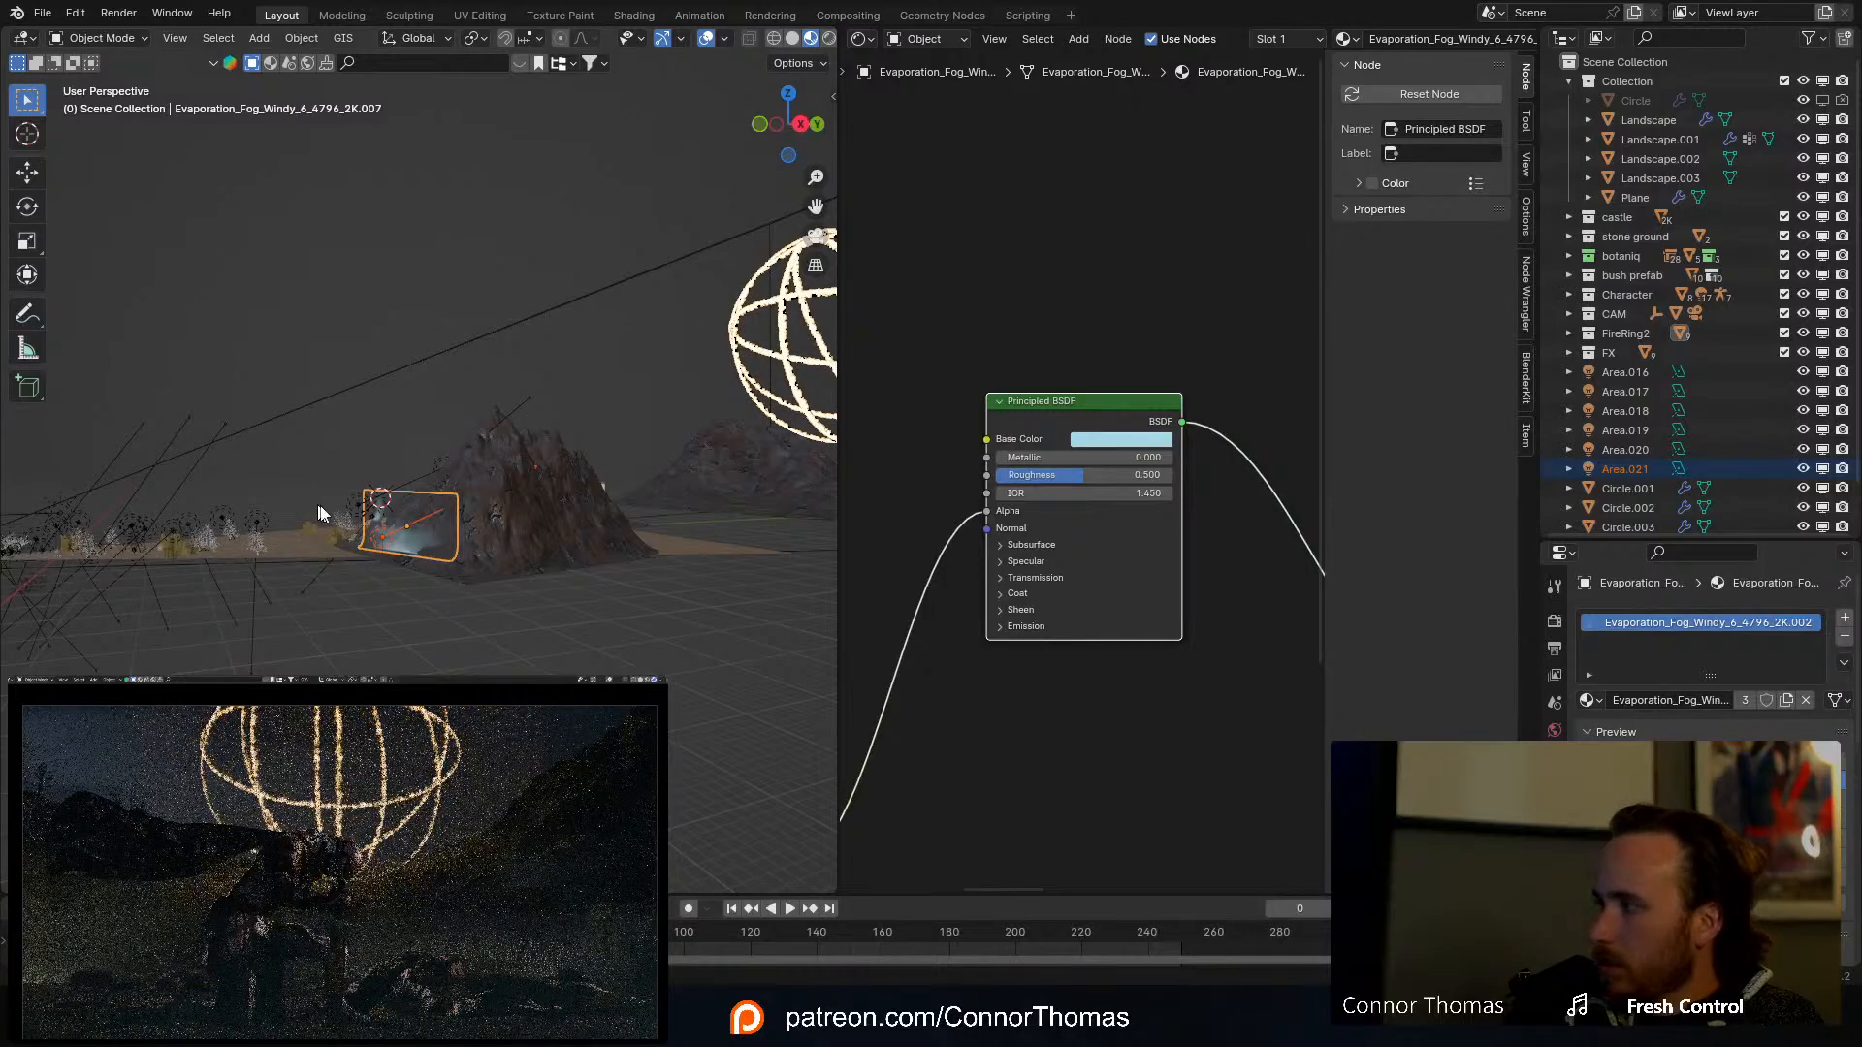
Step: Duplicate the fog plane and light at the mountain's base and place the copies on the inner edge of the opposite mountain
middle_drag(317, 504, 359, 552)
key(shift+d)
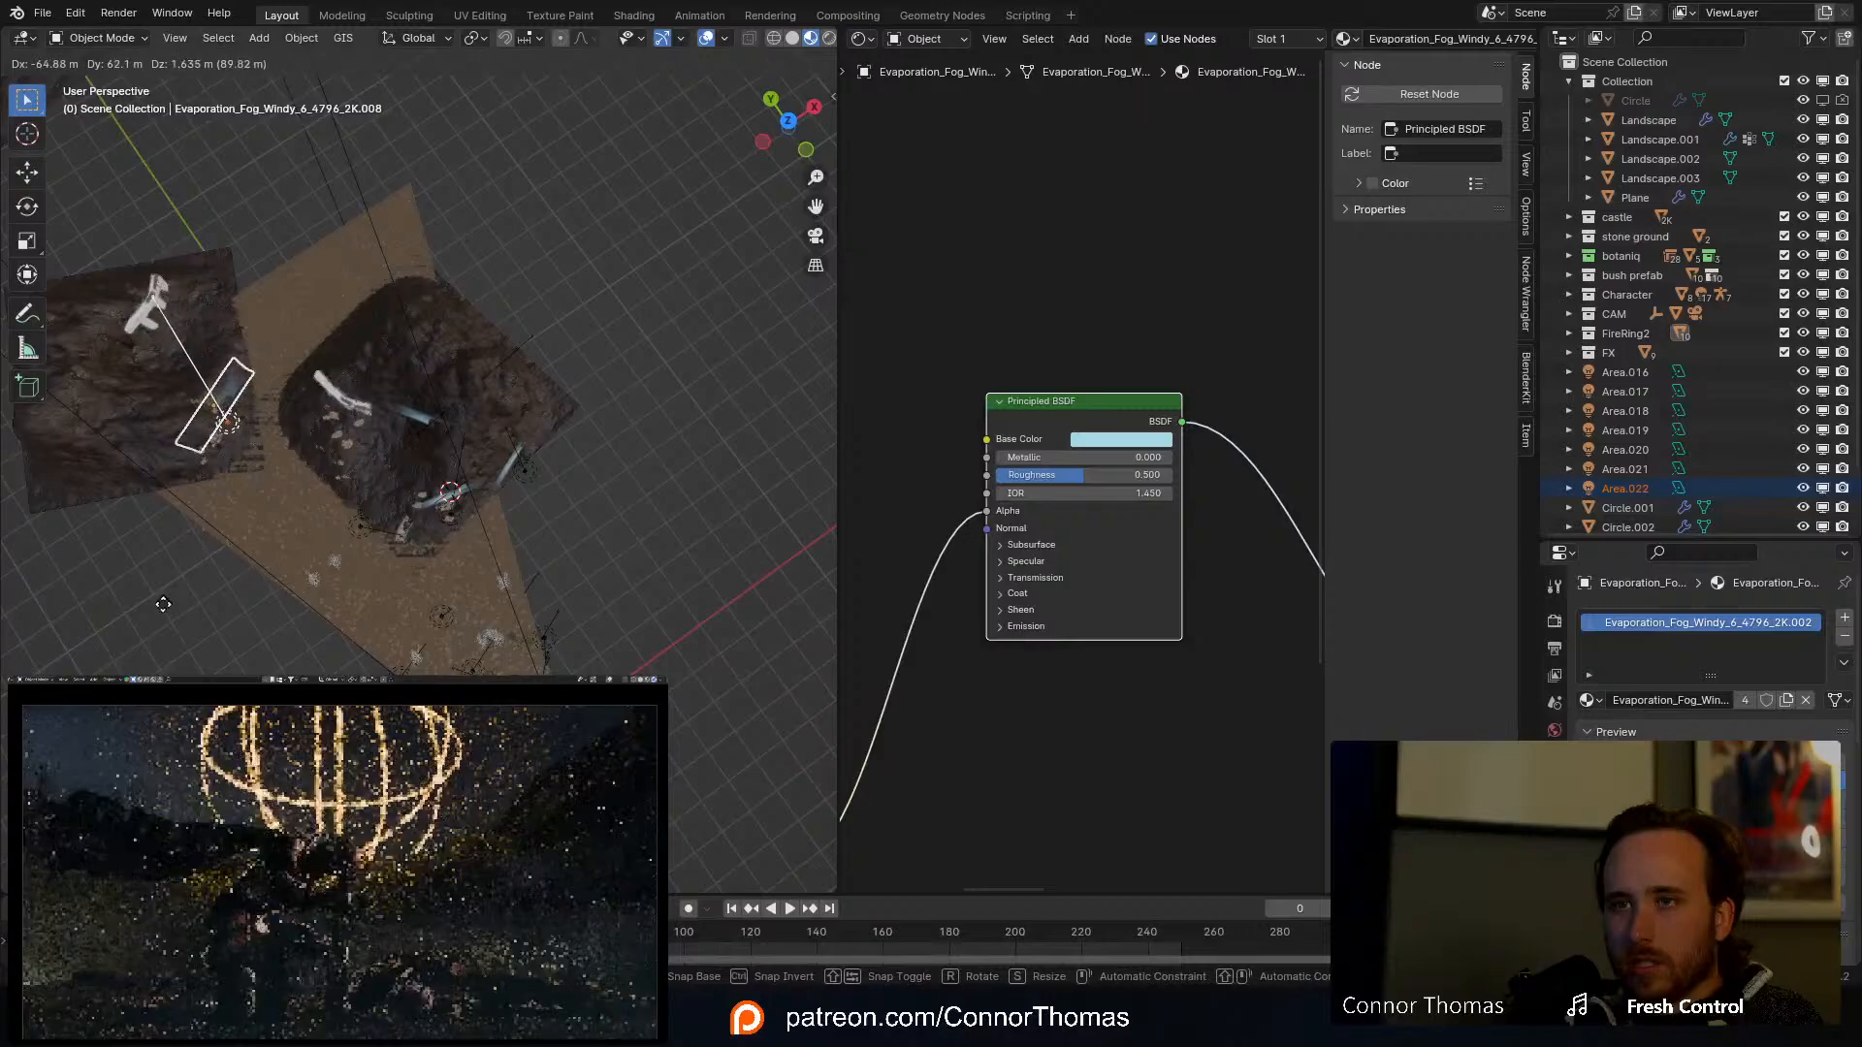
click(211, 580)
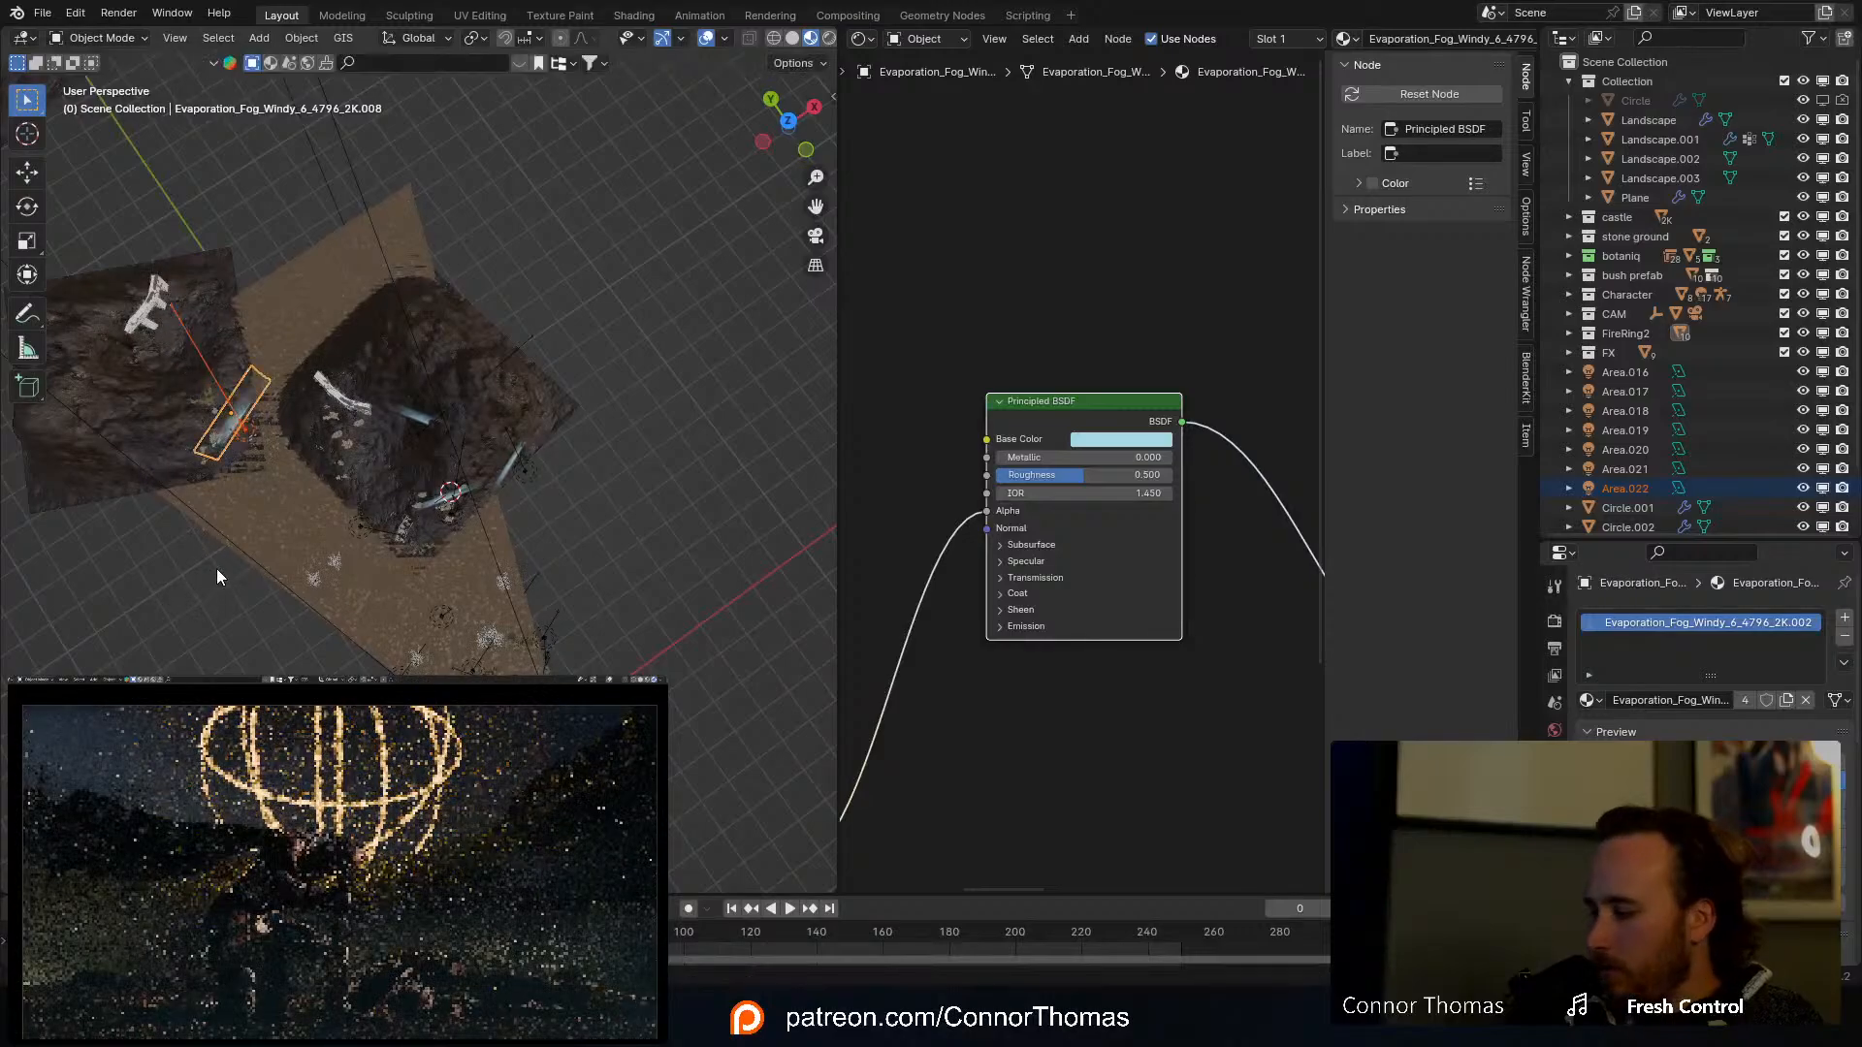
key(KP_Decimal)
middle_drag(195, 573, 75, 417)
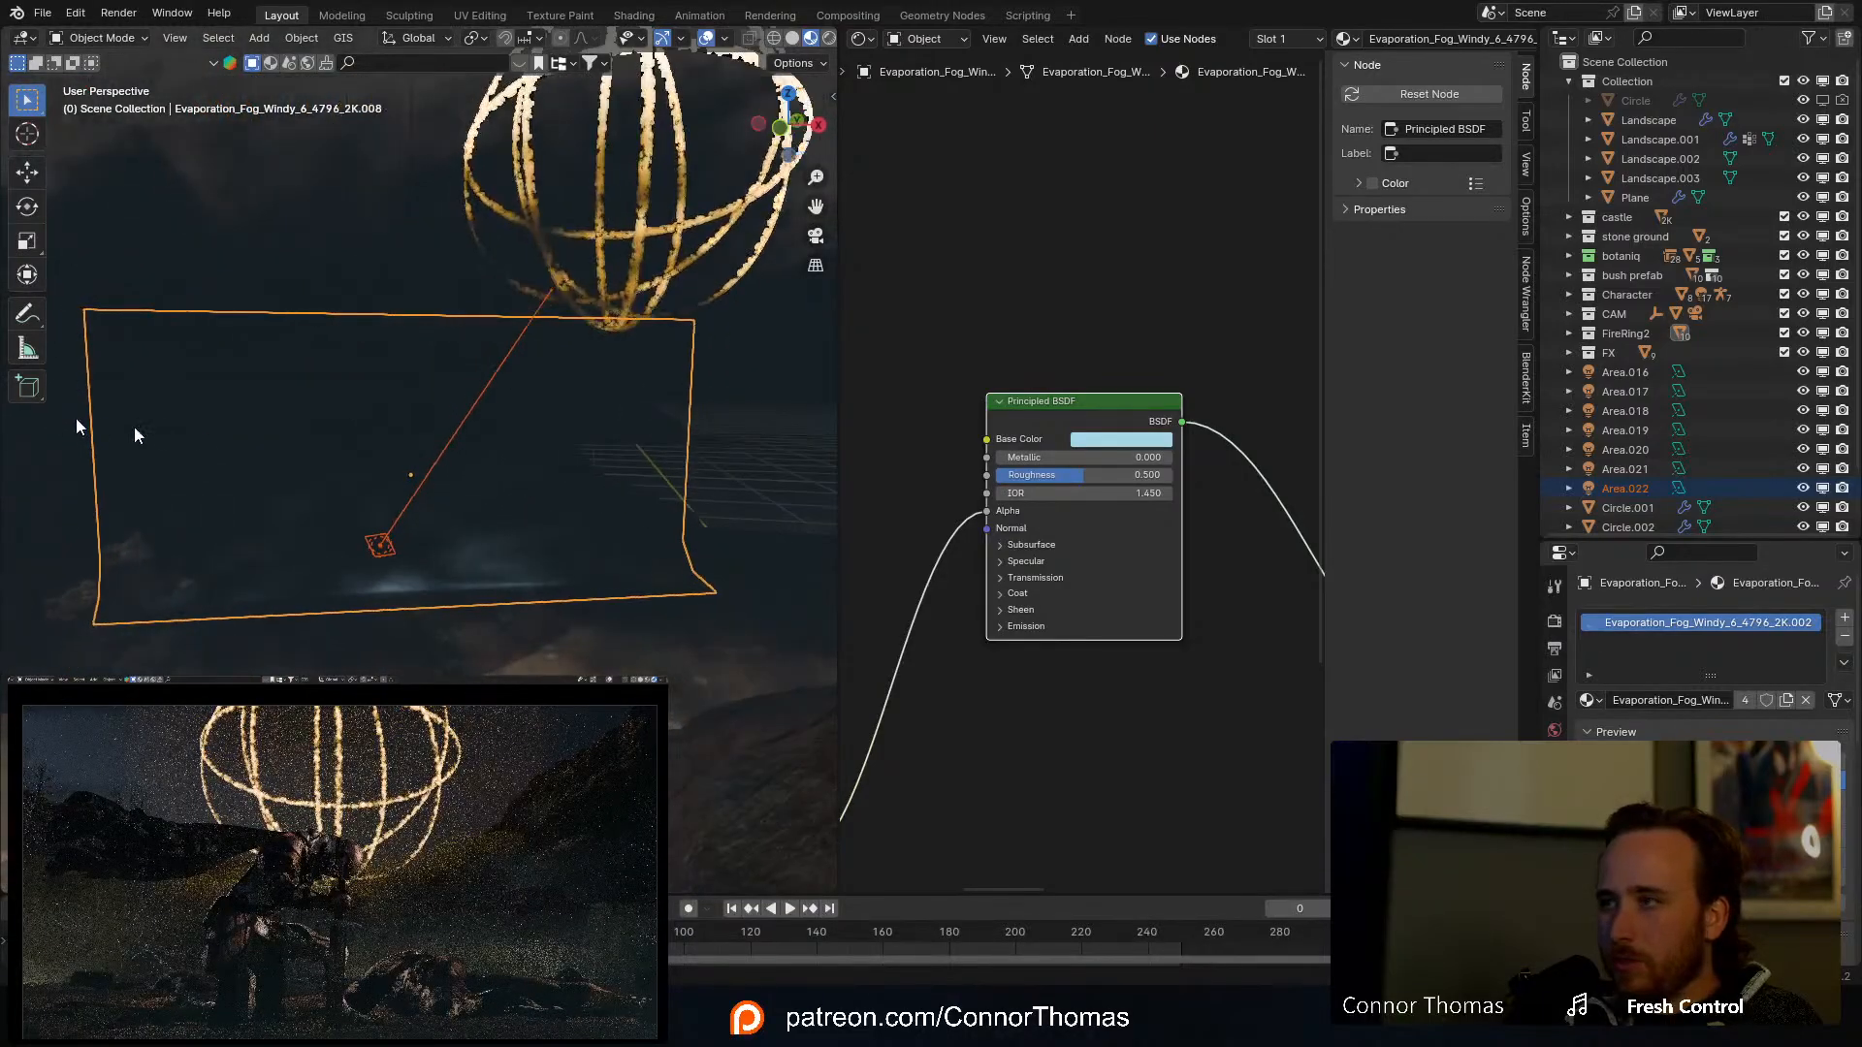
scroll(239, 431, down, 5)
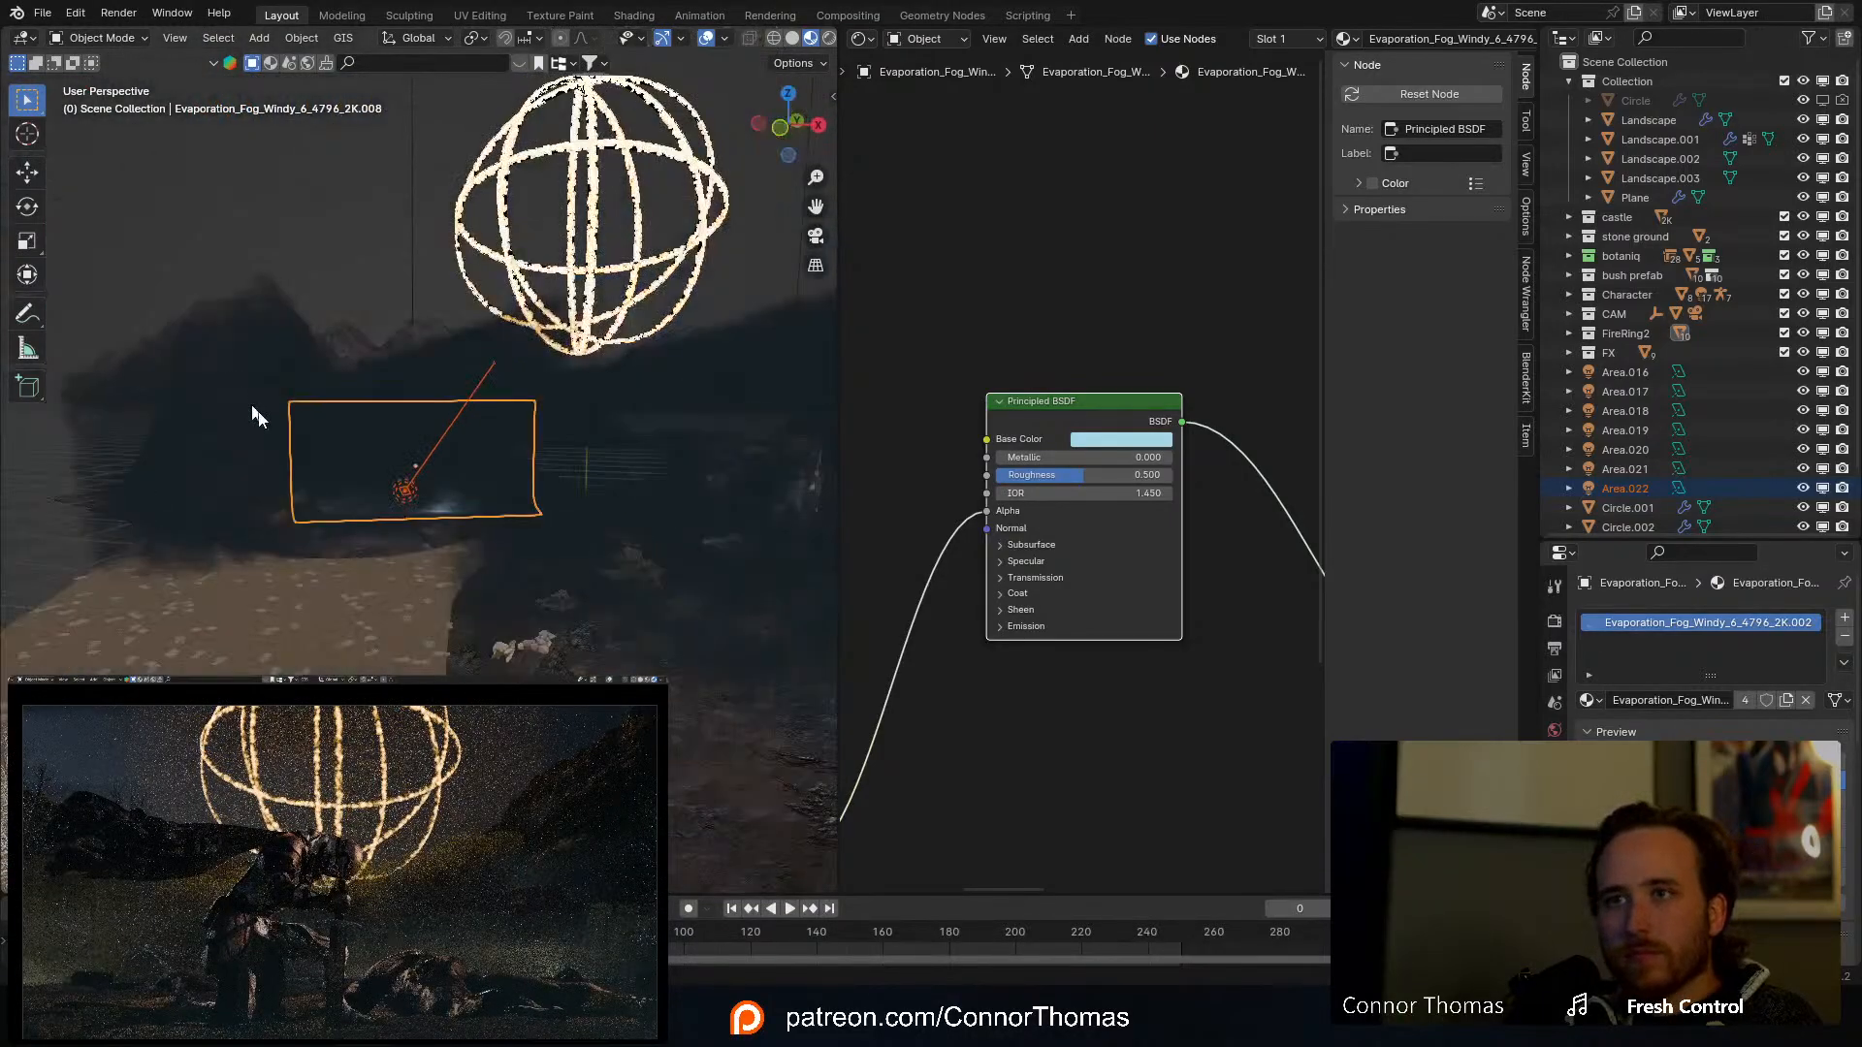
Step: Move the selected fog plane and light along the mountain's base, and duplicate them to place the copies higher on the slope
shift+middle_drag(252, 405, 441, 548)
key(g)
click(451, 609)
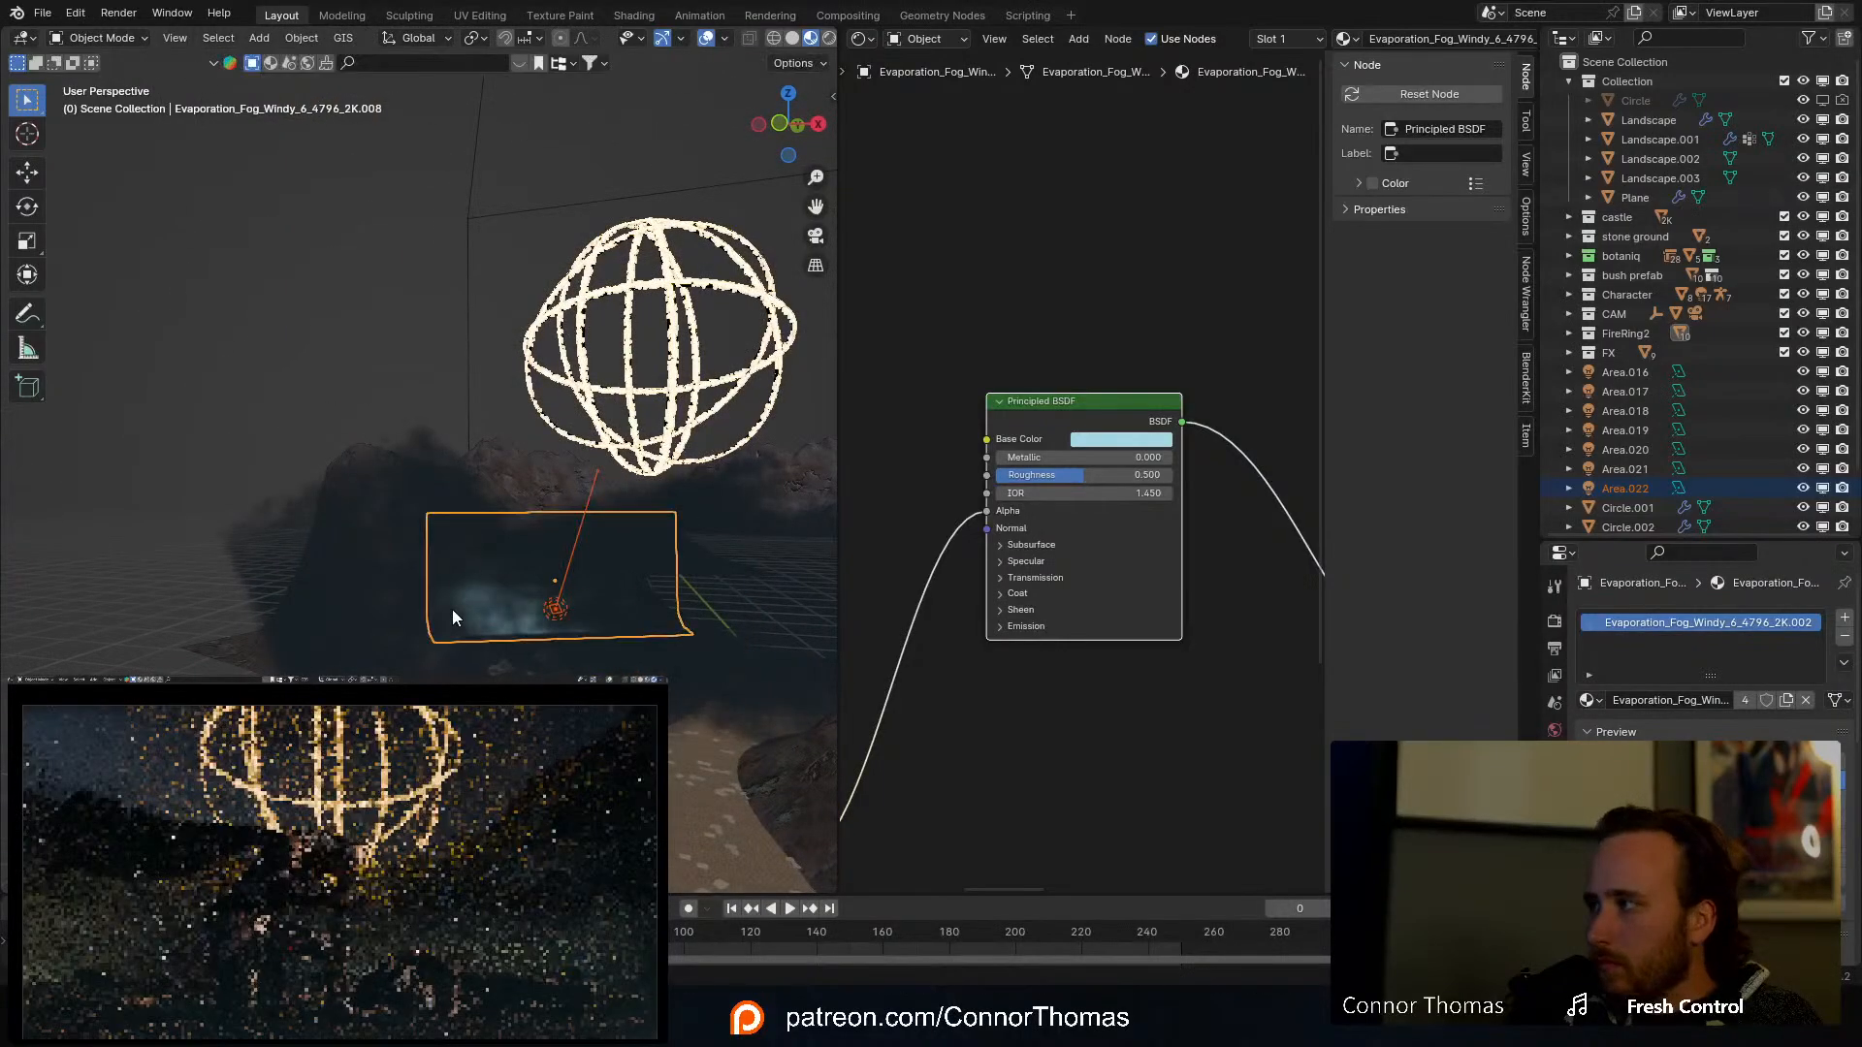
middle_drag(472, 588, 541, 626)
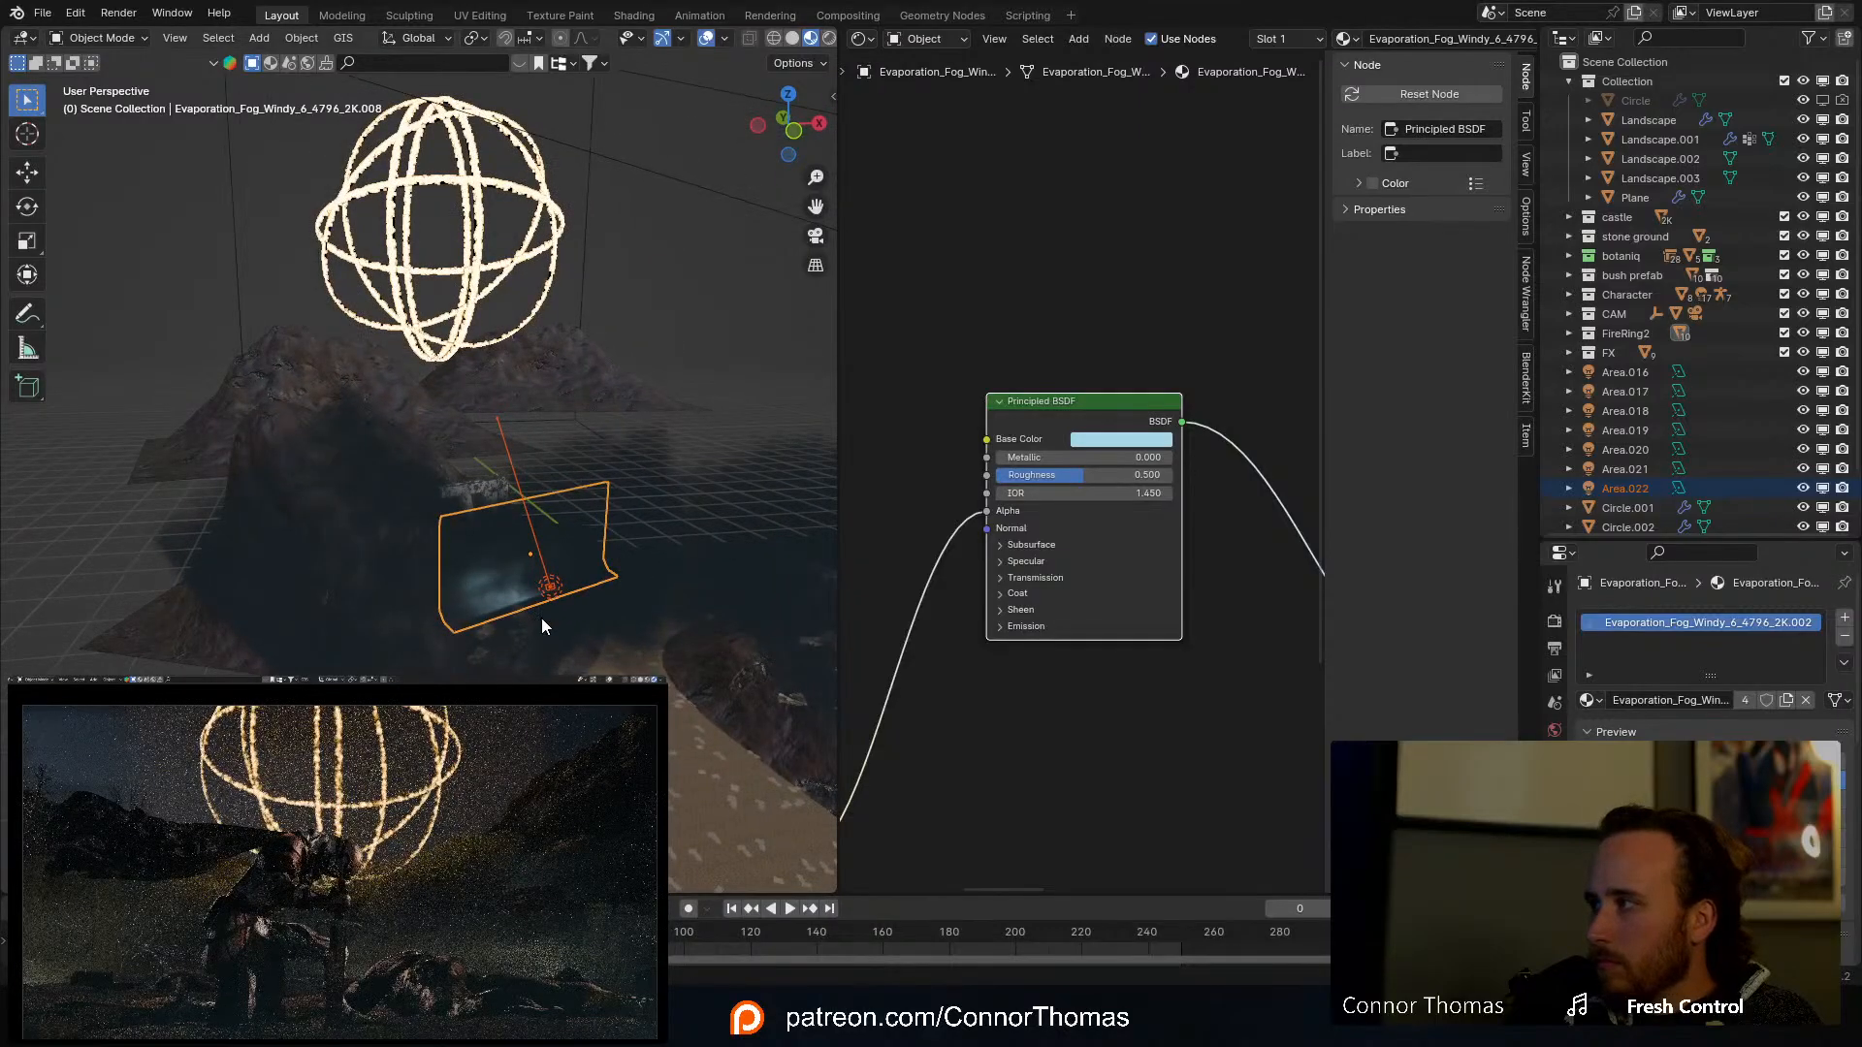
middle_drag(541, 618, 605, 597)
key(shift+d)
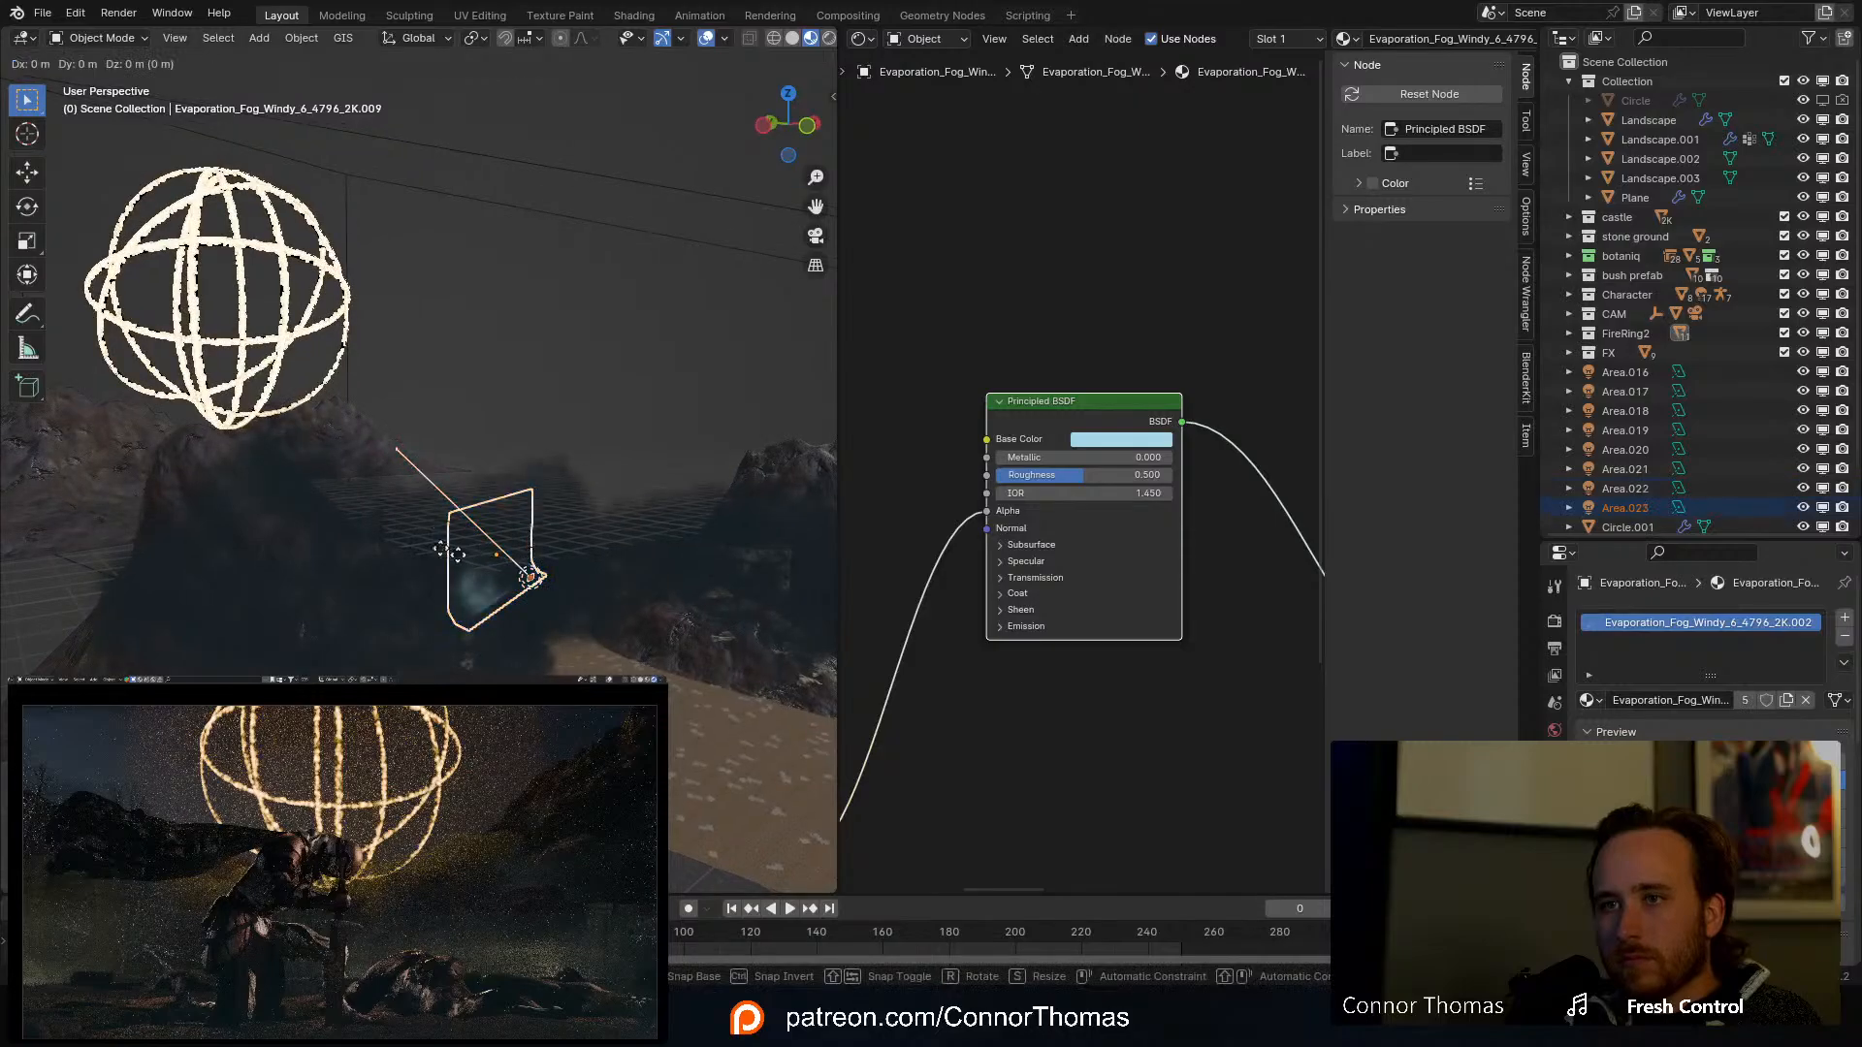
click(419, 518)
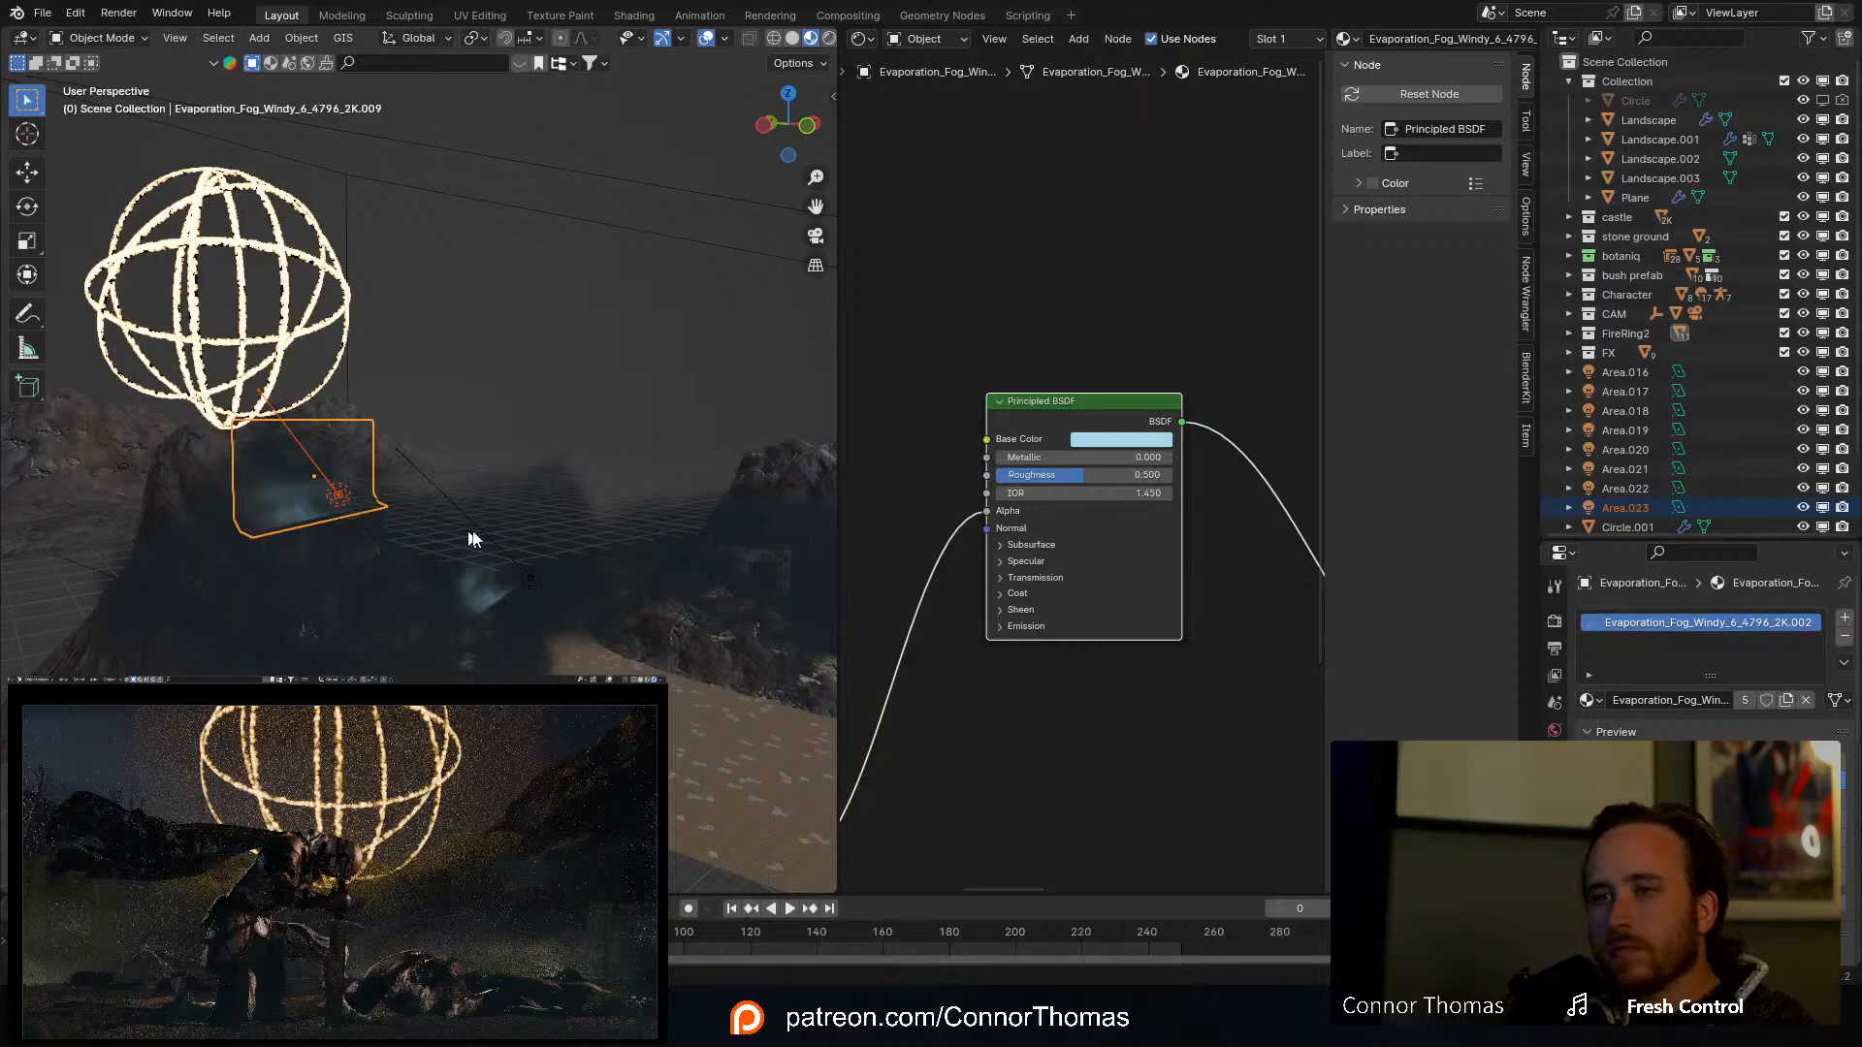
Step: Duplicate the fog plane and light once more, rotate the copies freely to a tilt, and place them against the mountain's lower side
middle_drag(533, 515, 636, 574)
key(shift+d)
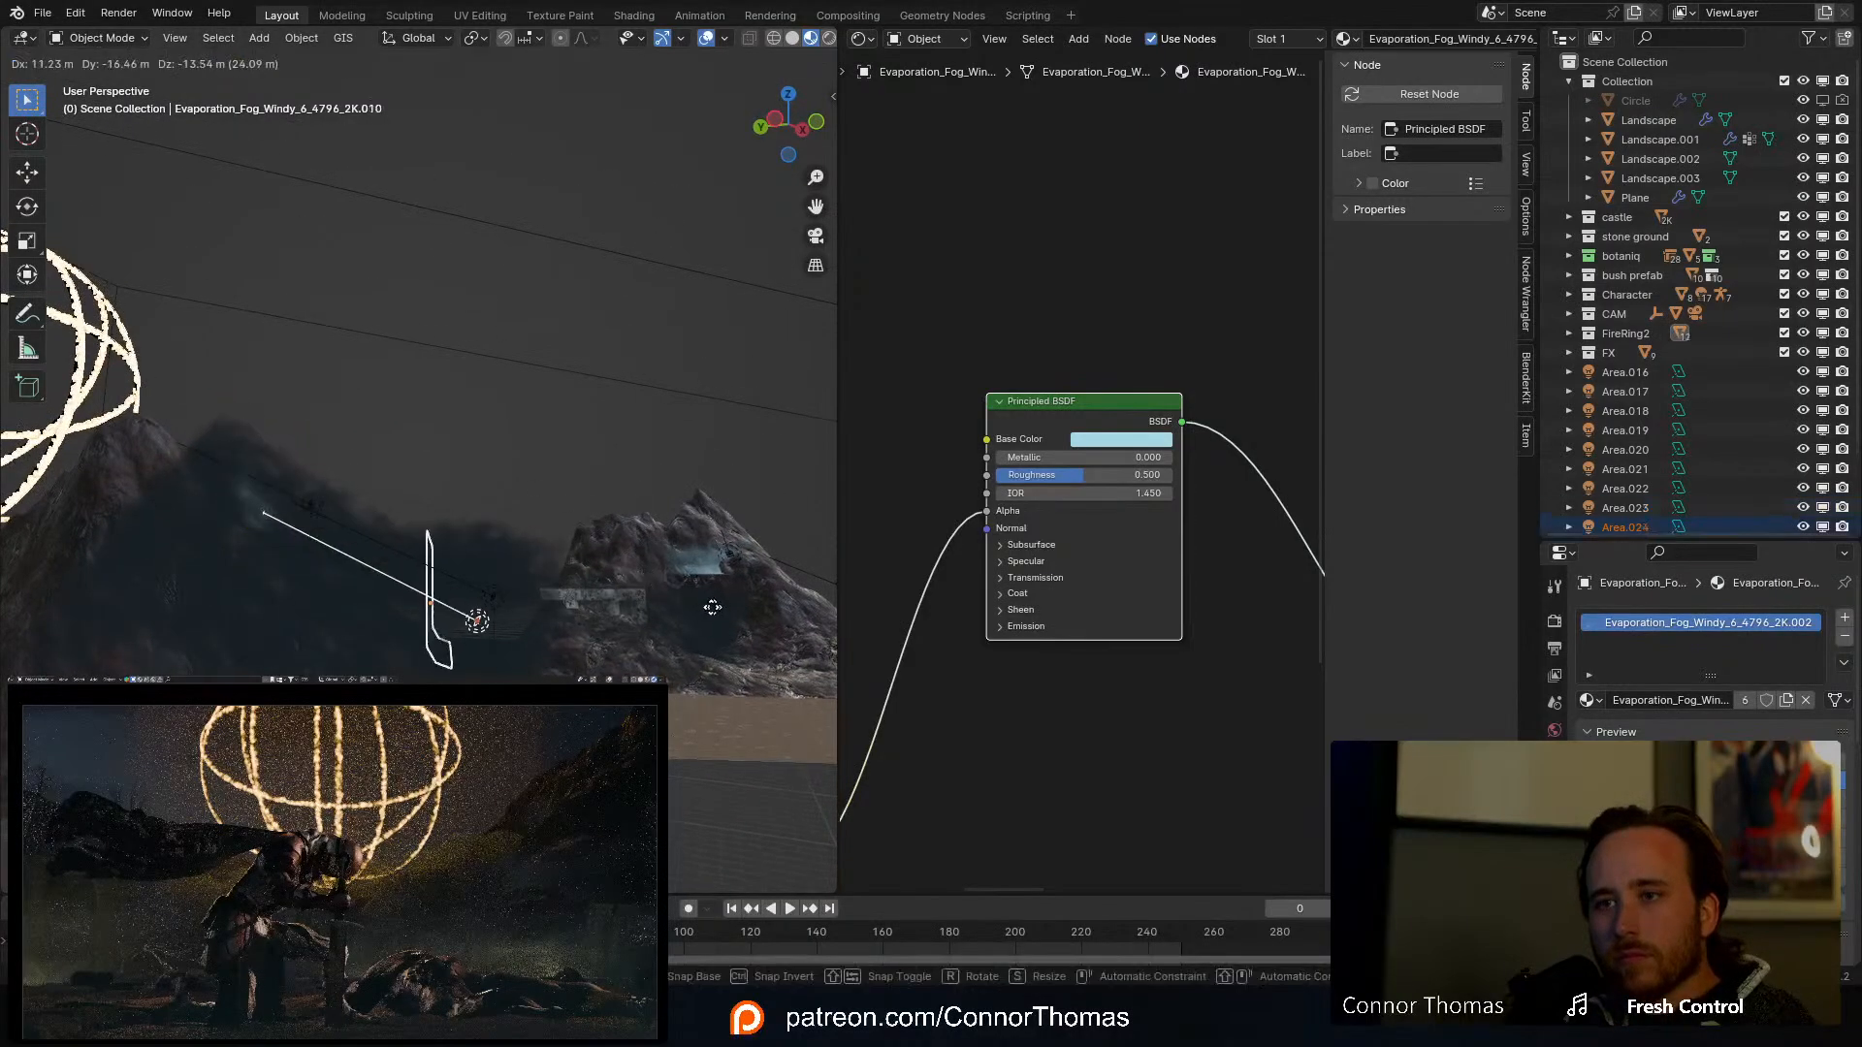
click(458, 613)
middle_drag(457, 619, 578, 578)
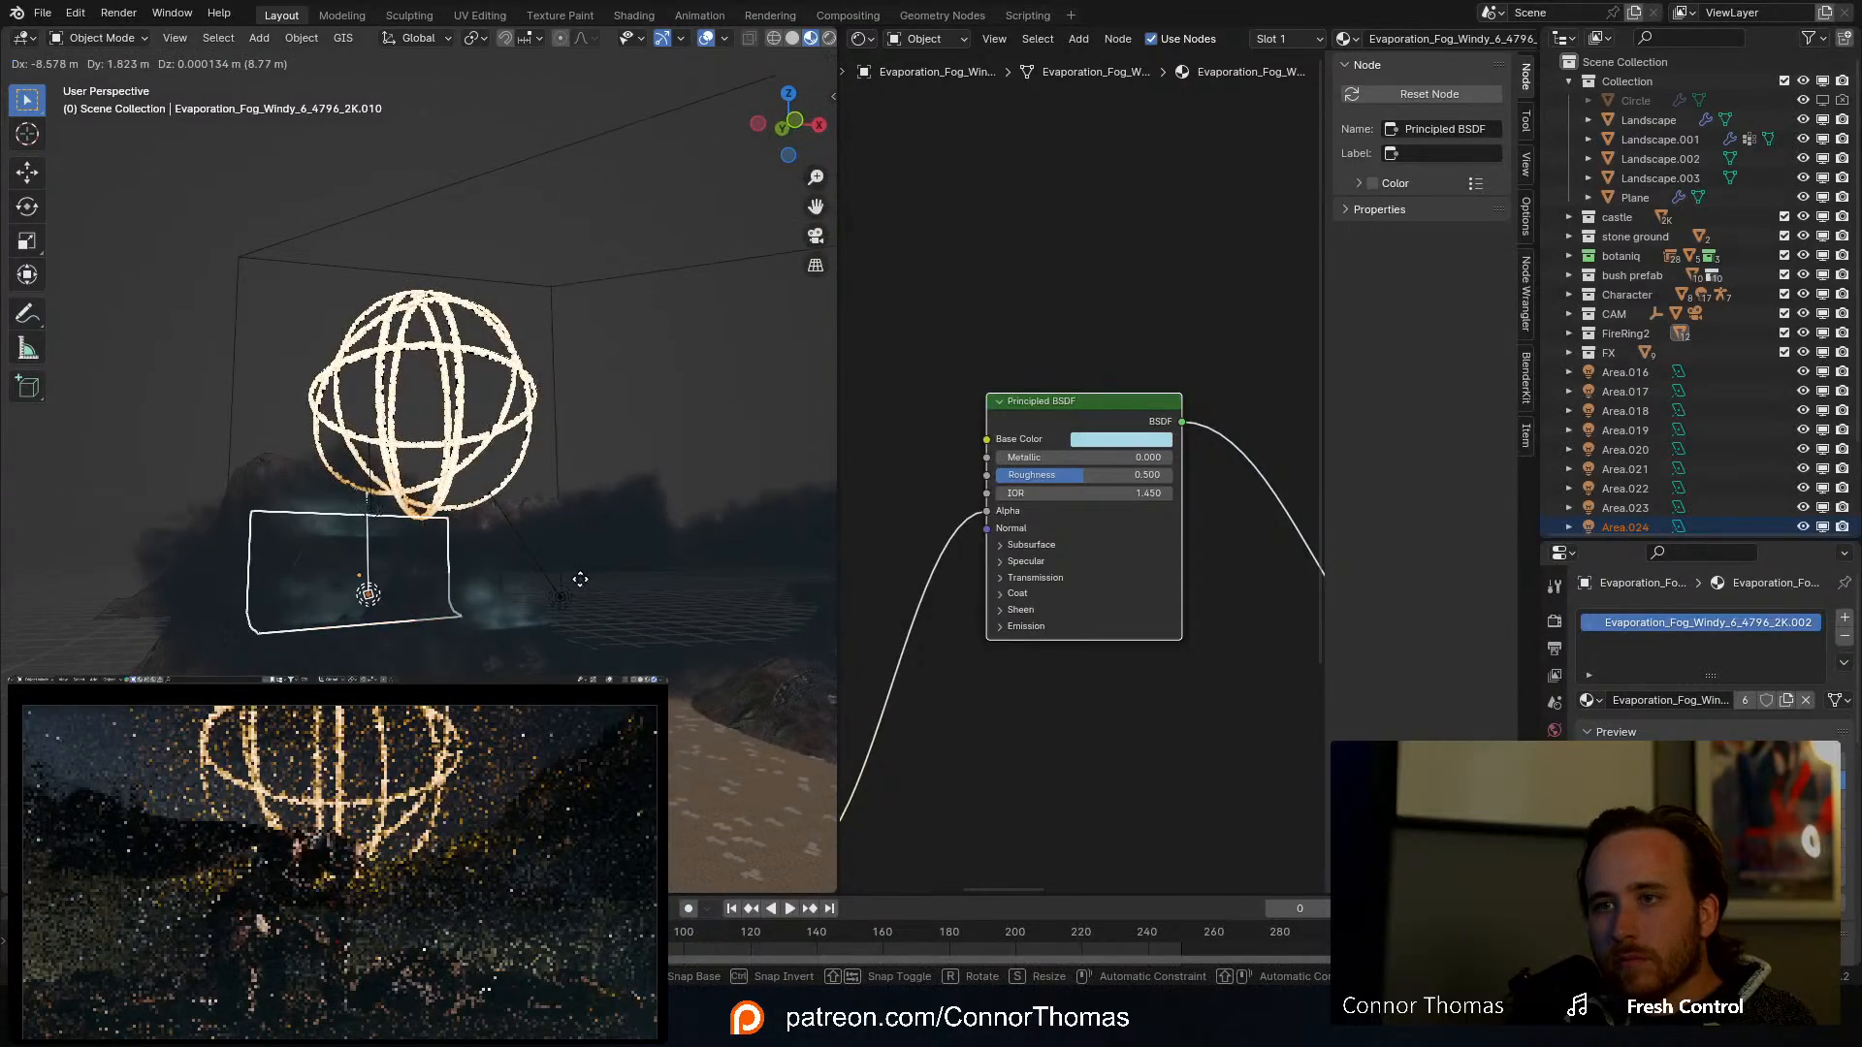
key(r)
key(r)
click(295, 578)
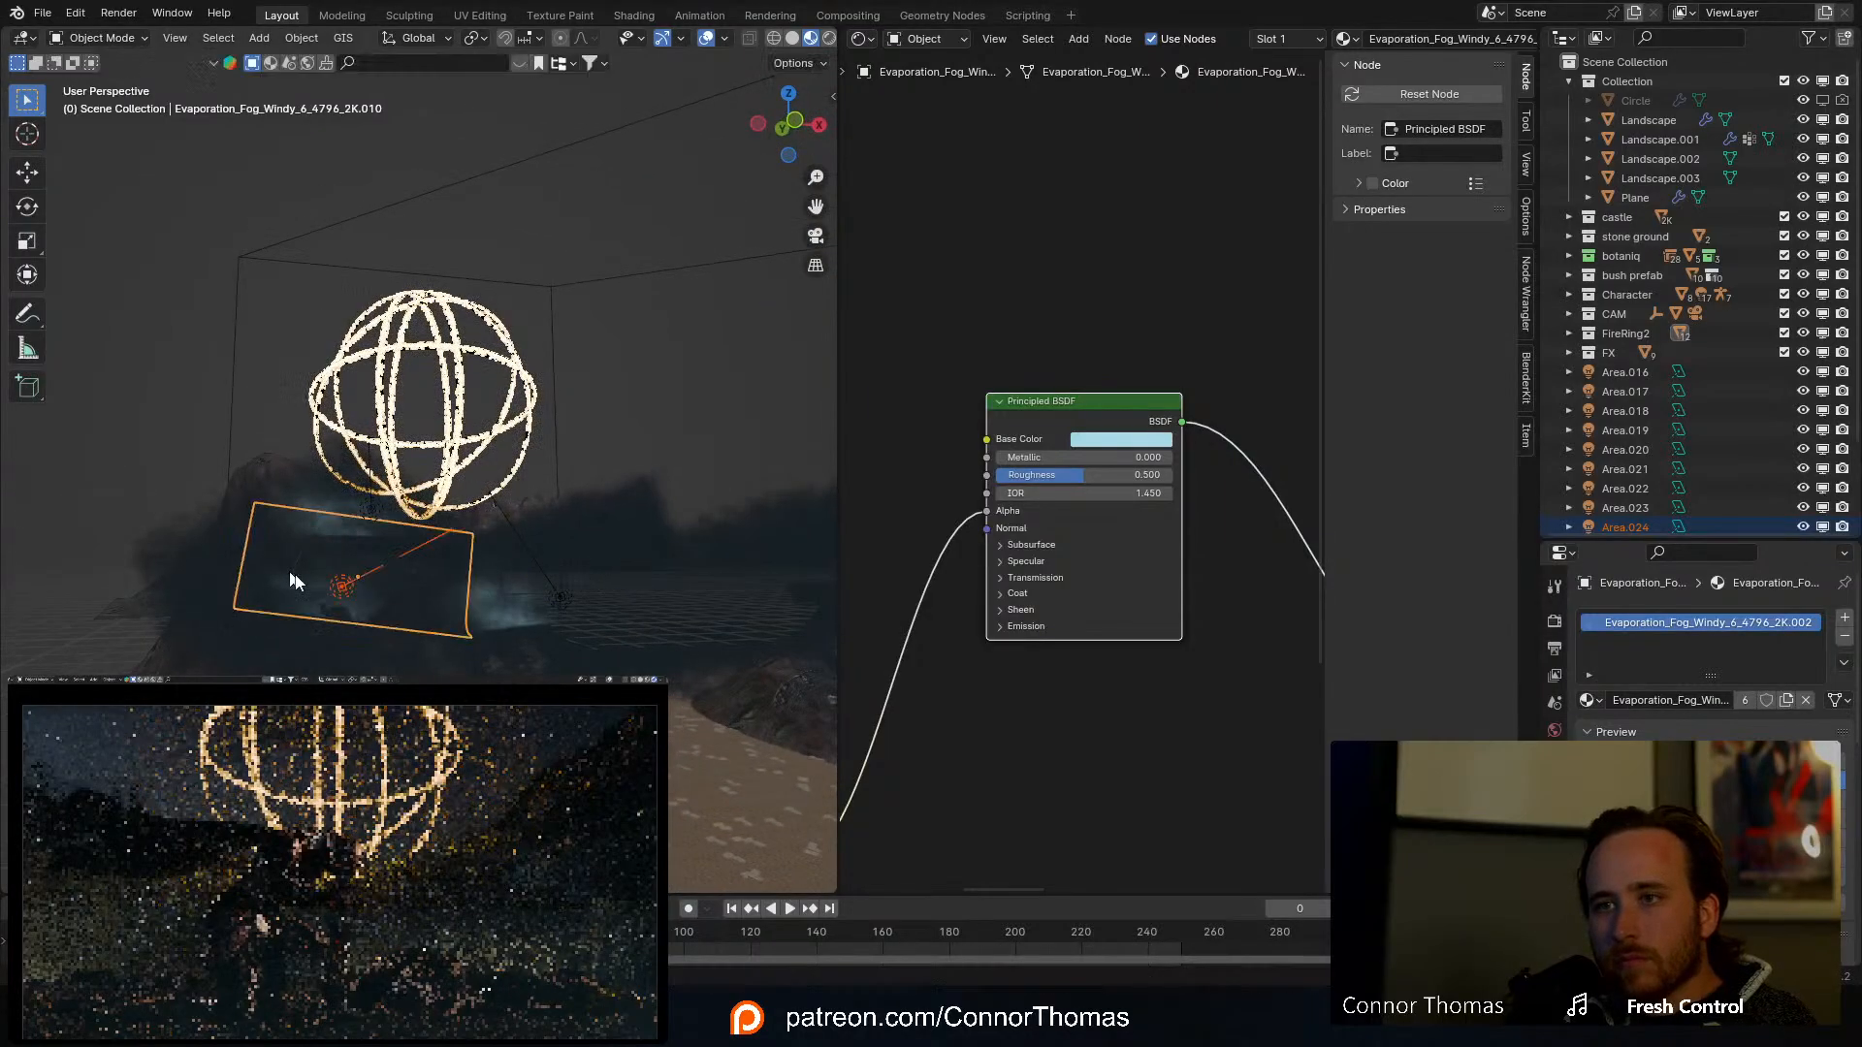
middle_drag(291, 579, 240, 583)
key(g)
click(503, 566)
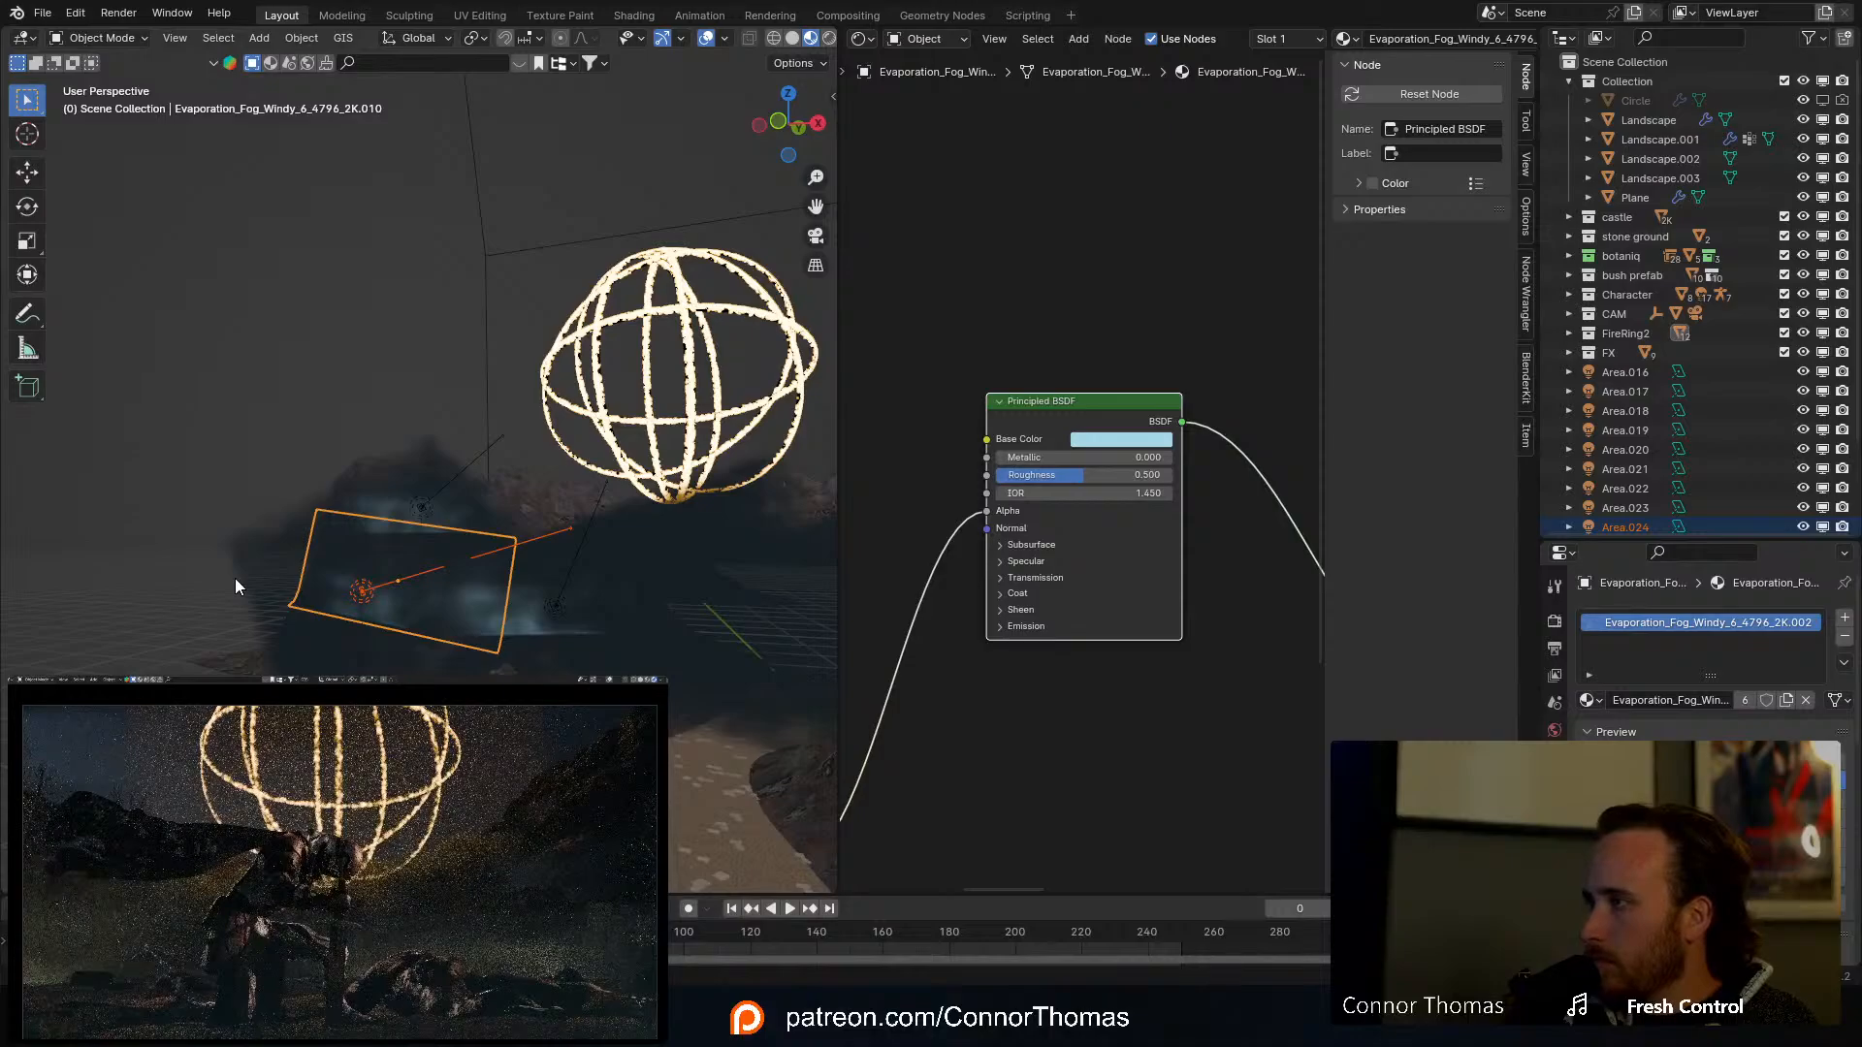
Step: Examine the fog planes and lights on the background mountains from several angles and compare the scene with the Elden Ring reference artwork
middle_drag(352, 526, 369, 541)
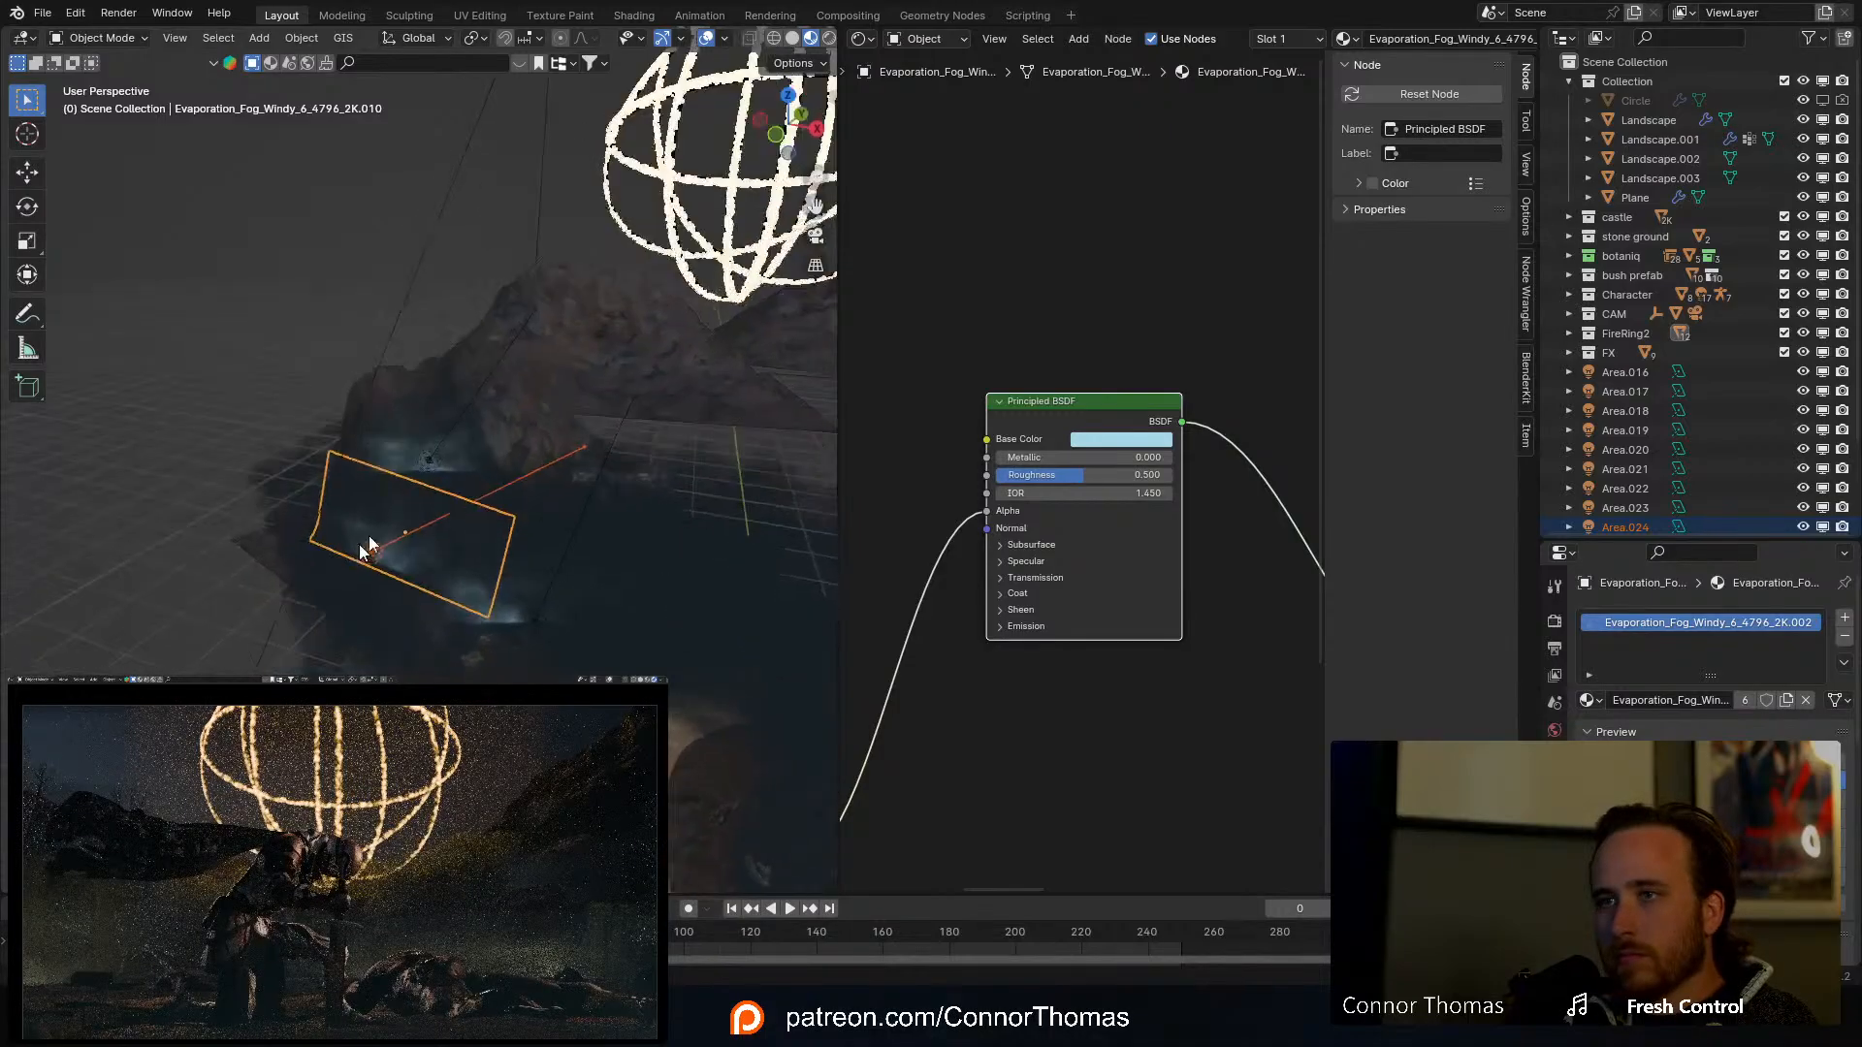
scroll(386, 522, down, 2)
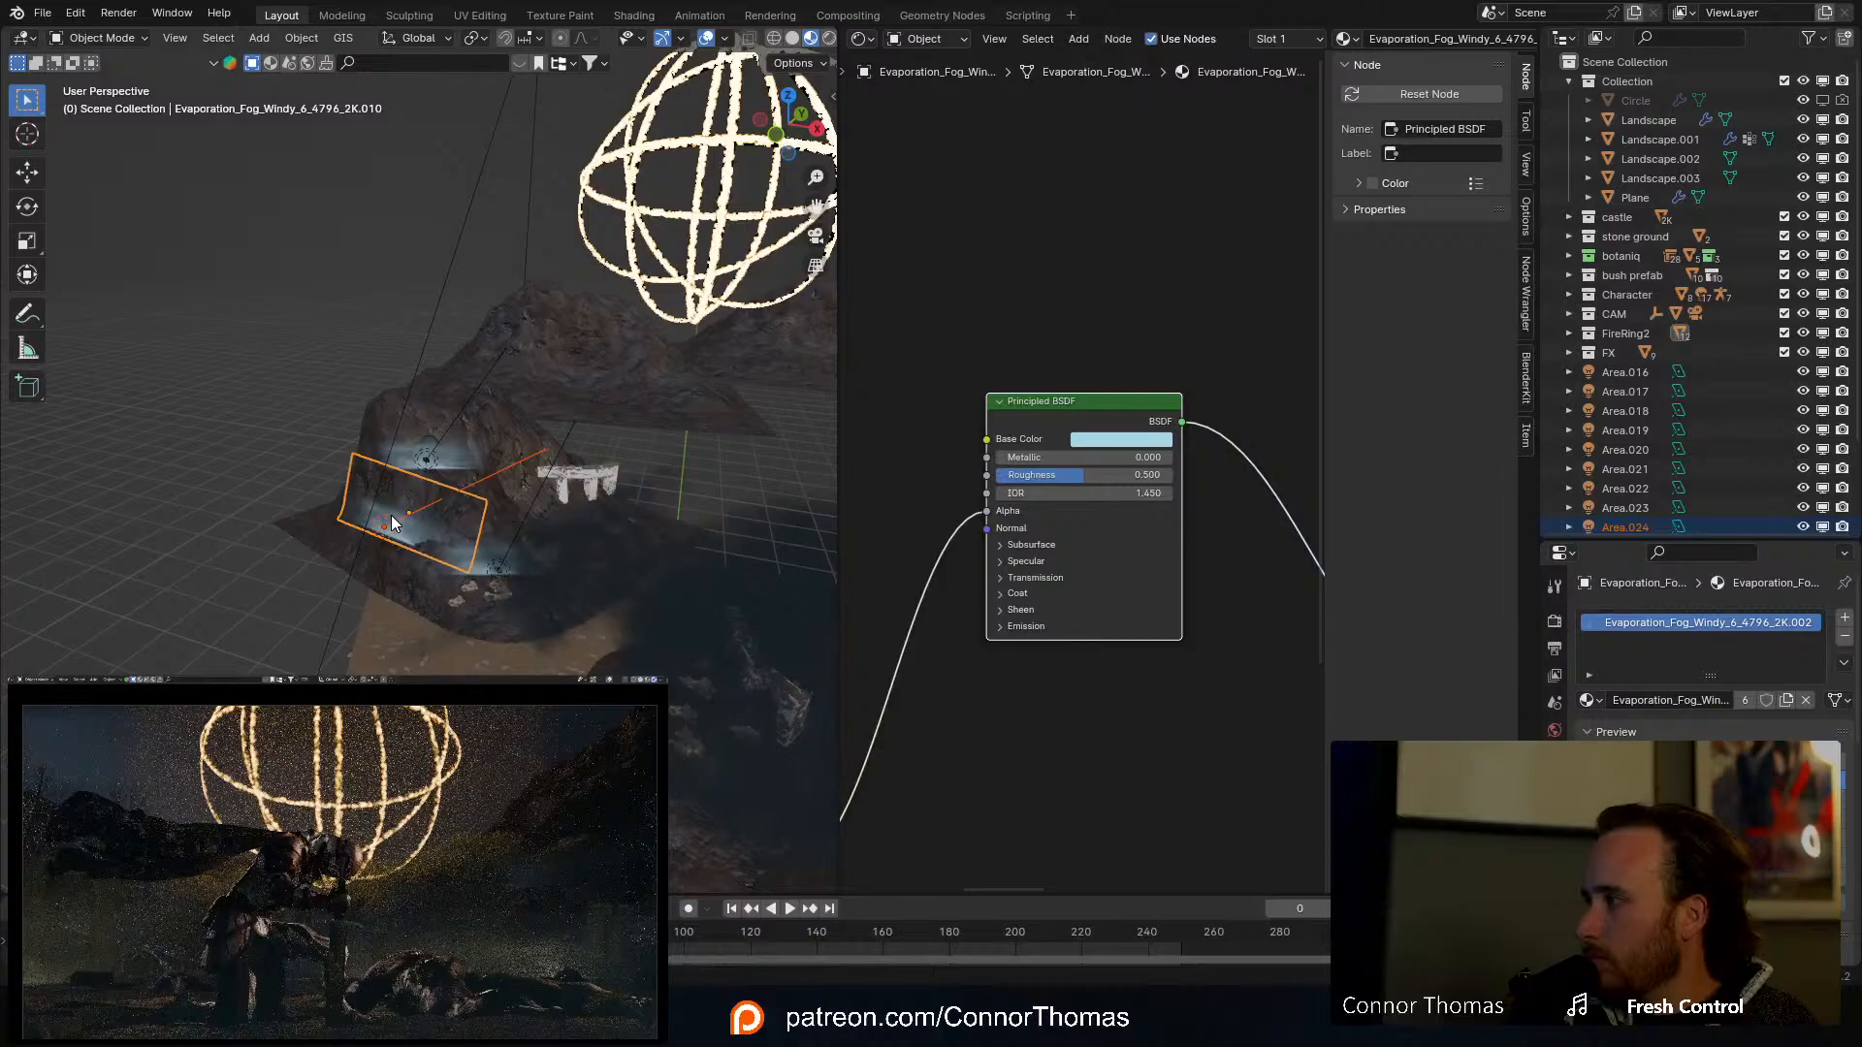
middle_drag(536, 560, 590, 531)
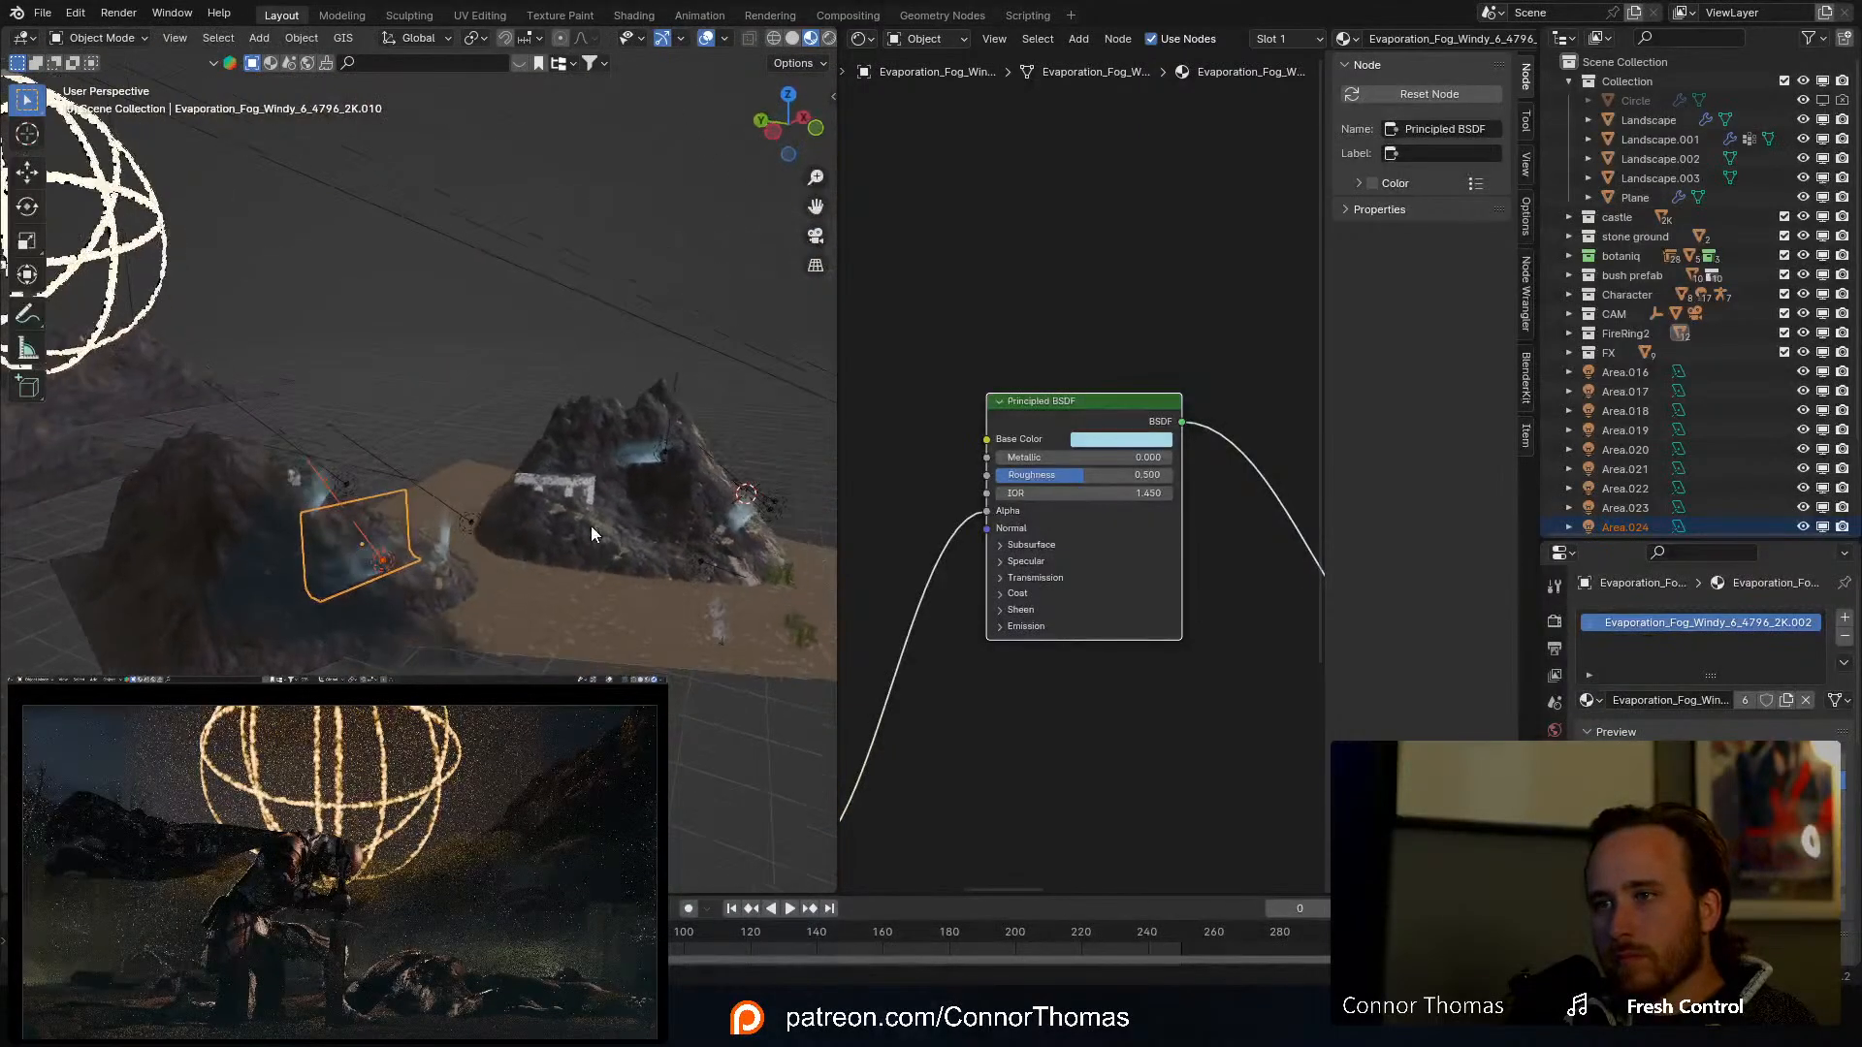
middle_drag(400, 591, 283, 559)
scroll(338, 605, down, 5)
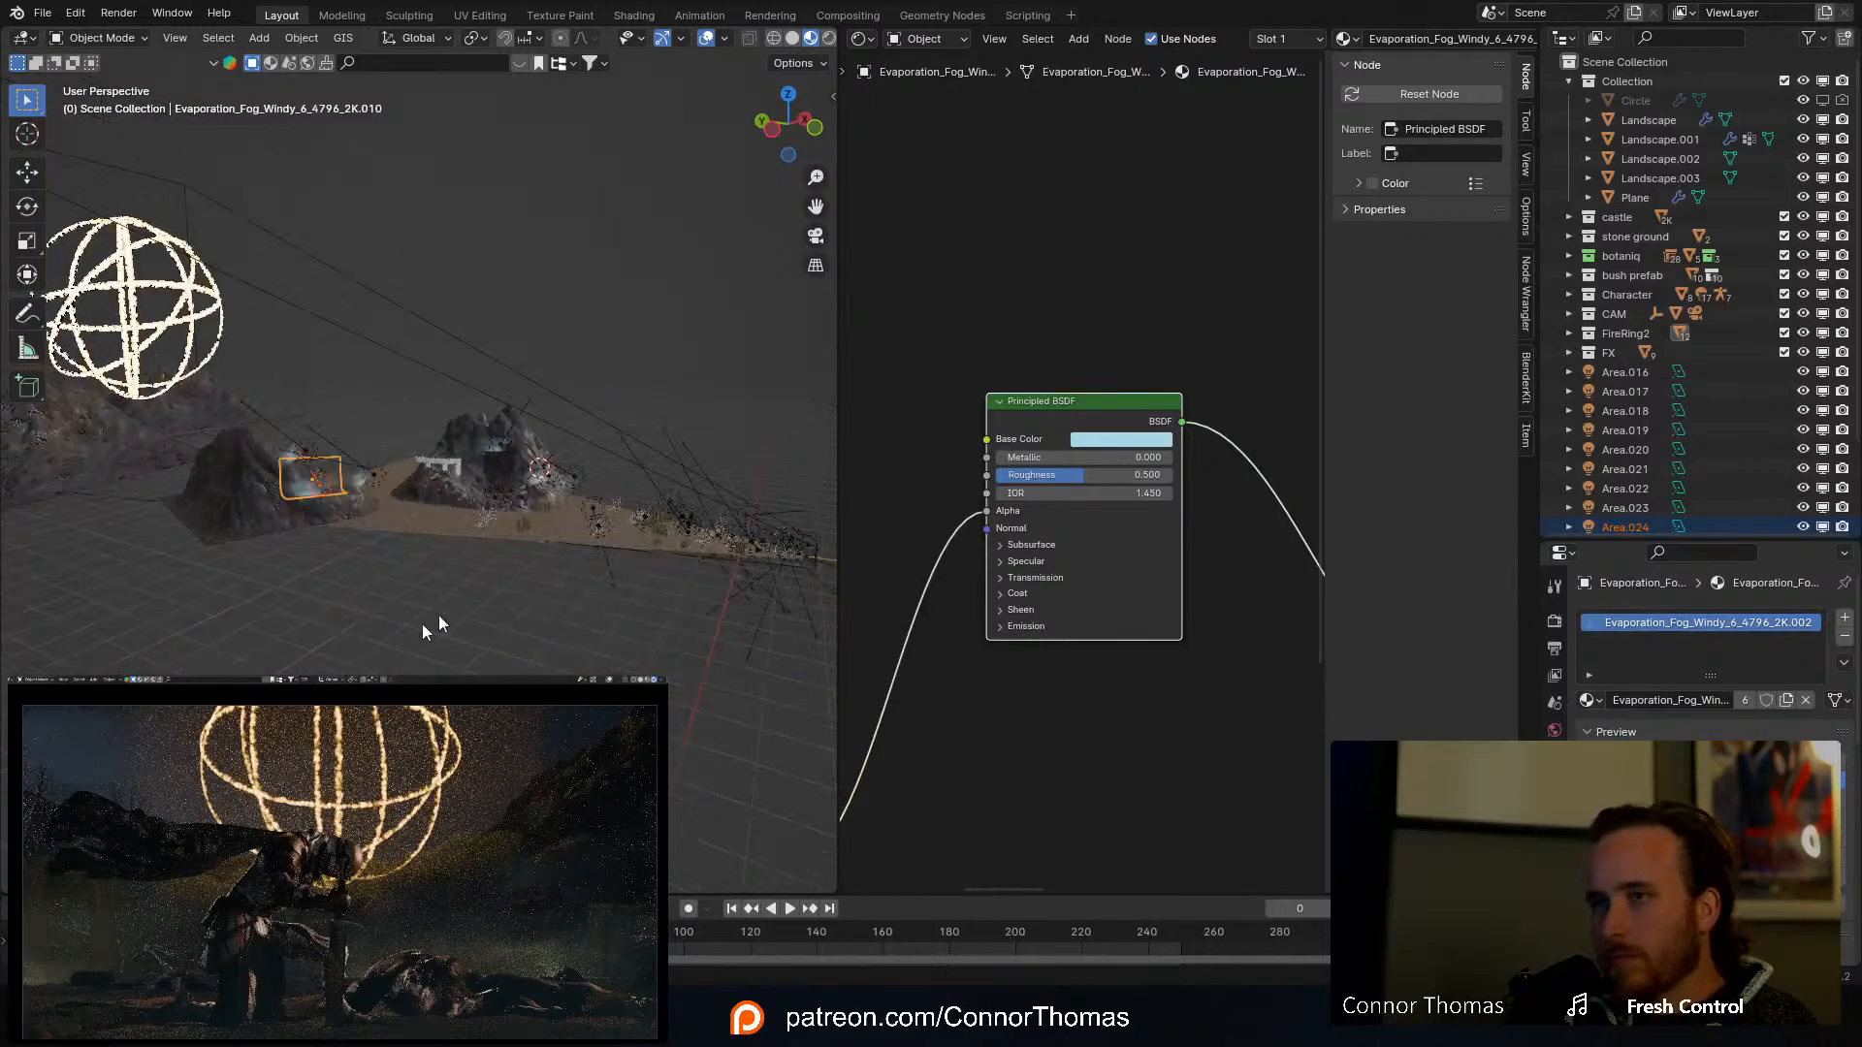
scroll(422, 624, down, 3)
click(526, 508)
middle_drag(444, 537, 425, 543)
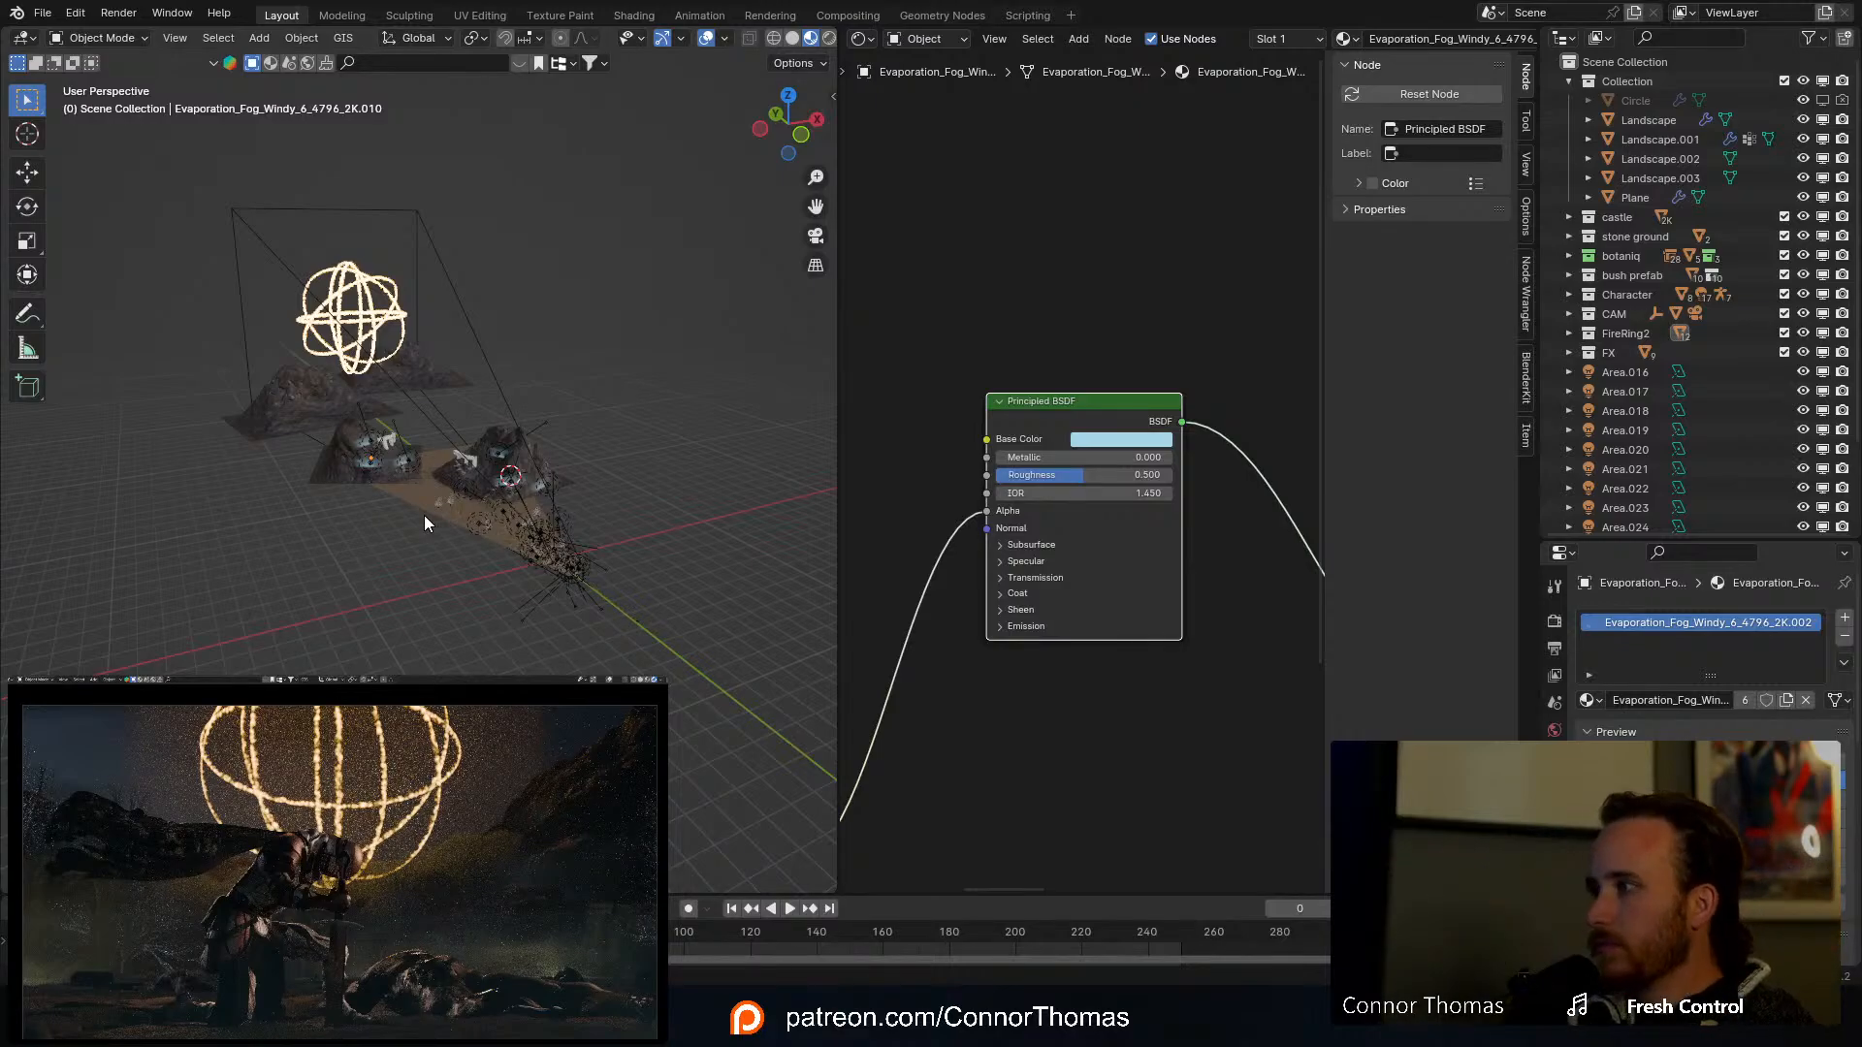
middle_drag(495, 466, 508, 479)
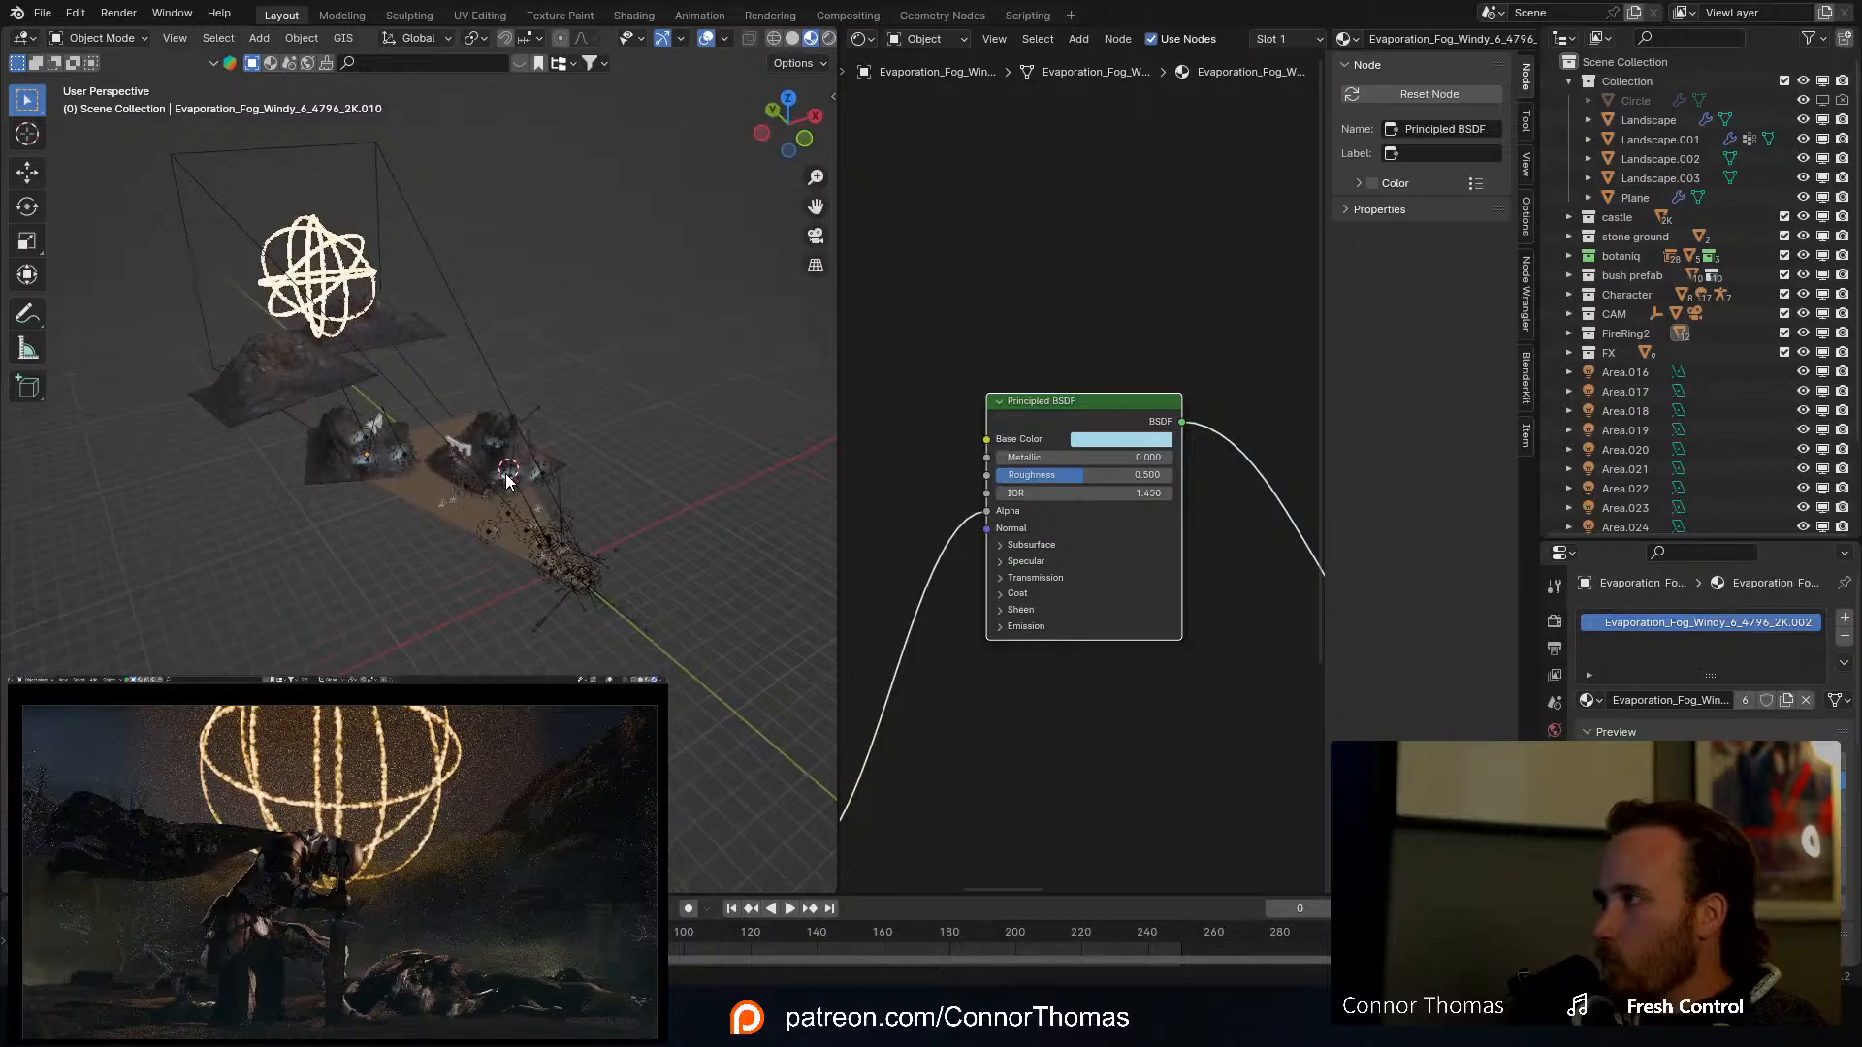
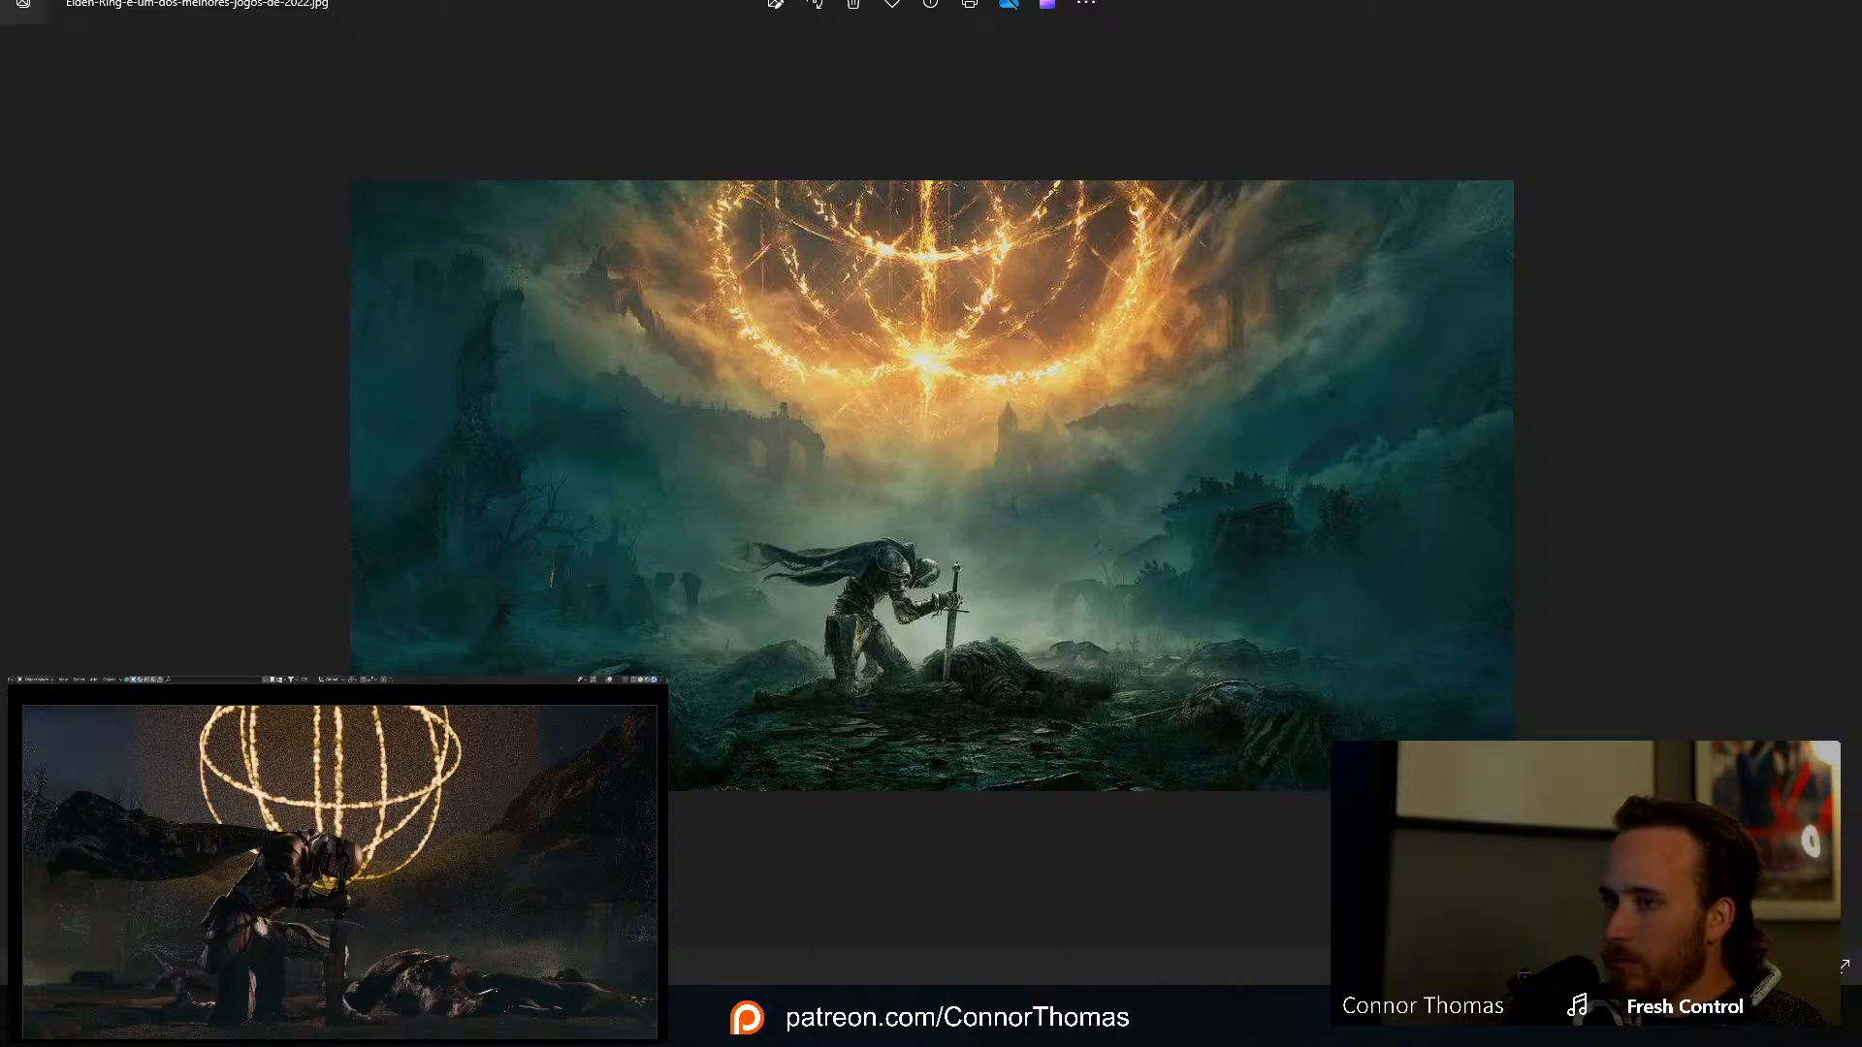
mouse_move(779, 1016)
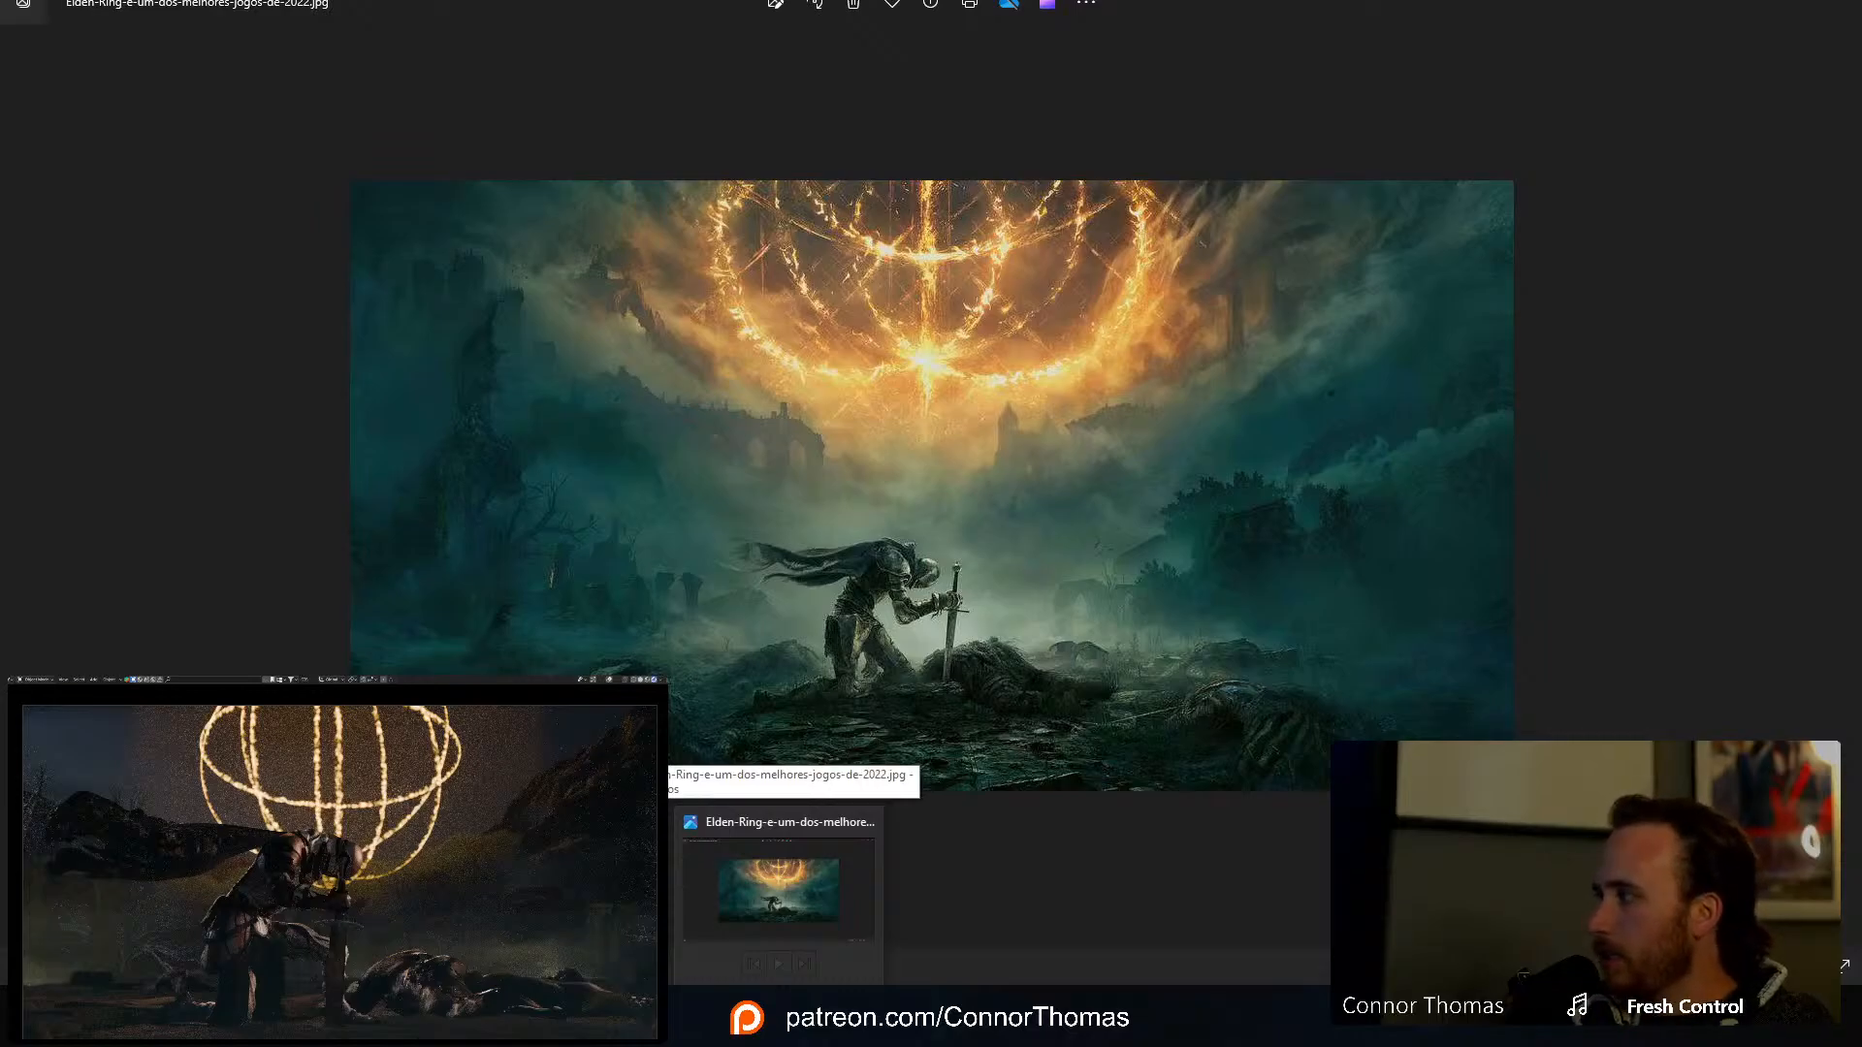
click(779, 1017)
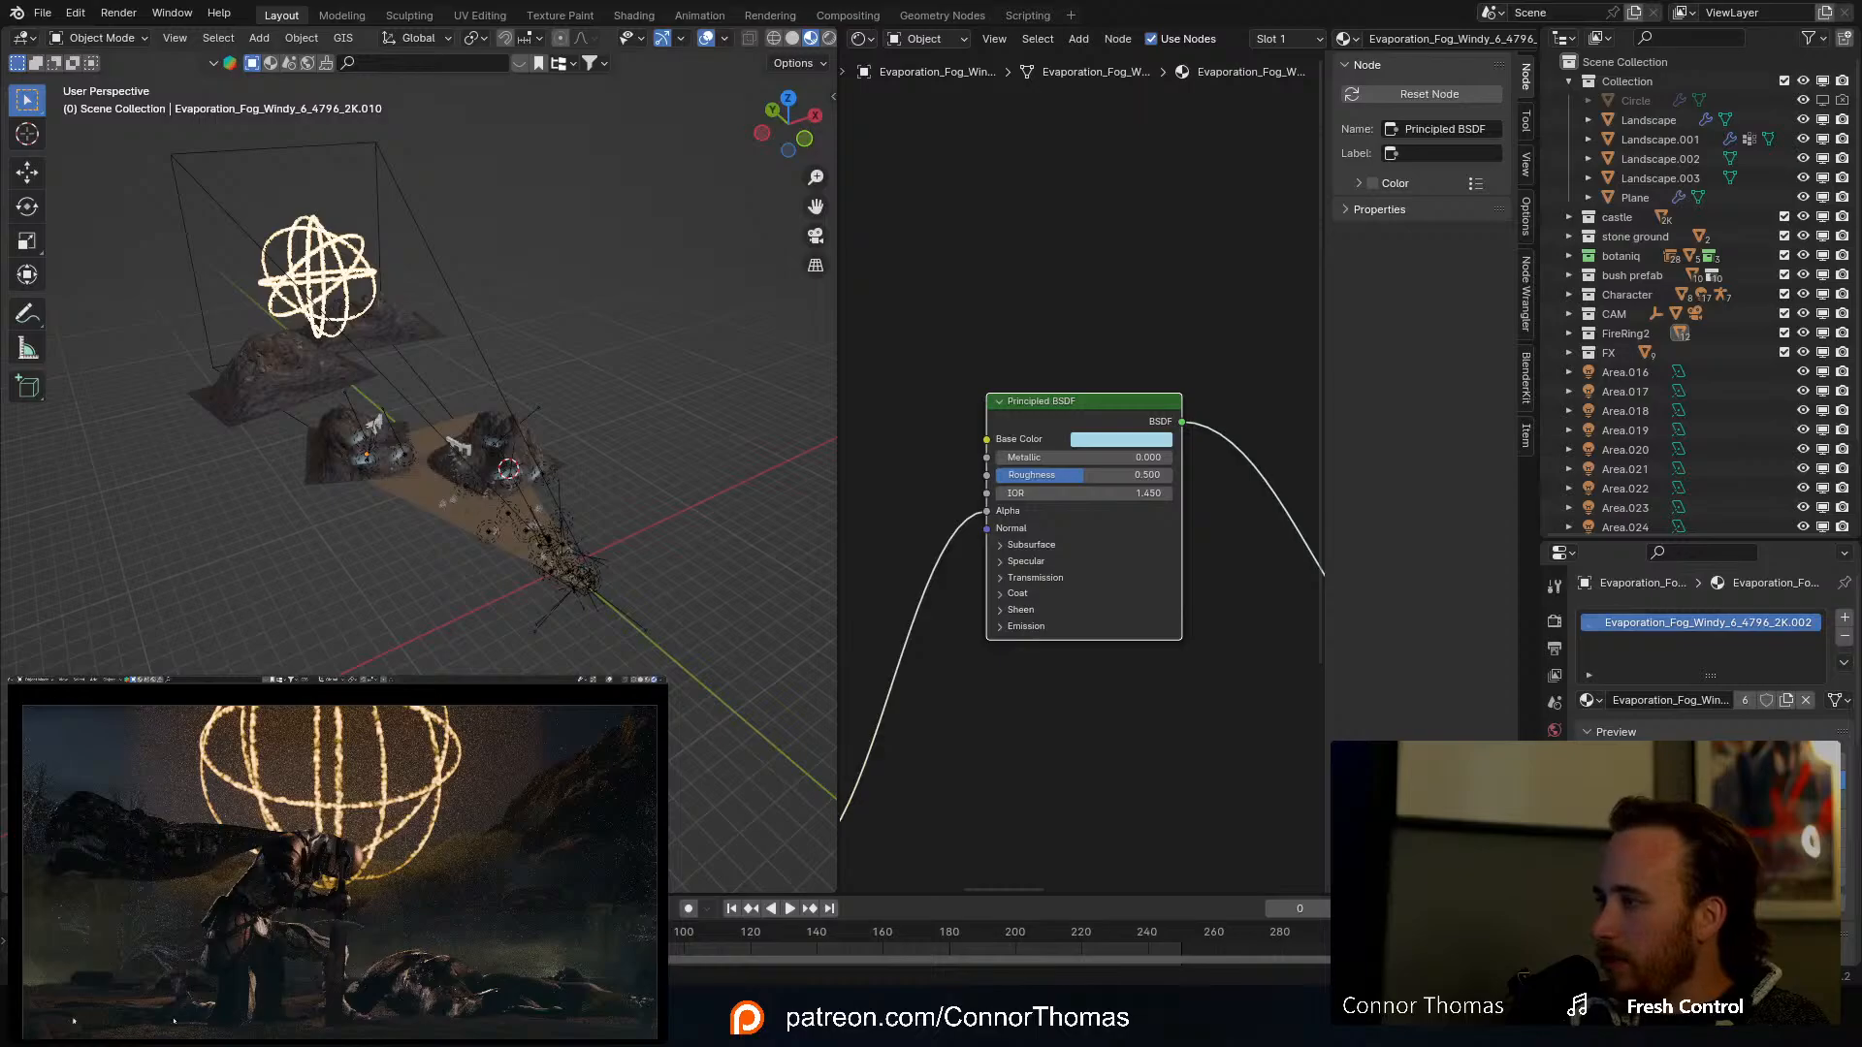
Step: Hide the ground plane's ParticleSystem and both pps_Weeds spring-summer particle systems in the viewport, and save the file
middle_drag(474, 460, 582, 613)
scroll(581, 613, up, 5)
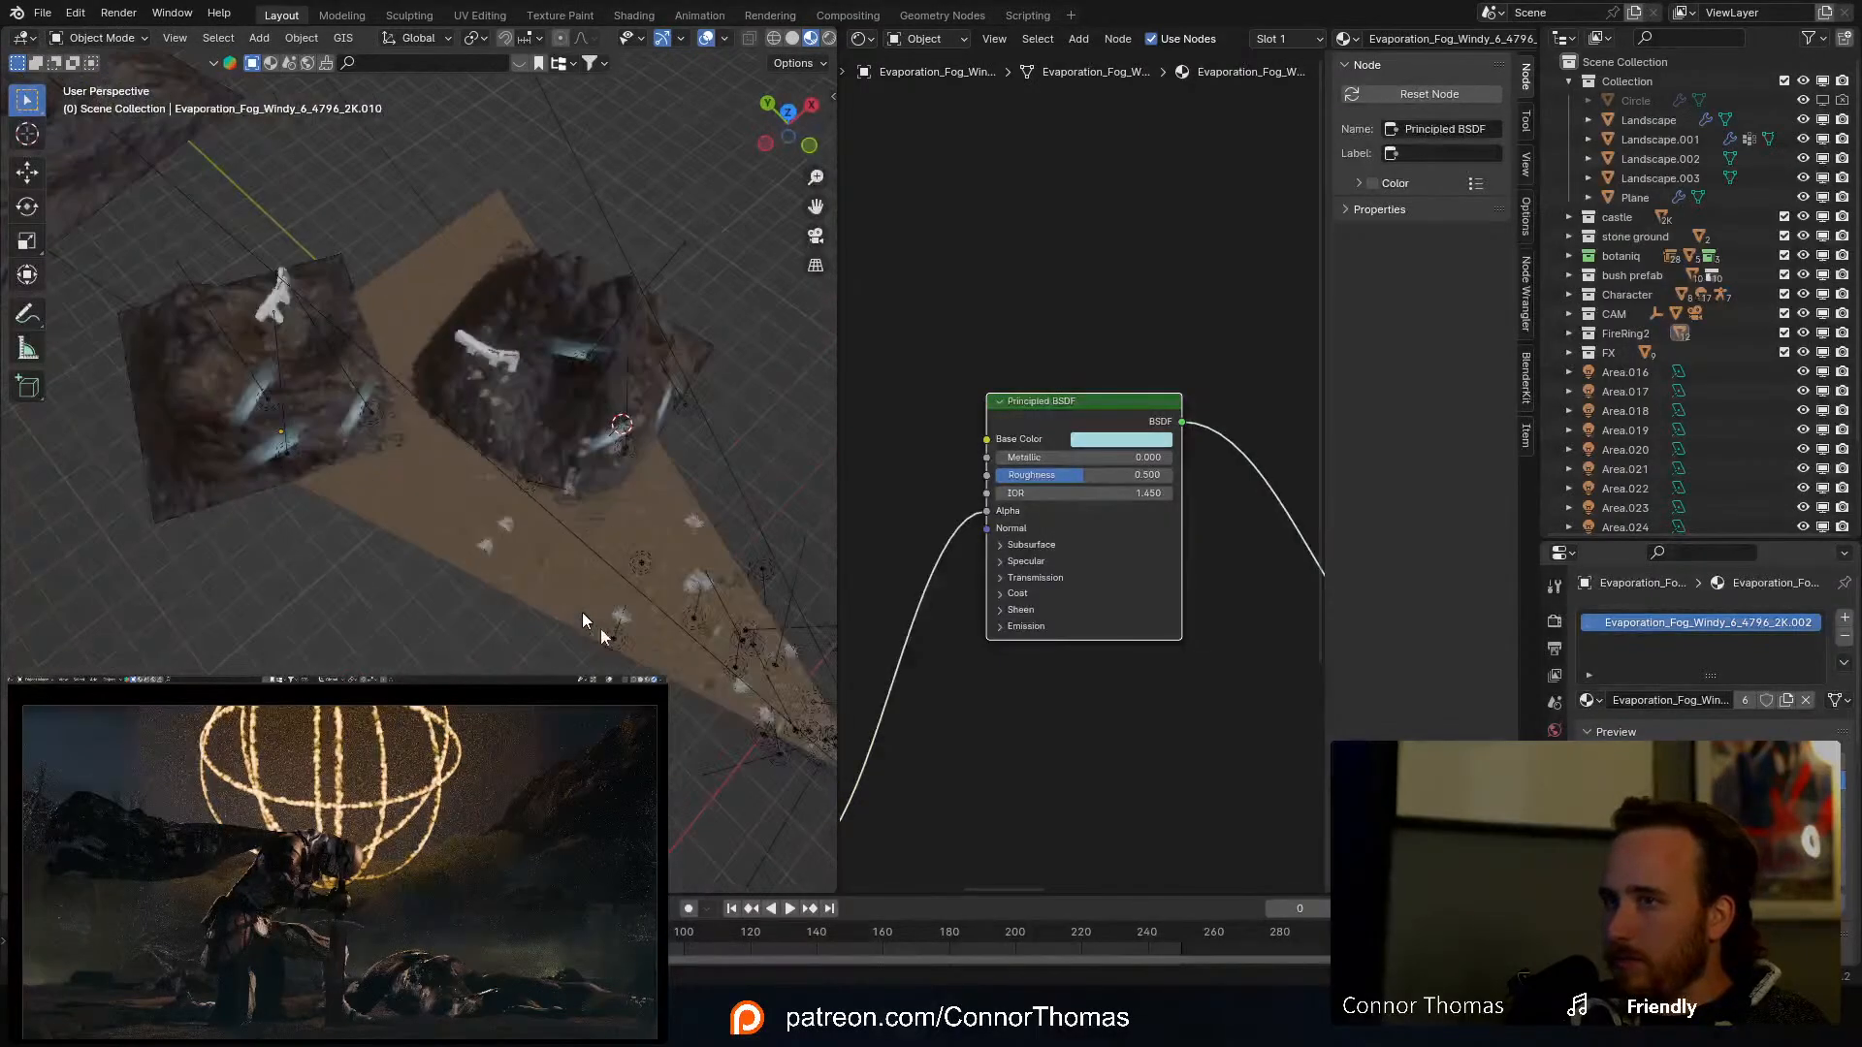
shift+middle_drag(422, 450, 184, 252)
scroll(660, 543, up, 5)
shift+middle_drag(677, 544, 237, 399)
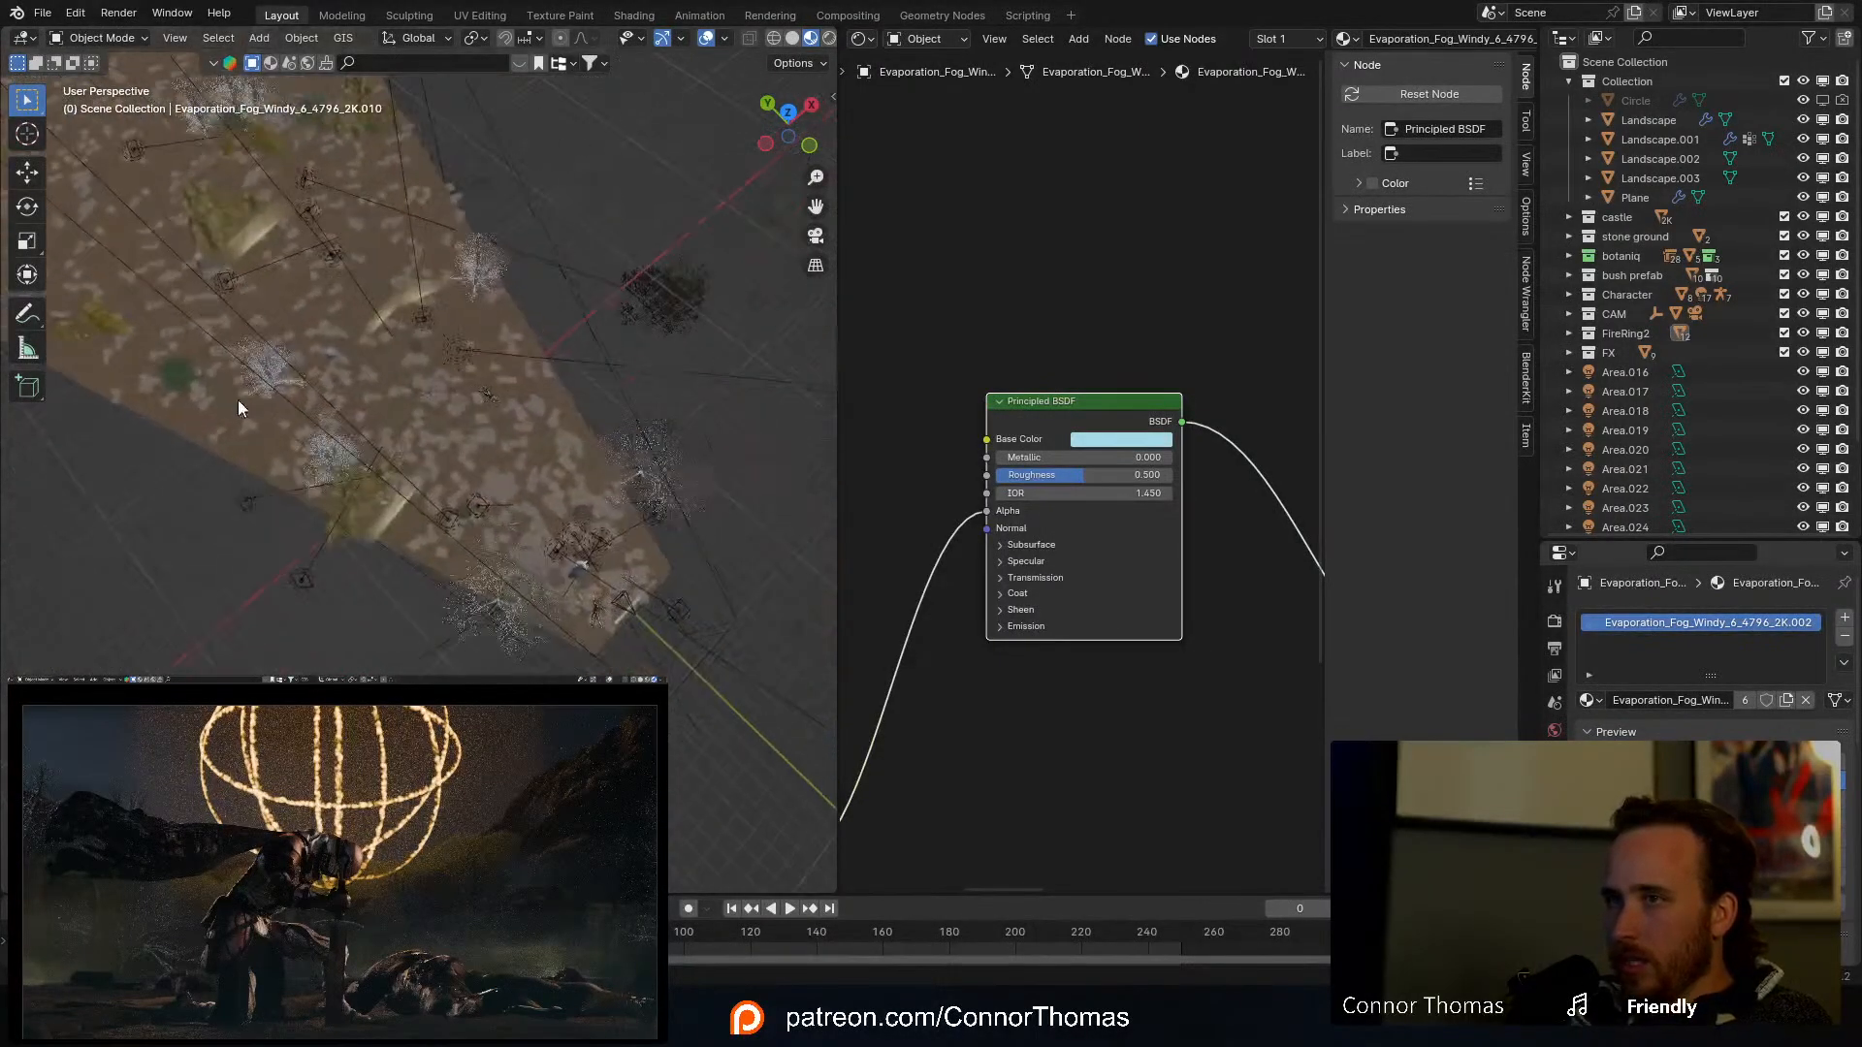
scroll(582, 619, up, 4)
middle_drag(593, 628, 640, 563)
scroll(534, 367, down, 4)
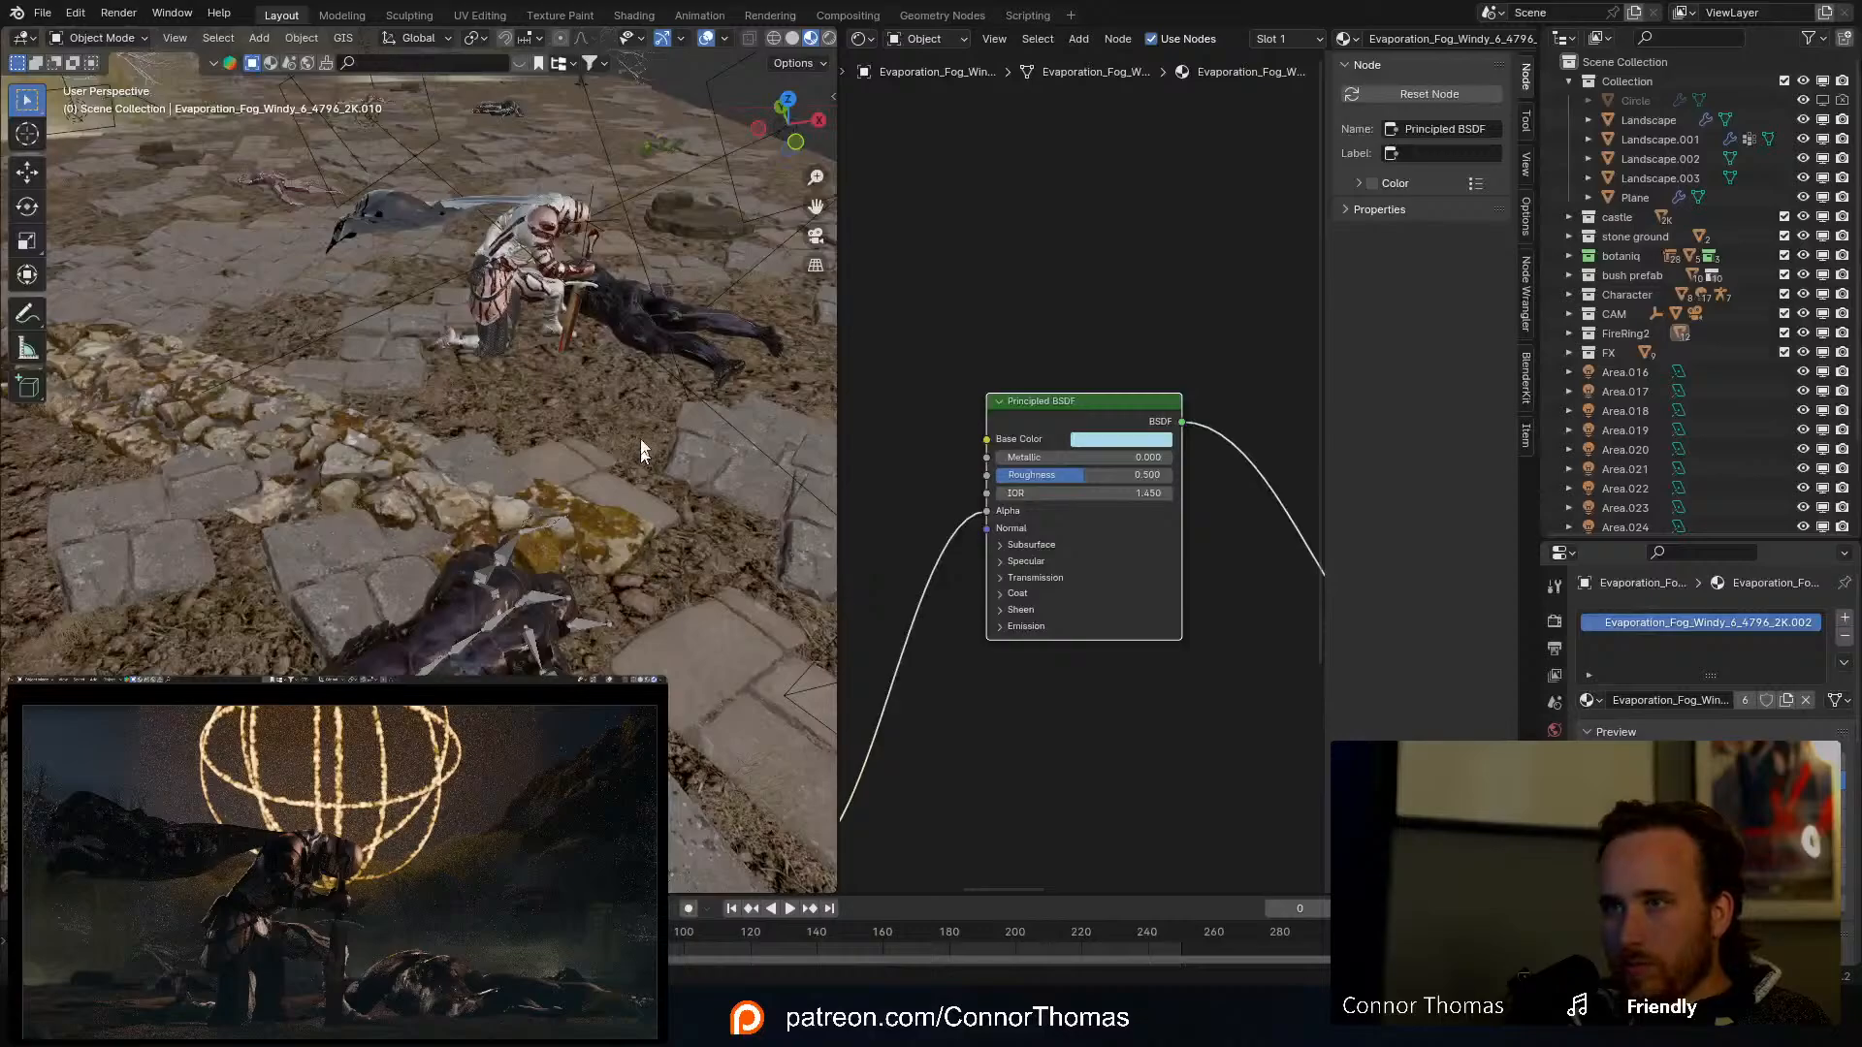
click(631, 412)
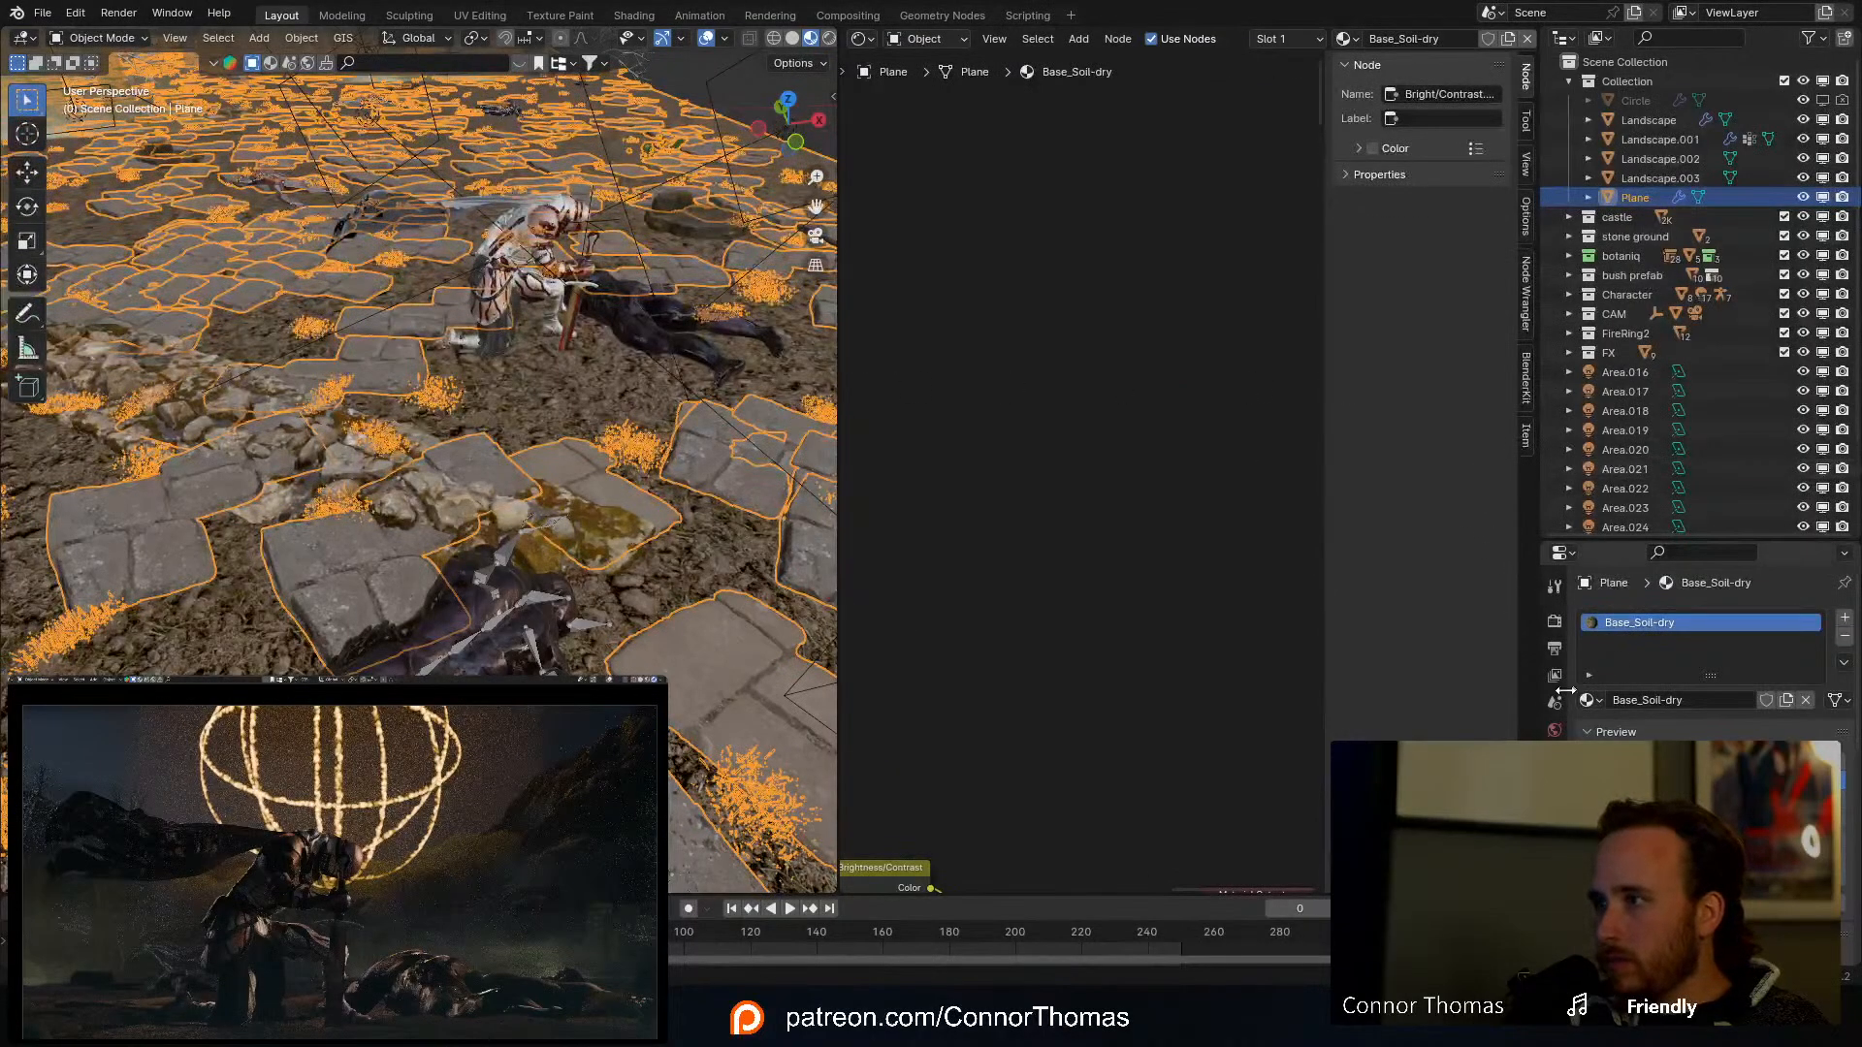
click(1555, 819)
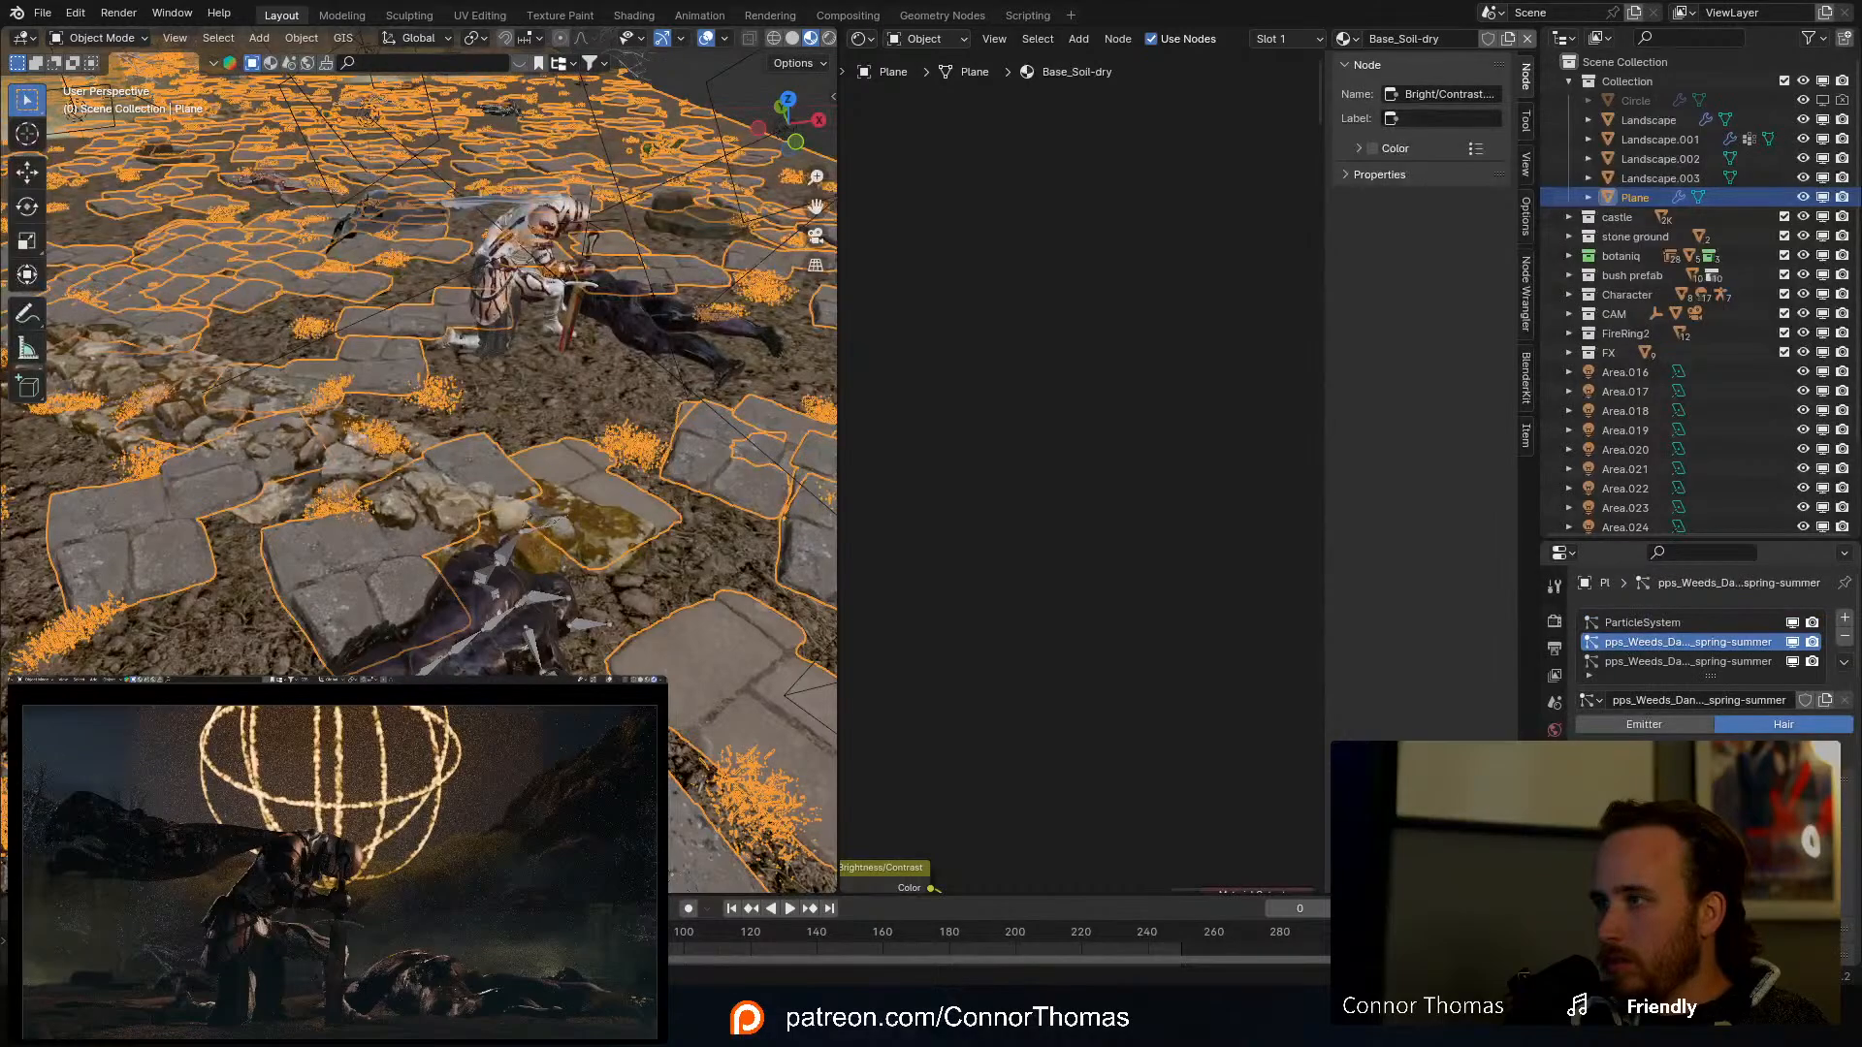
click(1793, 643)
click(1792, 661)
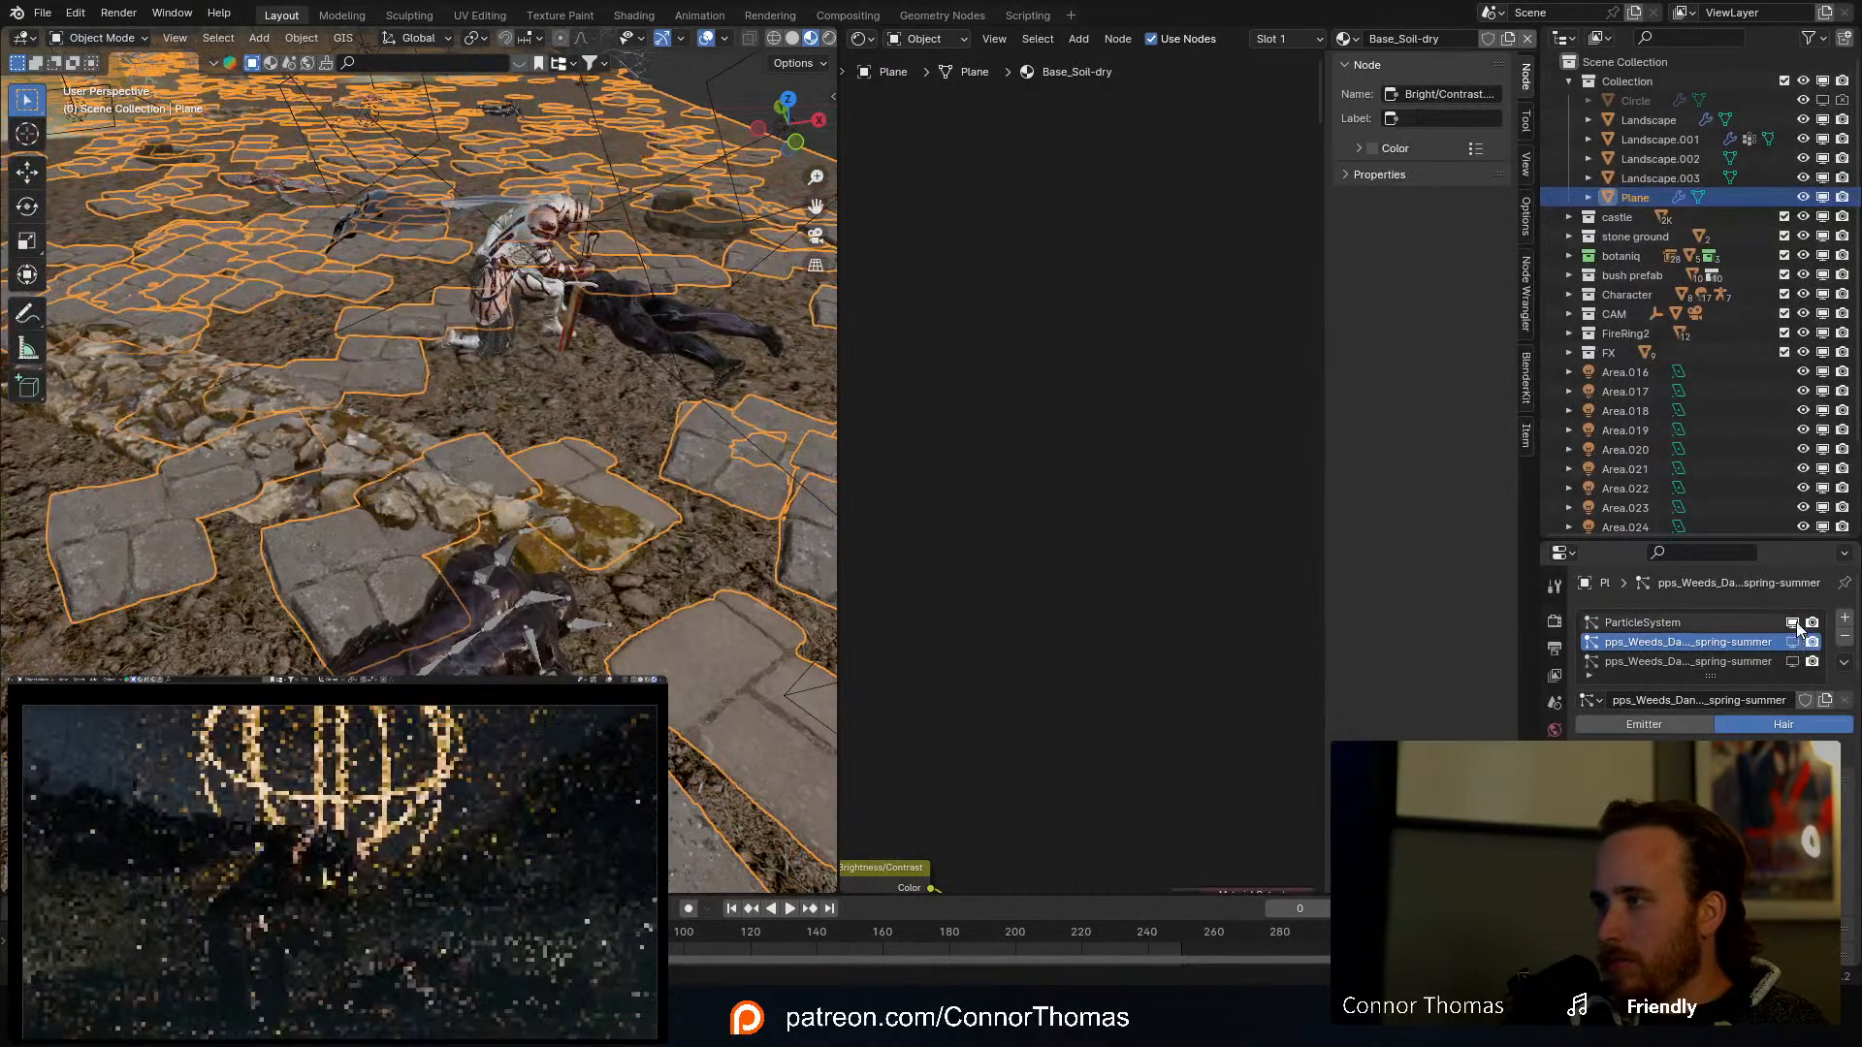
click(1793, 624)
middle_drag(748, 398, 743, 432)
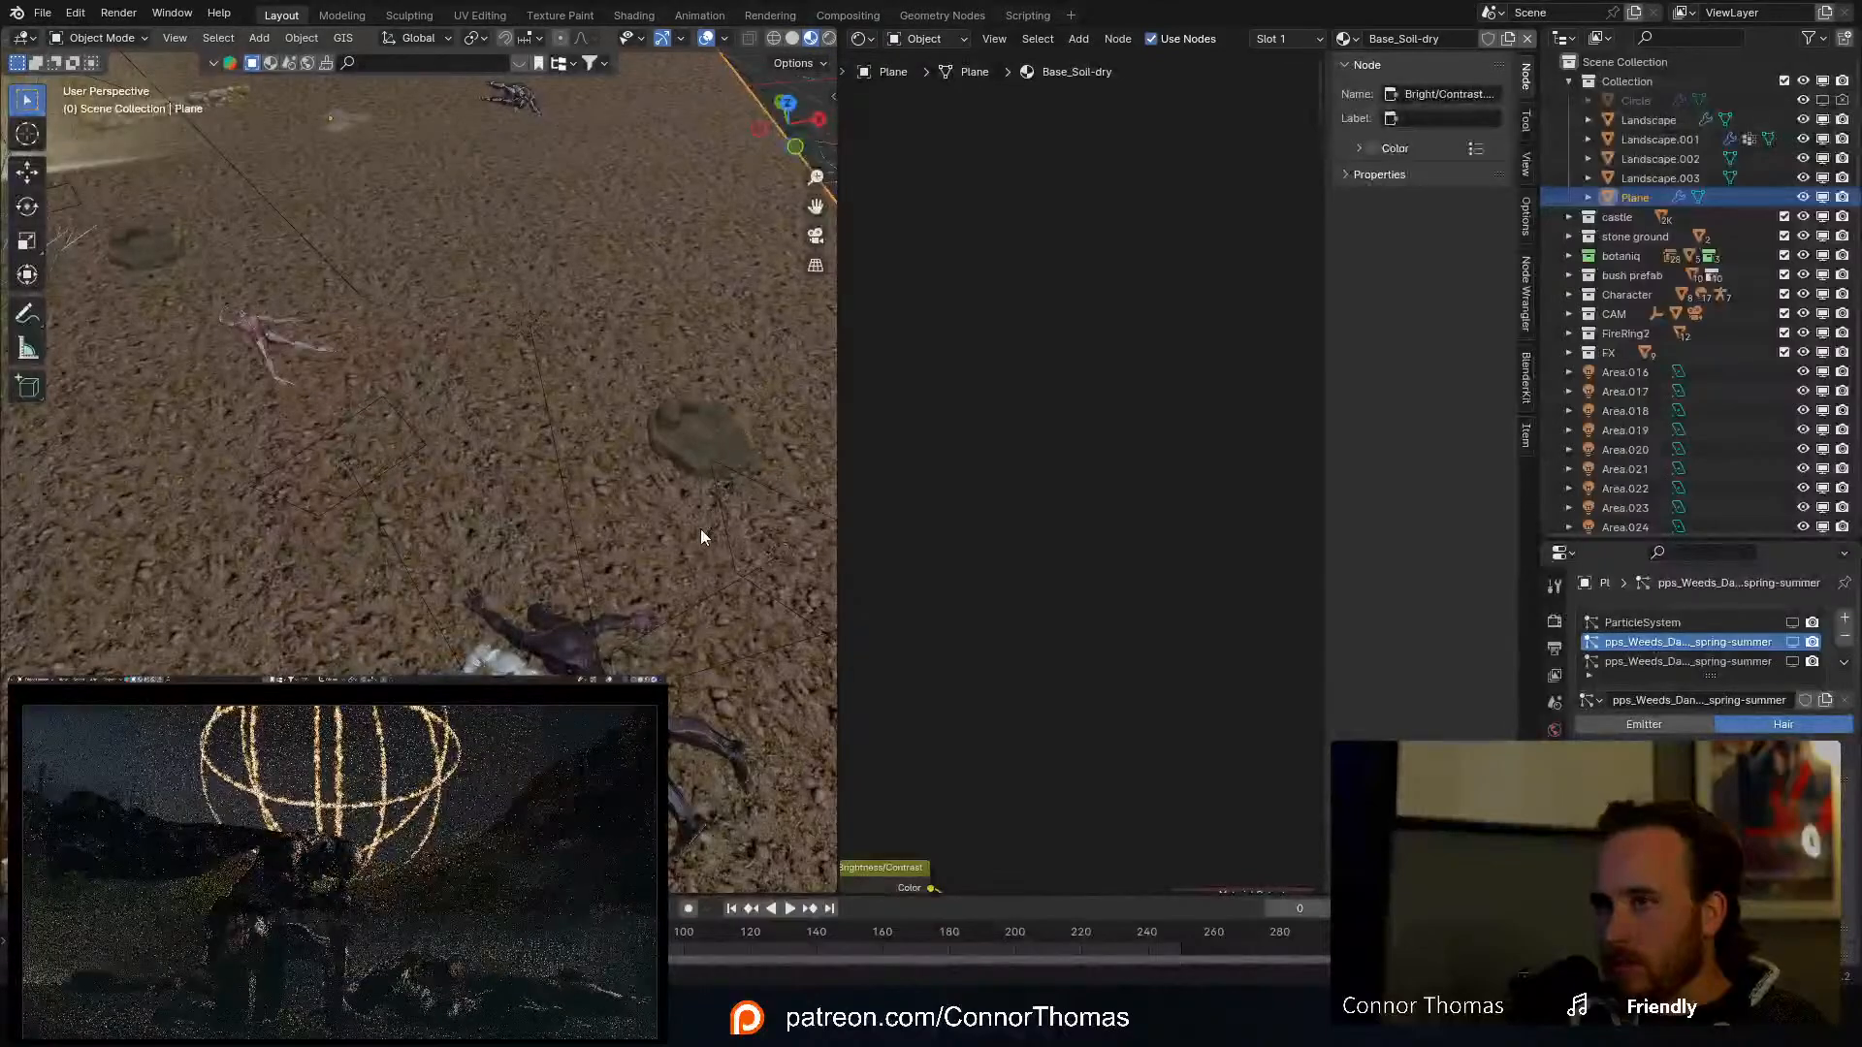
middle_drag(700, 530, 702, 469)
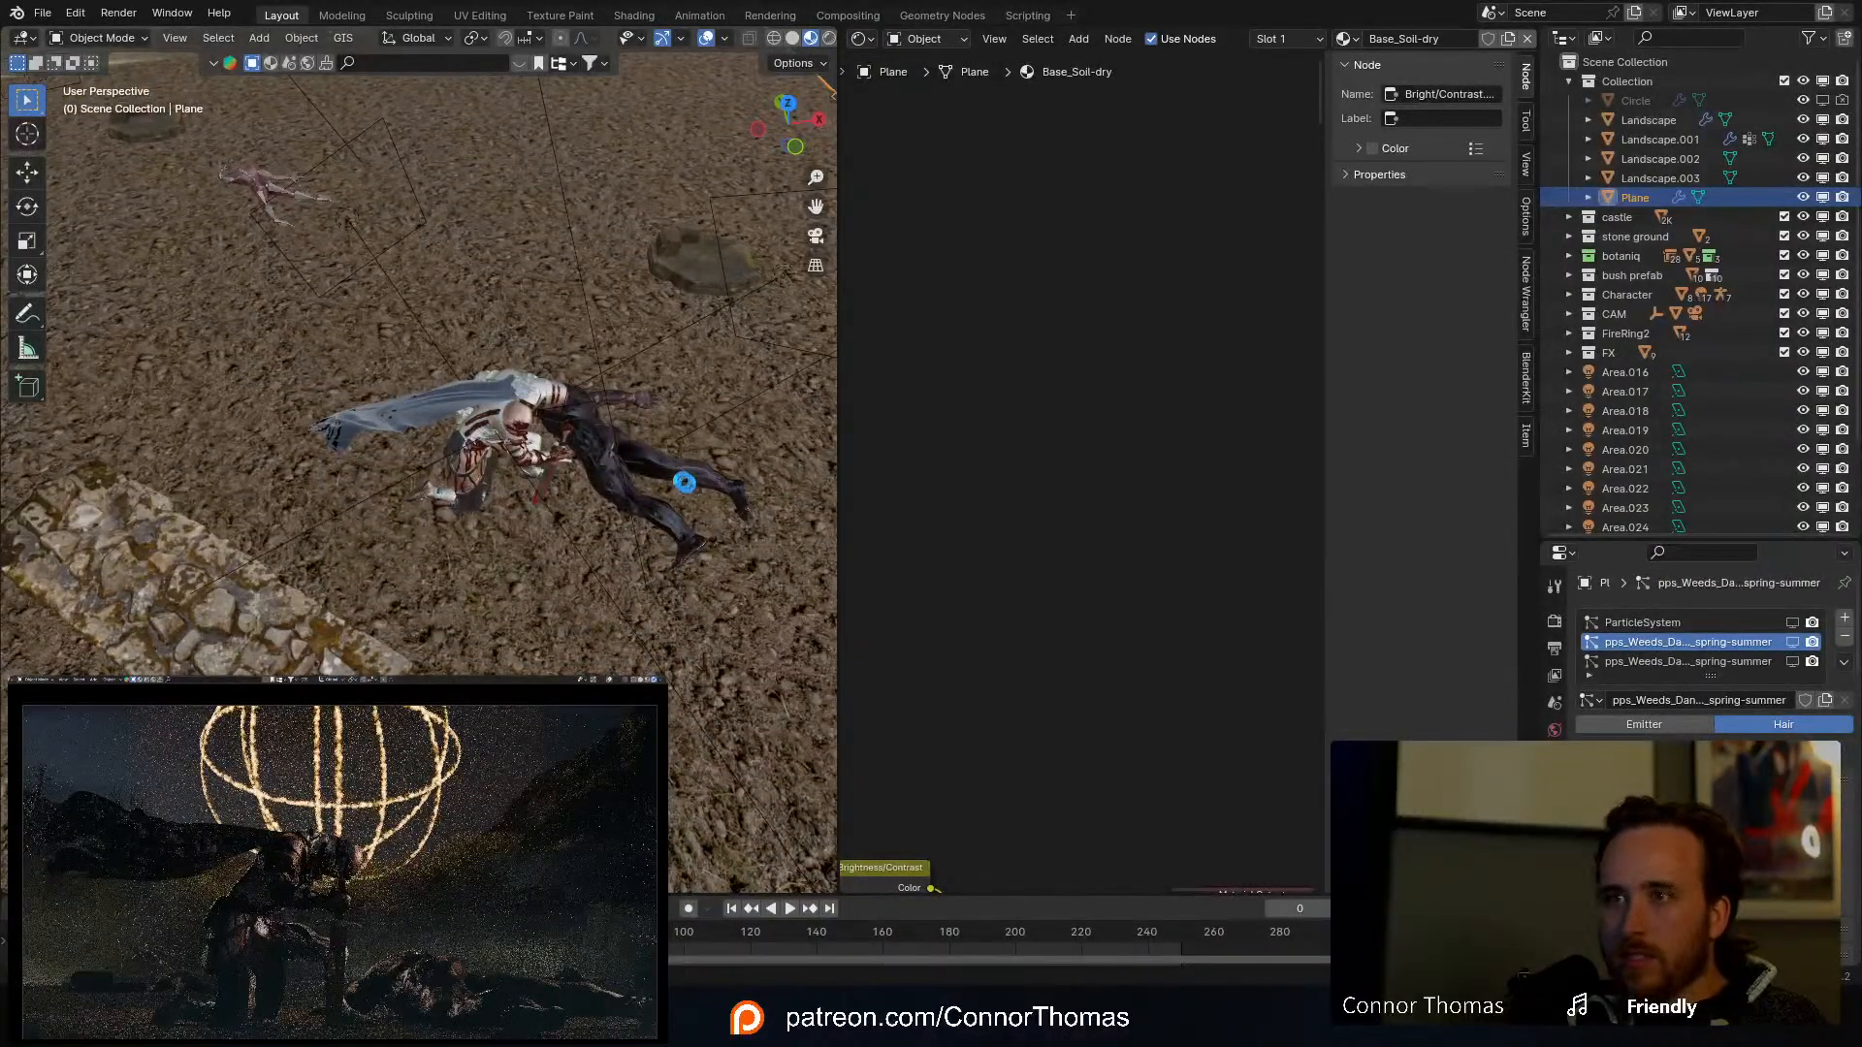
key(ctrl+s)
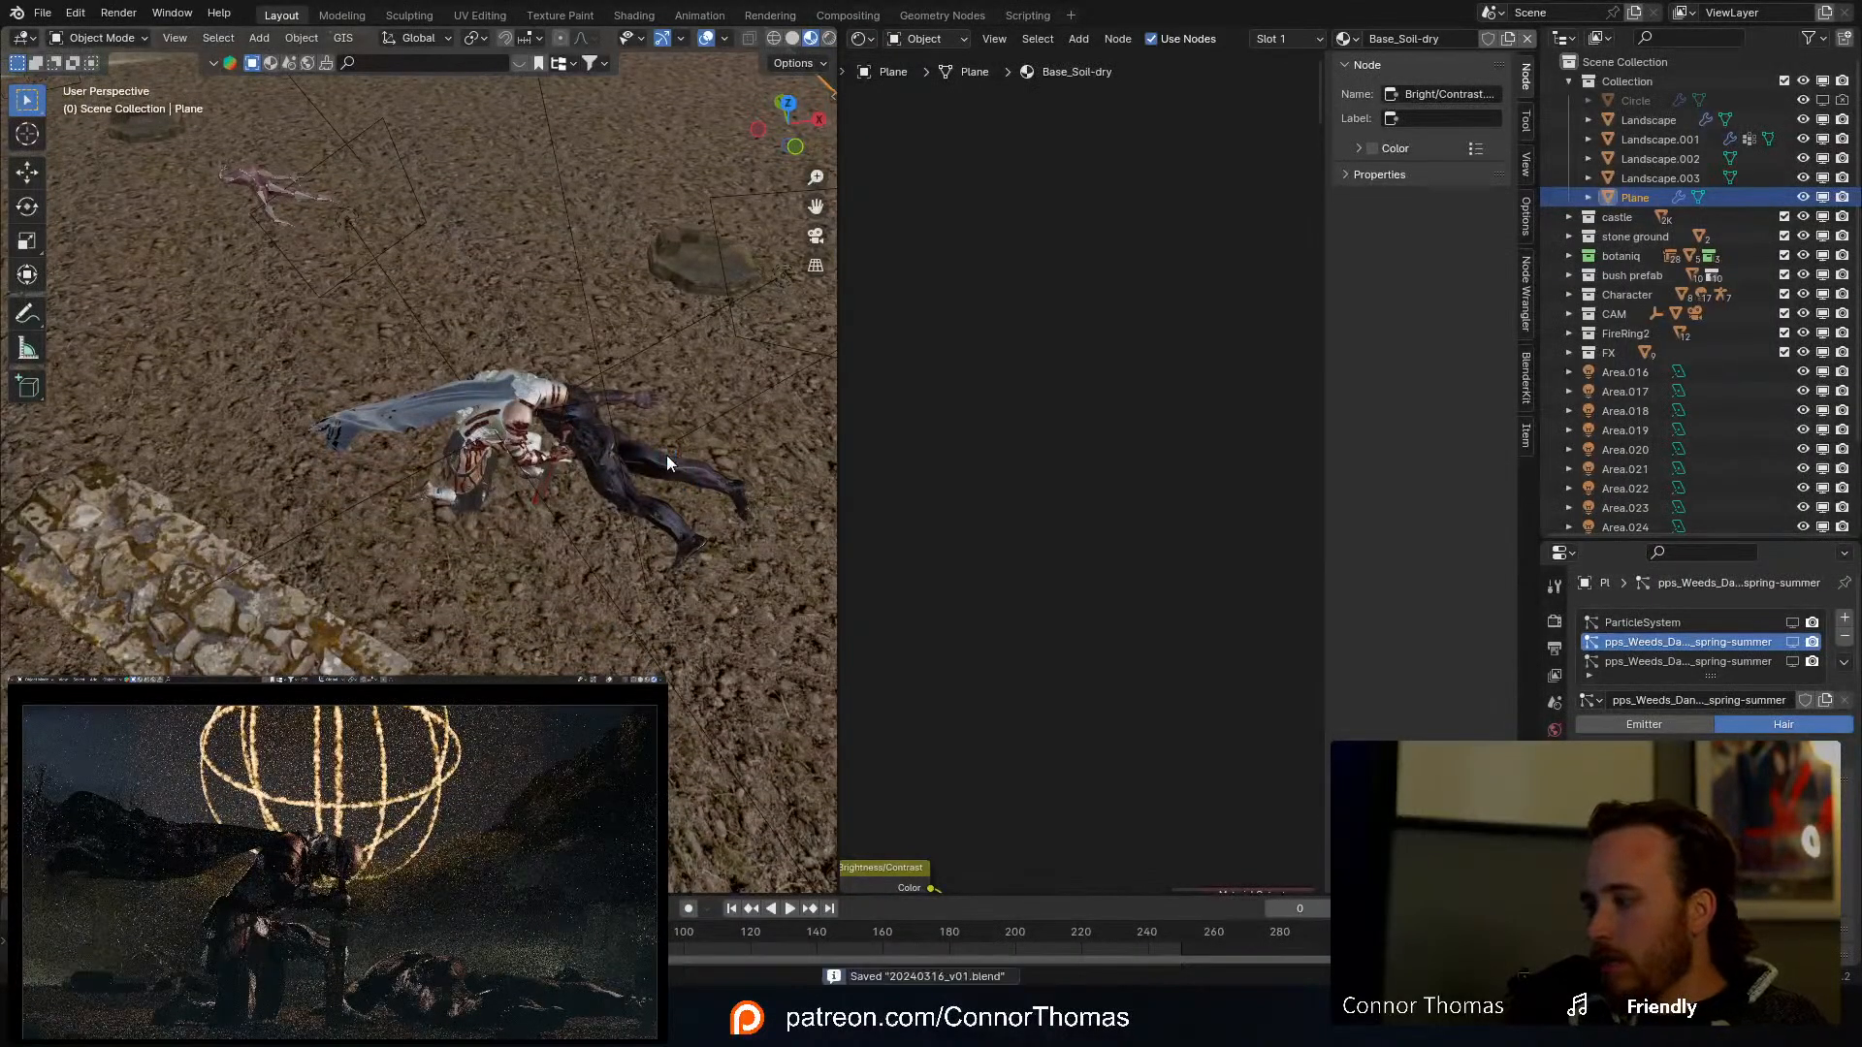
Step: Reselect the ground plane, show its Base_Soil-dry material, and examine the image texture nodes feeding it
click(624, 622)
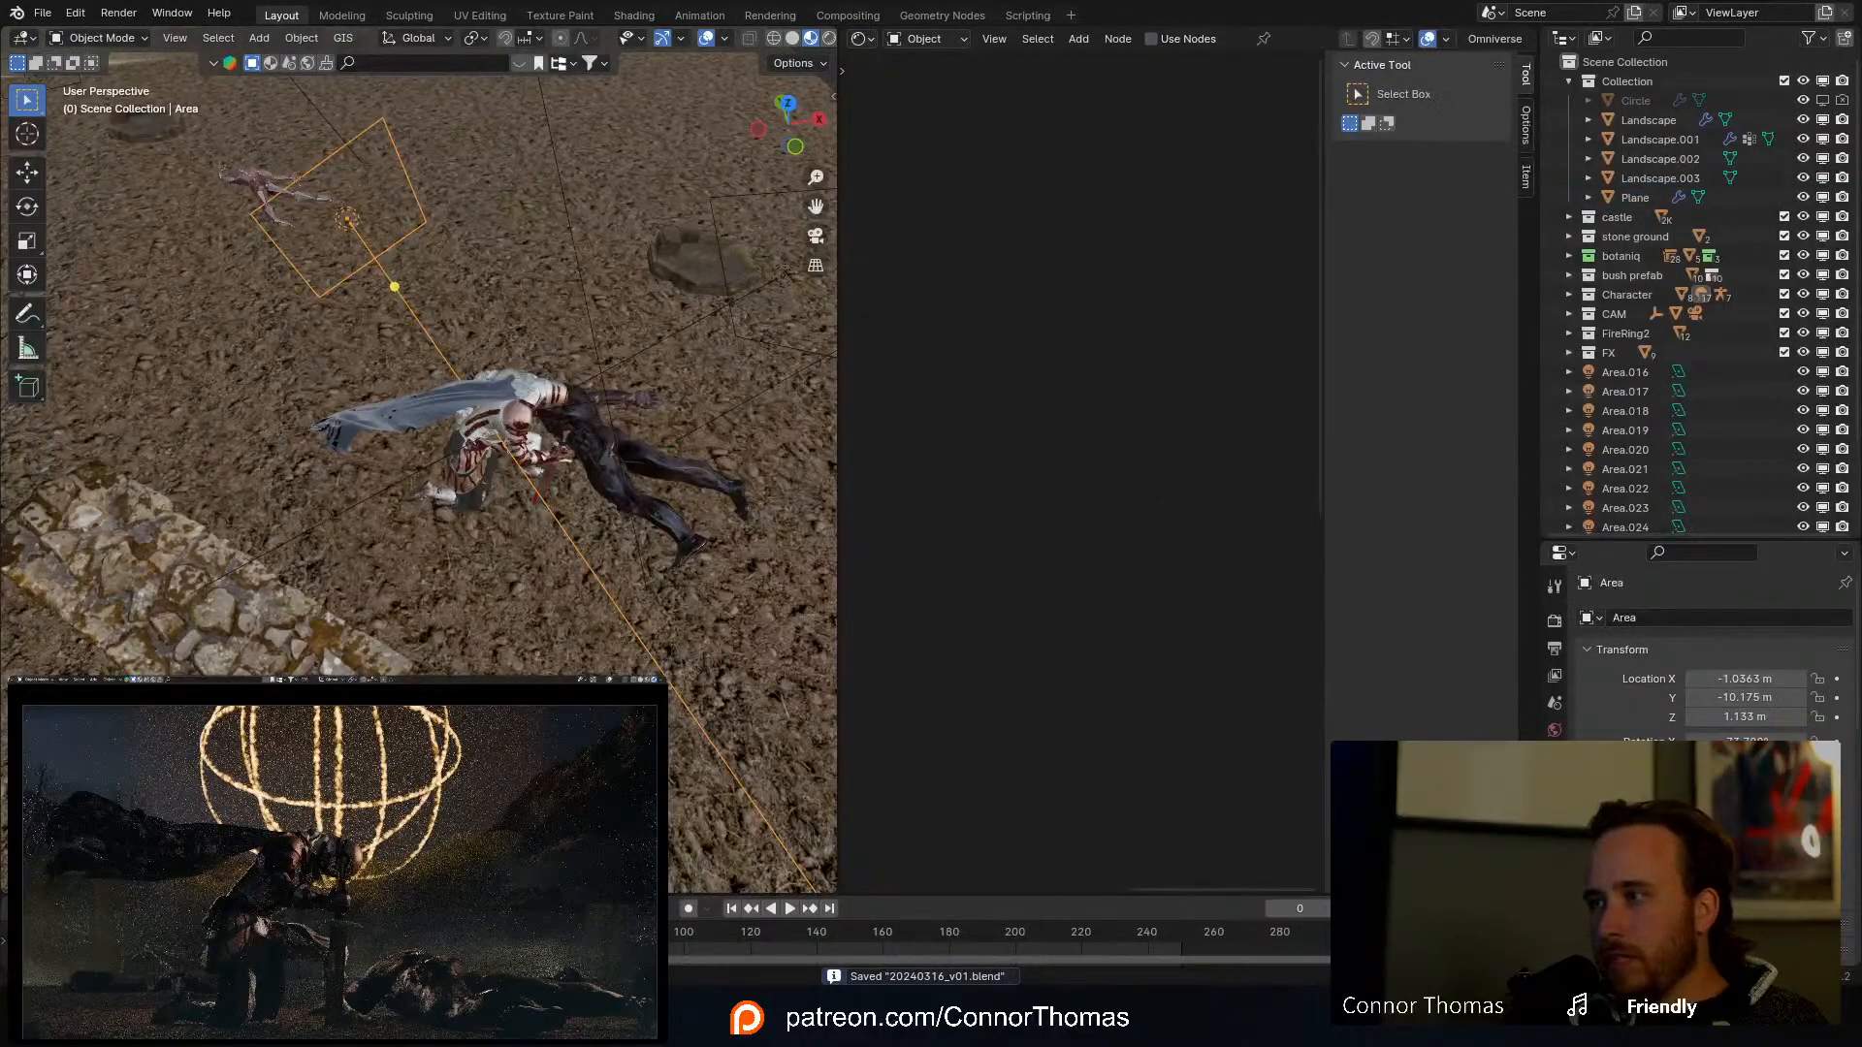
click(708, 615)
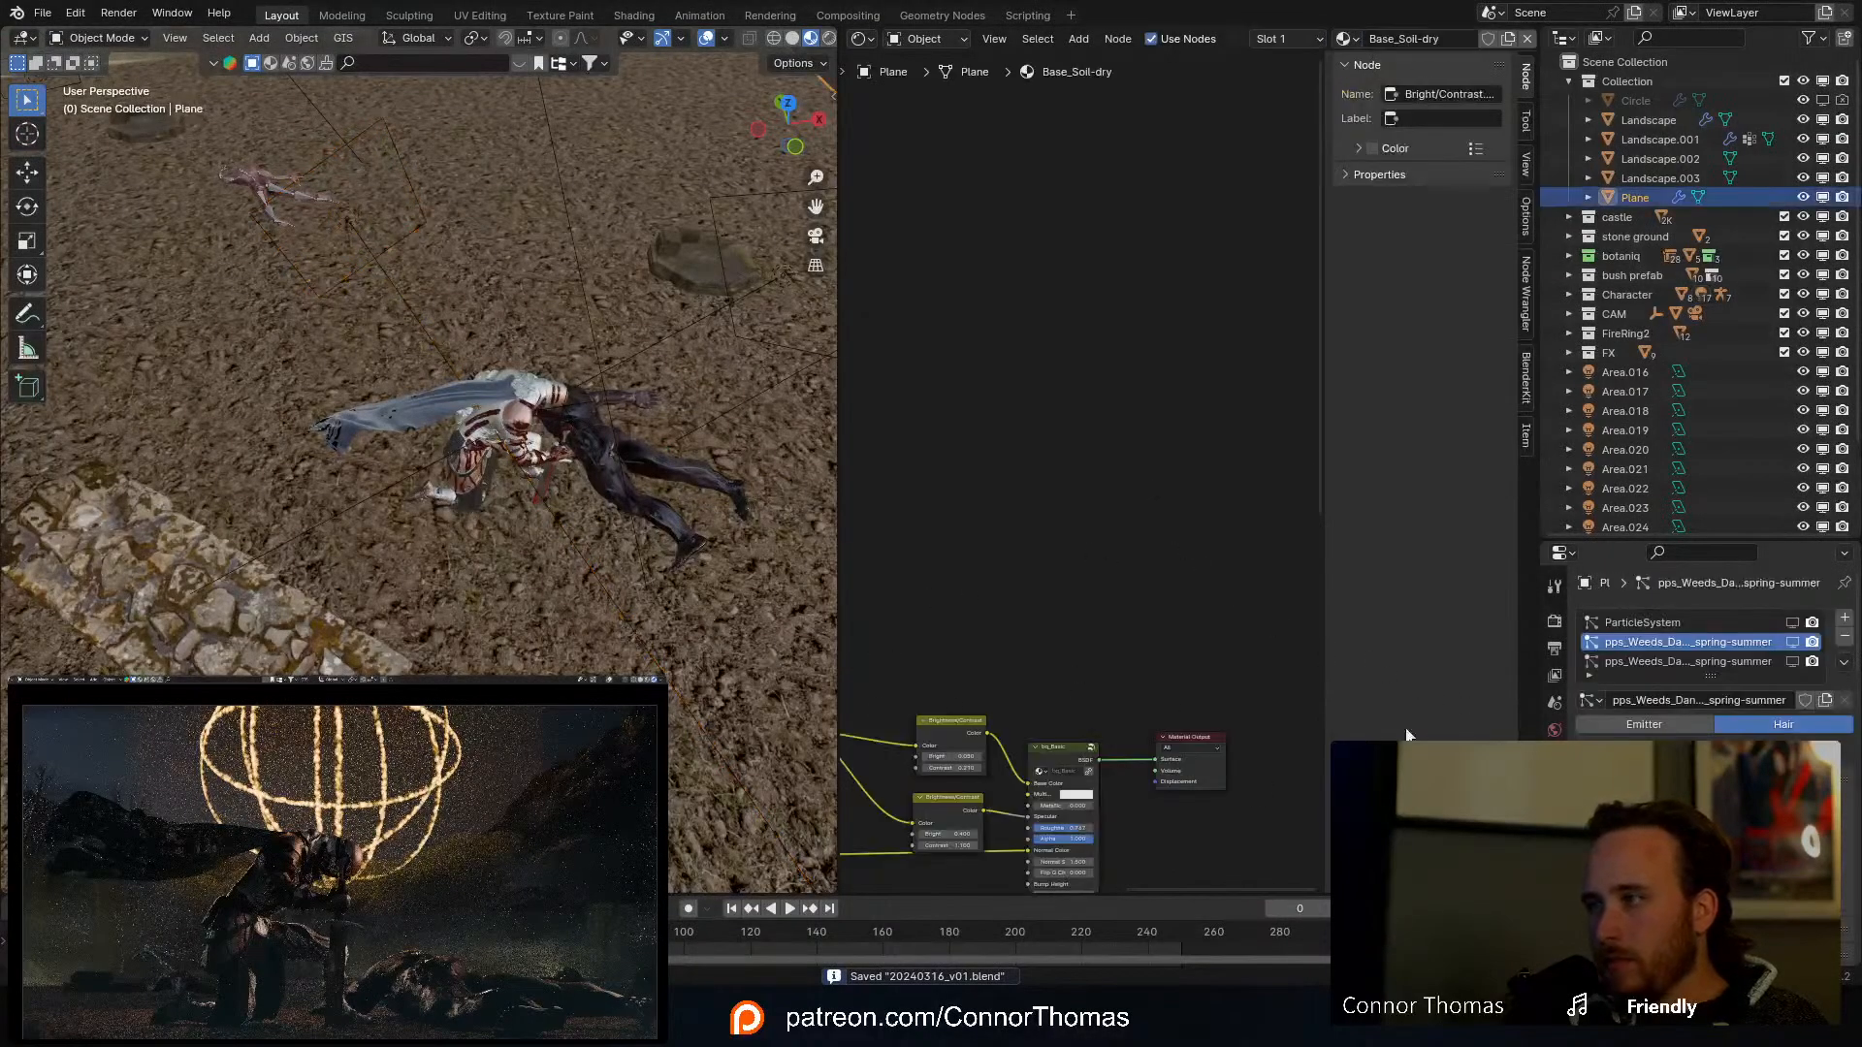
click(1555, 955)
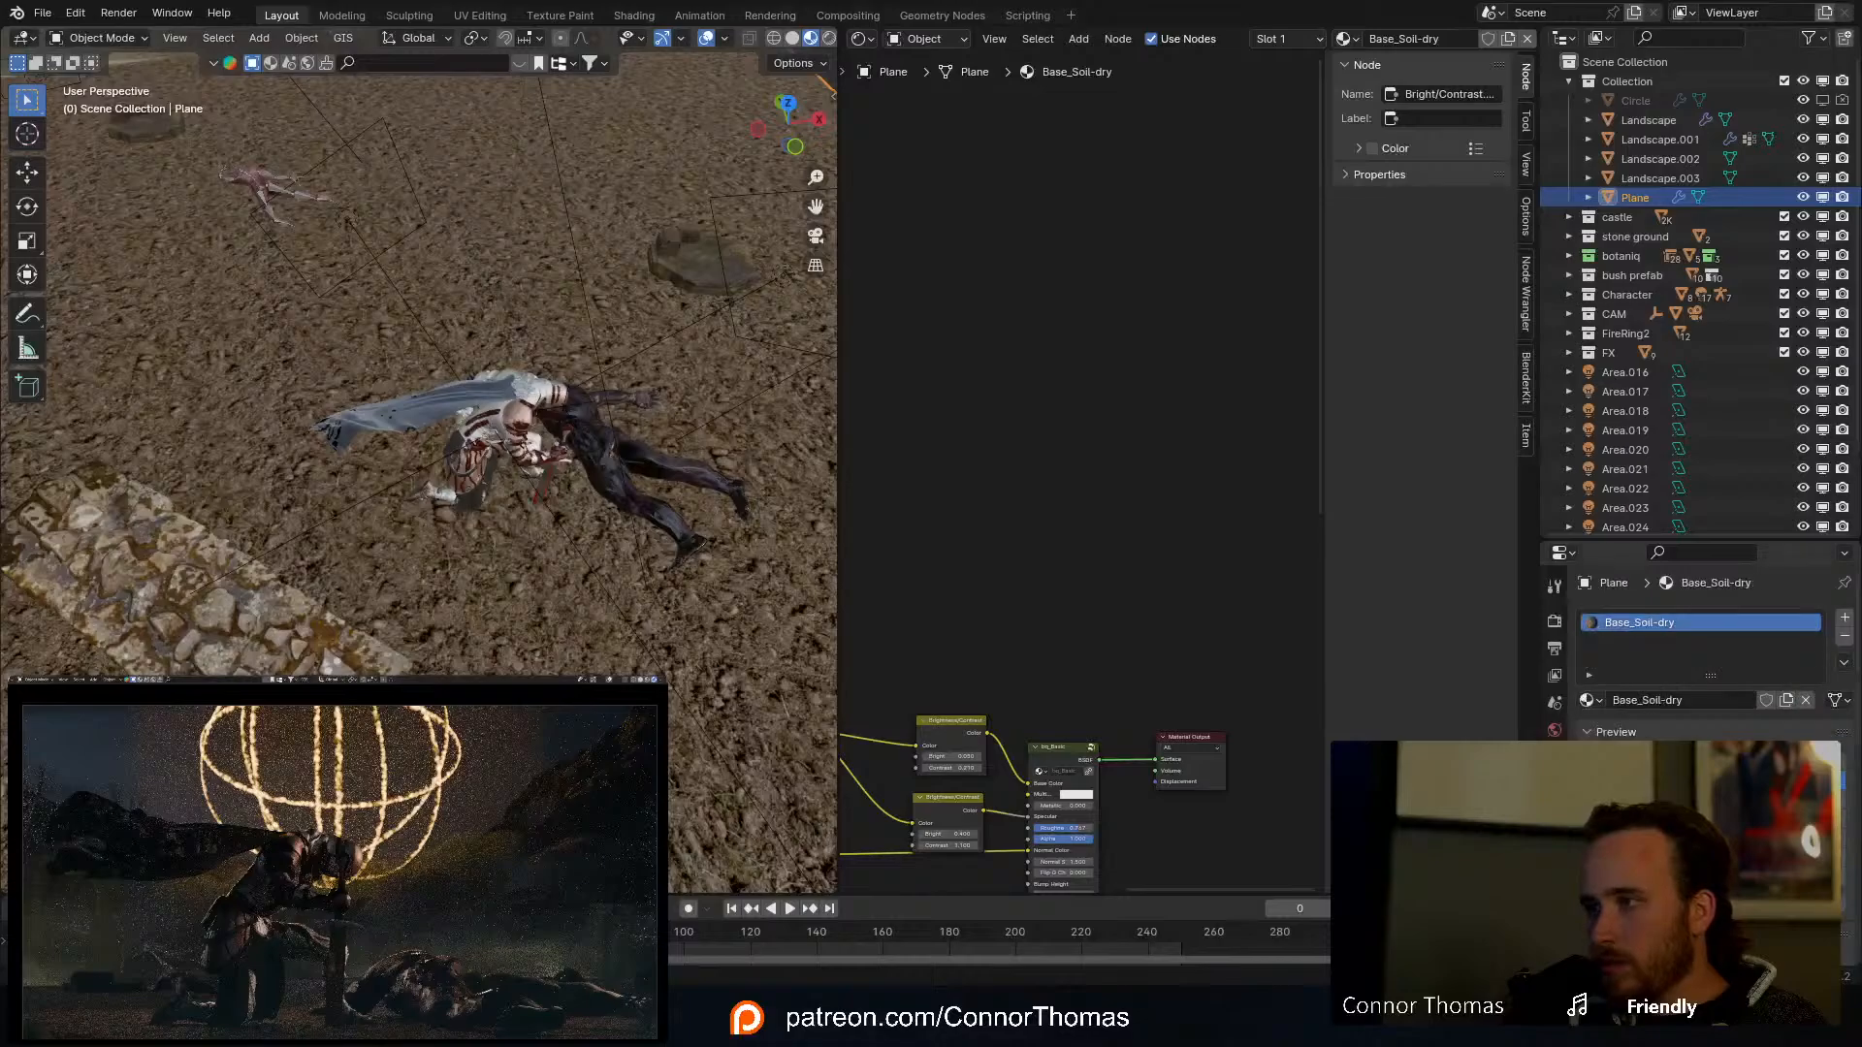
scroll(1057, 403, down, 6)
scroll(1018, 422, up, 5)
middle_drag(970, 505, 1065, 427)
scroll(1057, 373, up, 1)
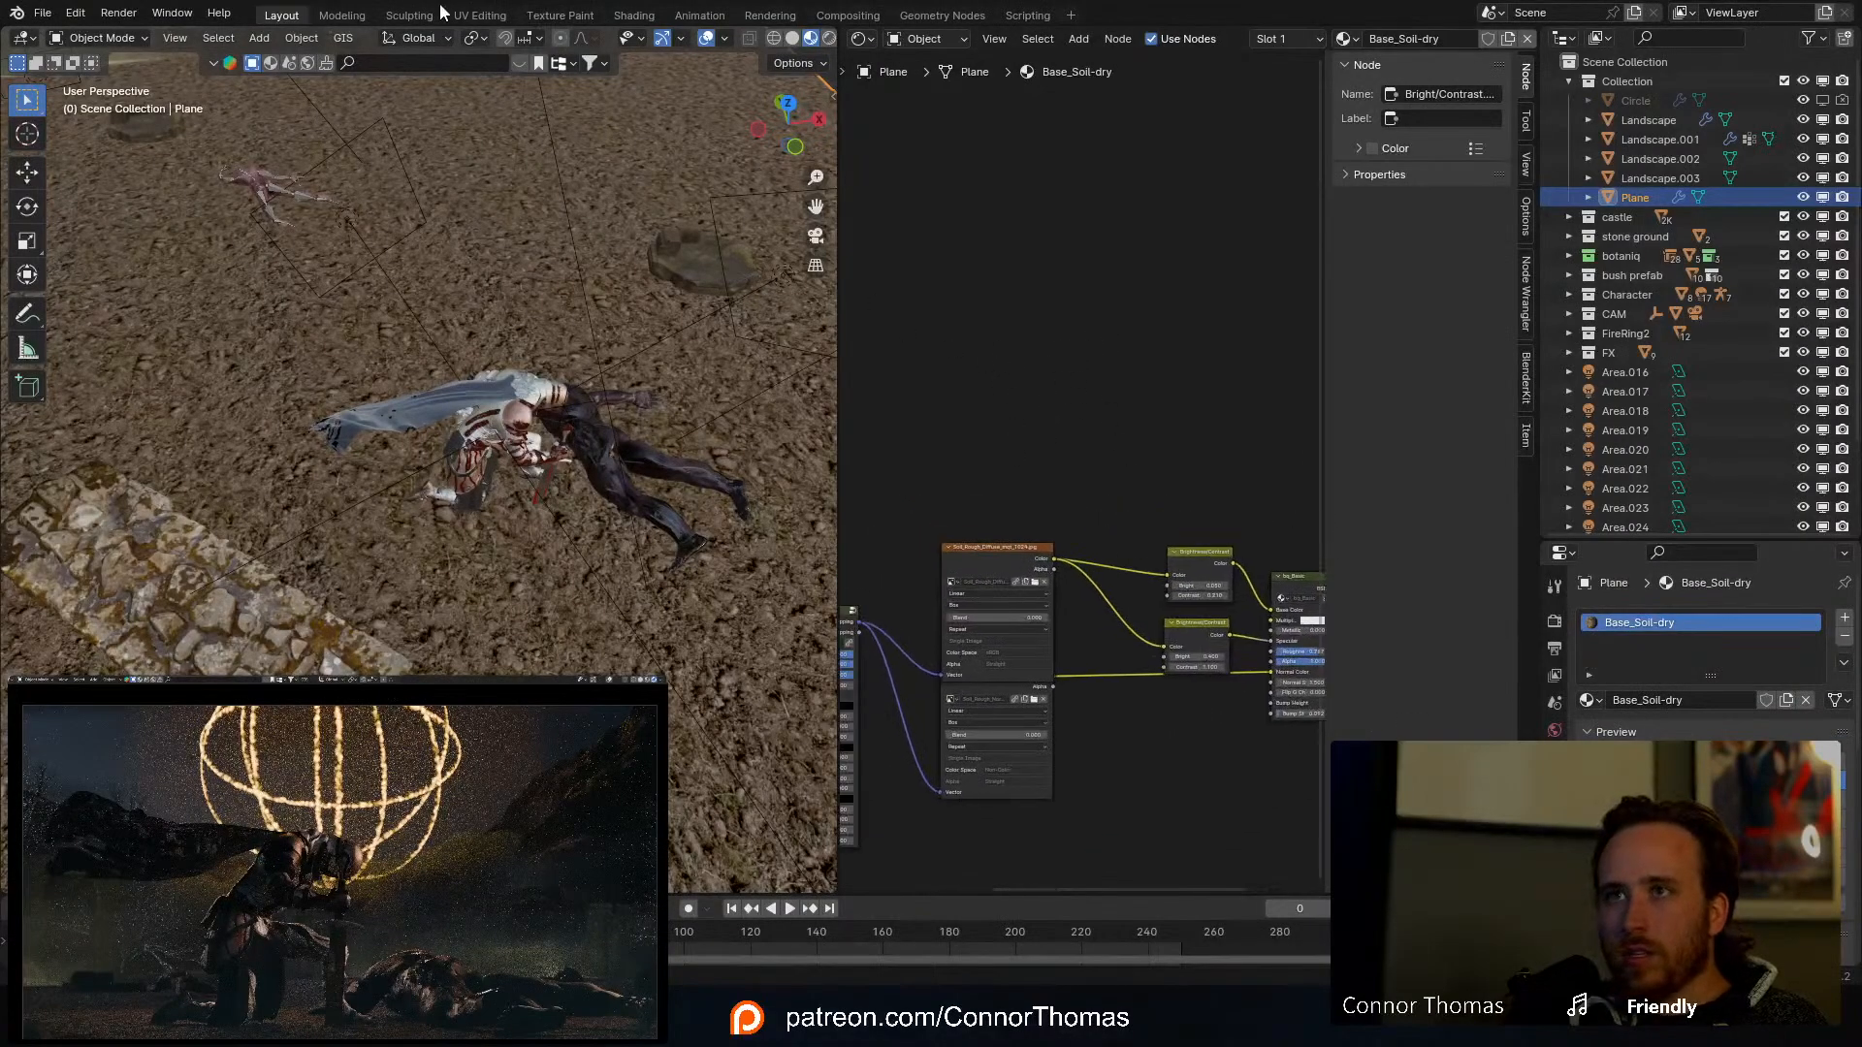
Step: Switch to the Texture Paint workspace with the ground plane as the paint target
click(560, 16)
mouse_move(921, 408)
middle_down()
mouse_move(957, 445)
mouse_move(1018, 460)
mouse_move(1218, 491)
mouse_move(1208, 456)
mouse_move(1215, 480)
middle_up()
scroll(1078, 473, down, 12)
scroll(1203, 486, up, 5)
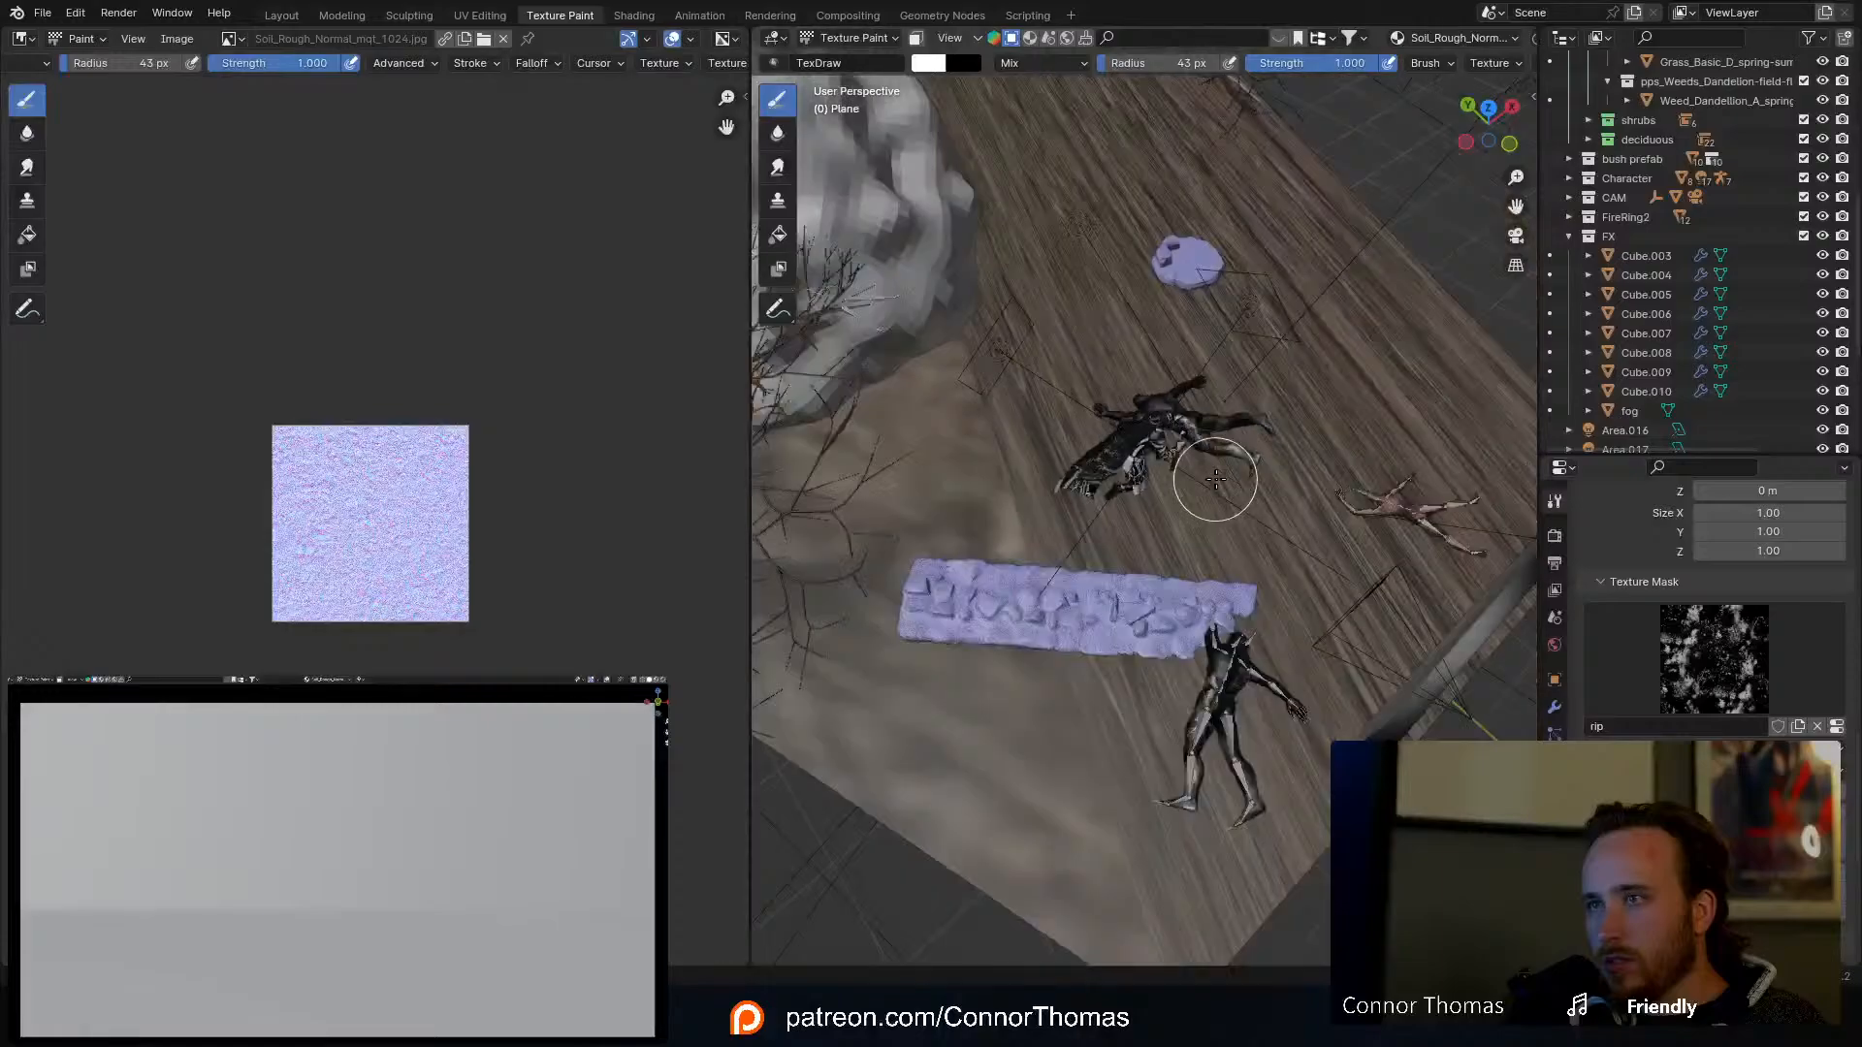
scroll(1216, 475, down, 6)
scroll(1218, 469, up, 1)
scroll(1218, 469, down, 3)
Step: Unwrap all of the ground plane's geometry in Edit Mode and return to Texture Paint mode
key(Tab)
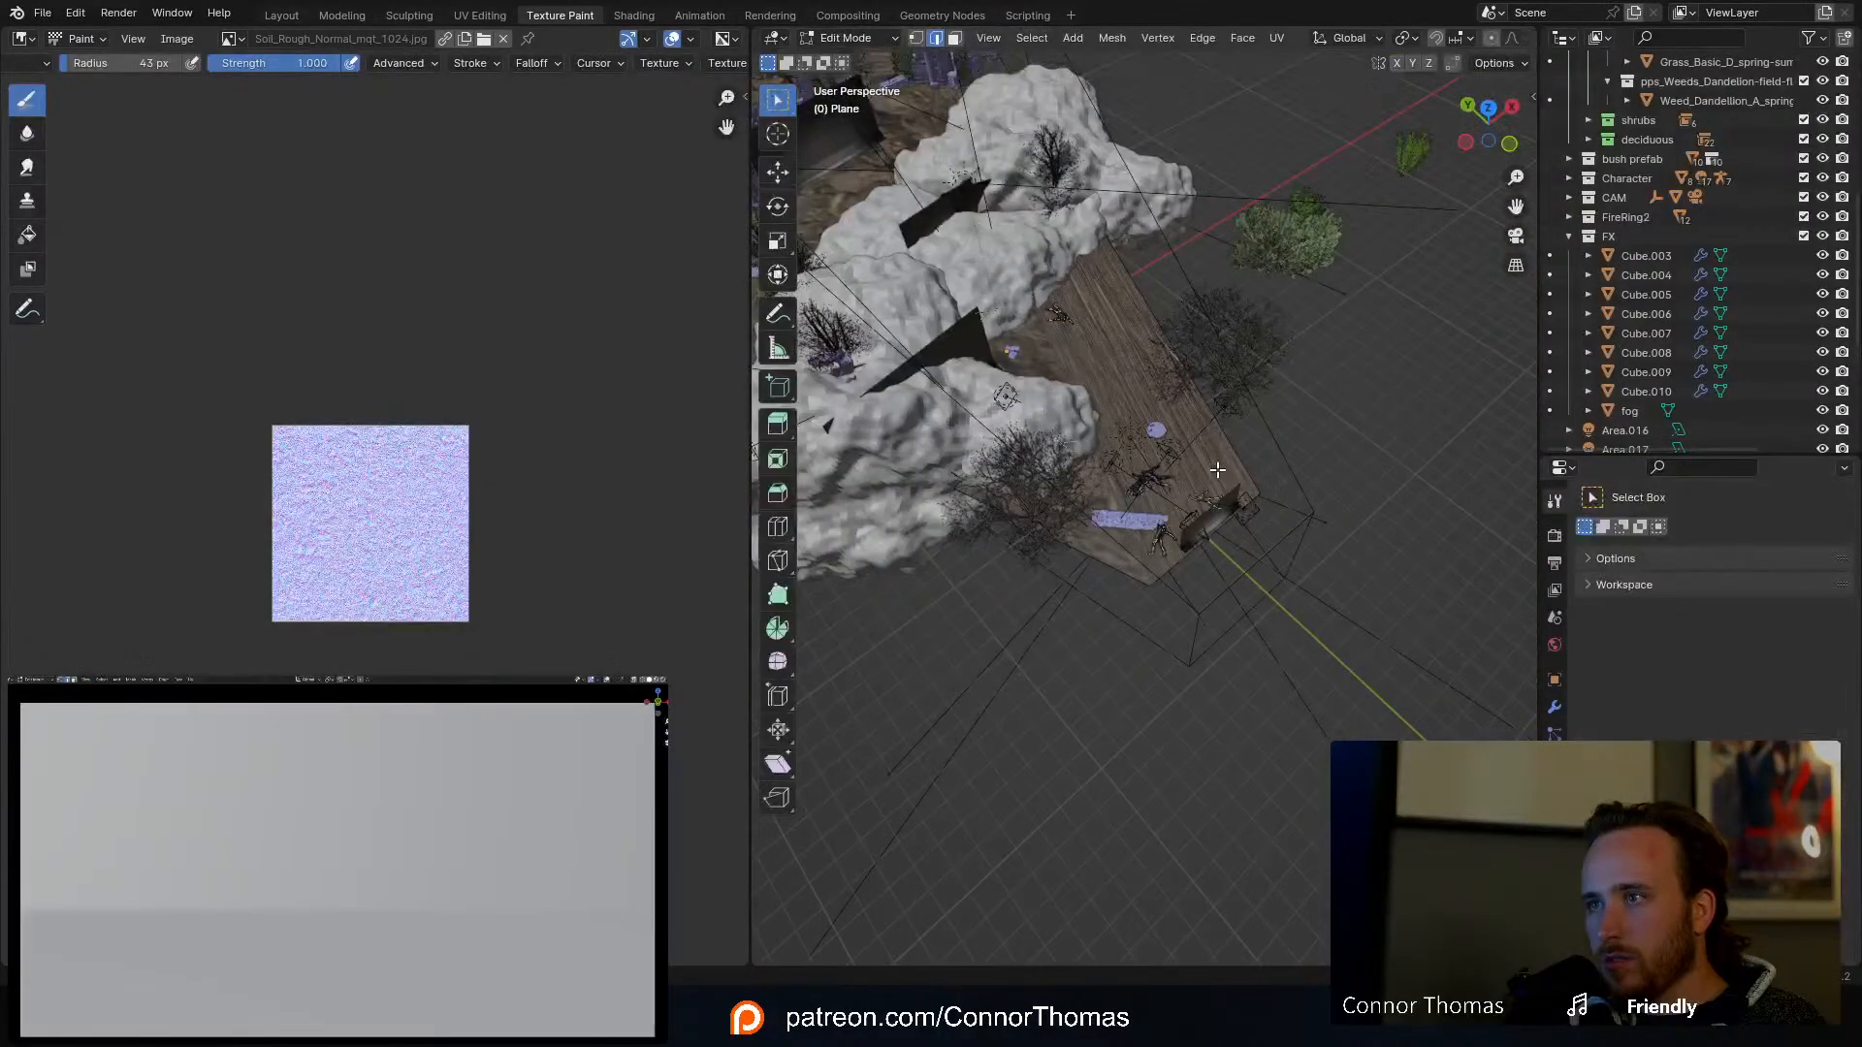
key(a)
key(u)
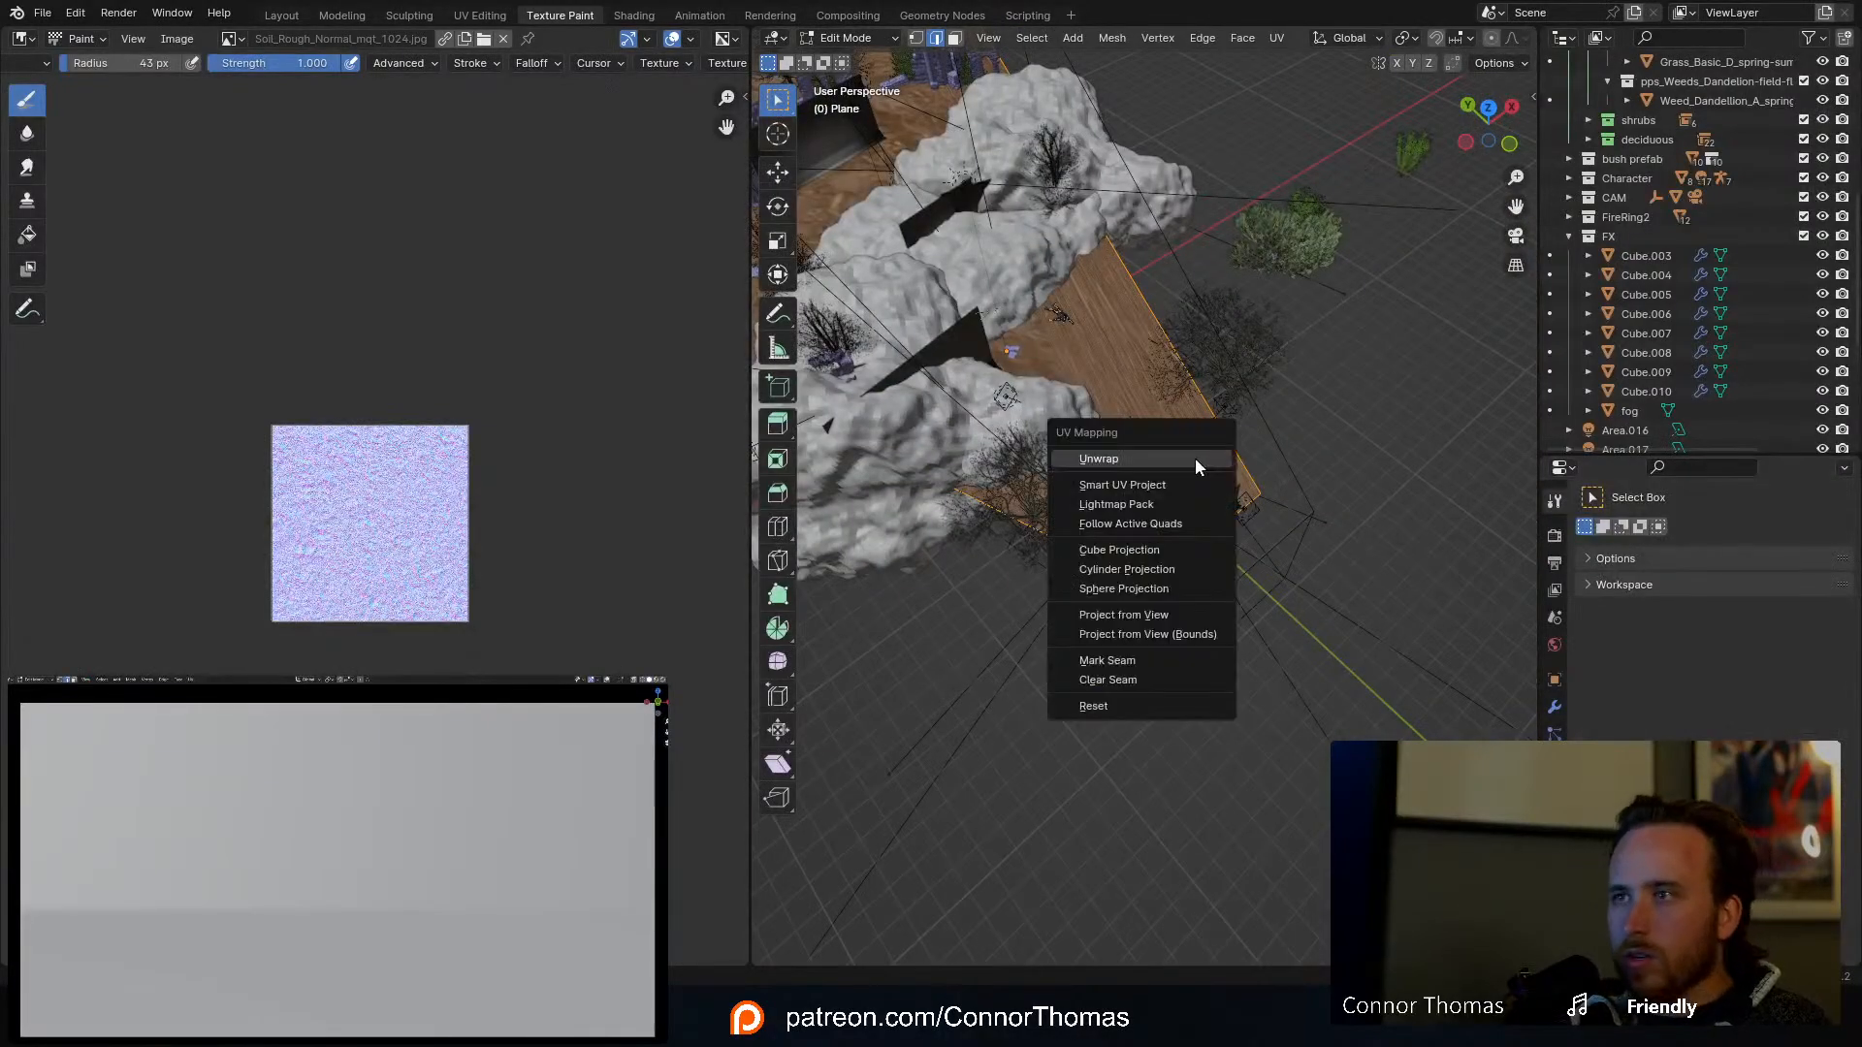
click(1194, 458)
scroll(1224, 471, up, 6)
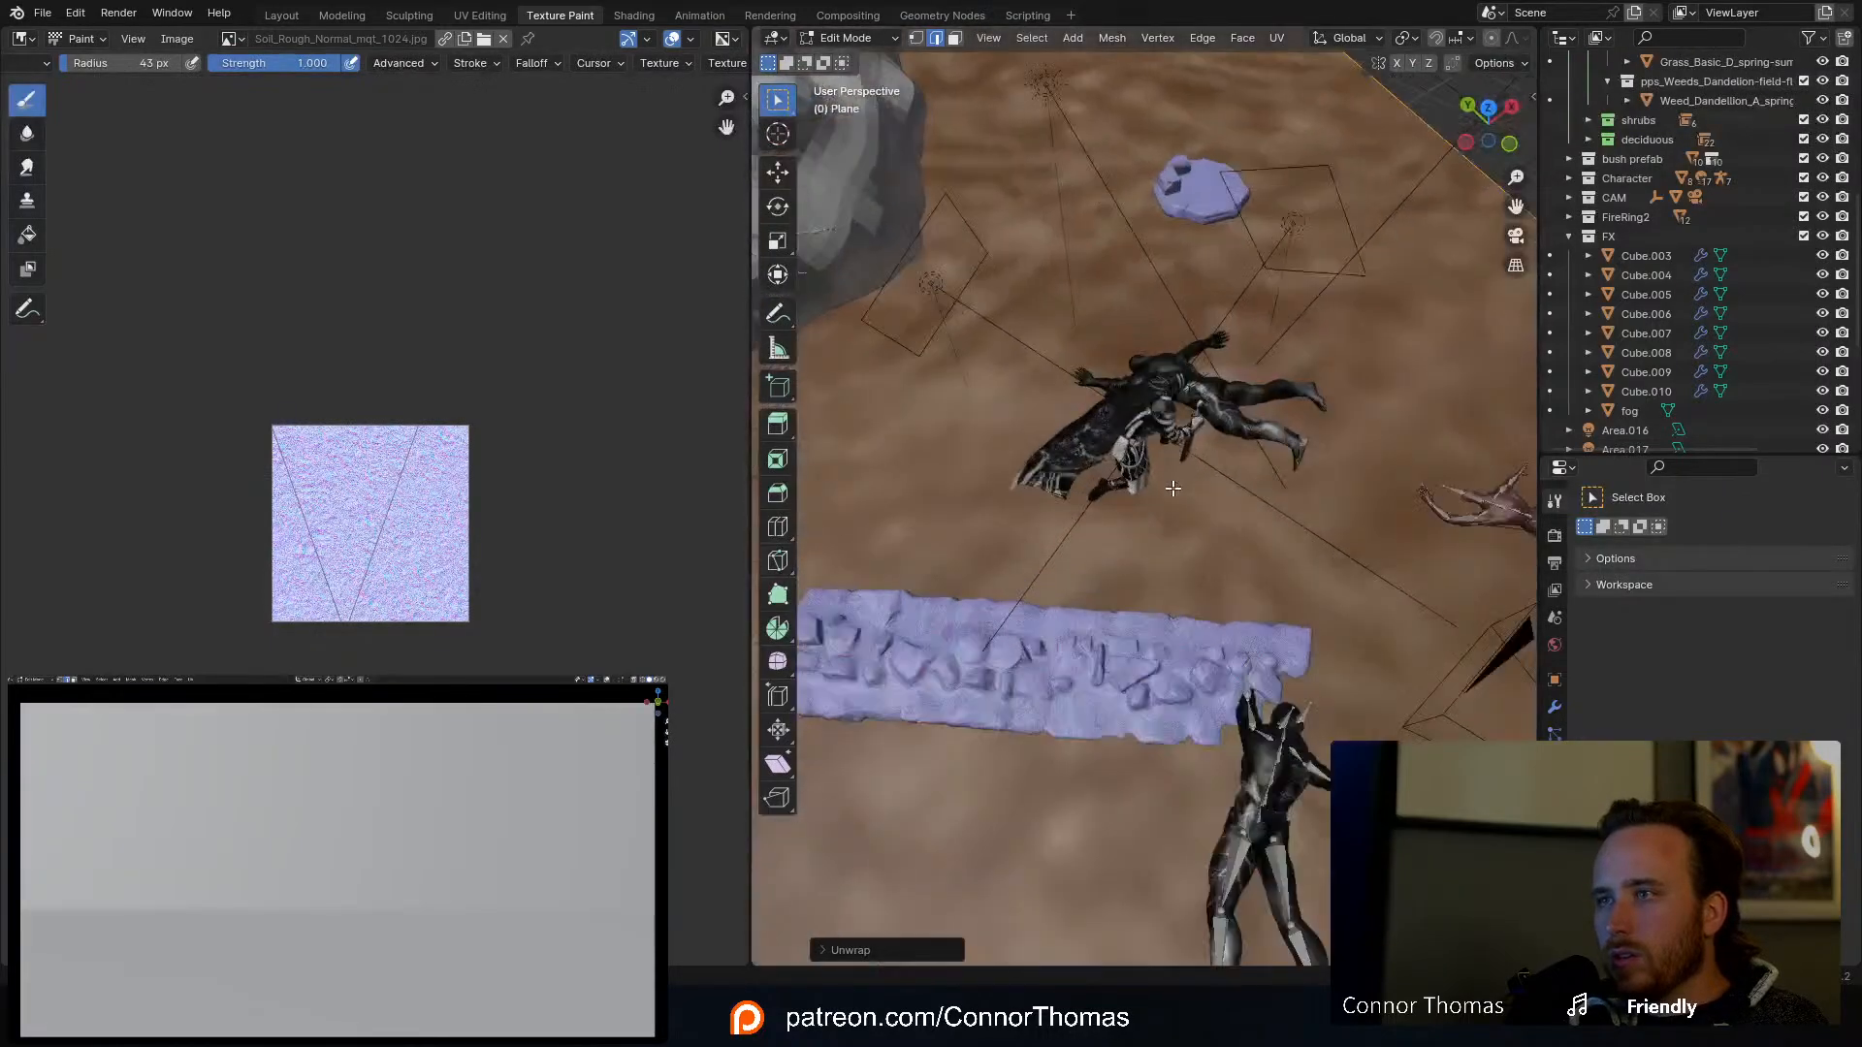
key(Tab)
mouse_move(1227, 449)
middle_down()
mouse_move(1185, 441)
mouse_move(1229, 496)
middle_up()
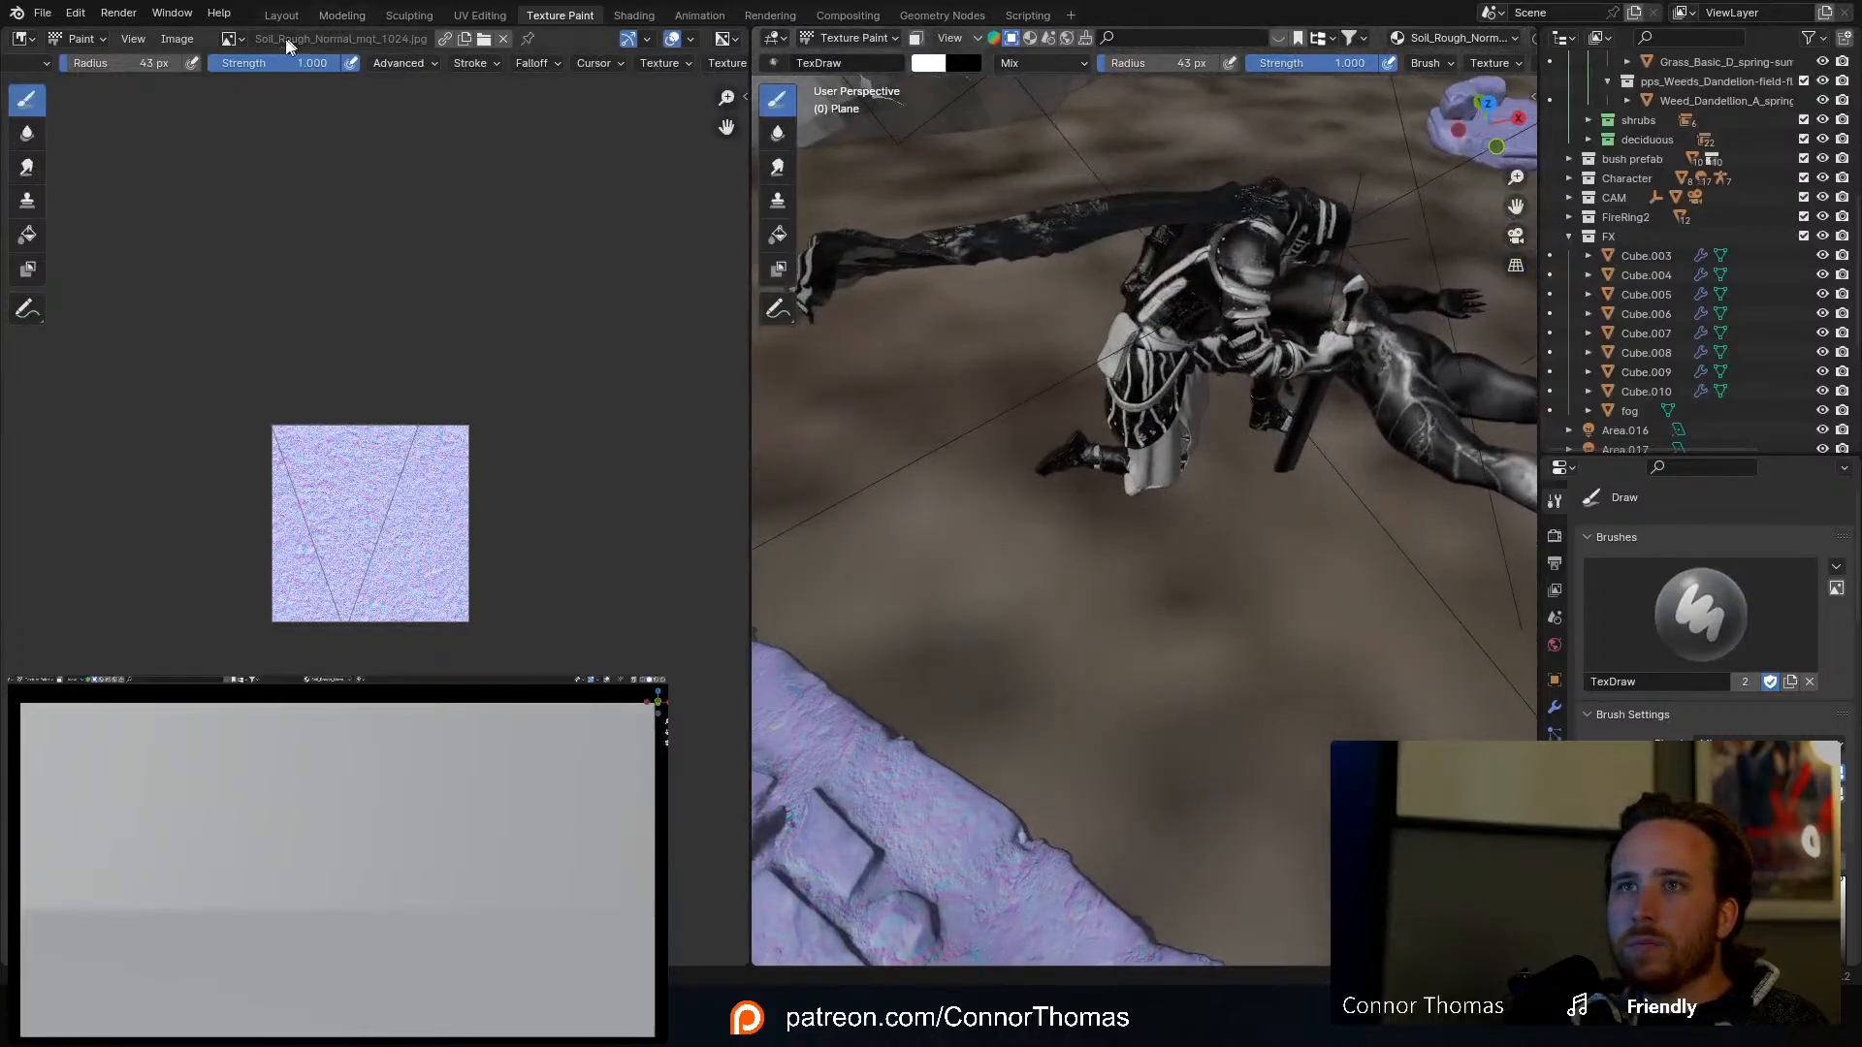
Step: Create a blank 4096 × 4096 px image named ground_blood_matte_01 with a black fill and alpha
click(163, 42)
click(189, 64)
click(252, 119)
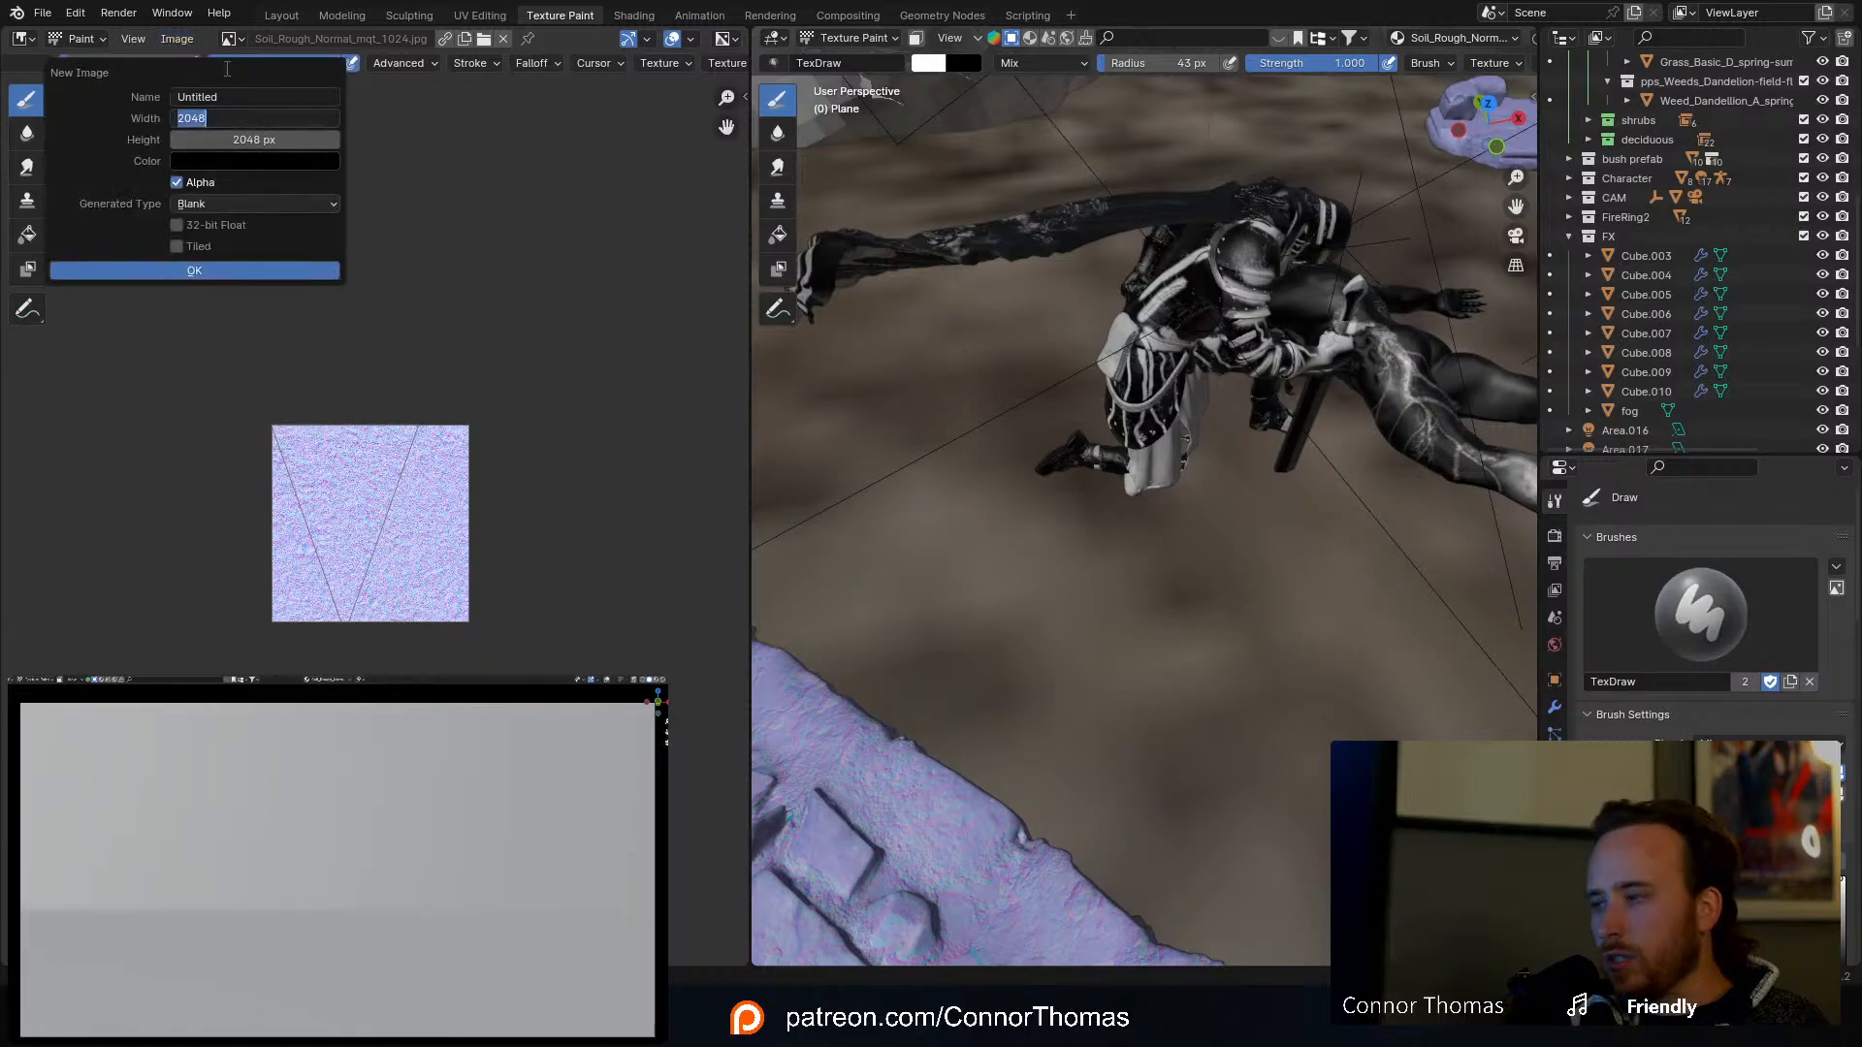
text(409)
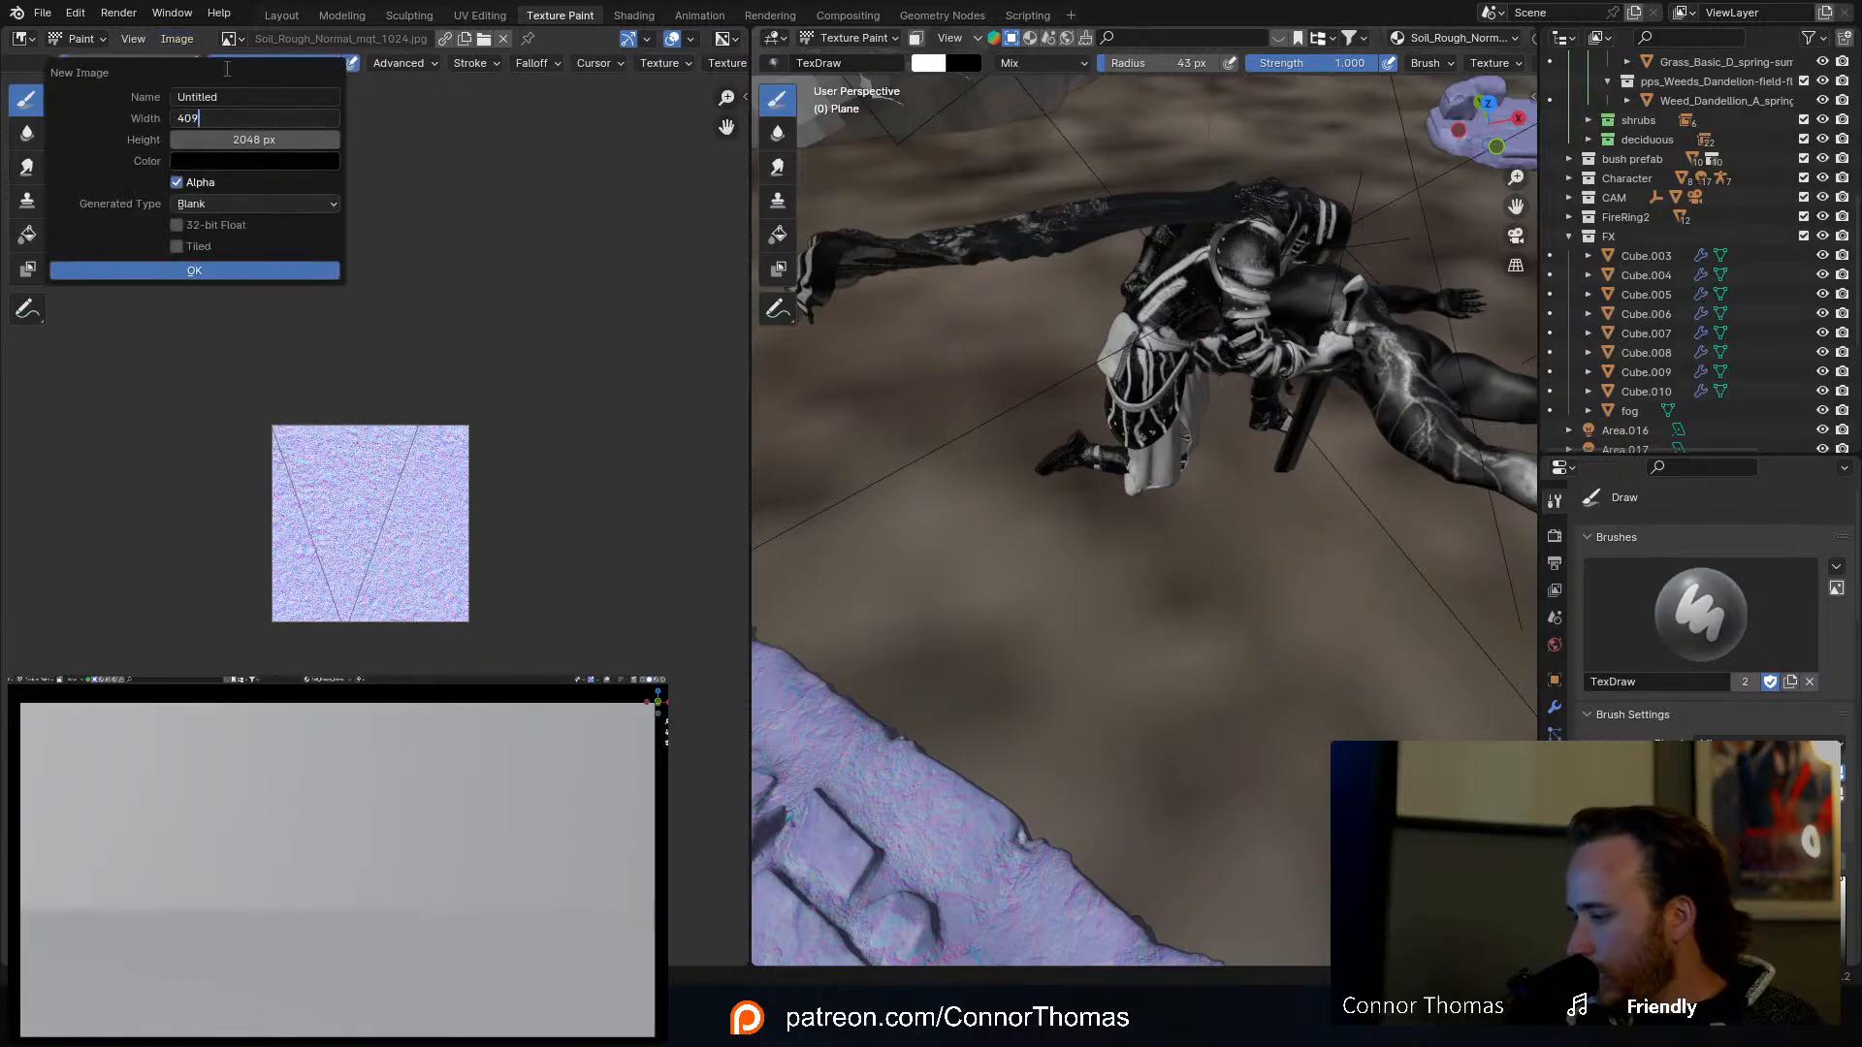
text(6)
key(Tab)
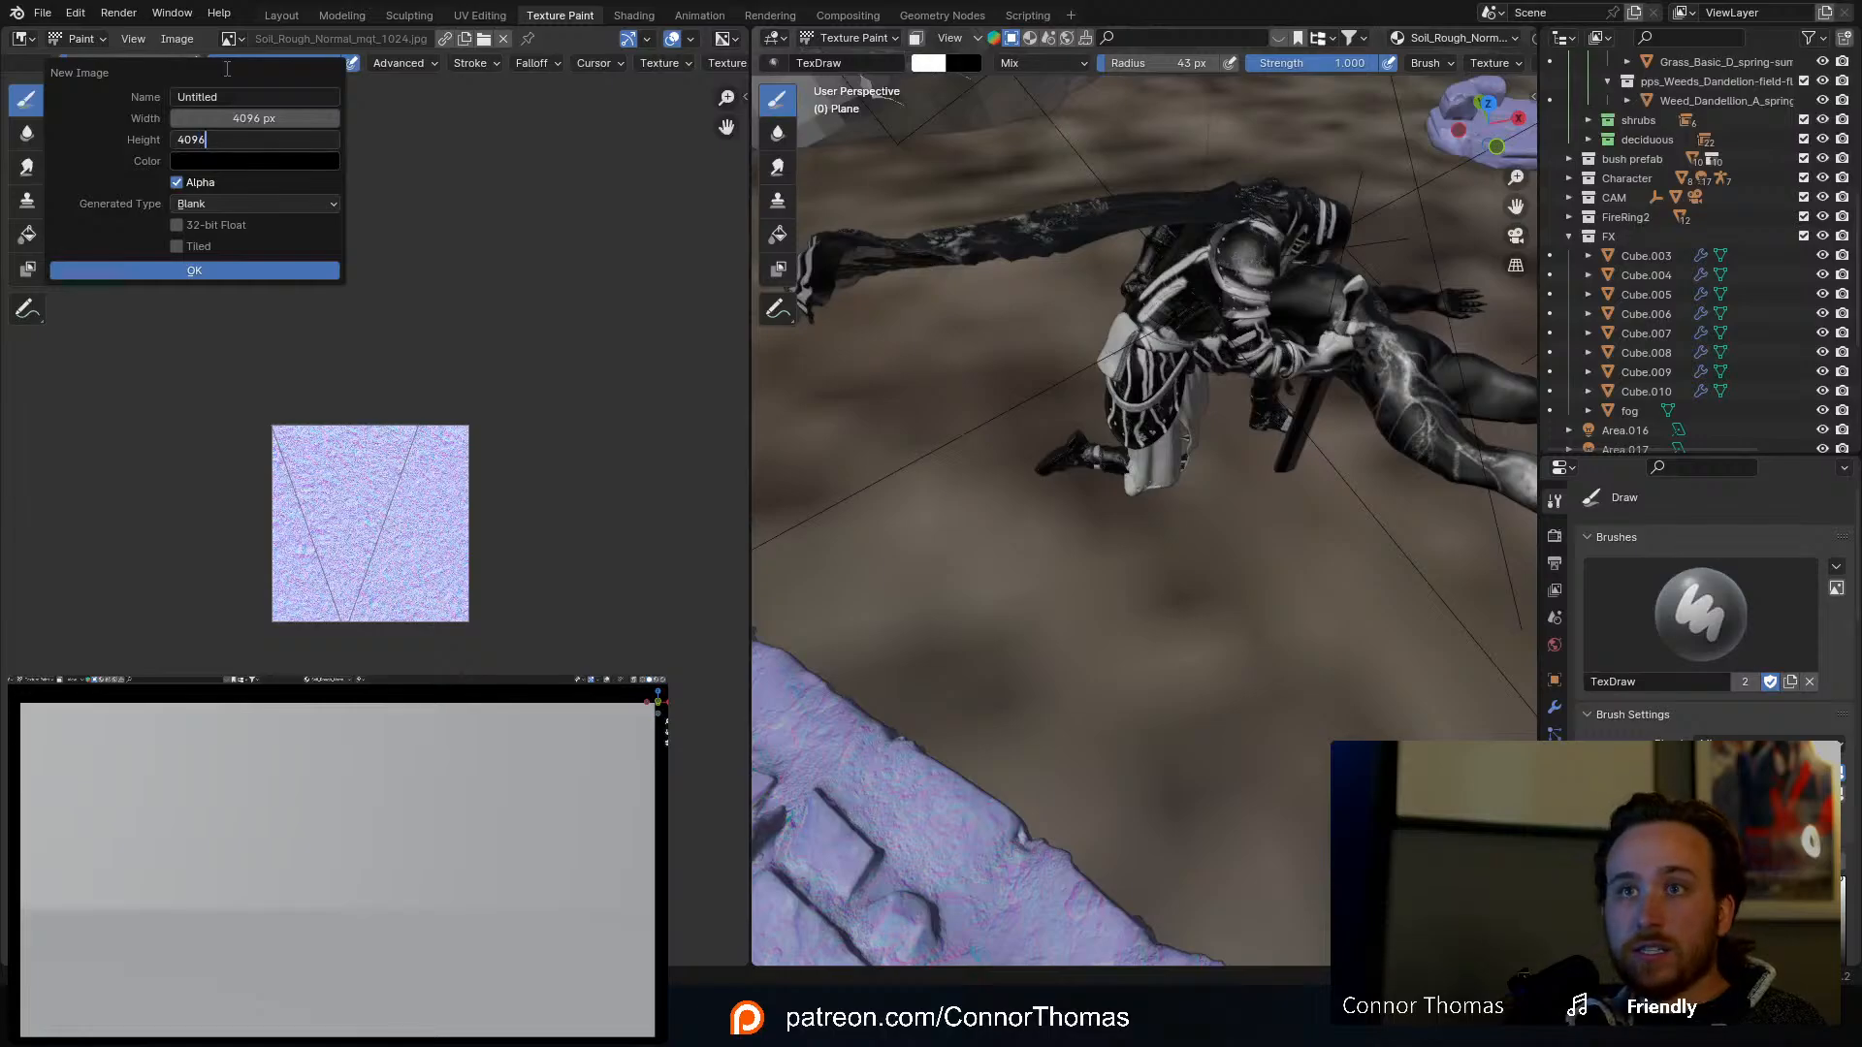
click(263, 94)
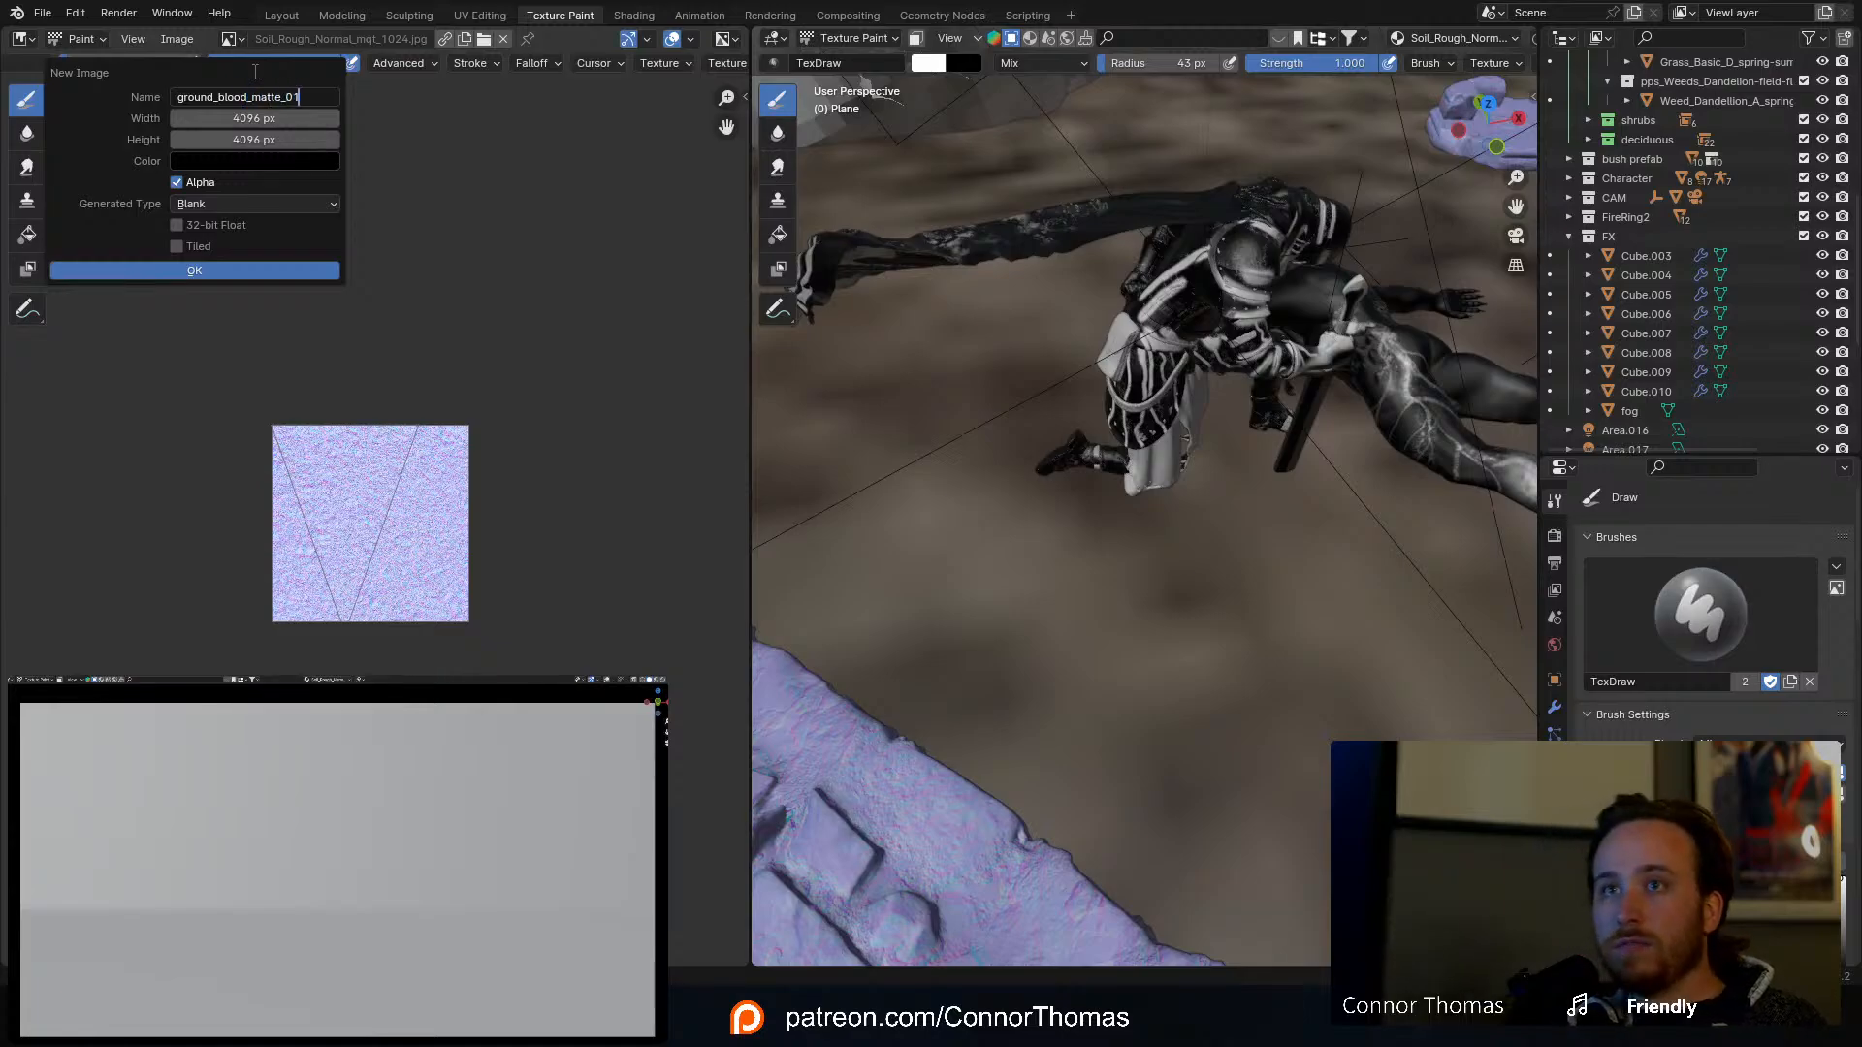
click(208, 273)
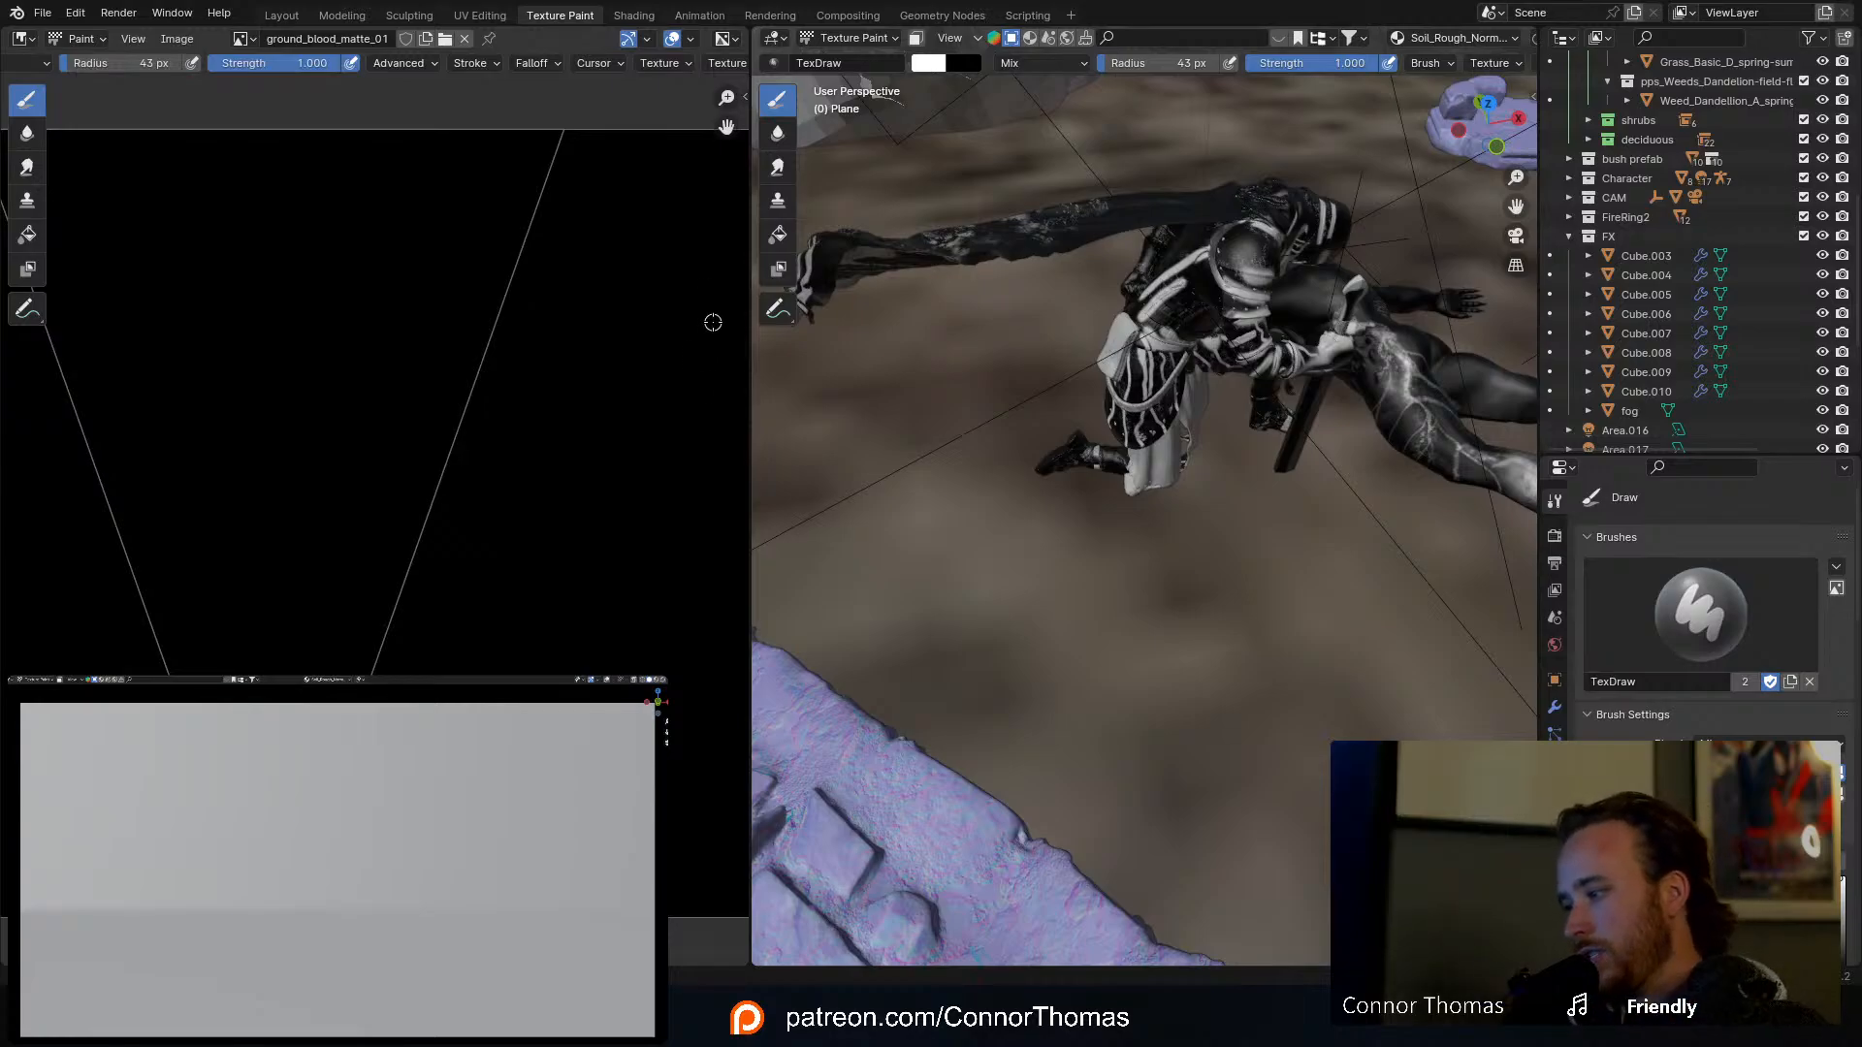
scroll(482, 399, down, 3)
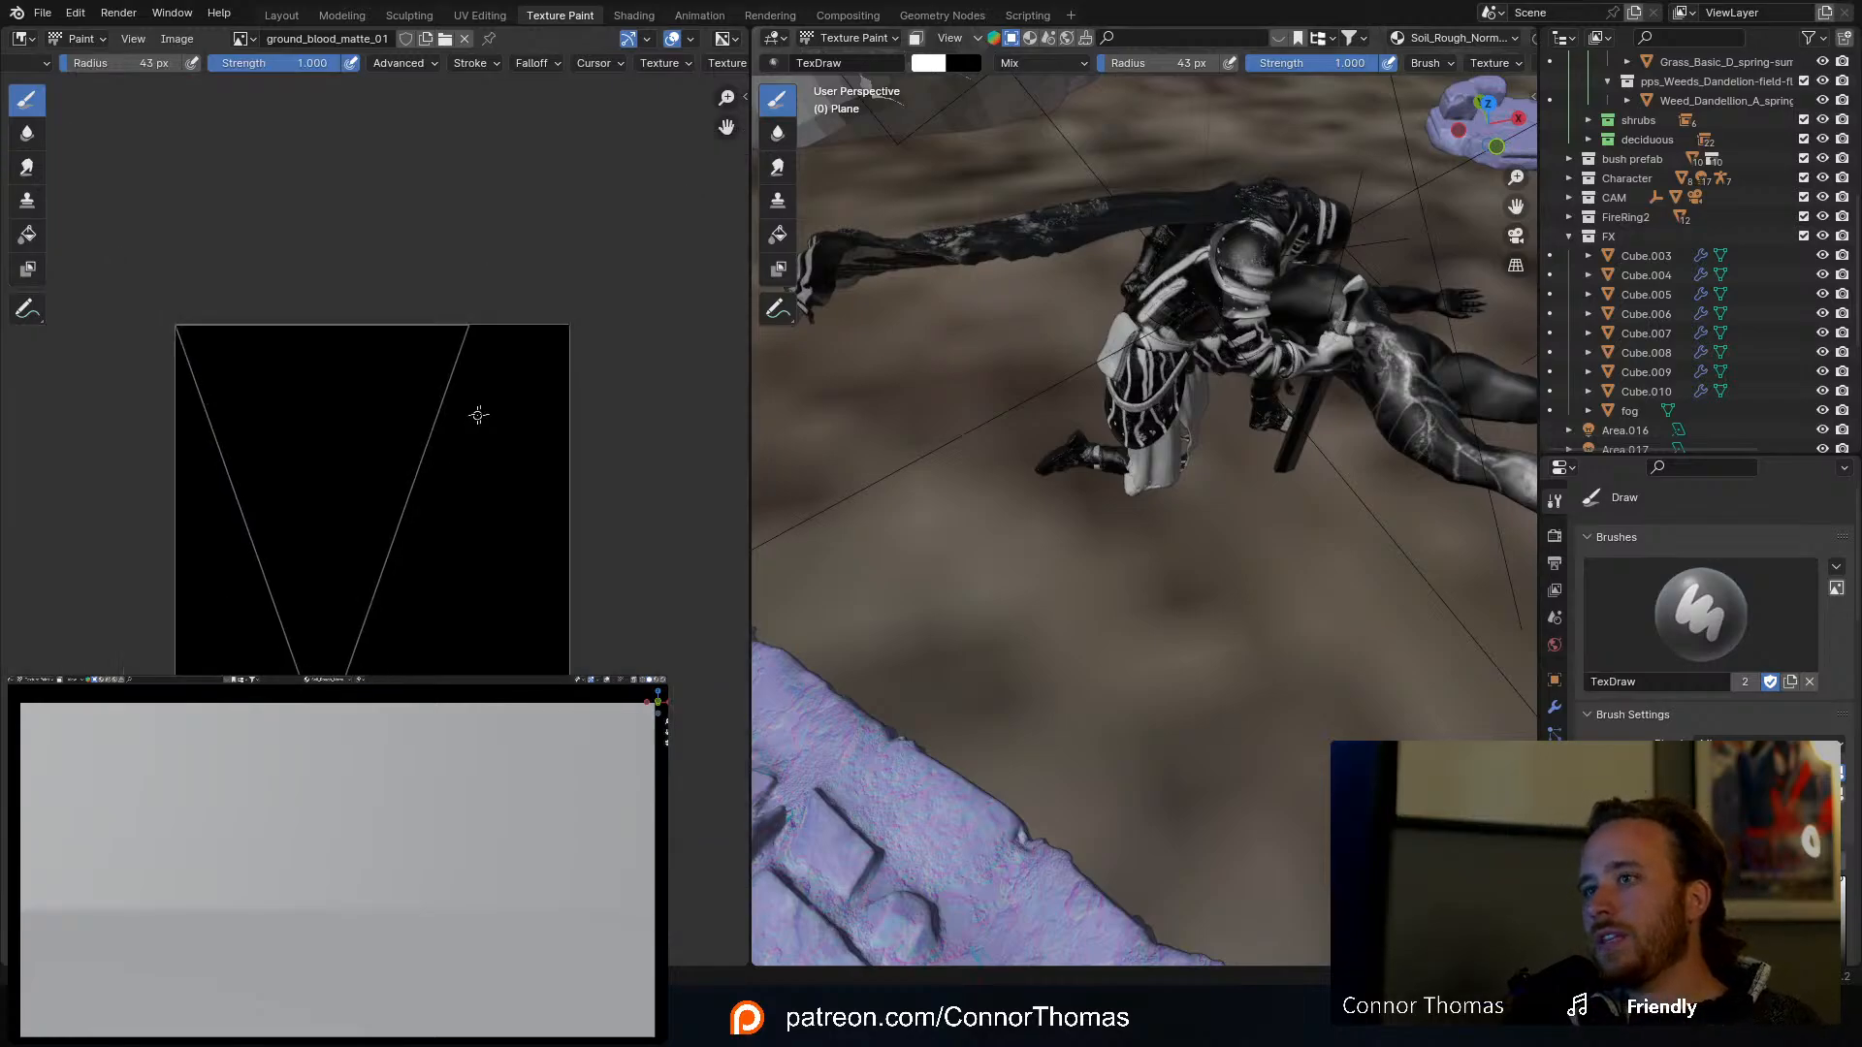
Step: In the Layout workspace, add an Image Texture node using ground_blood_matte_01 to the Base_Soil-dry material and preview it on the plane
click(283, 15)
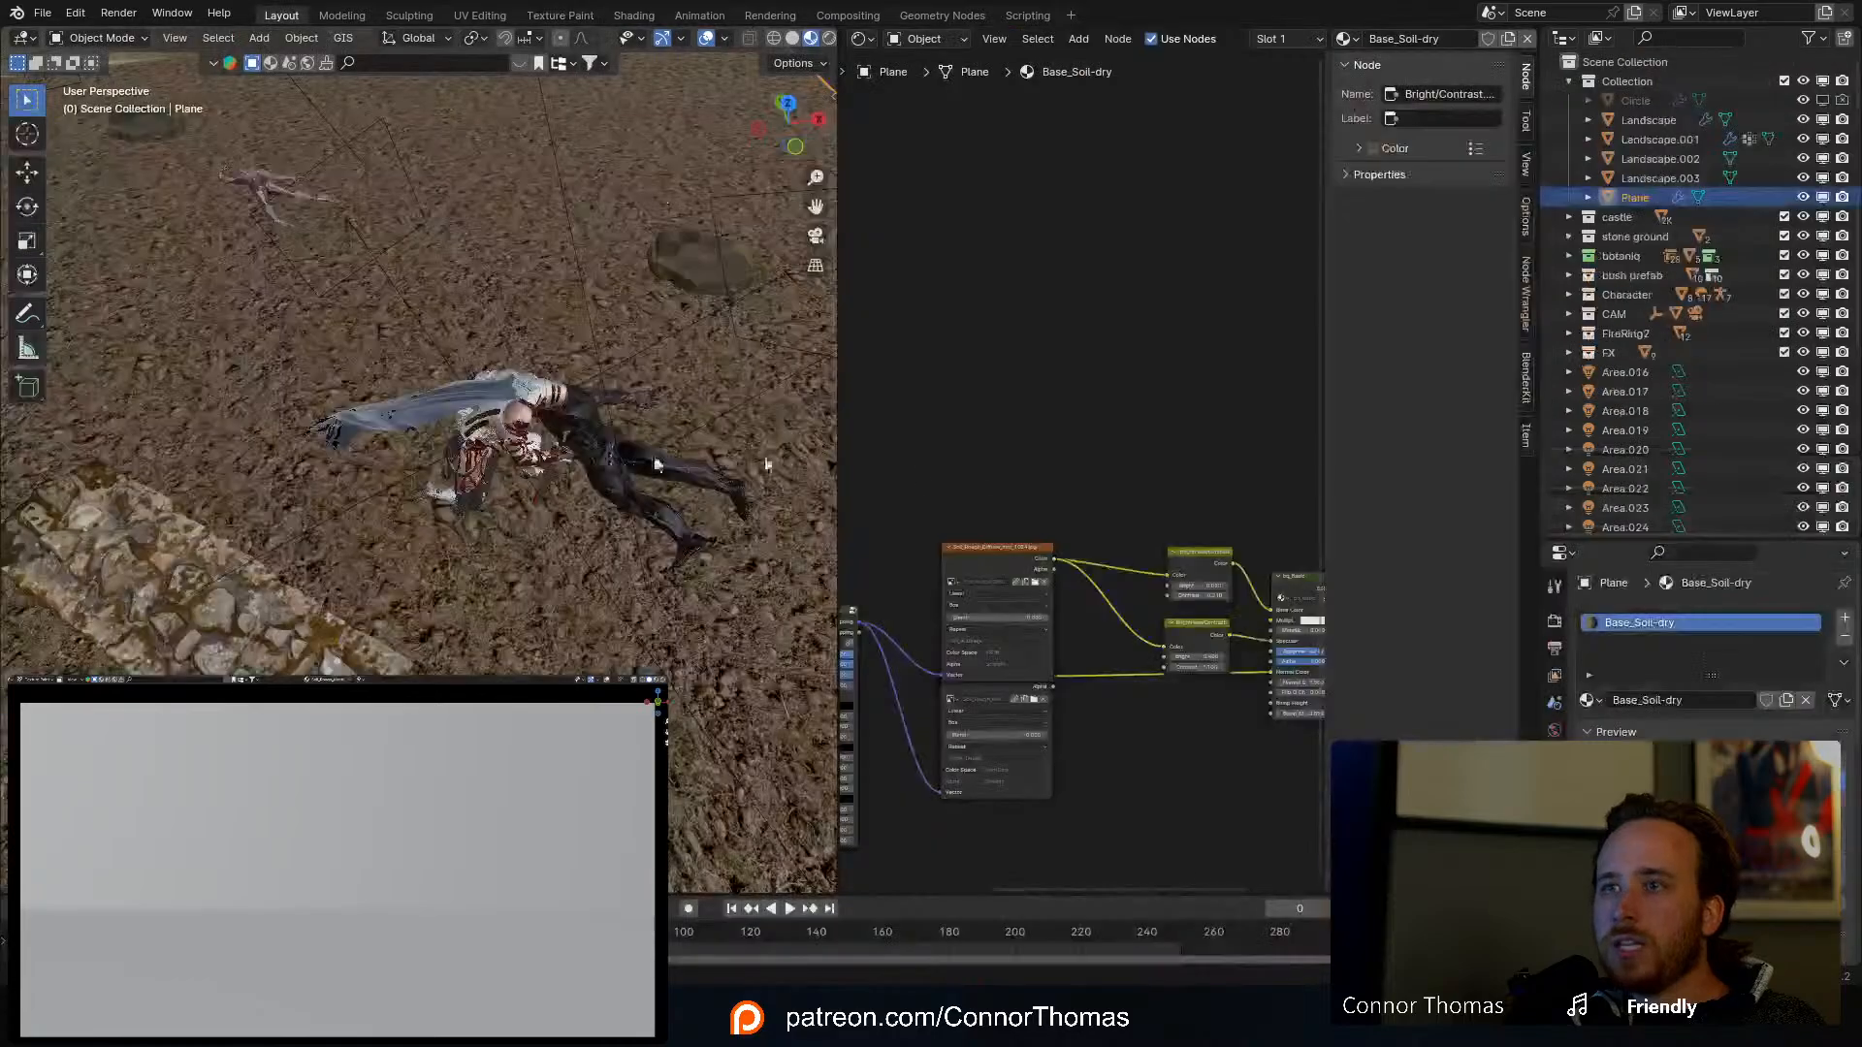
key(shift+a)
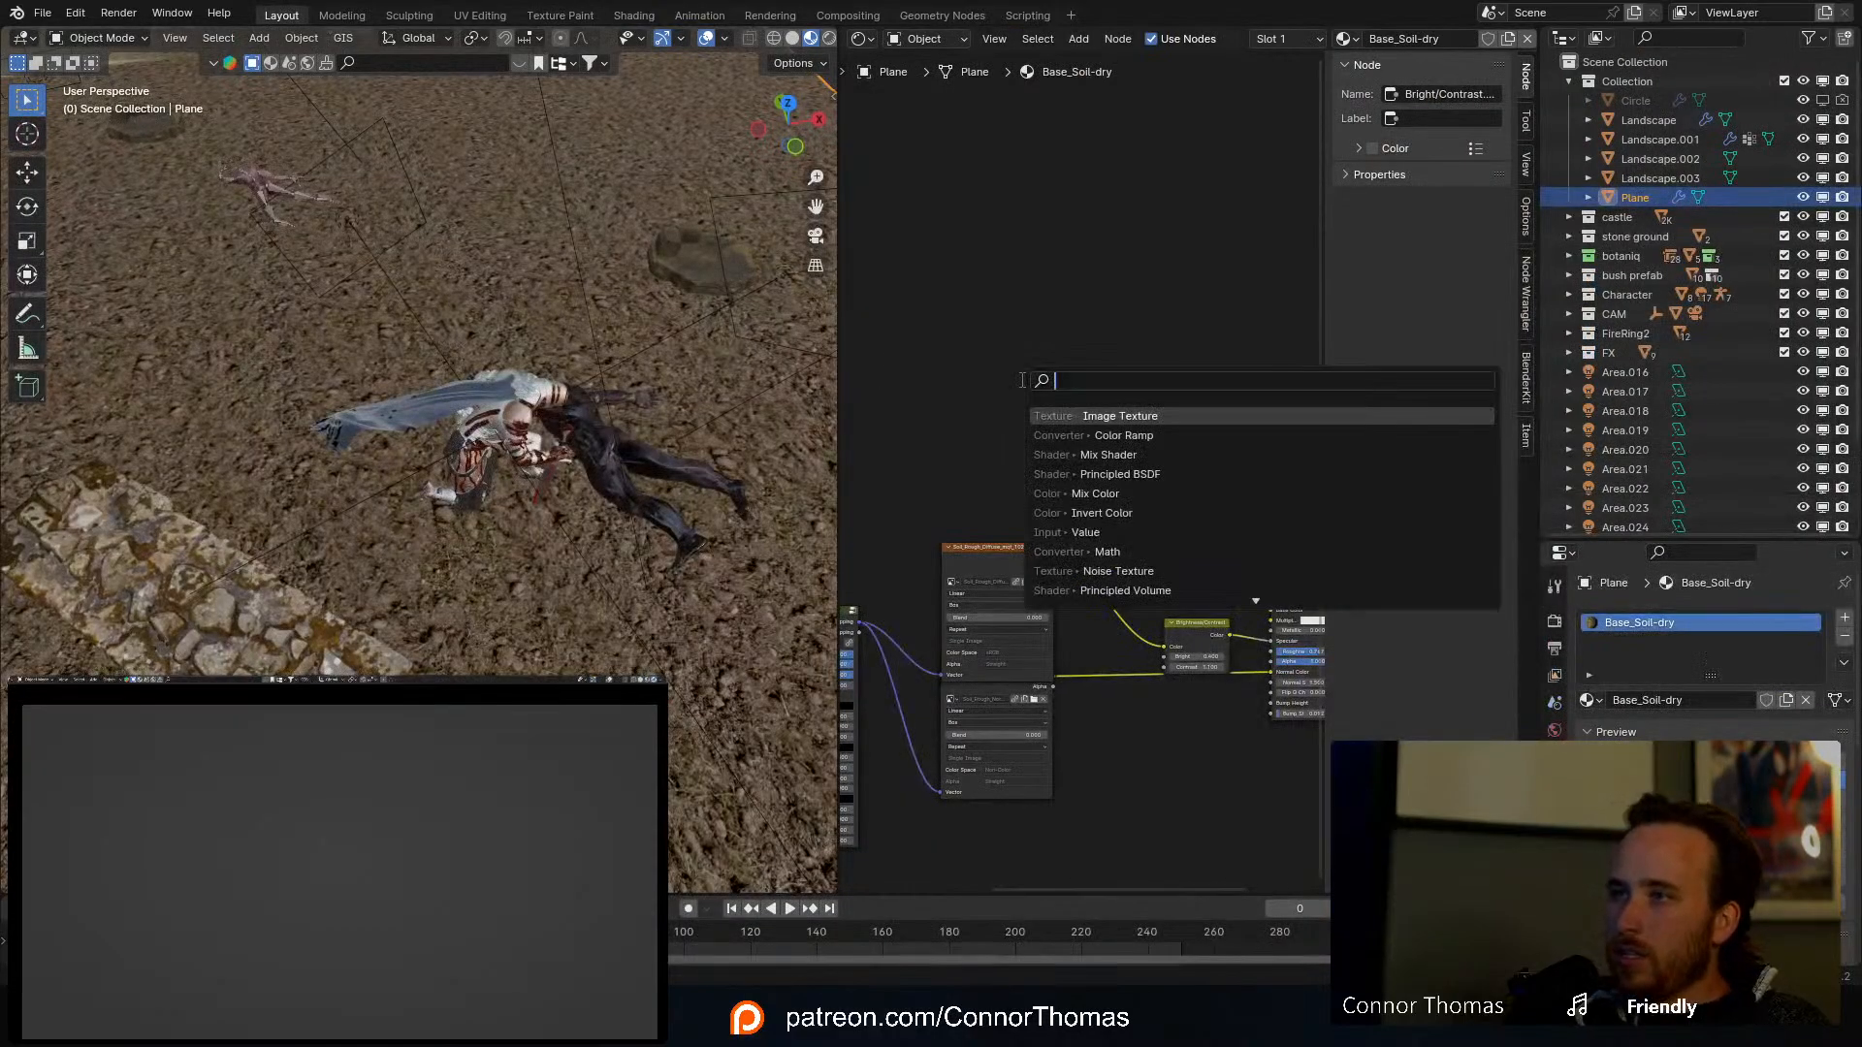
key(Return)
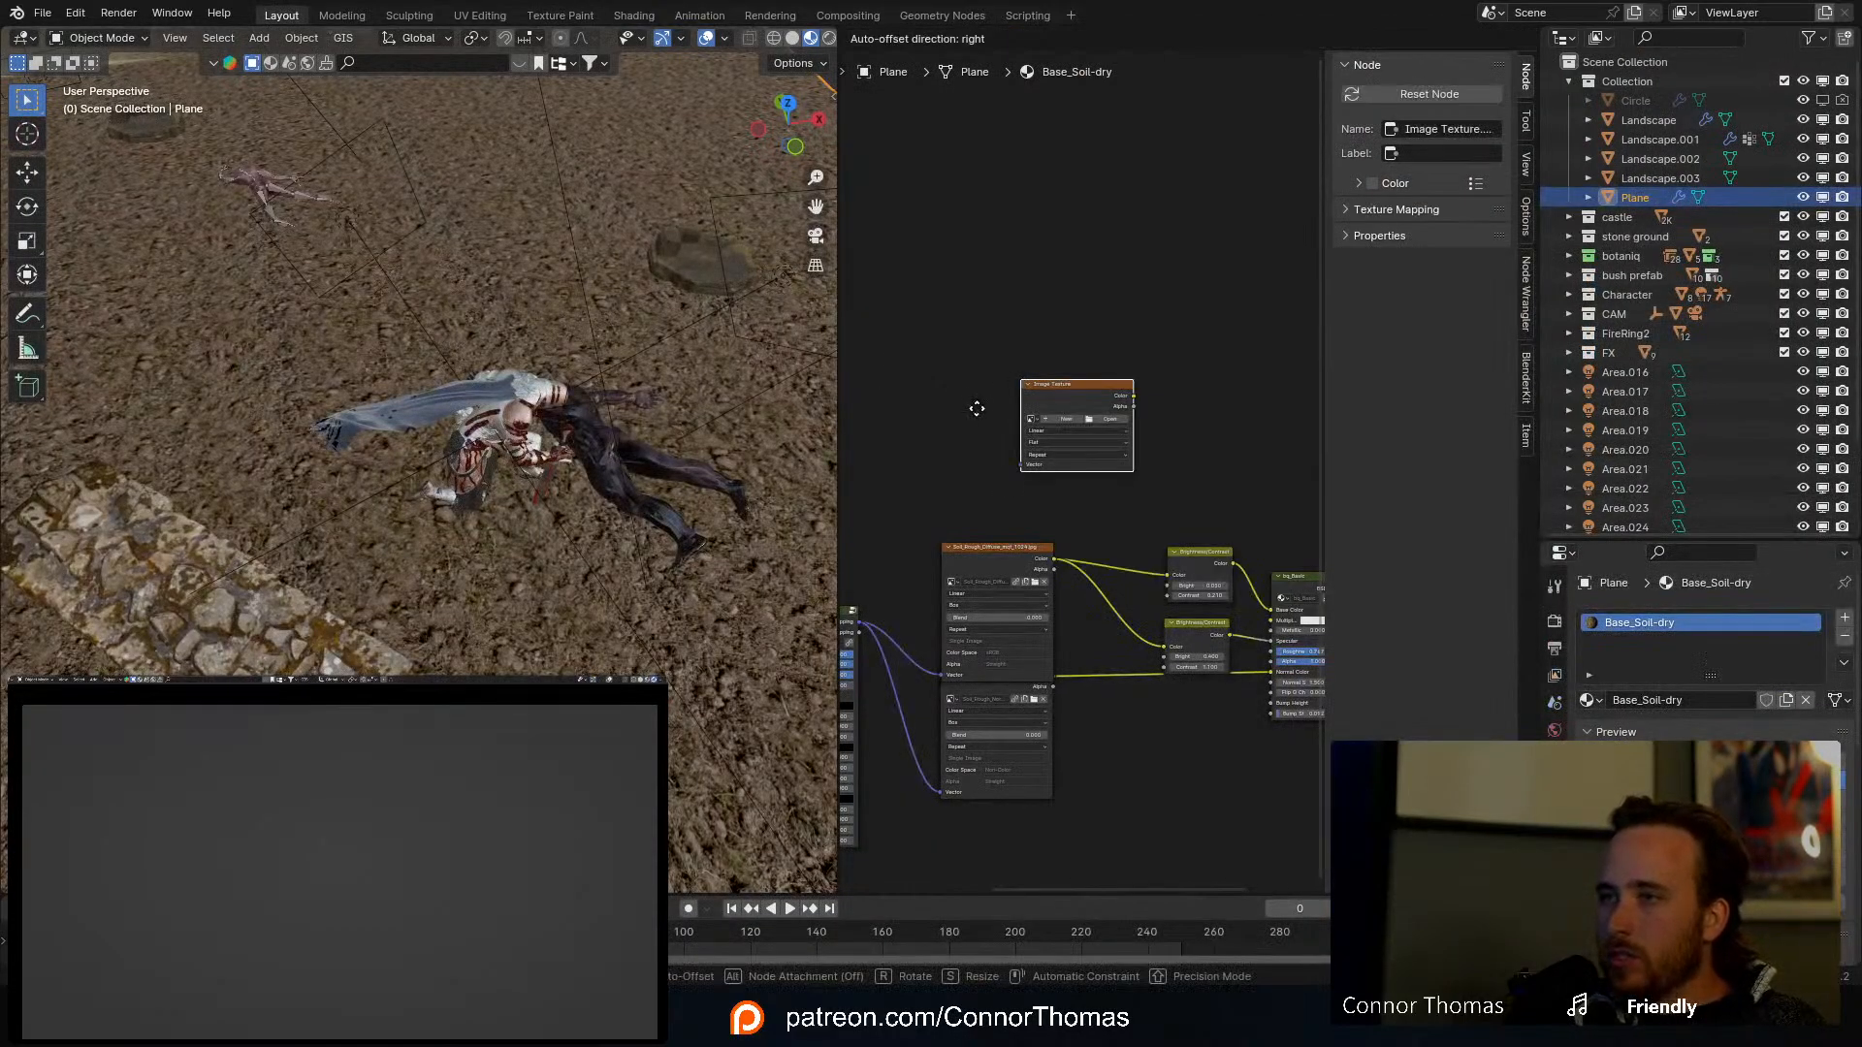
click(933, 436)
scroll(1073, 434, up, 2)
ctrl+shift+click(1027, 386)
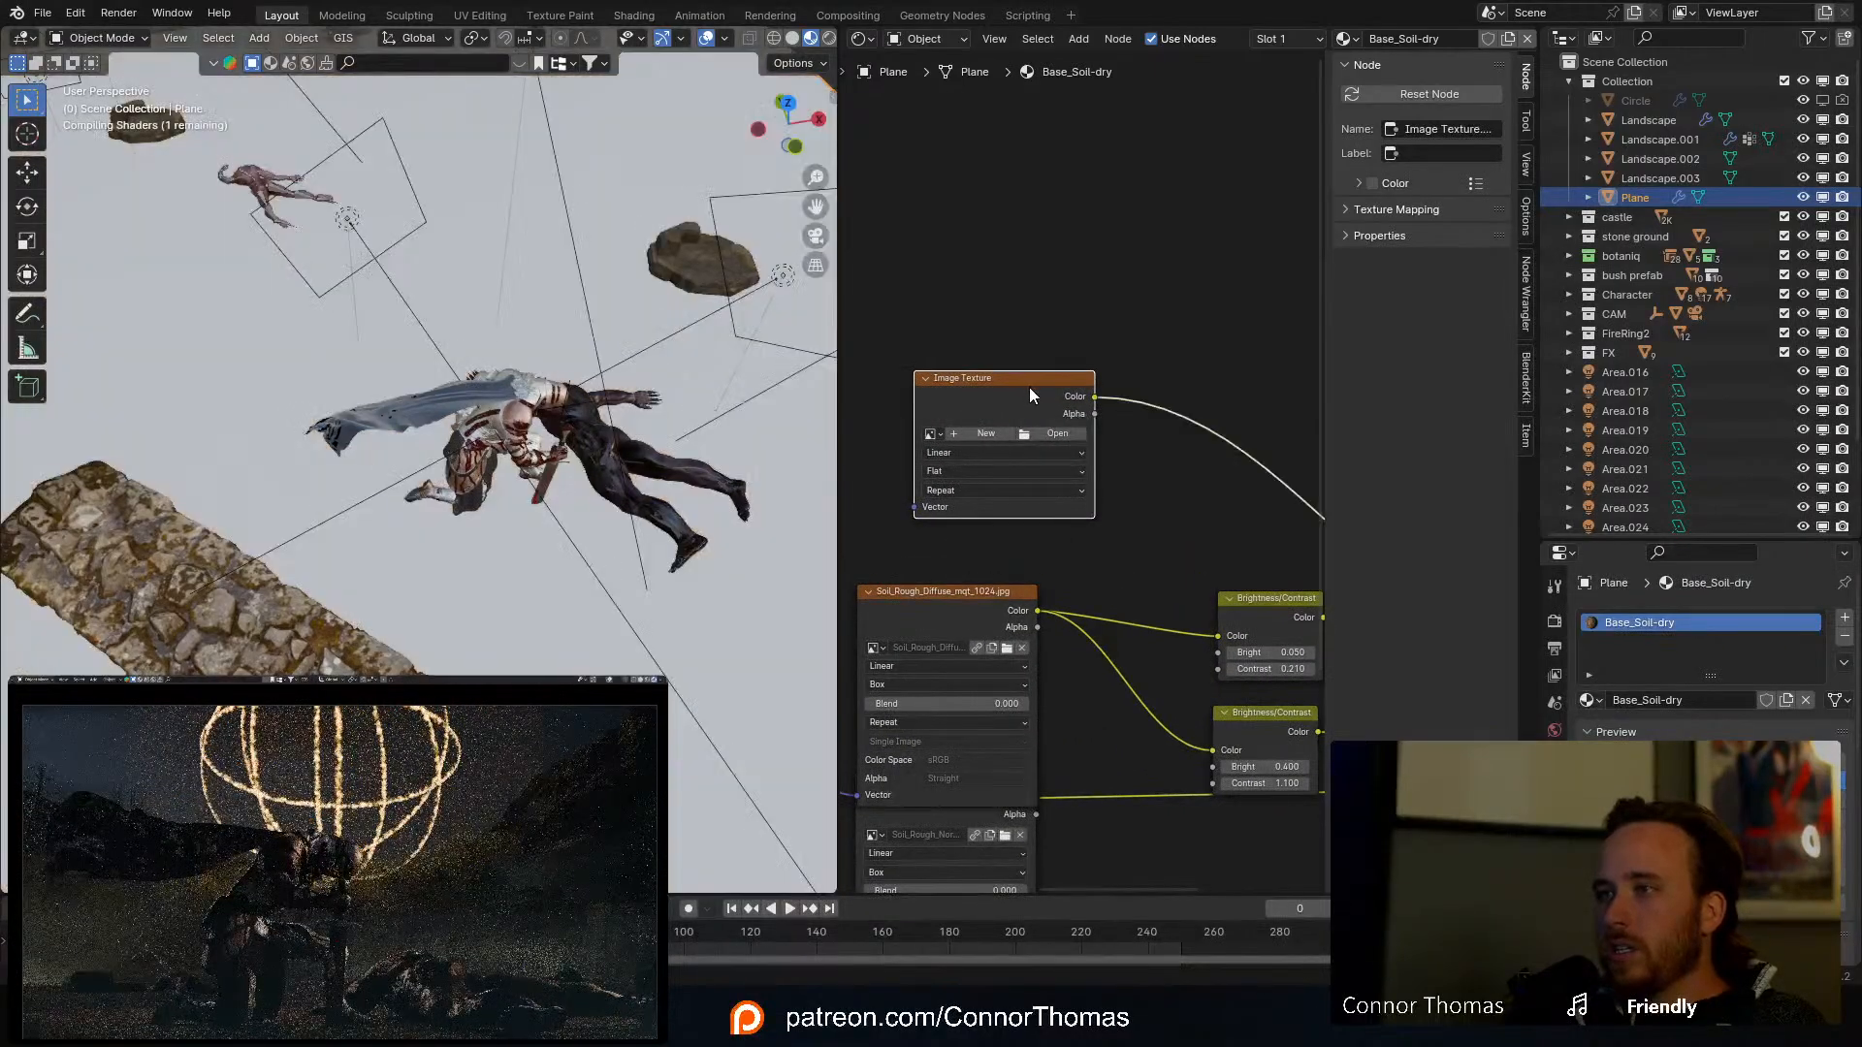
click(932, 435)
text(gr)
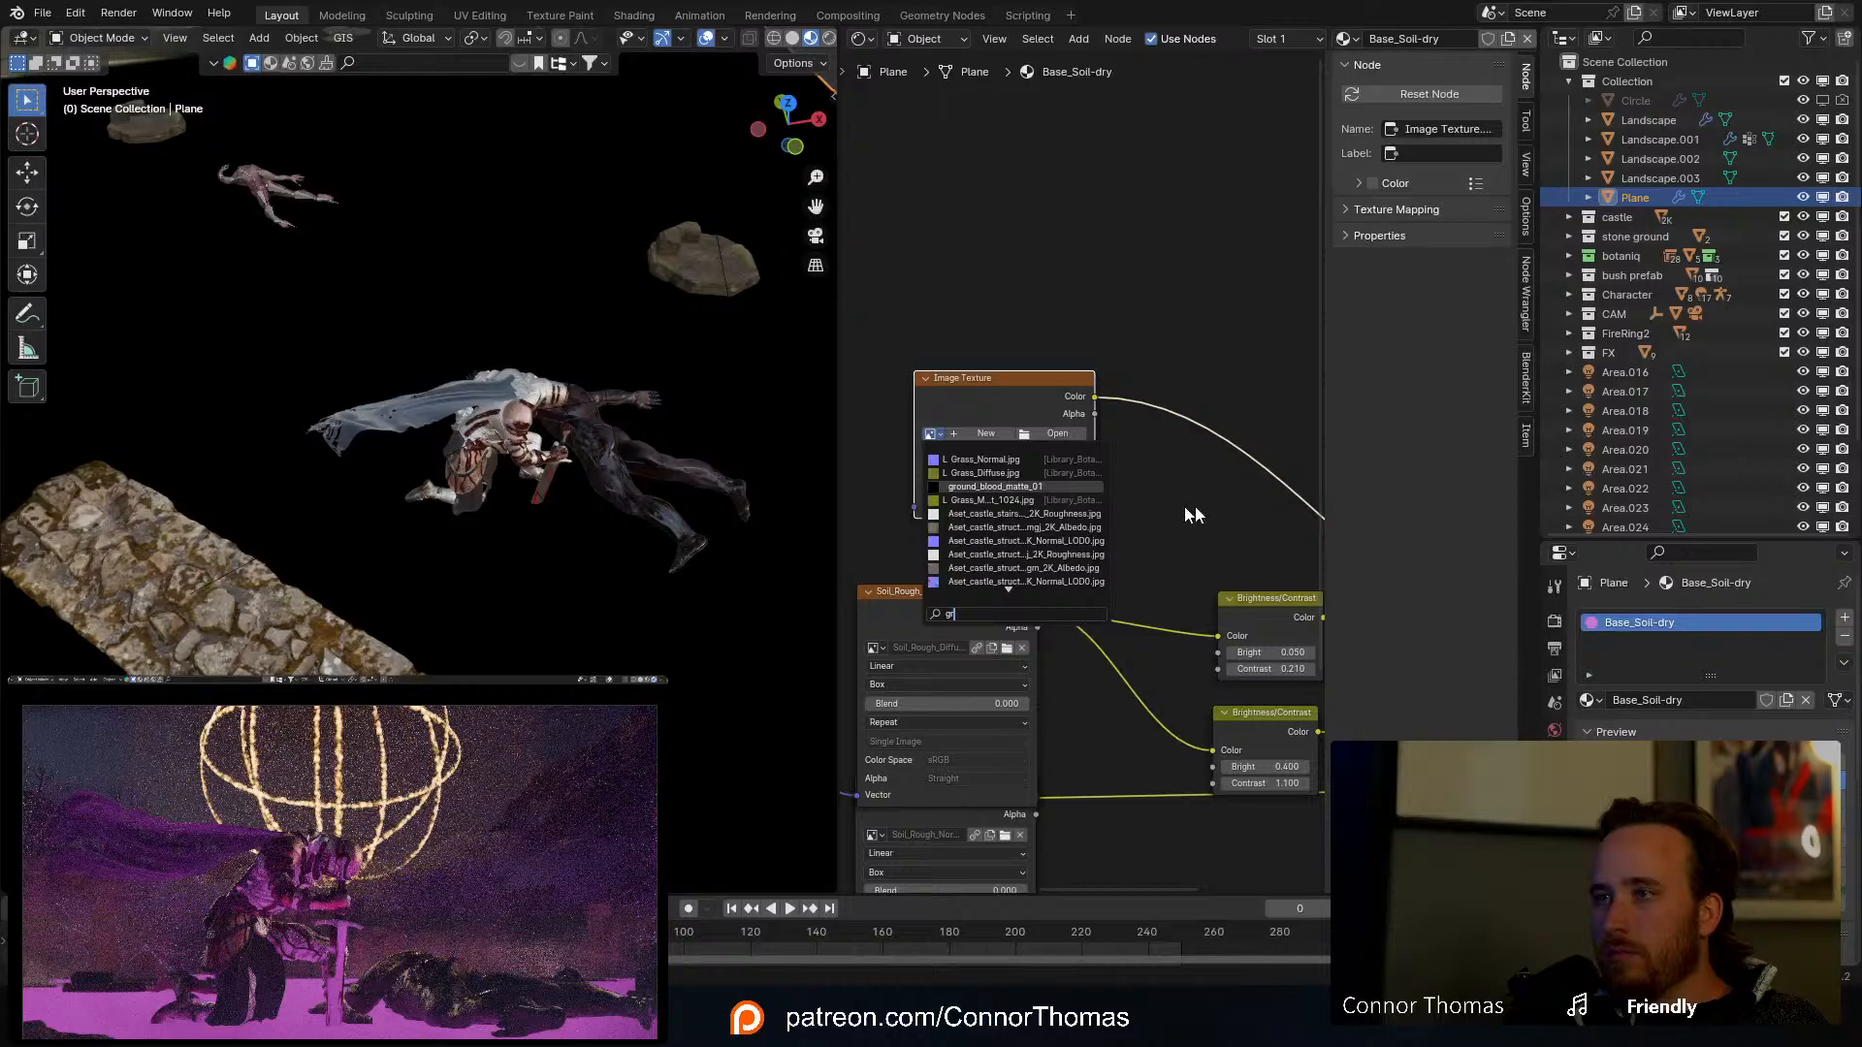
key(Return)
scroll(634, 540, down, 5)
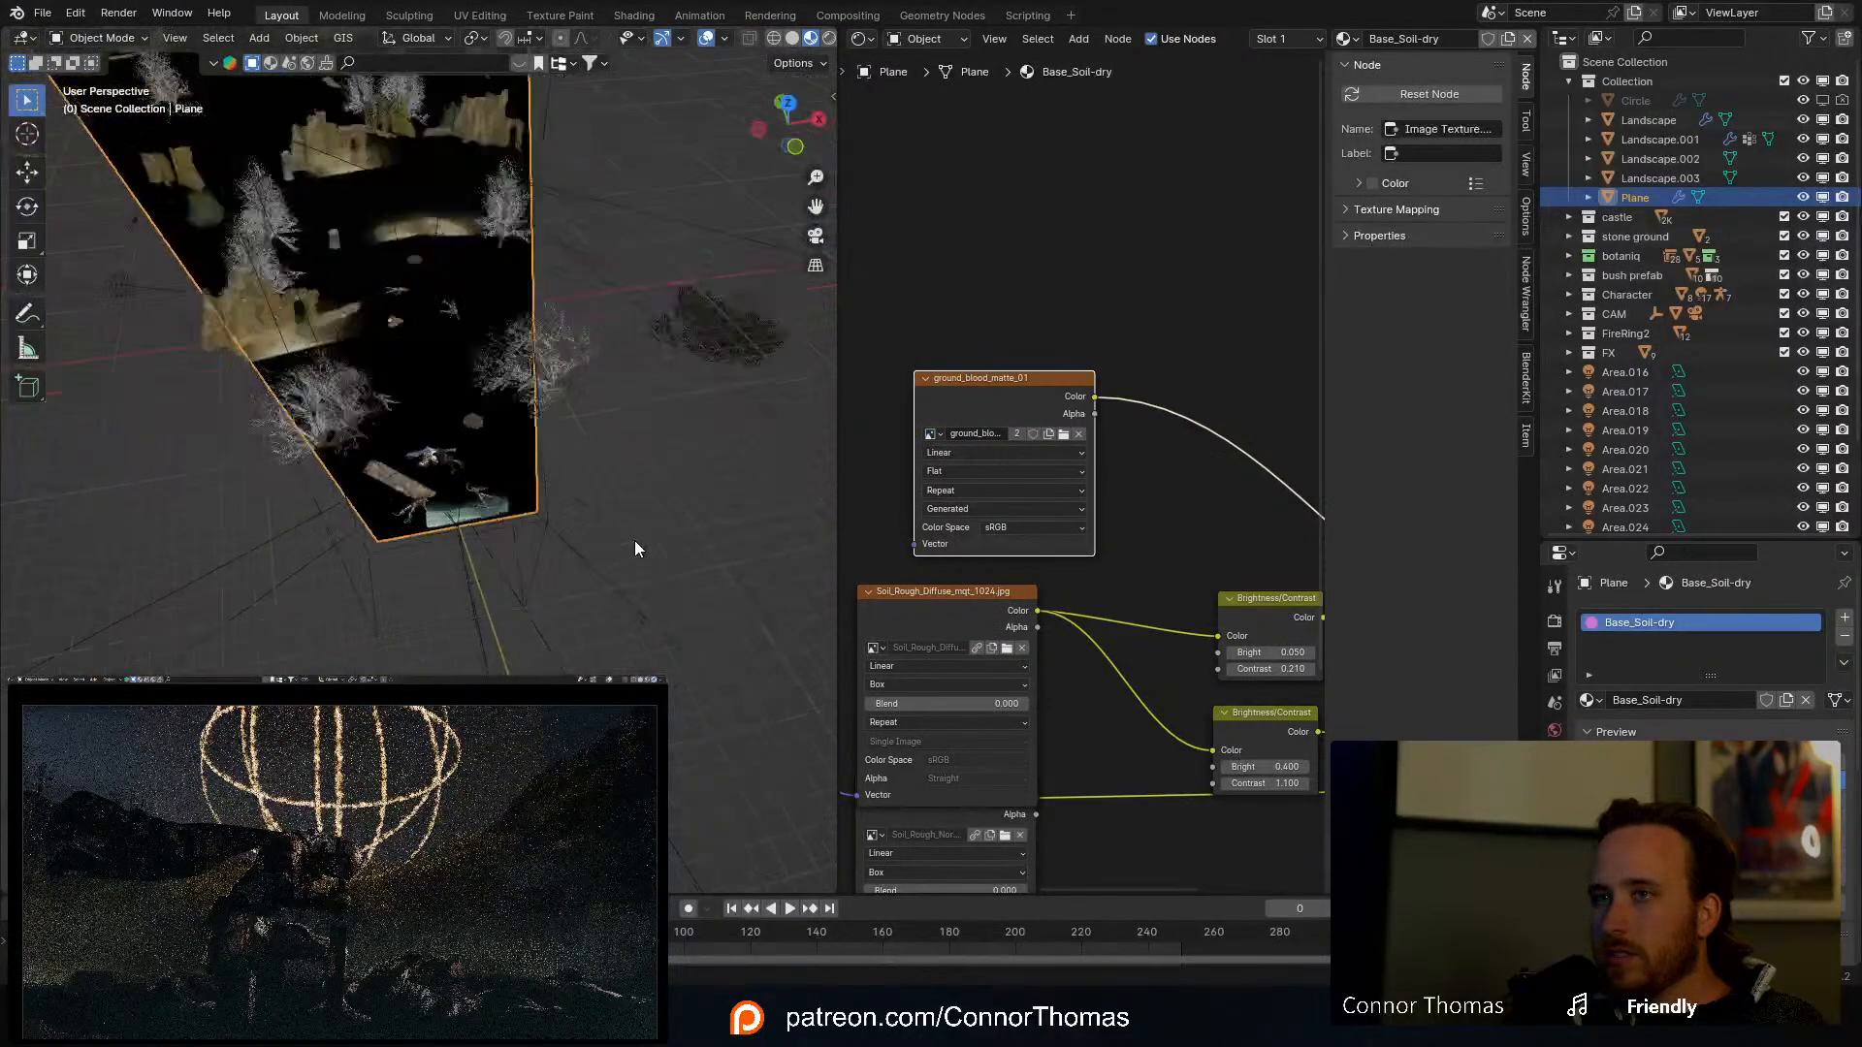
Step: Add Mapping and Texture Coordinate nodes to the ground_blood_matte_01 texture and arrange them clear of the soil texture nodes
scroll(637, 549, up, 5)
middle_drag(887, 485, 1151, 379)
scroll(1151, 441, down, 4)
middle_drag(918, 524, 1014, 390)
scroll(1147, 325, up, 4)
key(ctrl+t)
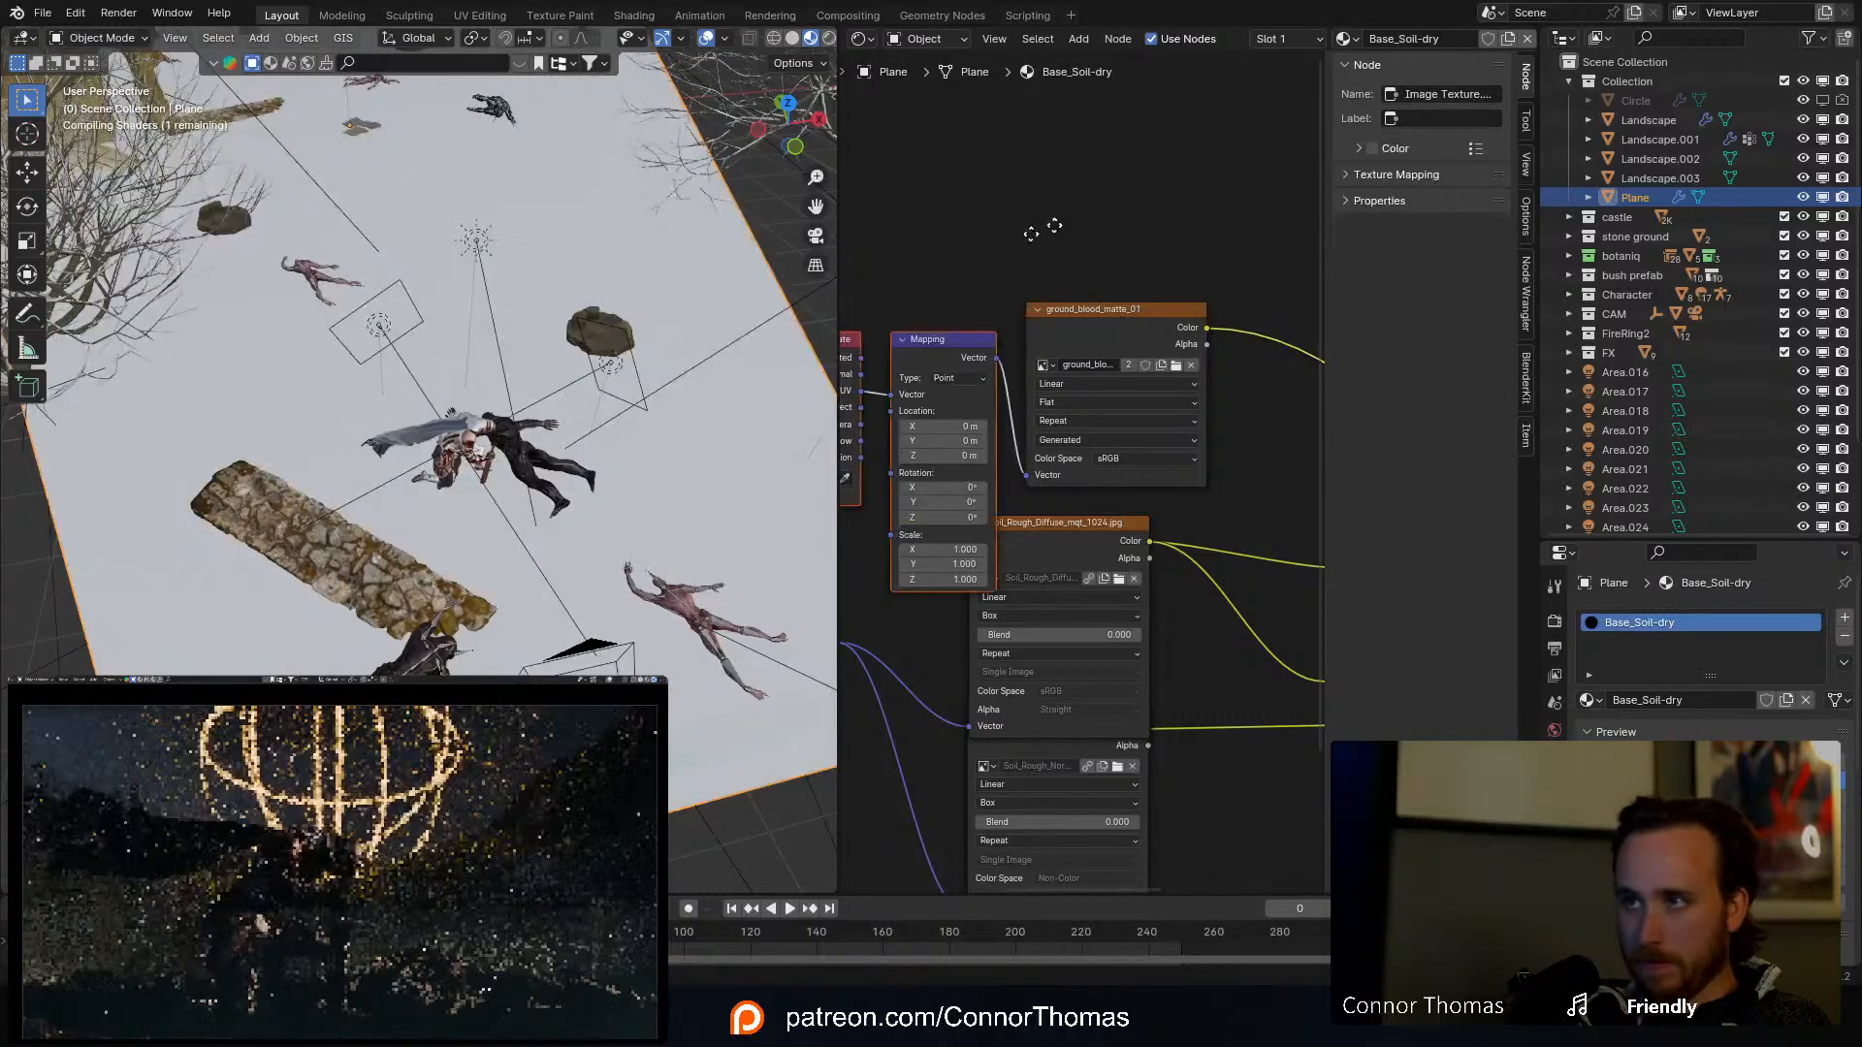
middle_drag(1049, 229, 1185, 188)
drag(968, 179, 1068, 303)
key(g)
click(1044, 235)
click(995, 347)
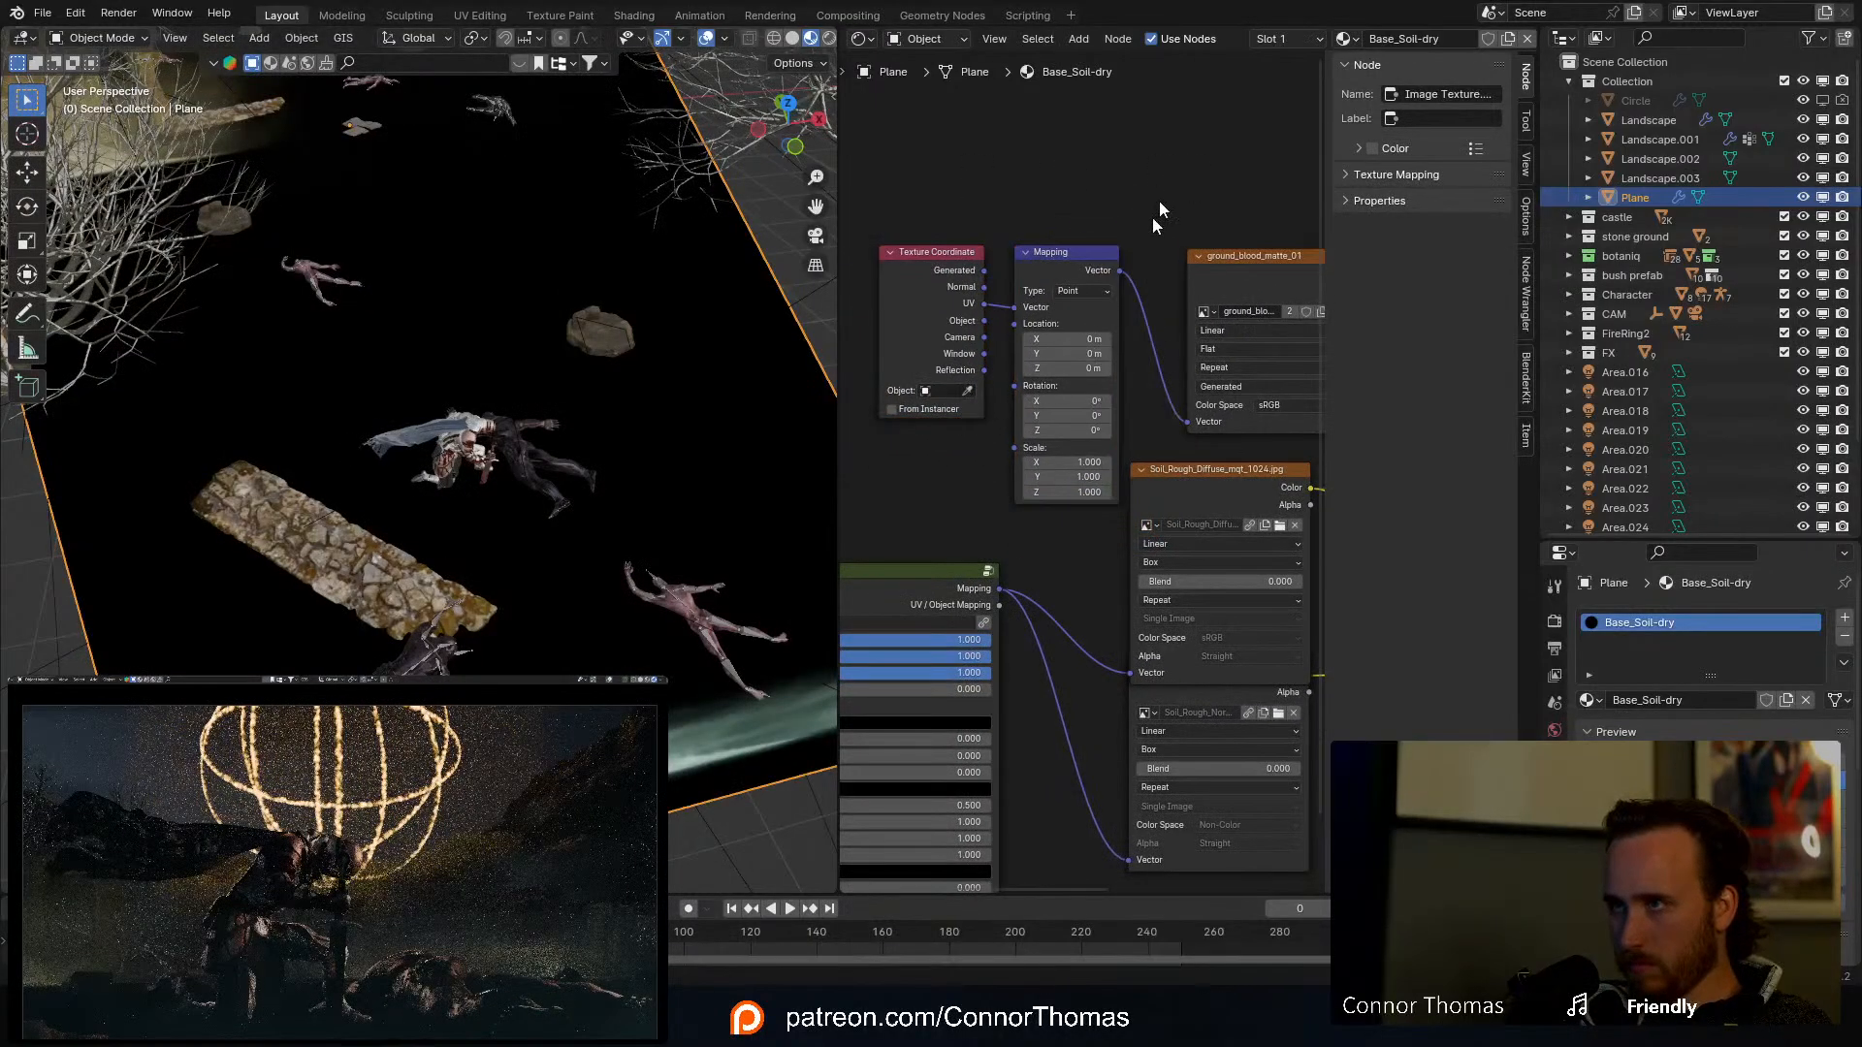
middle_drag(1160, 210, 1079, 219)
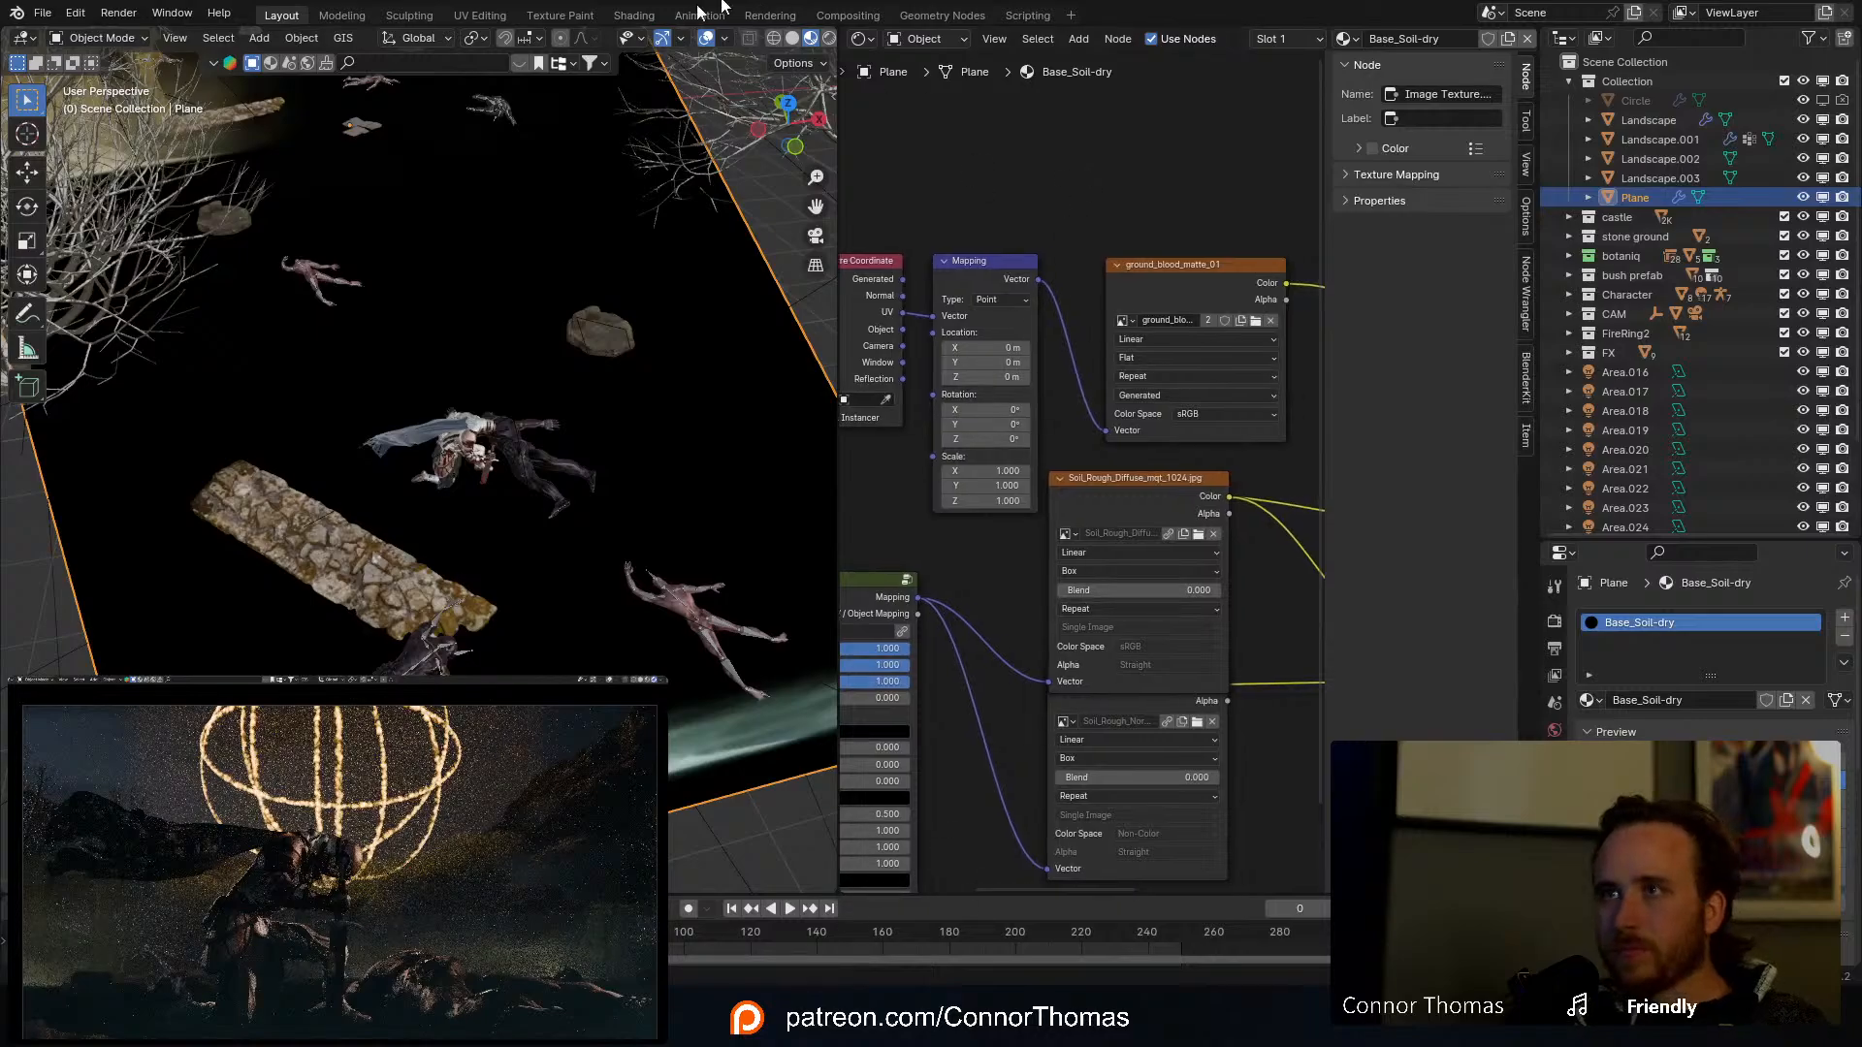
Step: Return to the Texture Paint workspace, undo a test stroke, and dab white onto the ground matte beside the kneeling knight
click(564, 16)
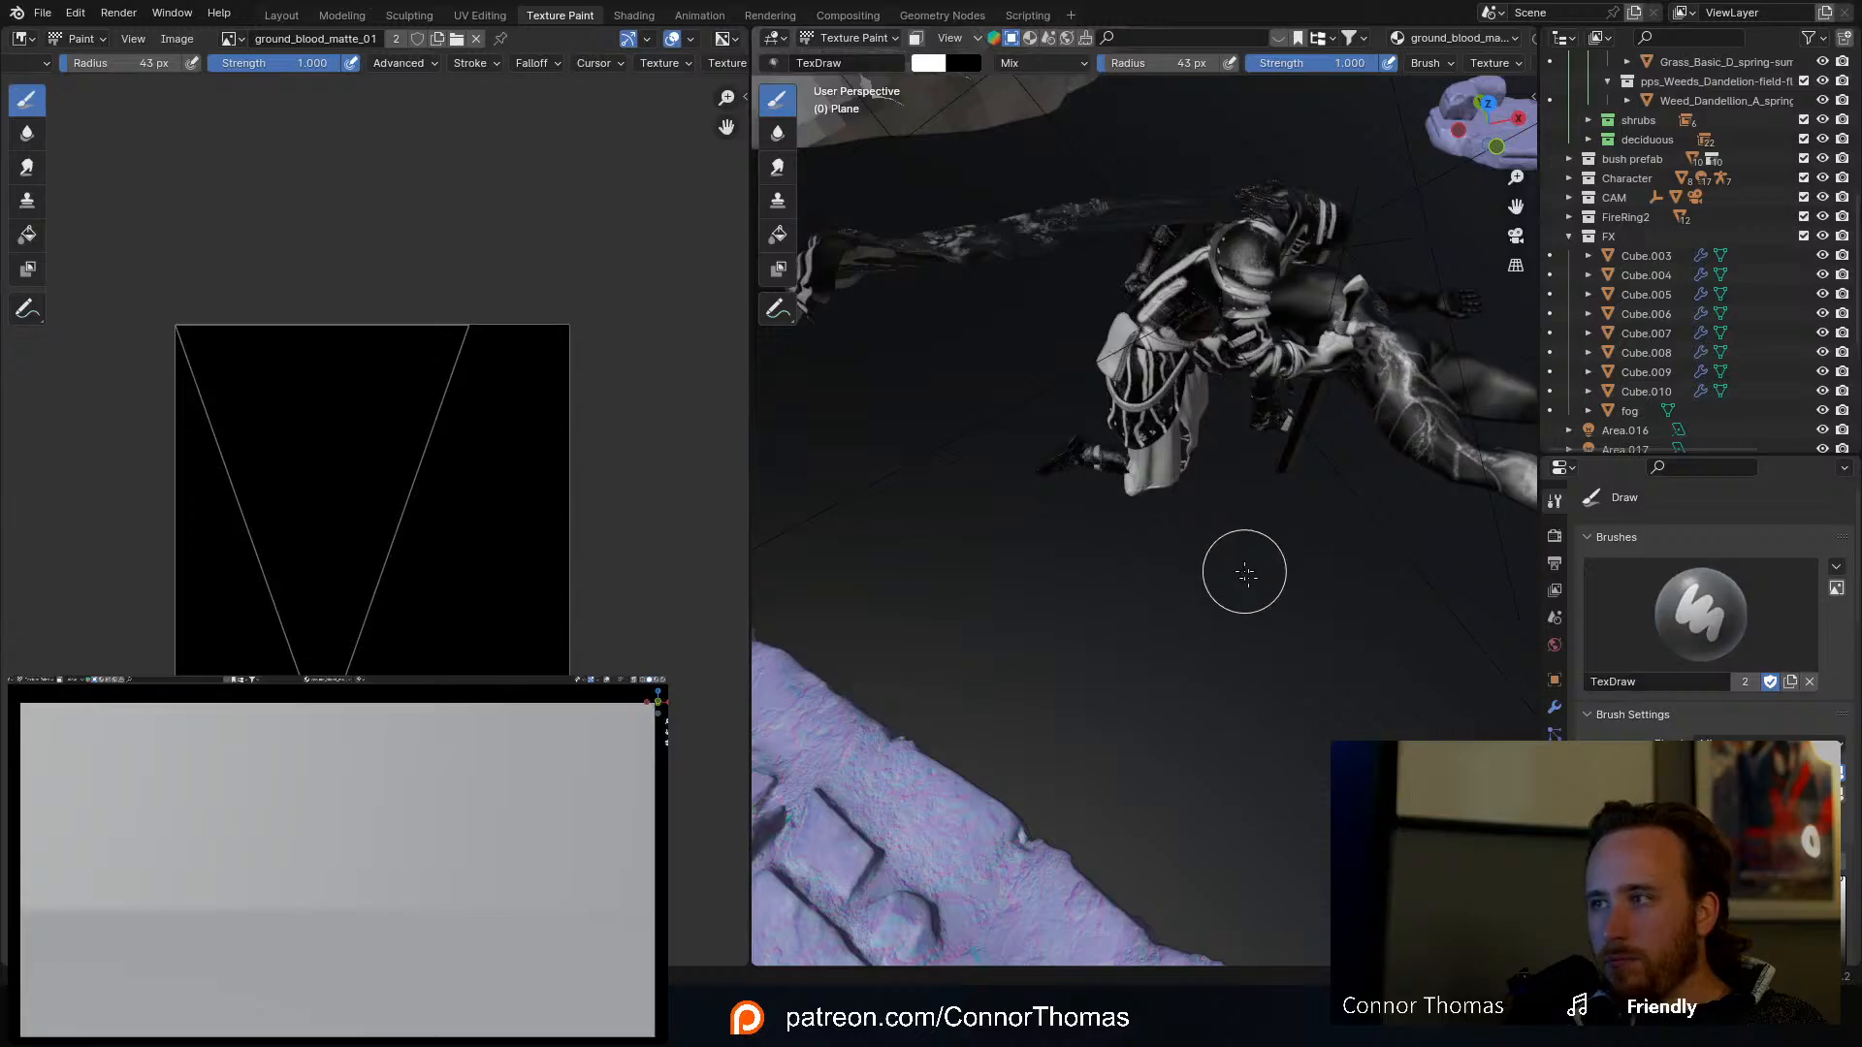
middle_drag(1271, 565, 1237, 567)
scroll(1247, 553, down, 5)
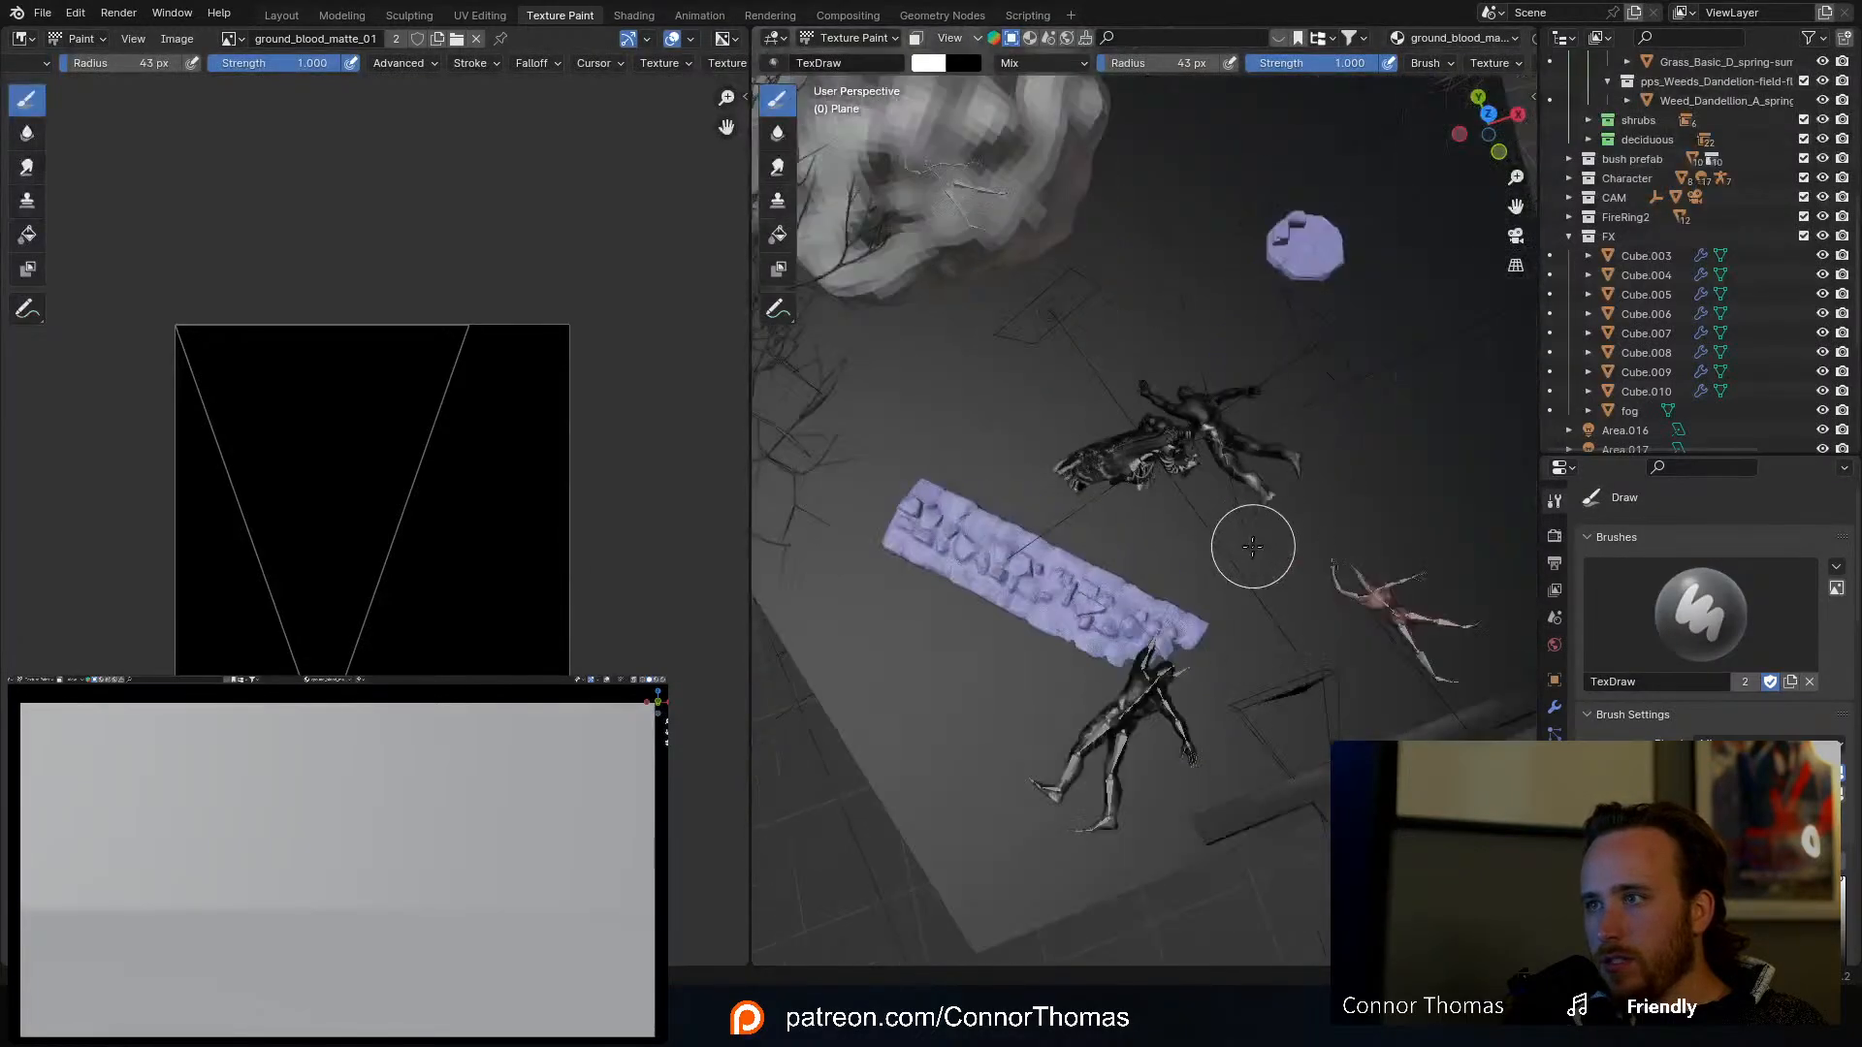
scroll(1256, 532, up, 2)
drag(1318, 659, 1388, 573)
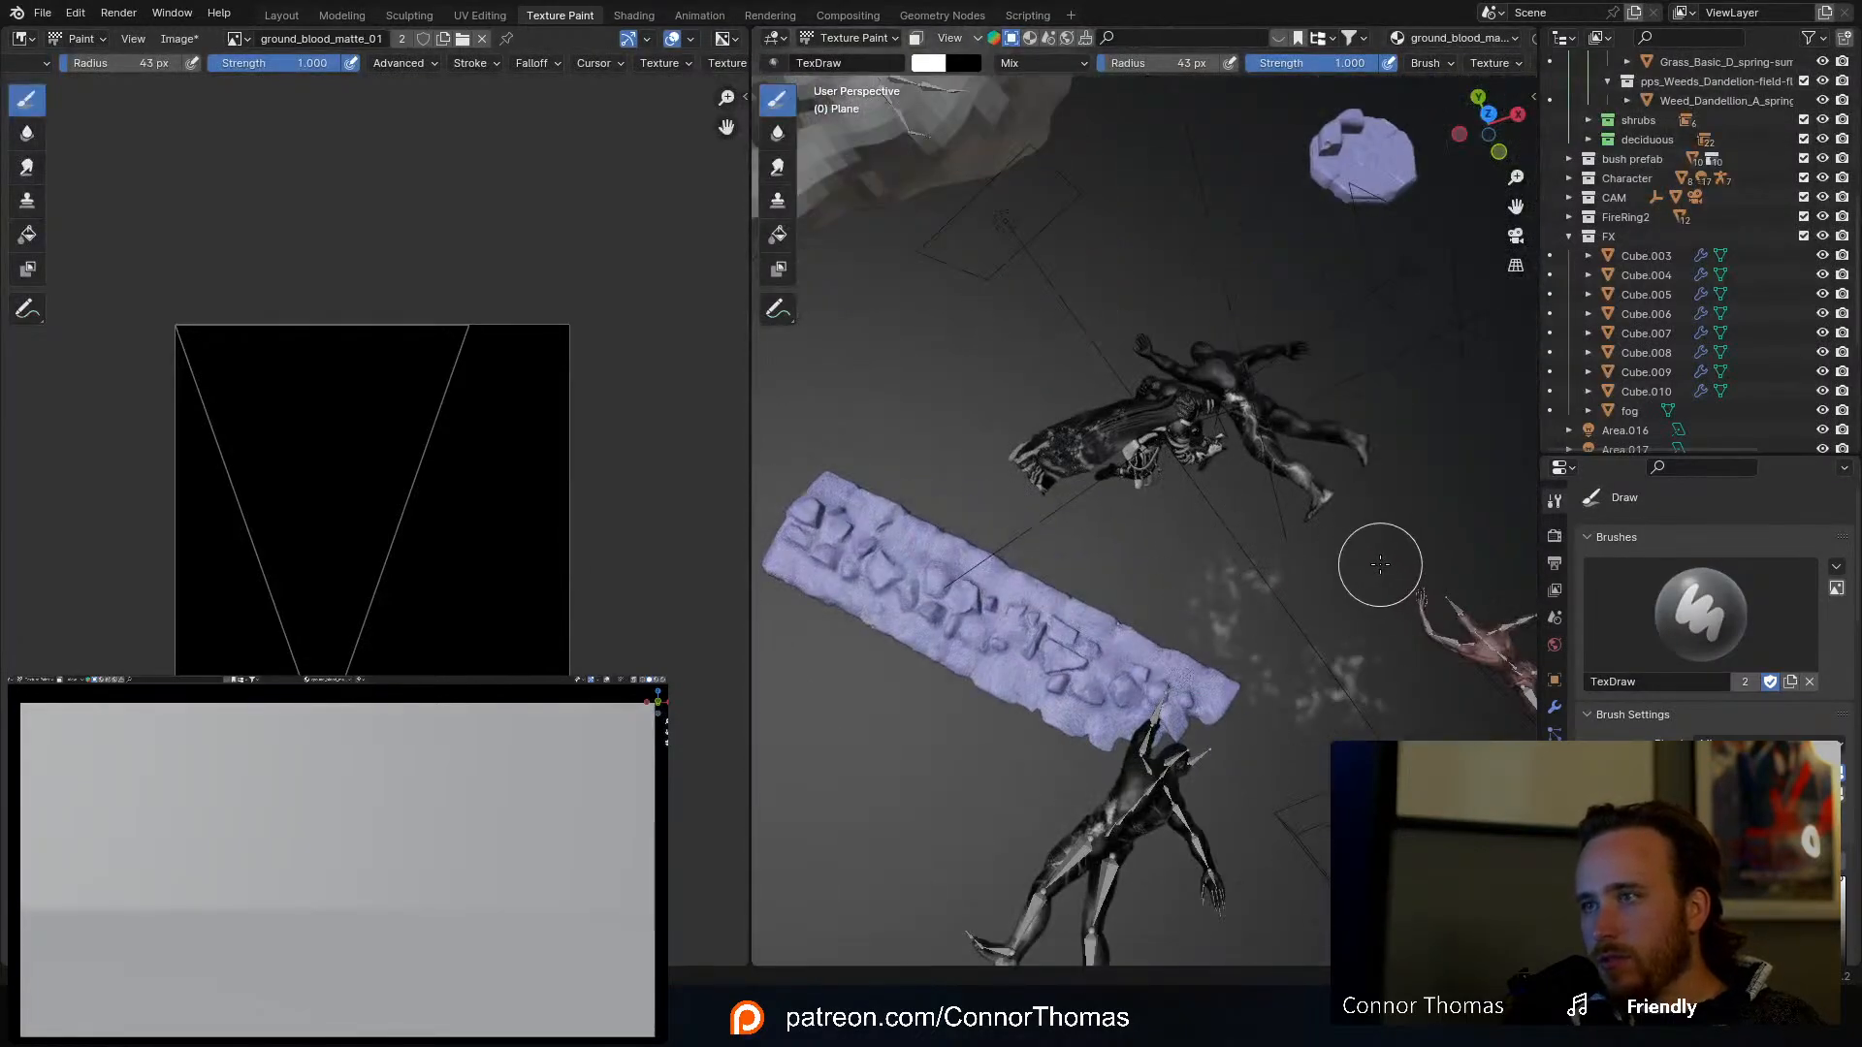
key(ctrl+z)
scroll(1227, 527, up, 3)
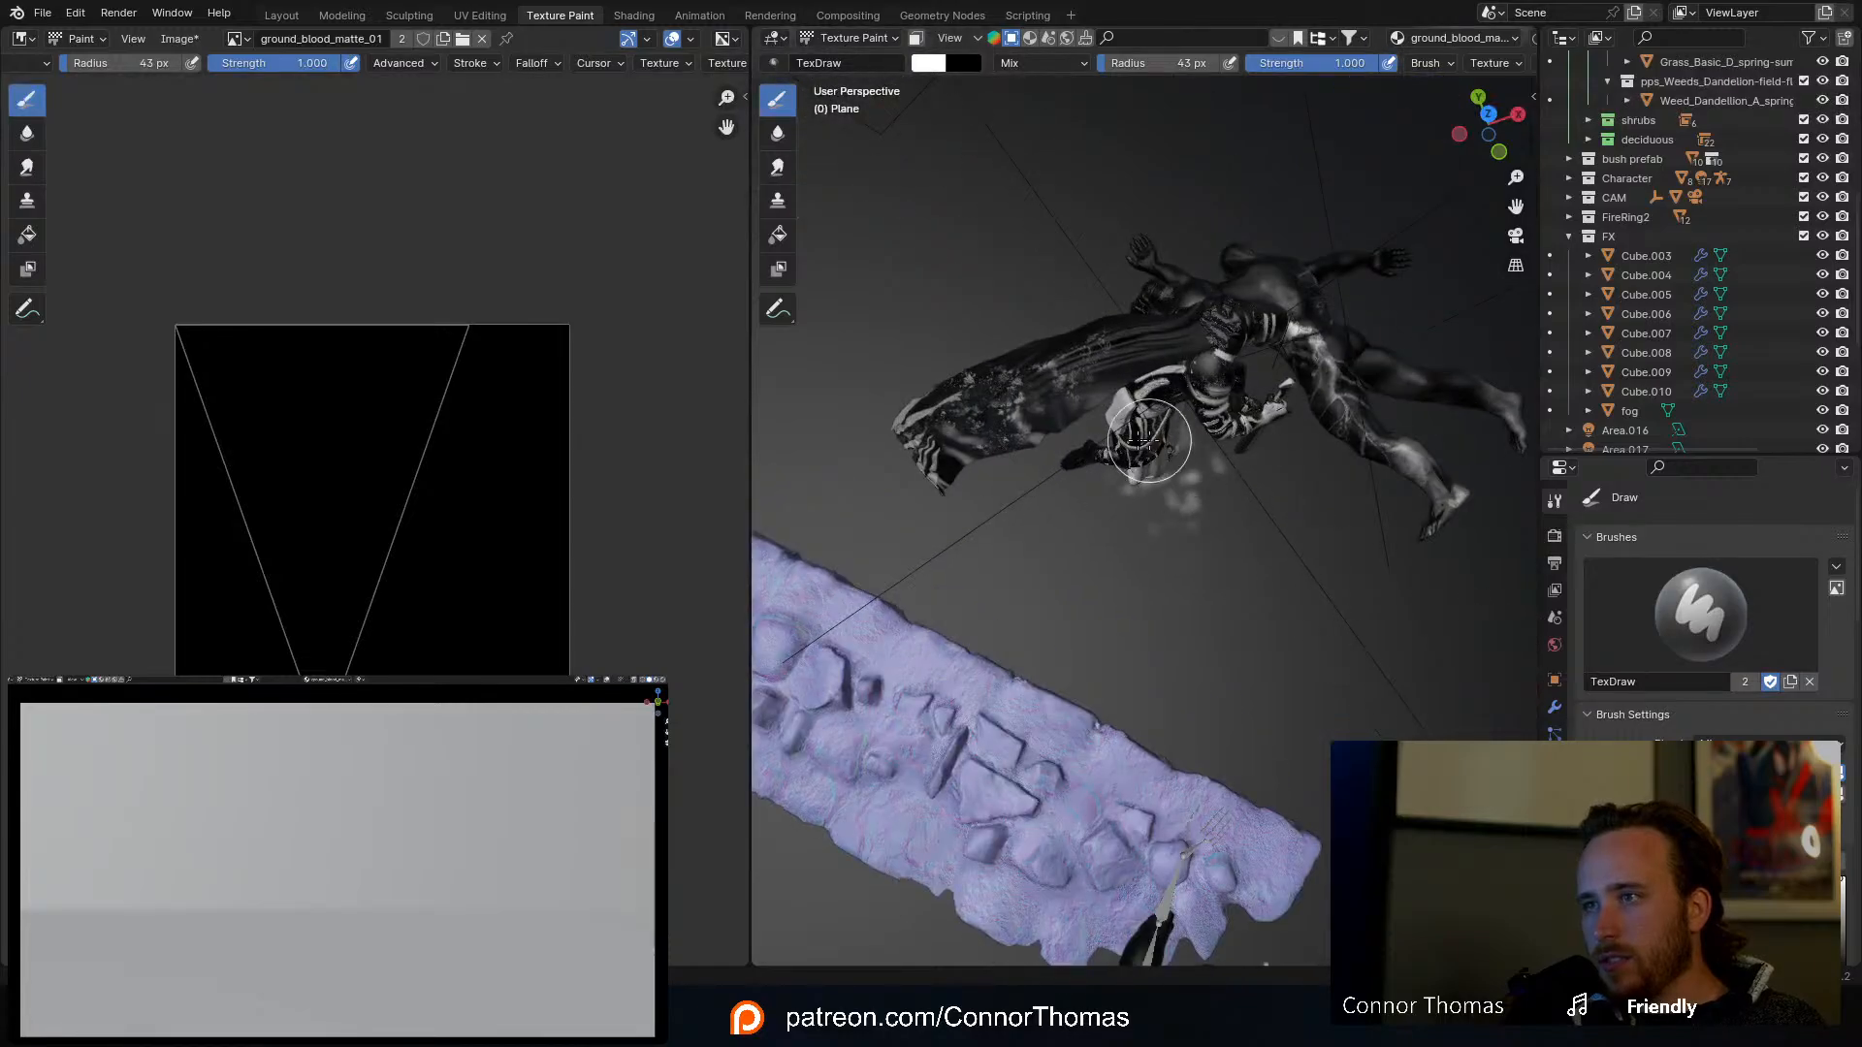
mouse_move(1184, 527)
middle_down()
mouse_move(1136, 339)
mouse_move(1102, 376)
middle_up()
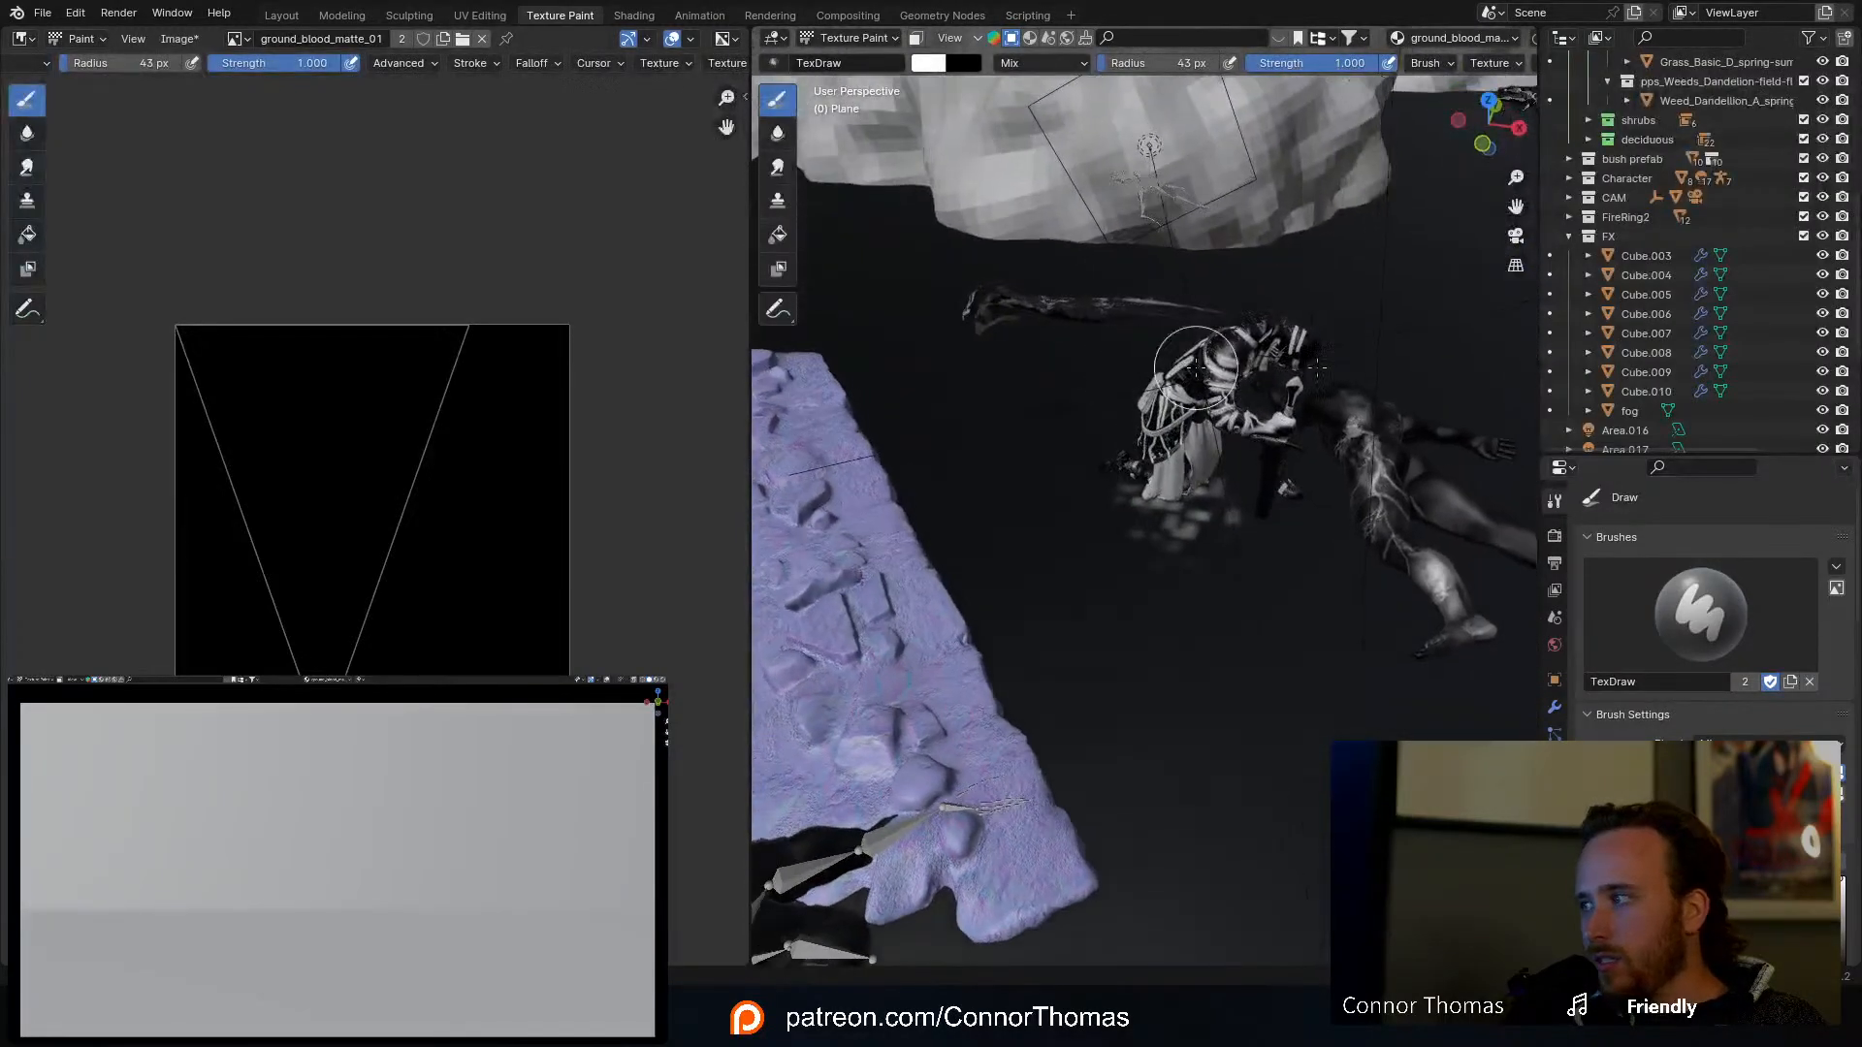
scroll(275, 846, down, 2)
scroll(275, 846, up, 1)
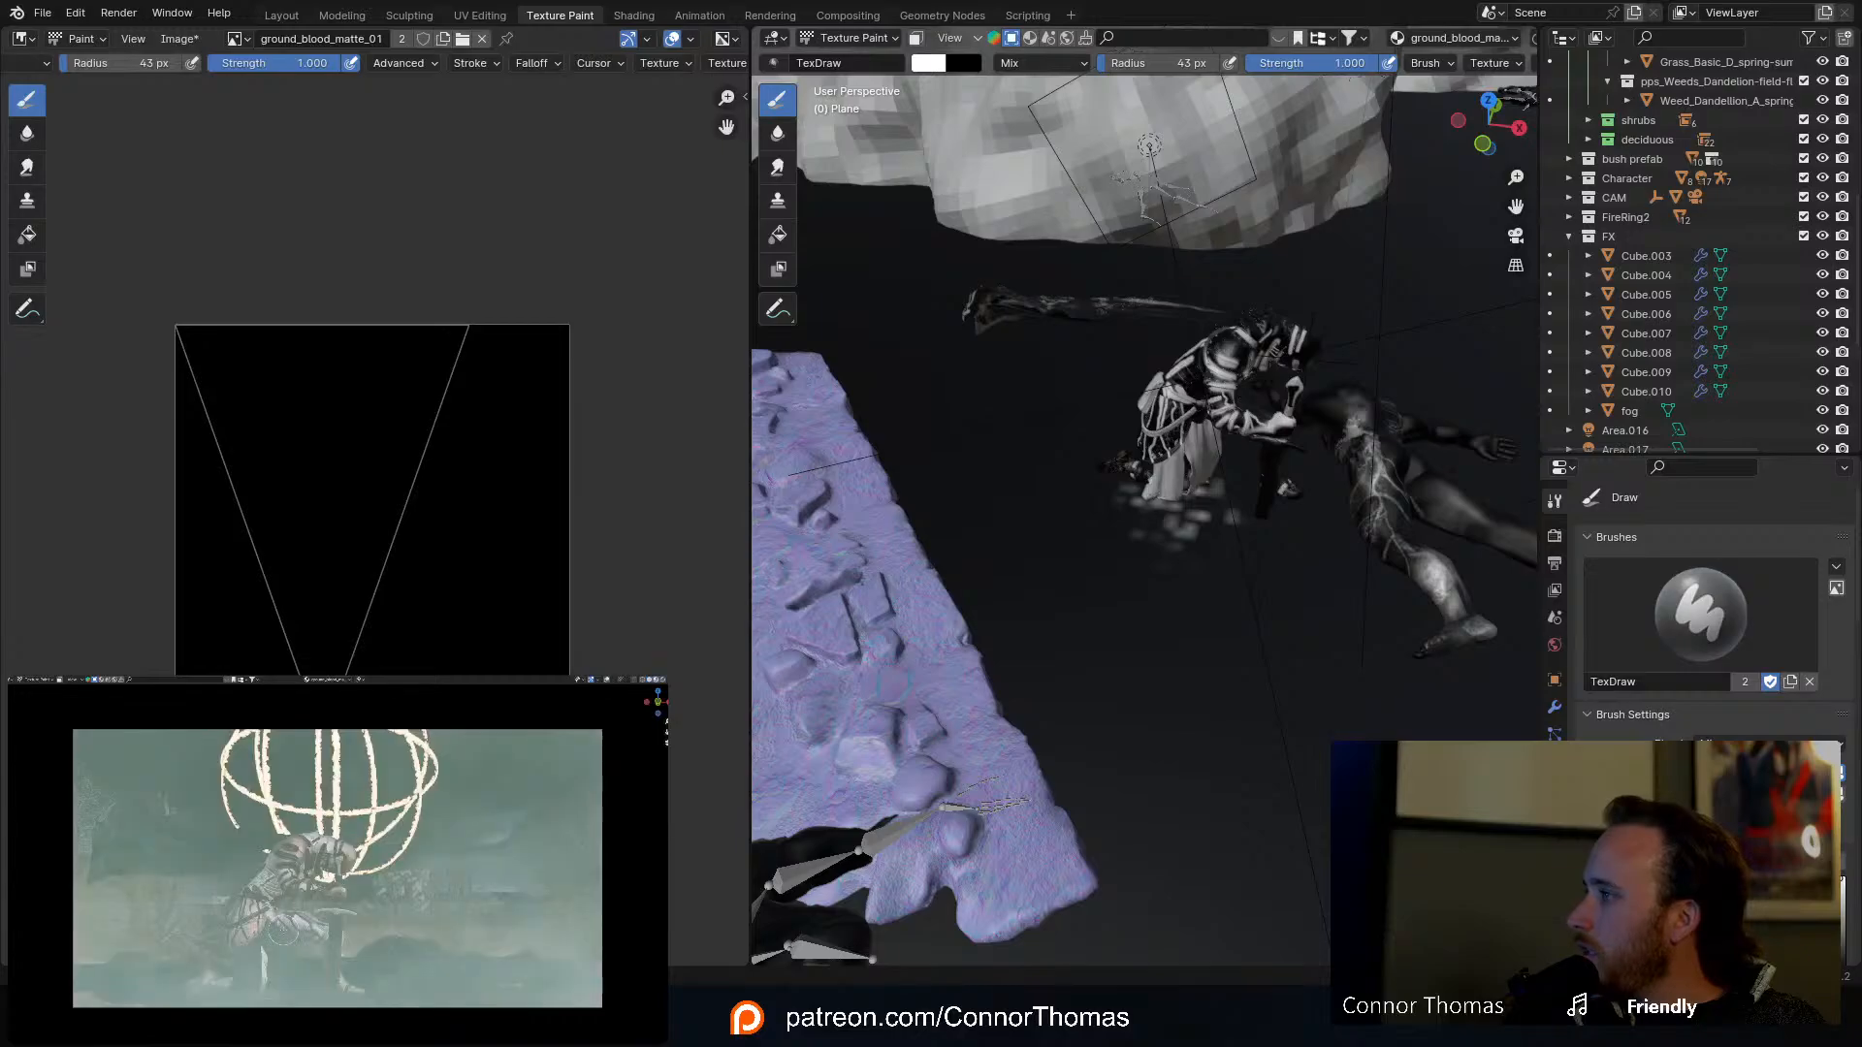
Step: Paint a speckled white trail on the ground from the knight's sword toward the fallen body with the raised arm
shift+middle_drag(282, 926, 293, 910)
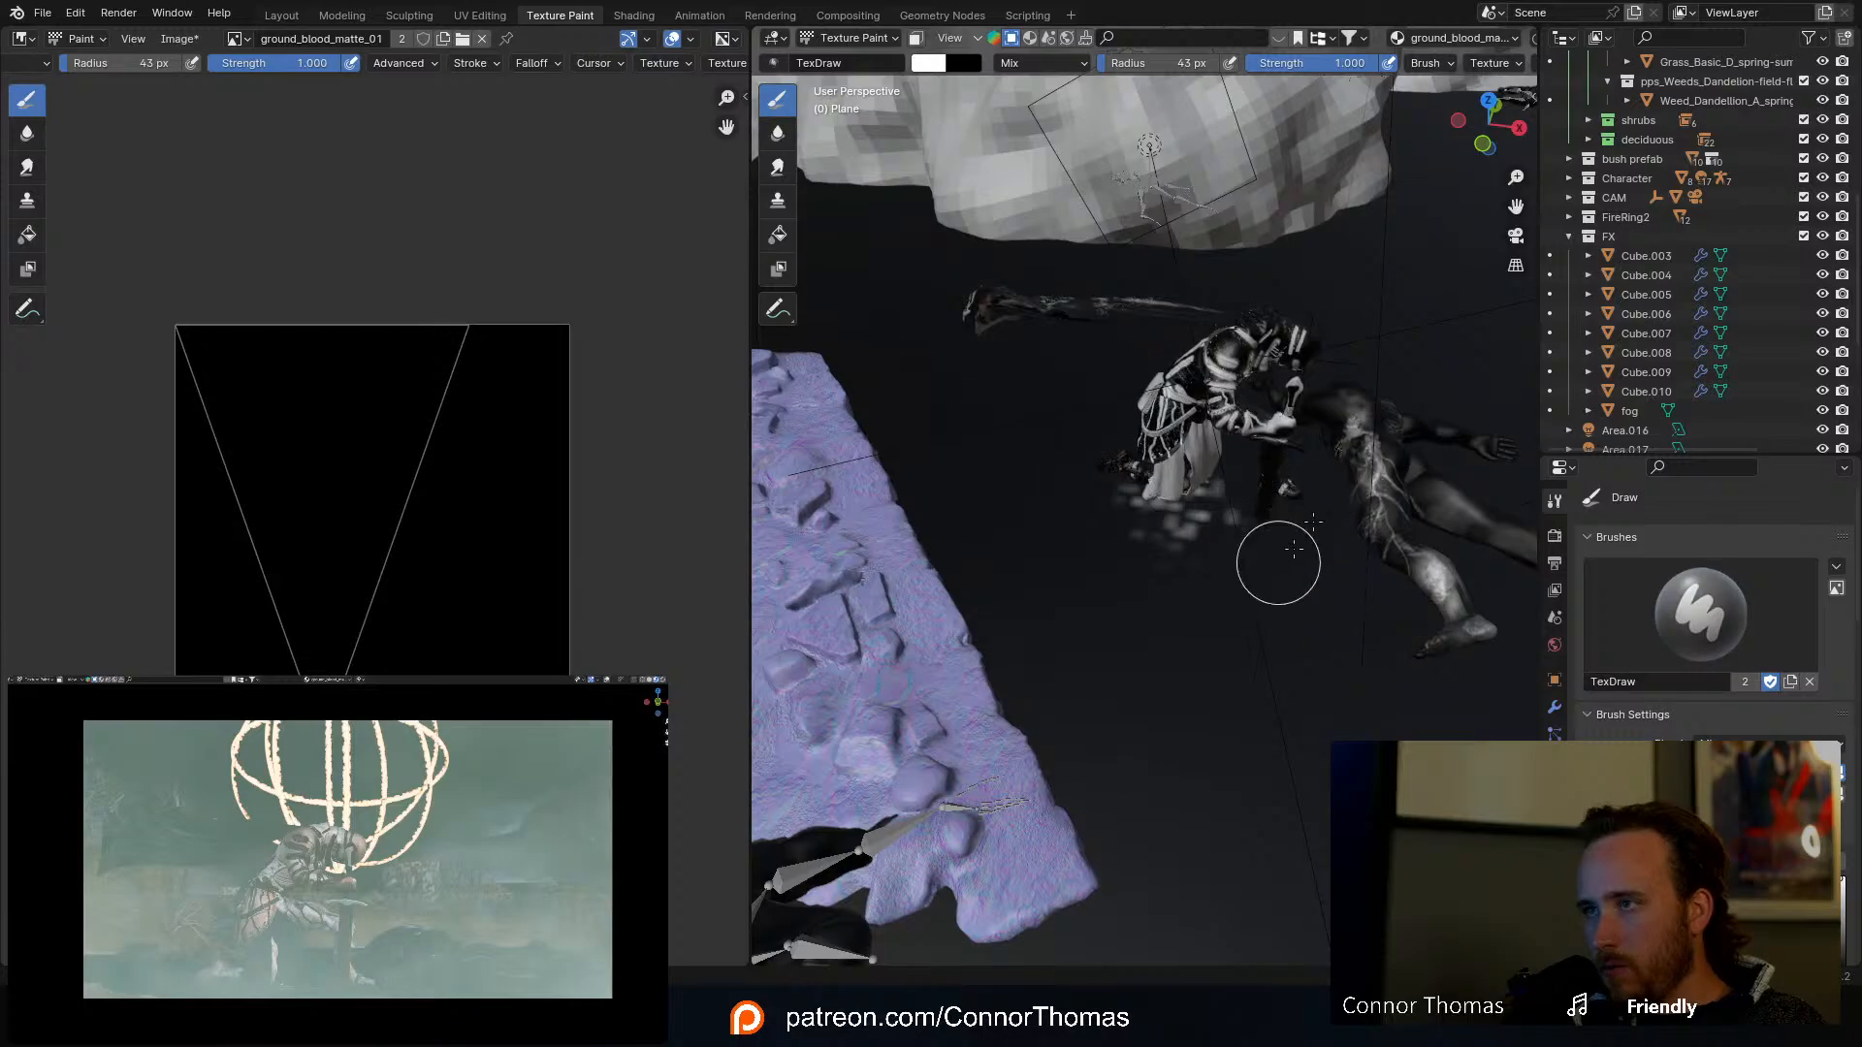
mouse_move(1360, 551)
middle_down()
mouse_move(1342, 498)
mouse_move(1309, 556)
mouse_move(1335, 574)
mouse_move(1209, 486)
middle_up()
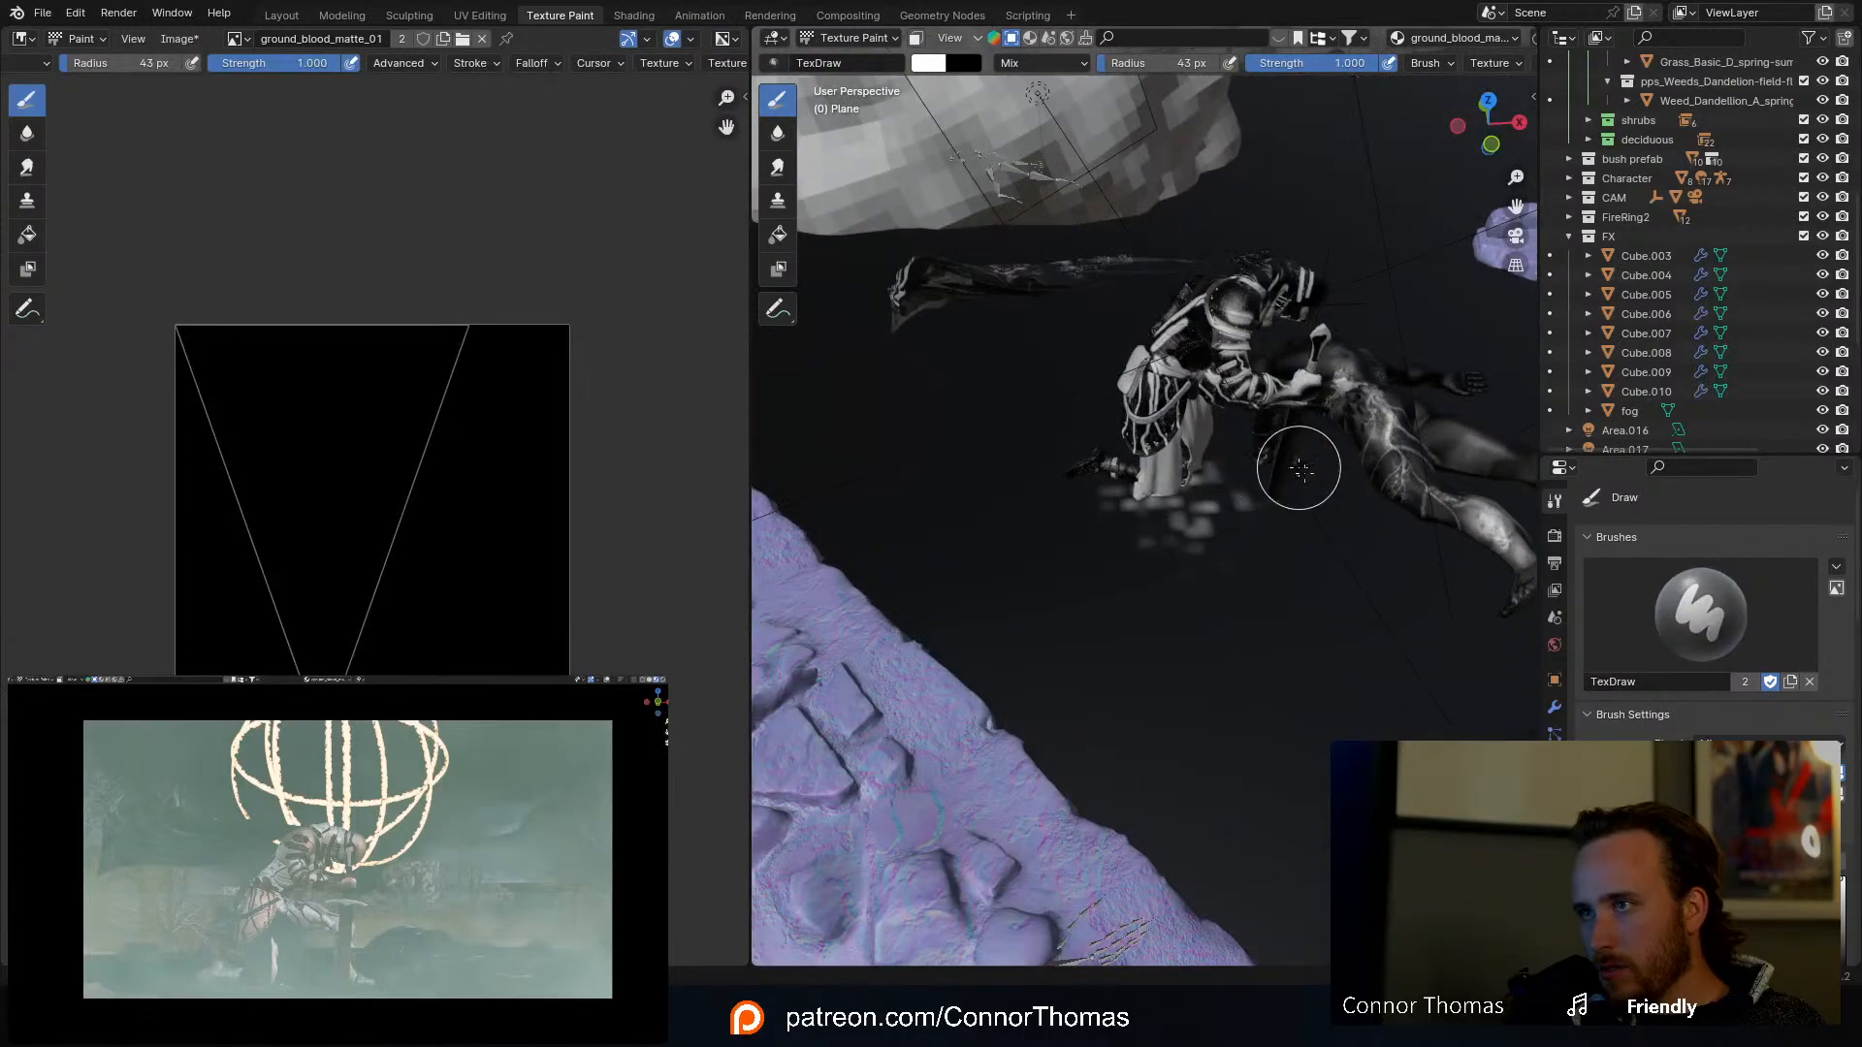
mouse_move(1335, 538)
middle_down()
mouse_move(1289, 520)
mouse_move(1176, 549)
mouse_move(1197, 582)
mouse_move(1181, 593)
middle_up()
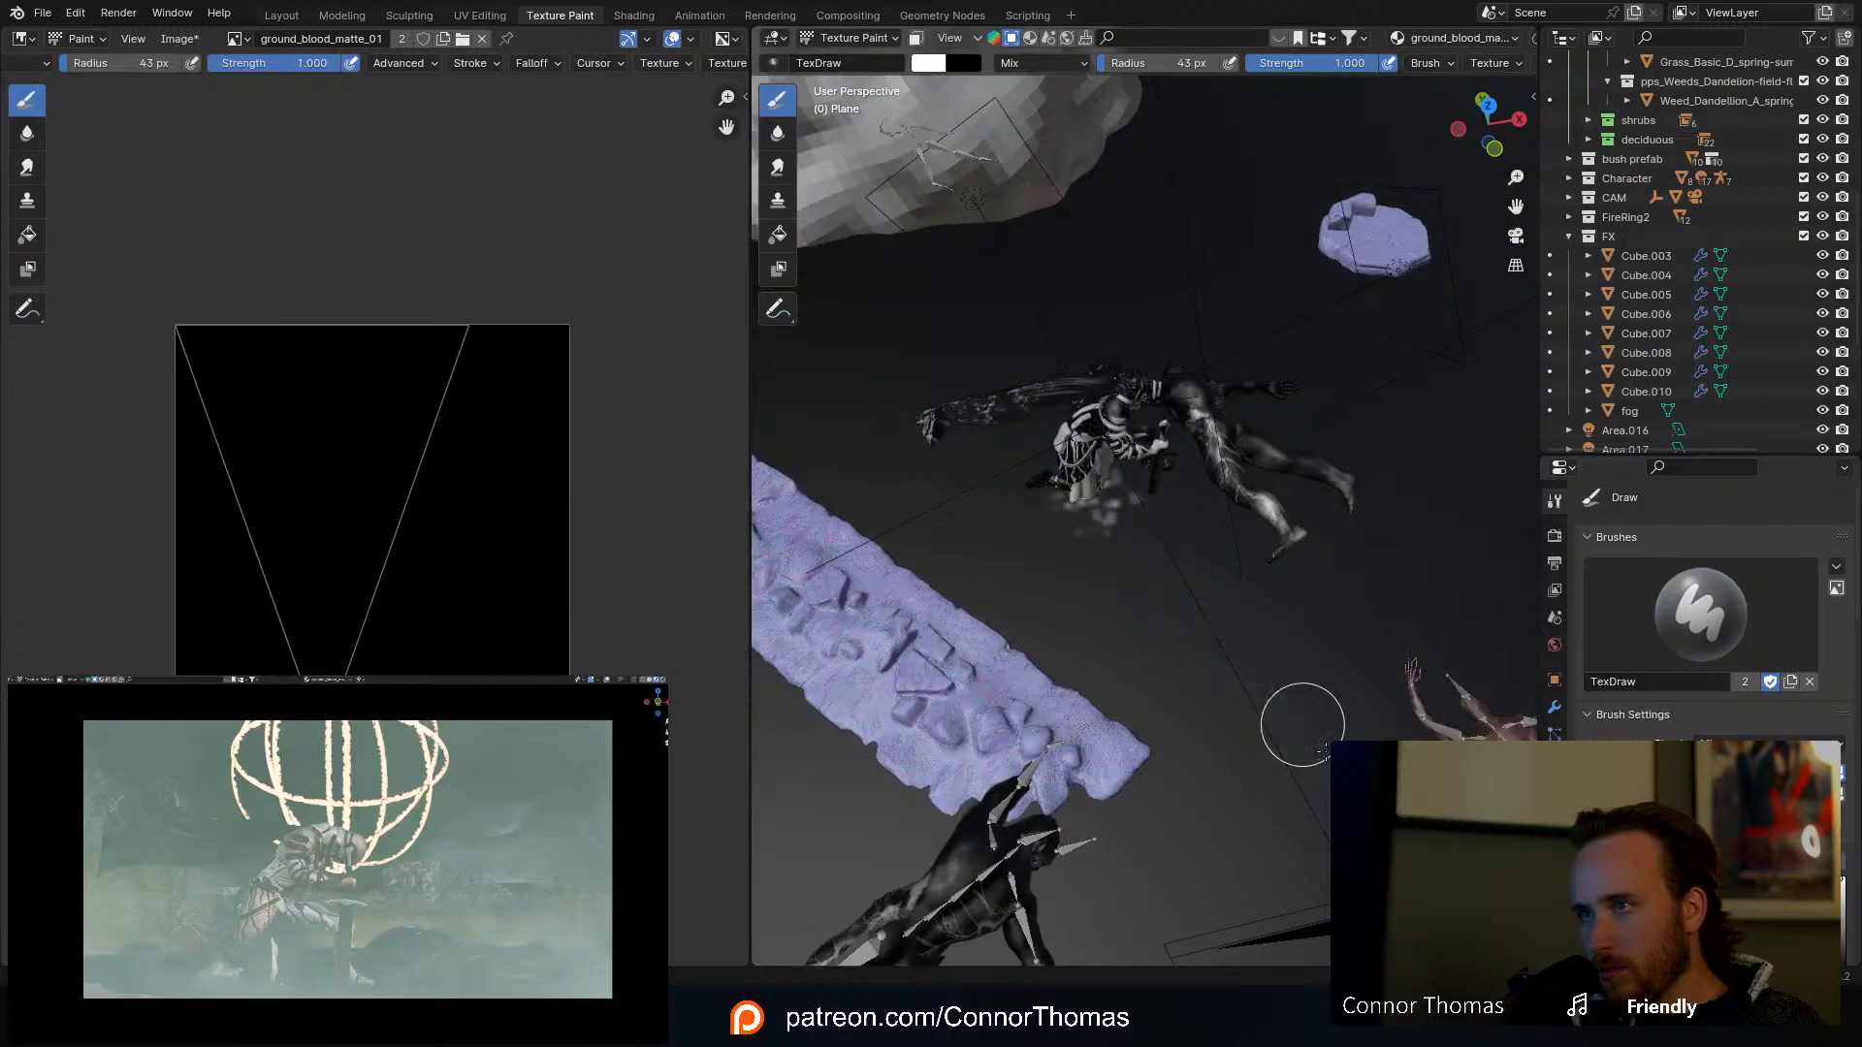
mouse_move(1295, 734)
mouse_down()
mouse_move(1155, 602)
mouse_move(1188, 430)
mouse_move(1205, 606)
mouse_up()
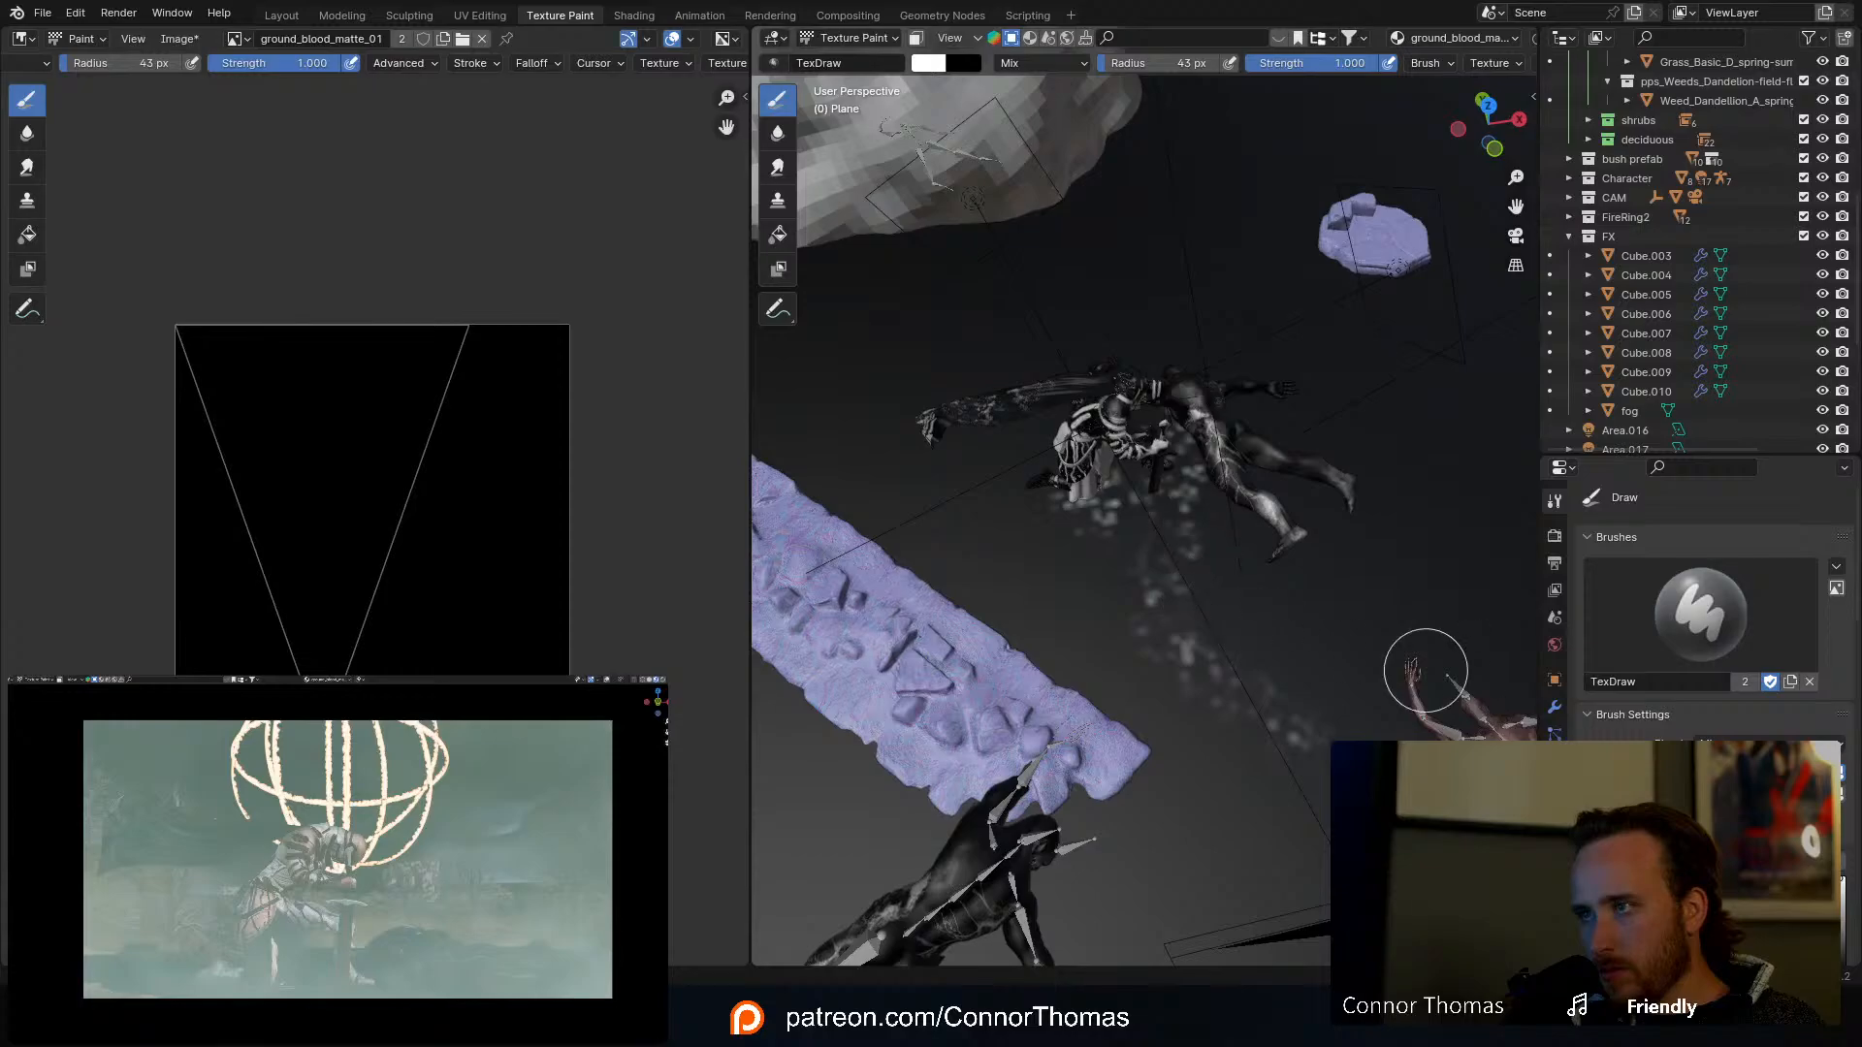
scroll(1707, 601, down, 5)
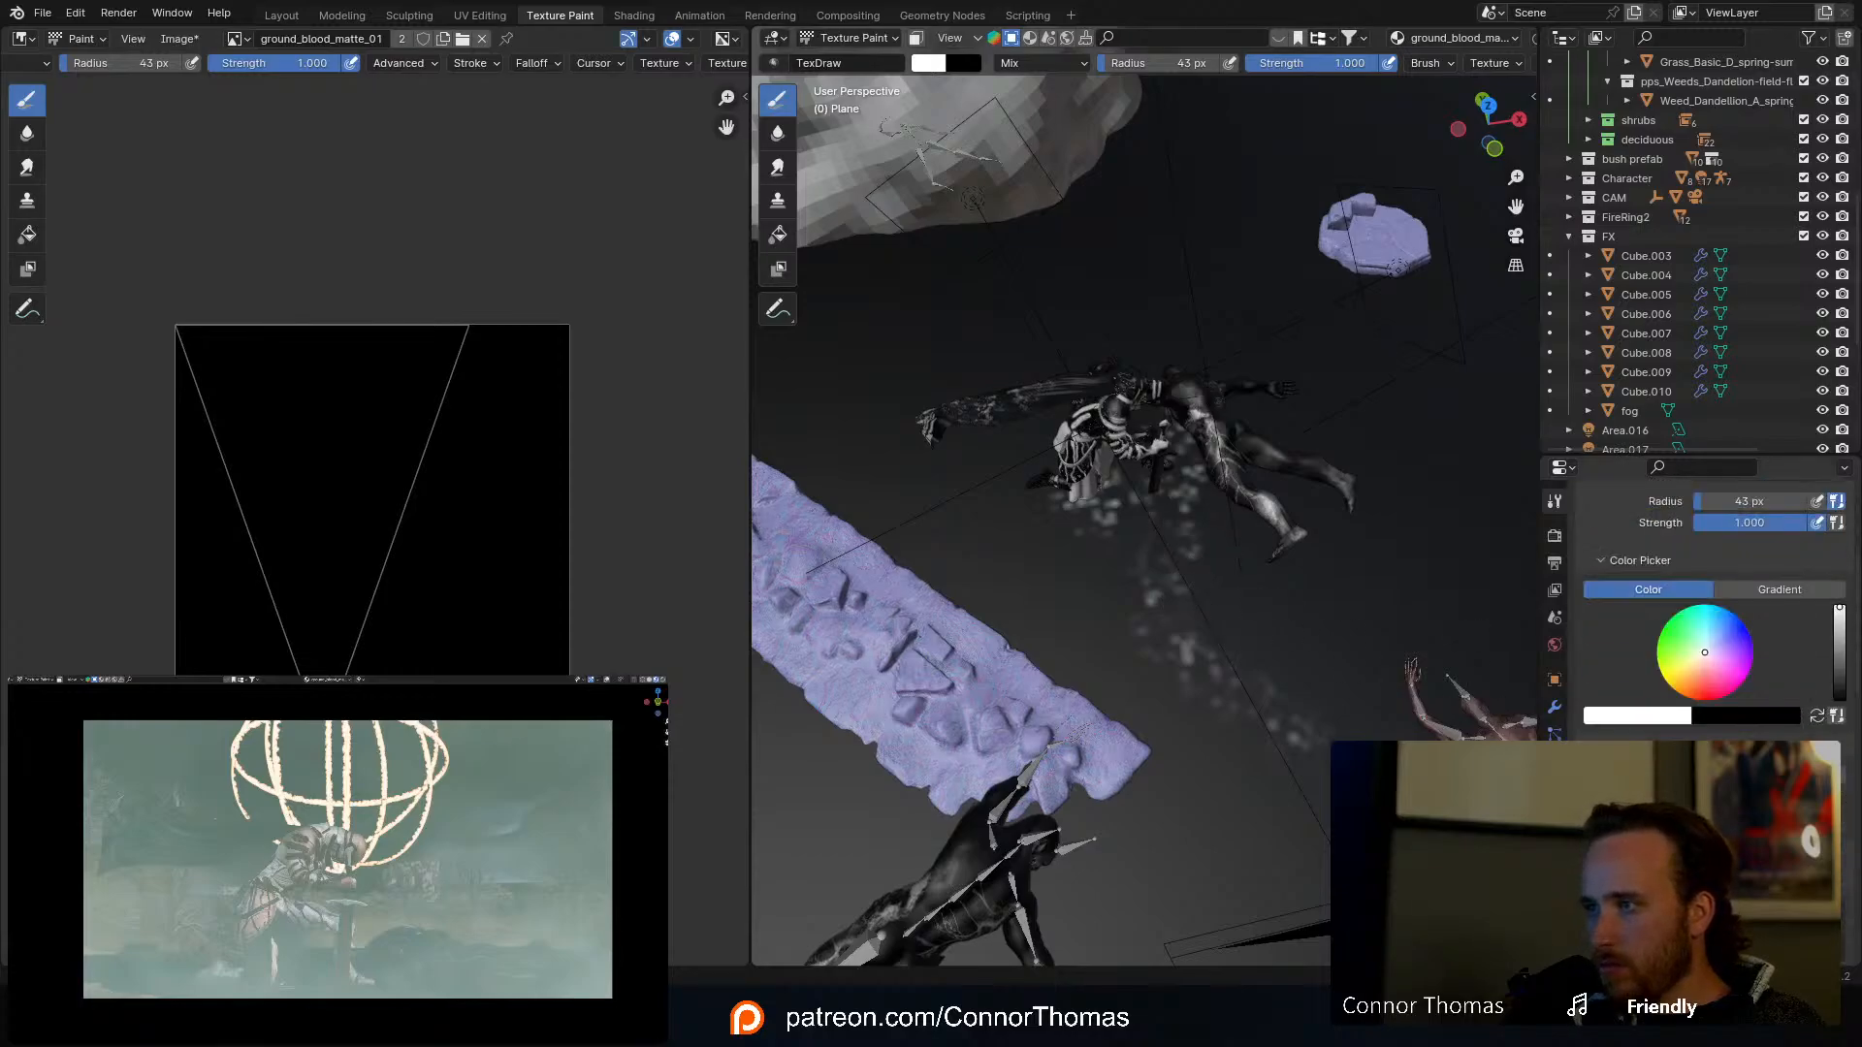
scroll(1707, 601, down, 5)
scroll(1707, 601, down, 8)
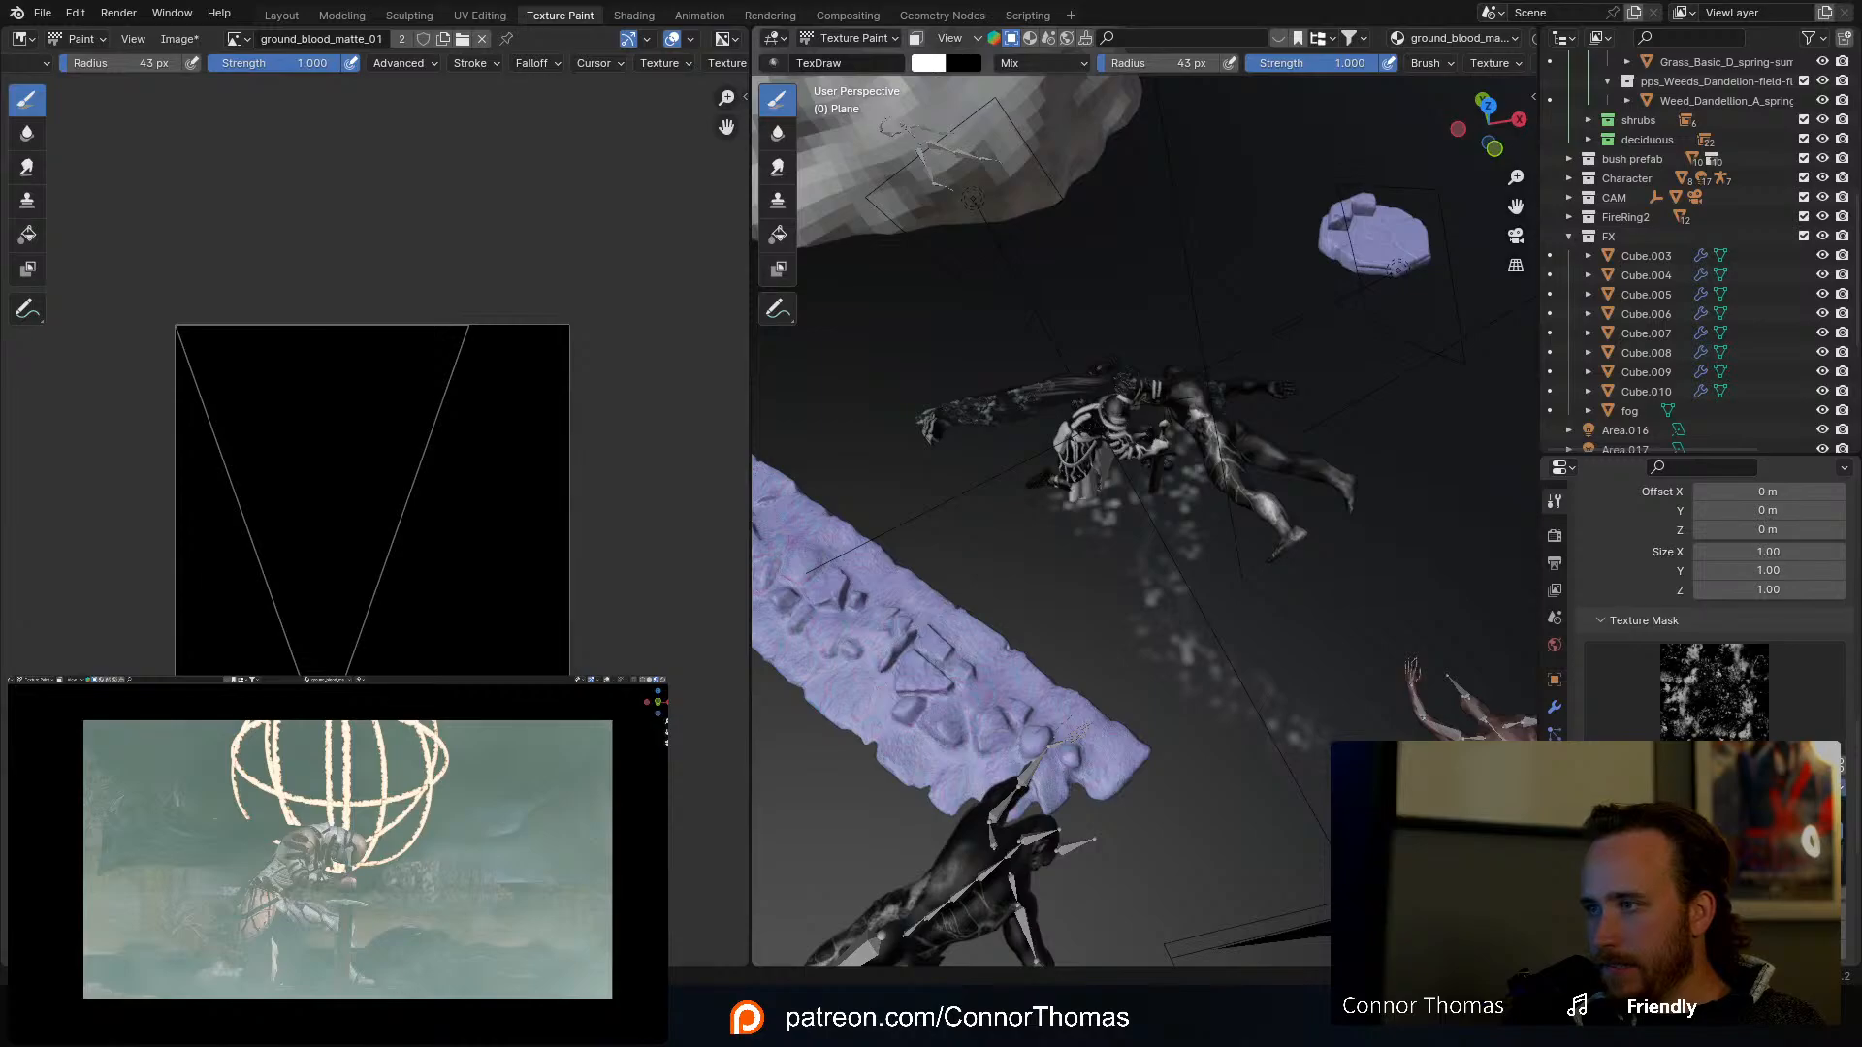
mouse_move(1247, 673)
mouse_down()
mouse_move(1184, 520)
mouse_move(1199, 424)
mouse_up()
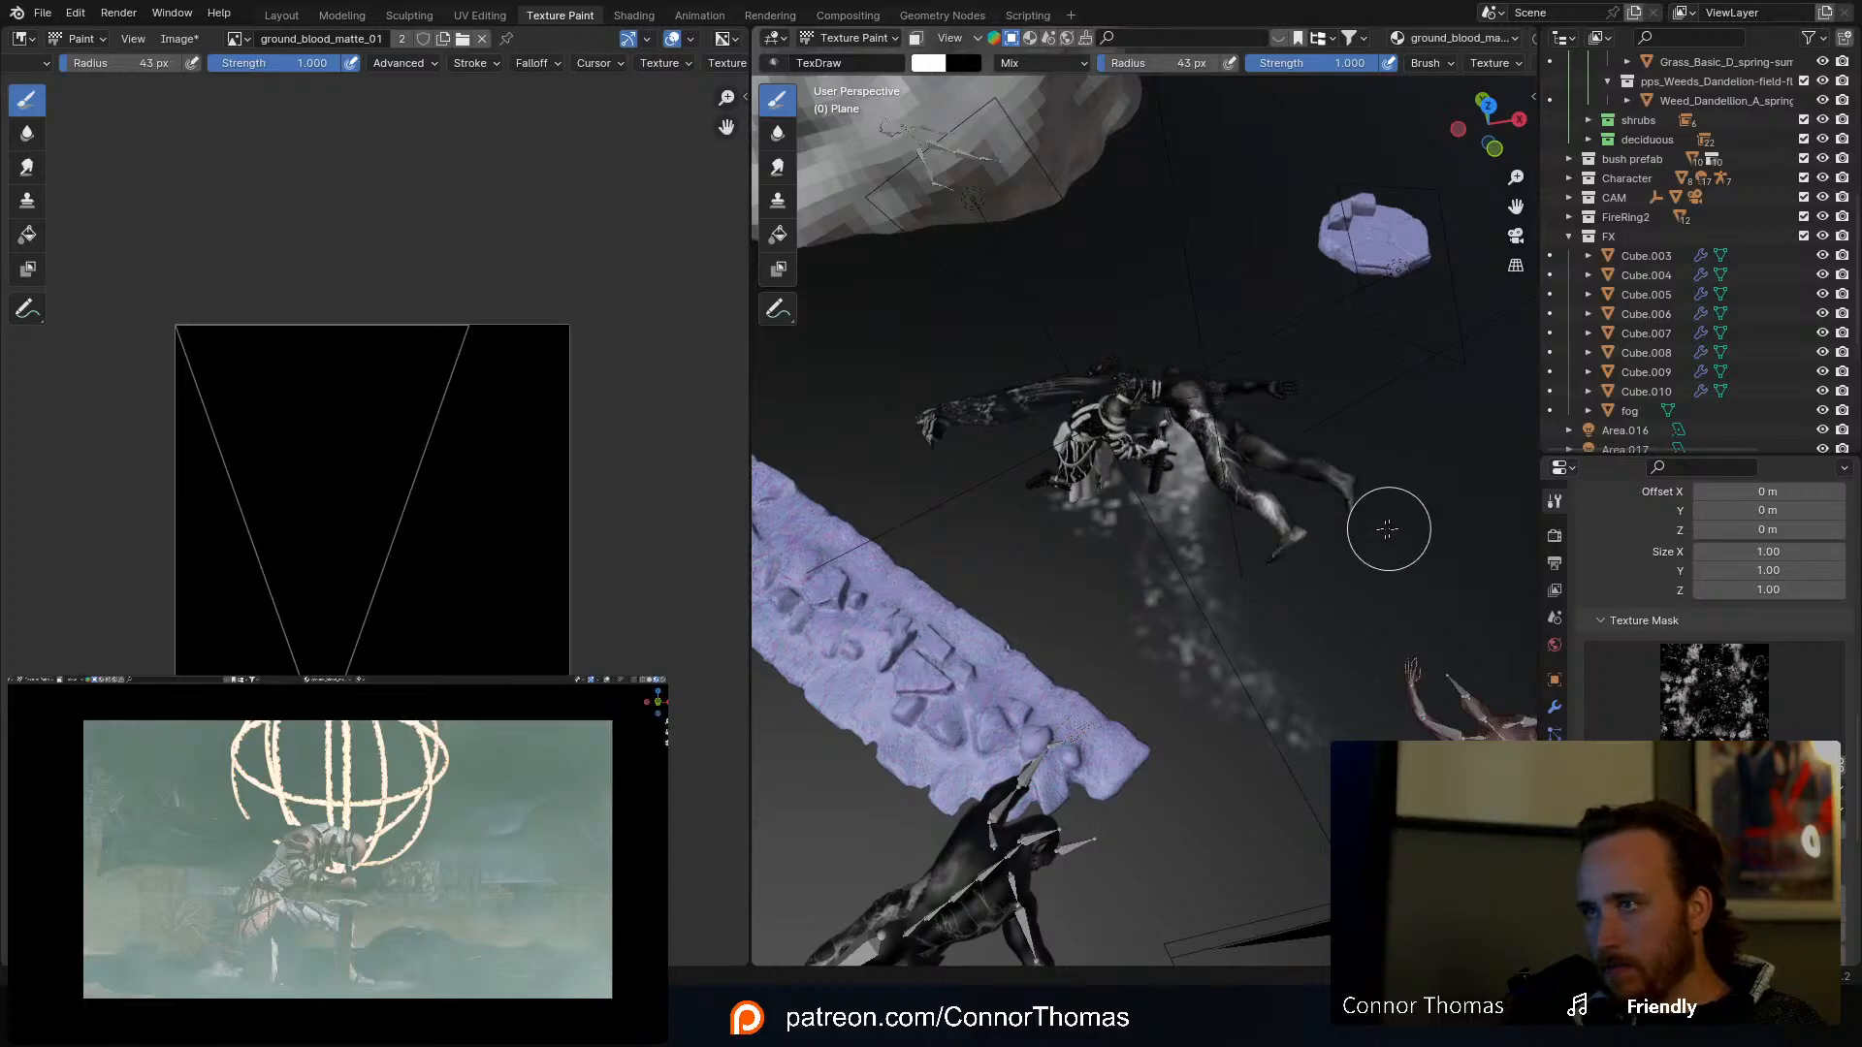
Step: Paint more white speckles on the ground along the stone path and around the fallen bodies in the foreground
middle_drag(1137, 570, 1128, 597)
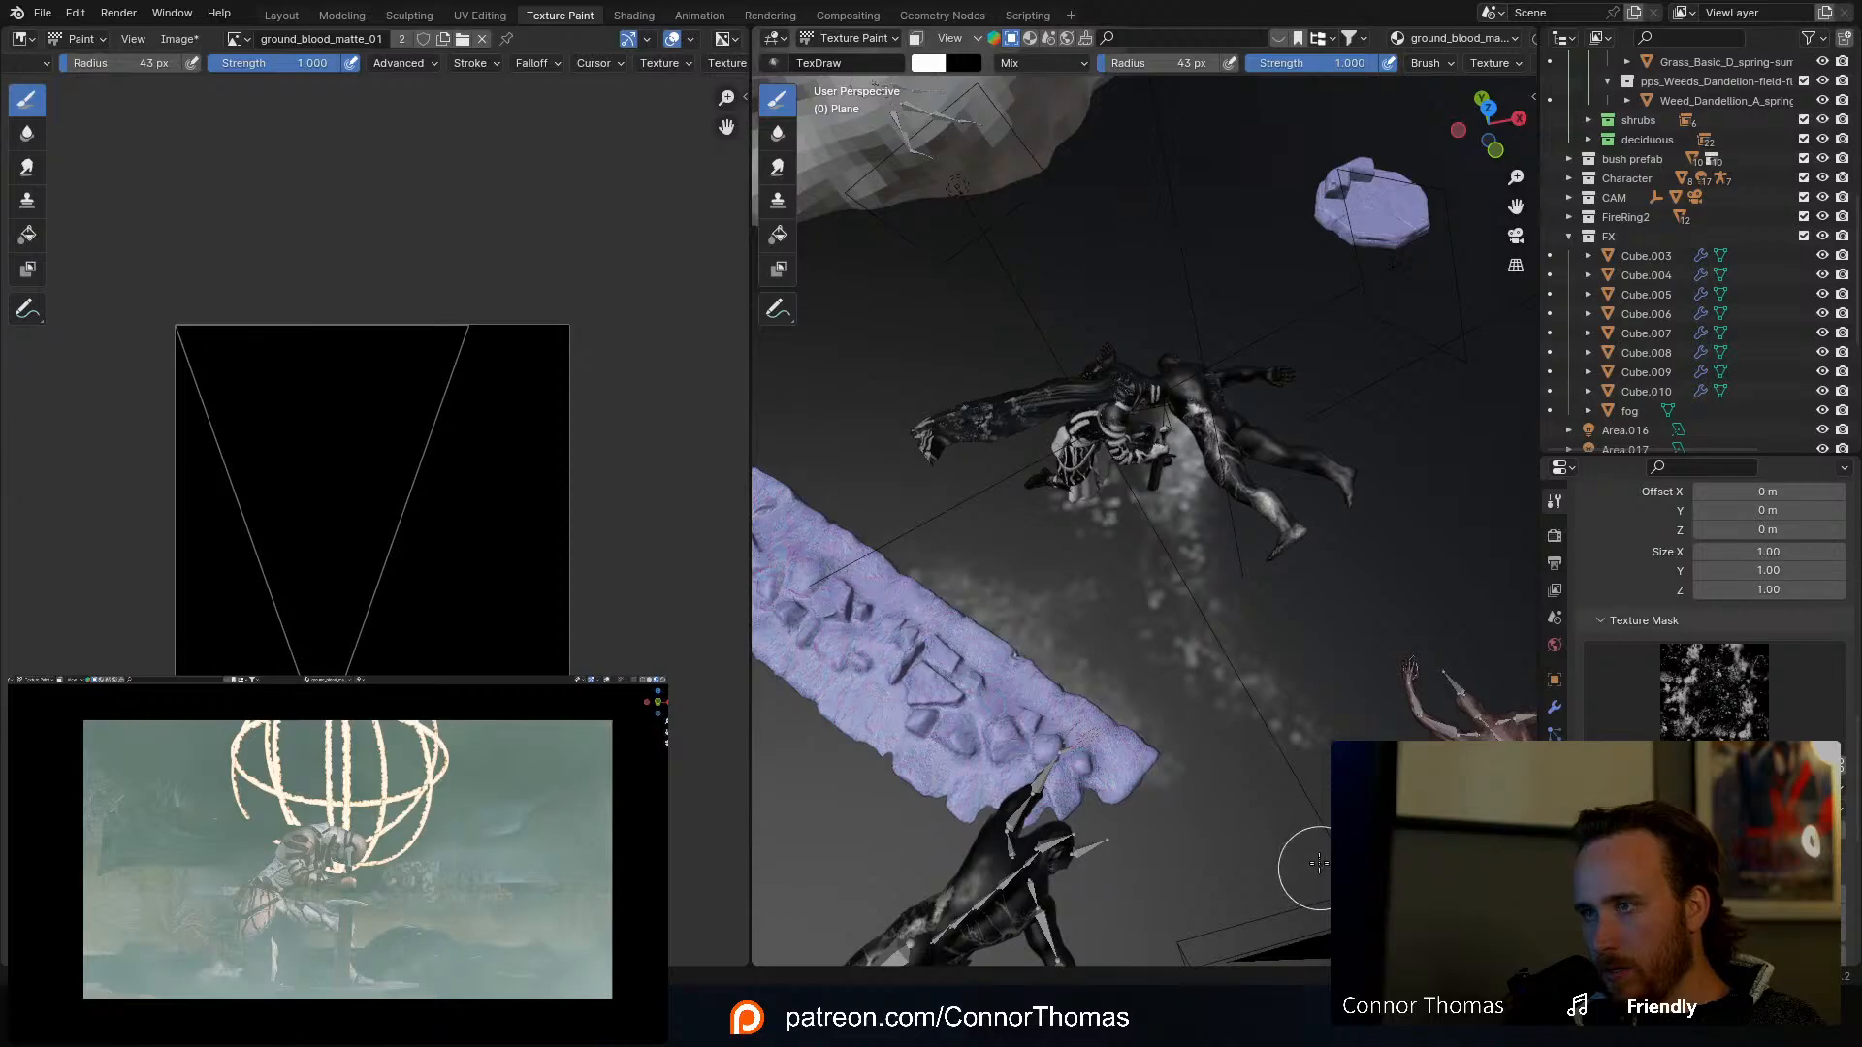
mouse_move(1319, 747)
middle_down()
mouse_move(1267, 692)
mouse_move(1358, 716)
middle_up()
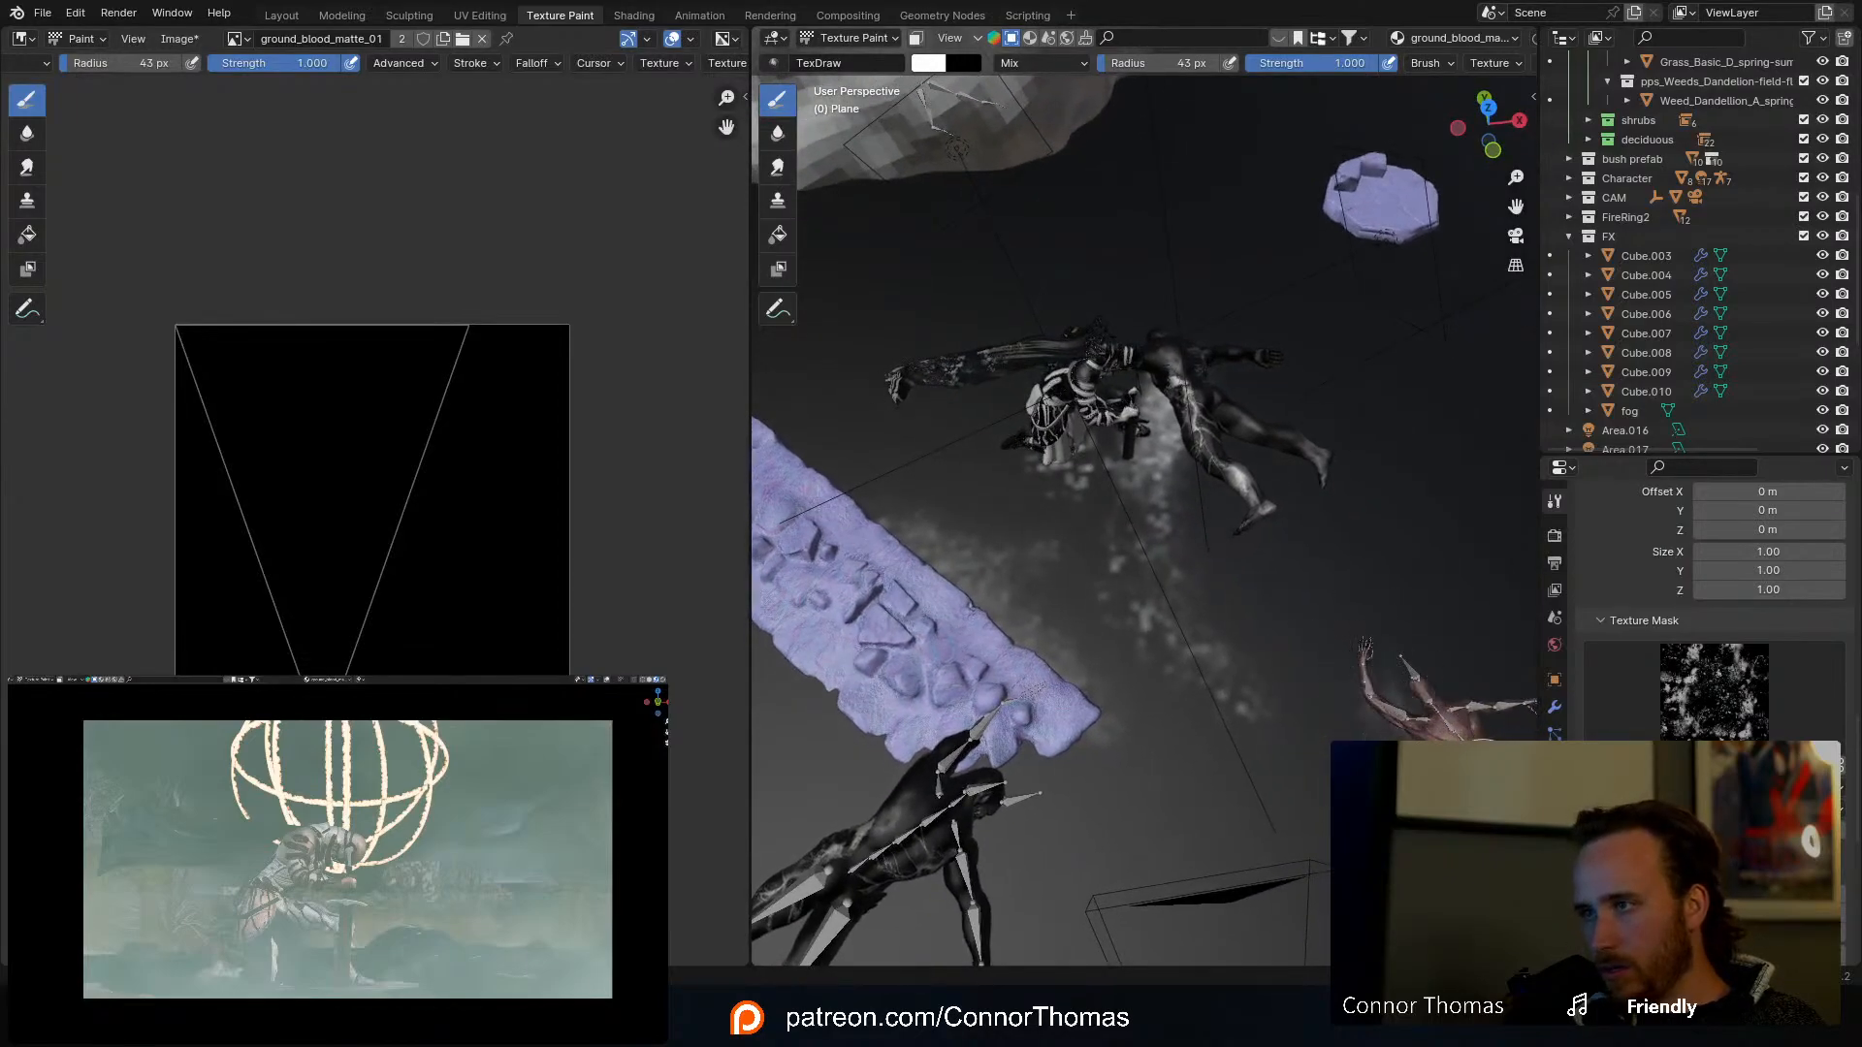
middle_drag(1101, 812, 1102, 777)
drag(997, 834, 982, 841)
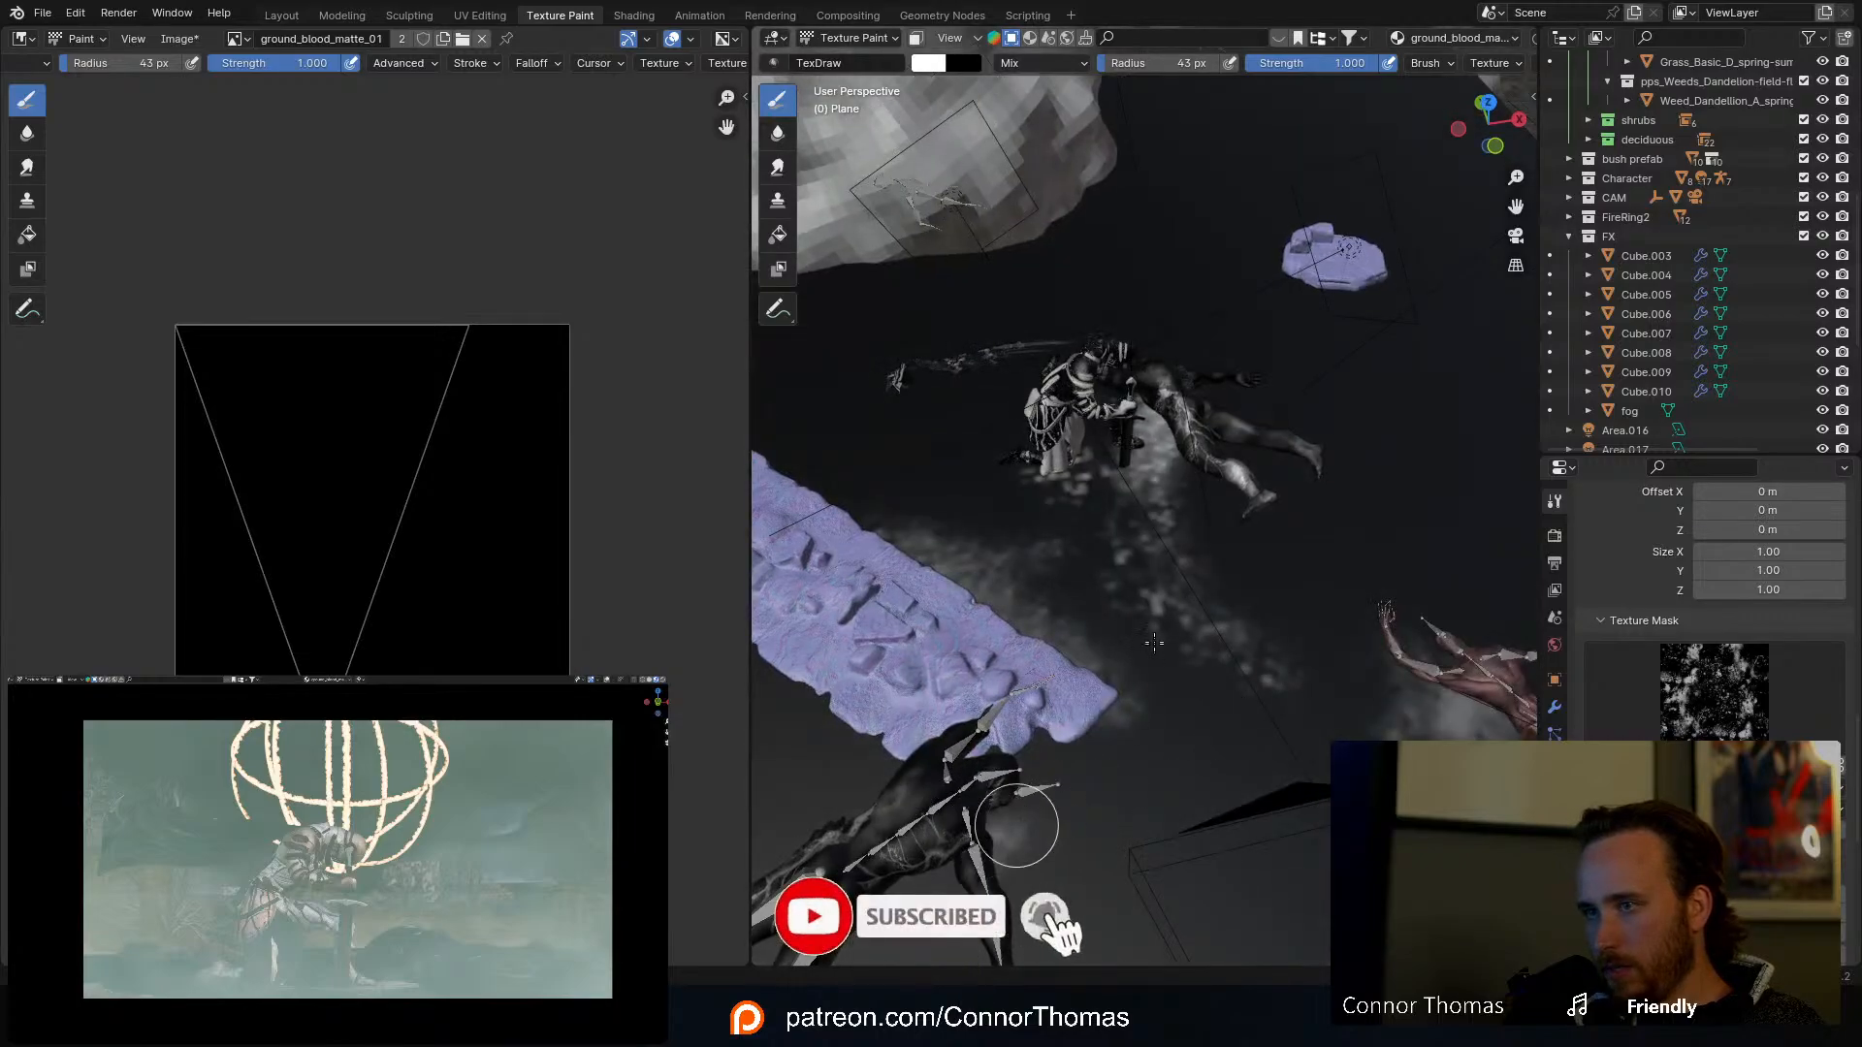
middle_drag(1018, 828, 1012, 854)
Step: Paint white speckled patches on the ground around the end of the knight's cape
scroll(1259, 508, up, 2)
middle_drag(1225, 432, 1156, 424)
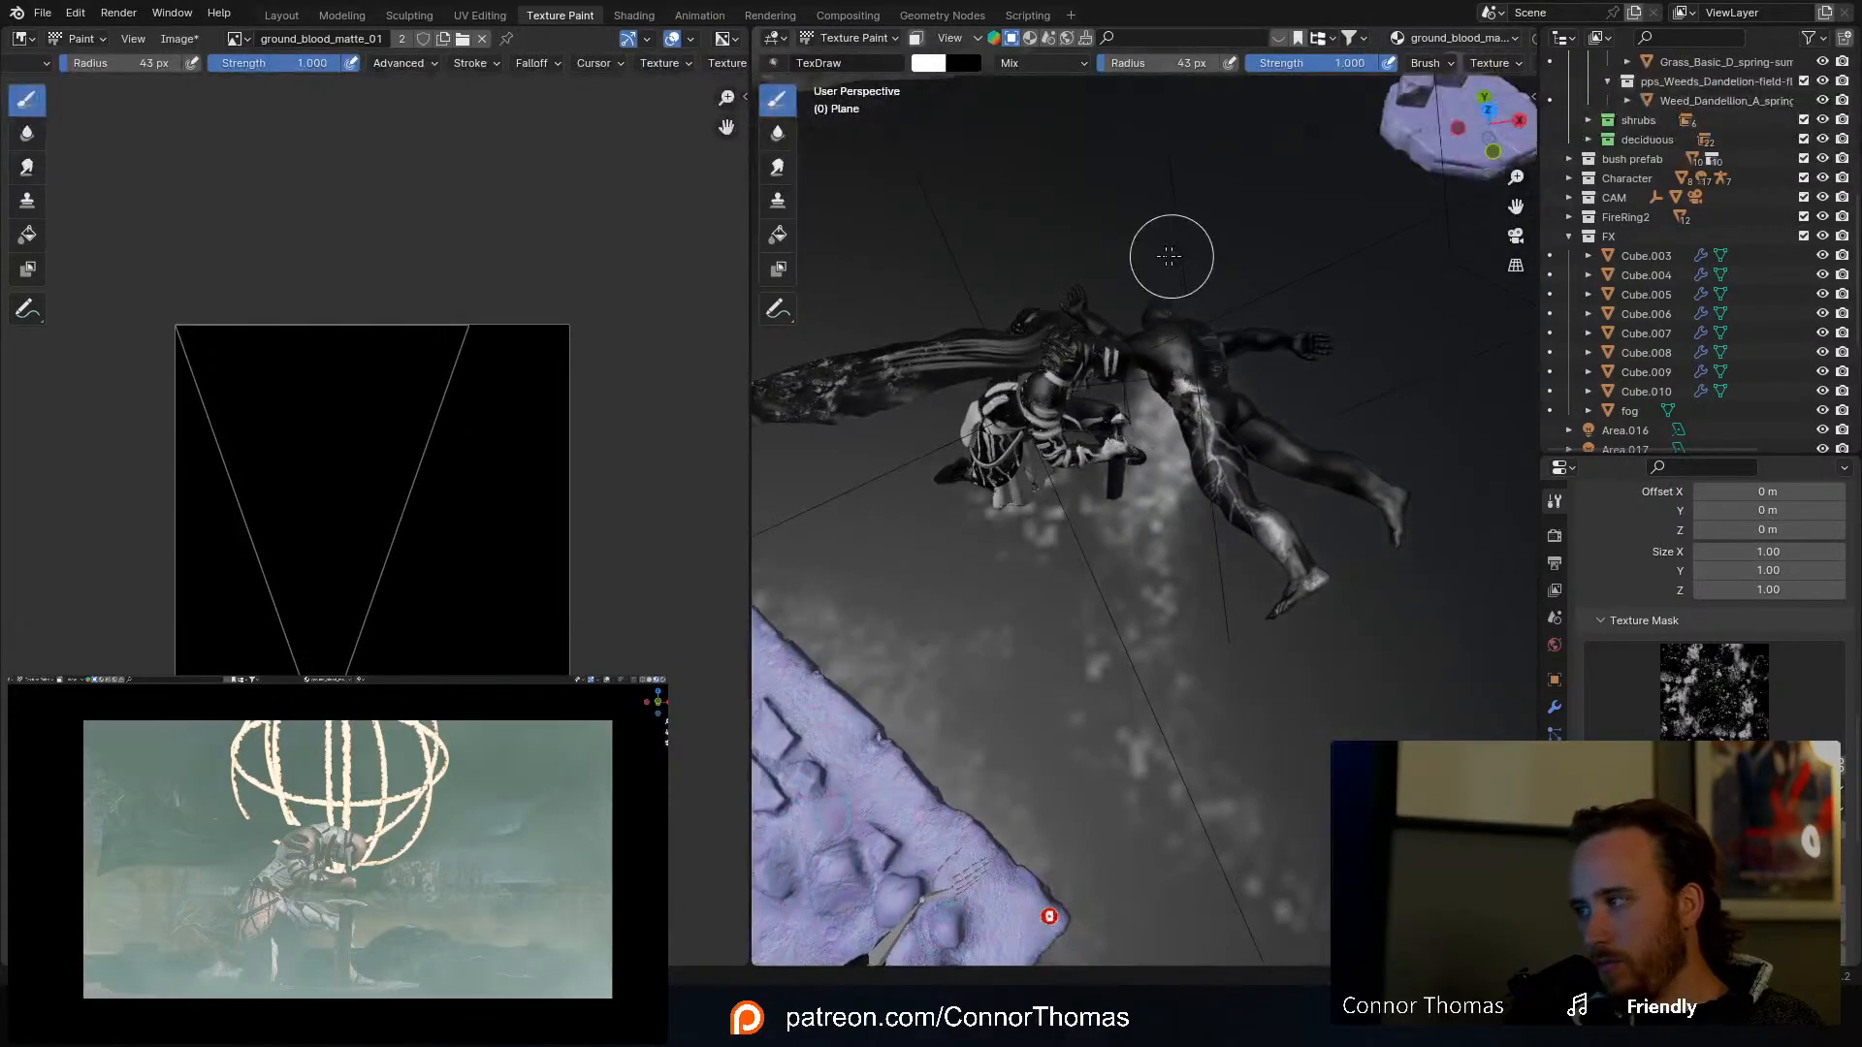
scroll(911, 379, down, 2)
mouse_move(876, 366)
mouse_down()
mouse_move(860, 515)
mouse_move(877, 303)
mouse_move(856, 478)
mouse_move(823, 436)
mouse_up()
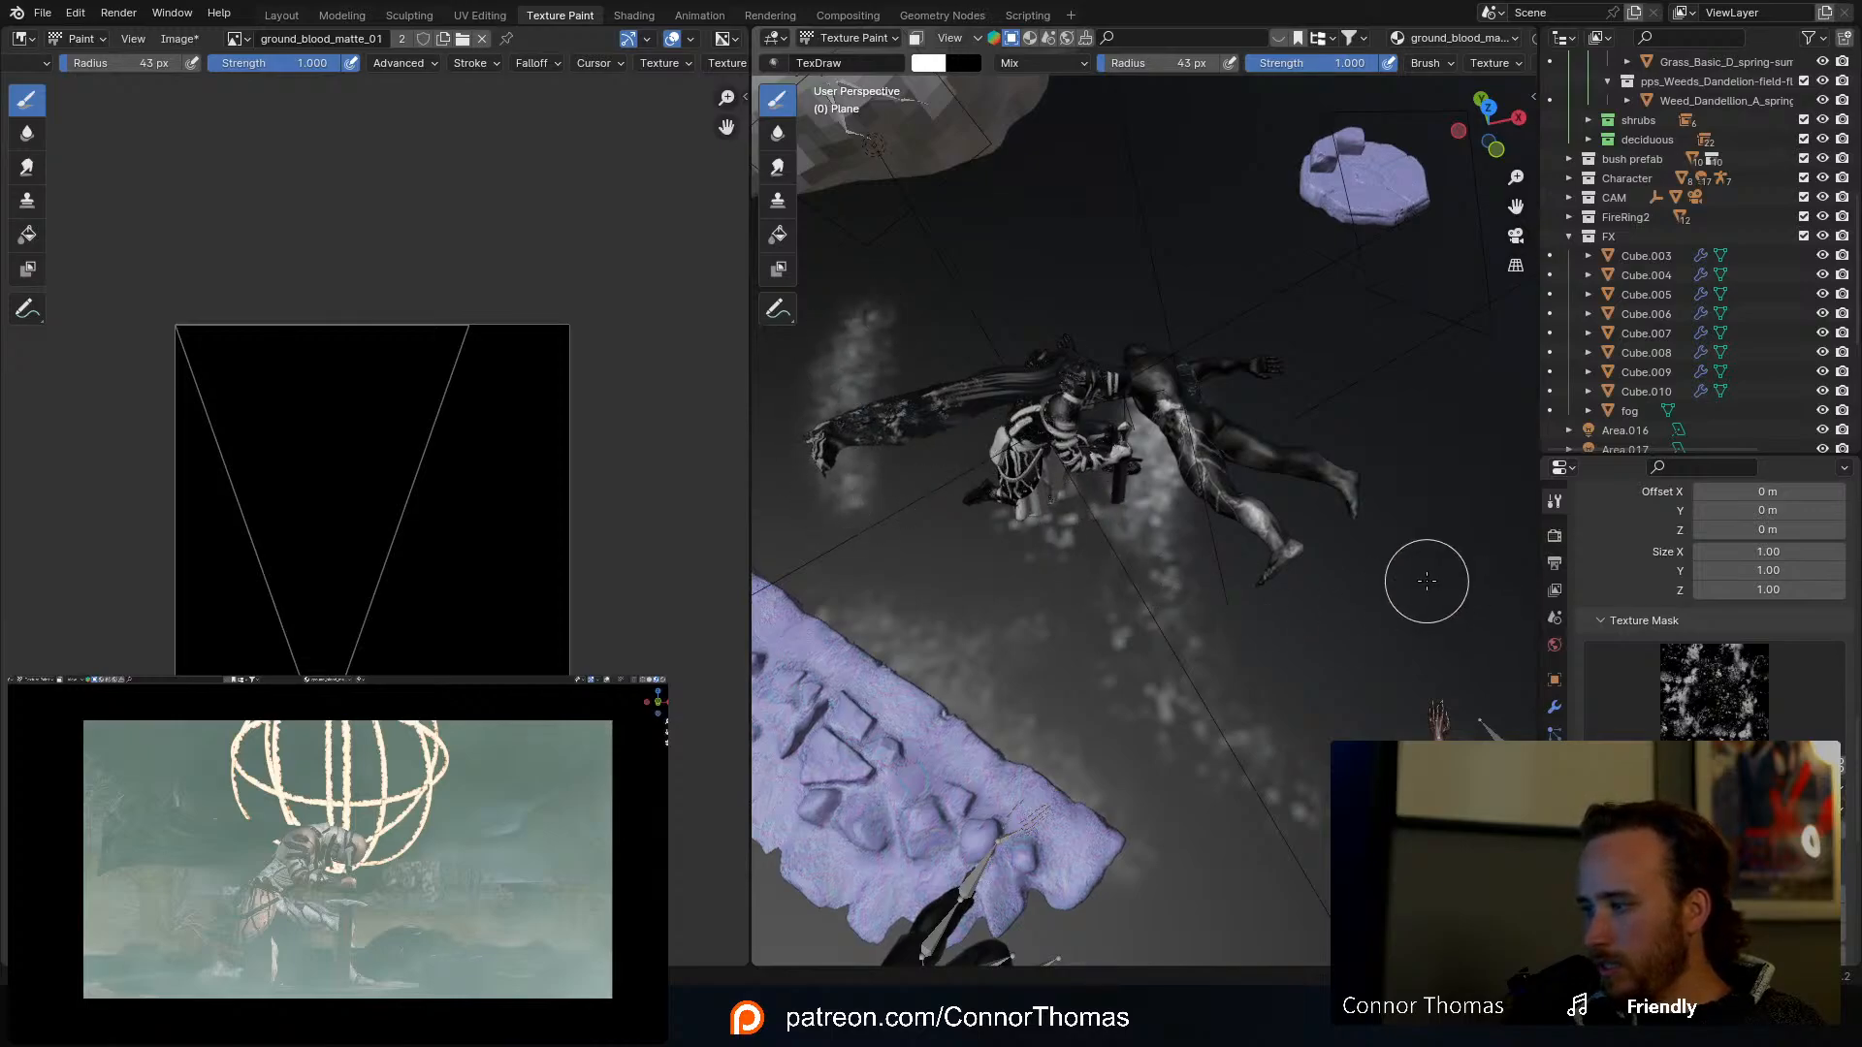
Step: Switch the brush's texture mask to the cloudy Texture and set the brush radius to 26 px
mouse_move(1425, 582)
middle_down()
mouse_move(1262, 536)
mouse_move(1409, 468)
mouse_move(1393, 561)
middle_up()
scroll(1339, 543, up, 4)
key(f)
click(1114, 526)
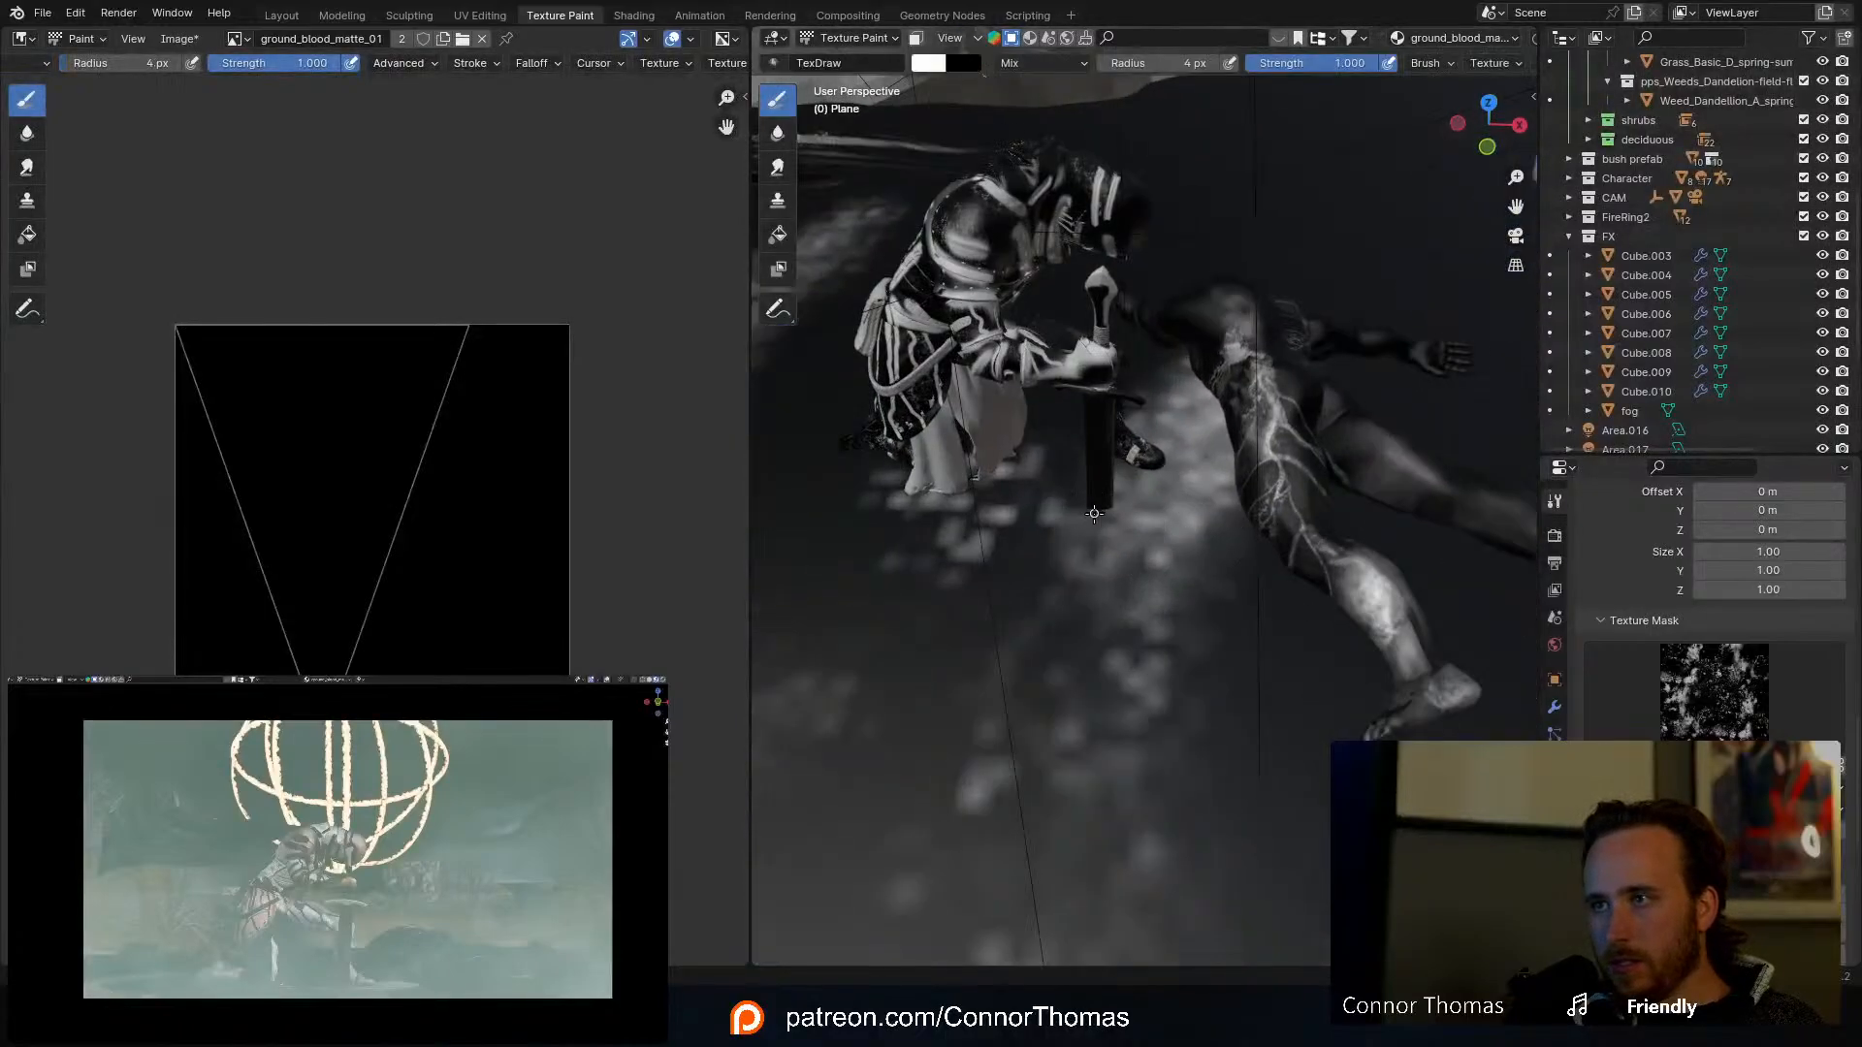
click(1698, 701)
click(1338, 388)
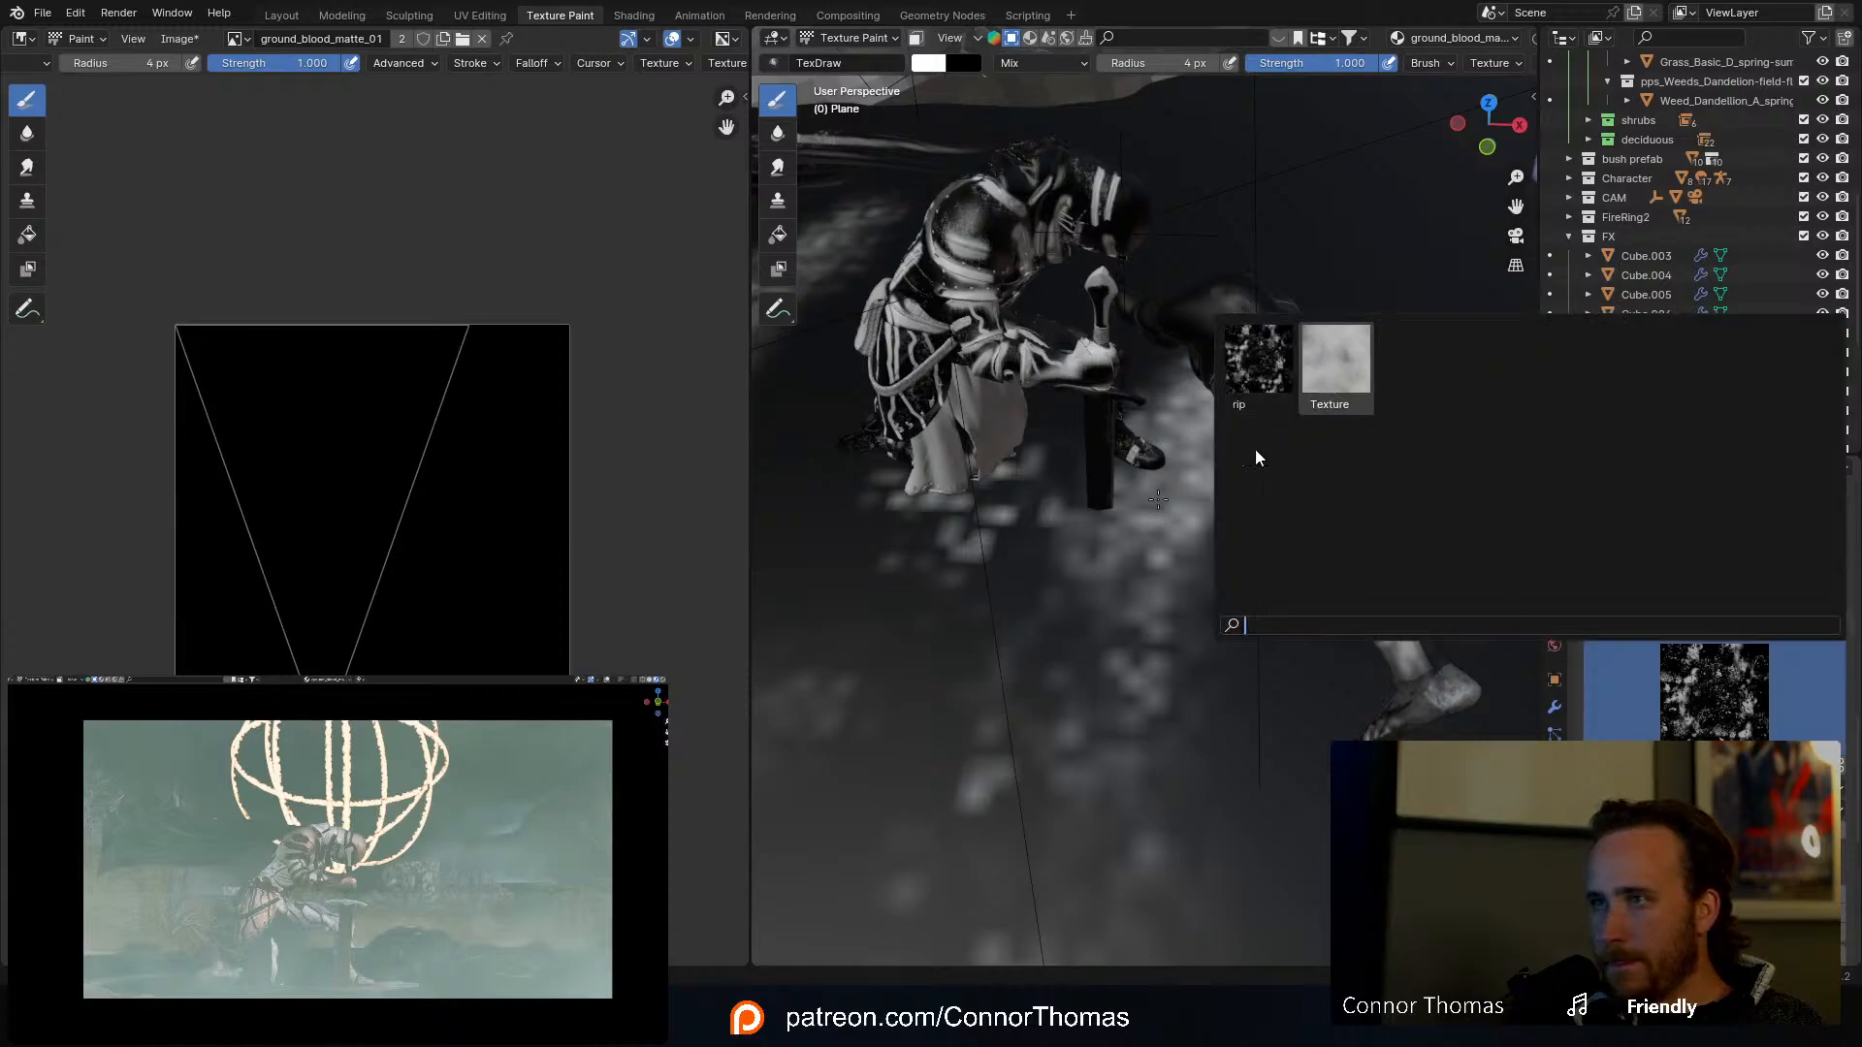
key(f)
click(1098, 514)
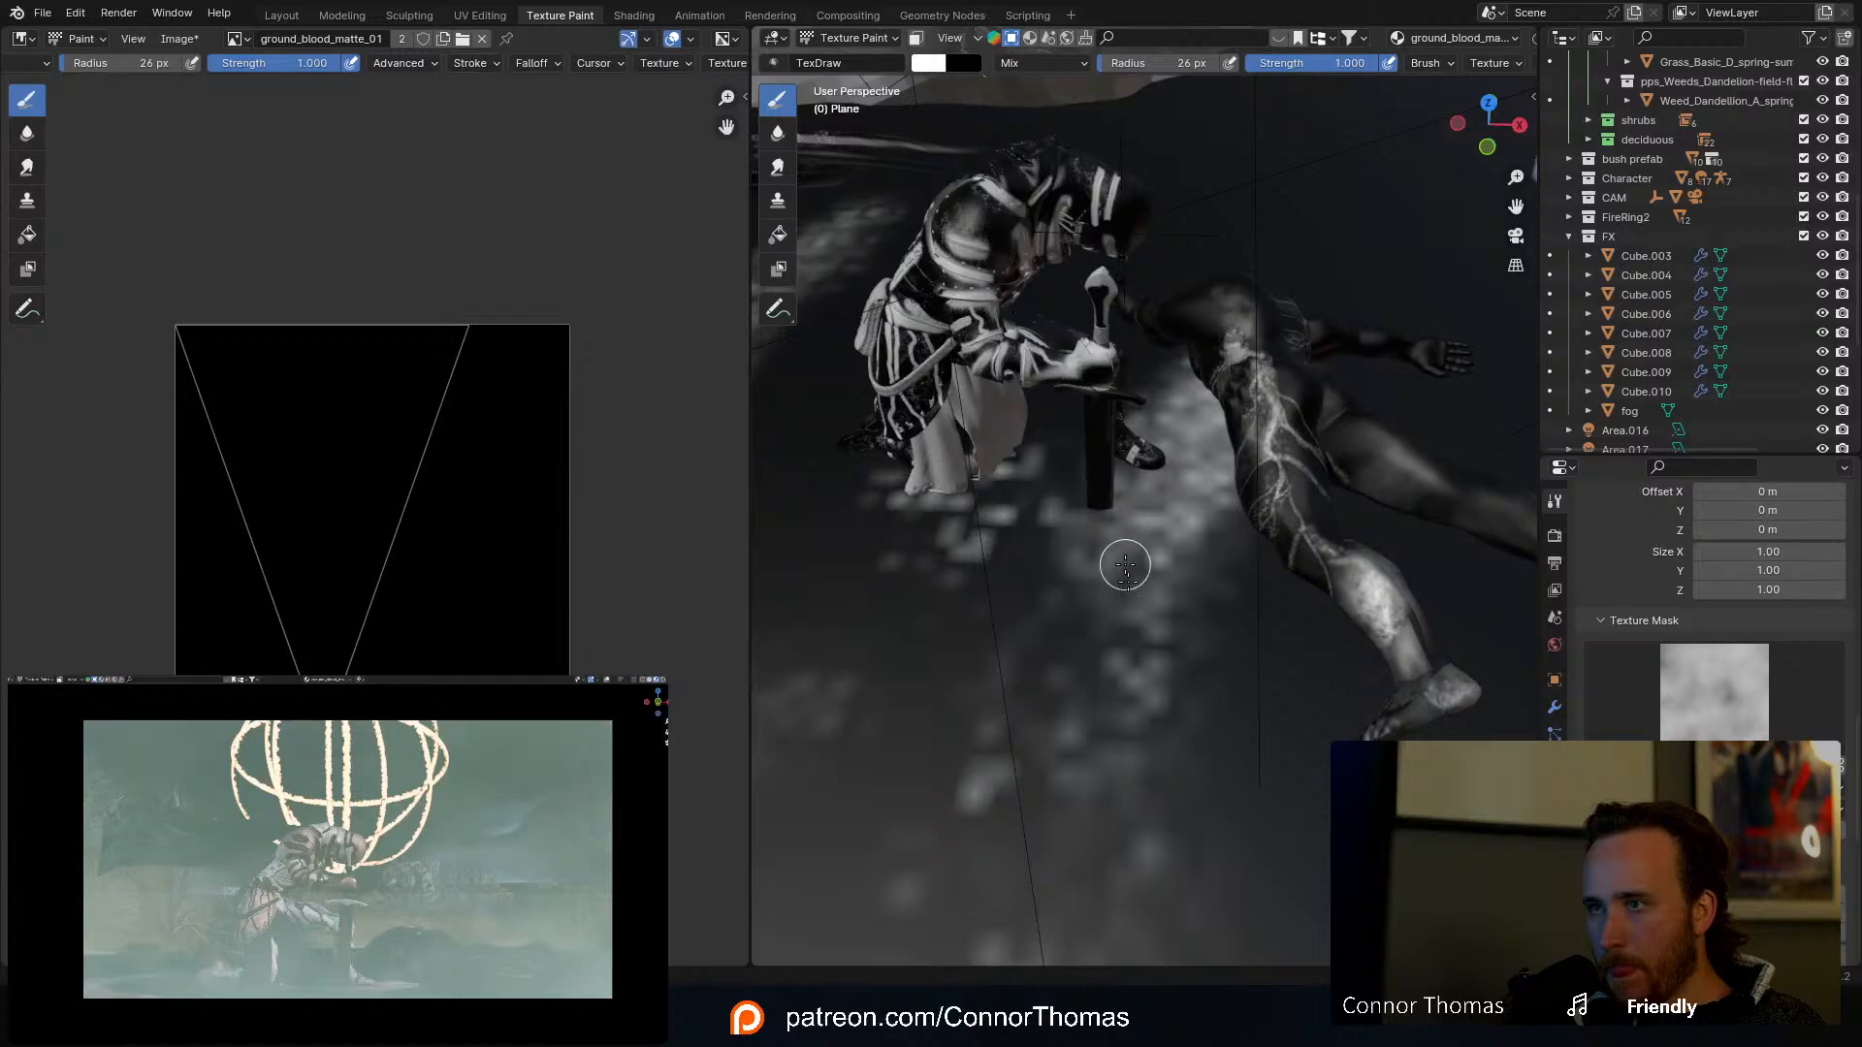
Step: Set the brush radius to 15 px and paint a white streak on the ground from the knight's sword past the fallen body's foot
scroll(1125, 566, down, 3)
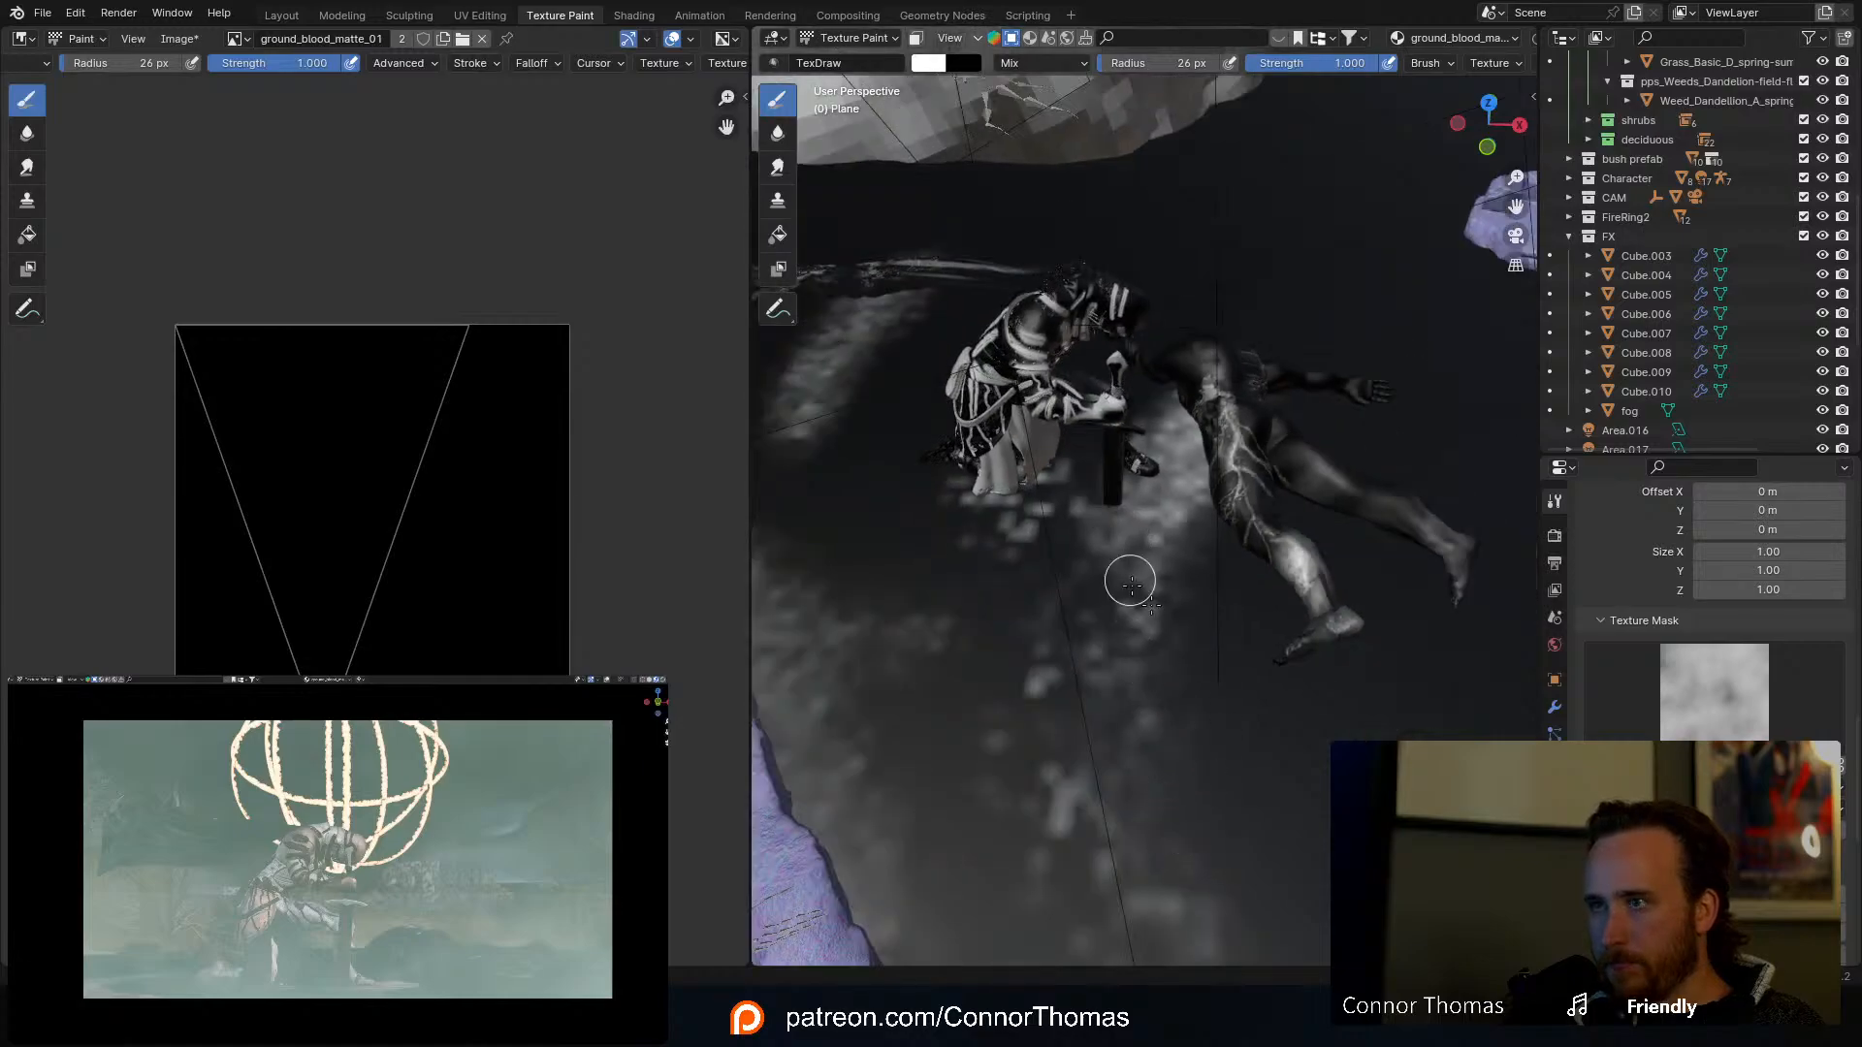
middle_drag(1132, 582, 1147, 528)
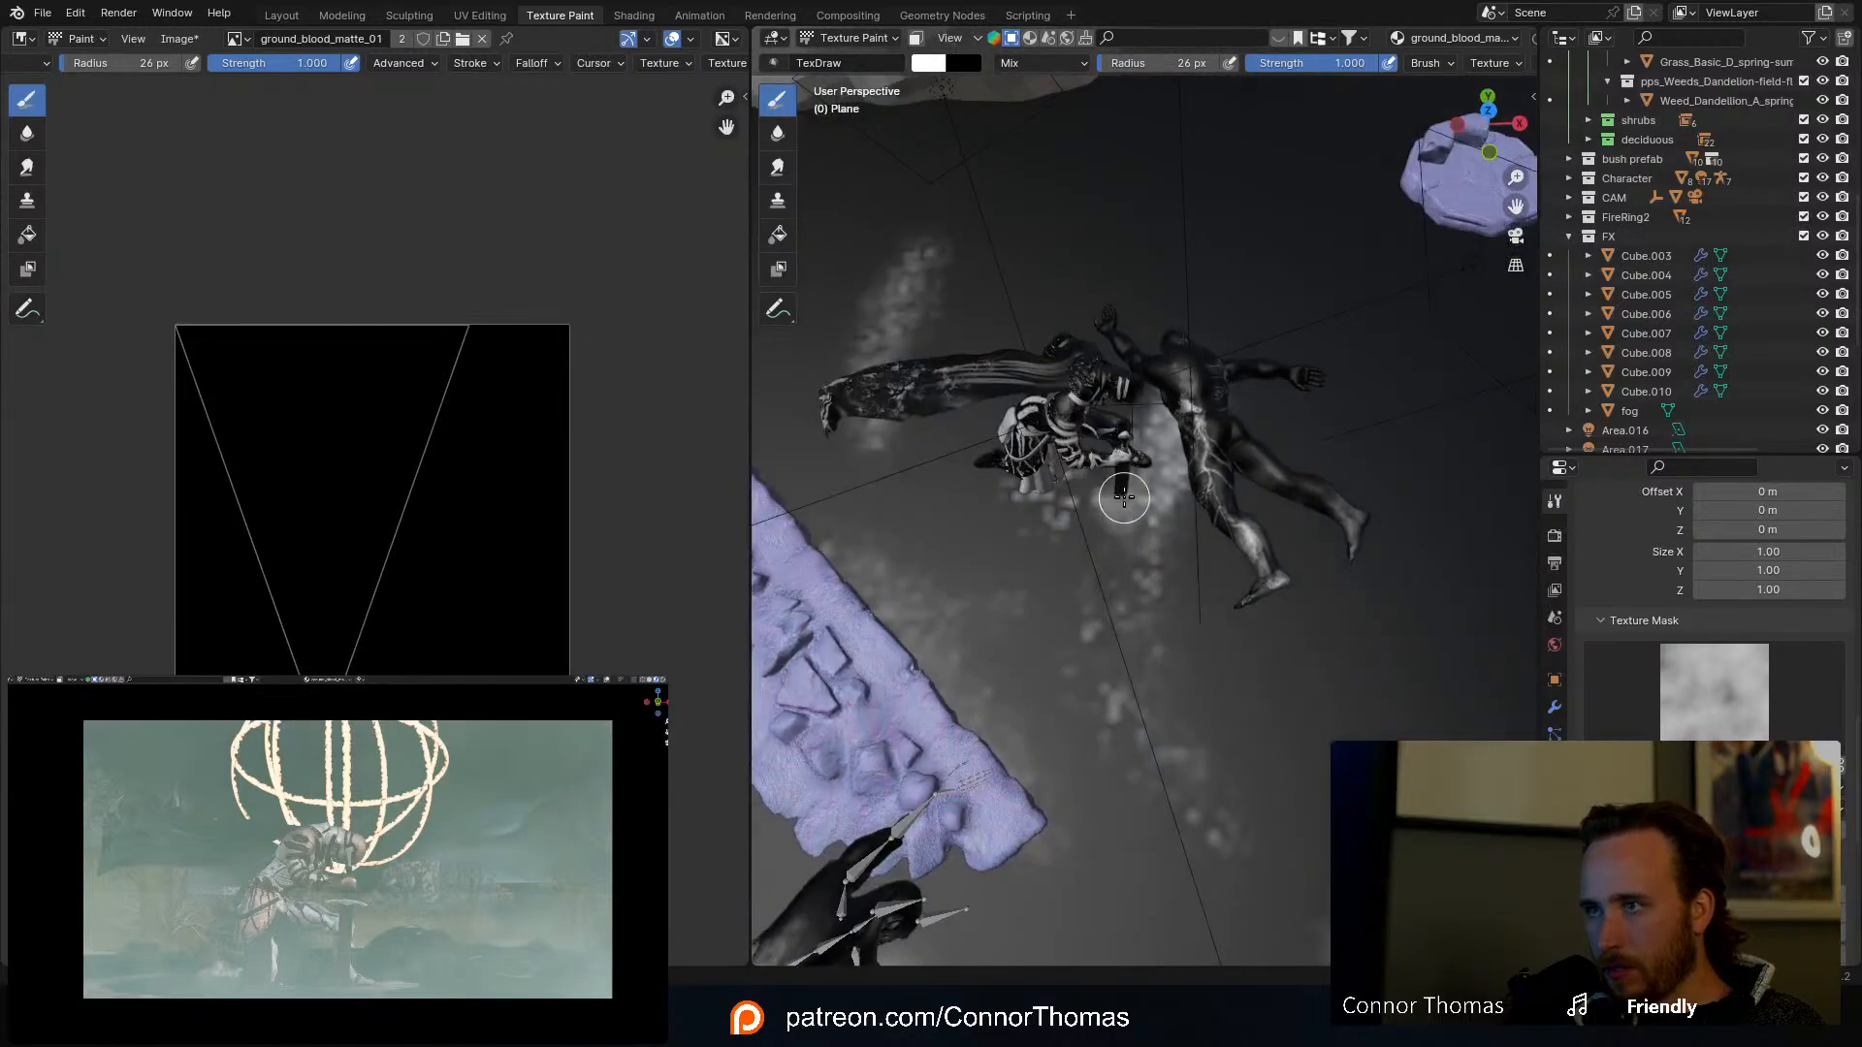
key(f)
click(1106, 500)
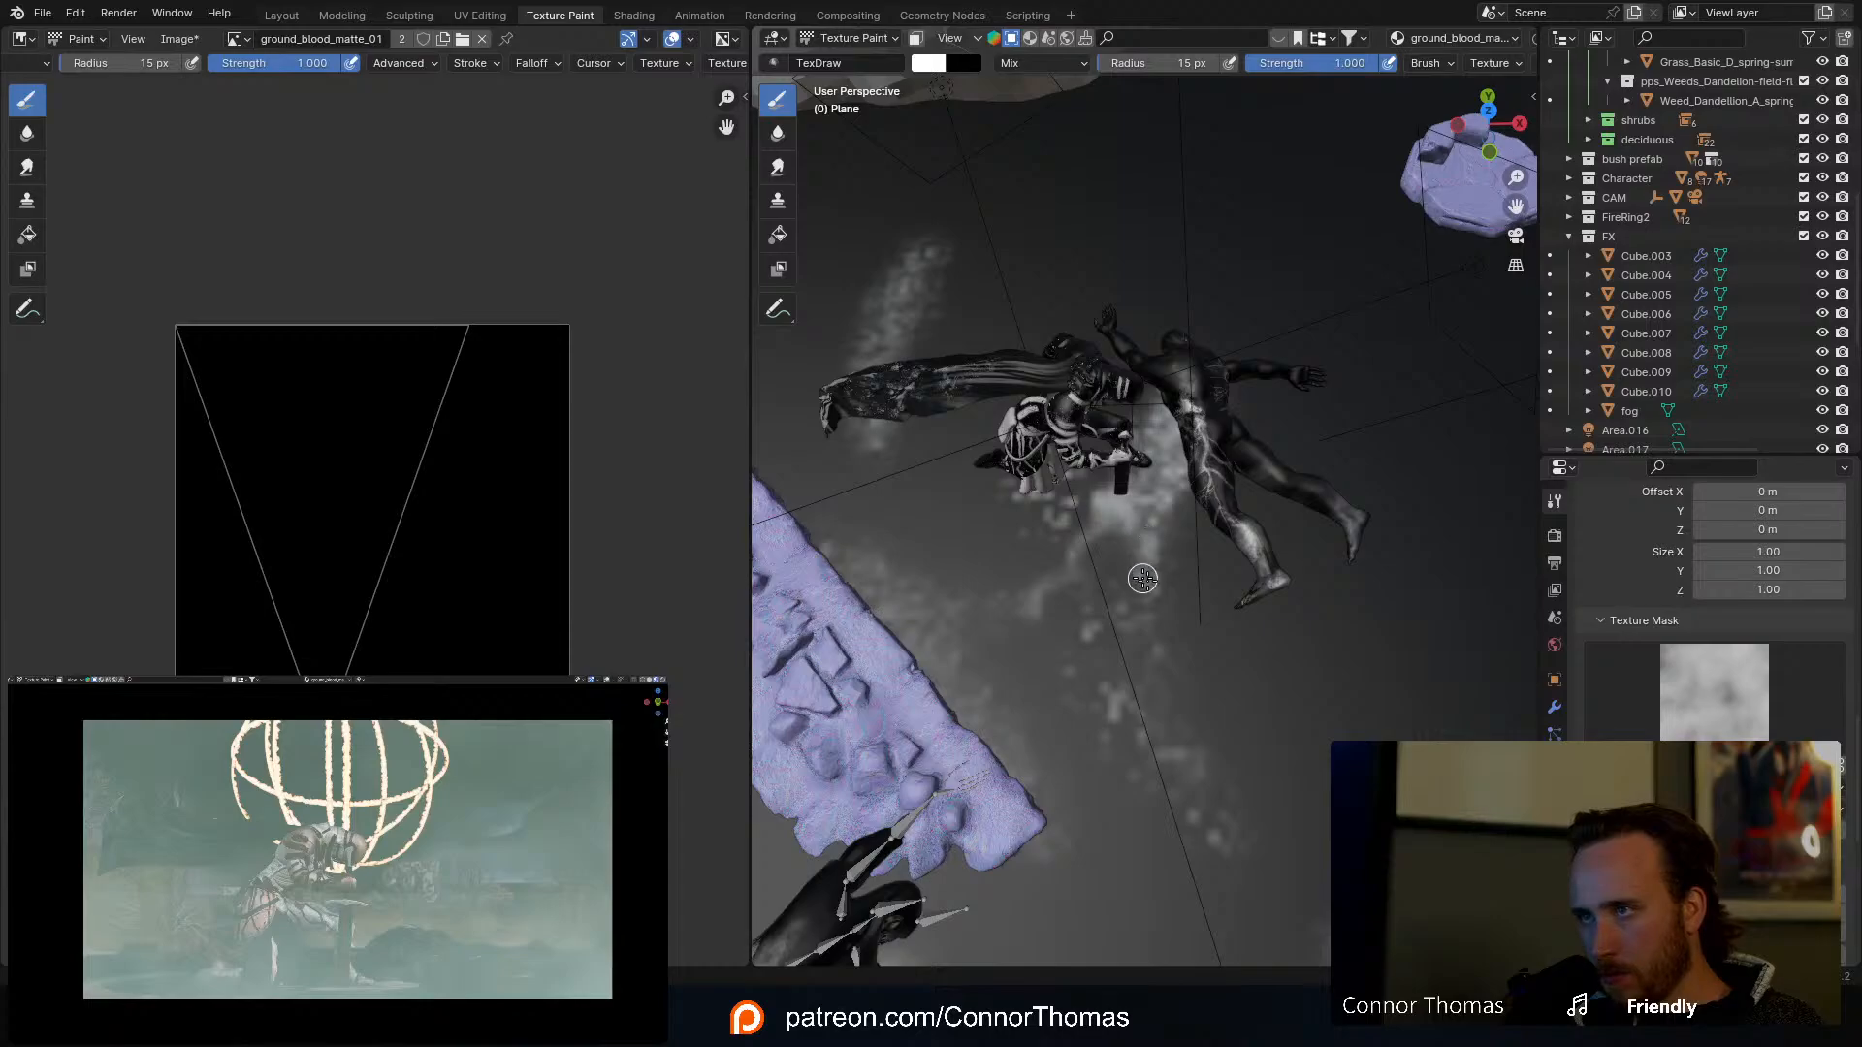
drag(1191, 644, 1276, 669)
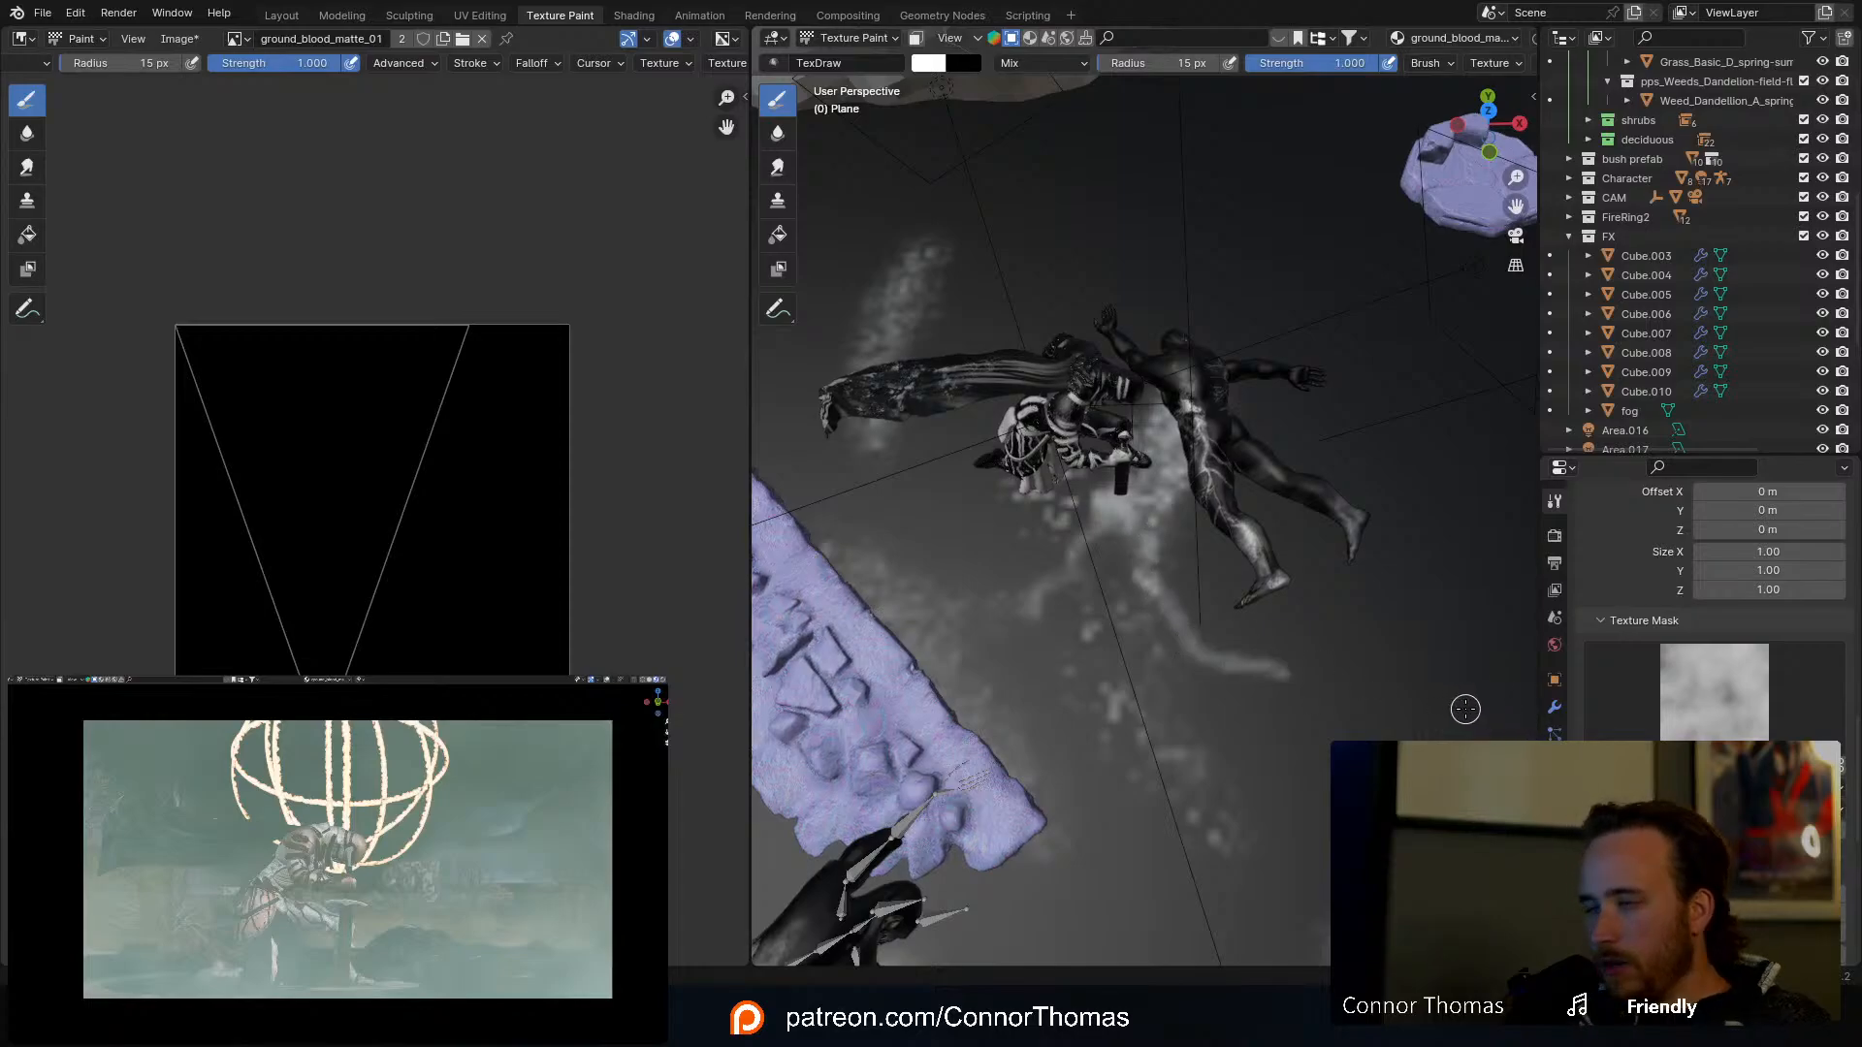
middle_drag(1222, 572, 1312, 480)
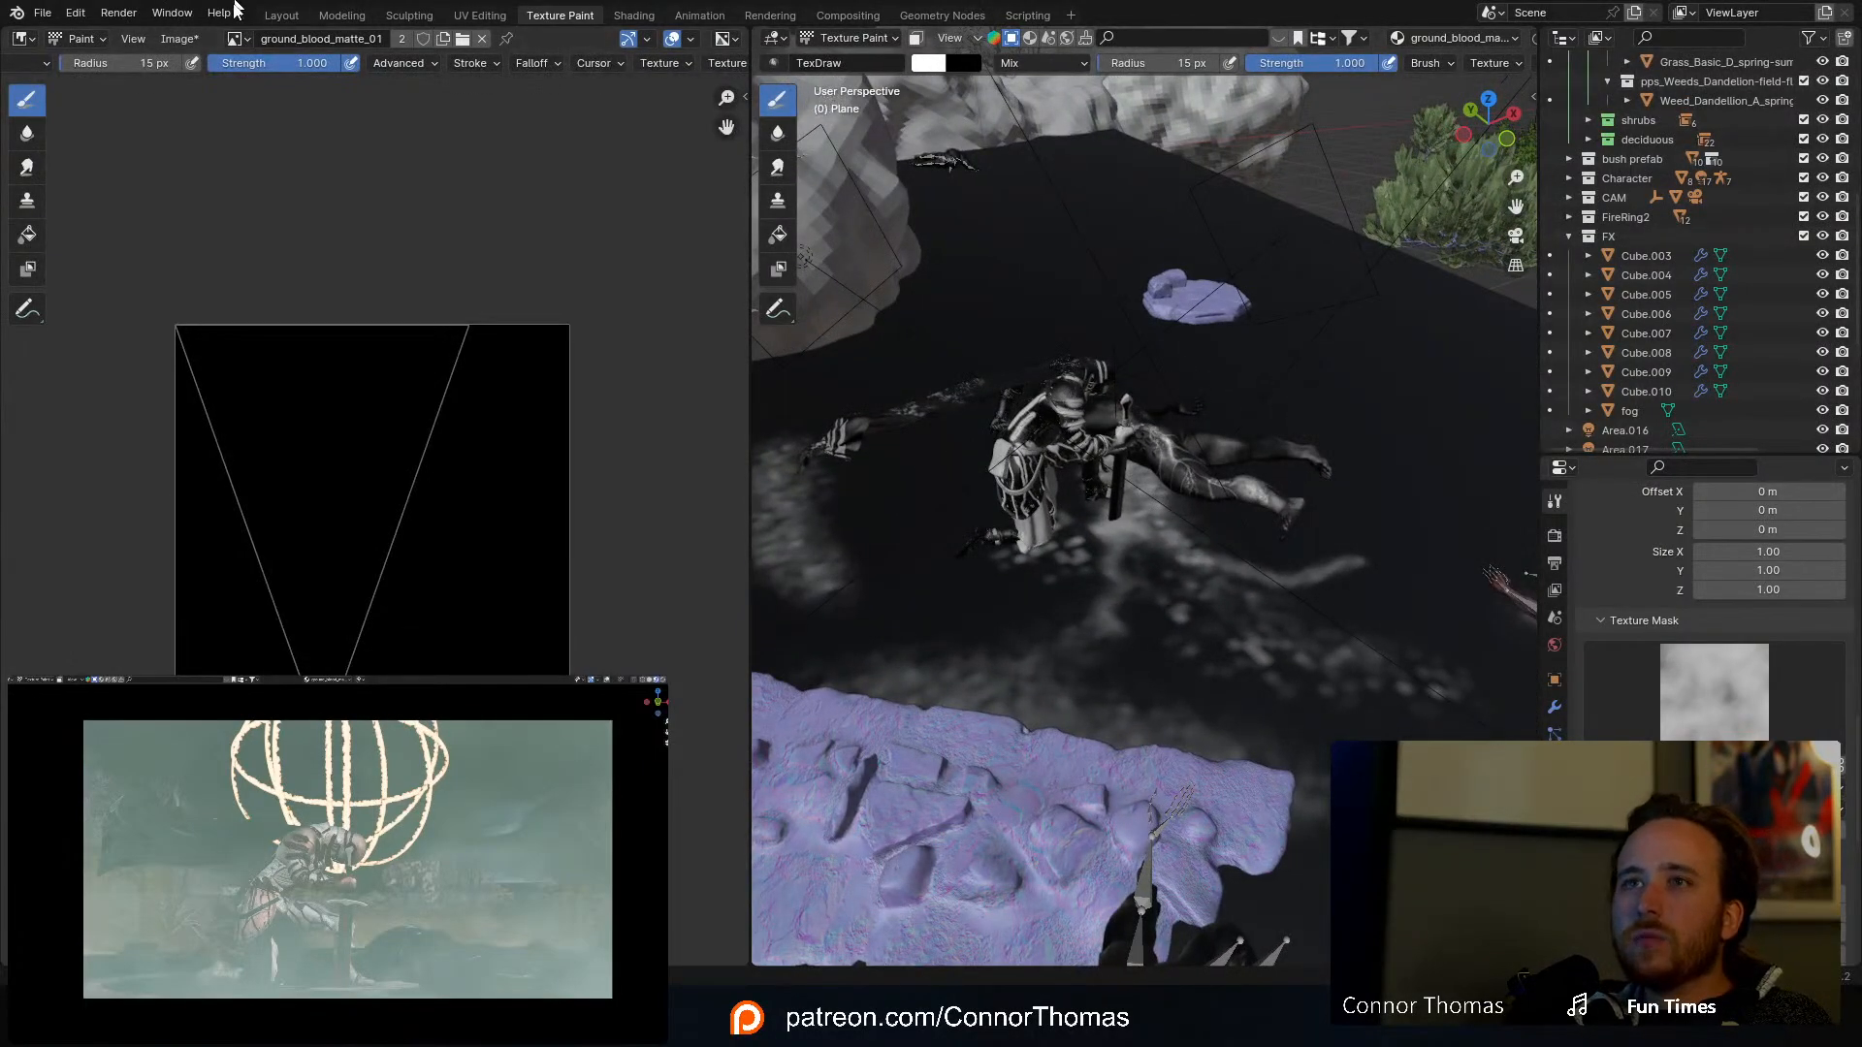
Step: Save the project and save the painted ground_blood_matte_01 image as a PNG in the customtext folder
key(ctrl+s)
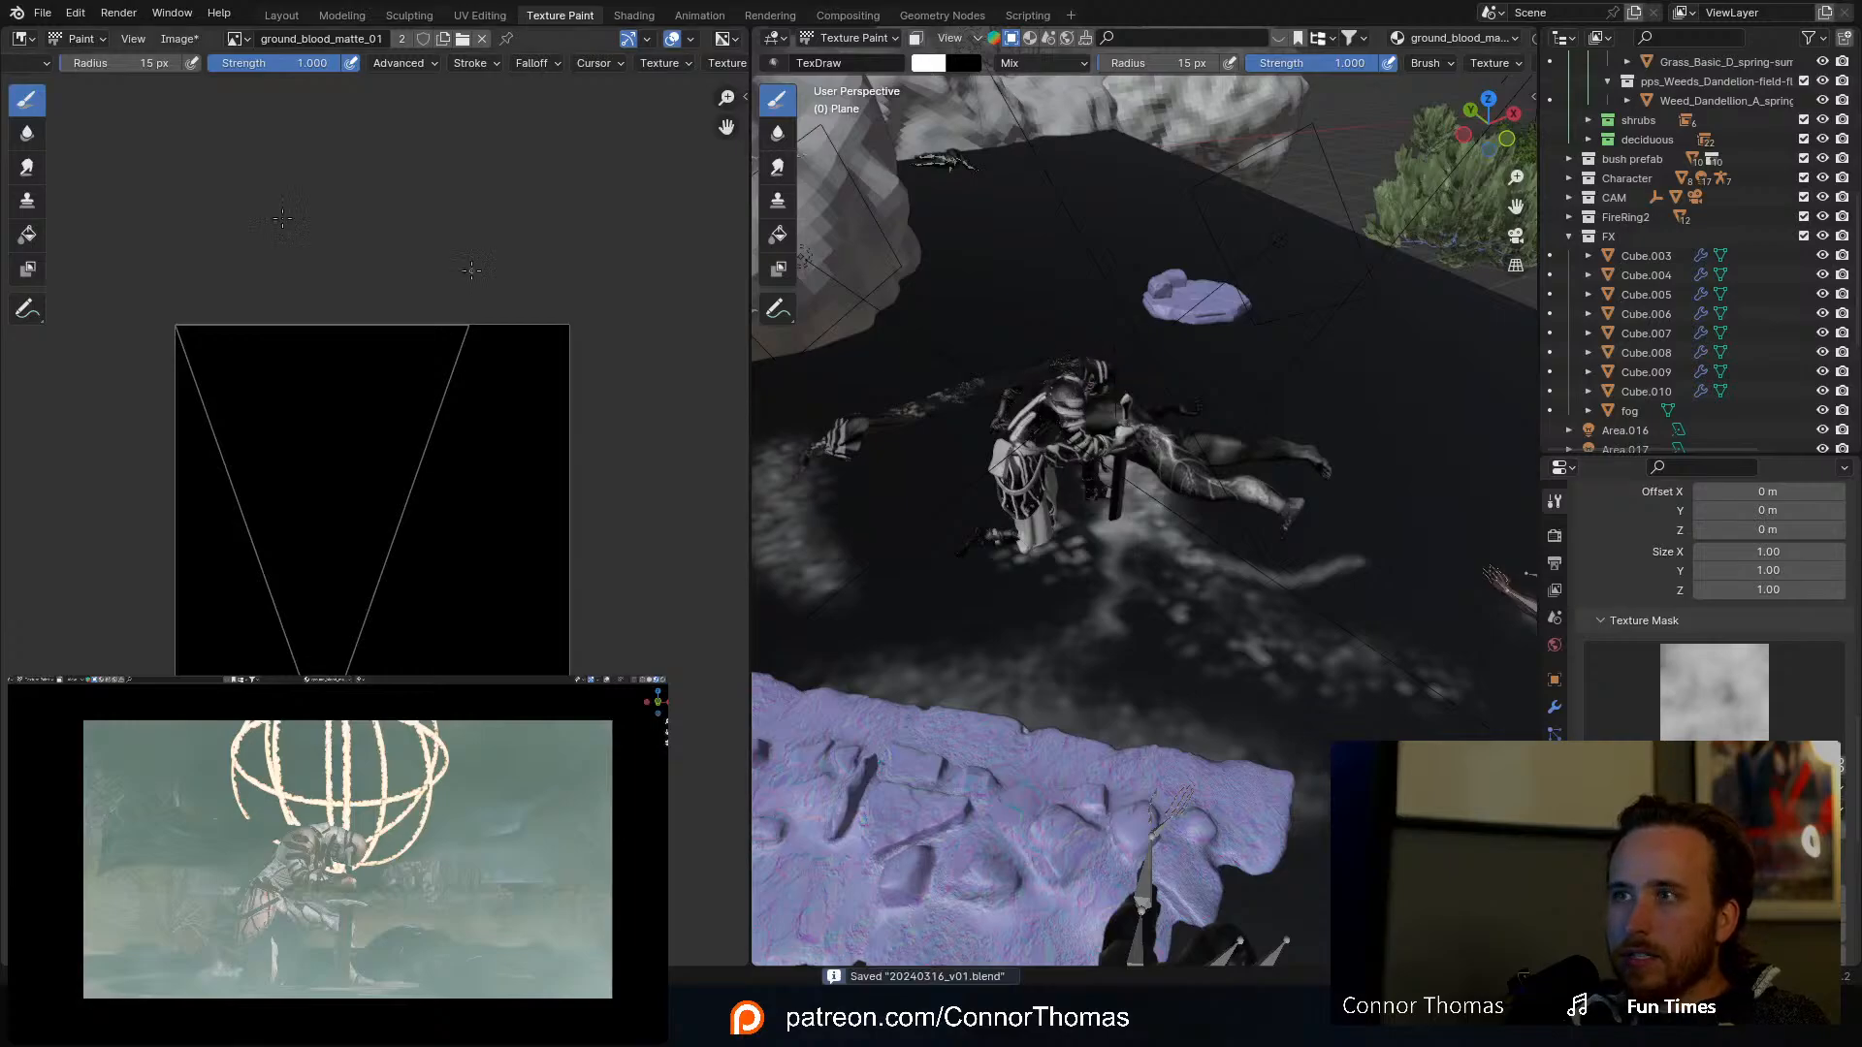
click(180, 41)
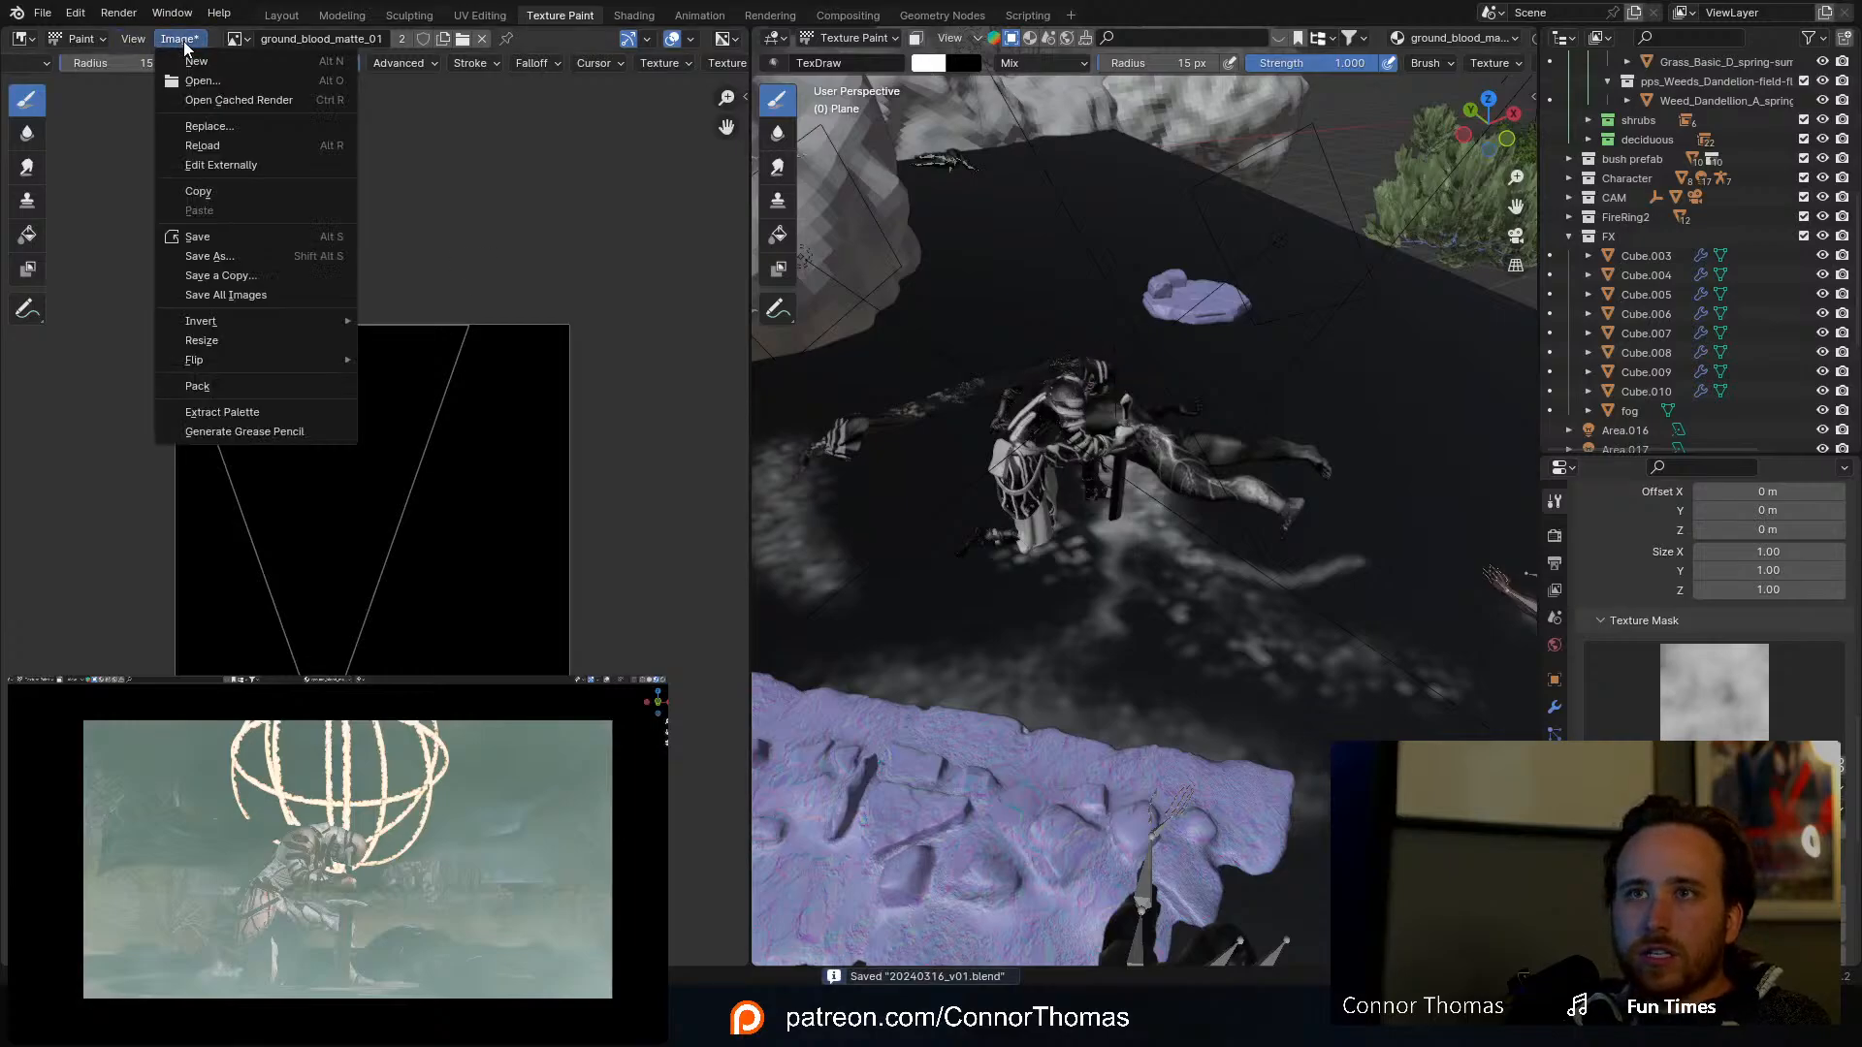
click(229, 236)
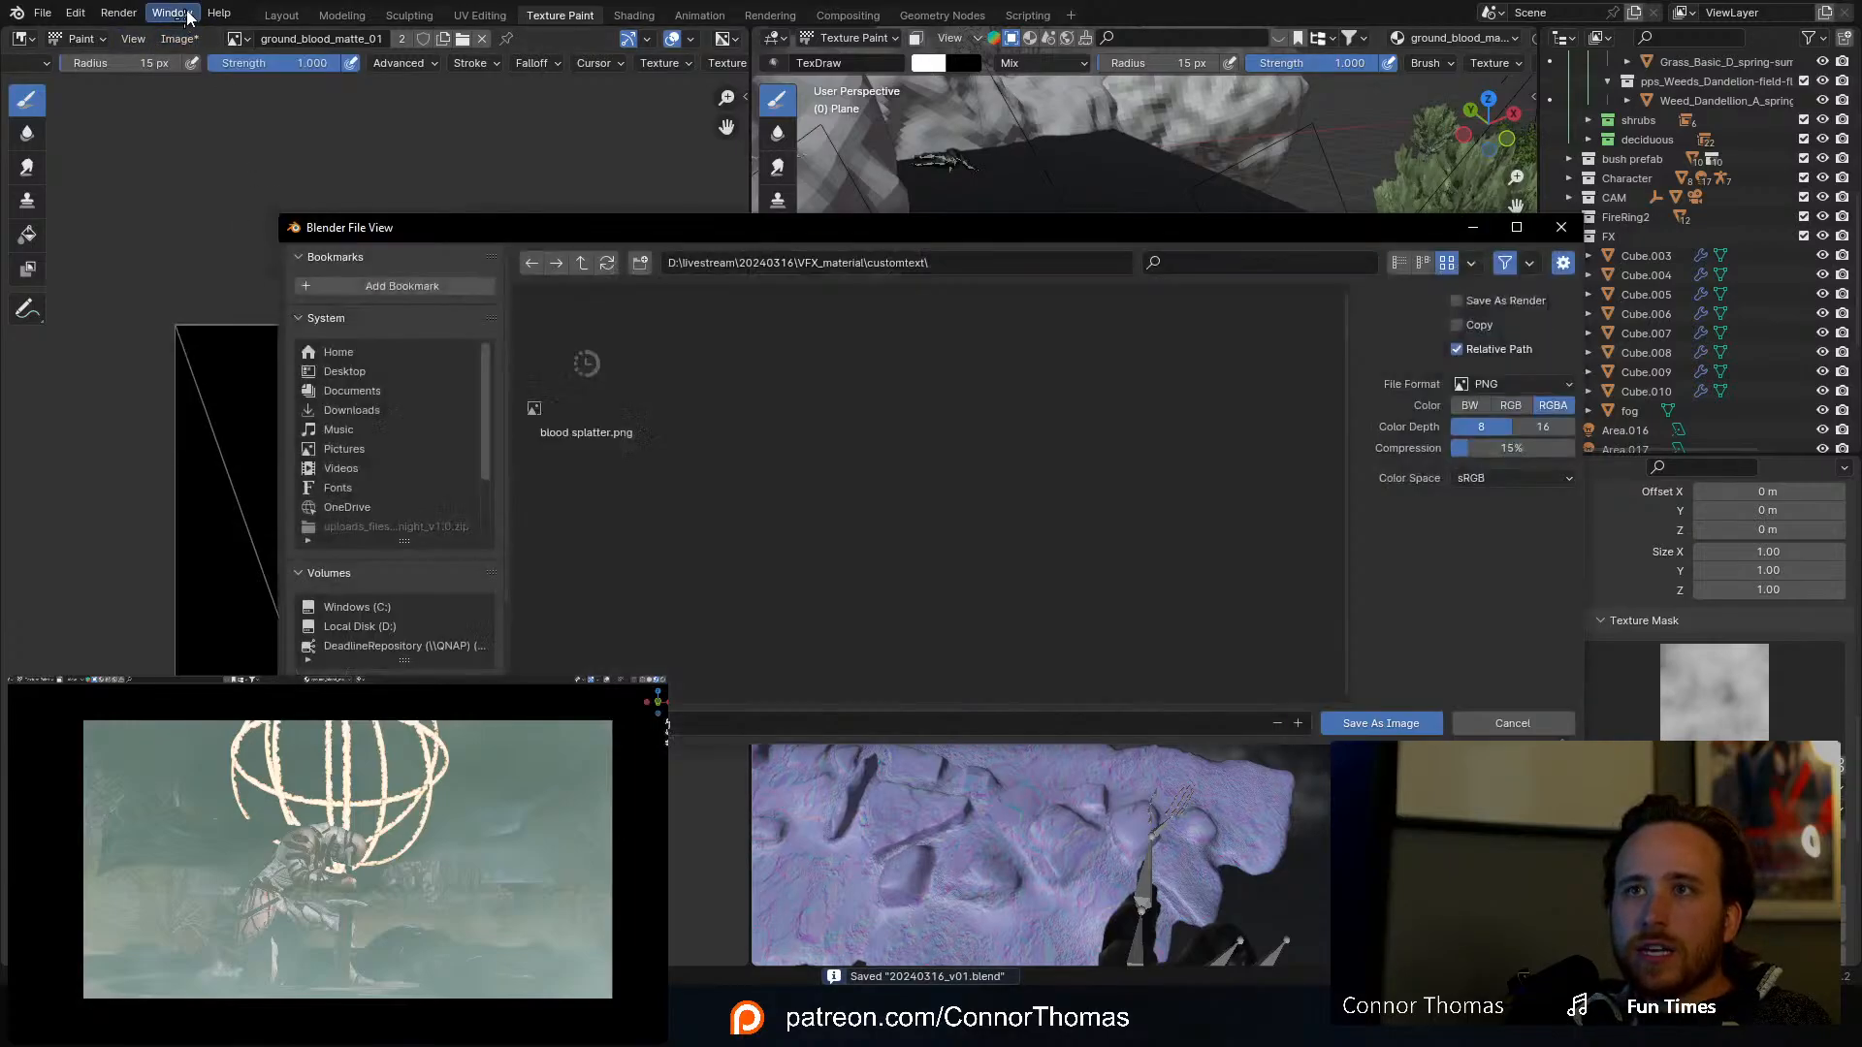
click(1395, 723)
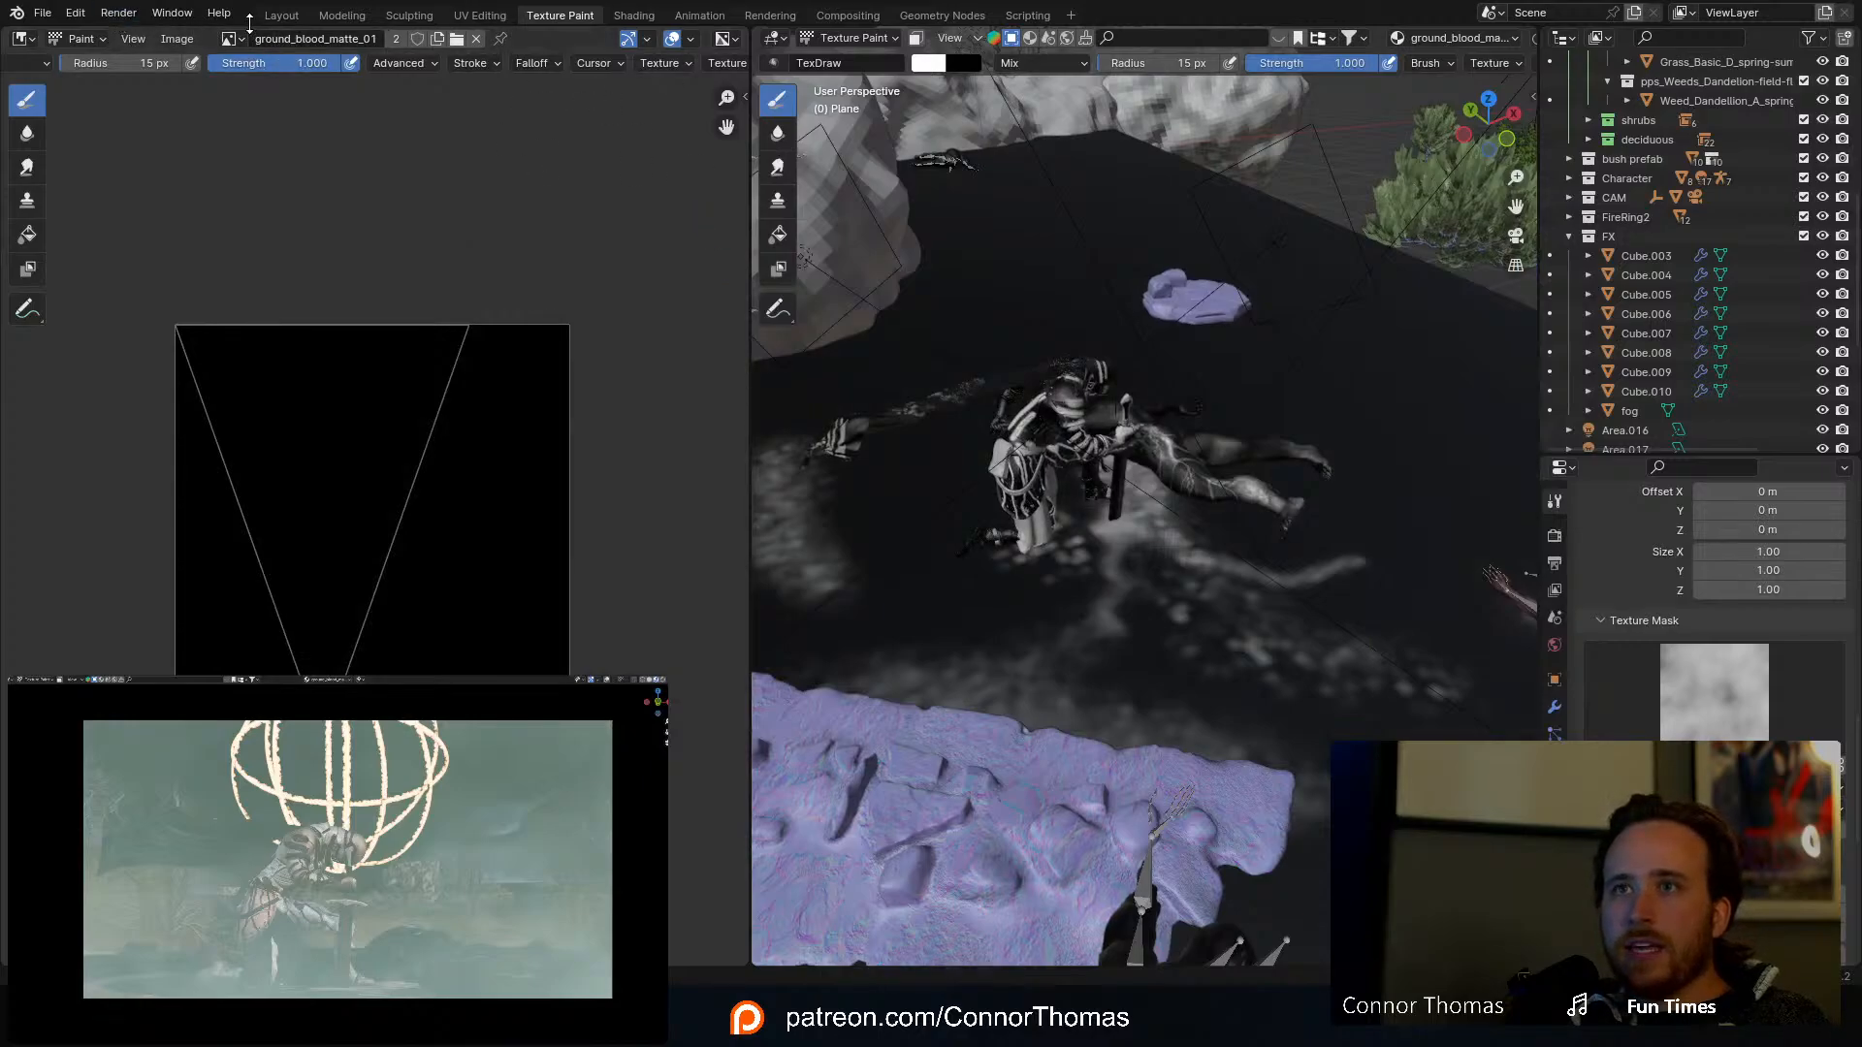
Step: Return to the Layout workspace and add a Mix Shader node above the Material Output in the Base_Soil-dry material
click(281, 16)
scroll(1039, 109, down, 2)
middle_drag(1105, 124, 989, 142)
scroll(1018, 189, down, 5)
middle_drag(1132, 189, 1028, 175)
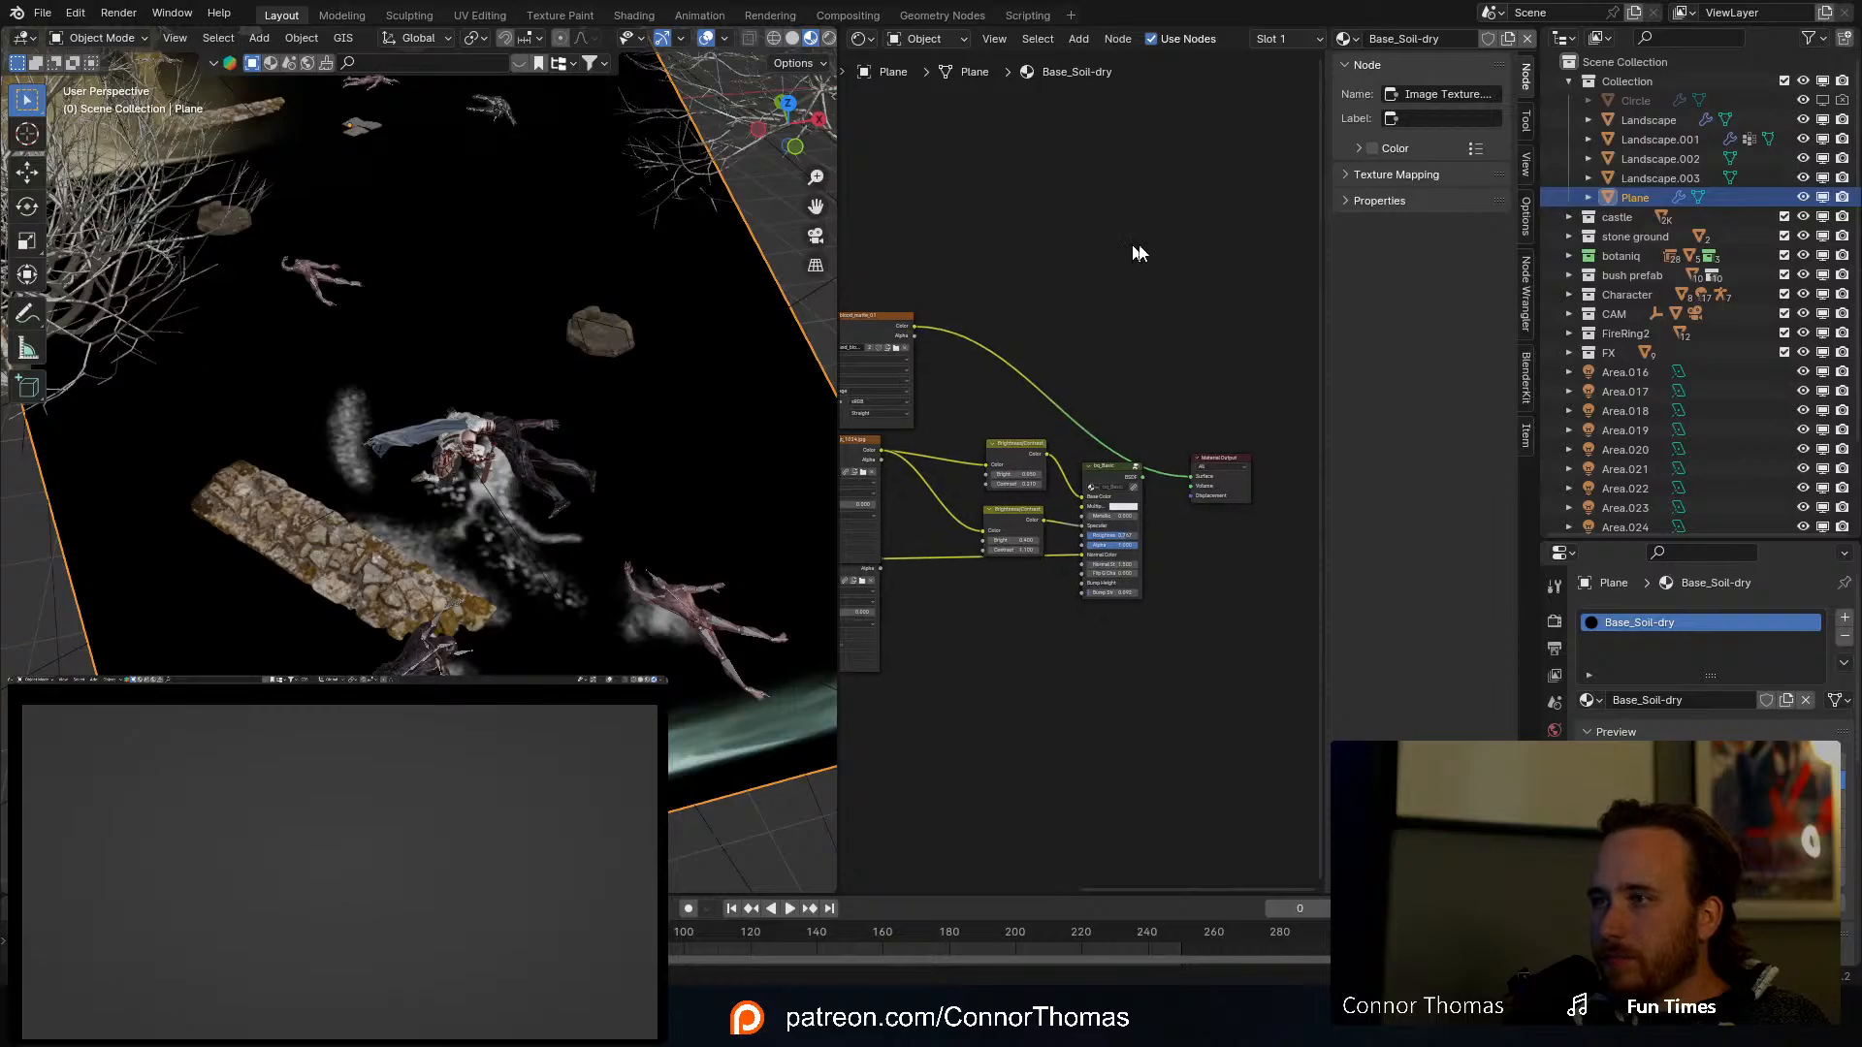
scroll(1172, 311, up, 4)
key(shift+a)
click(1092, 202)
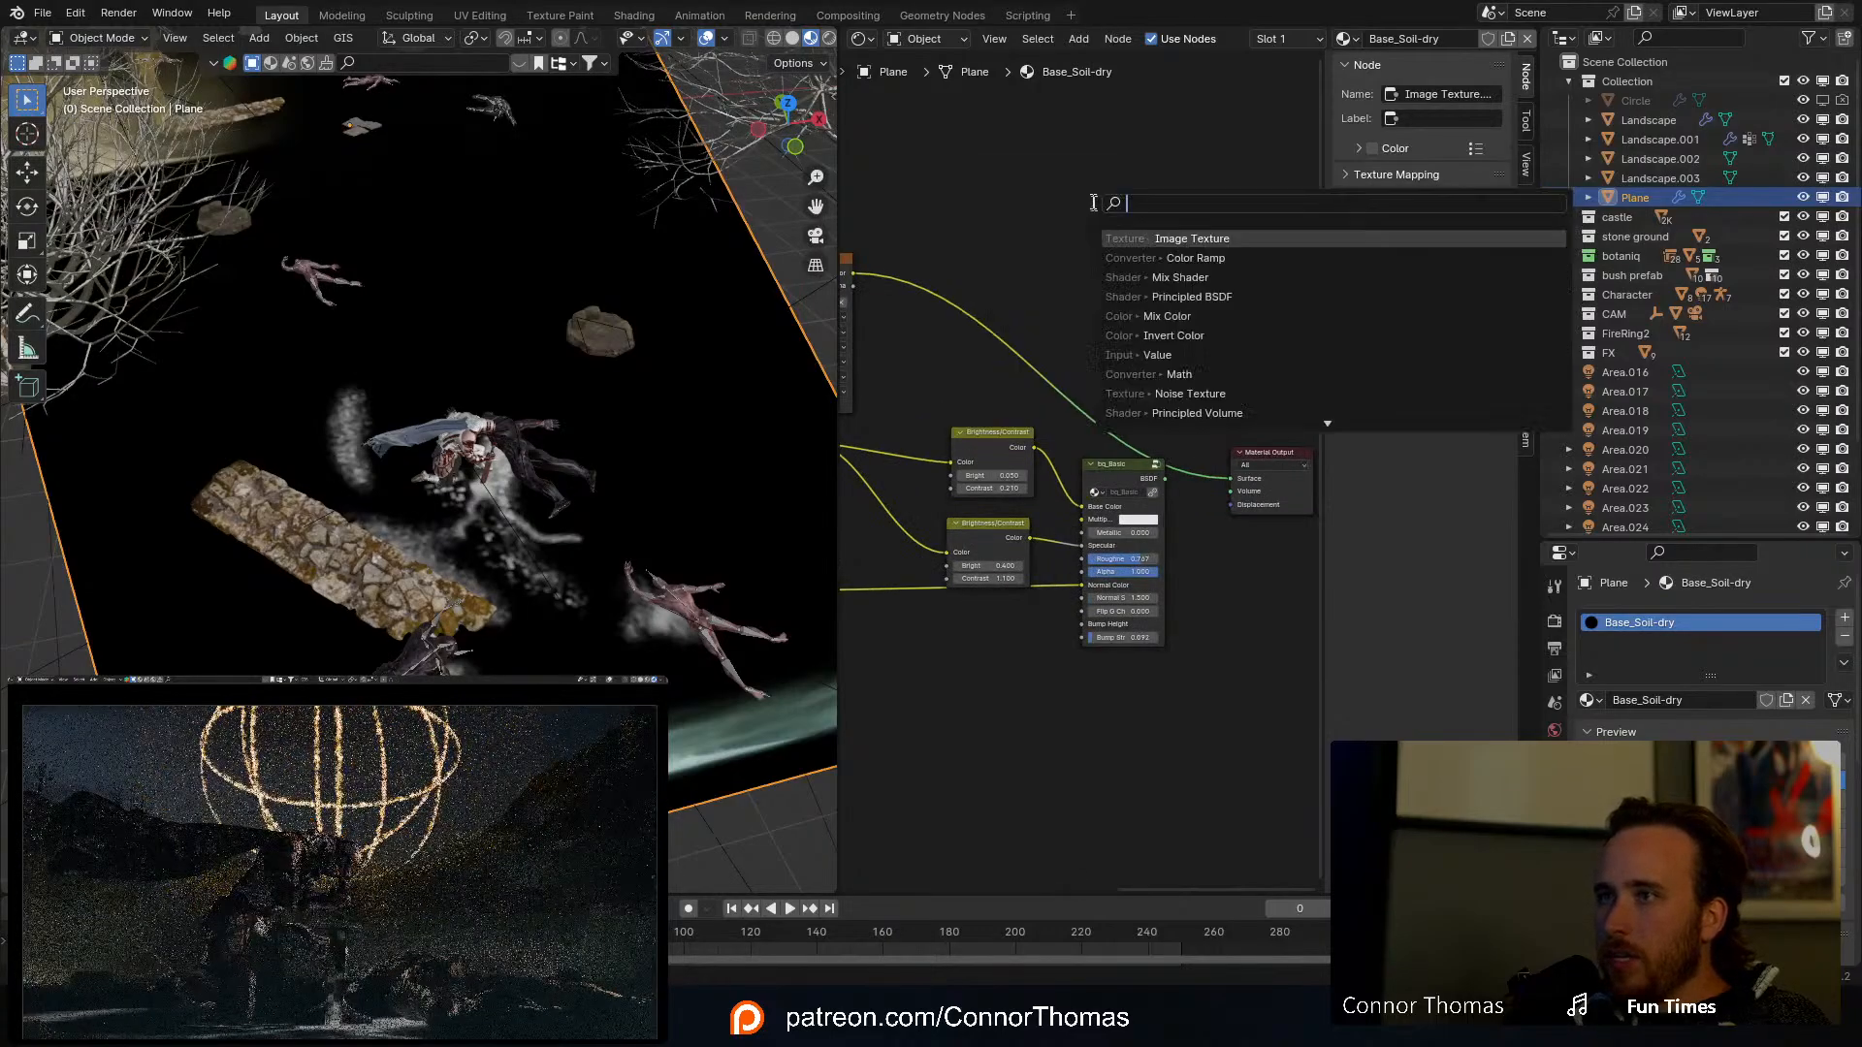
text(mix)
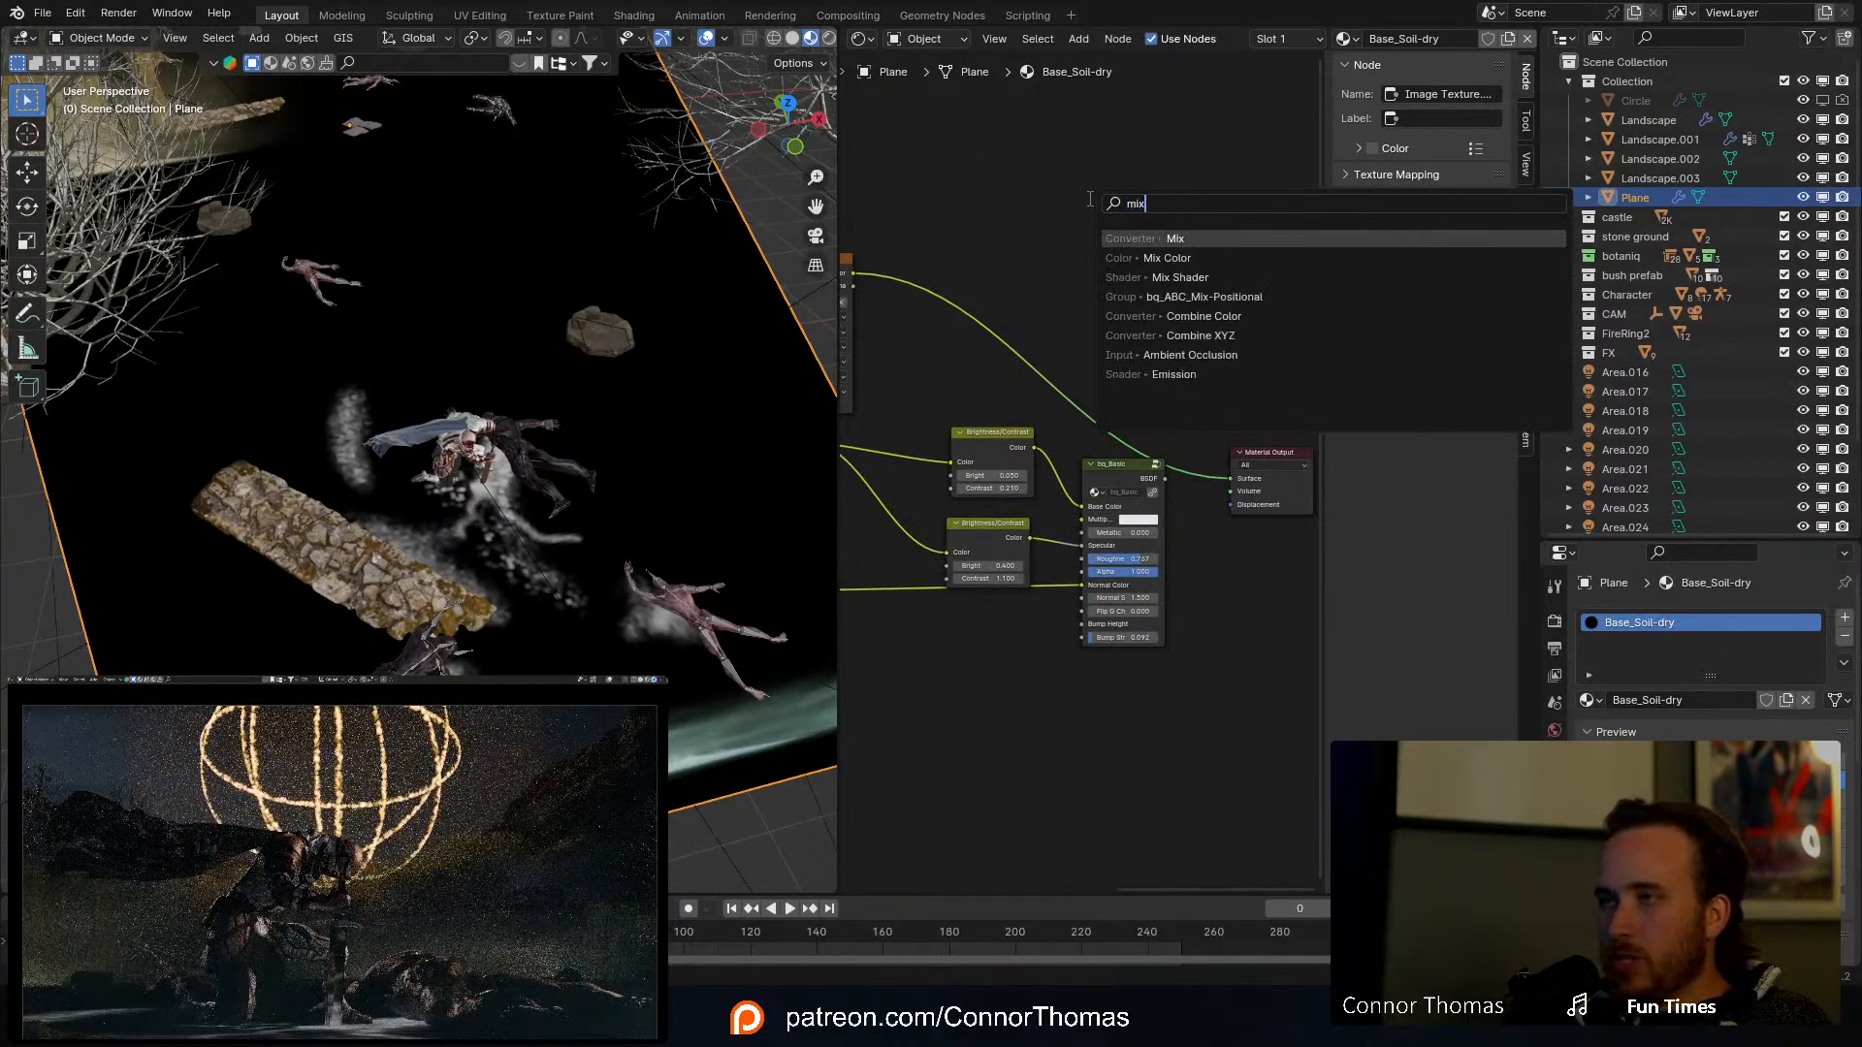
key(Down)
key(Down)
key(Down)
key(Up)
key(Return)
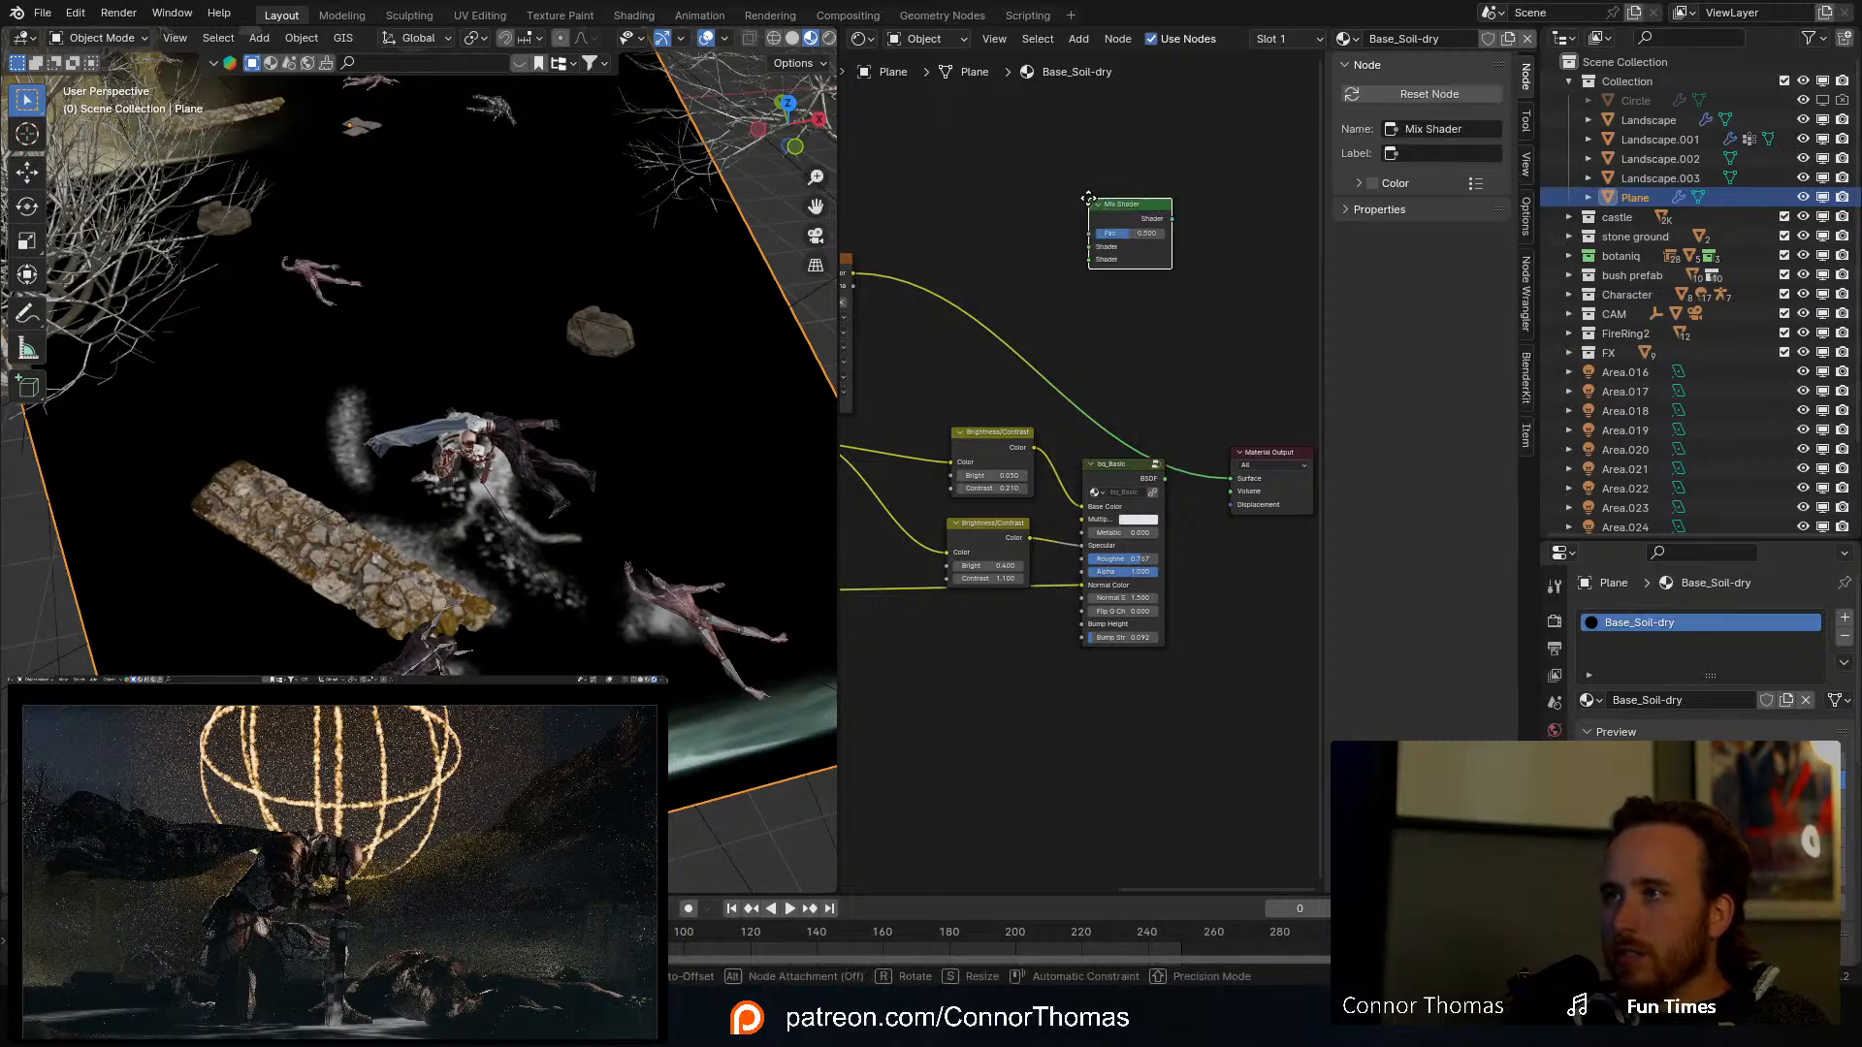
click(1276, 283)
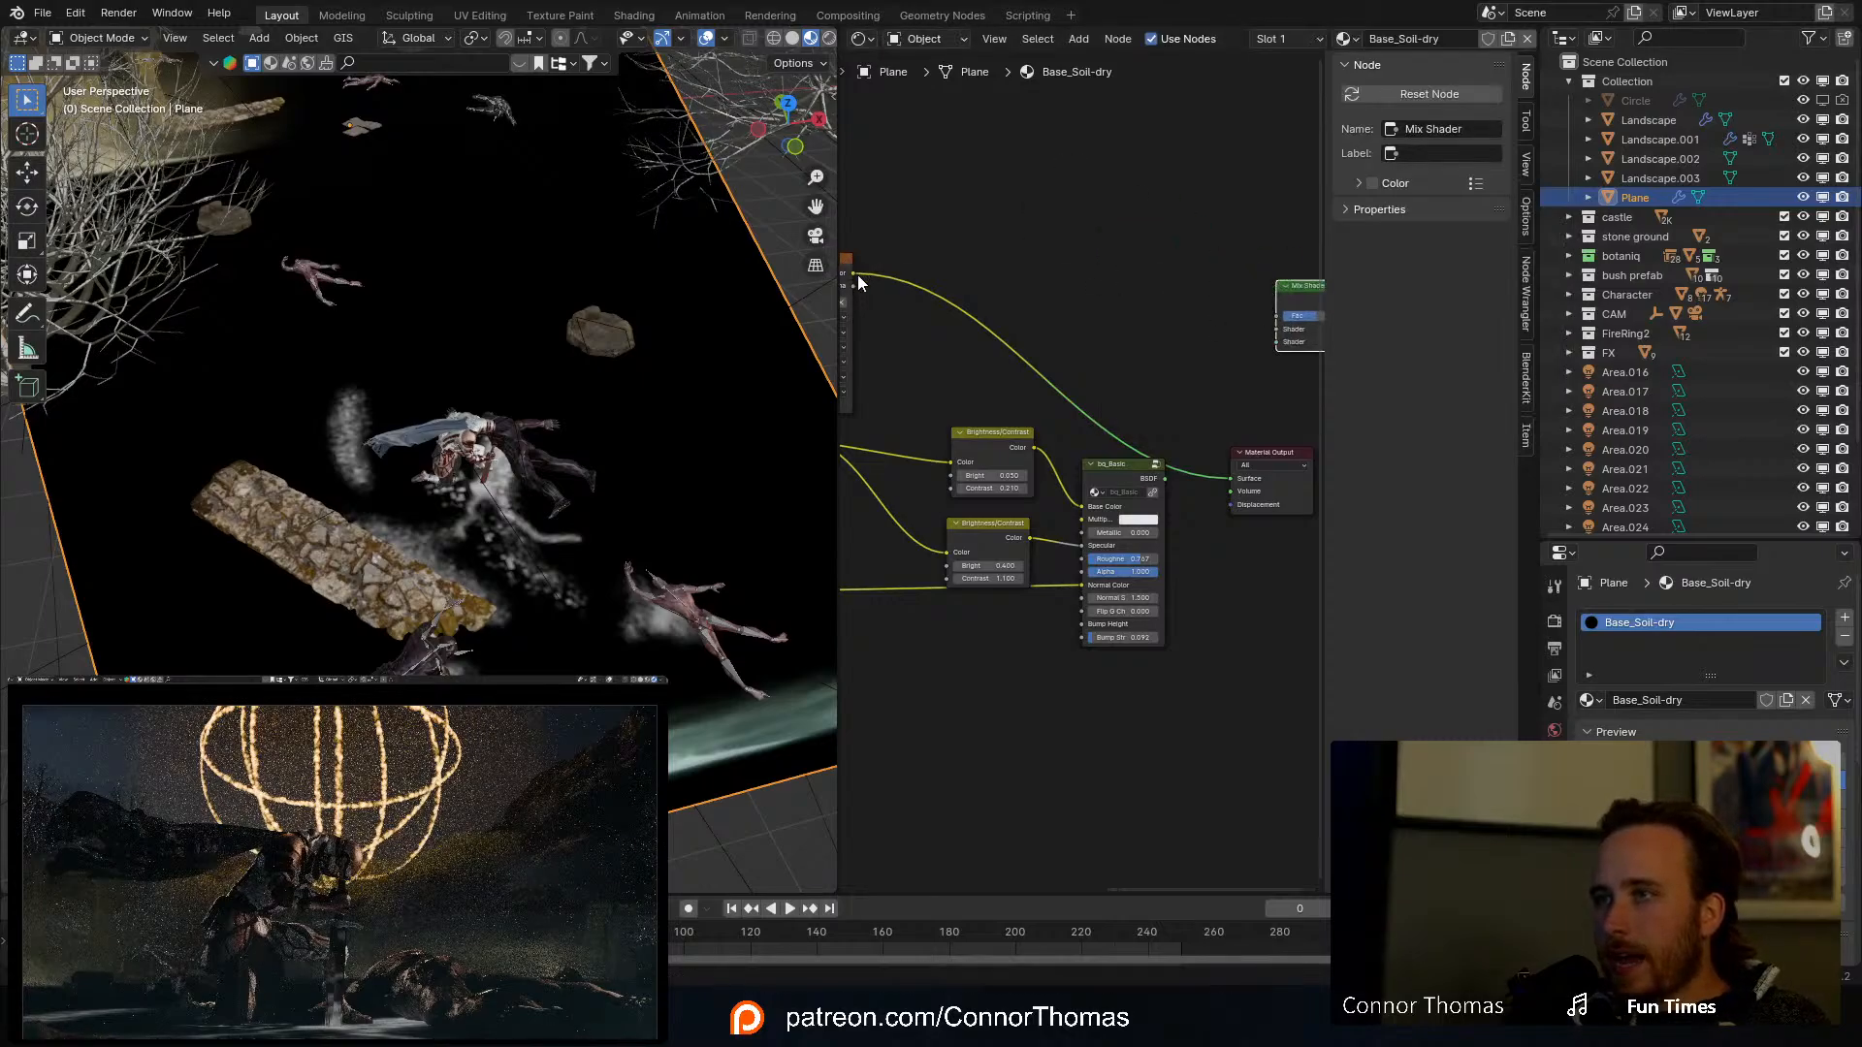
Step: Maximize the node editor, connect the blood matte's Color to the Mix Shader's Fac, and move the Material Output farther from the bq_Basic node
key(ctrl+space)
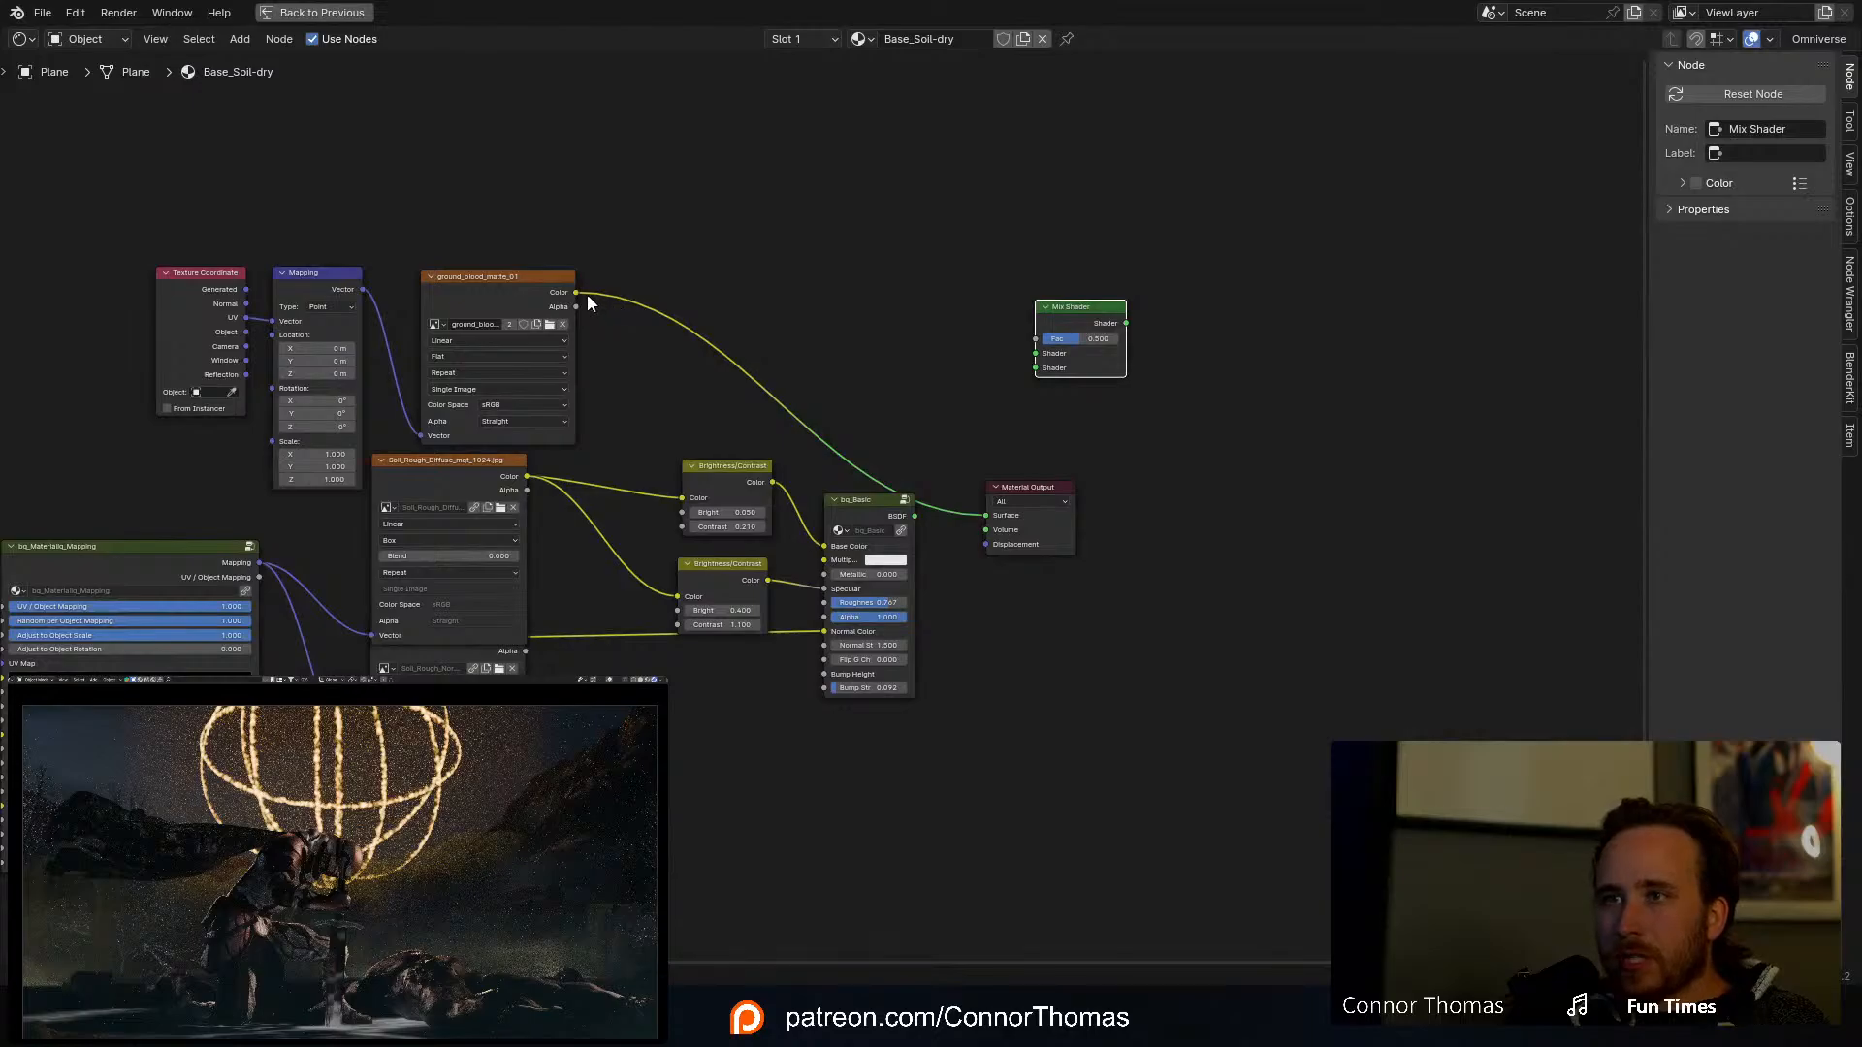
drag(580, 293, 1032, 344)
middle_drag(929, 400, 829, 353)
drag(914, 439, 1115, 437)
click(999, 521)
Step: Add a Principled BSDF node below bq_Basic and give it a dark red base color
key(shift+a)
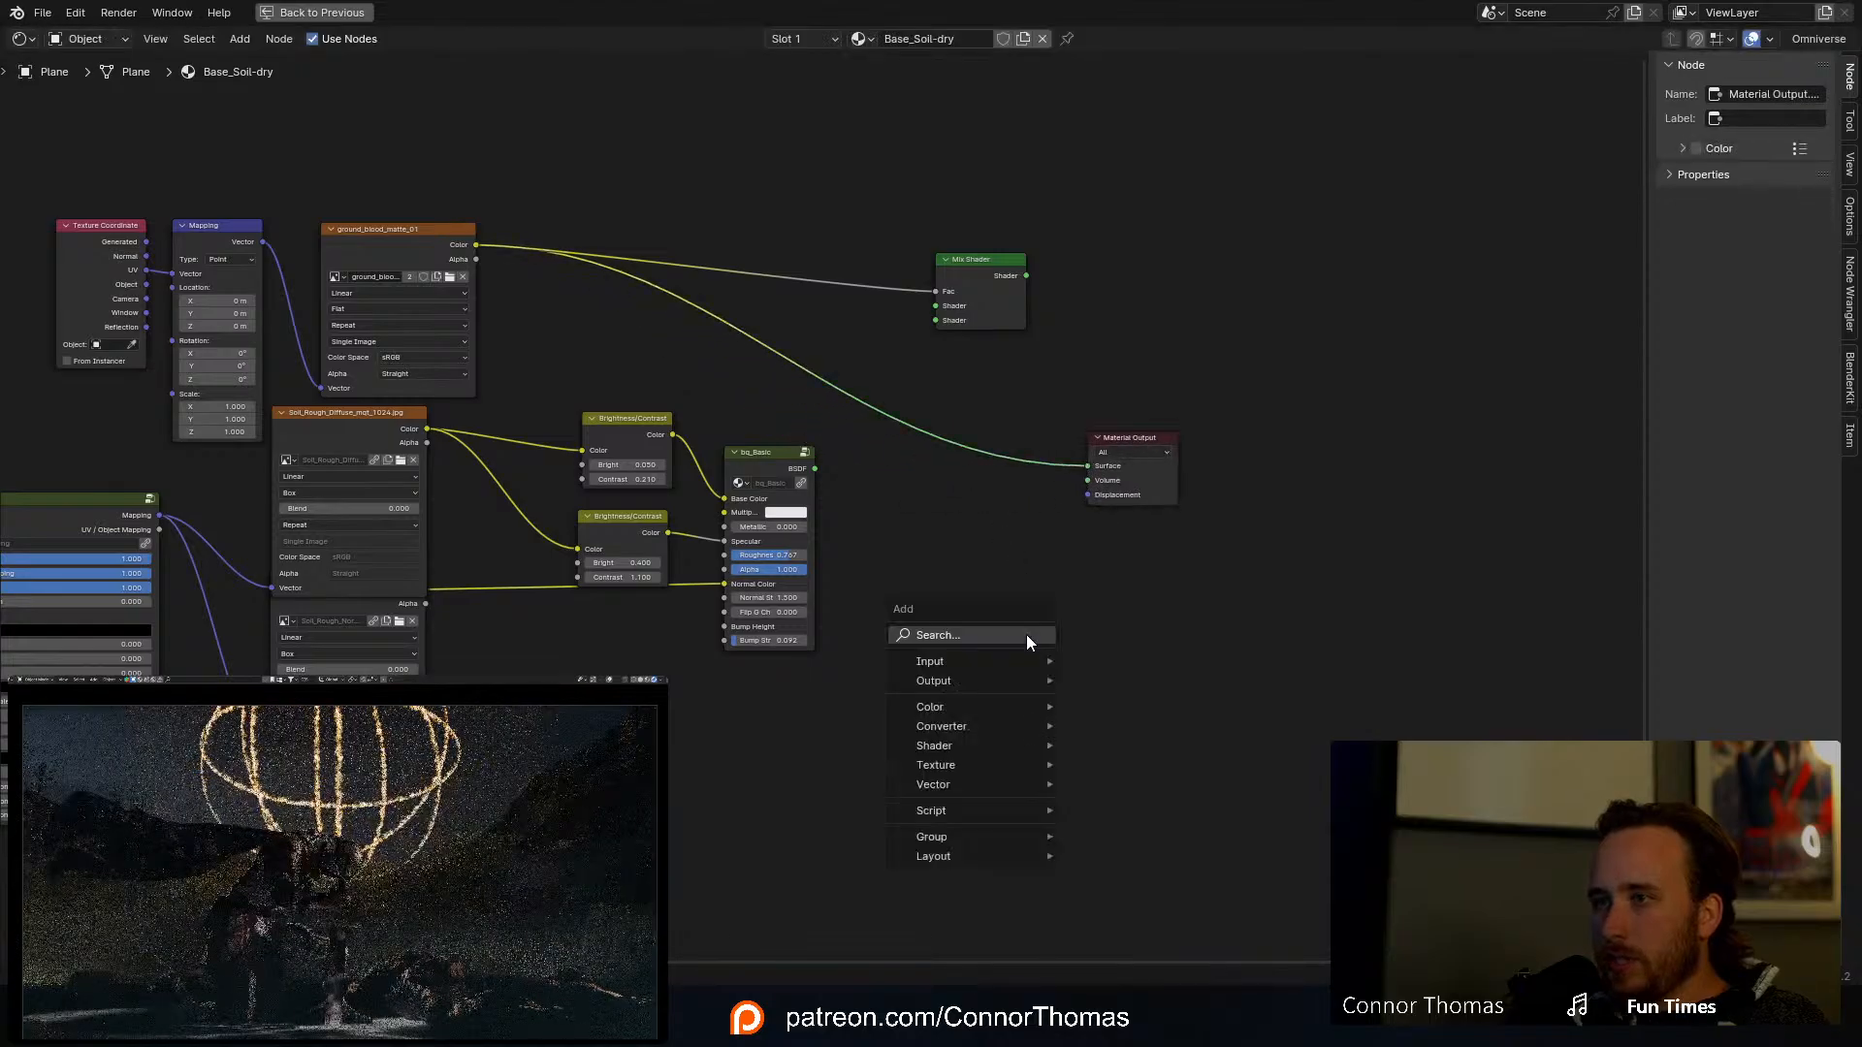
click(1026, 634)
text(pir)
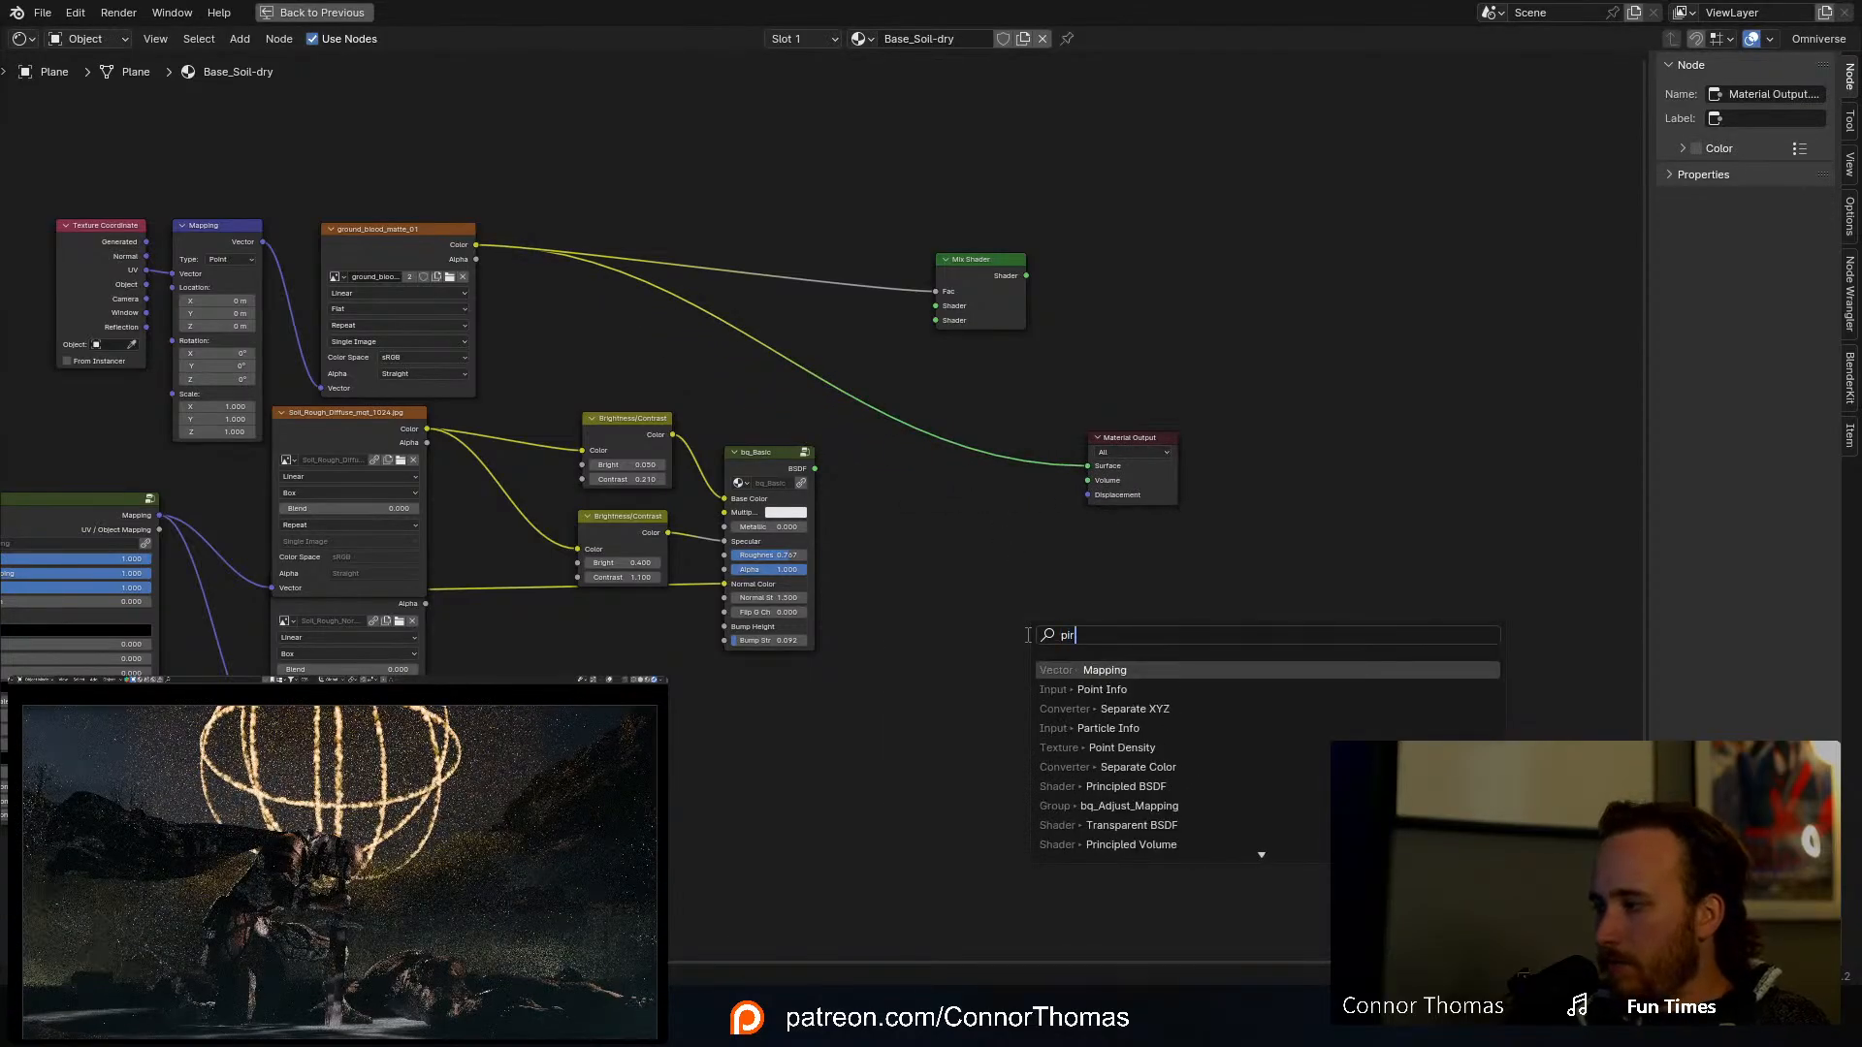
text(prin)
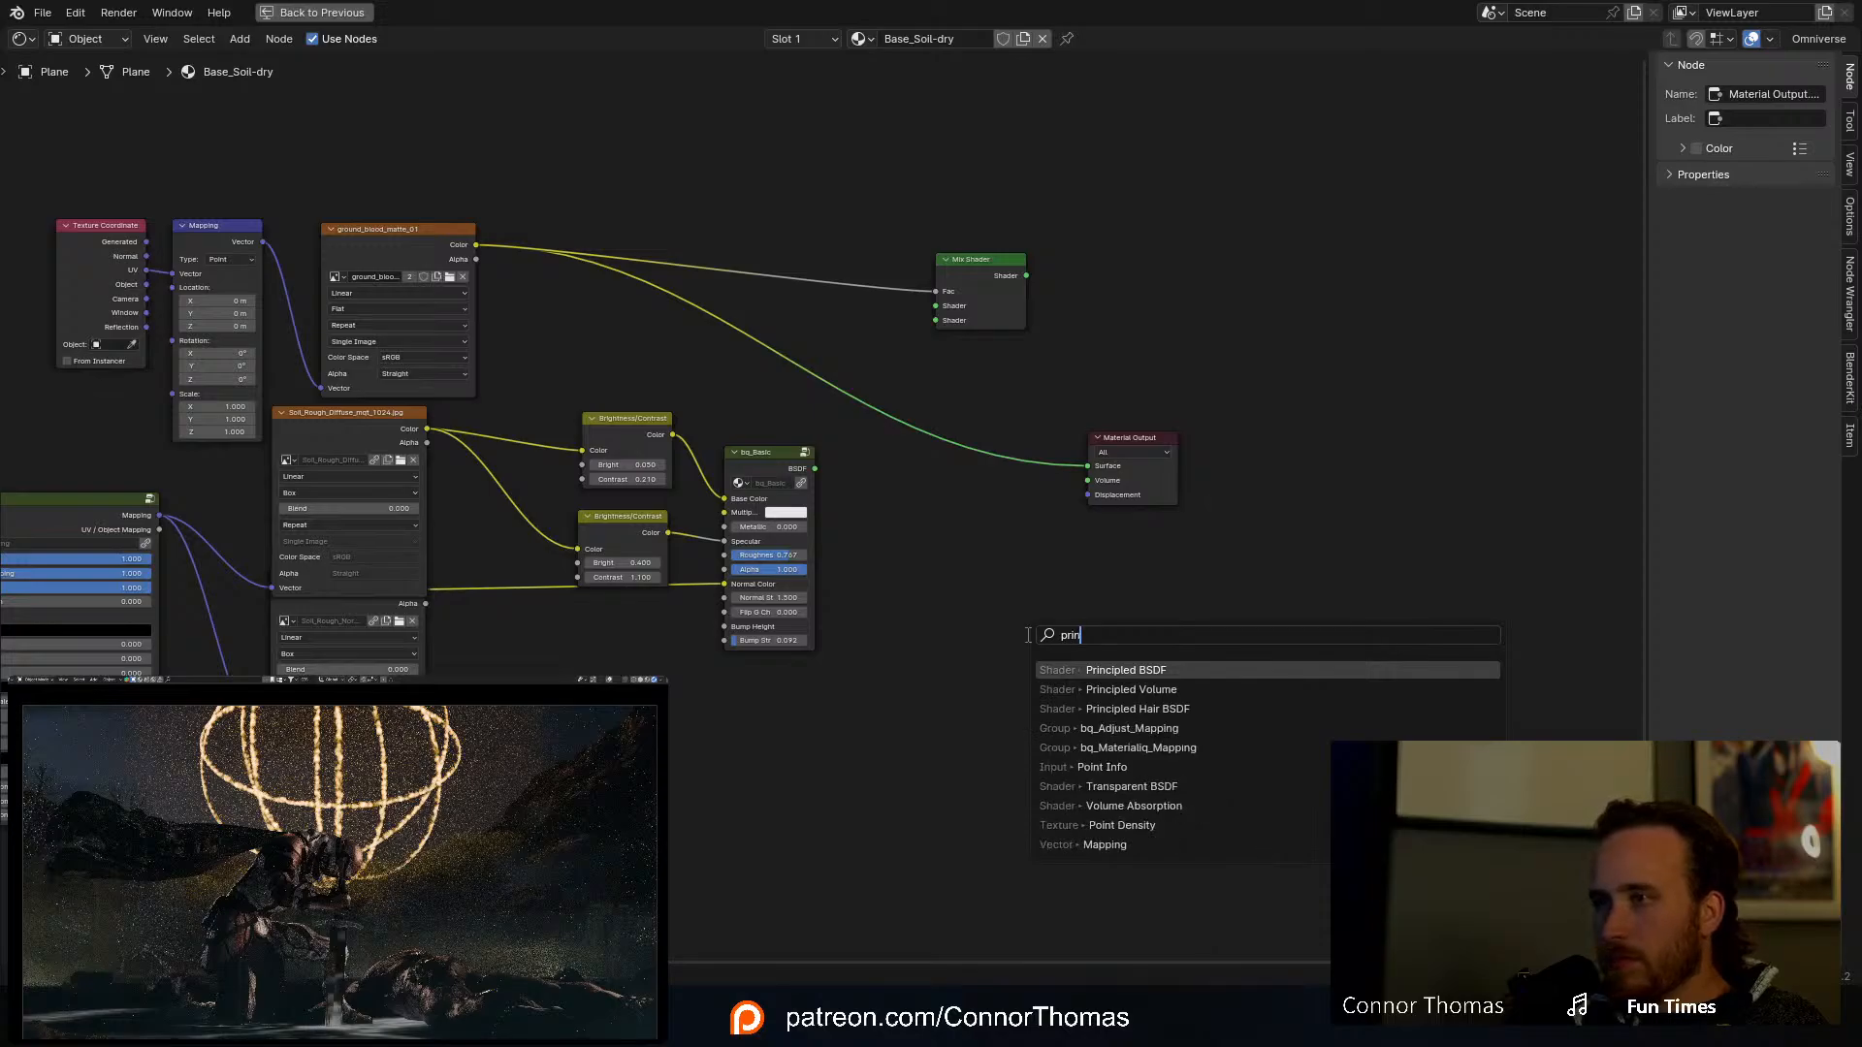
key(Return)
click(745, 661)
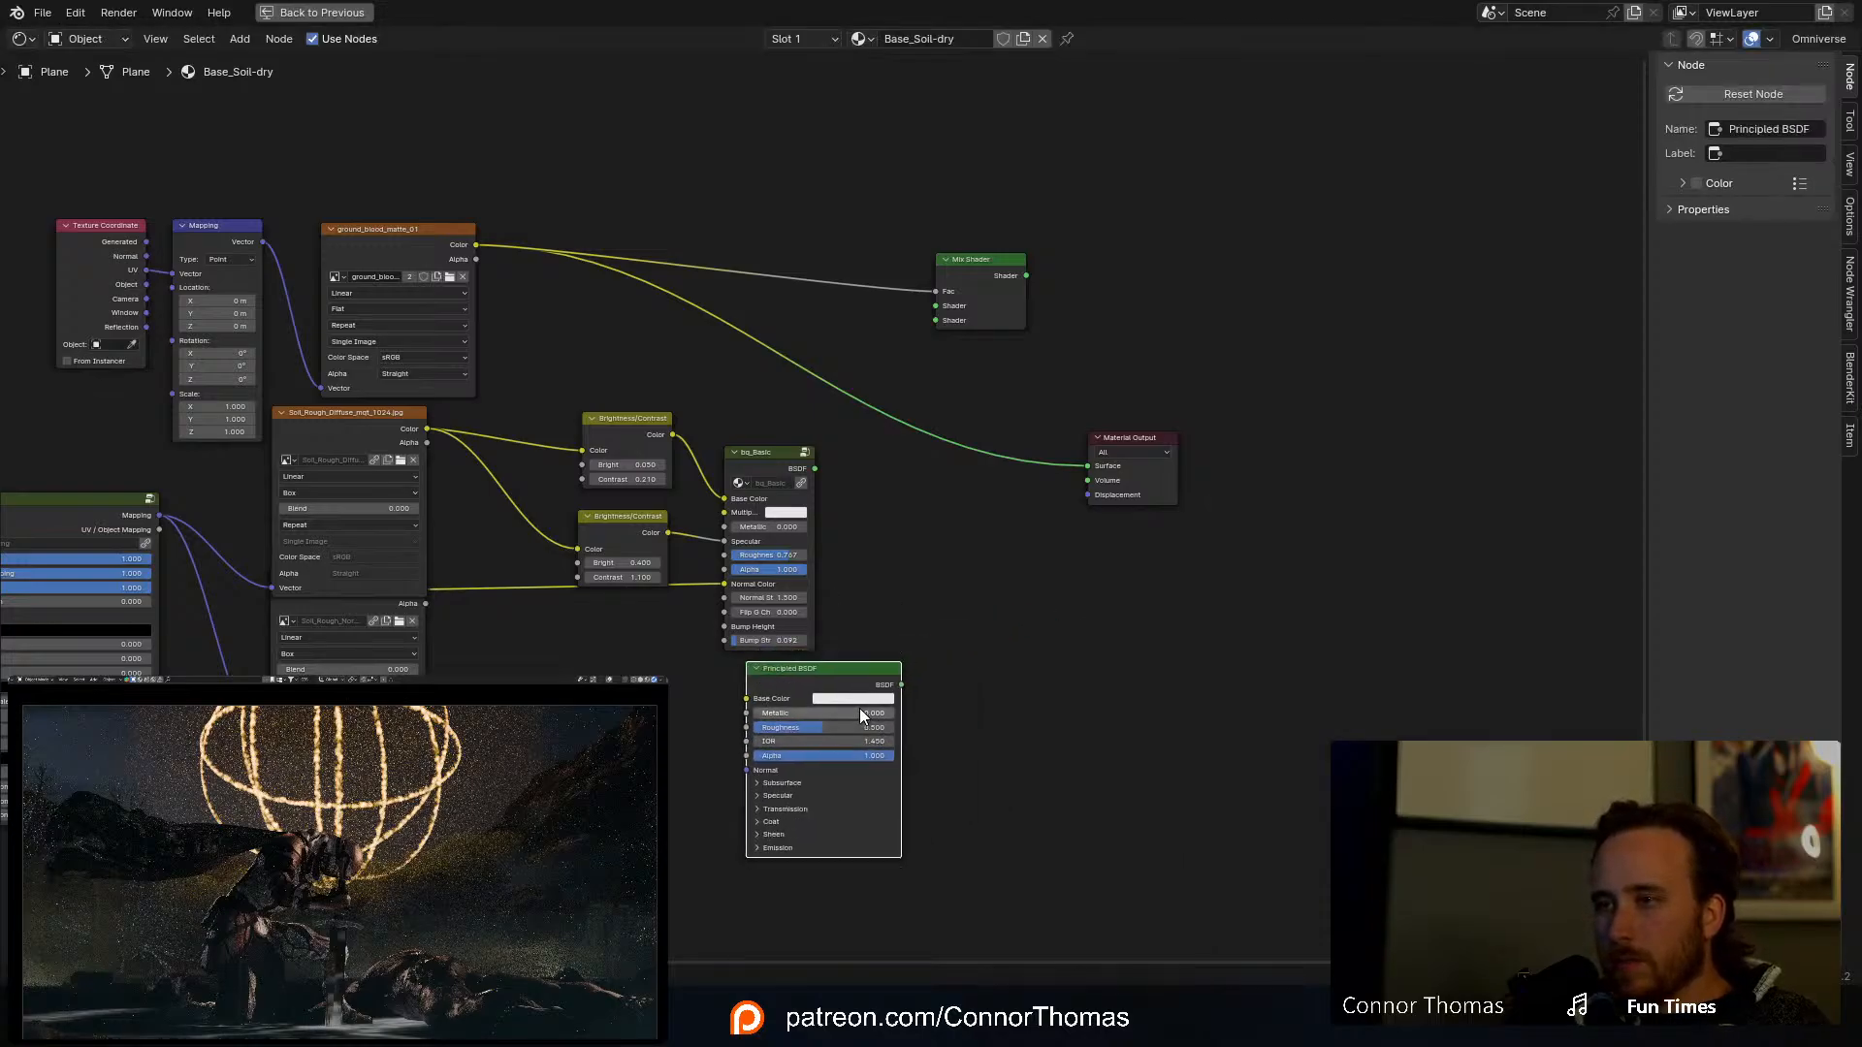
click(859, 698)
click(943, 582)
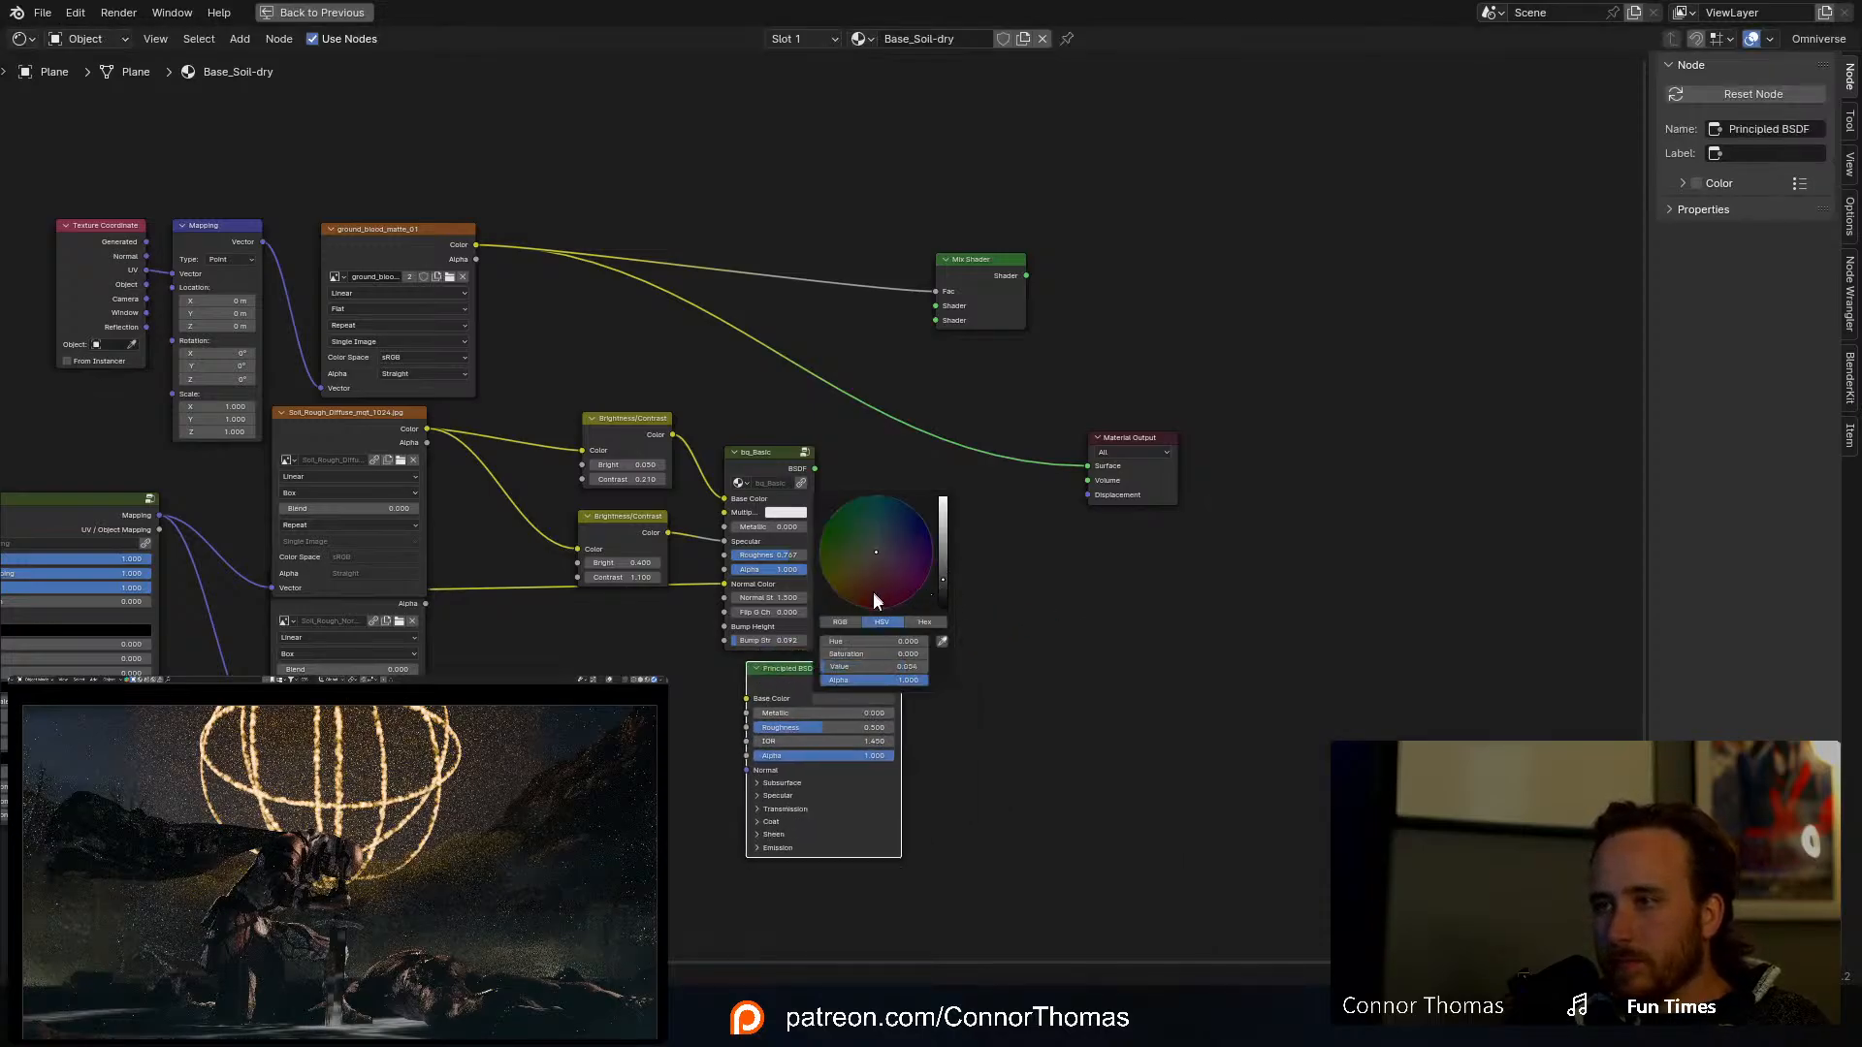
click(876, 598)
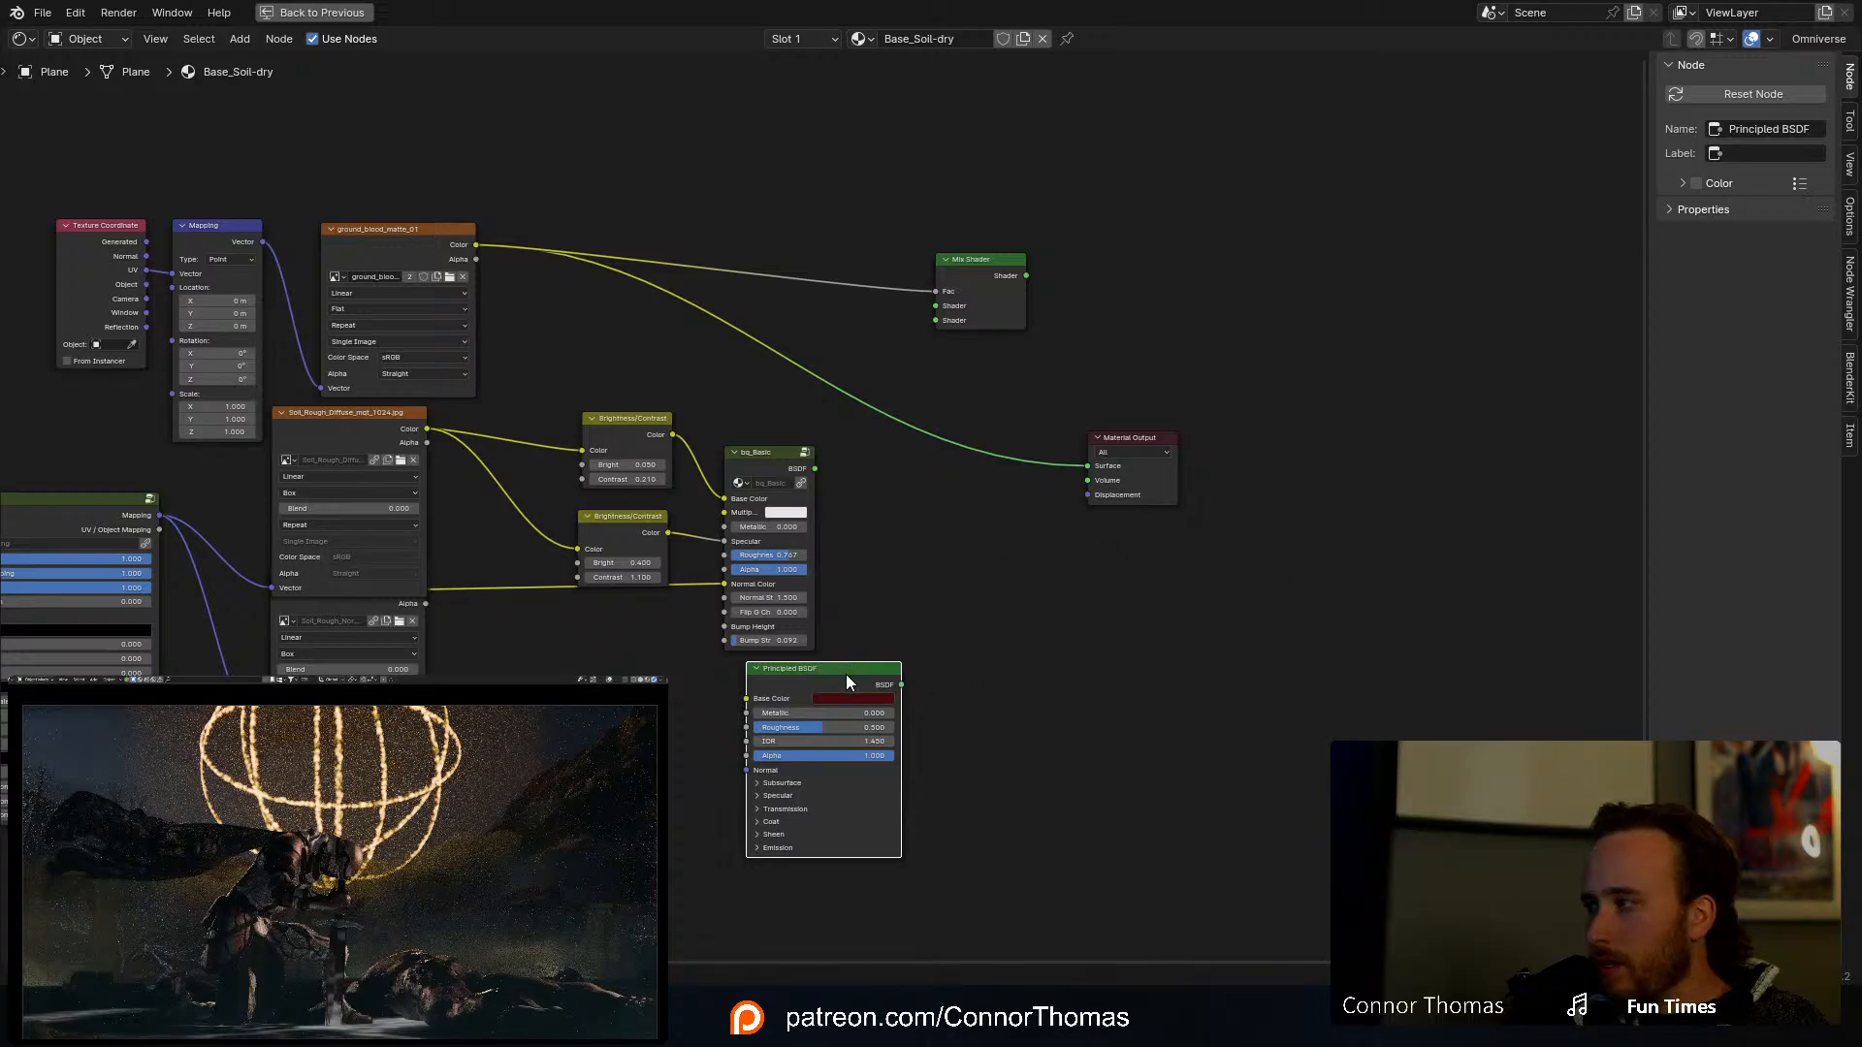
Step: Preview the Principled BSDF through the Material Output, set its roughness to 0, and brighten its red base color
ctrl+shift+click(846, 672)
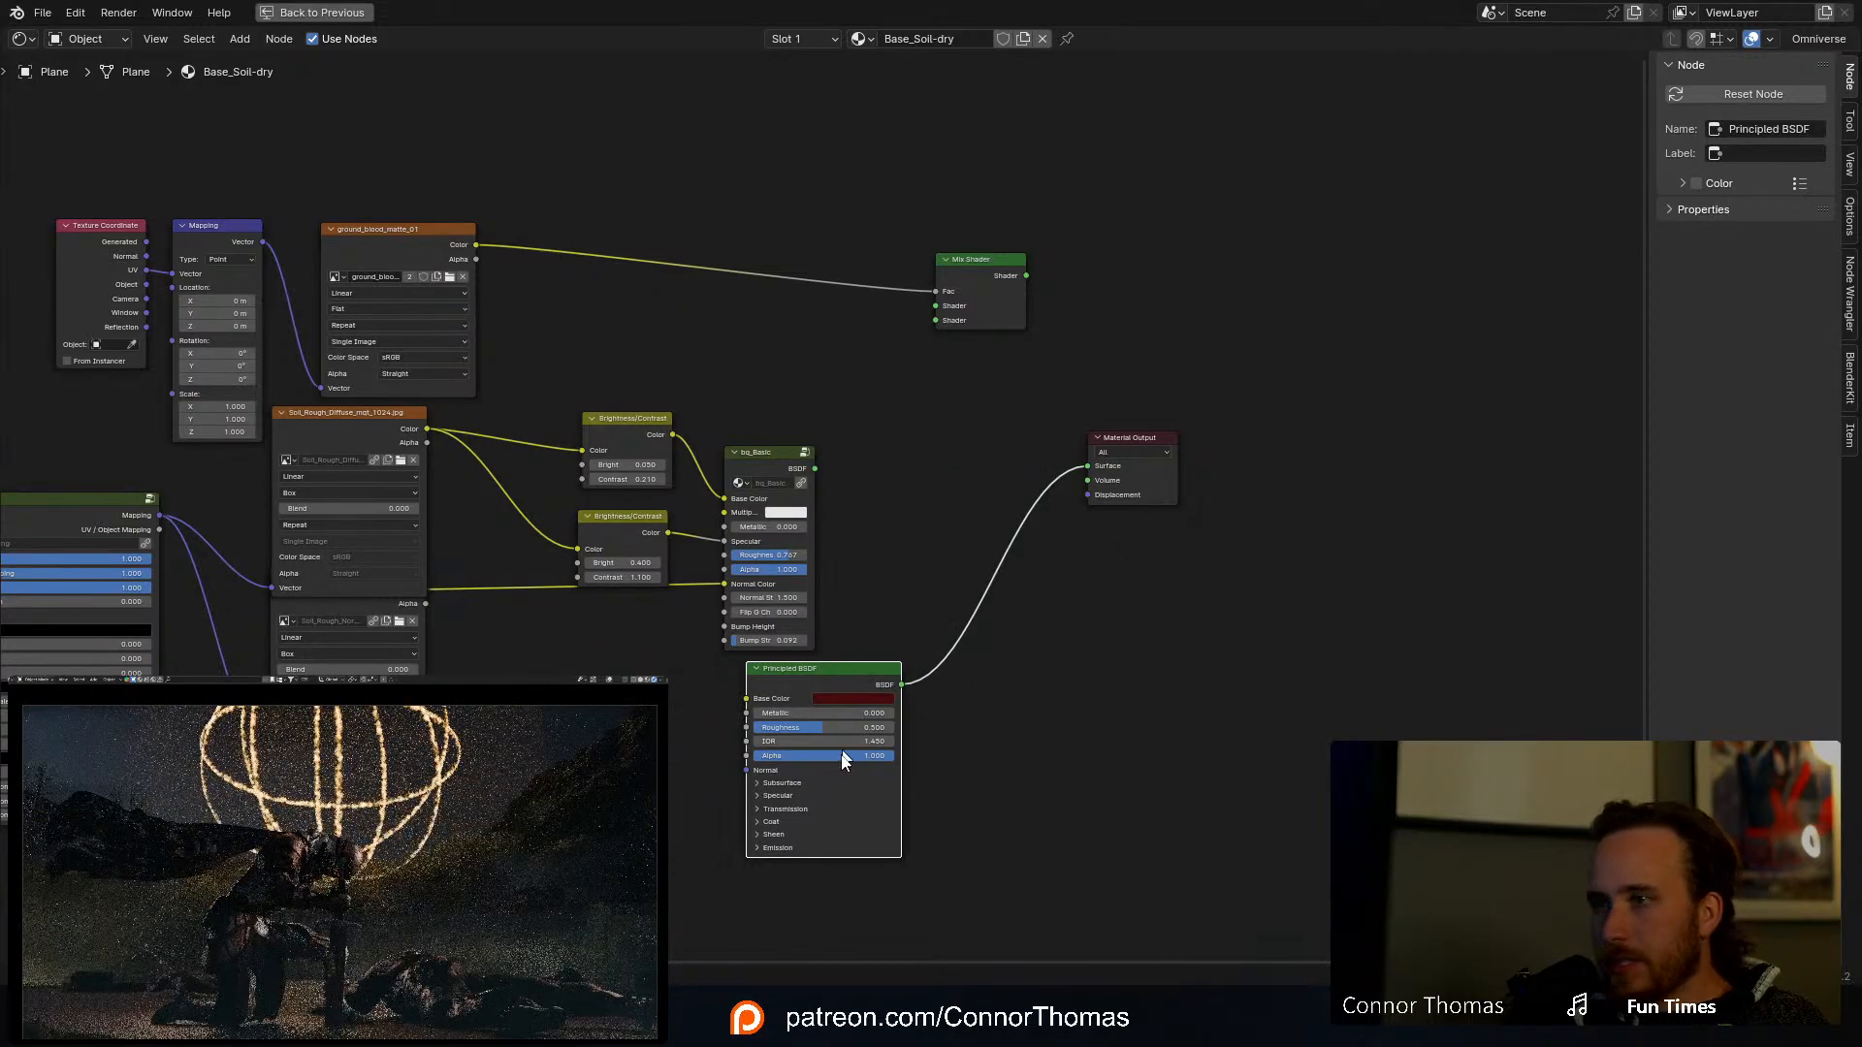
scroll(823, 729, up, 2)
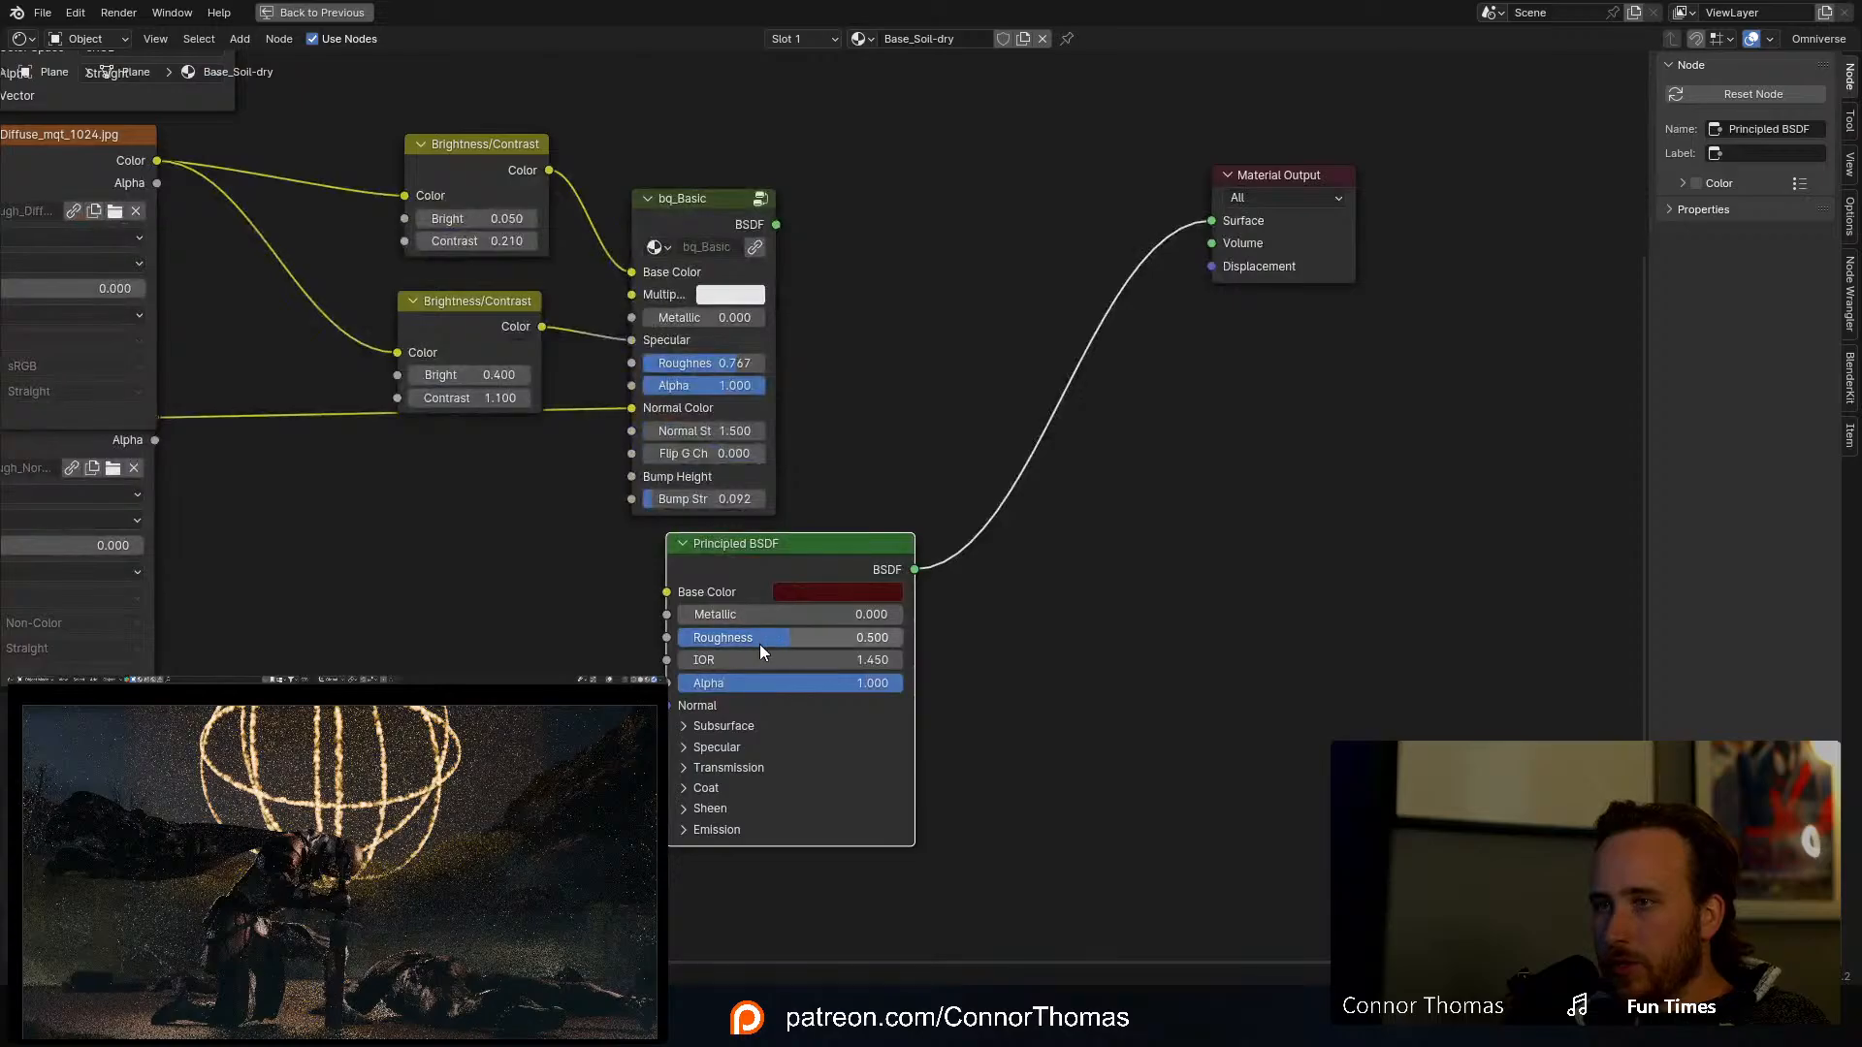
drag(759, 640, 684, 640)
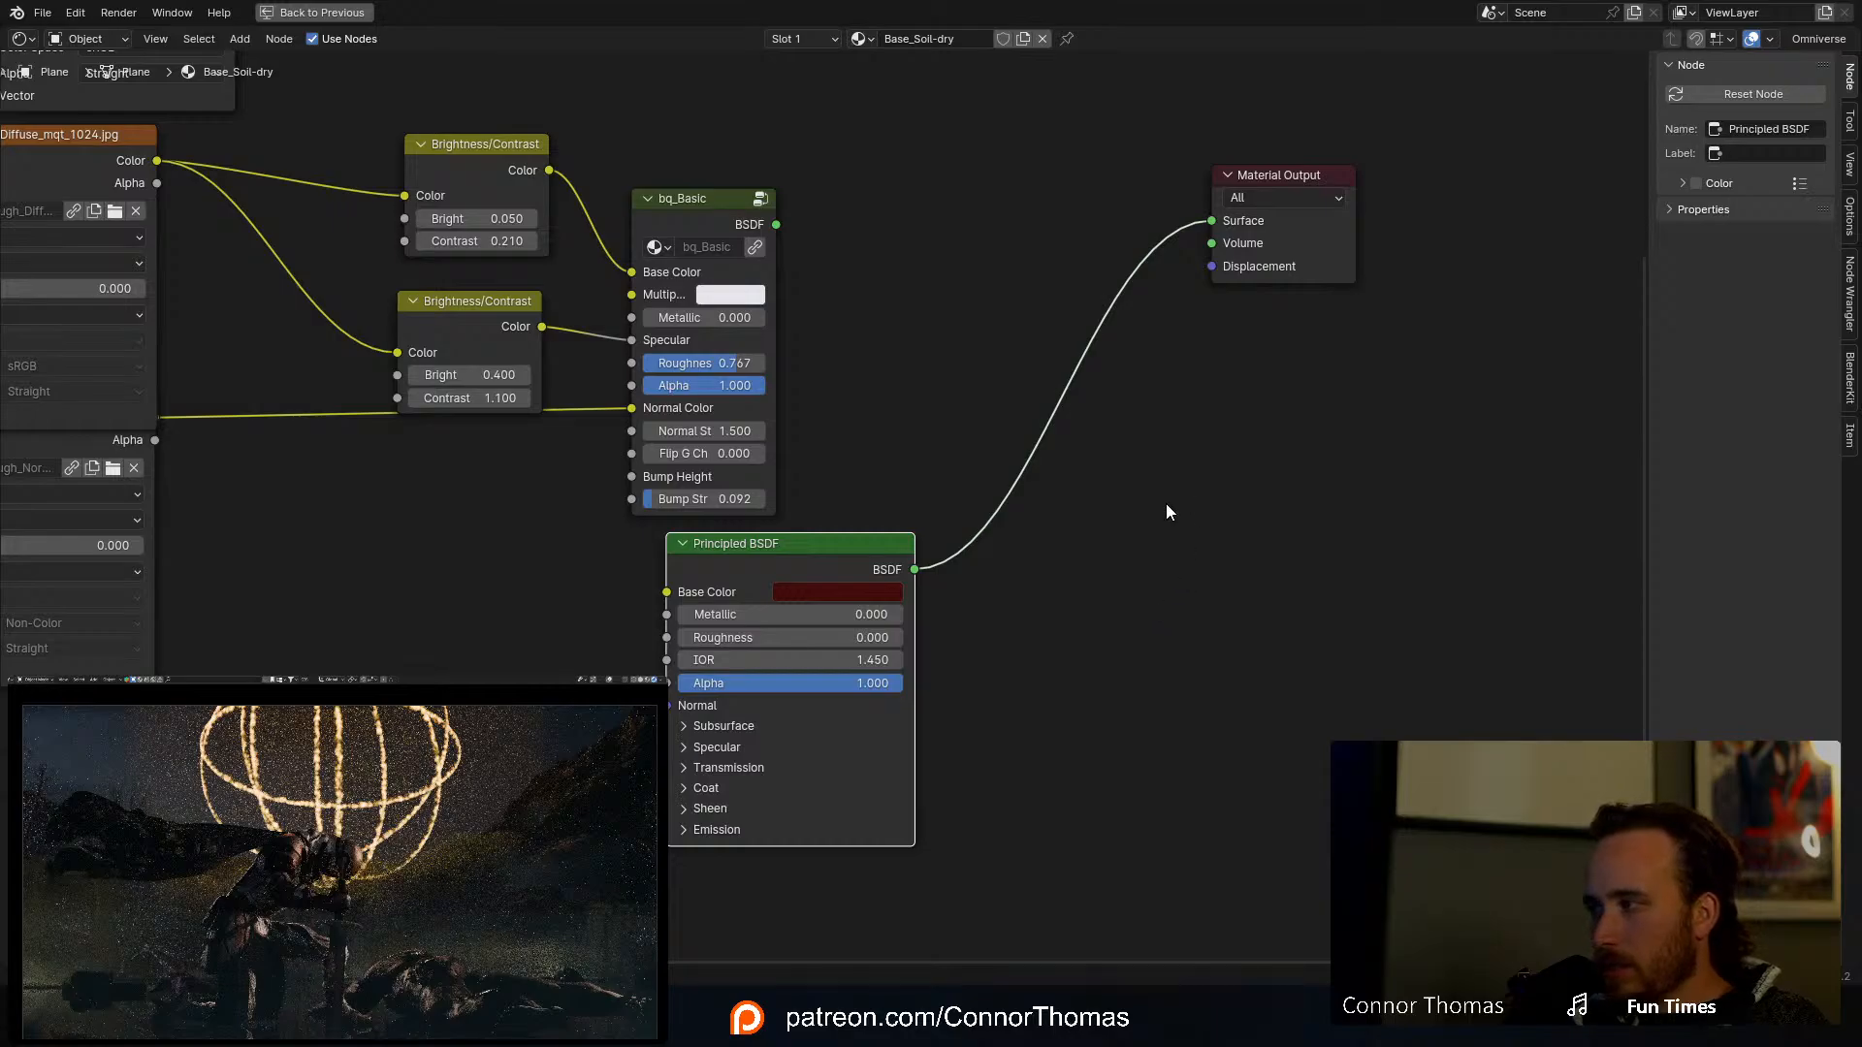
click(887, 587)
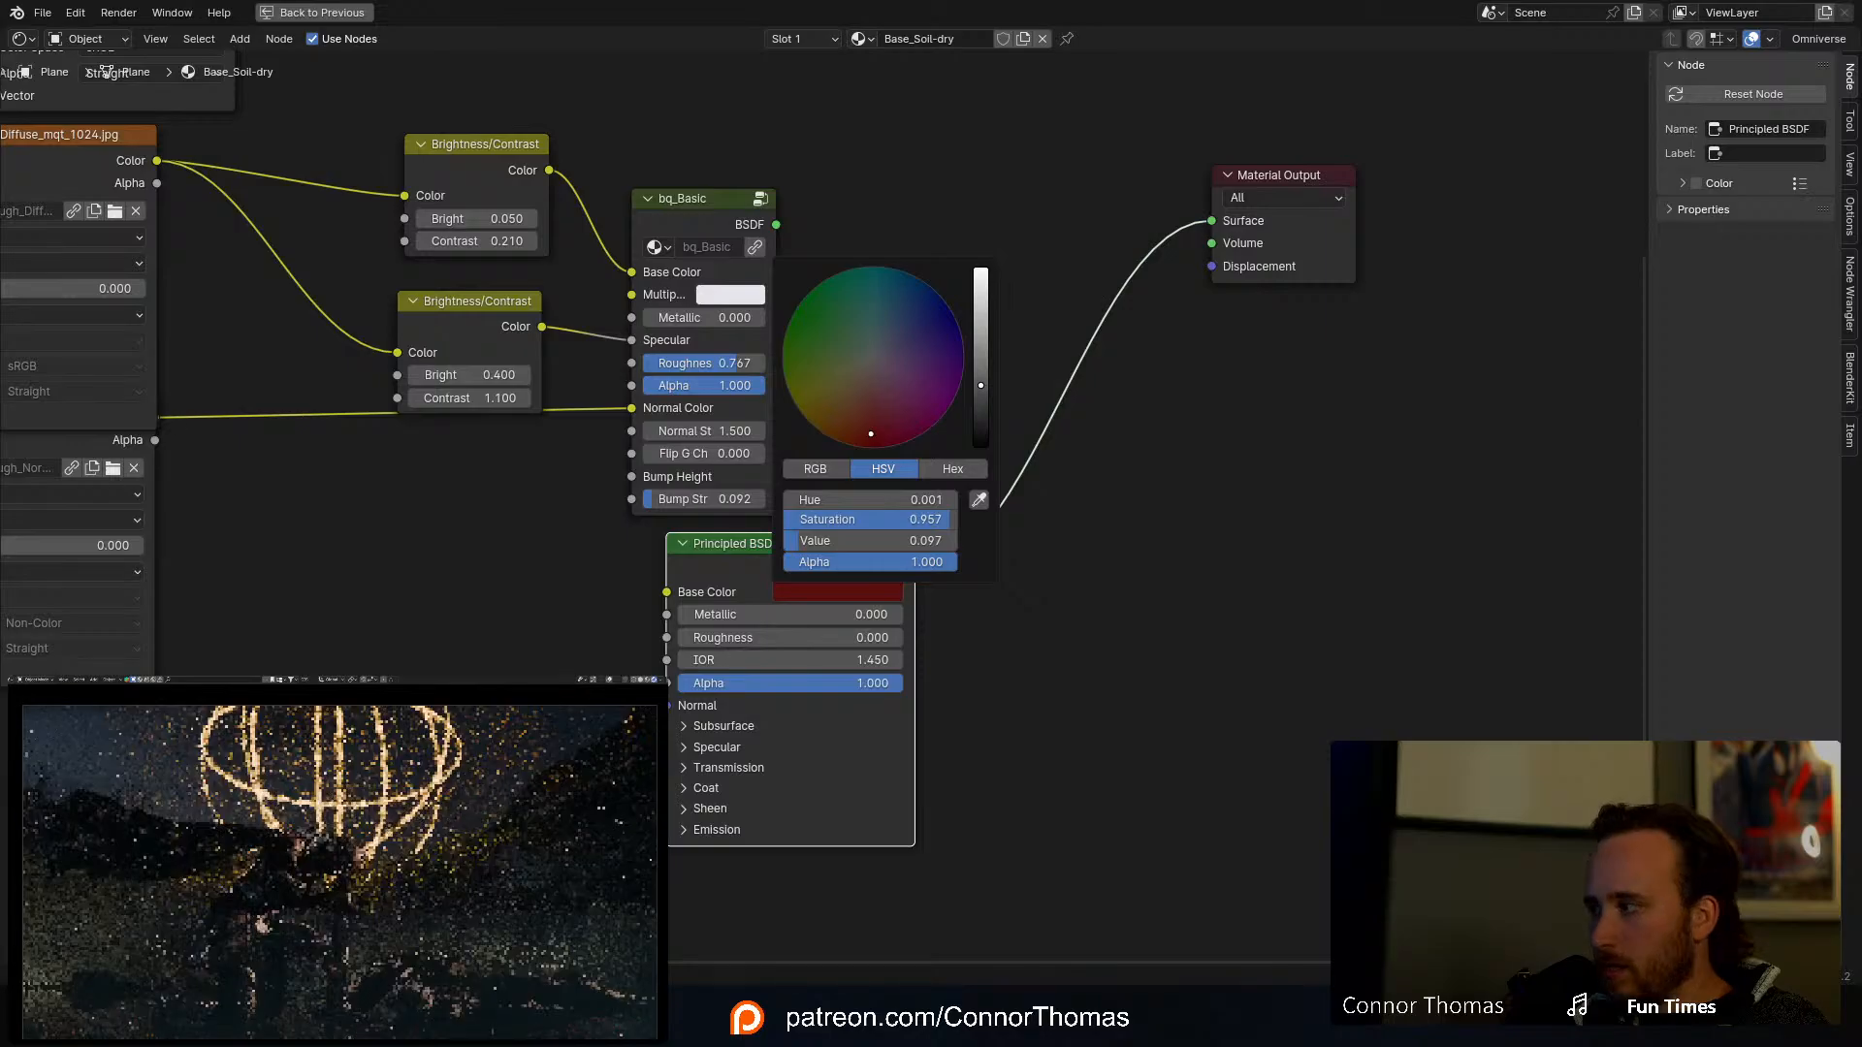
drag(980, 386, 980, 370)
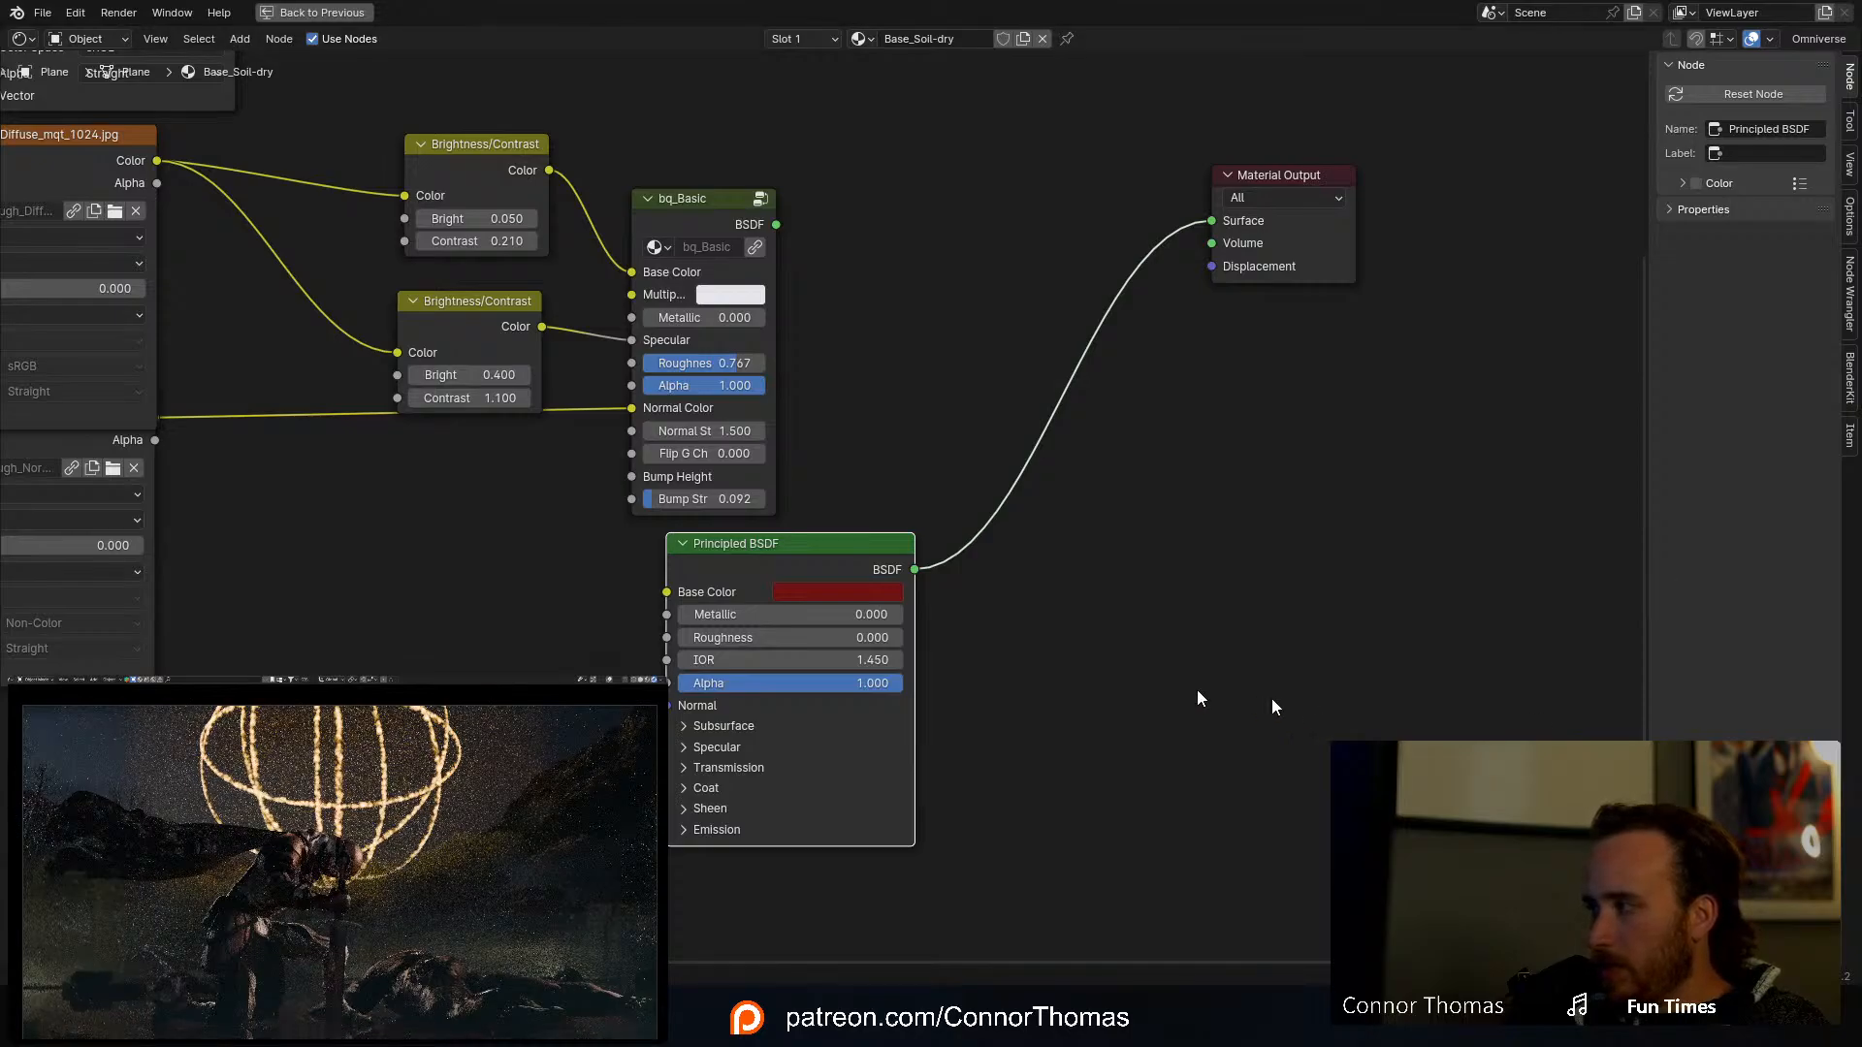
Step: Place the Mix Shader before the Material Output, feed it bq_Basic first and the red Principled BSDF second, and connect it to Surface
scroll(1055, 573, down, 2)
right_click(1044, 576)
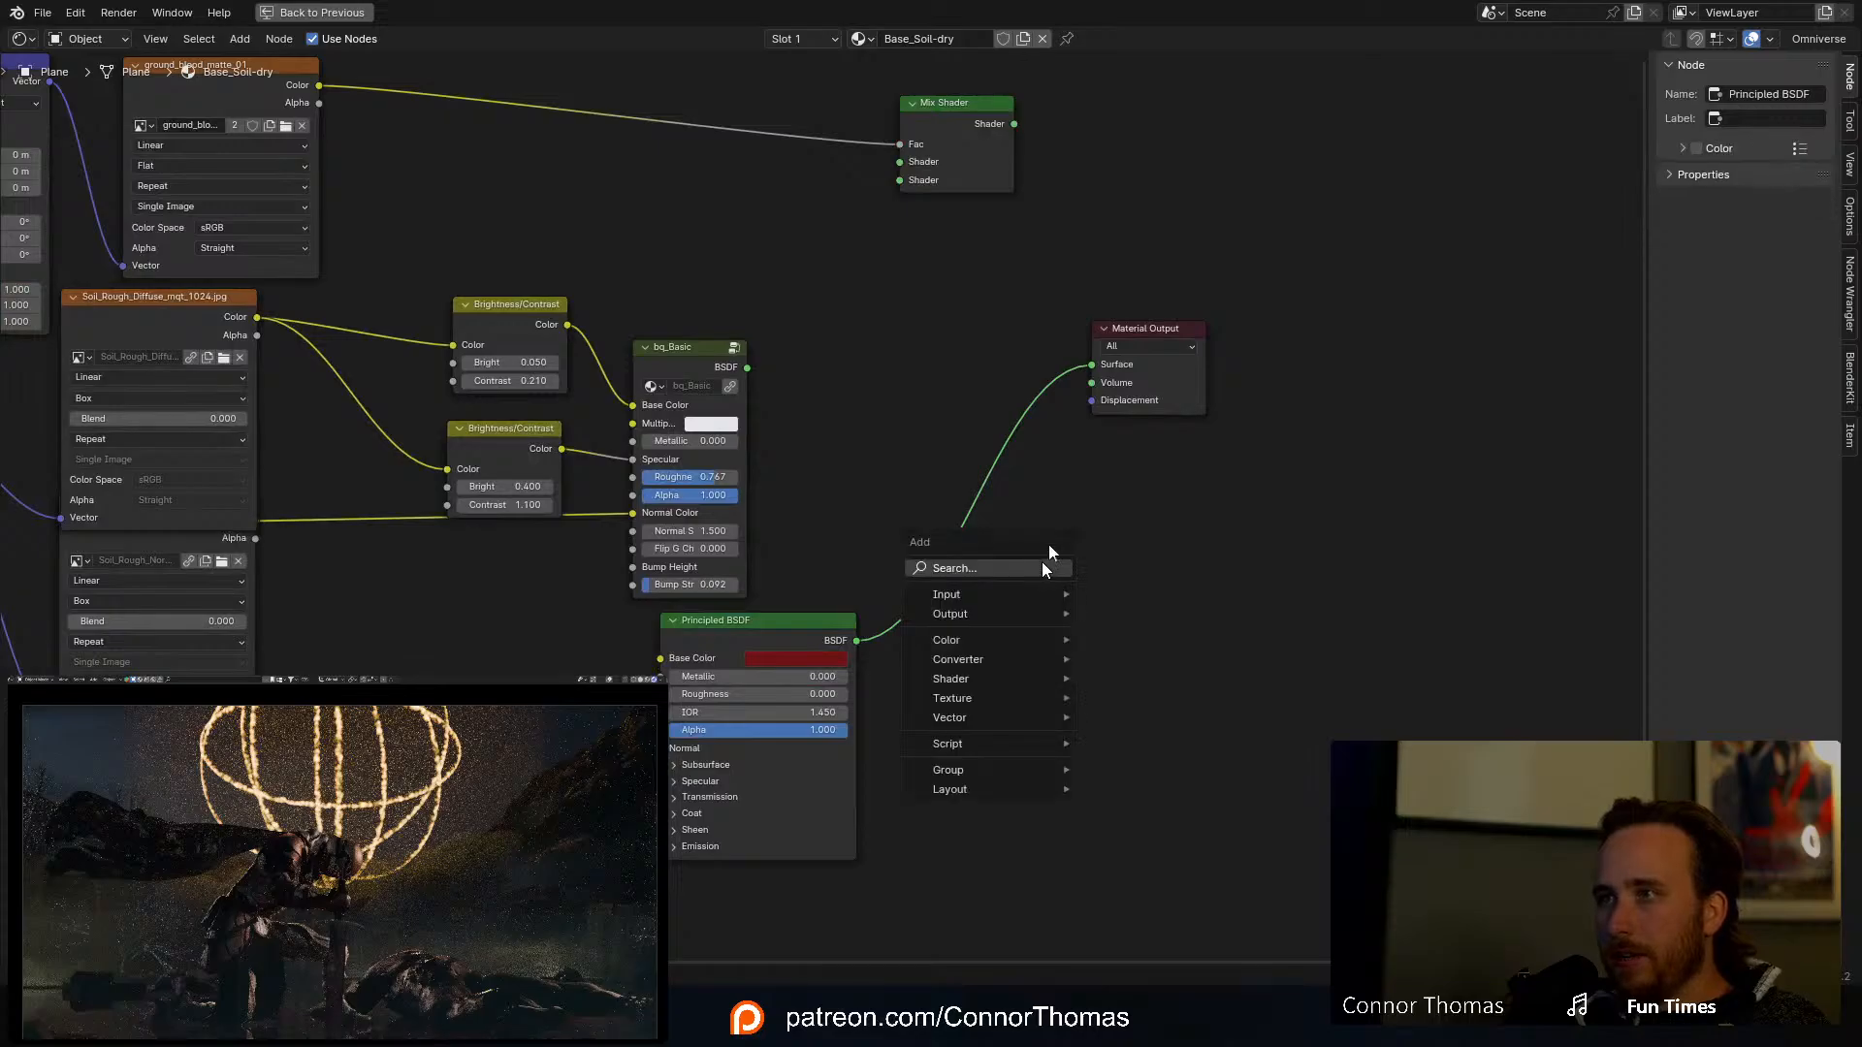
drag(966, 125, 961, 350)
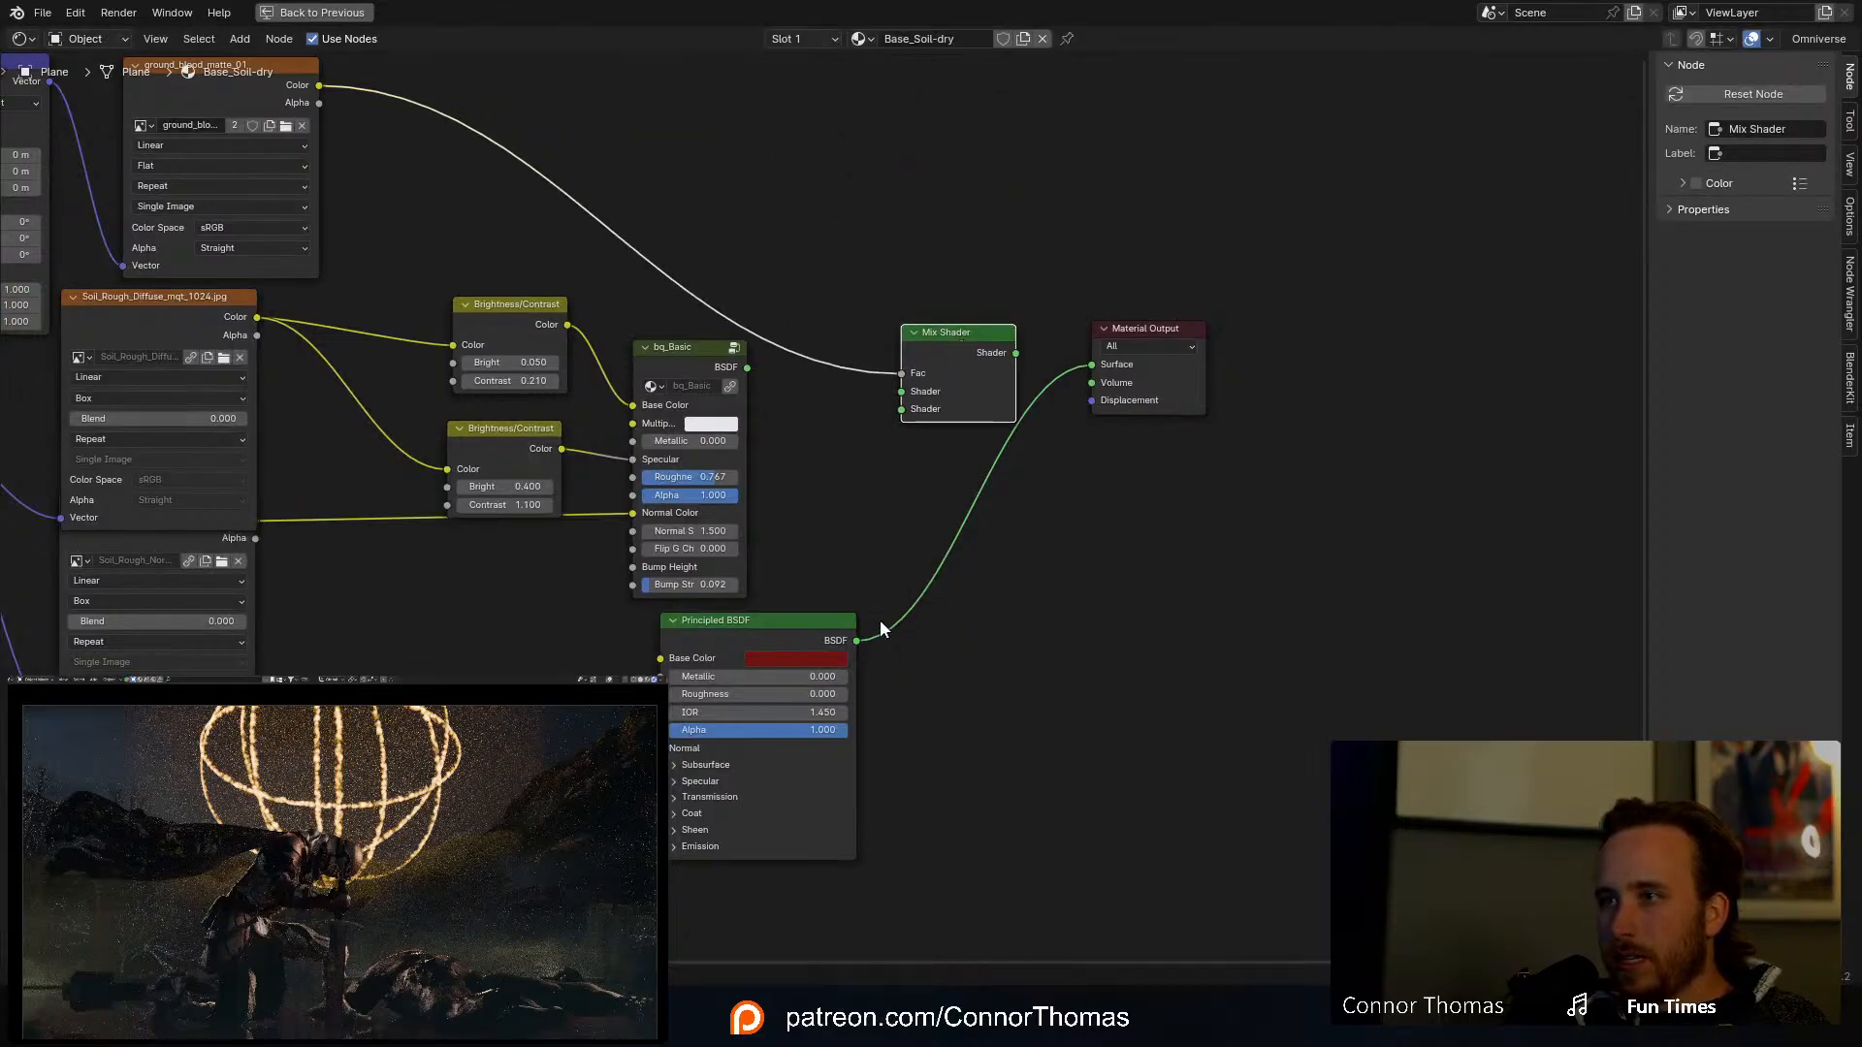
drag(855, 641, 901, 409)
drag(747, 369, 911, 393)
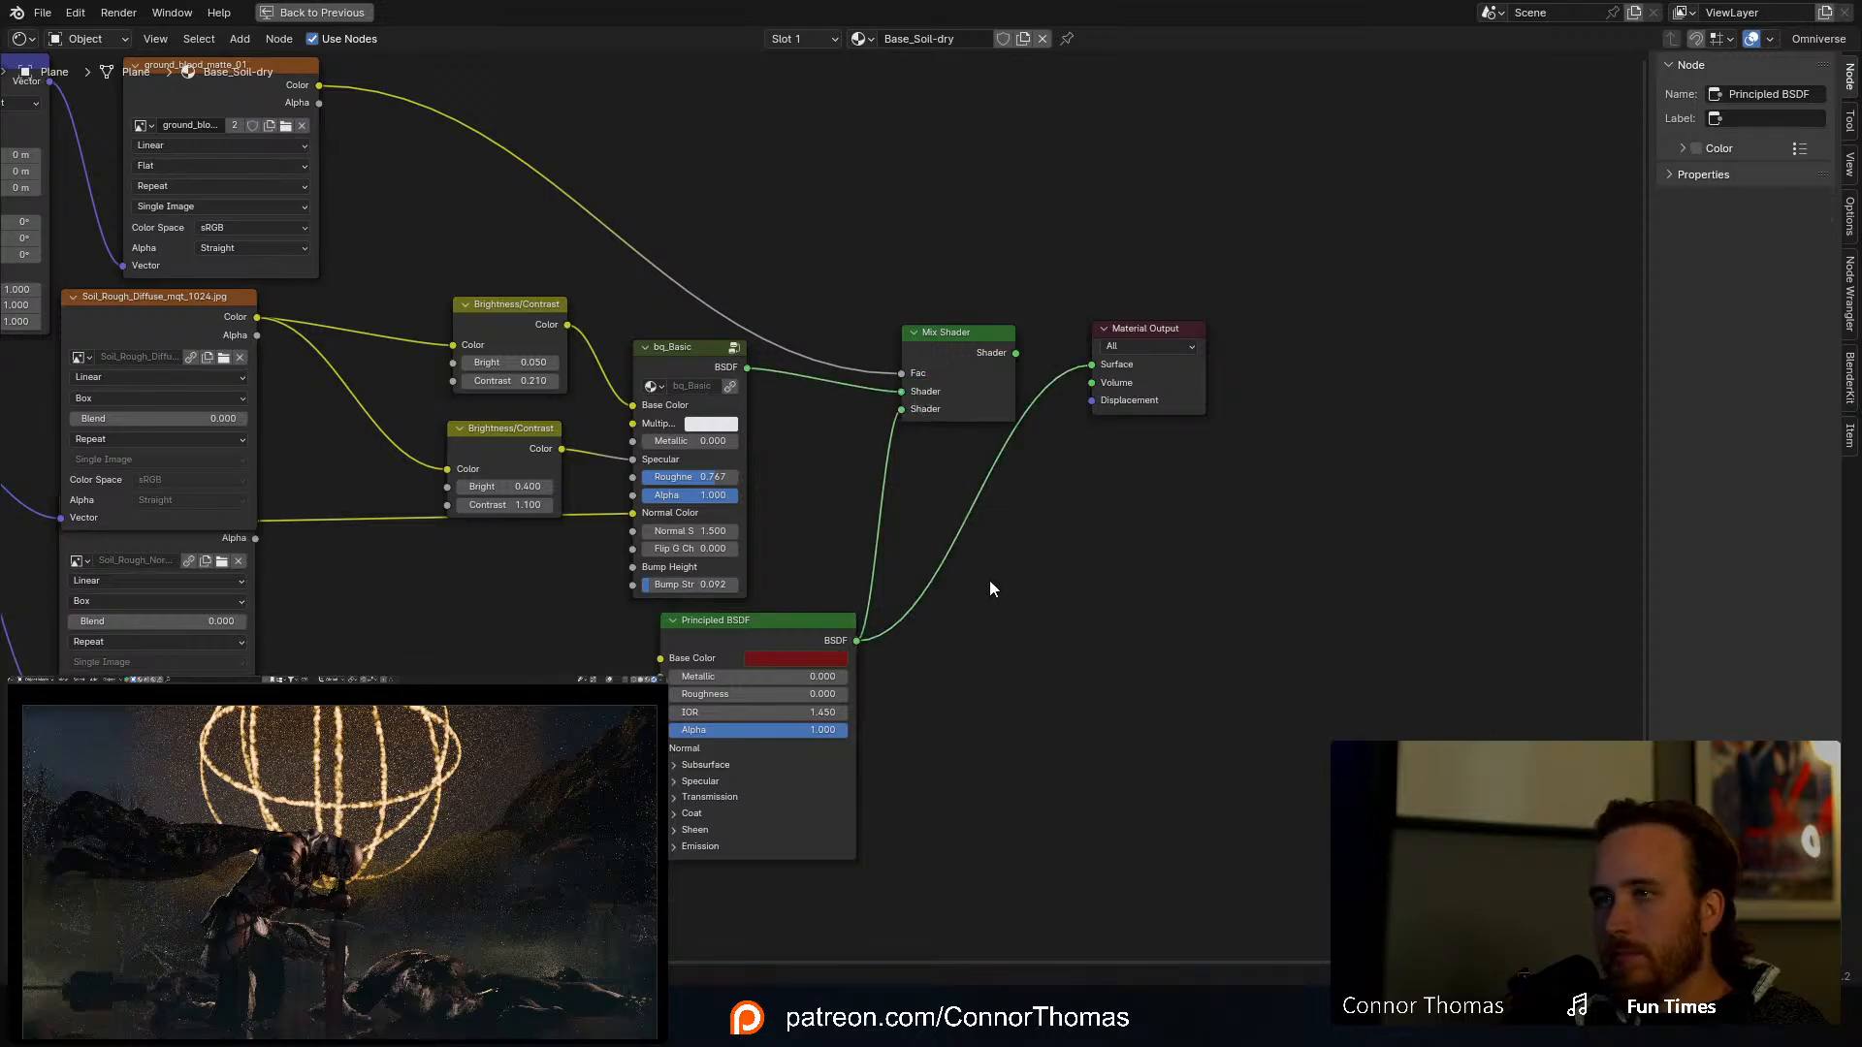
ctrl+shift+click(960, 344)
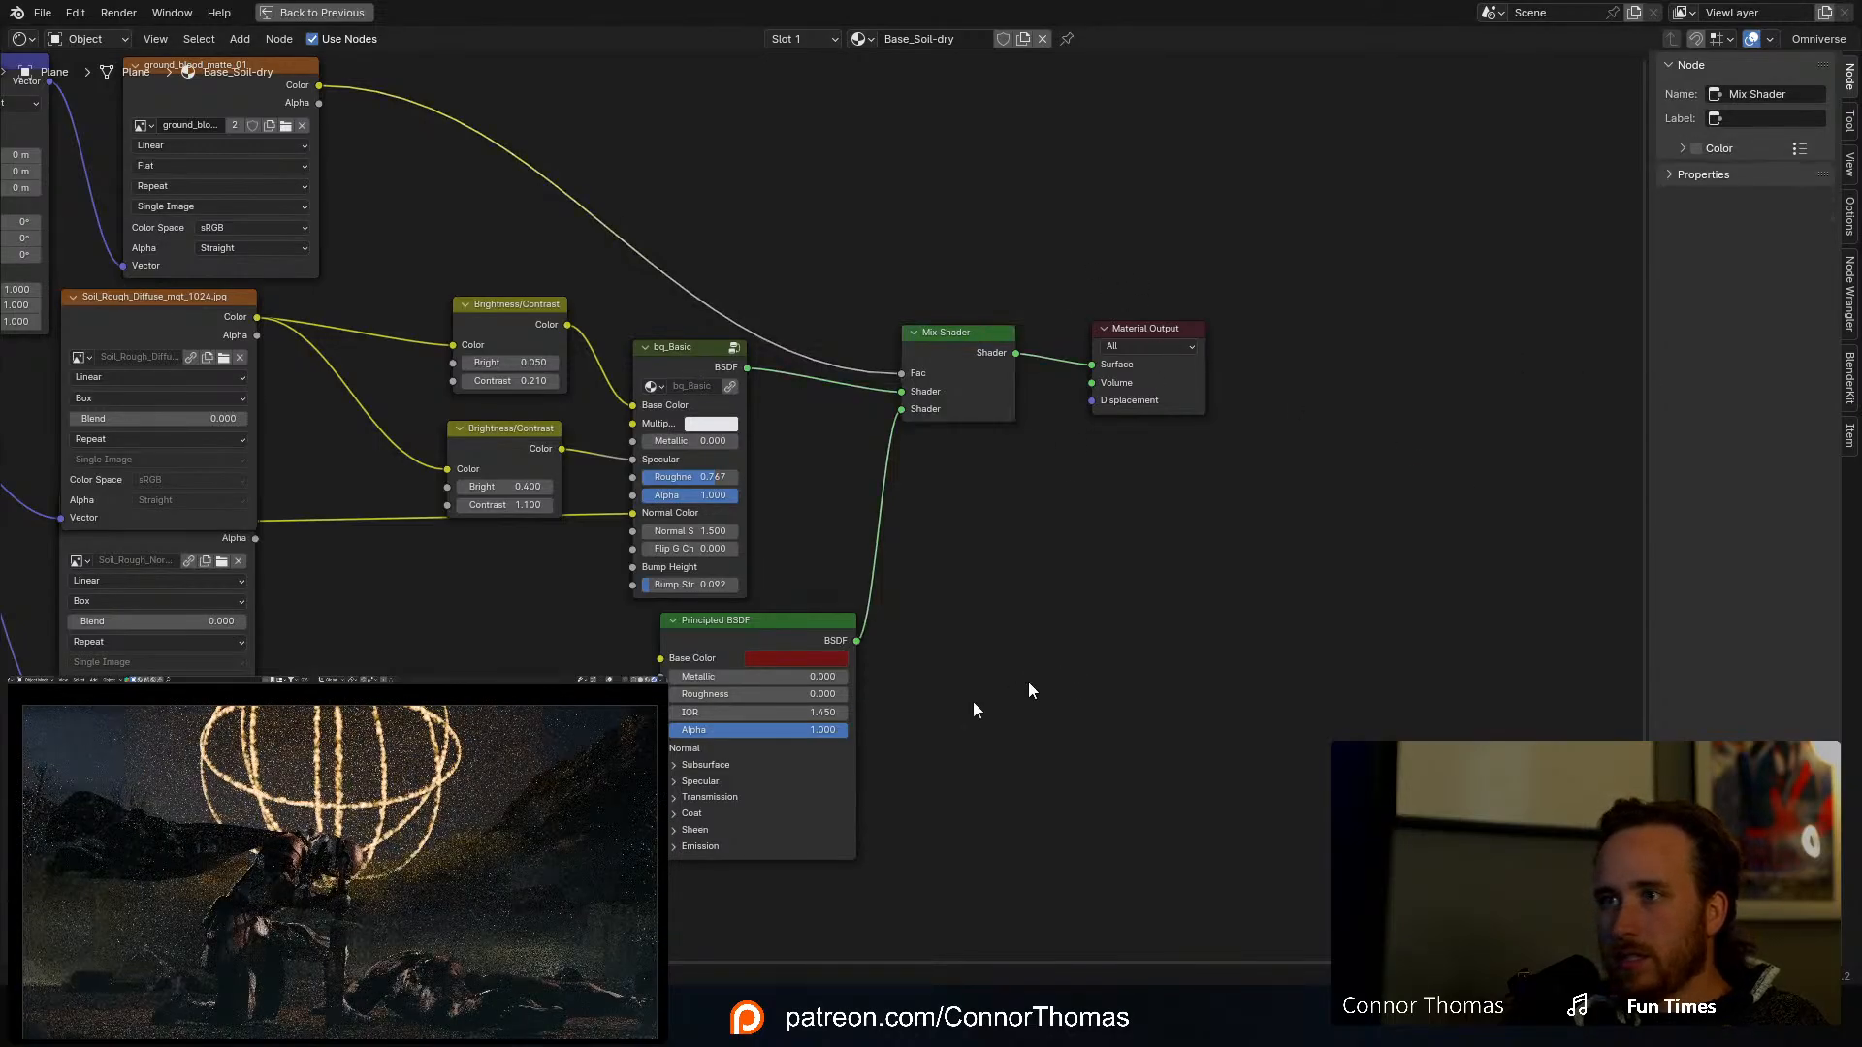
Step: Restore the full layout and examine the blended blood on the ground around the kneeling knight's sword
key(ctrl+space)
middle_drag(596, 619, 574, 576)
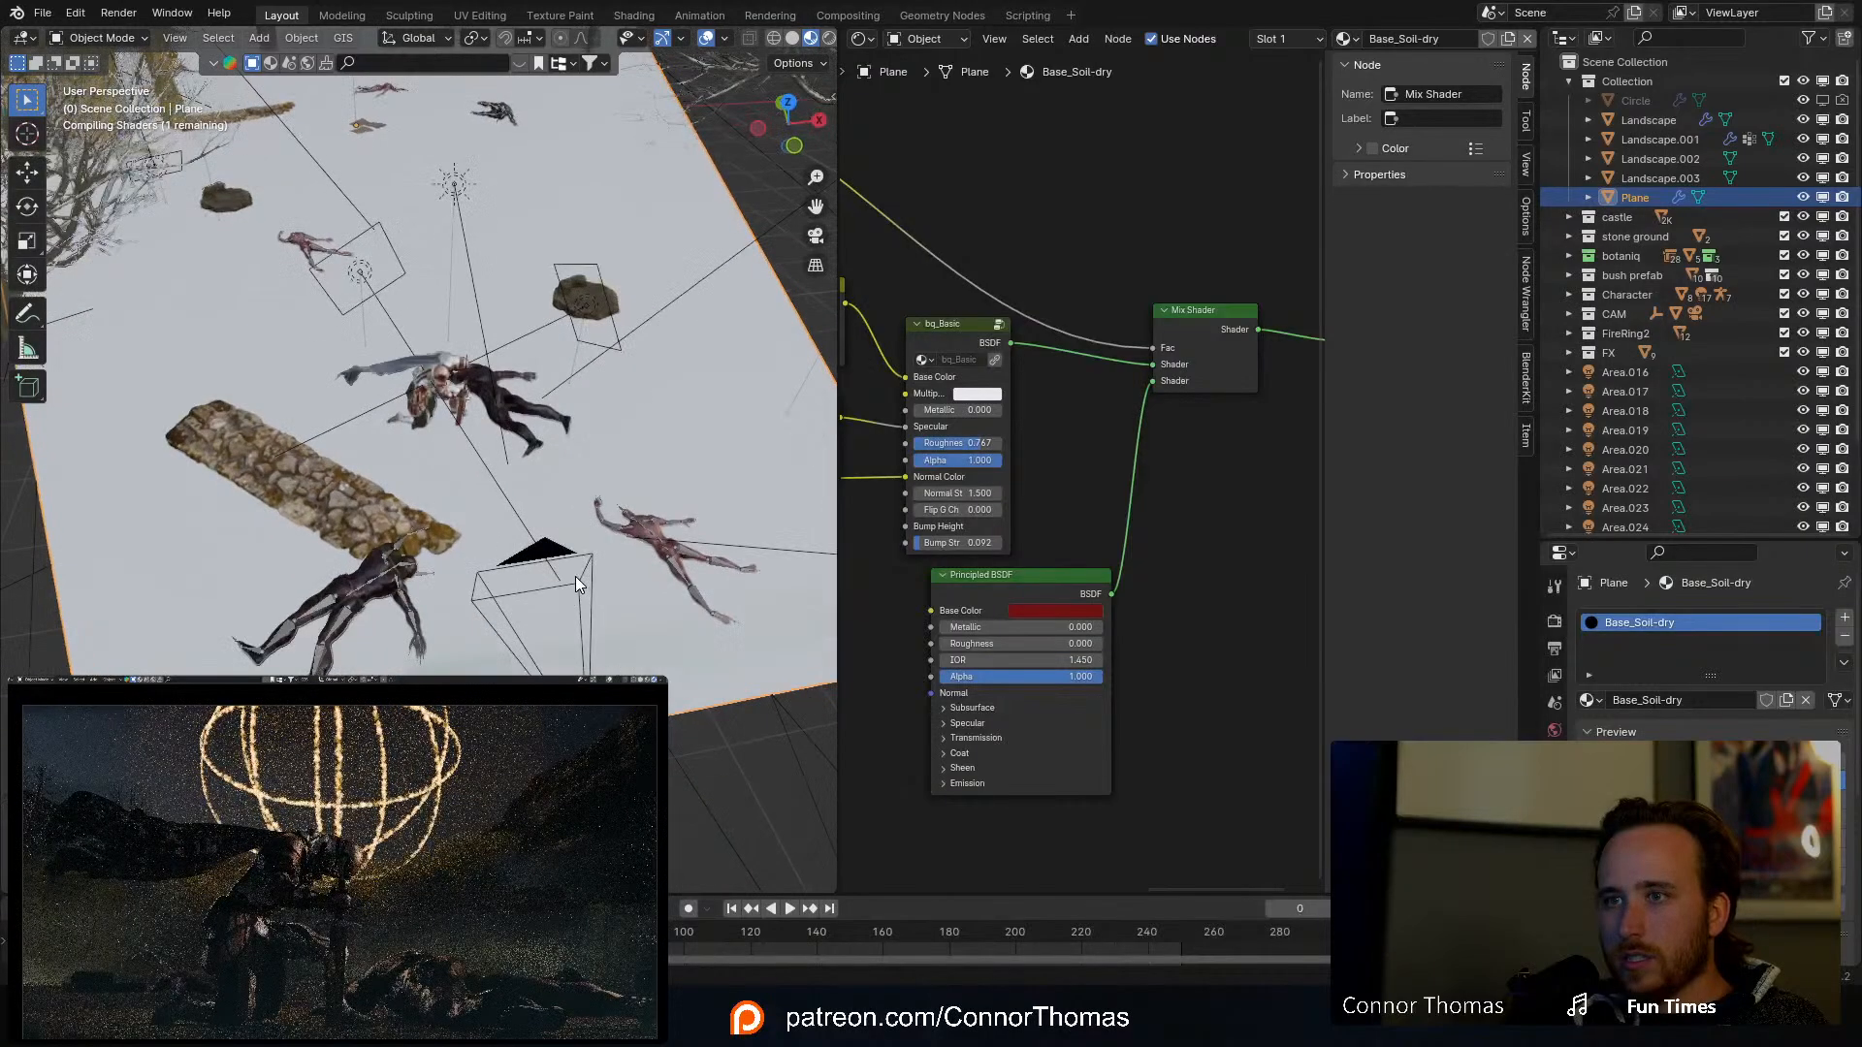
scroll(515, 405, up, 5)
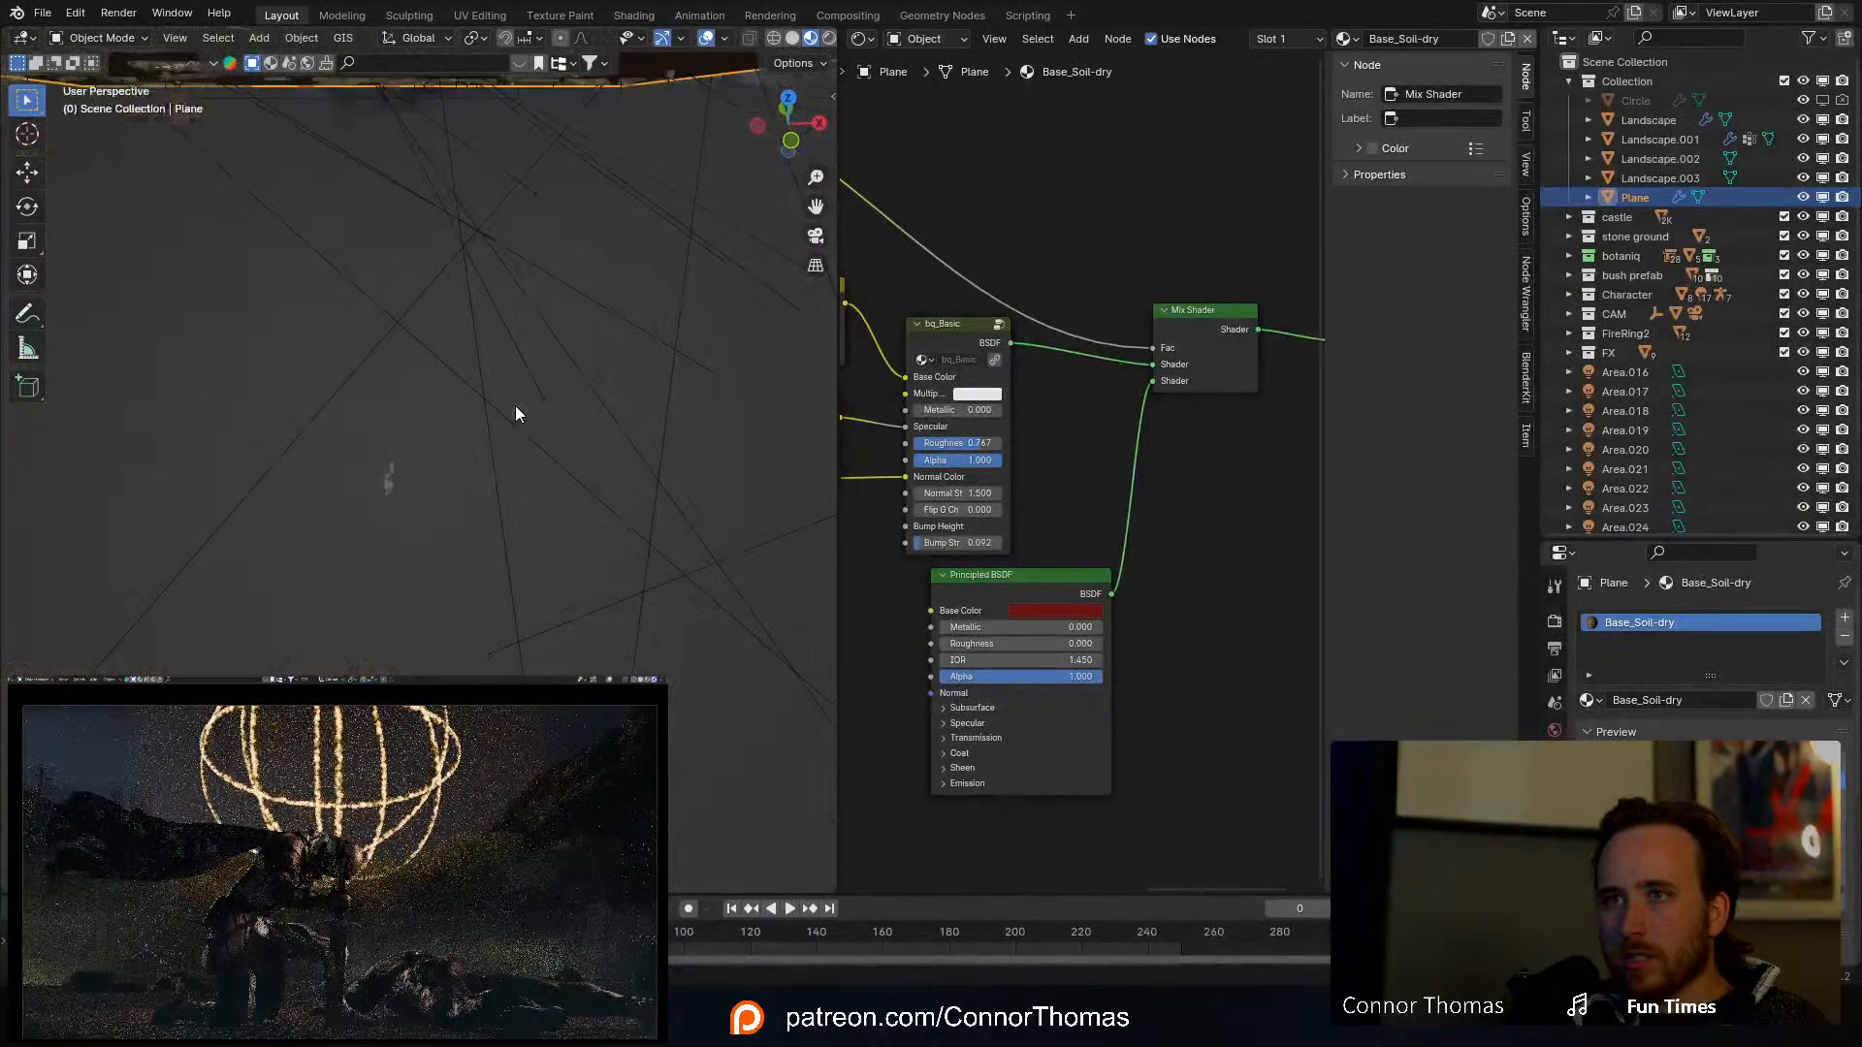
middle_drag(515, 407, 516, 421)
scroll(516, 425, up, 4)
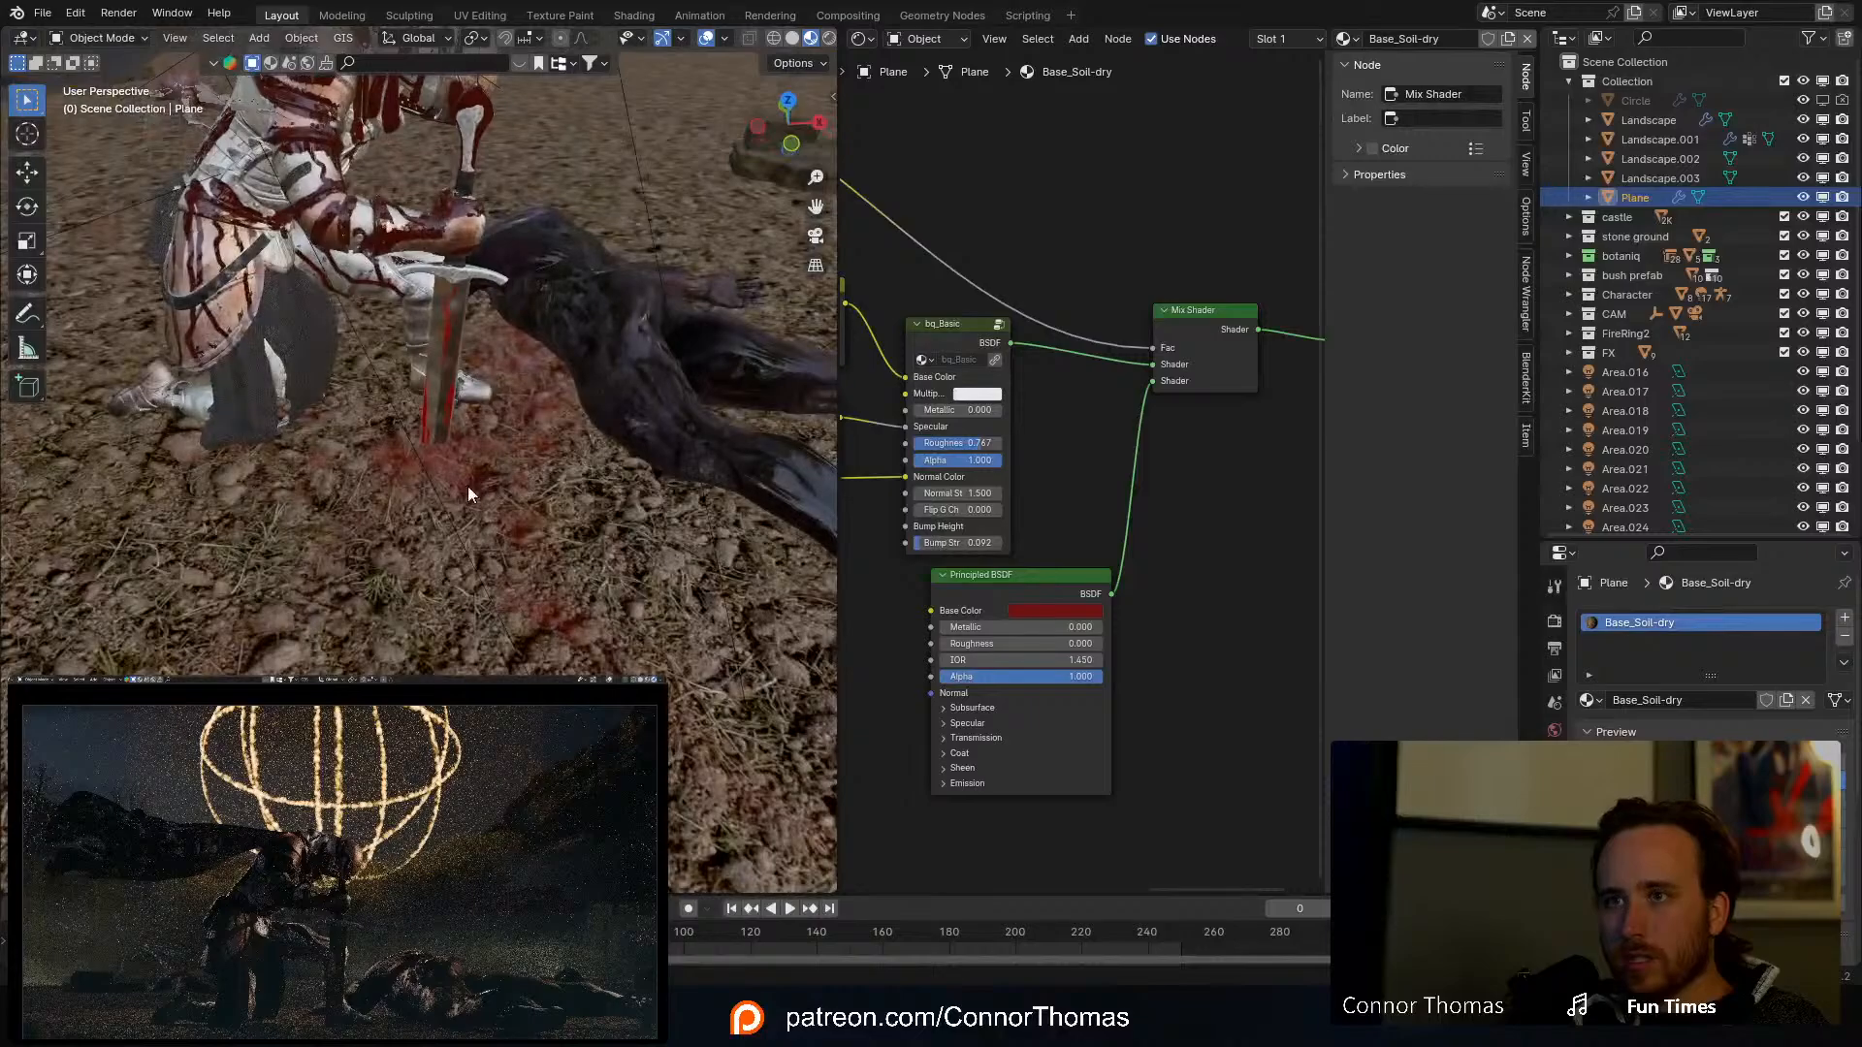
Step: Preview the ground blood matte image texture directly through the Material Output on the ground plane
middle_drag(1074, 448, 1225, 613)
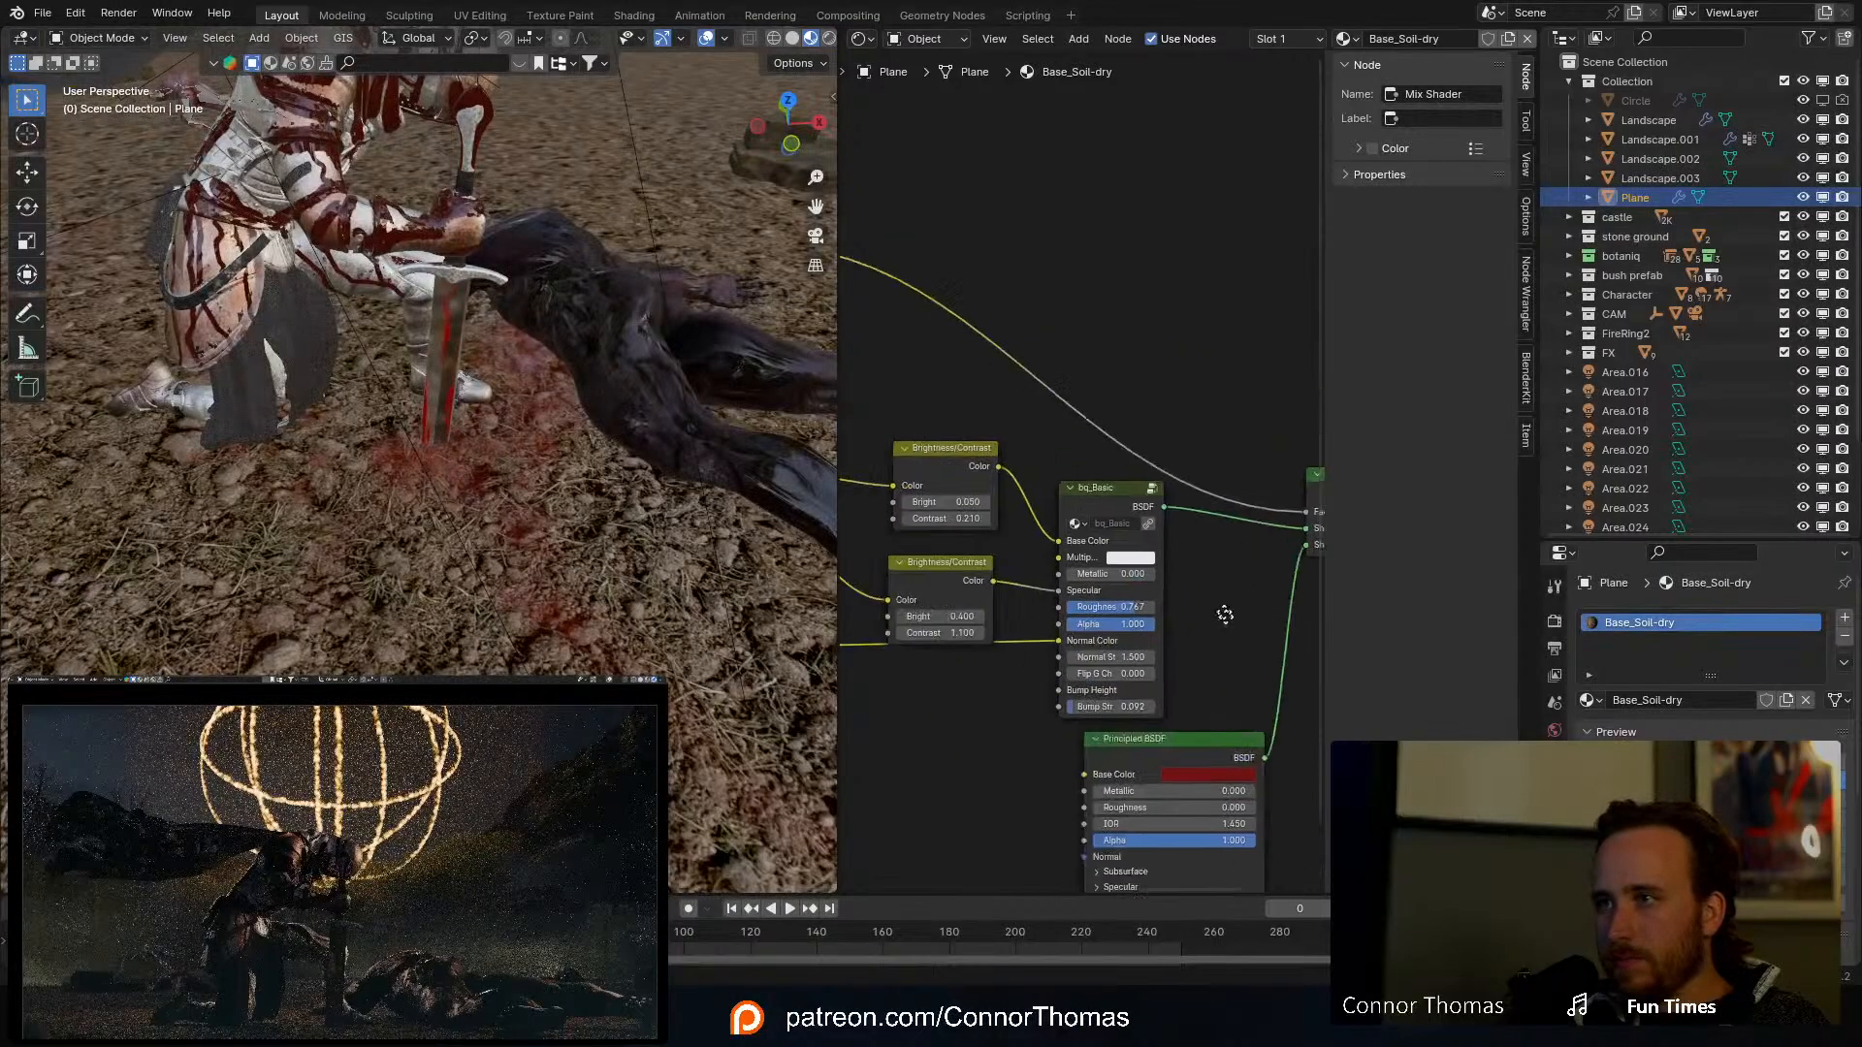
scroll(1226, 613, down, 4)
middle_drag(915, 351, 1000, 349)
click(921, 342)
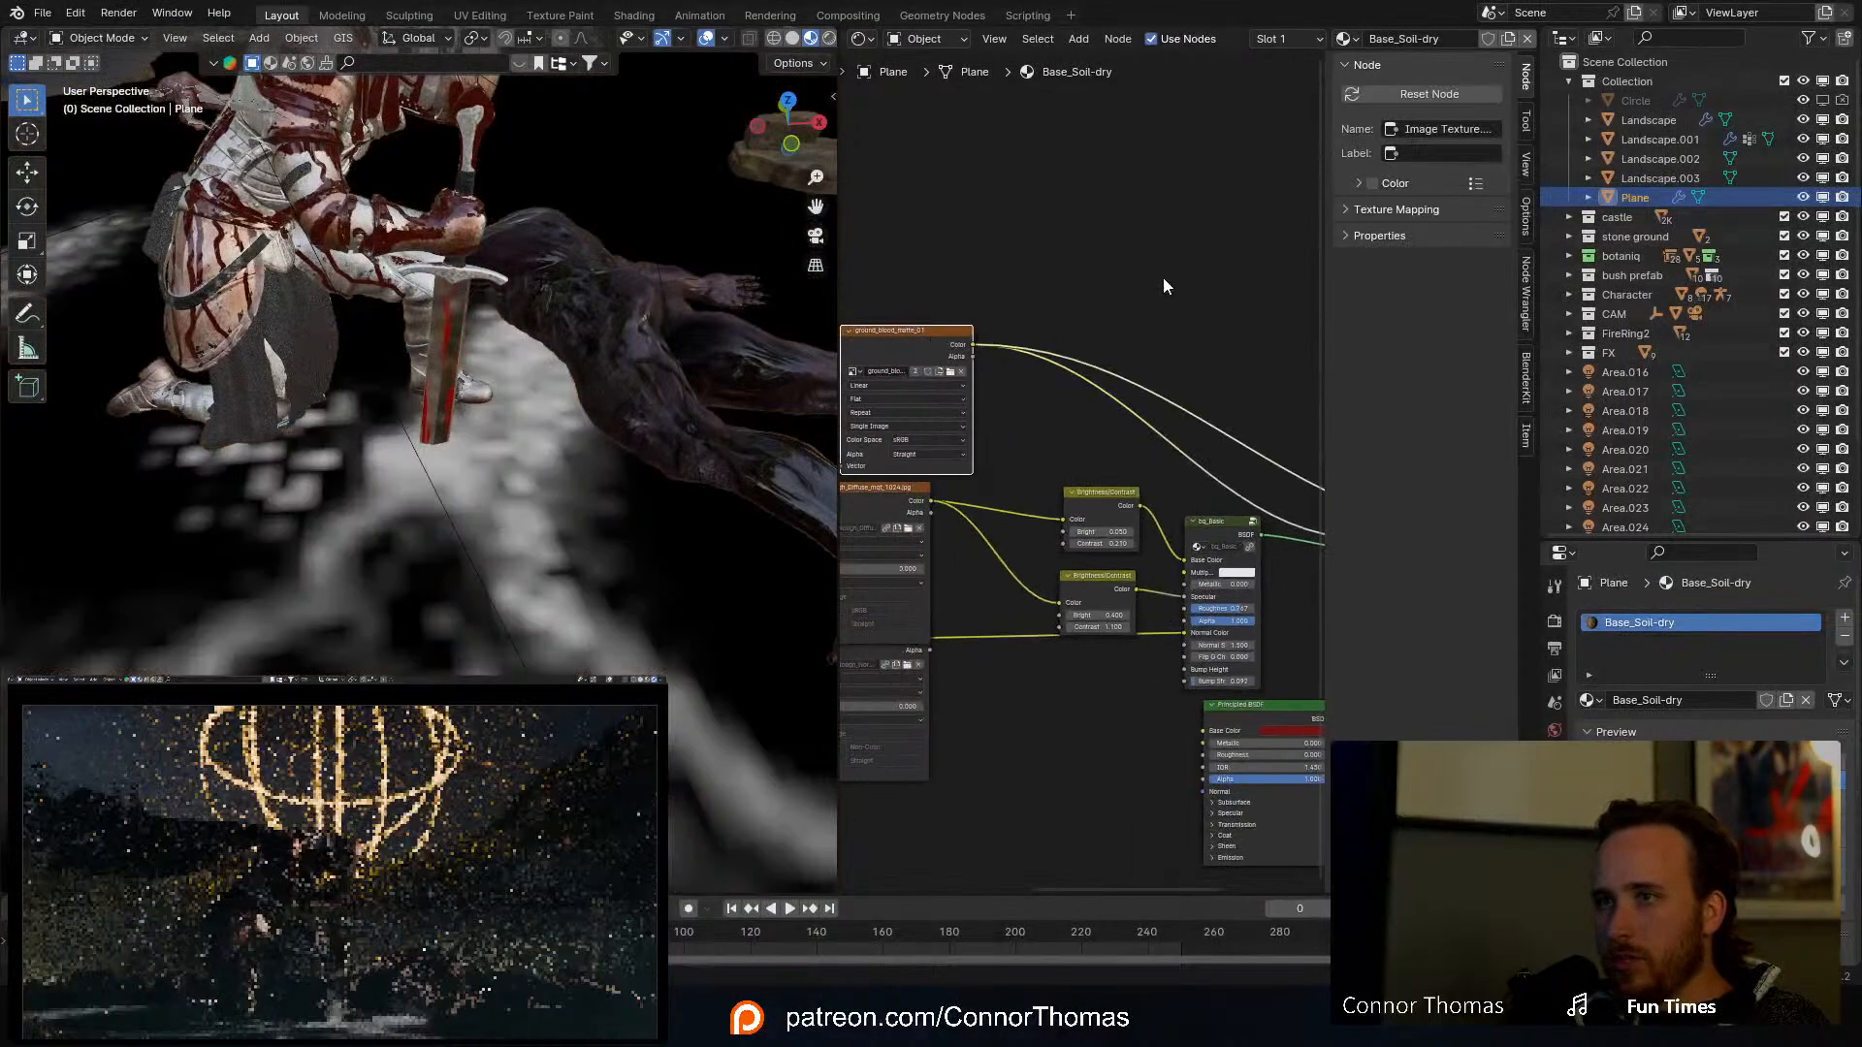
Step: Insert a Color Ramp after the ground blood matte and connect its Color to the Mix Shader's Fac
key(shift+a)
click(1162, 277)
text(color)
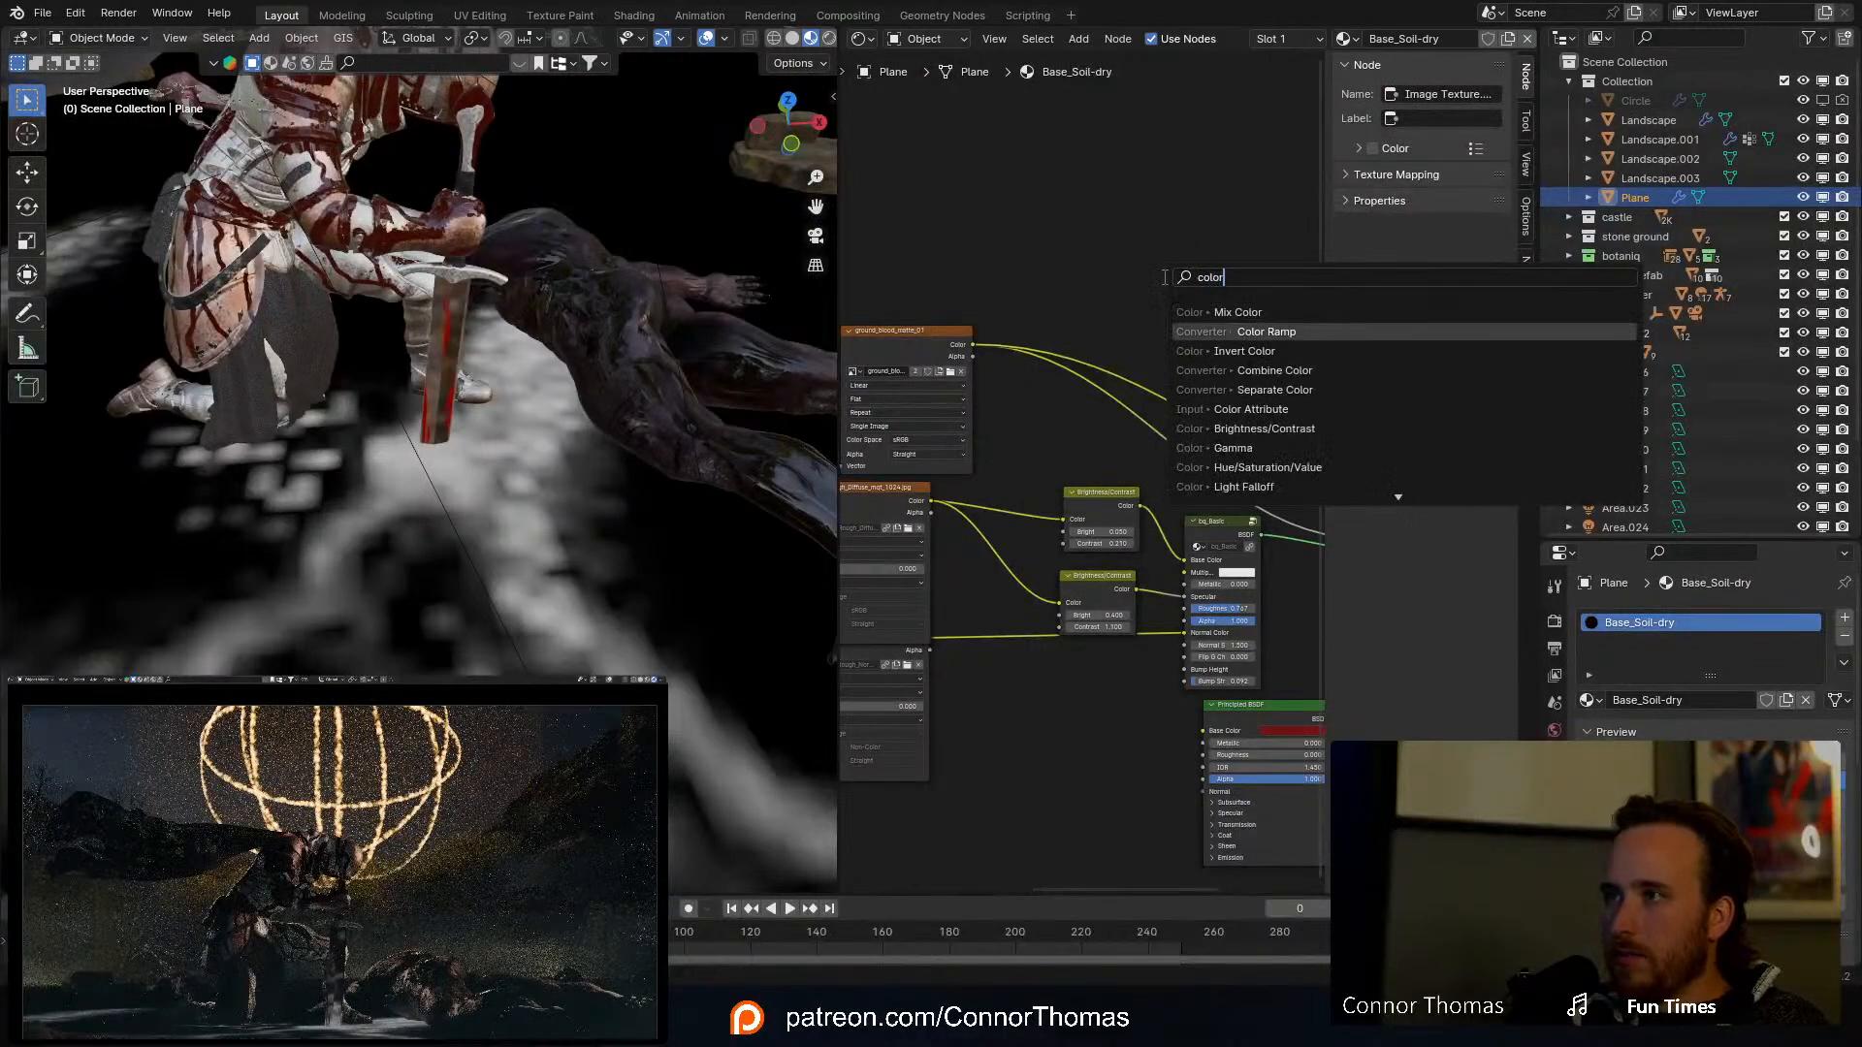
key(Return)
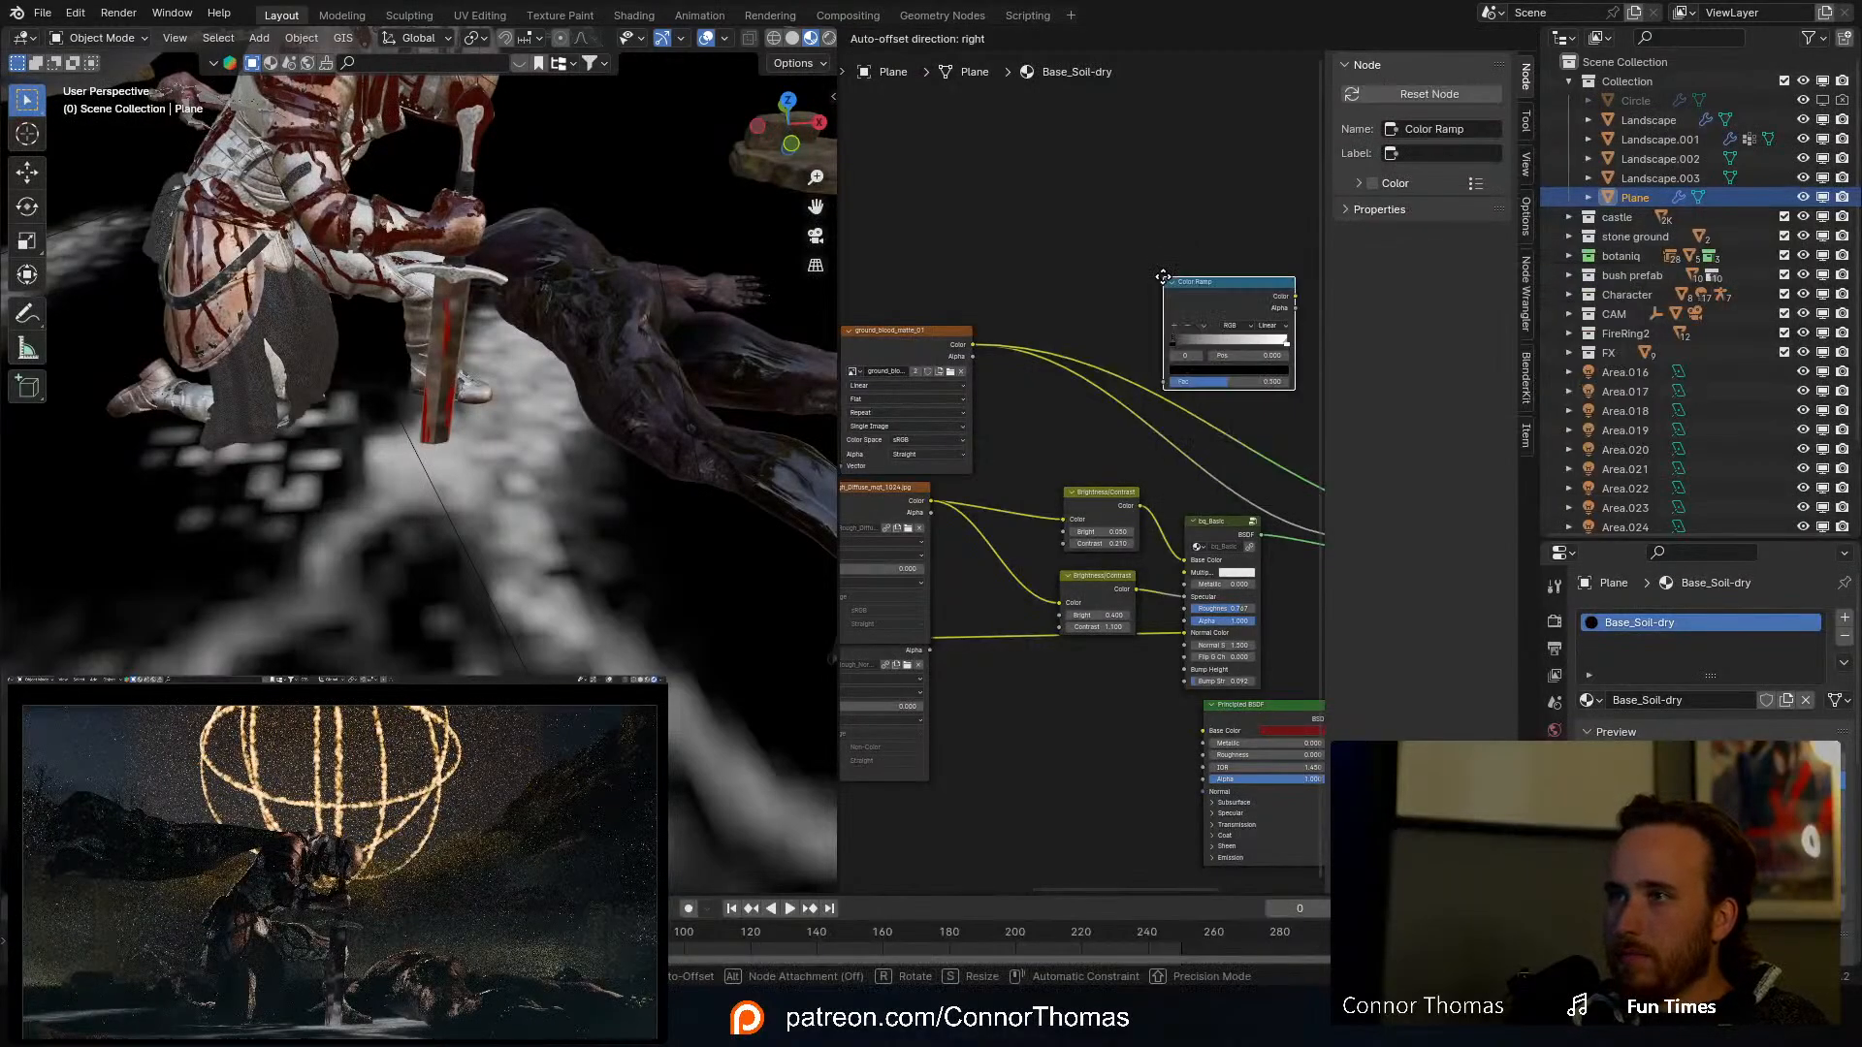
click(1109, 288)
middle_drag(1111, 296, 947, 269)
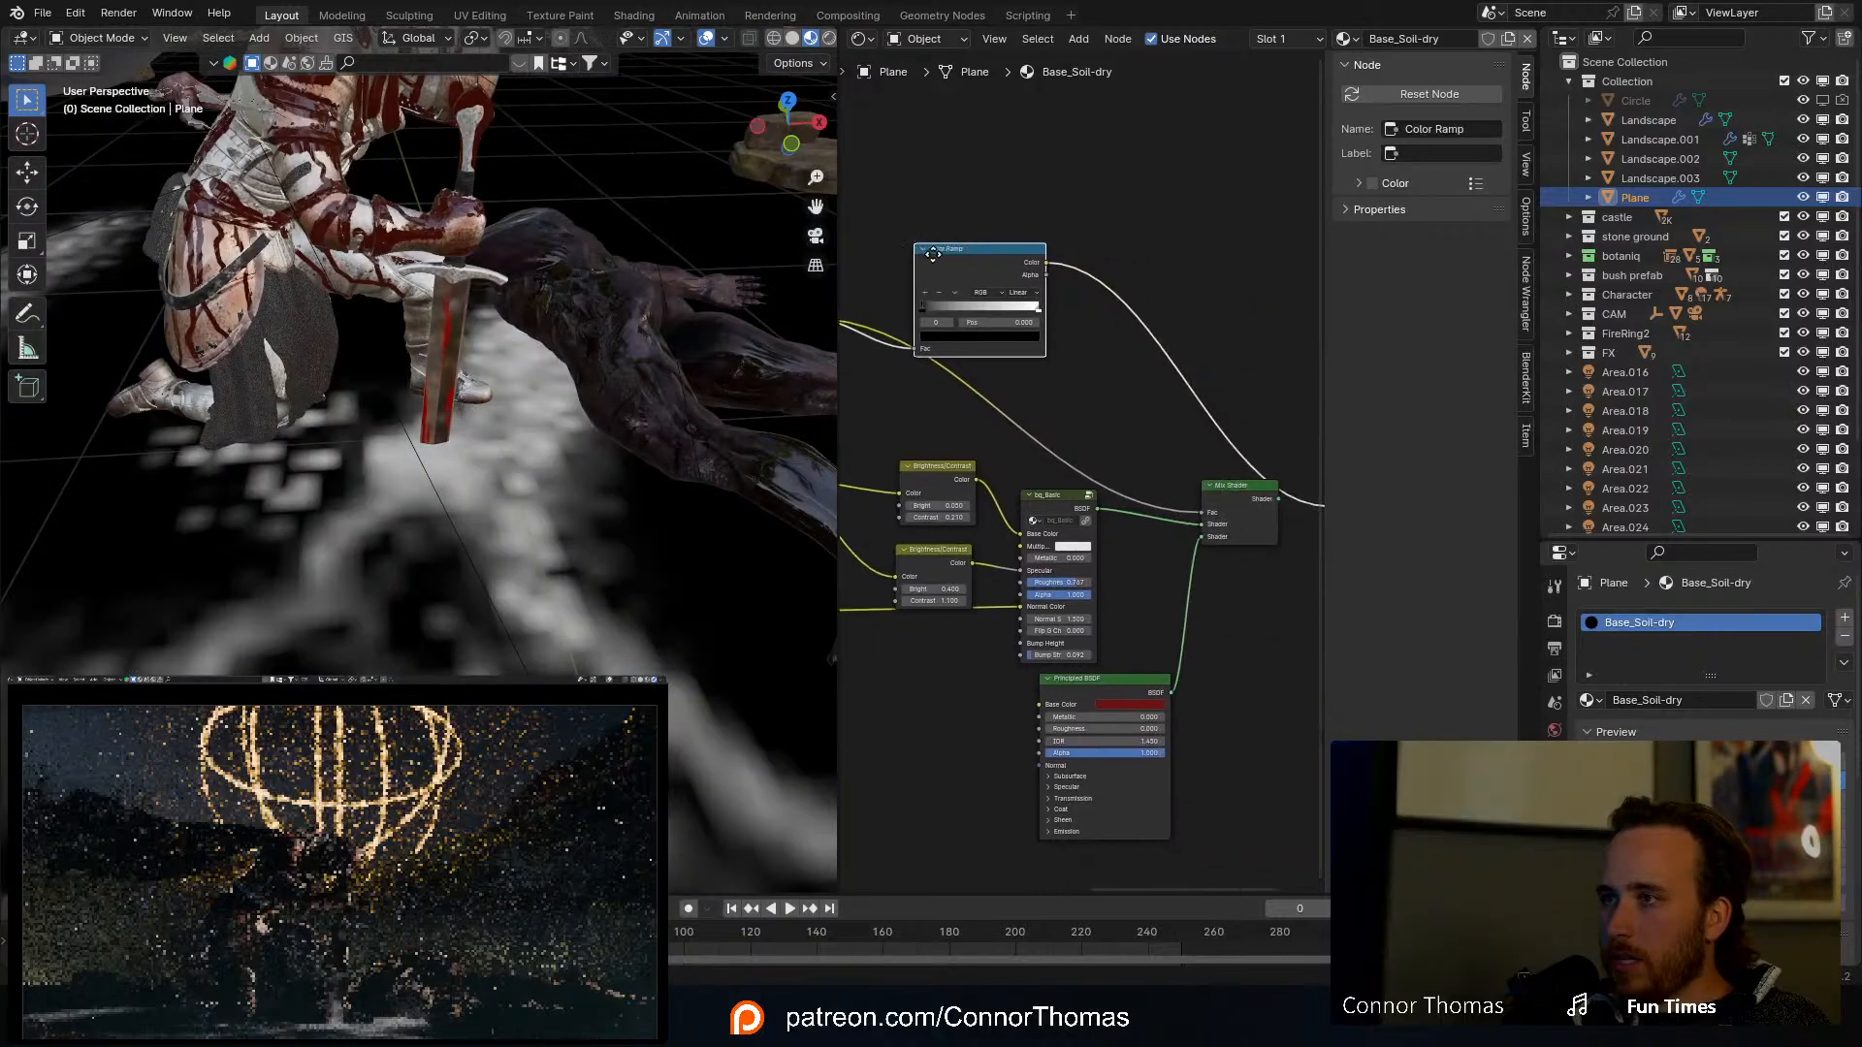
drag(1057, 270, 1200, 511)
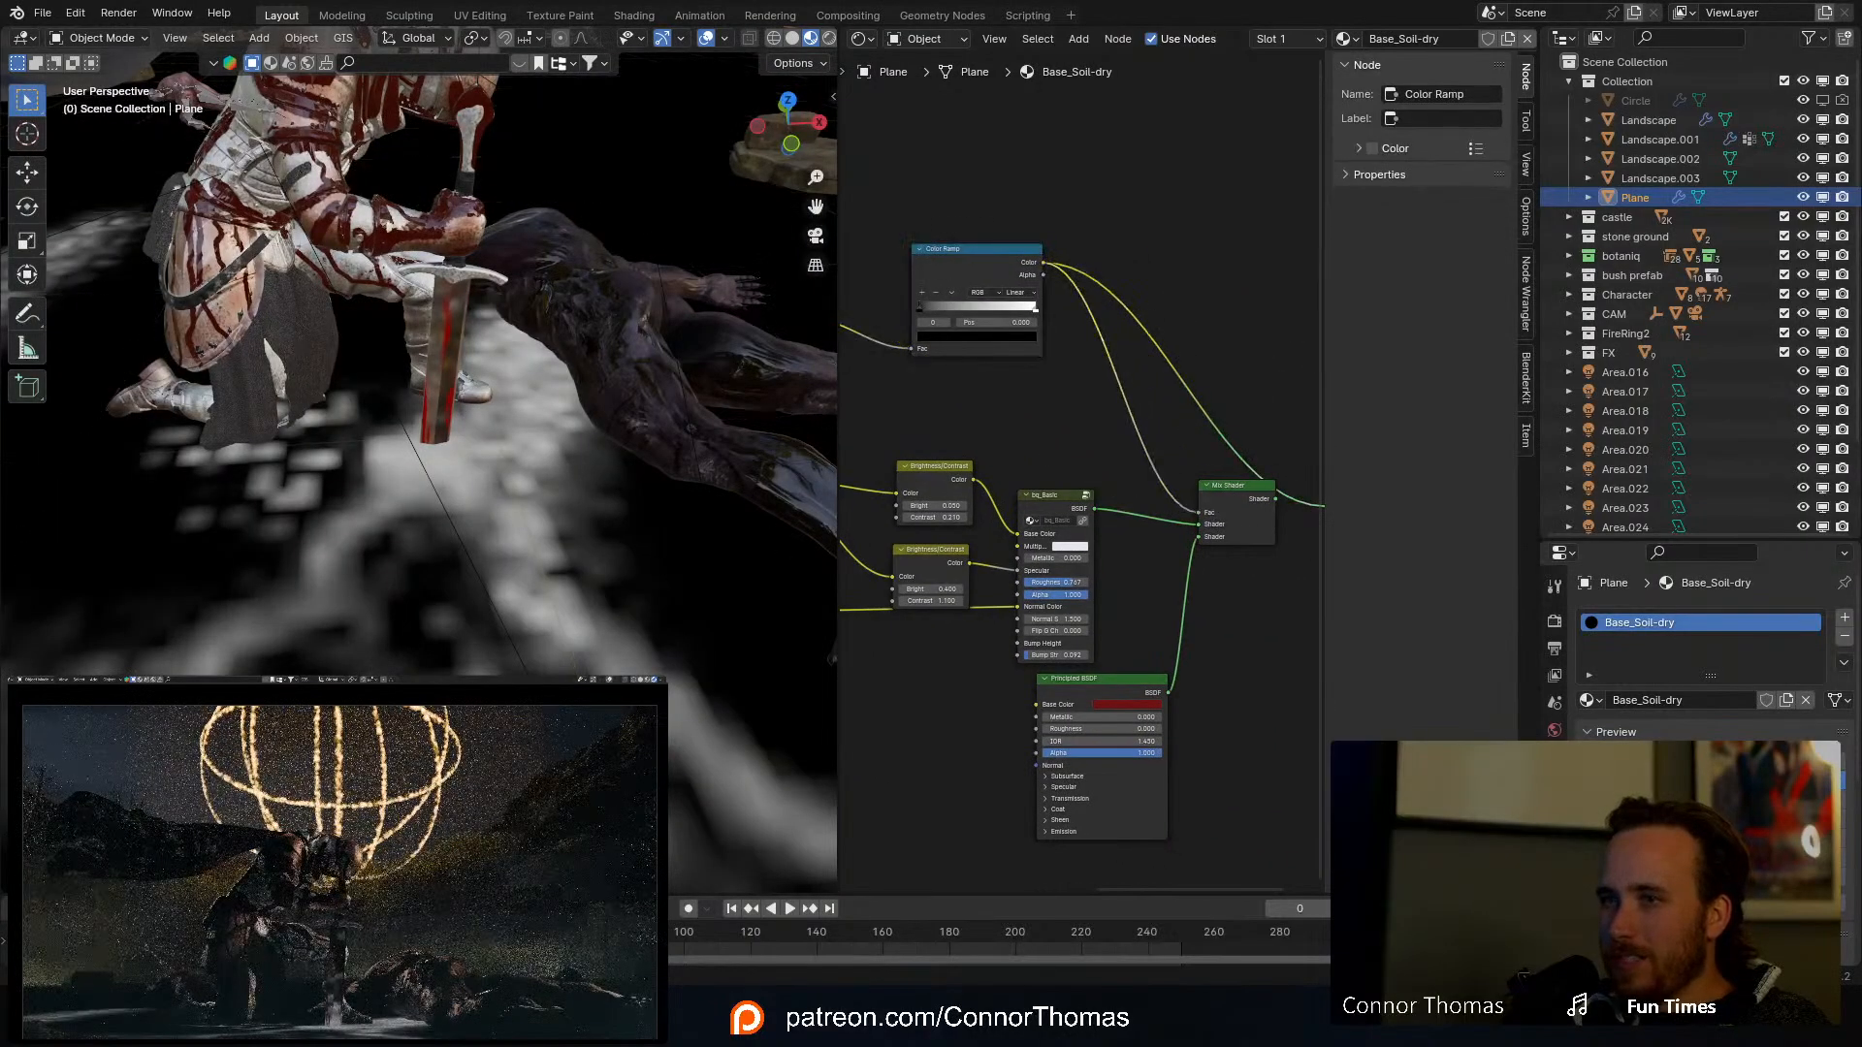
Step: Move the Color Ramp's white stop close to the black one and route the Mix Shader back to the Material Output
click(964, 251)
drag(1033, 310, 942, 330)
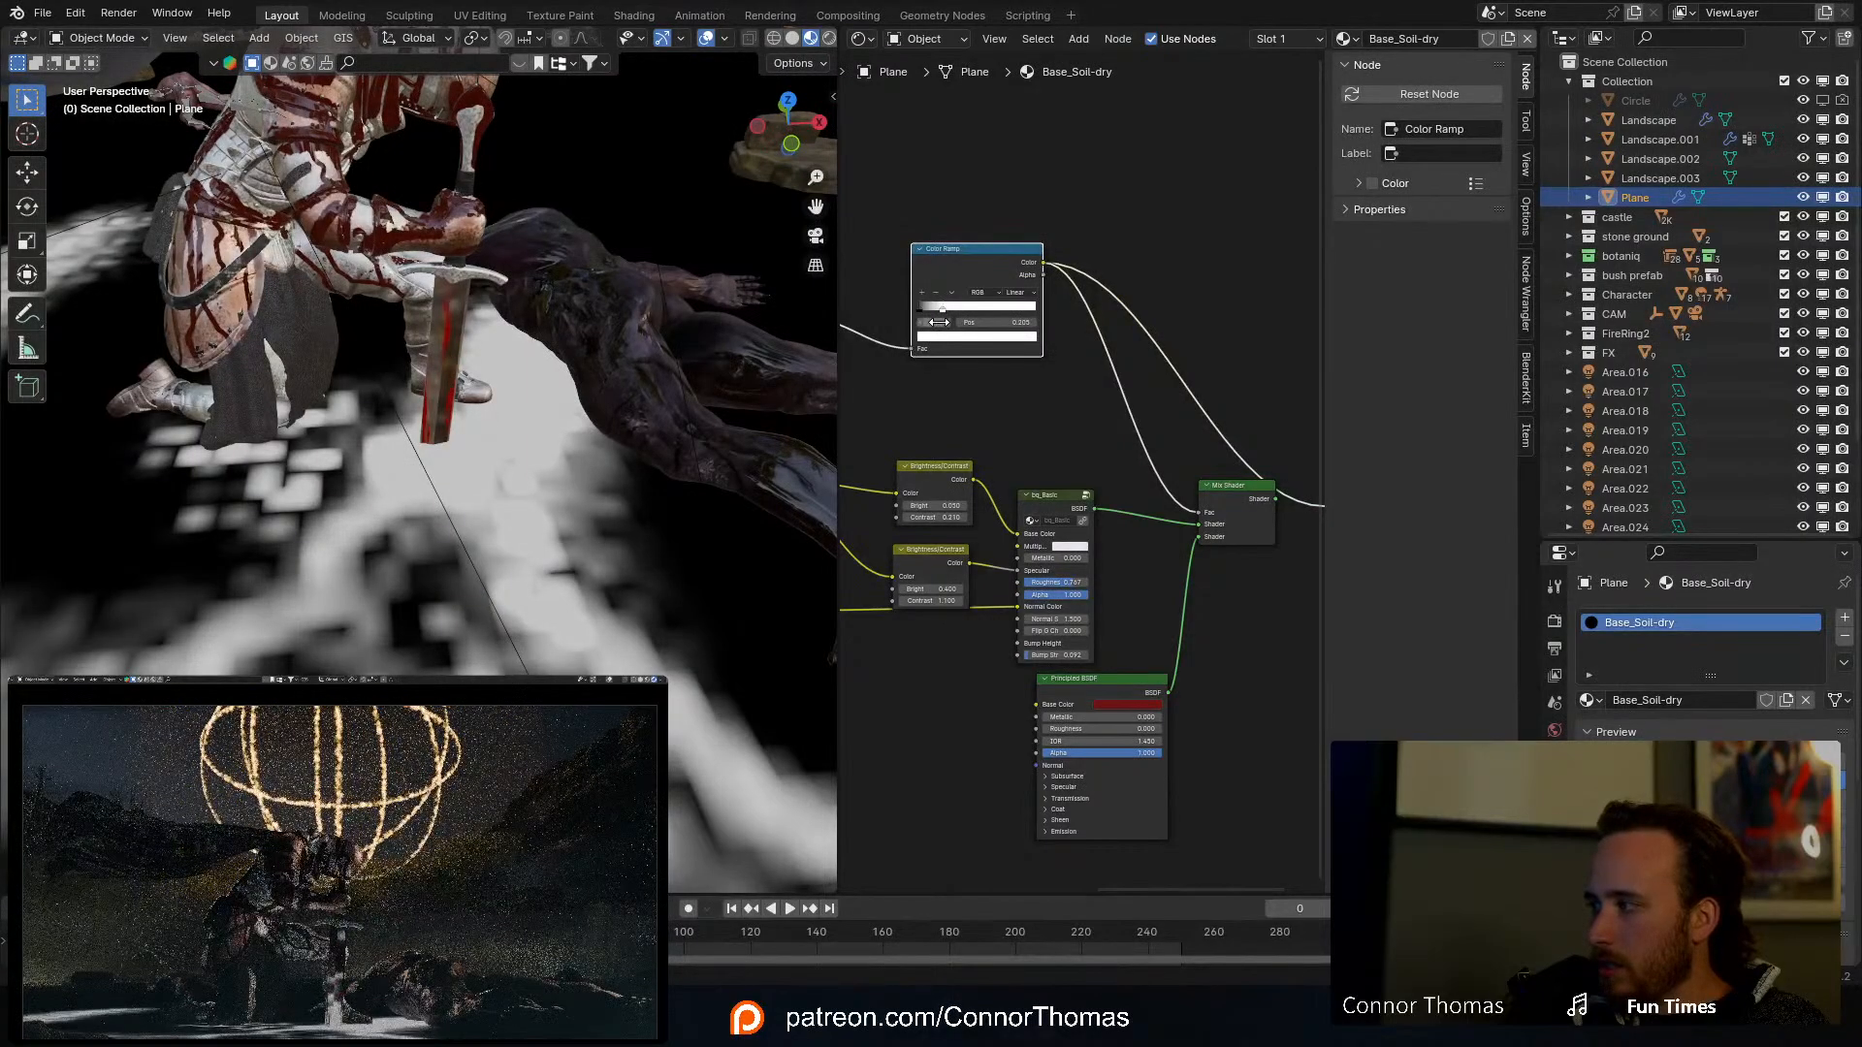
middle_drag(1093, 394, 918, 300)
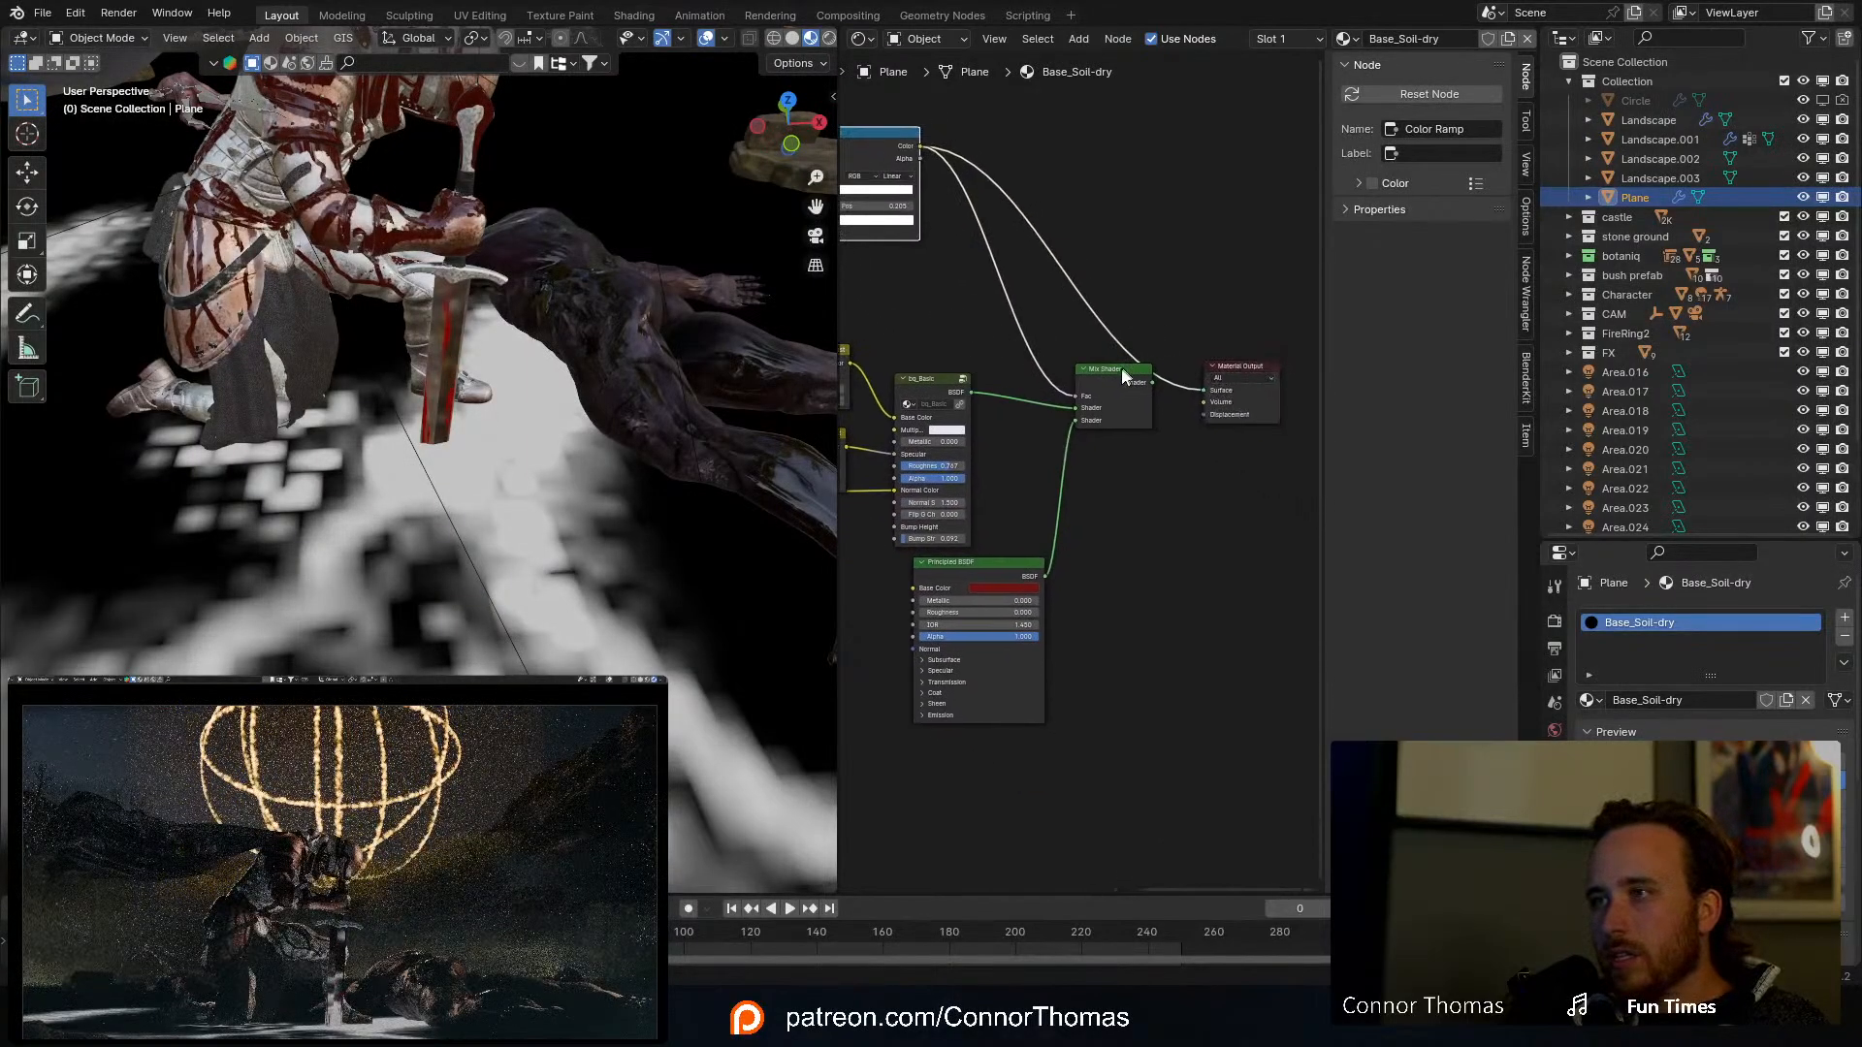
ctrl+shift+click(1121, 376)
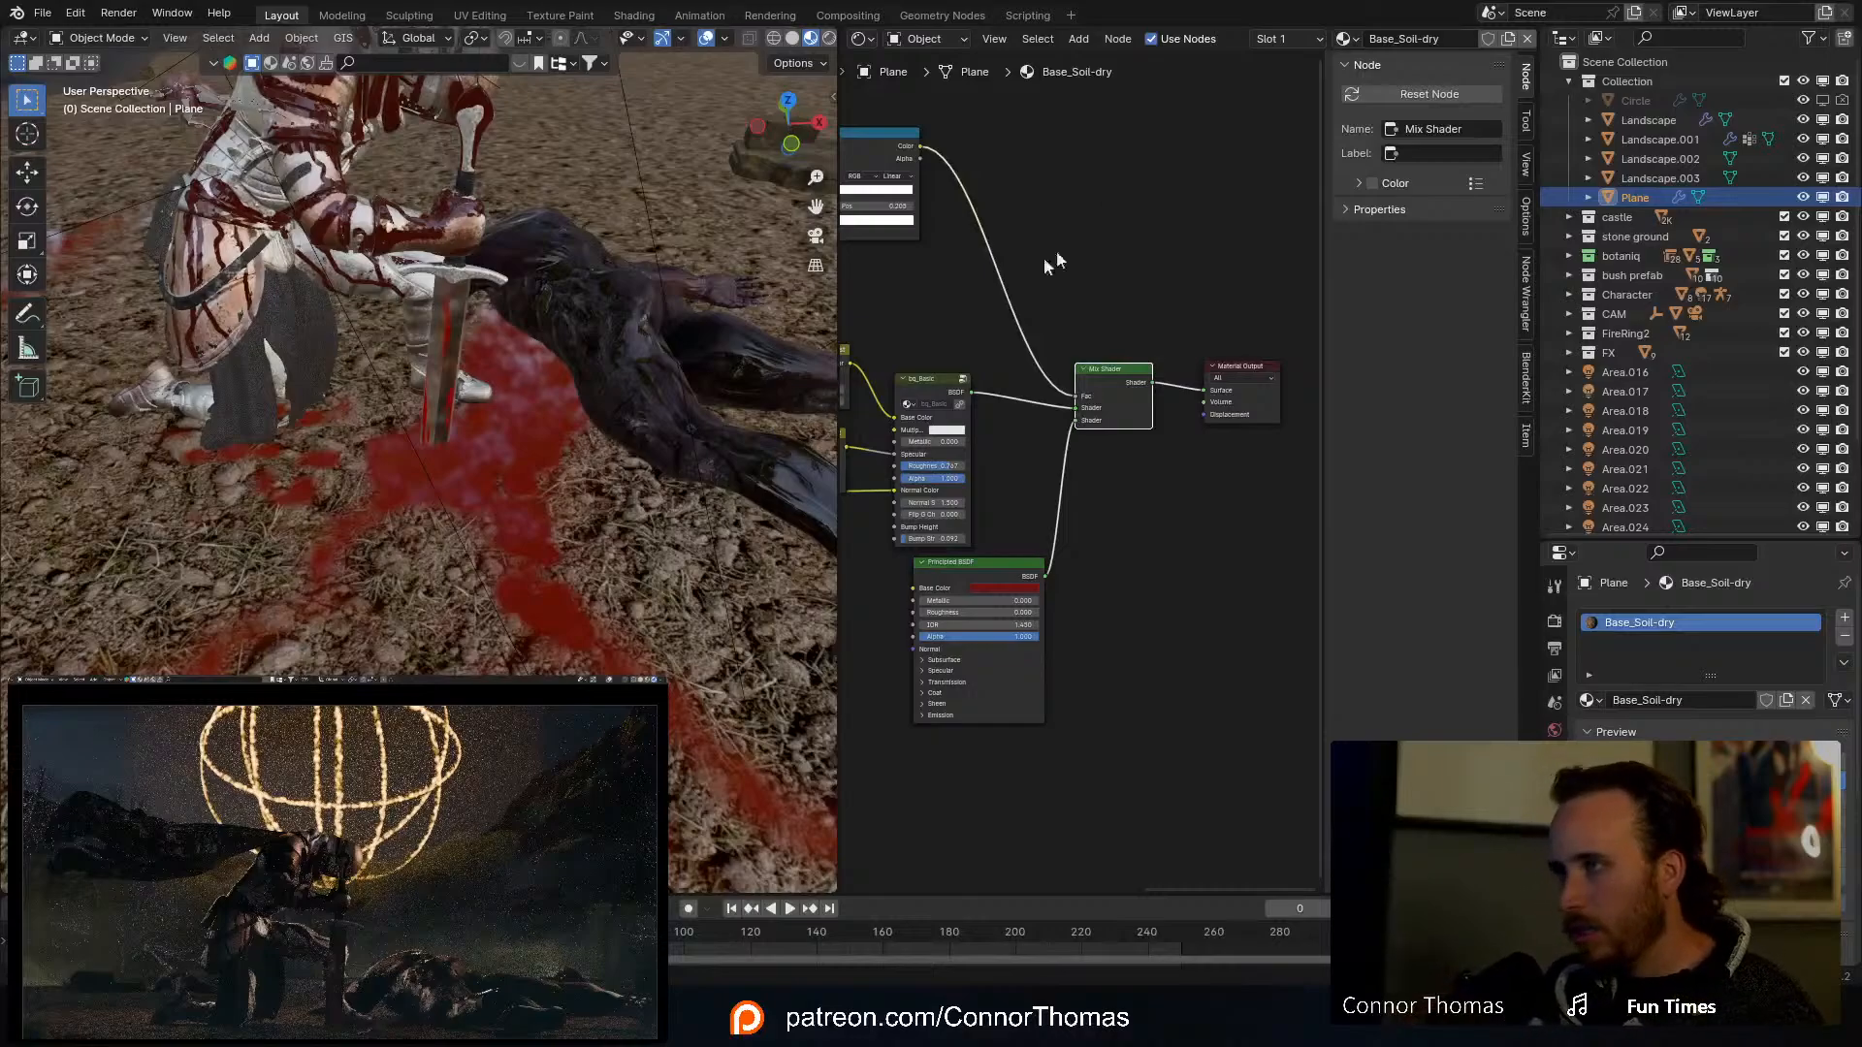
Step: Enable viewport display for the ground plane's particle systems, deselect everything, and inspect the blood among the stones and weeds
click(1555, 818)
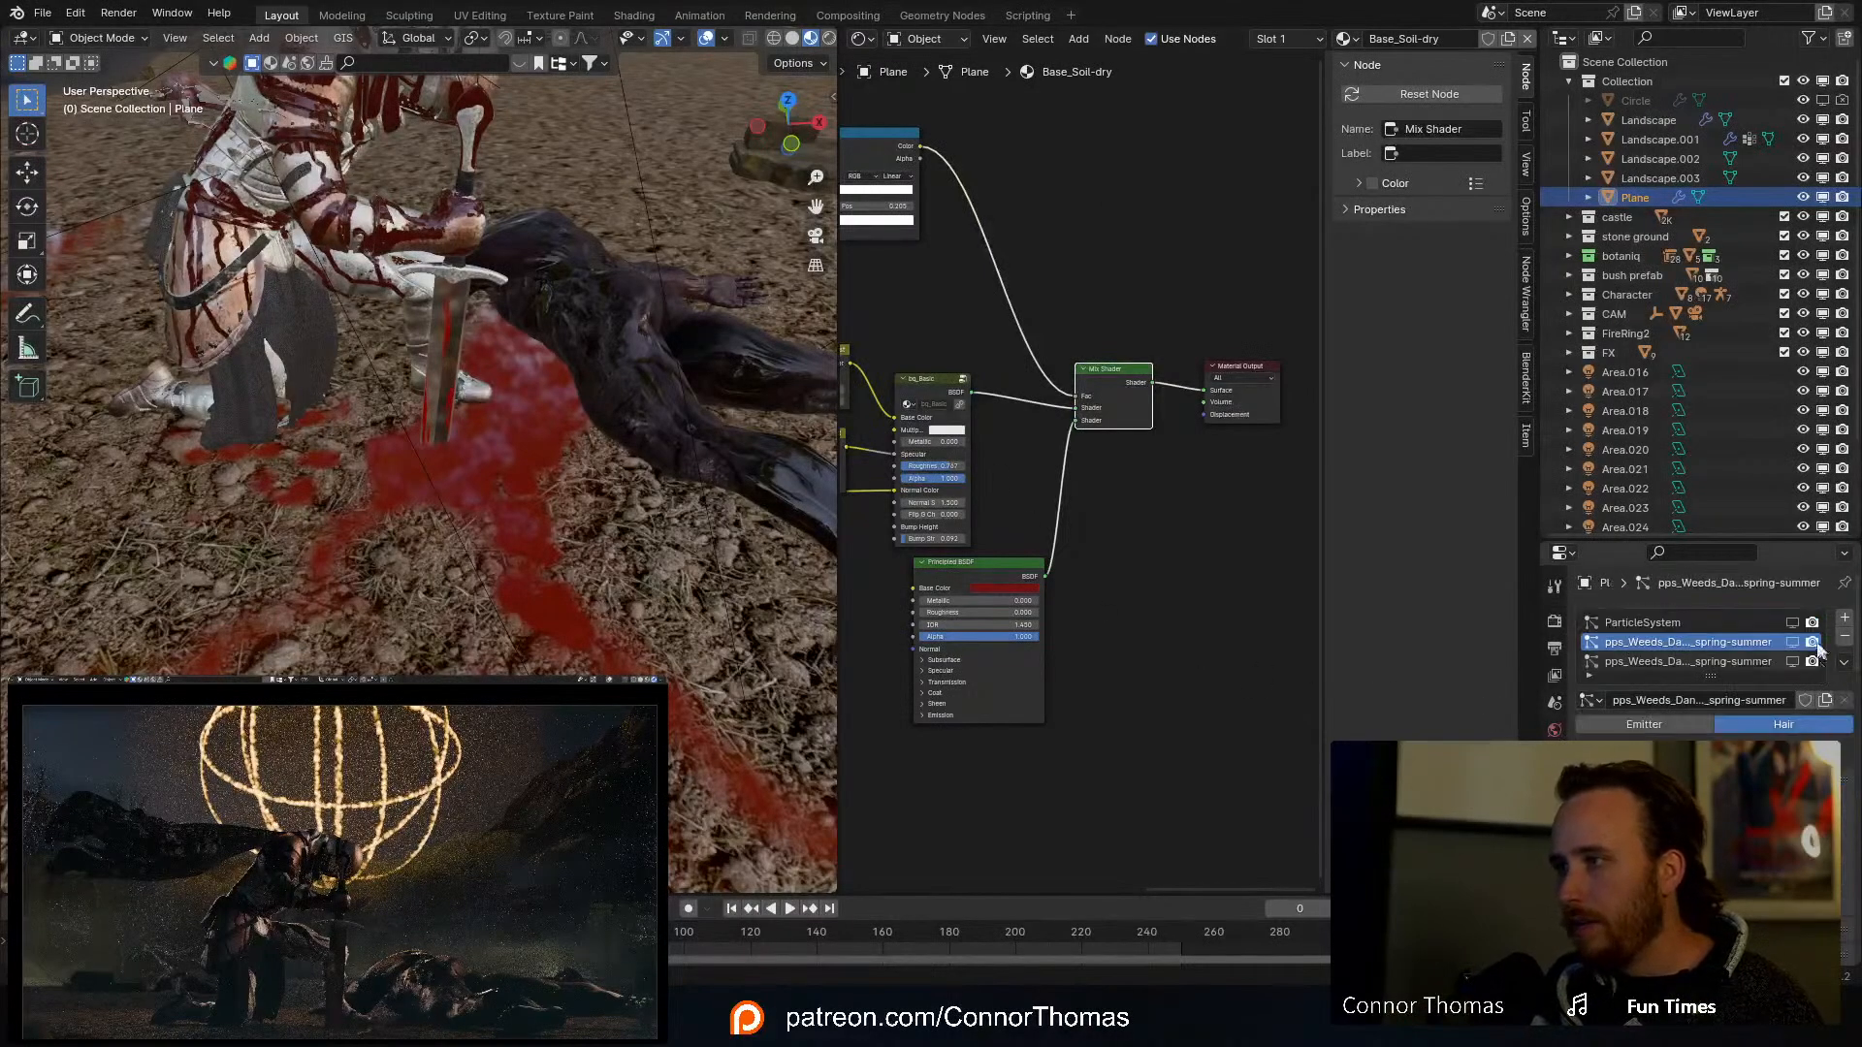
drag(1793, 625, 1794, 646)
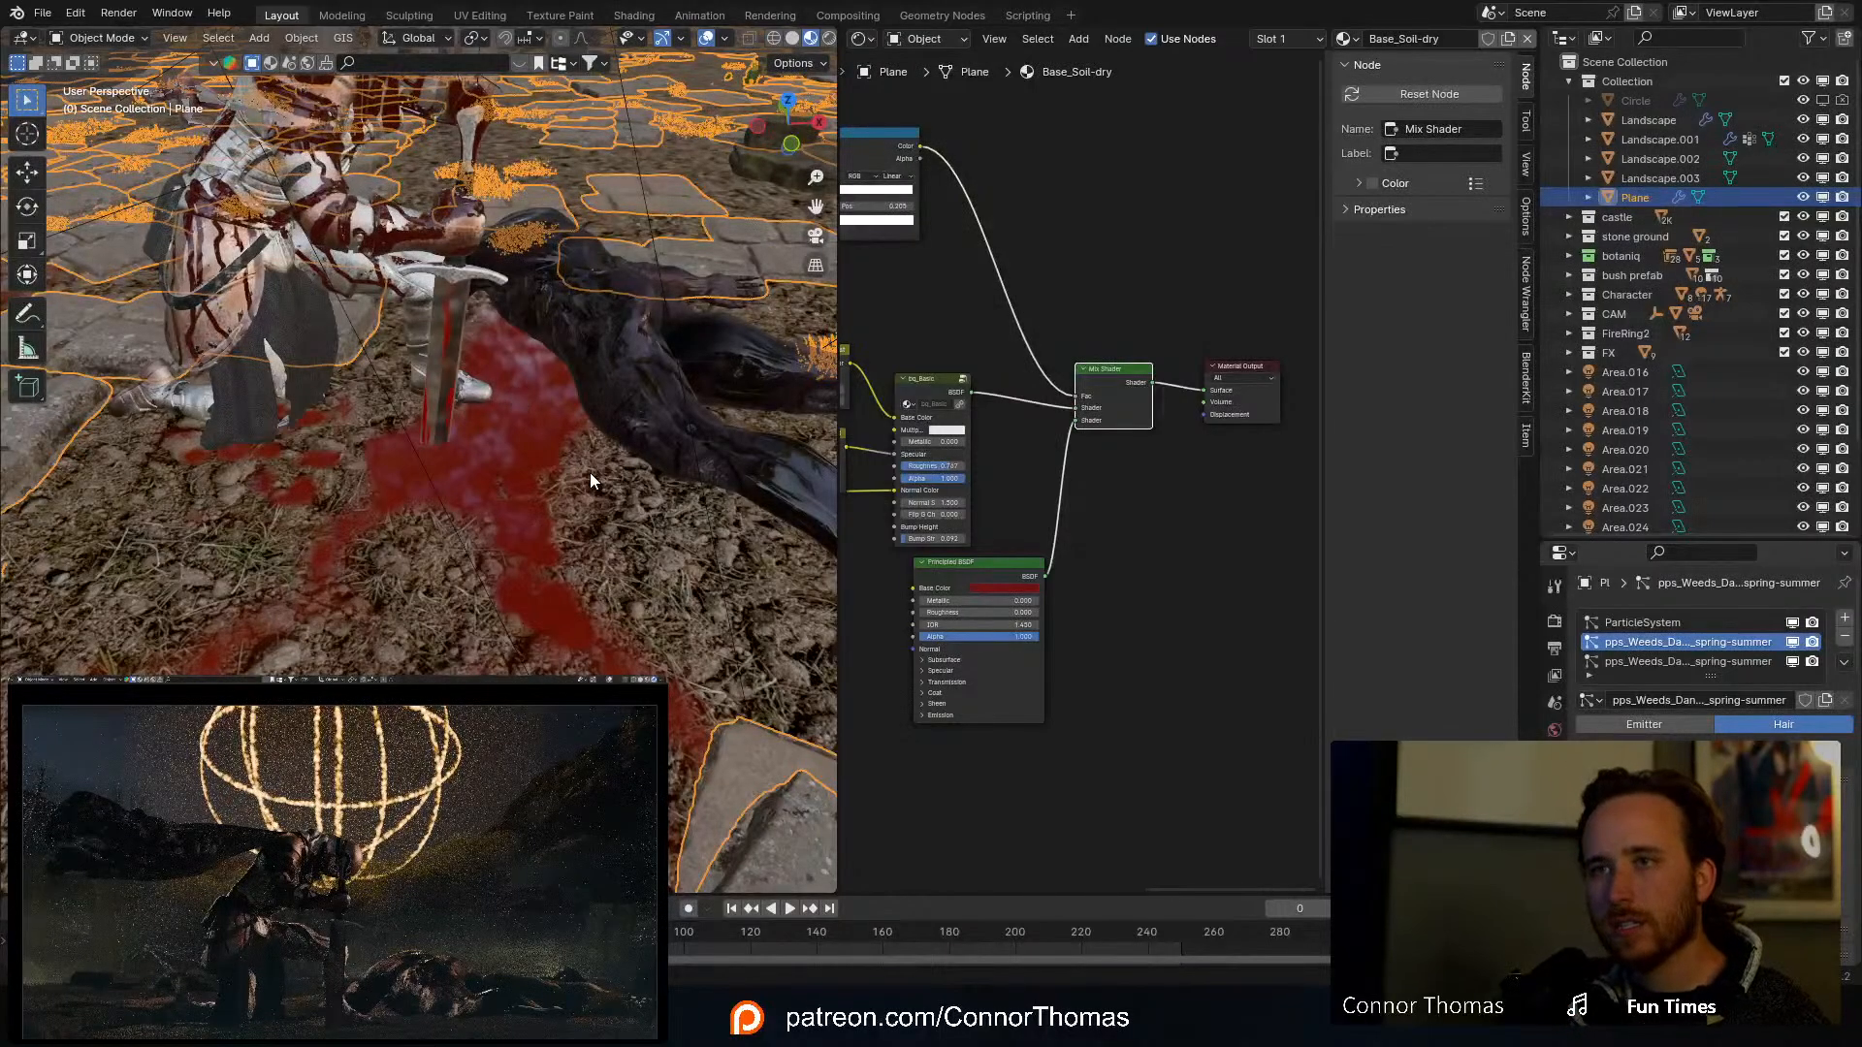
key(a)
key(a)
scroll(579, 475, down, 10)
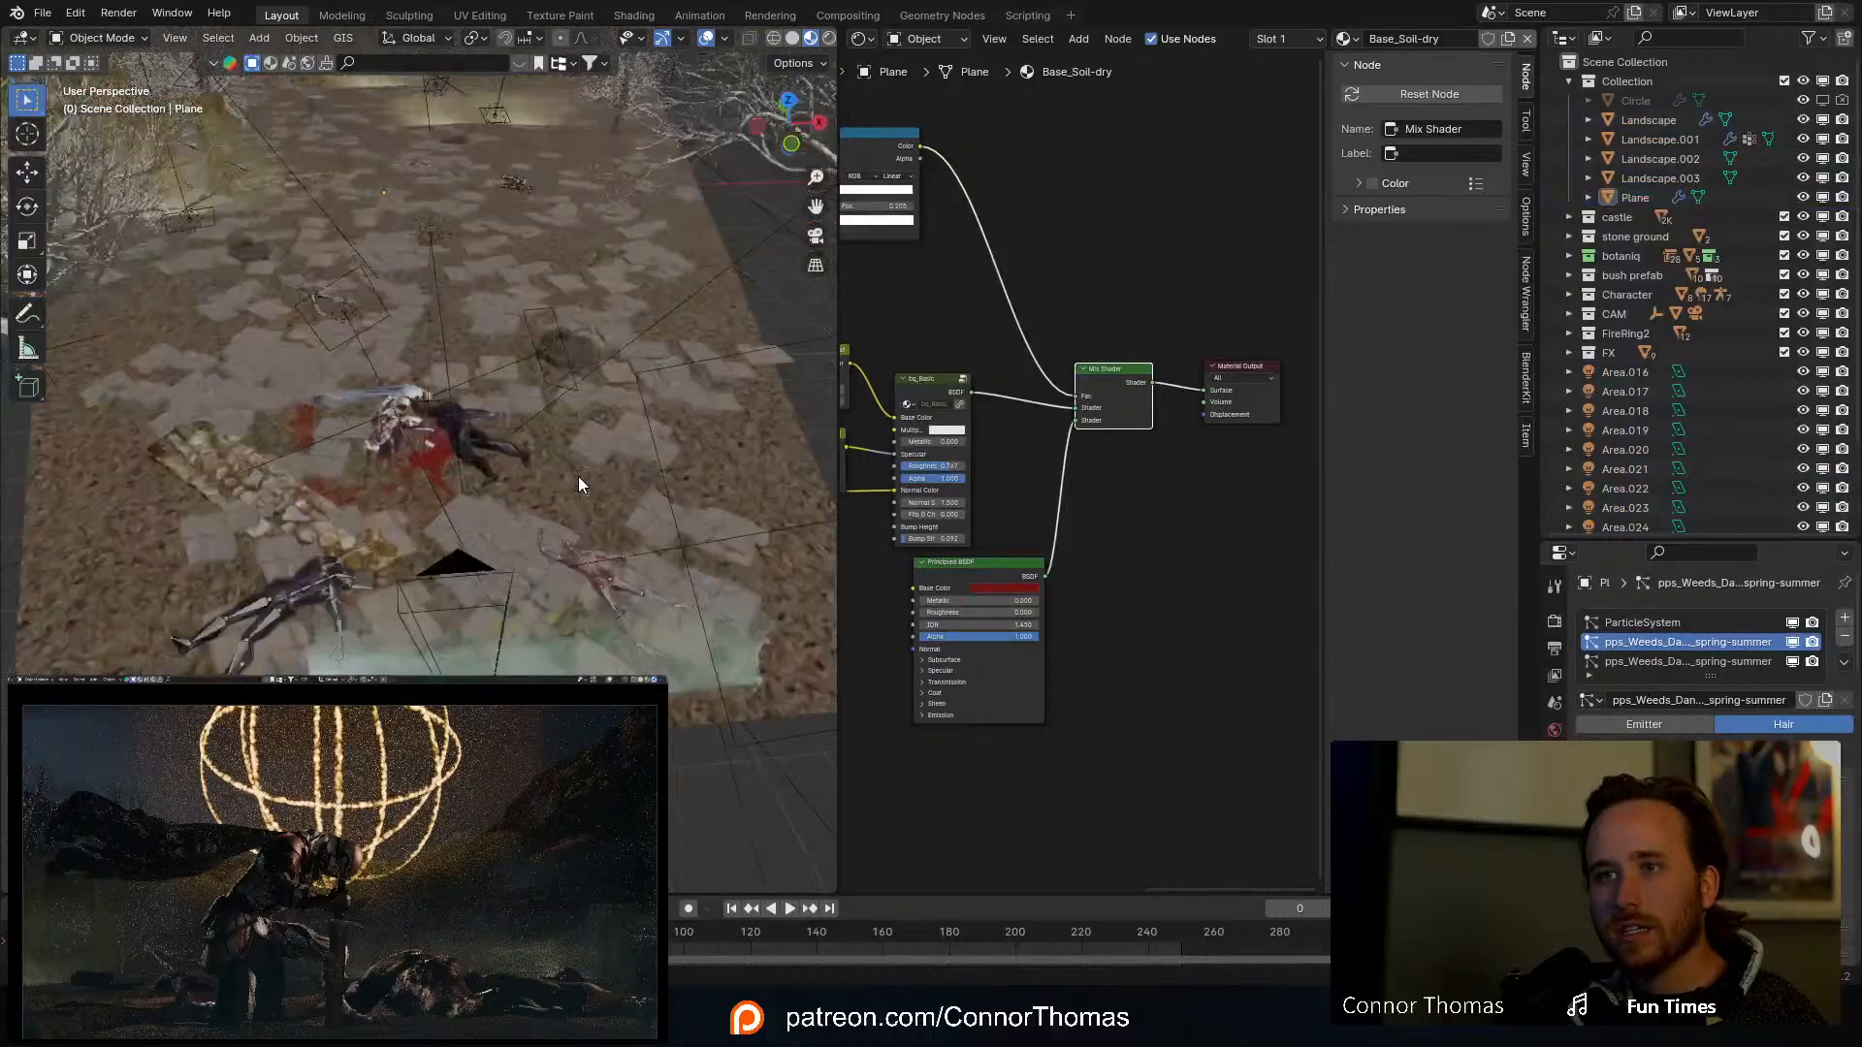
scroll(579, 477, up, 10)
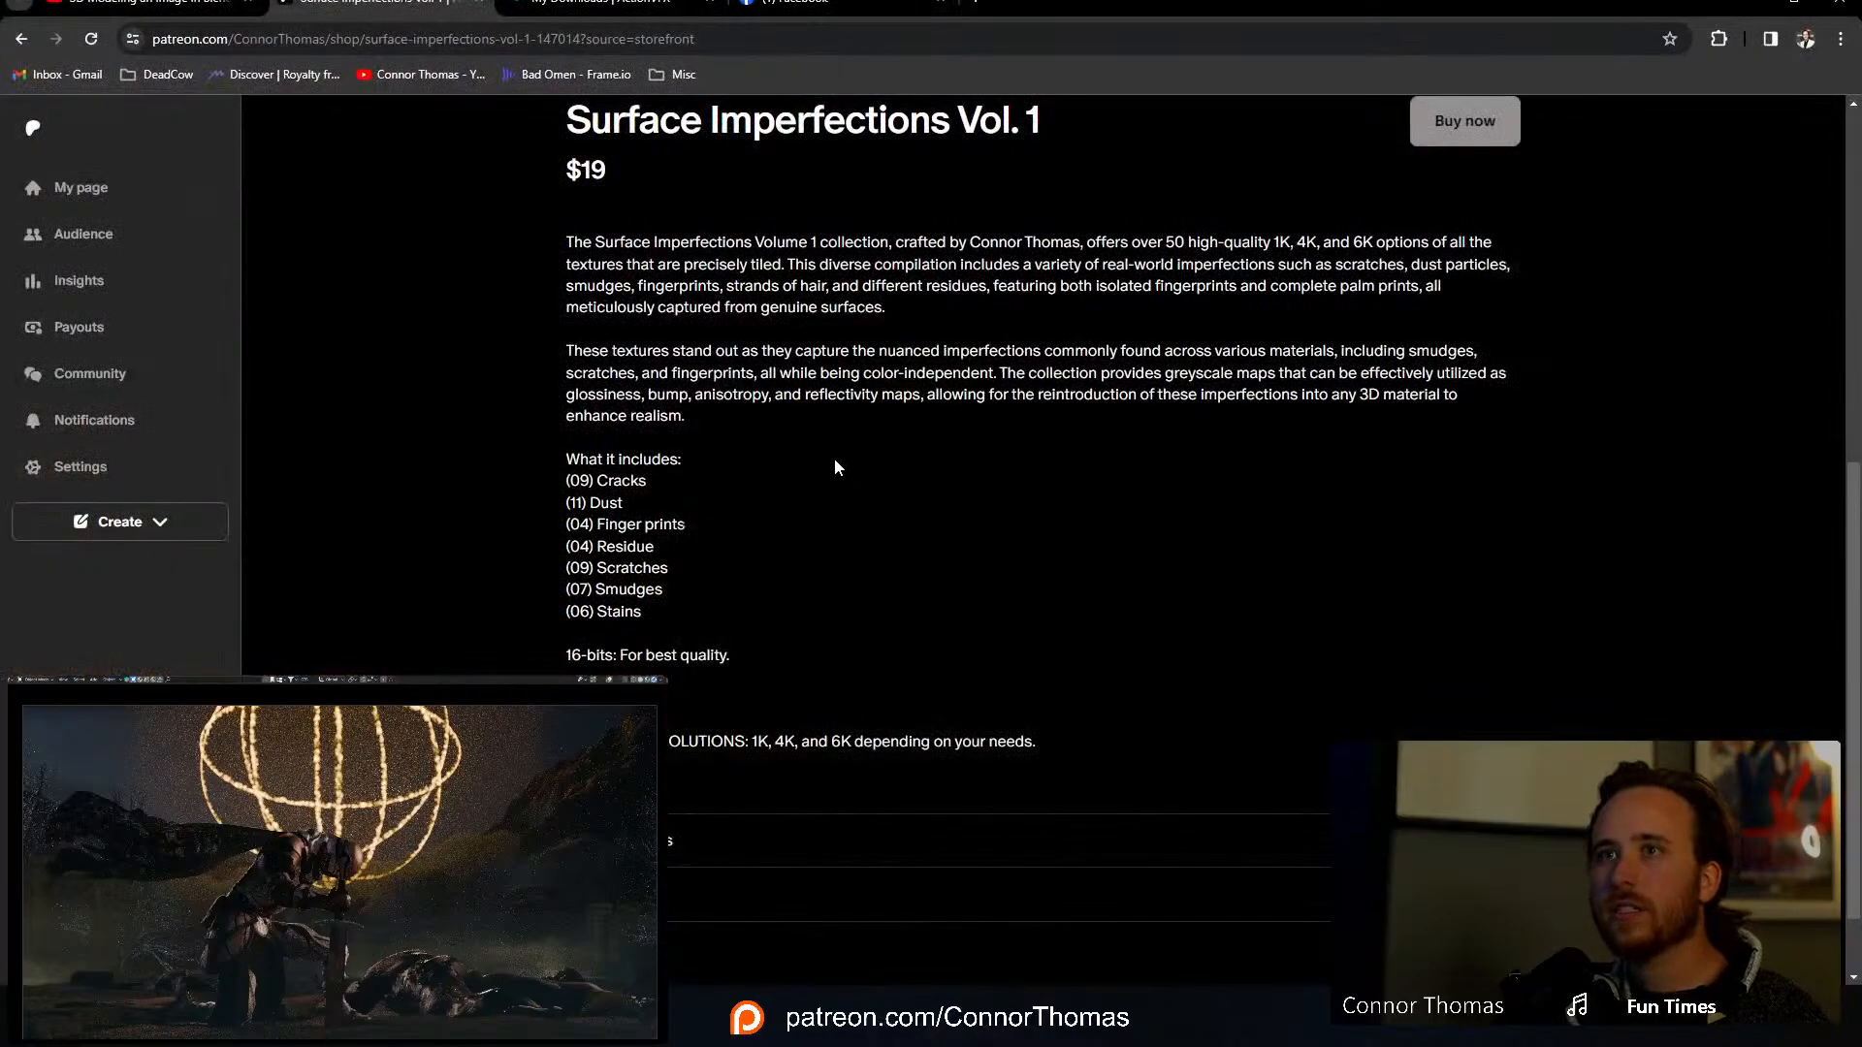
Step: Switch to the web browser, close the Facebook tab, and look through the fog clips in the ActionVFX downloads
click(940, 2)
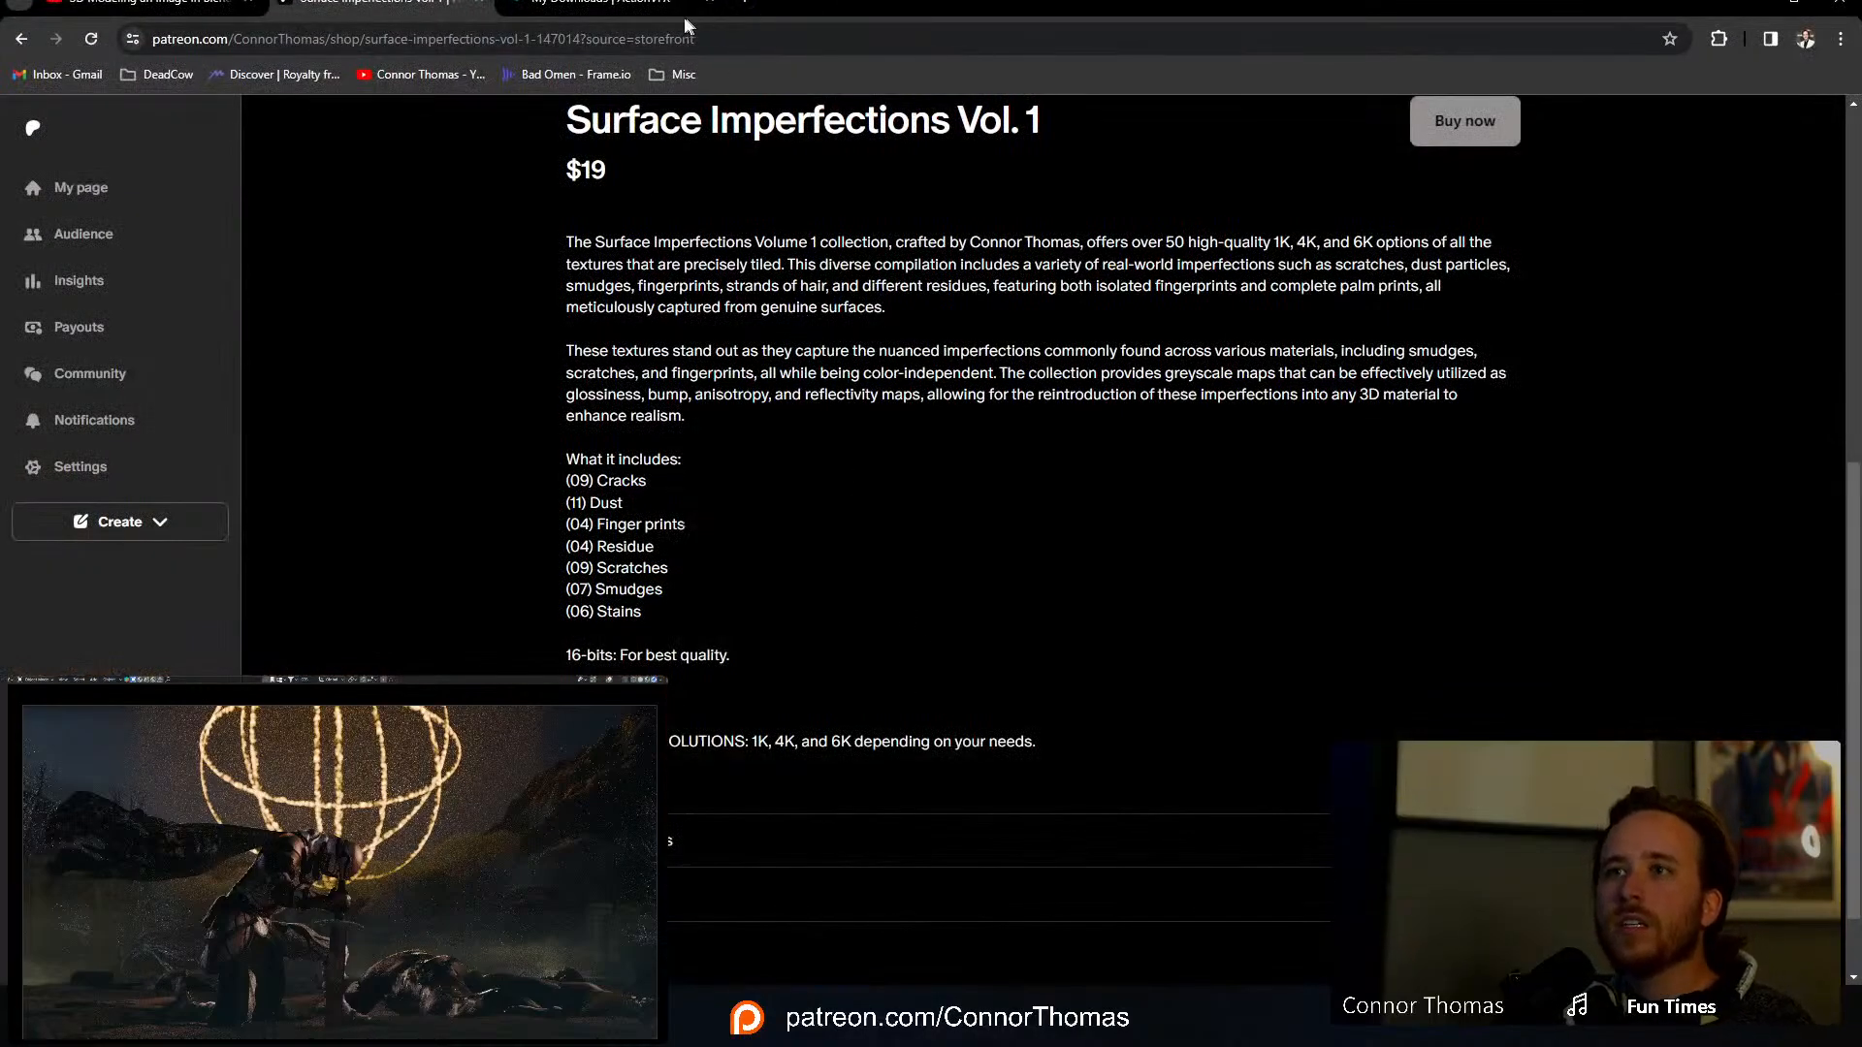
click(683, 16)
scroll(293, 481, down, 3)
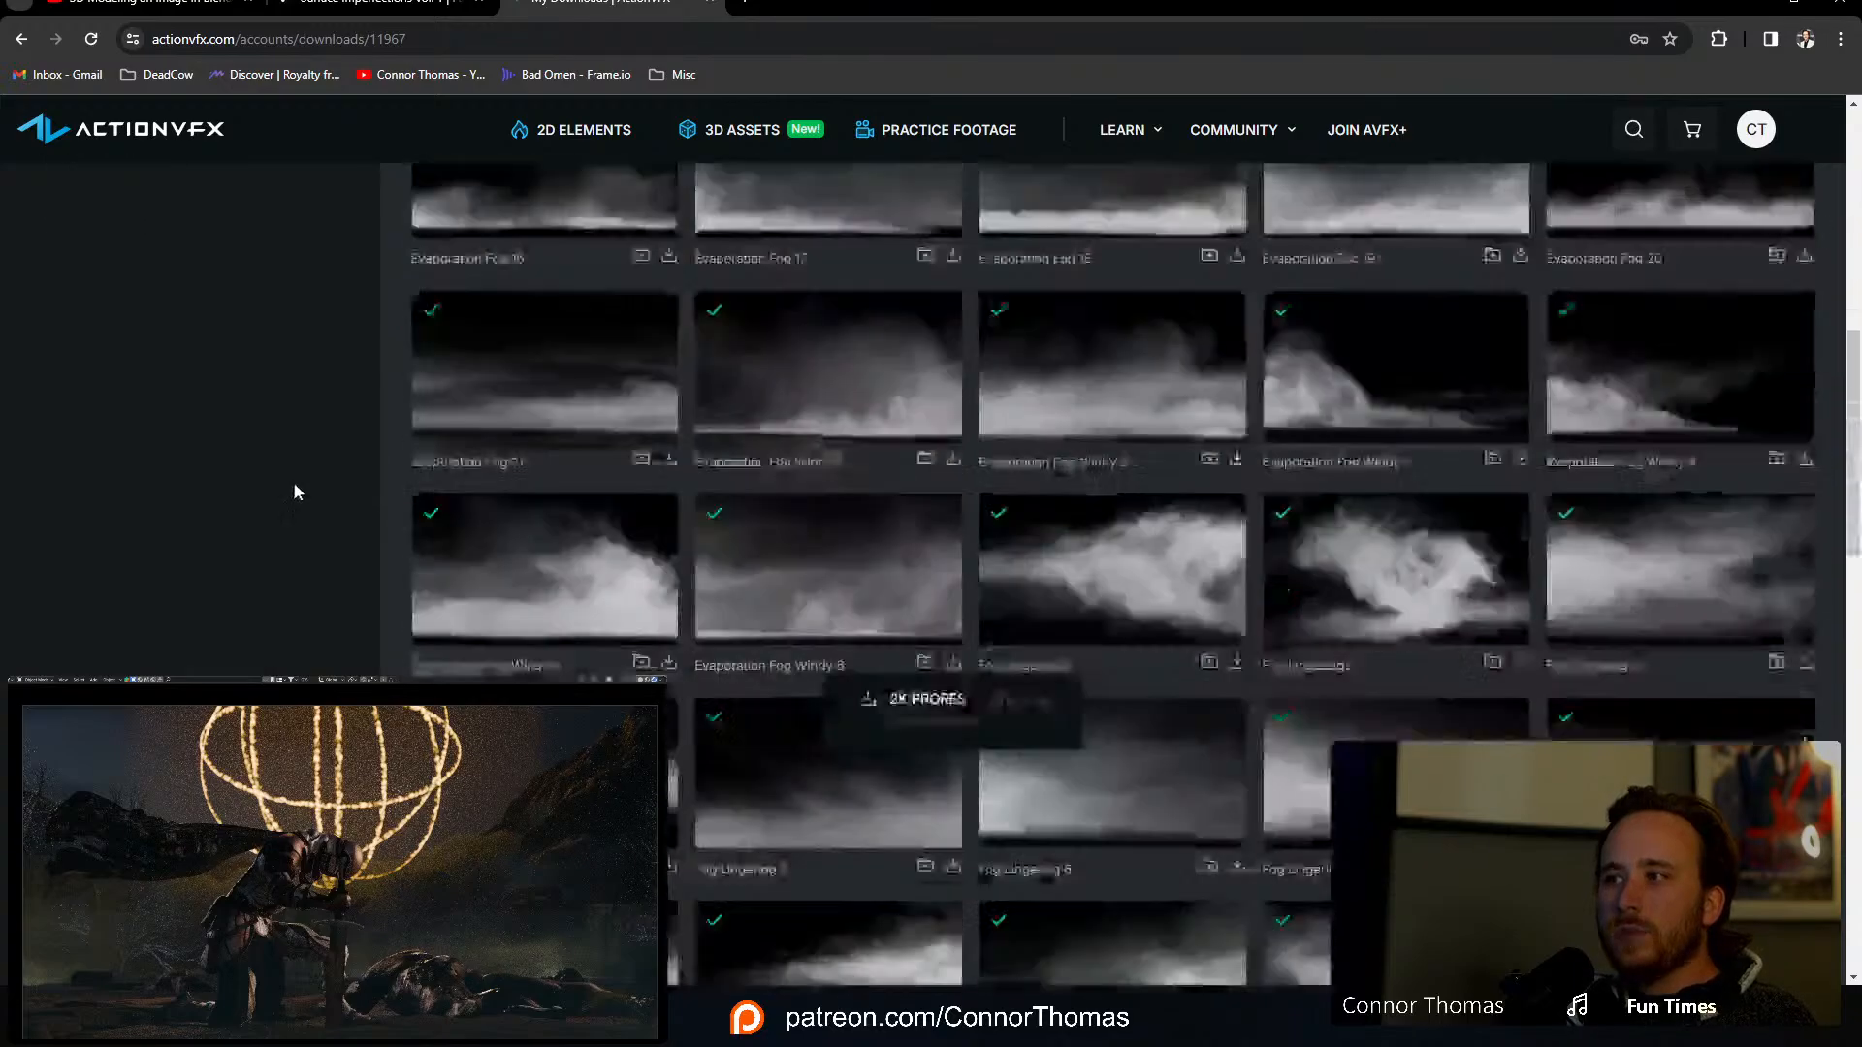
scroll(296, 490, down, 5)
scroll(297, 489, up, 10)
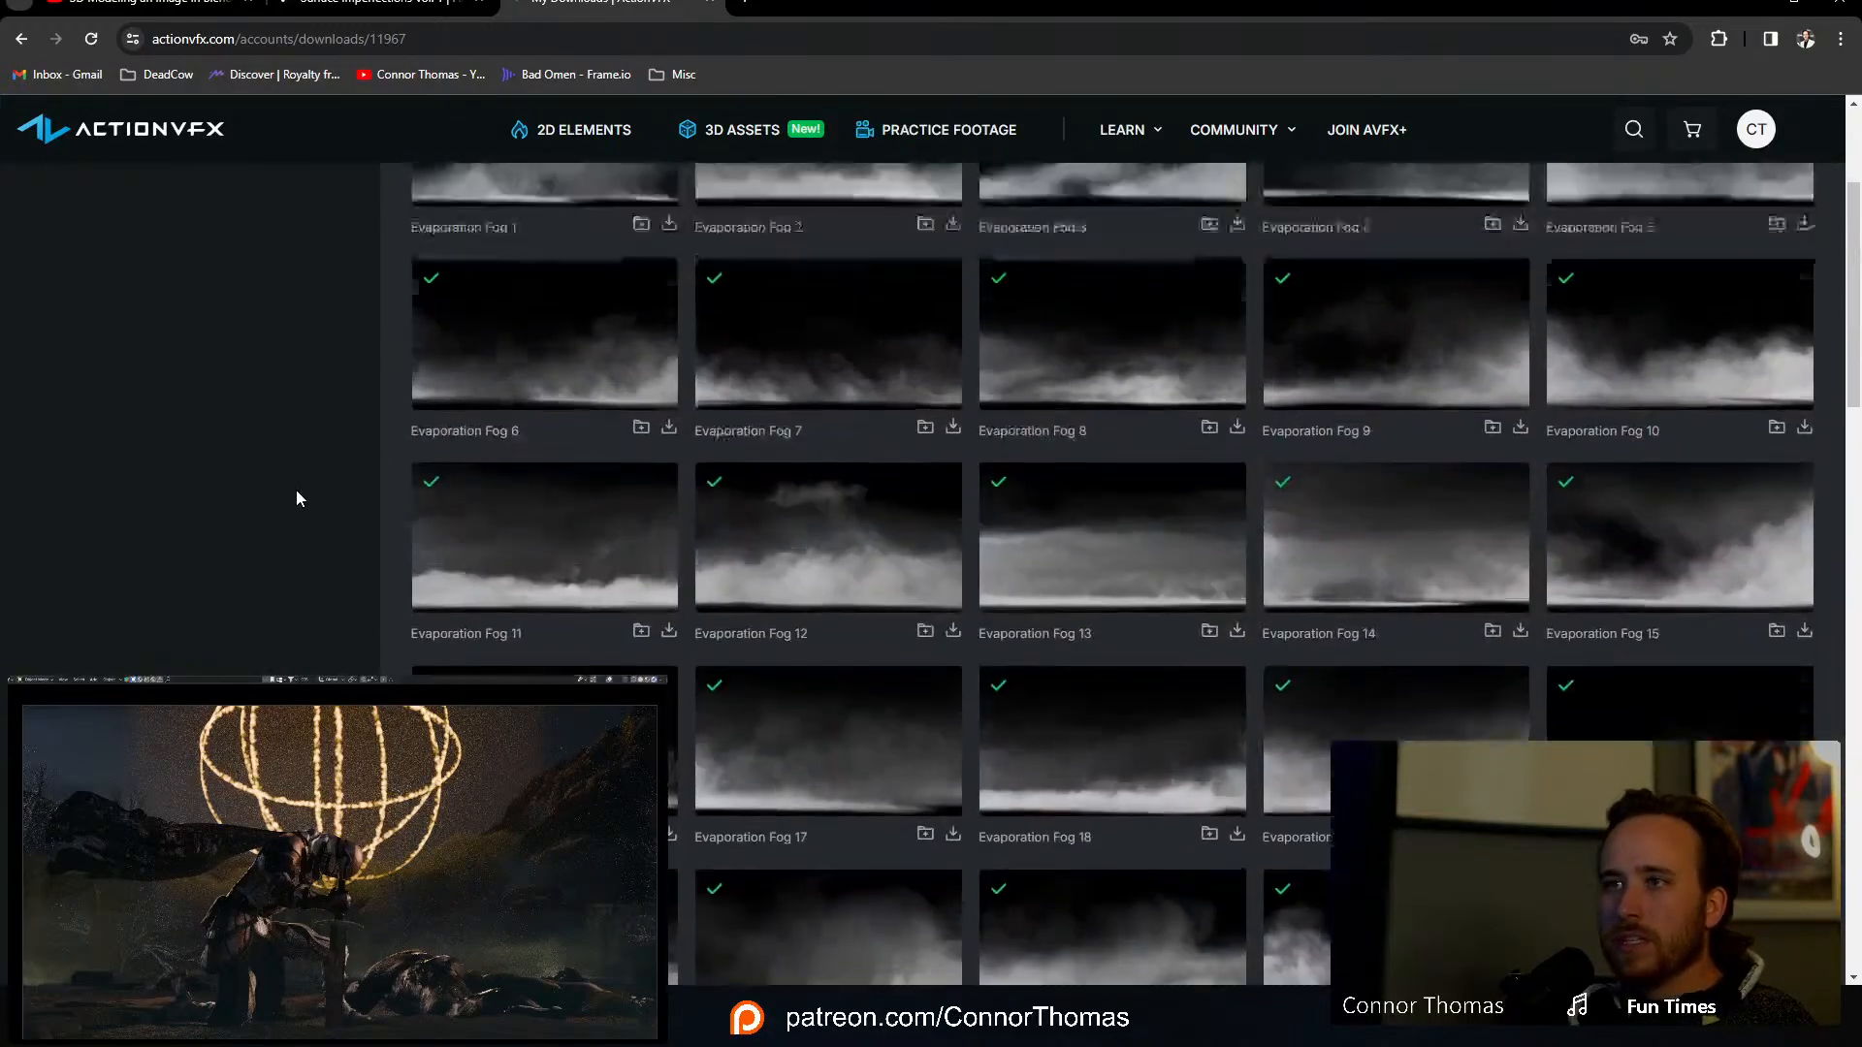
scroll(295, 490, up, 5)
Step: Return to the full My Downloads list and open the VEGAS Pro Action Pack 2 collection
click(151, 304)
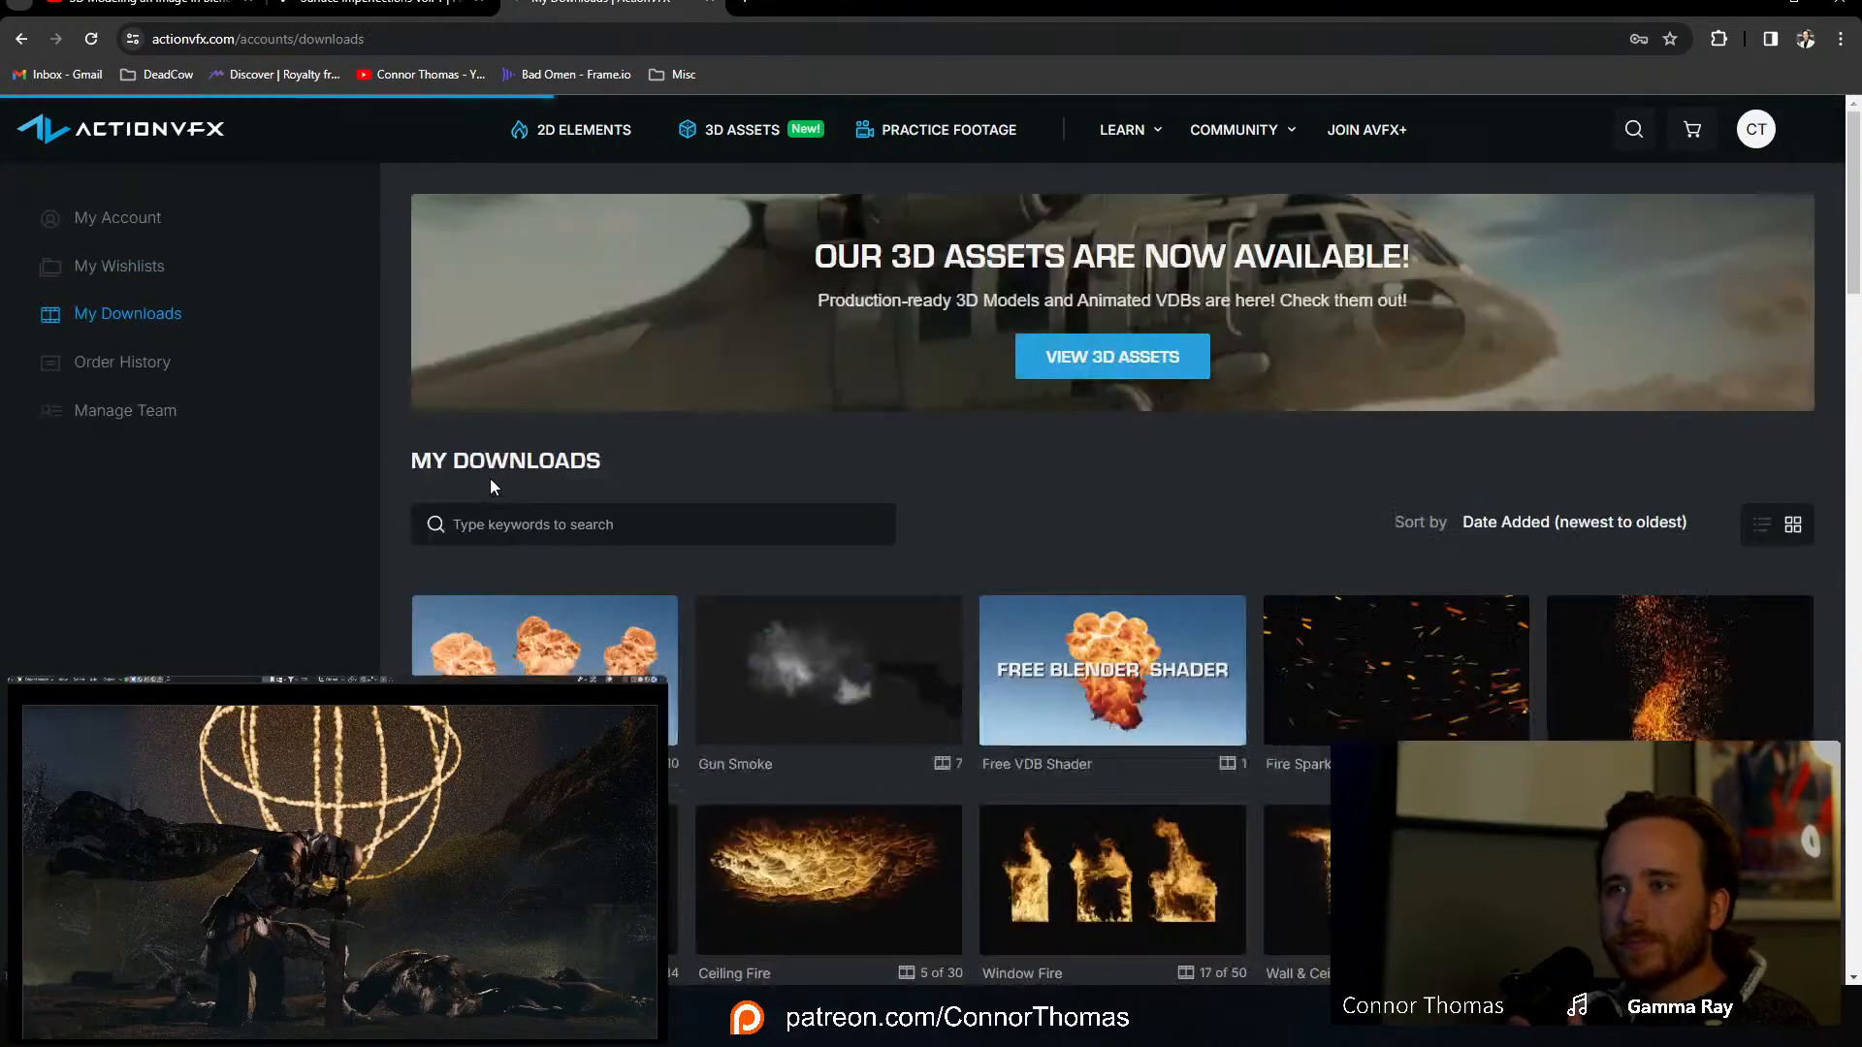
scroll(488, 475, down, 4)
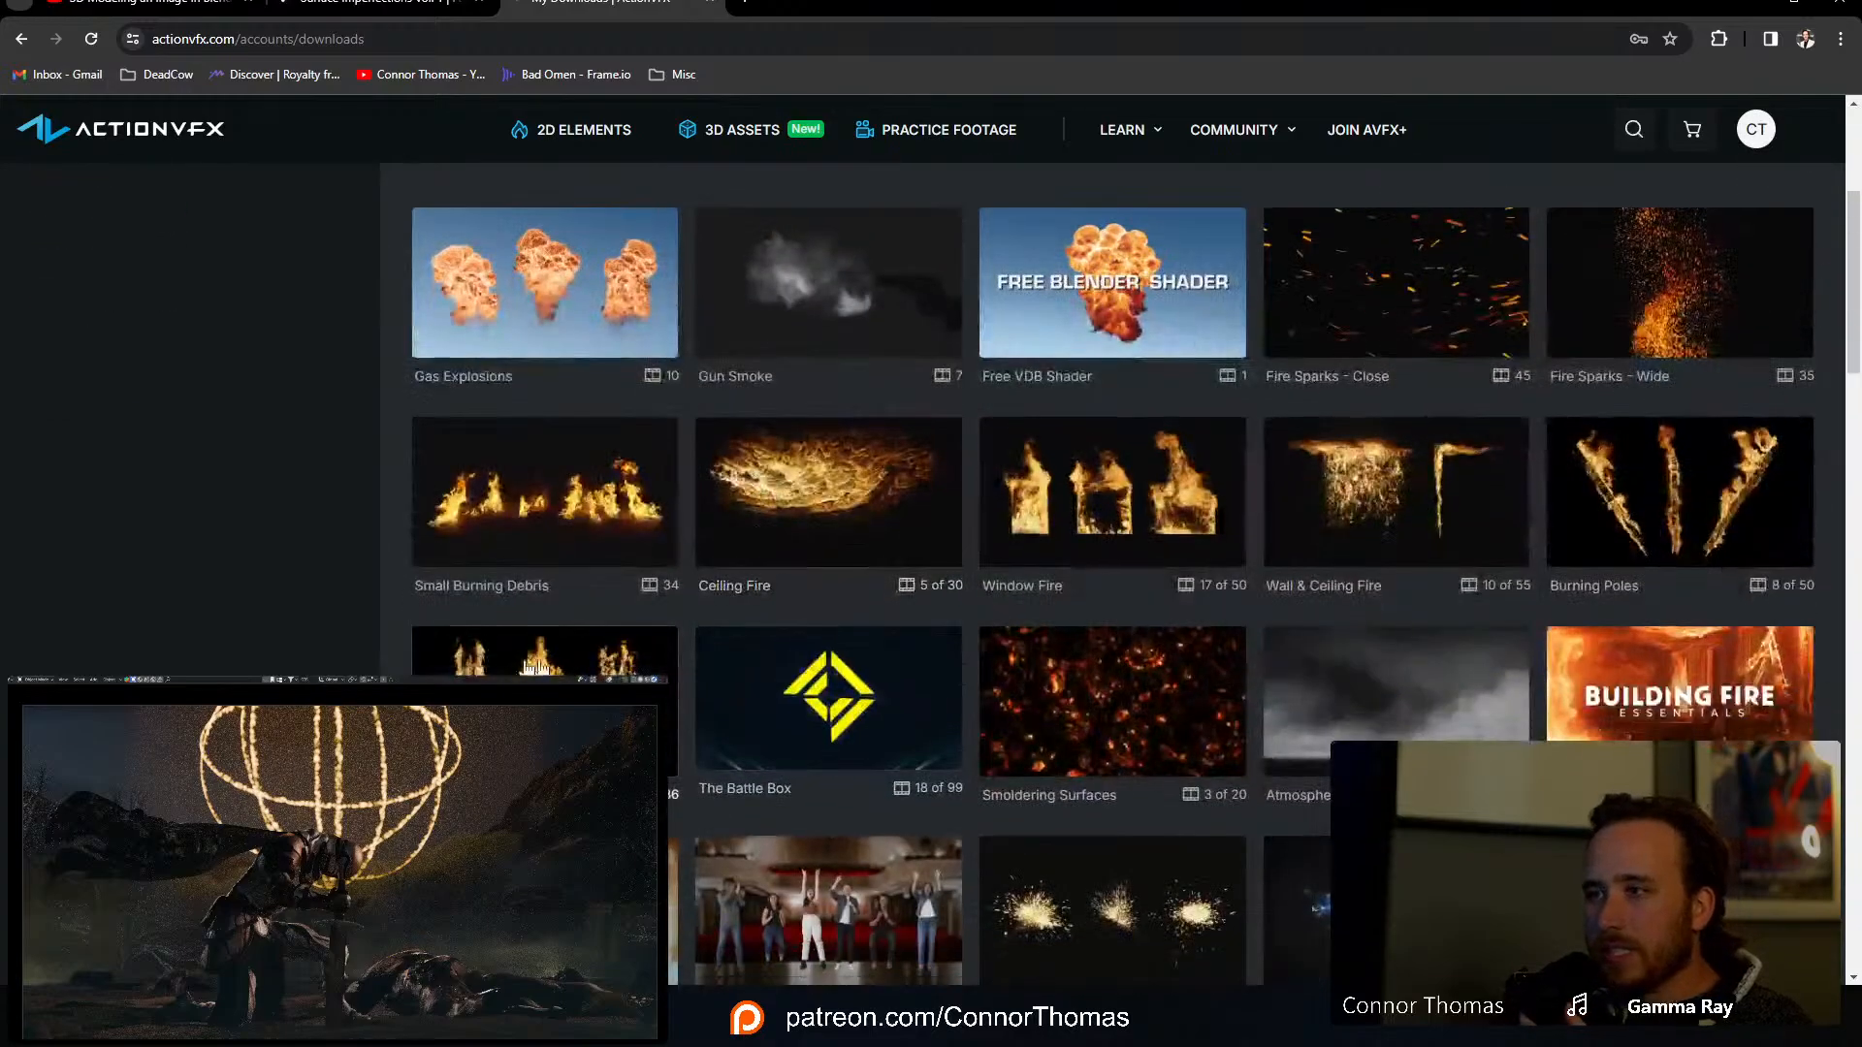
scroll(396, 630, down, 6)
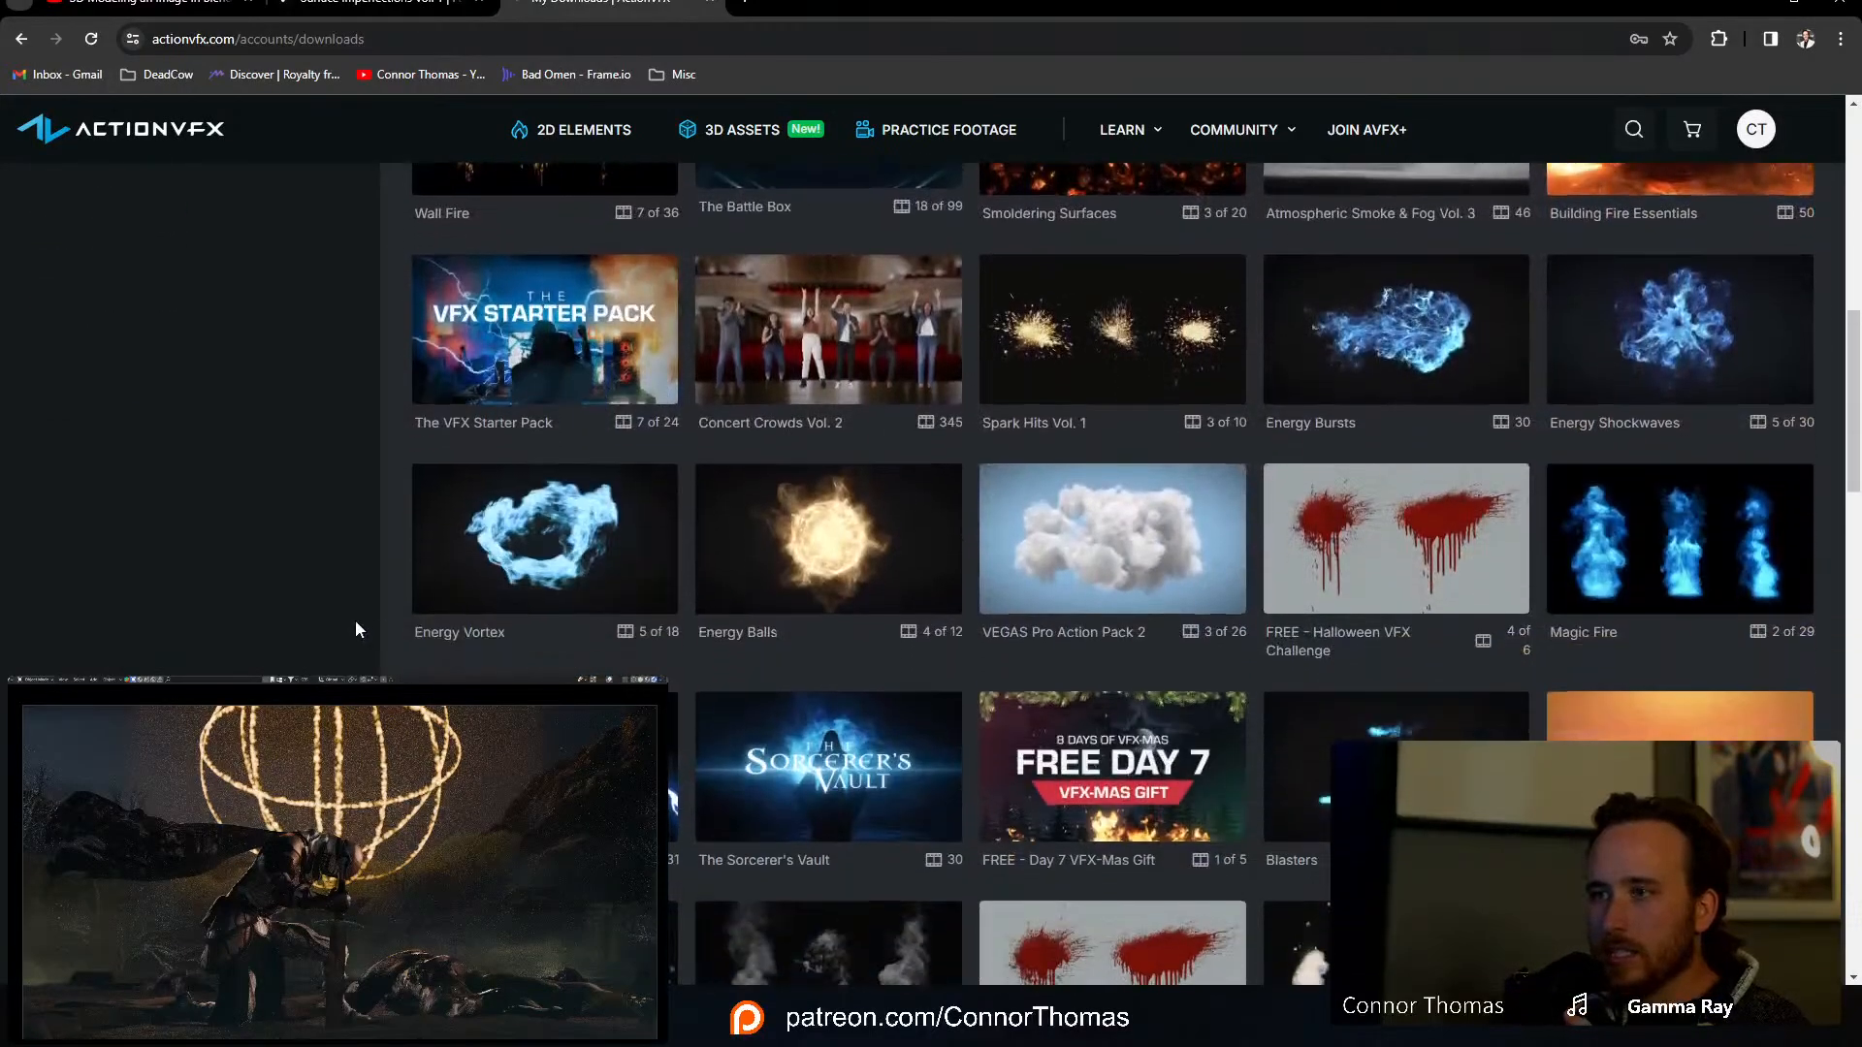
click(1117, 549)
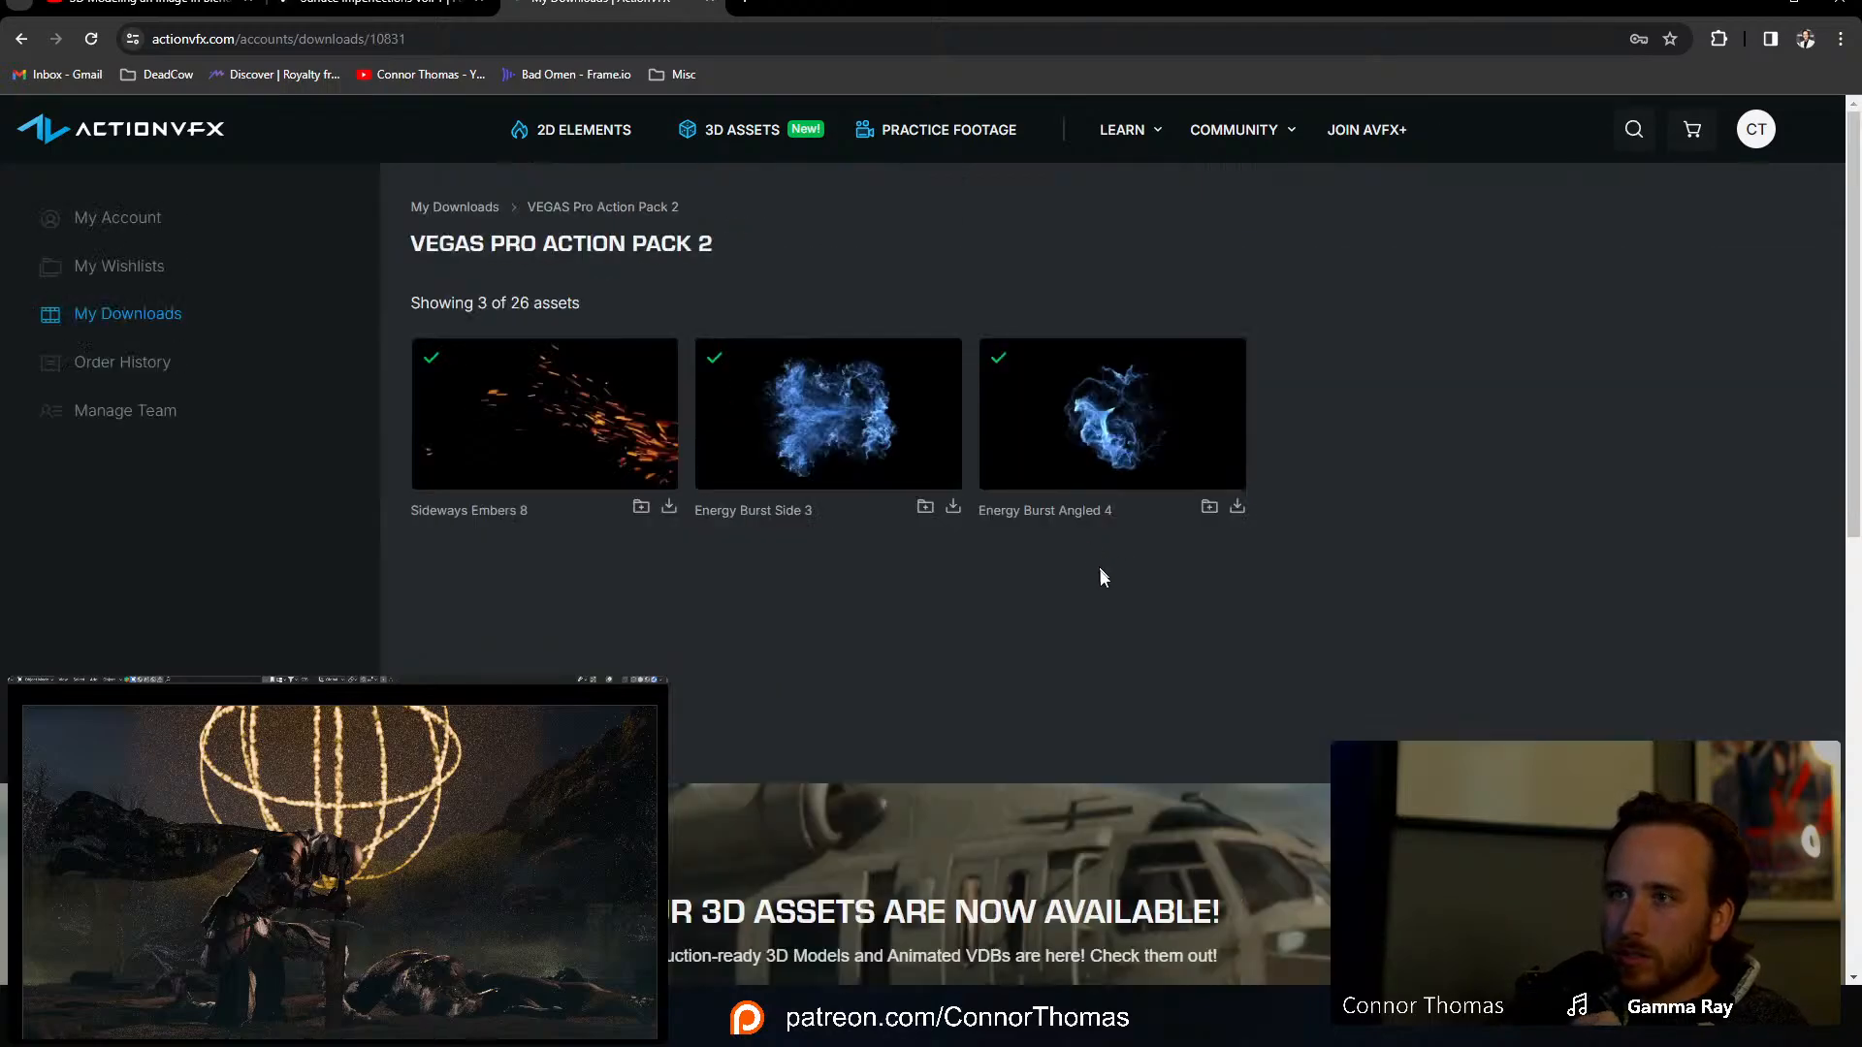
Step: Go back to the My Downloads list and browse the owned effect collections for suitable atmospheric elements
click(21, 39)
scroll(615, 602, down, 10)
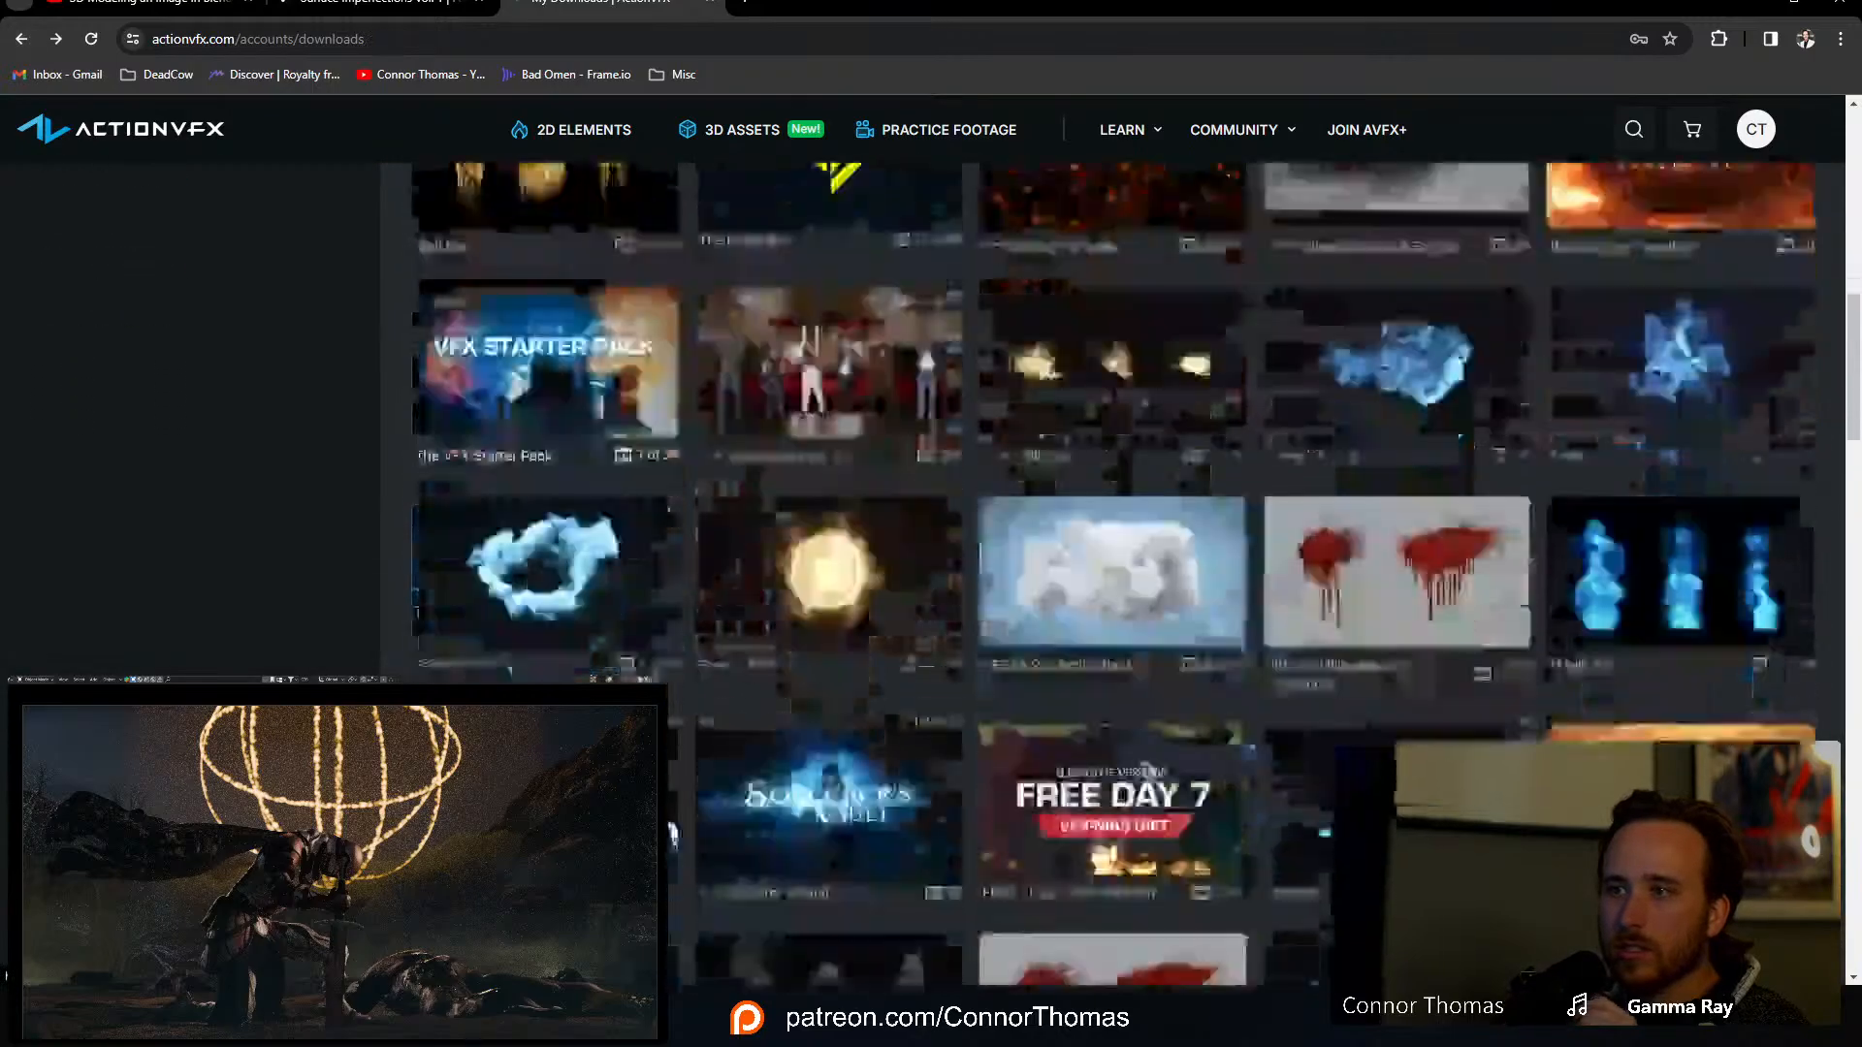
scroll(672, 832, down, 6)
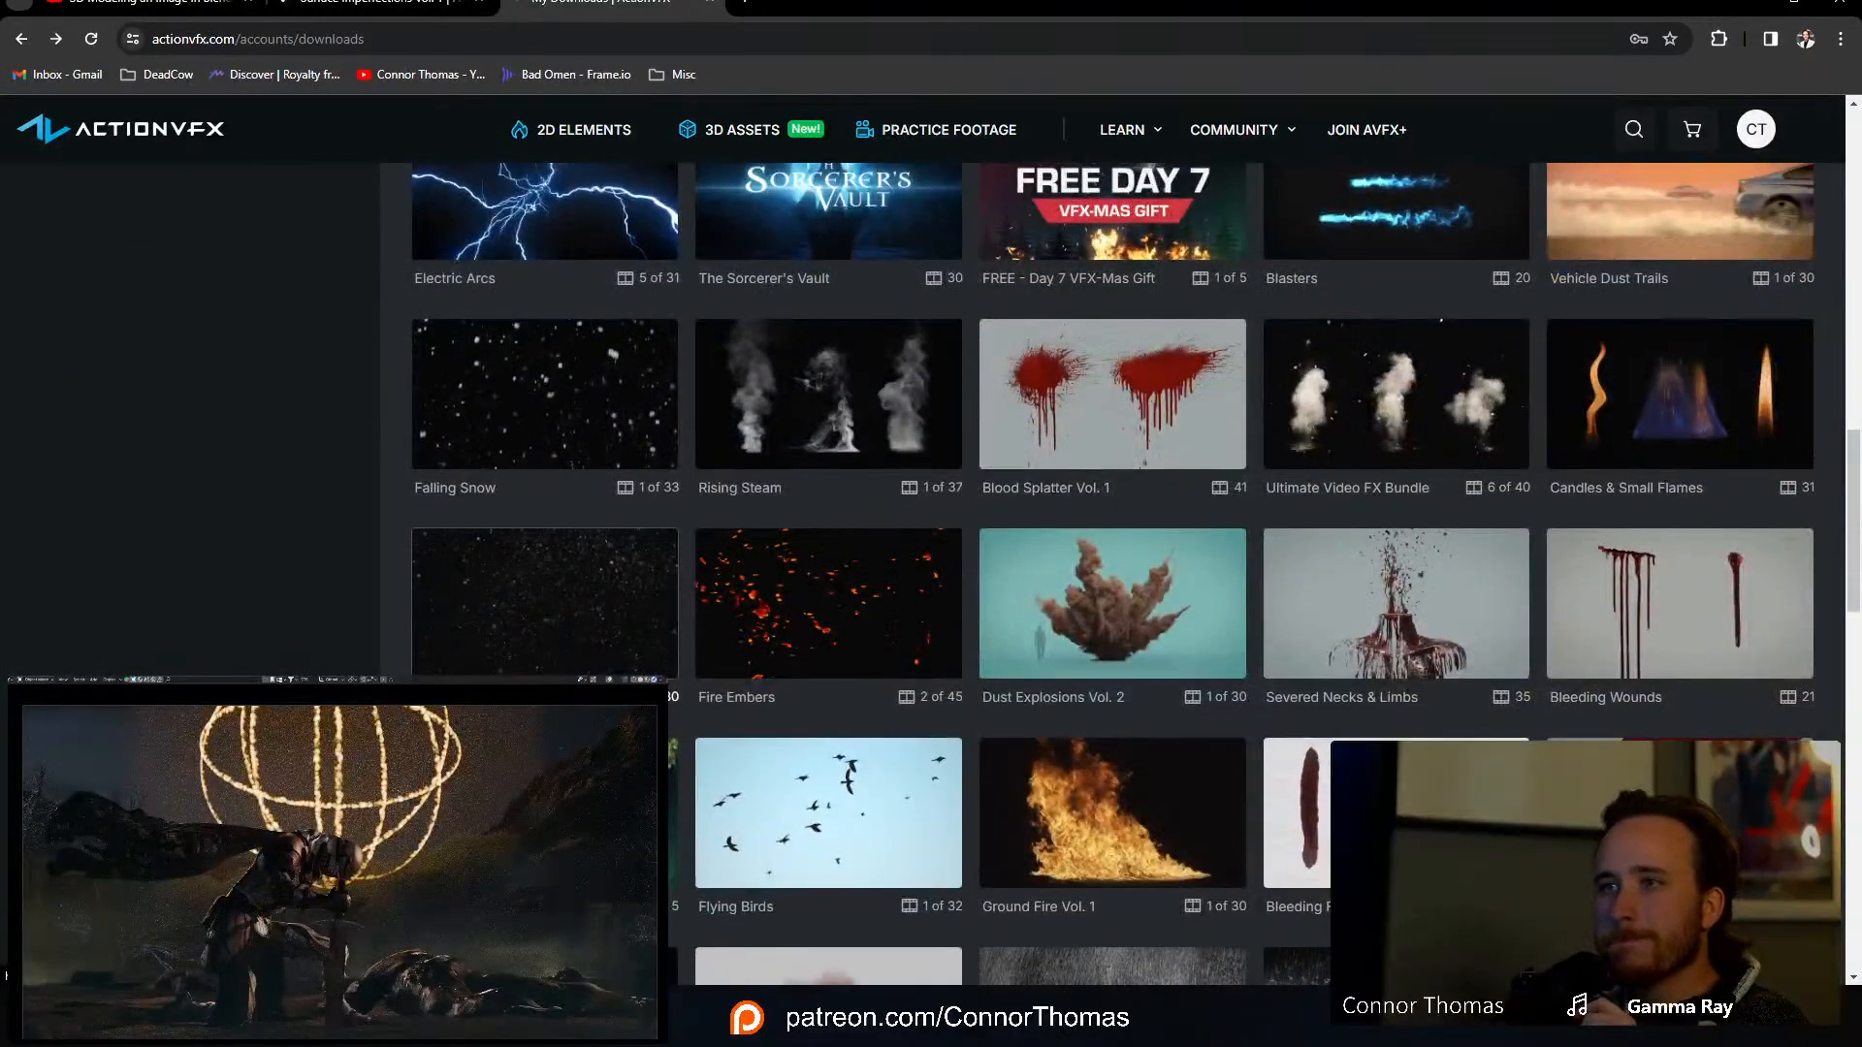
scroll(672, 832, down, 6)
scroll(672, 832, up, 4)
scroll(672, 832, down, 4)
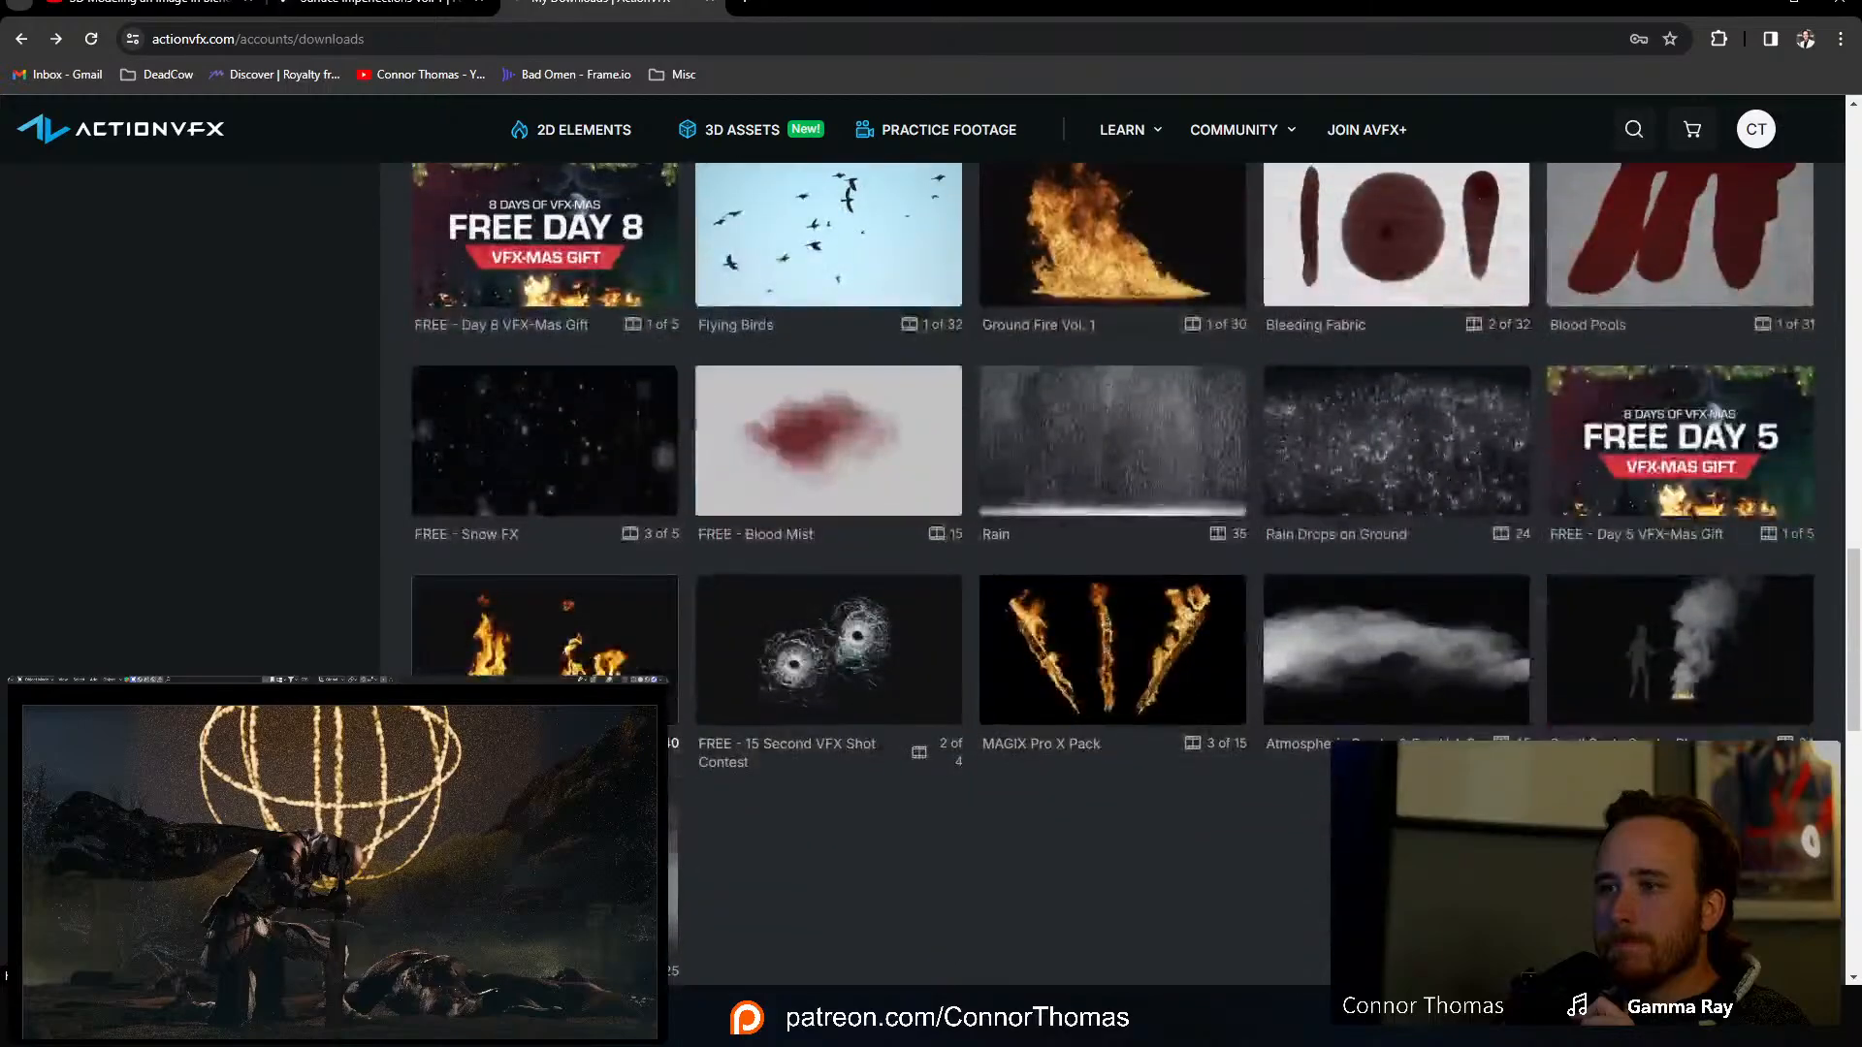
scroll(672, 832, up, 7)
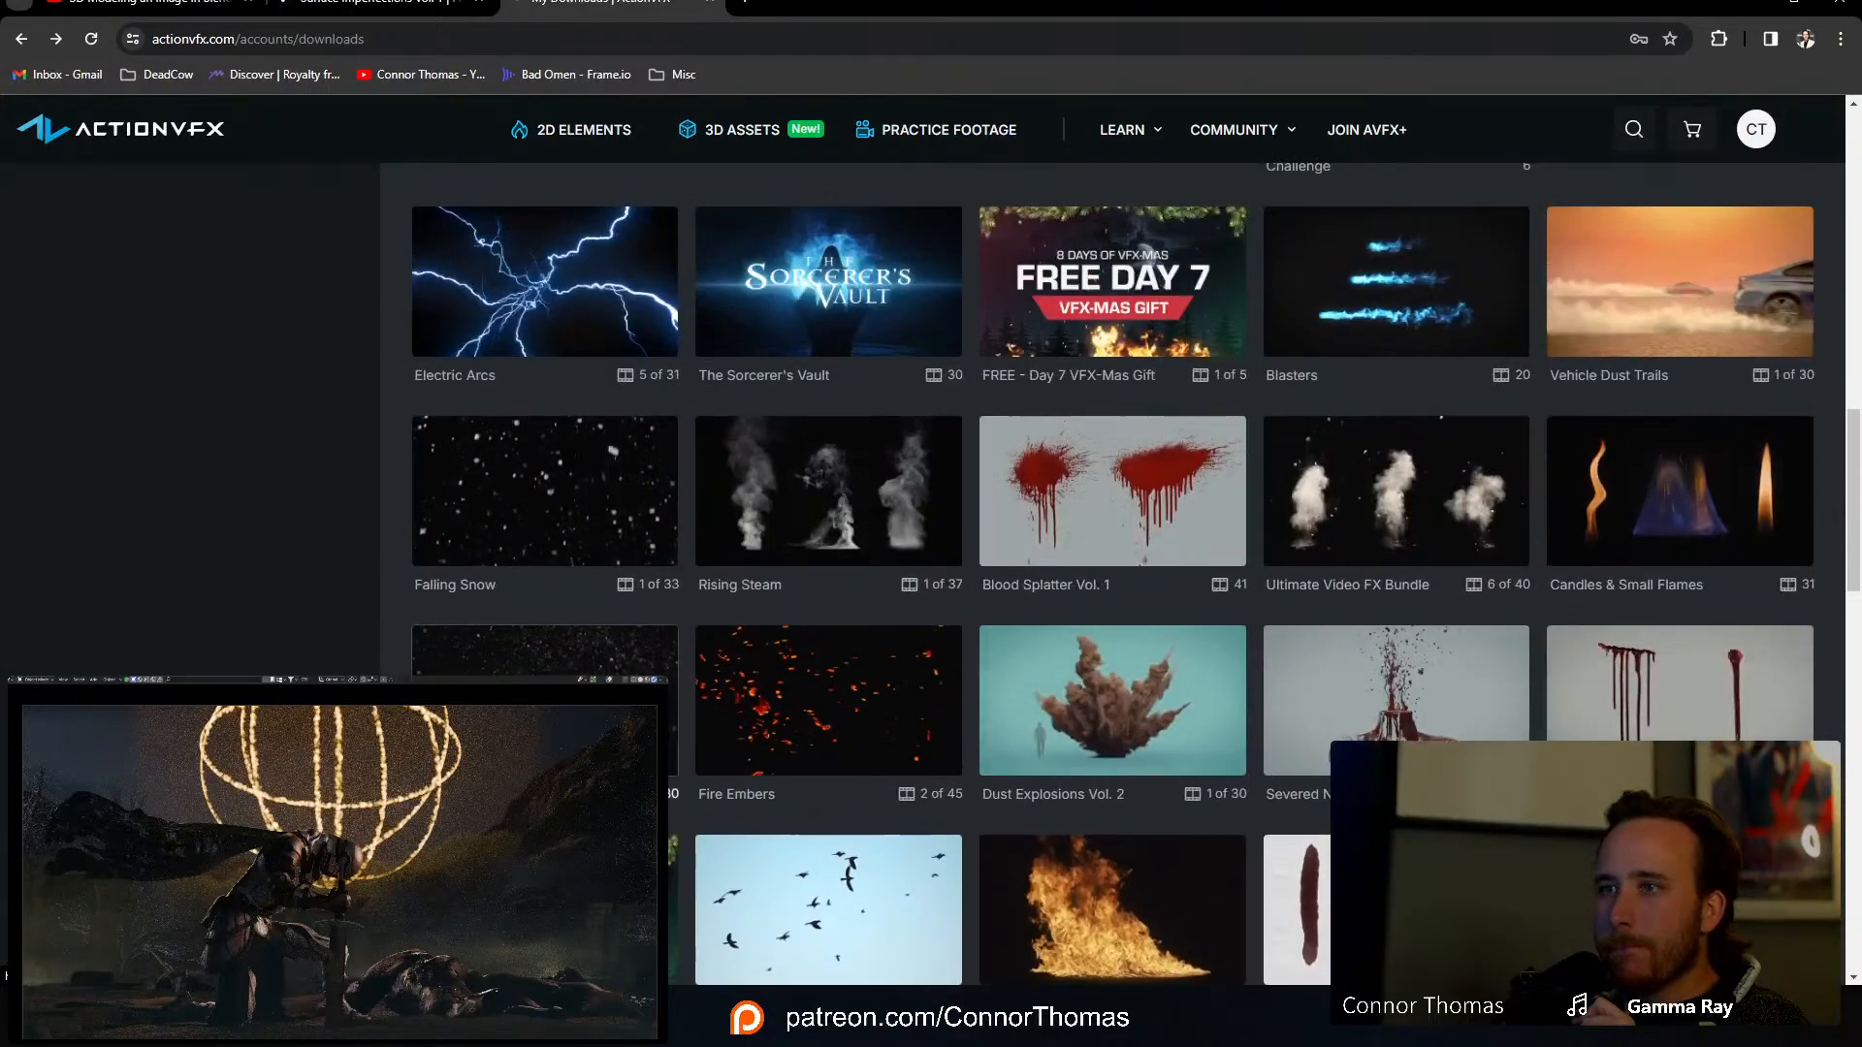
scroll(672, 832, up, 8)
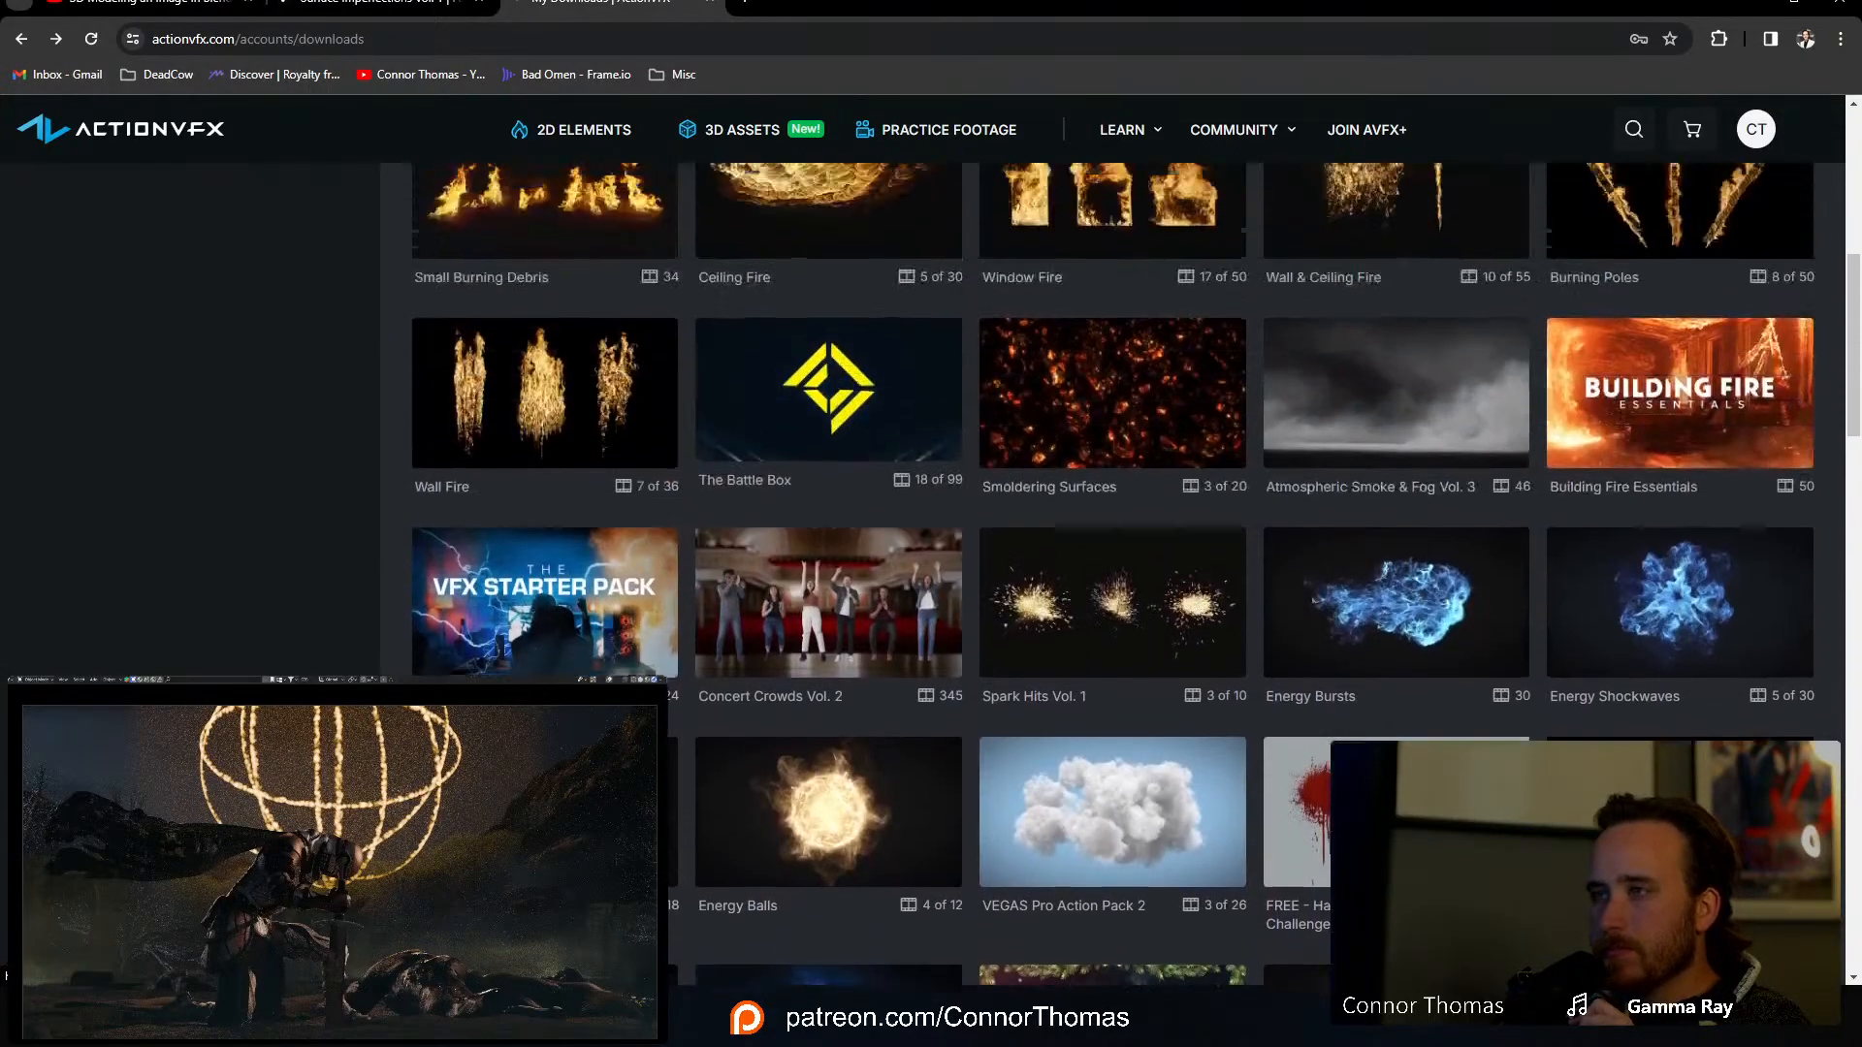
scroll(673, 832, up, 7)
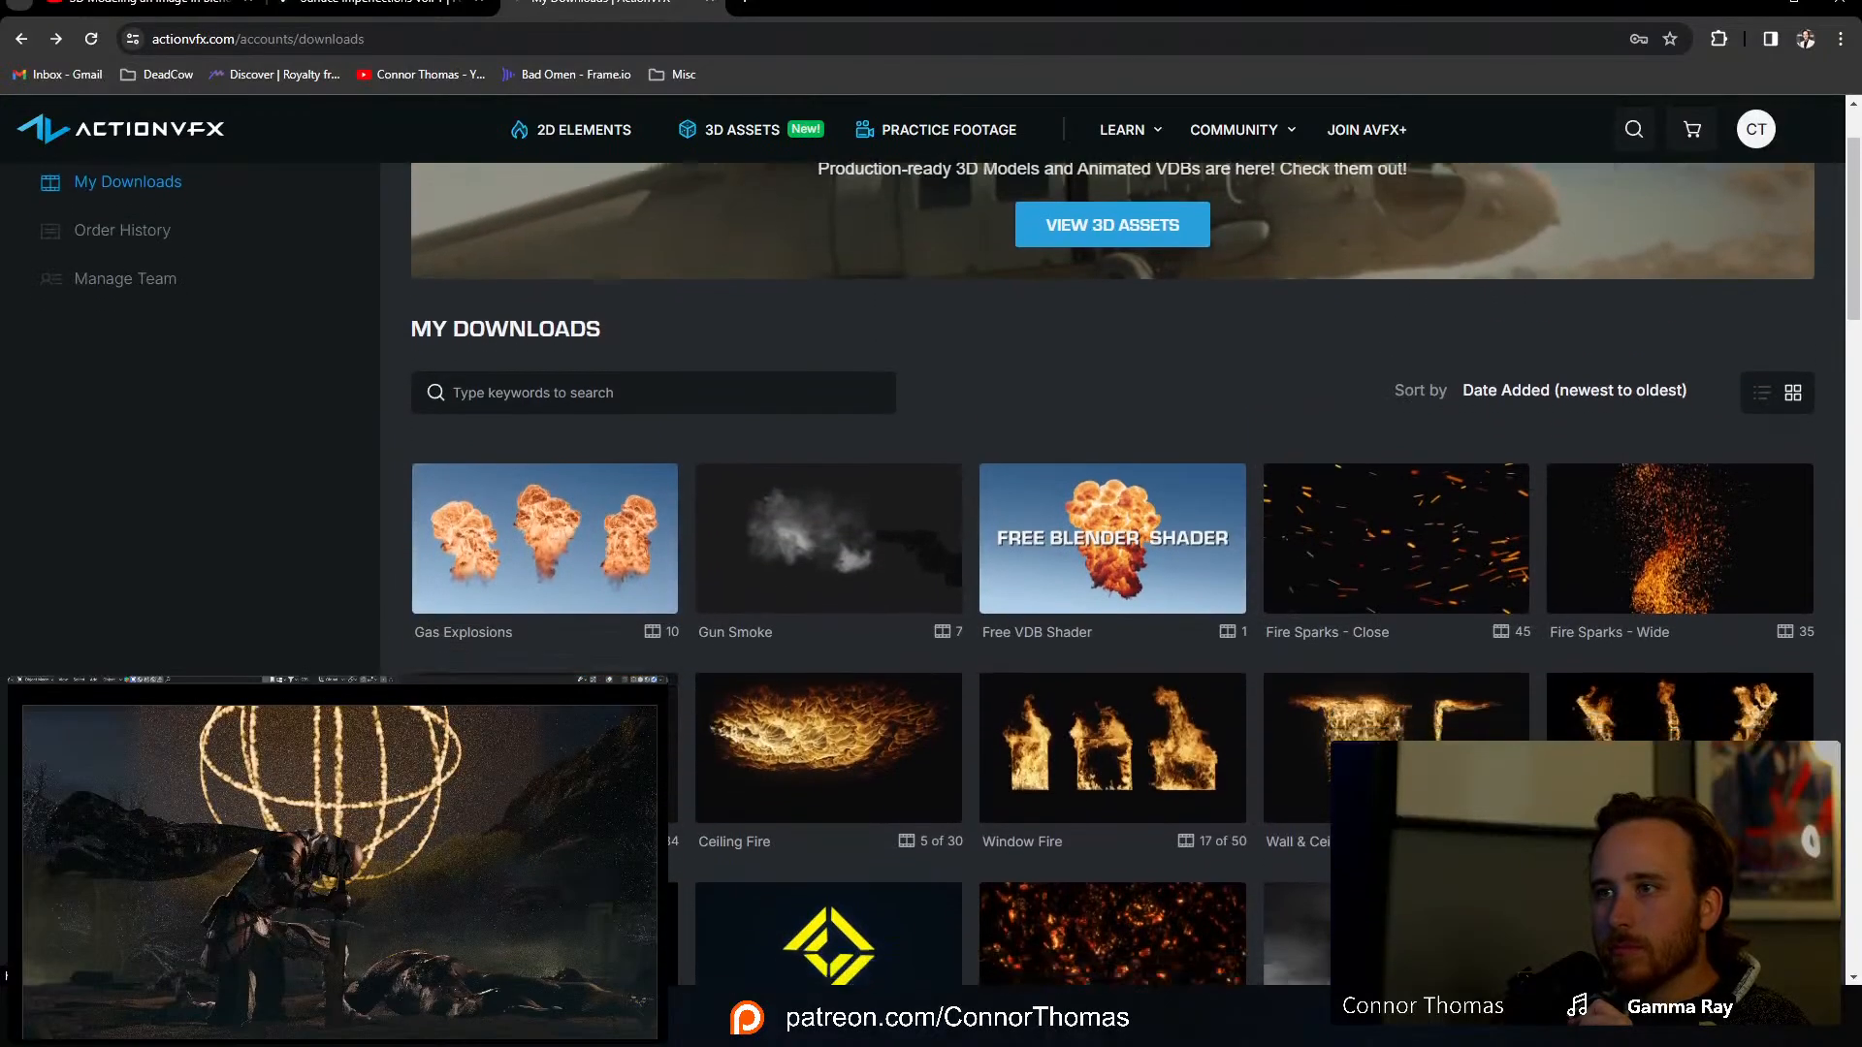
scroll(672, 832, down, 3)
scroll(598, 669, down, 2)
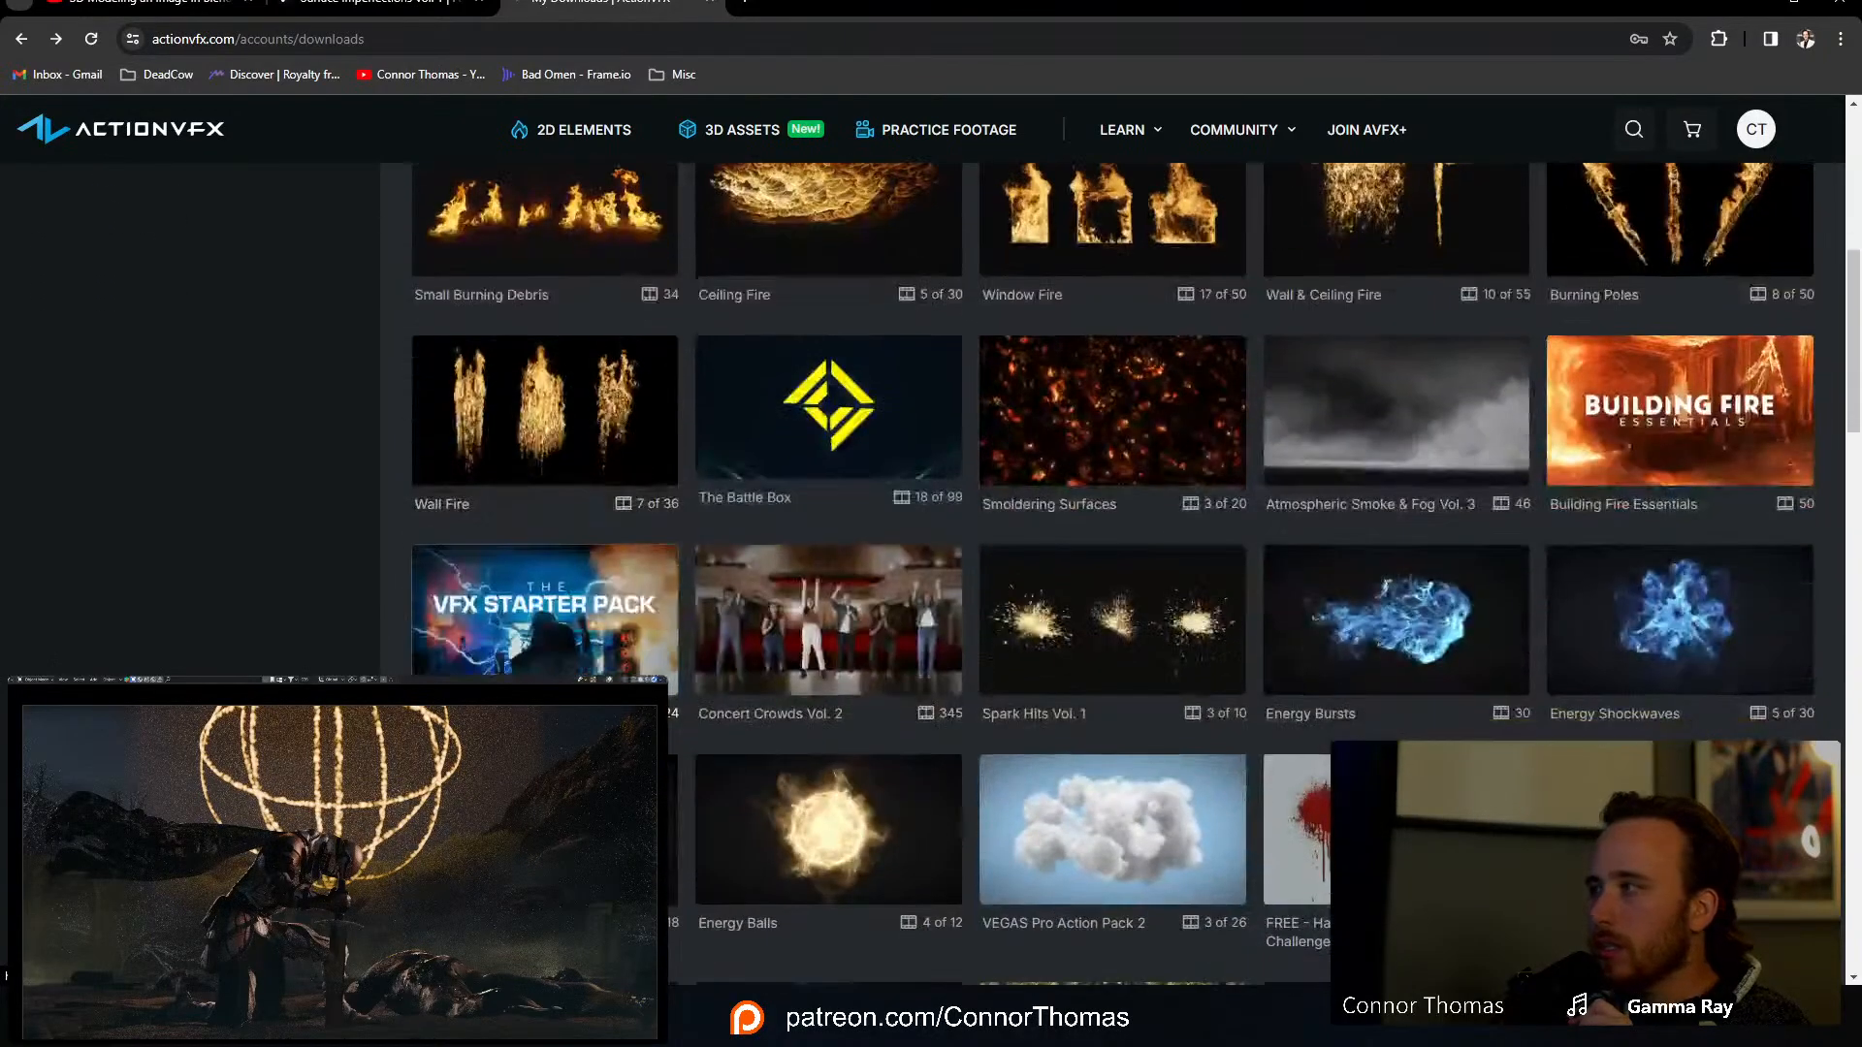
Step: Open the Atmospheric Smoke & Fog Vol. 3 collection and bring up the details of the Fog Lingering 10 clip
click(1400, 452)
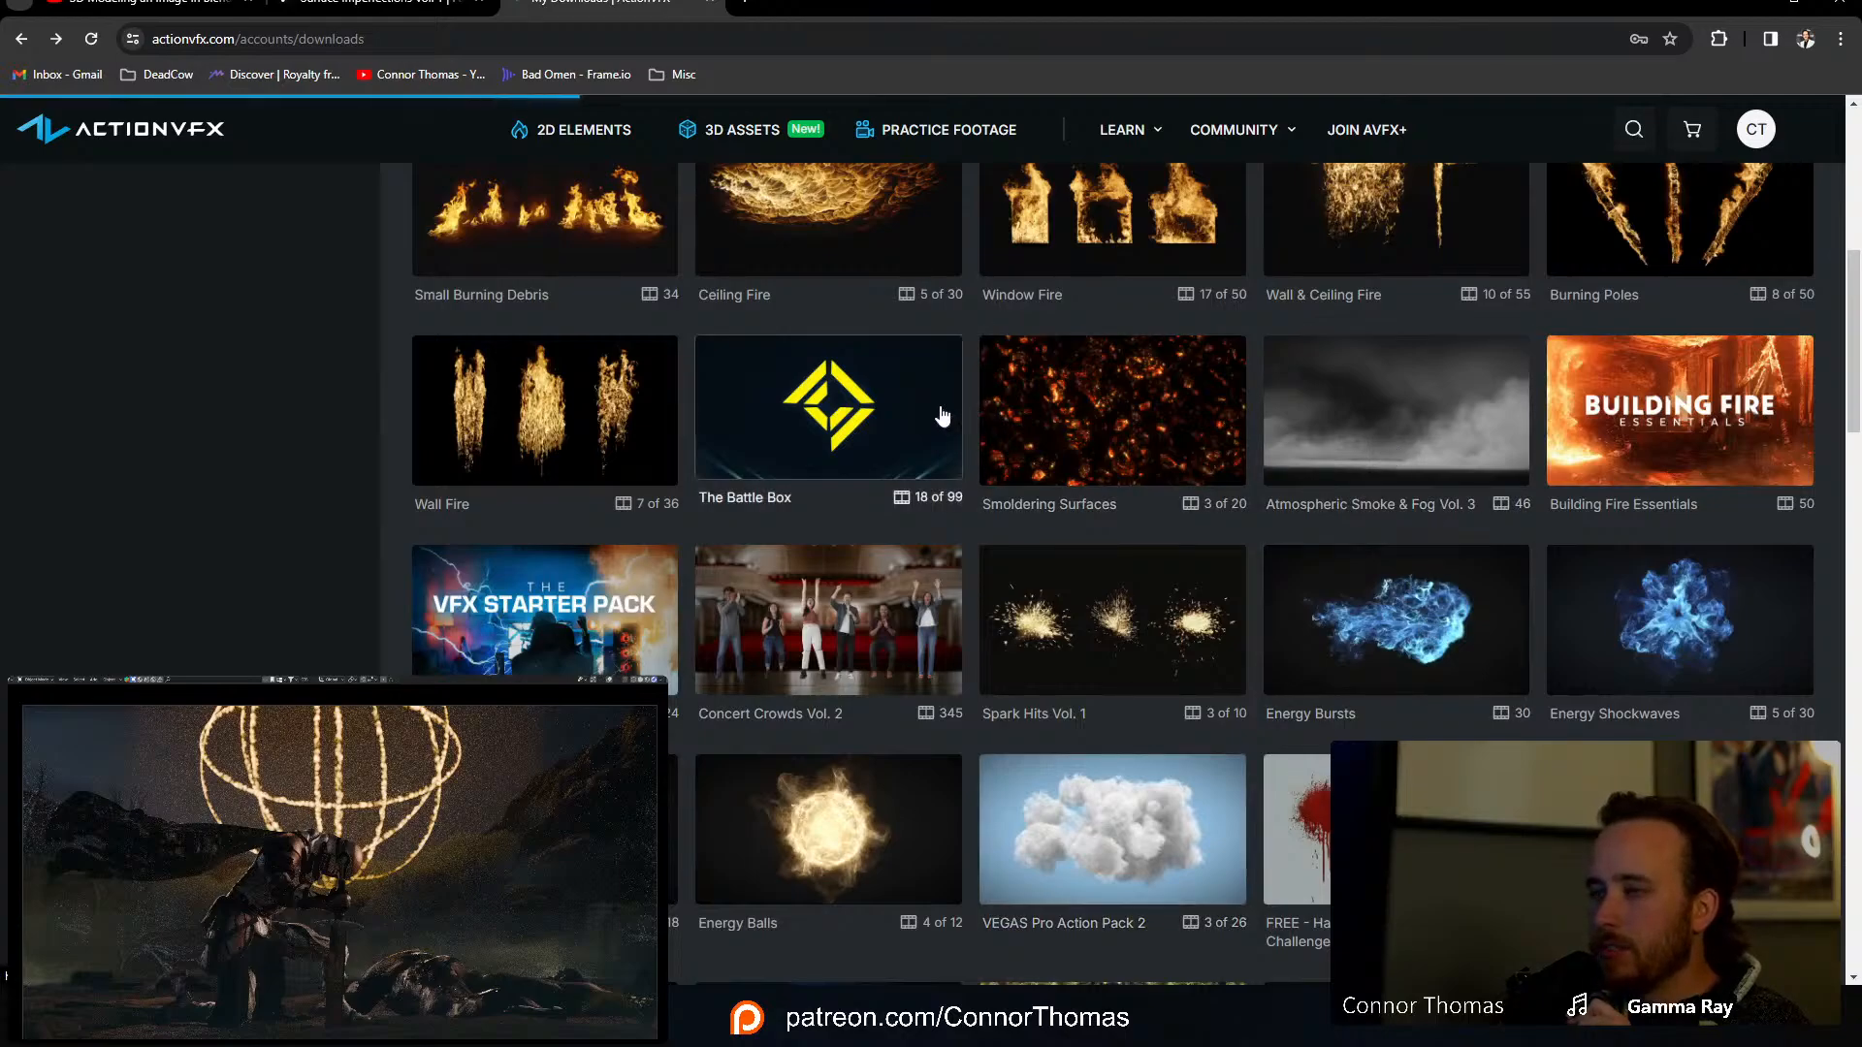
scroll(533, 539, down, 3)
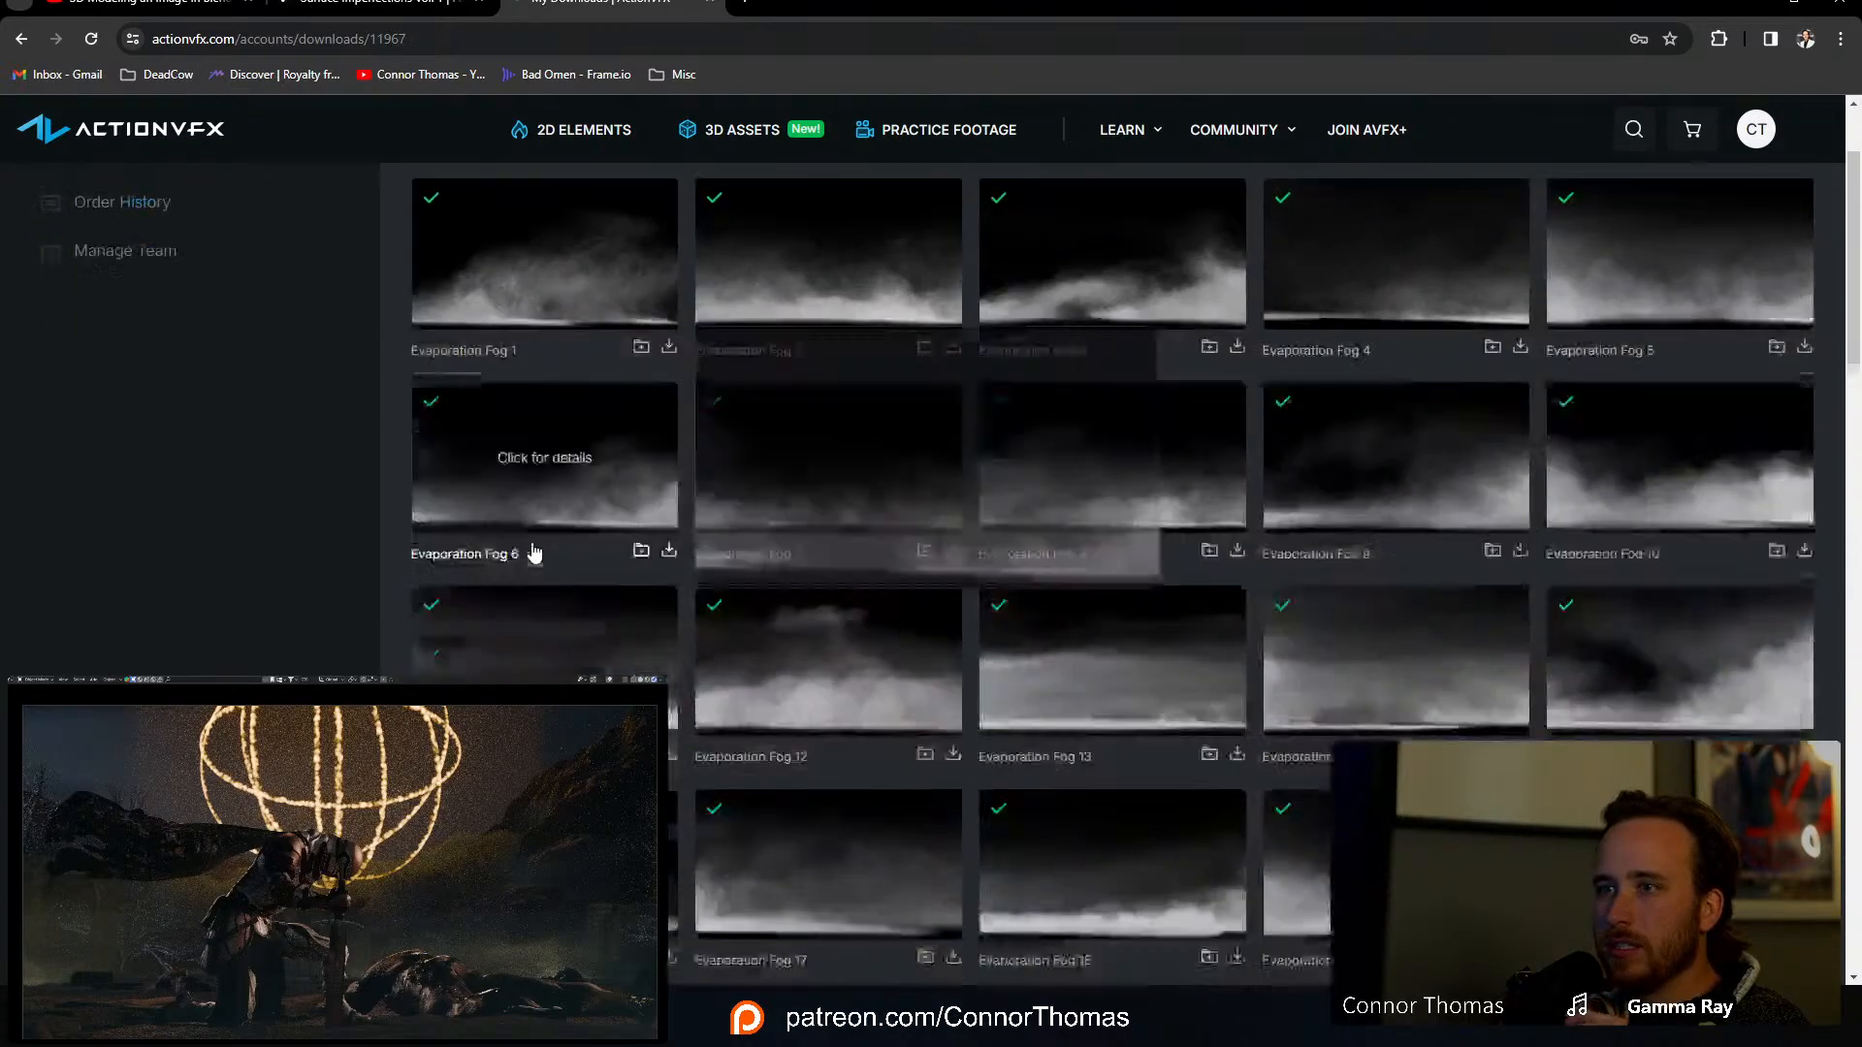
scroll(534, 553, down, 8)
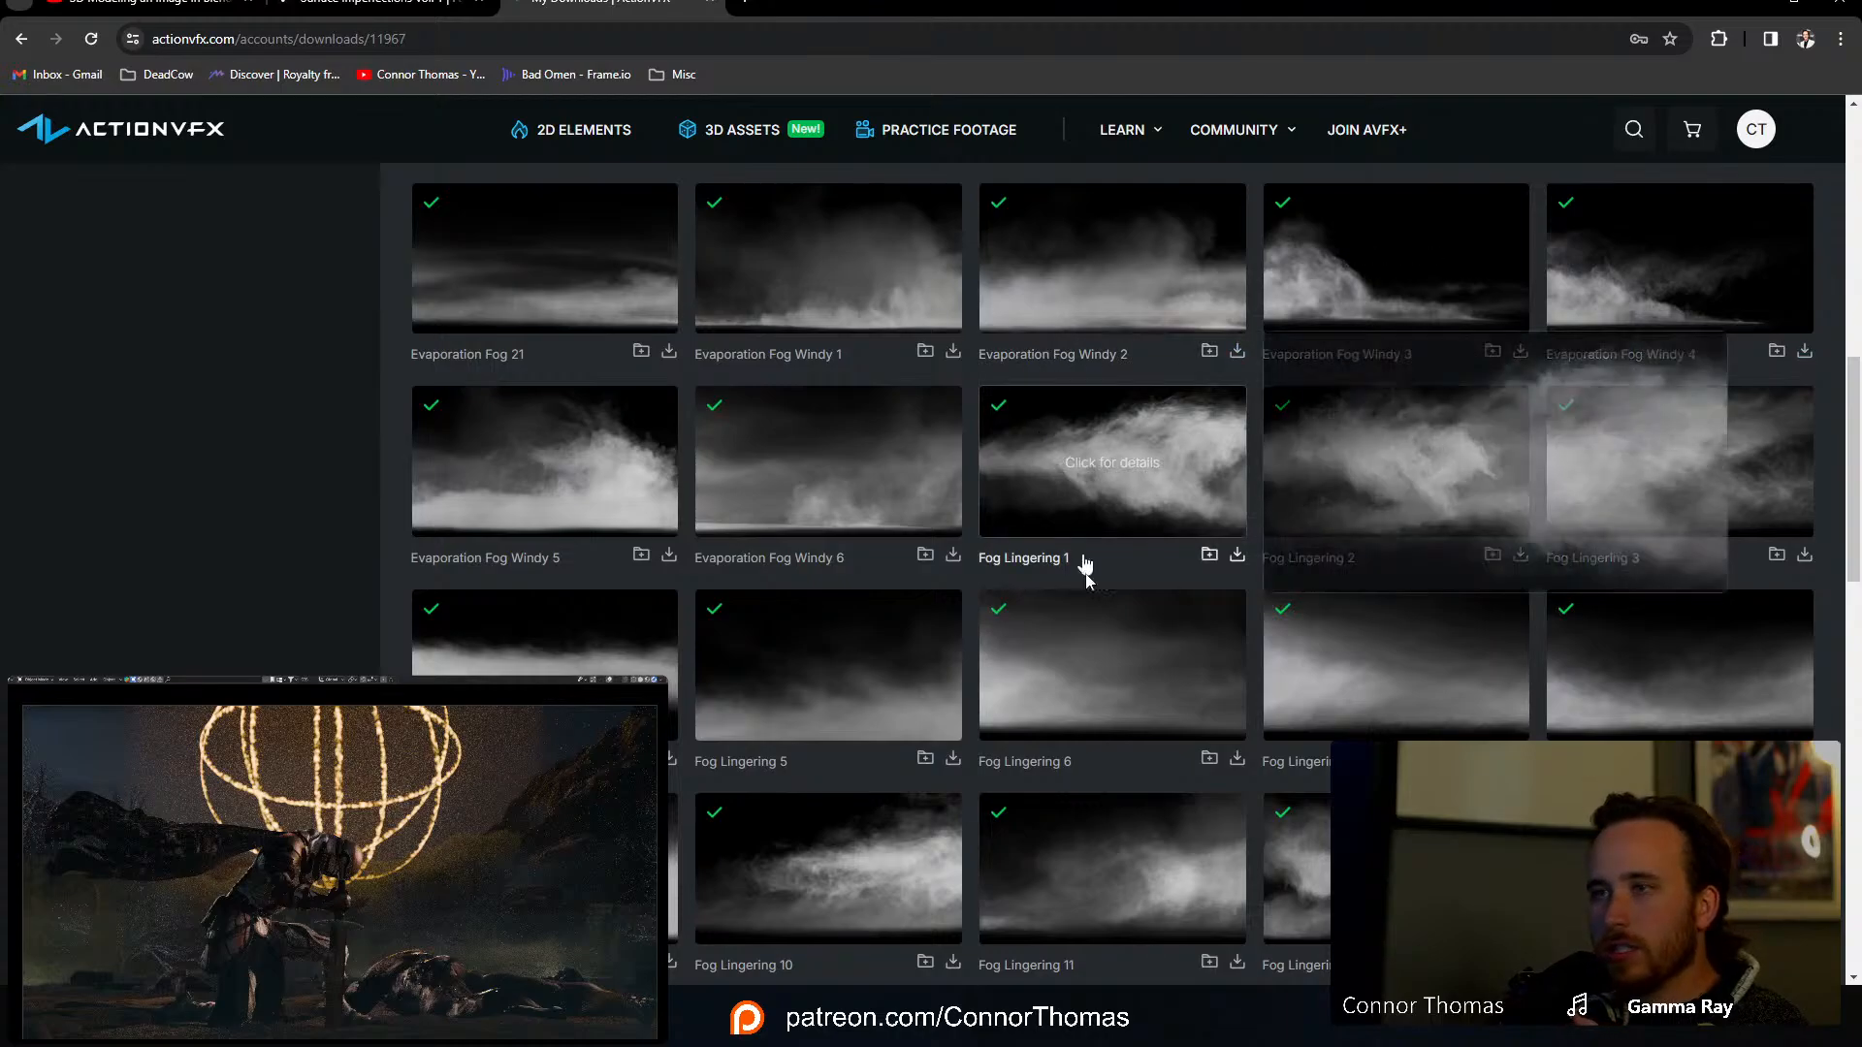
scroll(722, 608, down, 4)
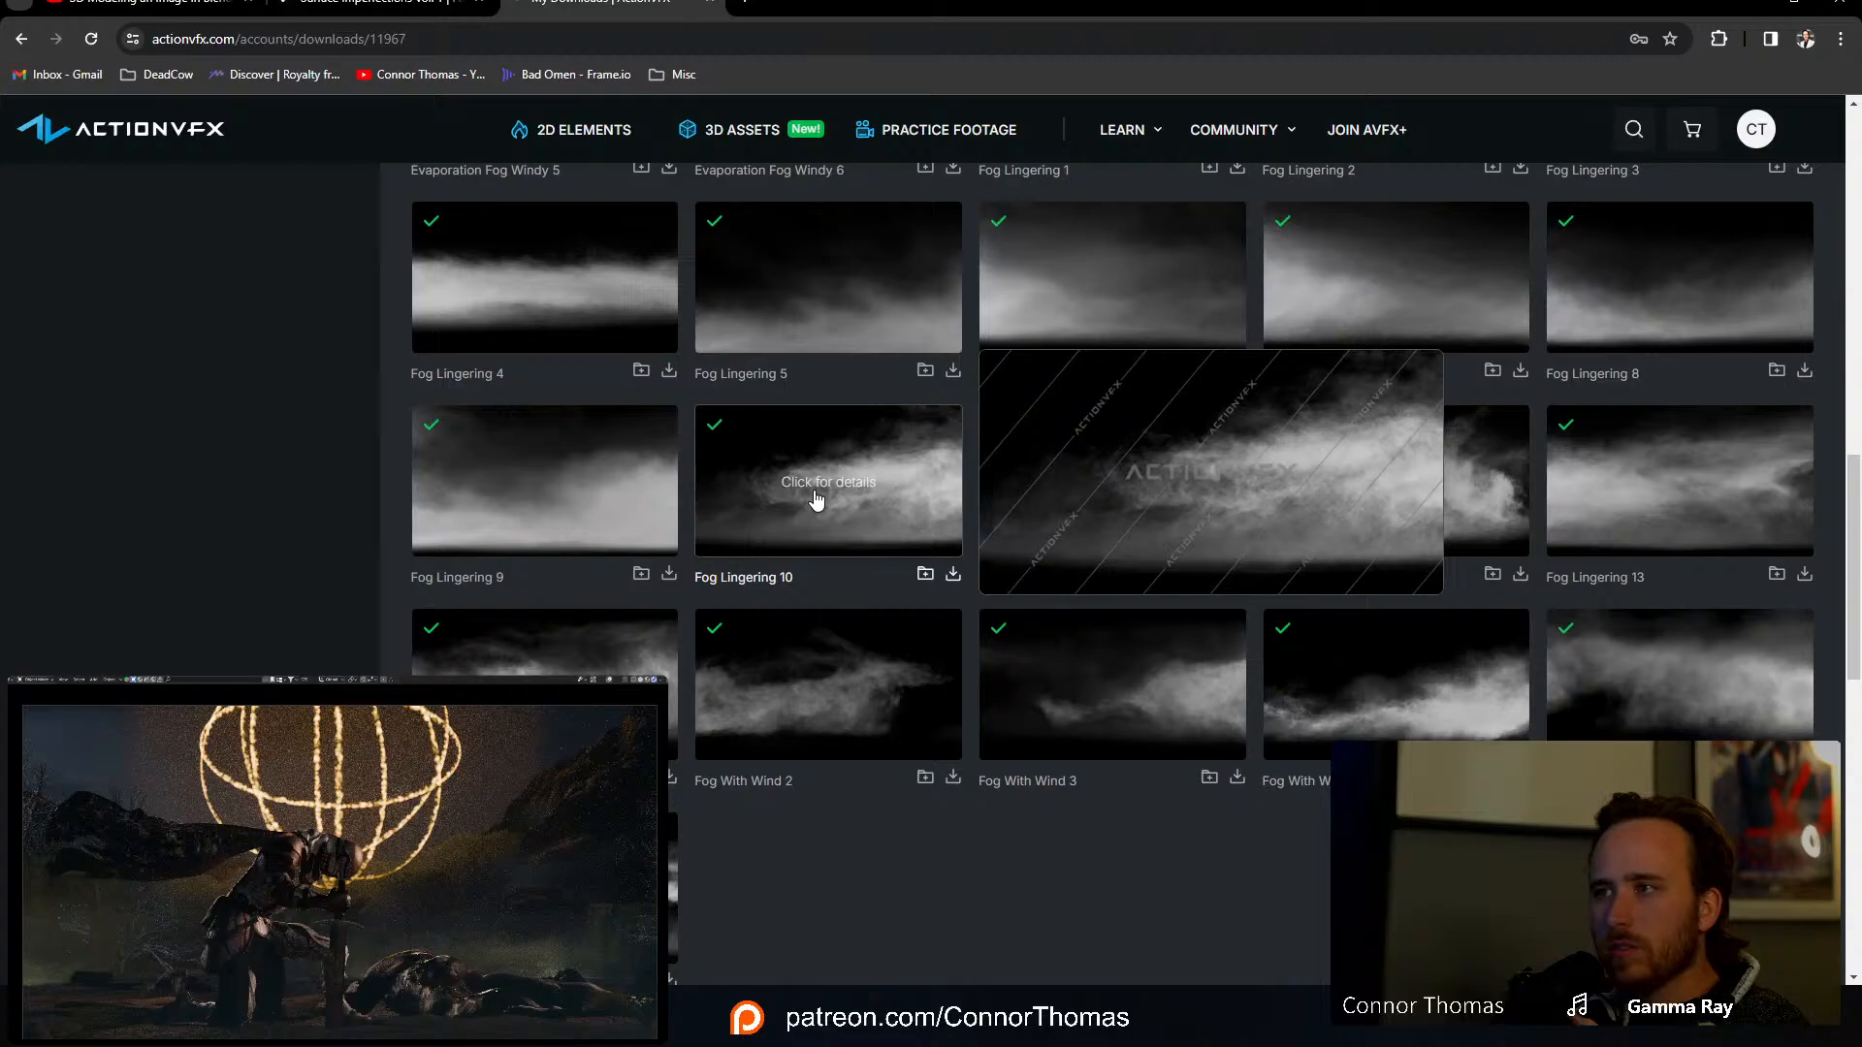
click(815, 498)
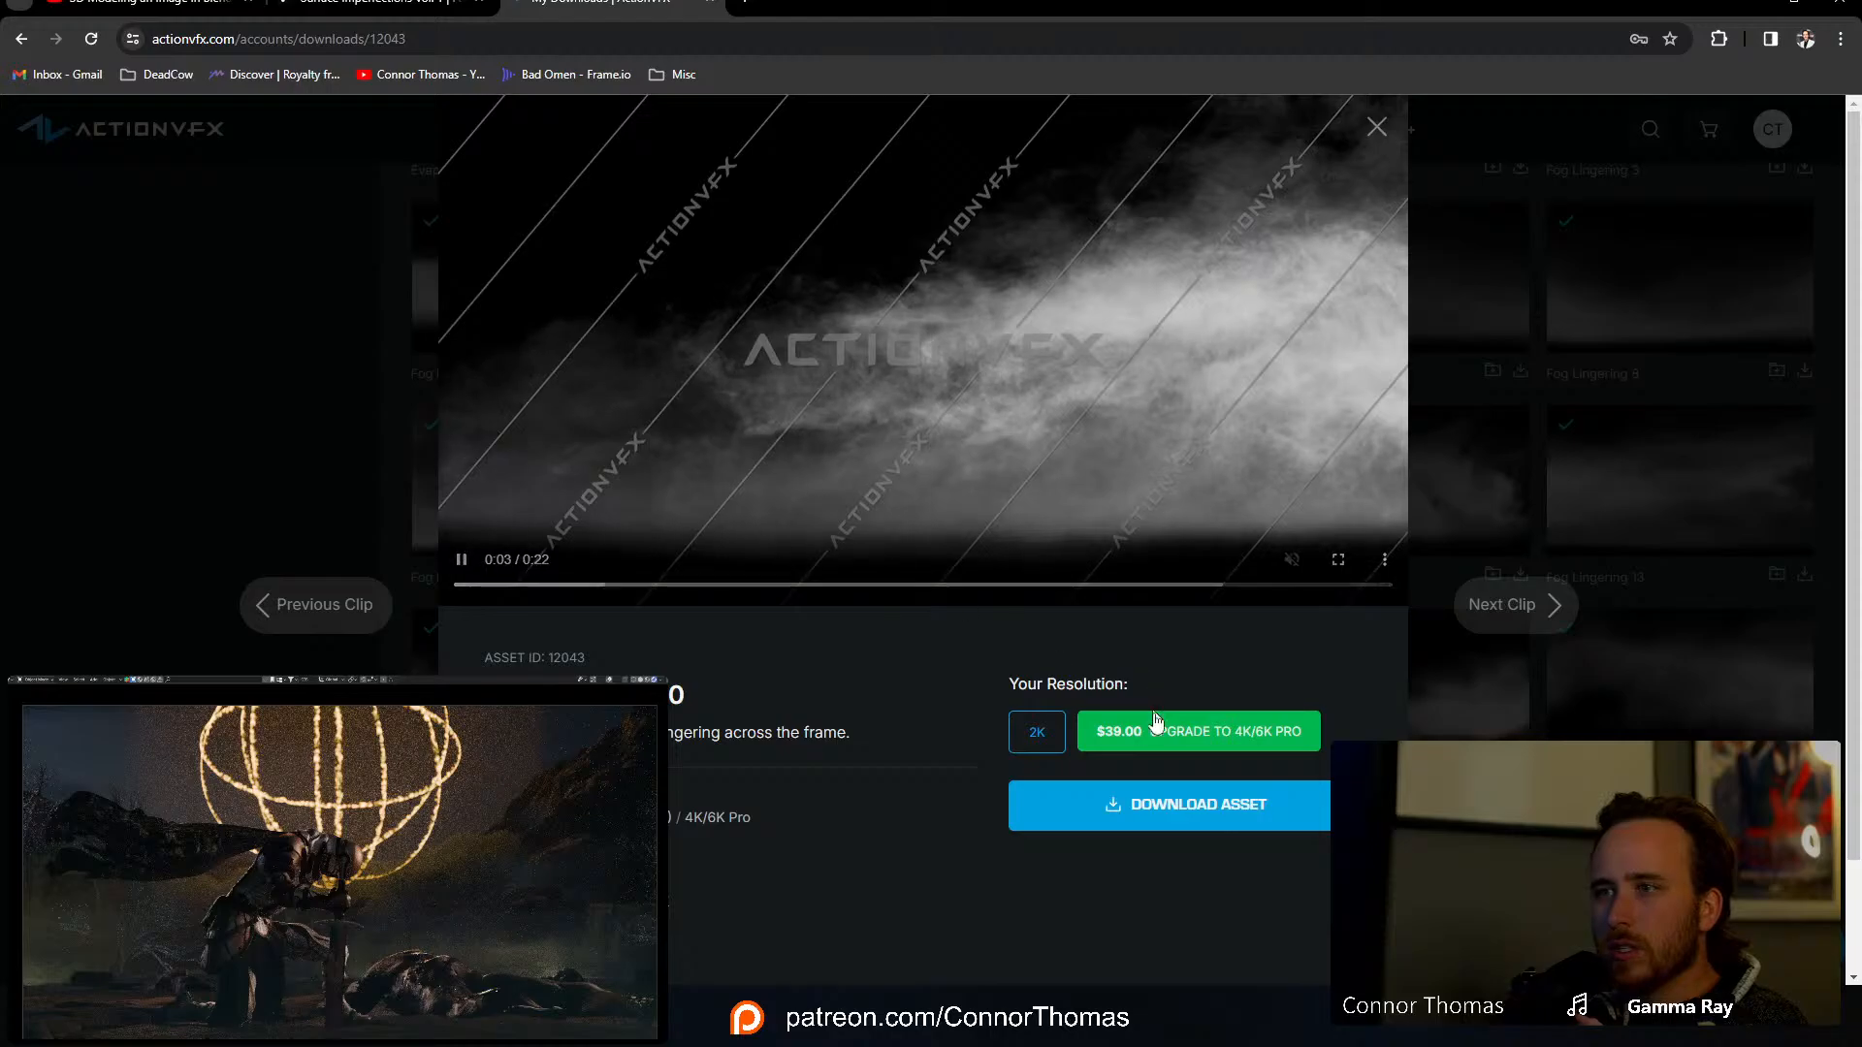
Step: Download the Fog Lingering 10 clip in 2K ProRes and save it to the VFX_material folder
click(1224, 813)
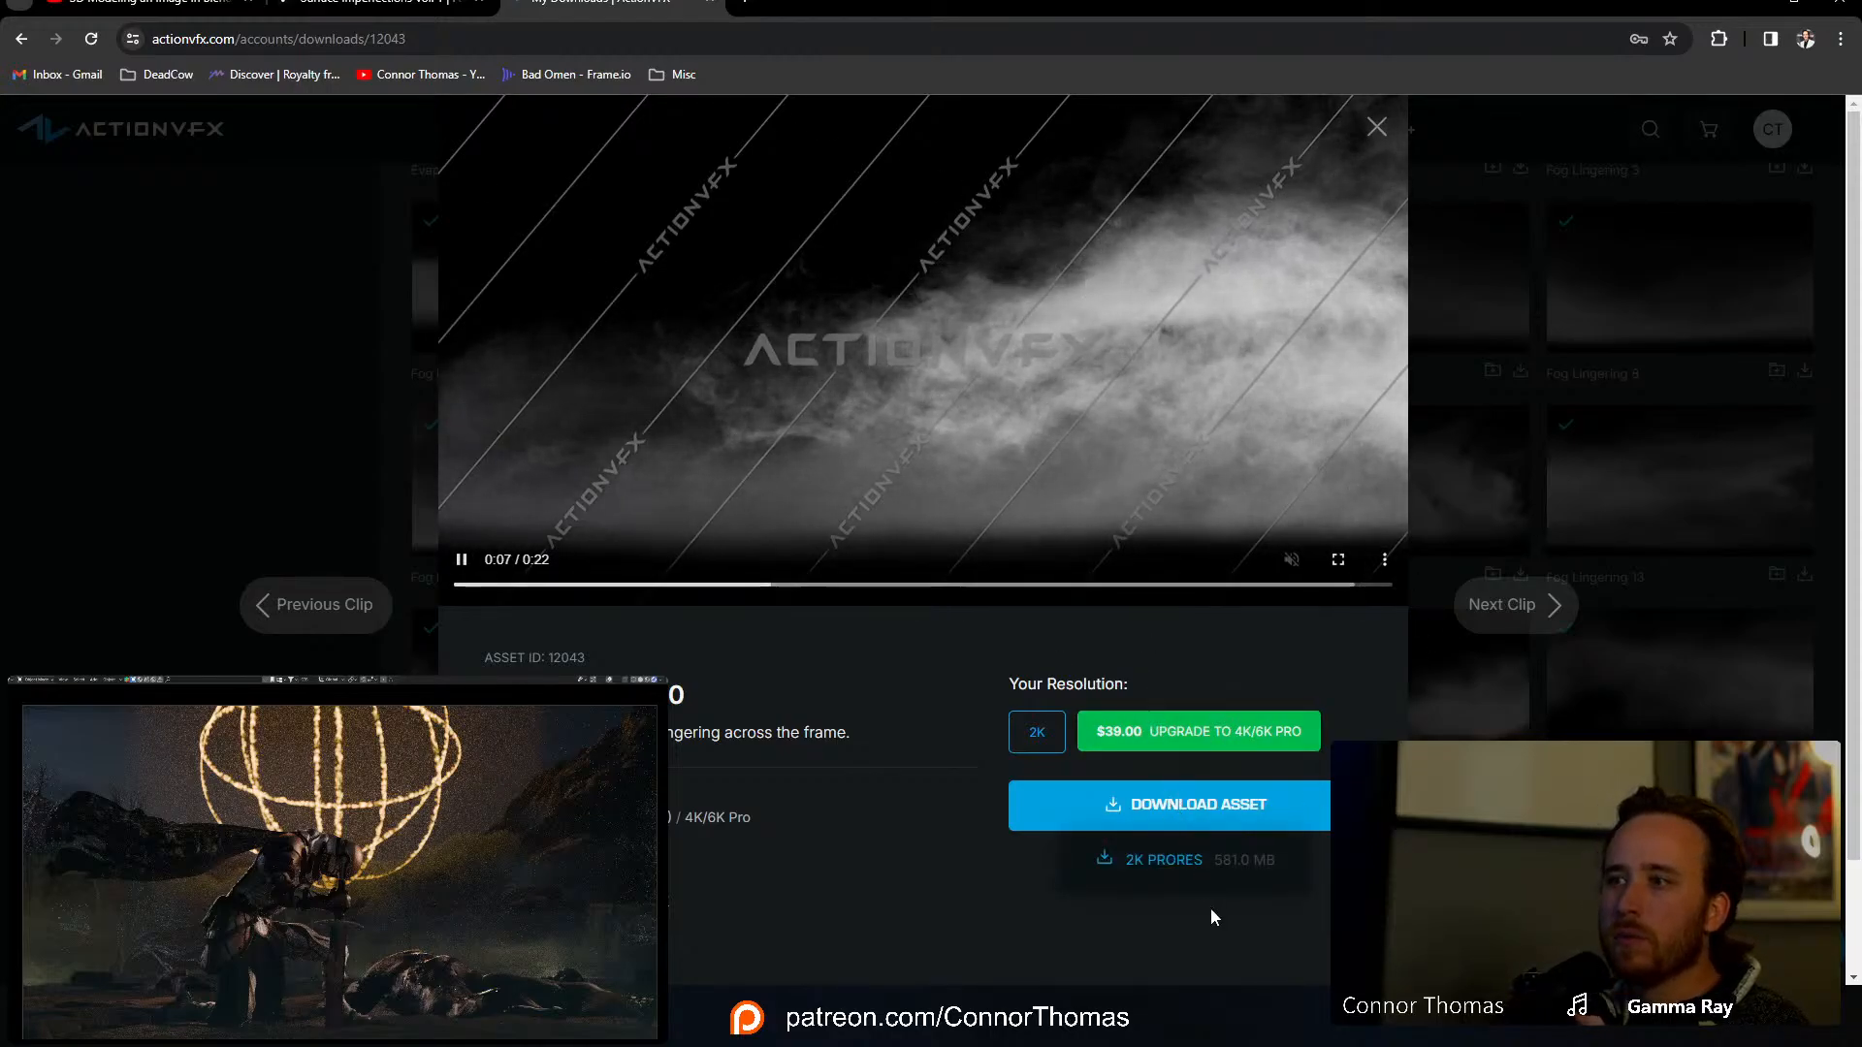
click(1178, 873)
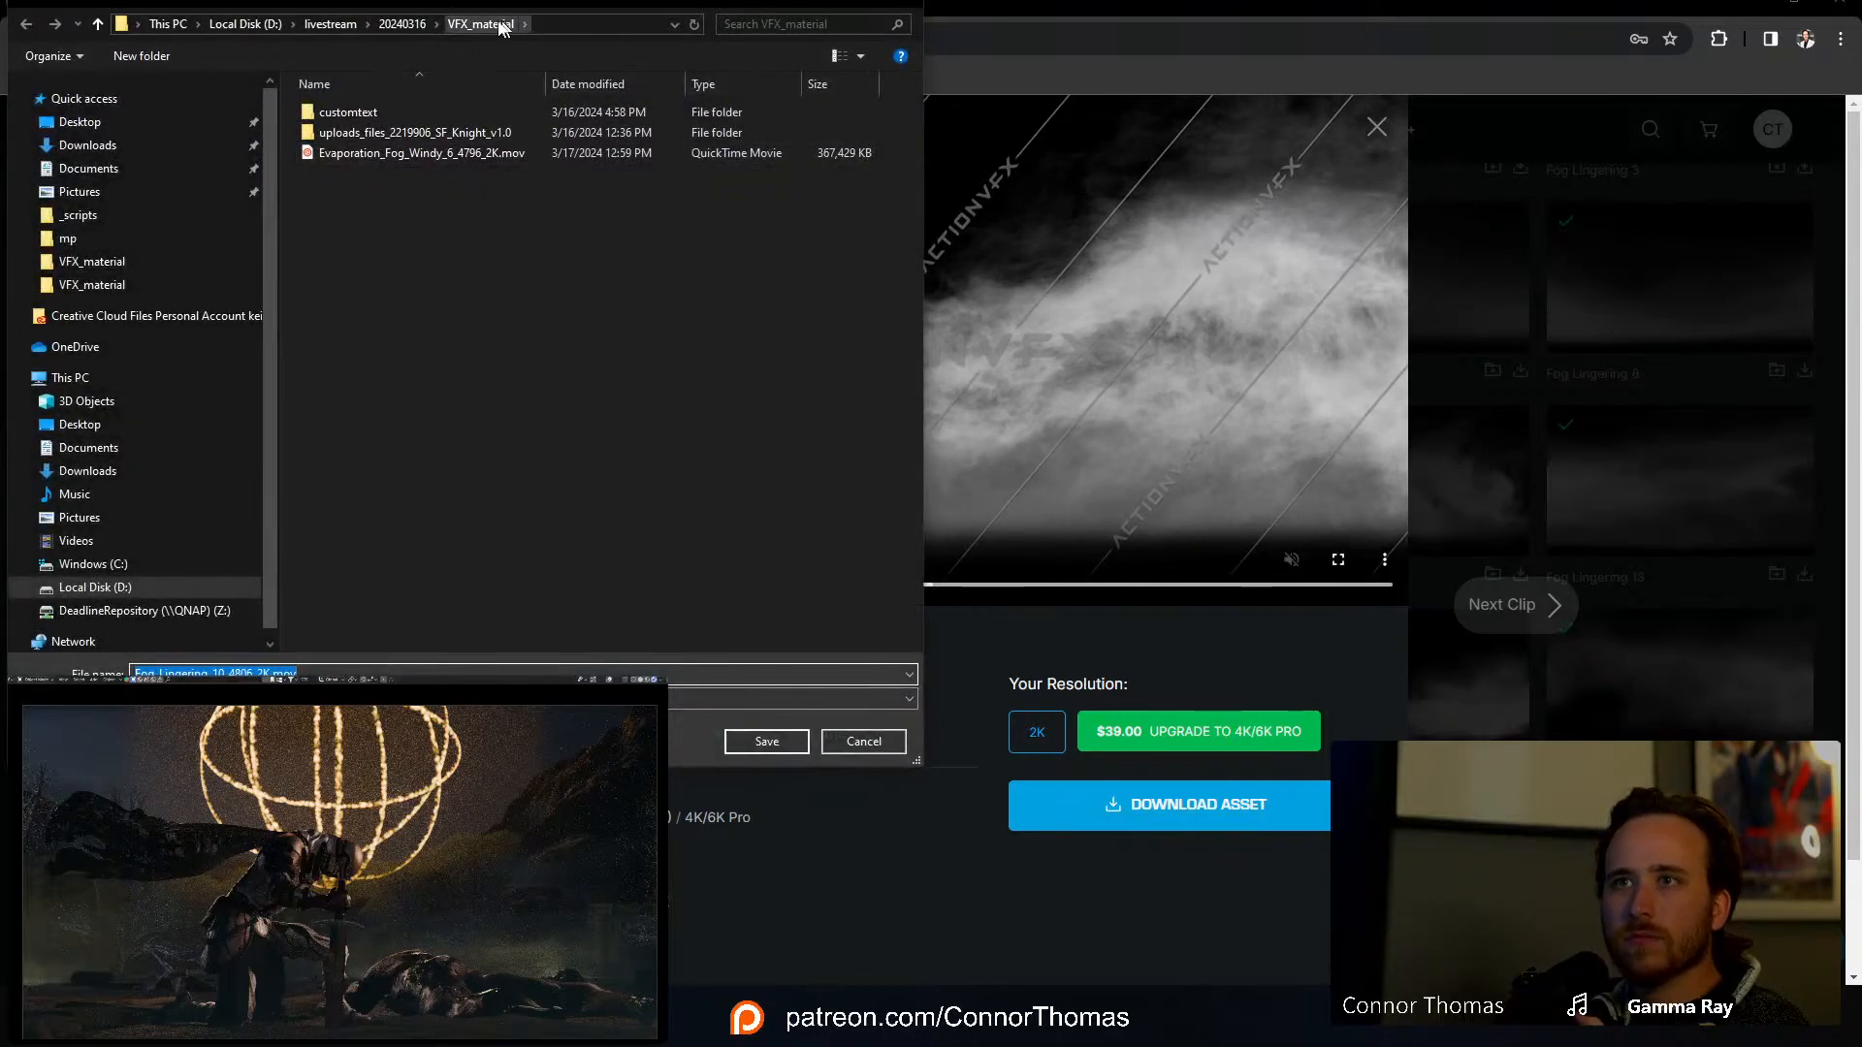
click(751, 741)
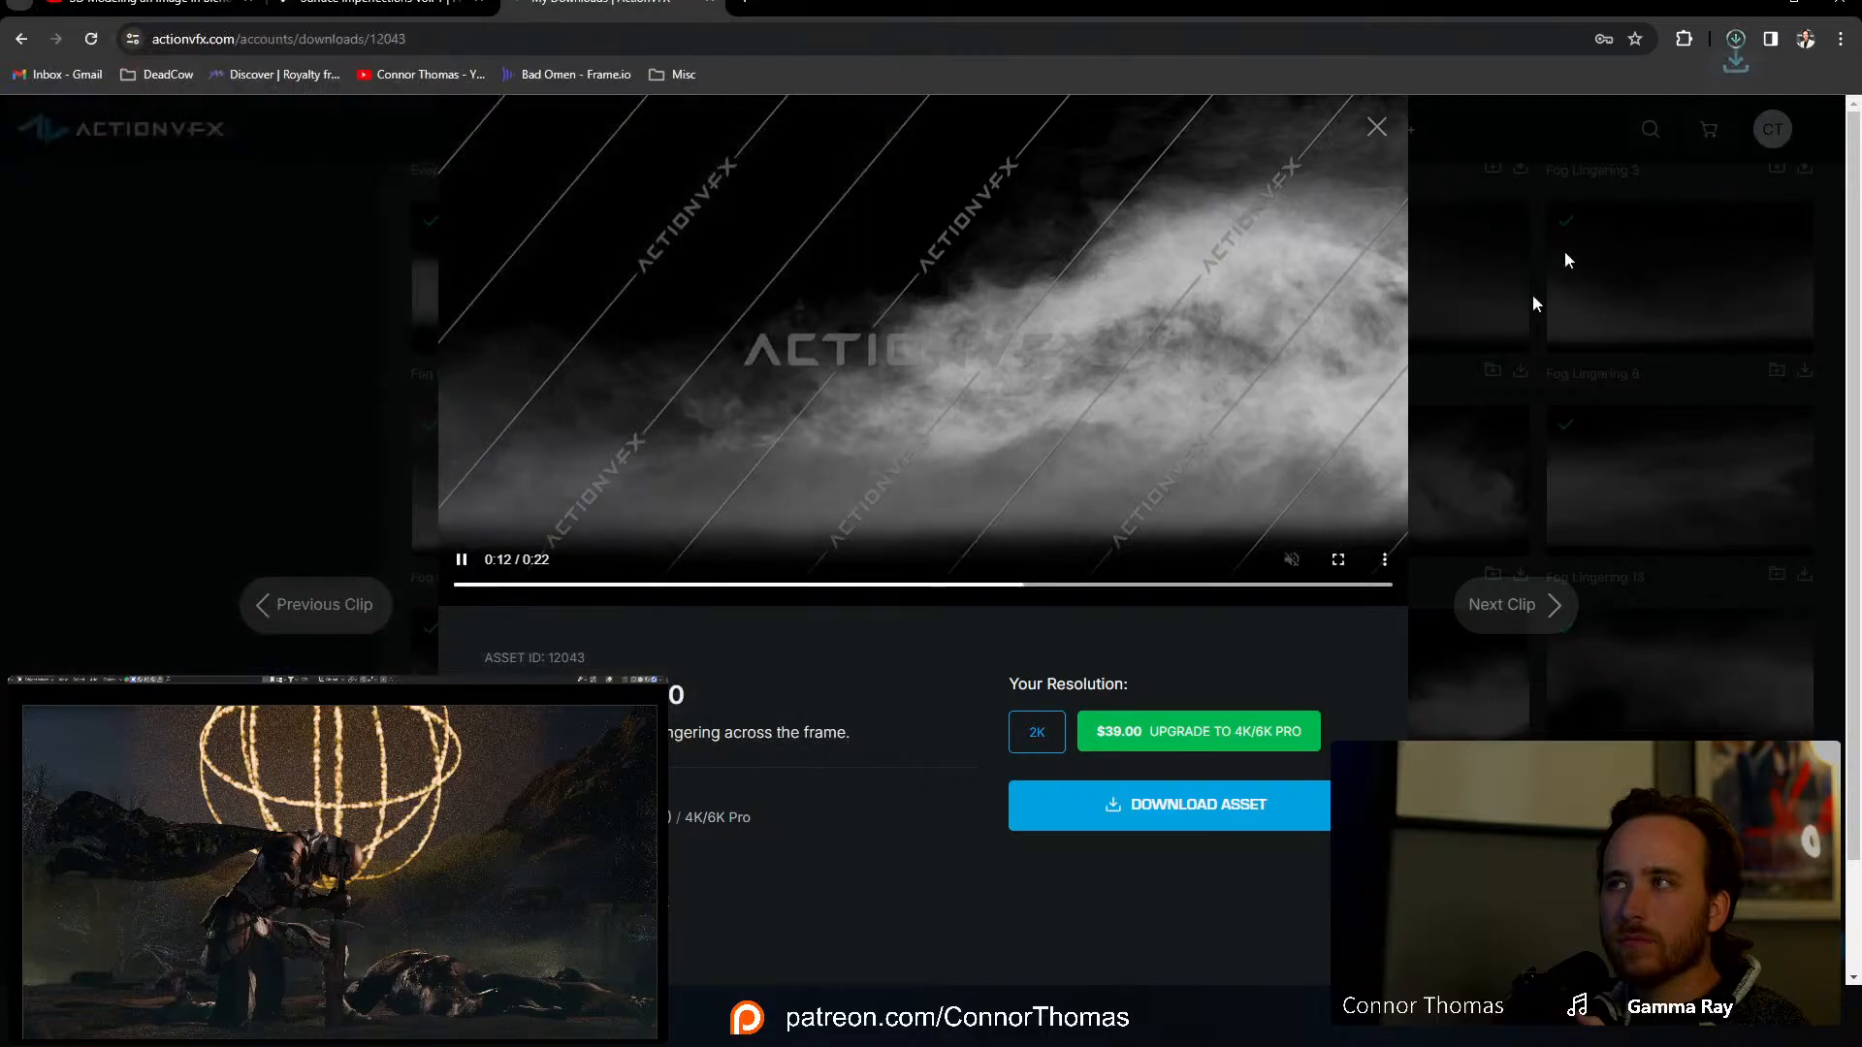
Step: Show the downloaded fog clip in its folder from the download history, and switch back to Blender
click(1744, 41)
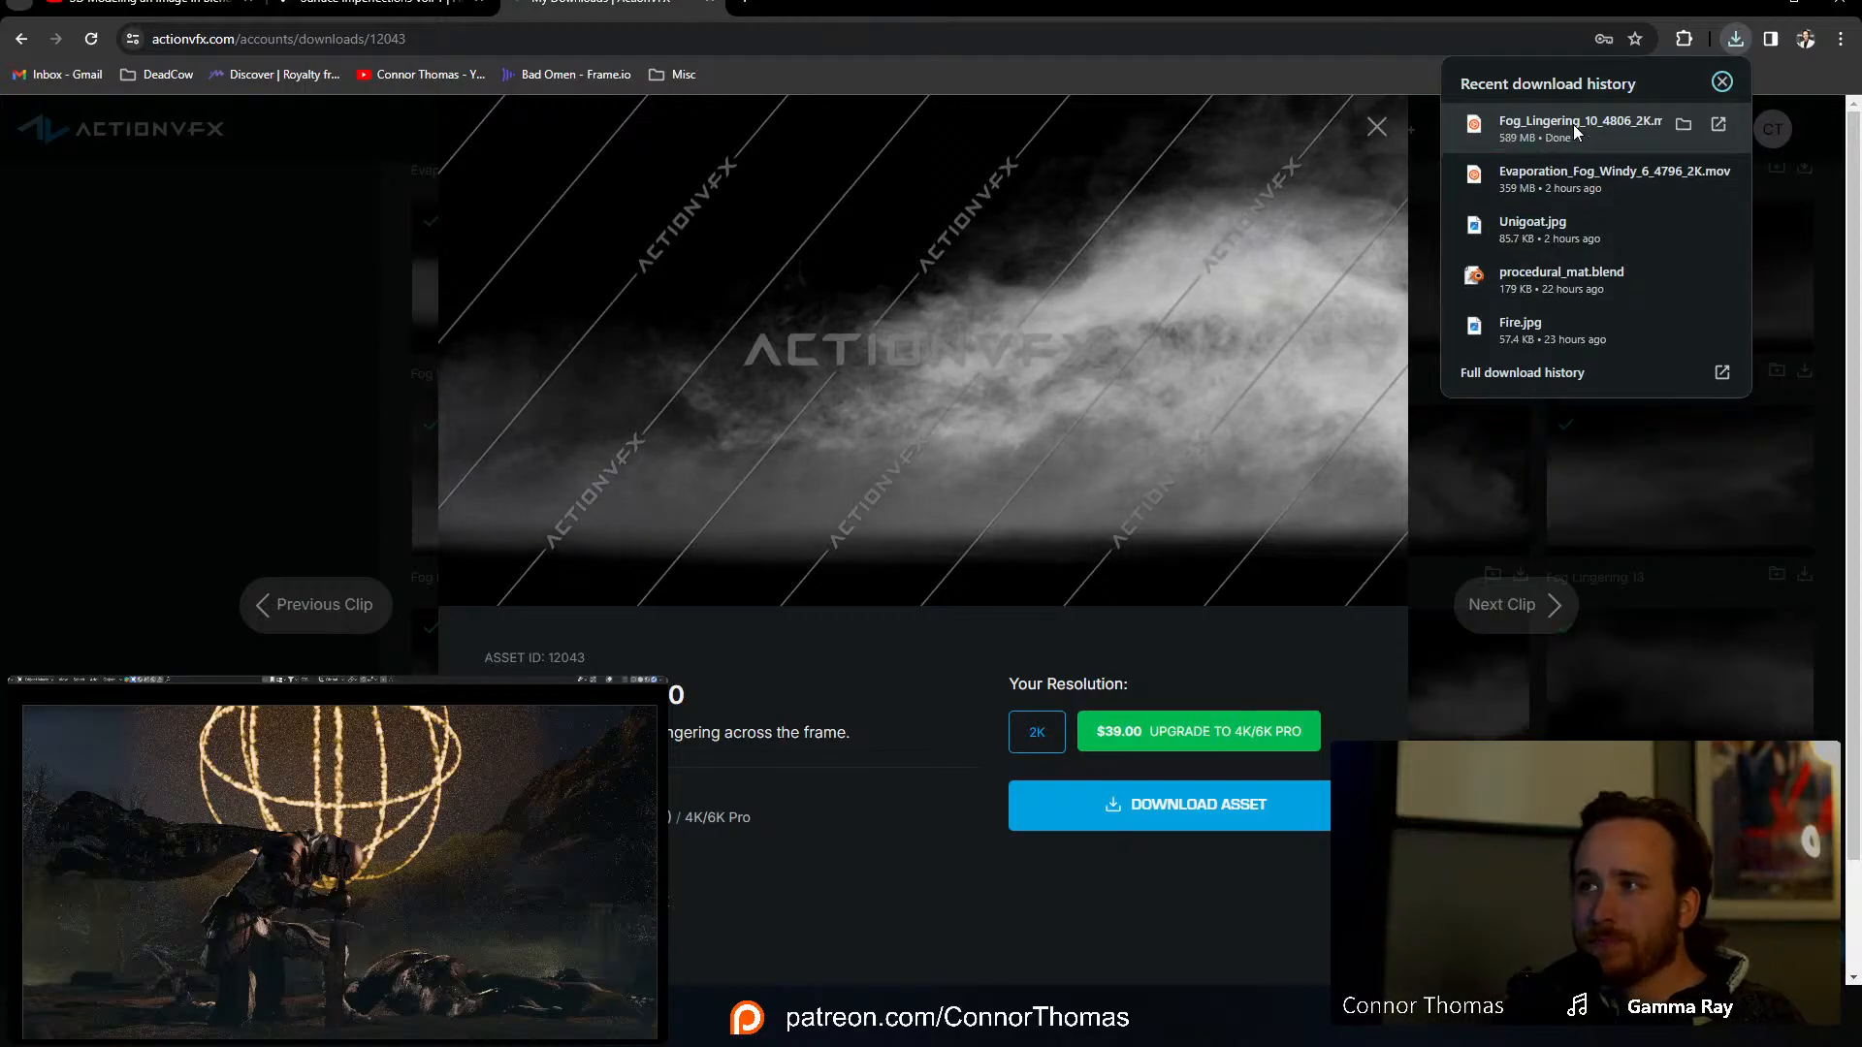
click(1682, 126)
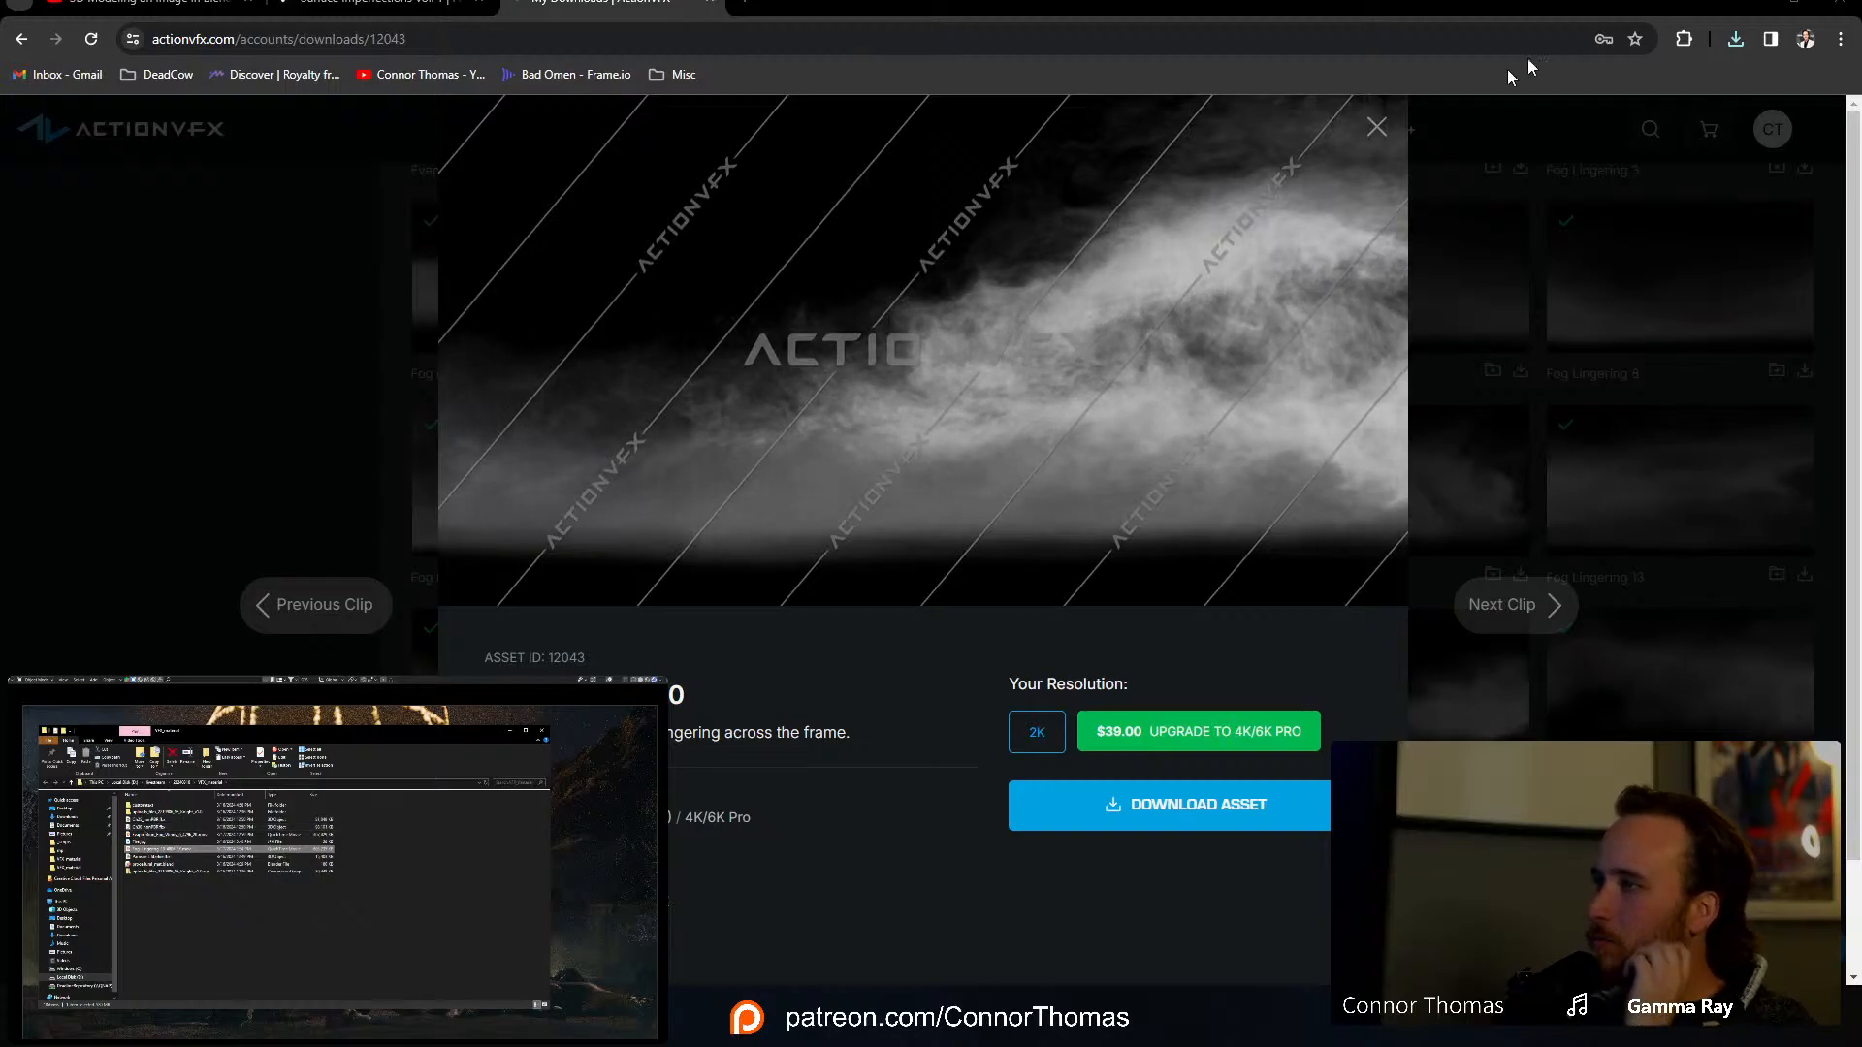
click(1750, 3)
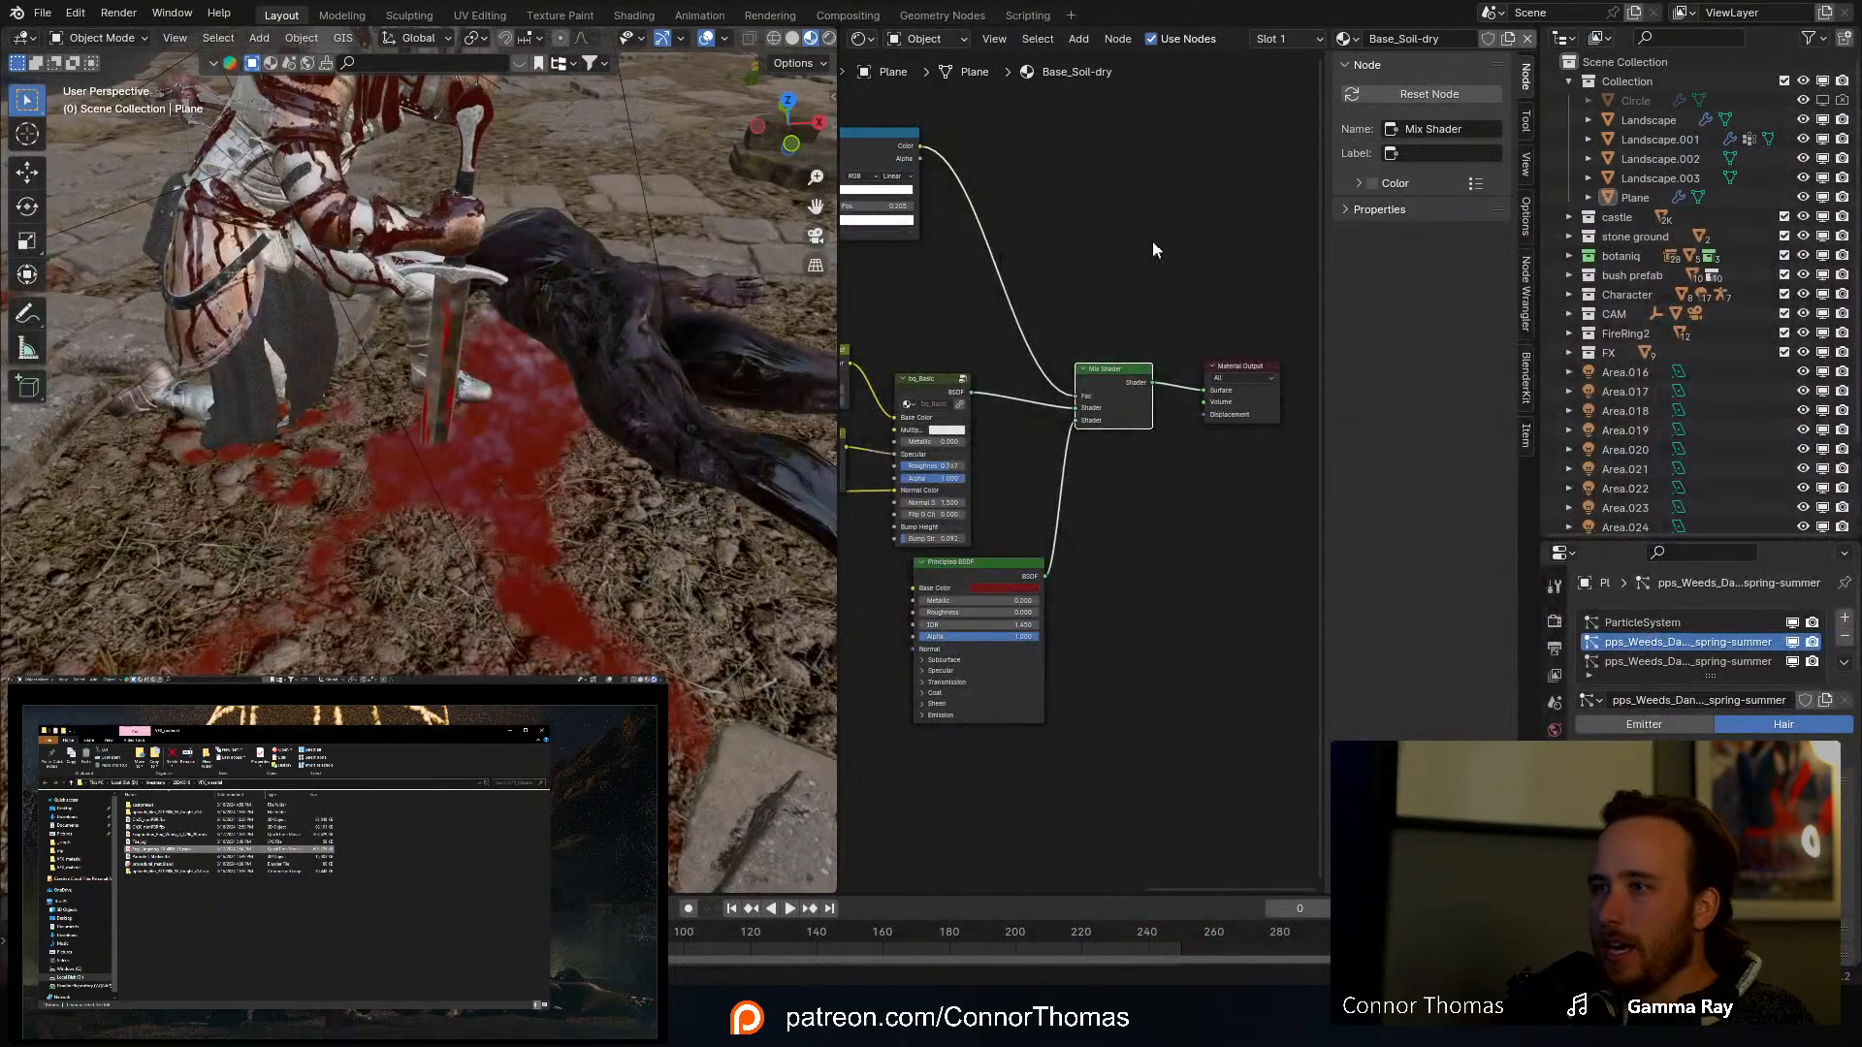
Step: Import the Fog_Lingering_10_4806_2K.mov clip from the VFX_material folder into the scene as an image plane
scroll(515, 354, down, 12)
mouse_move(514, 352)
middle_down()
mouse_move(486, 332)
mouse_move(510, 411)
mouse_move(510, 371)
middle_up()
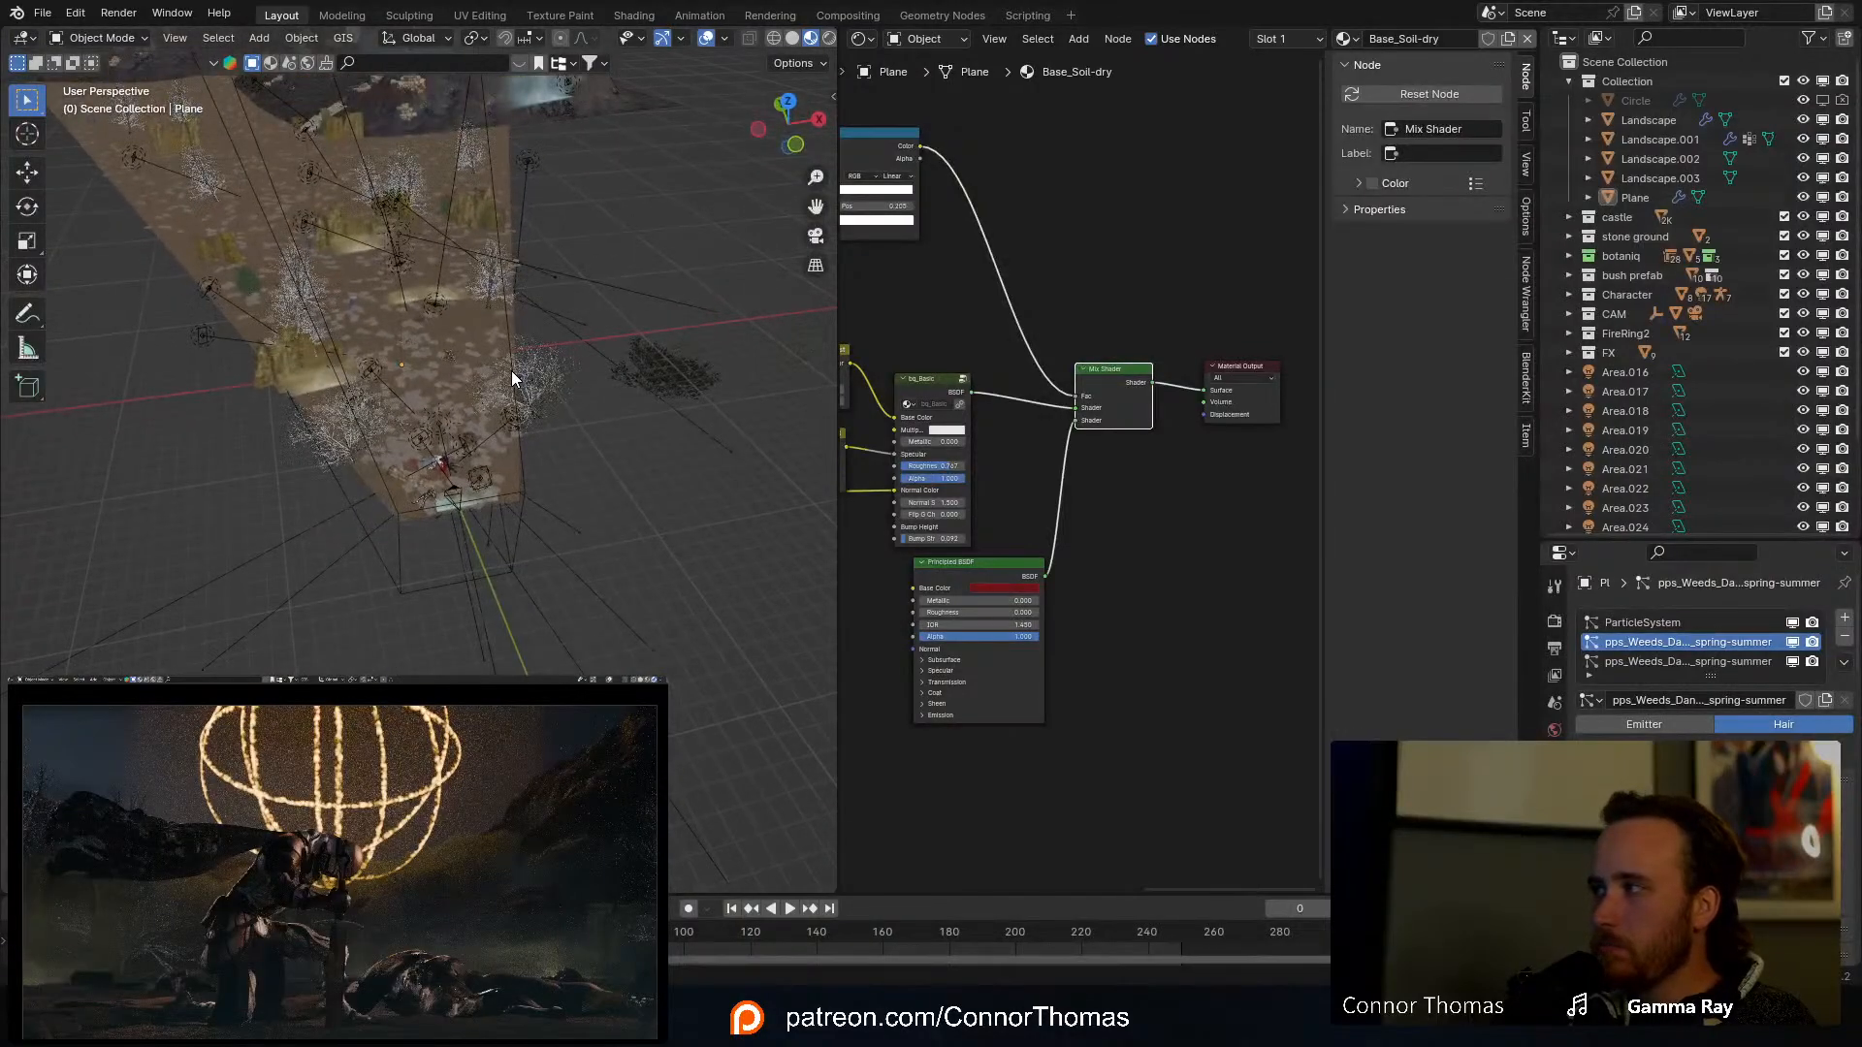
key(shift+a)
mouse_move(425, 543)
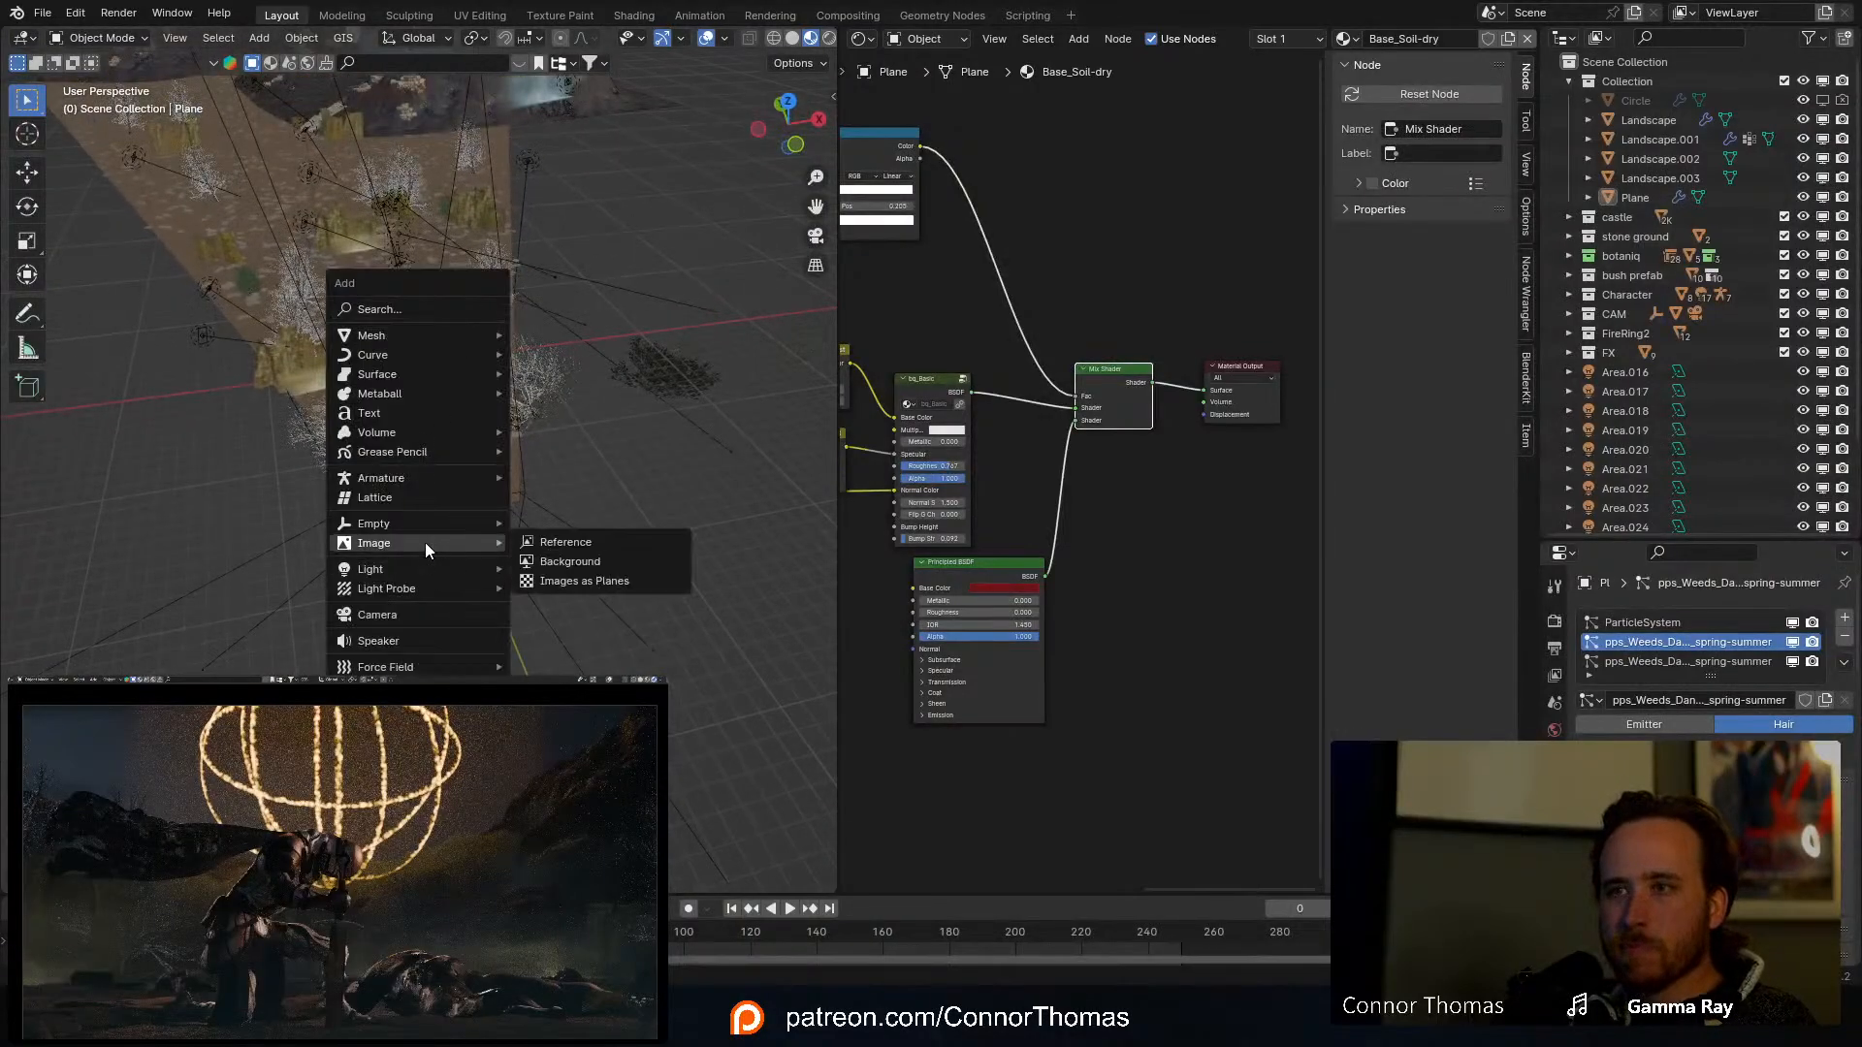
click(648, 580)
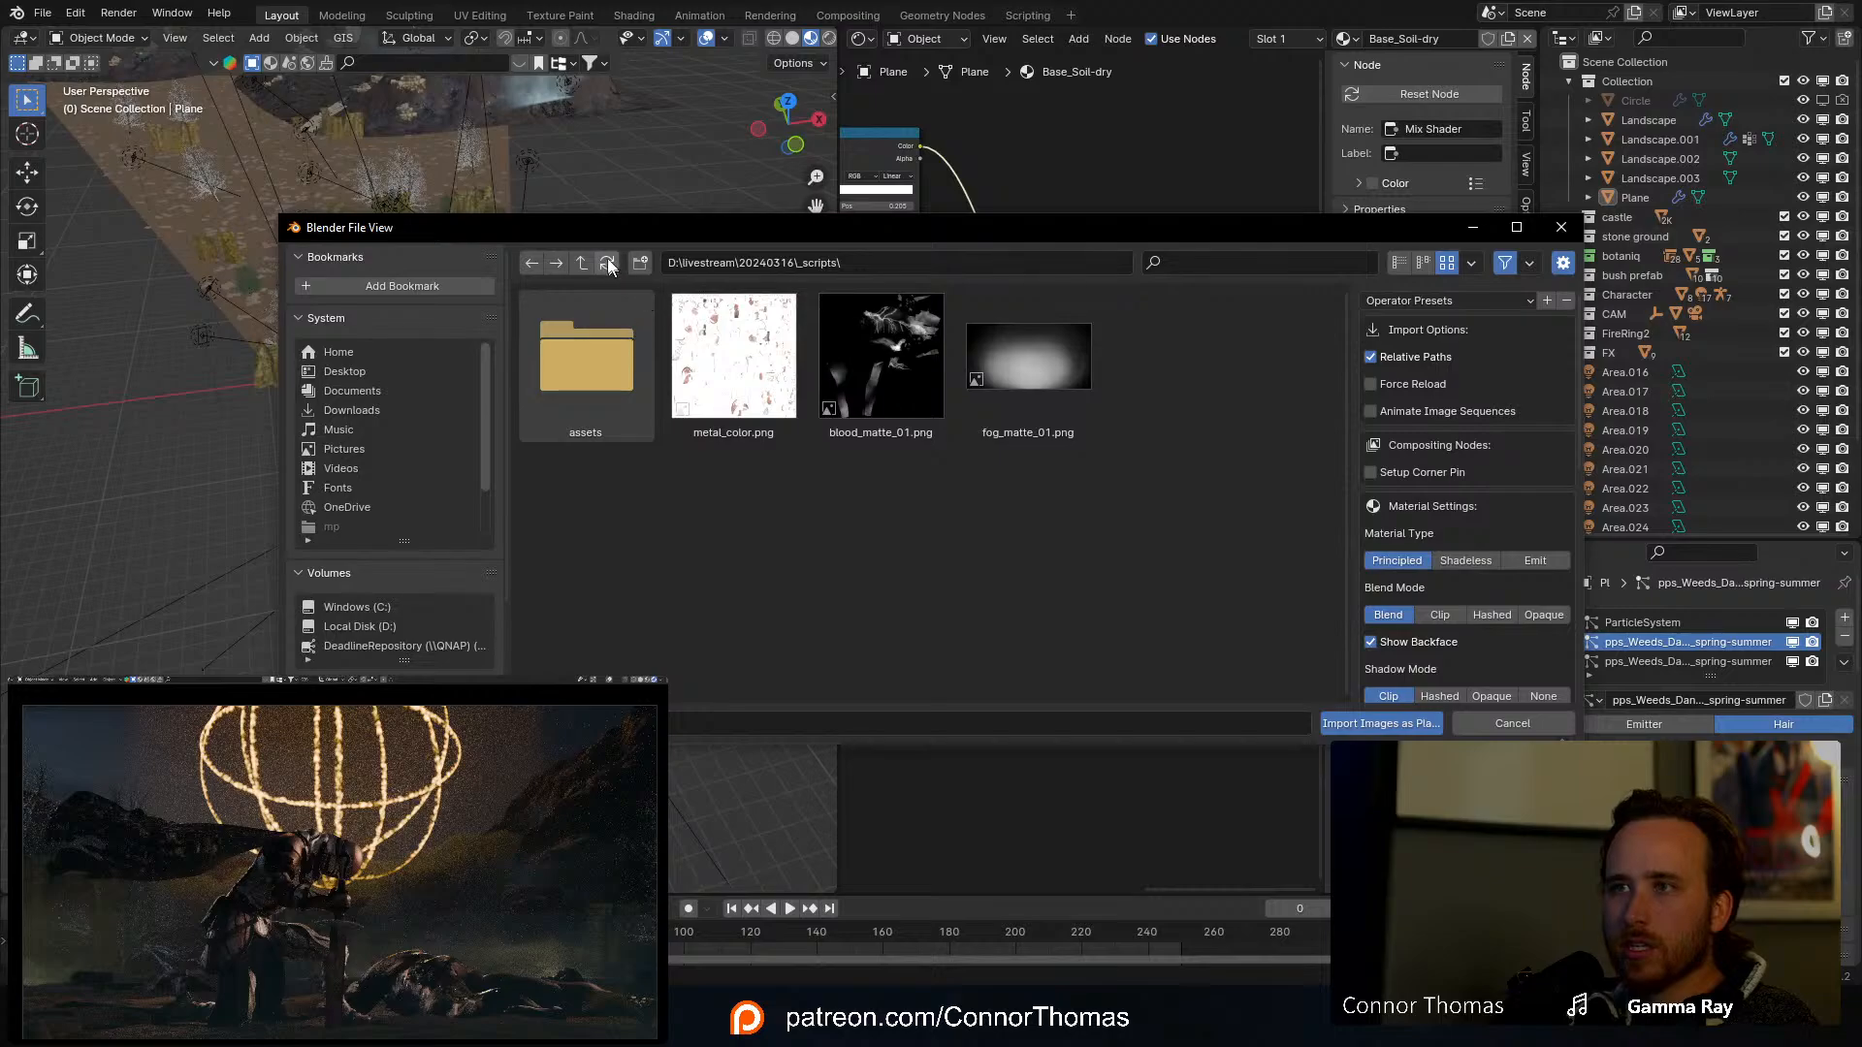
click(583, 263)
double_click(613, 380)
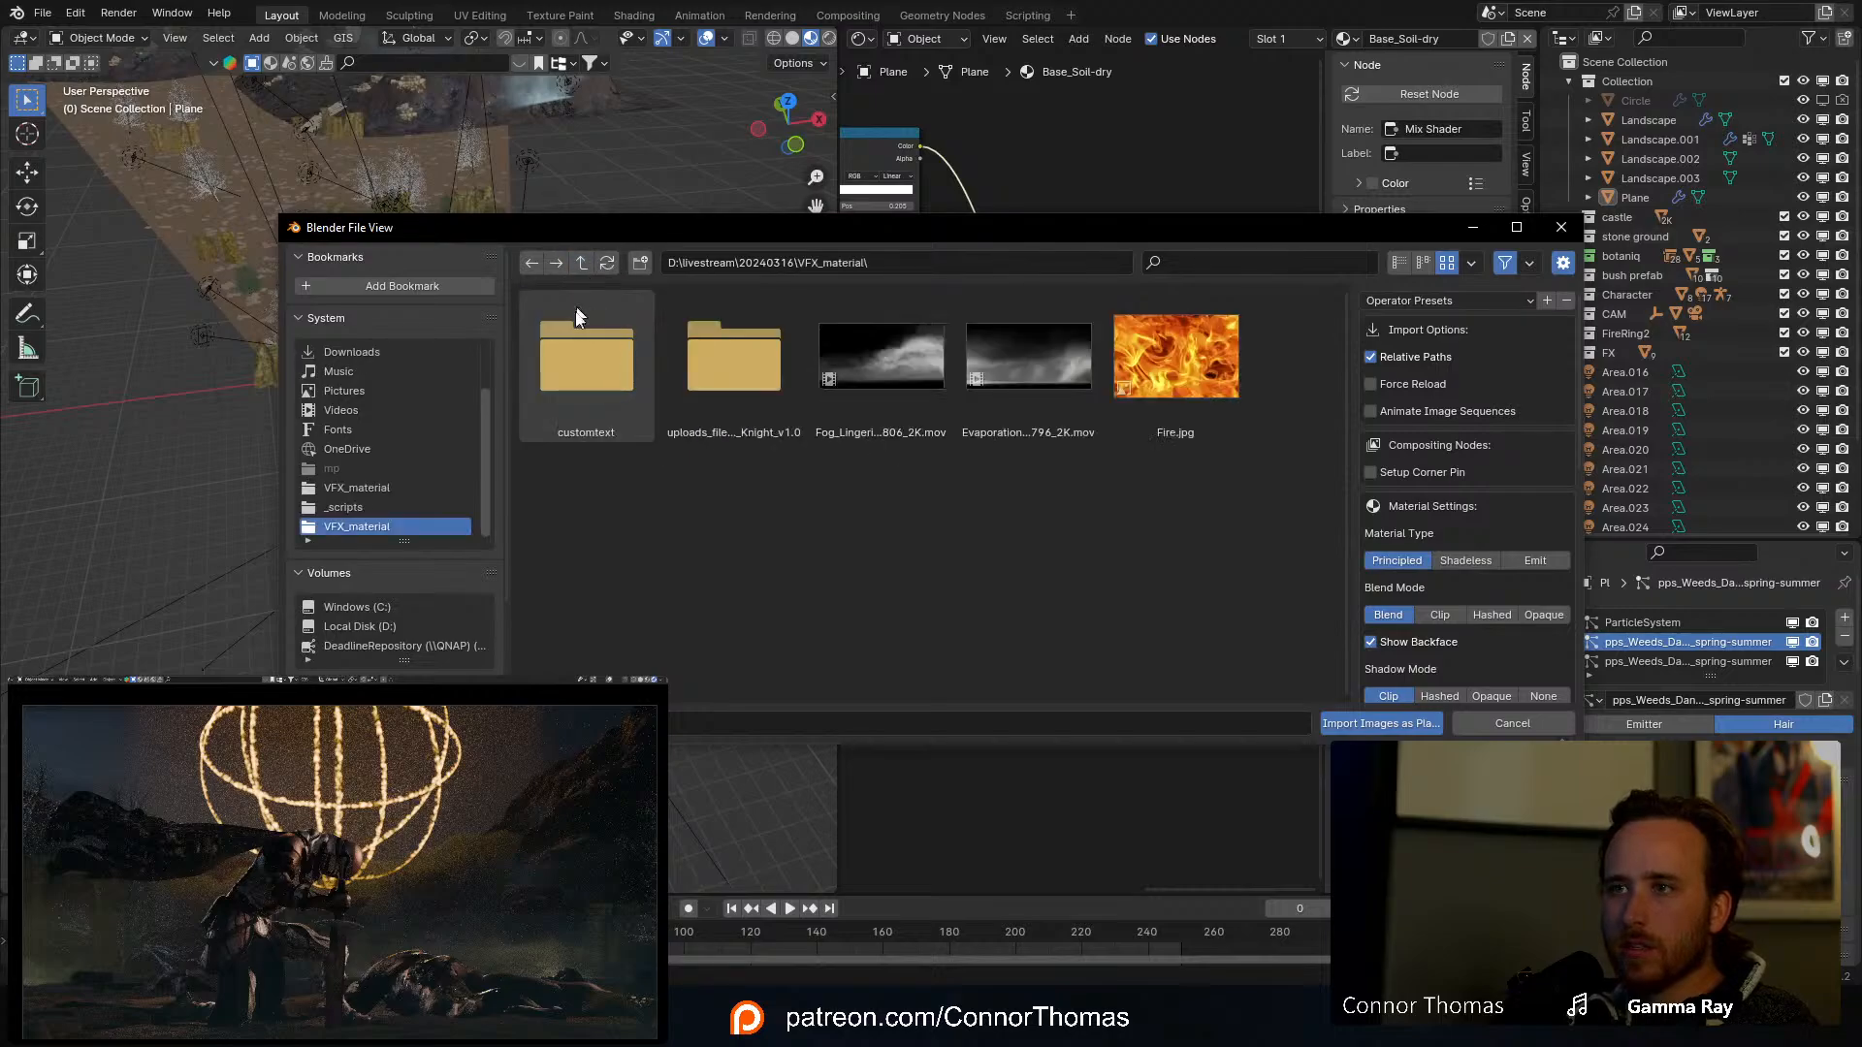
double_click(894, 347)
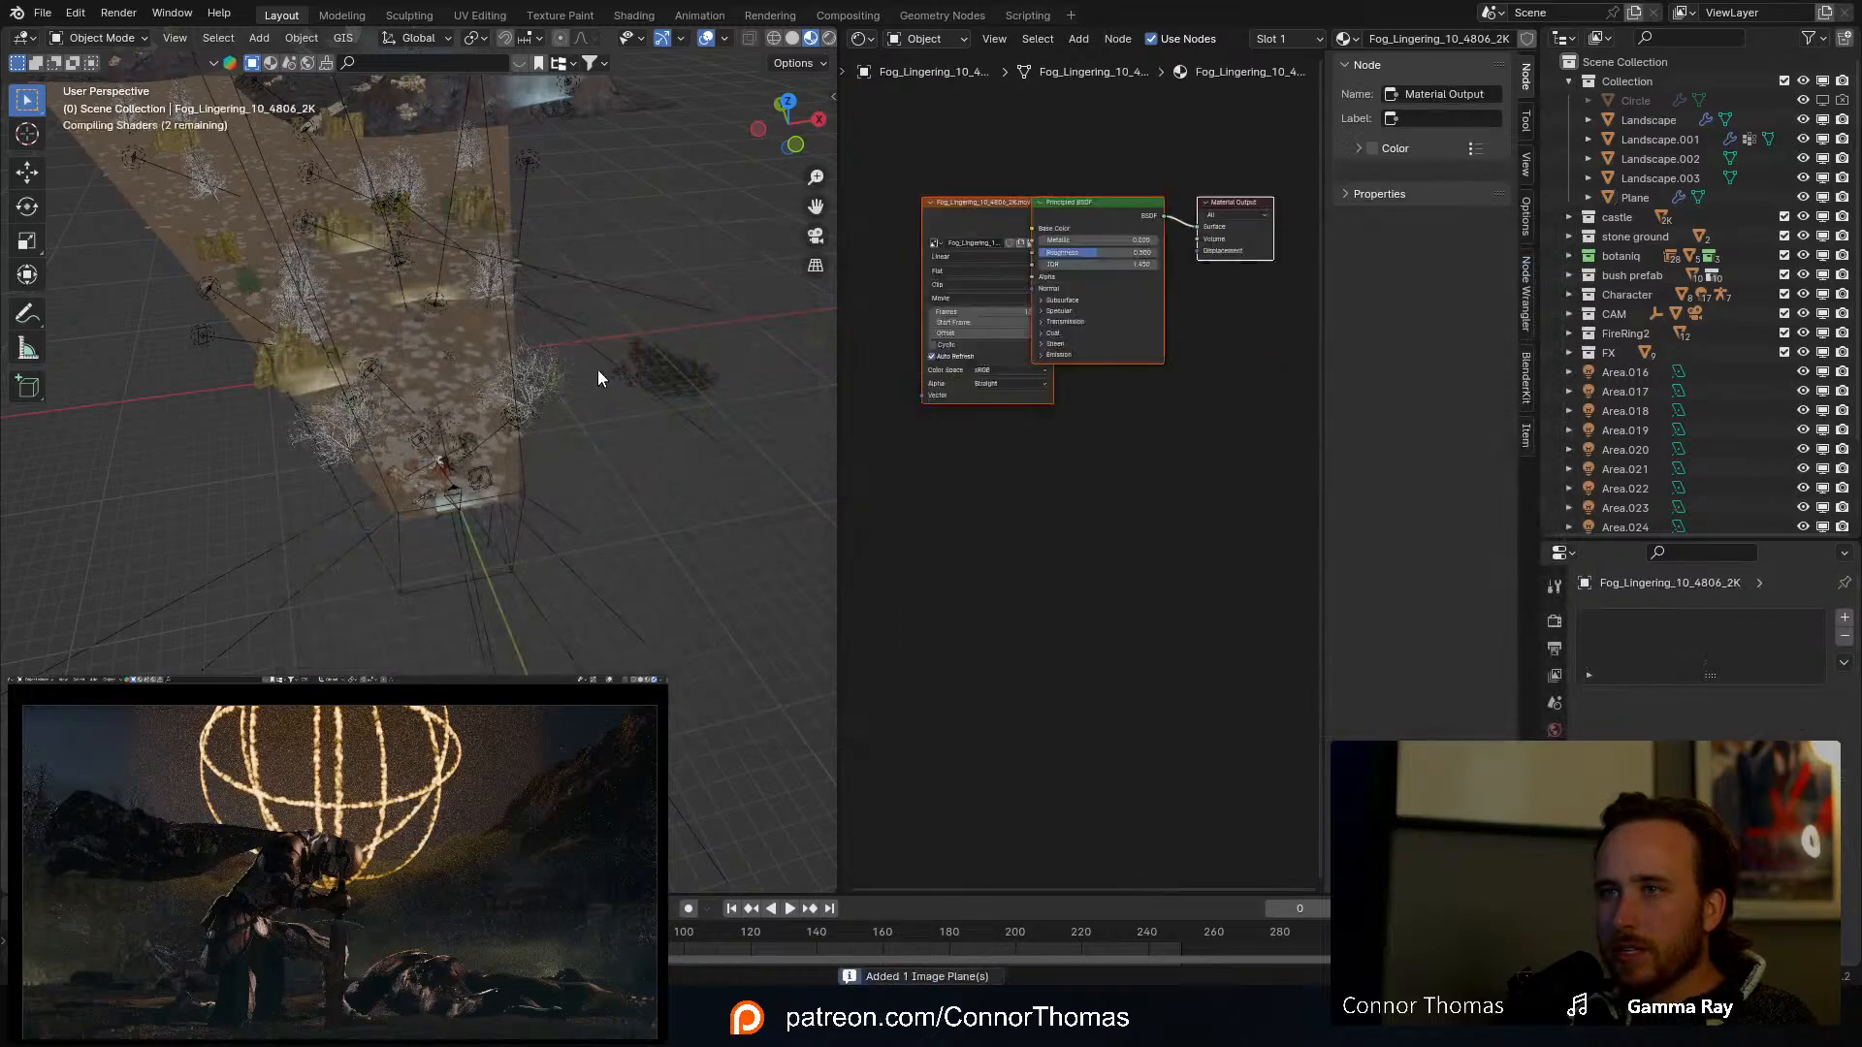
Step: Raise the fog plane along the Z axis above the ground and scale it up to a large backdrop
middle_drag(601, 320, 599, 305)
key(g)
key(z)
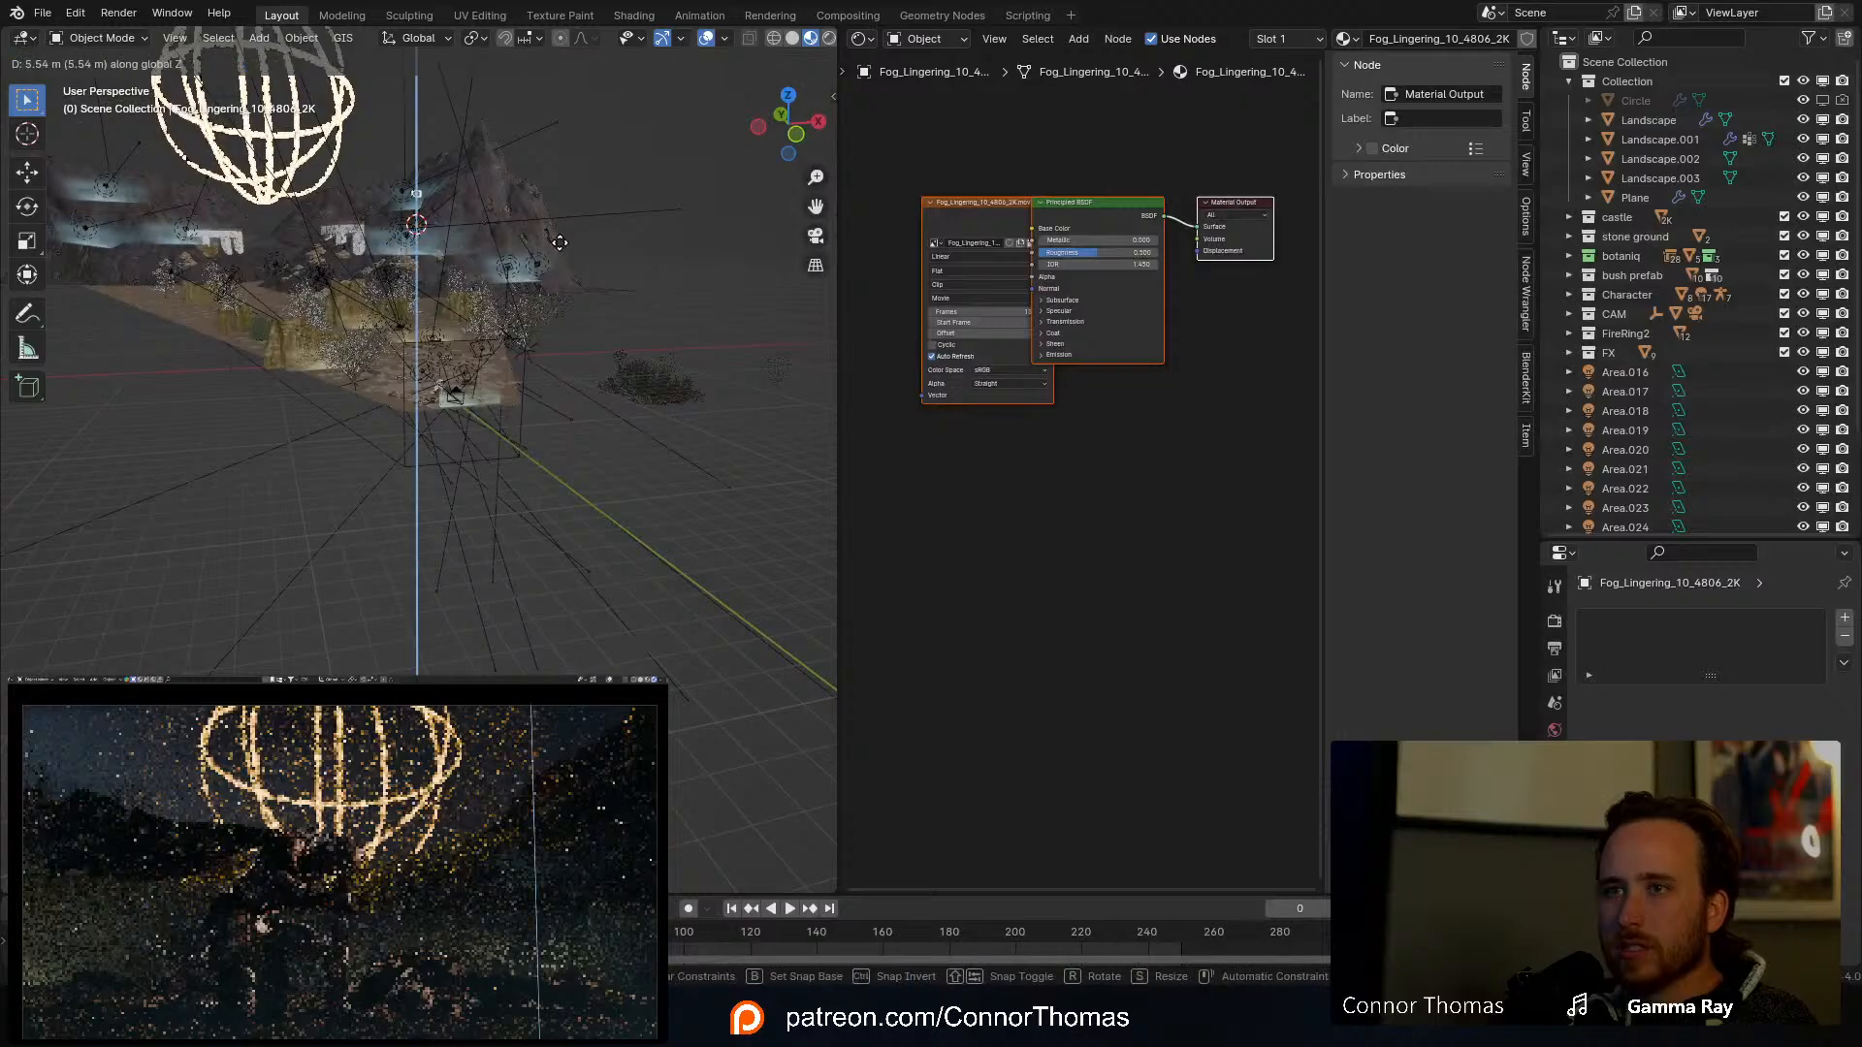
click(538, 234)
key(s)
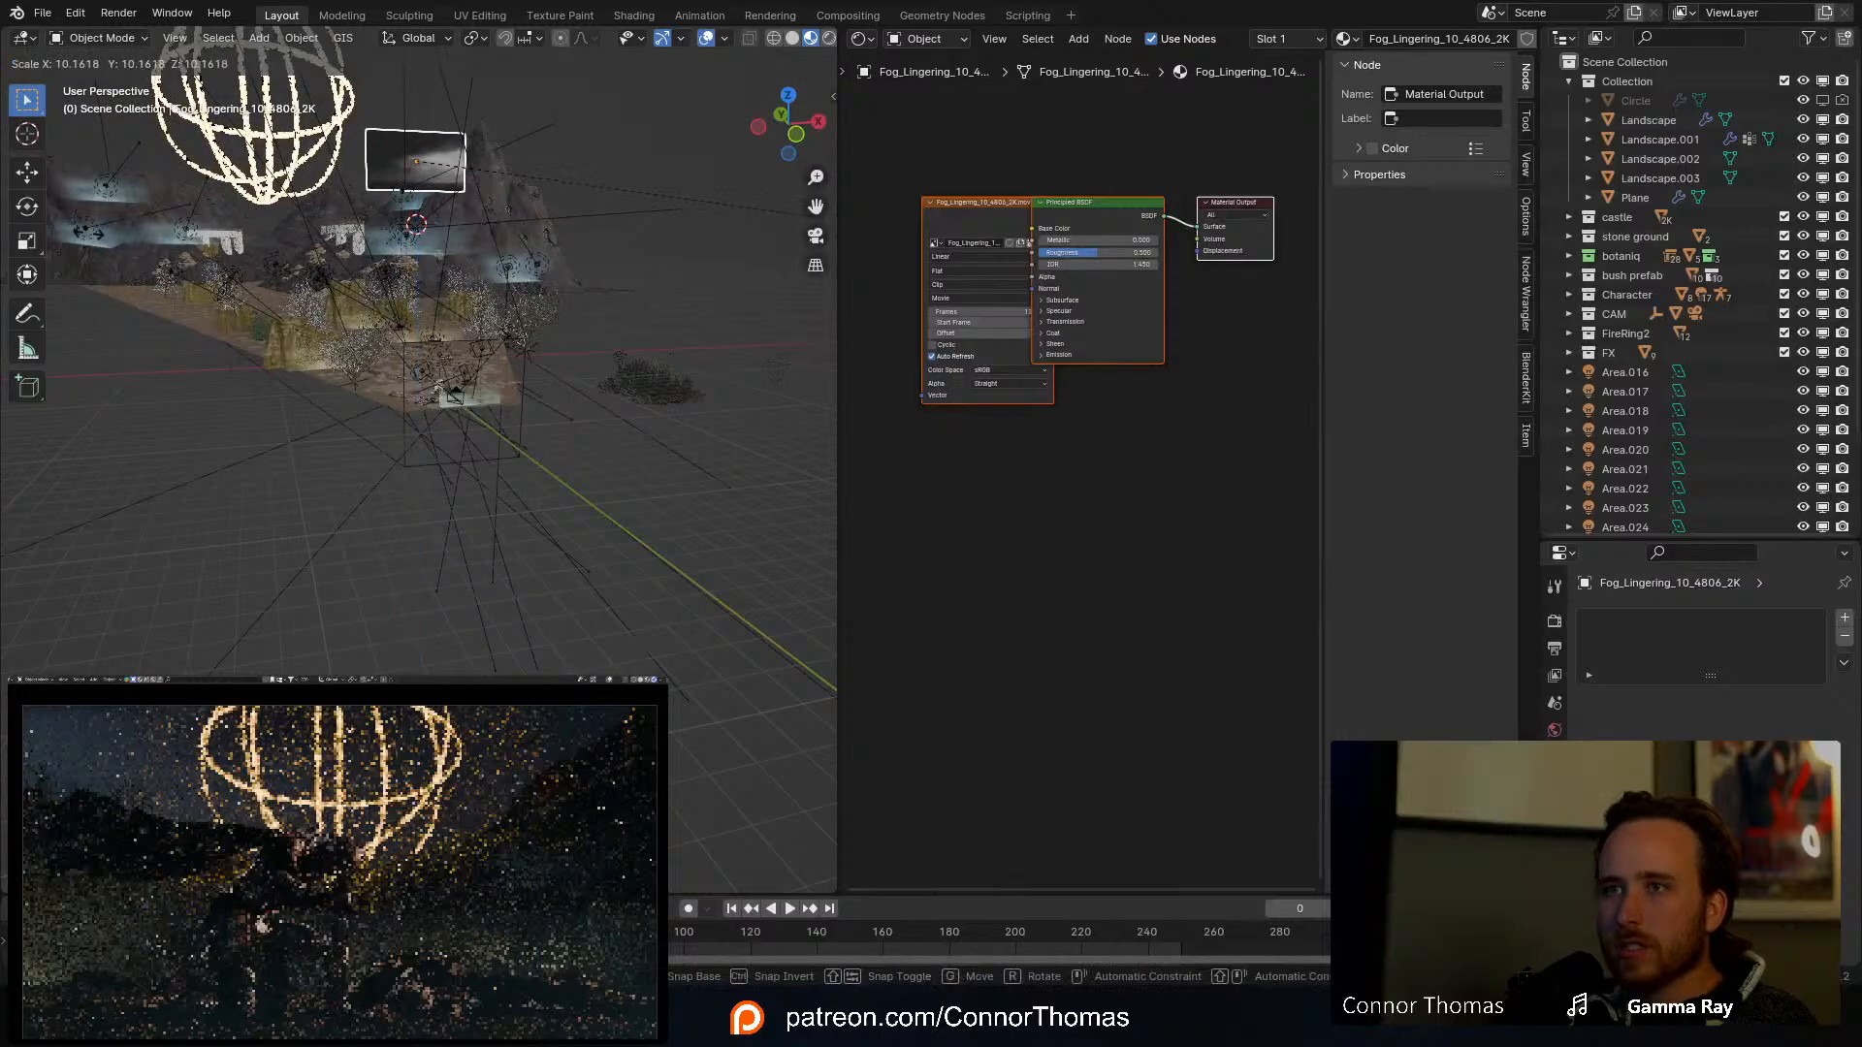
click(340, 264)
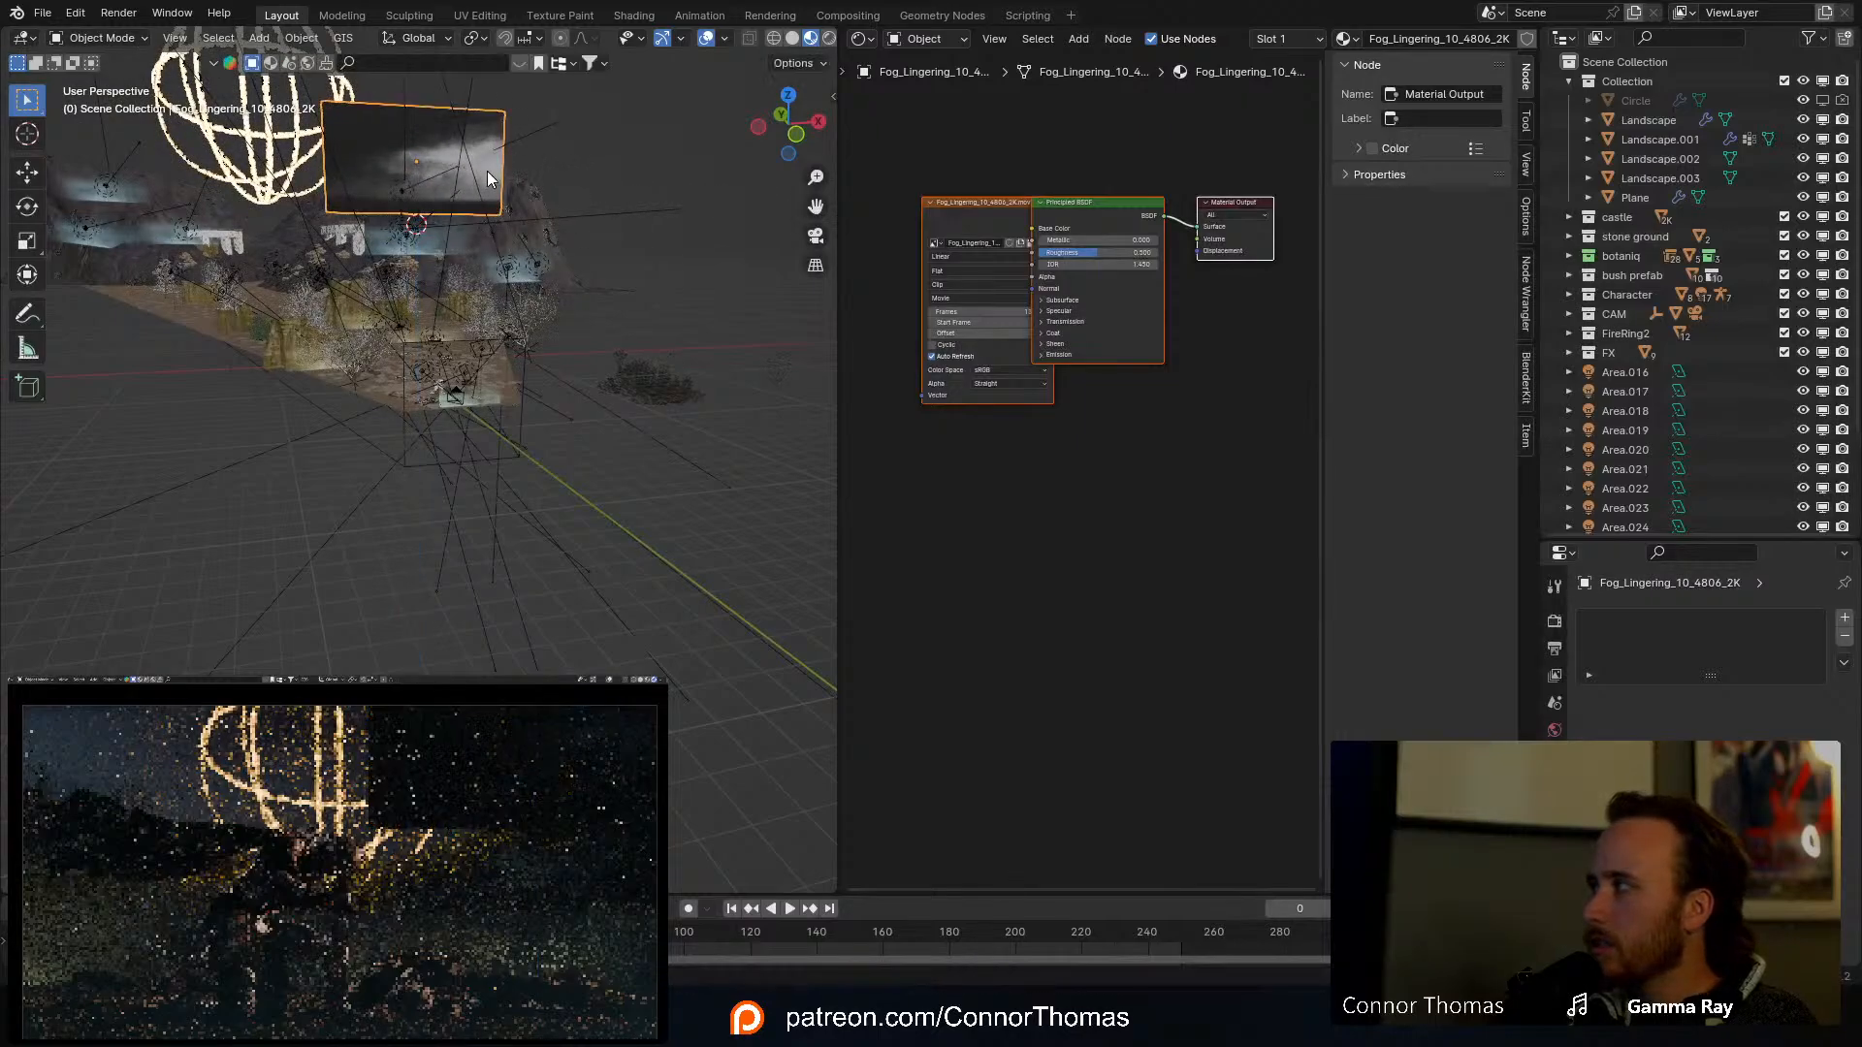
Step: Tilt the fog plane slightly with a free trackball rotation
middle_drag(490, 180, 572, 189)
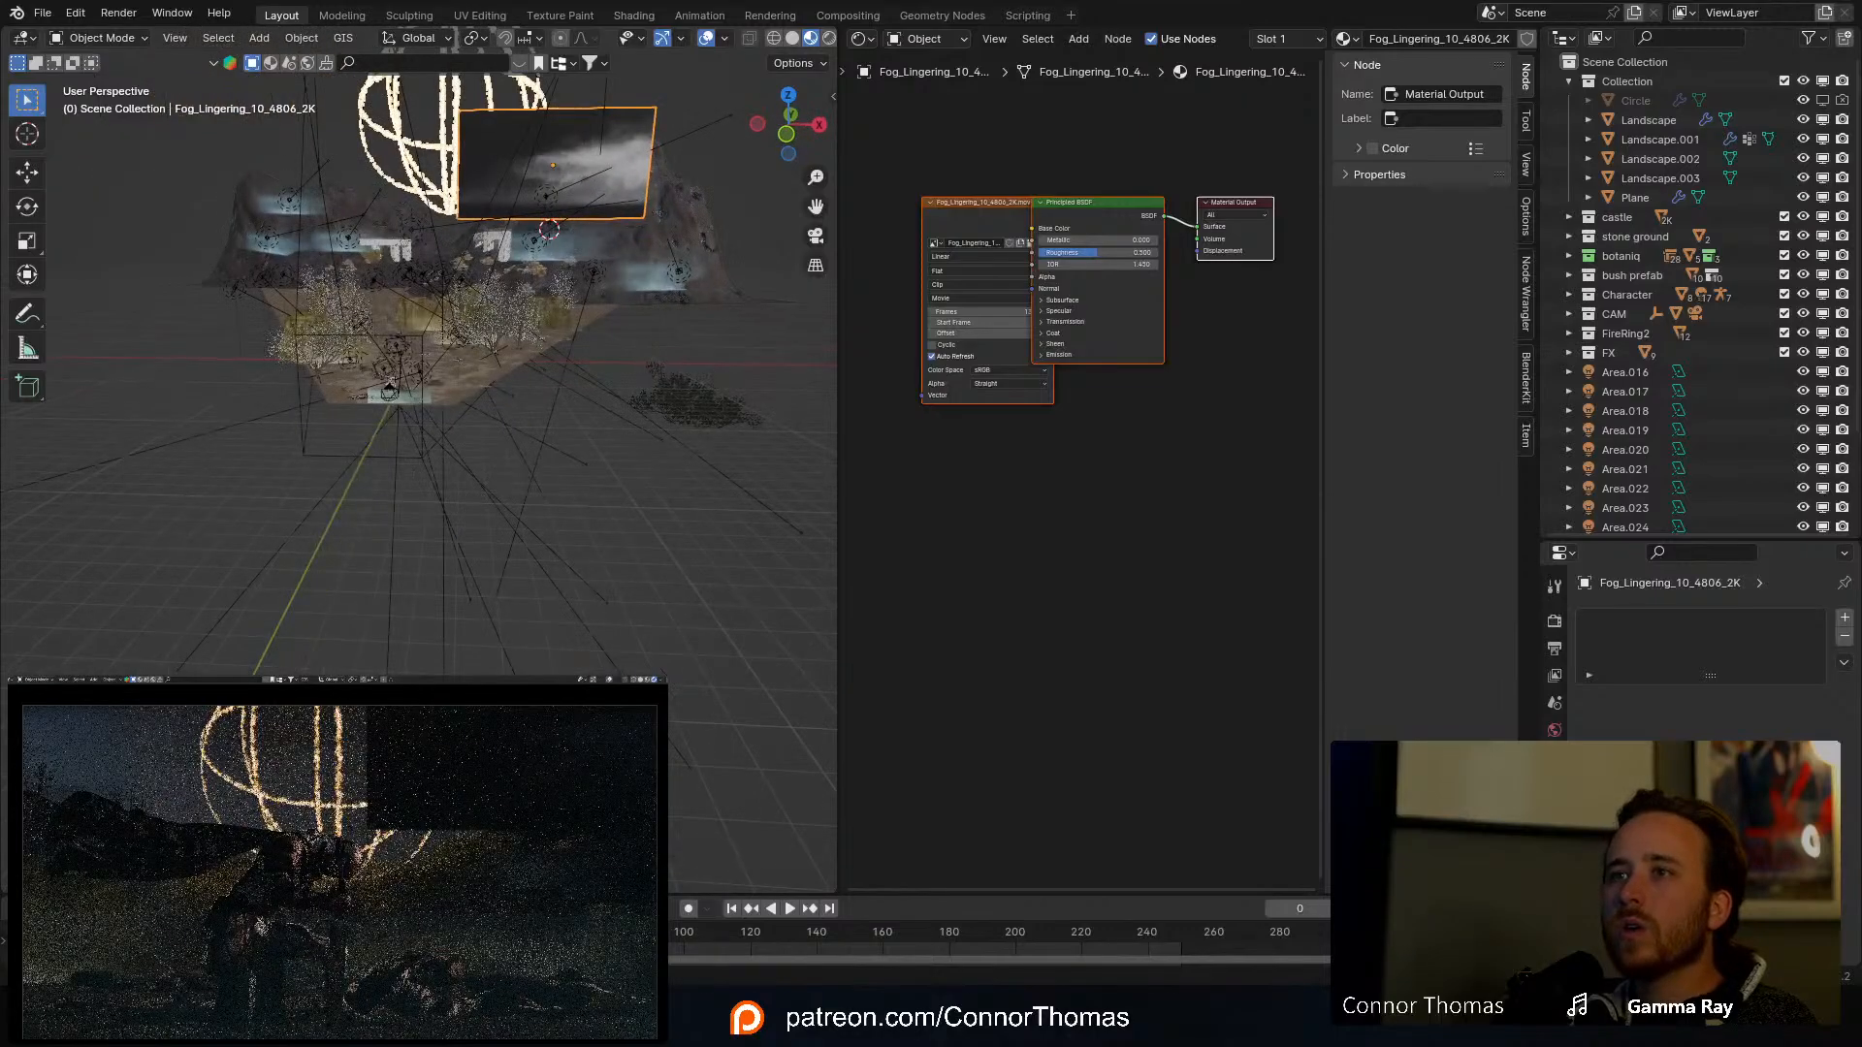
key(r)
key(r)
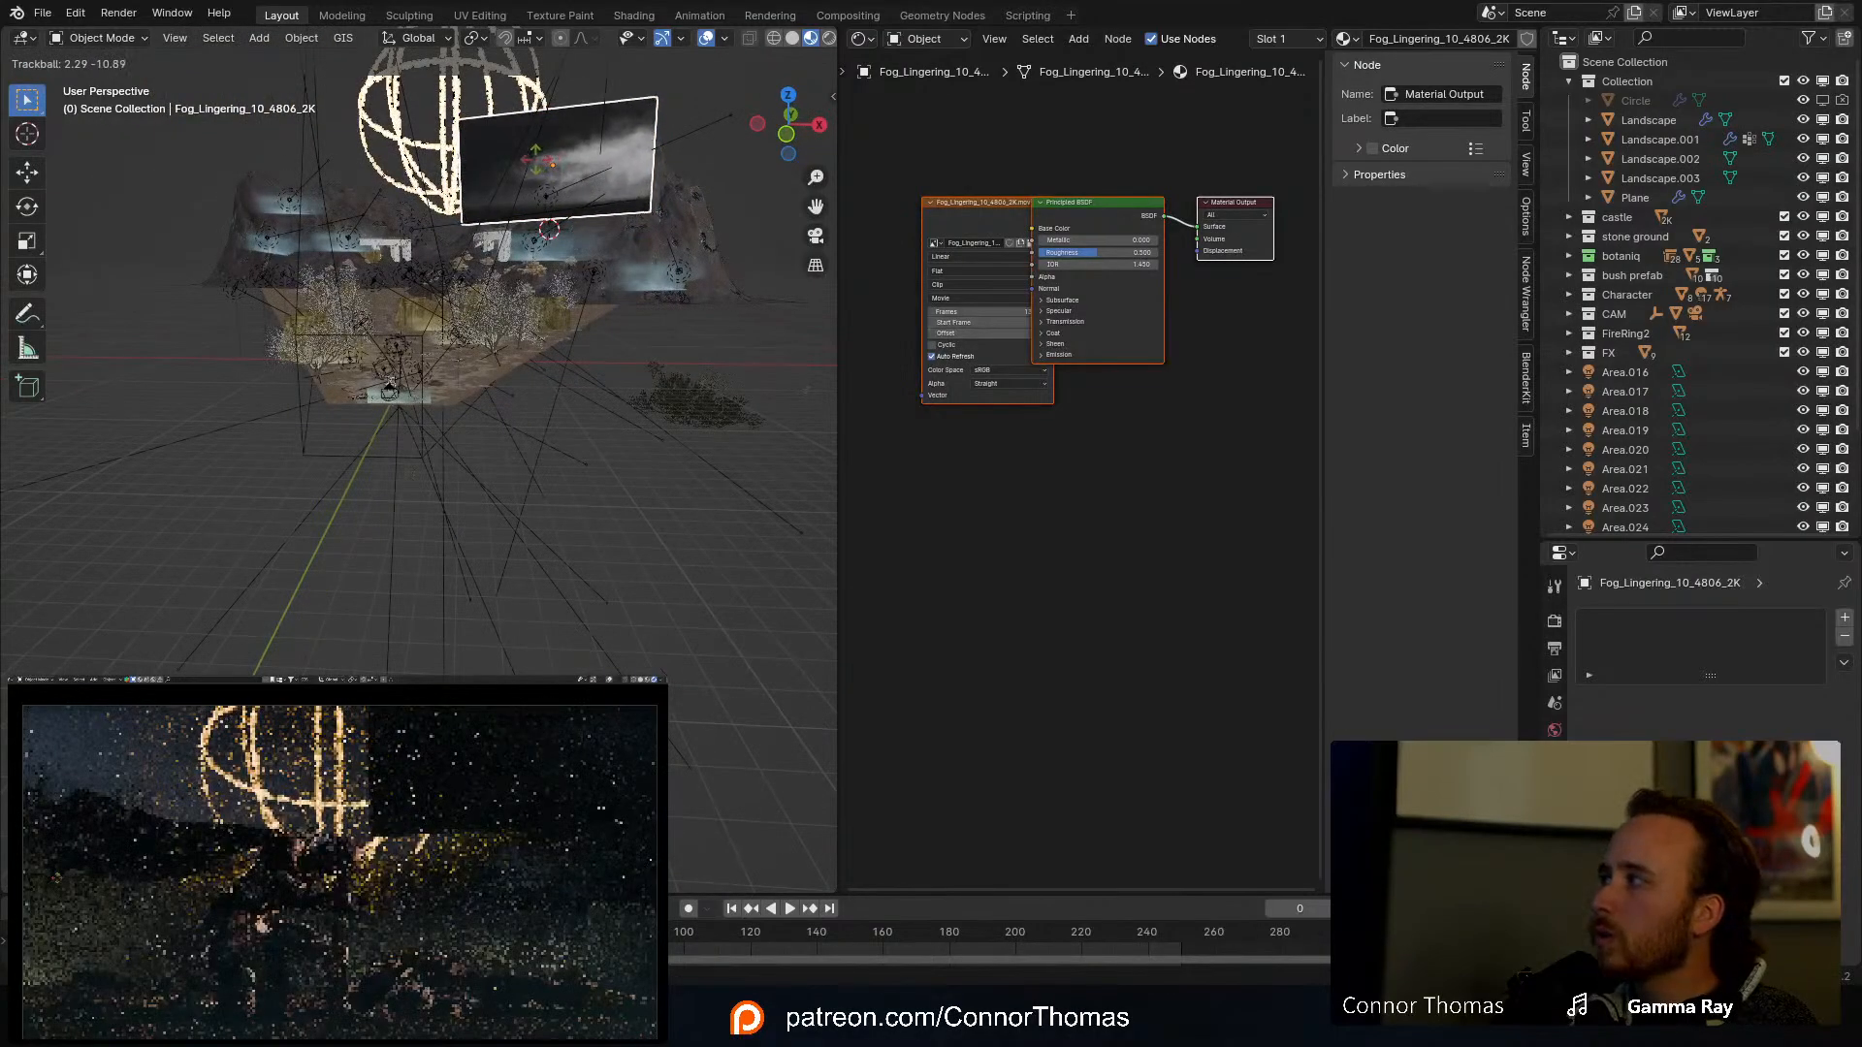
click(539, 163)
Step: Spread out the fog material's movie texture and Principled BSDF nodes, and disconnect the texture from the shader's Alpha input
middle_drag(1064, 508, 1075, 650)
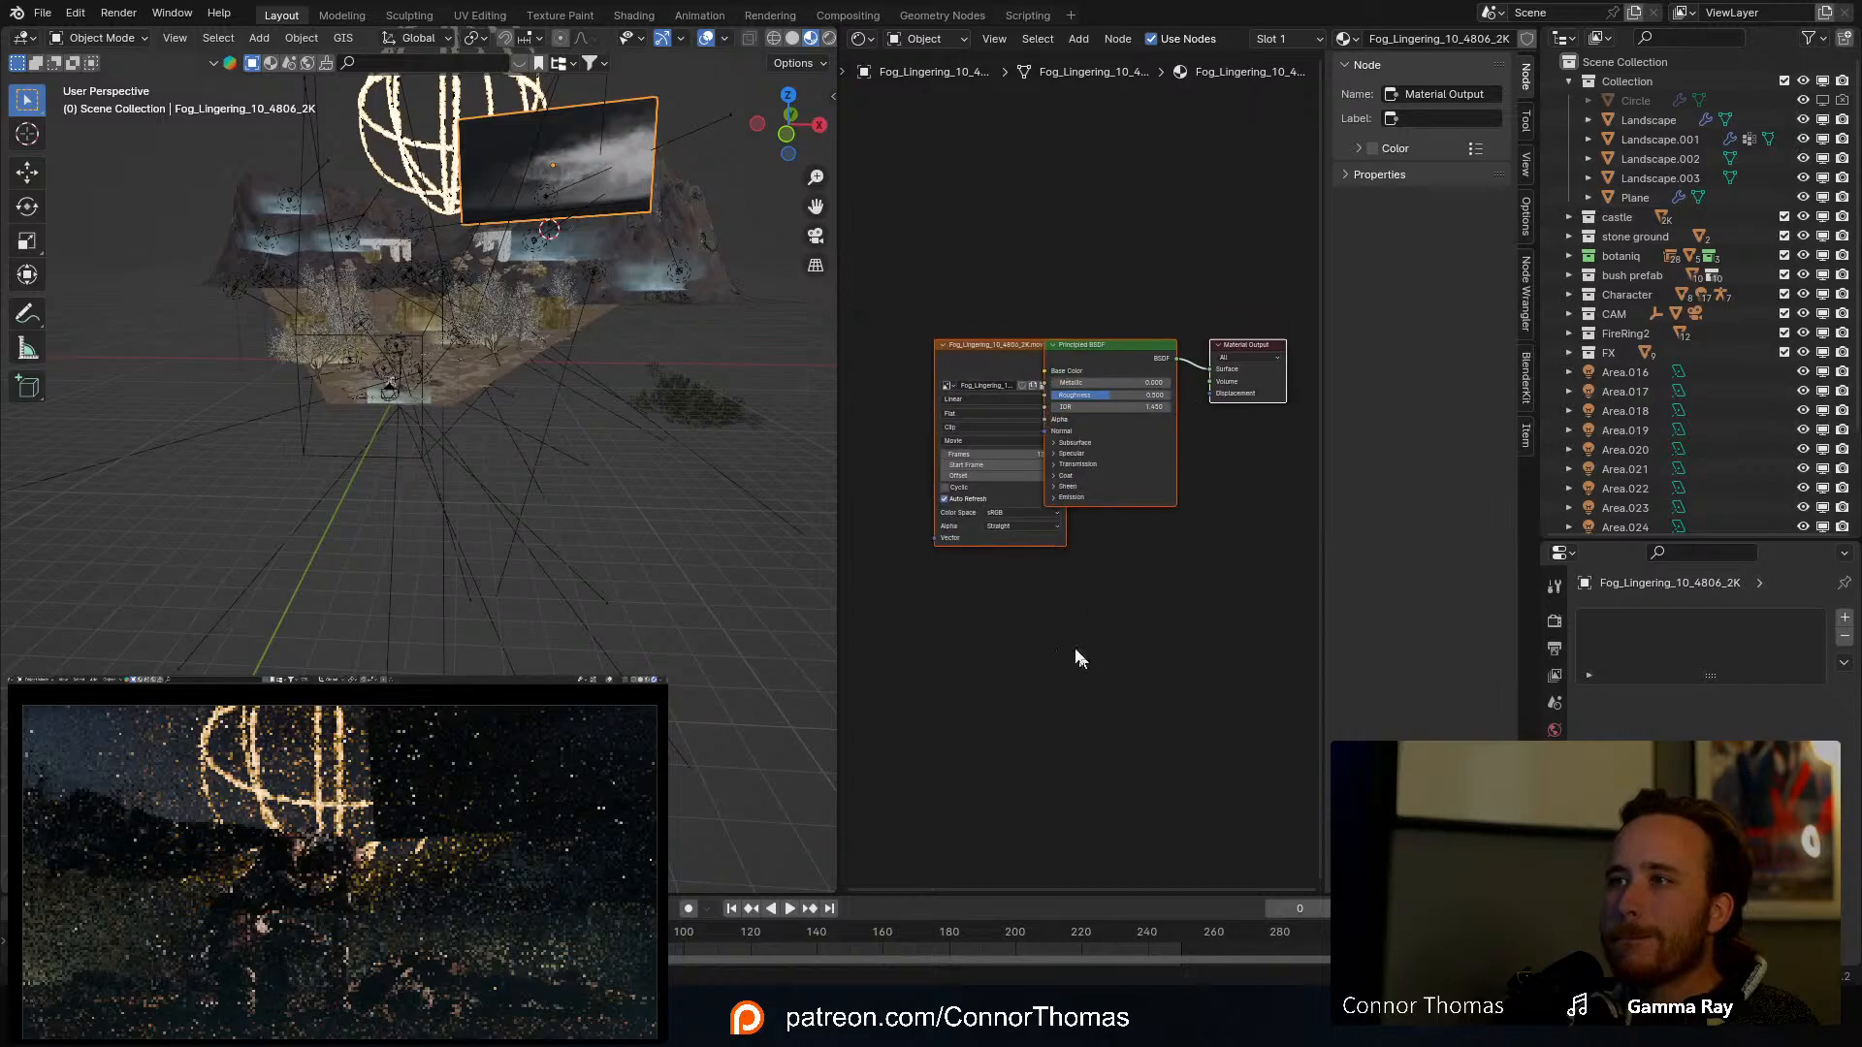
click(982, 324)
drag(991, 341, 875, 344)
drag(1186, 361, 1129, 582)
middle_drag(1129, 582, 997, 553)
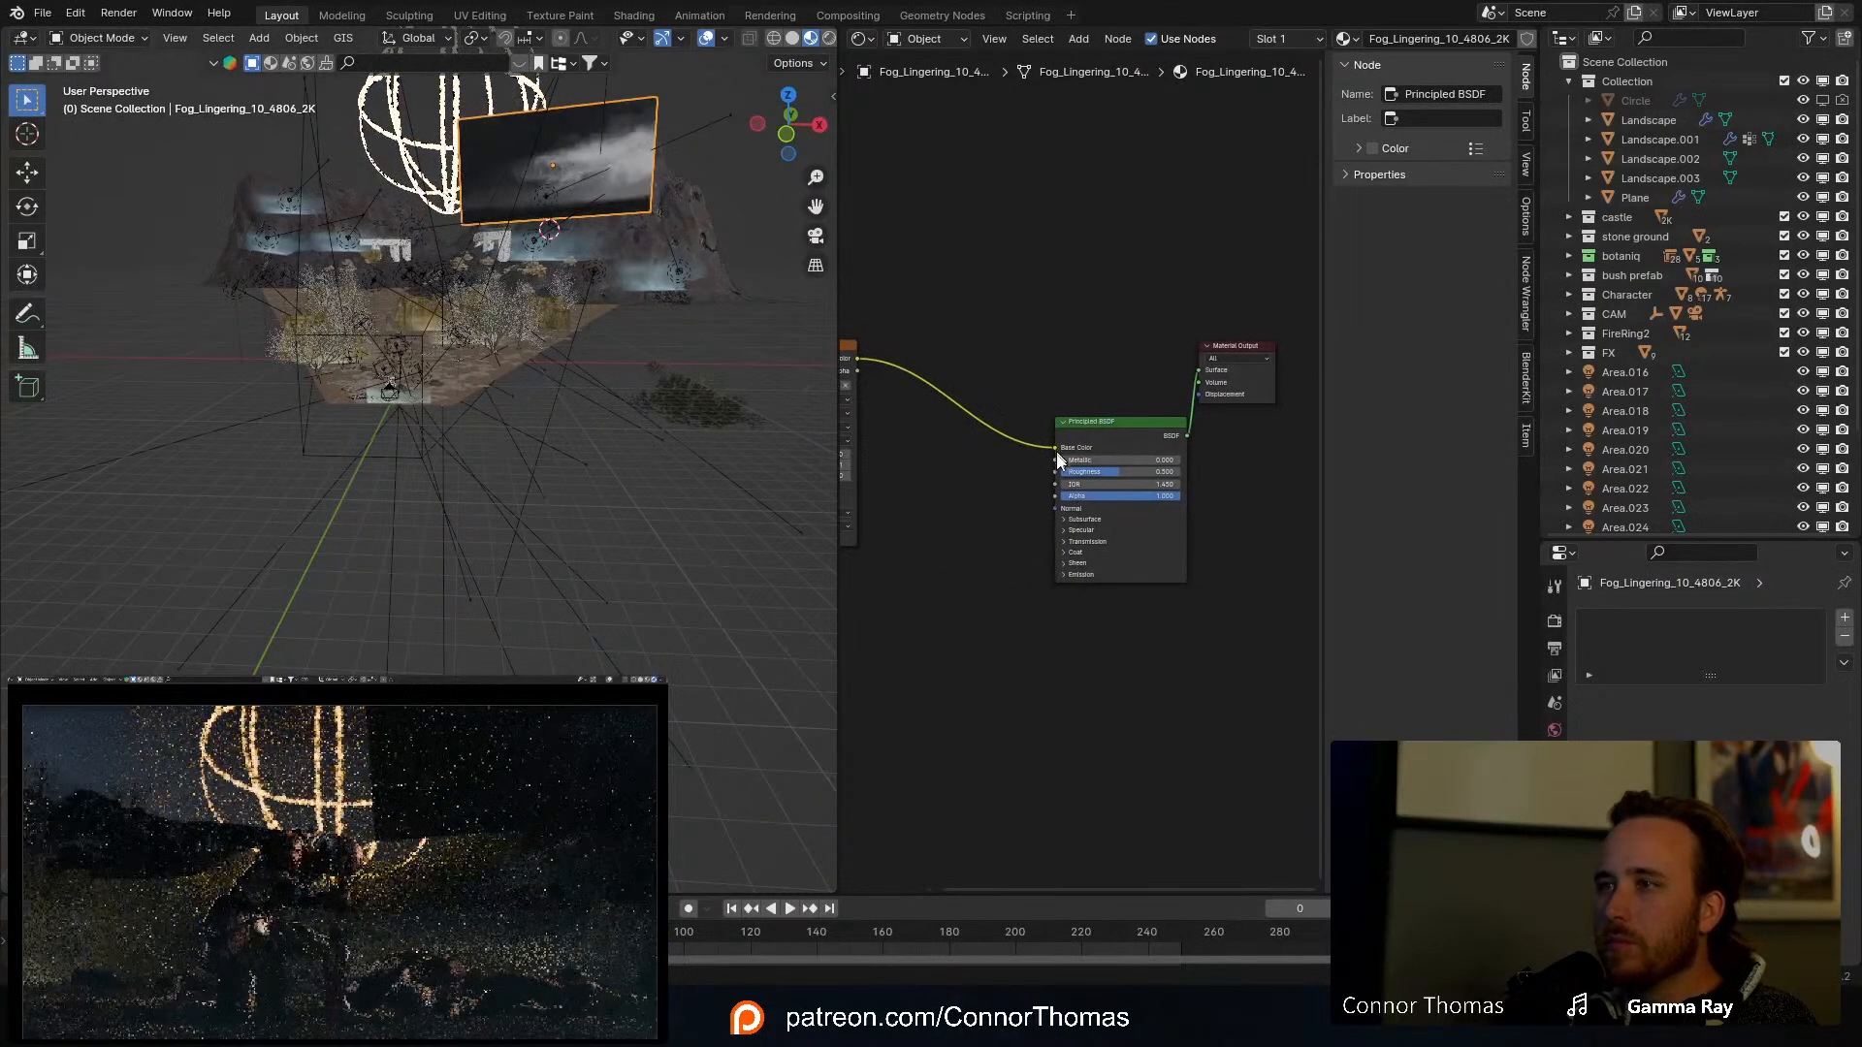
Step: Reroute the fog image texture's color output from Base Color to the Principled BSDF's Alpha and reposition the shader node
drag(1055, 448, 1055, 496)
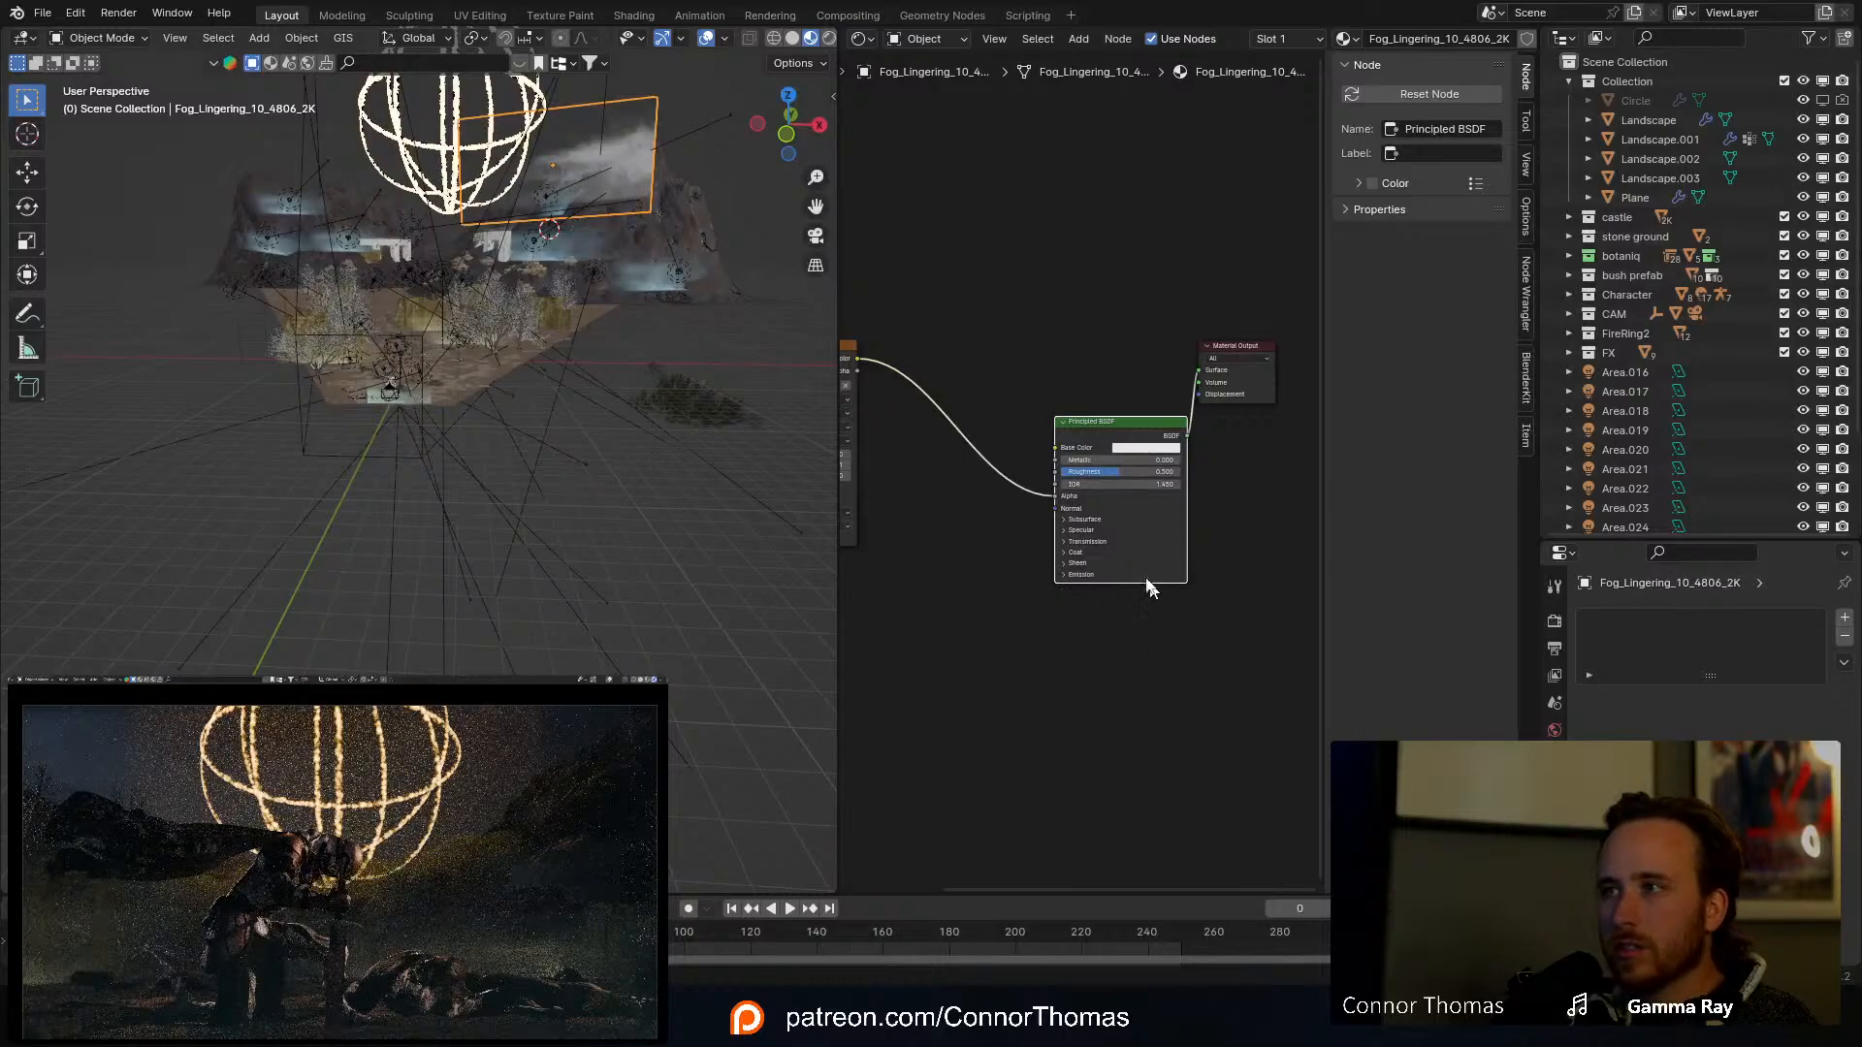
middle_drag(1144, 584, 1051, 601)
drag(1047, 452, 1011, 443)
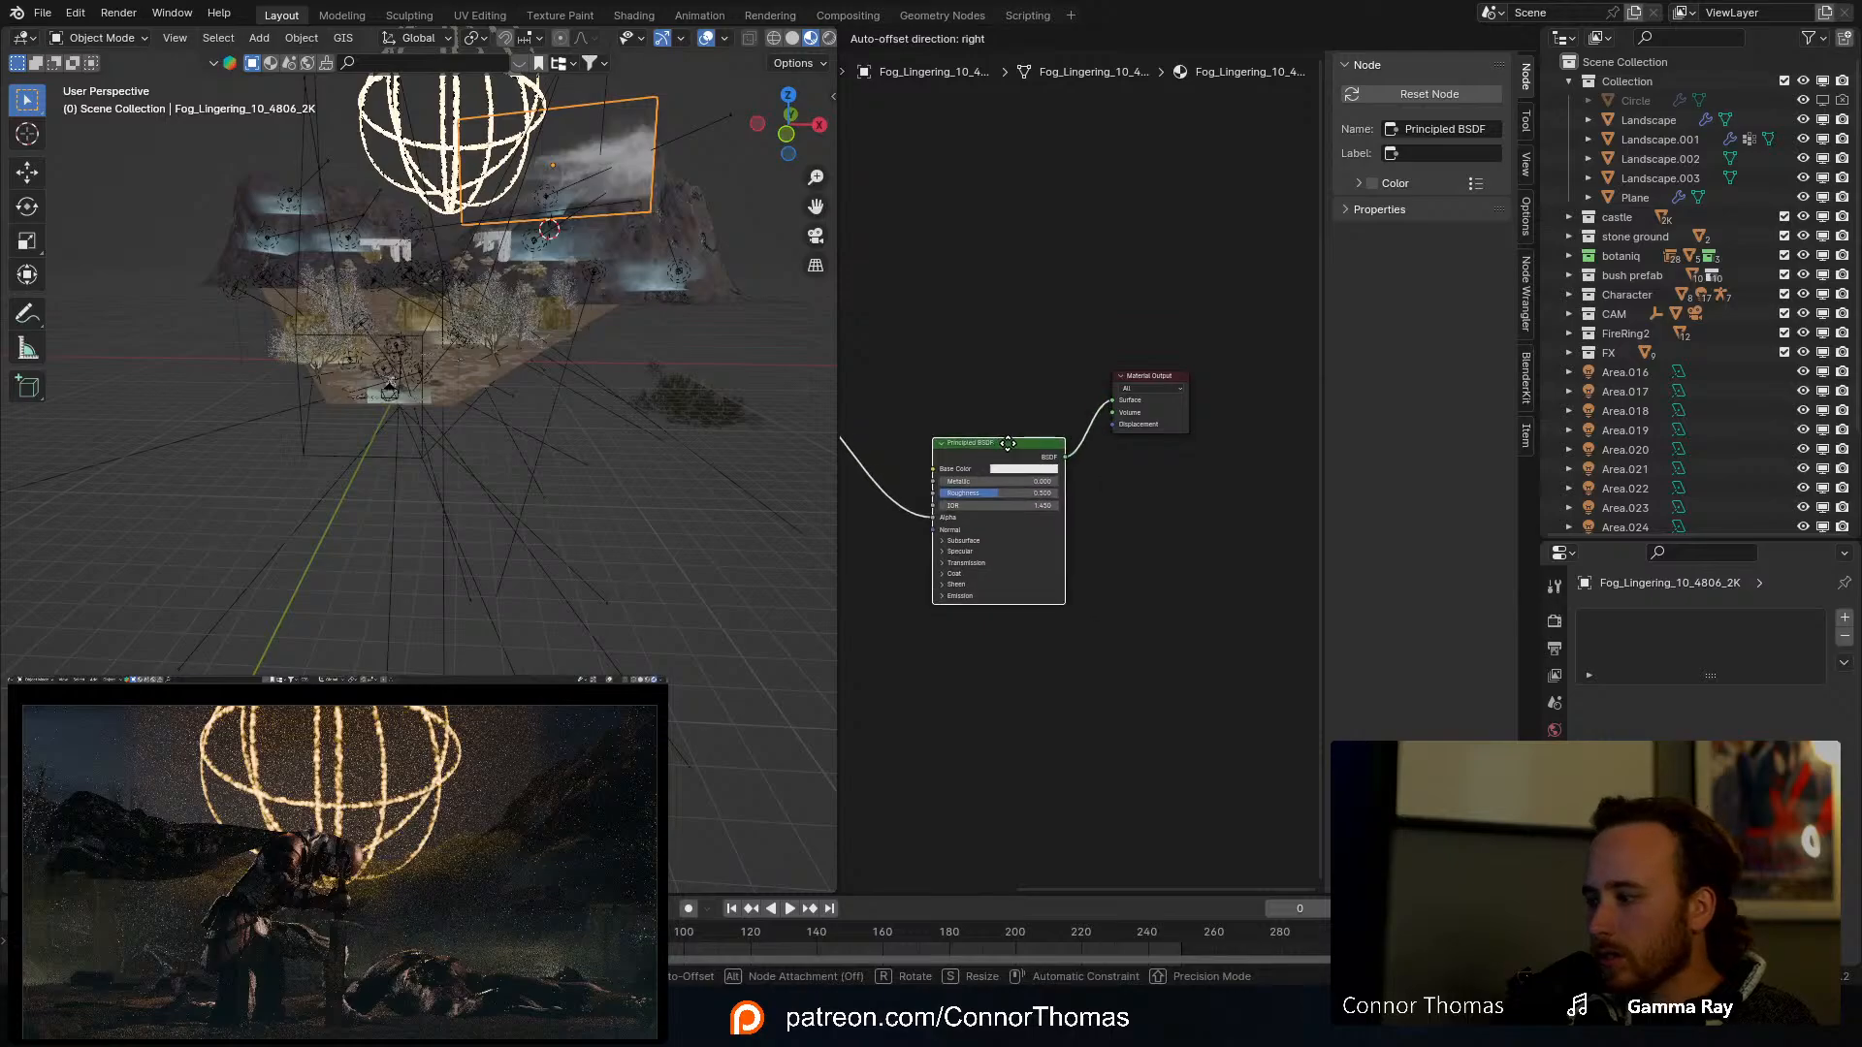
Step: Examine the fog plane over the mountains from several angles and through the scene camera
middle_drag(490, 170, 505, 417)
shift+middle_drag(496, 92, 503, 227)
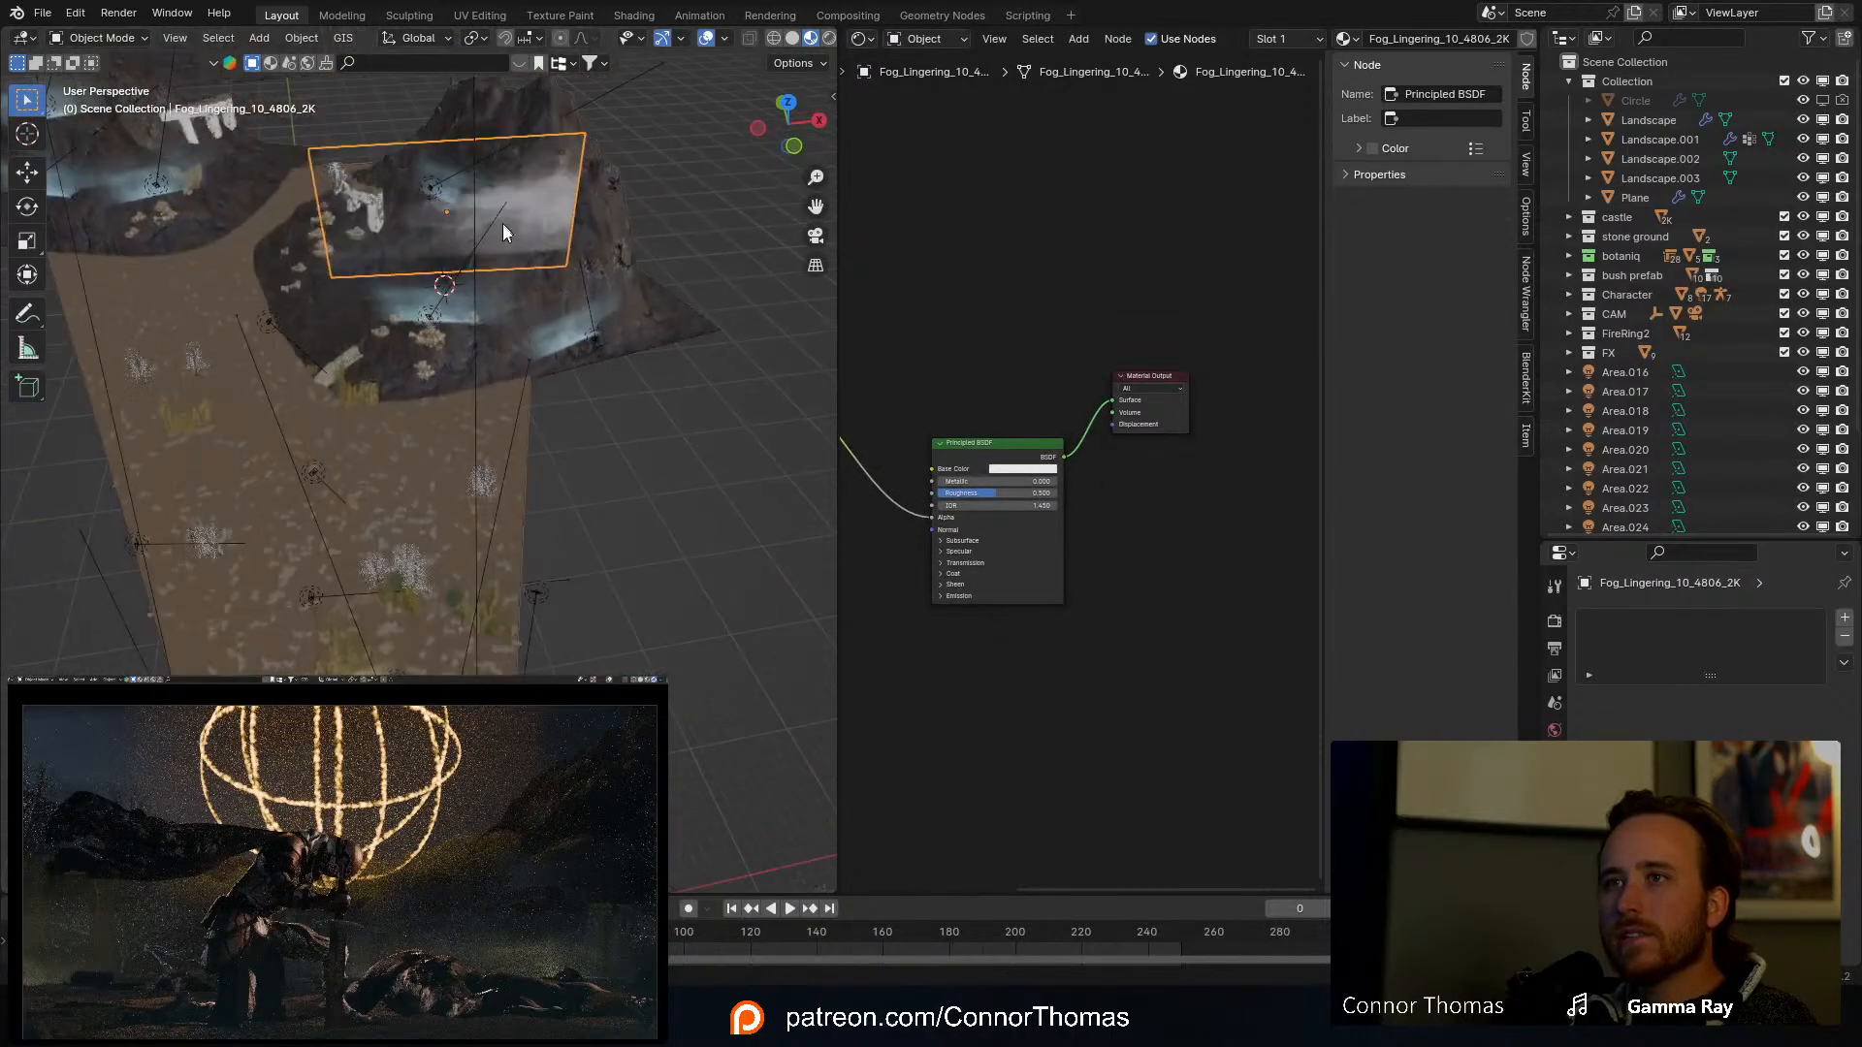
middle_drag(549, 340, 549, 347)
scroll(548, 347, up, 2)
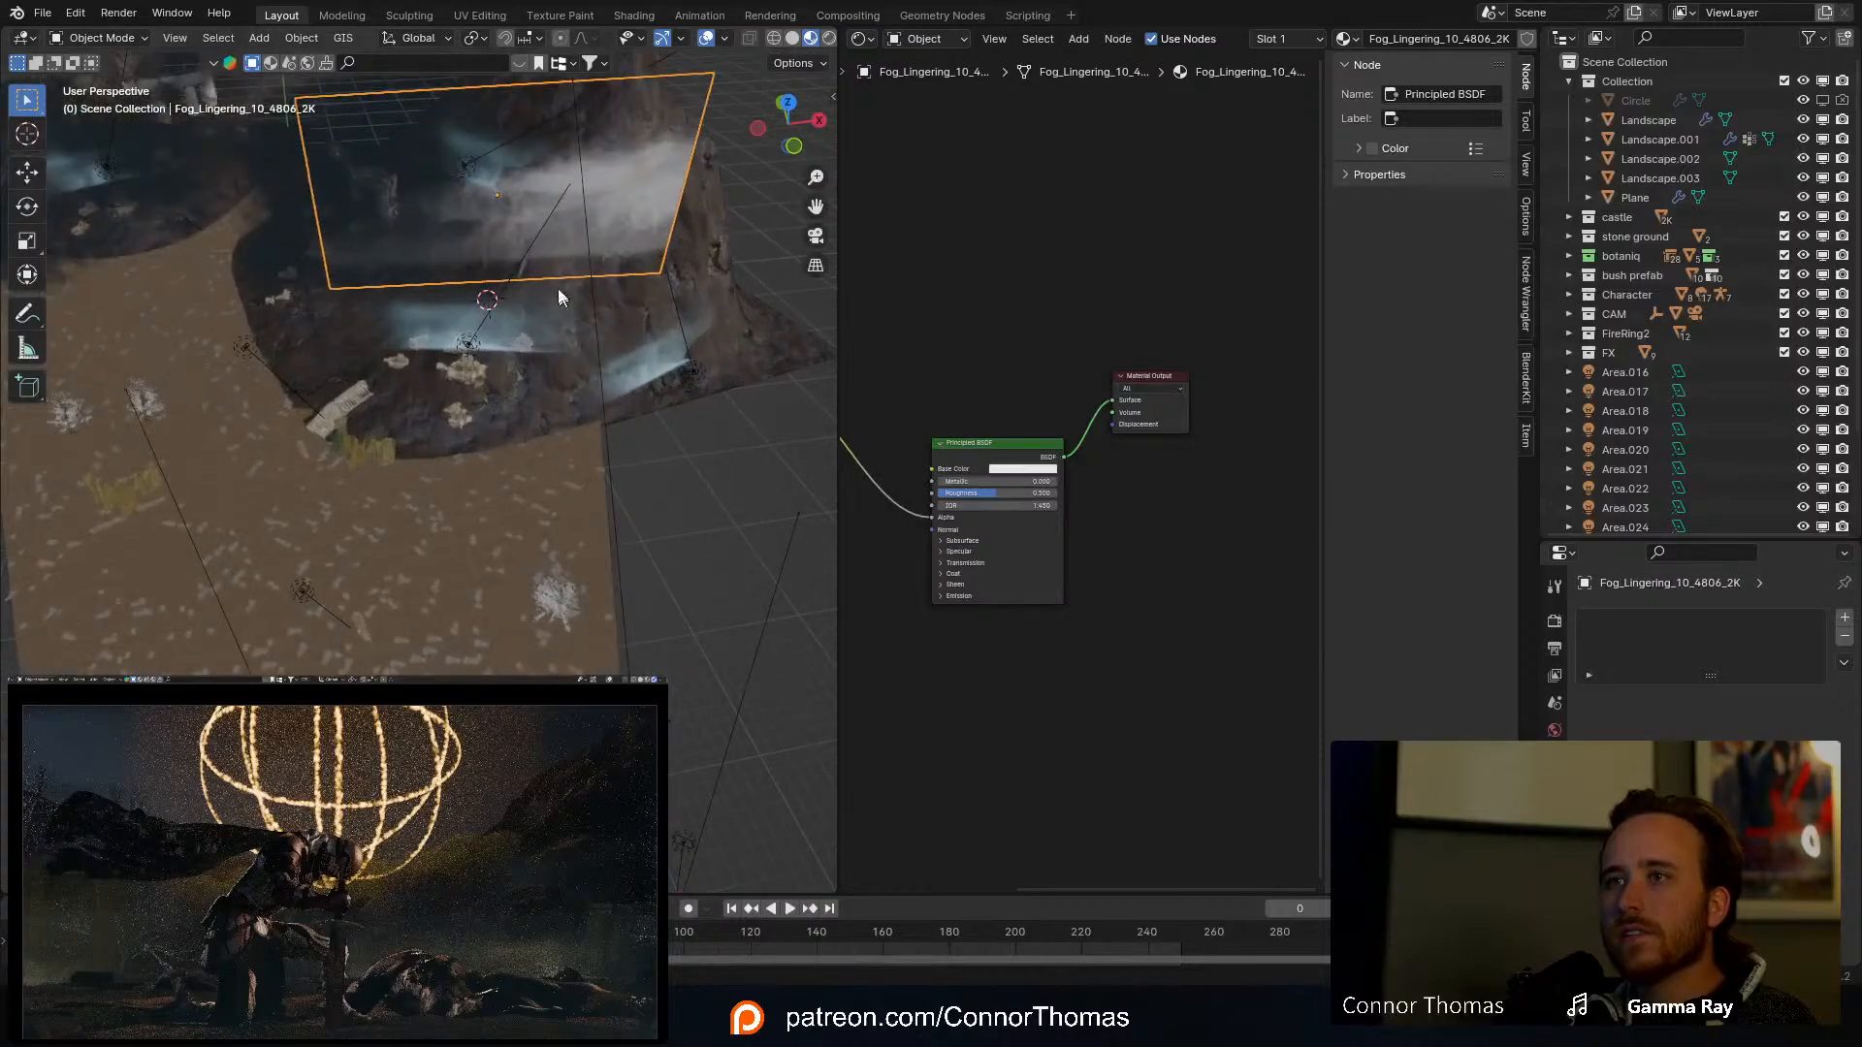
middle_drag(540, 218, 533, 185)
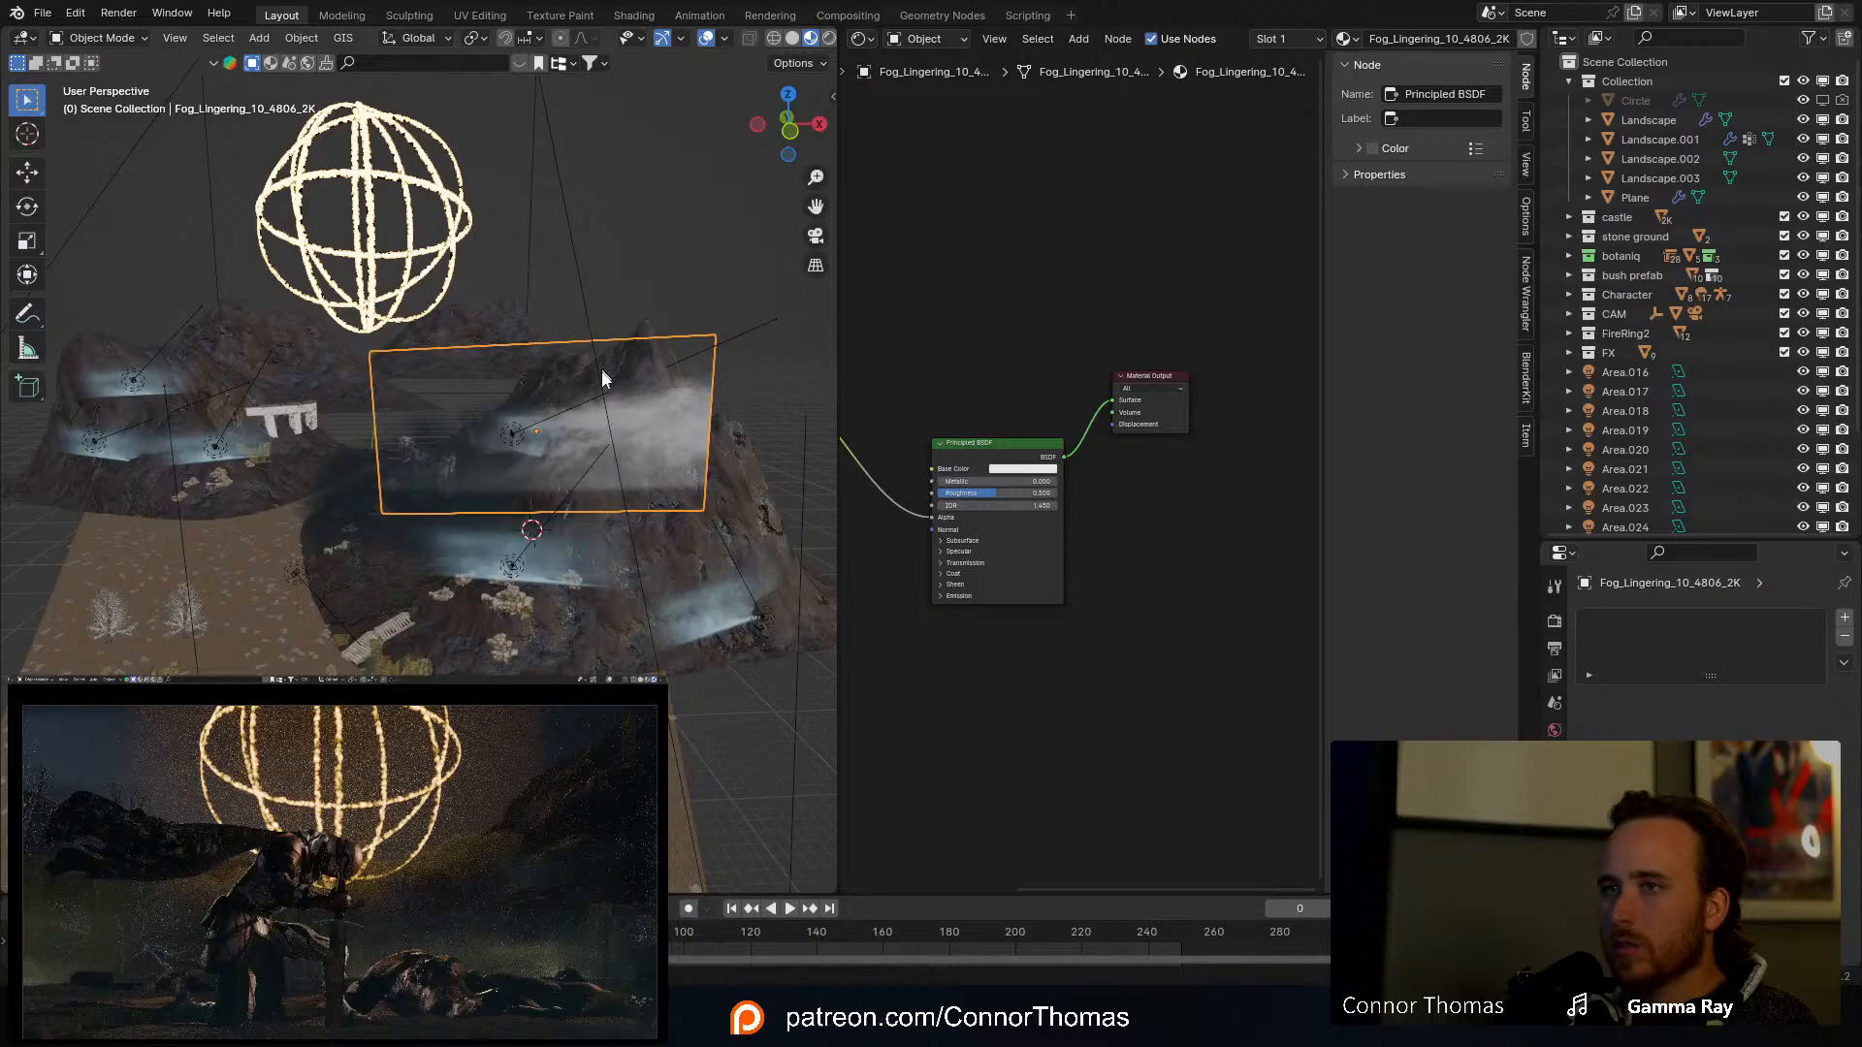
key(KP_0)
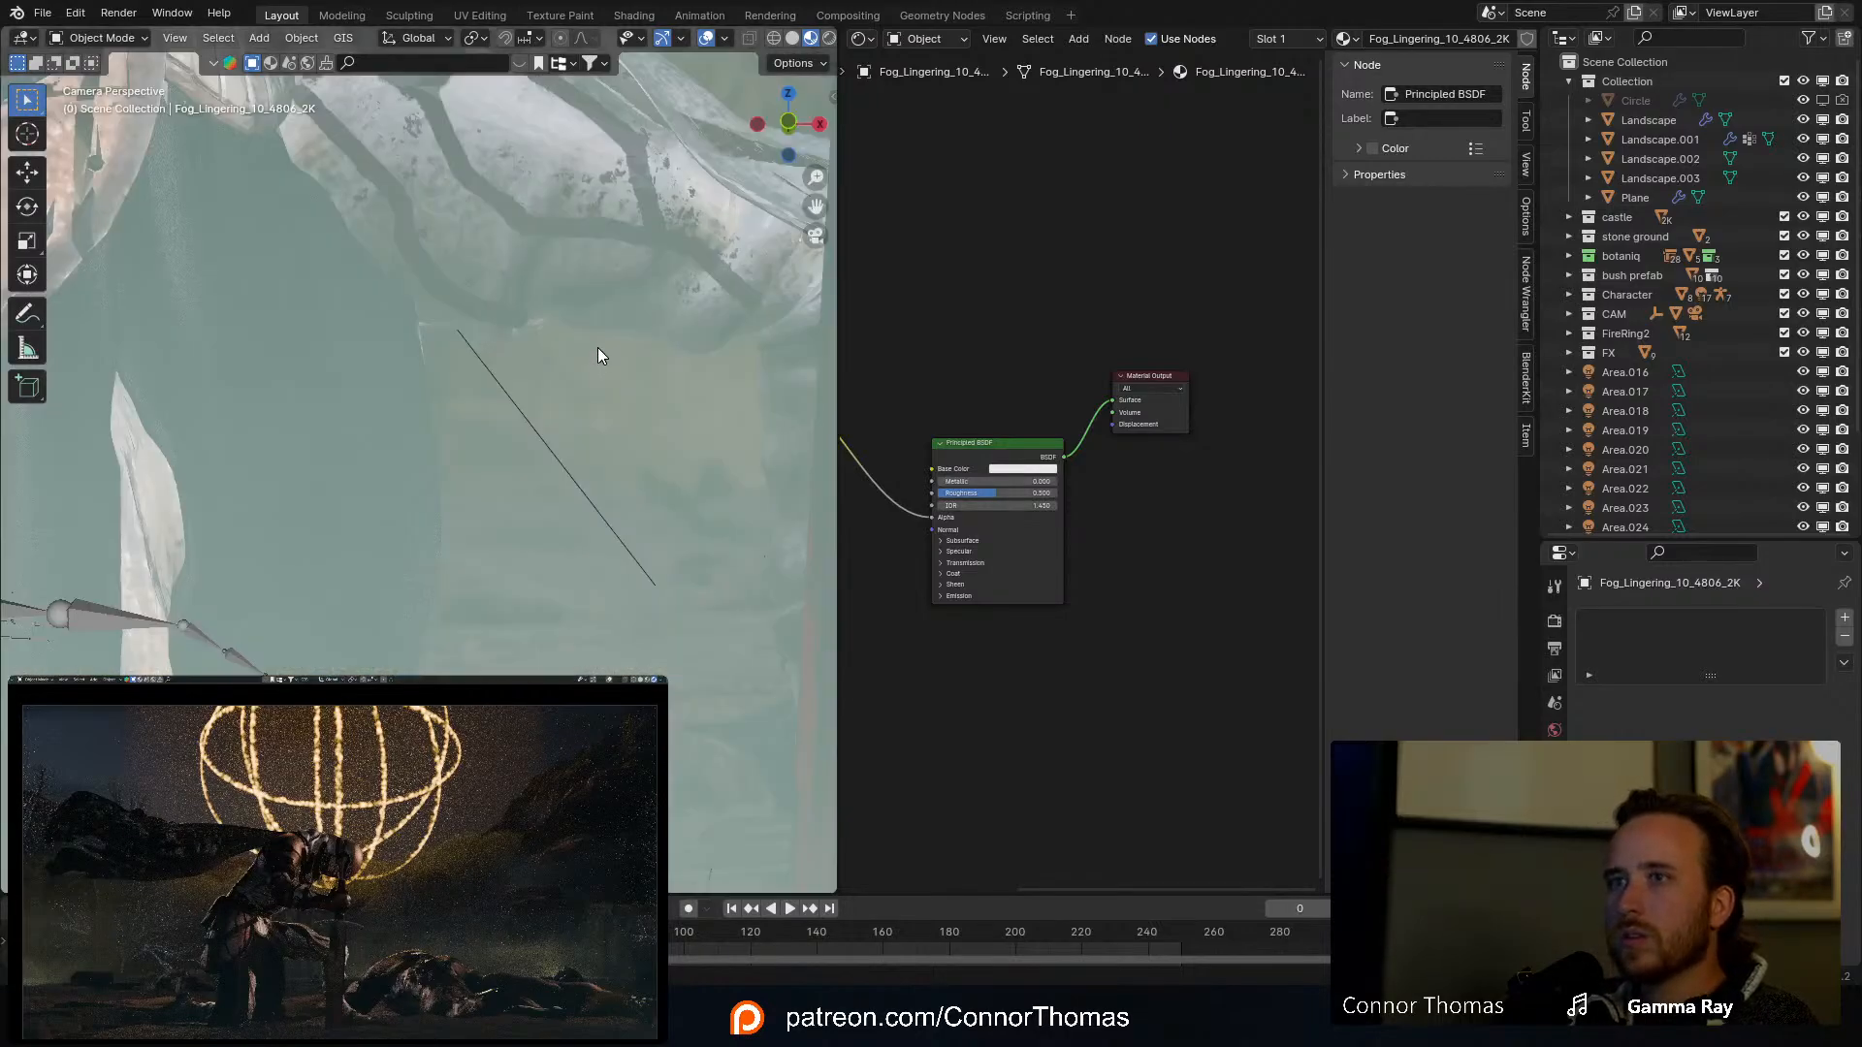
scroll(597, 347, down, 6)
scroll(567, 445, down, 4)
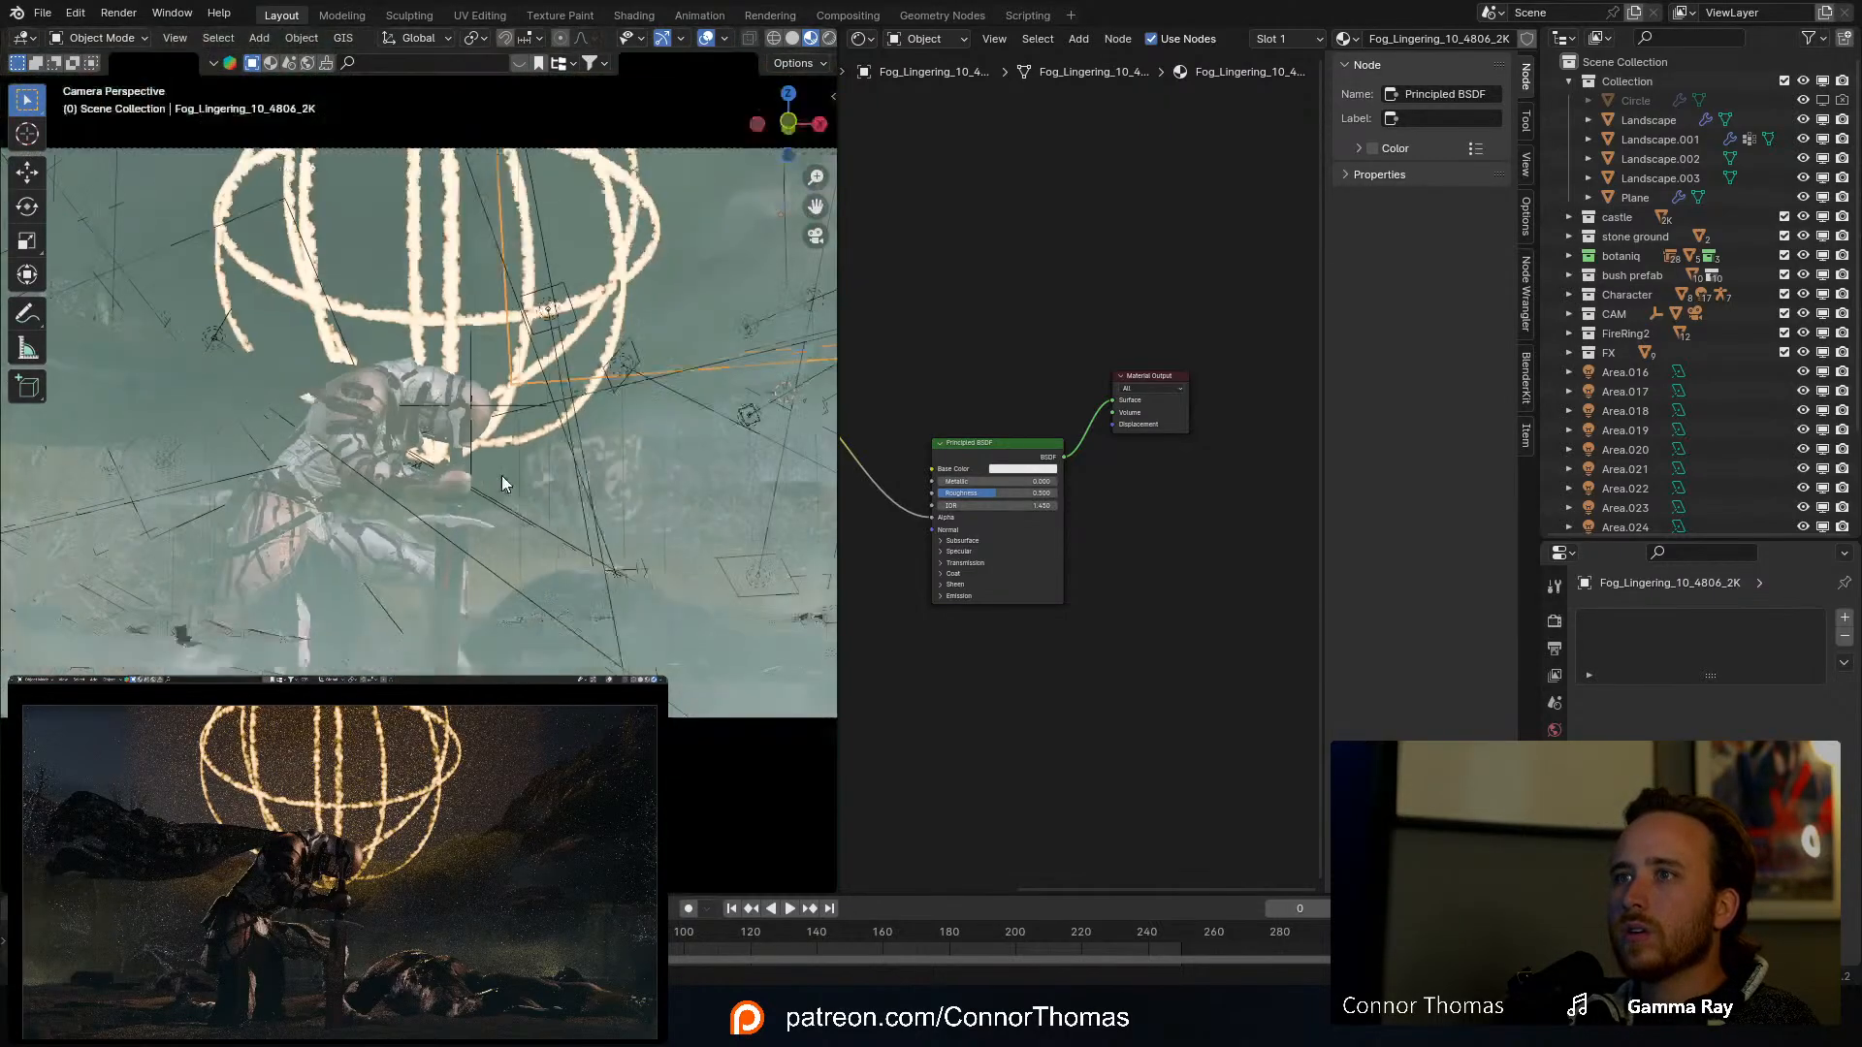
Step: Rotate the fog plane in an enlarged camera view so its lower edge slopes across the background
key(ctrl+space)
scroll(842, 390, down, 4)
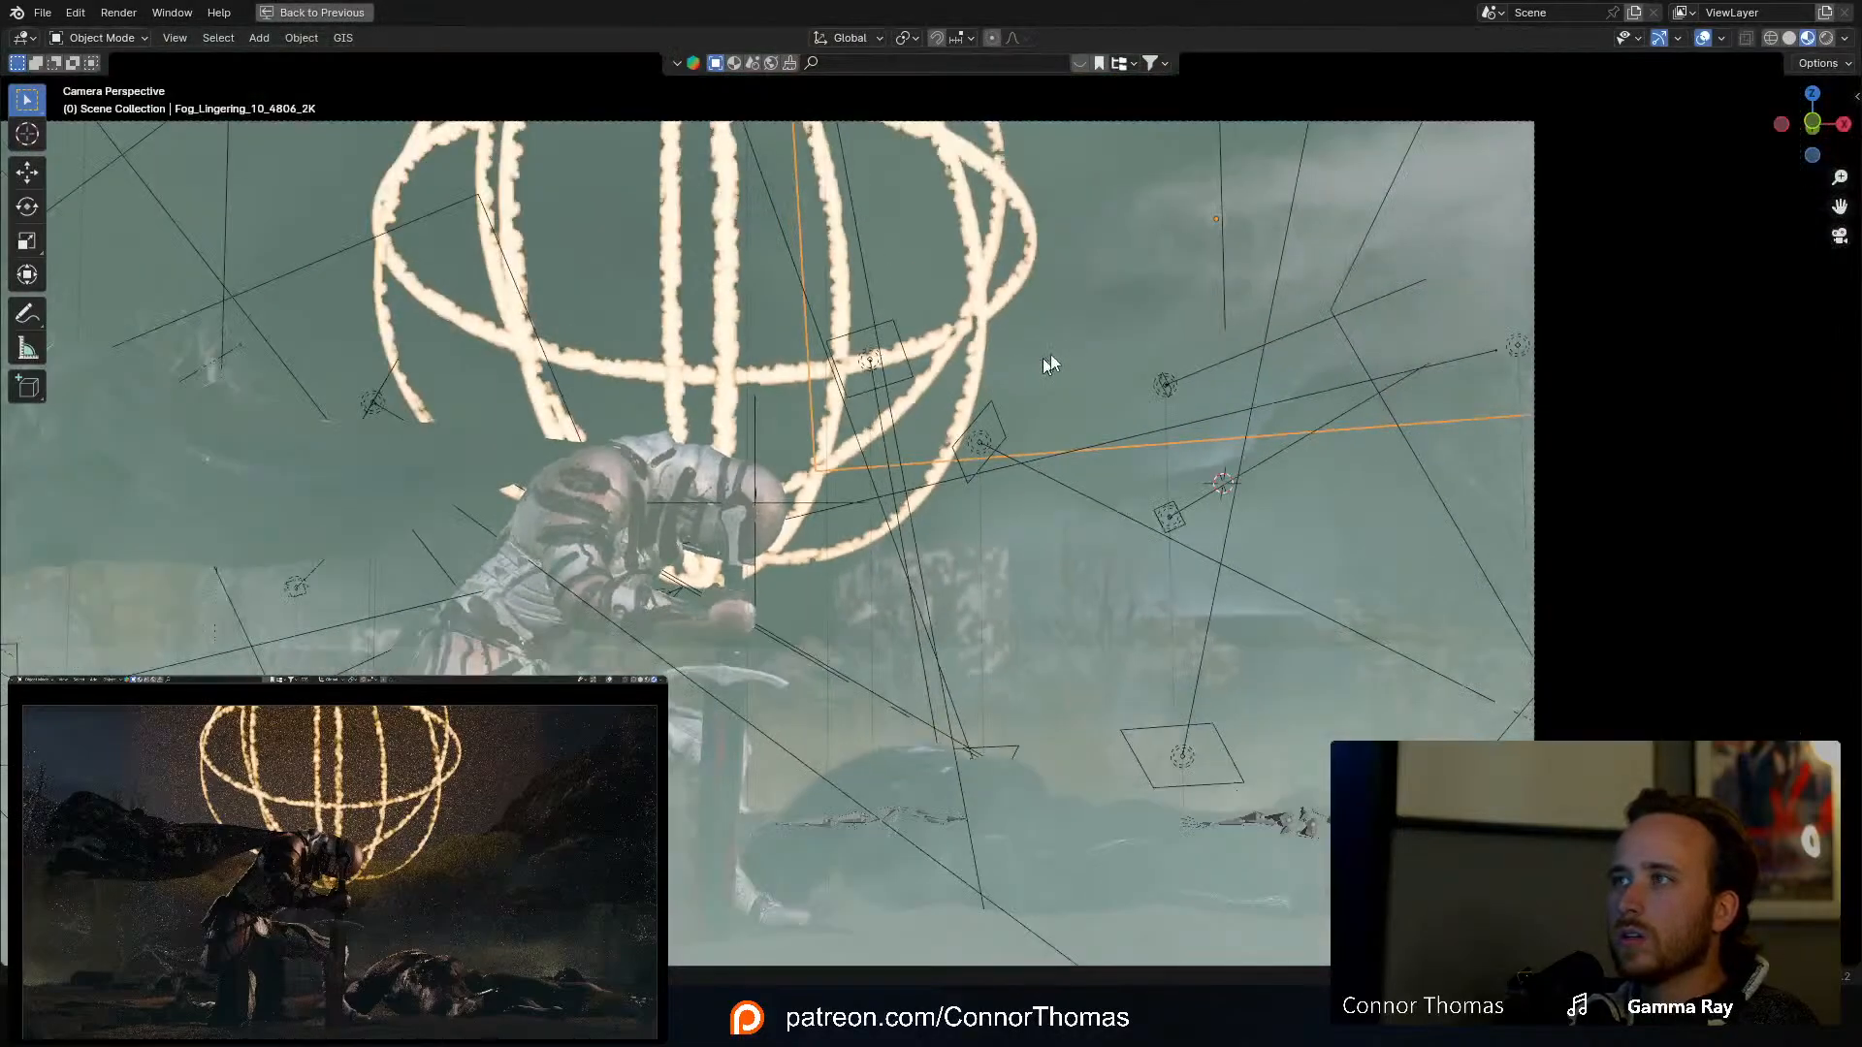
key(r)
key(r)
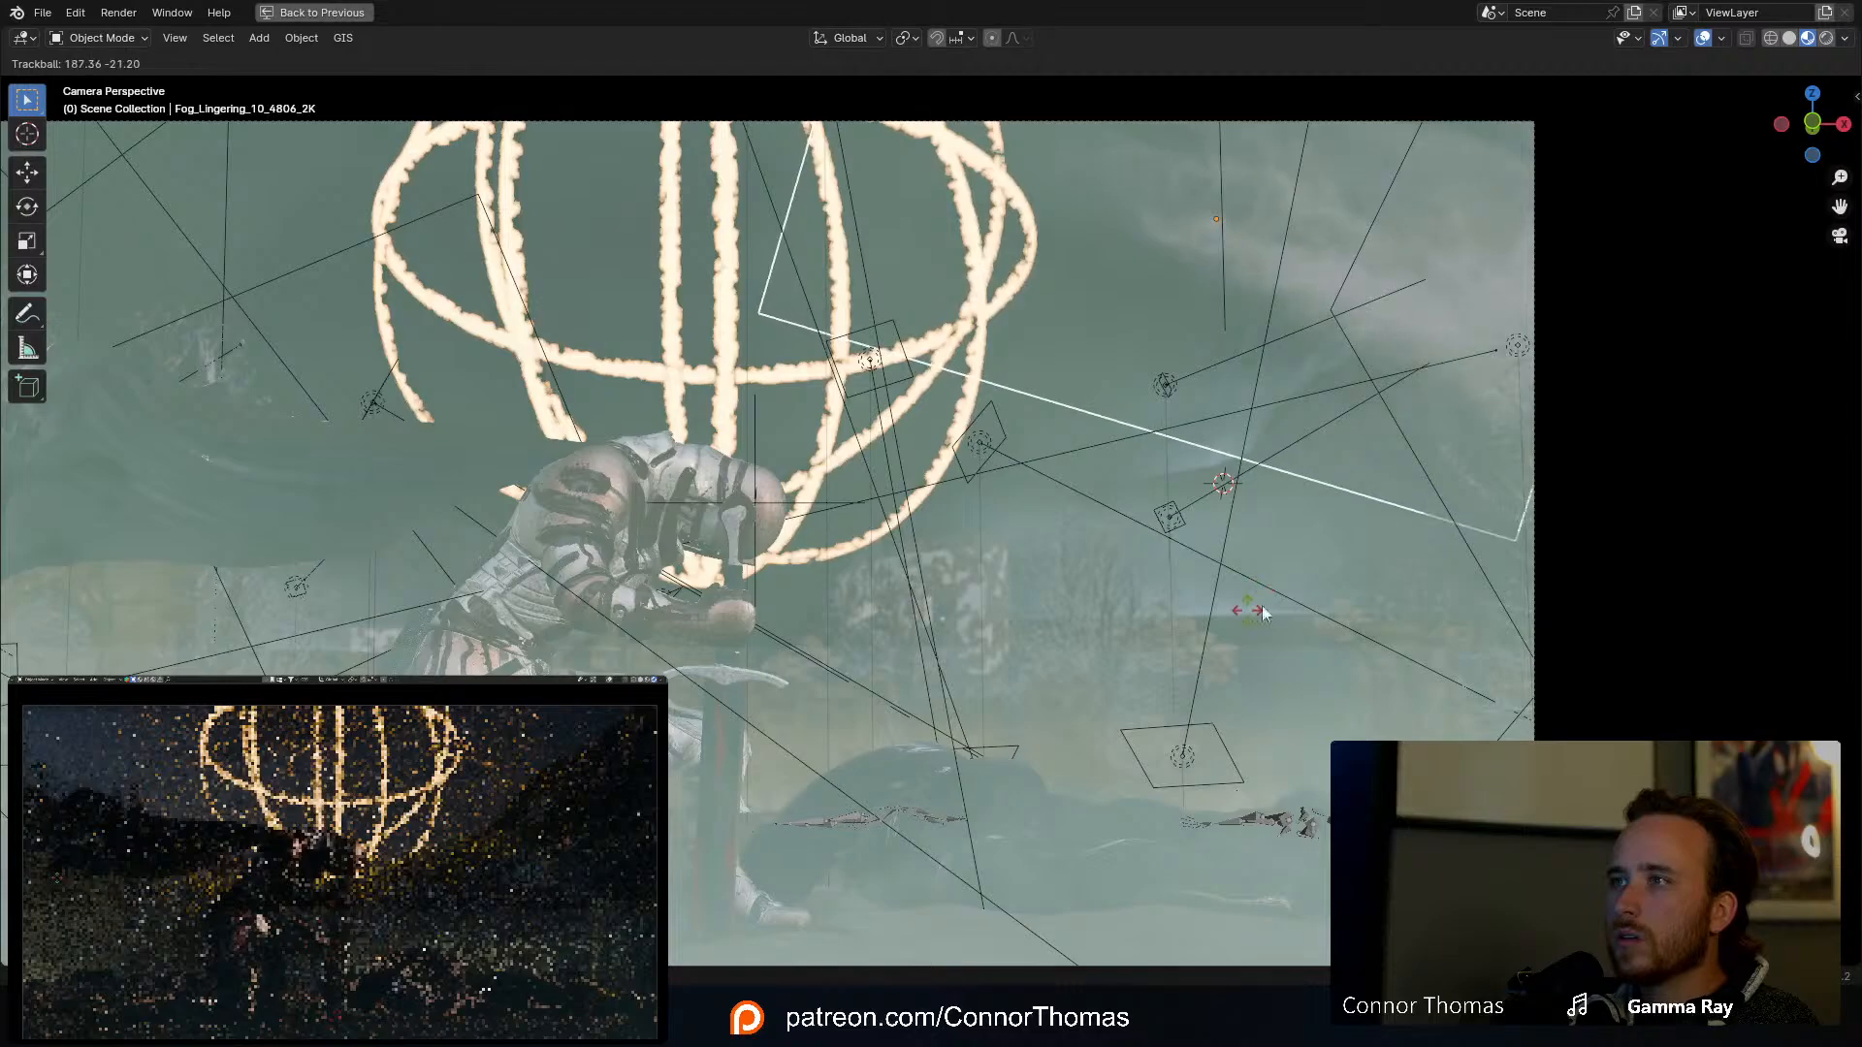
key(r)
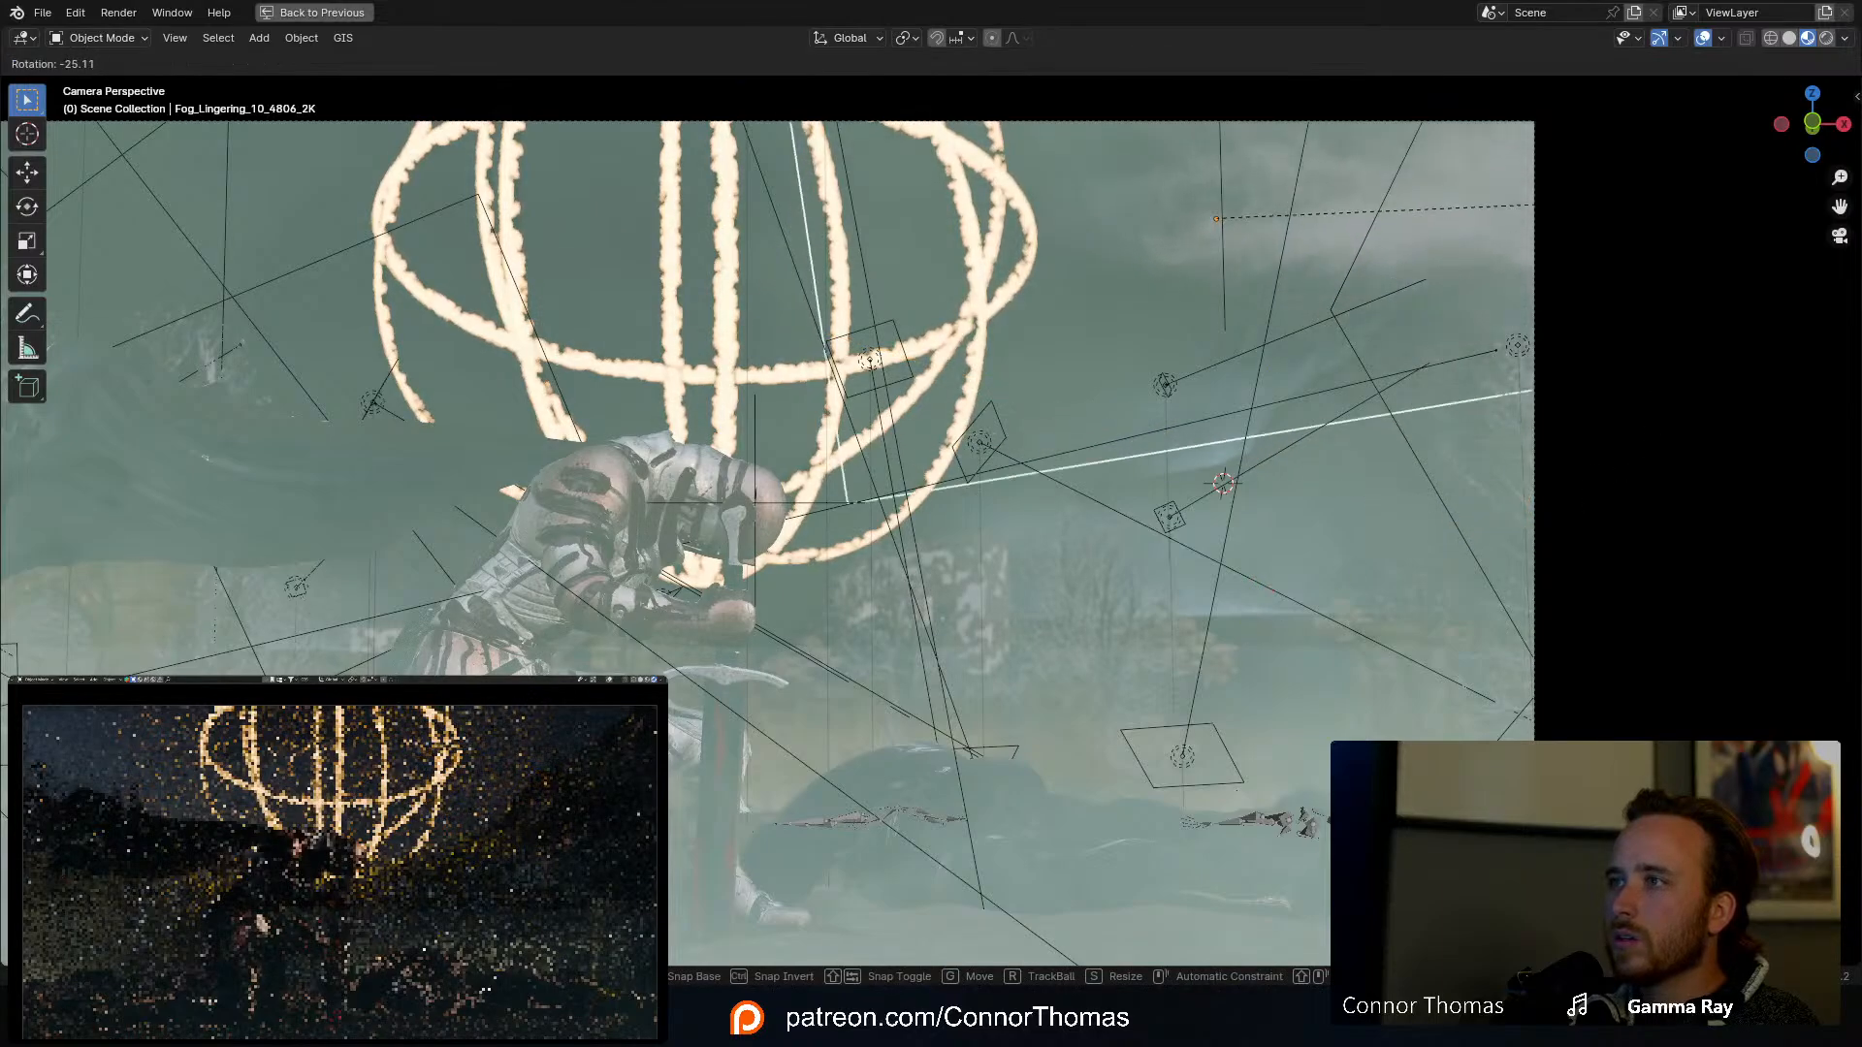
click(1591, 196)
Step: Move the fog plane across the camera frame and scale it up by about 1.23
key(g)
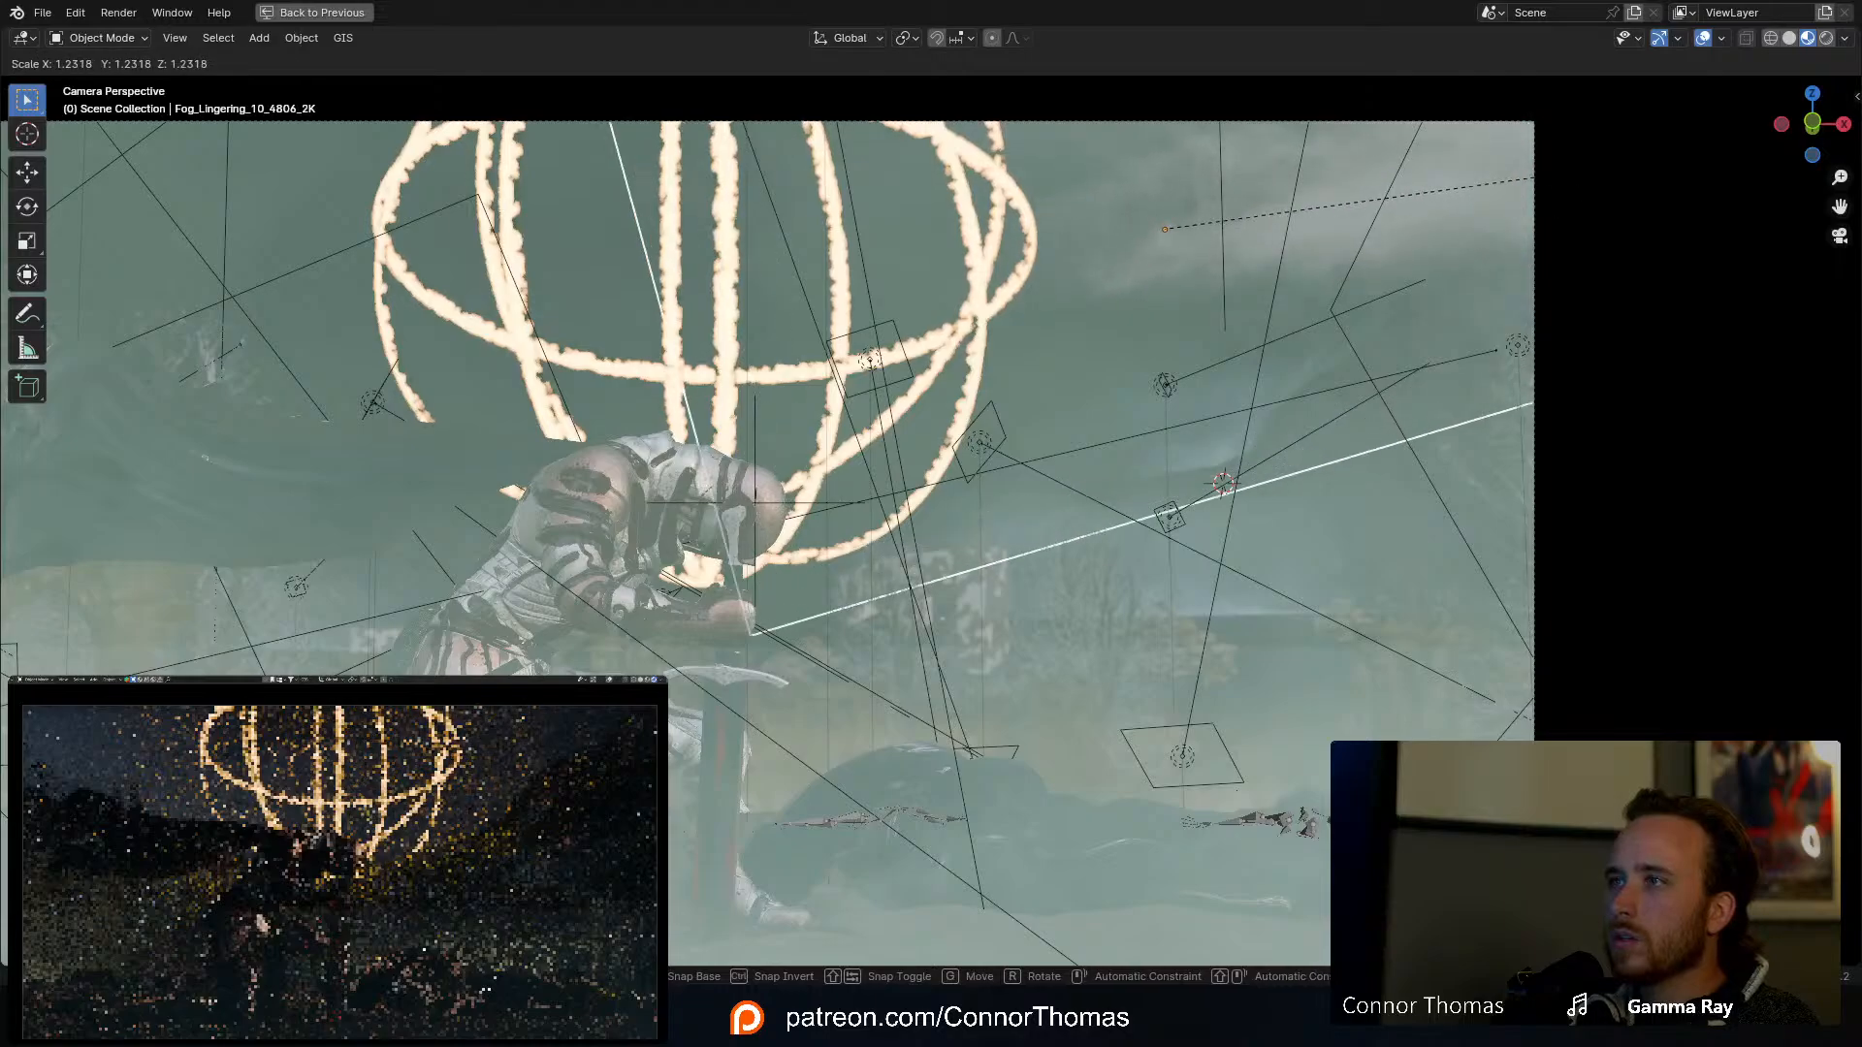
click(1471, 305)
key(ctrl+space)
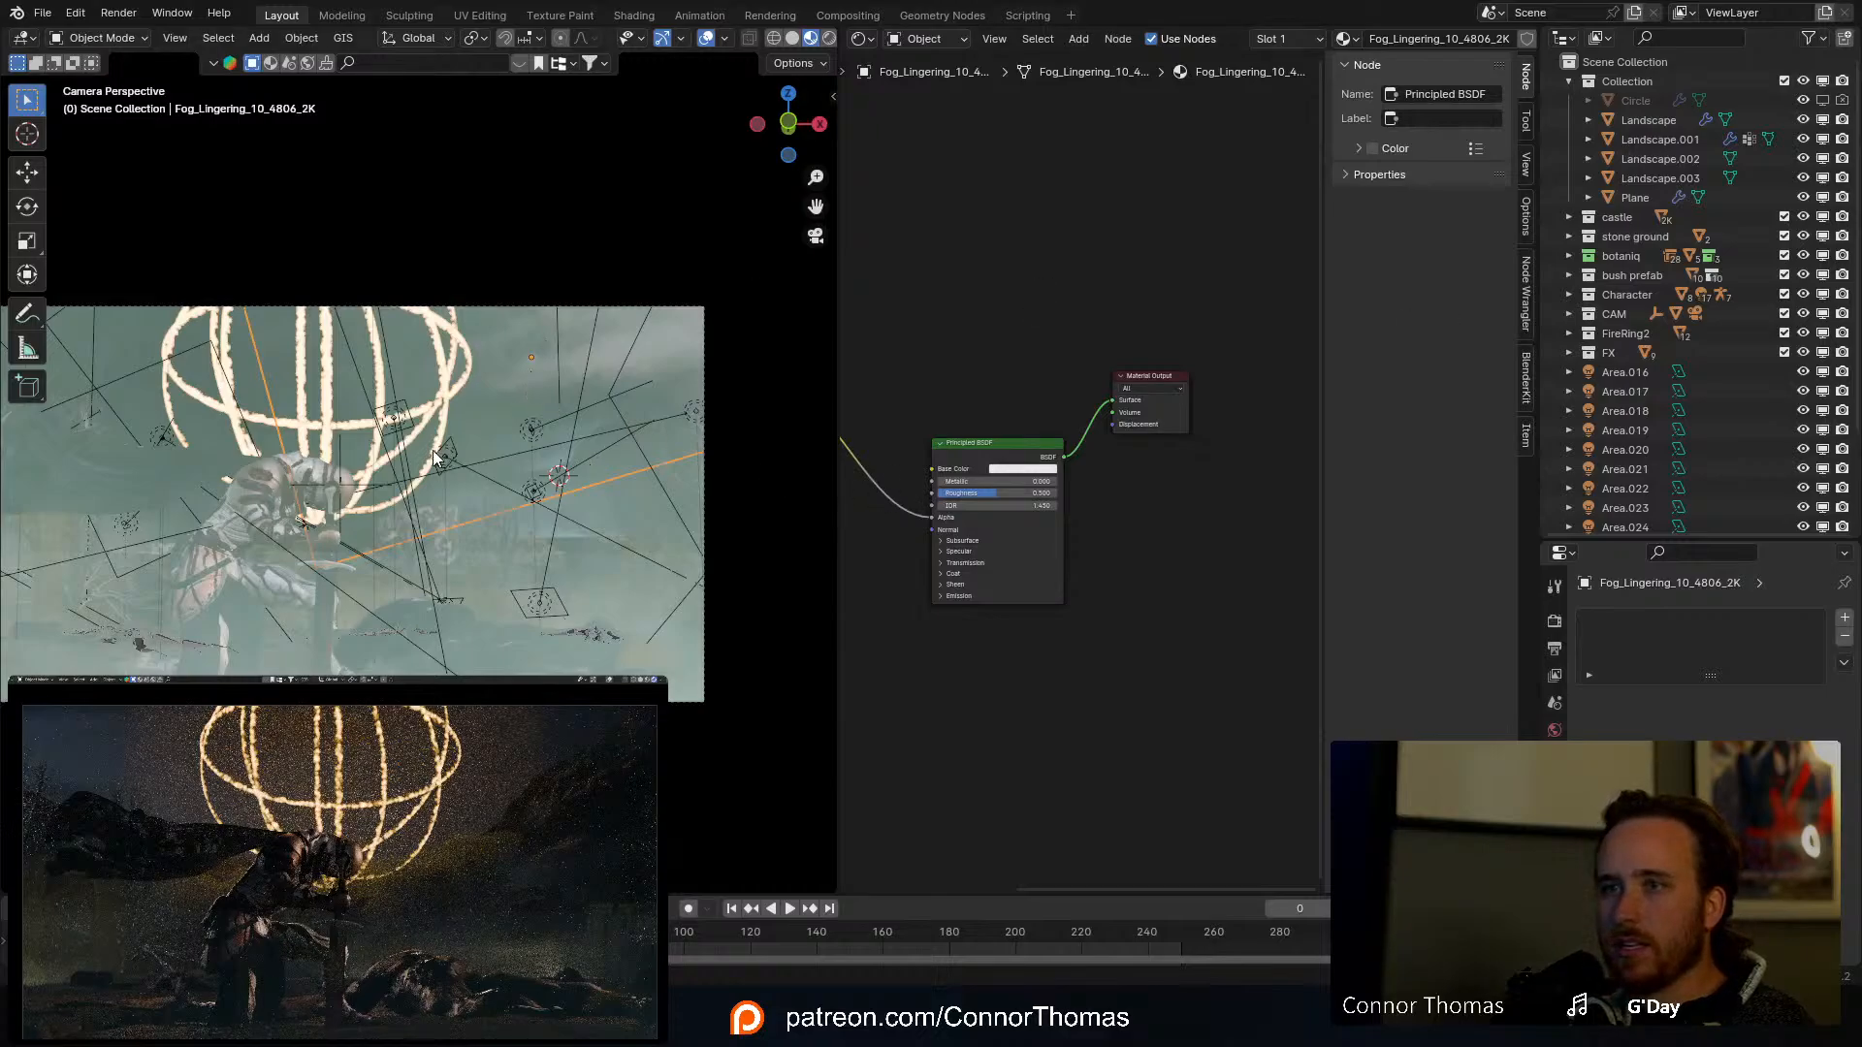
Step: Examine the tilted fog plane from outside the camera, along with its material node chain
key(KP_0)
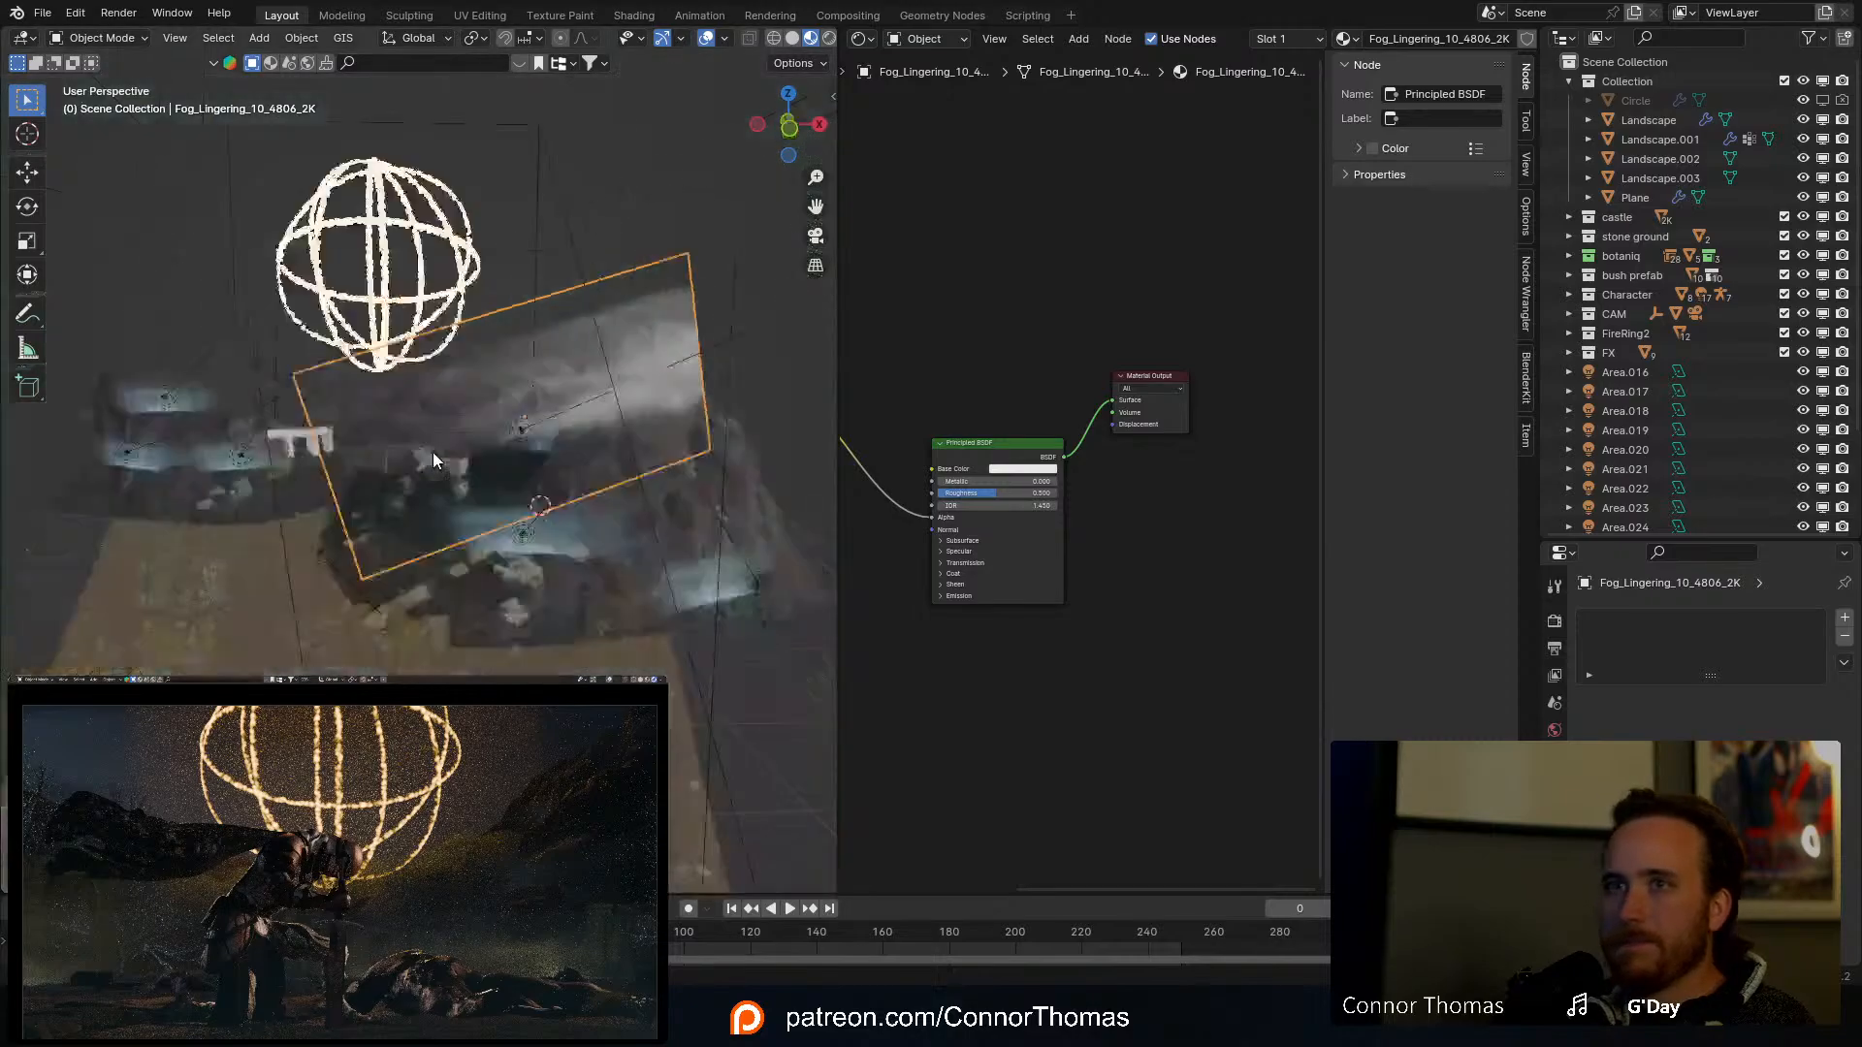
middle_drag(415, 407, 360, 421)
scroll(1040, 676, down, 5)
scroll(1036, 670, down, 1)
middle_drag(1036, 671, 1187, 637)
scroll(1158, 661, up, 2)
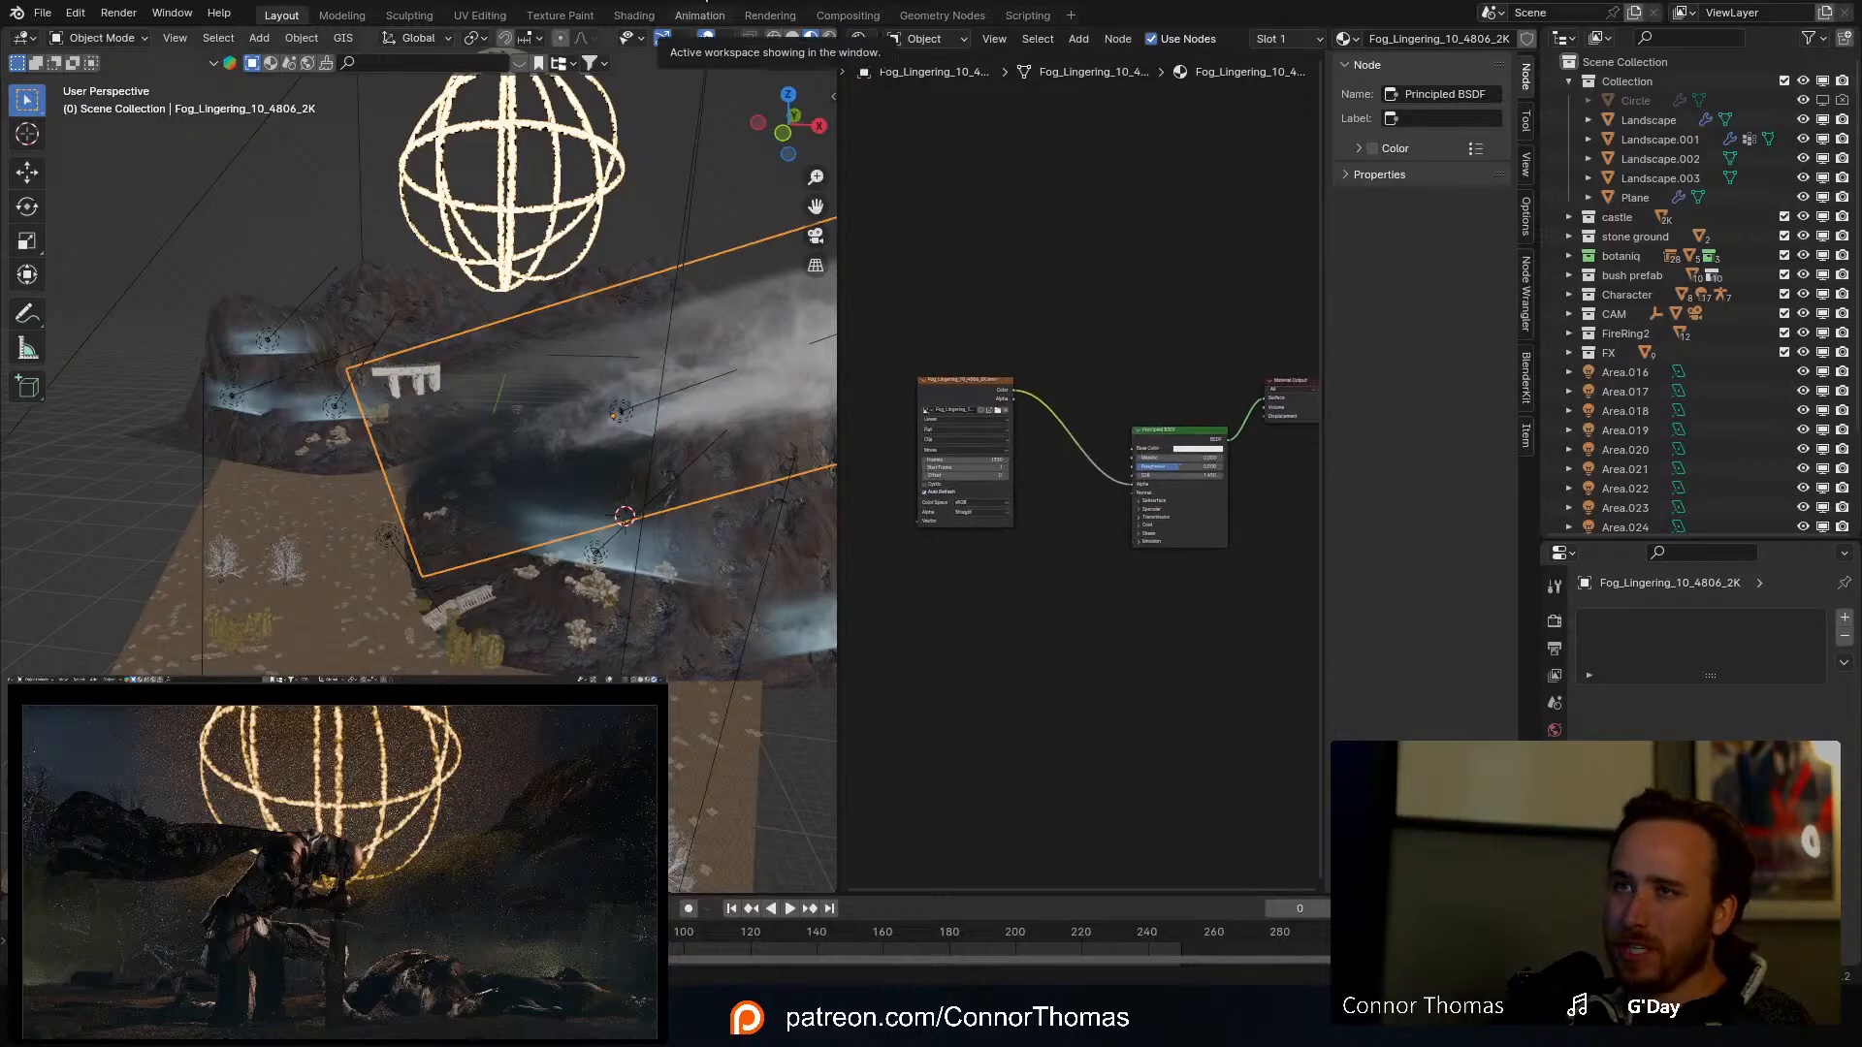
middle_drag(638, 531, 752, 437)
key(KP_Decimal)
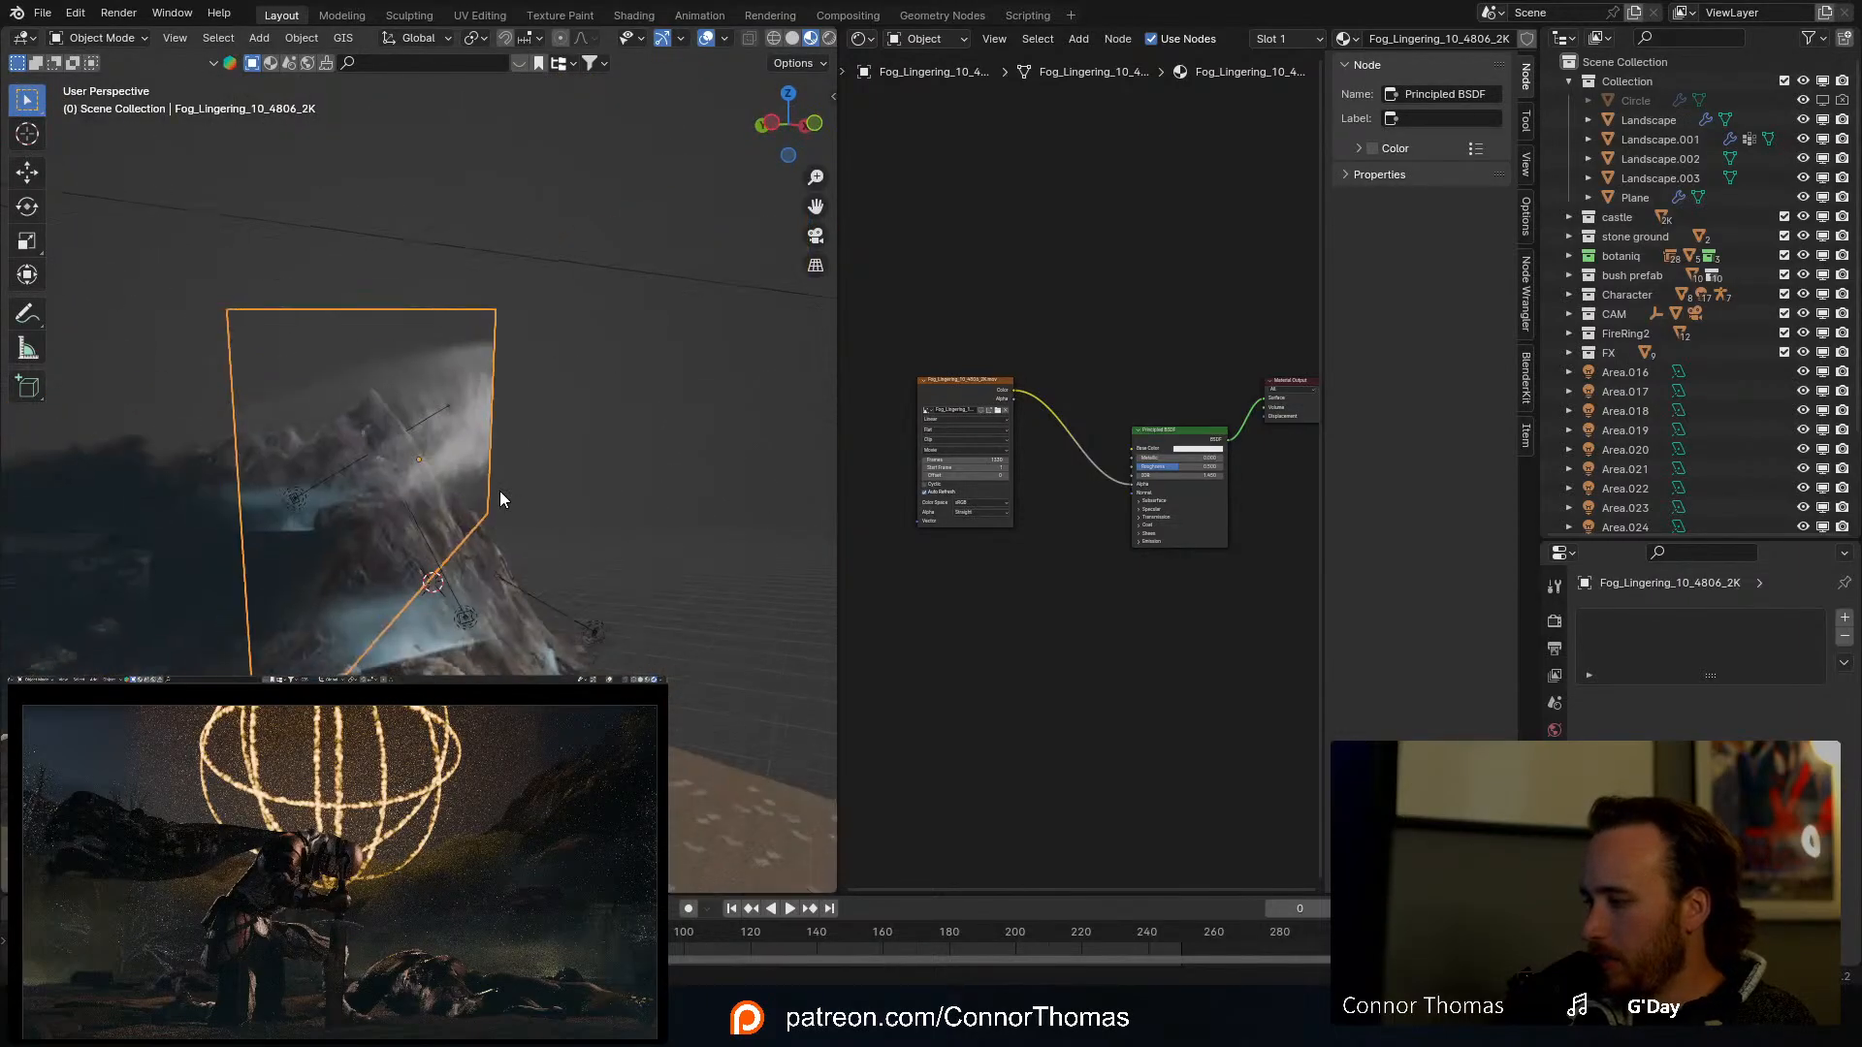
Step: Duplicate the area light on the mountainside below the fog plane and raise the copy about 14 m
middle_drag(417, 529, 534, 624)
click(475, 614)
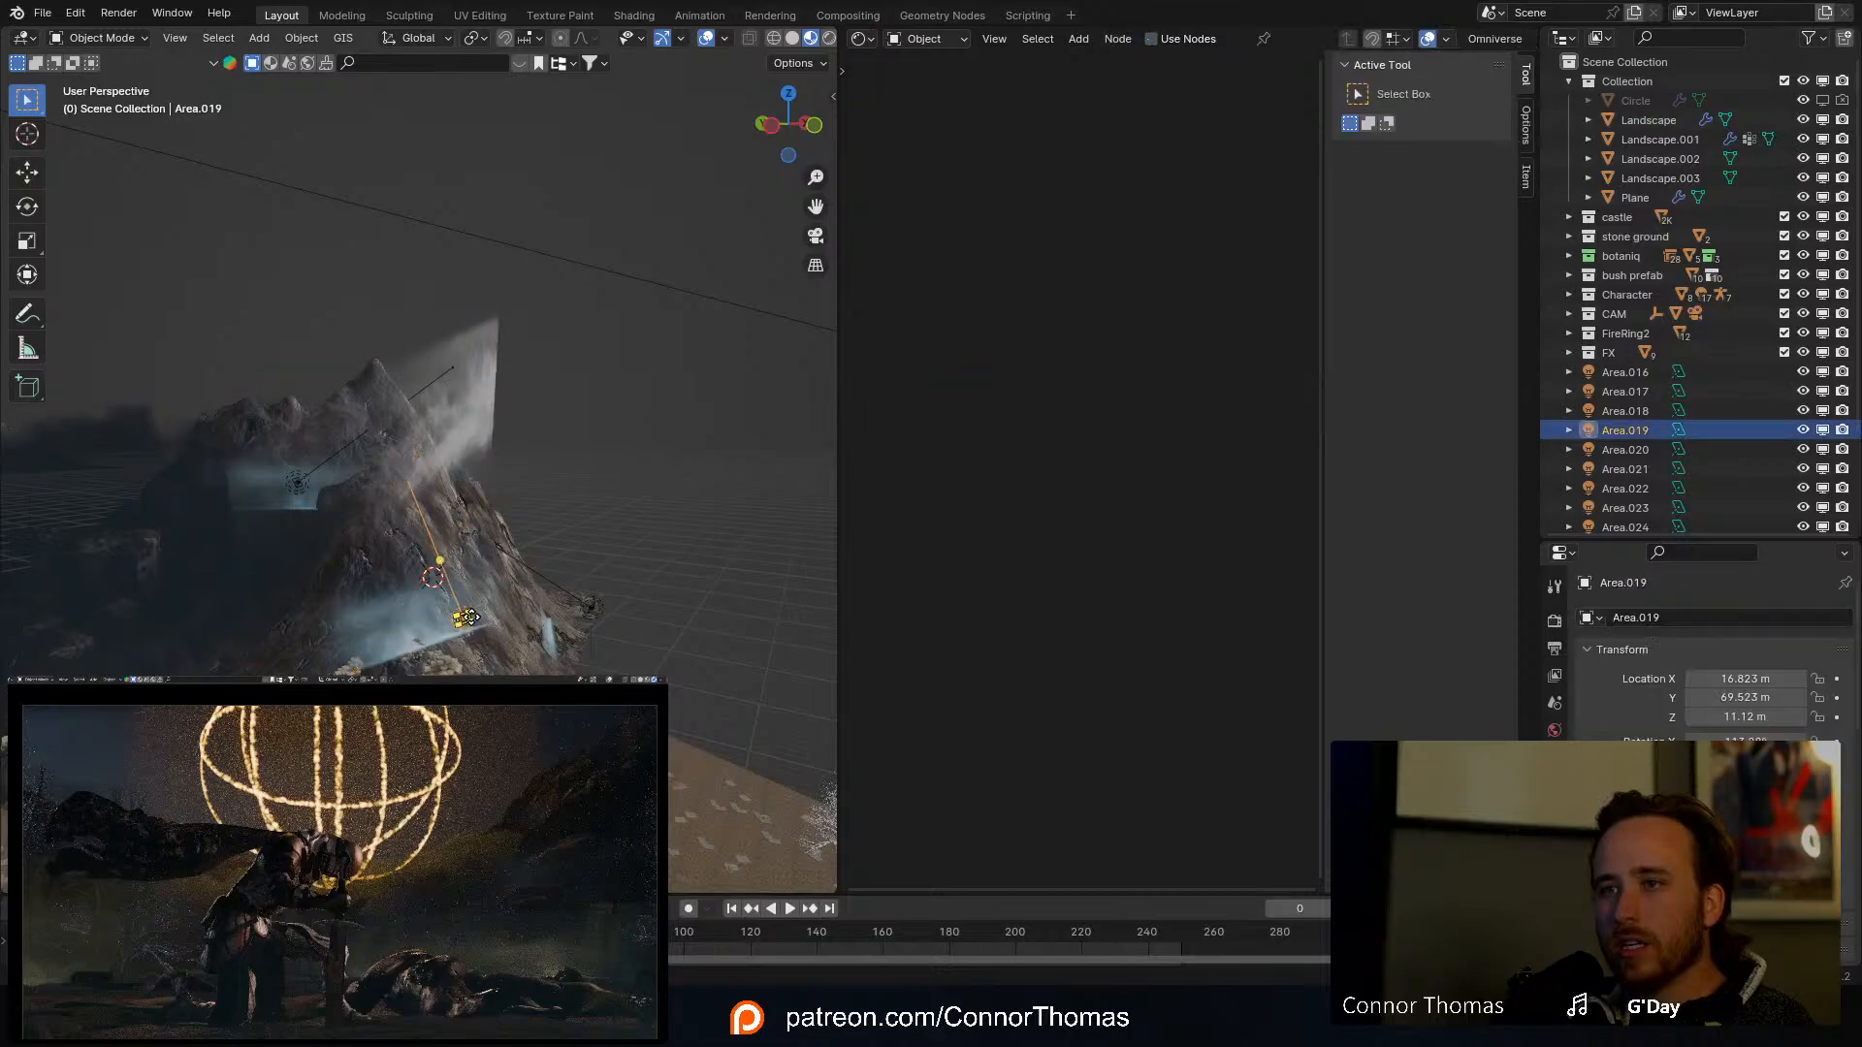
middle_drag(574, 502, 289, 469)
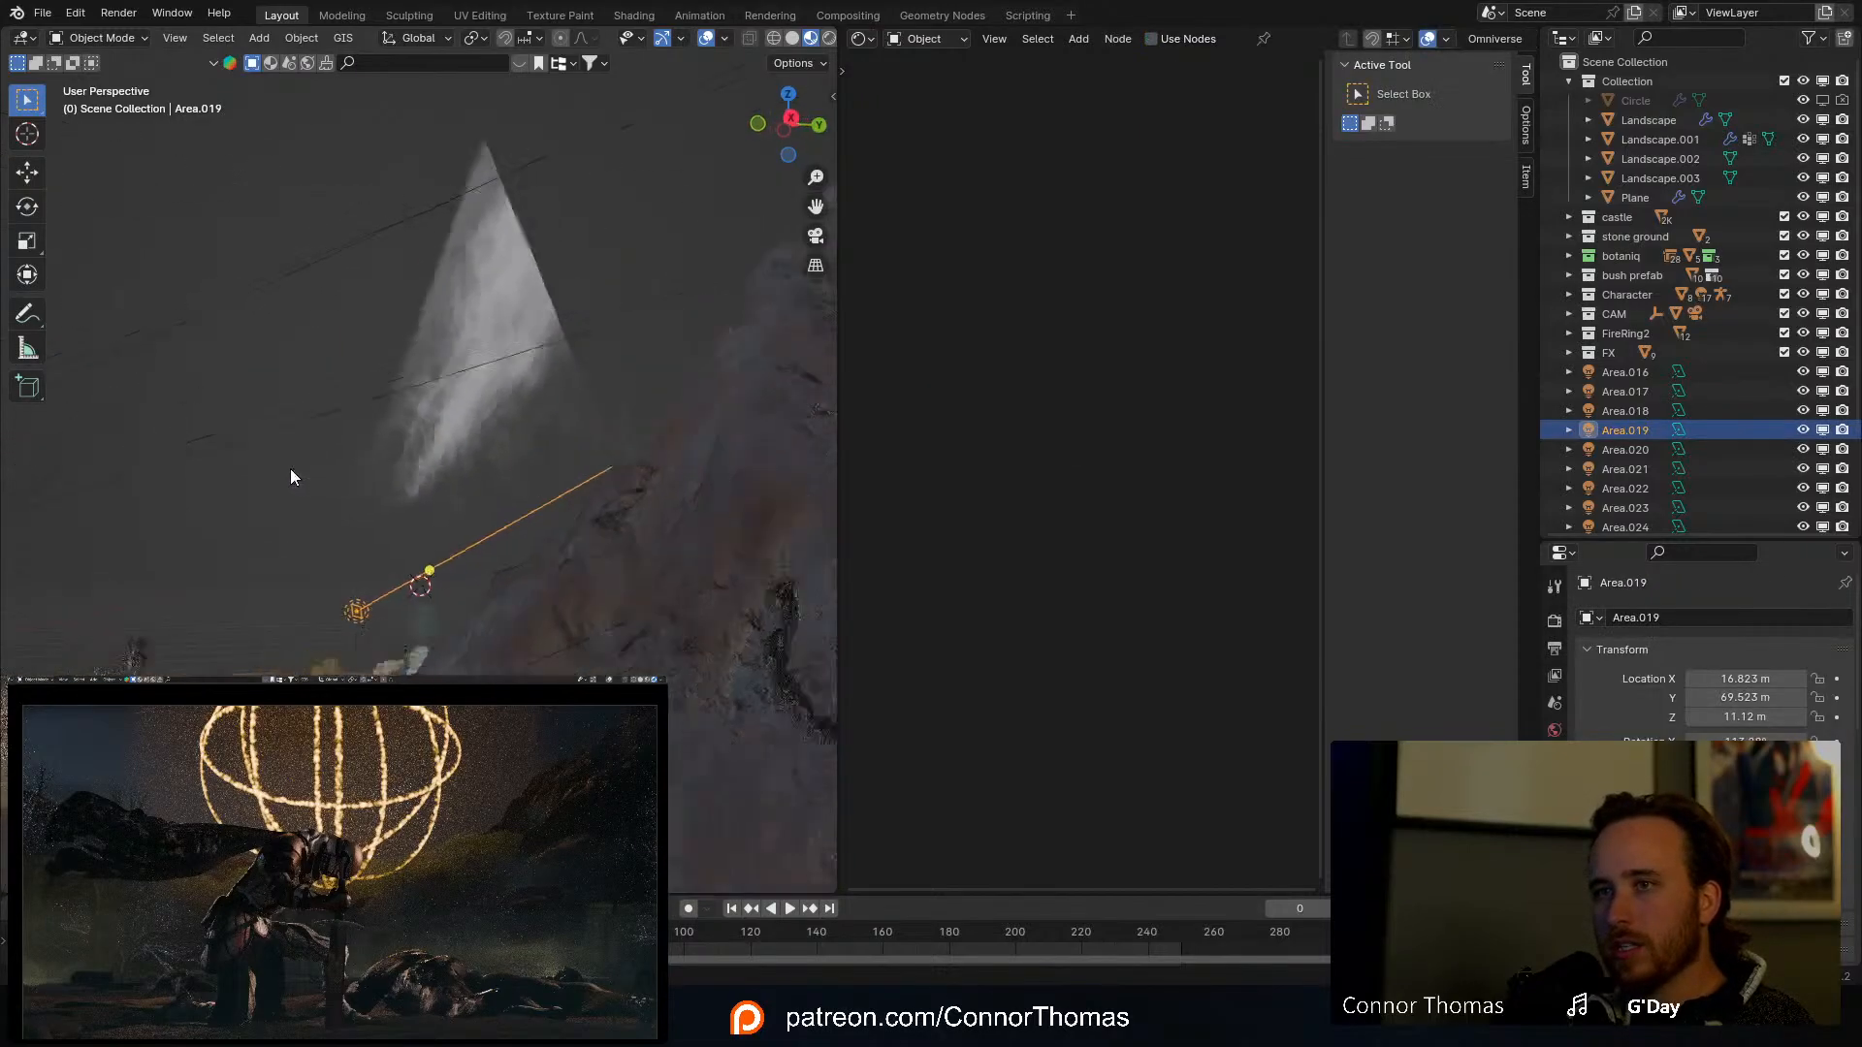
key(shift+d)
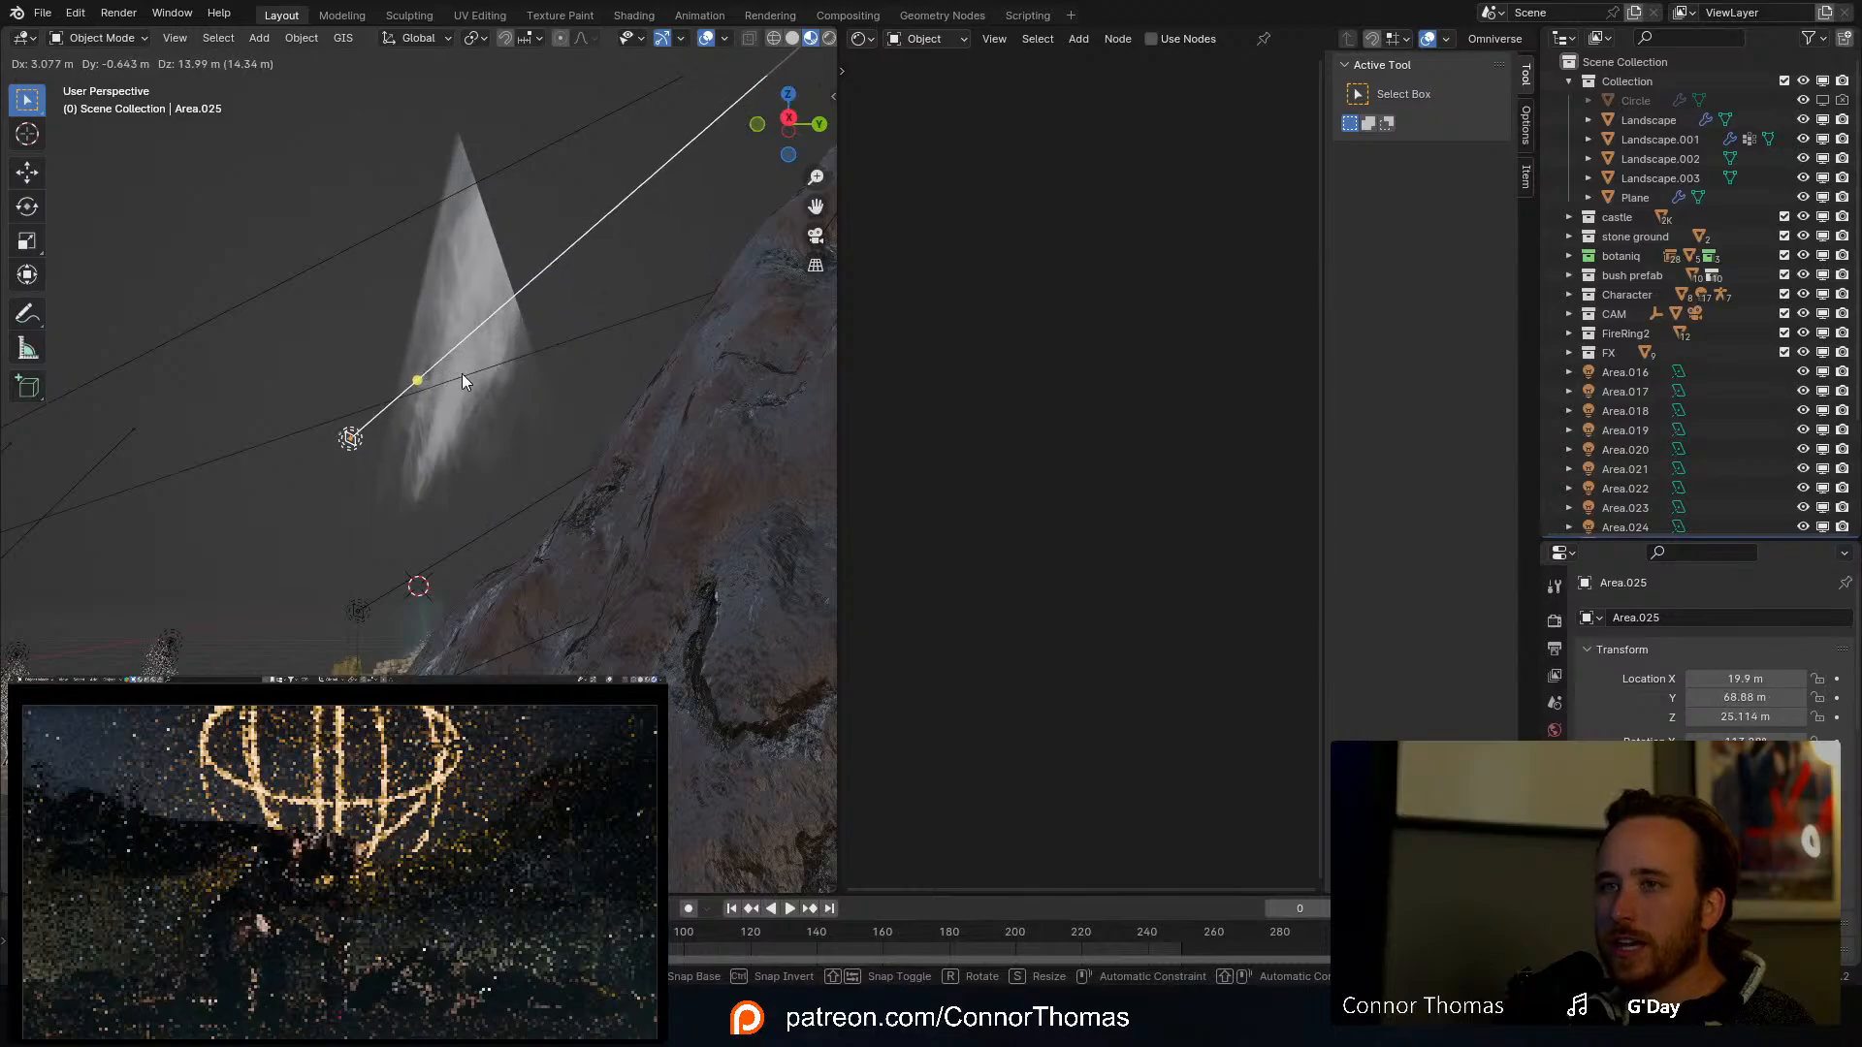
click(462, 374)
Step: Move the copied area light away from the fog plane to about X 25.25 m, Y 66.84 m, Z 24.99 m
middle_drag(355, 417, 626, 455)
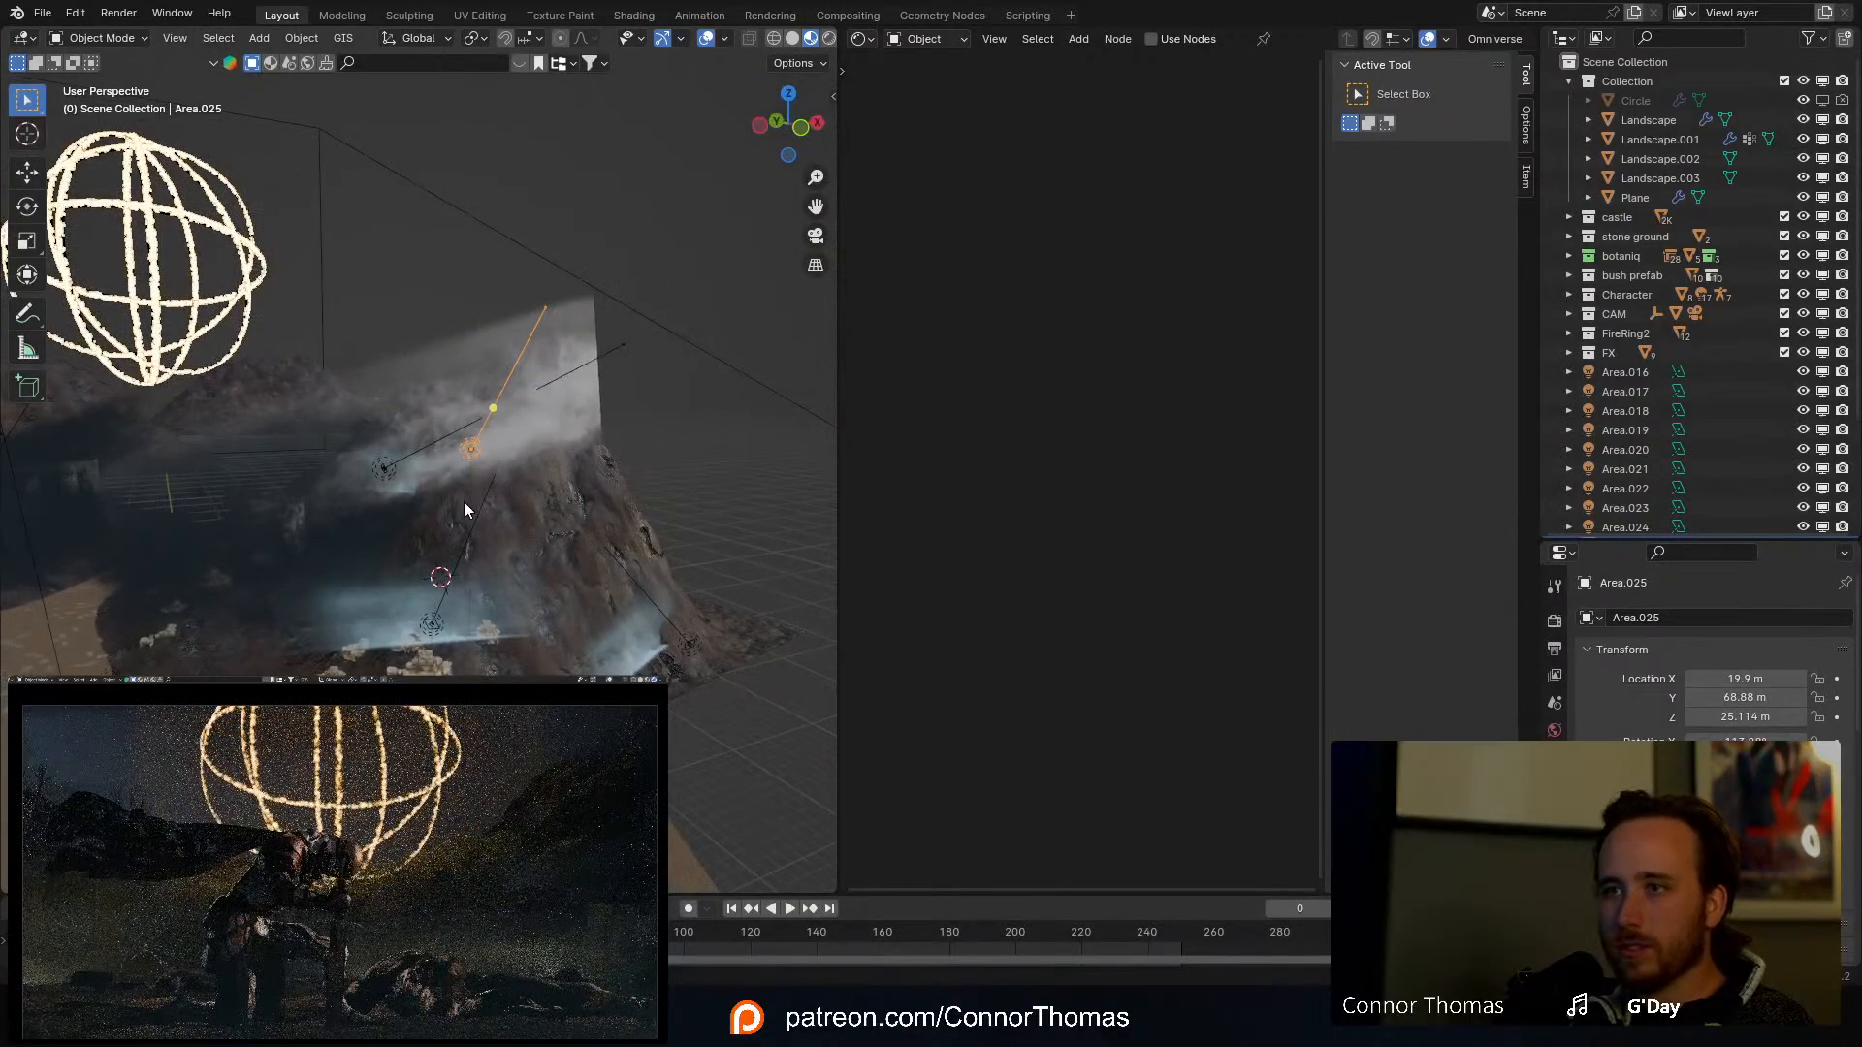
key(KP_Decimal)
middle_drag(668, 509, 668, 662)
scroll(633, 522, down, 5)
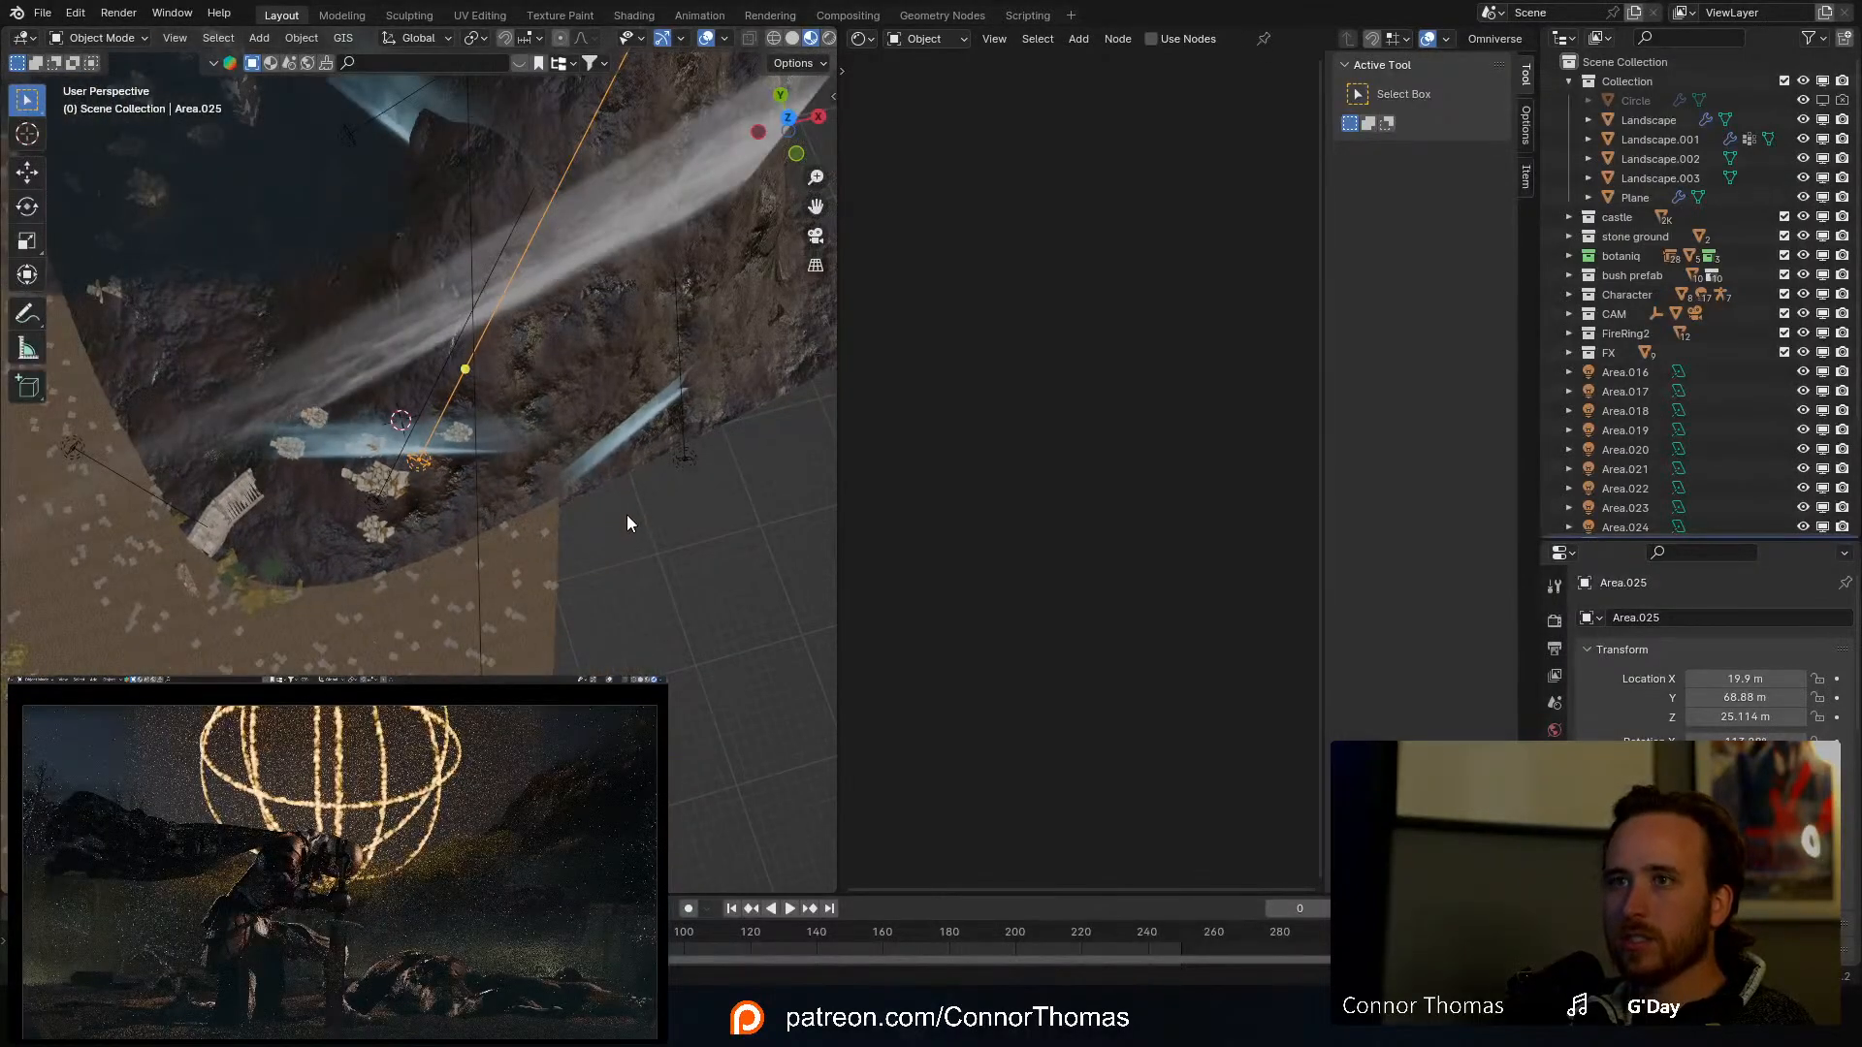
scroll(626, 515, down, 3)
key(g)
click(637, 527)
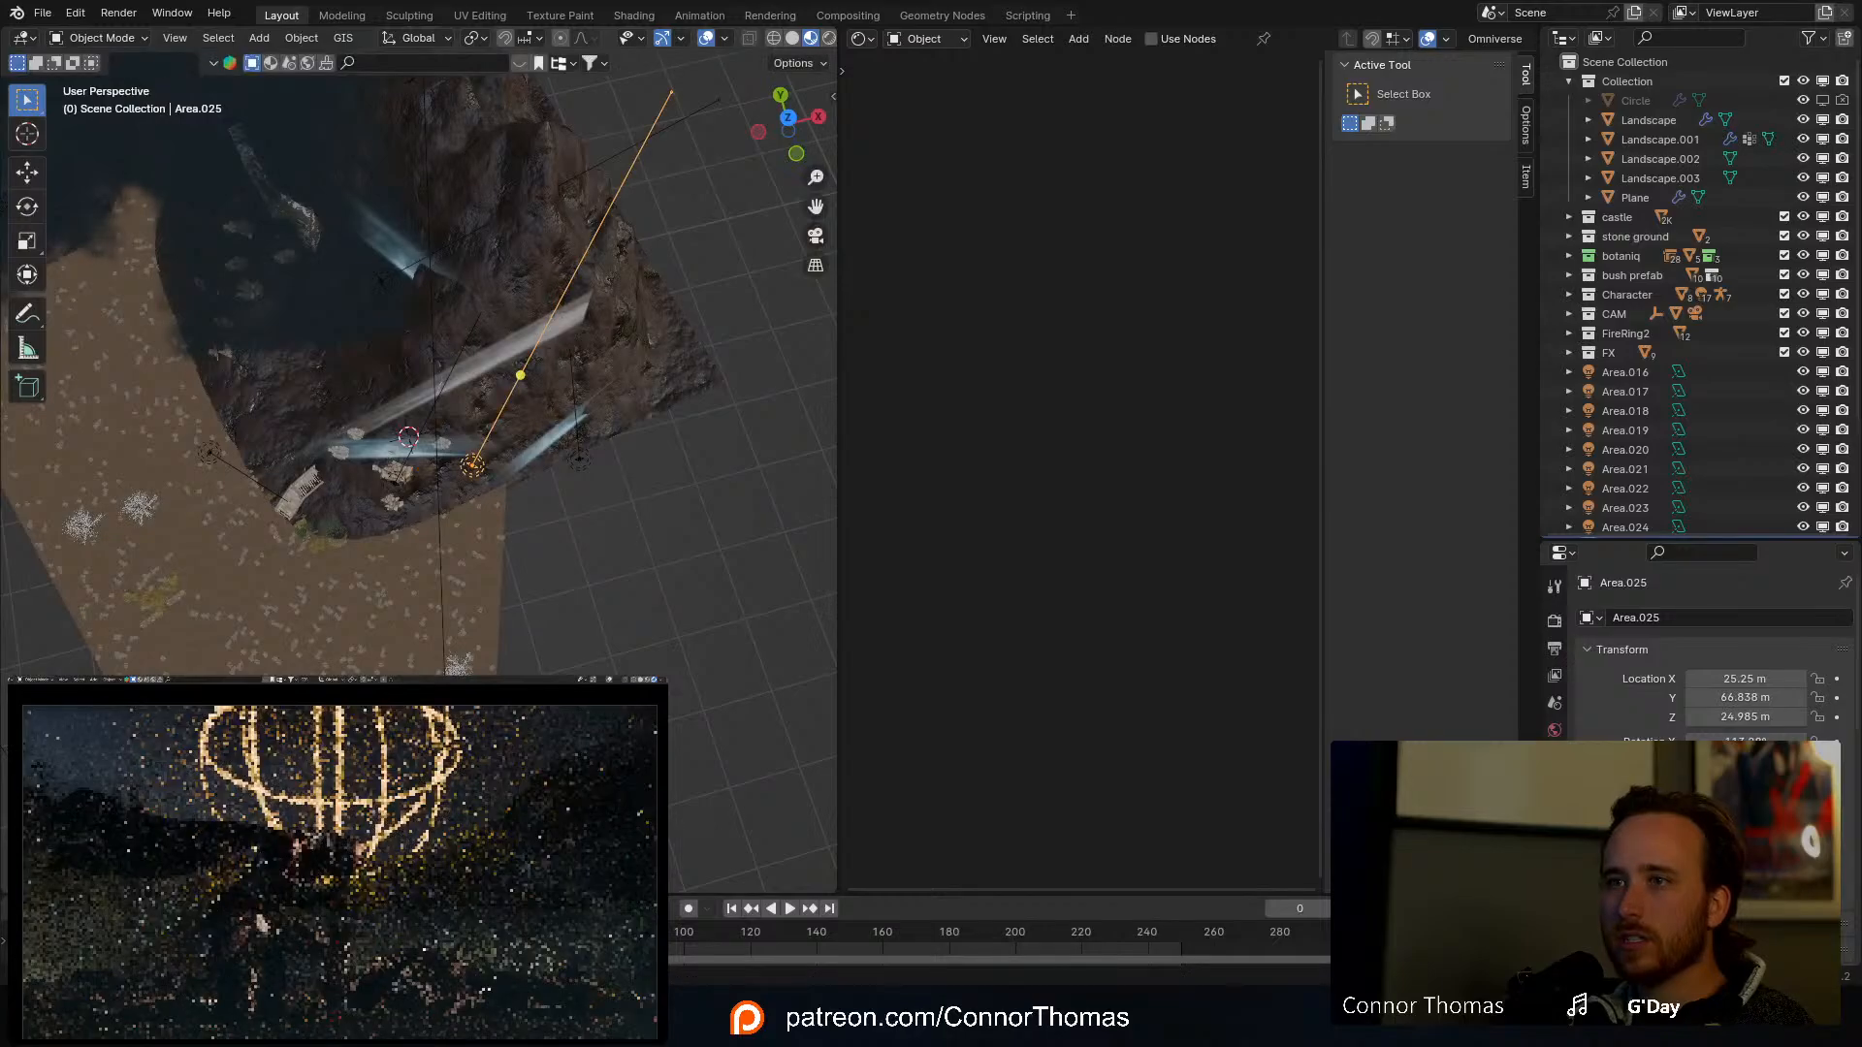
Step: Rotate the copied area light freely to re-aim its beam across the fog plane
key(r)
key(r)
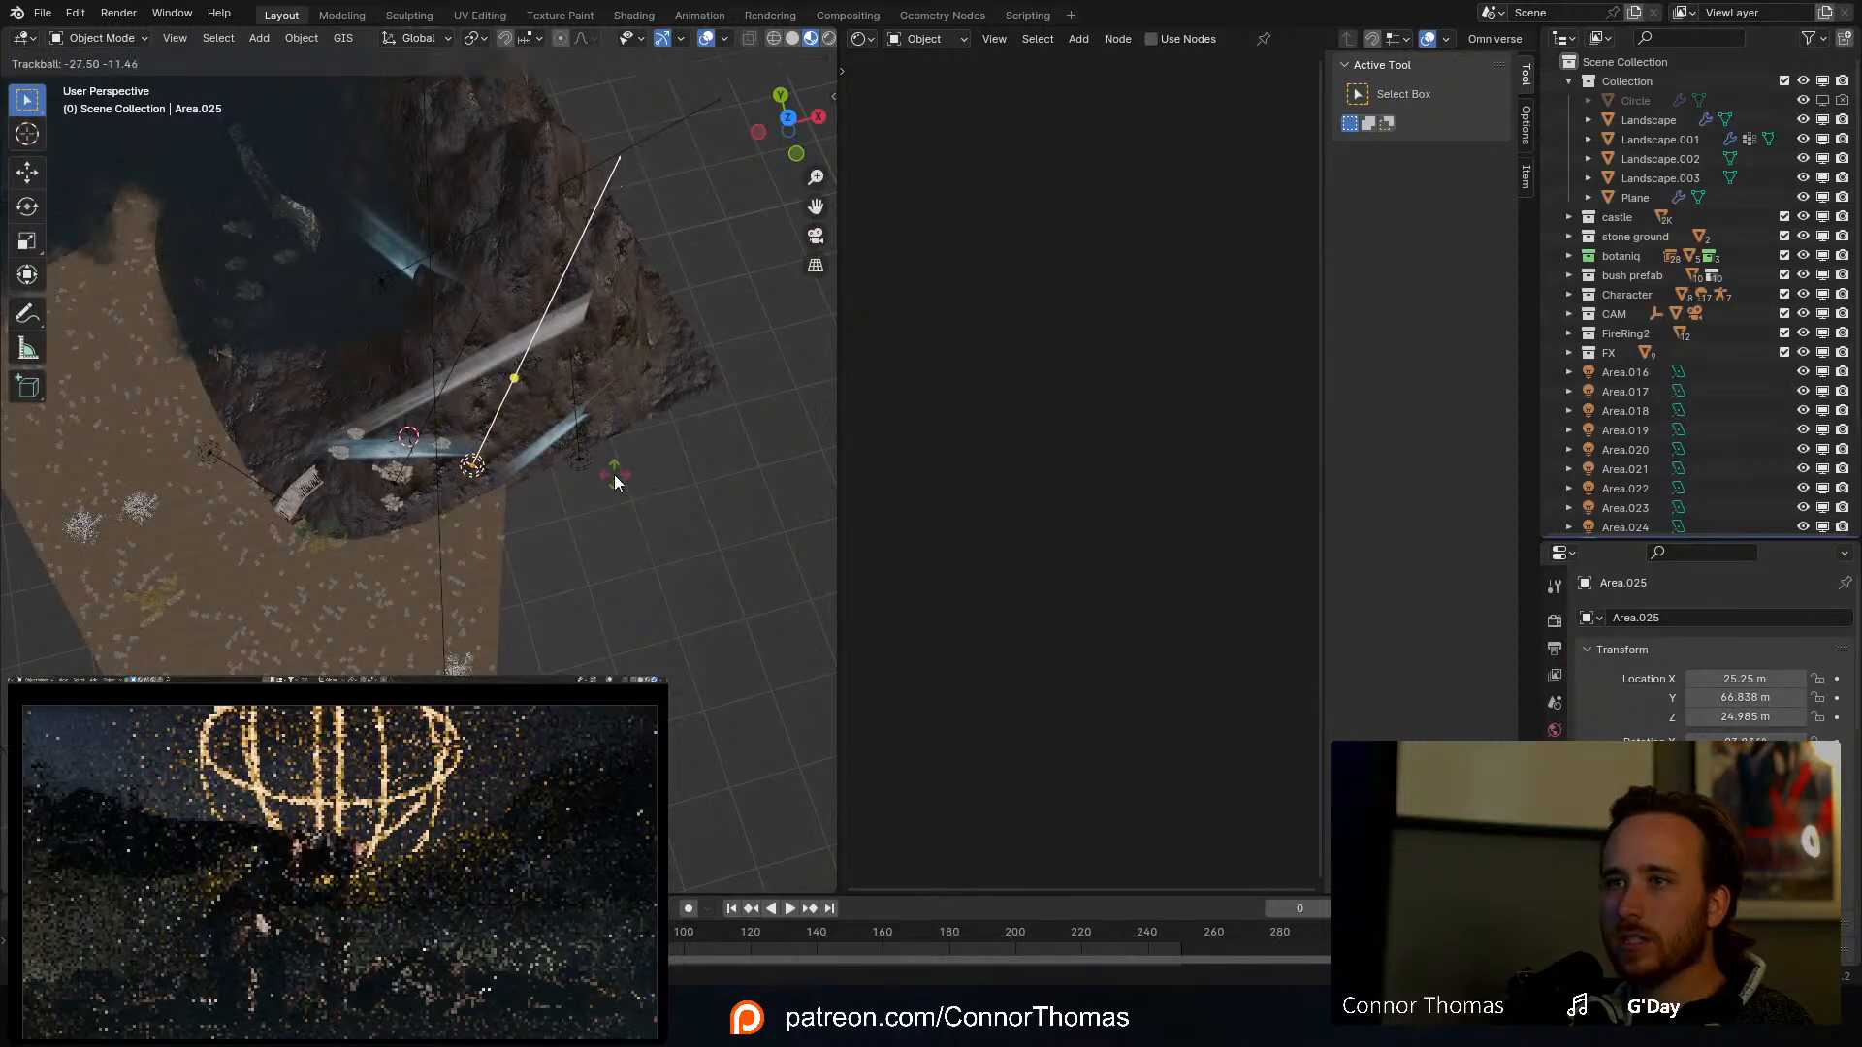
click(679, 446)
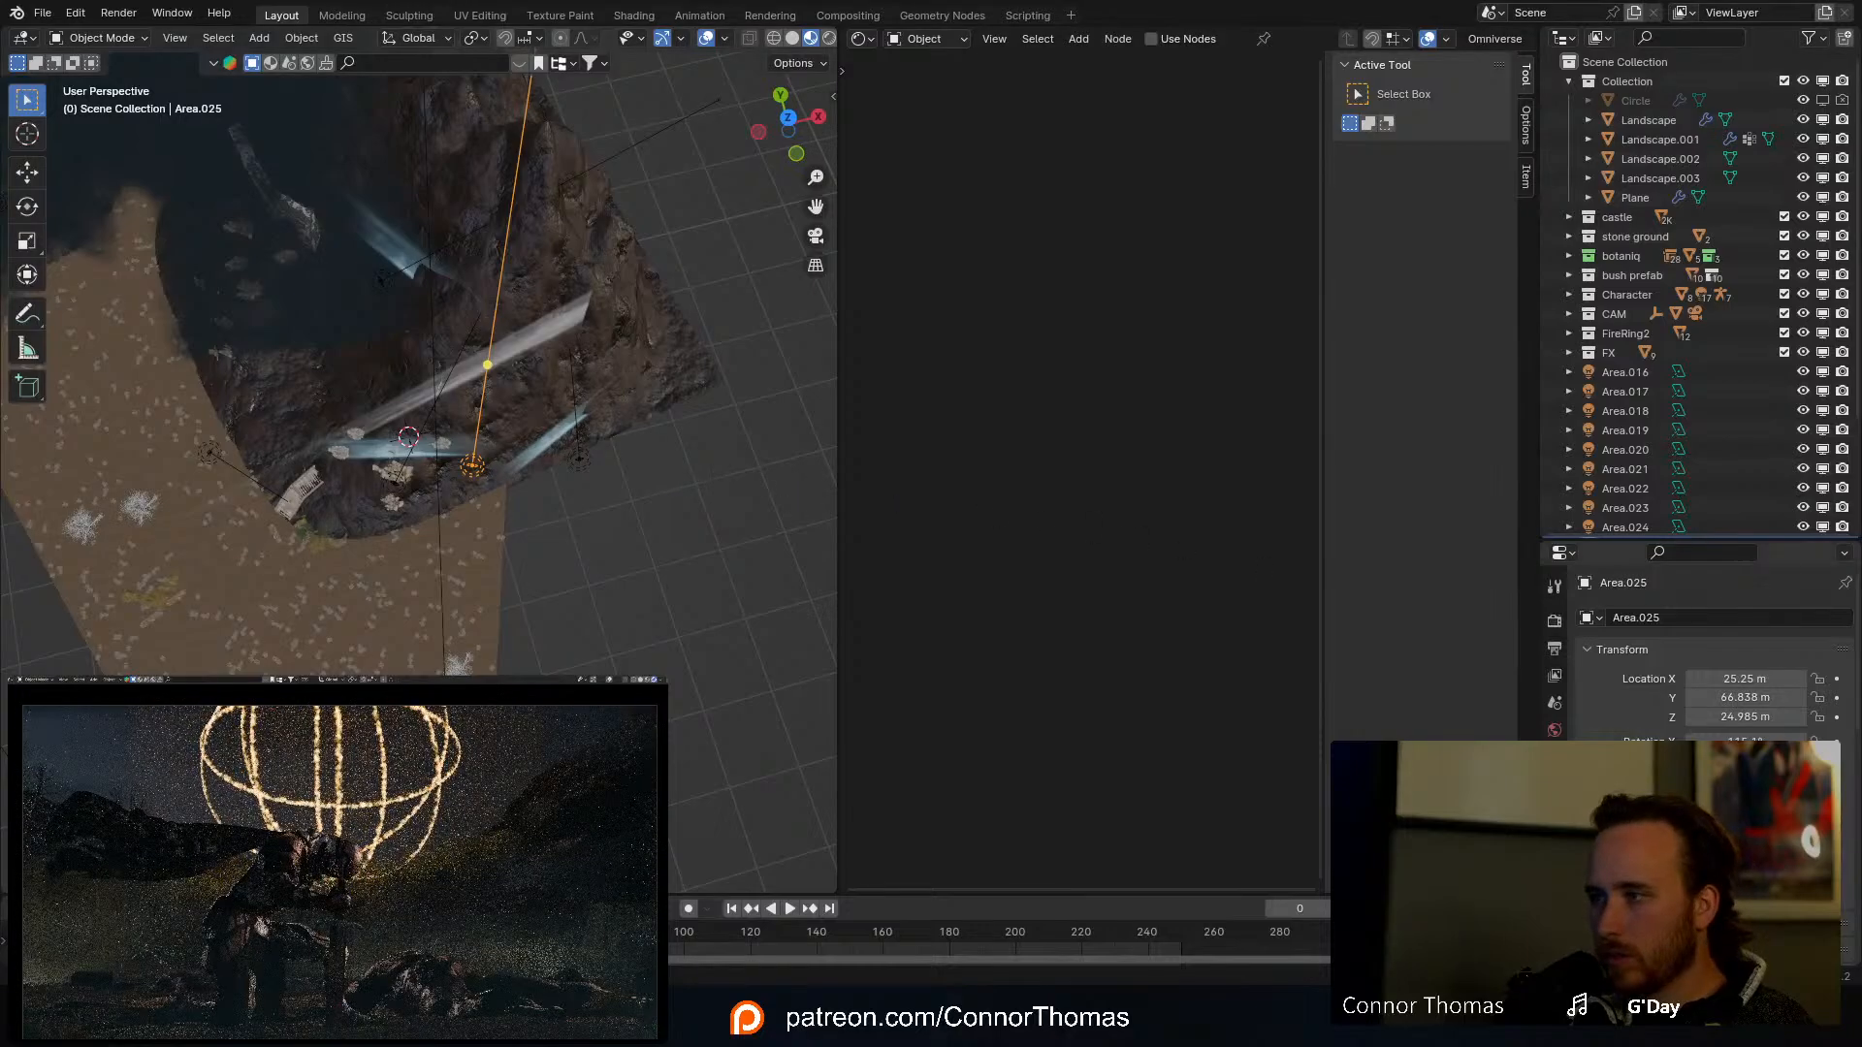
Step: Open the copied area light's data settings and save the scene file
click(1555, 818)
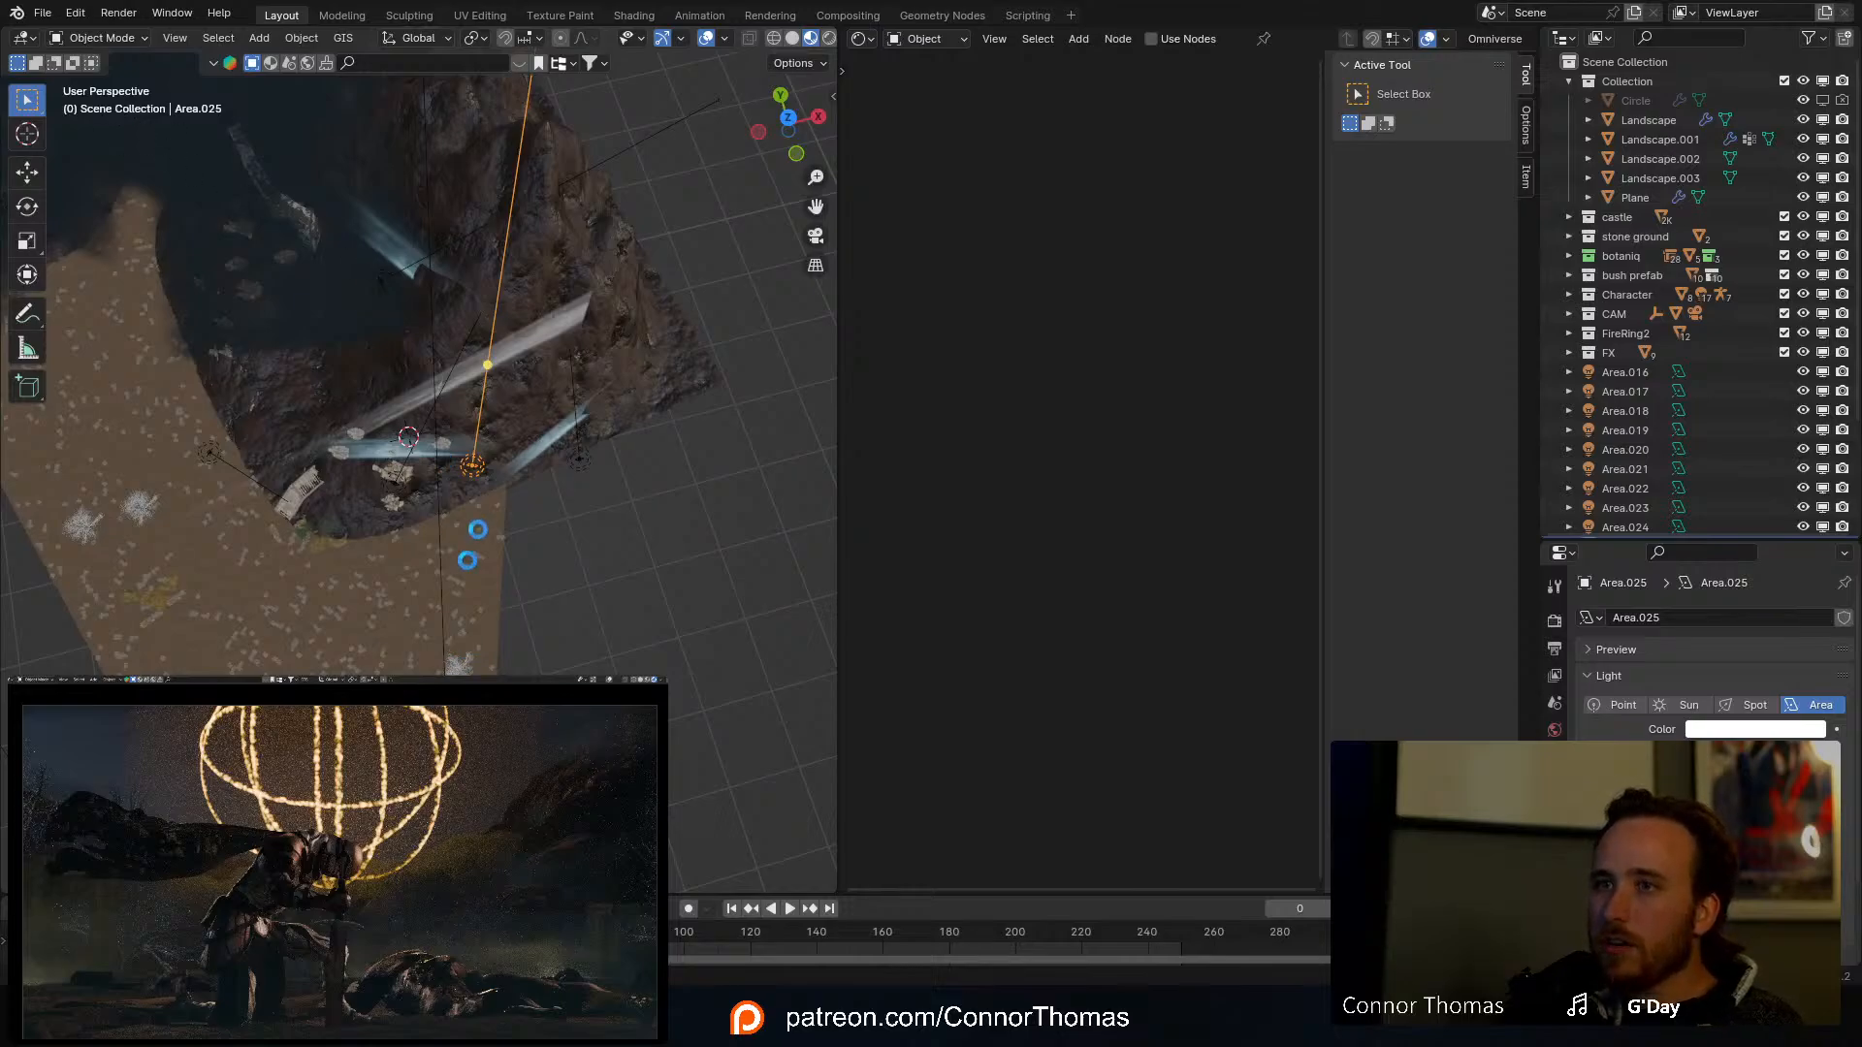
key(ctrl+s)
Step: Insert a Color Ramp between the fog plane's image texture and Principled BSDF, making room by moving the texture node
middle_drag(639, 380, 449, 250)
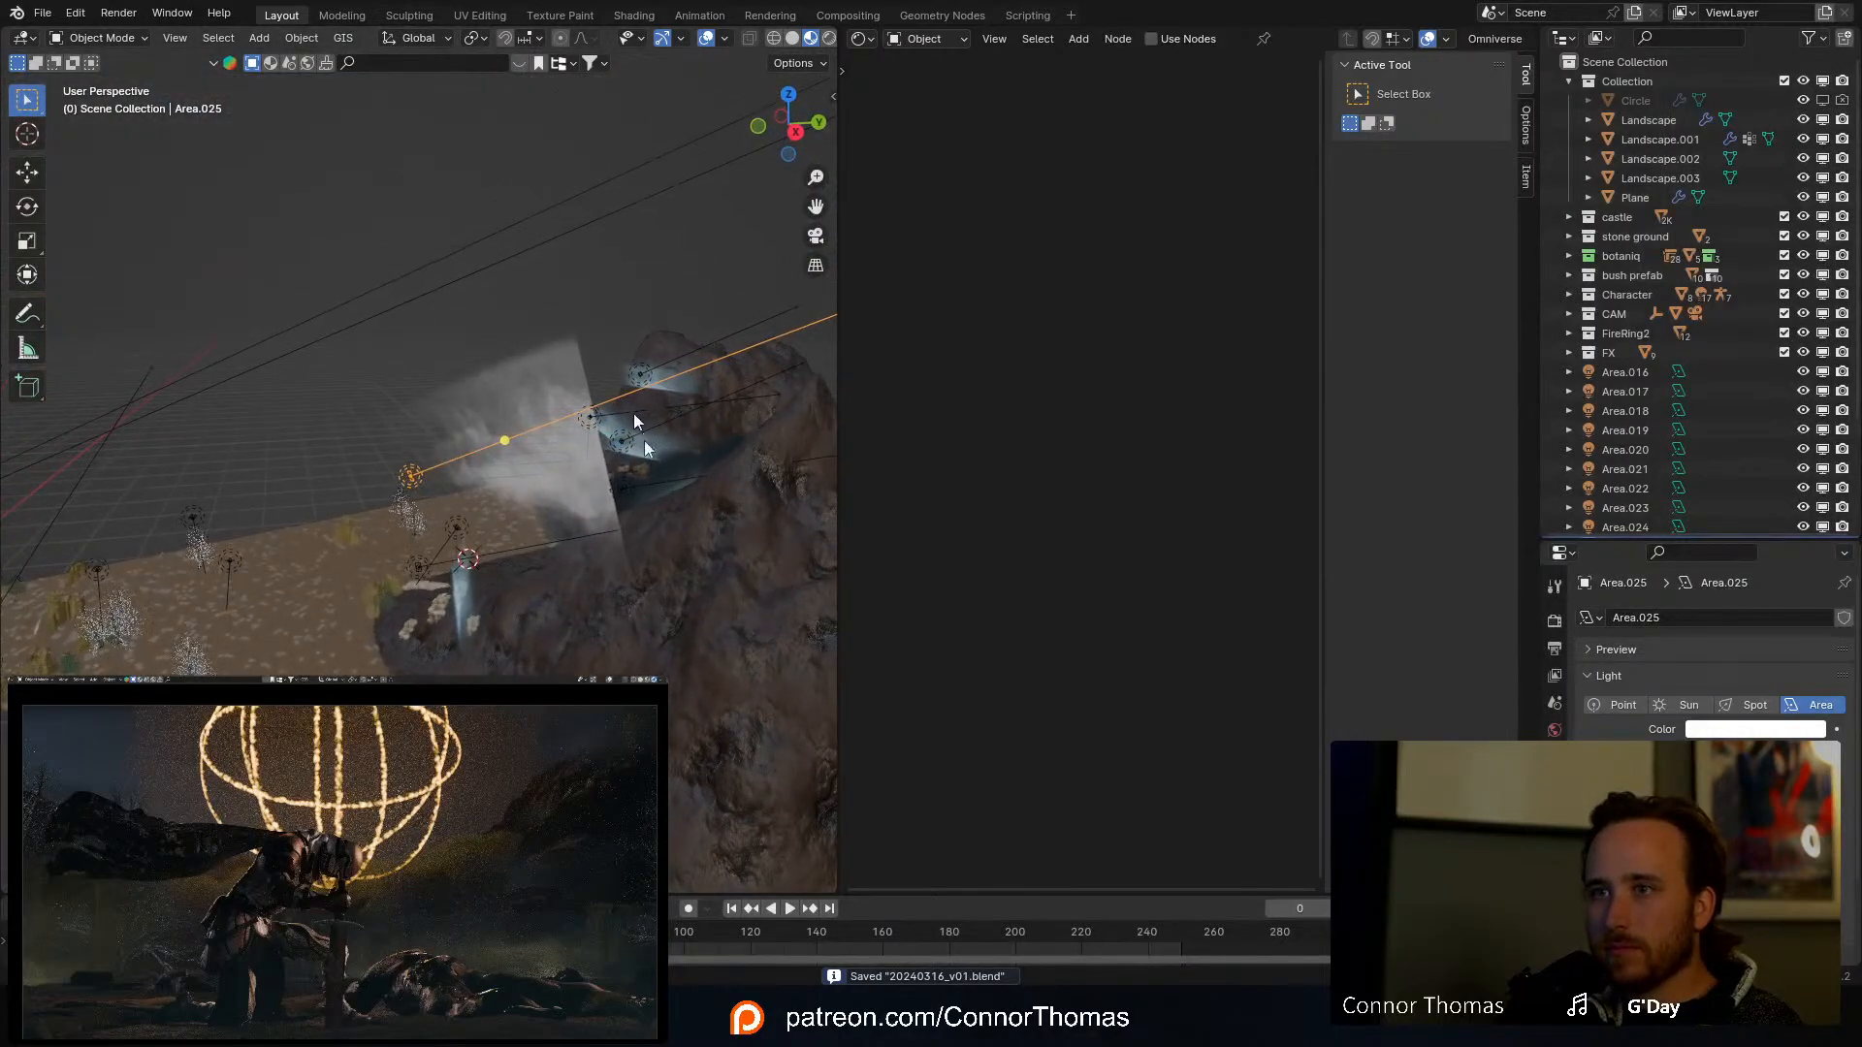
click(596, 461)
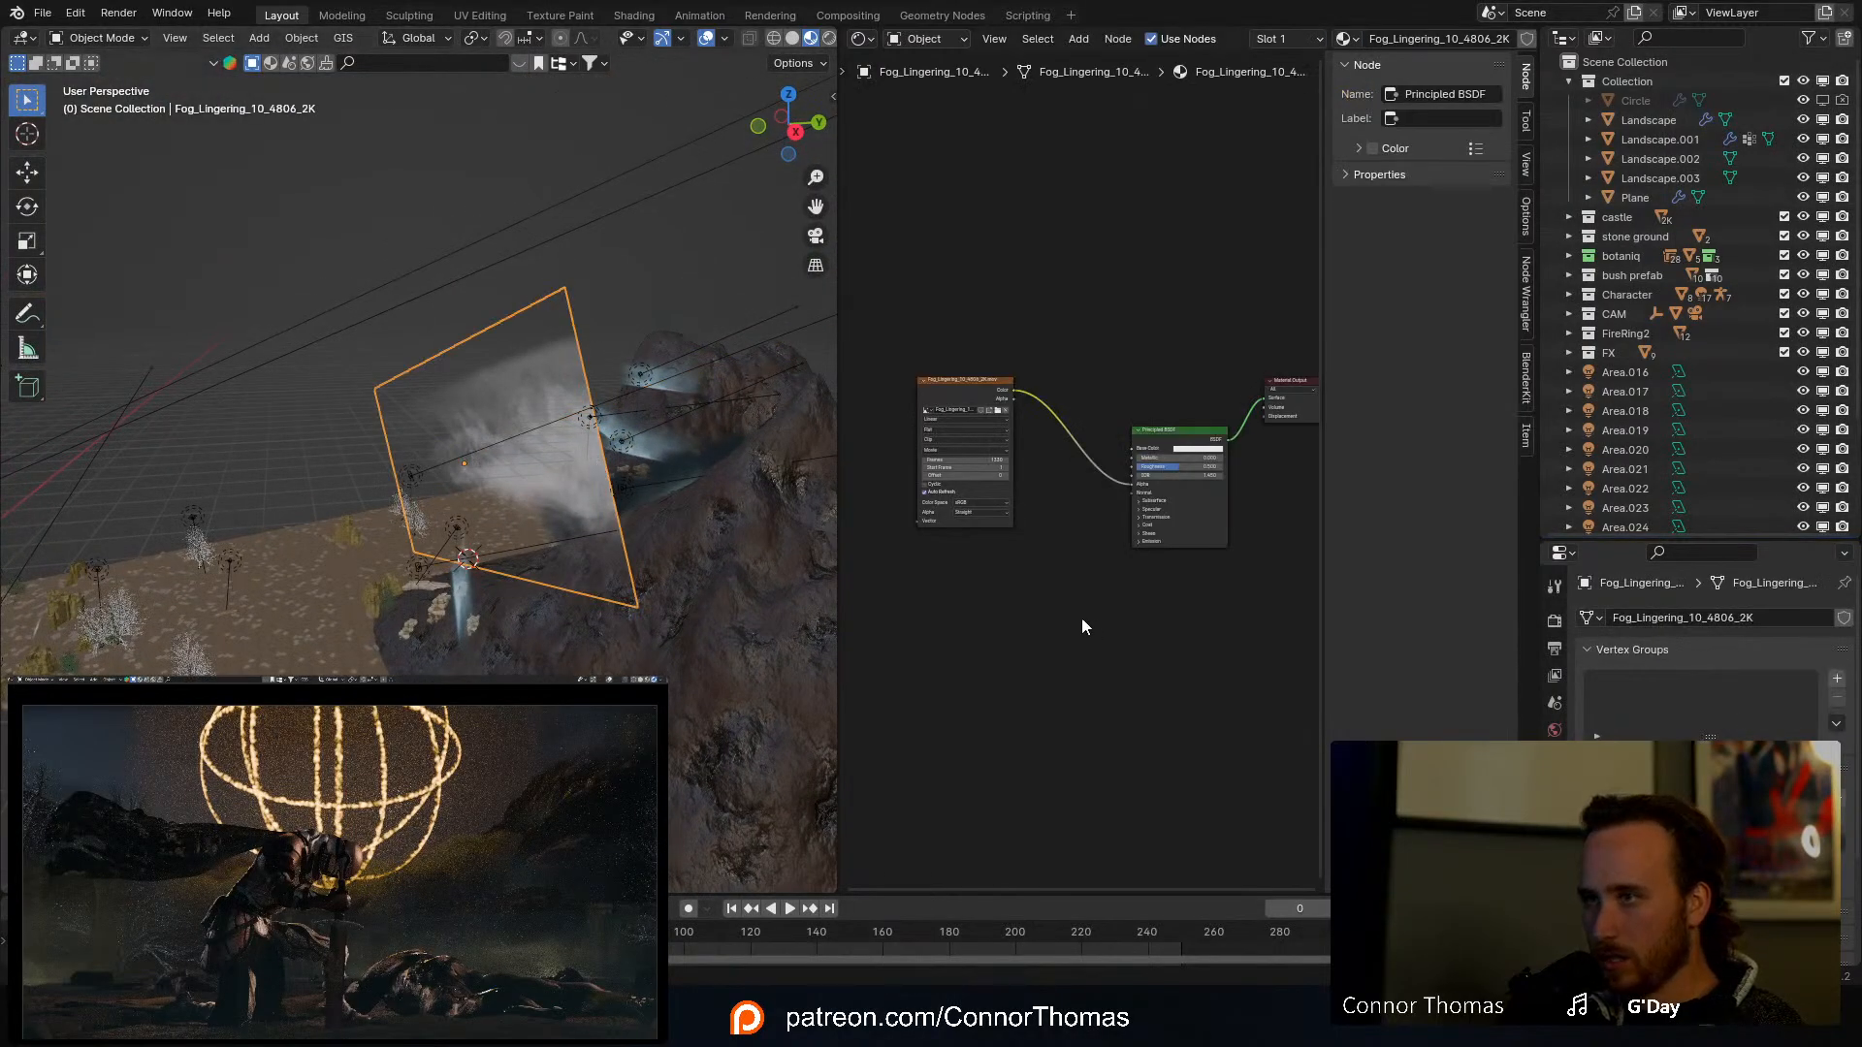
middle_drag(1080, 619, 1175, 620)
scroll(1173, 620, up, 2)
drag(1086, 344, 938, 334)
key(shift+a)
click(1100, 272)
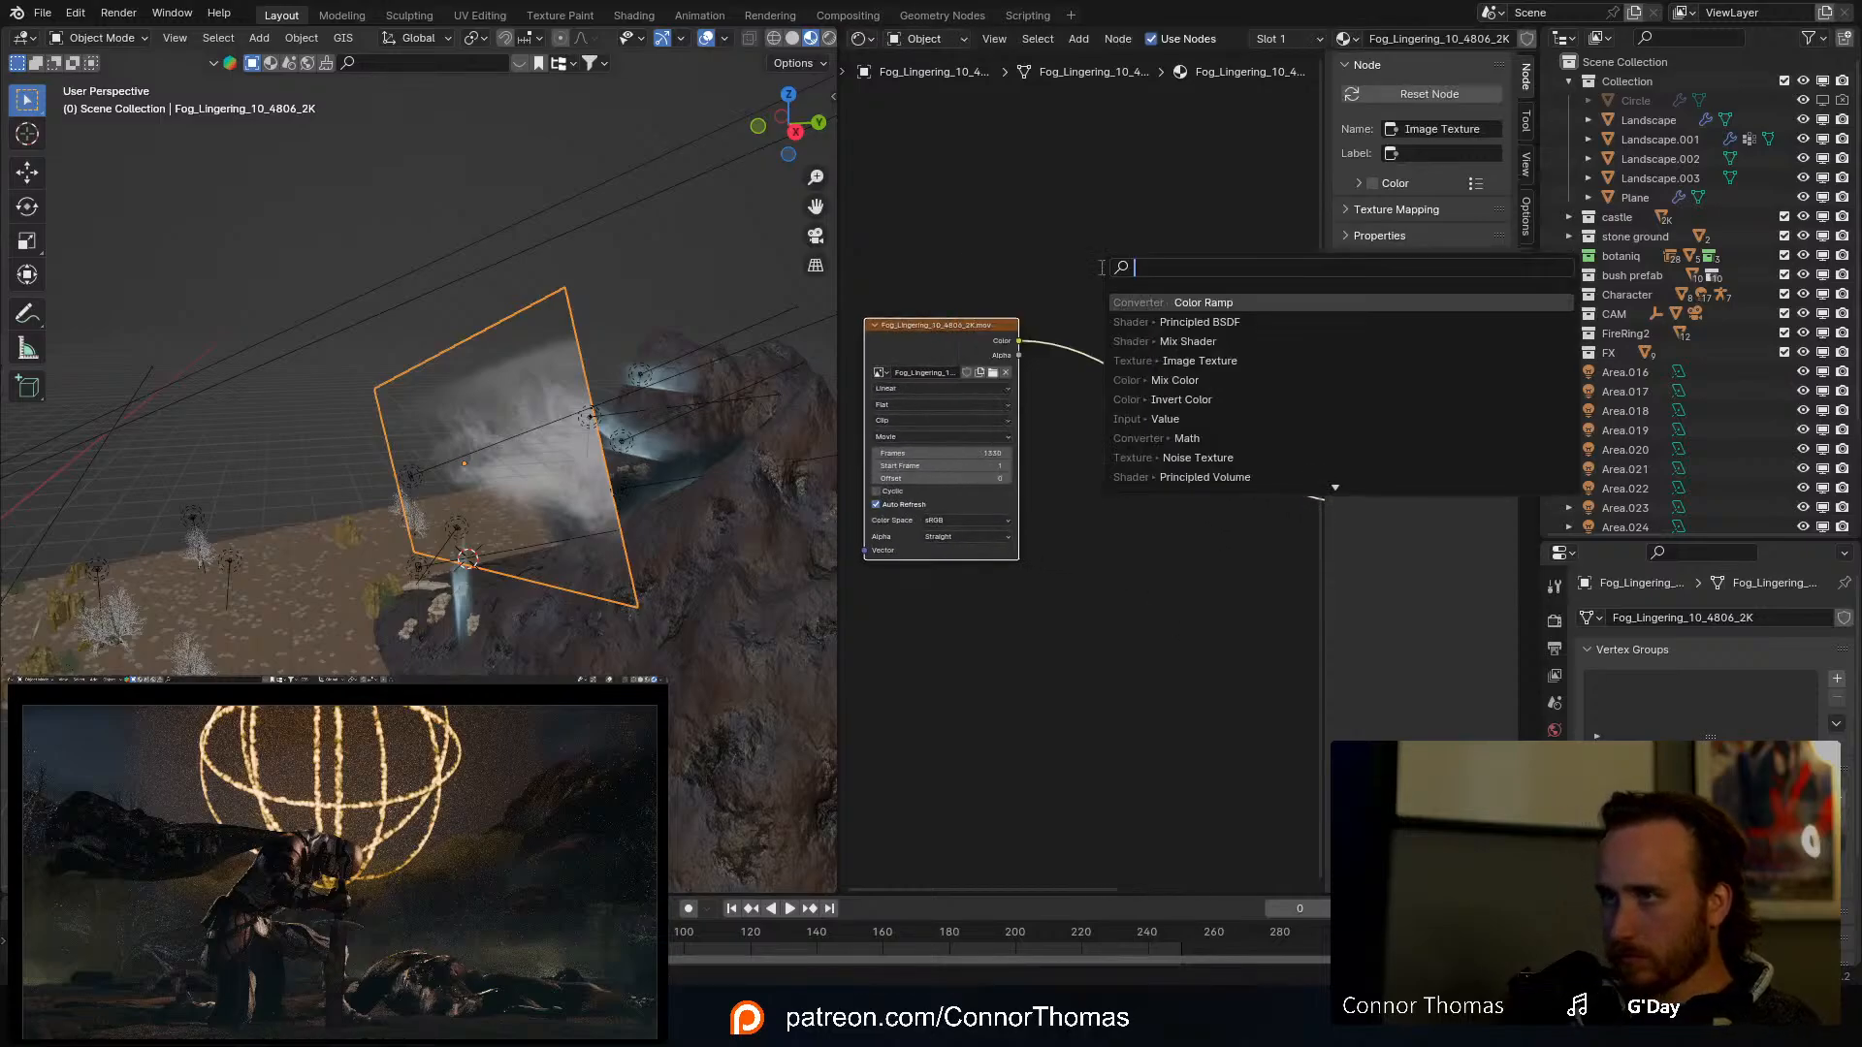
key(Return)
click(1100, 266)
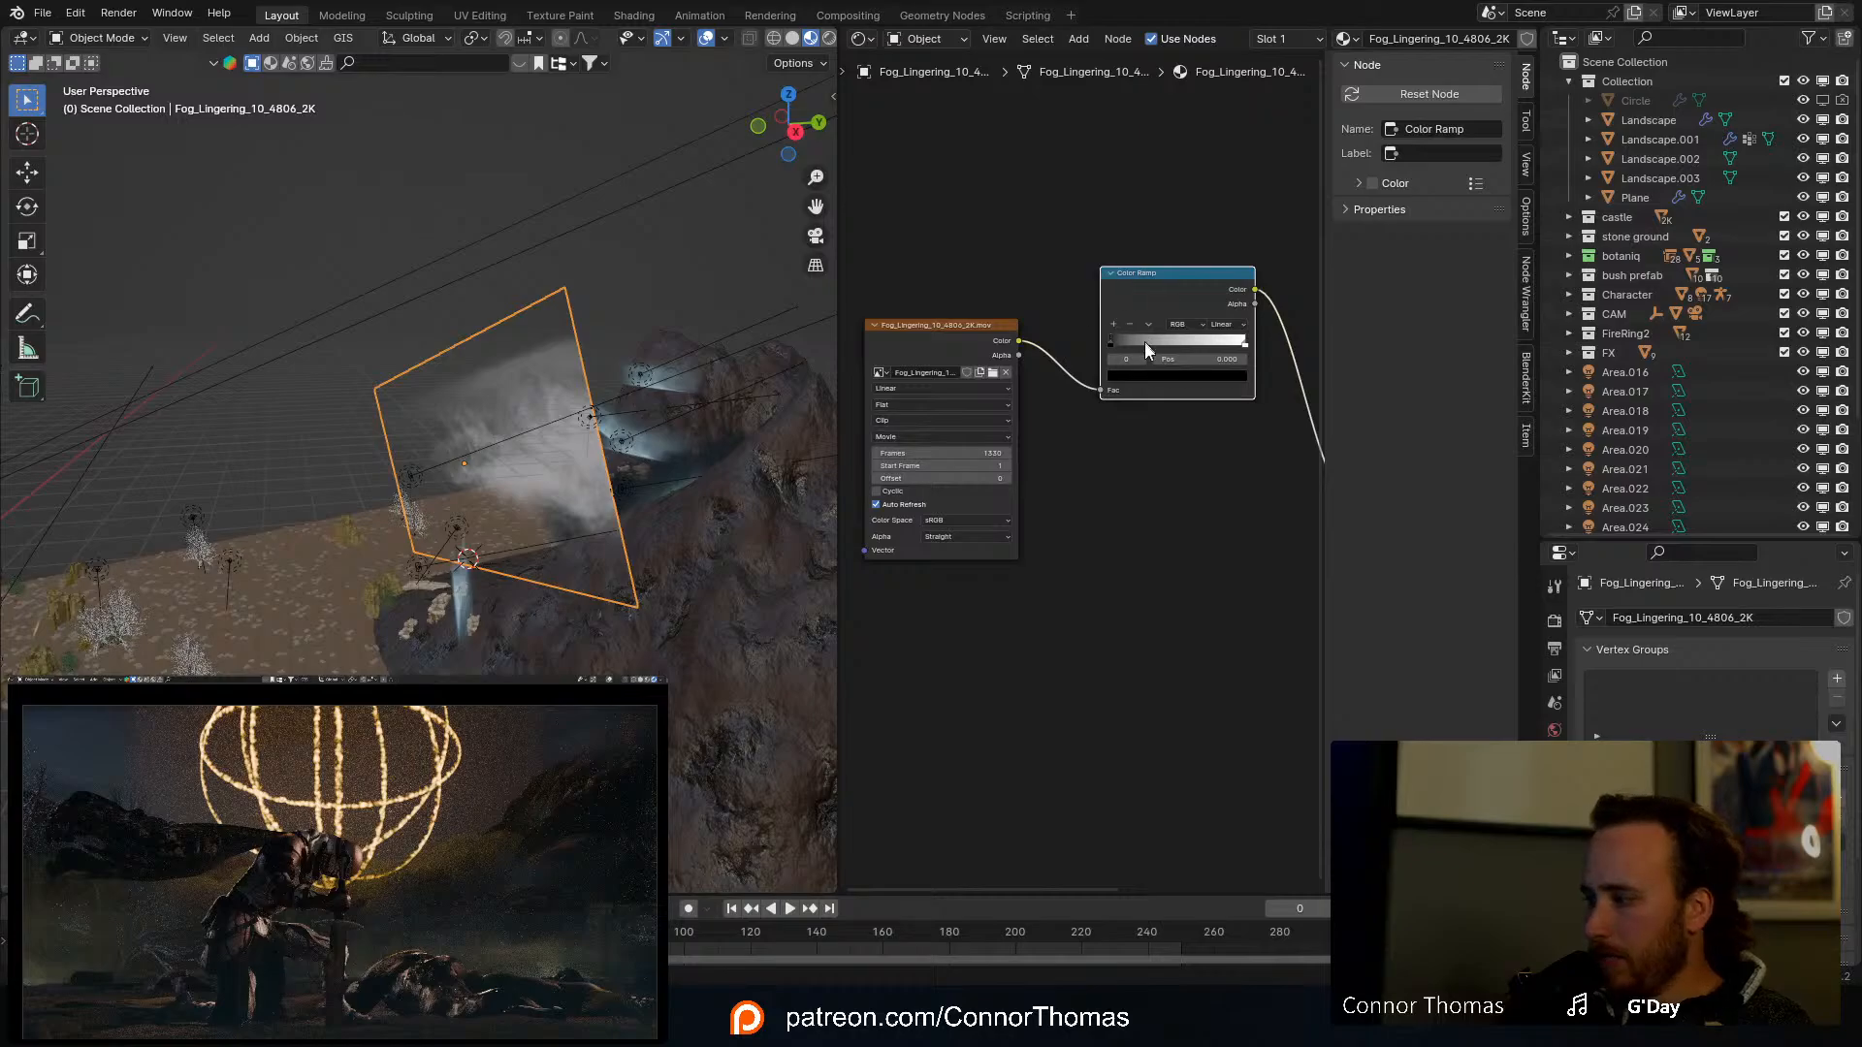
Step: Shift the Color Ramp's white stop to about 0.45 to strengthen the fog's opacity
click(1241, 344)
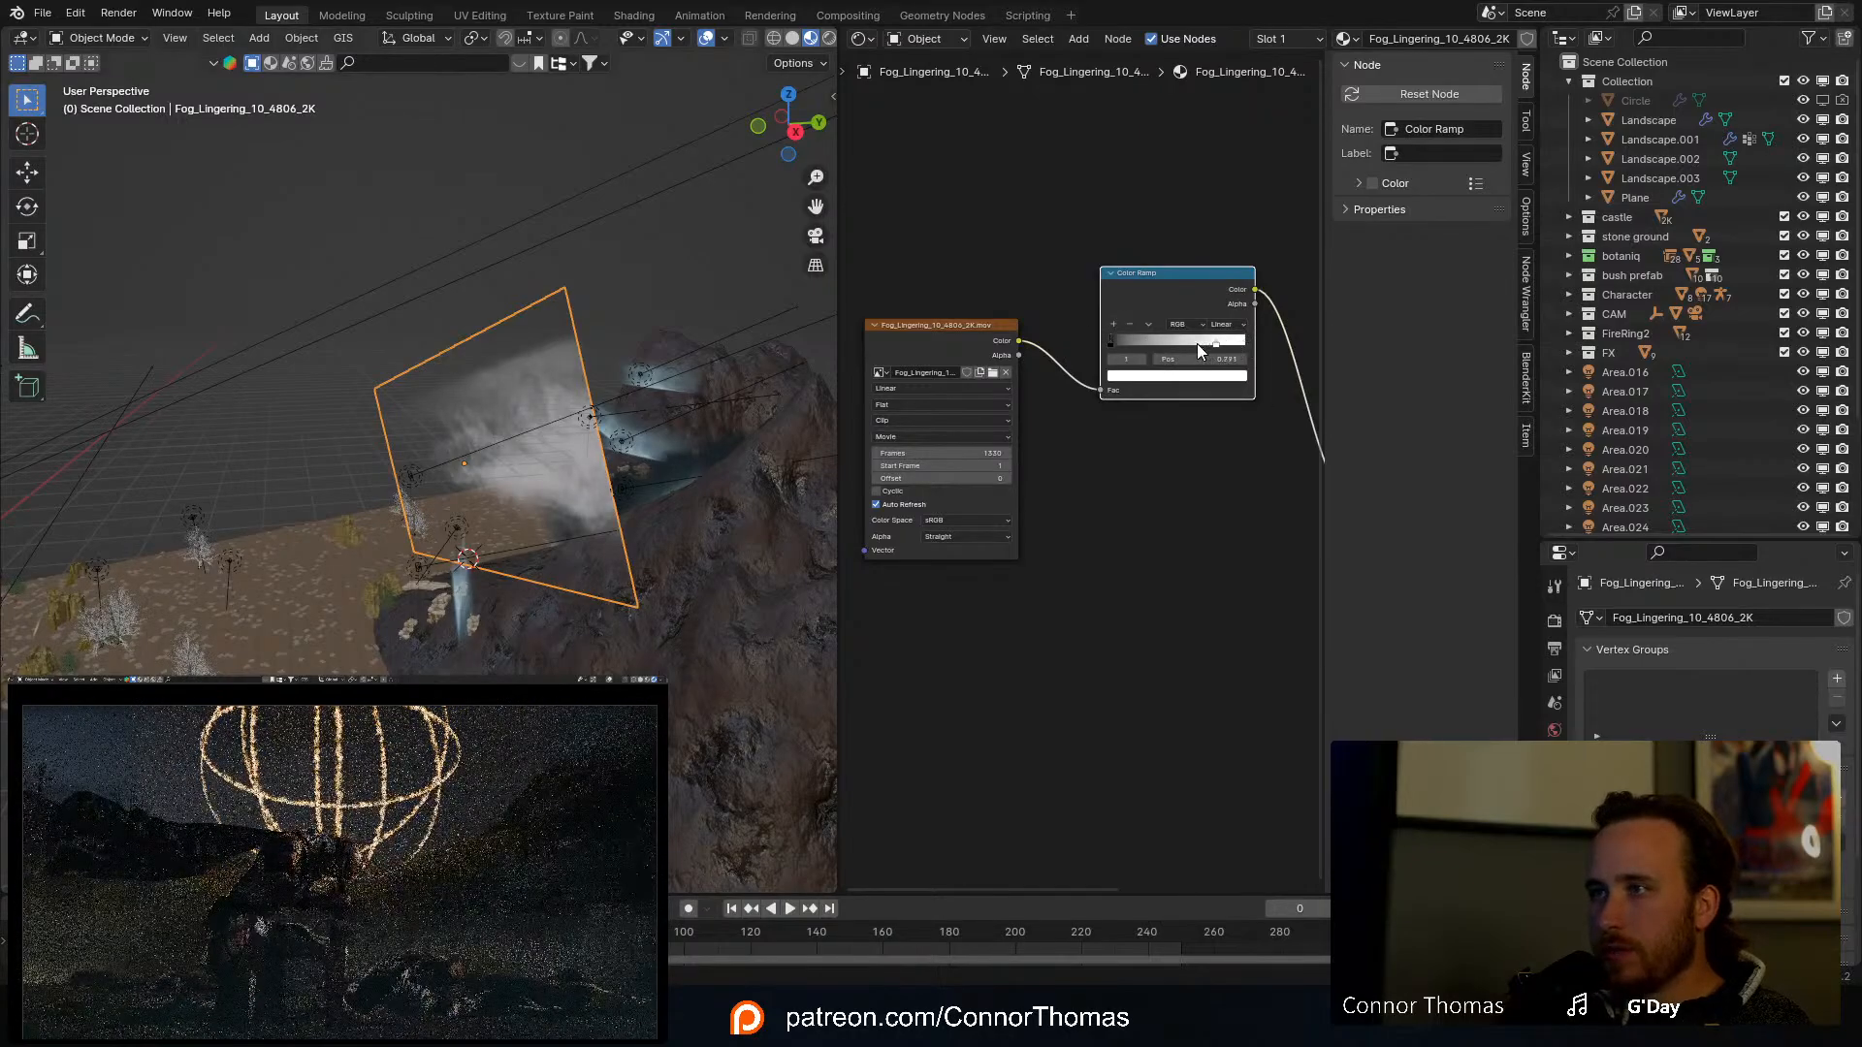
drag(1196, 343, 1196, 343)
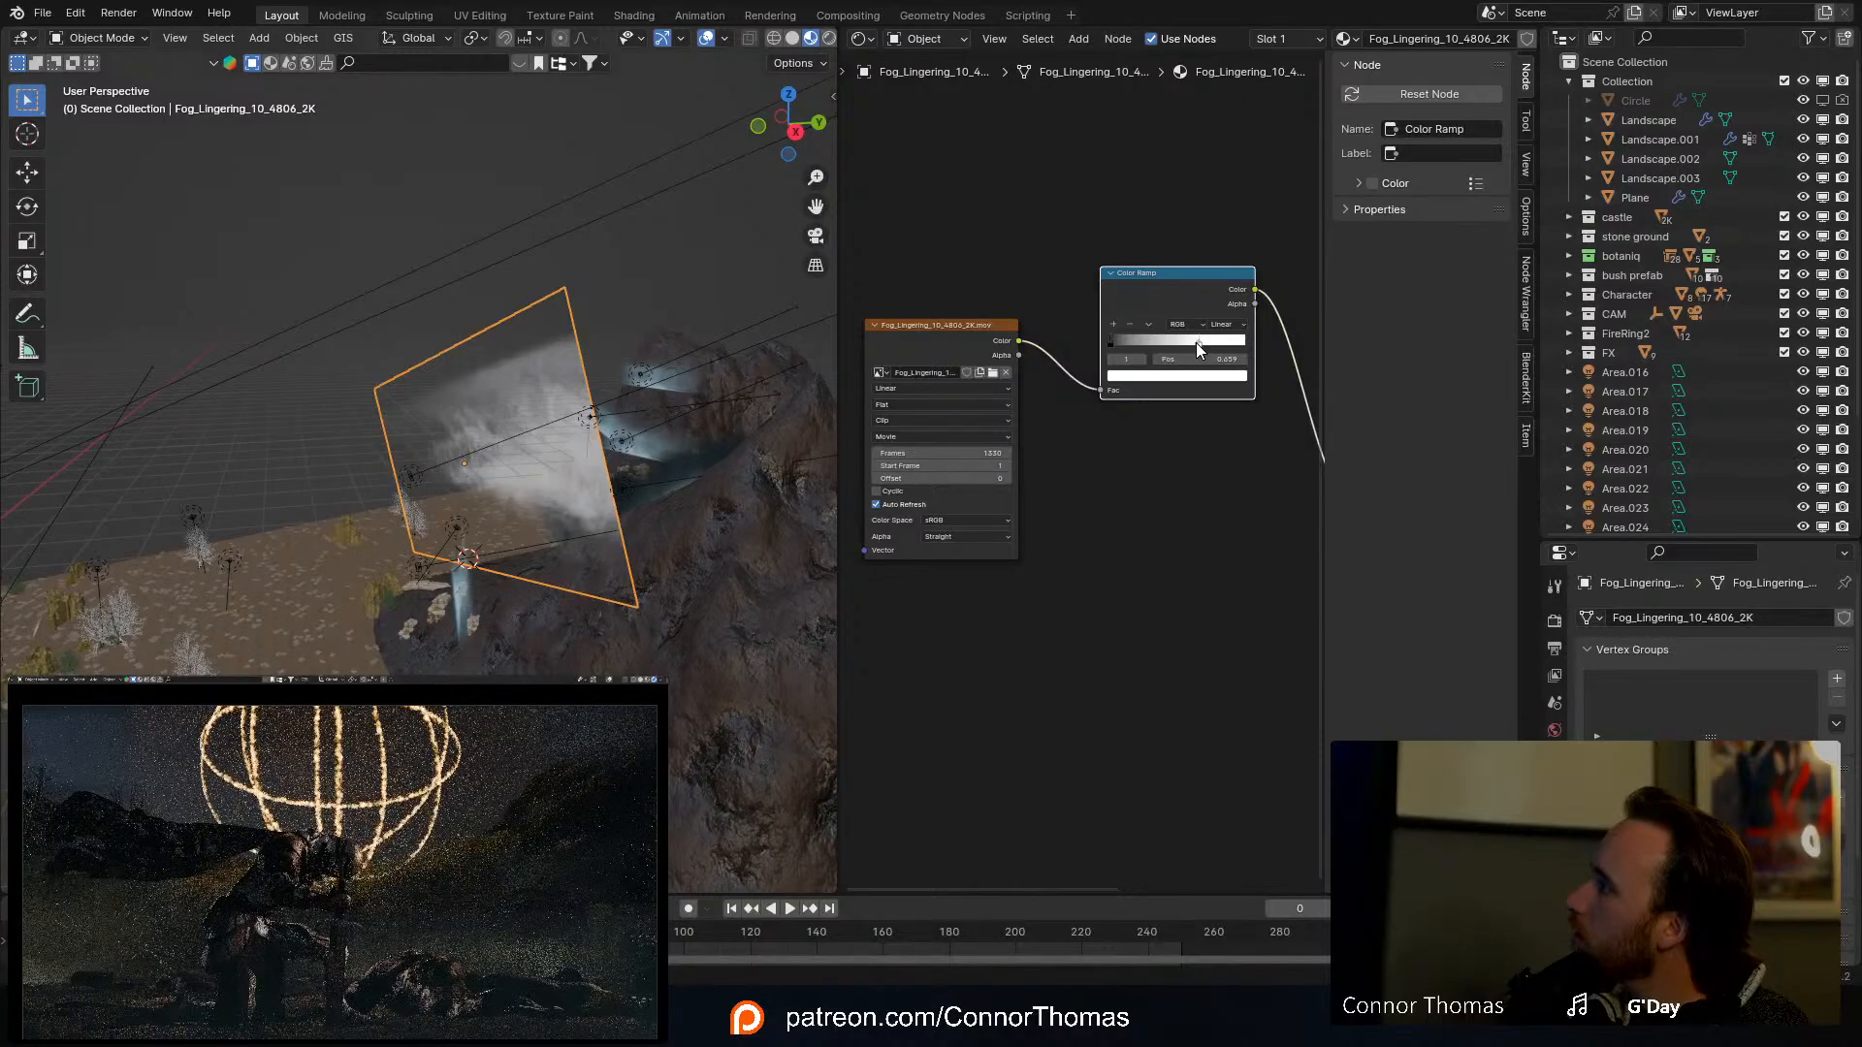
drag(1196, 341, 1168, 346)
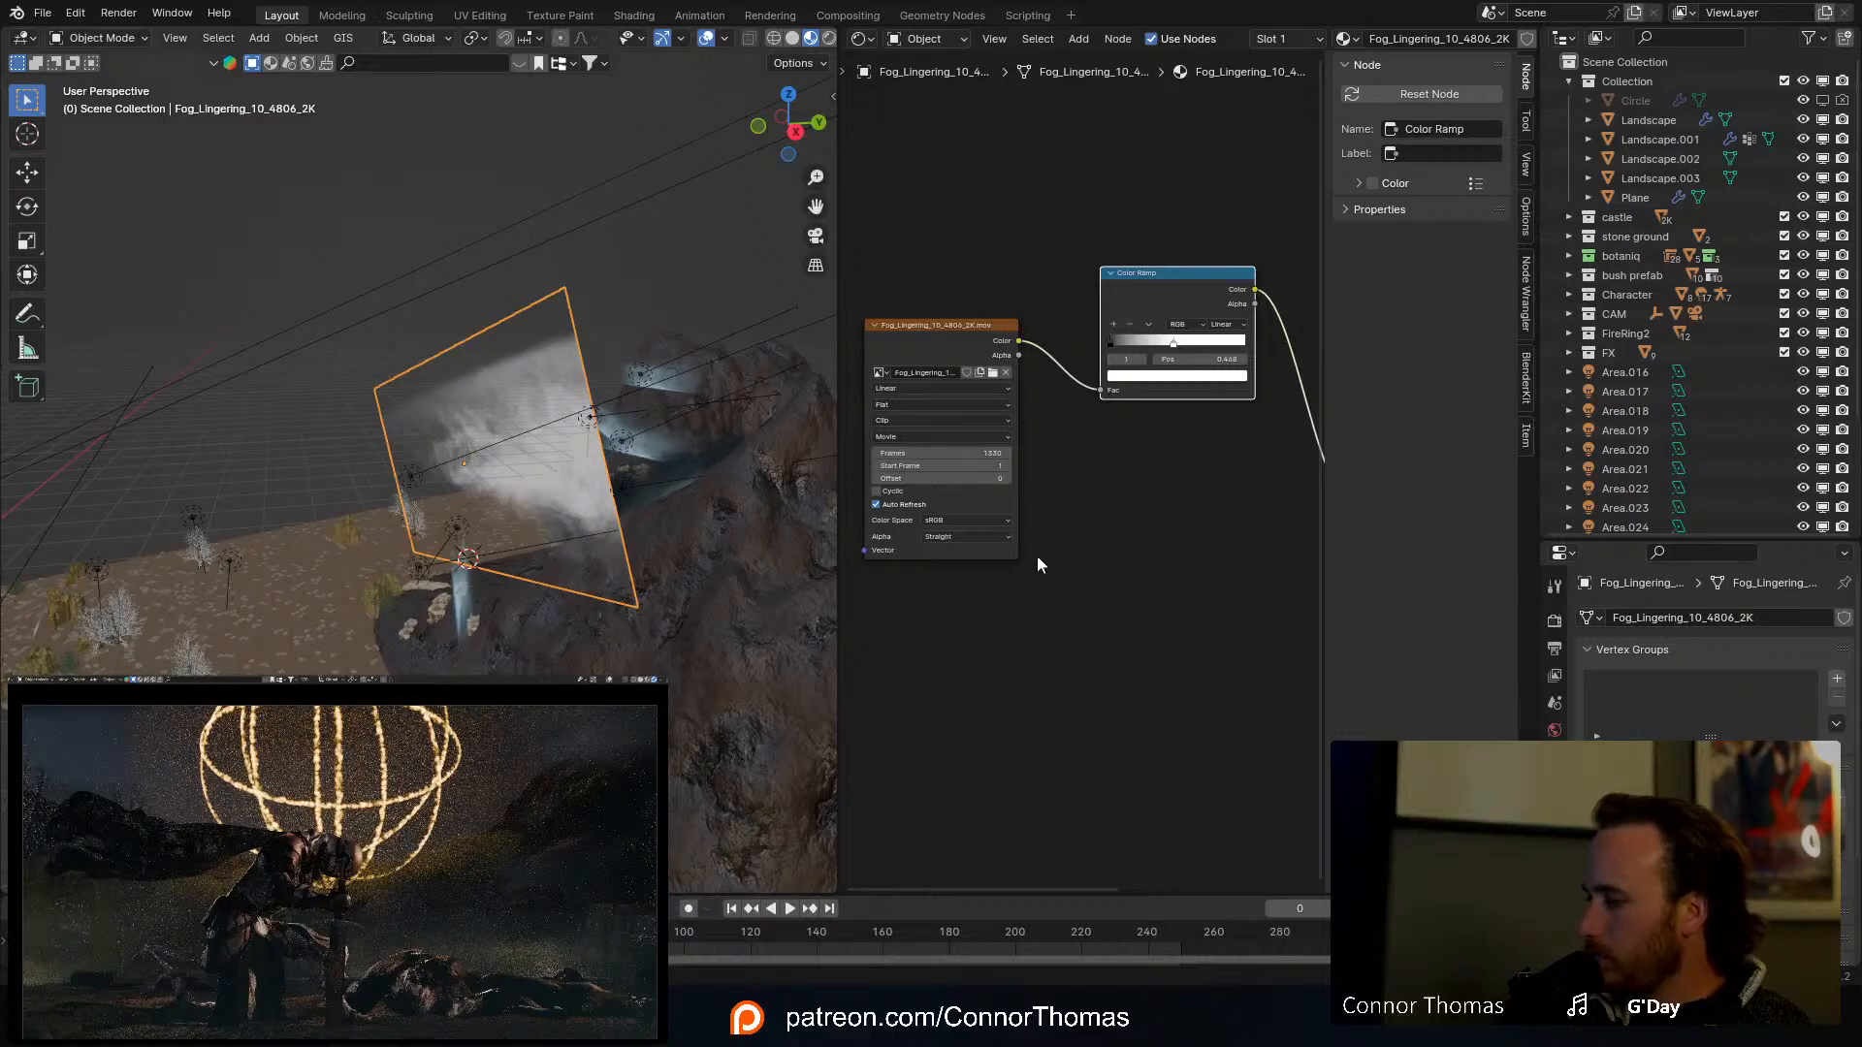
middle_drag(1036, 563, 1174, 605)
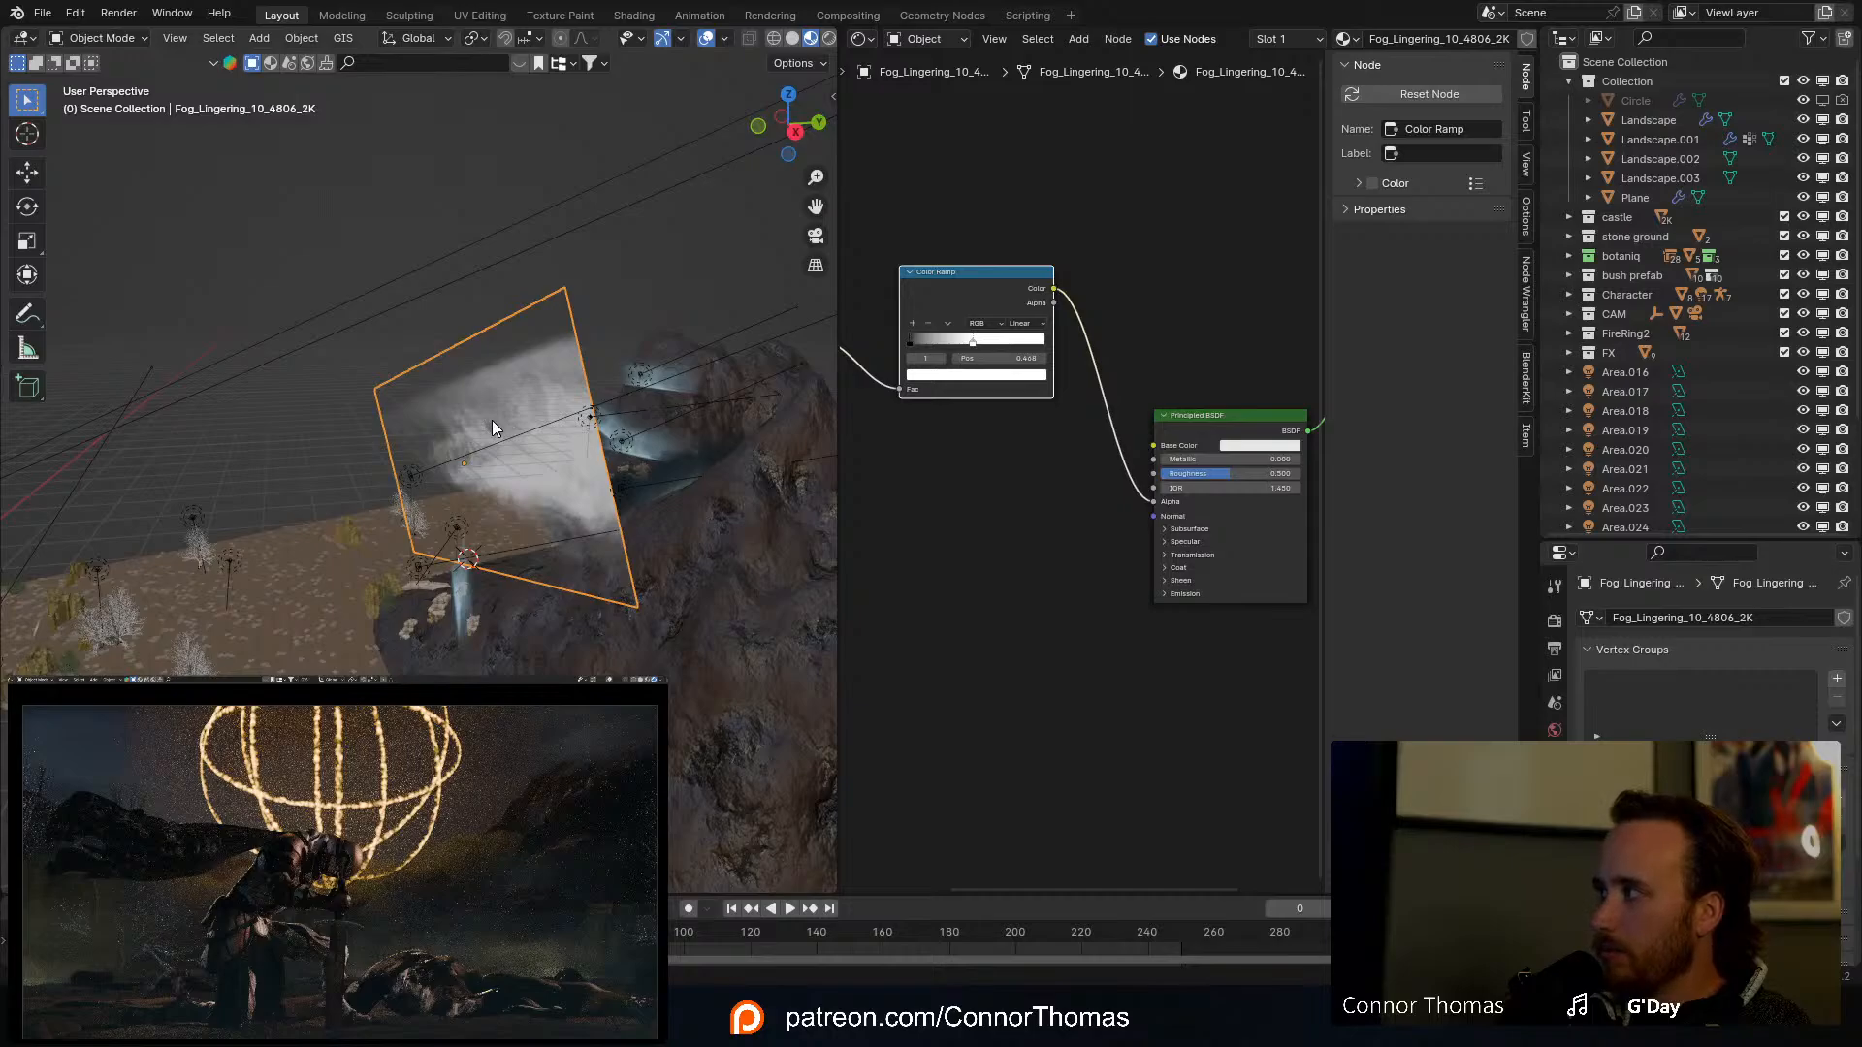
Step: Duplicate the fog plane, place the copy farther back over the mountain, and scale it up
middle_drag(567, 457, 615, 574)
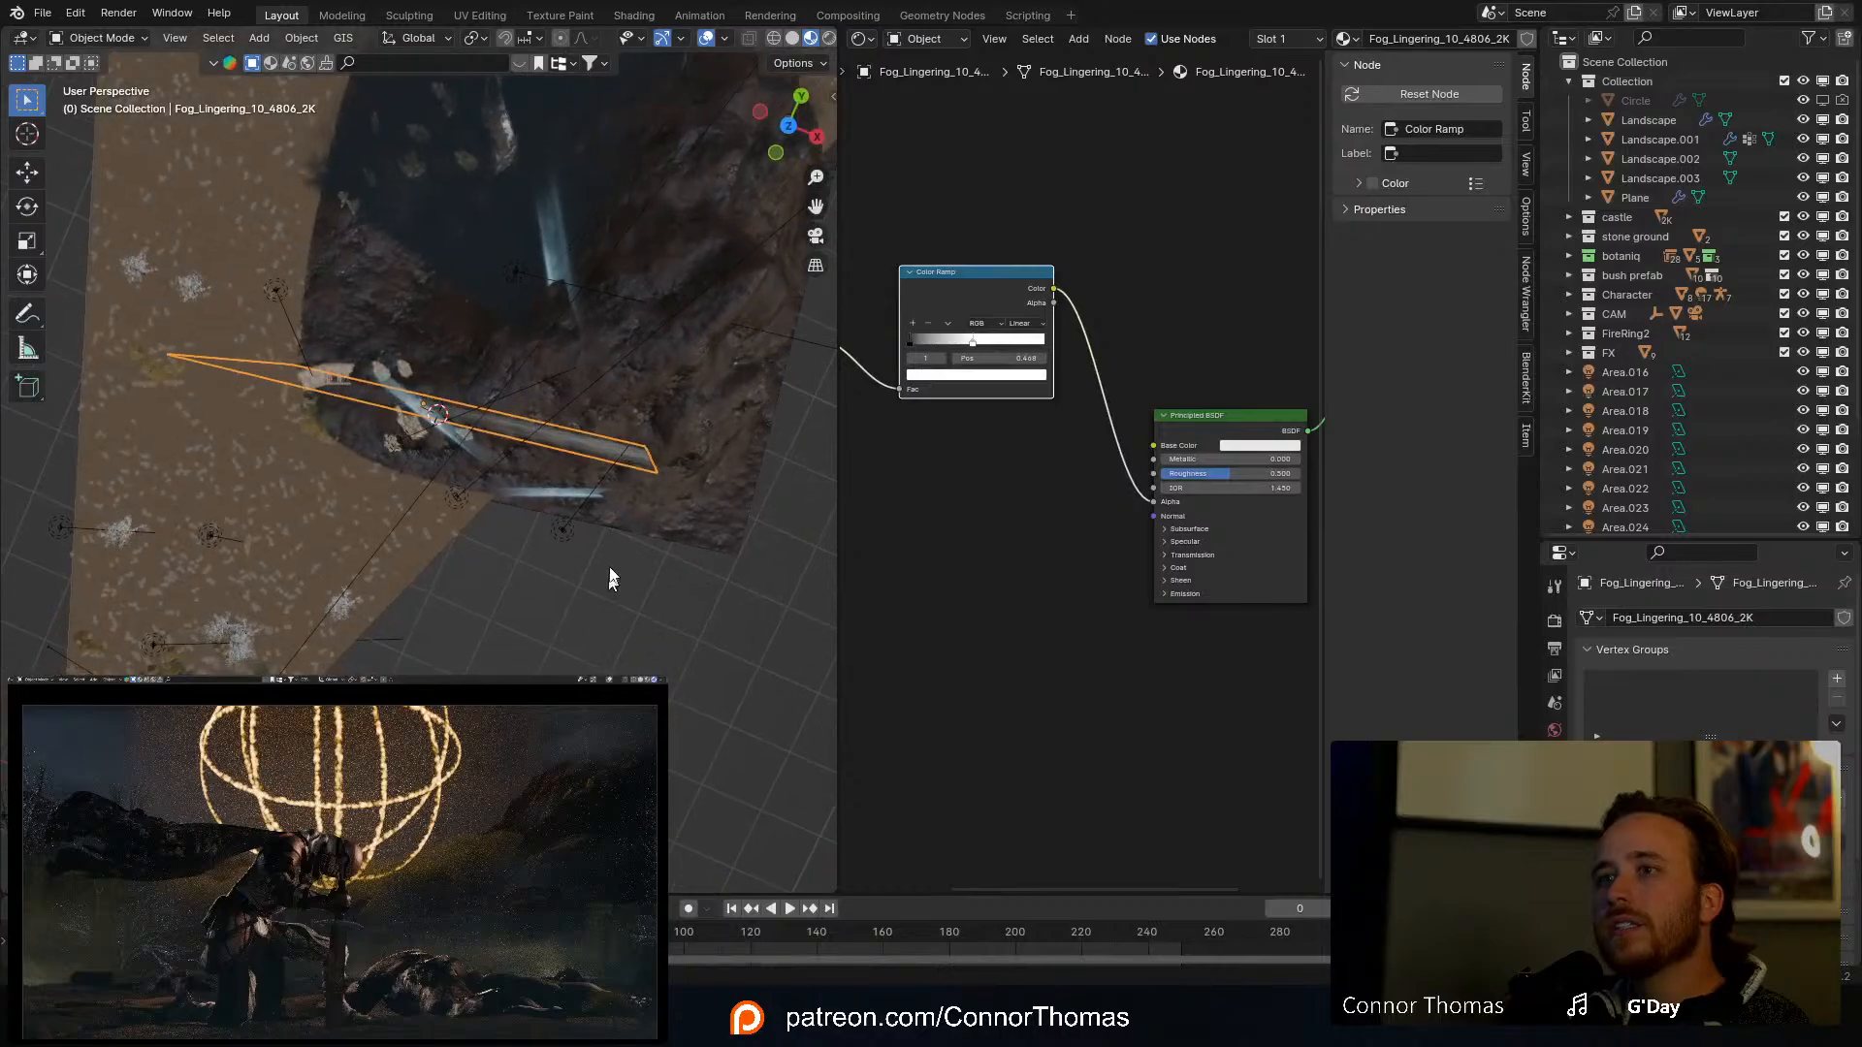
key(shift+d)
click(630, 439)
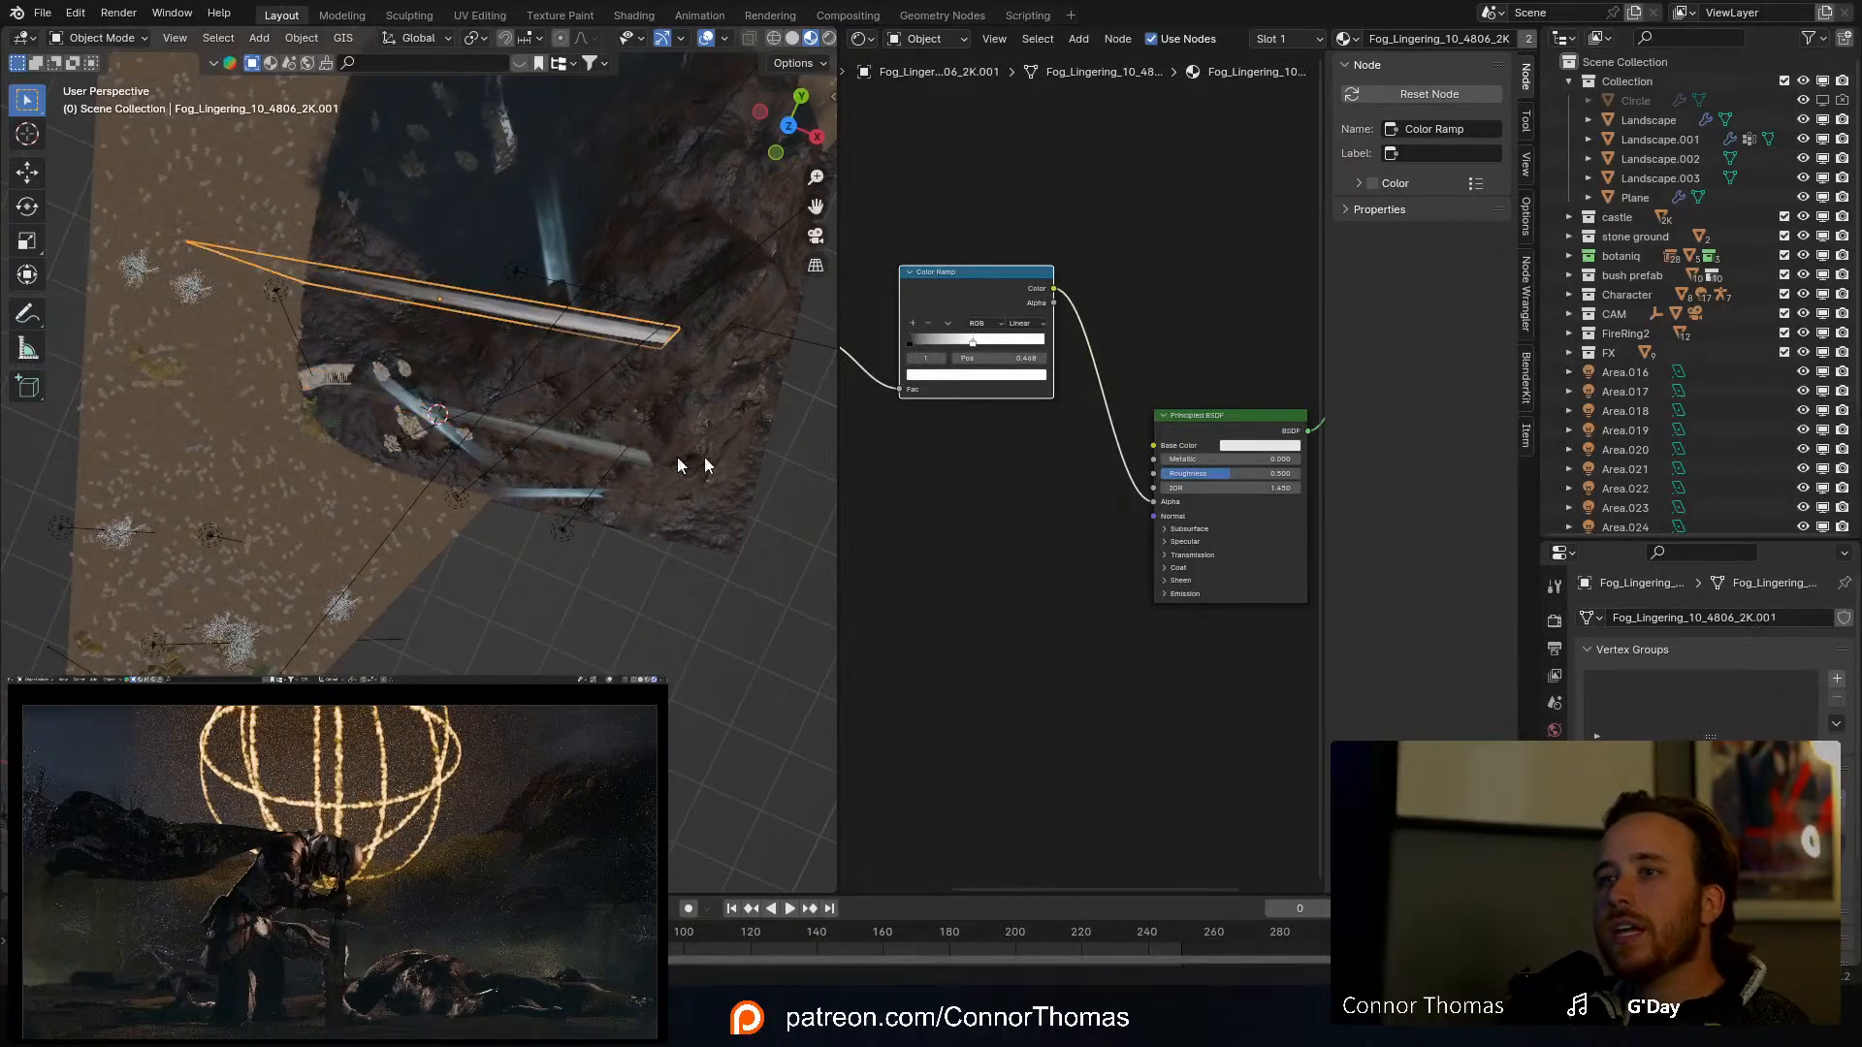
key(s)
click(33, 417)
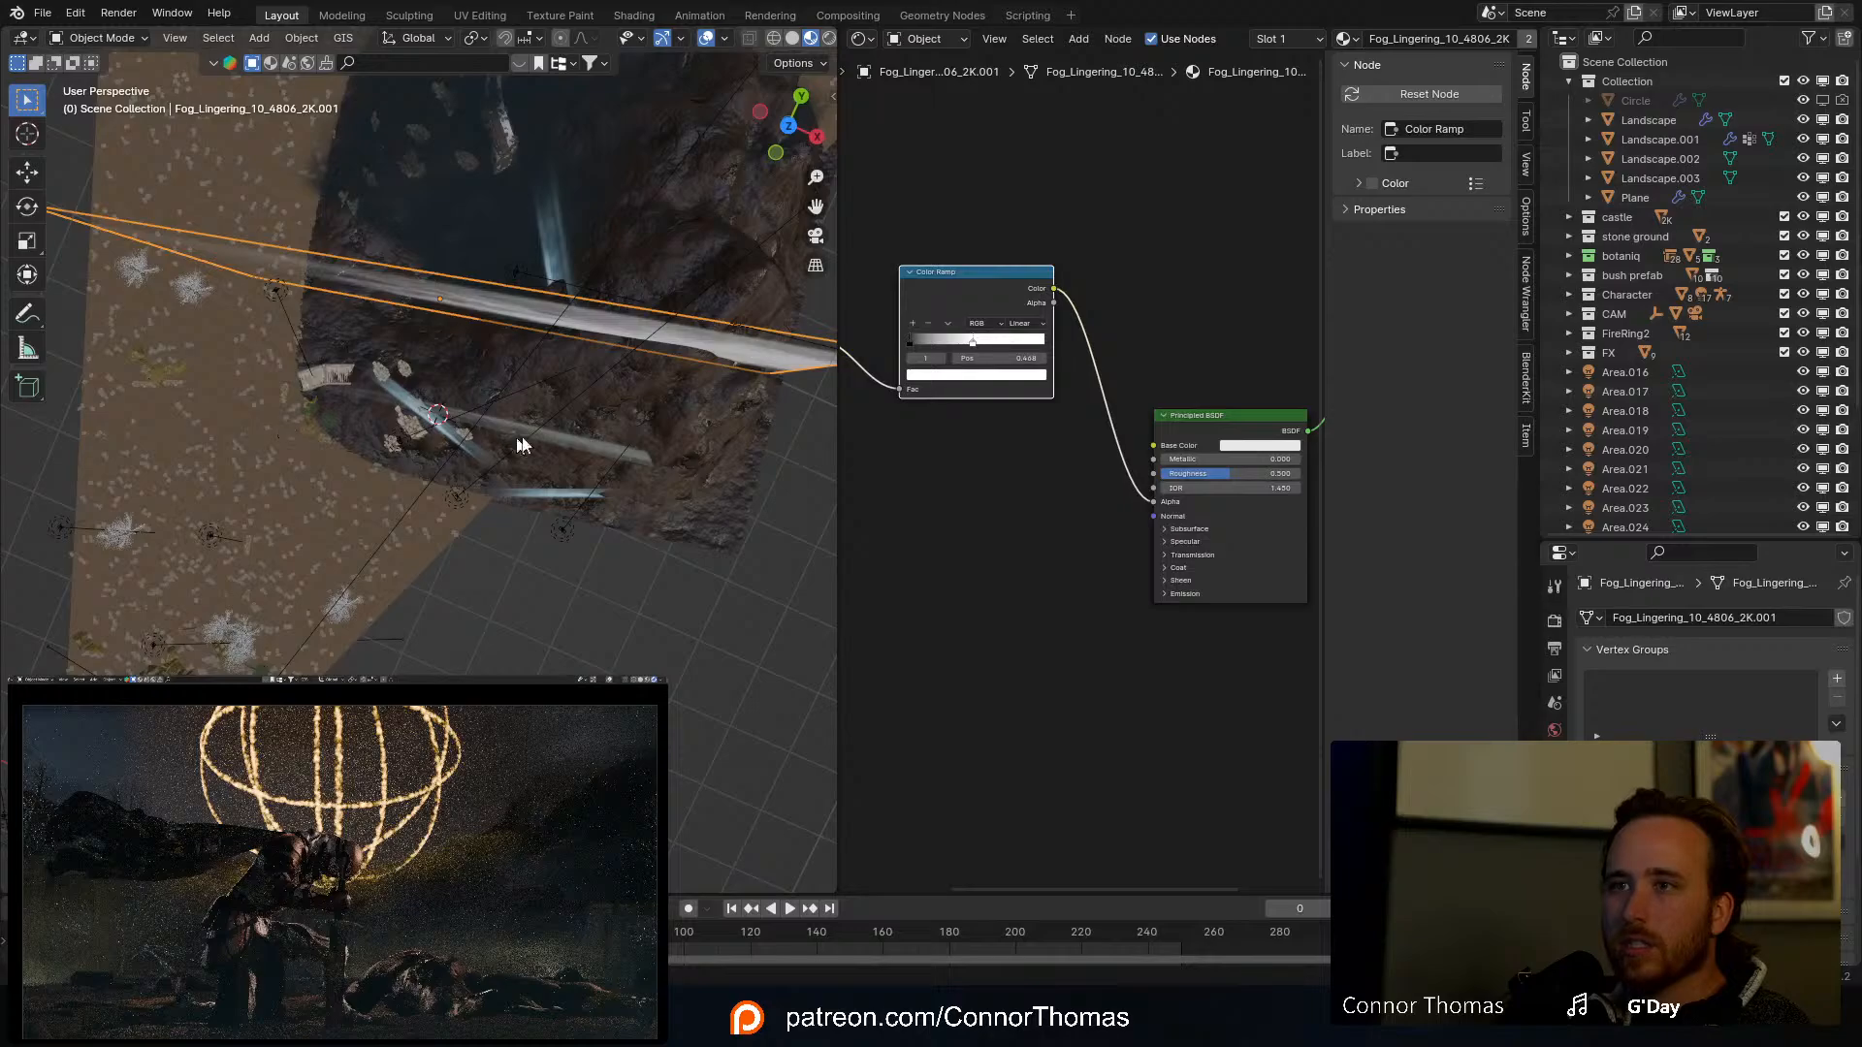
Step: Duplicate the original fog plane from the top view, place the copy across the path on the scene's other side, and rotate it
click(557, 435)
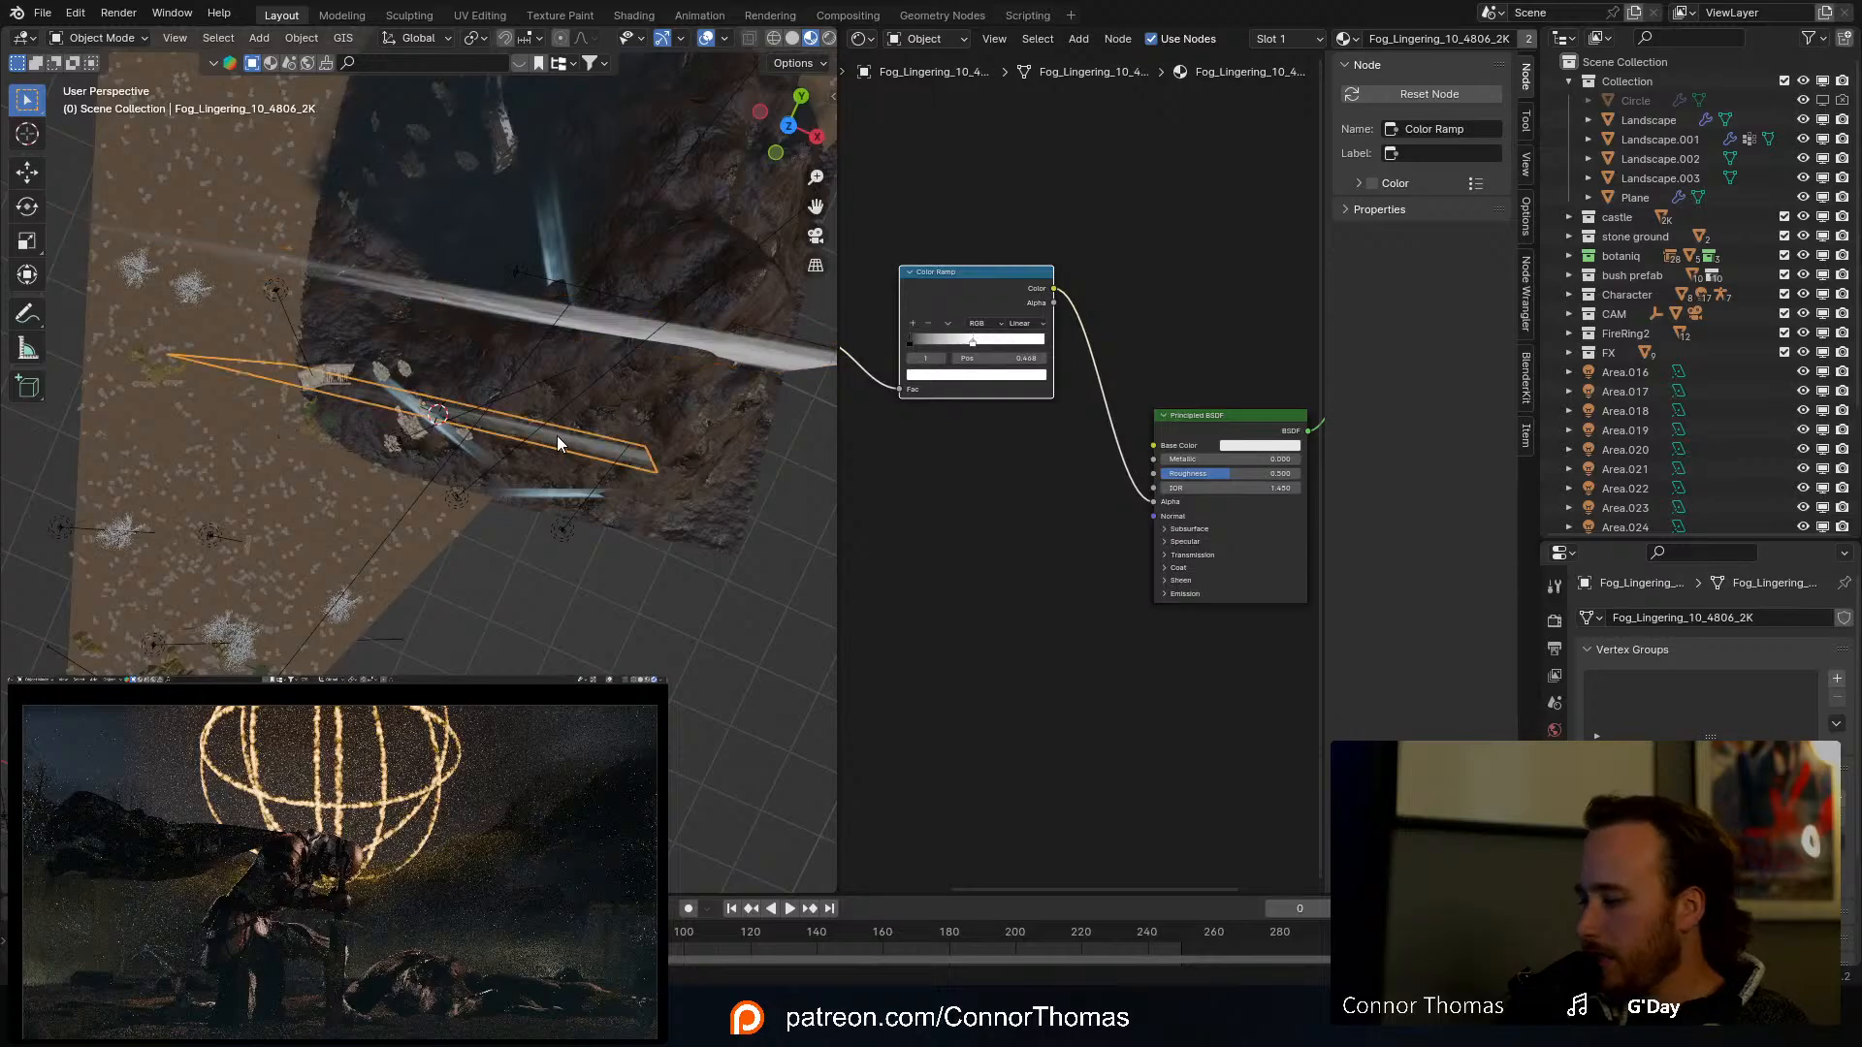
key(KP_7)
scroll(469, 438, down, 5)
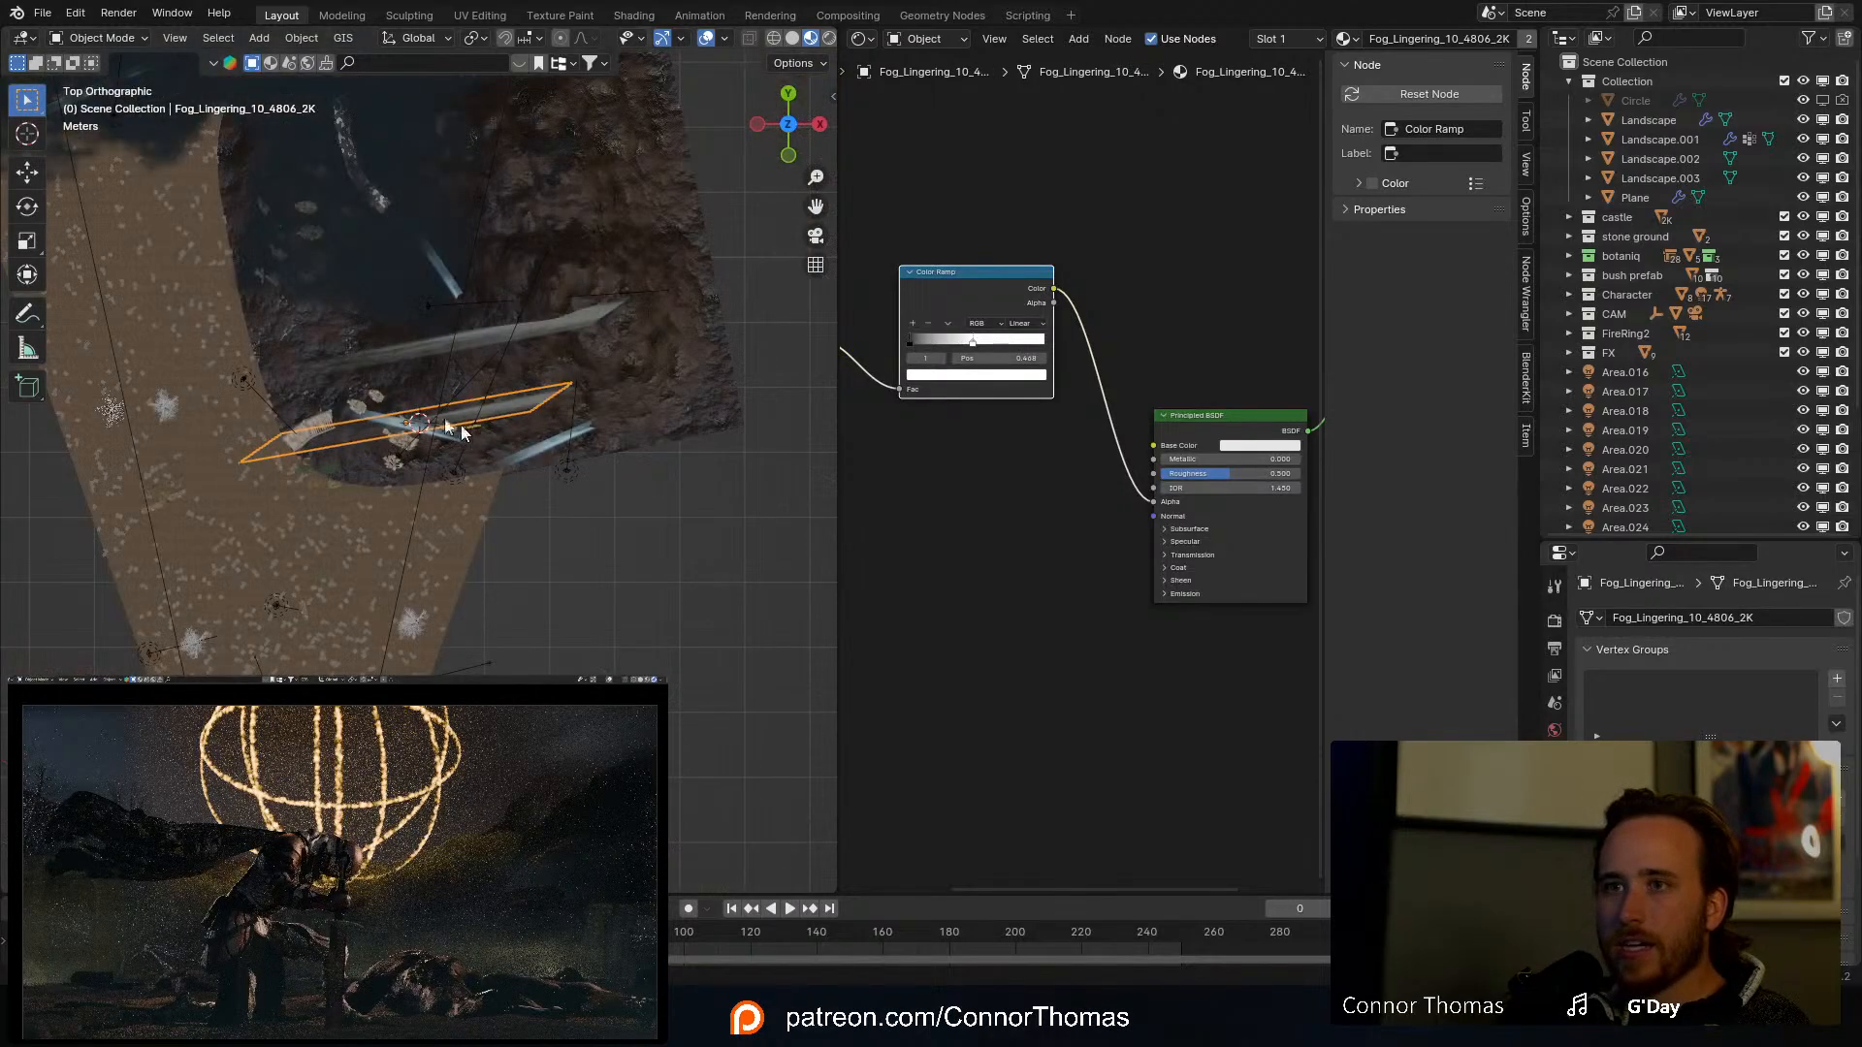
scroll(458, 444, left, 5)
scroll(458, 444, up, 2)
key(shift+d)
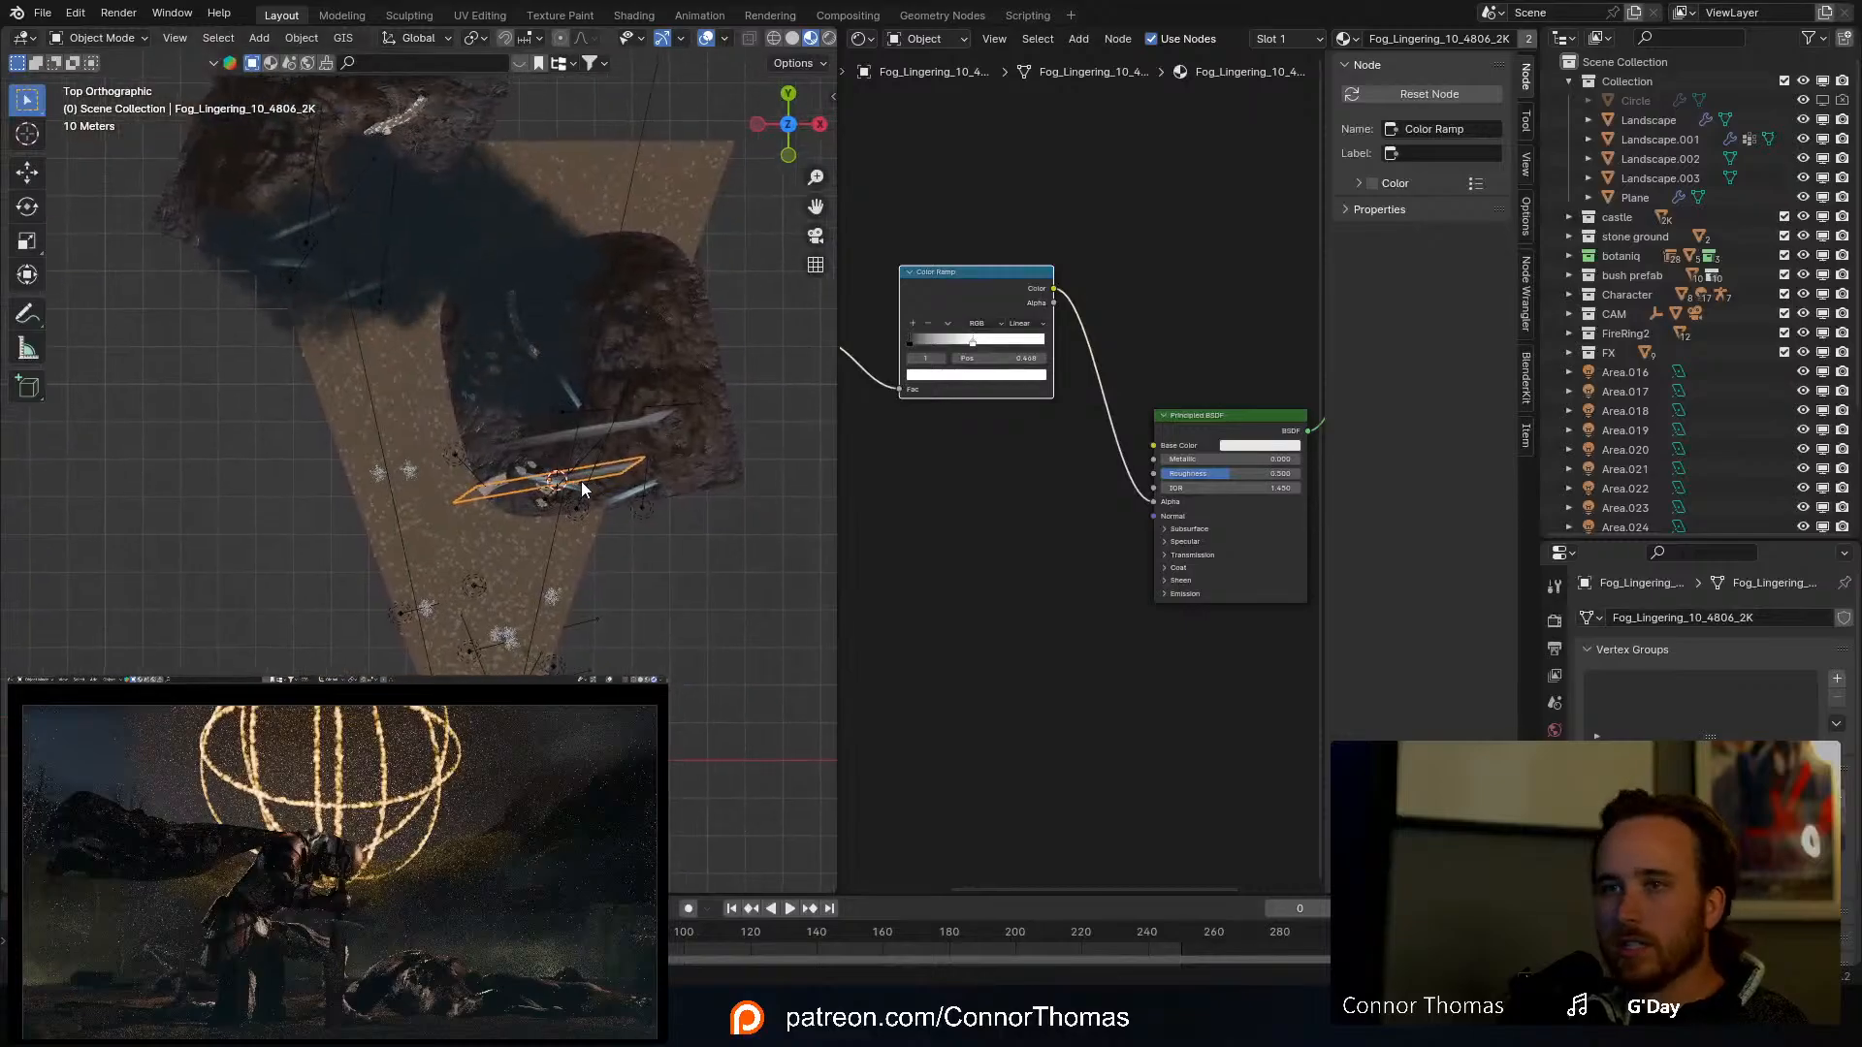
key(r)
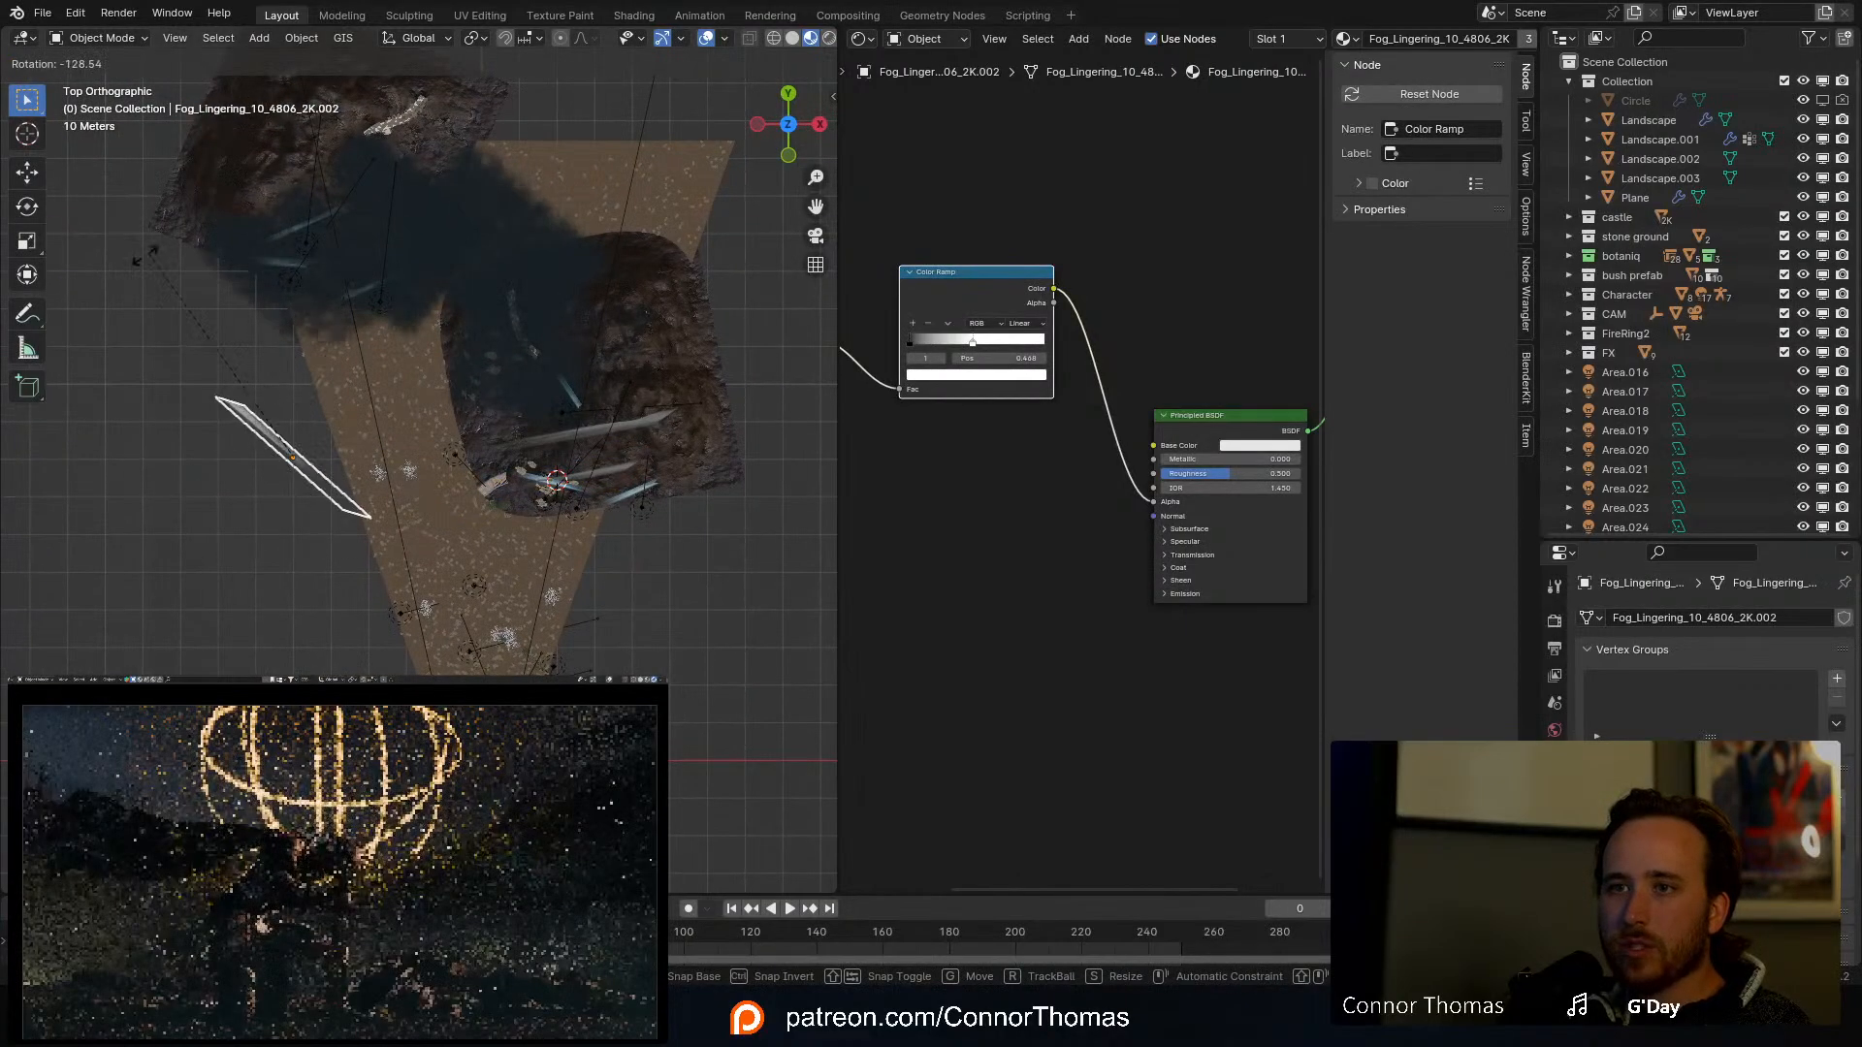
click(46, 359)
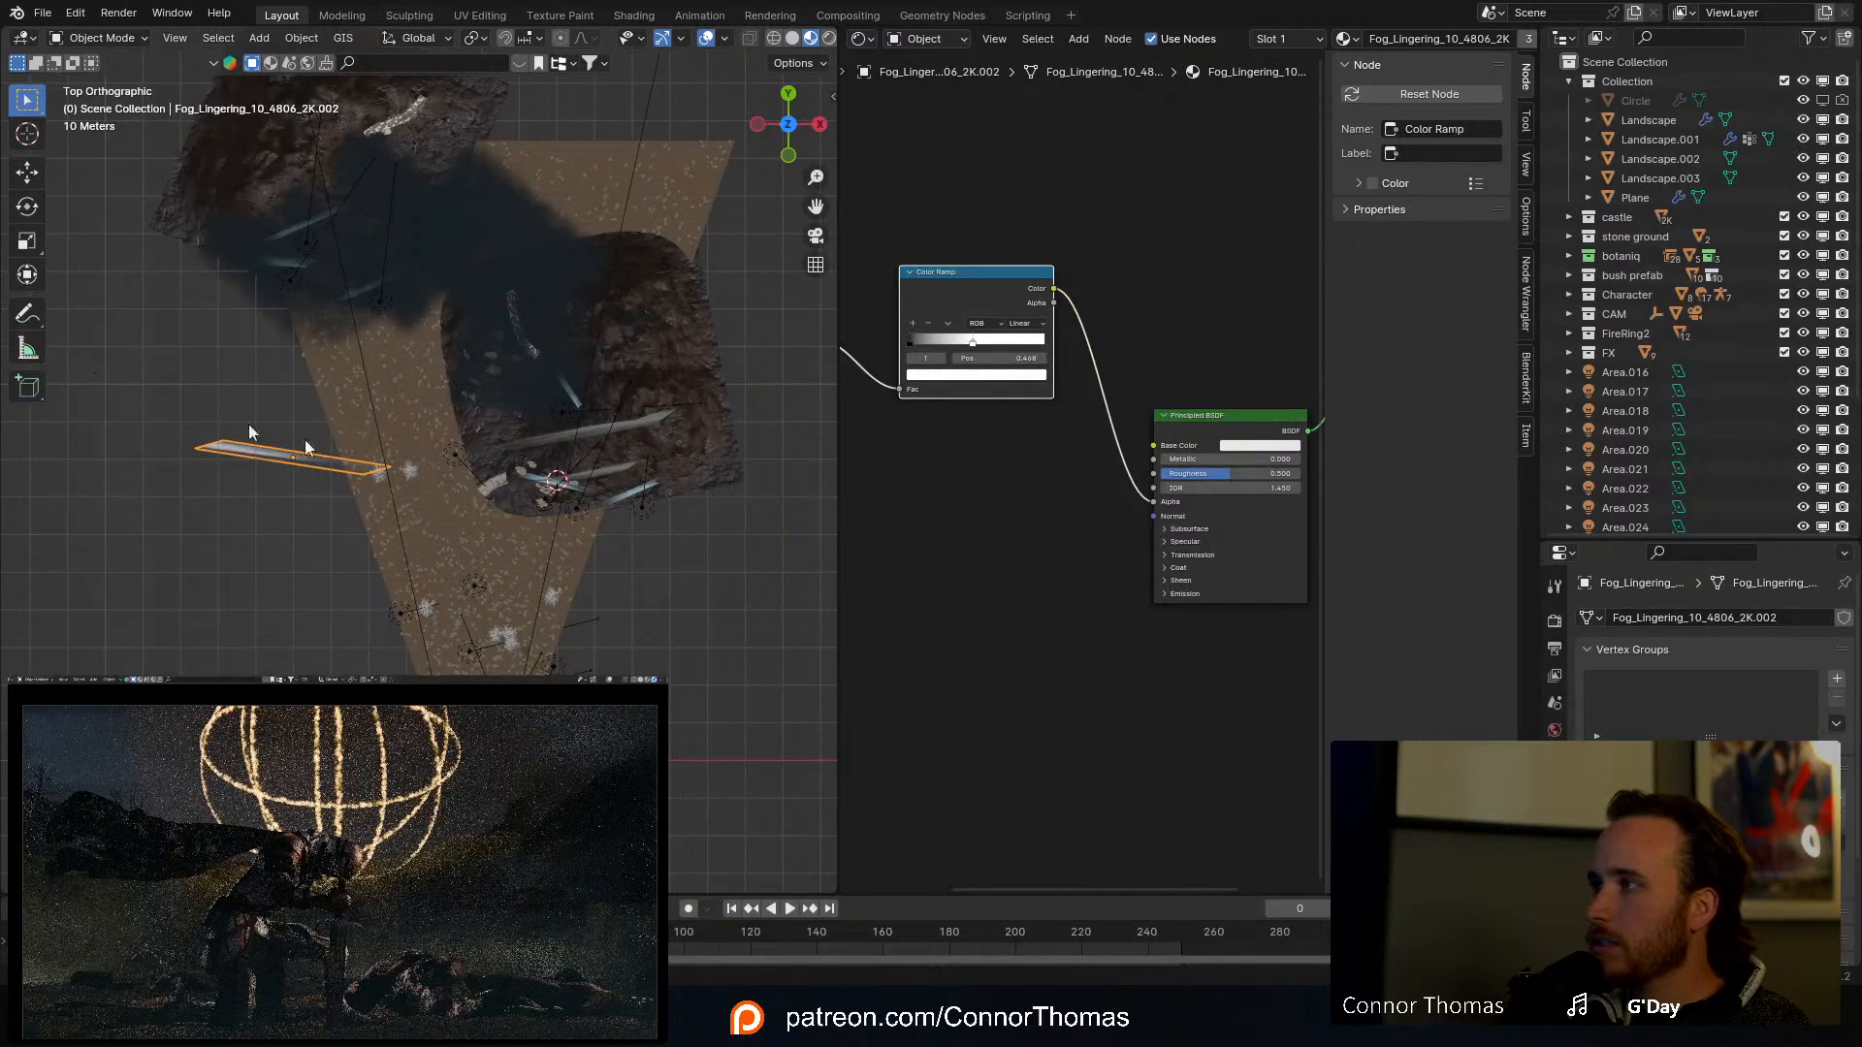
Step: Duplicate the area light beside the existing fog planes, then position and rotate the copy just in front of the new fog plane
click(549, 503)
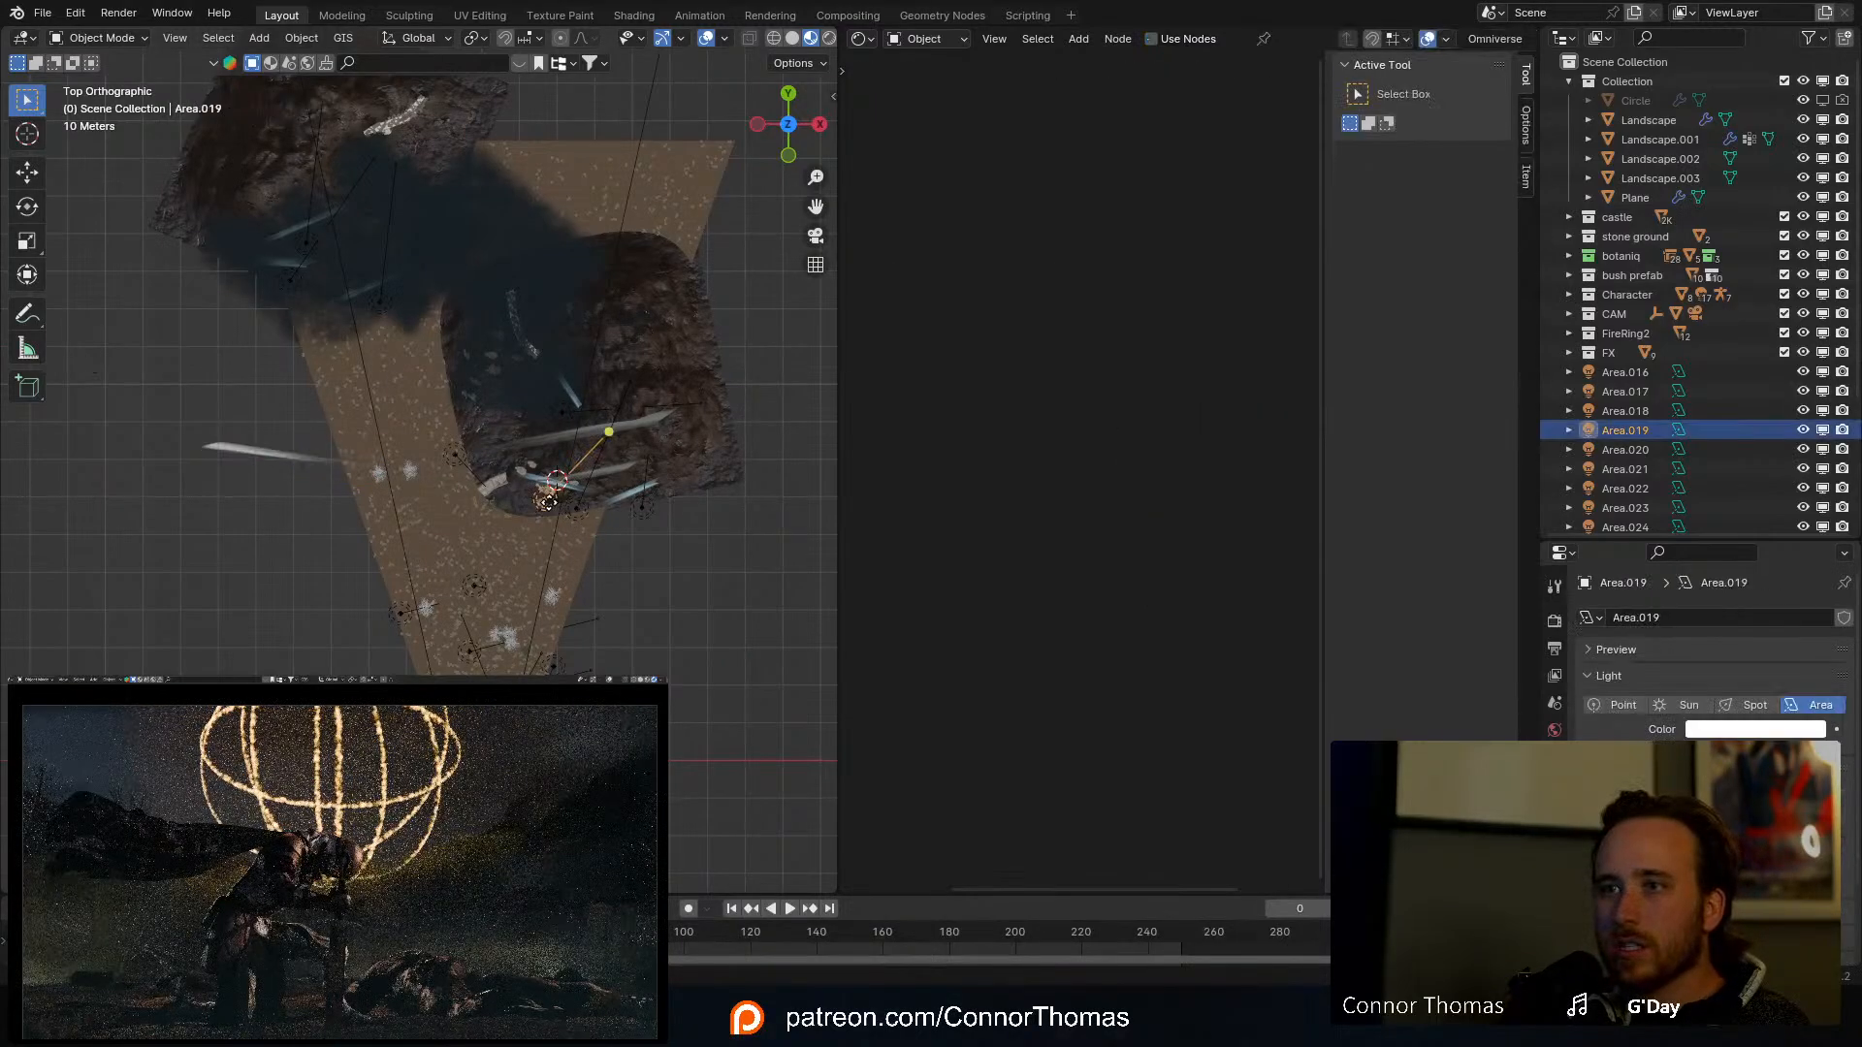
middle_drag(638, 463, 628, 366)
click(587, 471)
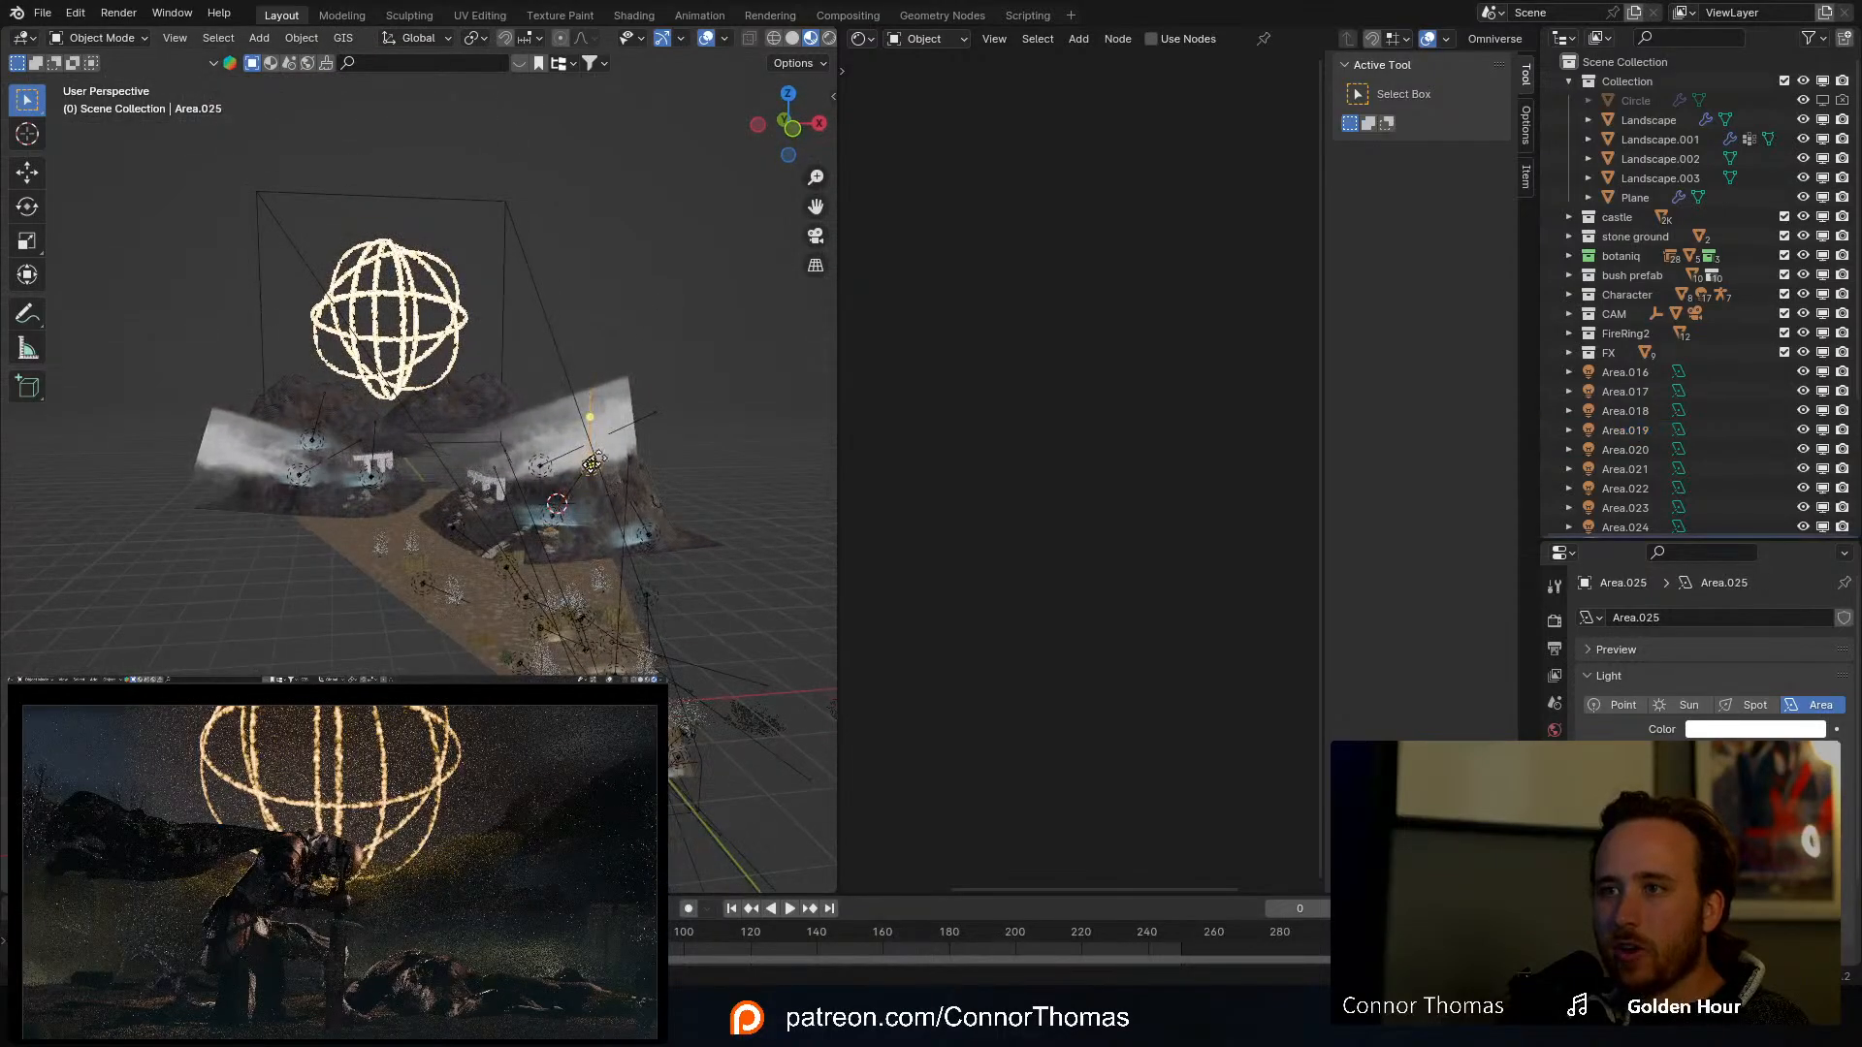
middle_drag(587, 470, 536, 405)
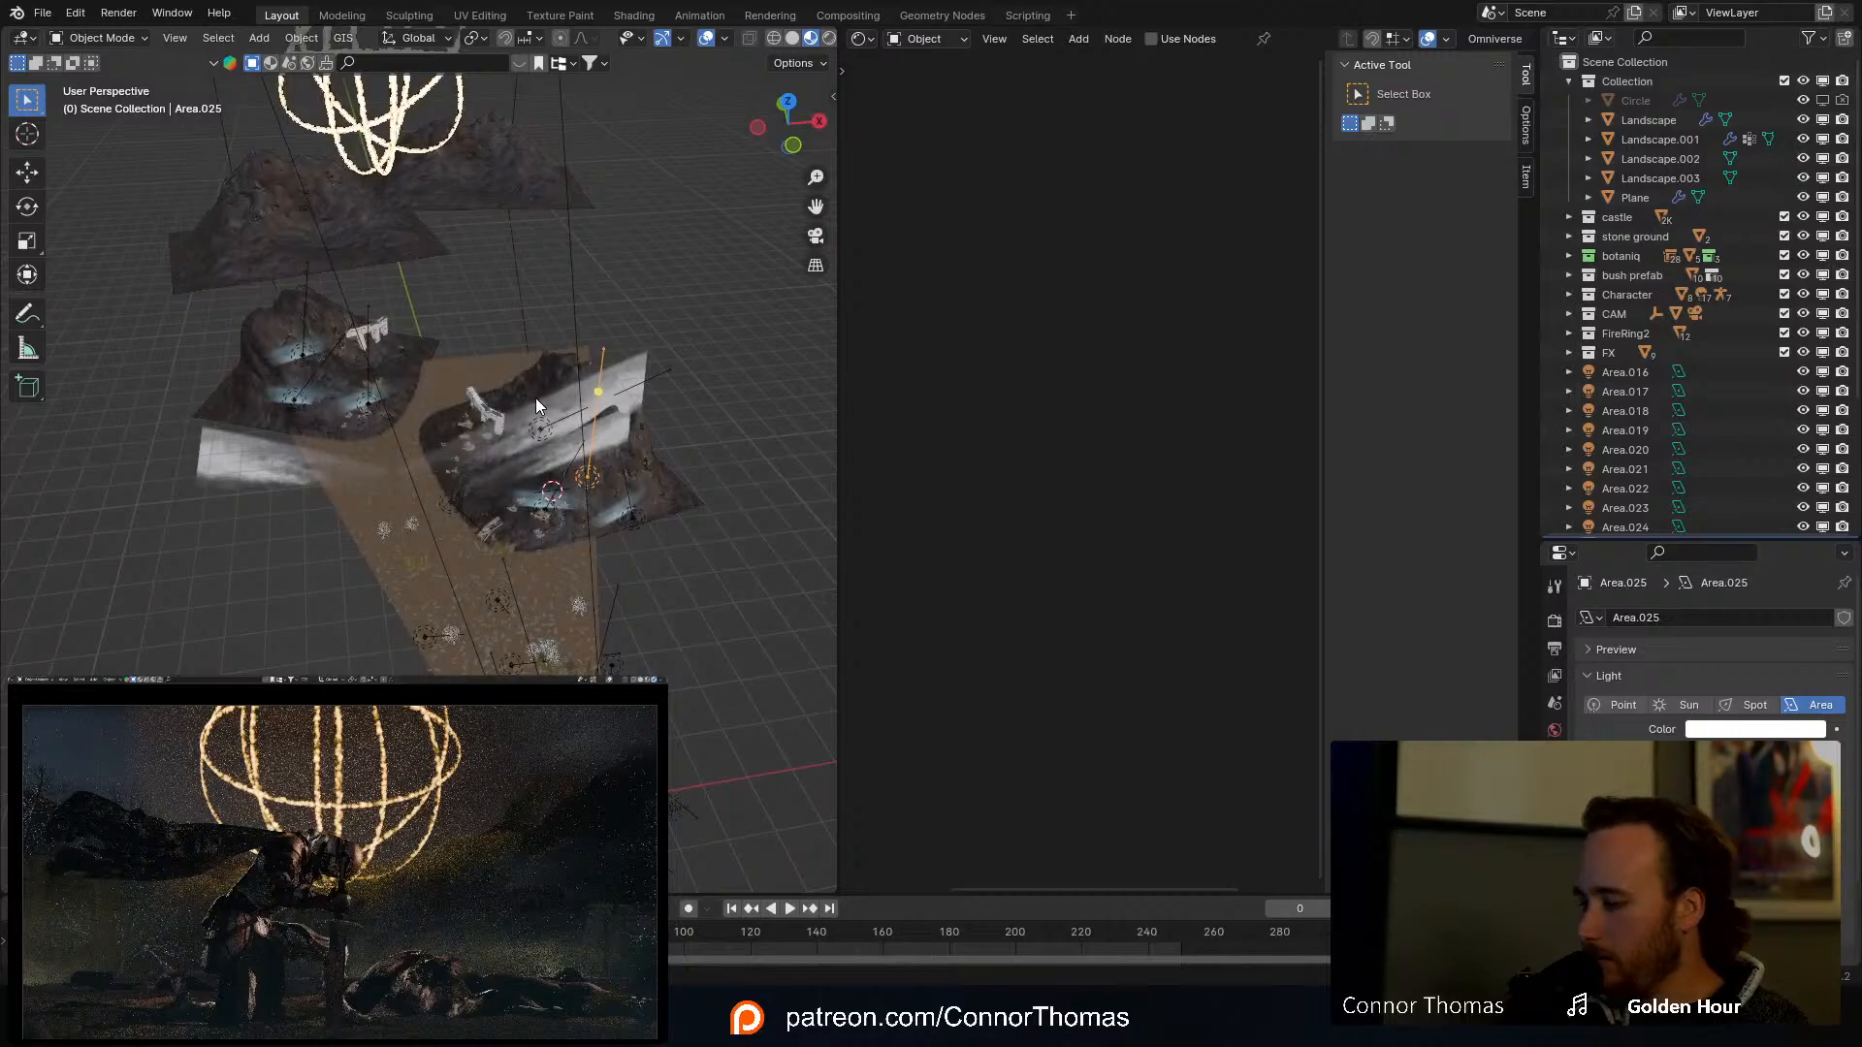
key(KP_7)
key(shift+d)
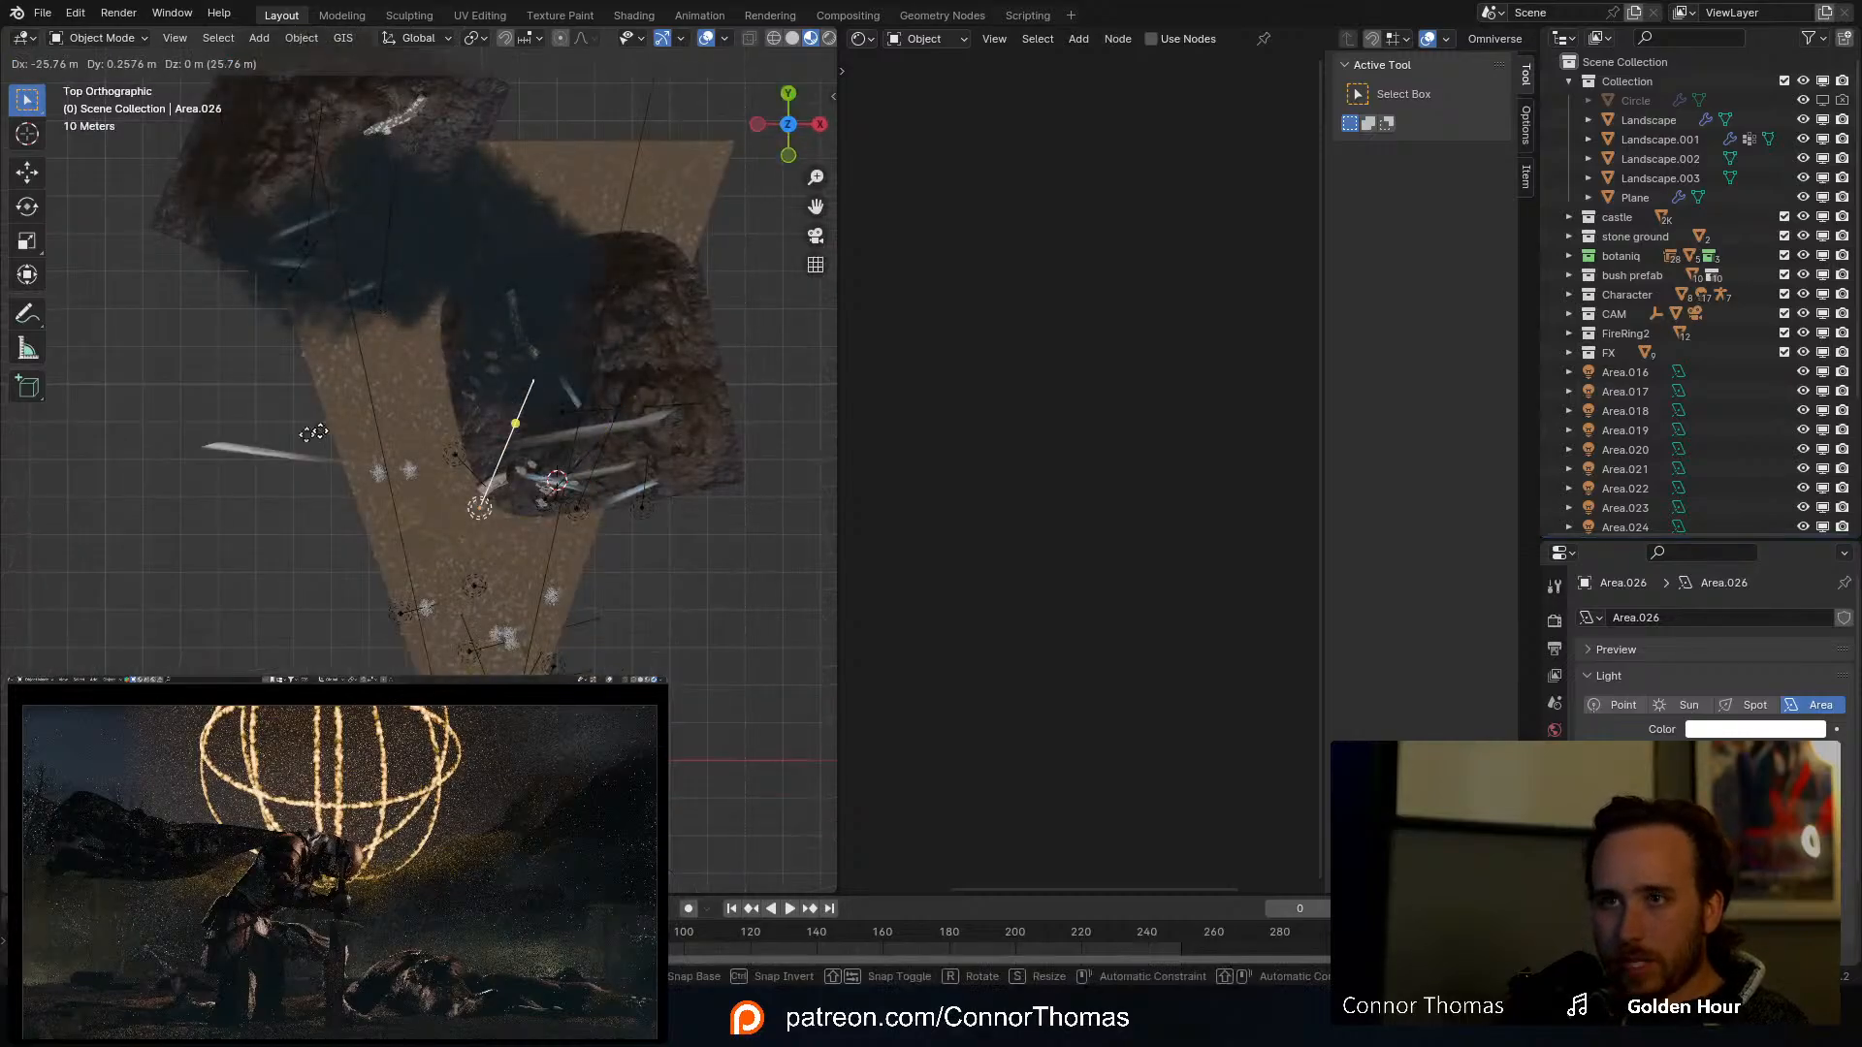
key(r)
click(349, 325)
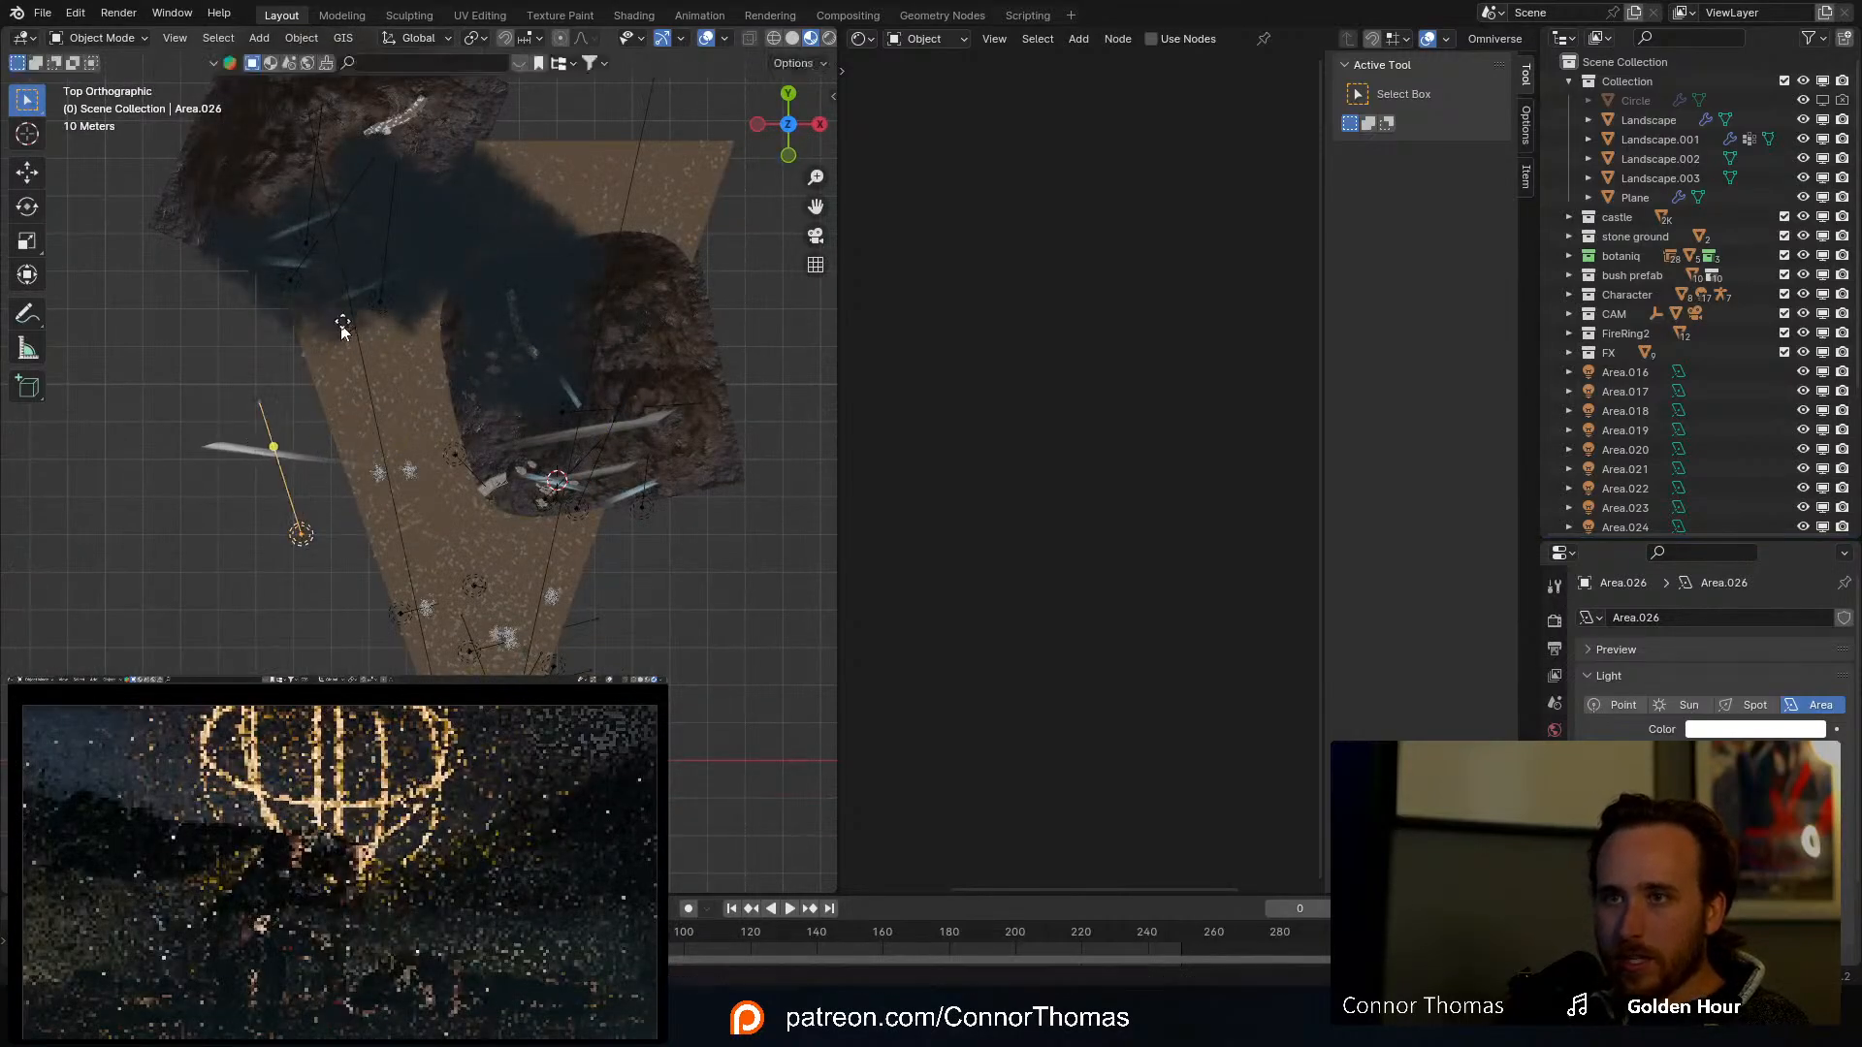
key(g)
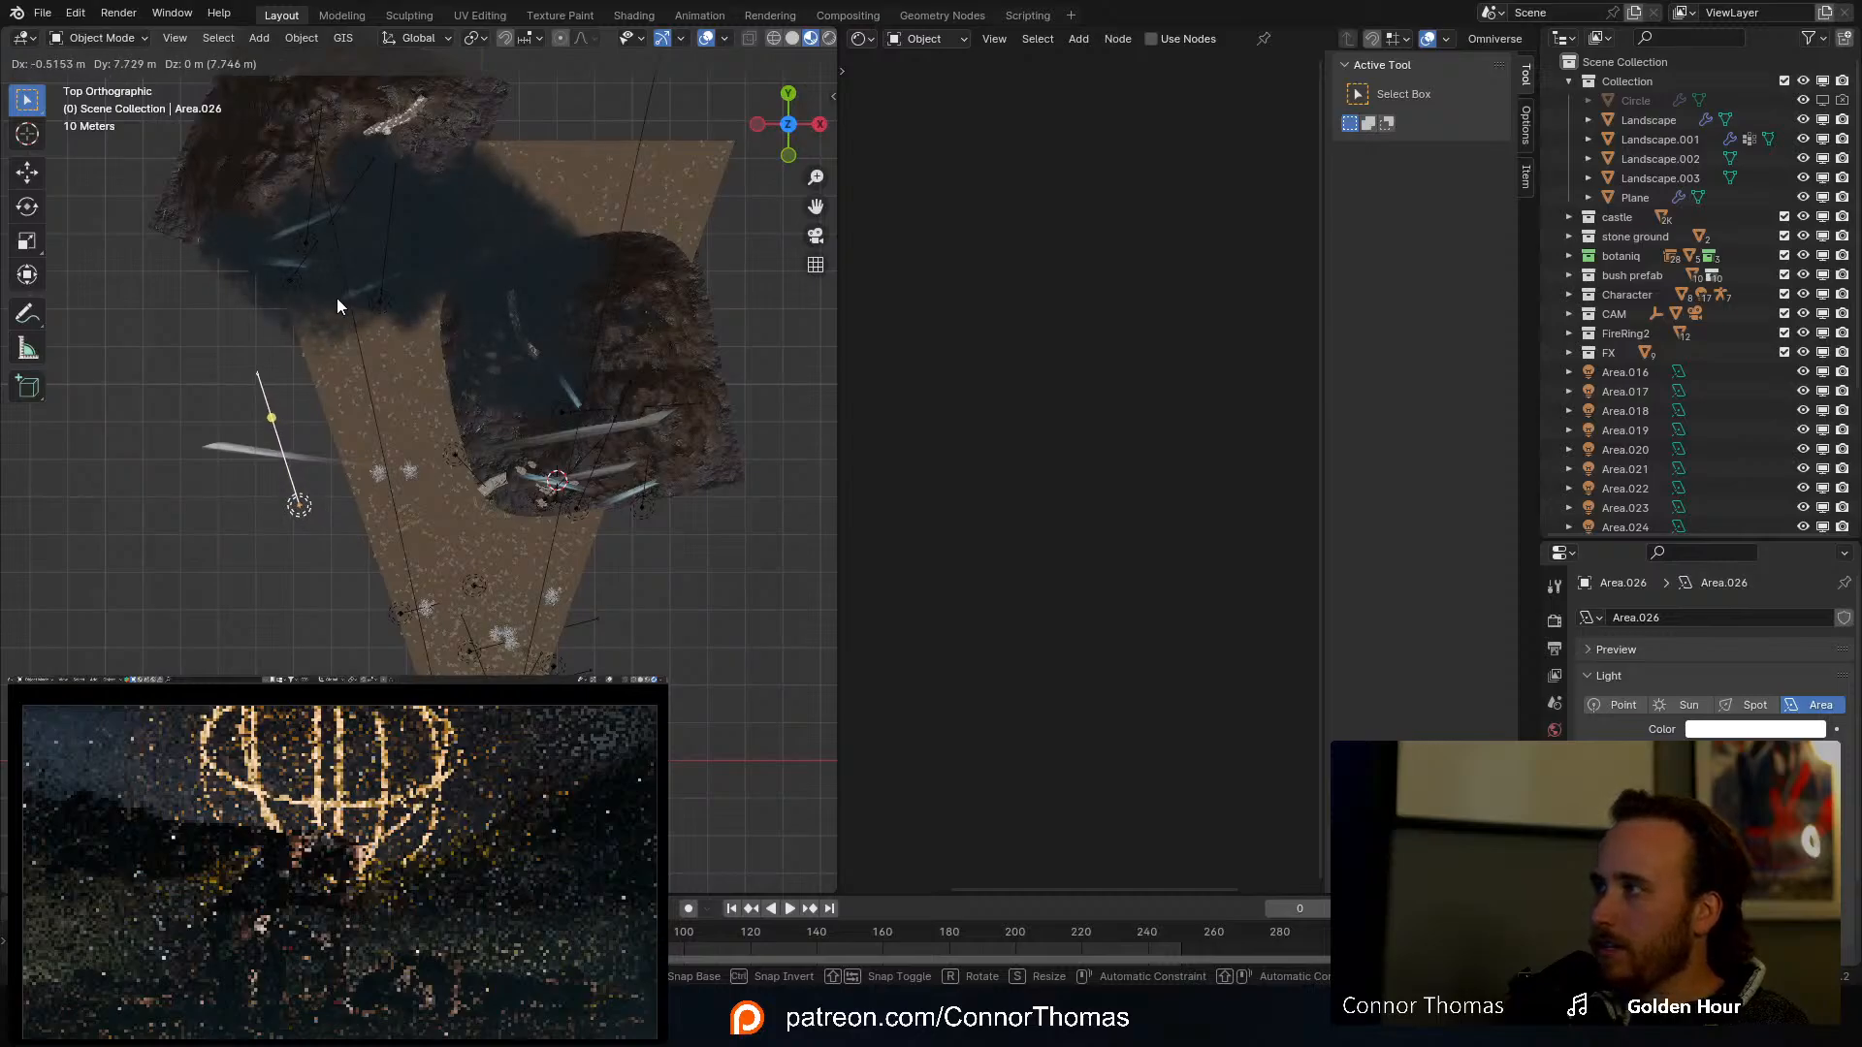
click(336, 305)
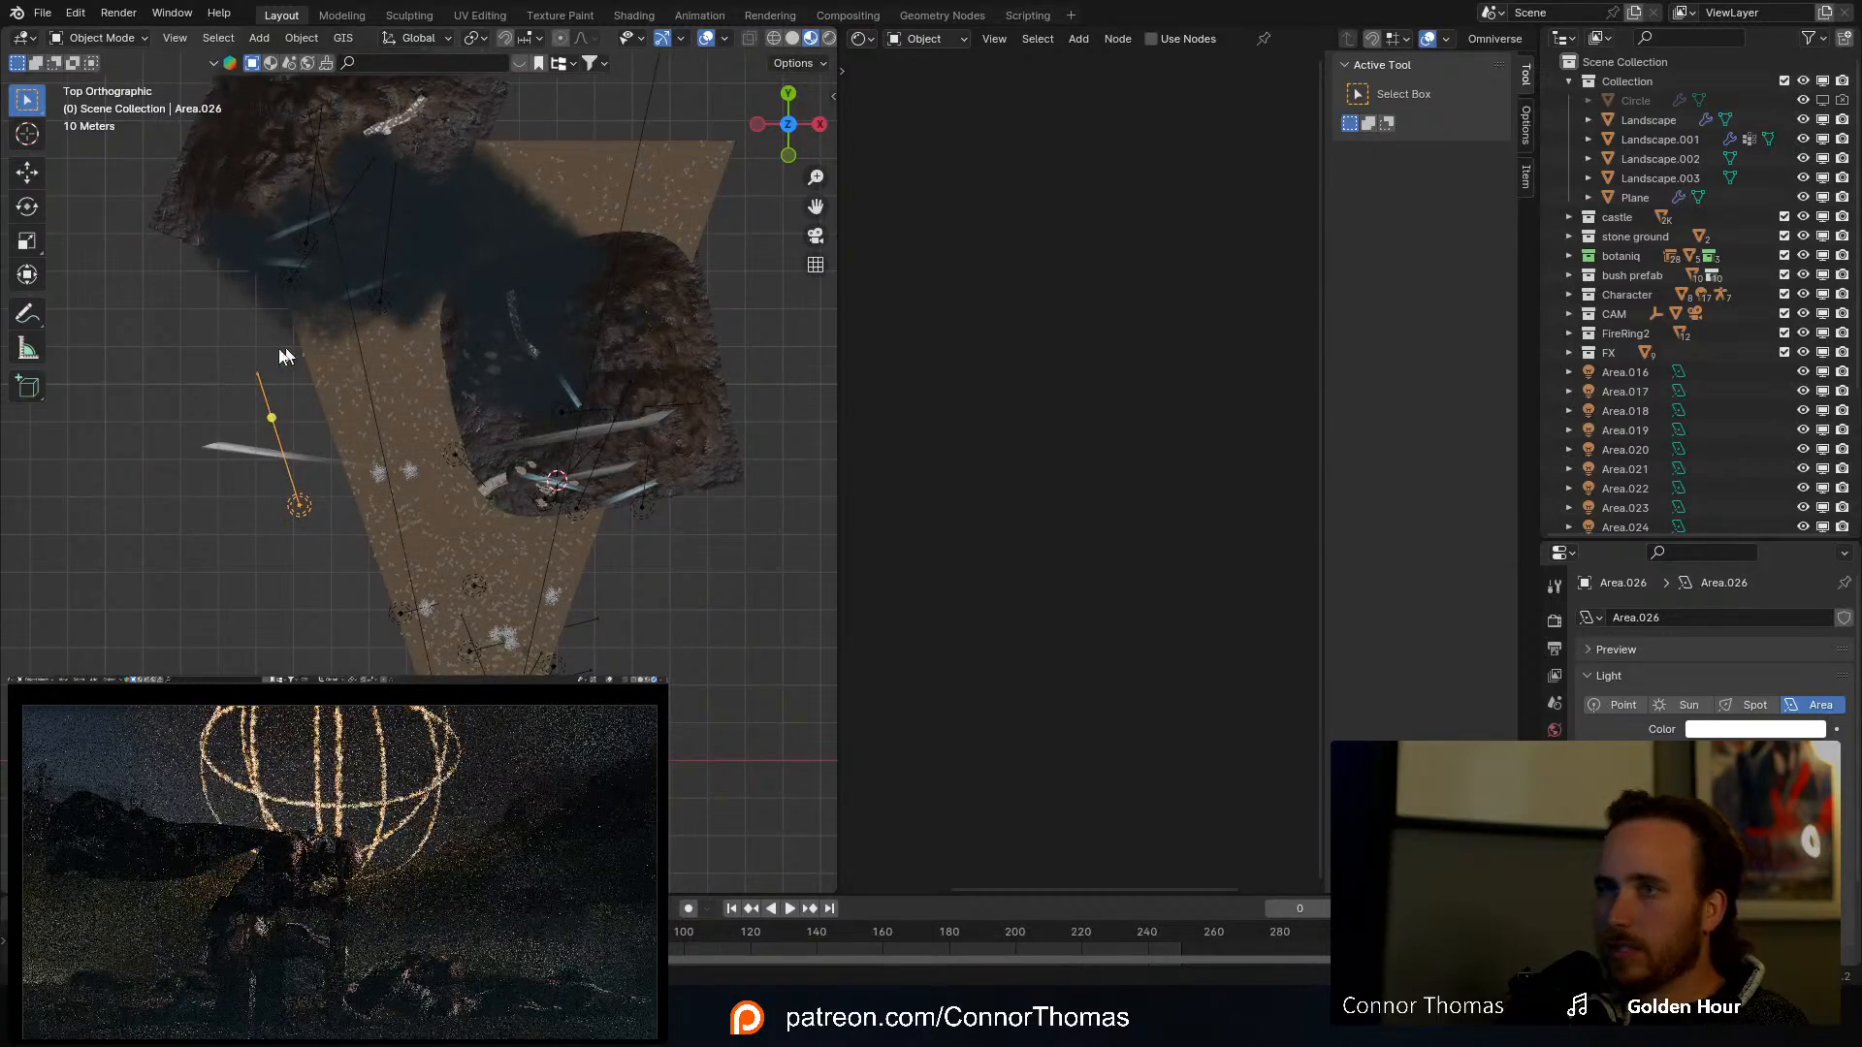
Step: Reposition the new fog plane through the camera view so it extends behind the knight, and scale it up
click(242, 451)
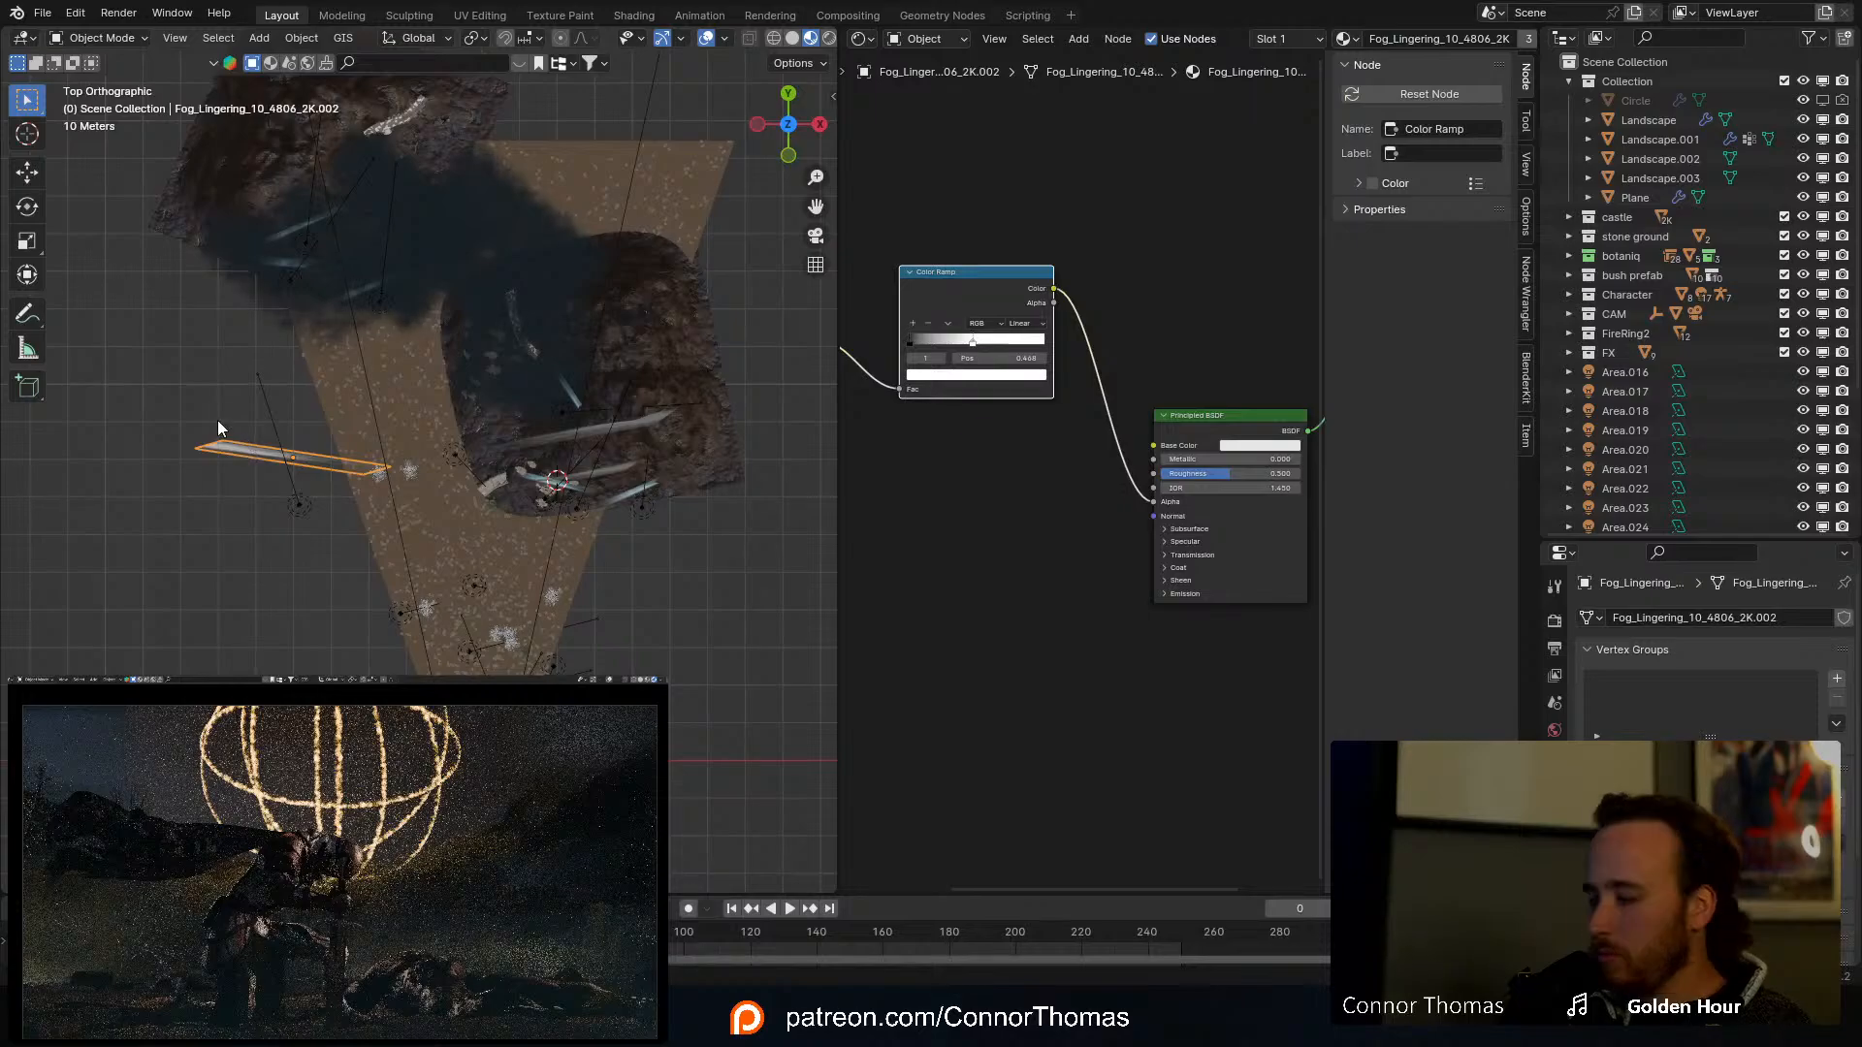
key(KP_0)
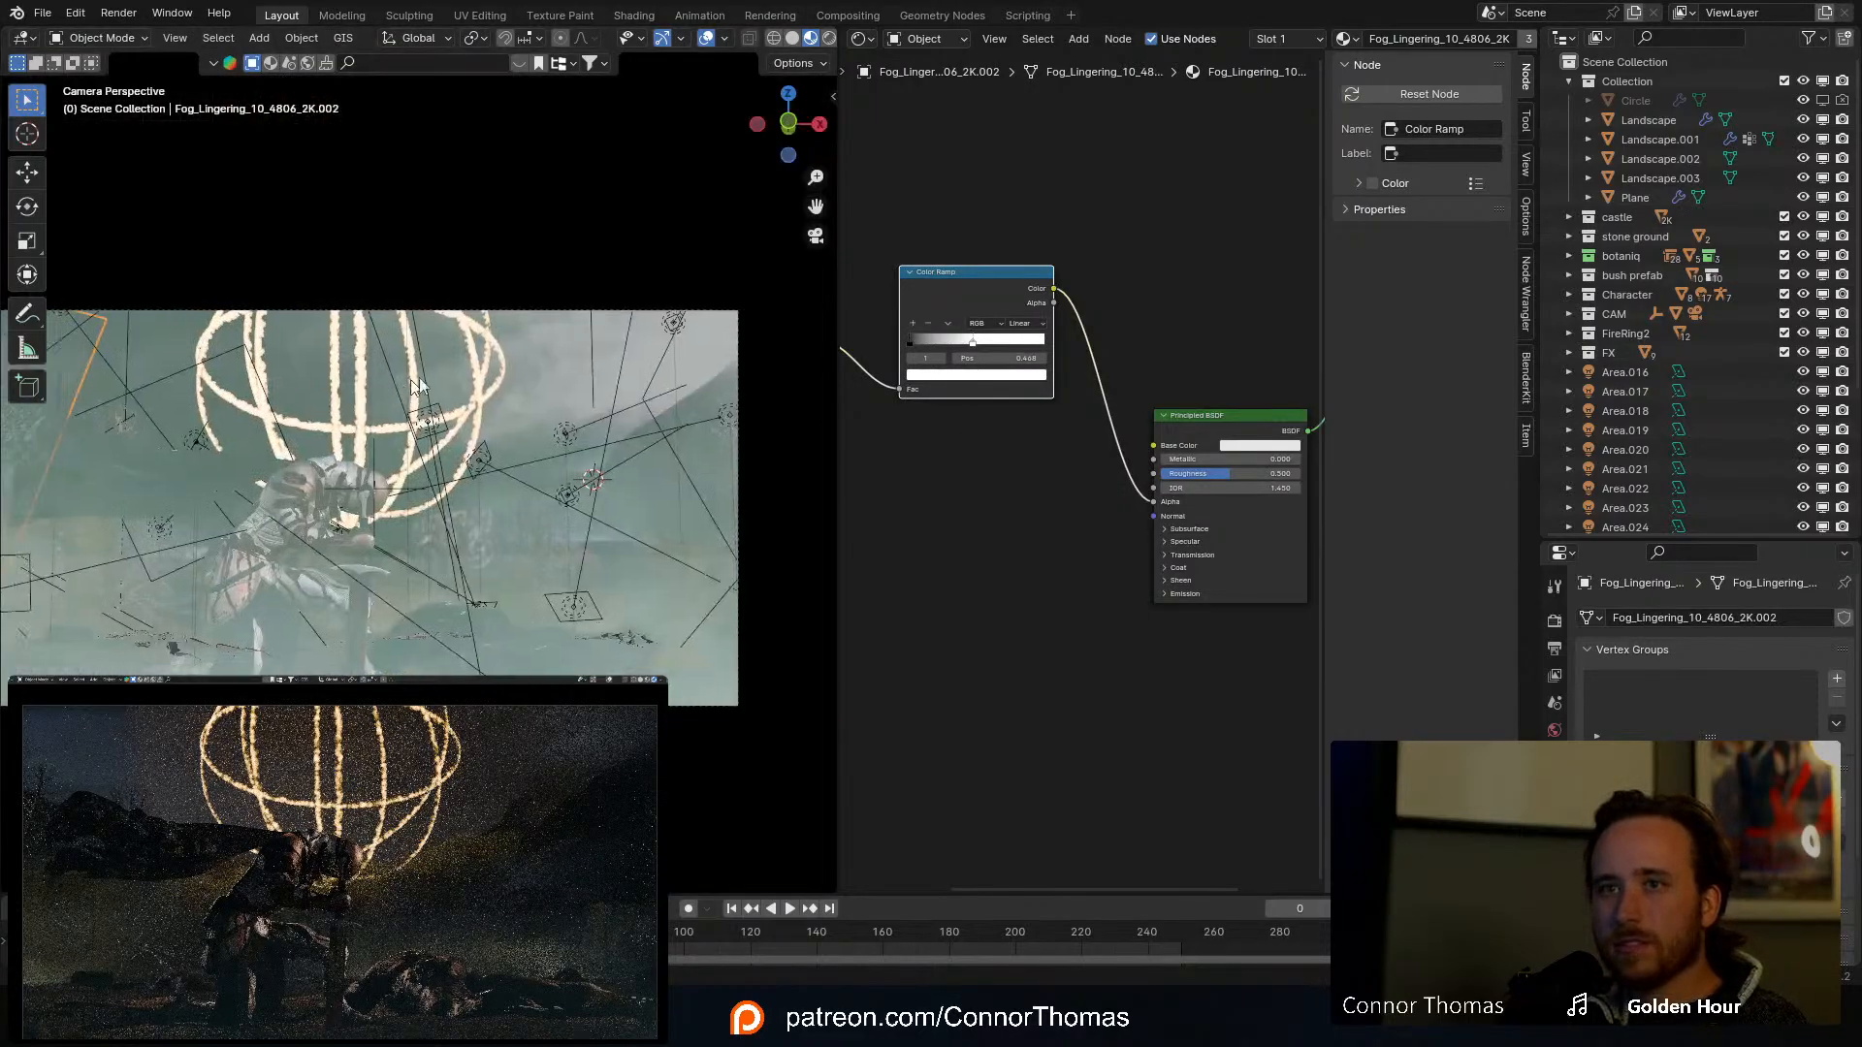
shift+middle_drag(419, 378, 455, 369)
key(g)
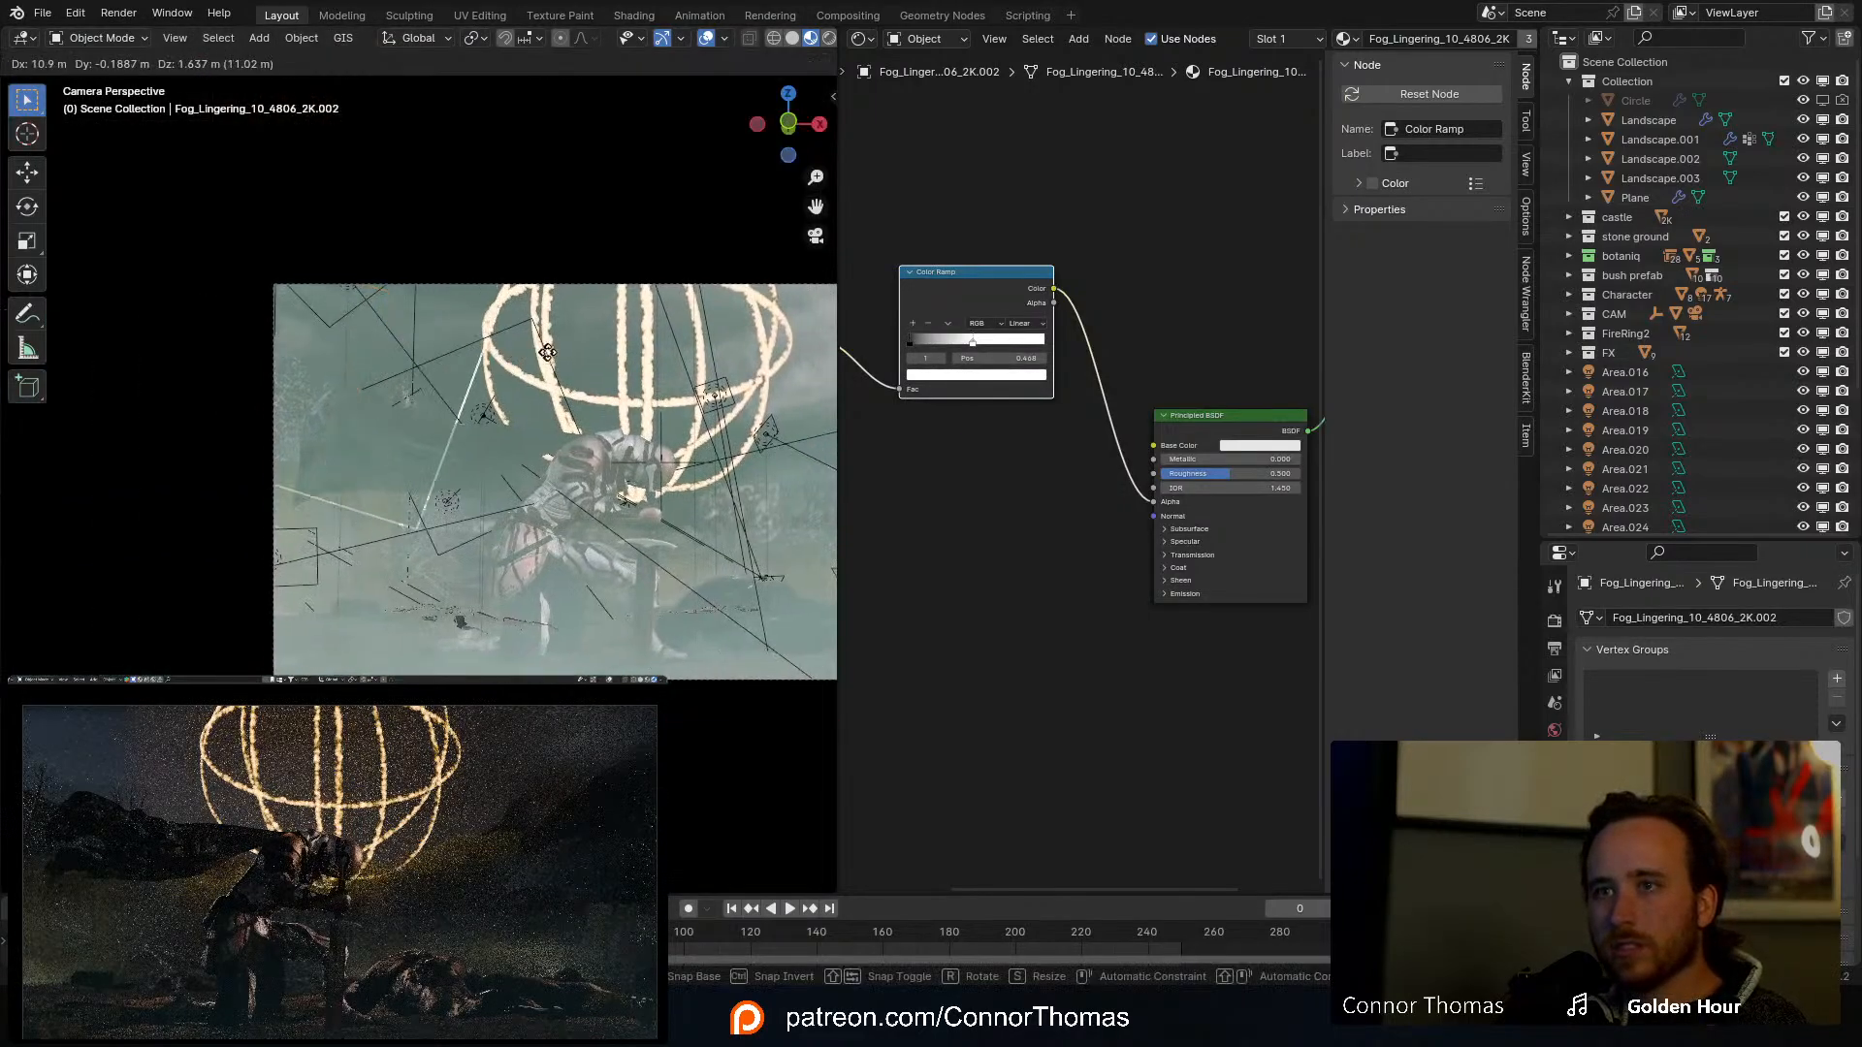
key(s)
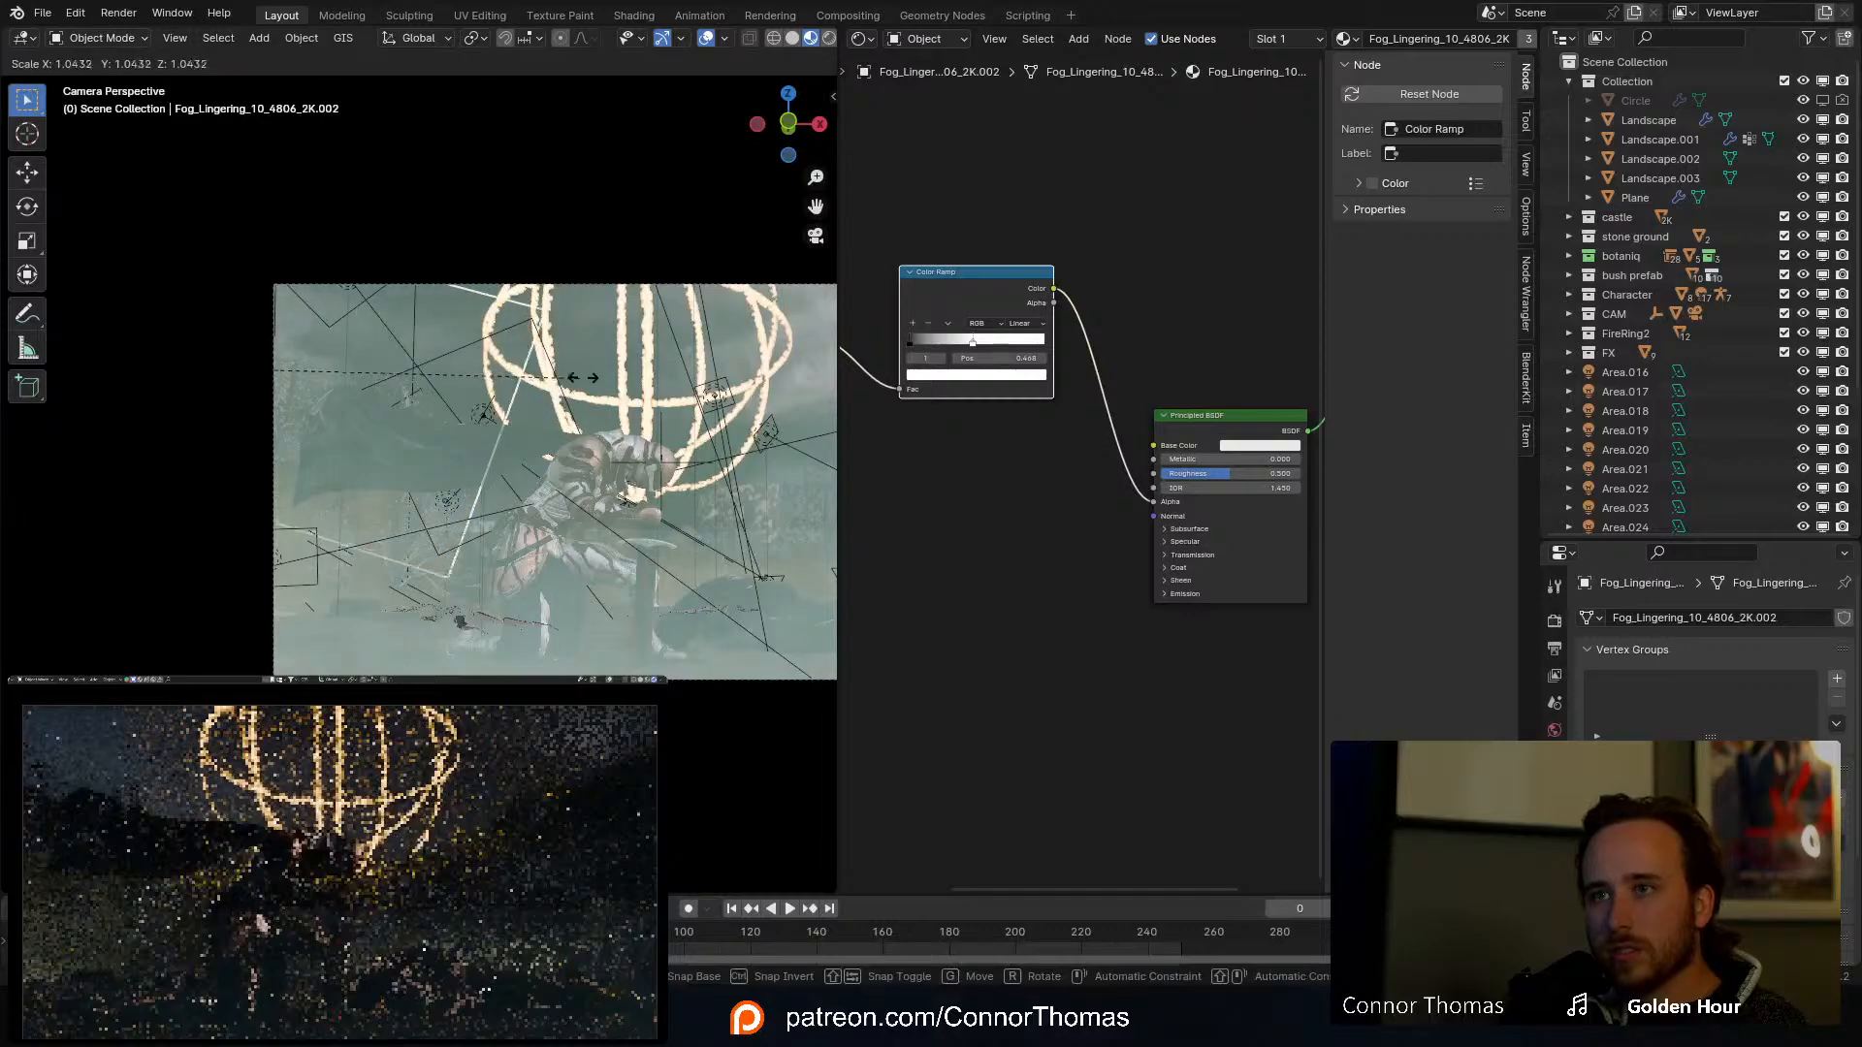
key(g)
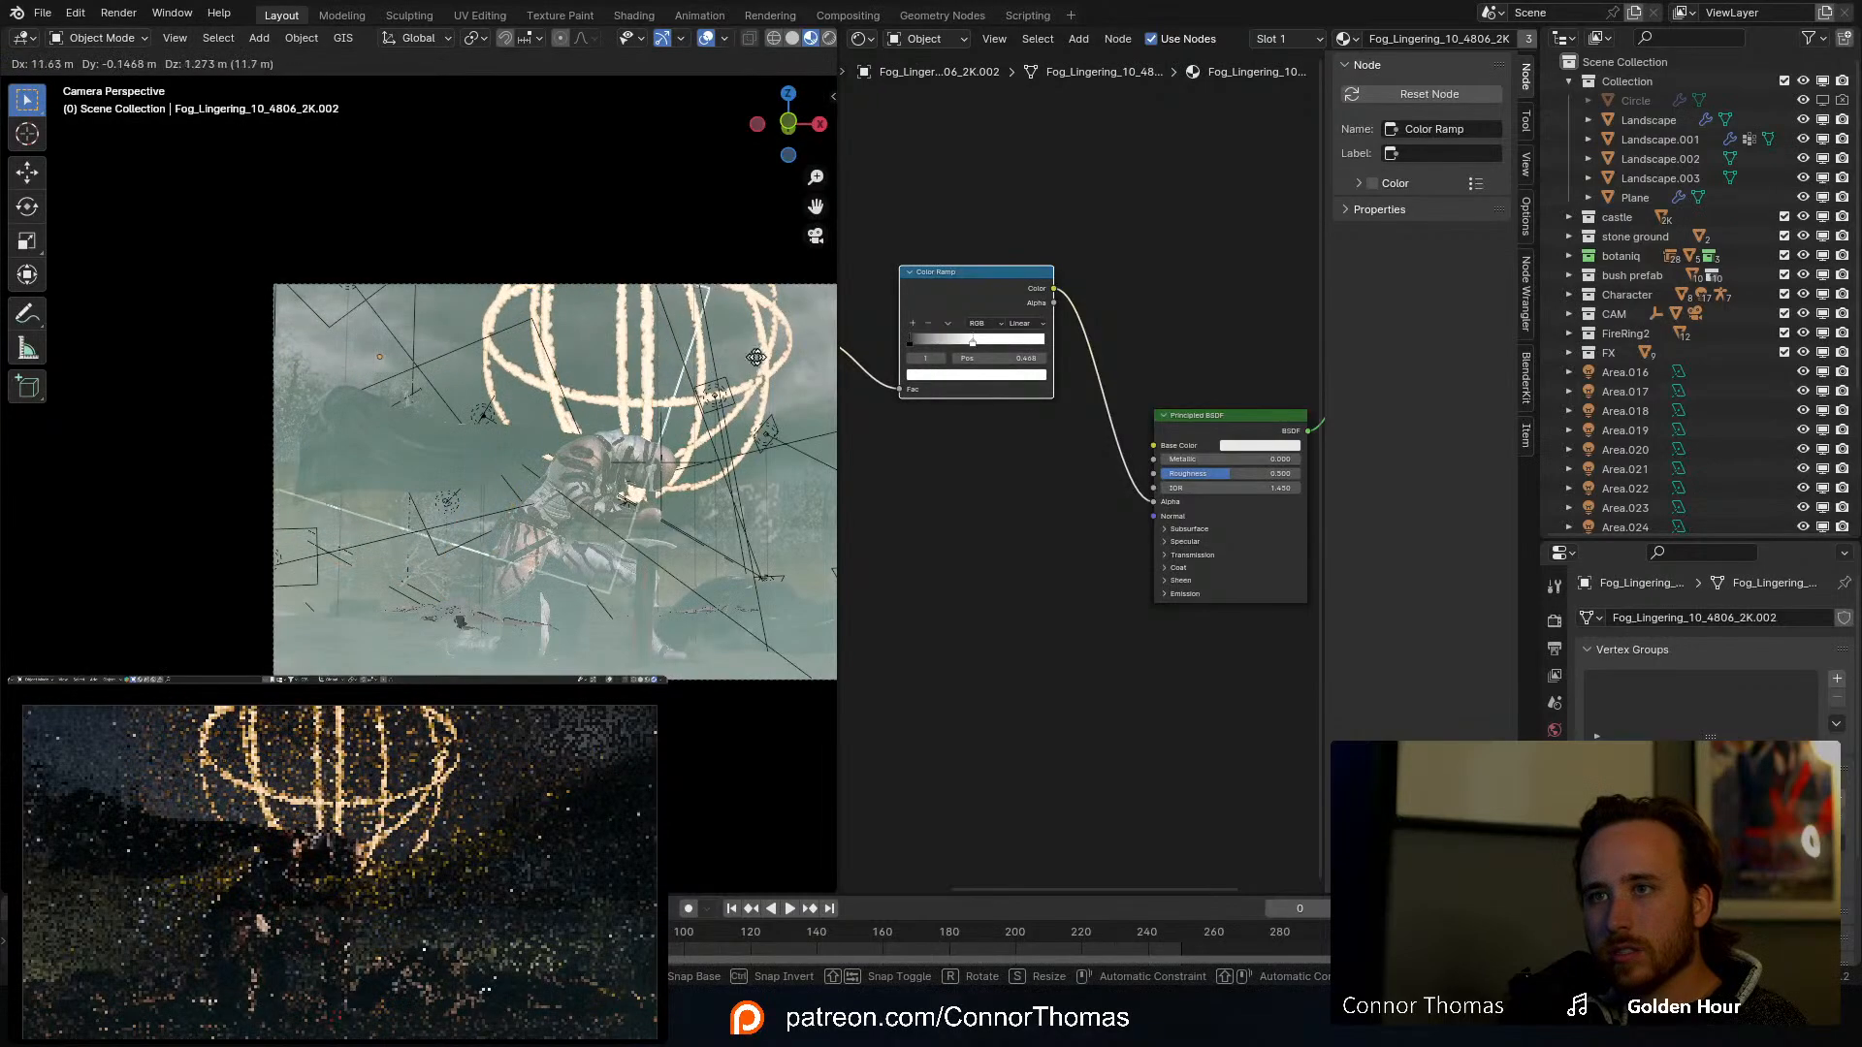
click(776, 356)
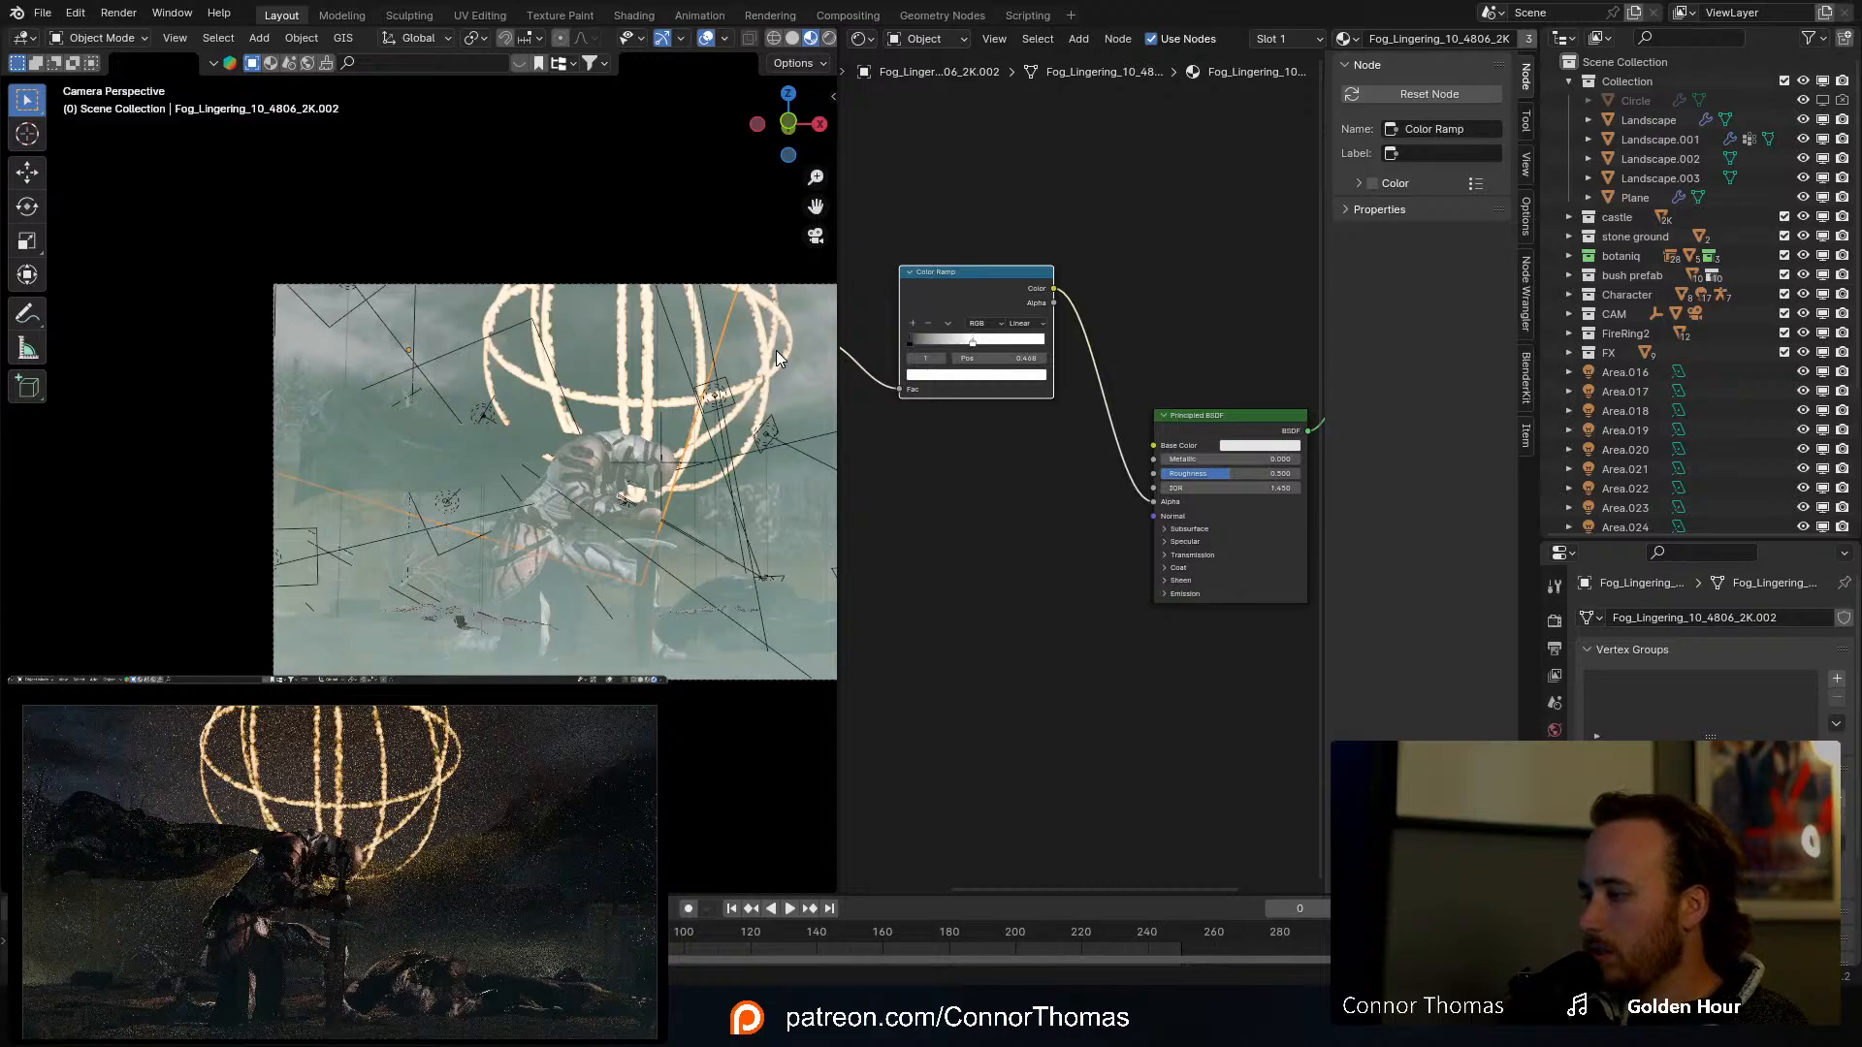
Step: Switch the rendered camera preview to wireframe shading
key(KP_7)
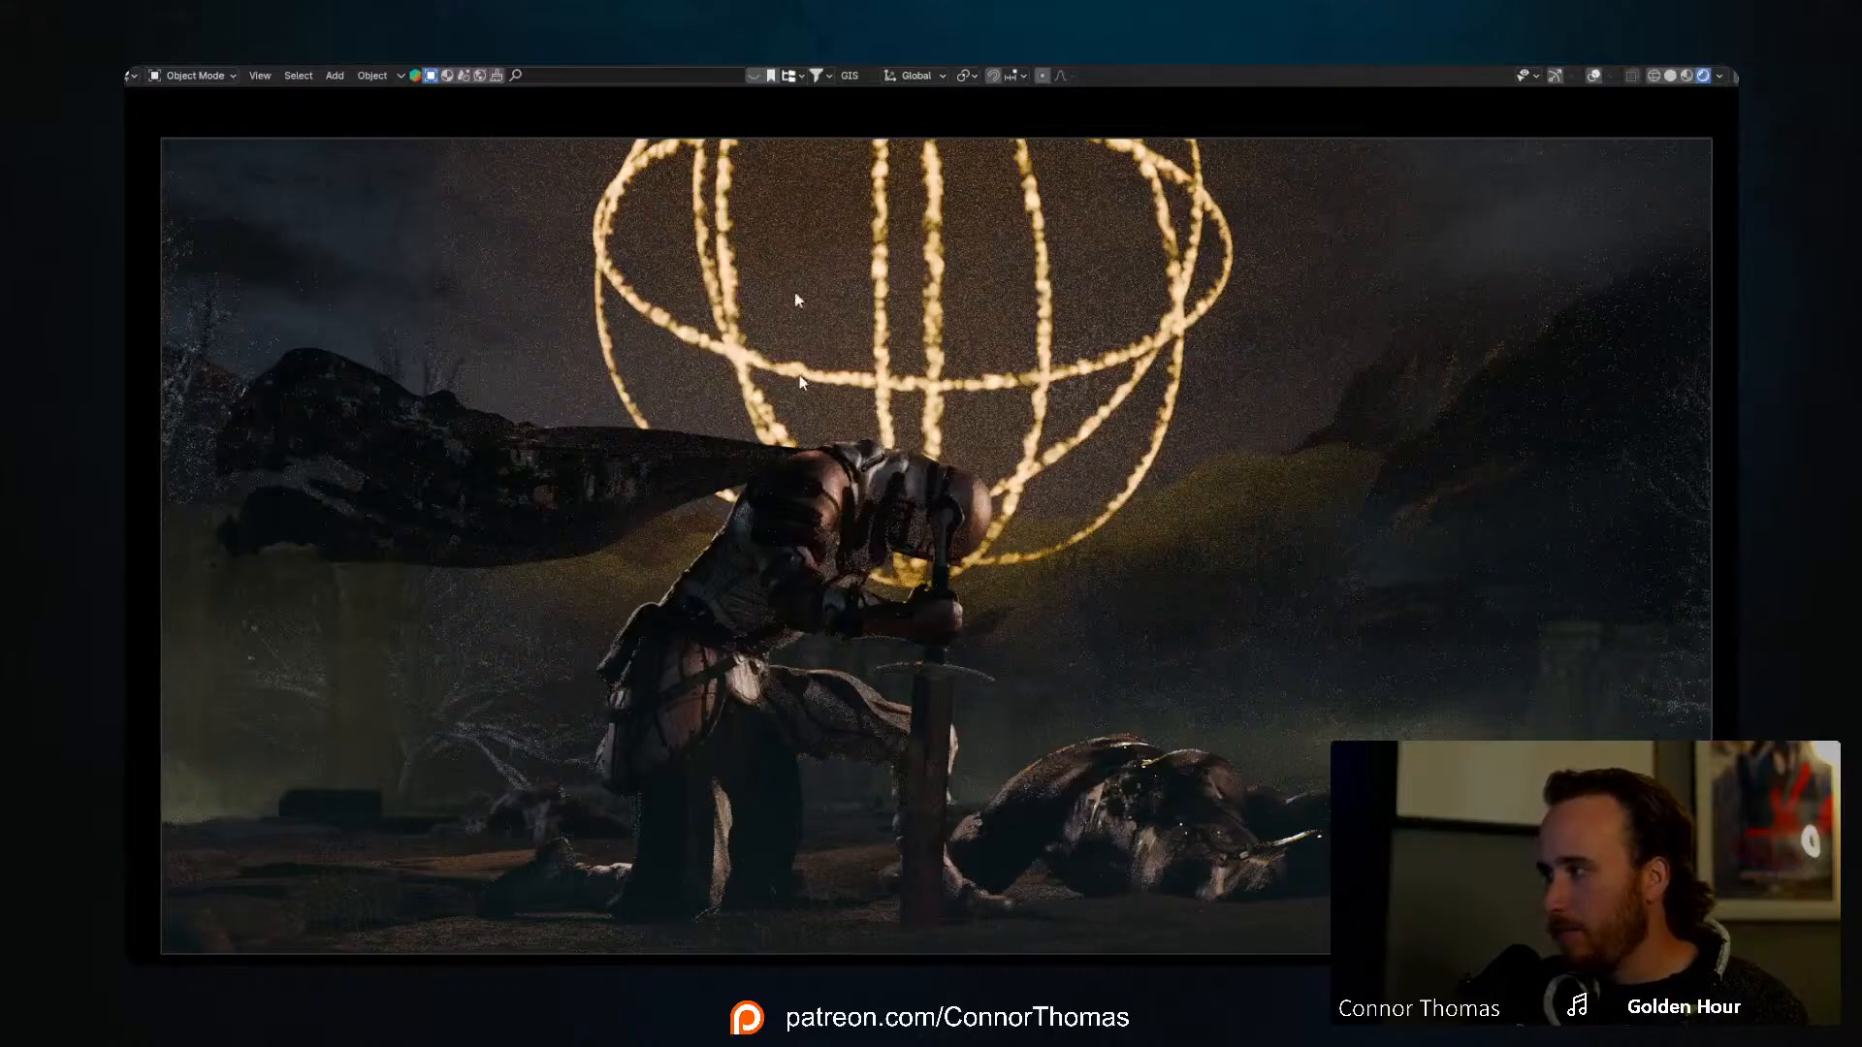
key(z)
click(979, 477)
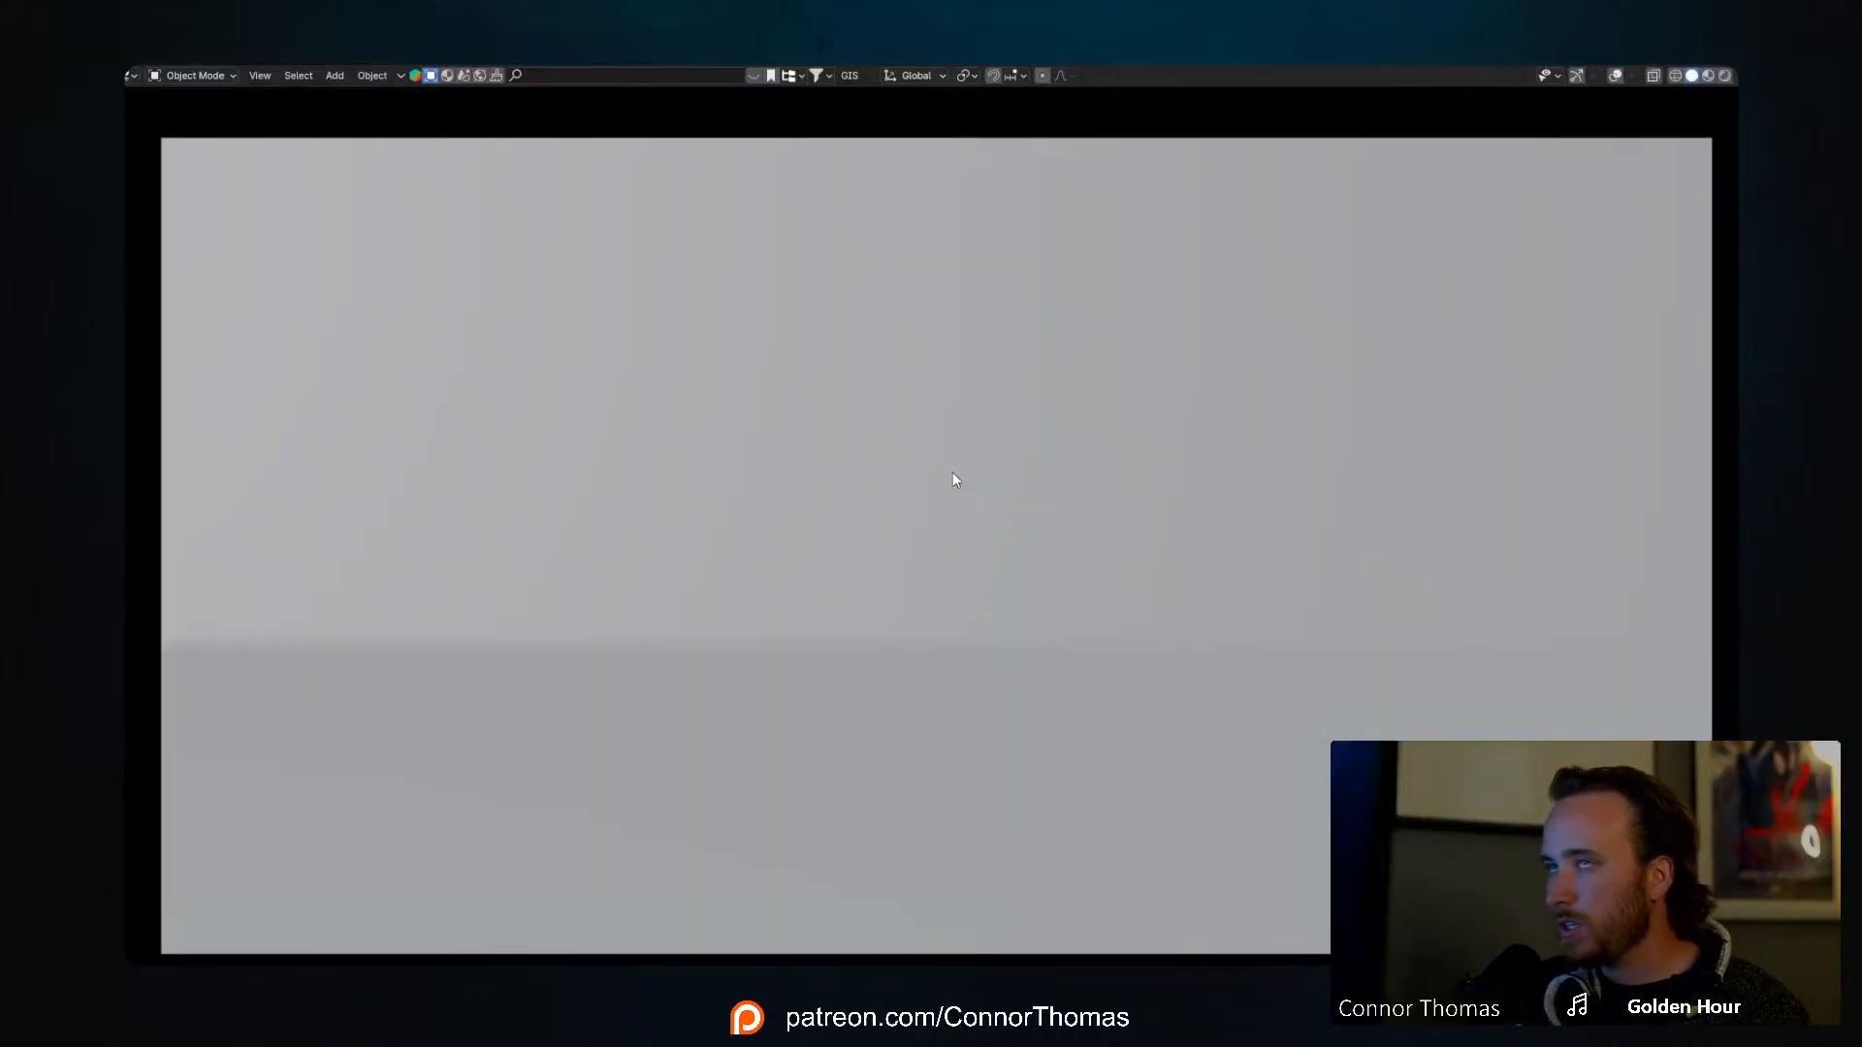
key(z)
click(623, 462)
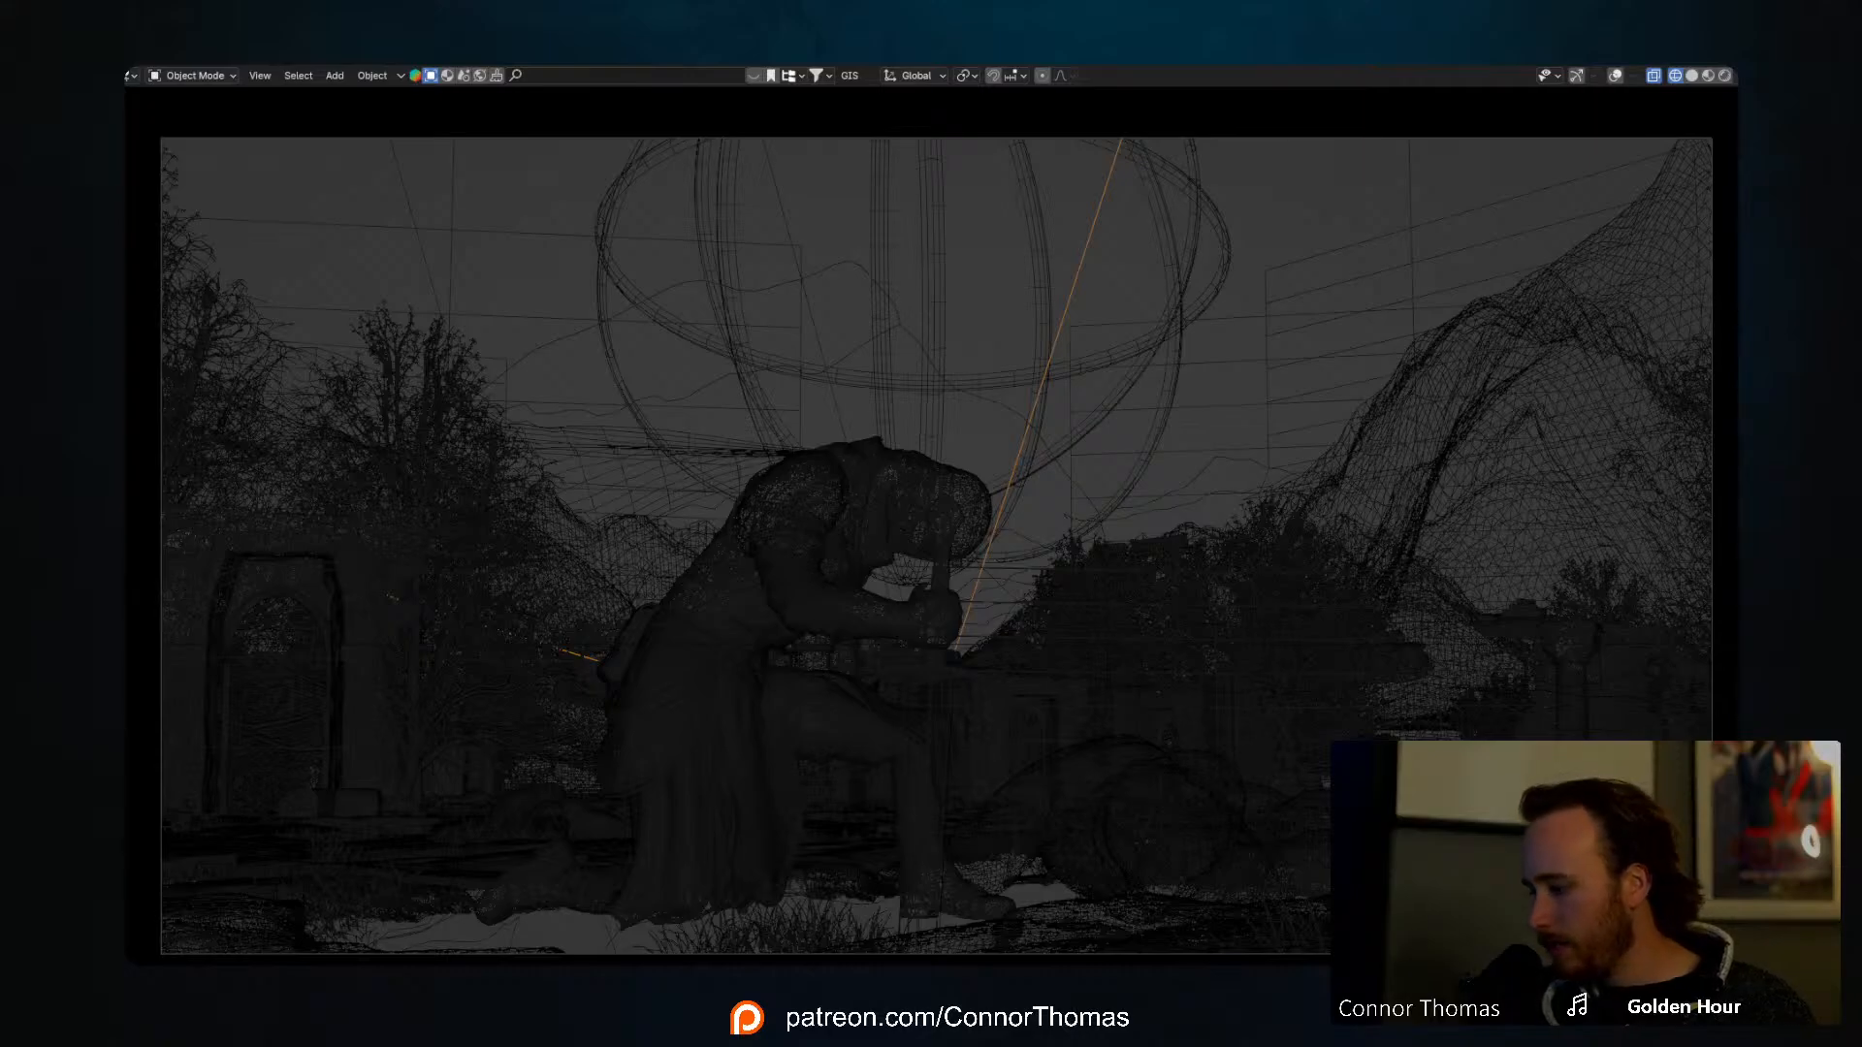
key(slash)
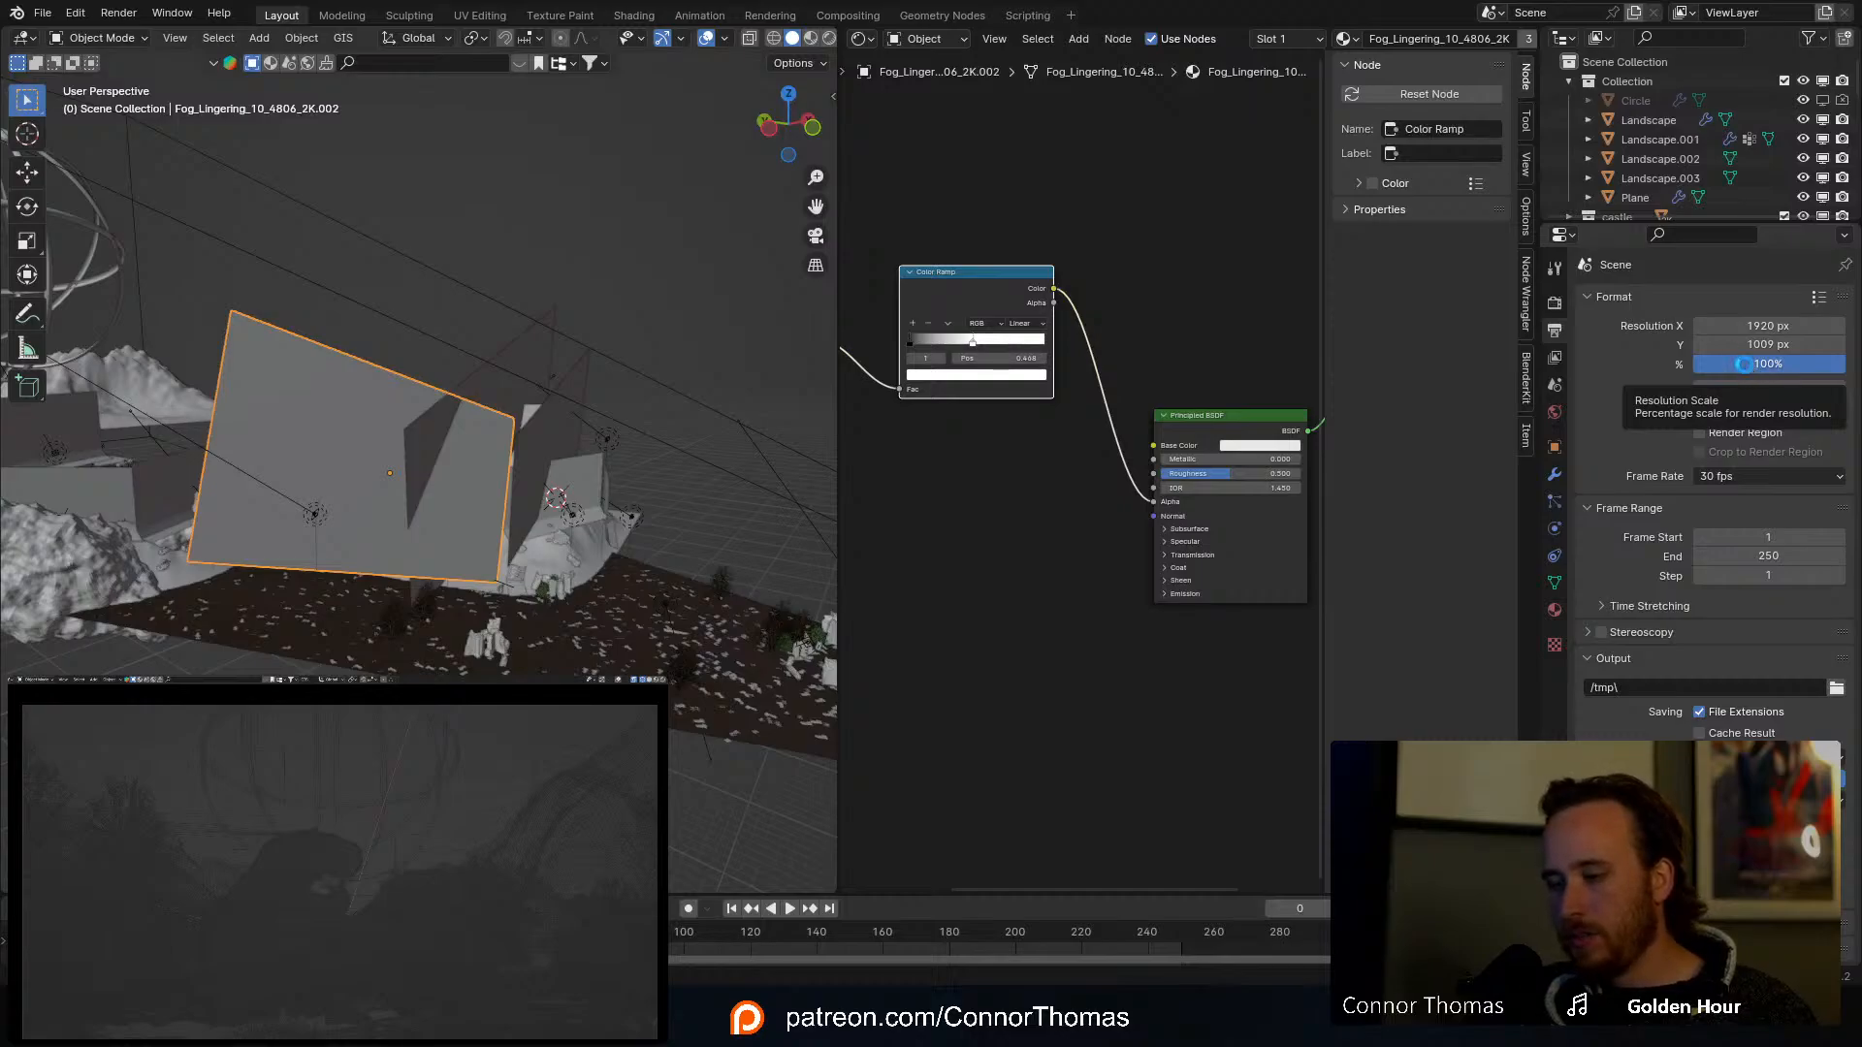
Step: Save the scene file and enable the Cryptomatte Object and Material passes for the view layer
key(ctrl+s)
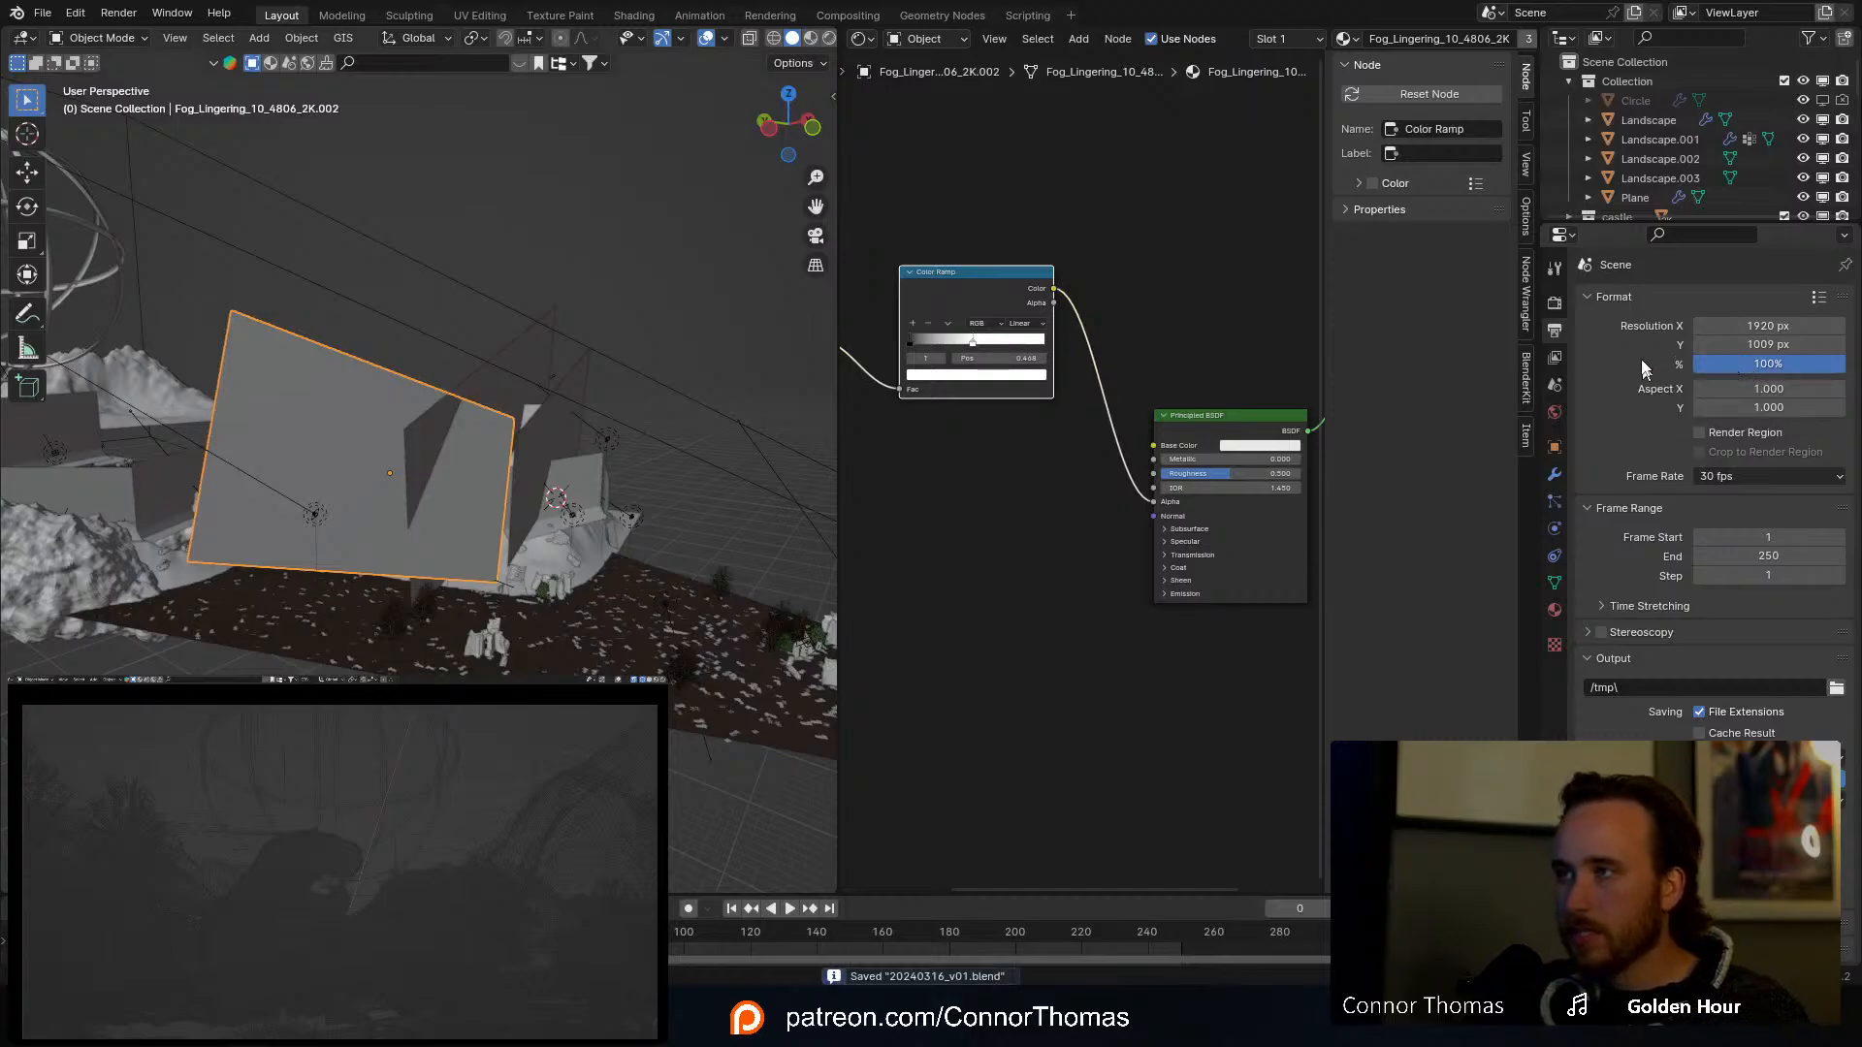
click(1554, 358)
scroll(1641, 572, down, 12)
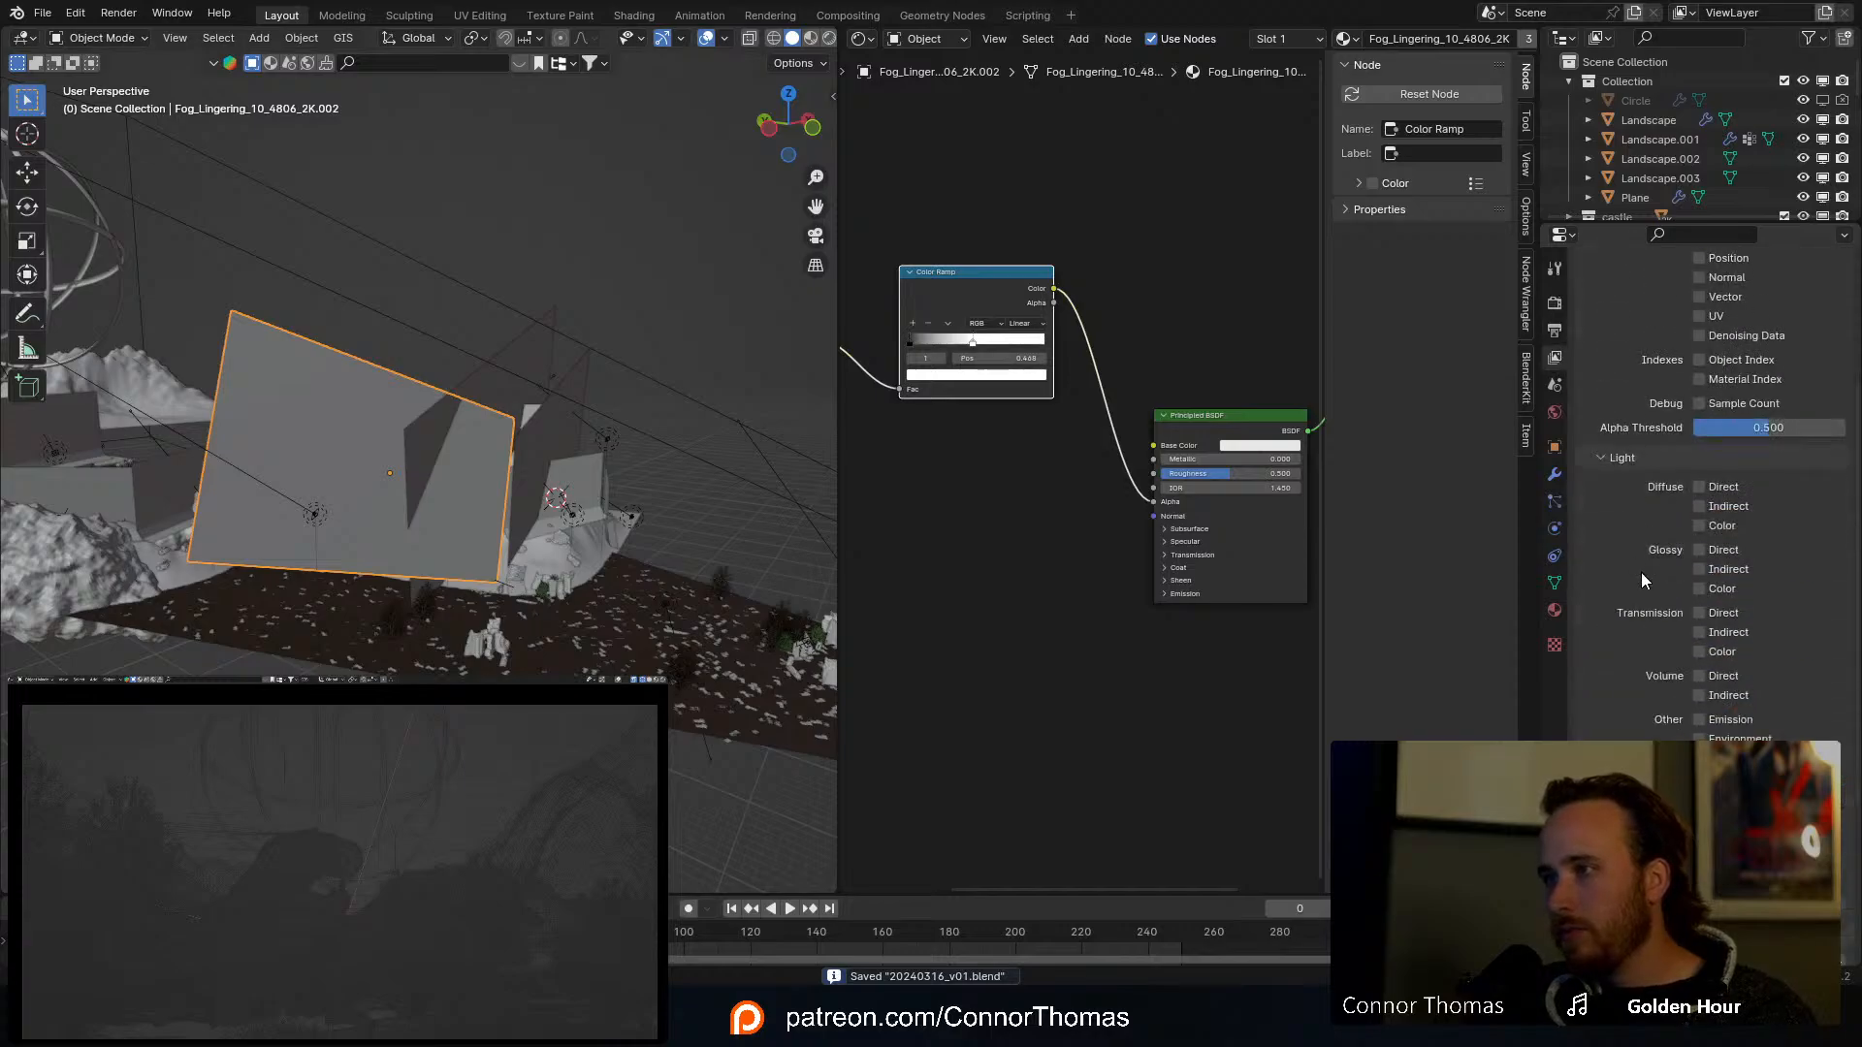
click(1700, 566)
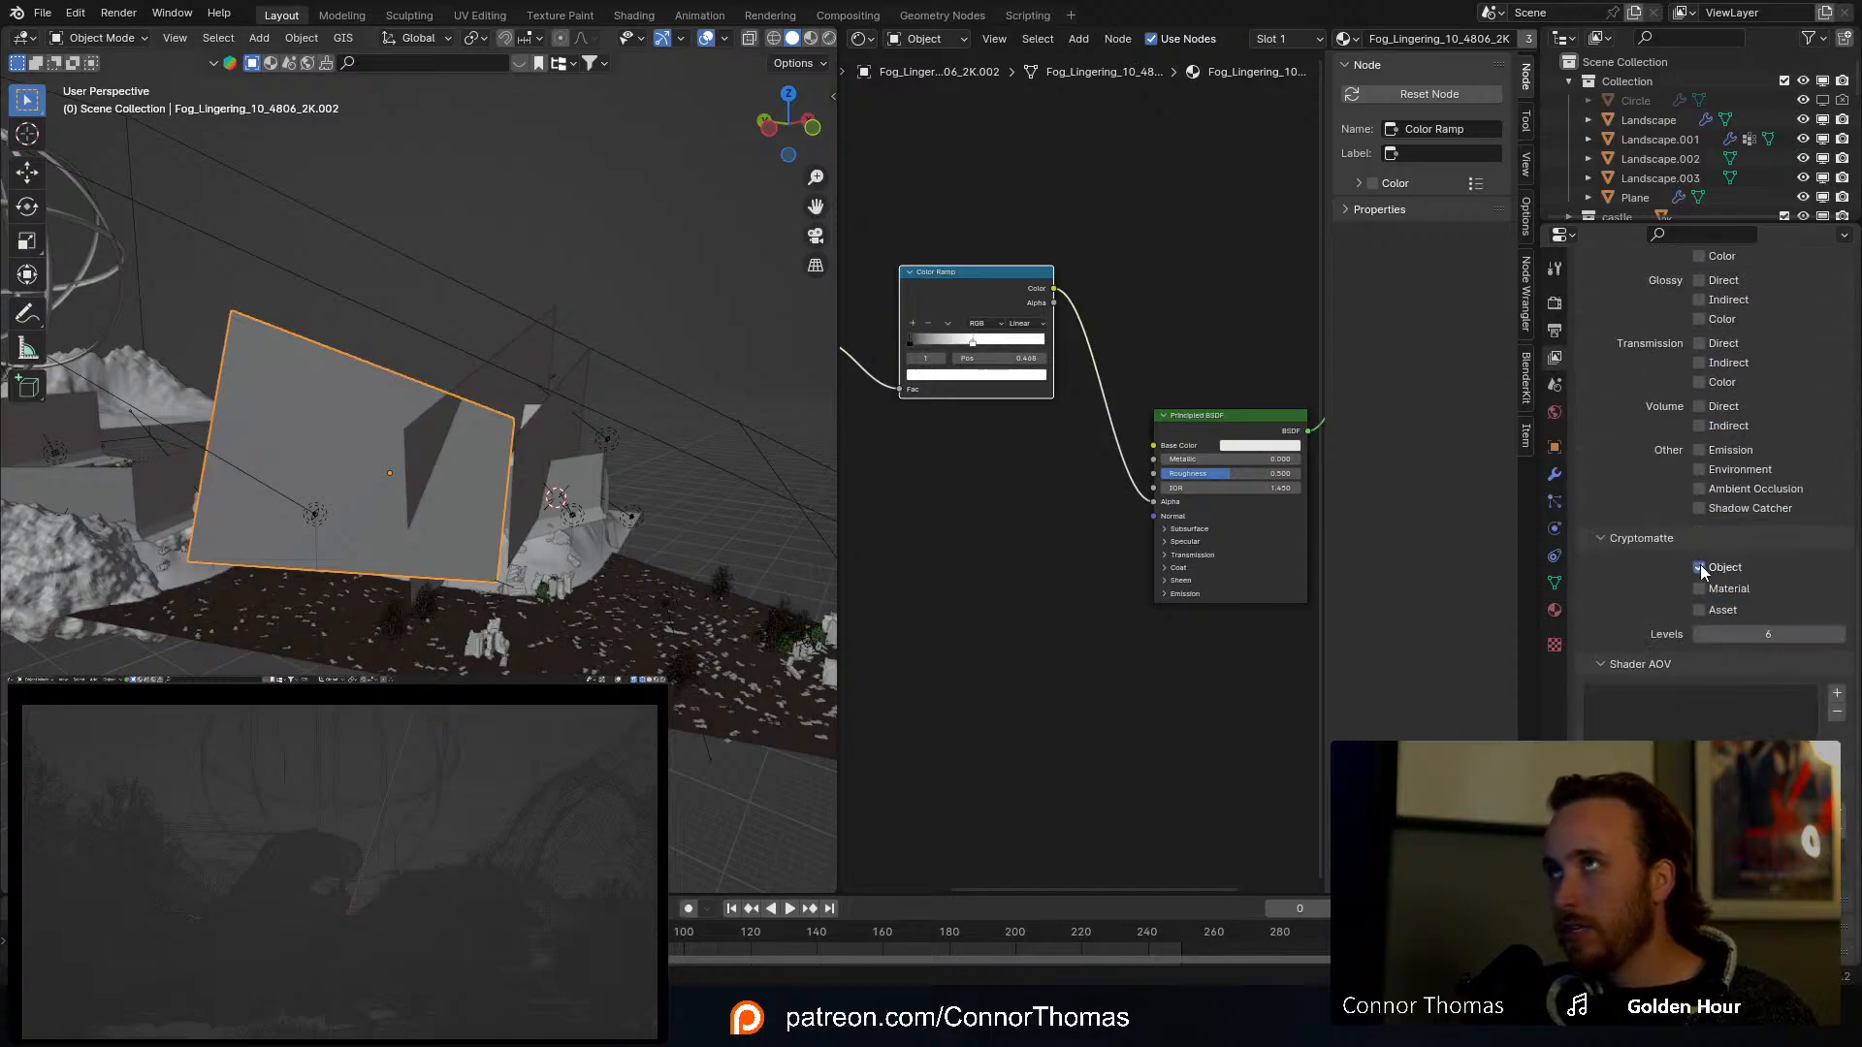
click(1704, 589)
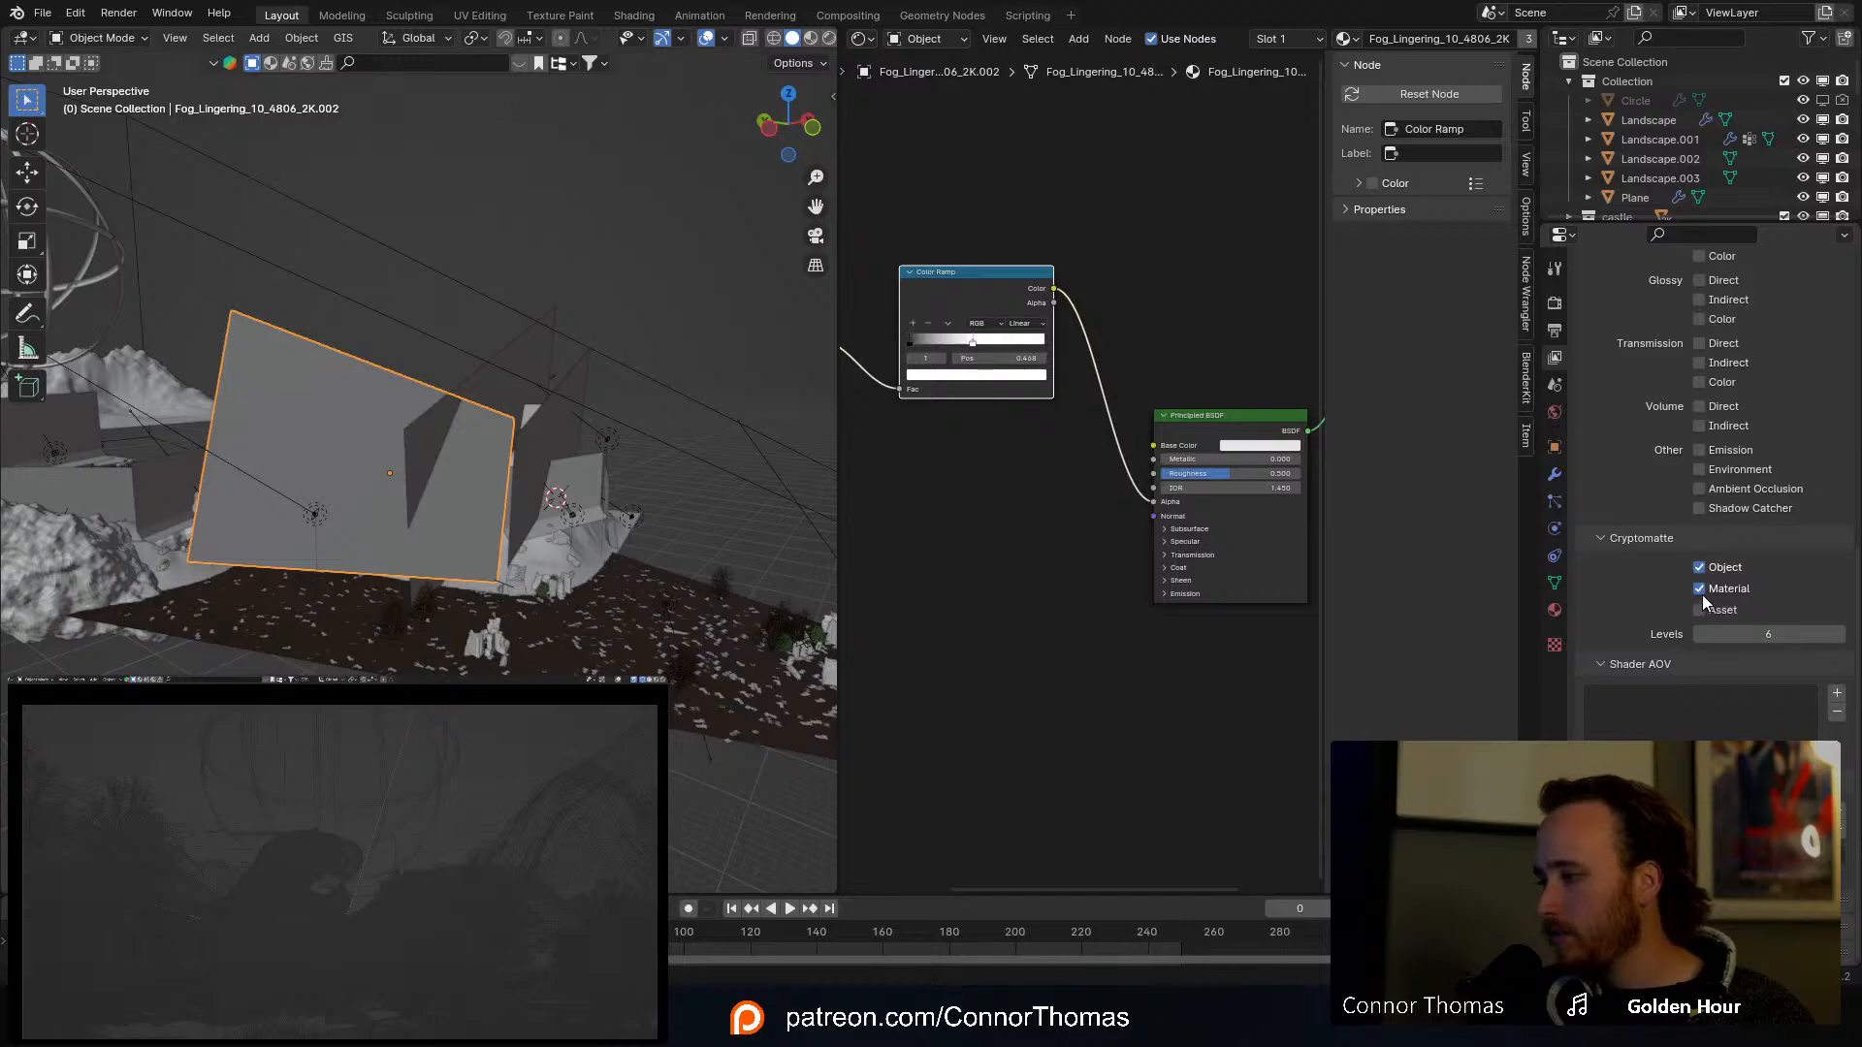
click(1694, 589)
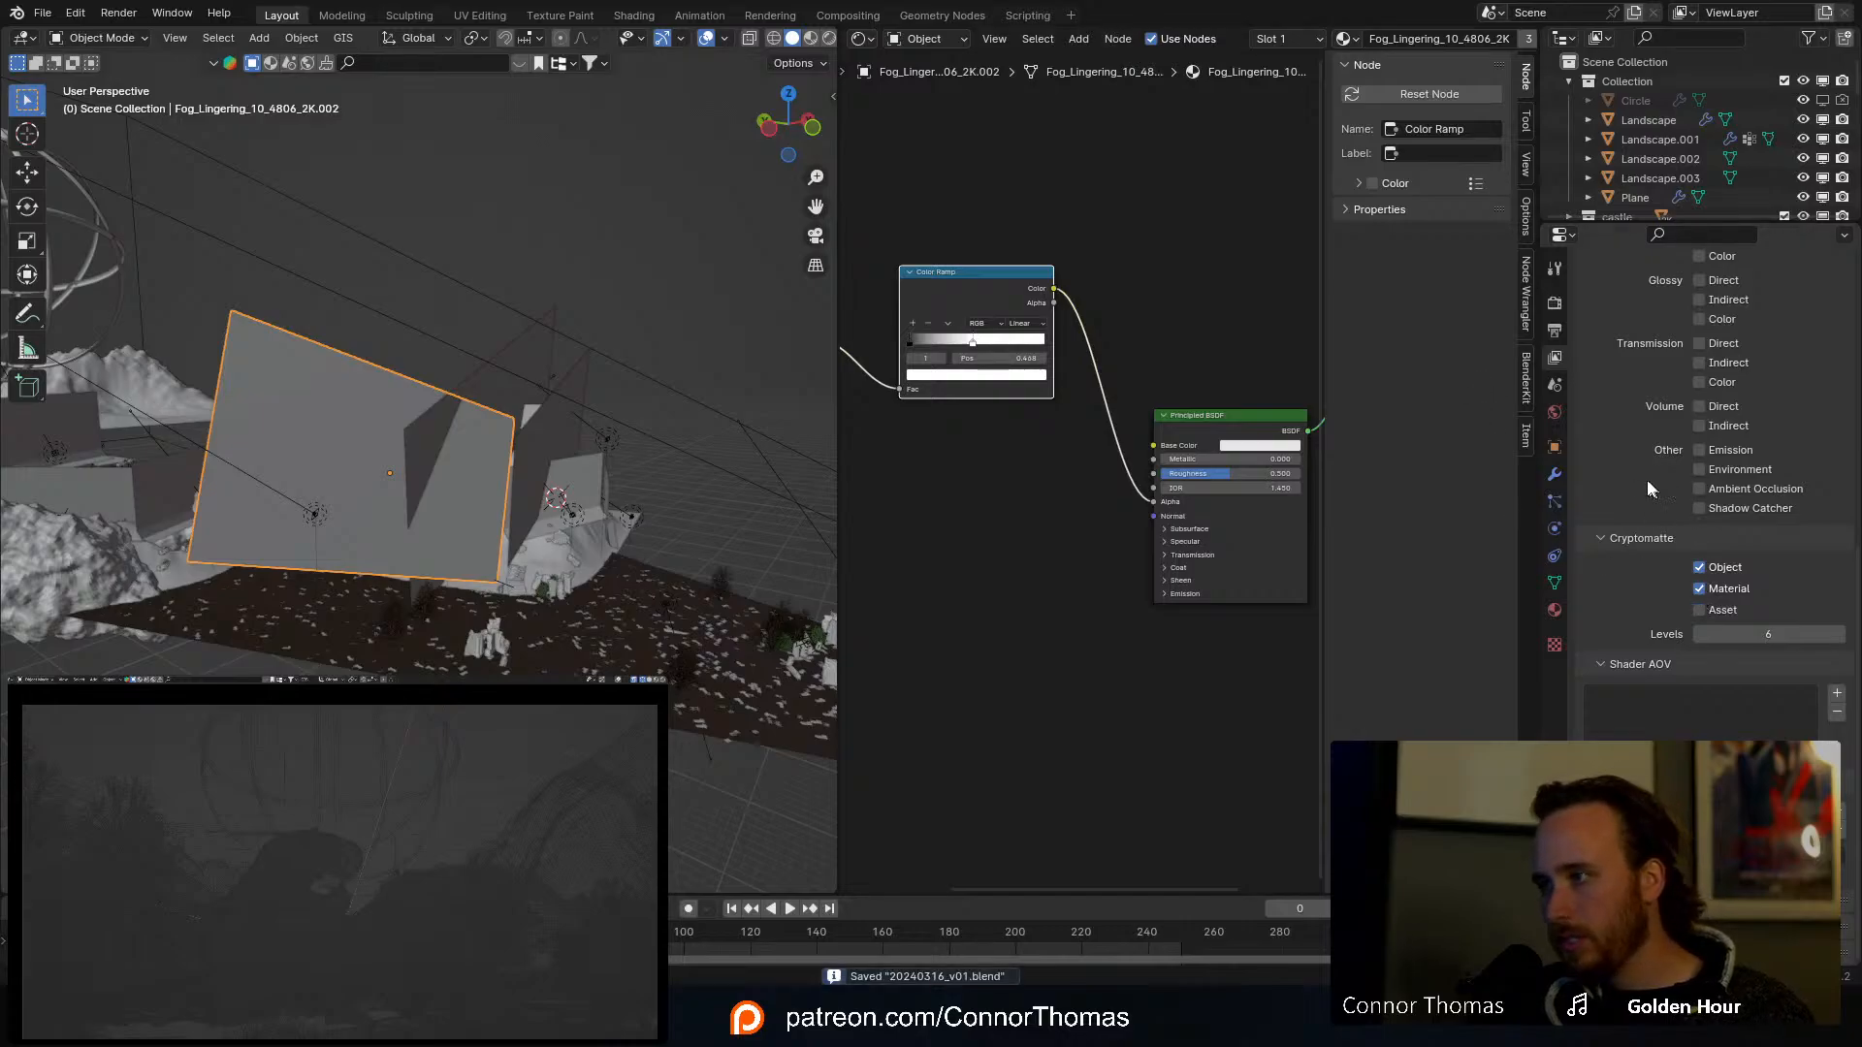
Step: Render the current frame and move the render window to the other display
key(F12)
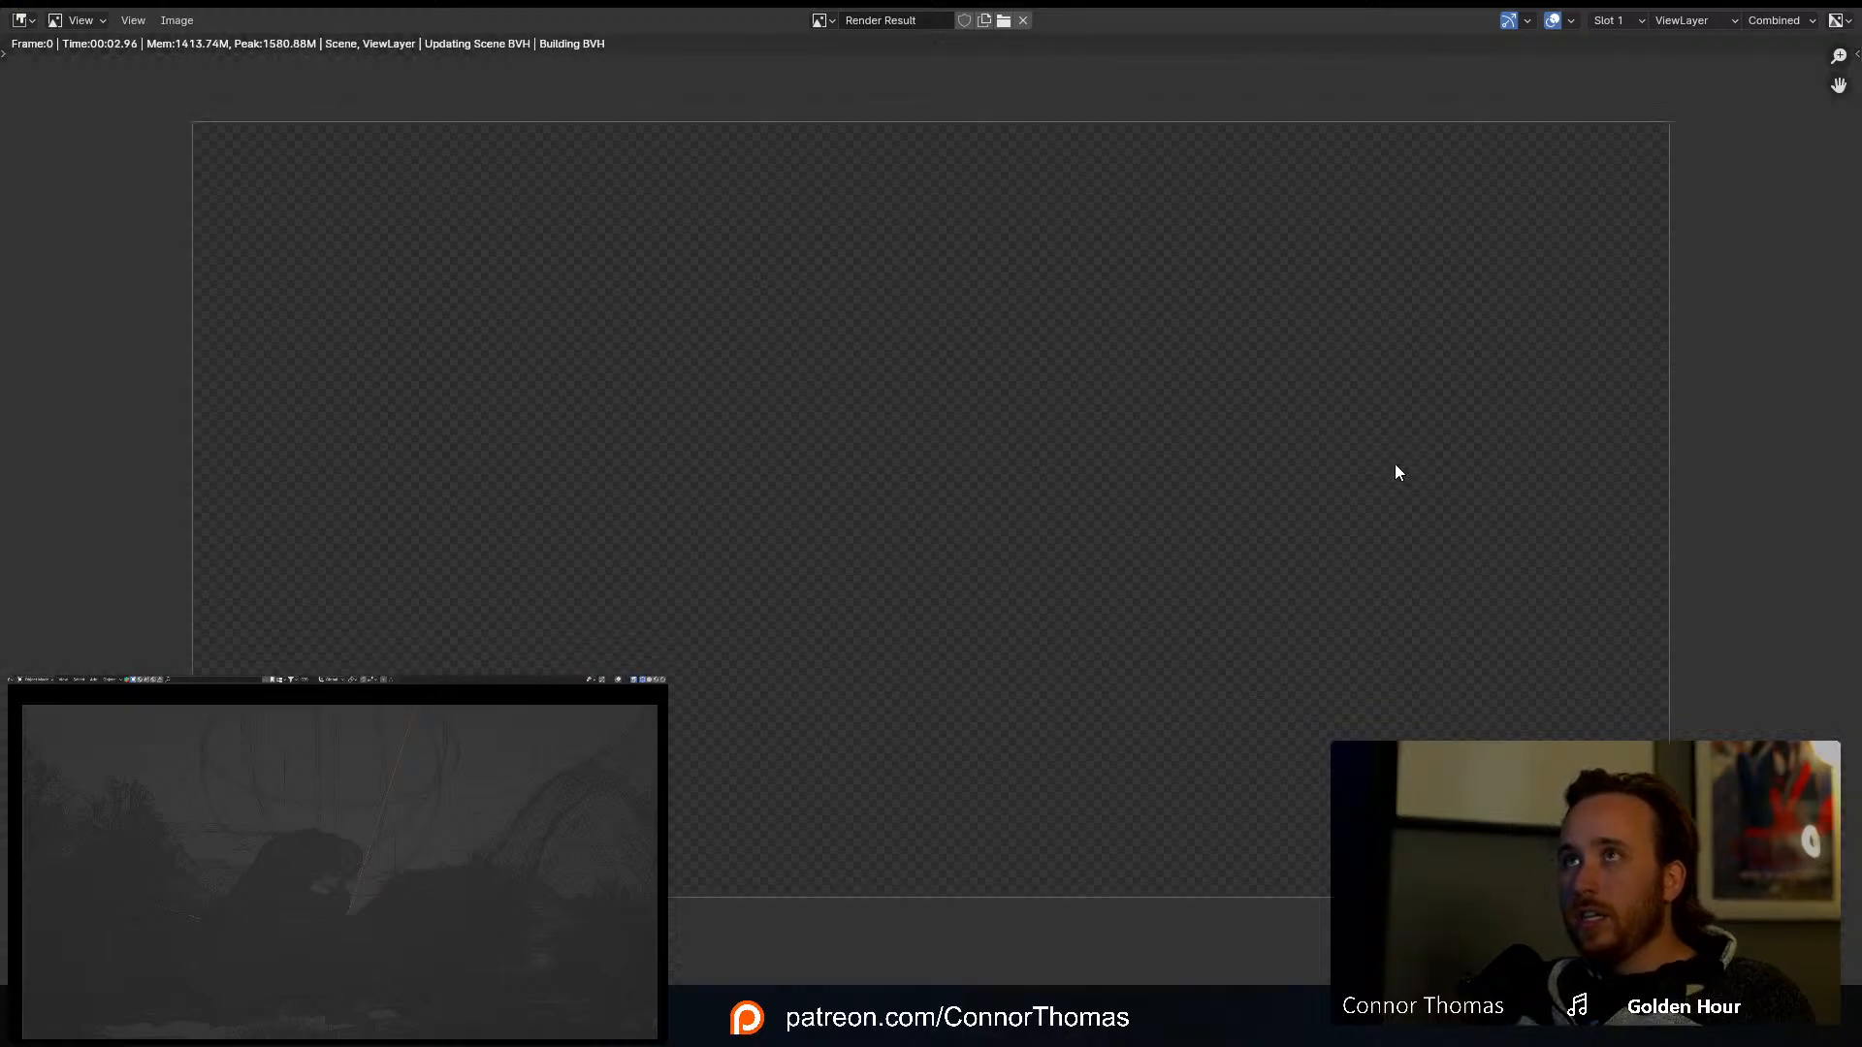
drag(1118, 3, 1861, 3)
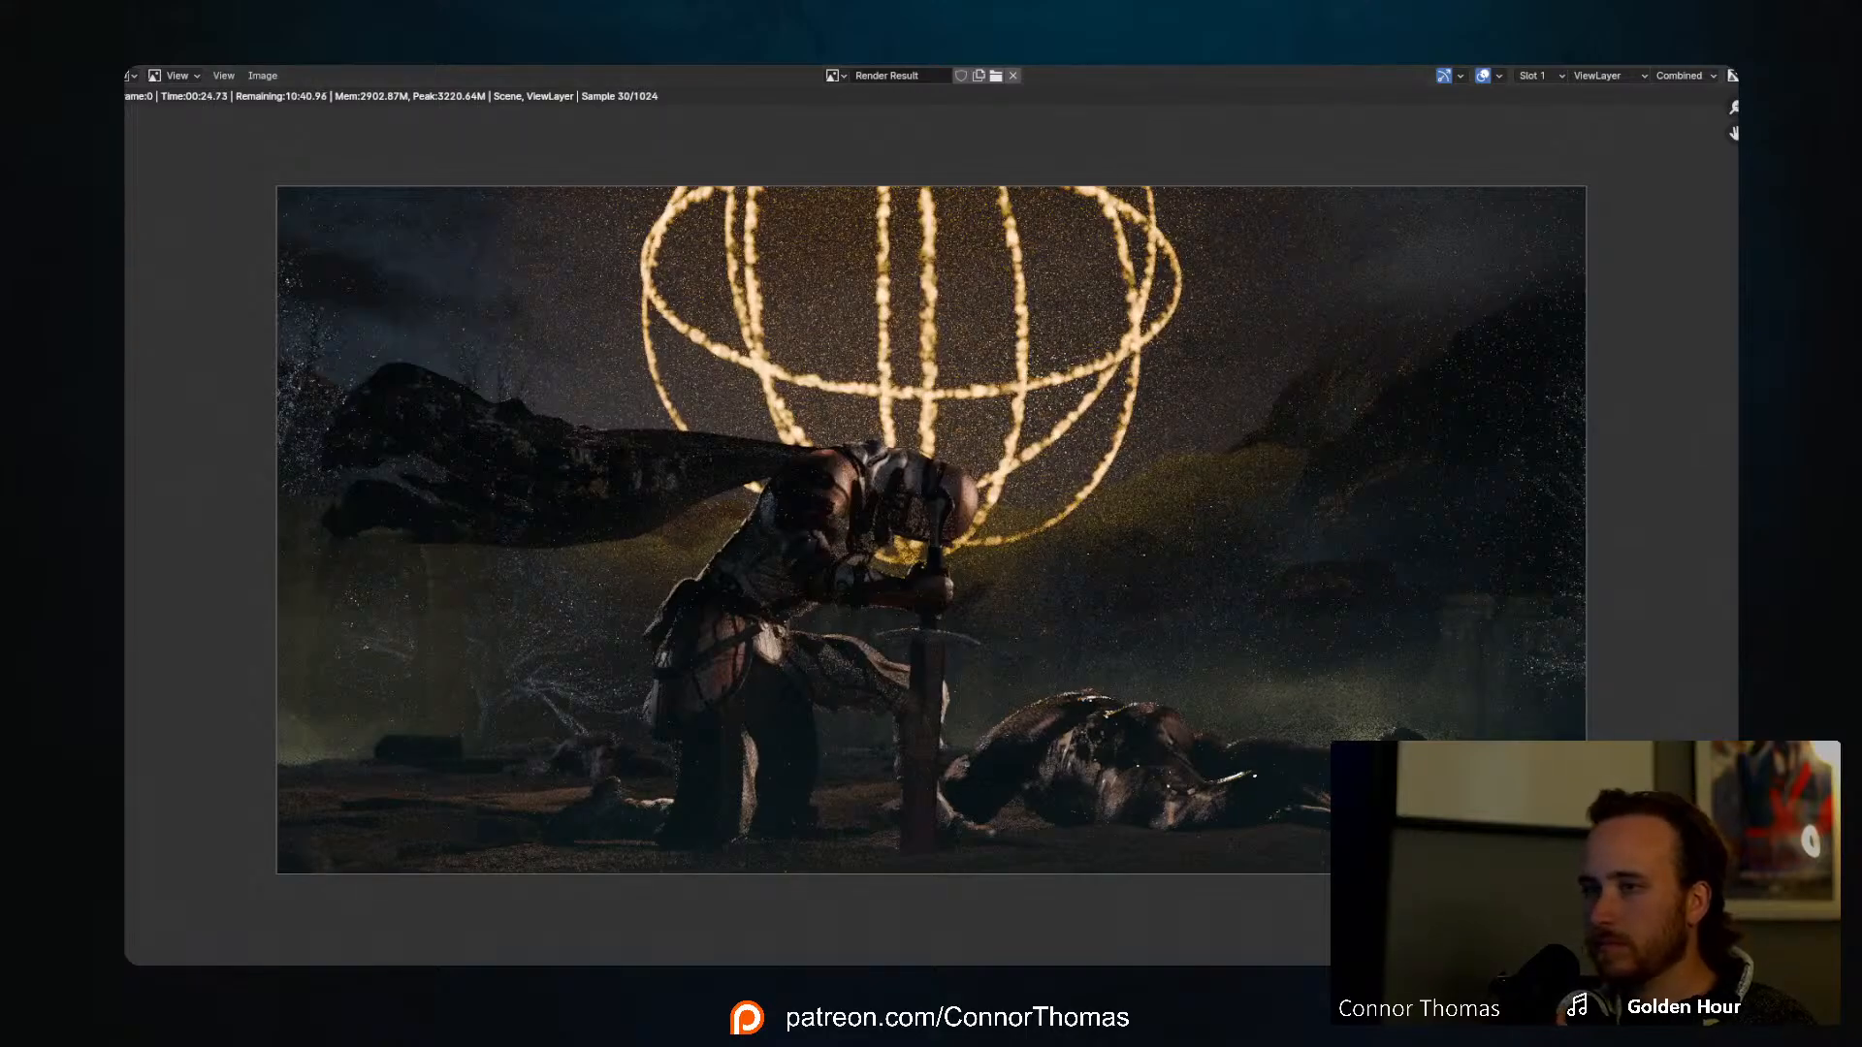
Step: Switch to Discord, bring its window onto the preview display, and view the wip-and-rnd and rules channels
key(alt+Tab)
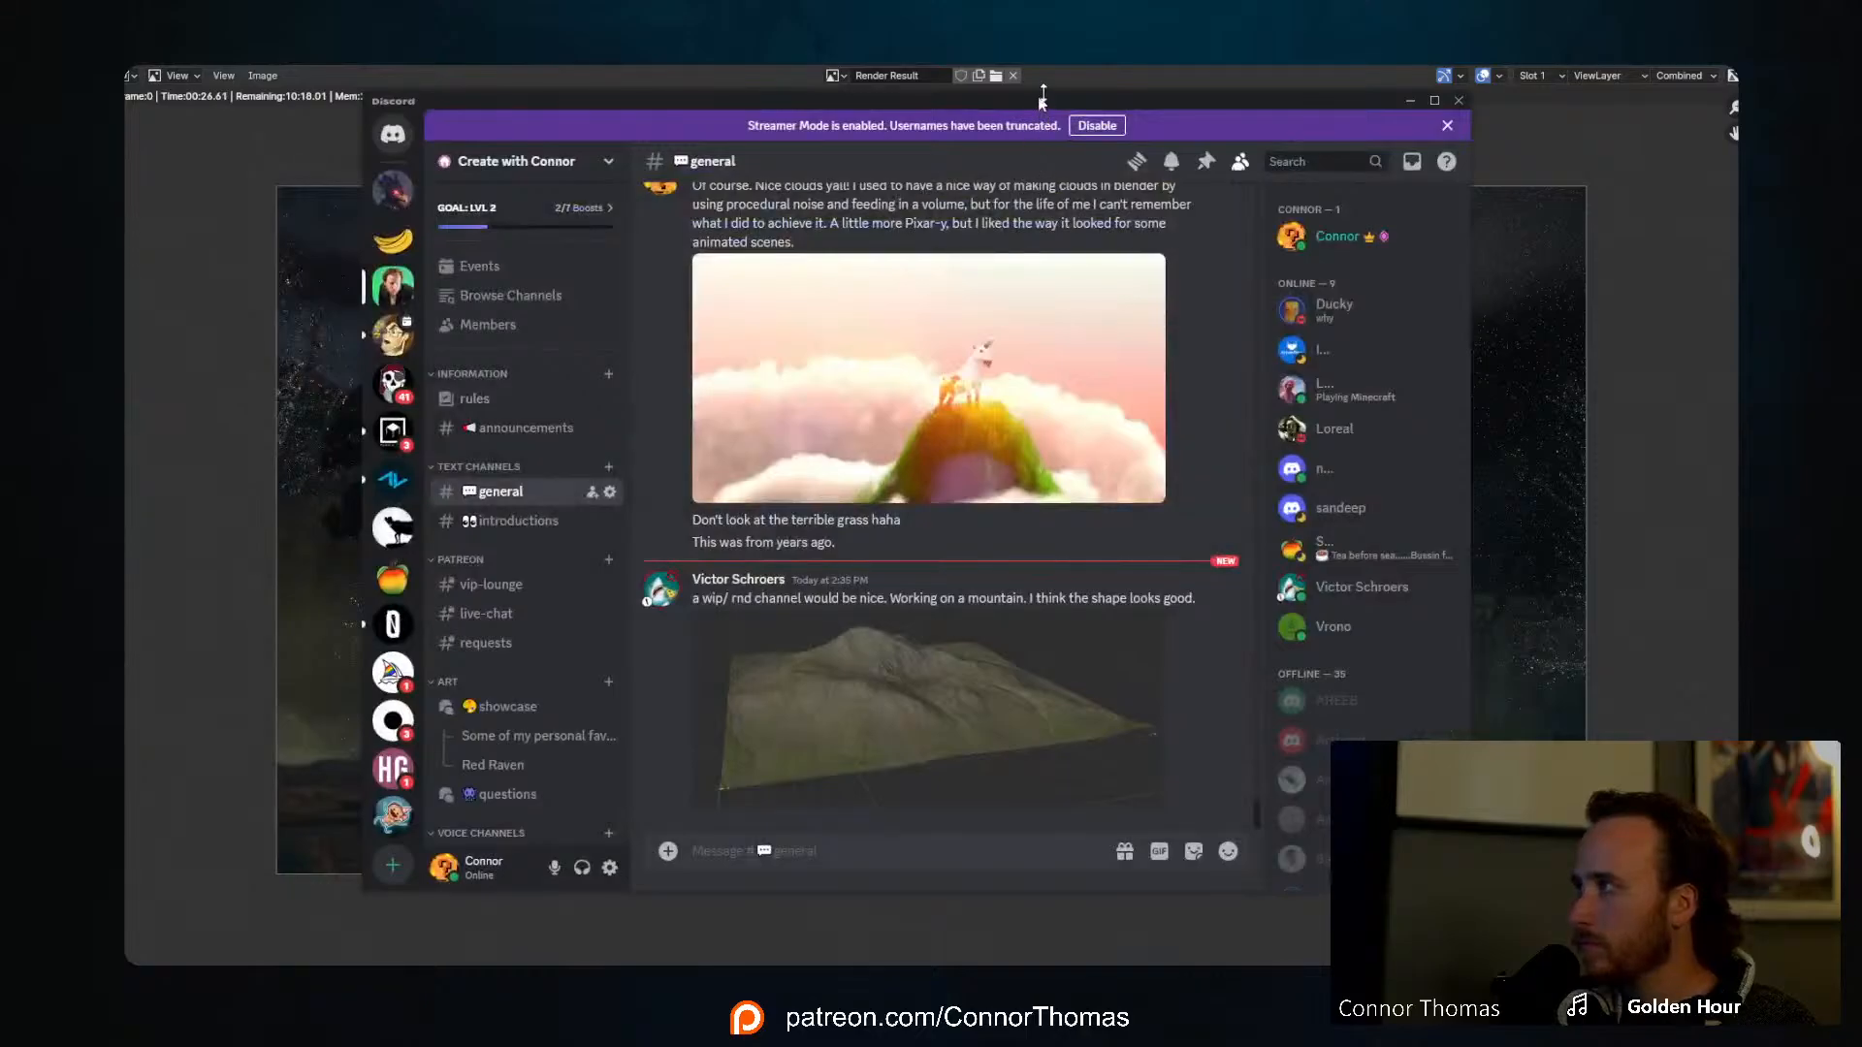
drag(1046, 101, 124, 108)
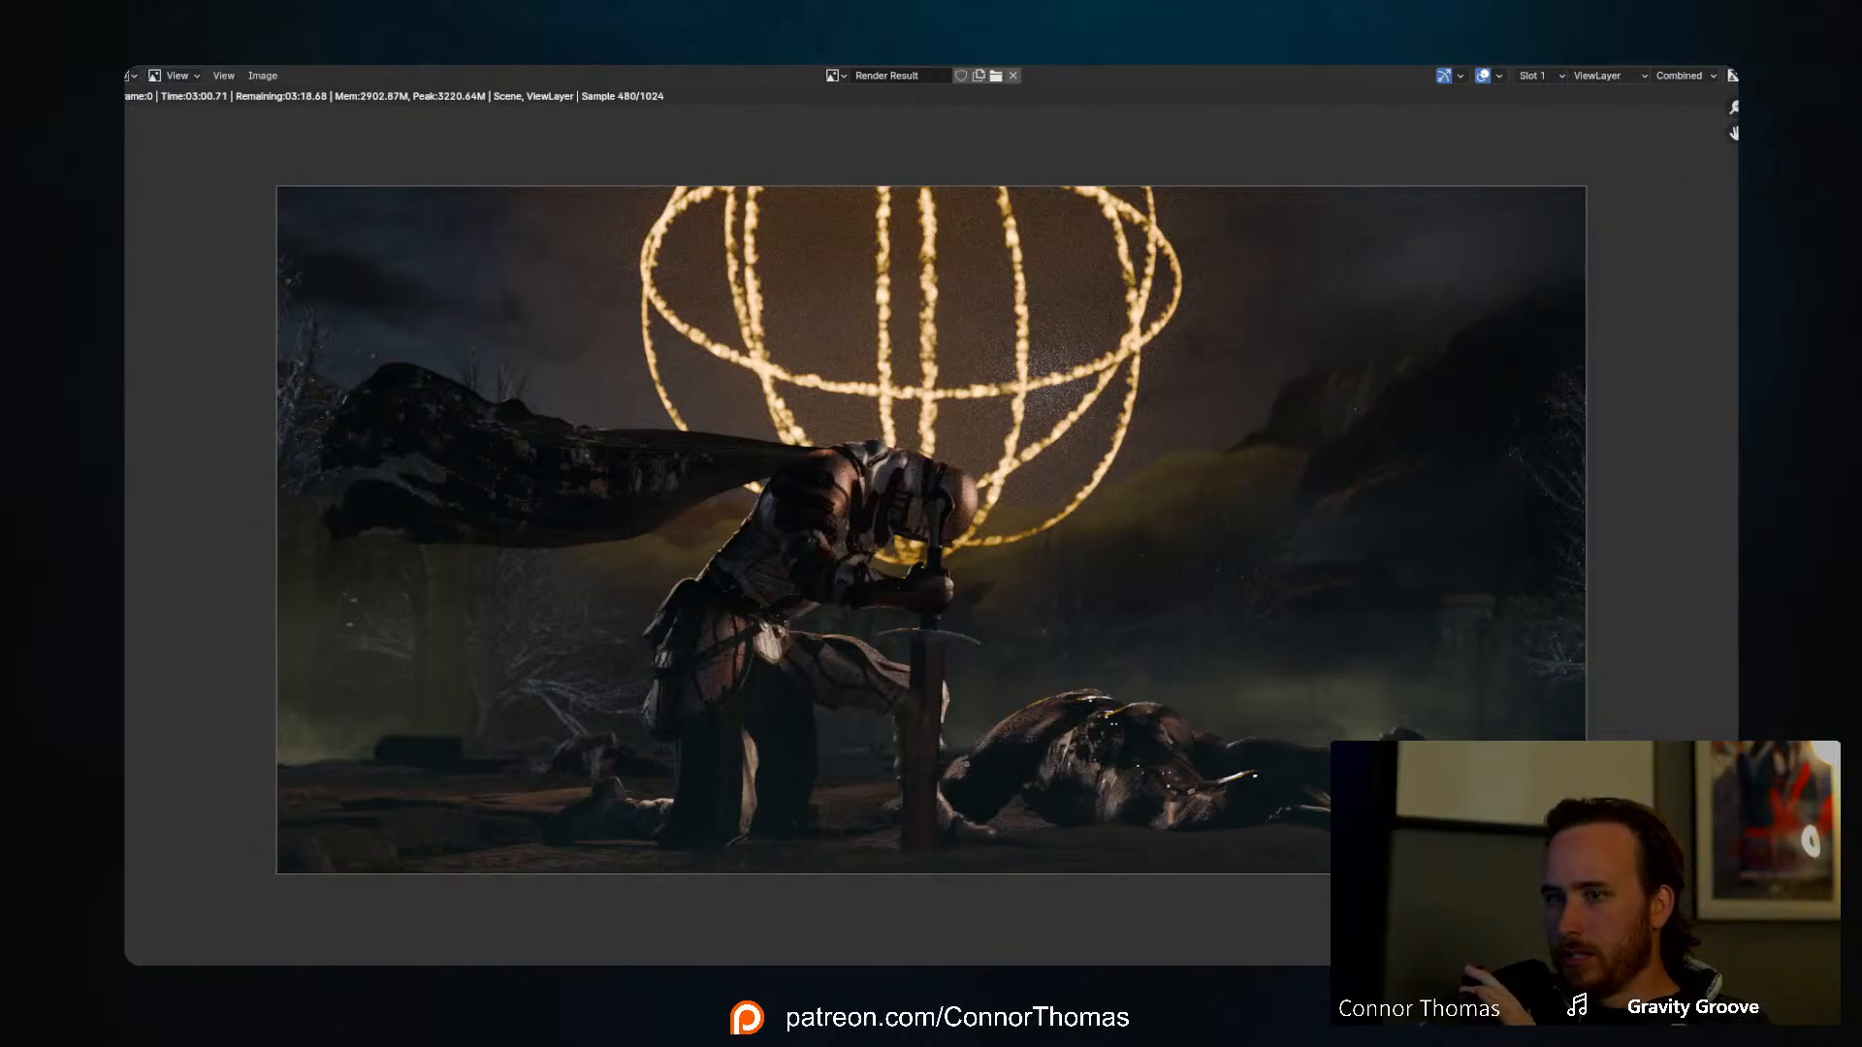
drag(126, 233, 807, 138)
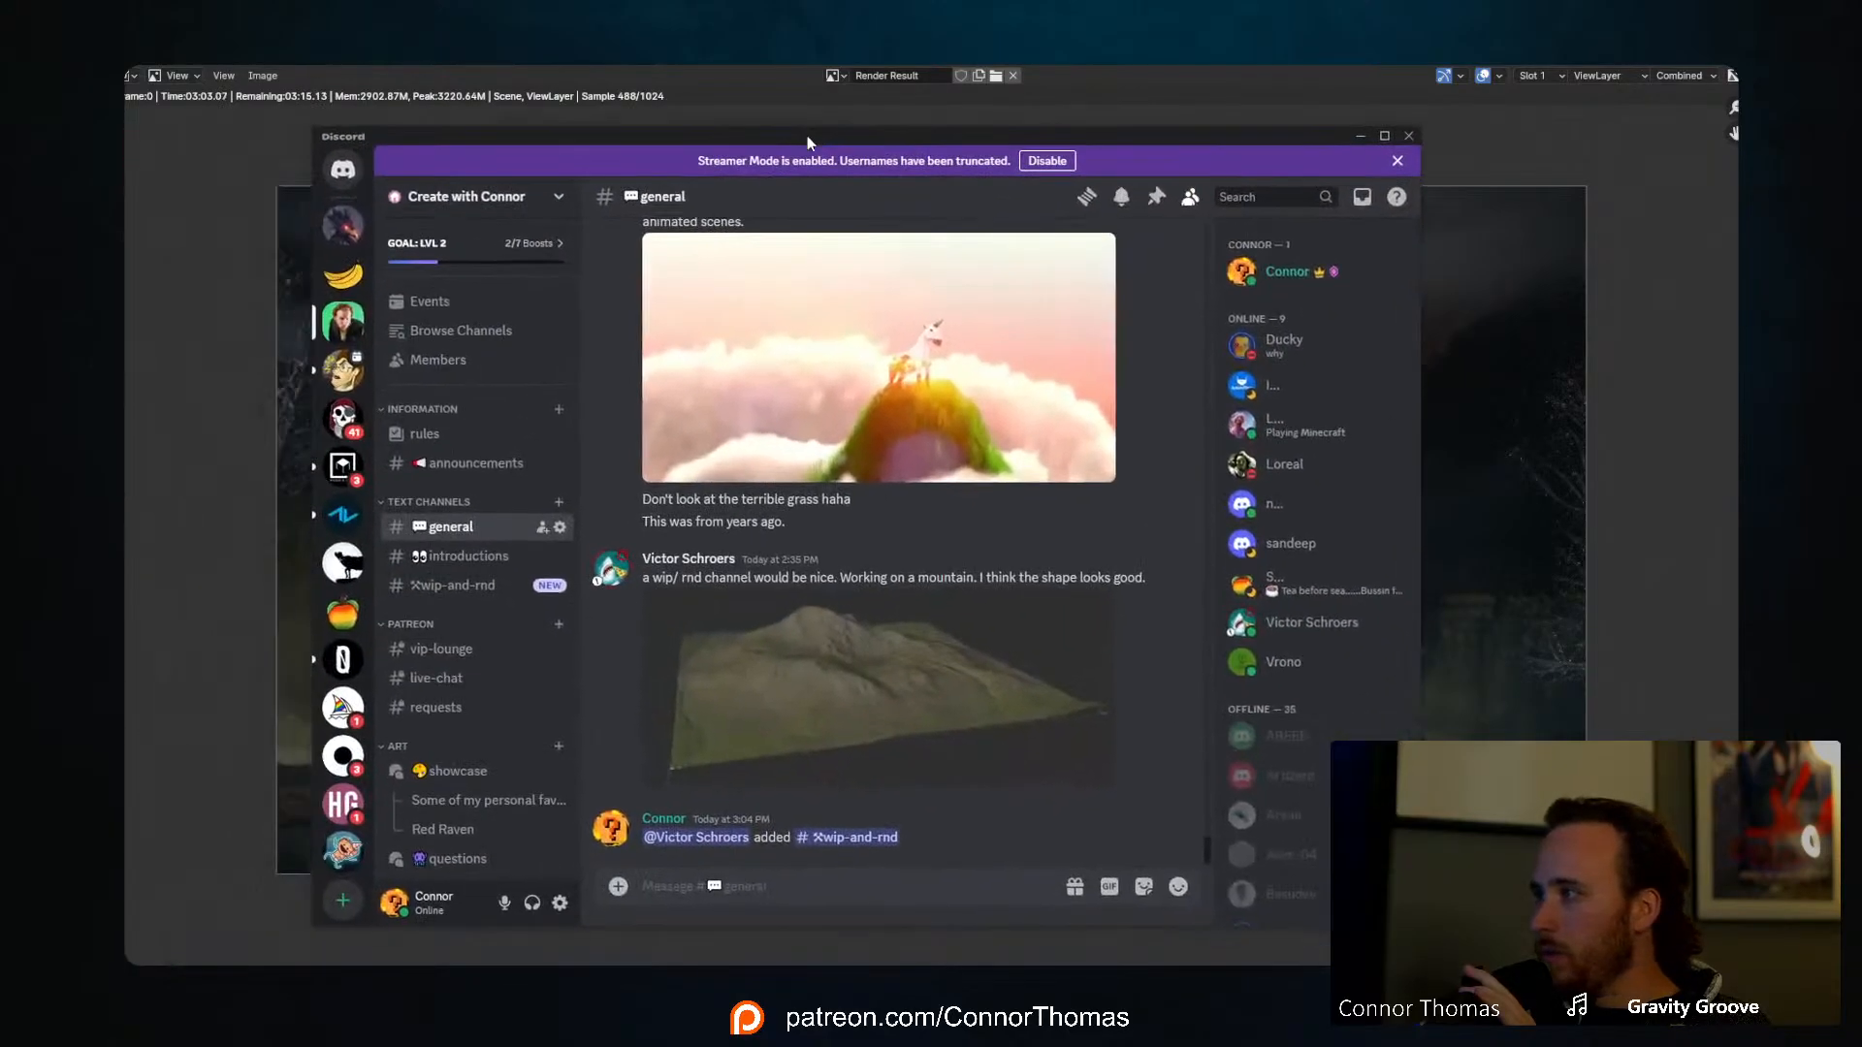
click(475, 586)
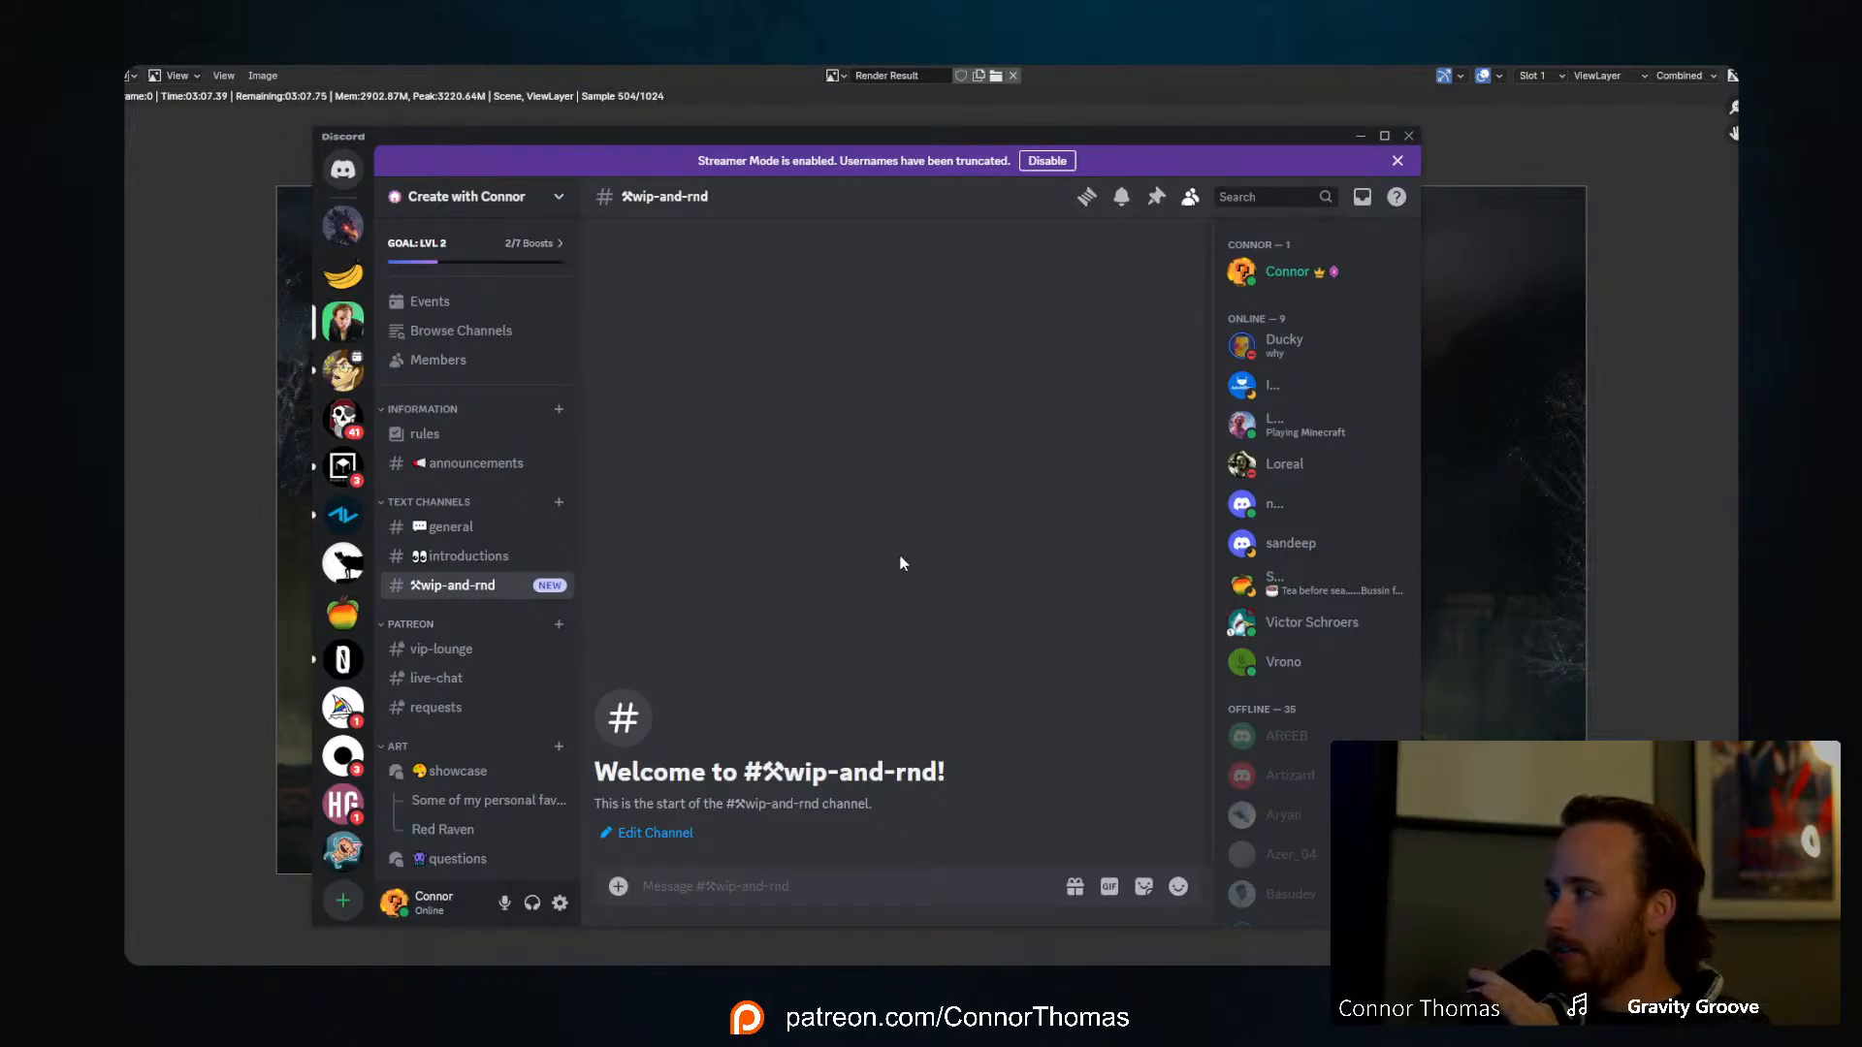
mouse_move(477, 782)
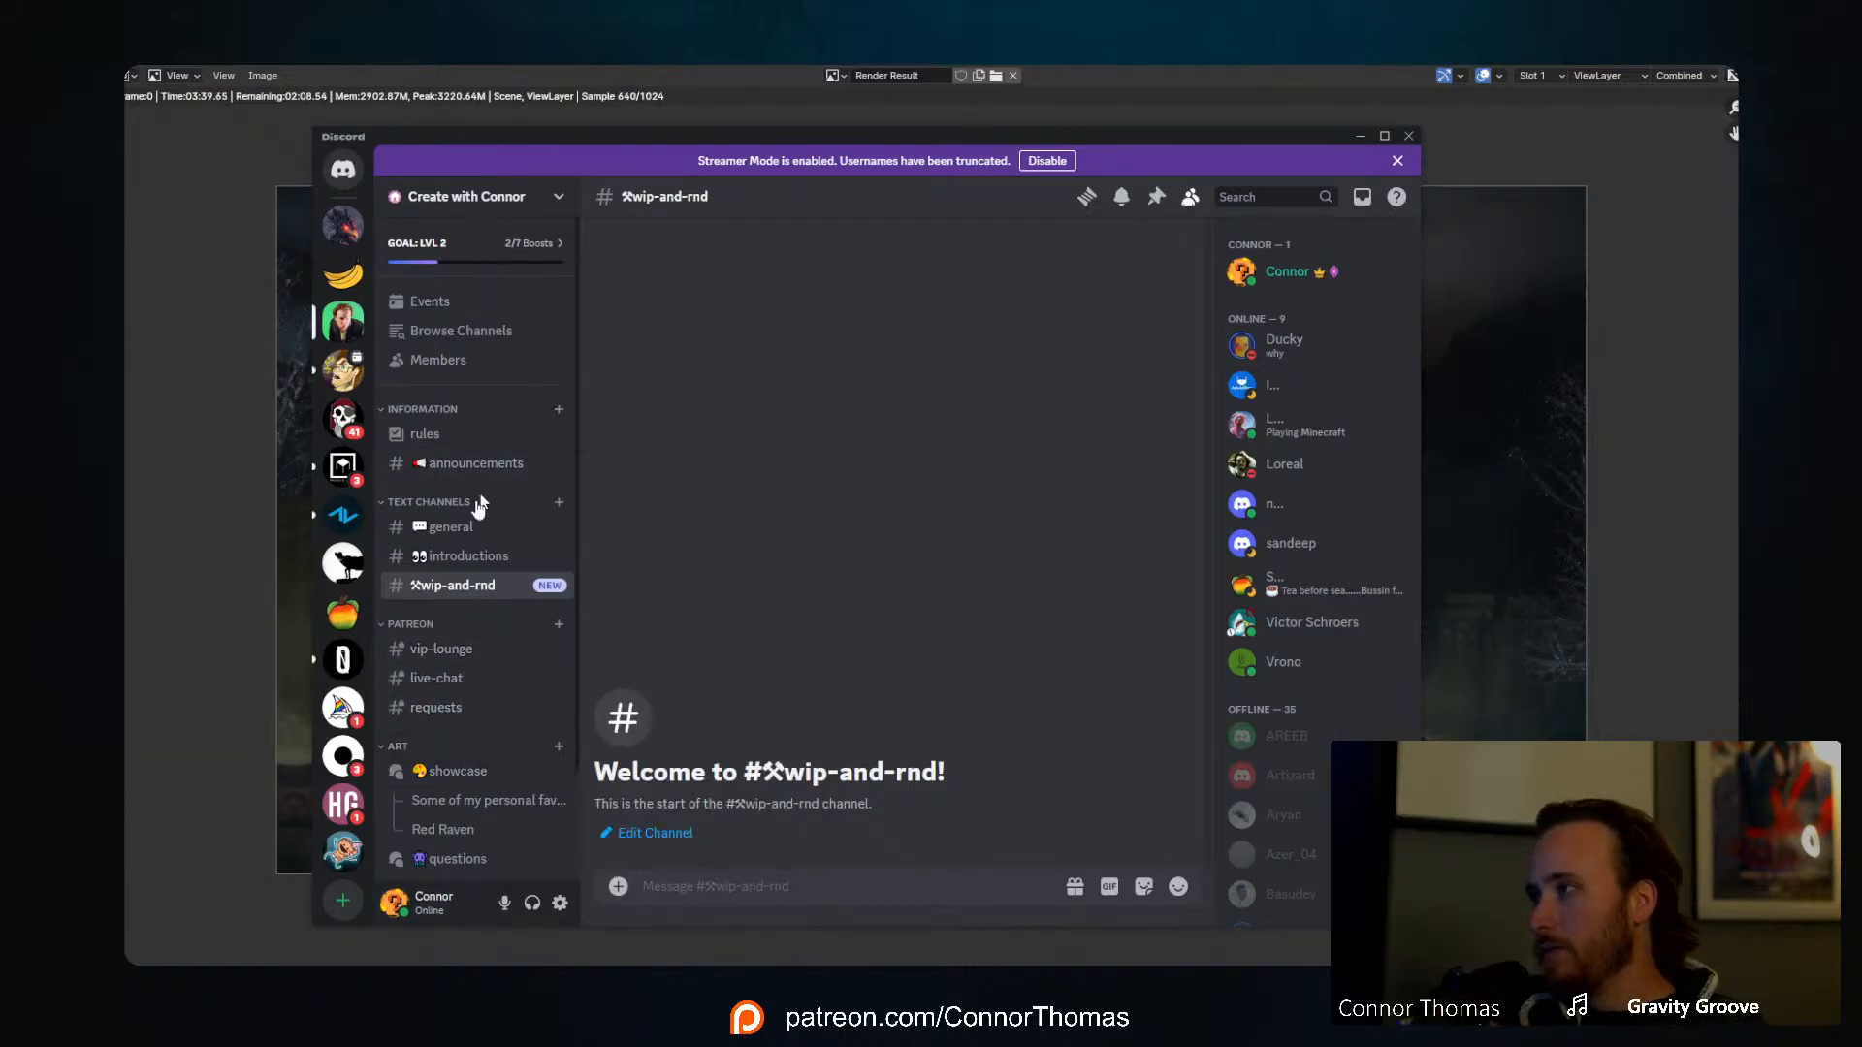
click(426, 435)
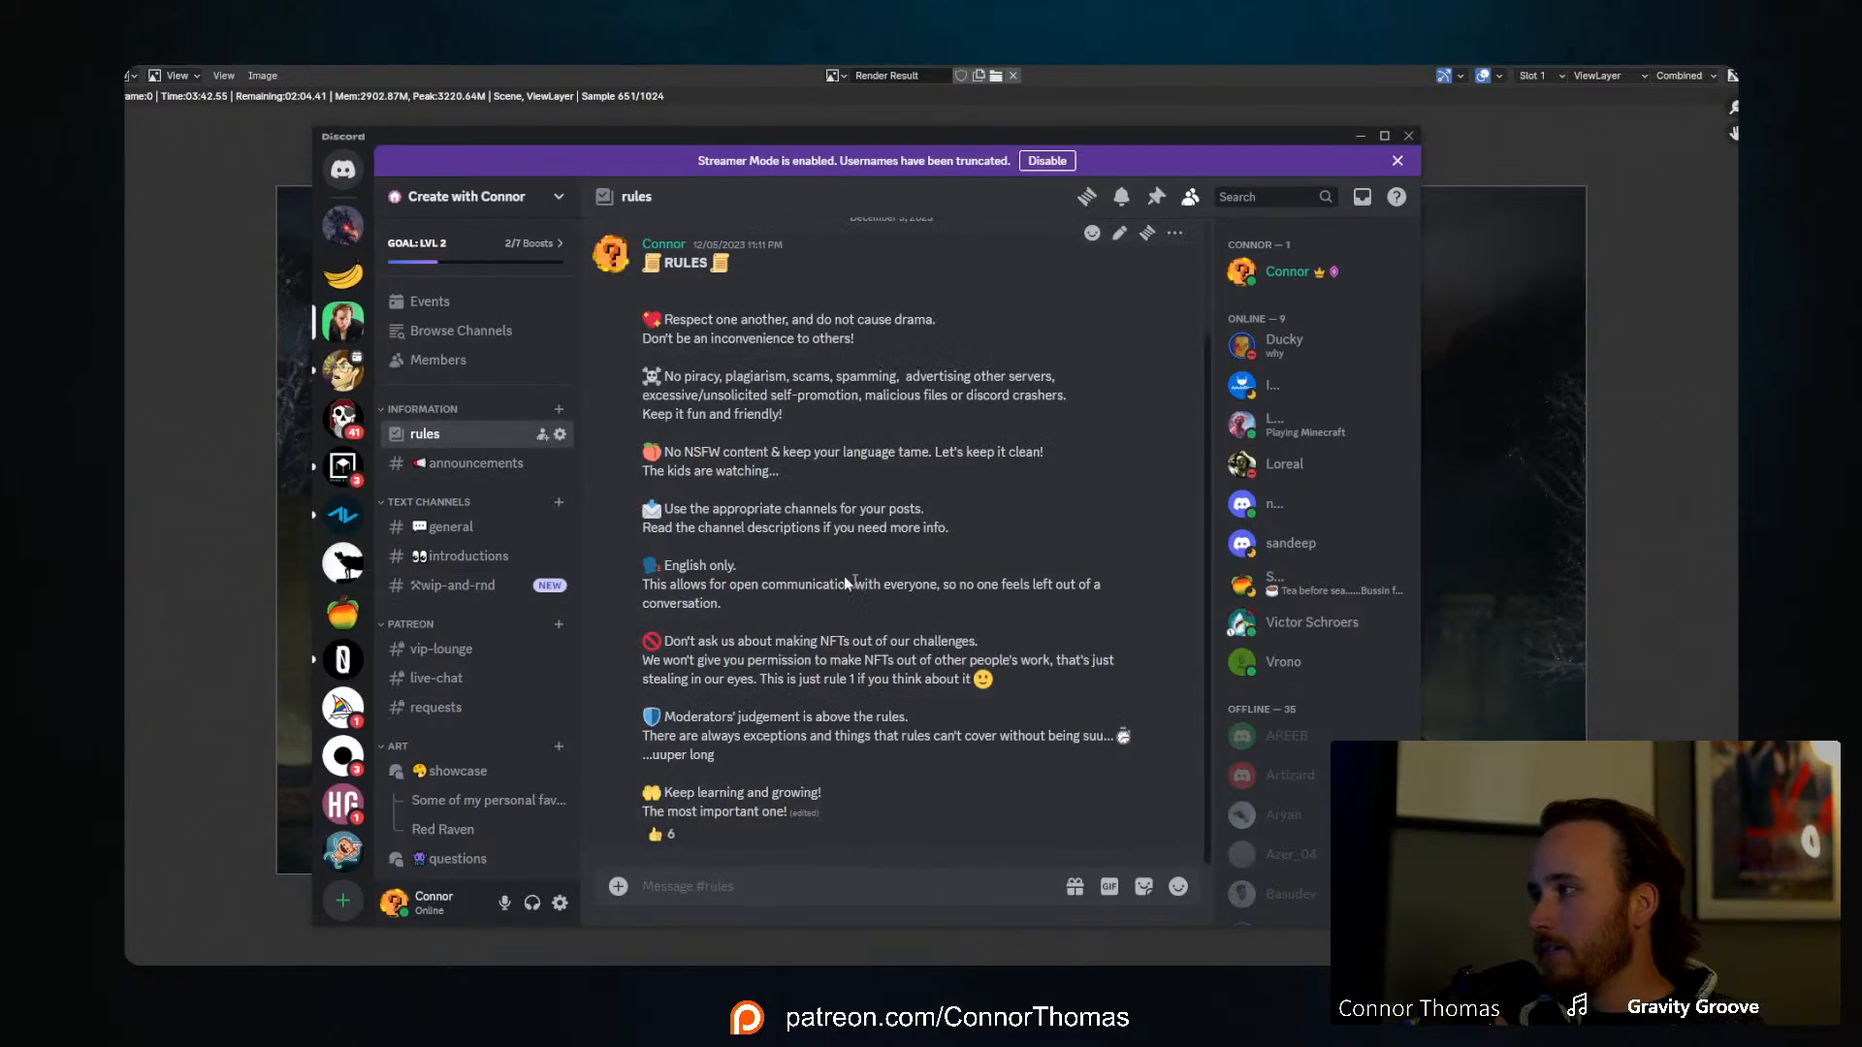
Step: View the Discord server's rules and general channels, and move the Discord window off the preview display
scroll(766, 602, up, 3)
scroll(762, 603, down, 3)
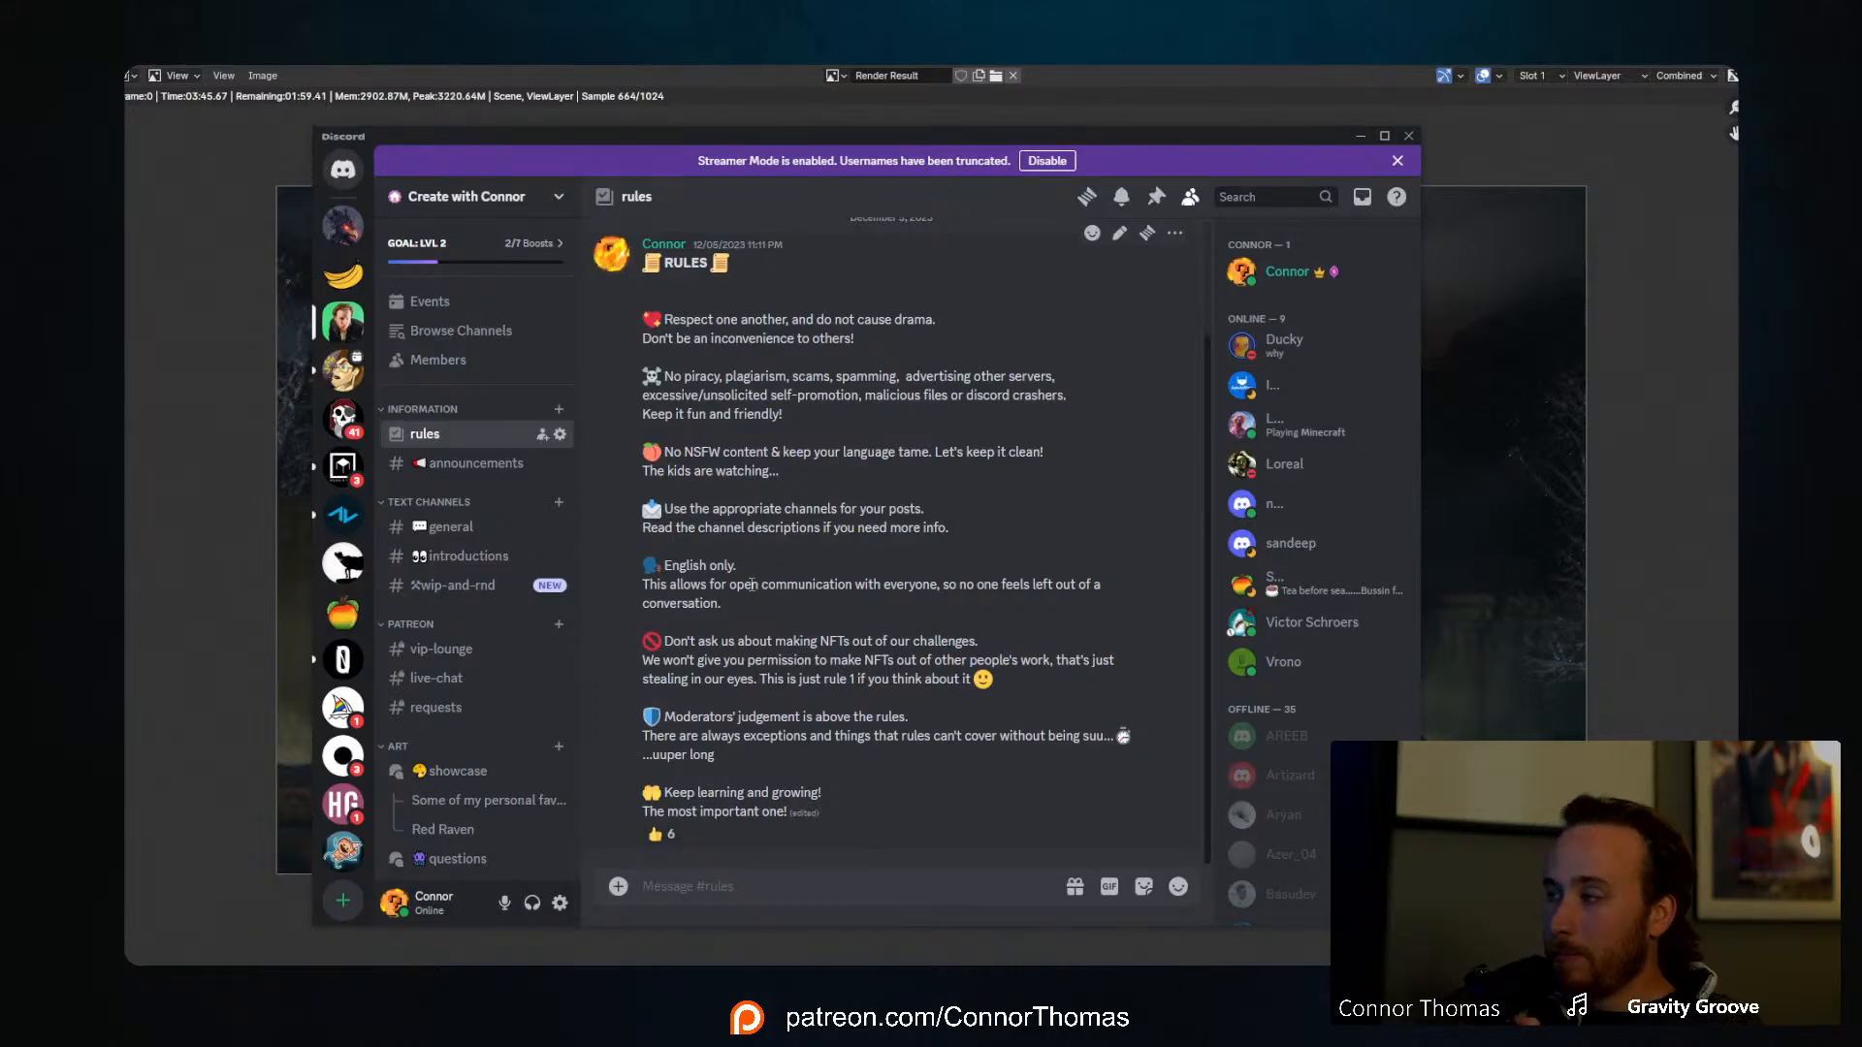
click(461, 529)
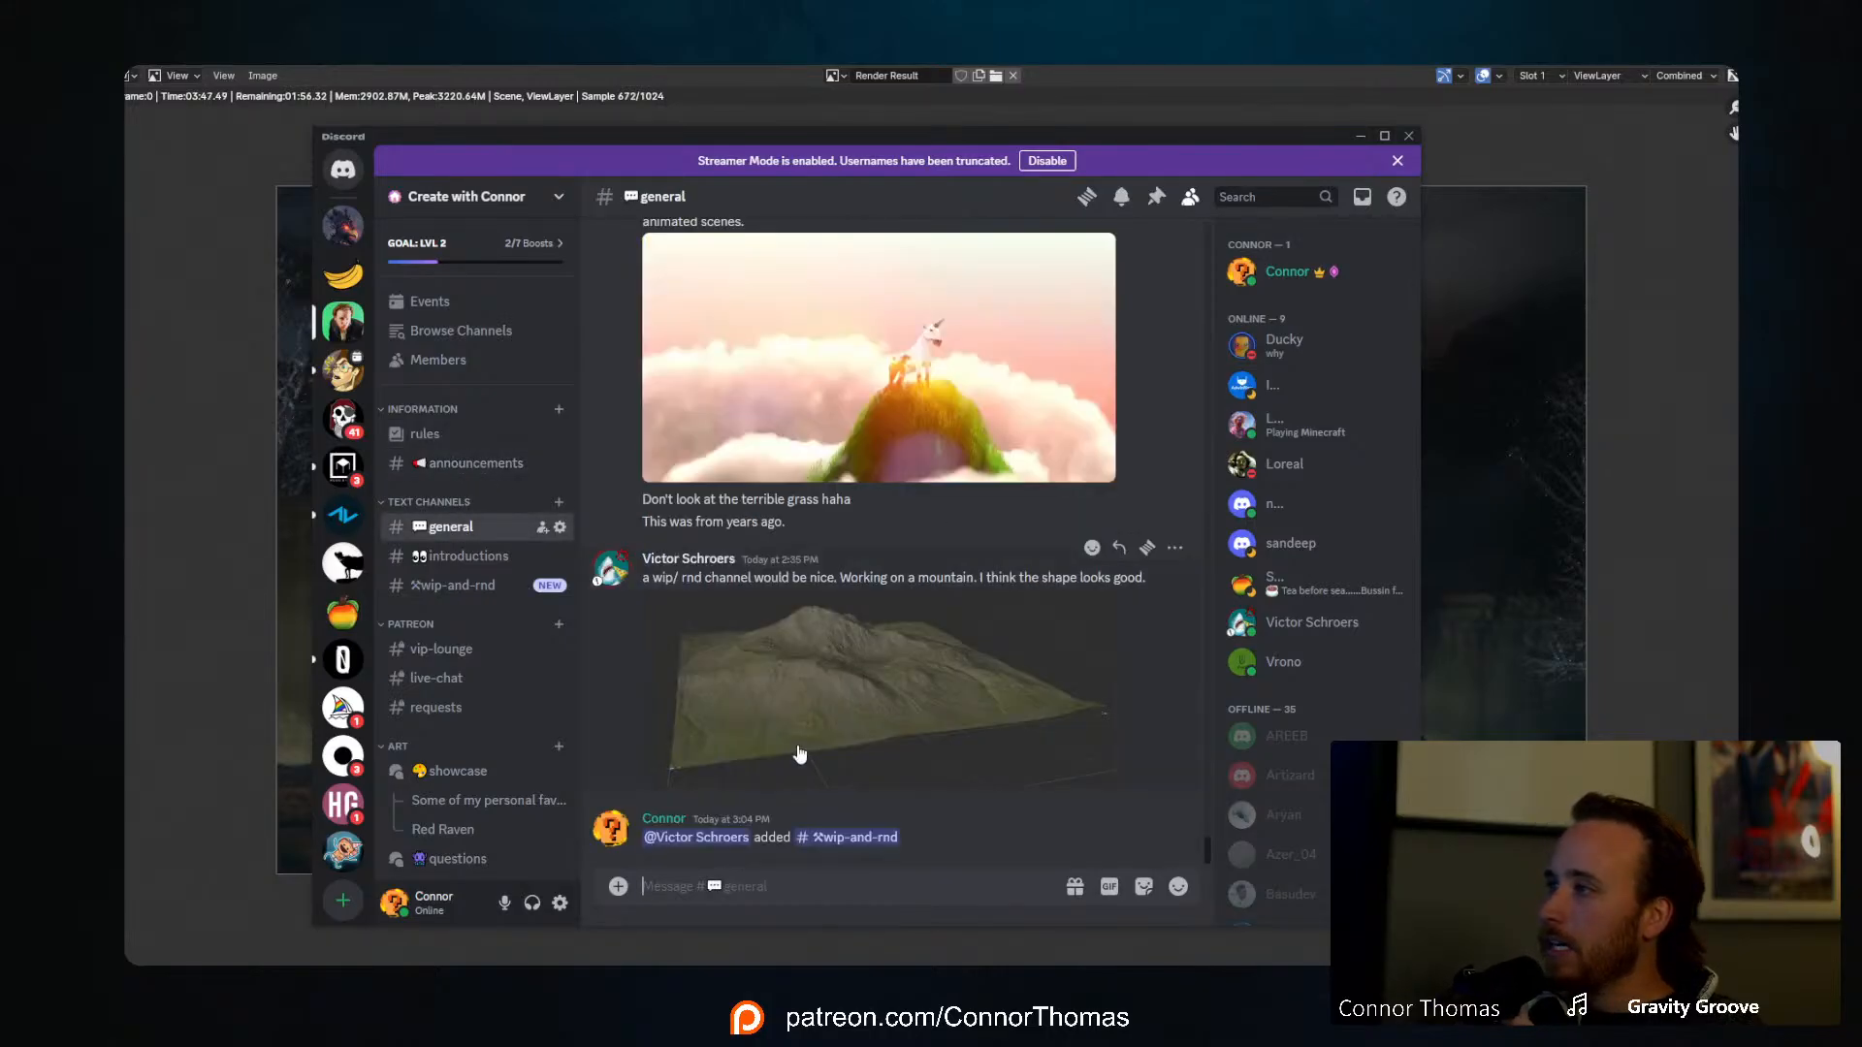
drag(1315, 143, 5, 233)
Step: Switch to the browser to view the community links in the YouTube stream description, and minimize it
drag(128, 853, 1048, 66)
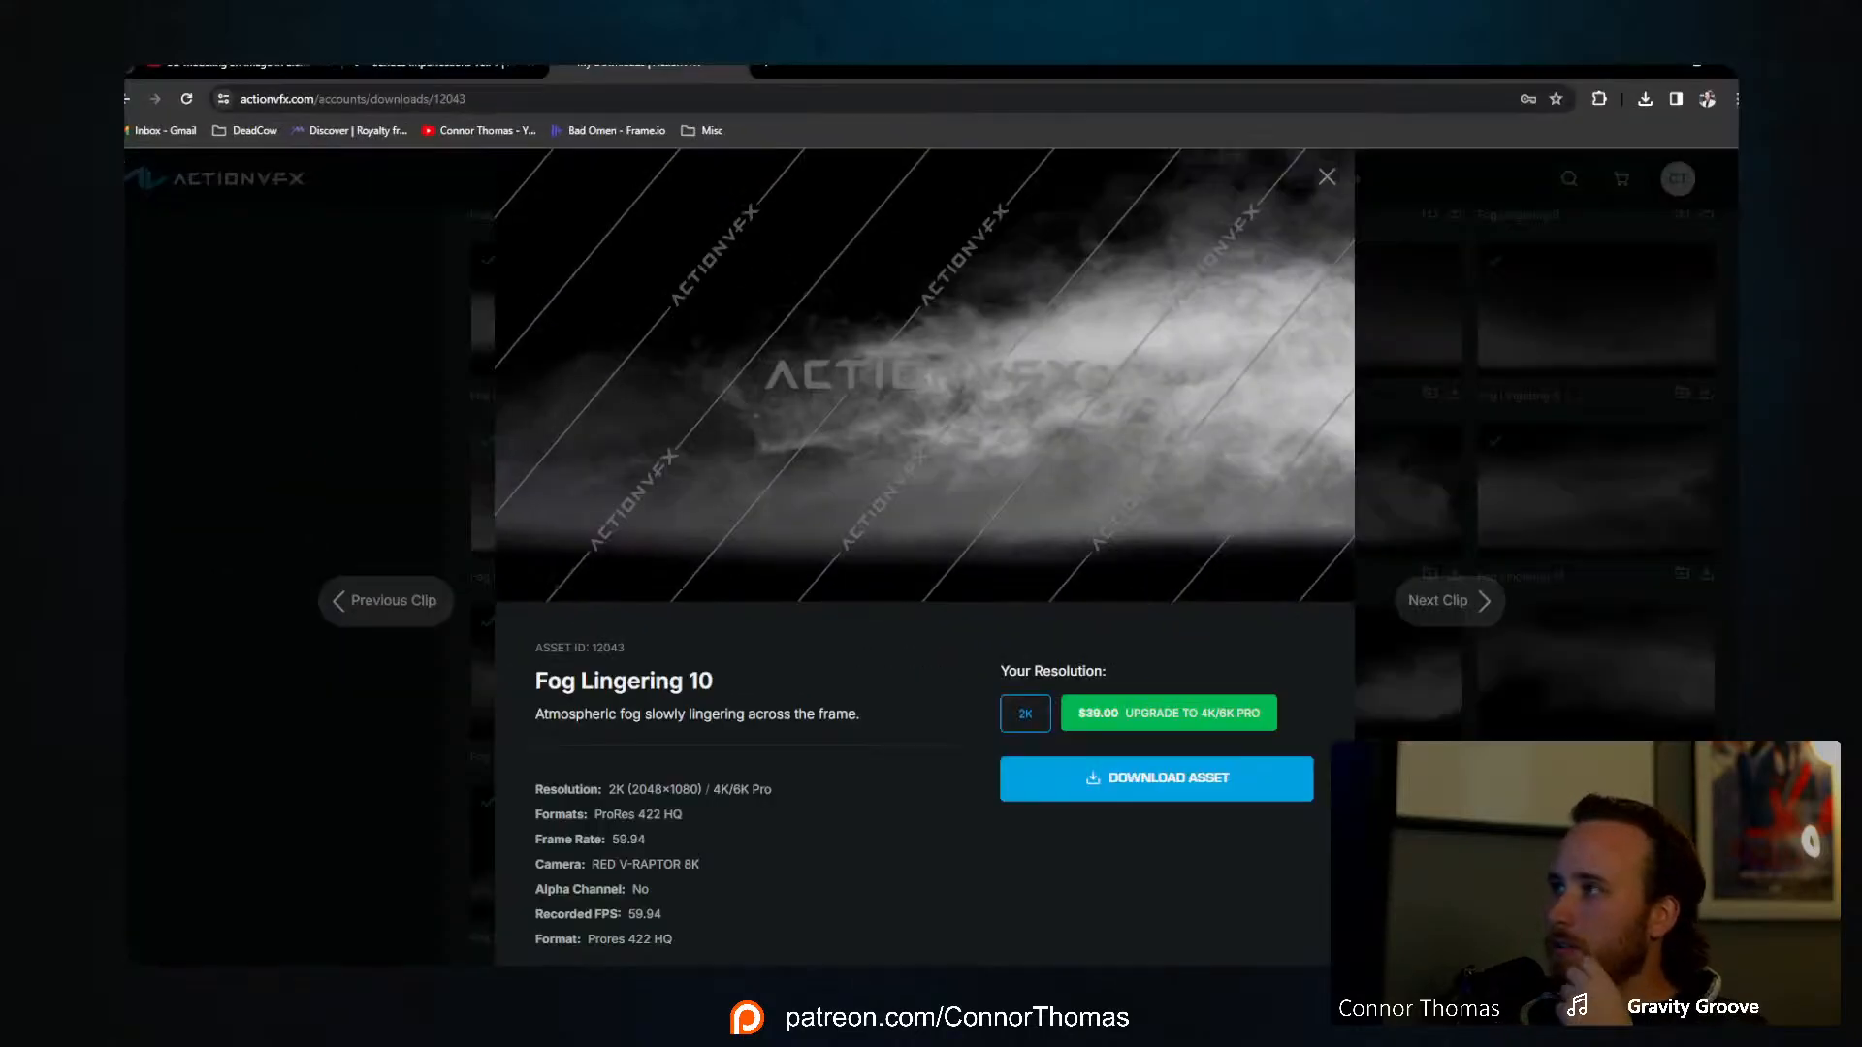
click(254, 69)
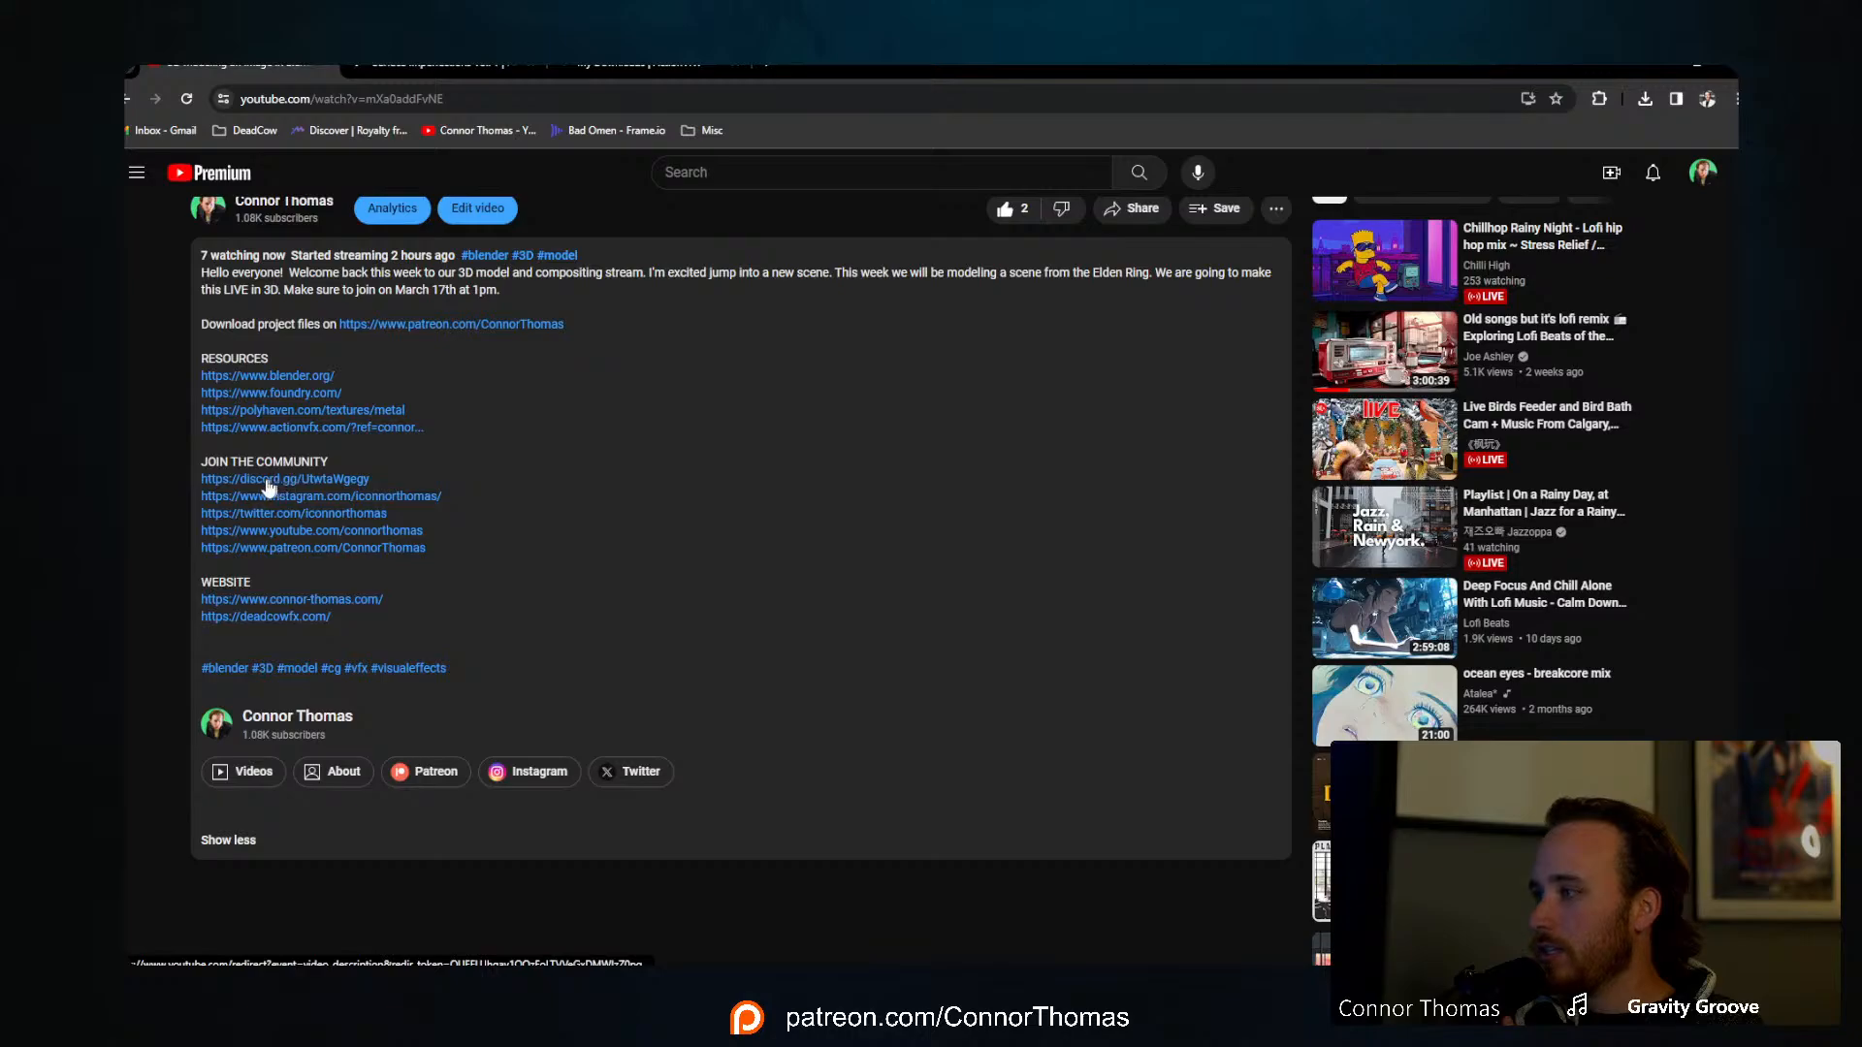
click(1697, 64)
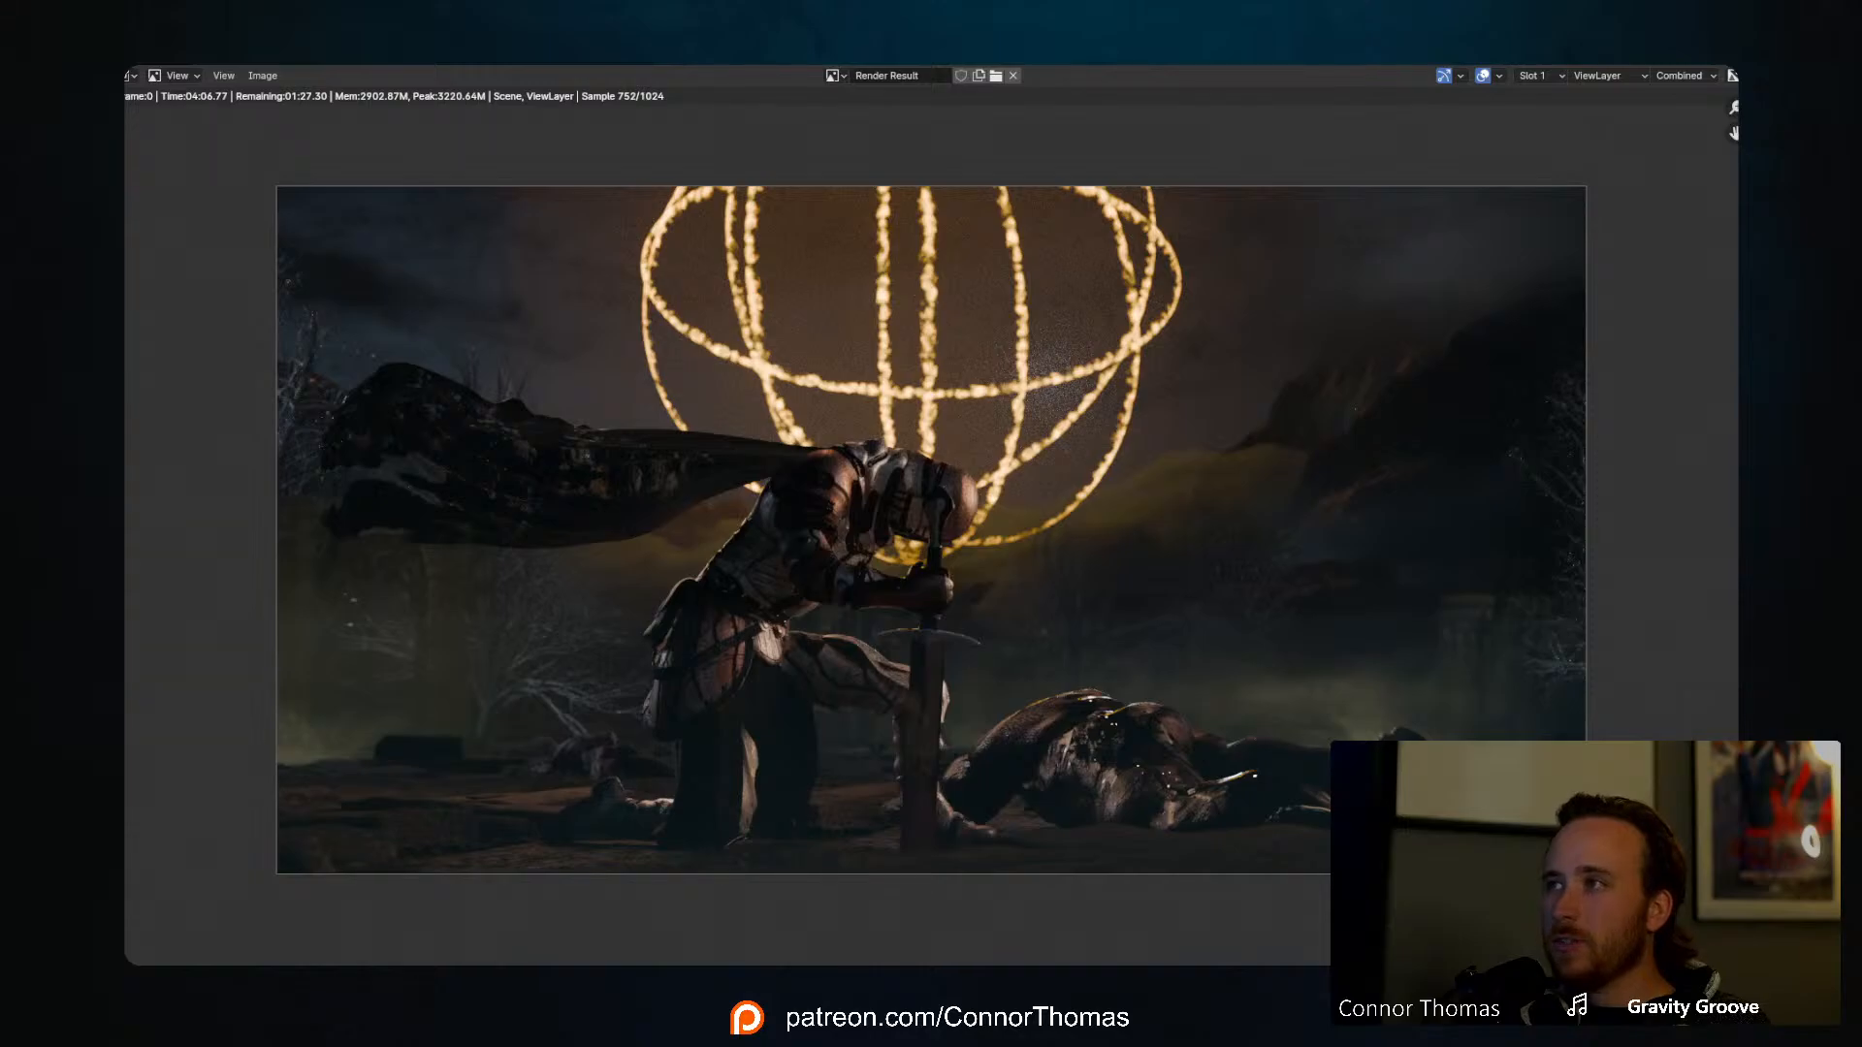
Step: Start saving the finished render result as an image and create a folder named output inside D:\livestream\20240316\ as its destination
key(Escape)
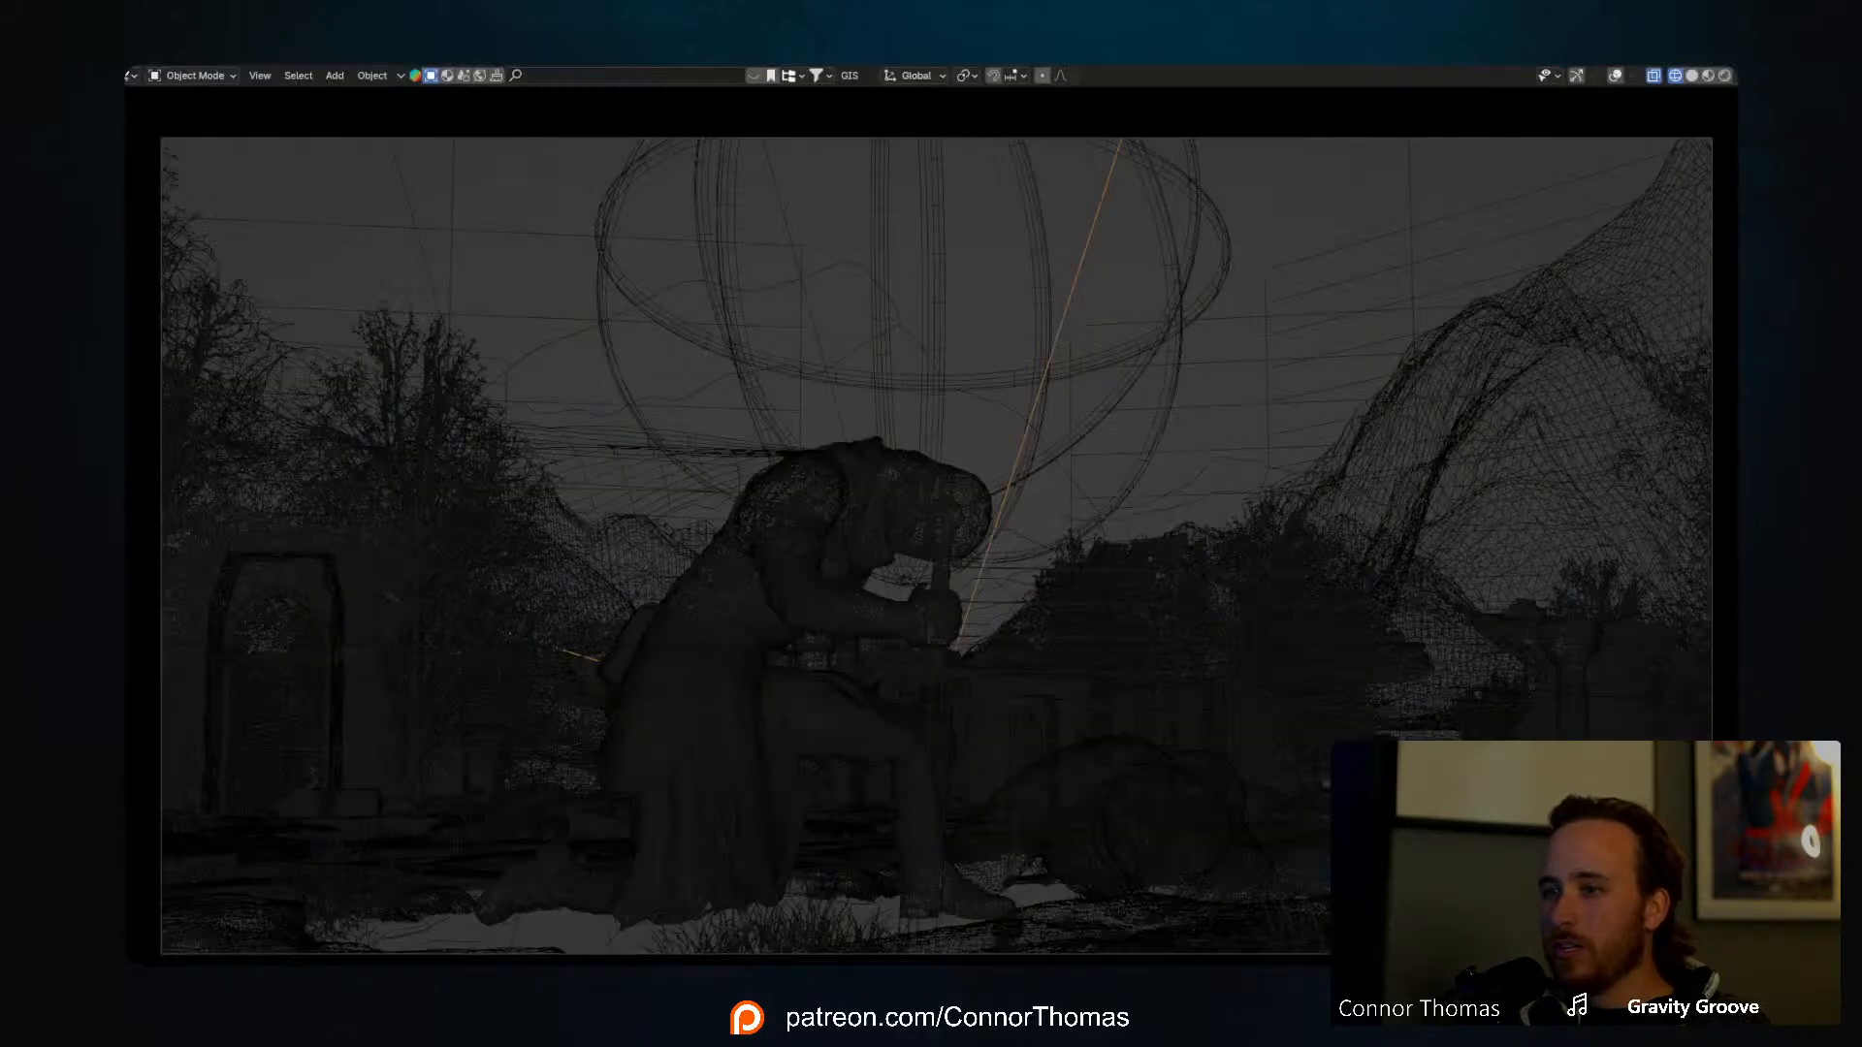
key(F11)
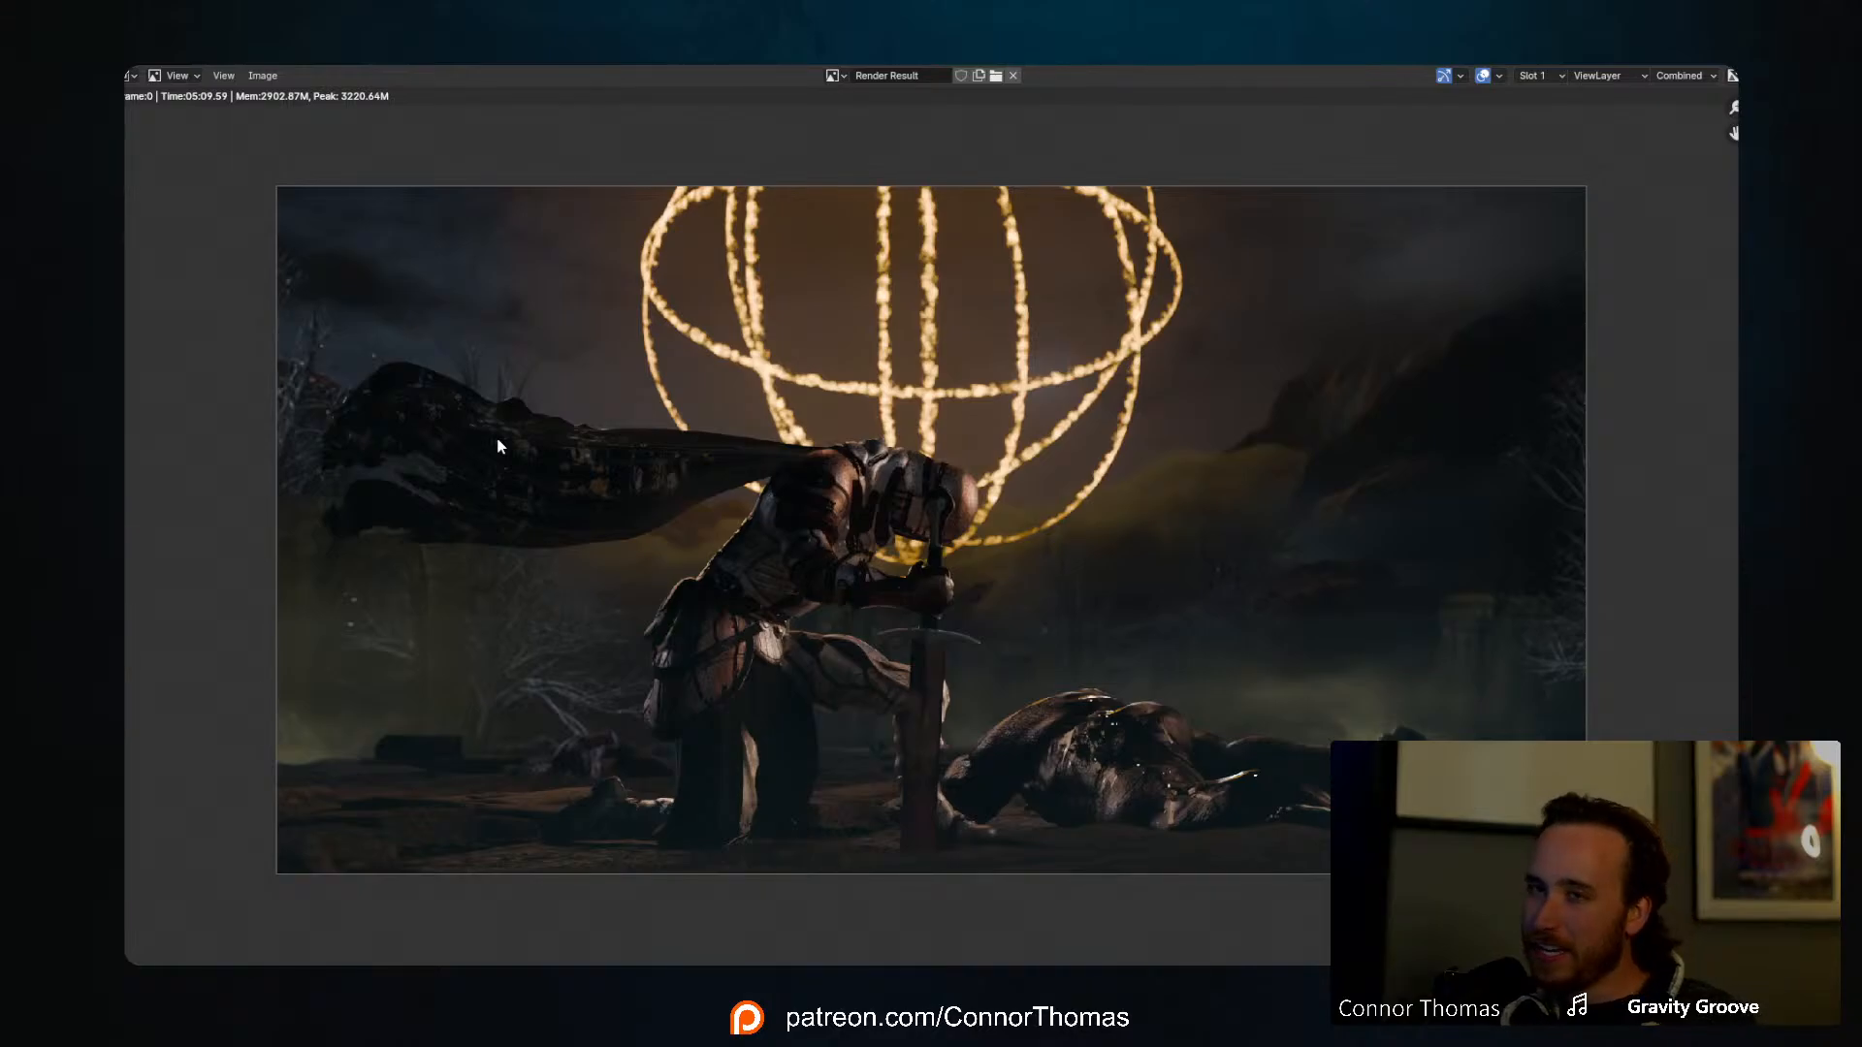
click(263, 75)
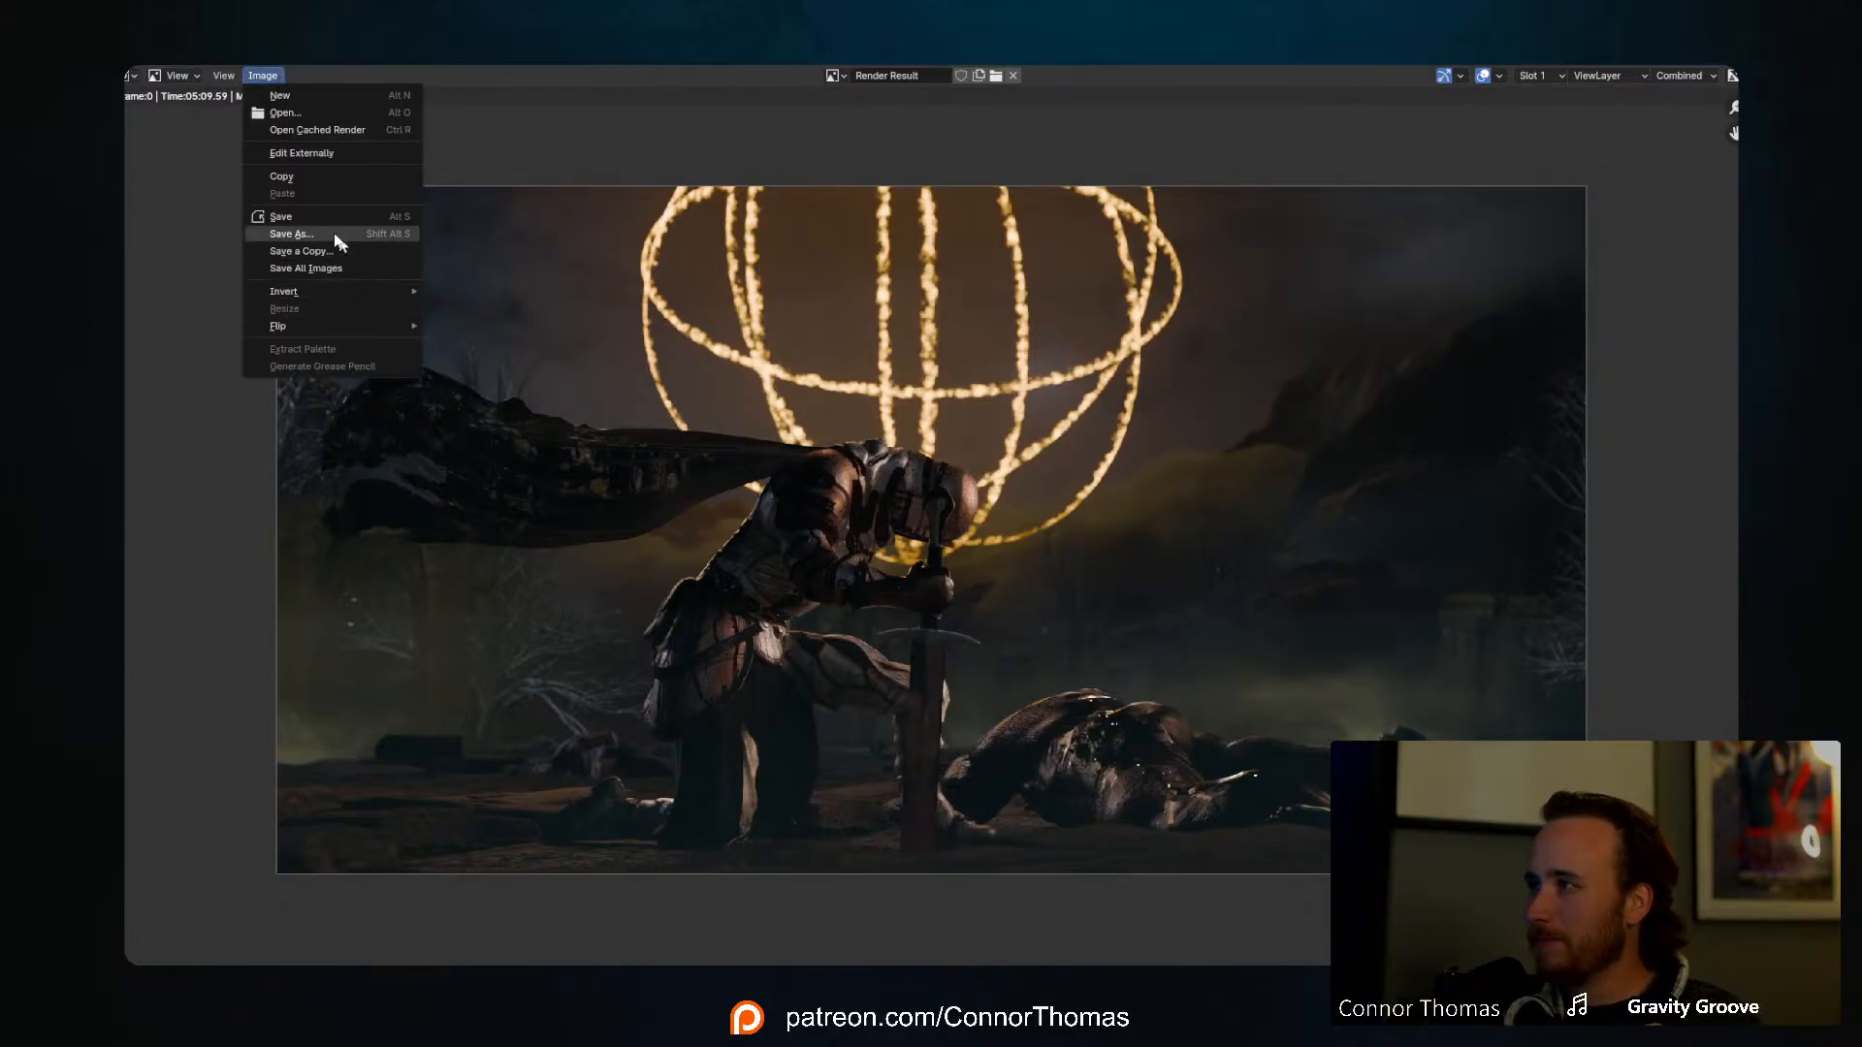
click(322, 234)
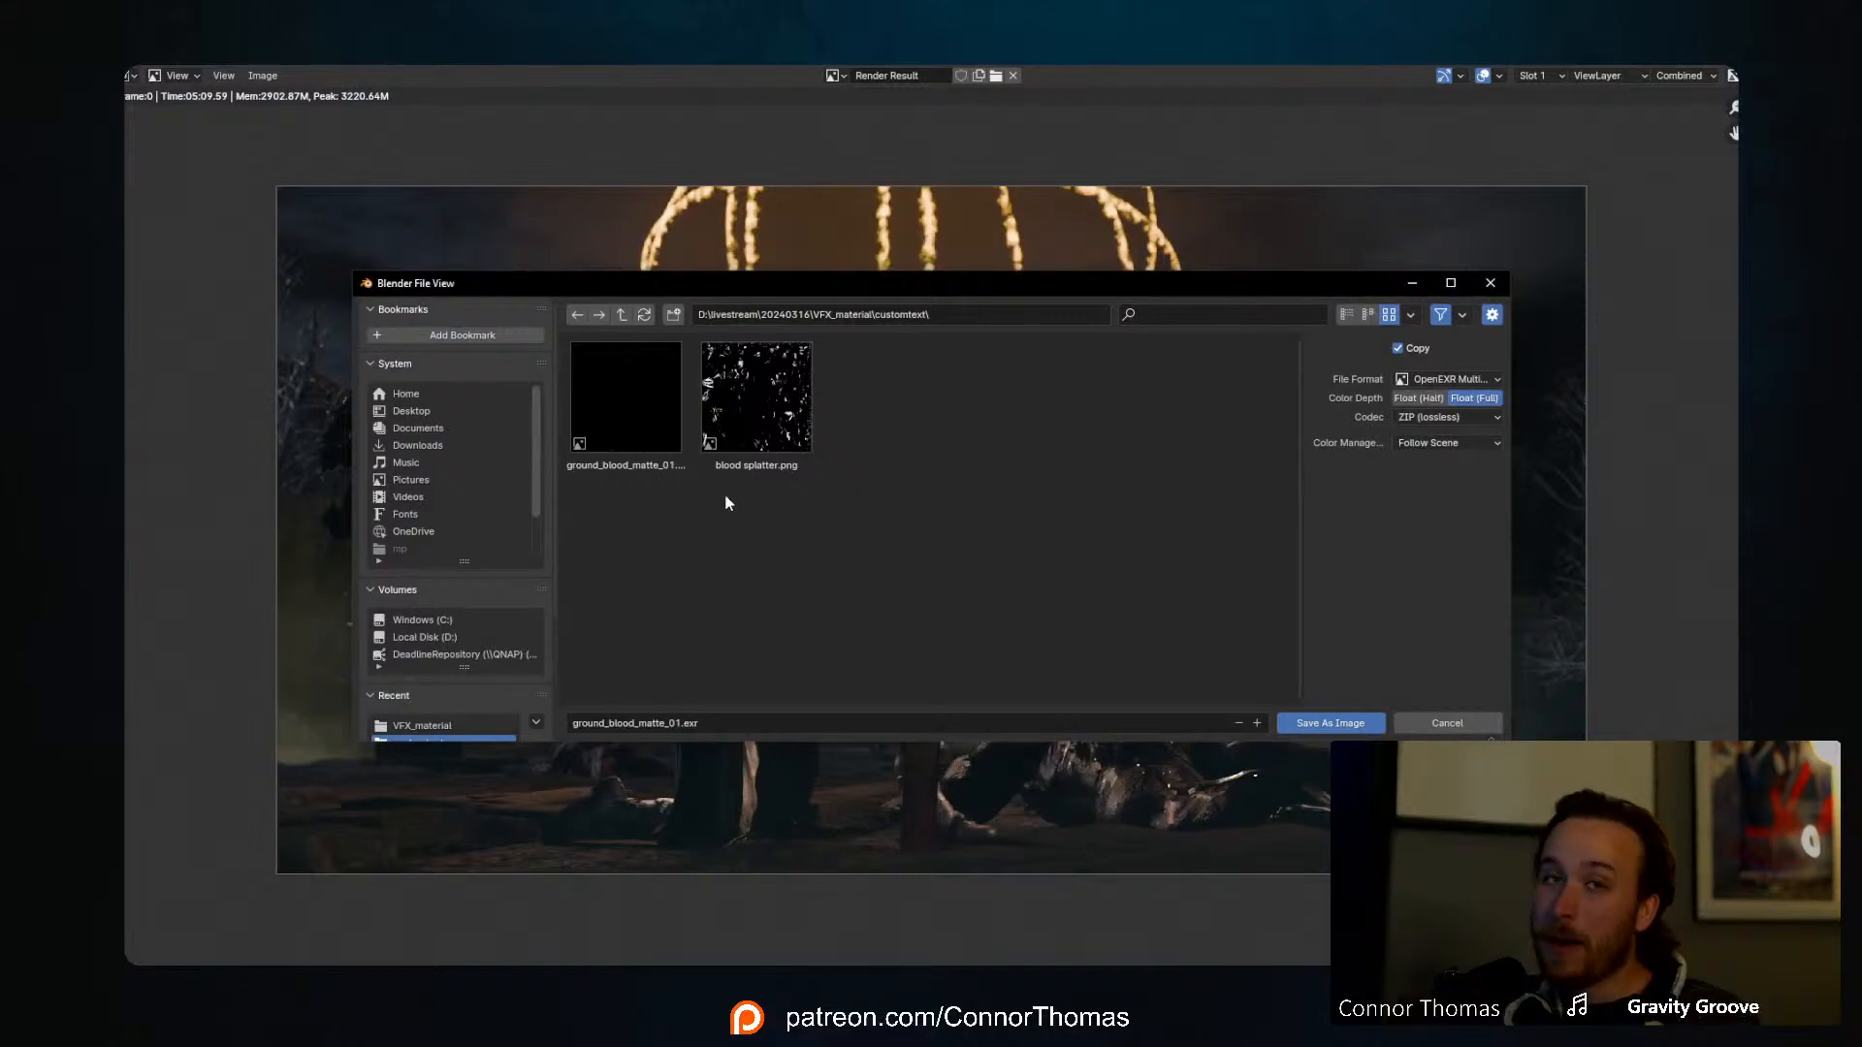
click(625, 312)
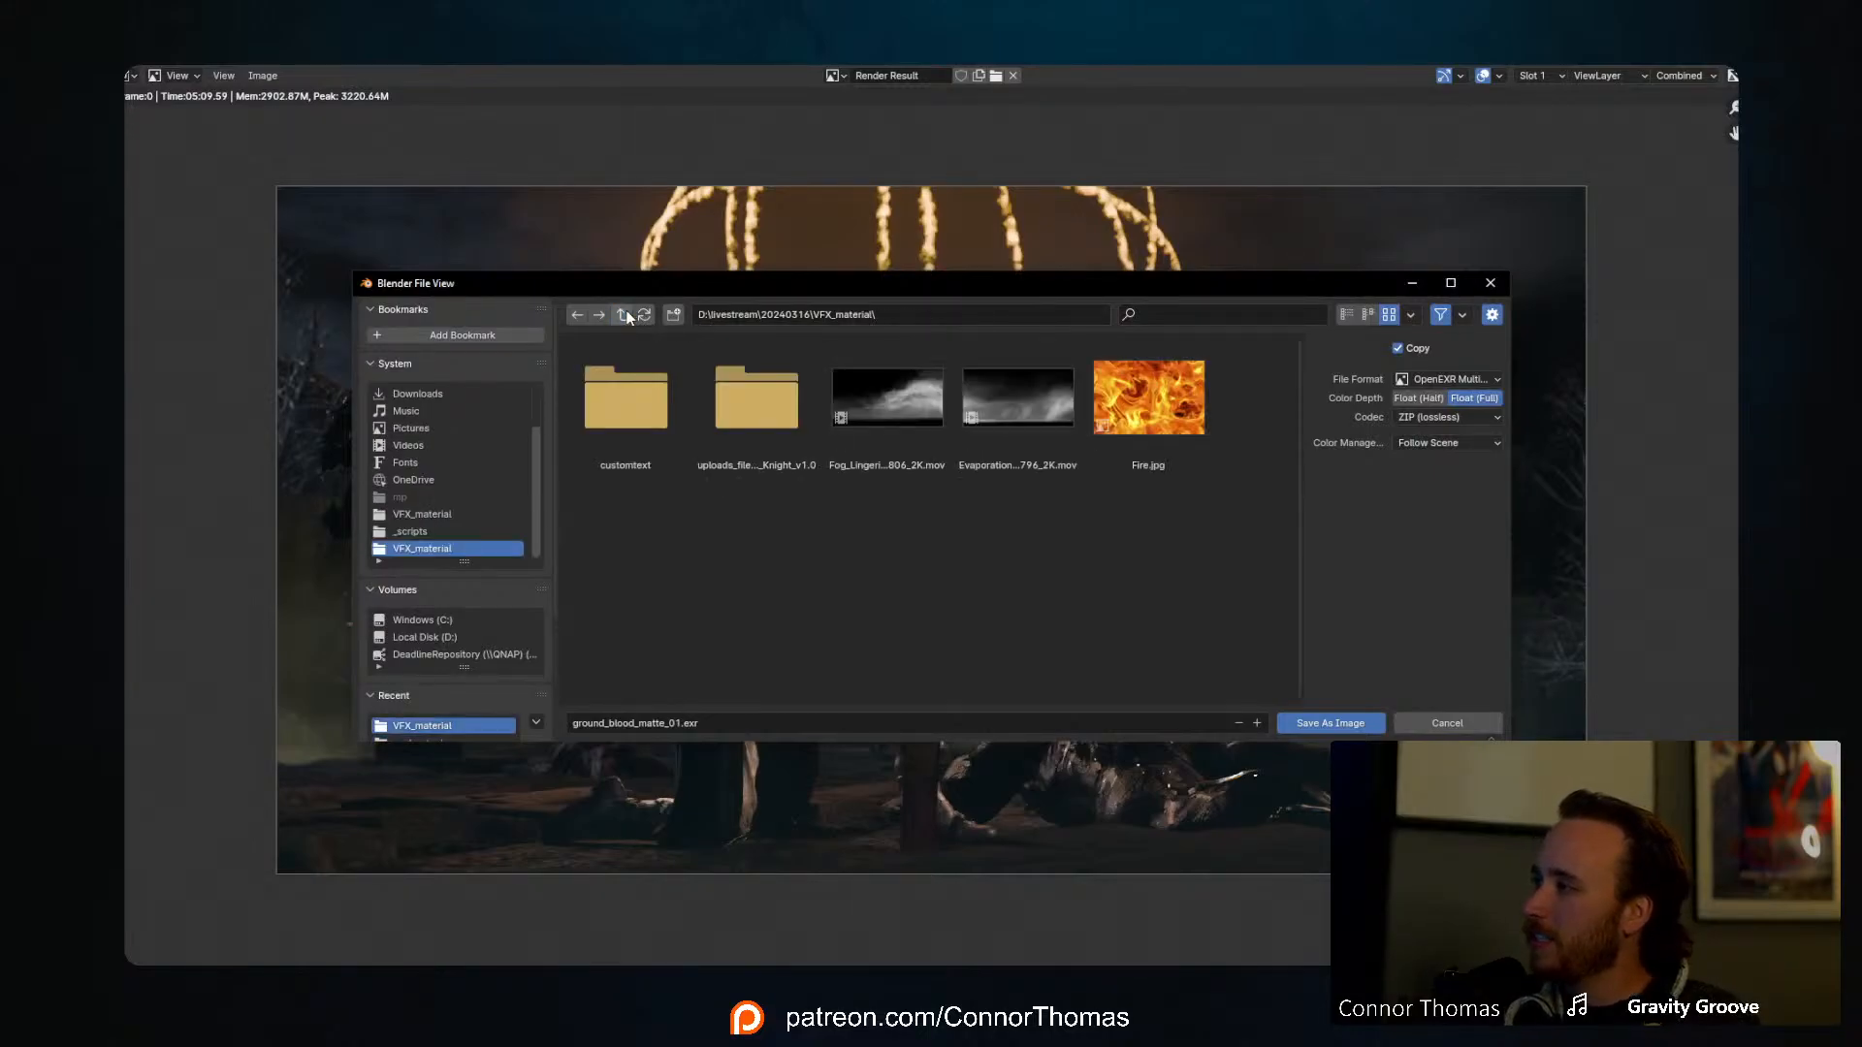
click(625, 312)
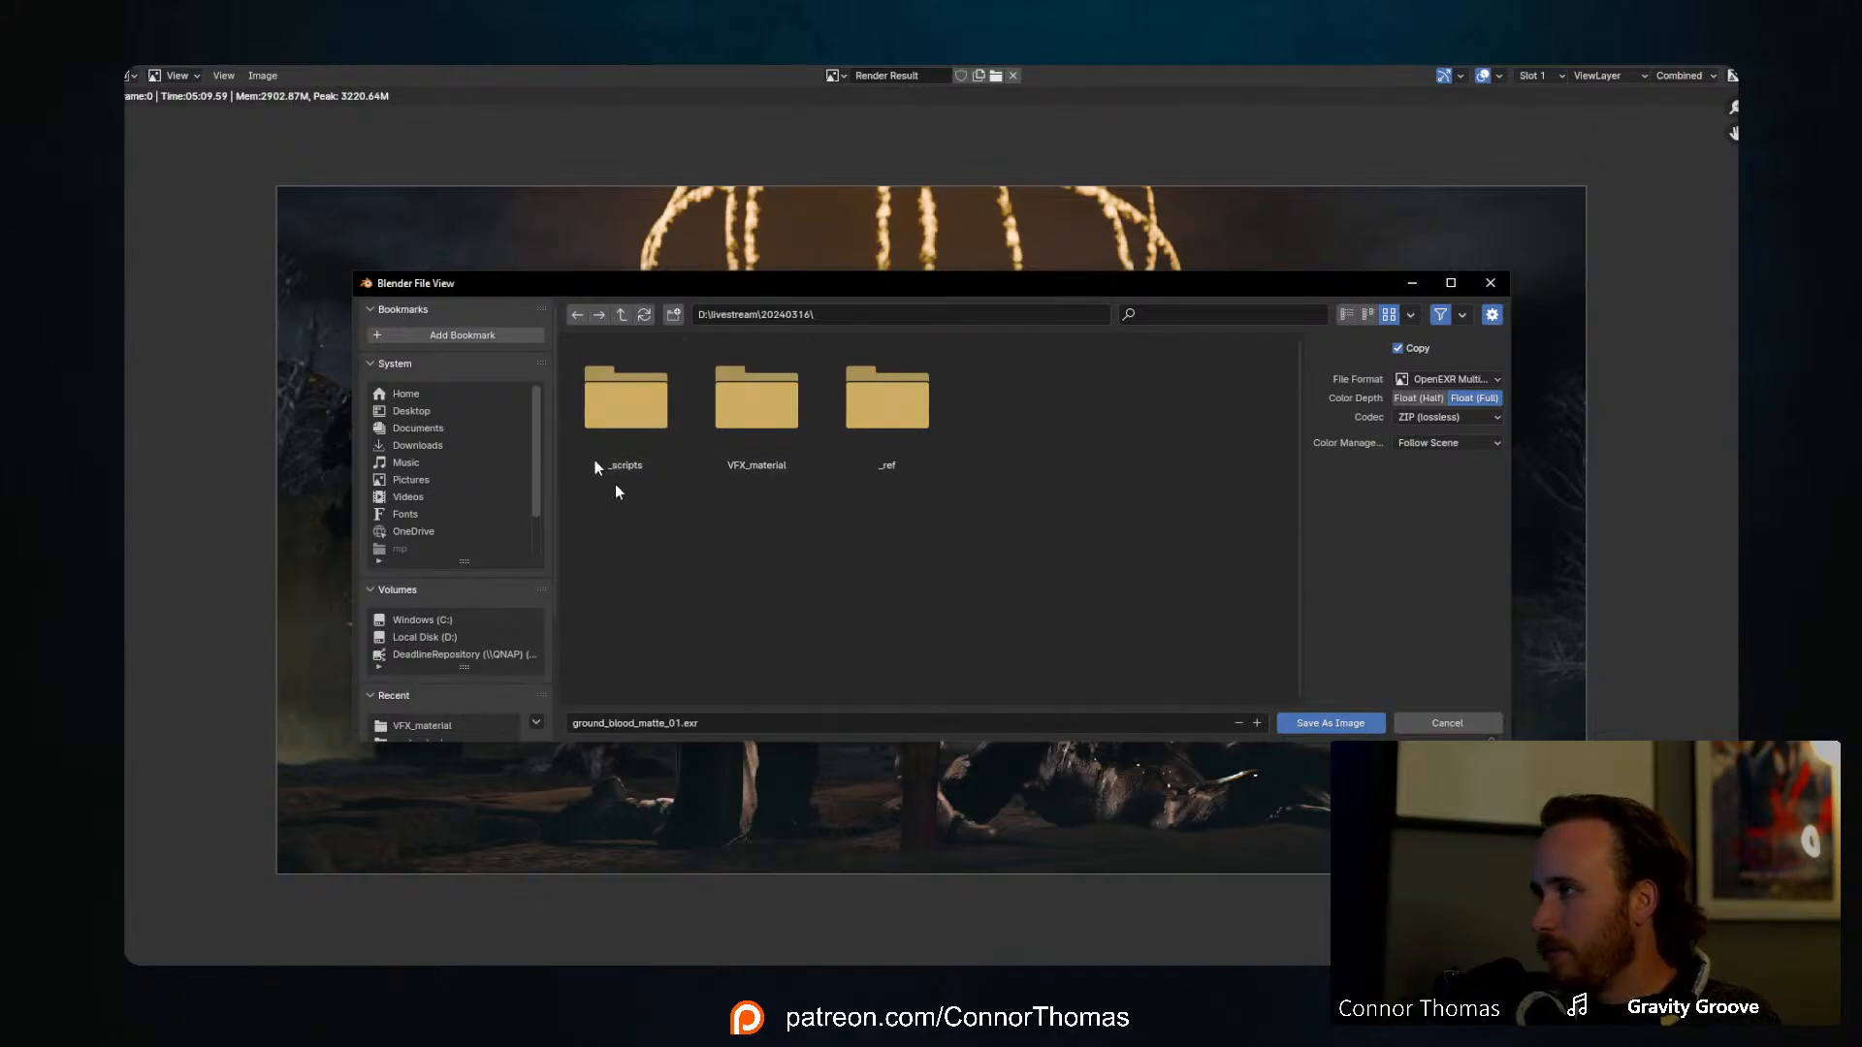
right_click(767, 536)
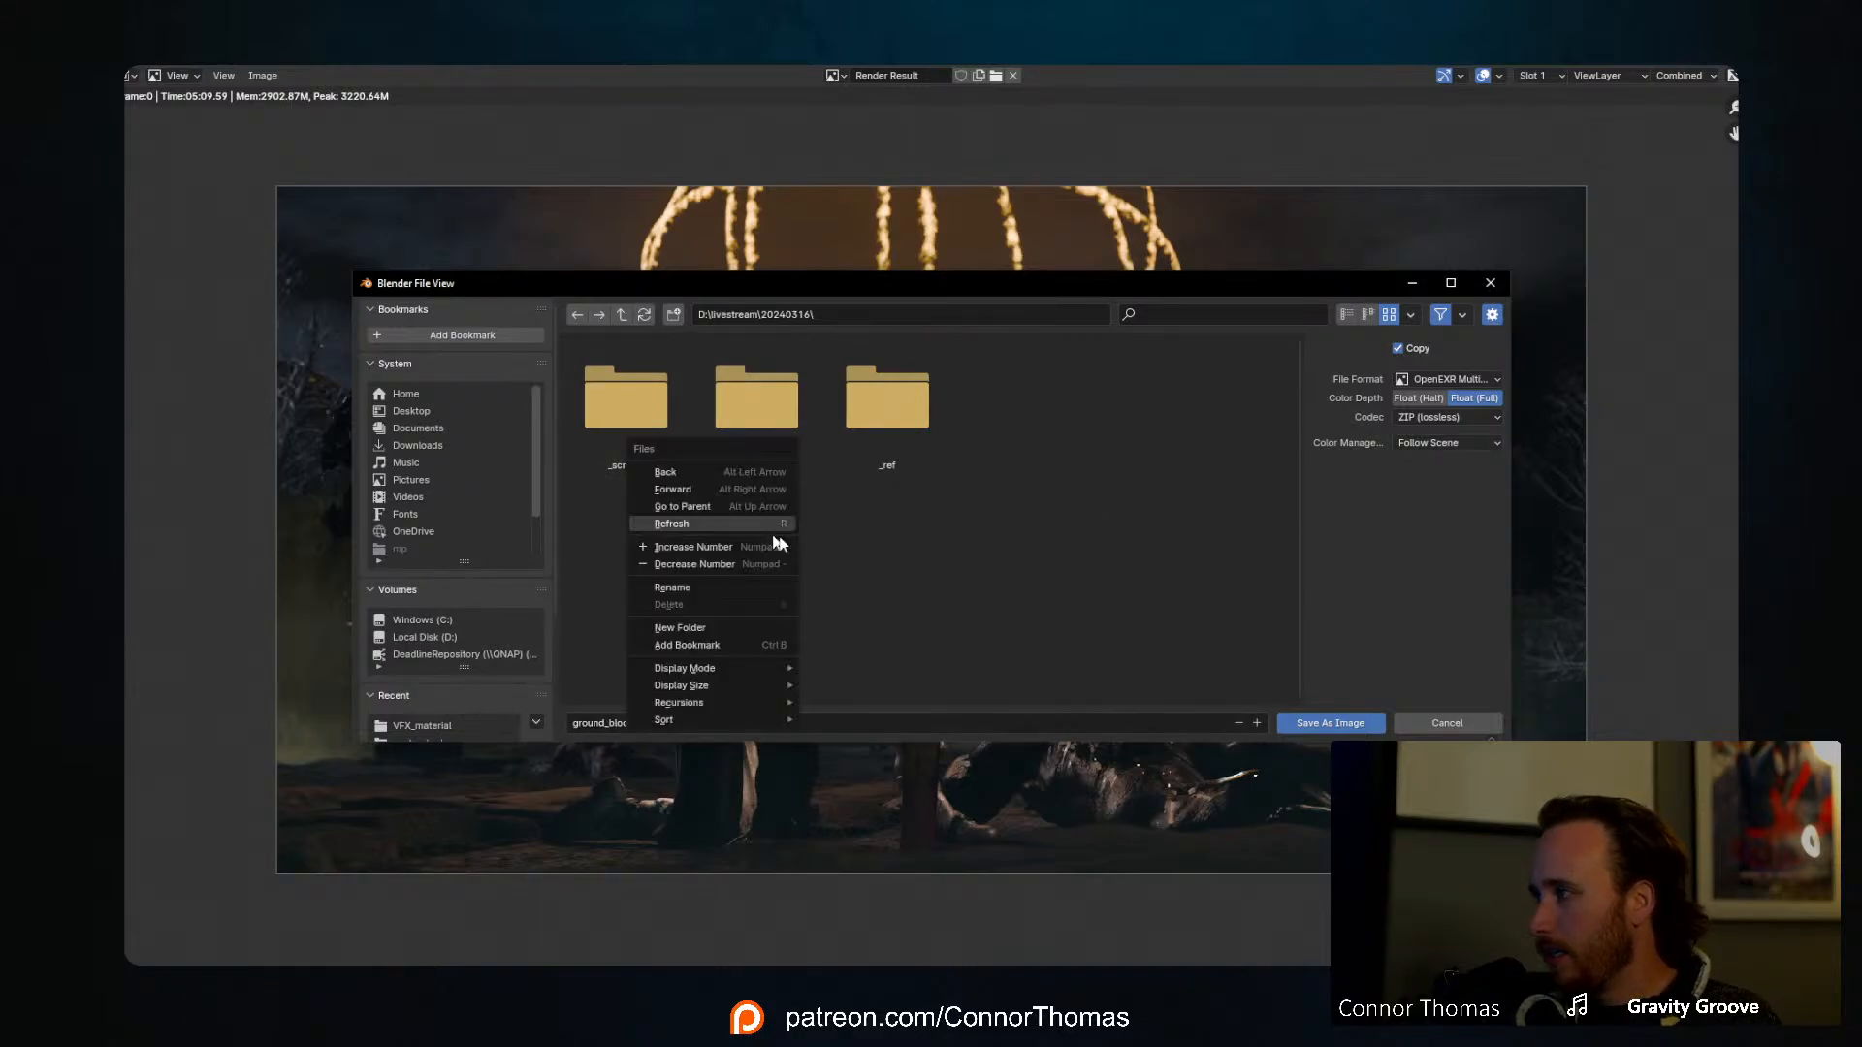
click(735, 631)
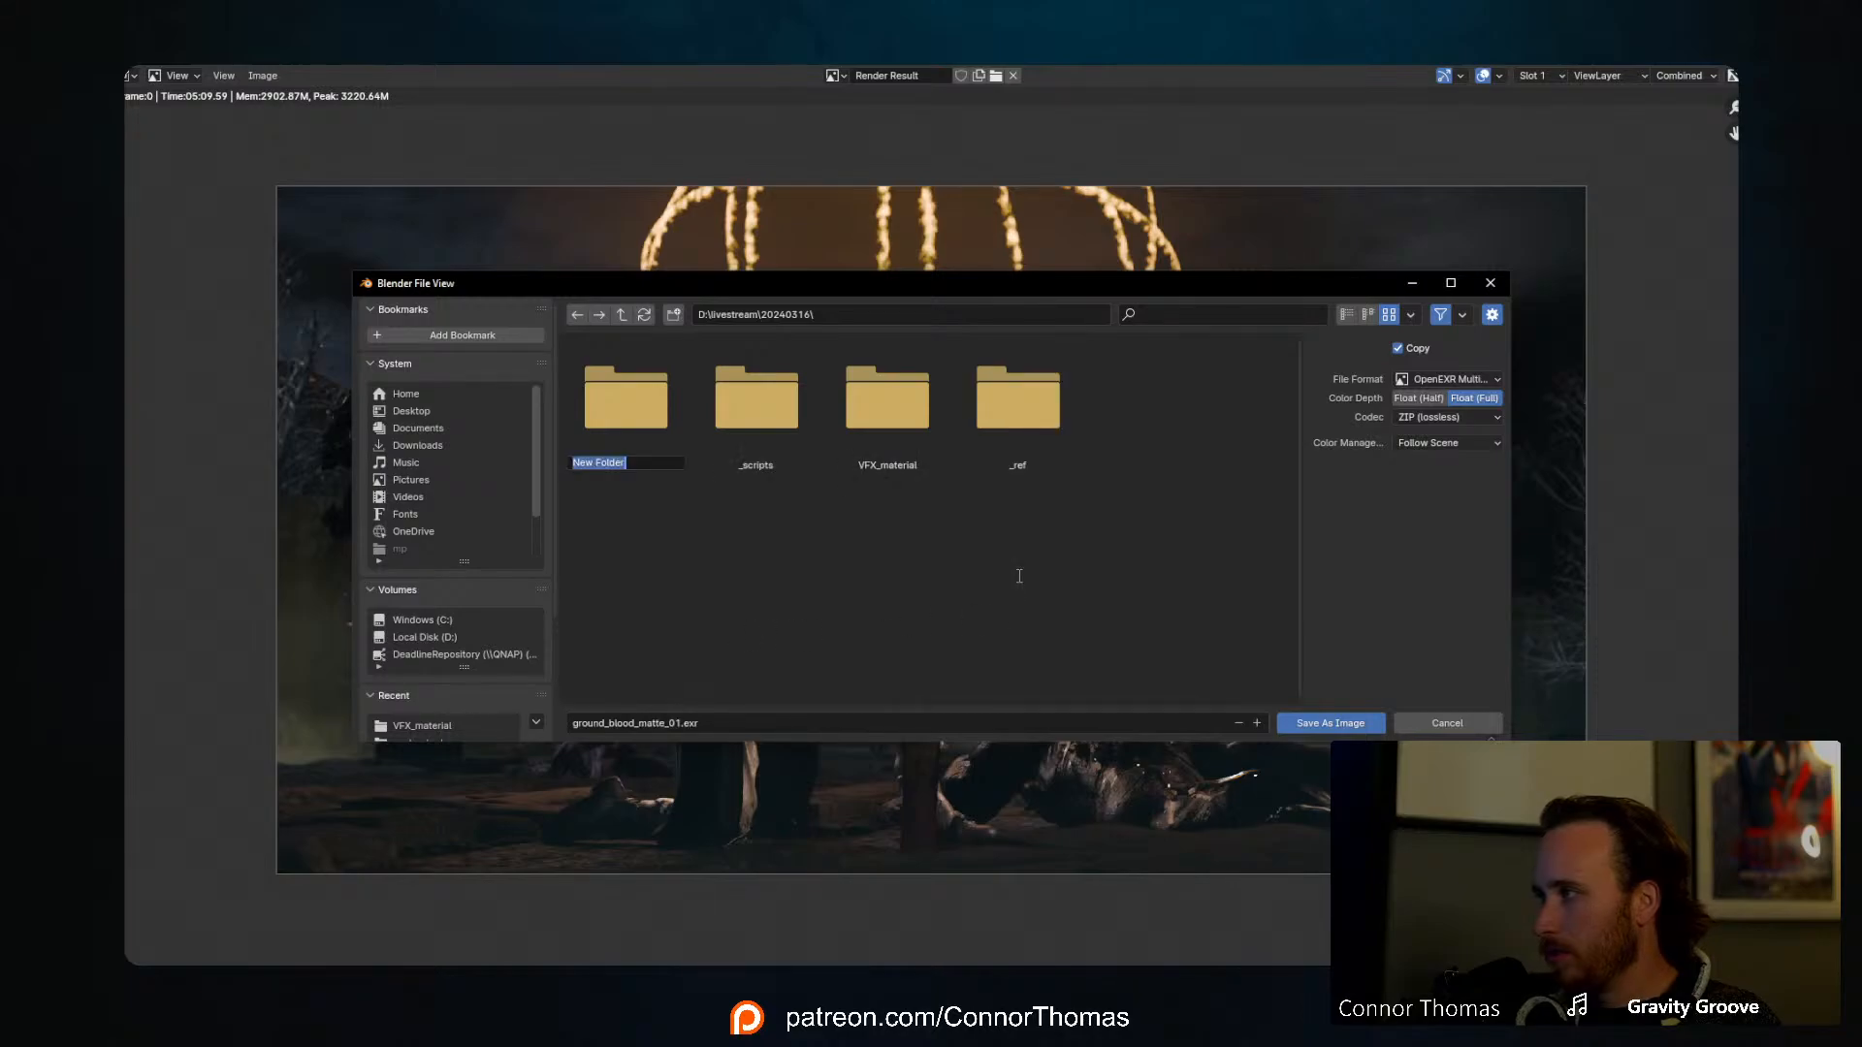
text(output)
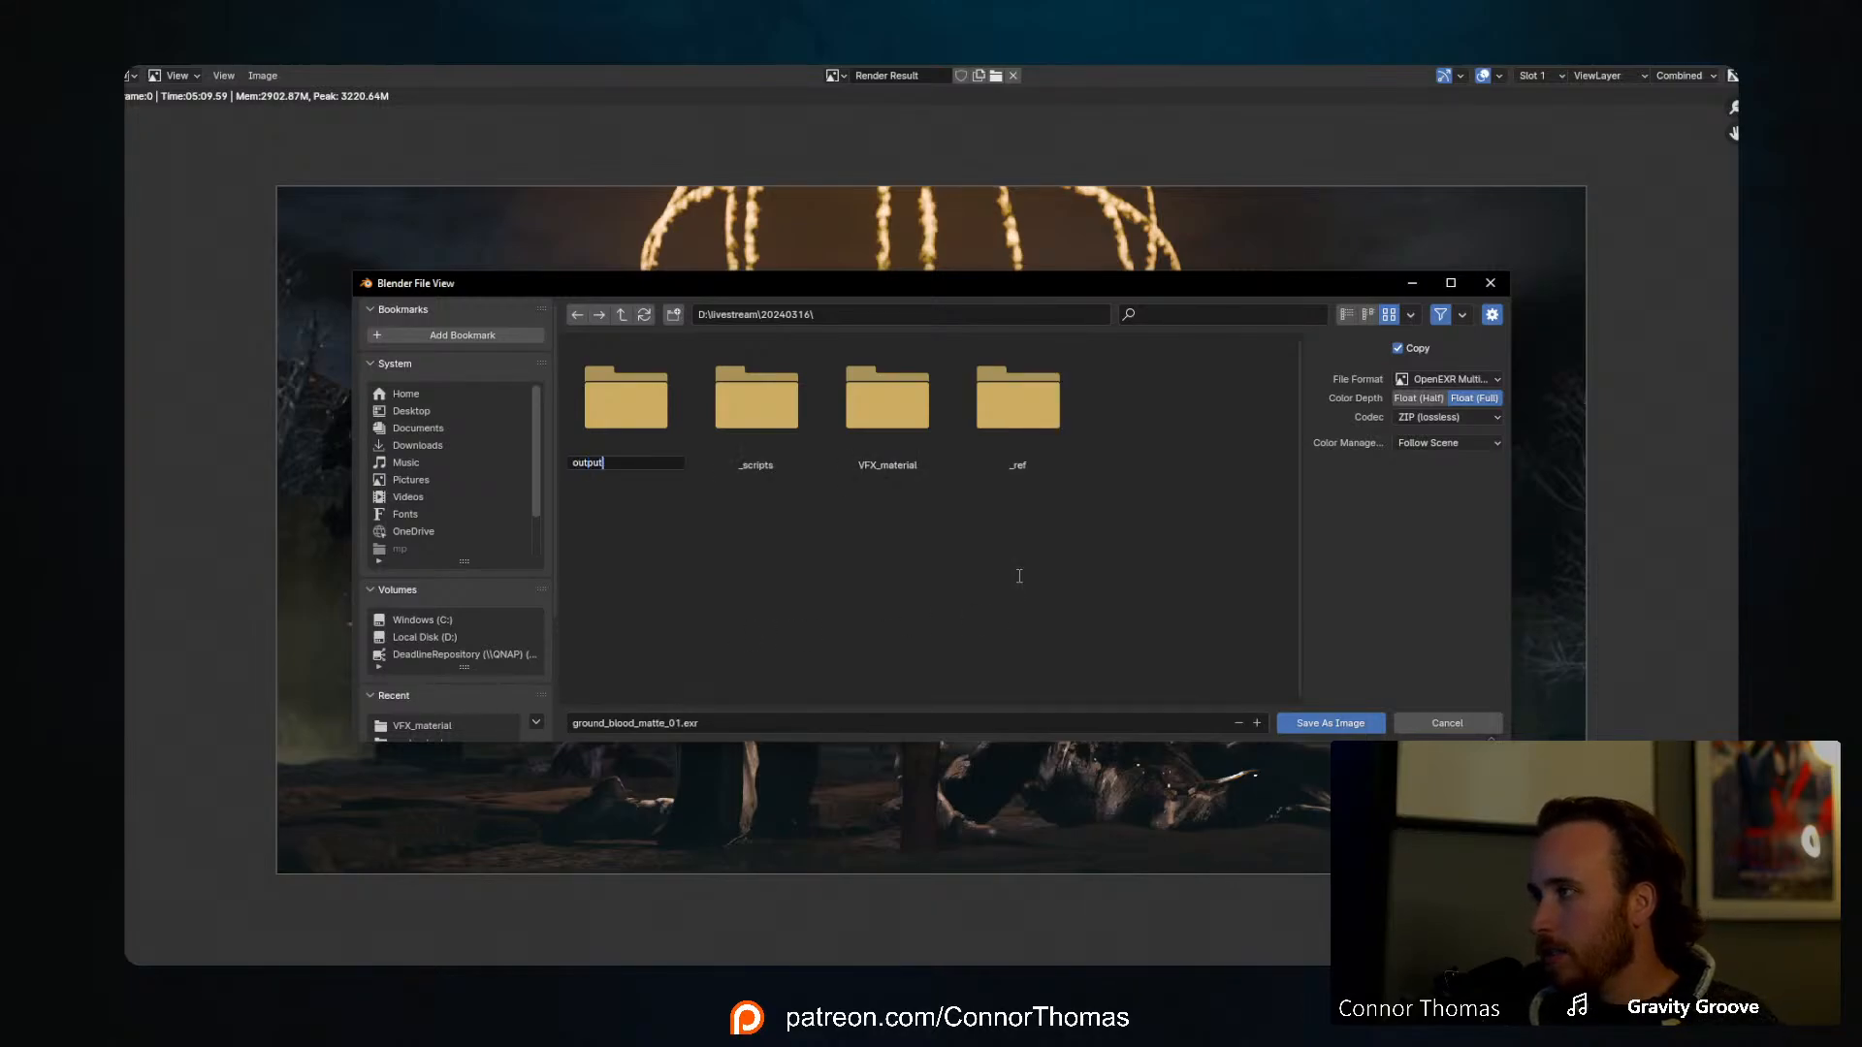
key(Return)
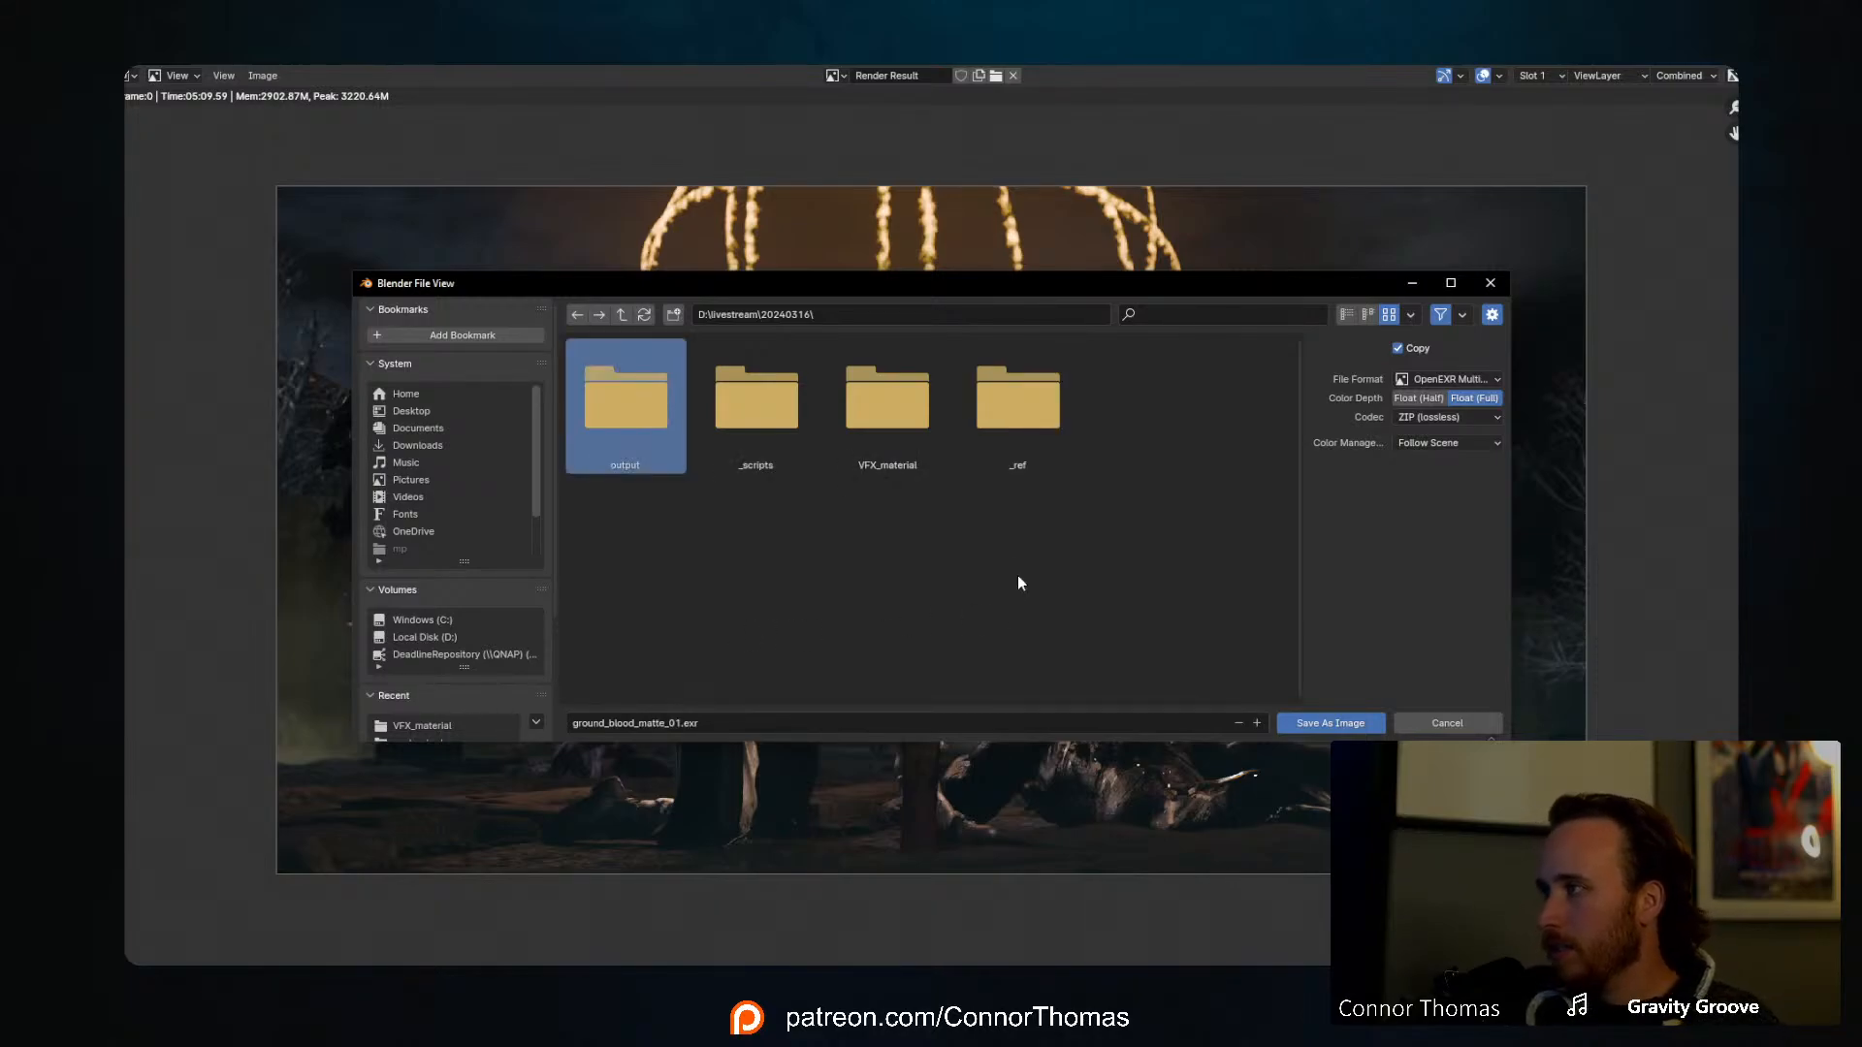
double_click(632, 411)
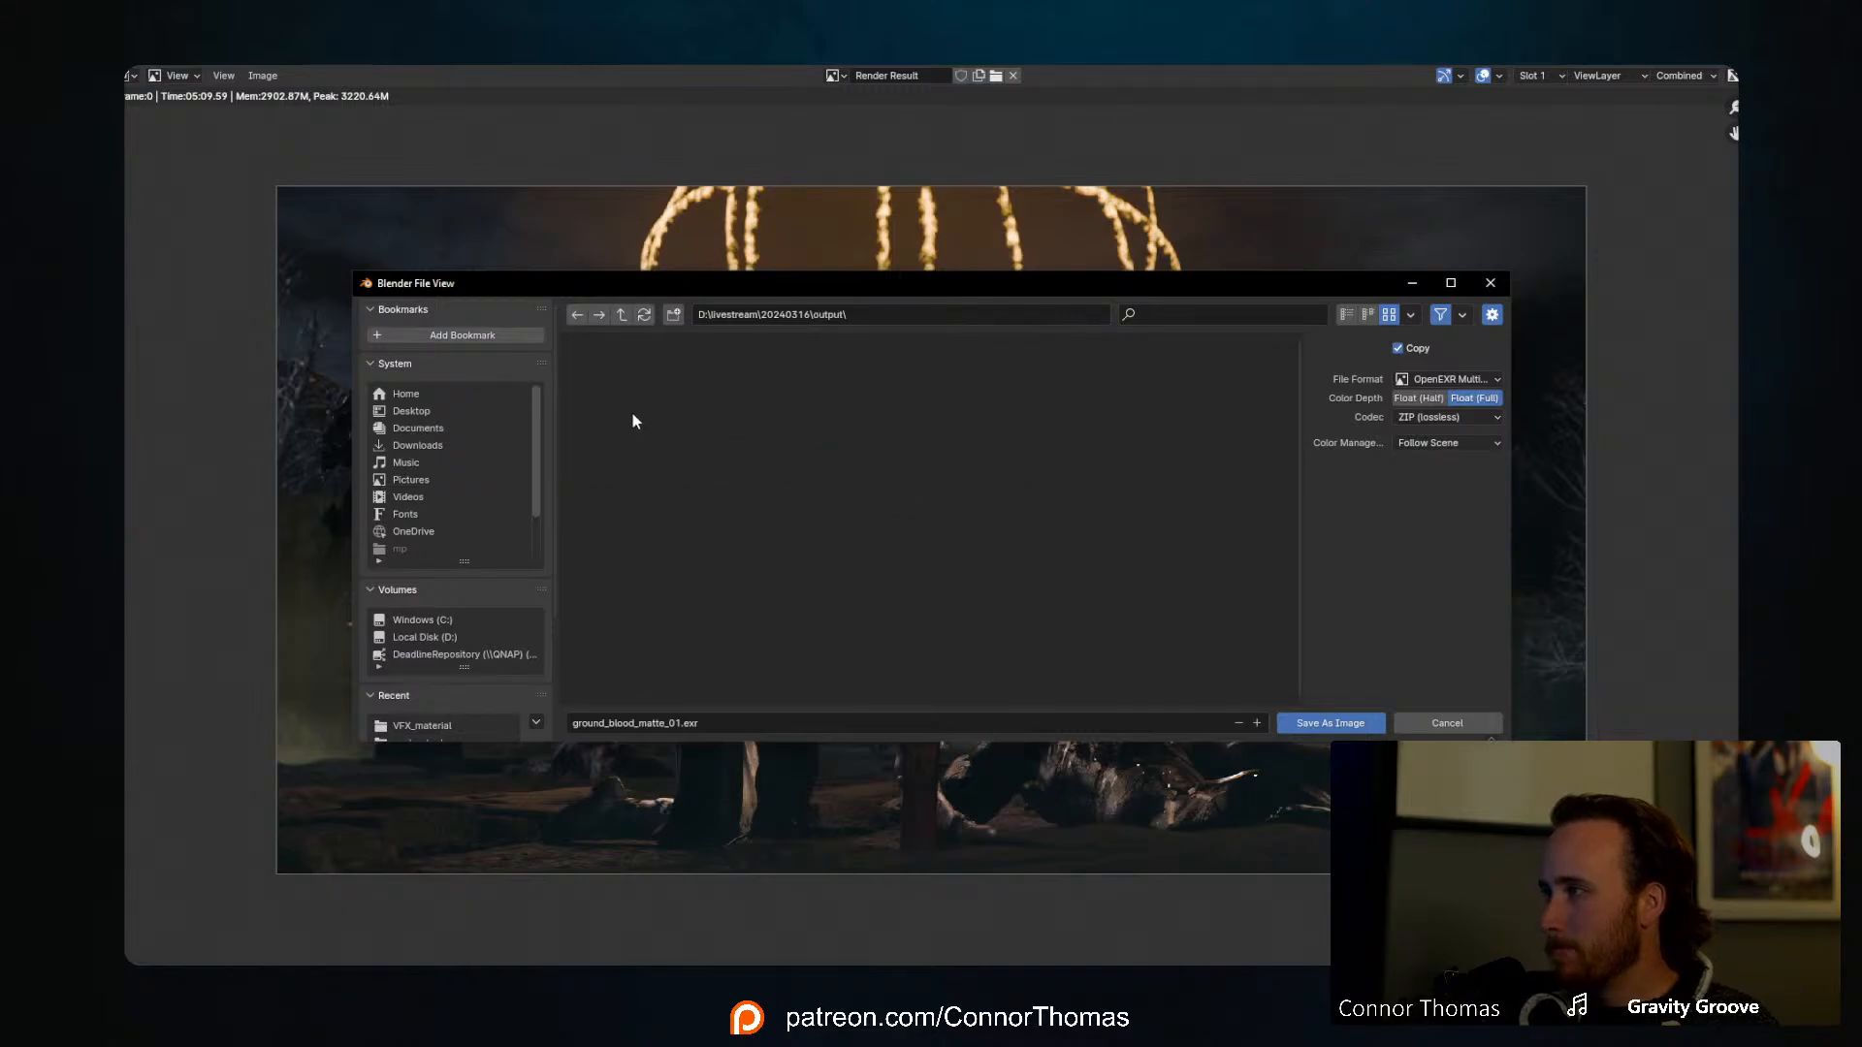
Step: Save the render in the output folder as 20240317_v01.exr
click(683, 724)
drag(683, 724, 391, 694)
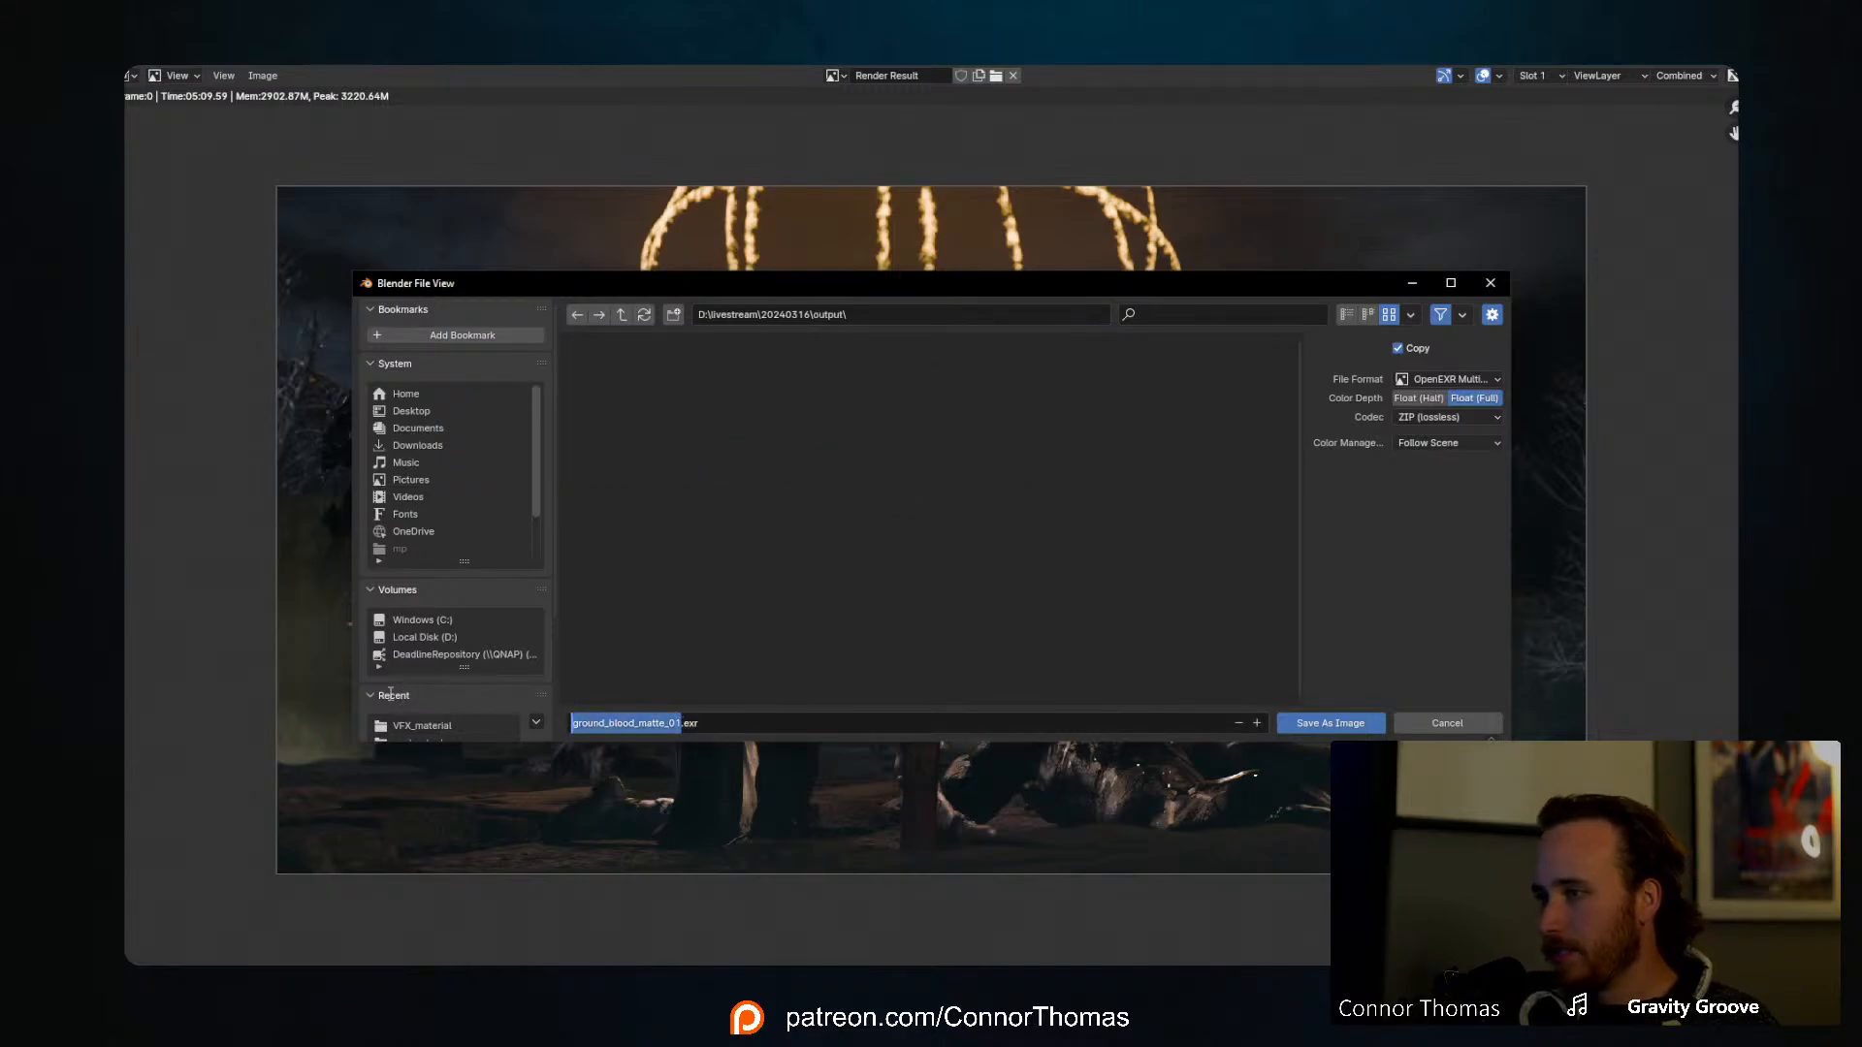
text(2024)
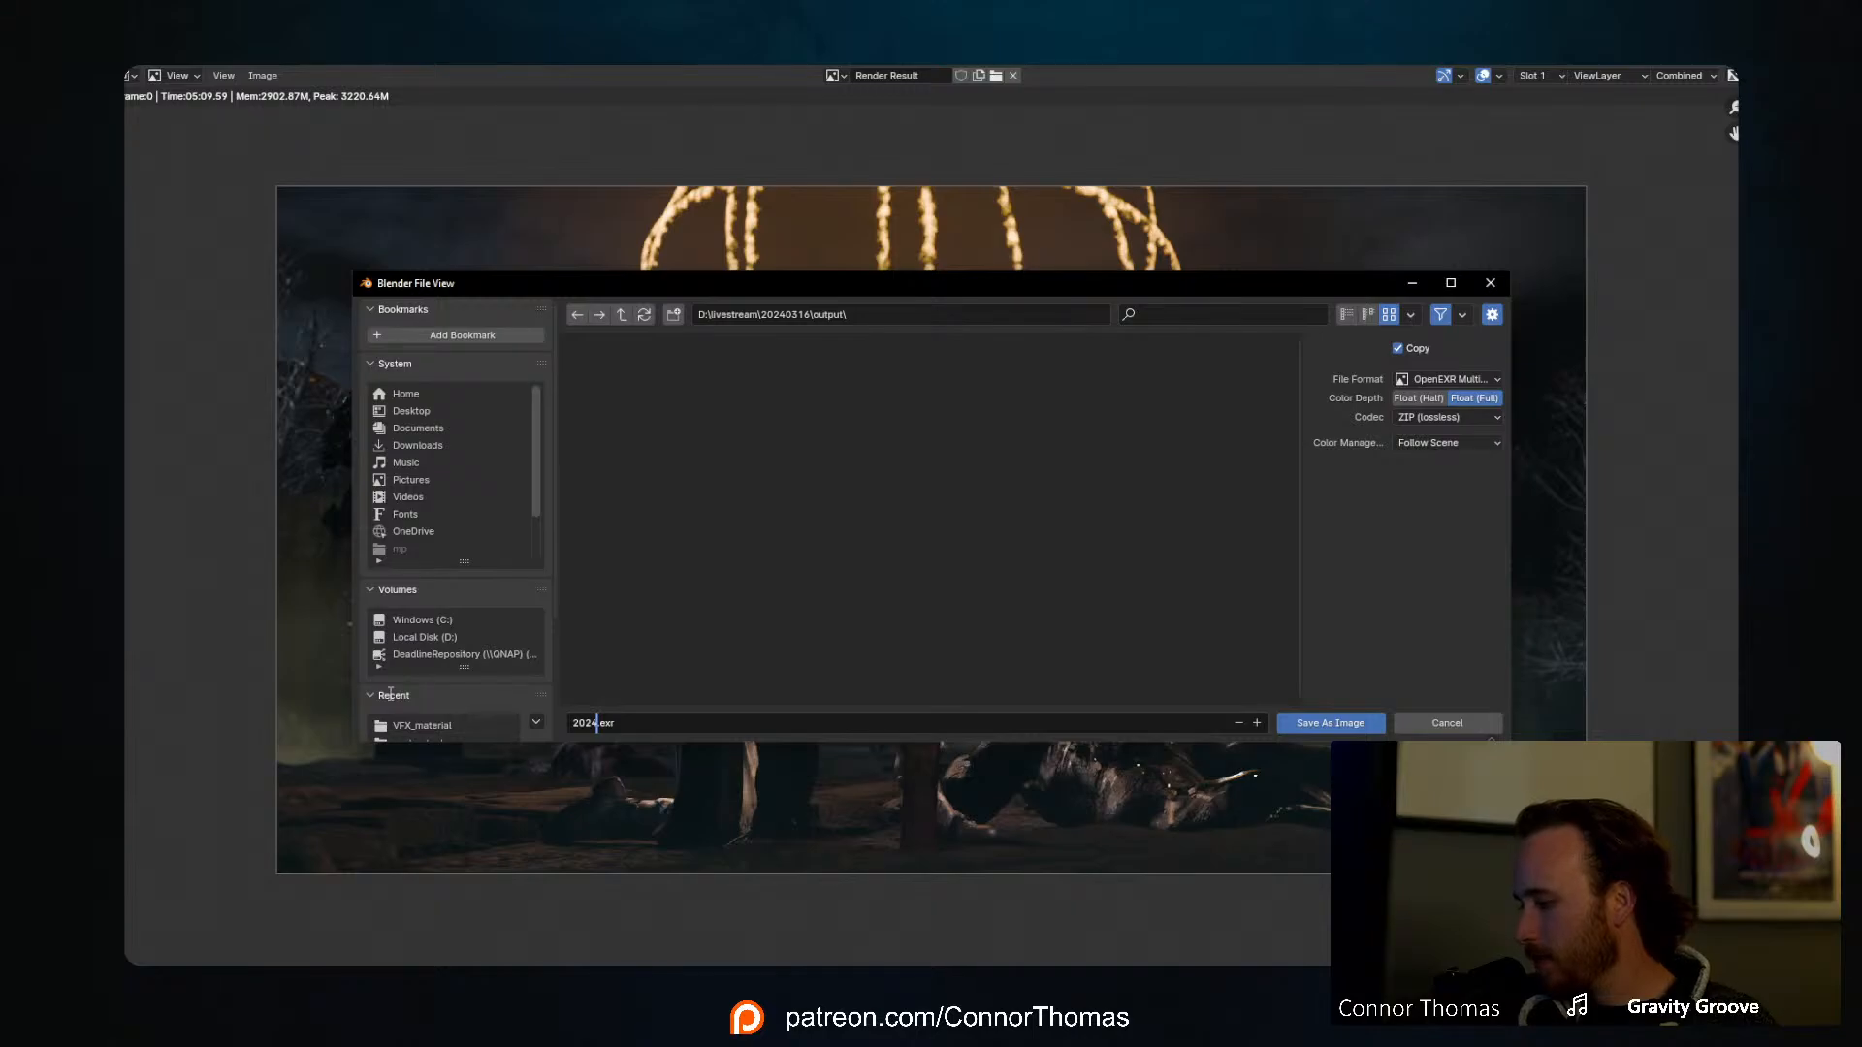
text(0317_)
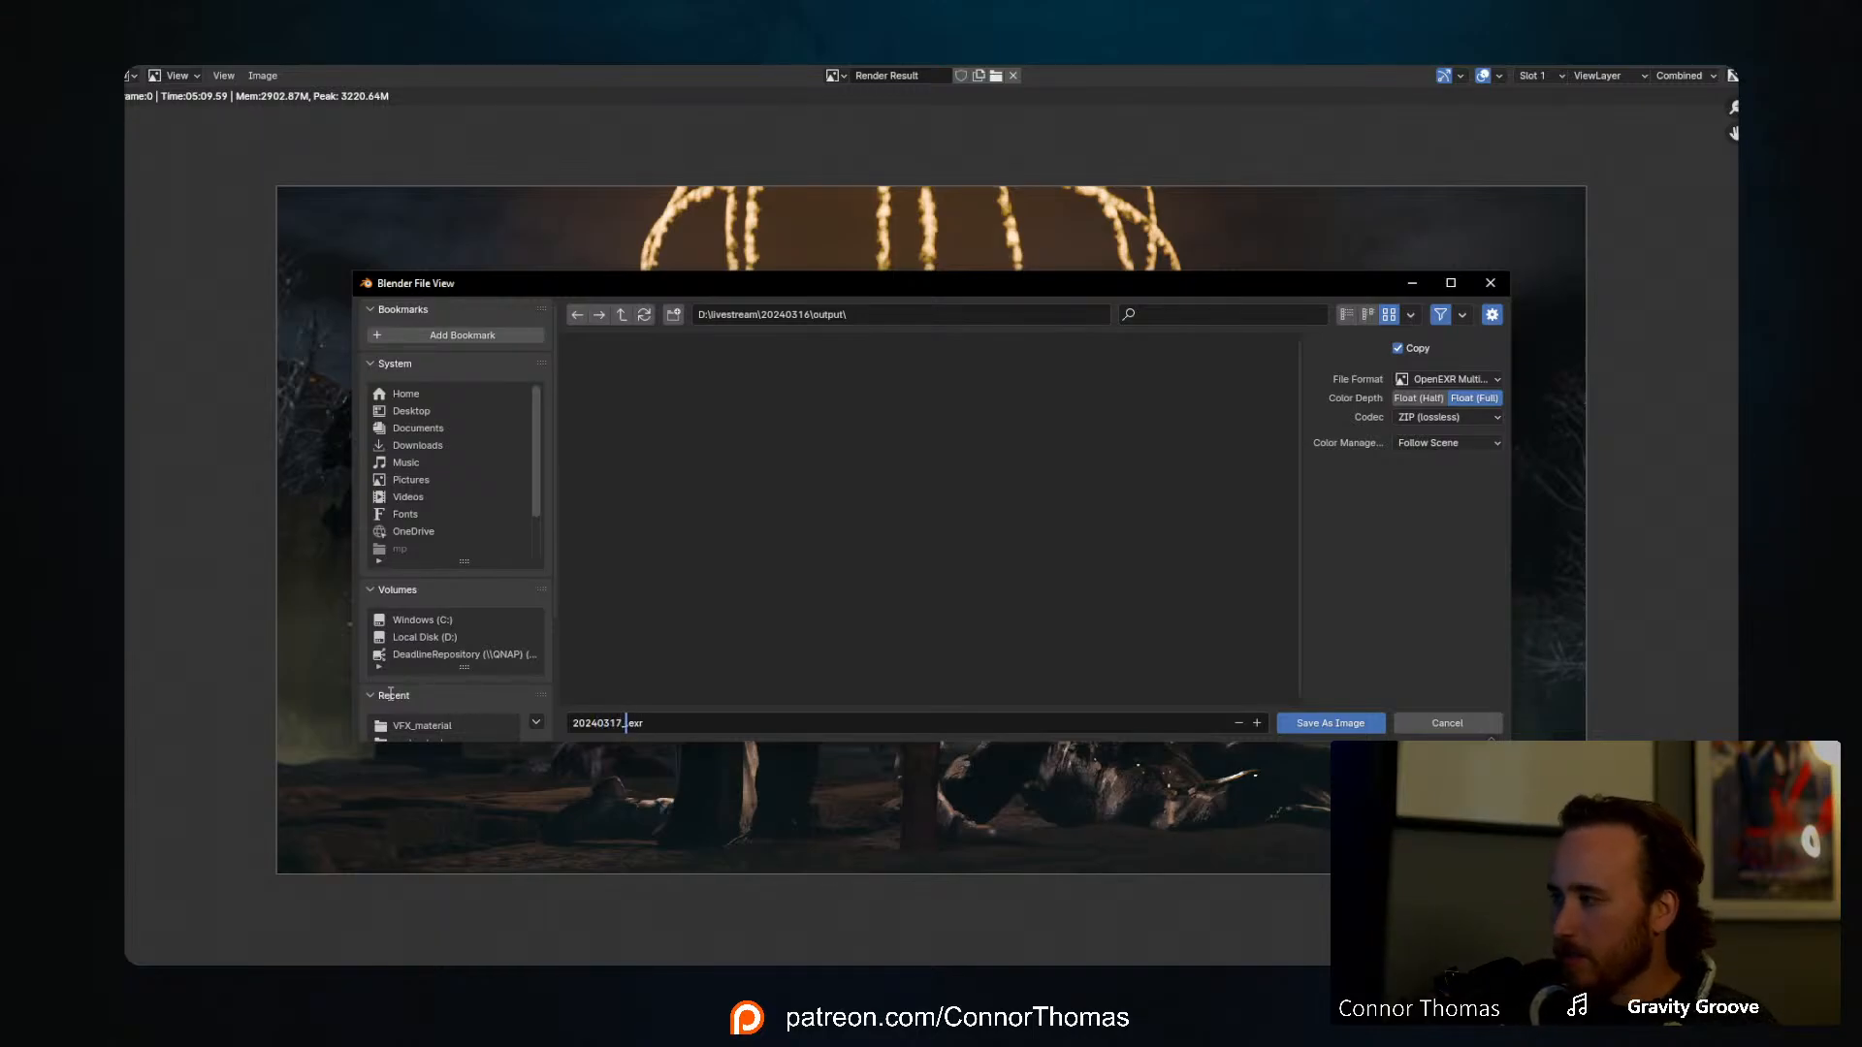
text(v01)
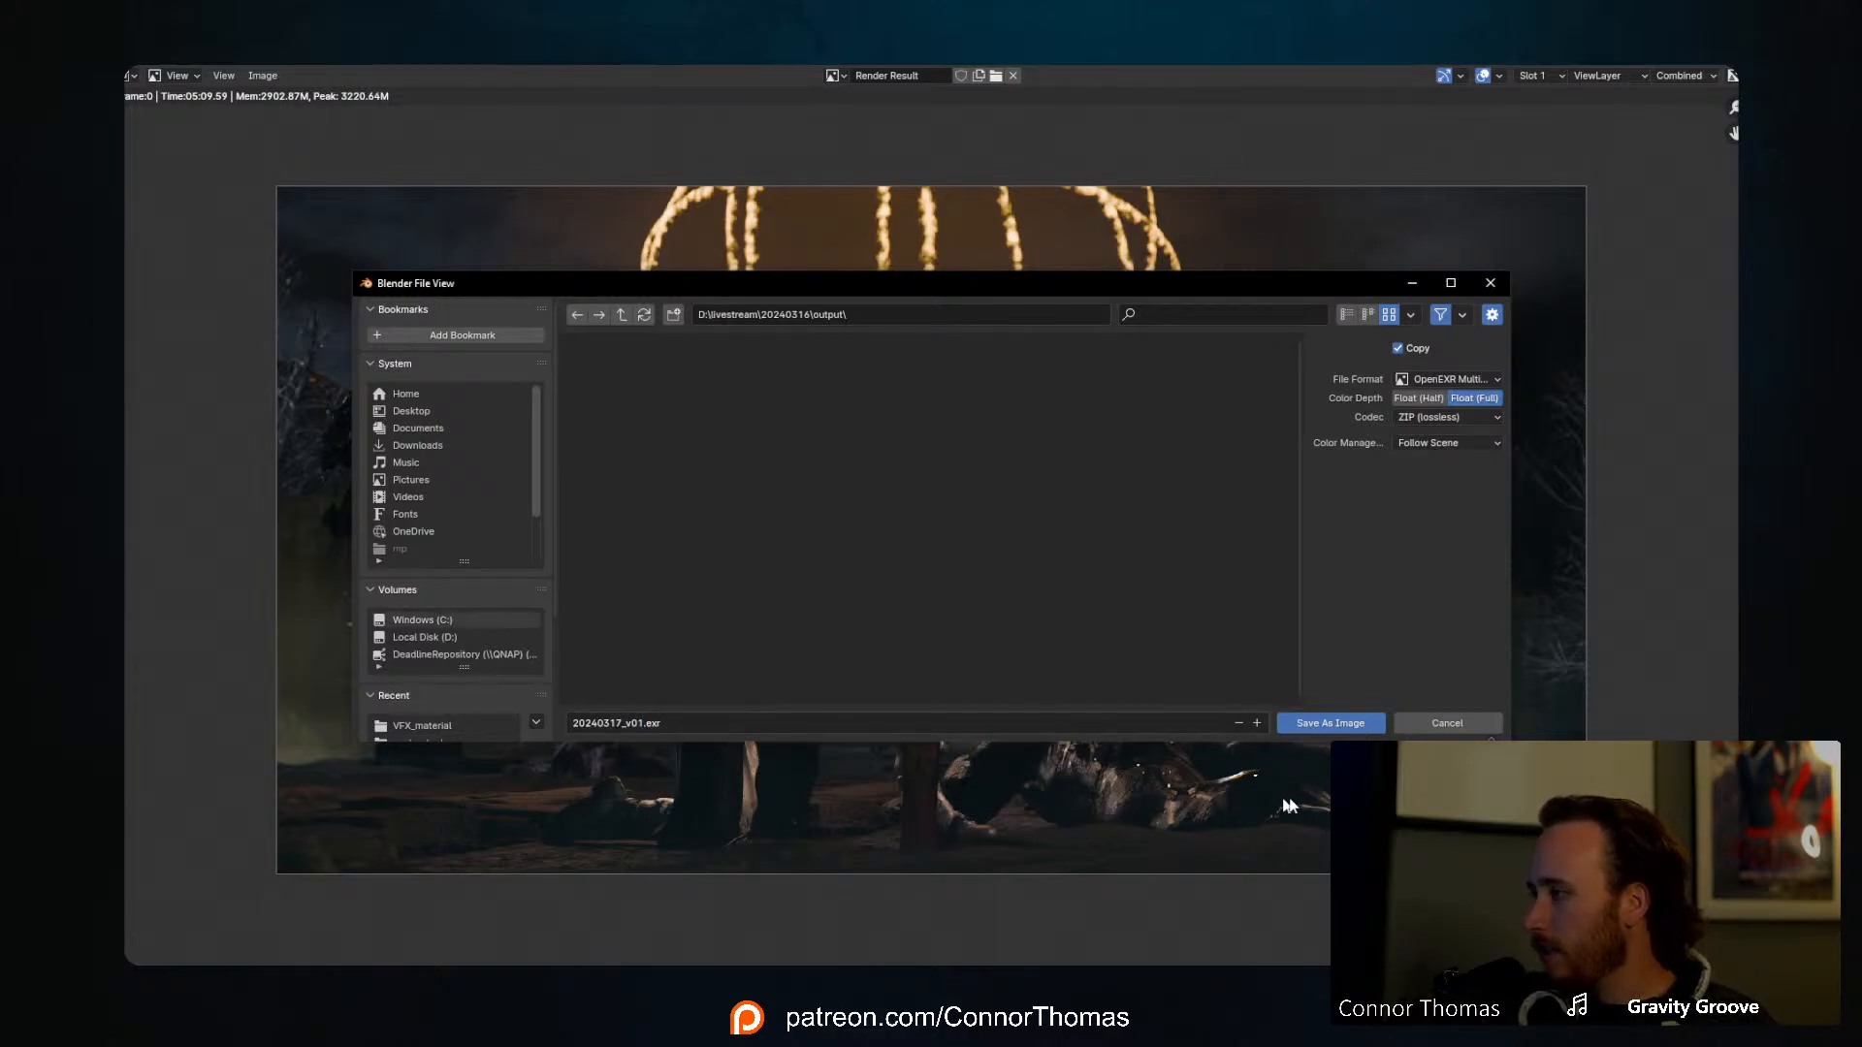
click(1336, 725)
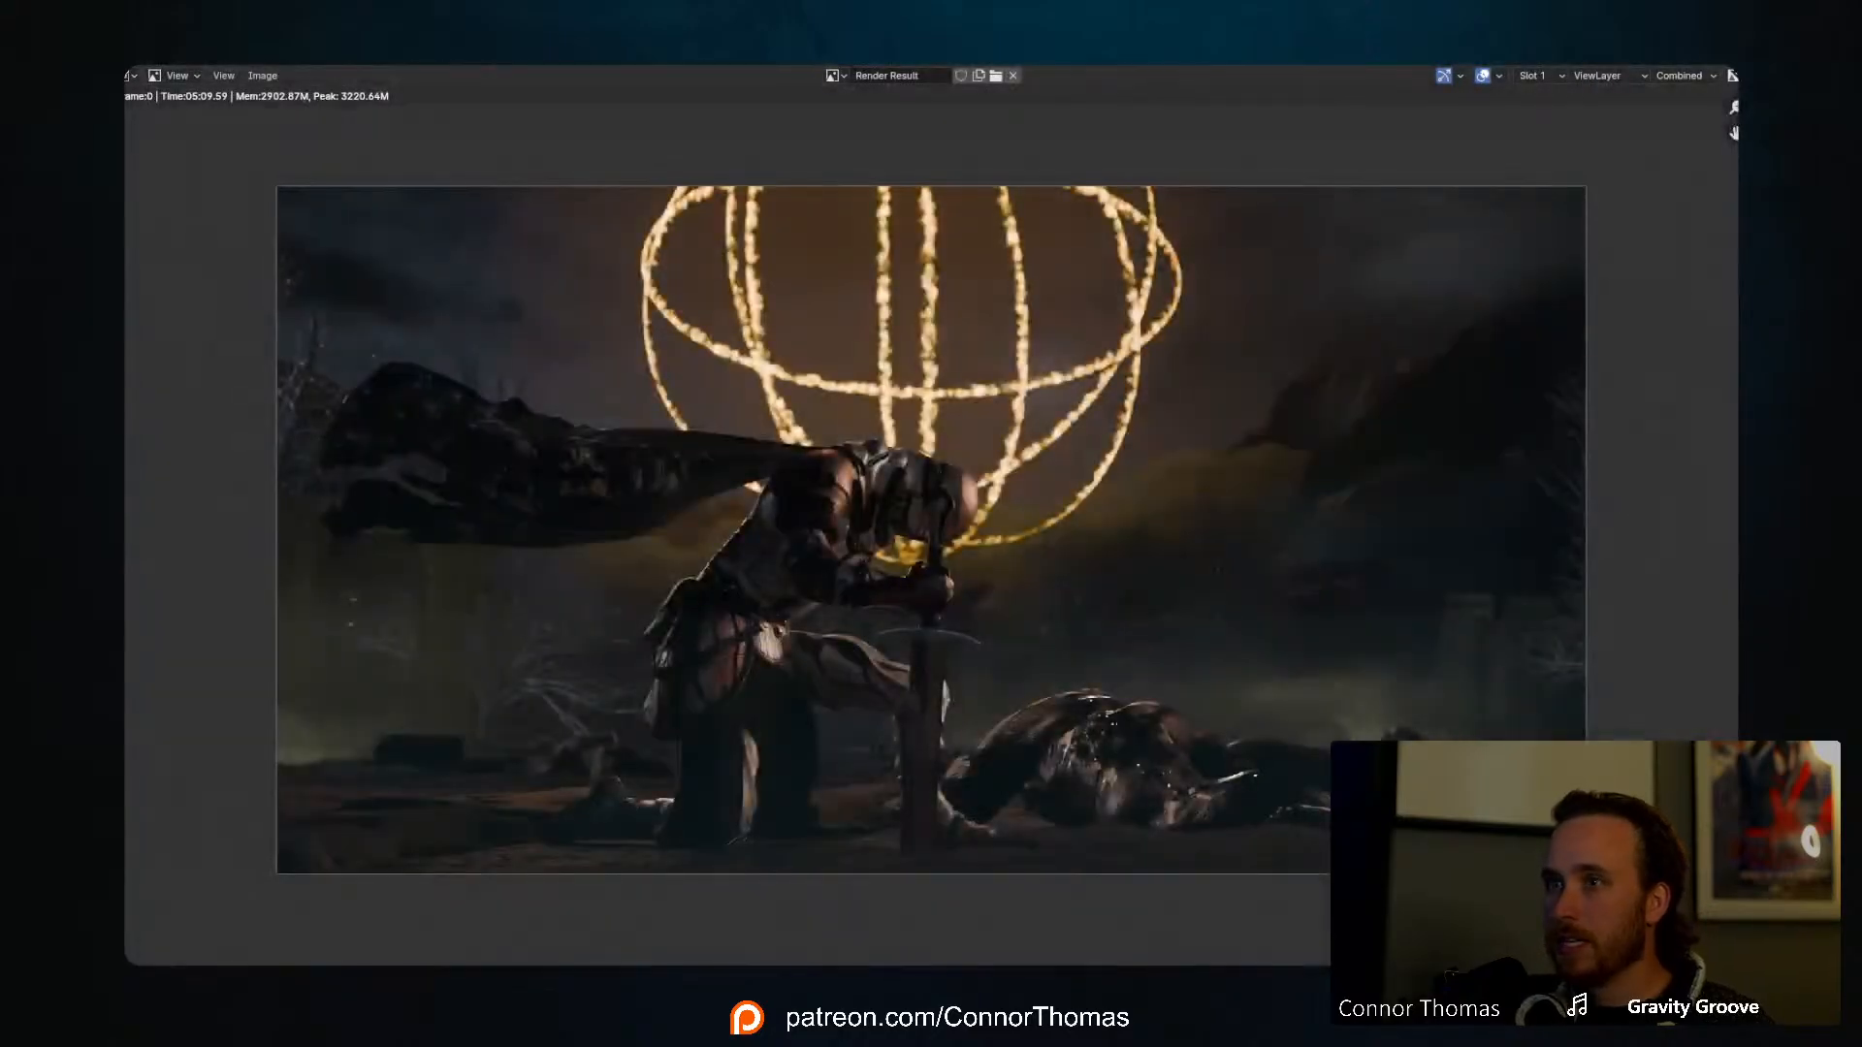
Step: Switch to Nuke, read in 20240317_v01.exr from D:/livestream/20240316/output/, and place the Read node above the viewer
key(alt+Tab)
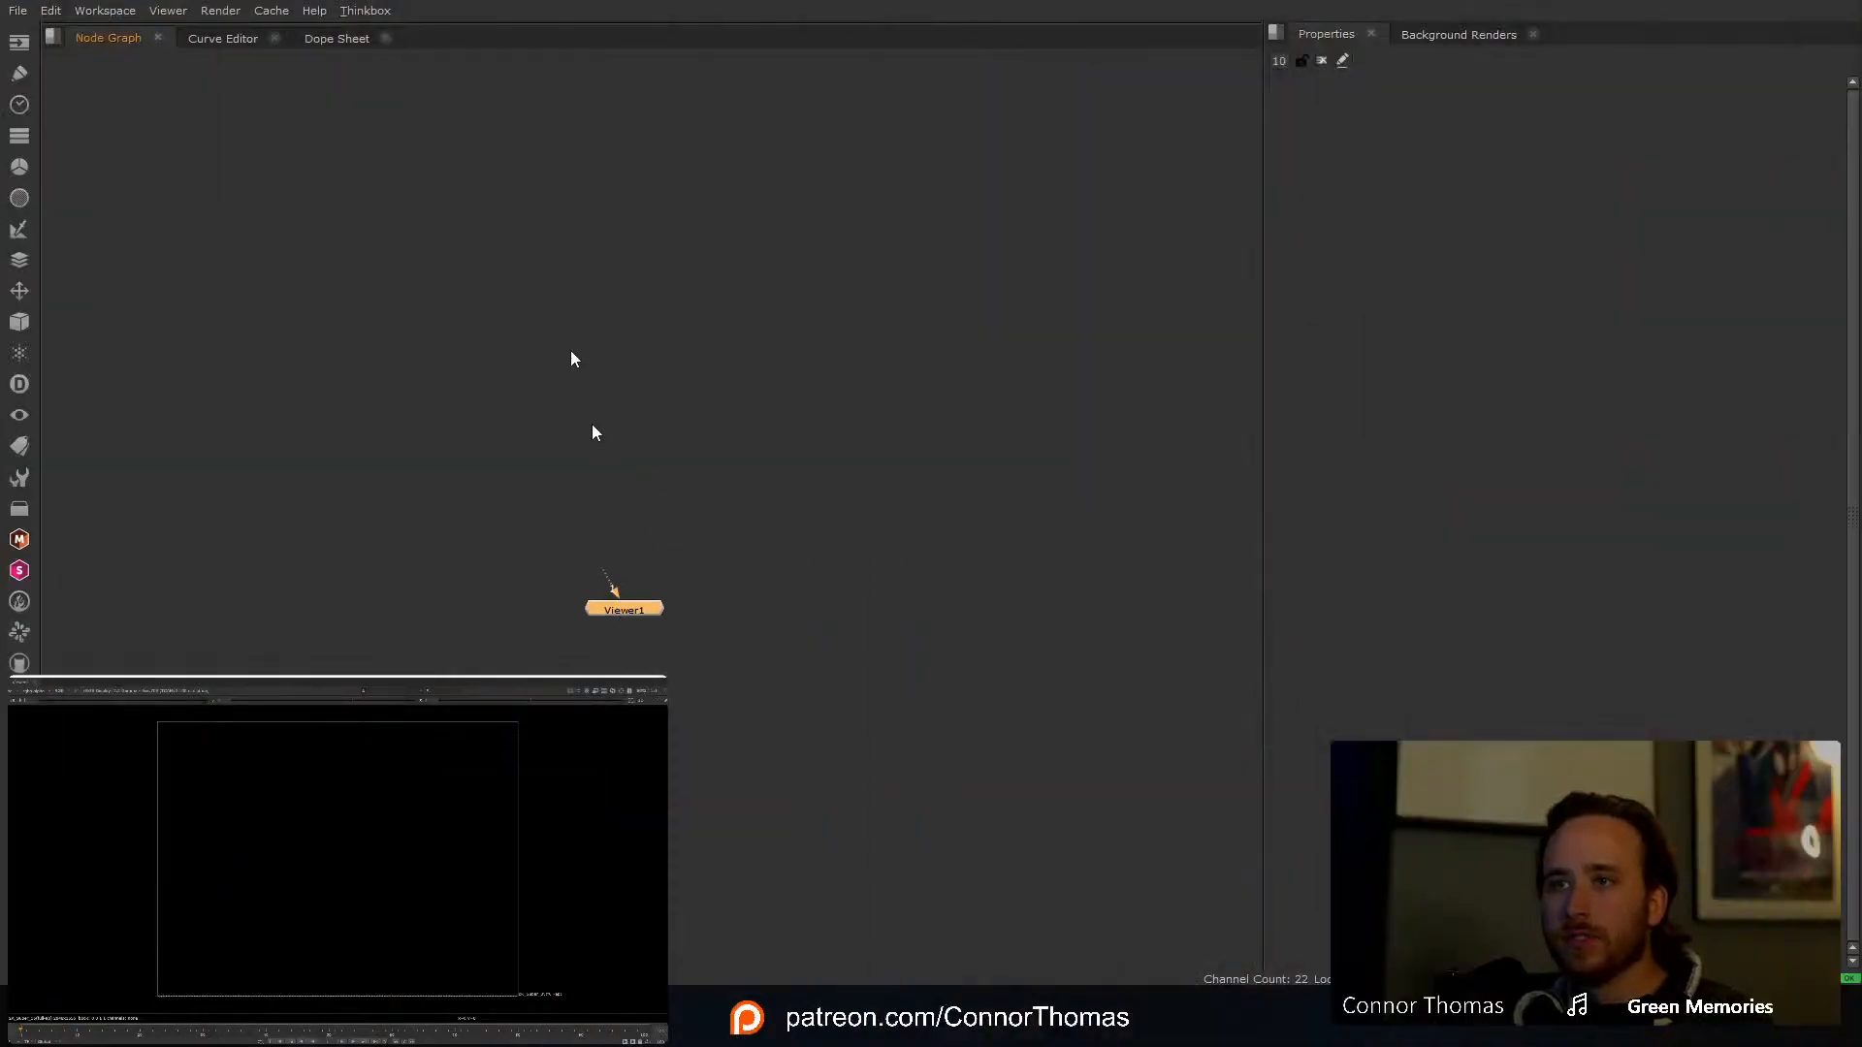
key(r)
click(510, 282)
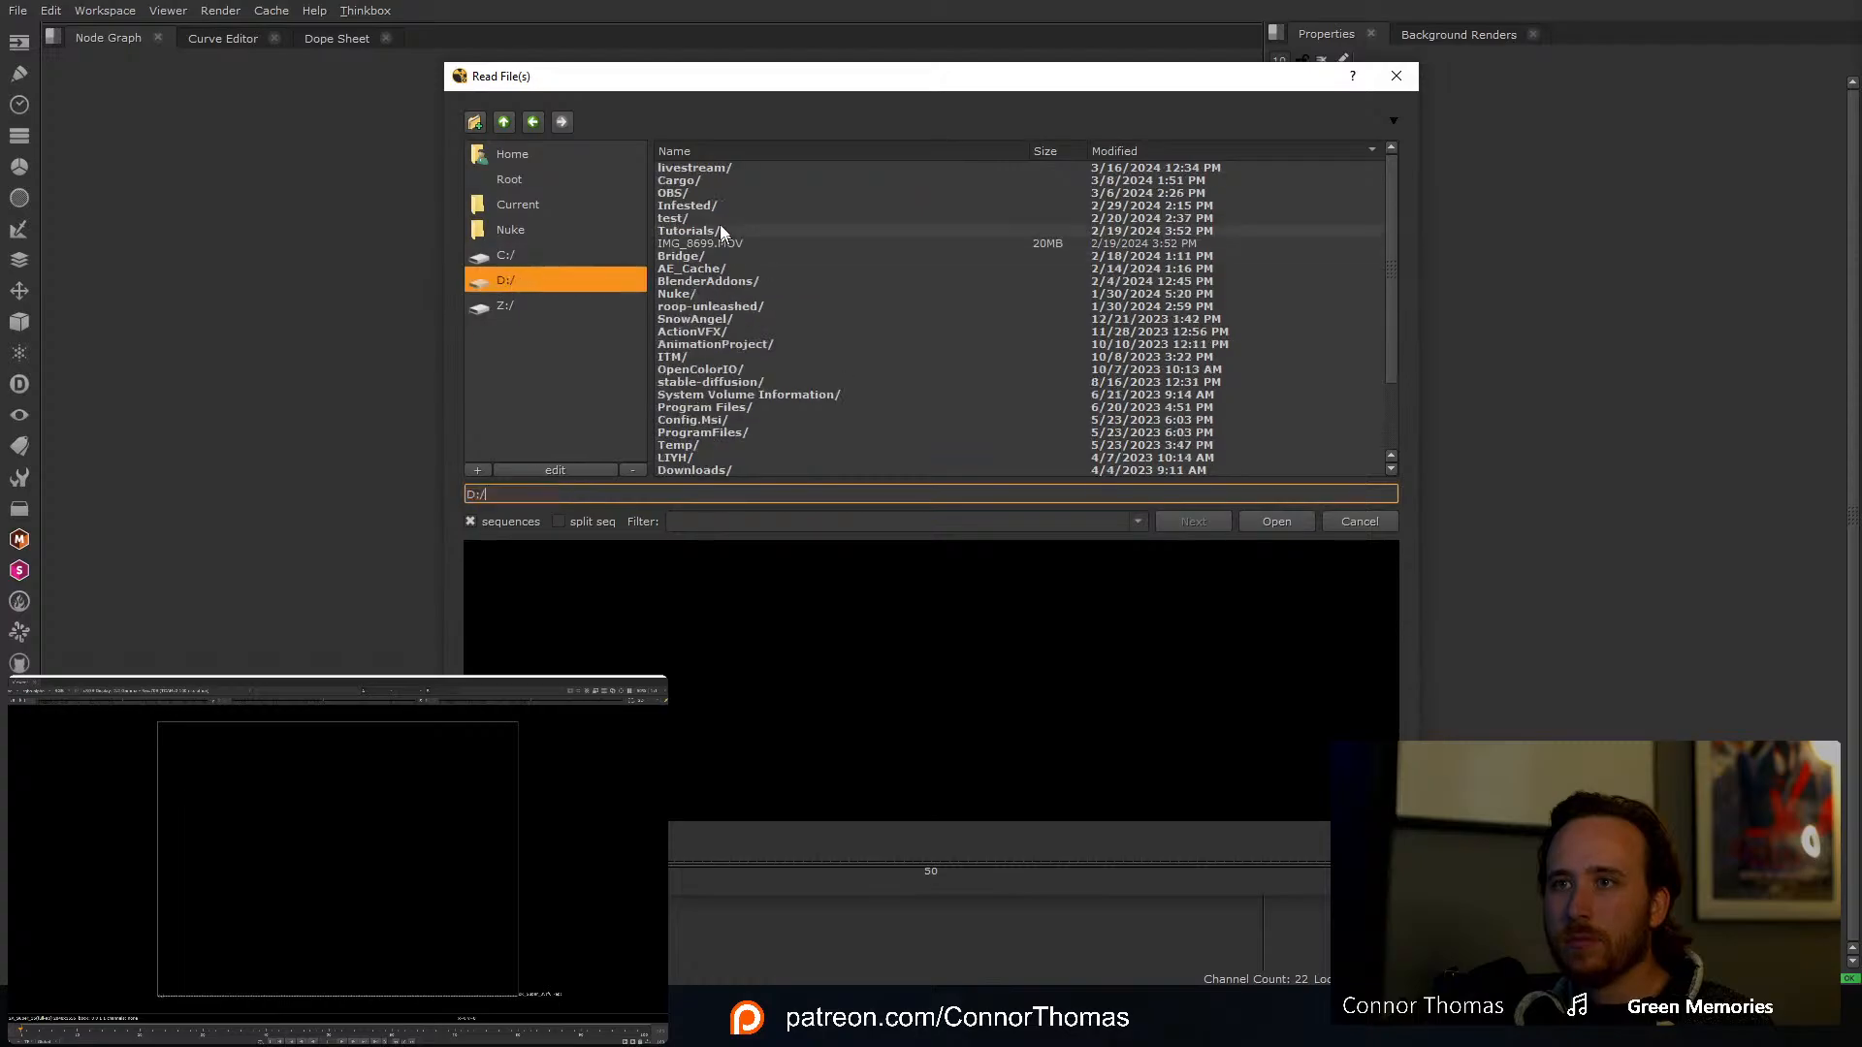
double_click(691, 169)
double_click(690, 169)
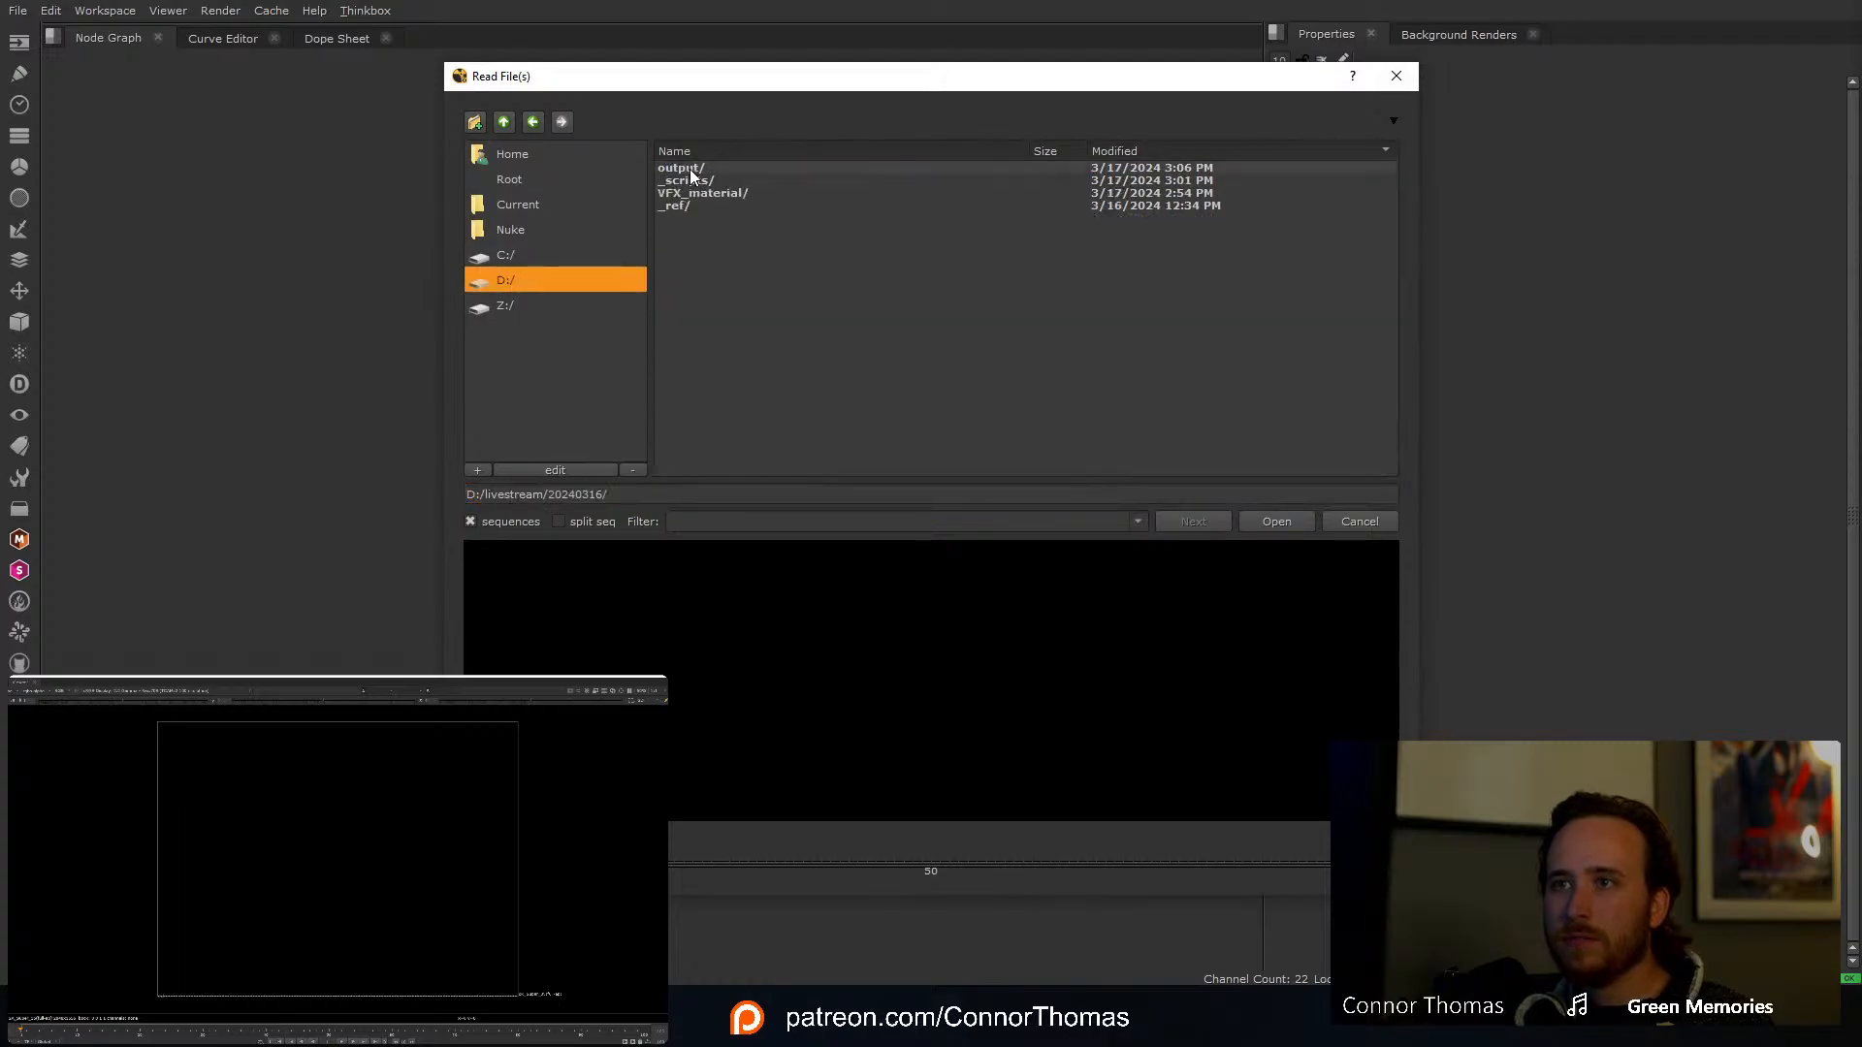
double_click(689, 168)
click(690, 169)
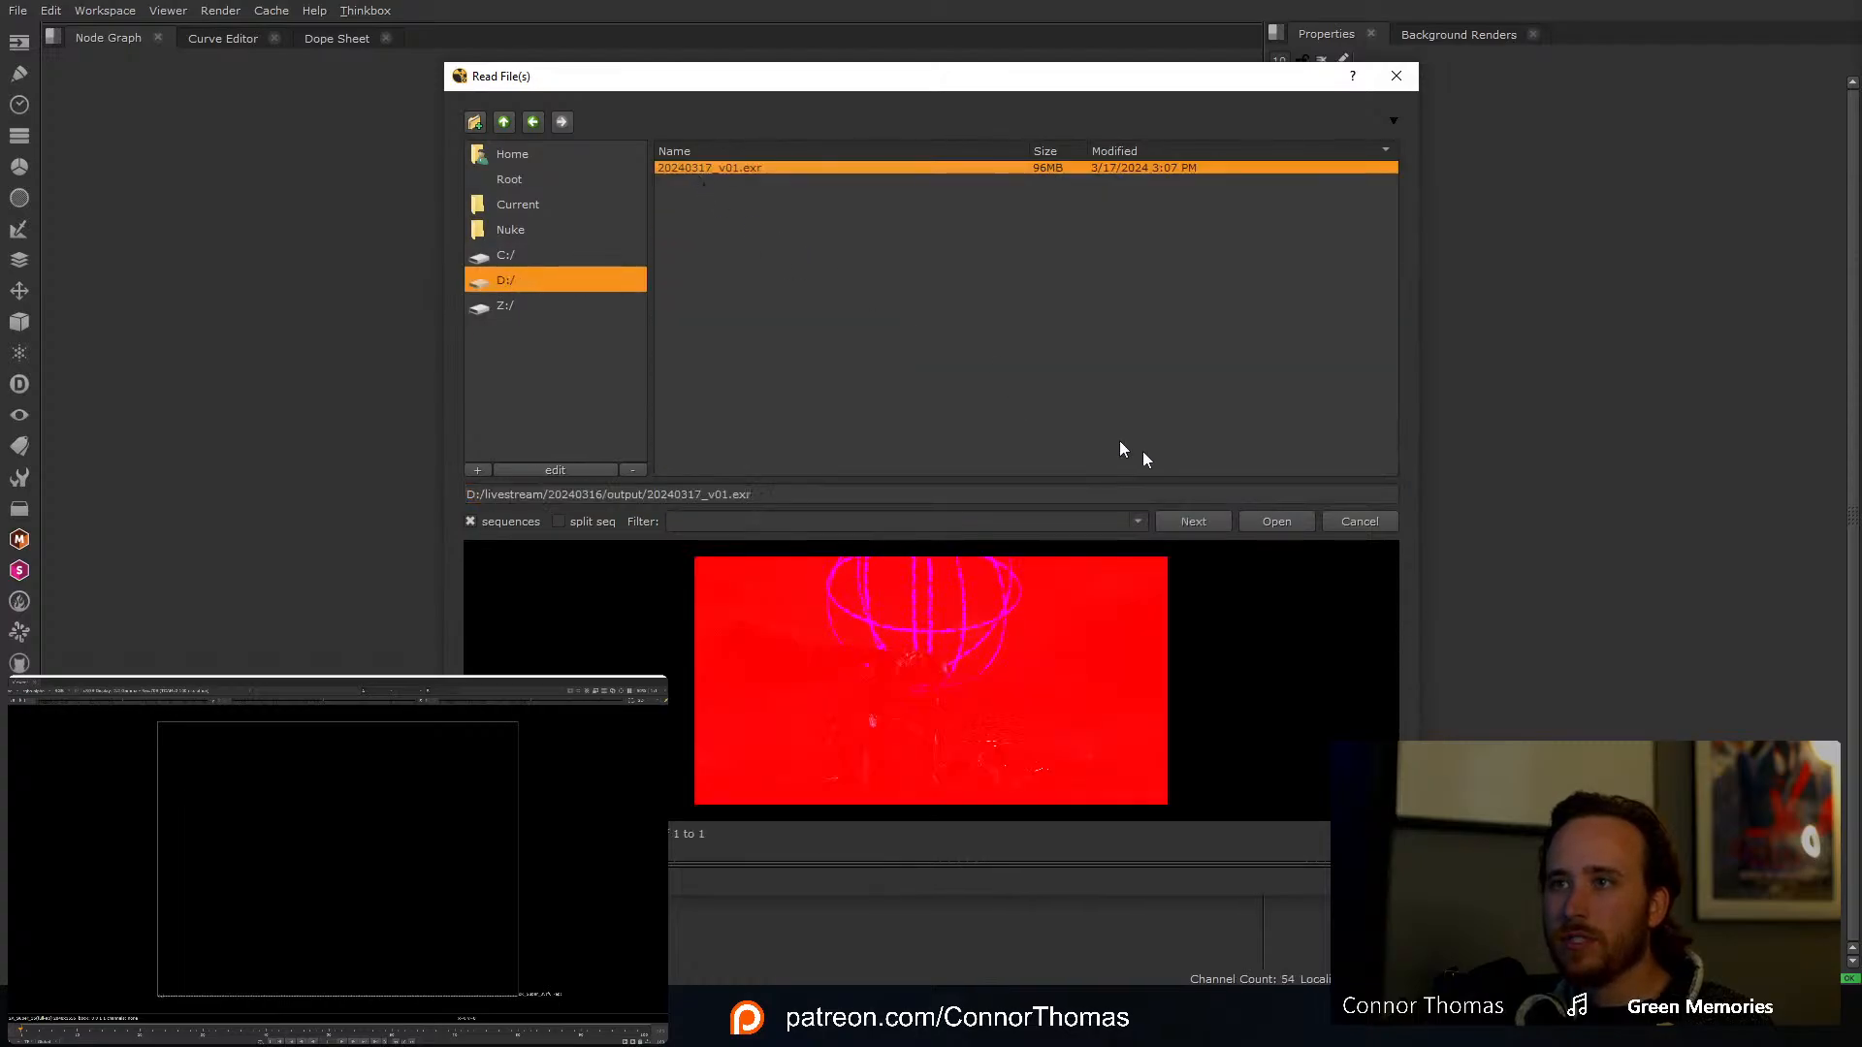
click(1277, 521)
drag(573, 333, 608, 194)
Step: Add a Shuffle node after the Read node and route the ViewLayer_Combined channels to the rgba output
key(Tab)
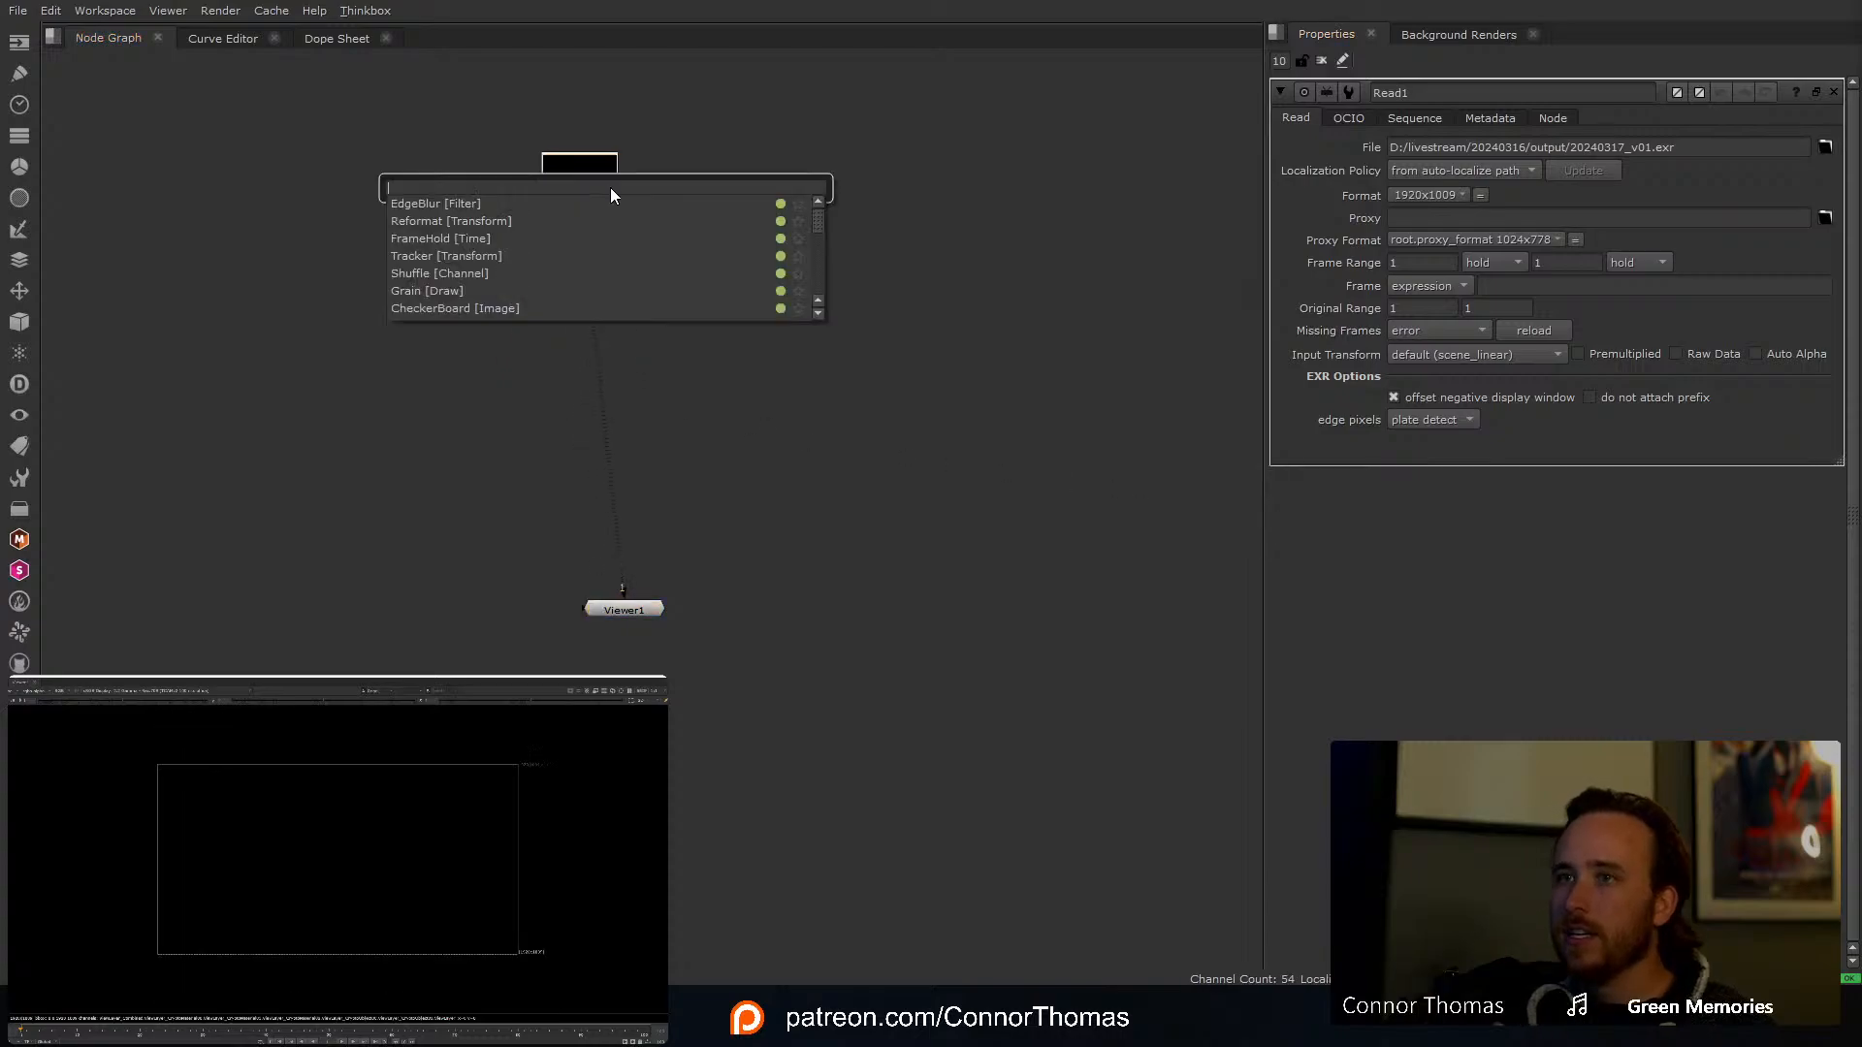
text(shuf)
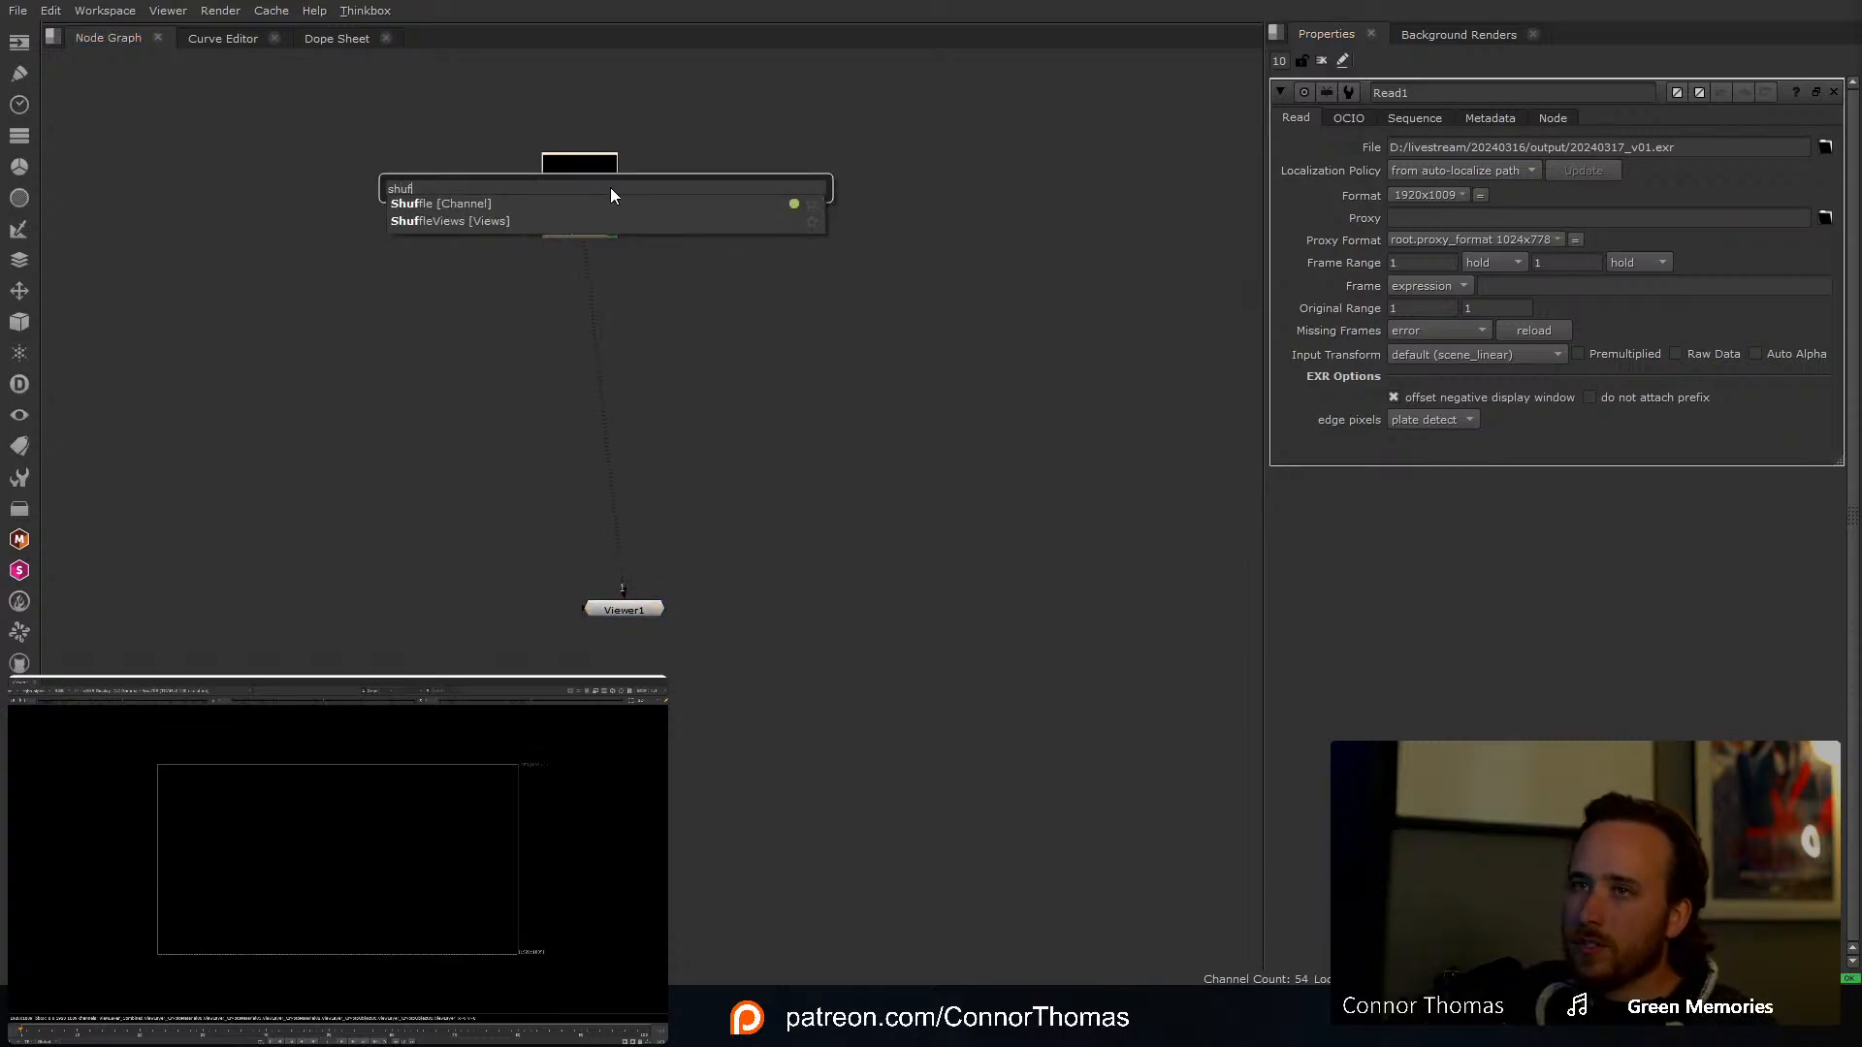
key(Return)
click(1411, 320)
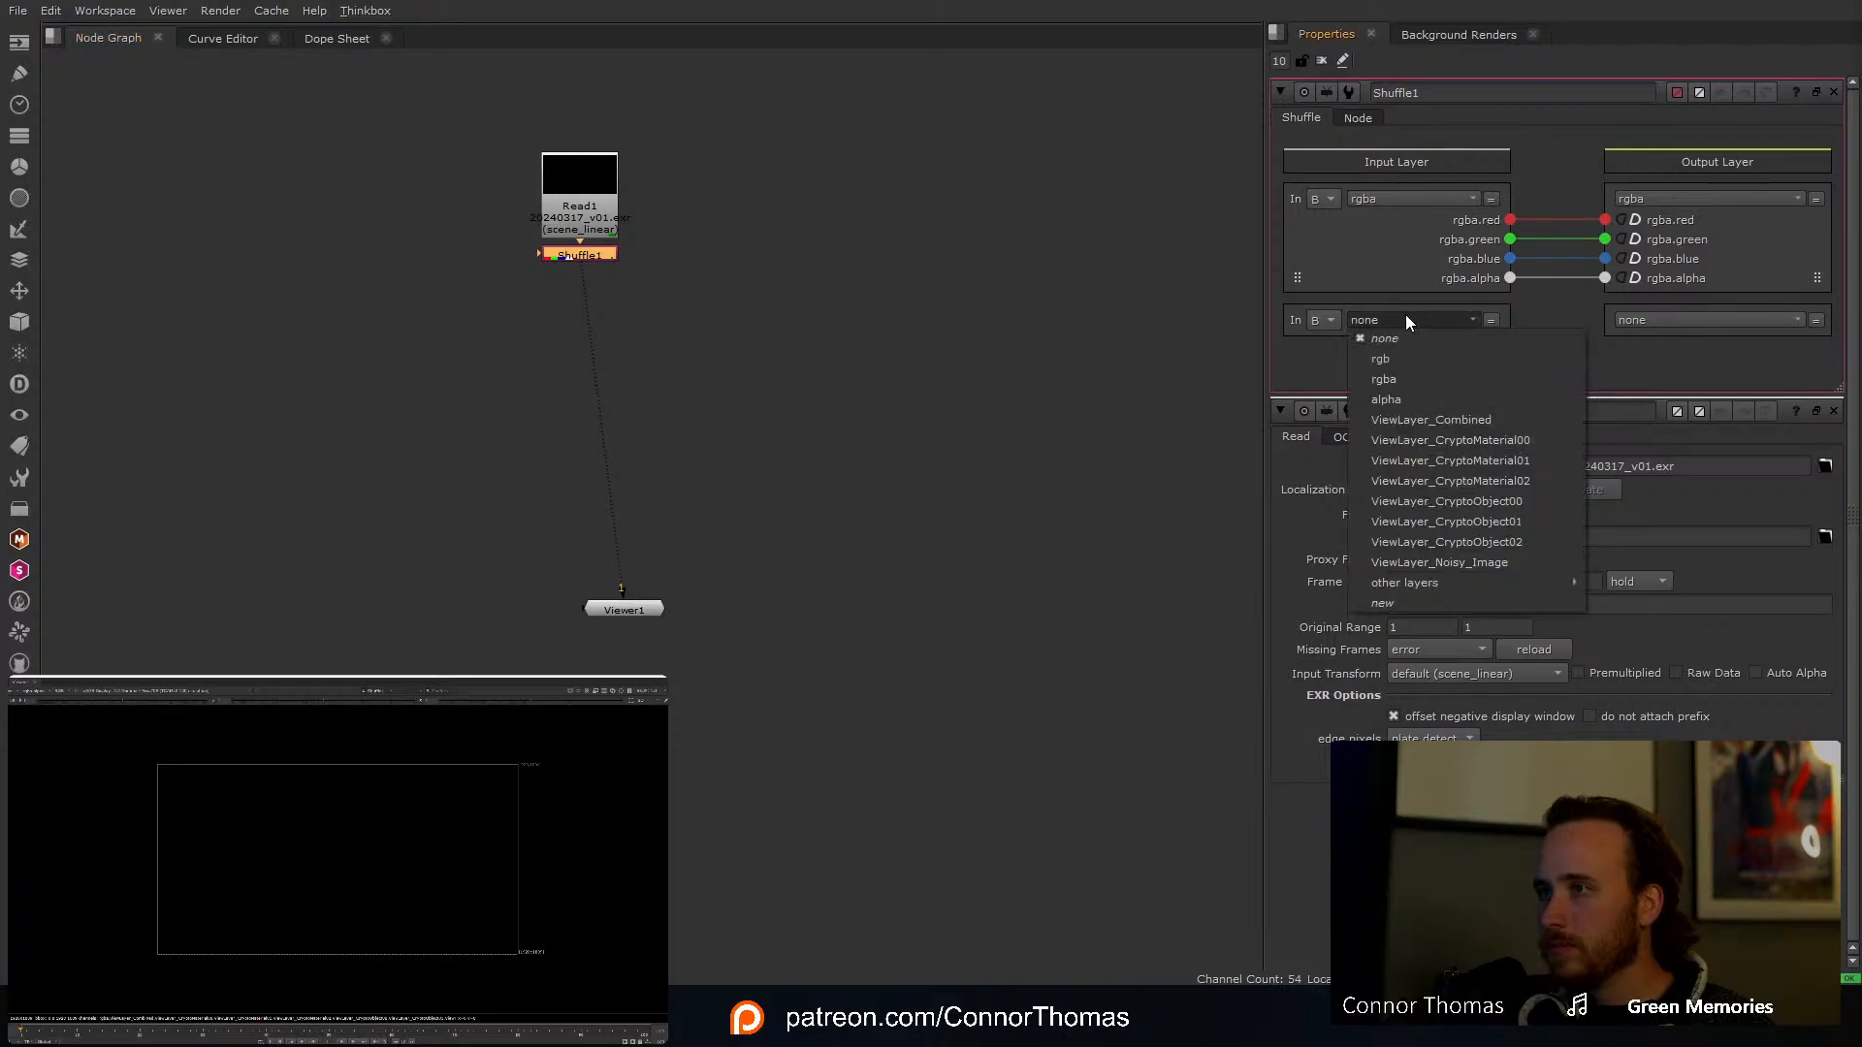
click(1502, 420)
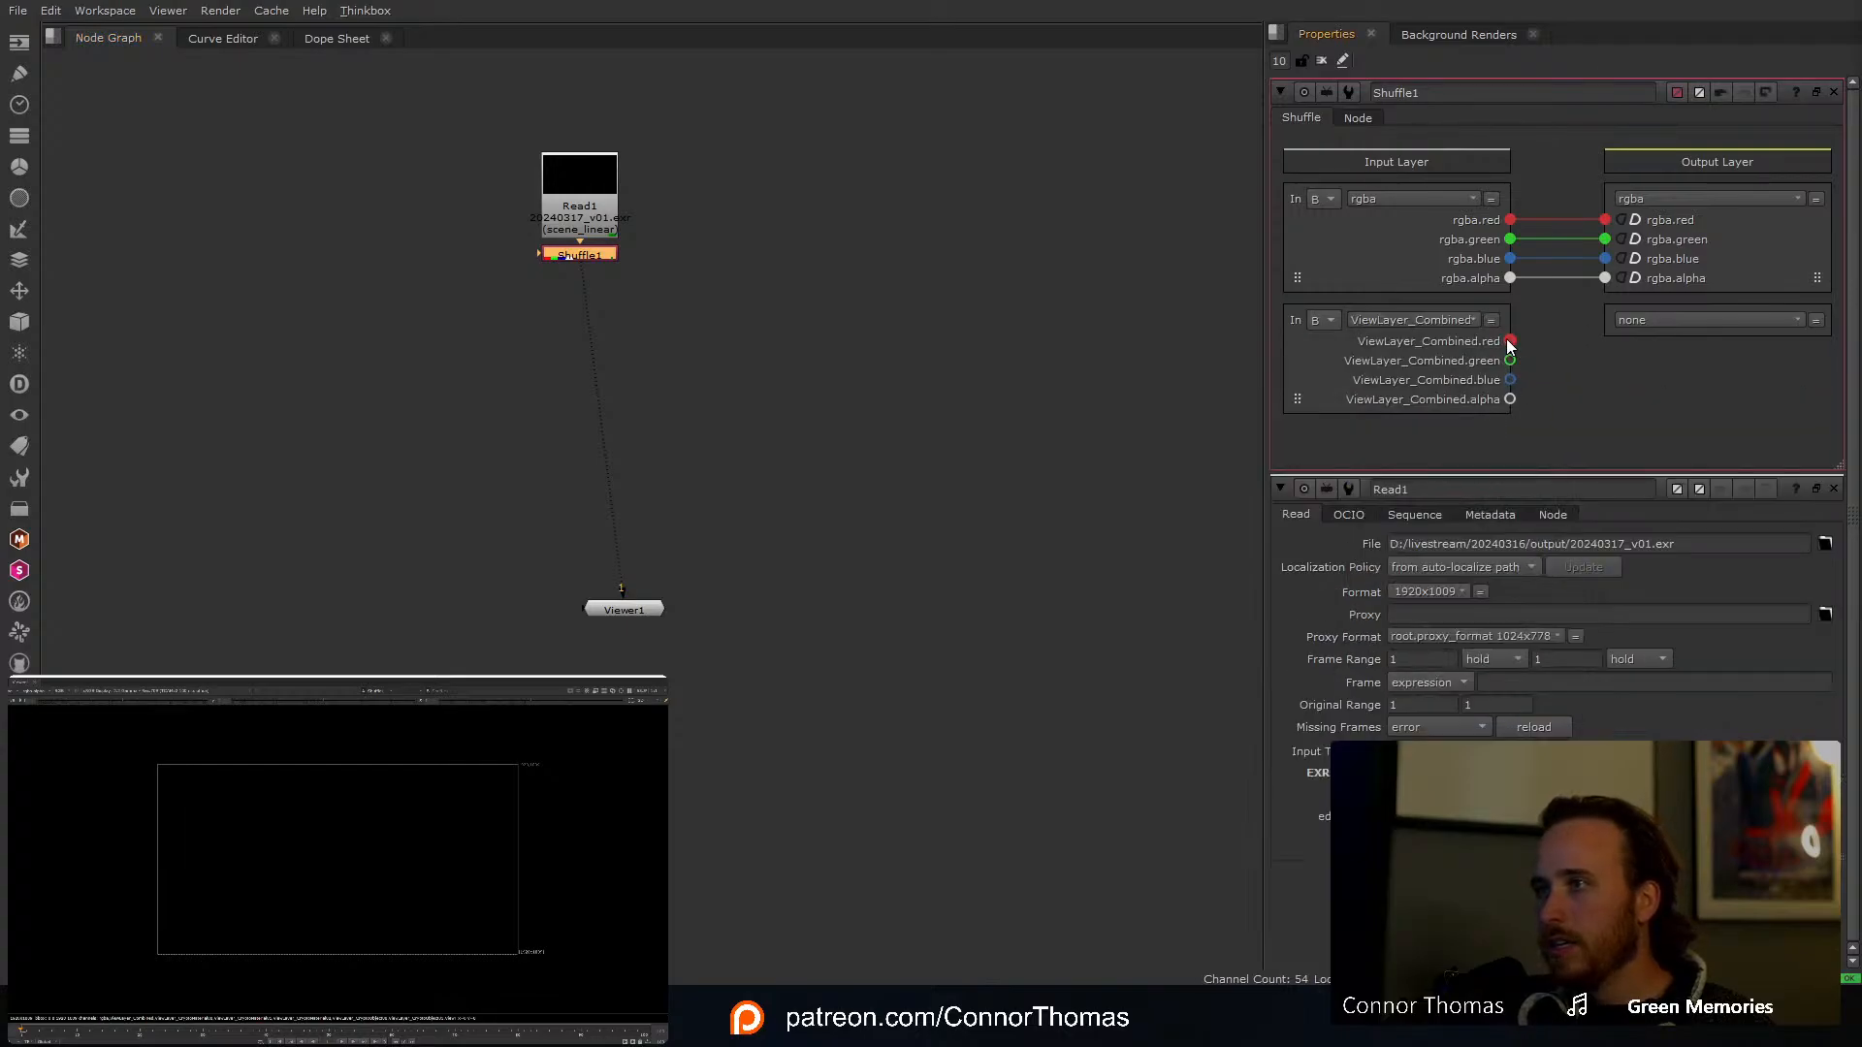
drag(1510, 341, 1605, 220)
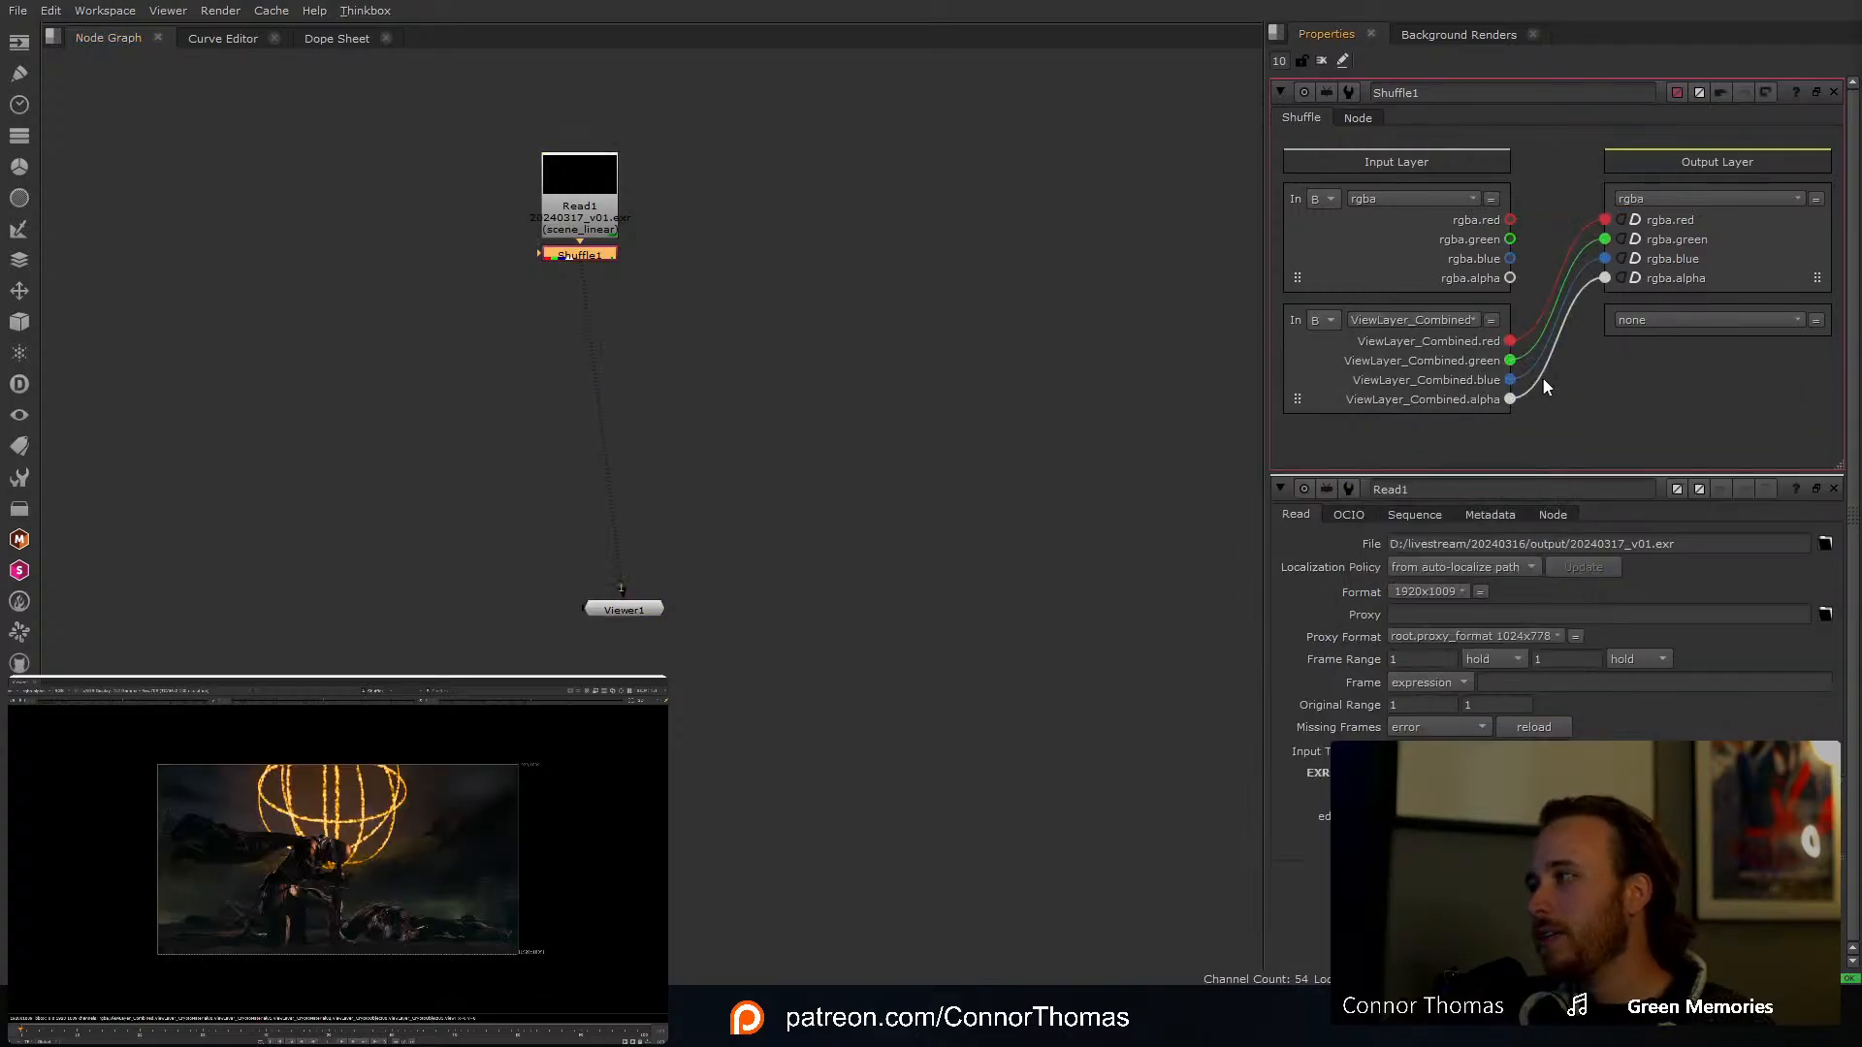
key(f)
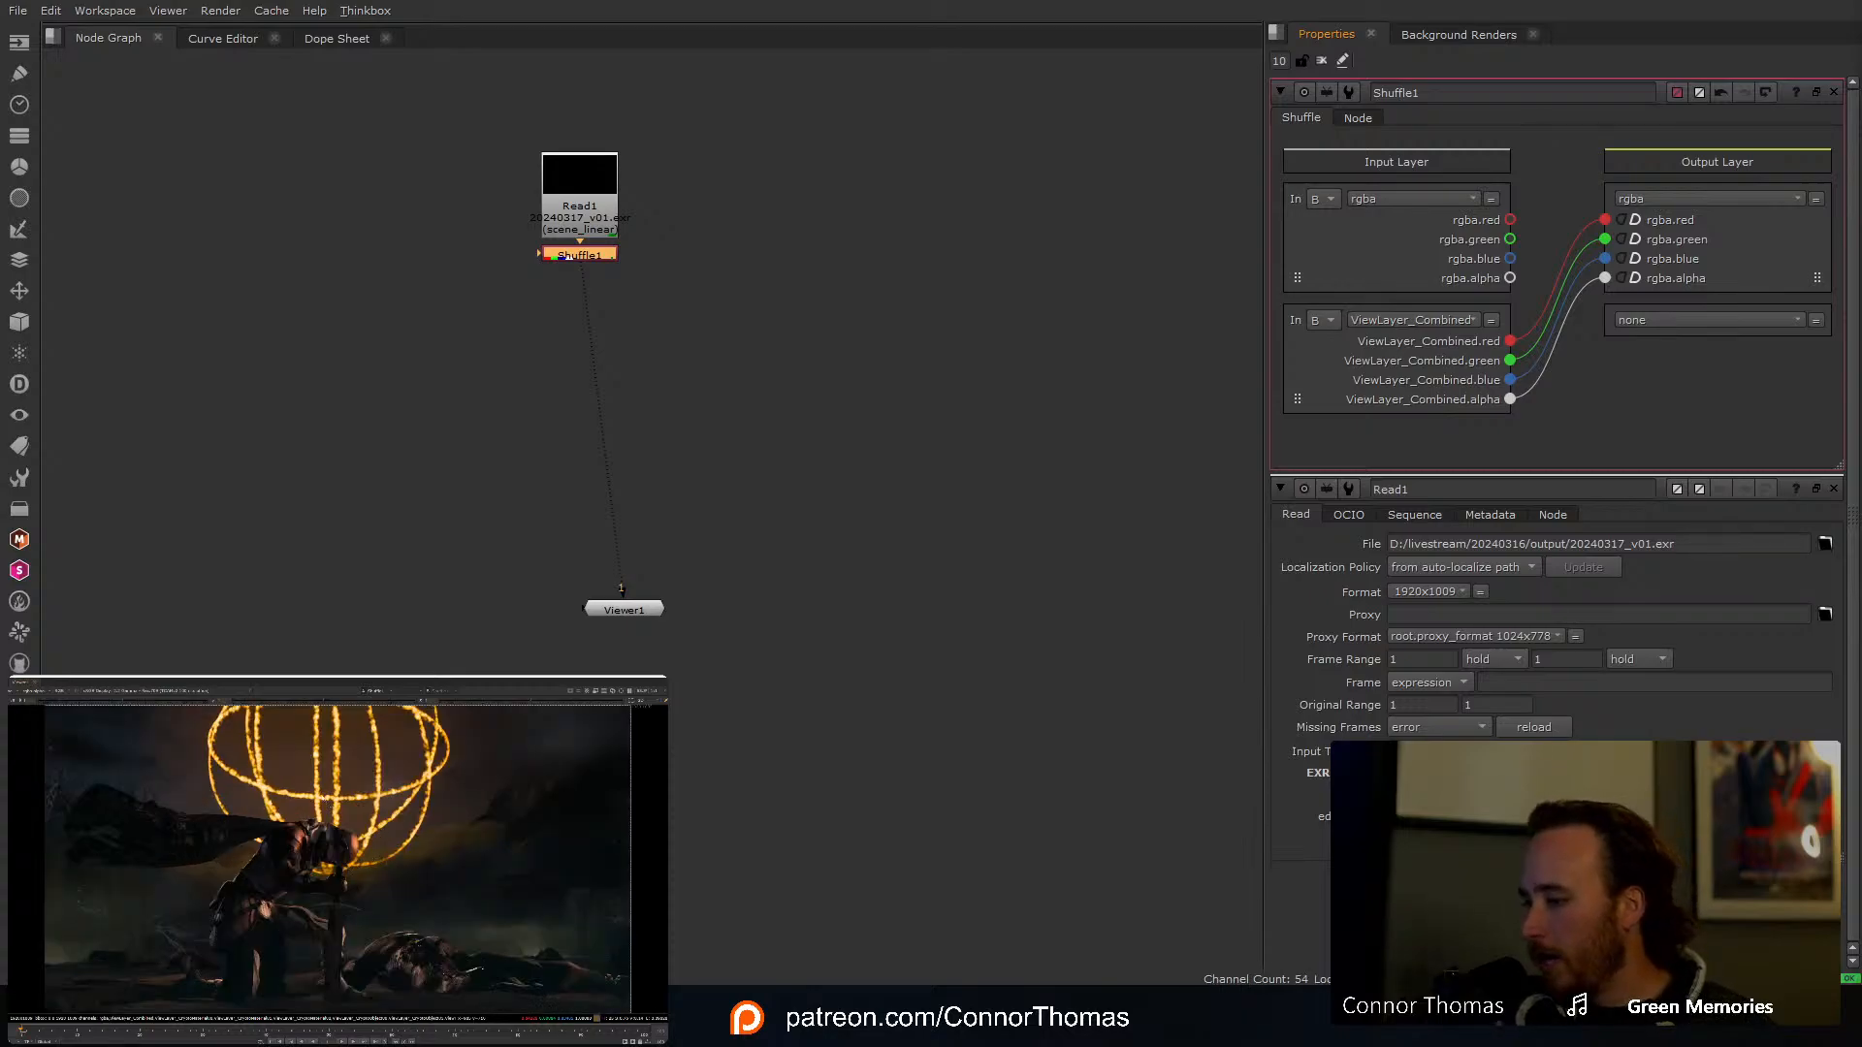
click(1321, 60)
drag(748, 259, 1024, 703)
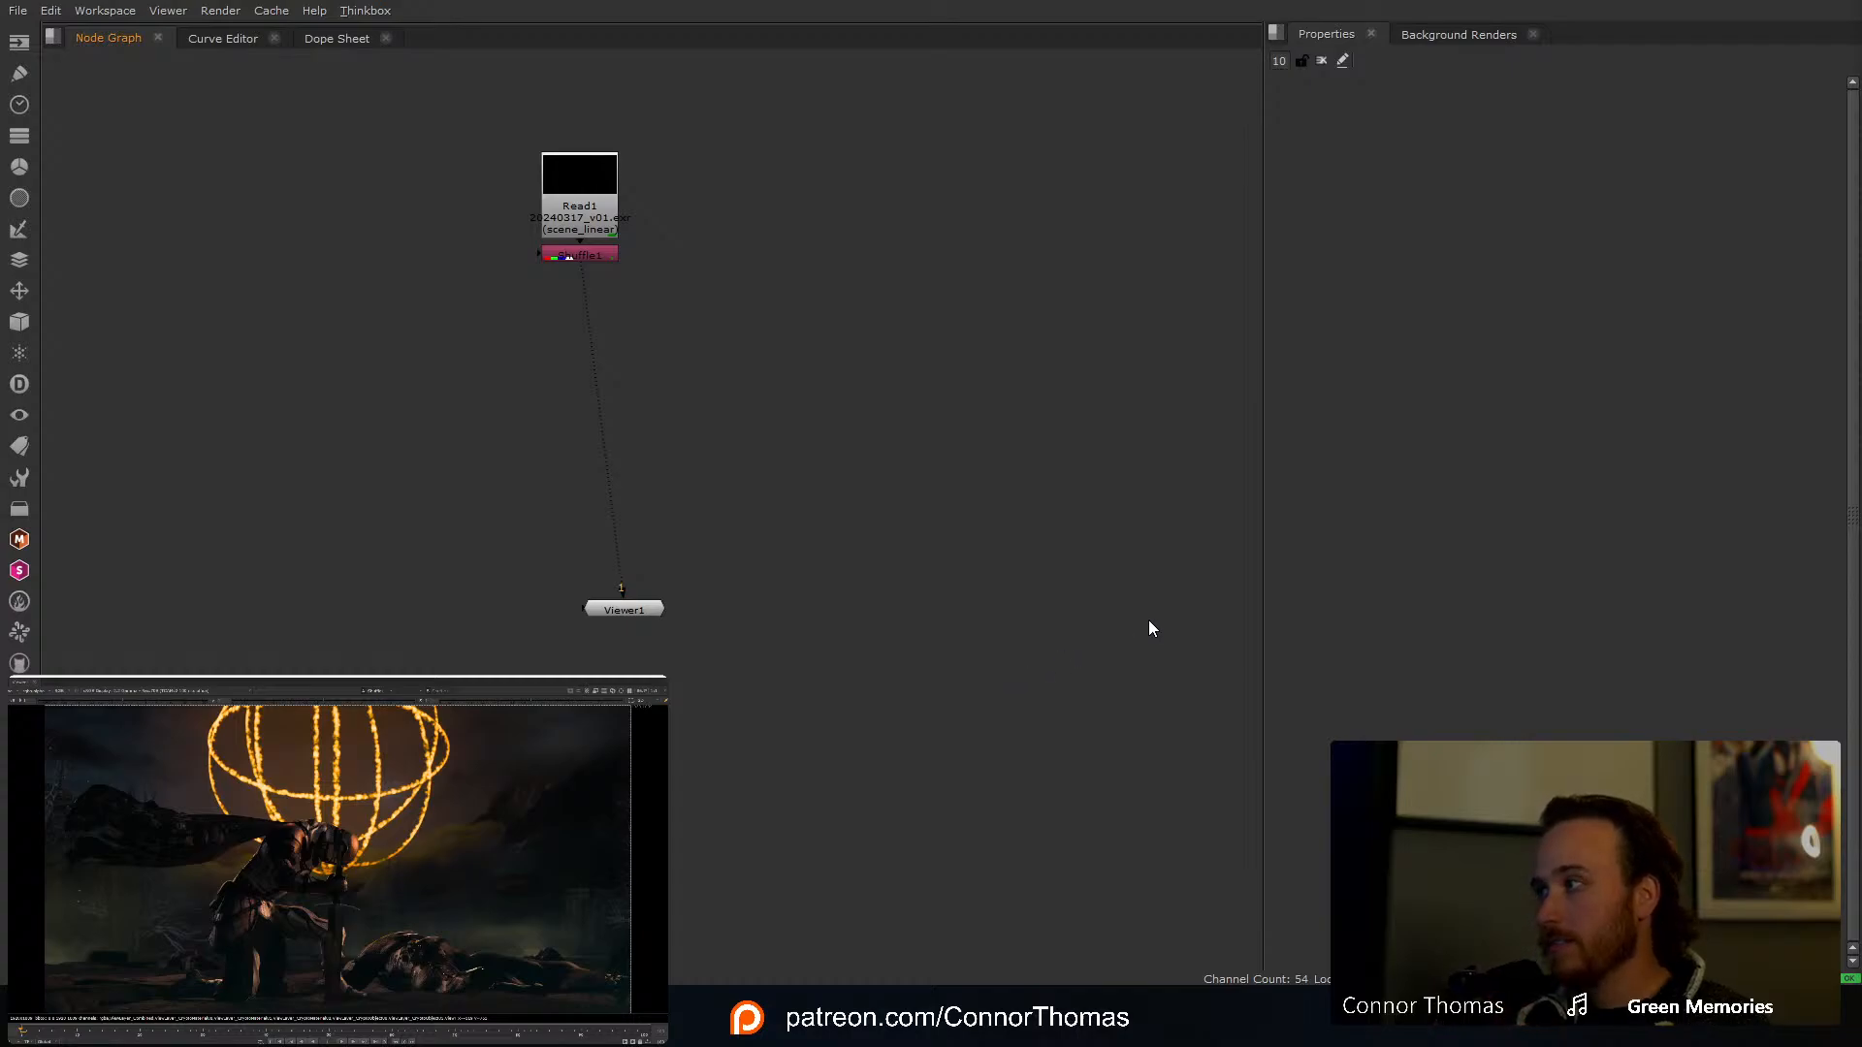
Step: Add a LensDistortion node after the Shuffle node
click(580, 256)
key(Tab)
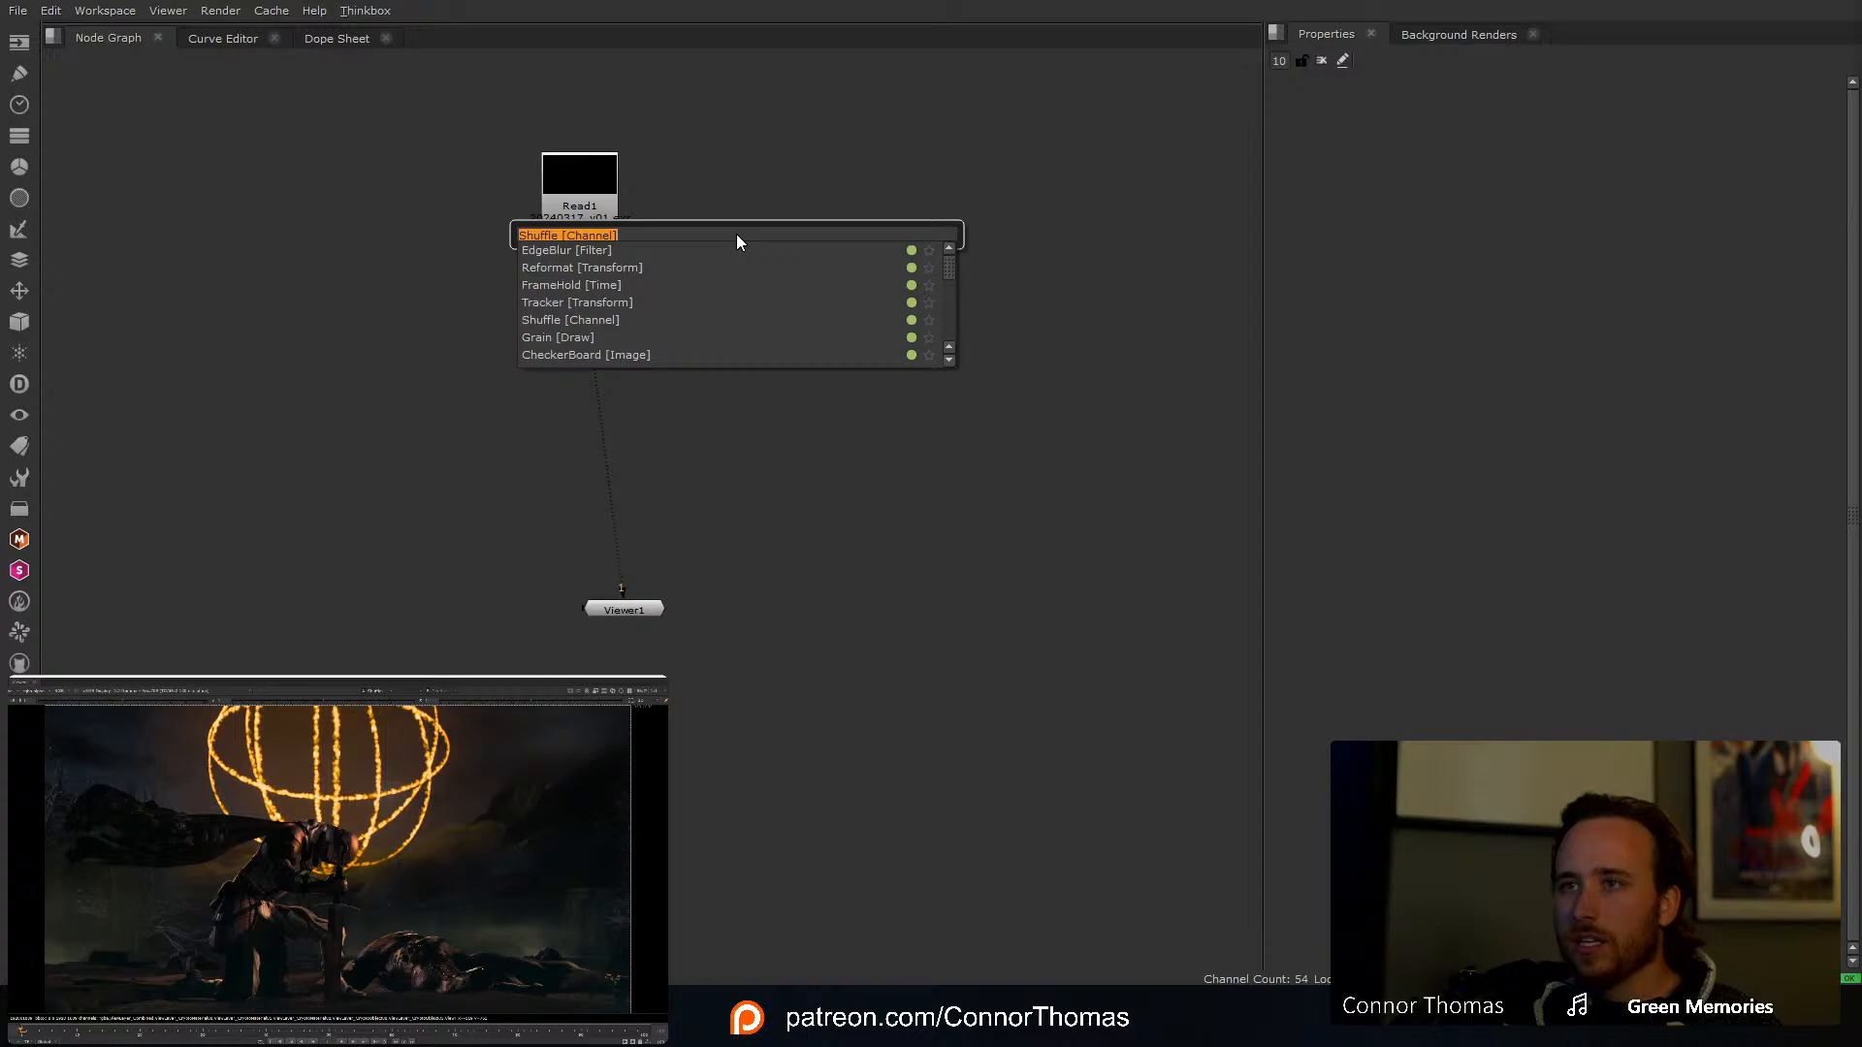
text(lensdis)
key(Return)
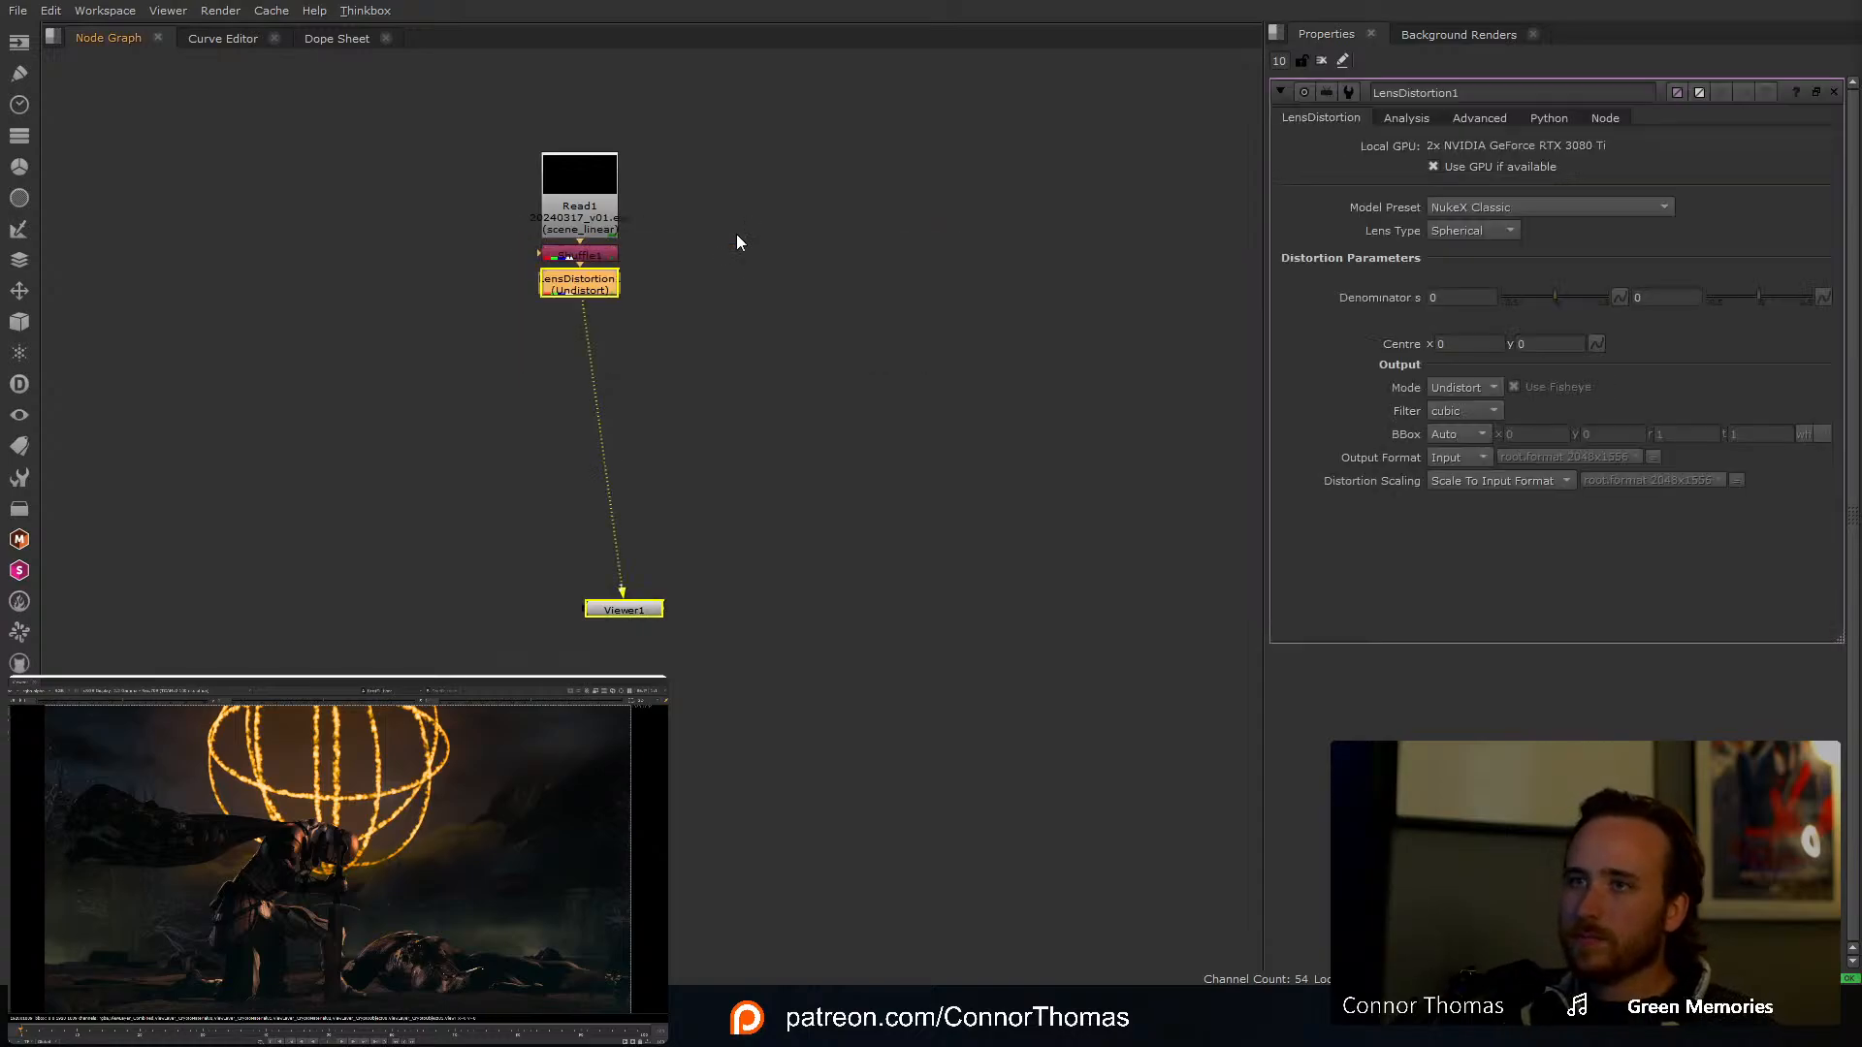
click(776, 134)
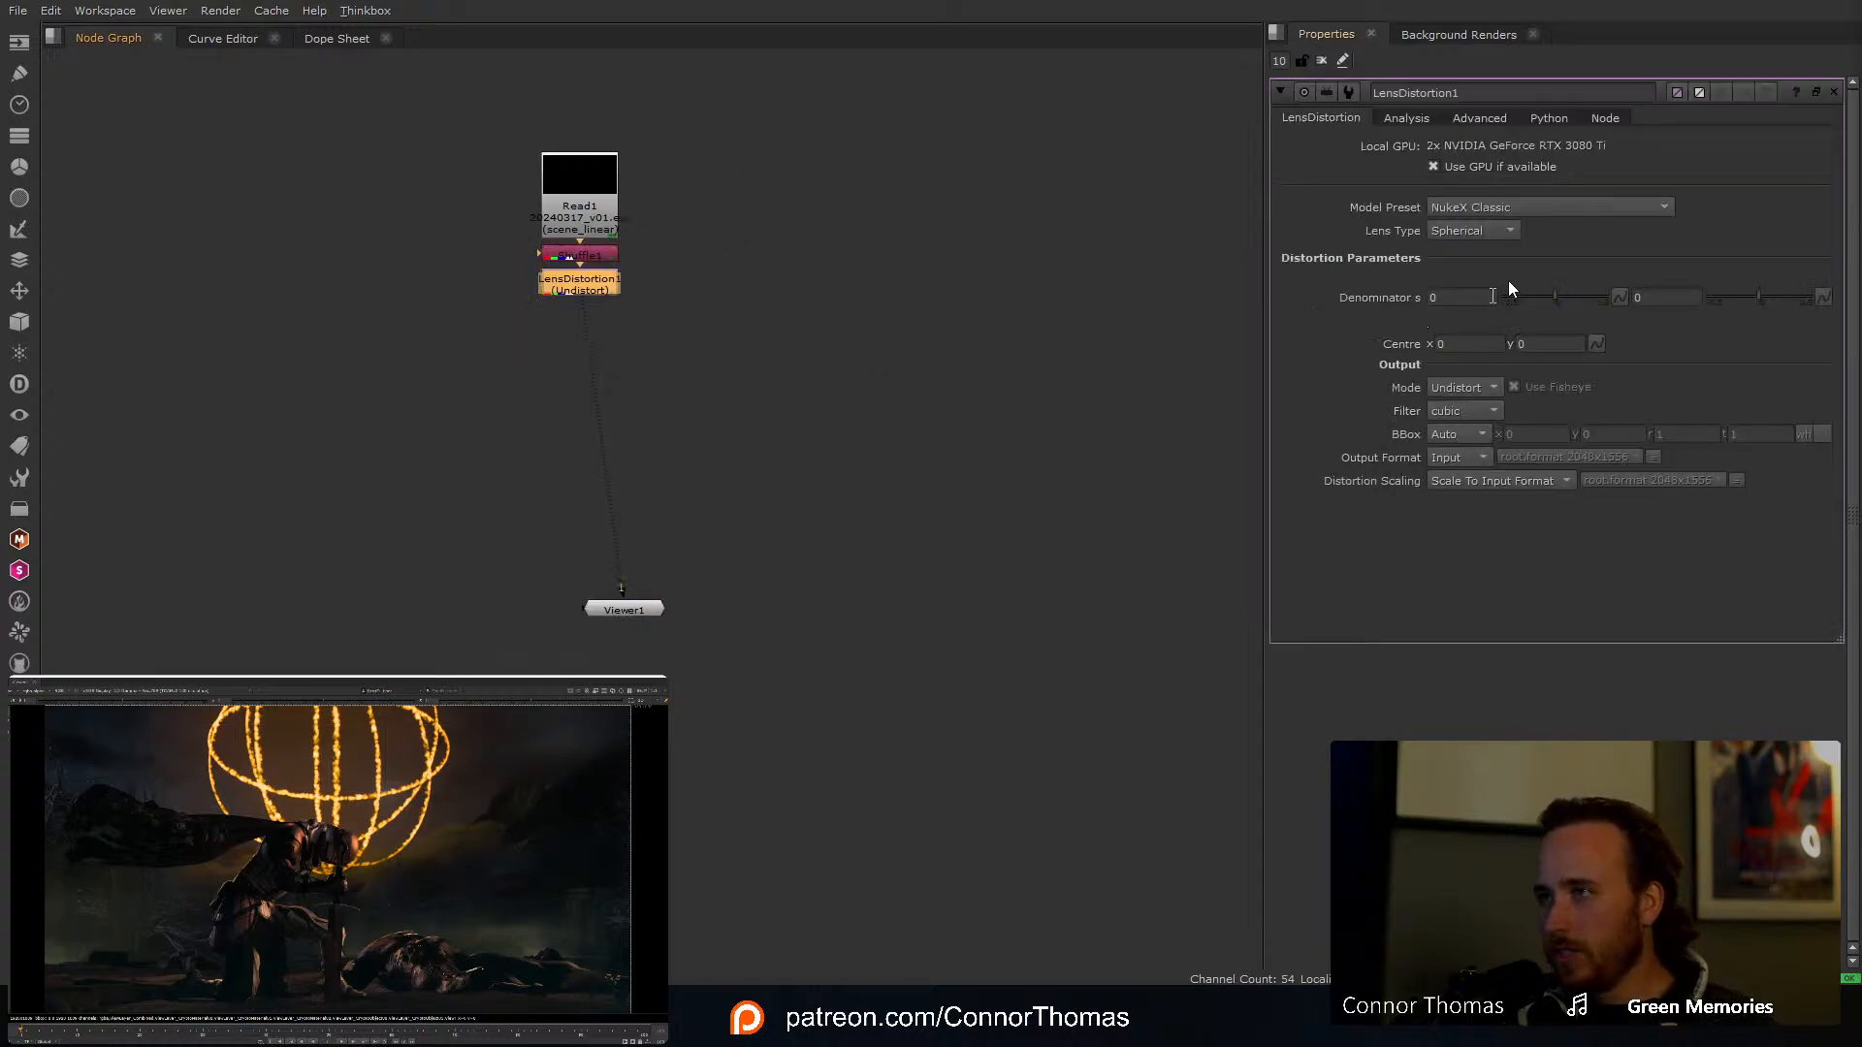
Step: Set the LensDistortion node's first denominator to 0.04 and its output mode to Redistort, and compare the image with the node disabled and enabled
click(1558, 297)
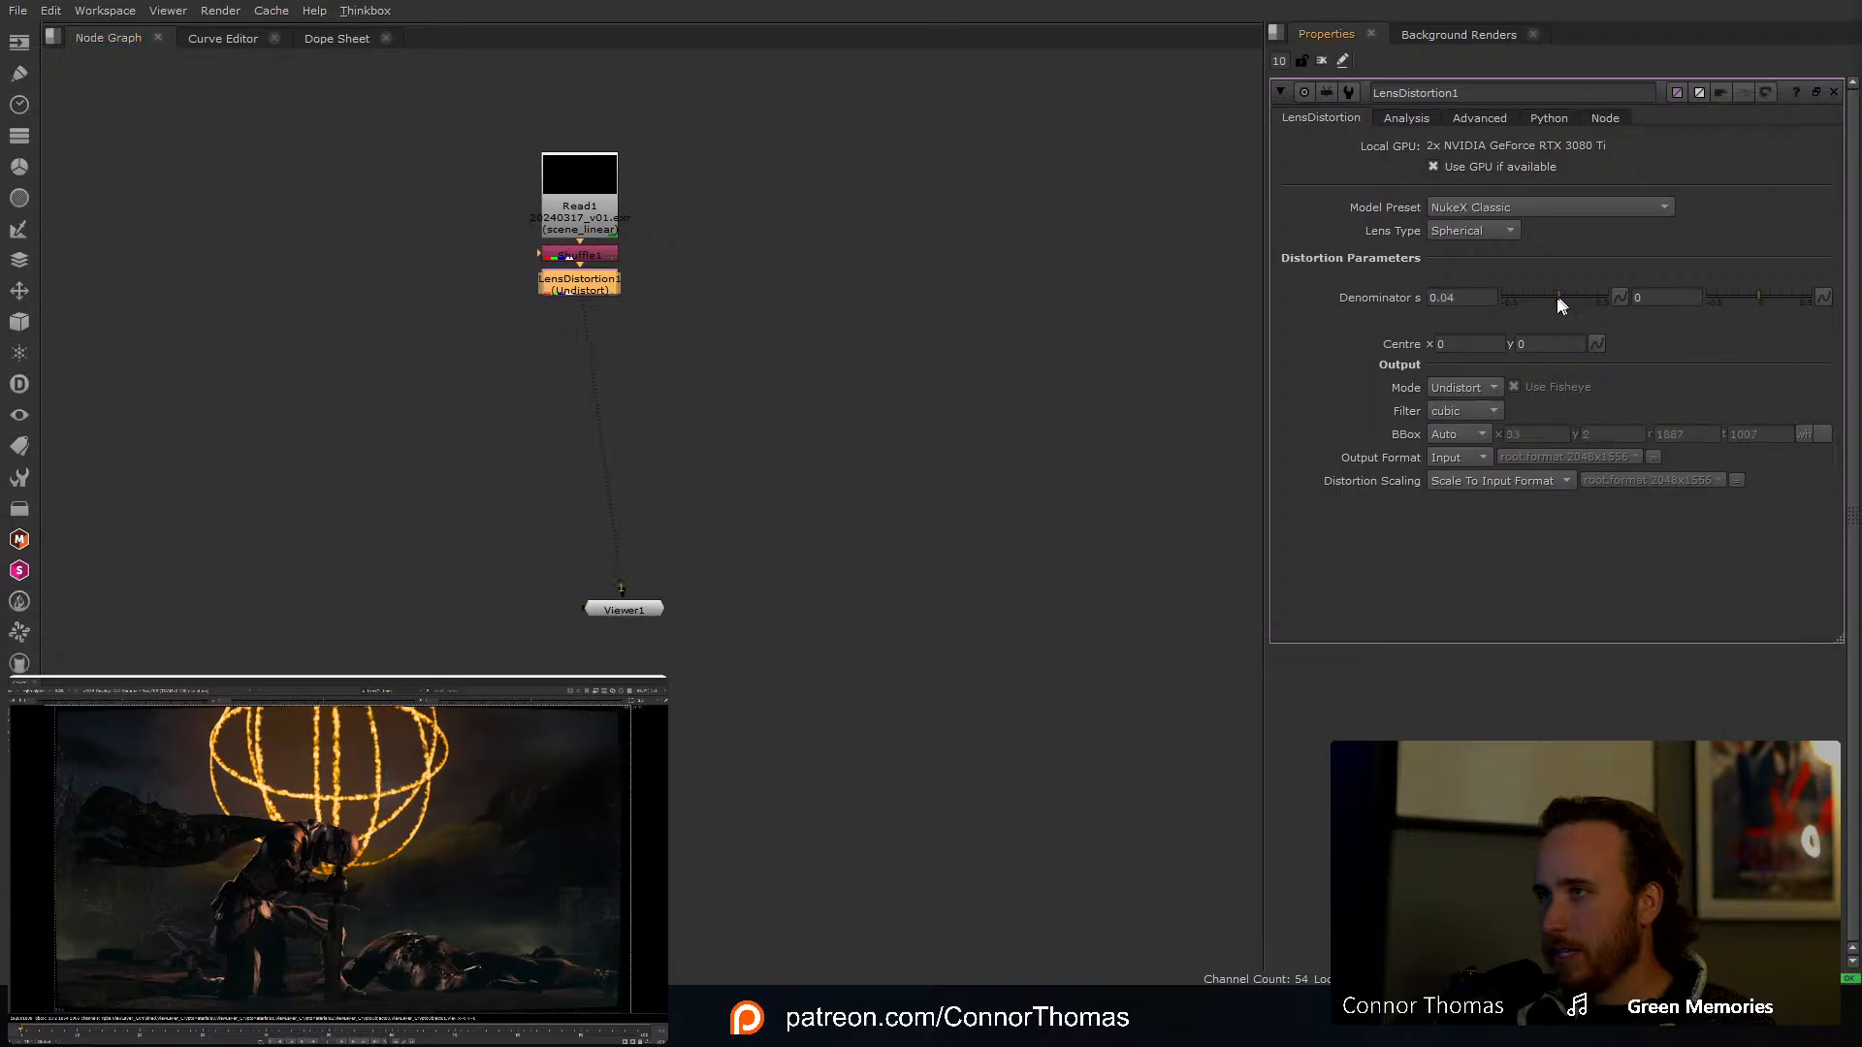
click(1464, 388)
click(1476, 403)
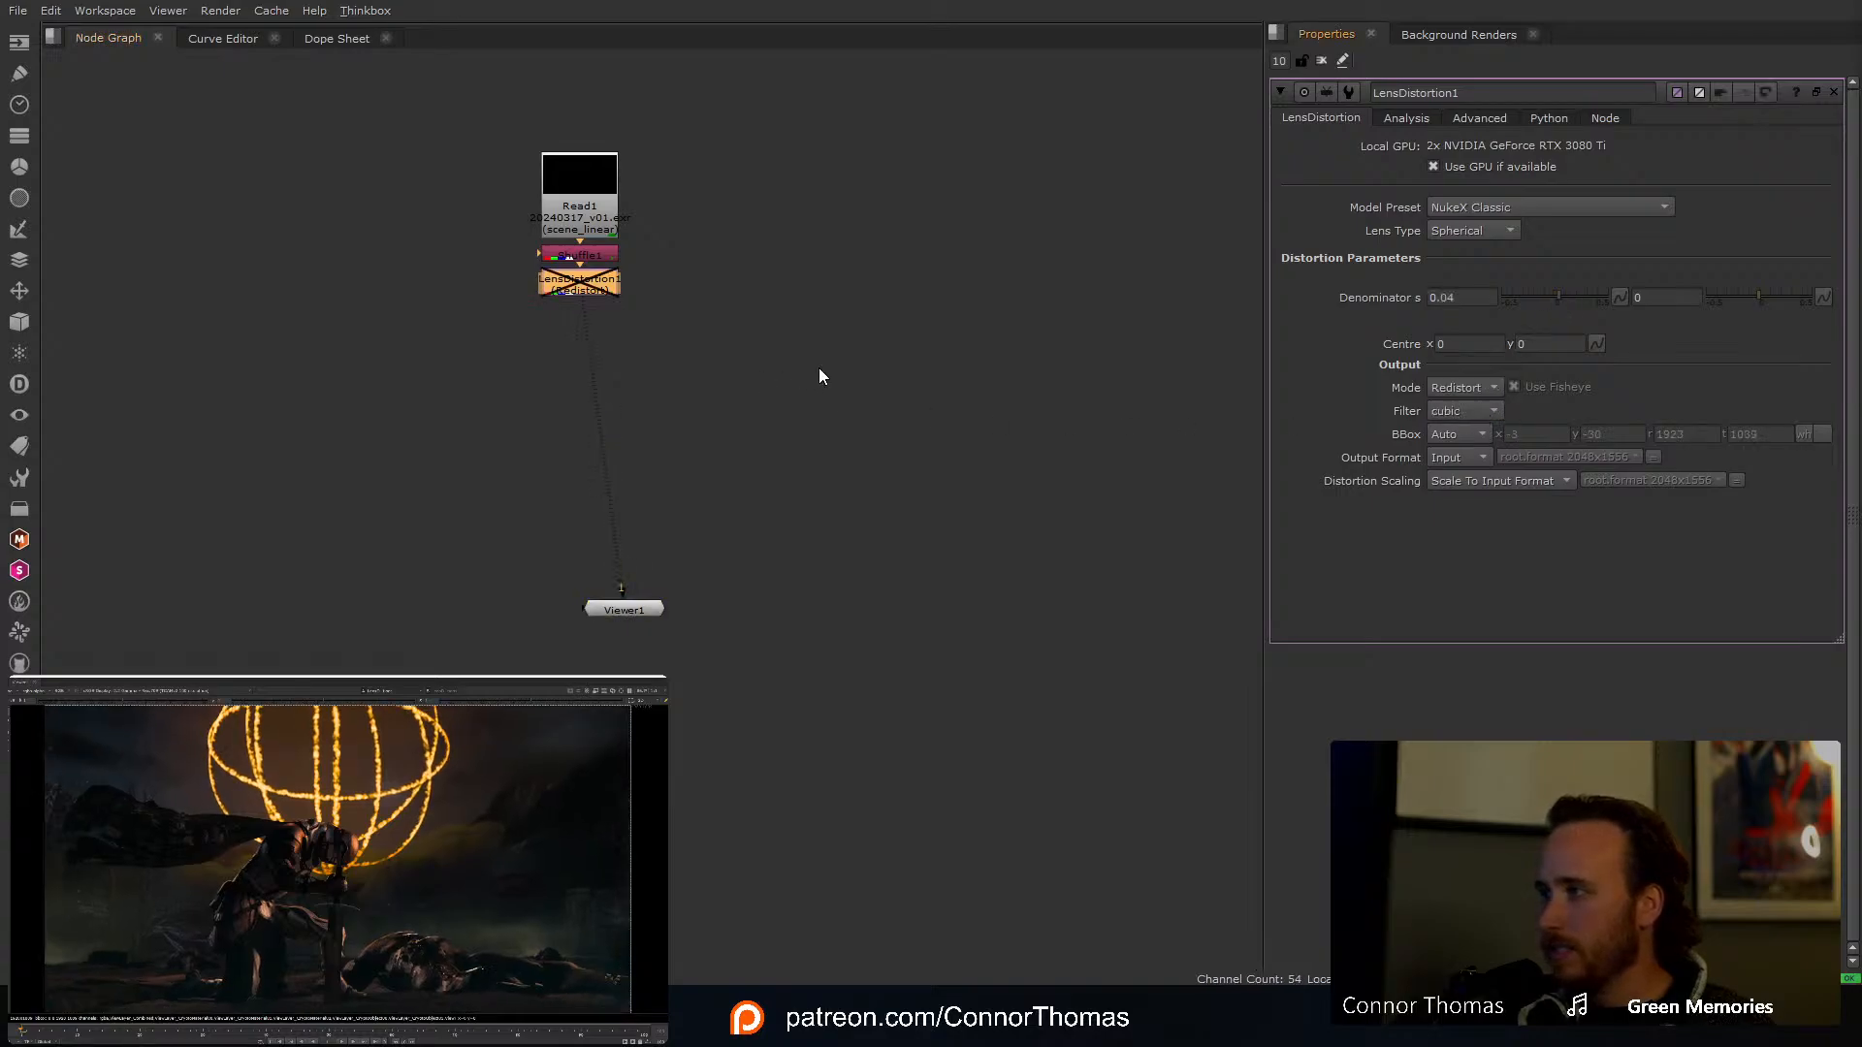
key(d)
key(d)
key(d)
key(d)
key(d)
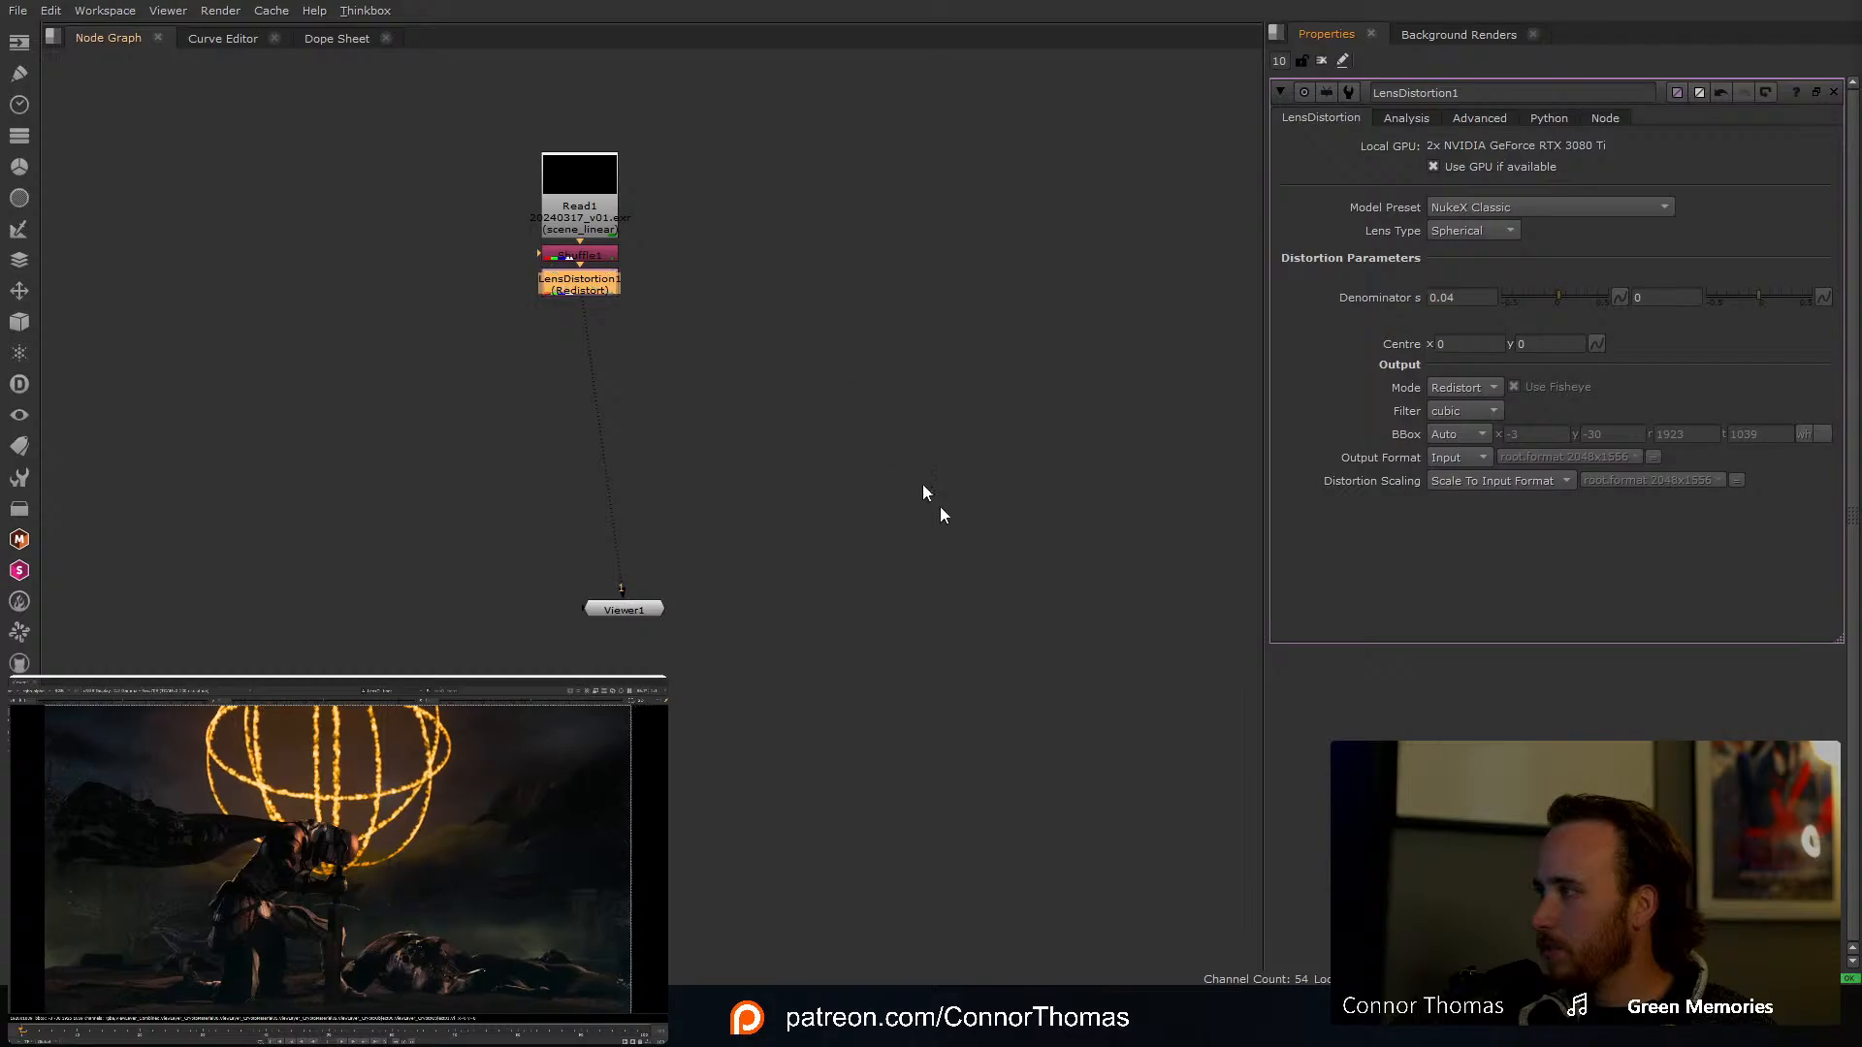
Step: Move the viewer node further down the graph and add a Grain node after the LensDistortion node
drag(651, 609, 685, 881)
click(830, 500)
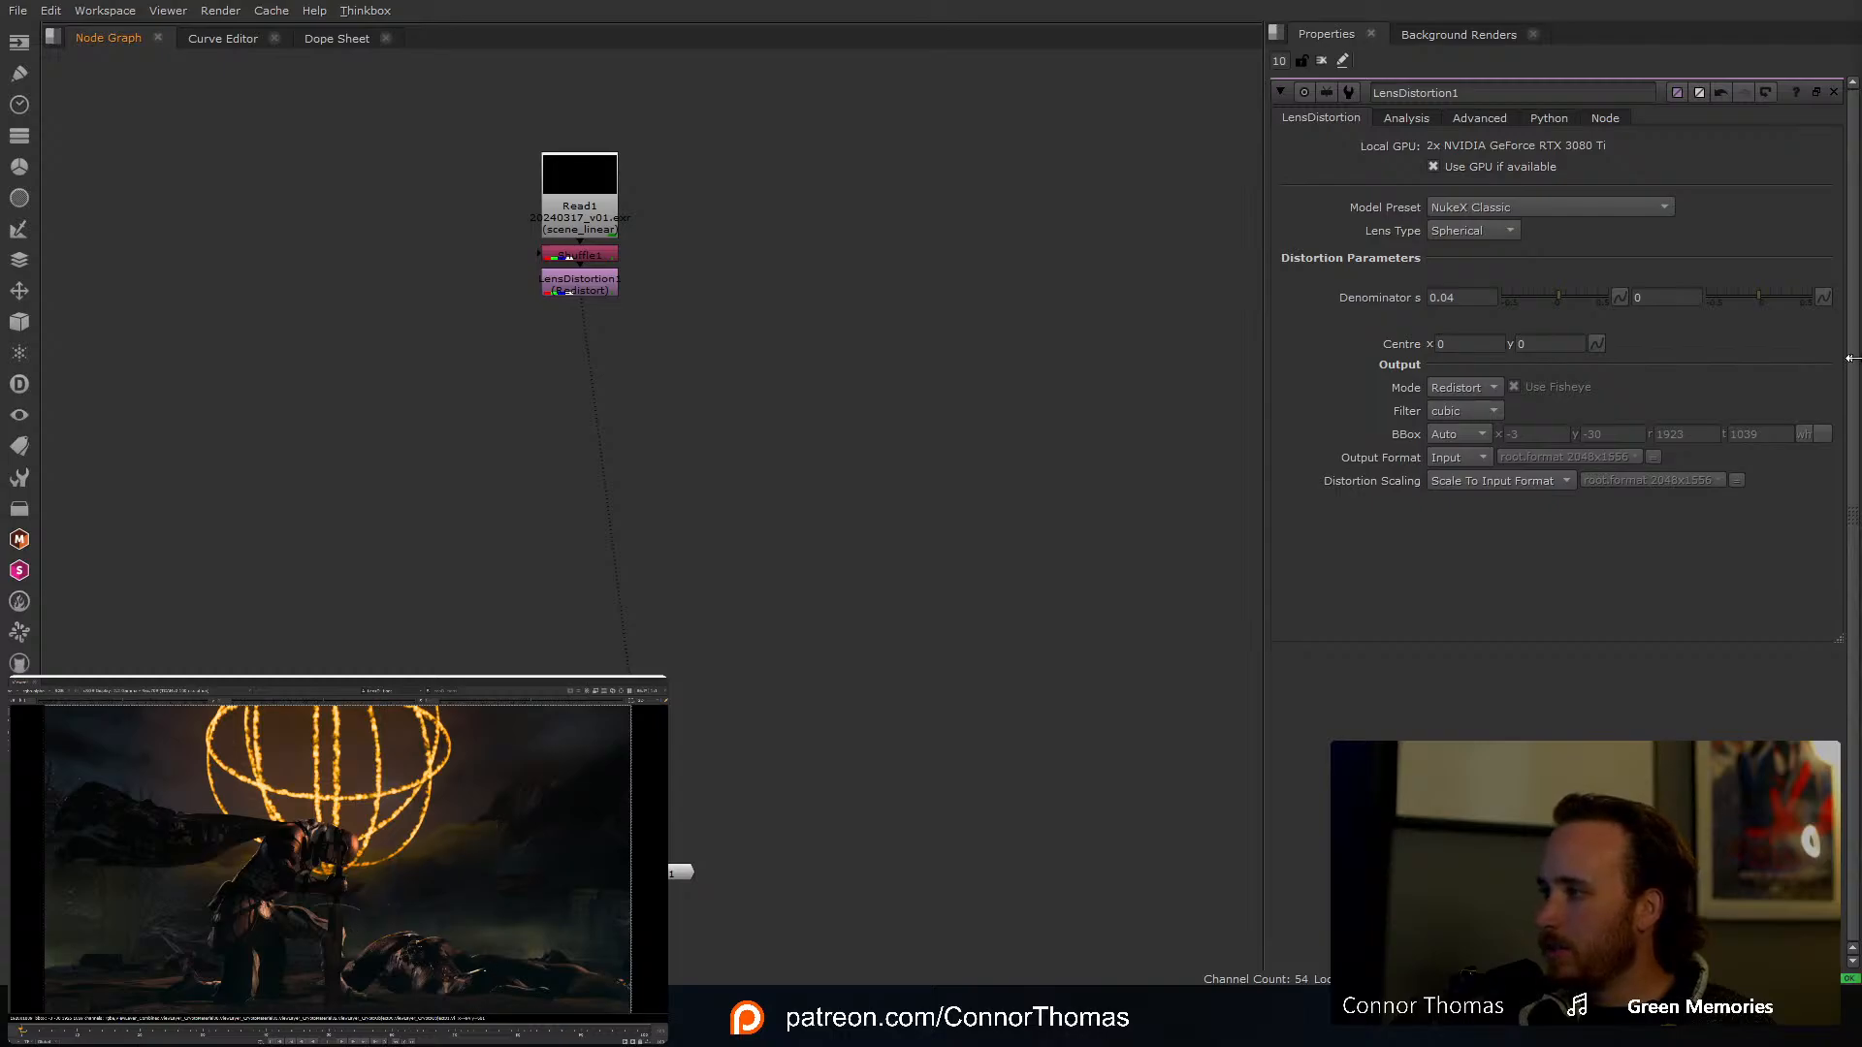
click(555, 287)
key(Tab)
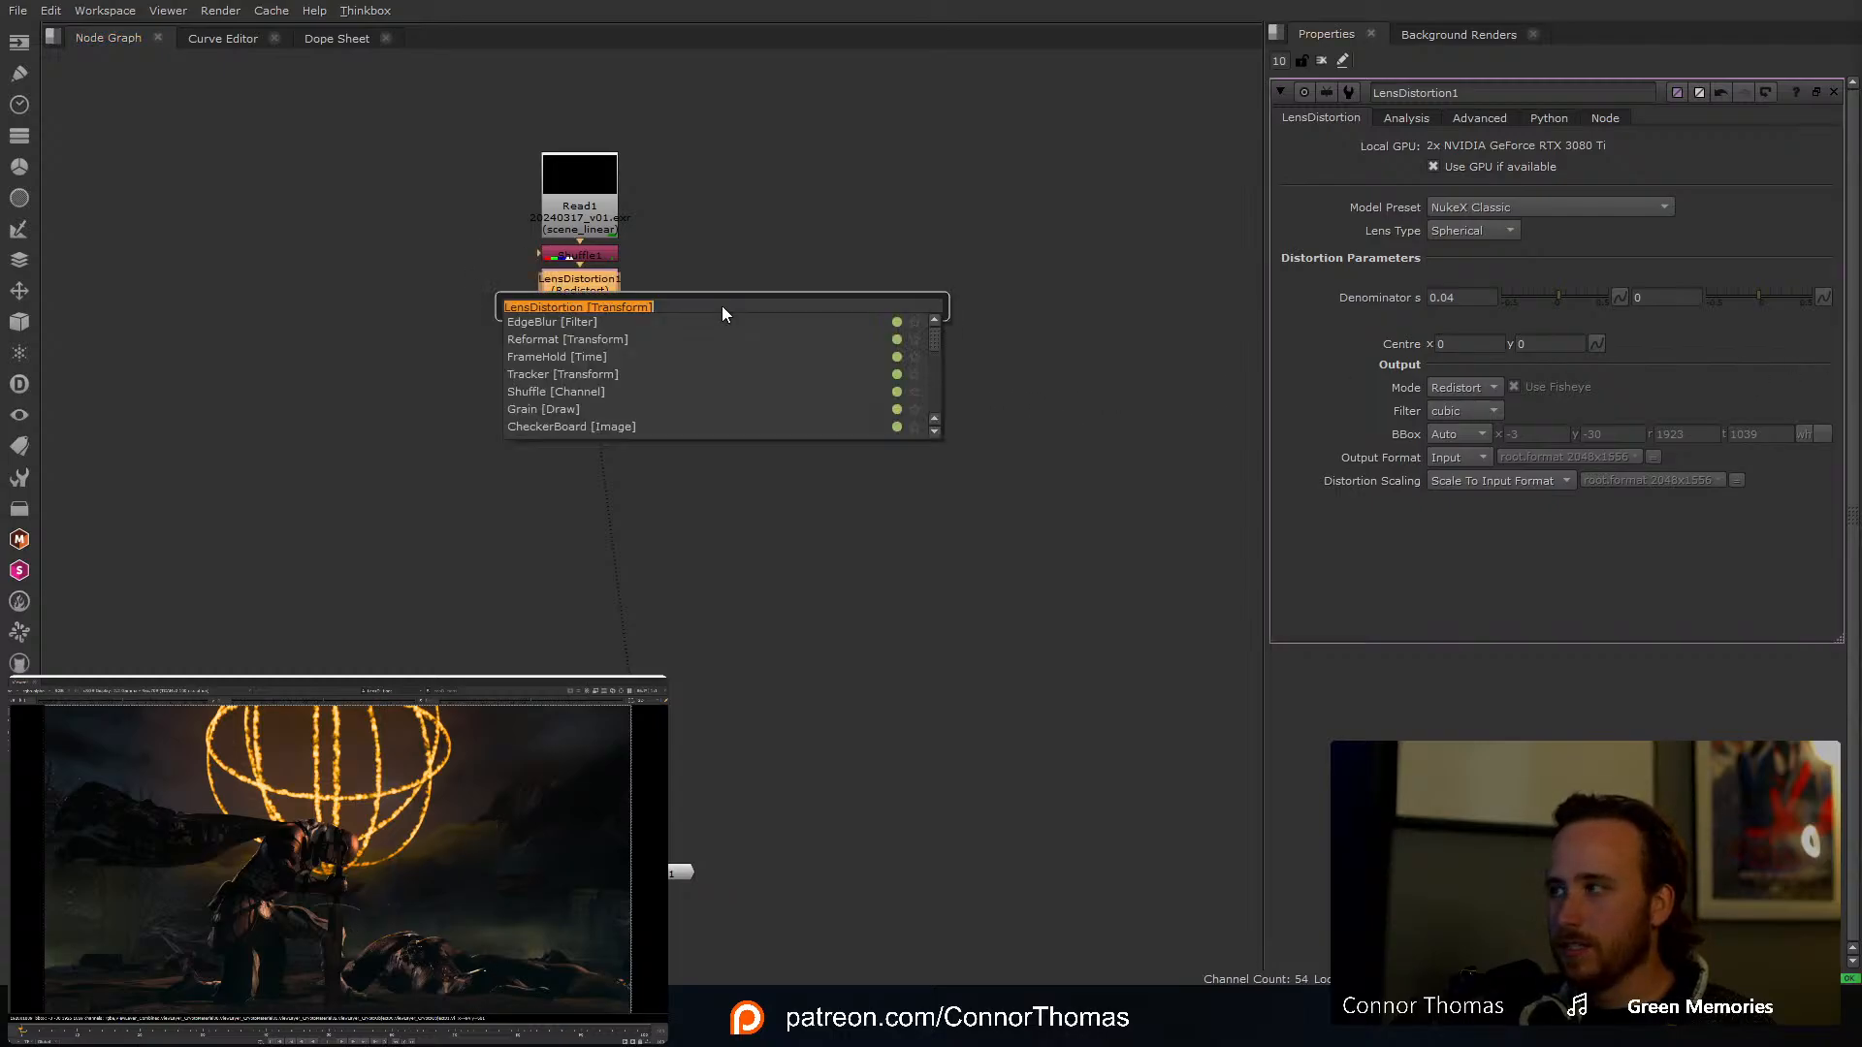
text(grain)
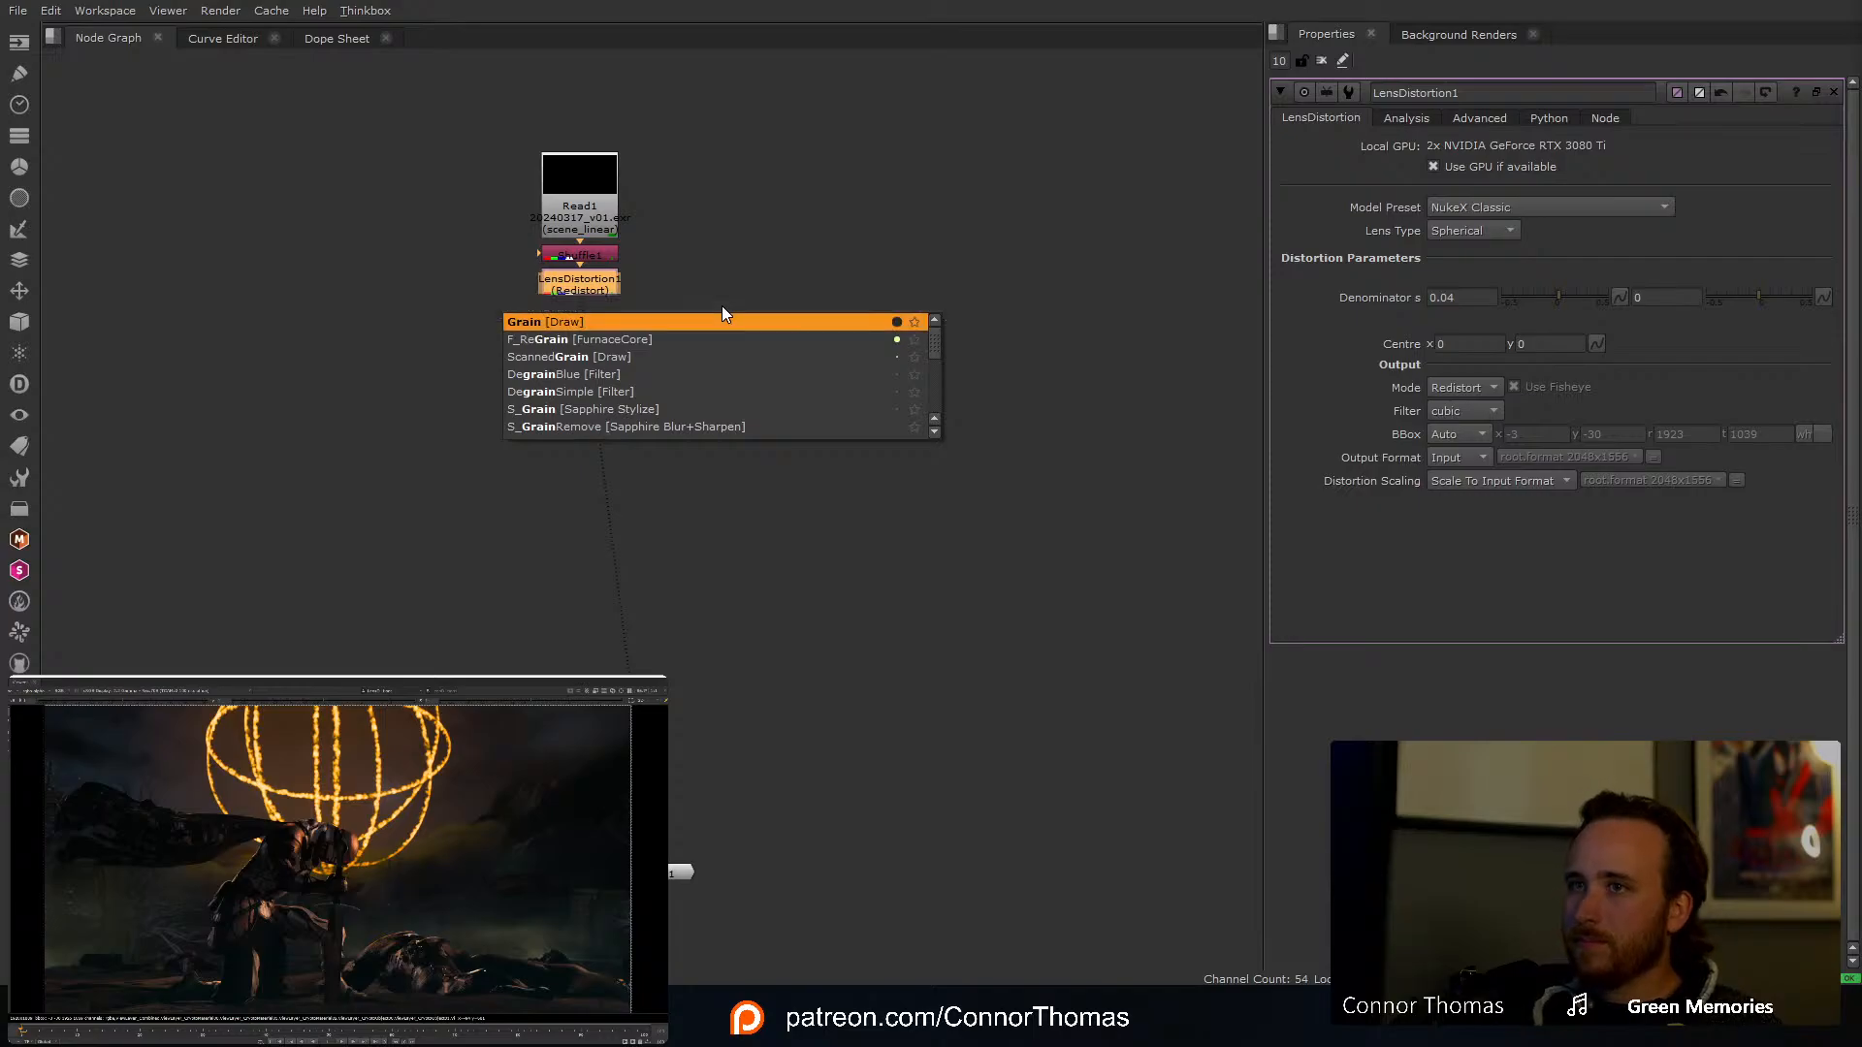
key(Return)
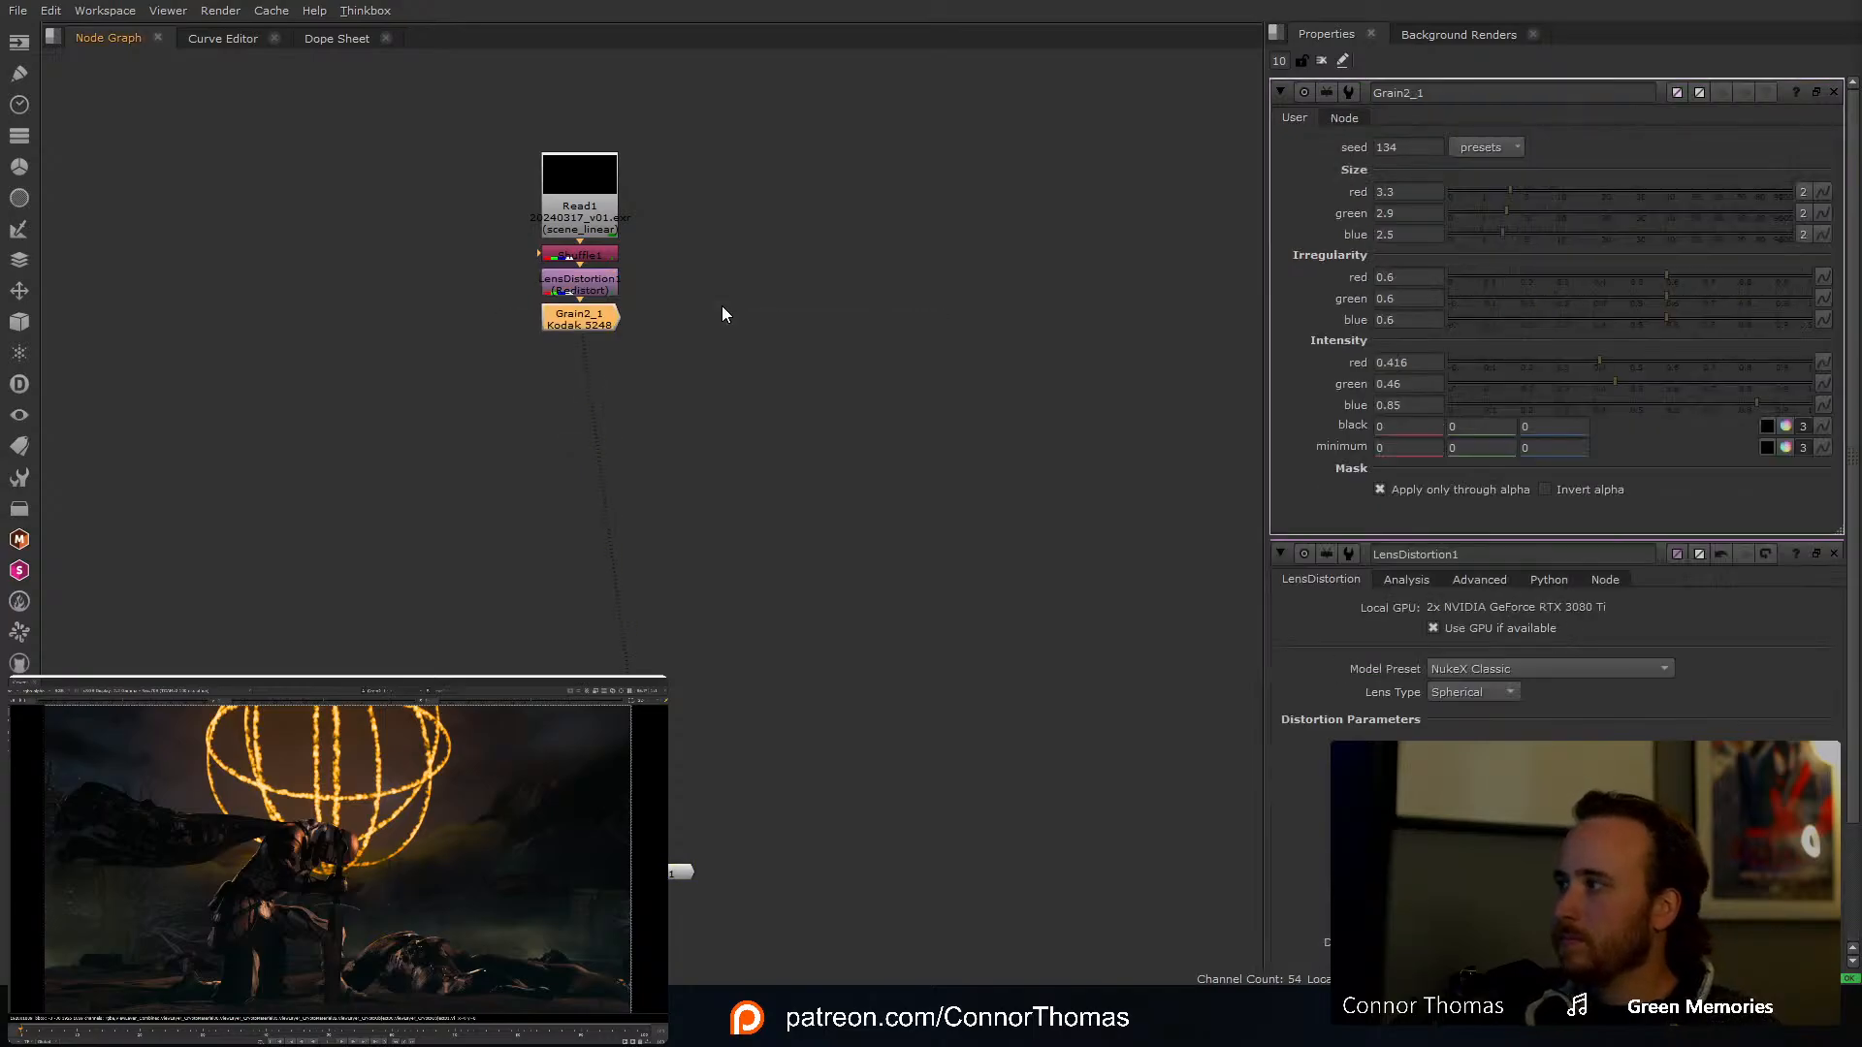
Step: Lower the grain intensity to 0.29 for red and 0.36 for green
click(1579, 363)
click(1581, 386)
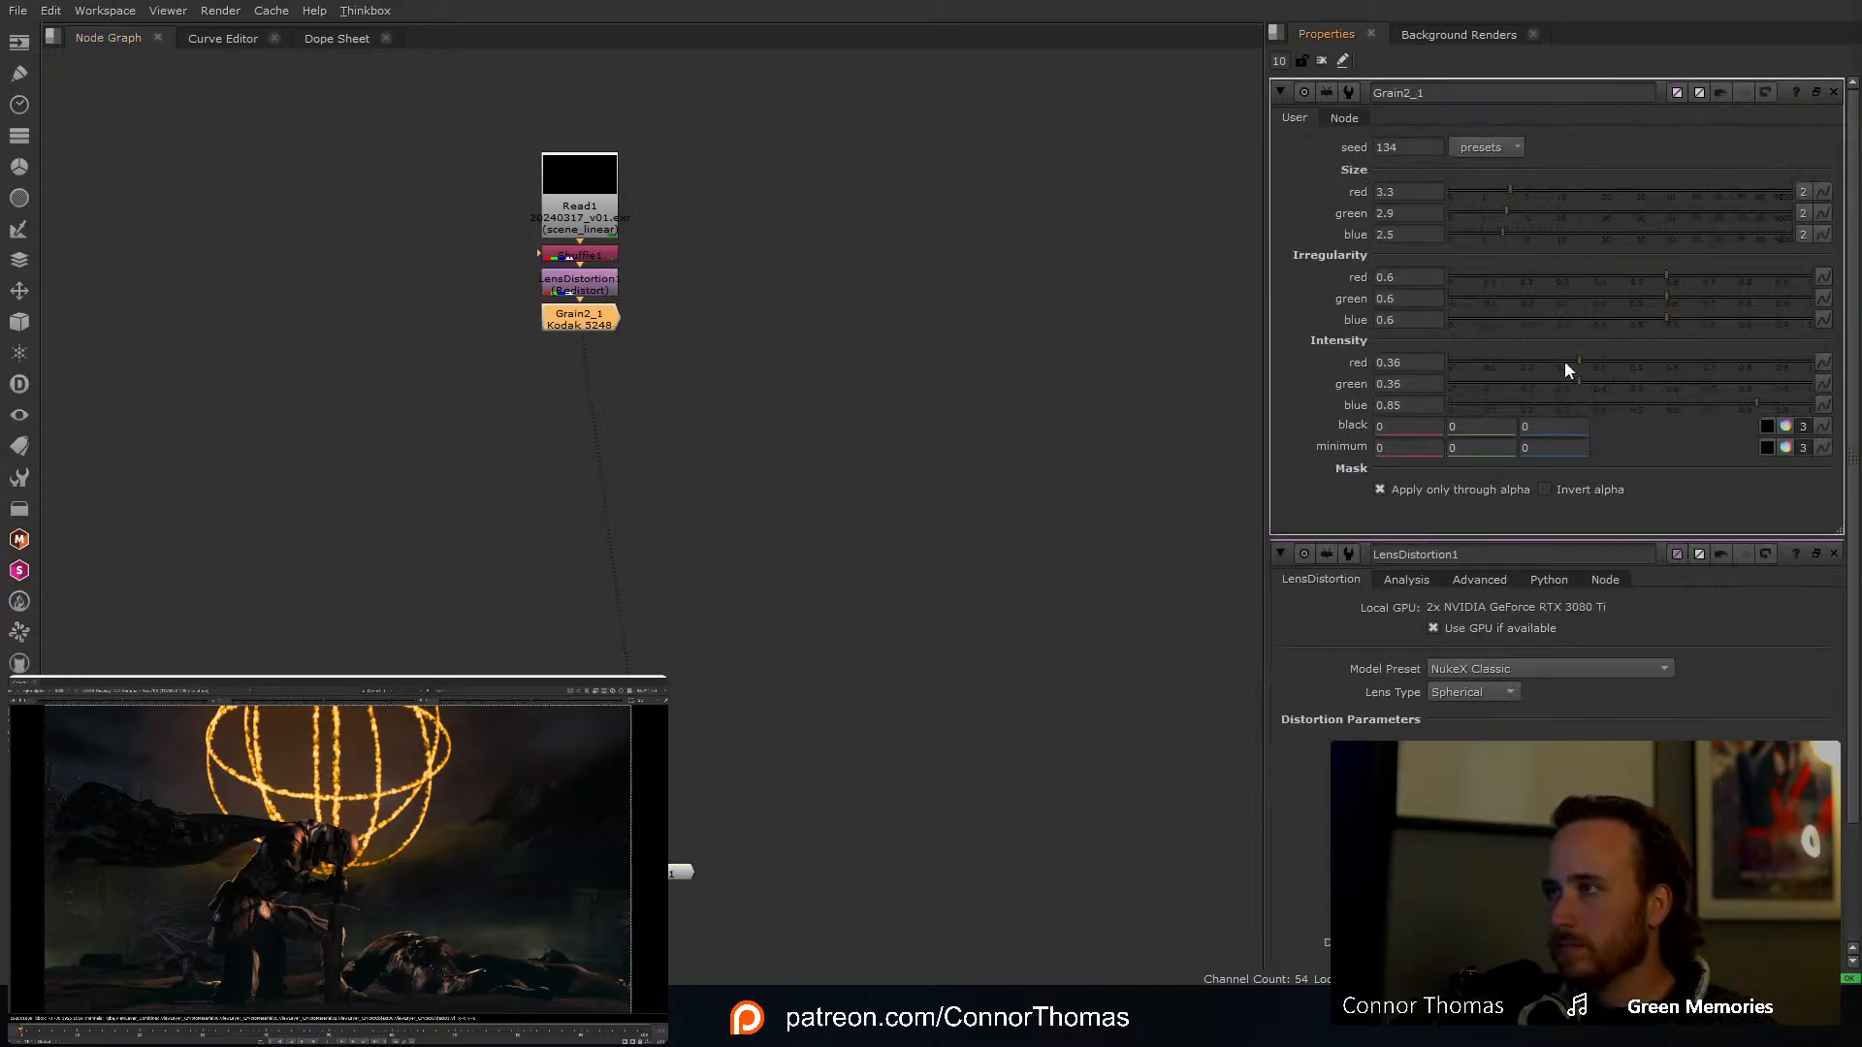
click(1553, 361)
click(887, 259)
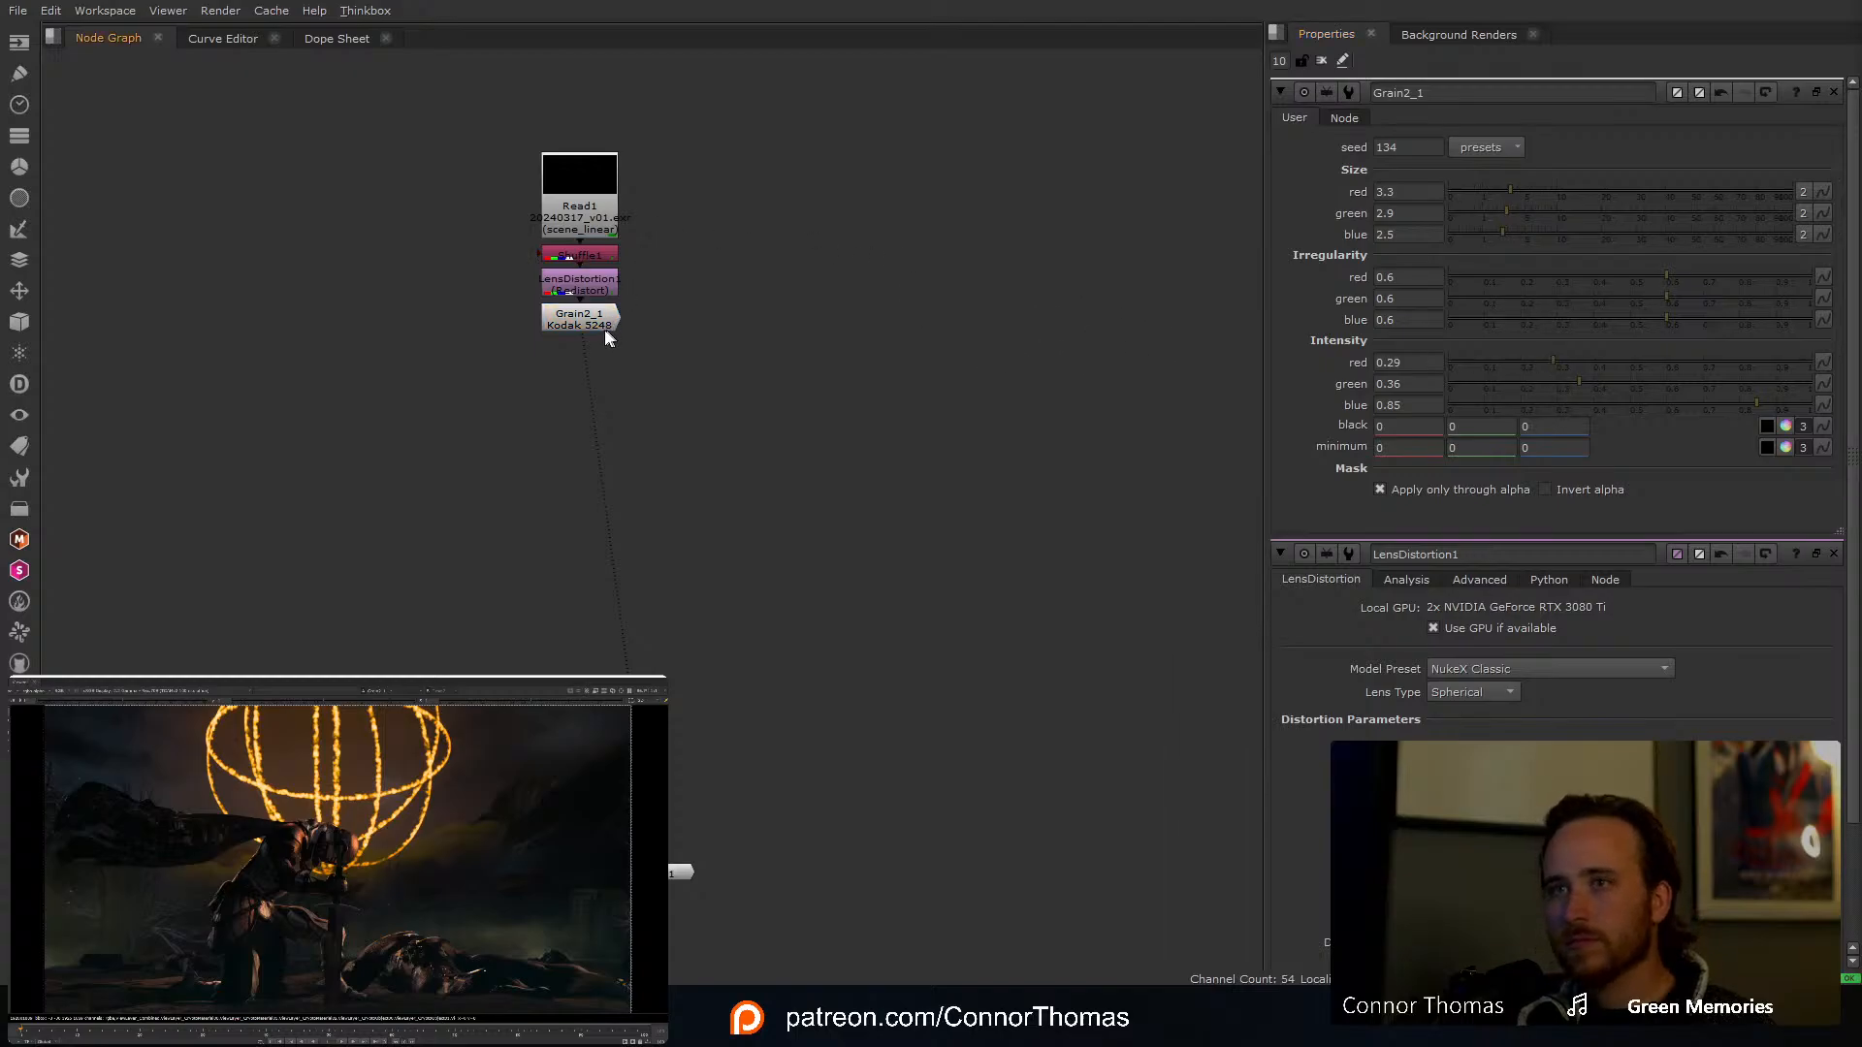
Step: Move the Grain and LensDistortion nodes down the graph to make room below the Shuffle node
drag(605, 335, 605, 681)
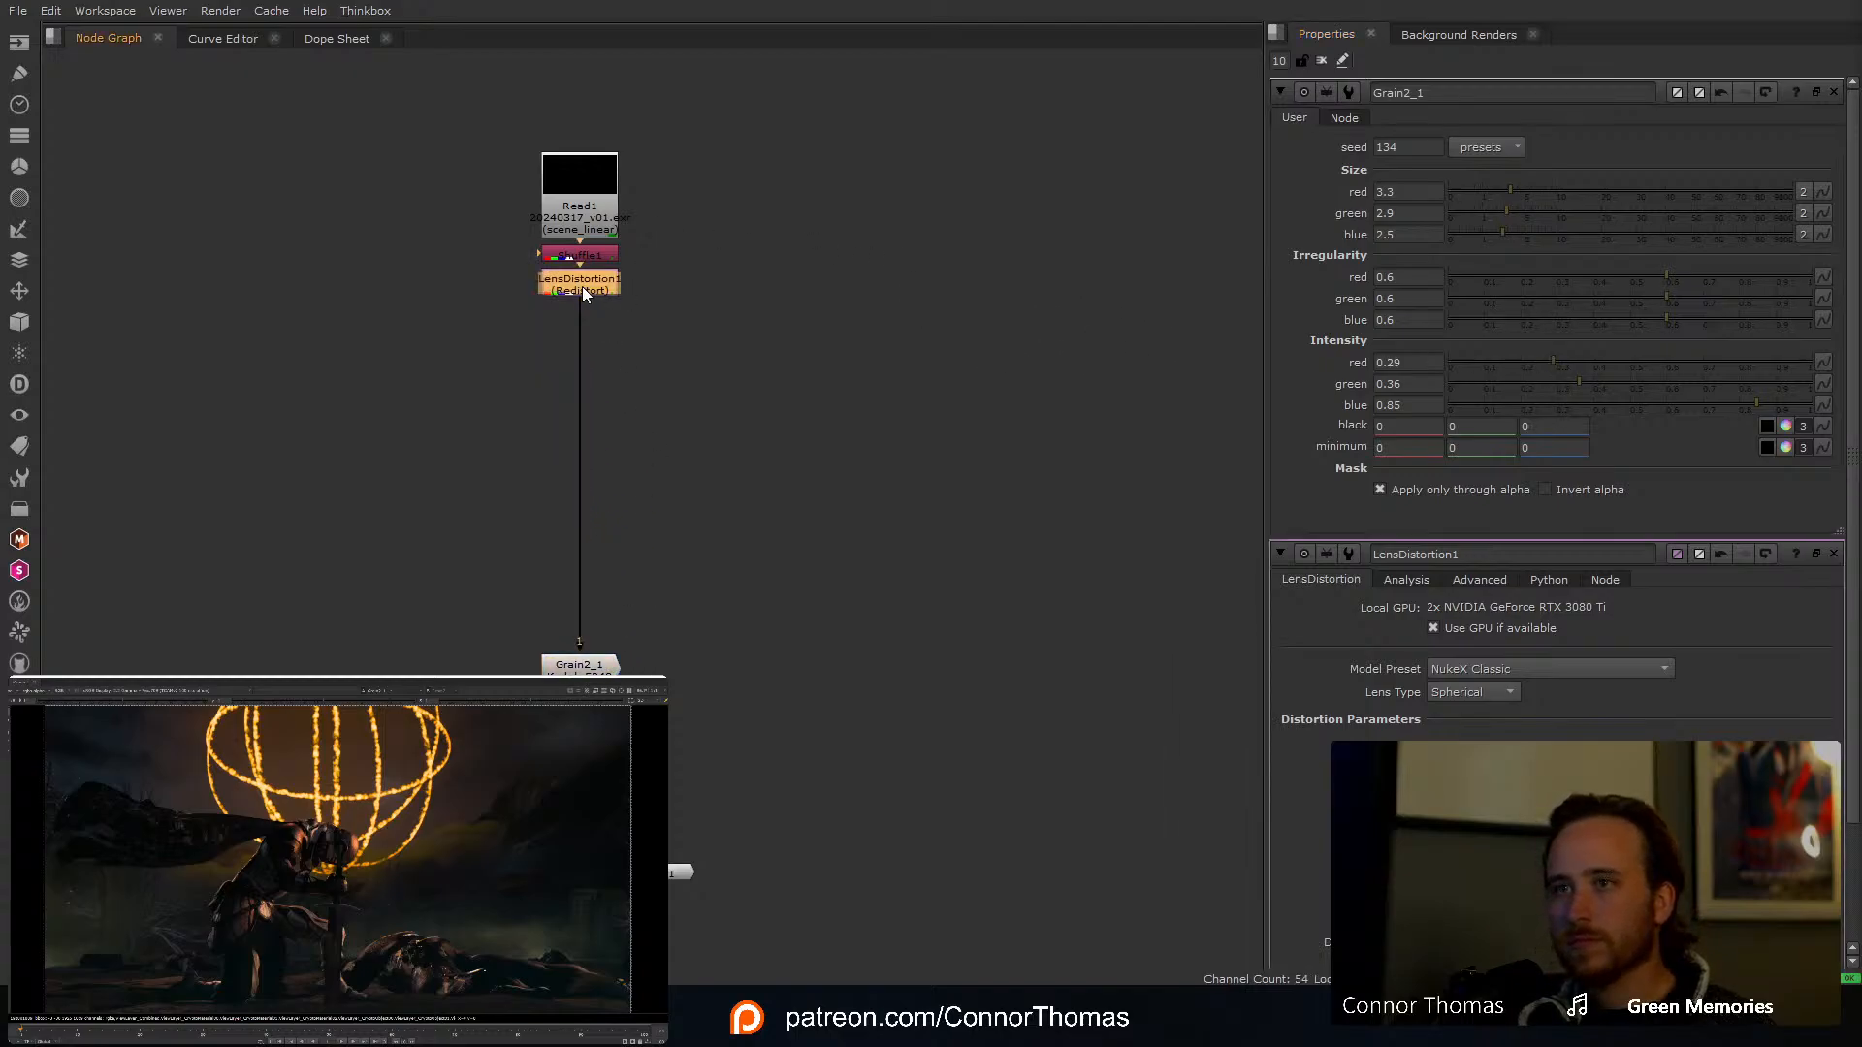
drag(582, 287, 578, 628)
click(671, 427)
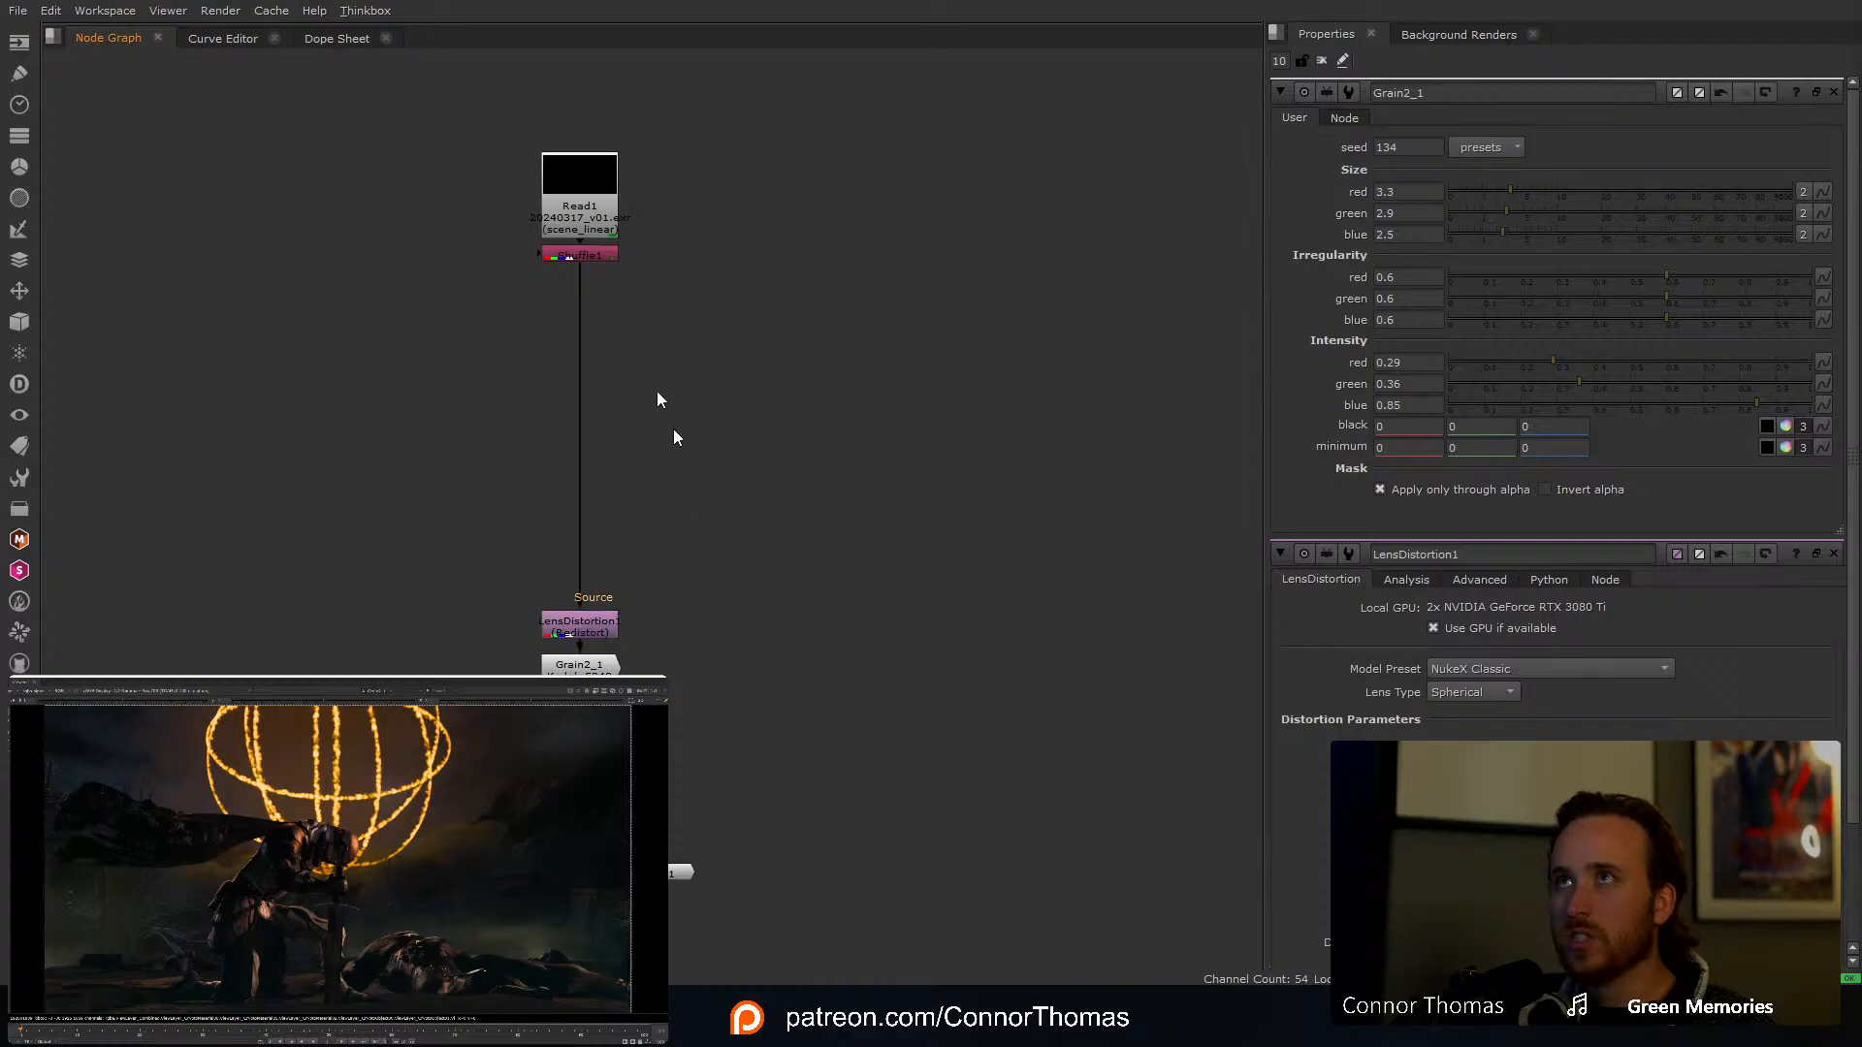
Step: Add a Cryptomatte node beside the main branch, connect its input to the Shuffle node, and display it in the viewer
key(f)
key(Tab)
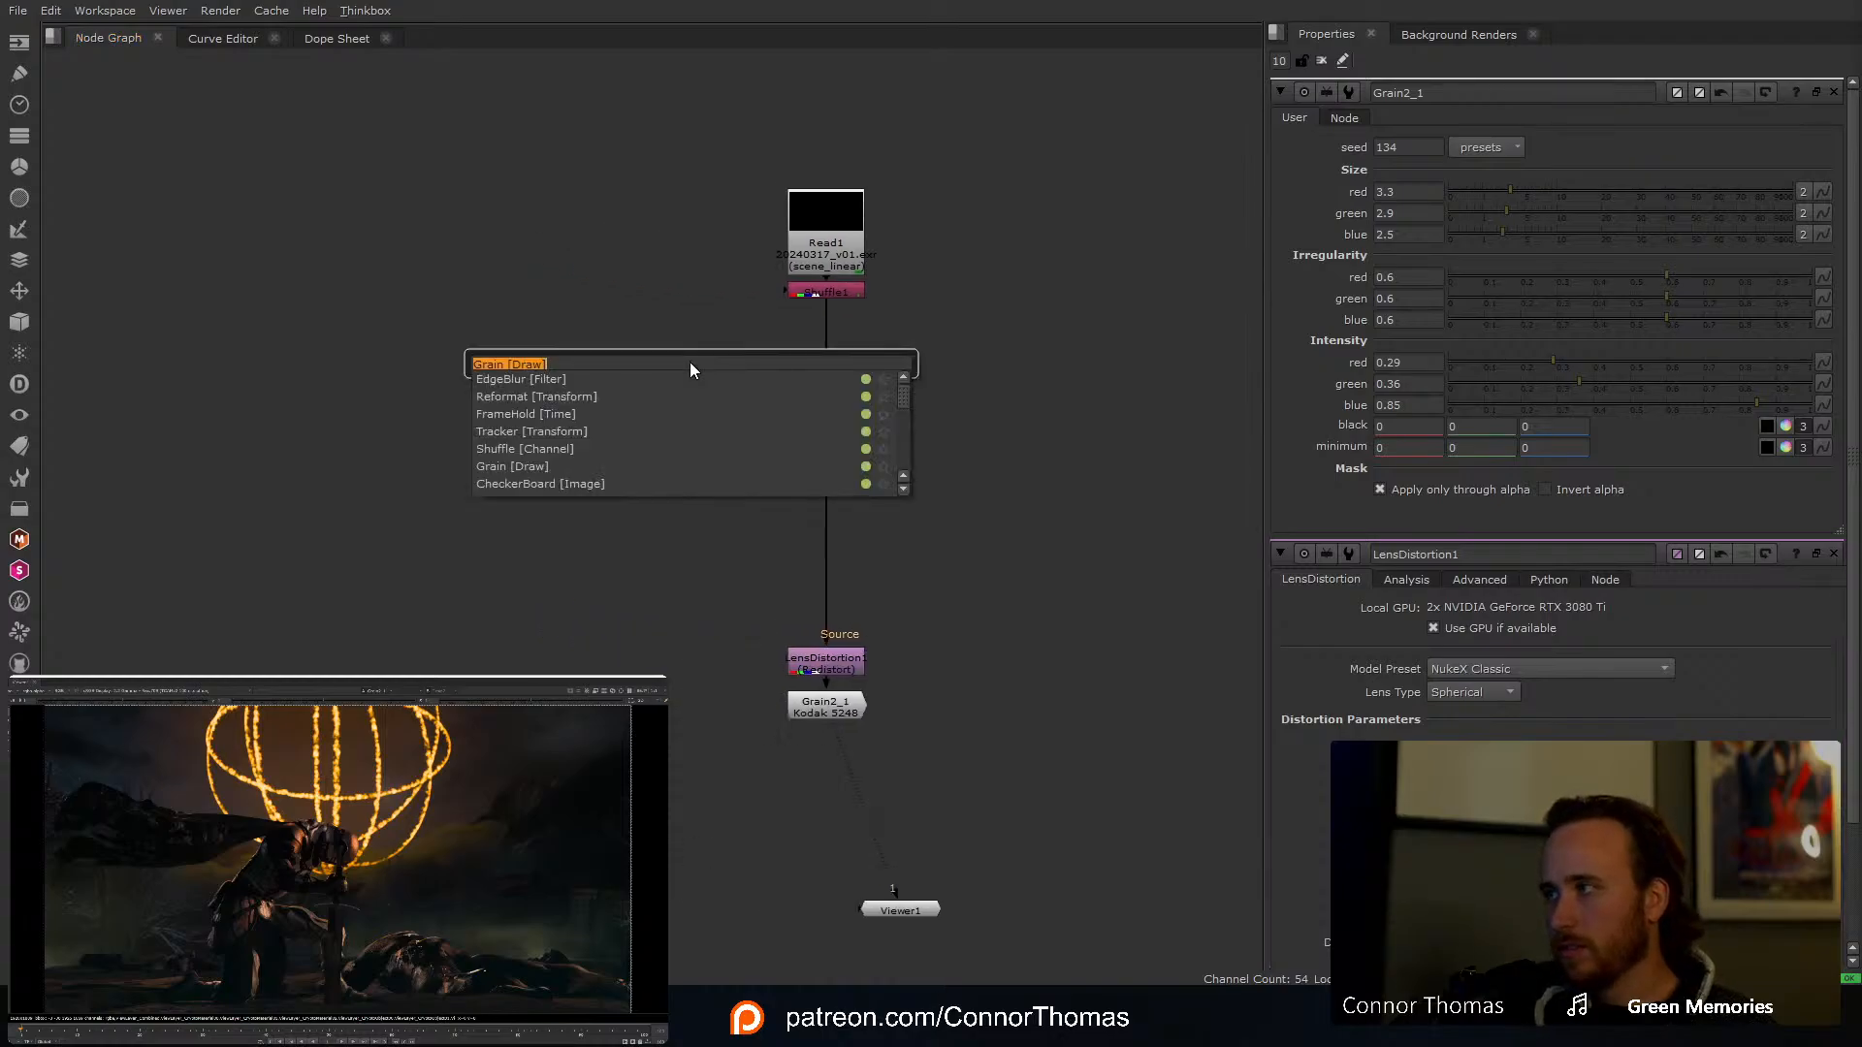
text(crypto)
key(Return)
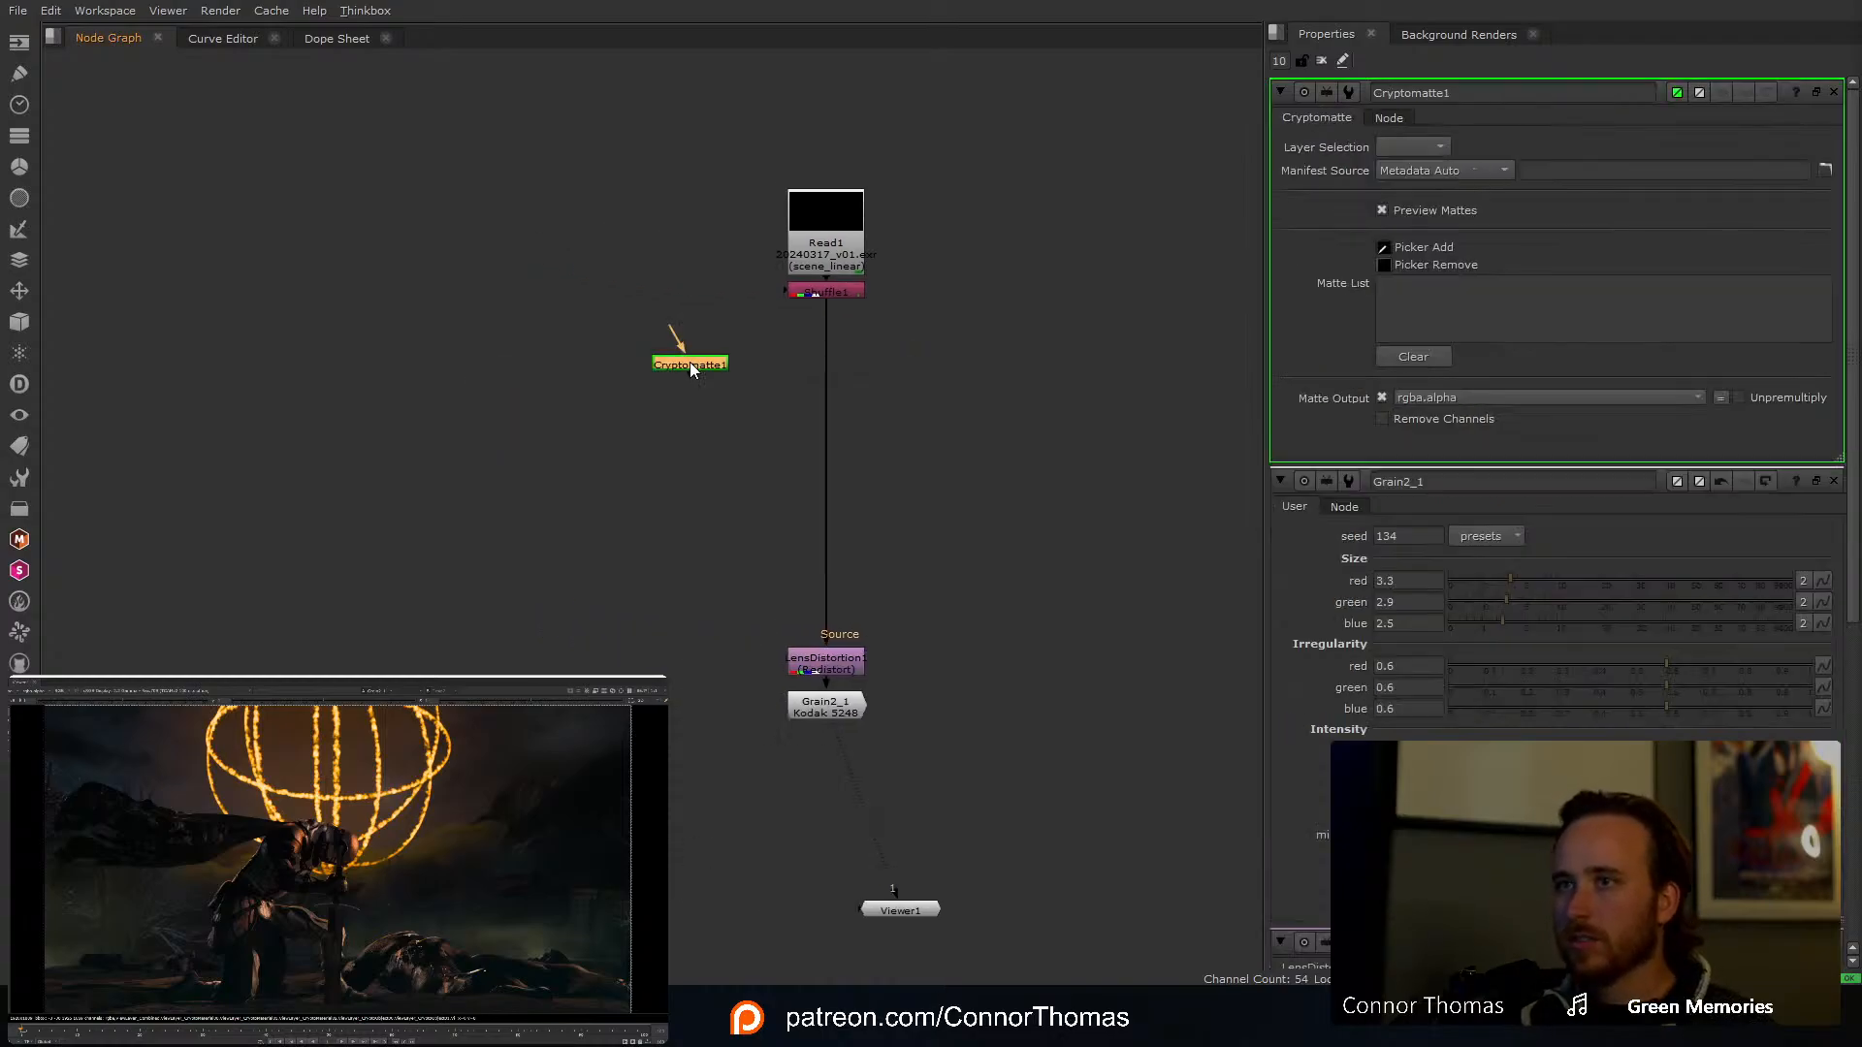
drag(684, 333, 791, 299)
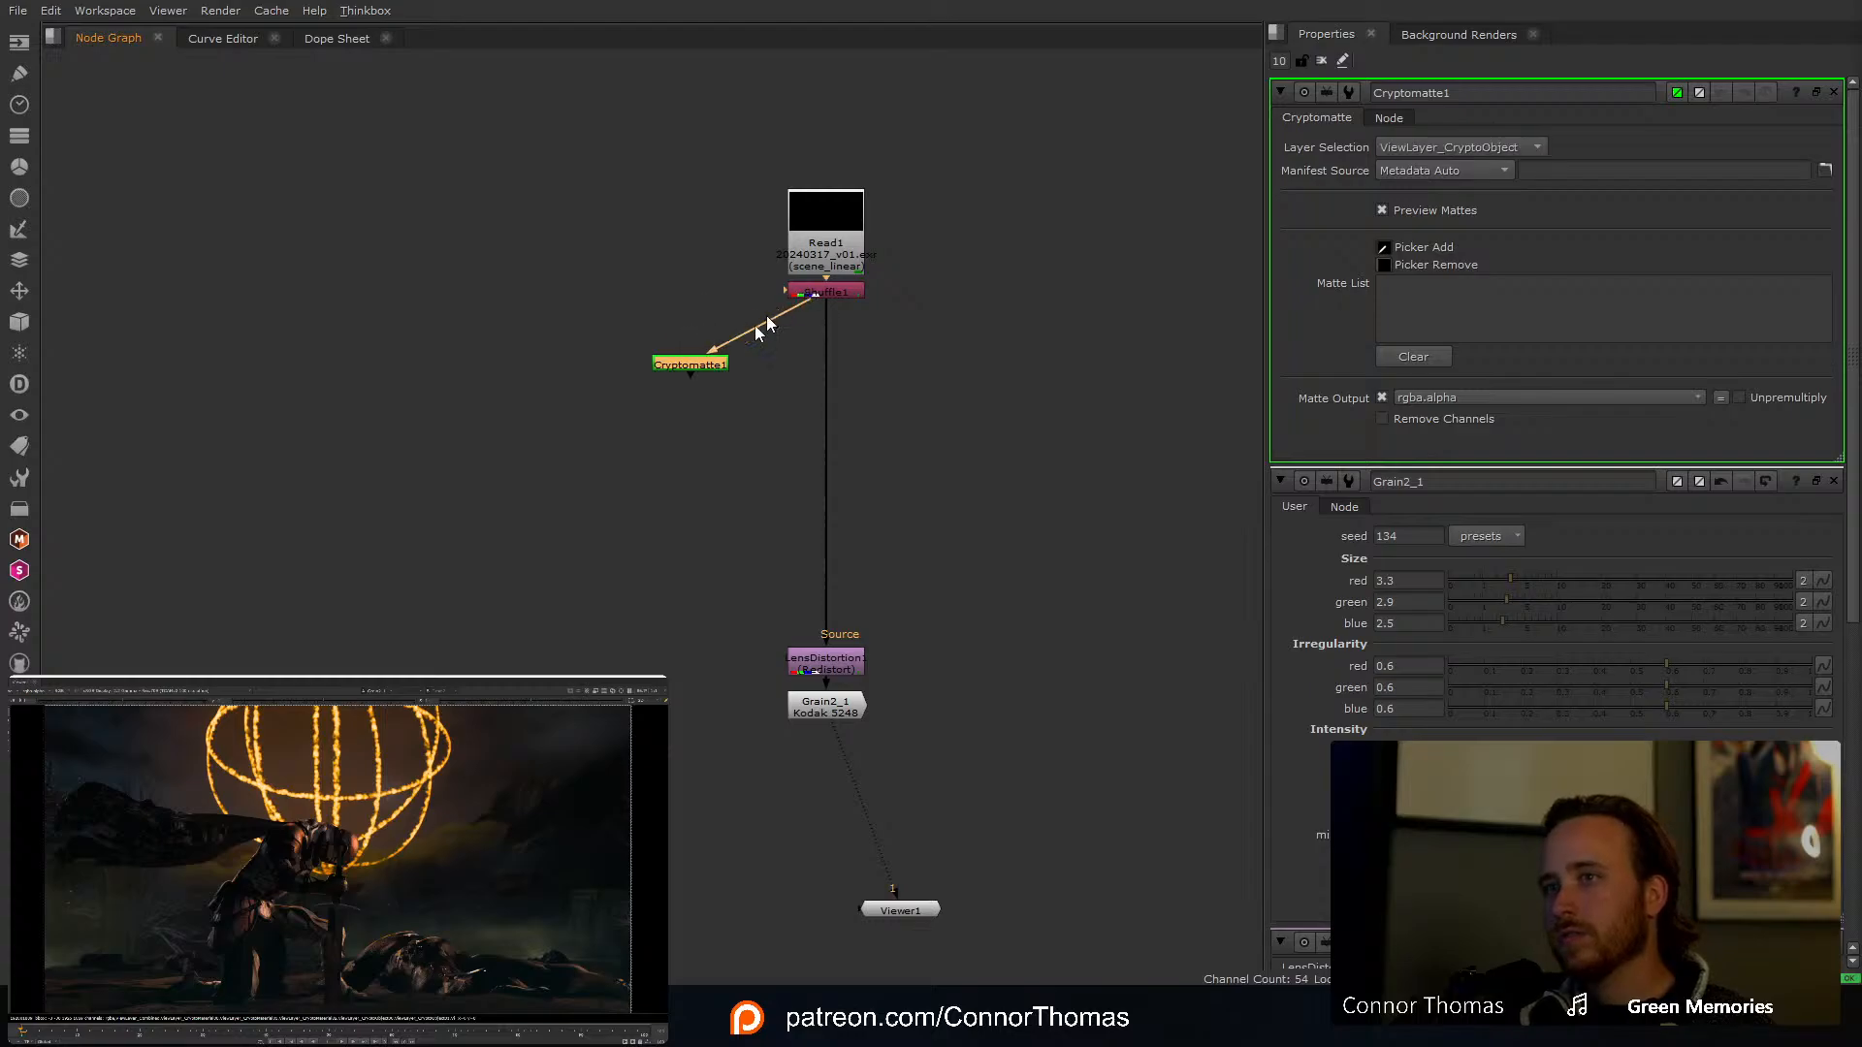
drag(711, 360, 707, 348)
key(1)
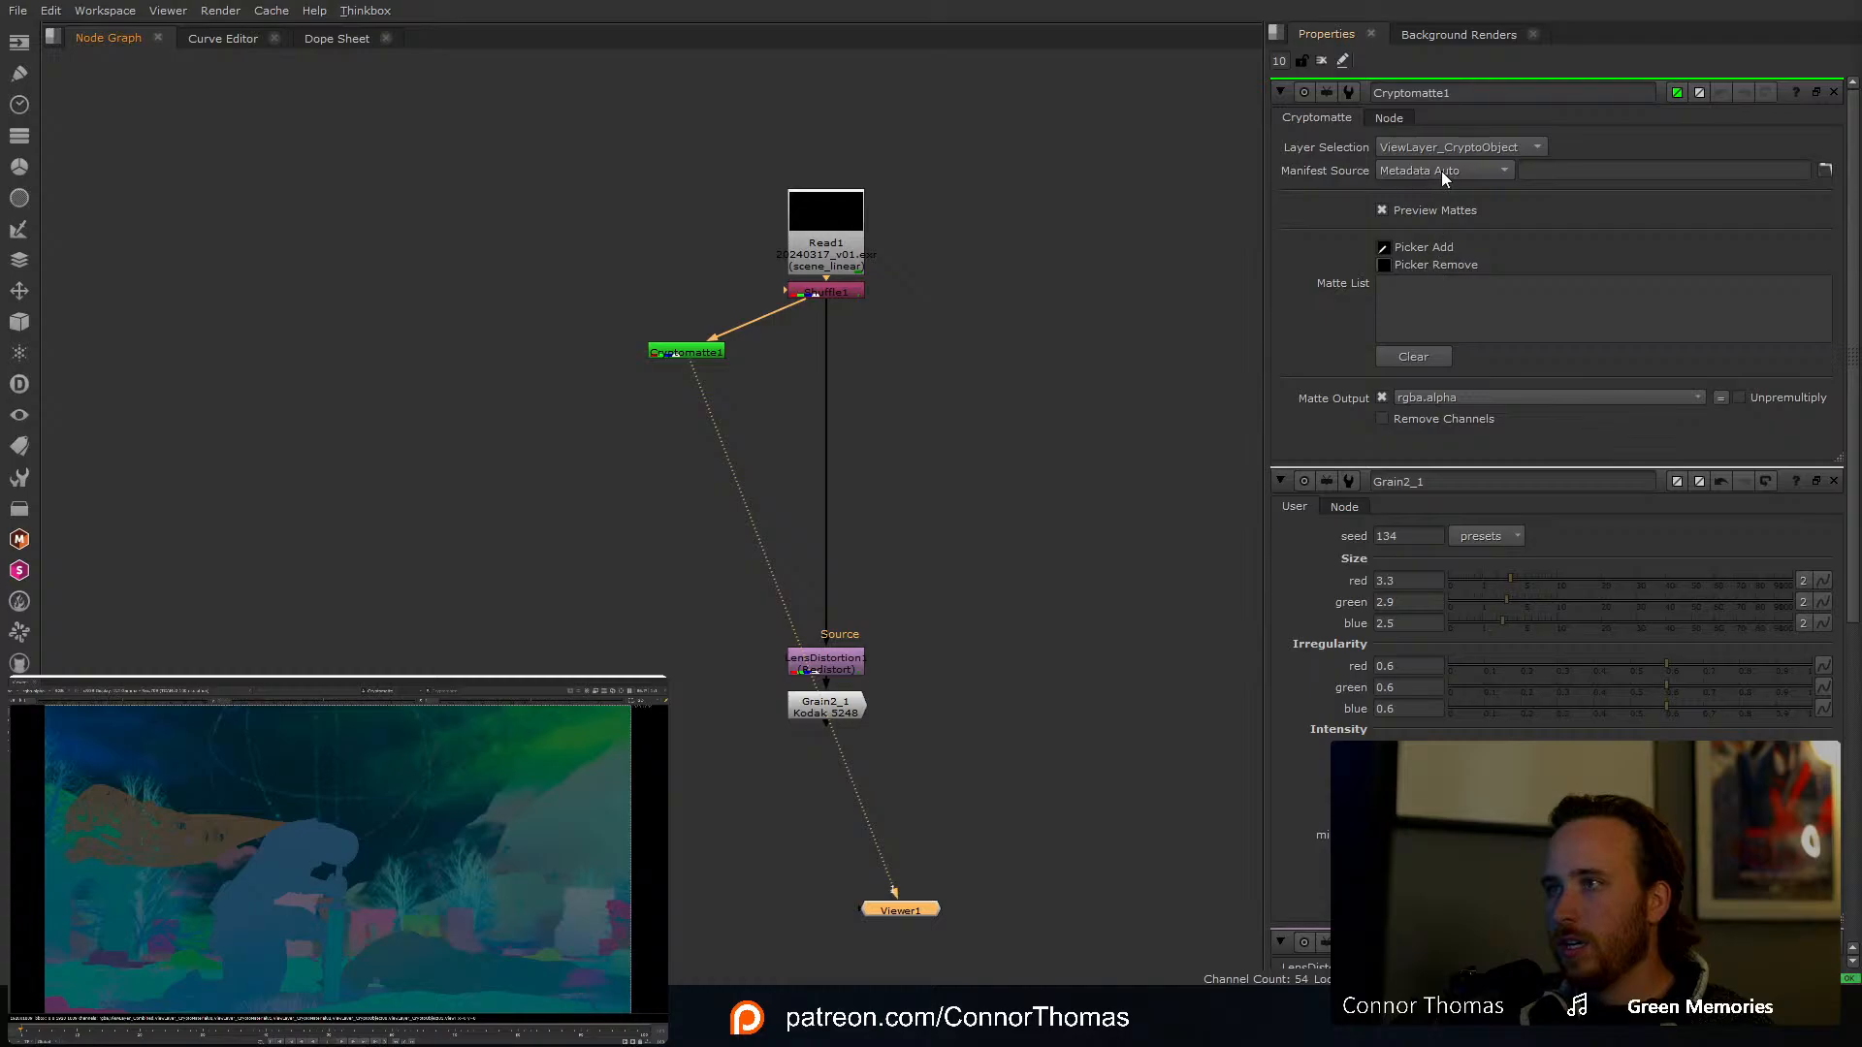
Step: Switch the Cryptomatte layer to ViewLayer_CryptoMaterial, pick the Fire.001 material from the glowing rings as the matte, and close all node properties
click(1457, 146)
click(1466, 168)
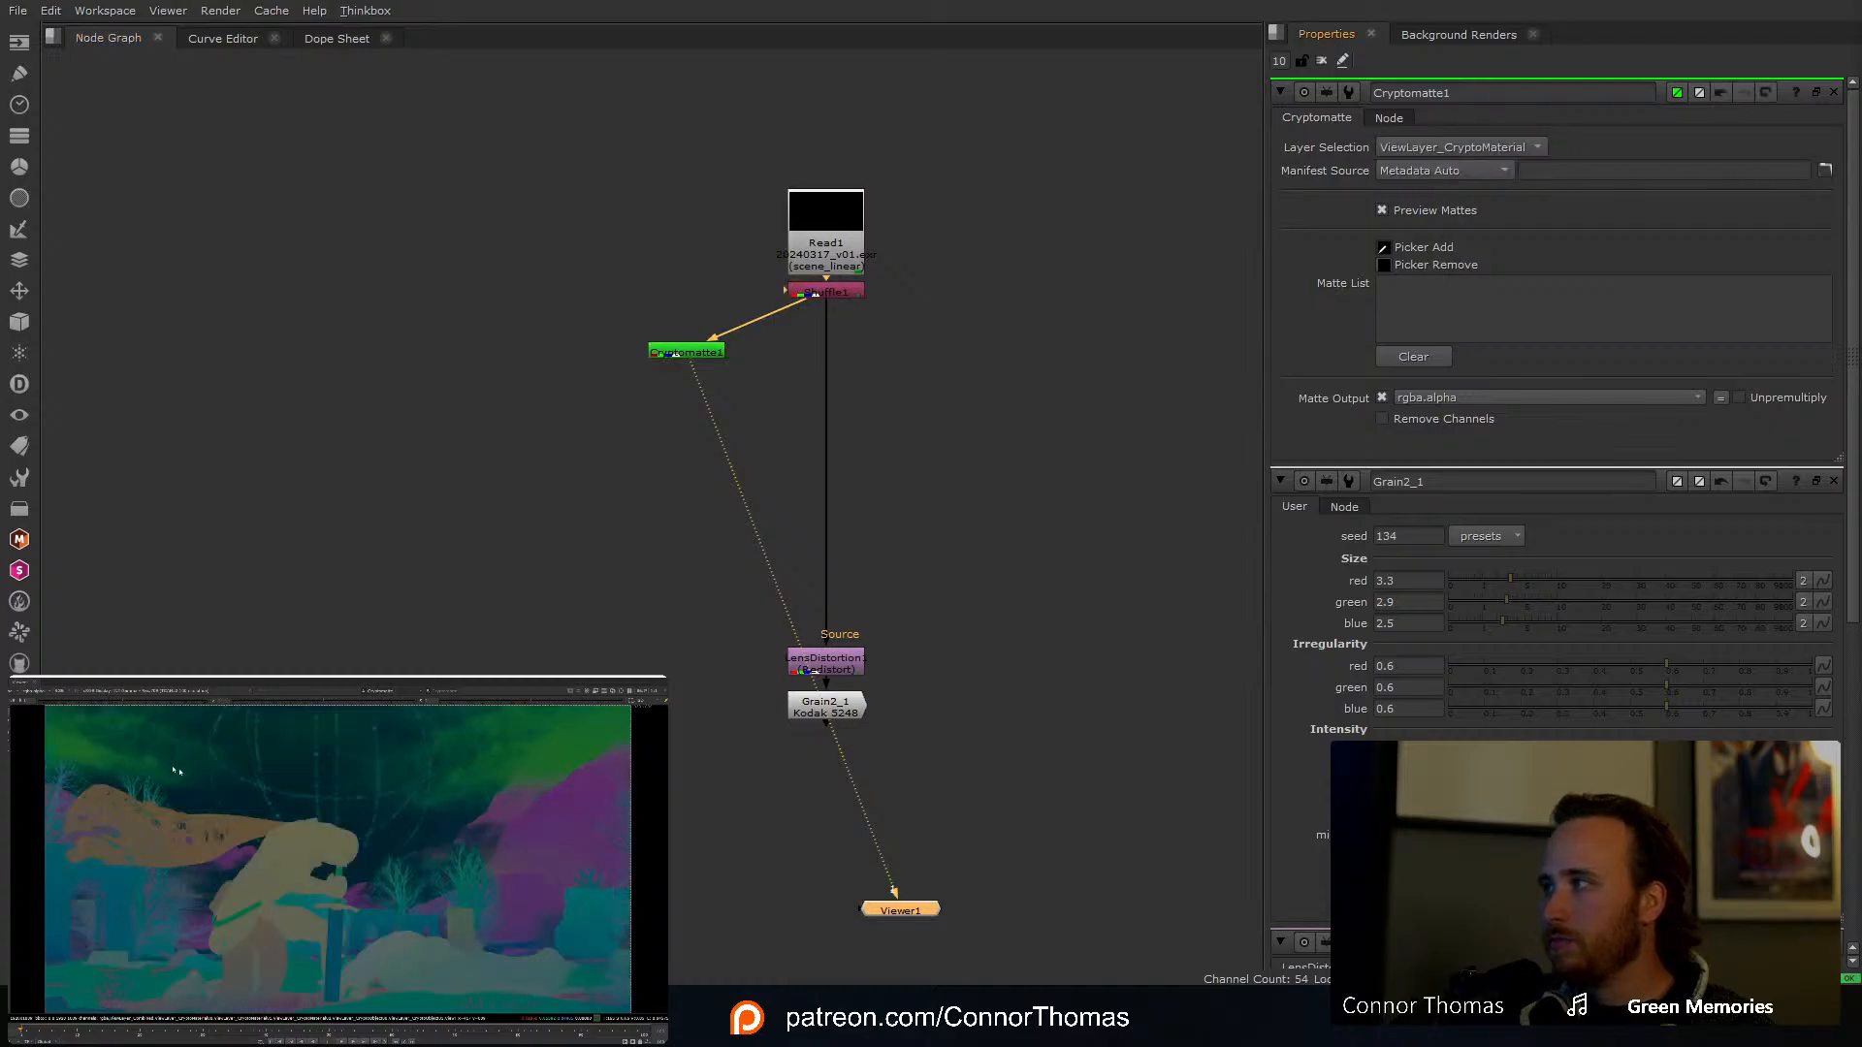
ctrl+click(316, 788)
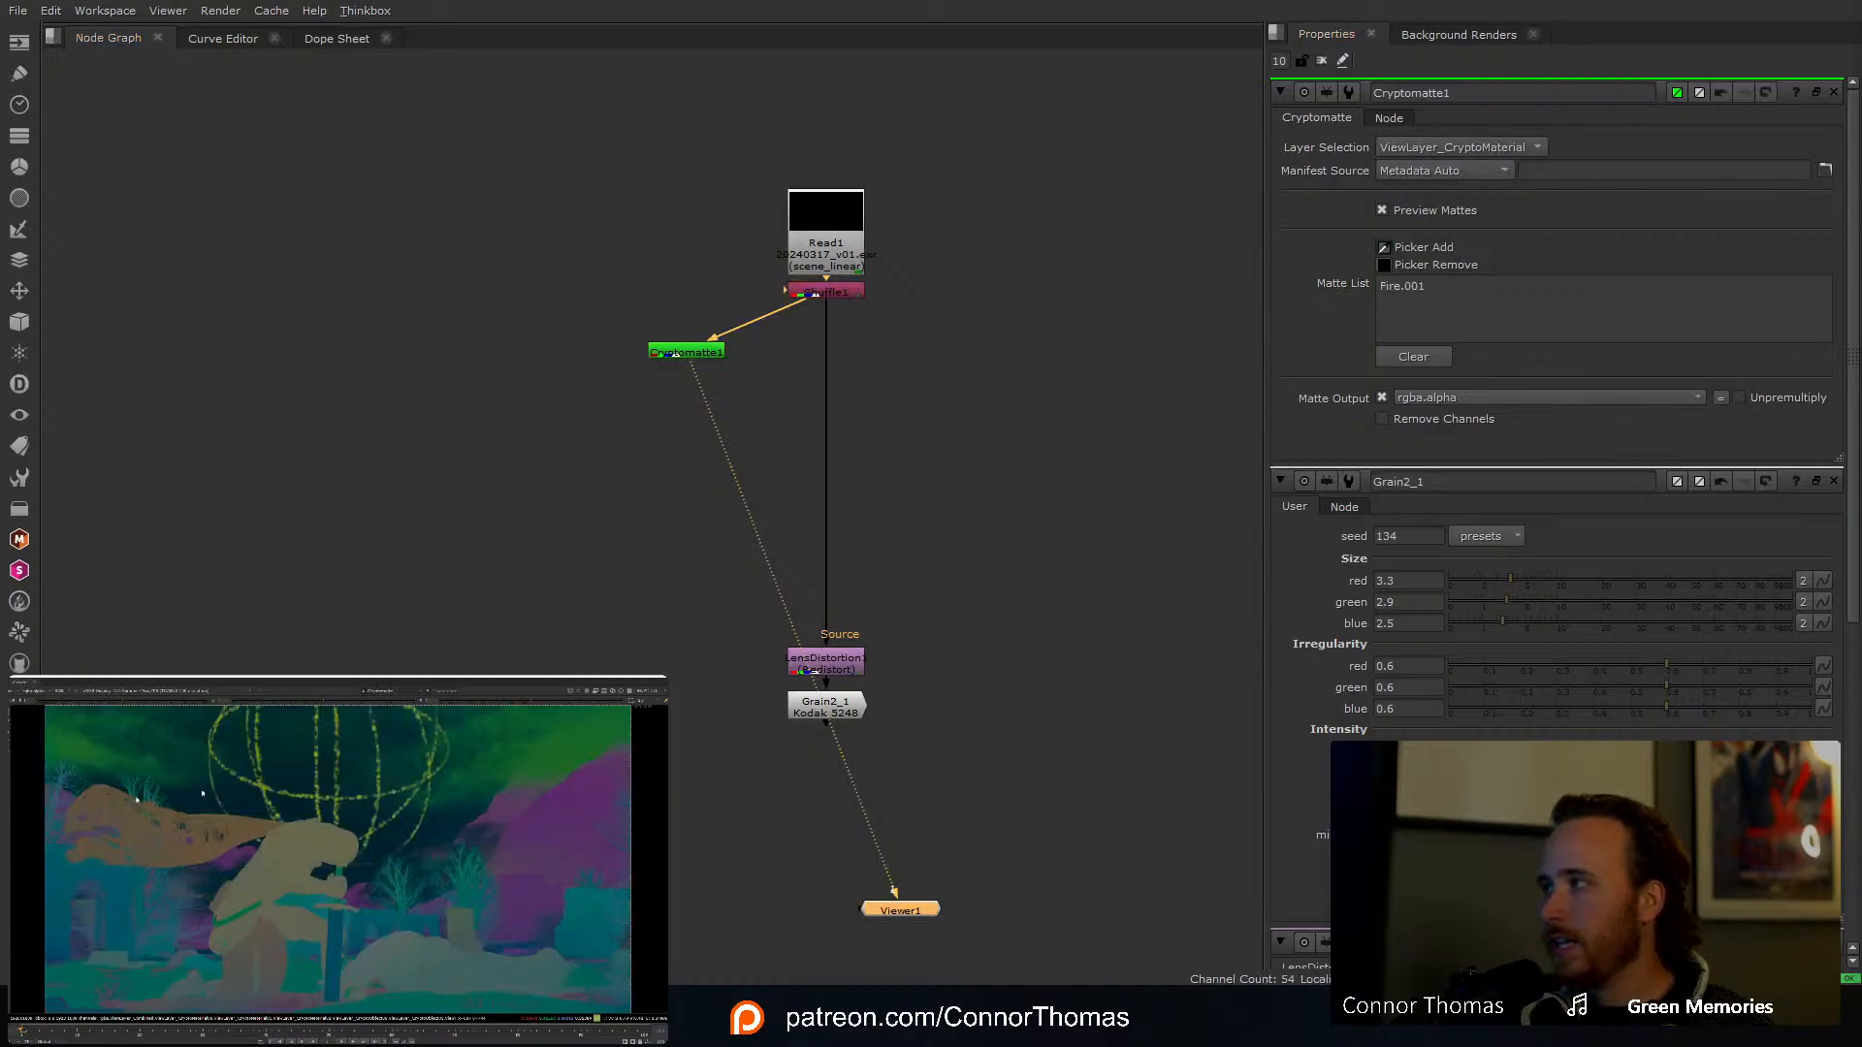
click(1319, 60)
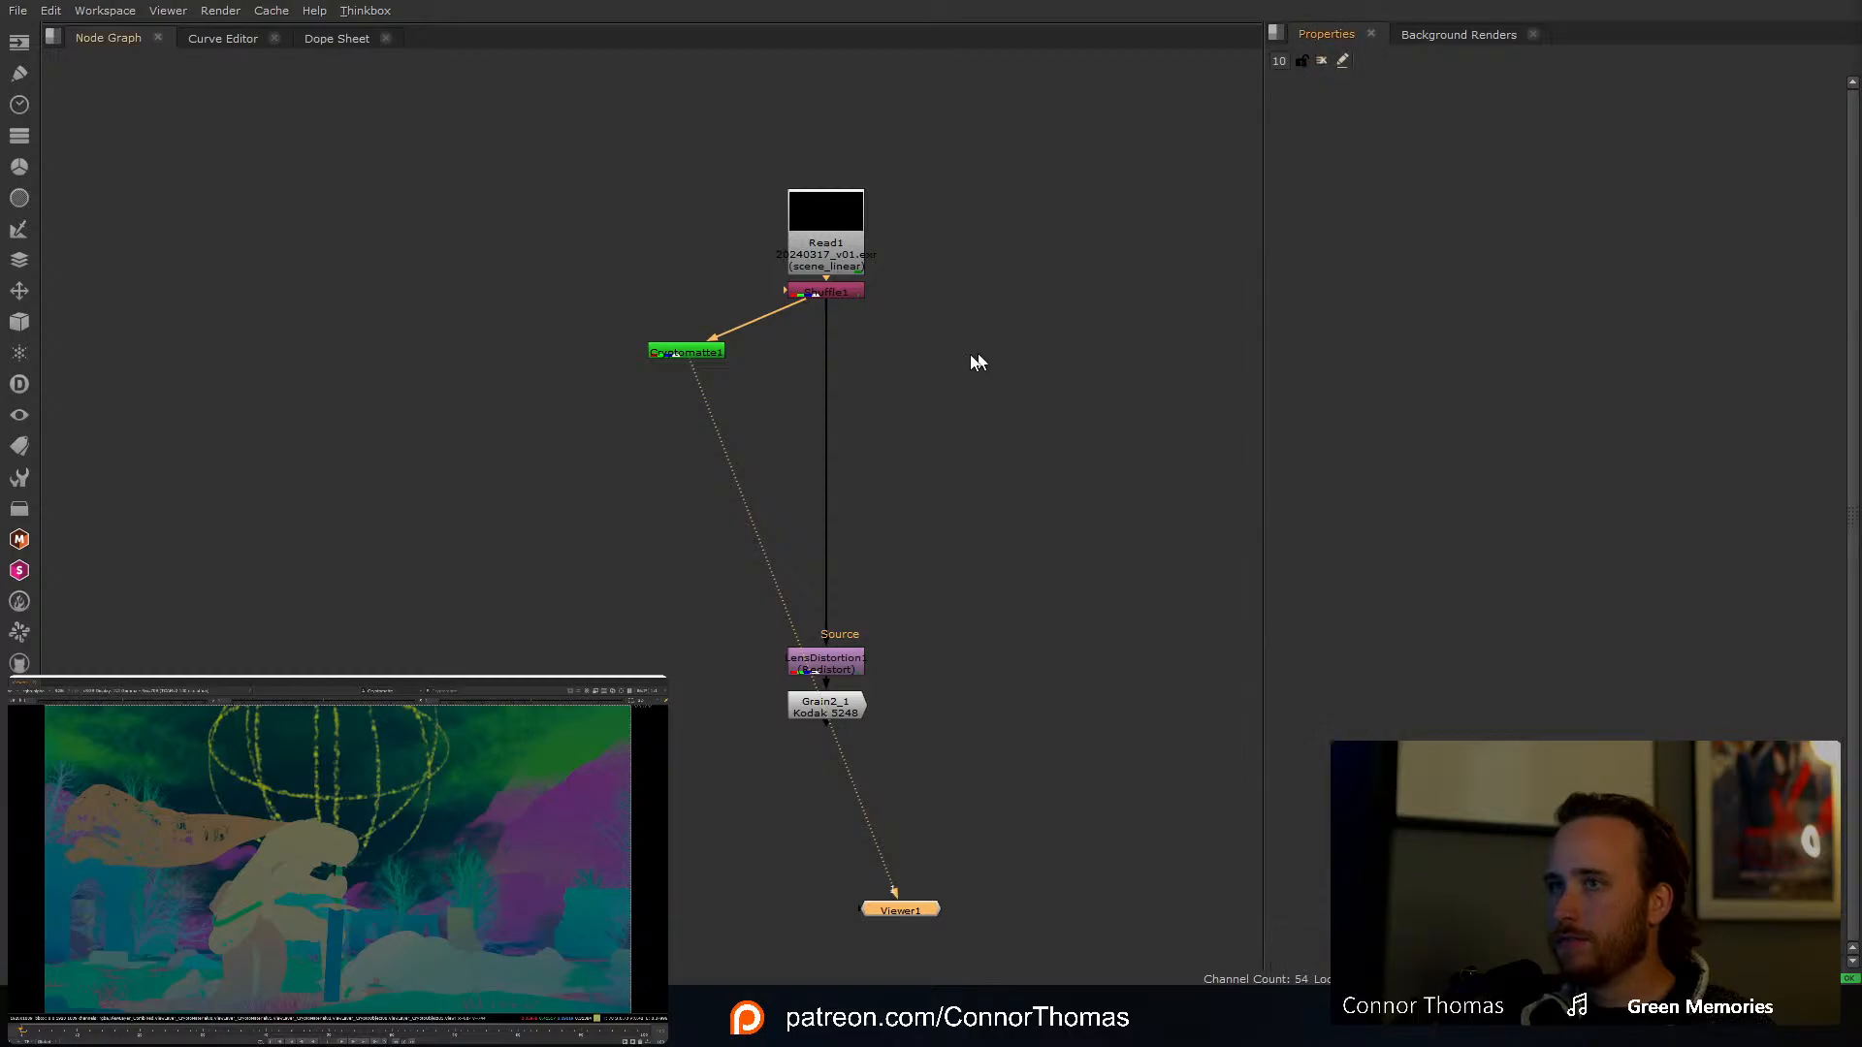
Step: Add an Exposure node between the Shuffle and LensDistortion nodes and display it in the viewer
click(906, 357)
key(Tab)
text(ex)
click(734, 375)
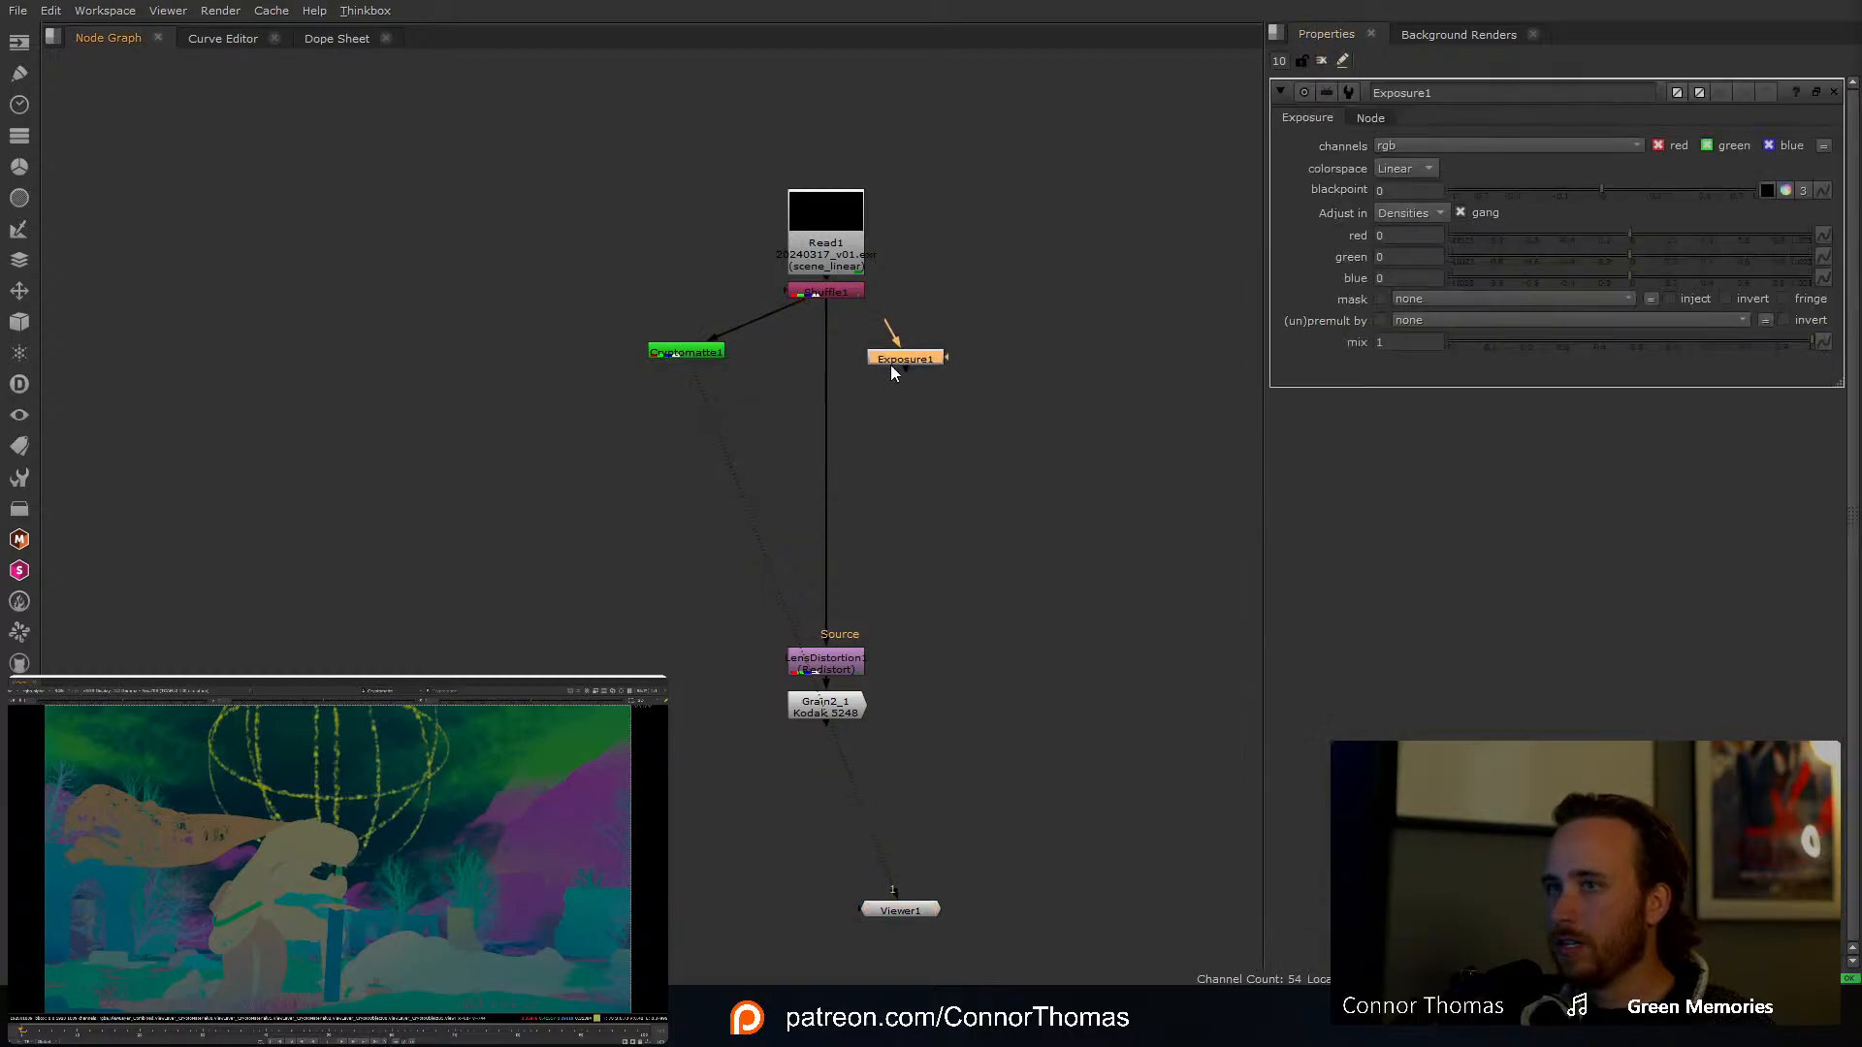
drag(890, 364, 820, 367)
key(1)
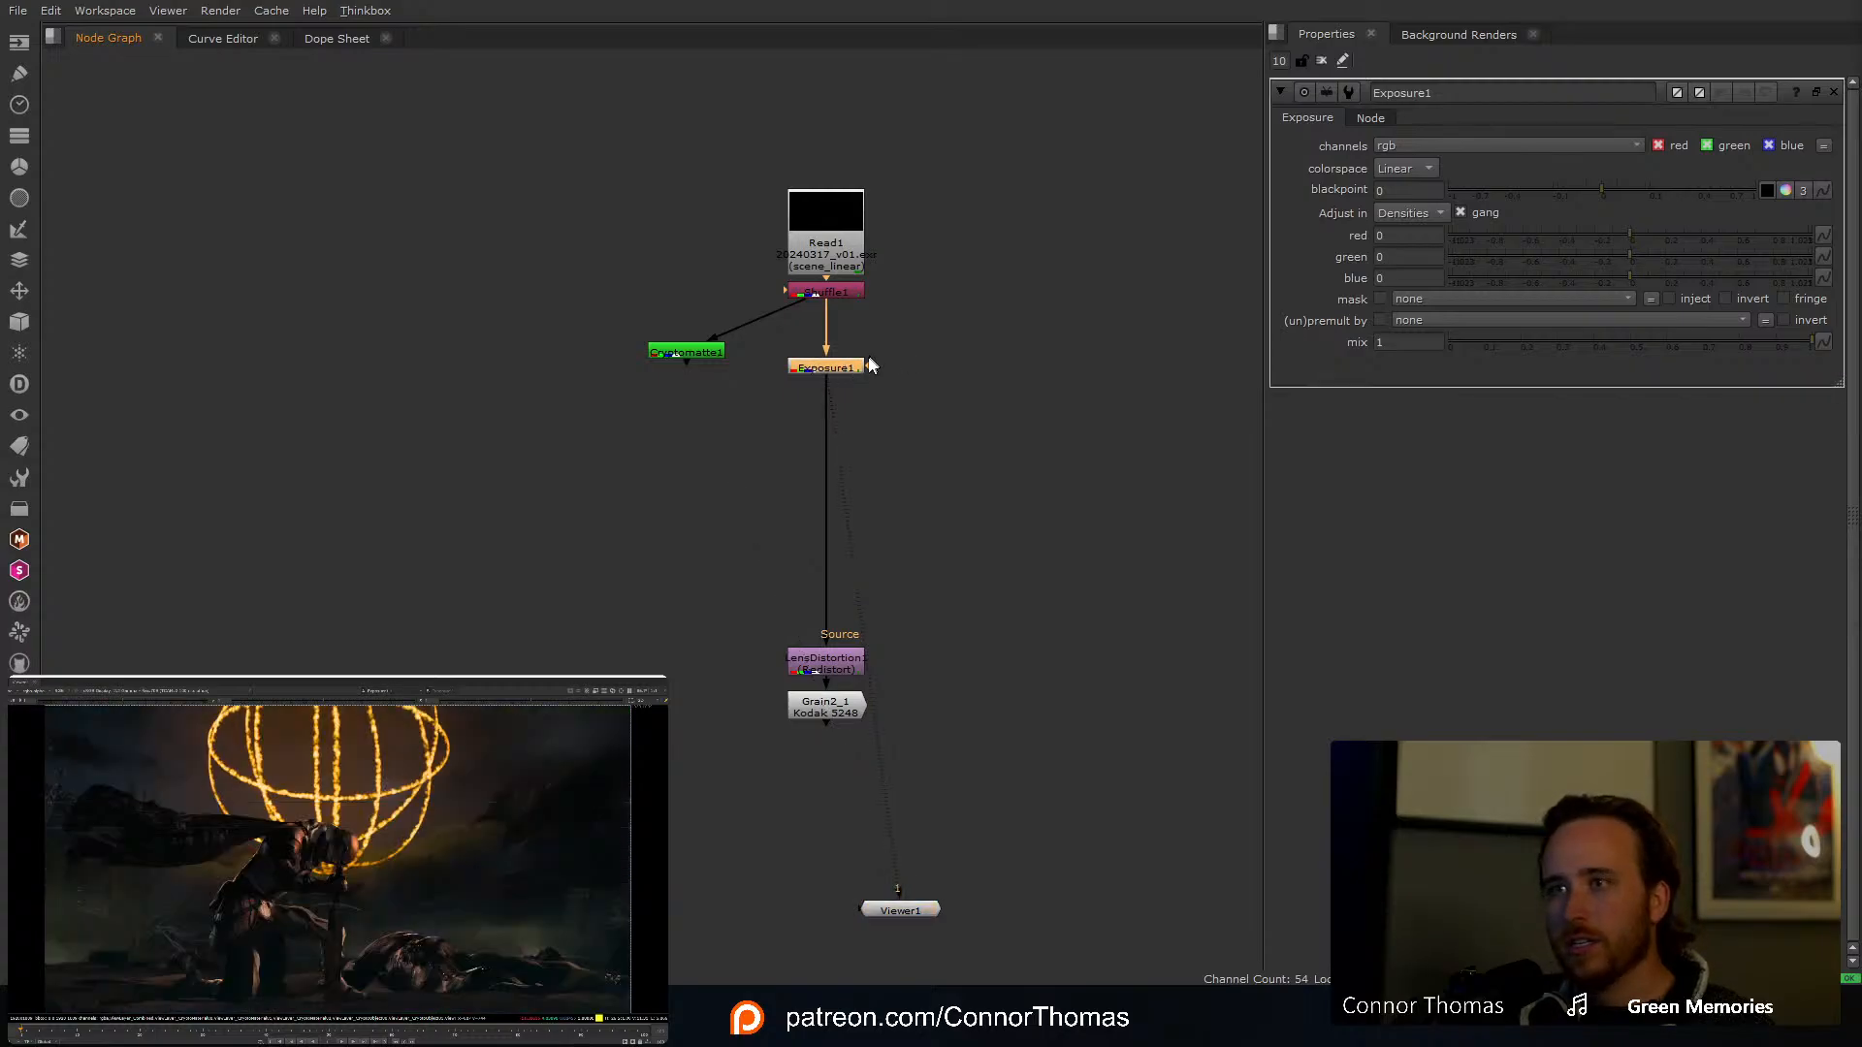
Step: Mask the Exposure node with the Cryptomatte node, set its red, green and blue densities to 0.37, and close its properties
drag(869, 364, 700, 365)
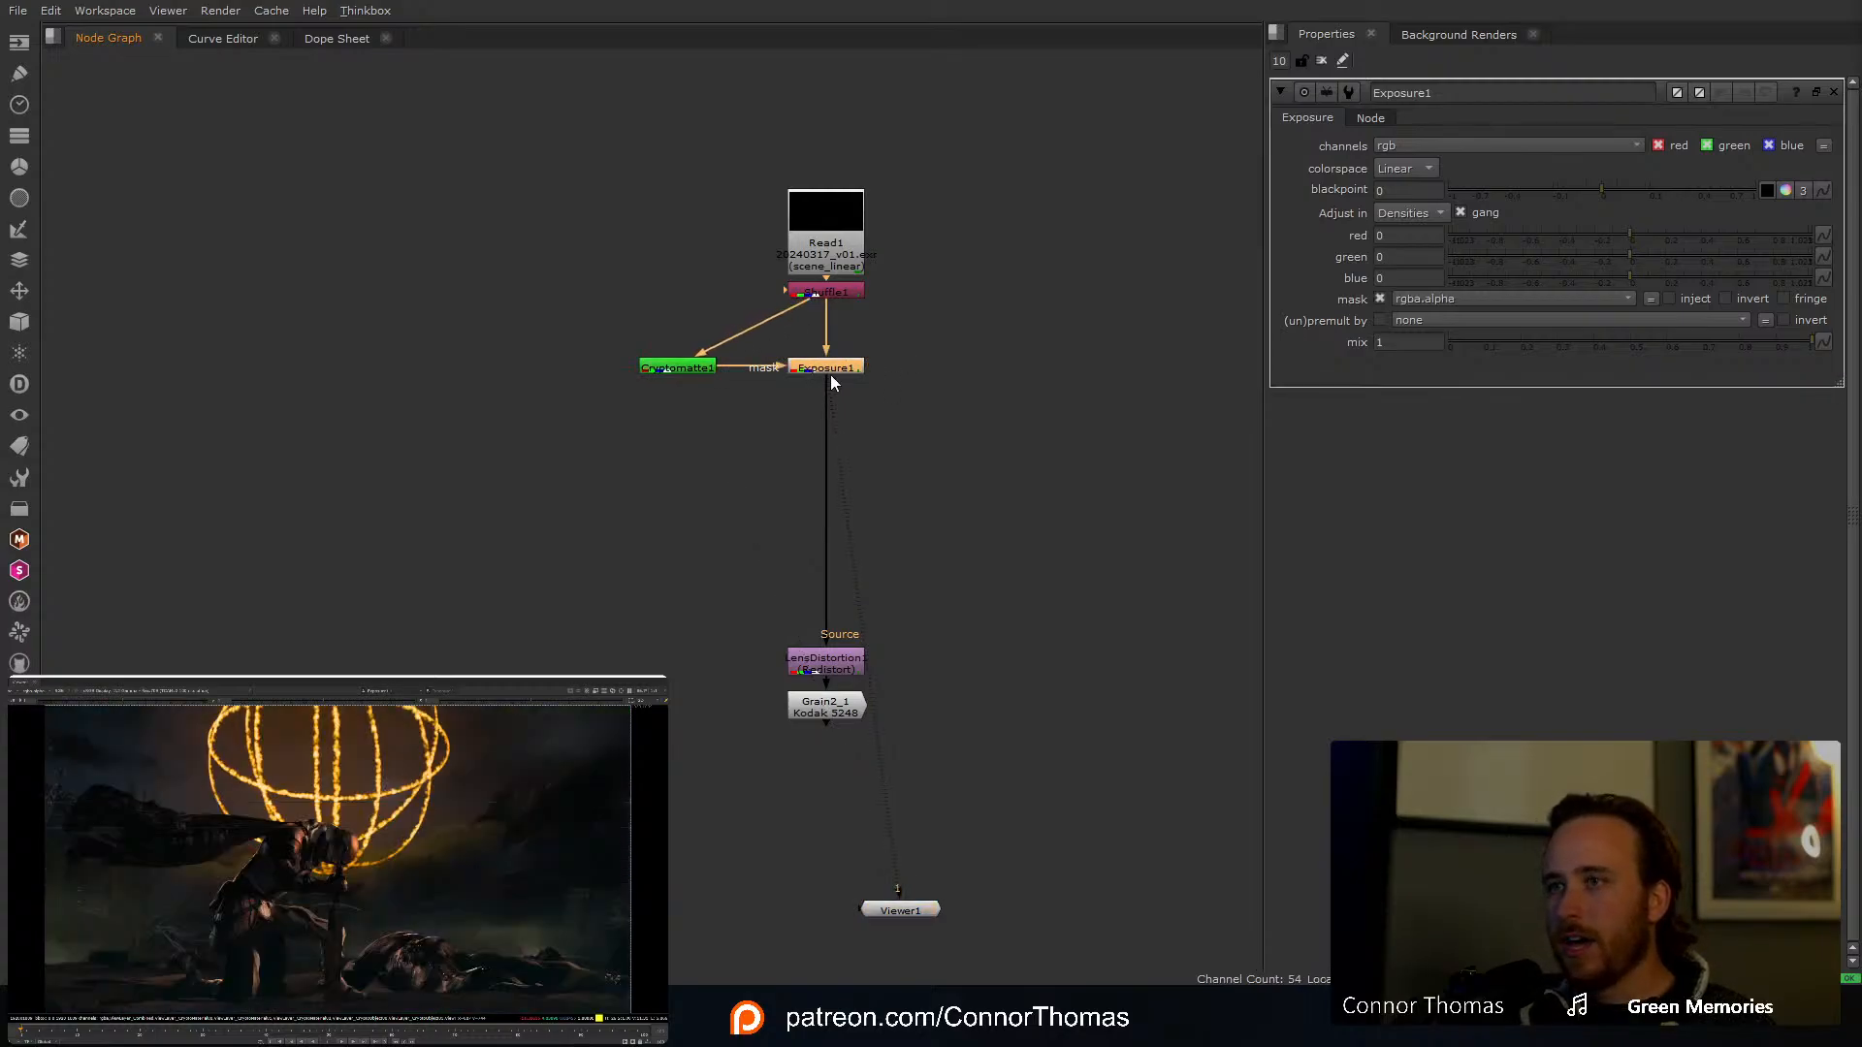
drag(1655, 237, 1696, 234)
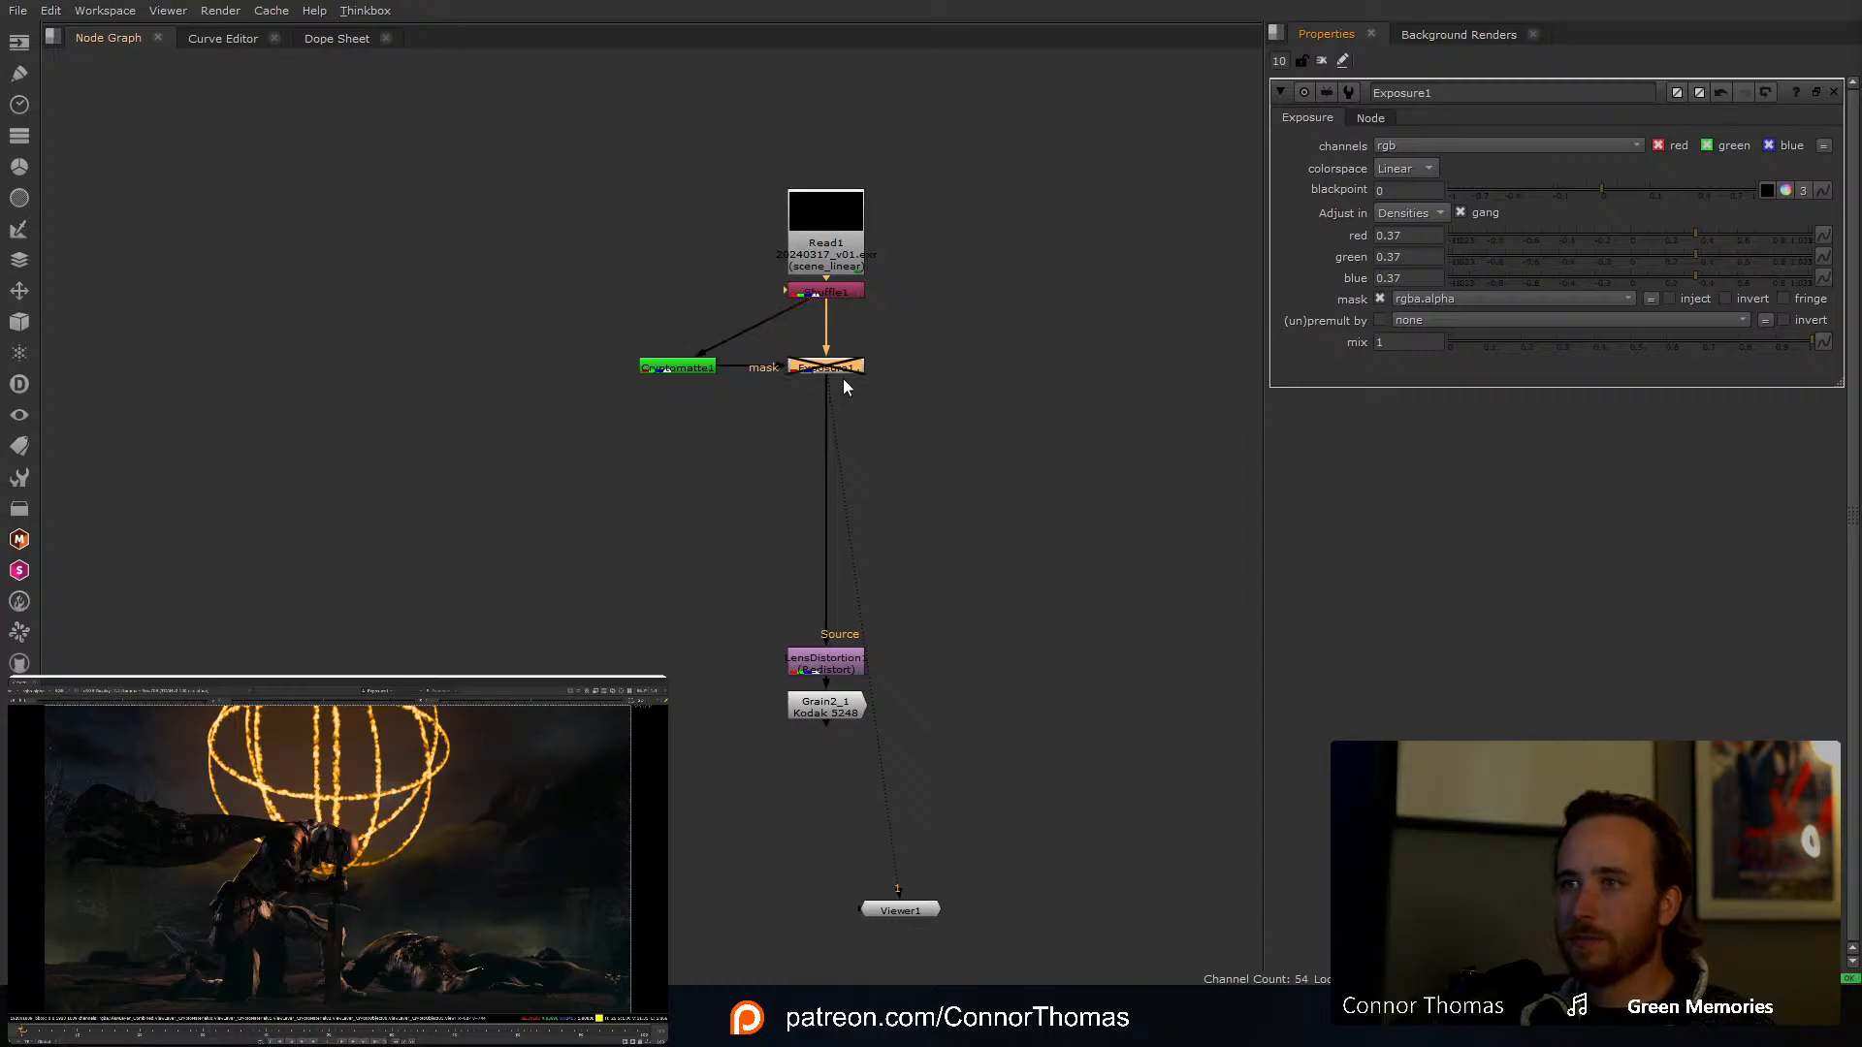
click(1323, 60)
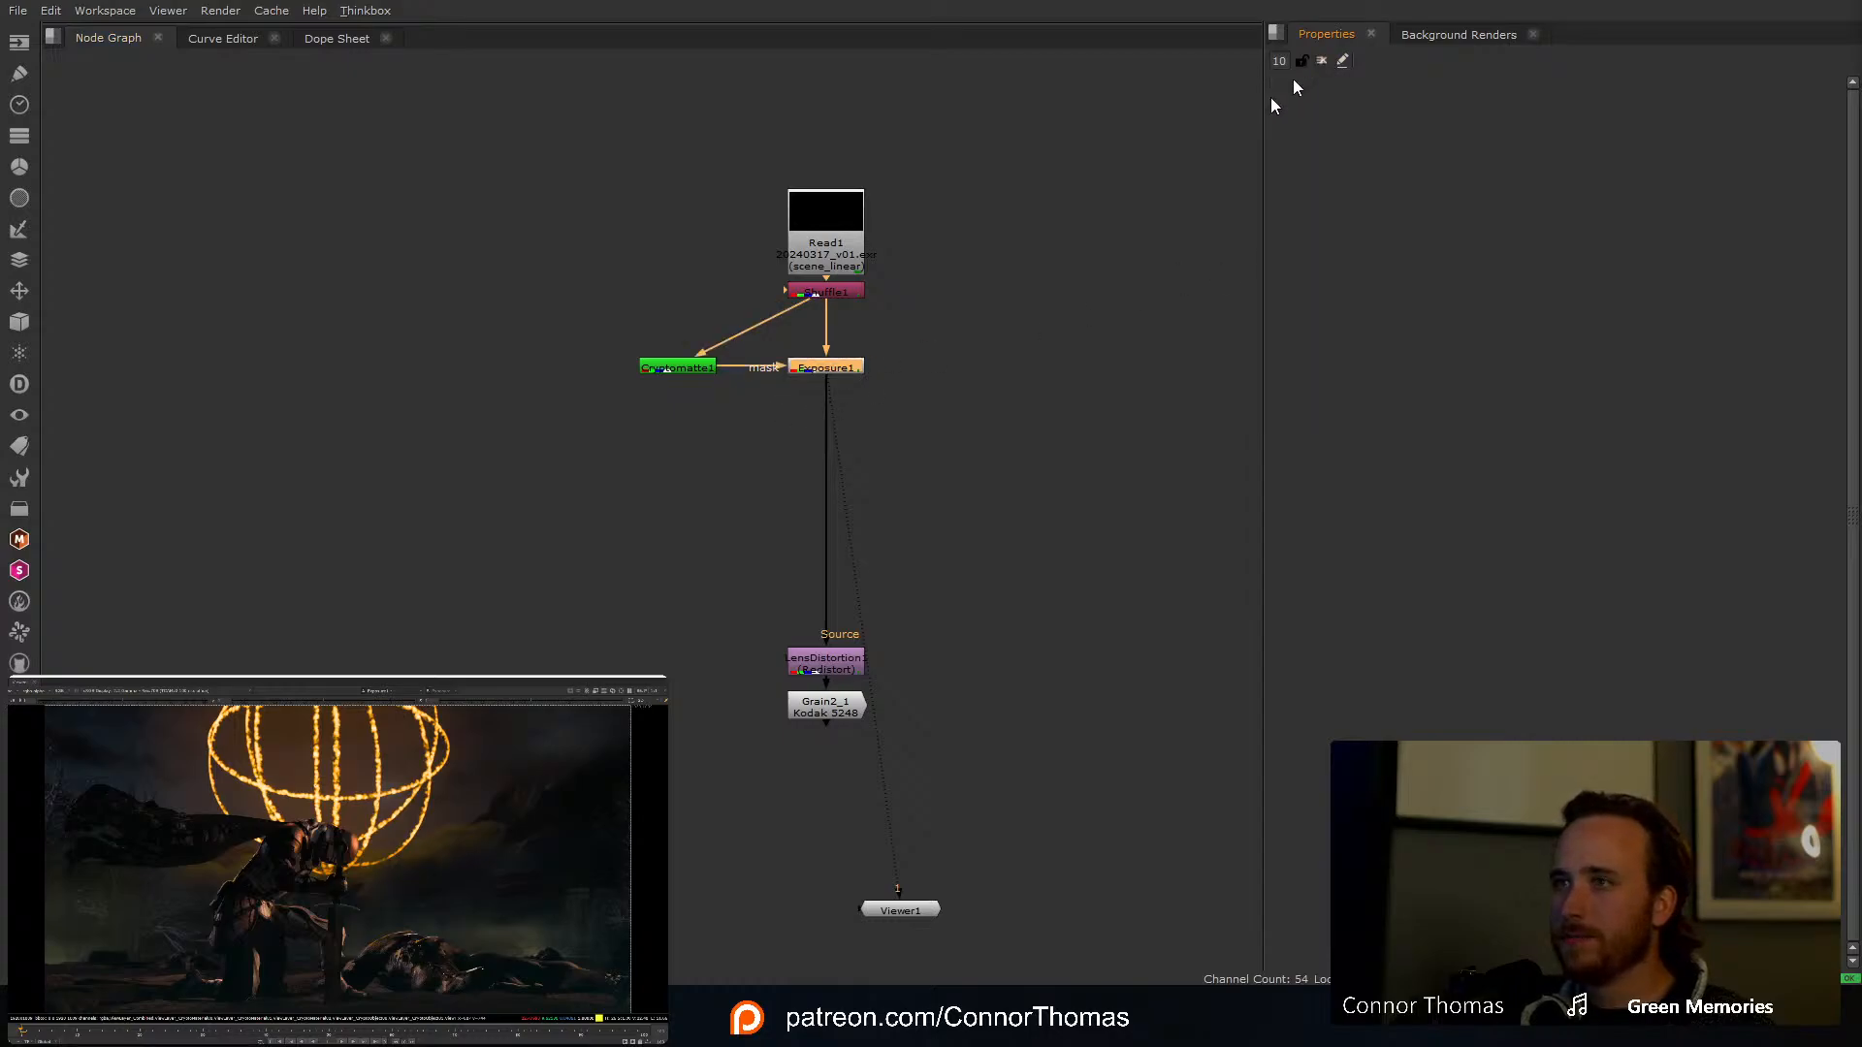
Step: View the Cryptomatte output, return to the Exposure output, and compare the image with the exposure adjustment off and on
click(706, 368)
key(1)
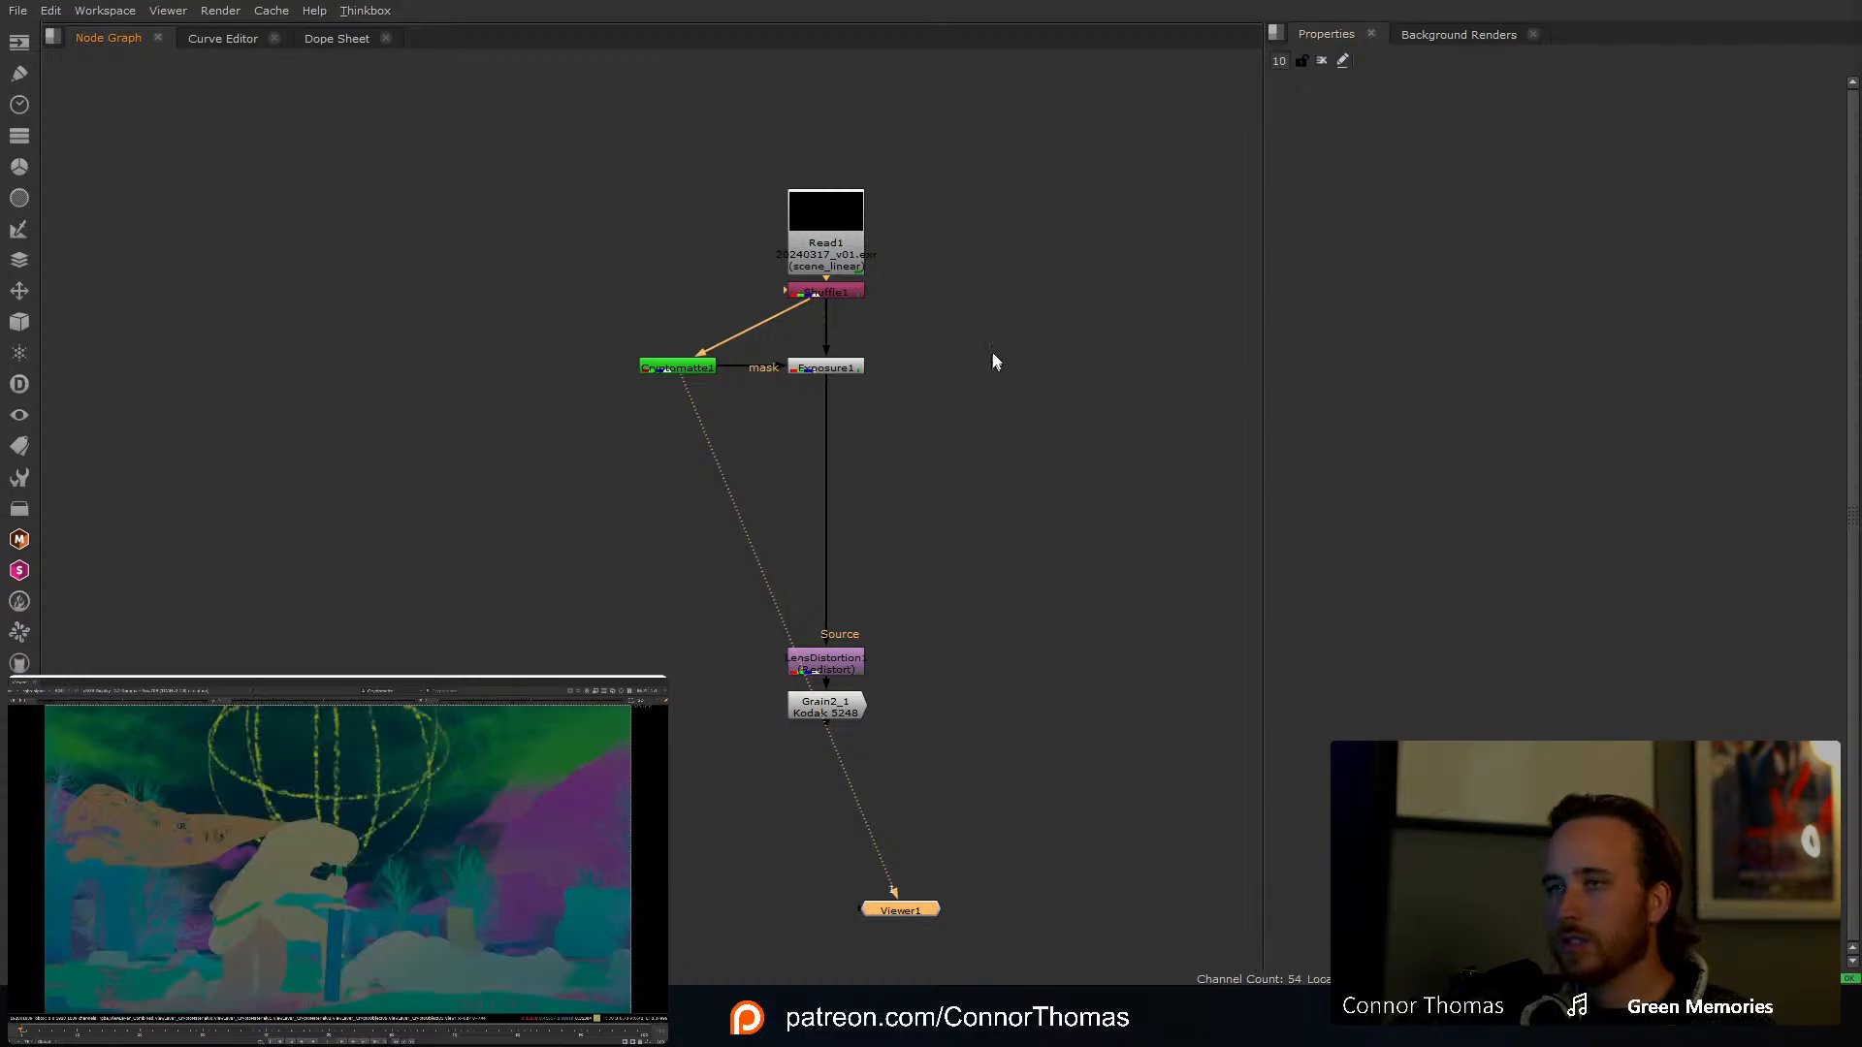
click(853, 368)
key(1)
click(853, 369)
key(d)
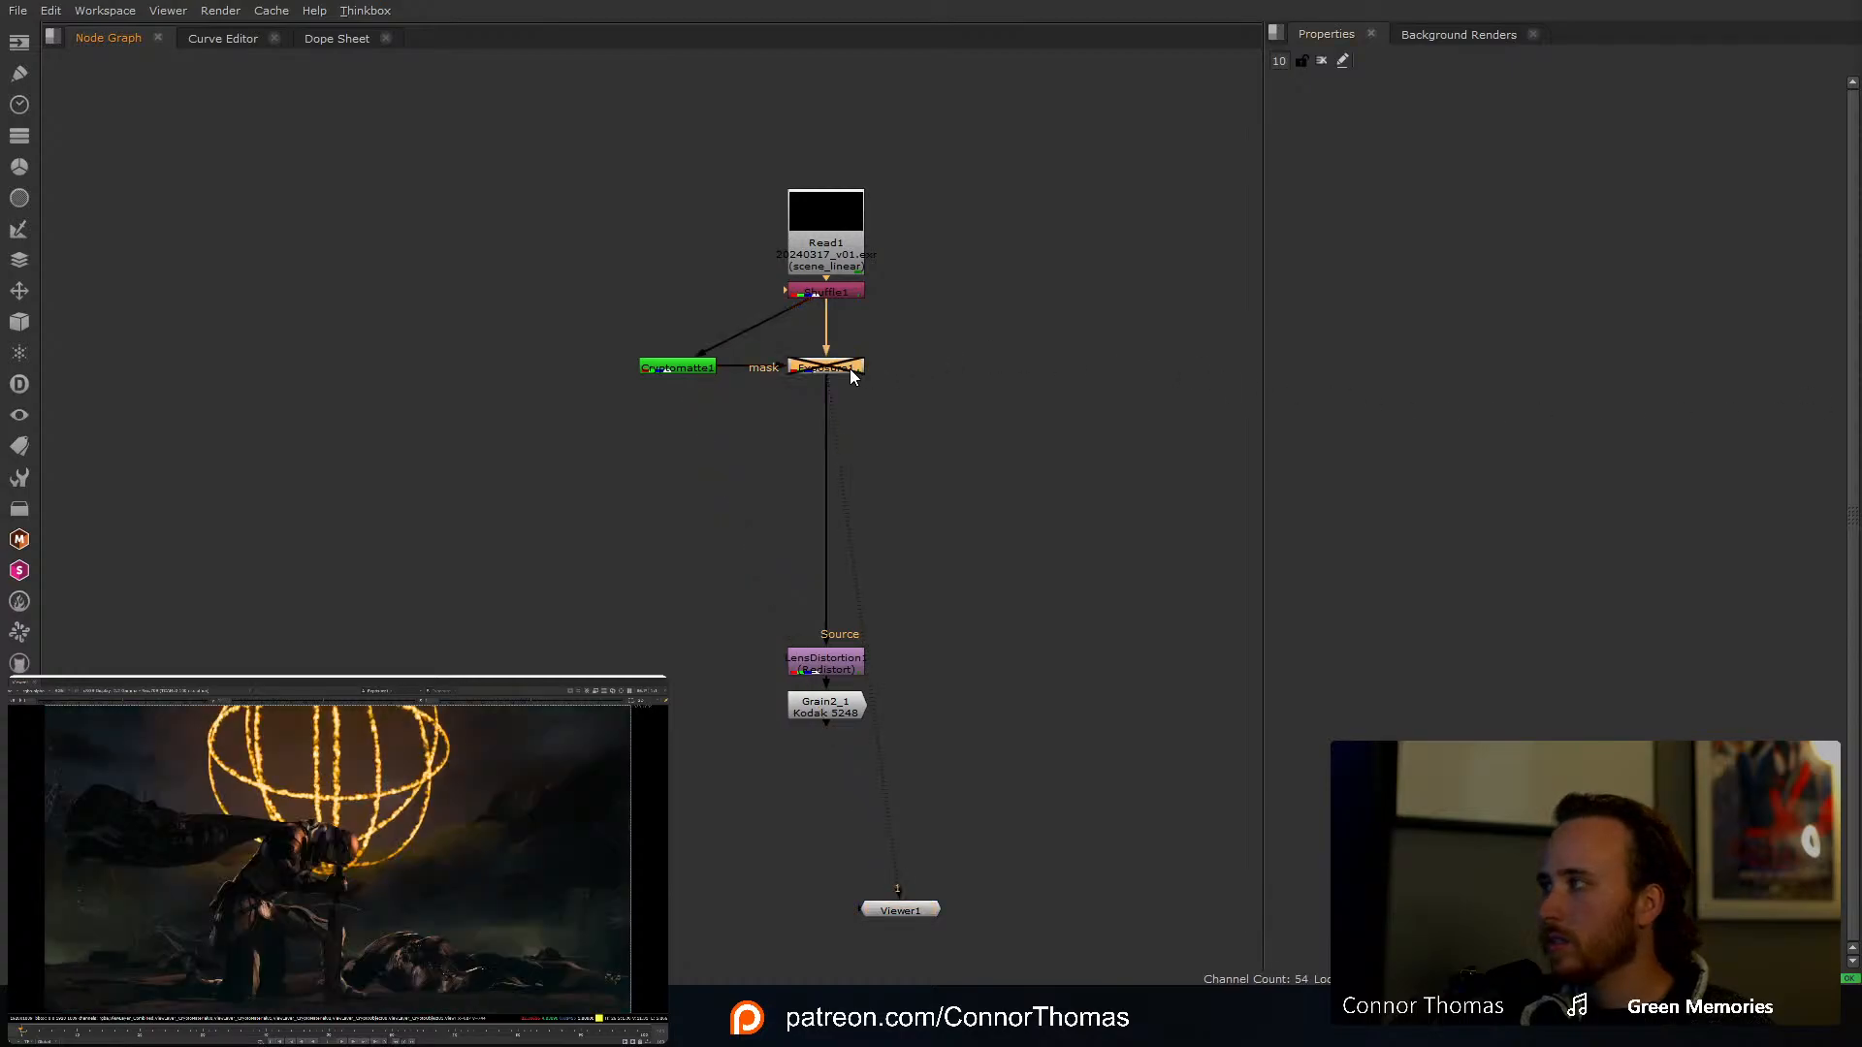
key(d)
Step: Set the Exposure node's red, green and blue densities to 0.86 and compare the result with the node disabled and enabled
double_click(850, 372)
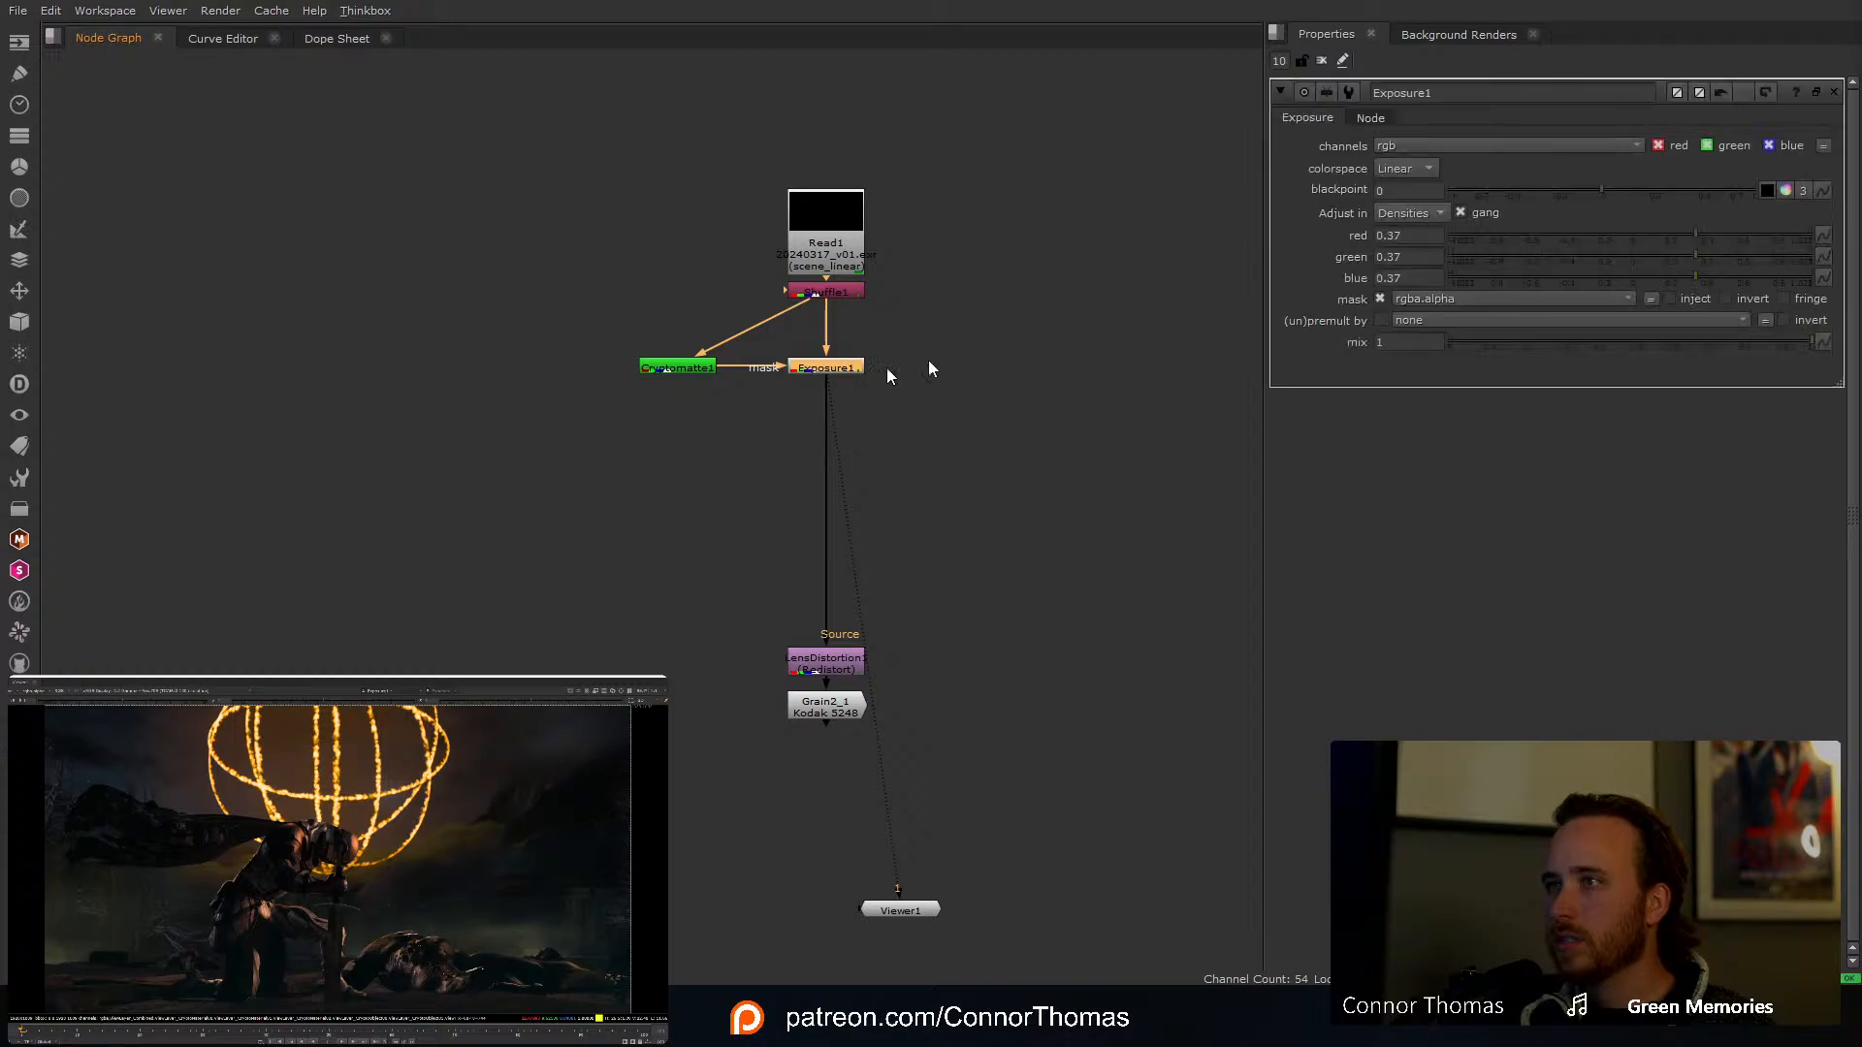
drag(1754, 235, 1782, 236)
key(d)
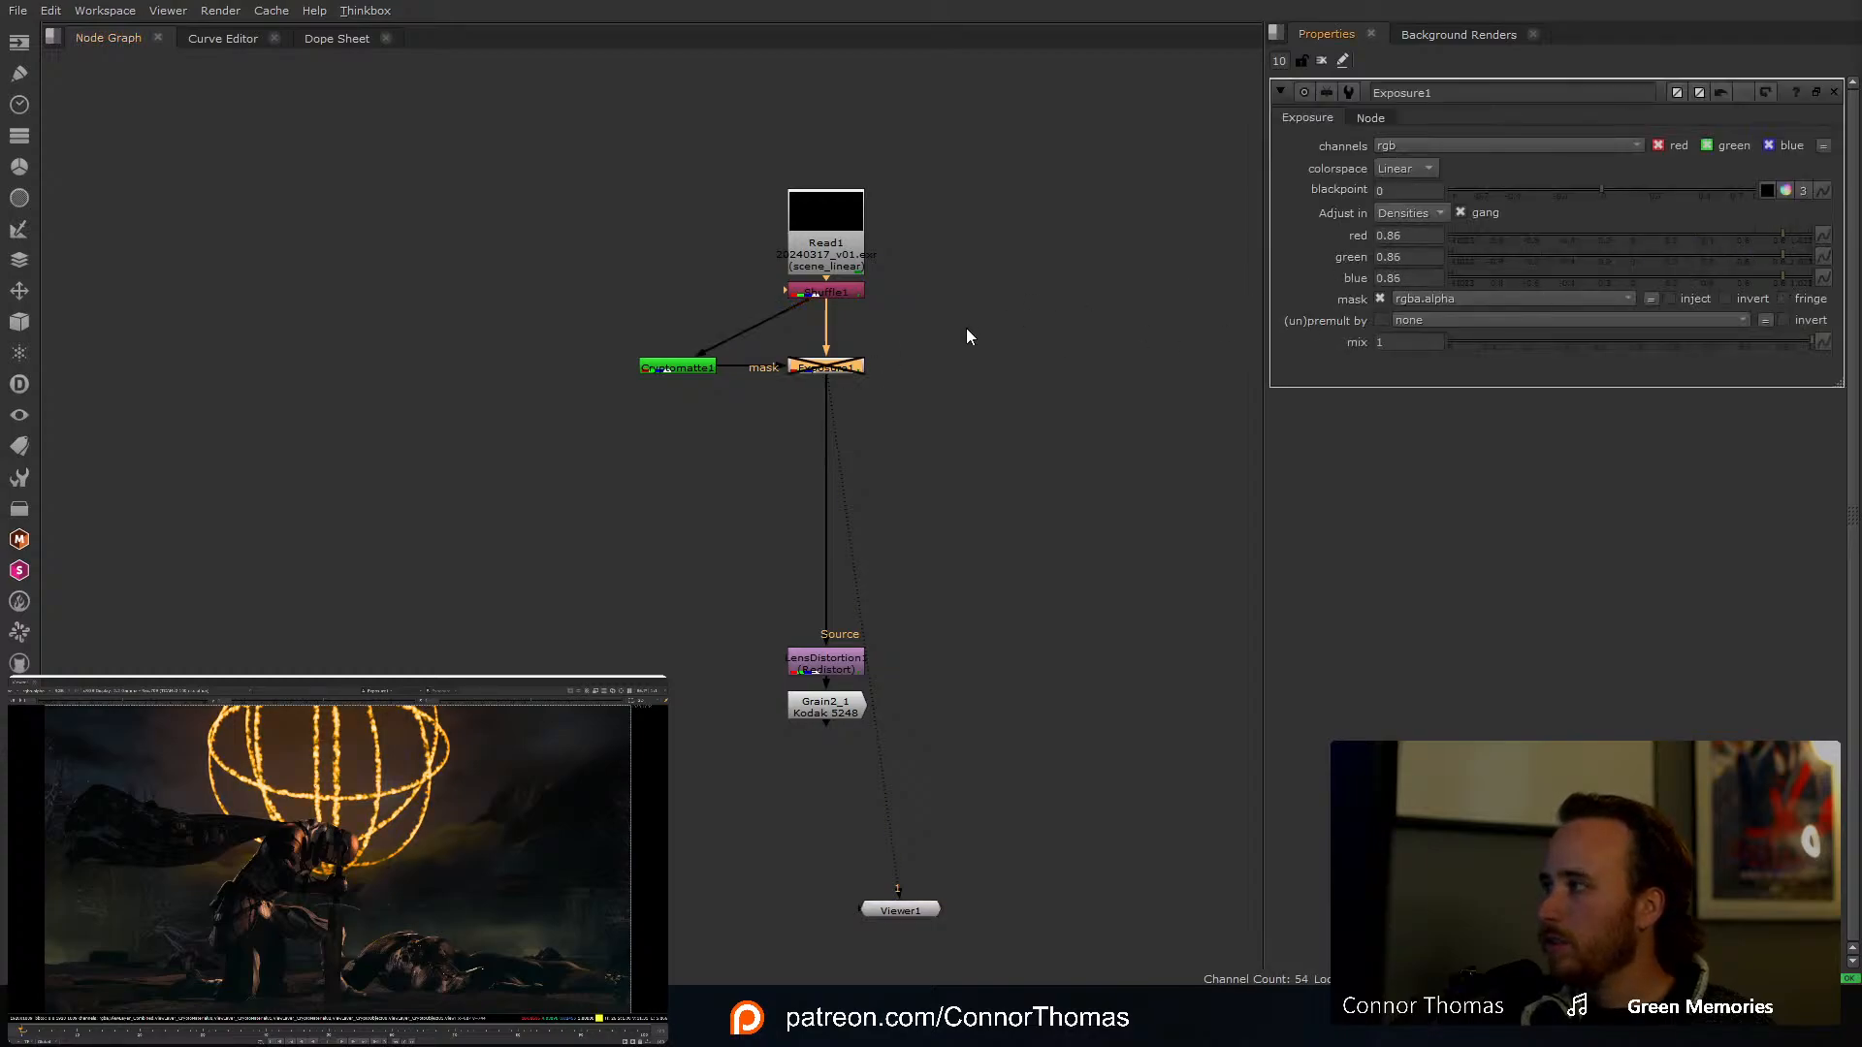
key(d)
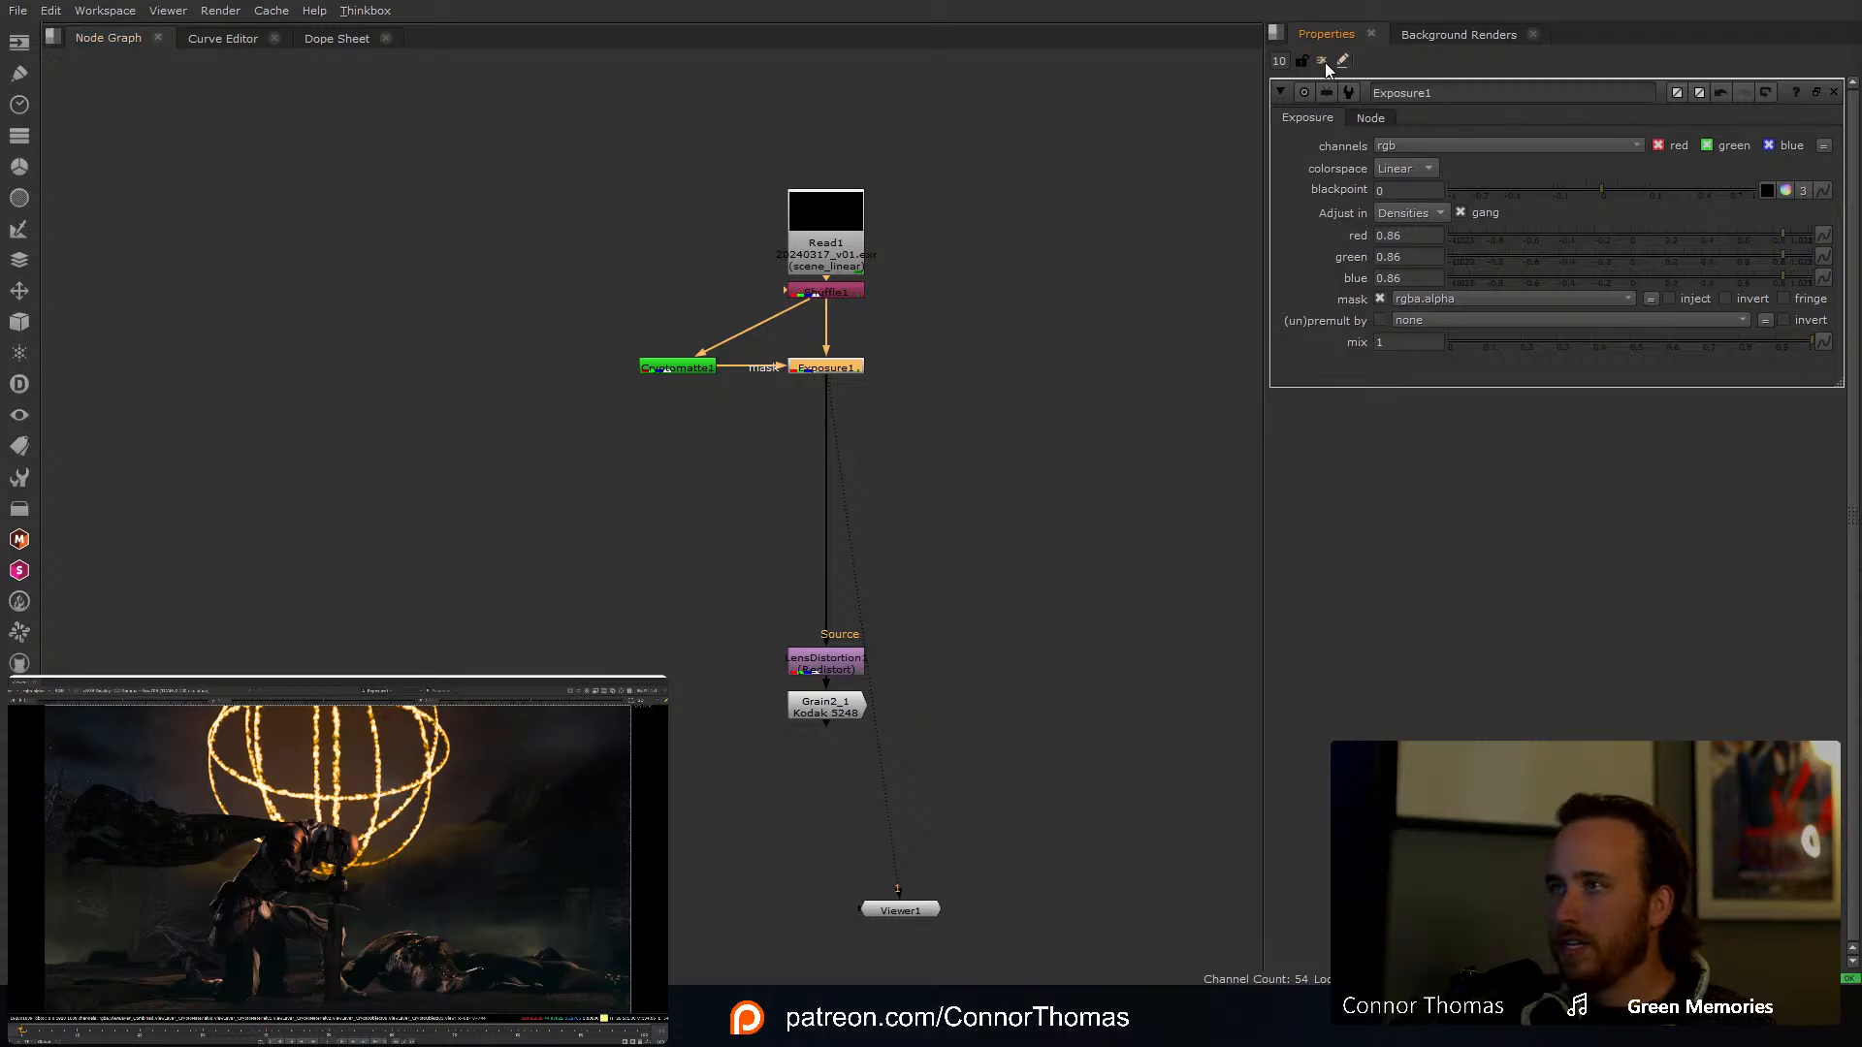
Step: Add a Glow node beside the Exposure node, connect its input to Exposure, and display it in the viewer
click(990, 416)
middle_drag(1008, 405, 861, 429)
scroll(899, 404, up, 2)
key(Tab)
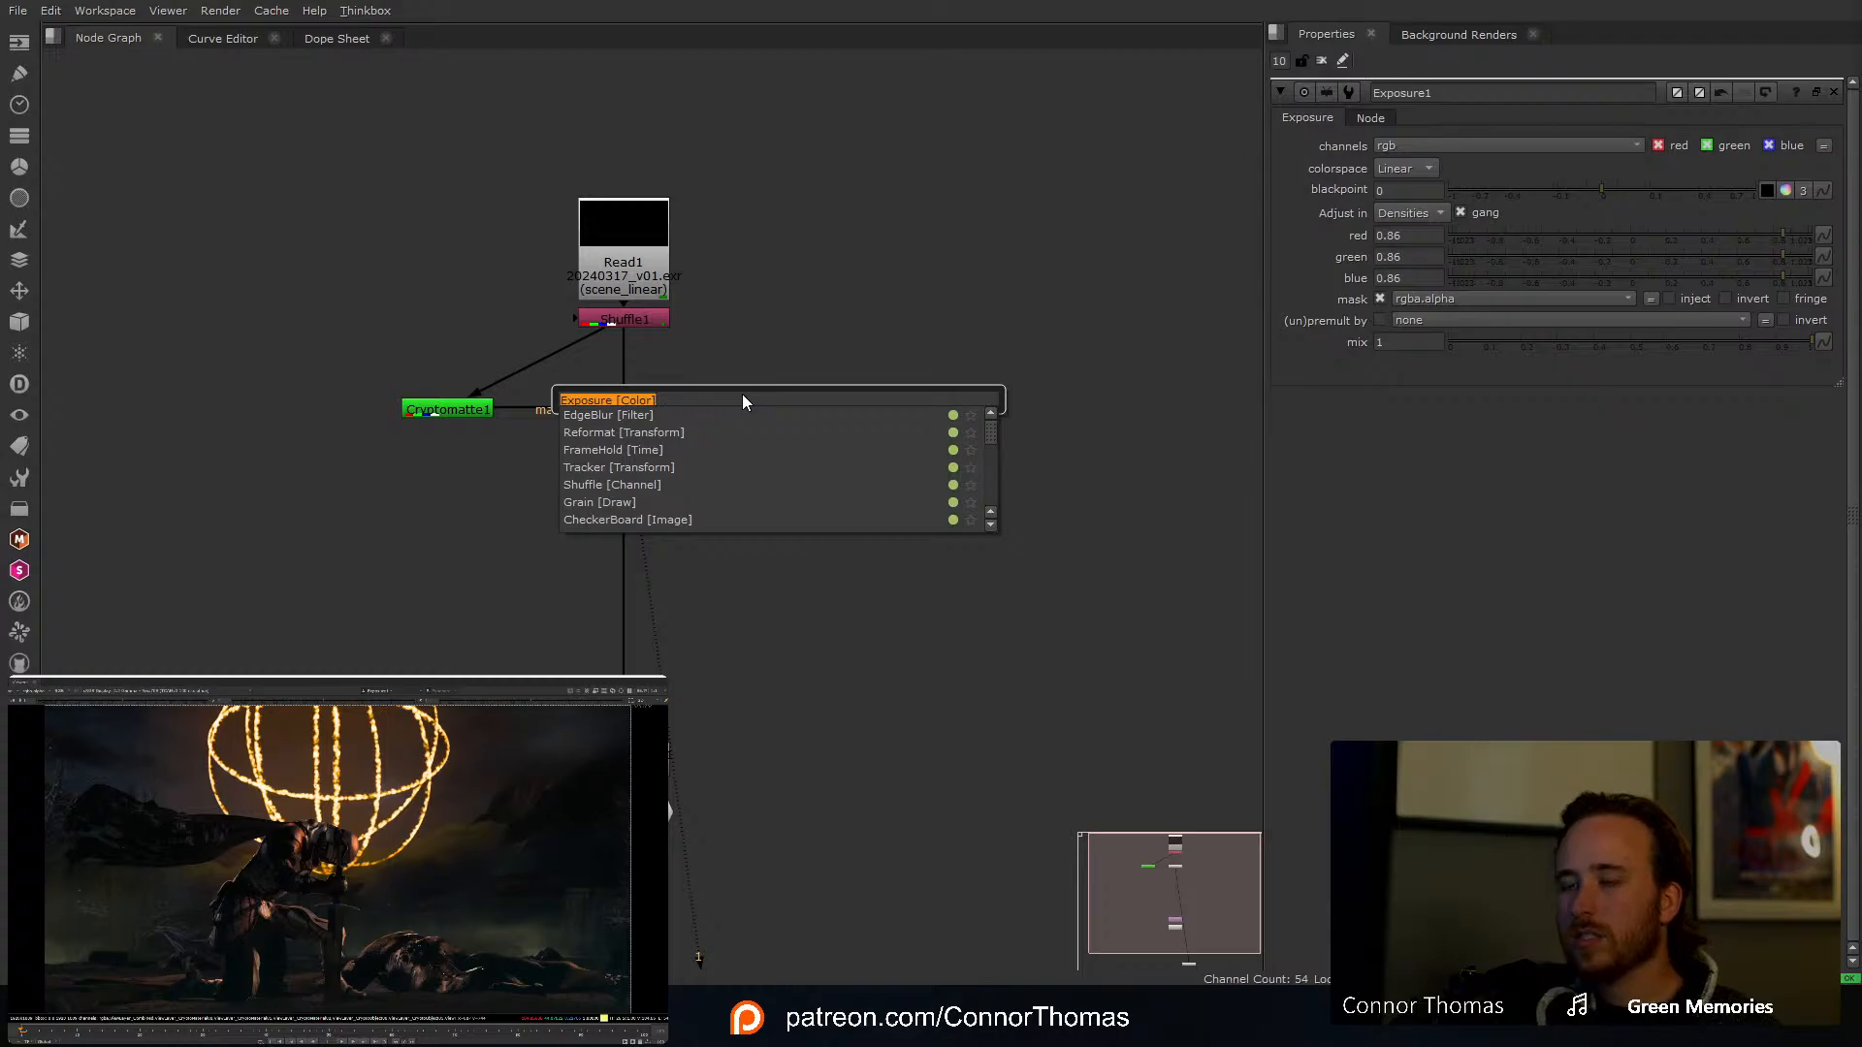
text(glow)
key(Return)
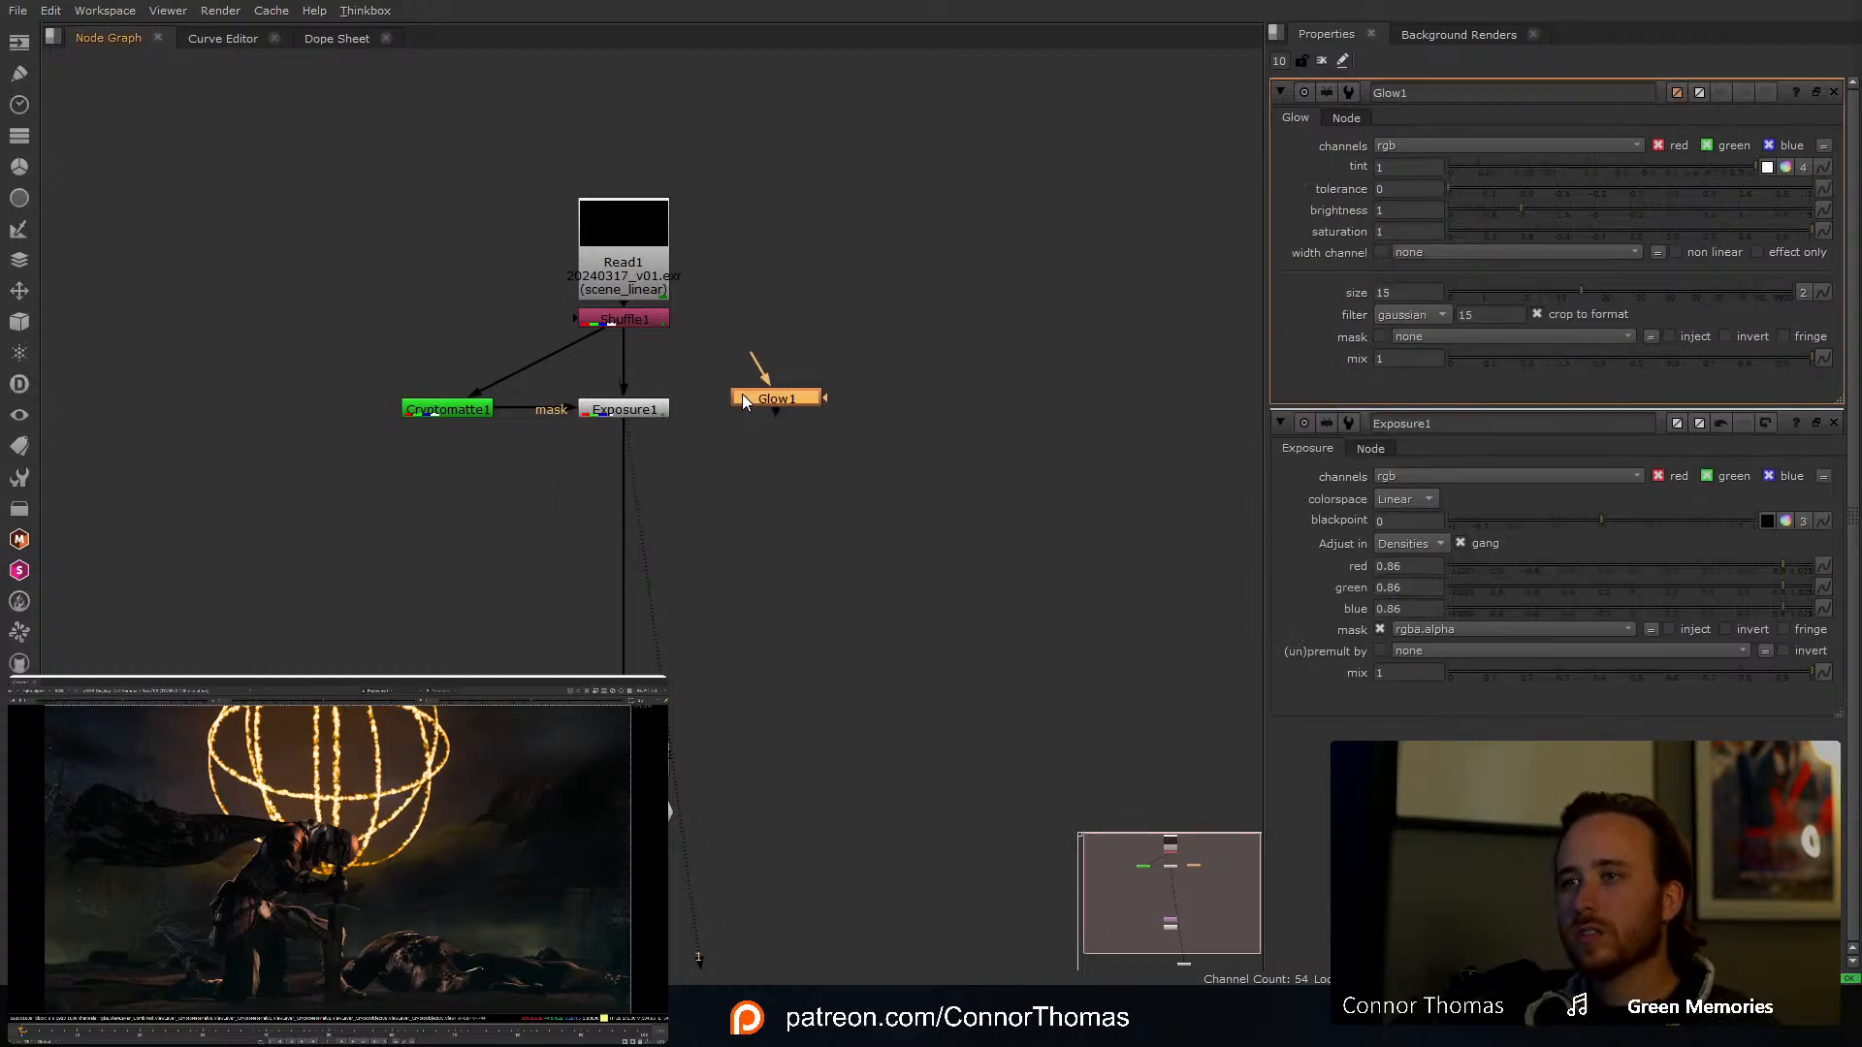
drag(750, 355, 635, 410)
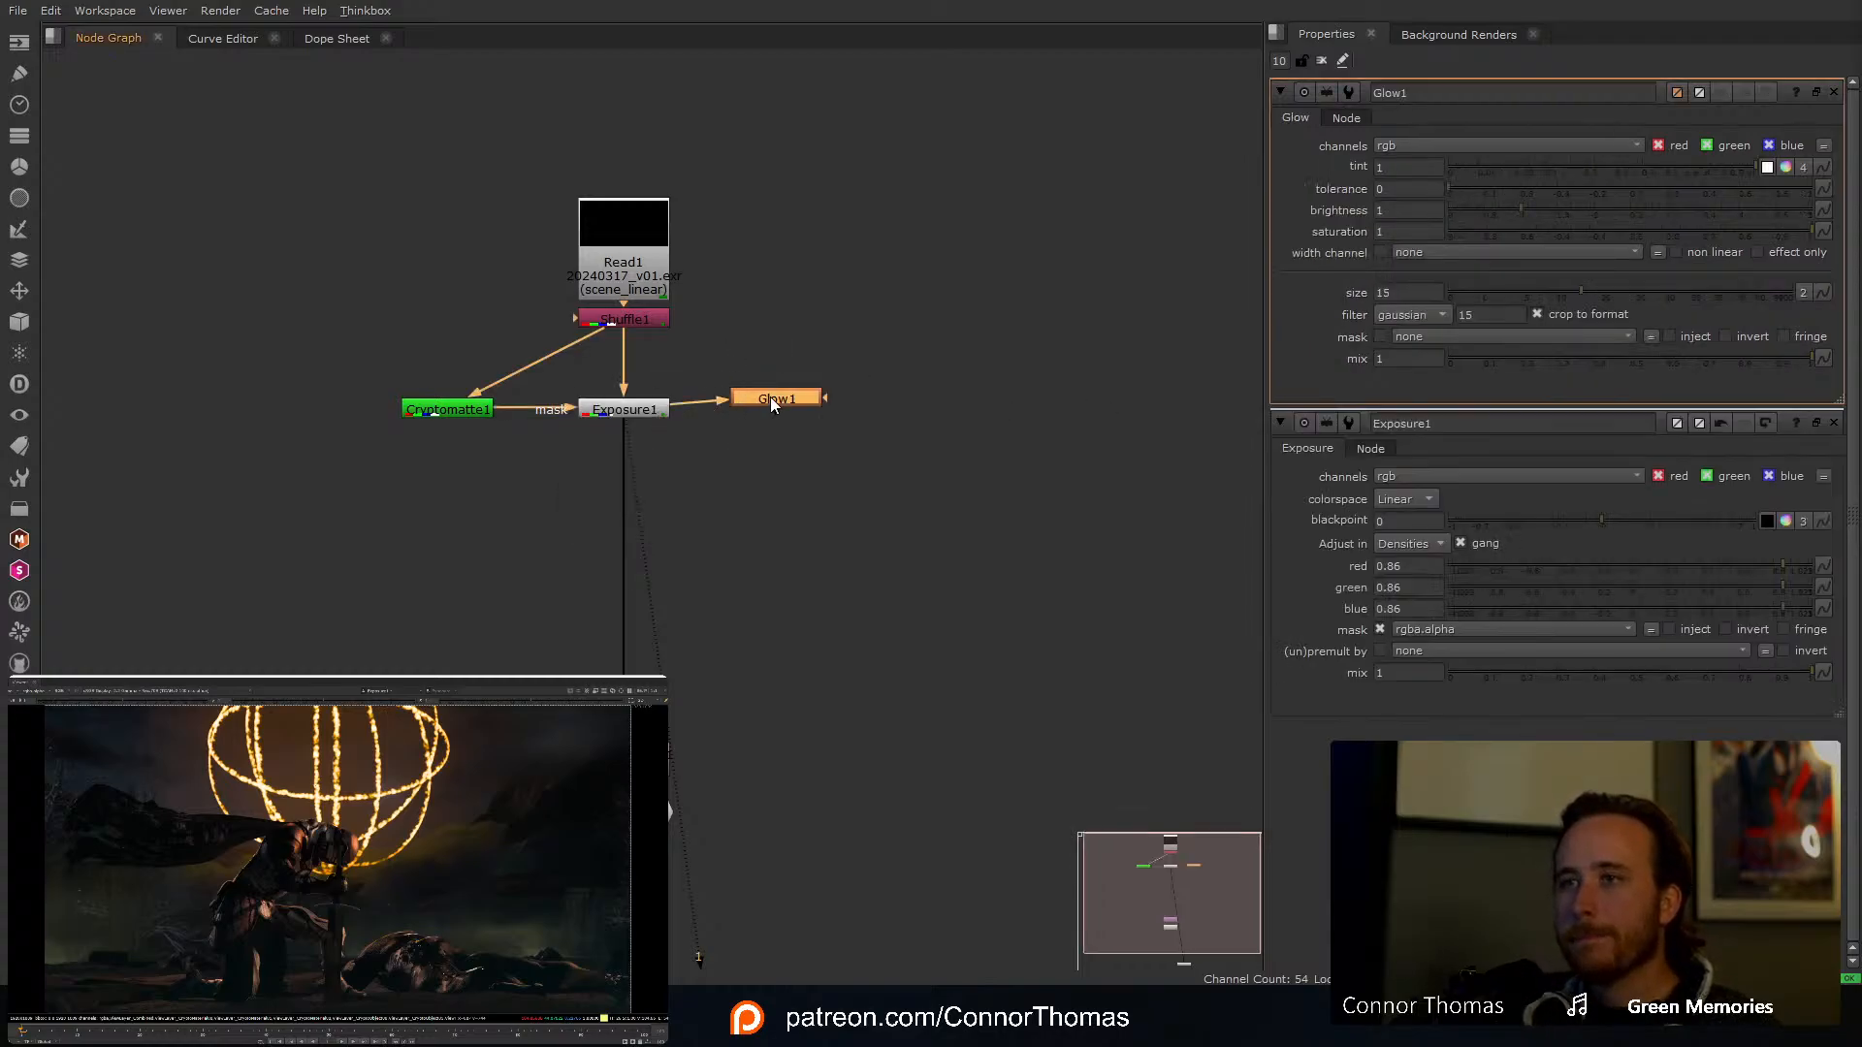
drag(772, 400, 789, 406)
key(1)
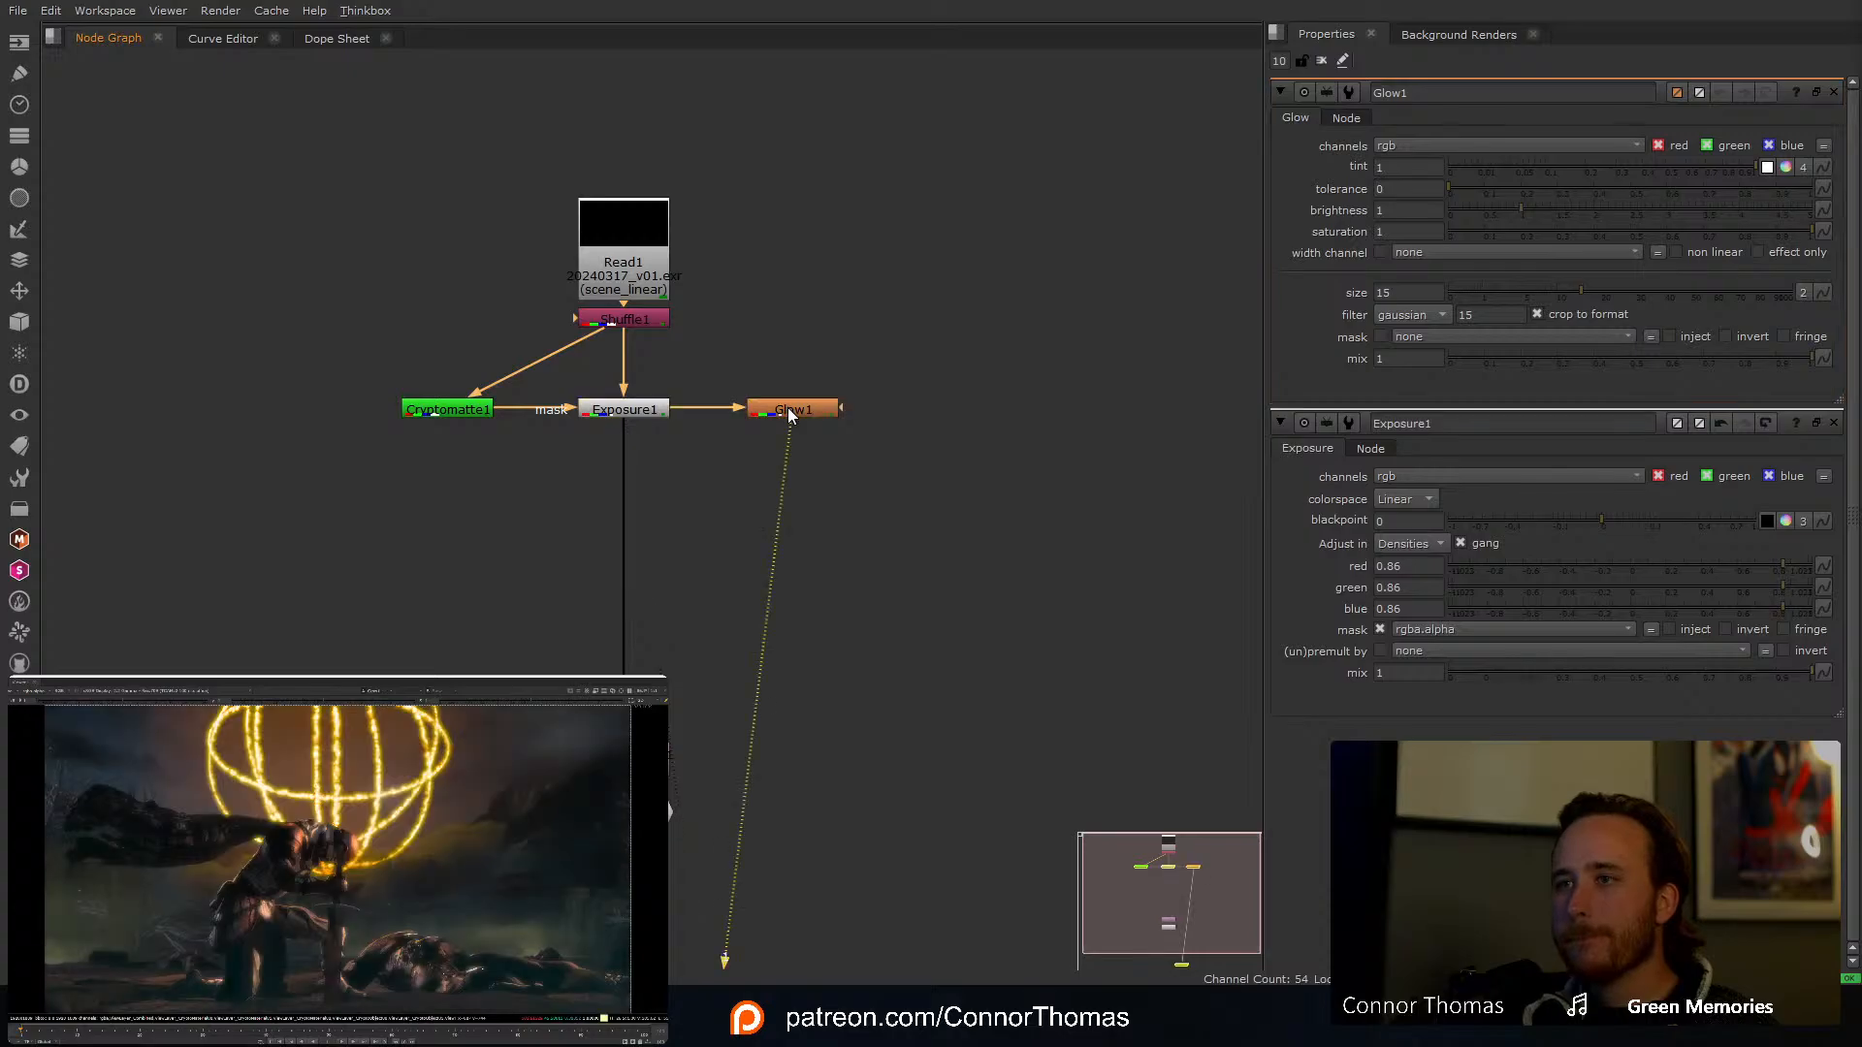
Step: Set the Glow node to output the effect only, with tolerance 1, brightness 1.88 and saturation 0.9
click(1757, 252)
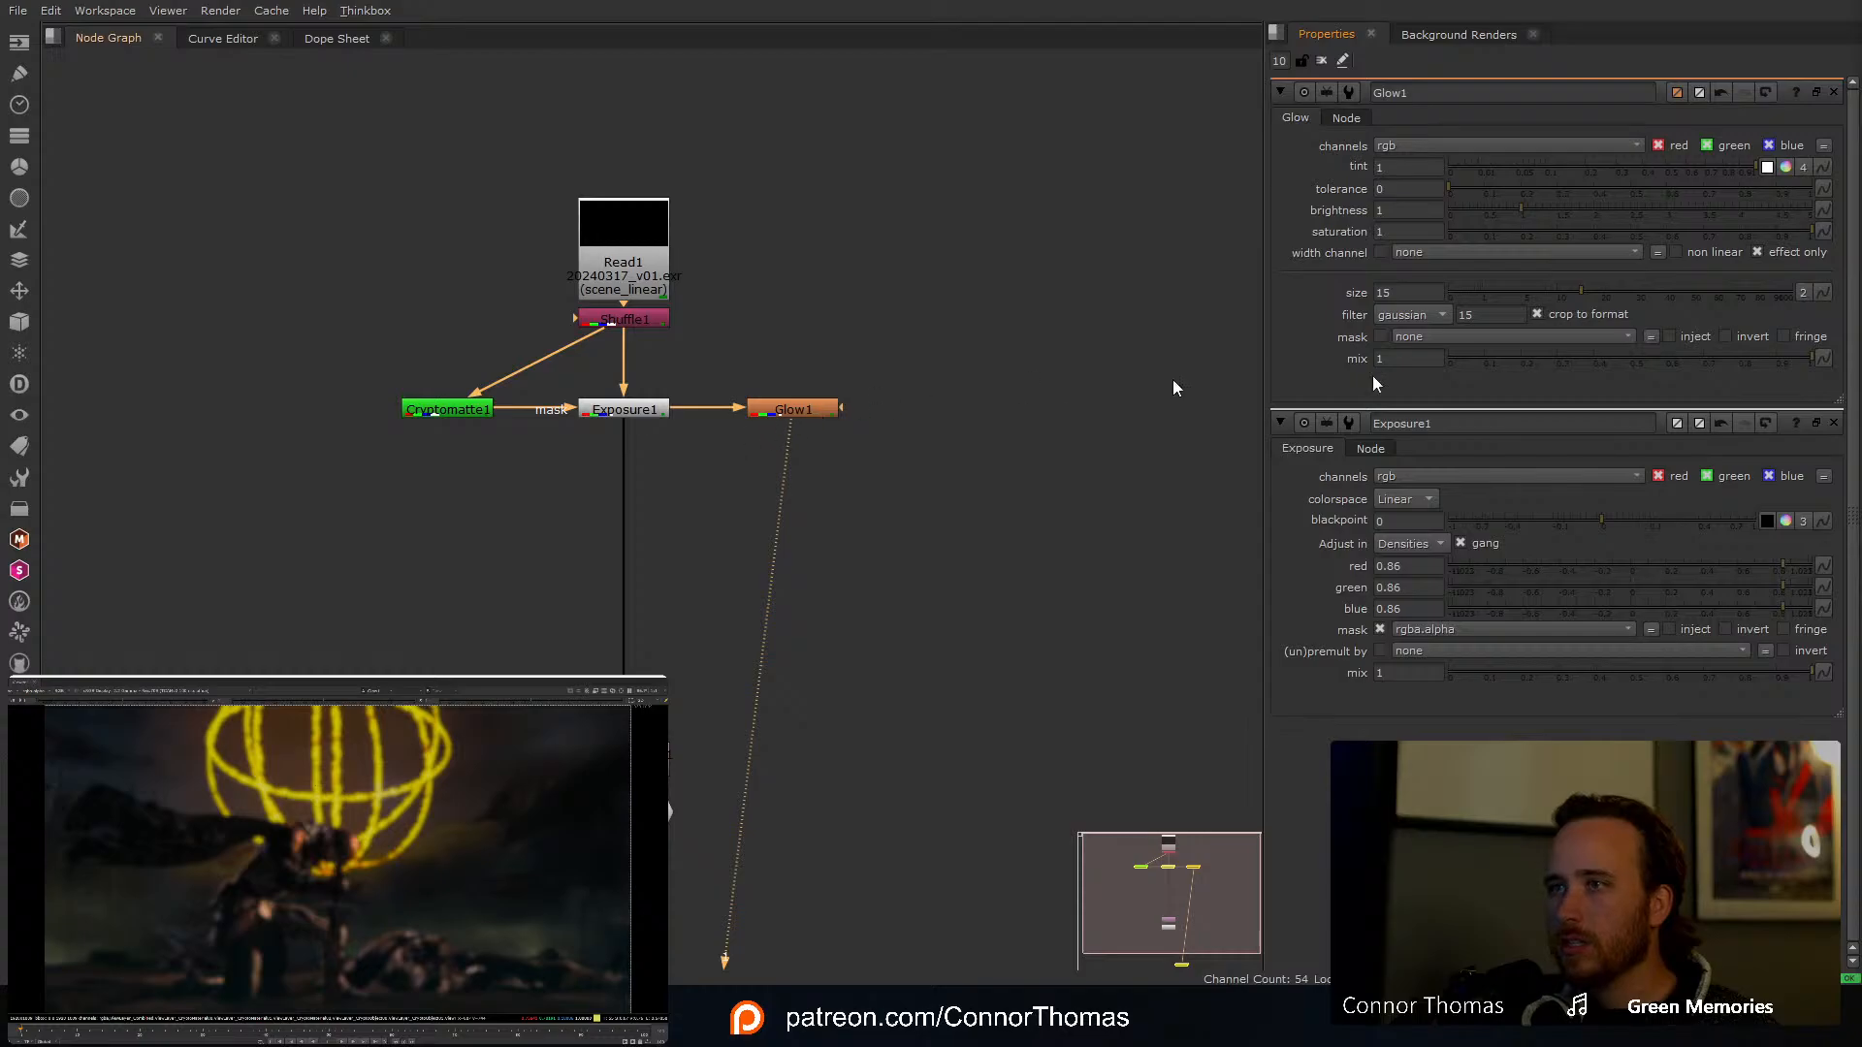
drag(1519, 194, 1844, 186)
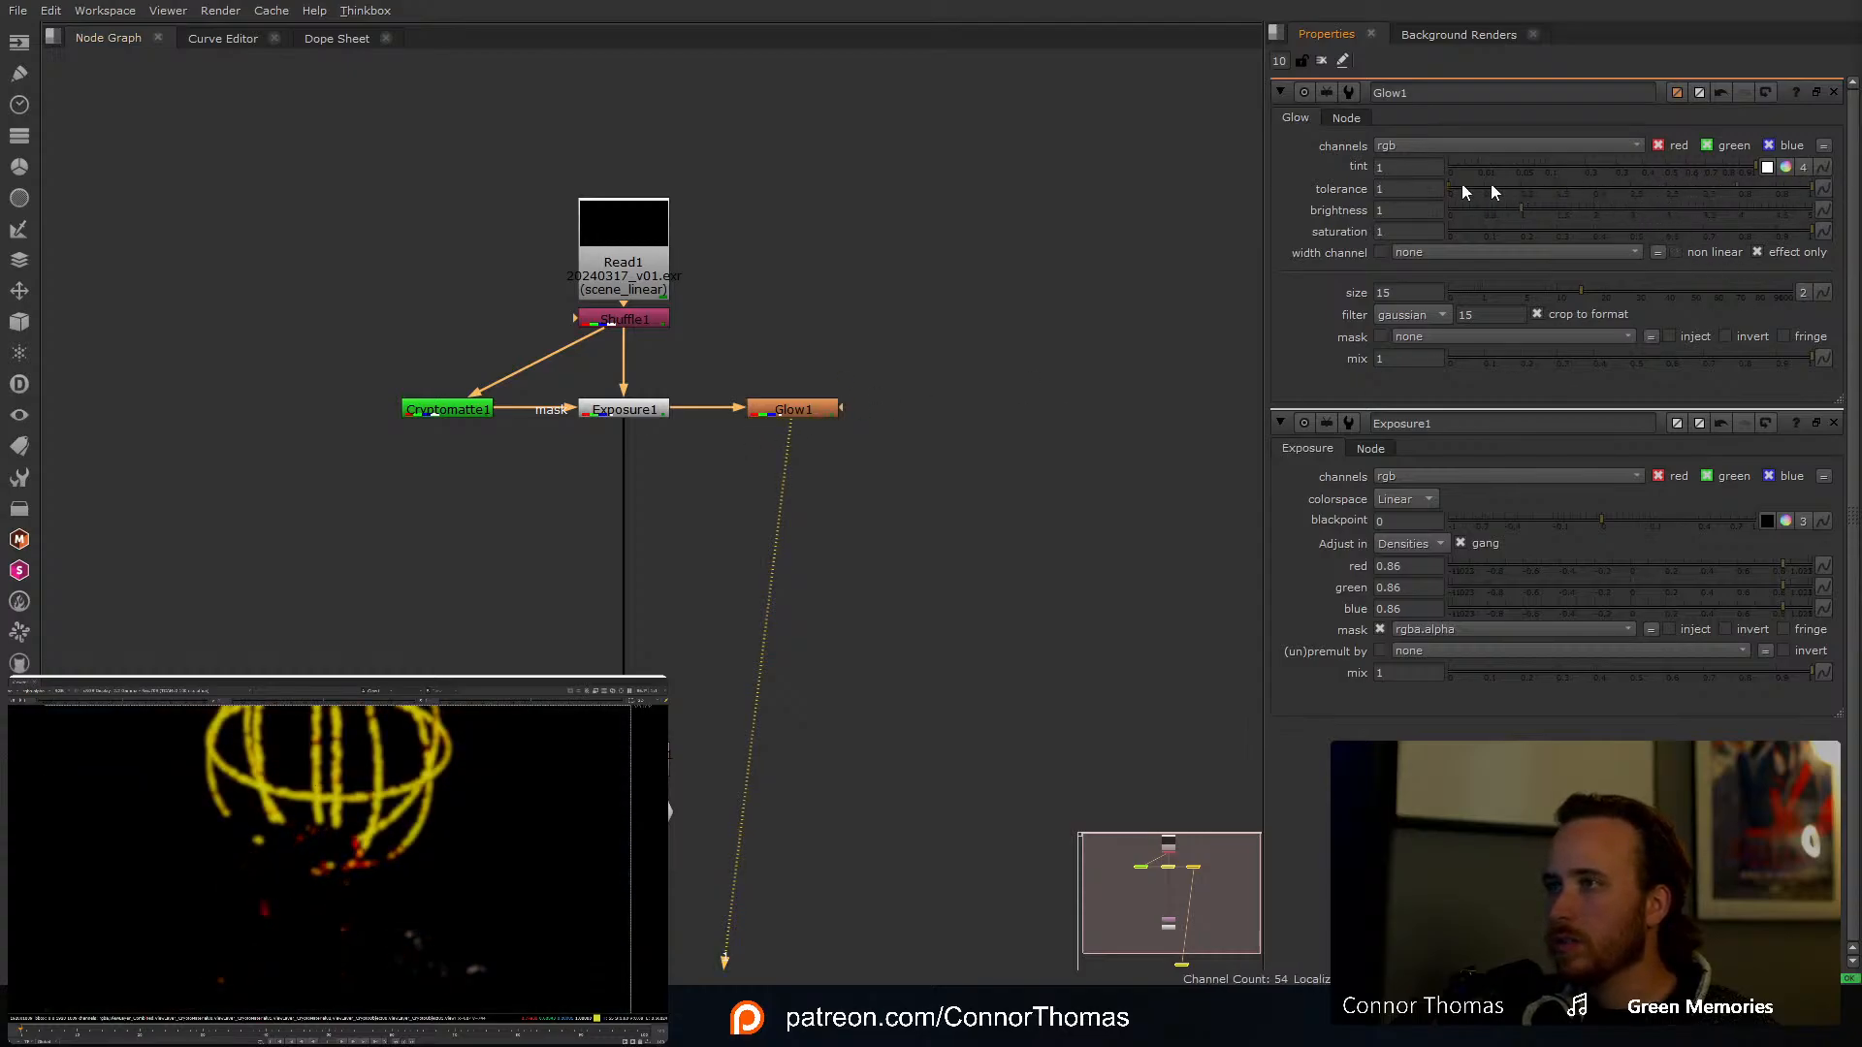
double_click(1387, 210)
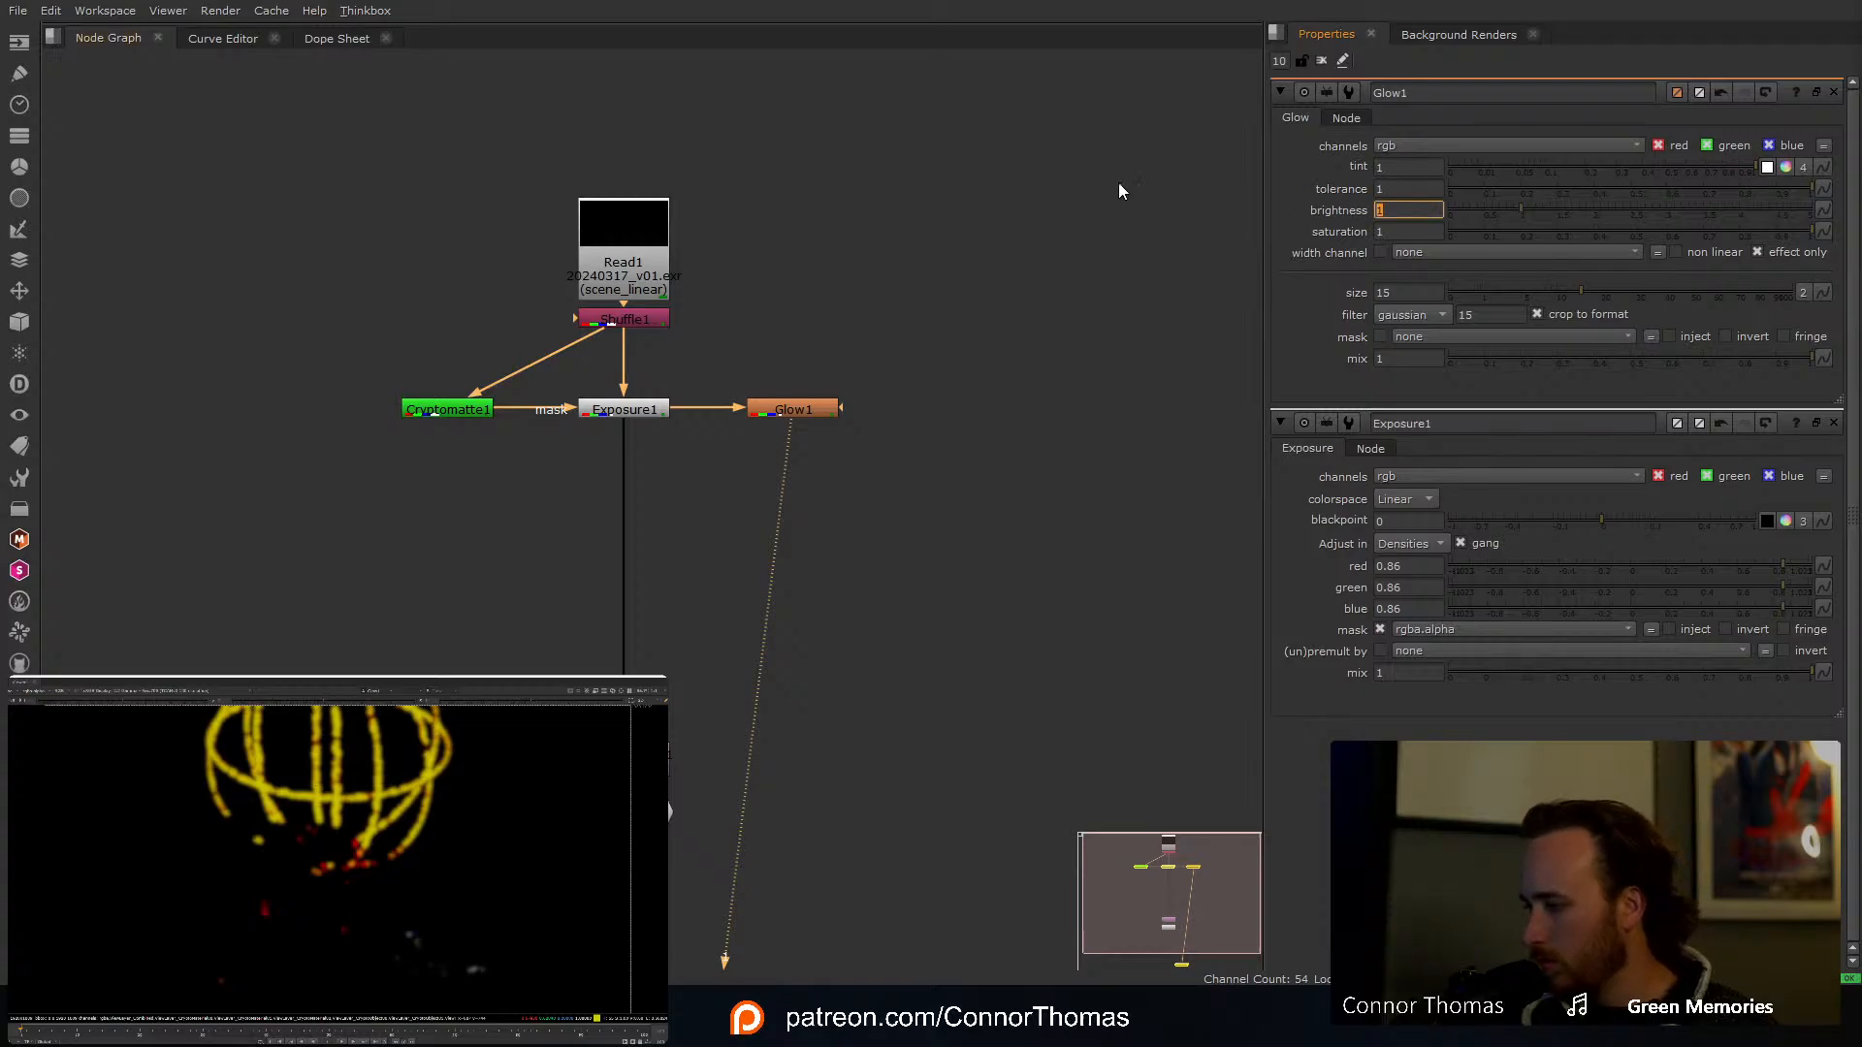
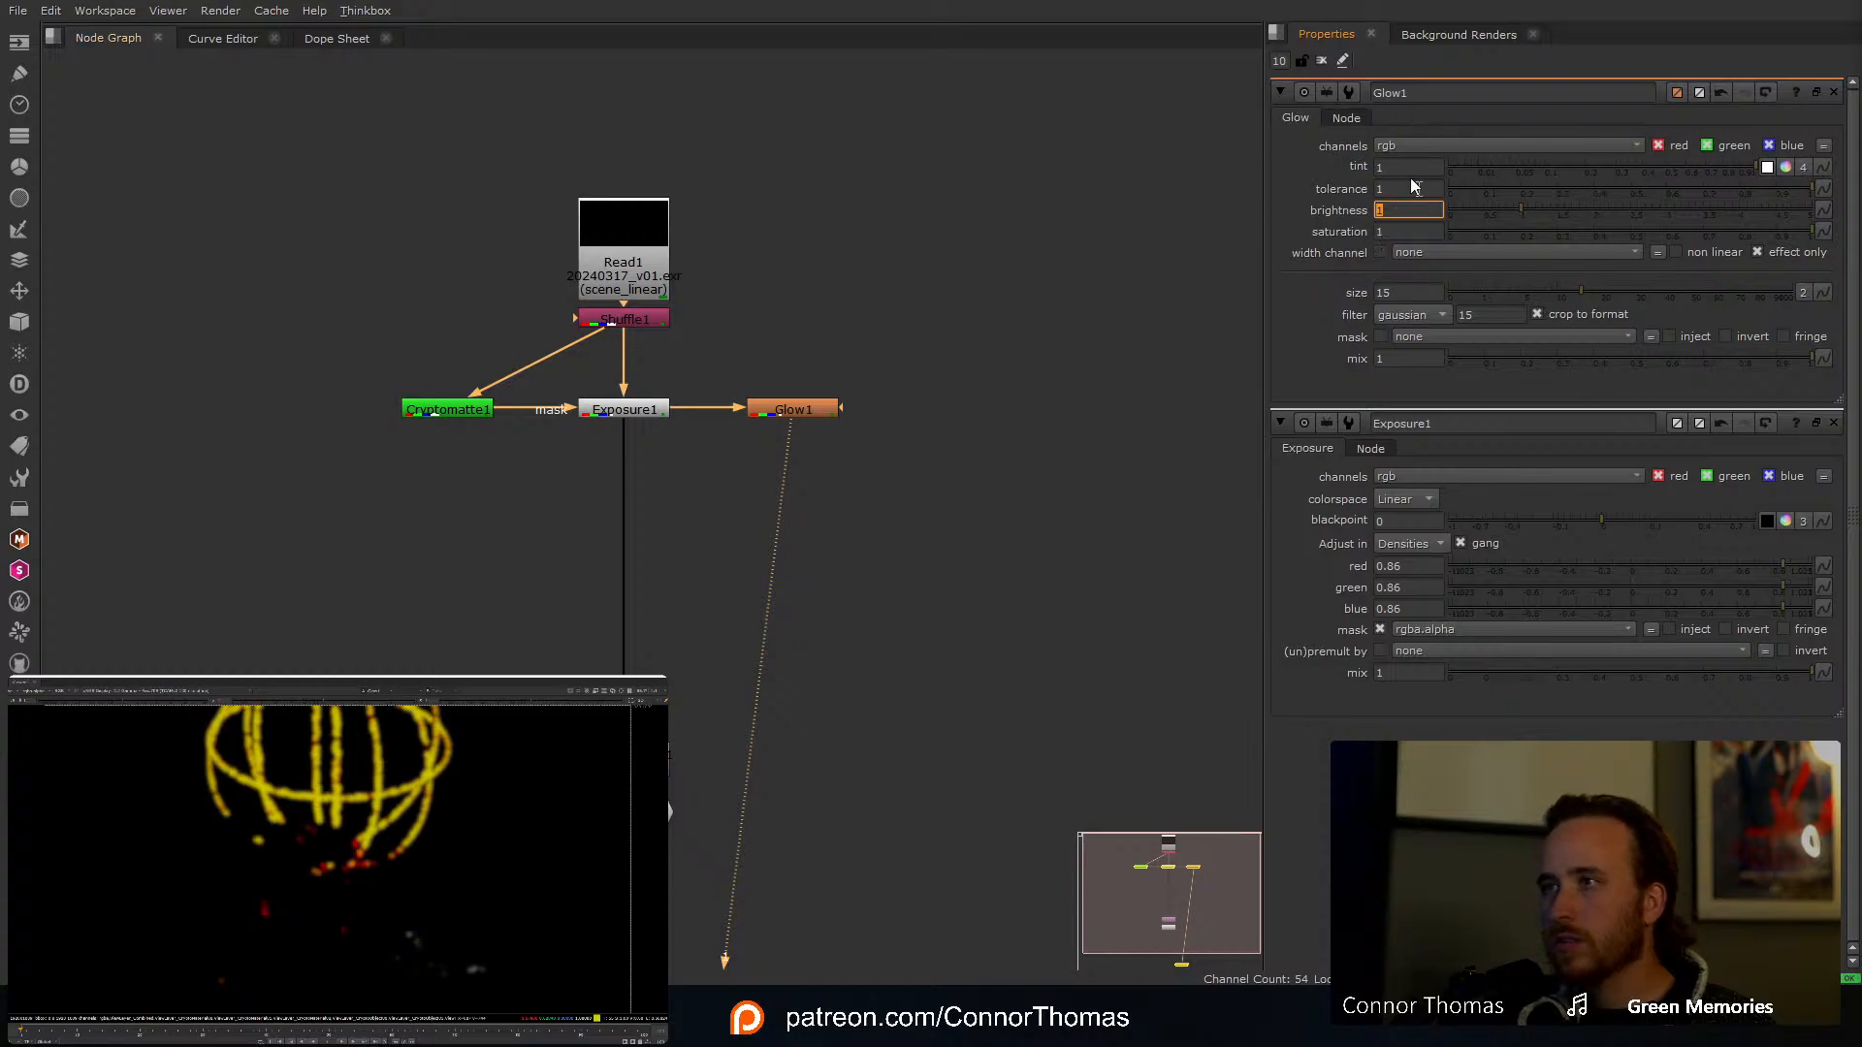
drag(1519, 227, 1585, 206)
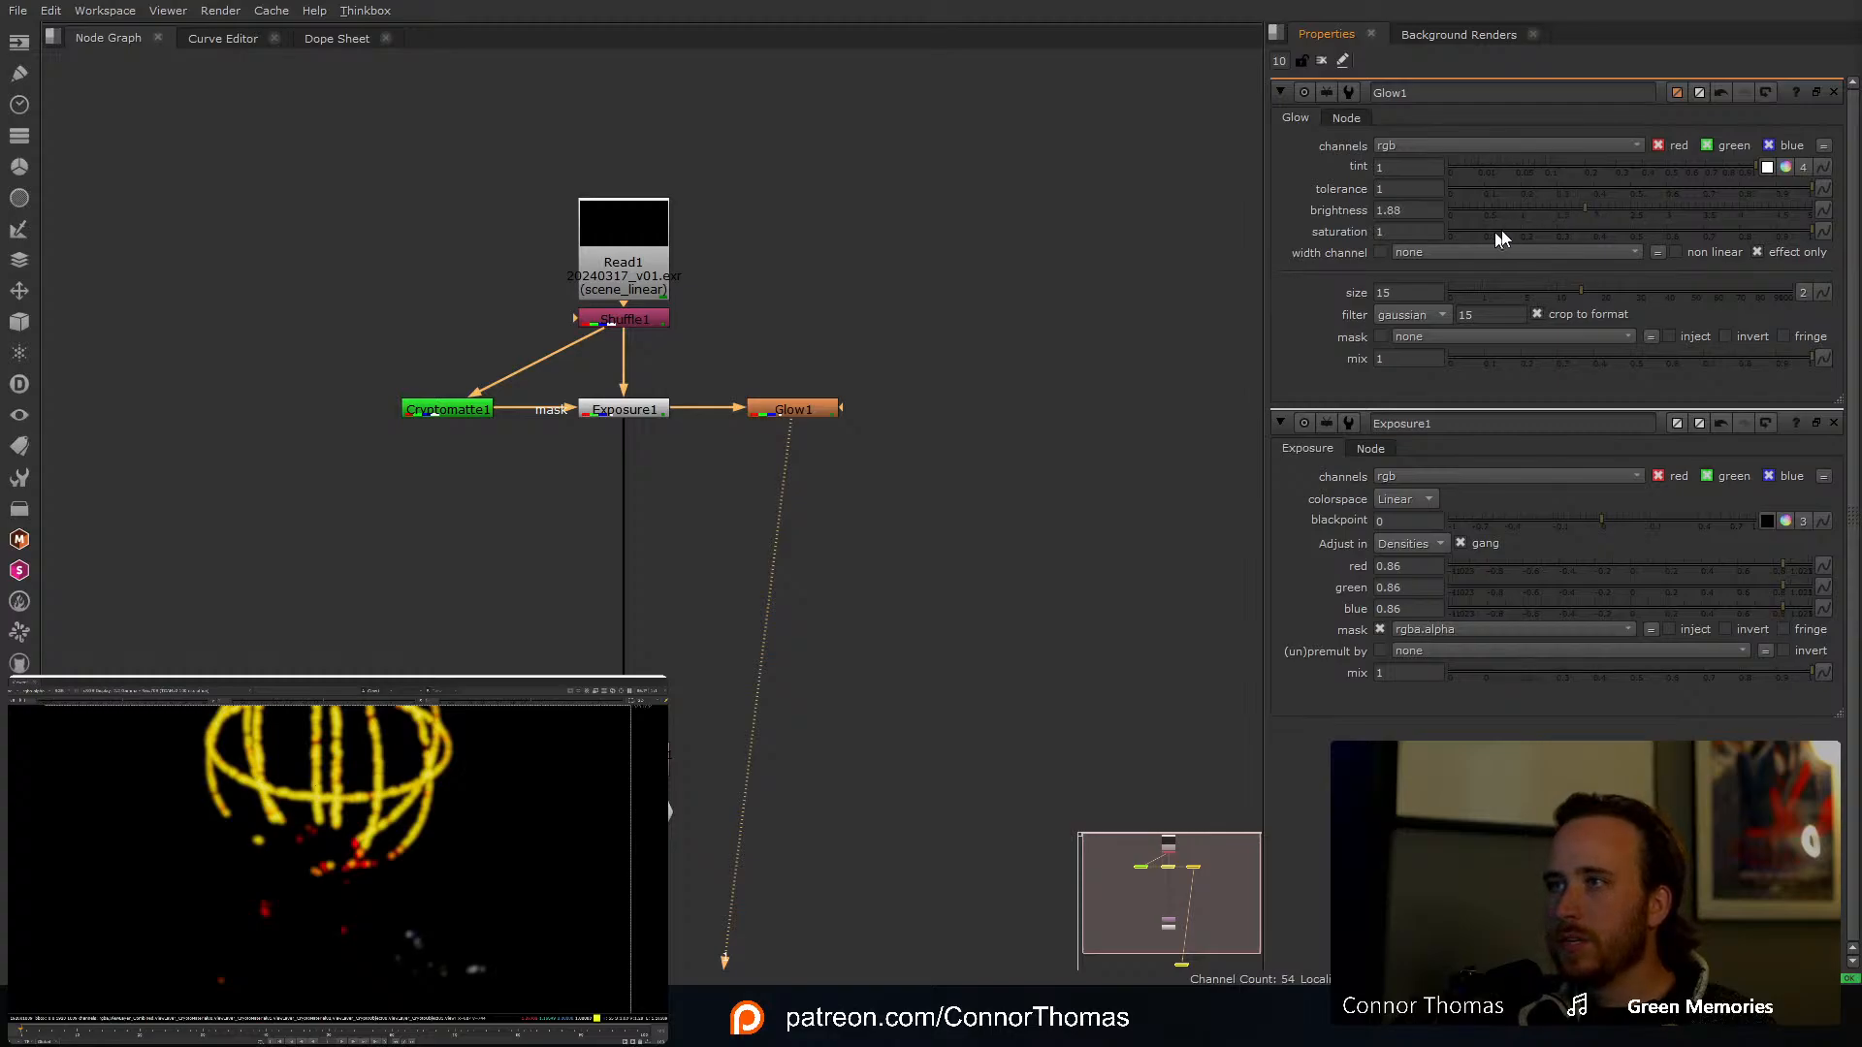
drag(1815, 232, 1739, 235)
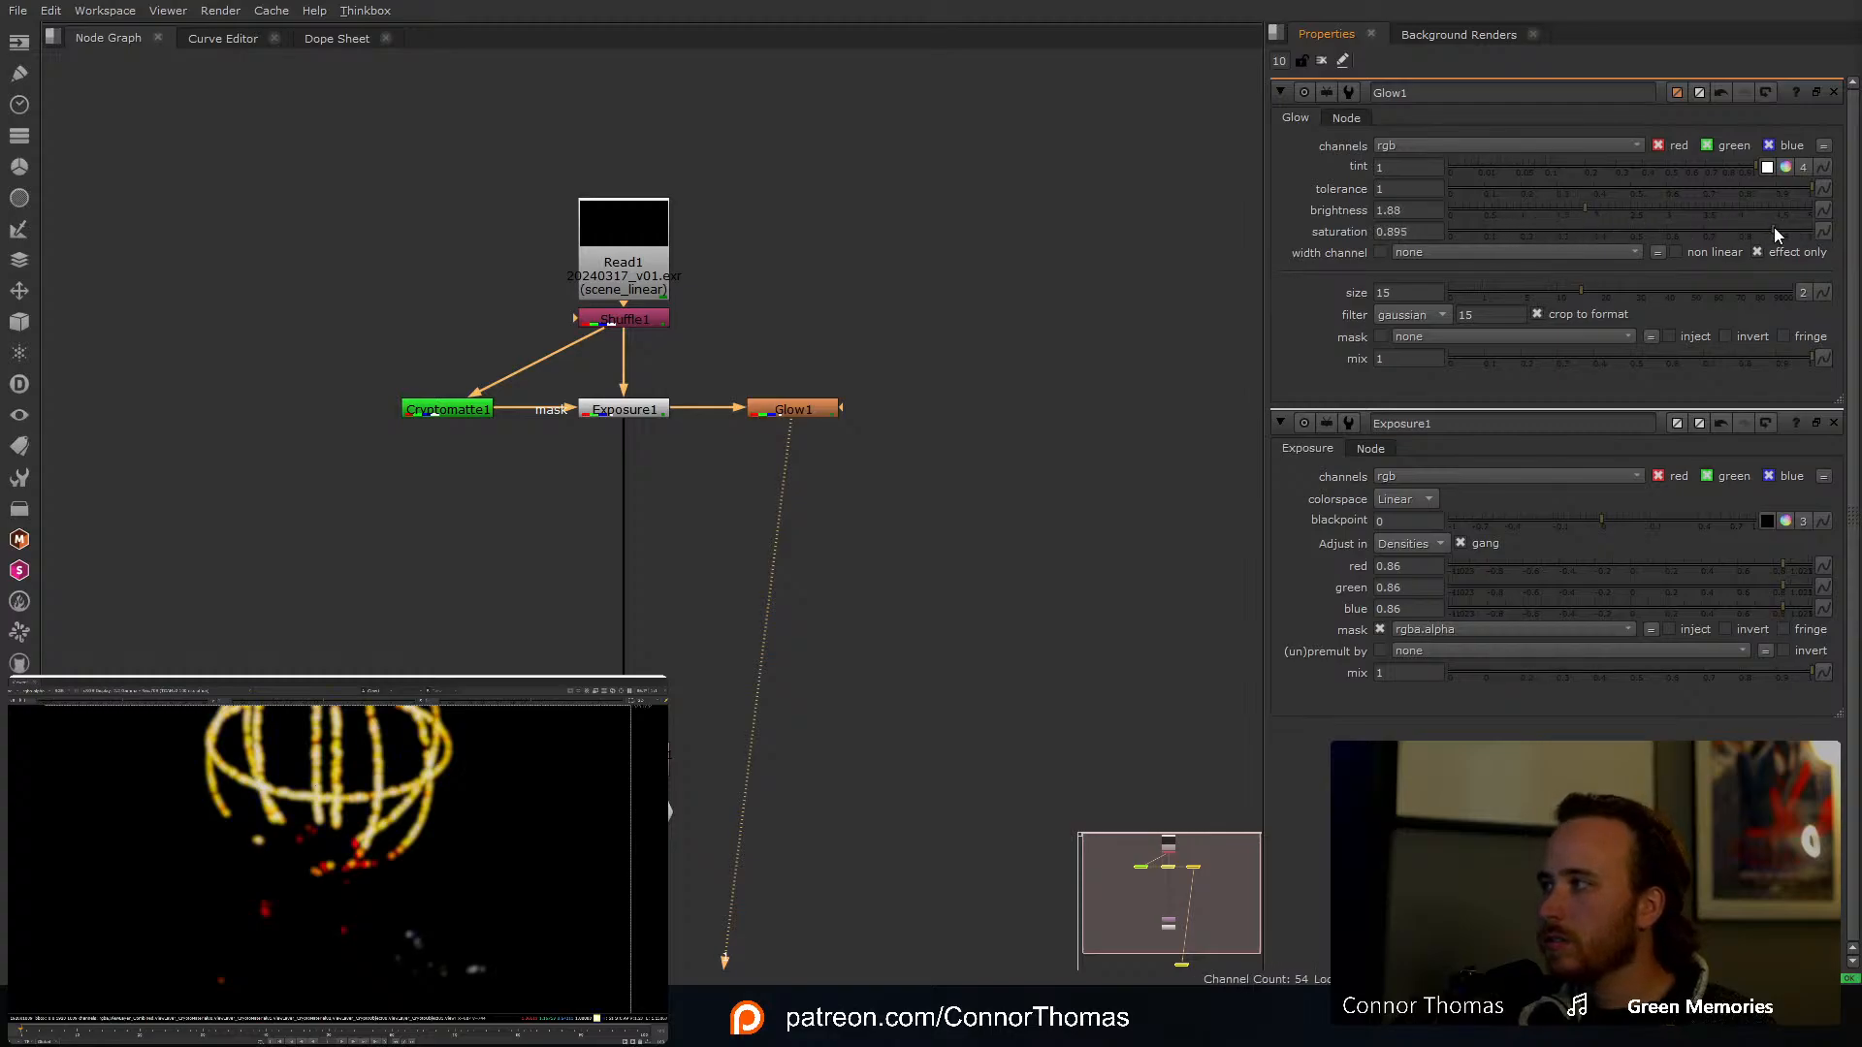
click(1776, 233)
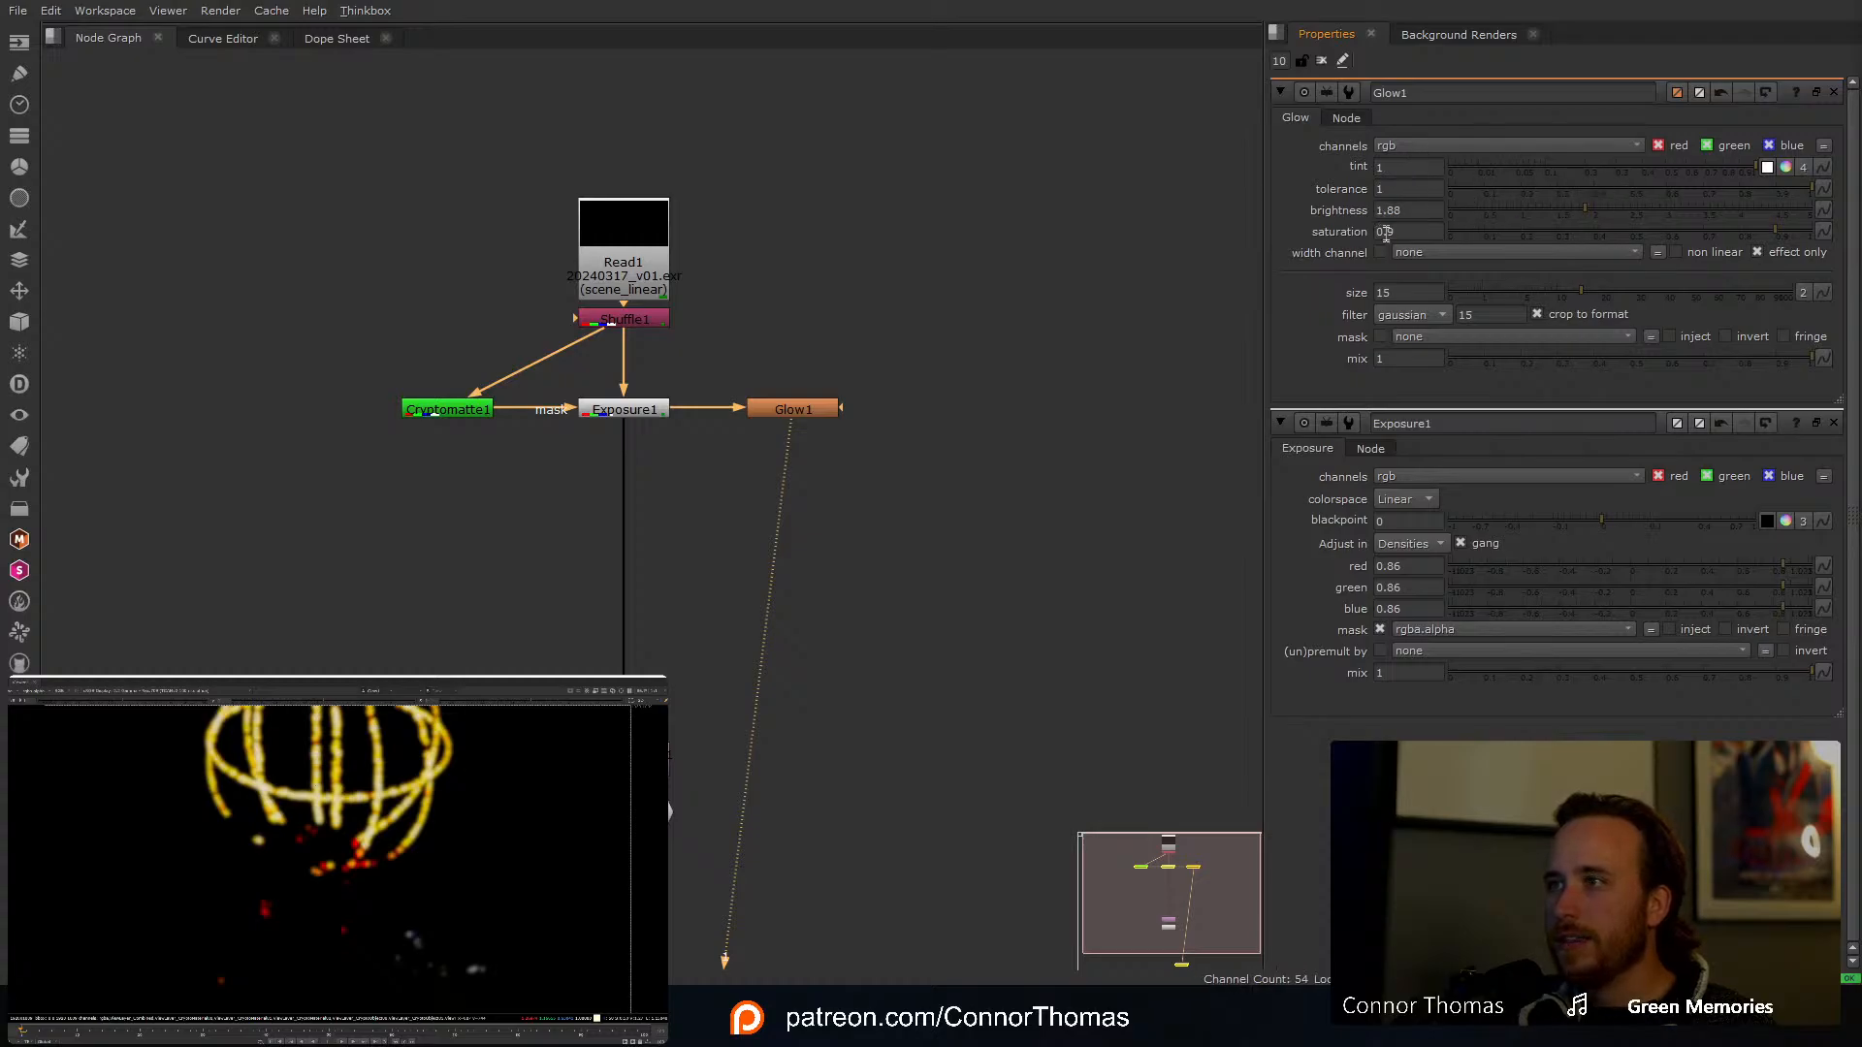
Step: Set the Glow node's size to 500
double_click(1418, 291)
text(5)
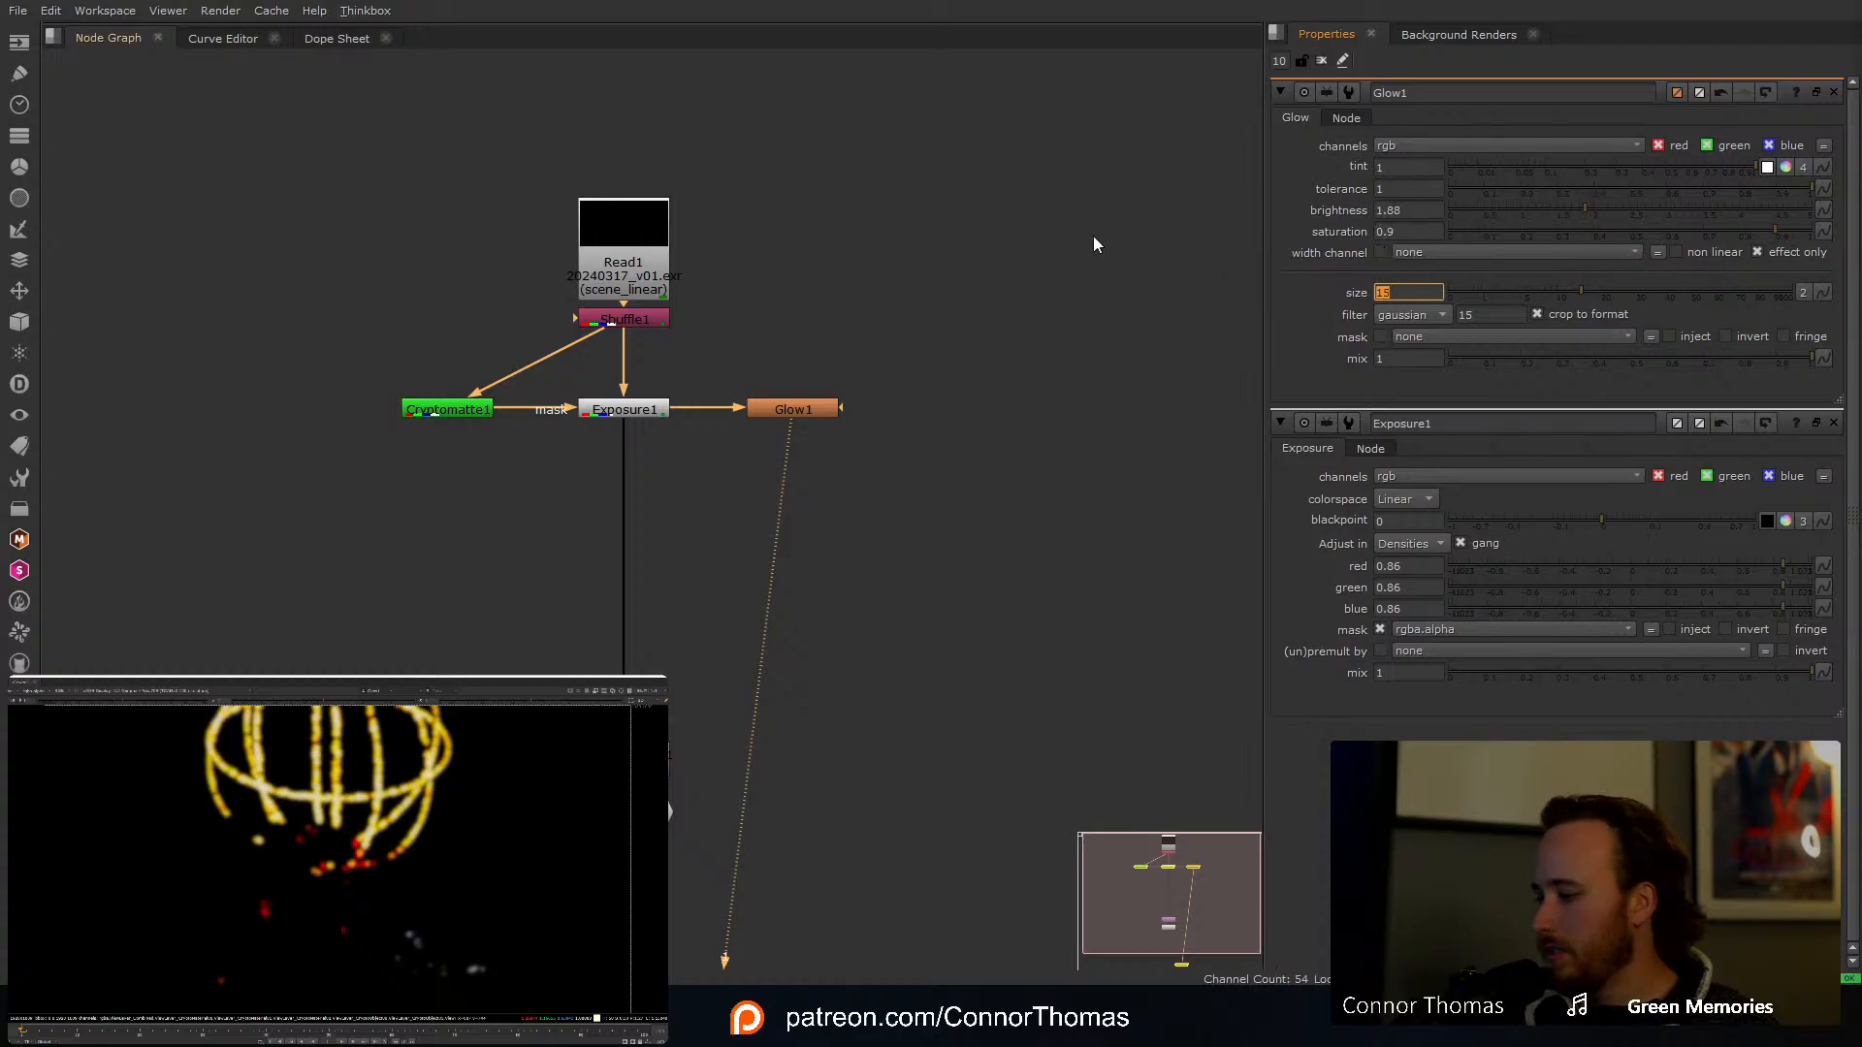
text(00)
key(Return)
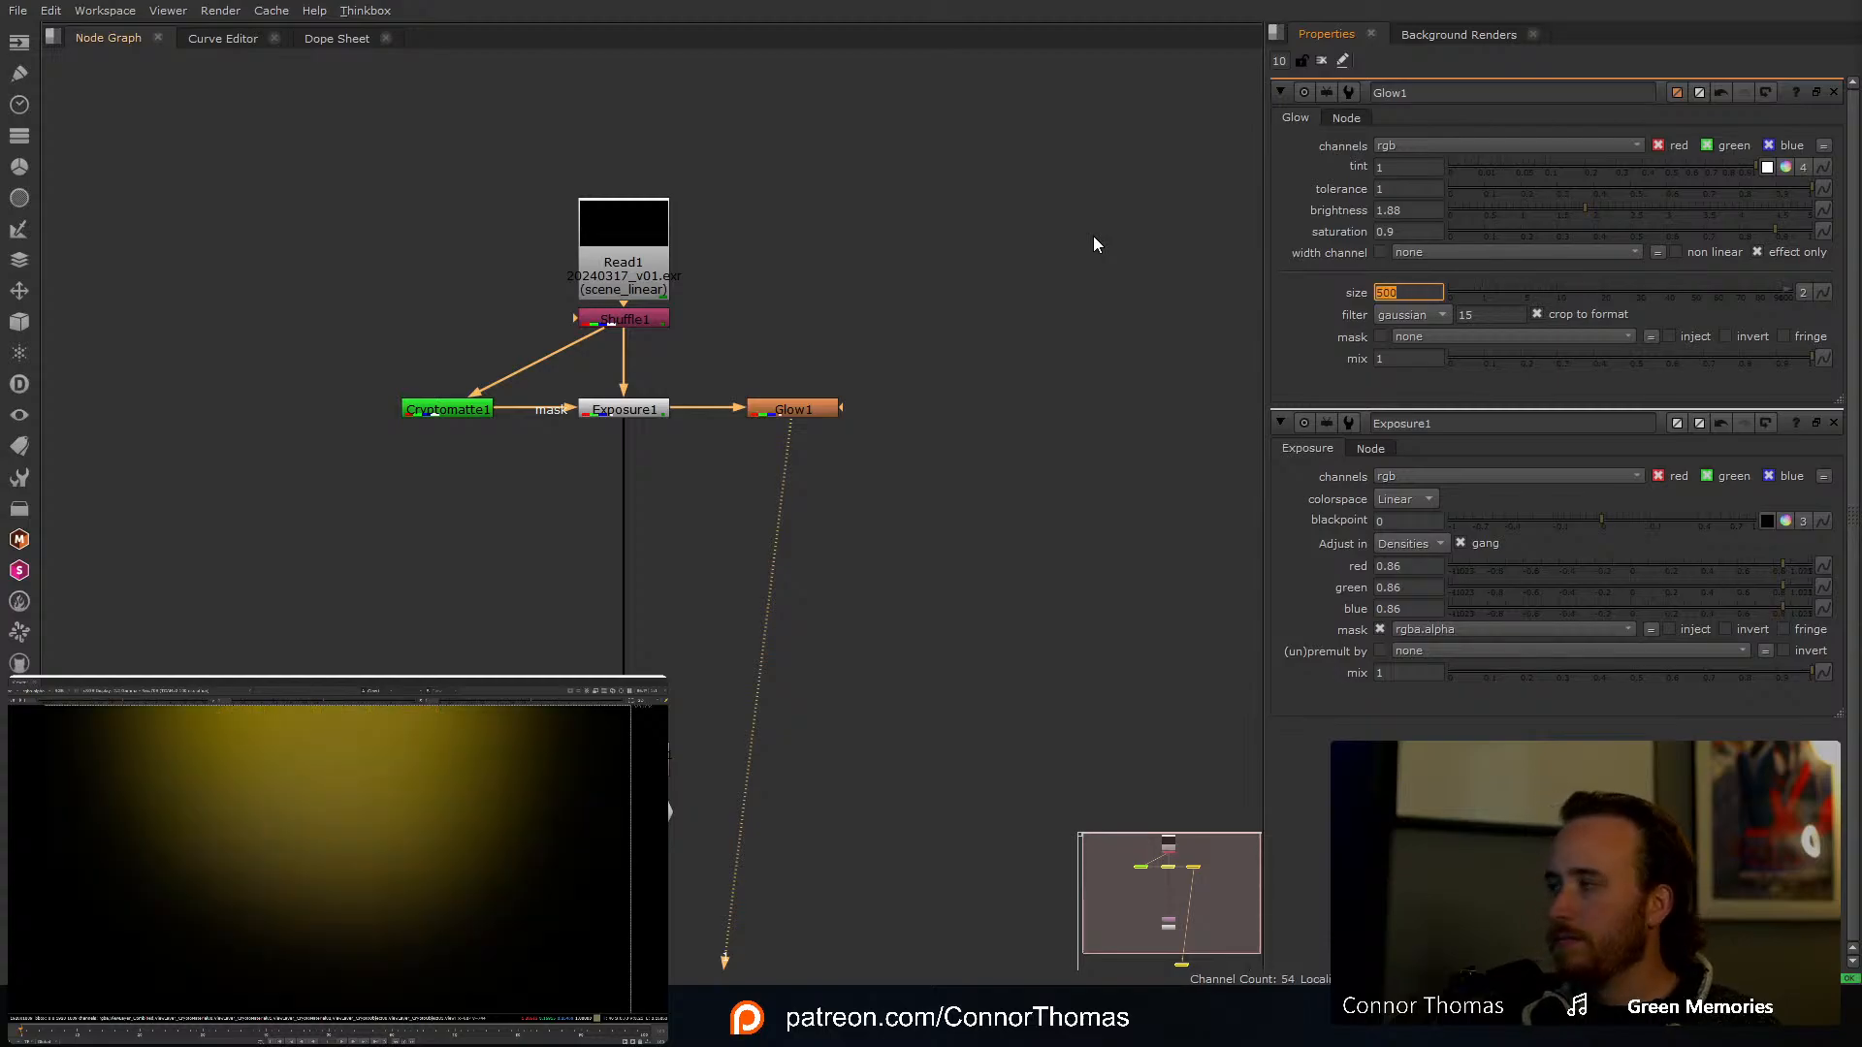
Step: Merge the Glow output onto the main branch below Exposure using the plus operation and a mix of 0.07
click(799, 415)
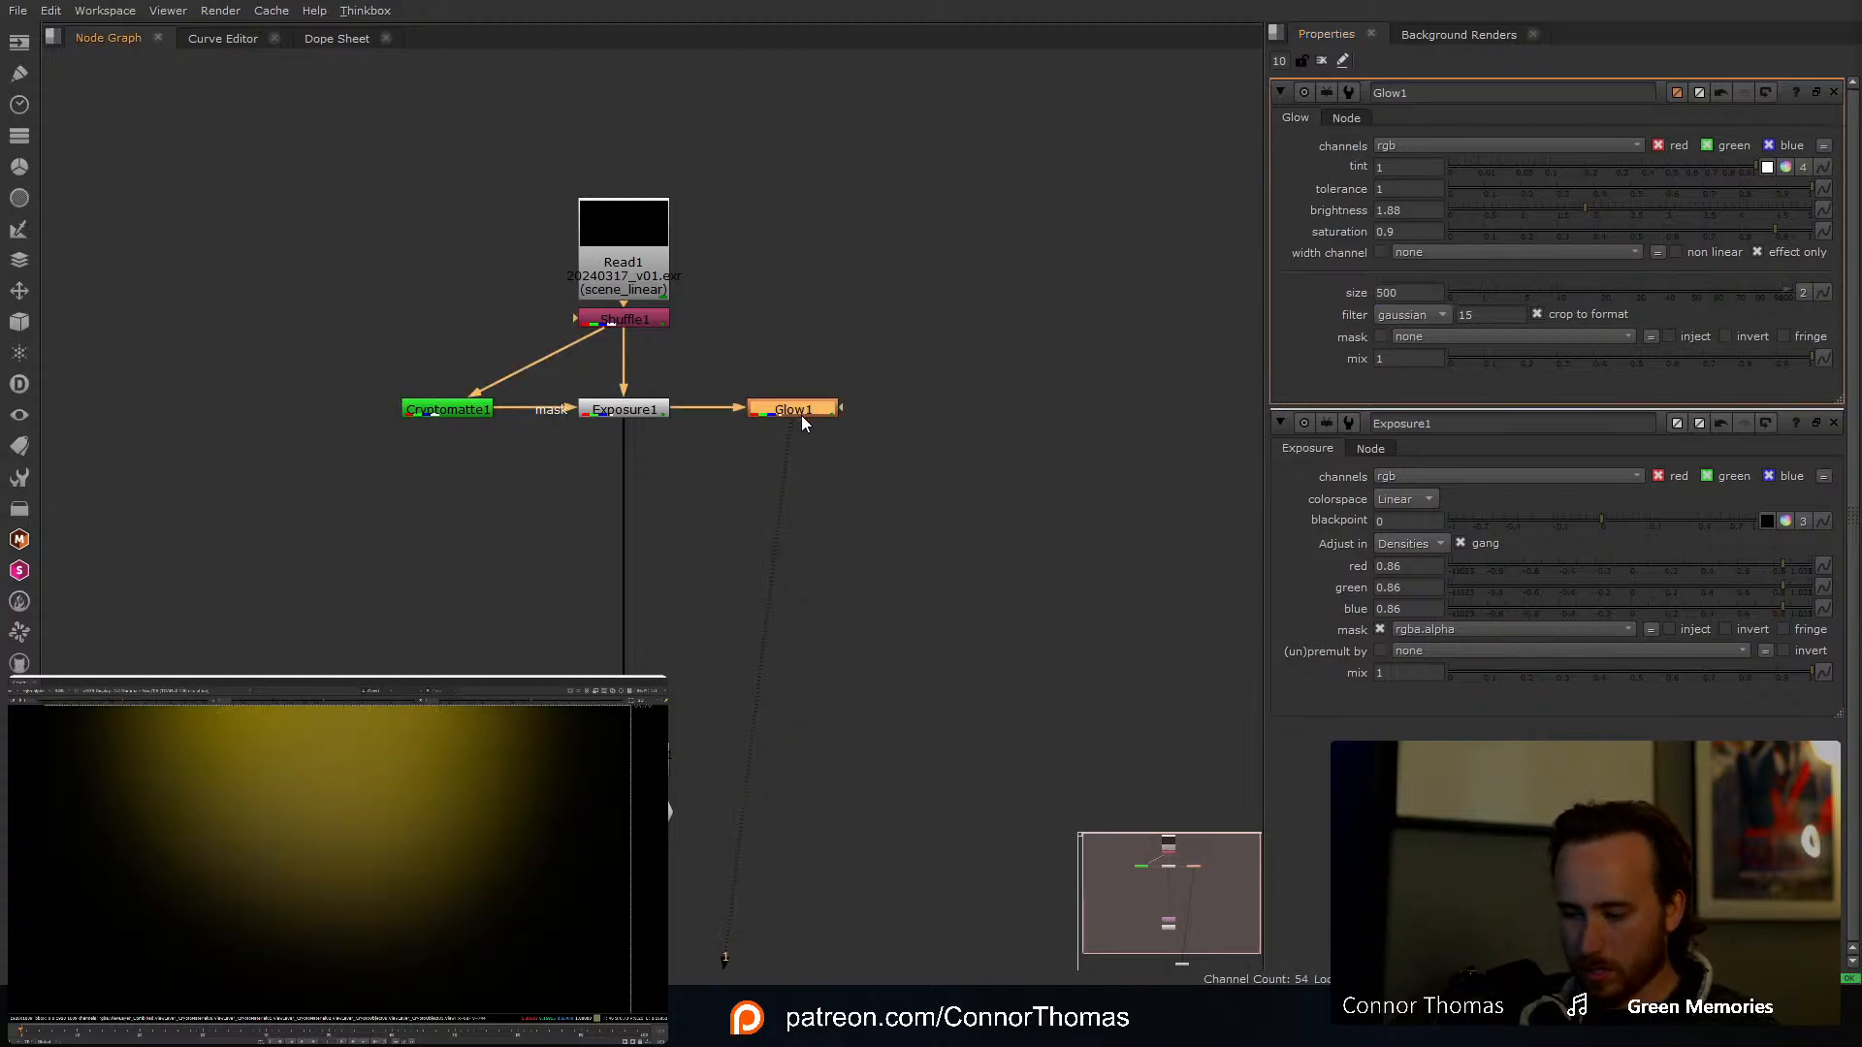
key(m)
drag(911, 414, 617, 508)
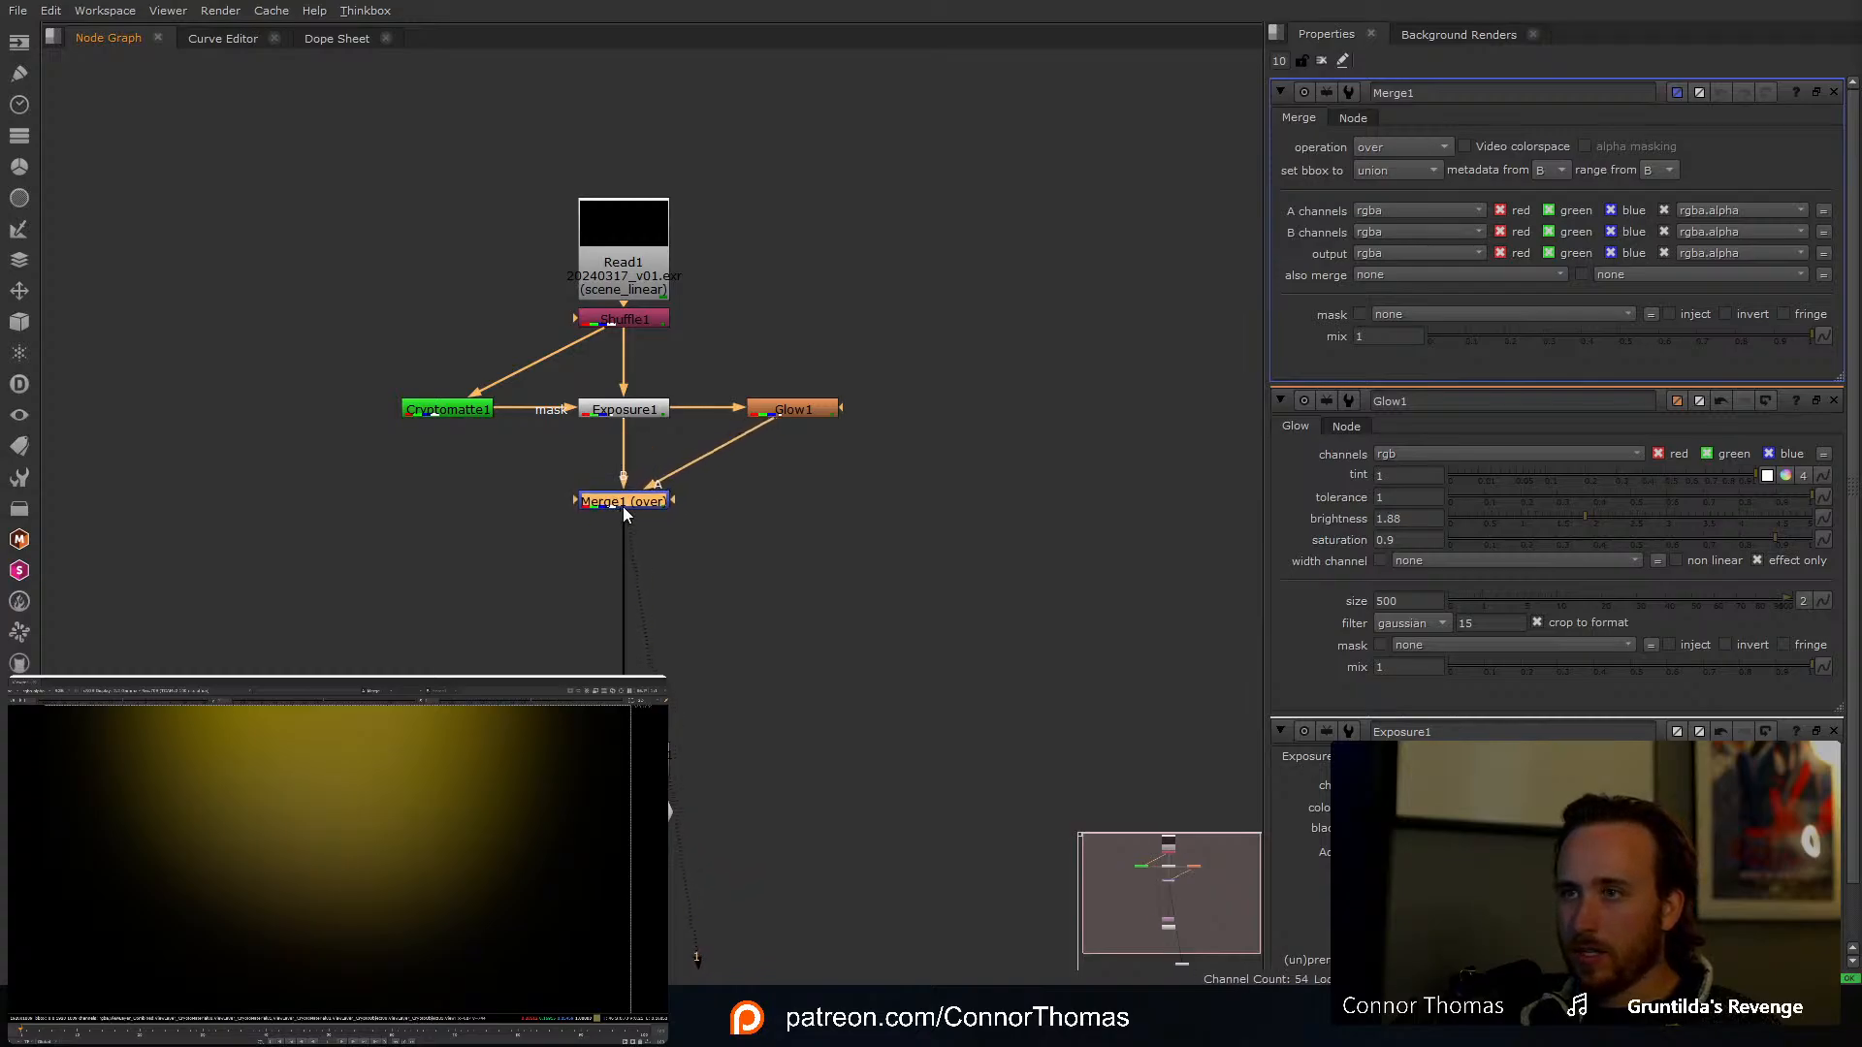
click(1388, 146)
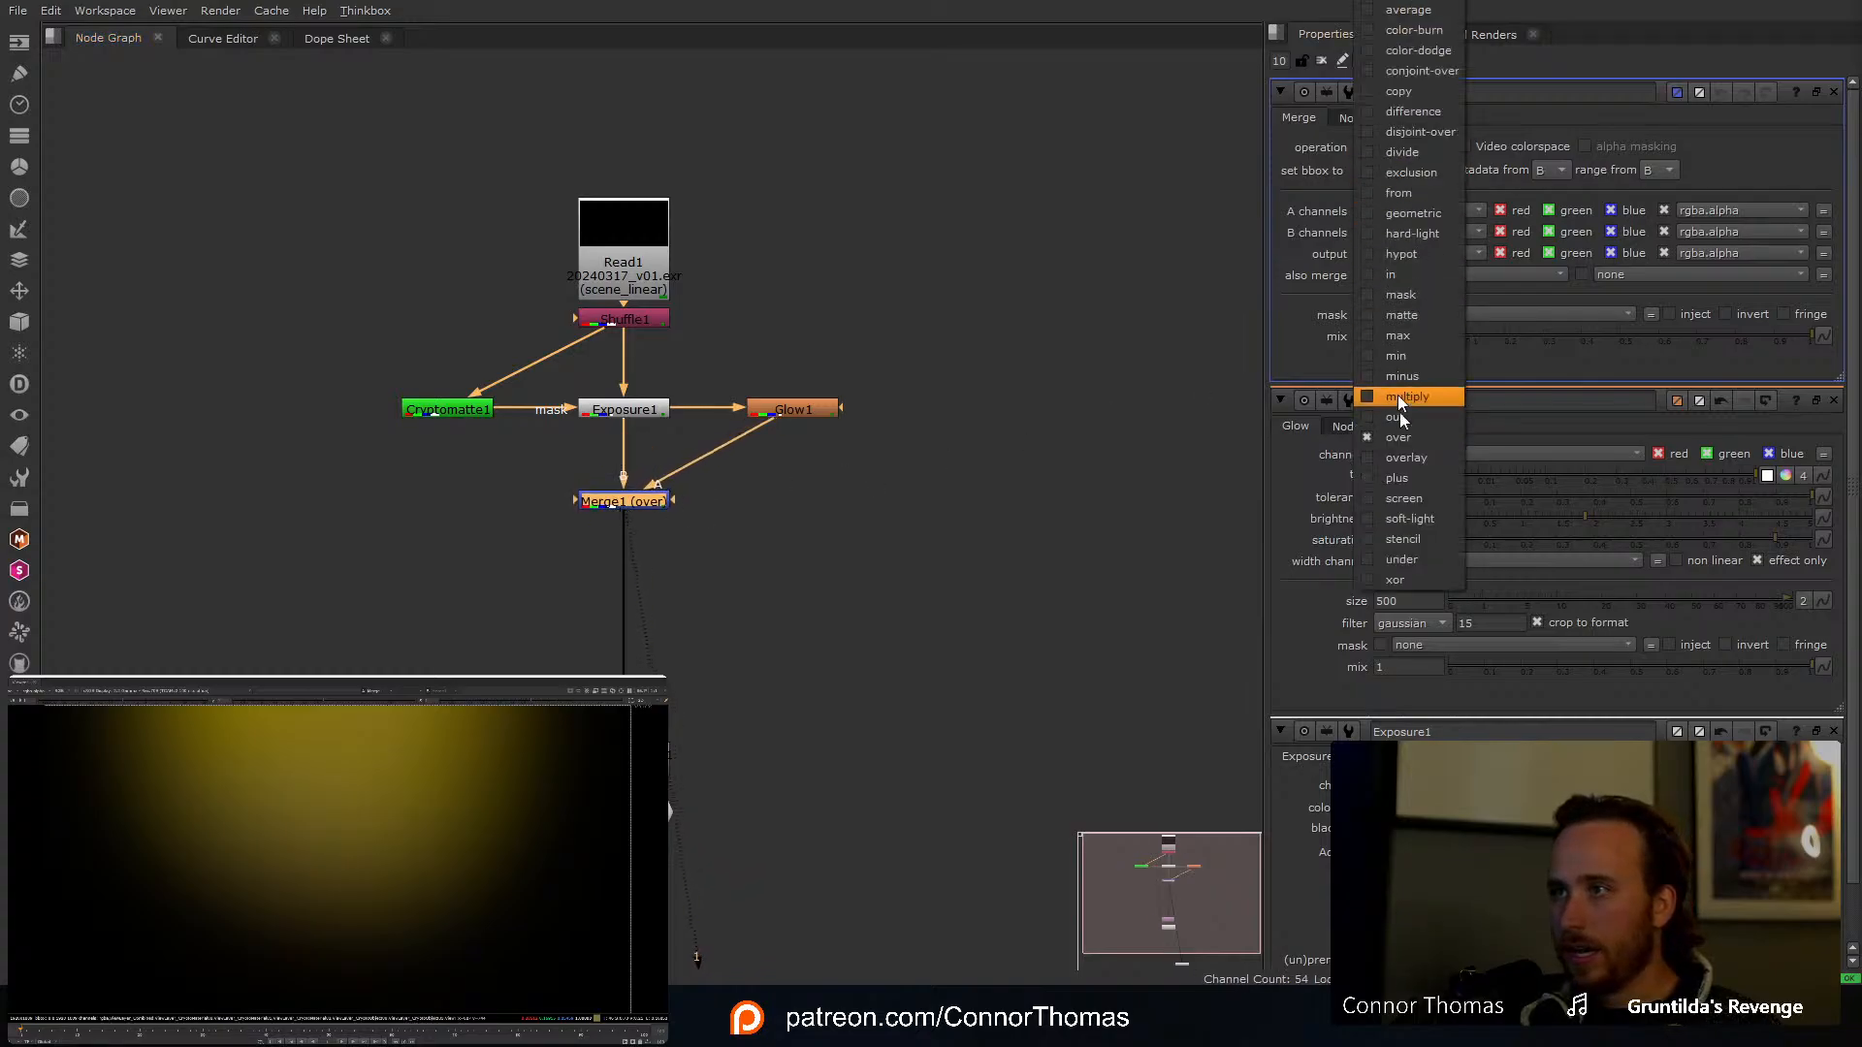
click(1404, 469)
click(658, 502)
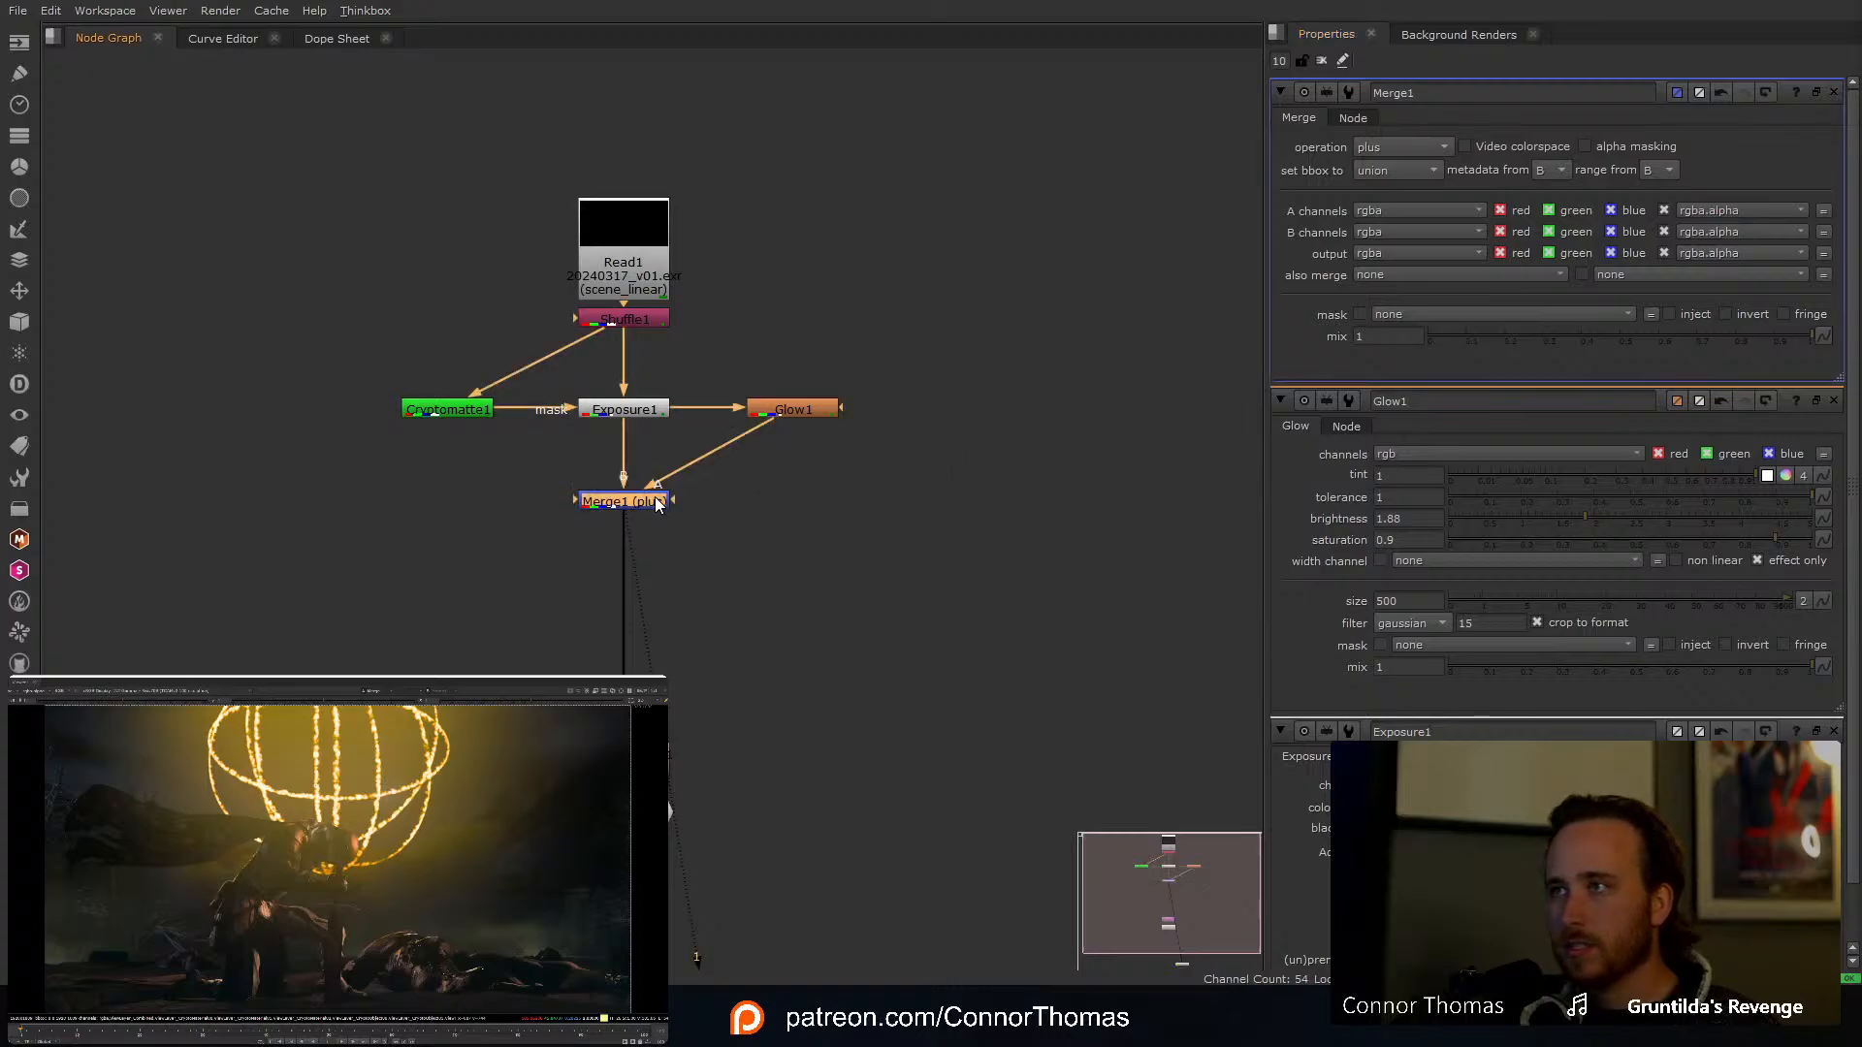
drag(1785, 339, 1492, 345)
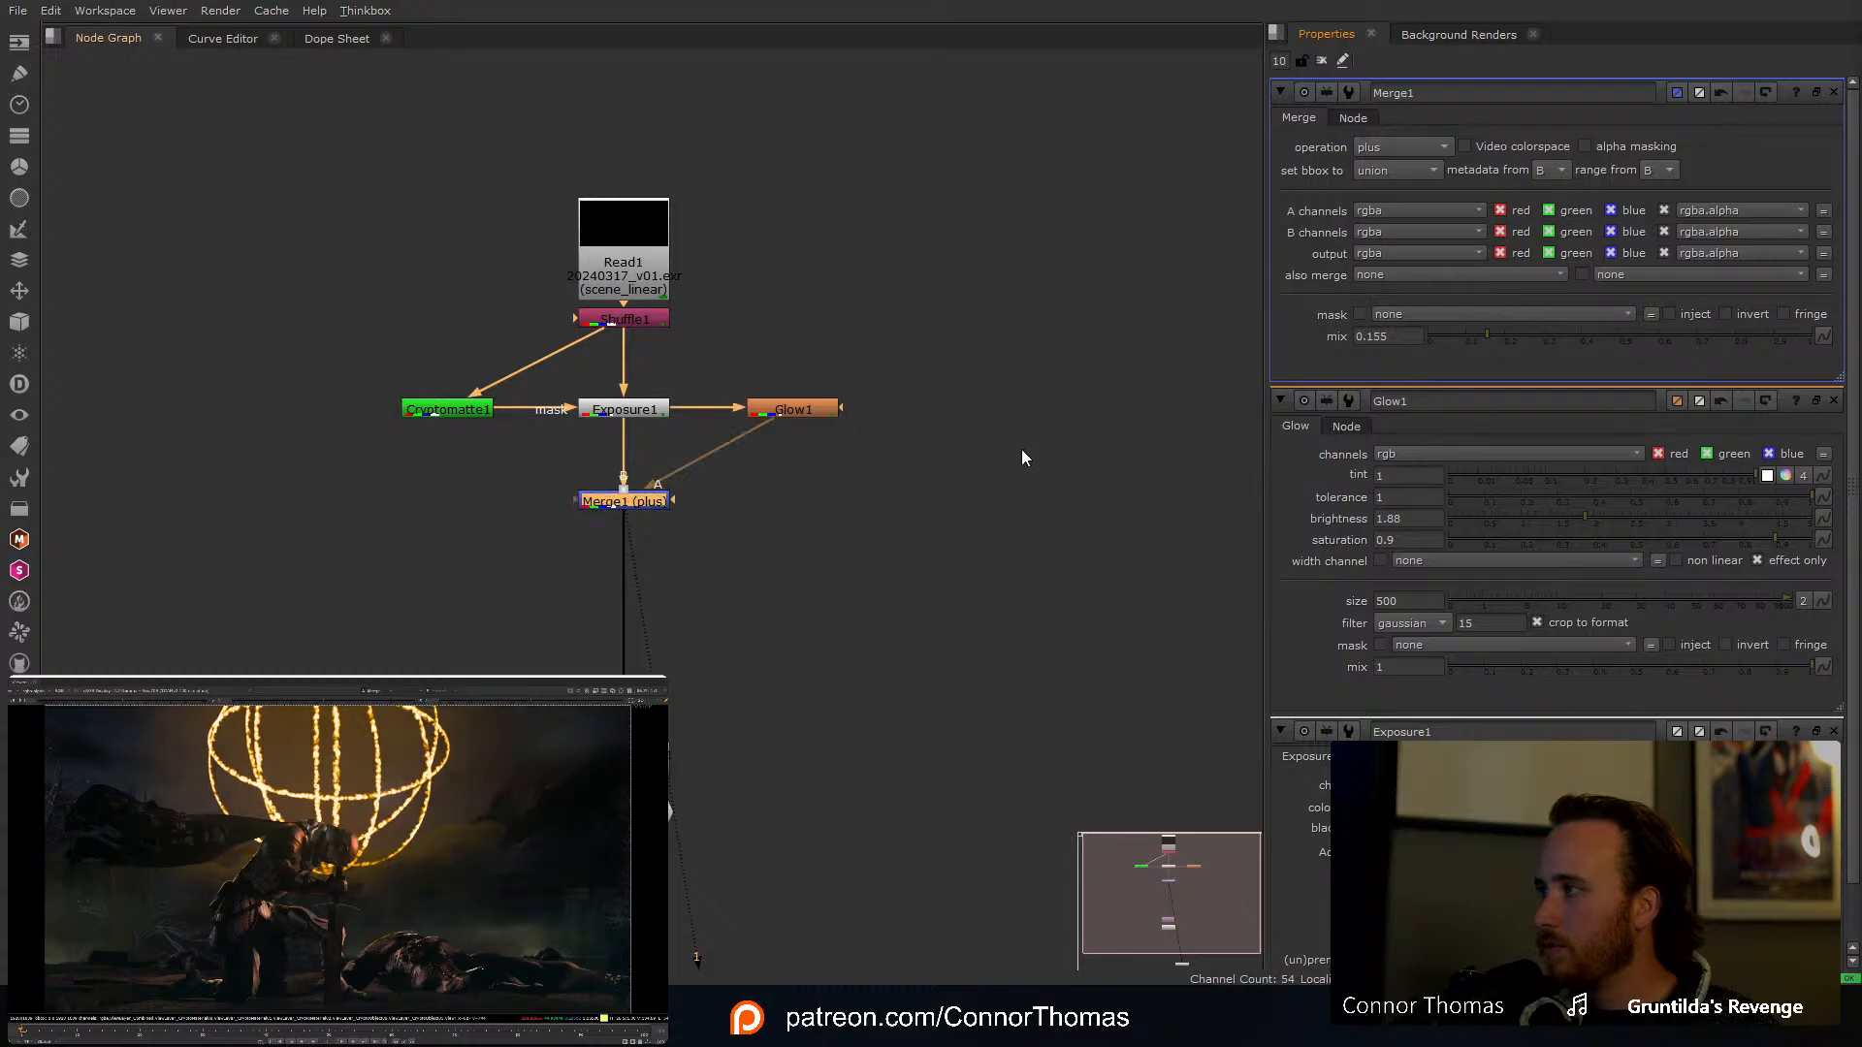
click(1455, 337)
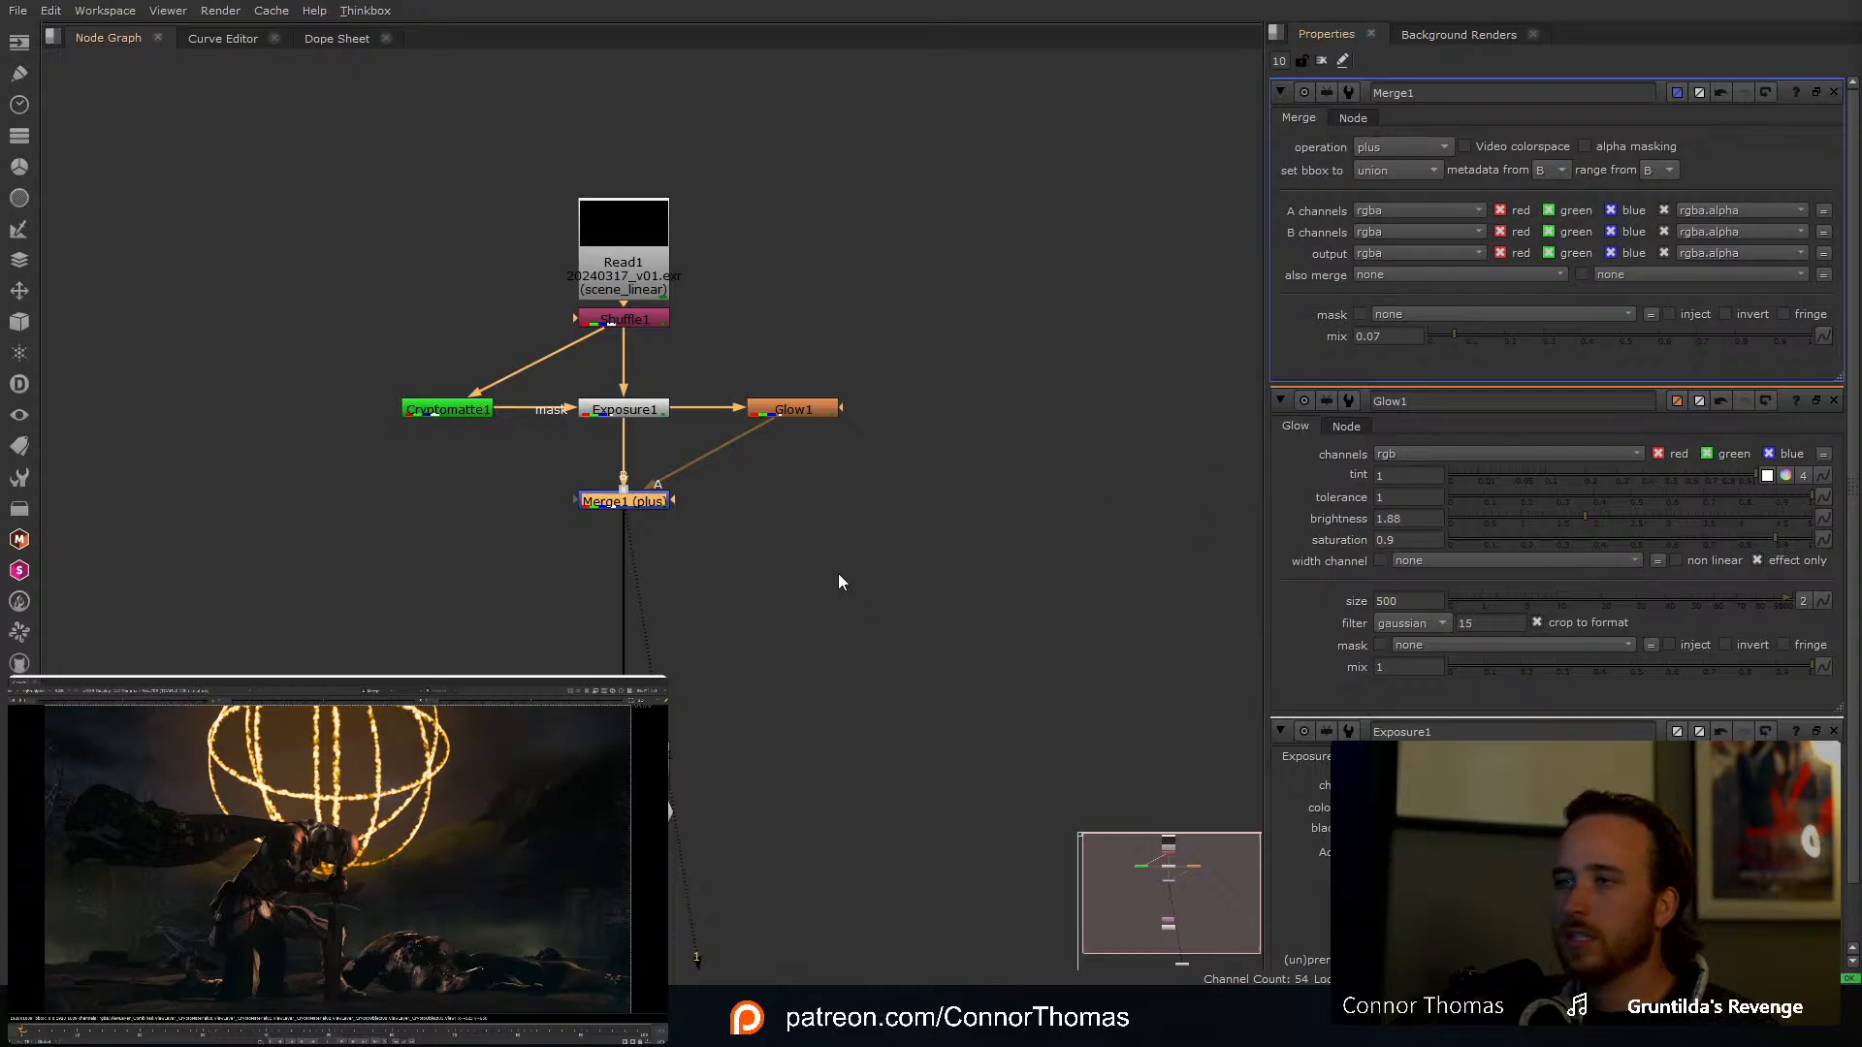
Step: Lower the Glow and Merge nodes and add a Dot below Exposure, placed level with the Glow node on the main branch
drag(650, 505, 650, 609)
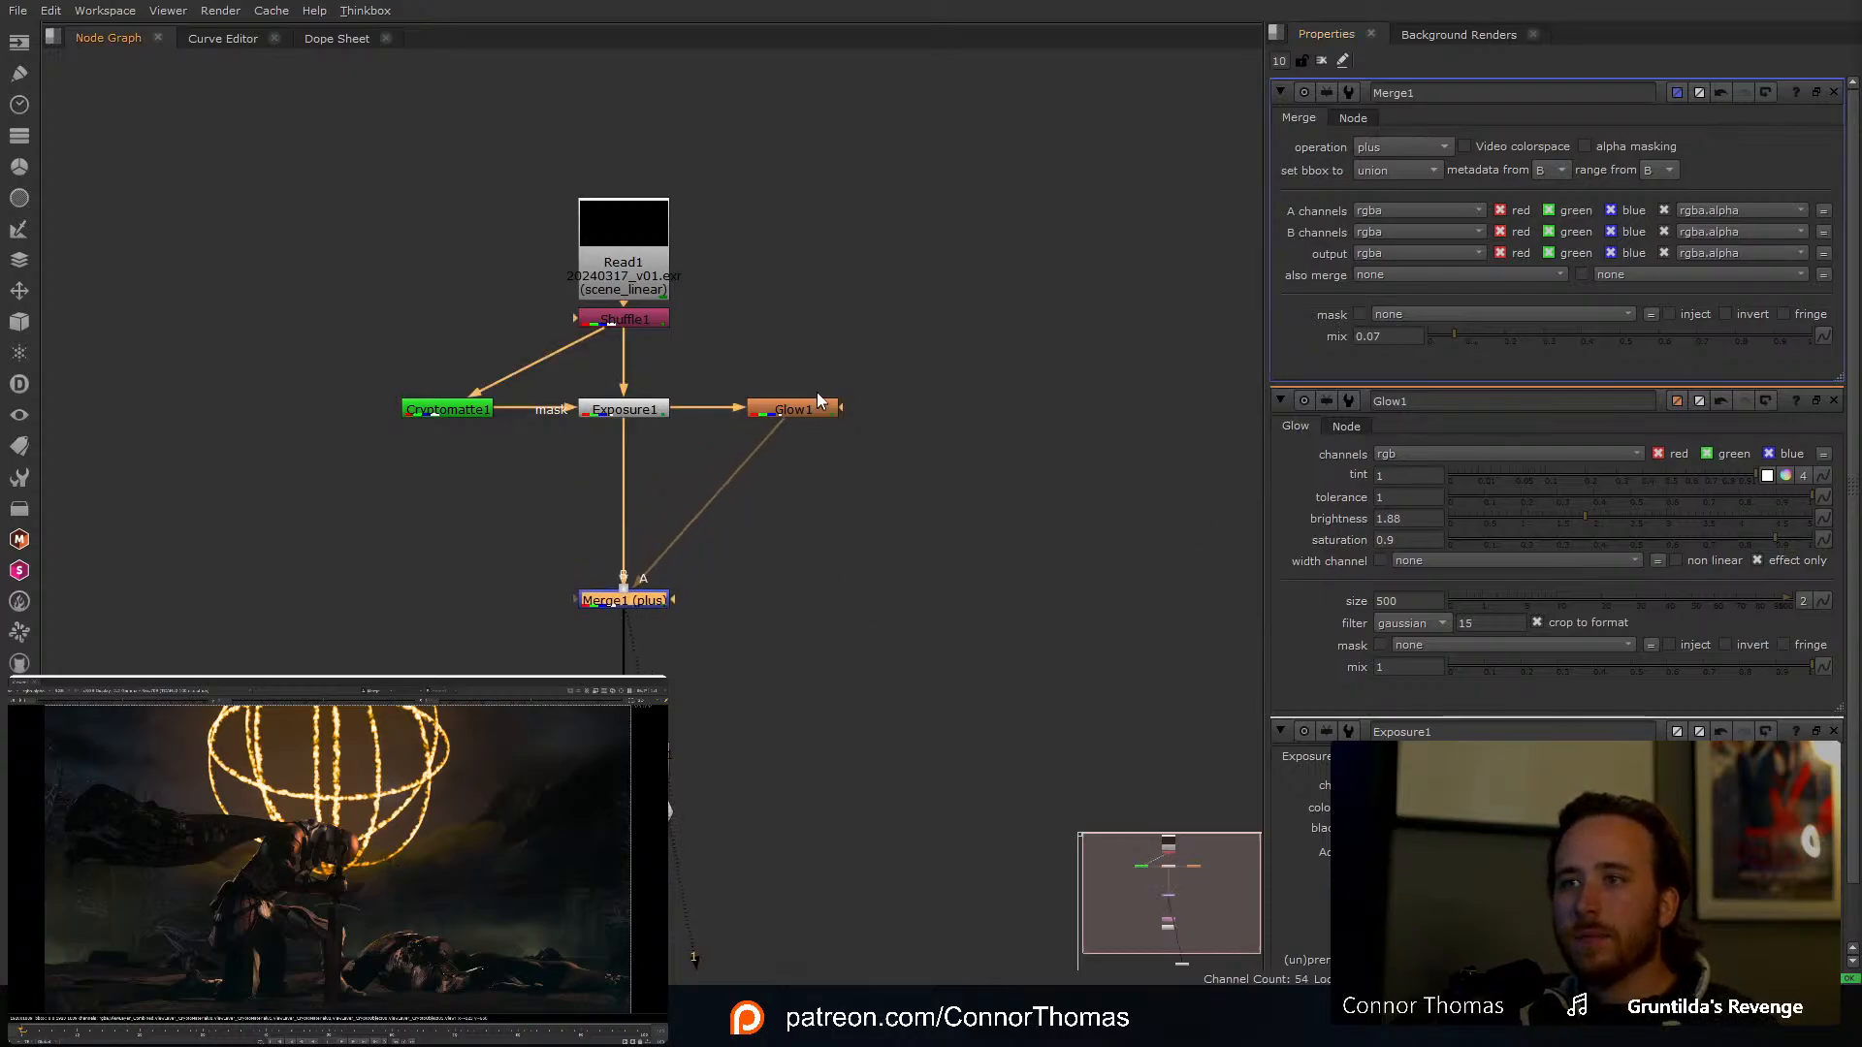
drag(809, 410, 813, 528)
click(632, 415)
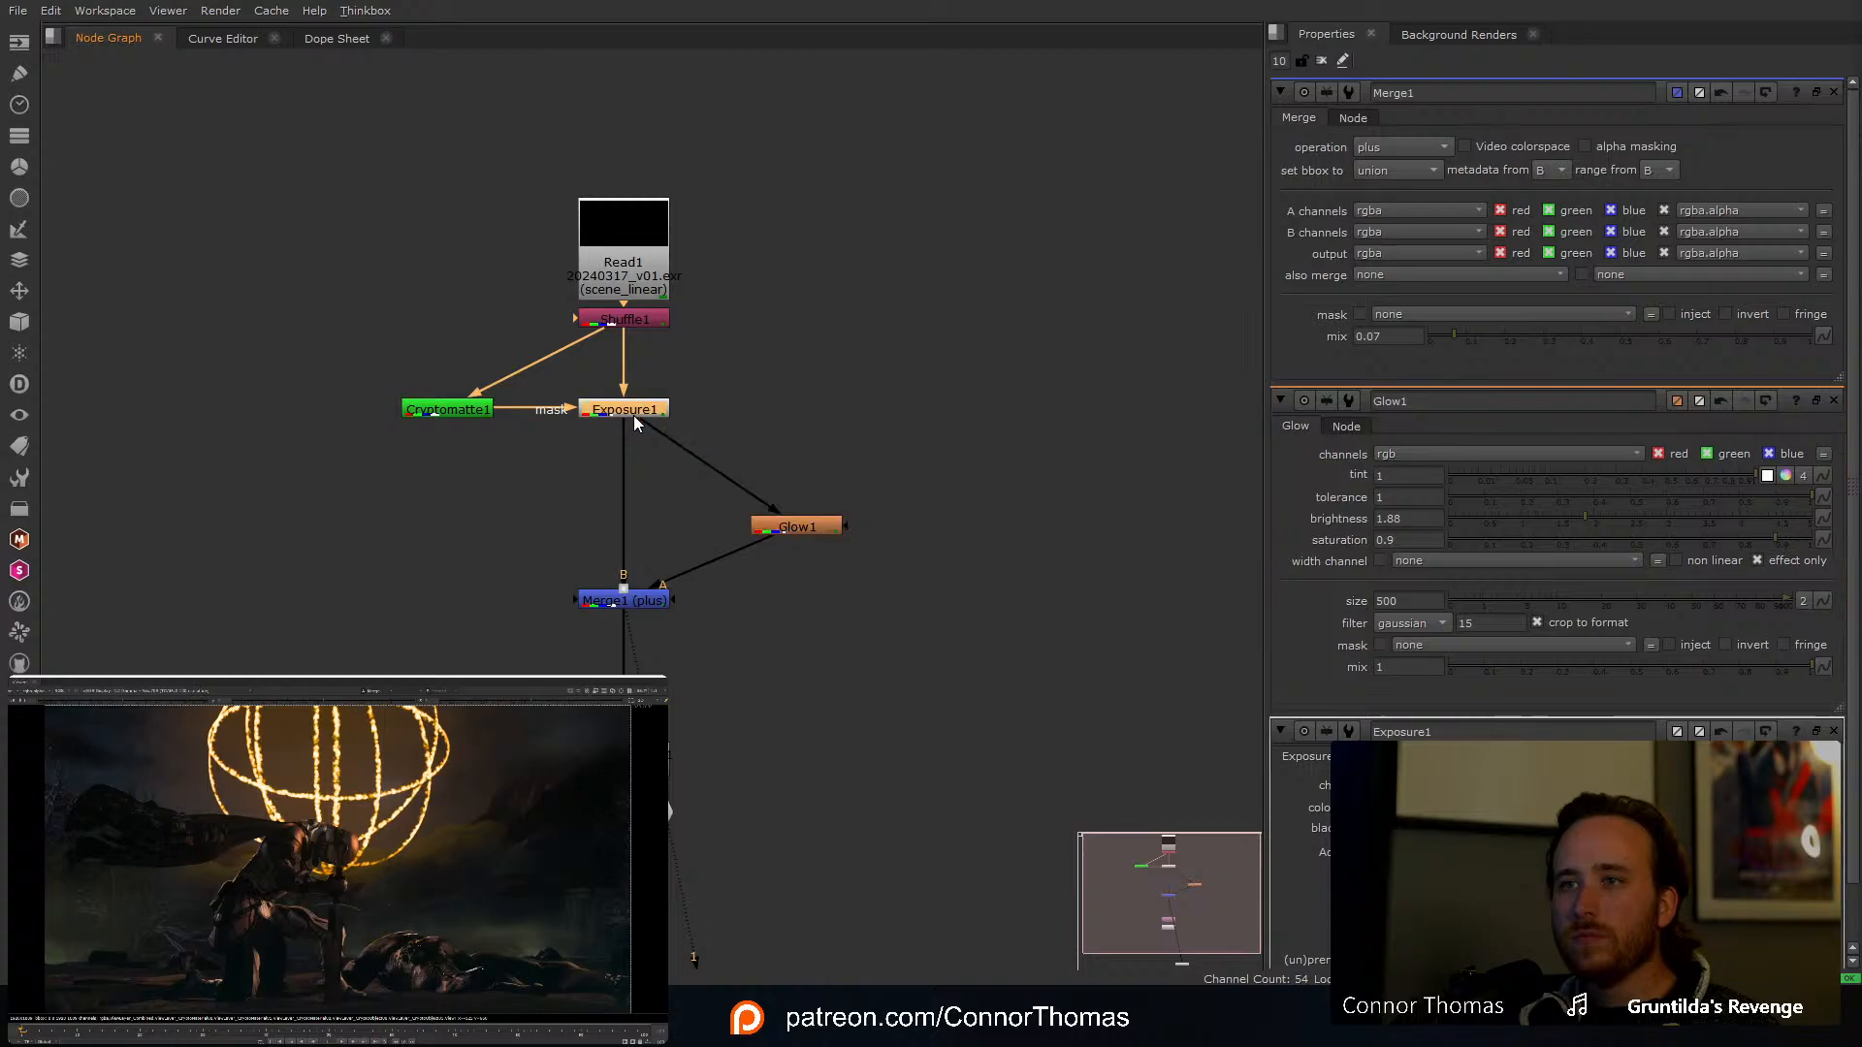
key(Tab)
text(dot)
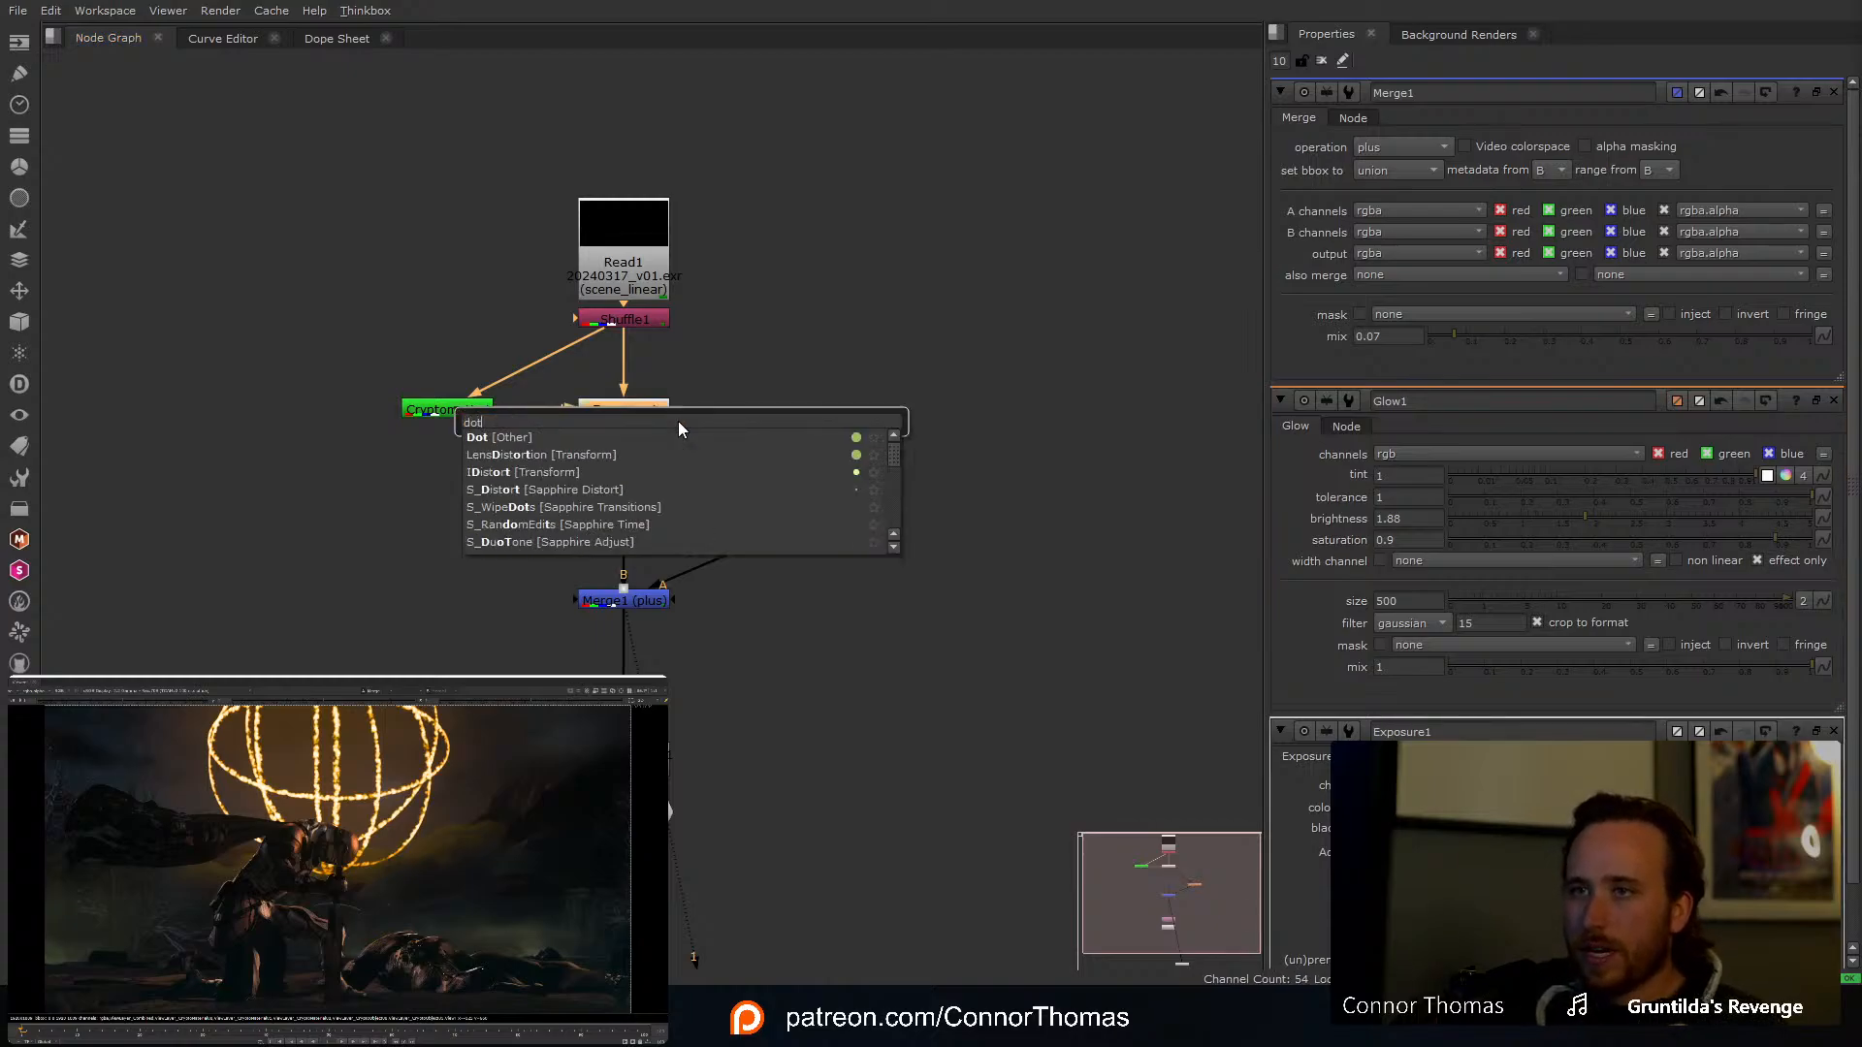
key(Return)
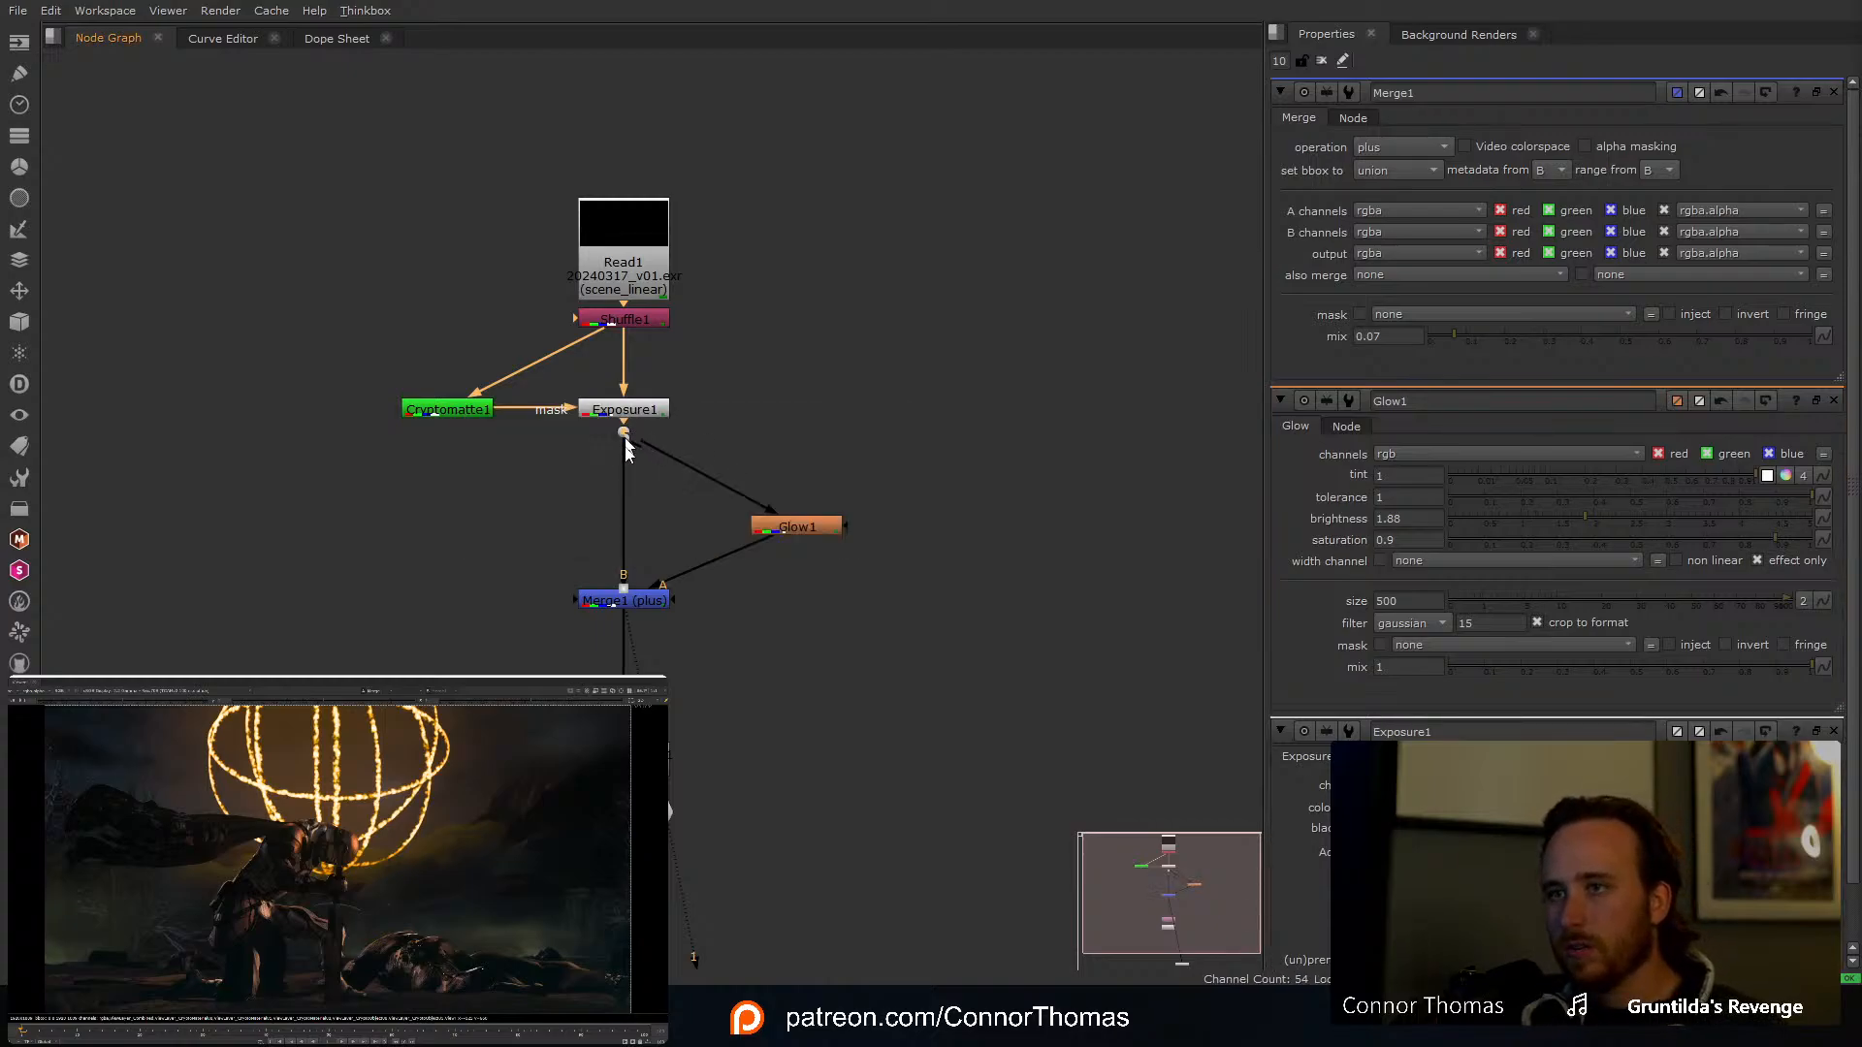
drag(624, 434, 621, 528)
click(640, 432)
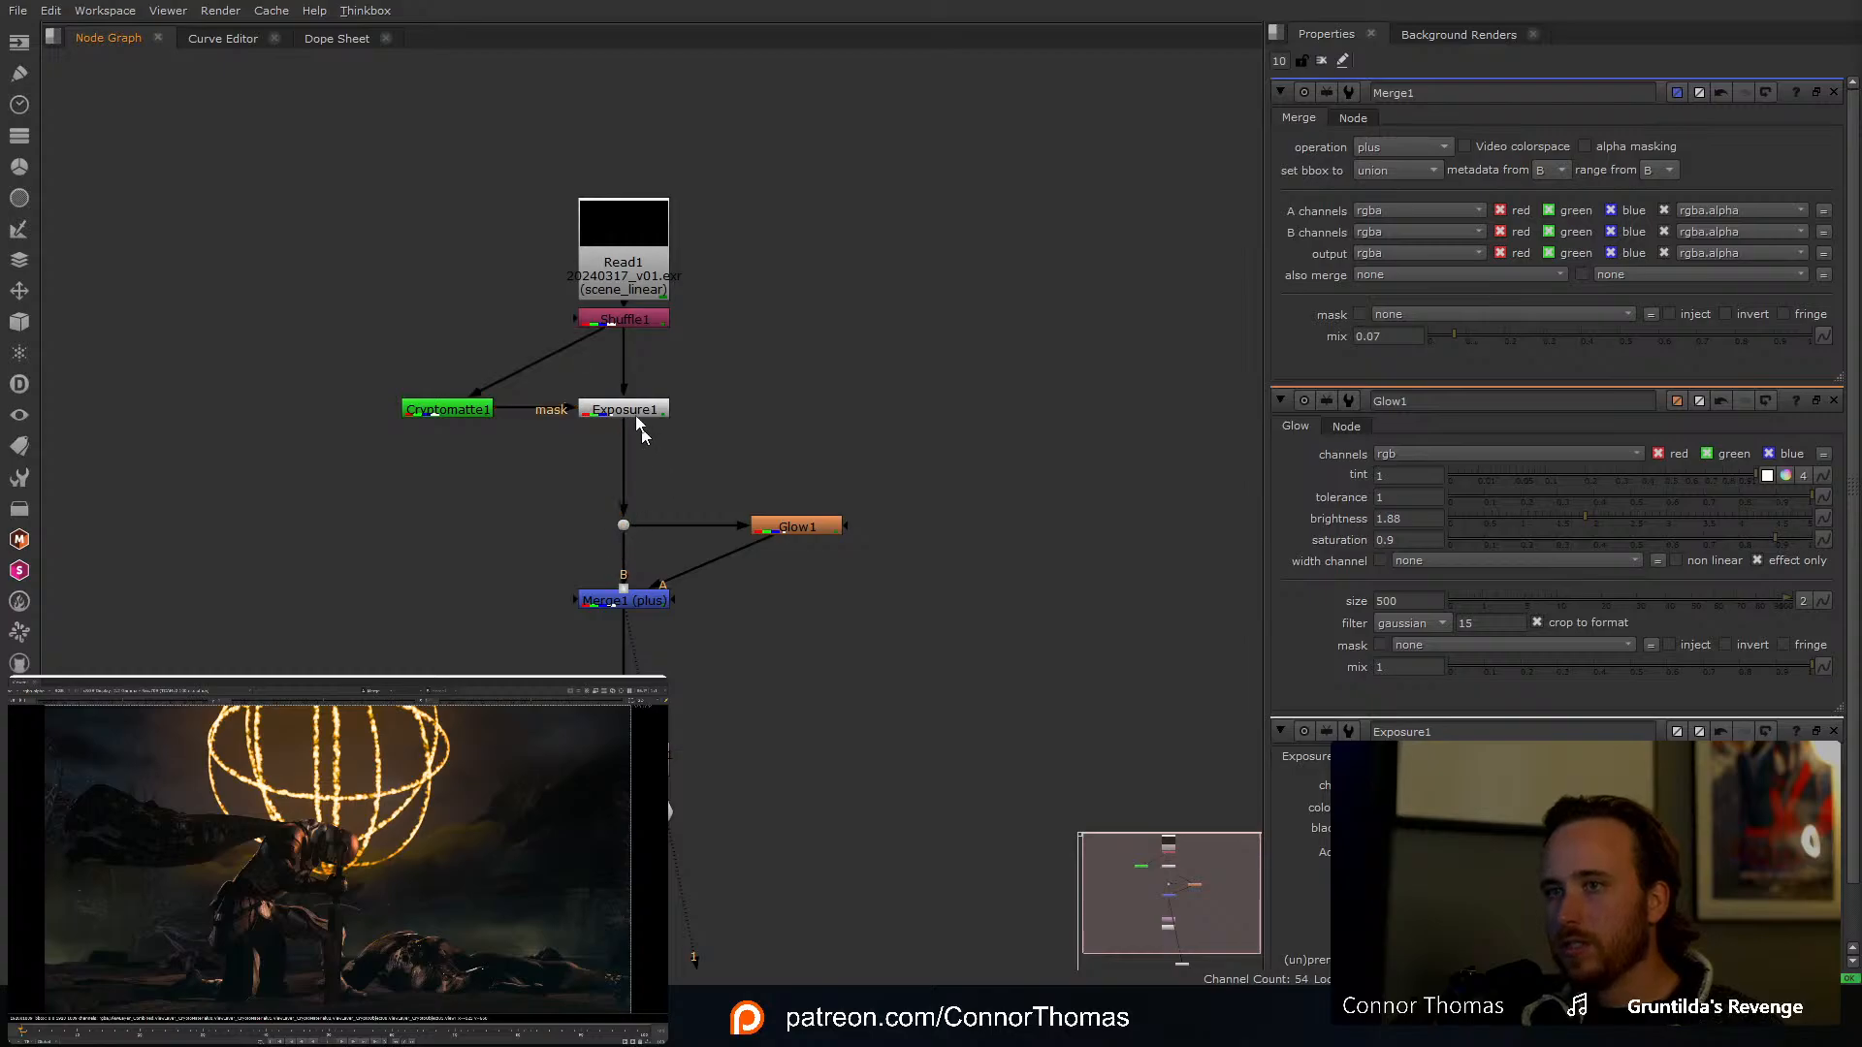
Step: Insert a second Glow node directly after the Exposure node
click(638, 417)
key(Tab)
text(glow)
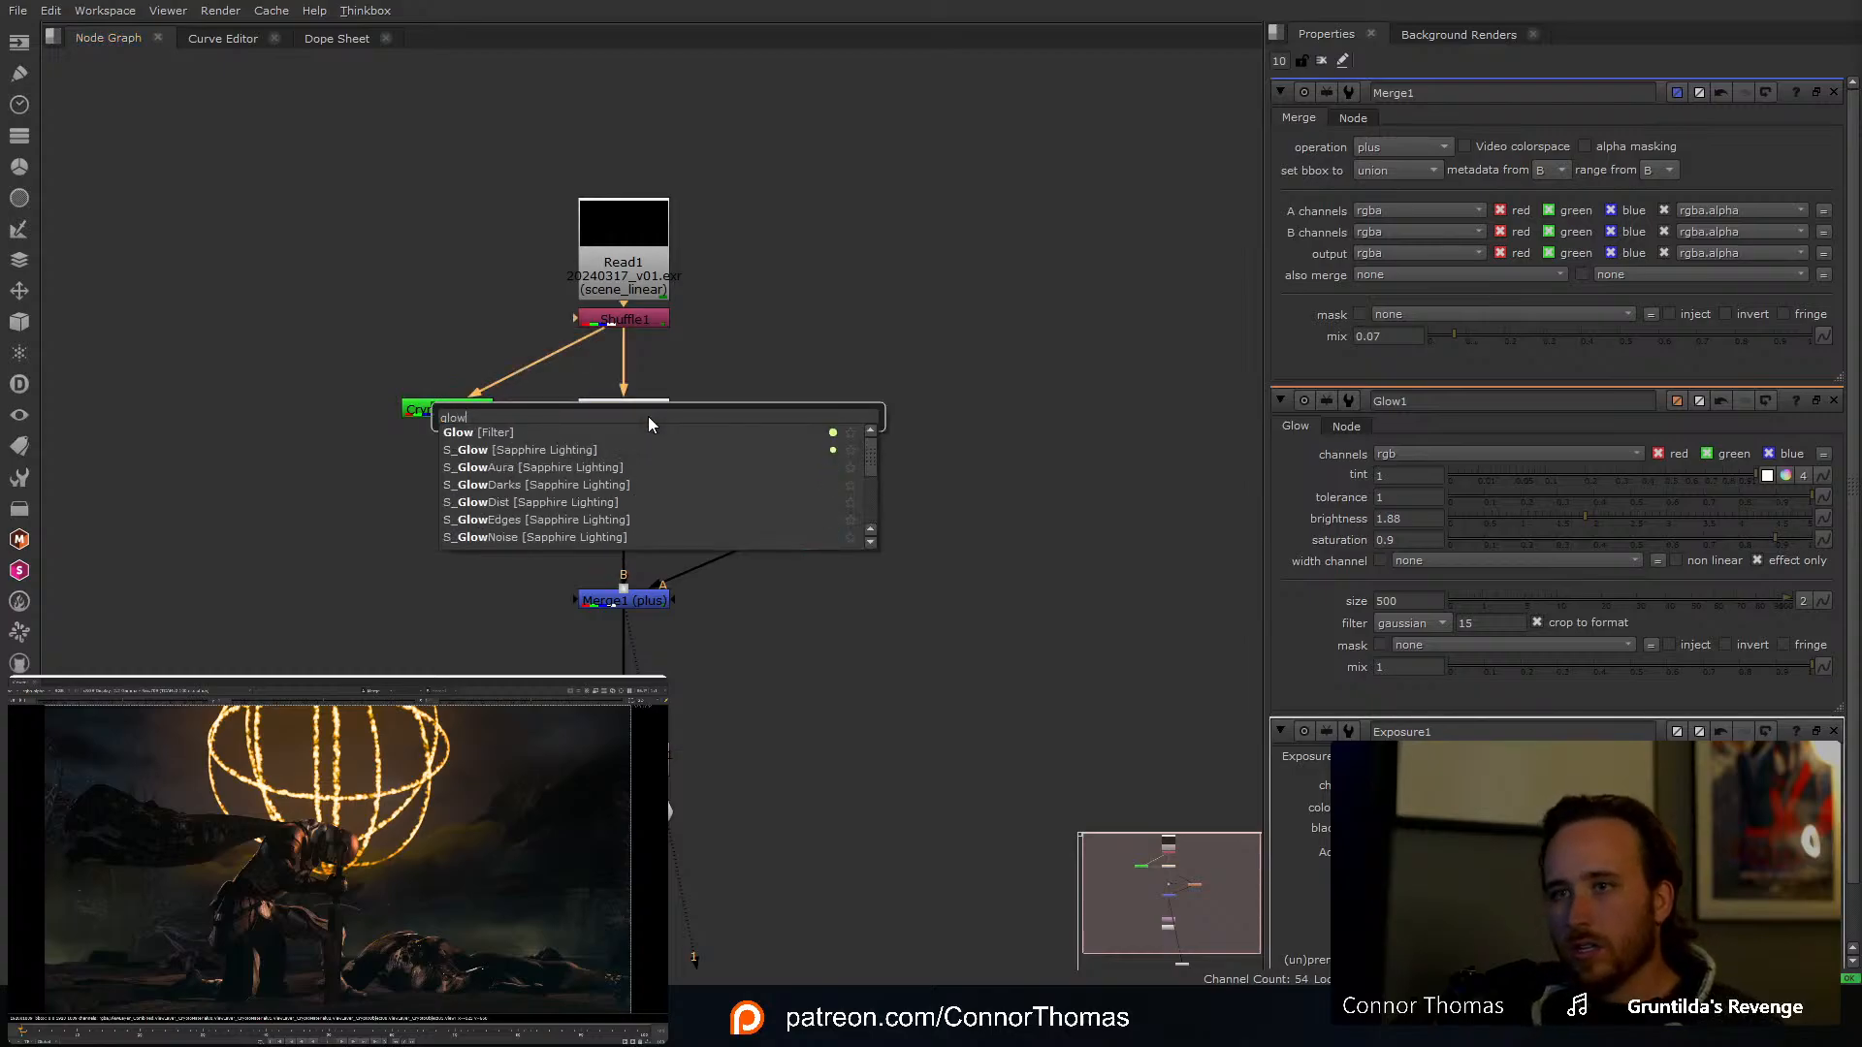
key(Return)
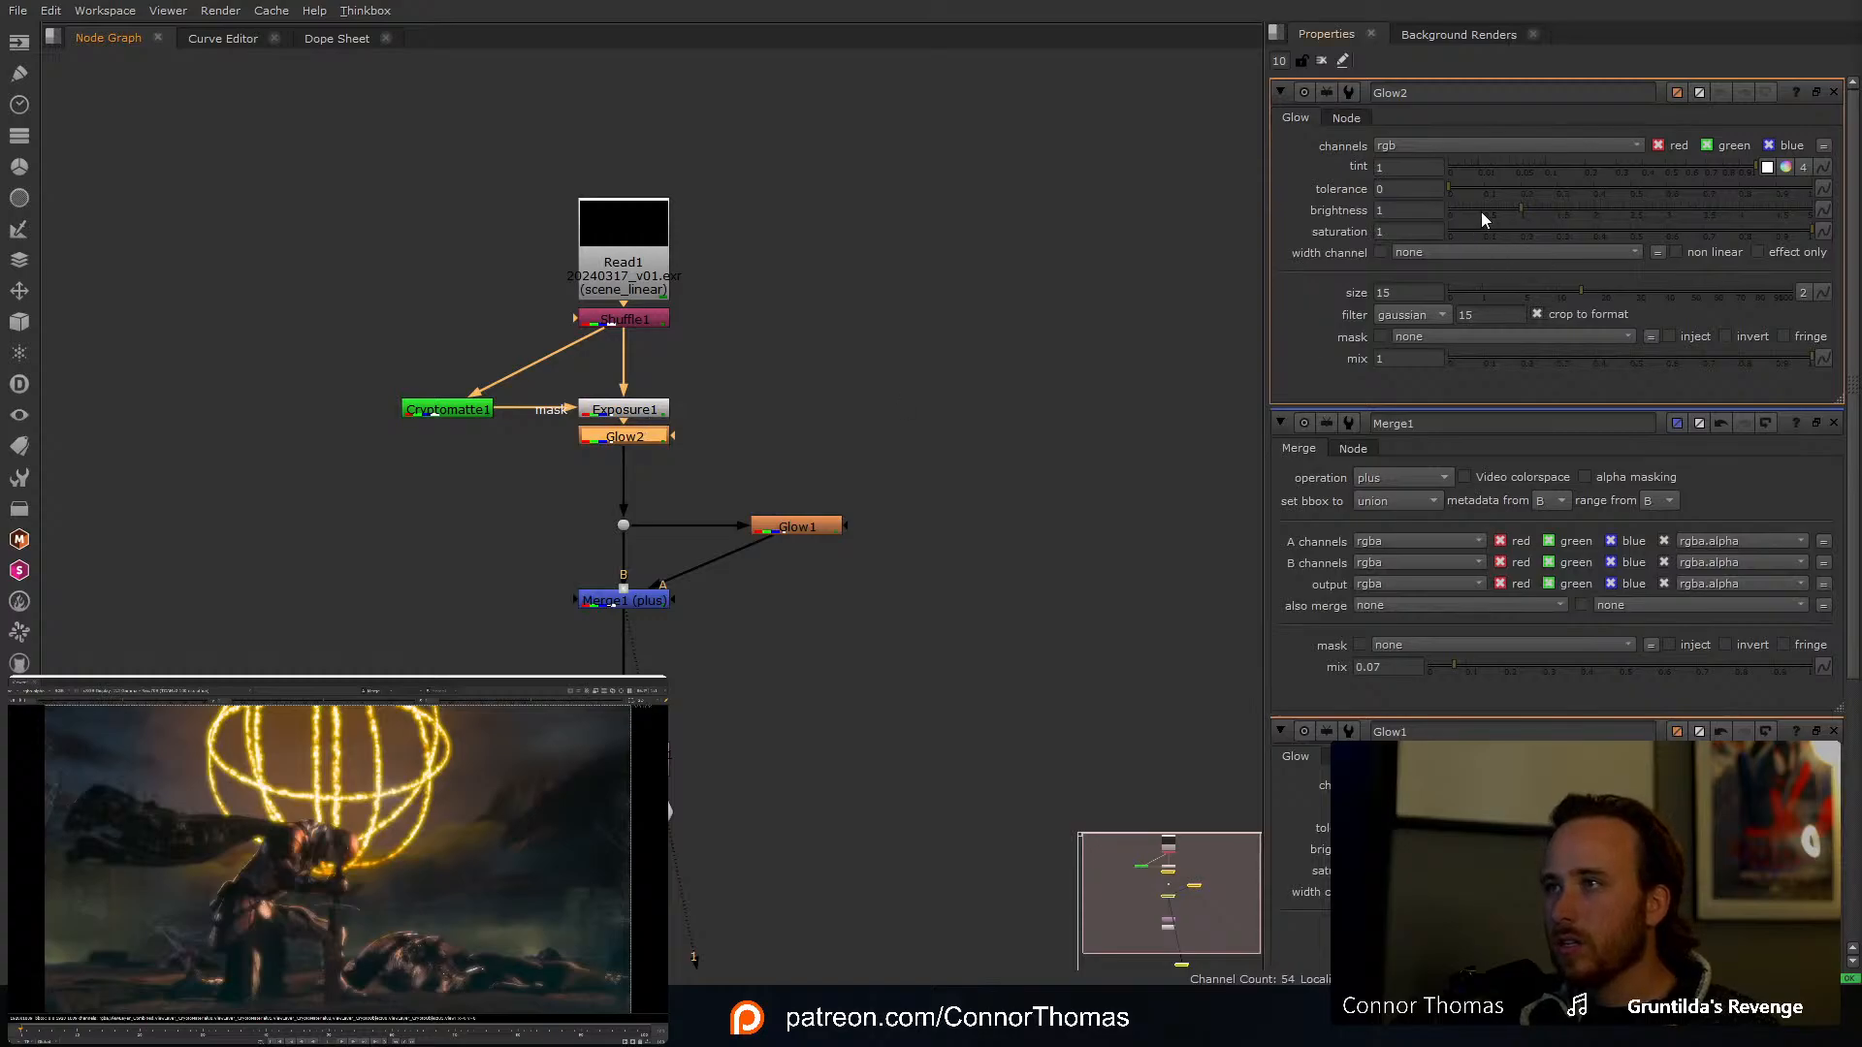
Step: Set the second Glow node's tolerance to 0.23, size to 2.1, brightness to 0.86 and saturation to 0.925
drag(1458, 188, 1532, 189)
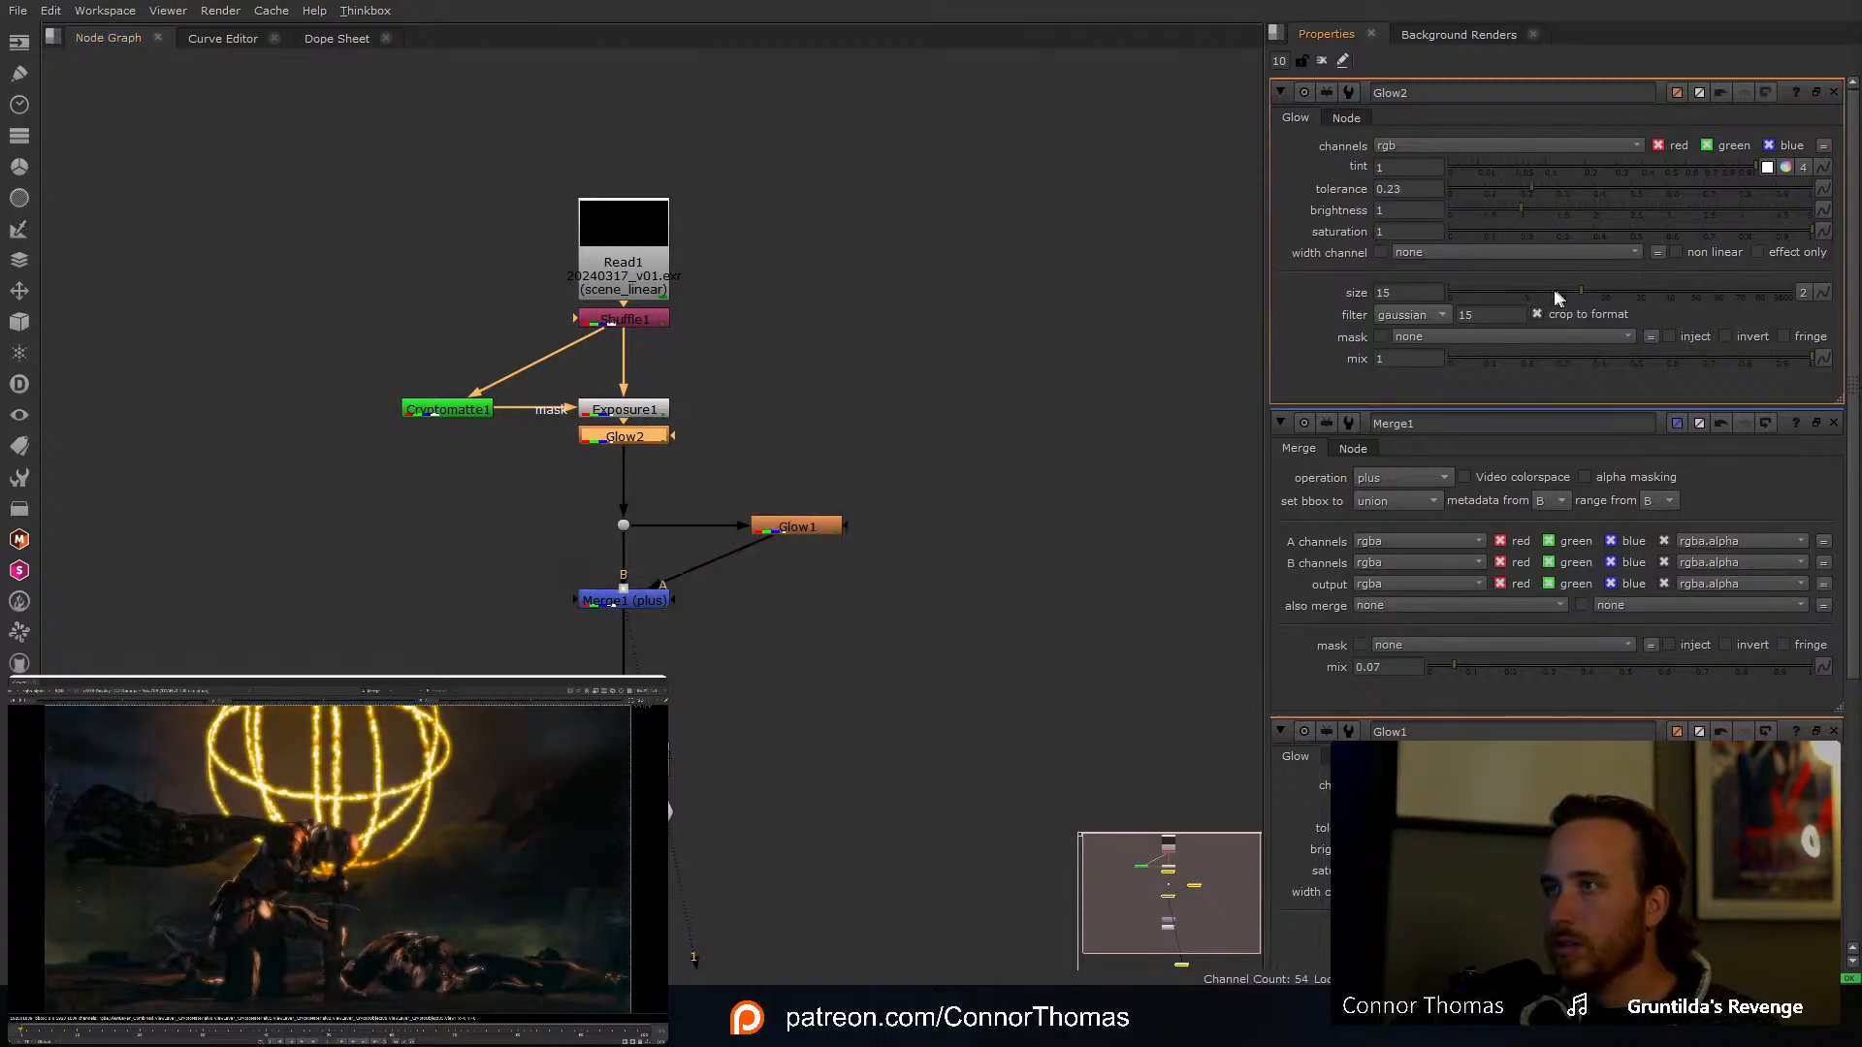
drag(1553, 292, 1500, 293)
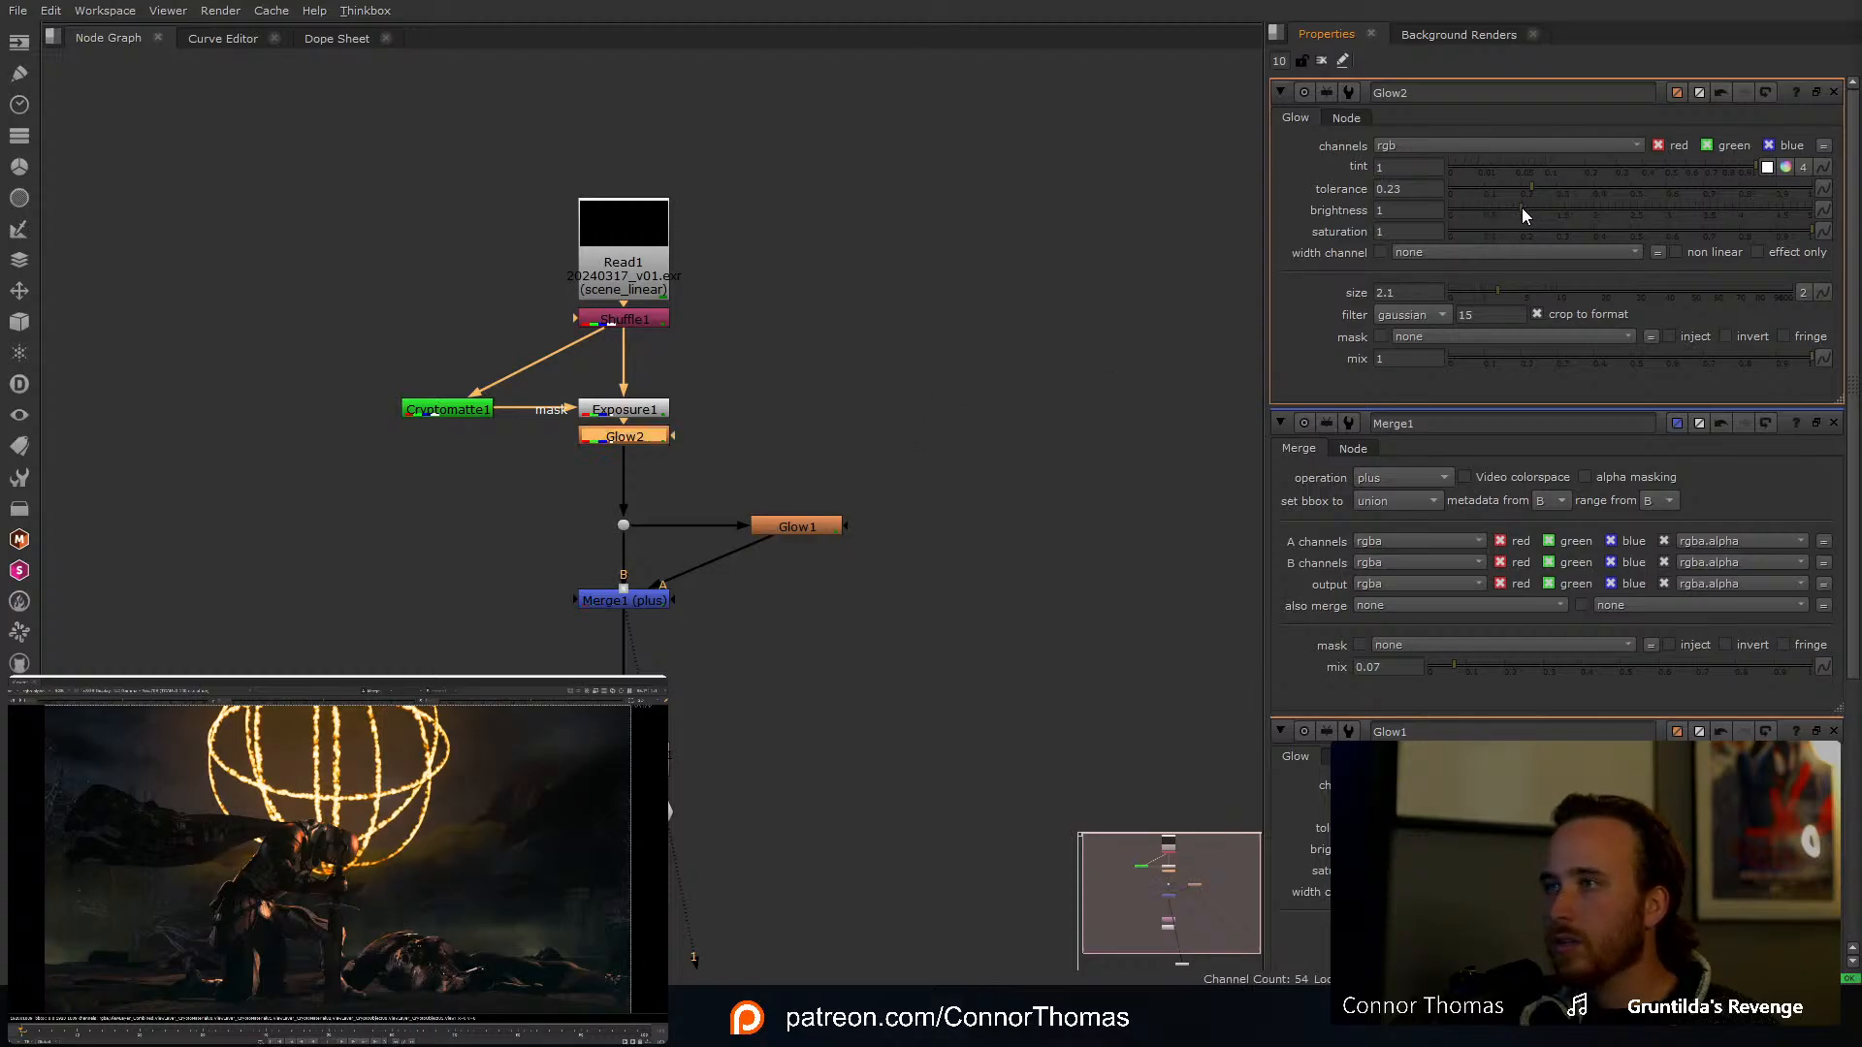
drag(1518, 207, 1510, 207)
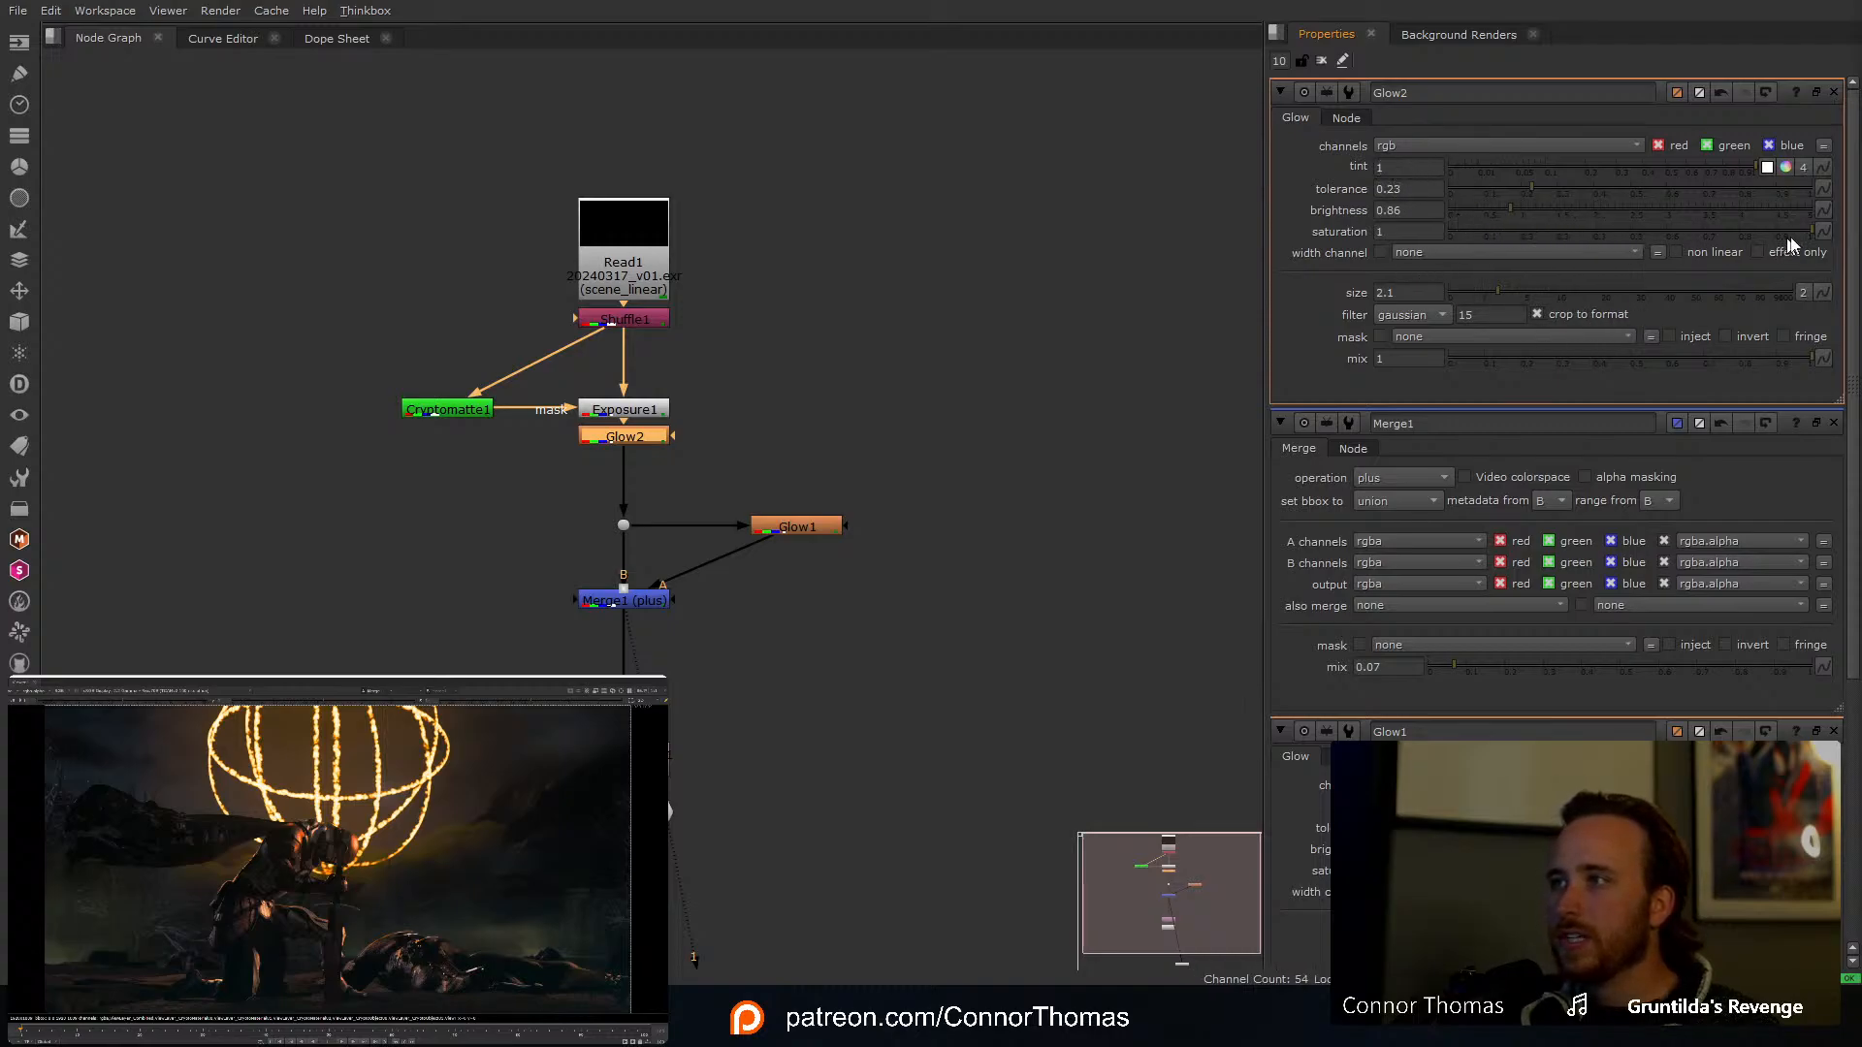
drag(1809, 232, 1787, 243)
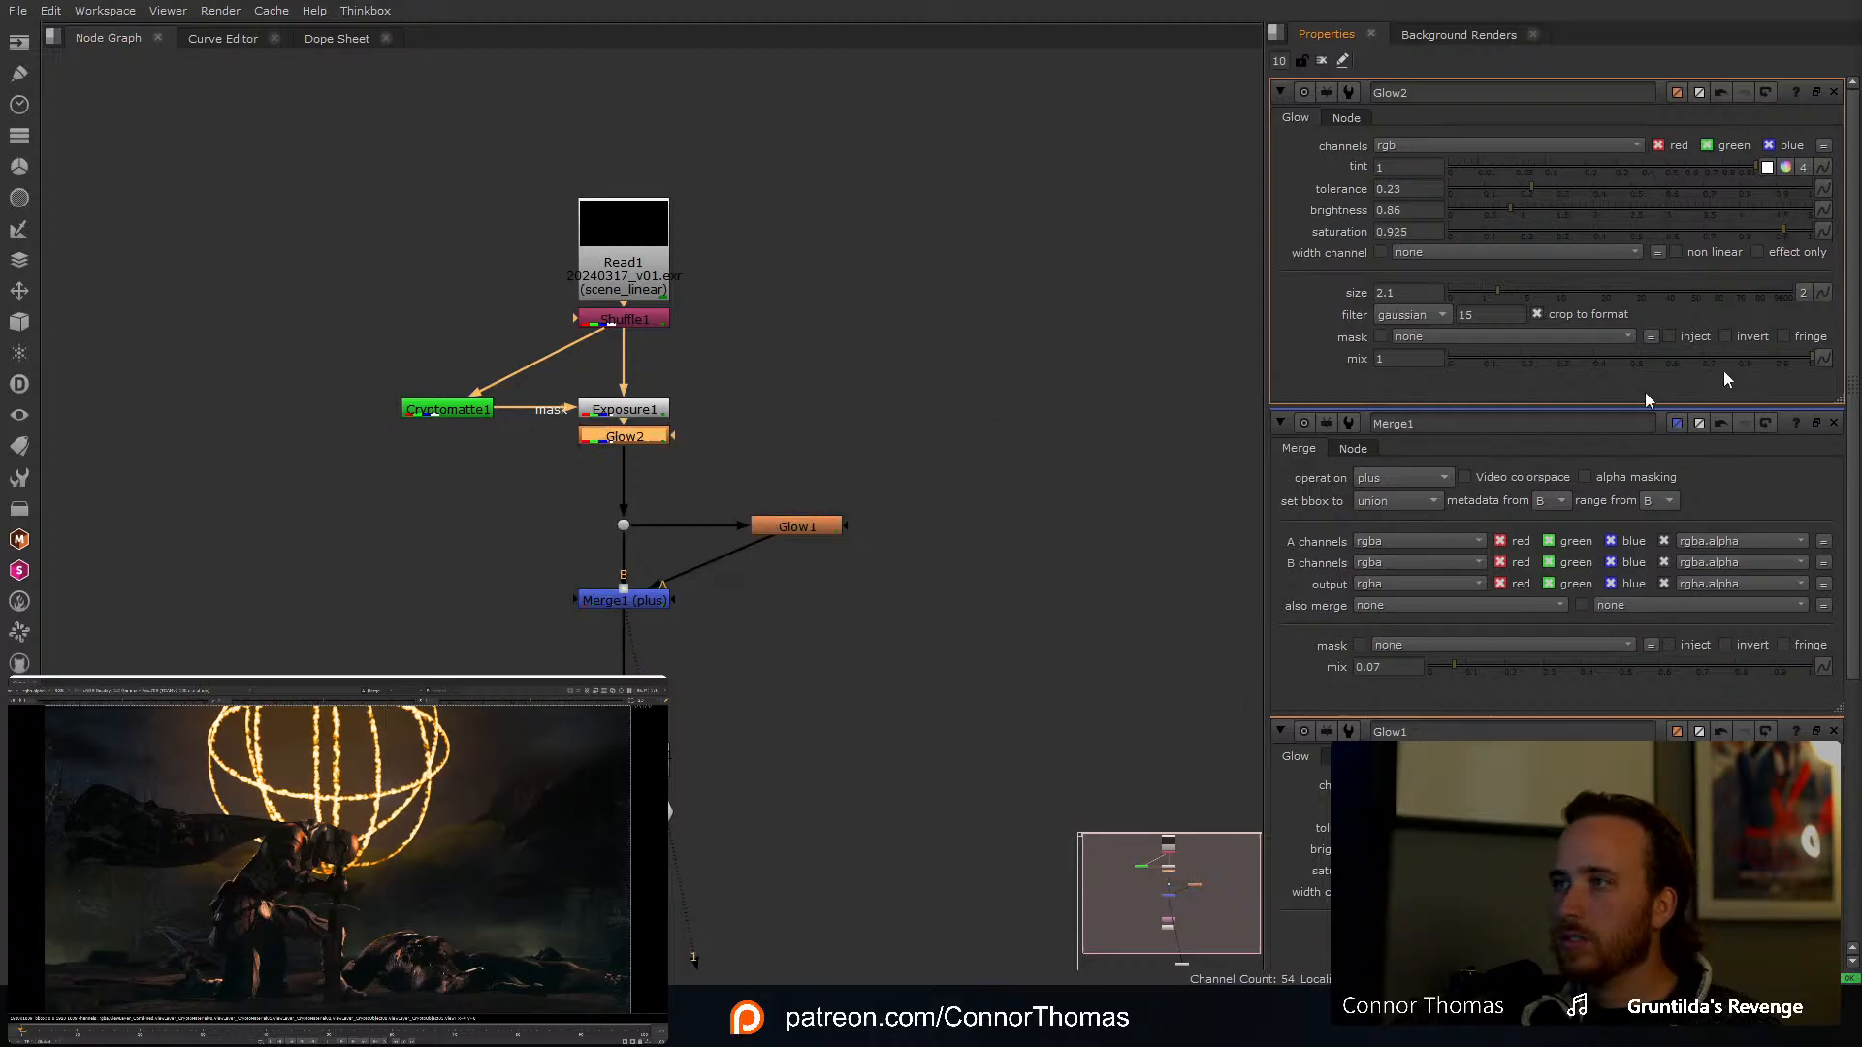
Step: Set the second Glow to effect only, place it beside Exposure, and merge it onto the main branch with the plus operation
click(1763, 252)
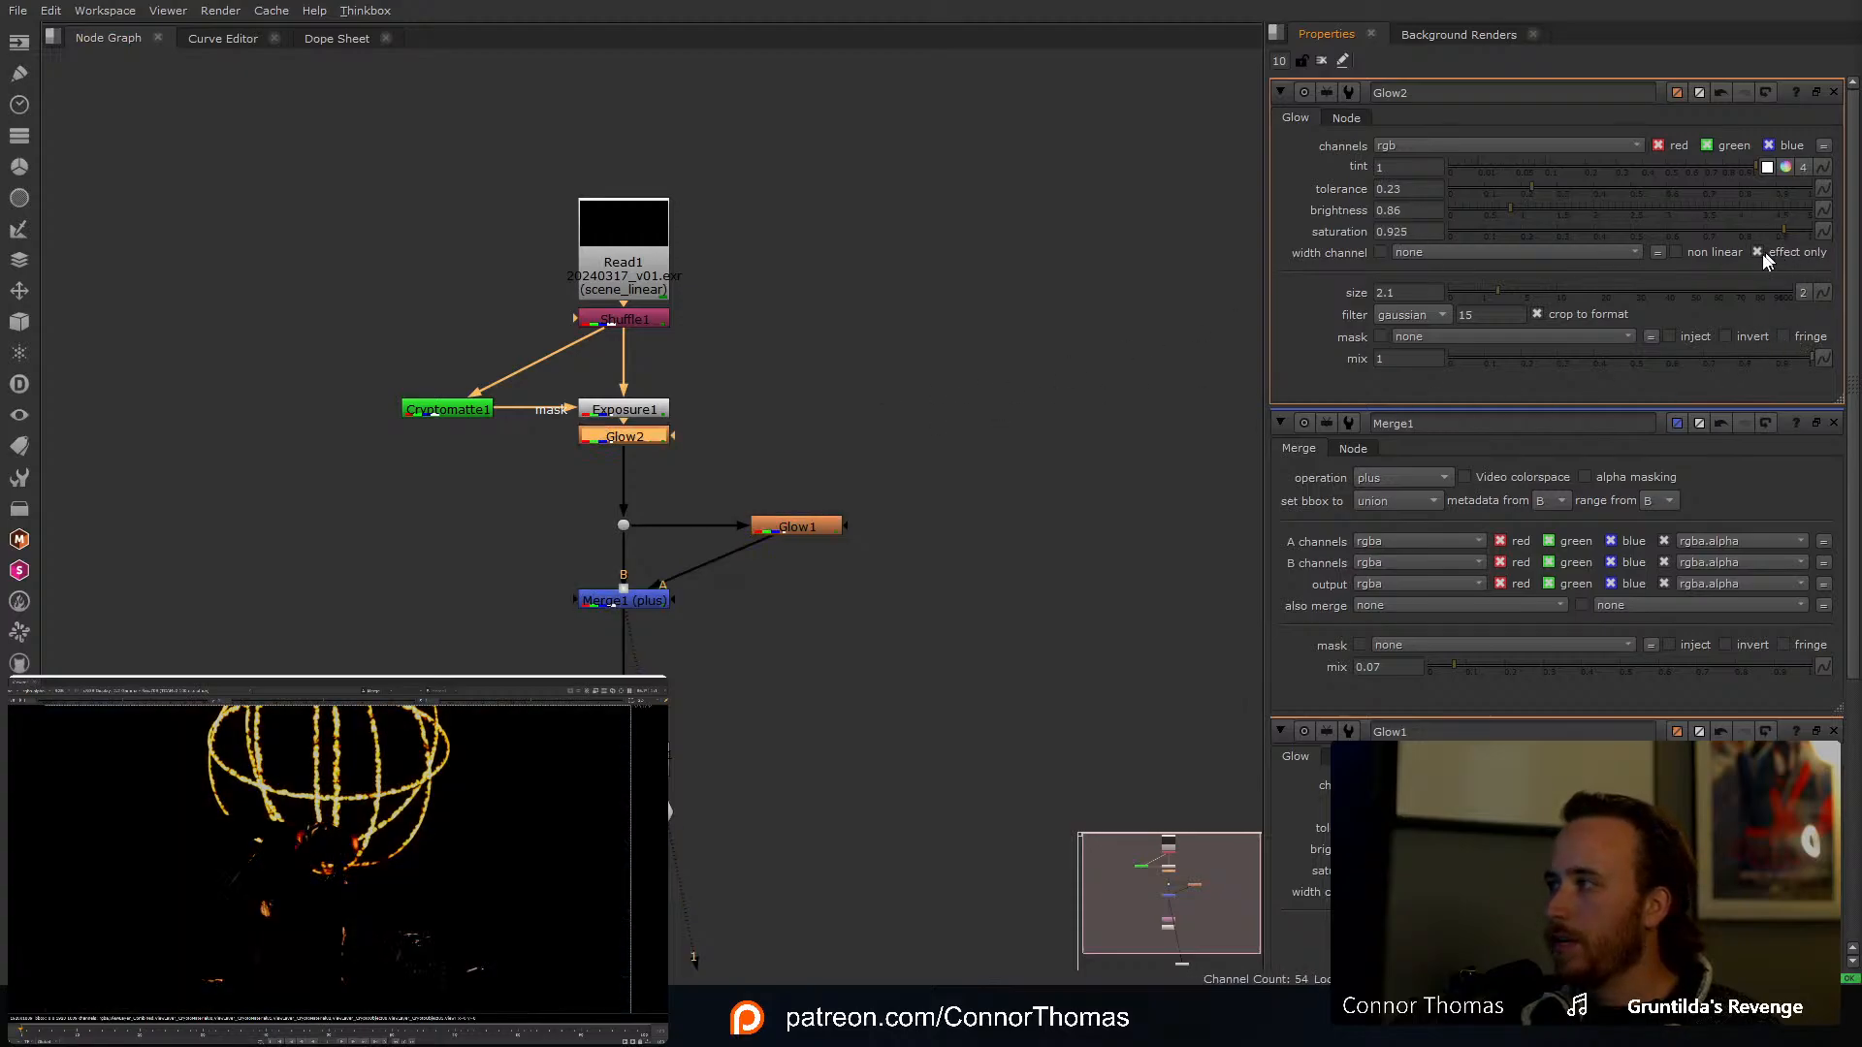
drag(625, 443, 782, 415)
key(m)
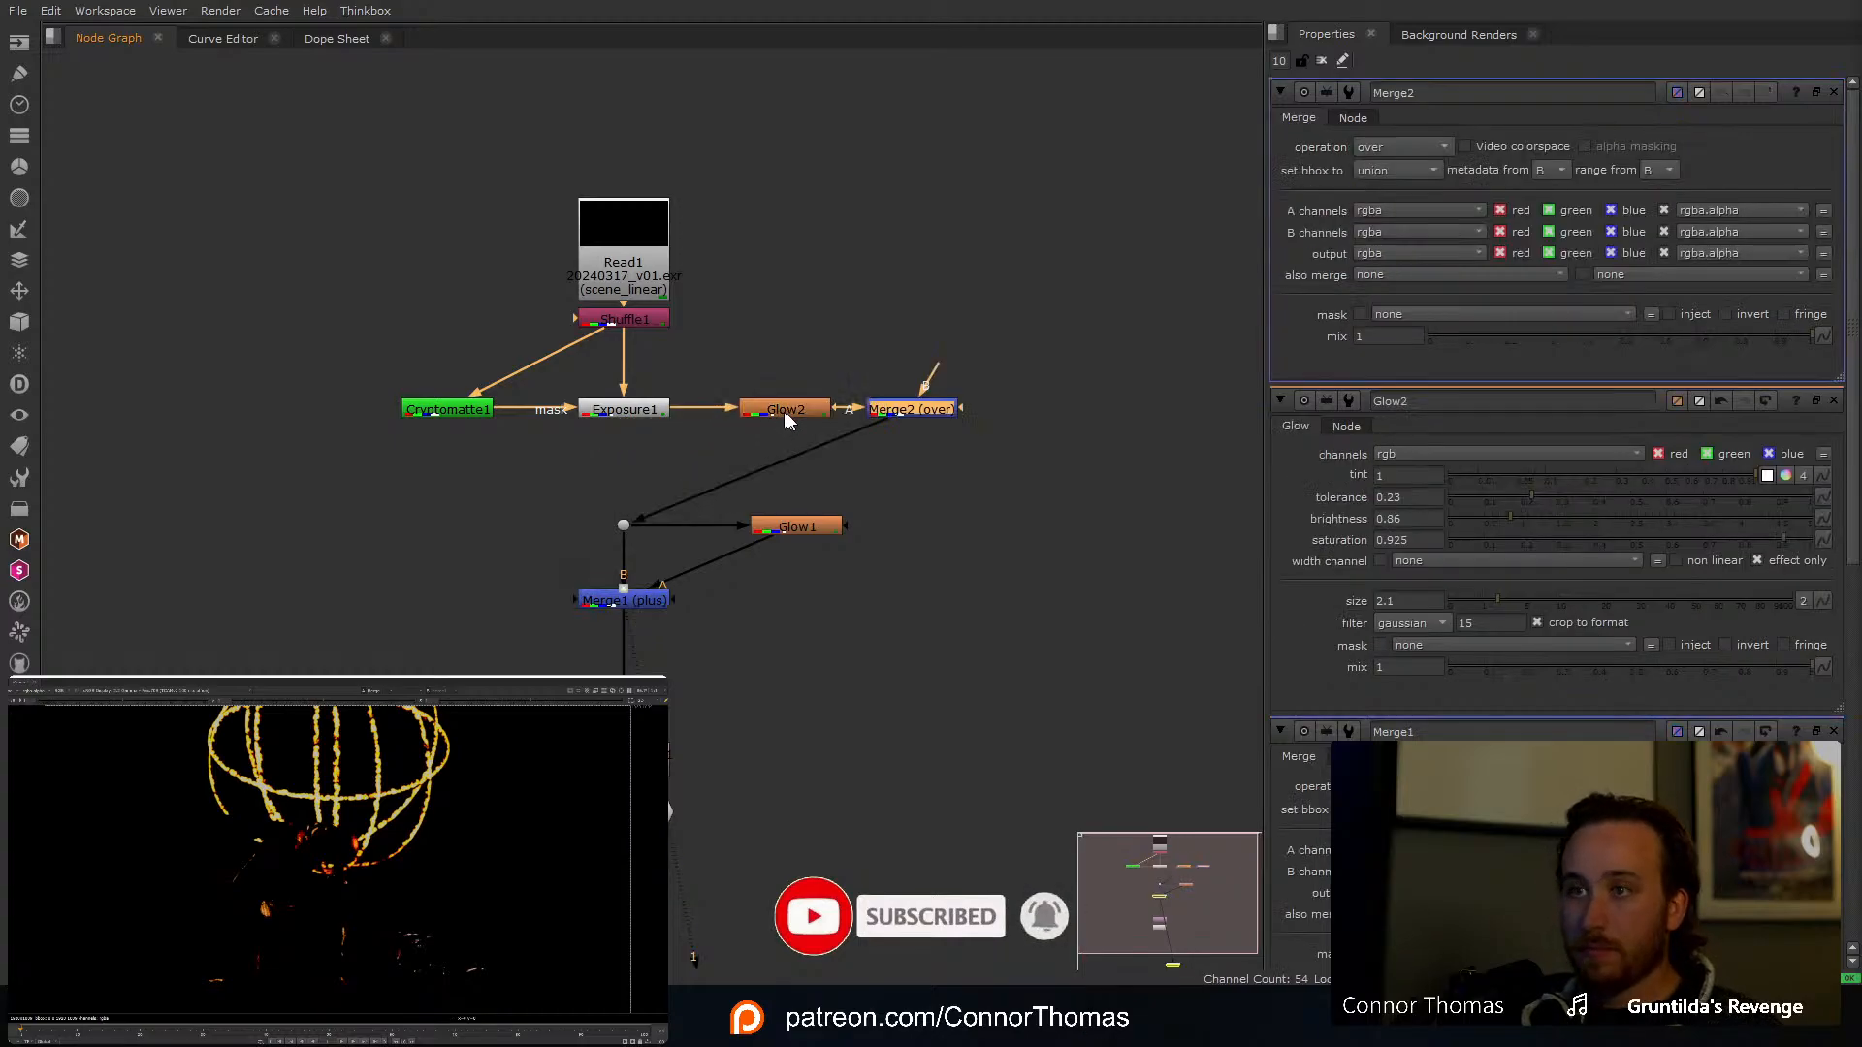
drag(900, 413, 613, 470)
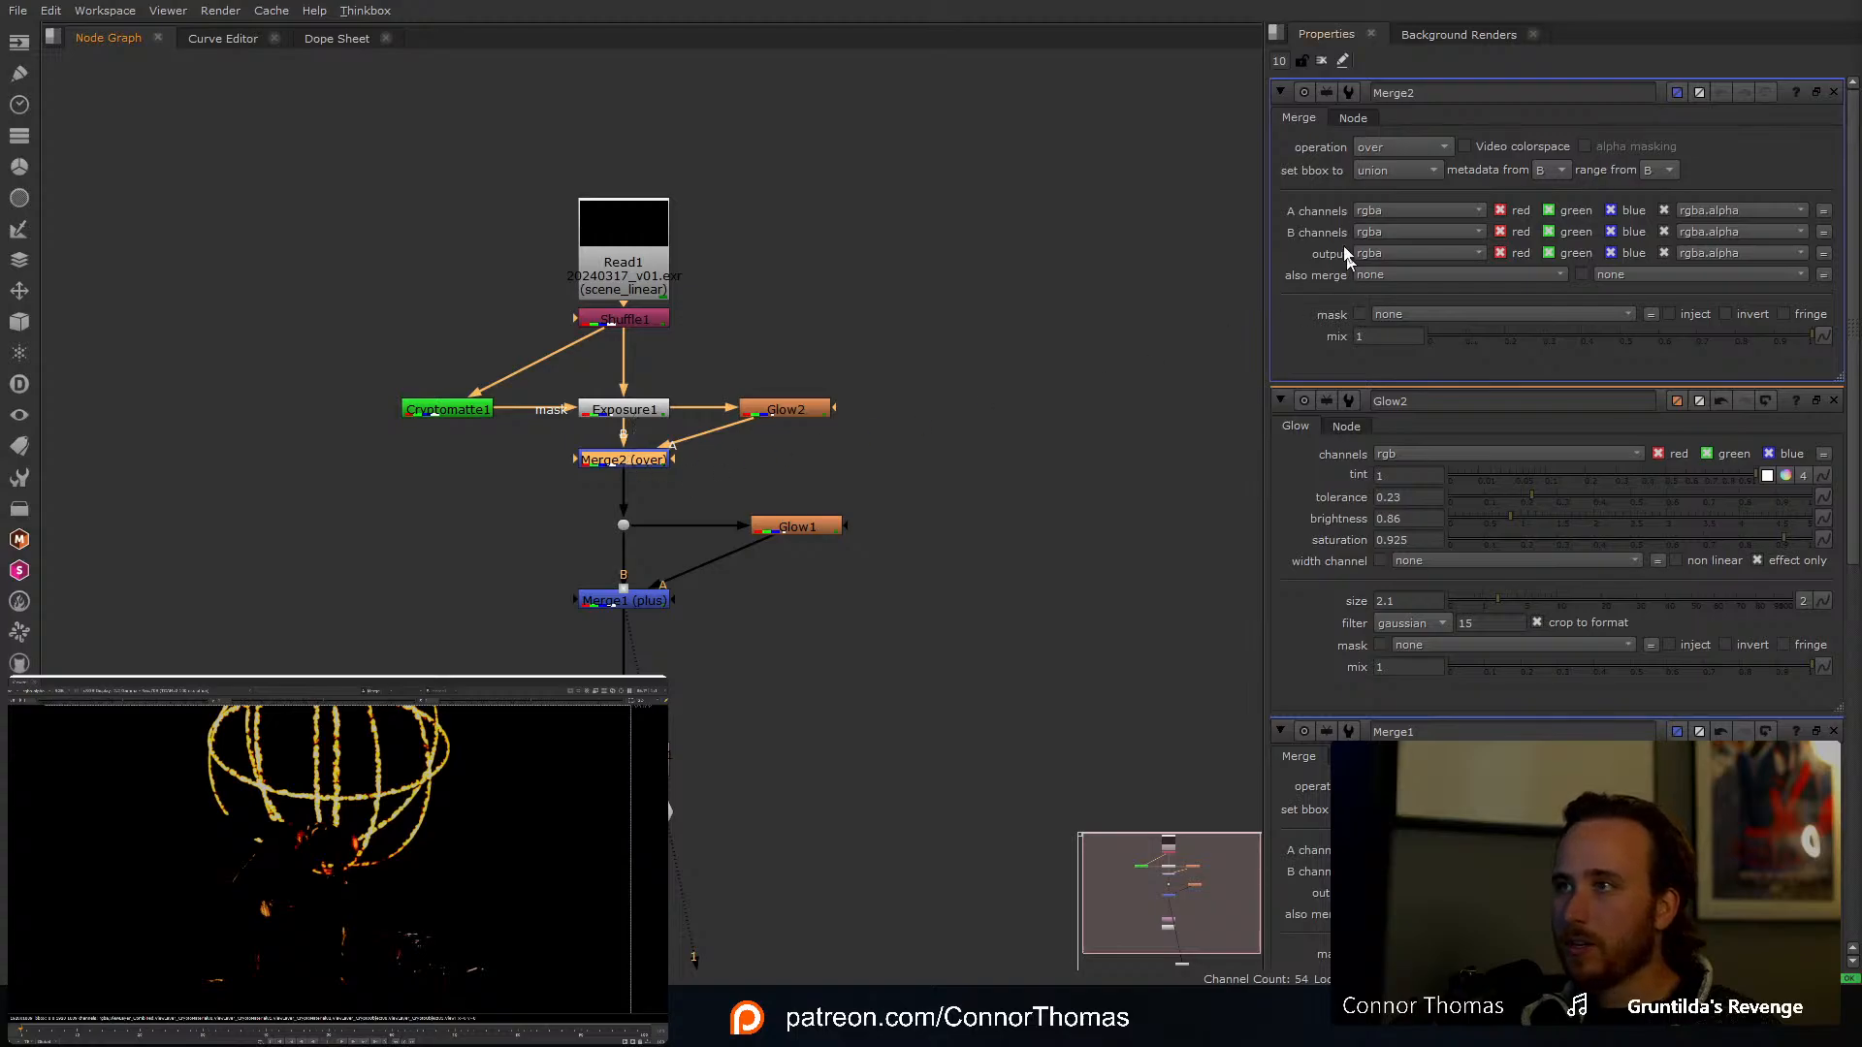
click(1364, 148)
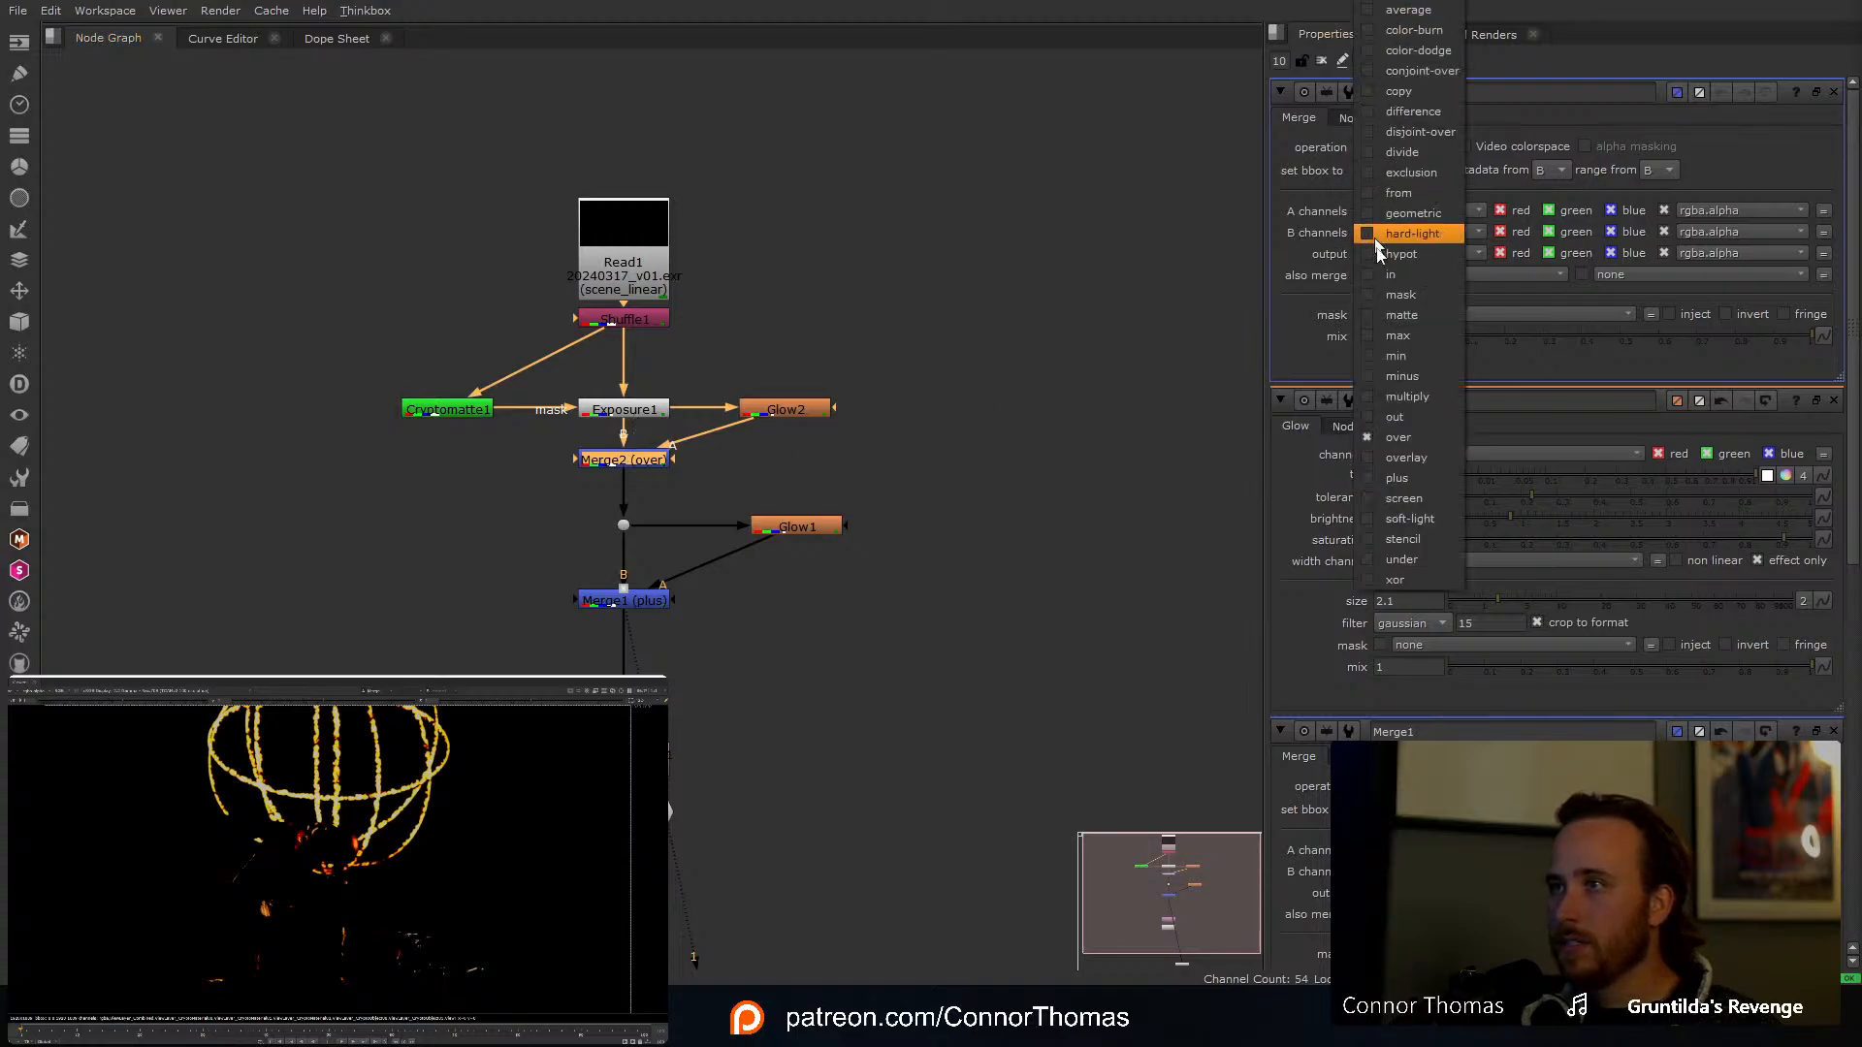
click(1430, 478)
Step: Compare the image with the second glow's Merge node disabled and enabled
key(d)
key(d)
key(d)
key(d)
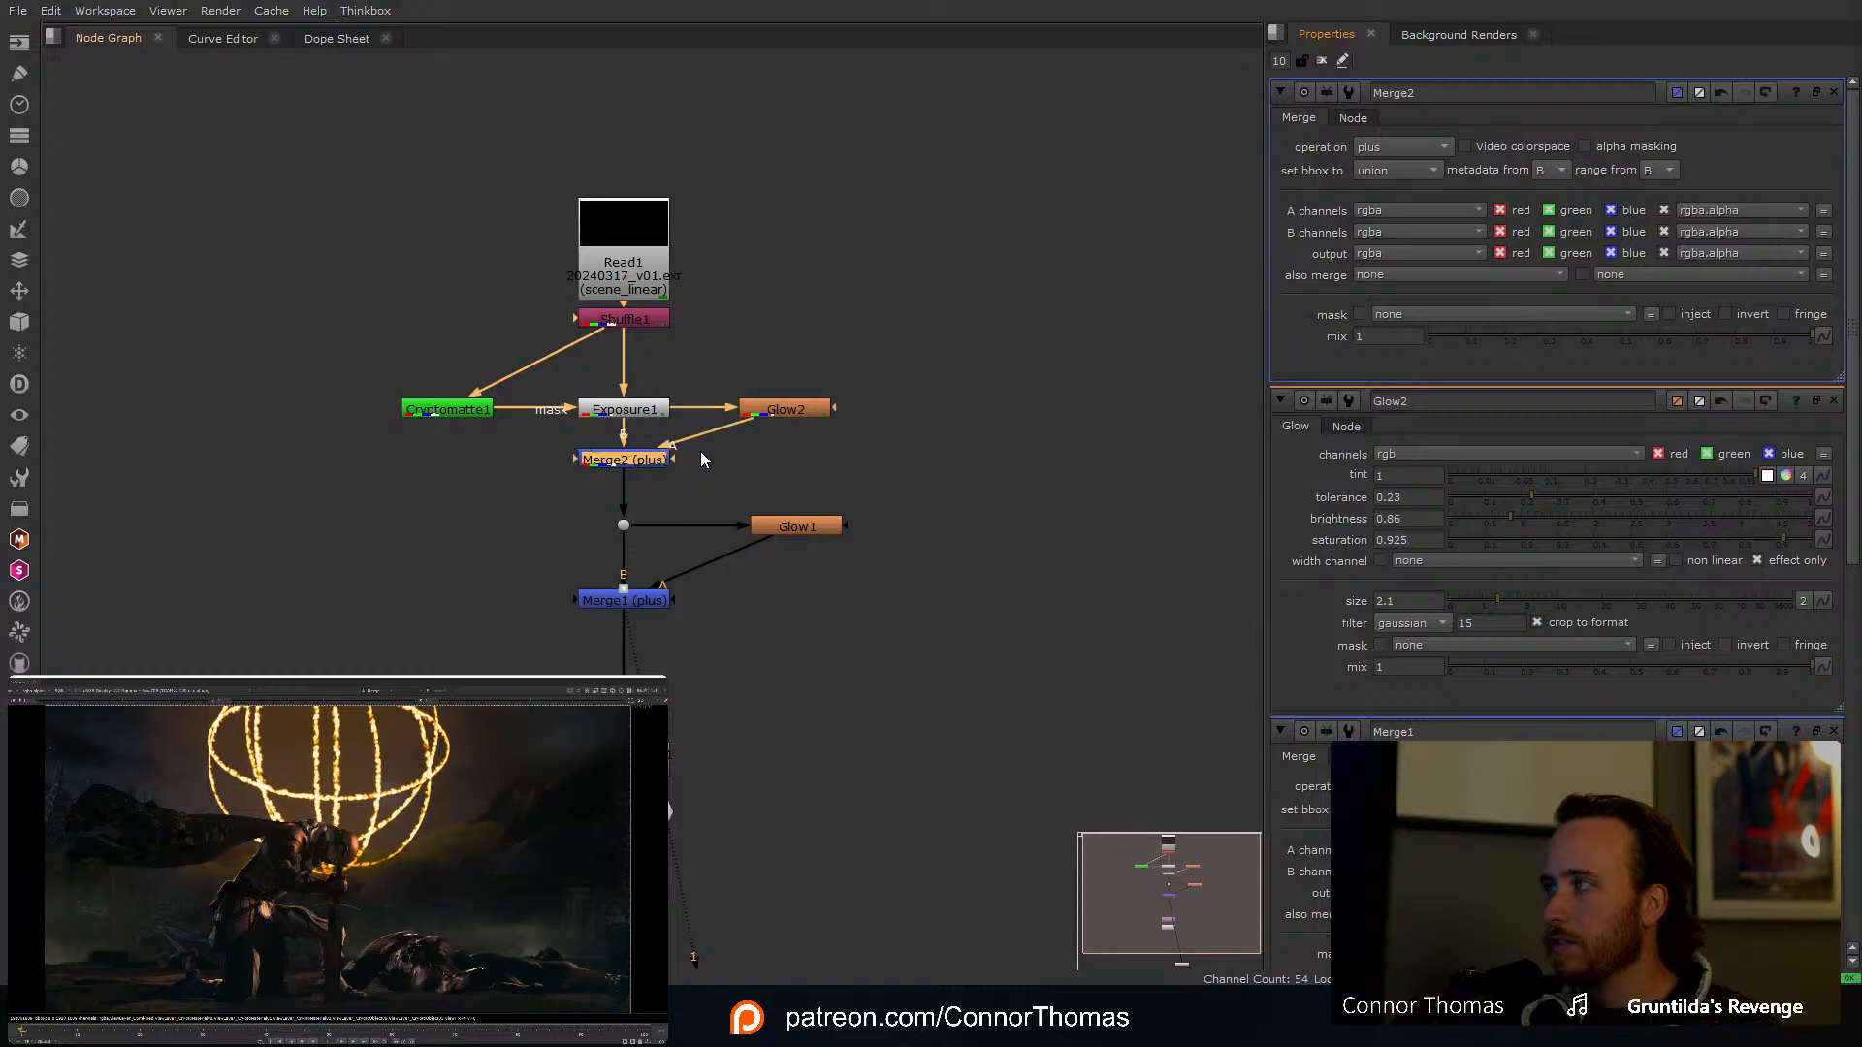
Step: Move the Dot, the size 500 Glow and its Merge node down to make room on the main branch
middle_drag(762, 386, 772, 357)
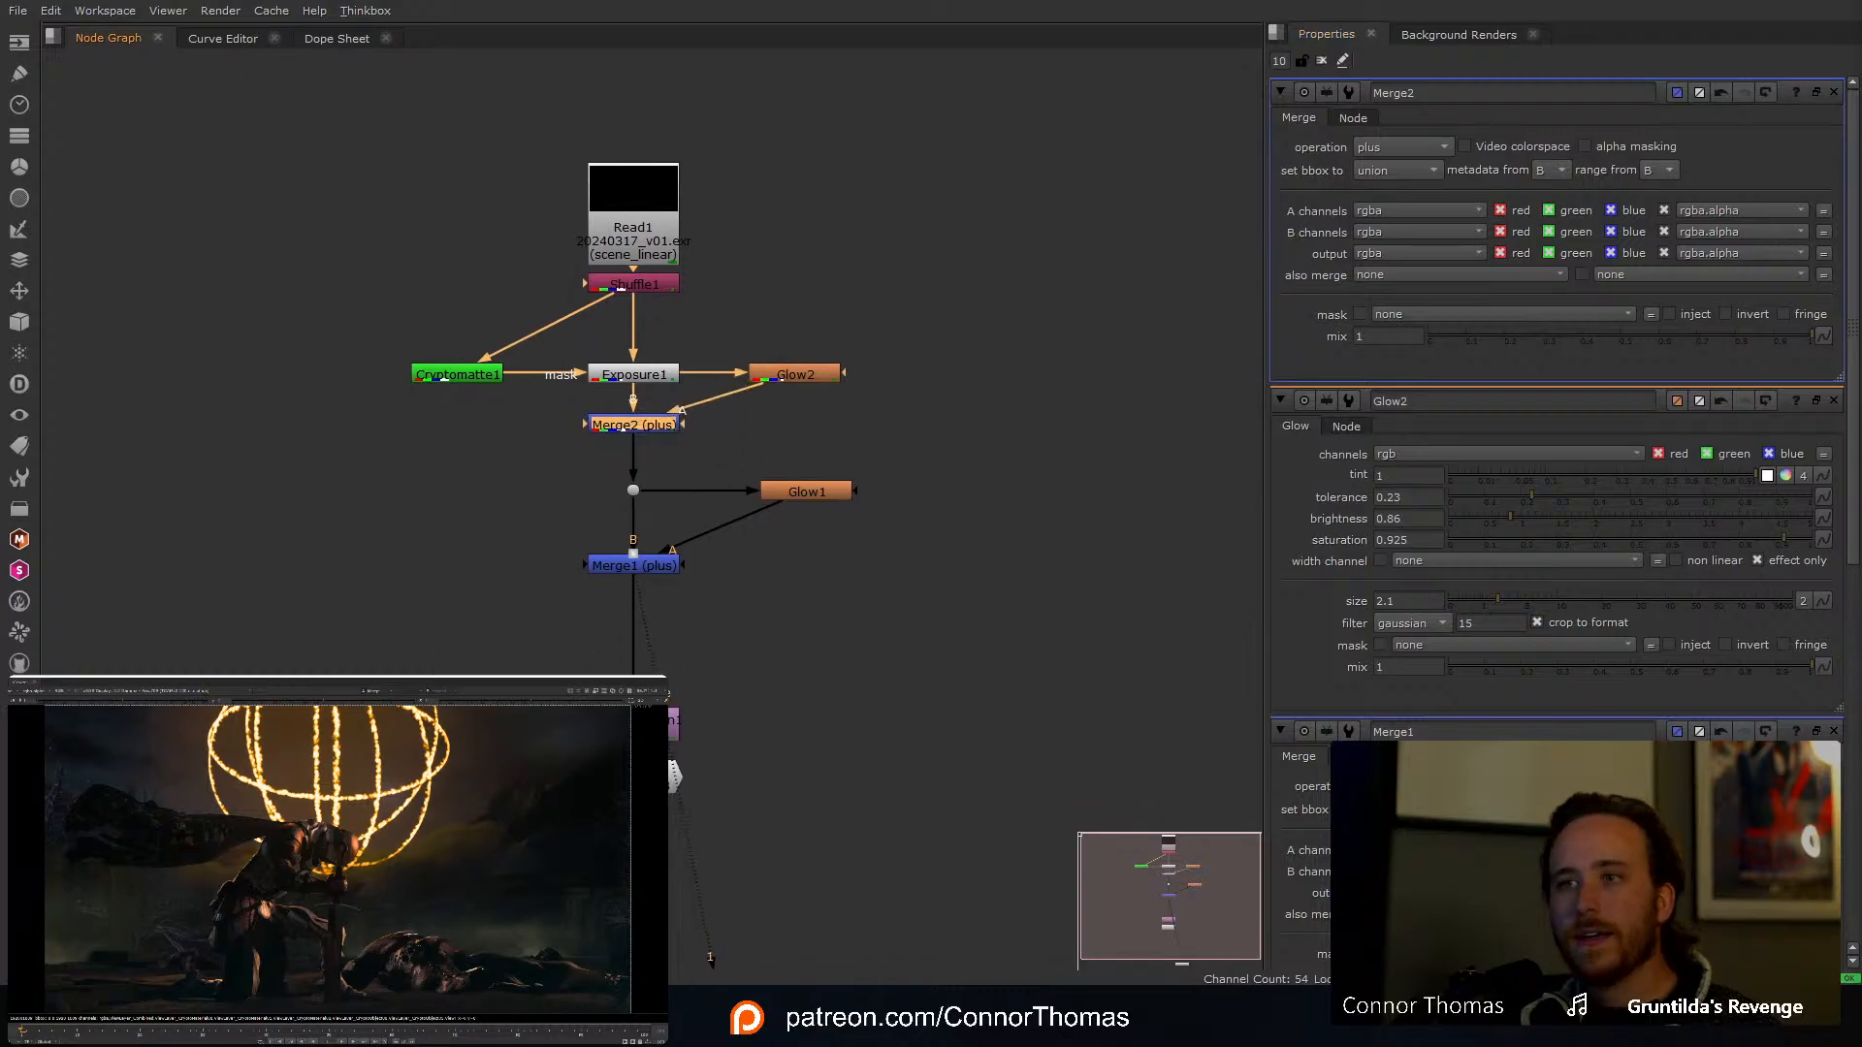
drag(451, 879, 1000, 465)
drag(636, 493, 637, 569)
click(723, 492)
Step: Insert a third Glow node after the upper Merge node and set its tolerance to 0.135
click(649, 429)
key(Tab)
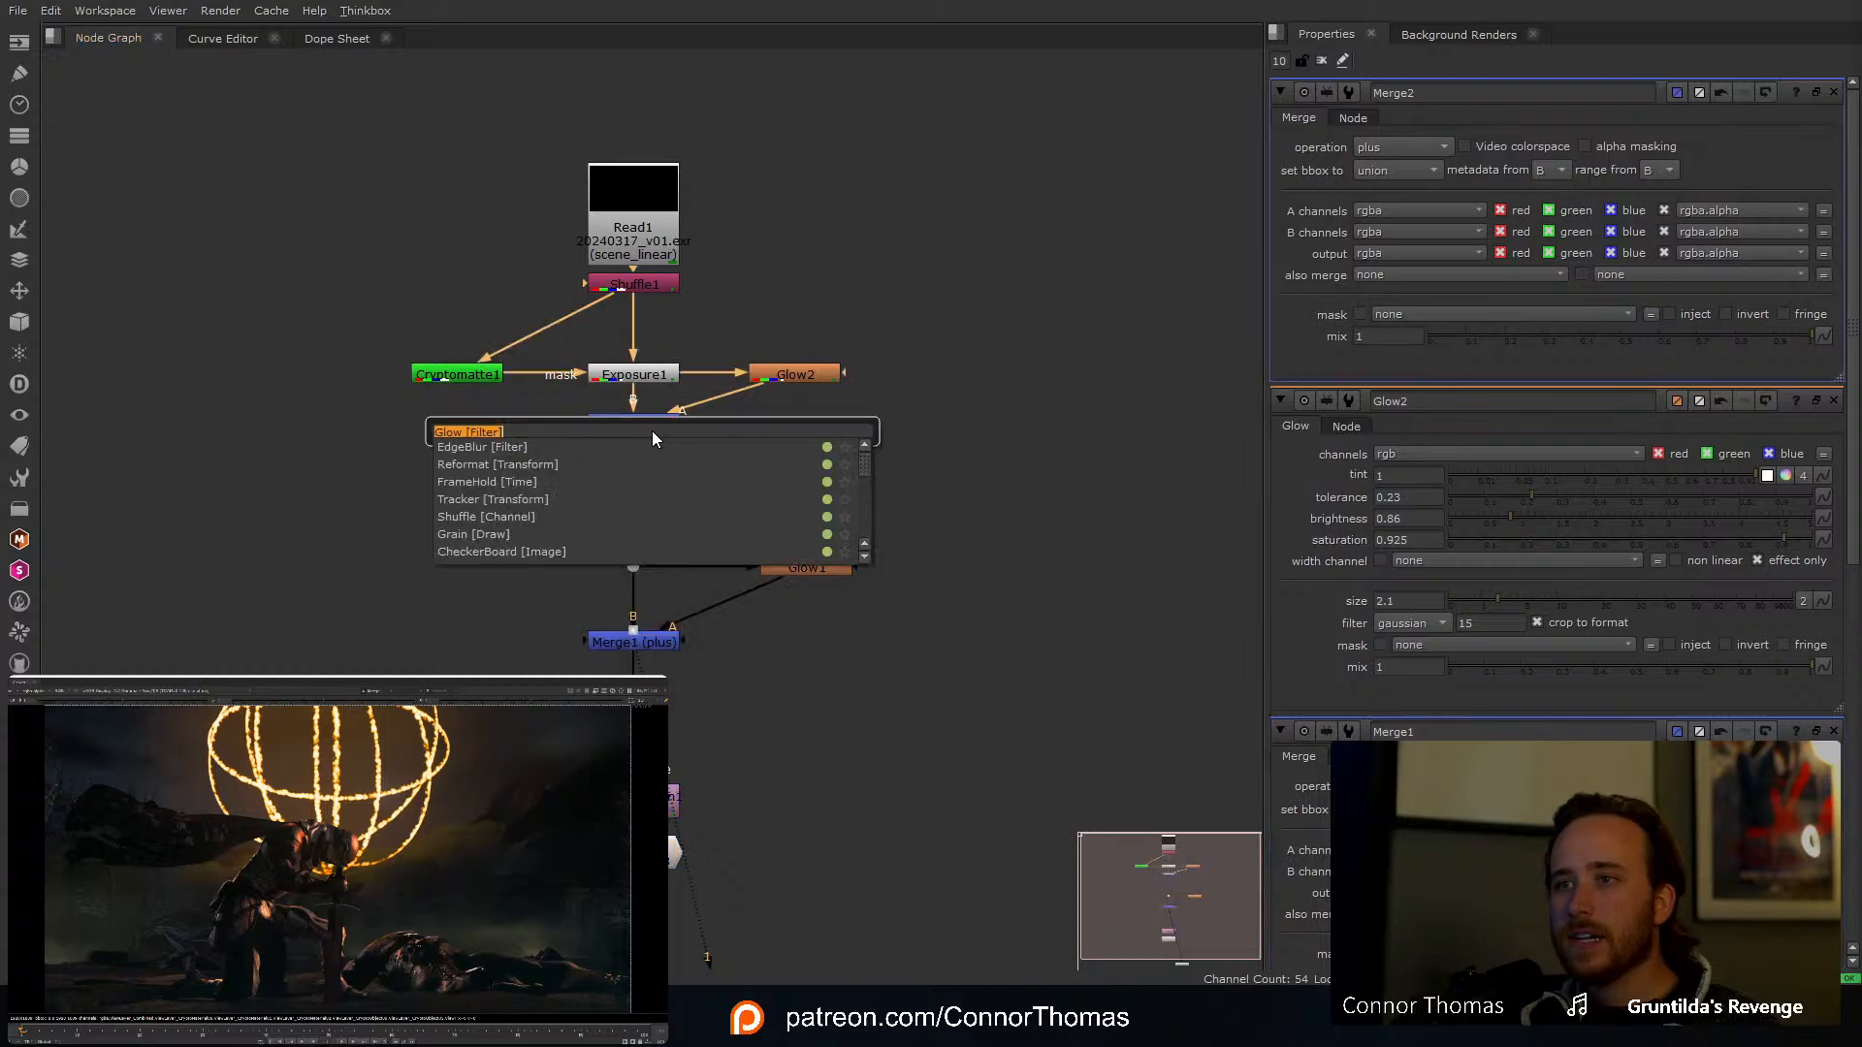
text(g)
click(481, 514)
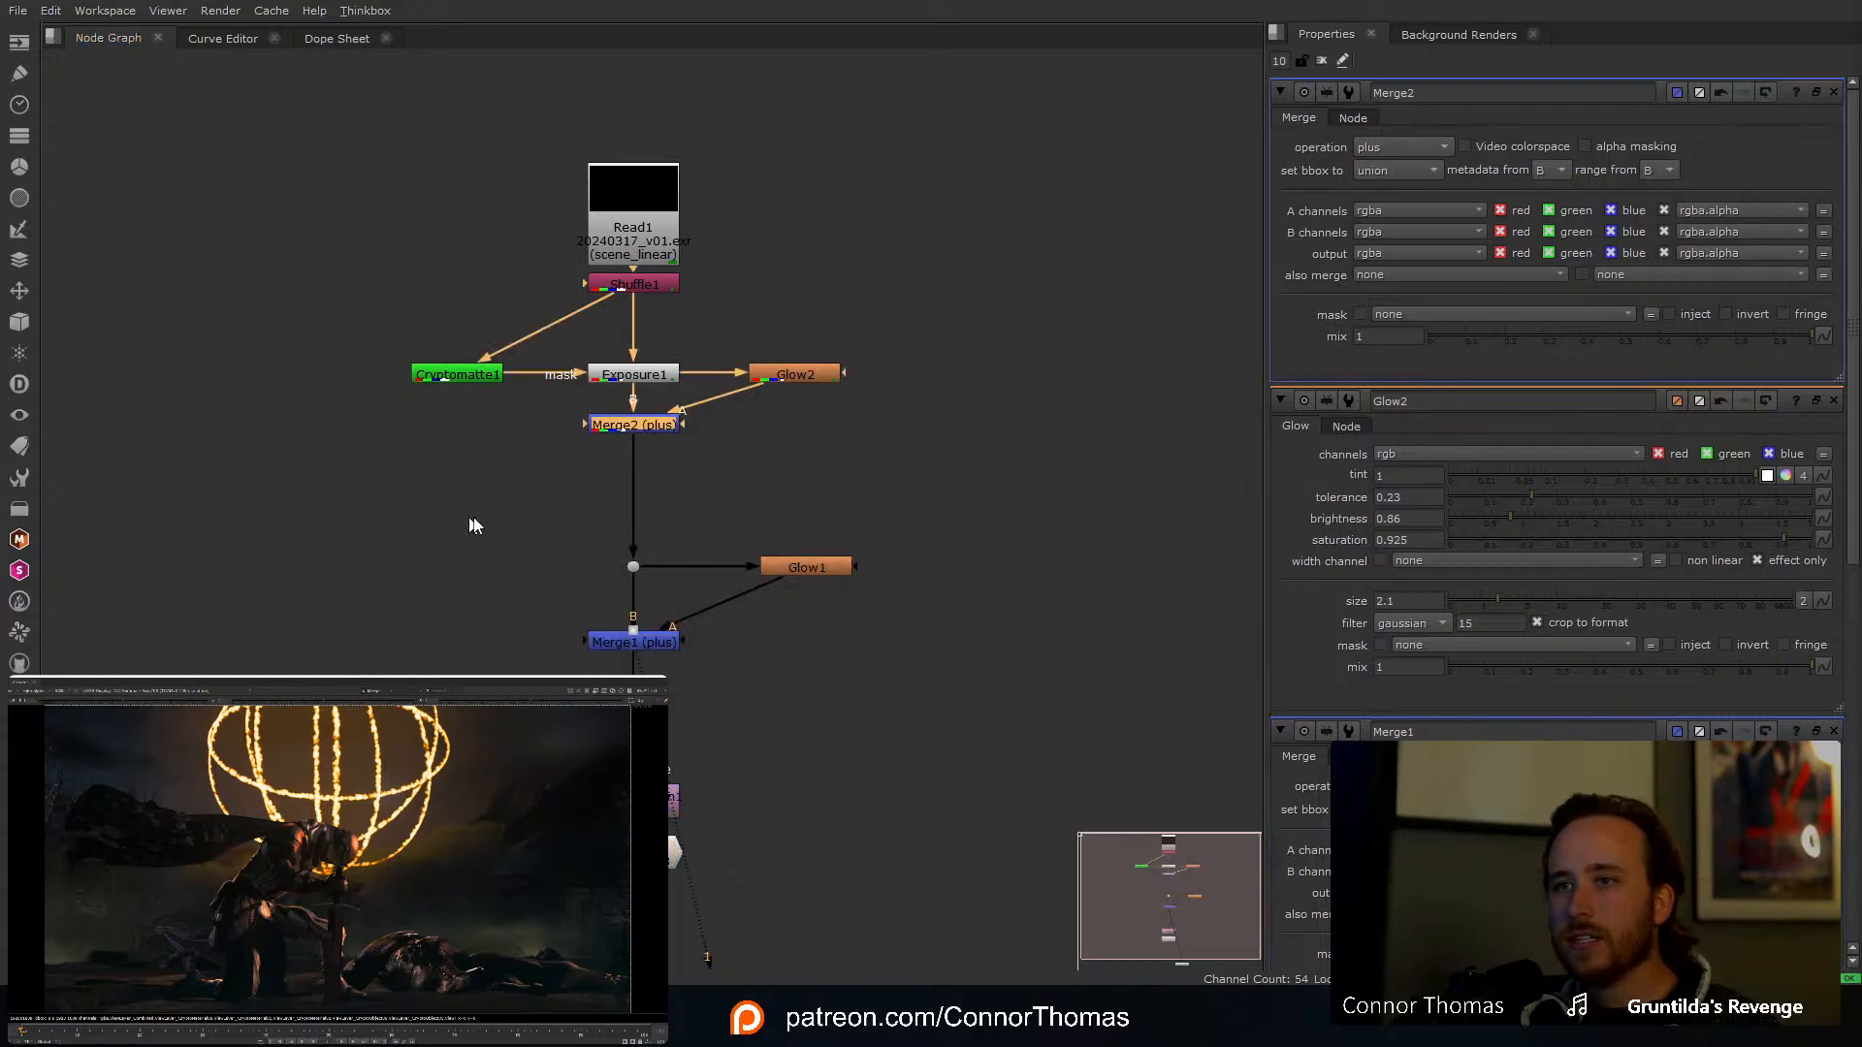
drag(1476, 188, 1498, 188)
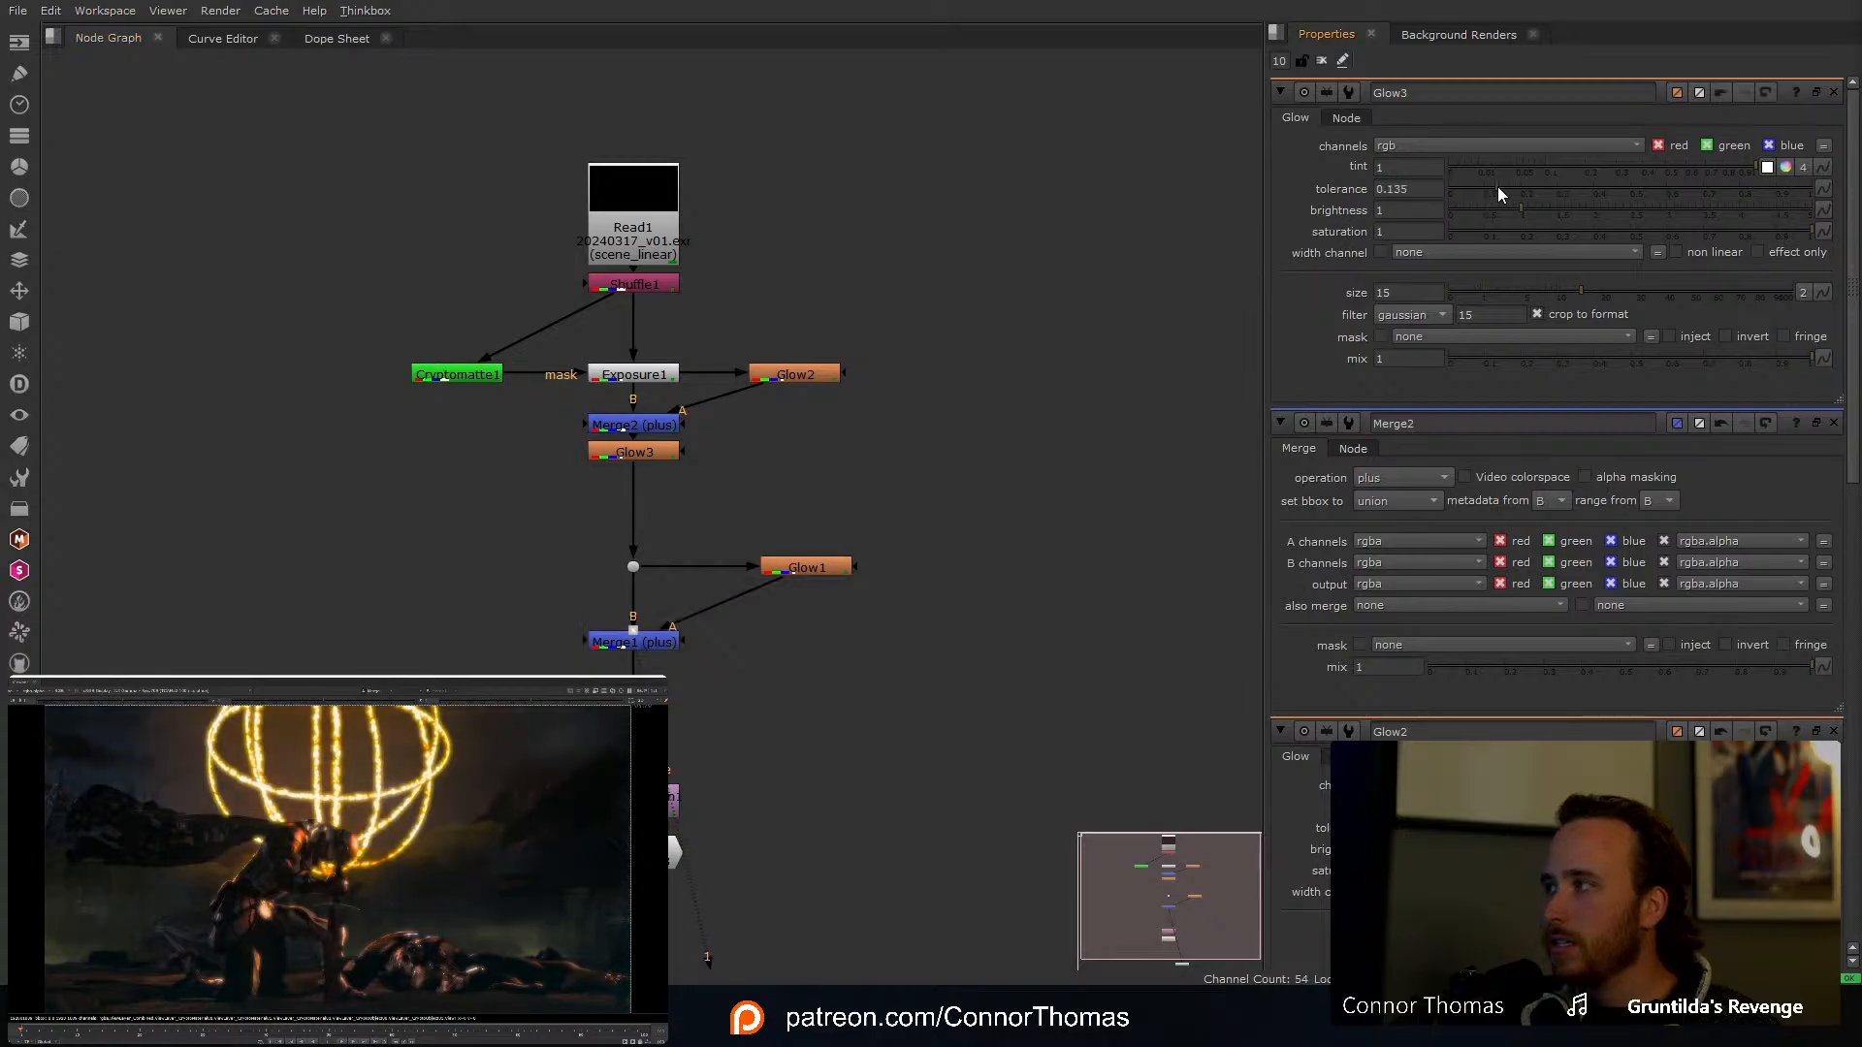
Step: Set the third Glow to size 5.6, effect only, brightness 0.82 and saturation 0.8
click(667, 449)
click(1557, 292)
drag(1554, 290, 1531, 290)
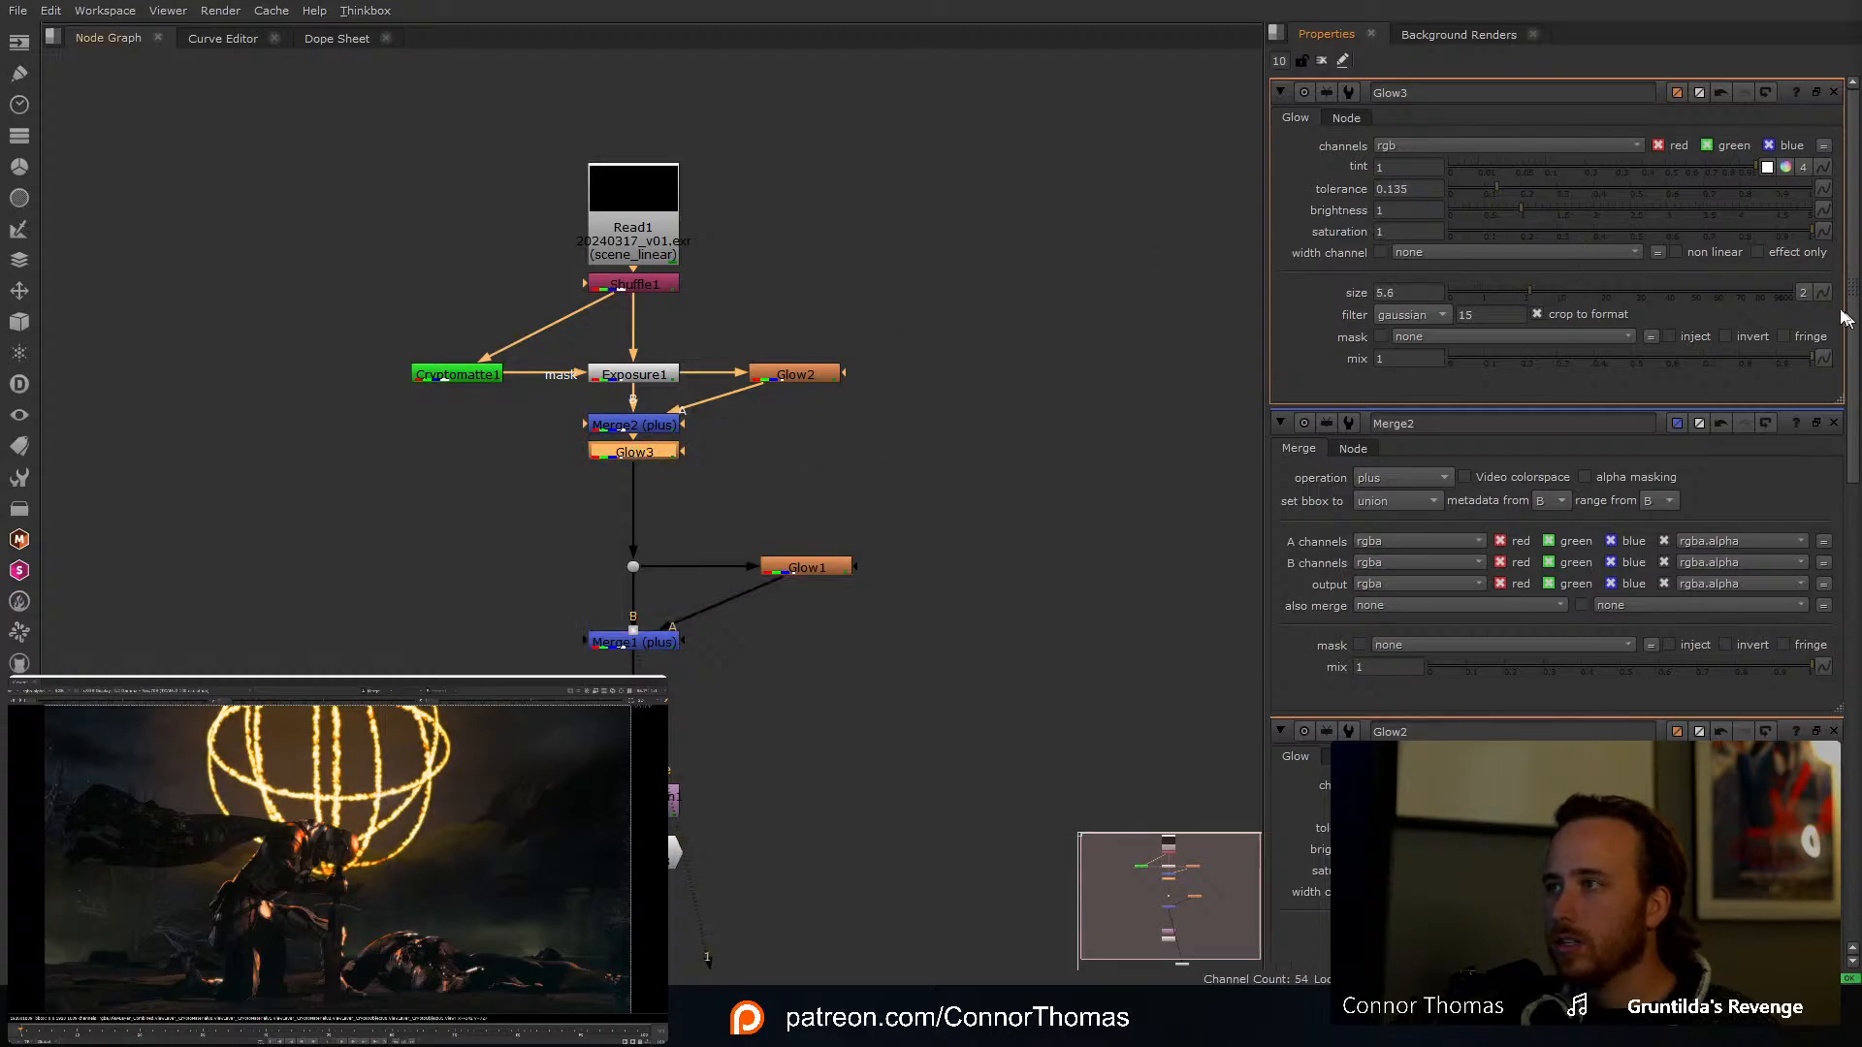
click(1758, 252)
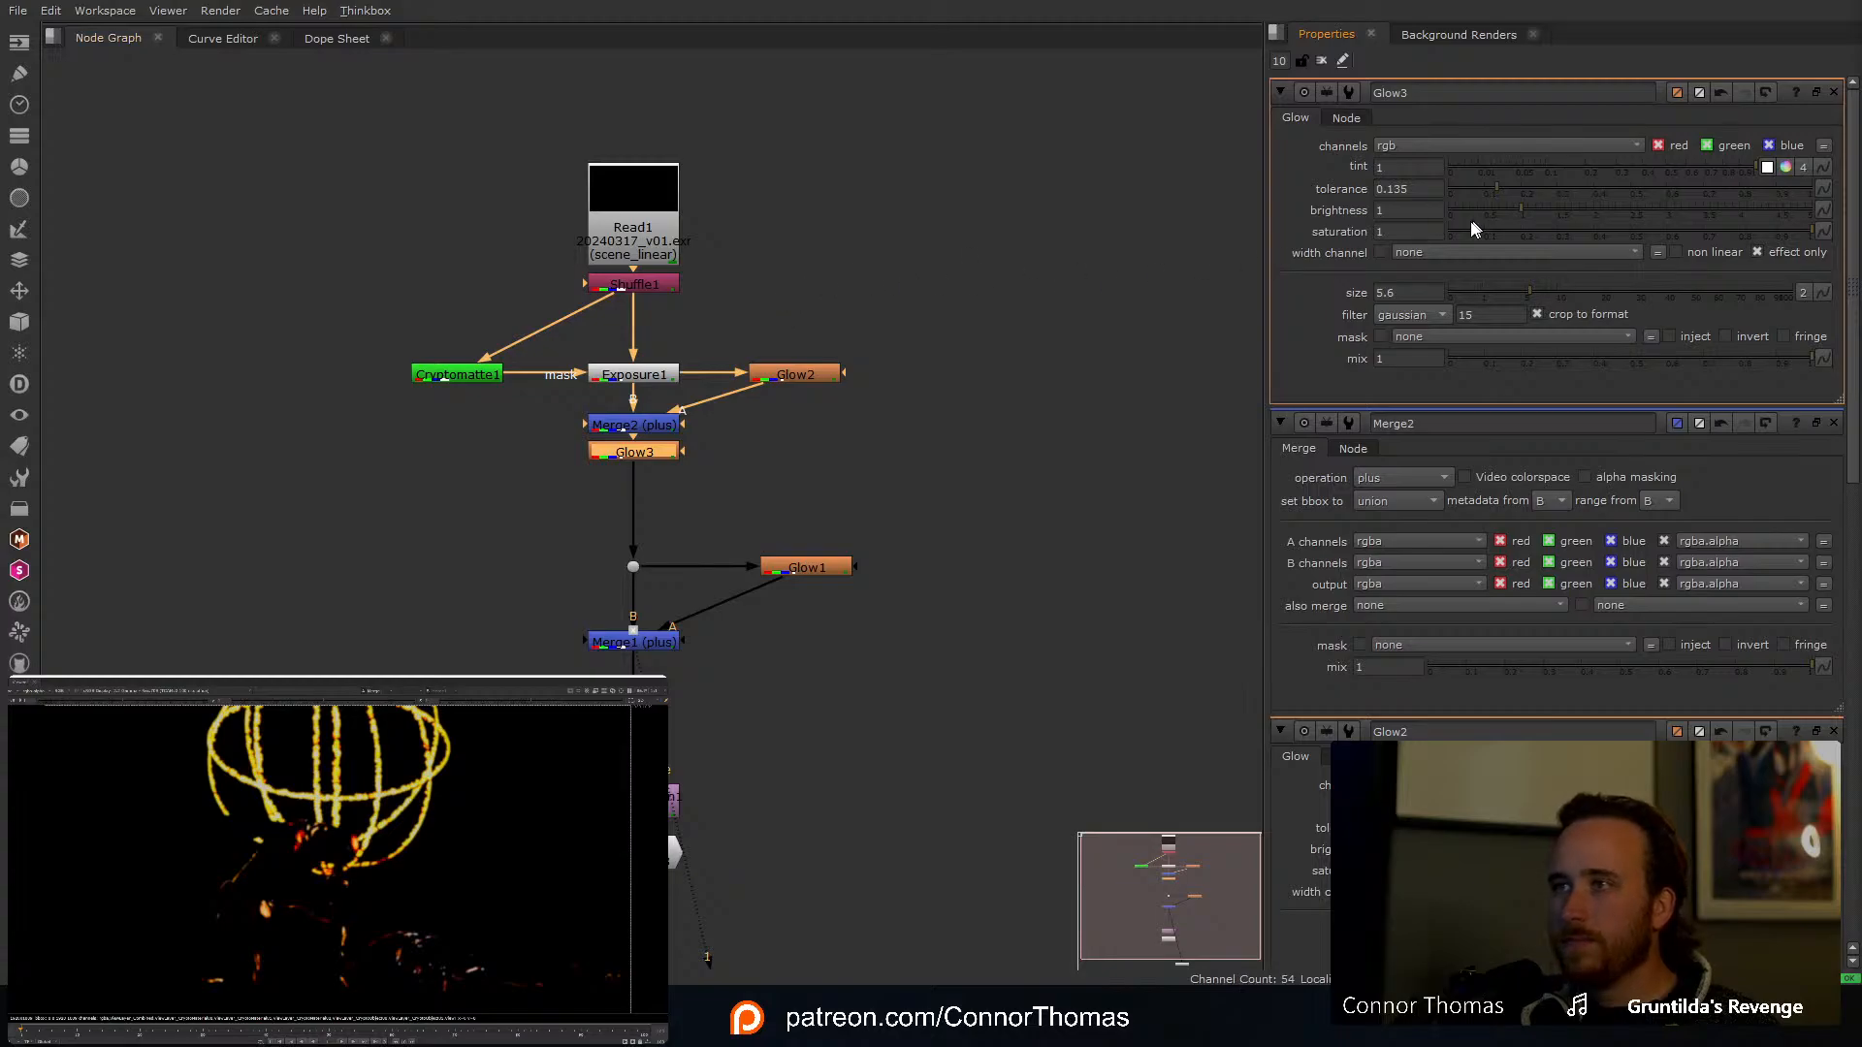
mouse_move(1714, 242)
mouse_down()
mouse_move(1765, 236)
mouse_move(1673, 237)
mouse_move(1725, 233)
mouse_up()
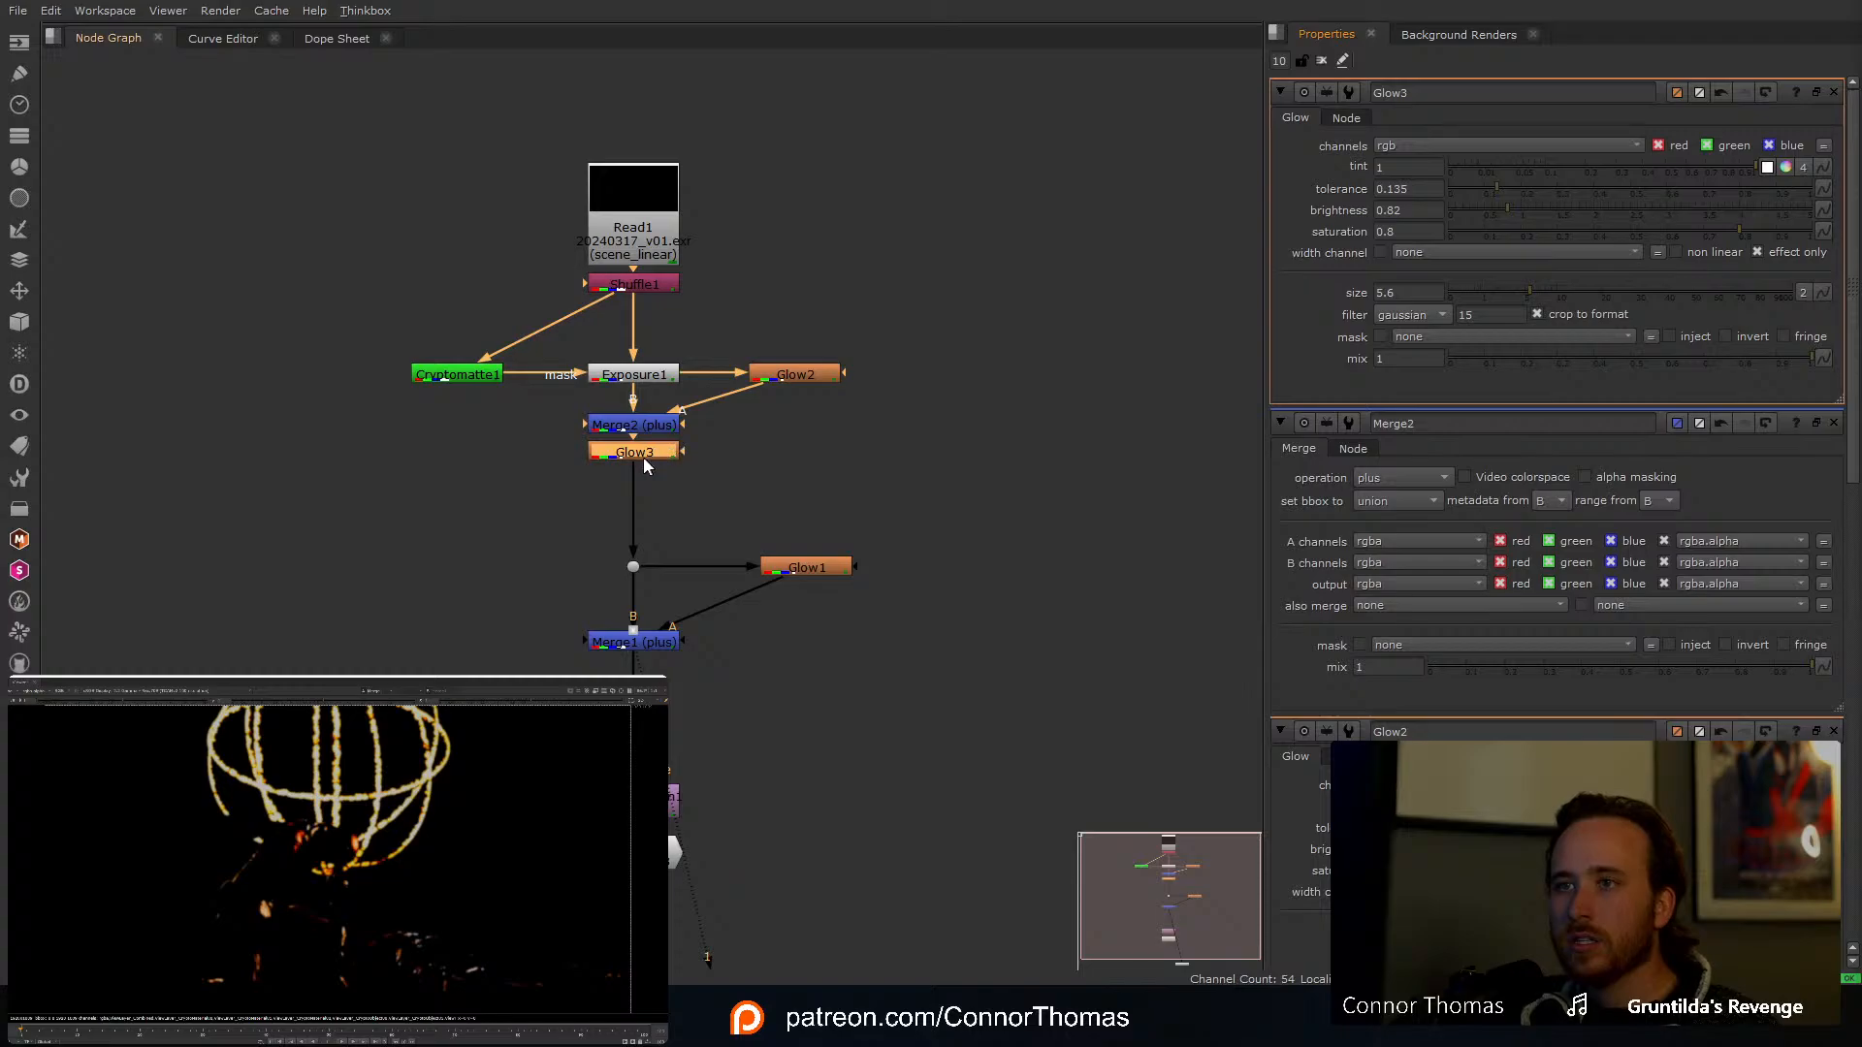
Step: Place the third Glow beside the main branch and merge it back with the plus operation at a mix of 0.455
mouse_move(655, 460)
mouse_down()
mouse_move(834, 463)
mouse_move(623, 496)
mouse_move(648, 446)
mouse_move(634, 430)
mouse_up()
key(m)
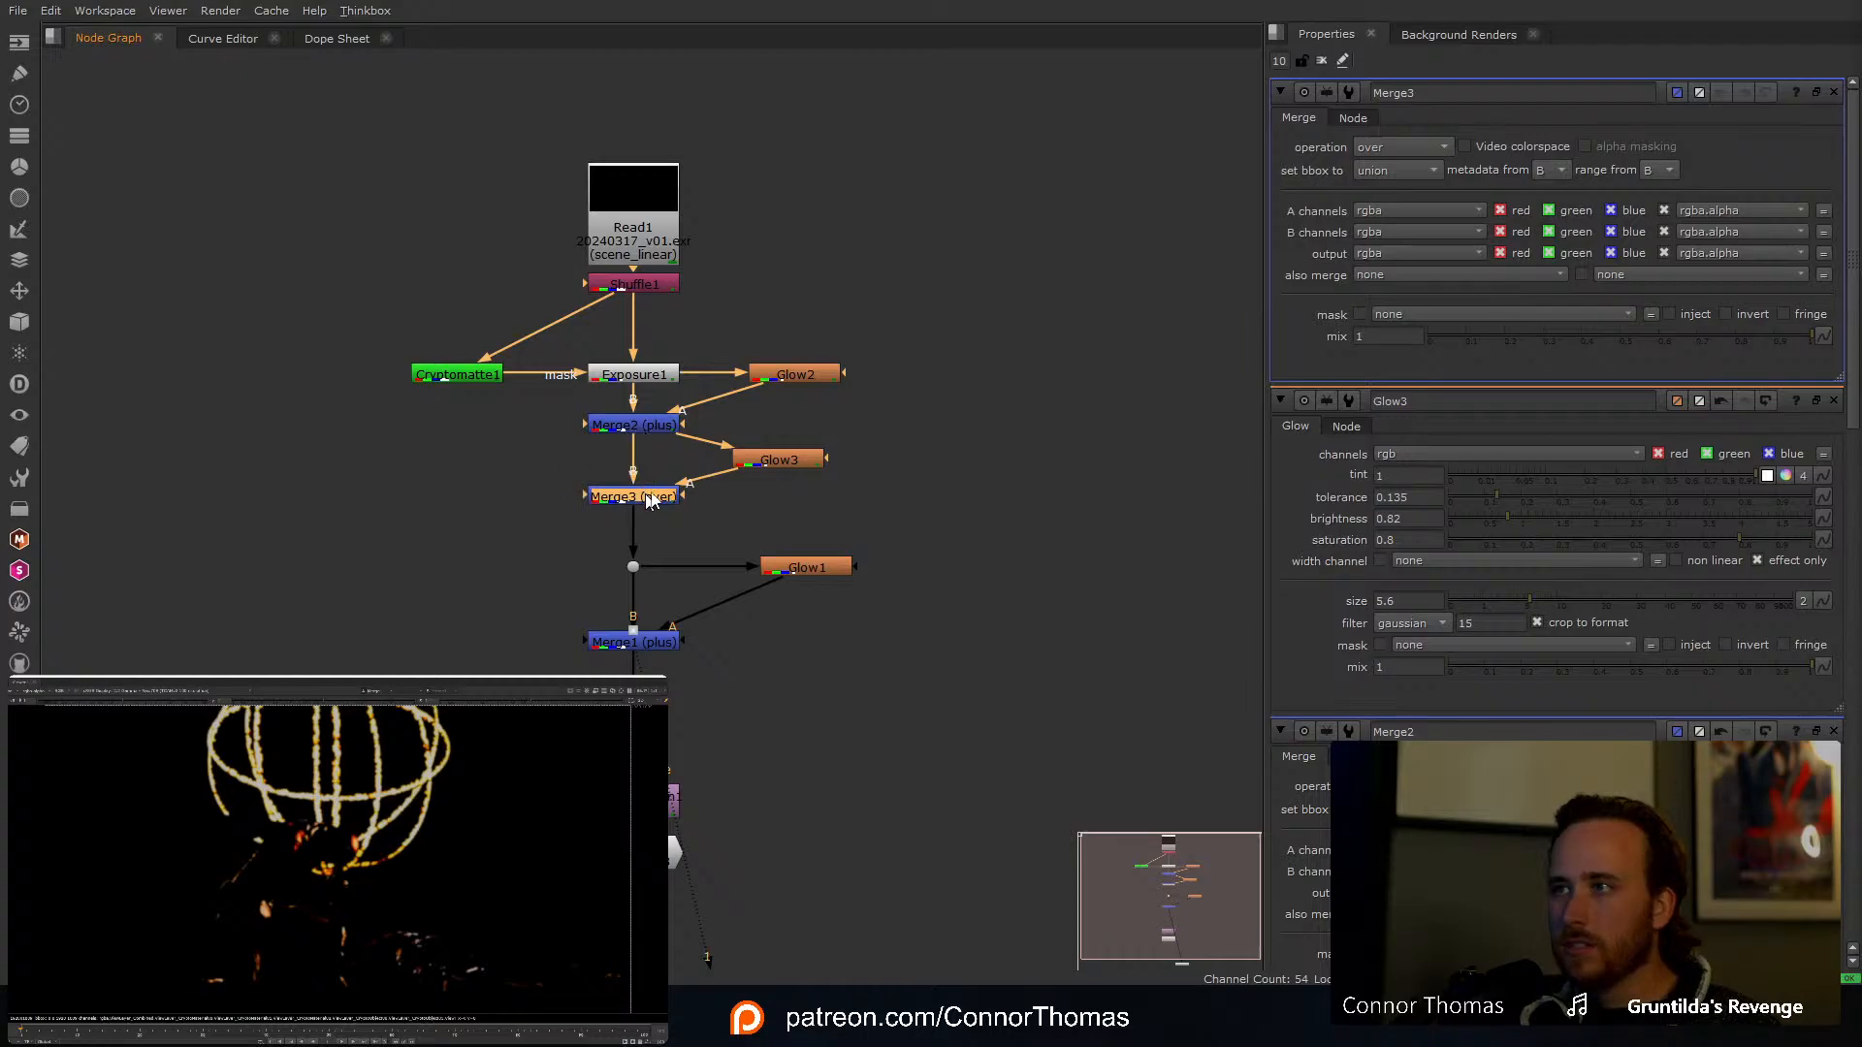
click(1361, 147)
click(1397, 477)
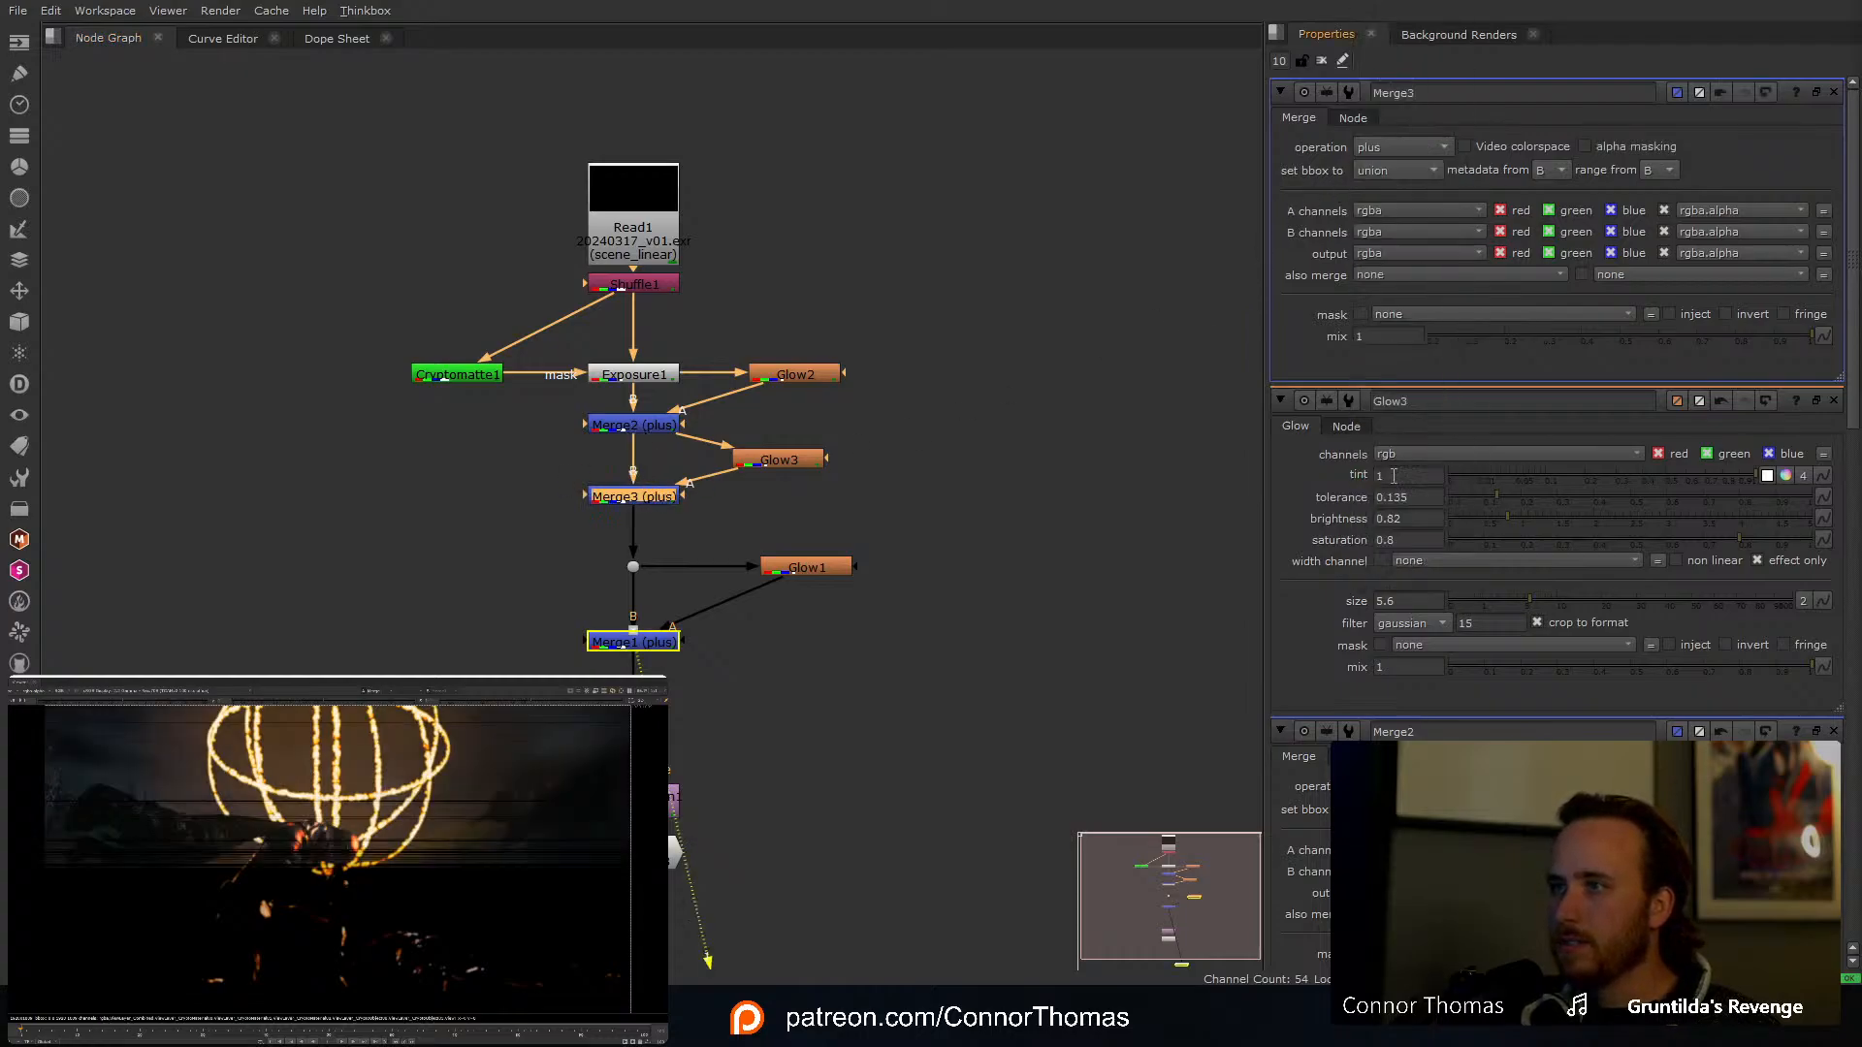
click(1606, 337)
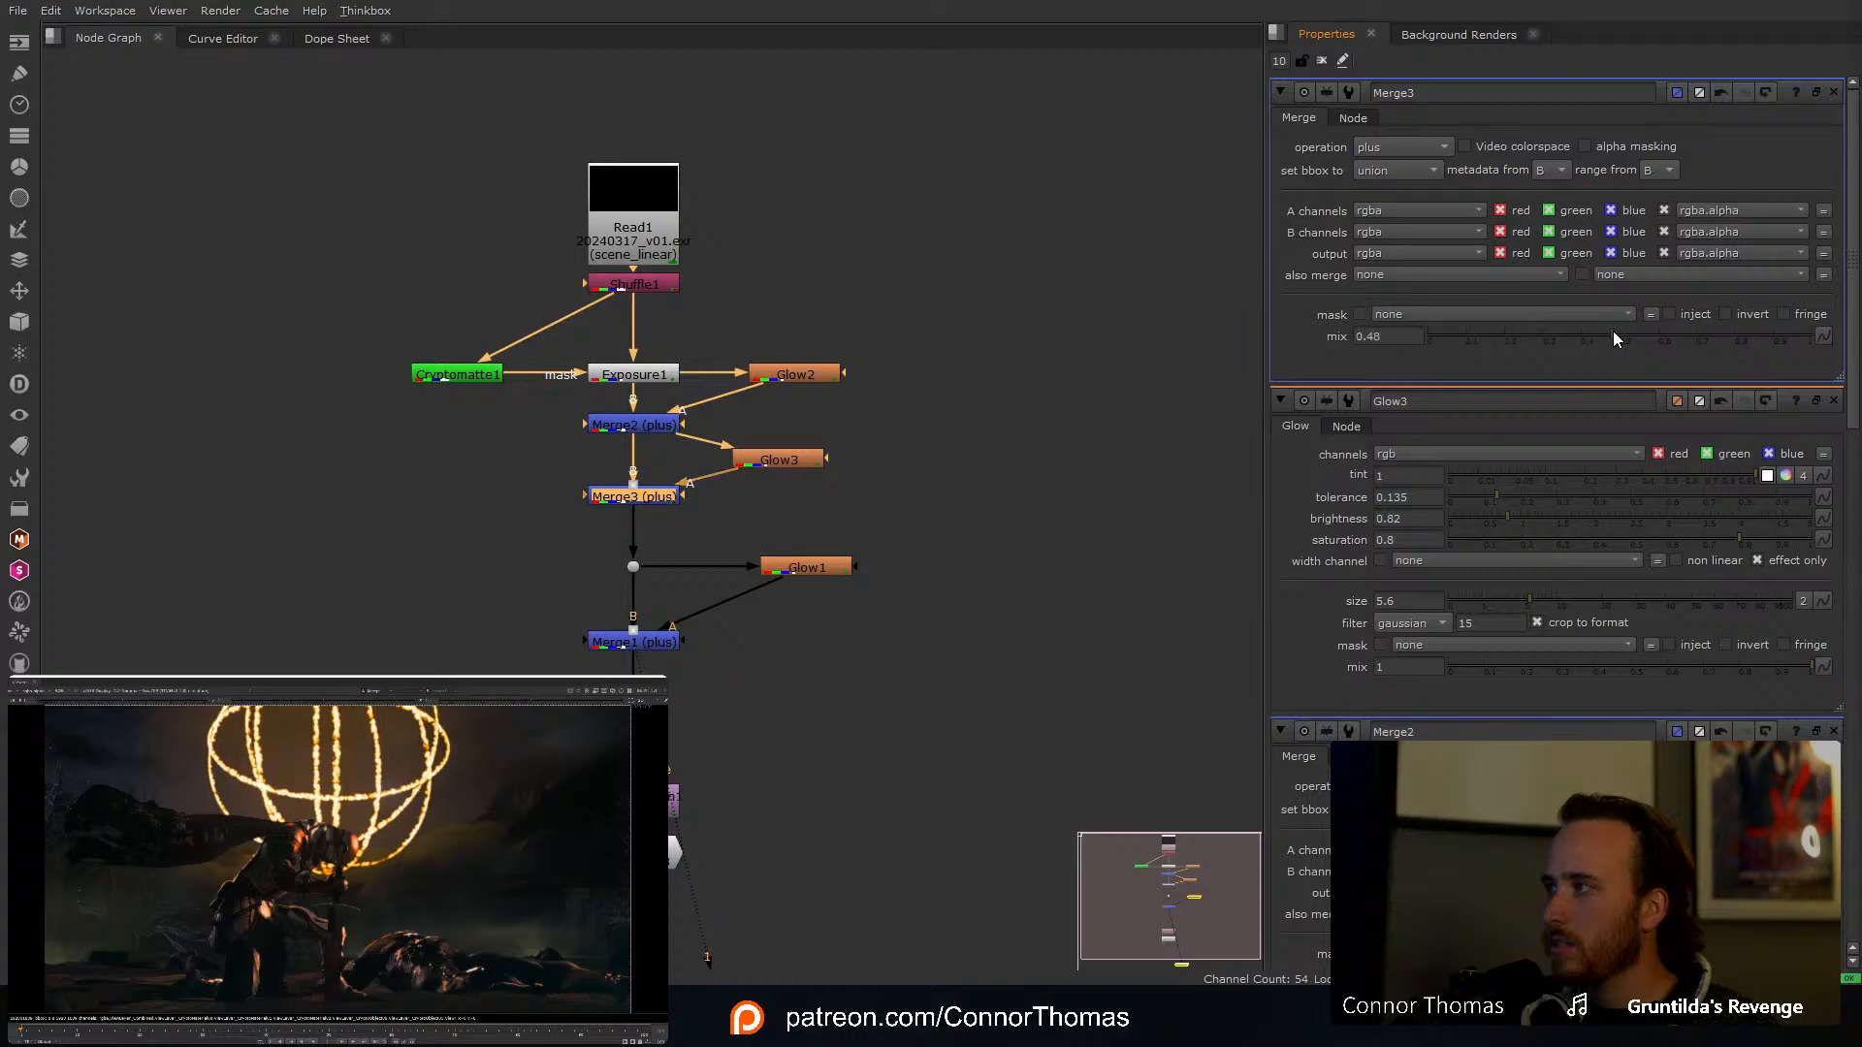
Step: Compare the image with the third glow's Merge node disabled and enabled
key(d)
key(d)
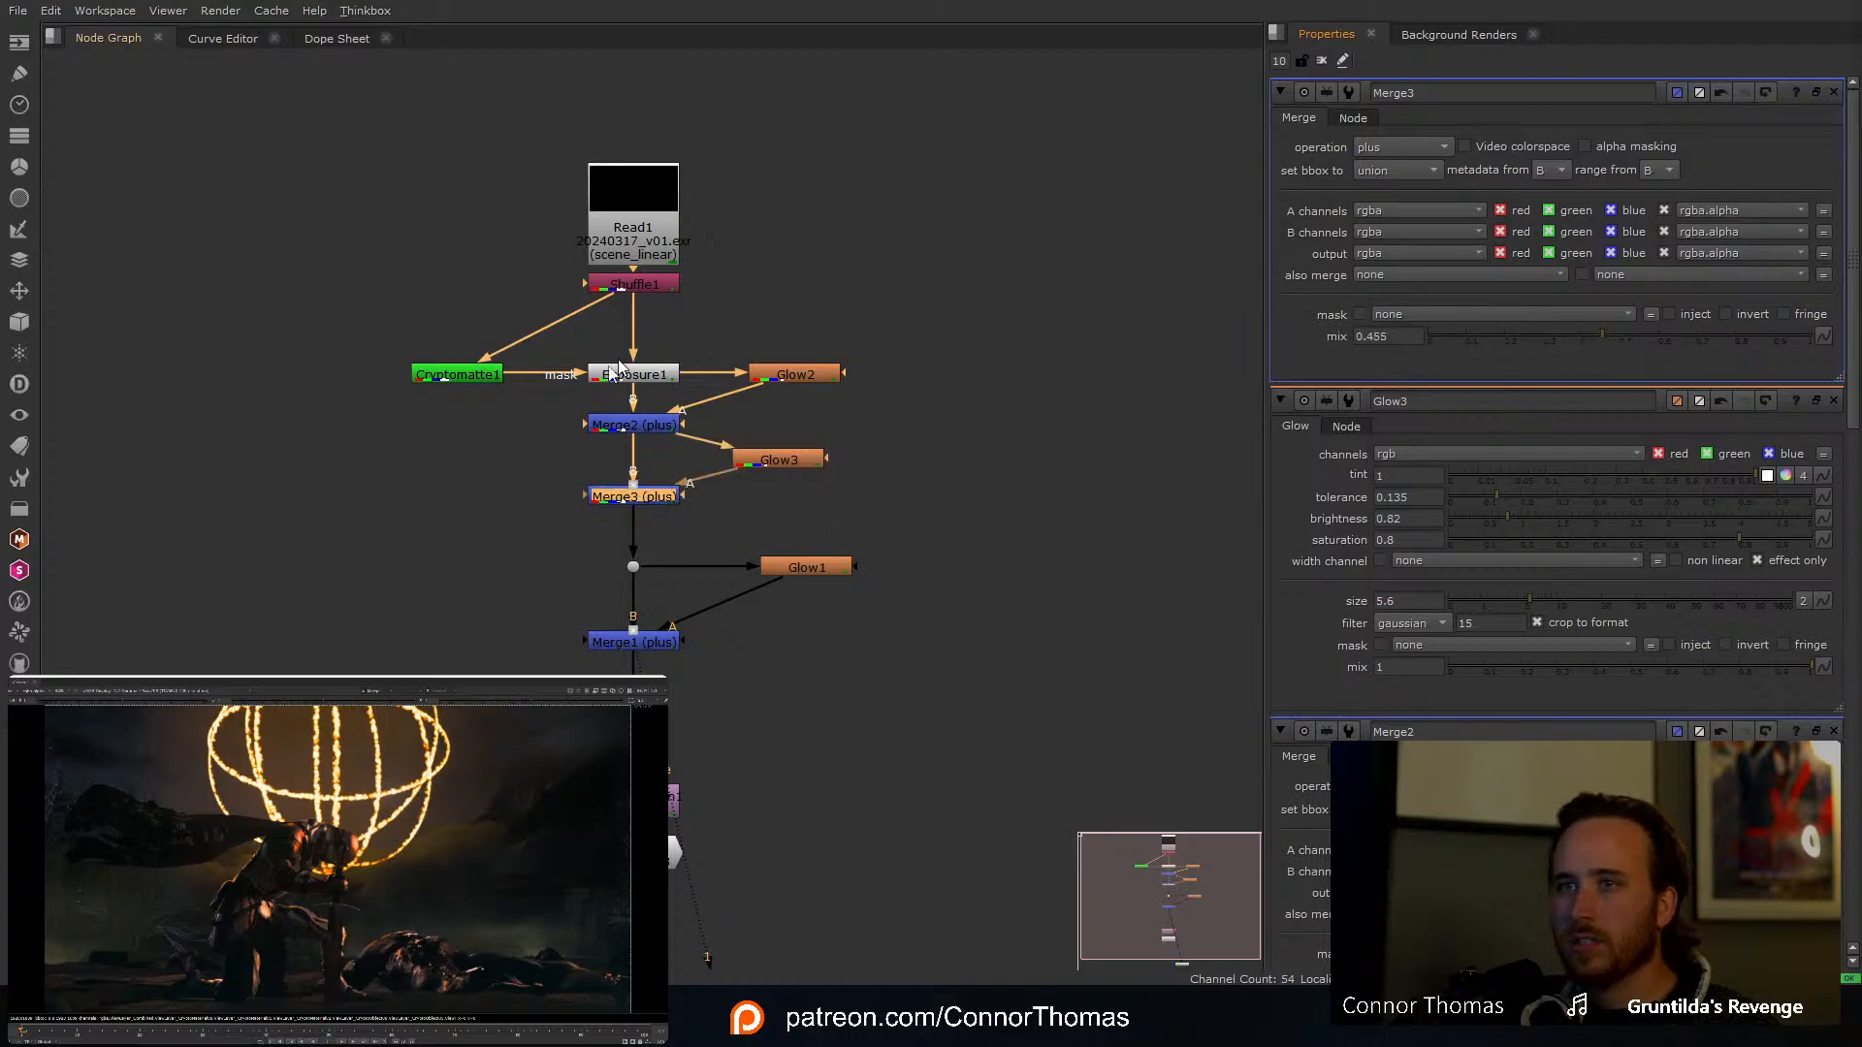
drag(544, 669, 698, 405)
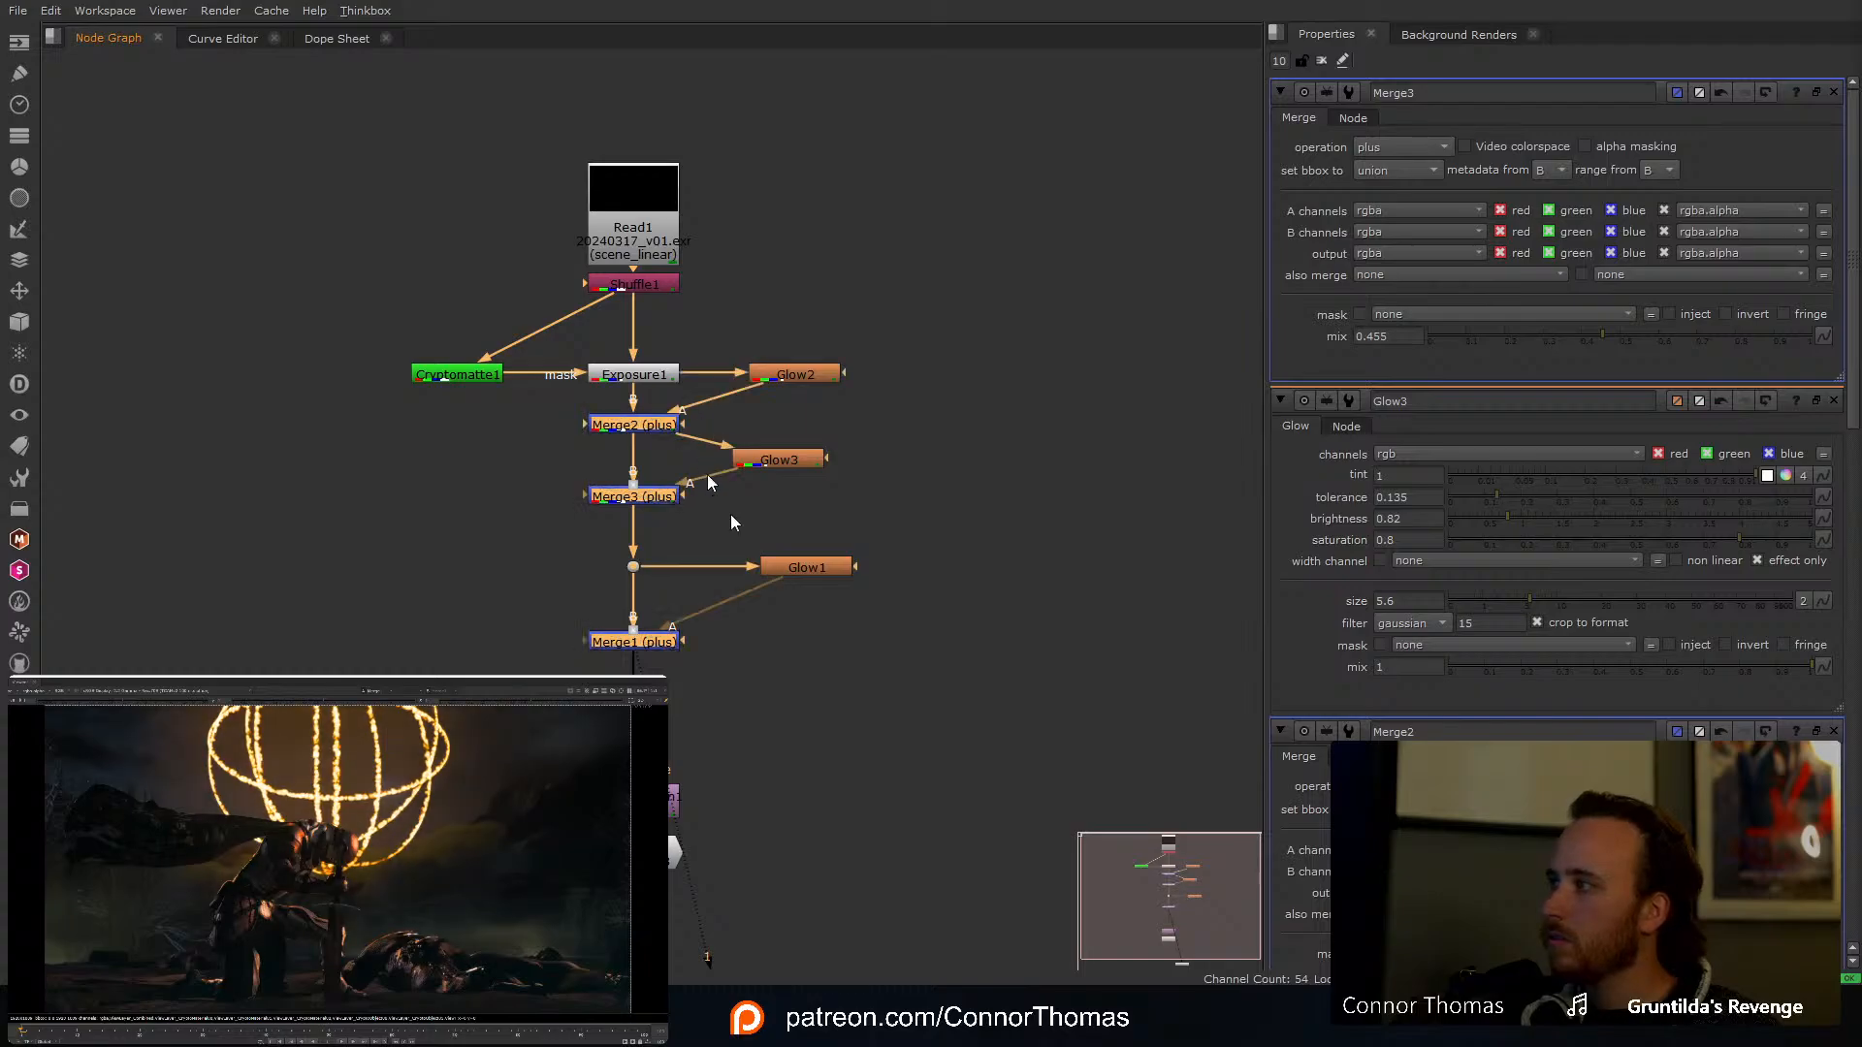
click(843, 700)
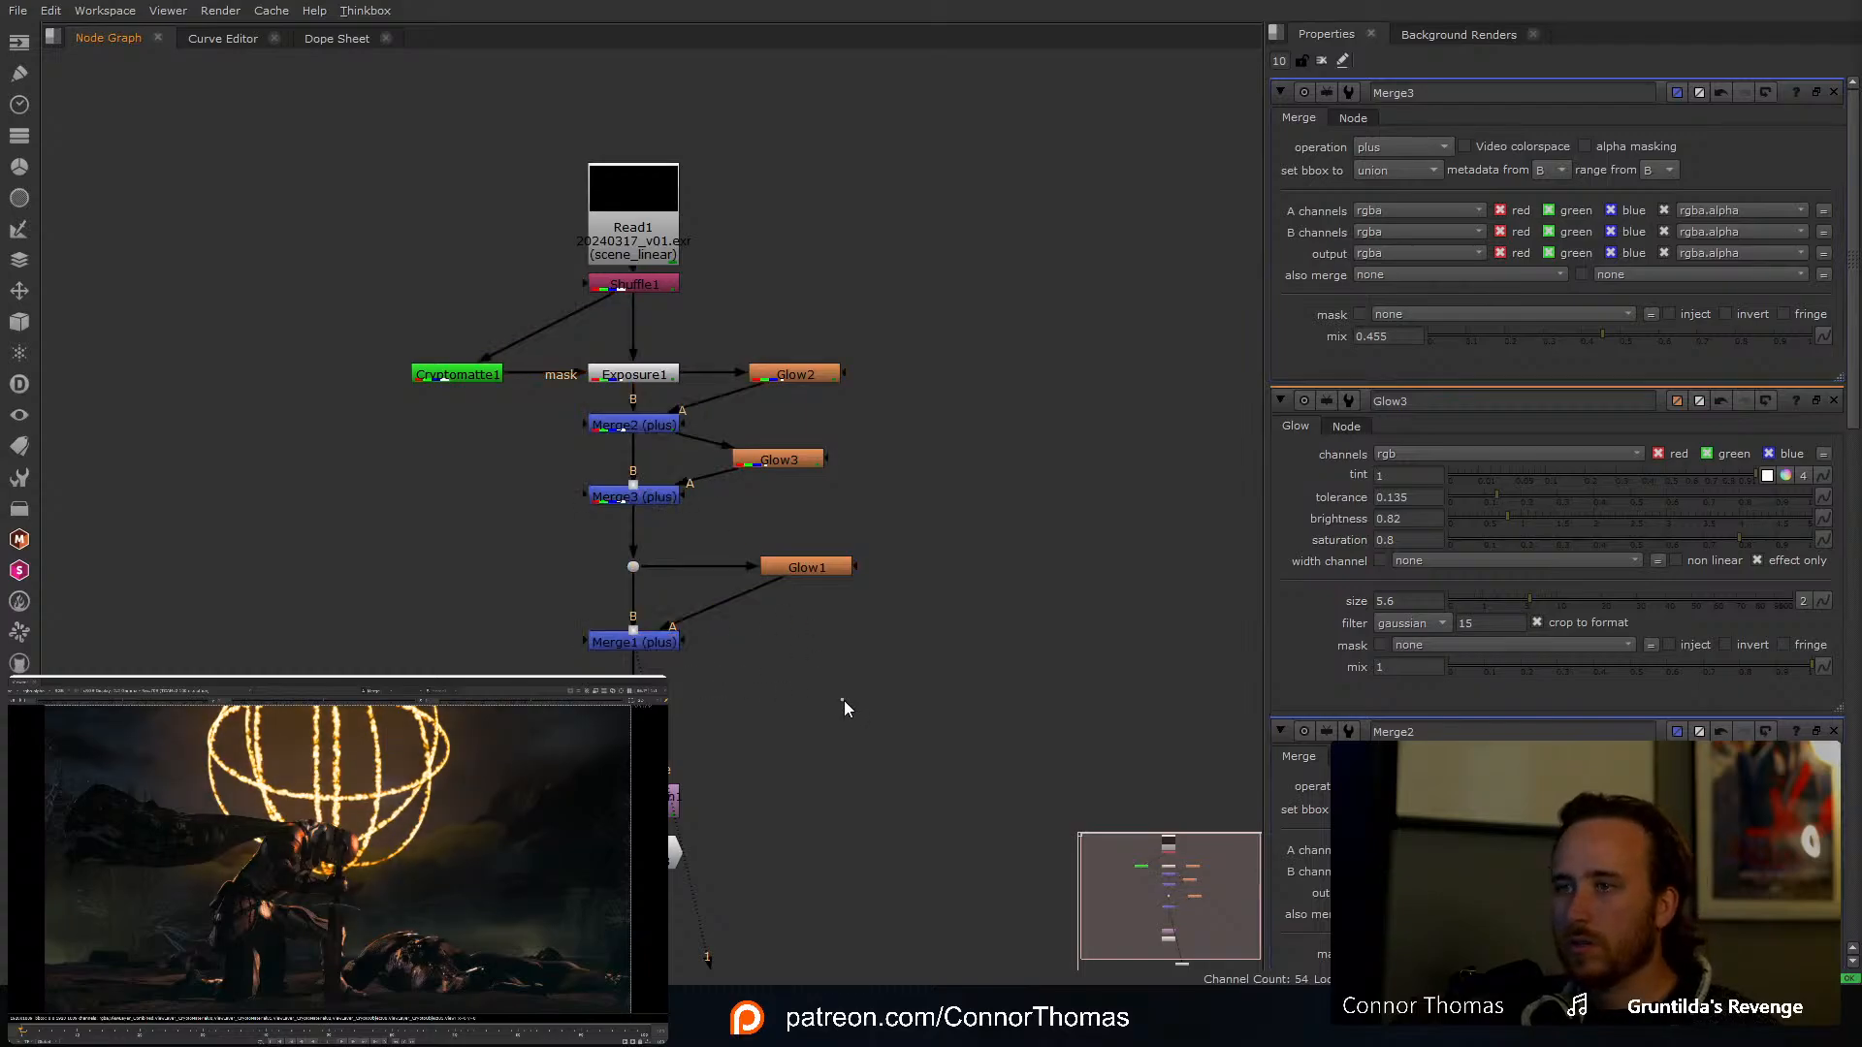
Step: Tidy the glow branches with Dots below Glow1 and Glow2, and align Glow3 horizontally with its Merge node
middle_drag(778, 768, 805, 676)
scroll(758, 591, up, 1)
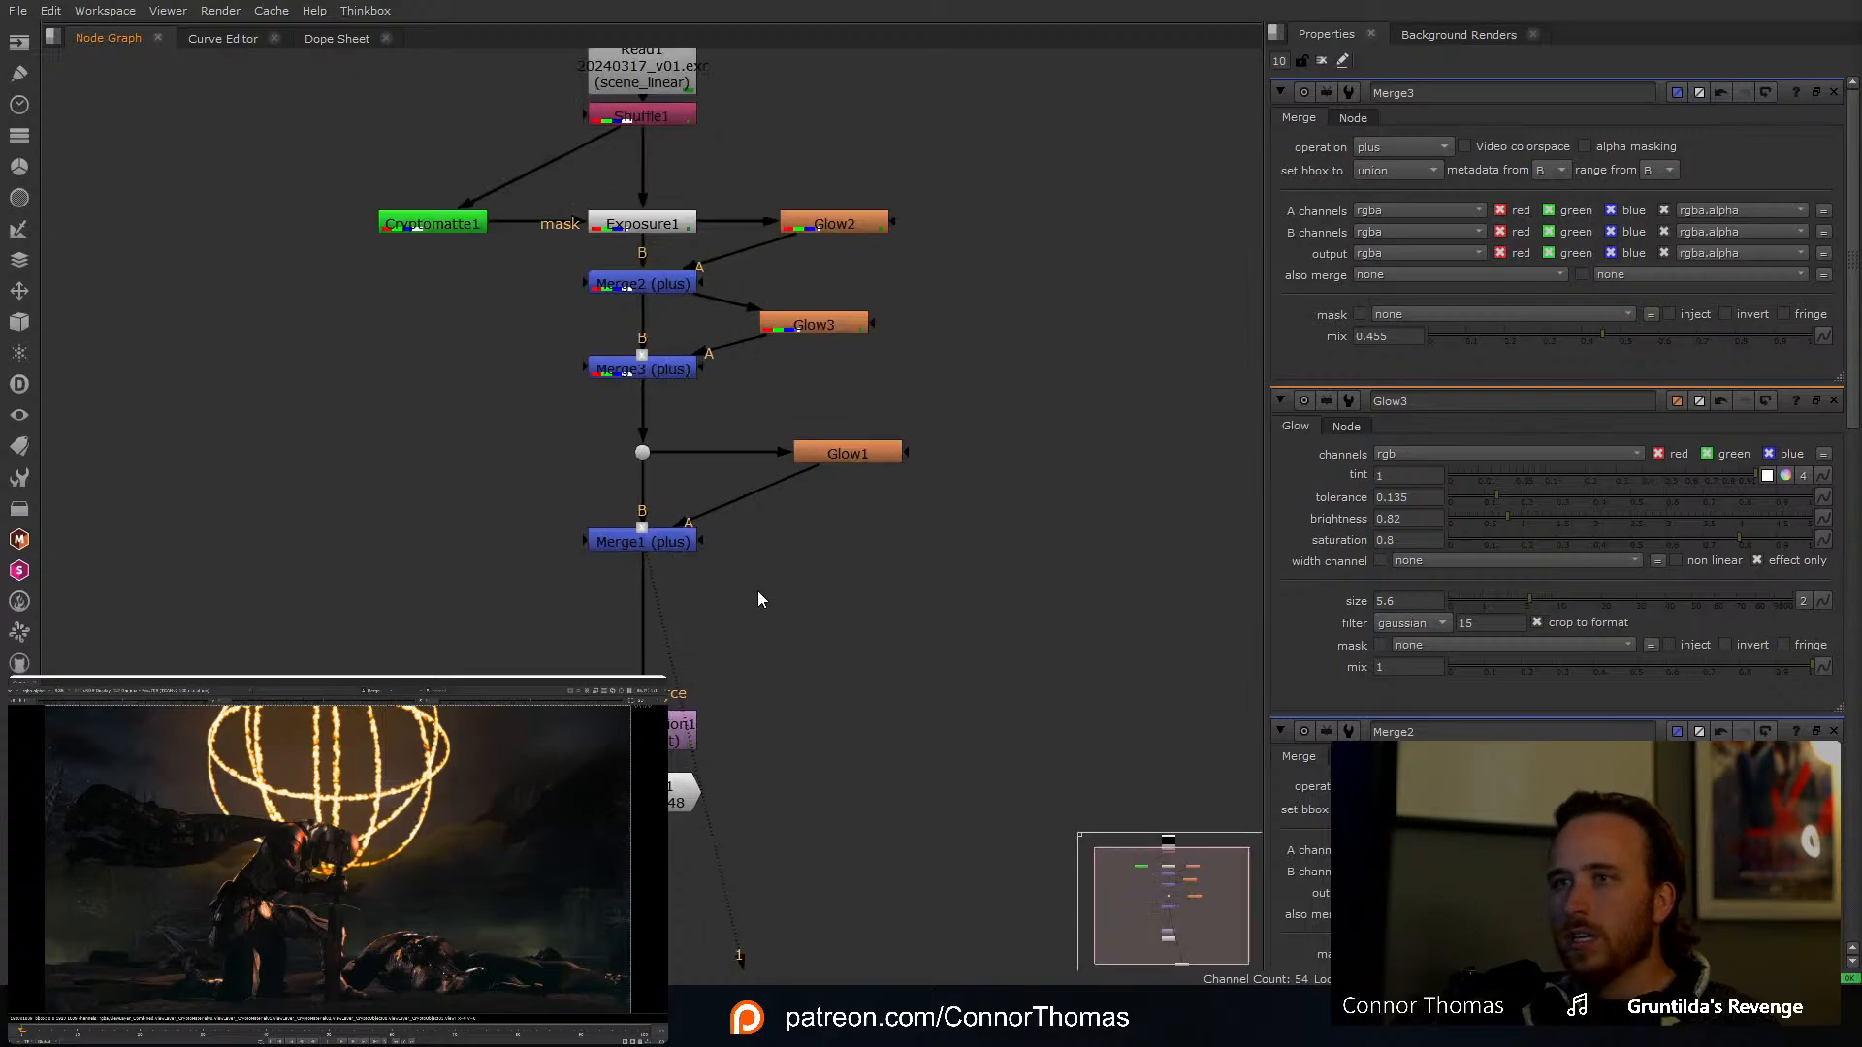
drag(838, 460, 821, 539)
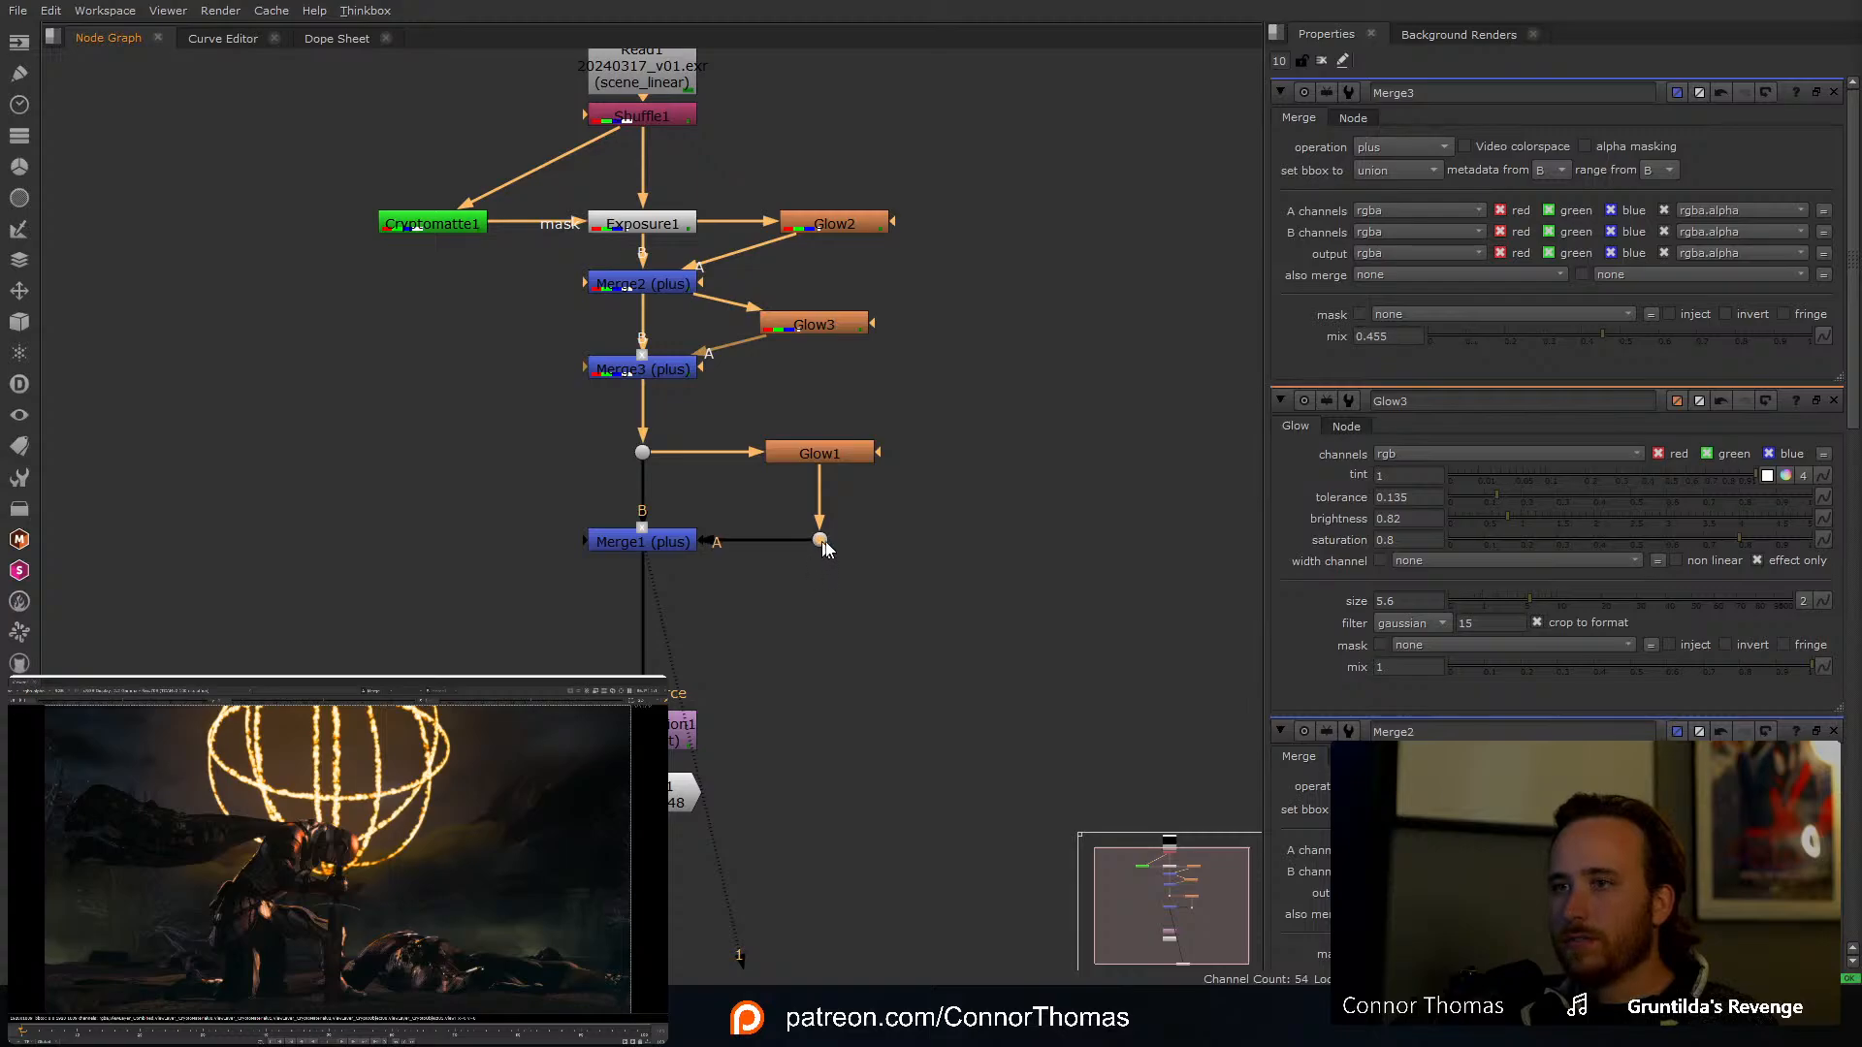
click(801, 397)
drag(801, 331, 812, 376)
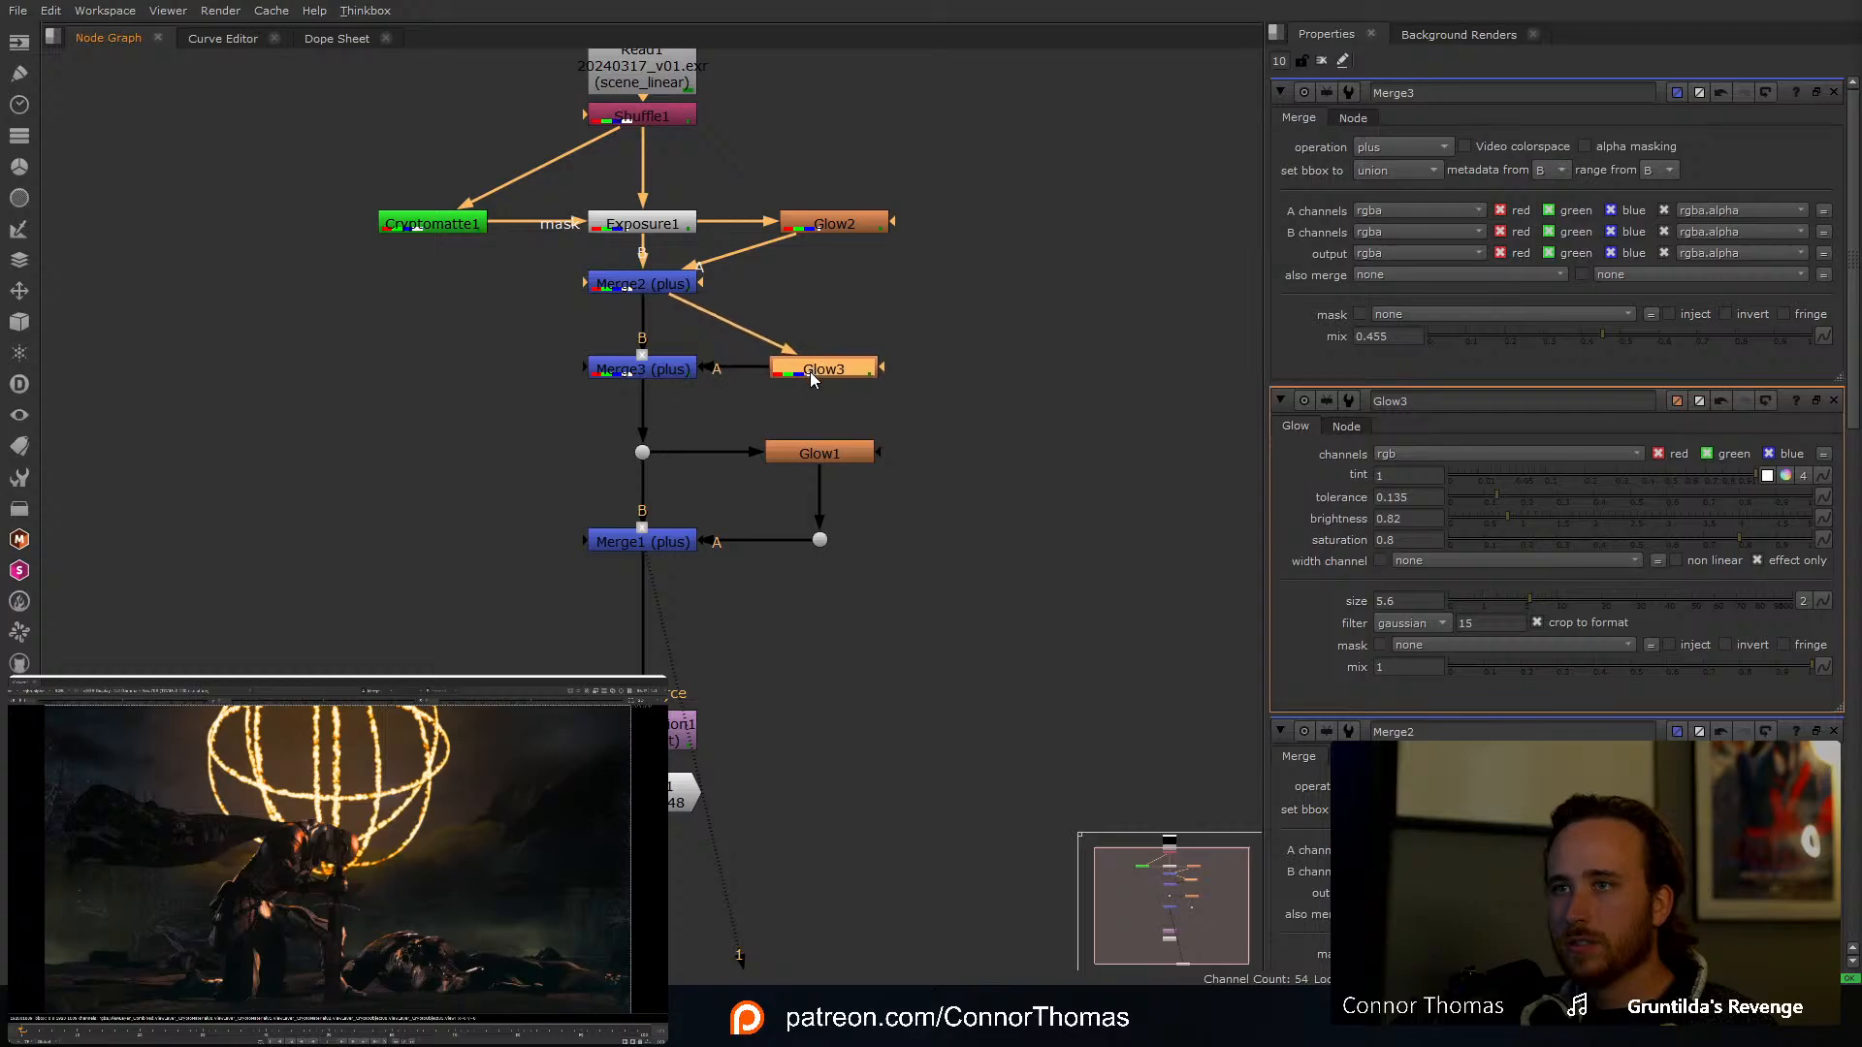
drag(671, 292, 835, 308)
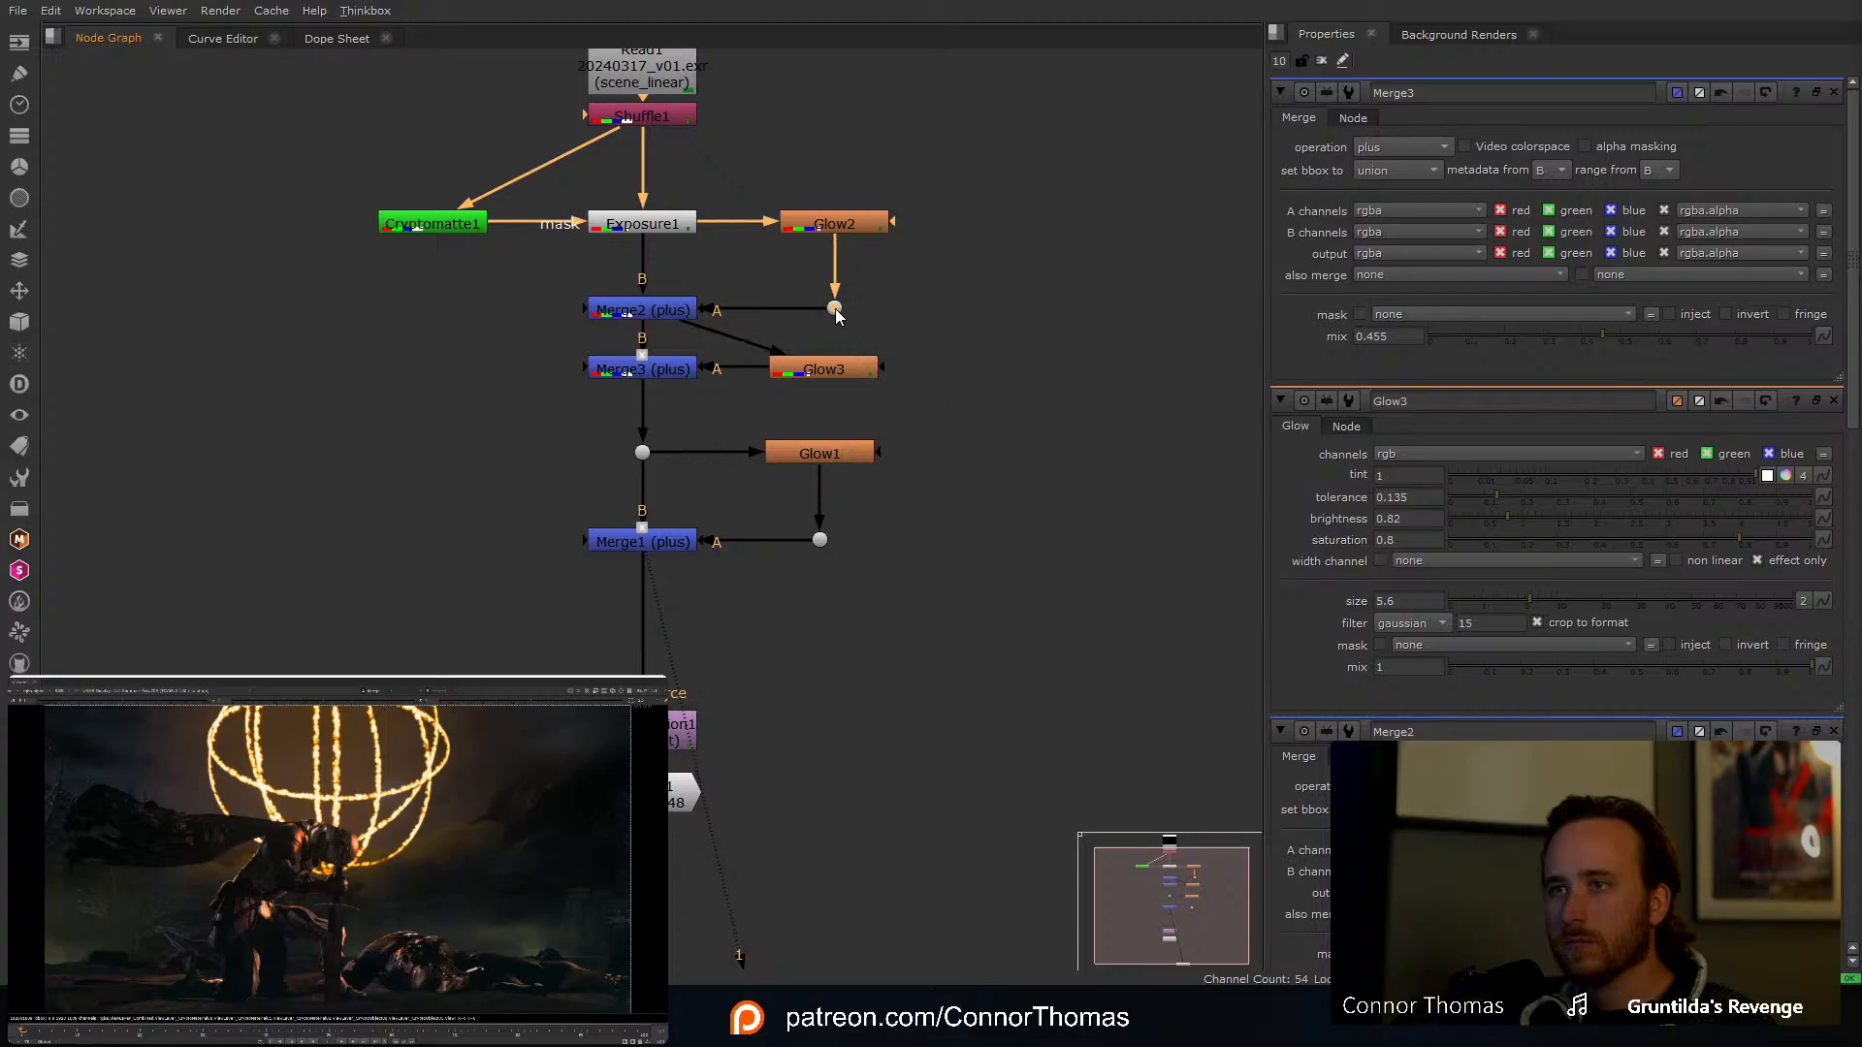
click(927, 427)
Step: View the Grain node's output, add a Saturation node after it and set its saturation to 0.73
mouse_move(898, 637)
middle_down()
mouse_move(902, 544)
mouse_move(861, 611)
mouse_move(866, 647)
middle_up()
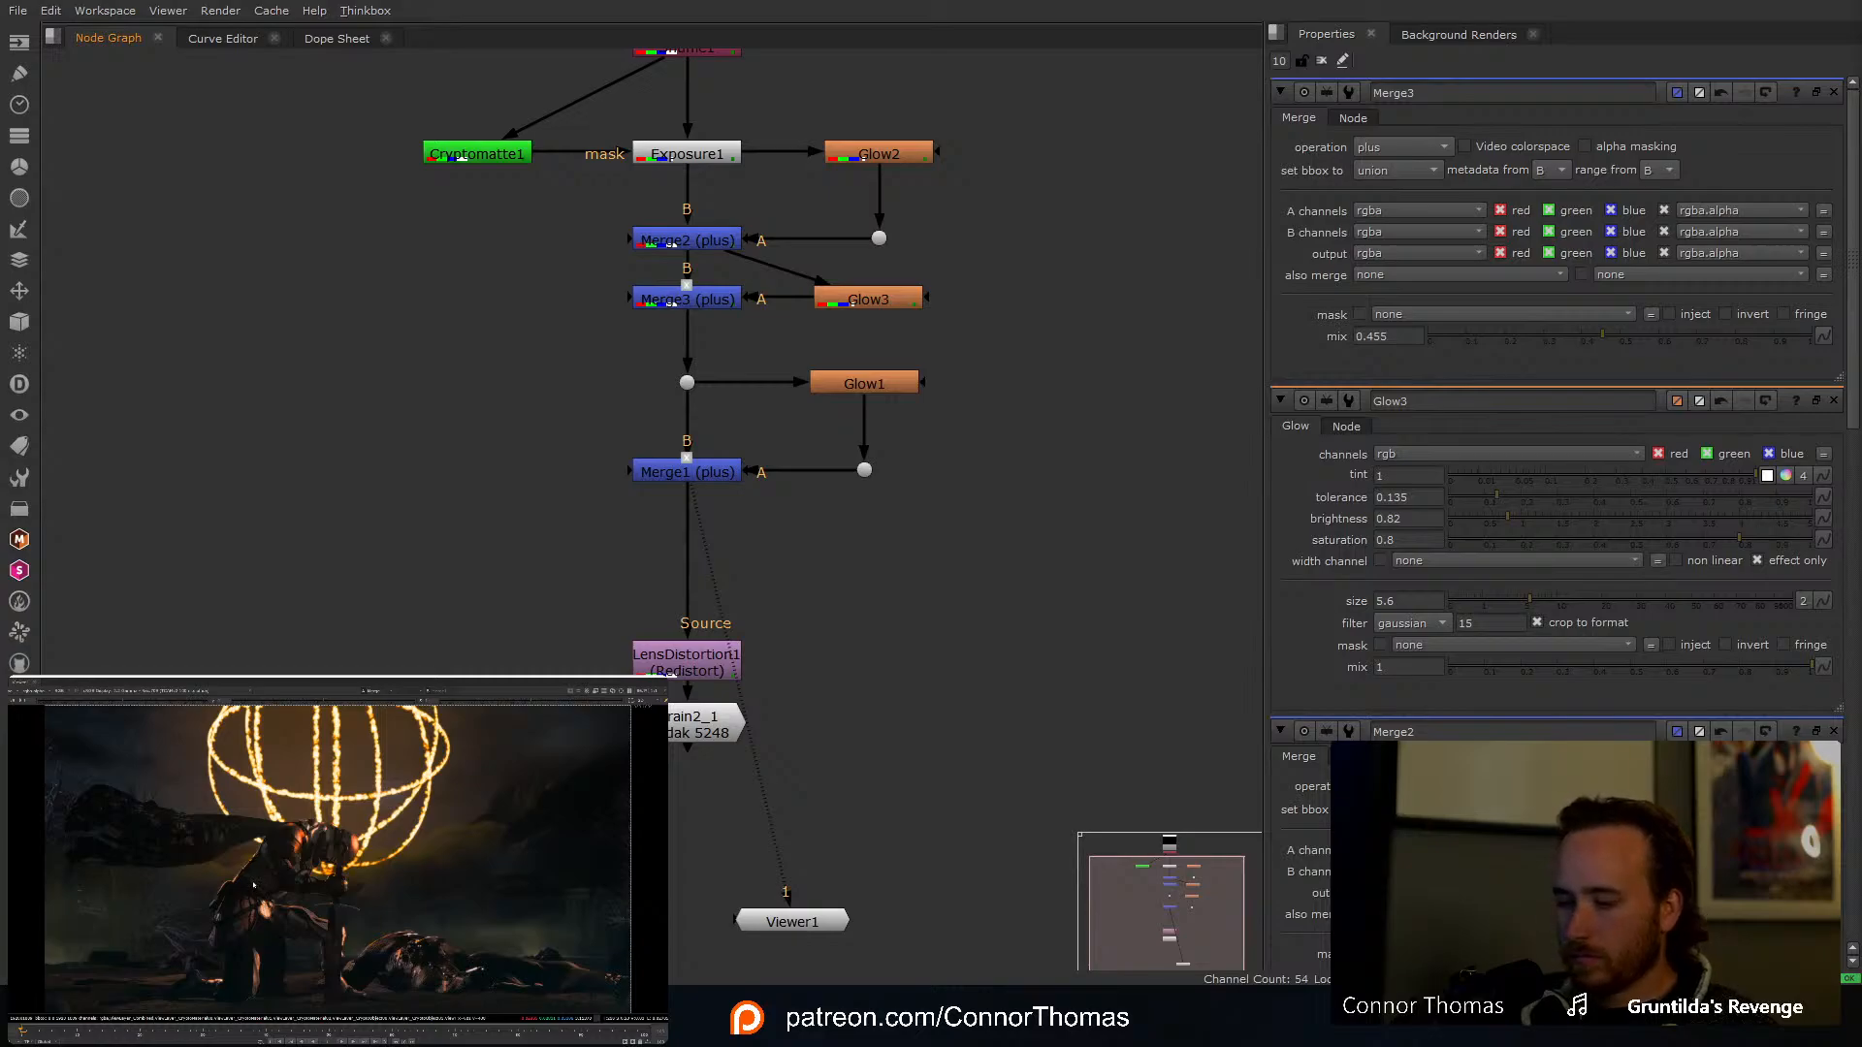
middle_drag(919, 636, 927, 587)
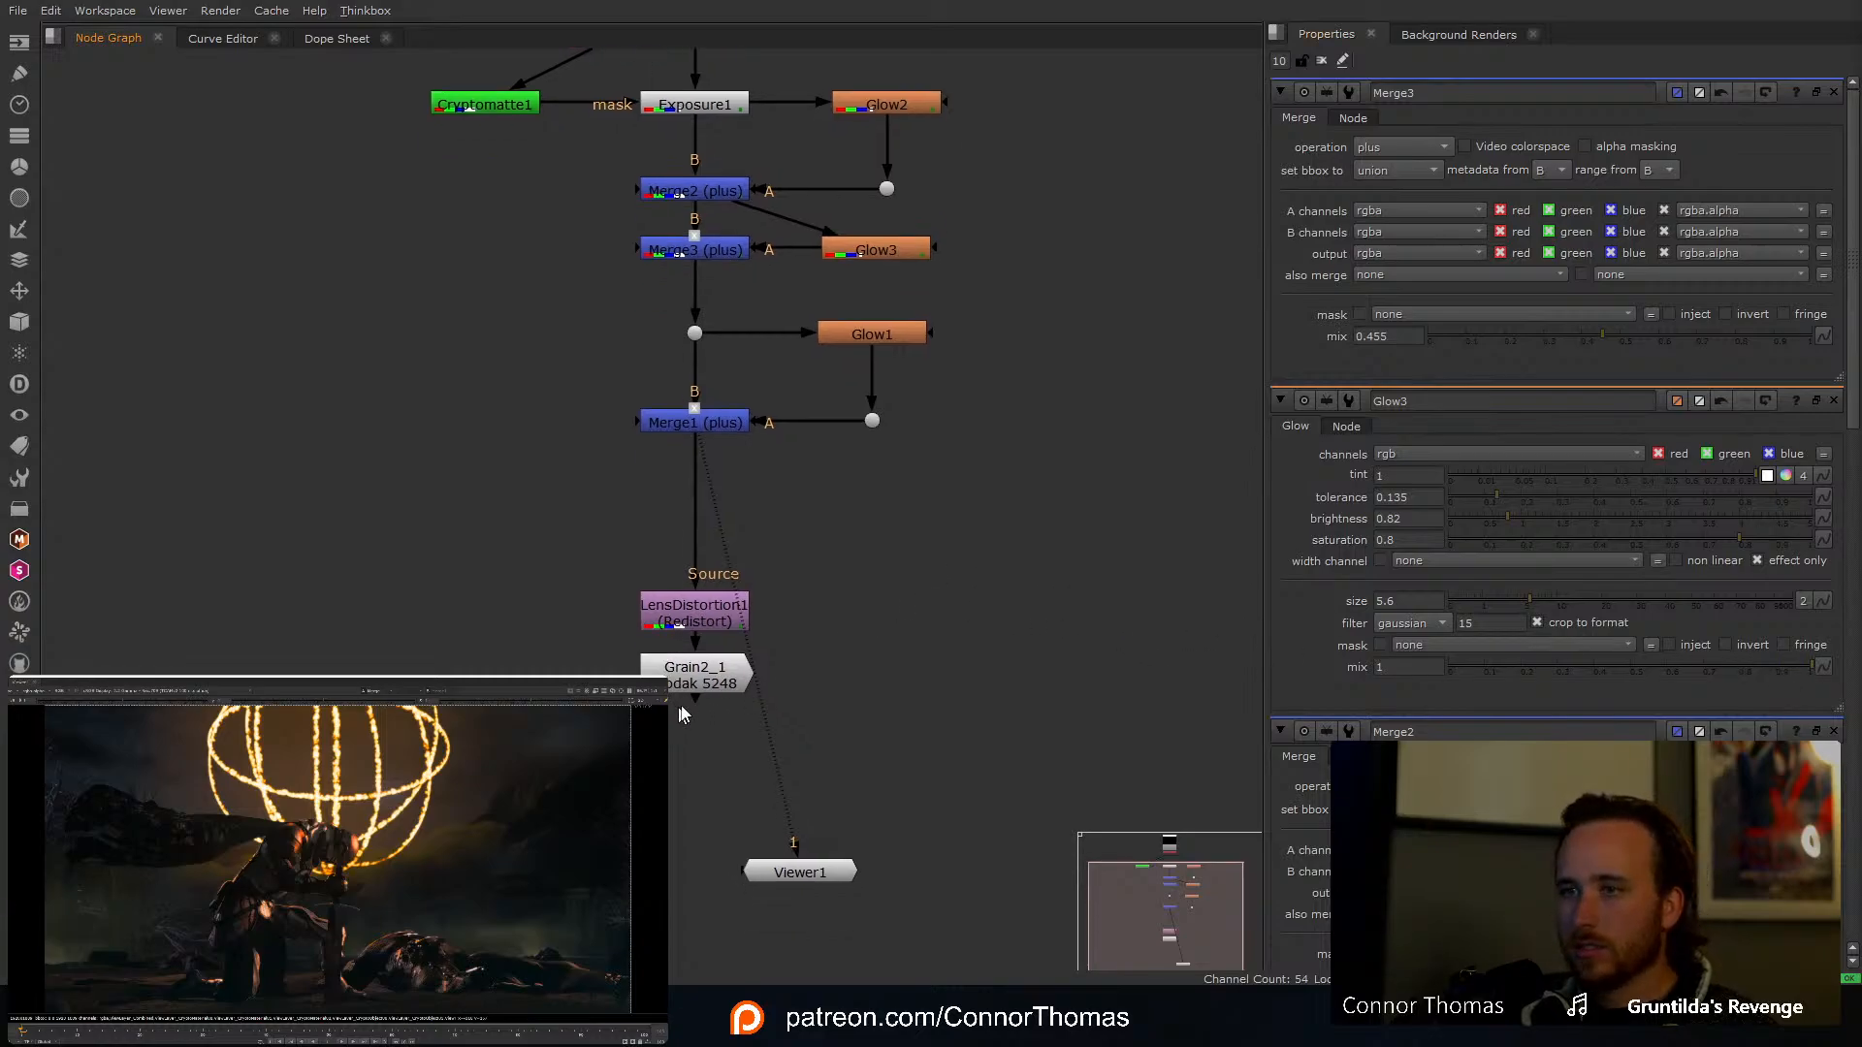
click(689, 684)
key(1)
key(Tab)
text(sat)
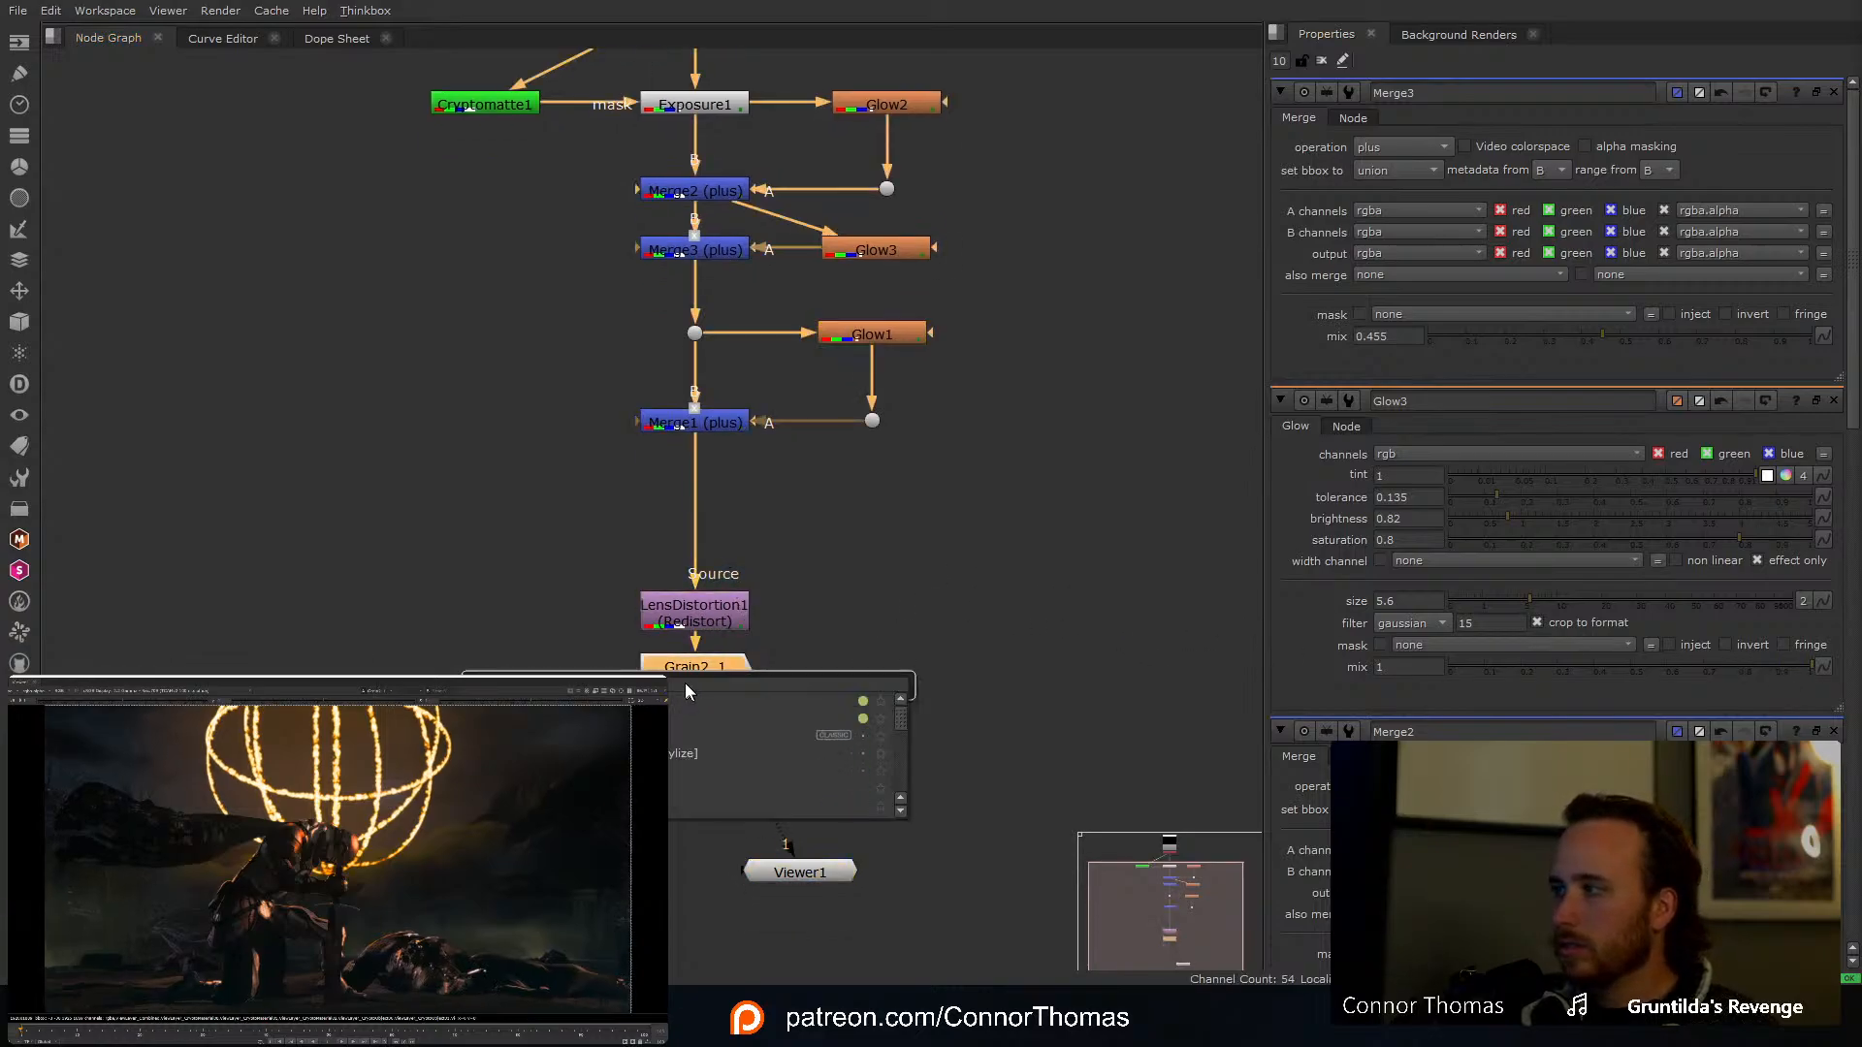
key(Return)
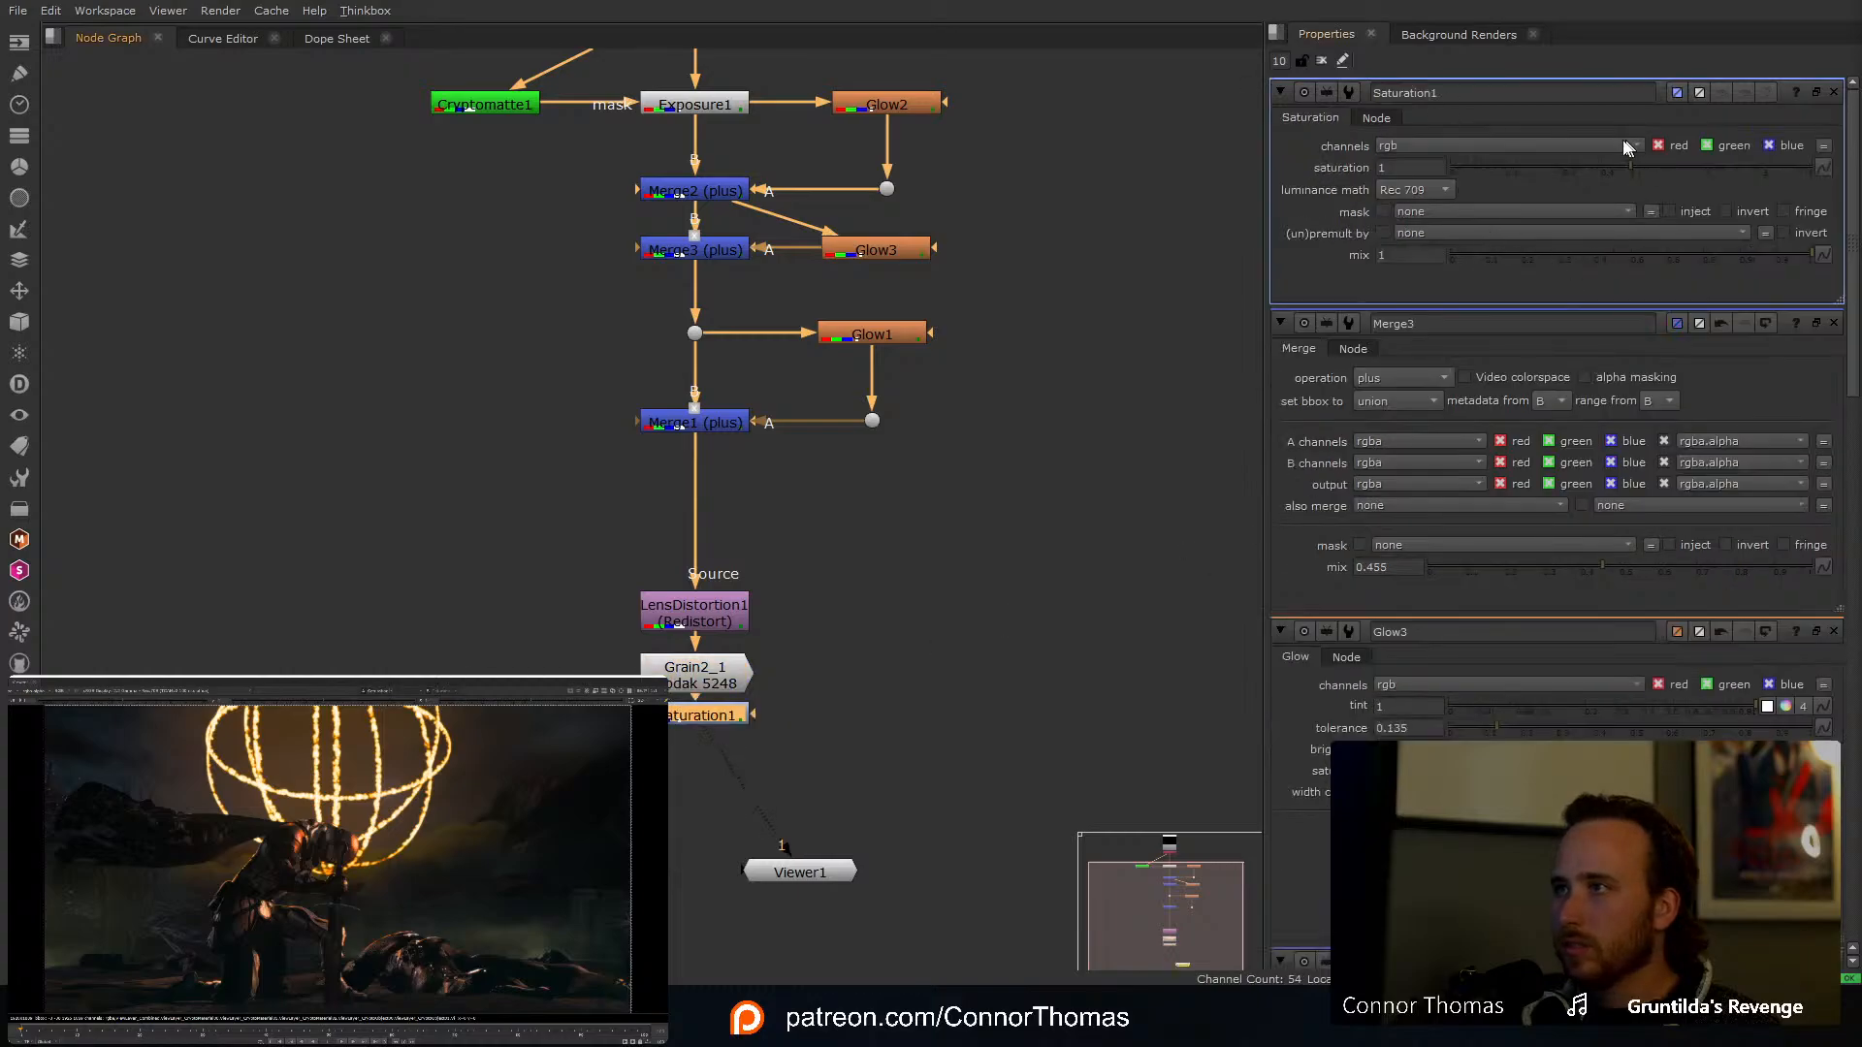
drag(1618, 163, 1606, 165)
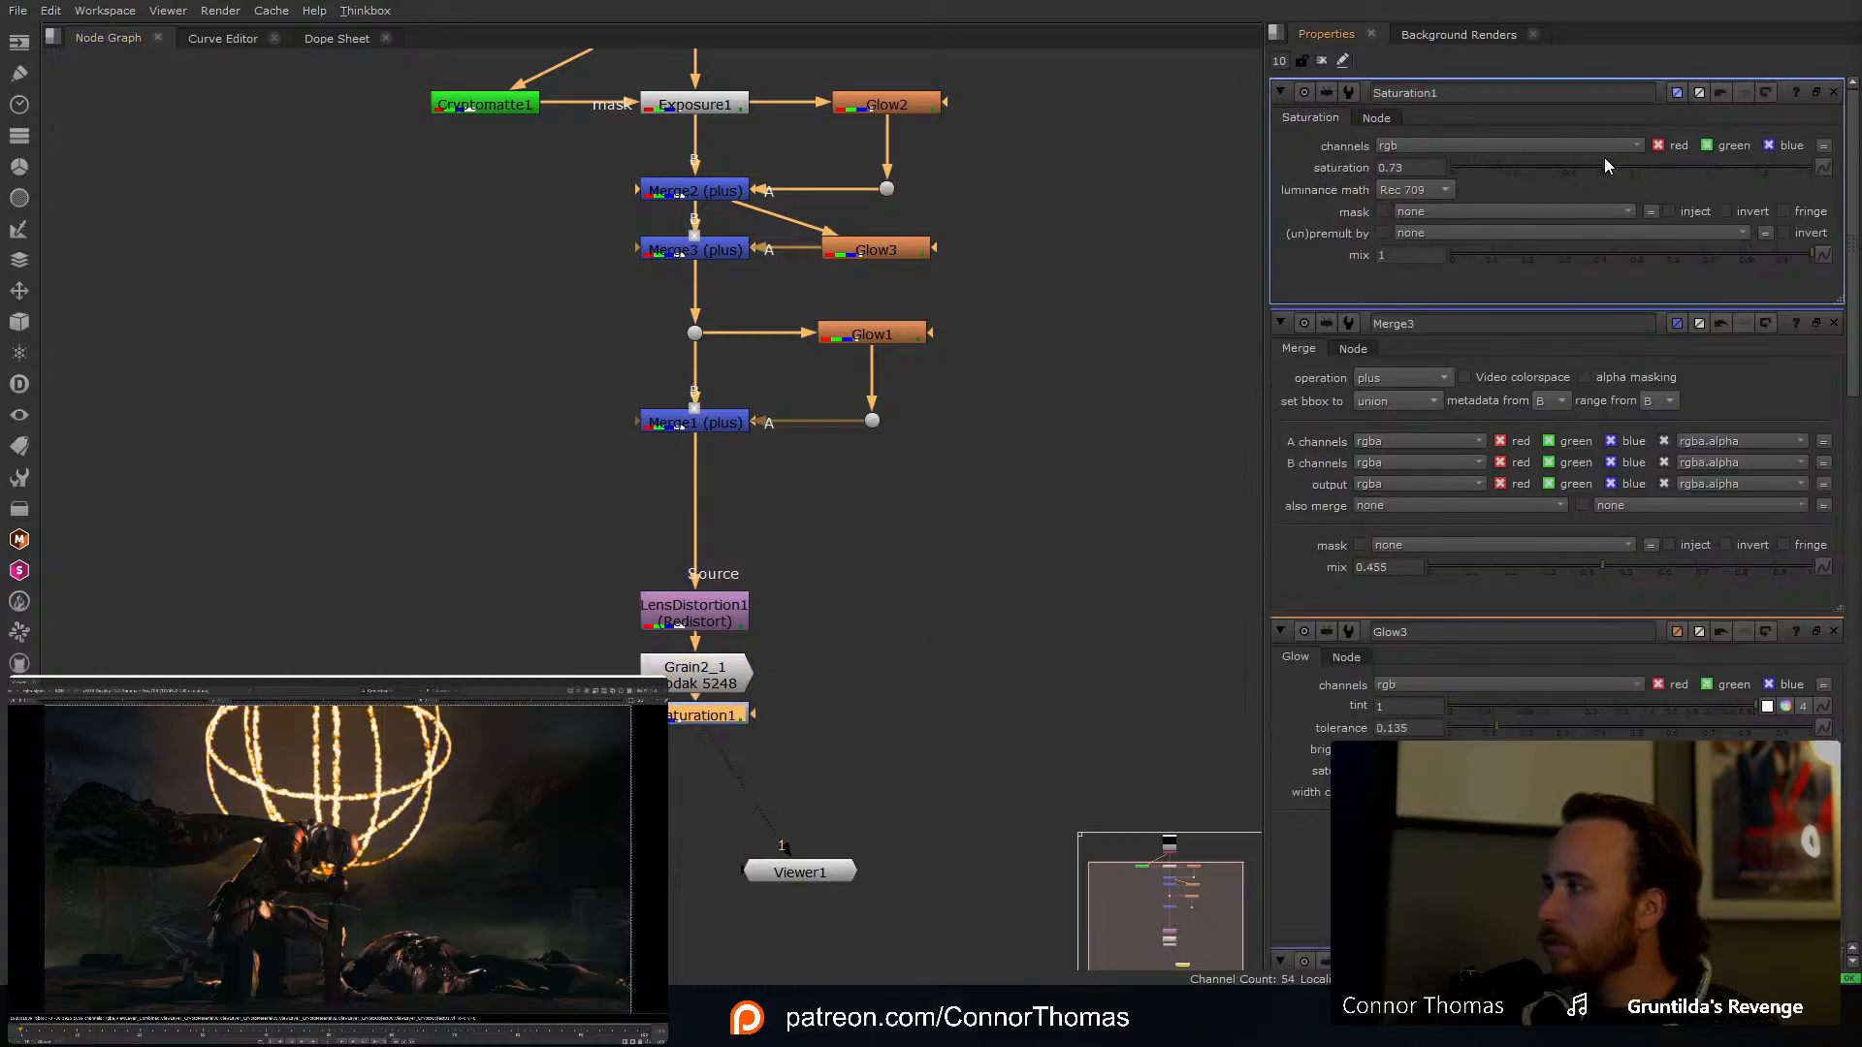
Step: Add a Grade node after Saturation and tint its whitepoint orange with RGB values 1, 0.667844 and 0.346063
middle_drag(817, 627, 822, 532)
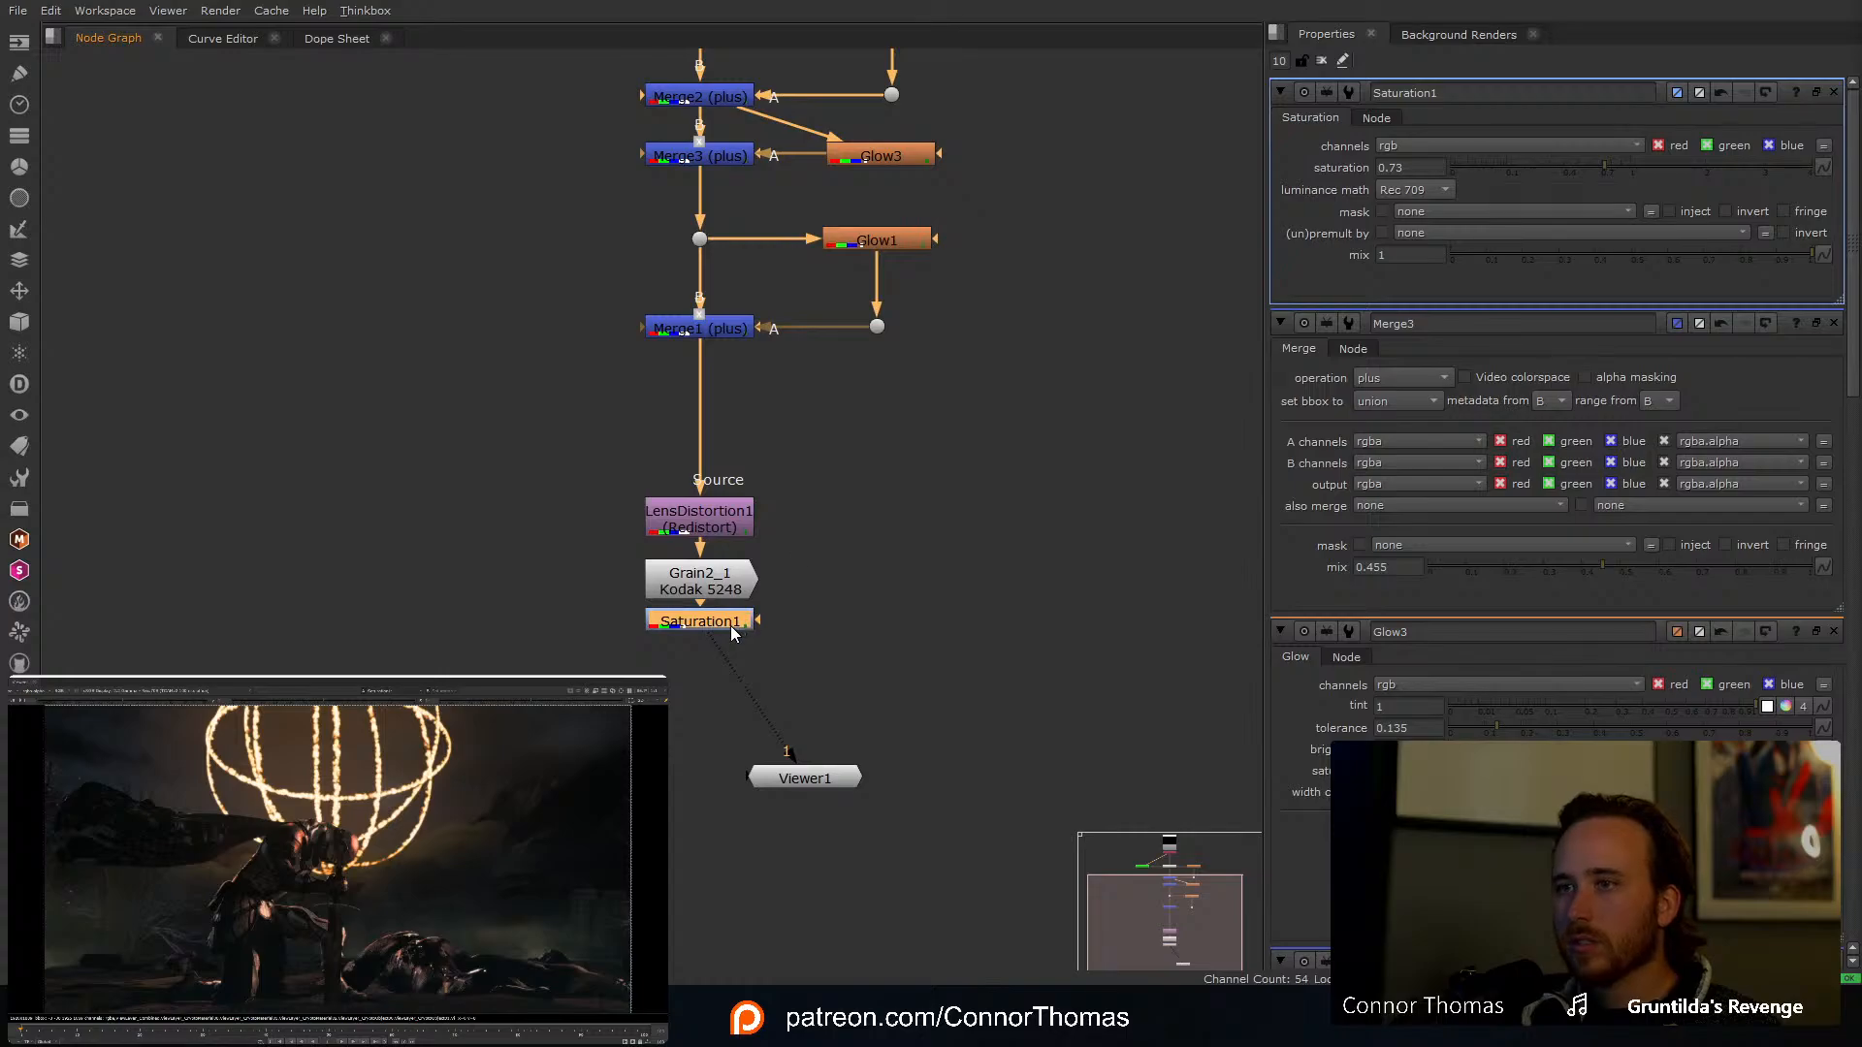
key(g)
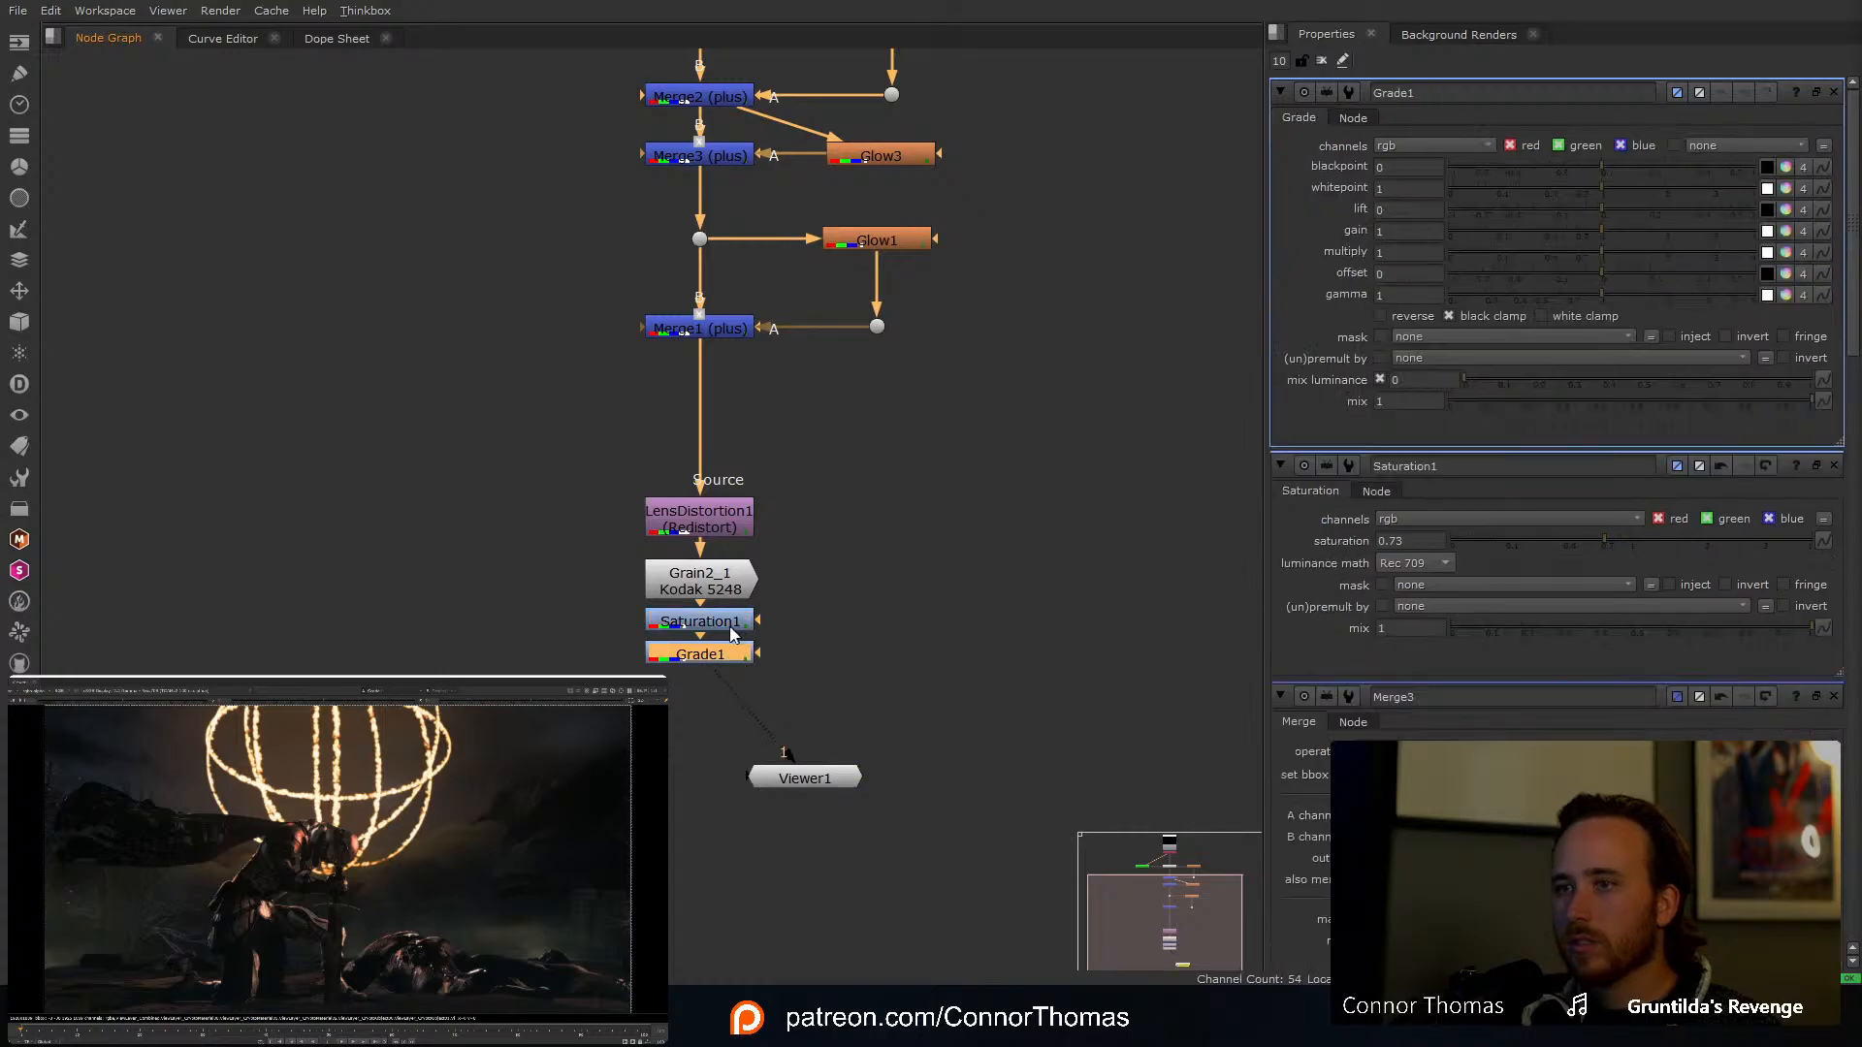
click(1788, 189)
mouse_move(1317, 246)
mouse_down()
mouse_move(1370, 240)
mouse_move(1457, 178)
mouse_move(1517, 175)
mouse_move(1519, 145)
mouse_move(1516, 161)
mouse_up()
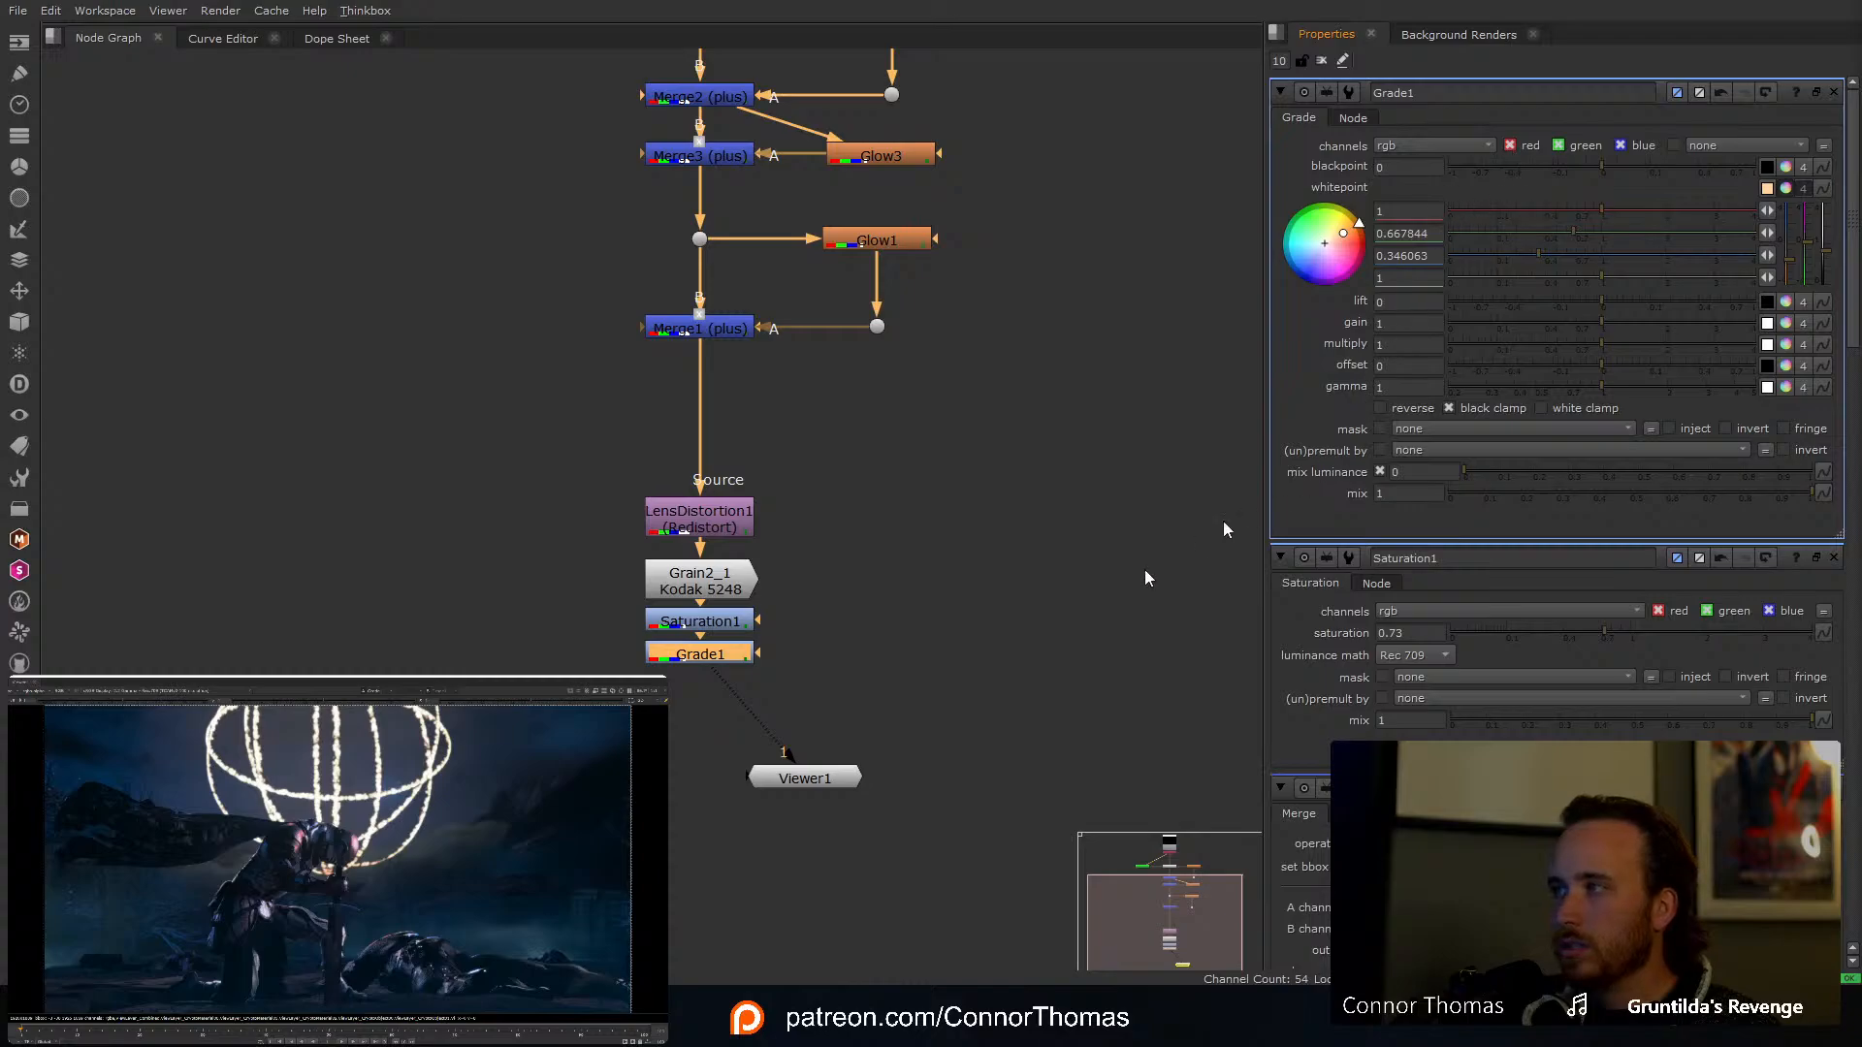
Step: Move the Viewer, Saturation and Grade nodes down to make room below the Grain node
middle_drag(727, 635, 757, 516)
drag(862, 672, 914, 926)
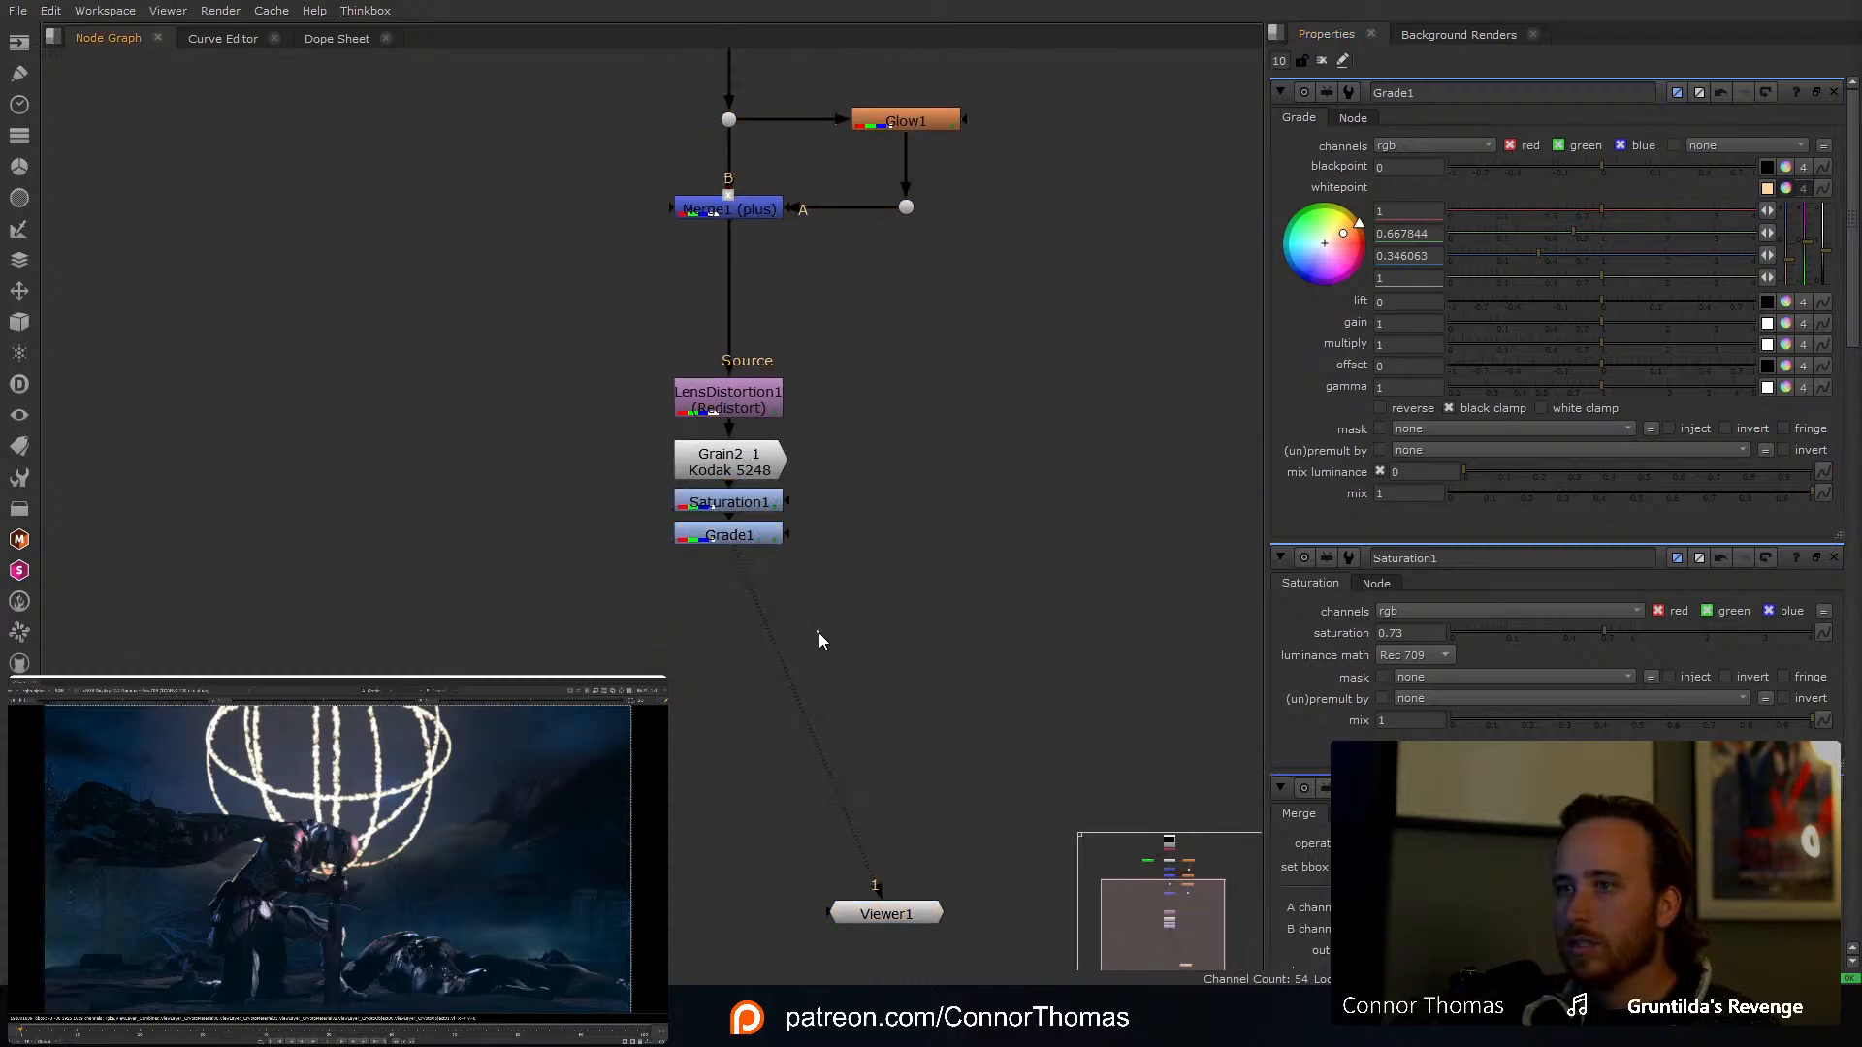
drag(584, 631, 761, 543)
click(933, 556)
Step: Add a luminance Keyer beside the main branch, connect its input to the Grain node and view its output
key(Tab)
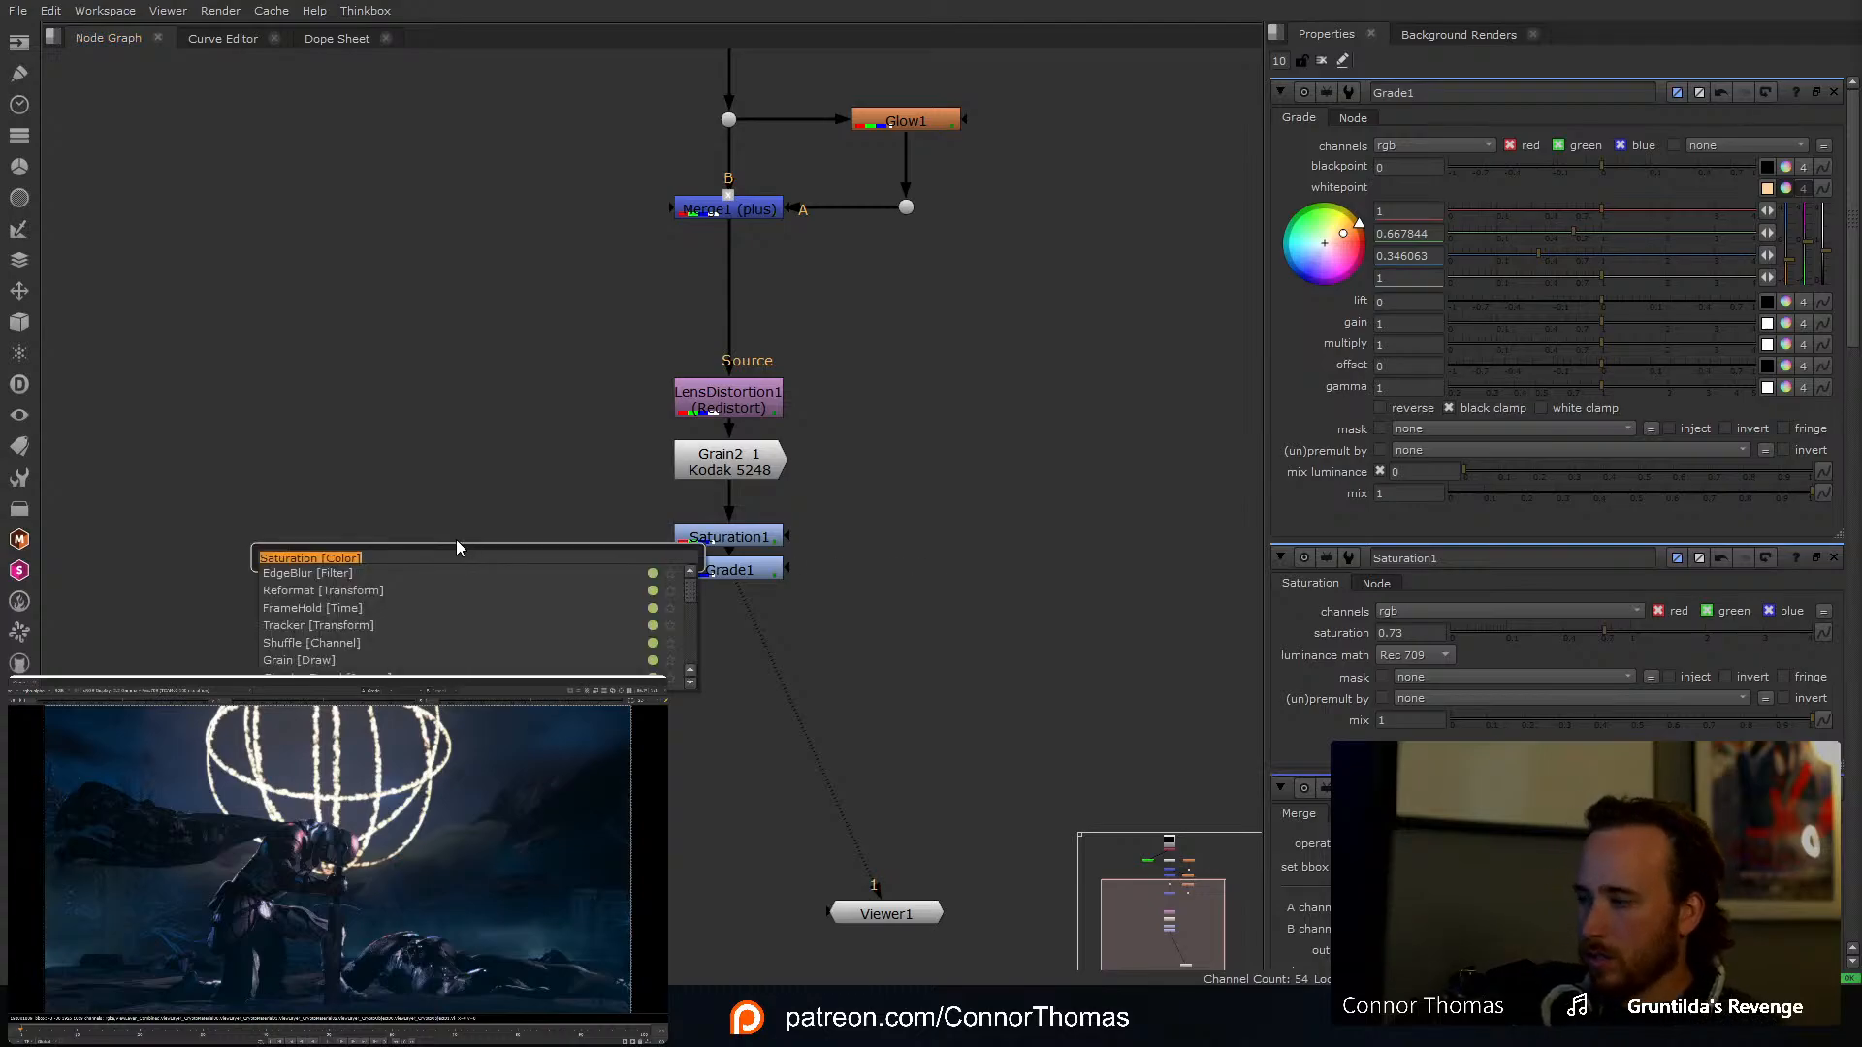
text(key)
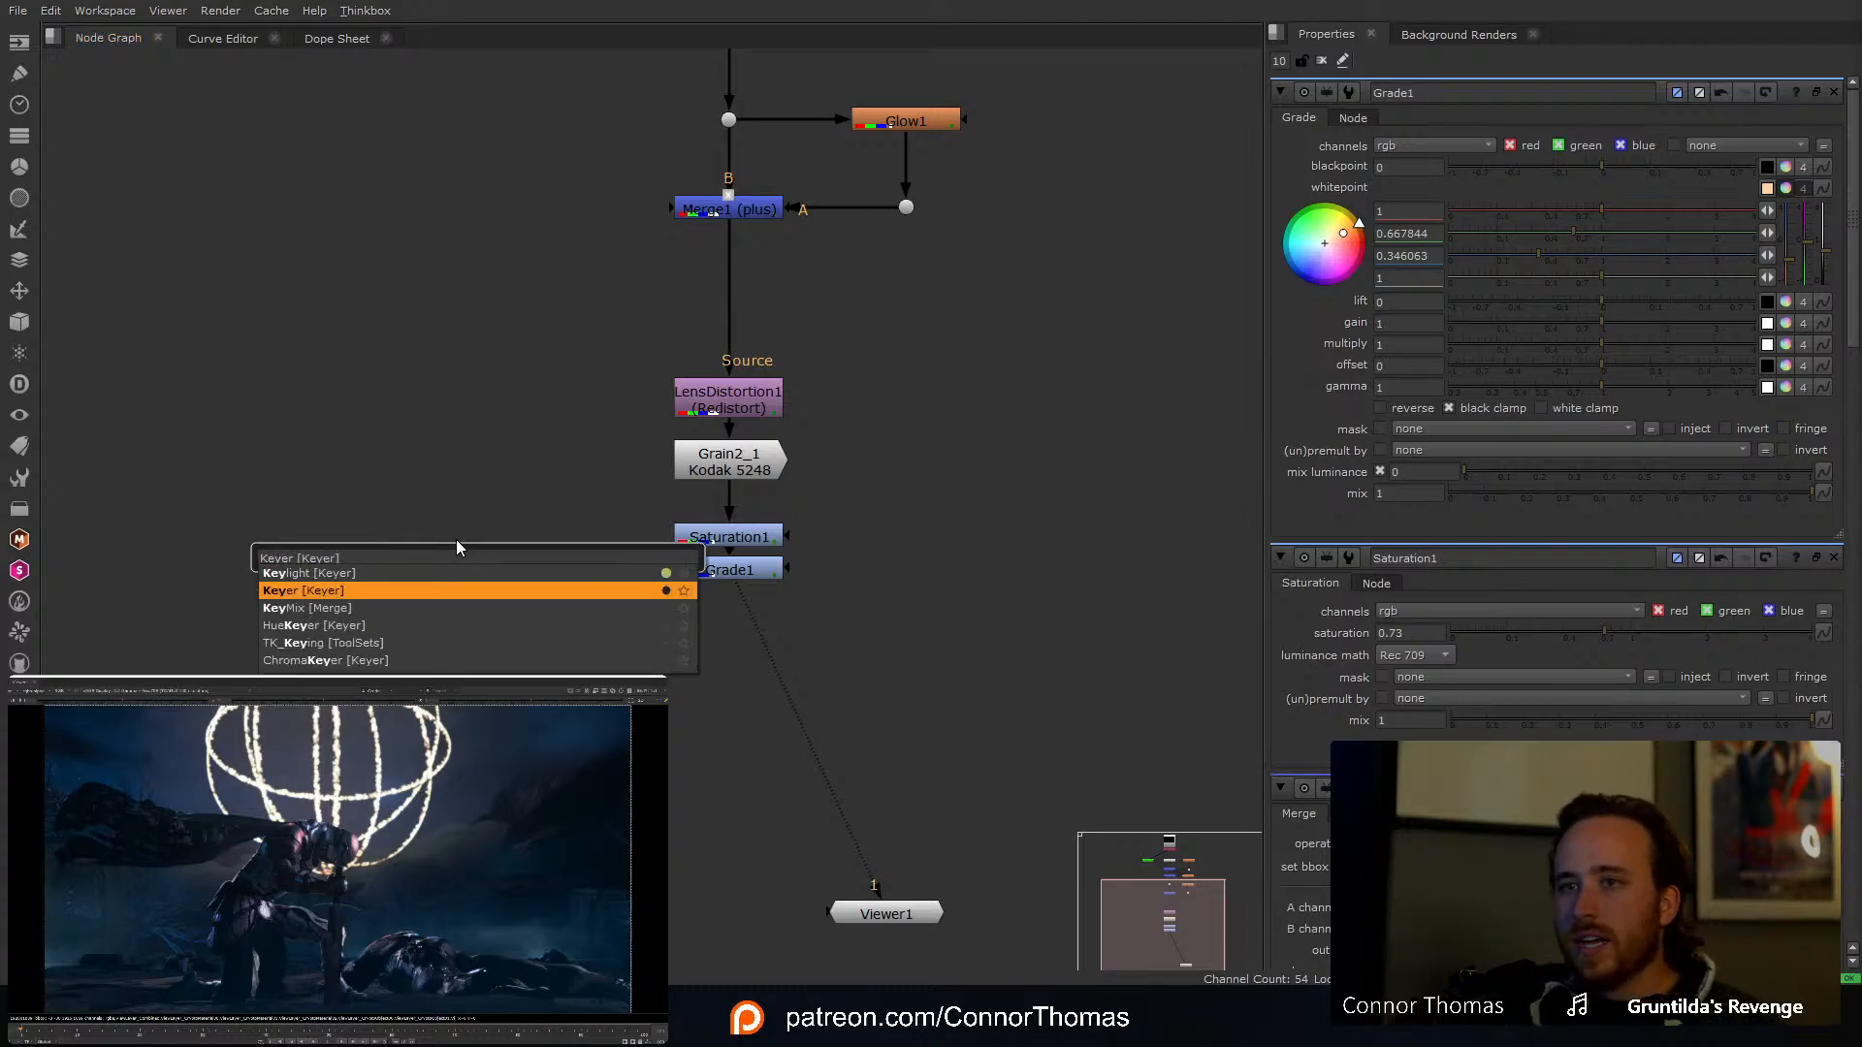
key(Return)
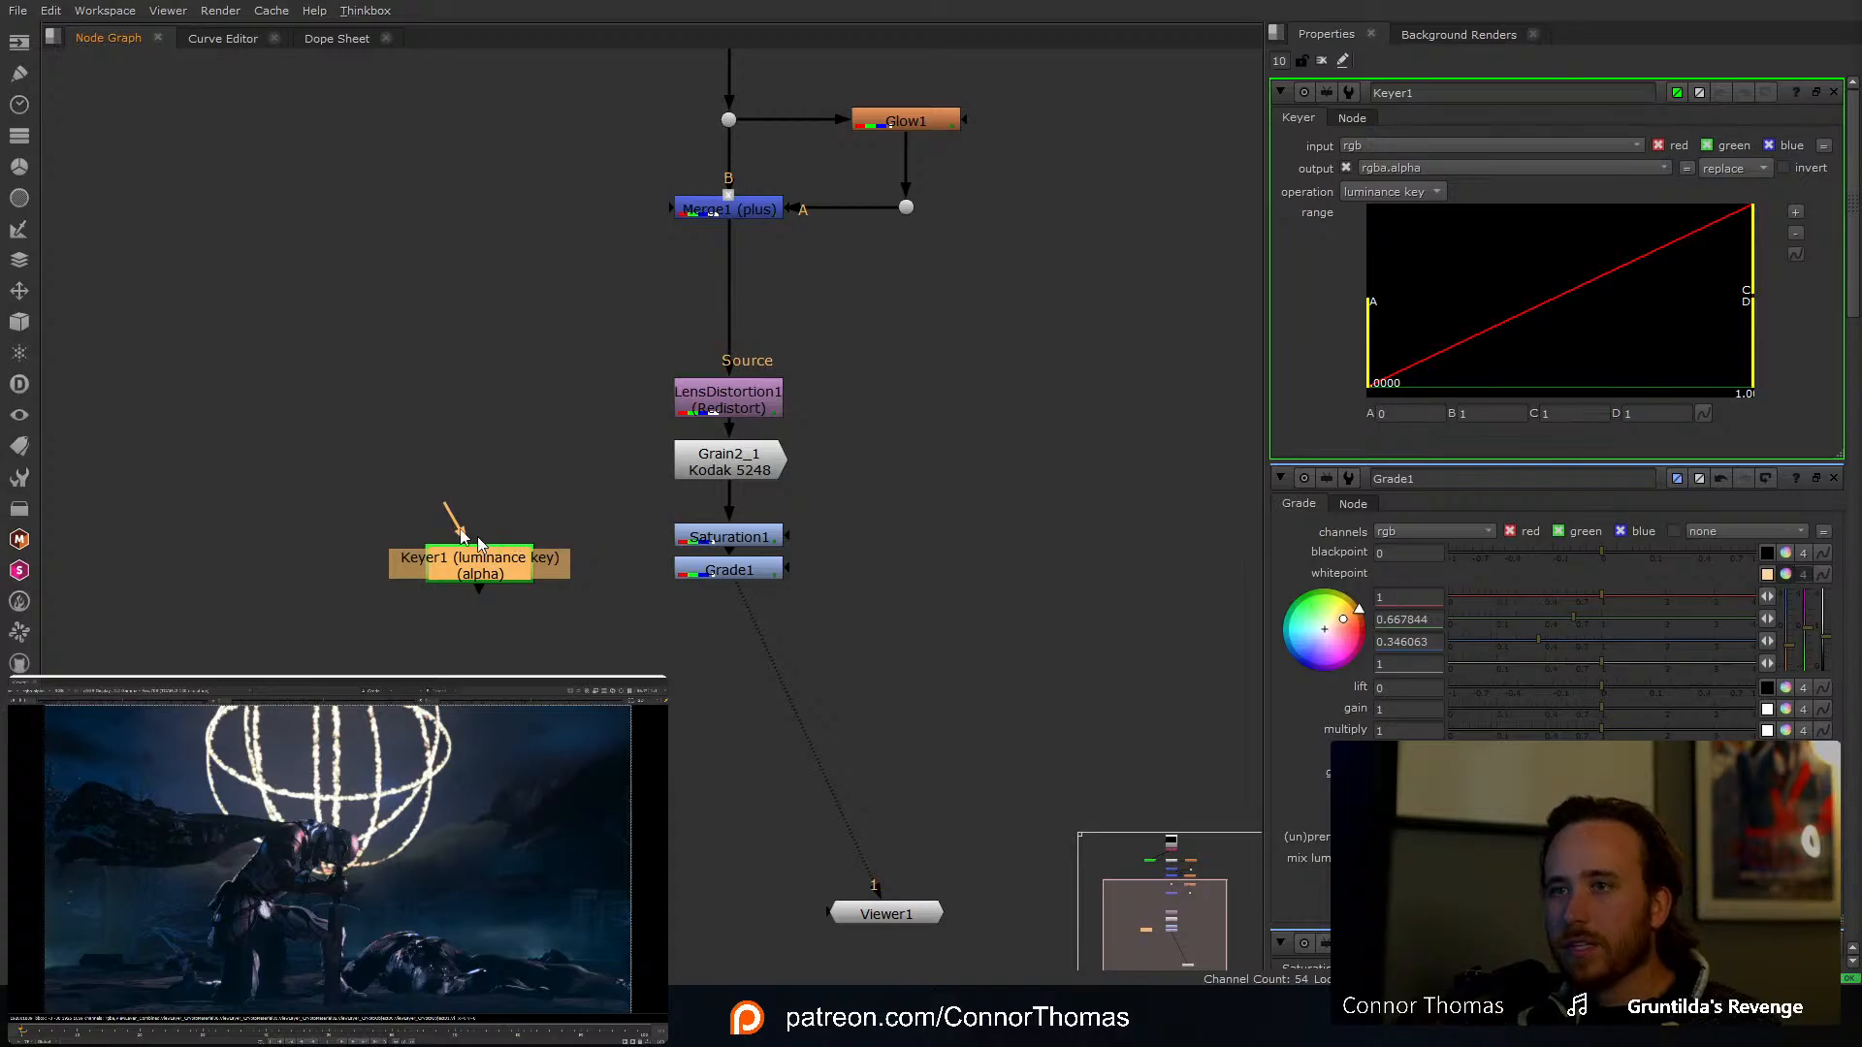
drag(452, 508, 723, 473)
key(1)
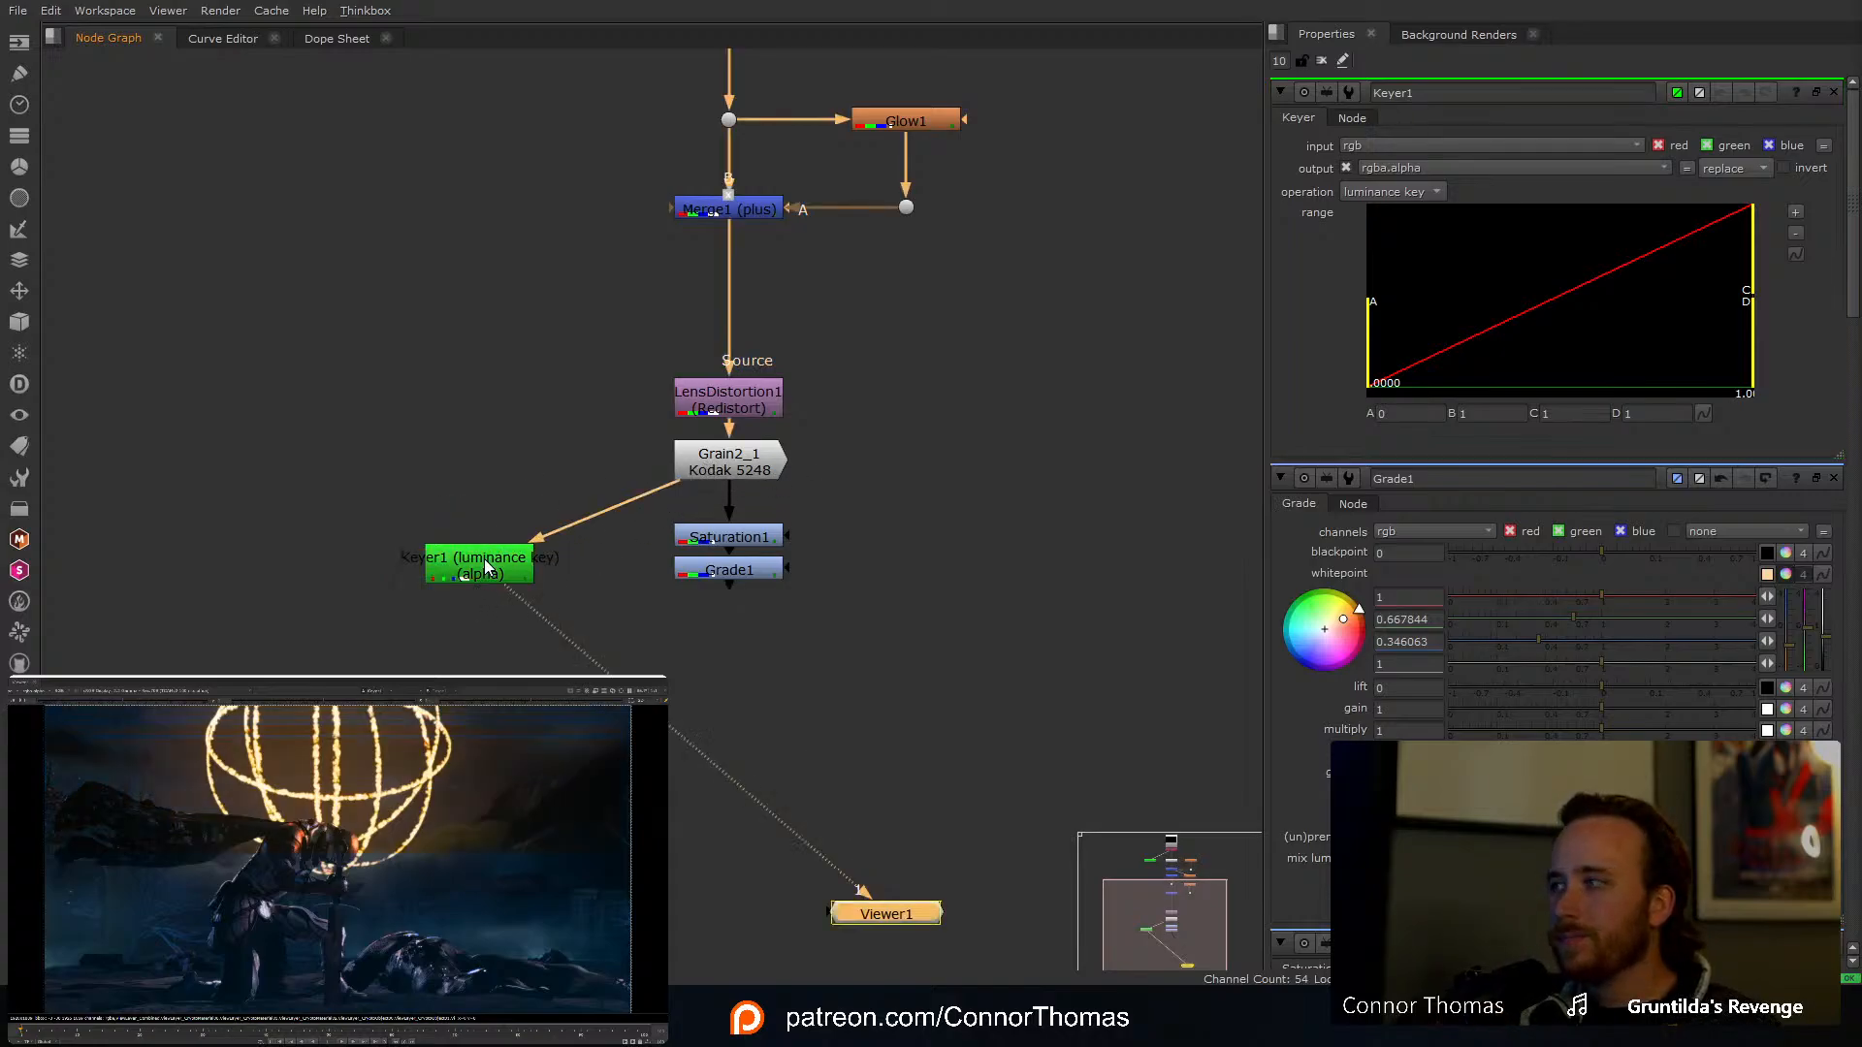
Step: Check the Keyer's alpha channel and set its range point B to about 0.129, keeping A at 0
key(a)
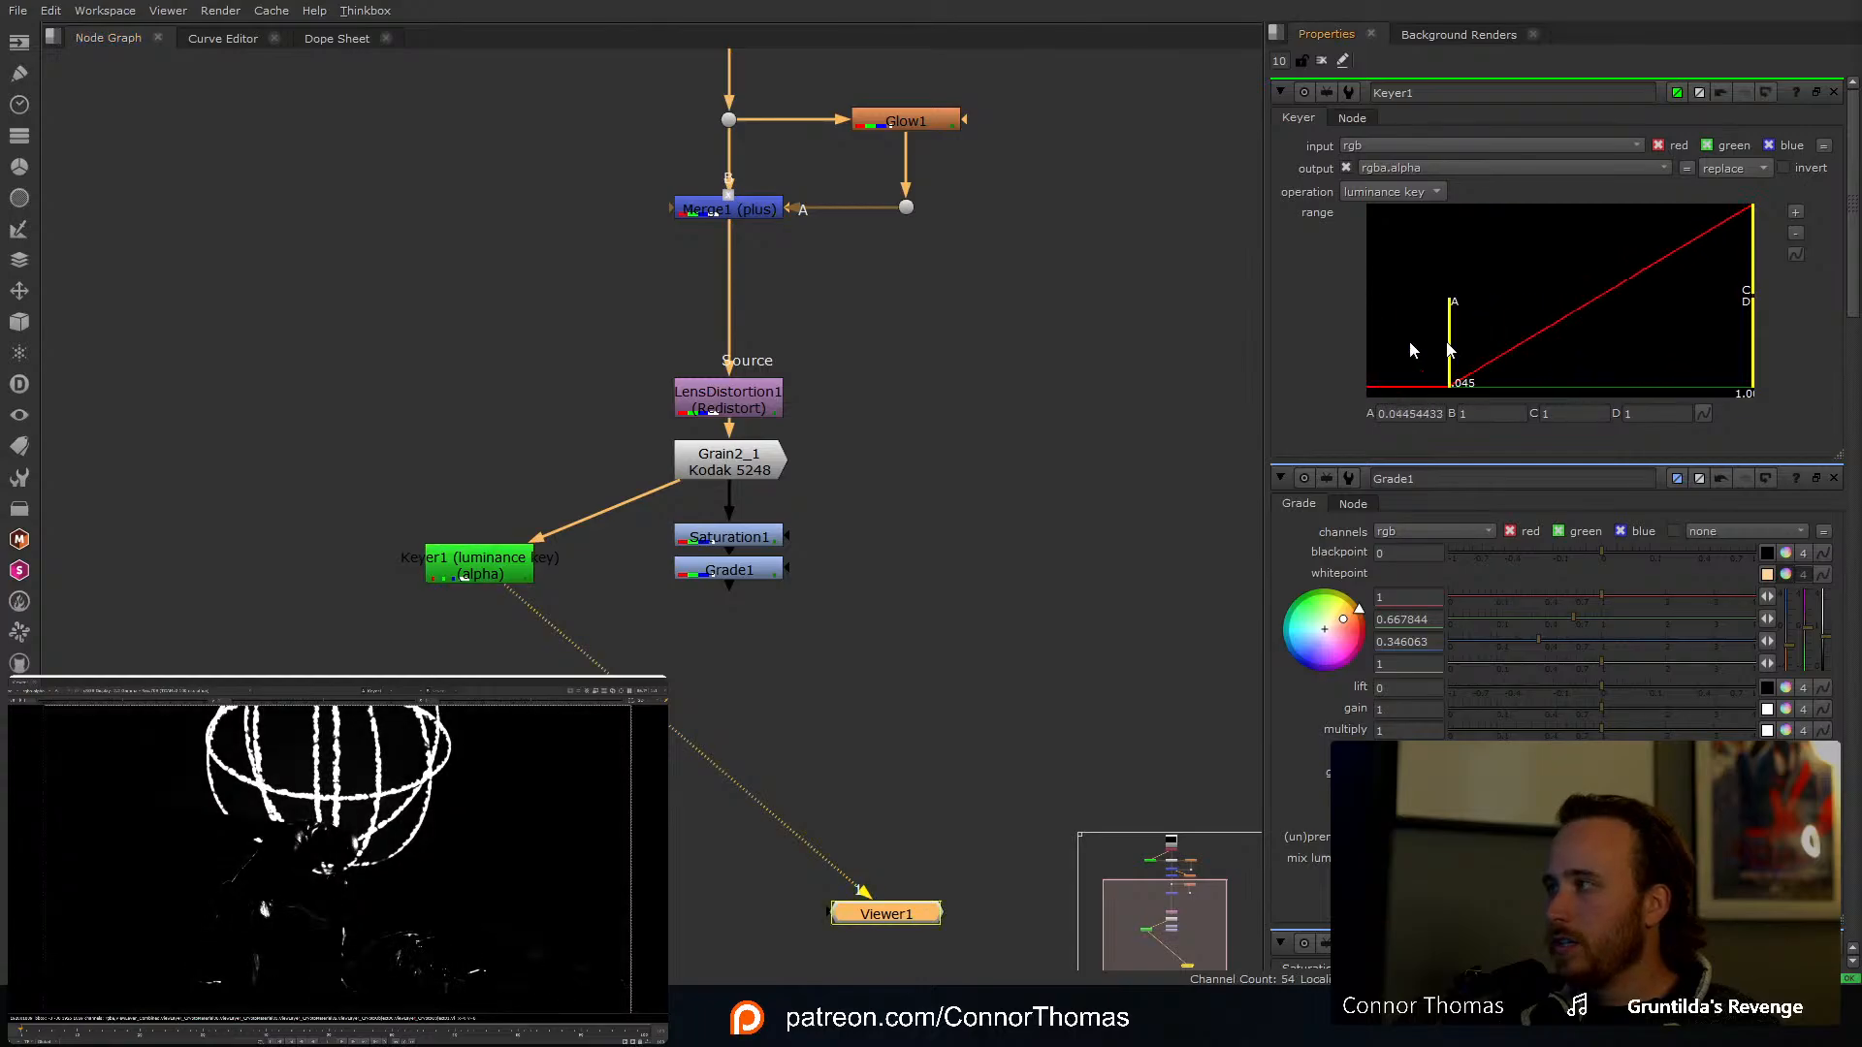
drag(1755, 280, 1508, 283)
key(a)
key(a)
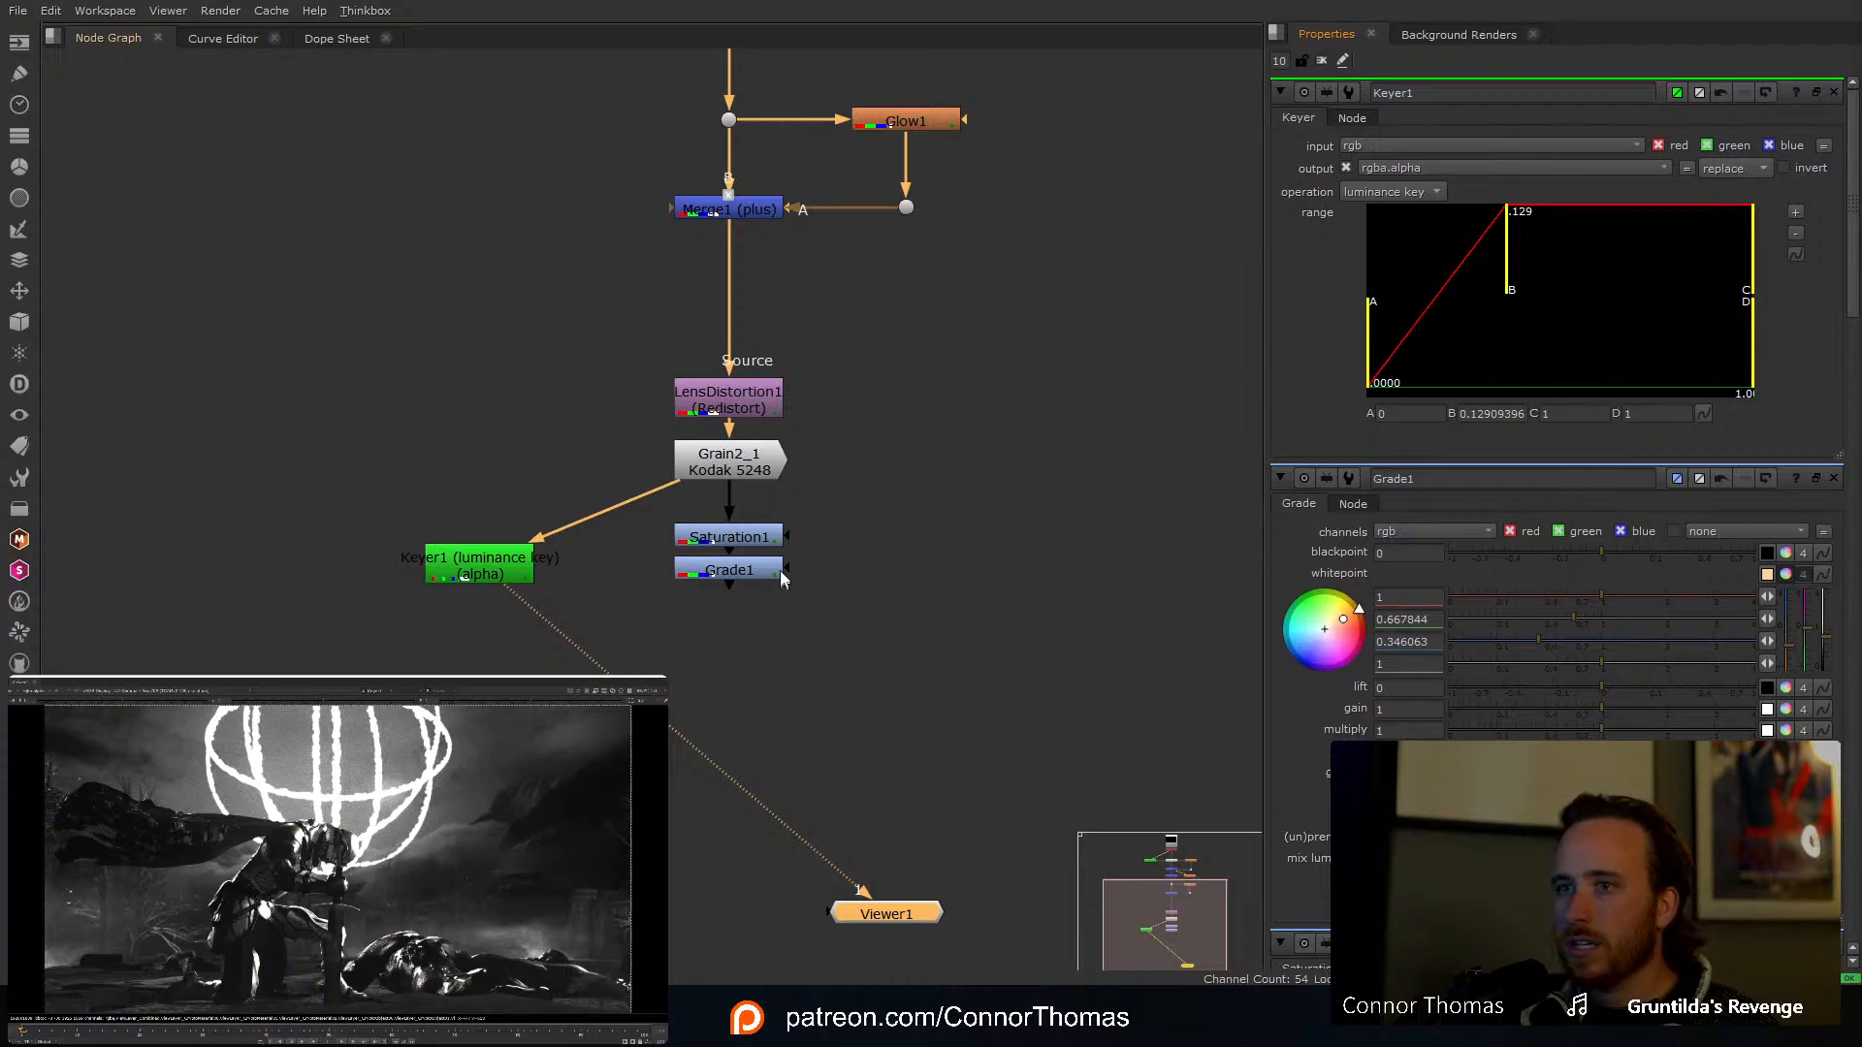
Step: Connect the Grade node's mask to the Keyer, view the Grade output in colour and invert the mask
drag(784, 570, 502, 574)
click(503, 563)
ctrl+shift+click(751, 574)
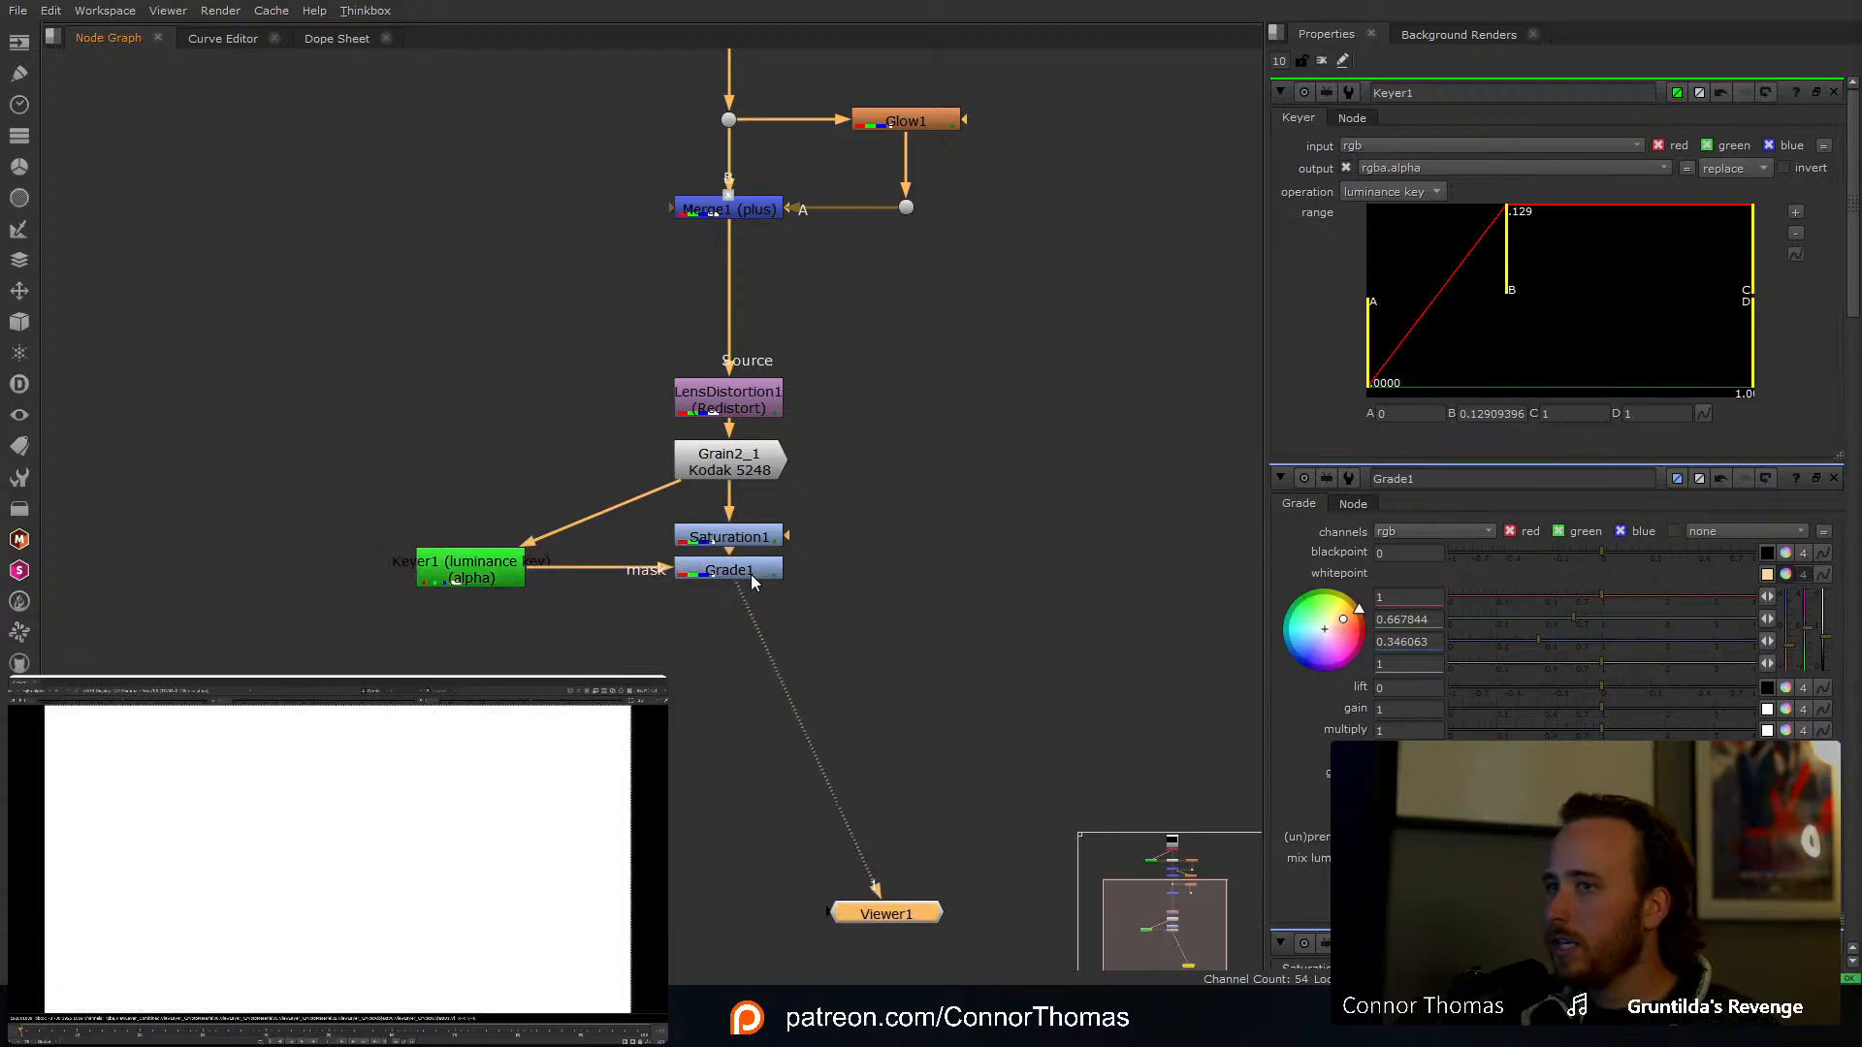
click(750, 574)
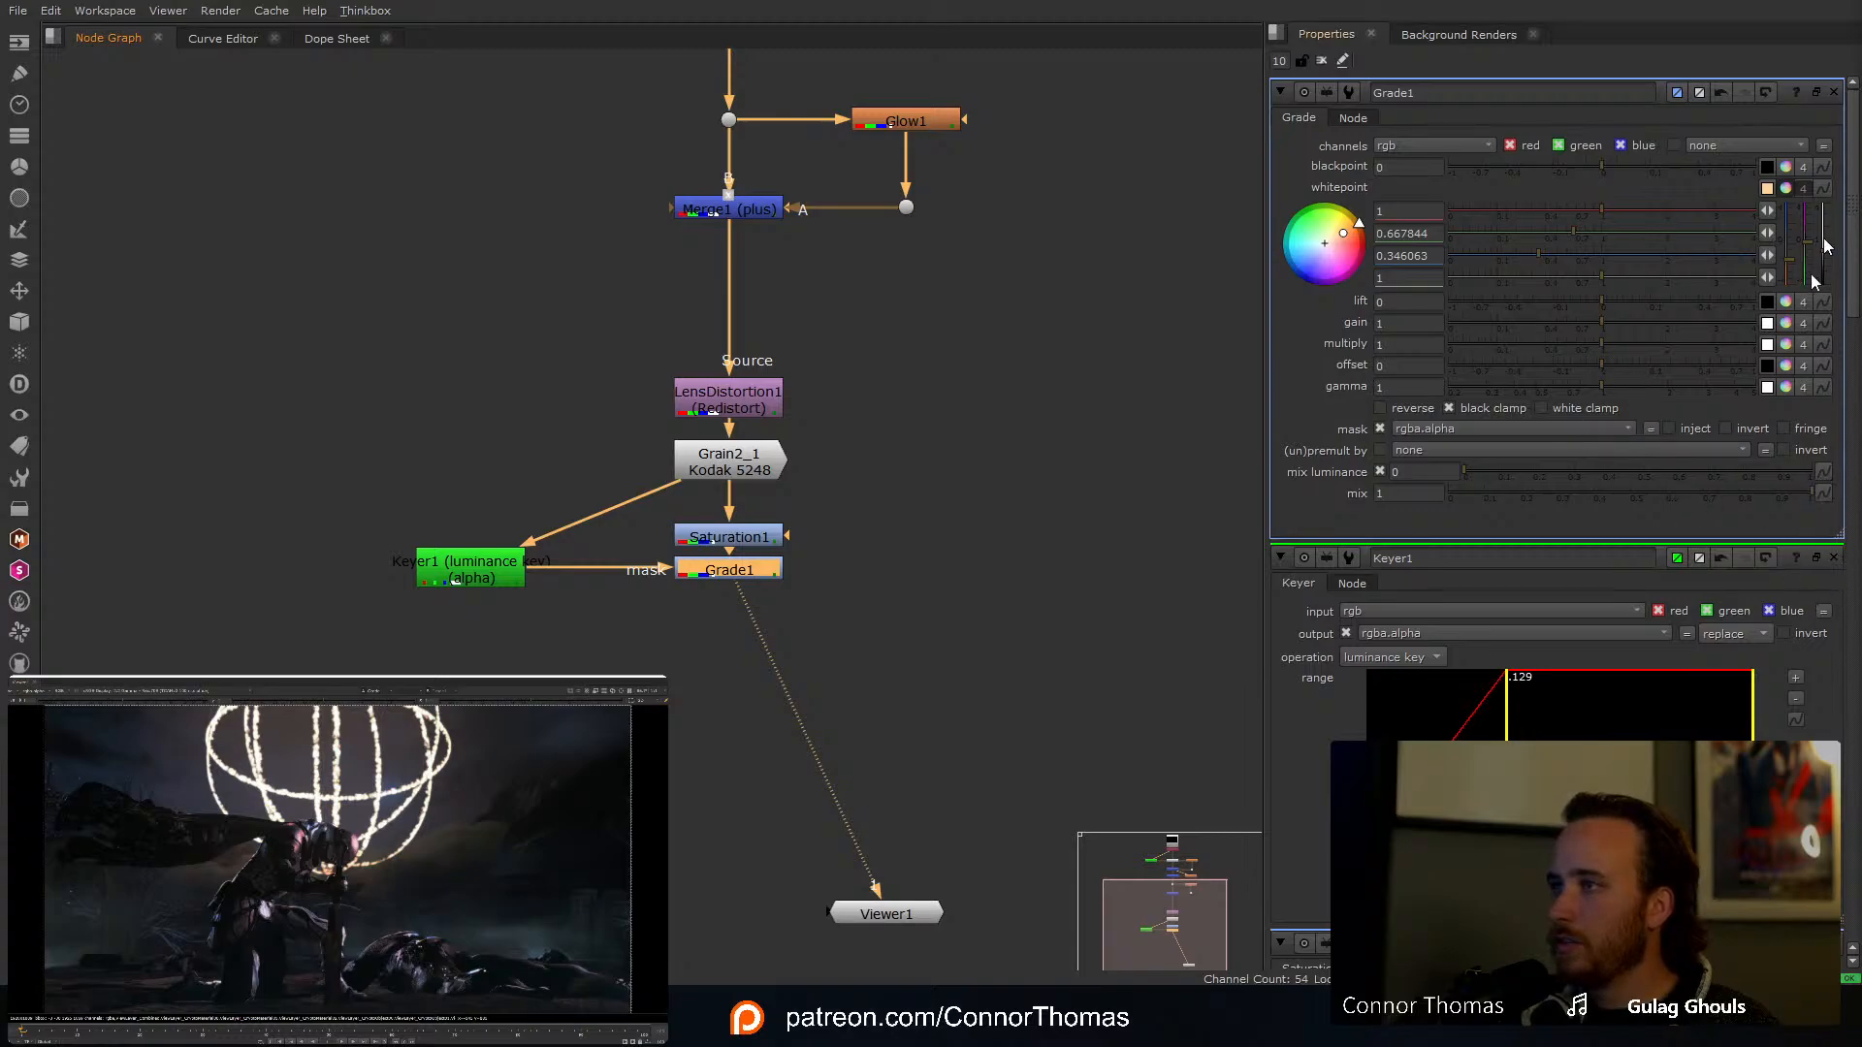
click(1723, 428)
Step: Close all open node properties and reopen only the Grade node's settings
click(1834, 93)
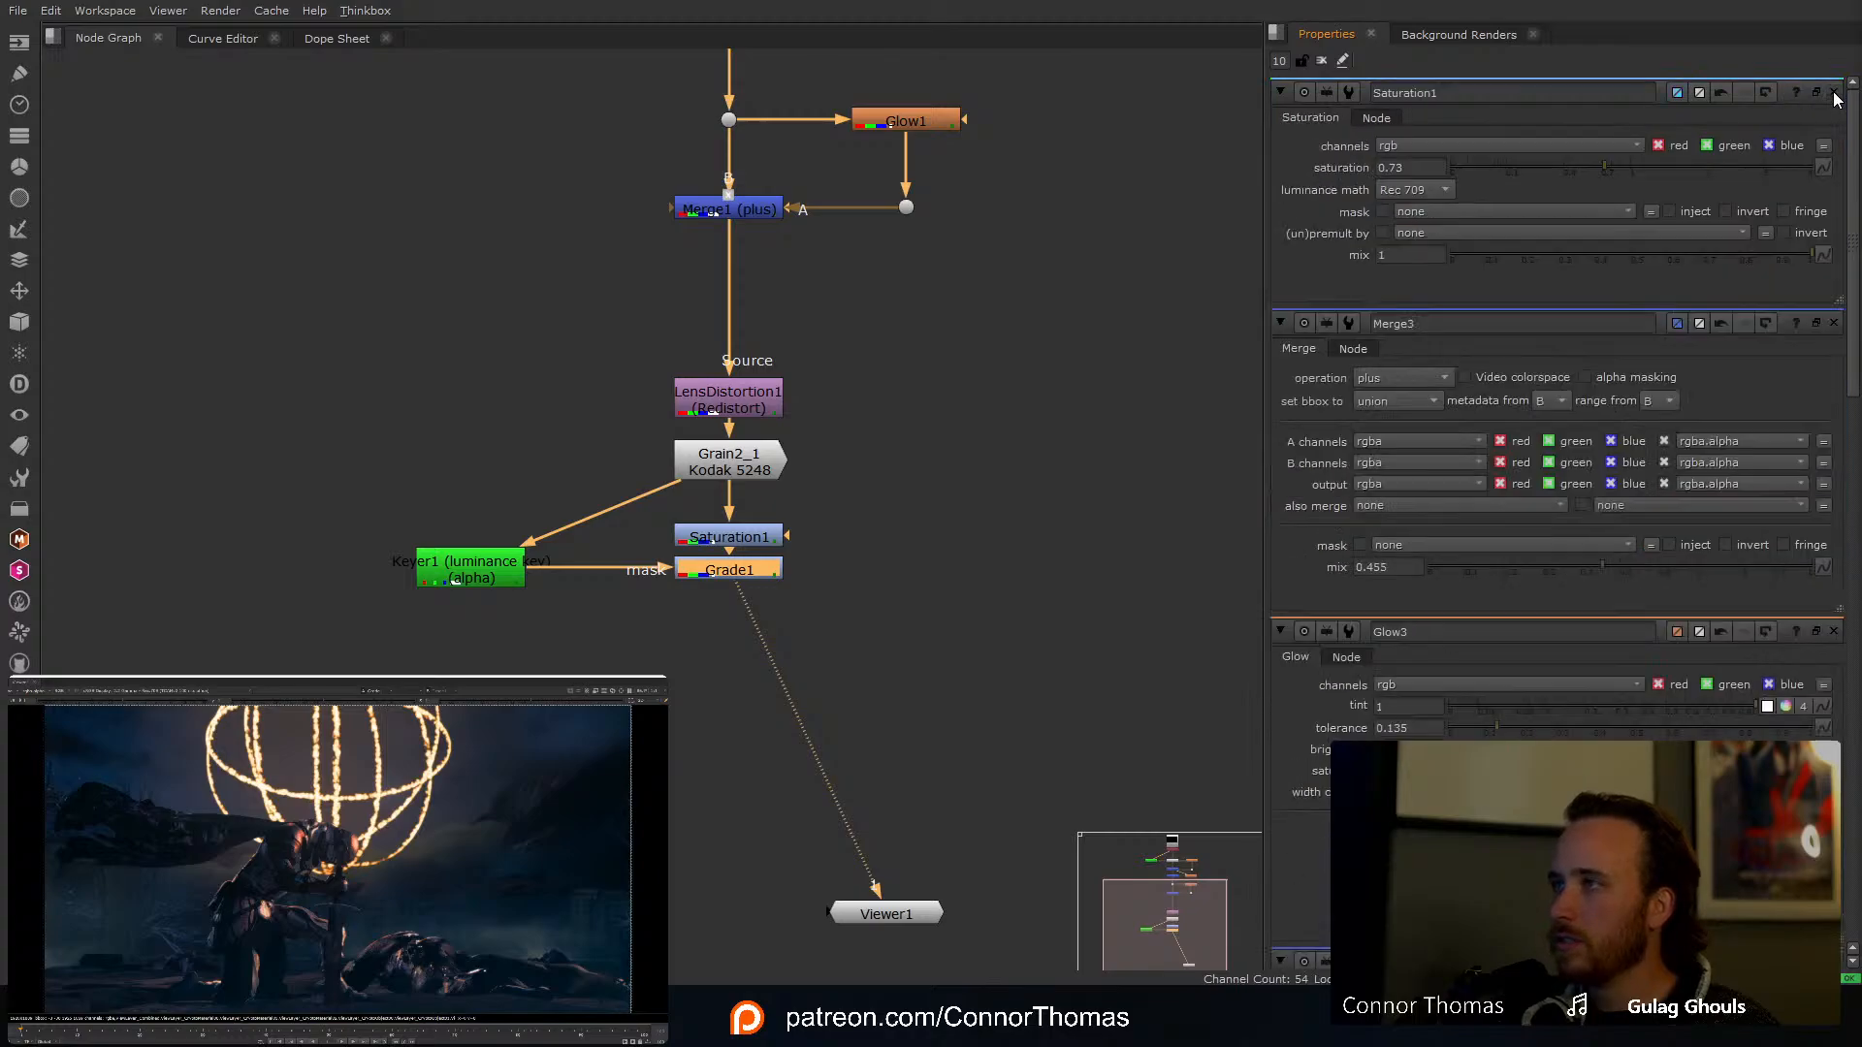
click(1834, 93)
click(1833, 93)
click(1834, 93)
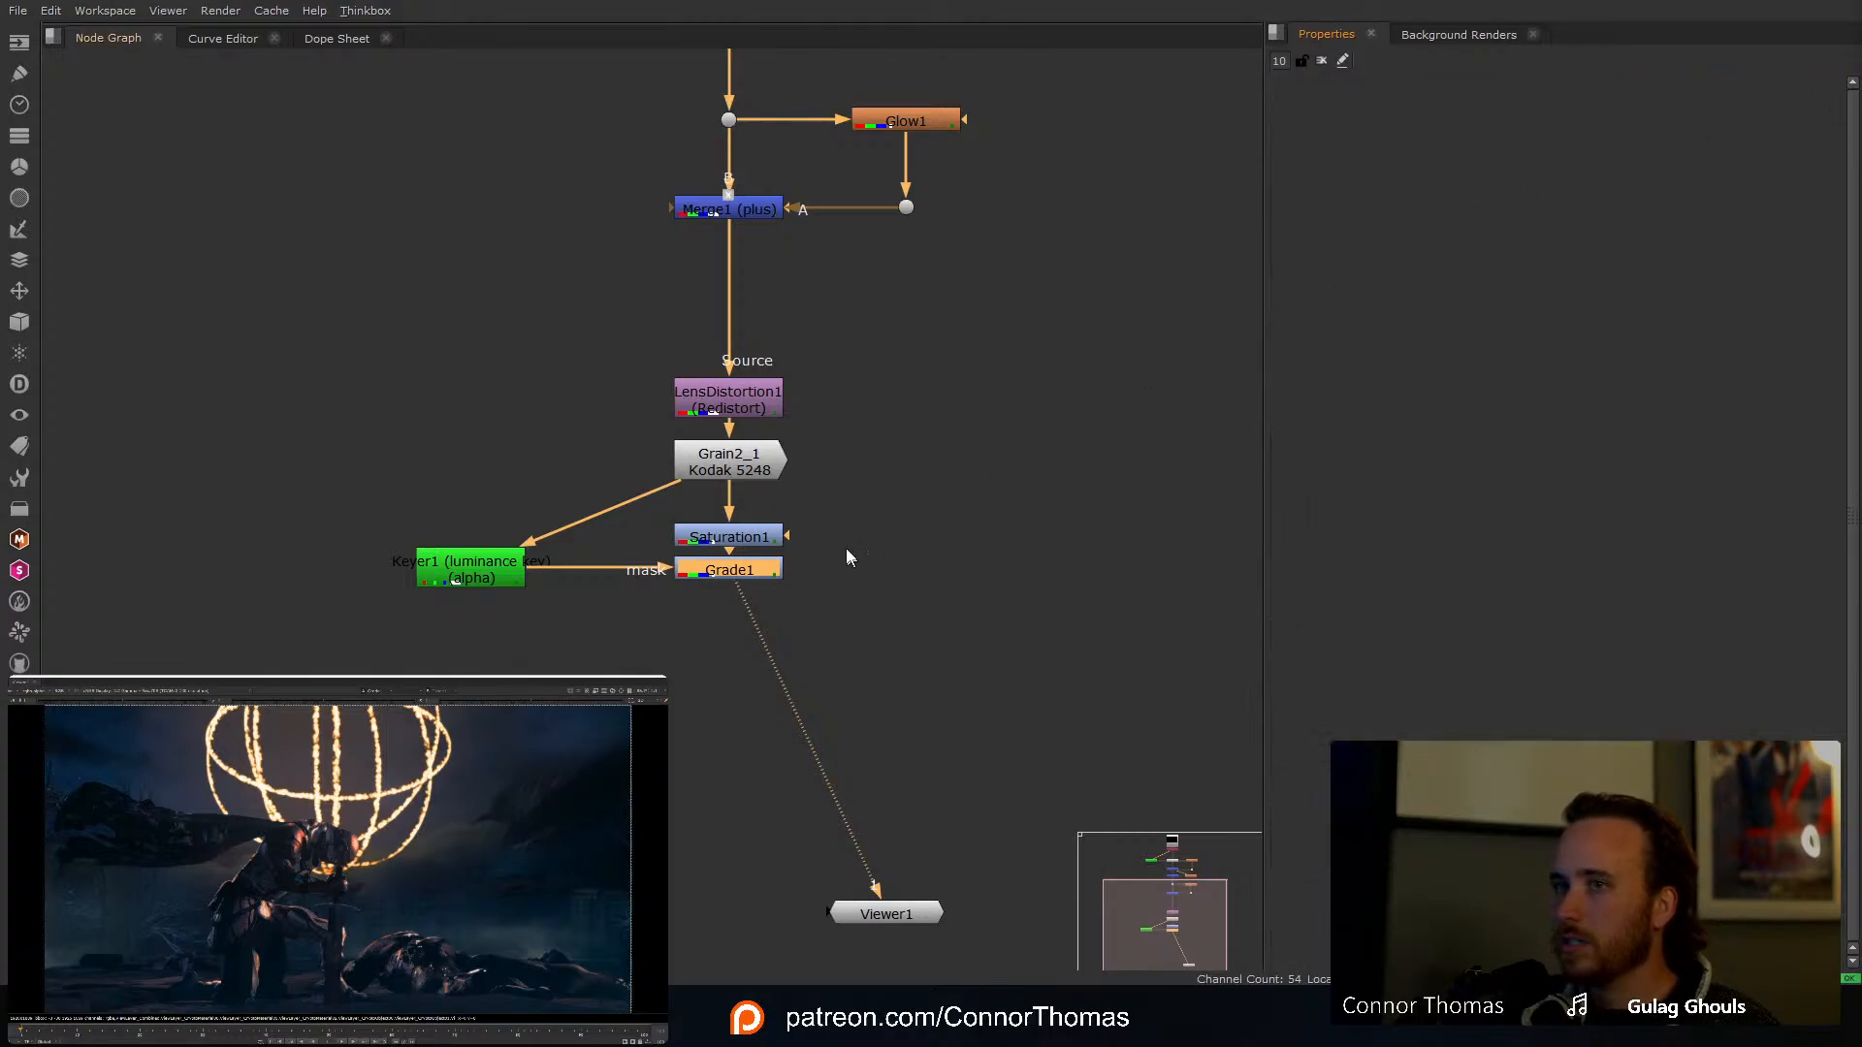
double_click(741, 574)
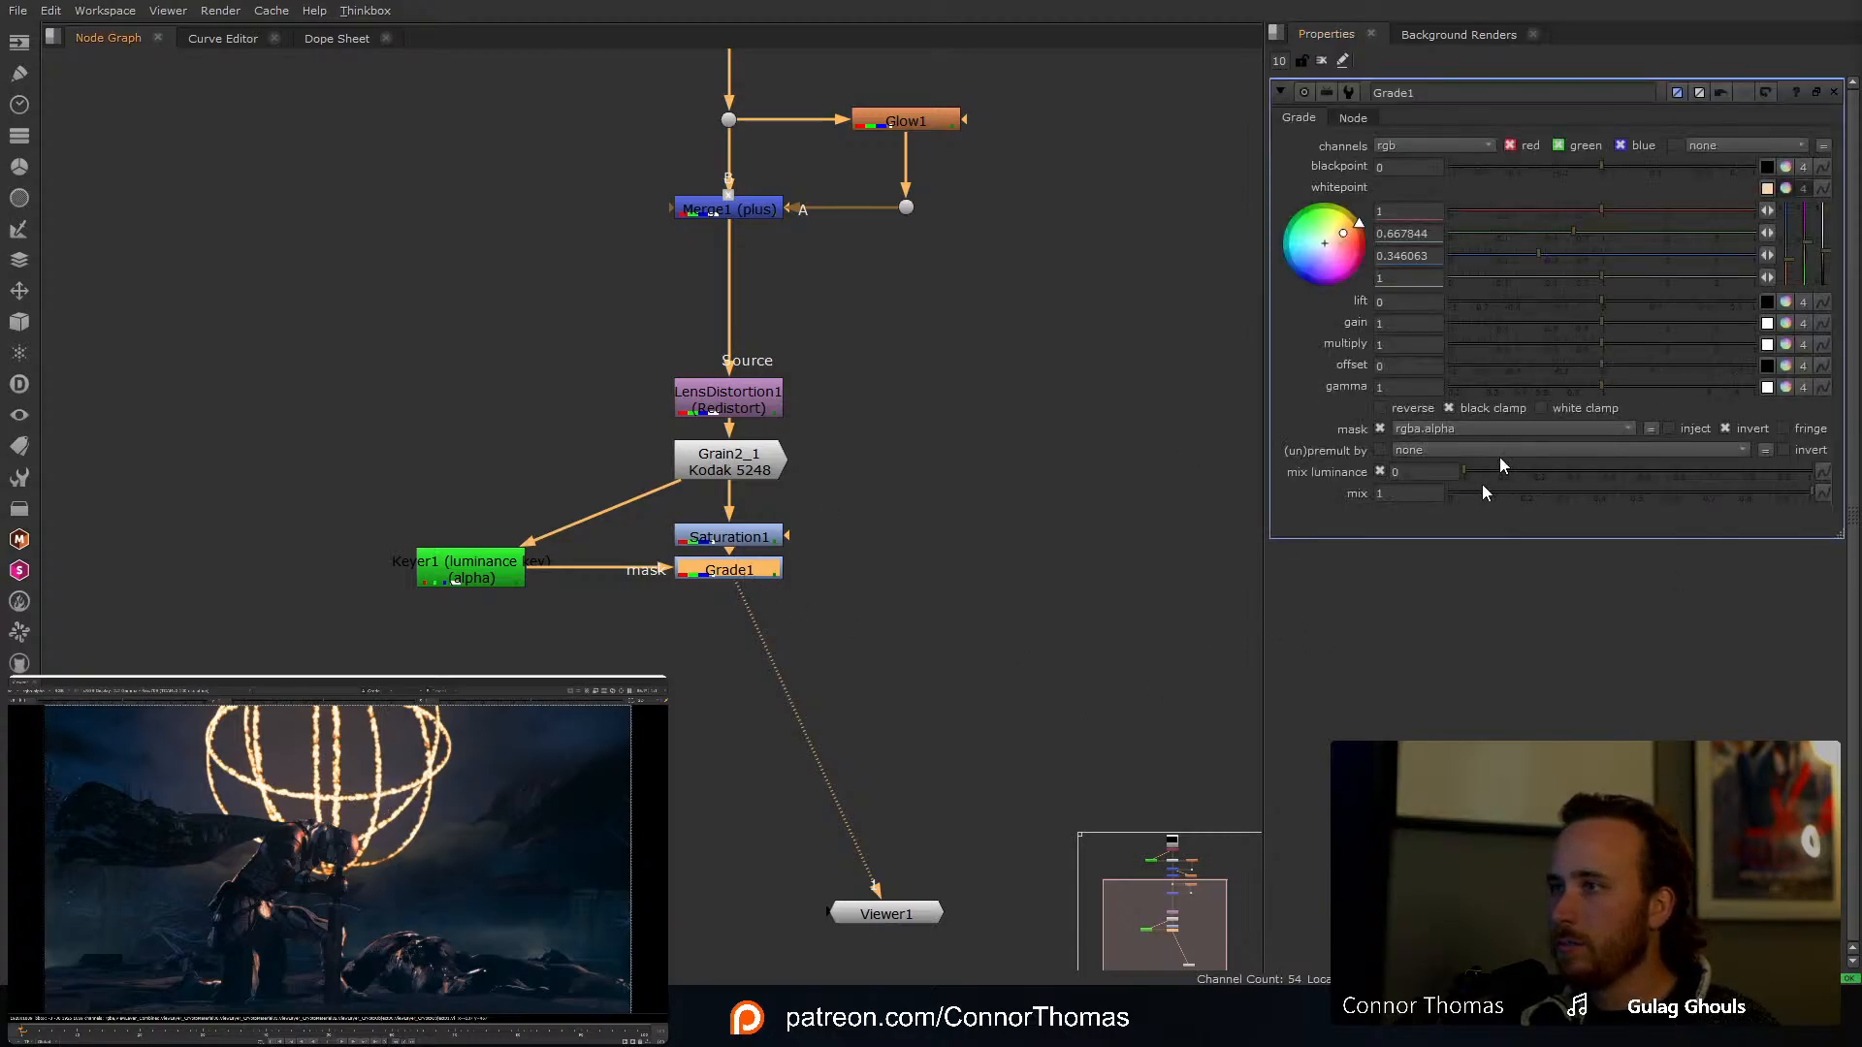
Step: Lower the Keyer's luminance range point B to about 0.07
double_click(478, 569)
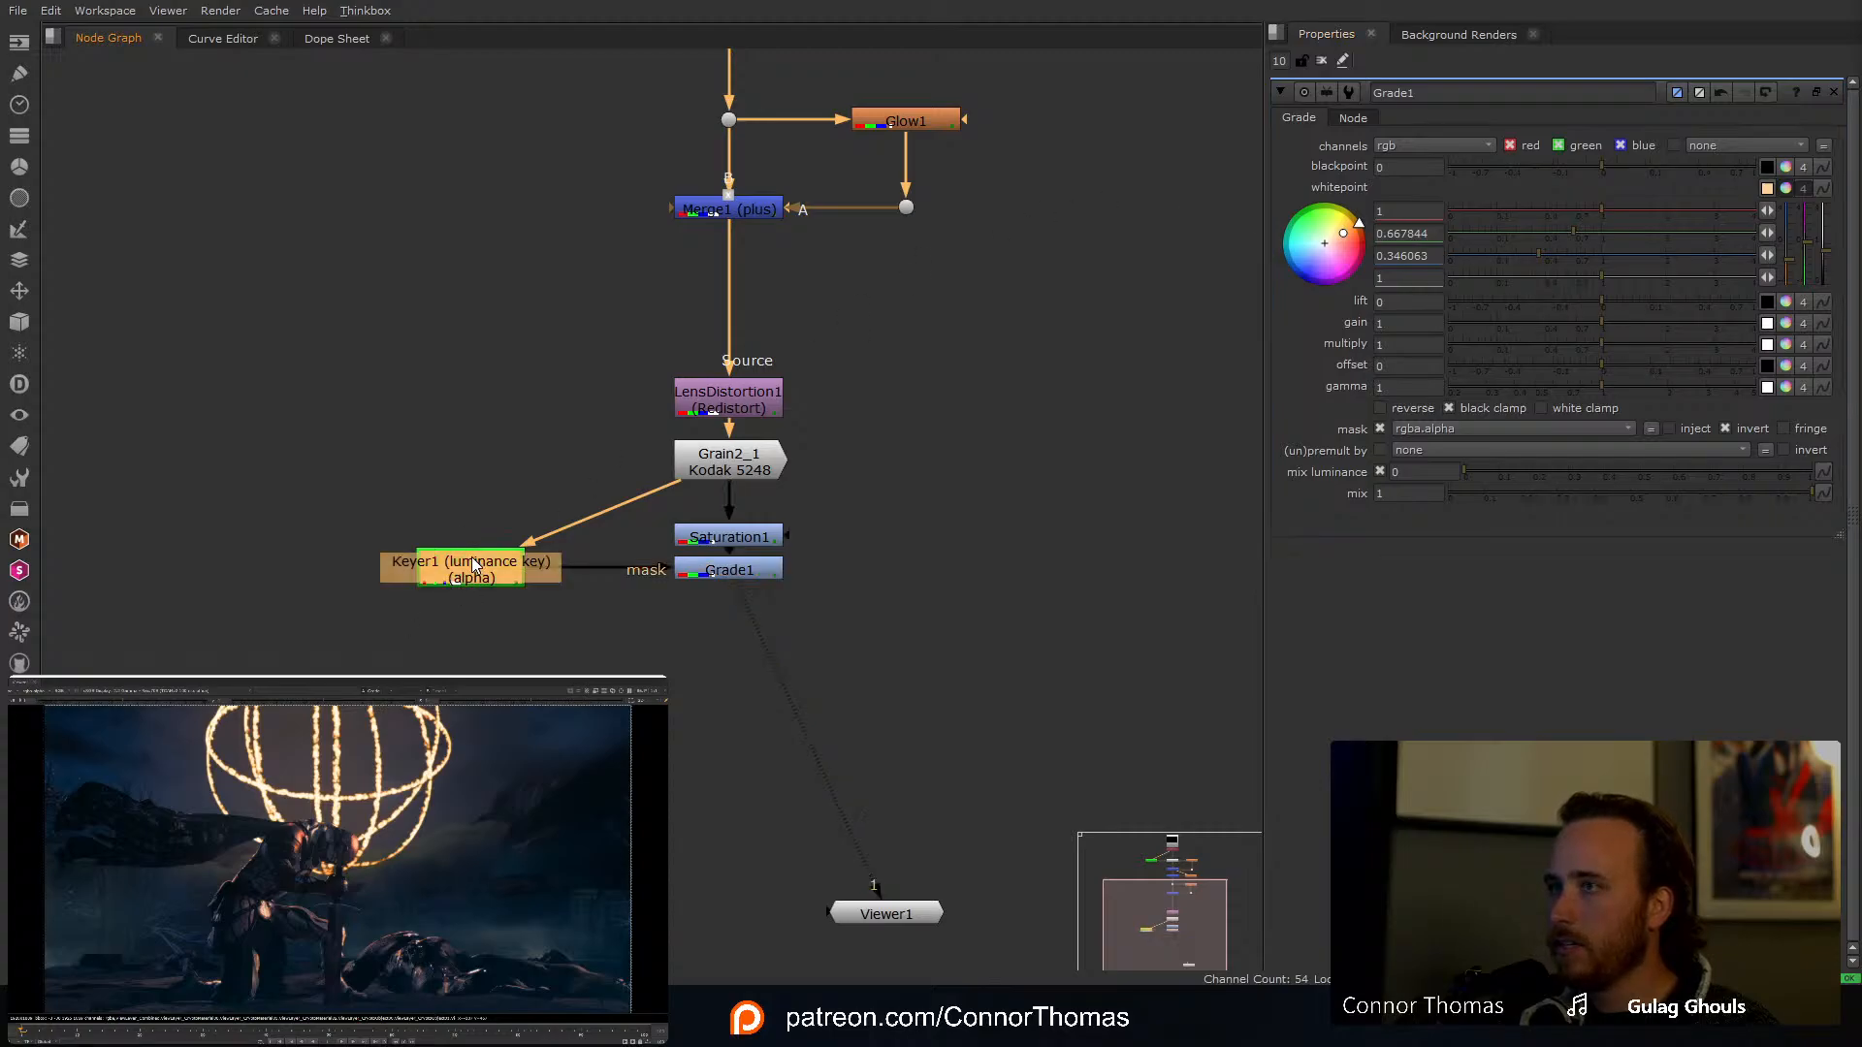
drag(1516, 269, 1471, 269)
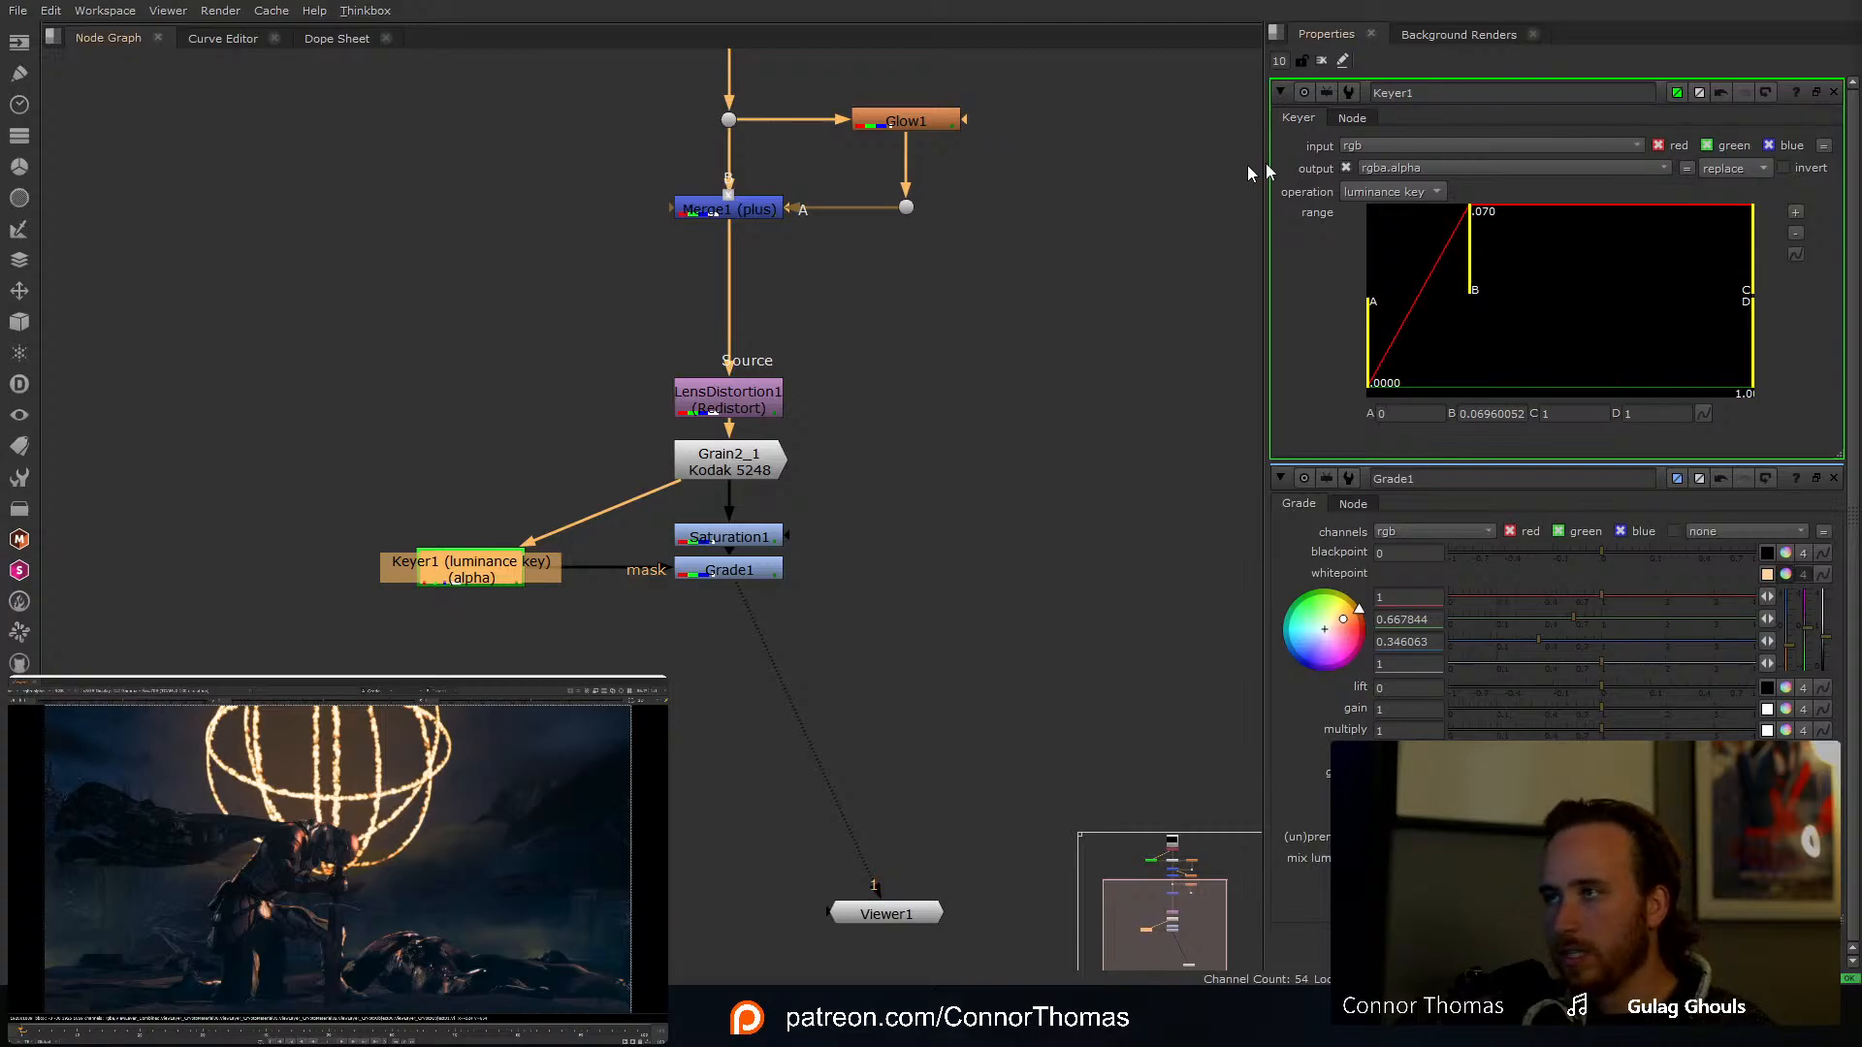
Step: Close the Keyer's properties and lower the Grade node's mix to about 0.805
click(1834, 93)
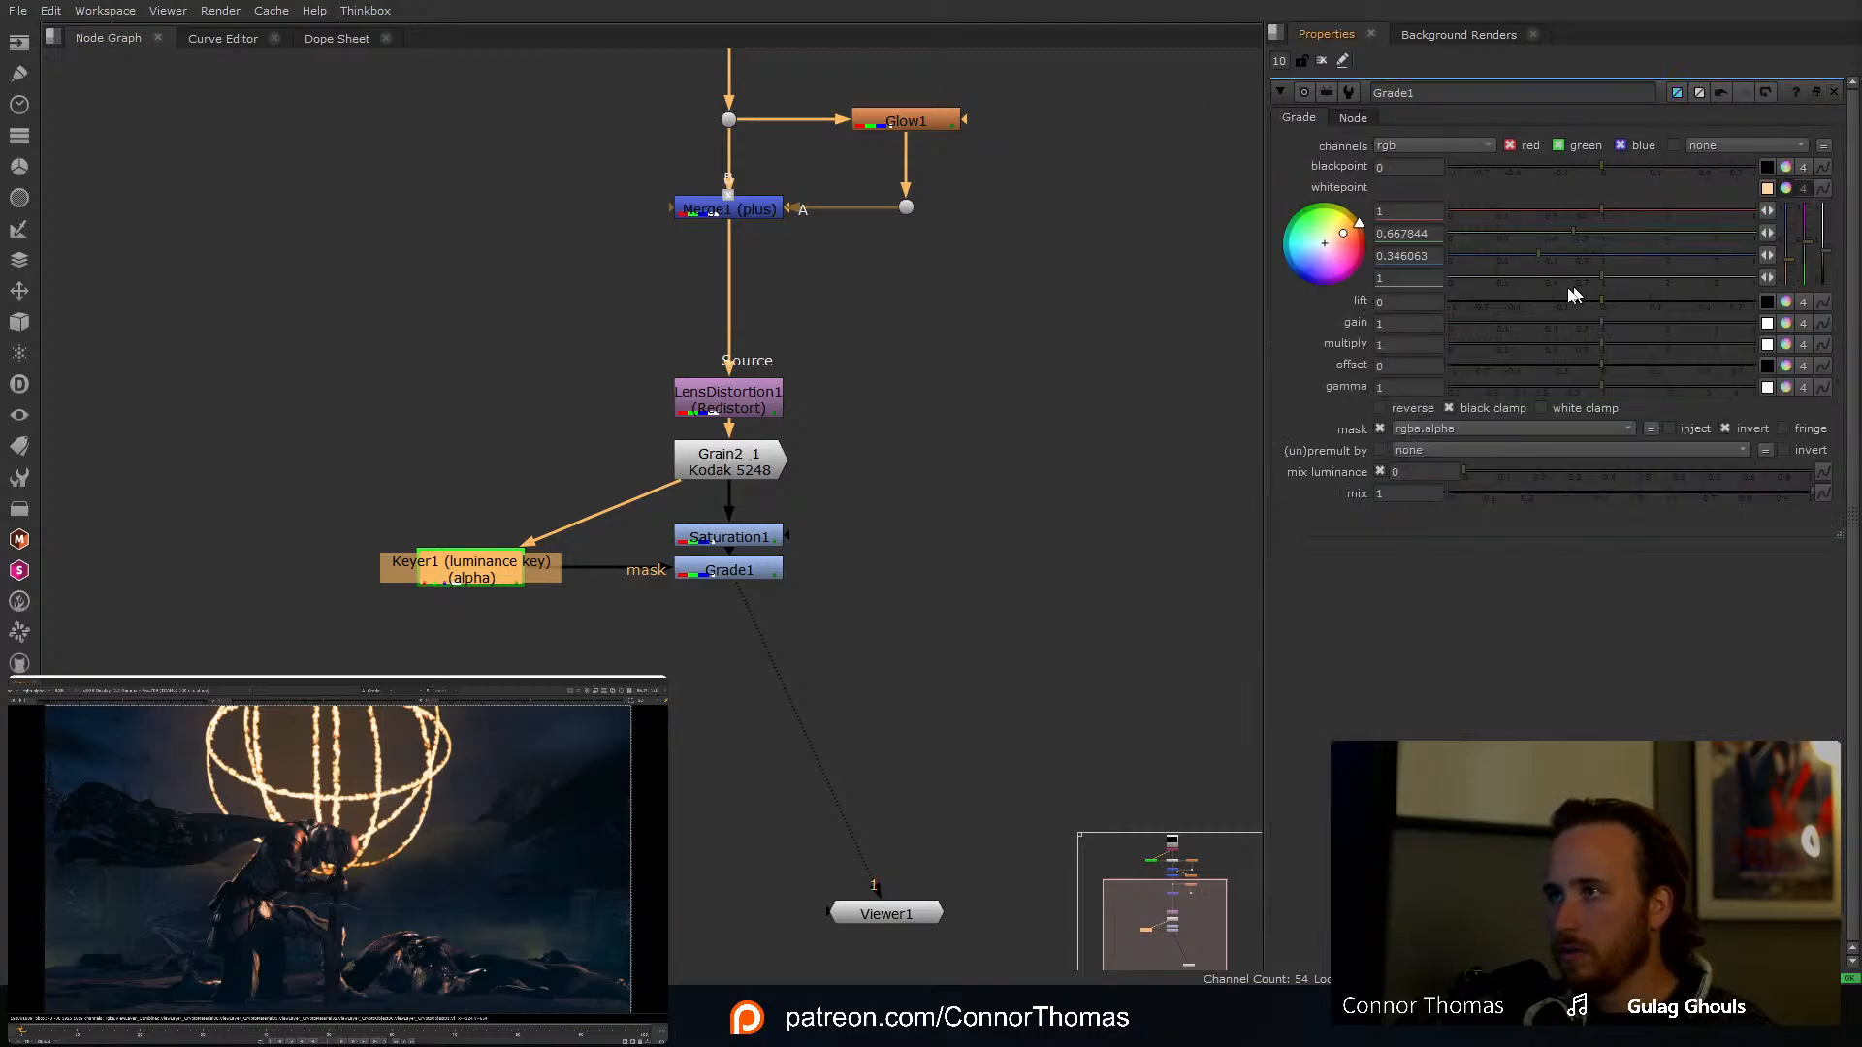
mouse_move(1761, 493)
mouse_down()
mouse_move(1732, 494)
mouse_move(1743, 514)
mouse_up()
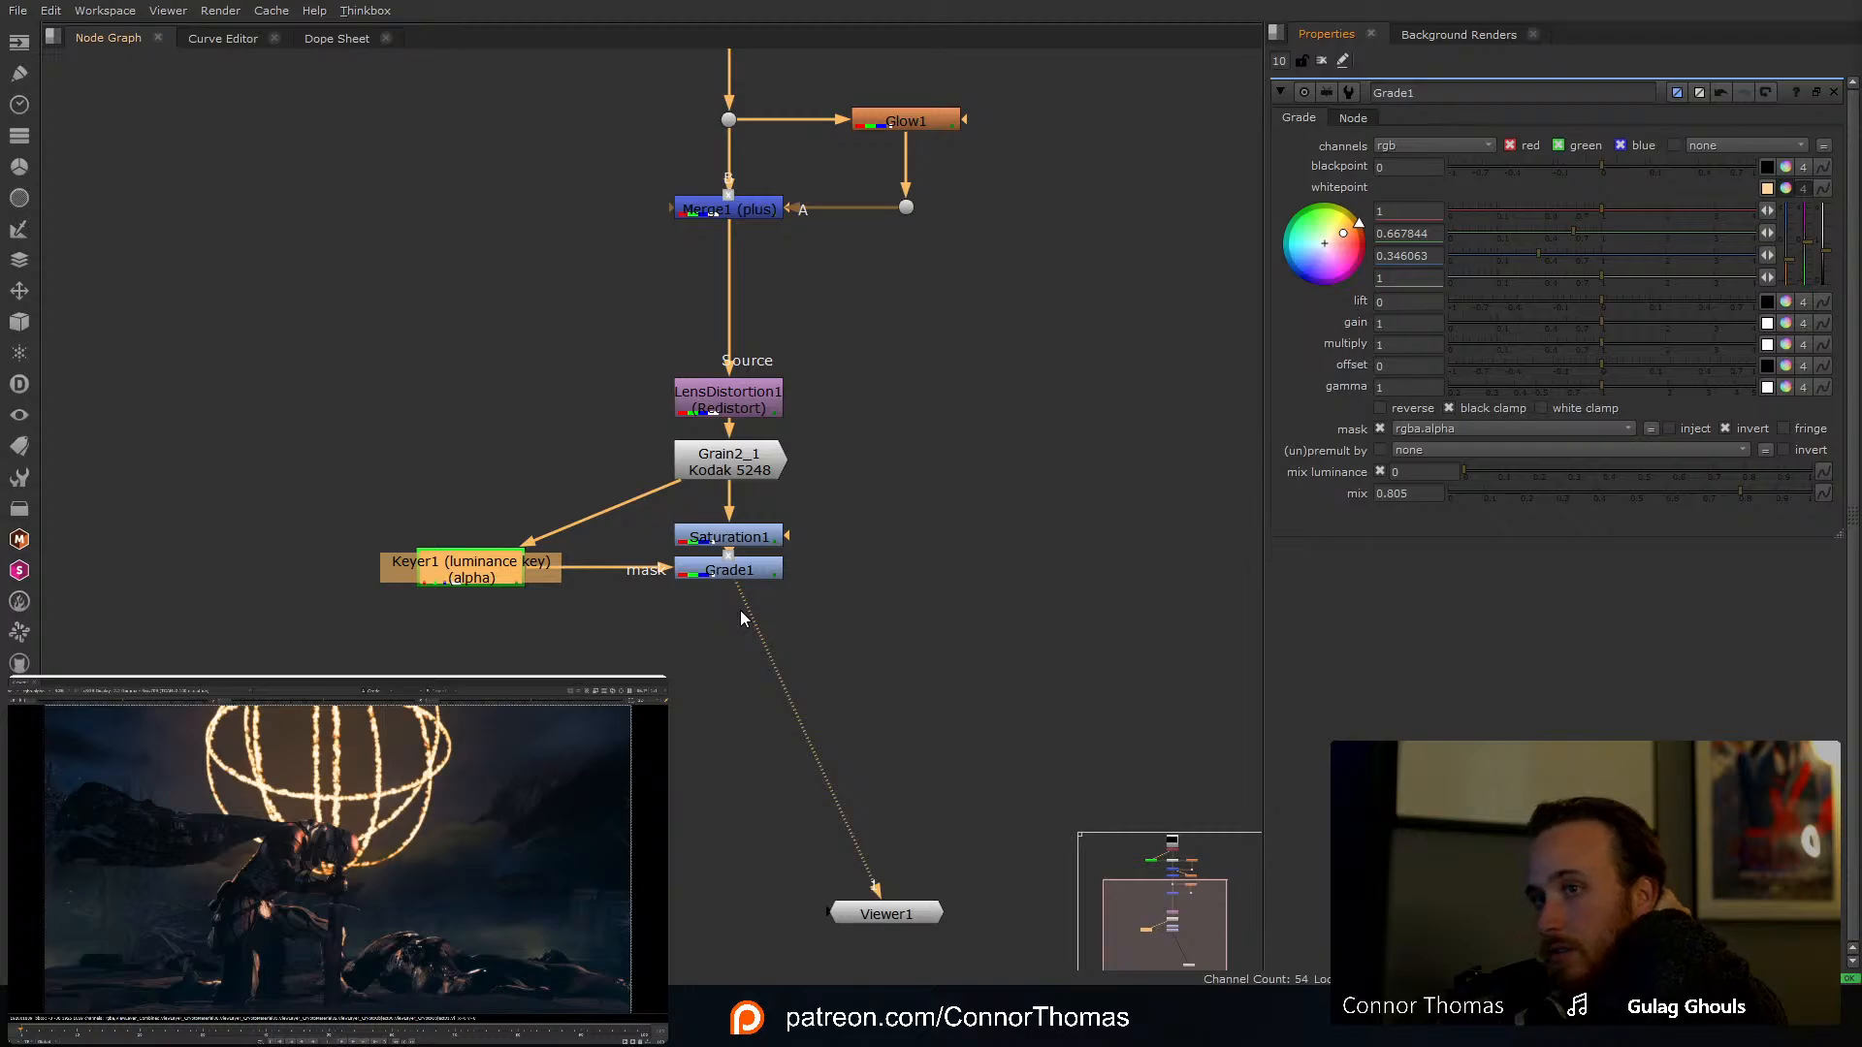
Step: Switch to the web browser, search for "filmcomposite" in a new tab, and open and look over the Film Composite website
key(alt+Tab)
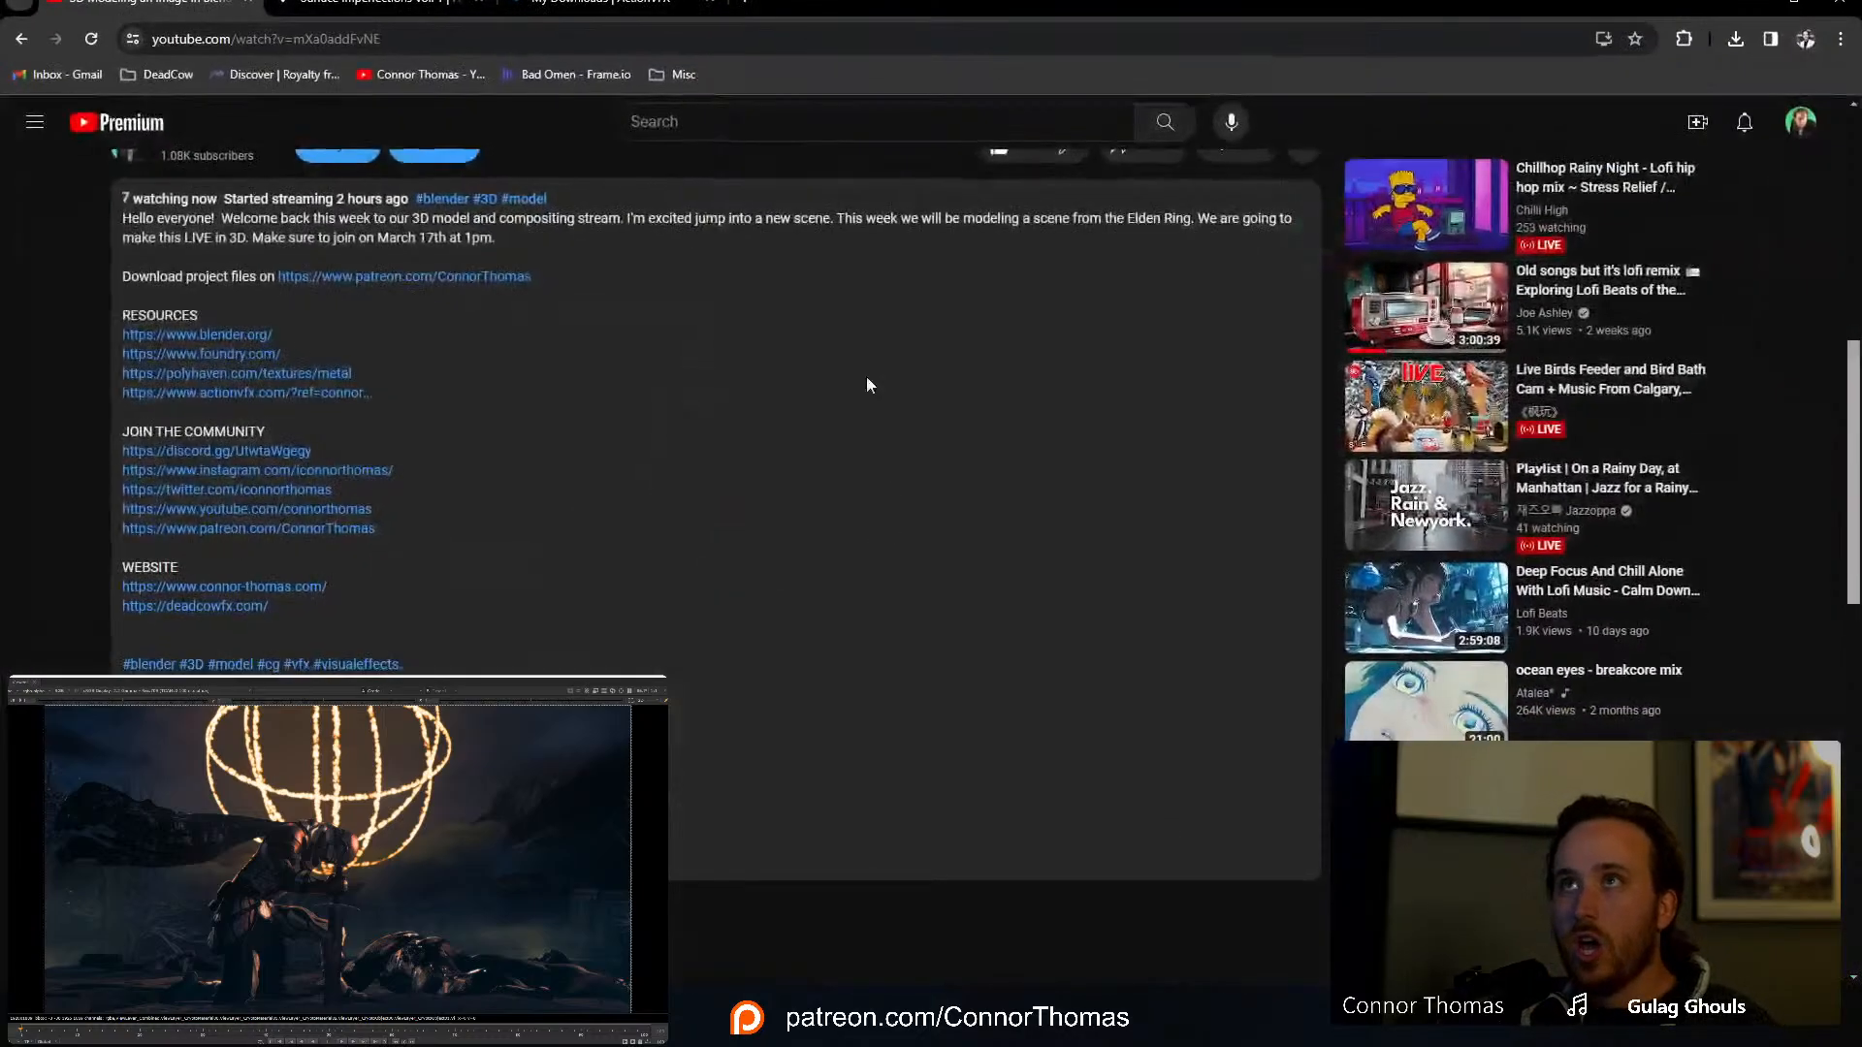
key(ctrl+t)
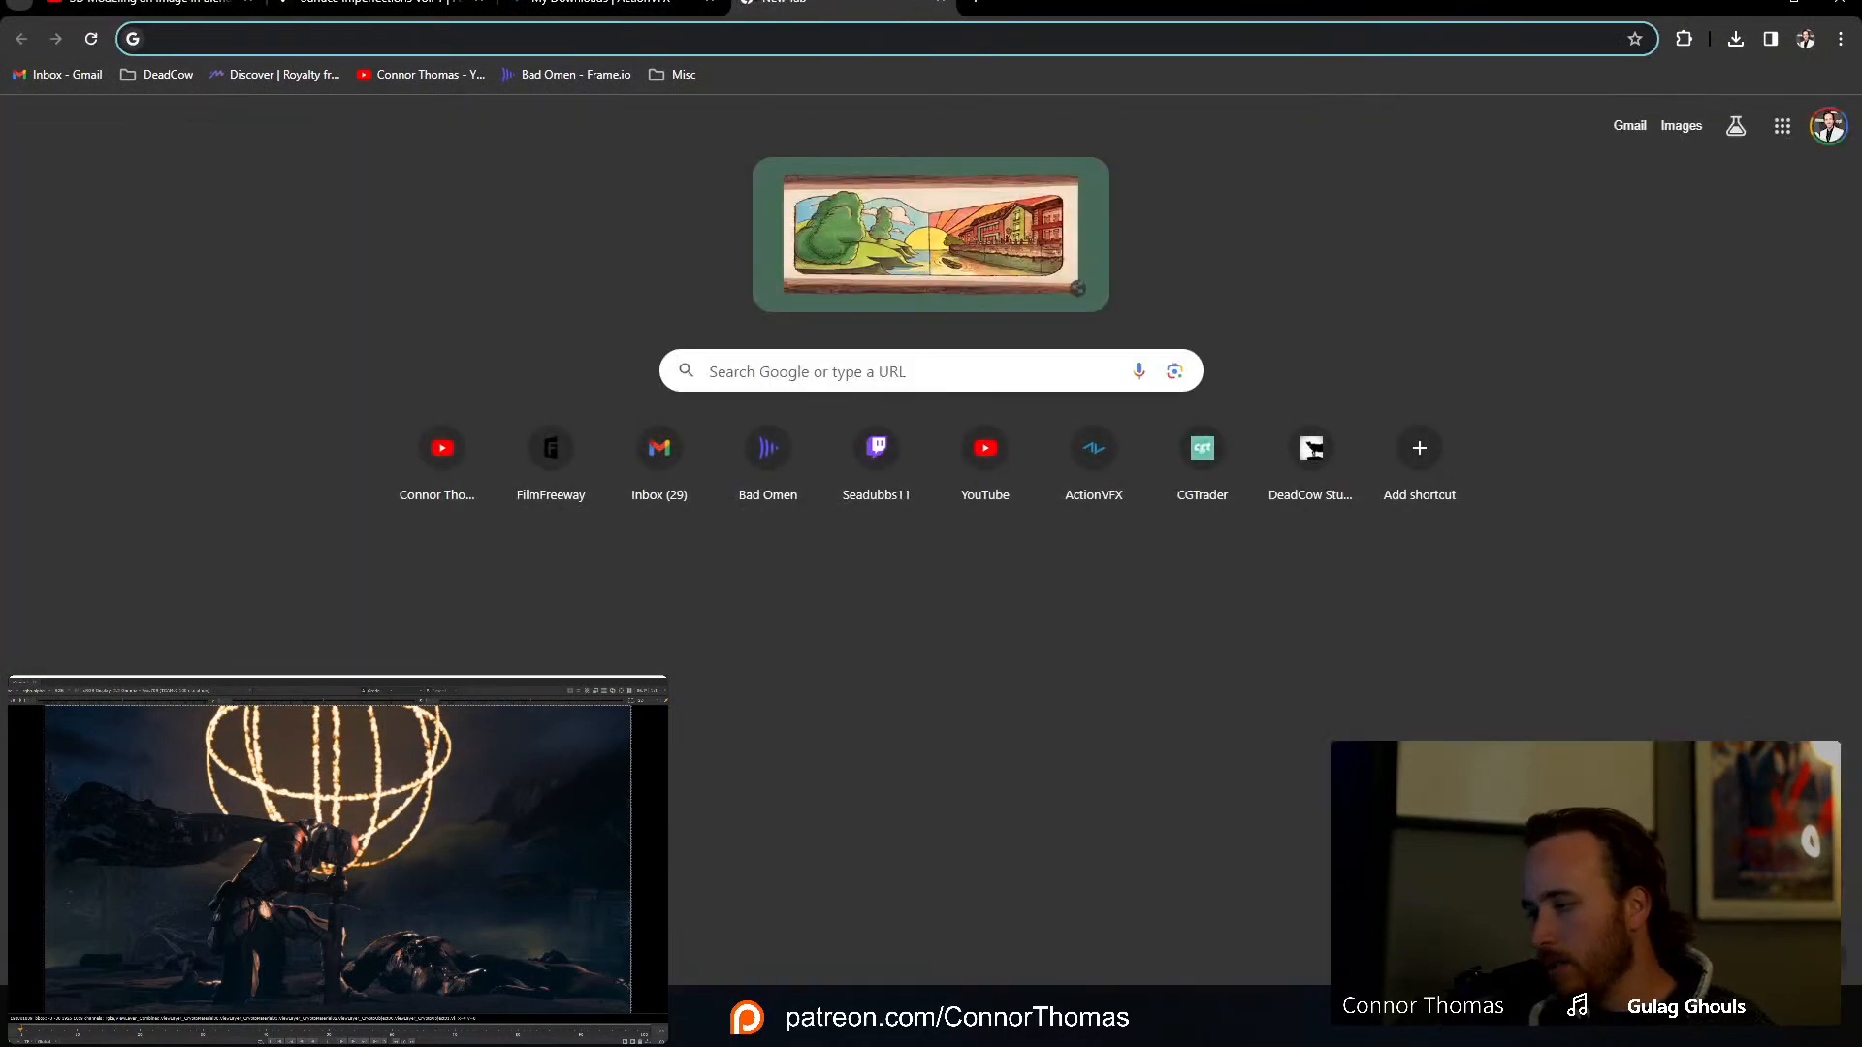
text(filmcompo)
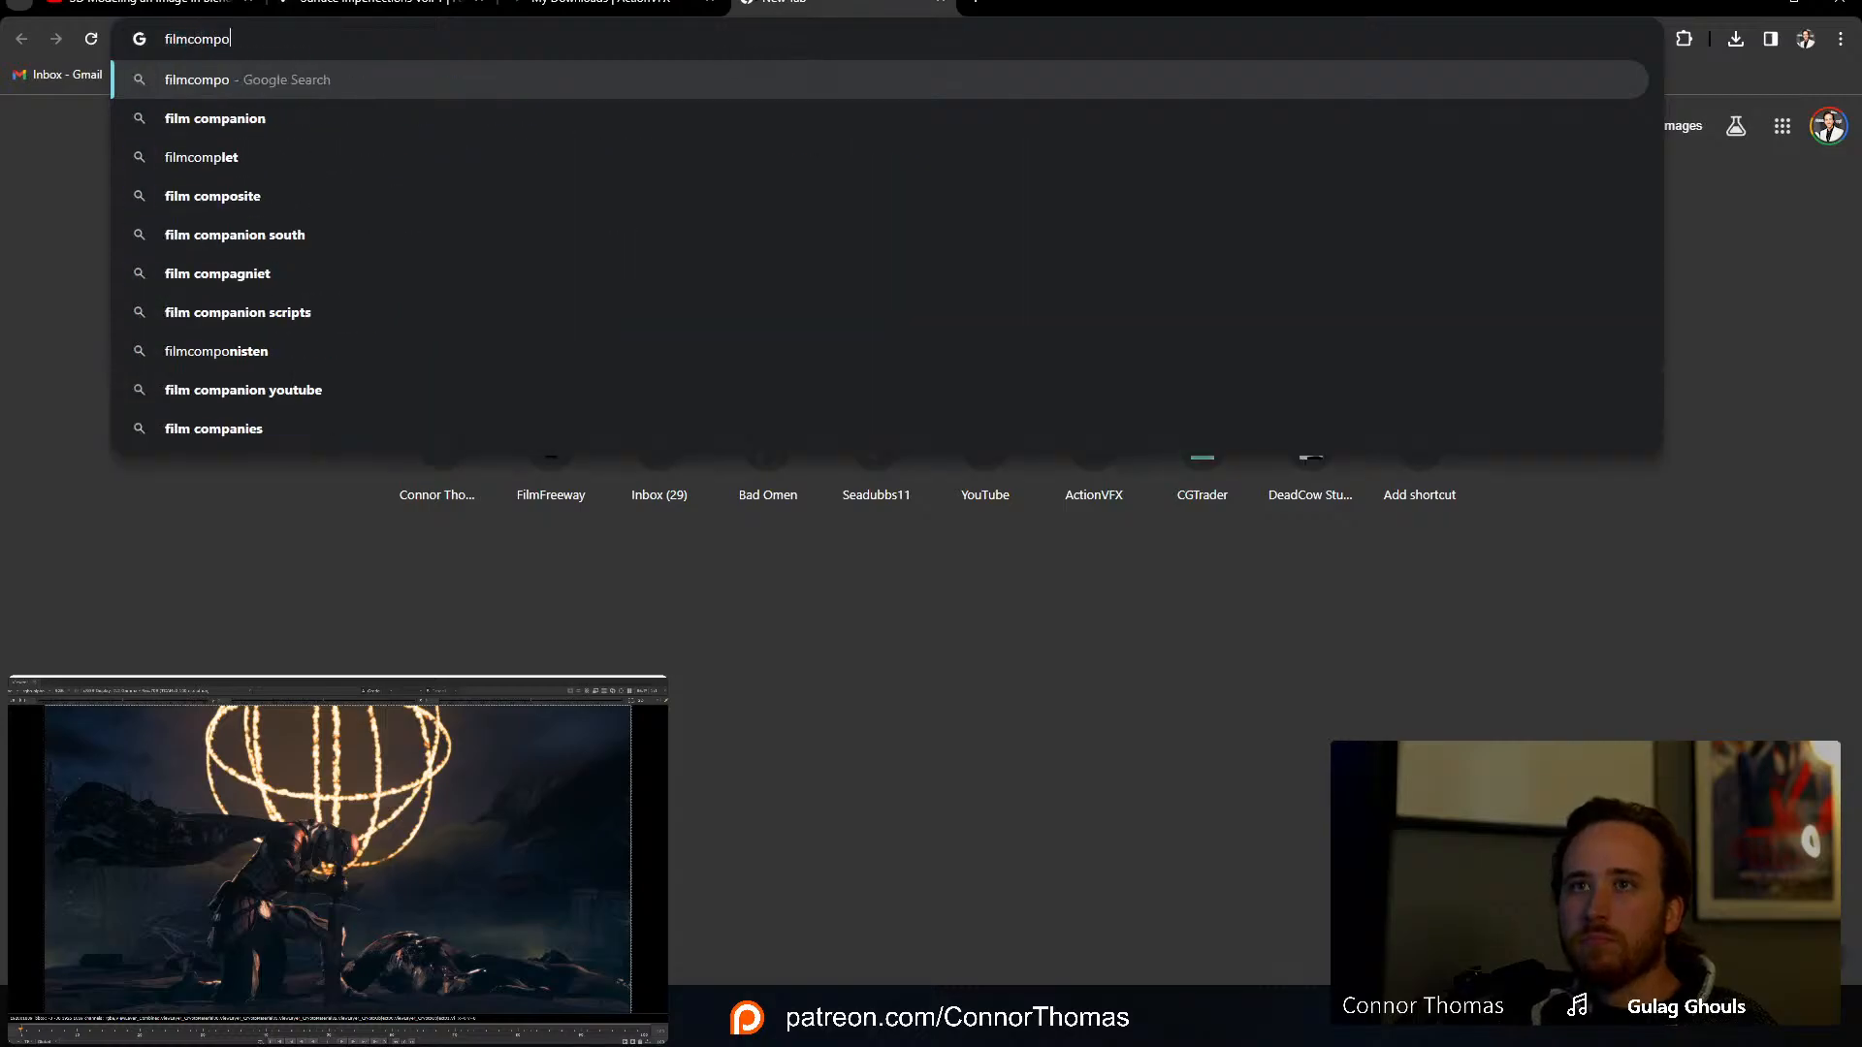
text(site)
key(Return)
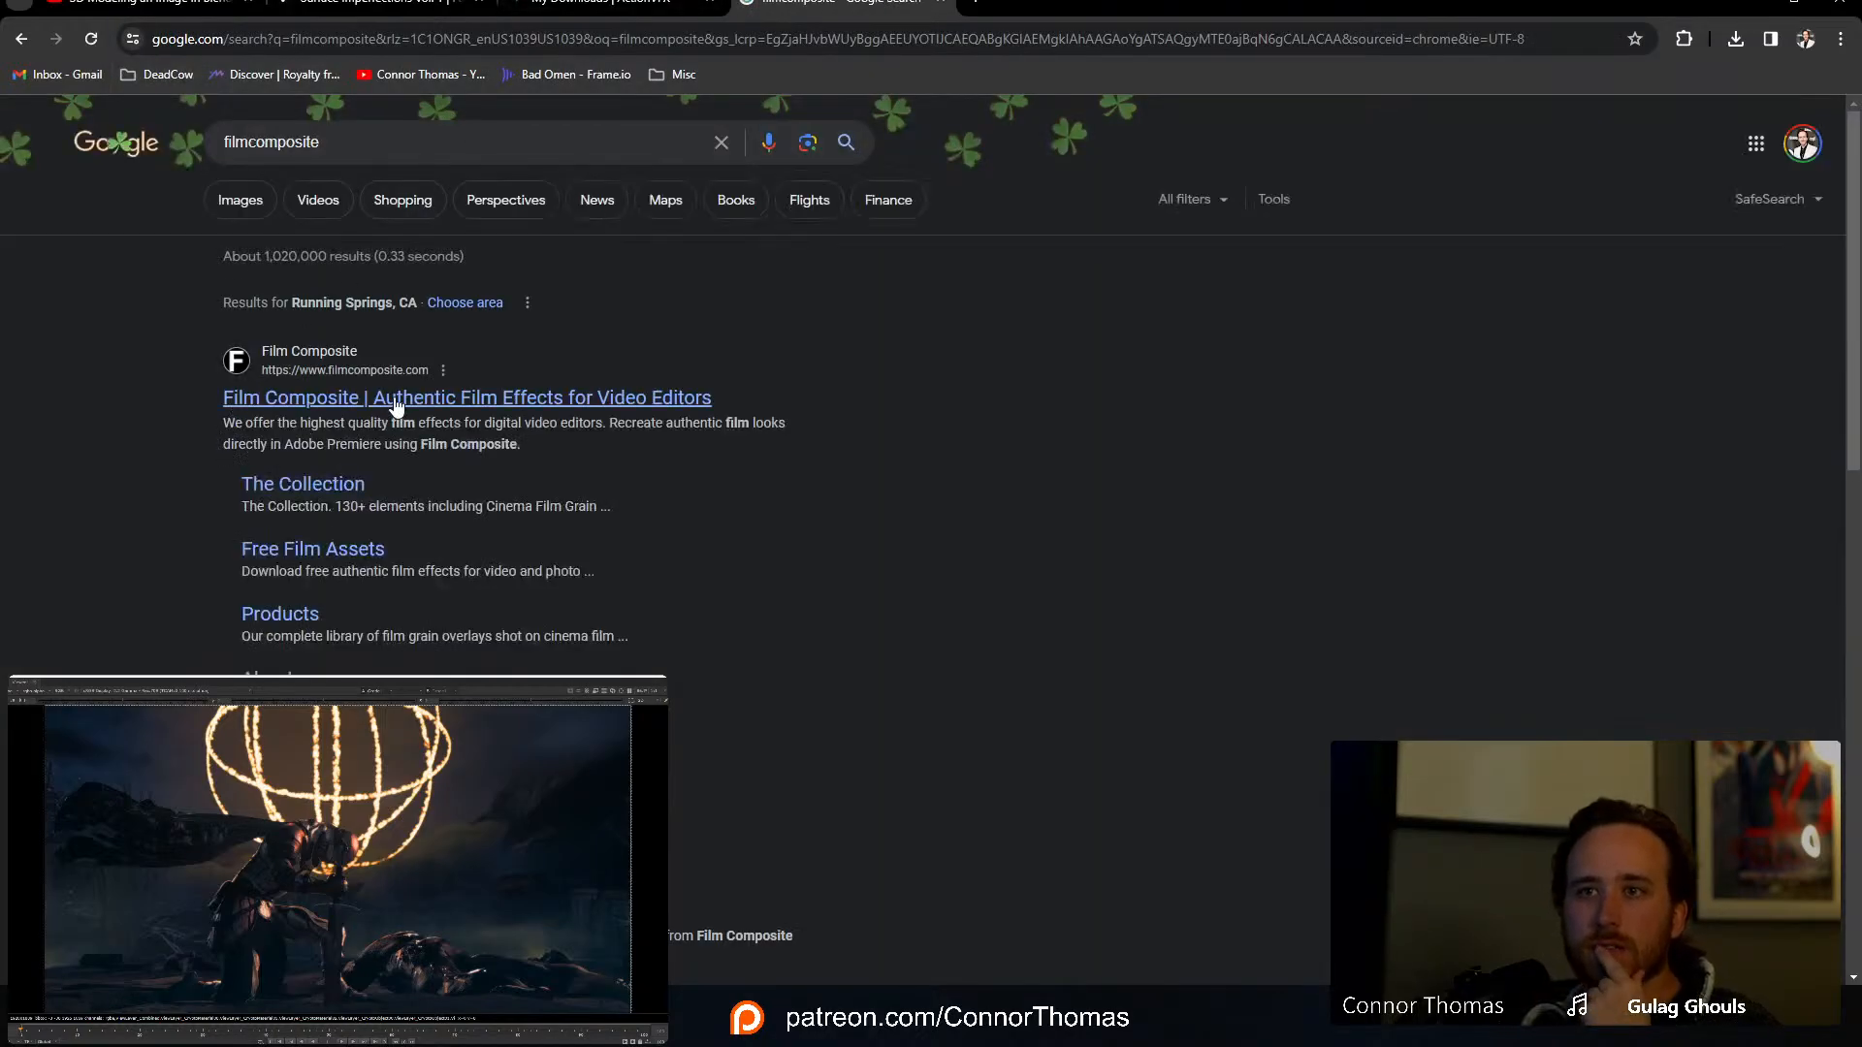
click(562, 398)
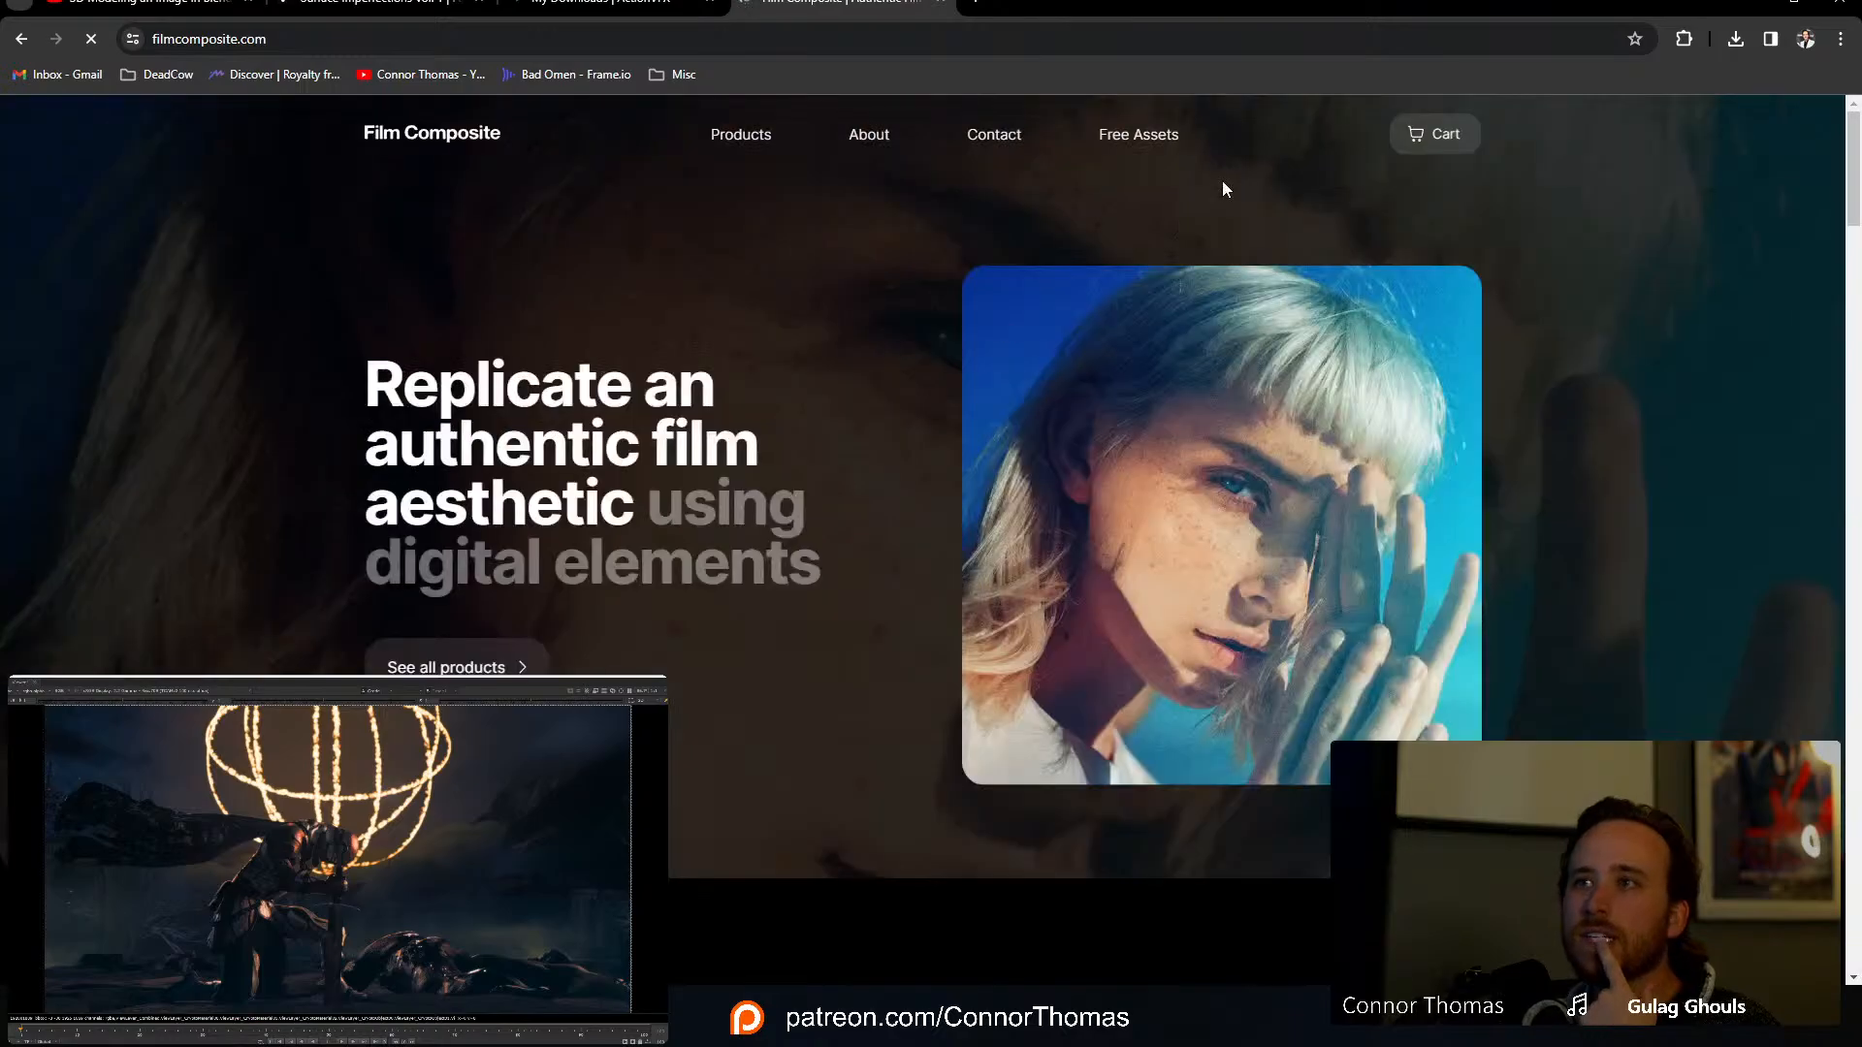
scroll(740, 304, down, 10)
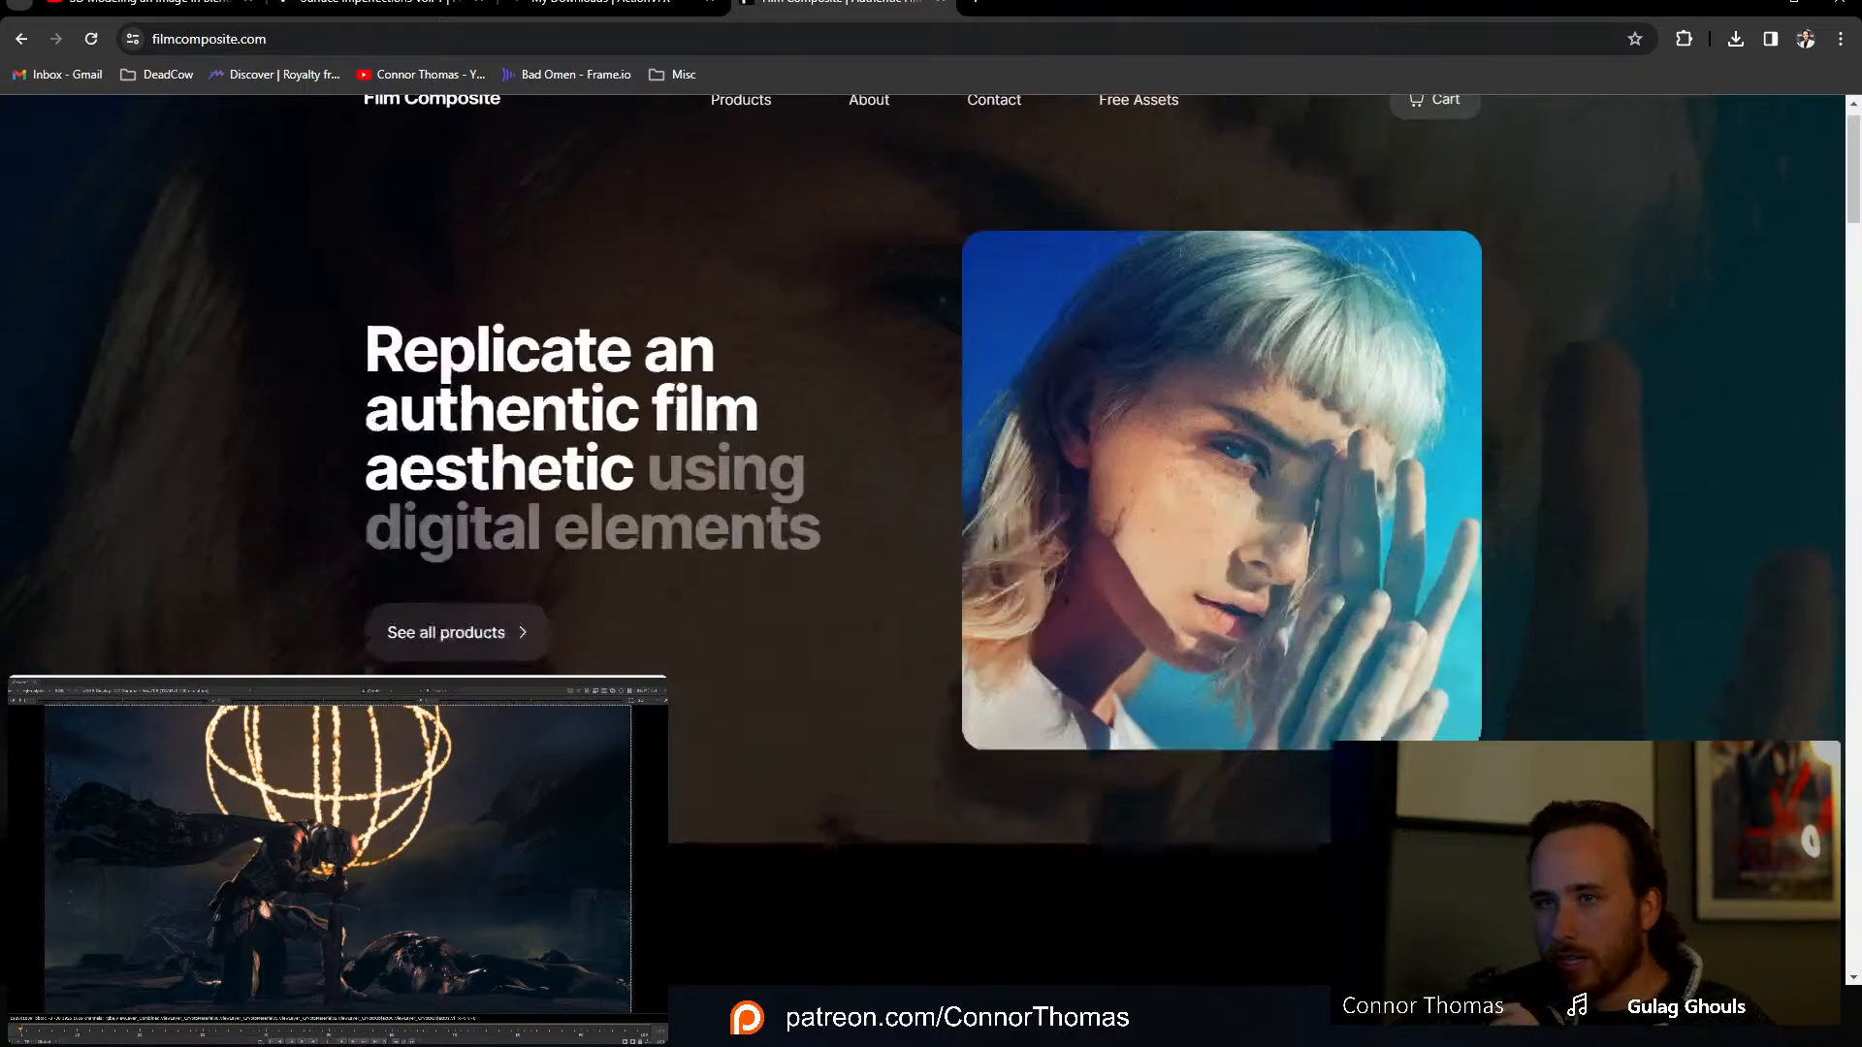
scroll(693, 403, down, 8)
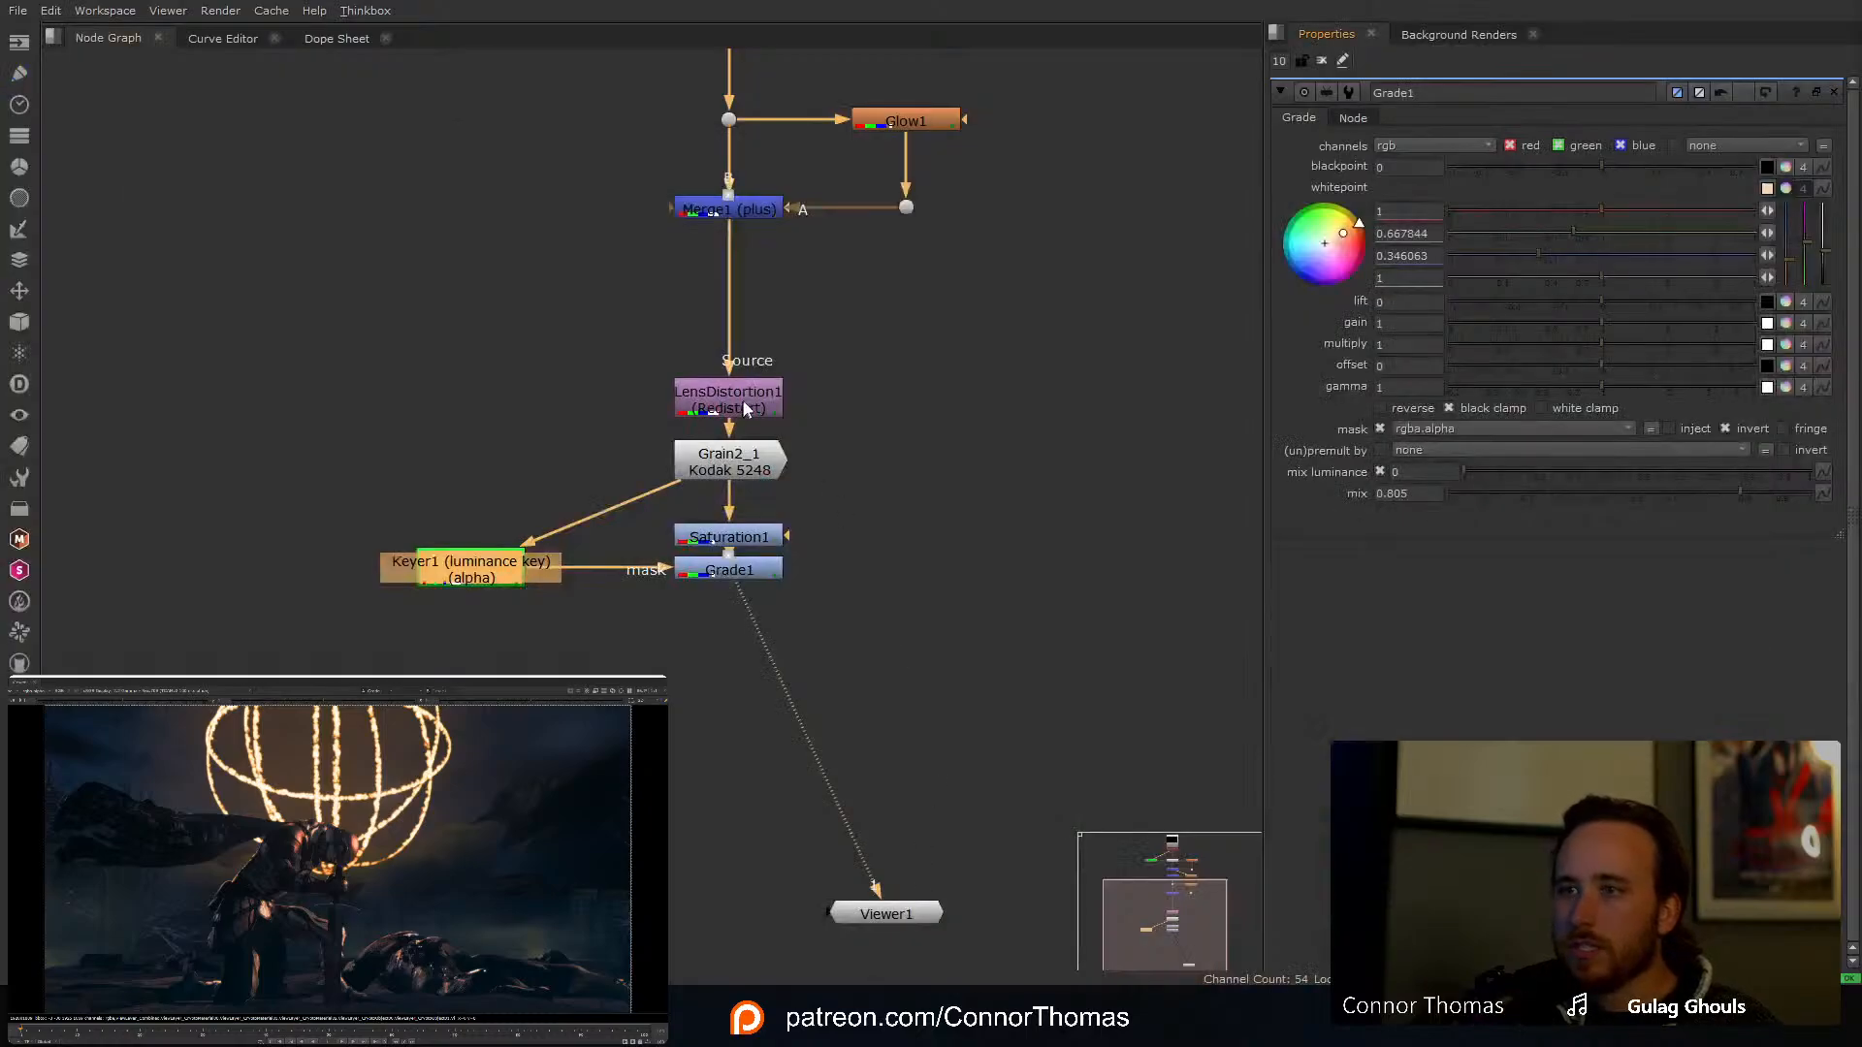
Step: Set the Grain node's red, green and blue sizes to 2, 1.9 and 2.2, and their intensities to 0.15, 0.23 and 0.575
double_click(694, 475)
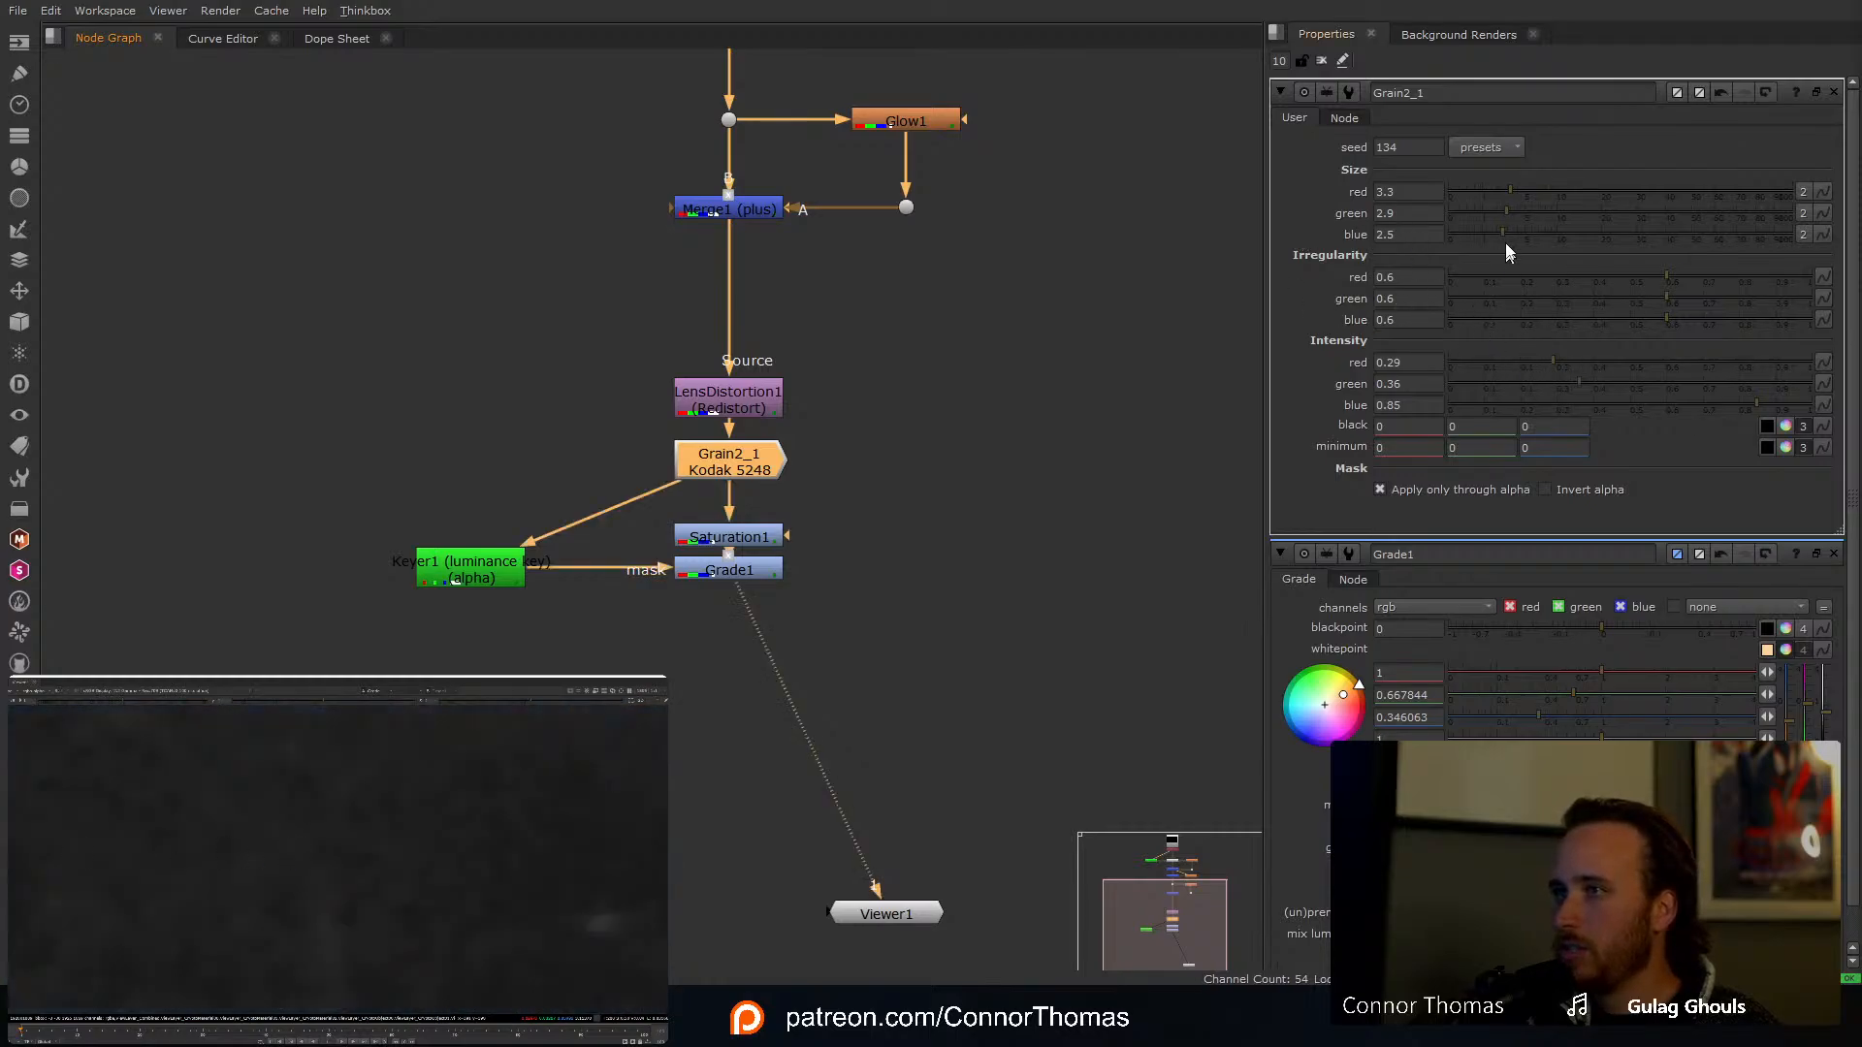
drag(1507, 191, 1498, 191)
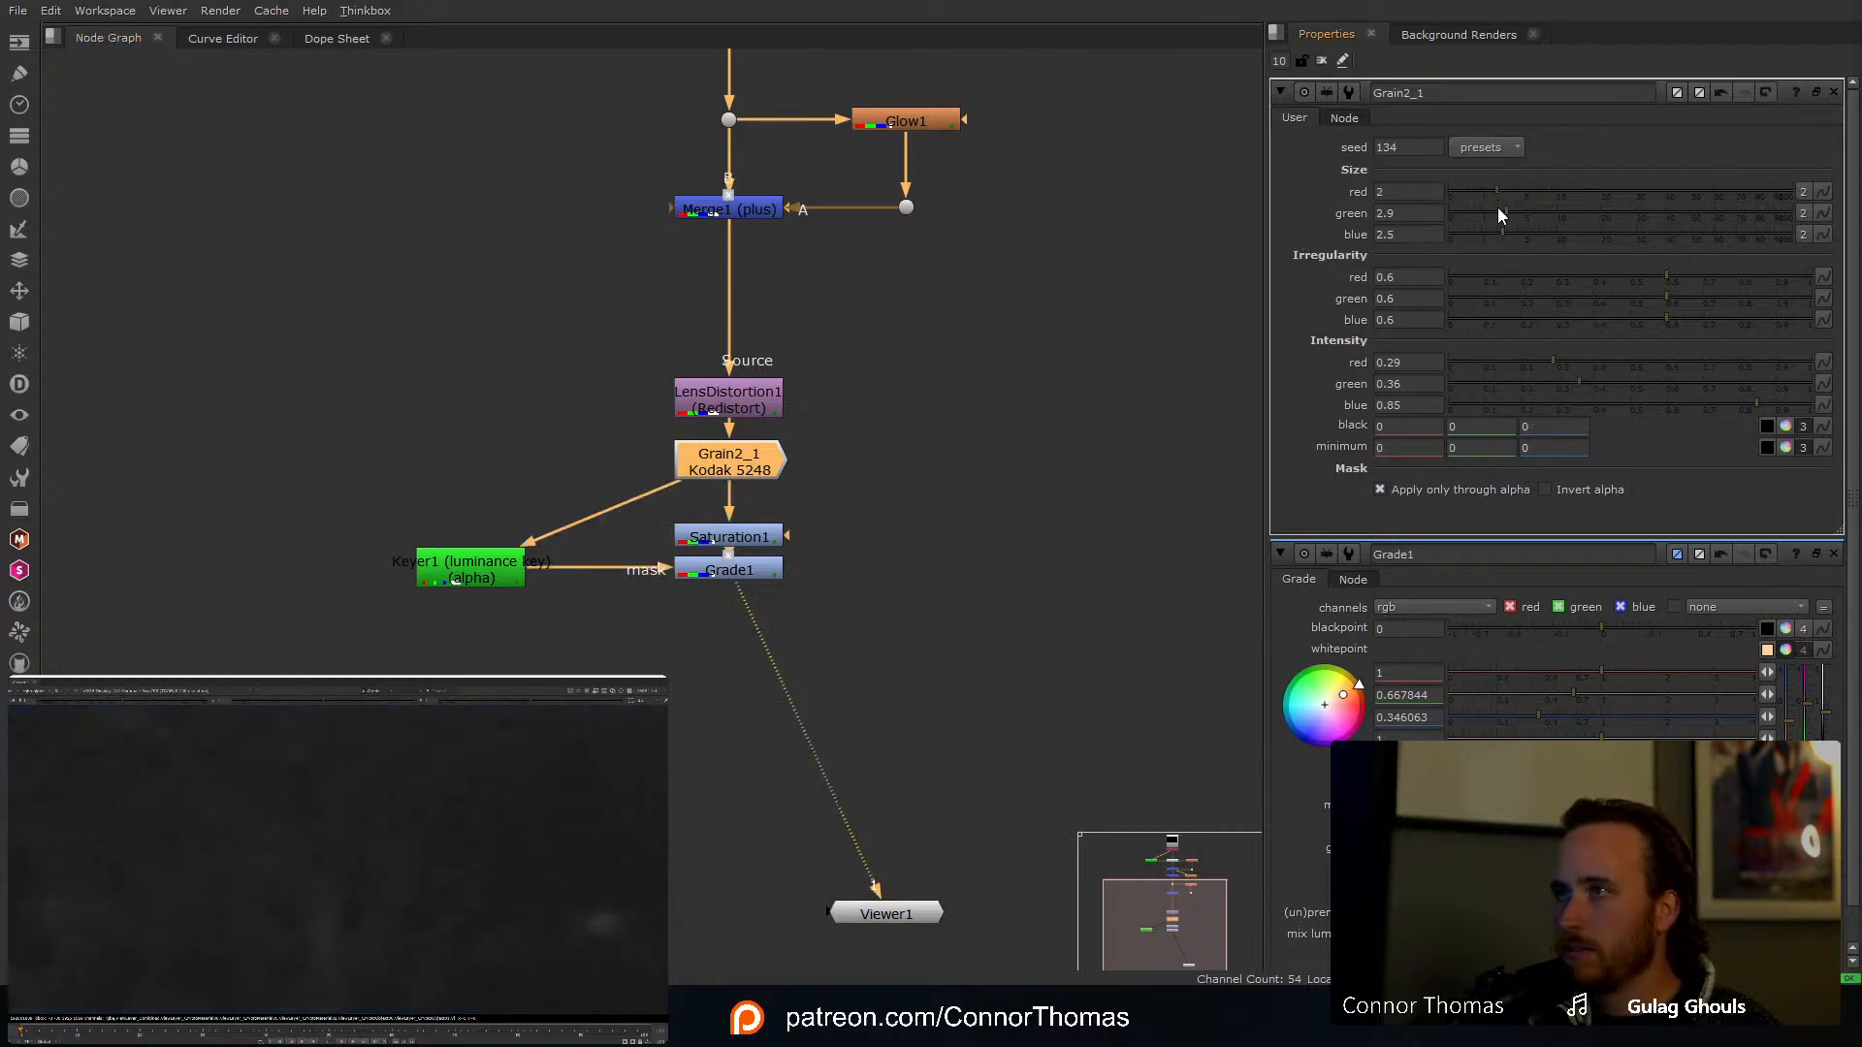
click(1497, 213)
click(1500, 234)
click(1503, 364)
click(1533, 384)
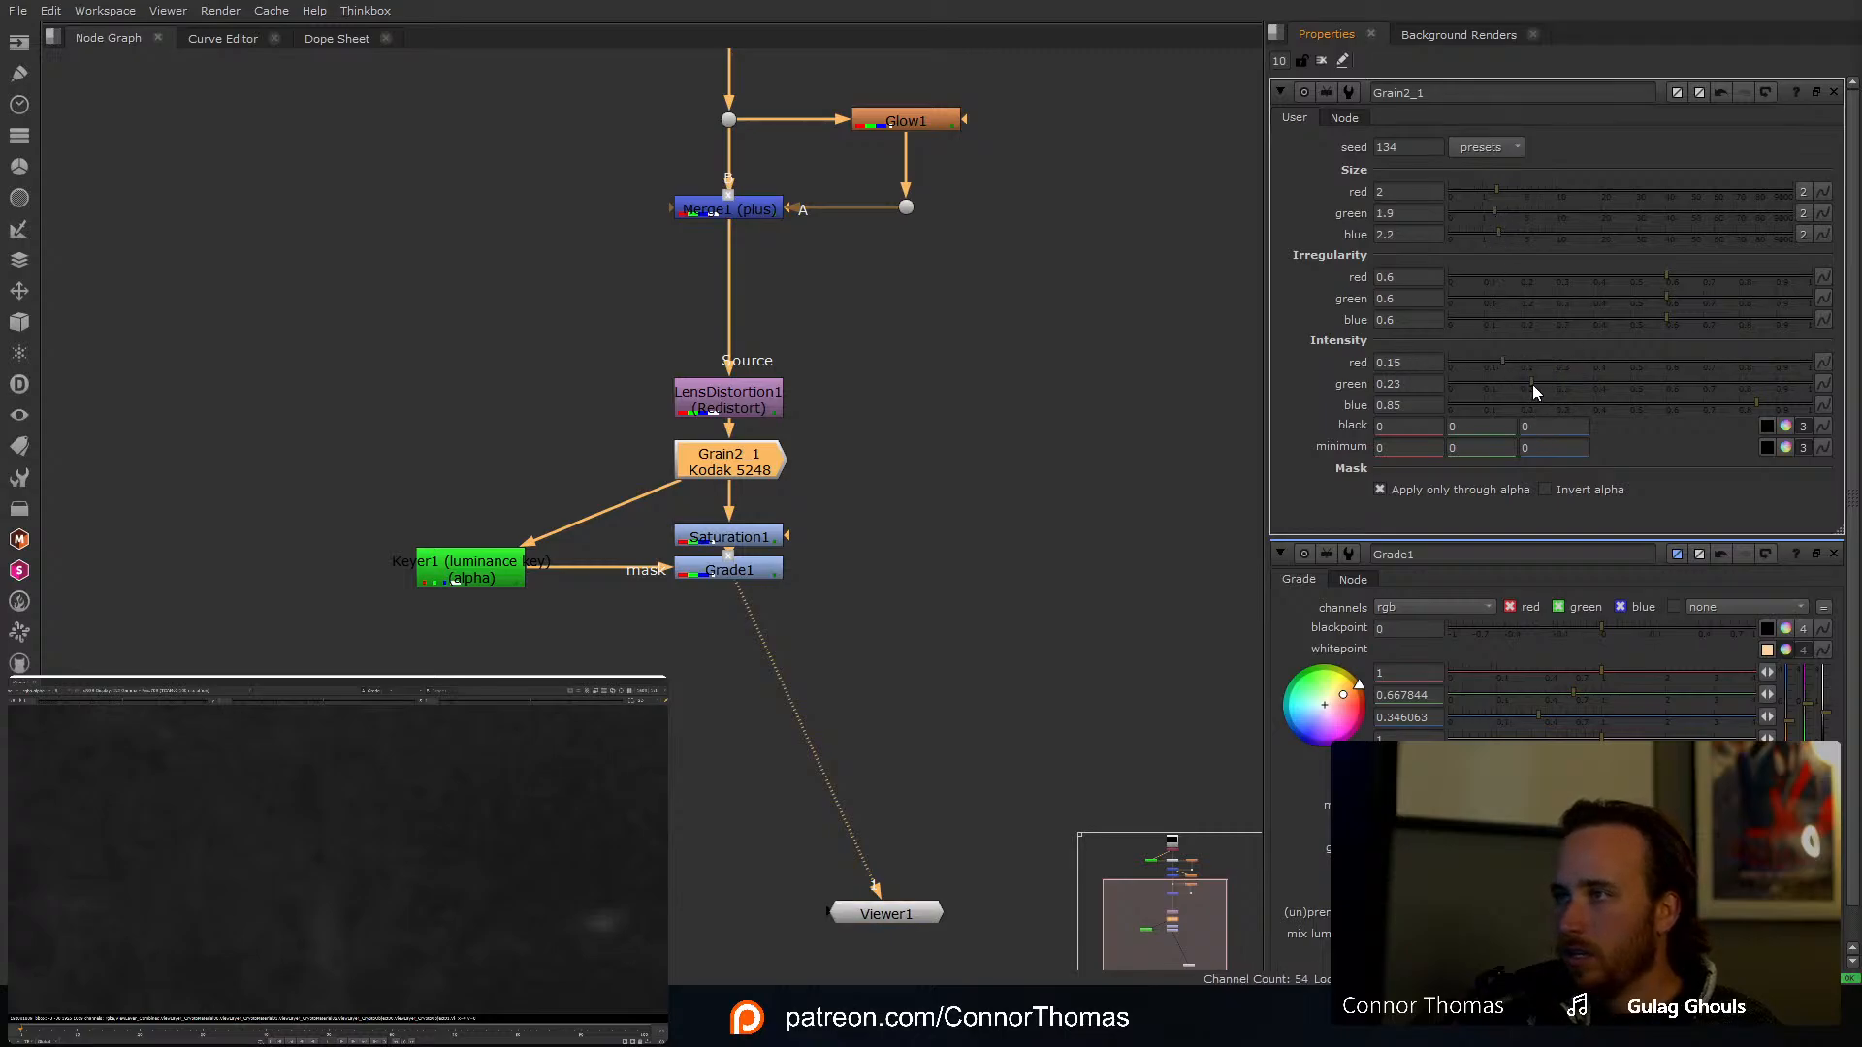
click(1658, 404)
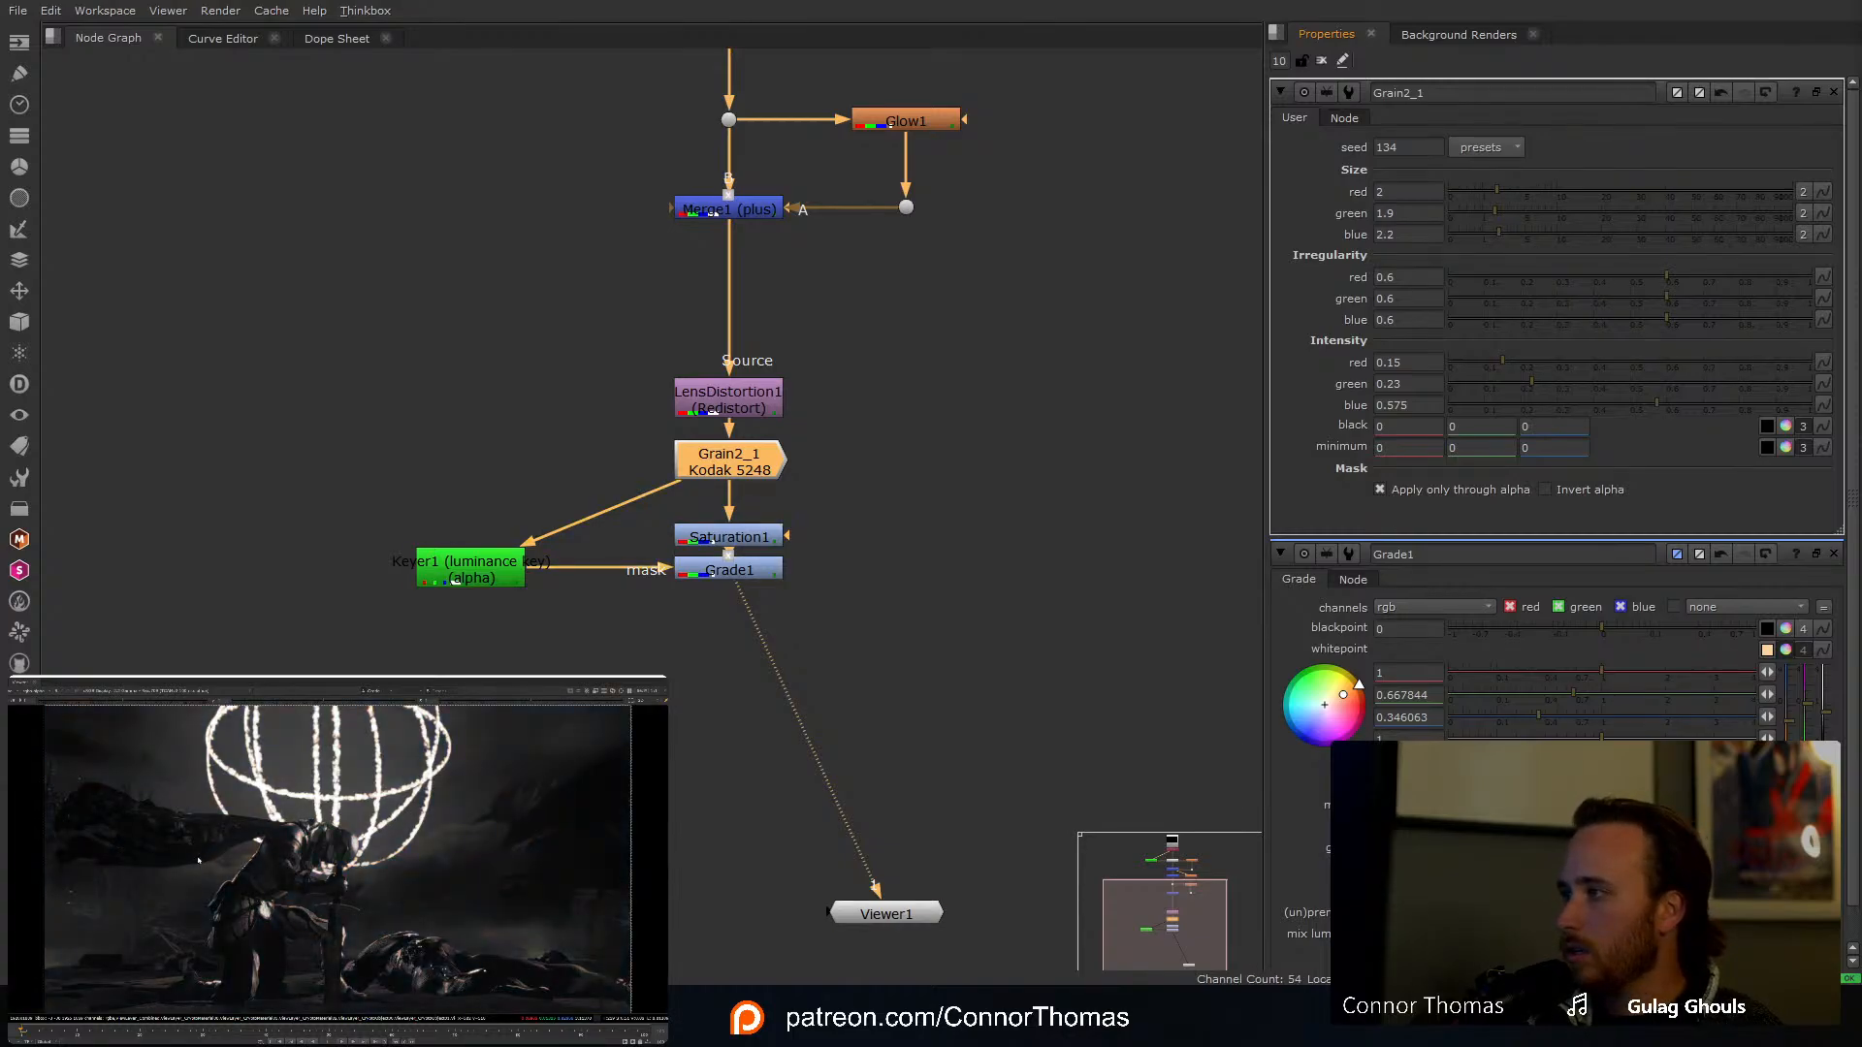
Step: Disable and re-enable the Grain node to compare the image with and without grain
click(743, 461)
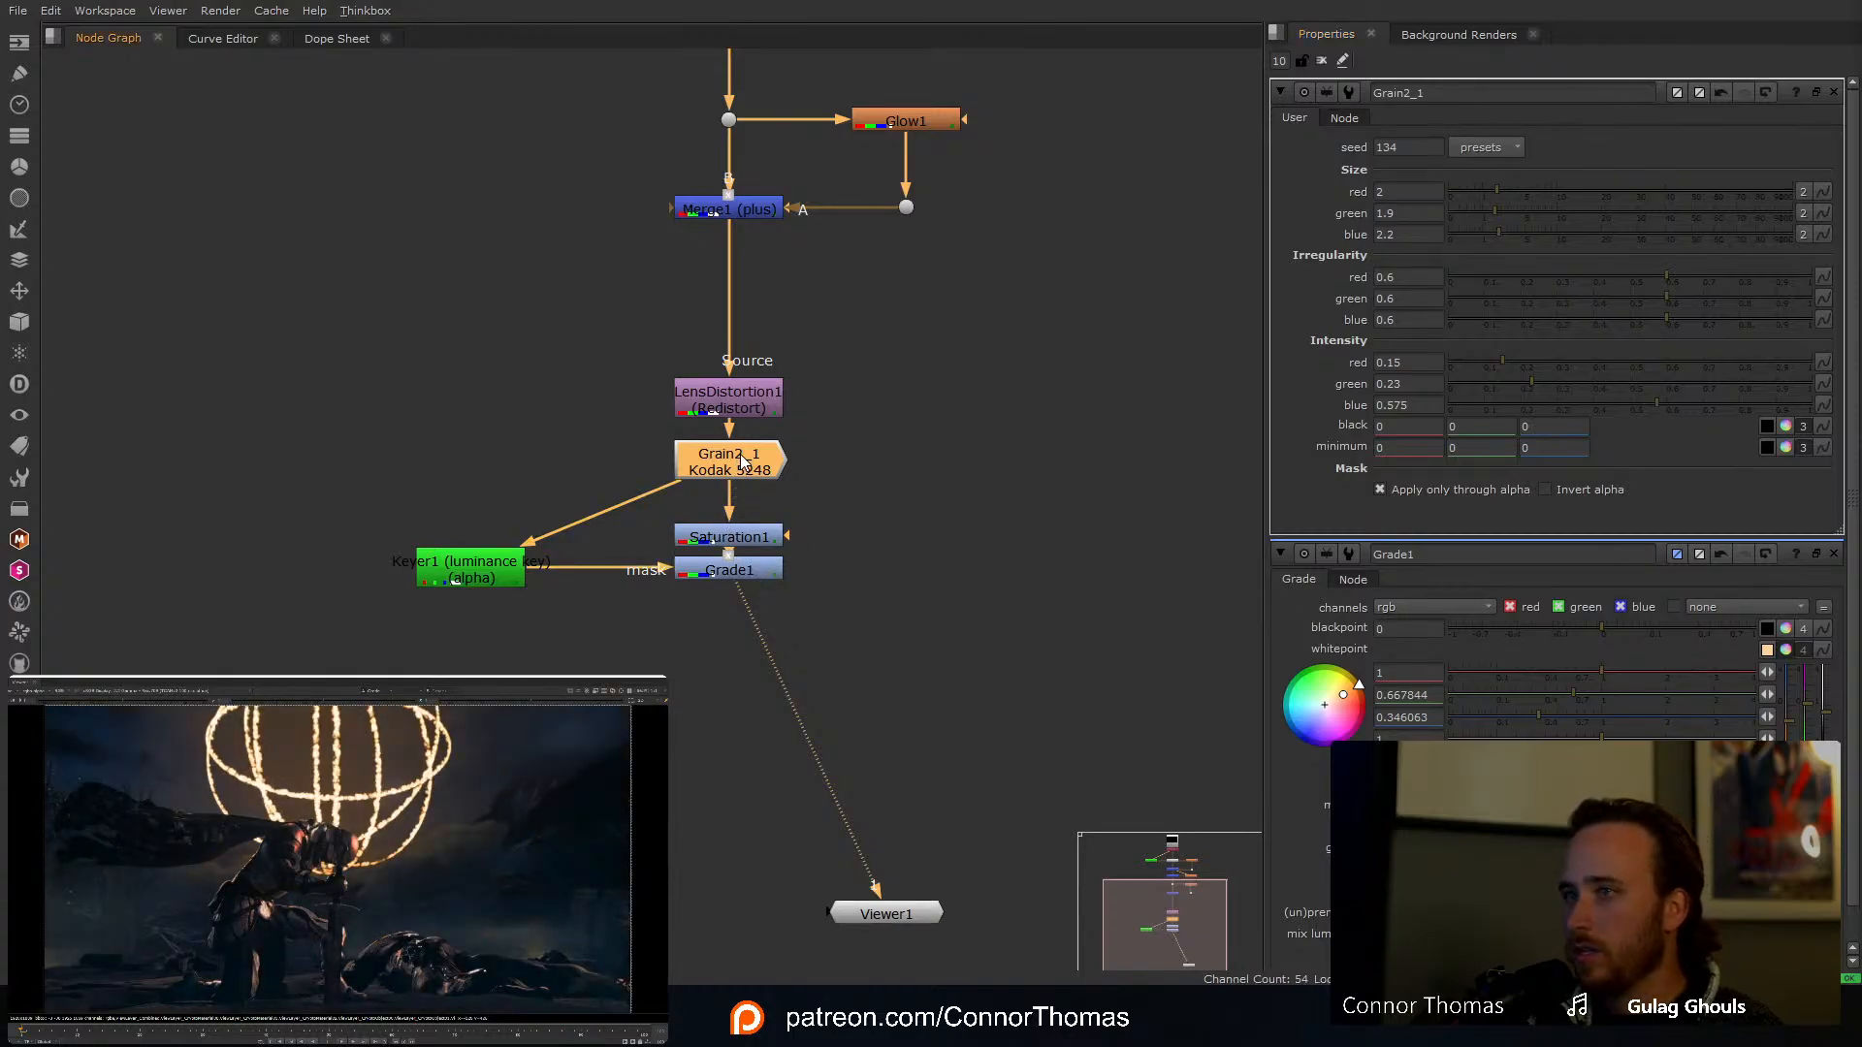
key(d)
key(d)
key(d)
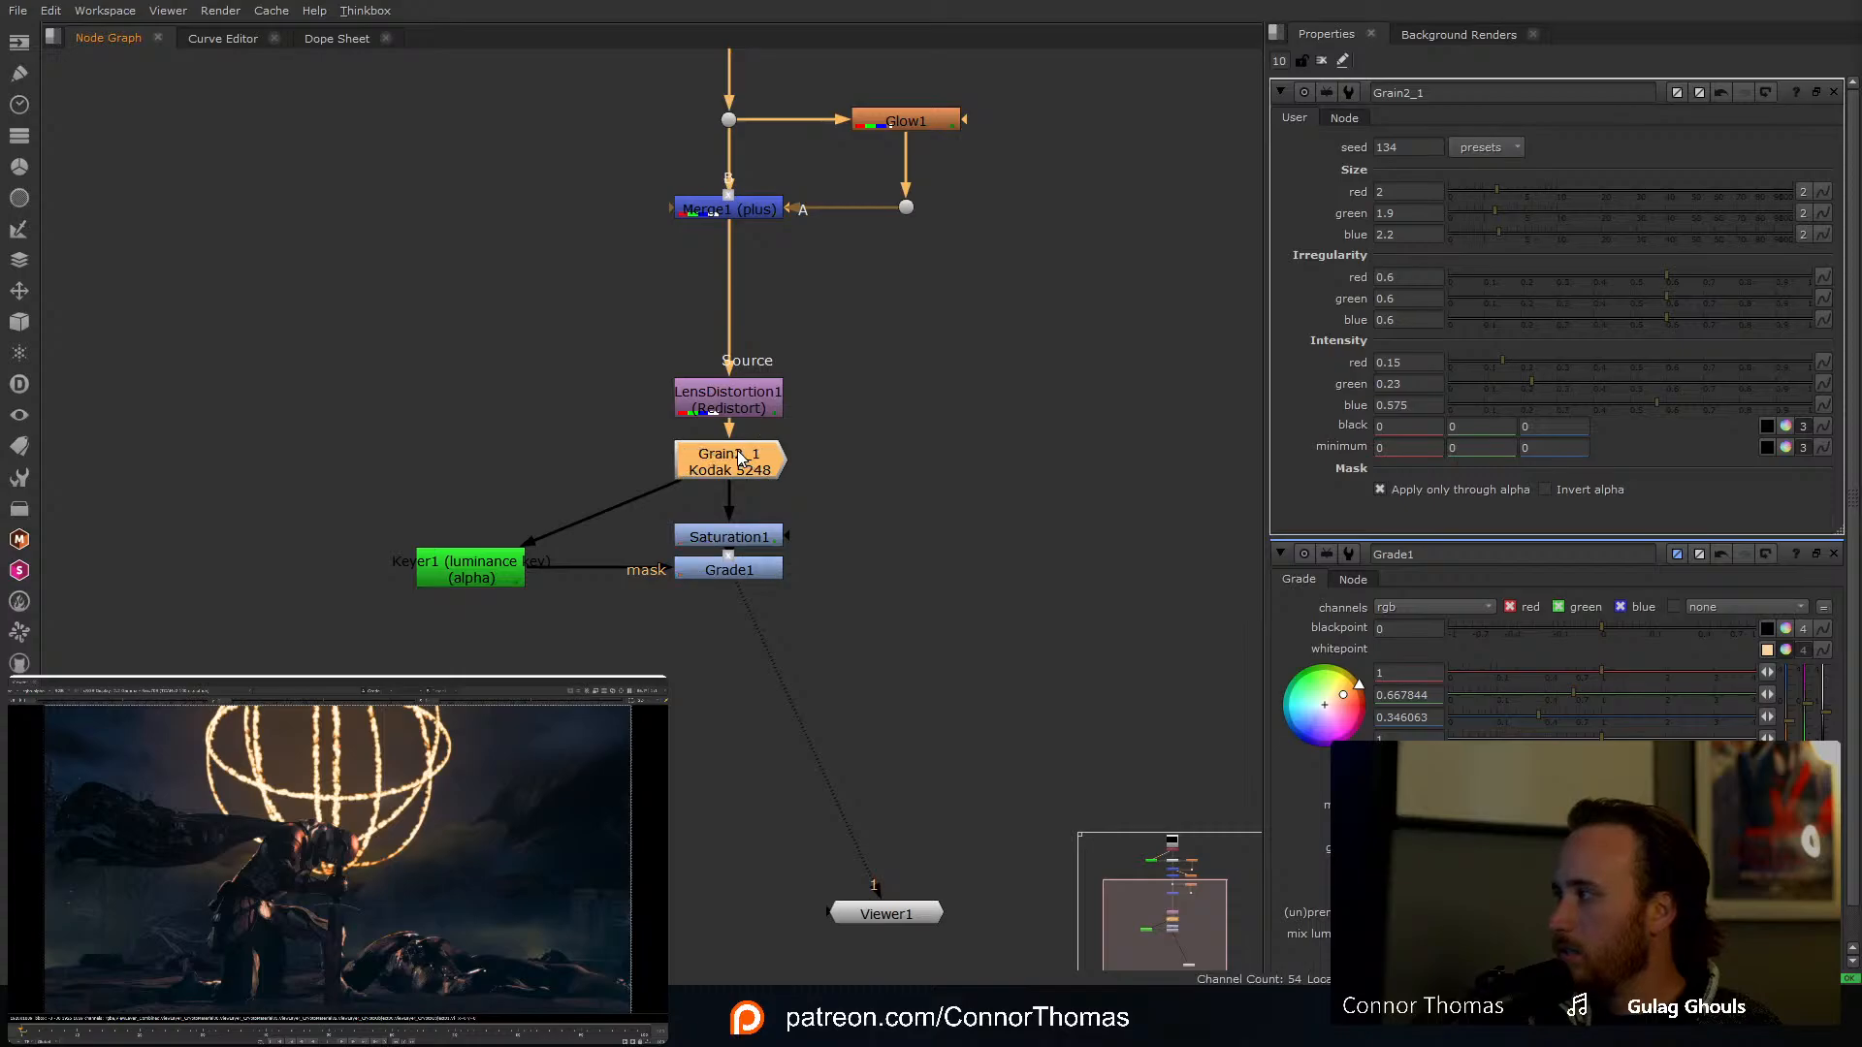
Step: Move the Grain node out of its place above Saturation and insert it between the Grade node and the Viewer
drag(737, 450, 737, 710)
middle_drag(873, 661, 933, 497)
drag(965, 742, 966, 895)
click(1014, 564)
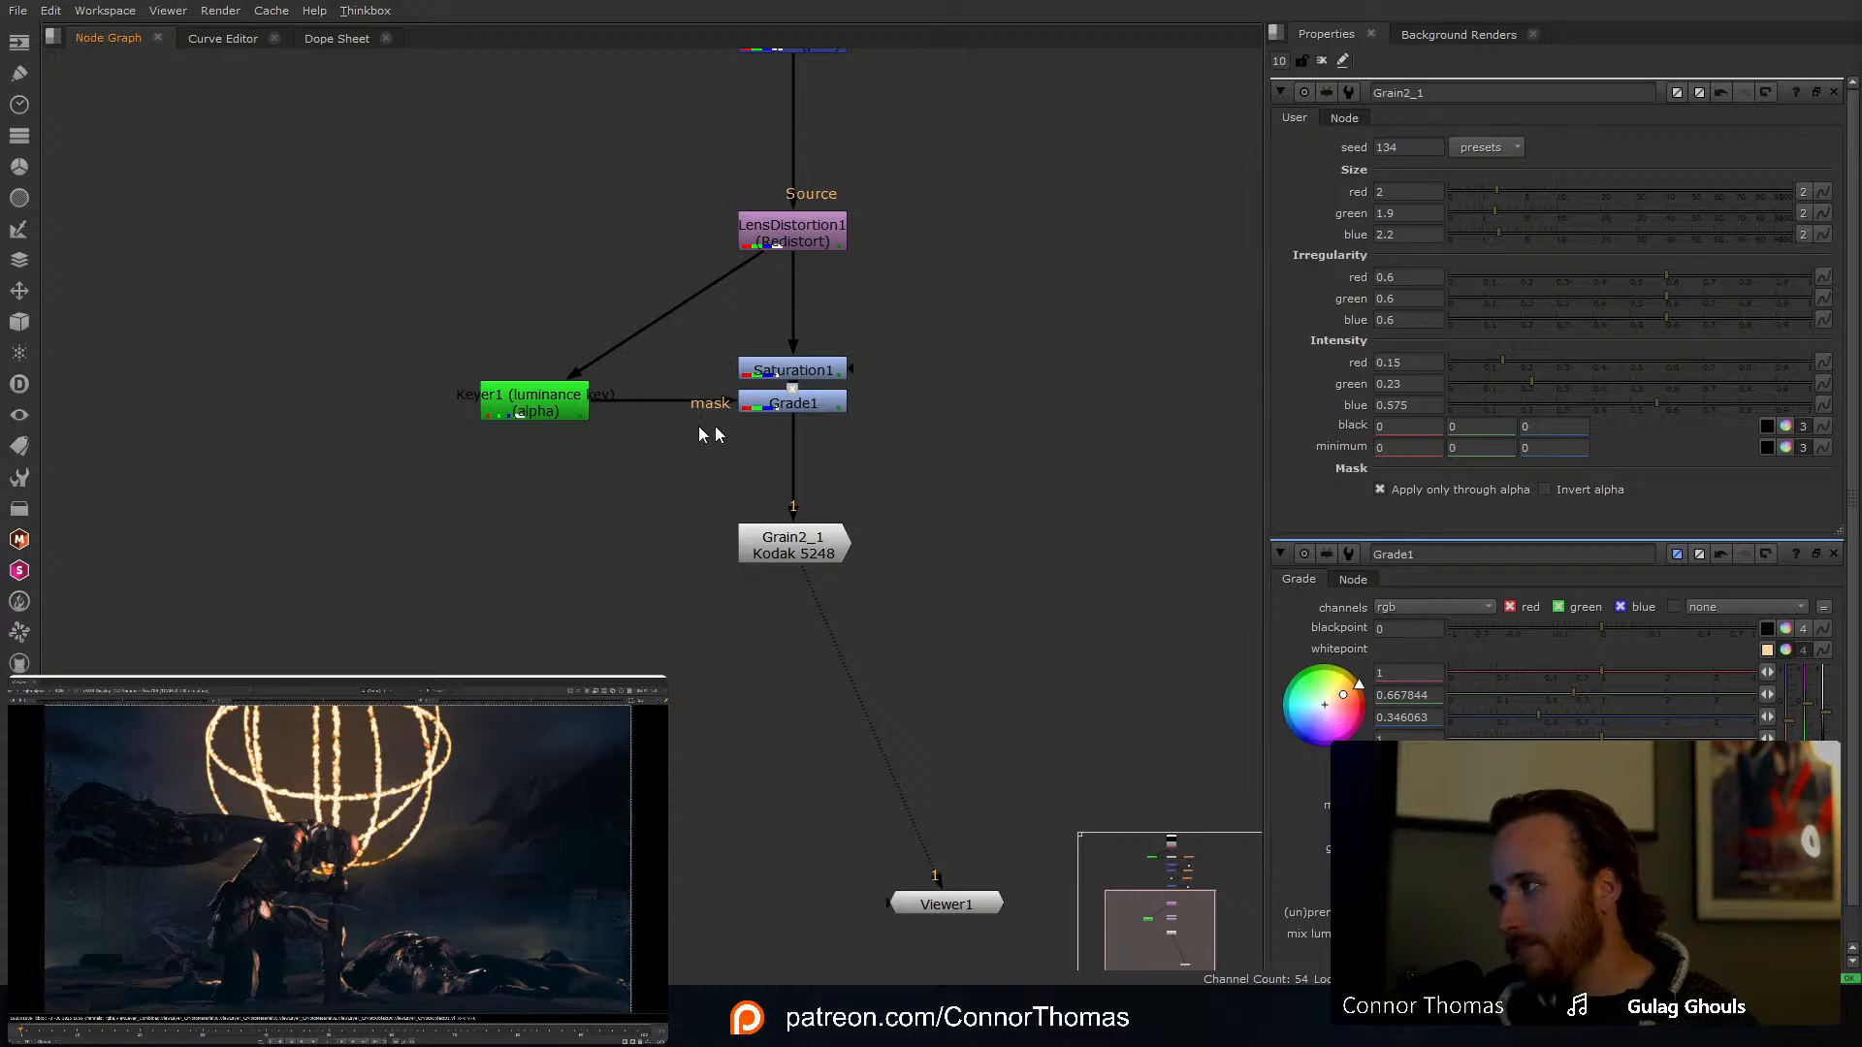
Step: Inspect the grain around the fire rings up close, and view the Keyer's output in alpha and in colour
scroll(357, 813, up, 10)
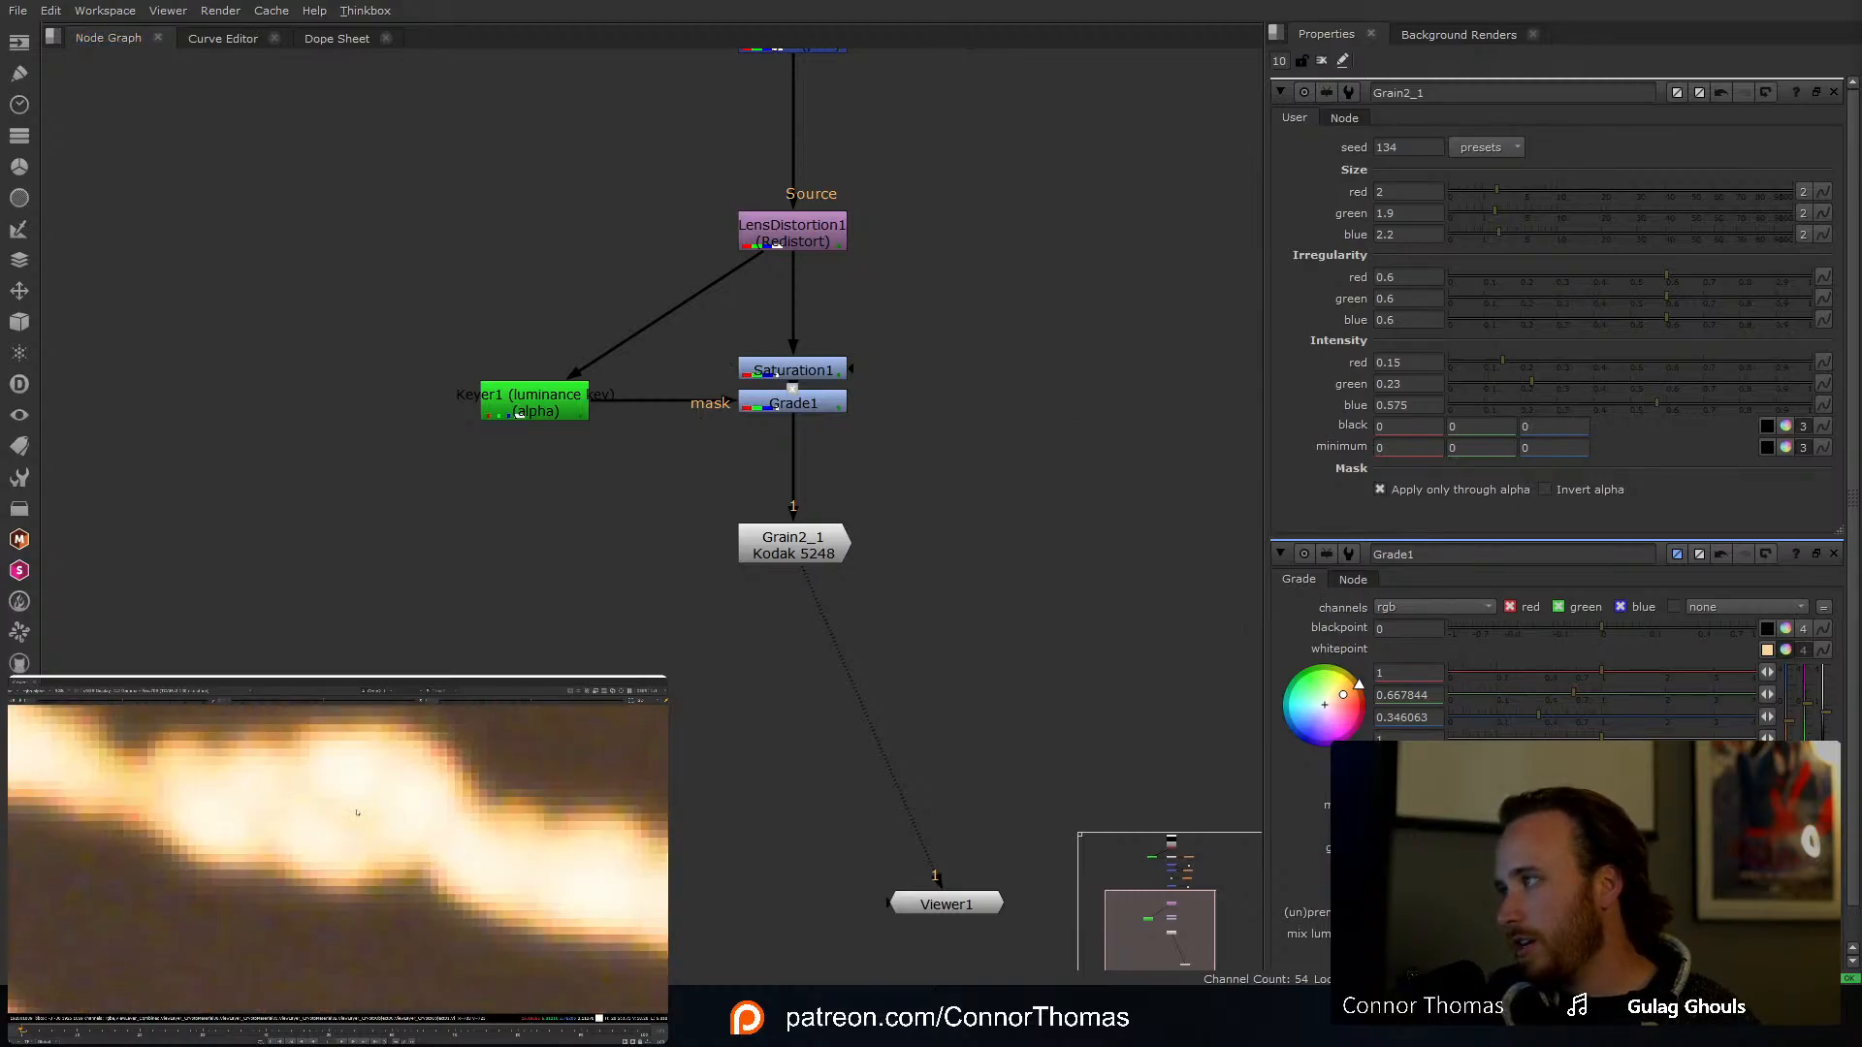
scroll(367, 806, down, 6)
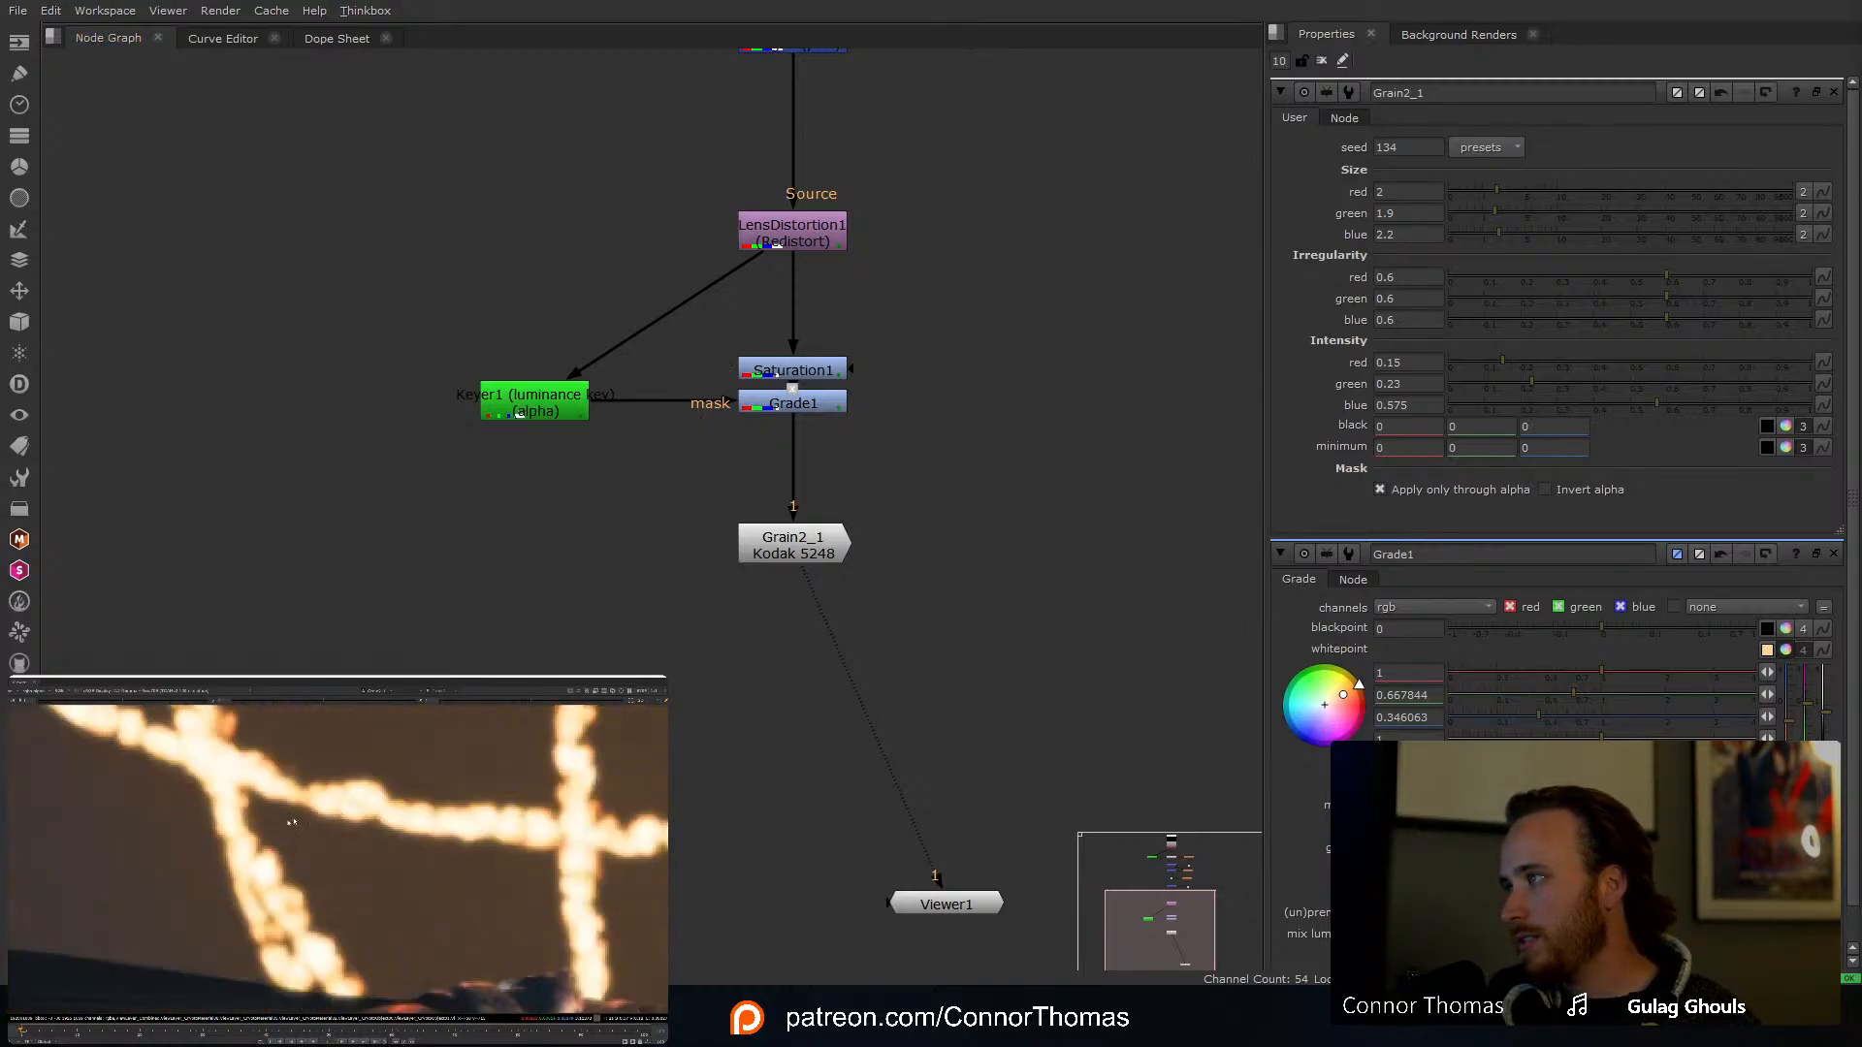
middle_drag(287, 846, 330, 794)
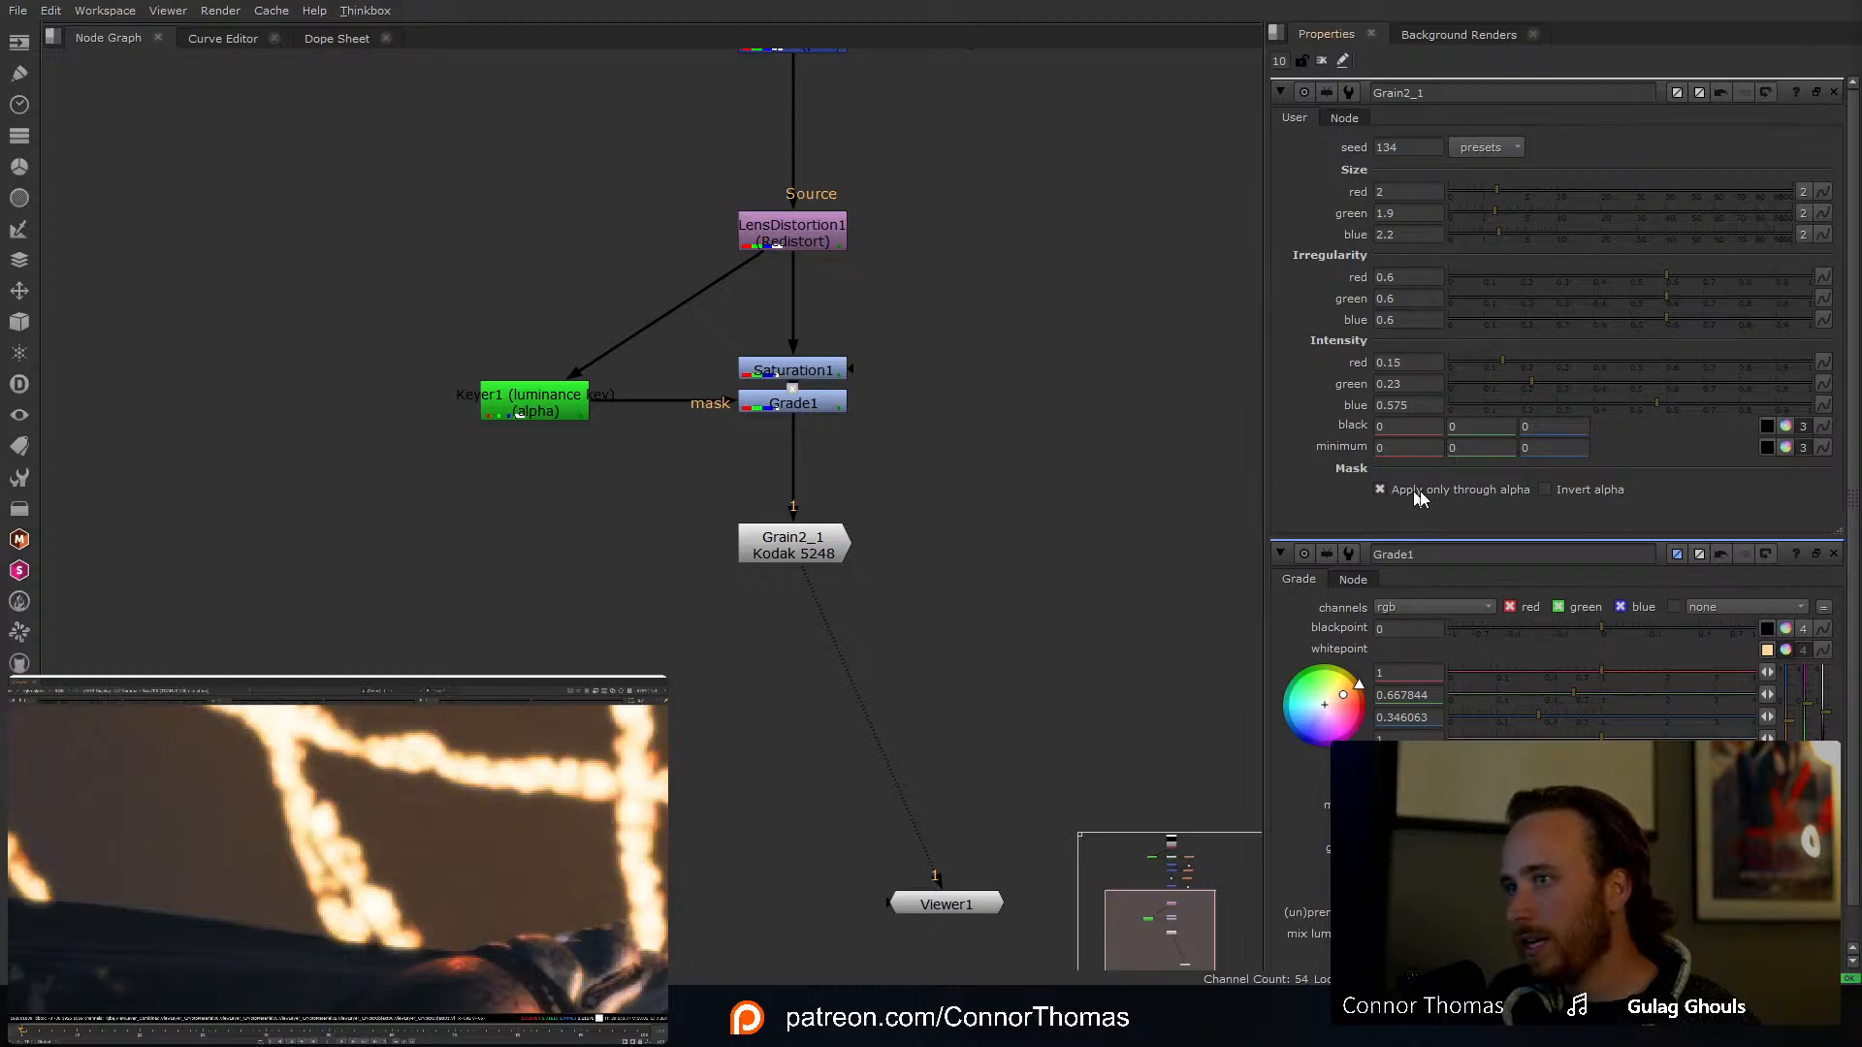
click(555, 419)
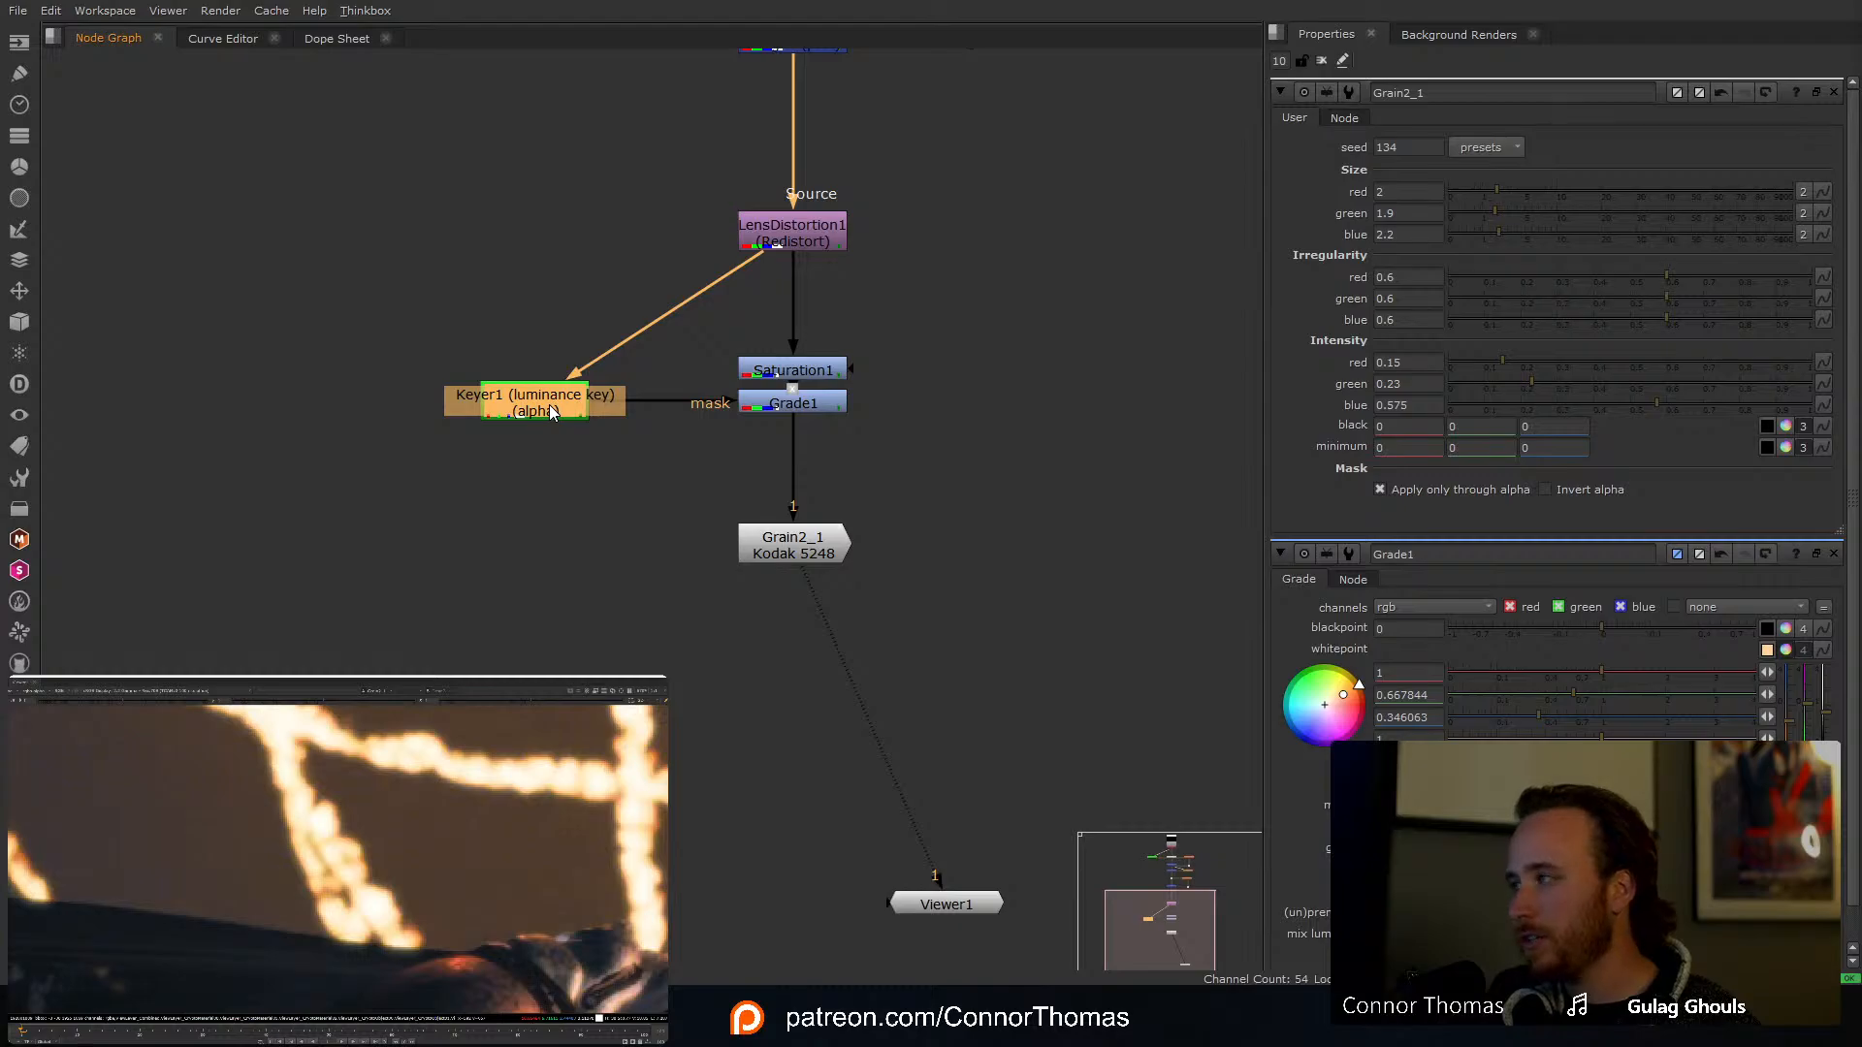
key(1)
scroll(269, 897, down, 5)
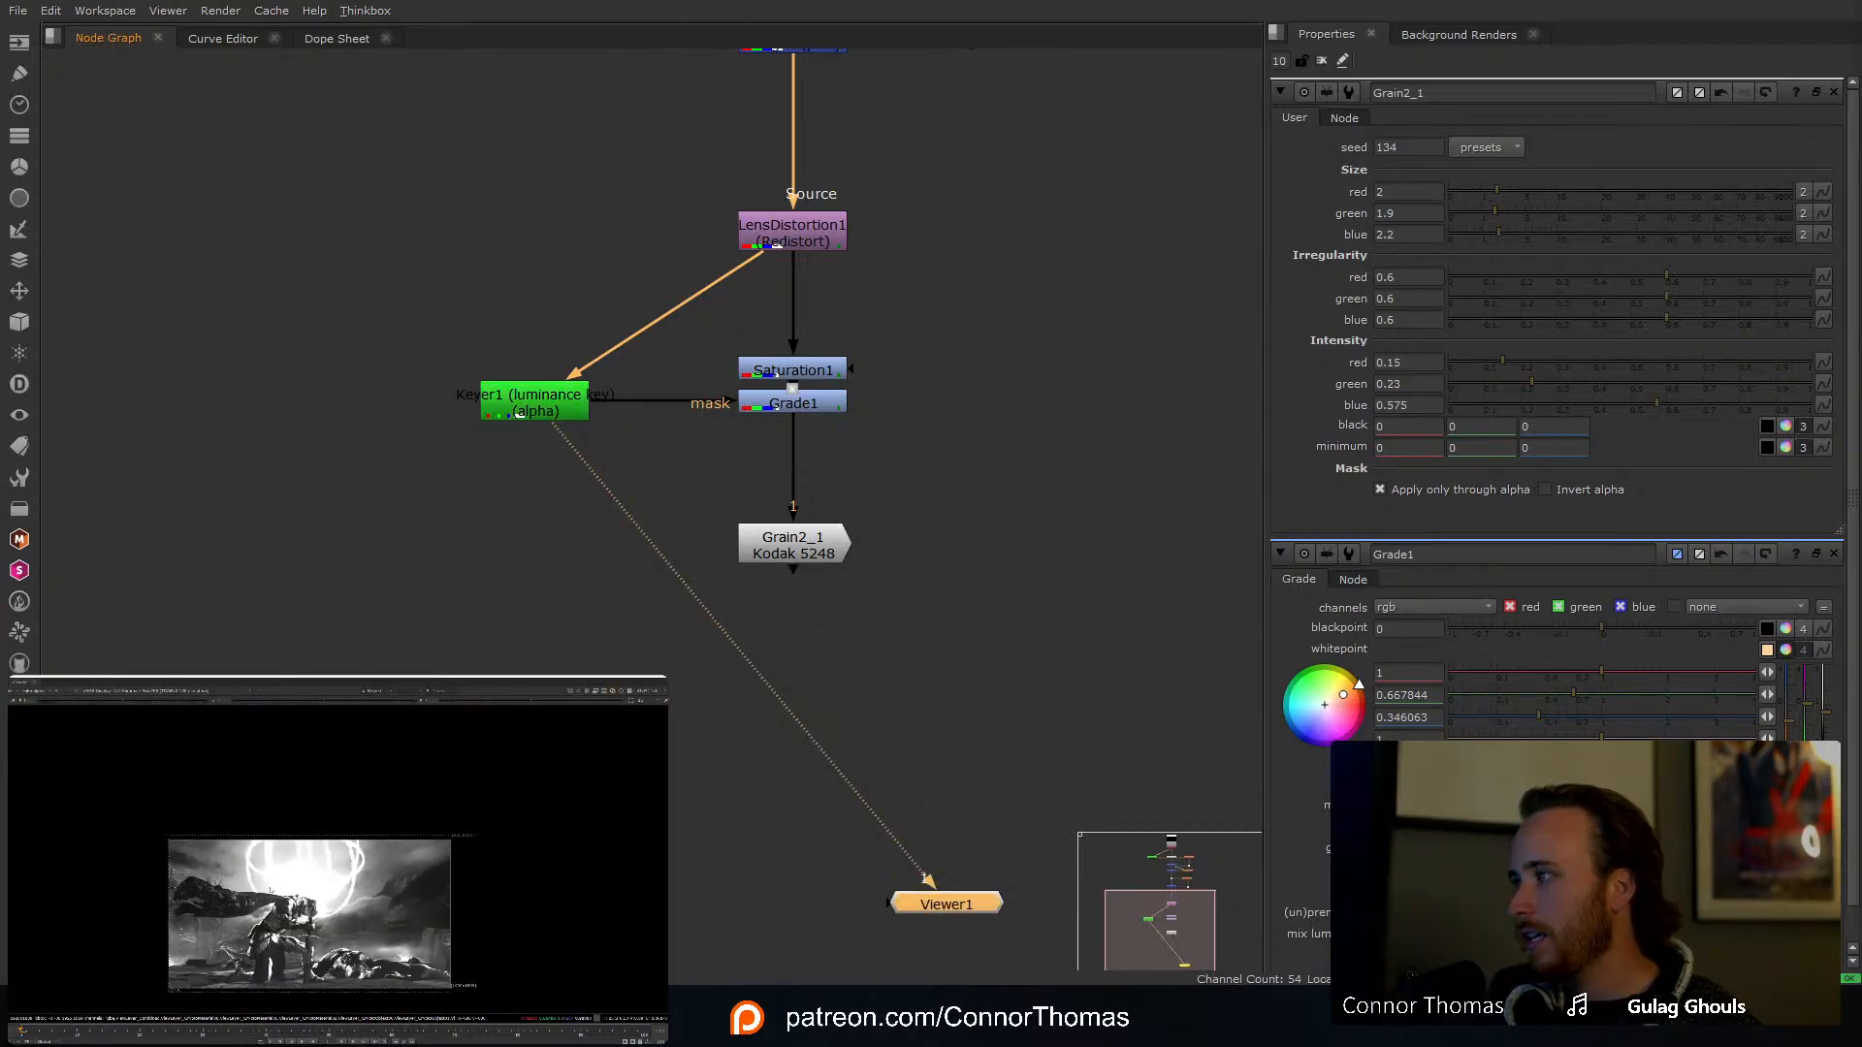
scroll(370, 844, up, 2)
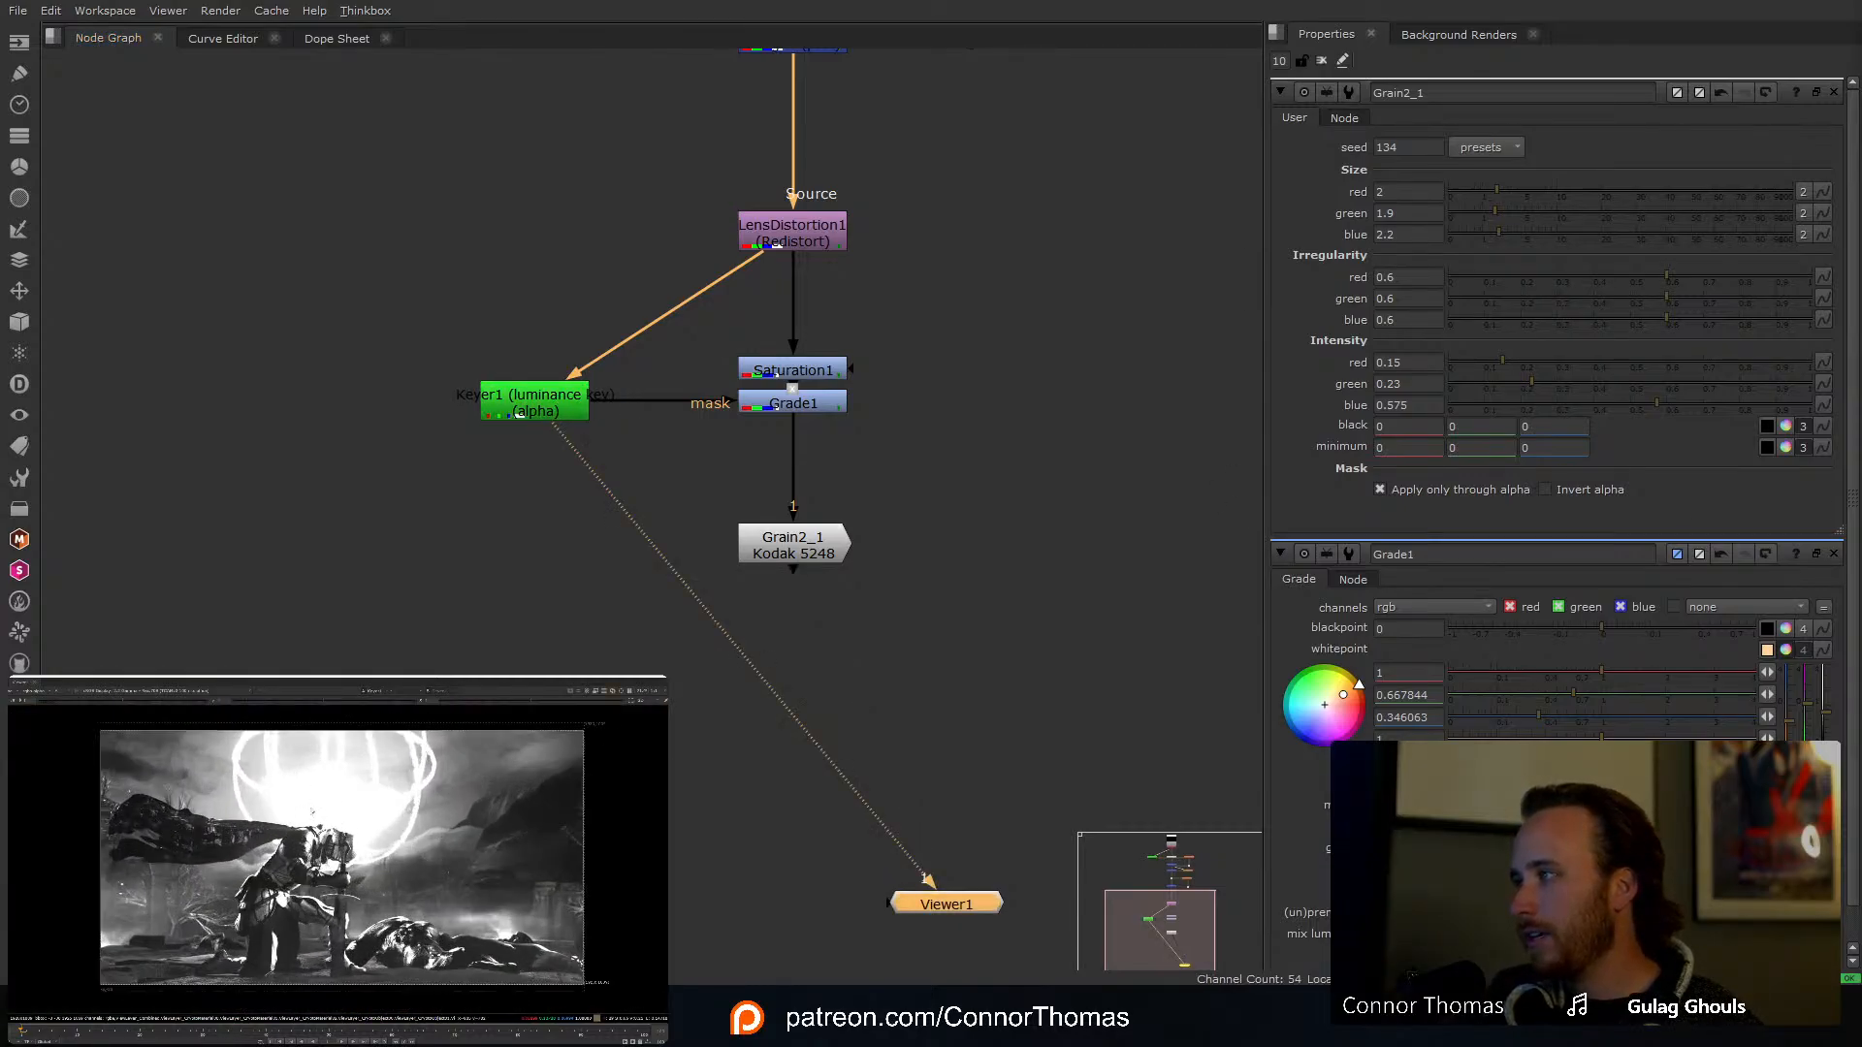
key(a)
Step: View the Grain node's output and compare the image with Apply only through alpha off and on, leaving it enabled
click(845, 543)
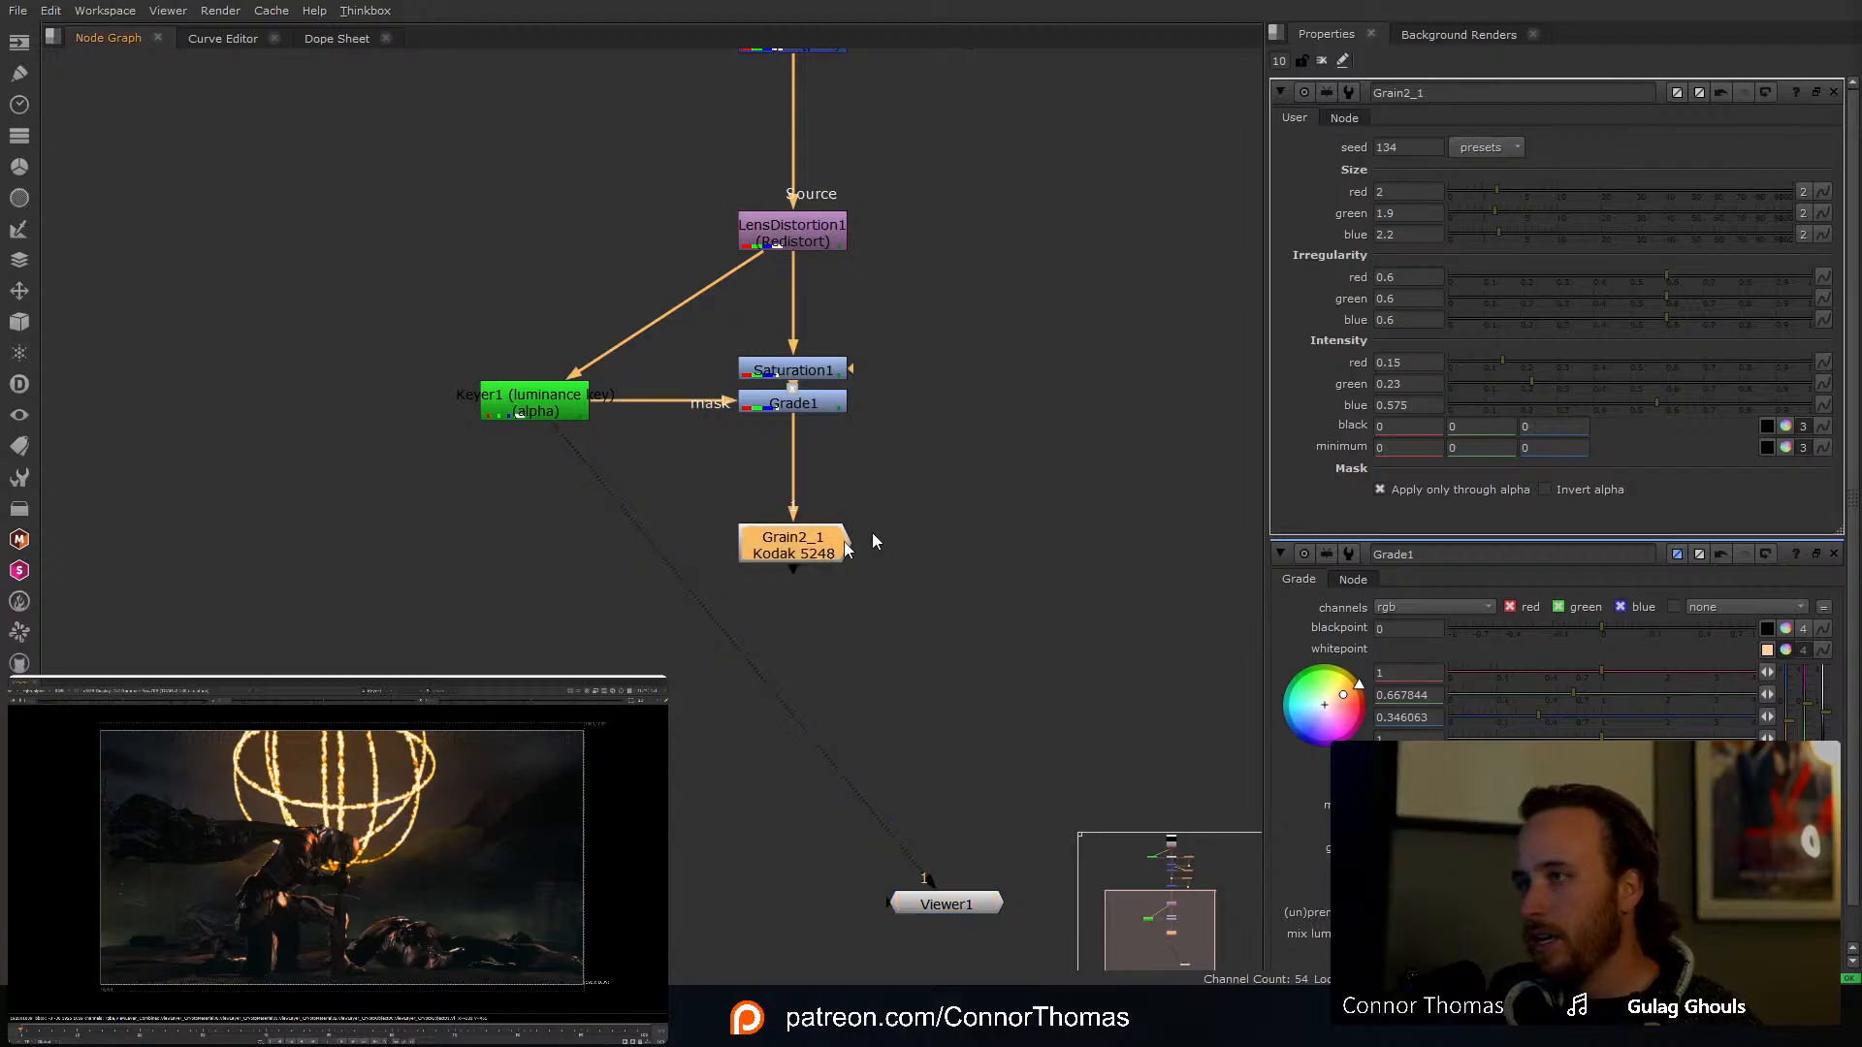
click(1380, 489)
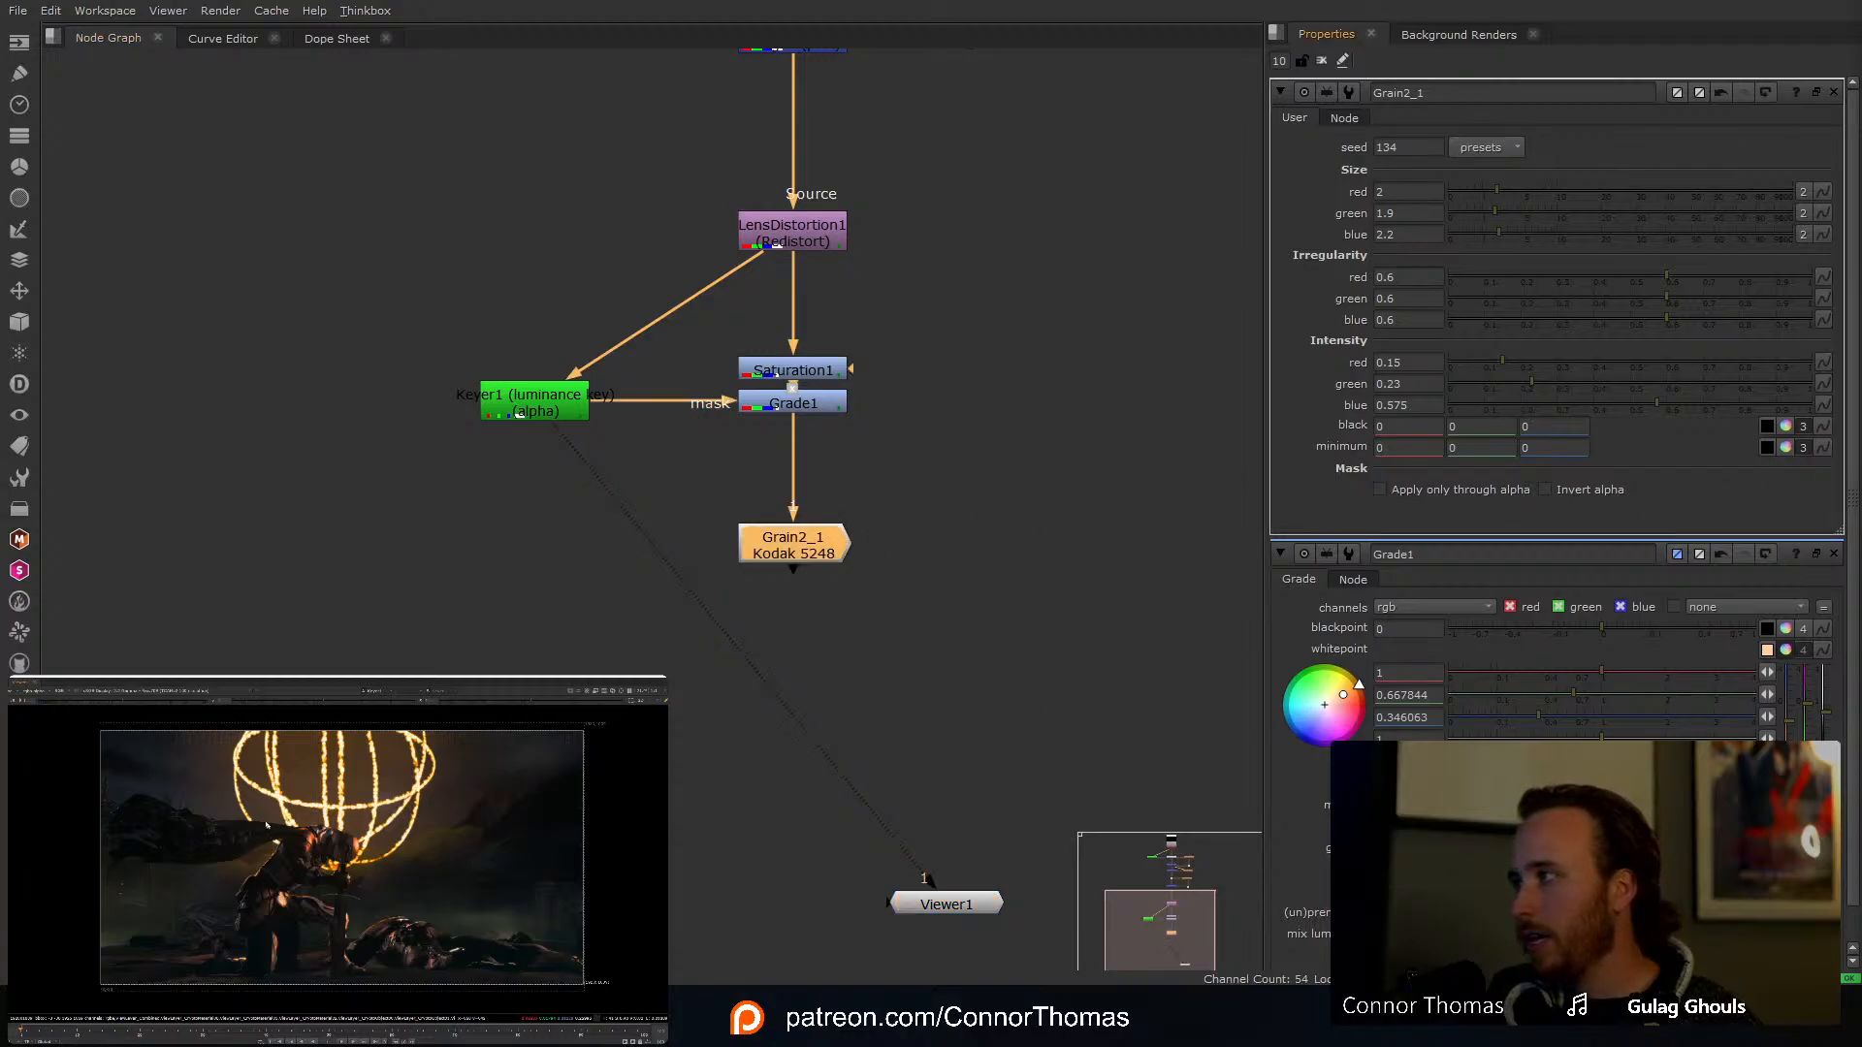
scroll(260, 835, up, 6)
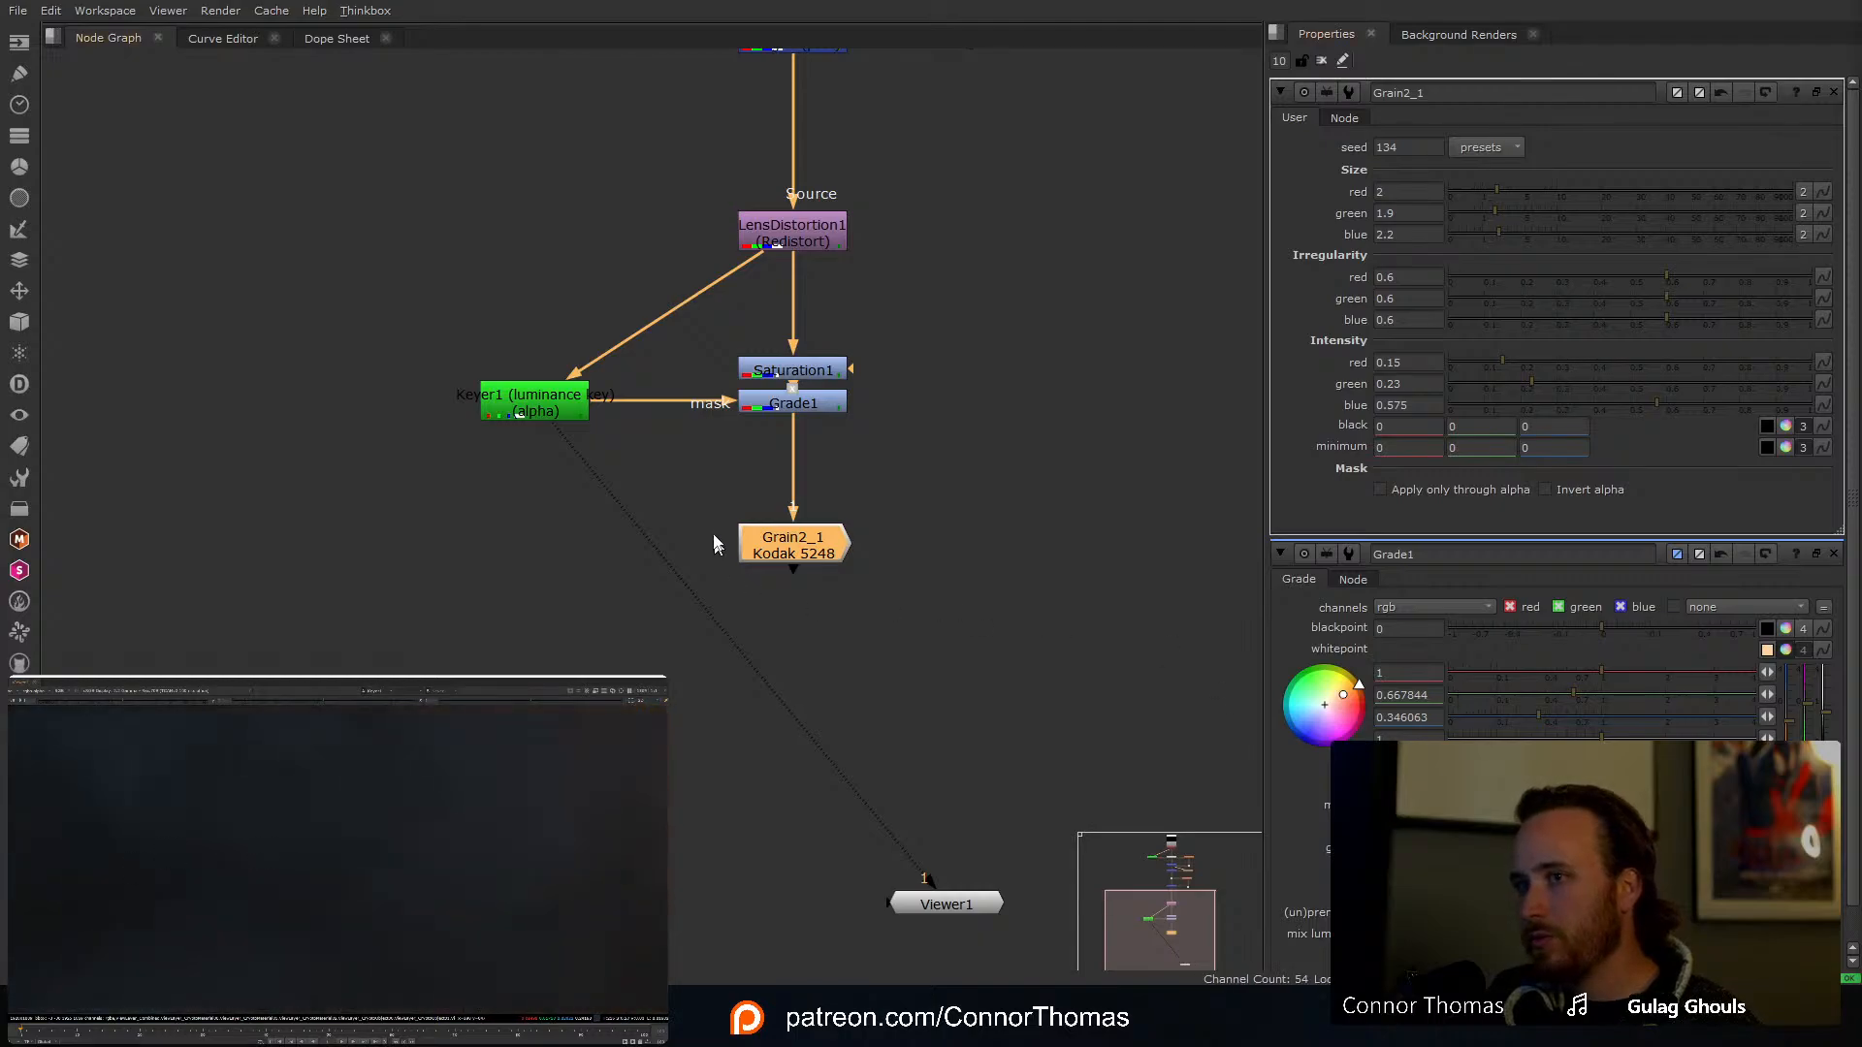
key(1)
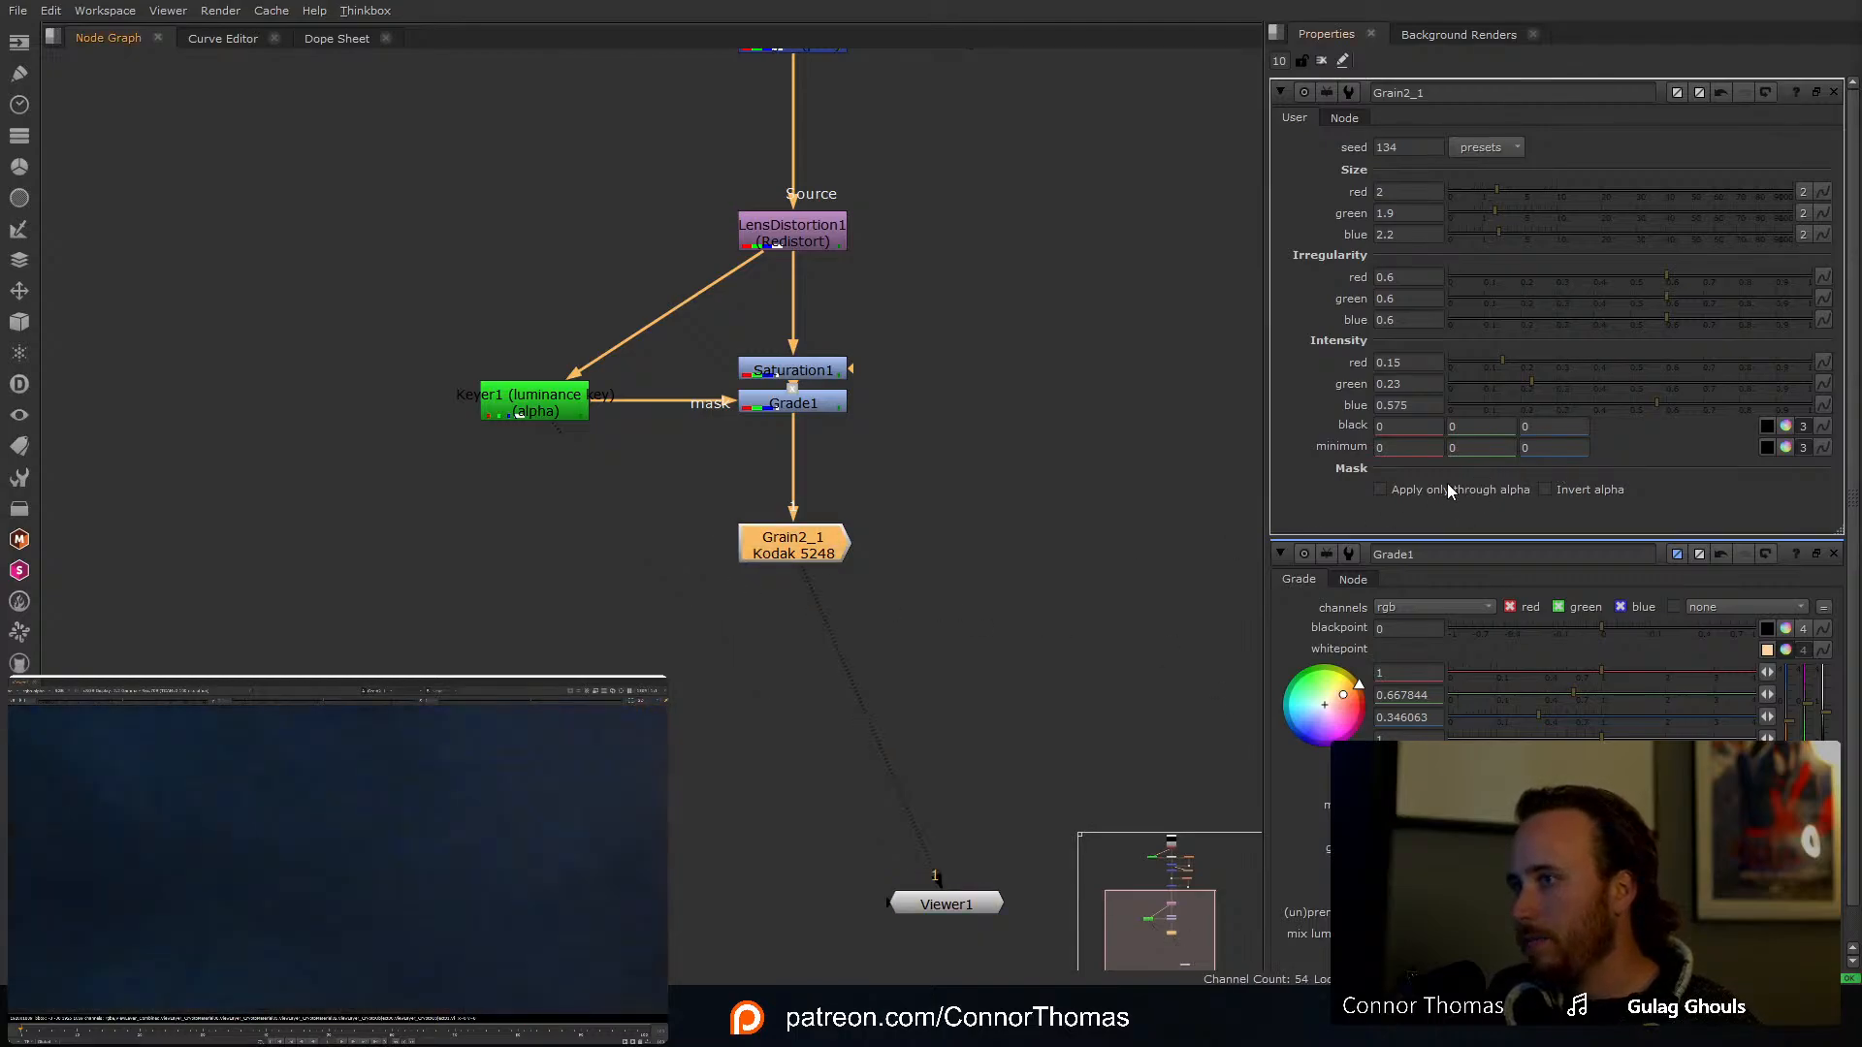
click(1447, 487)
middle_drag(338, 918, 219, 863)
scroll(219, 862, up, 3)
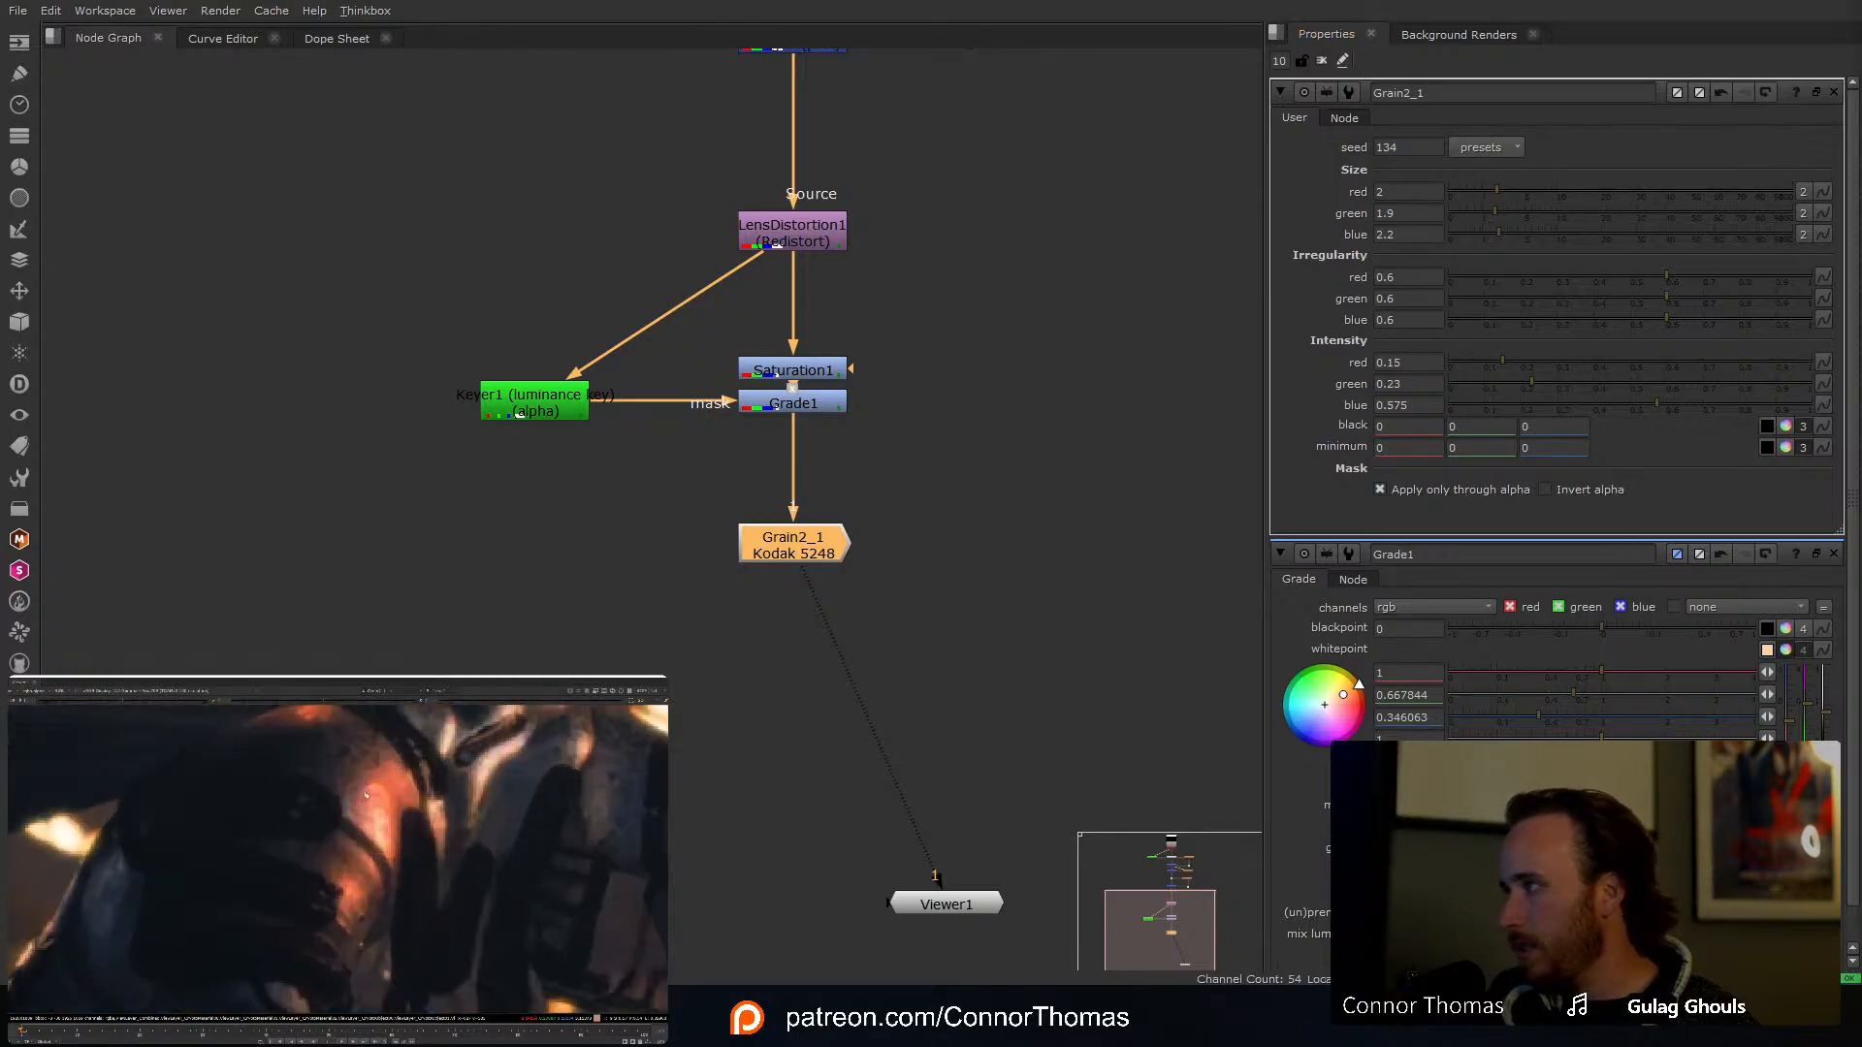
click(1406, 488)
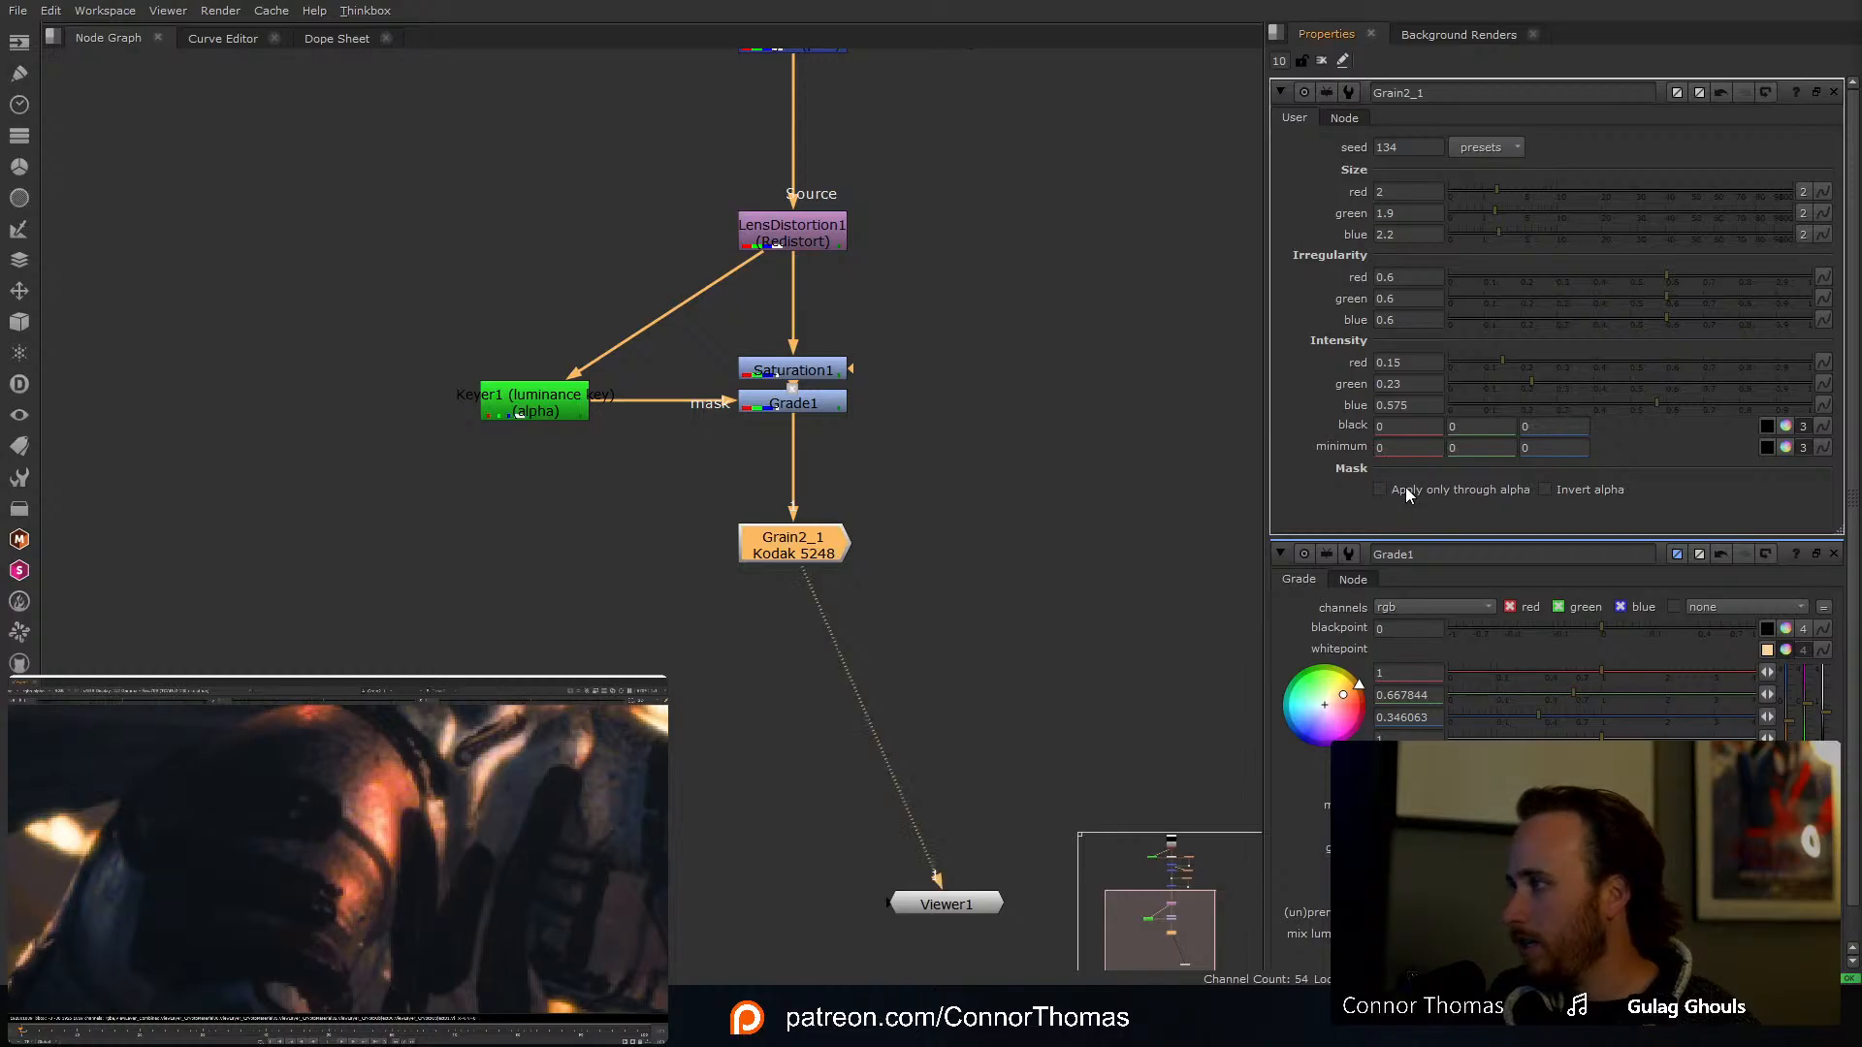
click(1406, 488)
scroll(335, 790, down, 5)
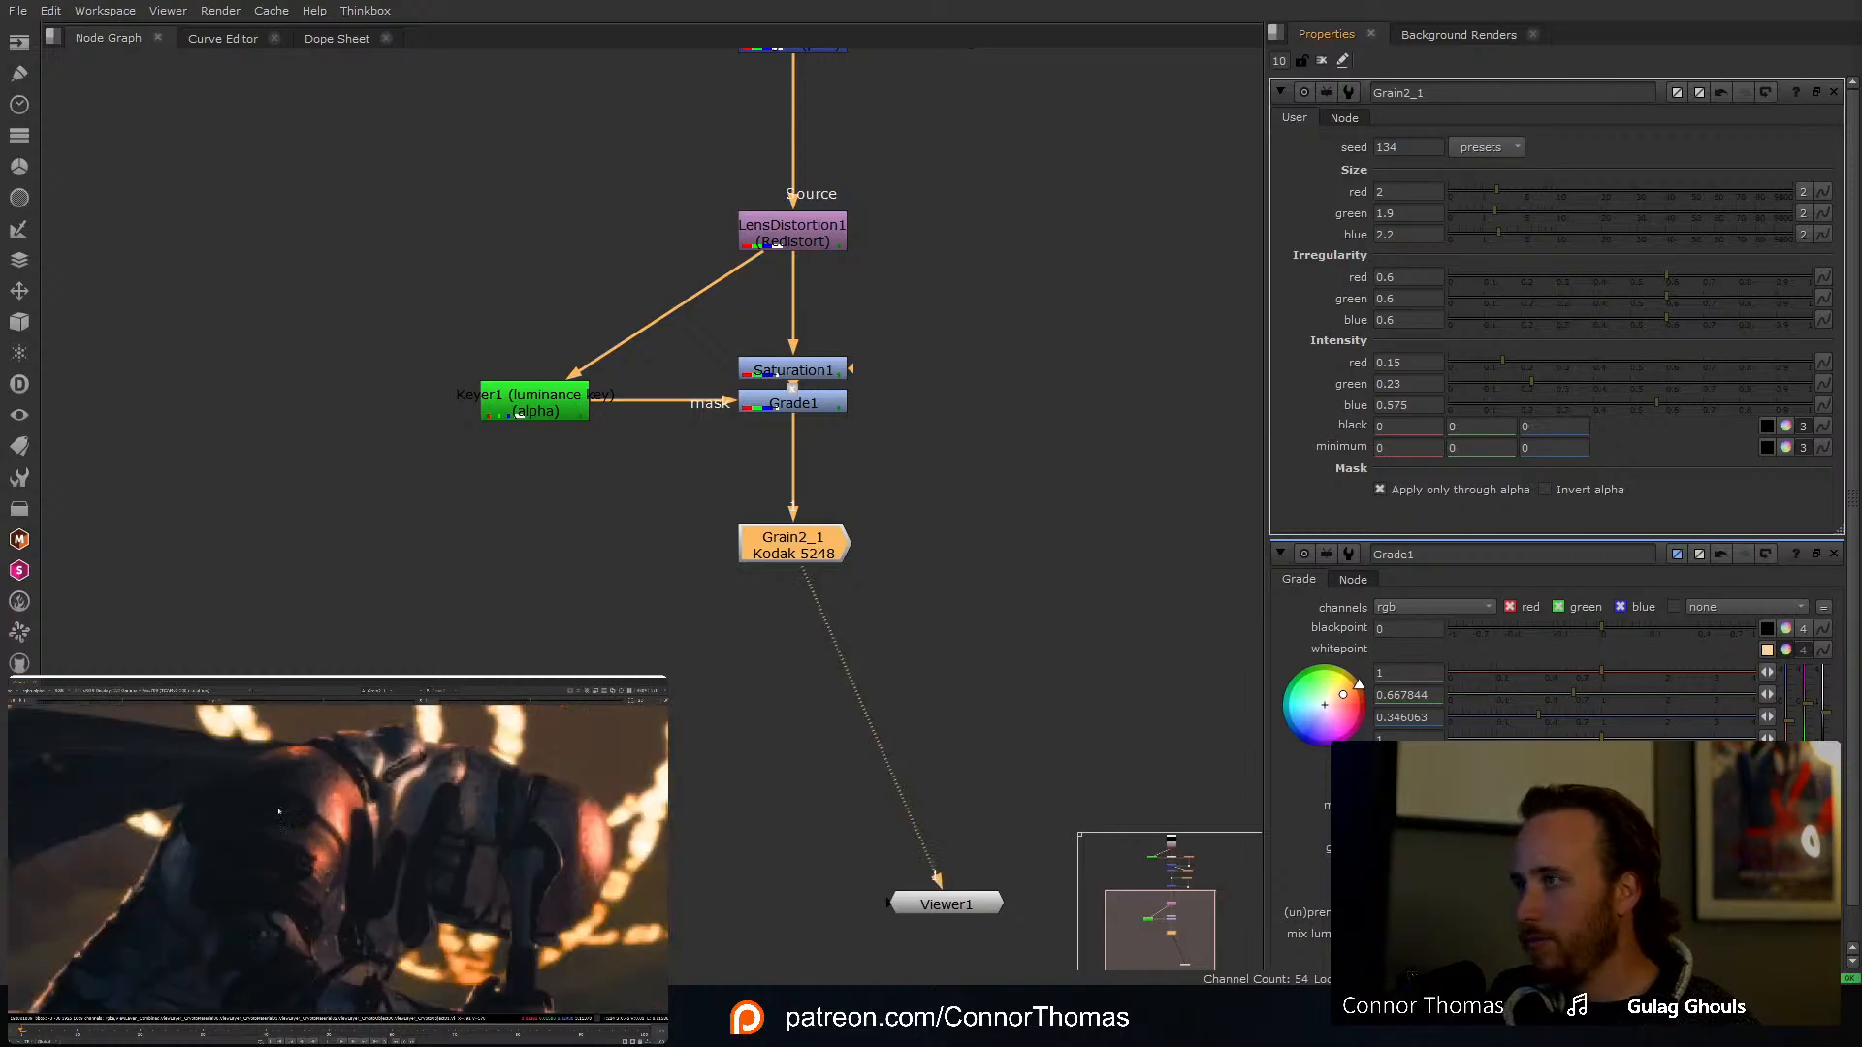
Step: Check the alpha channel at the Grain and Grade nodes, and open the Keyer's and Grain node's properties
key(a)
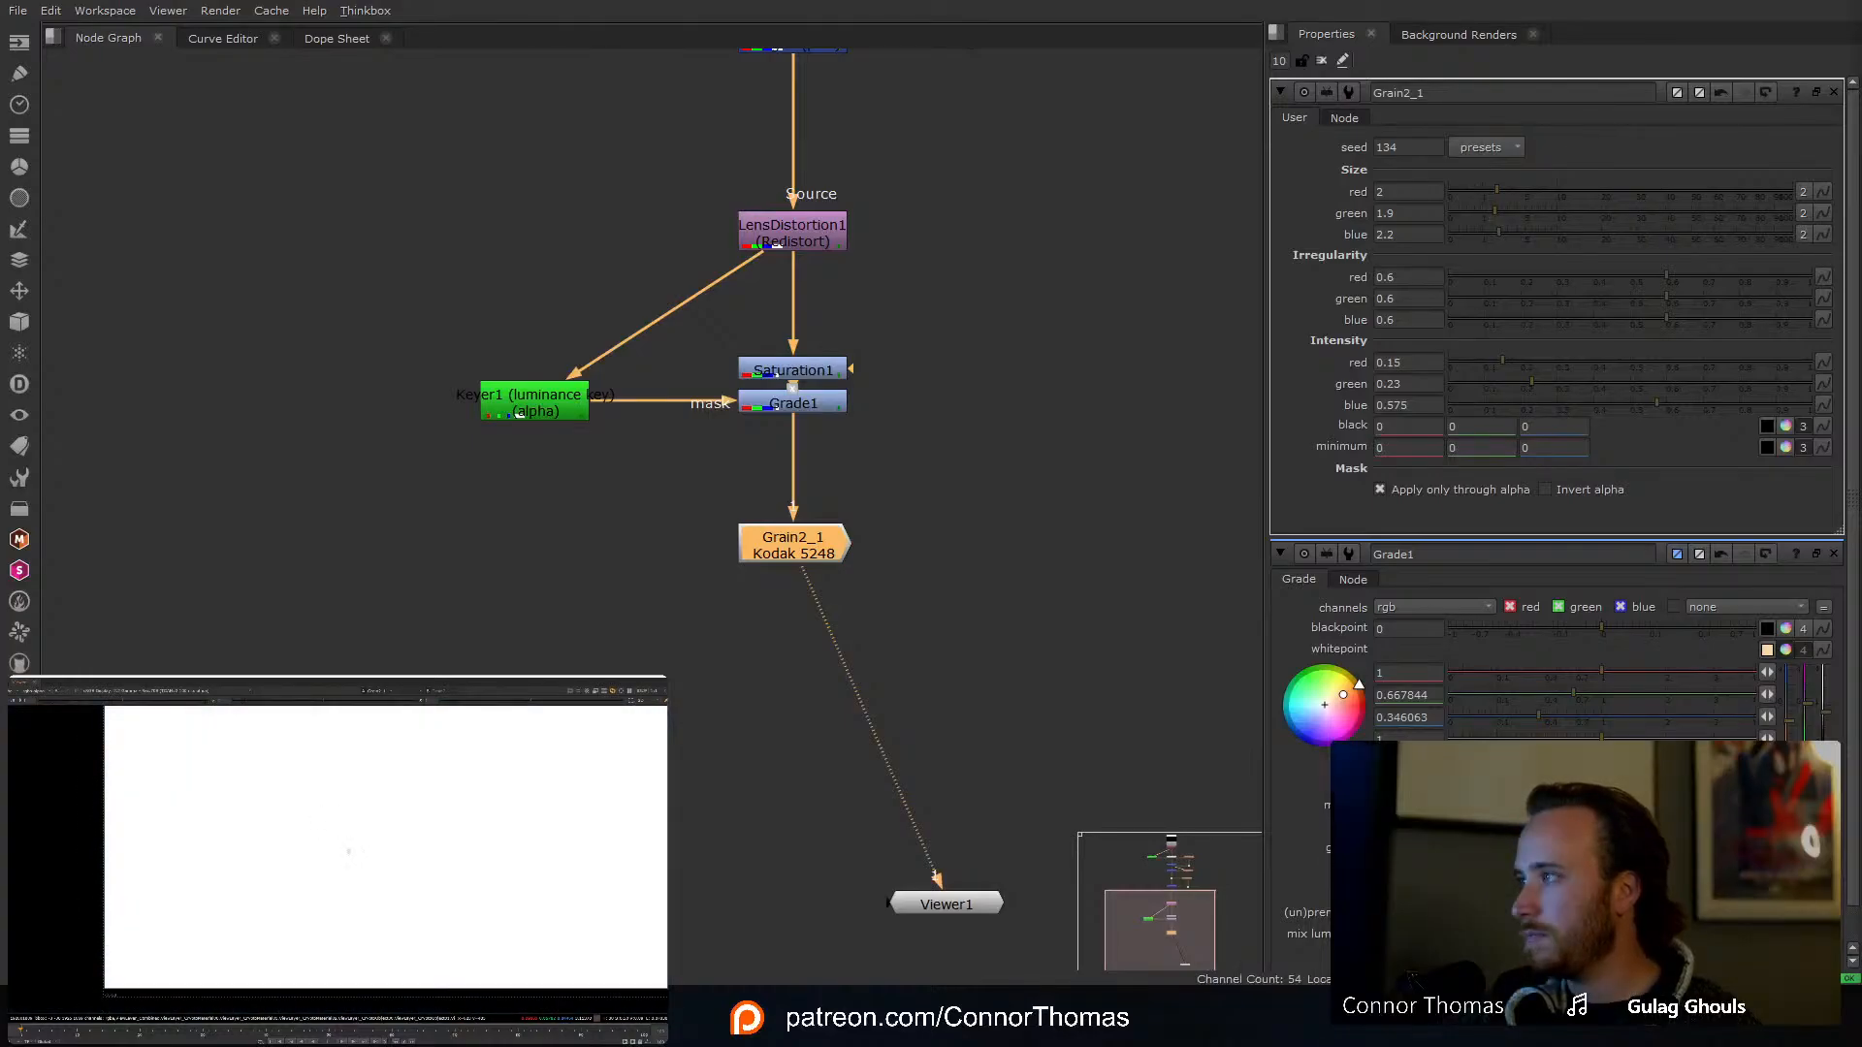
click(795, 404)
key(1)
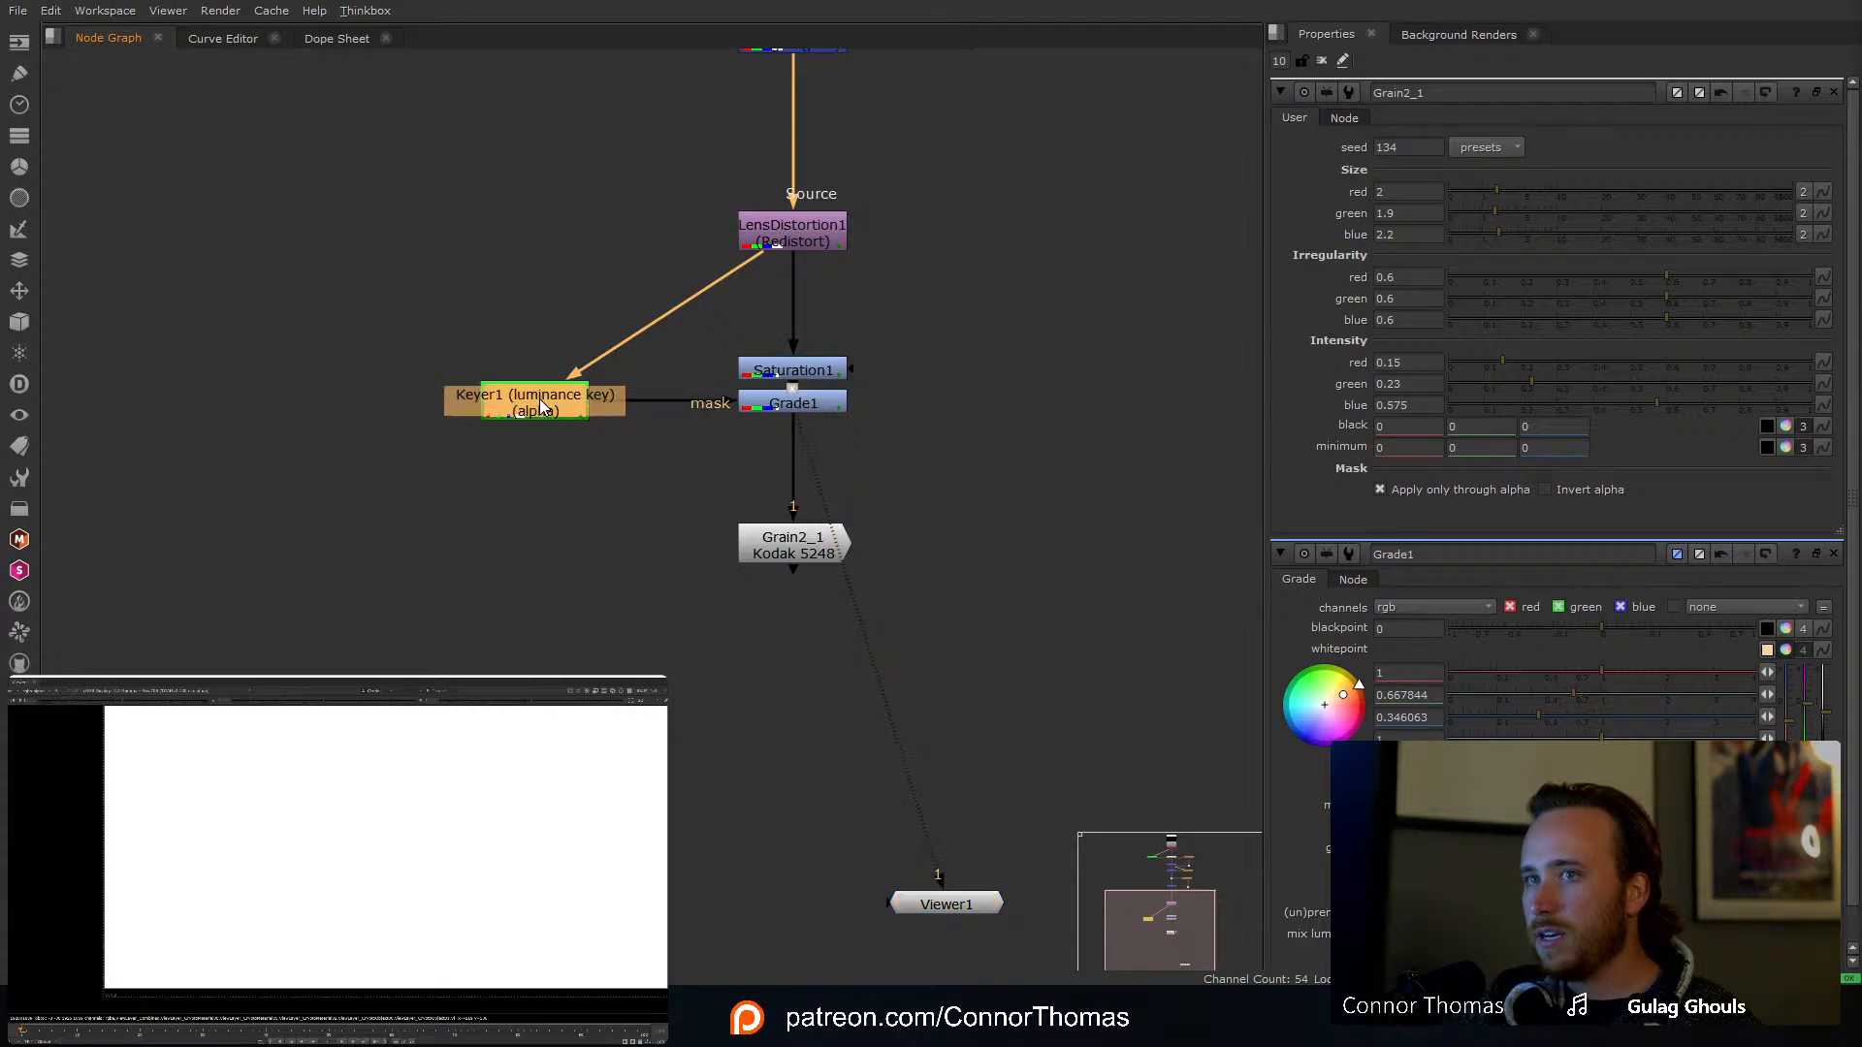
double_click(553, 412)
click(770, 559)
key(1)
double_click(776, 563)
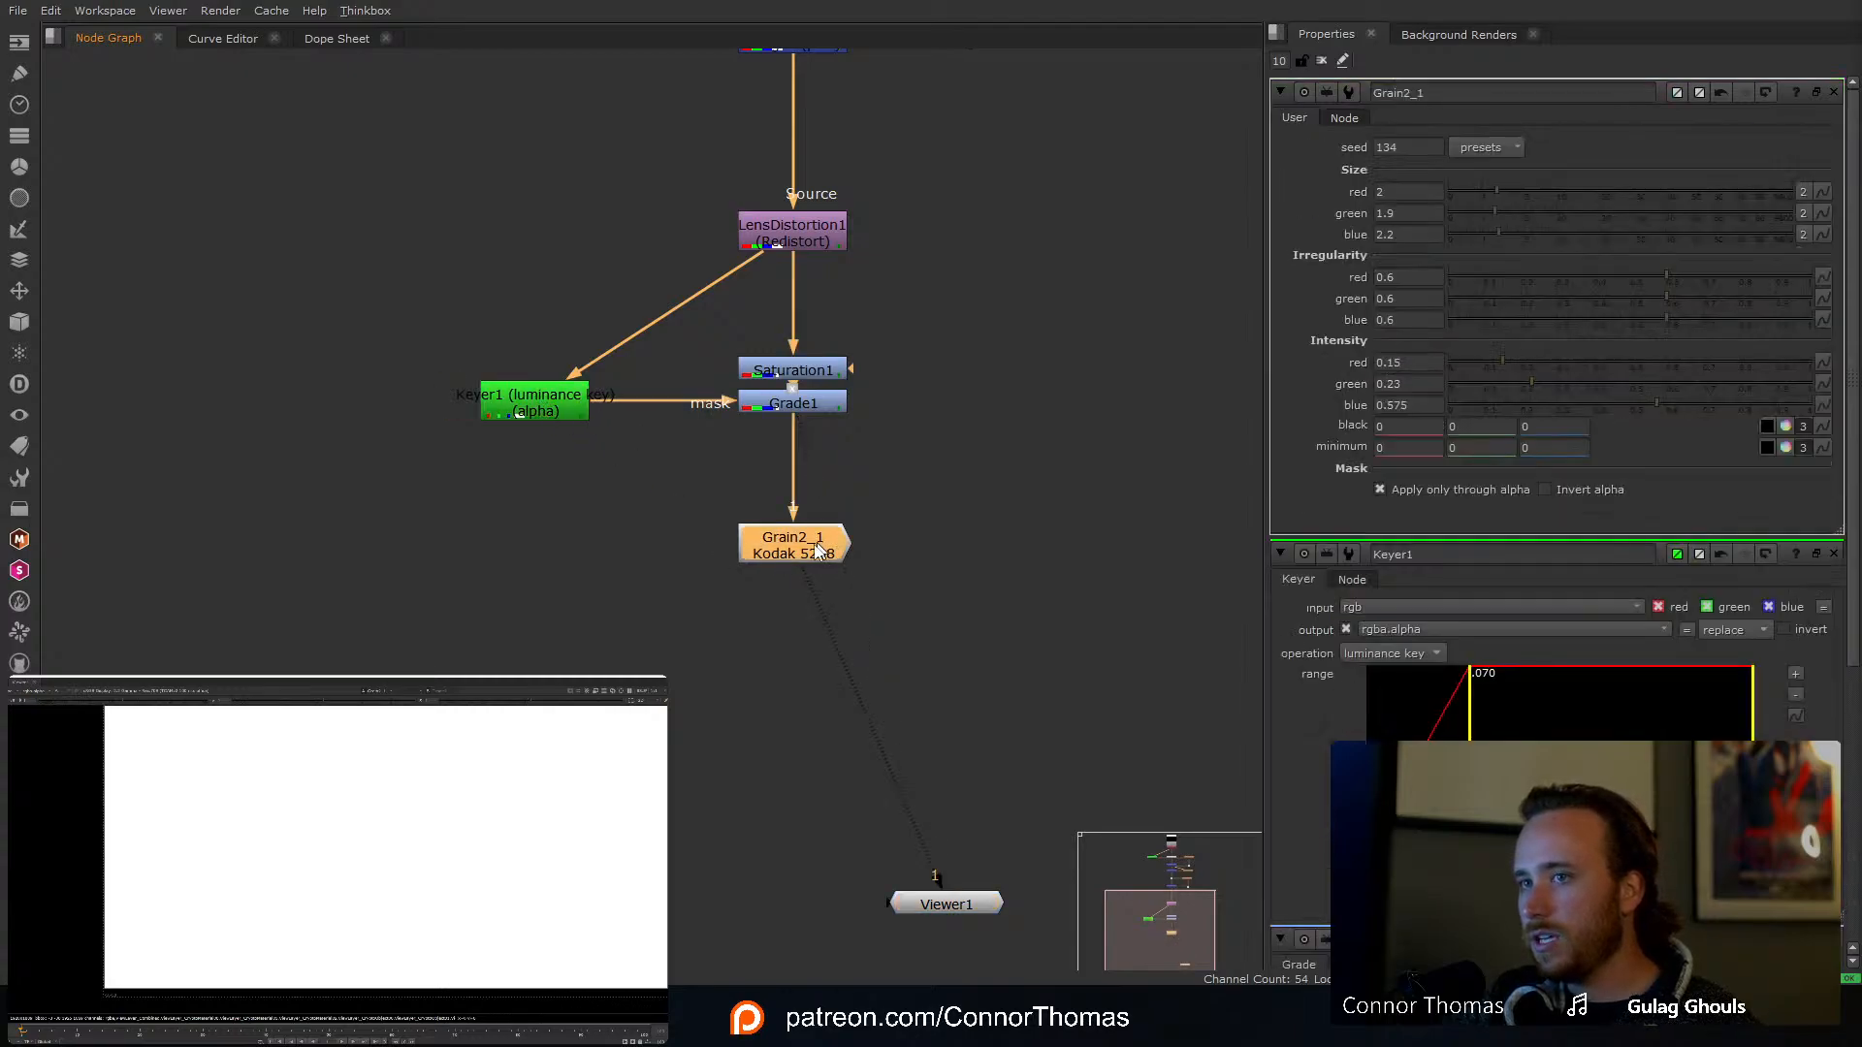
Step: Add a Merge node set to over below the Grade, with the Grain node as input A and the Grade as input B
key(m)
drag(811, 547, 660, 555)
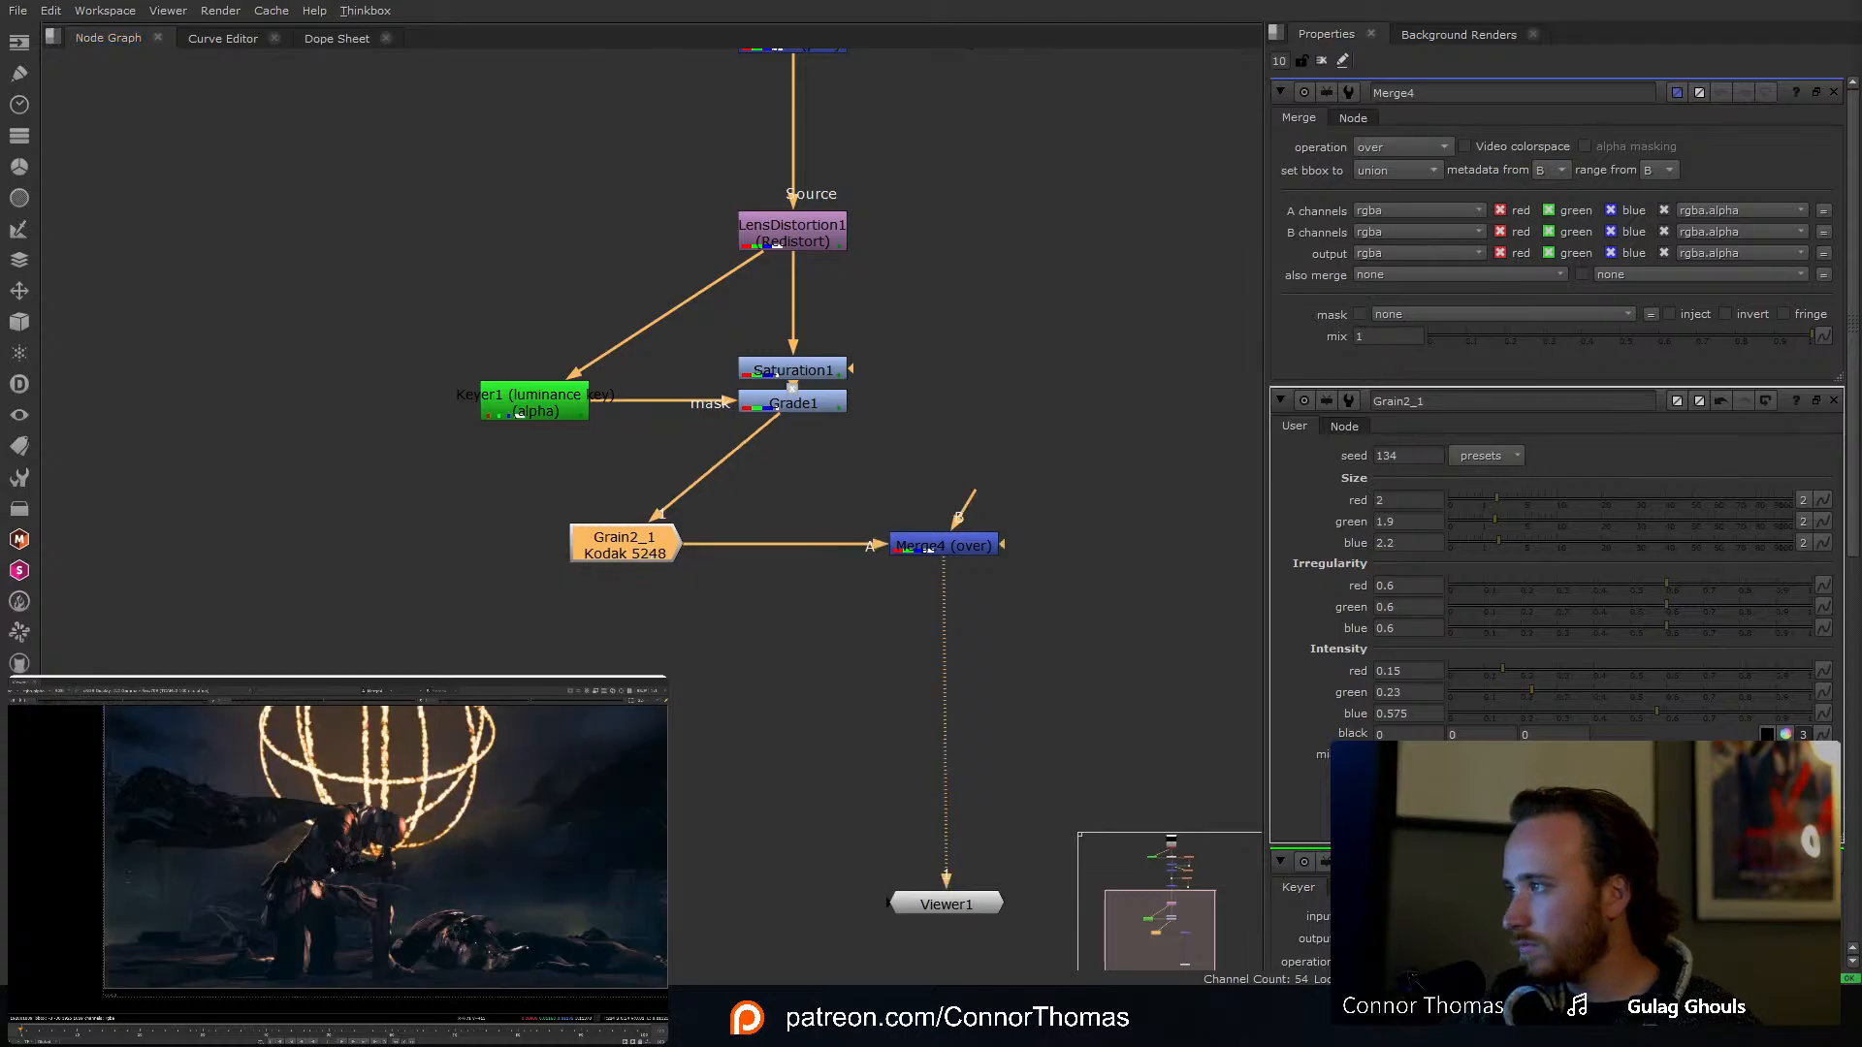
drag(945, 547, 784, 548)
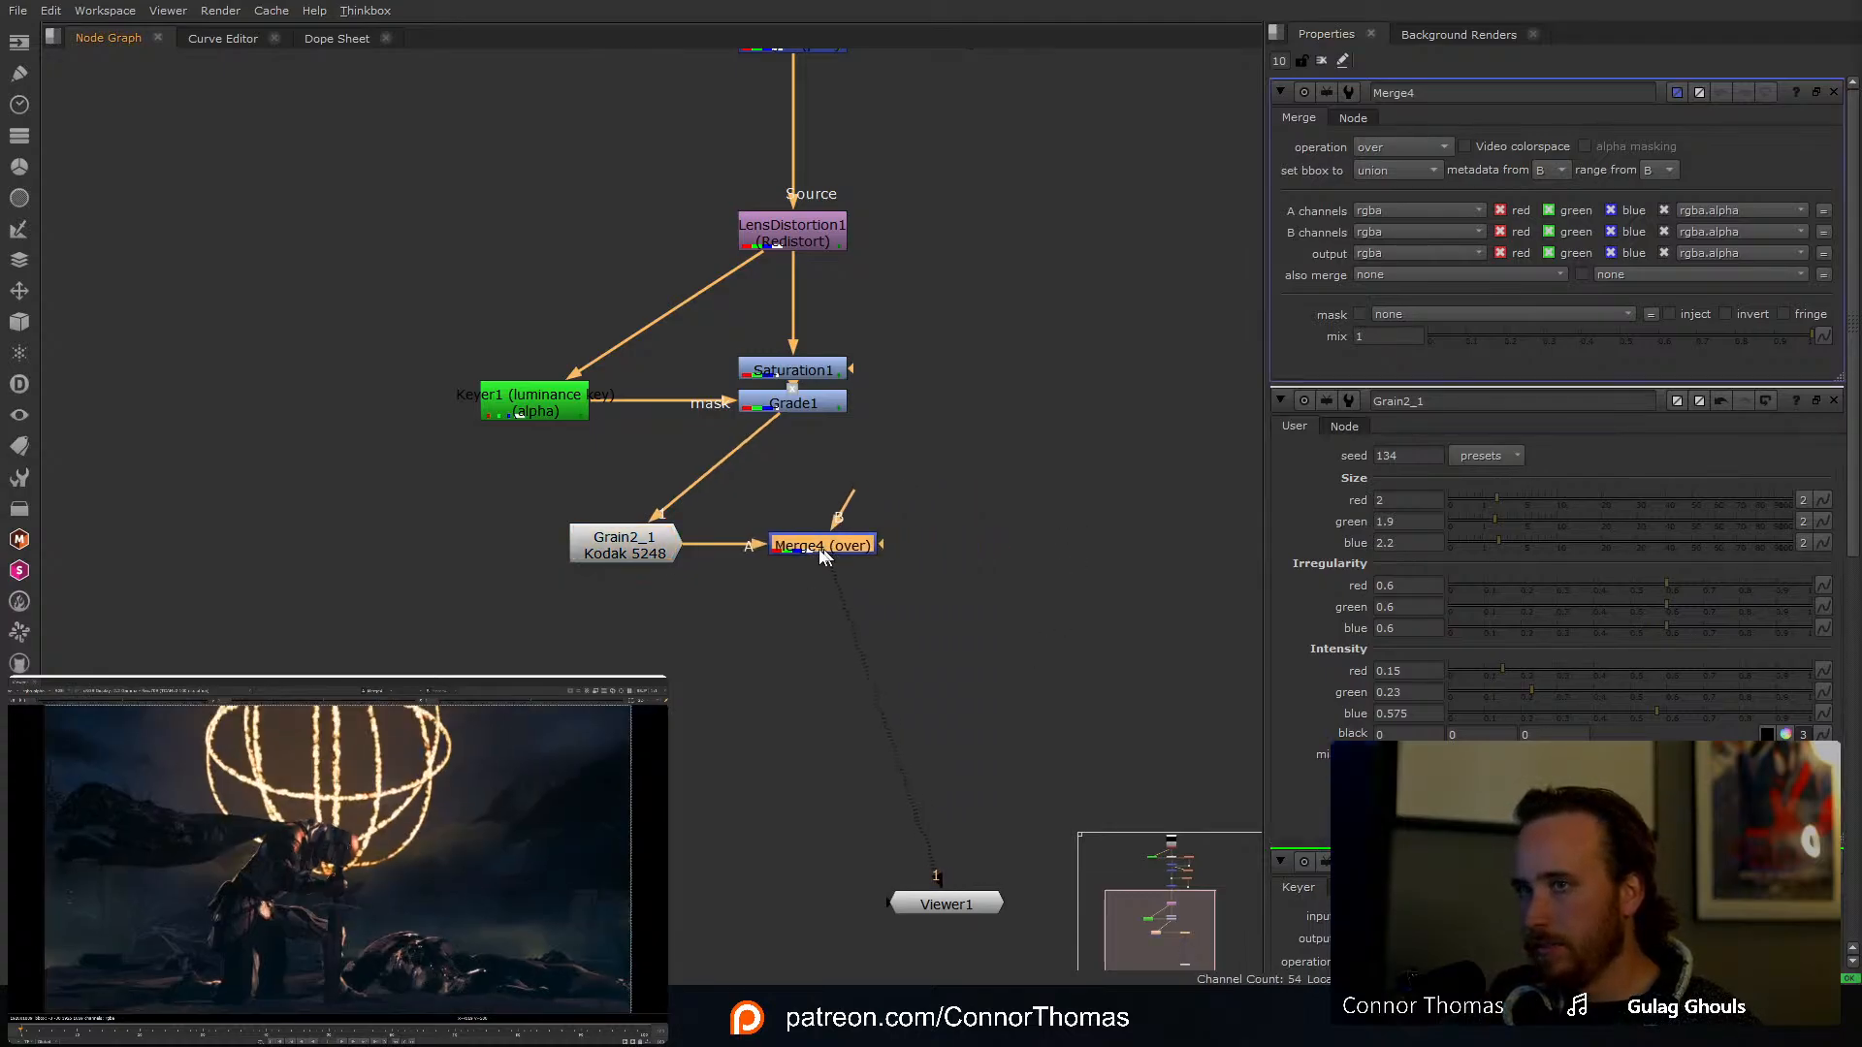
drag(644, 542, 1028, 469)
drag(798, 512, 797, 409)
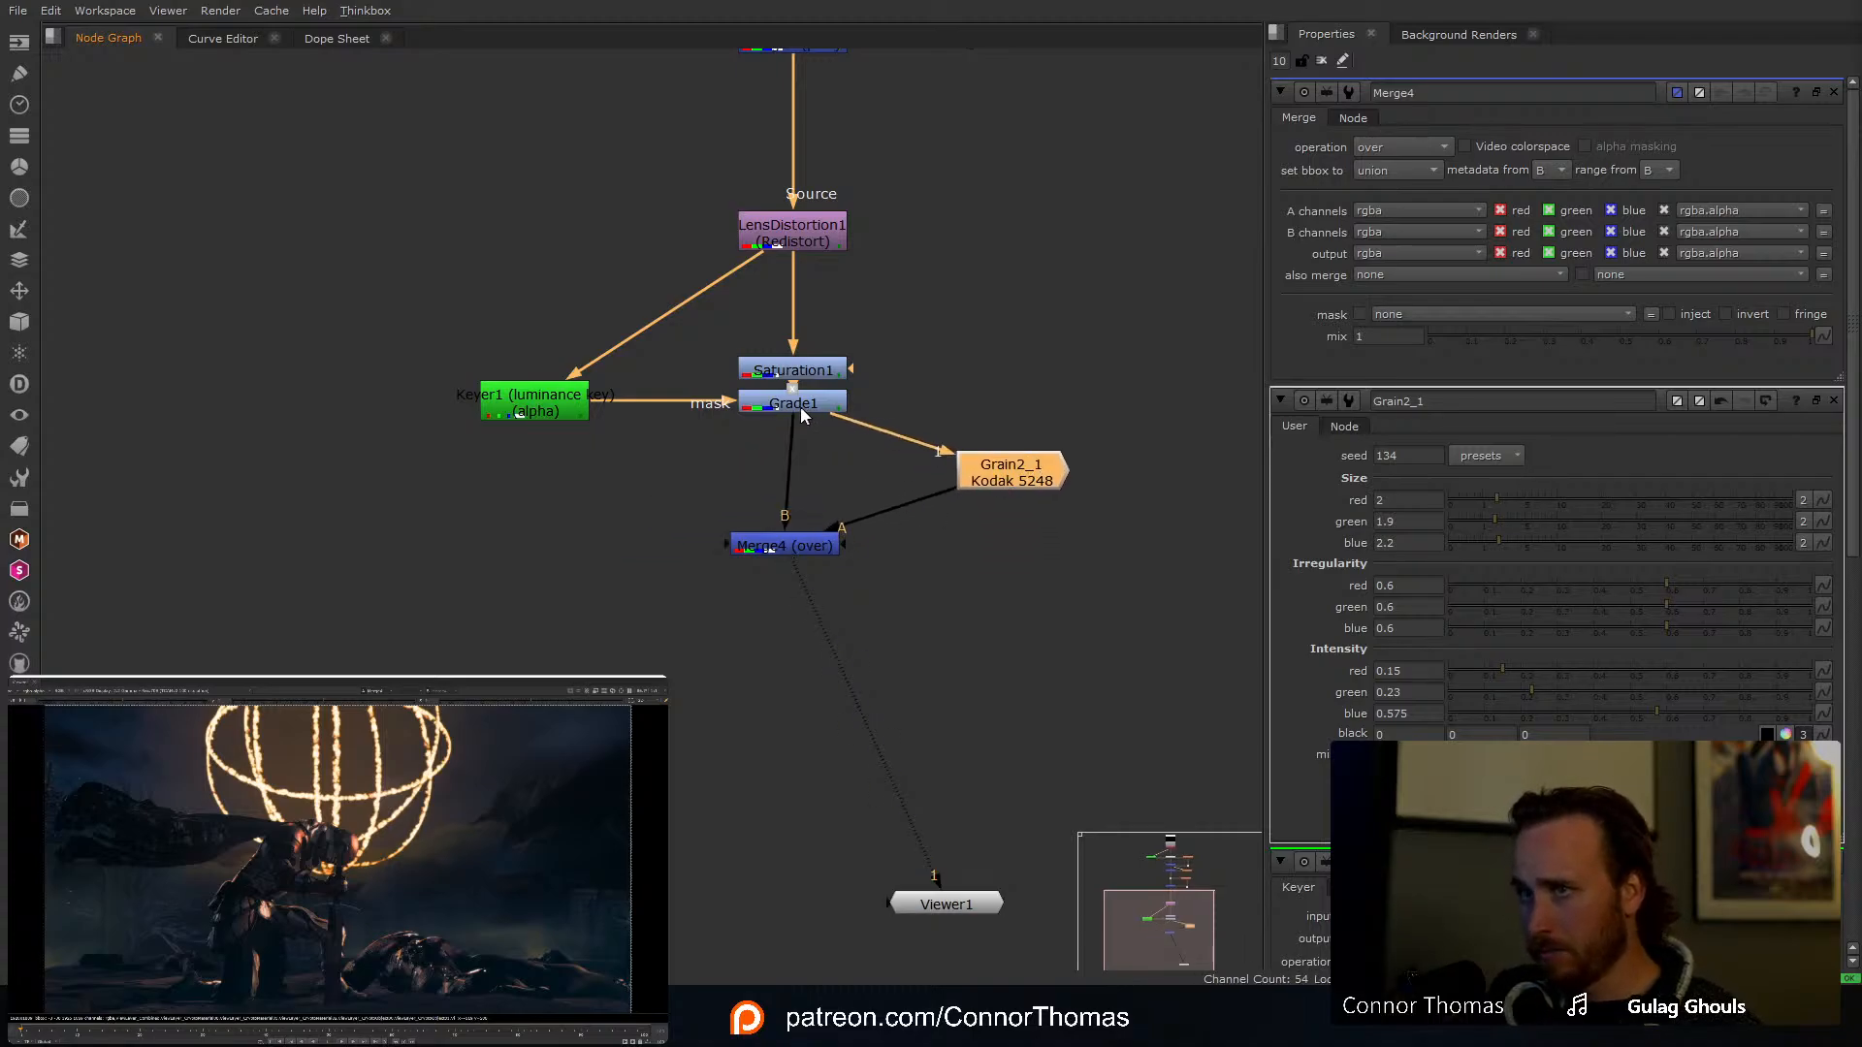
Step: Align the Merge node under the Grade, placing the Keyer to the right of the Grade and the Grain node left of the Merge
drag(794, 547, 803, 546)
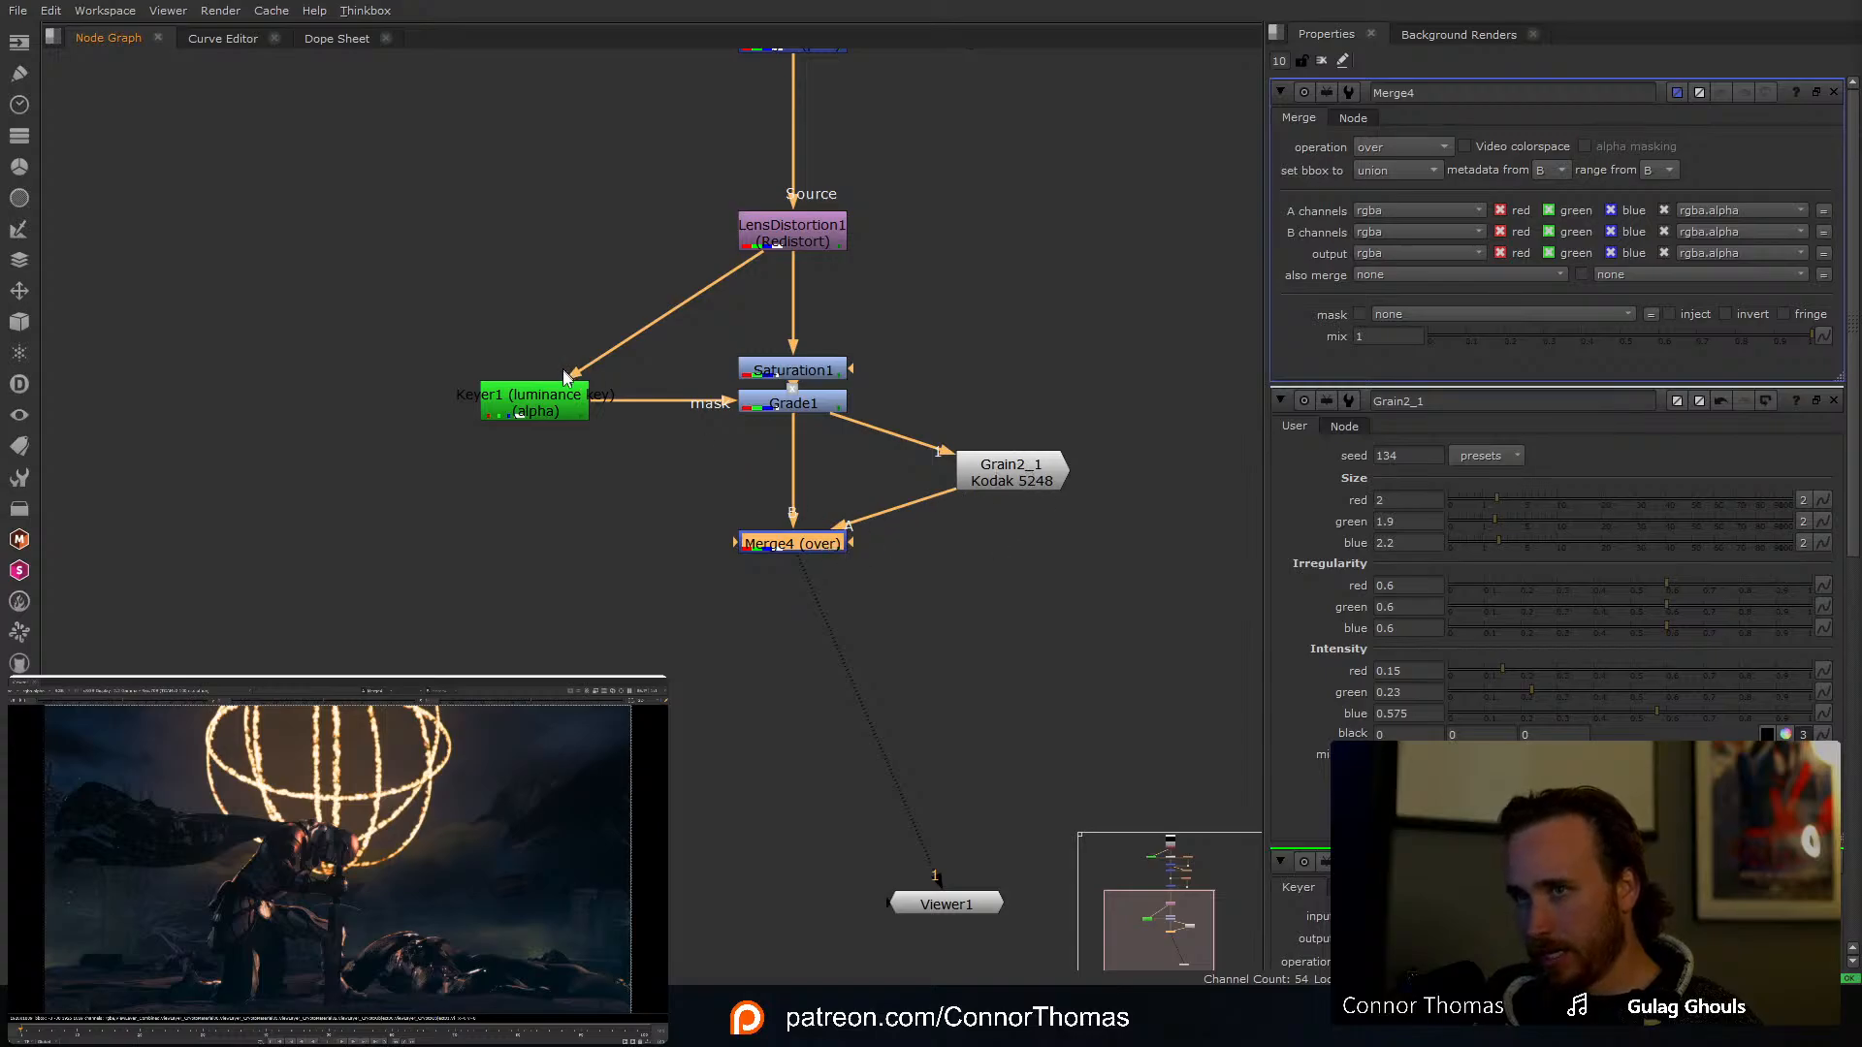
drag(534, 408, 1086, 409)
click(996, 477)
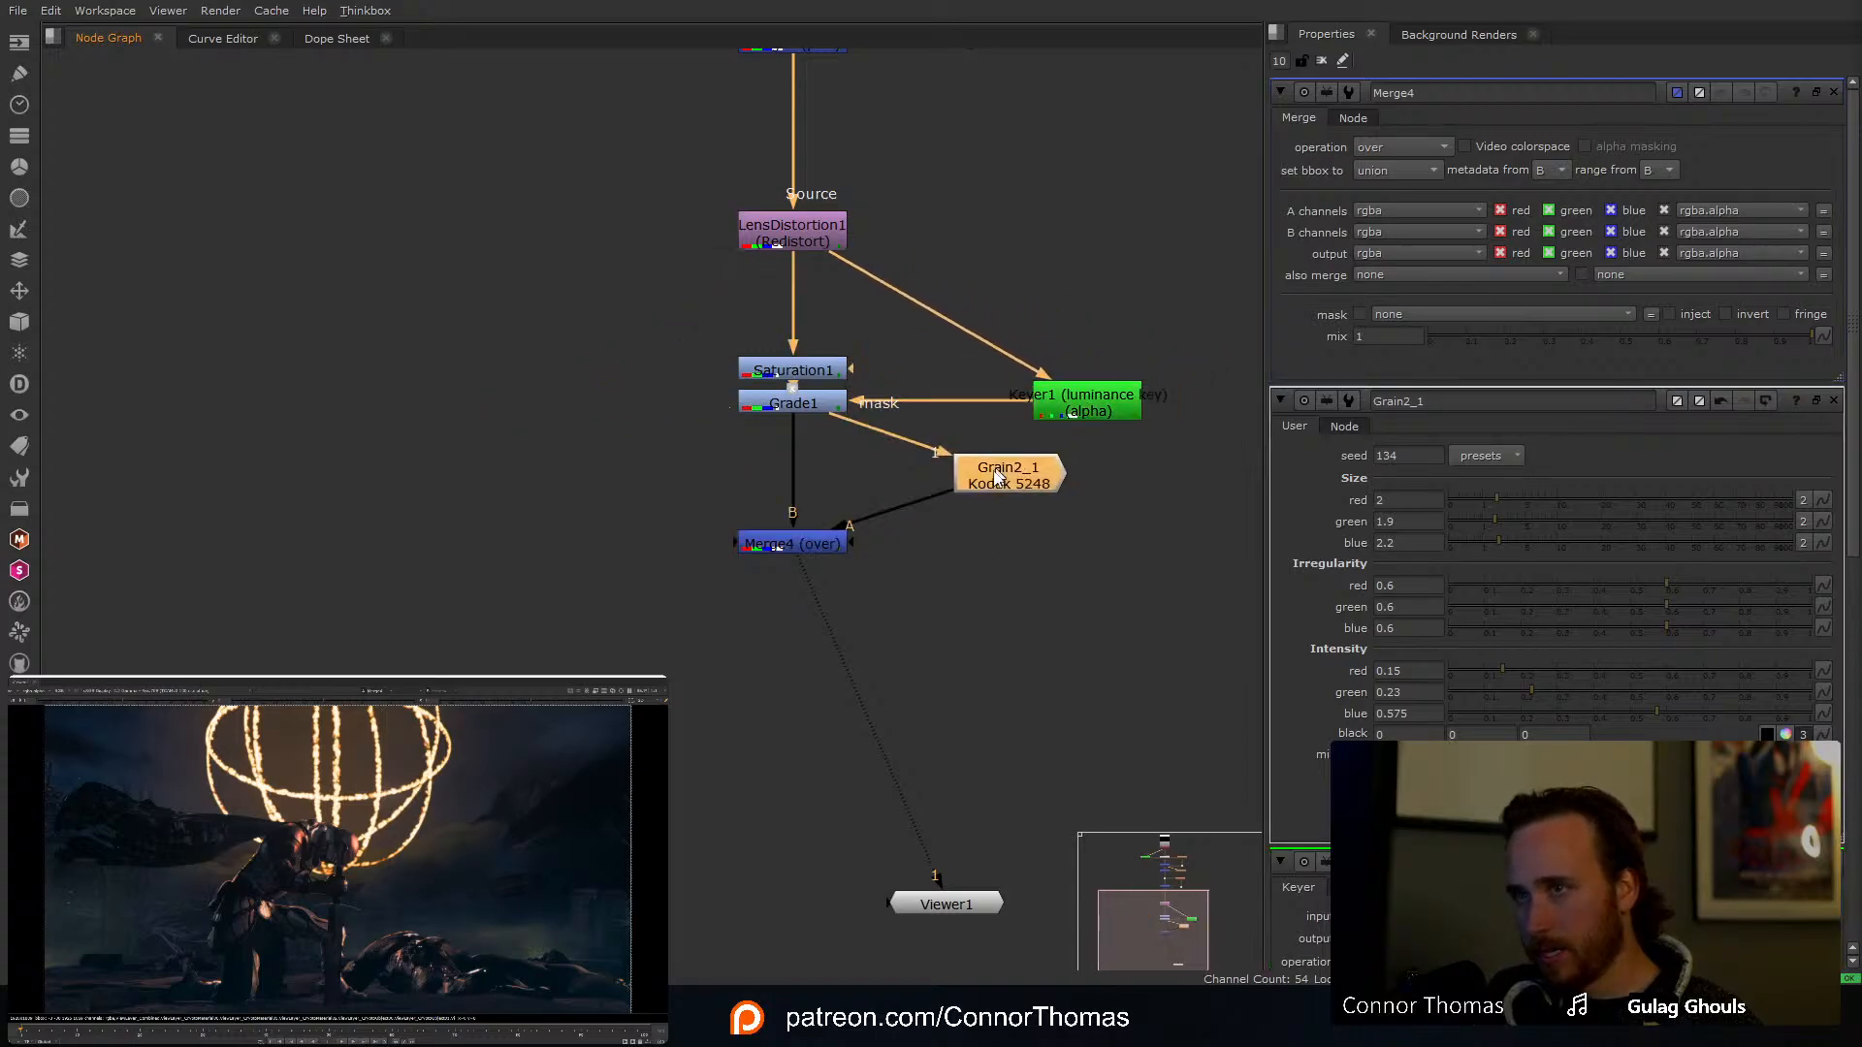
drag(996, 477, 582, 546)
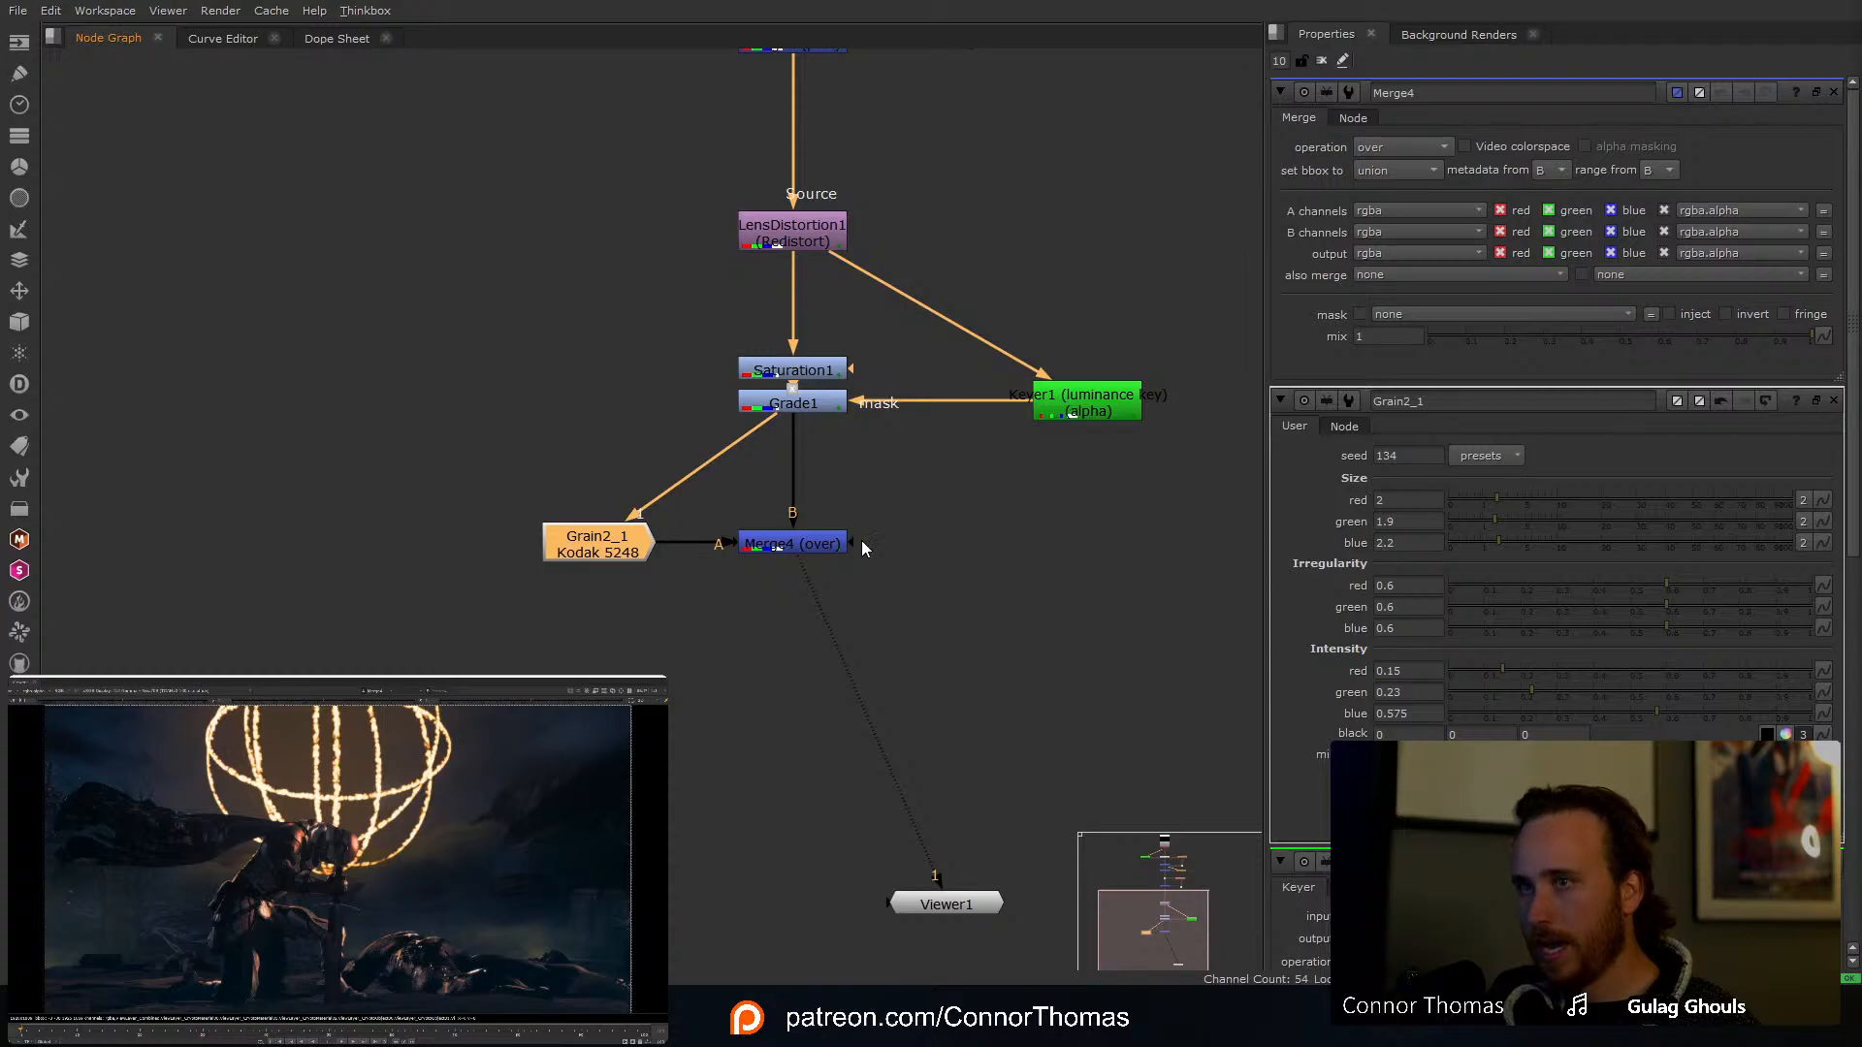
Step: Connect the Merge node's mask input to the Keyer and route the connection through a Dot level with the Merge
drag(862, 548, 1074, 407)
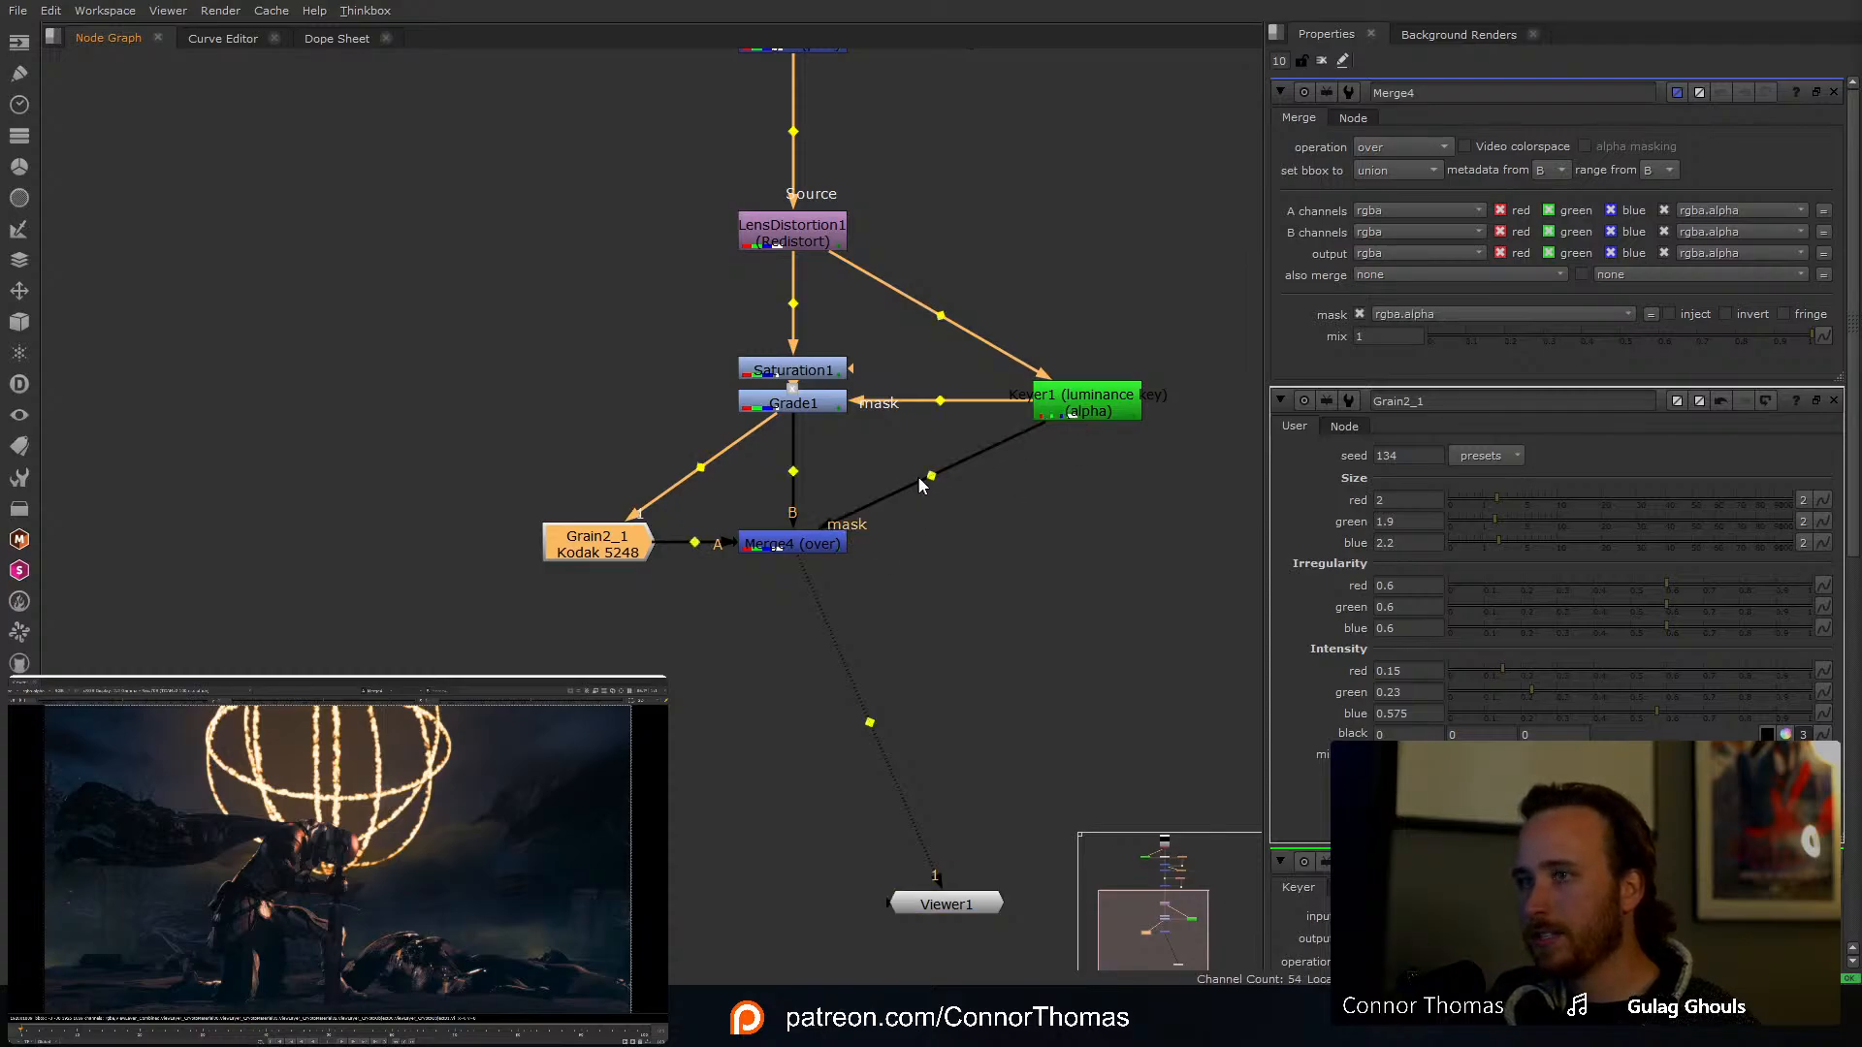
ctrl+drag(929, 477, 1086, 550)
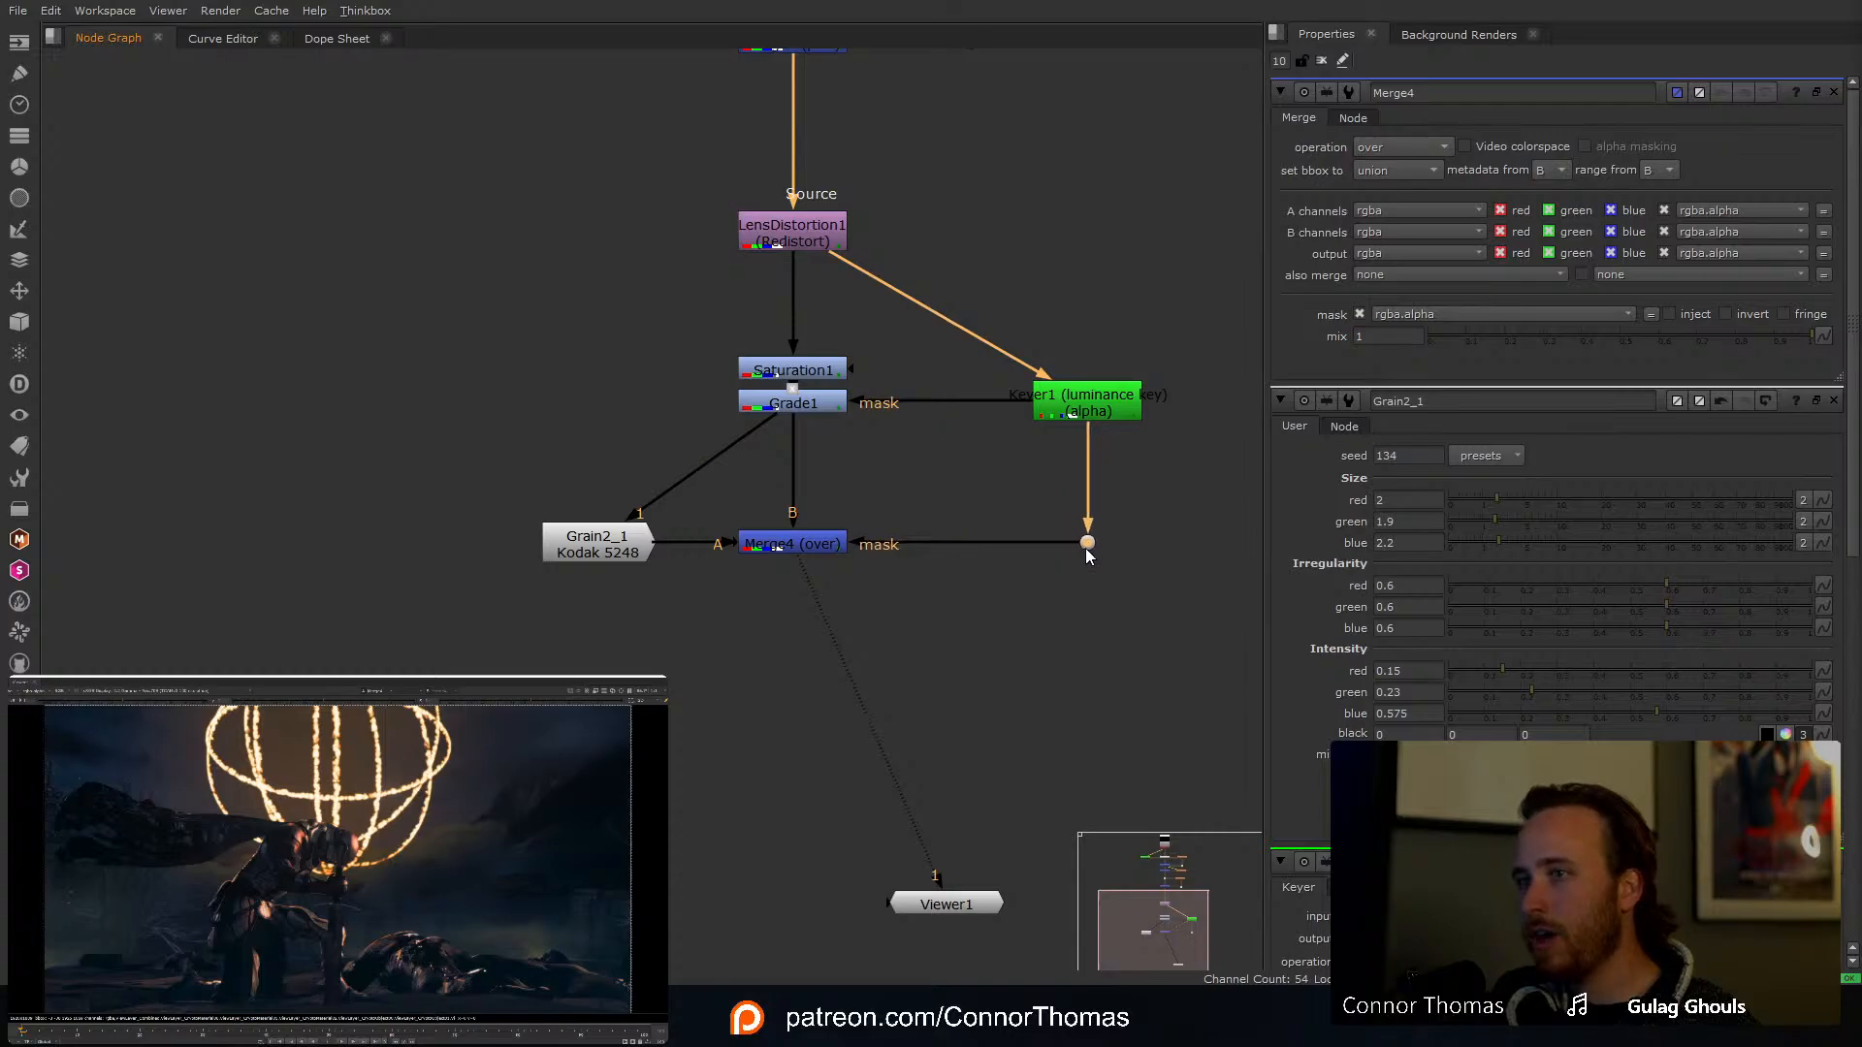
click(1016, 584)
click(781, 551)
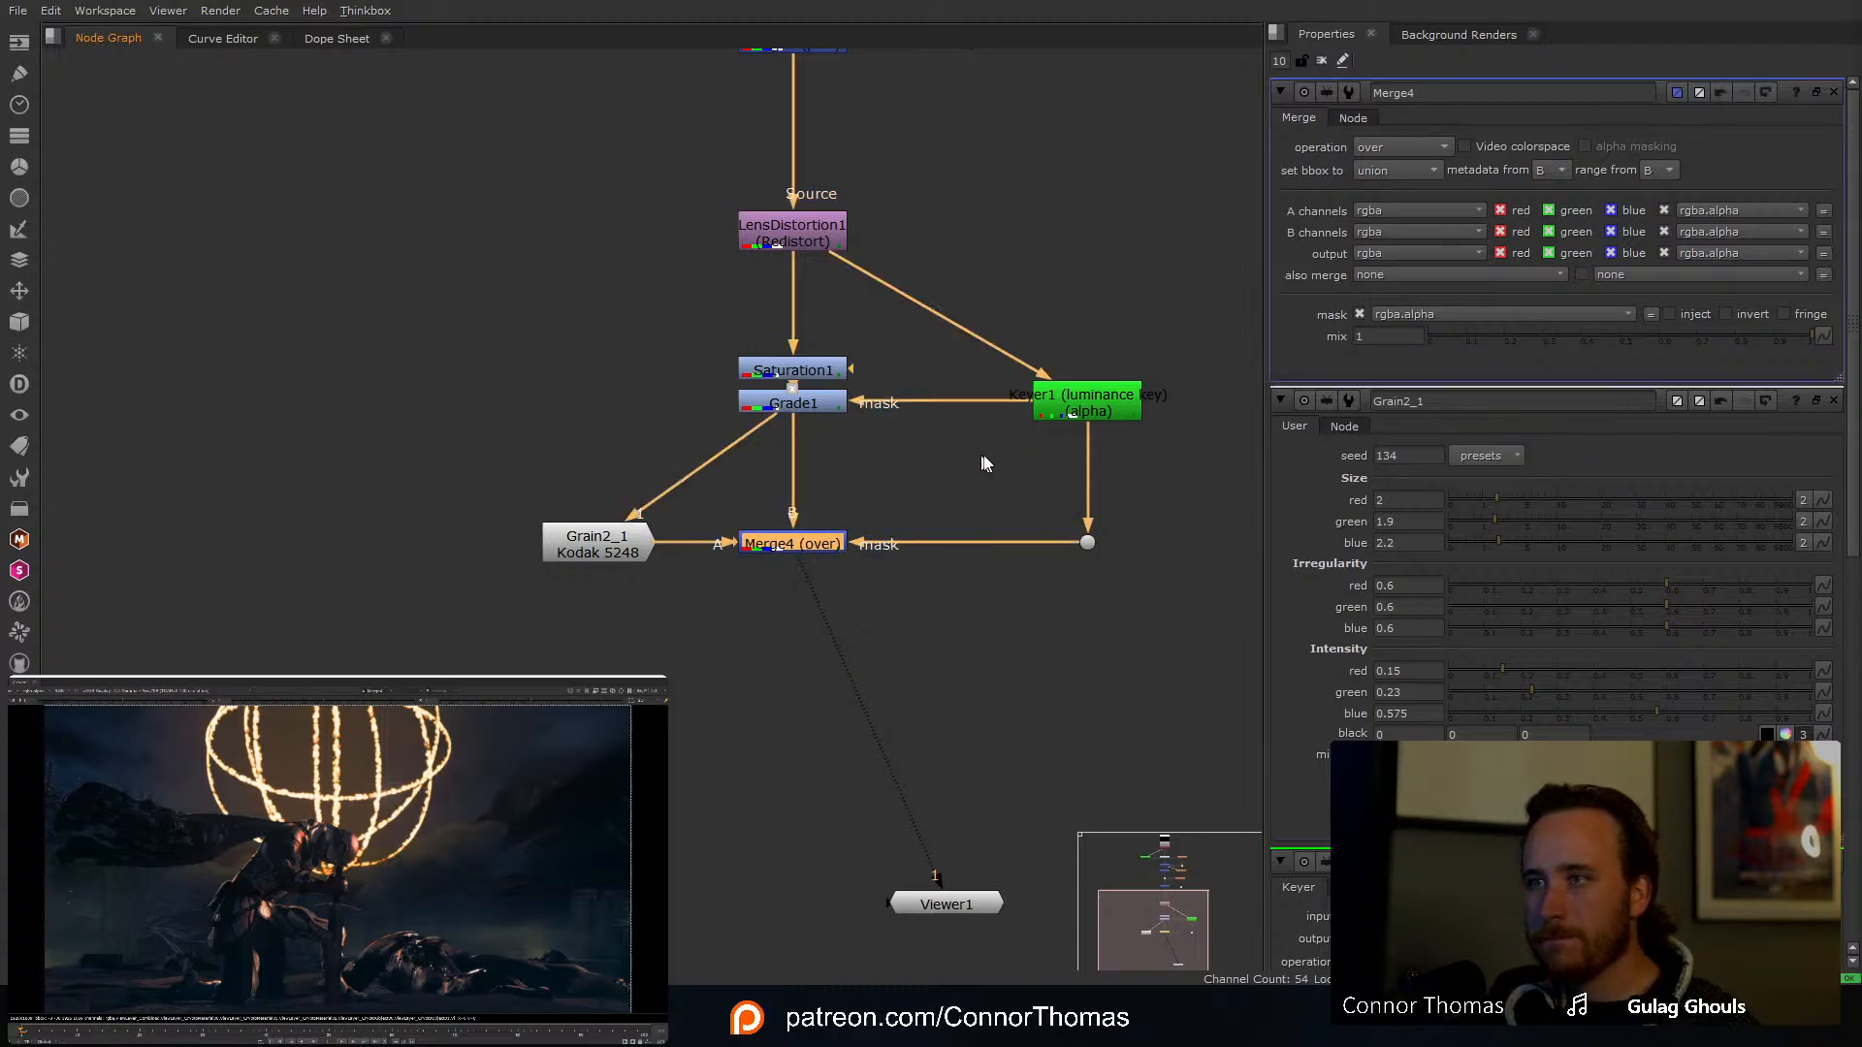
Step: Examine the image up close around the knight's arm and armour, comparing it with the Grain node disabled and enabled
scroll(309, 769, up, 5)
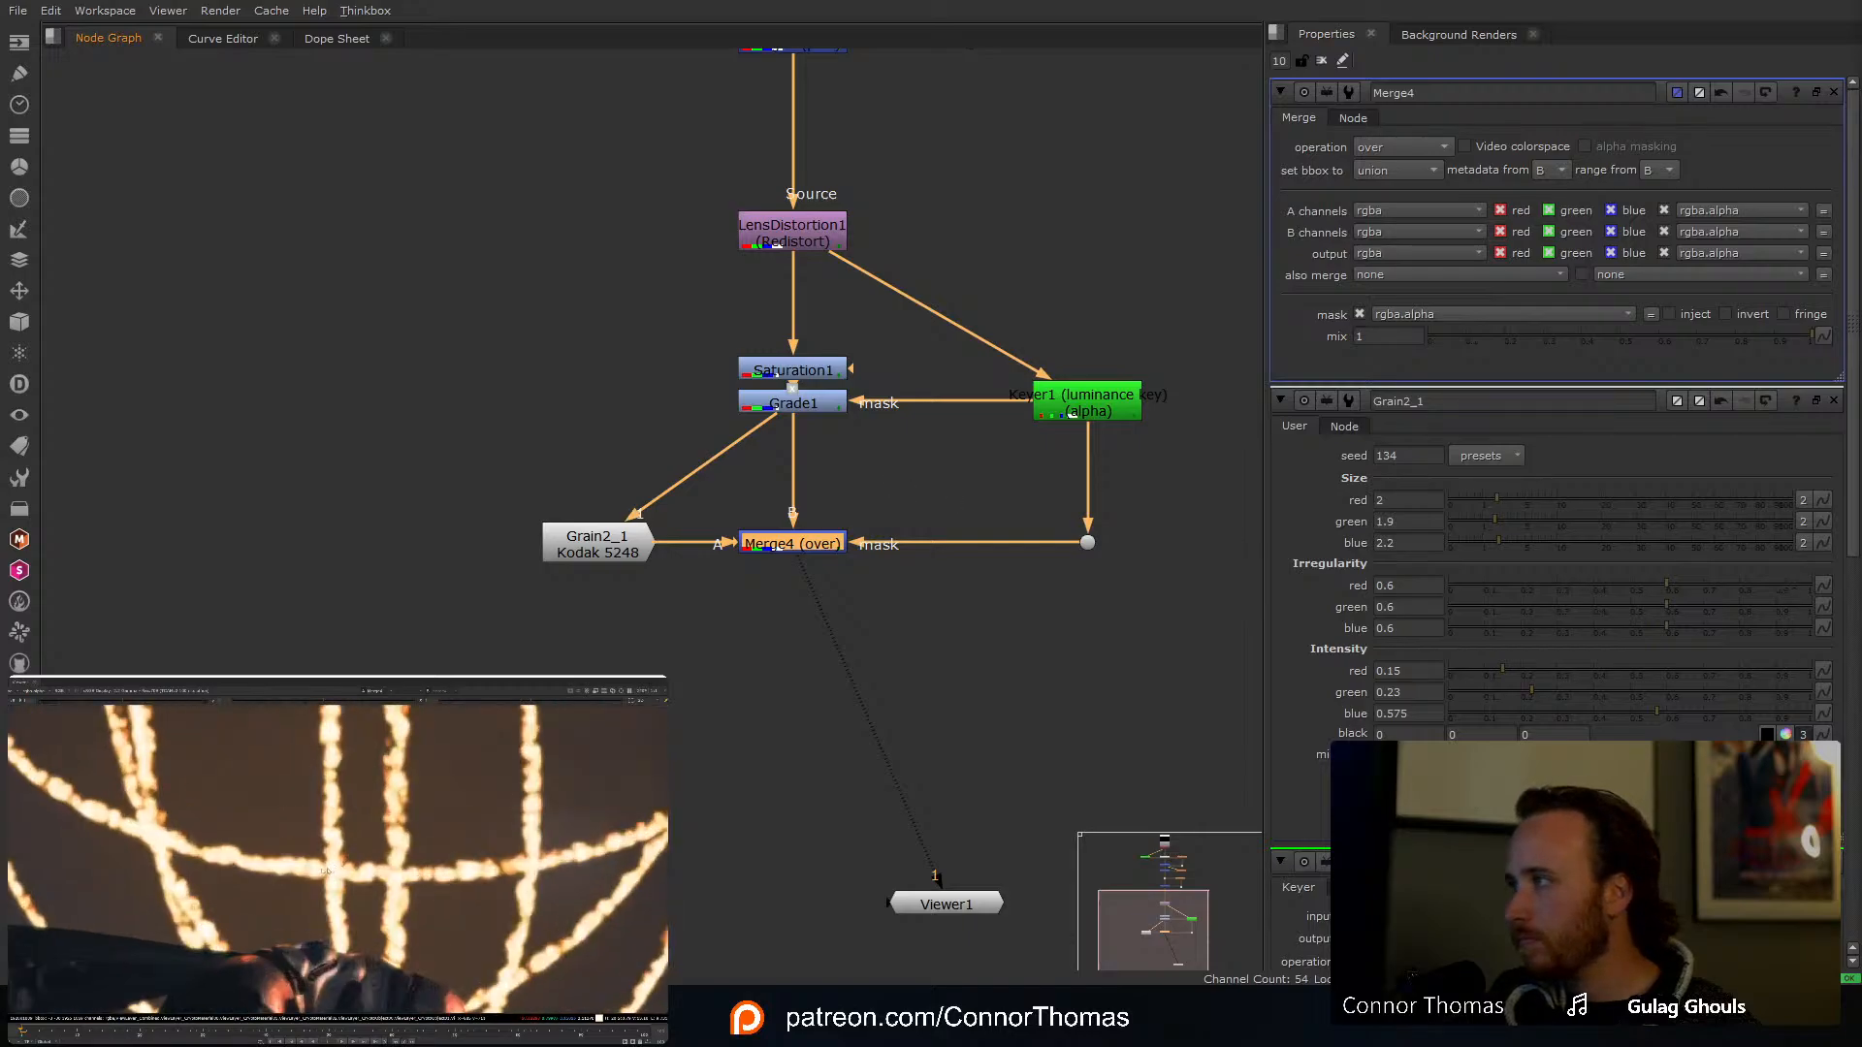
middle_drag(327, 871, 364, 901)
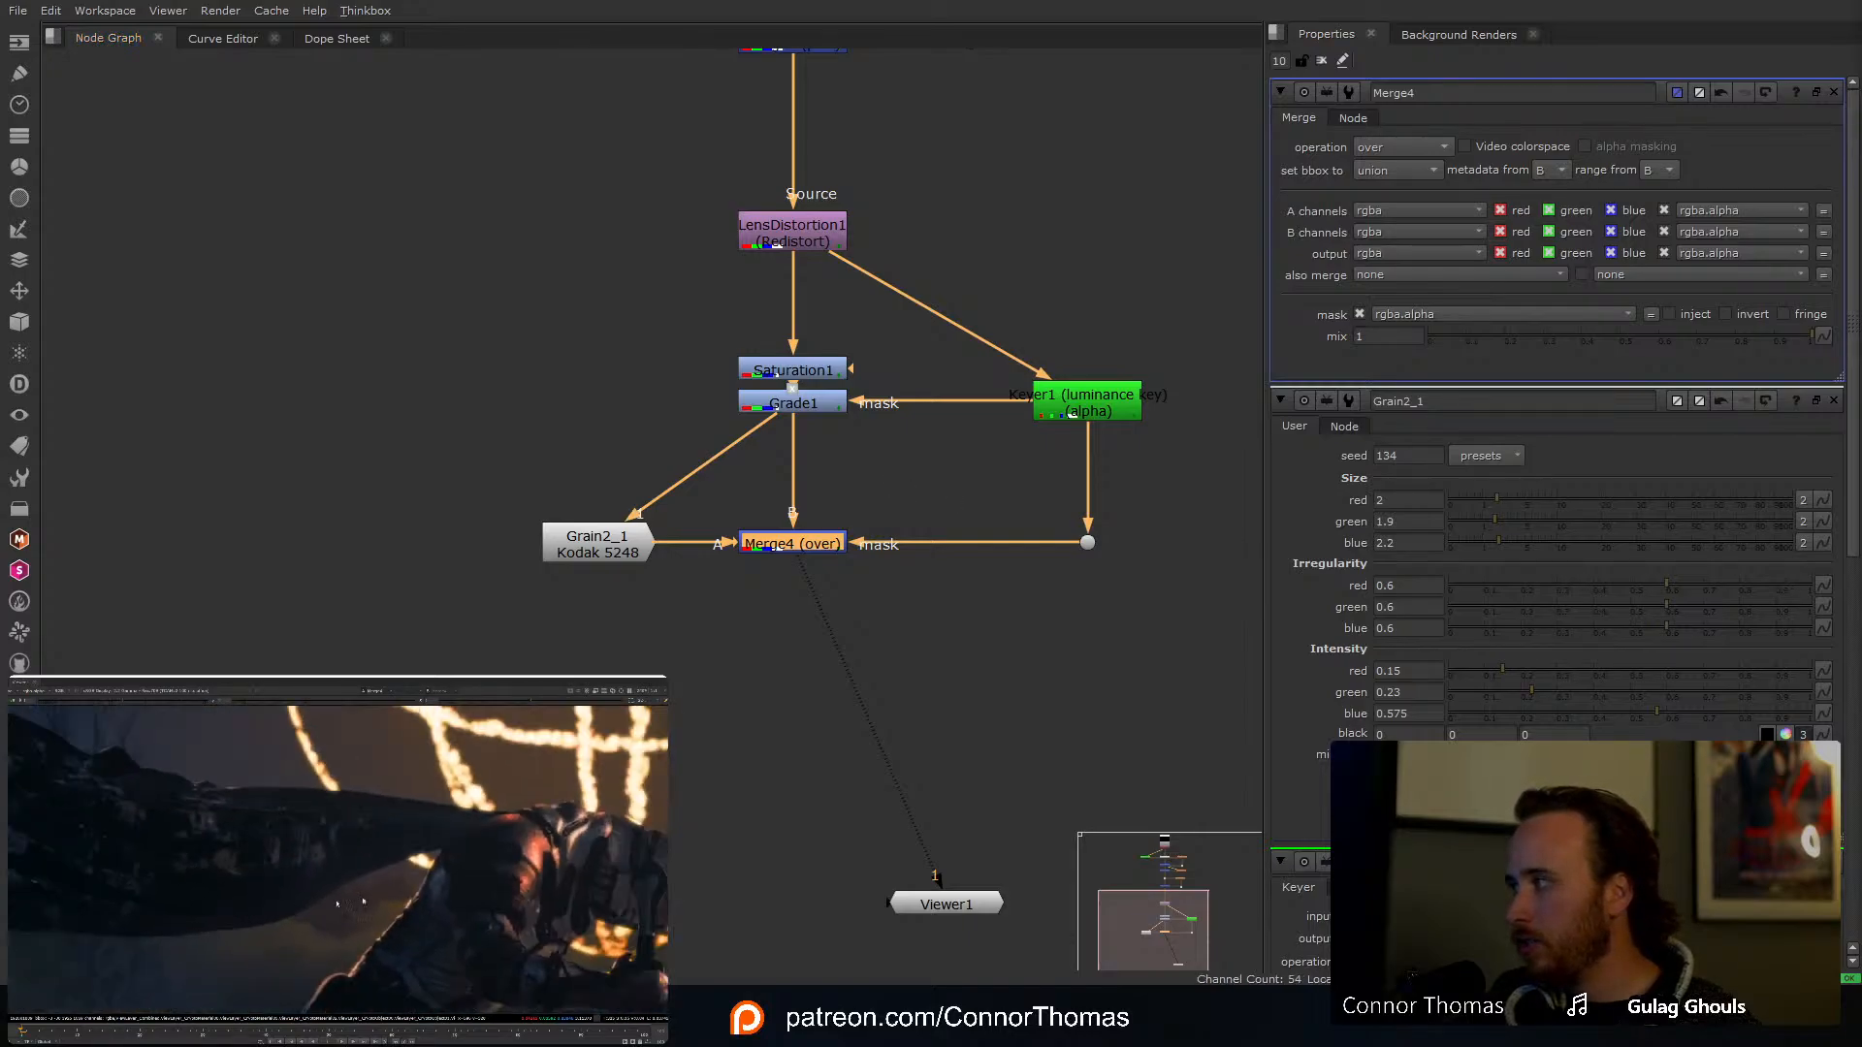
middle_drag(475, 896, 357, 869)
scroll(358, 869, up, 3)
click(599, 542)
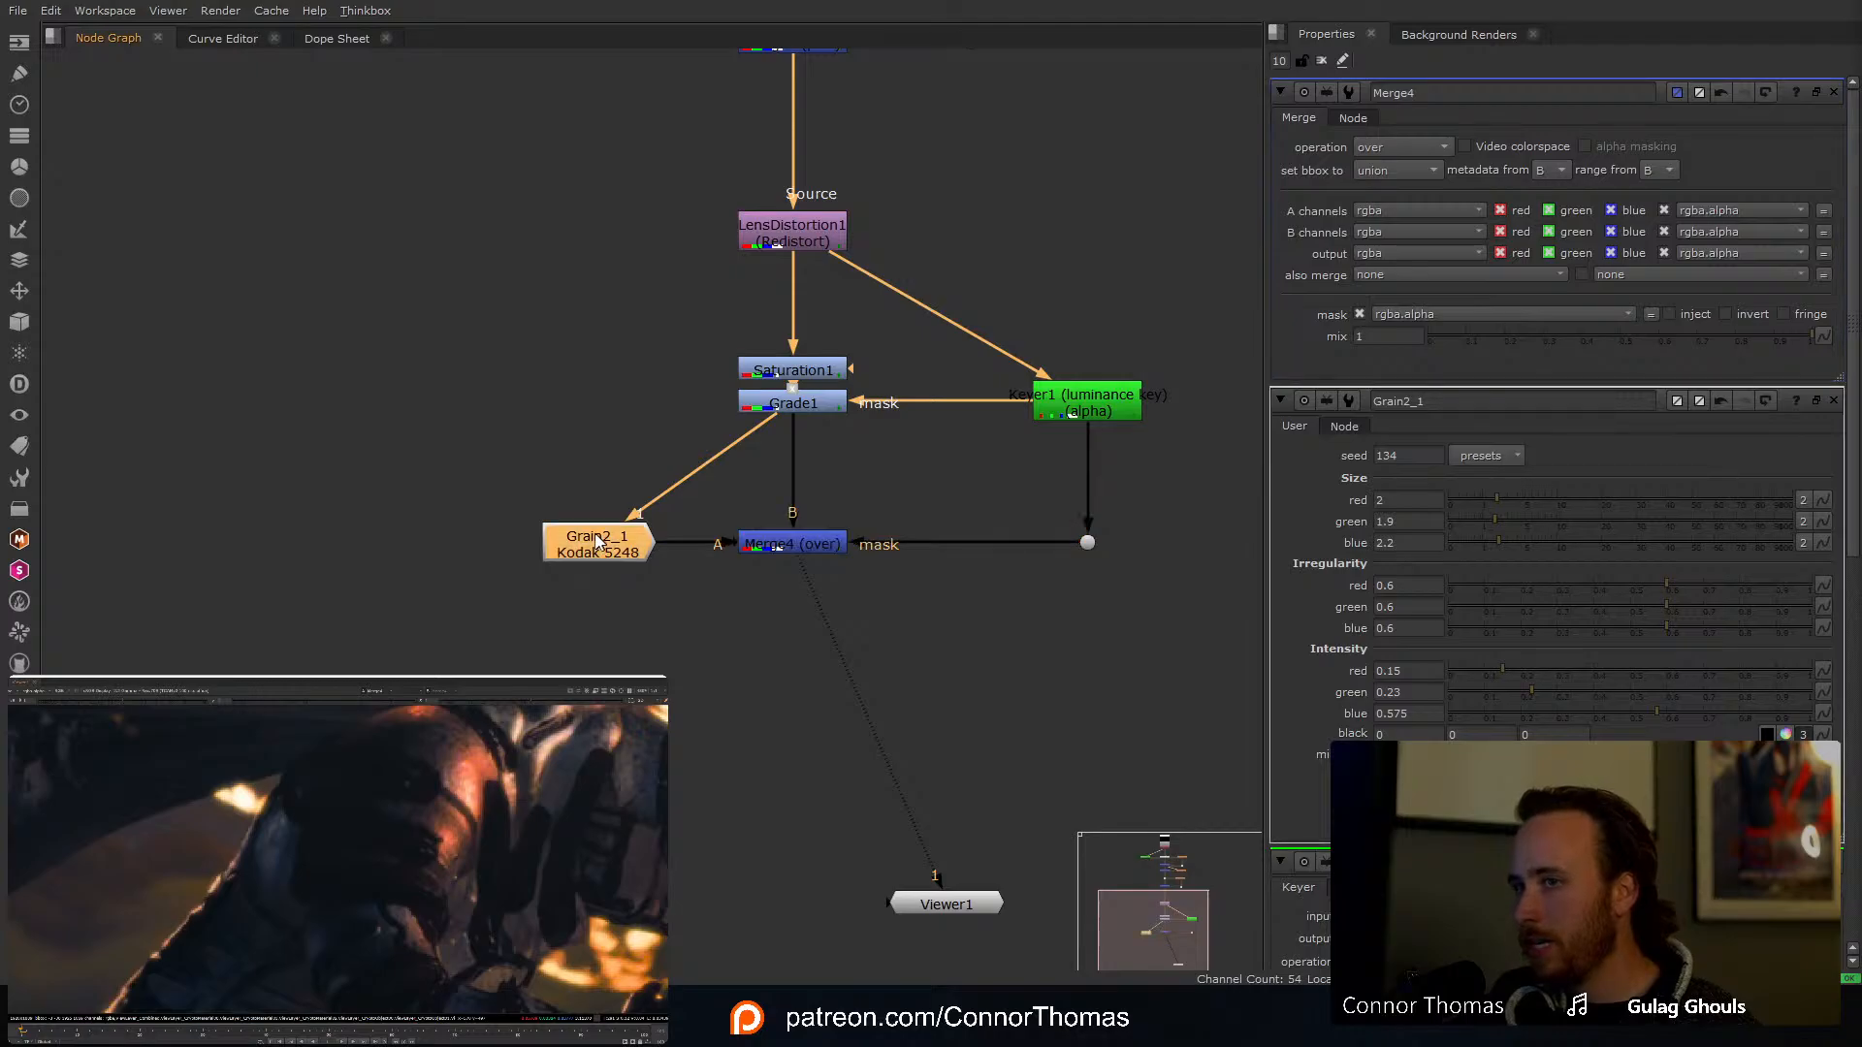
key(d)
key(d)
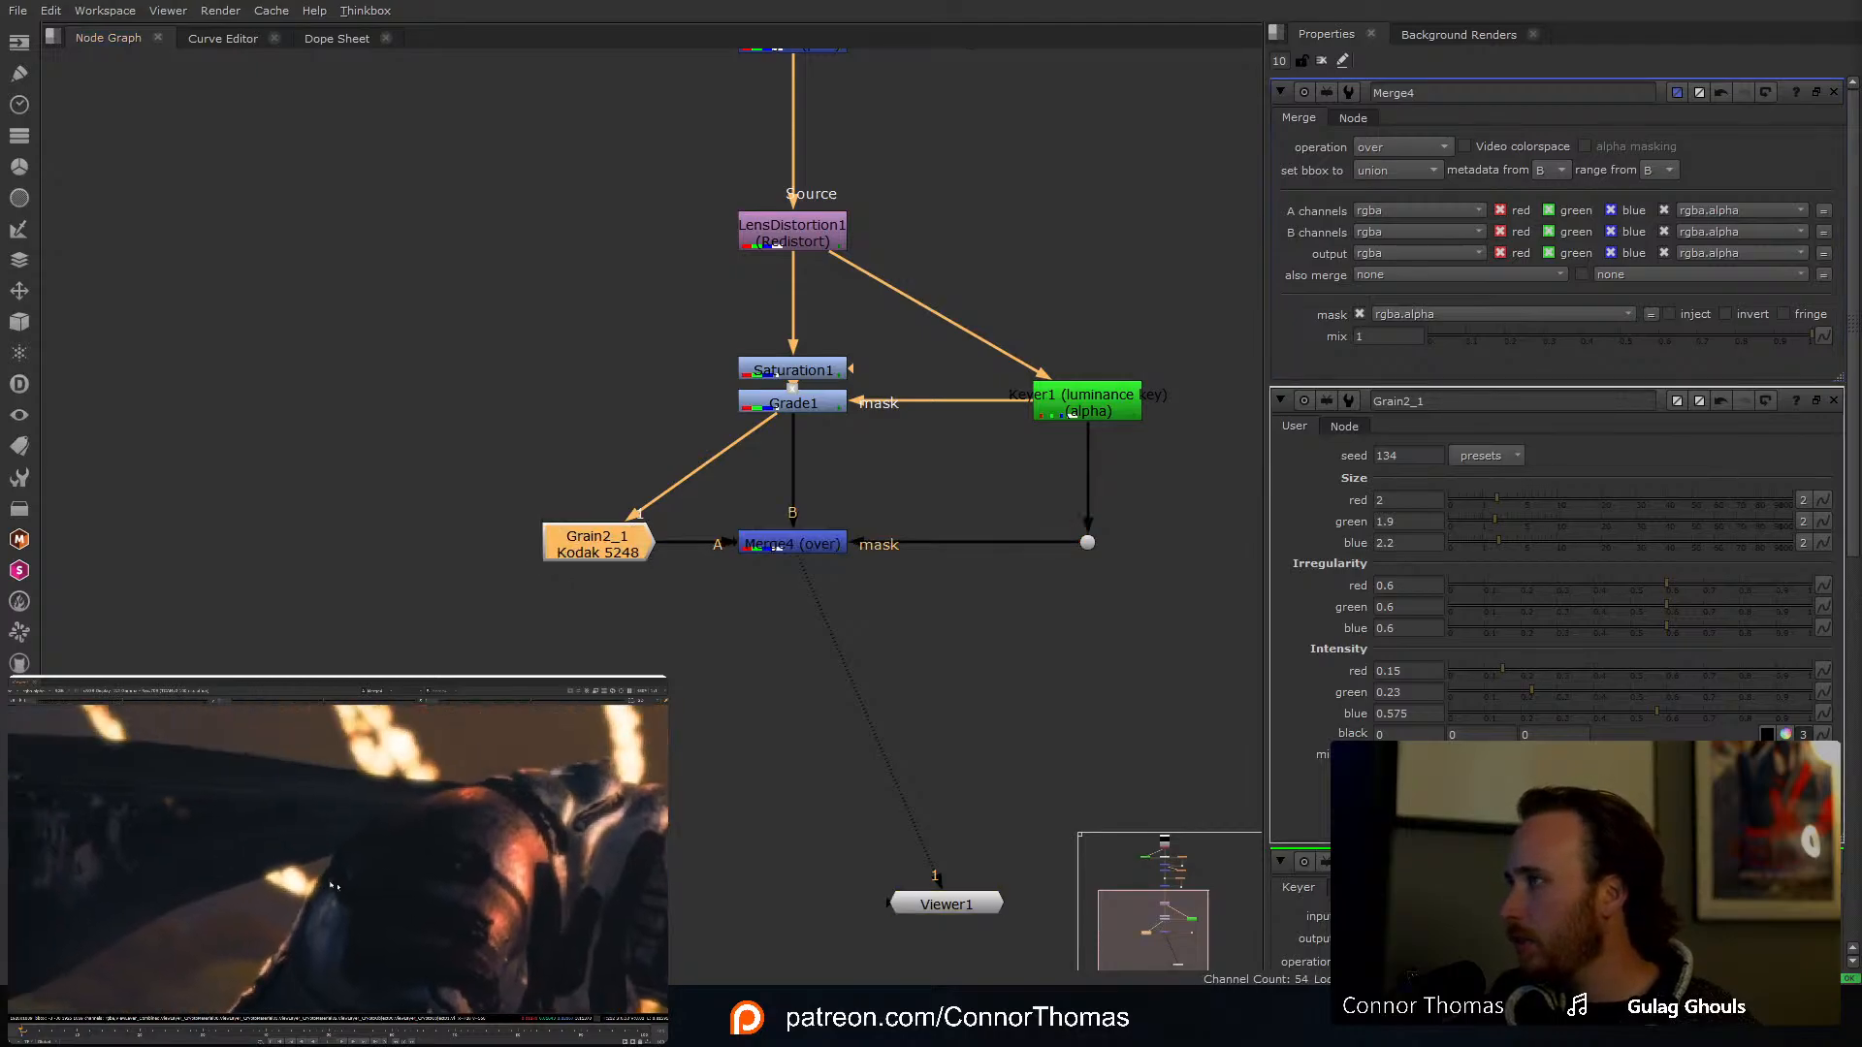
key(d)
key(d)
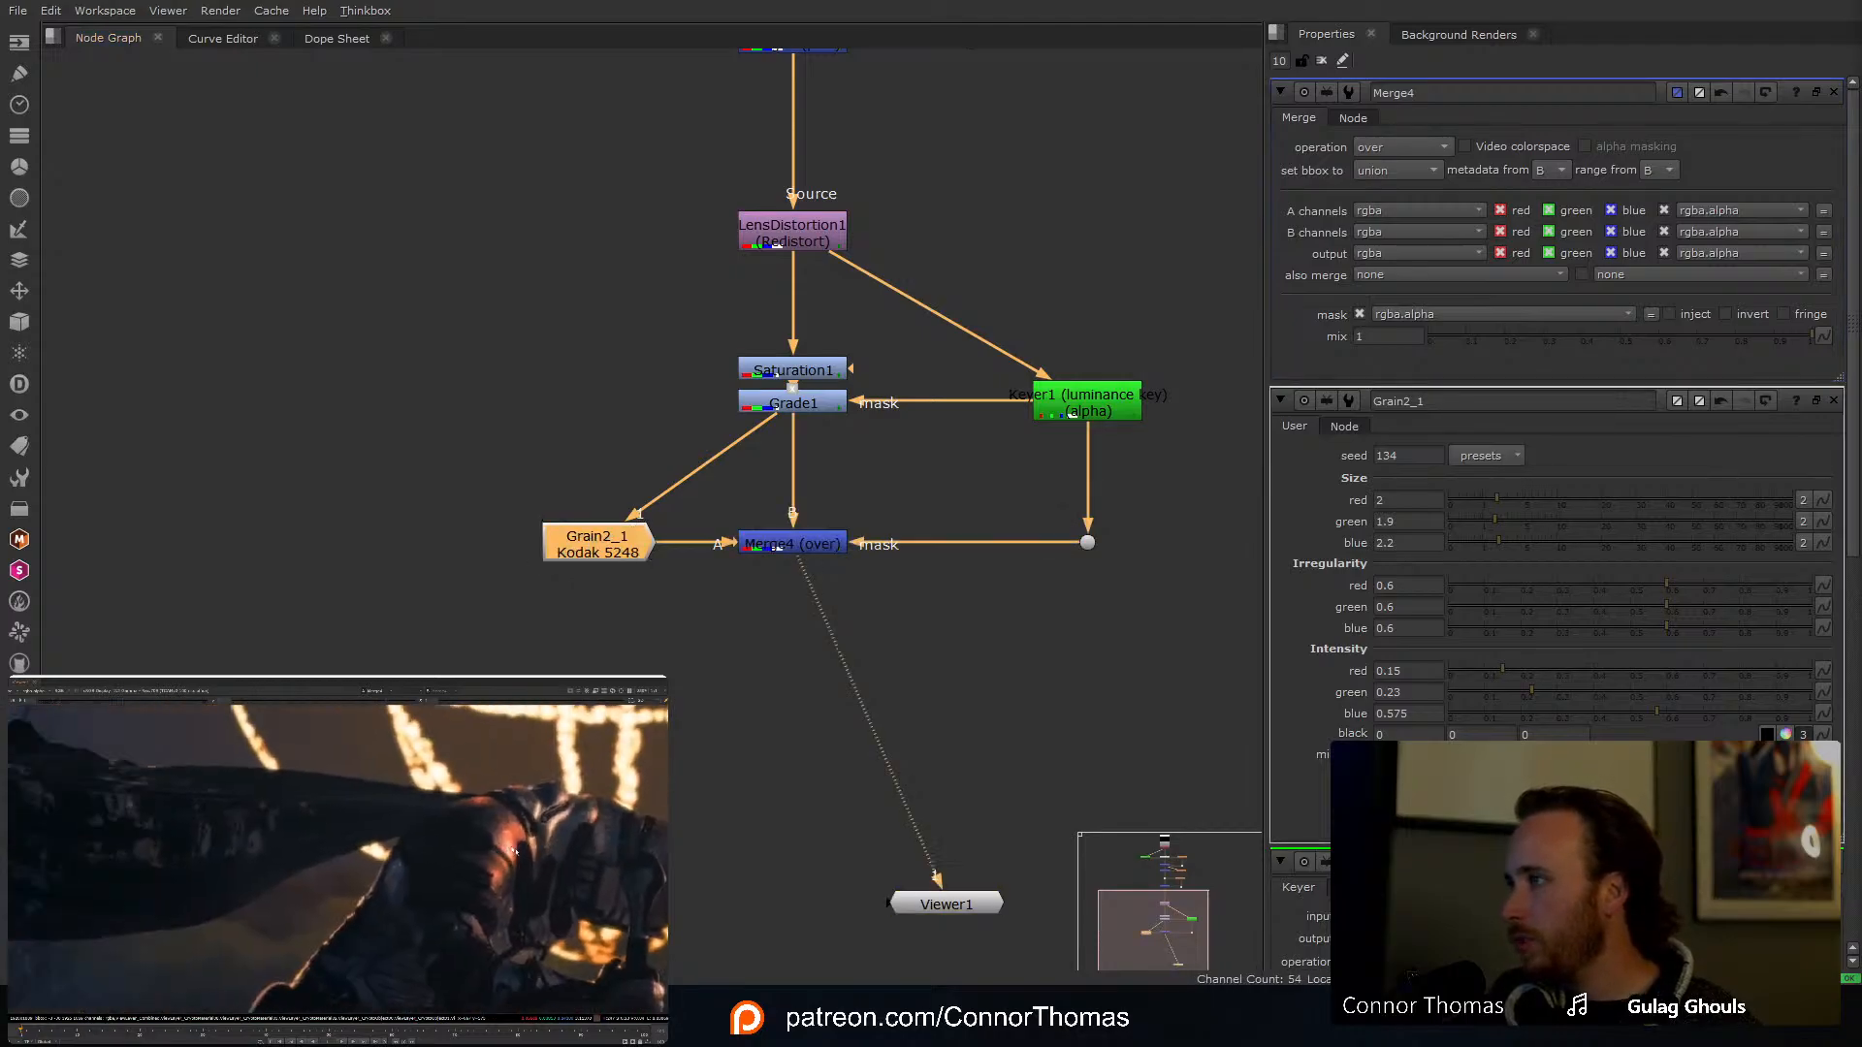
scroll(339, 826, up, 3)
middle_drag(378, 802, 357, 881)
scroll(358, 881, up, 3)
key(d)
key(d)
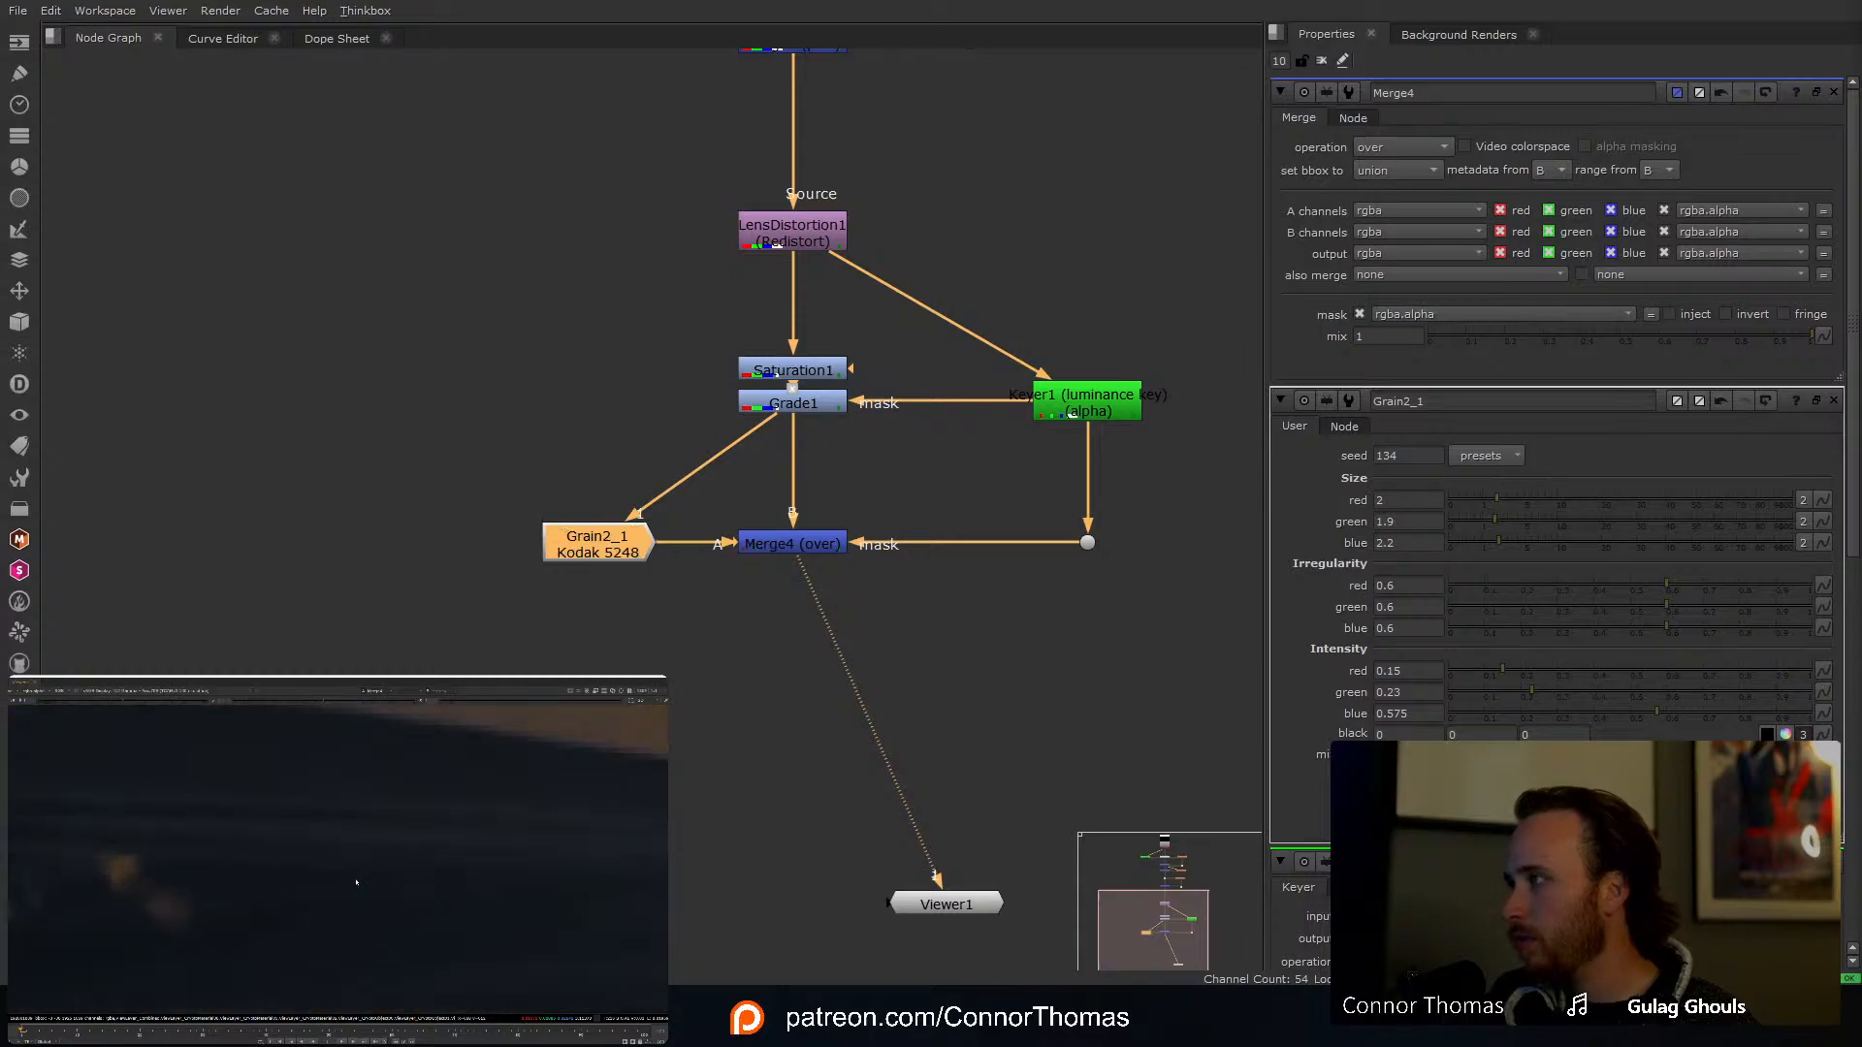
Step: View the Keyer's alpha output across the whole frame
key(a)
click(1114, 412)
key(1)
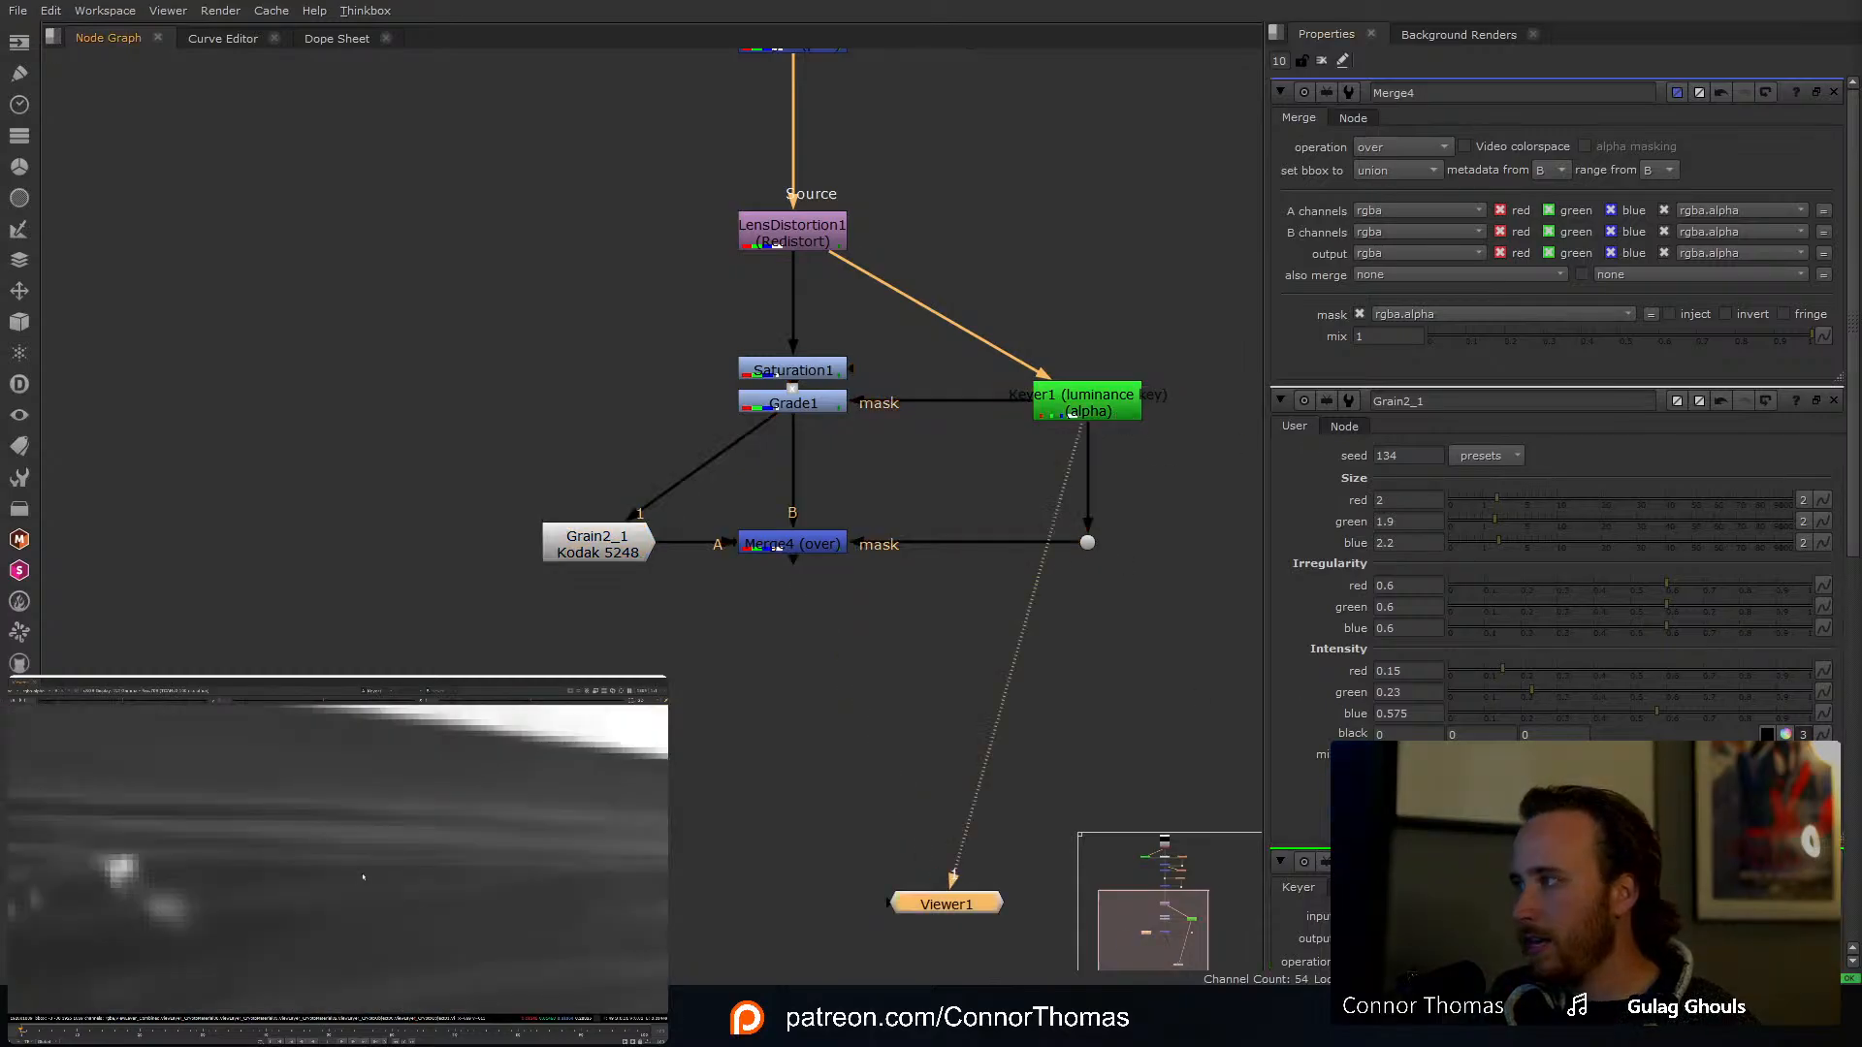
key(f)
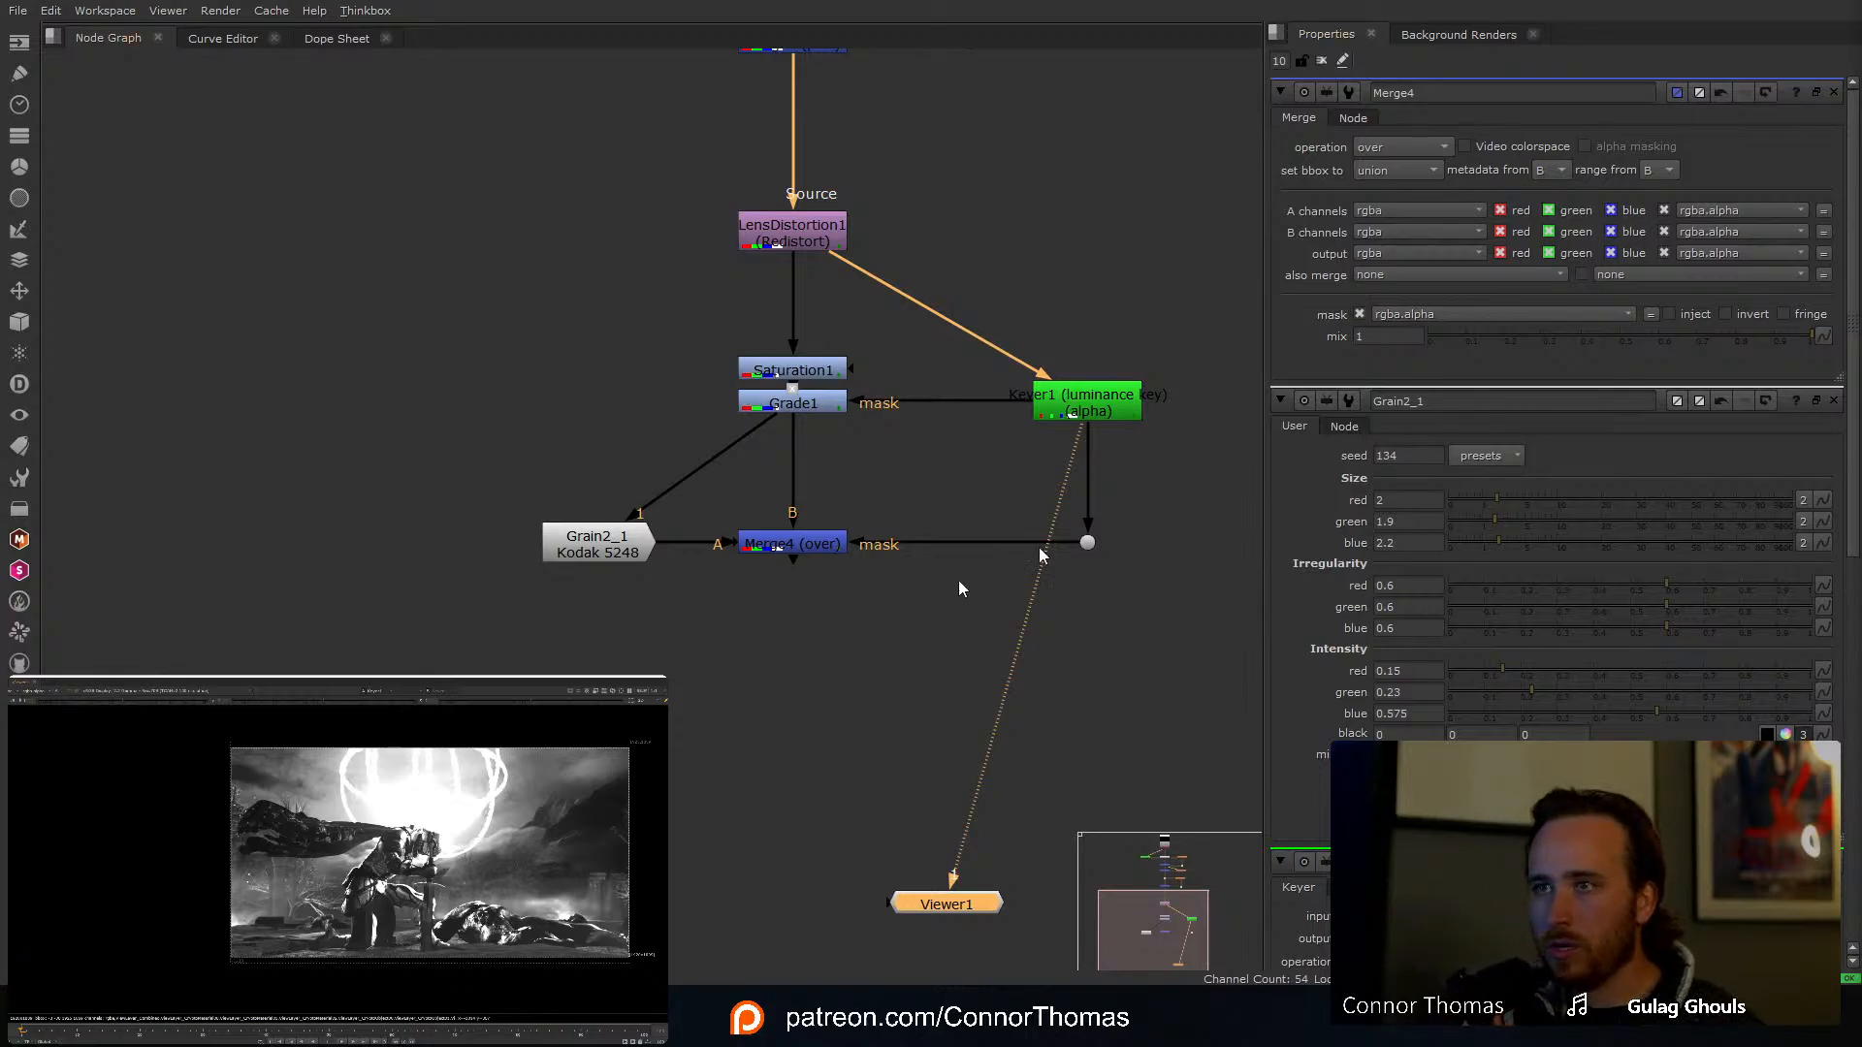
Step: Move the Keyer closer to the Grade and place a duplicate of it alongside
drag(1086, 419, 952, 415)
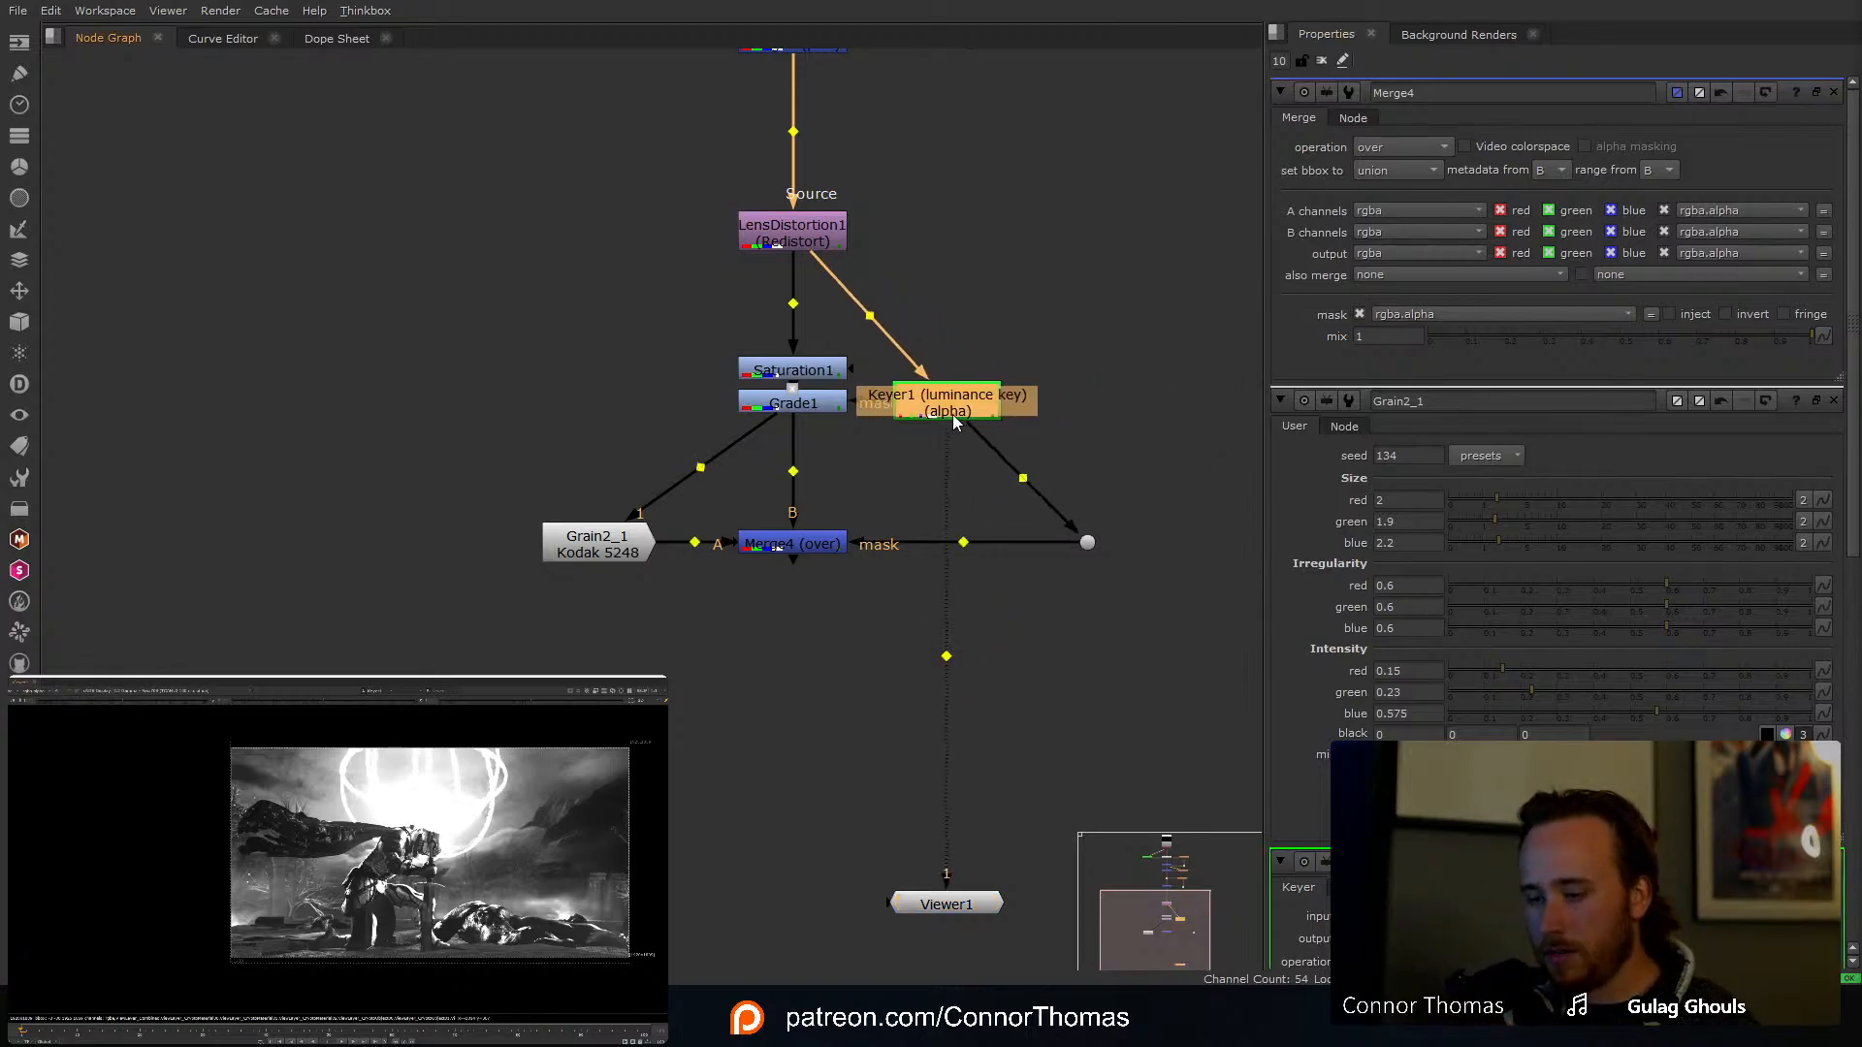
key(ctrl+c)
click(1079, 388)
key(ctrl+v)
drag(1077, 386, 1092, 397)
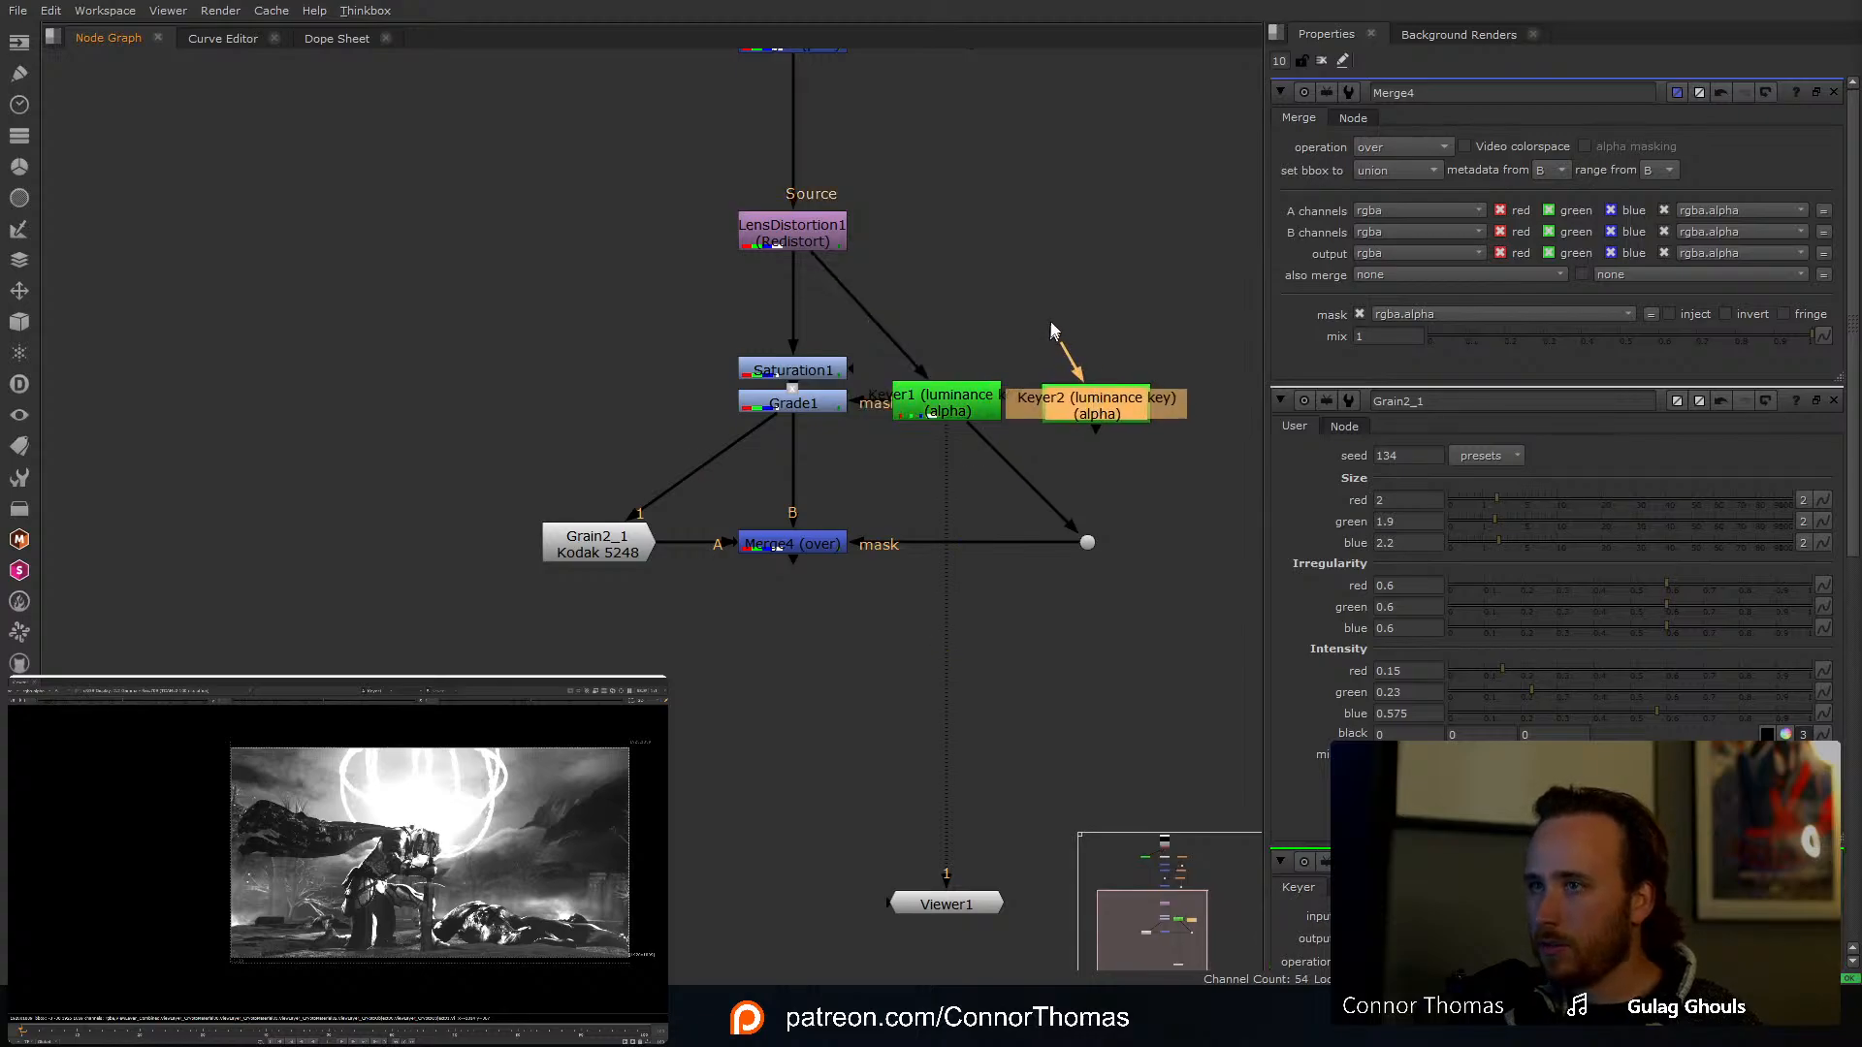
Step: Feed both Keyers from the LensDistortion node through a row of two Dots, one above each Keyer
ctrl+drag(870, 315, 949, 235)
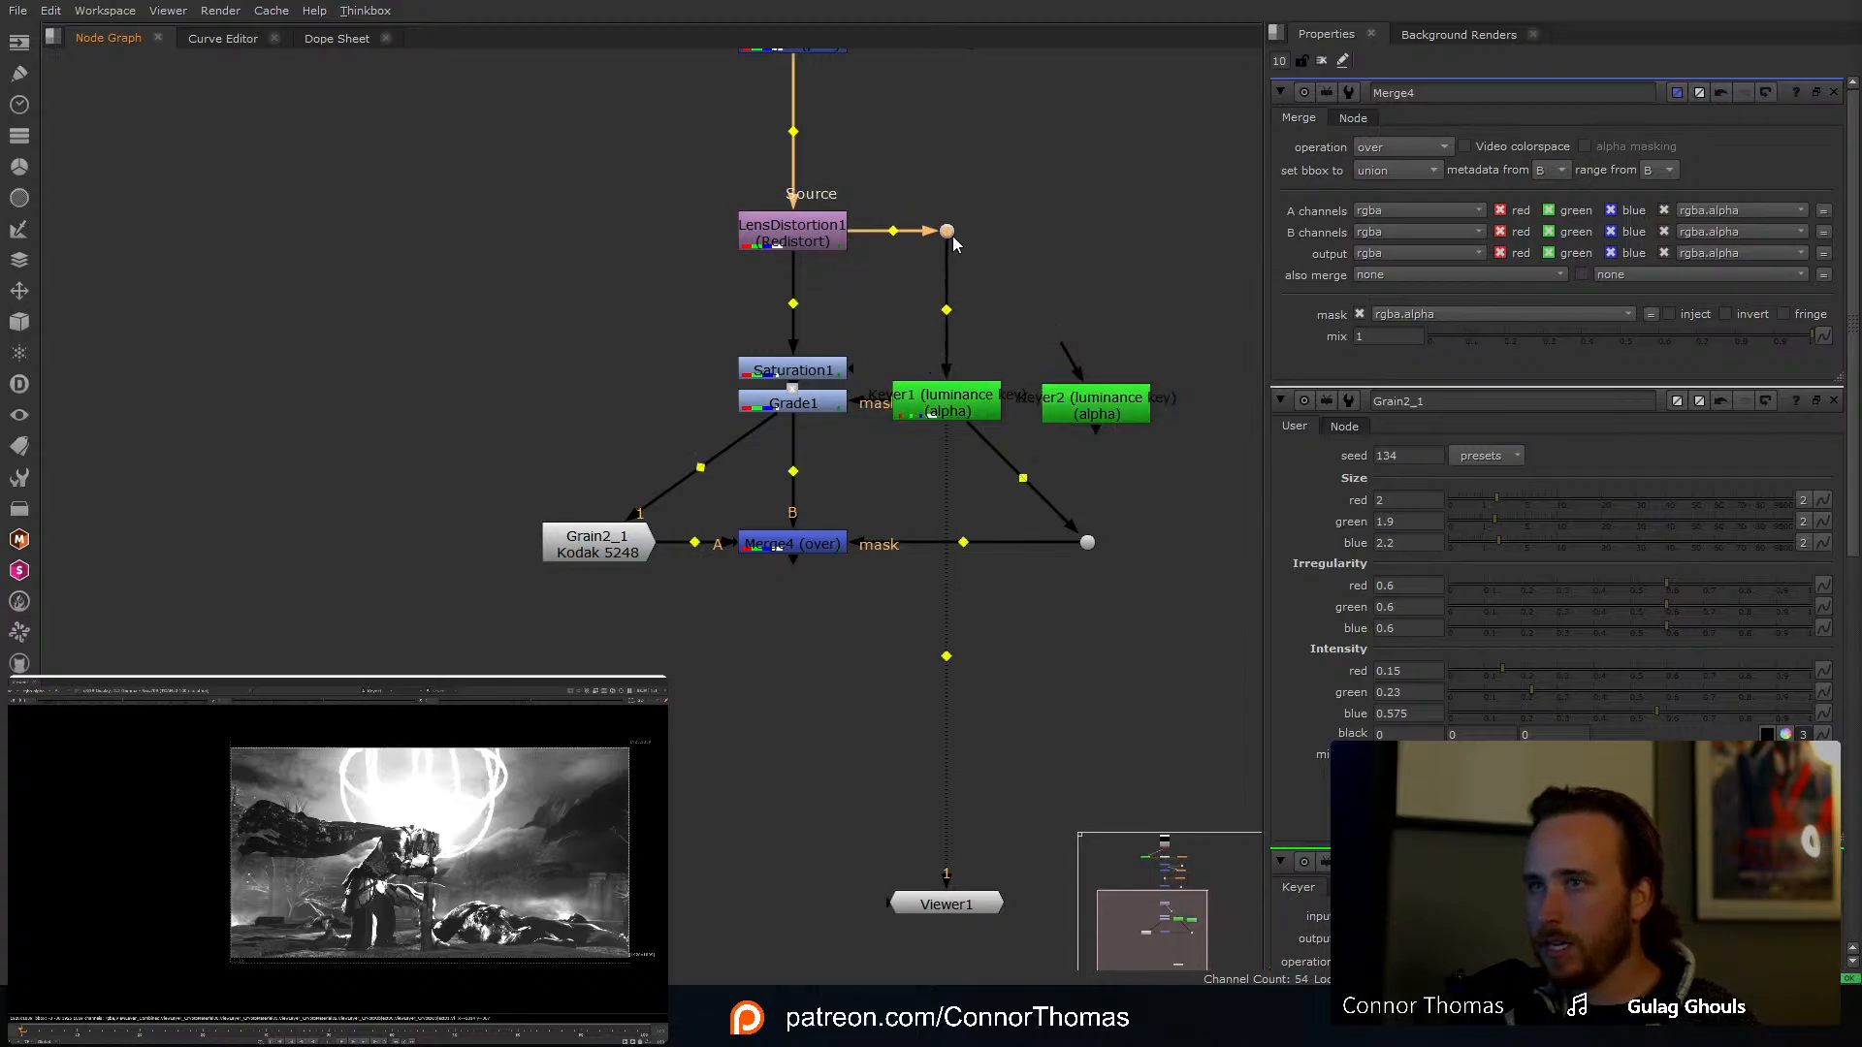
drag(1063, 351, 947, 230)
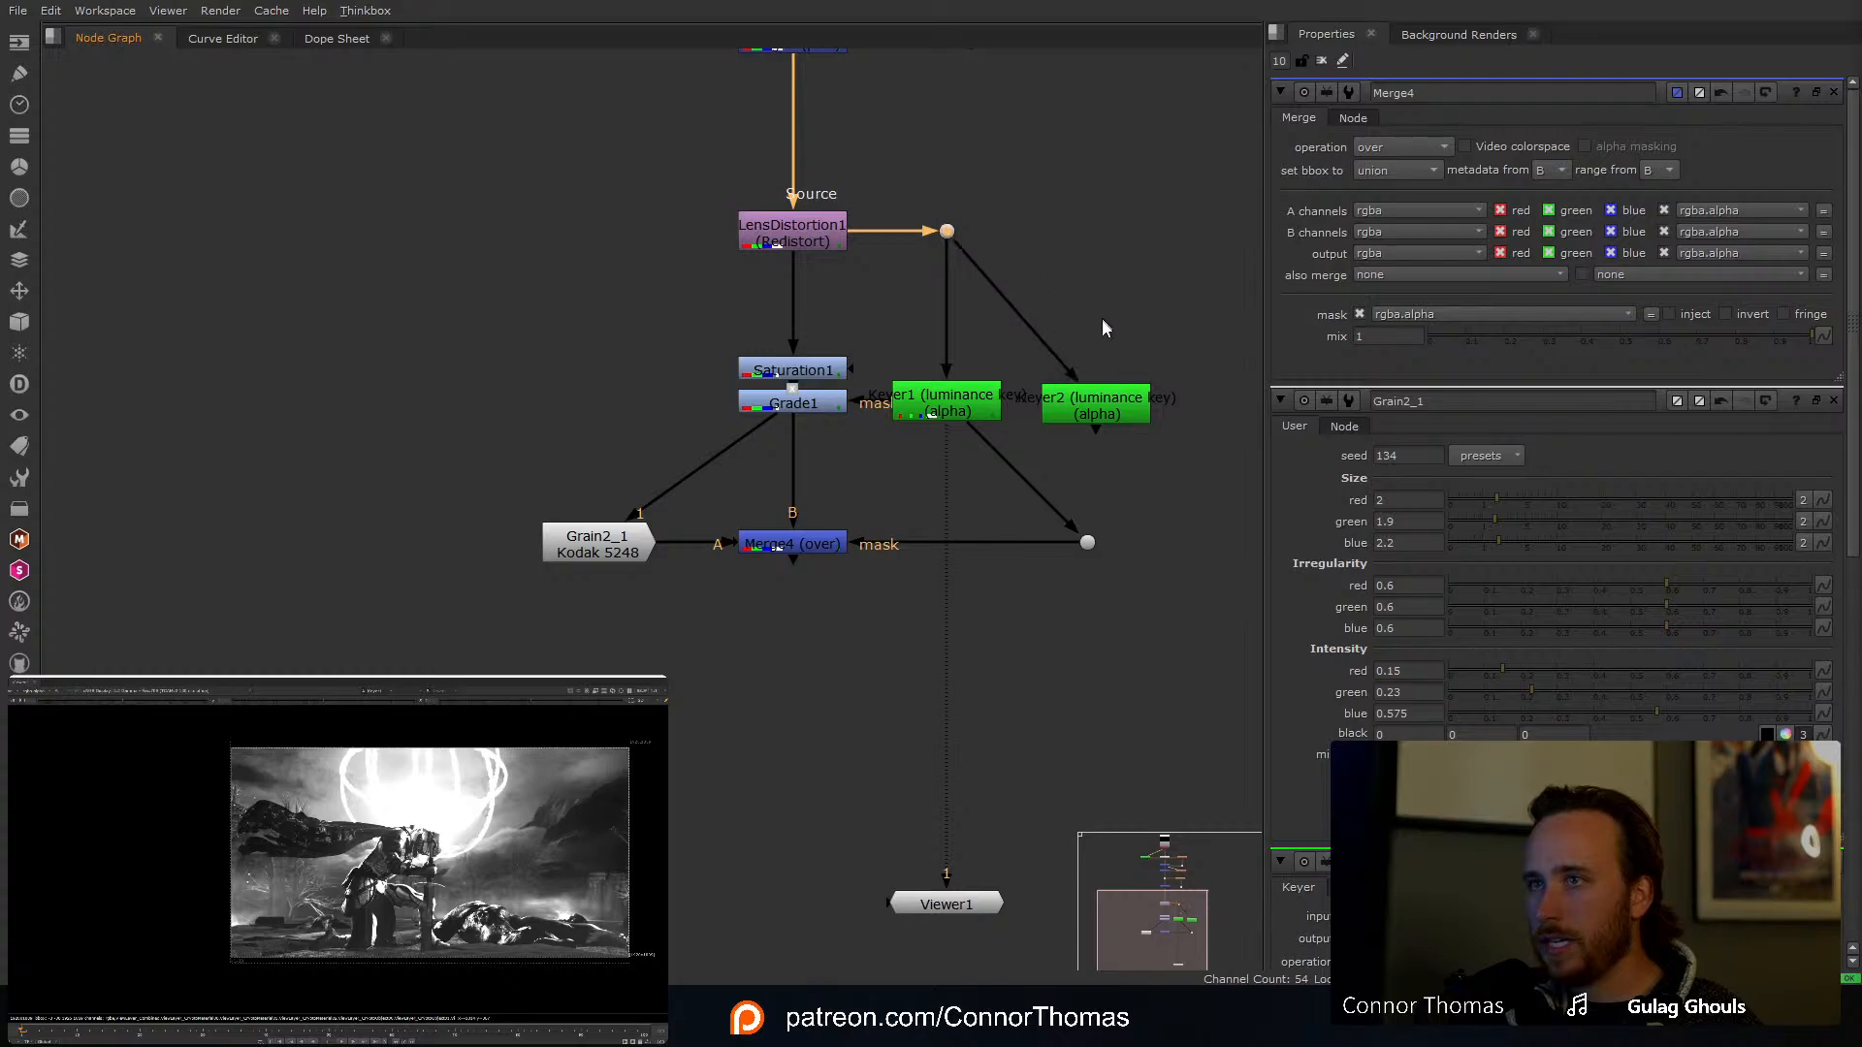
ctrl+drag(1022, 309, 1095, 232)
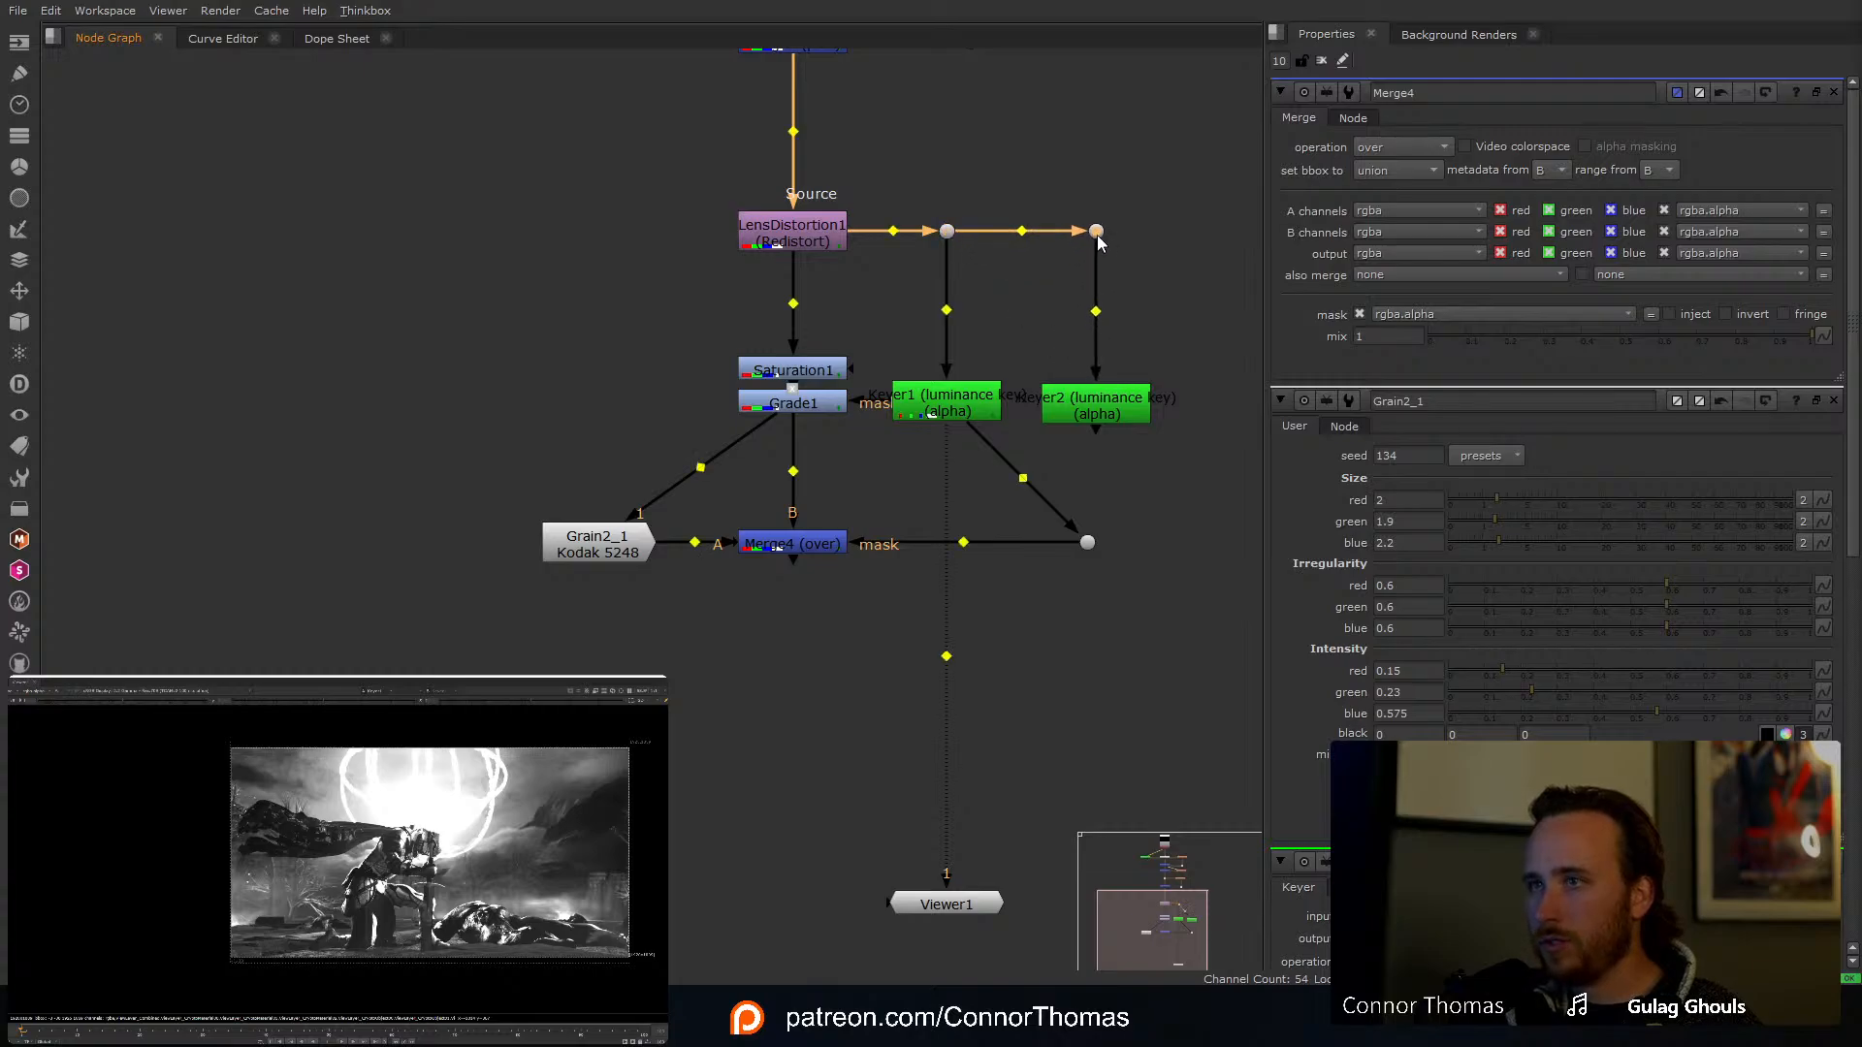
Step: View the duplicate Keyer's output and set its luminance range B value to 1
double_click(1102, 407)
key(1)
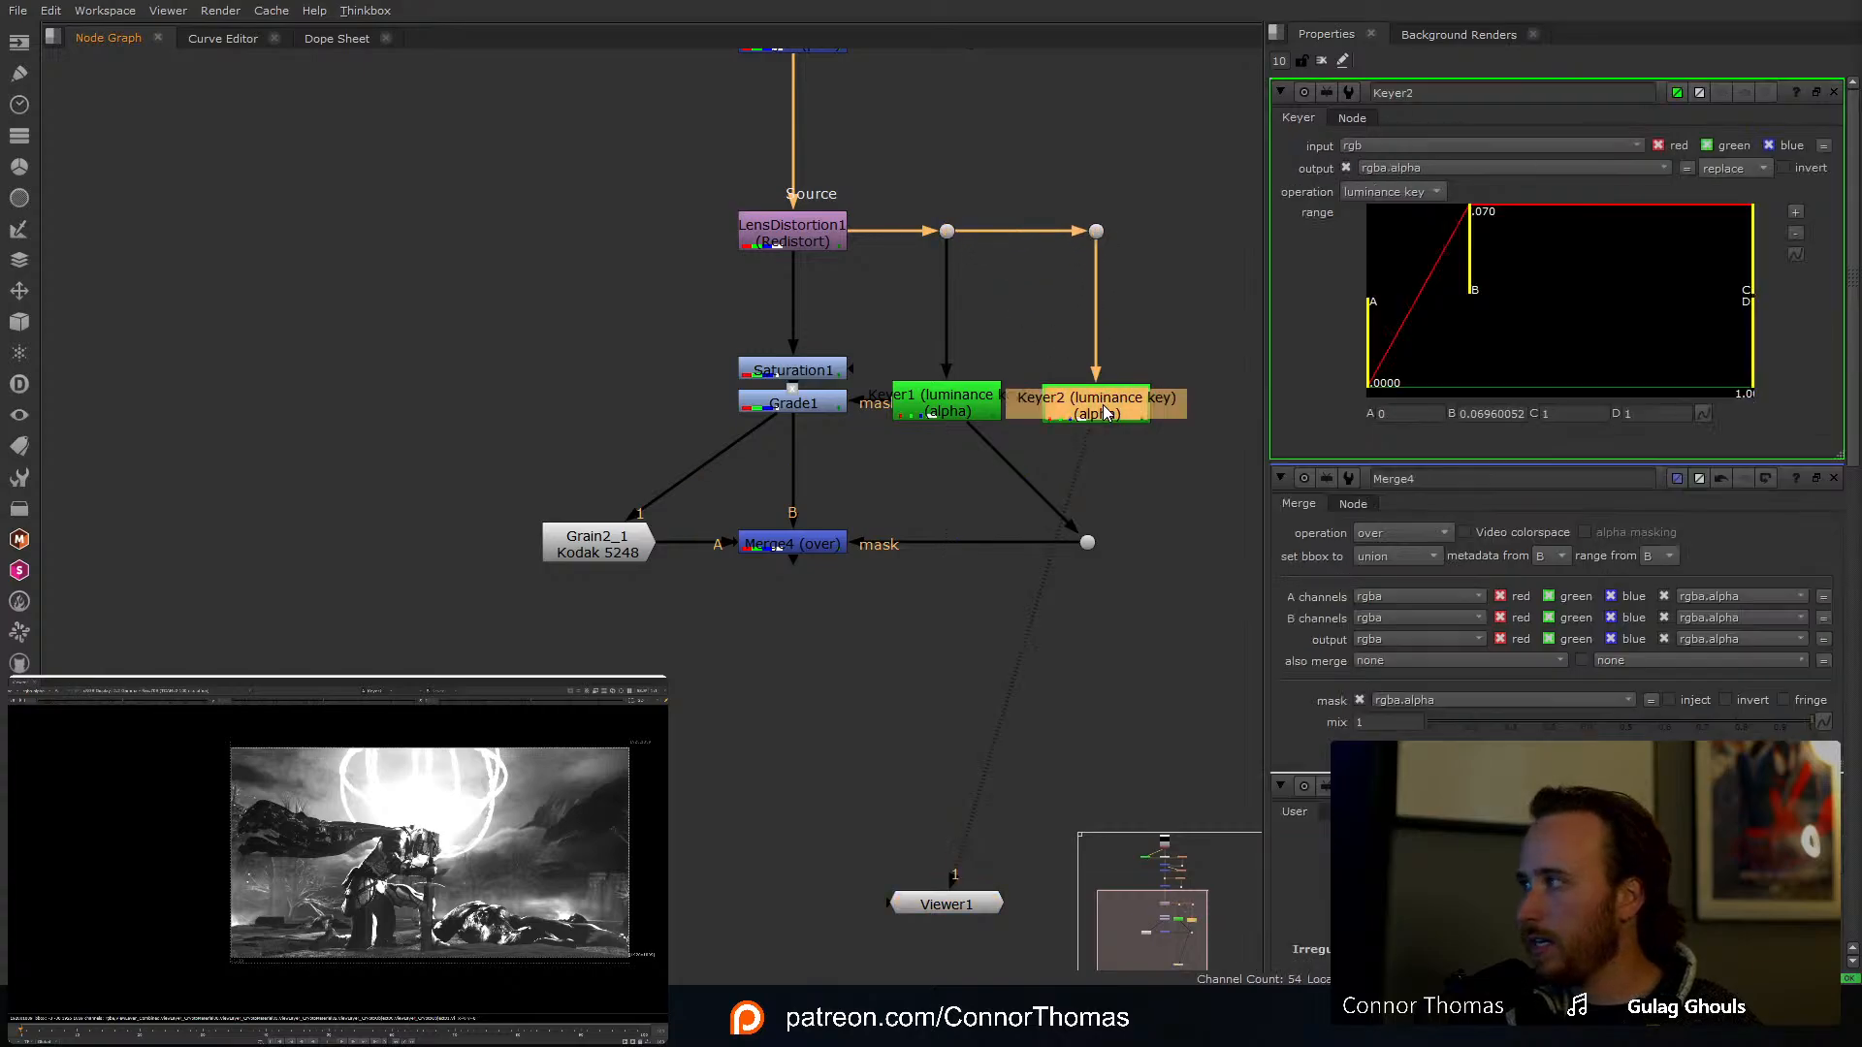
drag(1469, 264, 1793, 259)
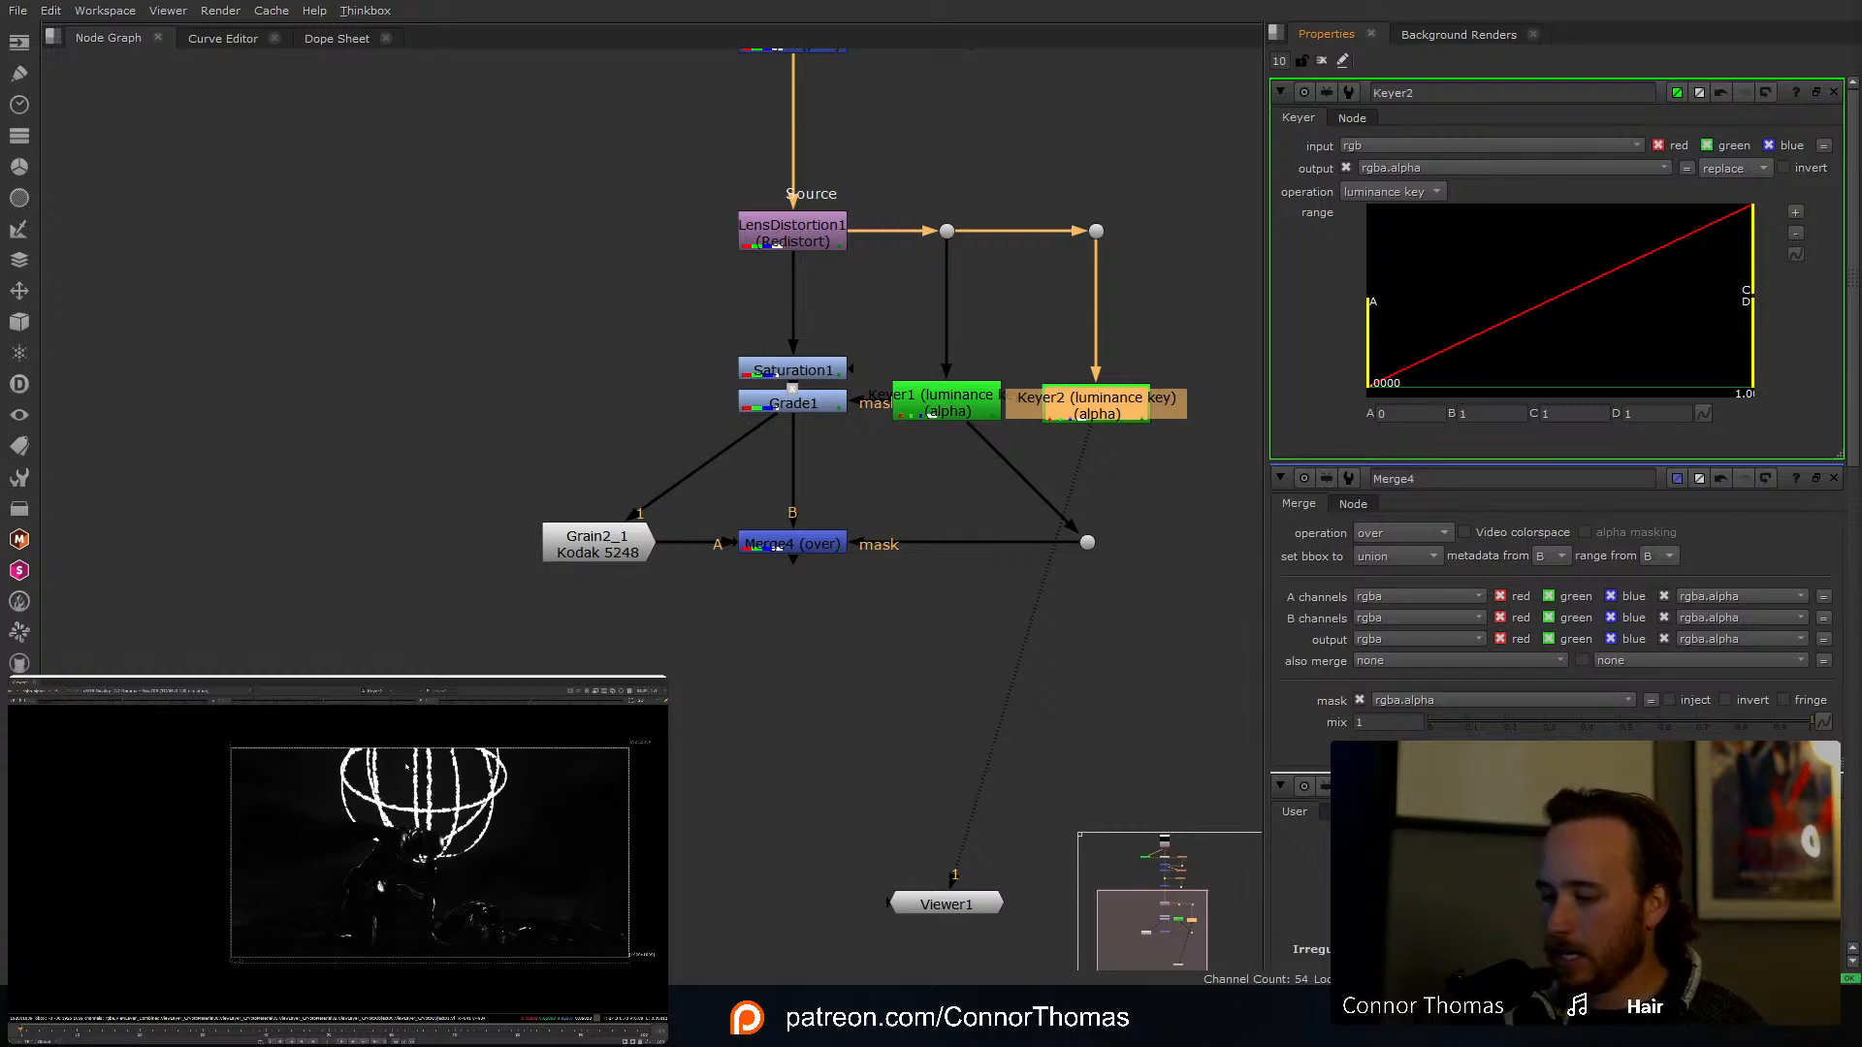
key(f)
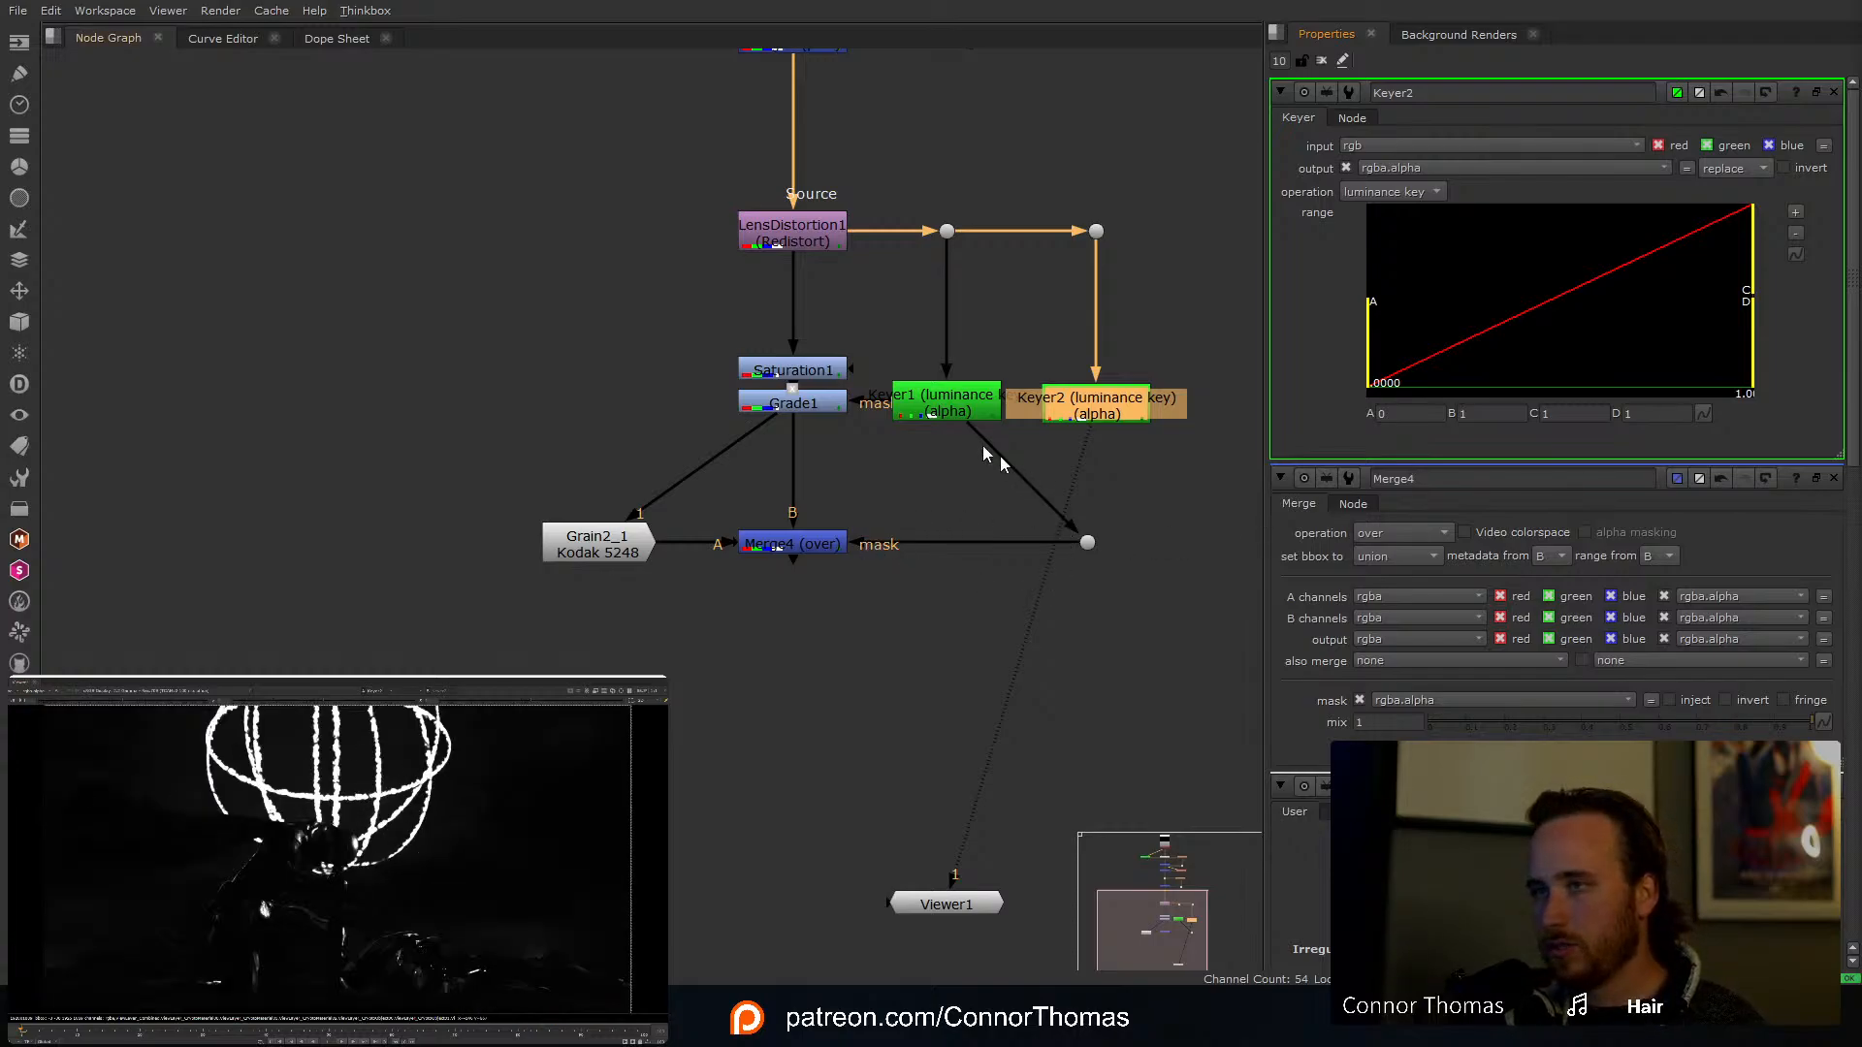
Step: Reconnect the Merge node's mask Dot to the duplicate Keyer and view the Merge's output
mouse_move(1087, 543)
mouse_down()
mouse_move(958, 543)
mouse_move(1112, 550)
mouse_up()
drag(938, 426, 1083, 423)
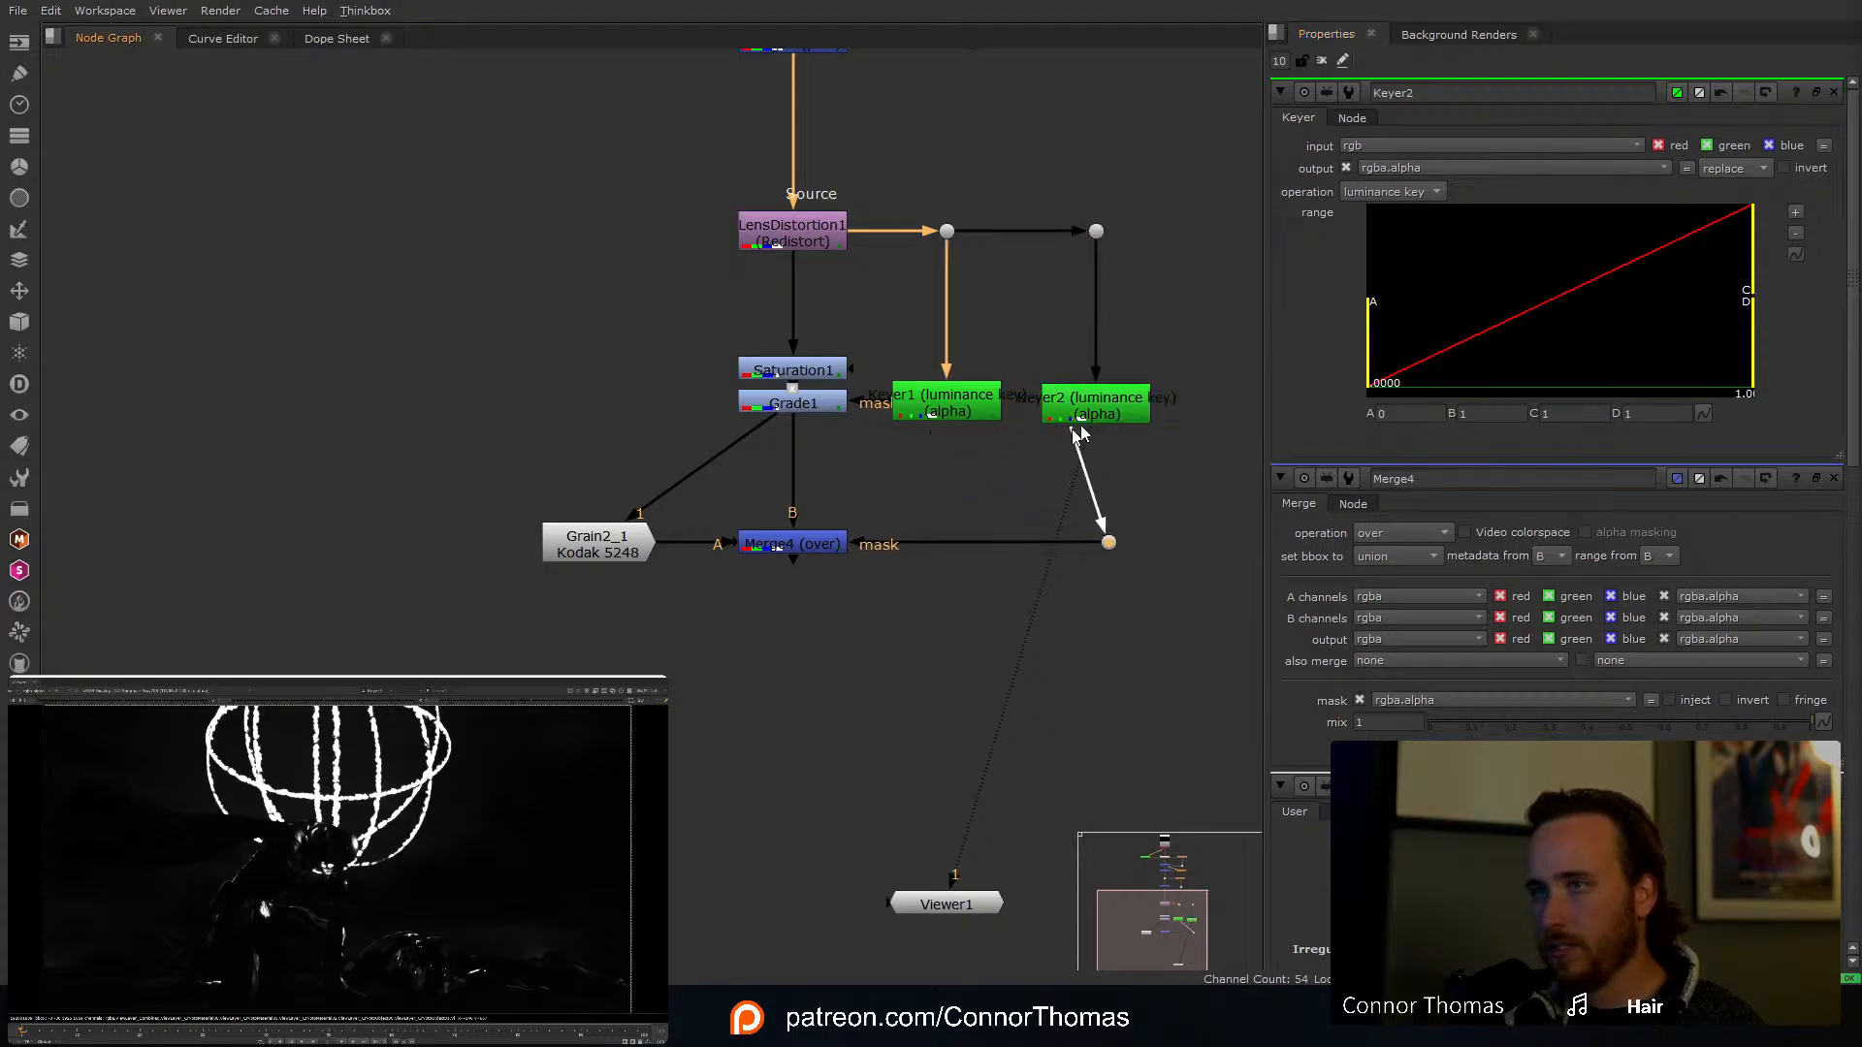
click(776, 544)
key(1)
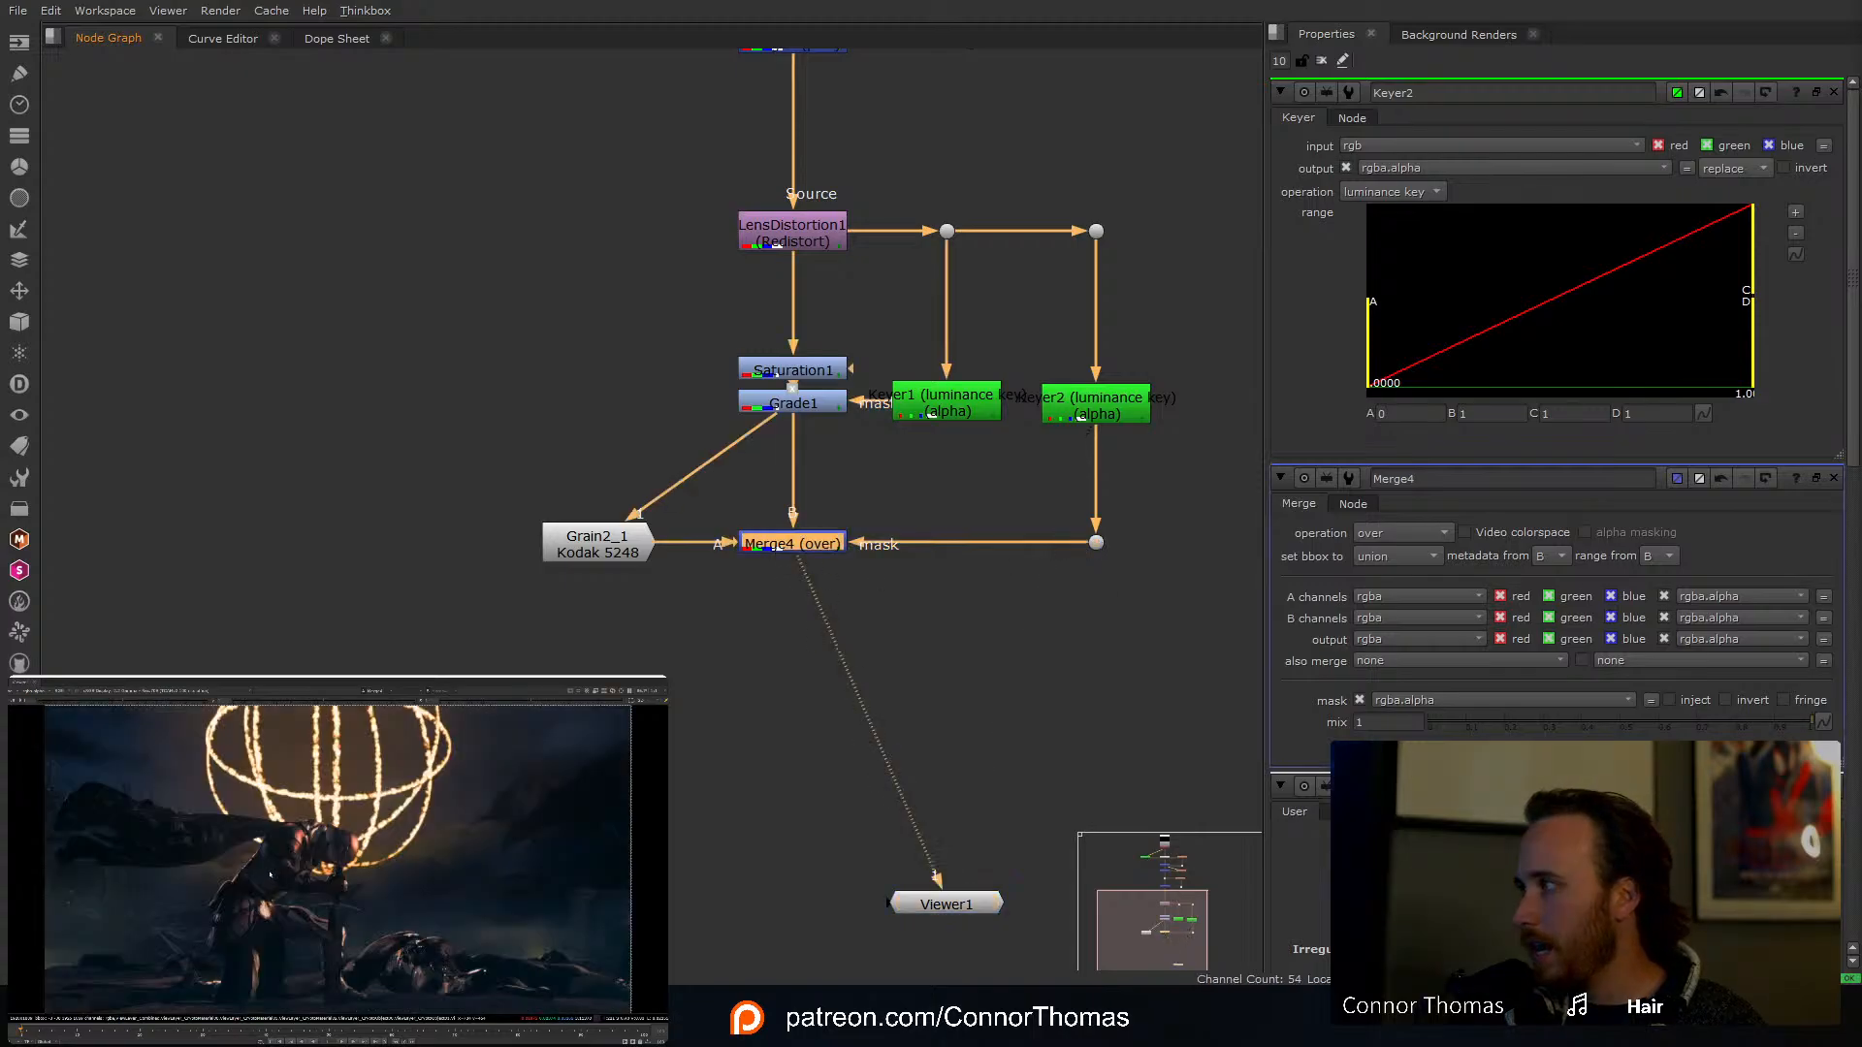
Step: Inspect the merged image's grain up close on the fire rings and the knight, and at full frame
scroll(269, 874, up, 6)
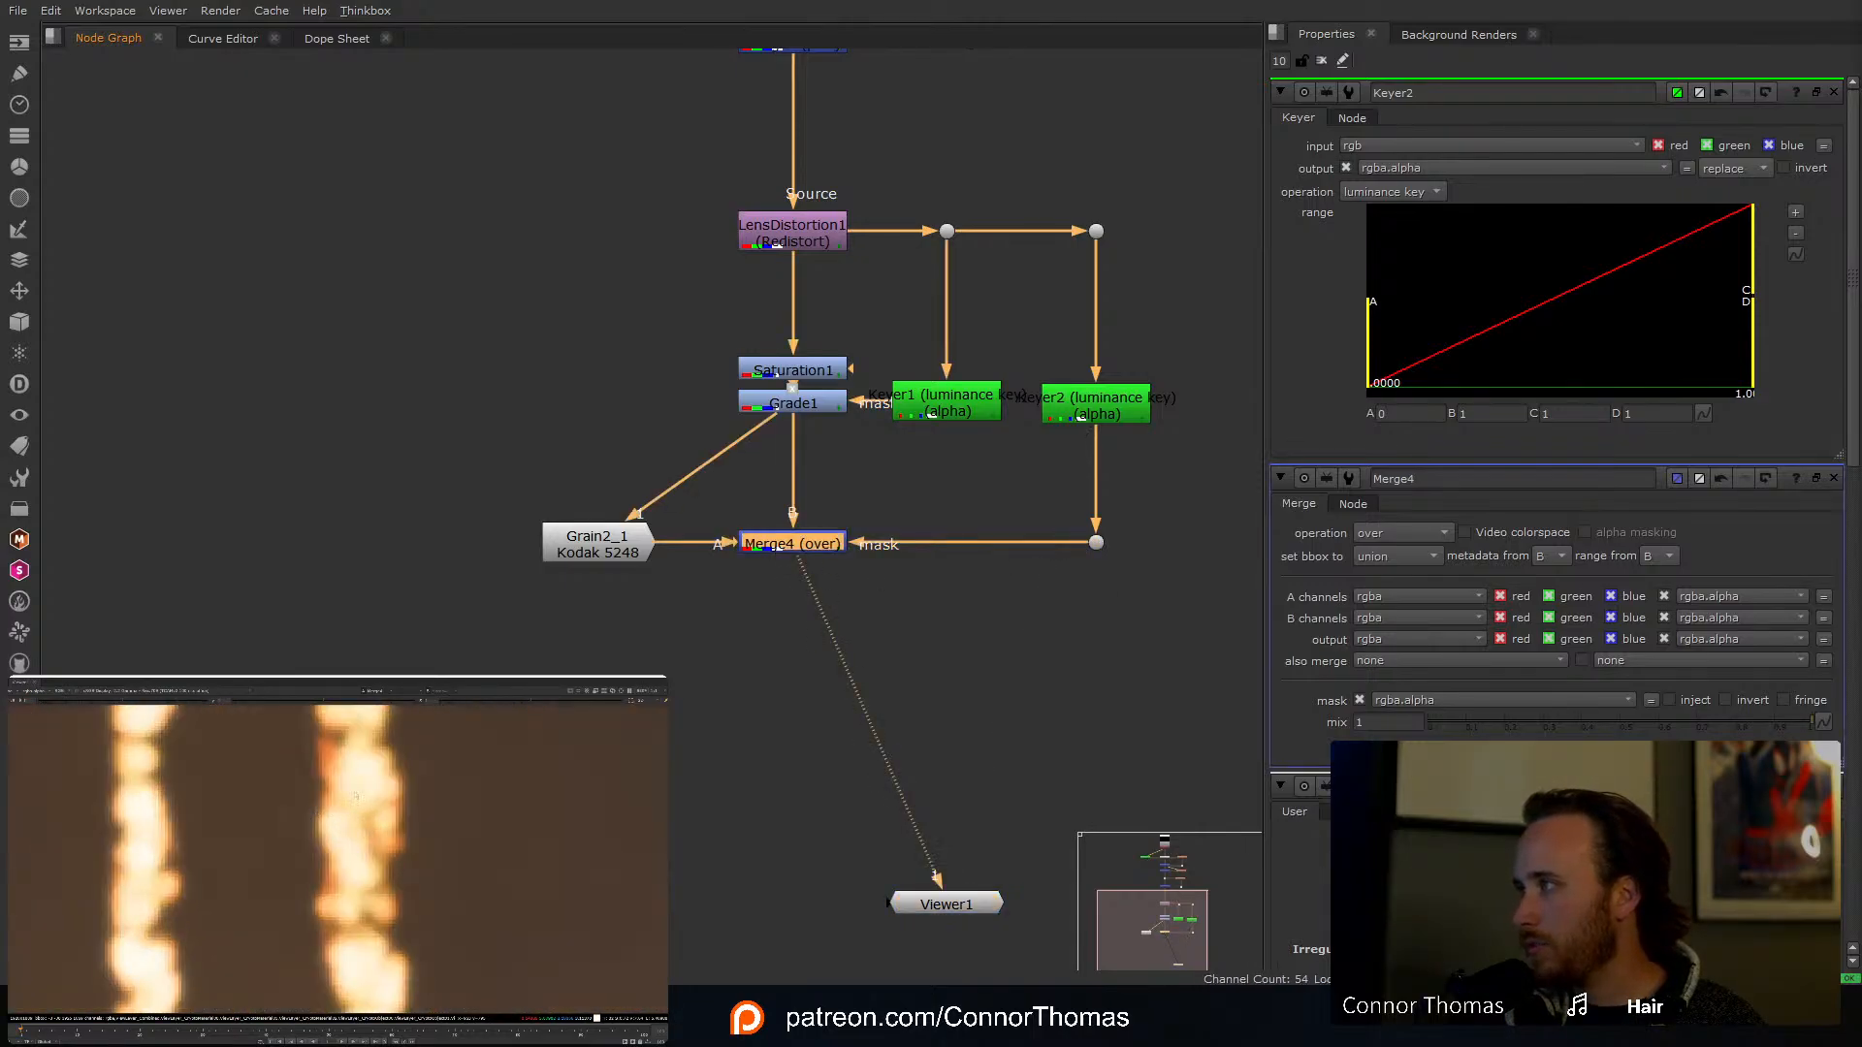
scroll(339, 883, down, 8)
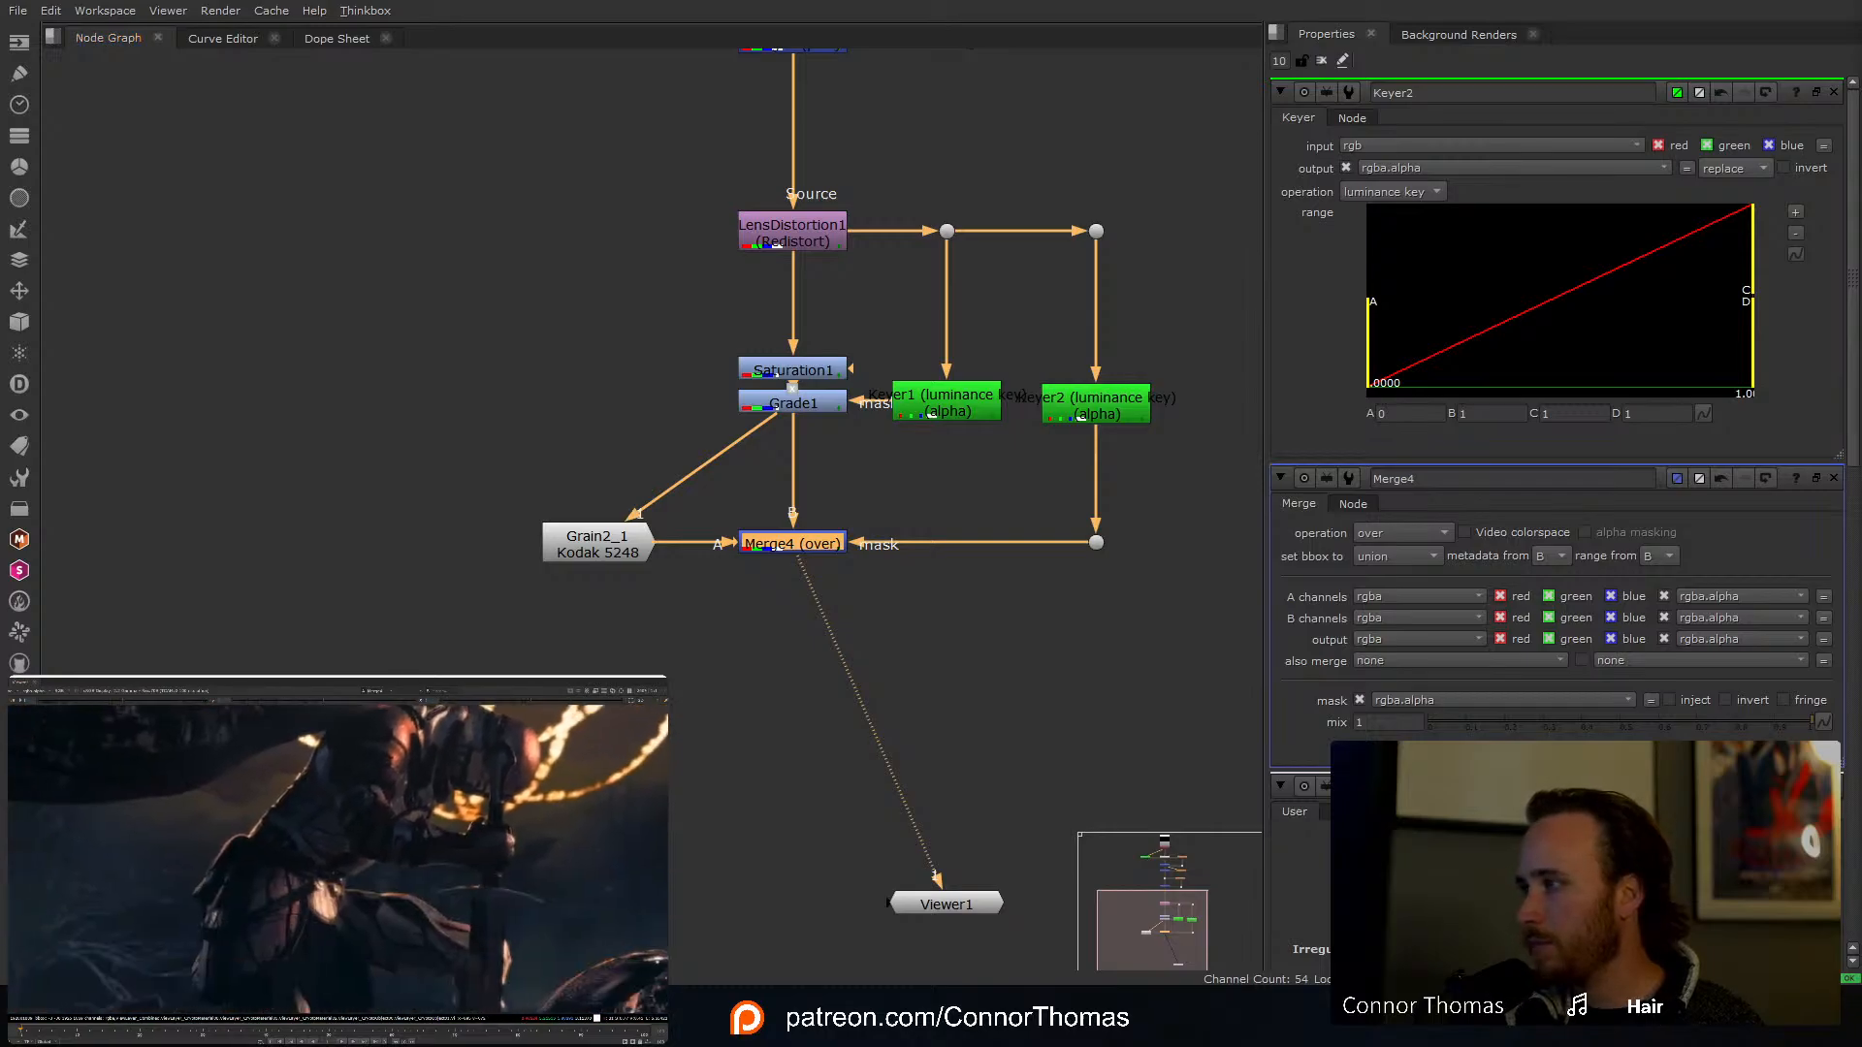
scroll(317, 817, down, 7)
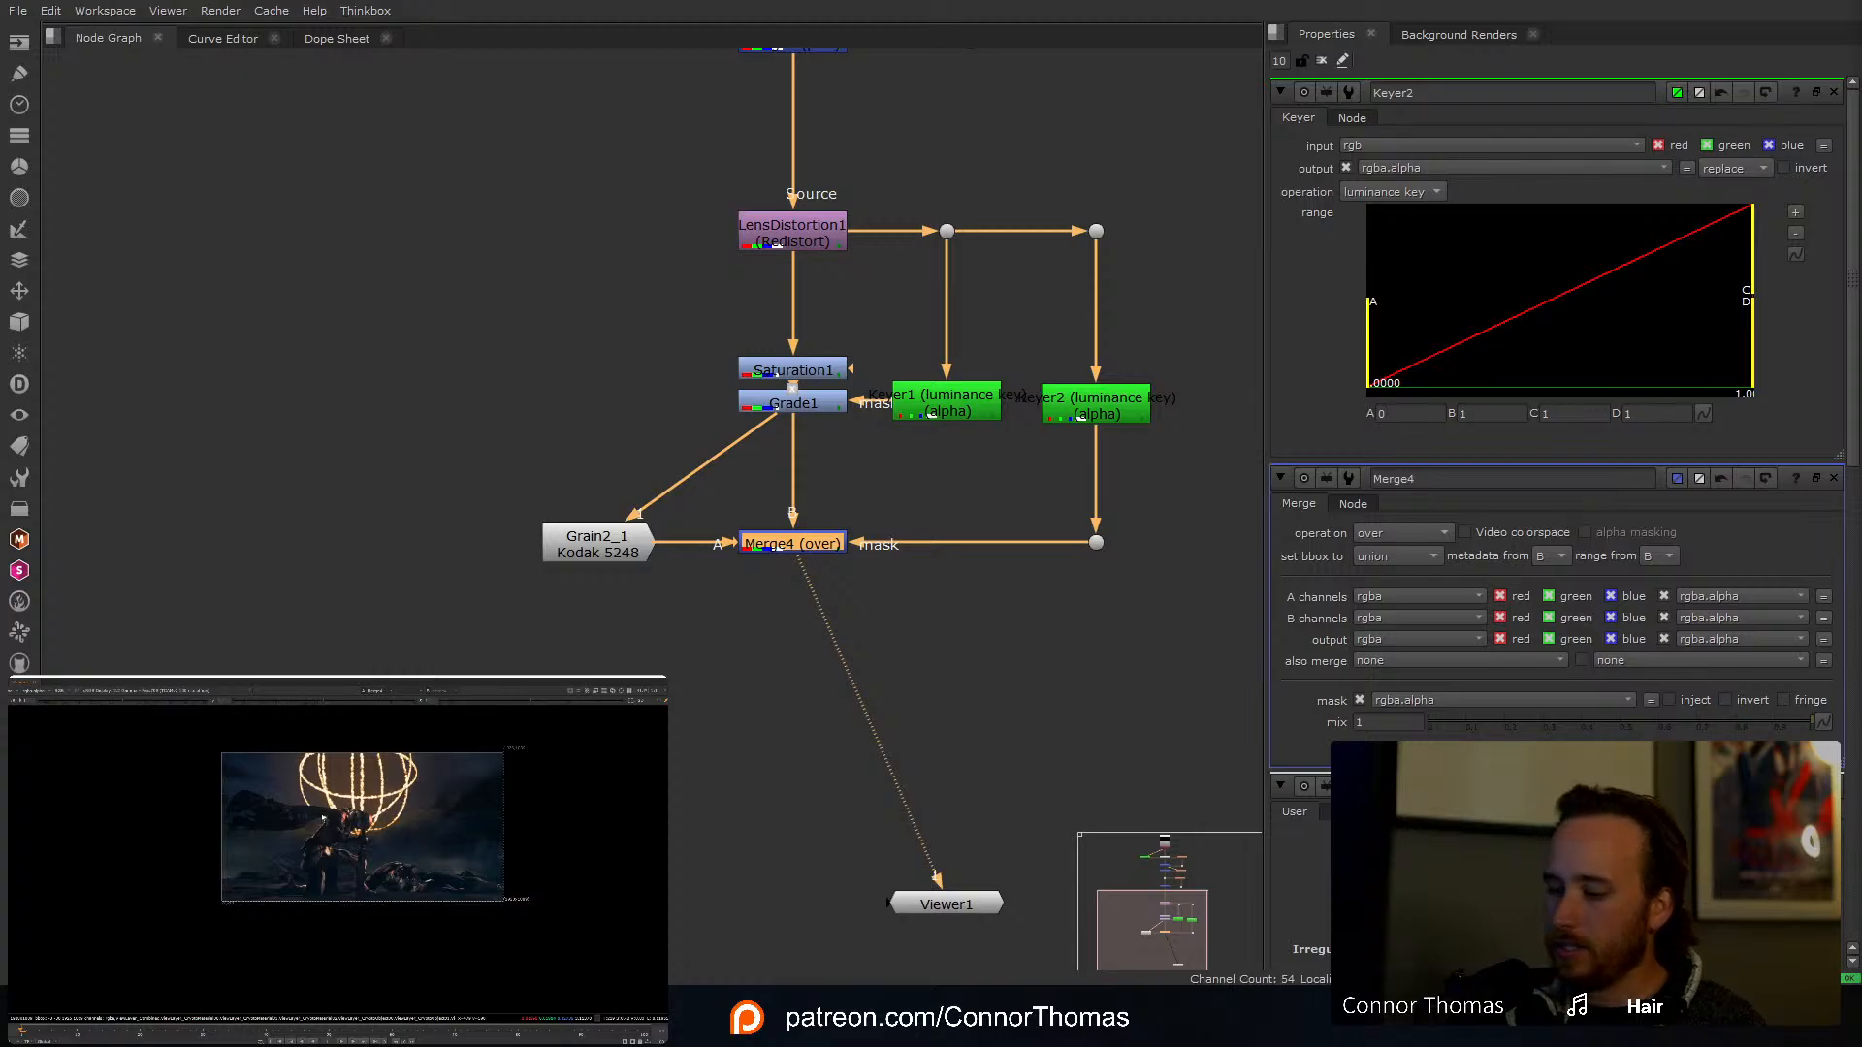
key(f)
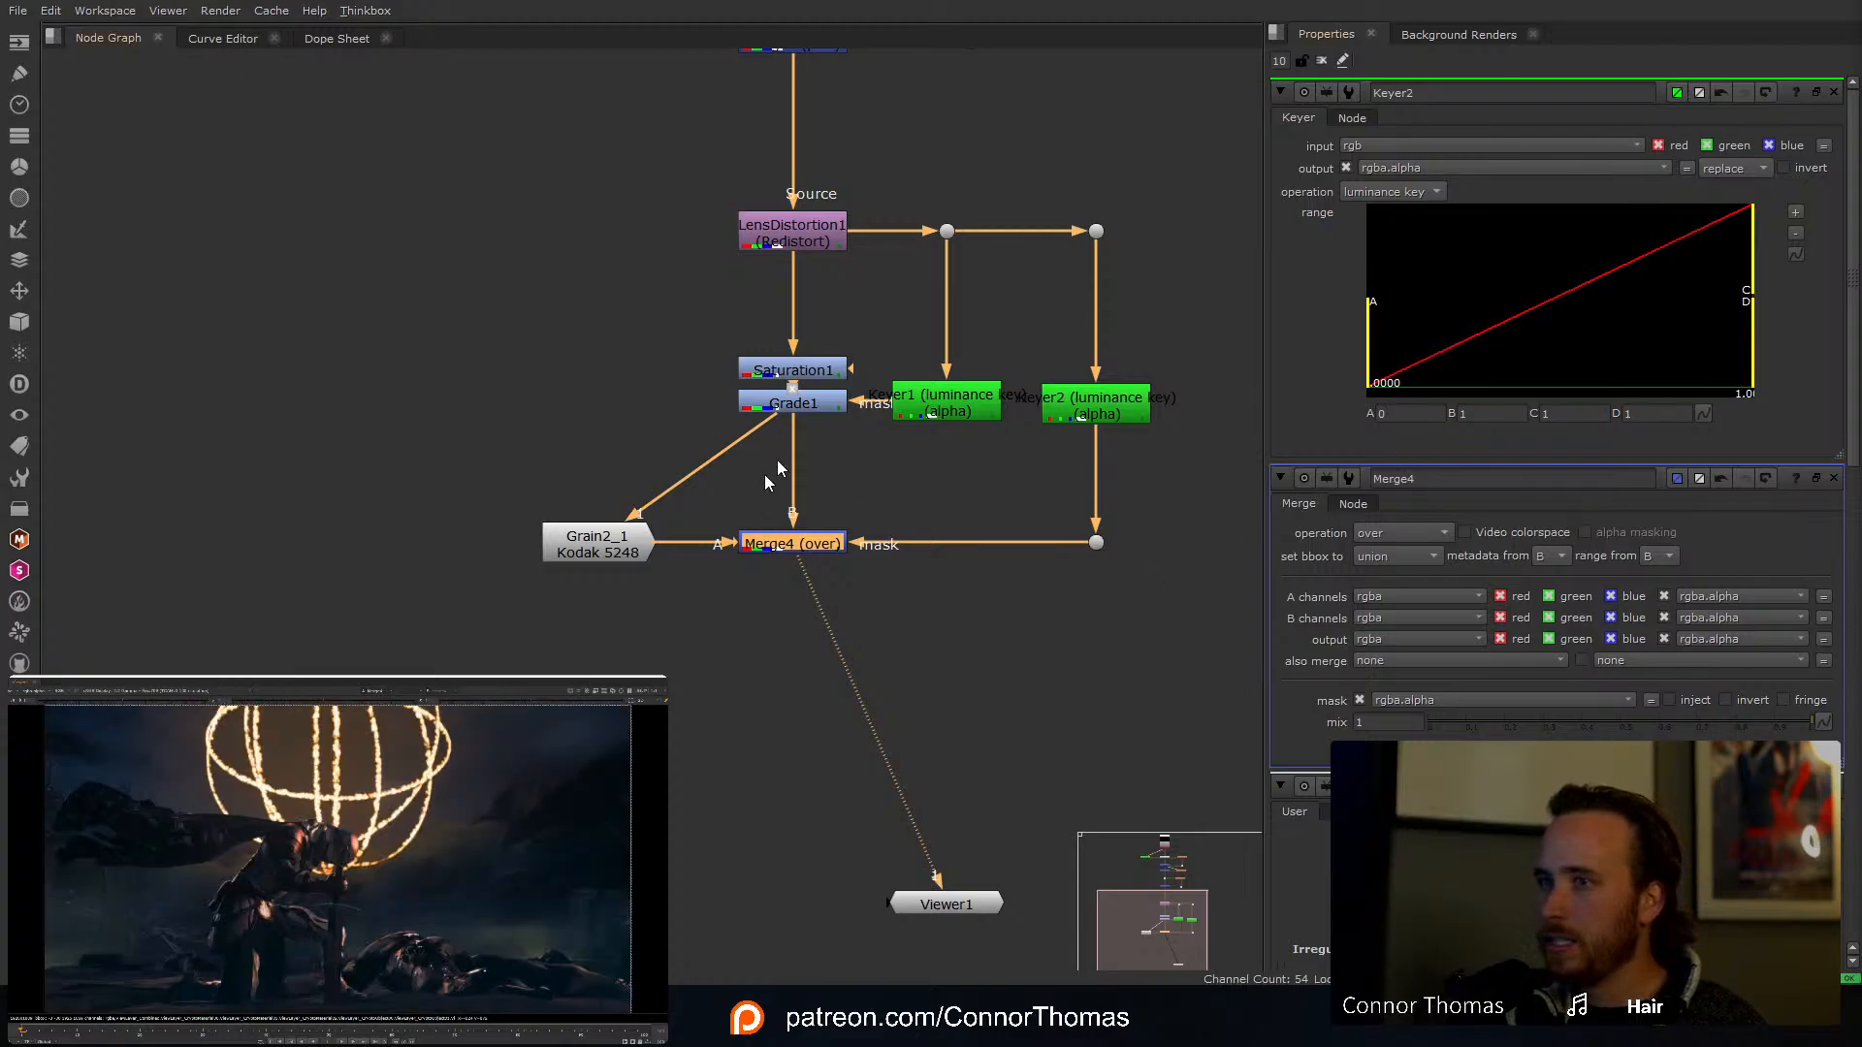
Step: View the Grain node's output and brighten the viewer display to expose the dark areas
click(617, 554)
key(1)
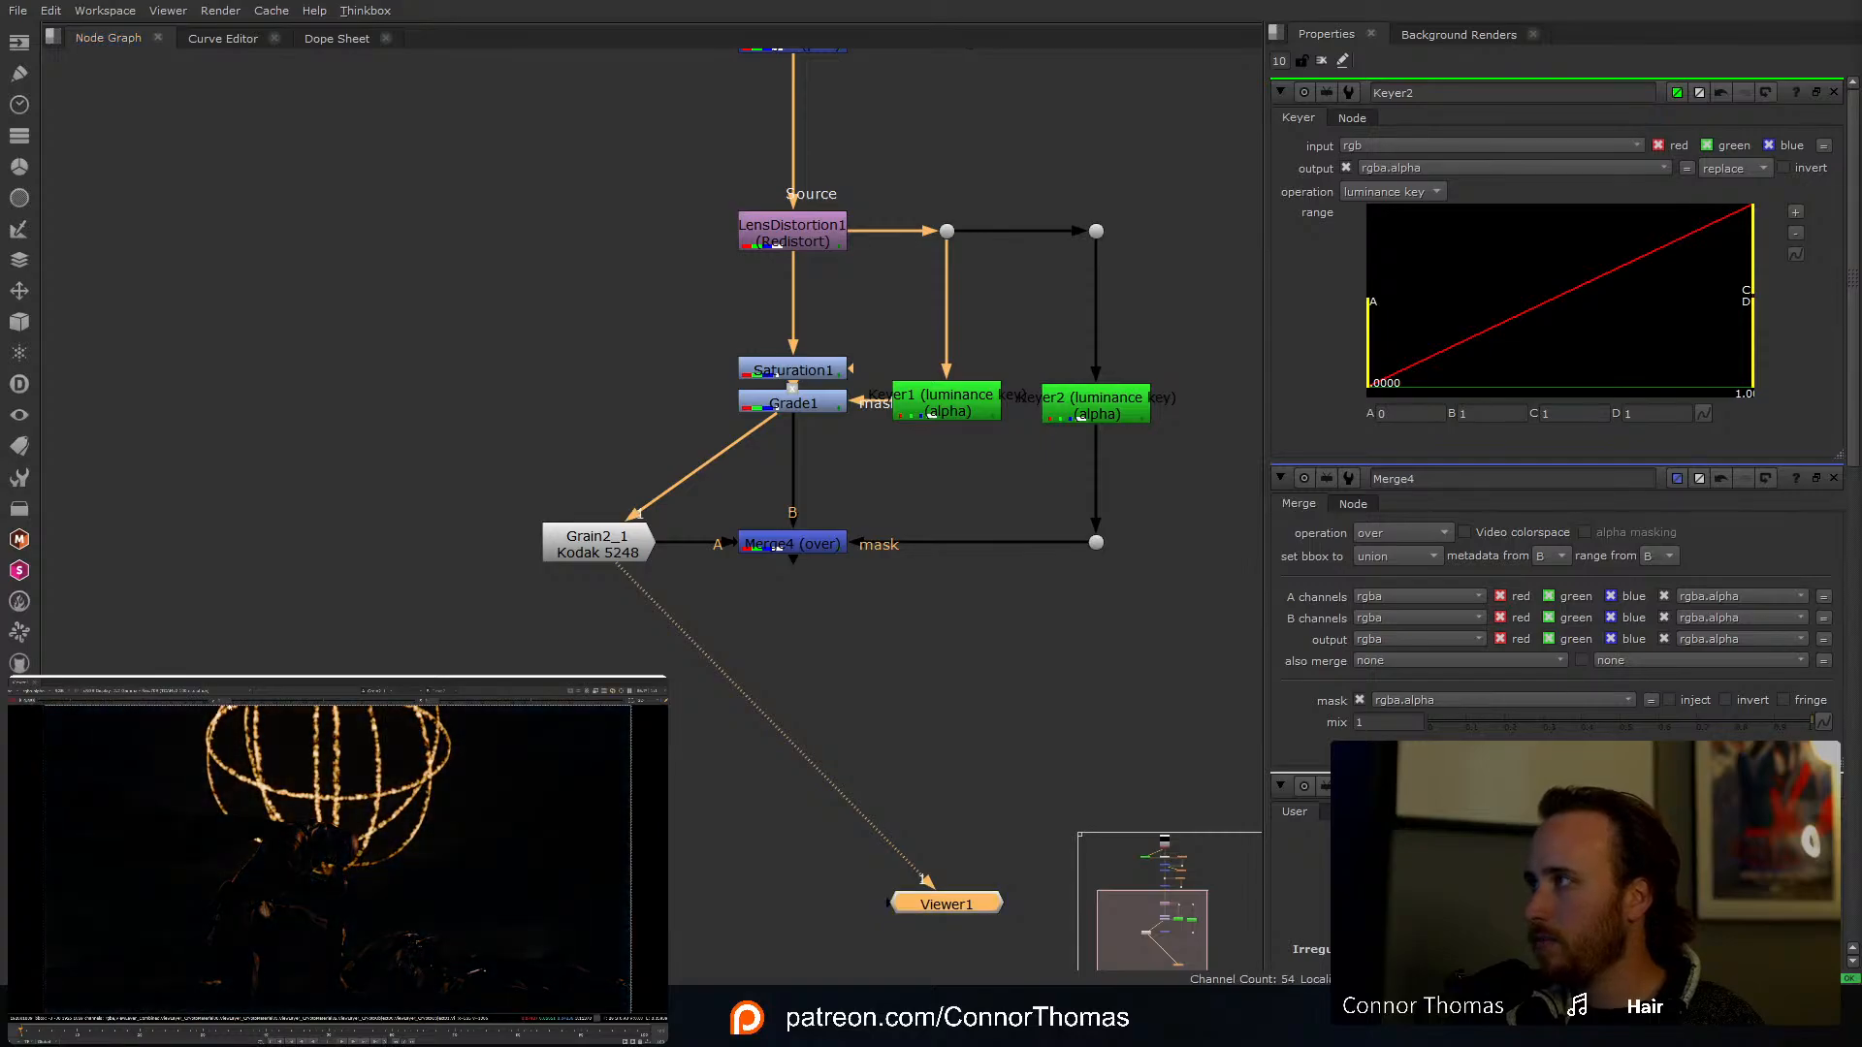
drag(317, 701, 272, 704)
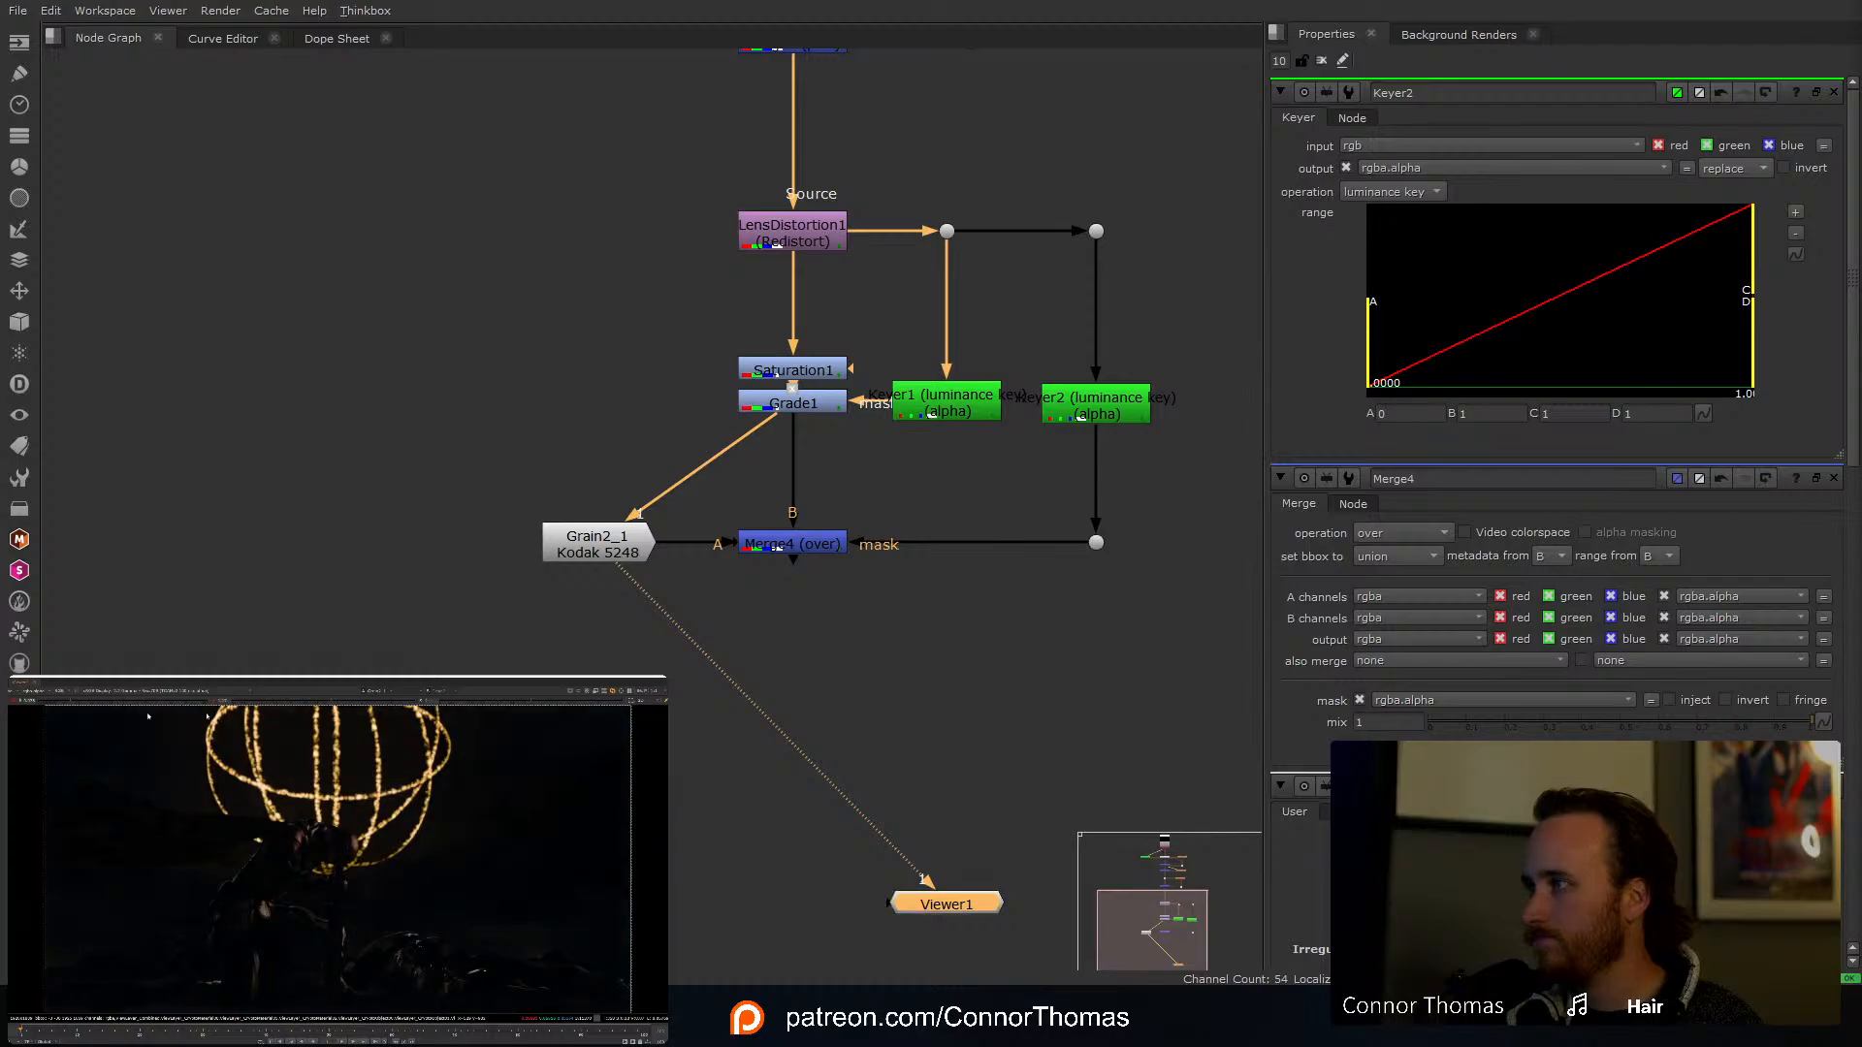
drag(113, 705, 172, 705)
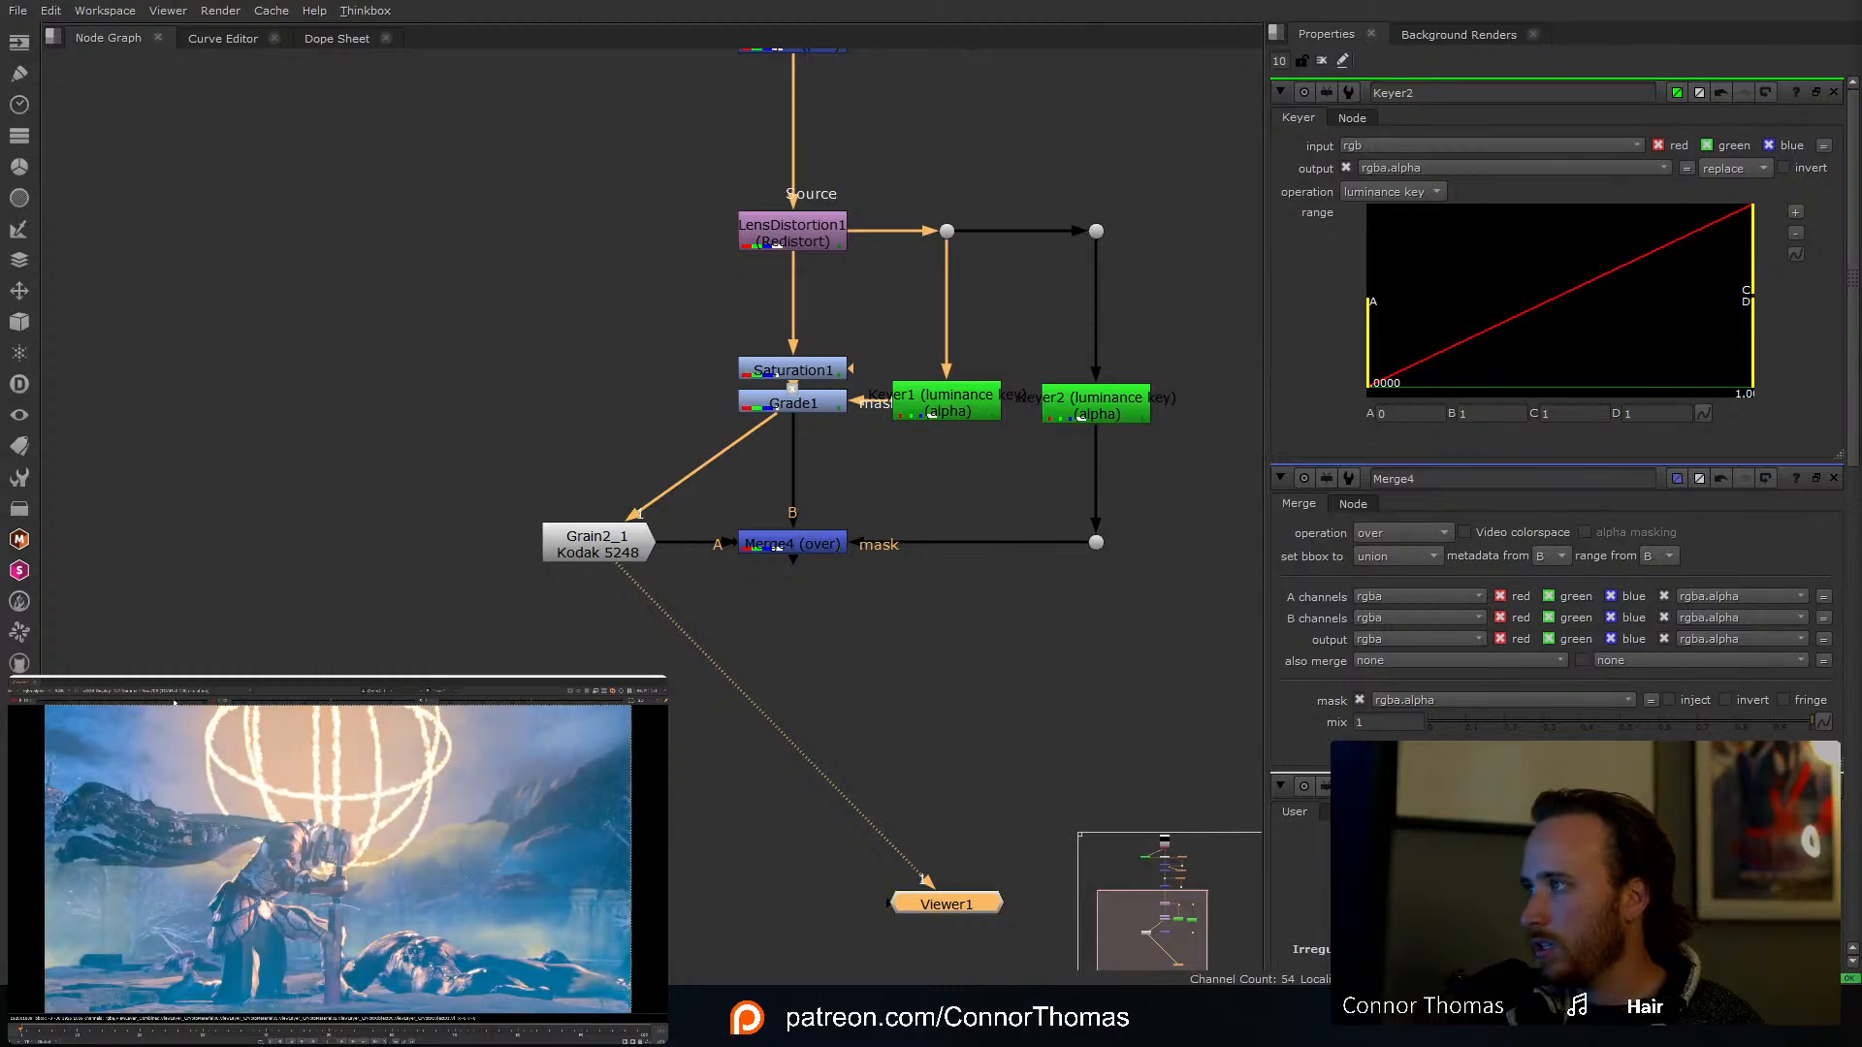
Step: Examine the grain up close in the brightened background and around the knight's cape
scroll(238, 845, up, 4)
middle_drag(239, 845, 230, 975)
scroll(242, 897, up, 4)
middle_drag(277, 834, 485, 751)
scroll(295, 891, down, 4)
scroll(282, 742, down, 3)
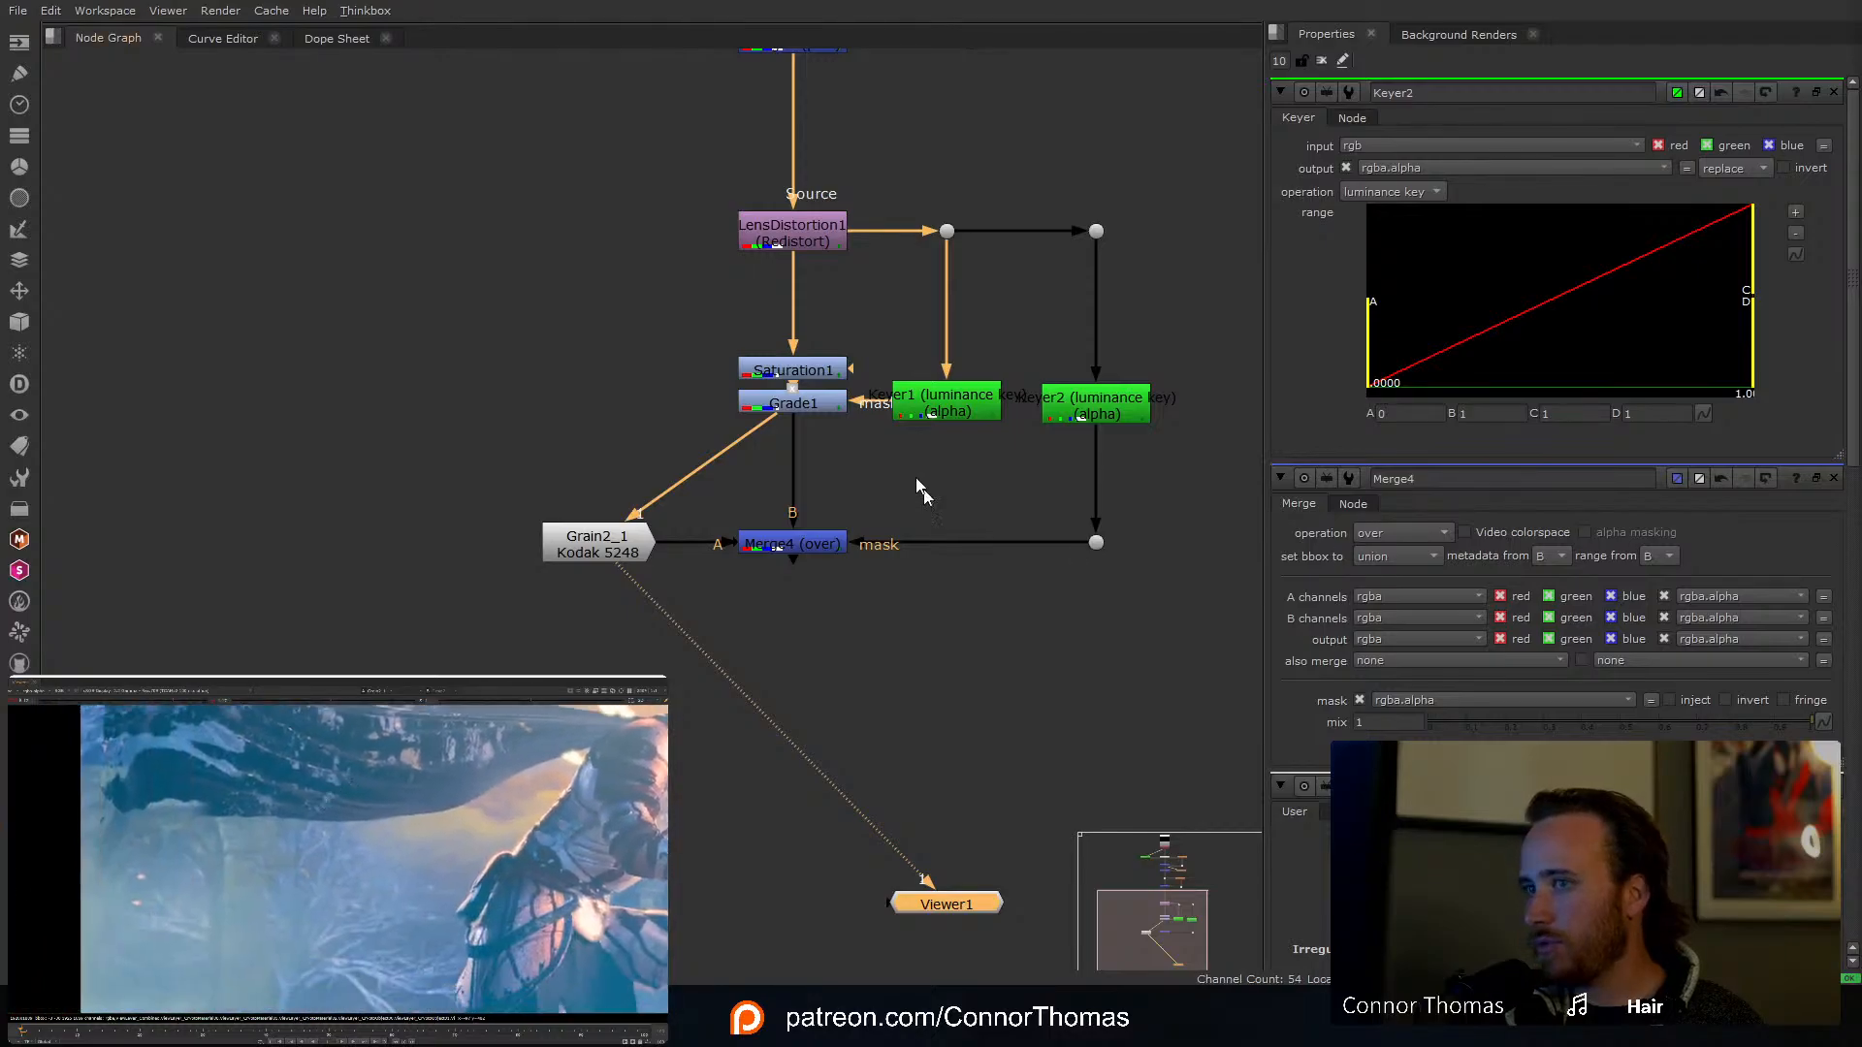
Step: Turn off Apply only through alpha on the Grain node and route its input from the Grade through a Dot directly above it
double_click(636, 544)
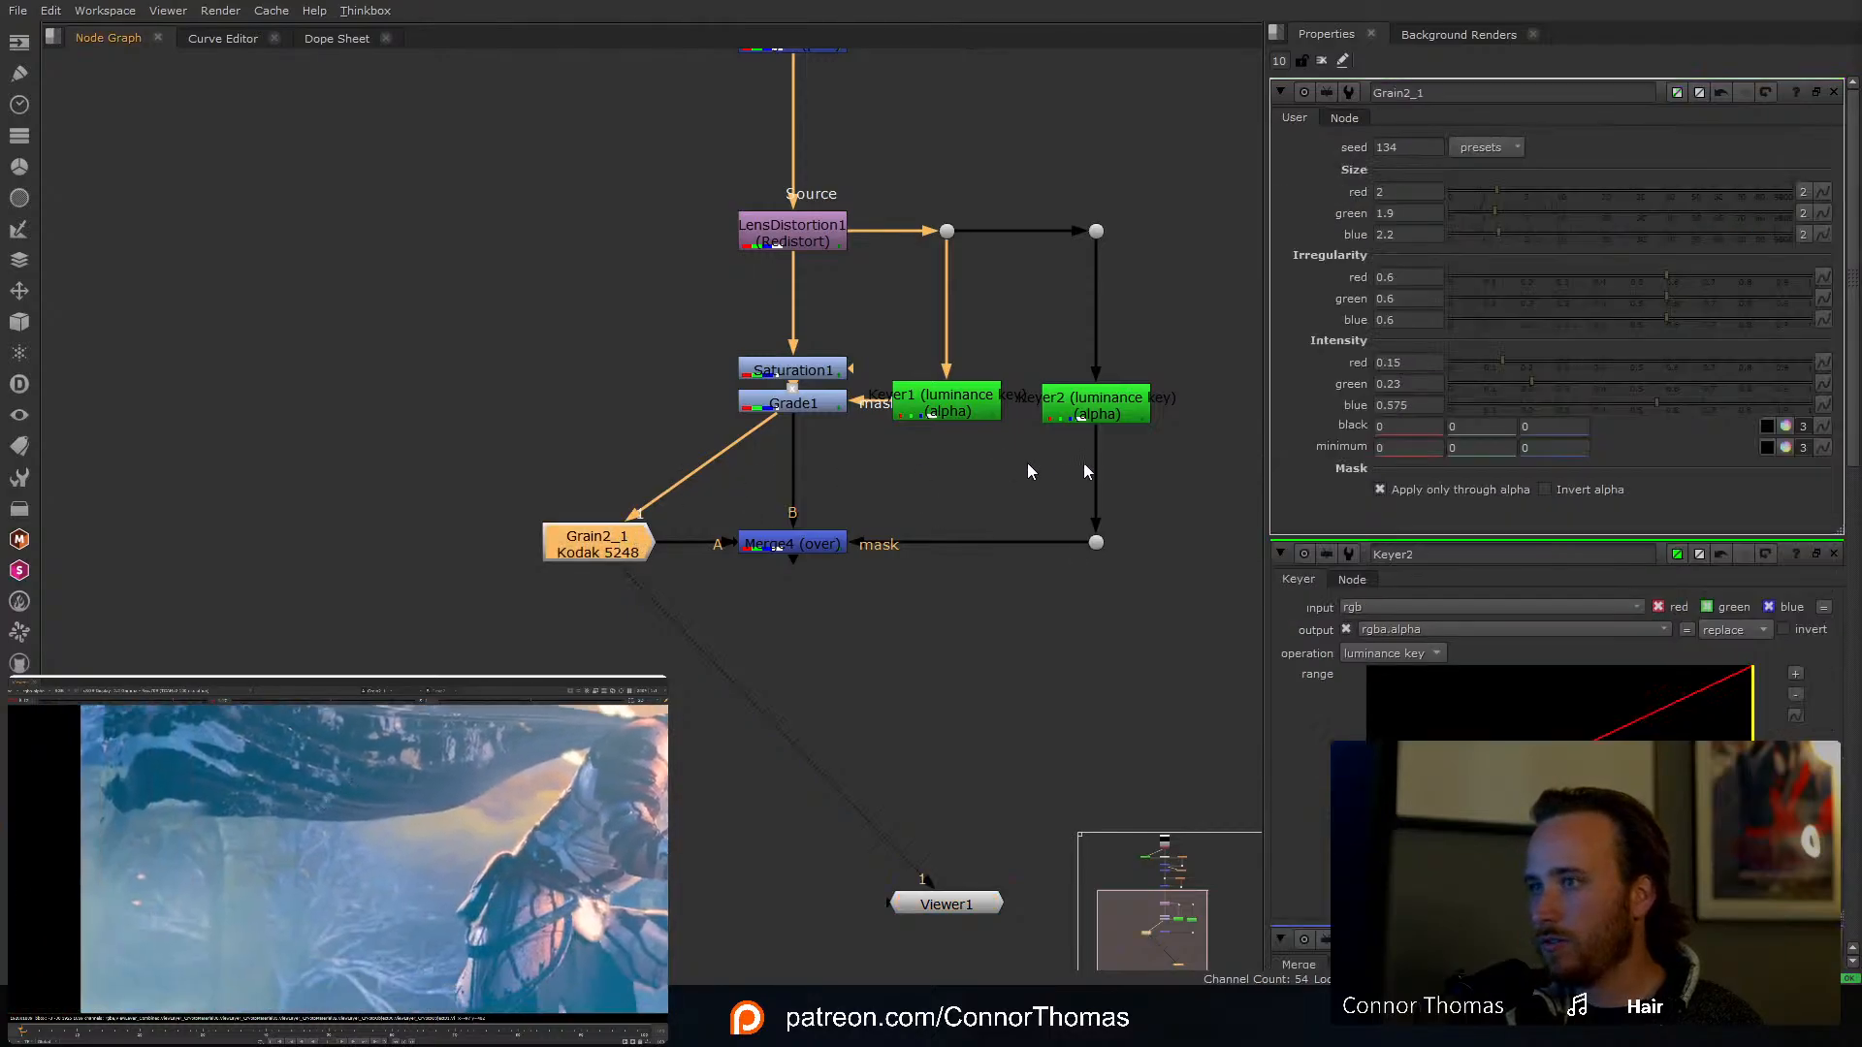
click(1380, 488)
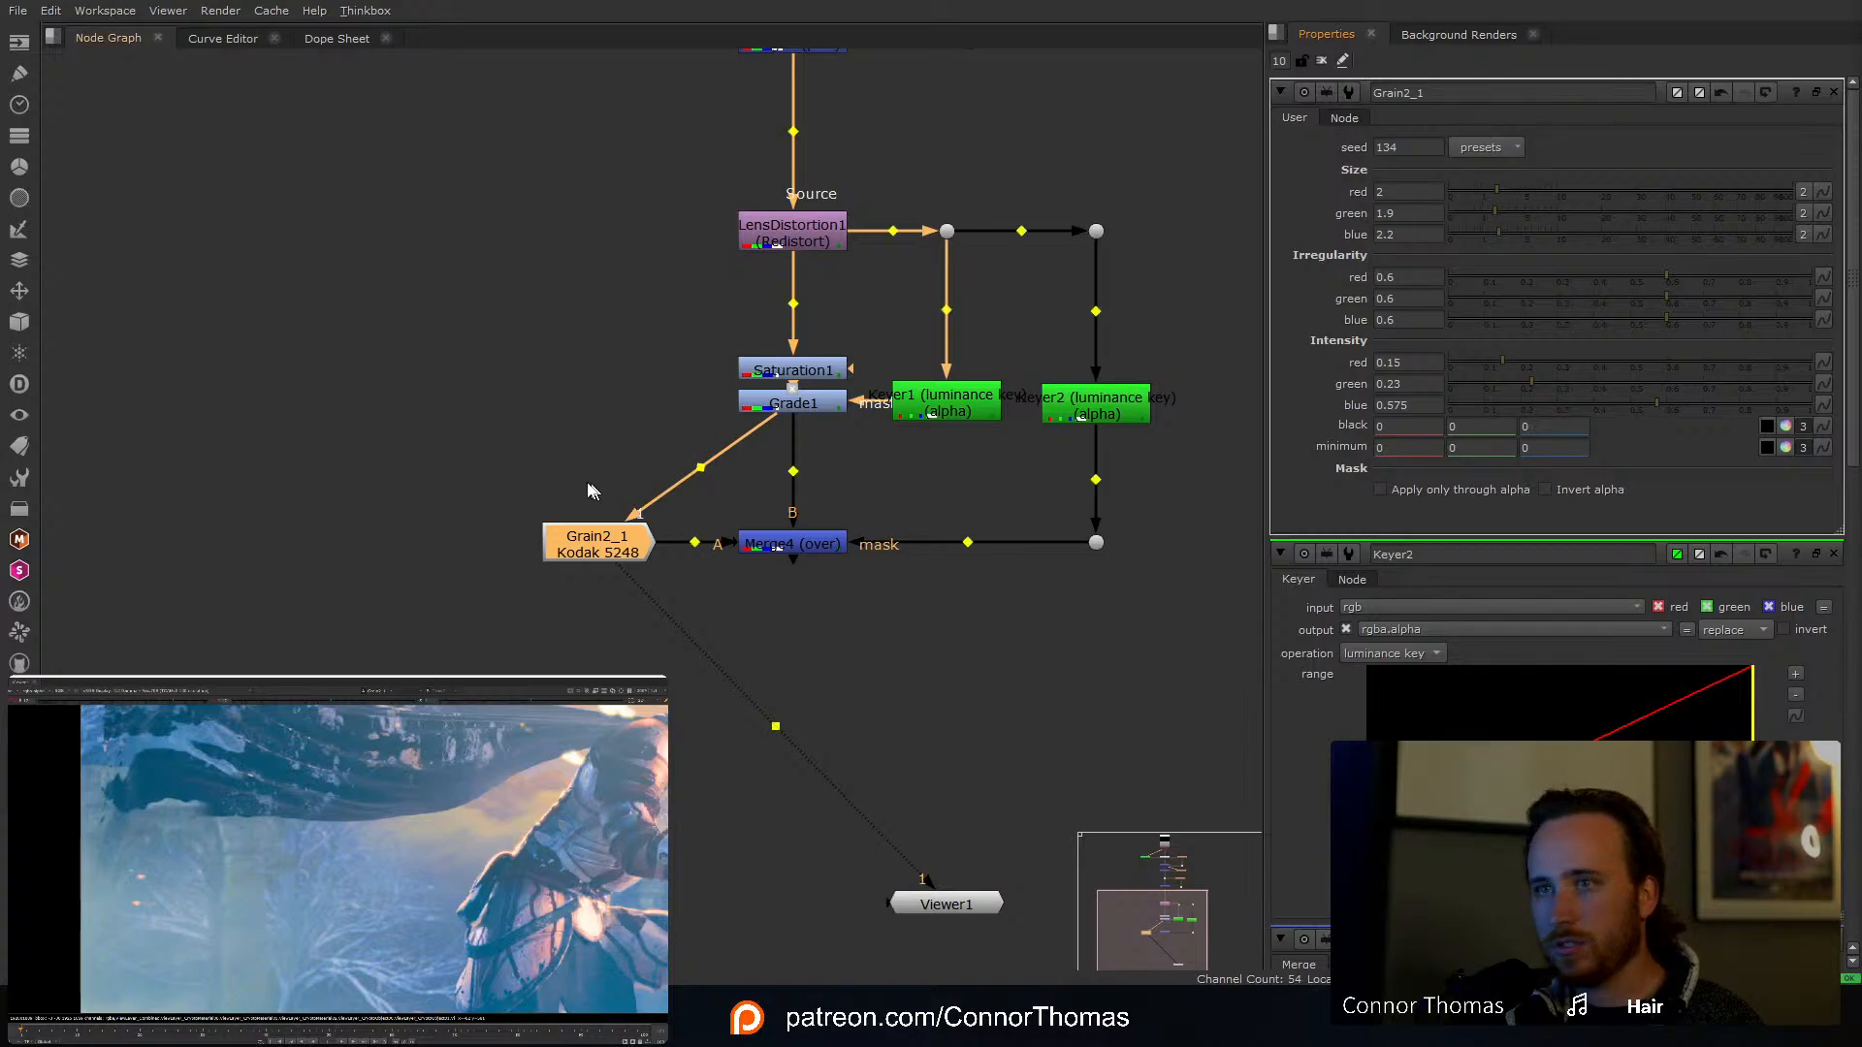
ctrl+drag(700, 468, 600, 405)
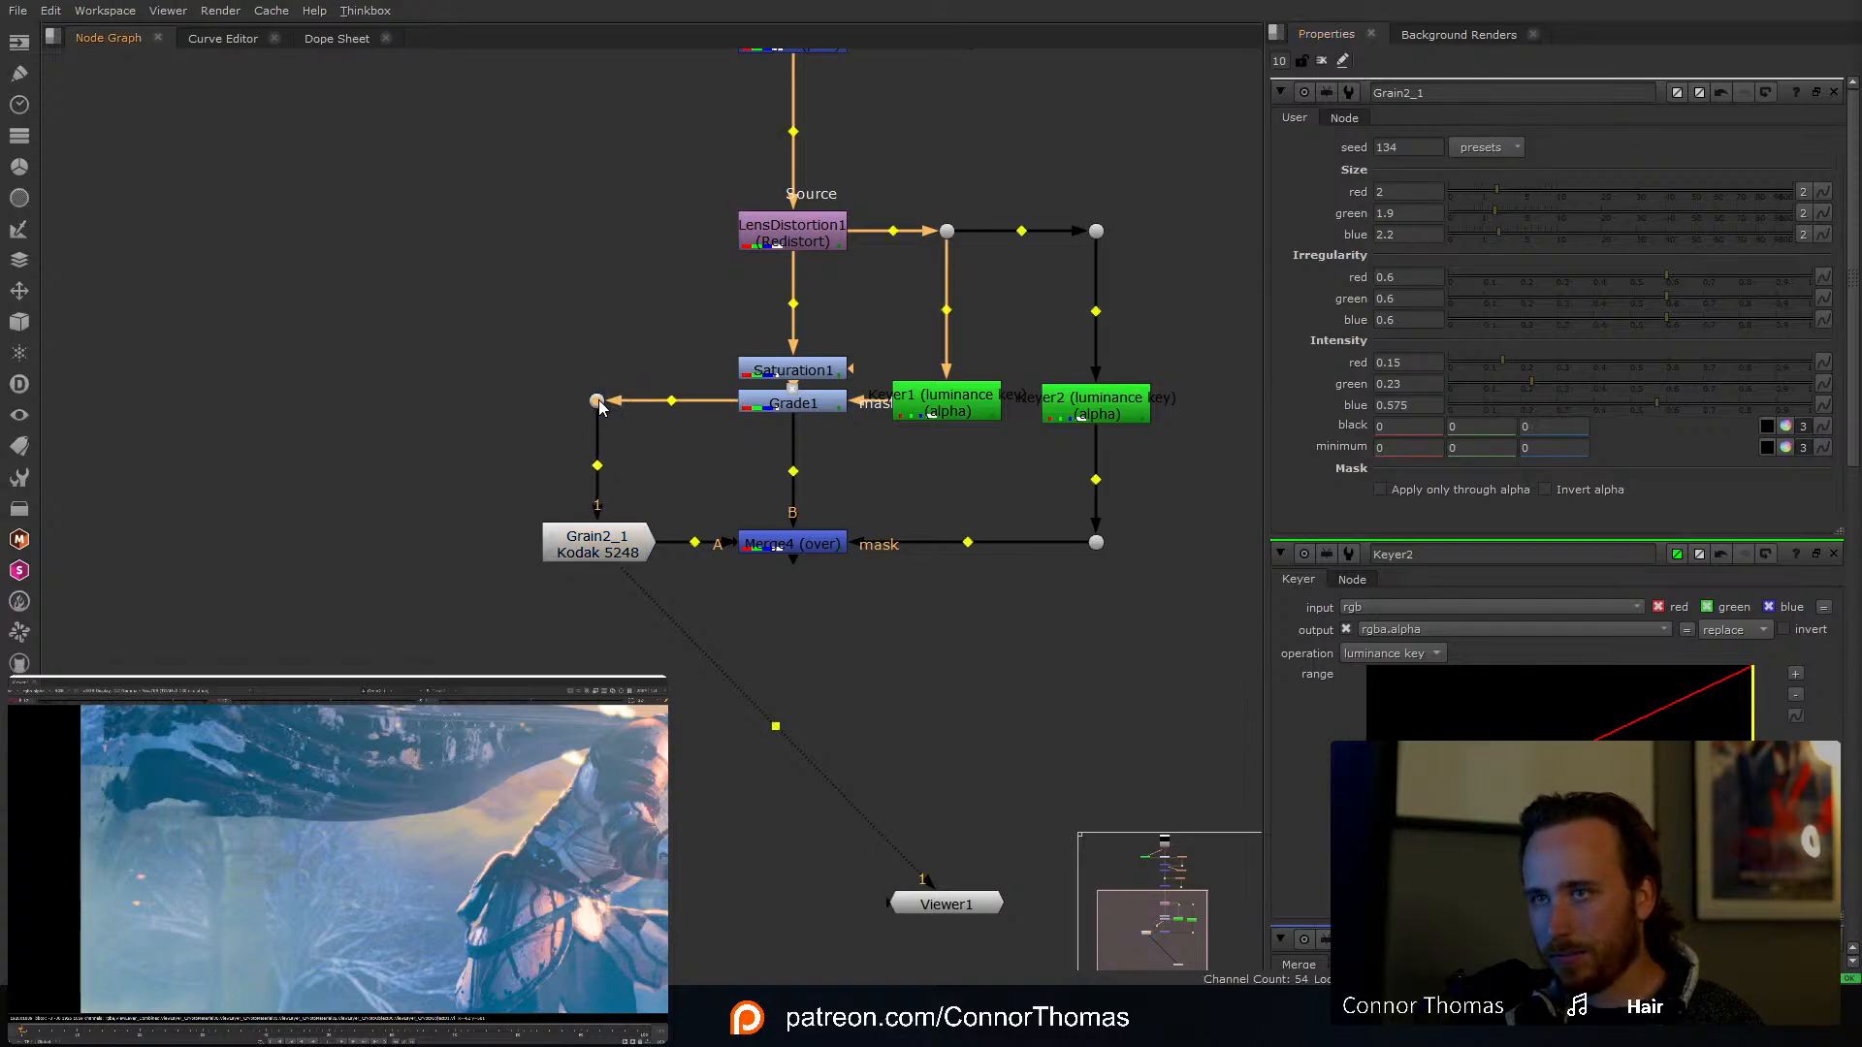
Step: View the output of the grain Merge and inspect its brightened grain up close around the knight's cape and background
click(805, 543)
key(1)
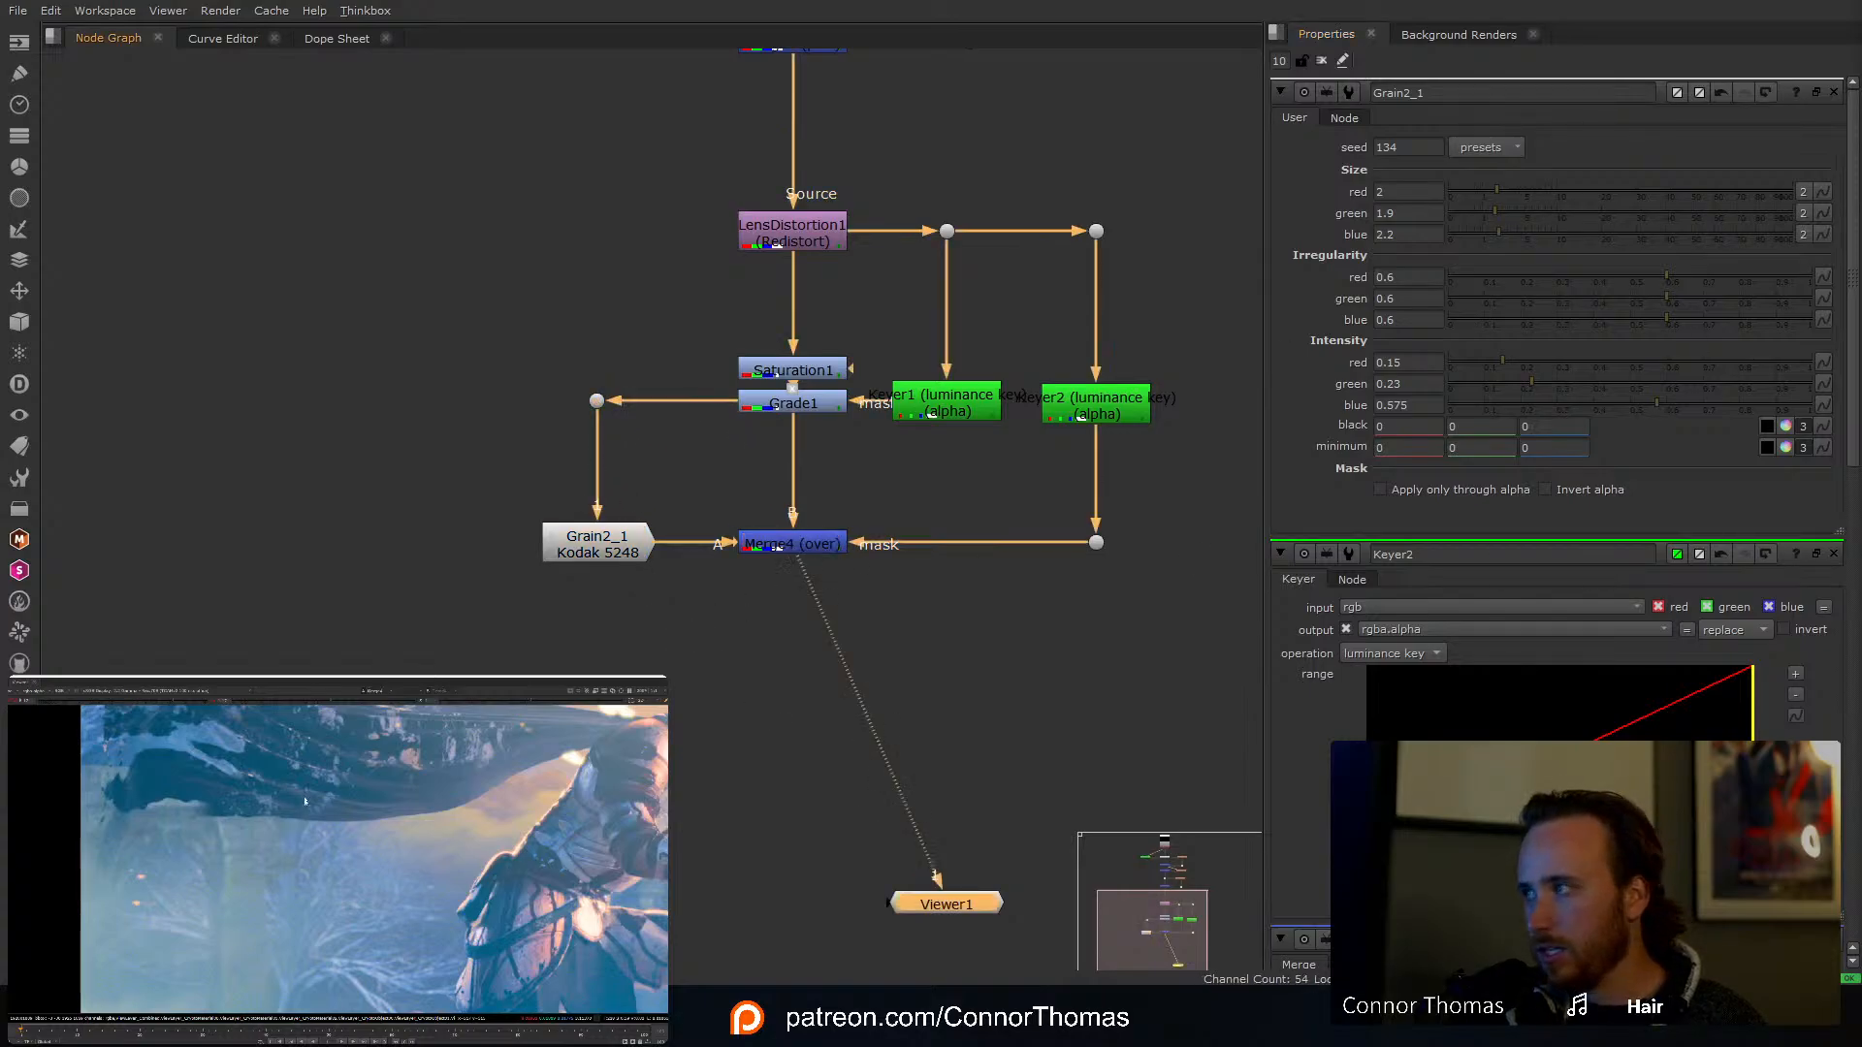
scroll(342, 819, up, 6)
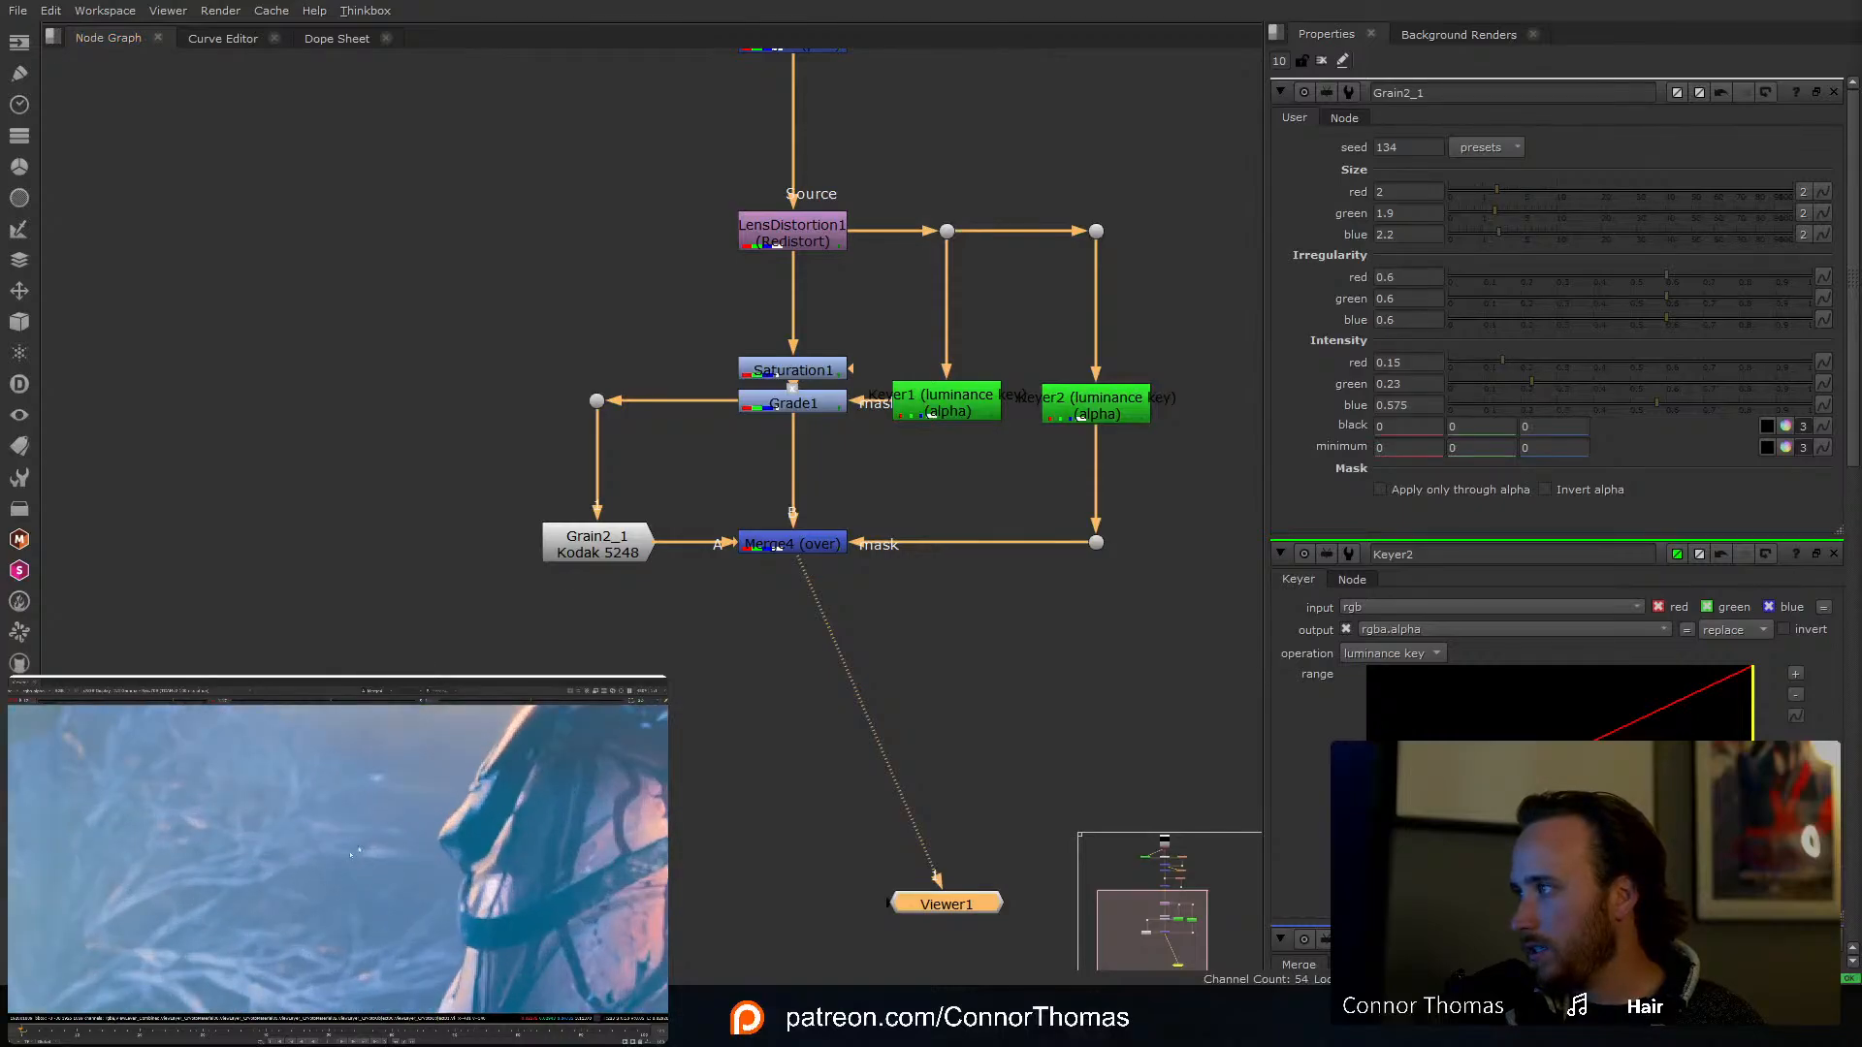
middle_drag(308, 885, 247, 841)
scroll(291, 805, down, 3)
middle_drag(330, 776, 491, 745)
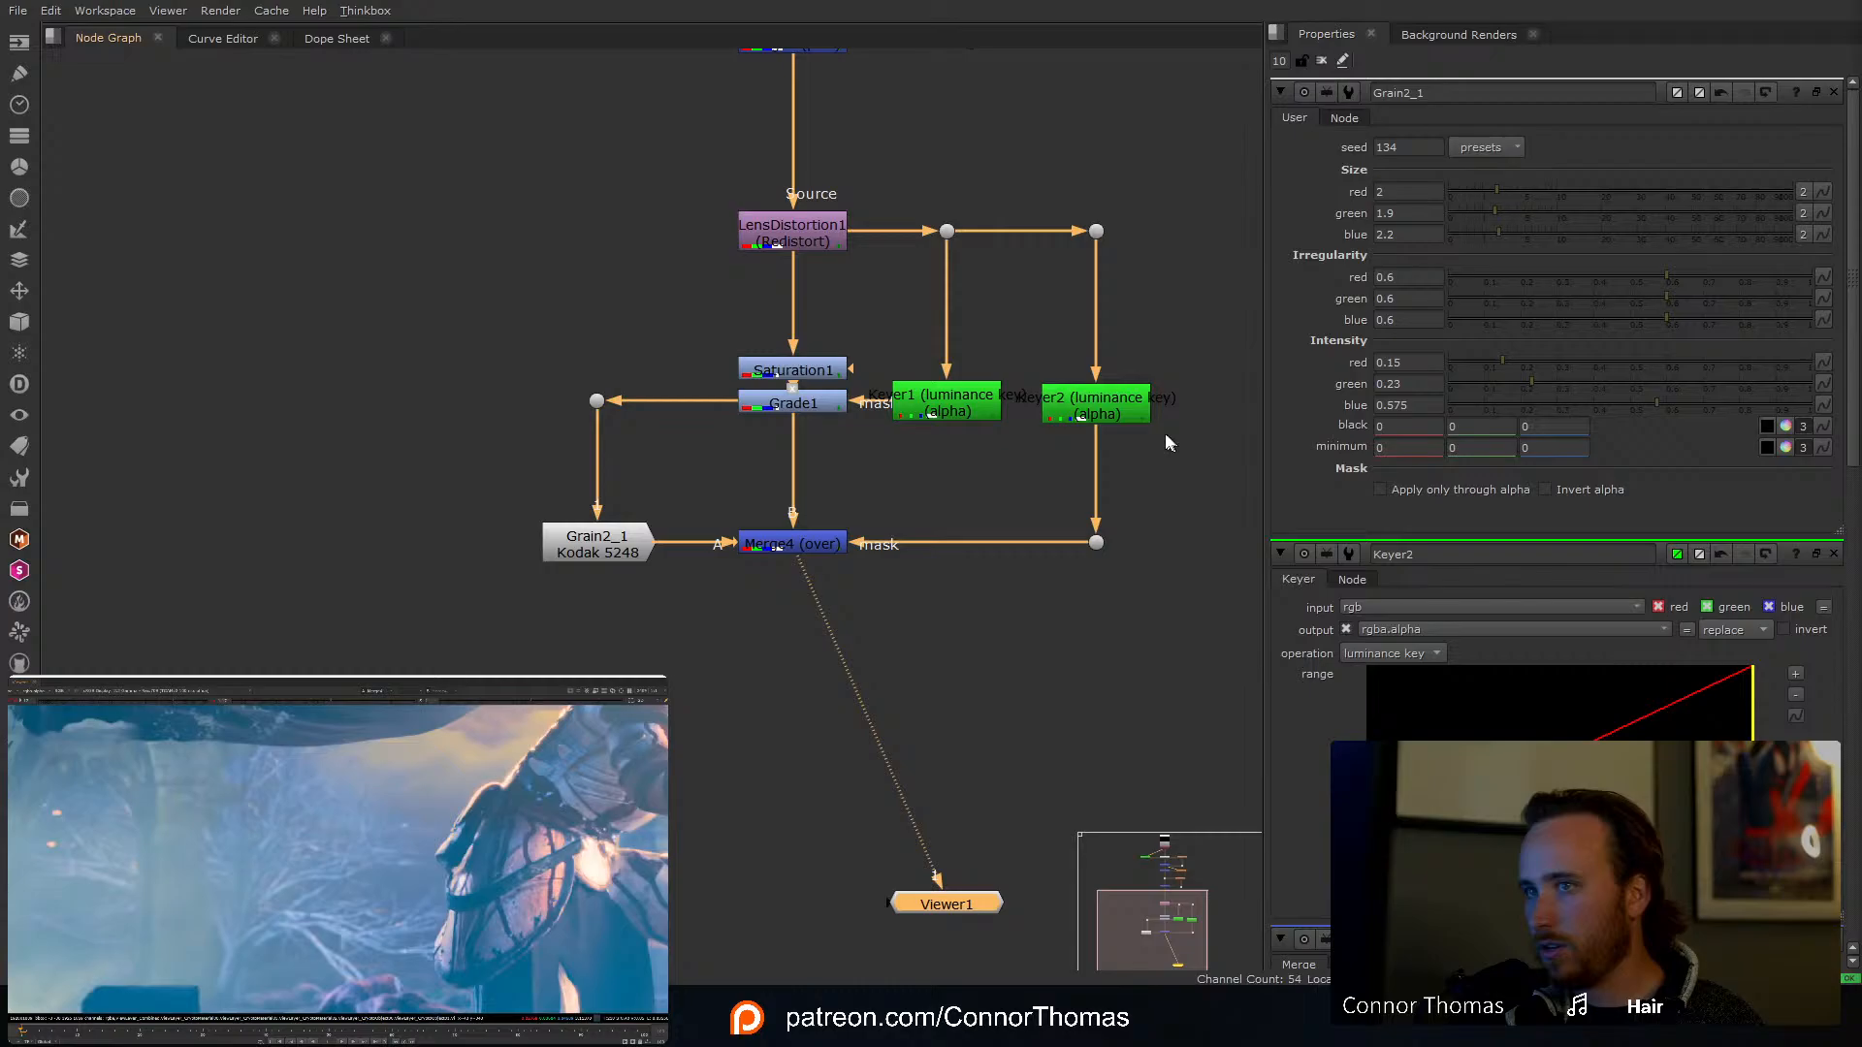
Step: Swap the A and B inputs of the grain Merge and check the image at full frame
click(815, 544)
key(shift+x)
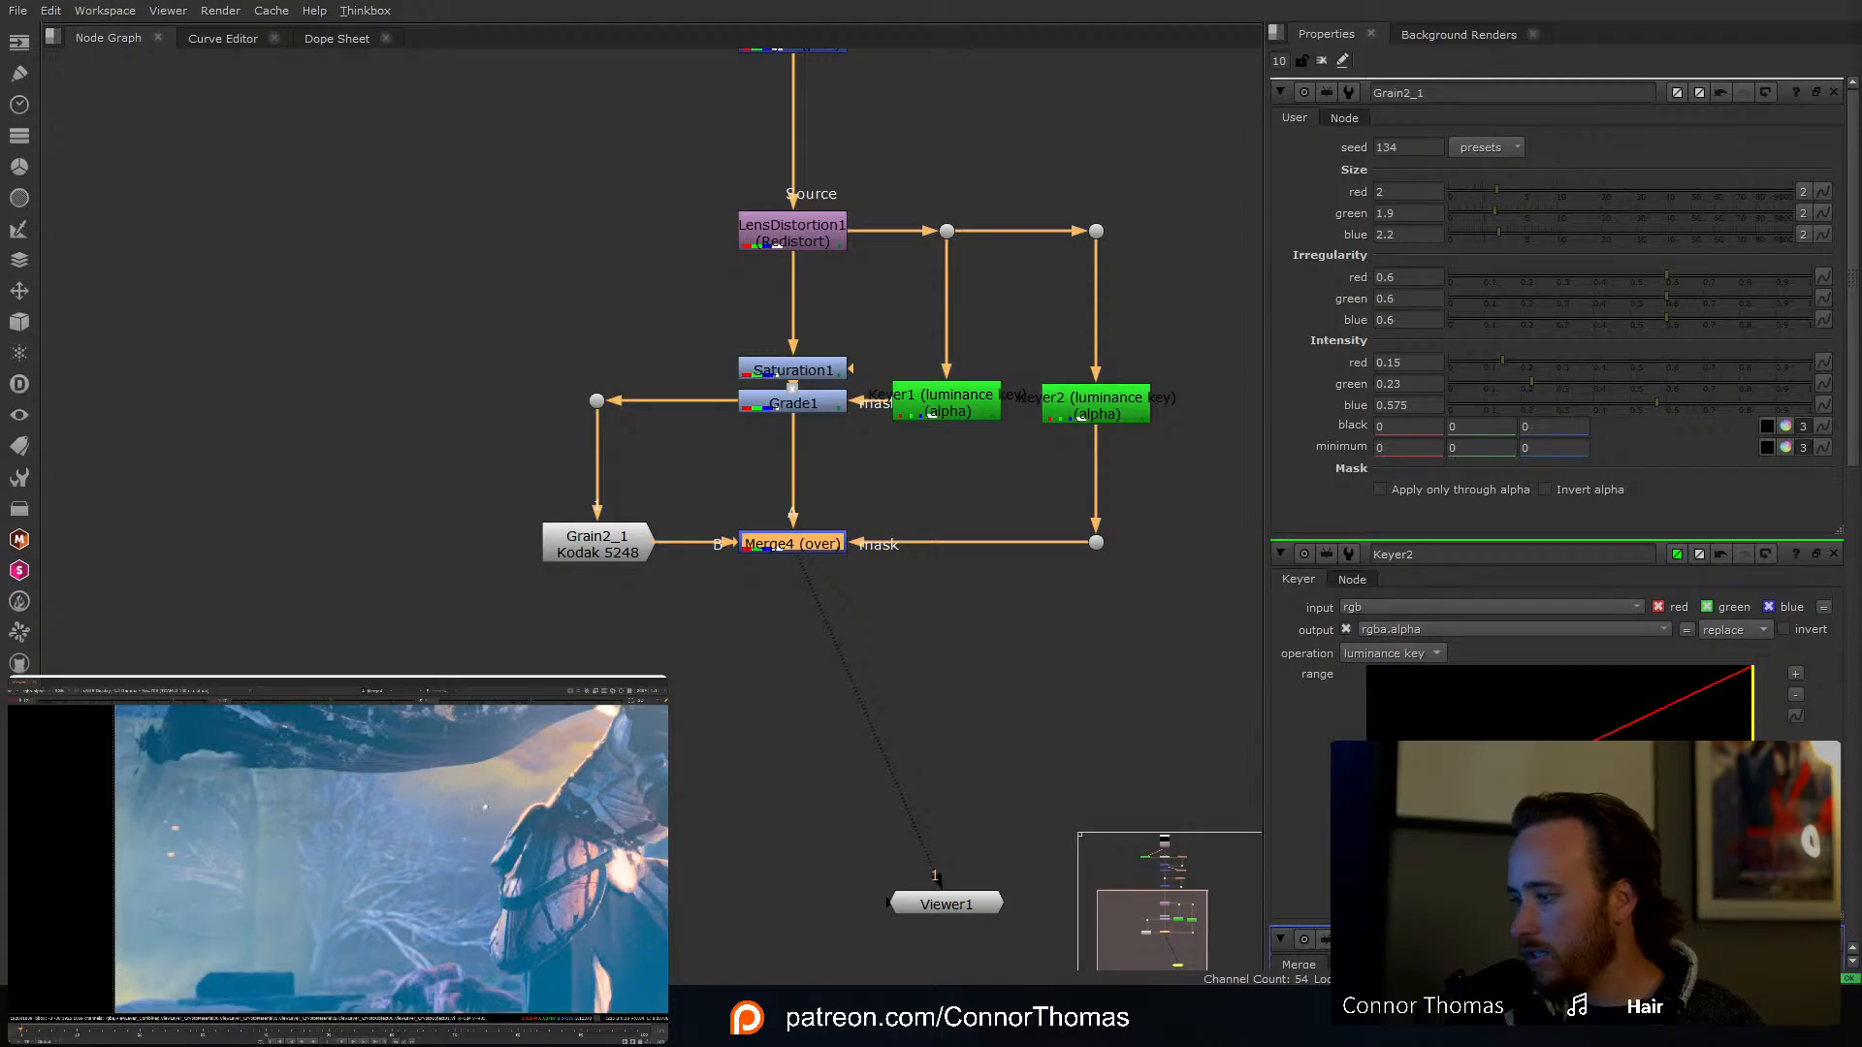
scroll(485, 807, down, 4)
middle_drag(485, 807, 312, 882)
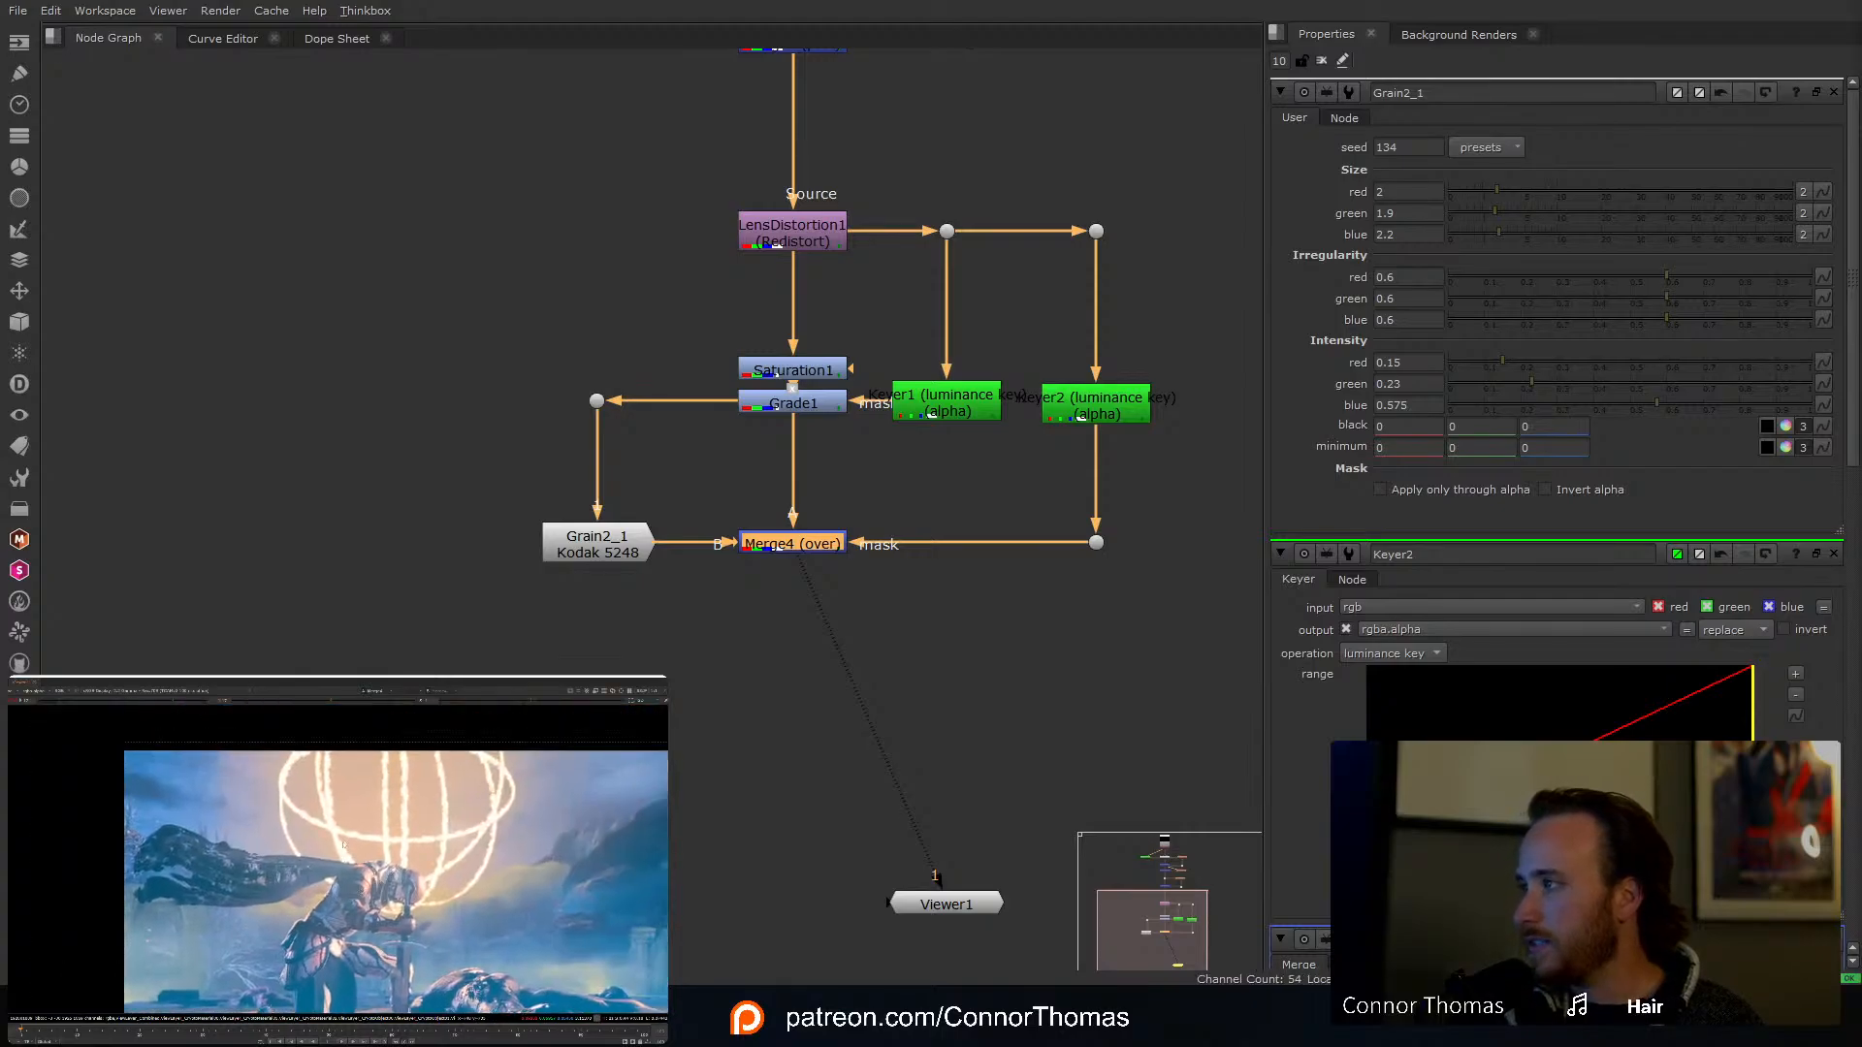
scroll(344, 844, up, 5)
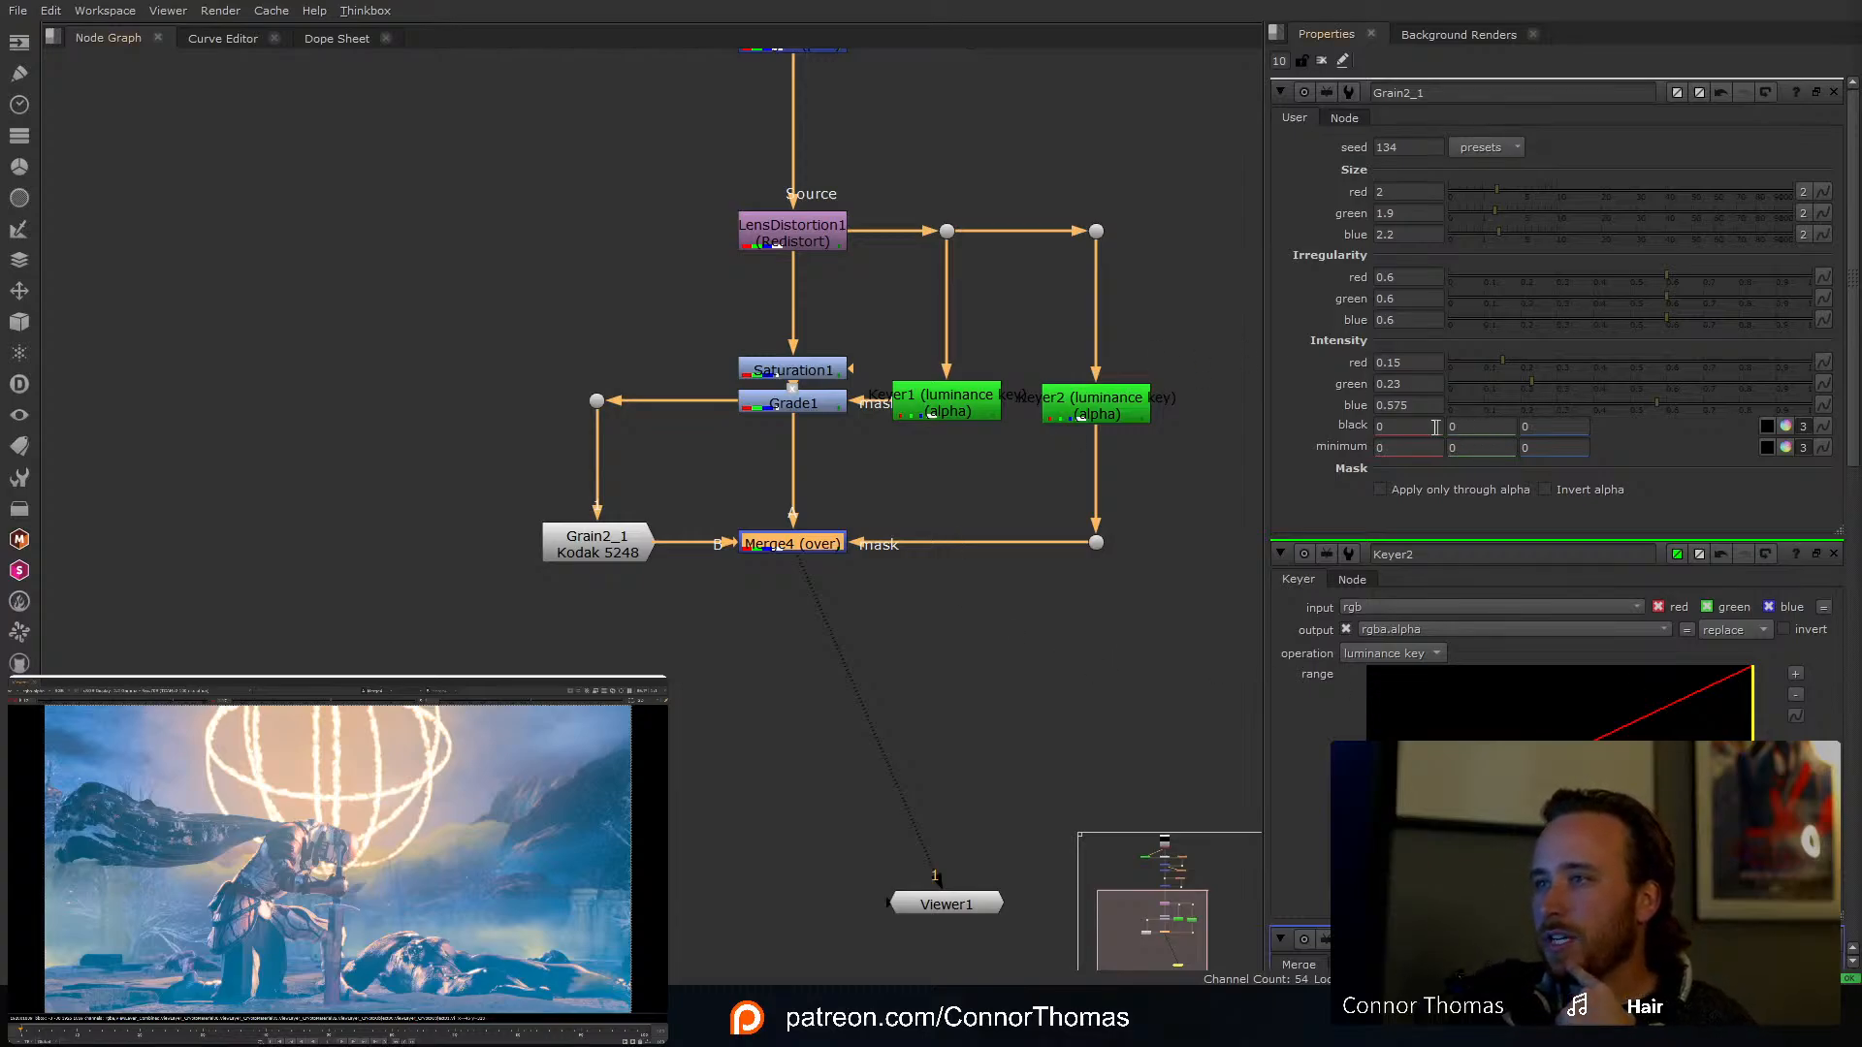
Step: Try different blue black values on the Grain node, starting at 0.1 and ending at 0.01
click(1531, 426)
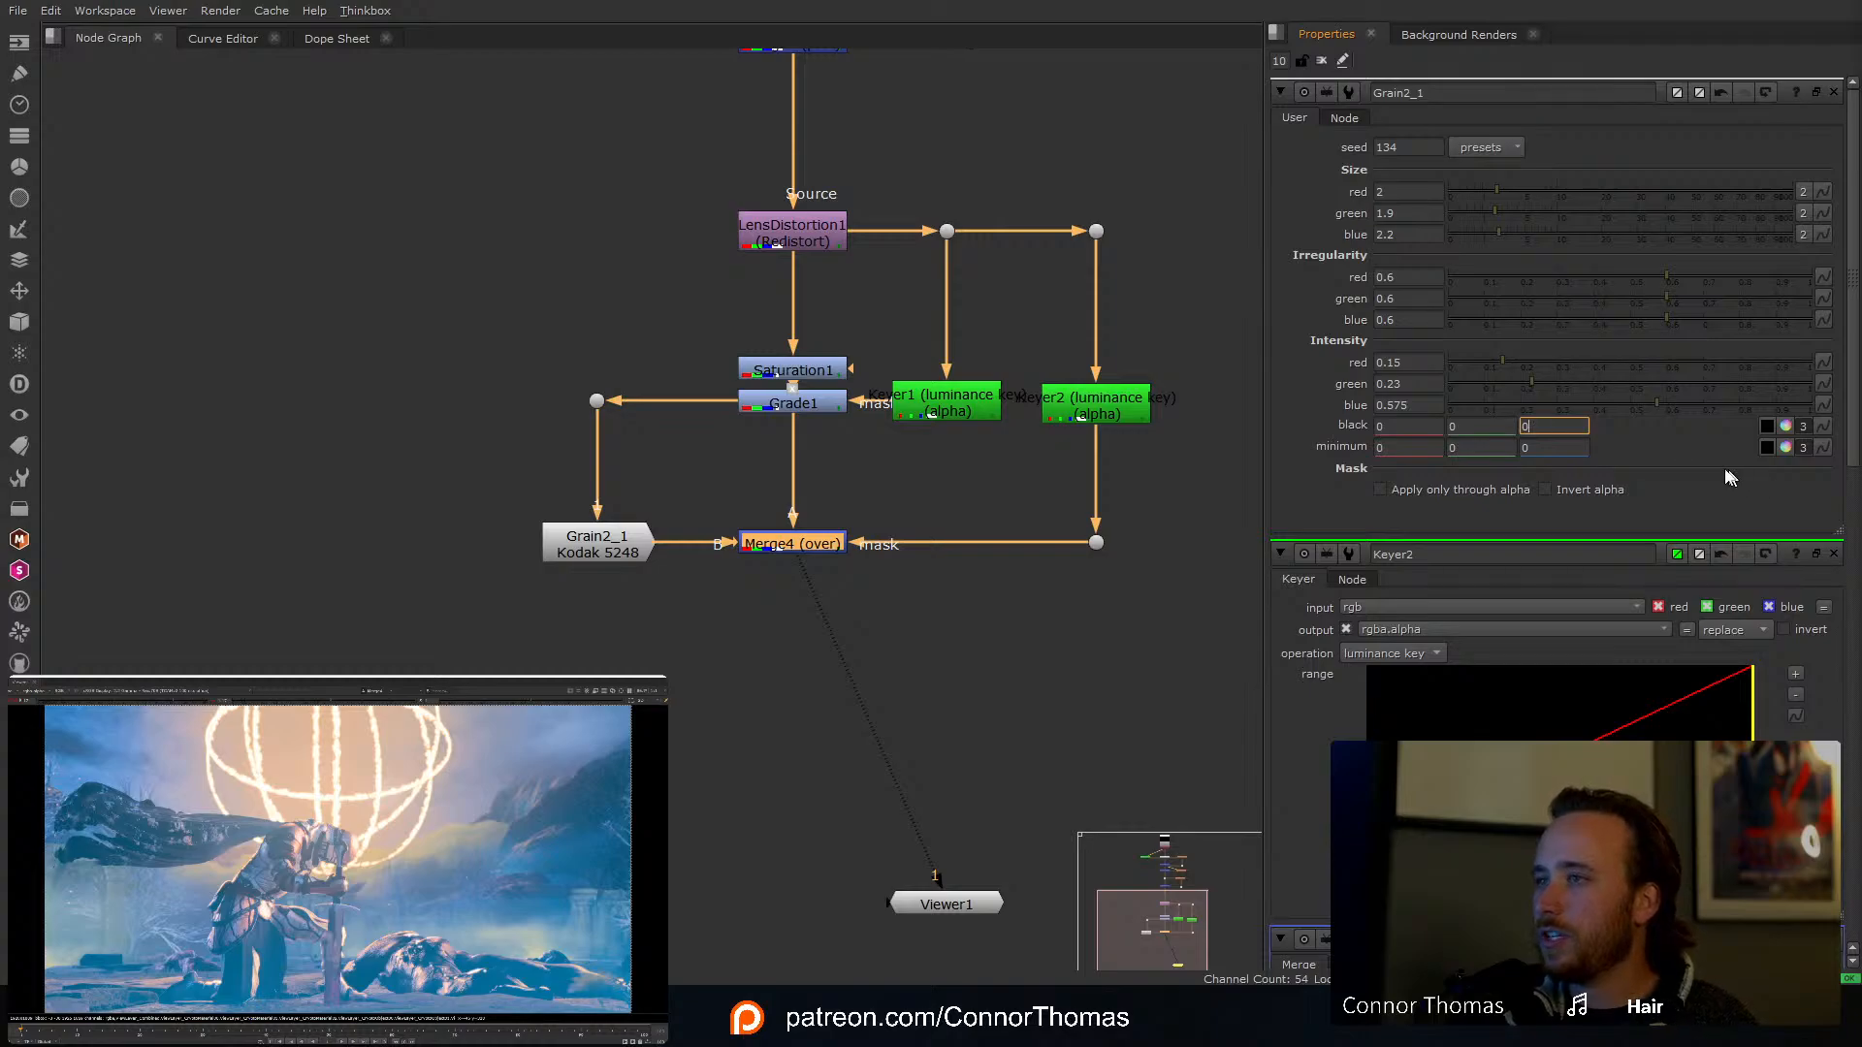
text(.1)
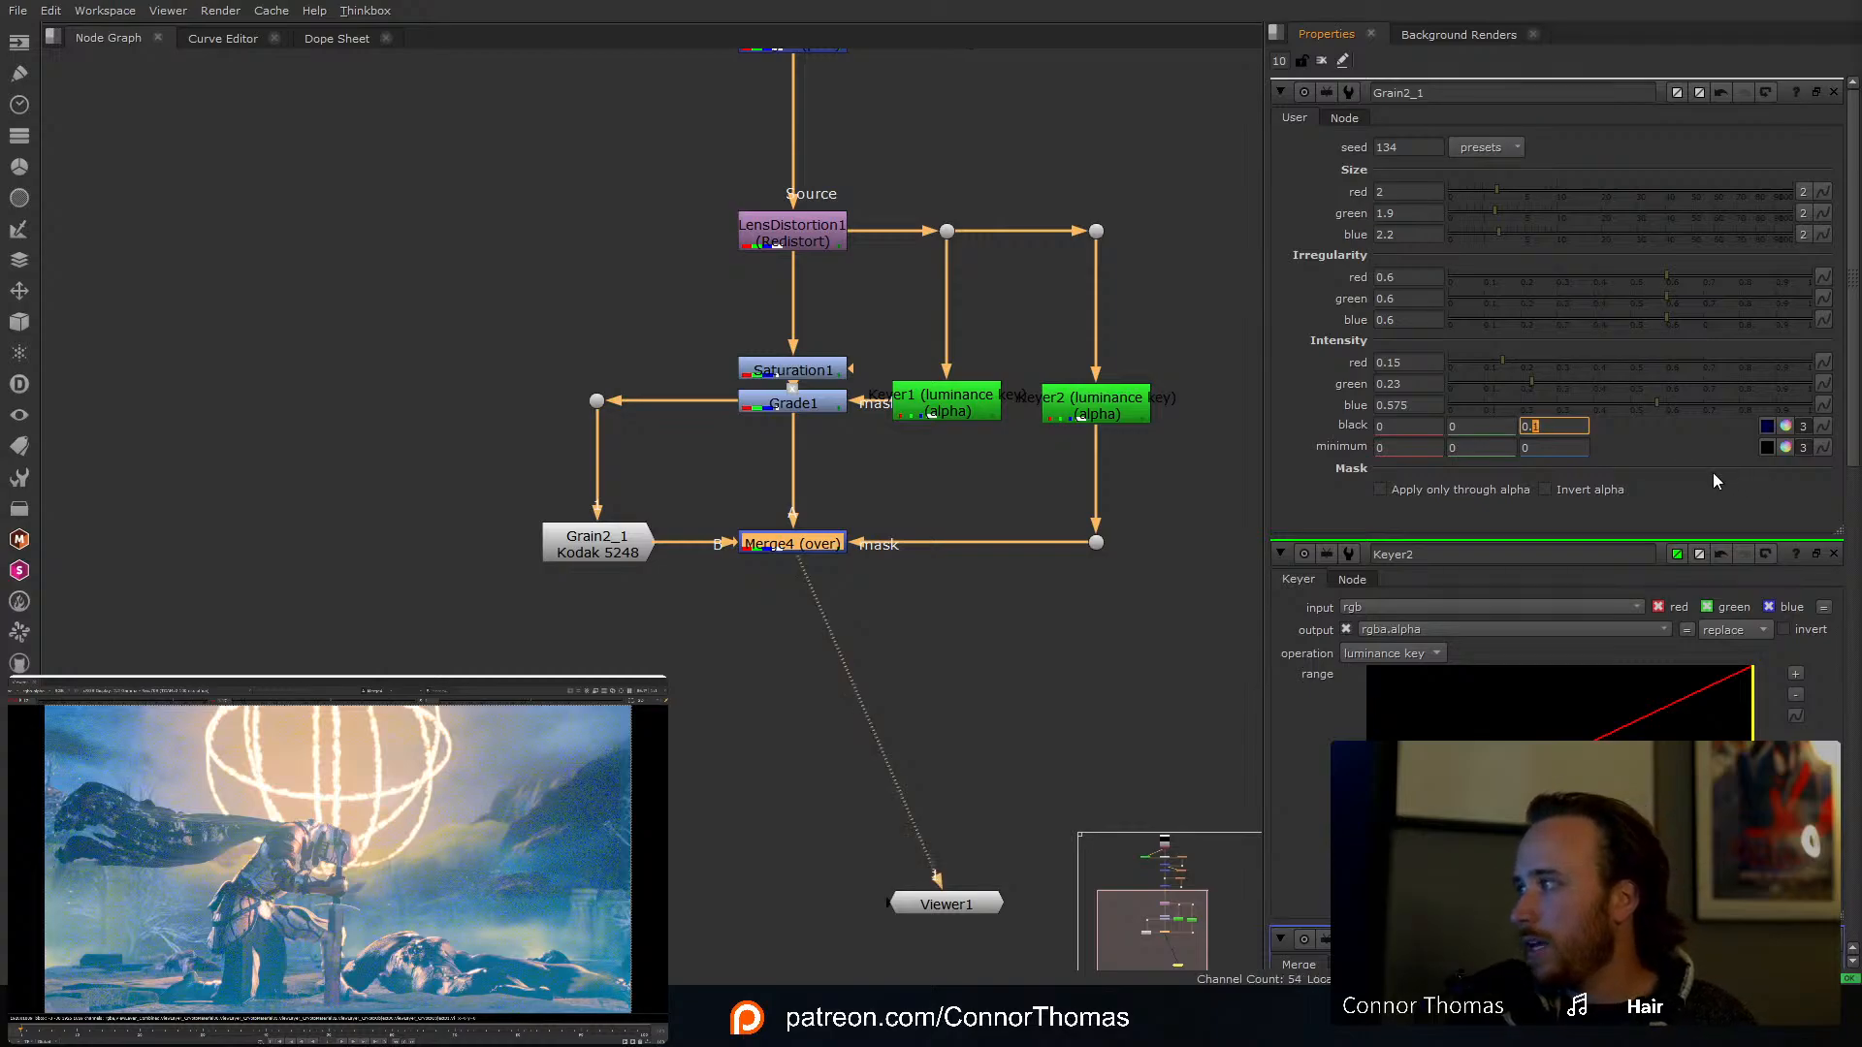
key(Down)
key(Right)
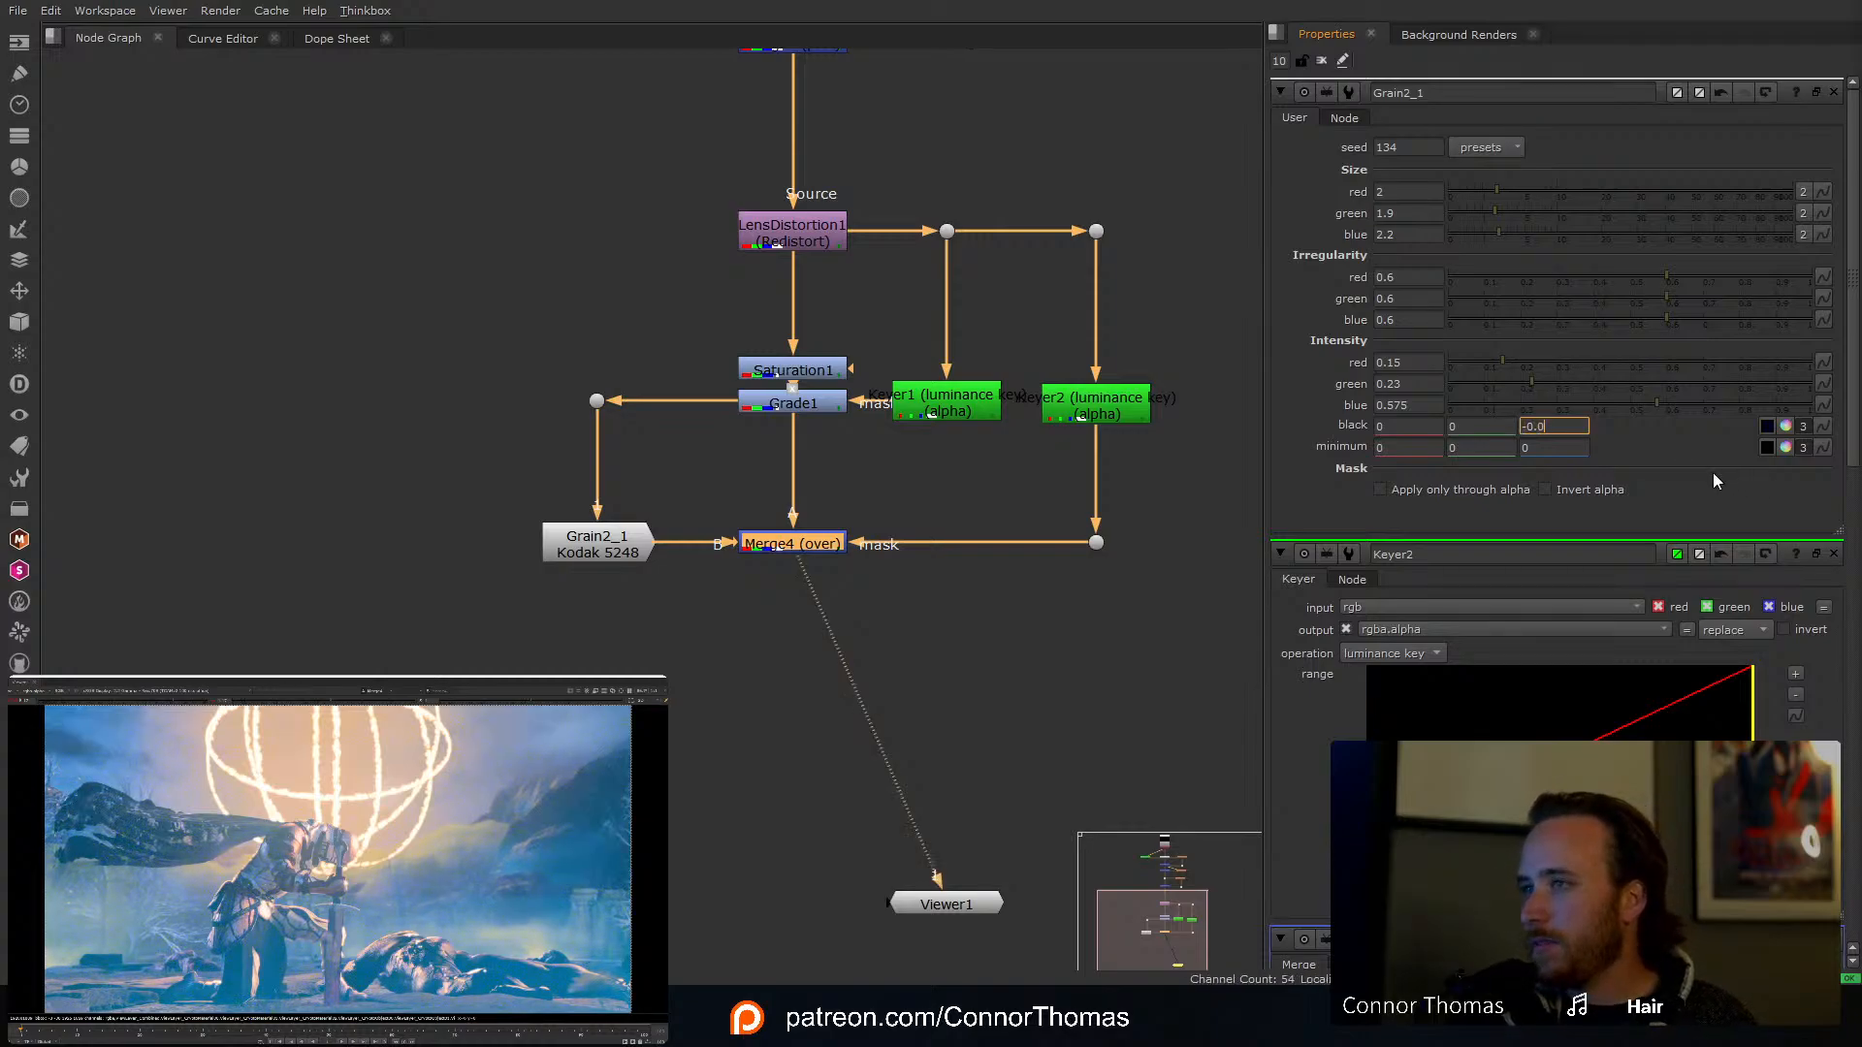
key(Up)
key(Up)
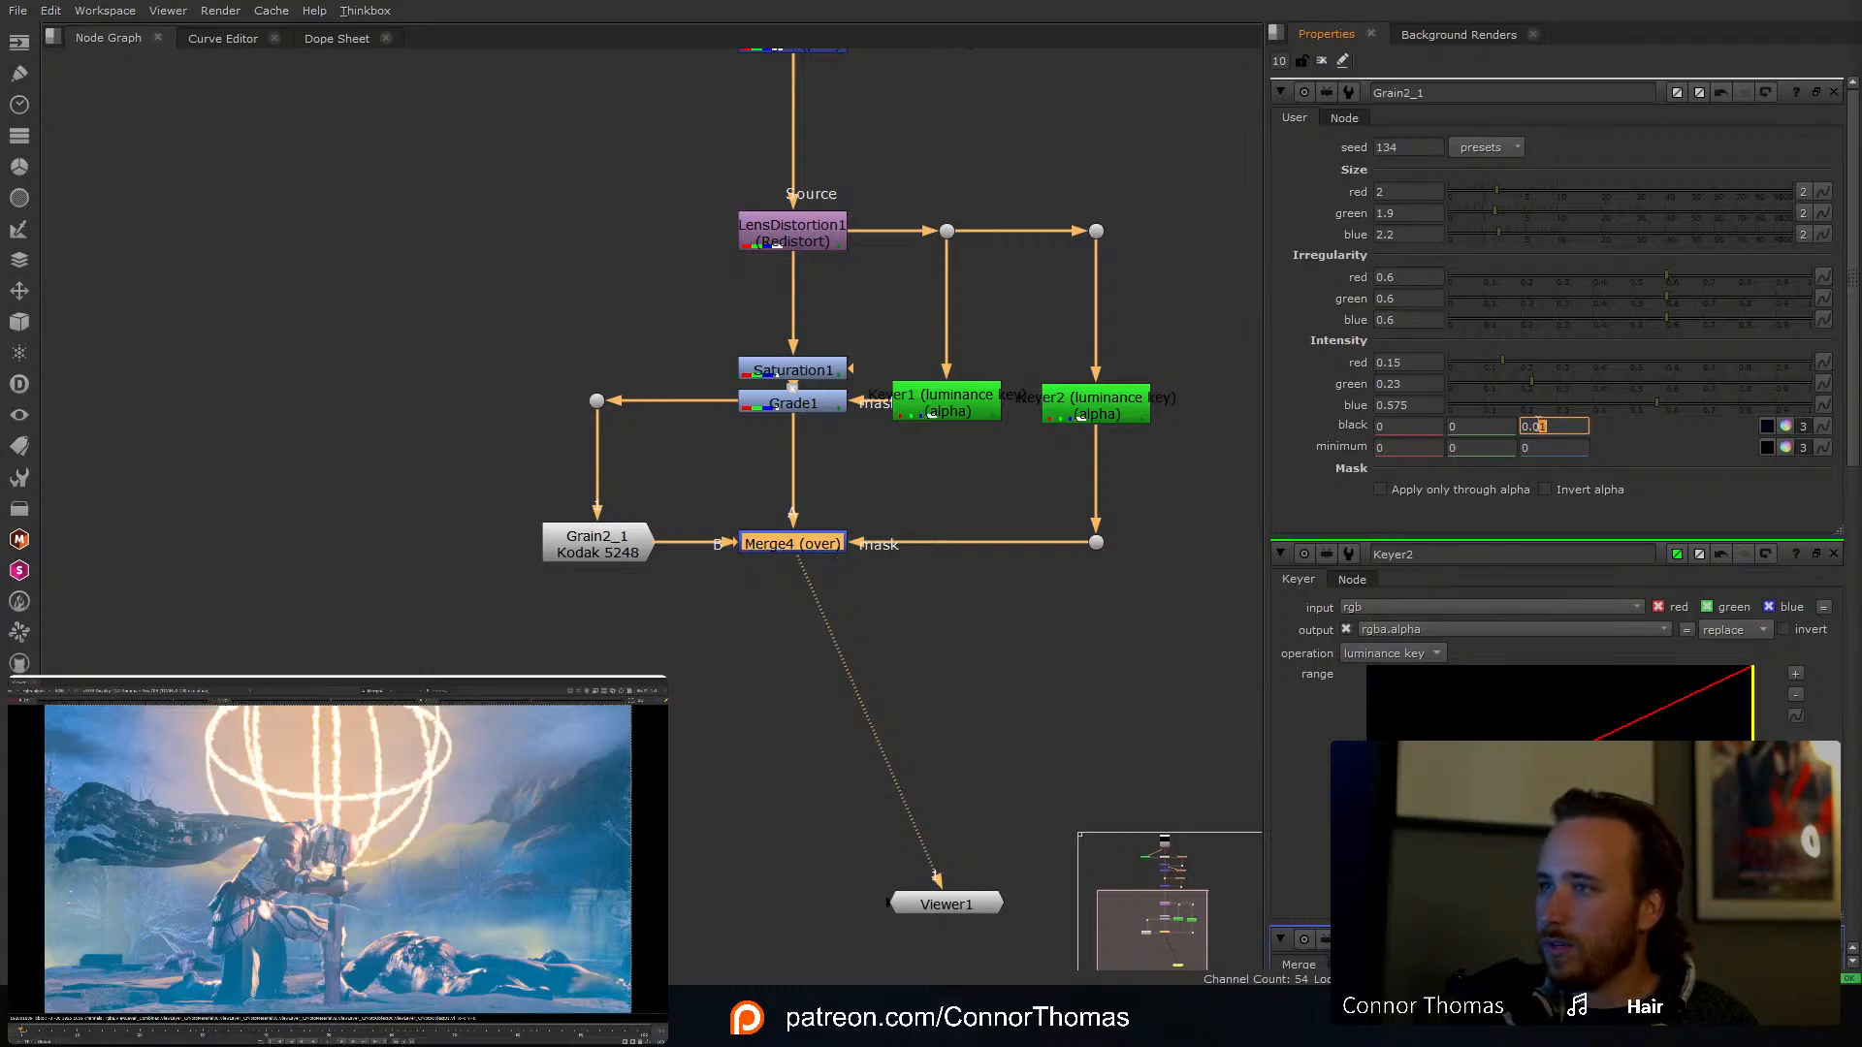
click(1663, 450)
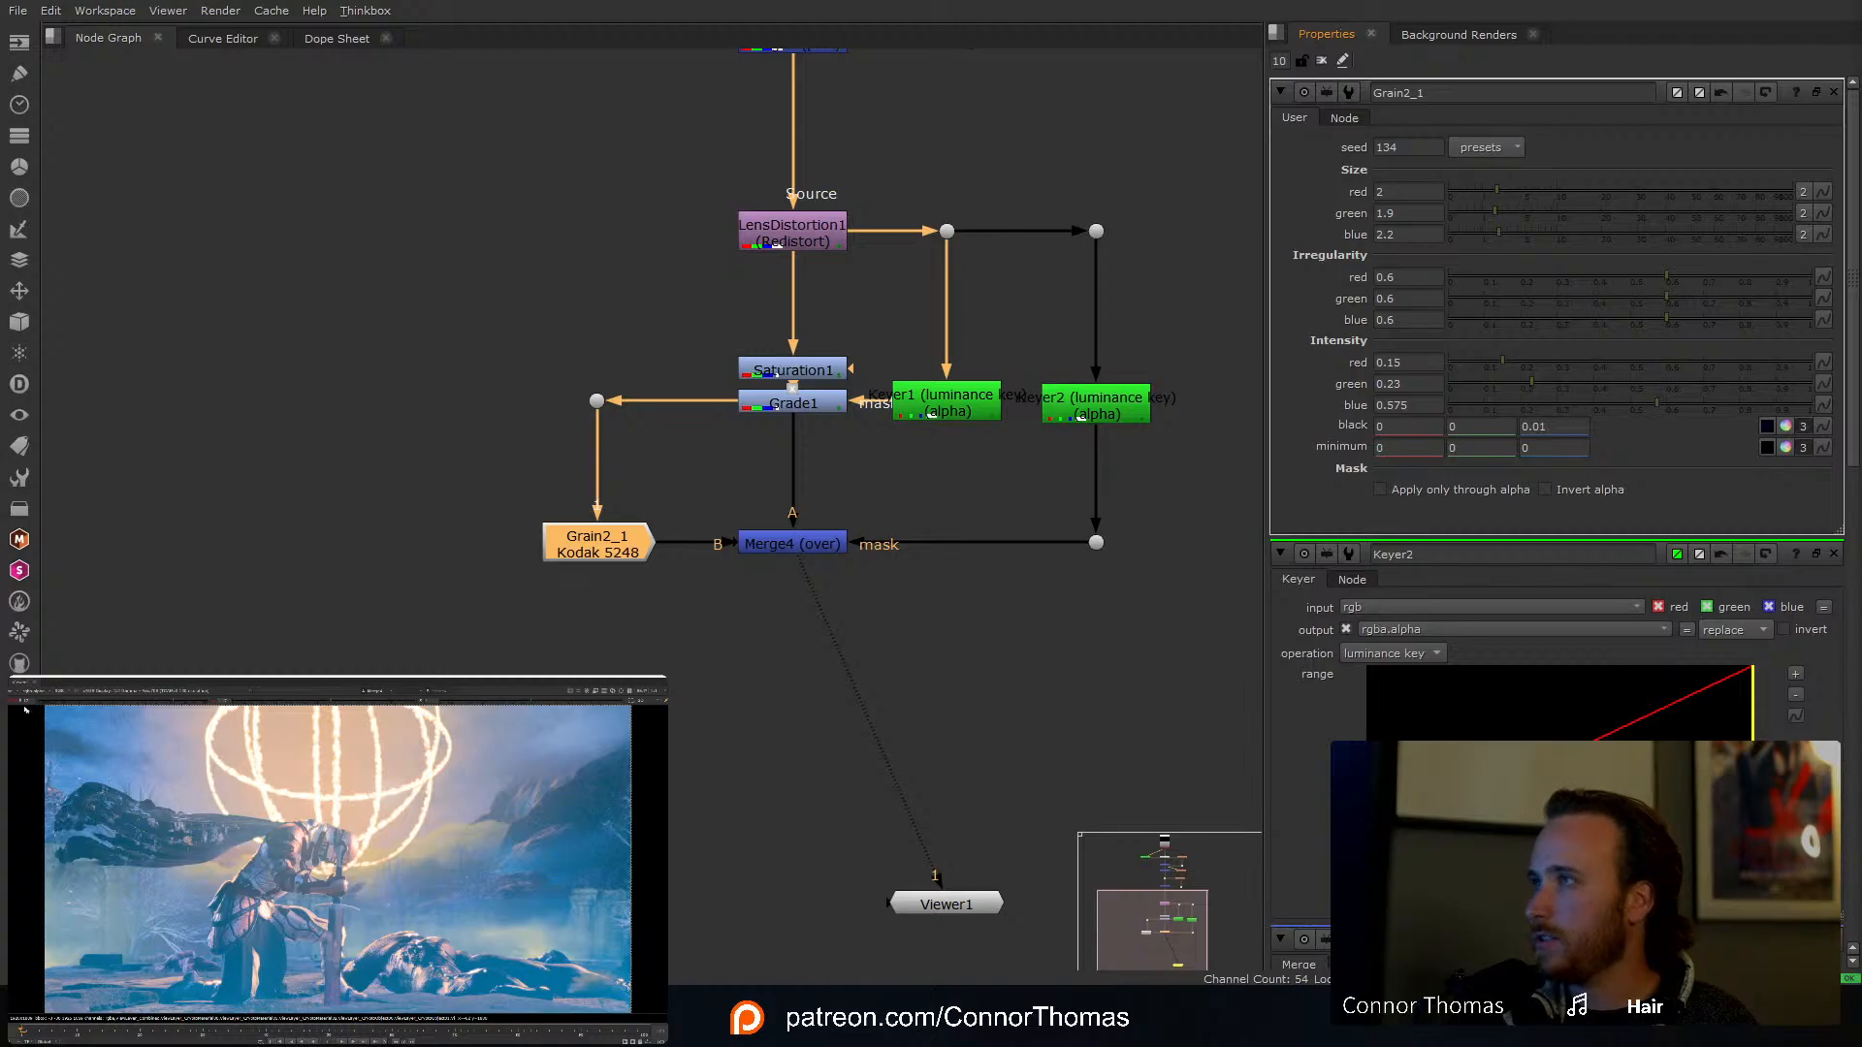
Step: Return the viewer display to normal brightness and try blue black values of 0 and 0.1 on the Grain node
click(219, 699)
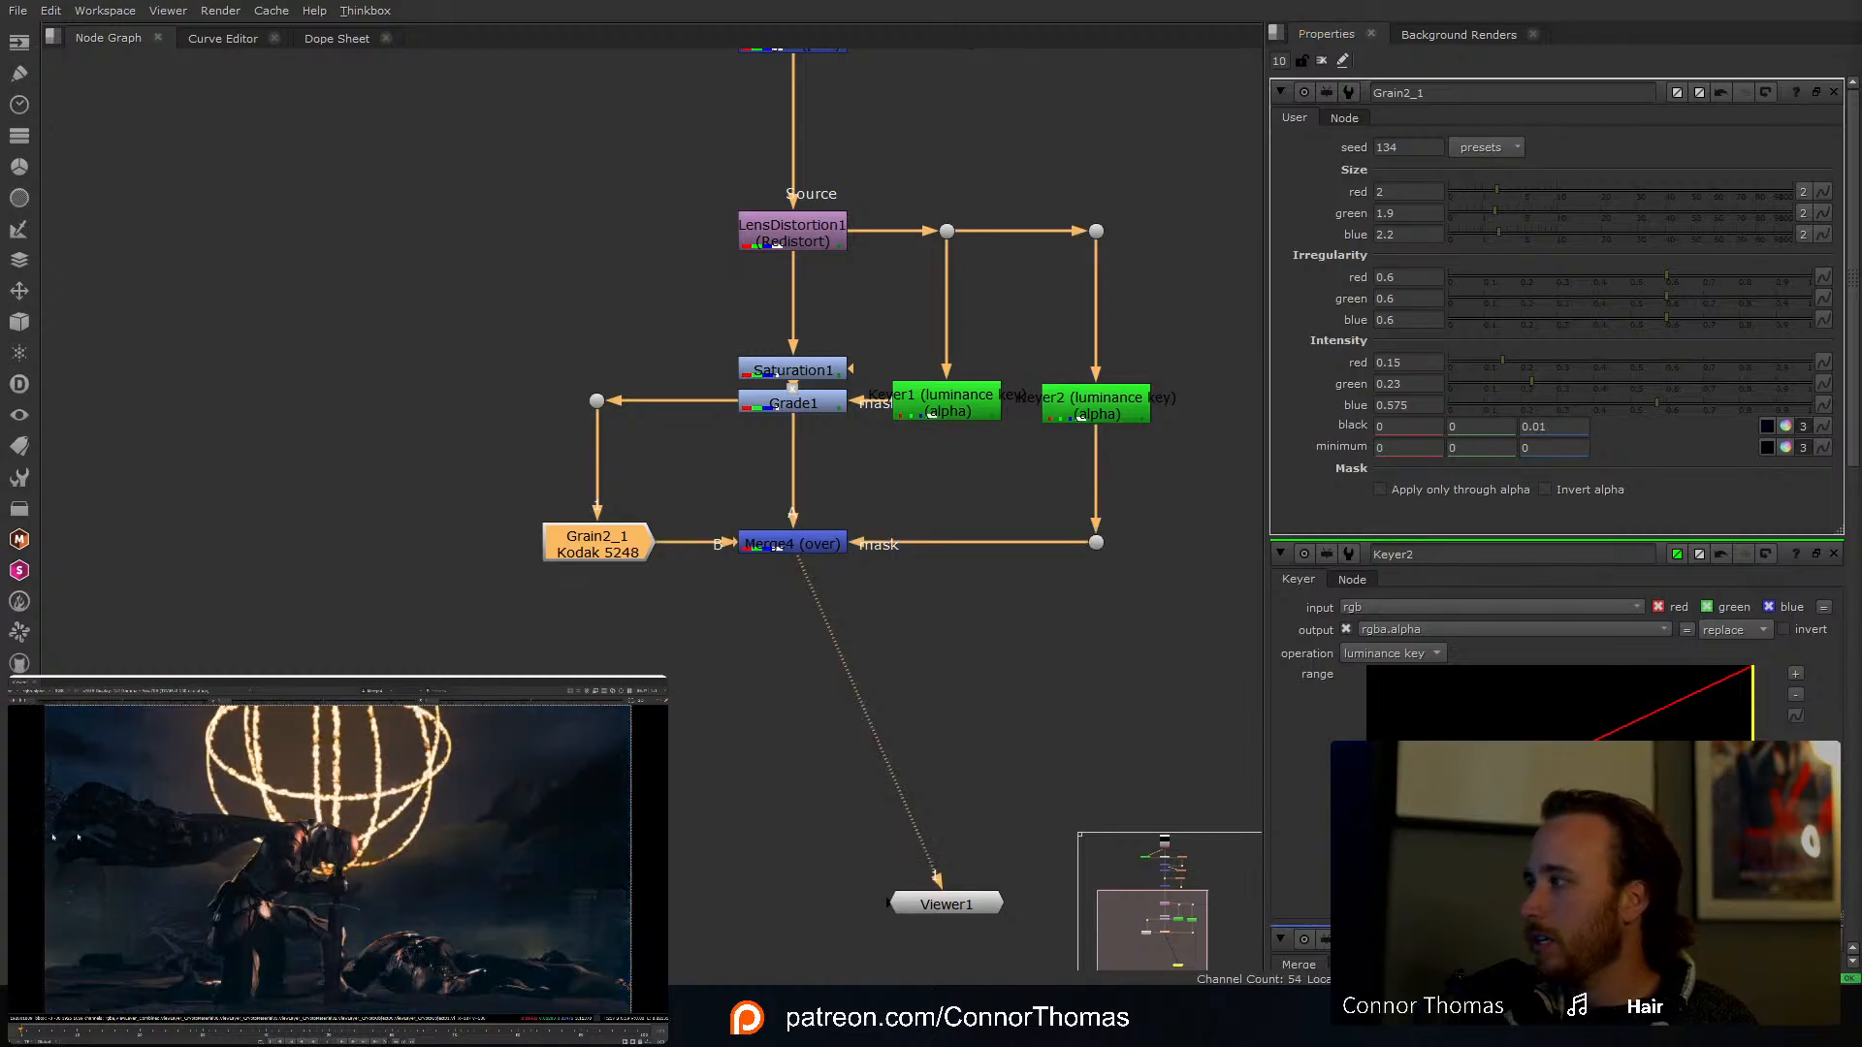
click(1571, 426)
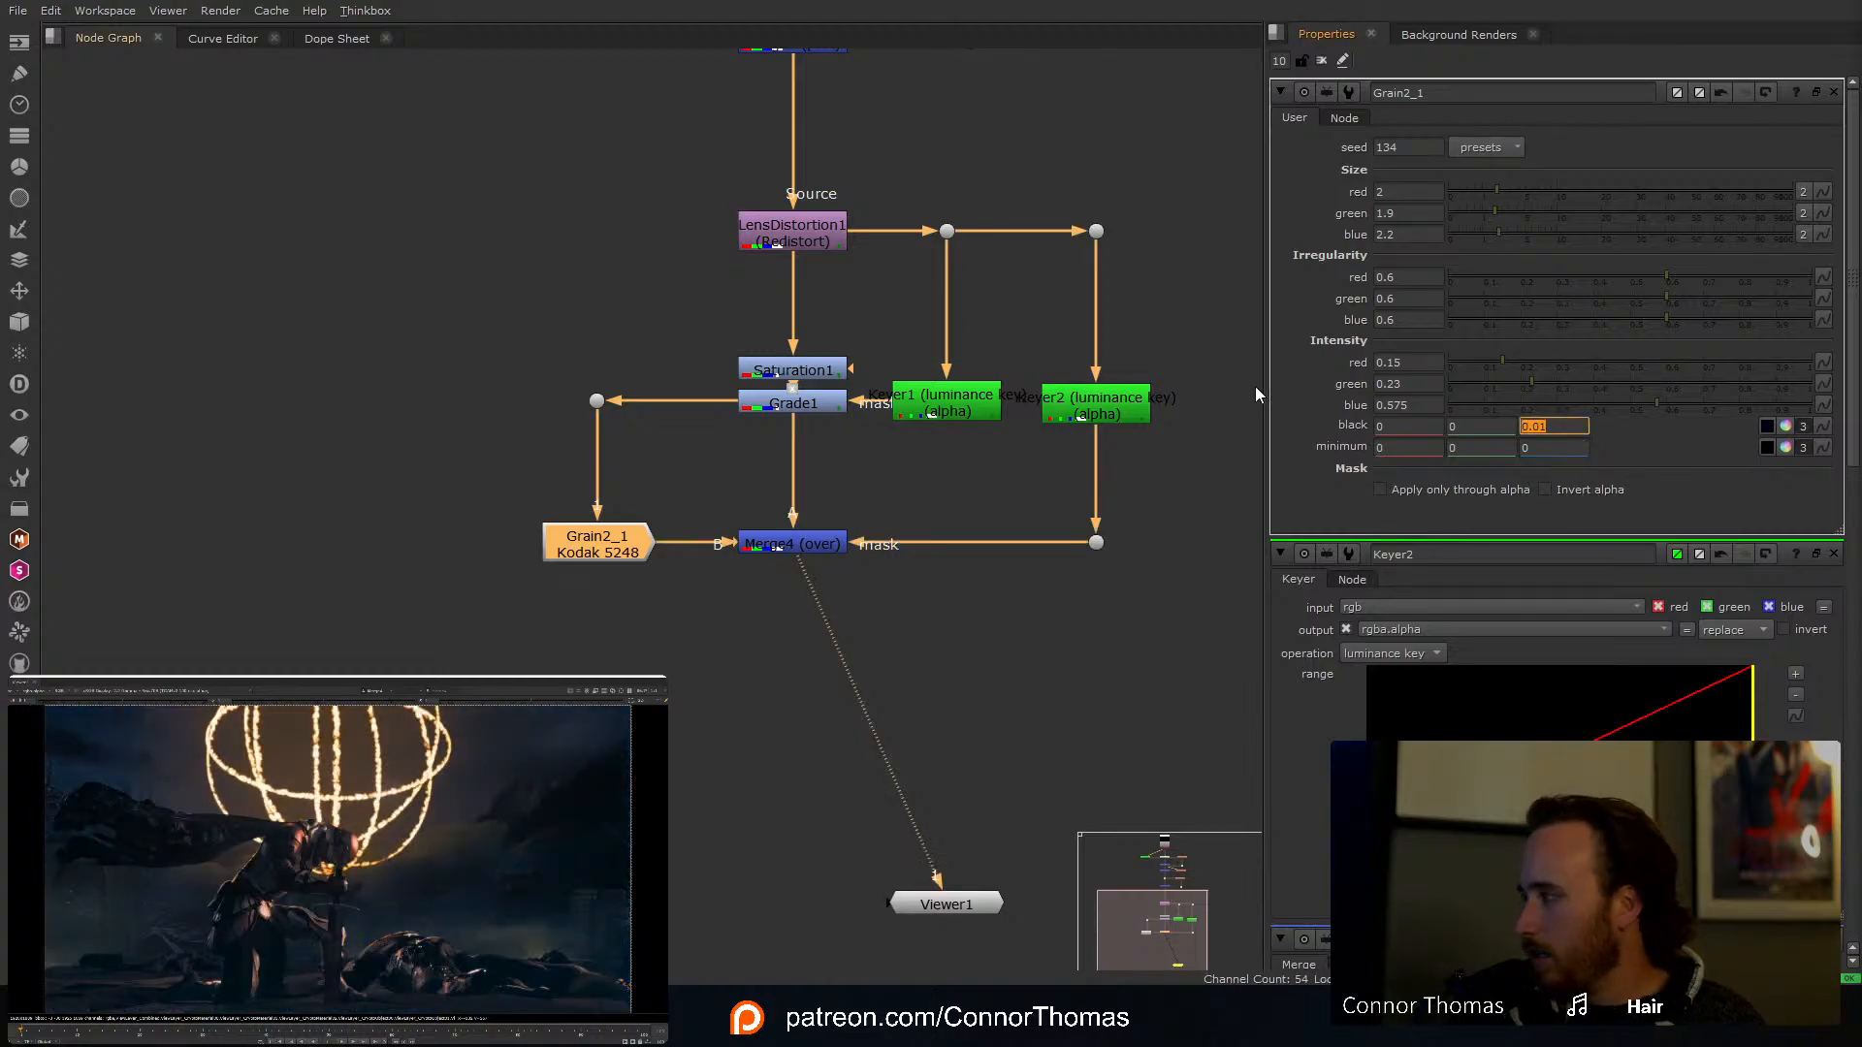
text(0)
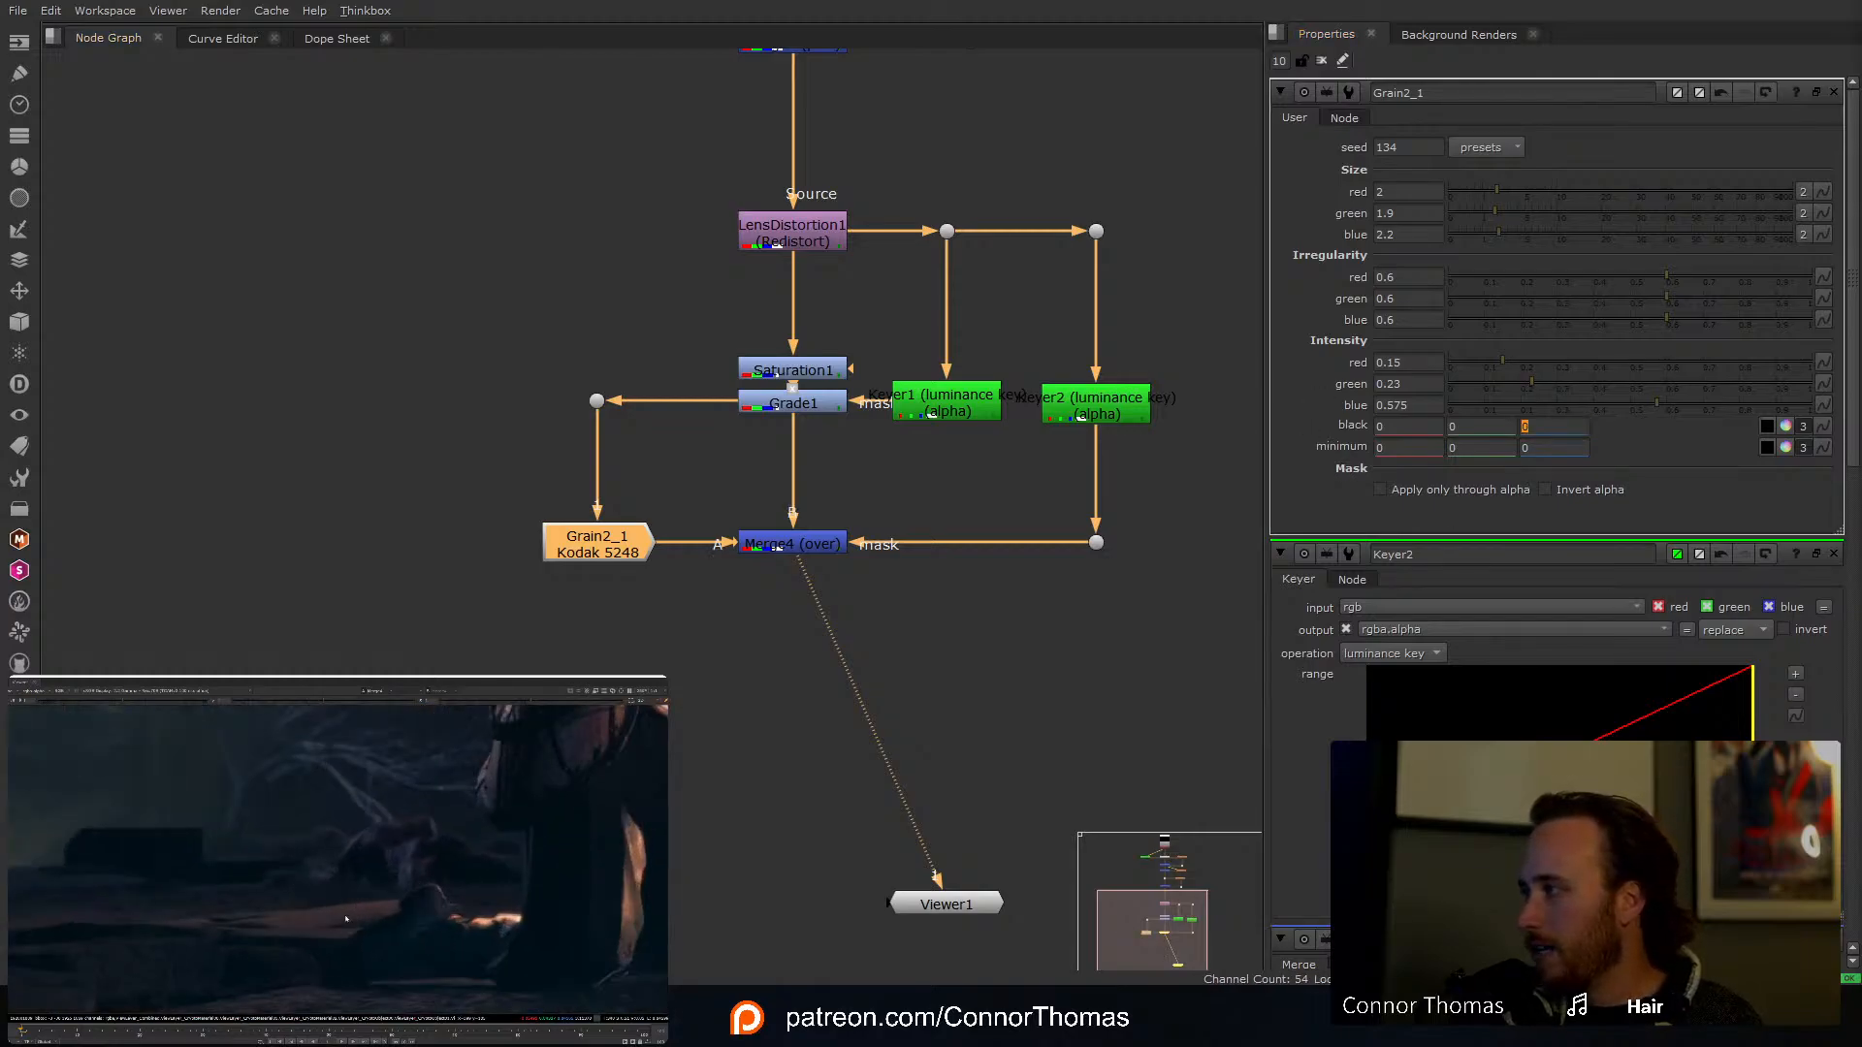
click(1549, 423)
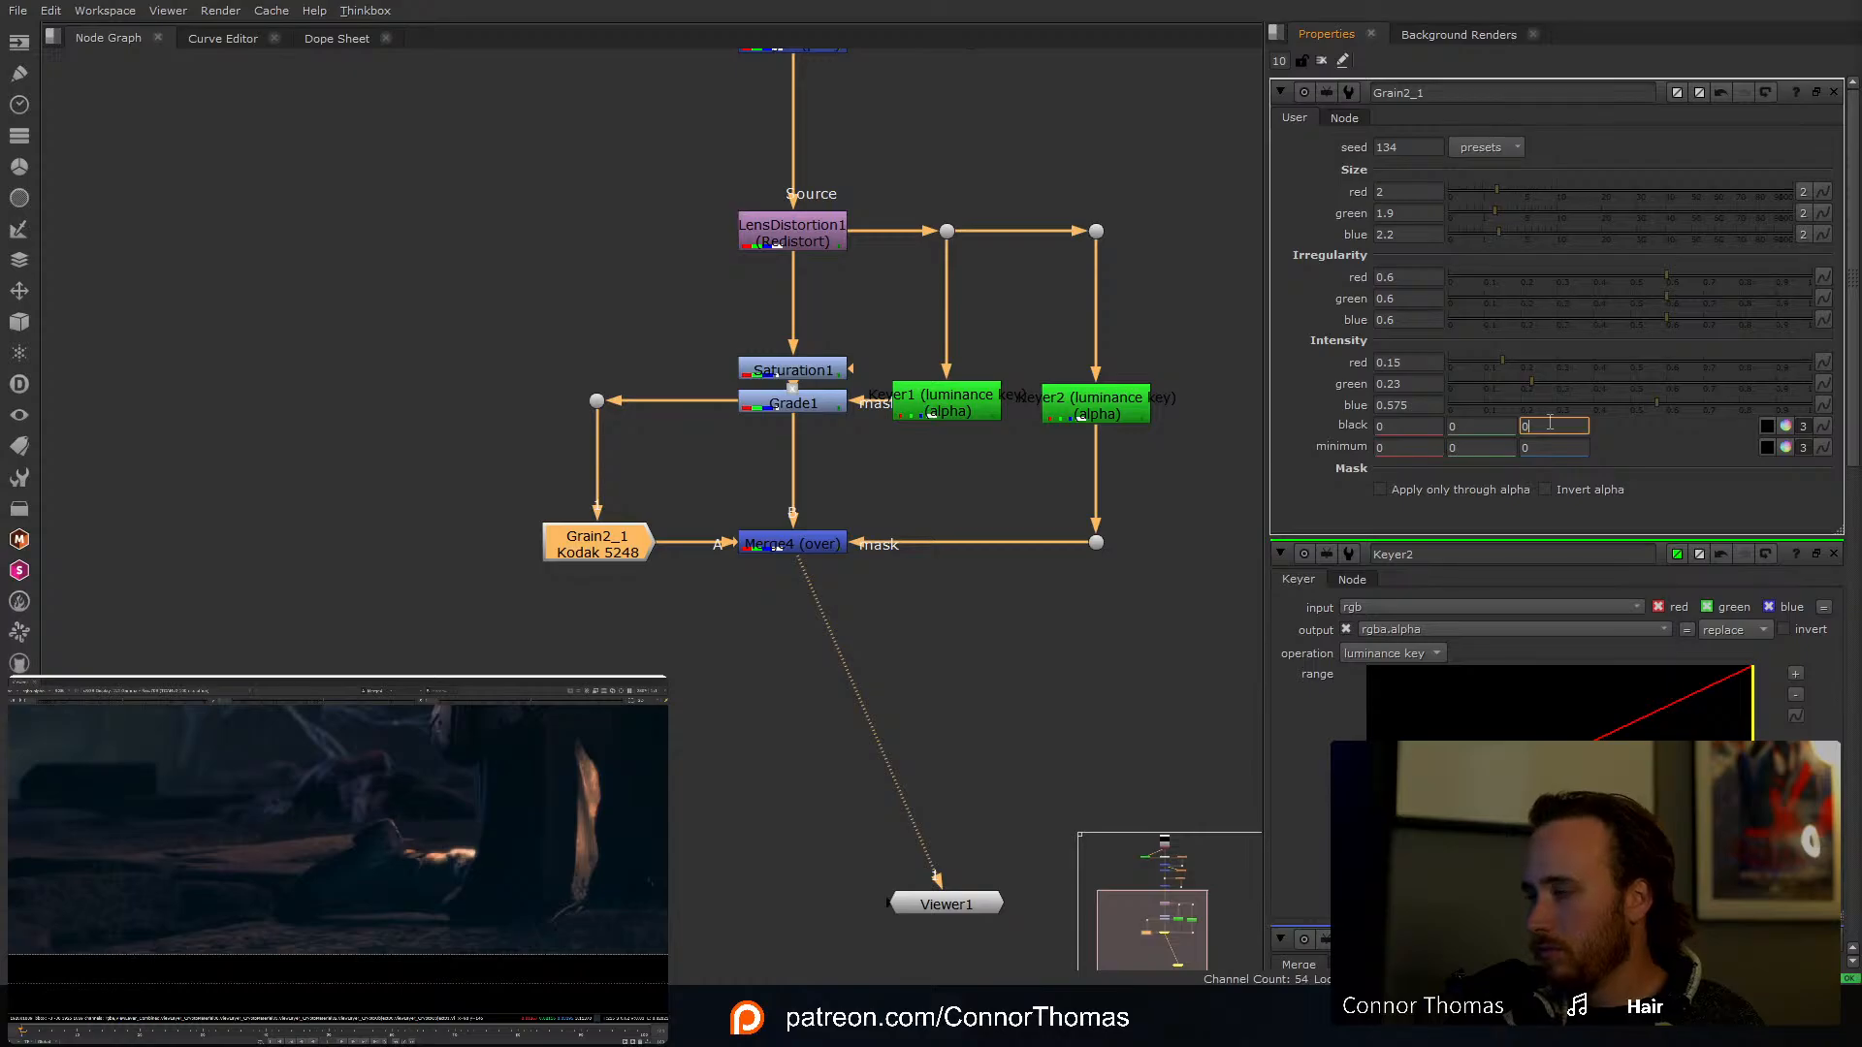
text(.1)
key(Return)
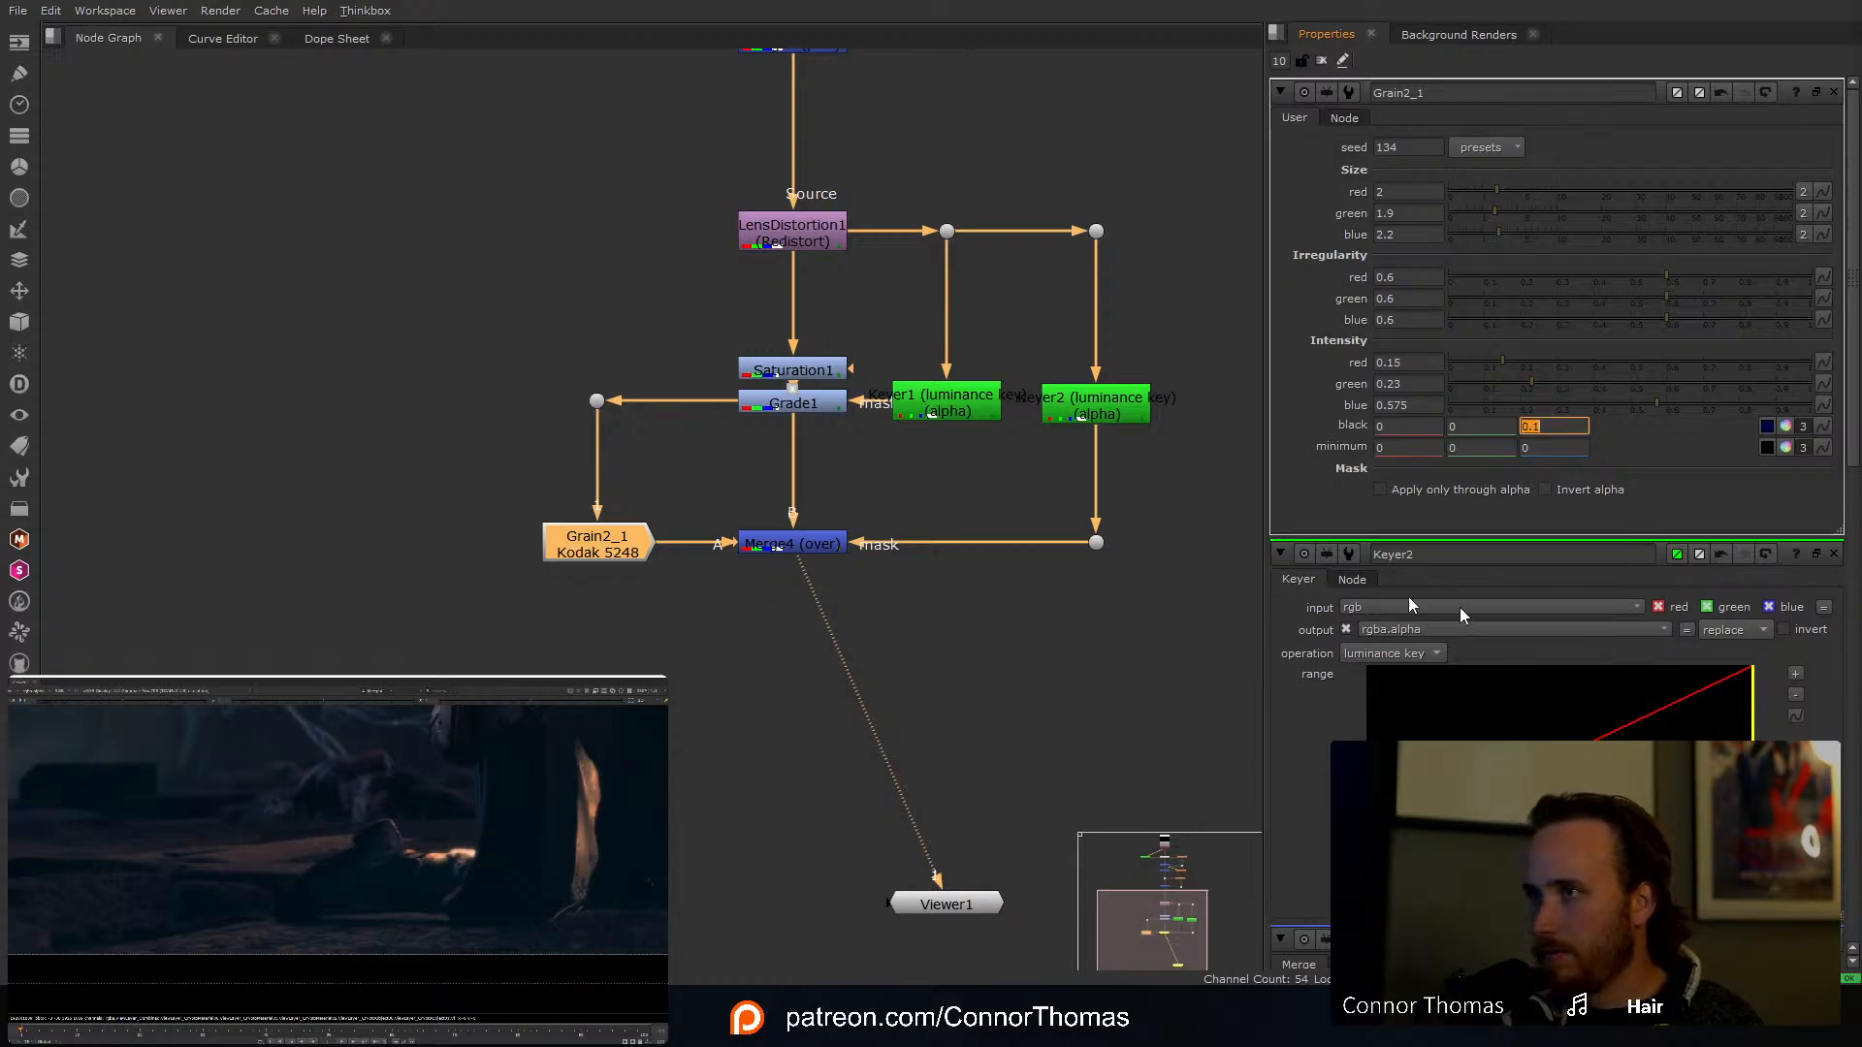
Step: Swap the grain Merge's inputs so the Grain feeds B, and inspect the dark background up close
click(1137, 624)
click(812, 549)
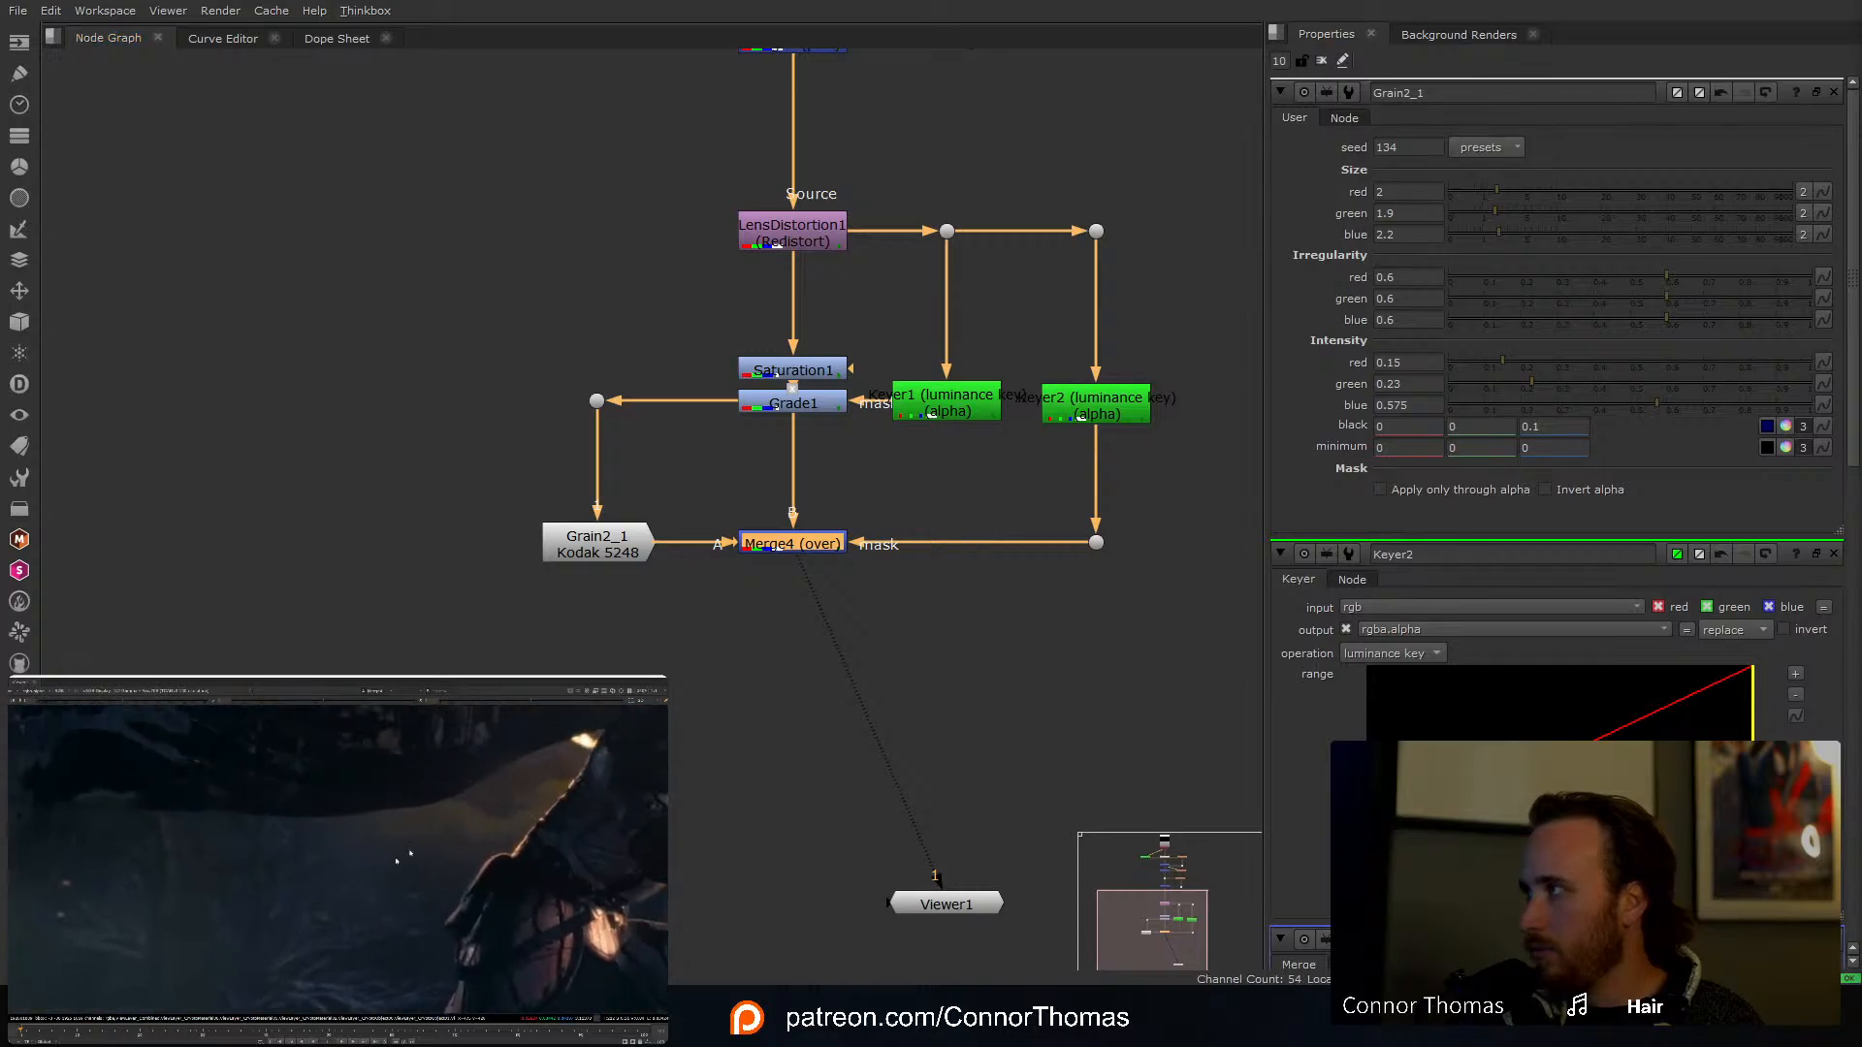
key(shift+x)
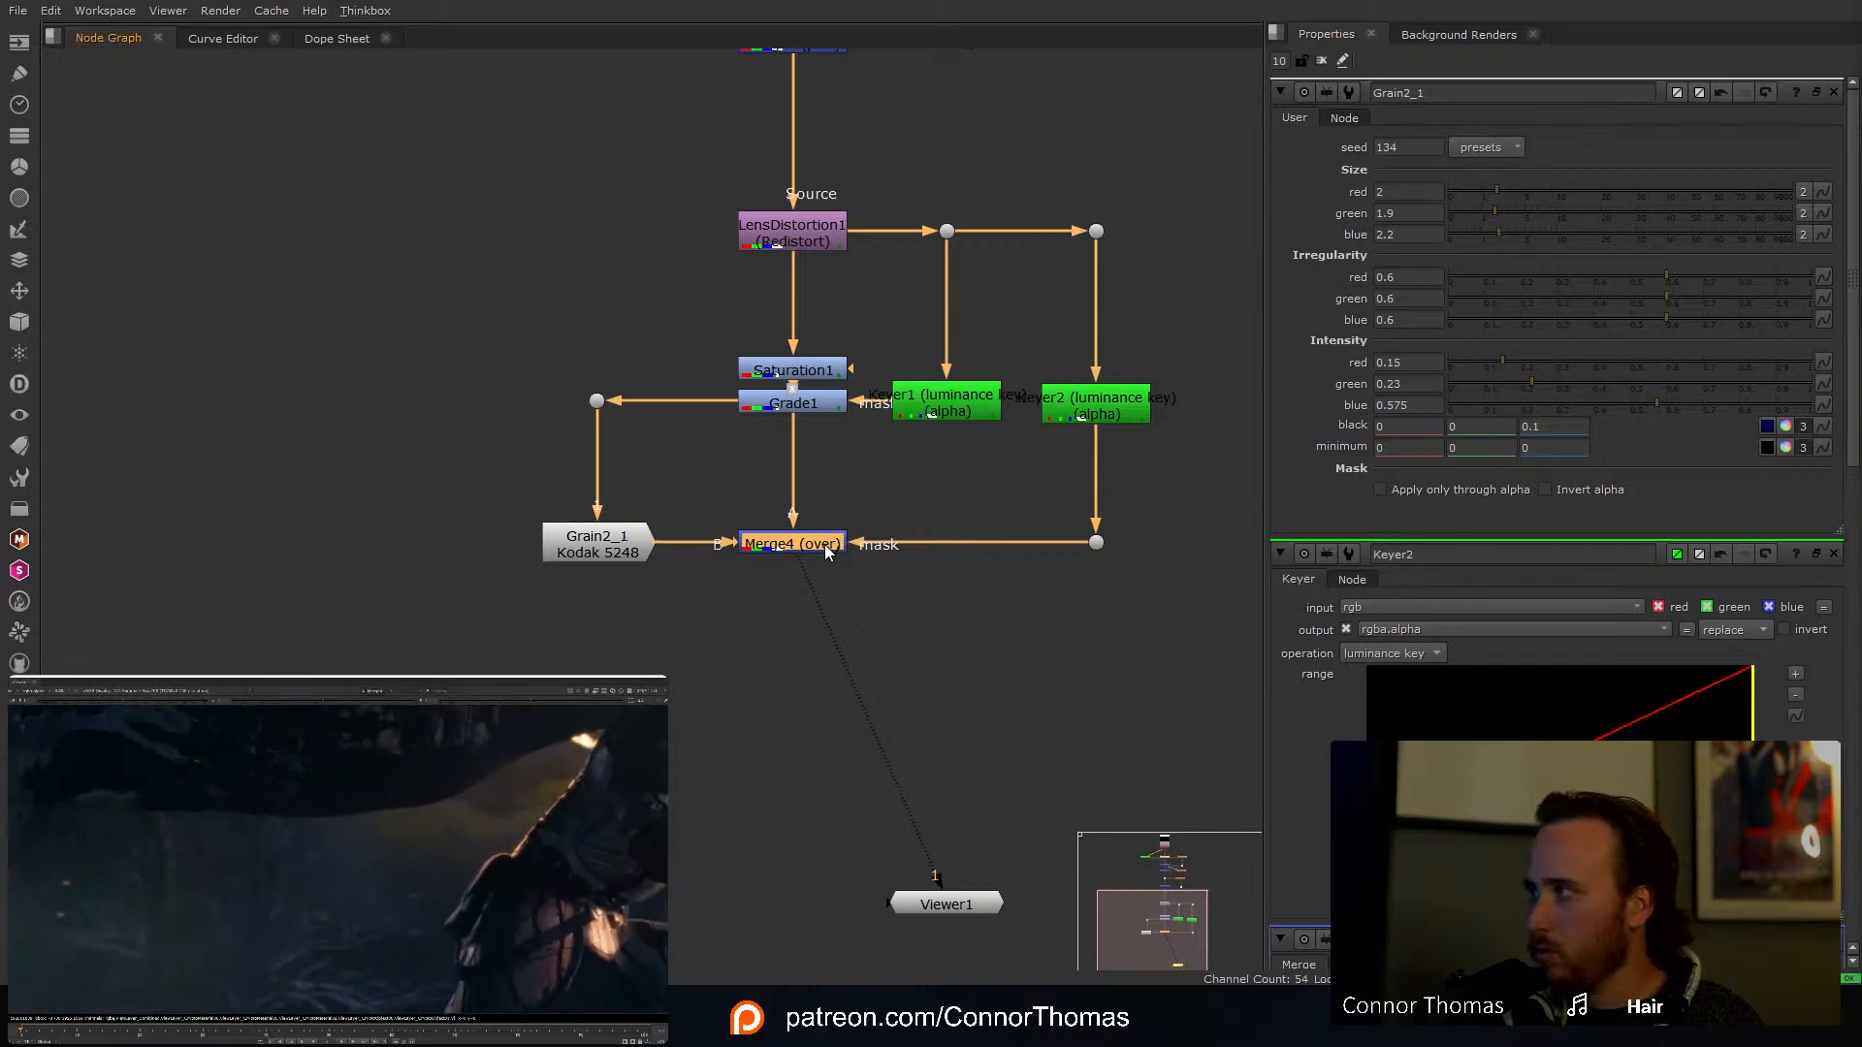
scroll(347, 766, down, 5)
middle_drag(495, 757, 450, 854)
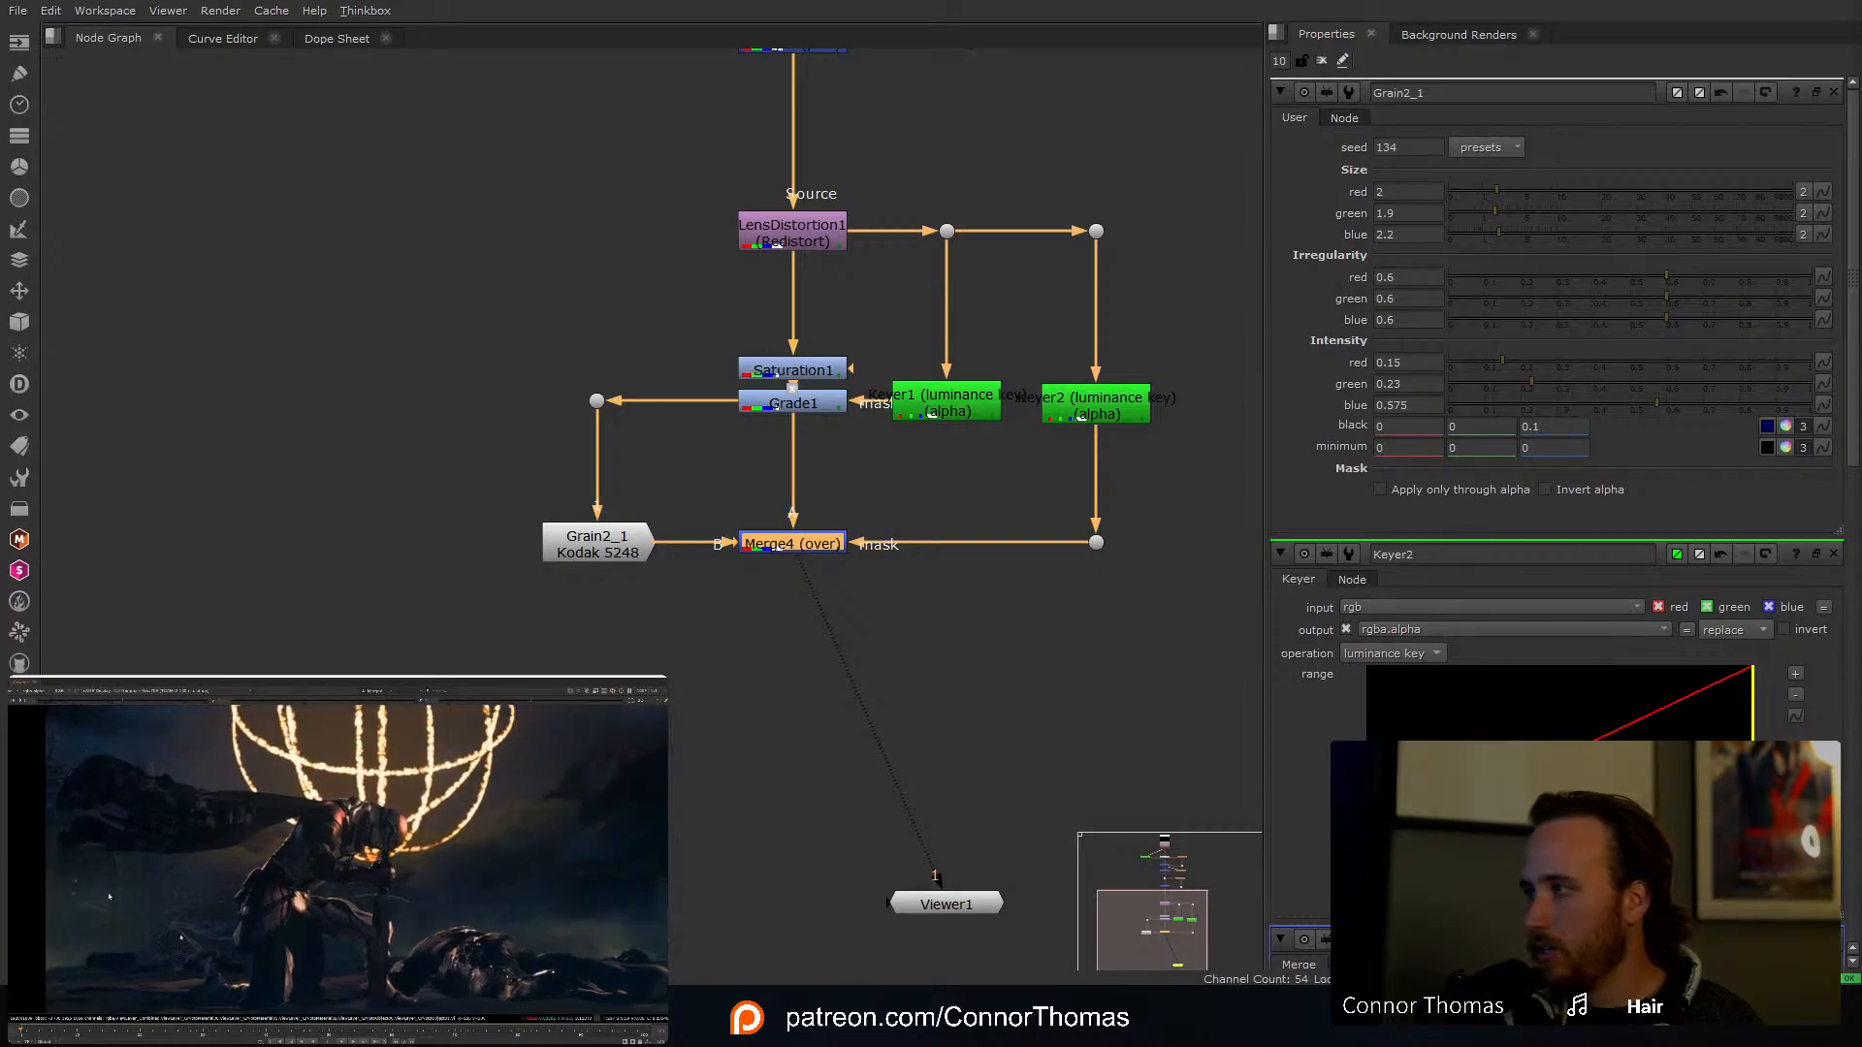
scroll(189, 861, up, 6)
middle_drag(192, 917, 353, 874)
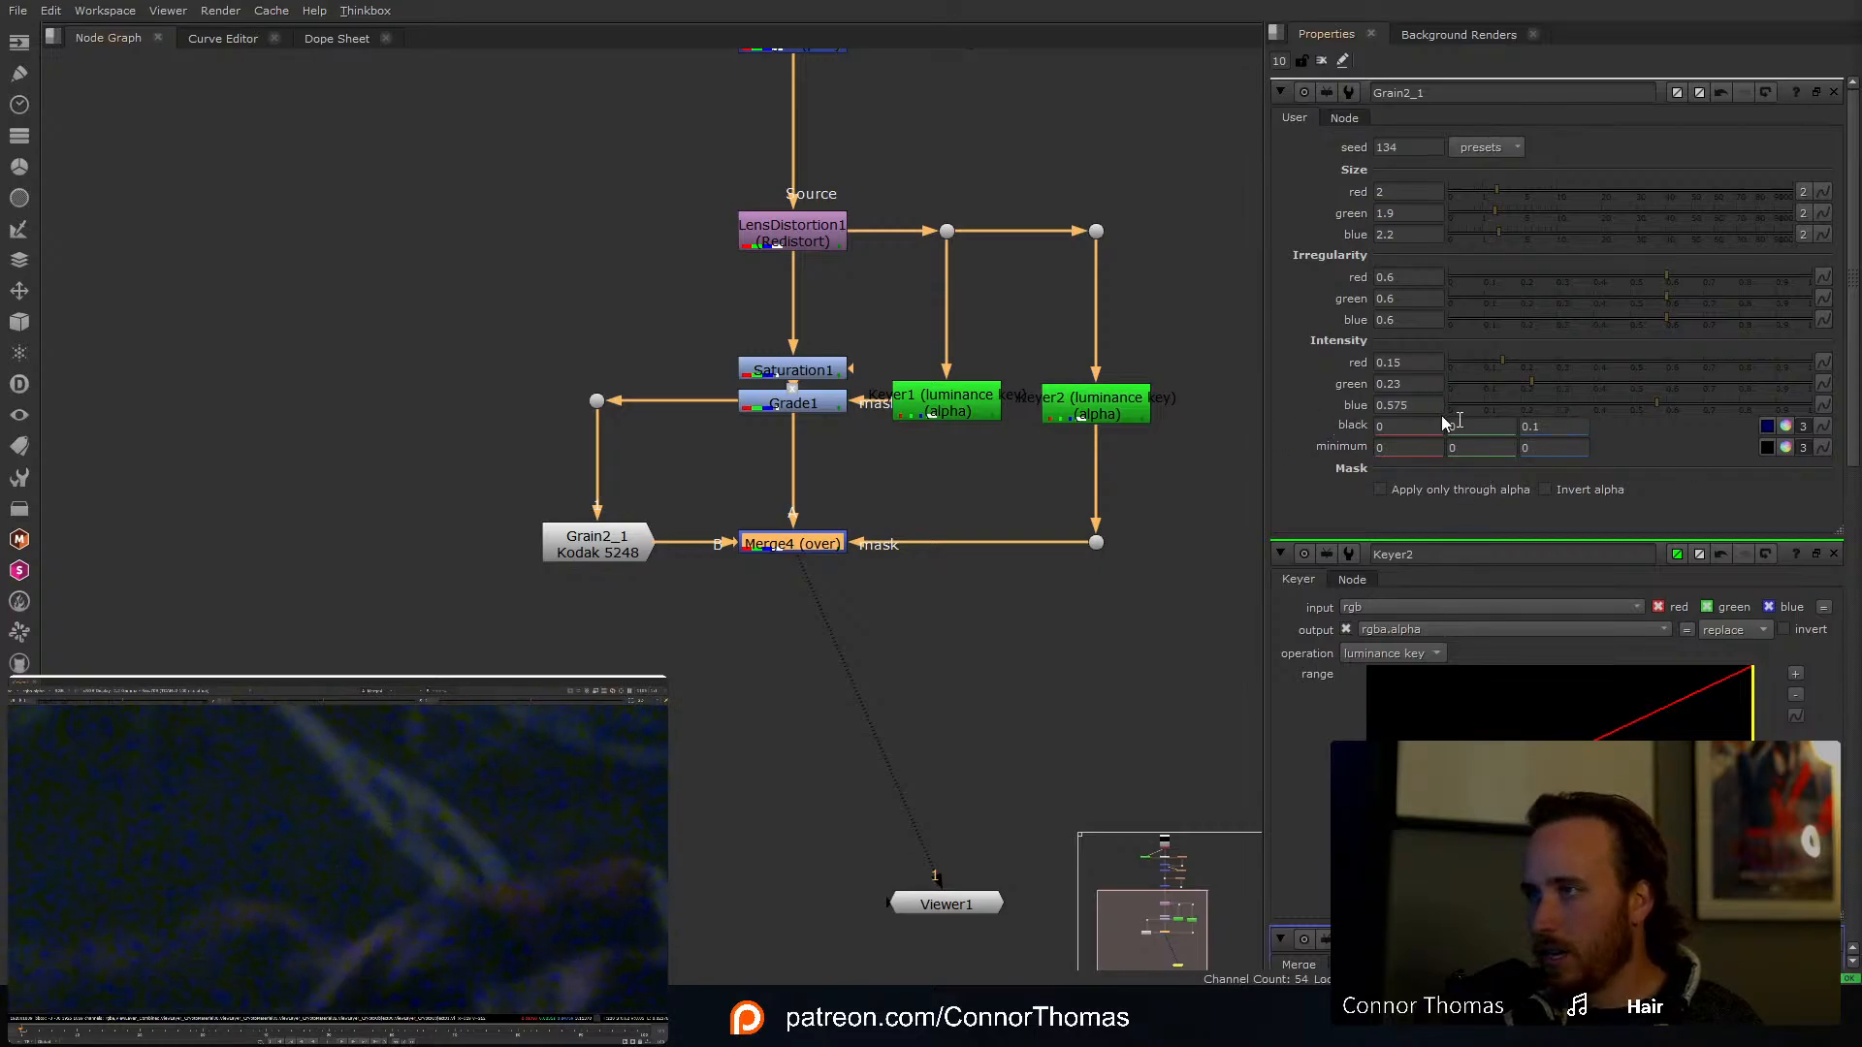
Step: Set the Grain node's blue black value to 0.01 and check the image at full frame
click(1536, 426)
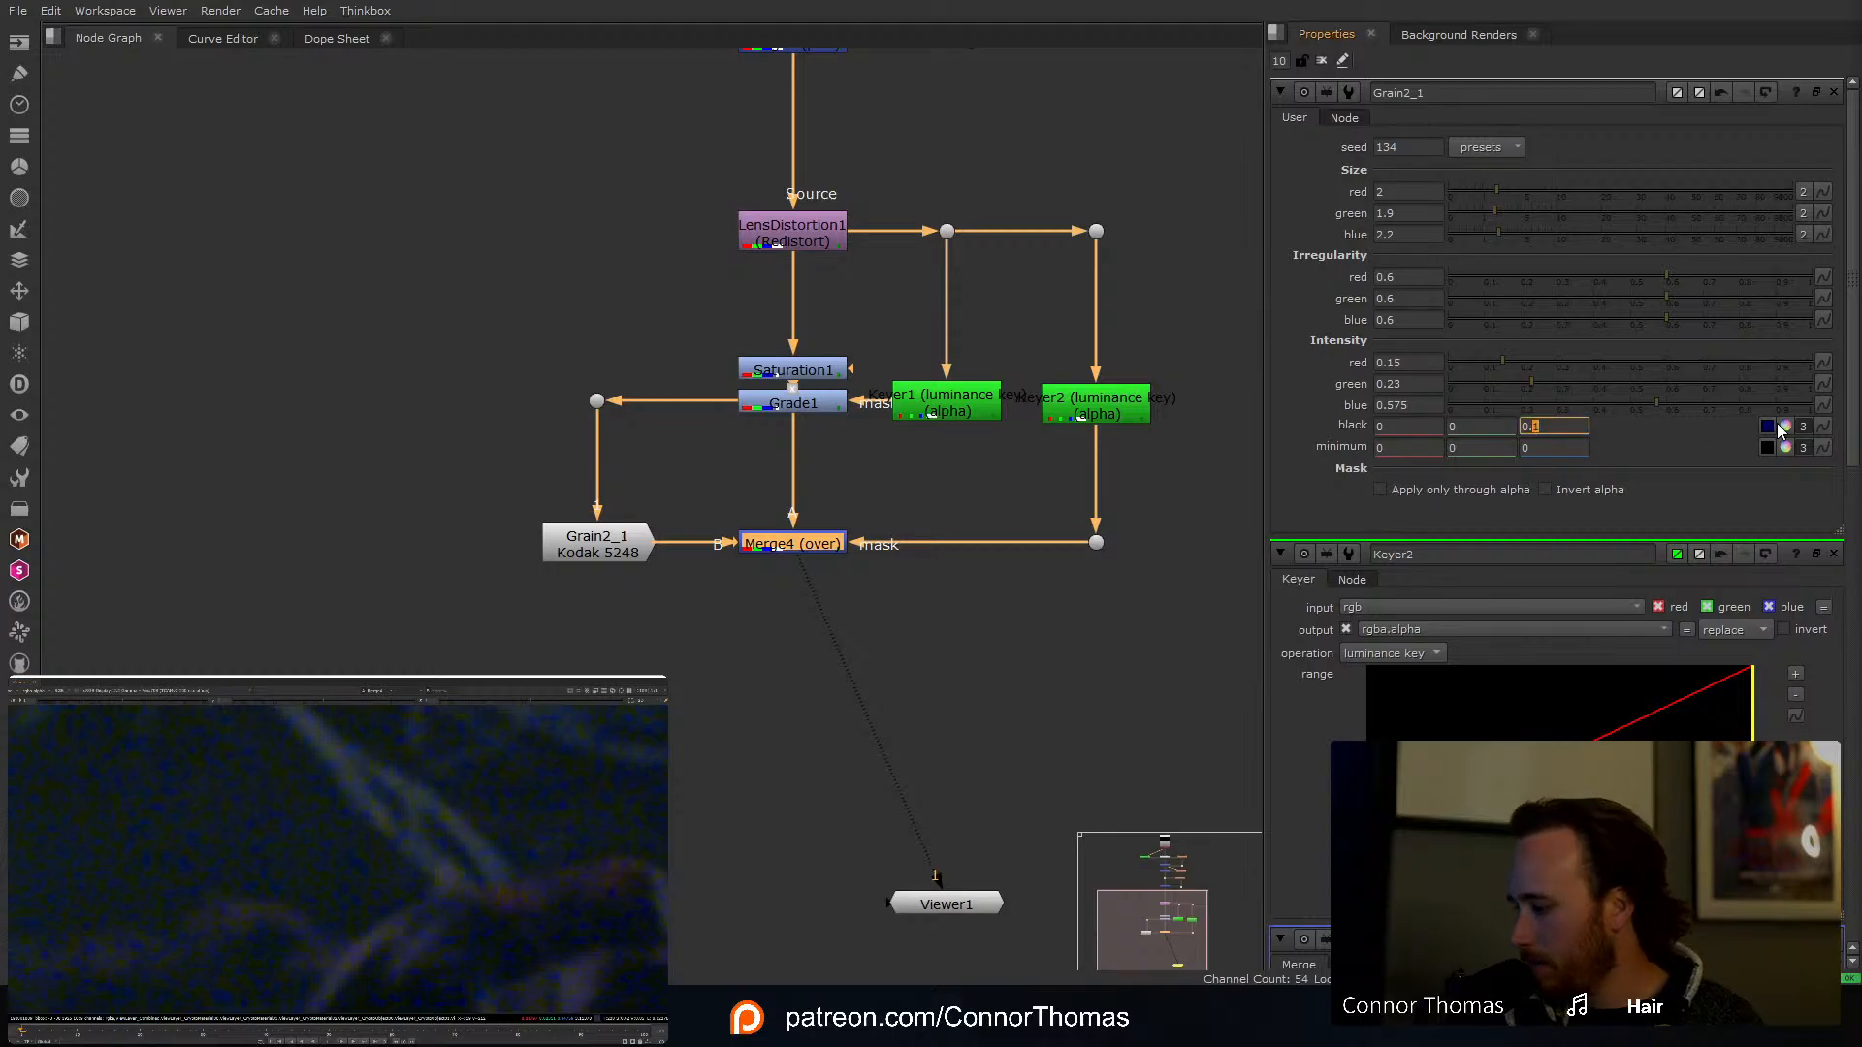
text(0)
key(Return)
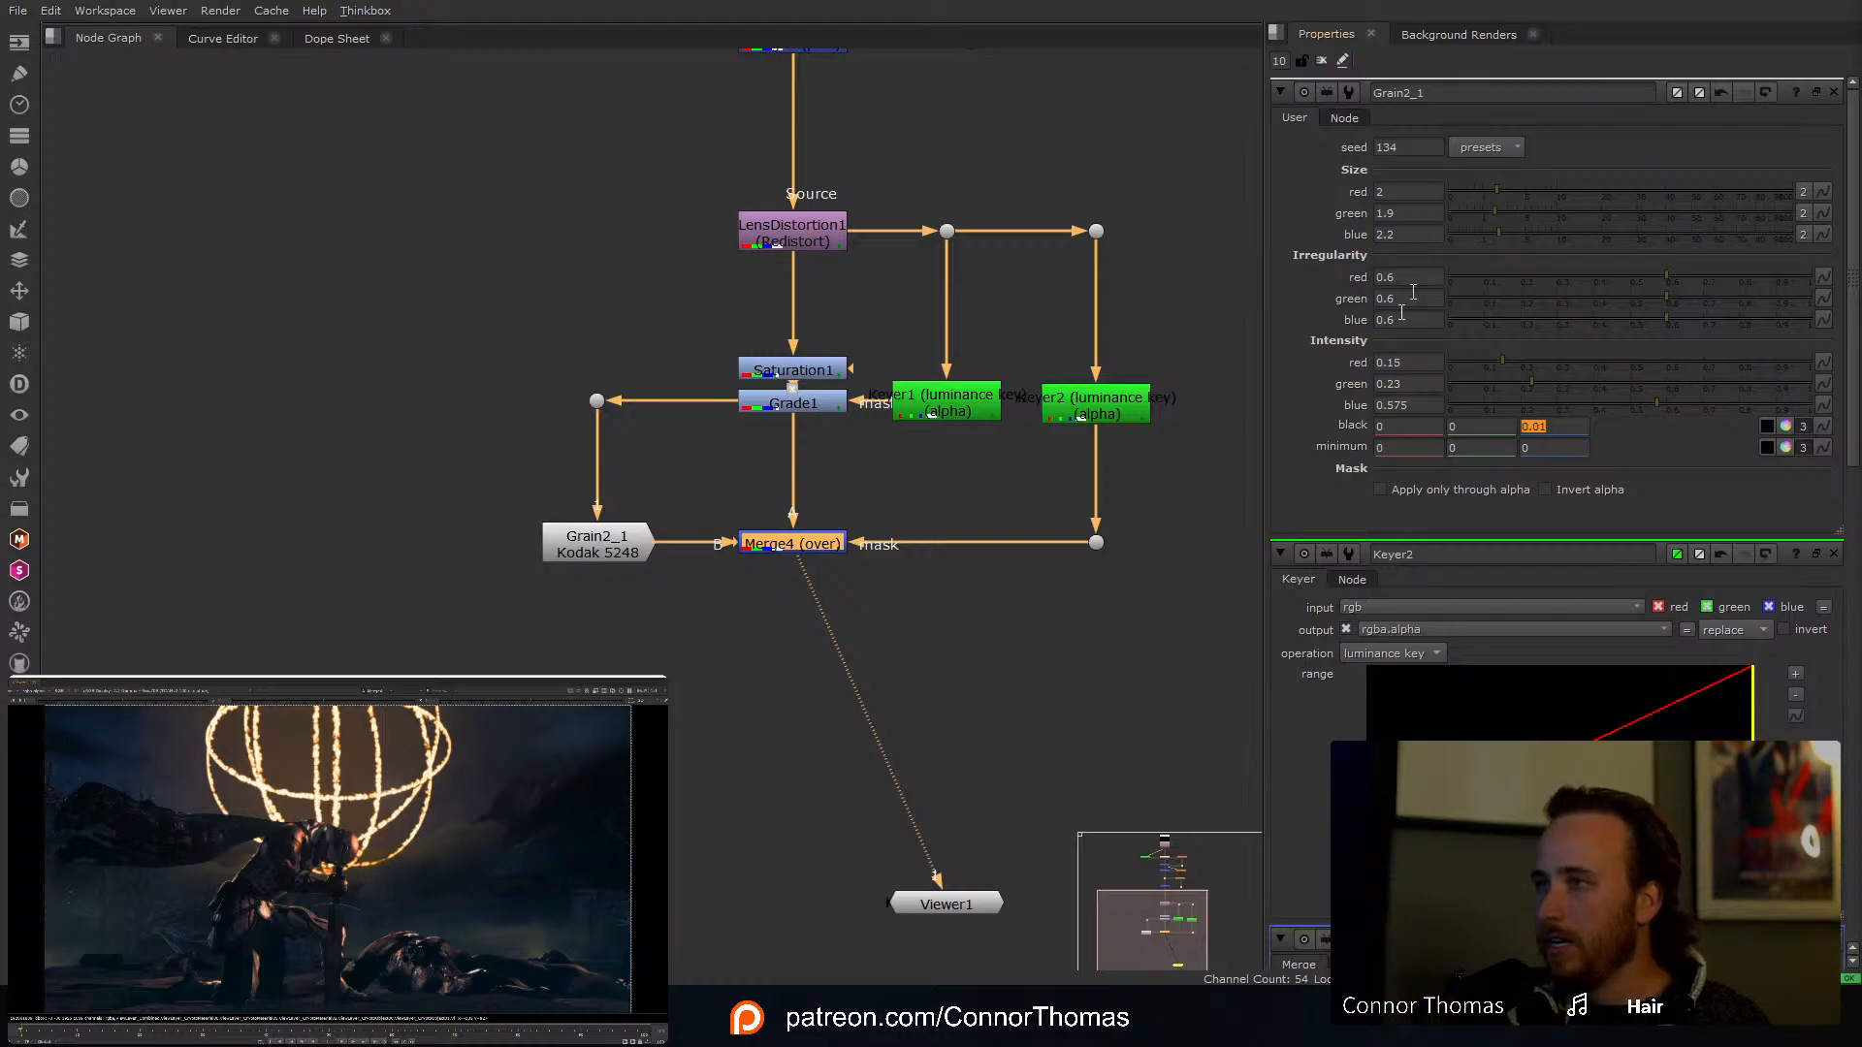
click(1039, 692)
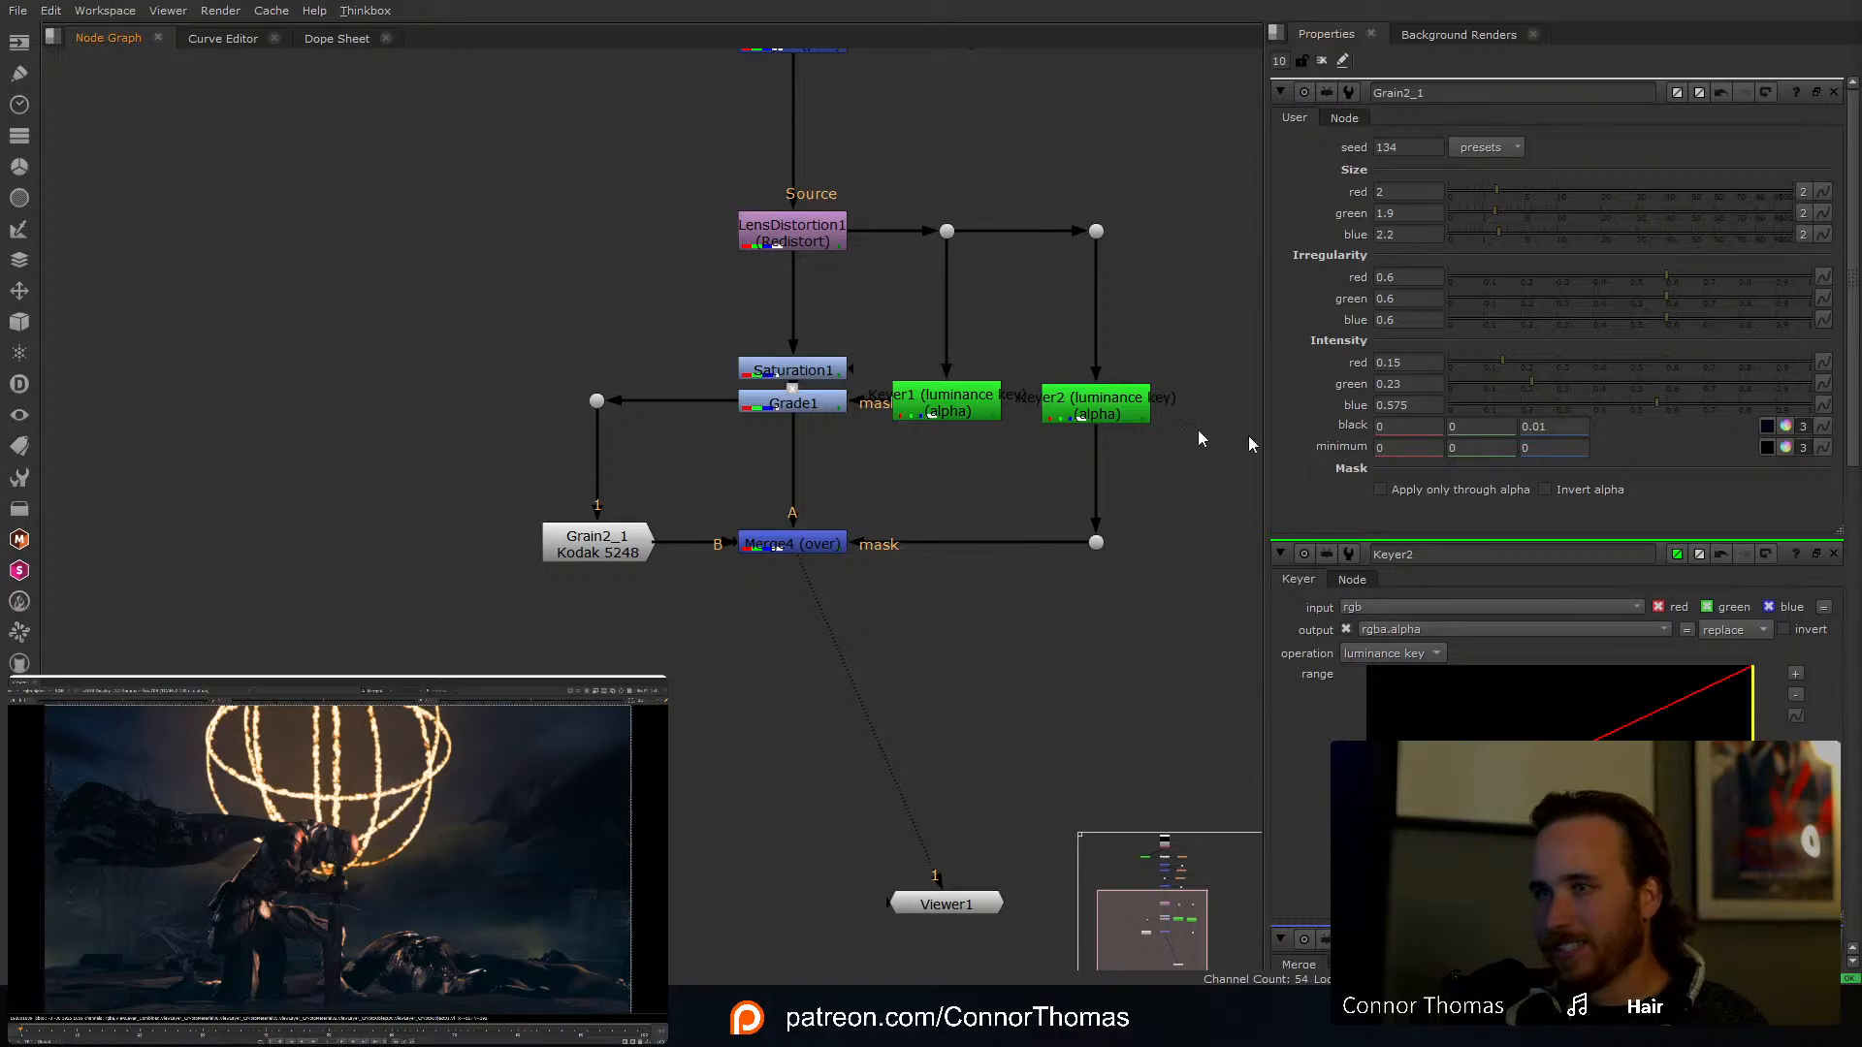
Step: Shift the Grade's whitepoint to about 1.09 red, 0.54 green and 0.32 blue, and close all open node properties
double_click(823, 405)
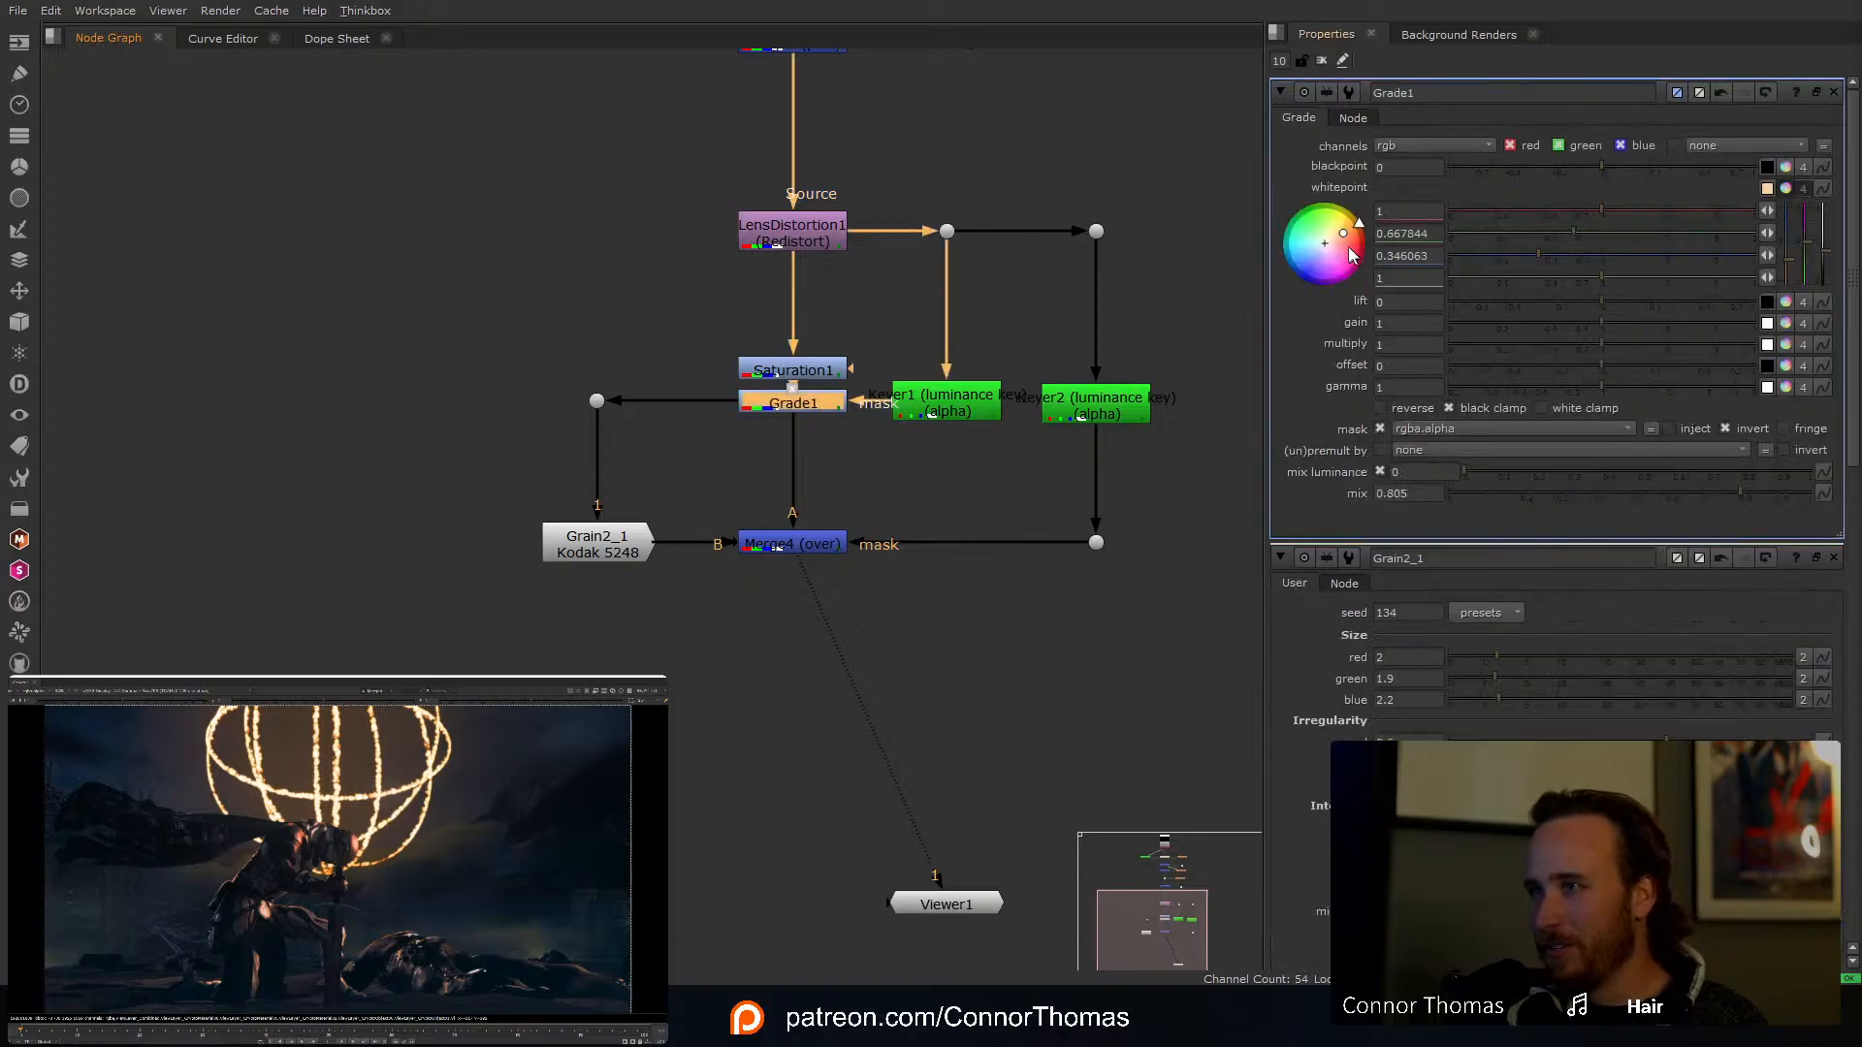
drag(1353, 242, 1402, 263)
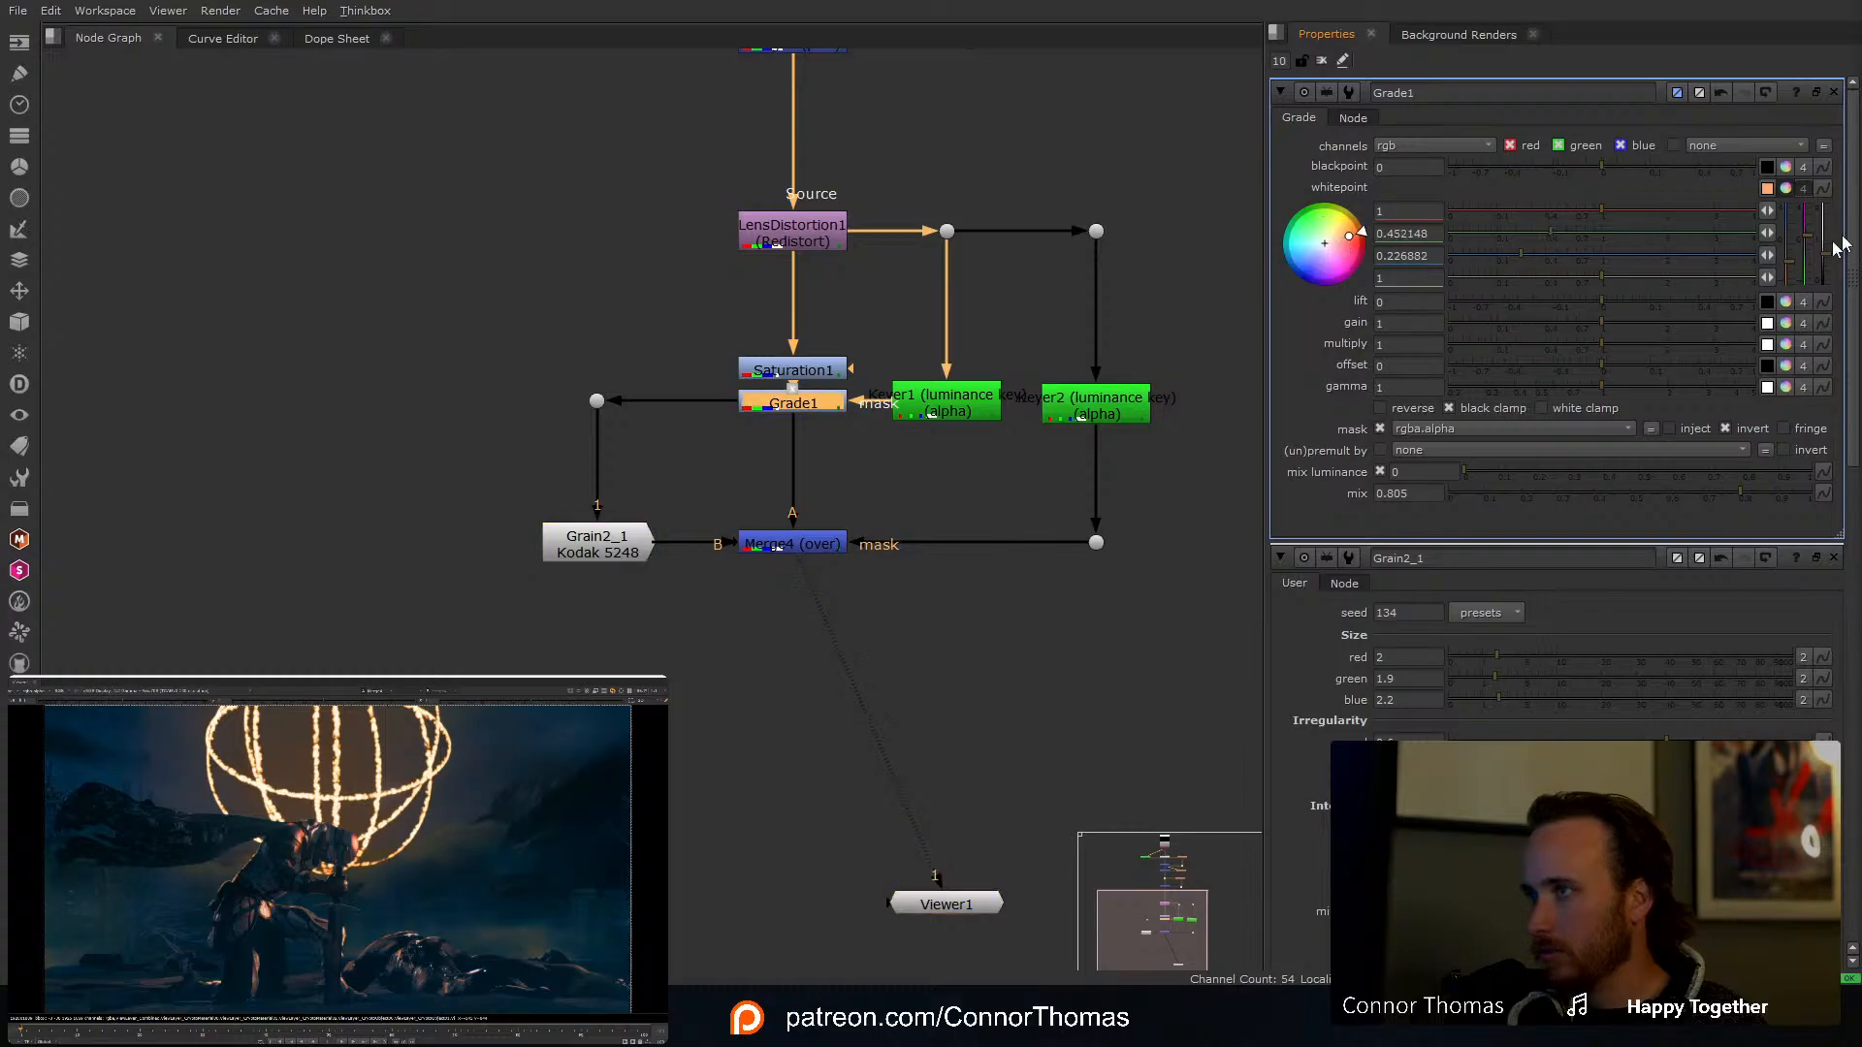
drag(1826, 263, 1829, 252)
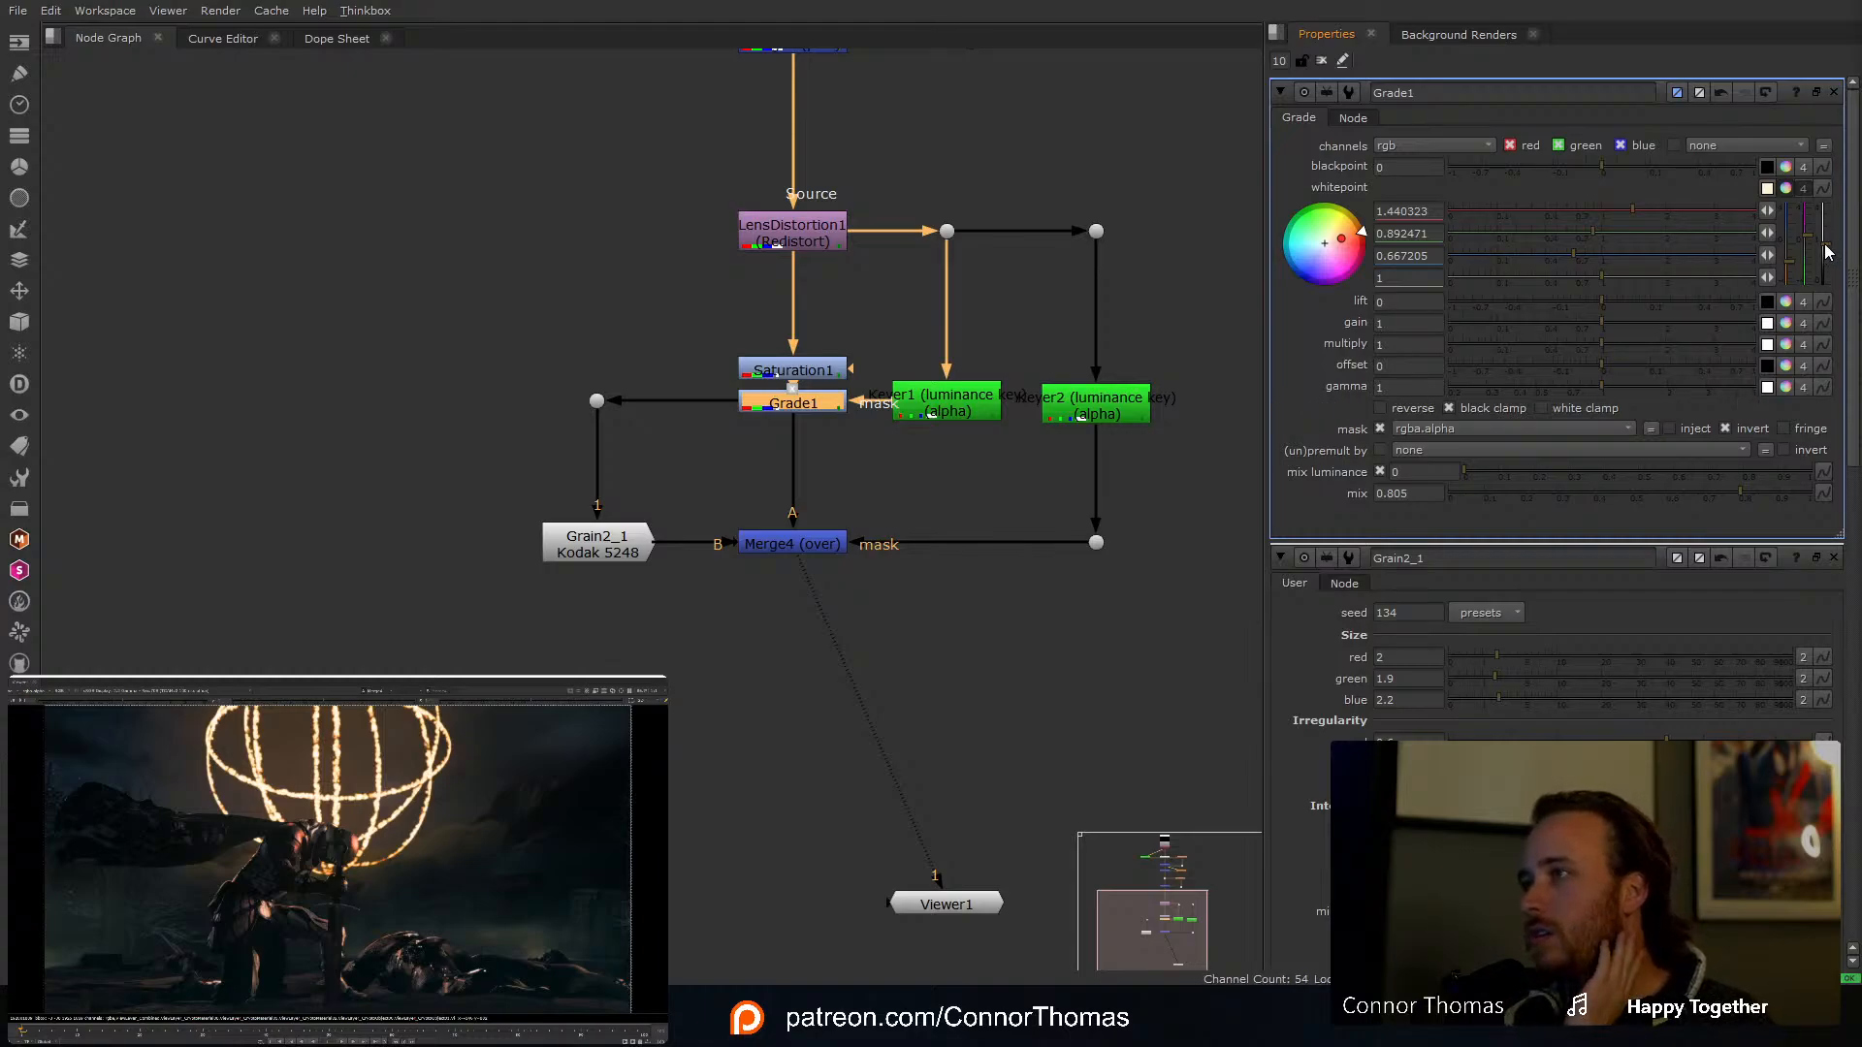
drag(1828, 252, 1828, 262)
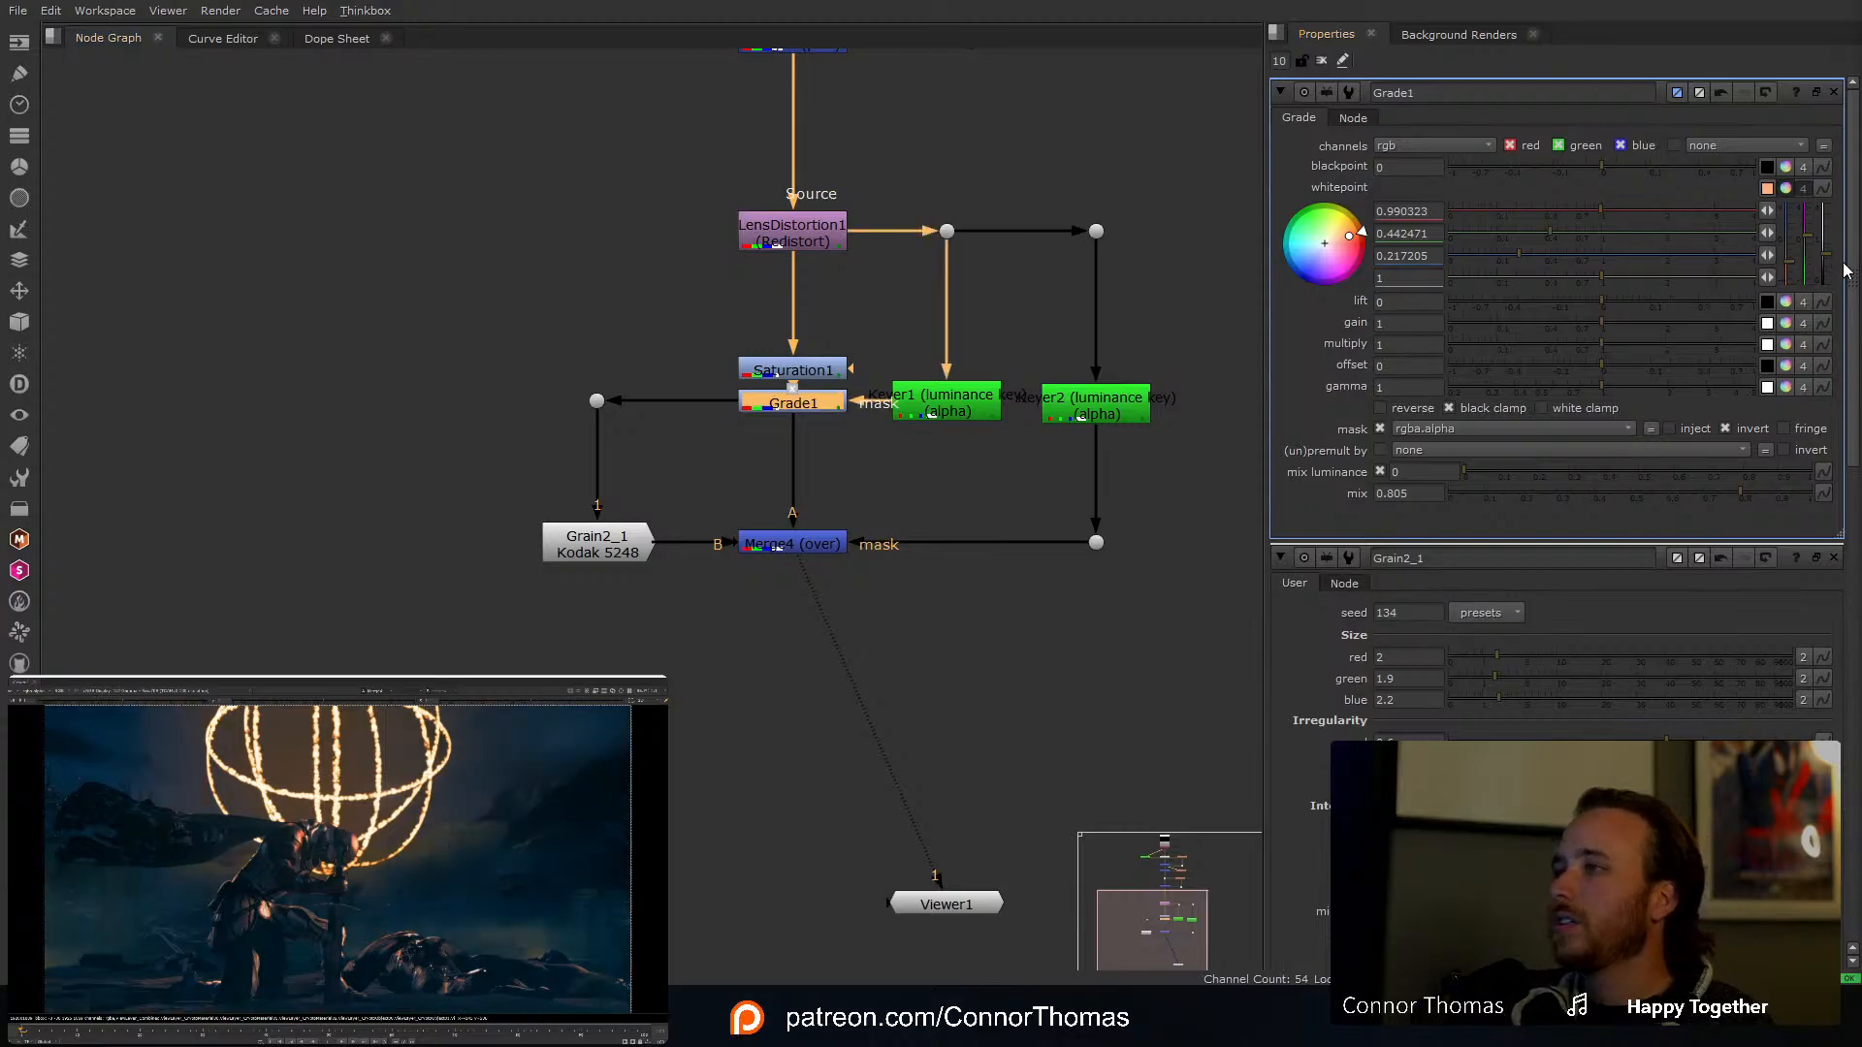
drag(1830, 268, 1832, 259)
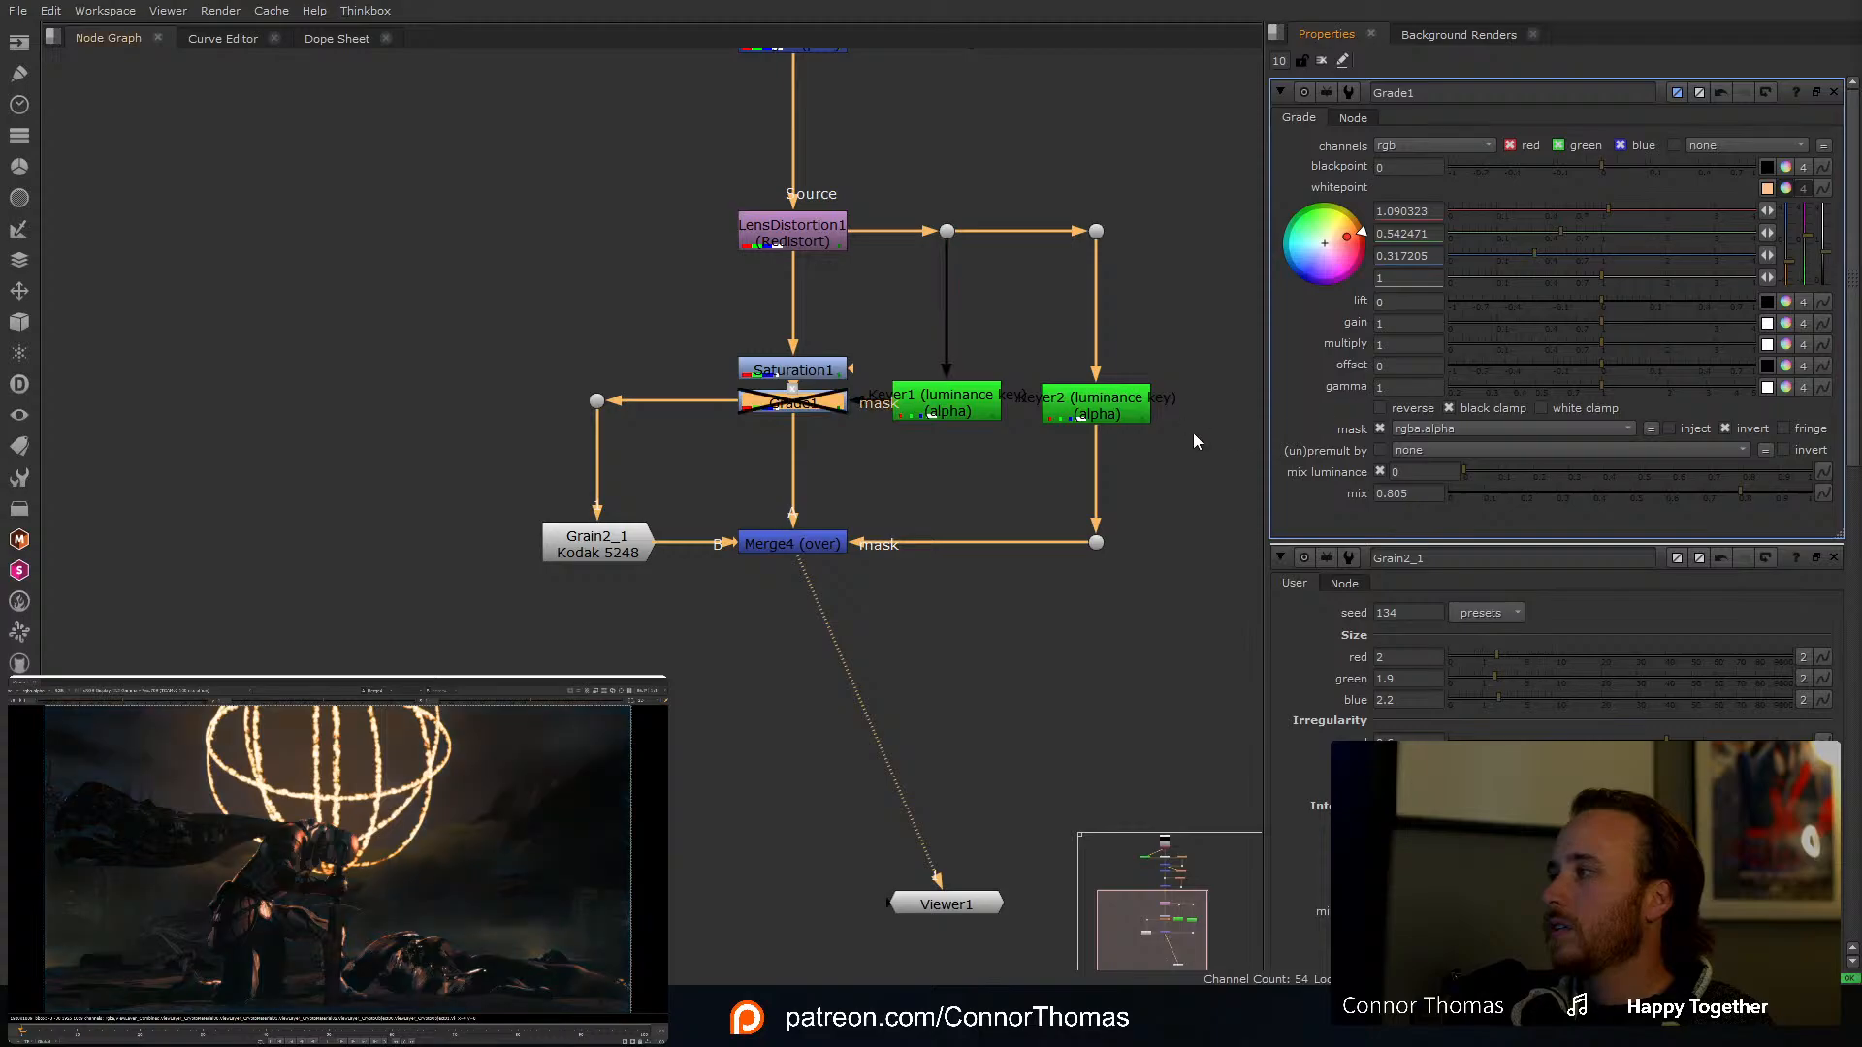
click(1321, 60)
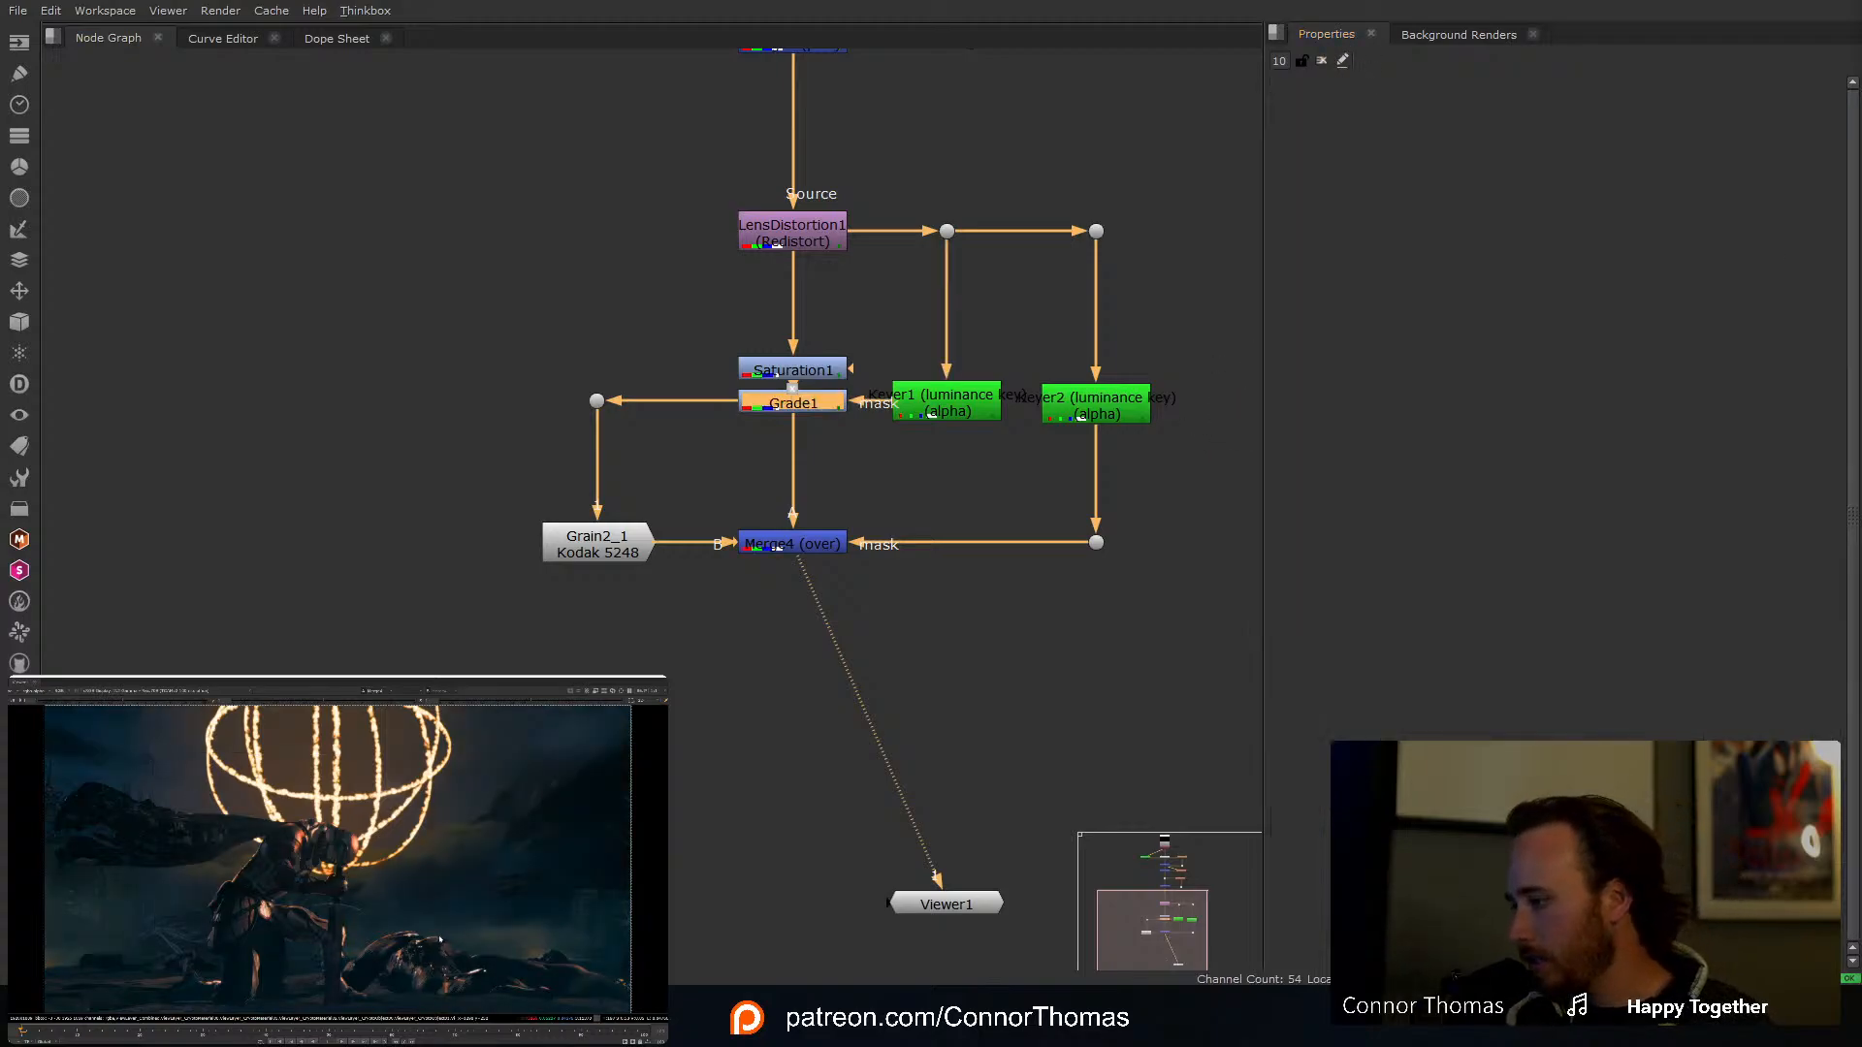
Step: Add a Crop node with the format preset directly after the grain Merge and close its properties
middle_drag(915, 576, 914, 593)
click(790, 560)
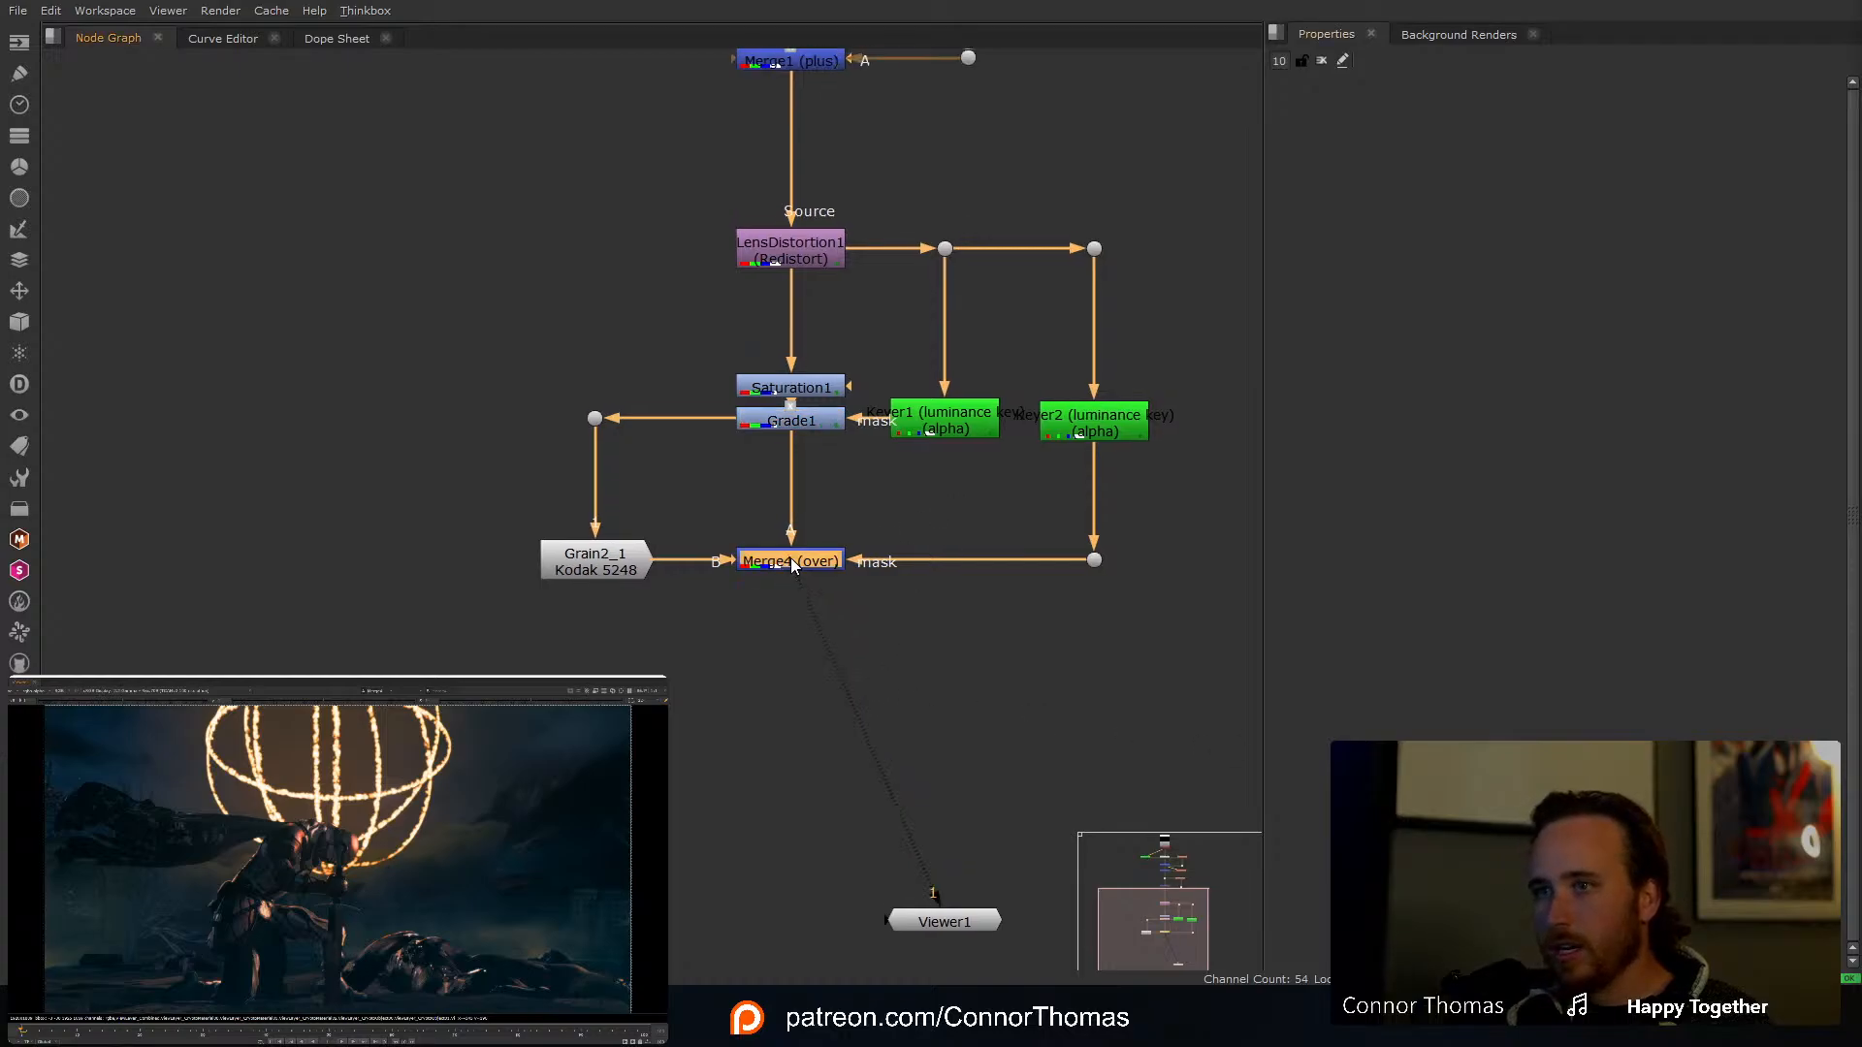
key(Tab)
text(crop)
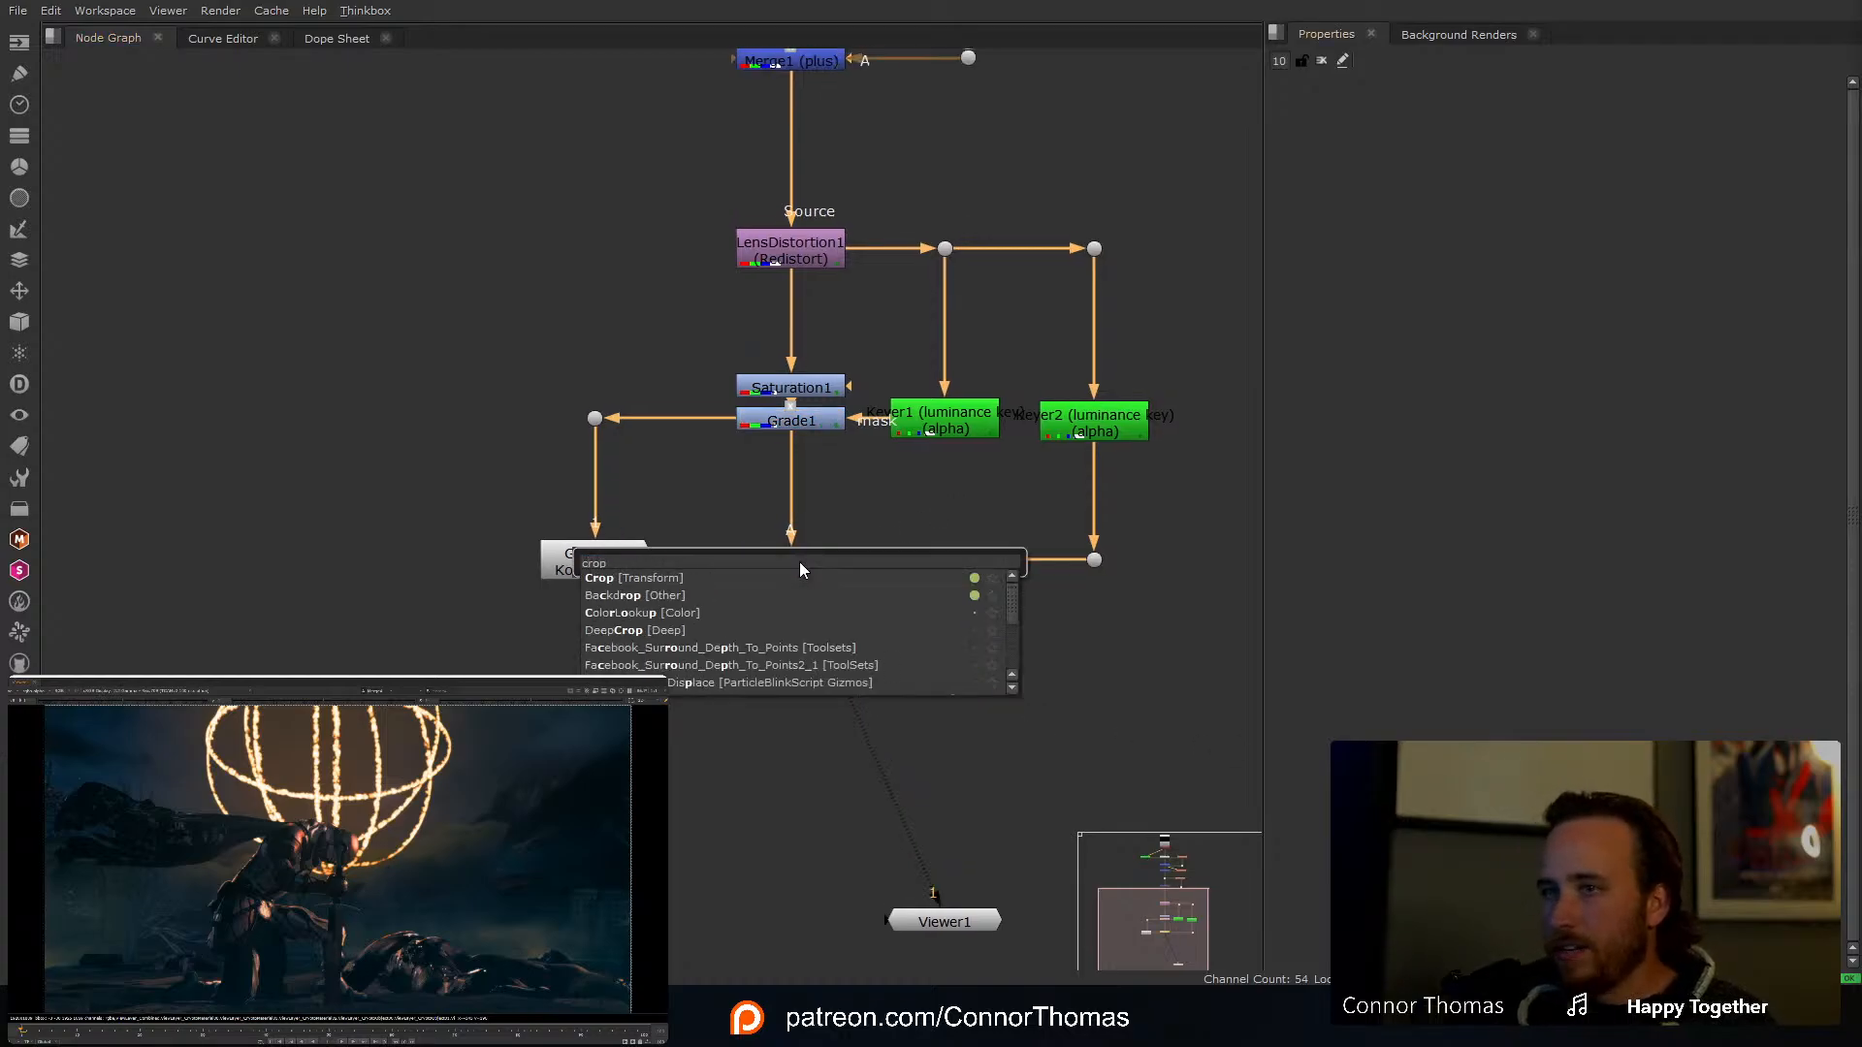
key(Return)
click(777, 750)
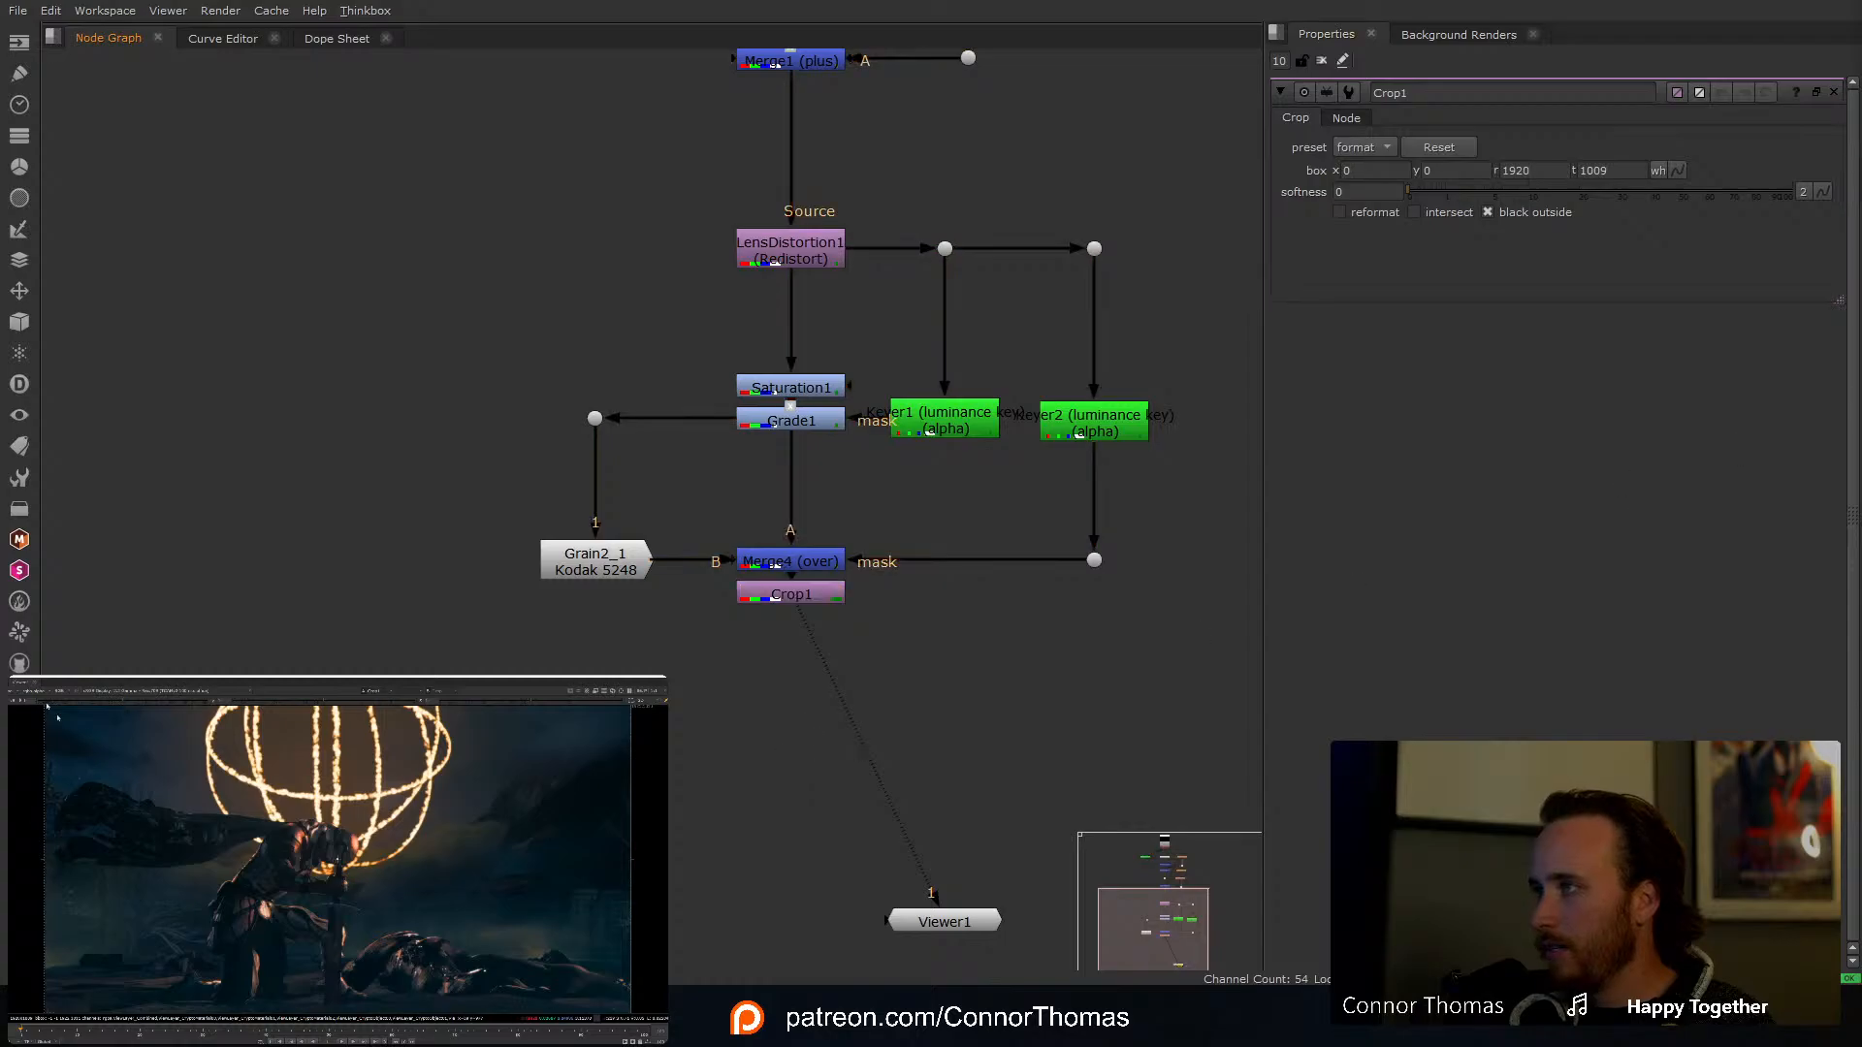
click(1321, 60)
Step: Add a GodRays node and insert it between Merge1 and LensDistortion1, moving the Crop node lower
middle_drag(922, 242, 991, 272)
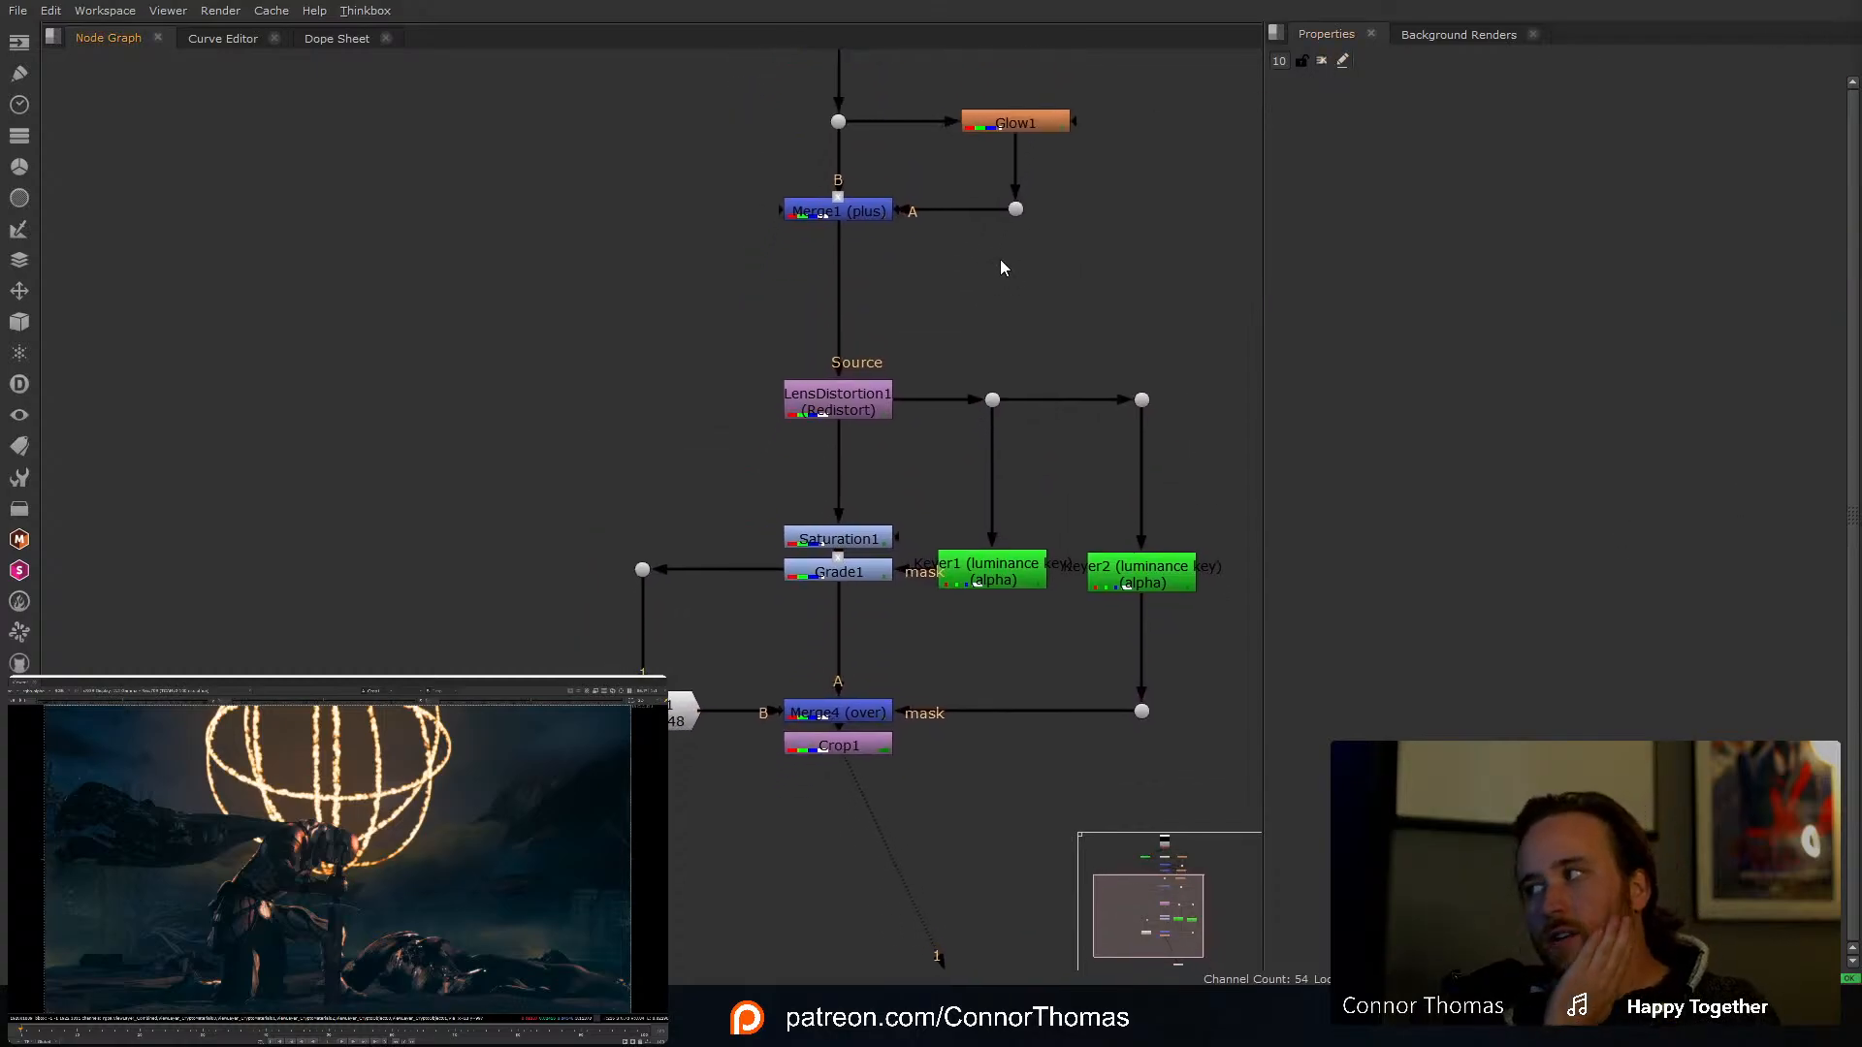
scroll(949, 330, down, 4)
middle_drag(948, 330, 915, 497)
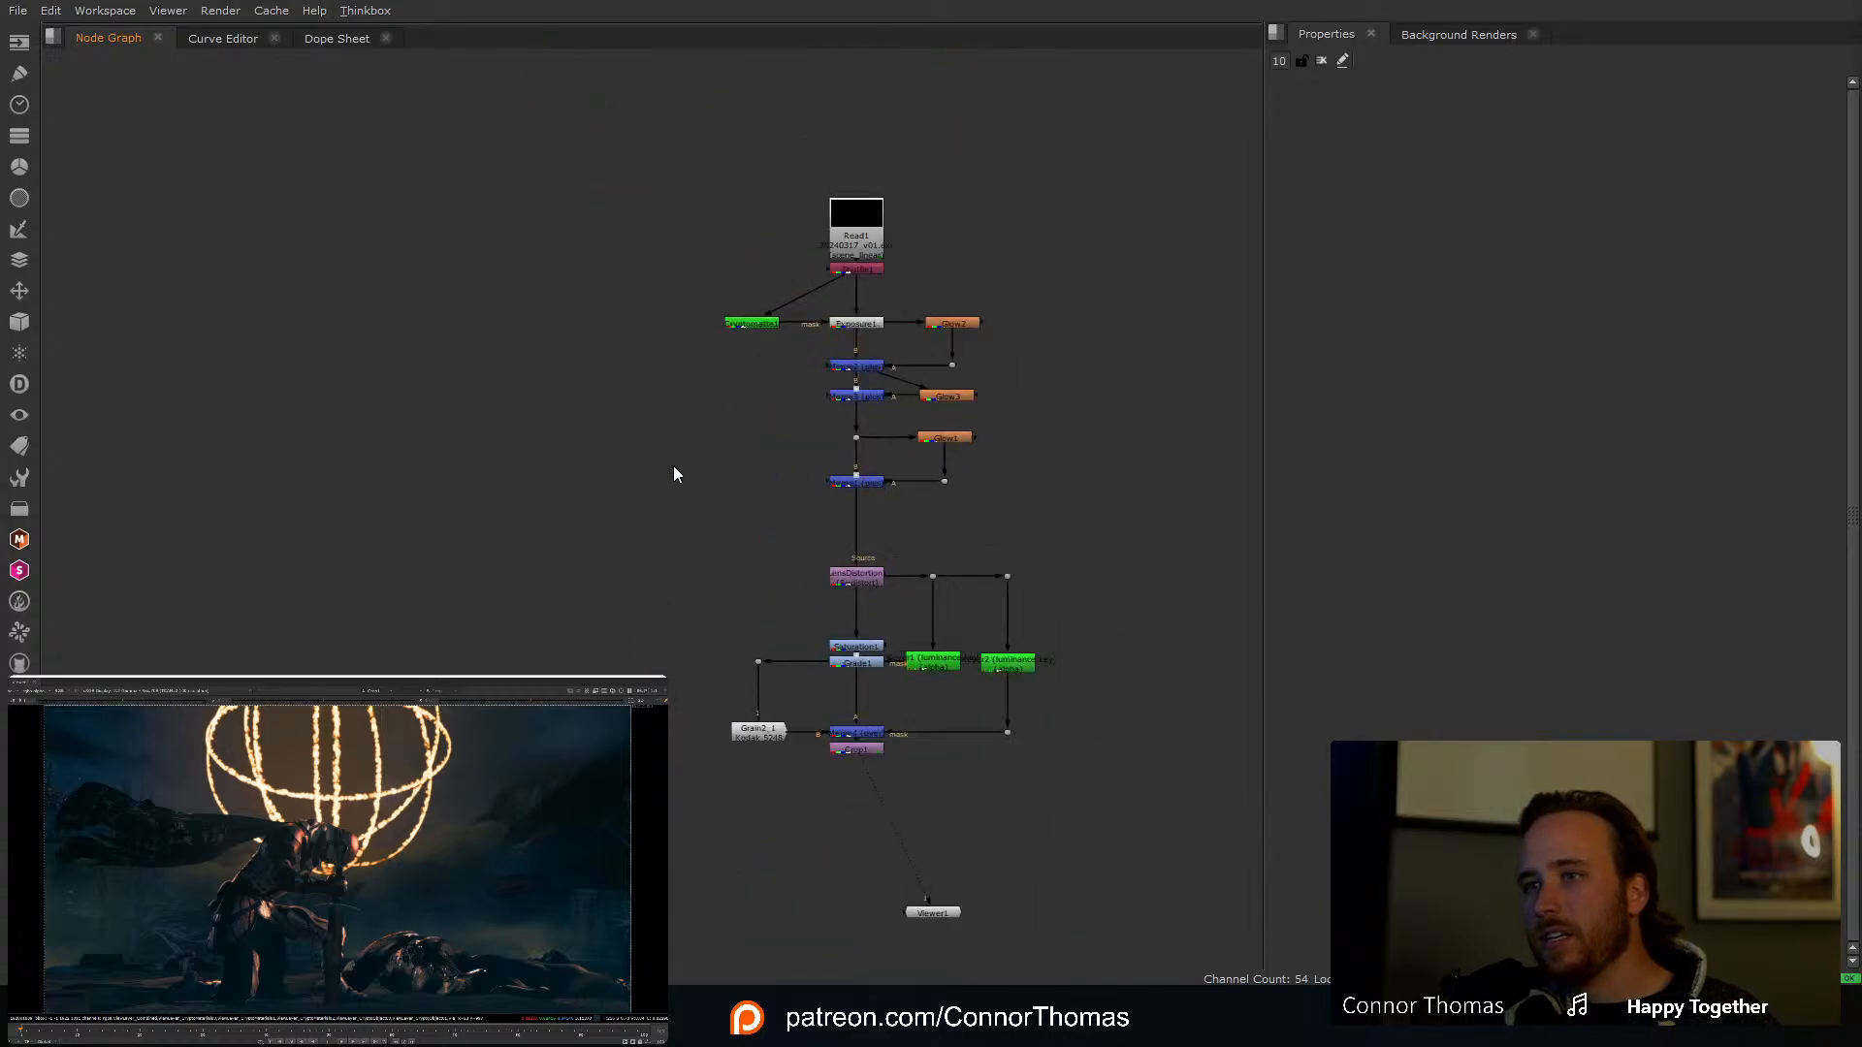
key(Tab)
text(god)
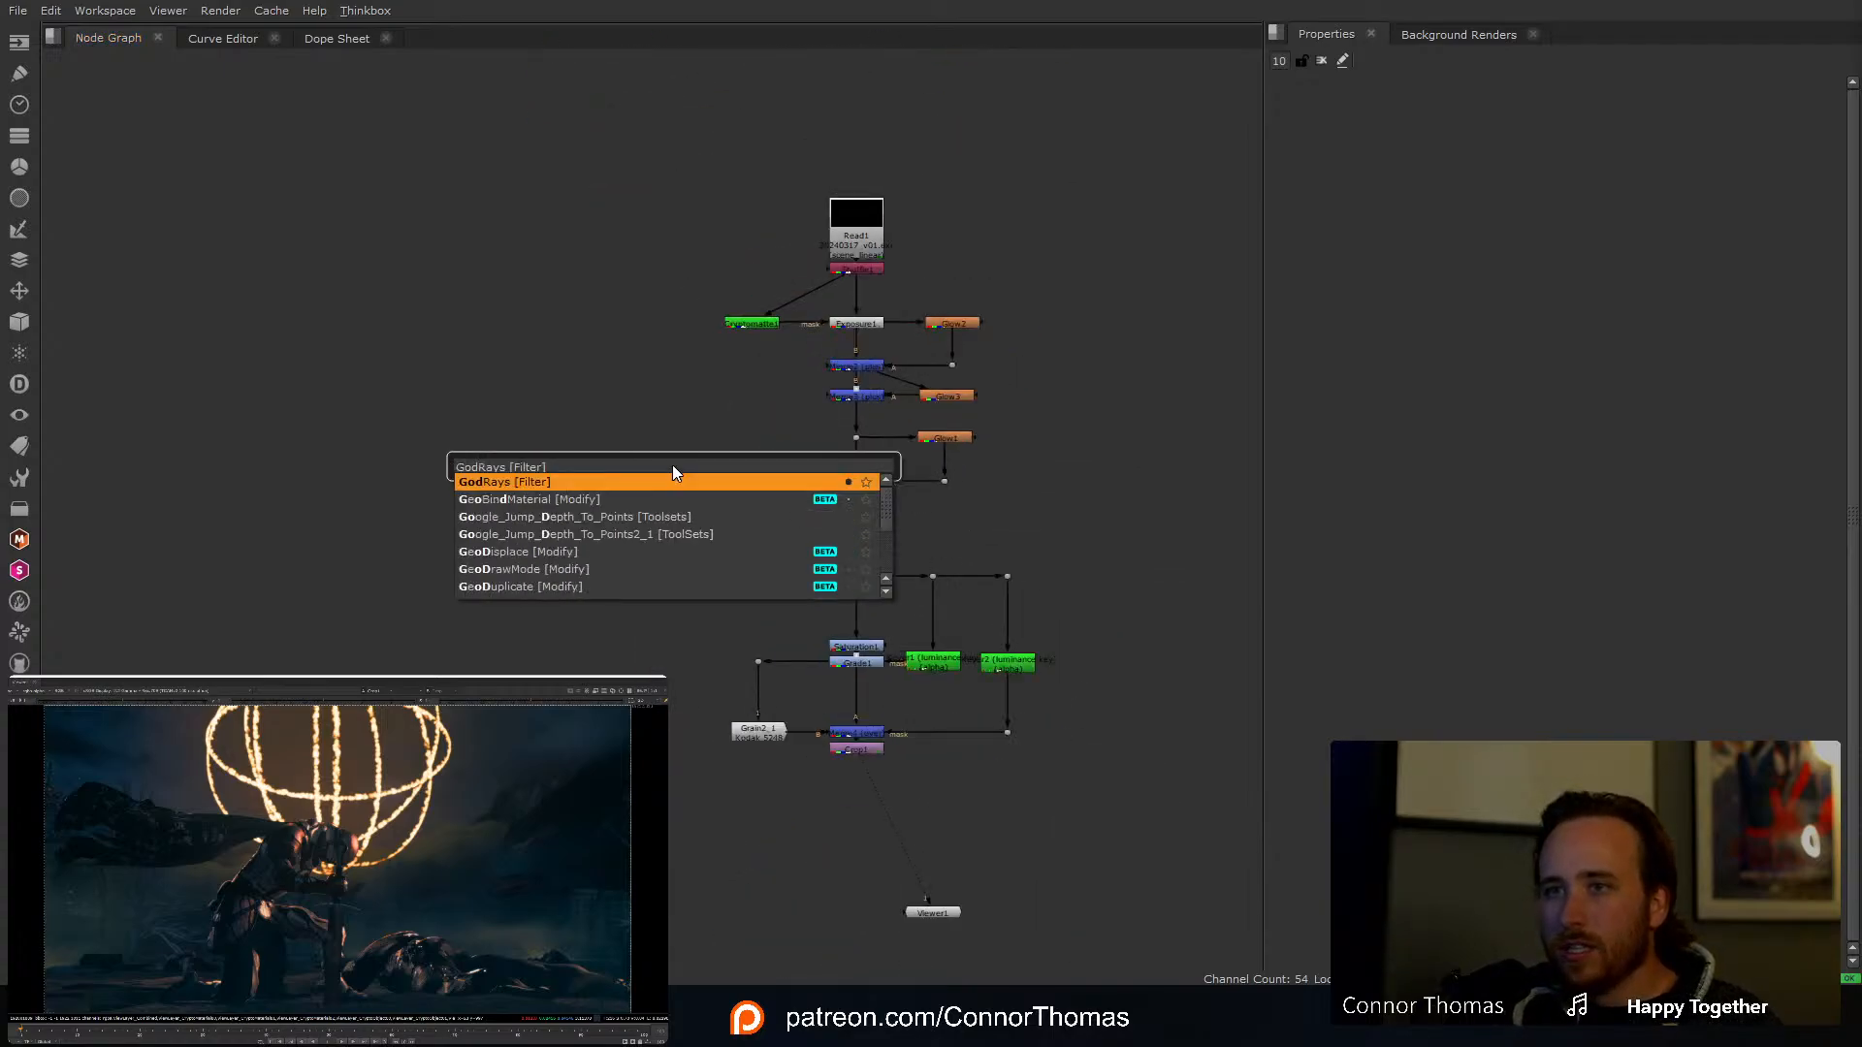
key(Return)
scroll(627, 450, up, 2)
middle_drag(666, 481, 648, 236)
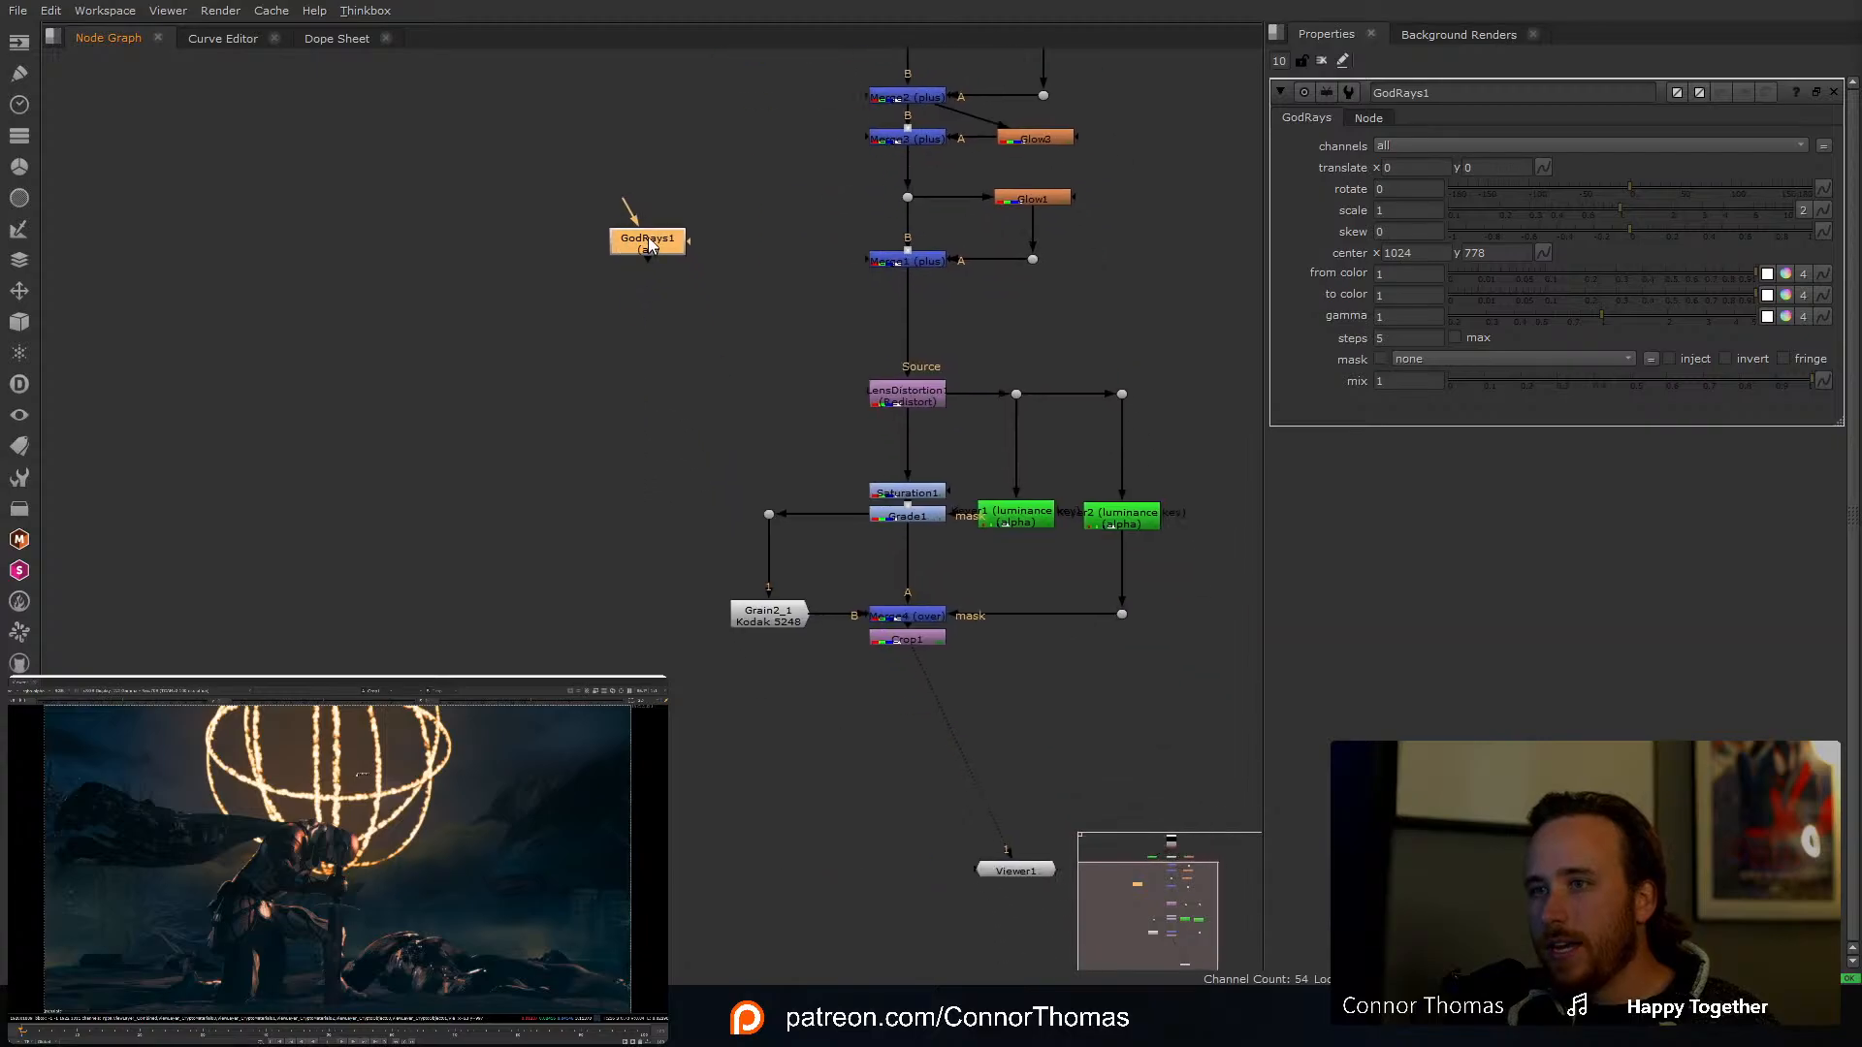
drag(648, 236, 728, 700)
drag(937, 637, 934, 769)
middle_drag(971, 568, 980, 476)
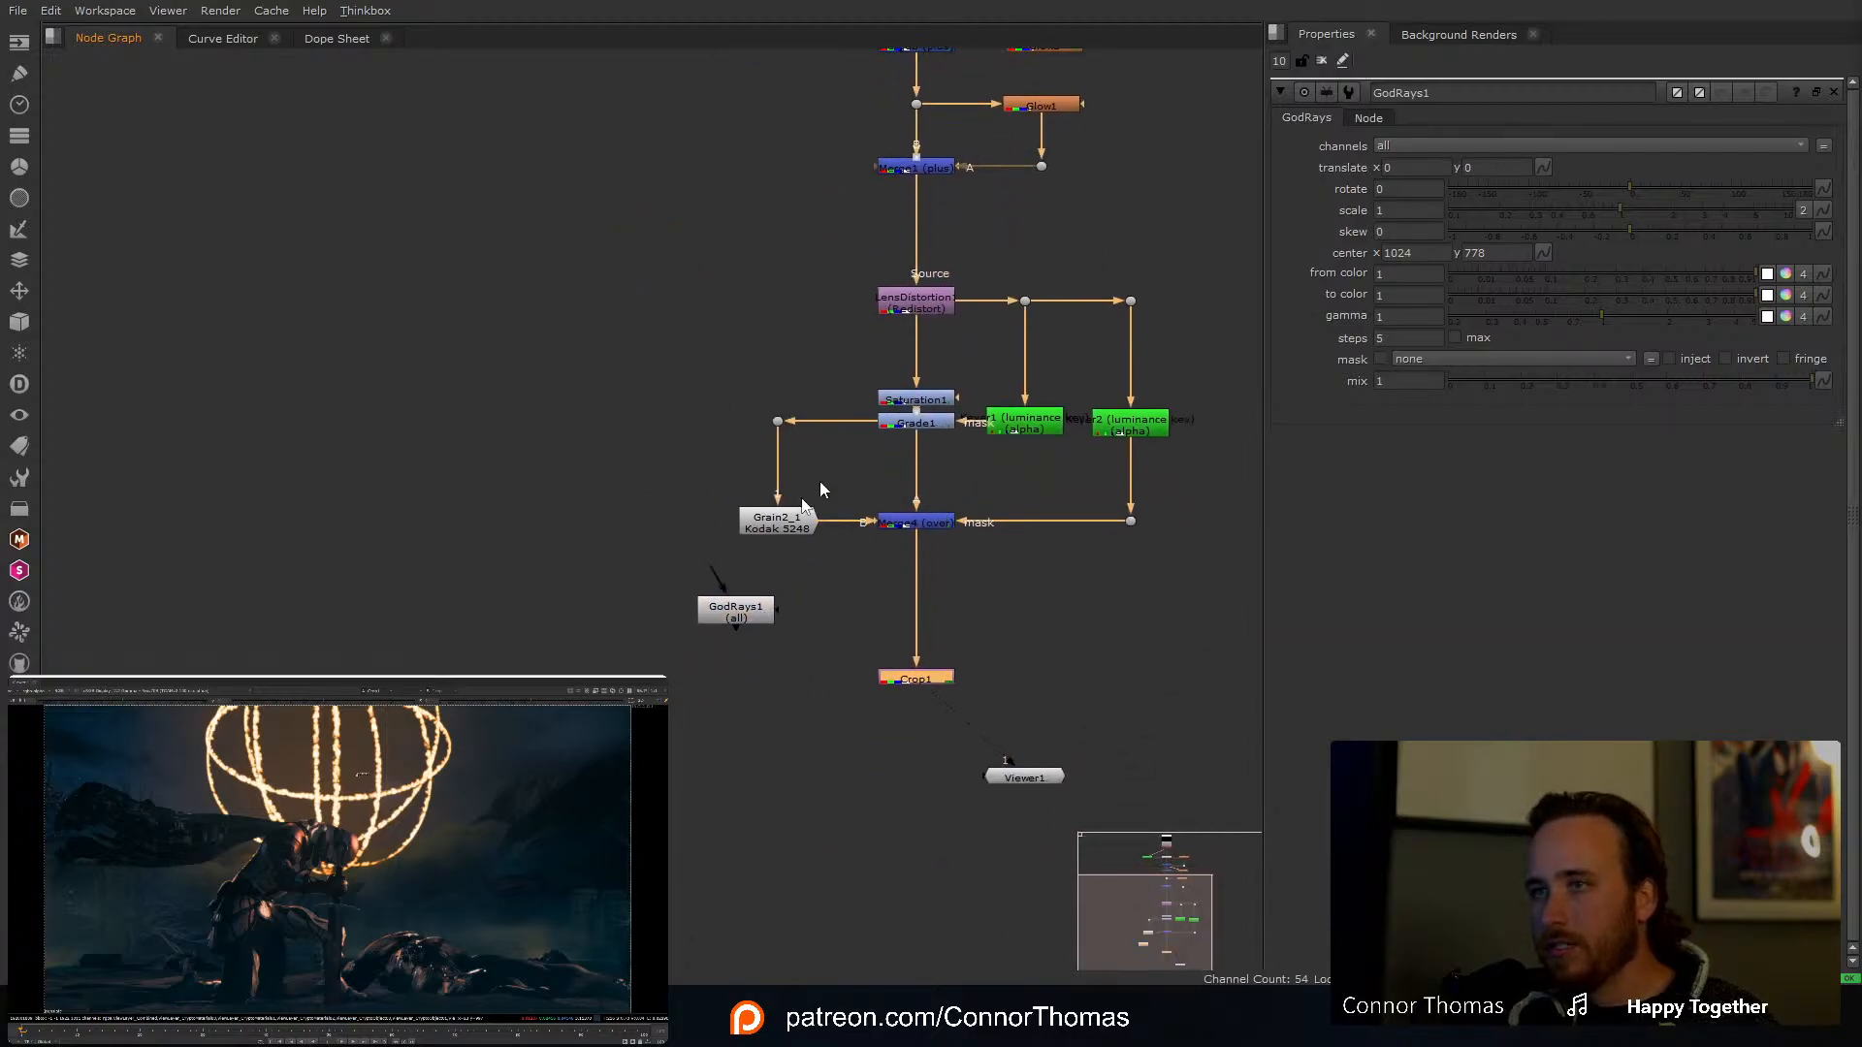
drag(749, 603, 926, 222)
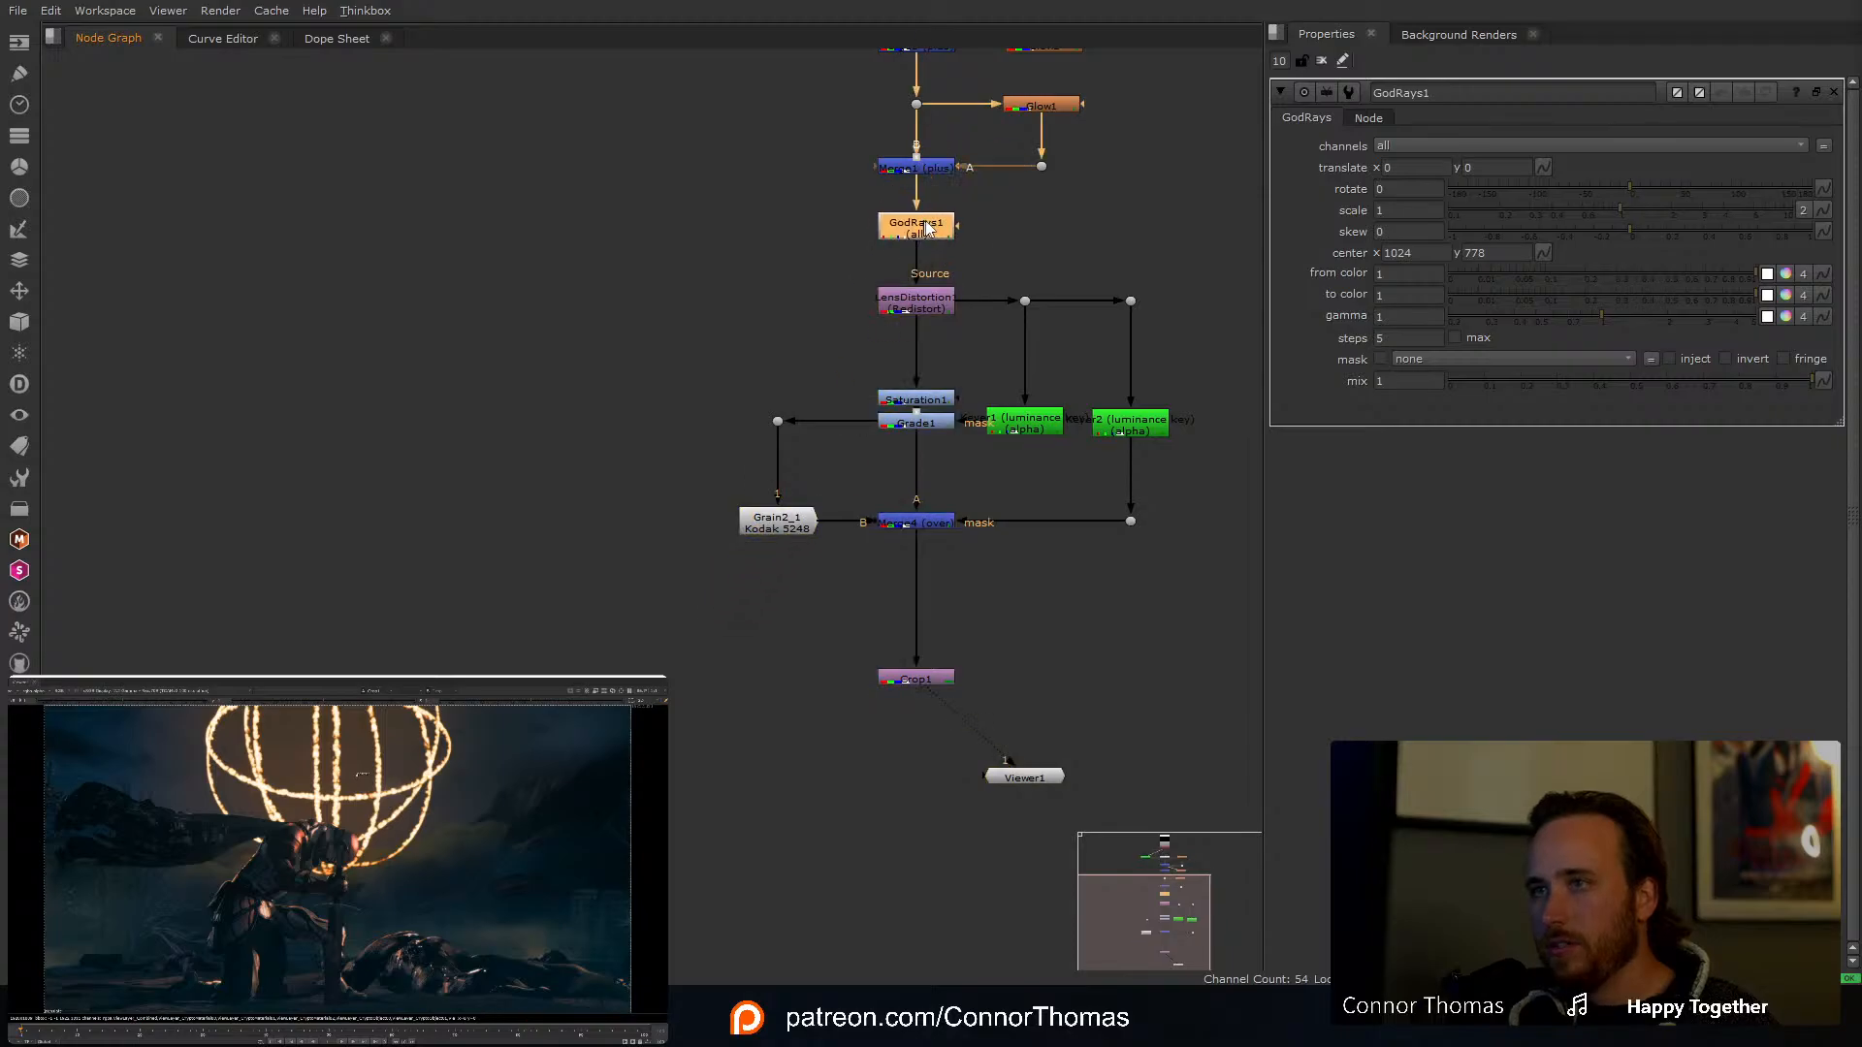
Step: Shift LensDistortion1 and all nodes after it, including the Crop, further down to leave space above them
click(613, 267)
drag(613, 268, 1260, 652)
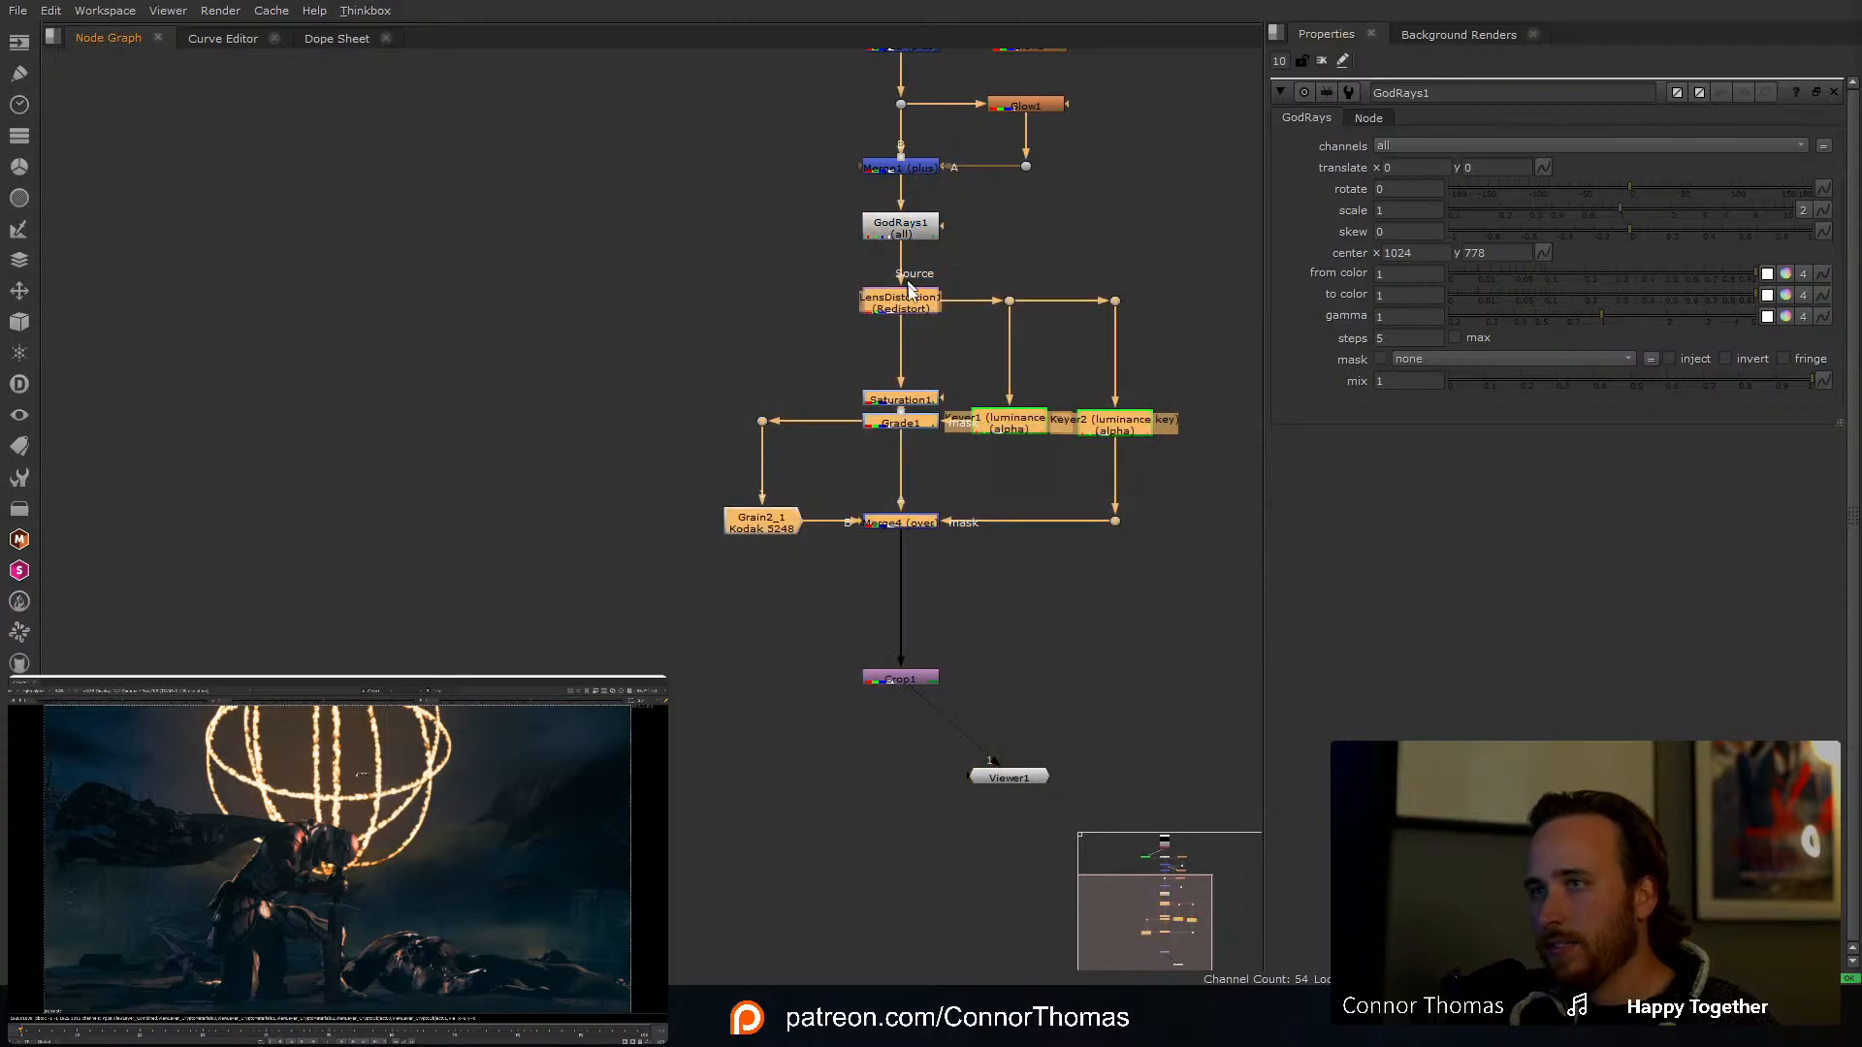
drag(910, 299, 910, 416)
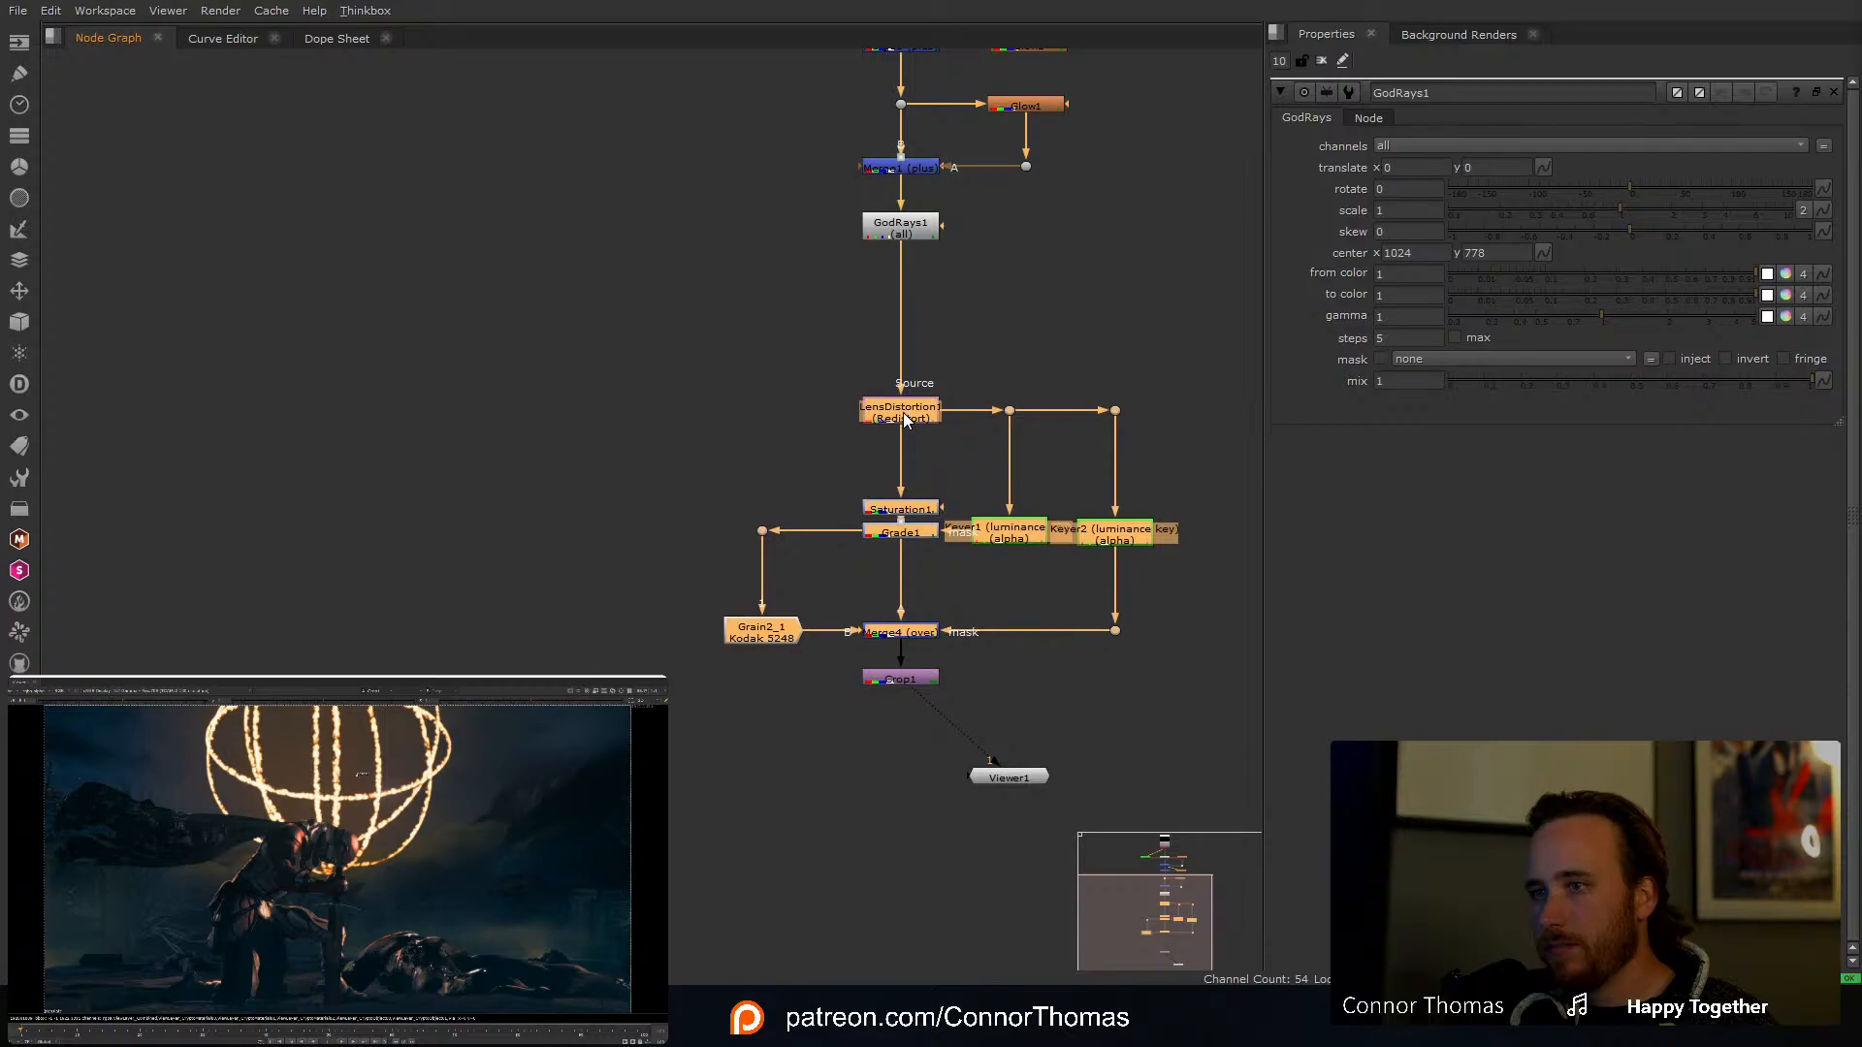
shift+click(905, 676)
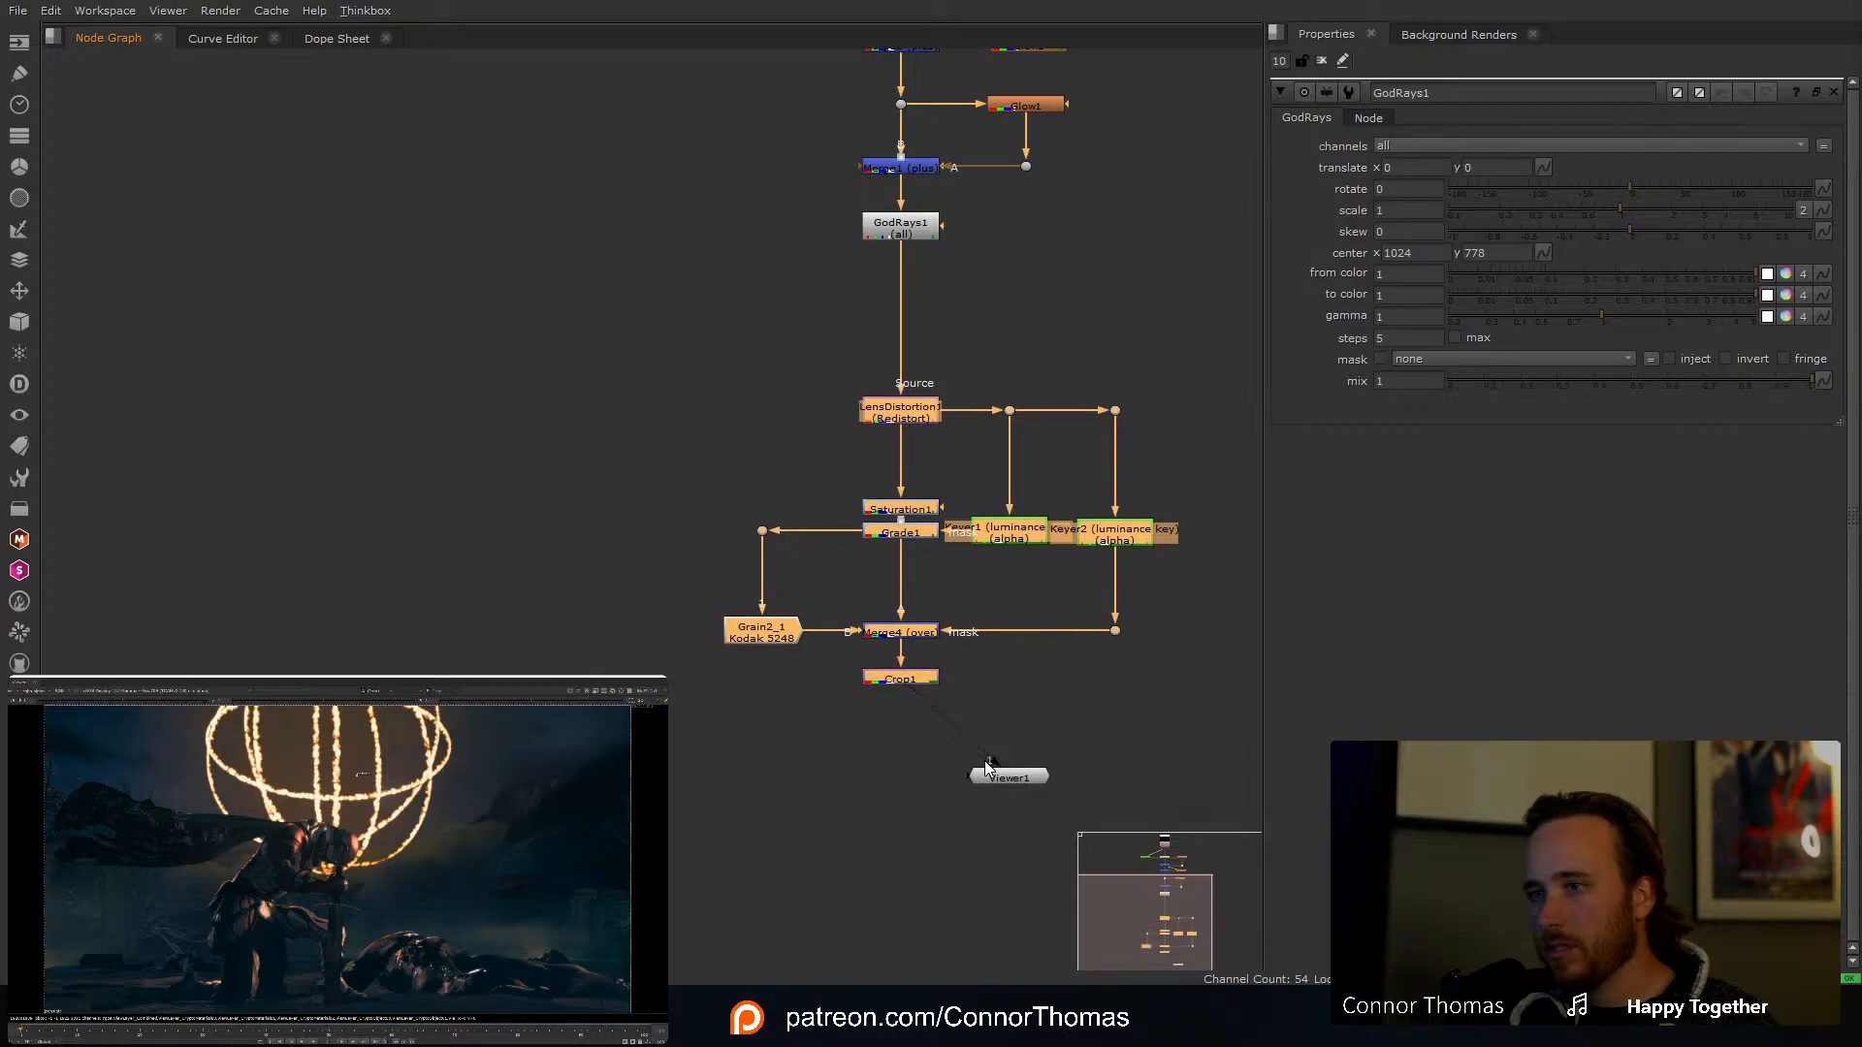
drag(929, 399, 929, 629)
click(983, 335)
middle_drag(984, 335, 948, 506)
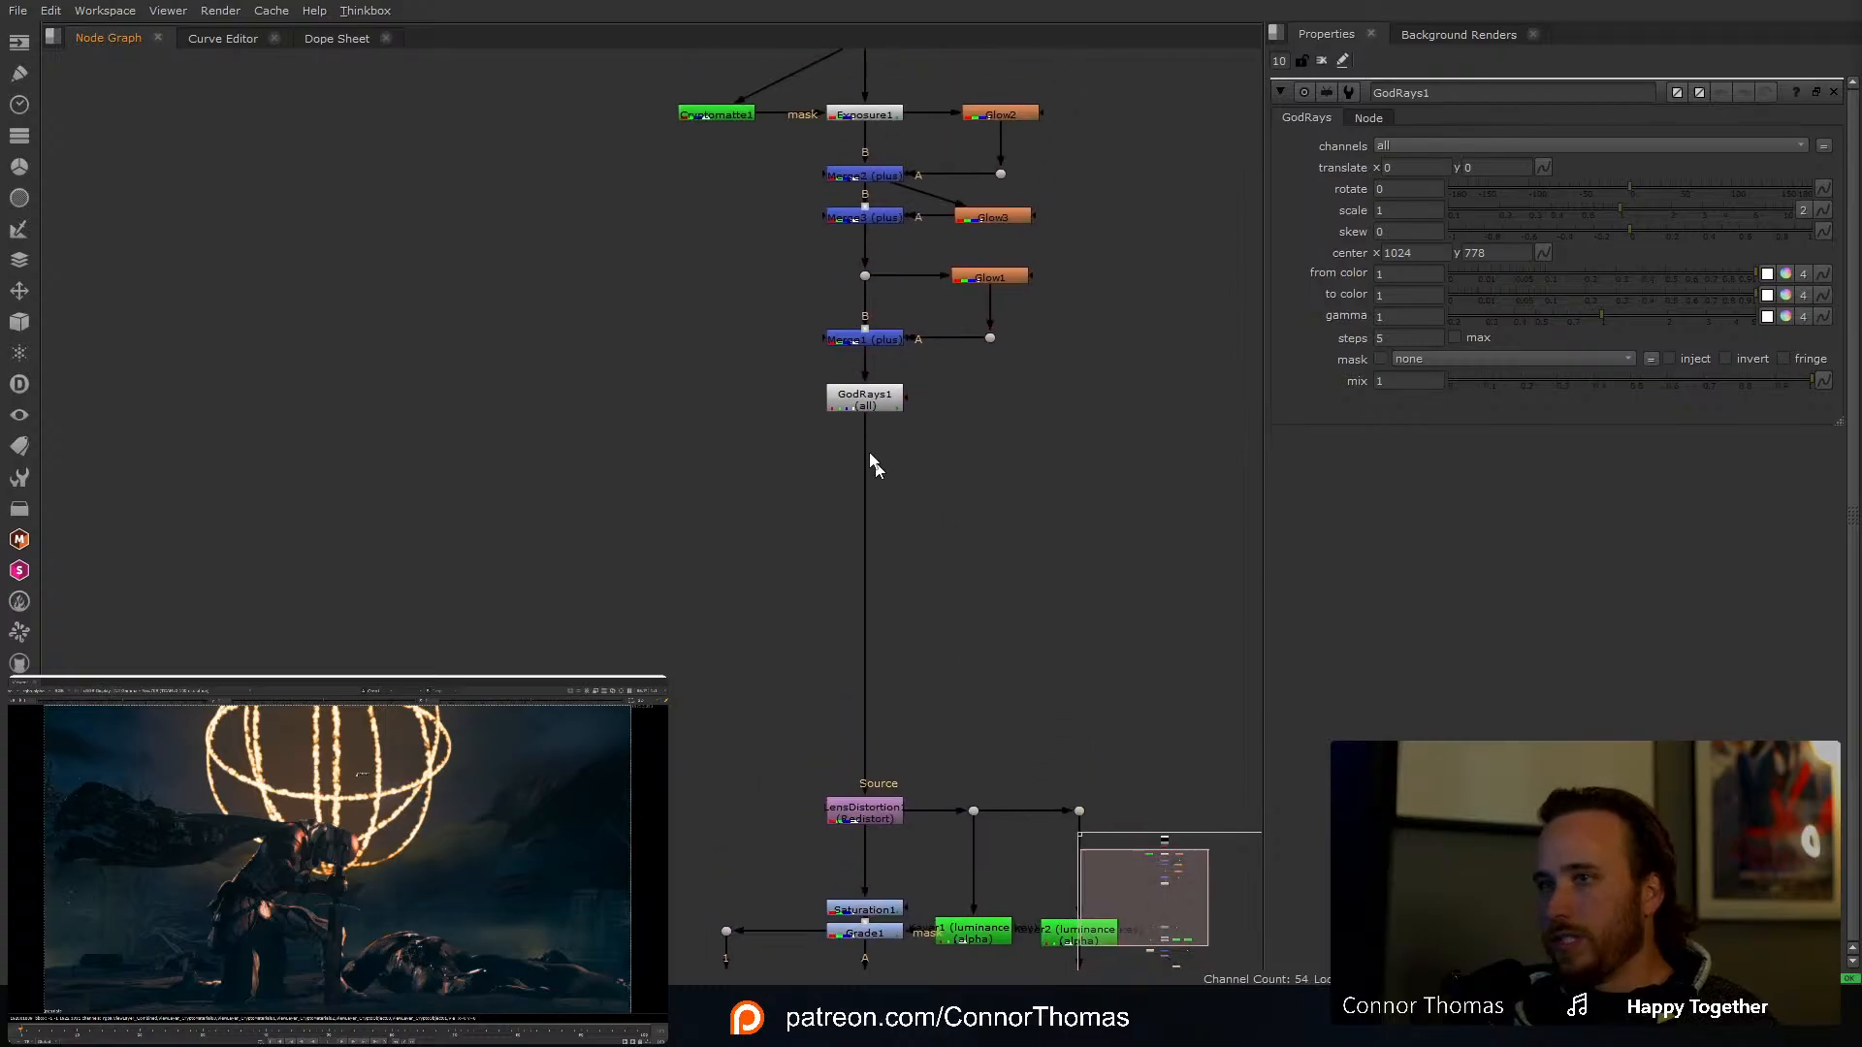
Step: View the GodRays output and place the rays' center inside the glowing orb at x 902, y 928
click(869, 401)
key(1)
click(869, 400)
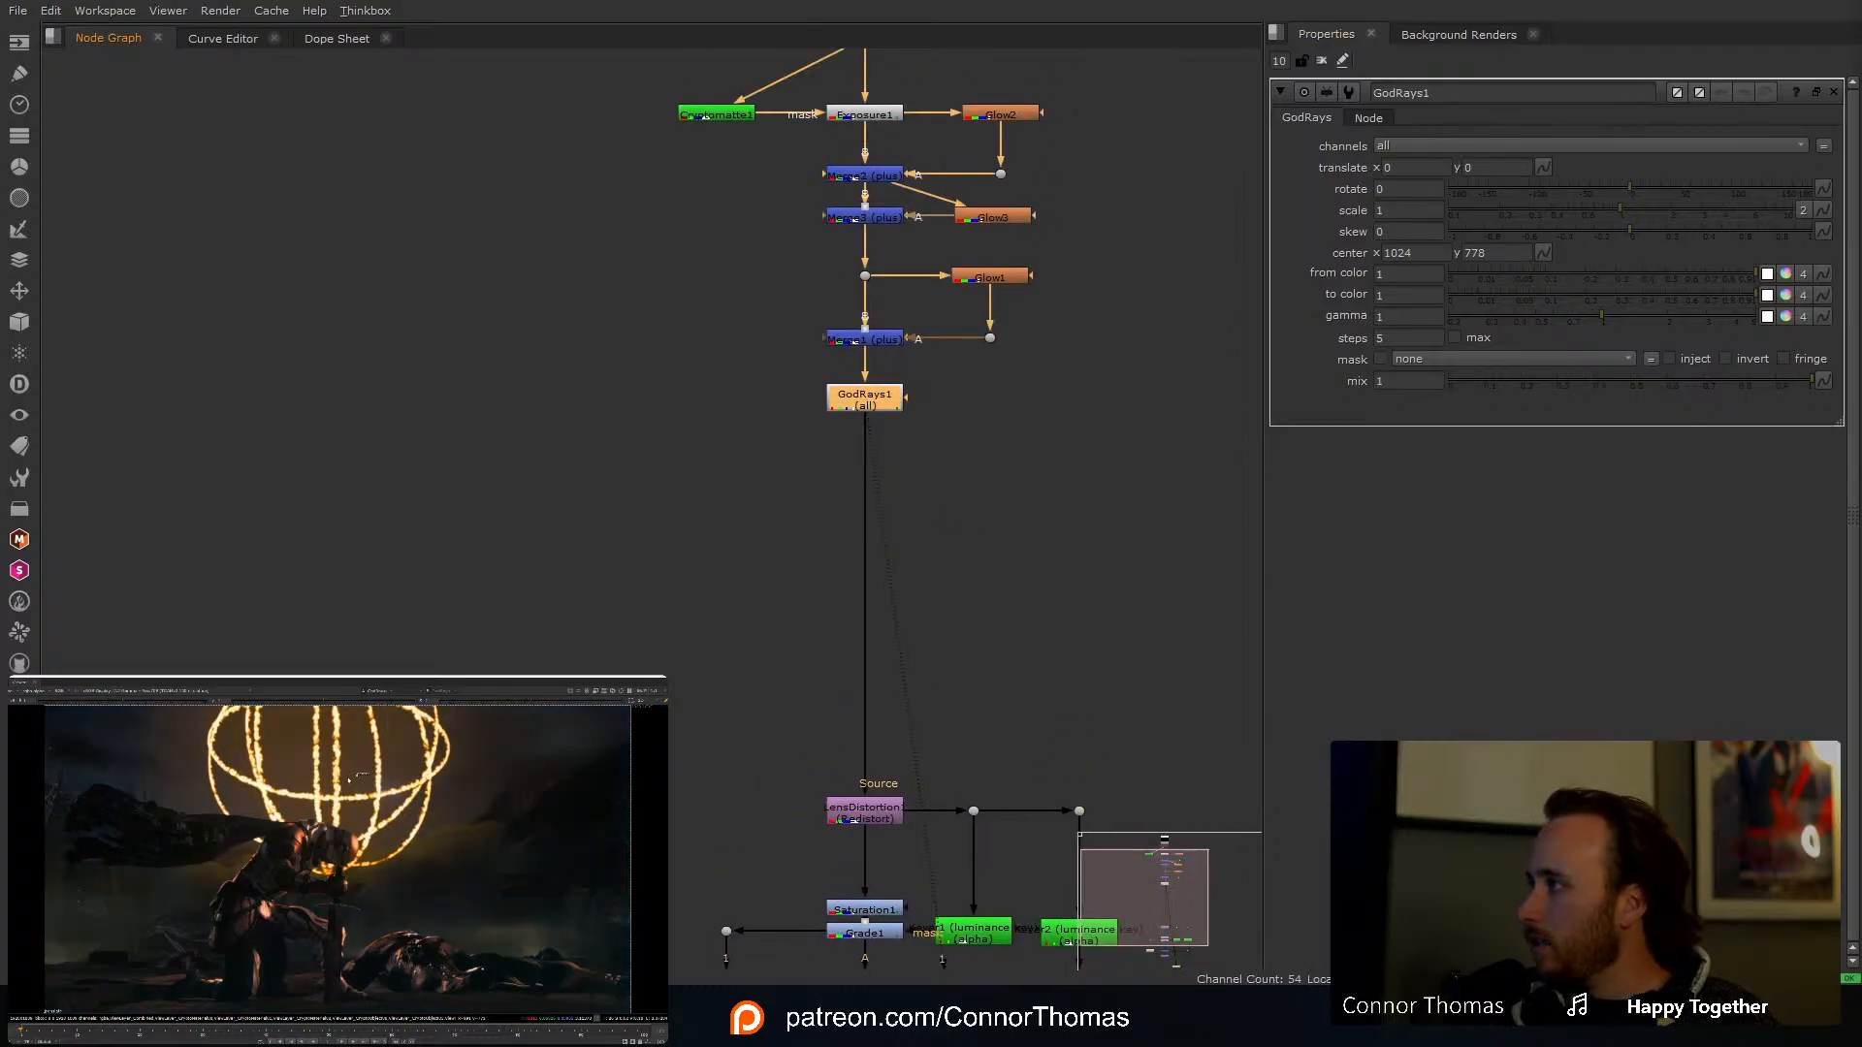
drag(357, 776, 320, 730)
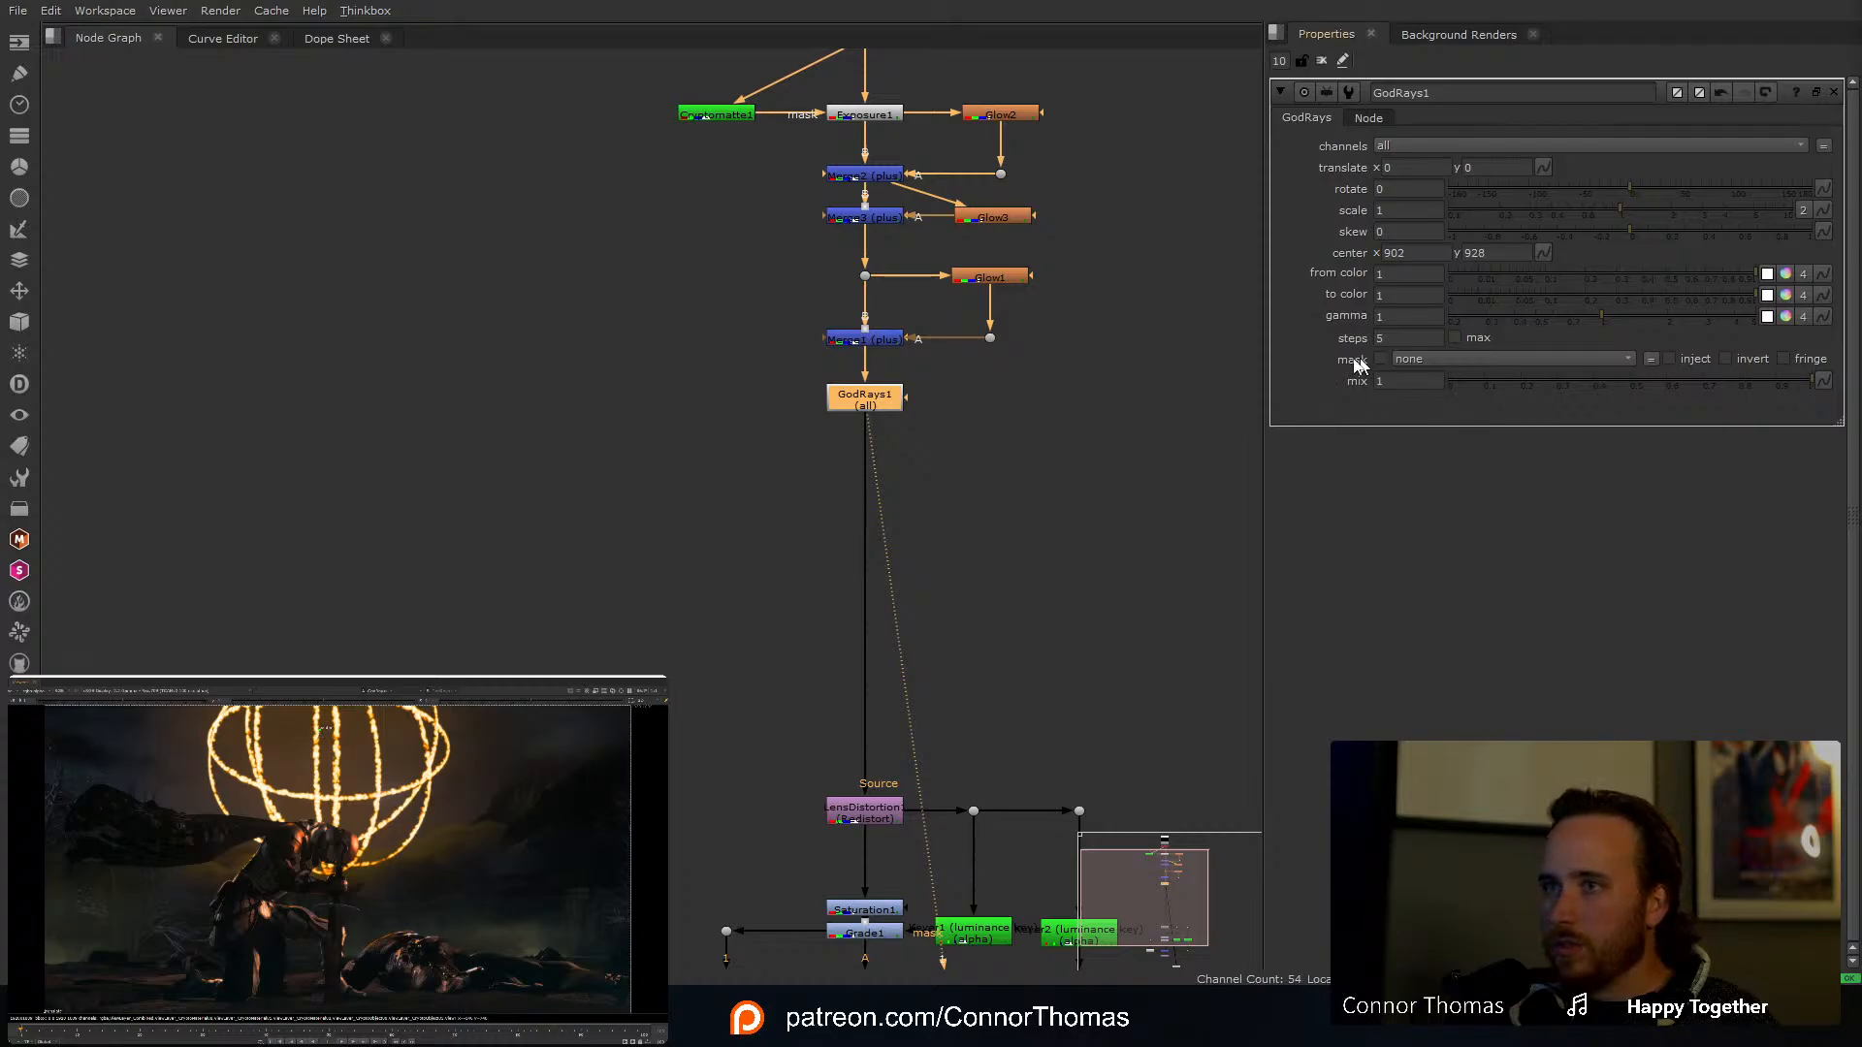
click(947, 402)
drag(912, 401, 1082, 436)
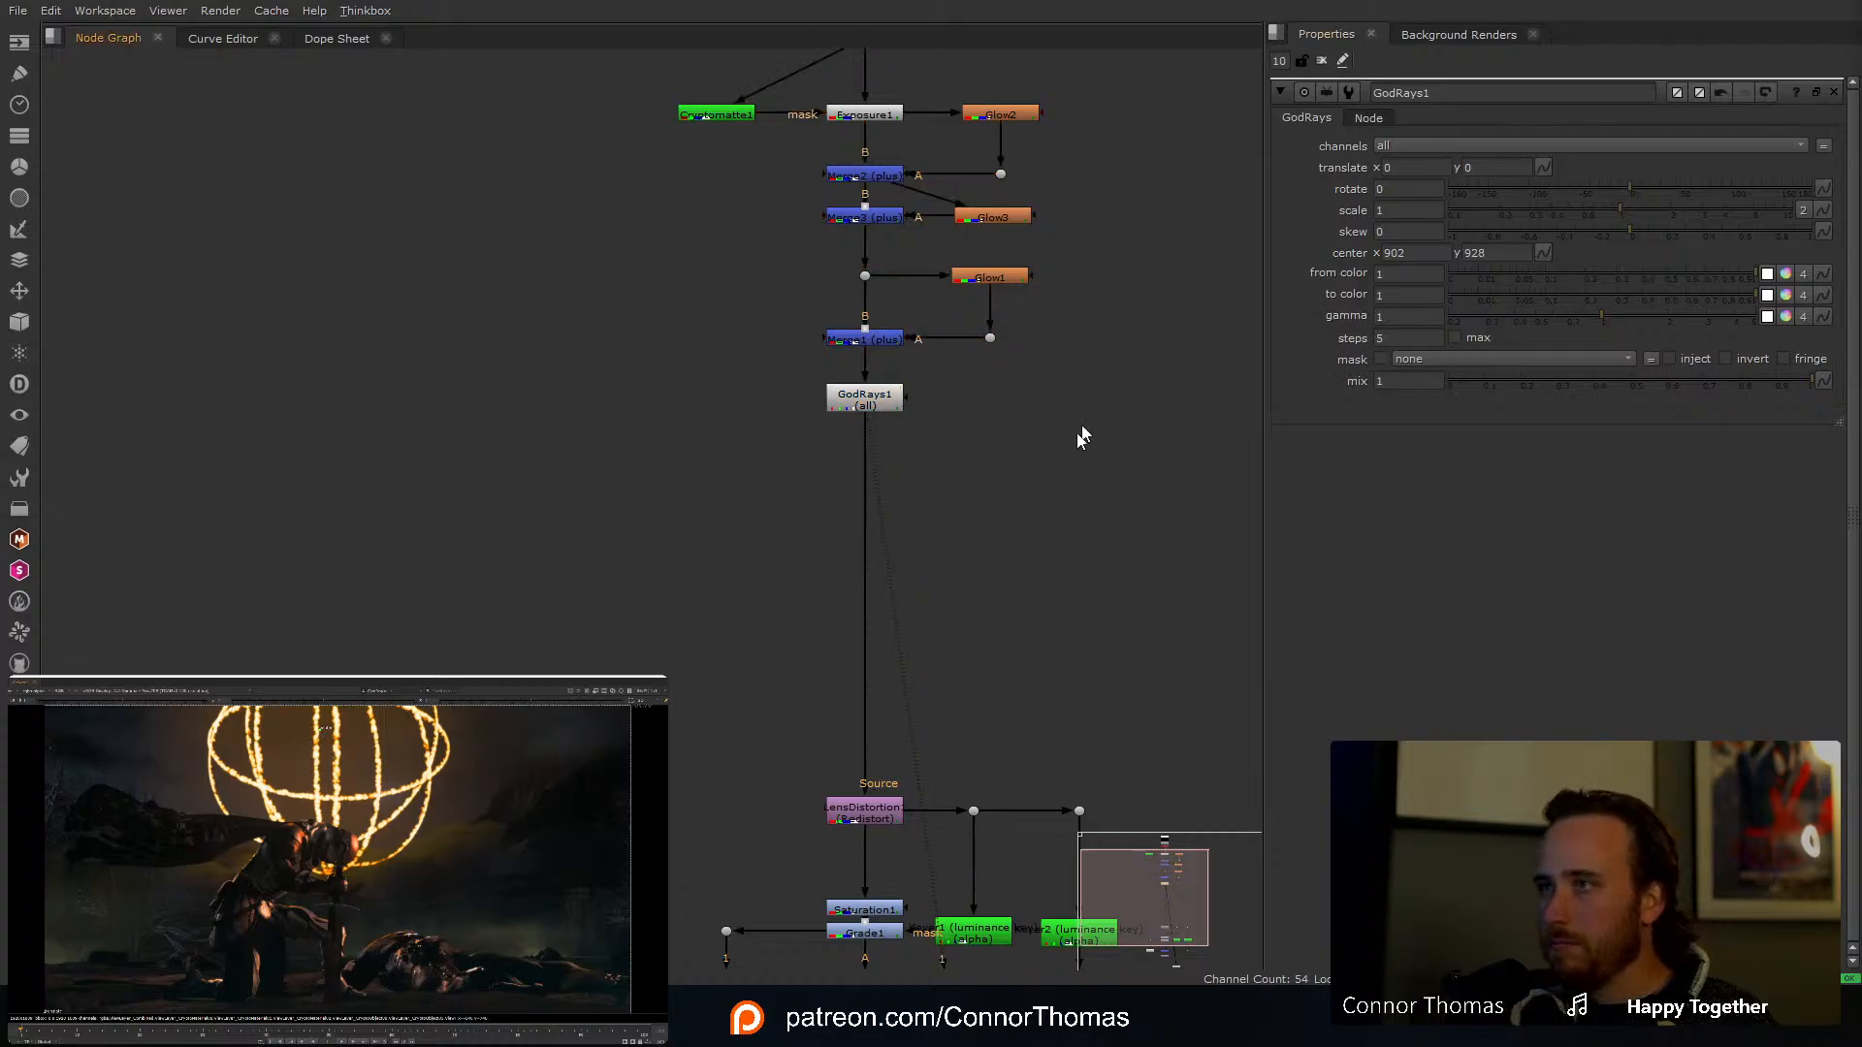
scroll(1041, 375, up, 2)
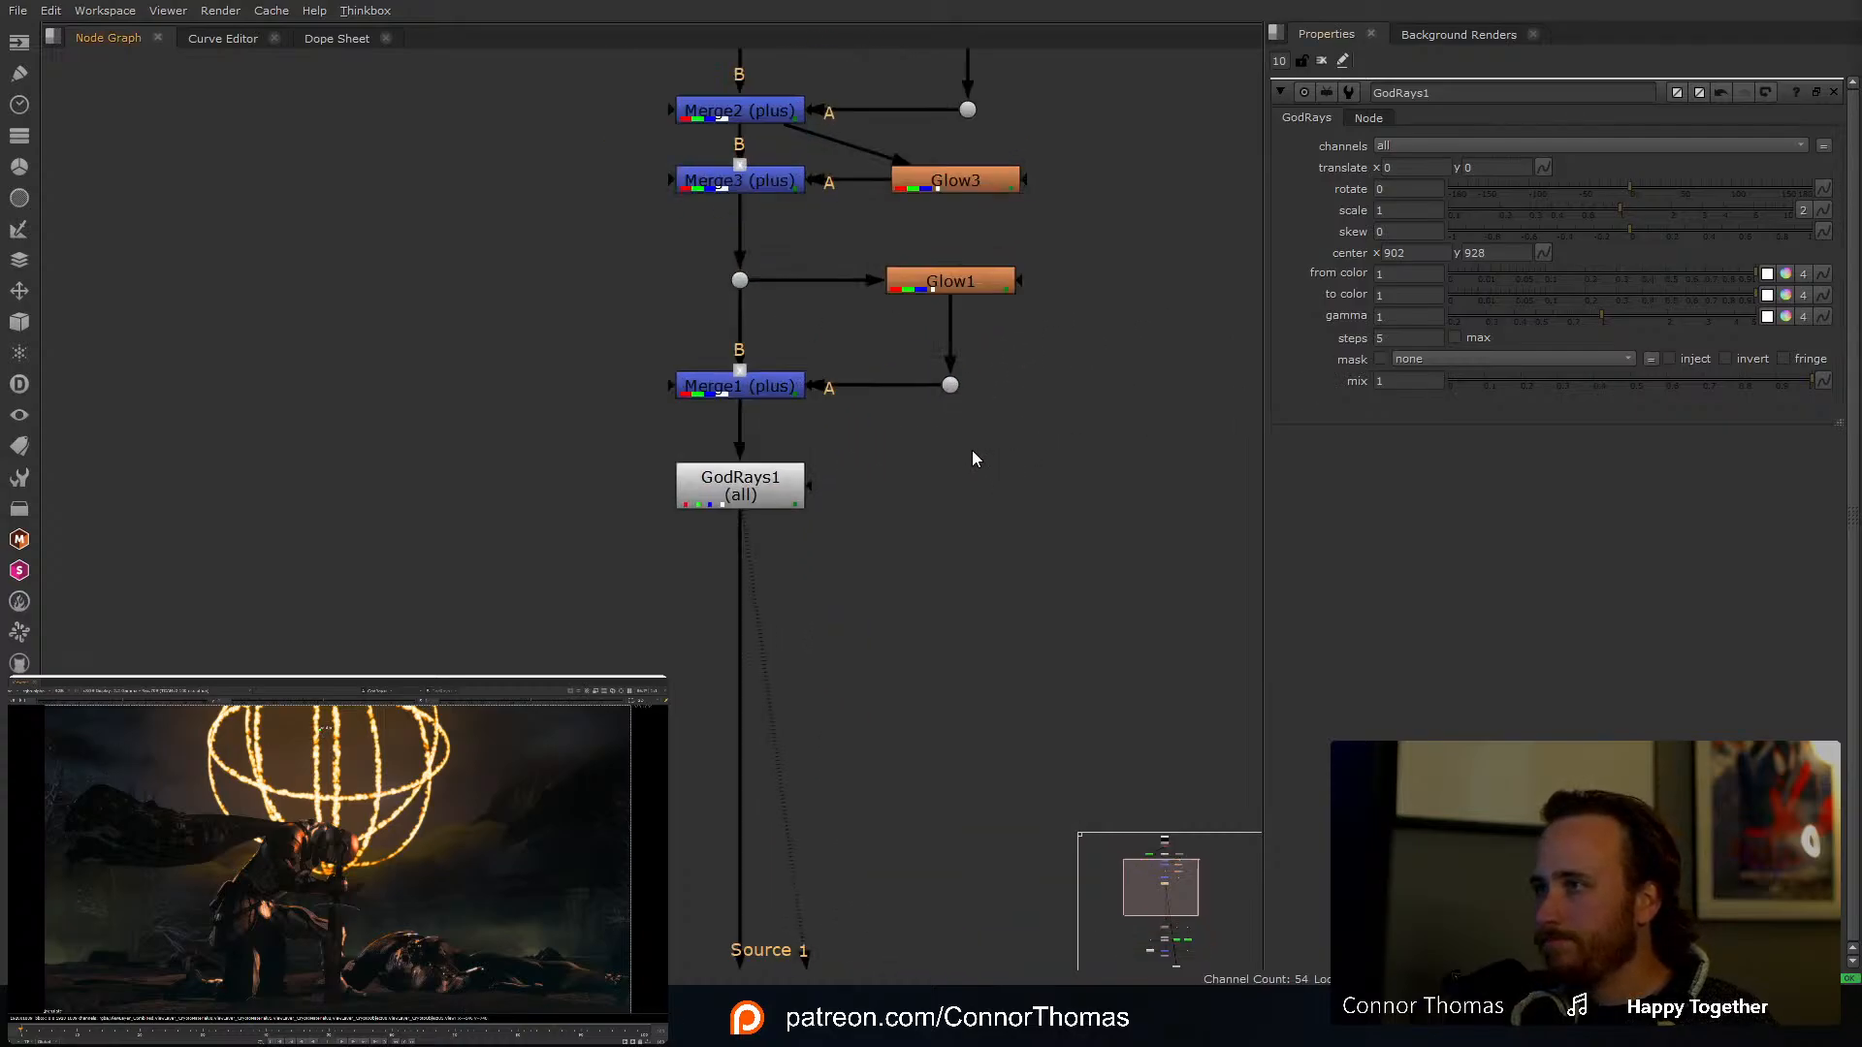
Step: Replace the GodRays node with an S_LensFlare after Merge1 and place its hotspot at about x 959, y 706
click(784, 485)
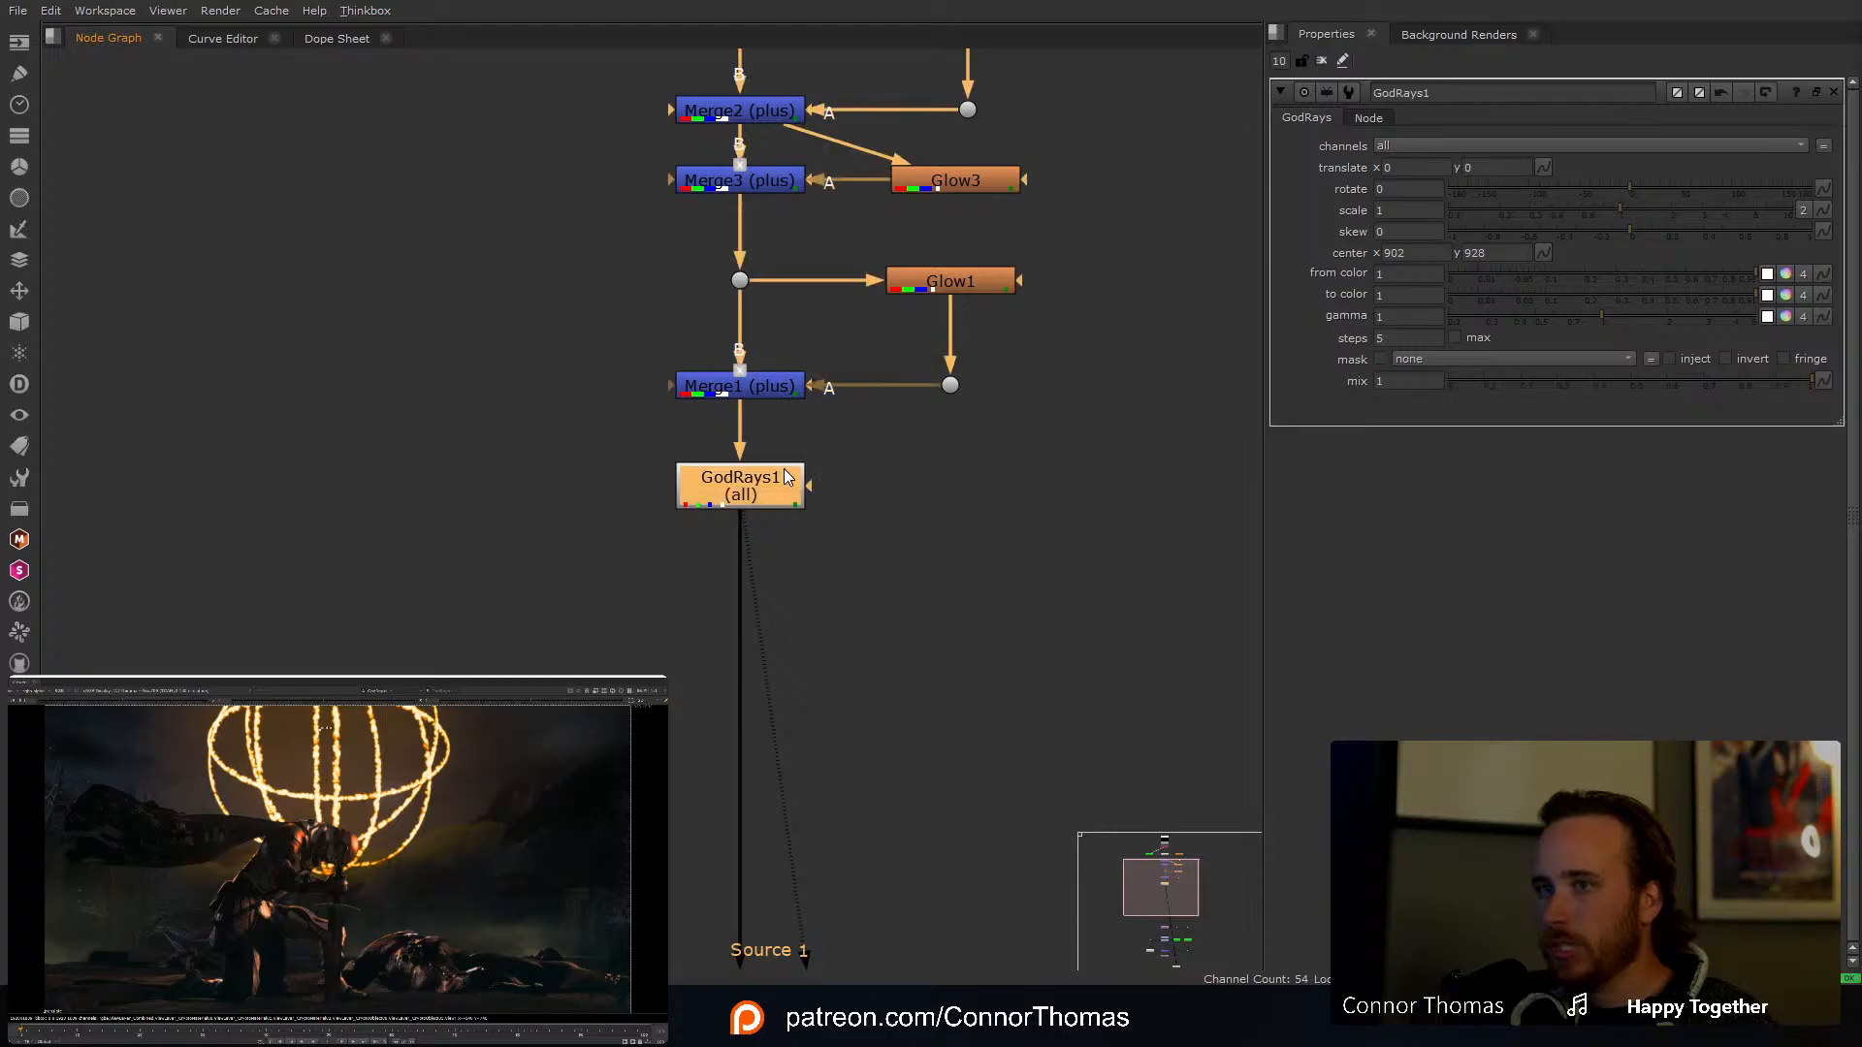
key(Delete)
key(Tab)
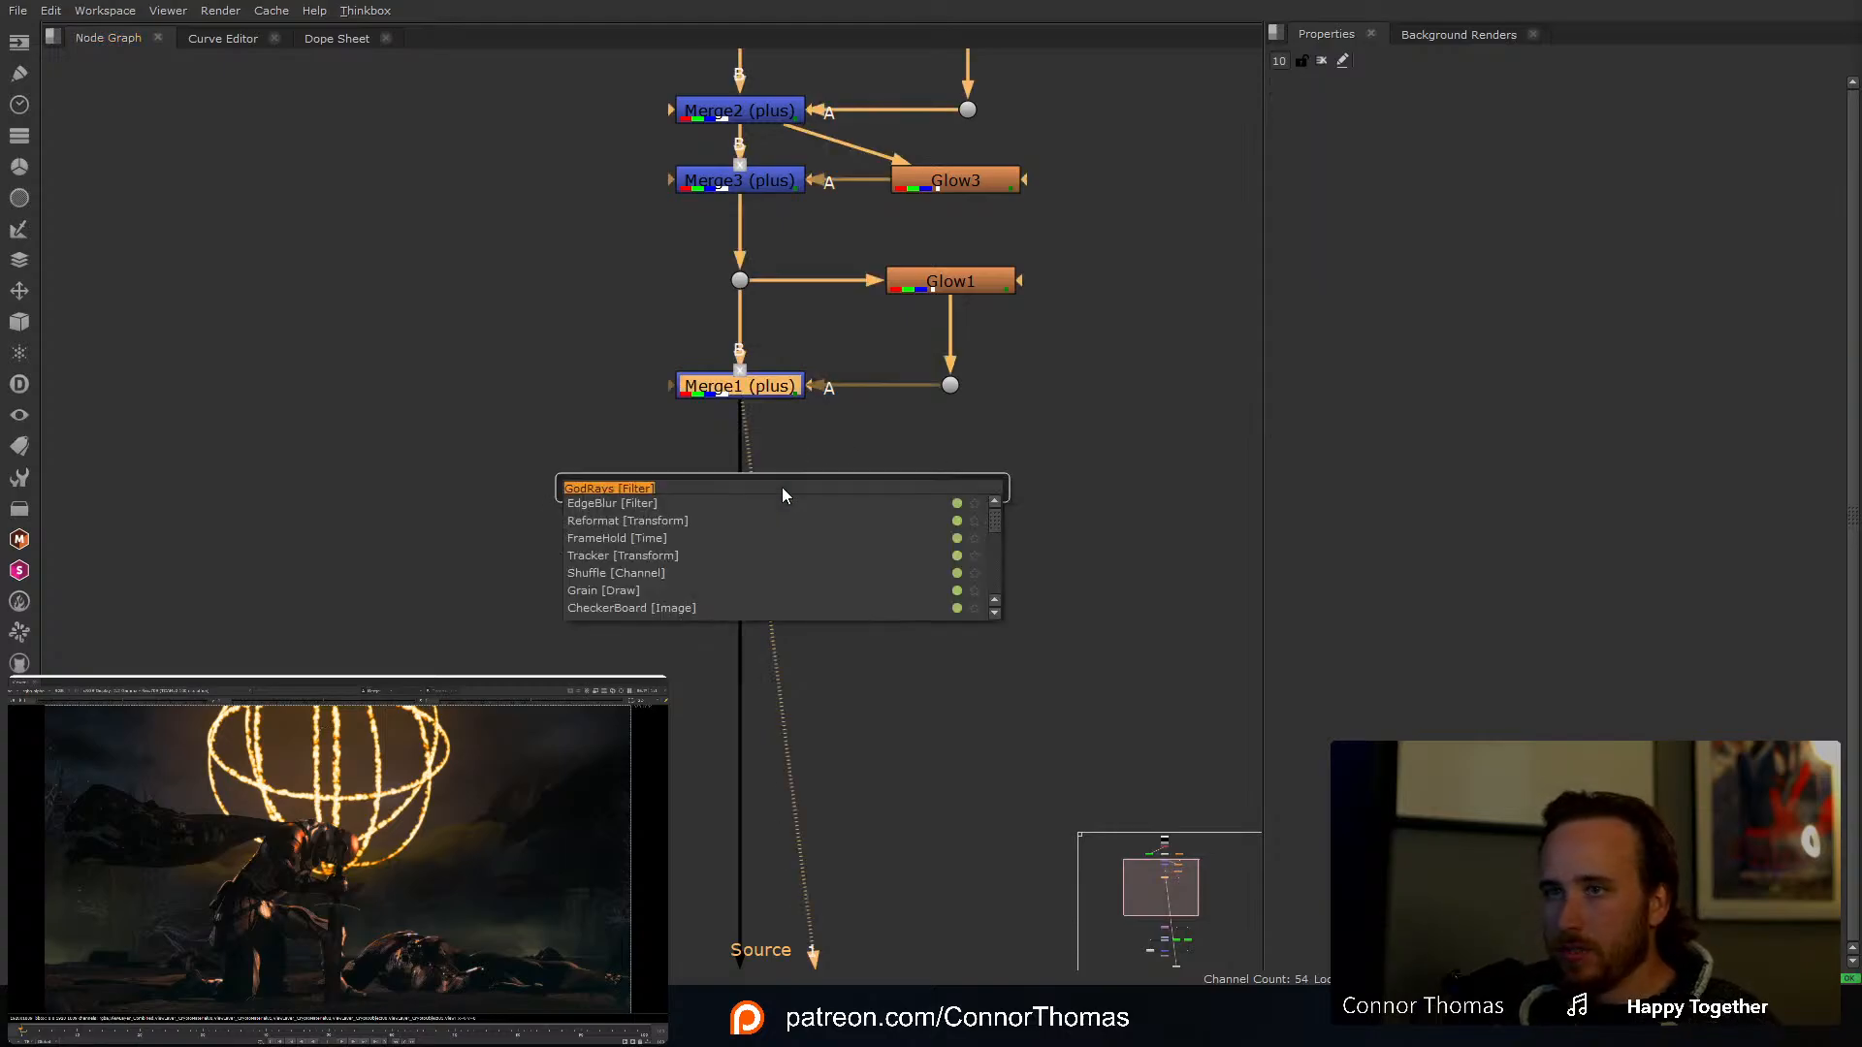
text(flare)
key(Down)
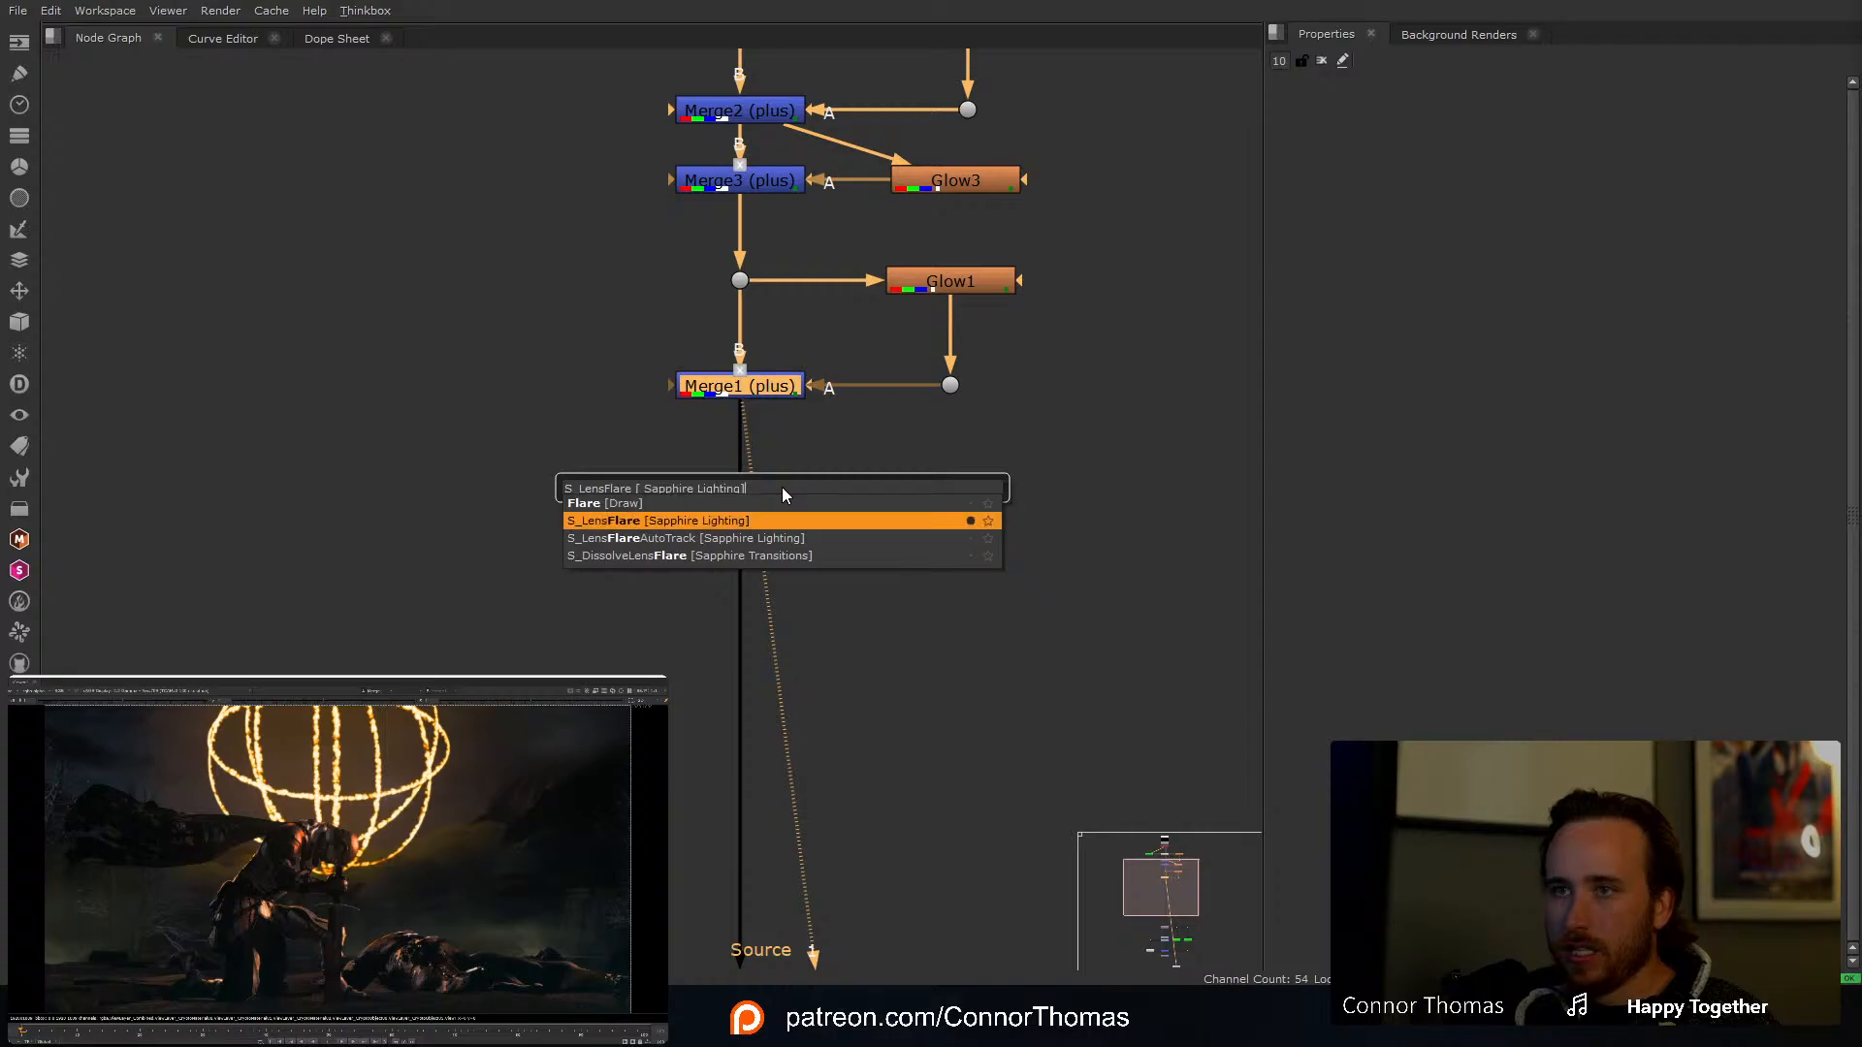
key(Return)
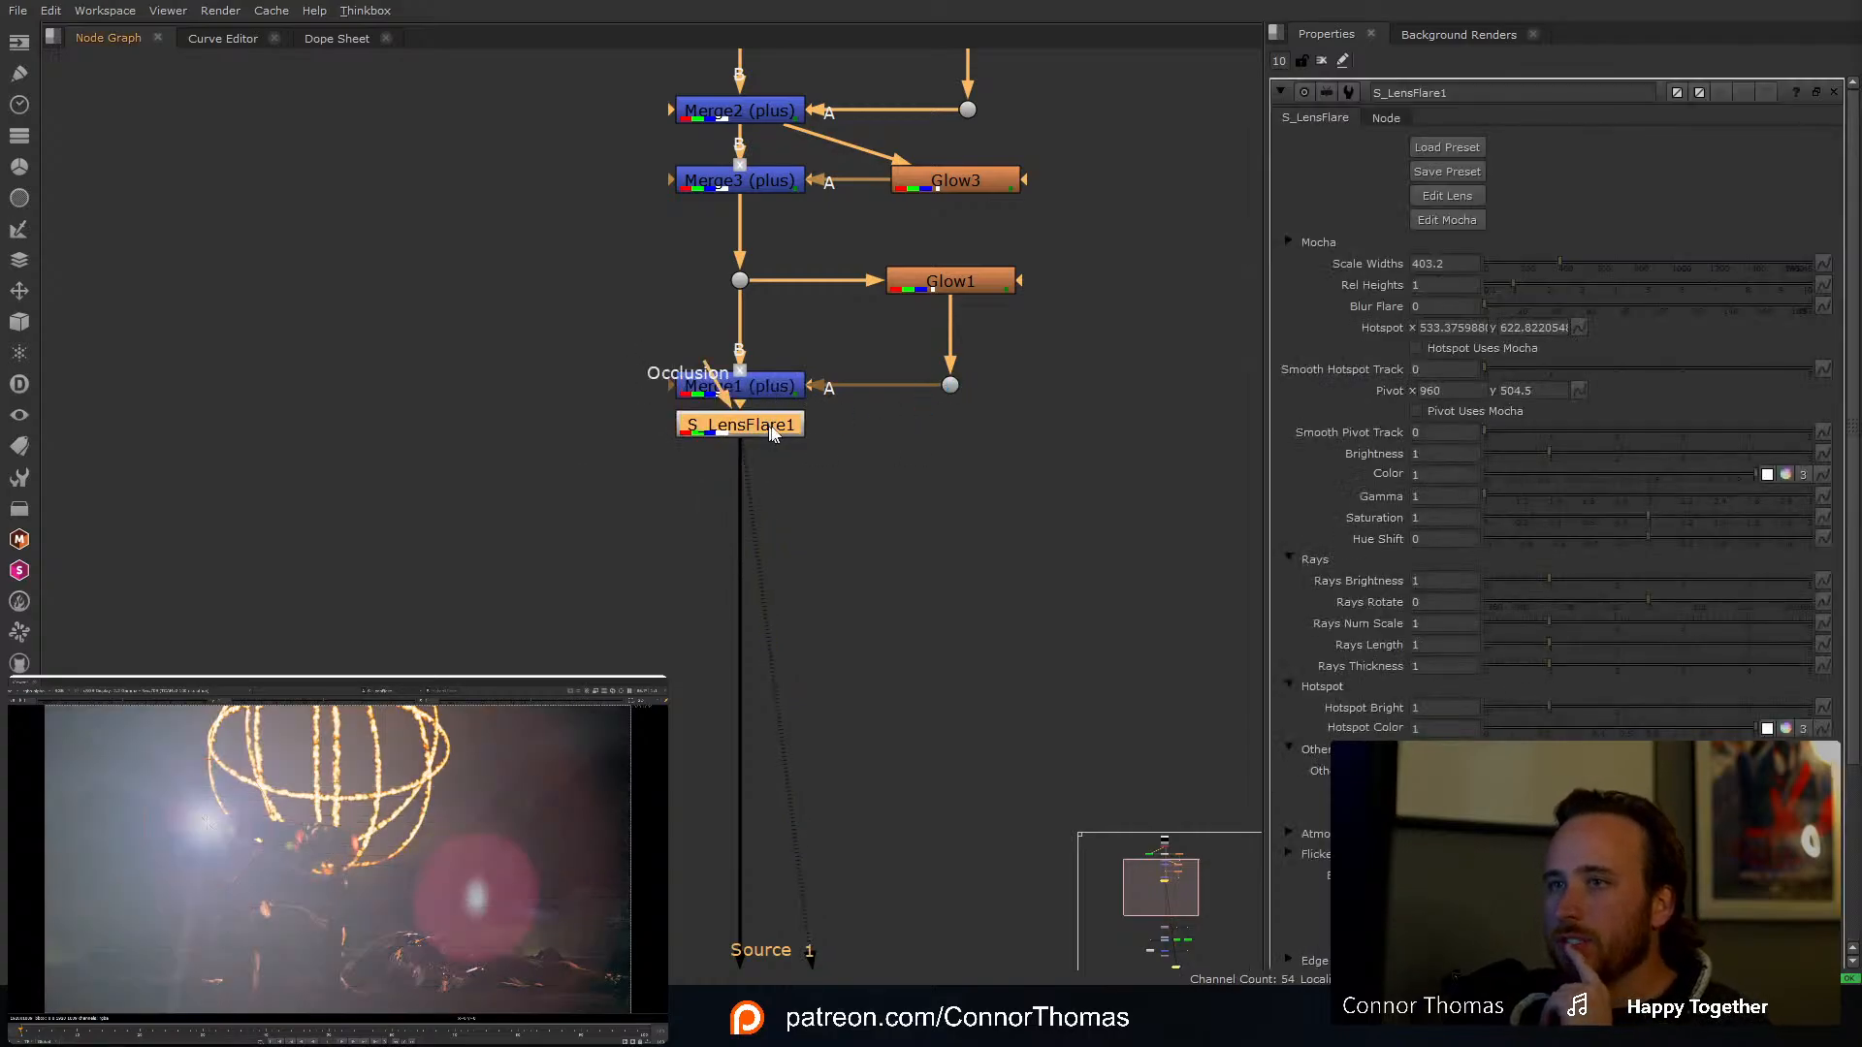
drag(208, 825, 338, 800)
Step: Browse the lens flare presets, preview California Sun and Prism Madness, and try to load Swamped Thing
click(1447, 148)
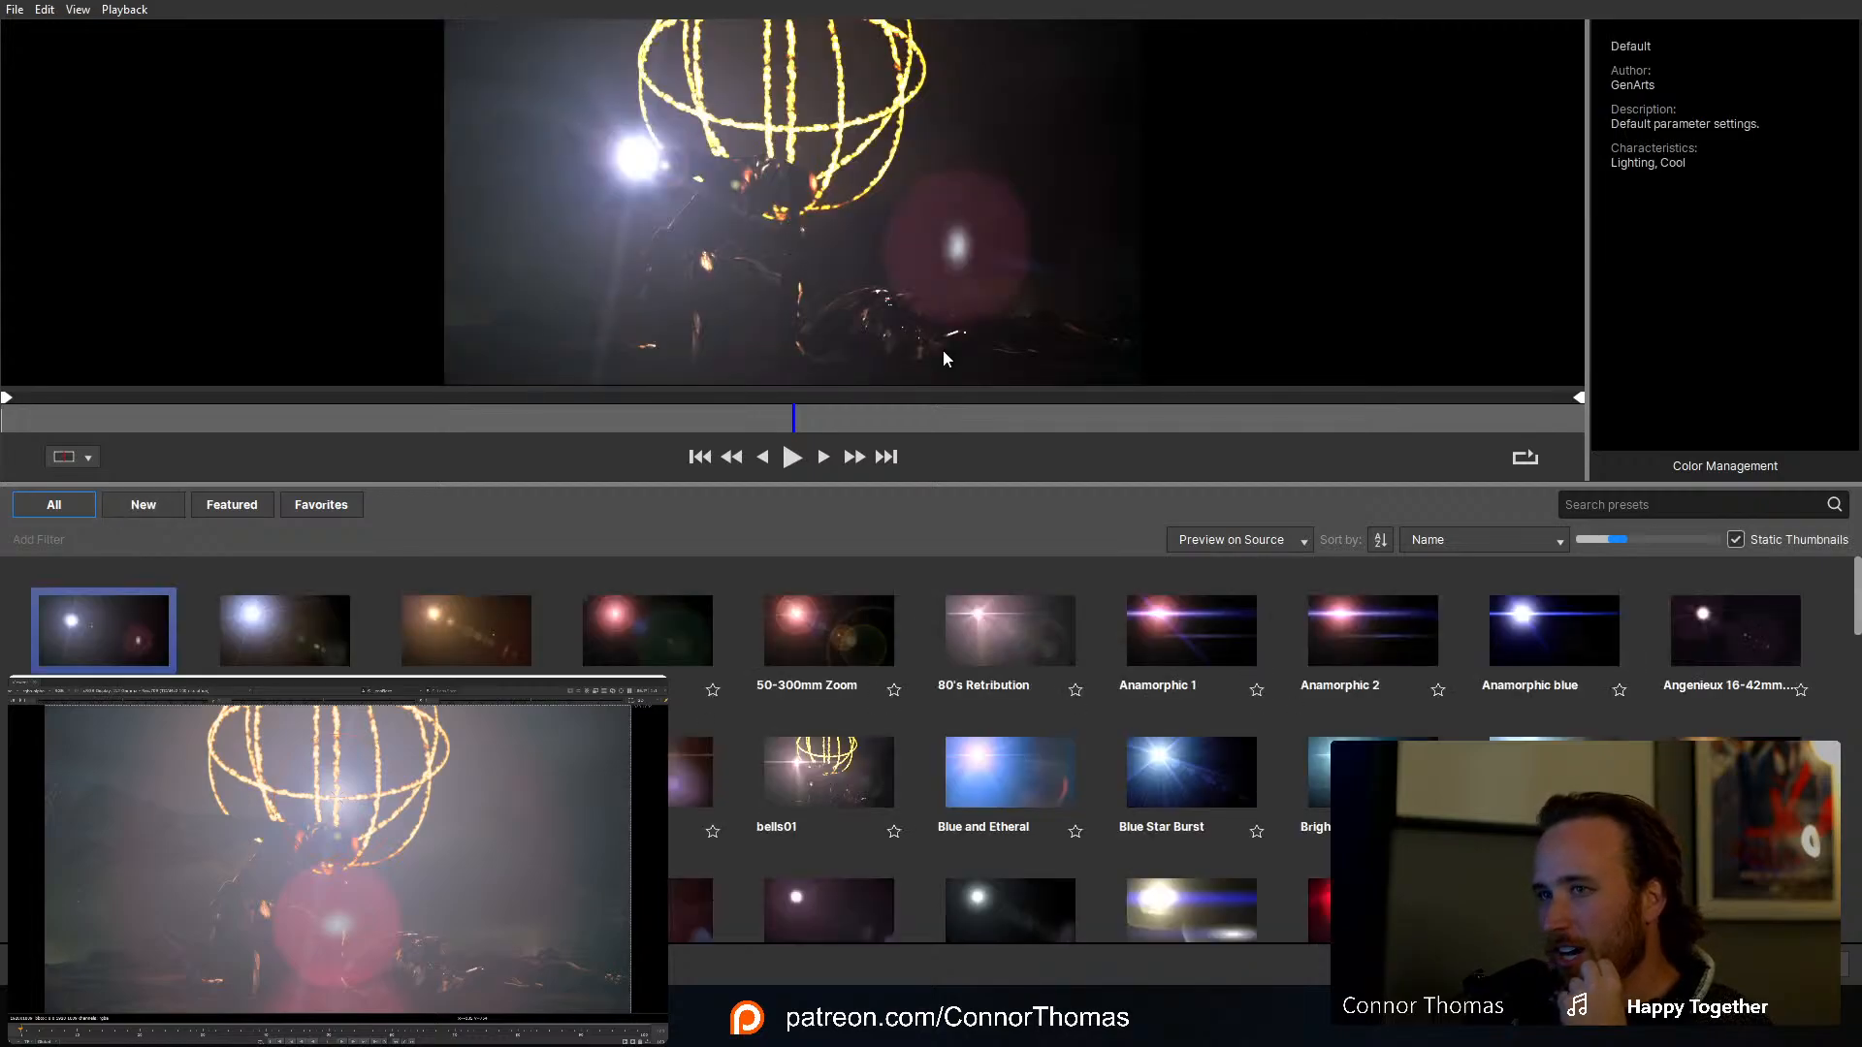
scroll(1057, 687, down, 2)
scroll(1055, 679, up, 2)
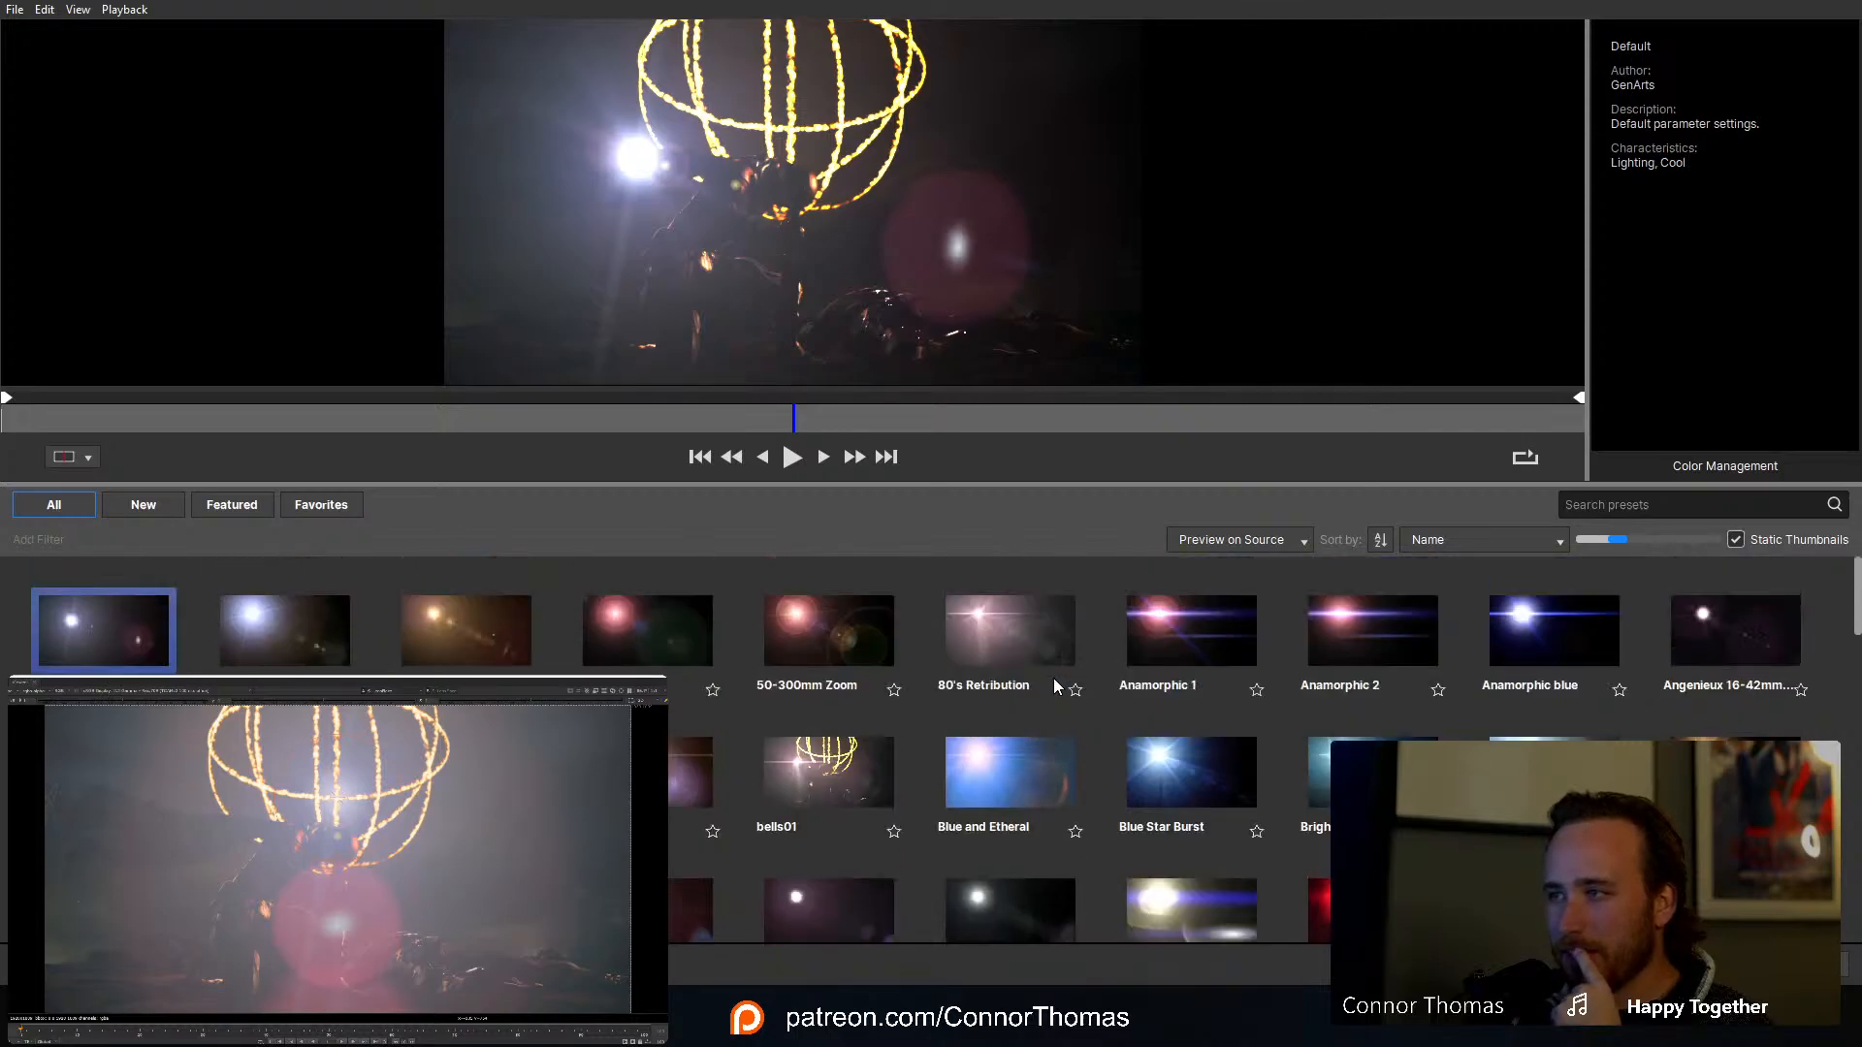
click(1735, 773)
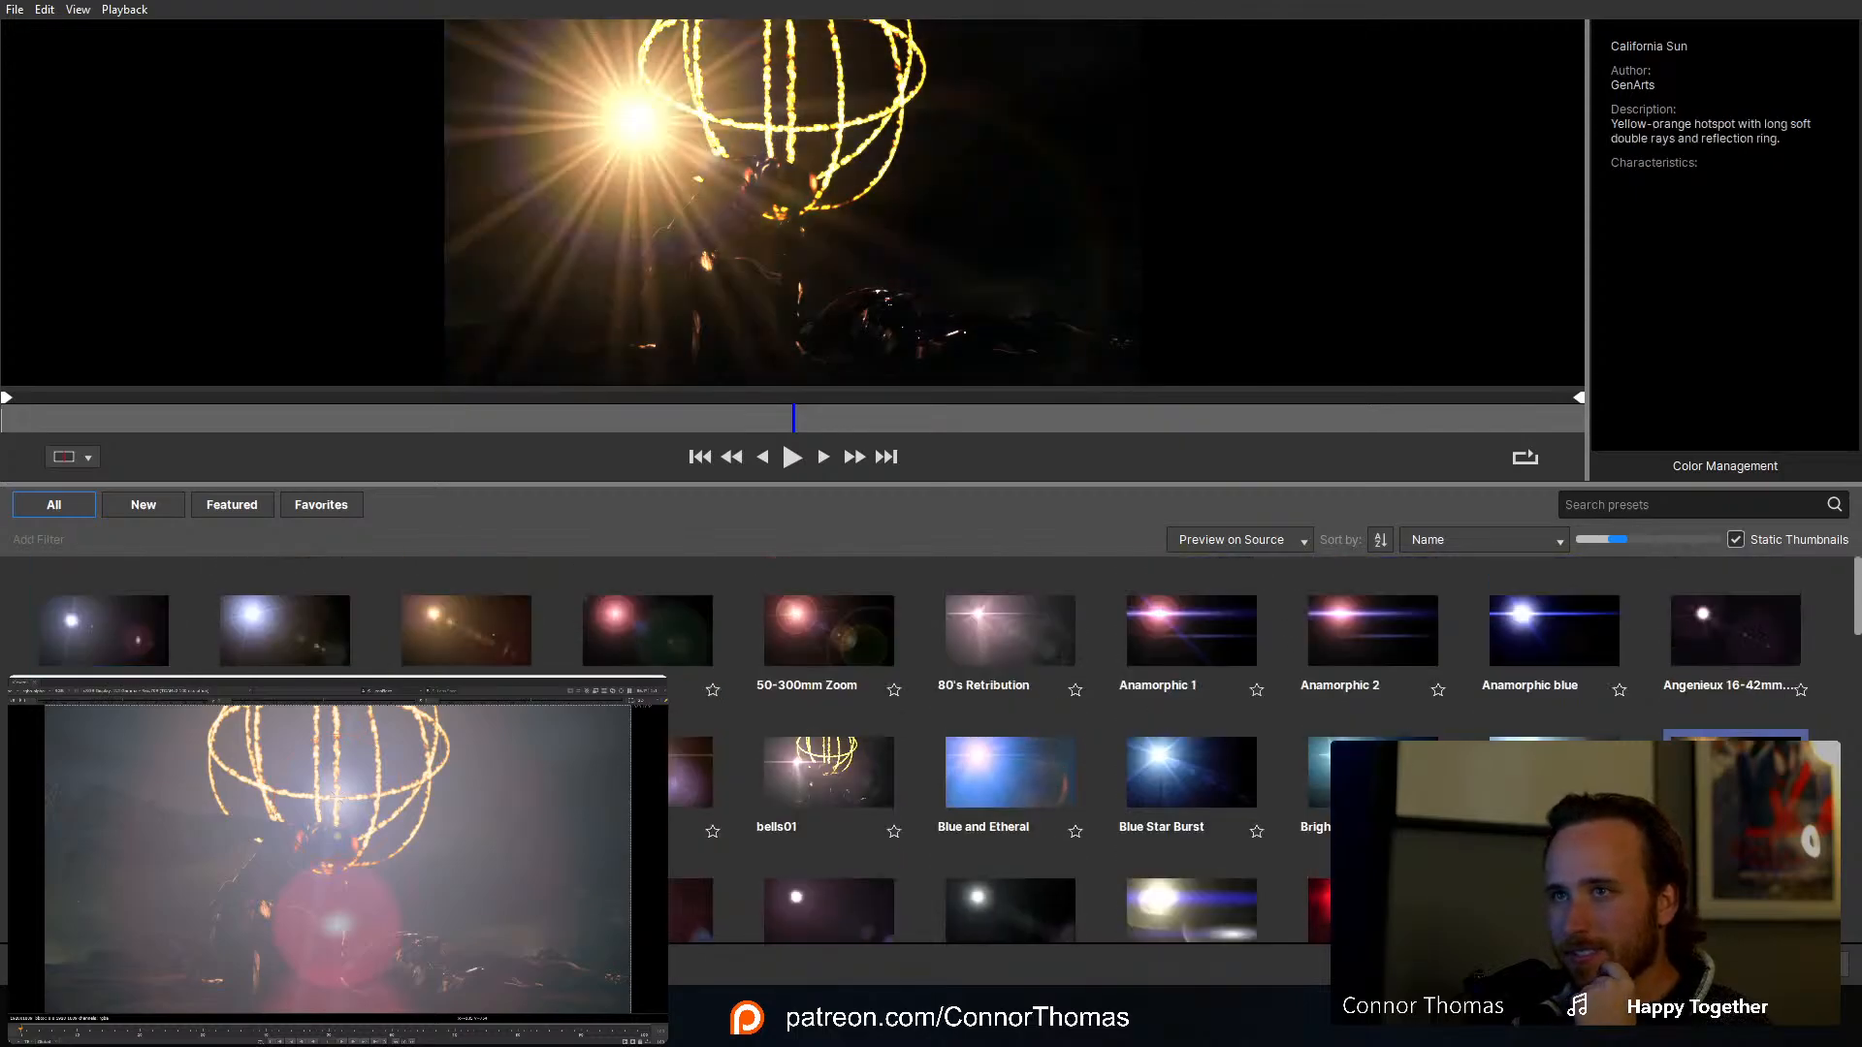
scroll(910, 714, down, 3)
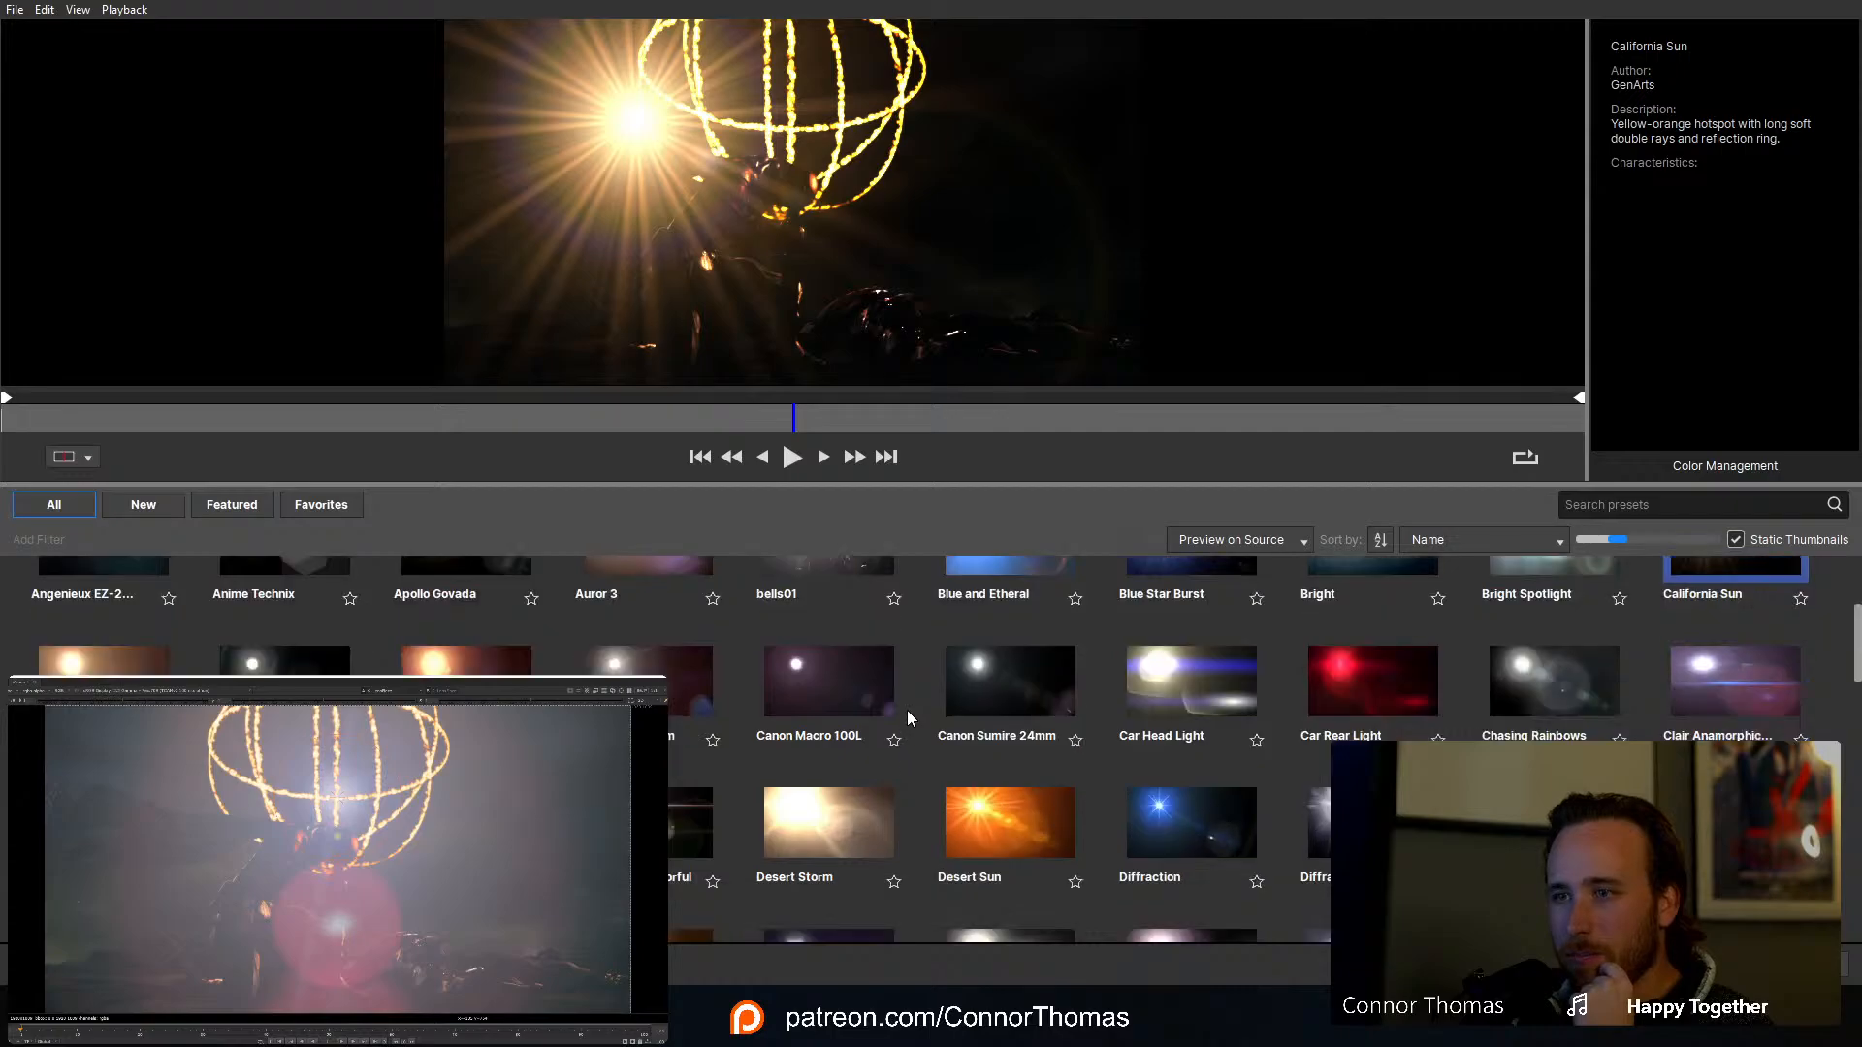
scroll(910, 716, down, 3)
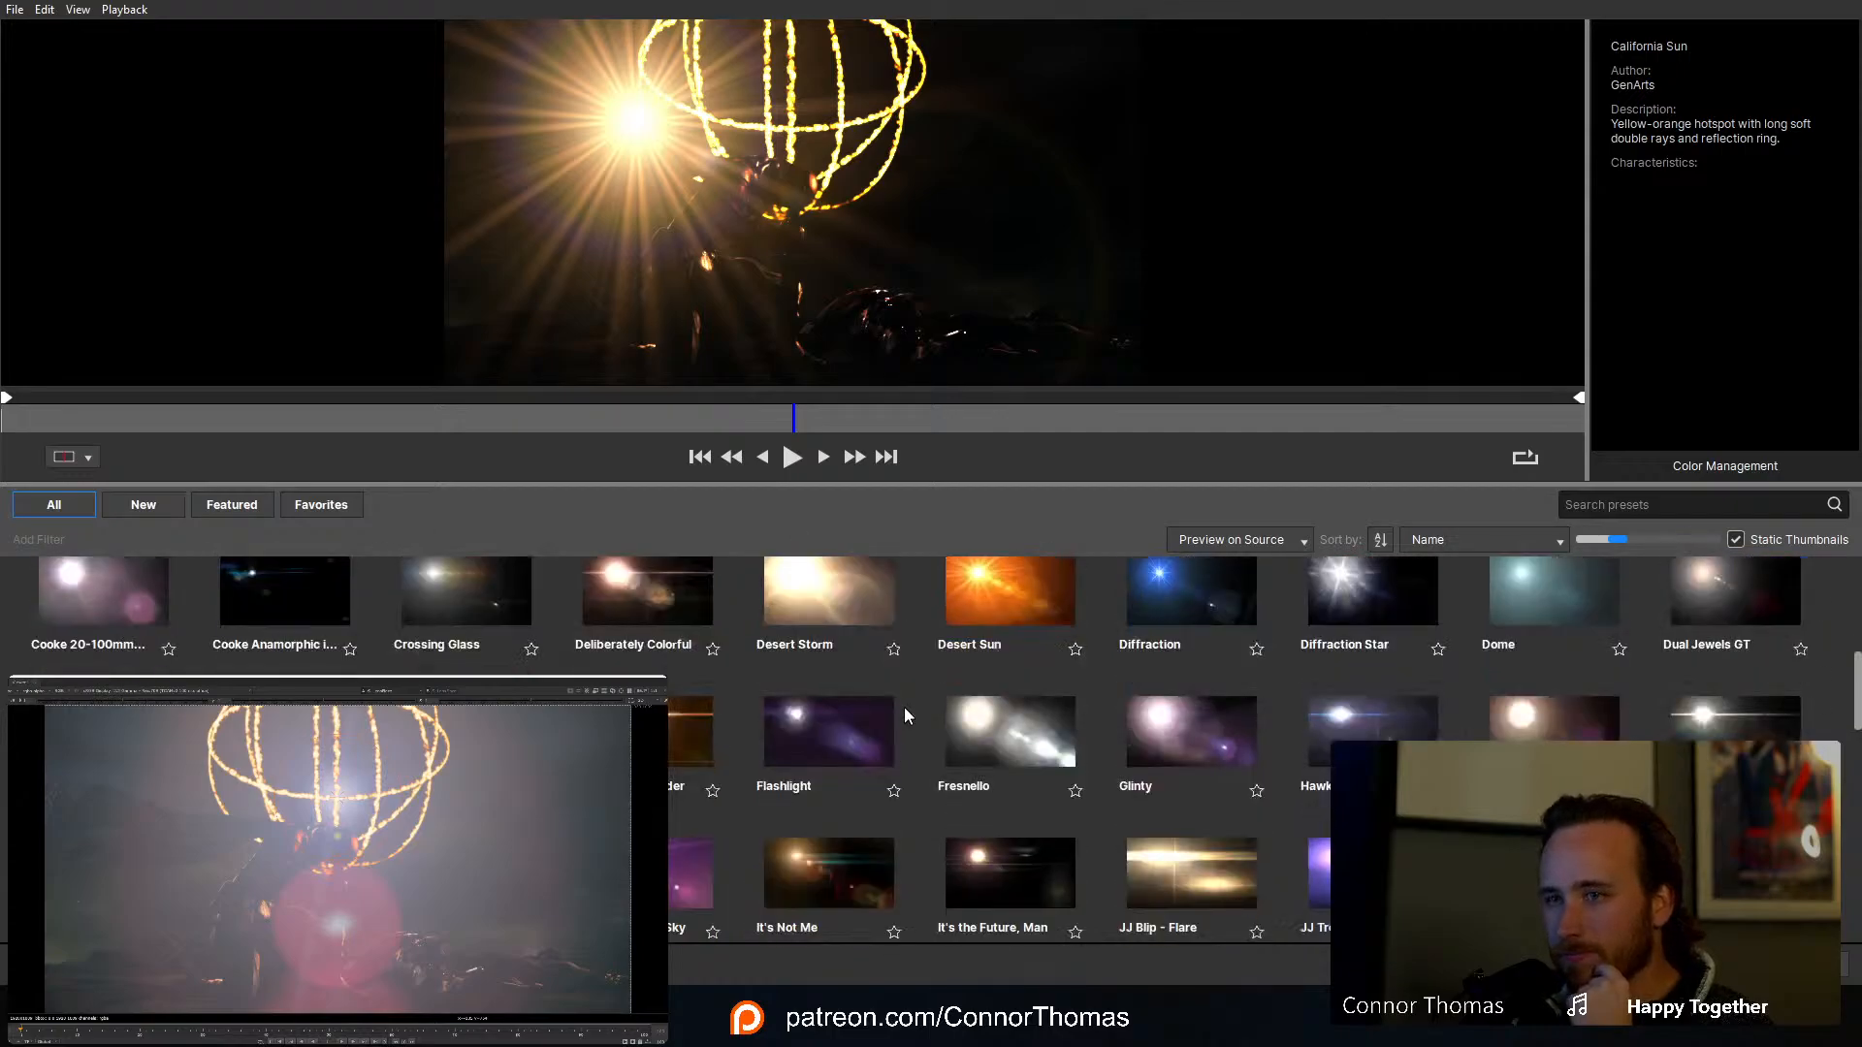
scroll(907, 714, down, 7)
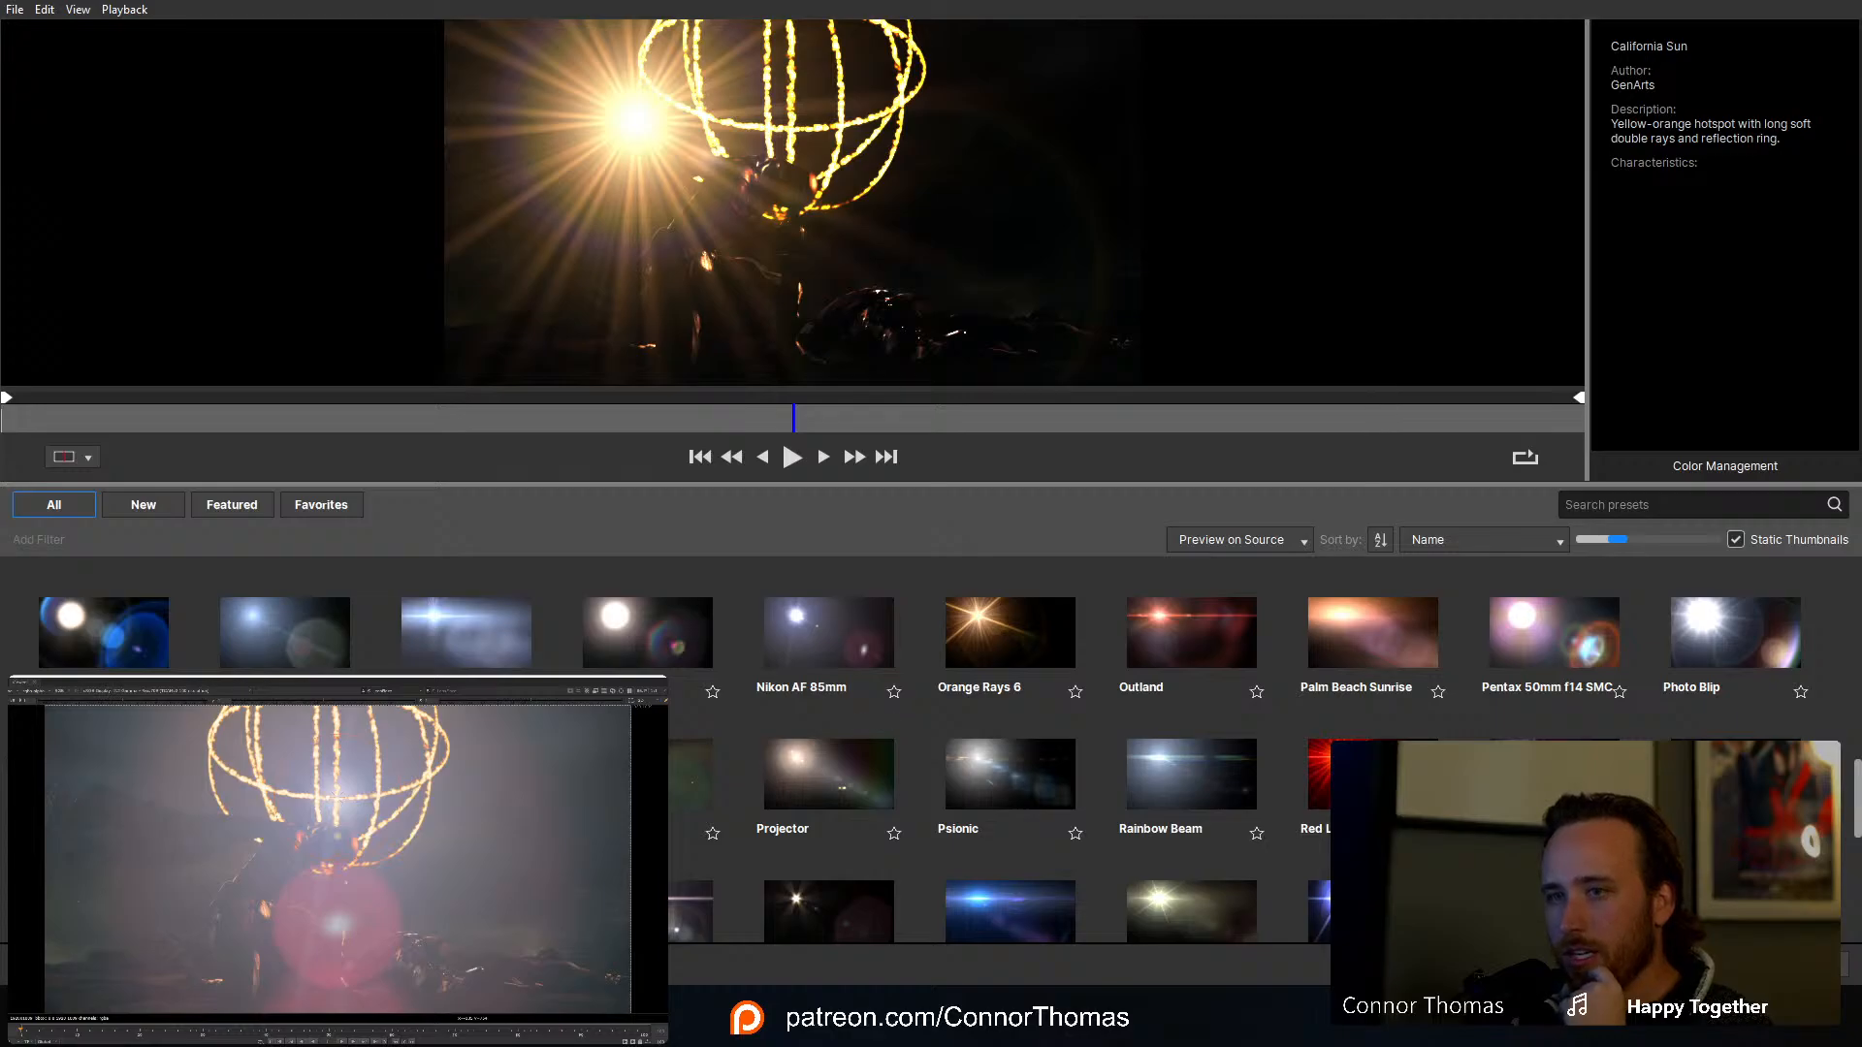
click(681, 770)
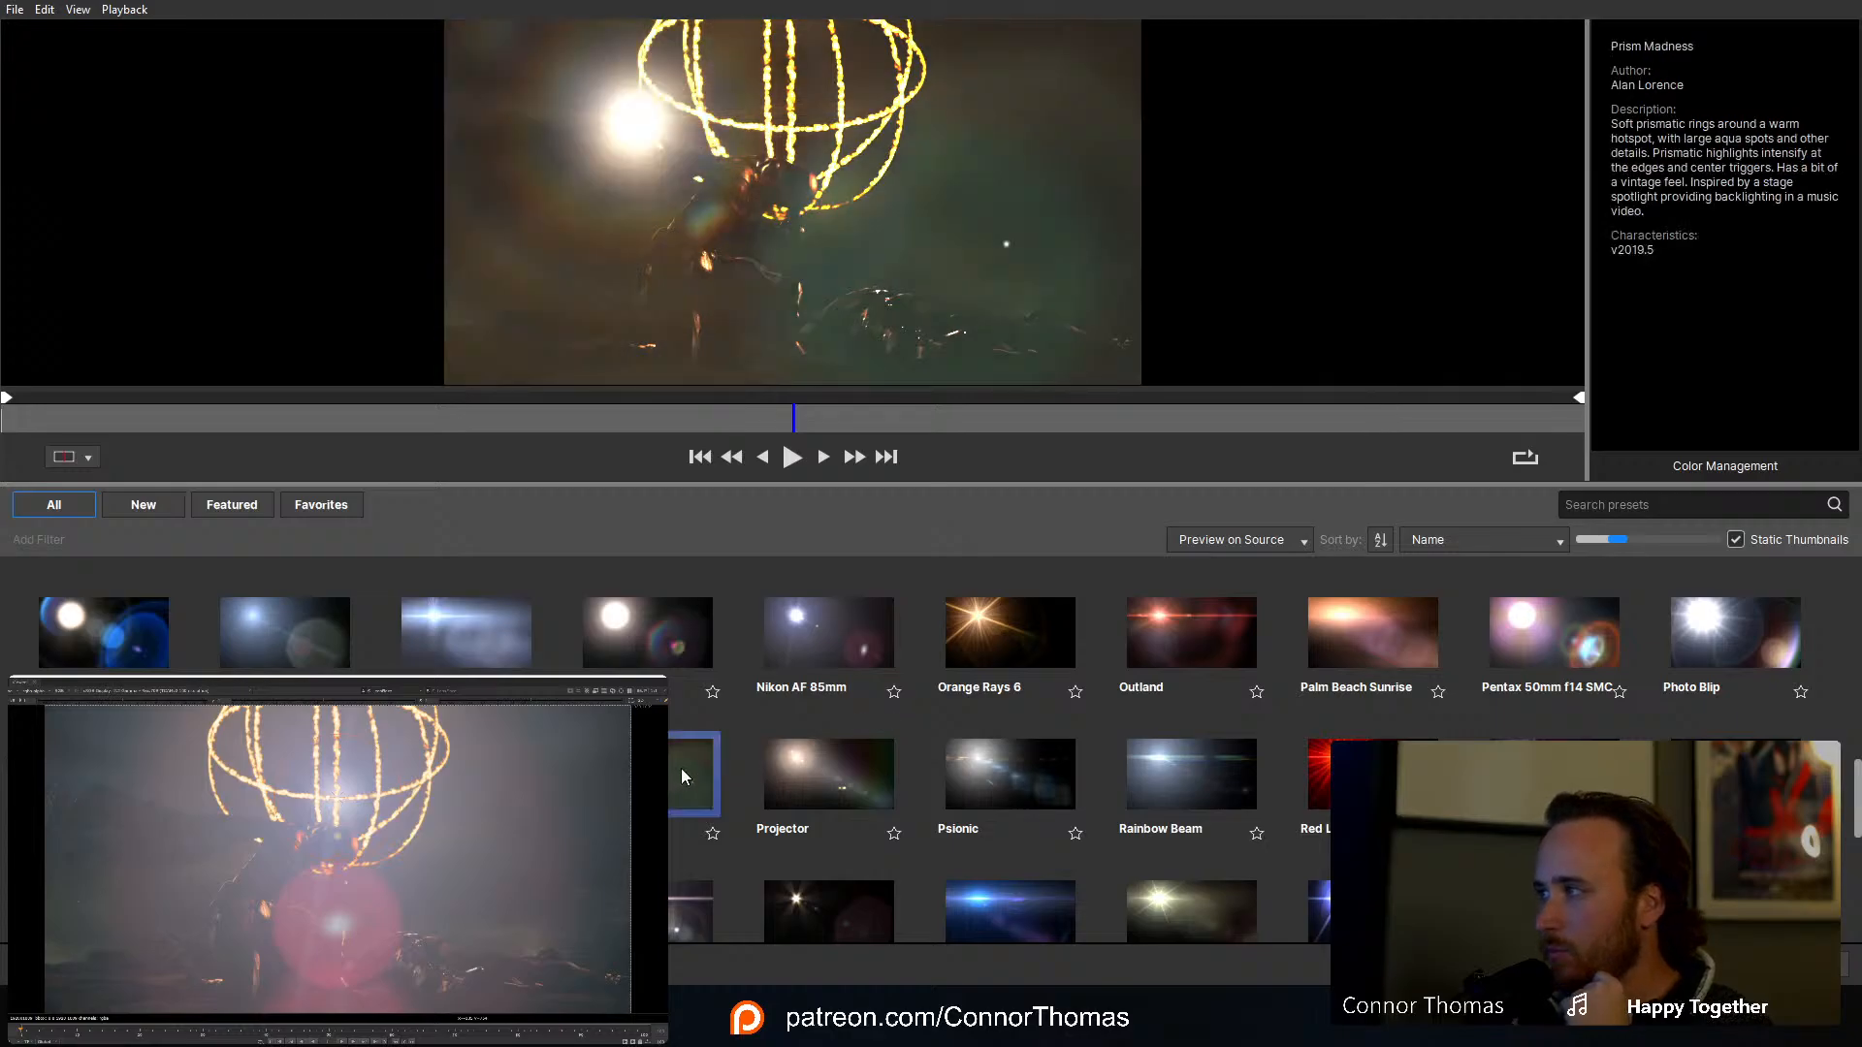
scroll(681, 768, down, 6)
scroll(681, 768, down, 1)
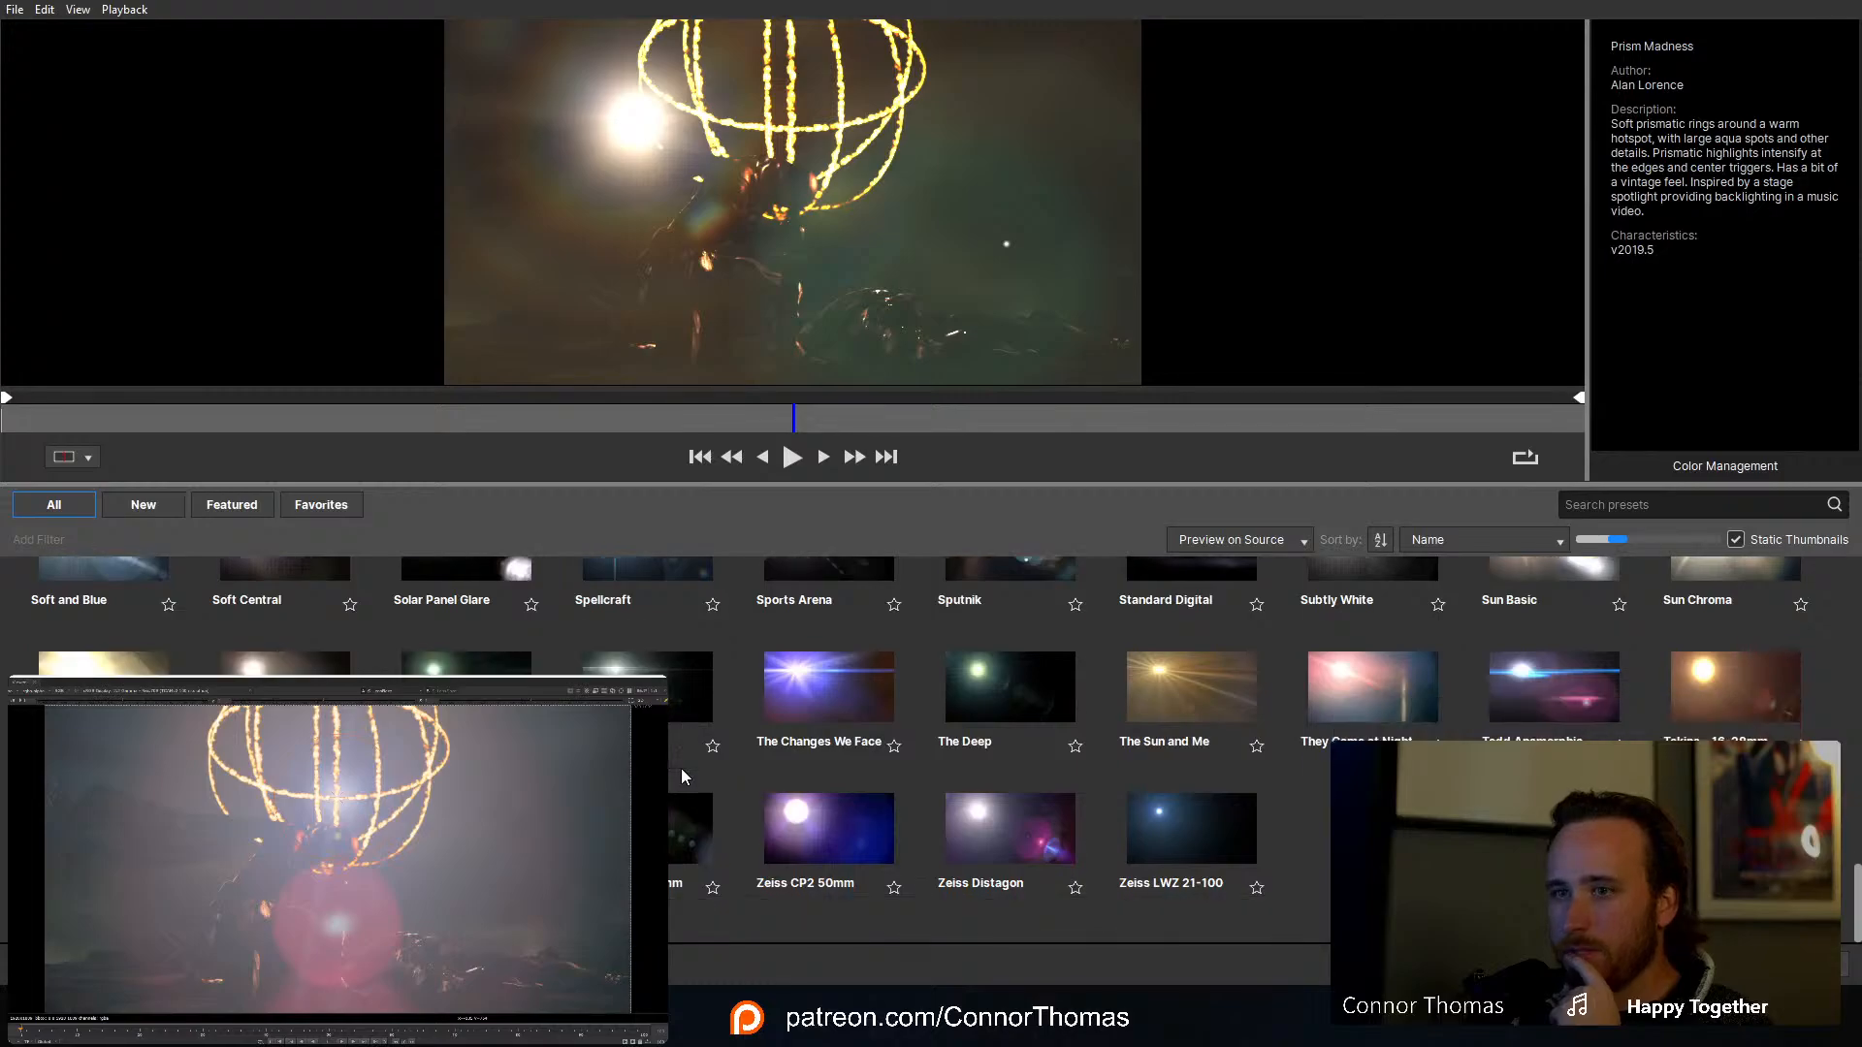
scroll(679, 773, up, 1)
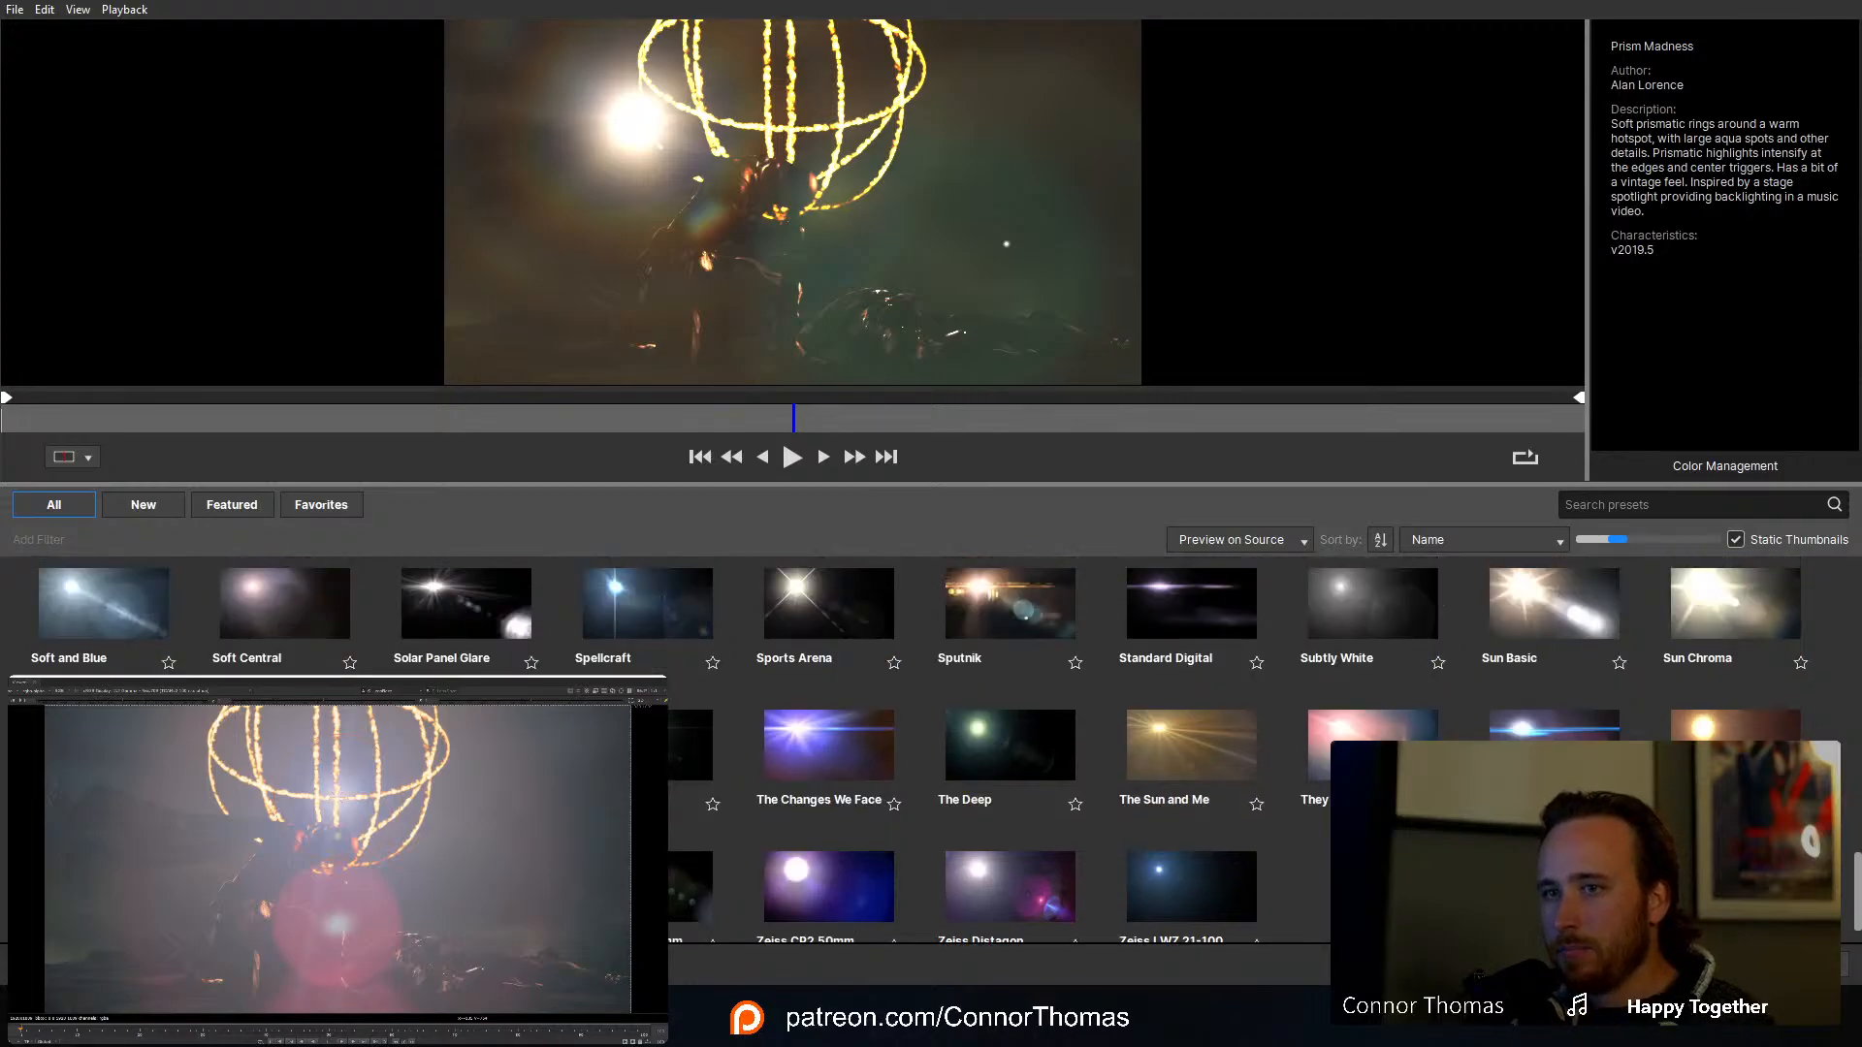
click(658, 754)
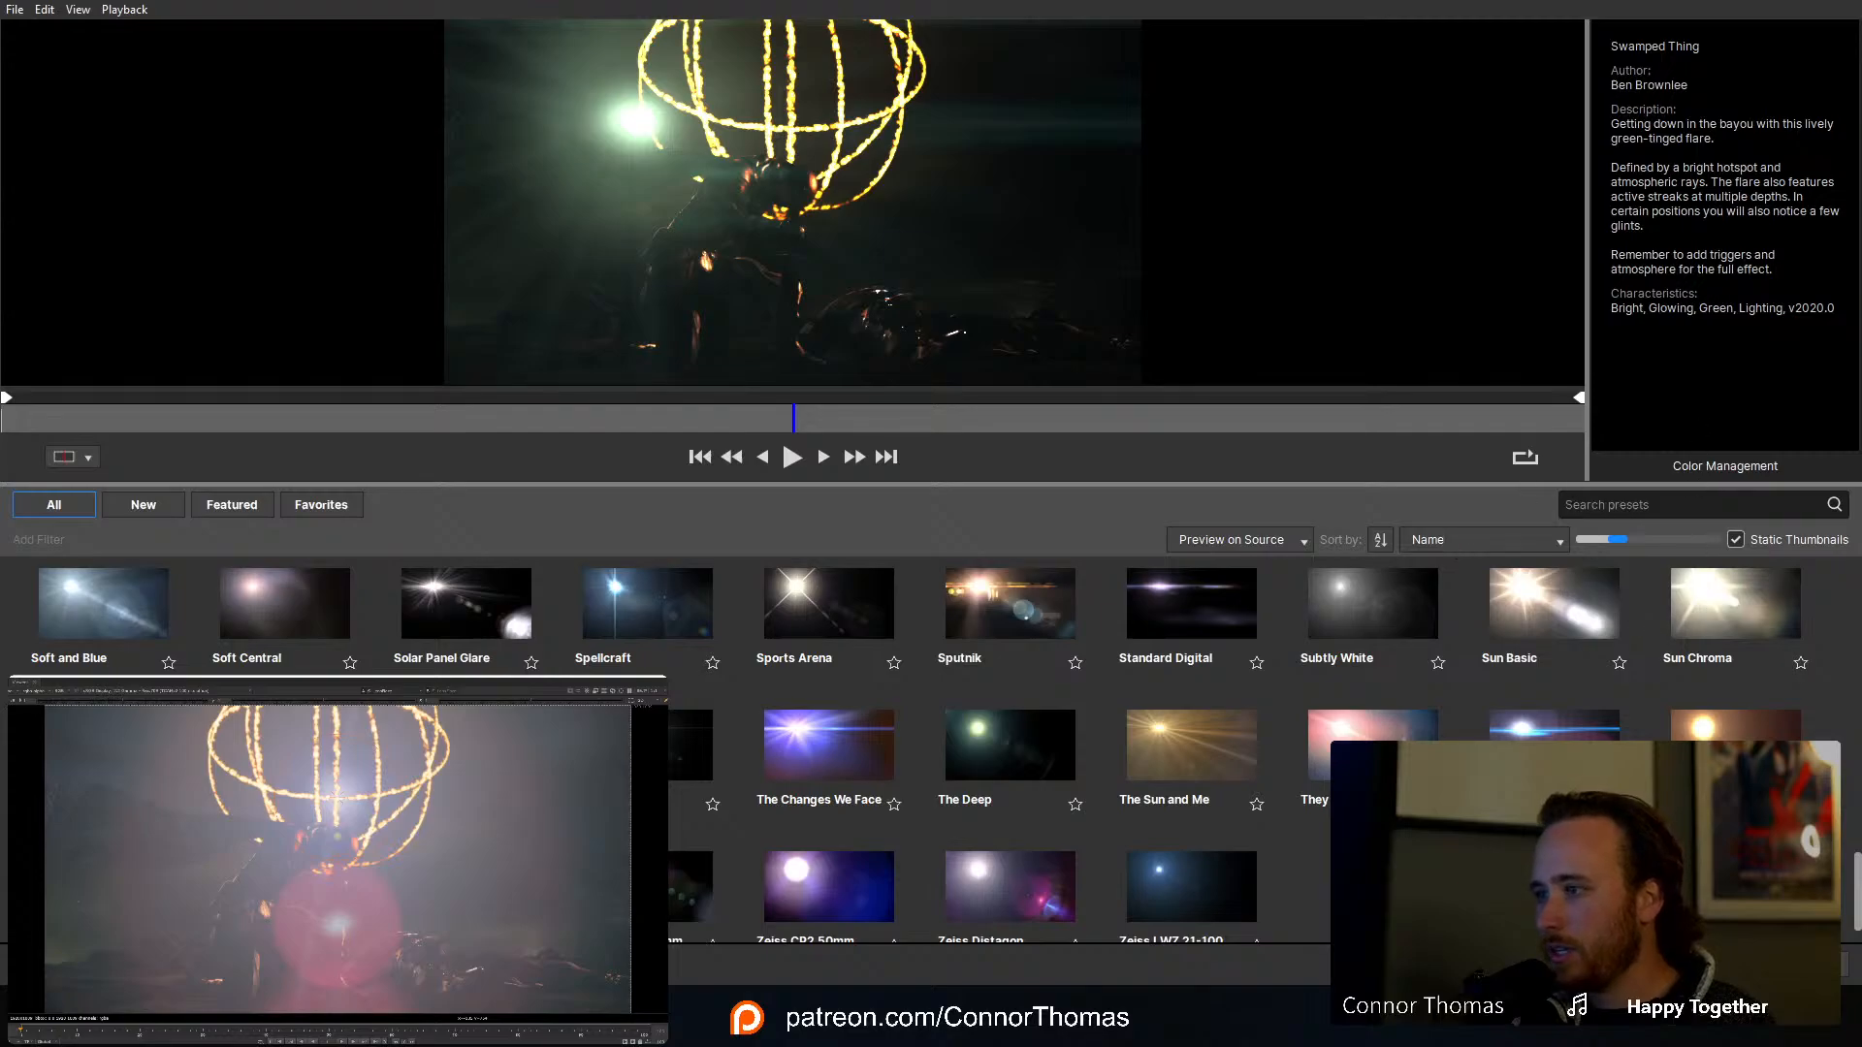
click(1808, 964)
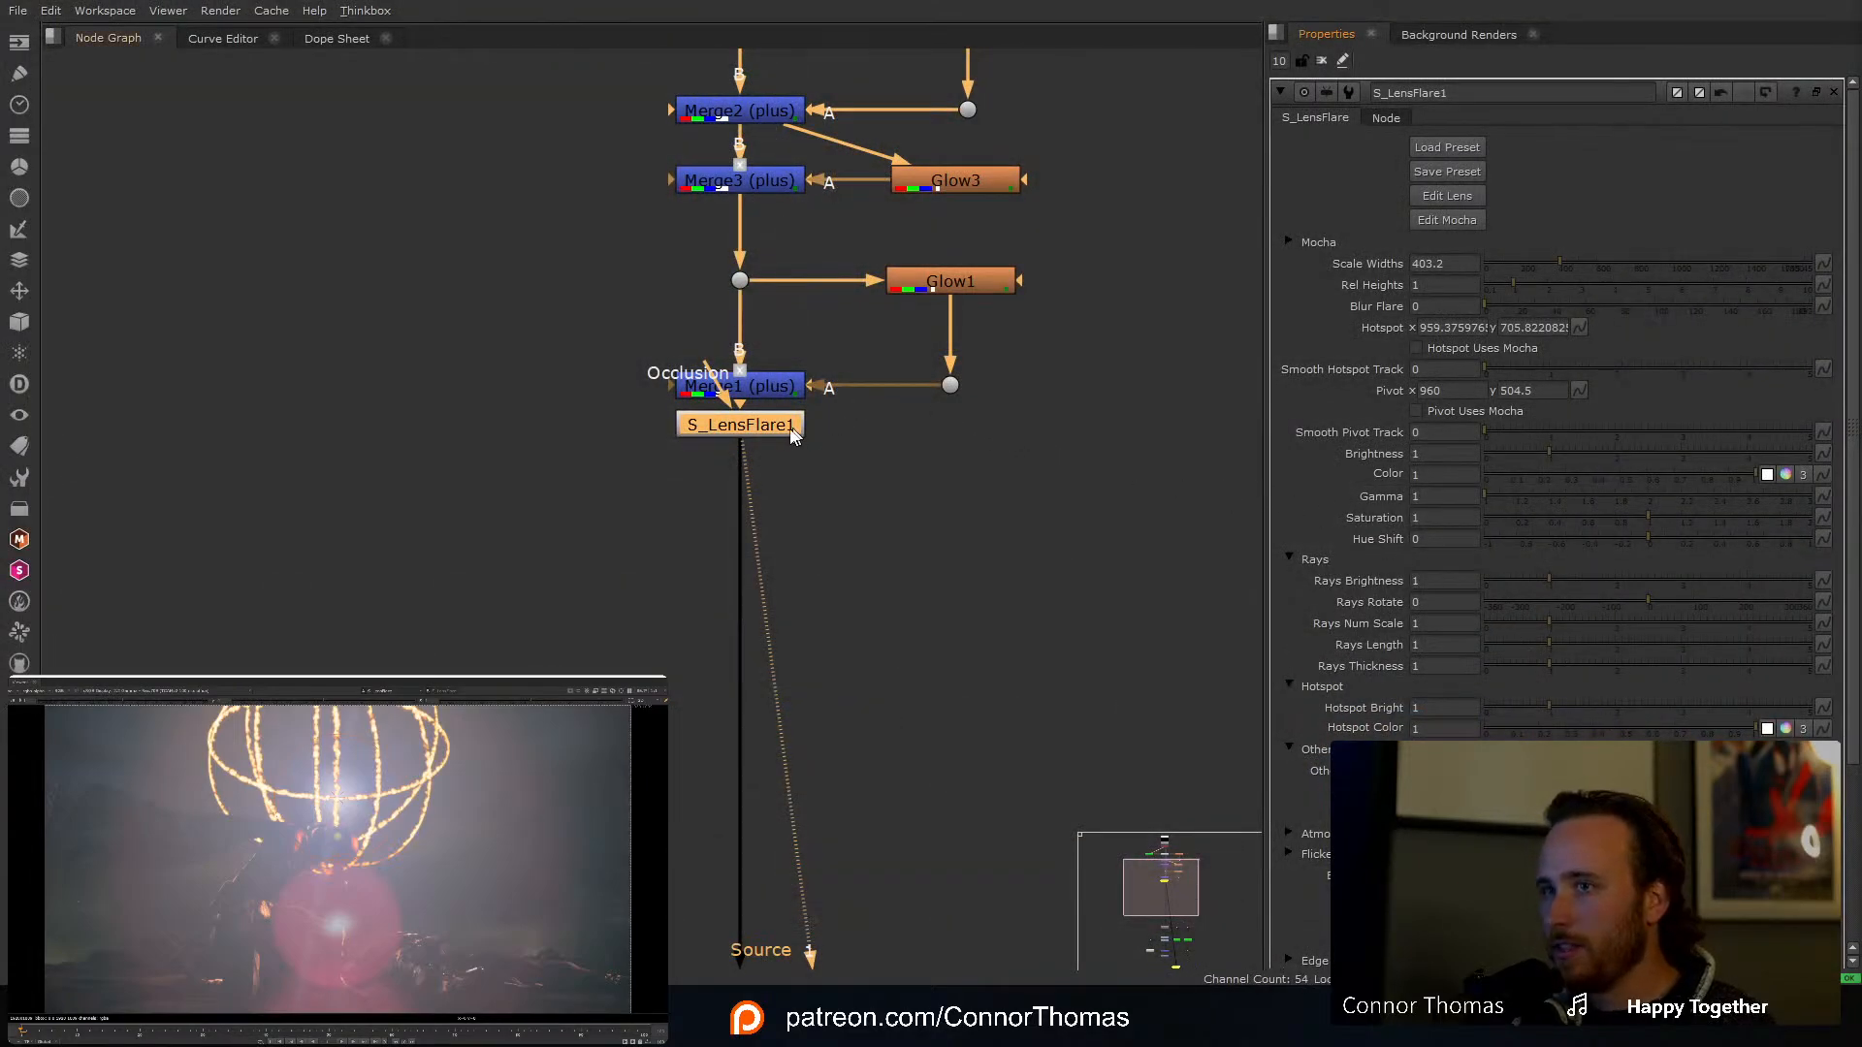
Step: Move the S_LensFlare node further below Merge1 and load a green-tinged flare preset
drag(791, 430, 772, 528)
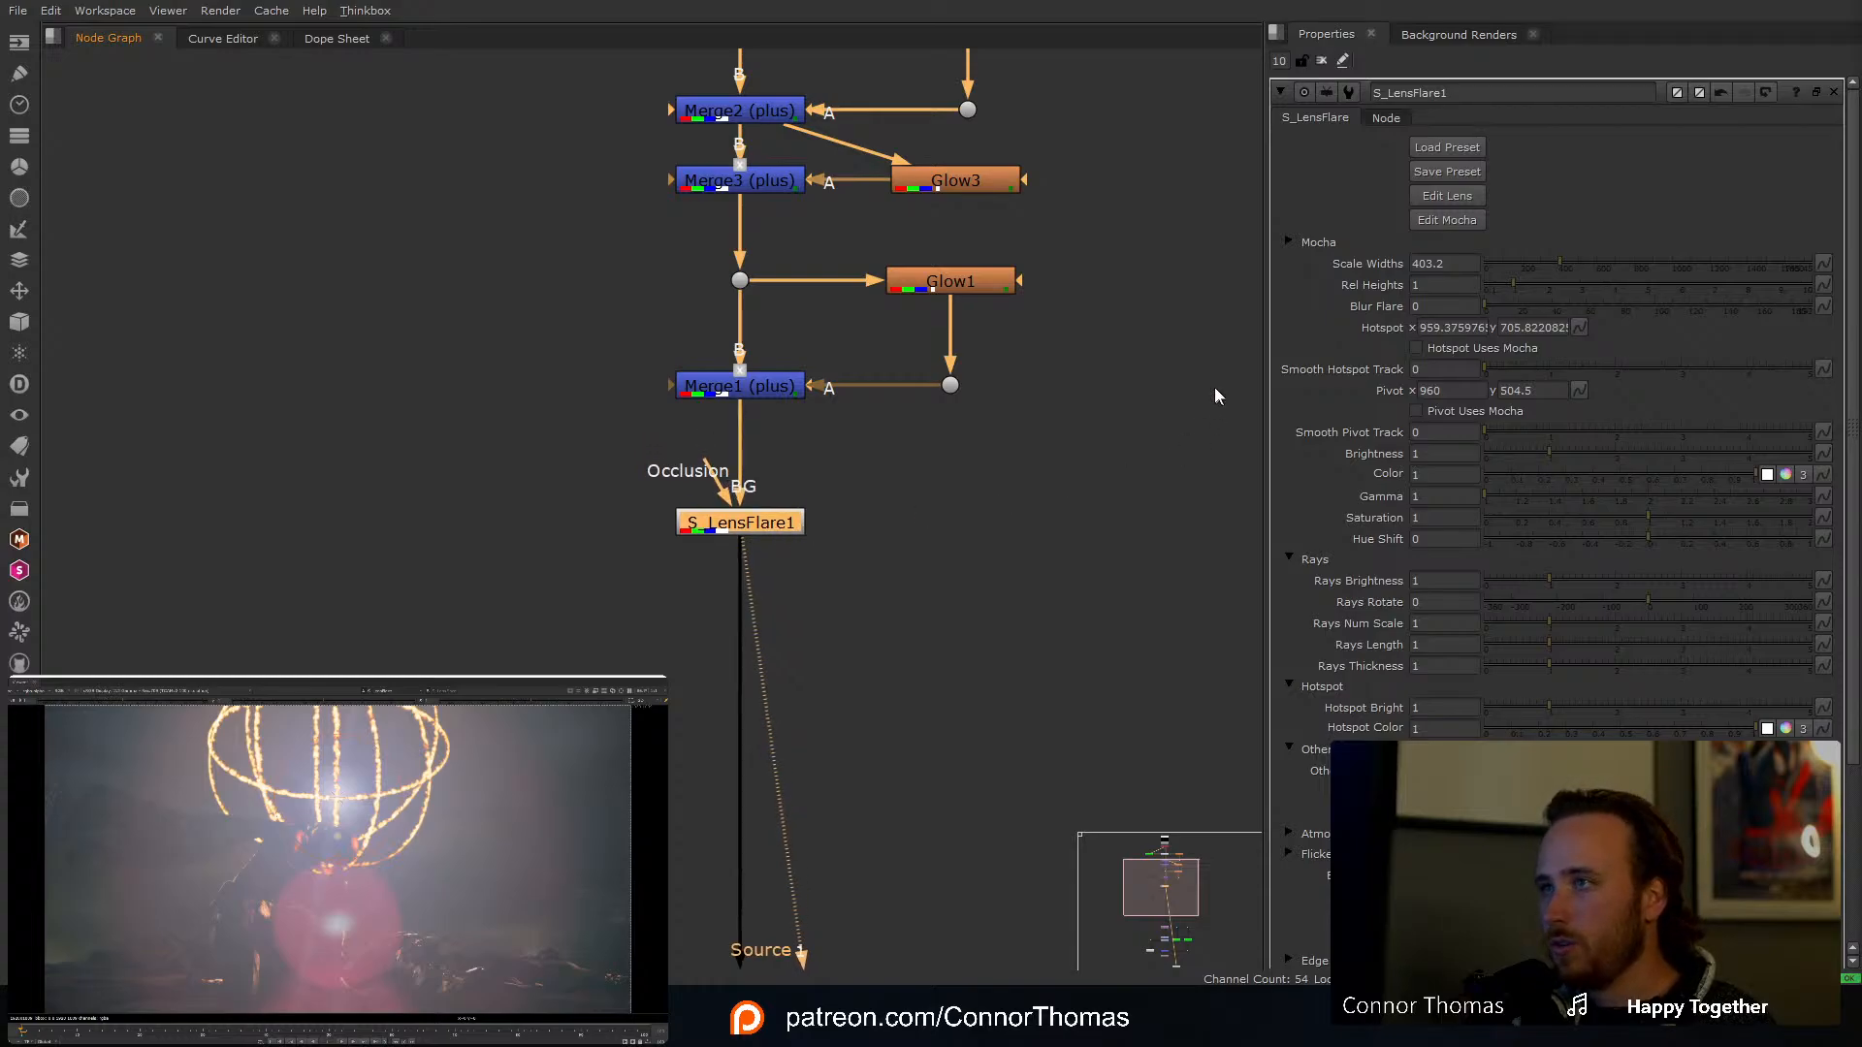
click(1455, 146)
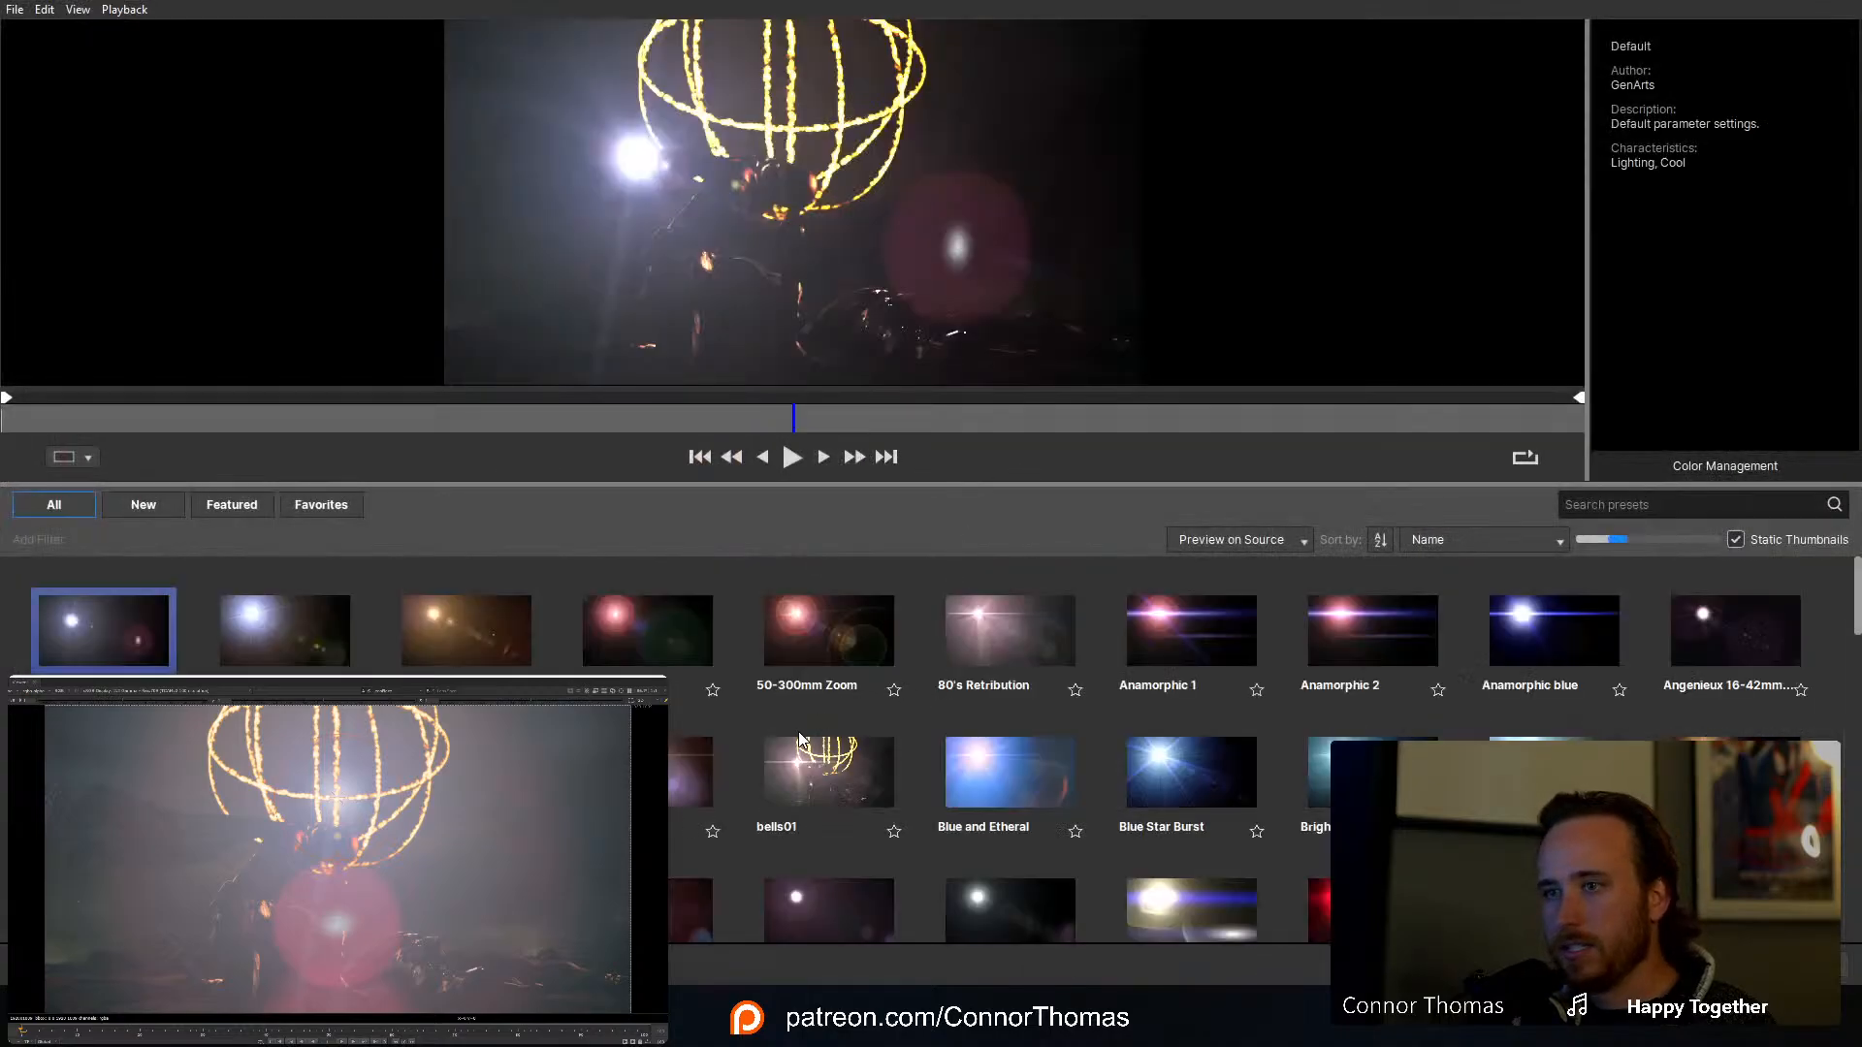
scroll(800, 735, down, 6)
scroll(795, 739, down, 8)
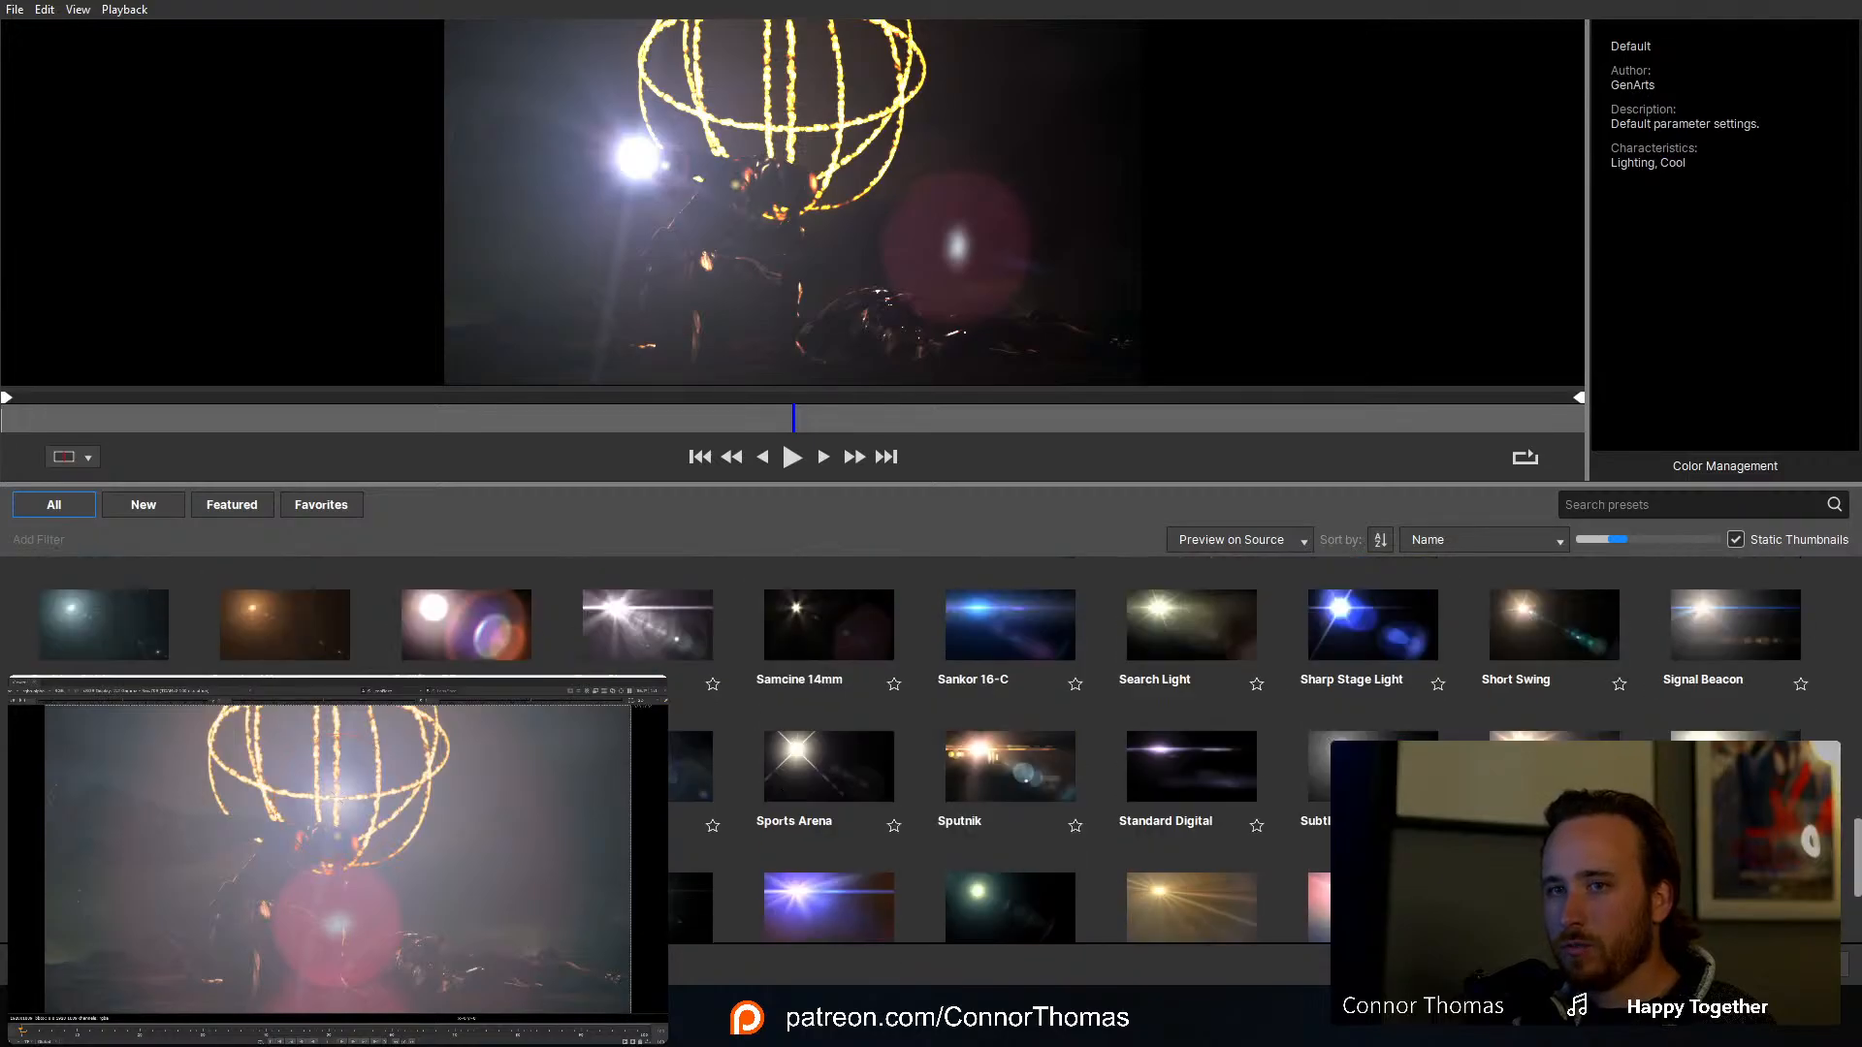
scroll(795, 739, down, 1)
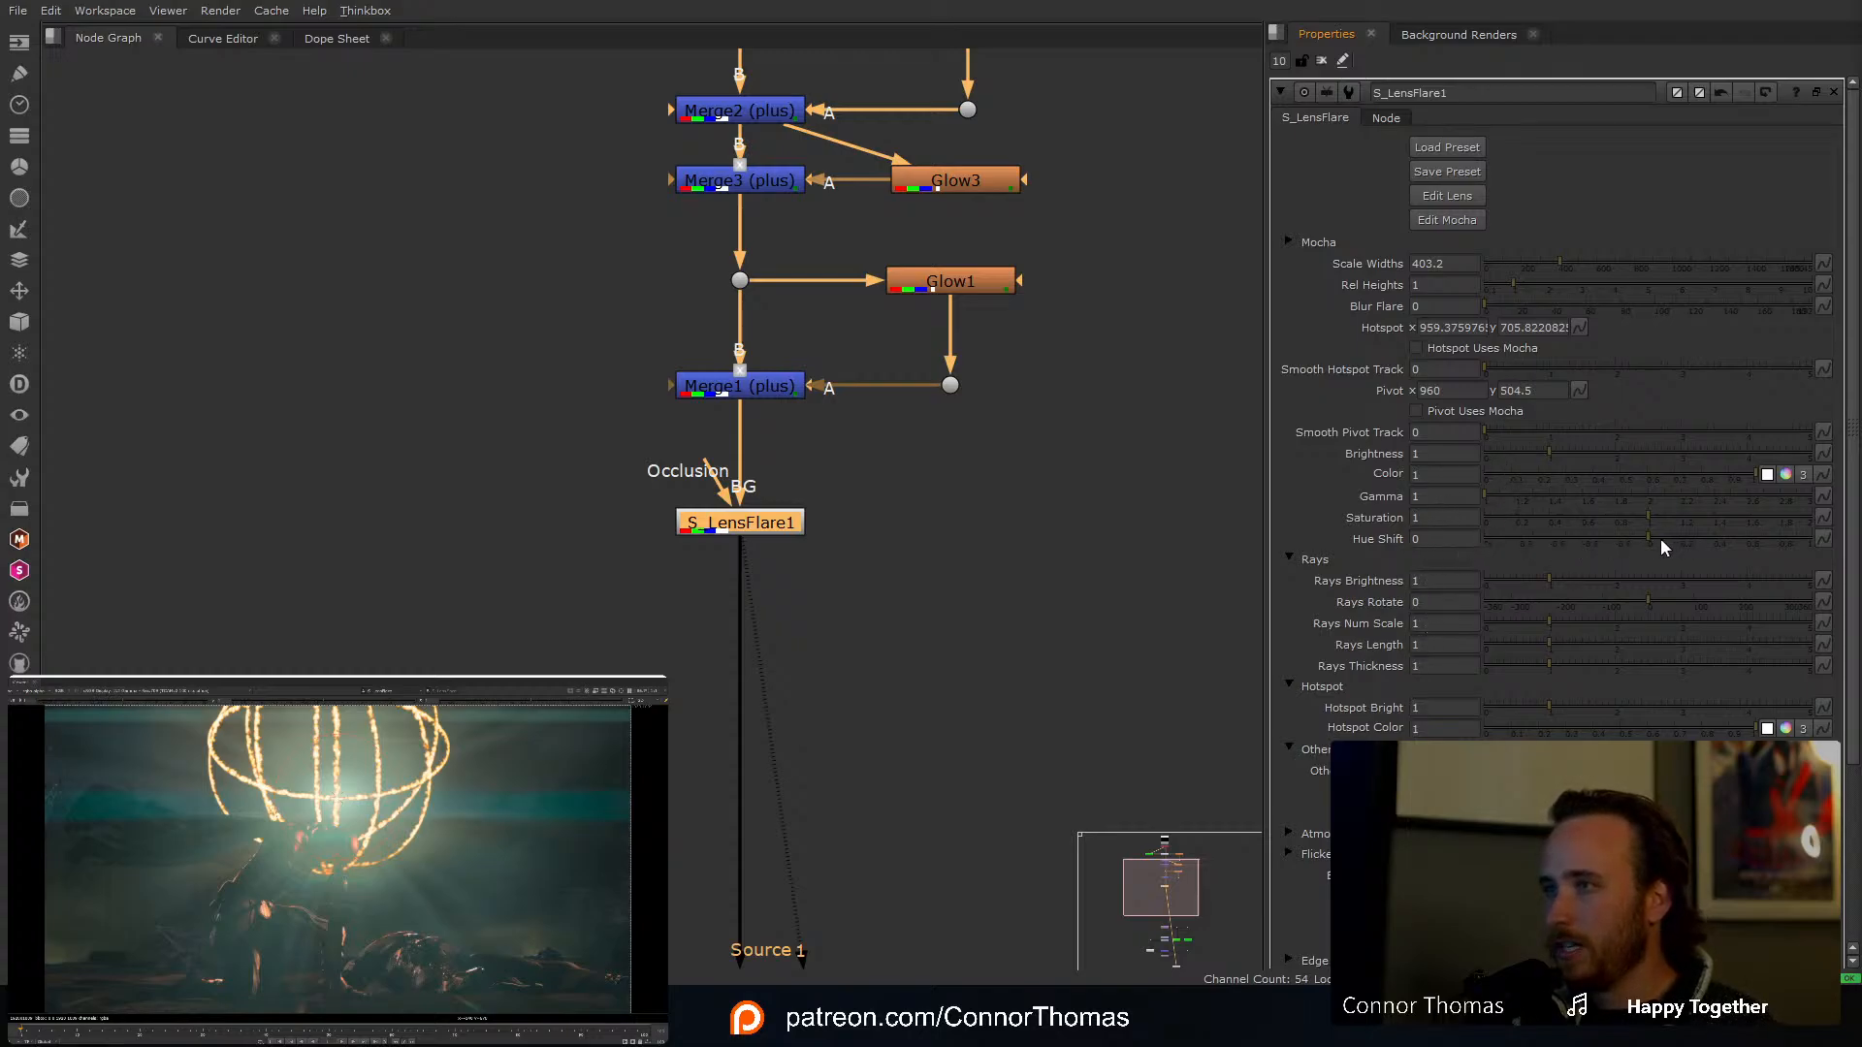
Step: Set the lens flare's hue shift to -0.36 and its brightness to 0.3
drag(1661, 540, 1590, 564)
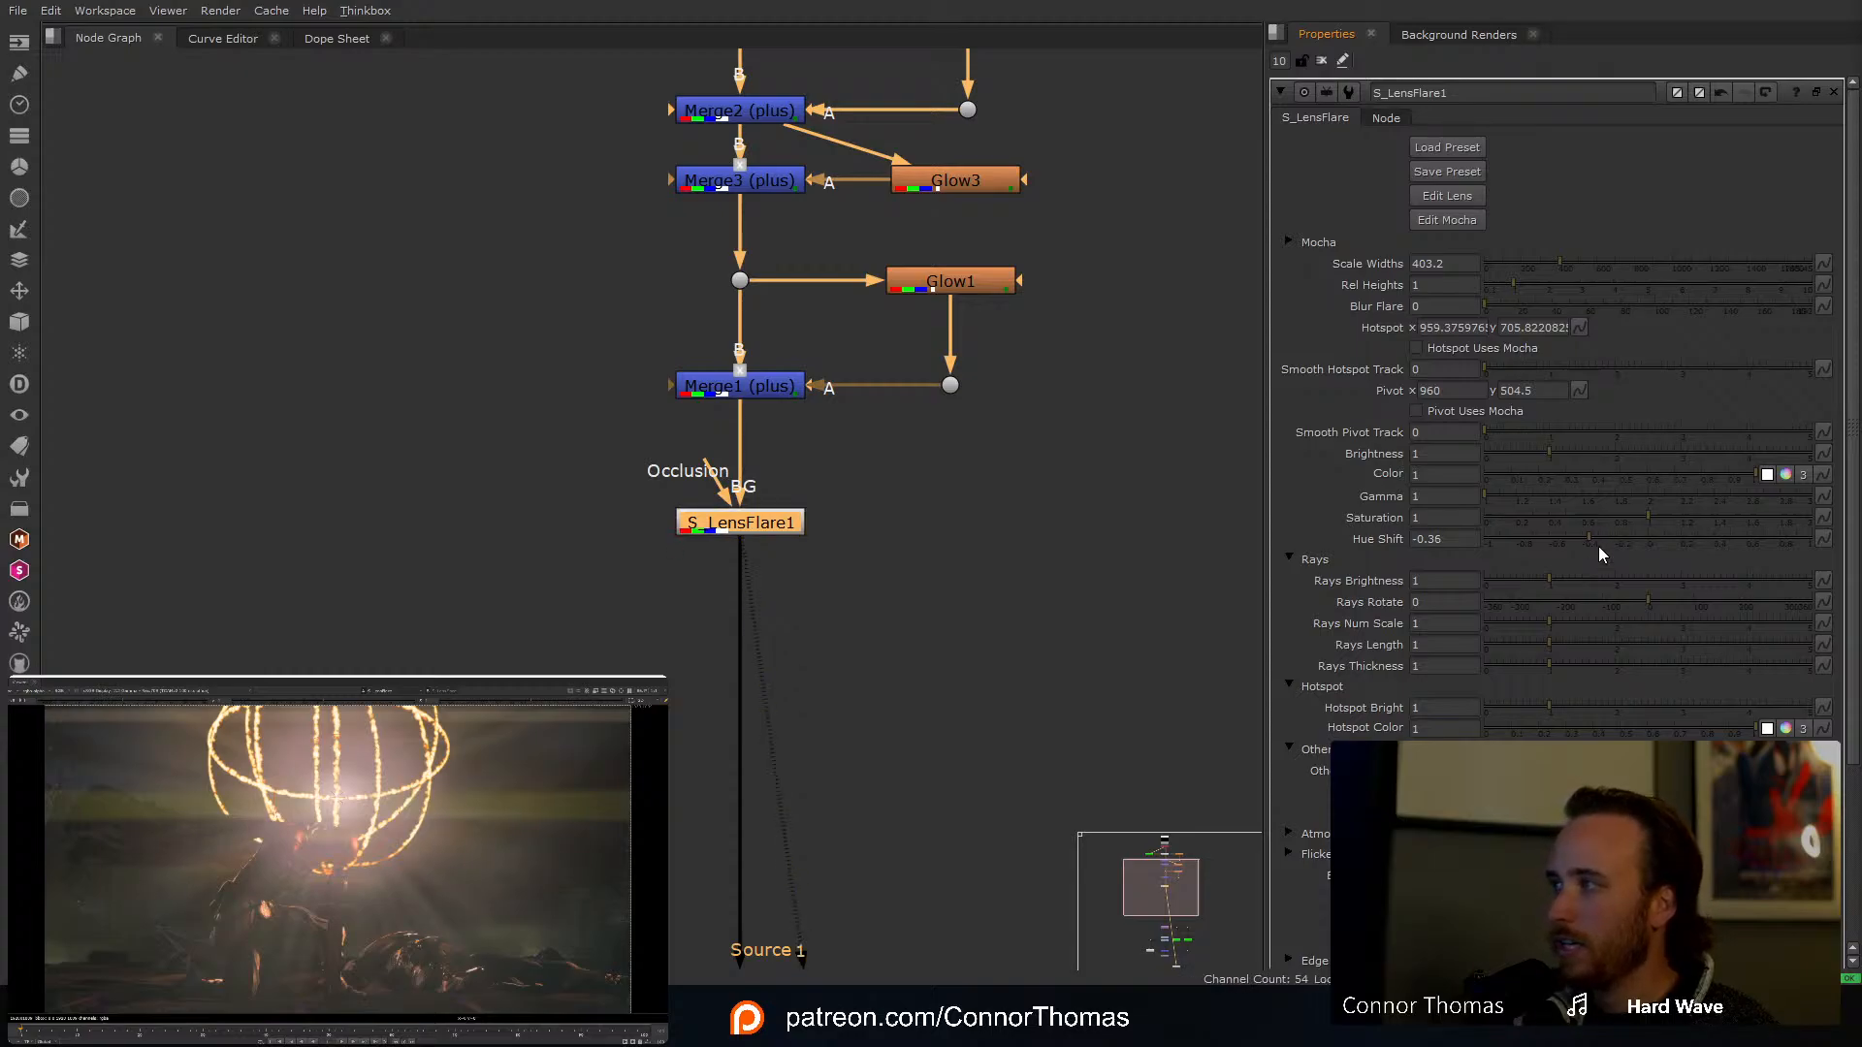
drag(1542, 458, 1503, 462)
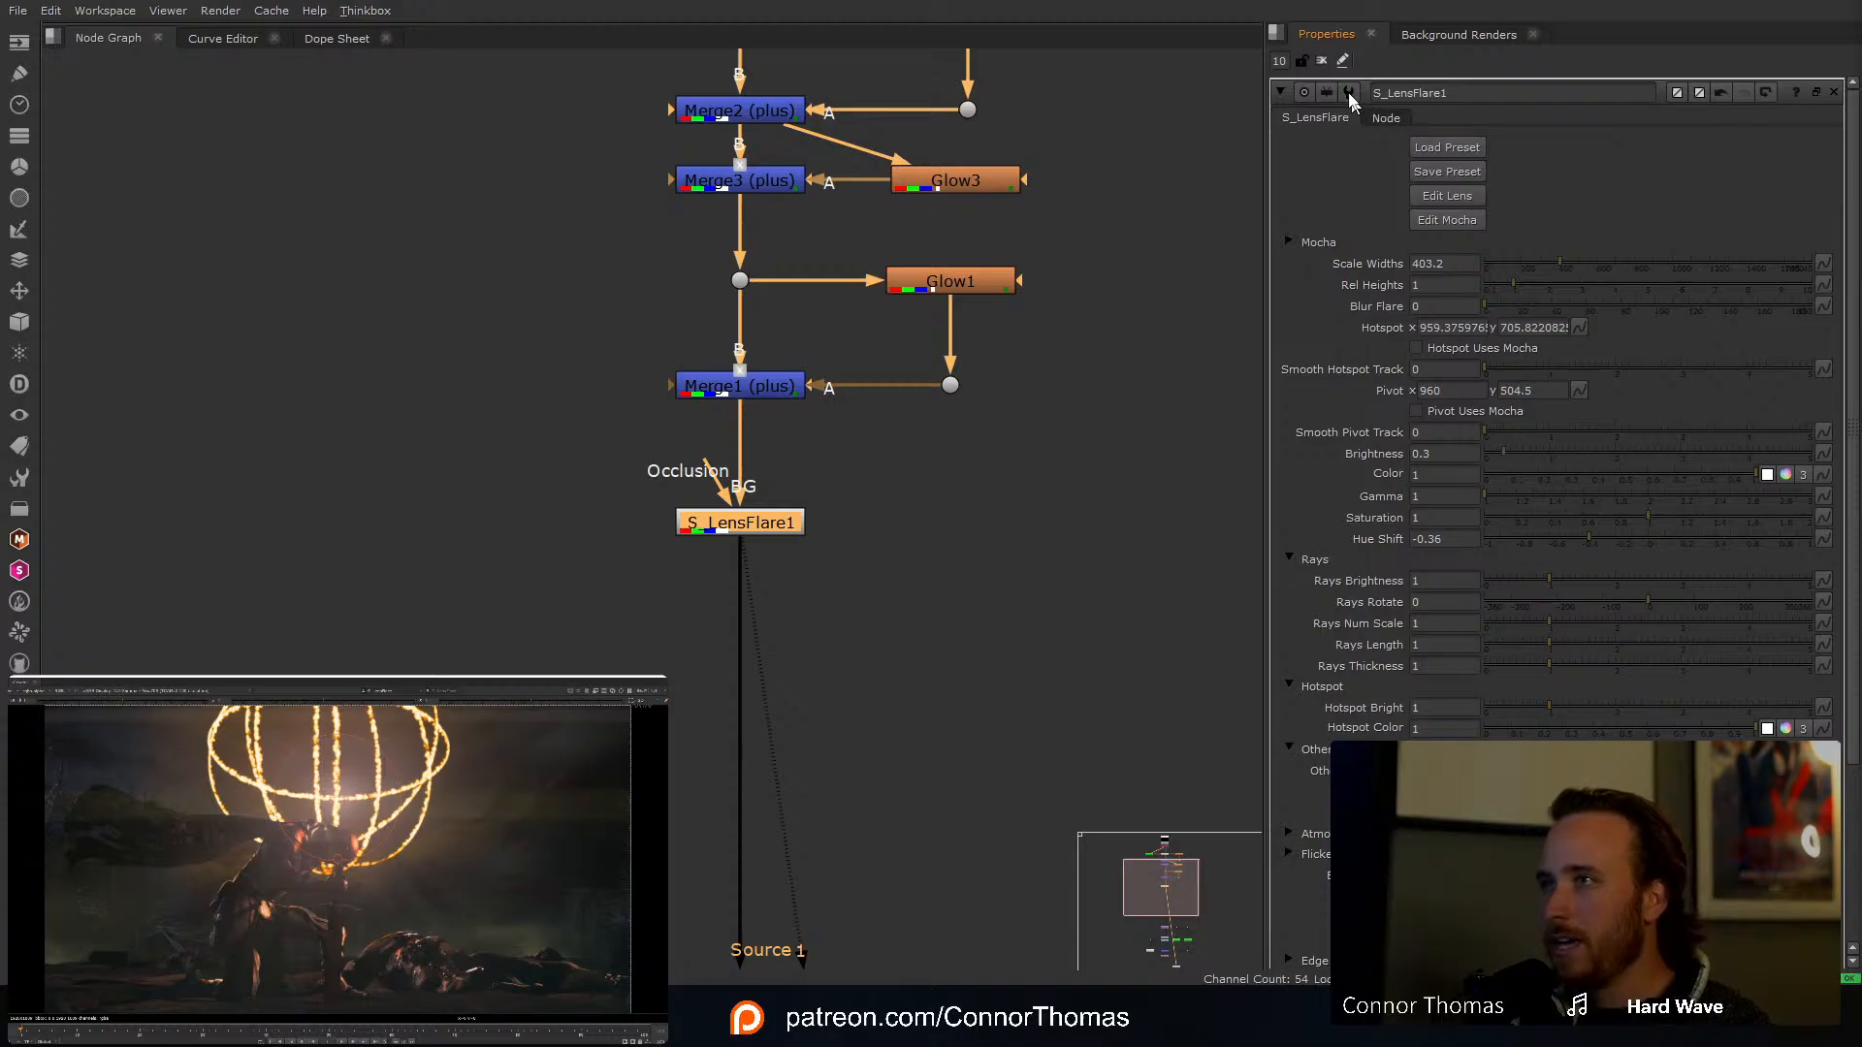
Step: Close the lens flare's settings and move the nodes from Merge3 through S_LensFlare1 down, away from Merge2
click(1321, 60)
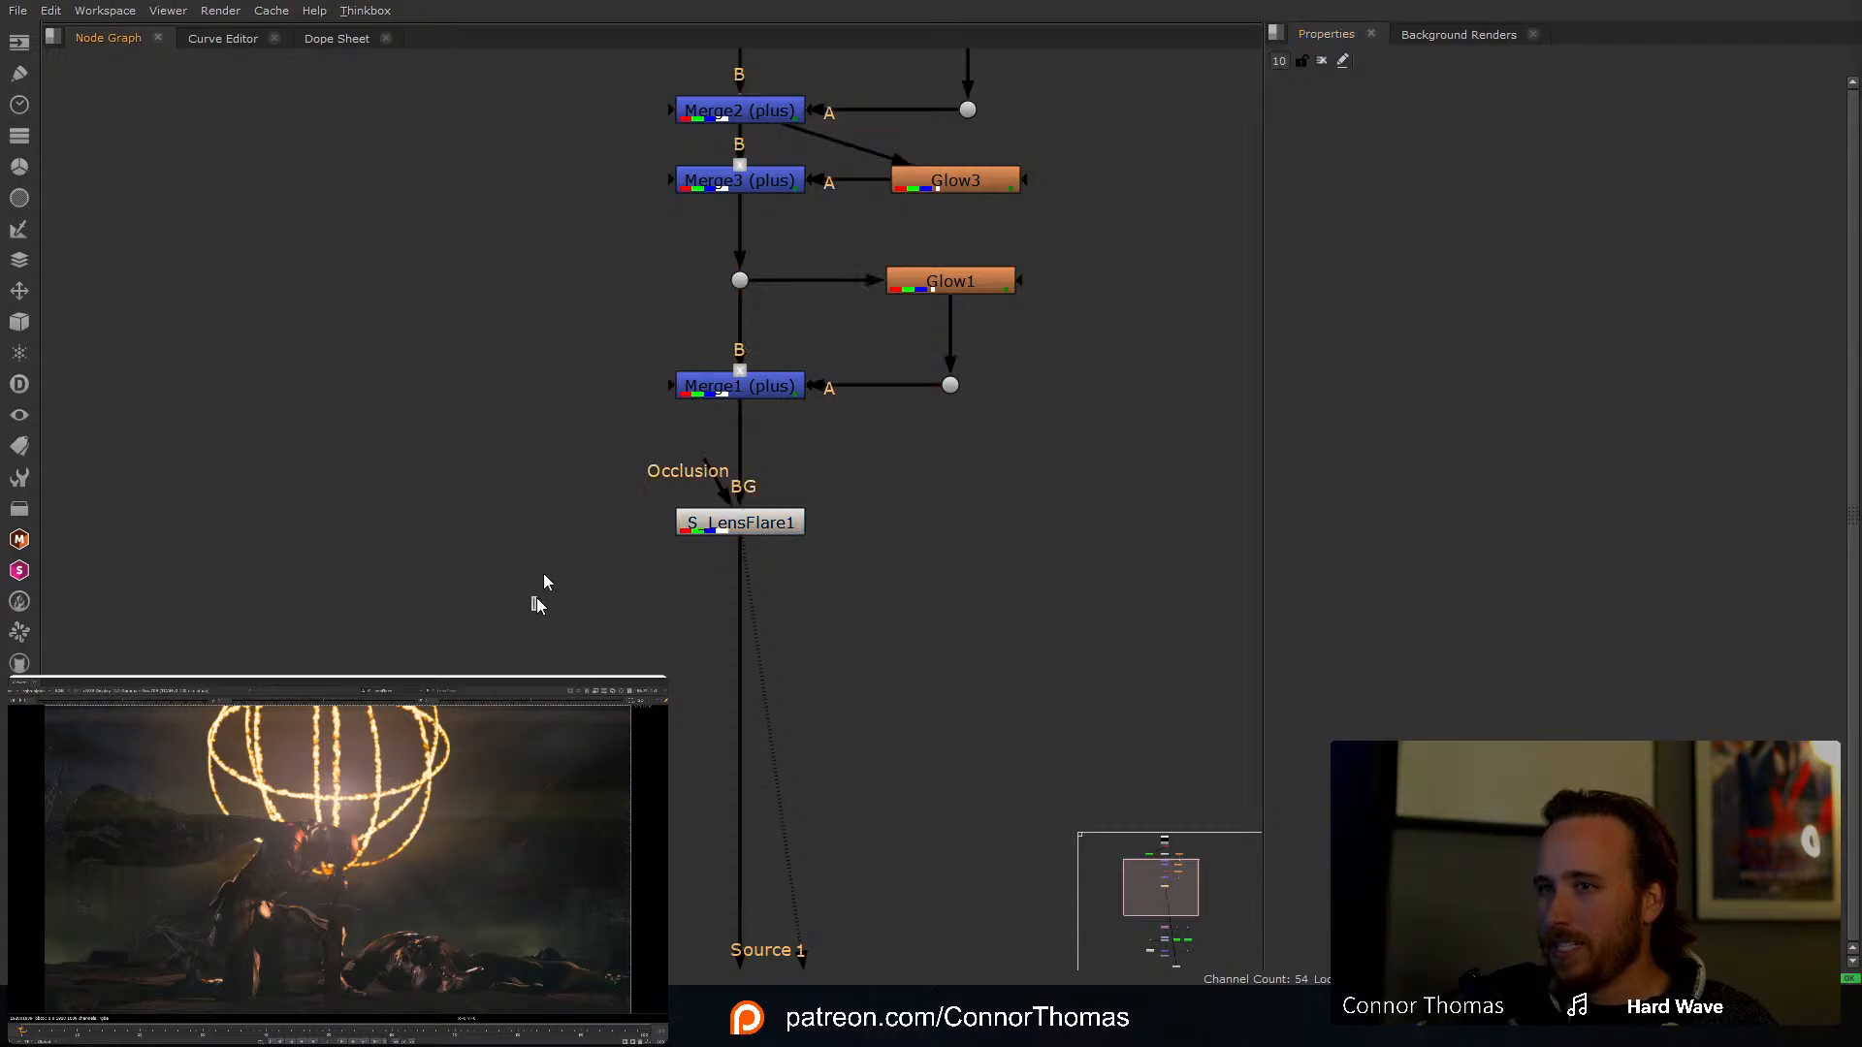
drag(529, 611, 1115, 153)
drag(791, 187, 765, 329)
Step: Route Glow3's input from a new dot below Merge2 through a corner dot directly above Glow3
click(973, 194)
ctrl+click(740, 217)
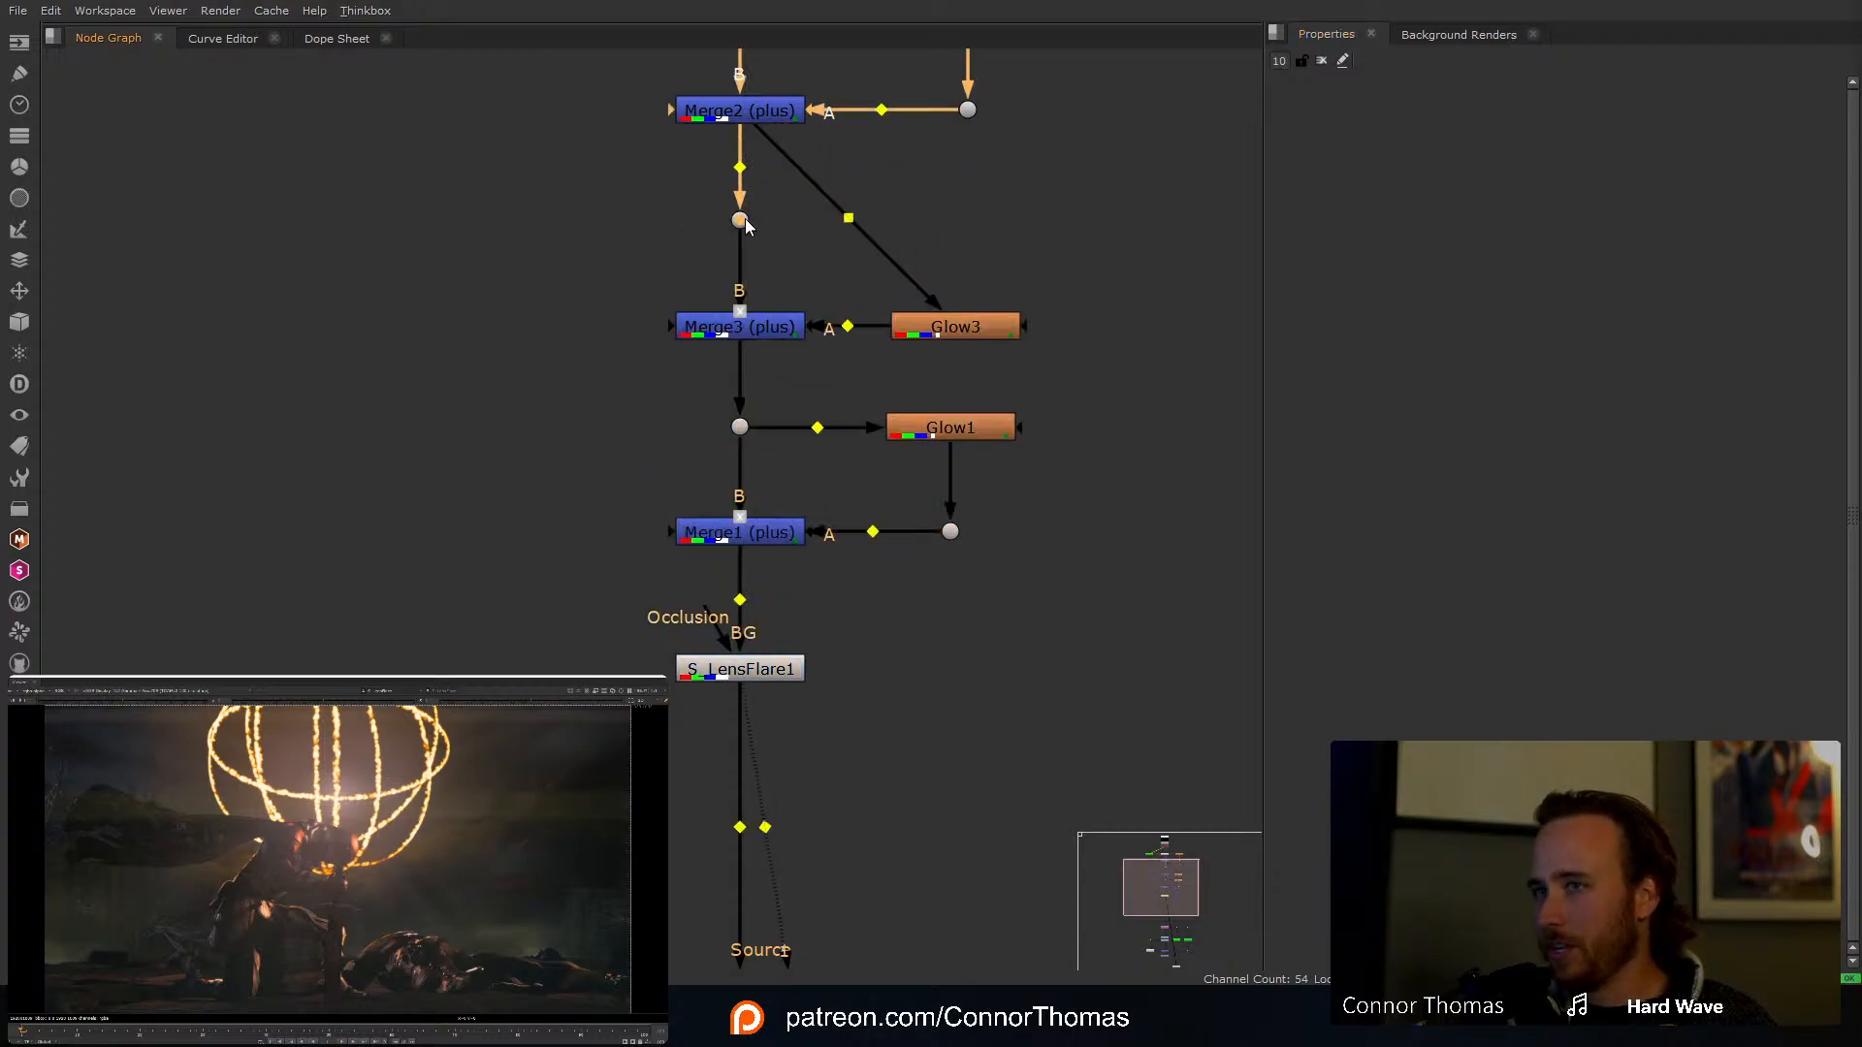
drag(766, 134, 745, 222)
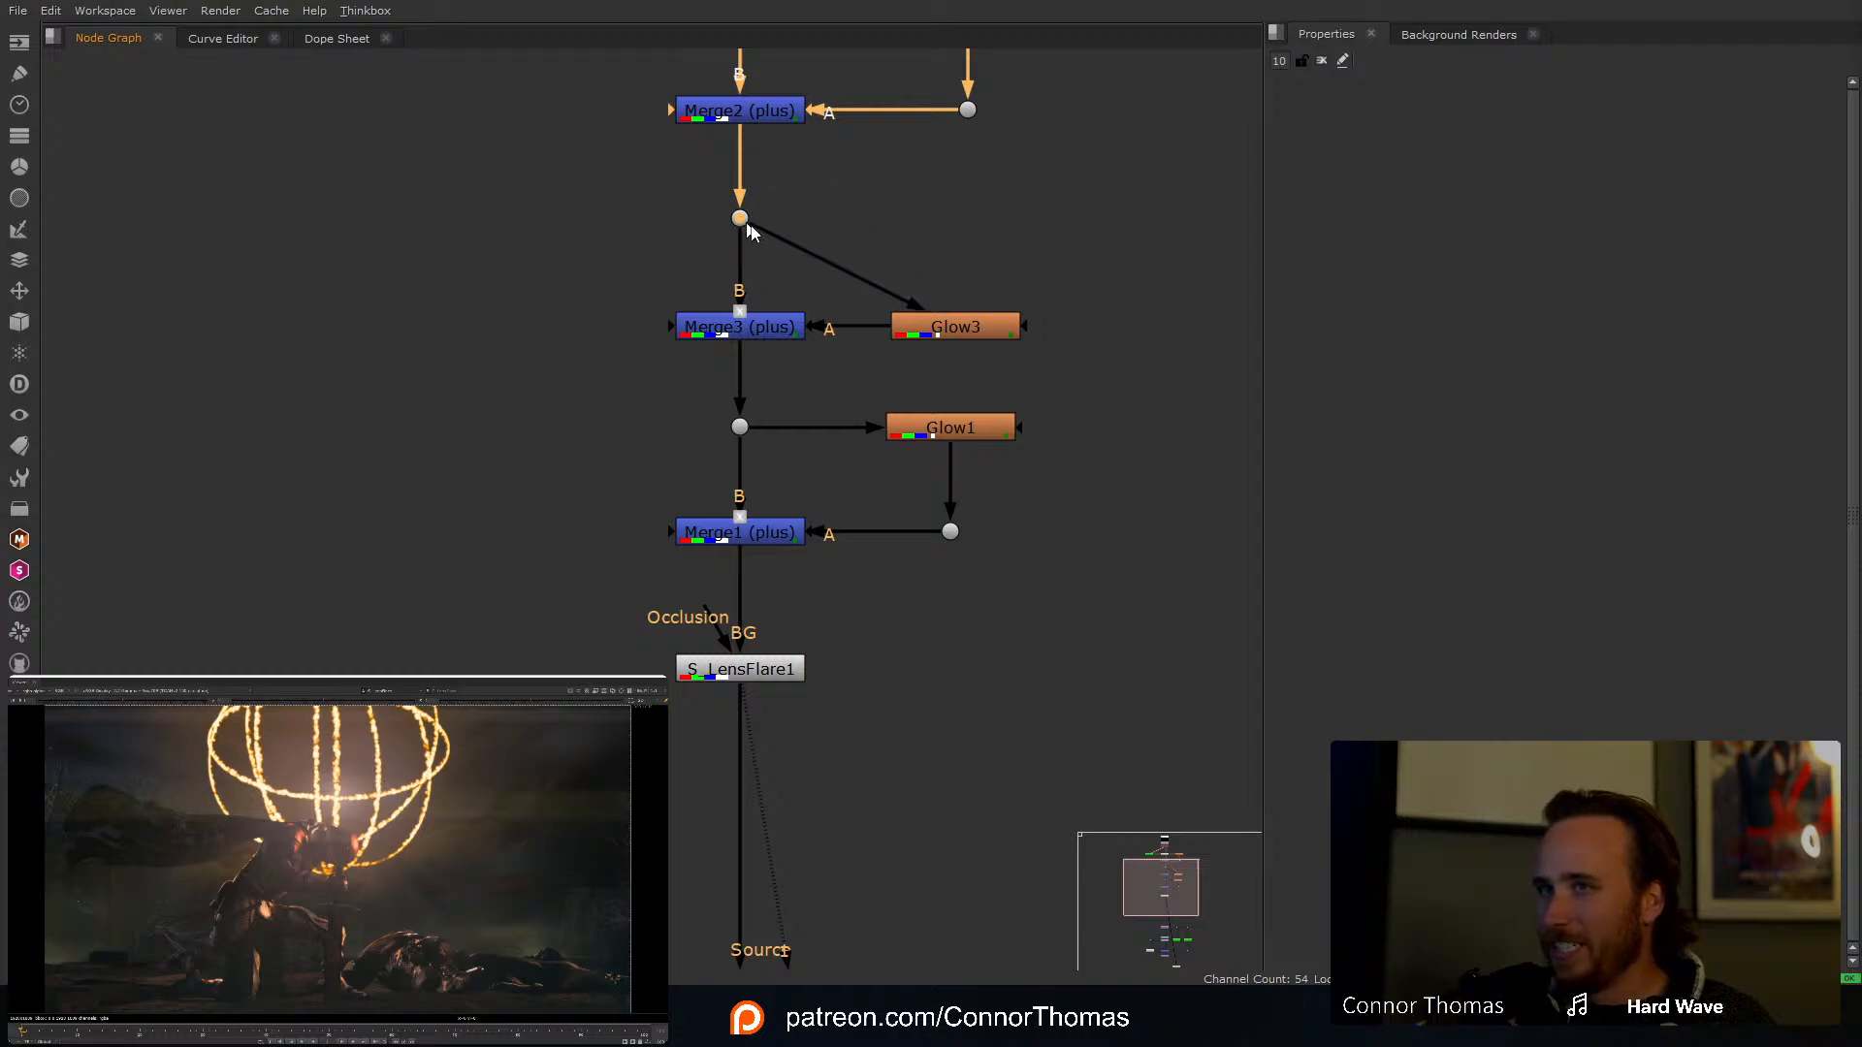
ctrl+drag(847, 267, 960, 227)
click(1092, 217)
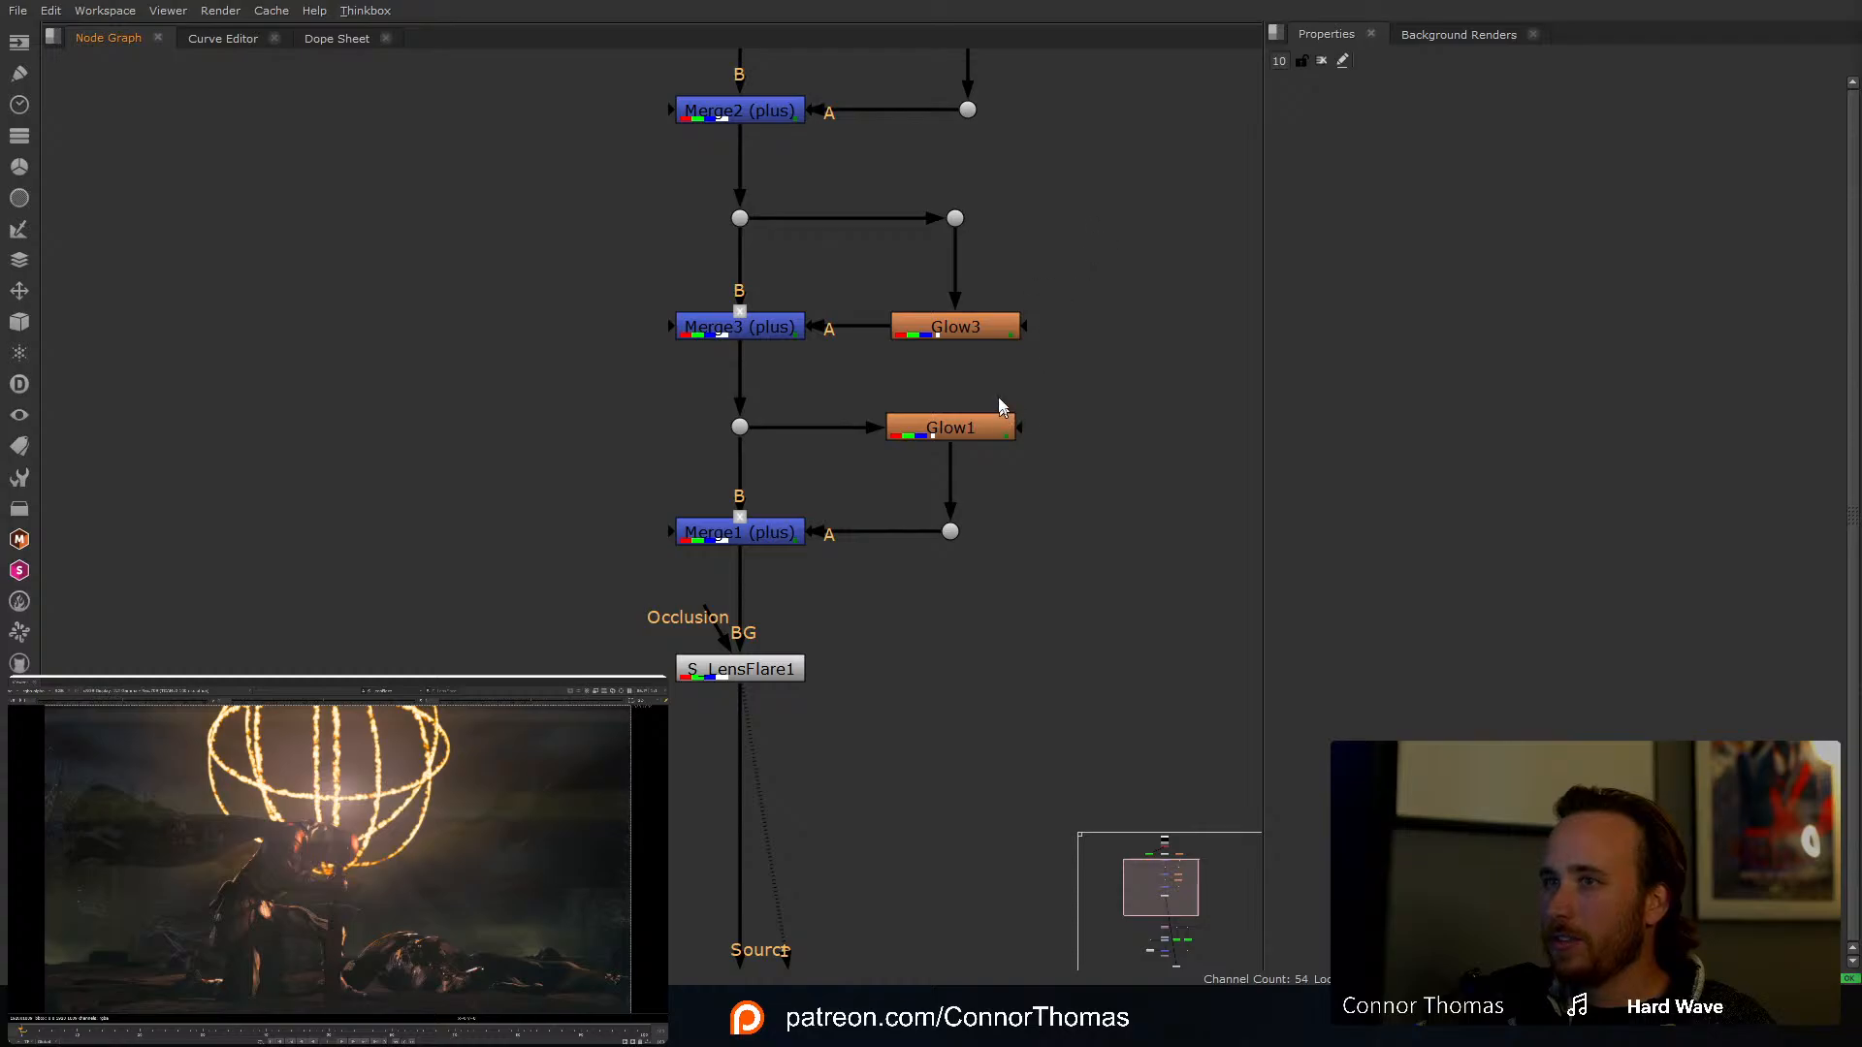
Step: Route Cryptomatte1's input through a corner dot level with Shuffle1, and move Read1 higher above Shuffle1
scroll(1002, 272, down, 3)
scroll(1002, 271, up, 4)
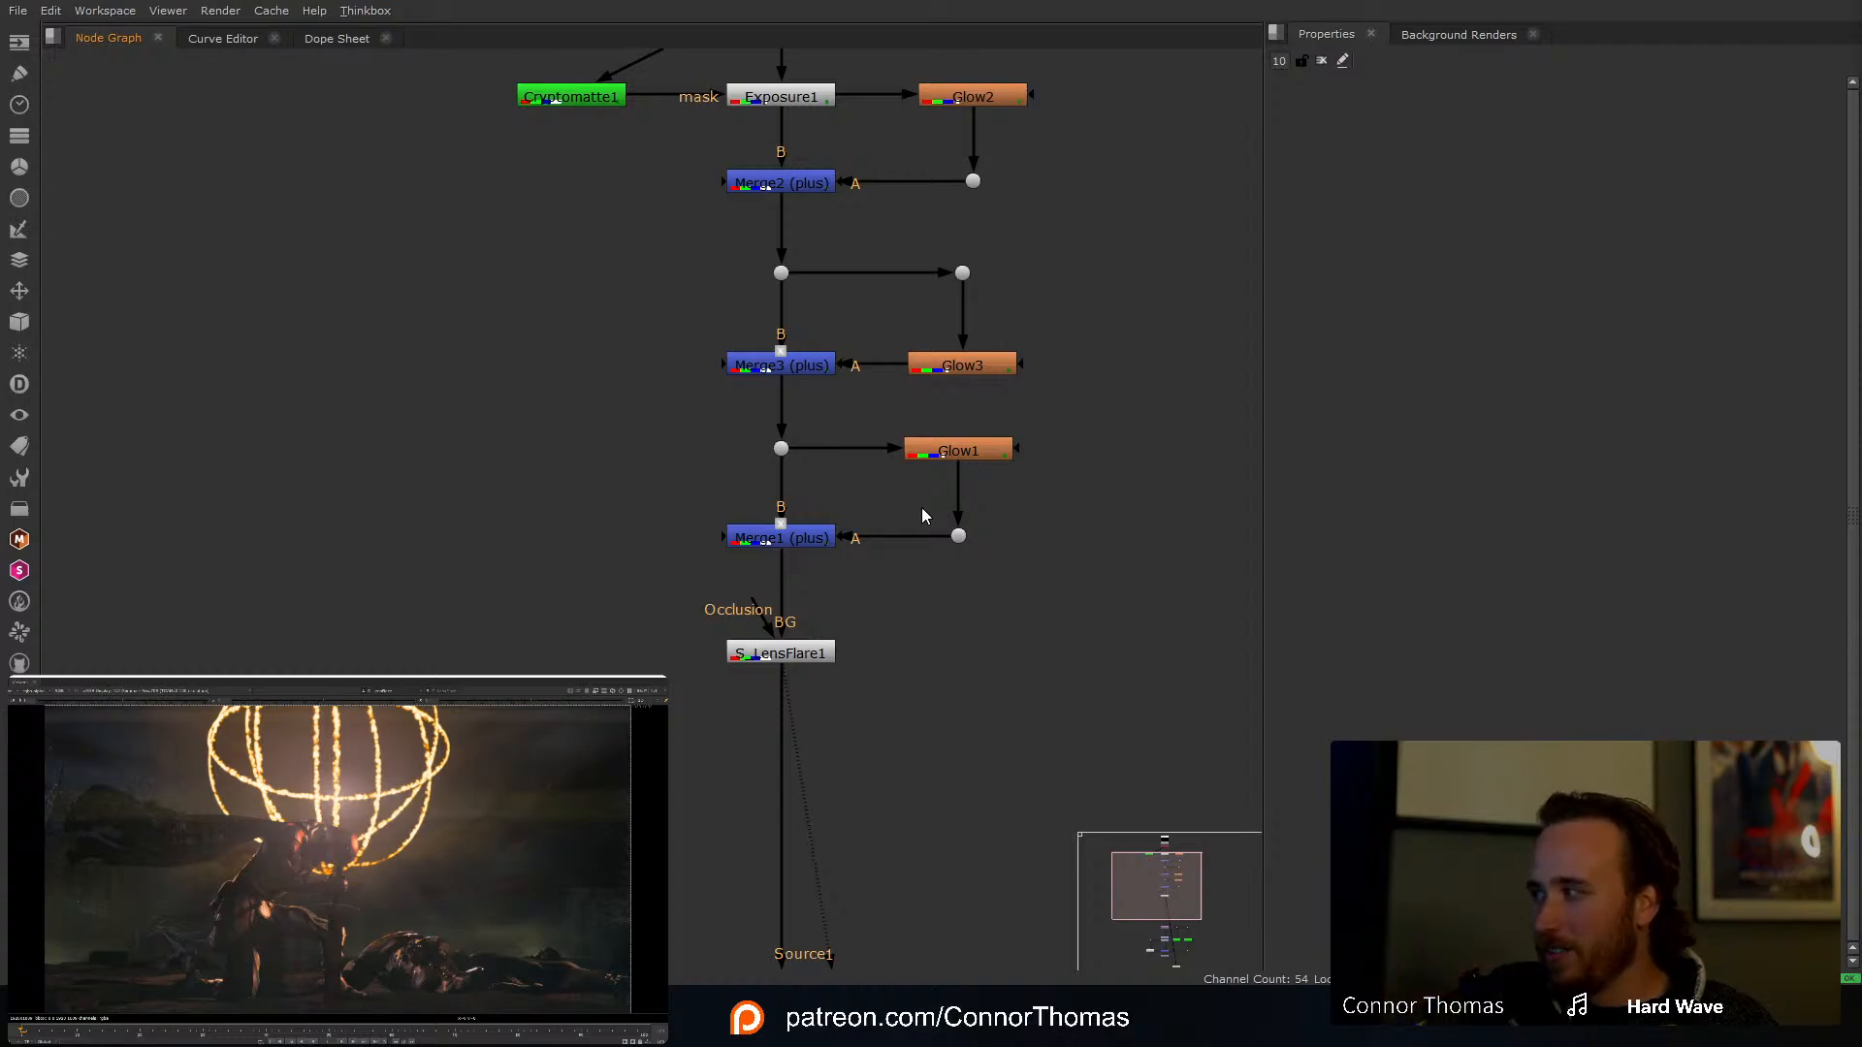
mouse_move(862, 272)
middle_down()
mouse_move(845, 487)
mouse_move(853, 289)
middle_up()
middle_drag(785, 161, 777, 248)
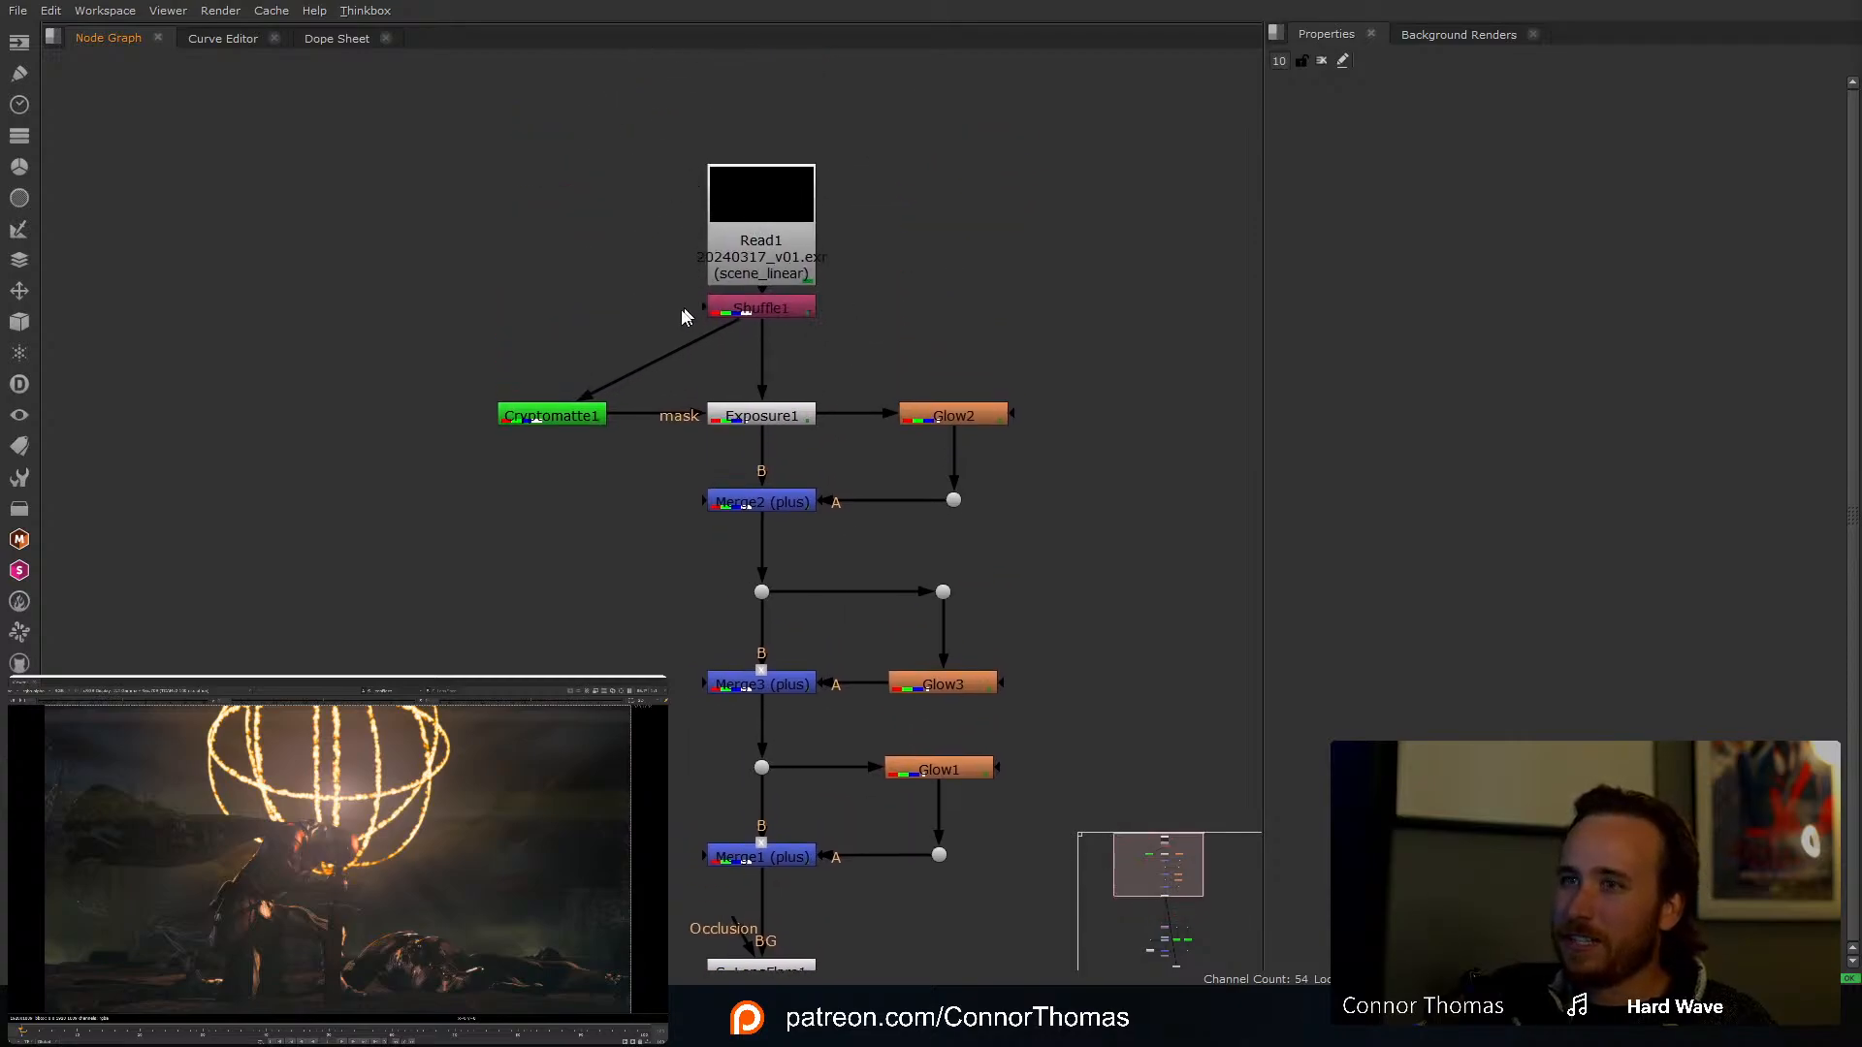
ctrl+drag(673, 359, 554, 311)
drag(778, 217, 777, 156)
click(852, 291)
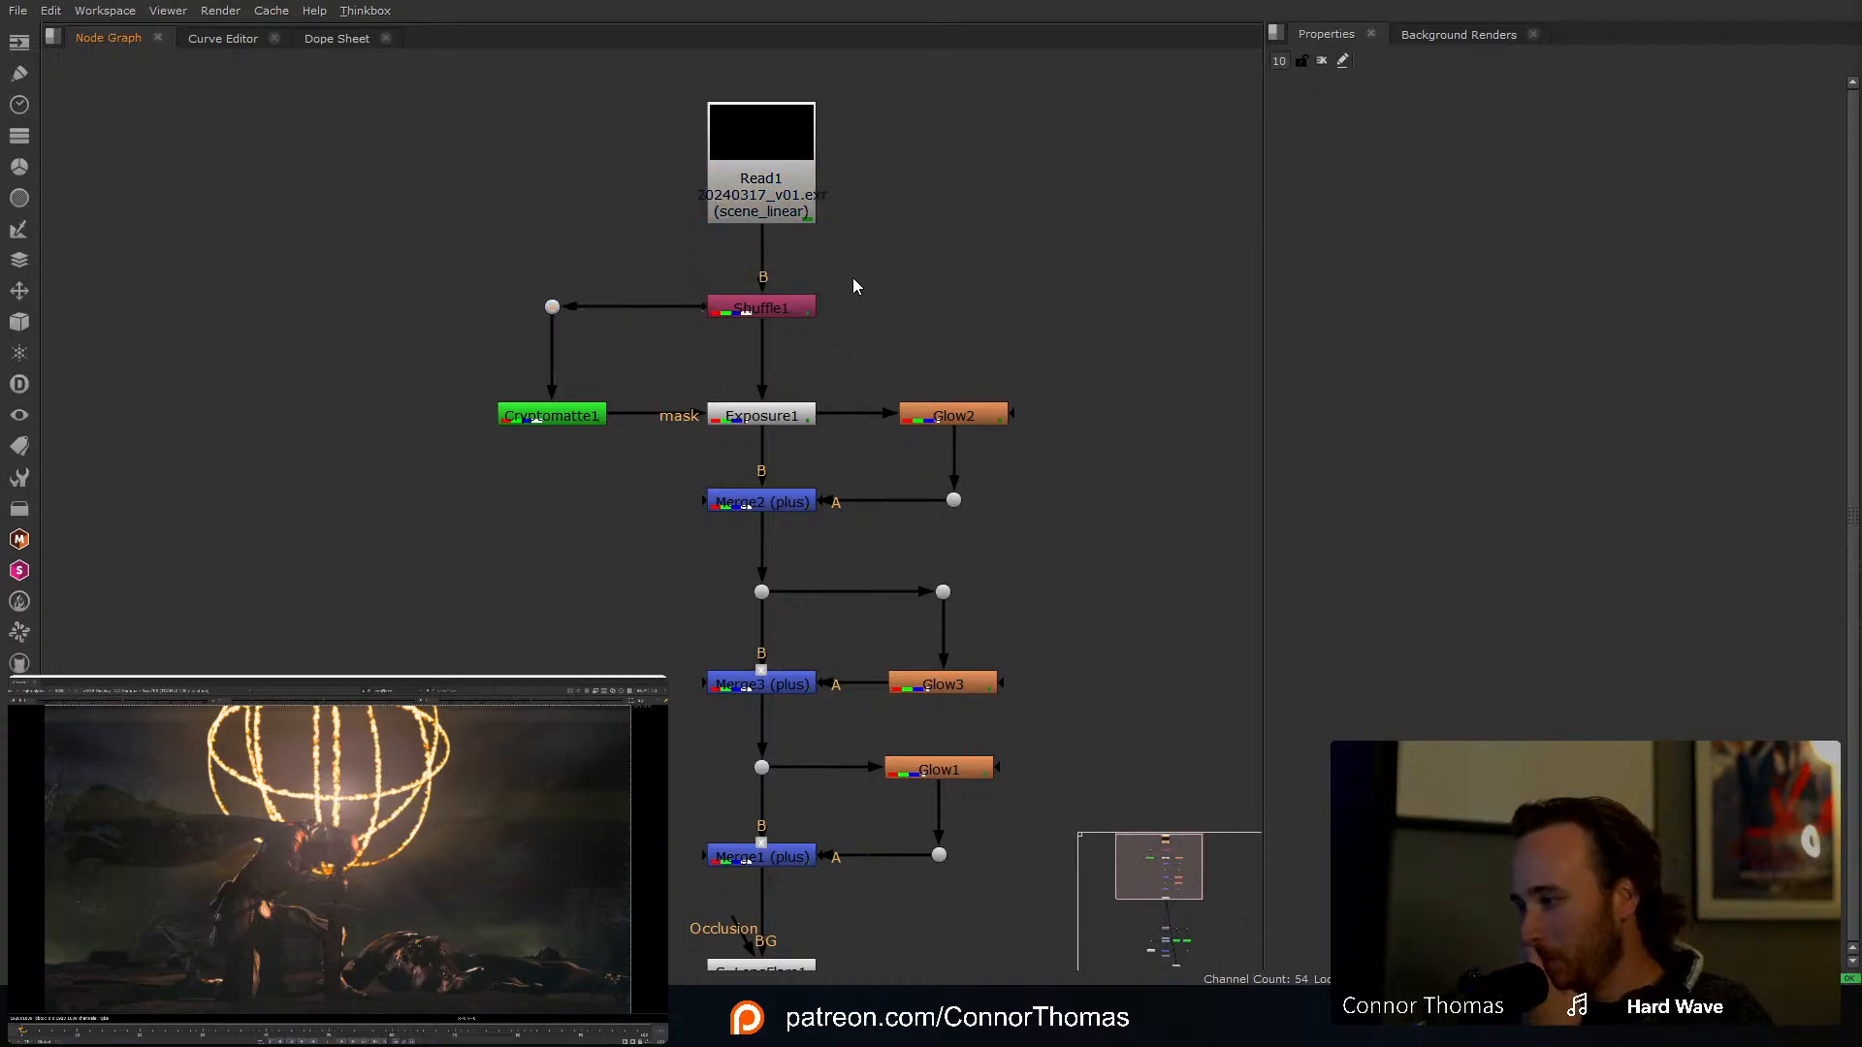
Step: View the output of Crop1 at the end of the node tree
middle_drag(737, 824, 788, 43)
middle_drag(857, 636, 843, 121)
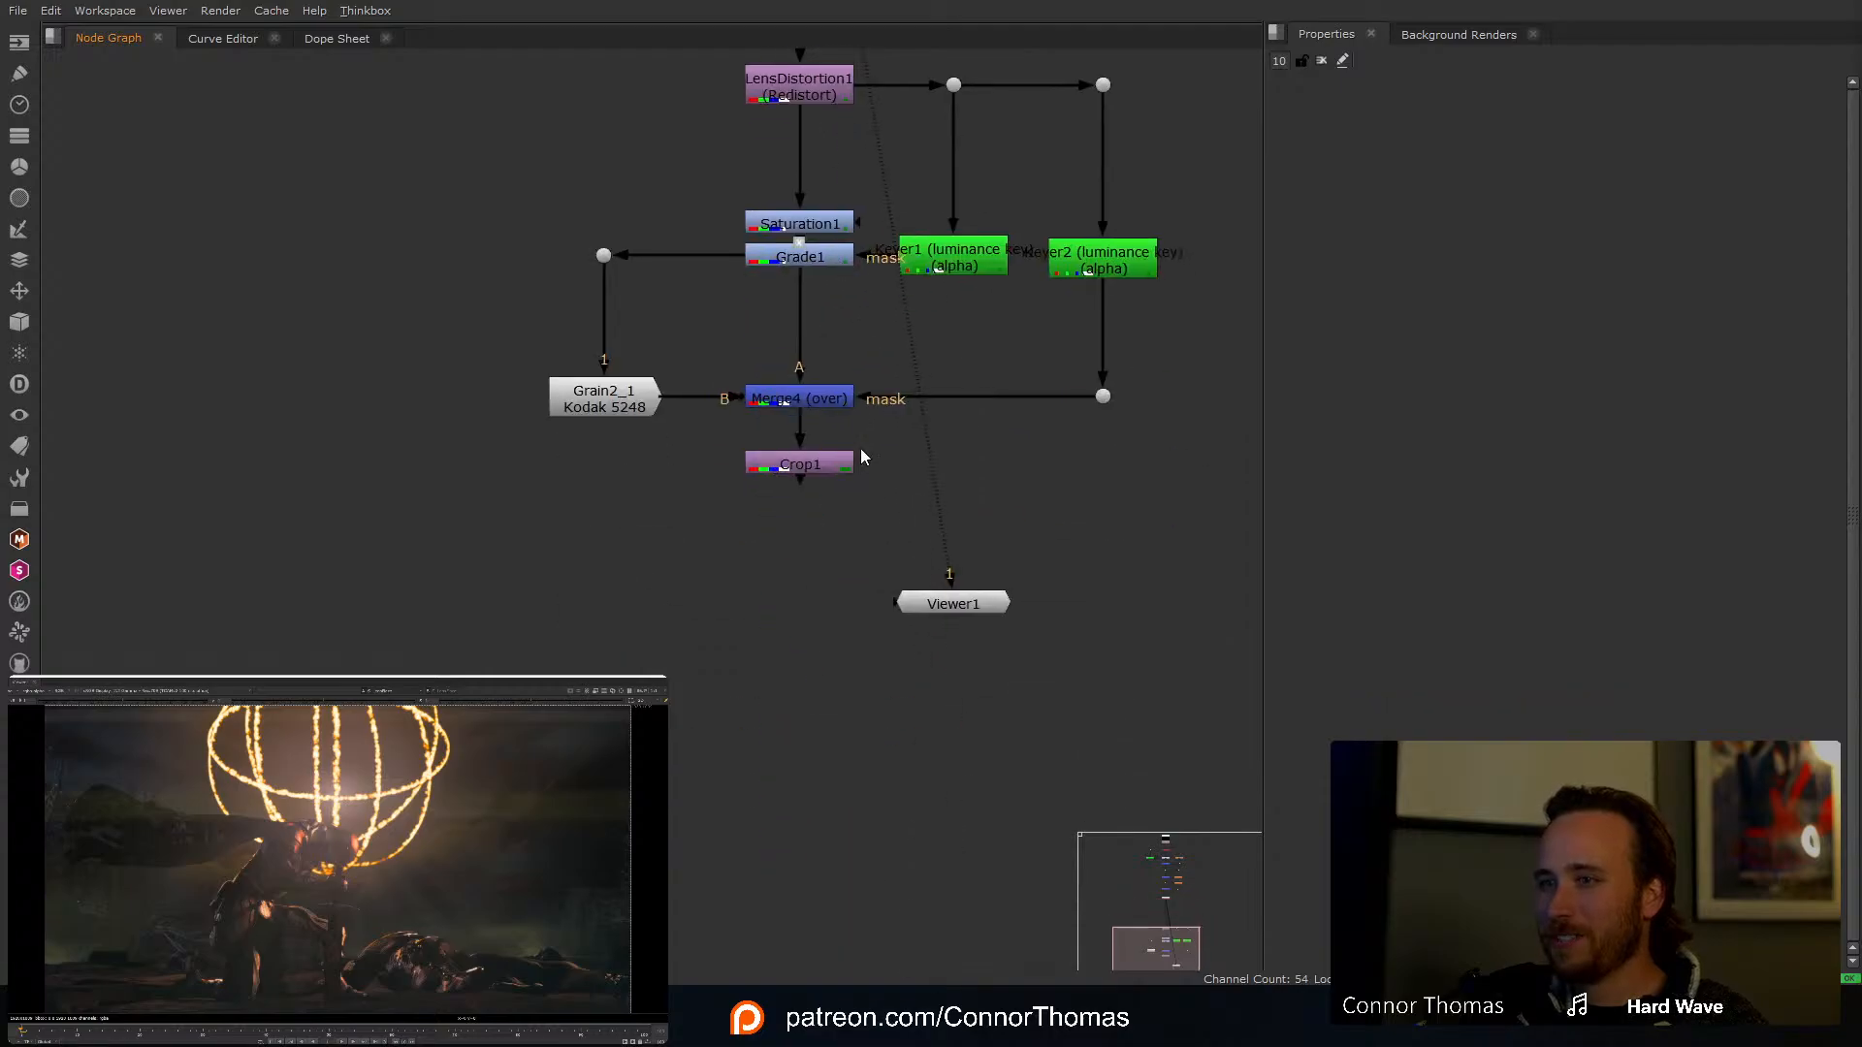
key(1)
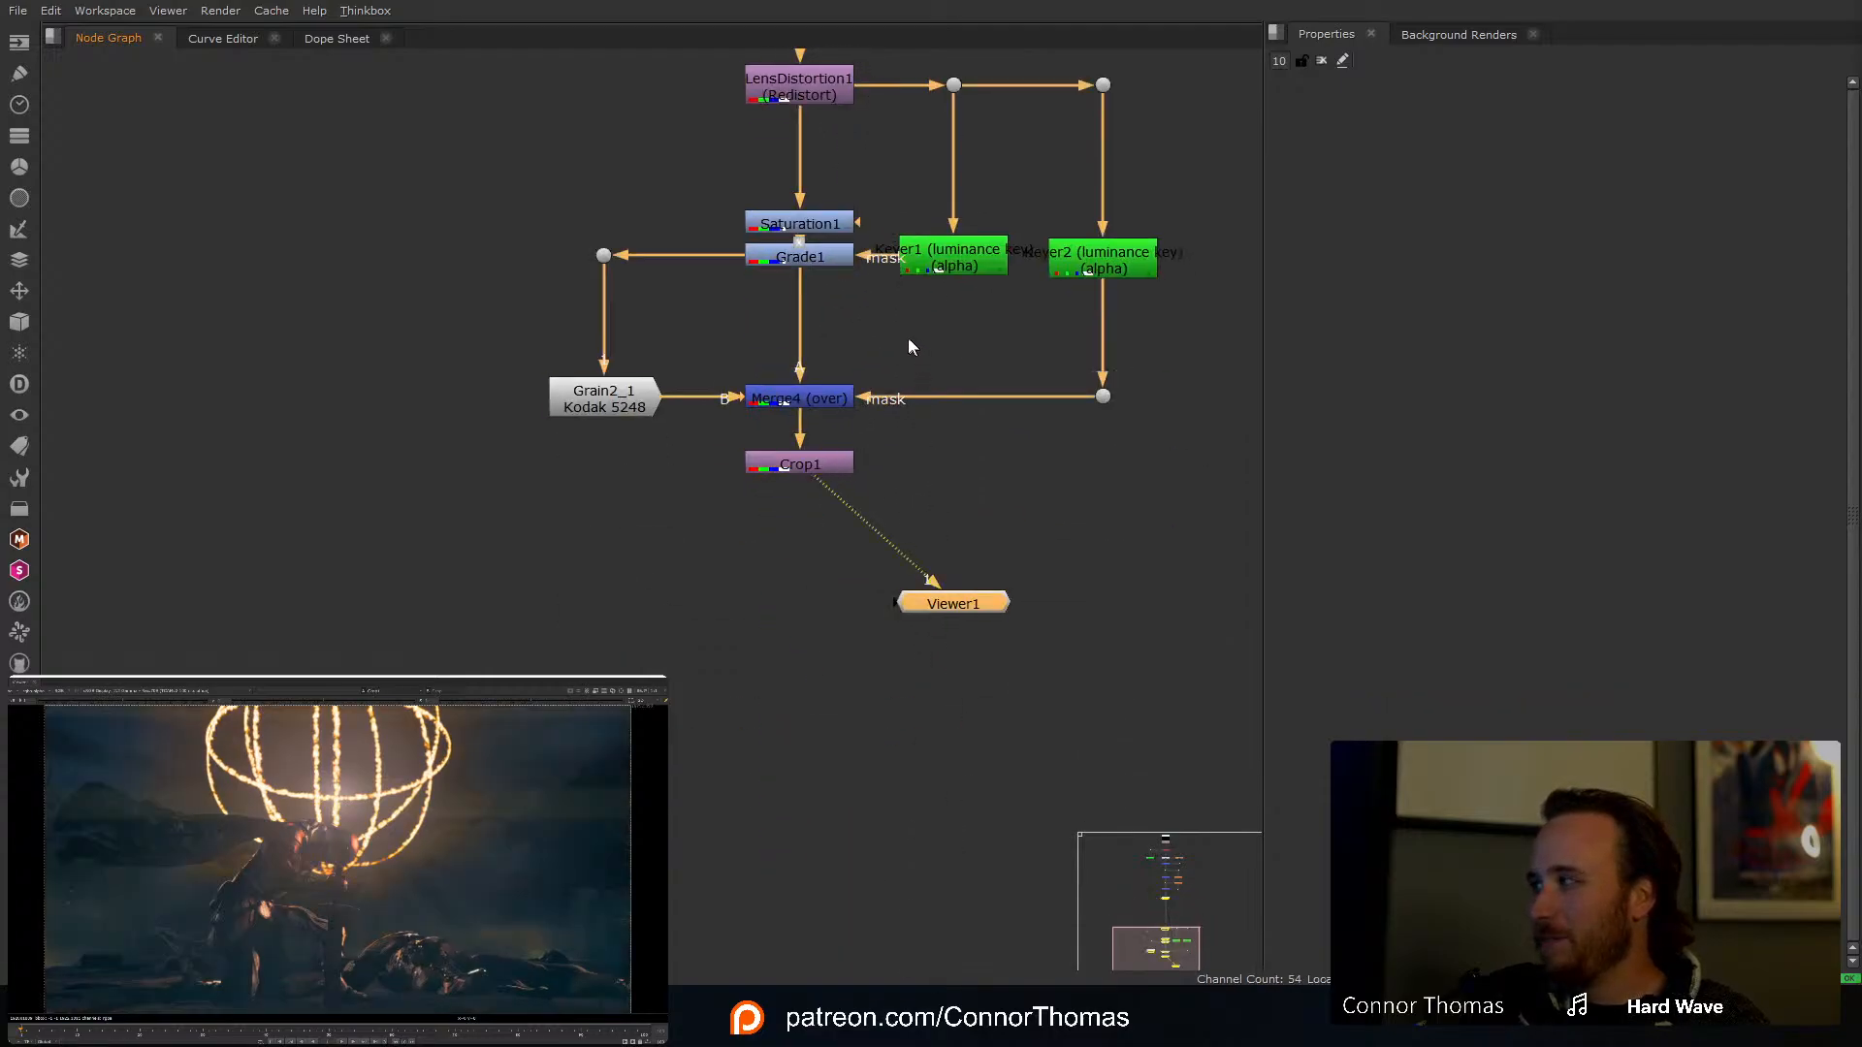
Step: Reopen the S_LensFlare1 settings and set the hue shift to -0.4
scroll(886, 427, down, 3)
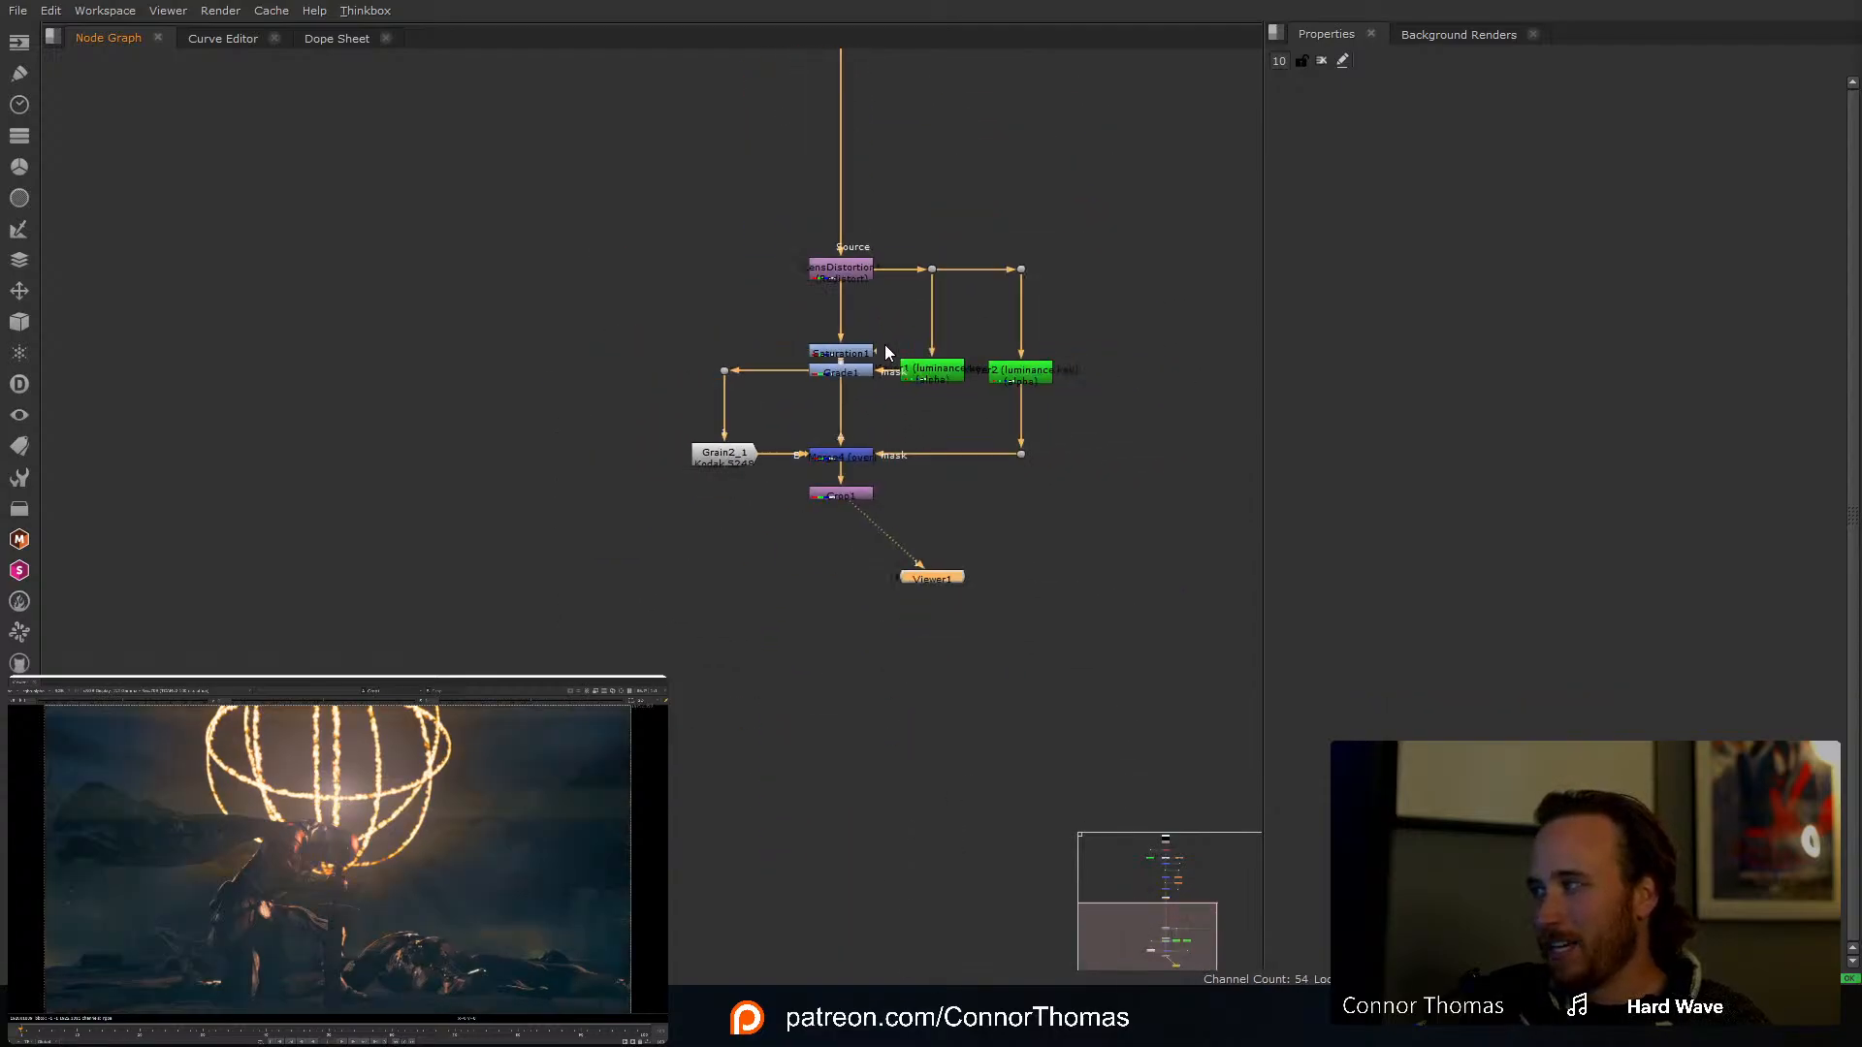
scroll(885, 345, down, 1)
middle_drag(896, 305, 883, 462)
scroll(876, 291, up, 2)
middle_drag(856, 219, 860, 270)
double_click(834, 260)
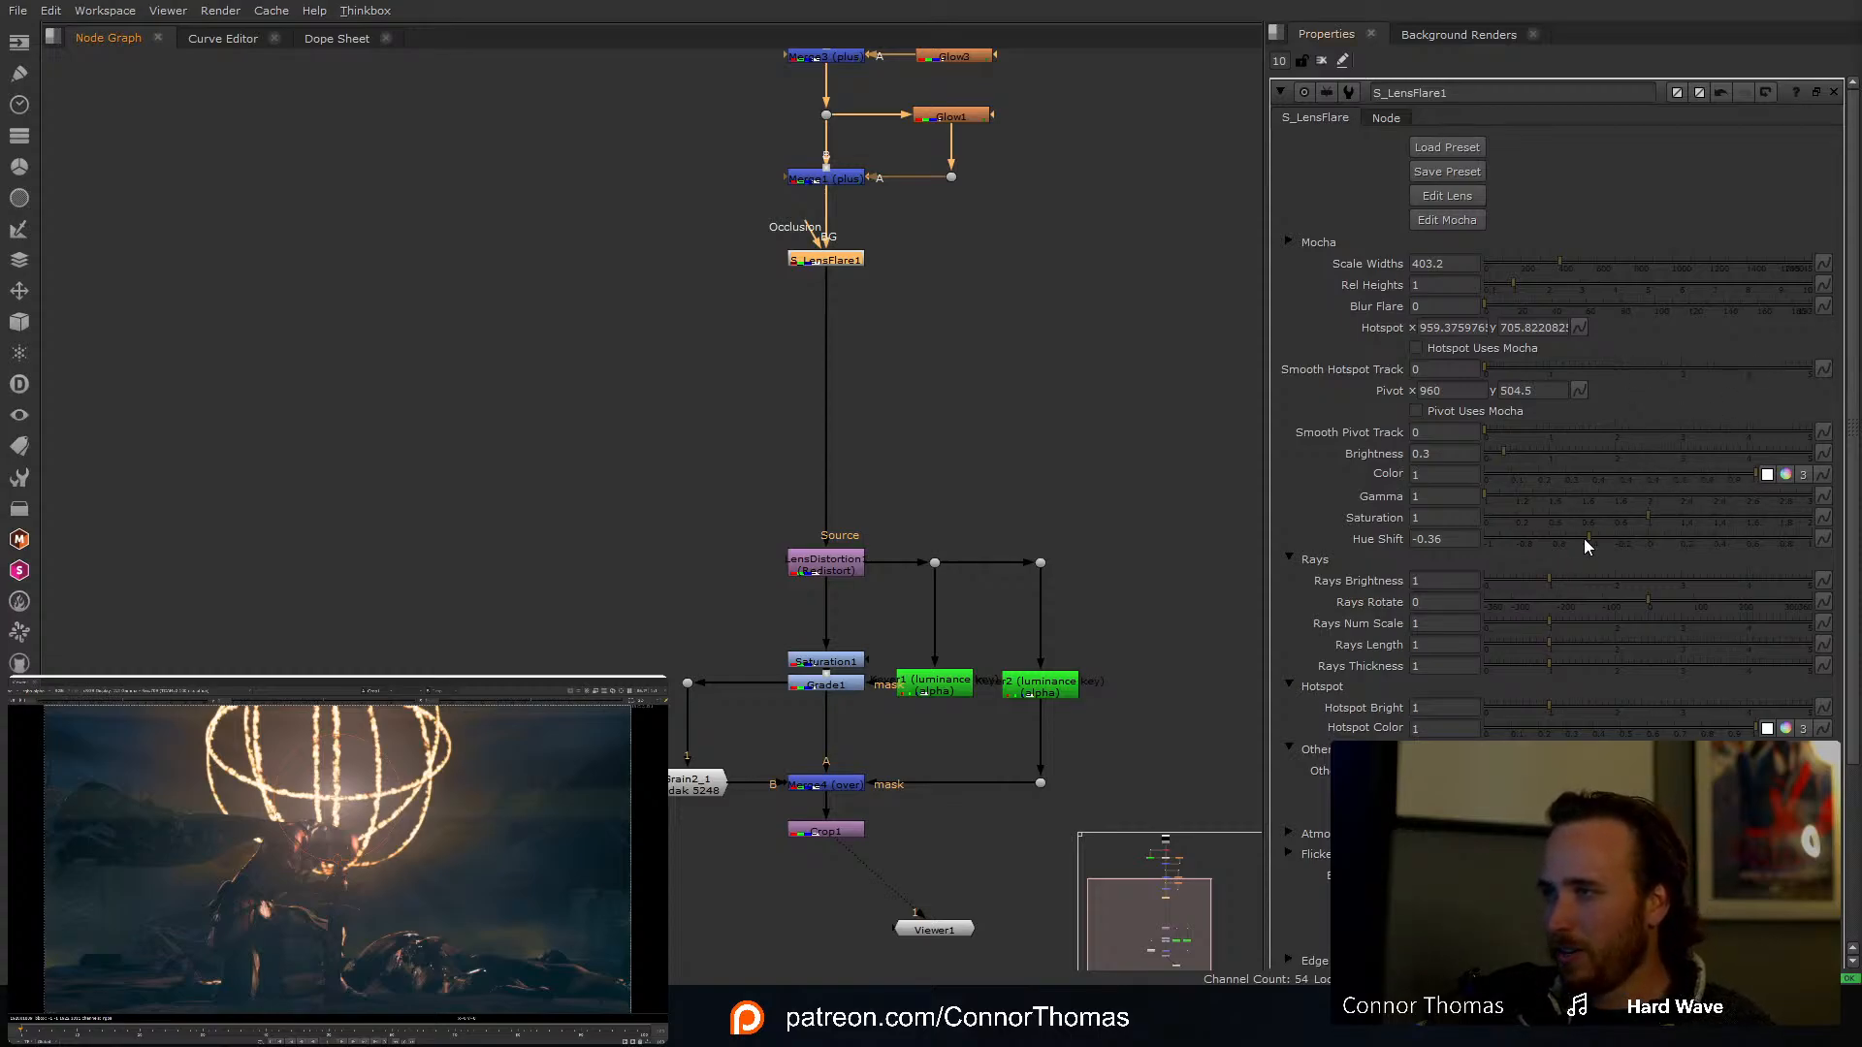
drag(1584, 538, 1581, 538)
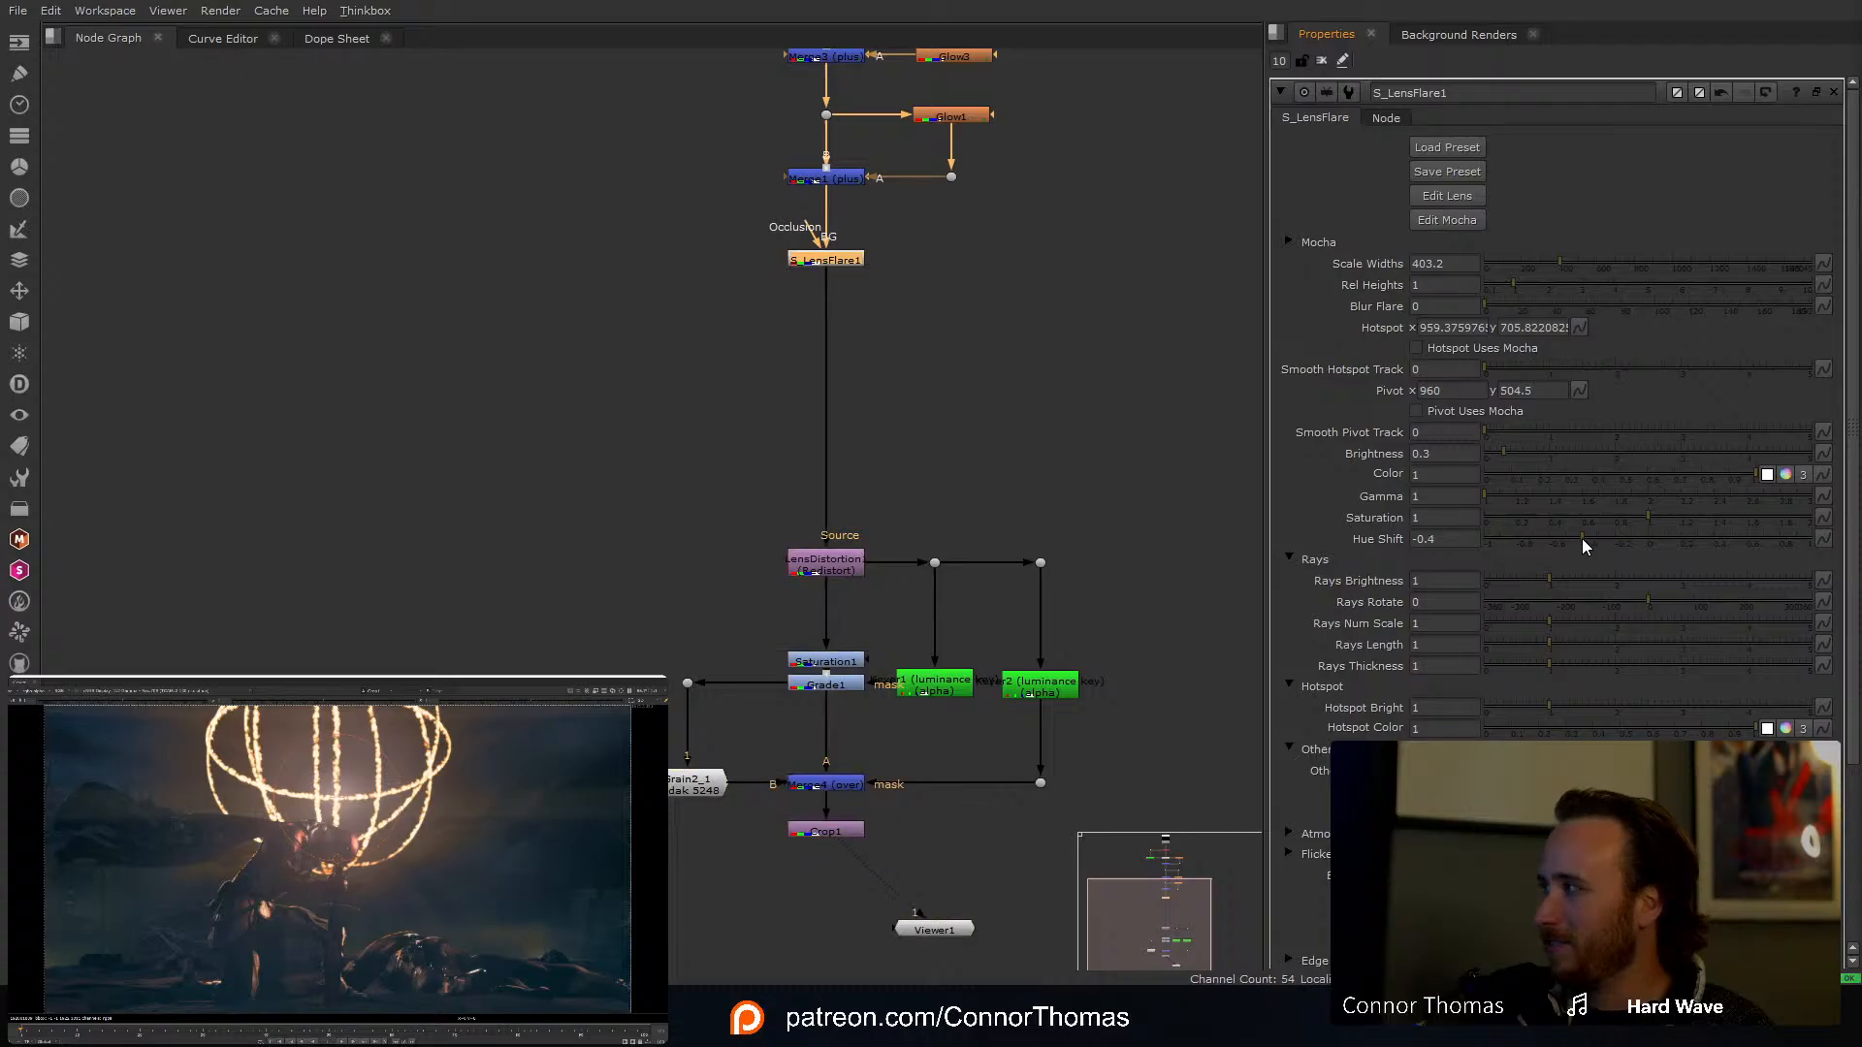
Step: View the S_LensFlare1 output and set the flare's rays brightness to 2.12
ctrl+shift+click(799, 262)
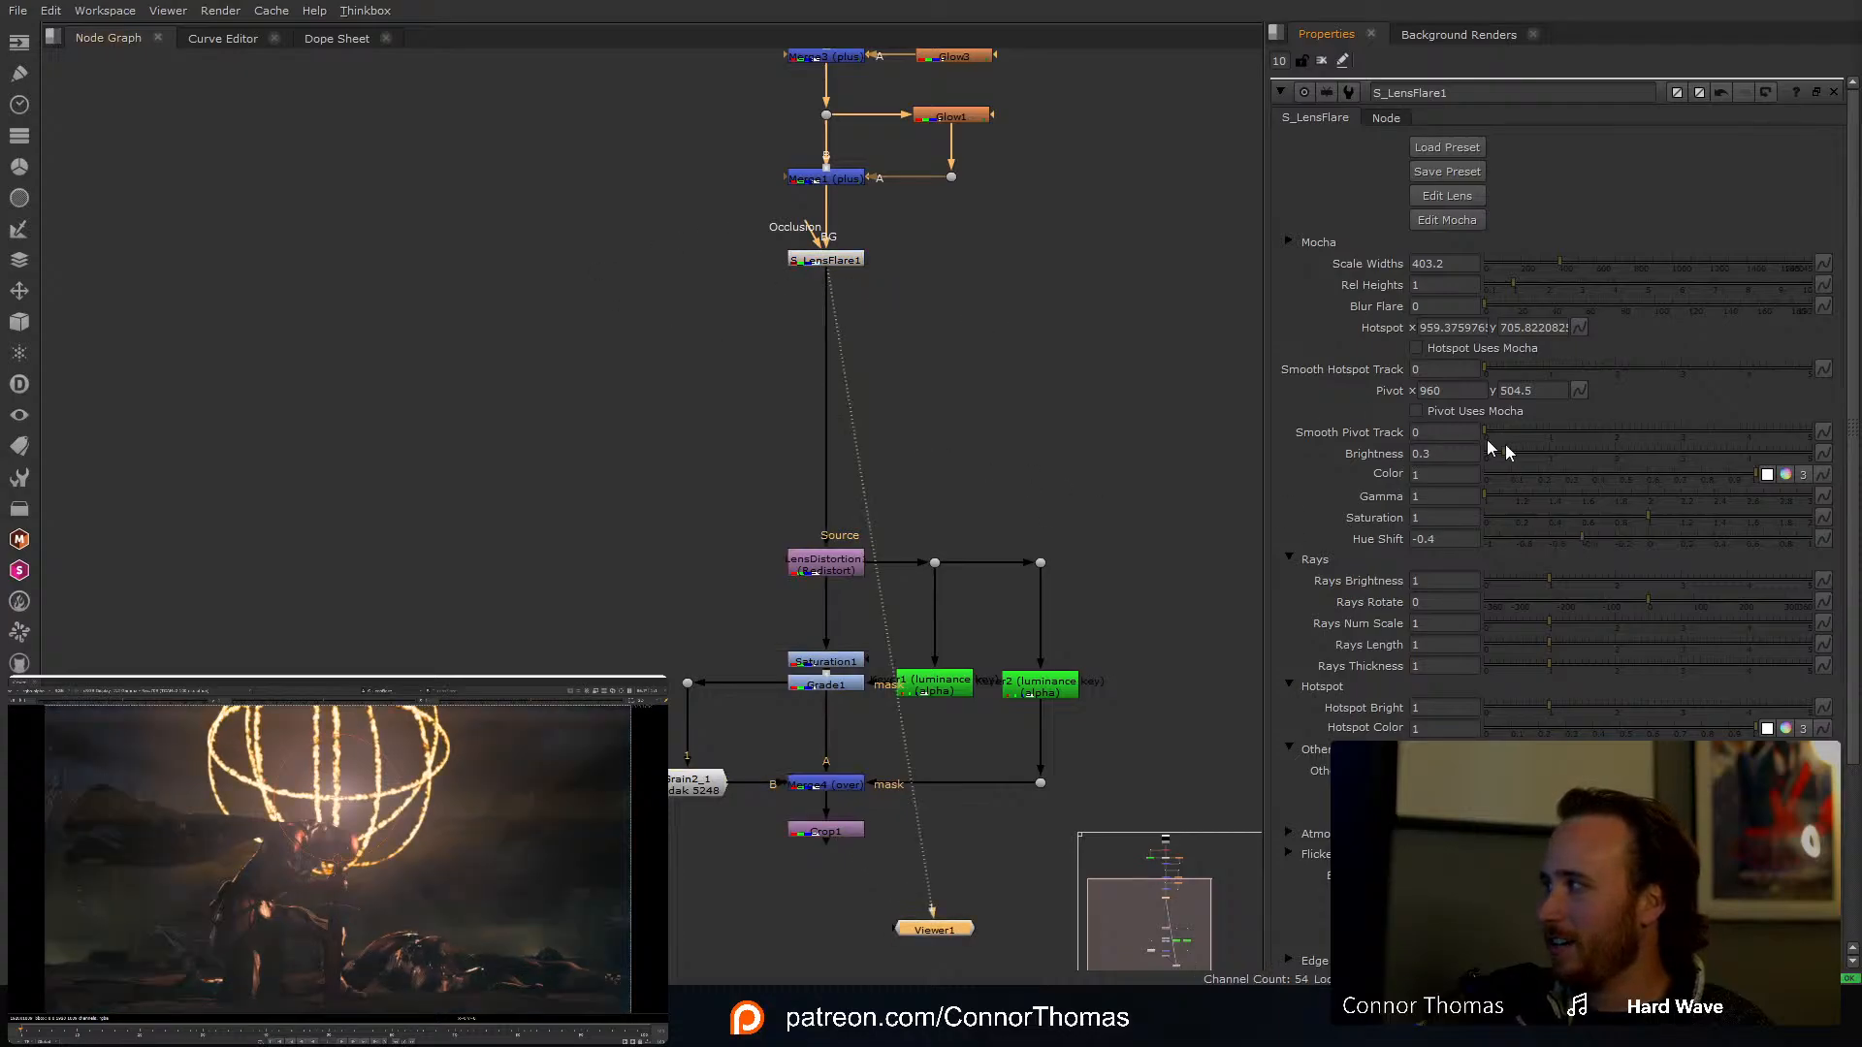
click(816, 262)
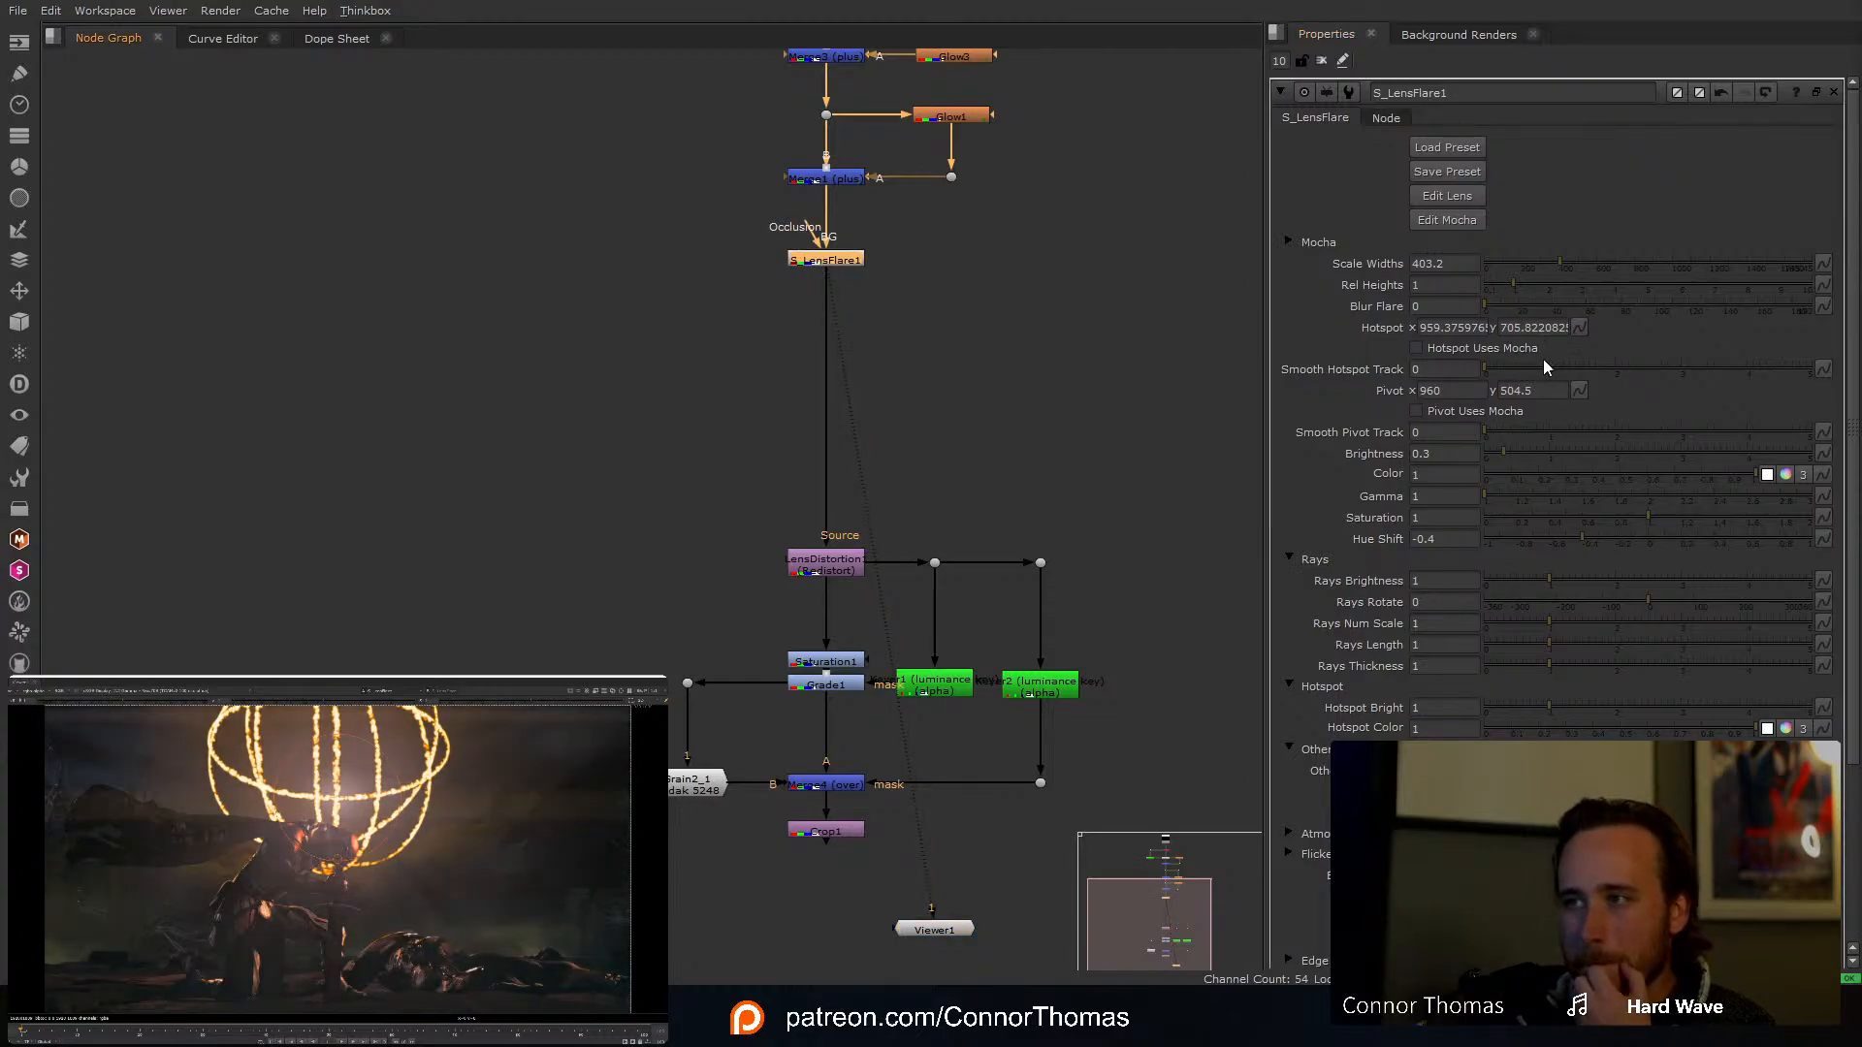
drag(1553, 584, 1623, 583)
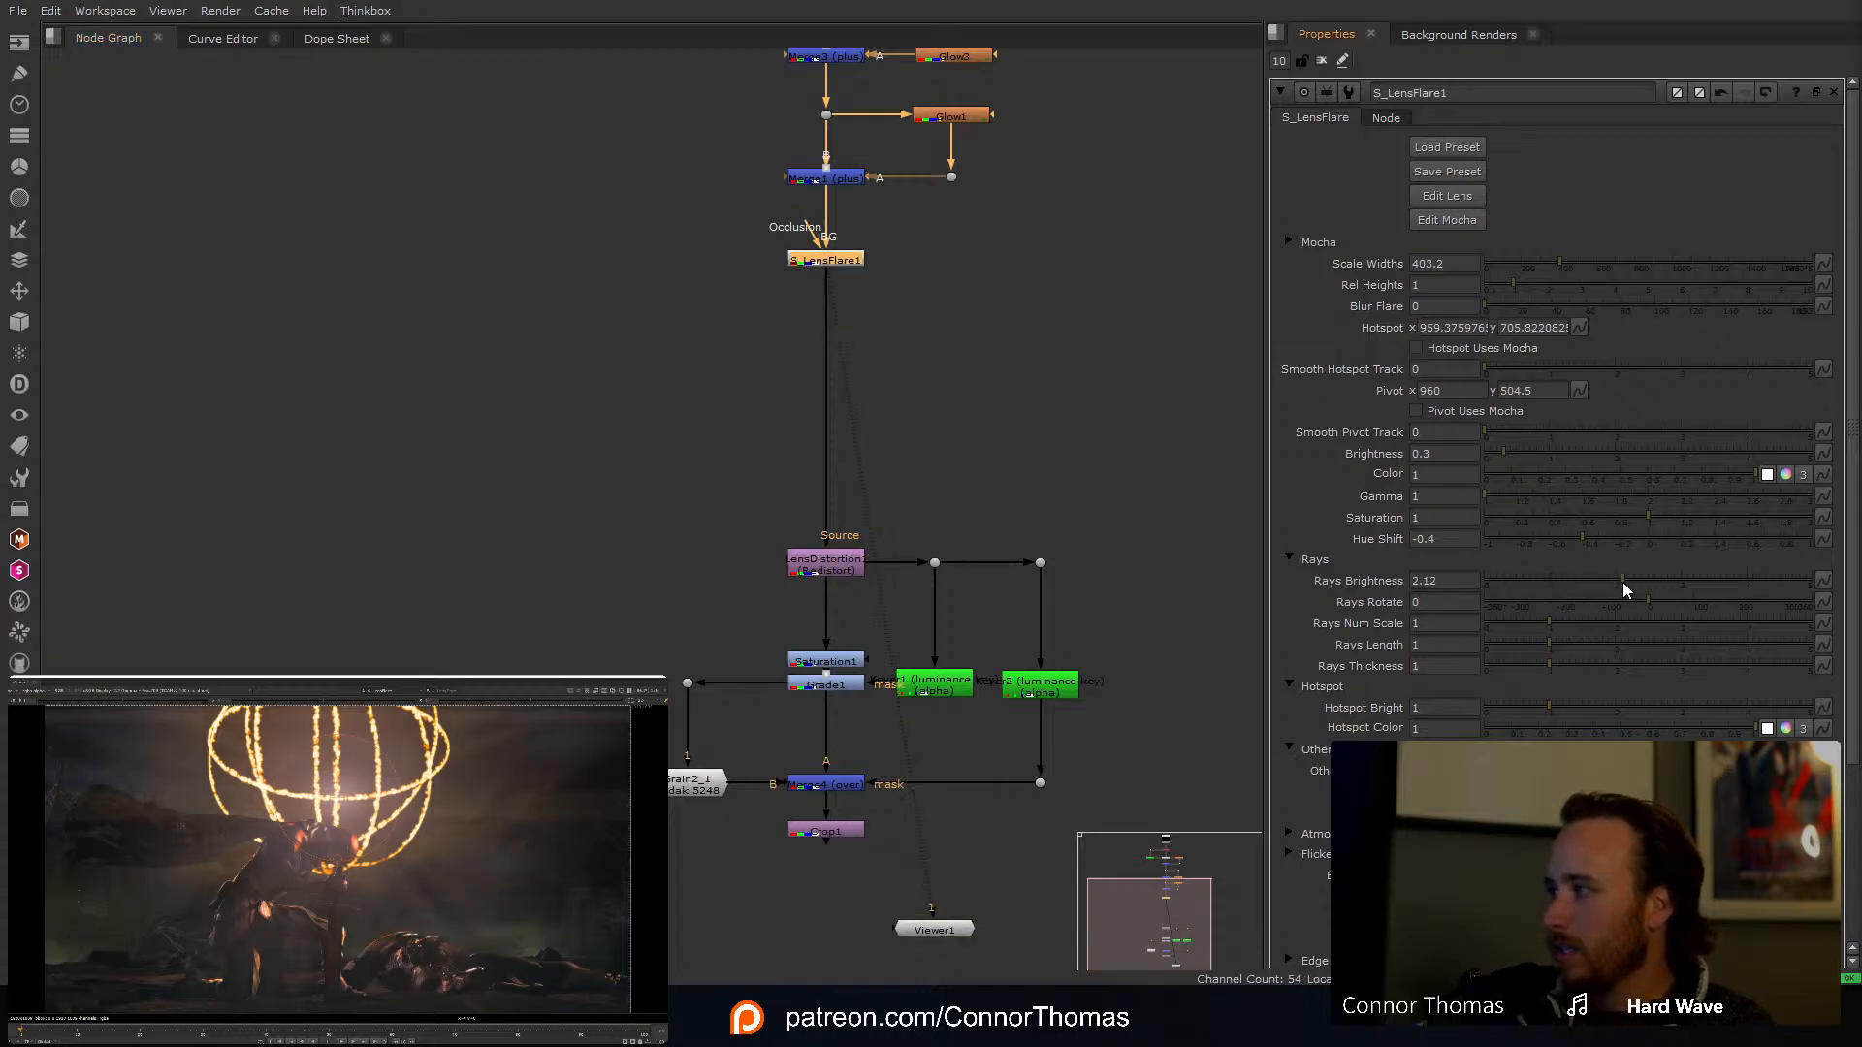
Step: Close the lens flare's settings and view the Crop1 output again
click(1321, 62)
middle_drag(930, 693, 917, 503)
click(917, 741)
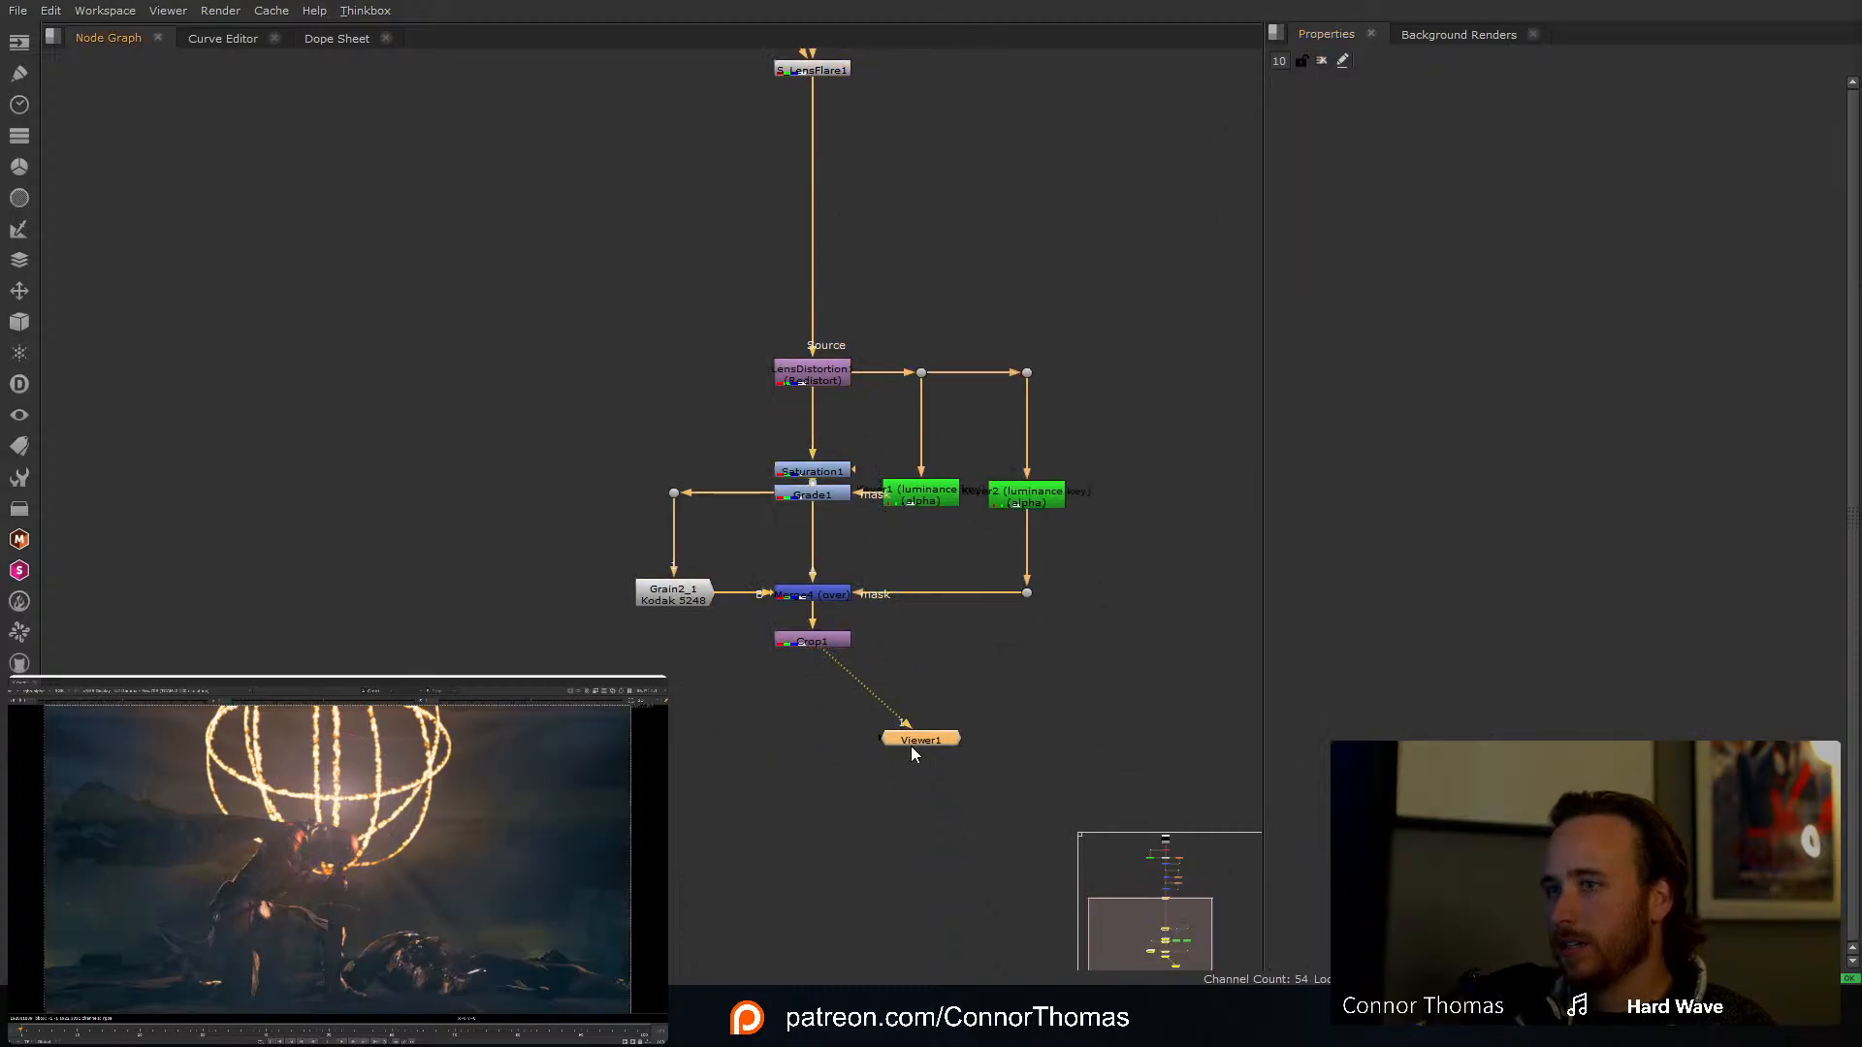
Step: Lower the Viewer node and shift the two lower glow-and-merge branches and the lens flare down, leaving a gap below the upper merge
drag(916, 741, 939, 959)
click(1084, 640)
middle_drag(1093, 350, 1075, 509)
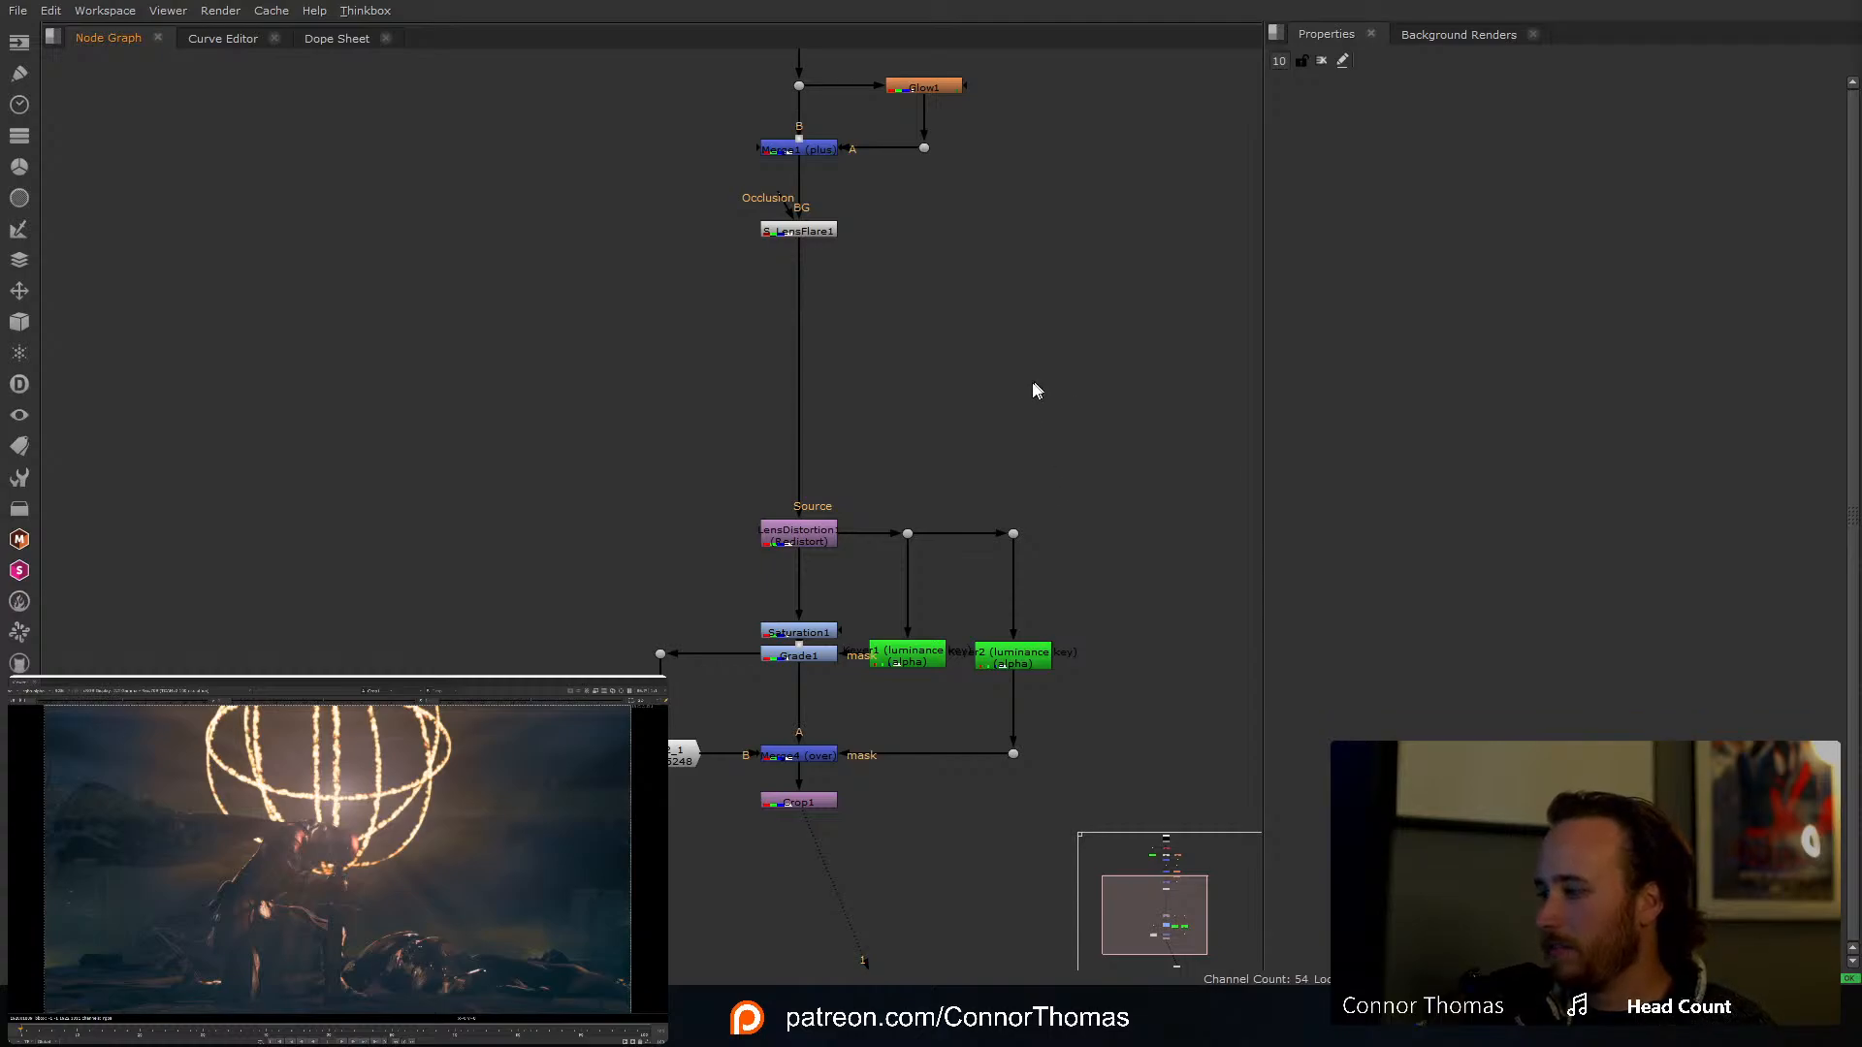
middle_drag(993, 415, 1026, 630)
middle_drag(1001, 357, 1008, 480)
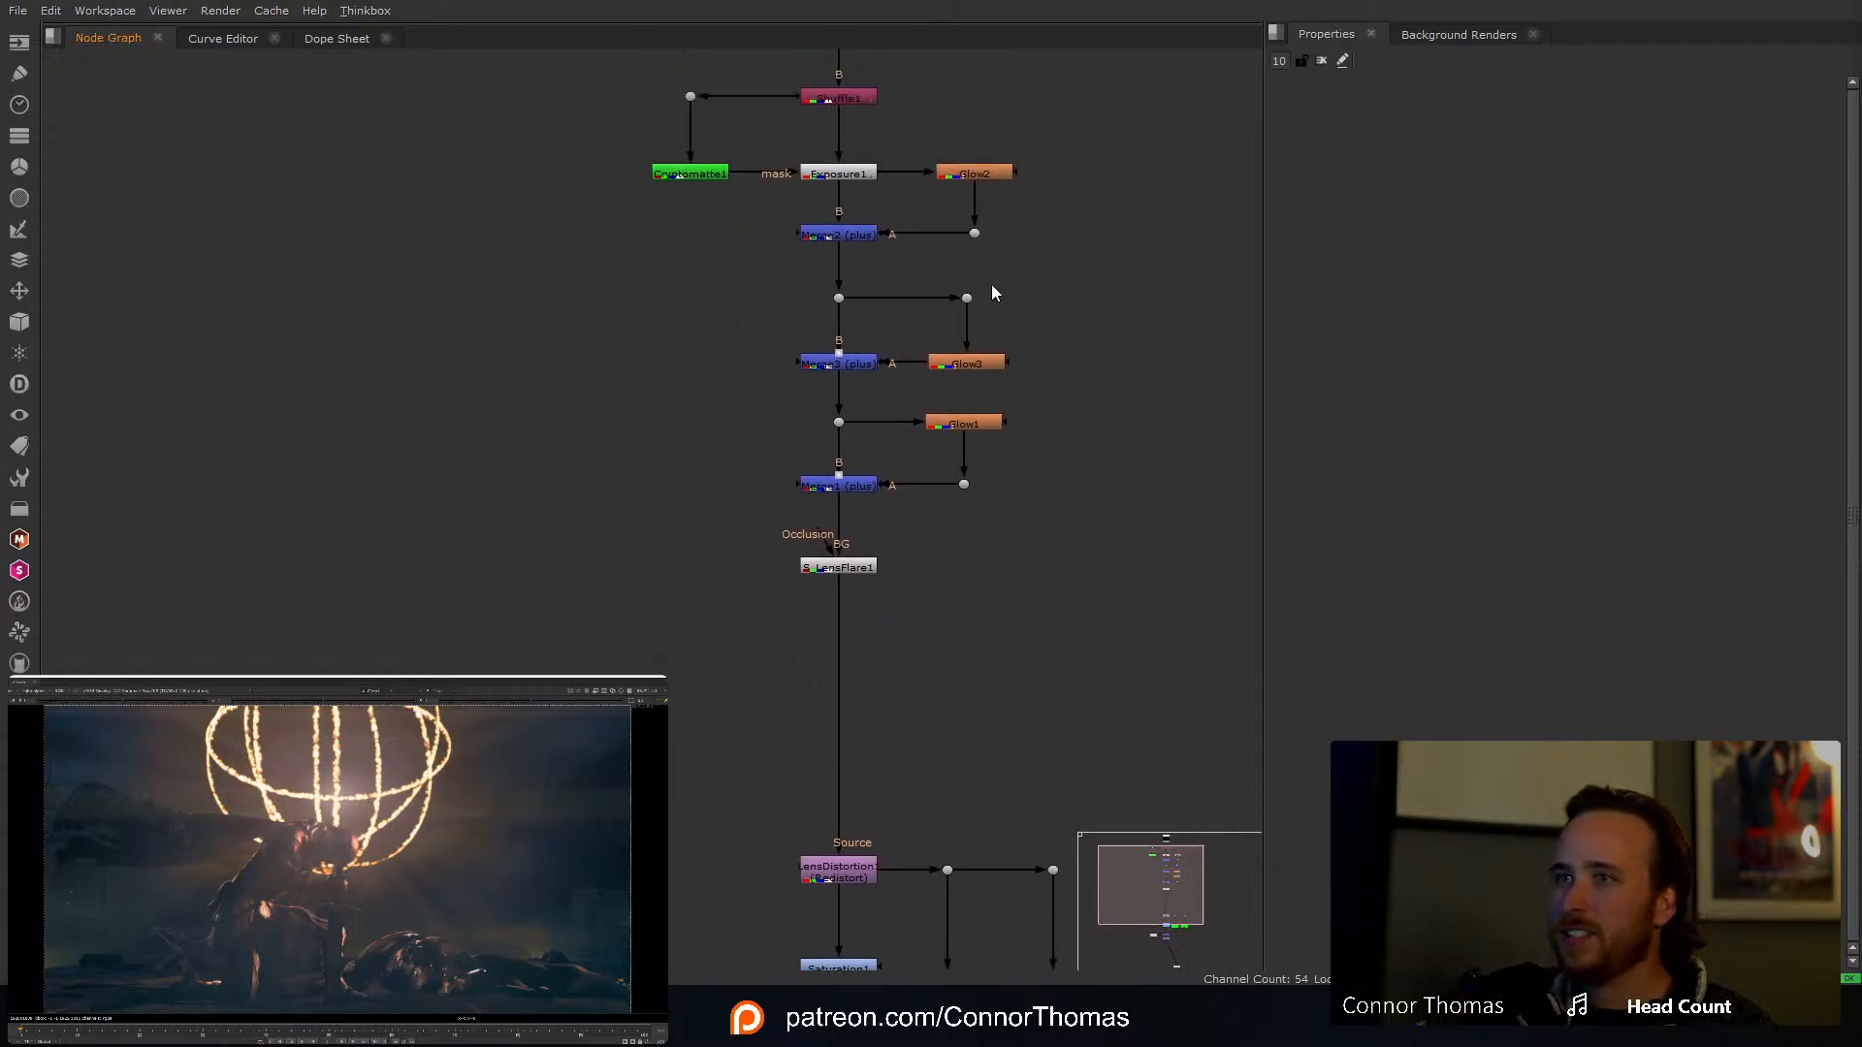
drag(669, 649, 1037, 298)
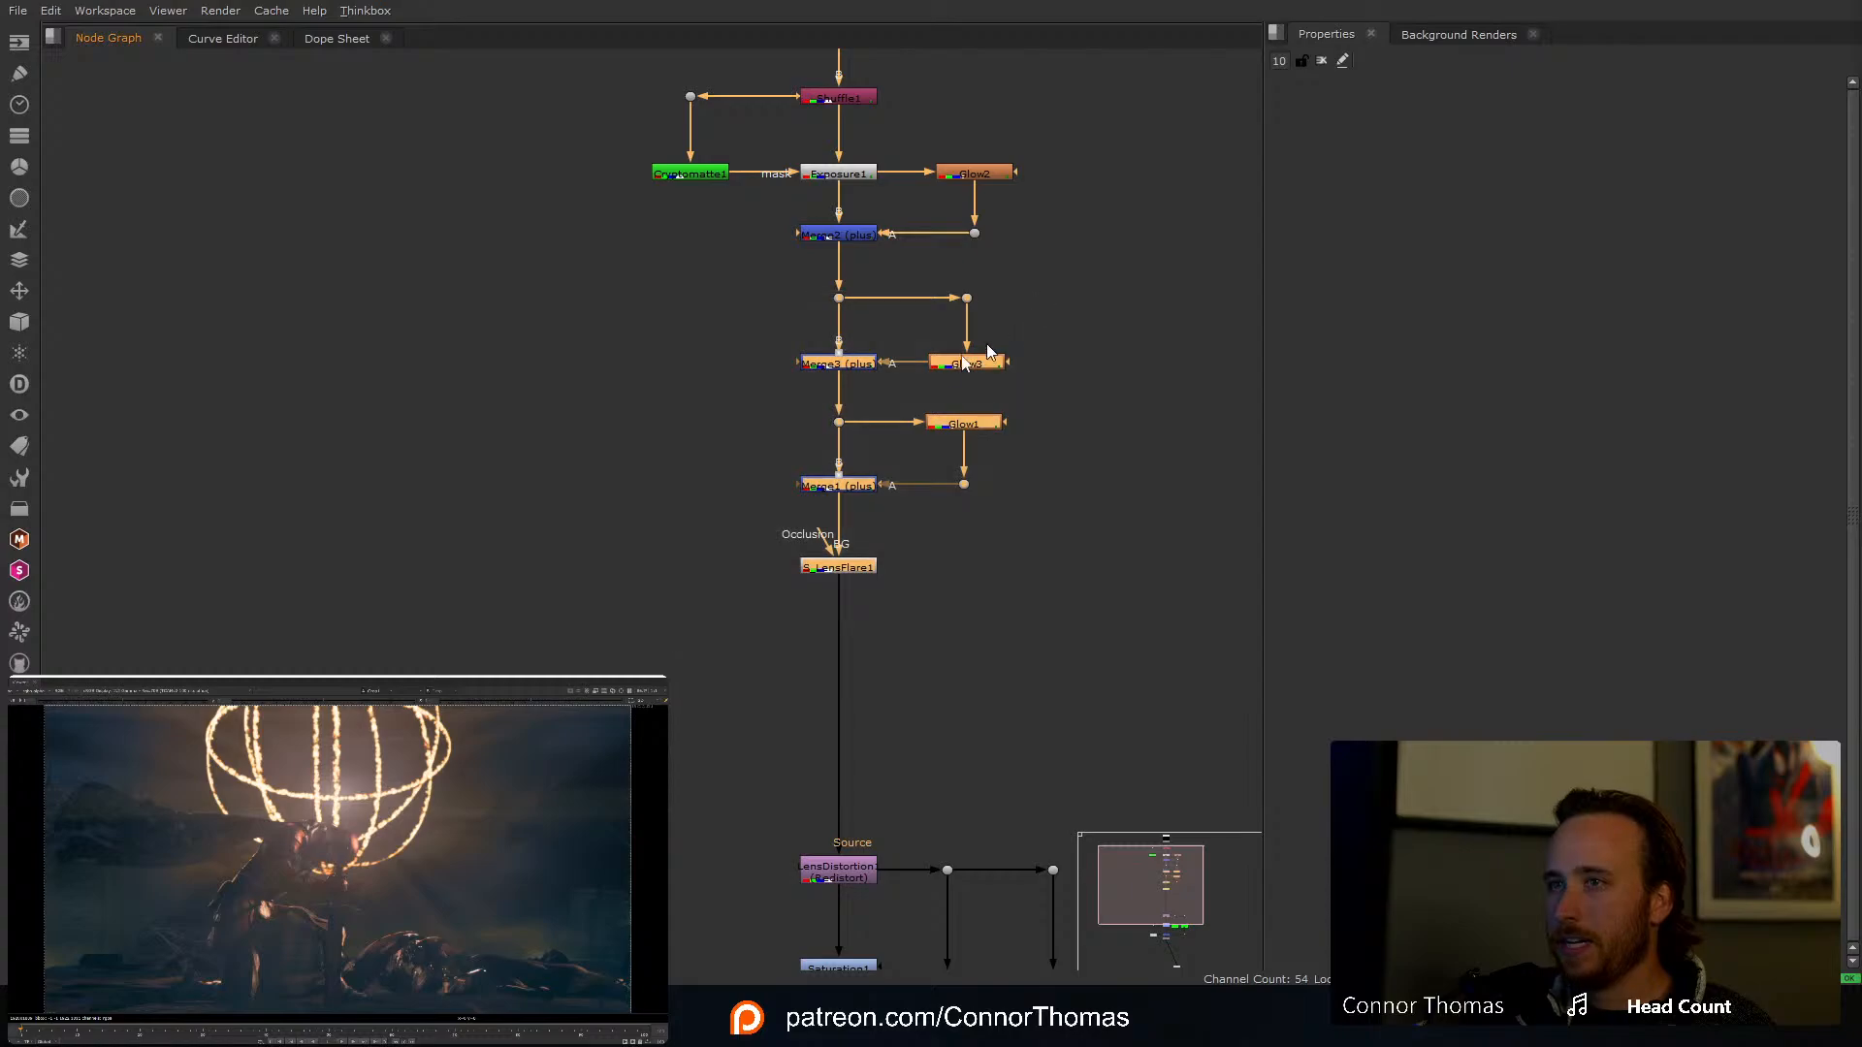
drag(870, 368, 864, 431)
click(1060, 324)
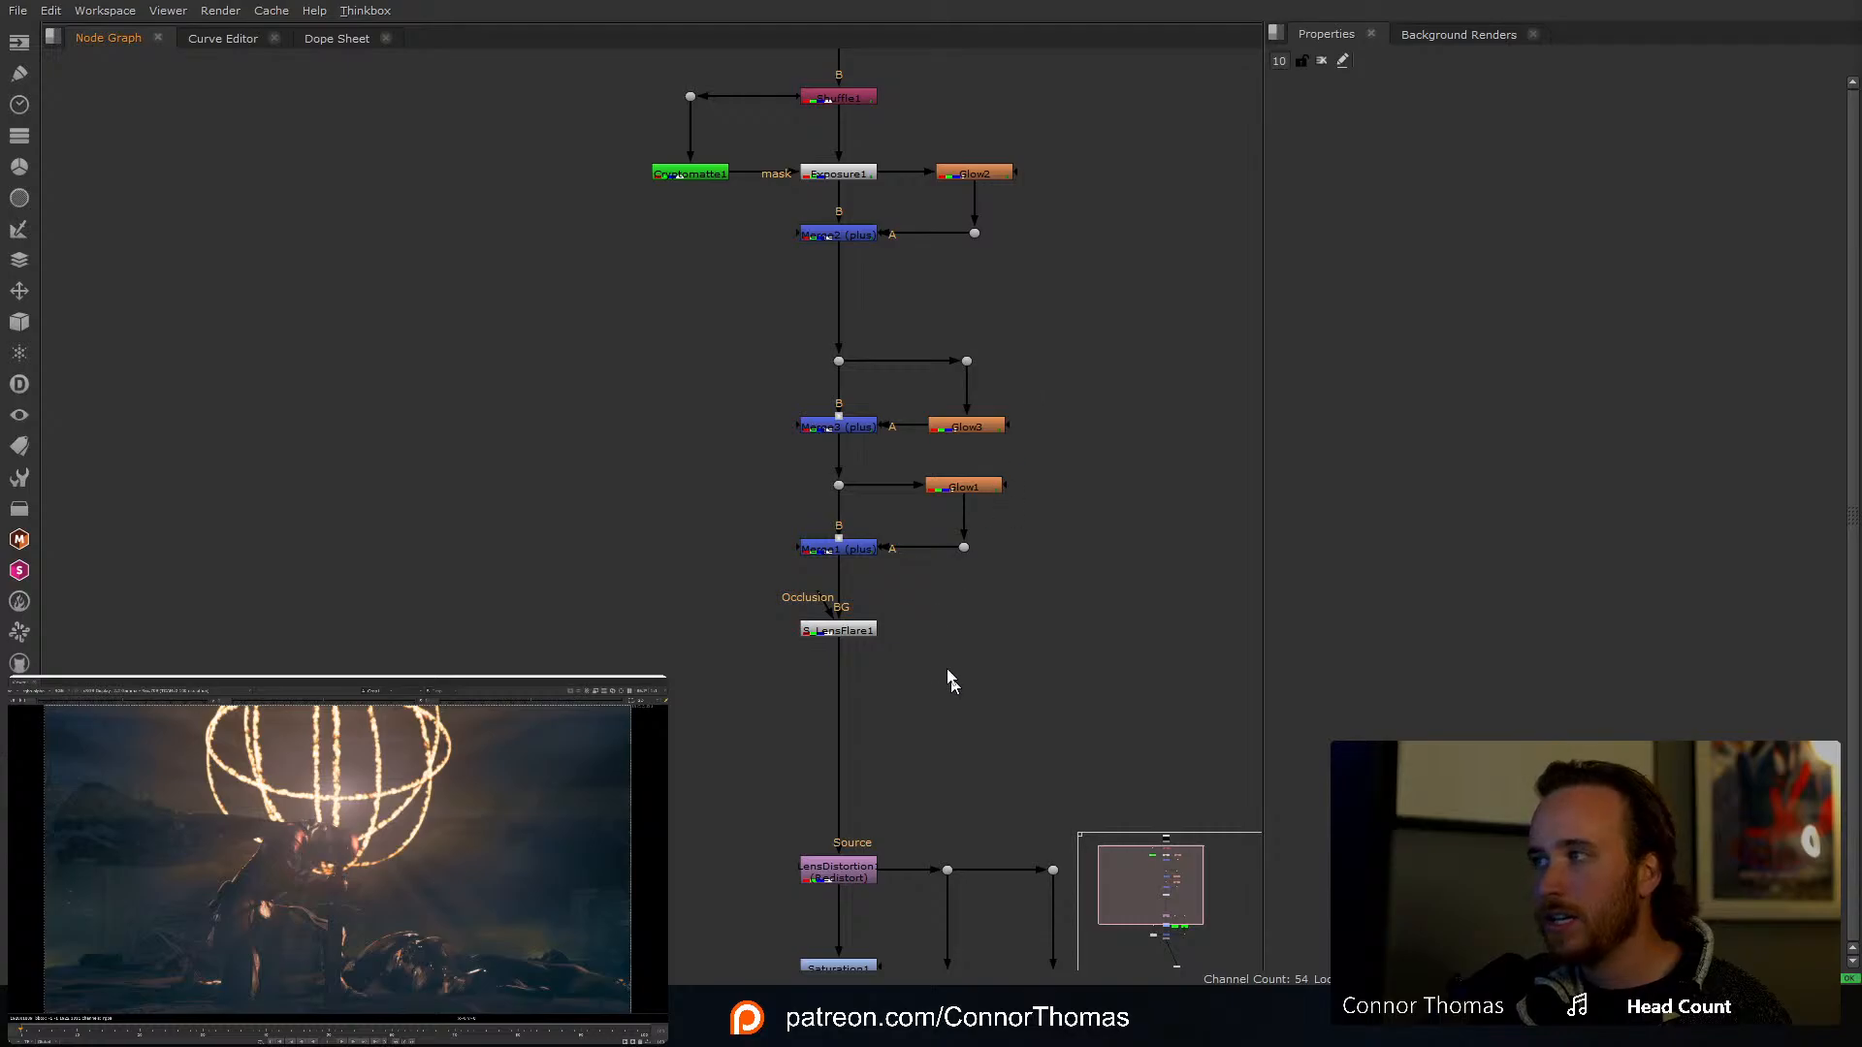
Step: Add a Grade node after Crop1 and place it a little lower in the main branch
middle_drag(983, 854, 978, 325)
scroll(957, 466, up, 1)
middle_drag(957, 470, 982, 353)
click(865, 508)
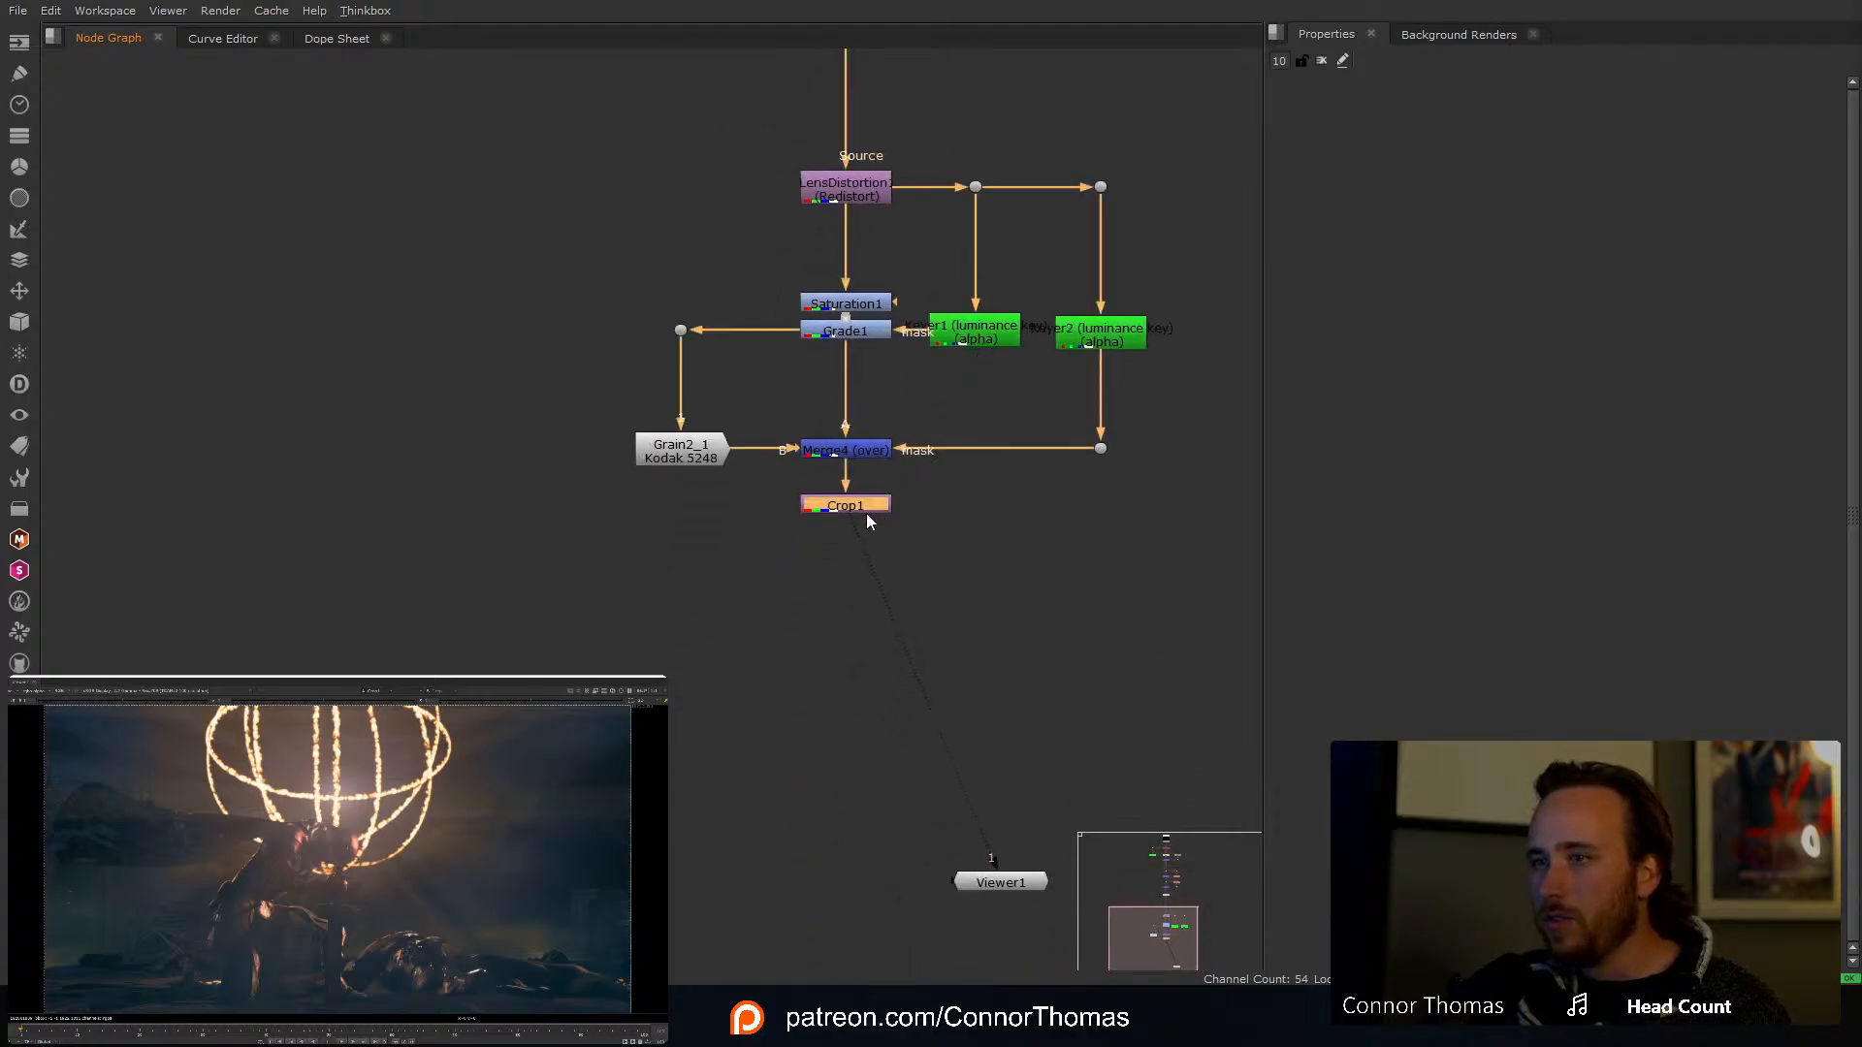
key(g)
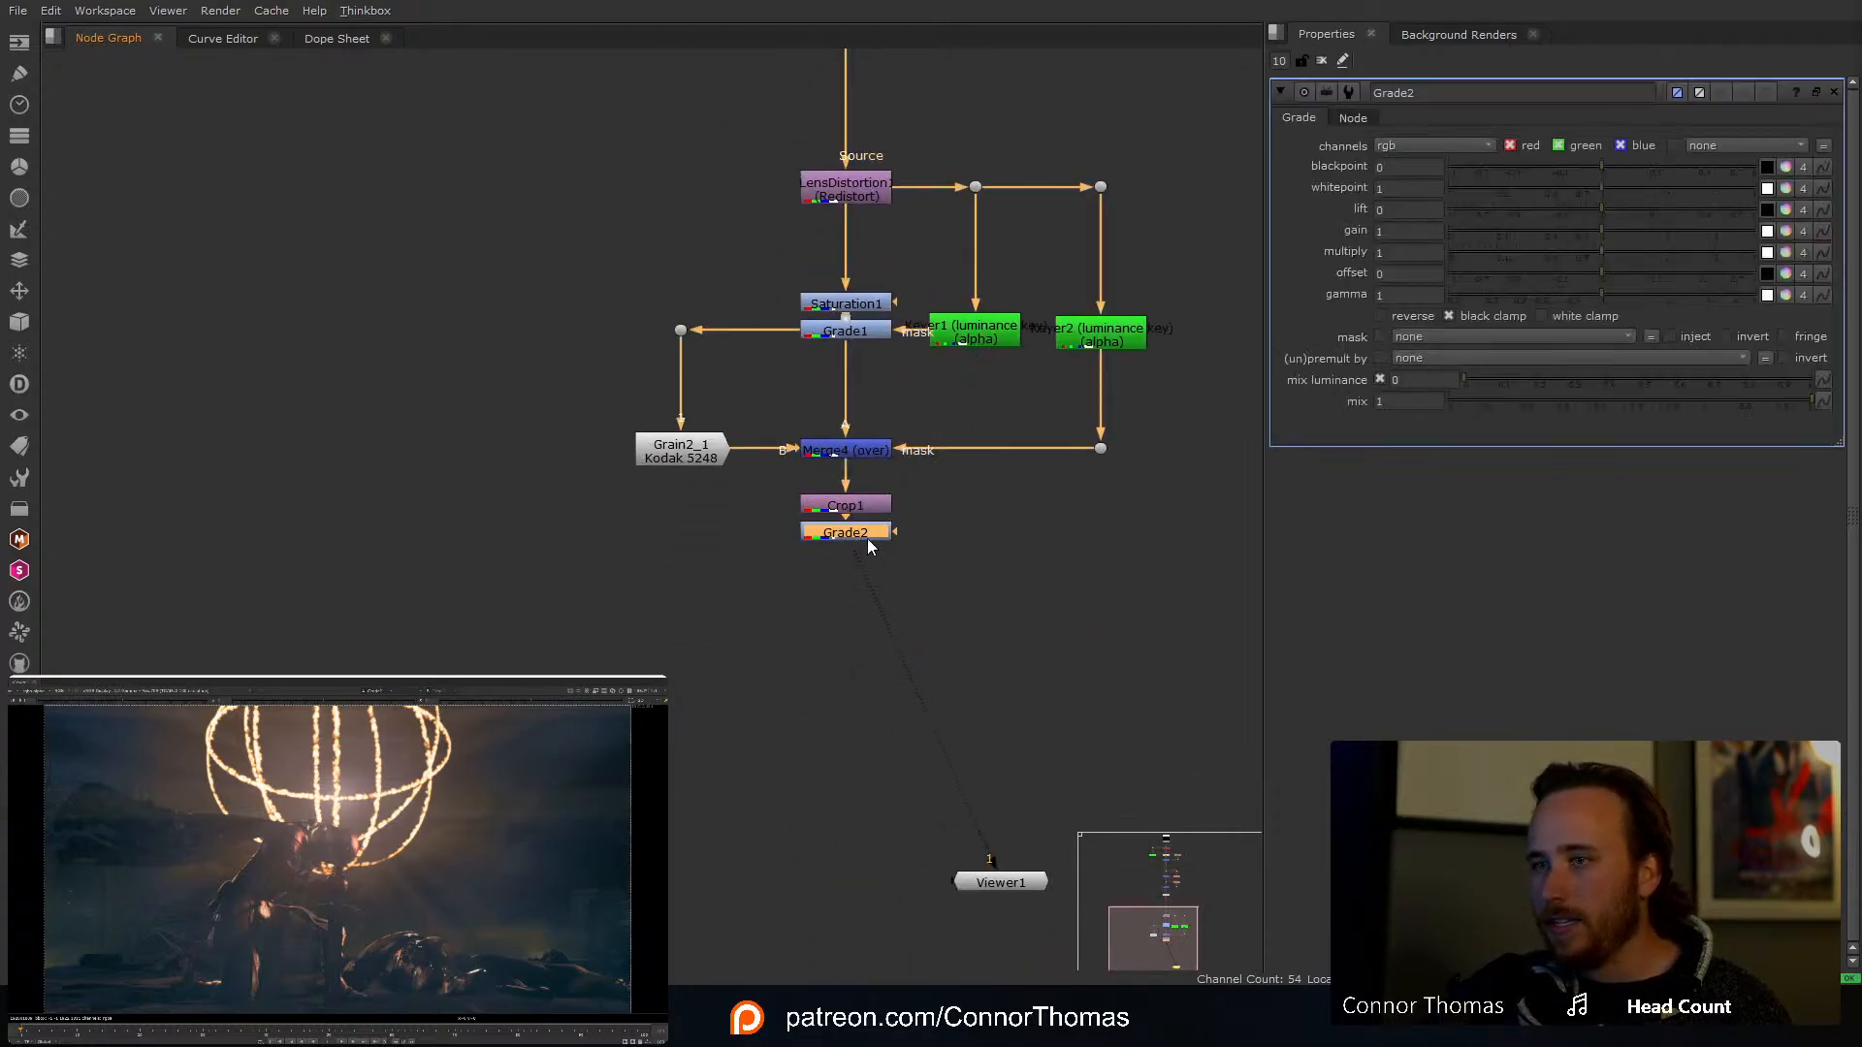
drag(867, 538, 864, 602)
Step: Create a Roto node beside the new Grade, connecting its bg input to Crop1 and its output to the Grade's mask
click(970, 573)
key(o)
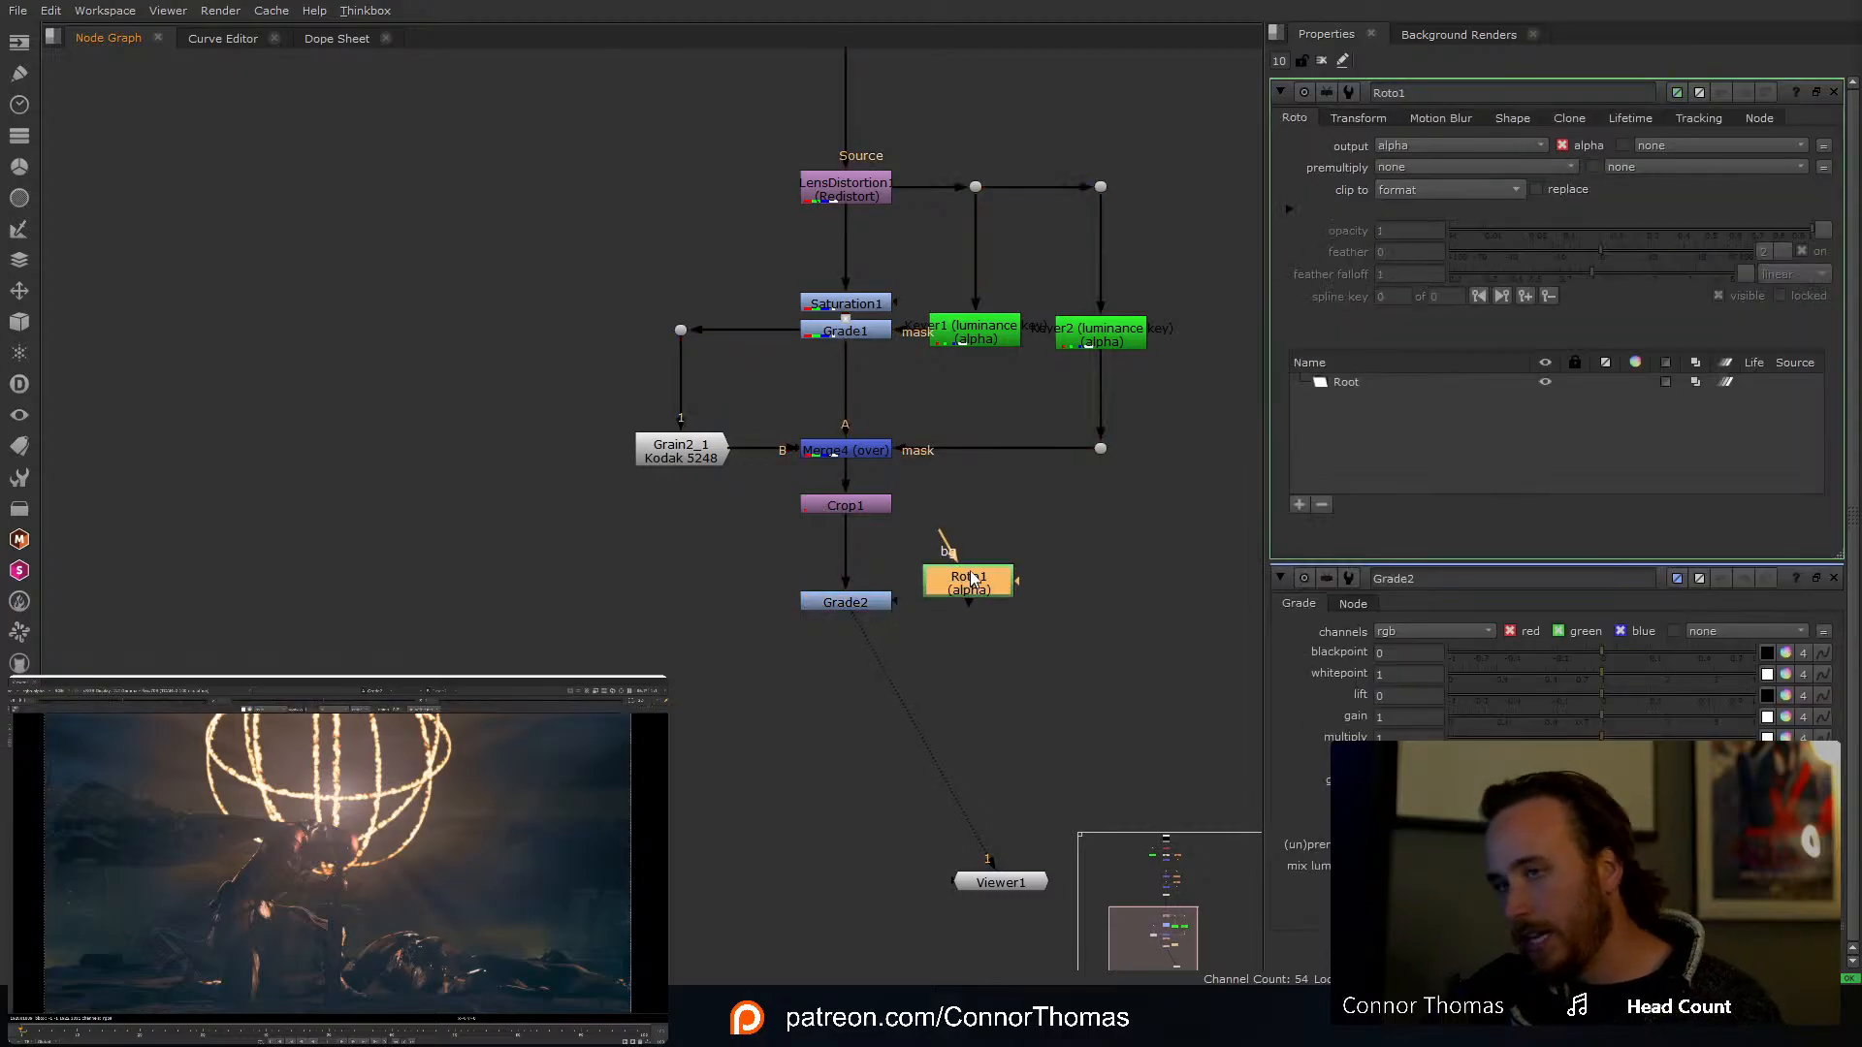
drag(968, 566, 868, 506)
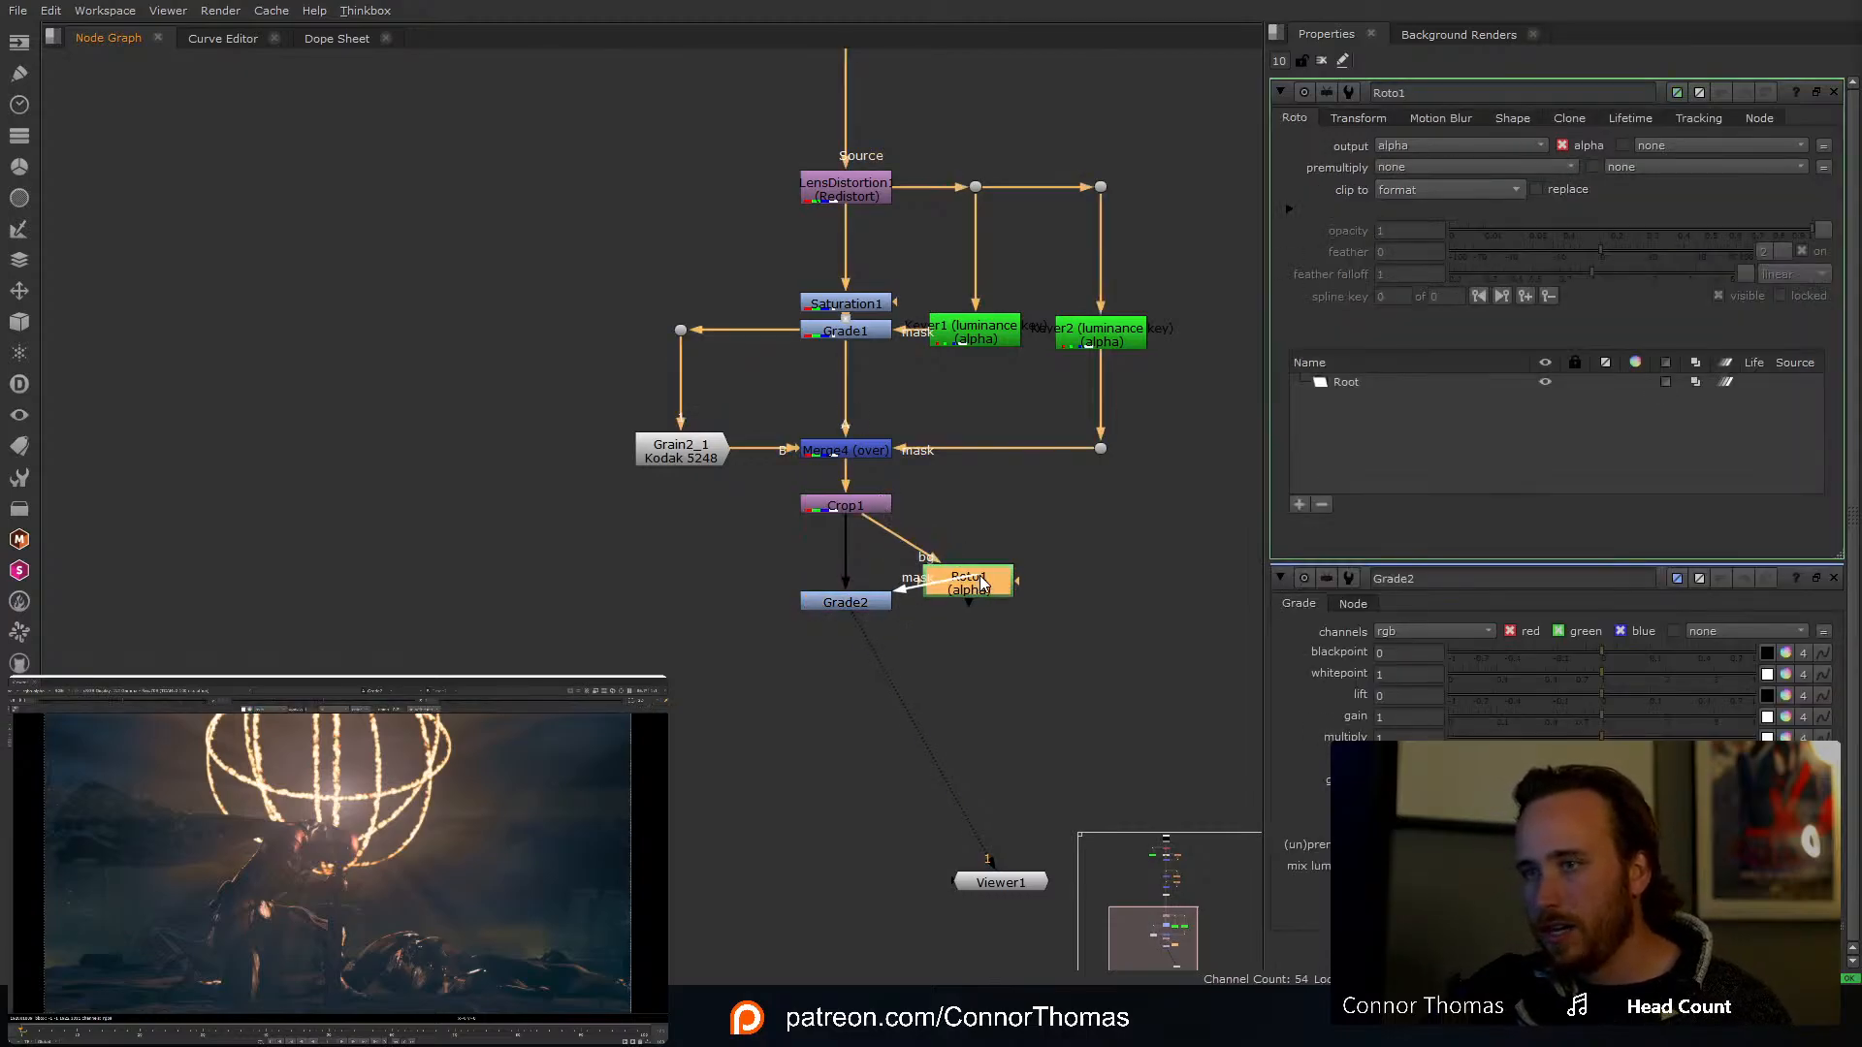
drag(980, 574, 1015, 596)
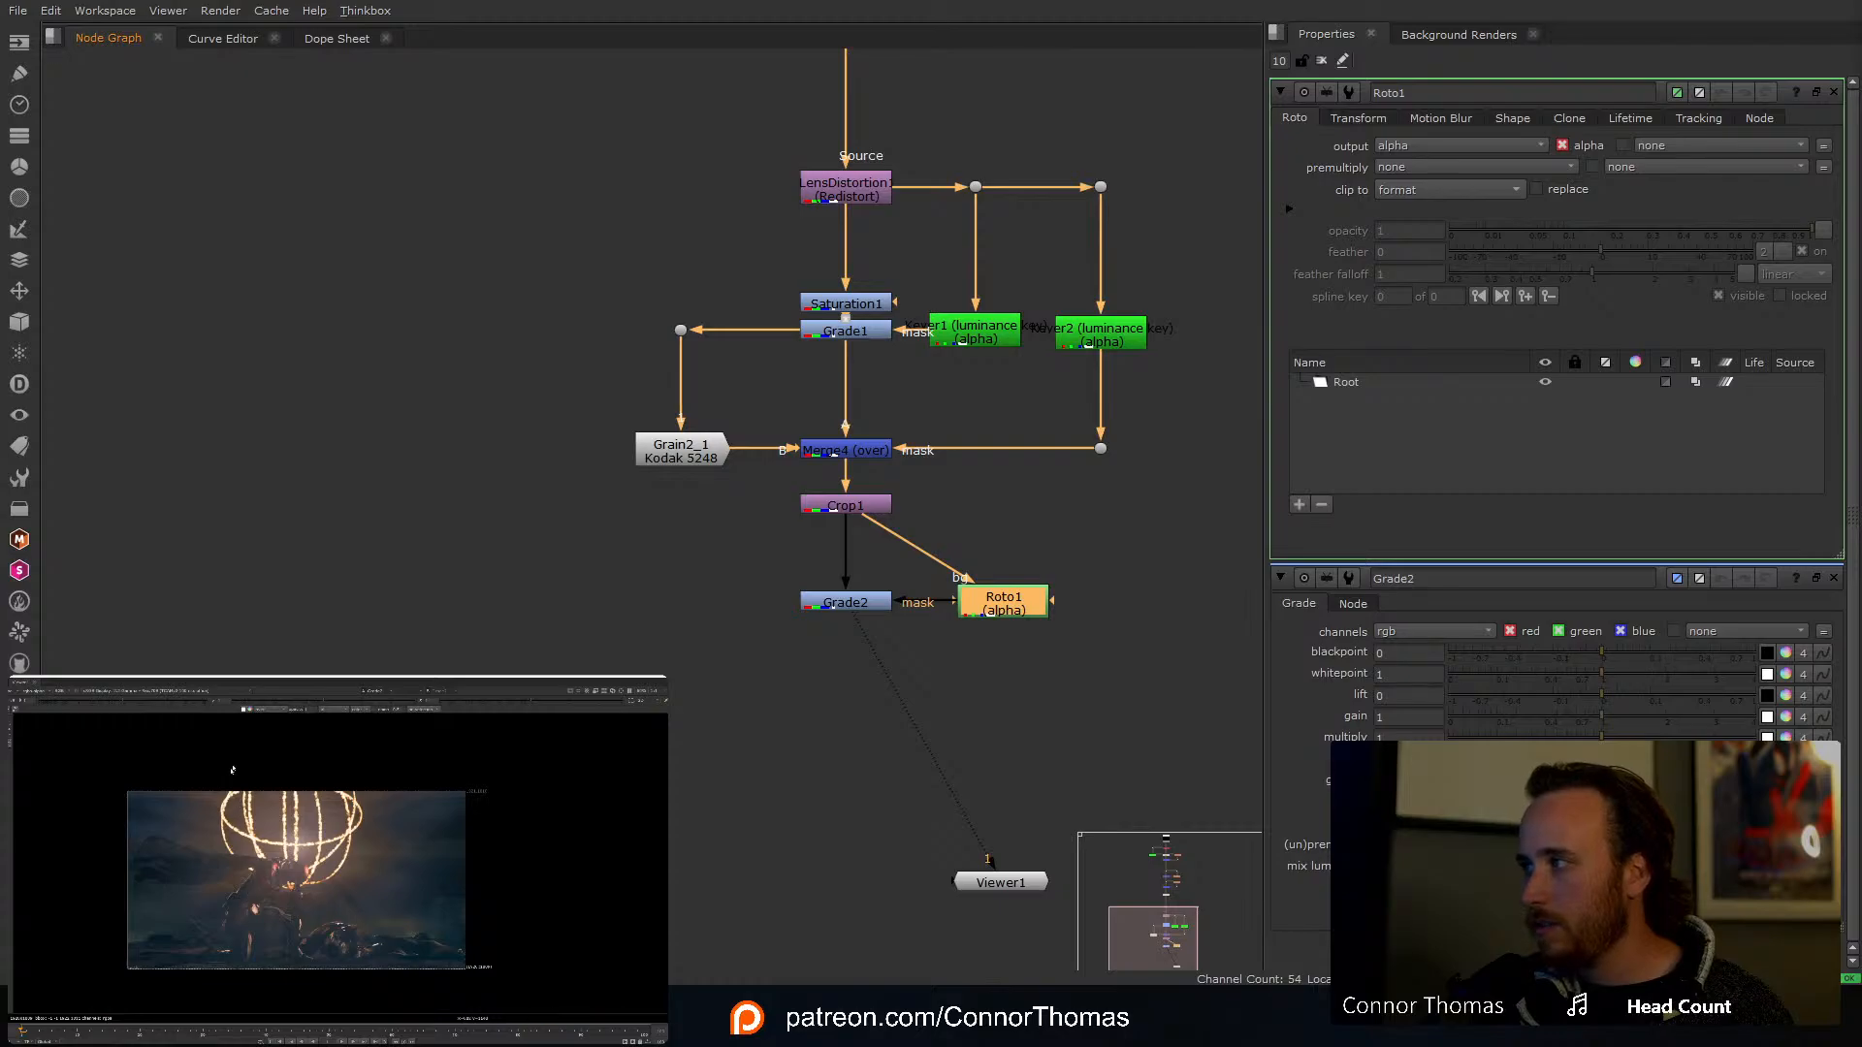
Step: Draw a large closed Bezier oval around the image, extending beyond the frame's top and bottom edges, and set the Roto's premultiply to rgba
click(233, 766)
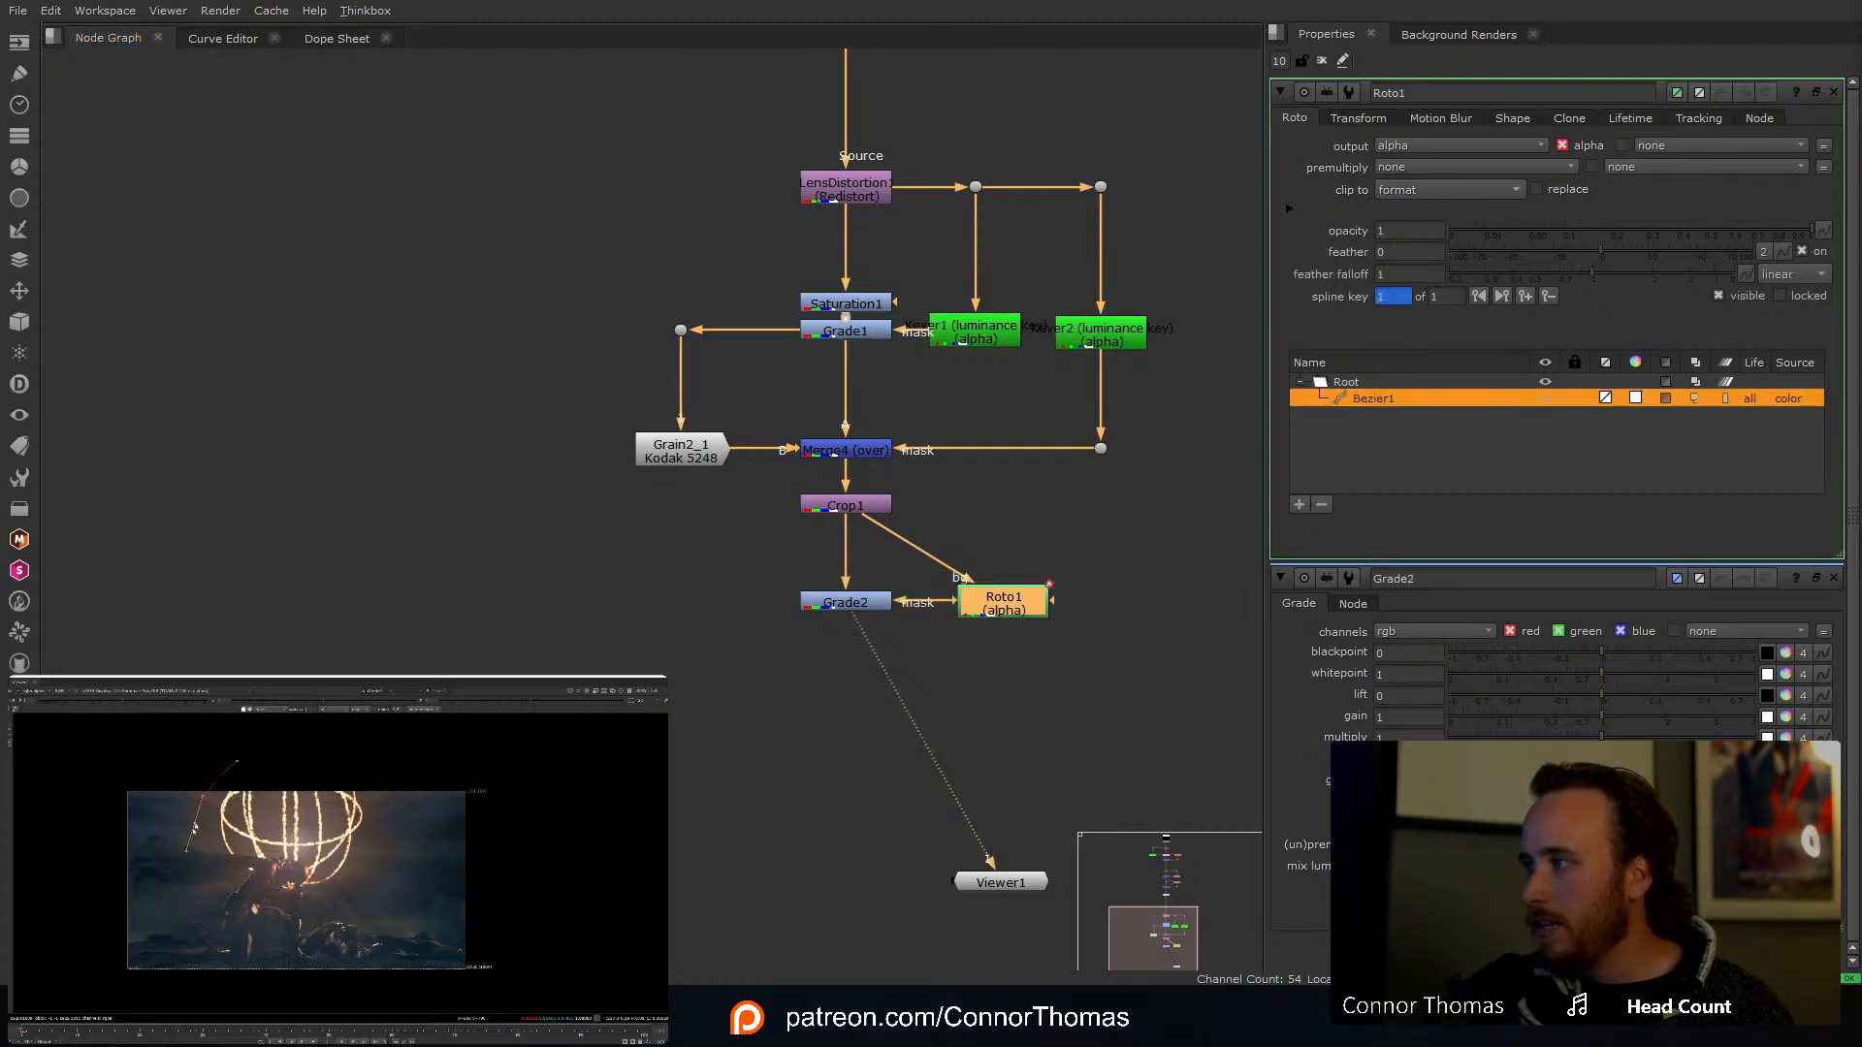
drag(193, 825, 163, 838)
drag(138, 902, 168, 974)
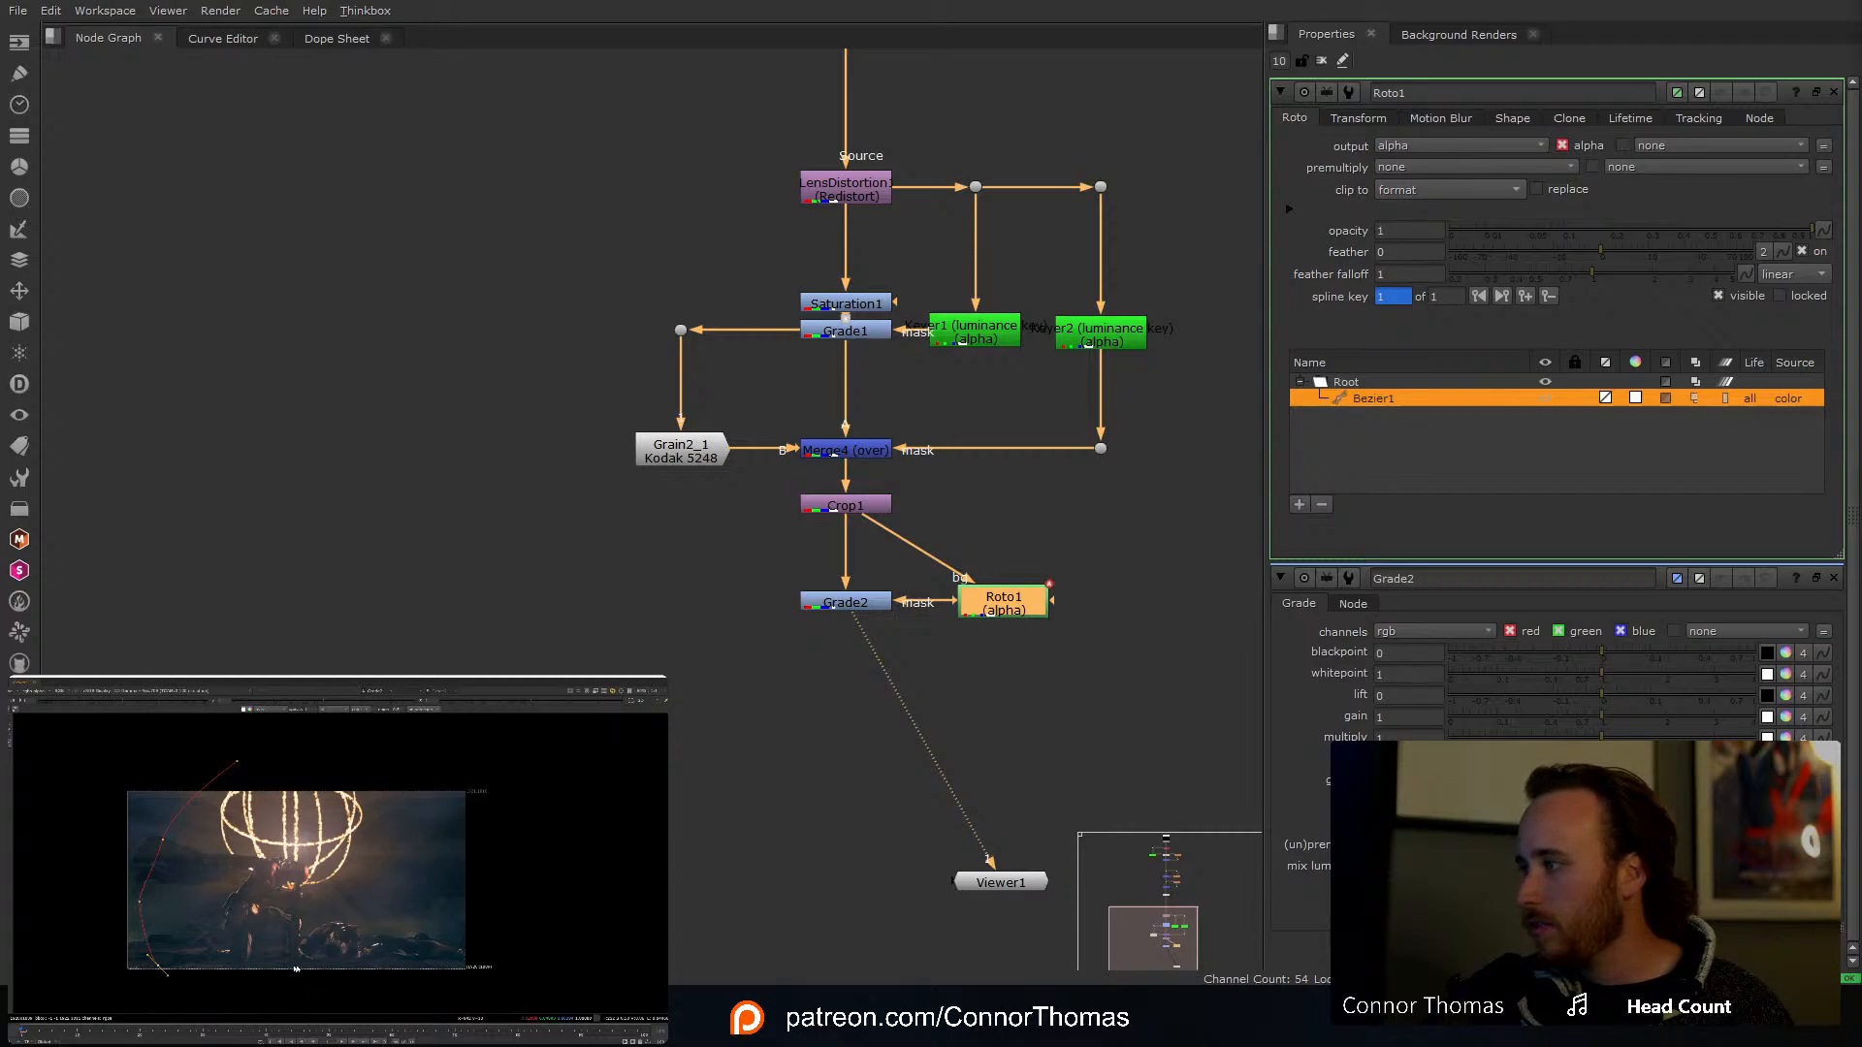
drag(362, 983, 436, 909)
mouse_move(440, 891)
mouse_down()
mouse_move(430, 796)
mouse_move(376, 765)
mouse_up()
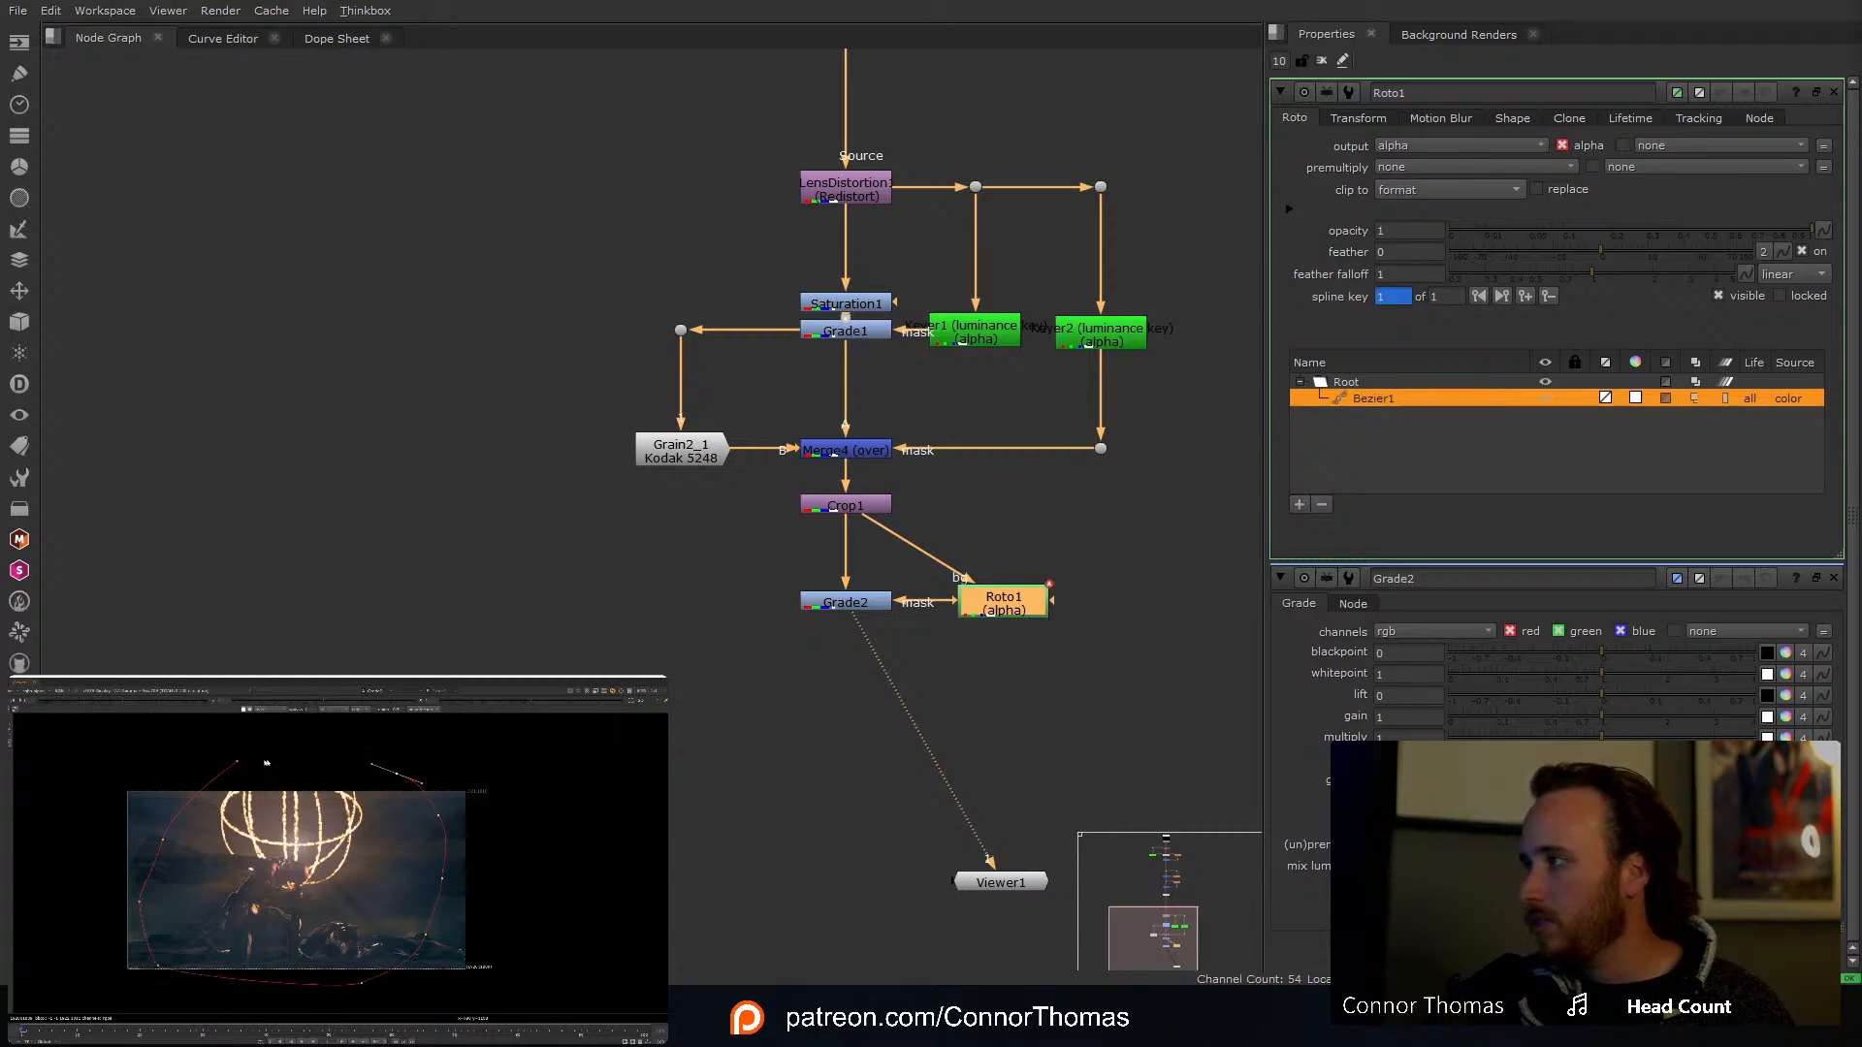
click(237, 763)
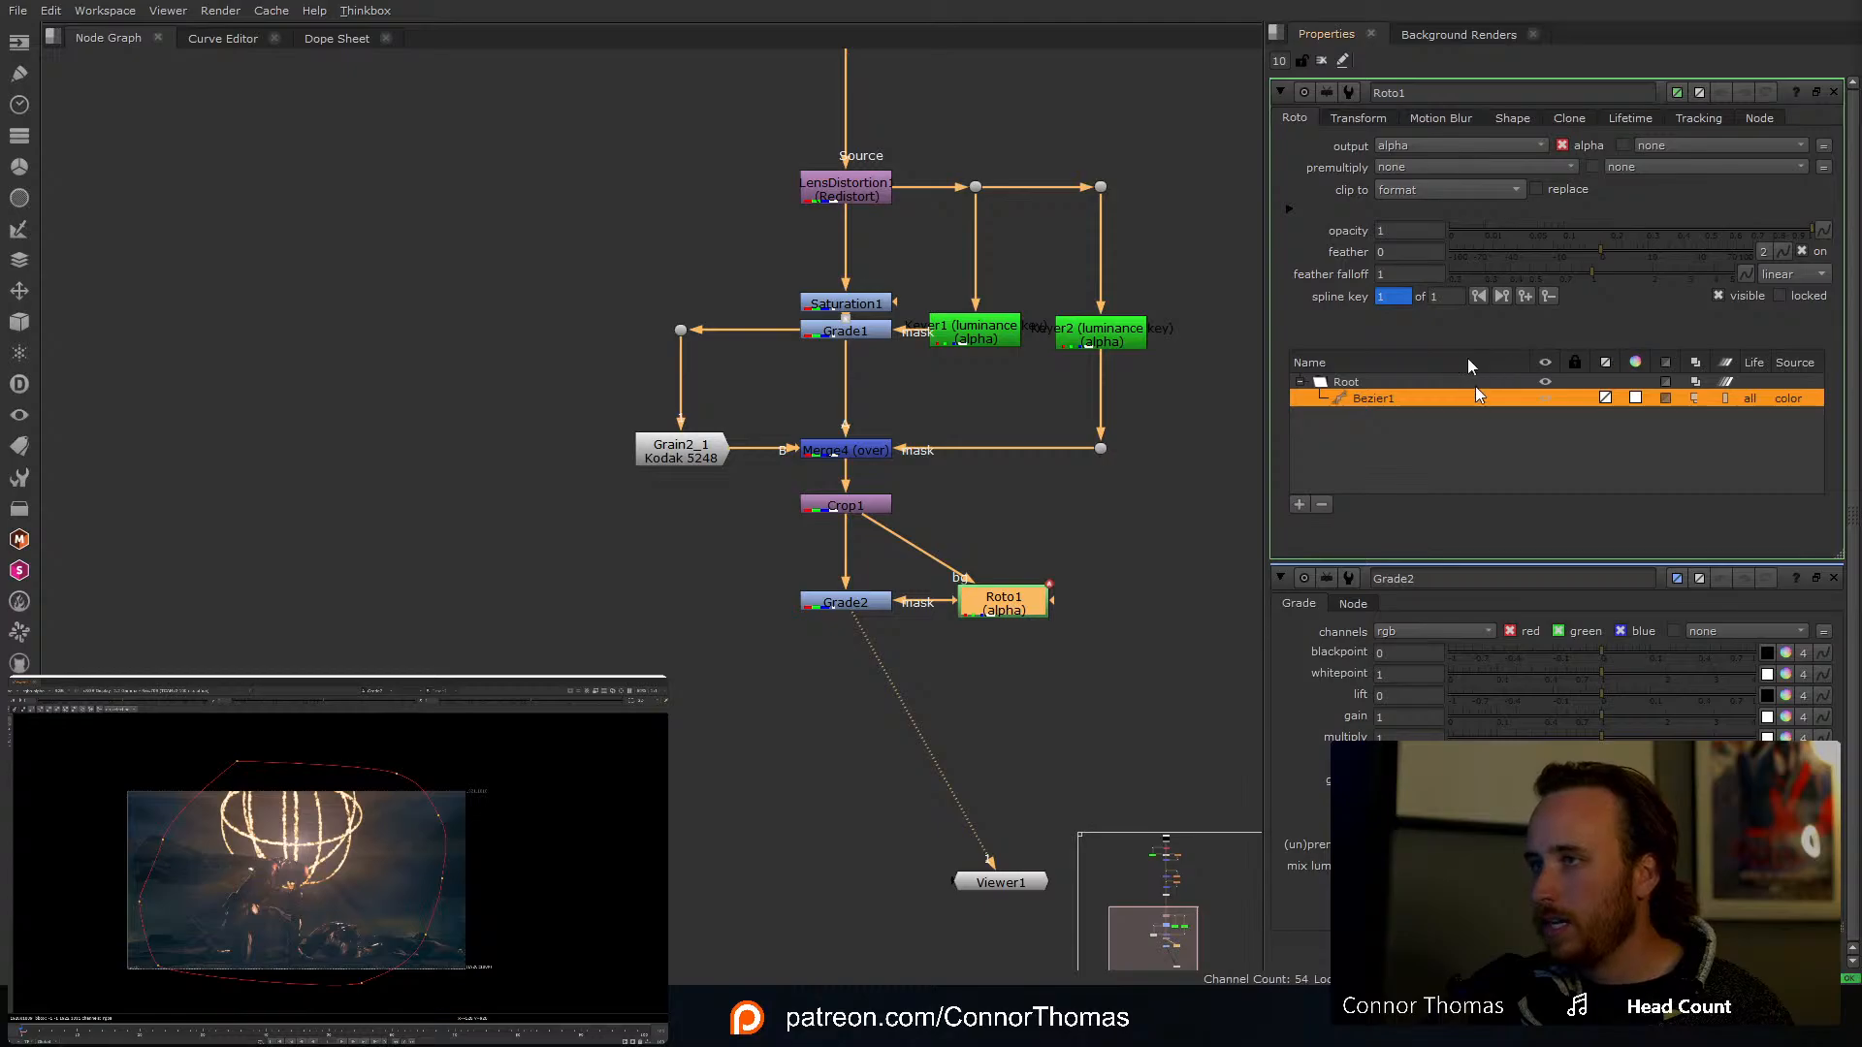
click(1400, 168)
click(1441, 217)
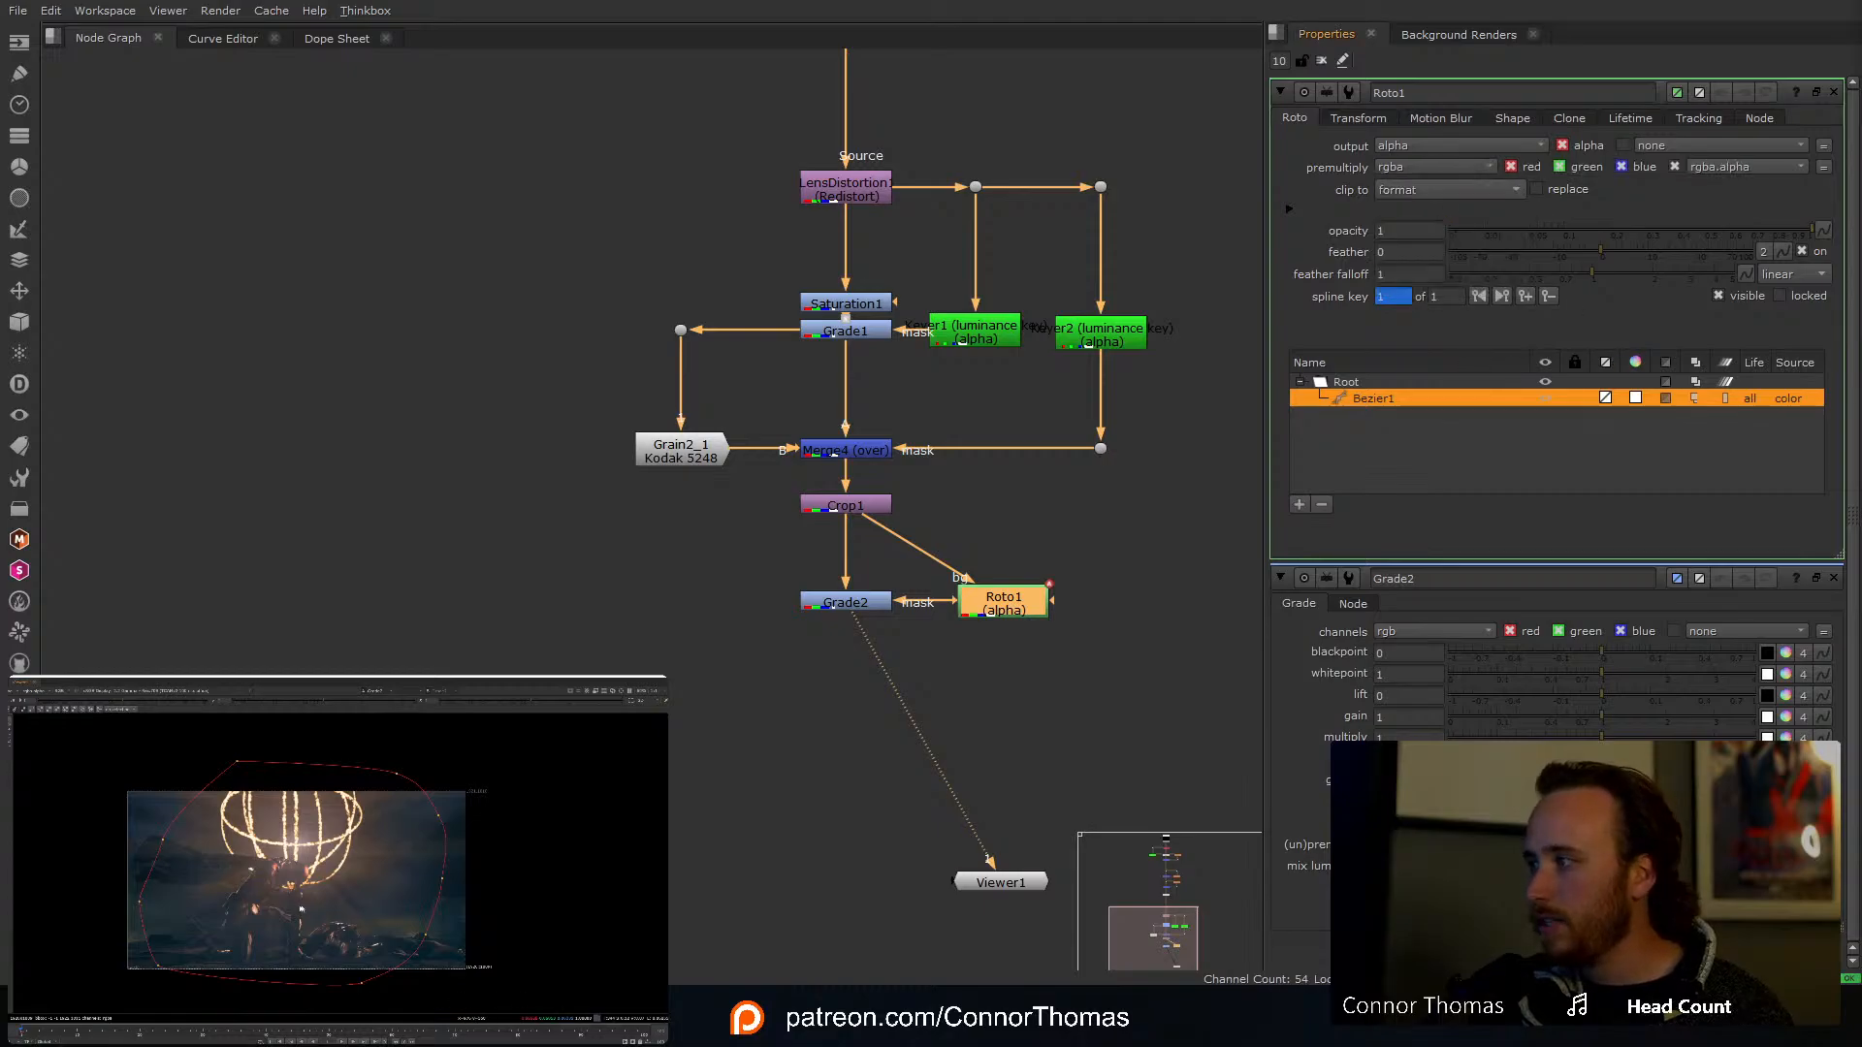
Step: Invert the mask of Grade2, close the Roto's properties and fit the image in the viewer
double_click(869, 603)
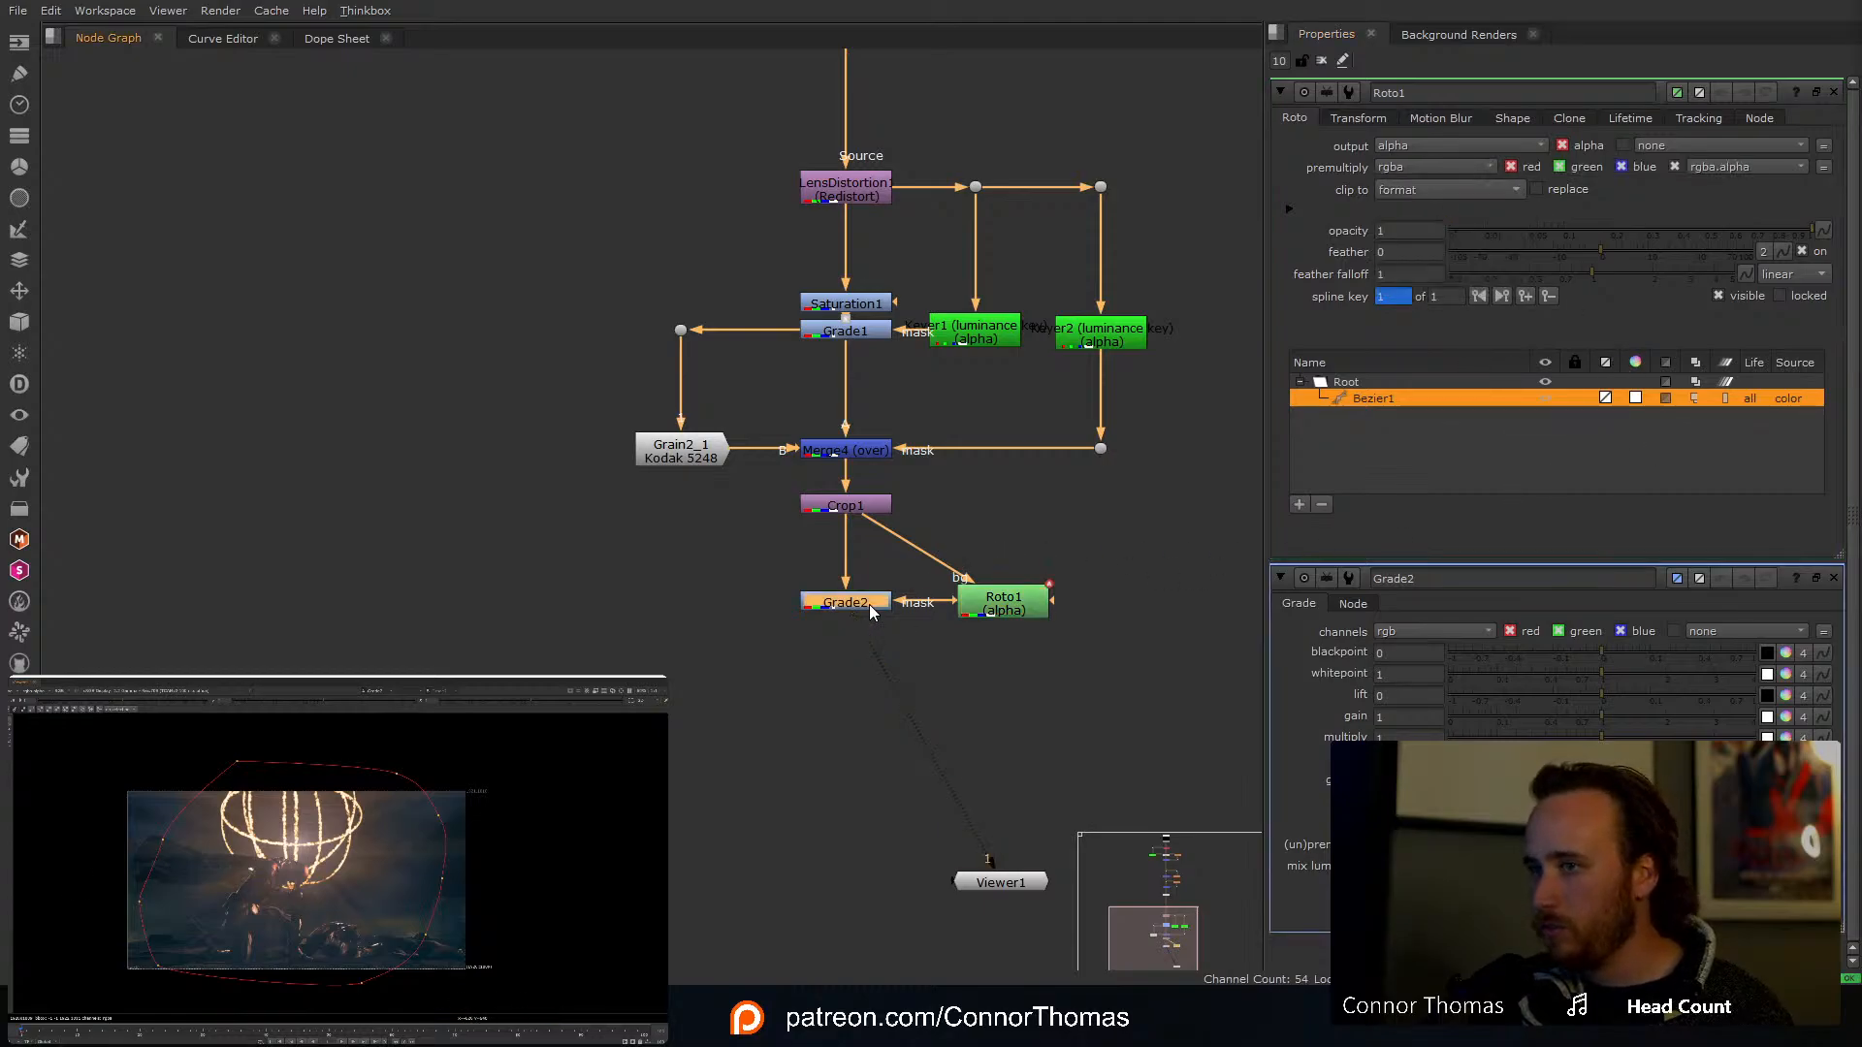
click(1725, 336)
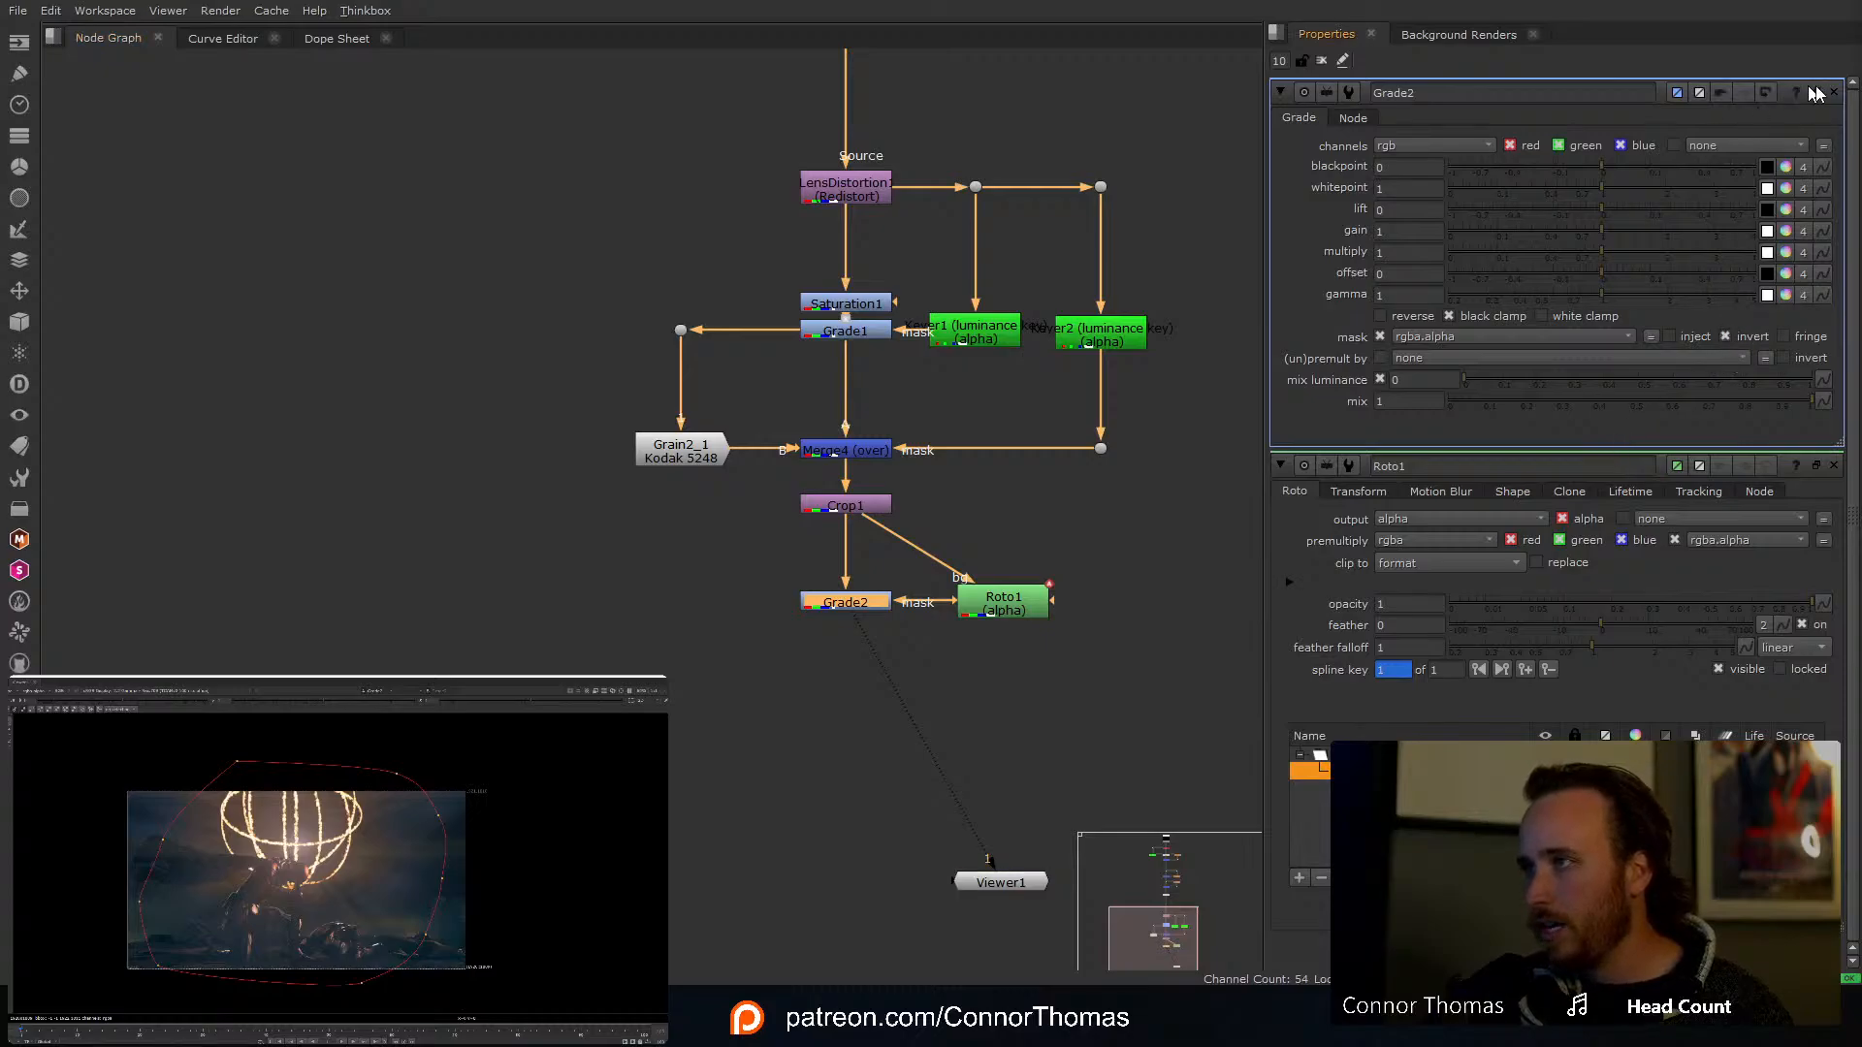
click(1833, 465)
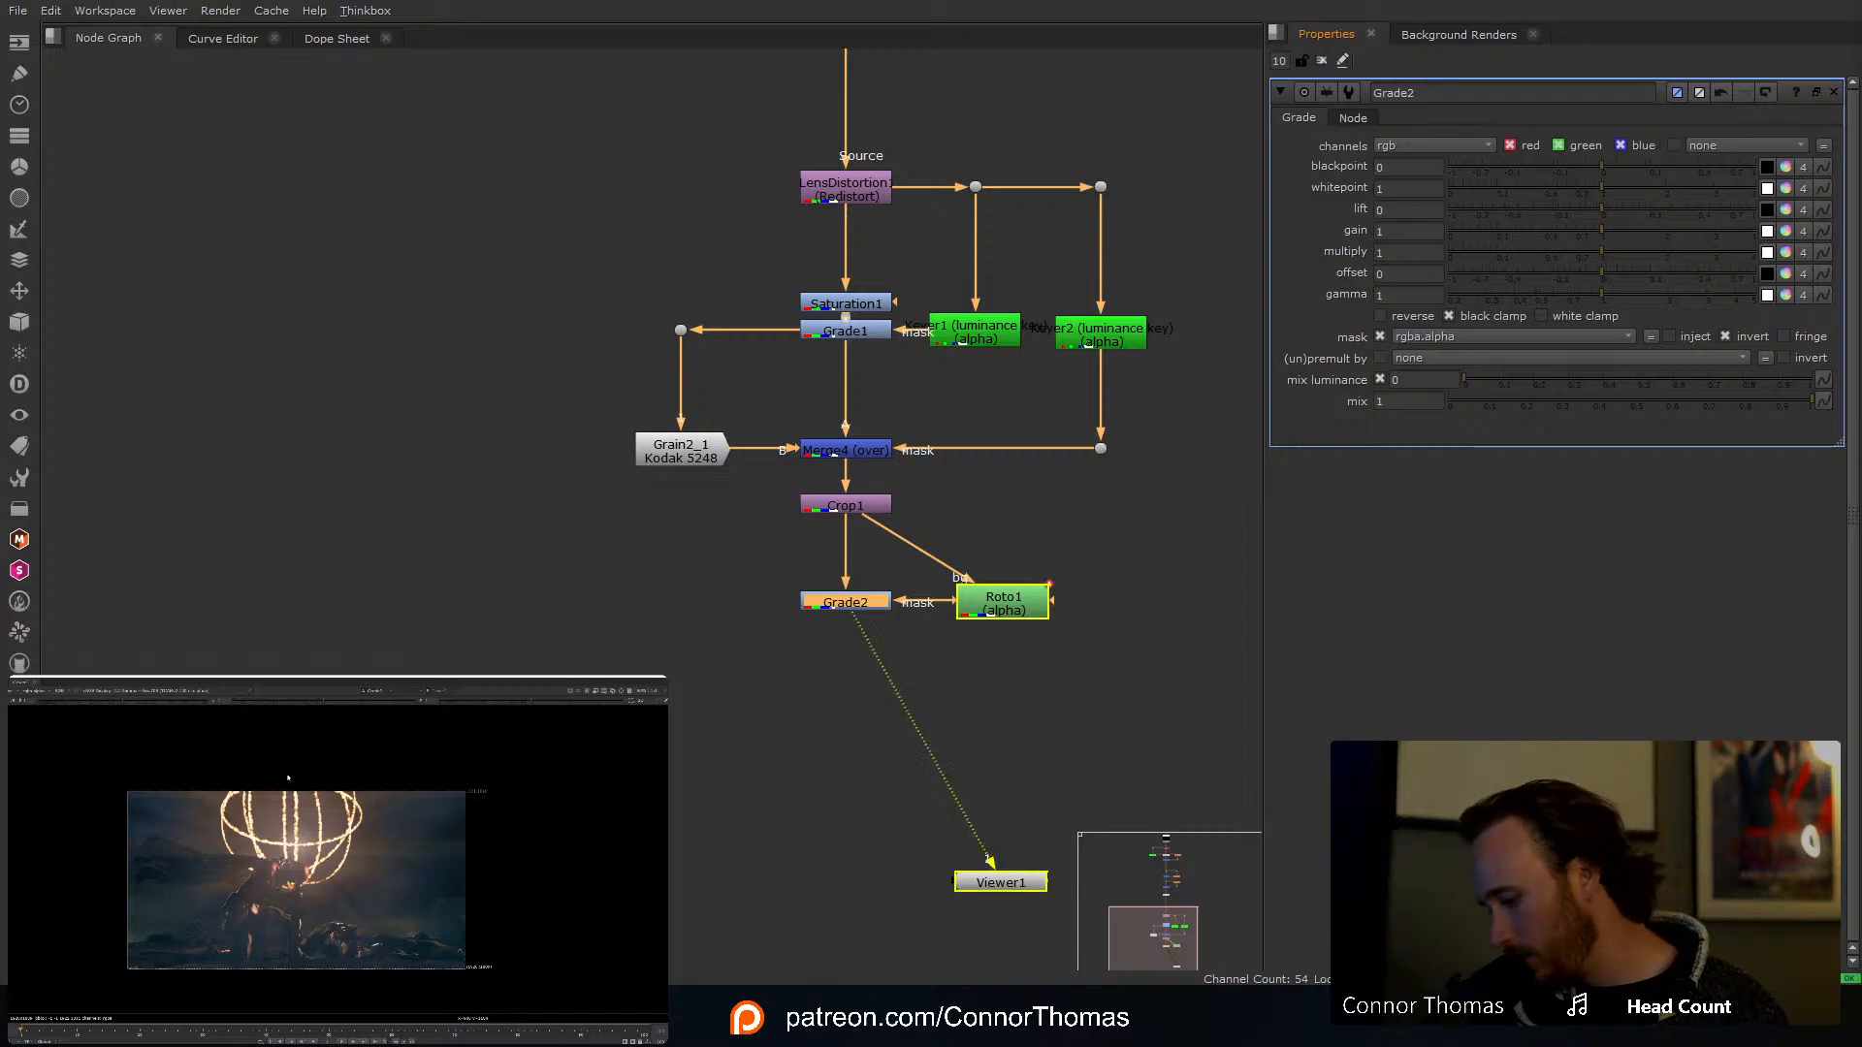
key(f)
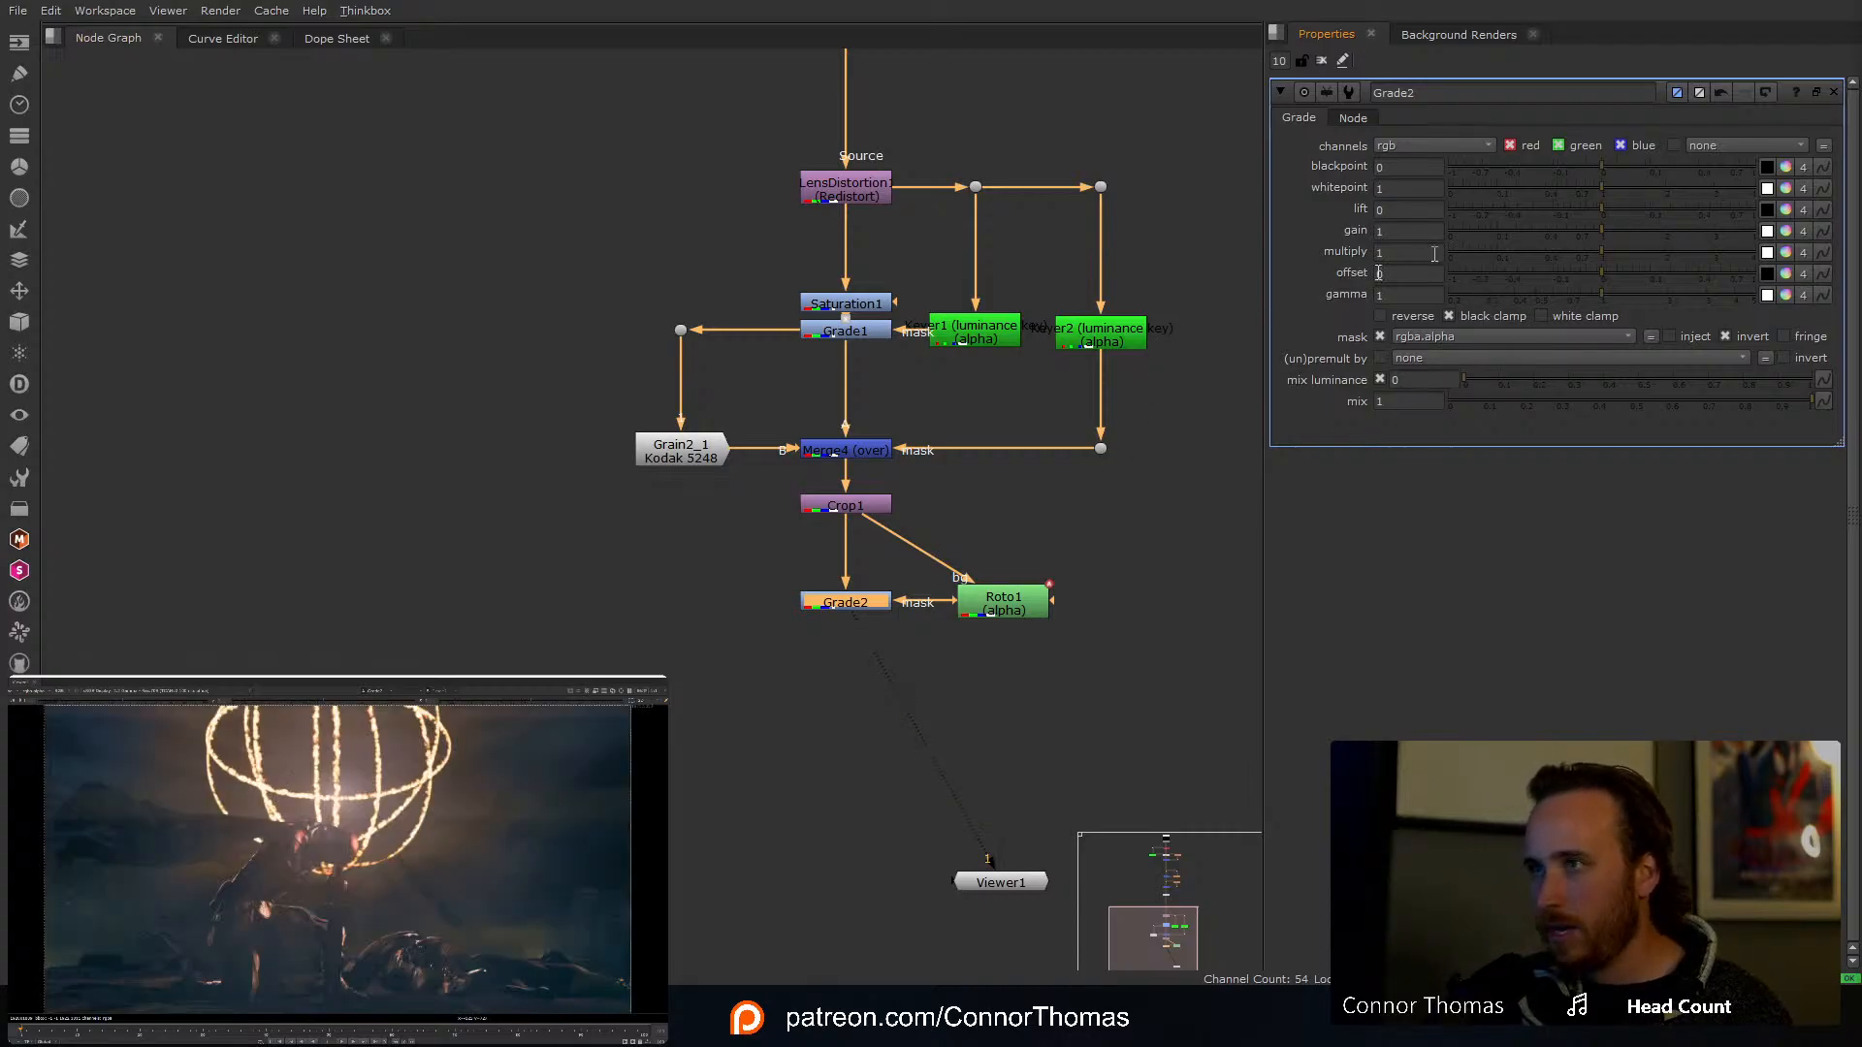
Step: Move Roto1 level with Crop1, insert a Blur between it and the Grade's mask input, and set the blur size to 300
drag(999, 607, 1008, 519)
key(b)
click(1011, 623)
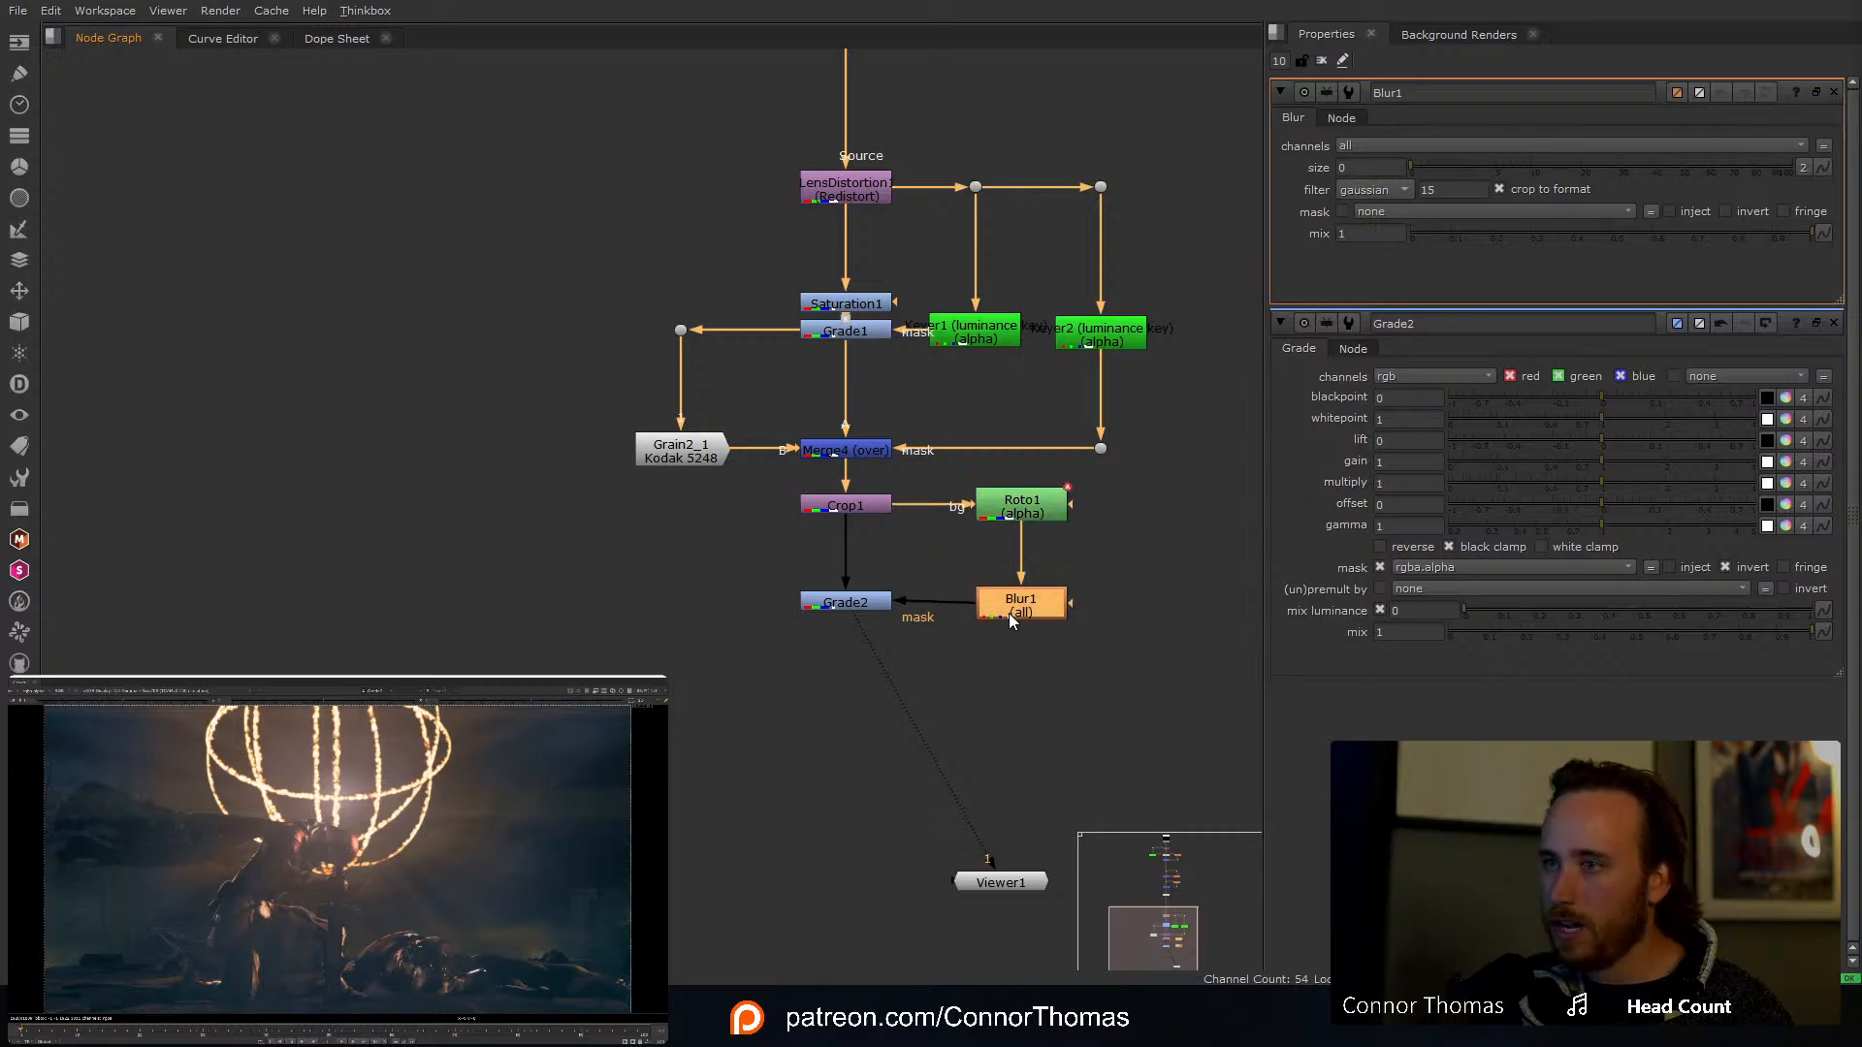
click(1360, 167)
key(BackSpace)
text(300)
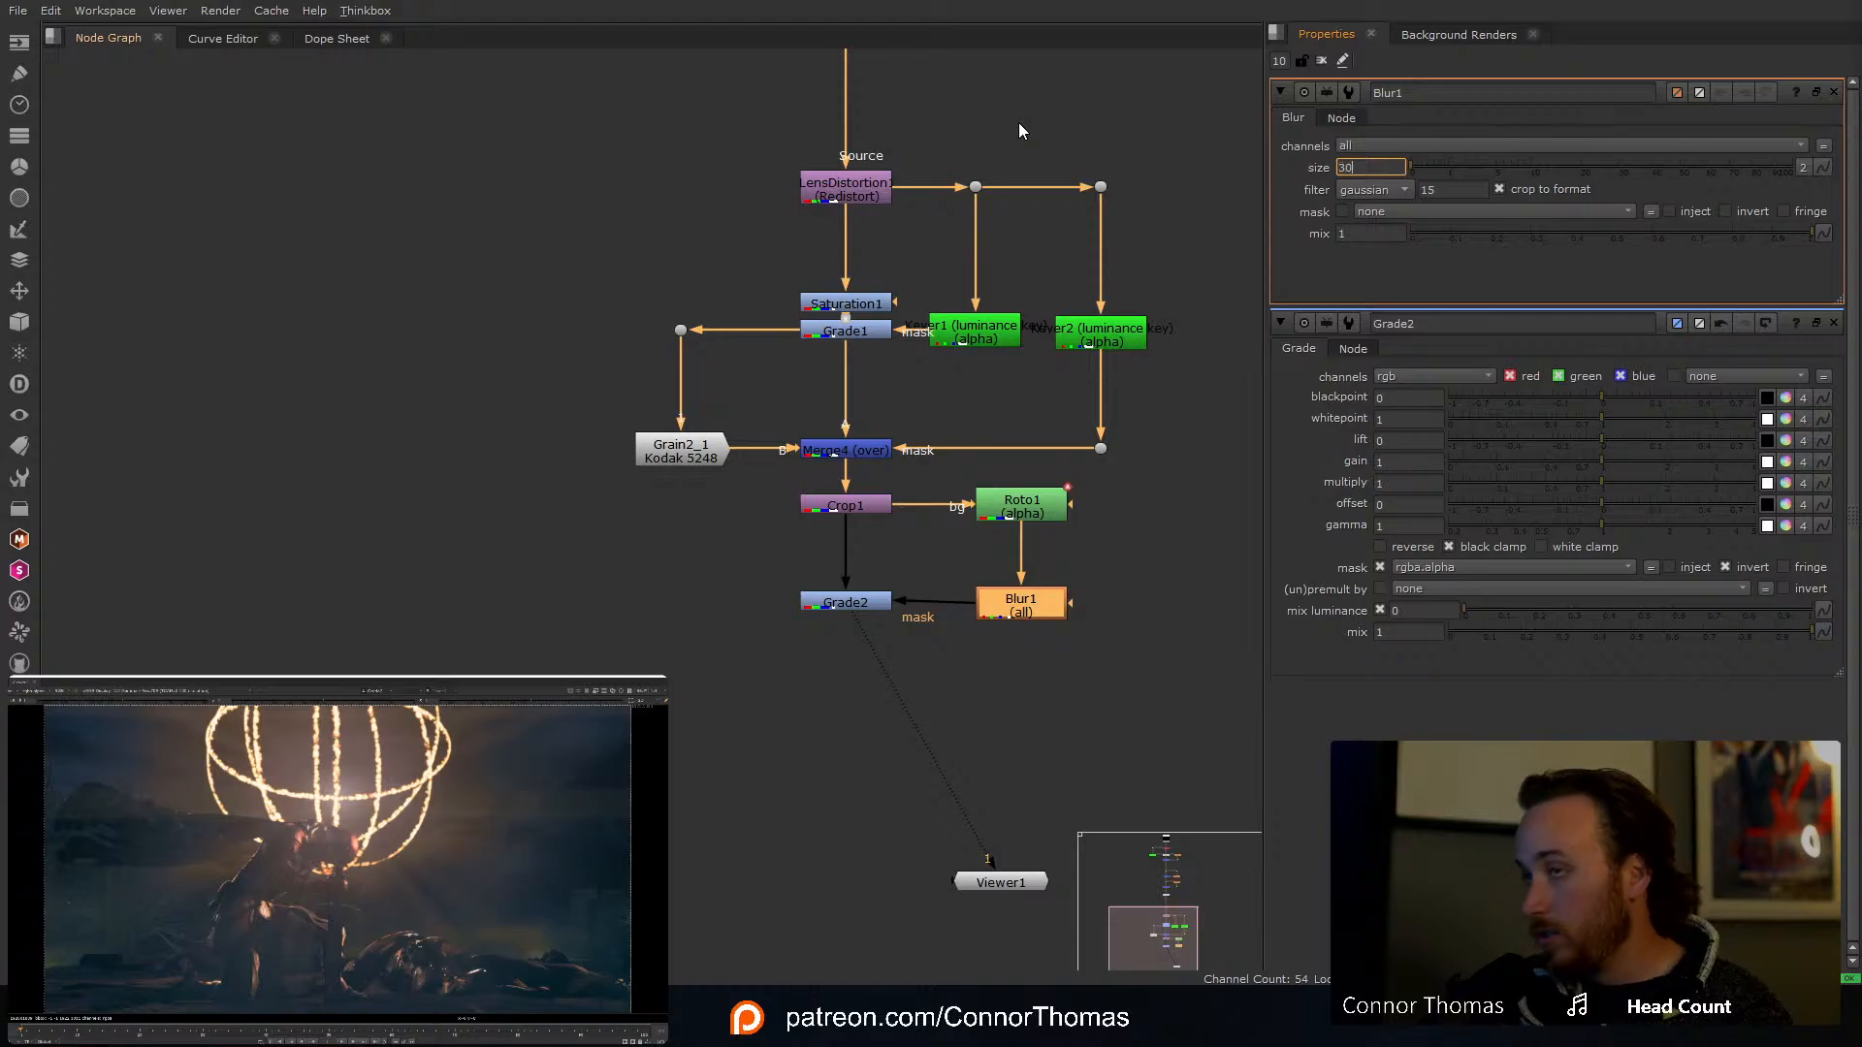
key(Return)
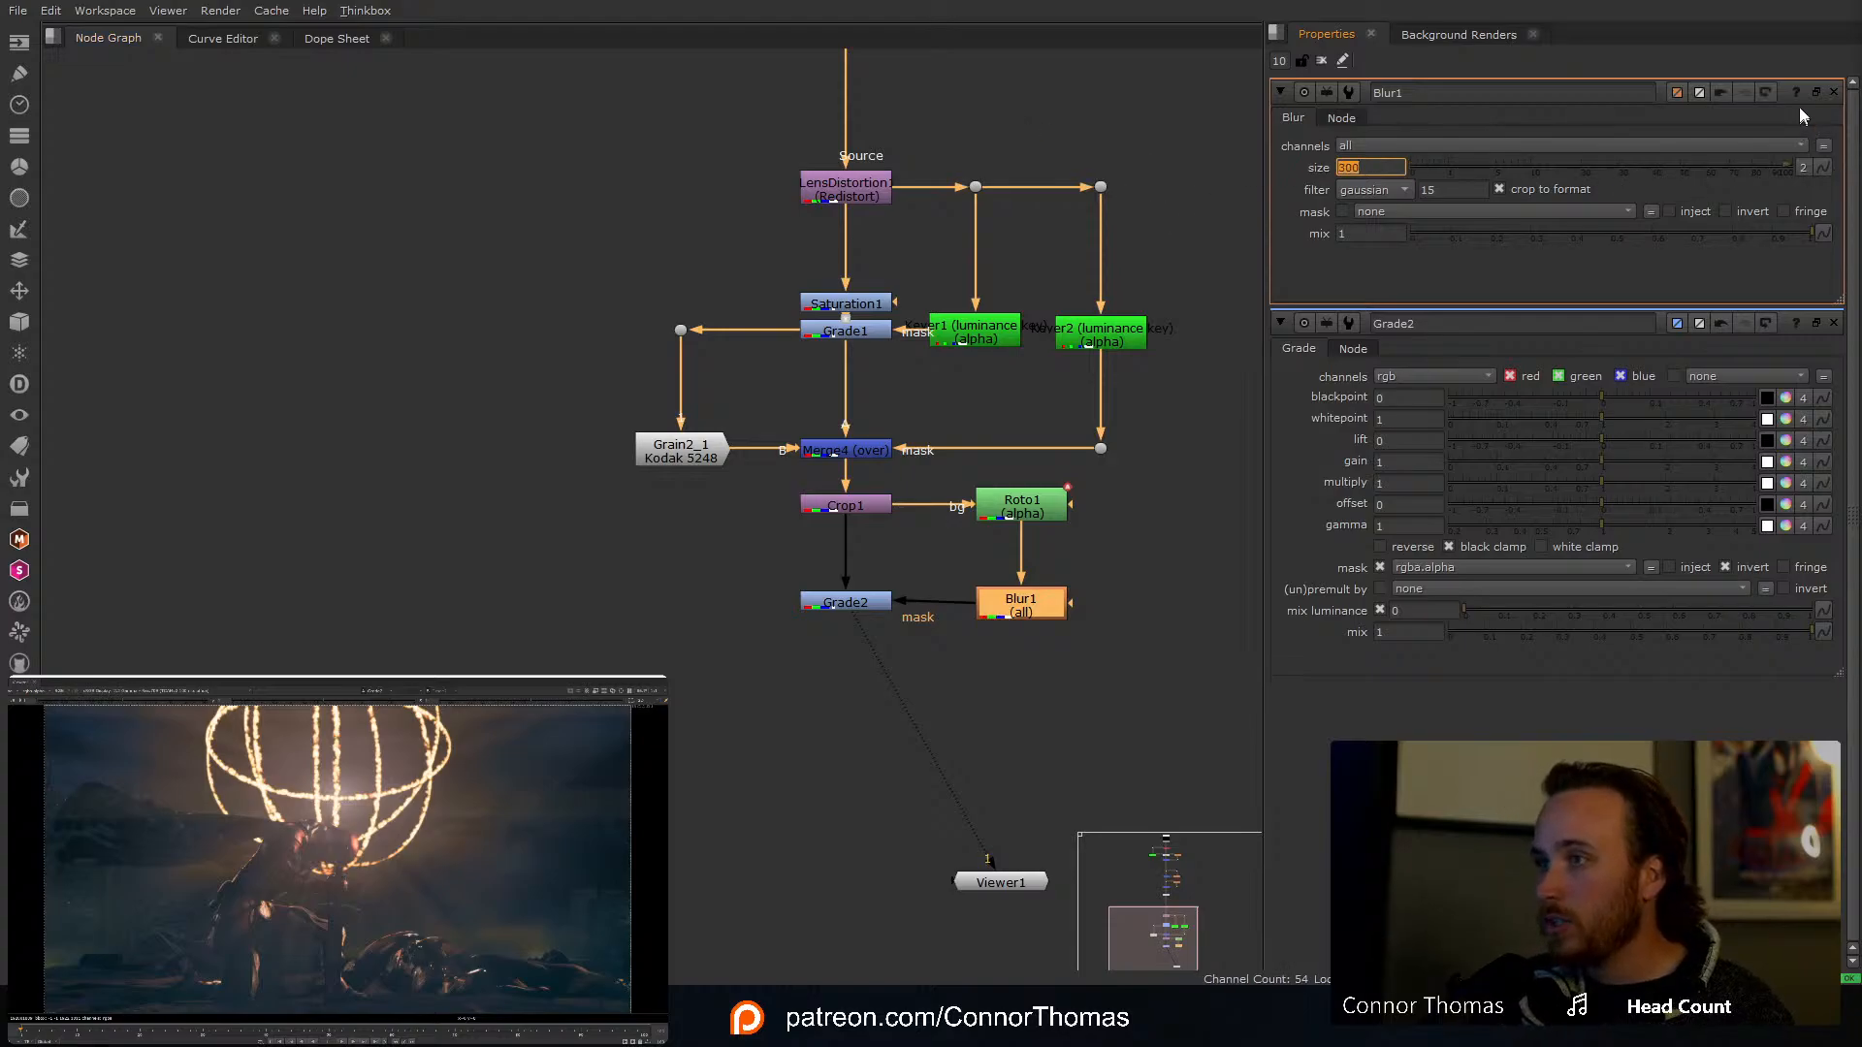
click(1833, 93)
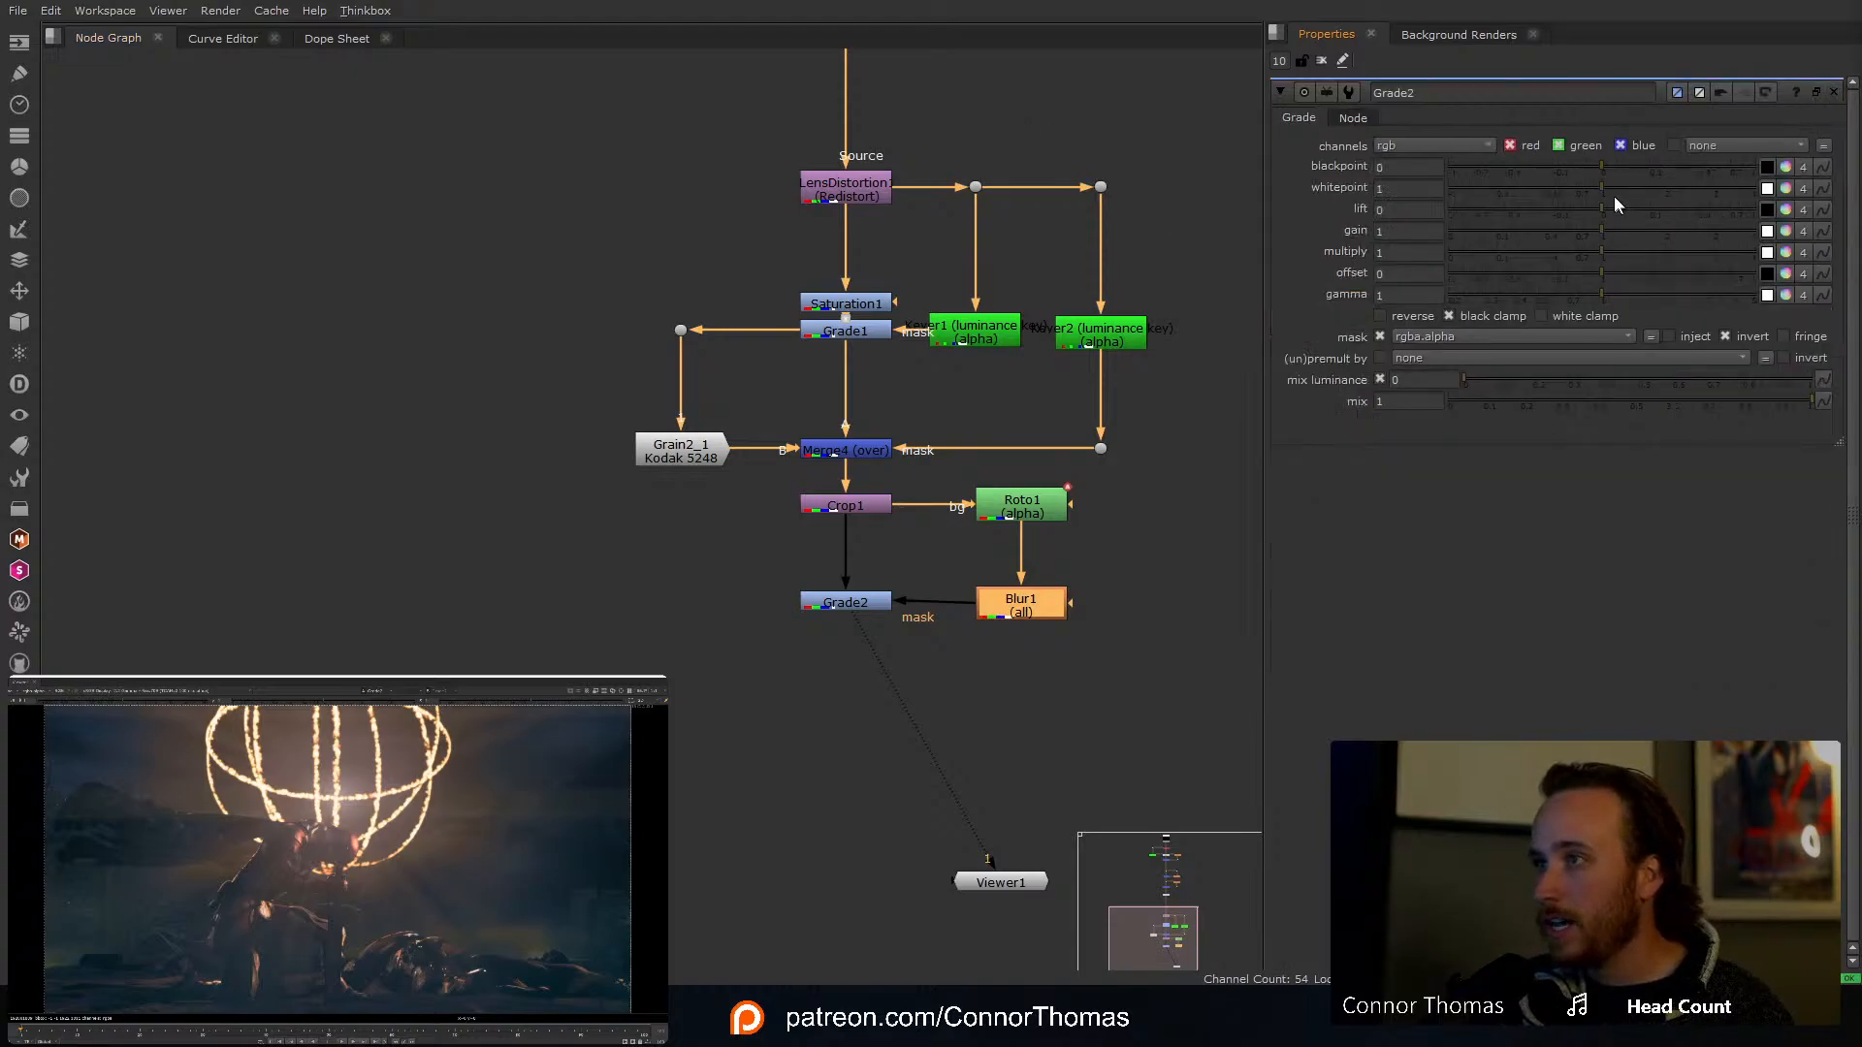
Step: Raise the whitepoint of Grade2 to 2.6 to darken the frame edges, and close the node properties
drag(1610, 185, 1751, 181)
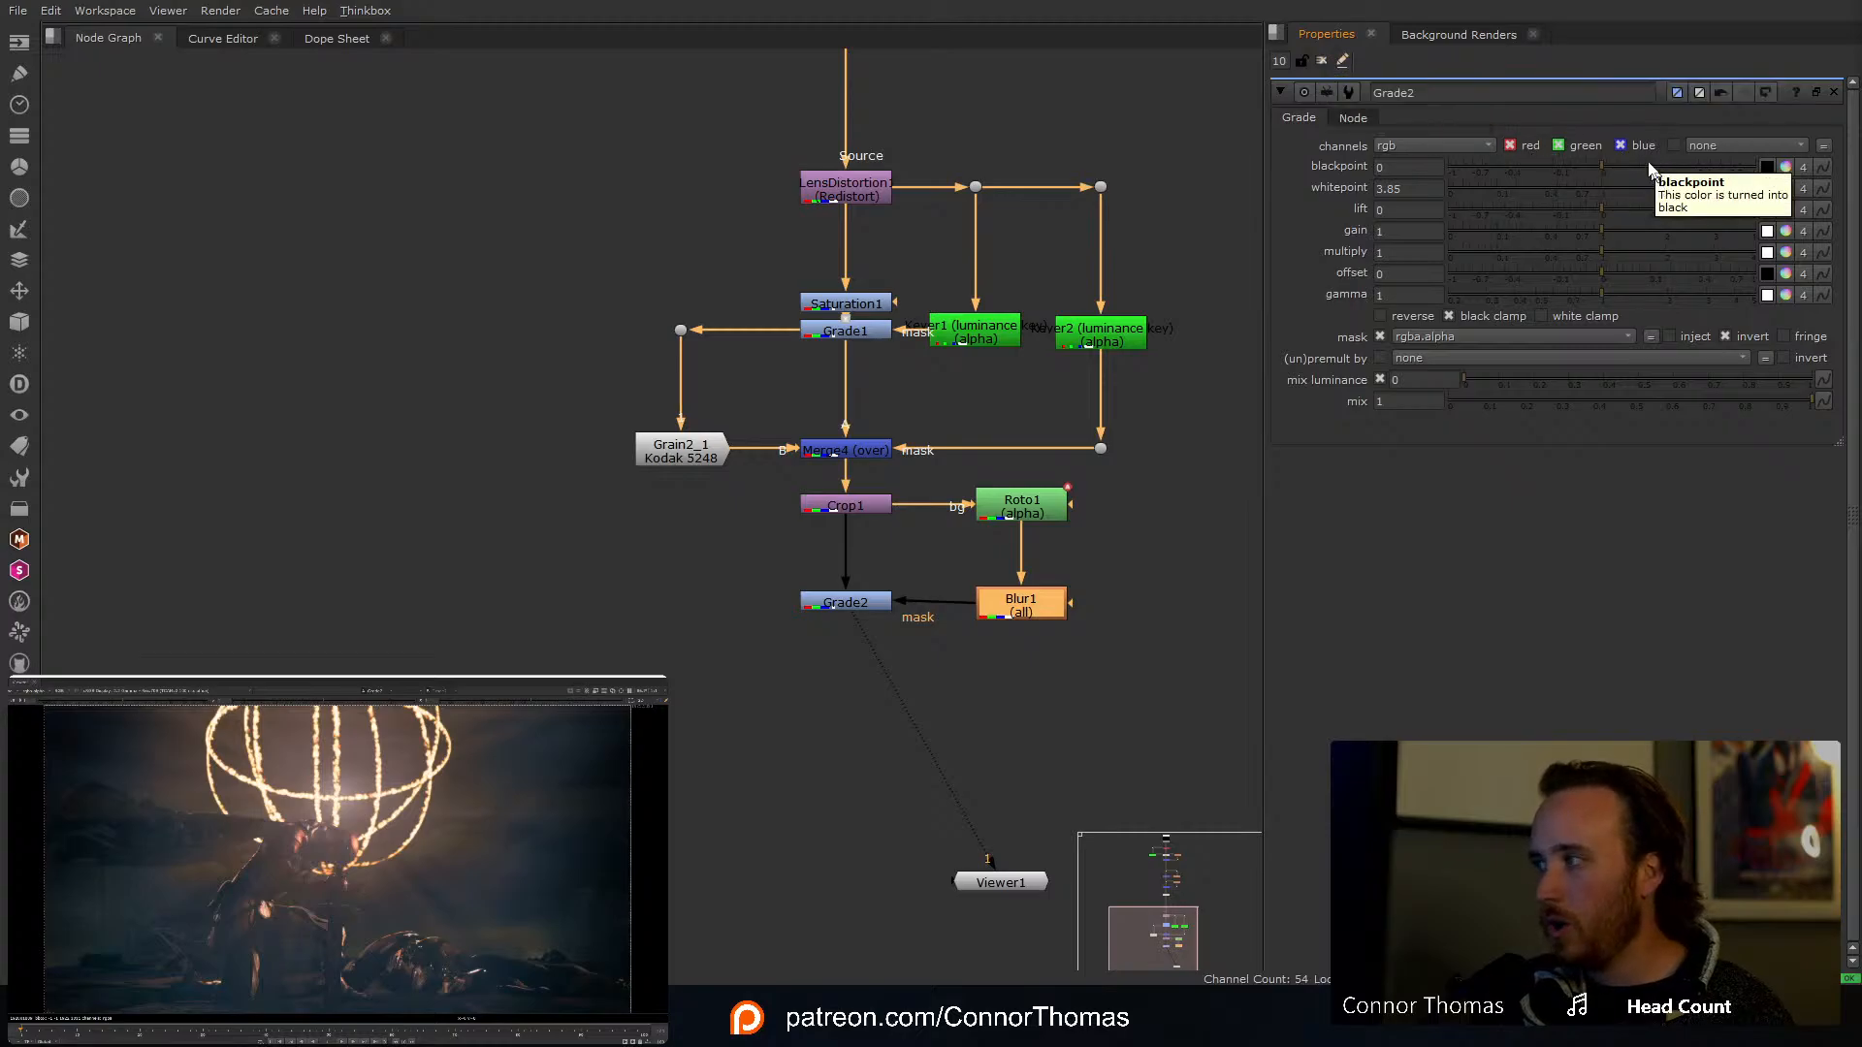
drag(1743, 194, 1699, 196)
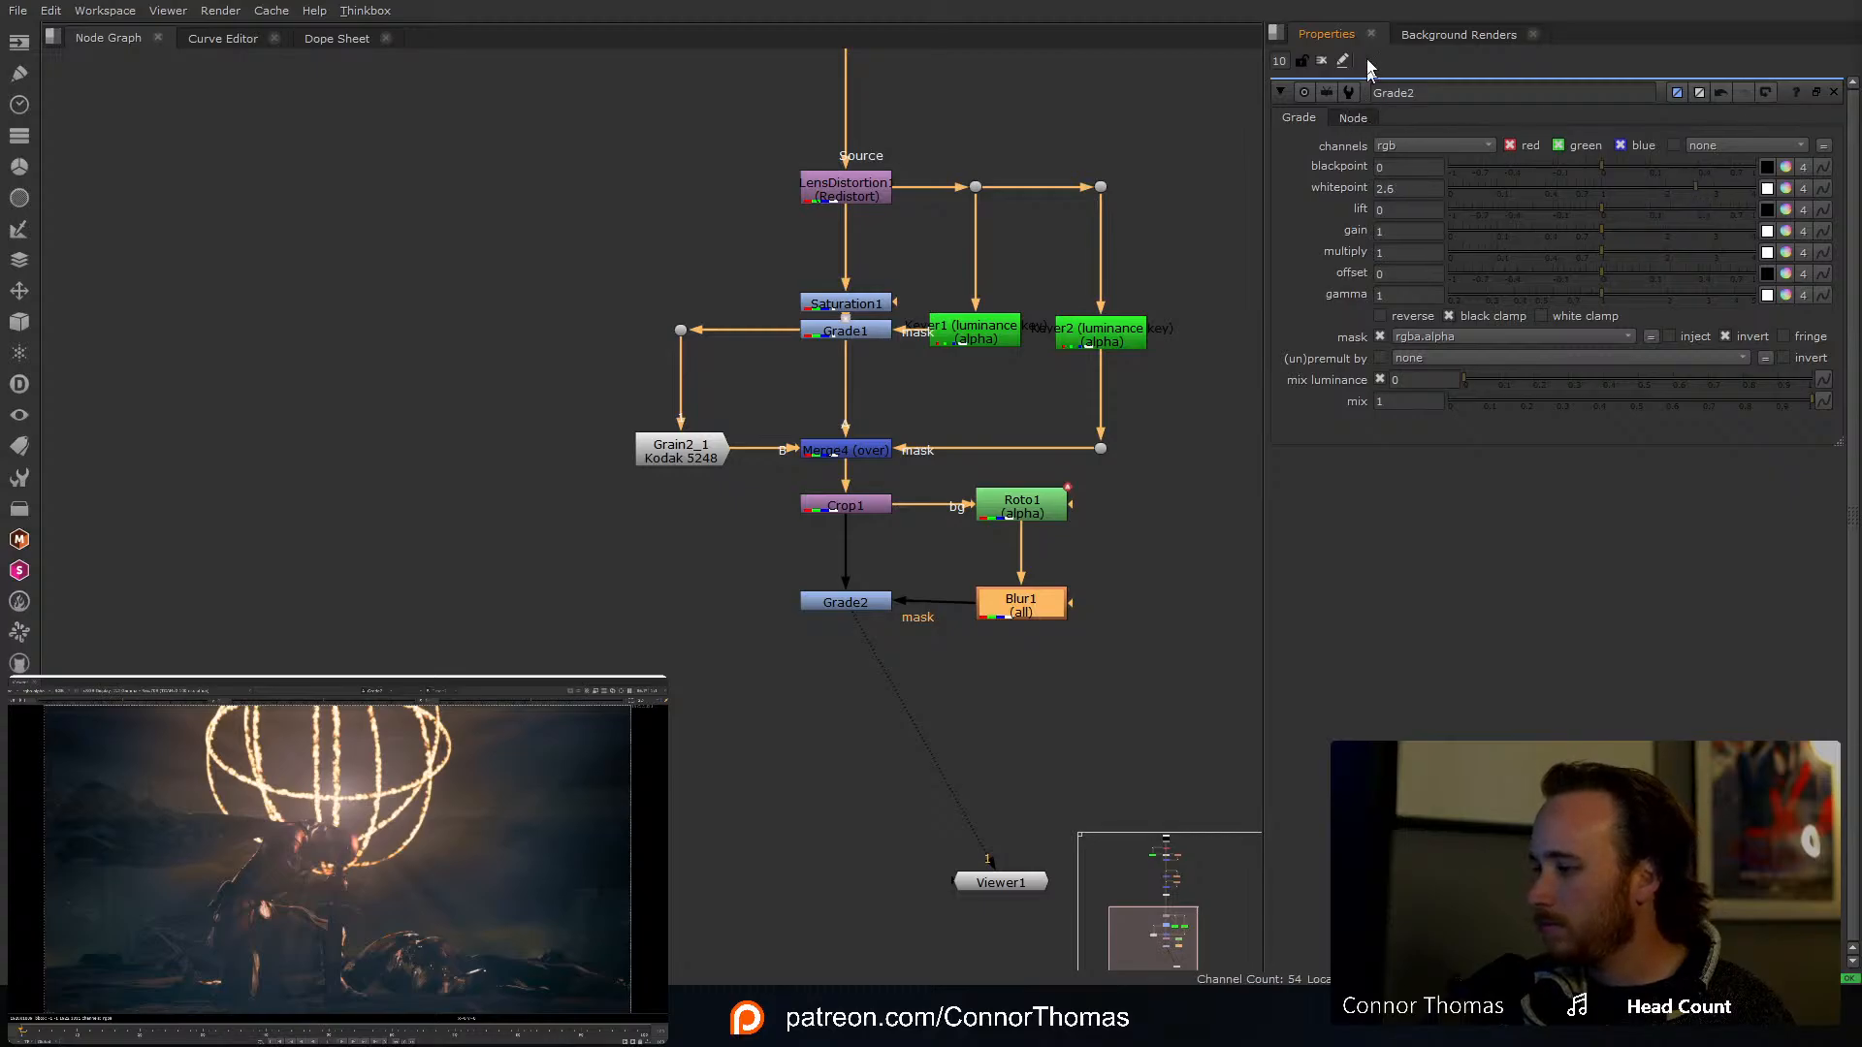
click(1321, 61)
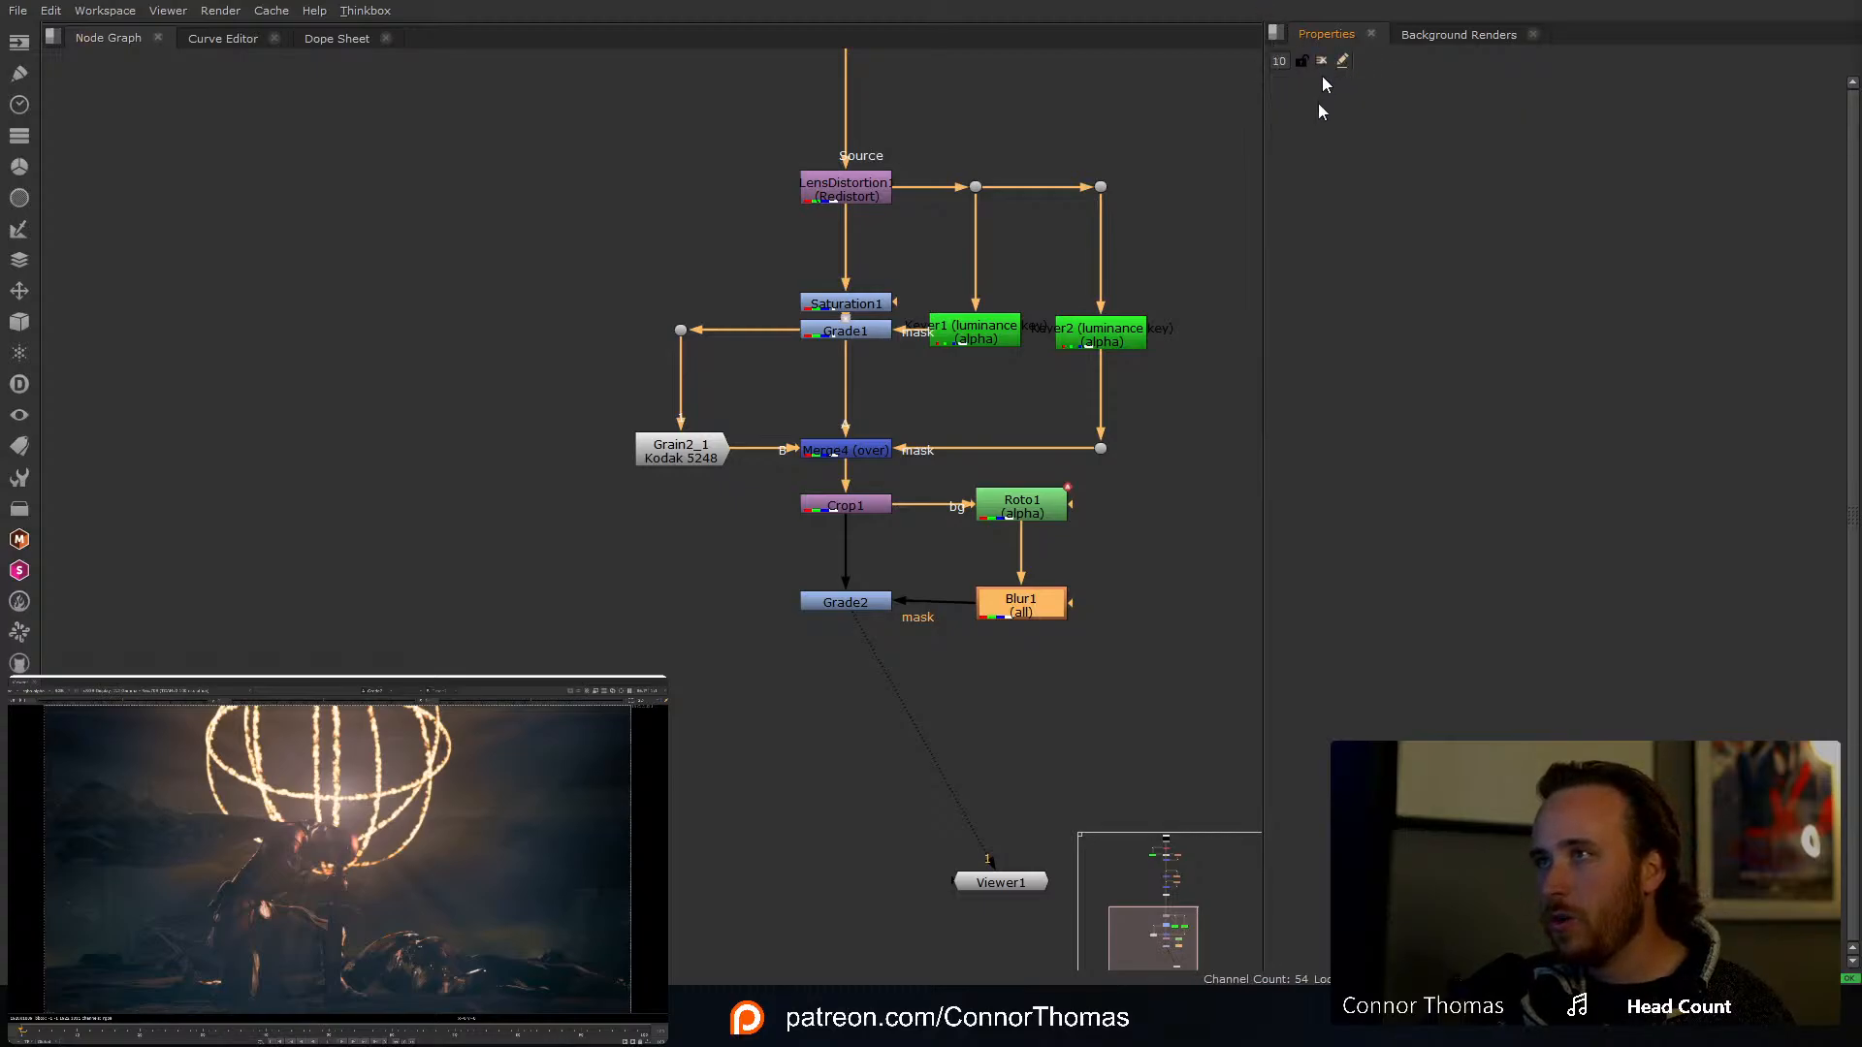
Step: Move the Crop, Roto, Grade and Blur nodes down together to separate them from the grain merge
click(1171, 456)
drag(687, 788, 1137, 475)
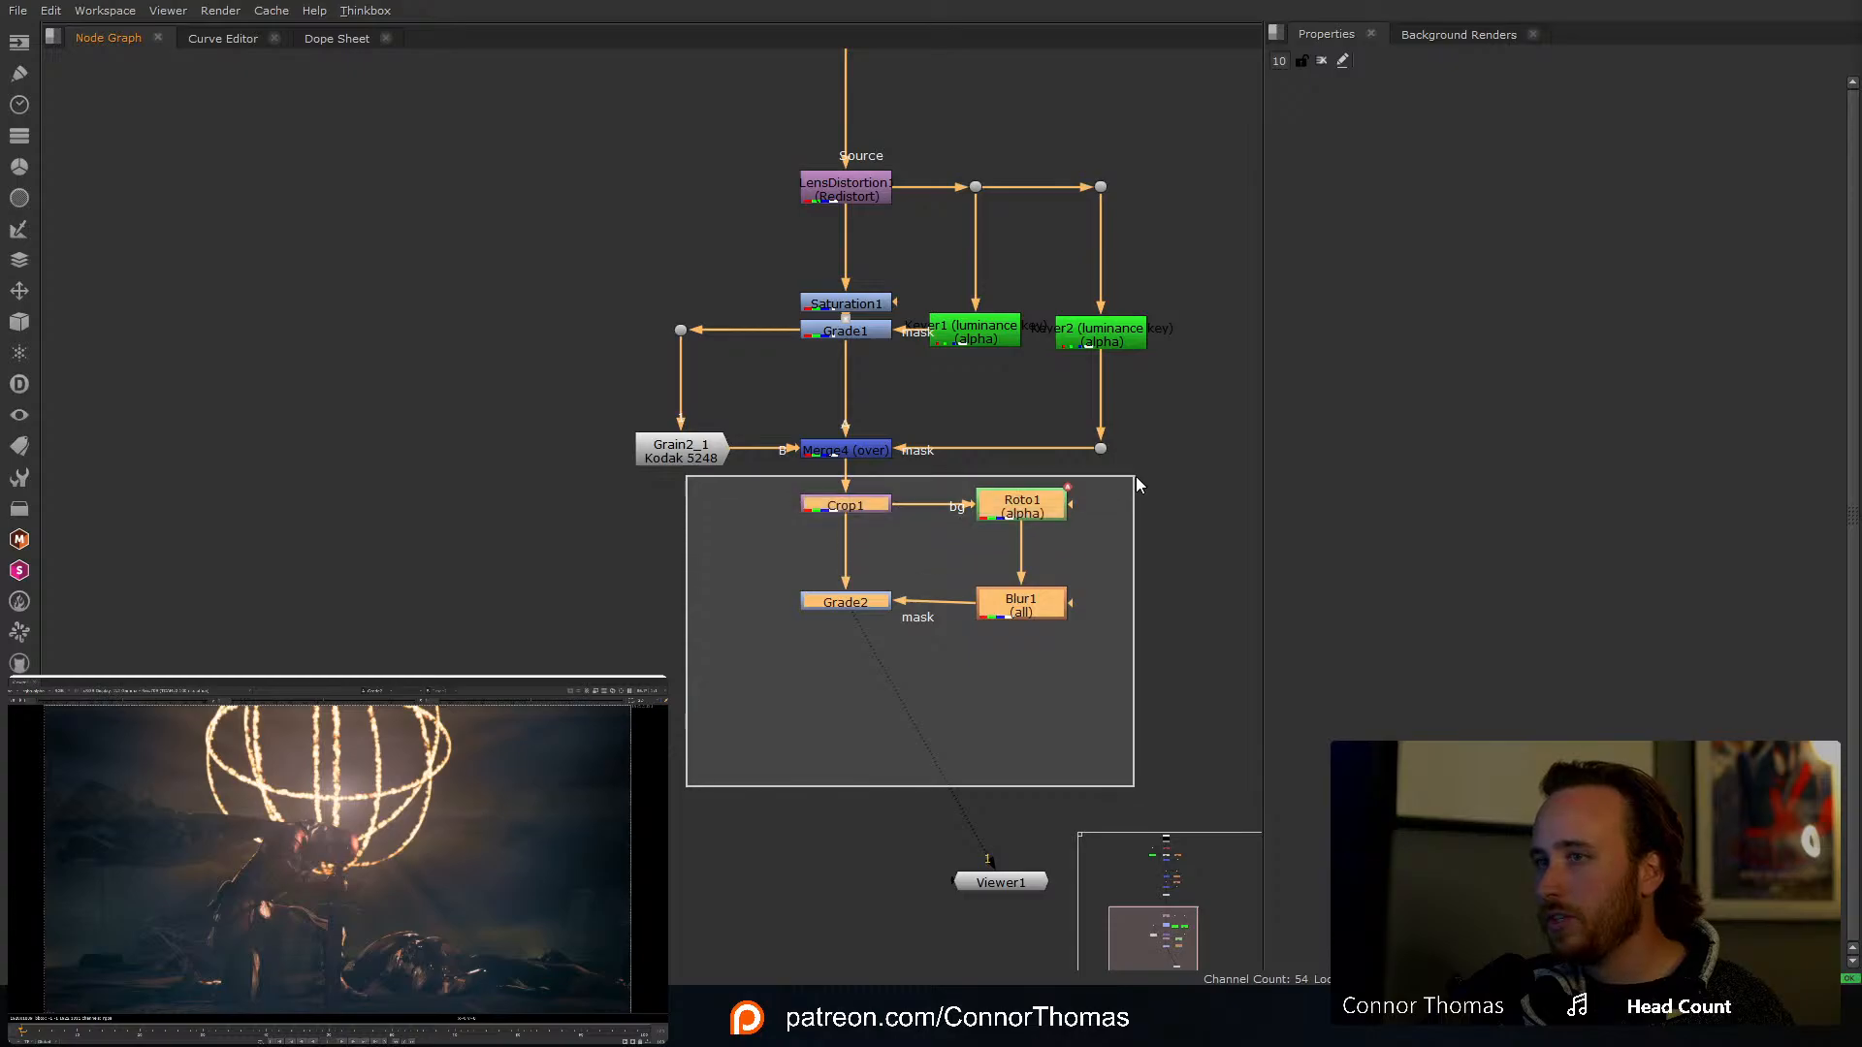
drag(857, 506, 853, 603)
click(982, 485)
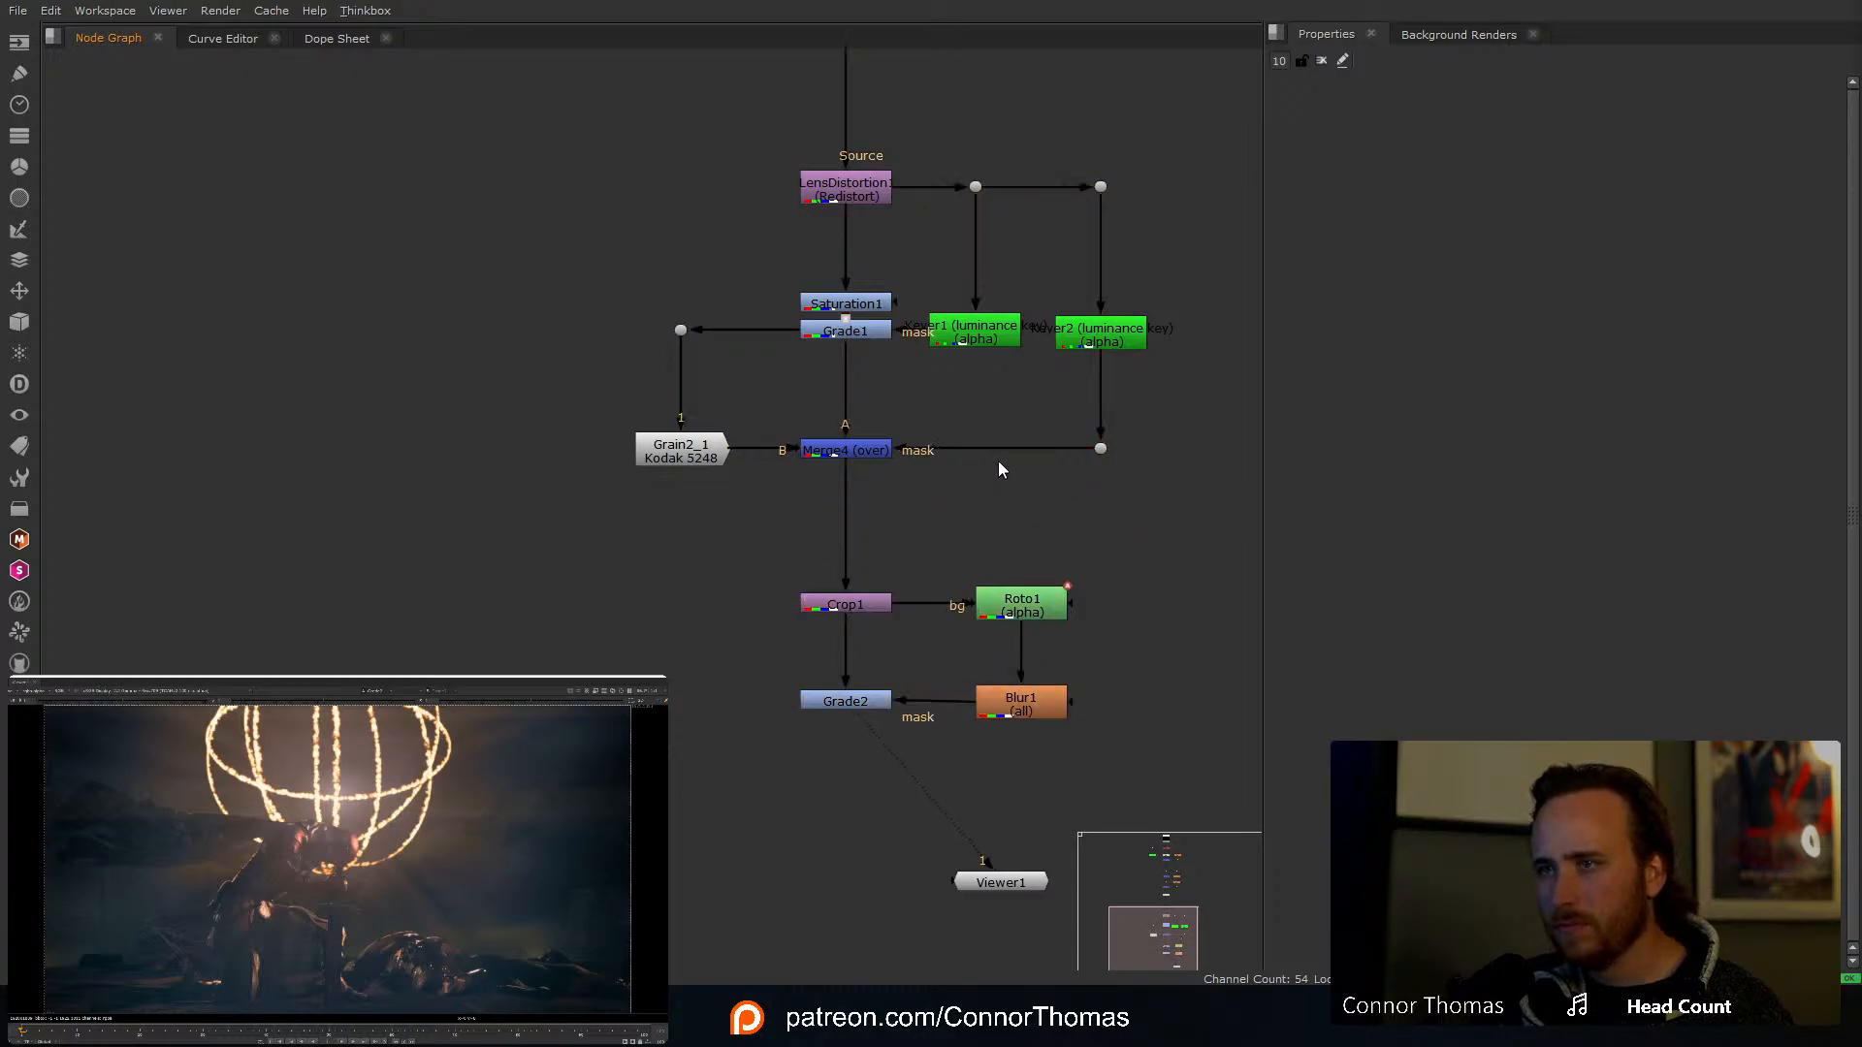
Step: Move the Viewer node well below the vignette nodes
scroll(1005, 443, down, 3)
middle_drag(1010, 431, 883, 731)
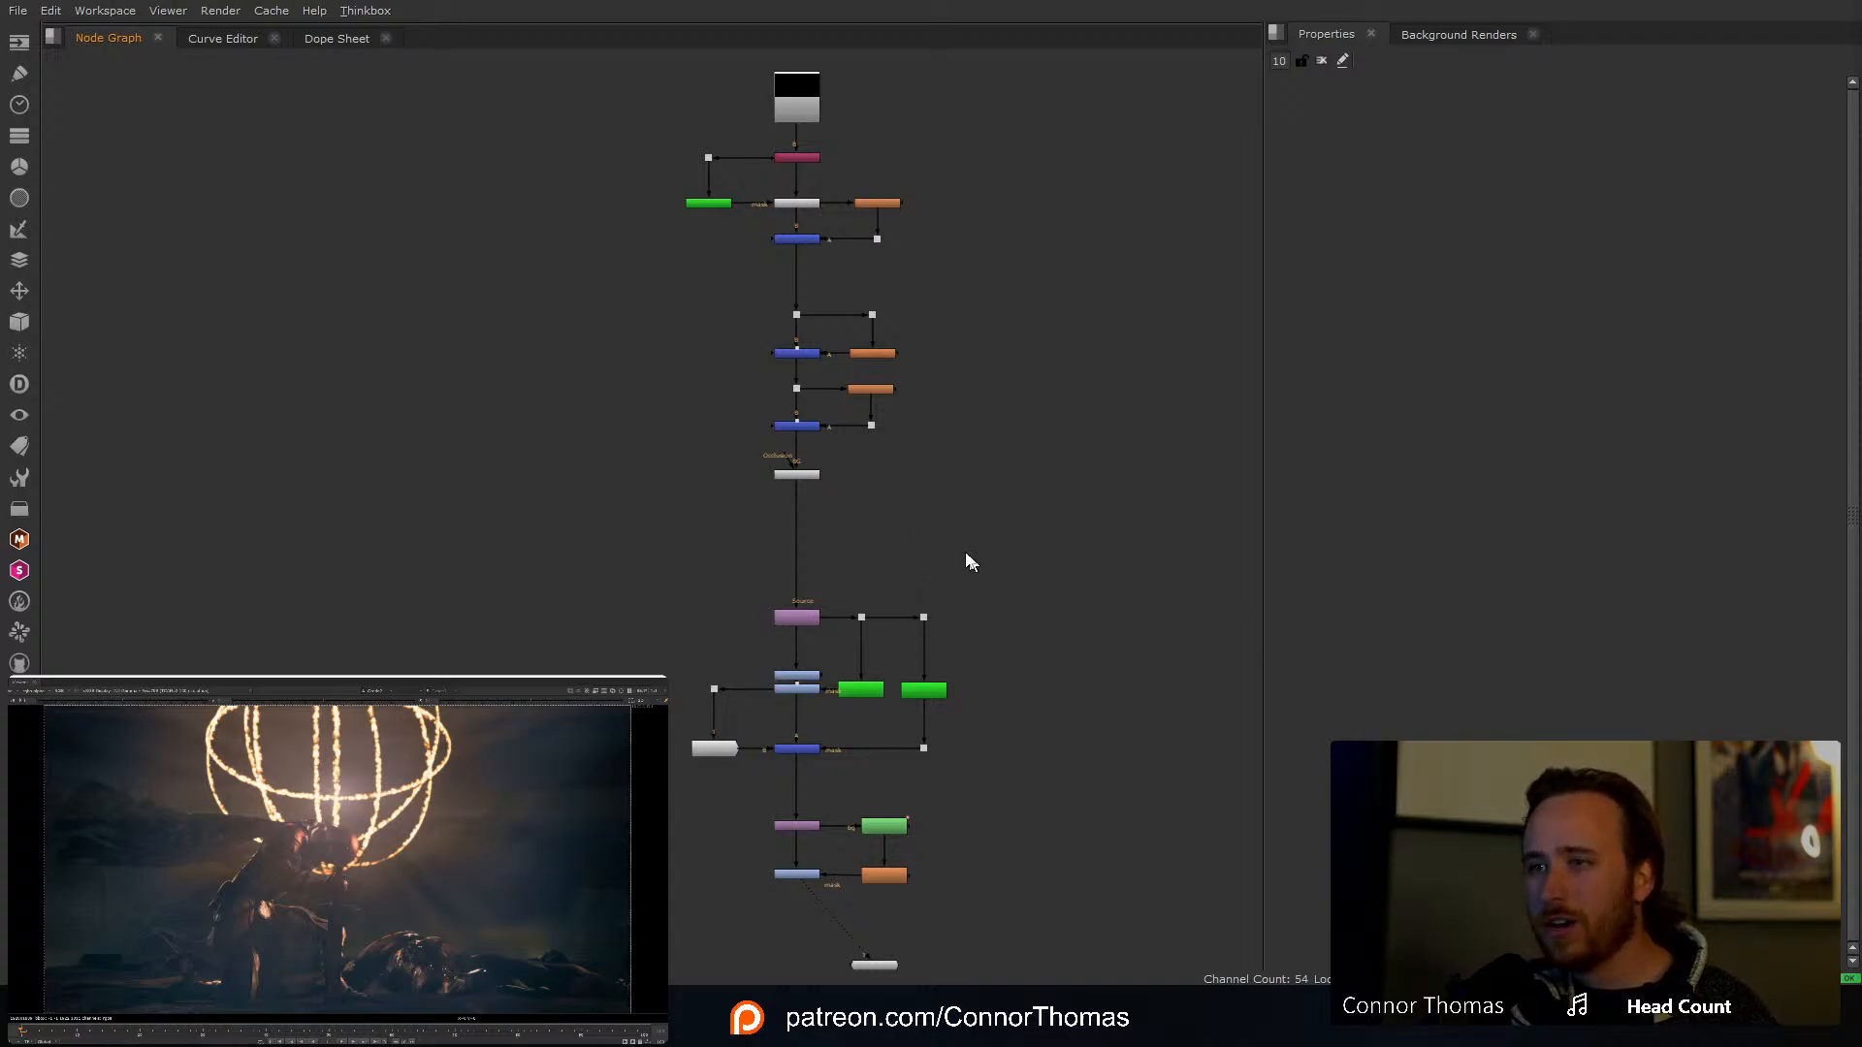
mouse_move(964, 556)
middle_down()
mouse_move(948, 461)
mouse_move(965, 531)
middle_up()
middle_drag(953, 611, 919, 566)
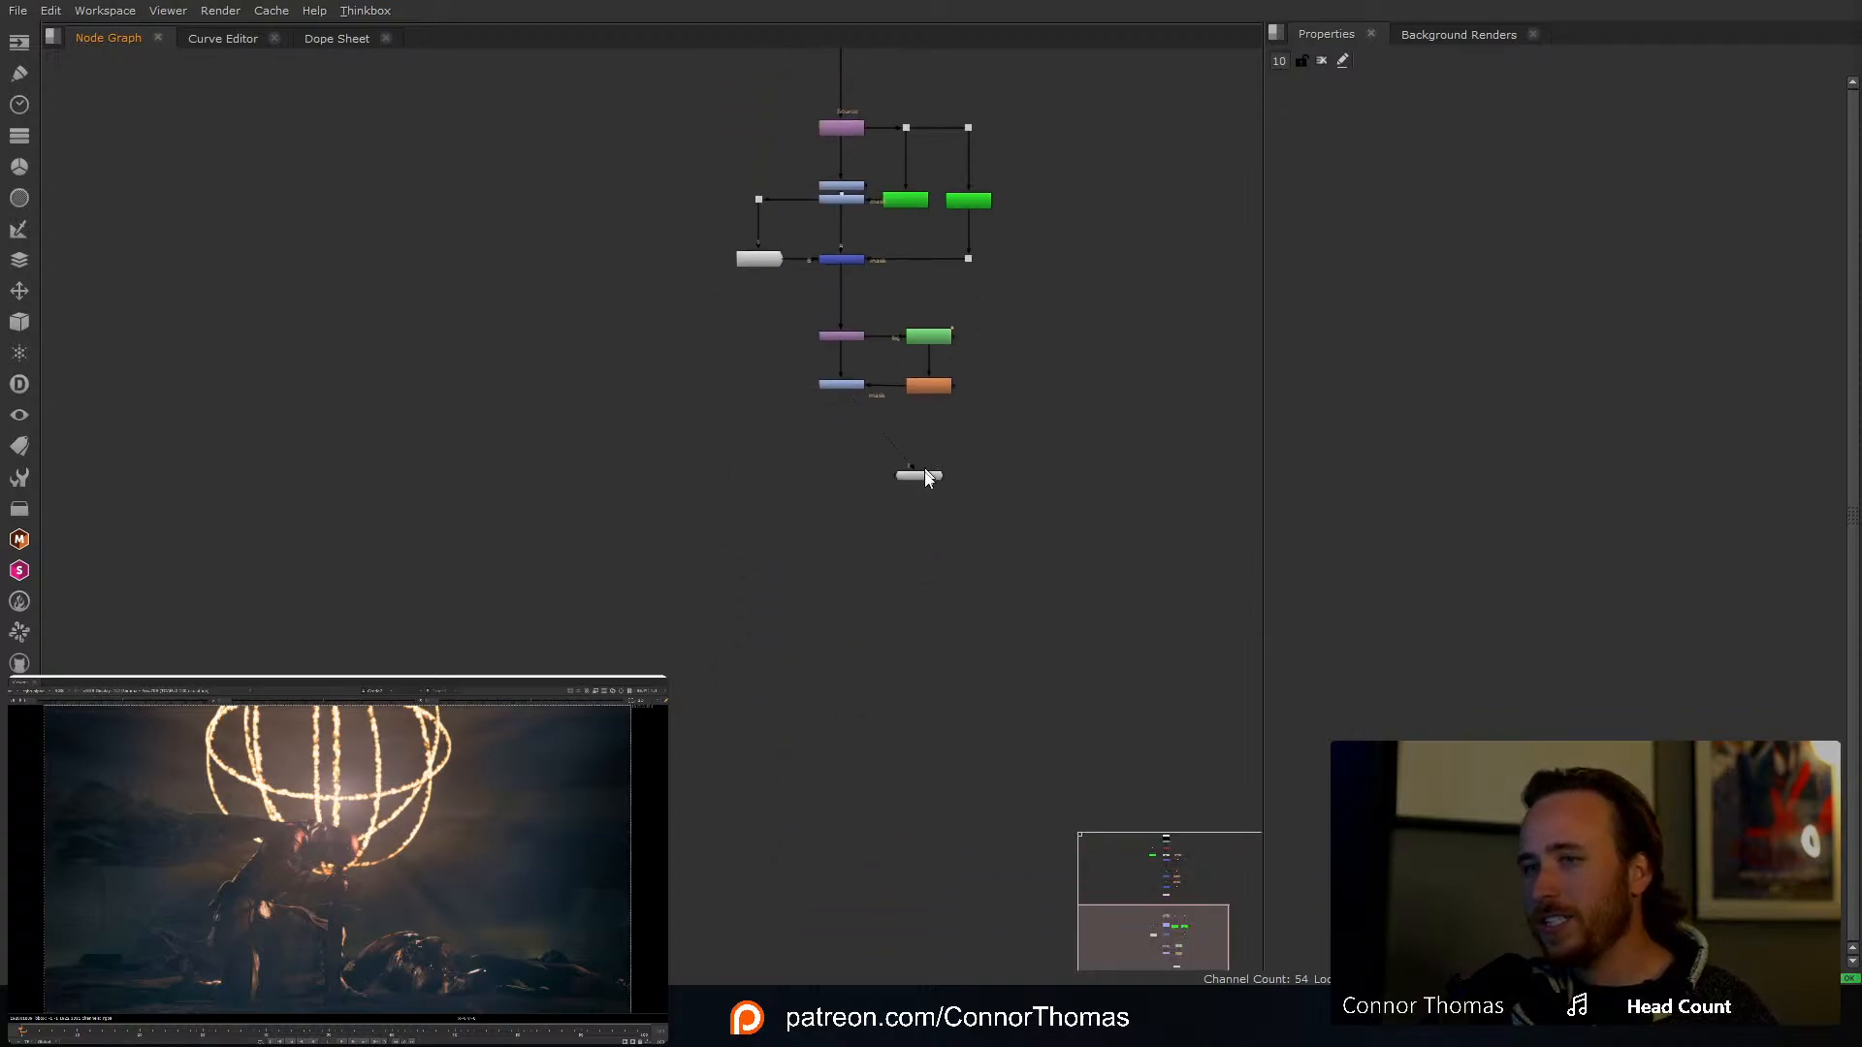
drag(928, 478, 967, 657)
click(989, 487)
Step: Align Grade2 level with Blur1 so their mask connection runs straight
scroll(968, 425, up, 5)
middle_drag(946, 311, 972, 404)
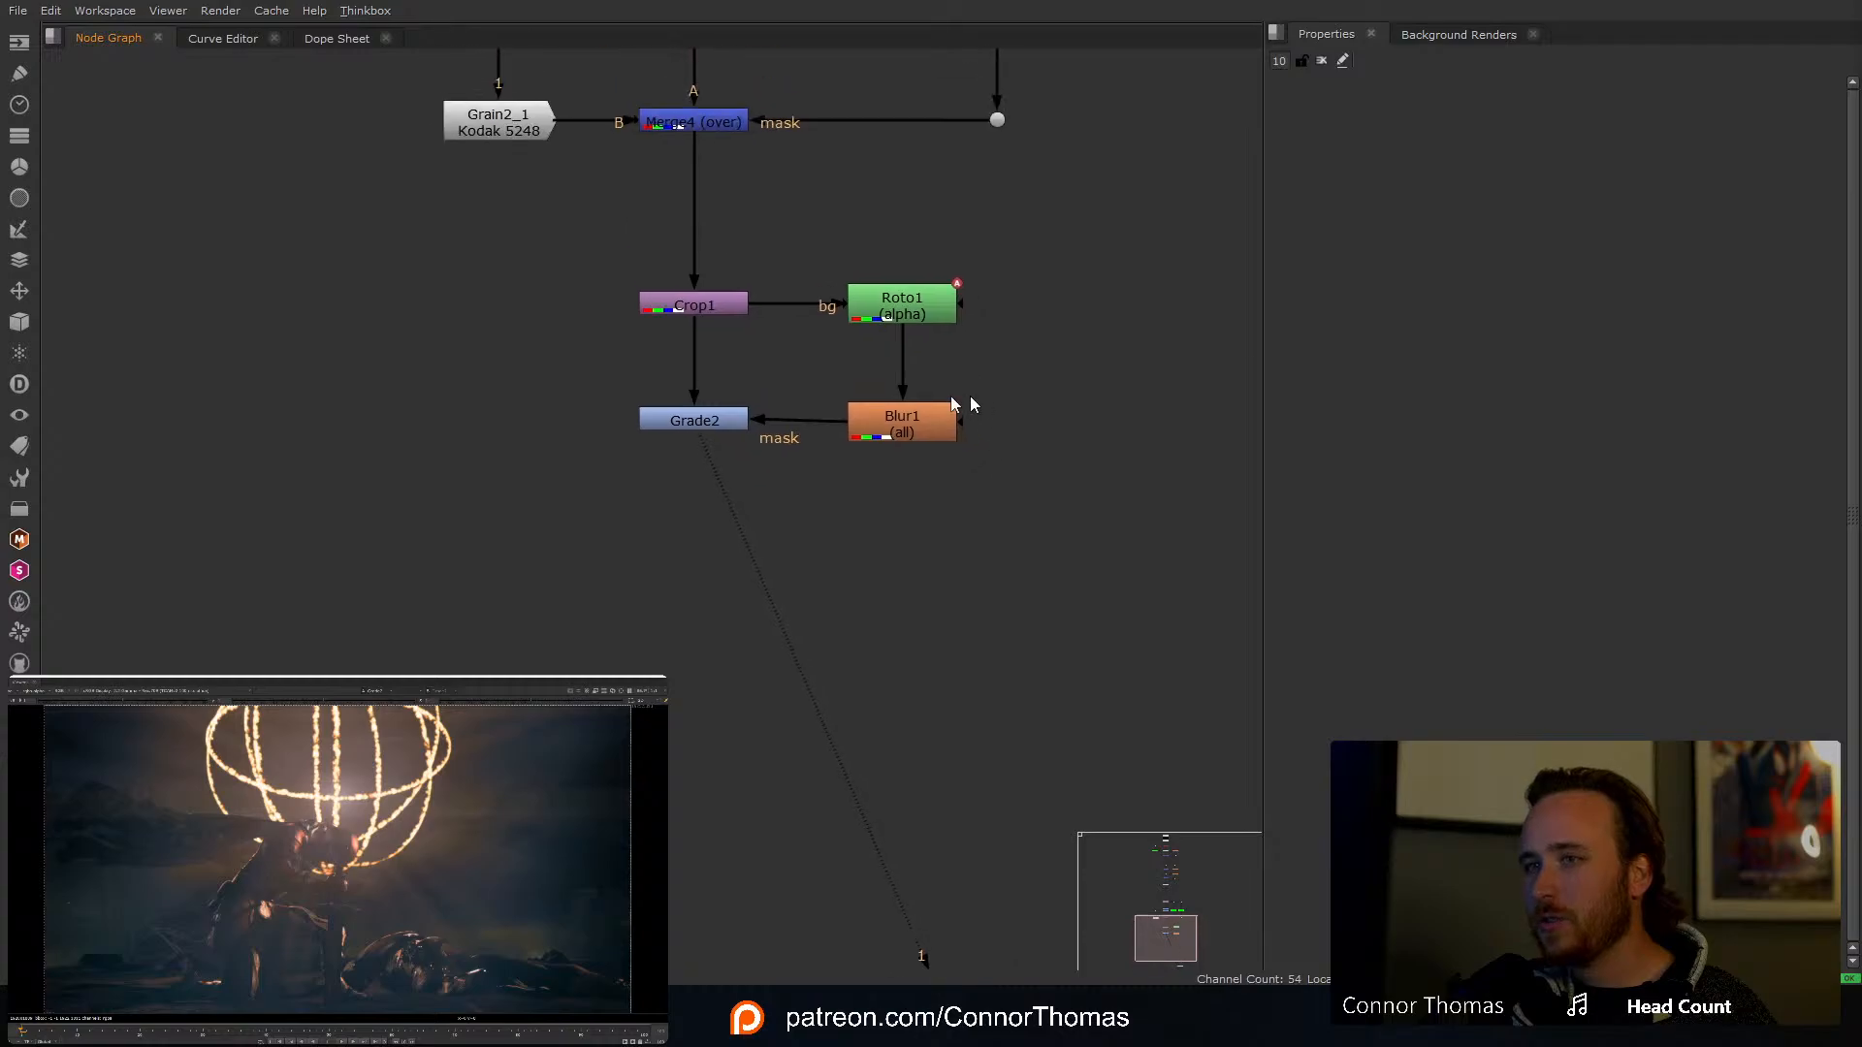
drag(725, 424, 727, 429)
click(831, 506)
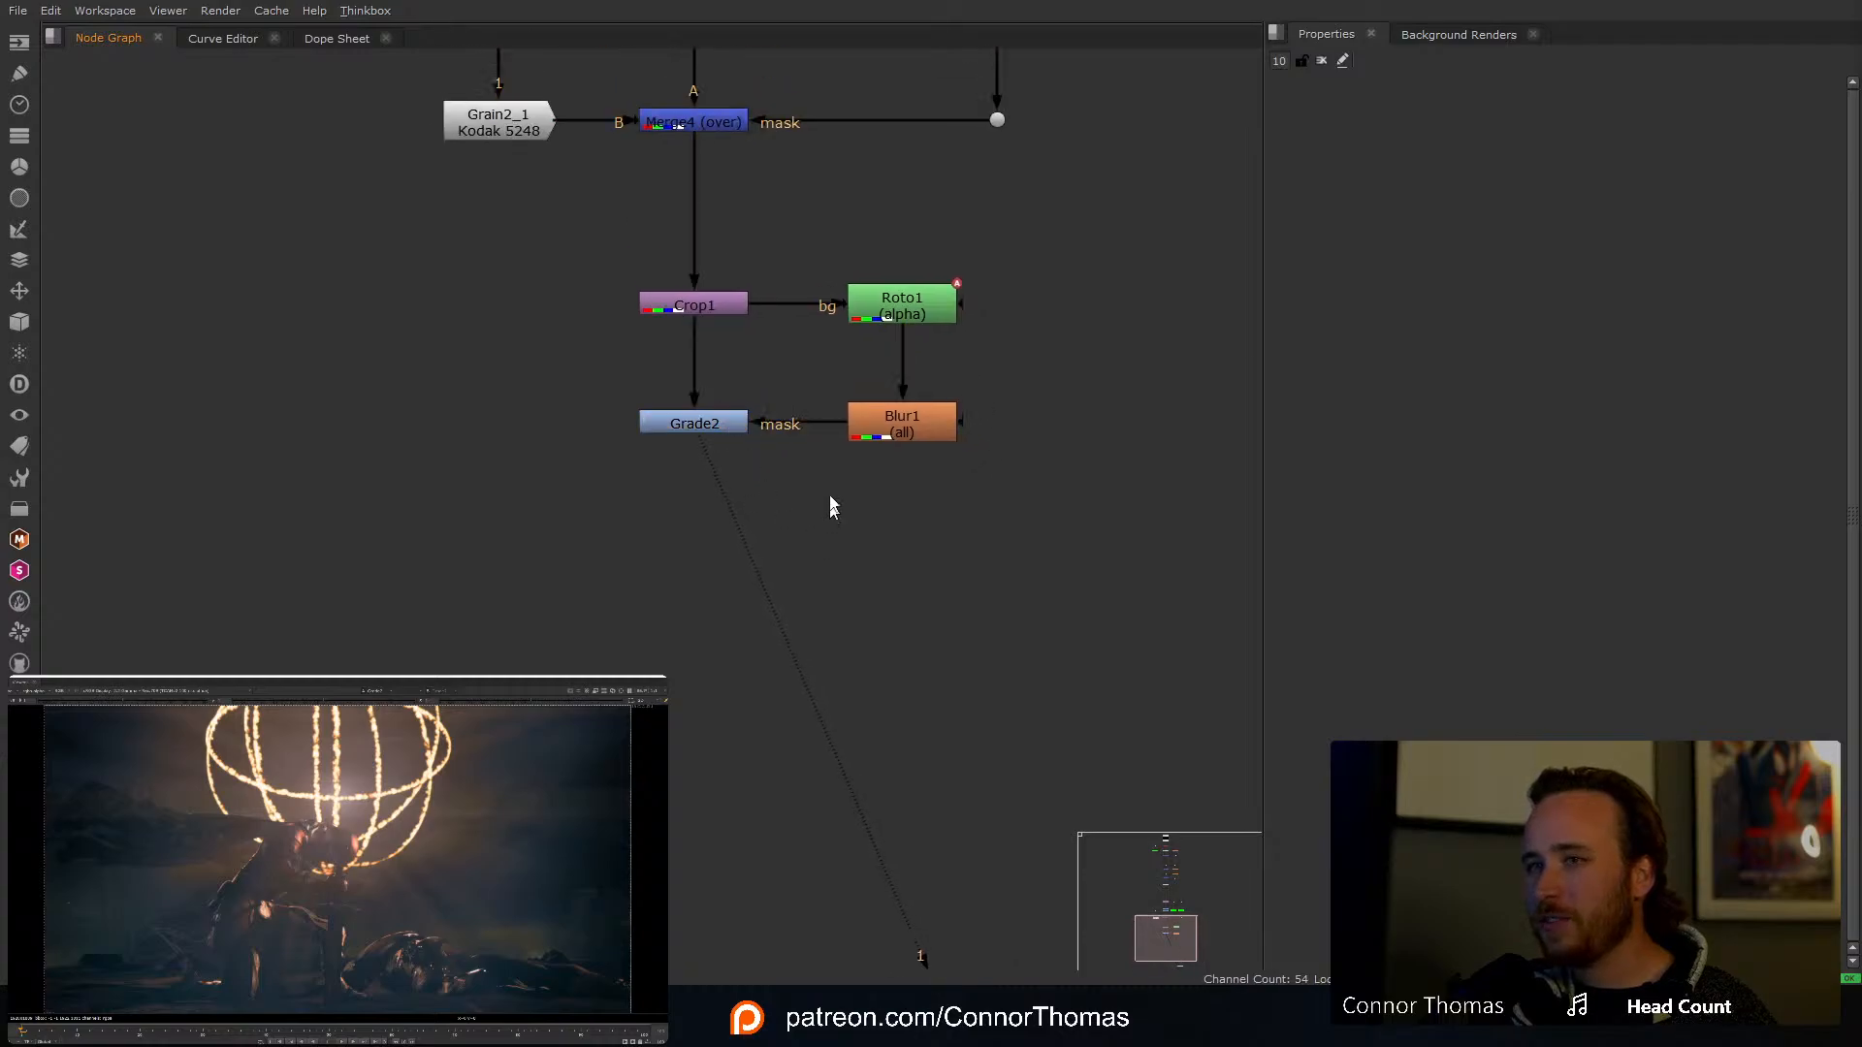
click(910, 323)
click(1102, 275)
Step: Save the script as 20240316_comp_v01 in the _scripts folder of D:/livestream/20240316
key(ctrl)
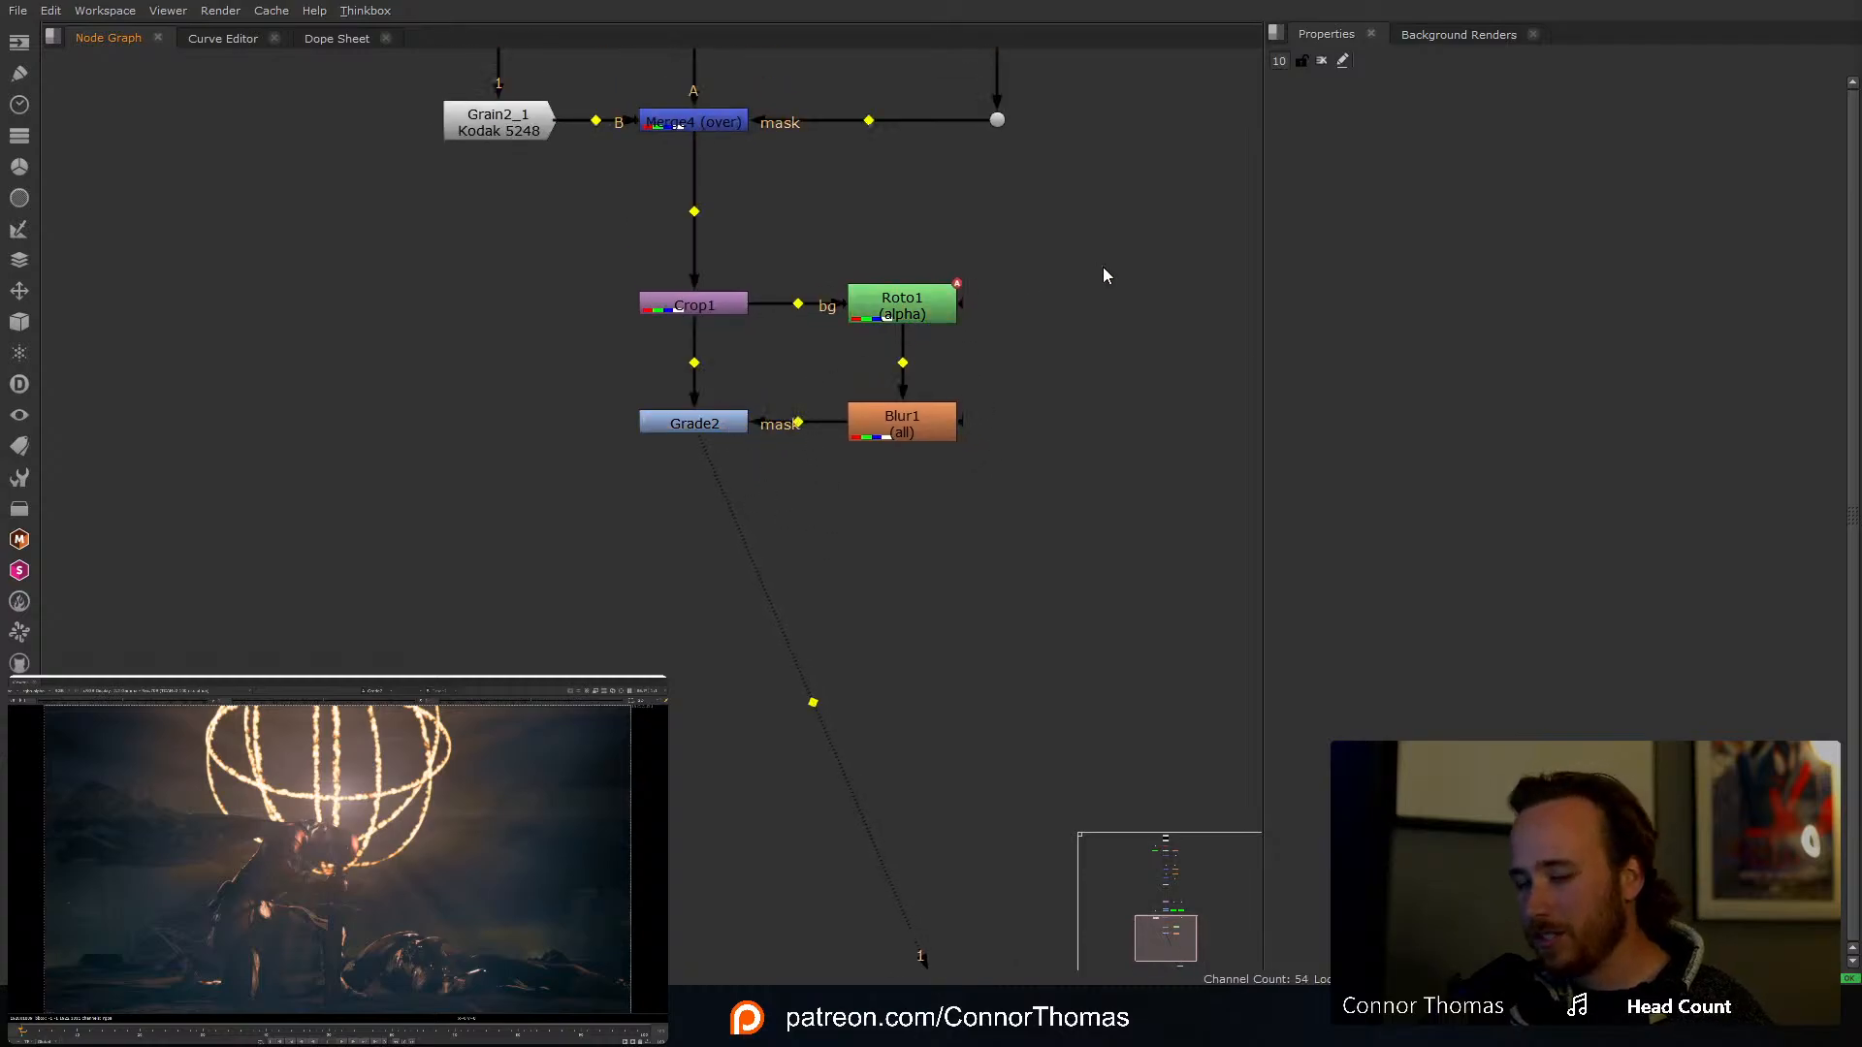
key(ctrl+shift+s)
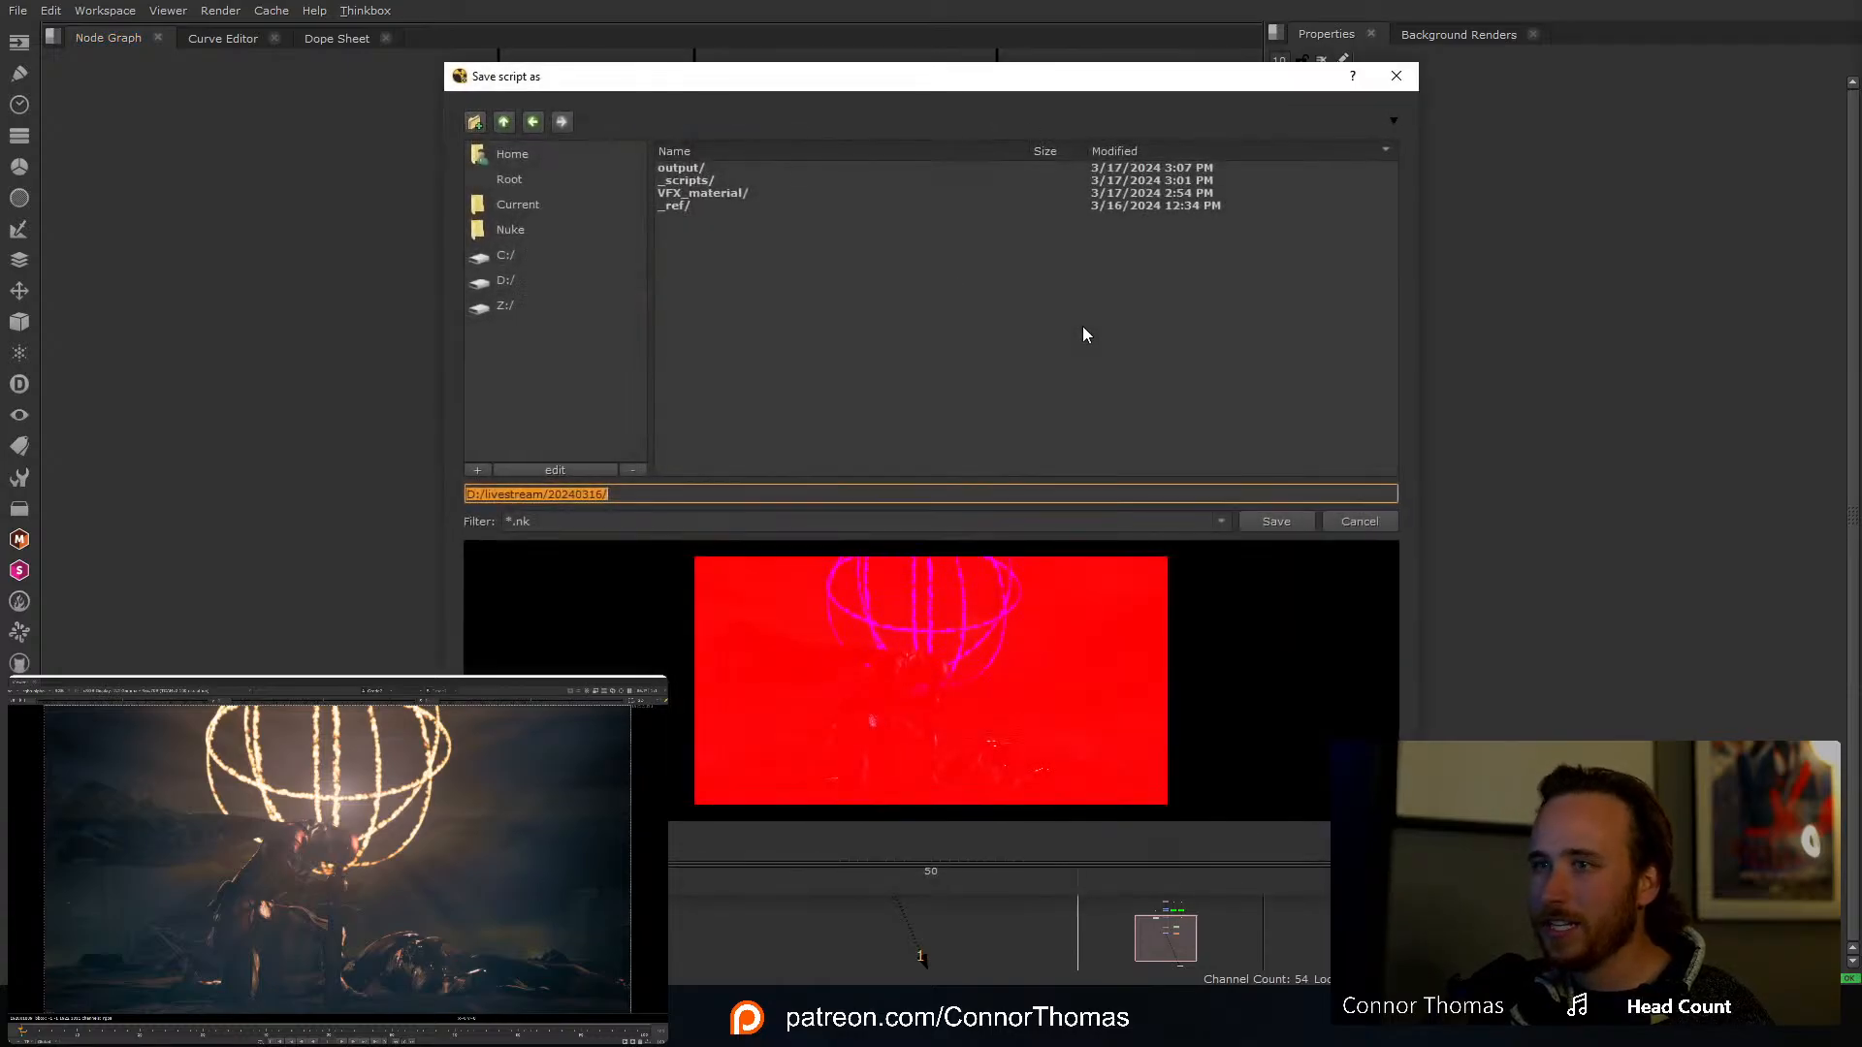
double_click(694, 181)
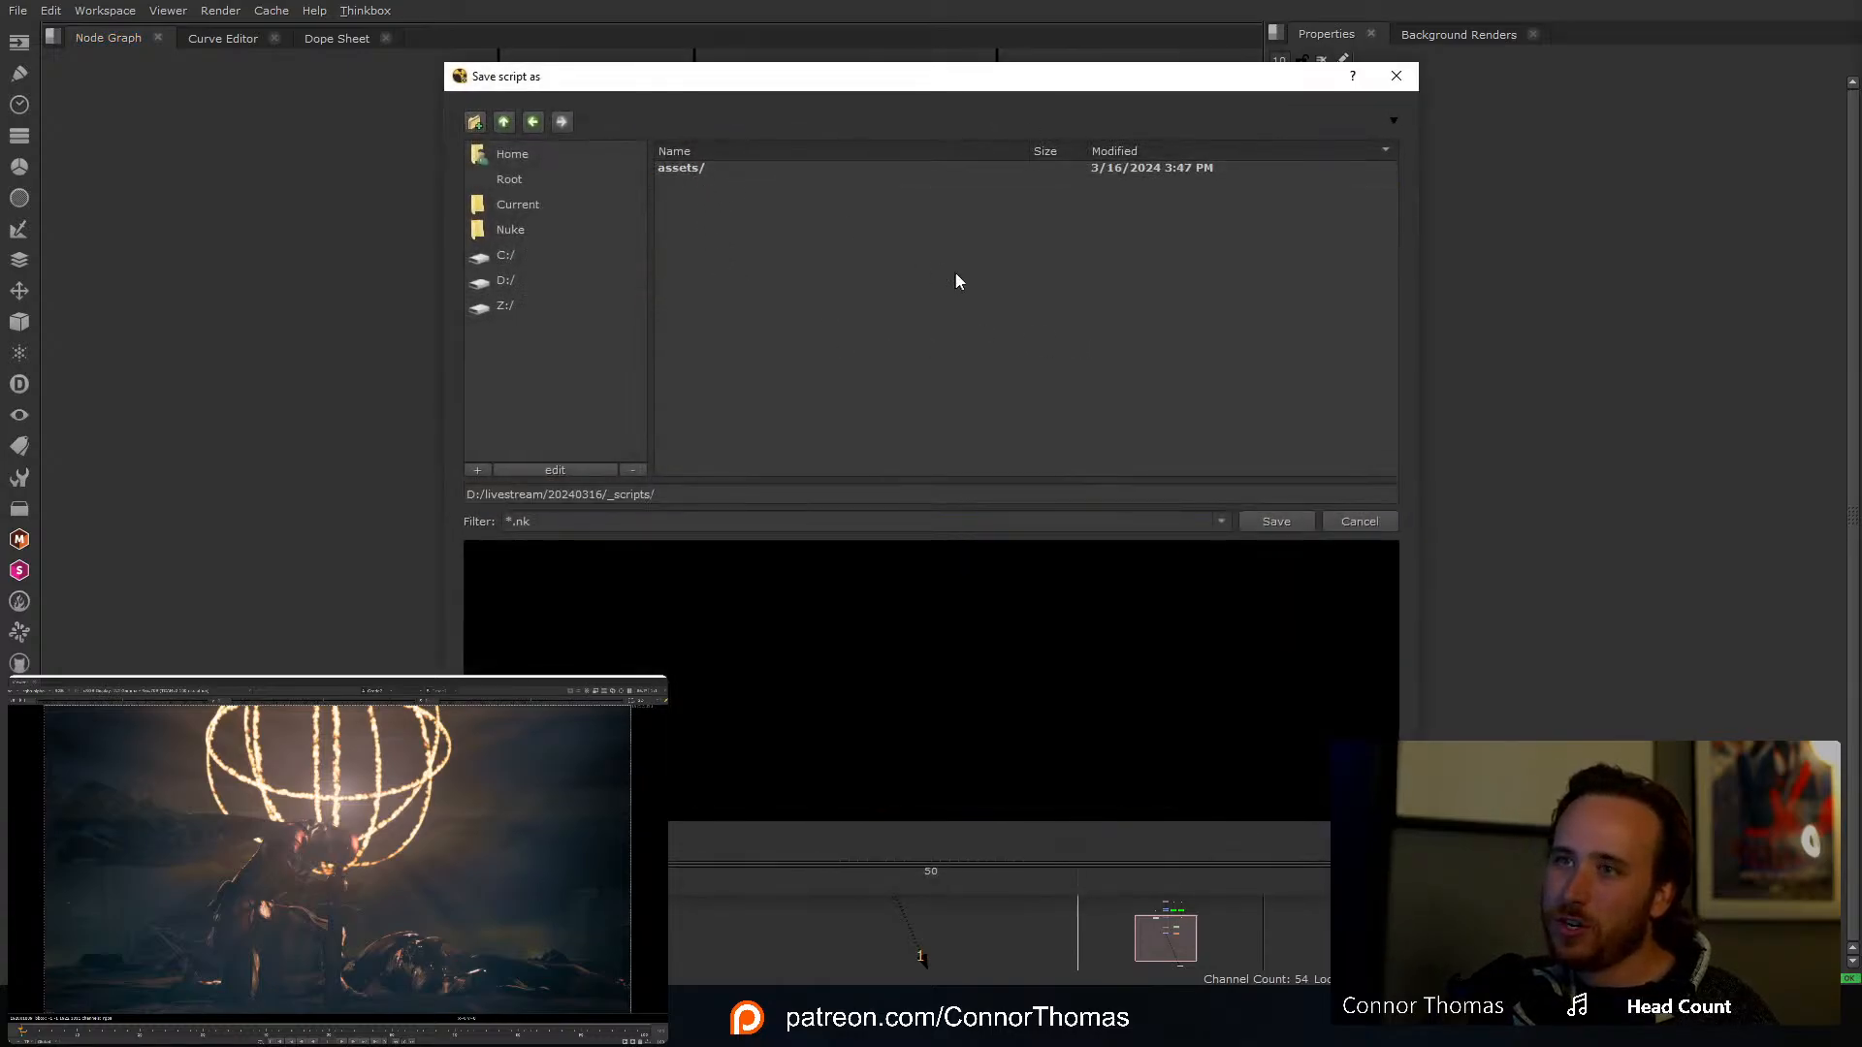
click(804, 492)
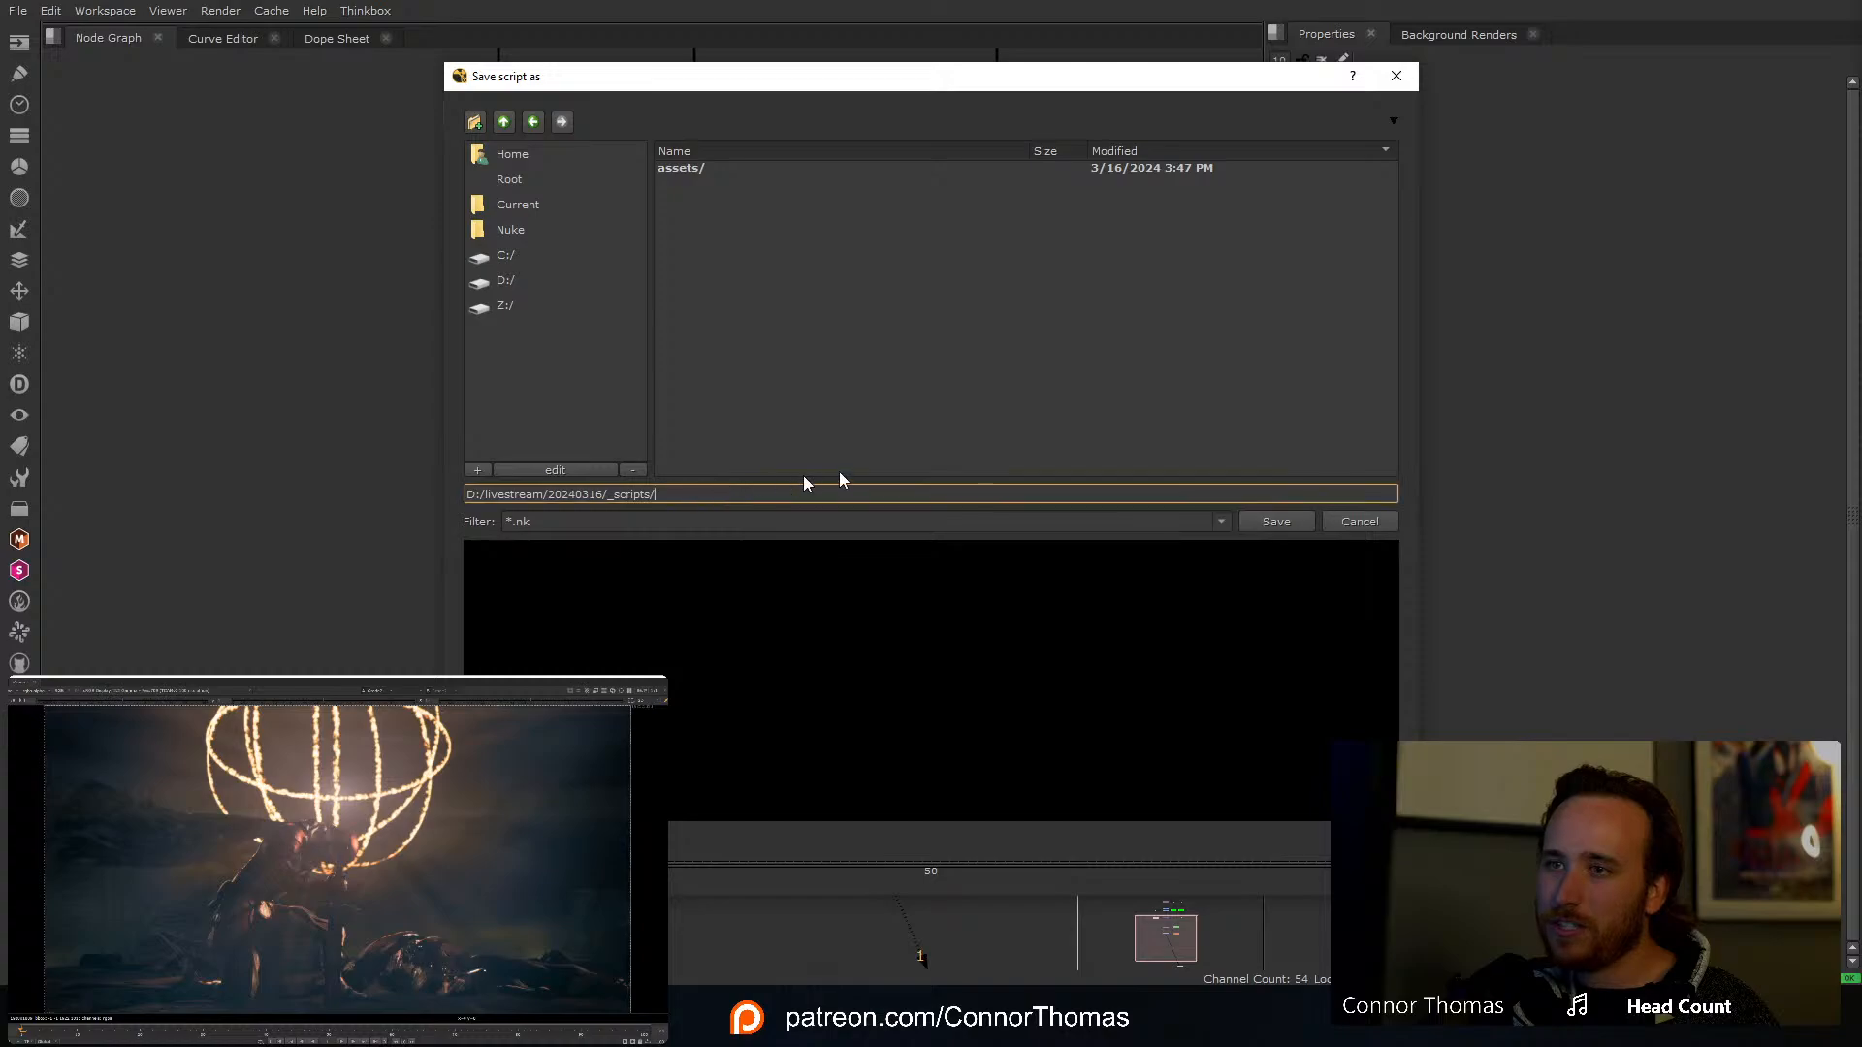
text(2024)
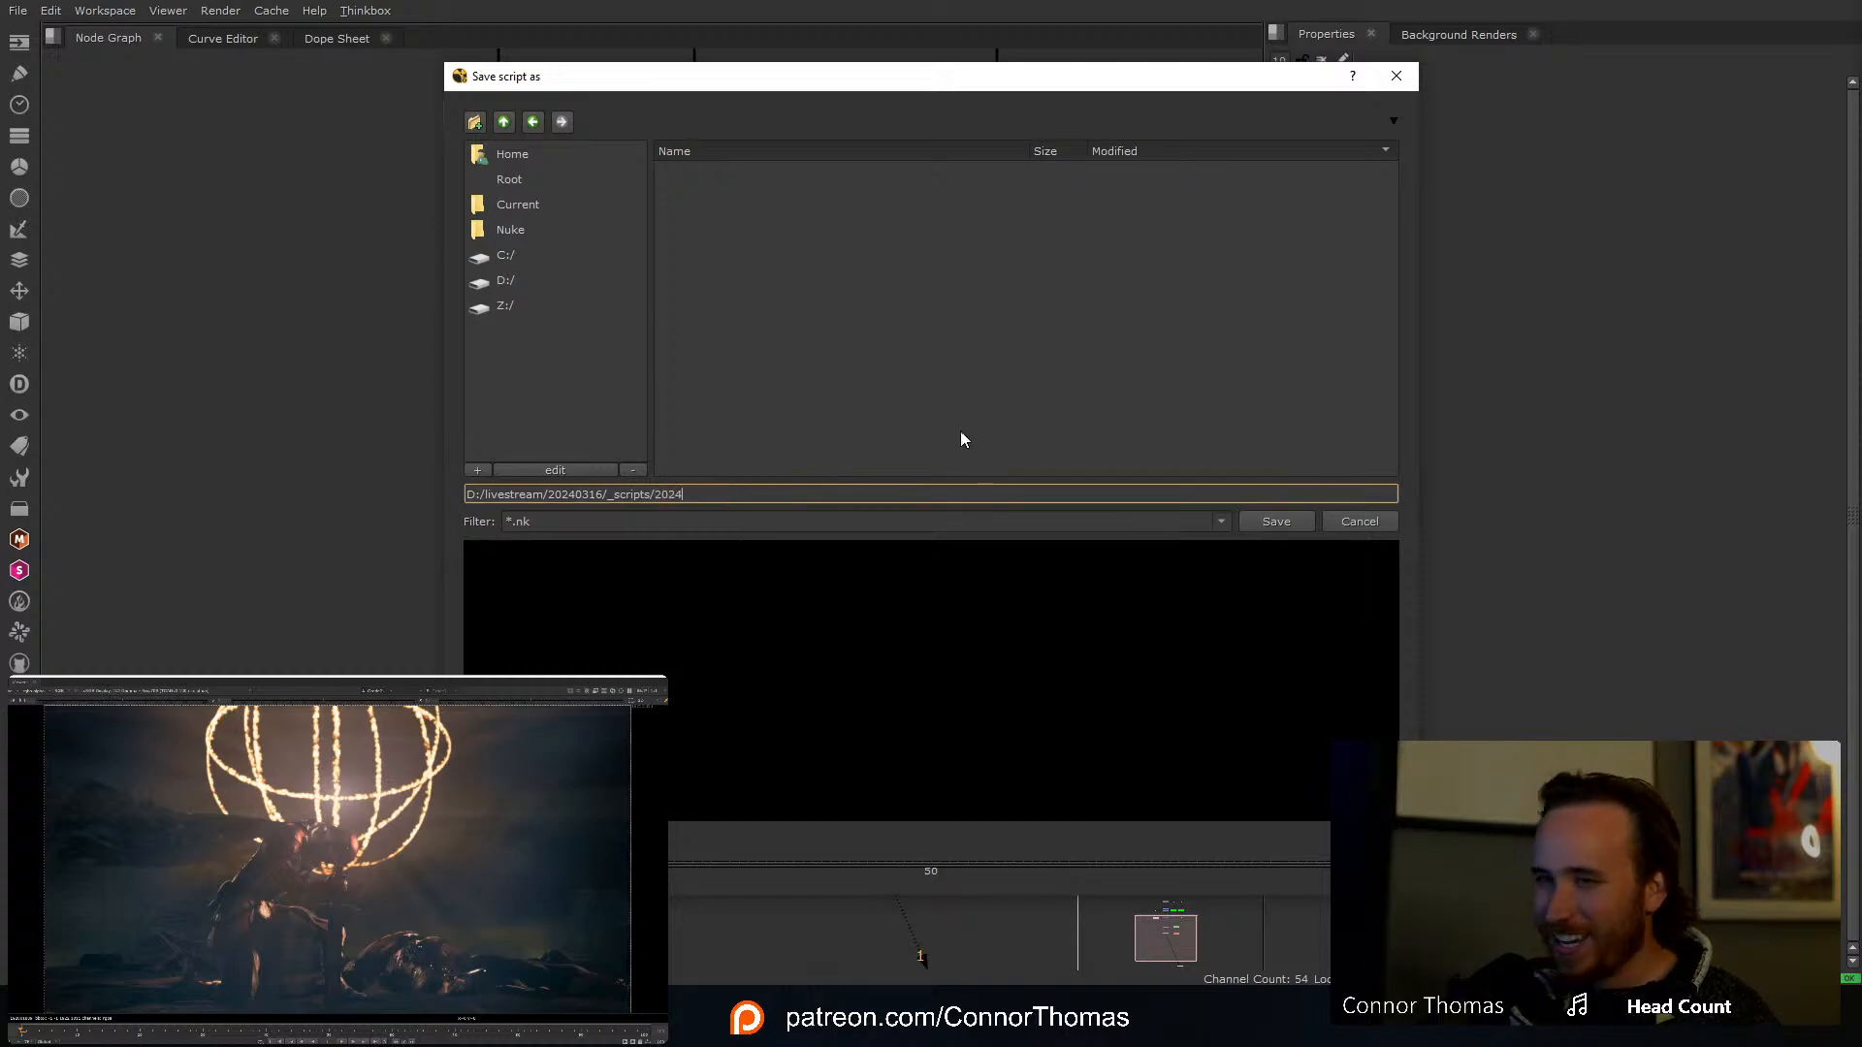
text(0316)
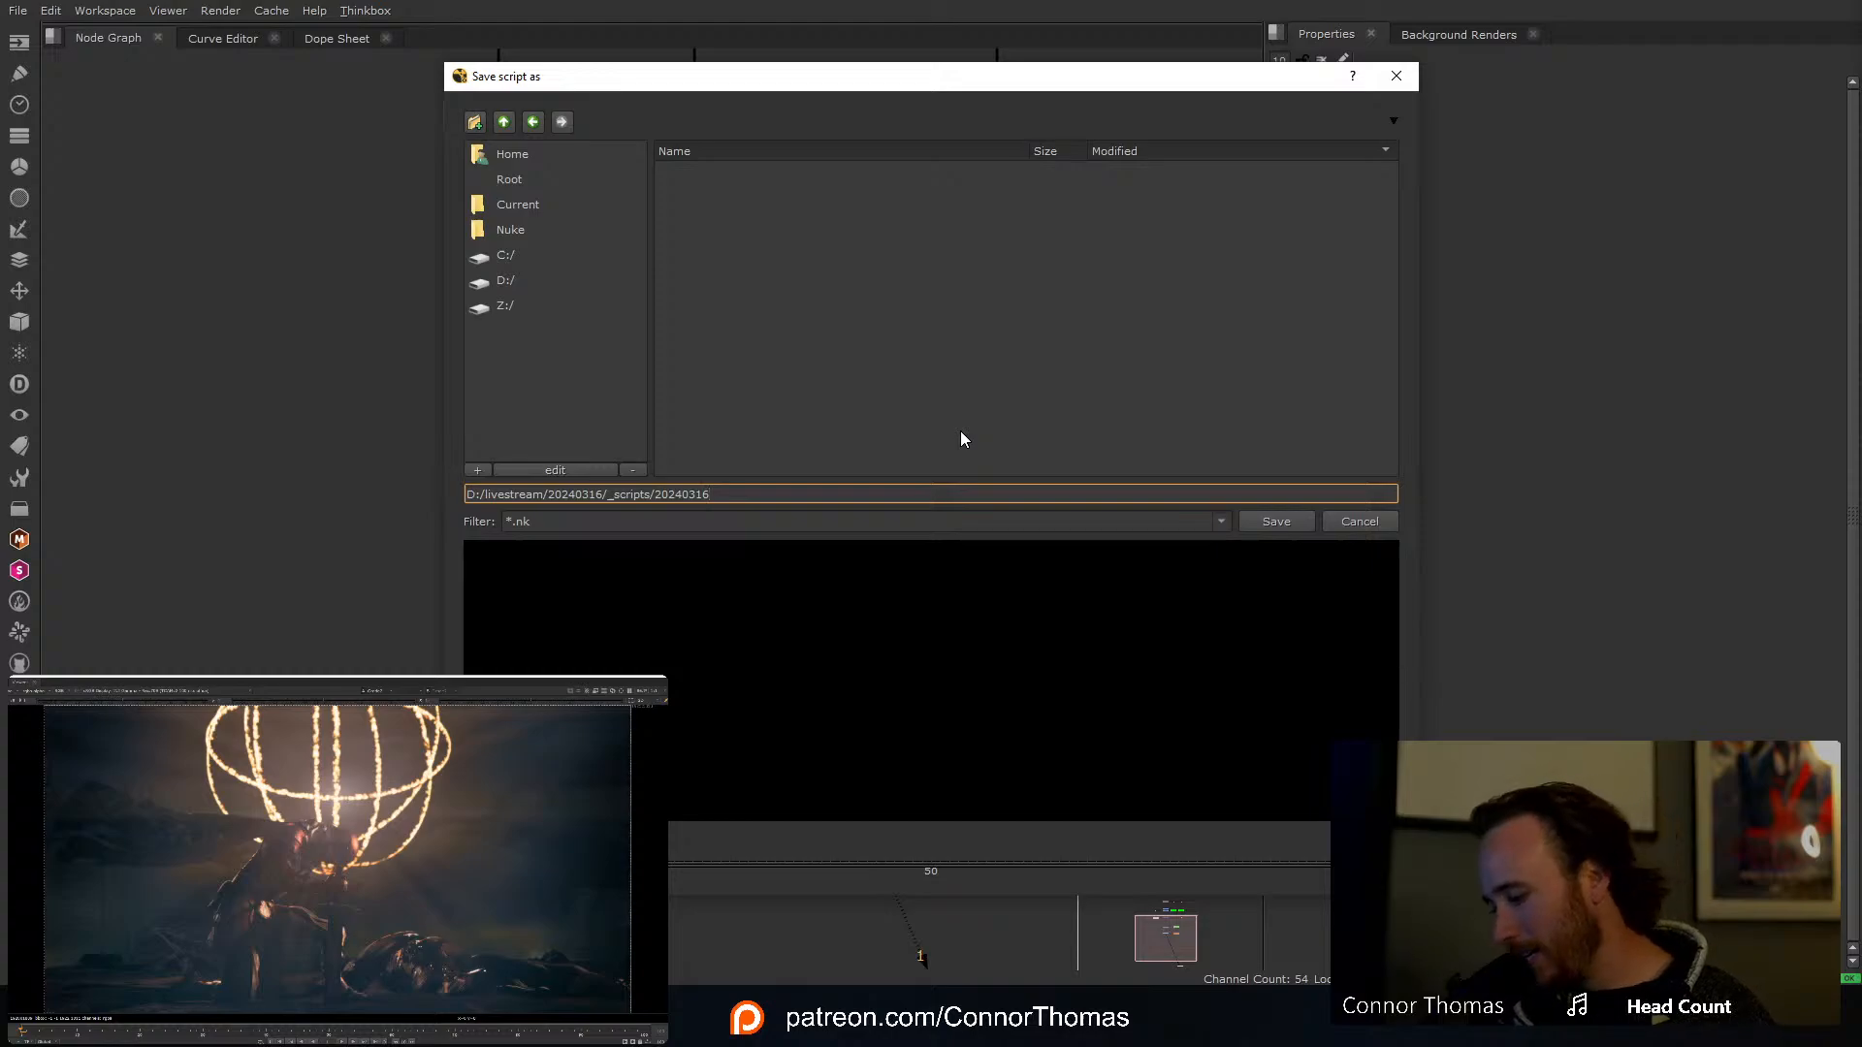
text(_comp)
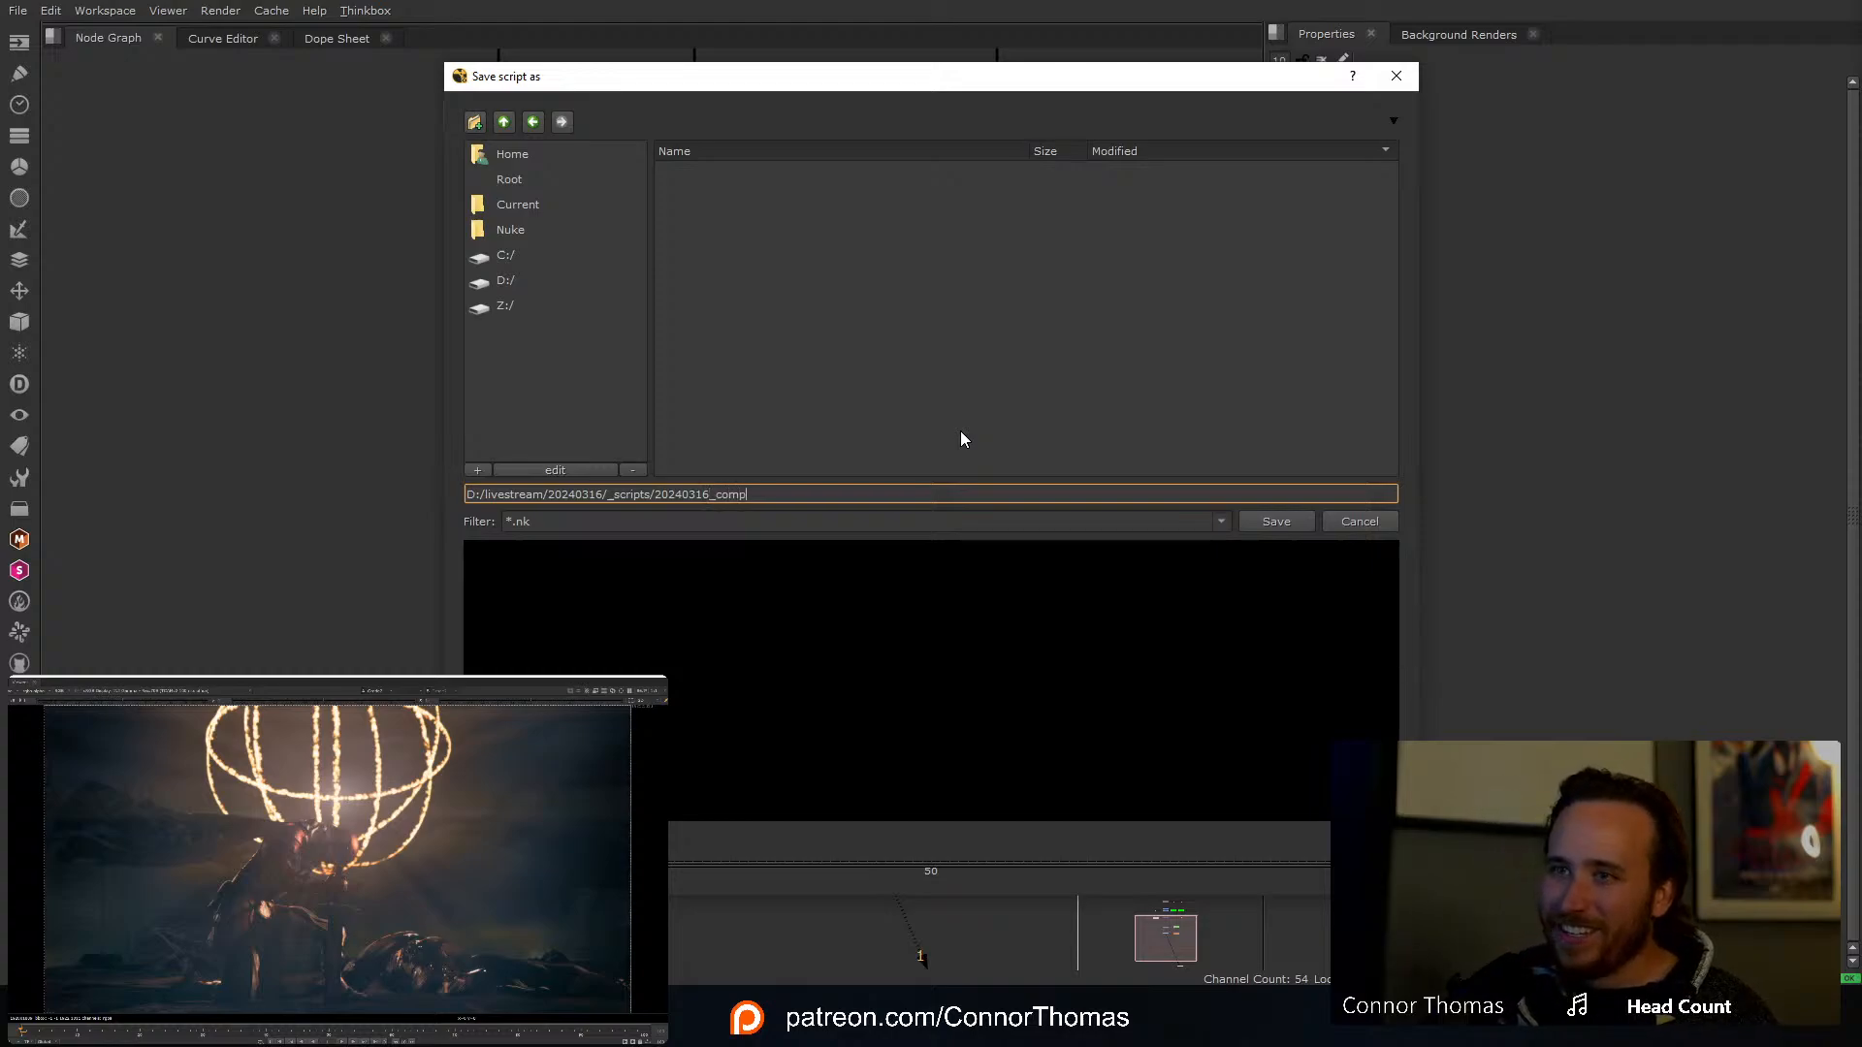
text(_v01)
key(Return)
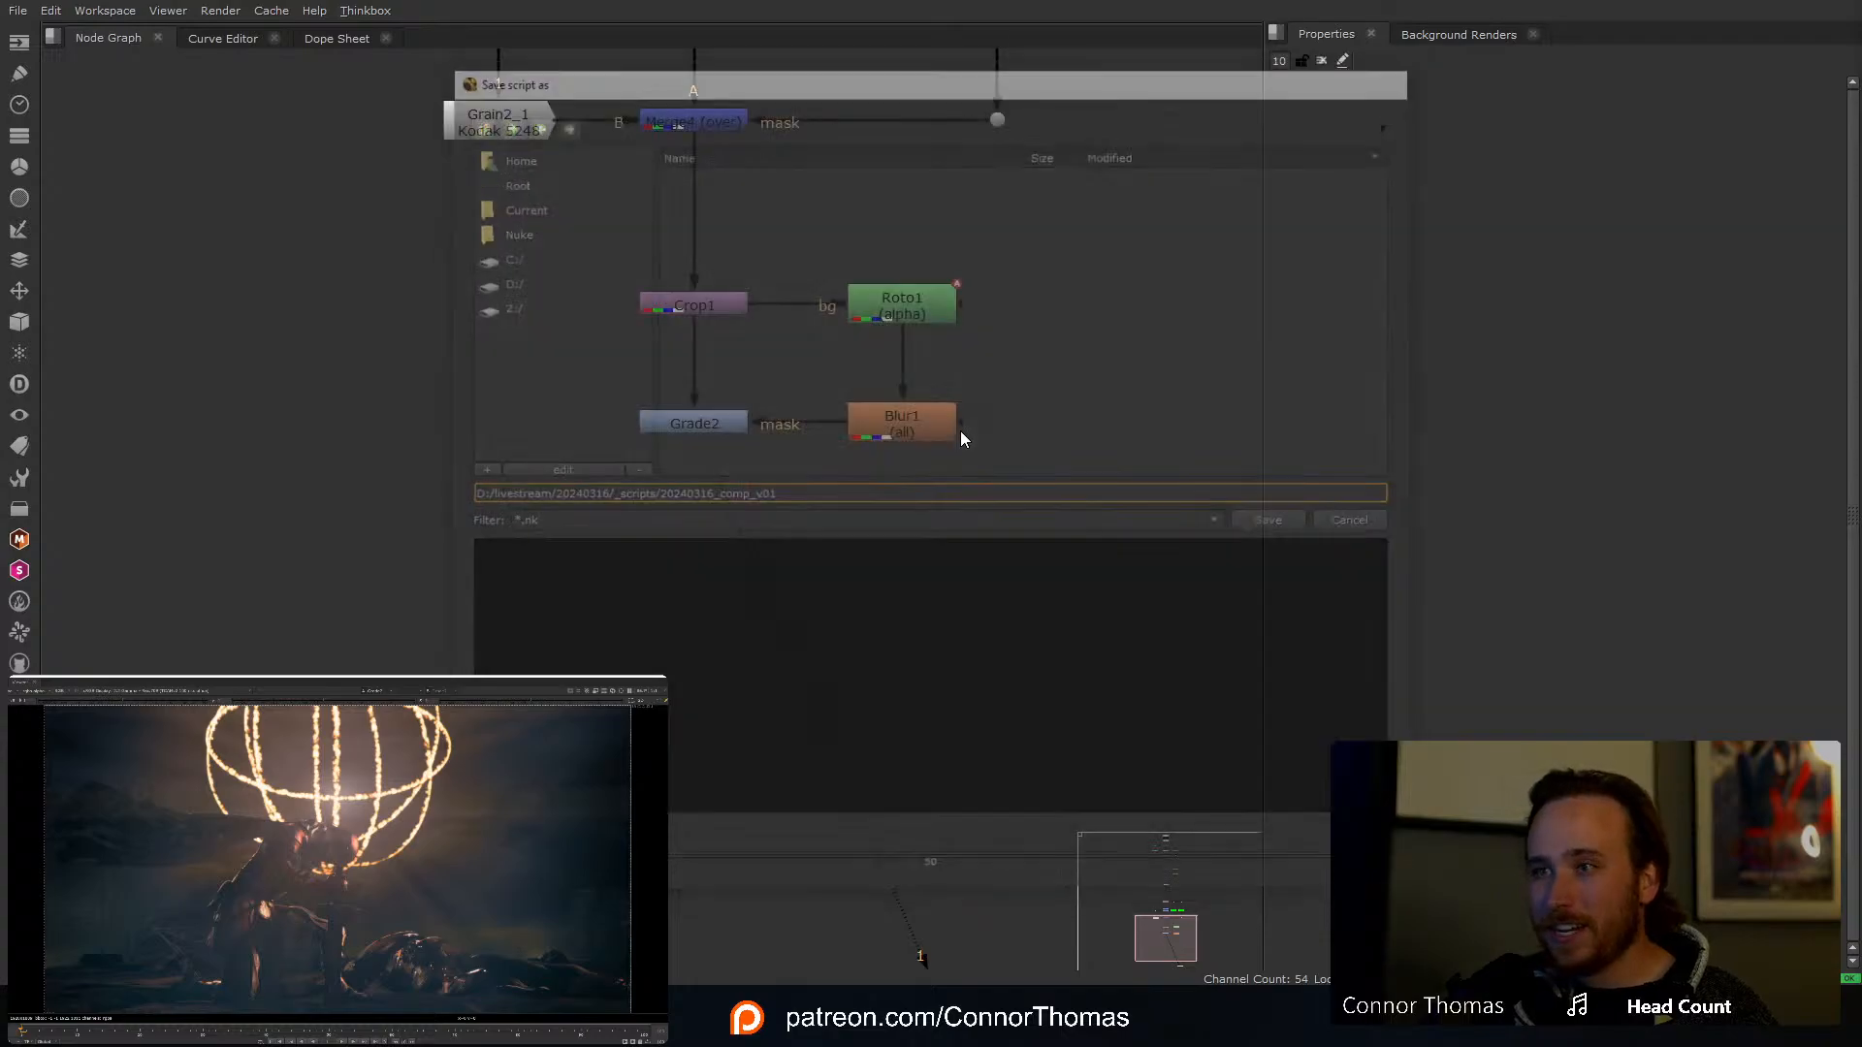
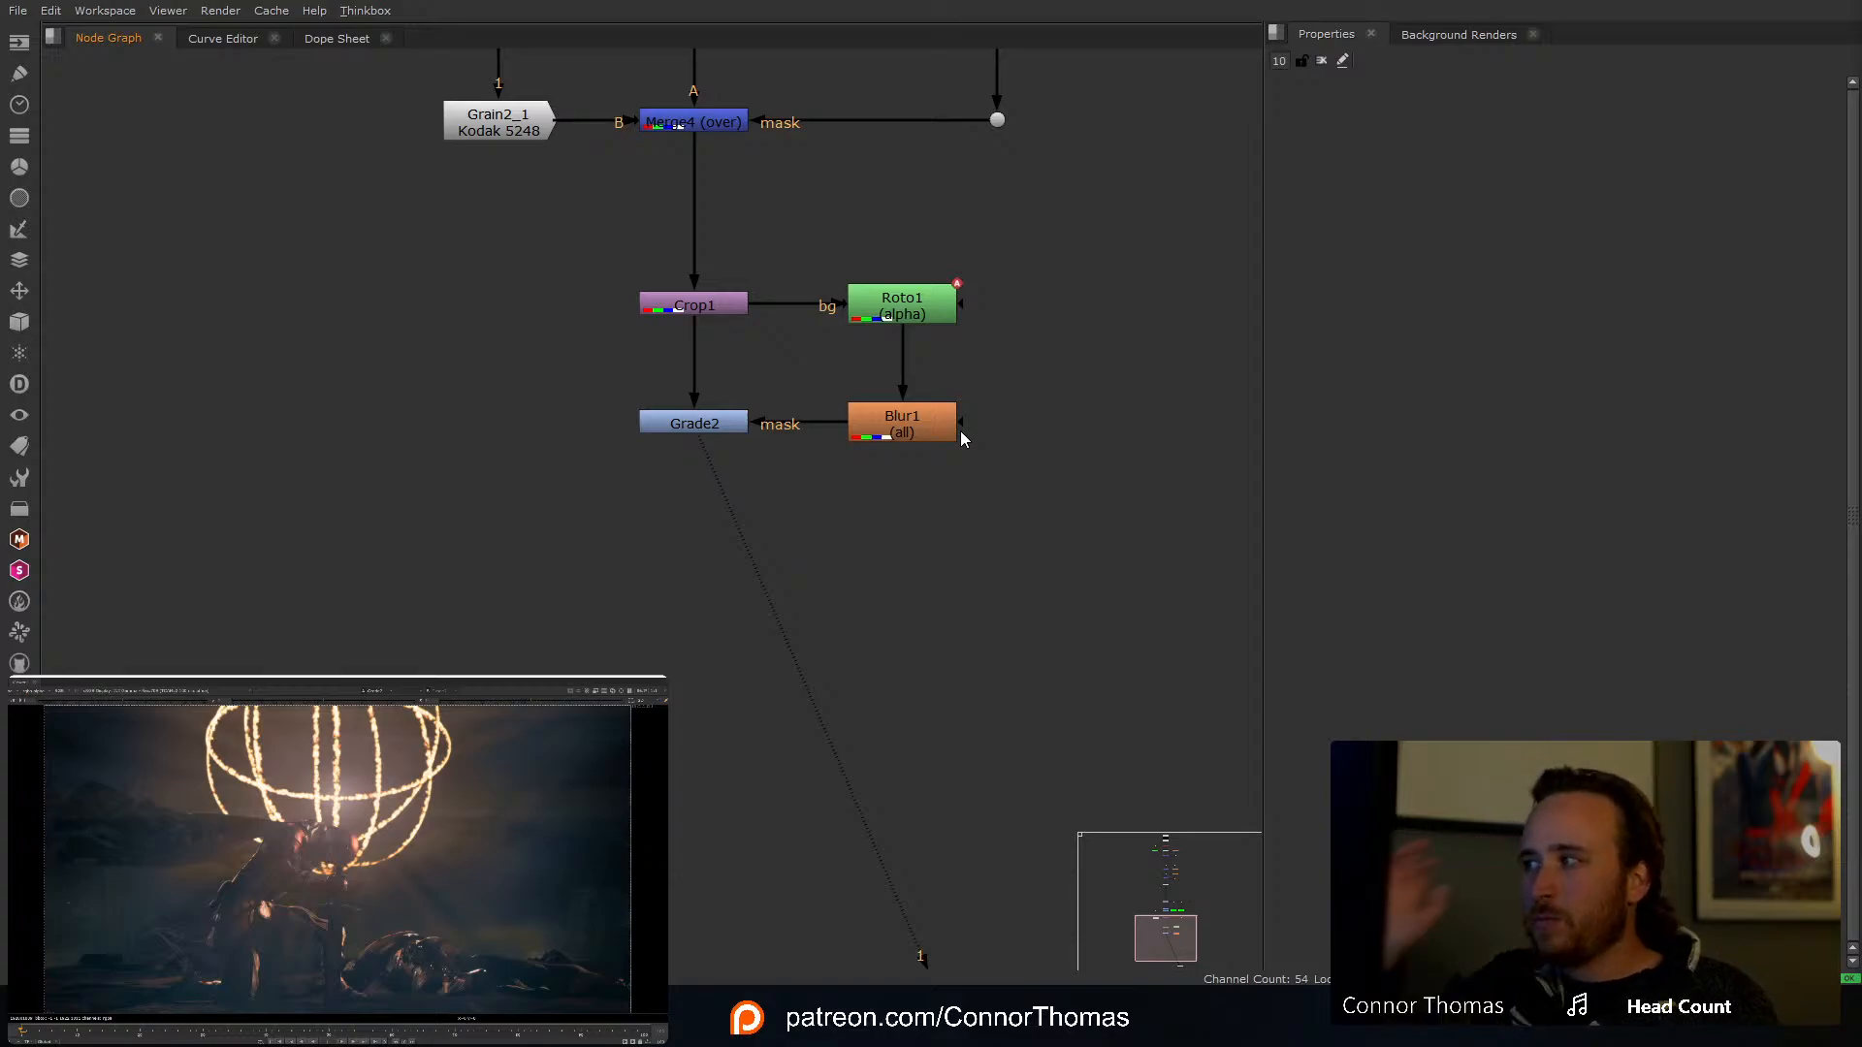
Step: Lower the brightness of S_LensFlare1 to 0.22 and close its properties
scroll(892, 291, down, 4)
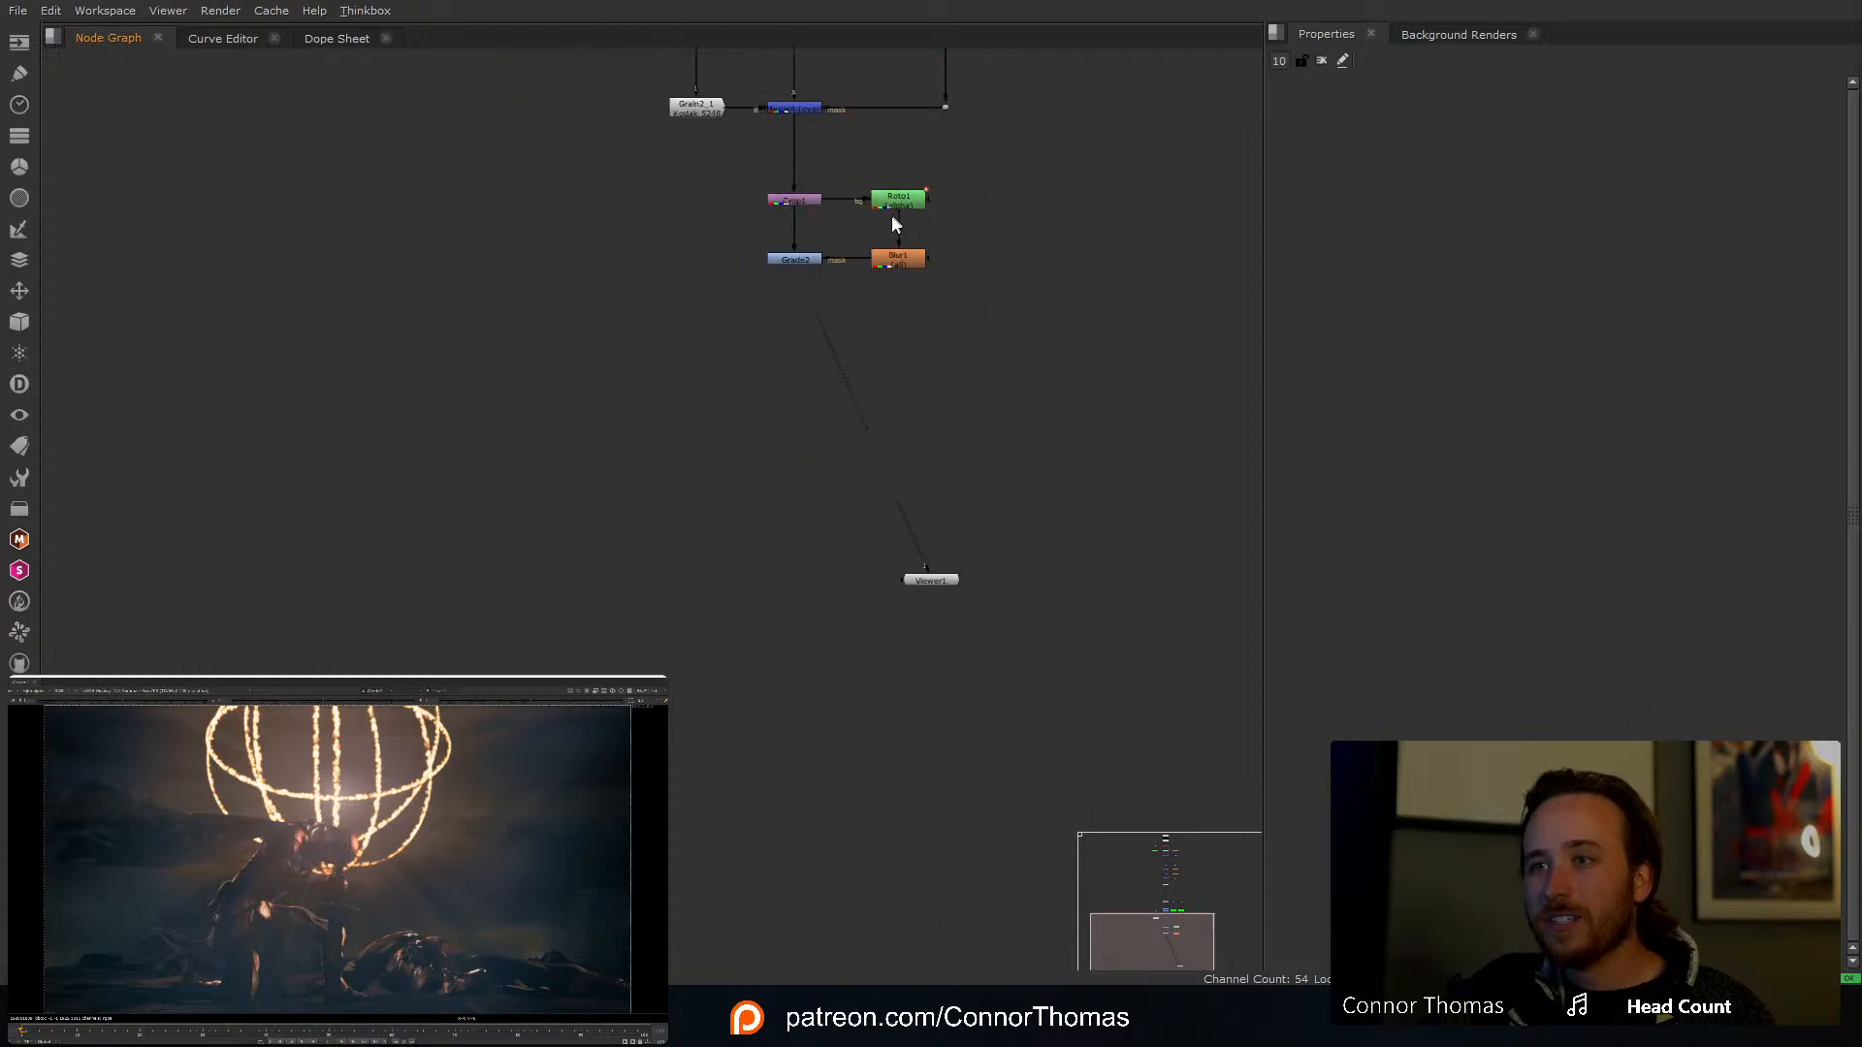
middle_drag(892, 223, 871, 306)
drag(689, 499, 977, 335)
drag(795, 362, 795, 415)
click(869, 313)
middle_drag(869, 312, 927, 405)
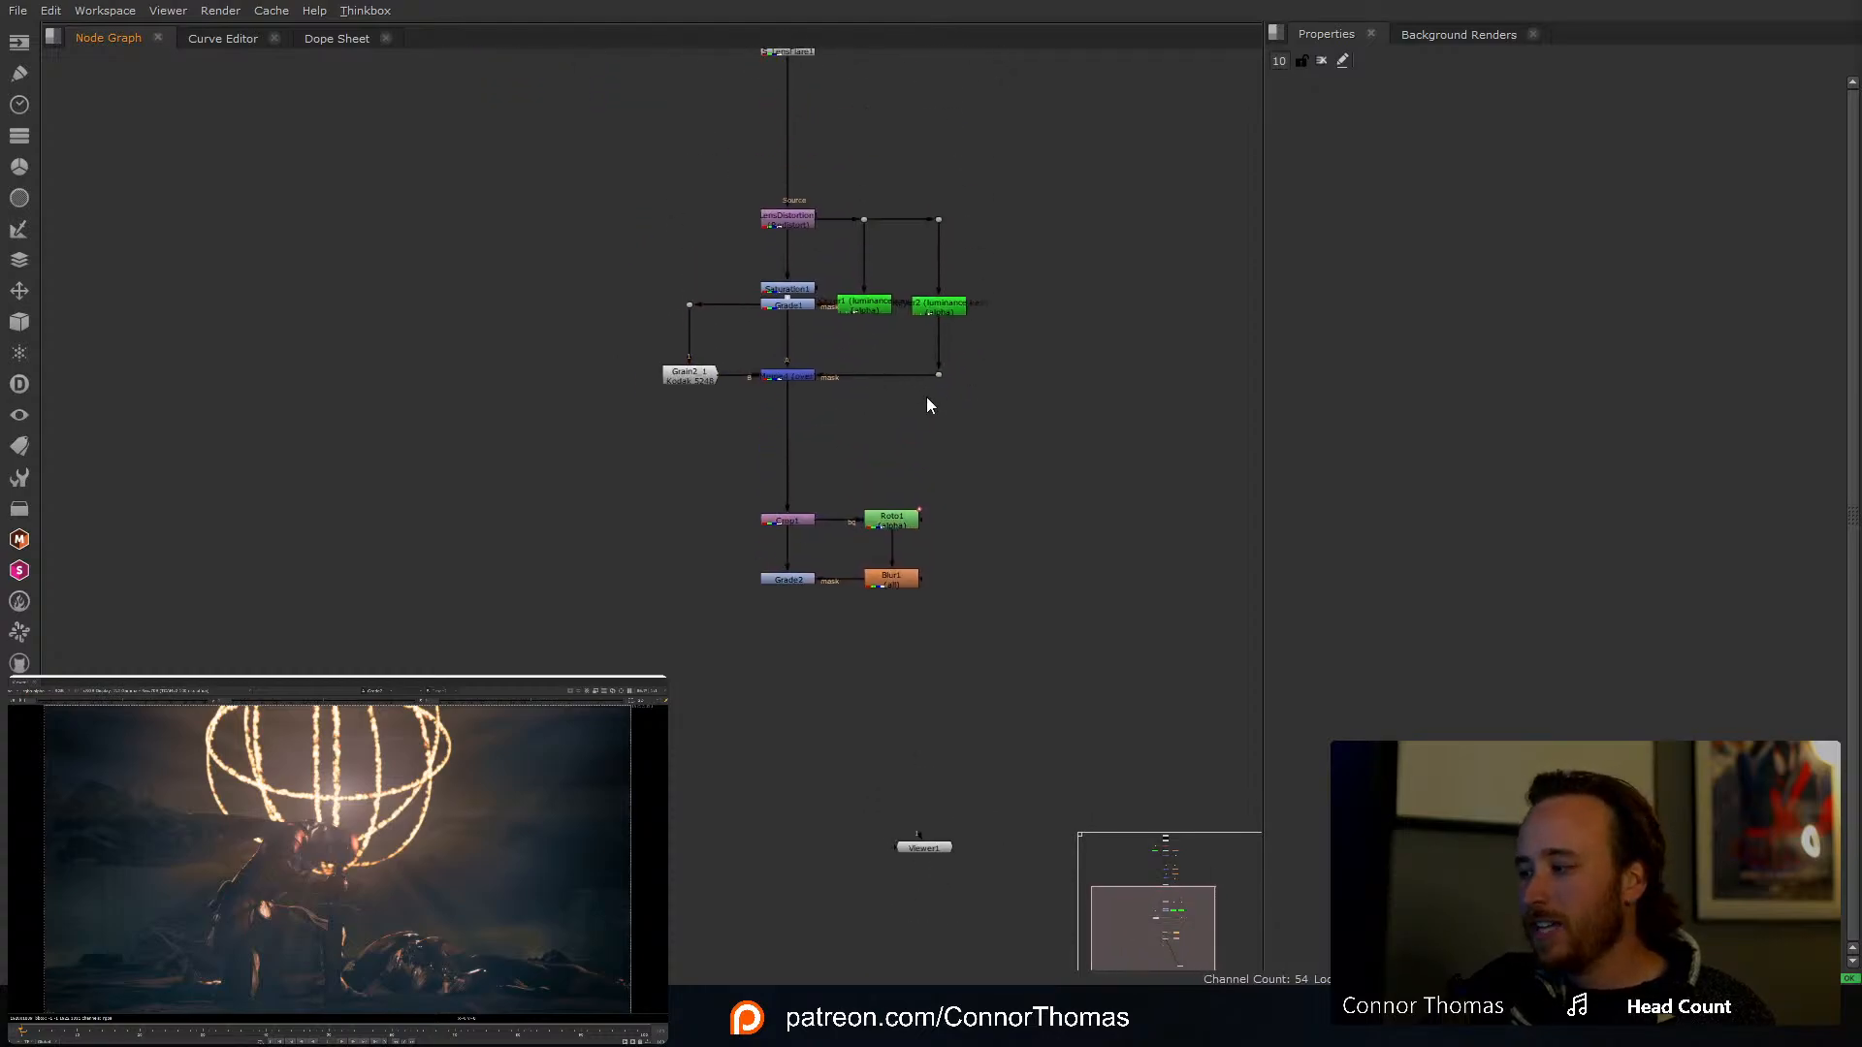
scroll(933, 291, up, 3)
middle_drag(880, 299, 999, 659)
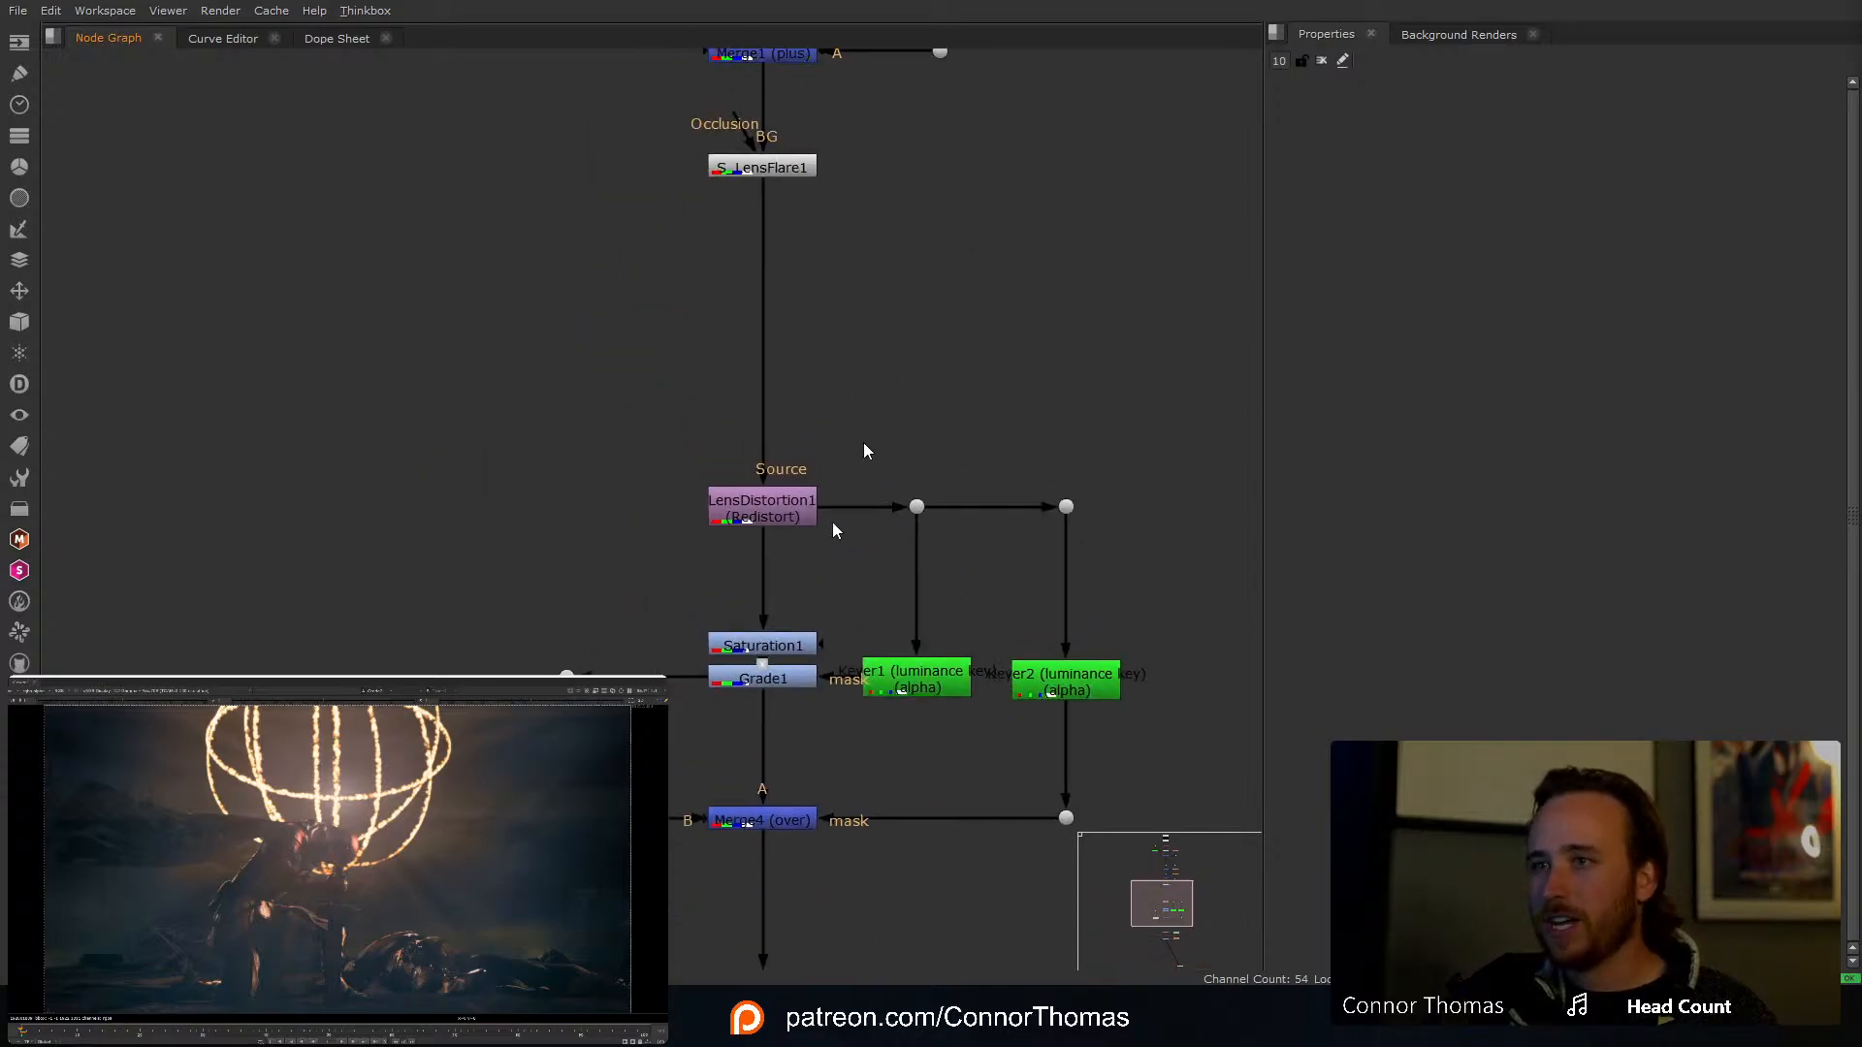
middle_drag(858, 215, 835, 291)
double_click(799, 272)
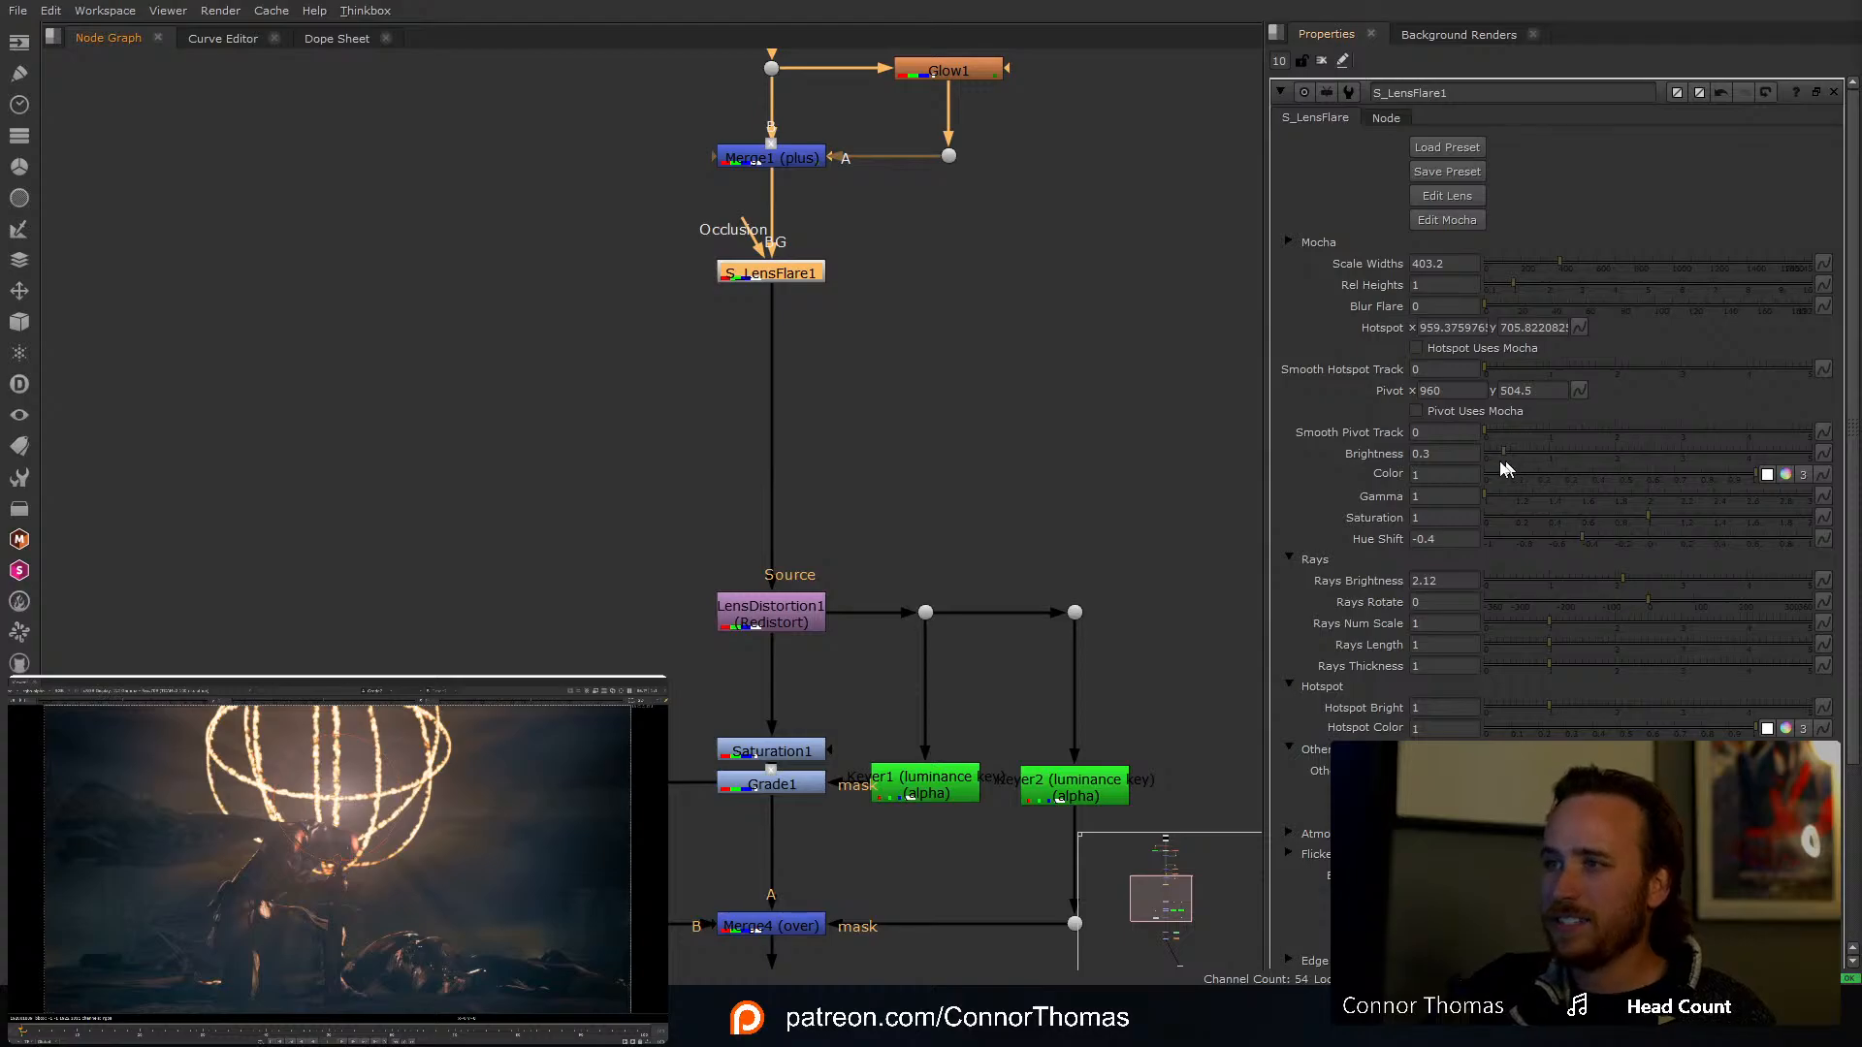
click(1498, 453)
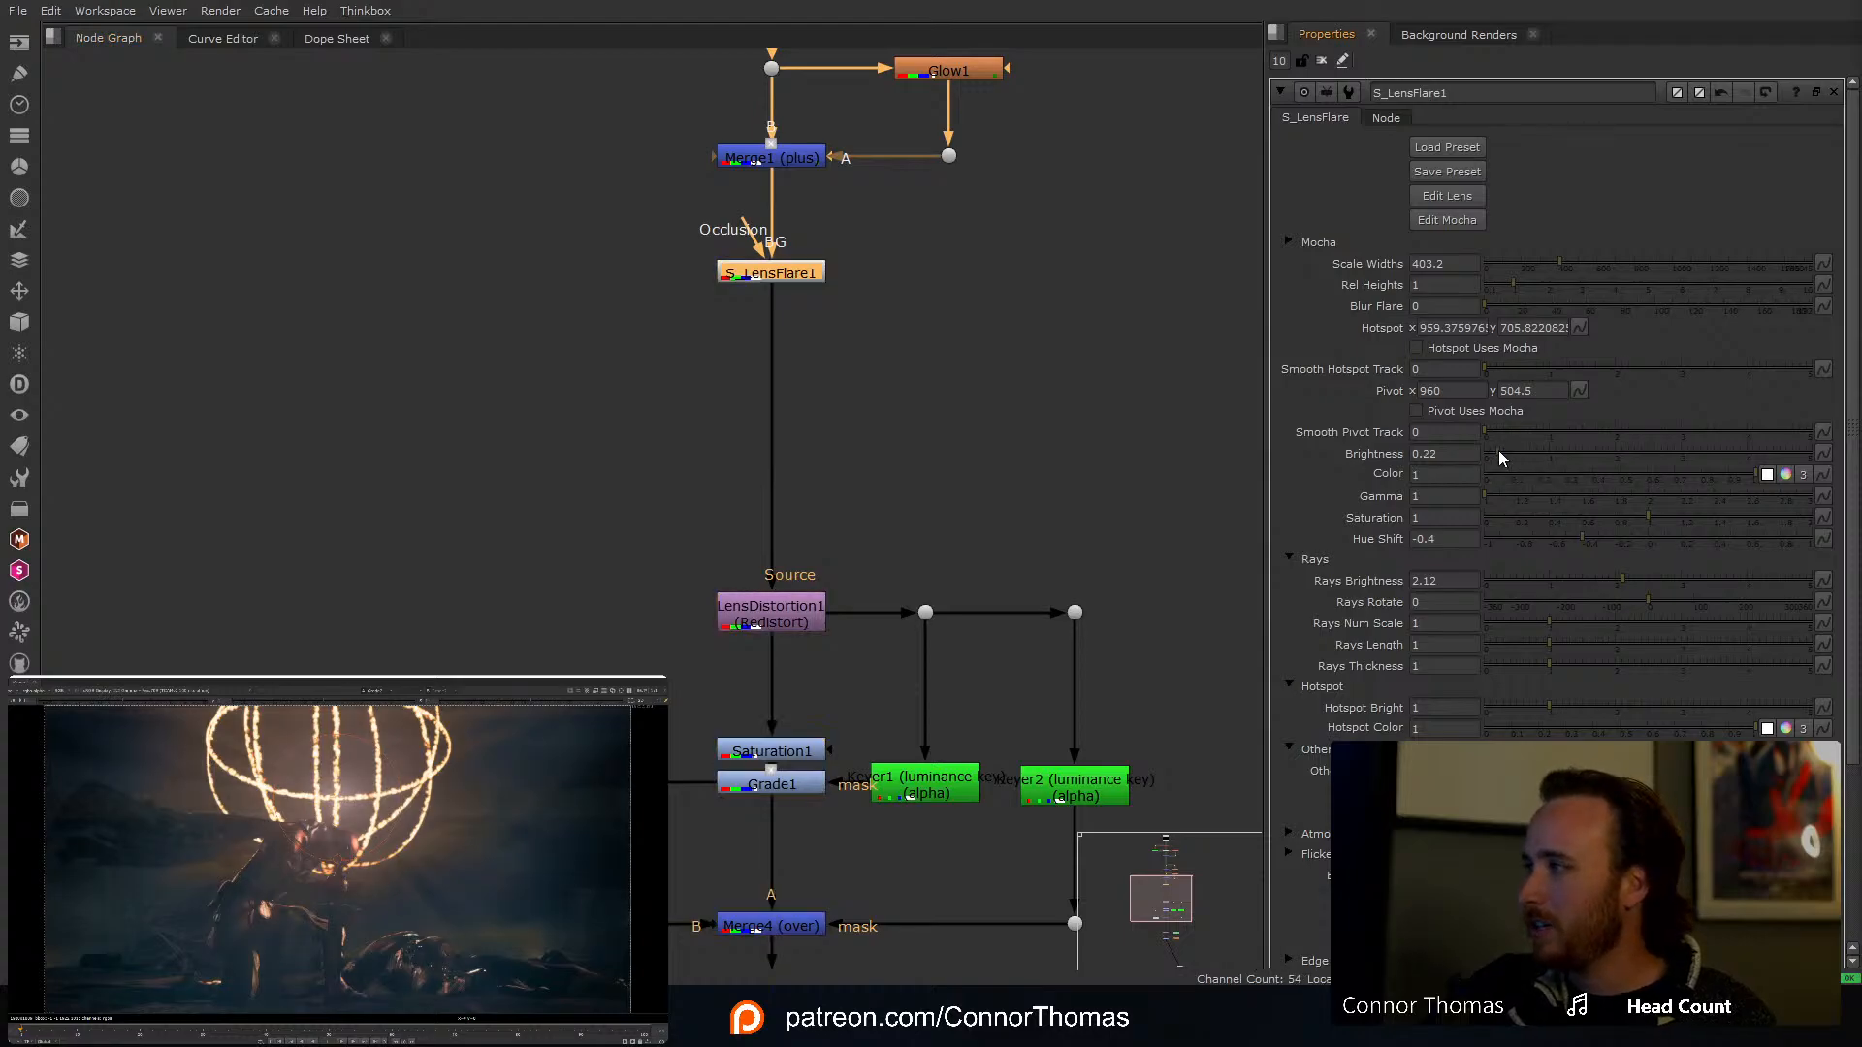
click(1322, 61)
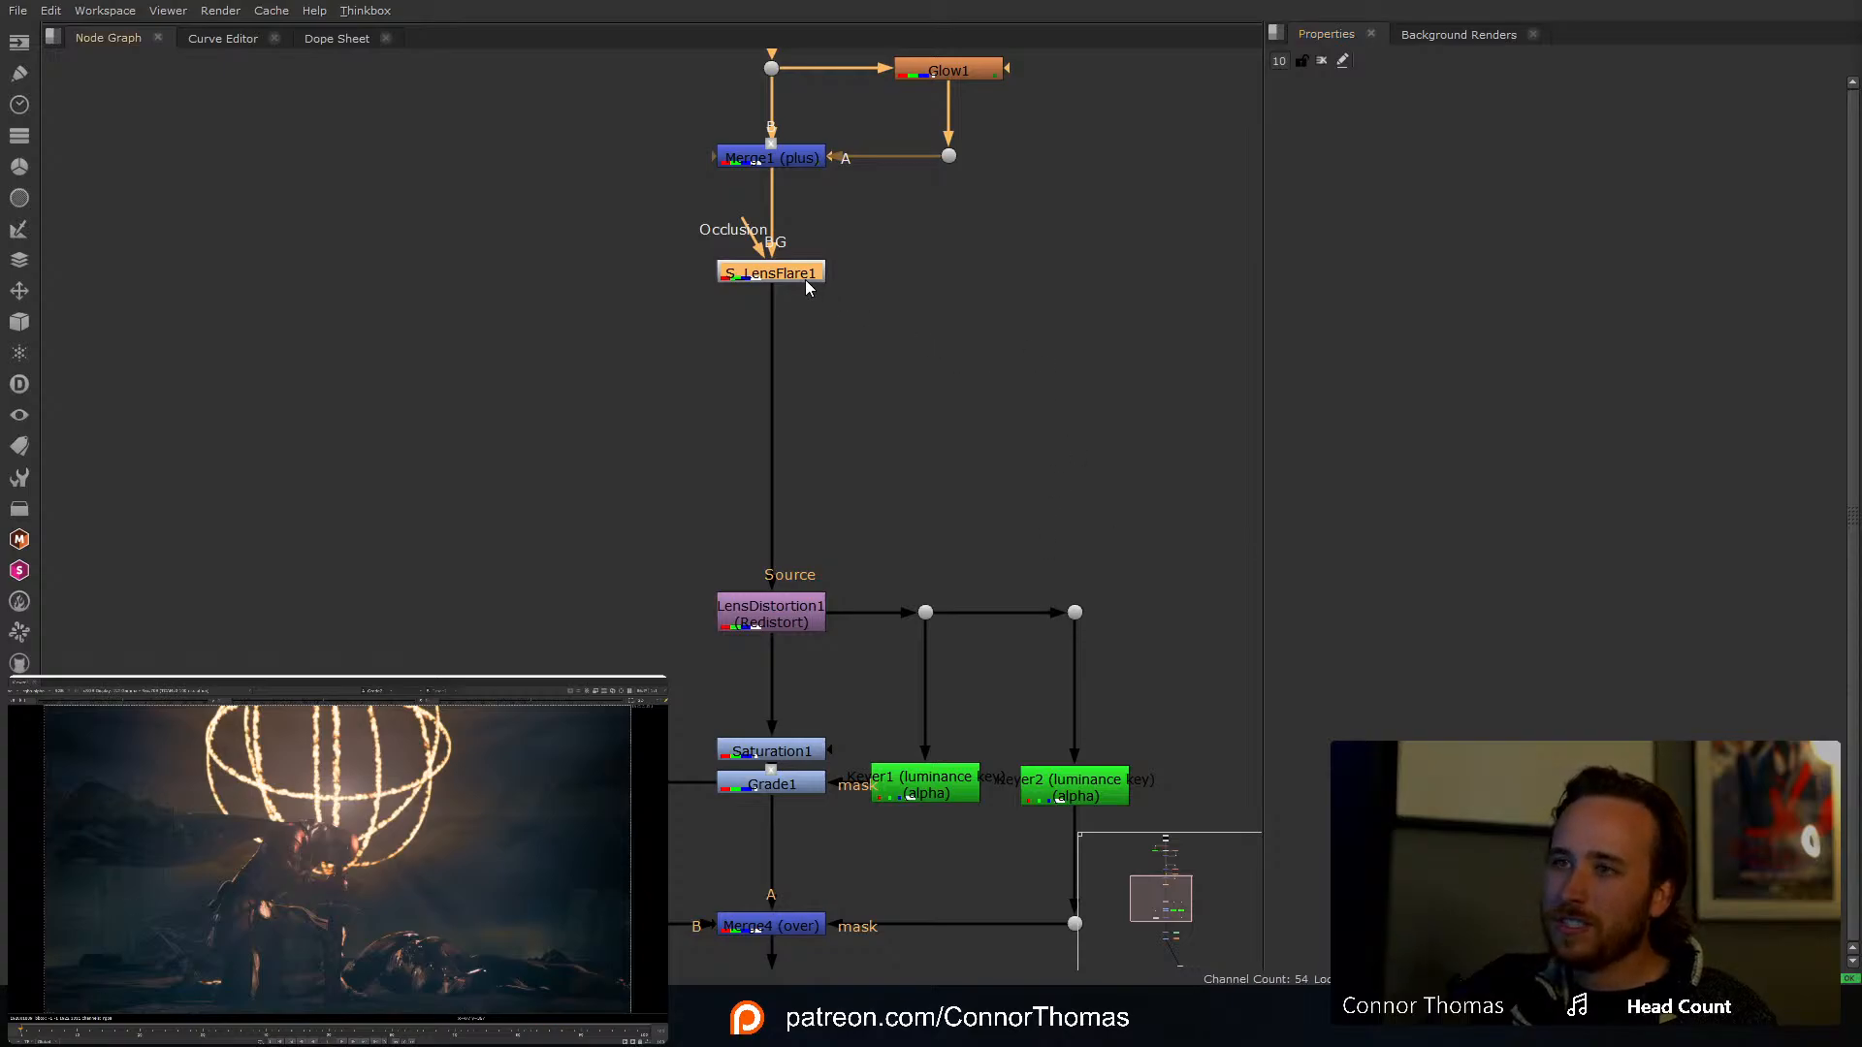
Step: Shift S_LensFlare1 slightly down and insert a Grade node between it and LensDistortion1
drag(799, 278, 797, 328)
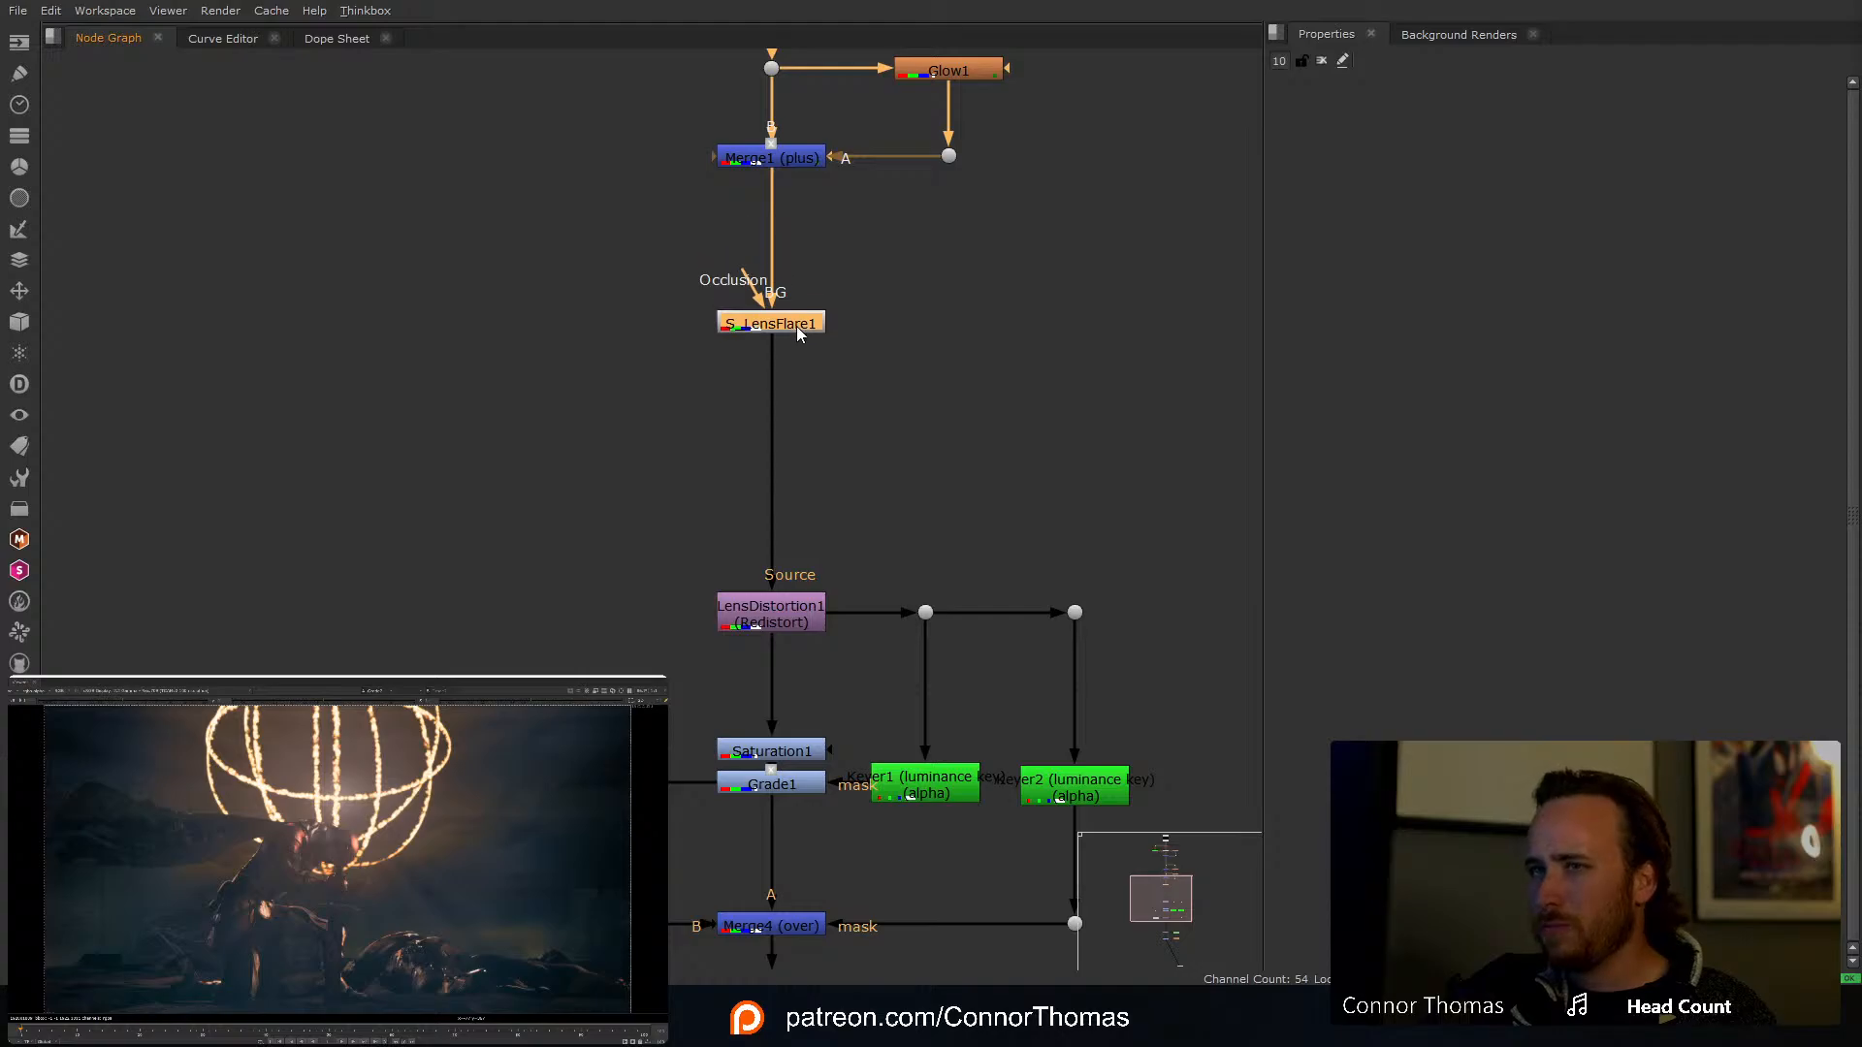
middle_drag(907, 718, 890, 337)
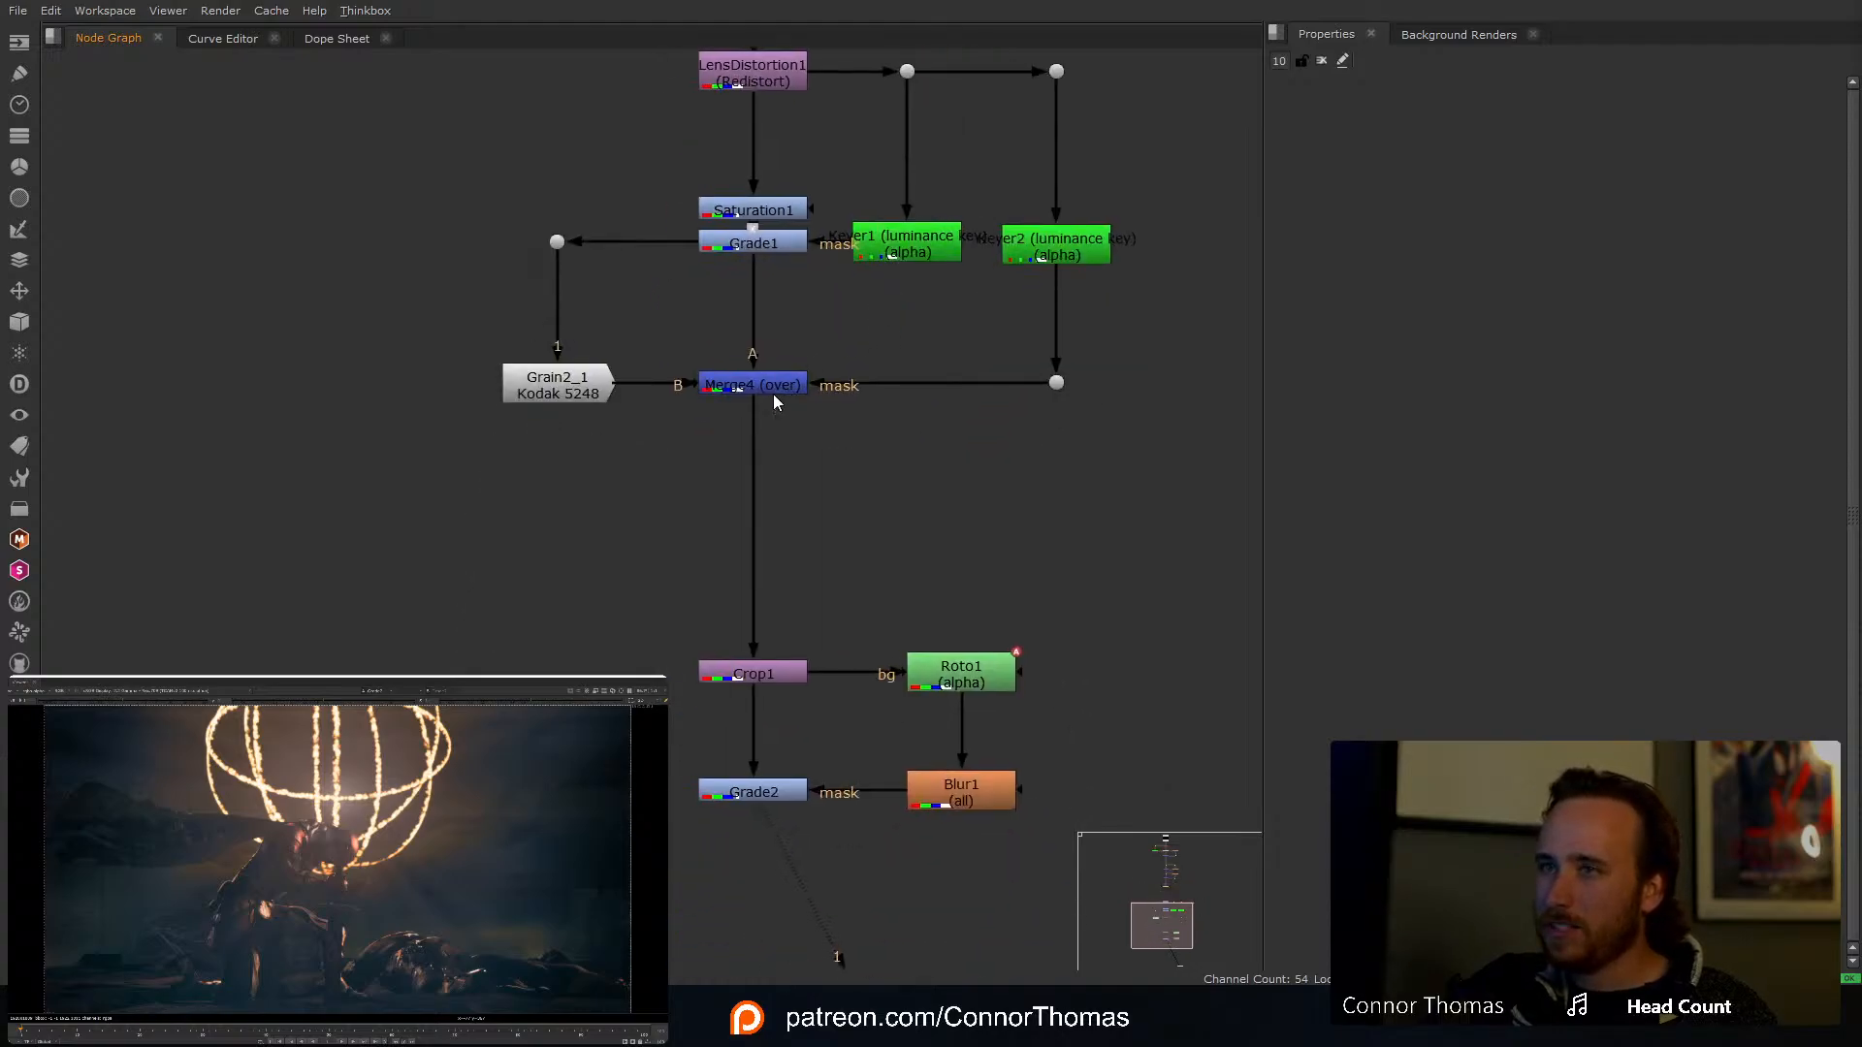
middle_drag(804, 157, 828, 657)
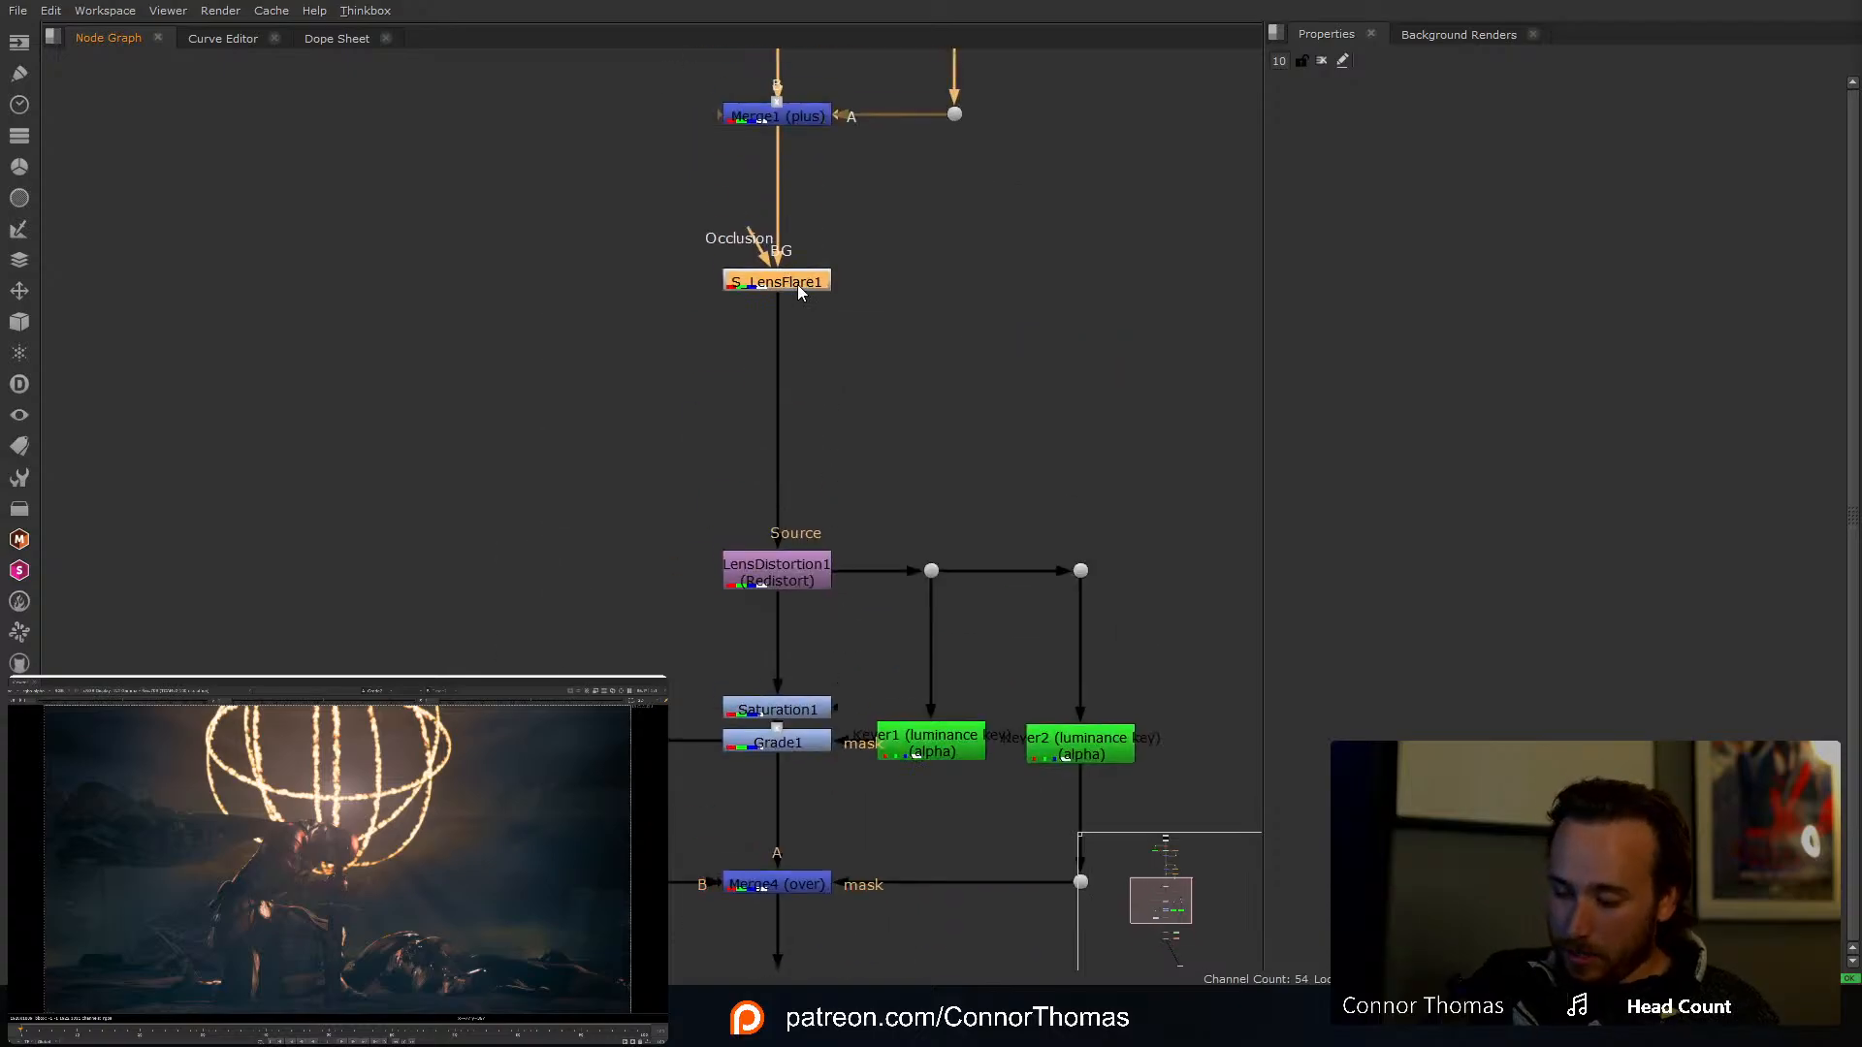
key(g)
drag(794, 318, 794, 417)
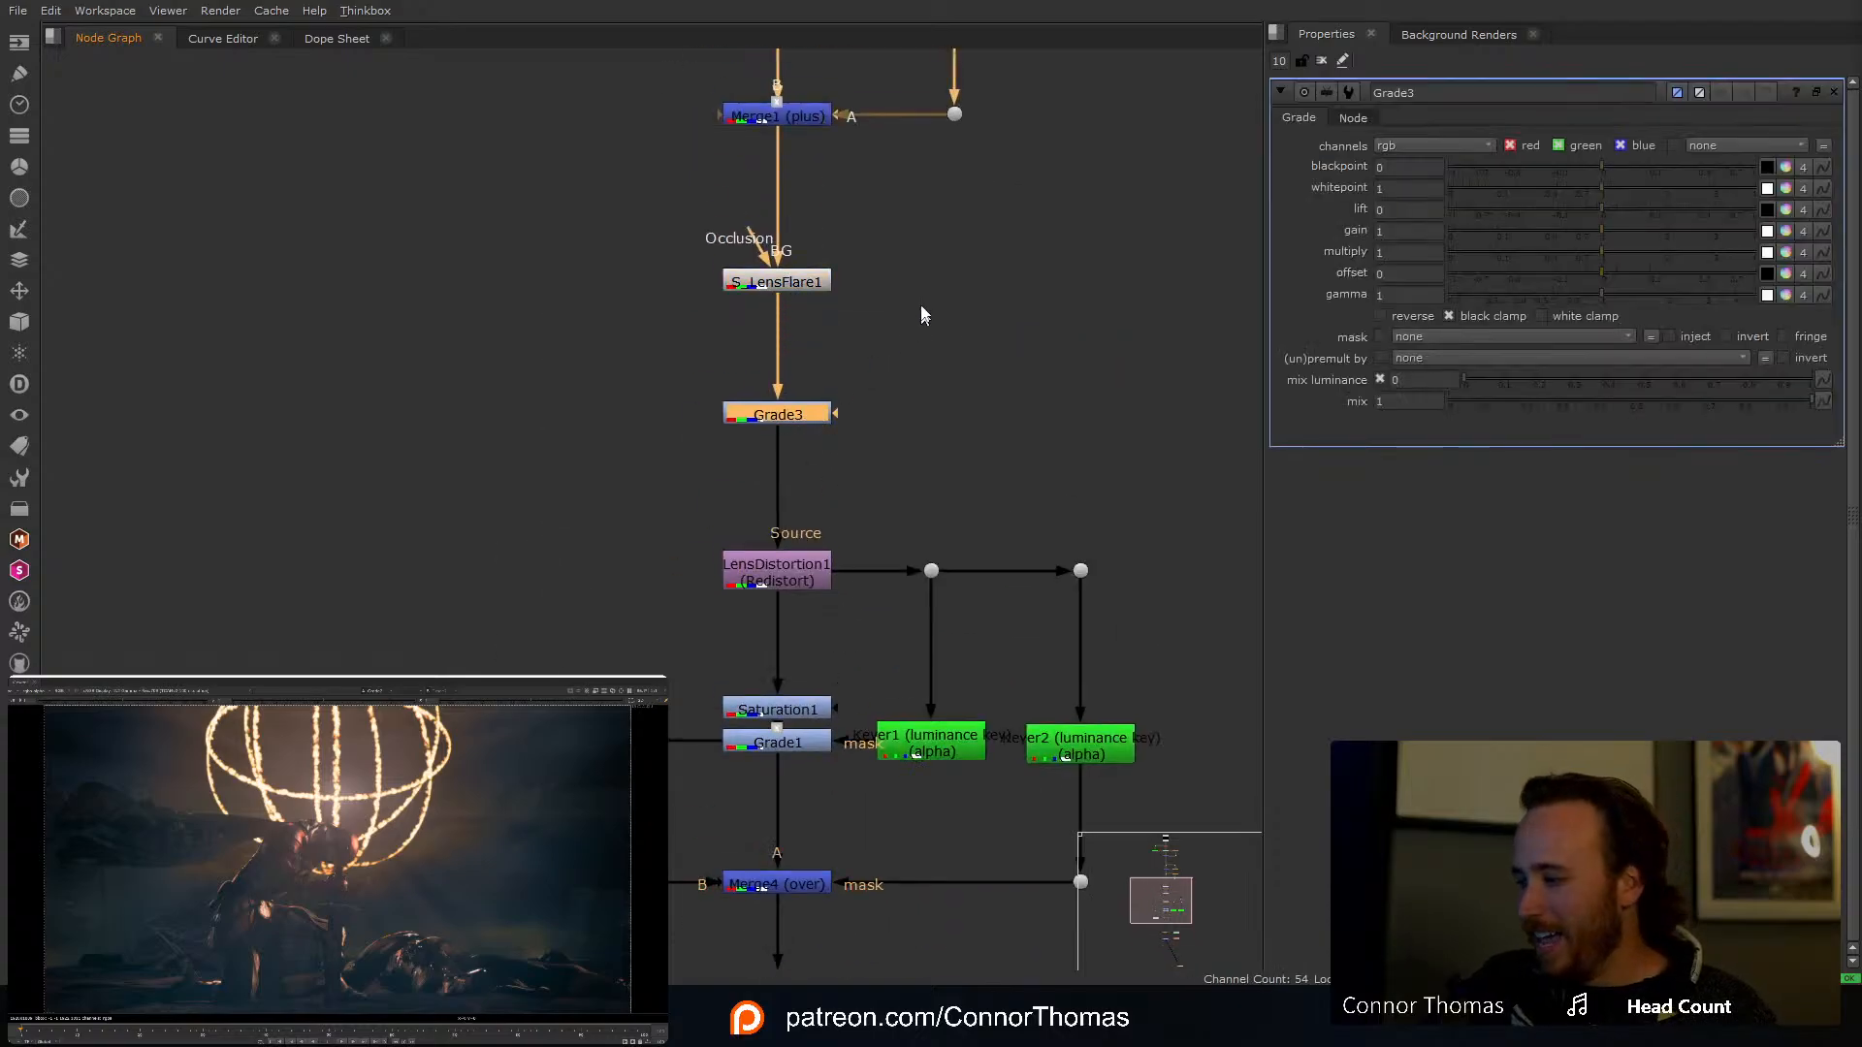
Step: Add an unconnected Cryptomatte node beside the main node column, near the lens flare
middle_drag(923, 311, 931, 486)
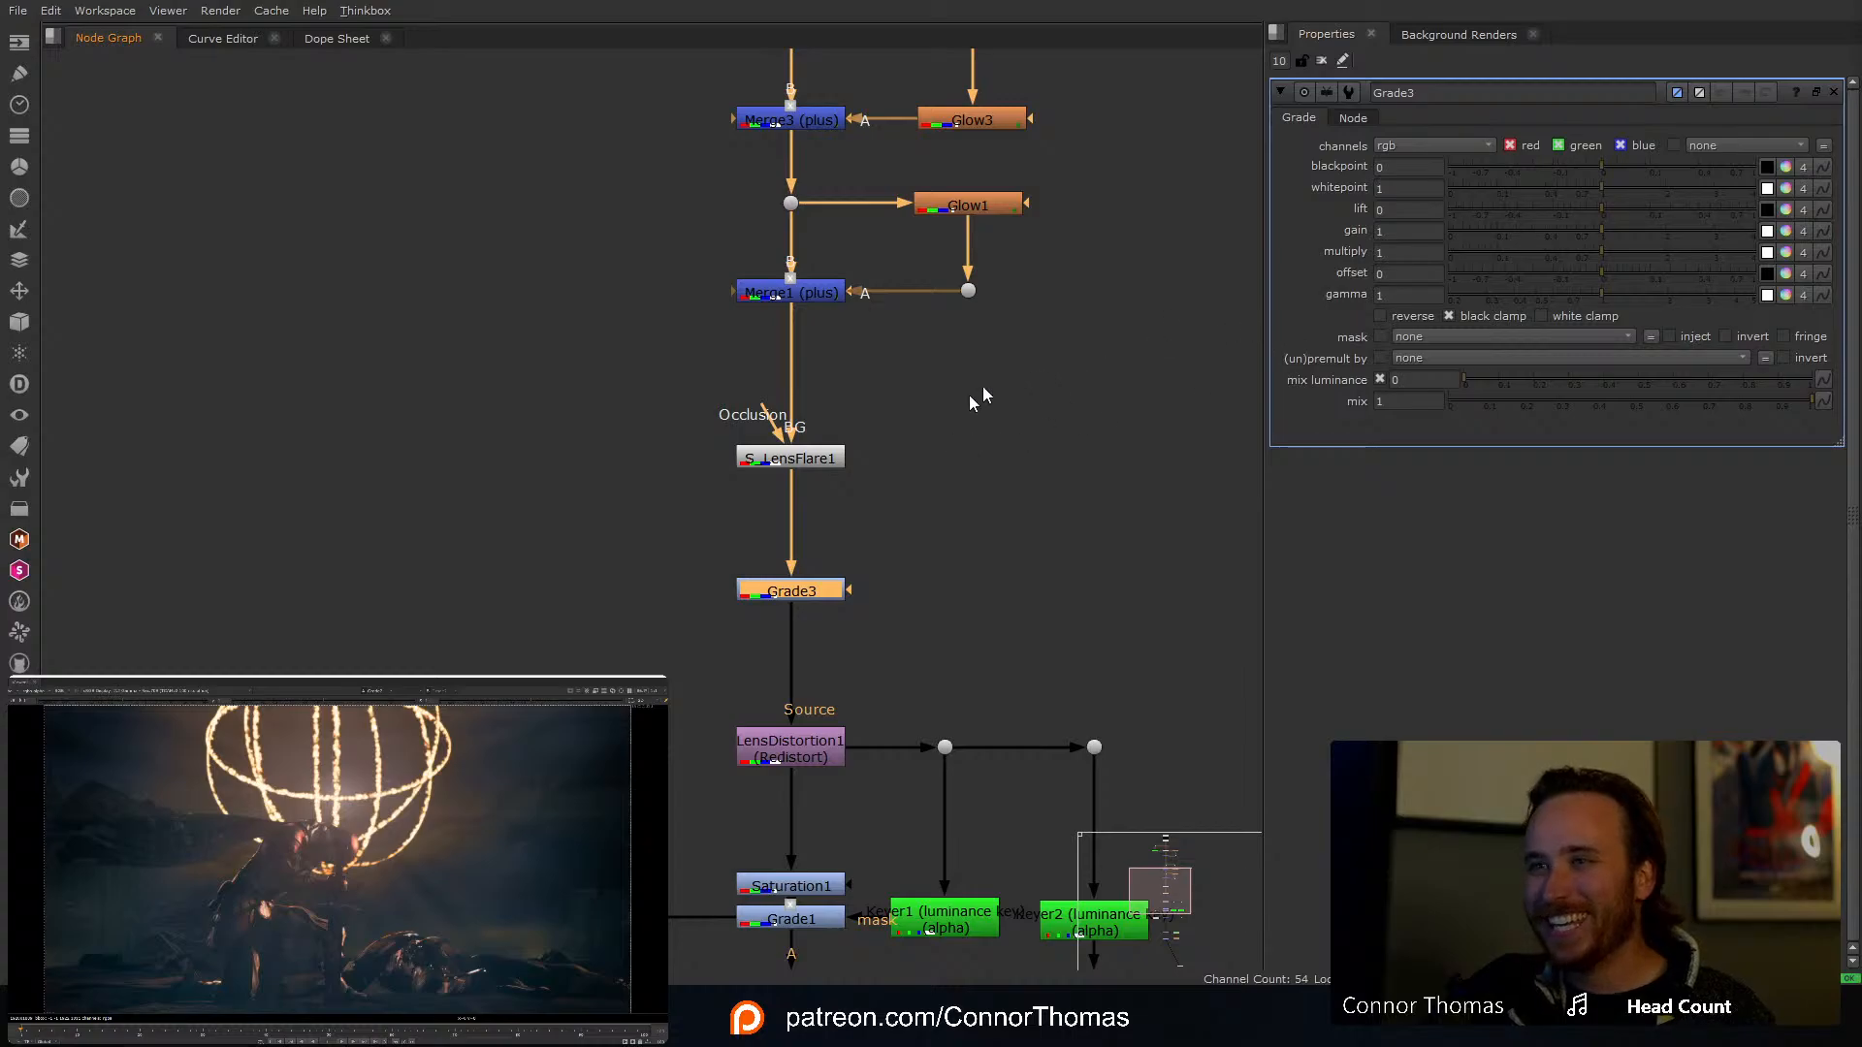
click(516, 467)
key(Tab)
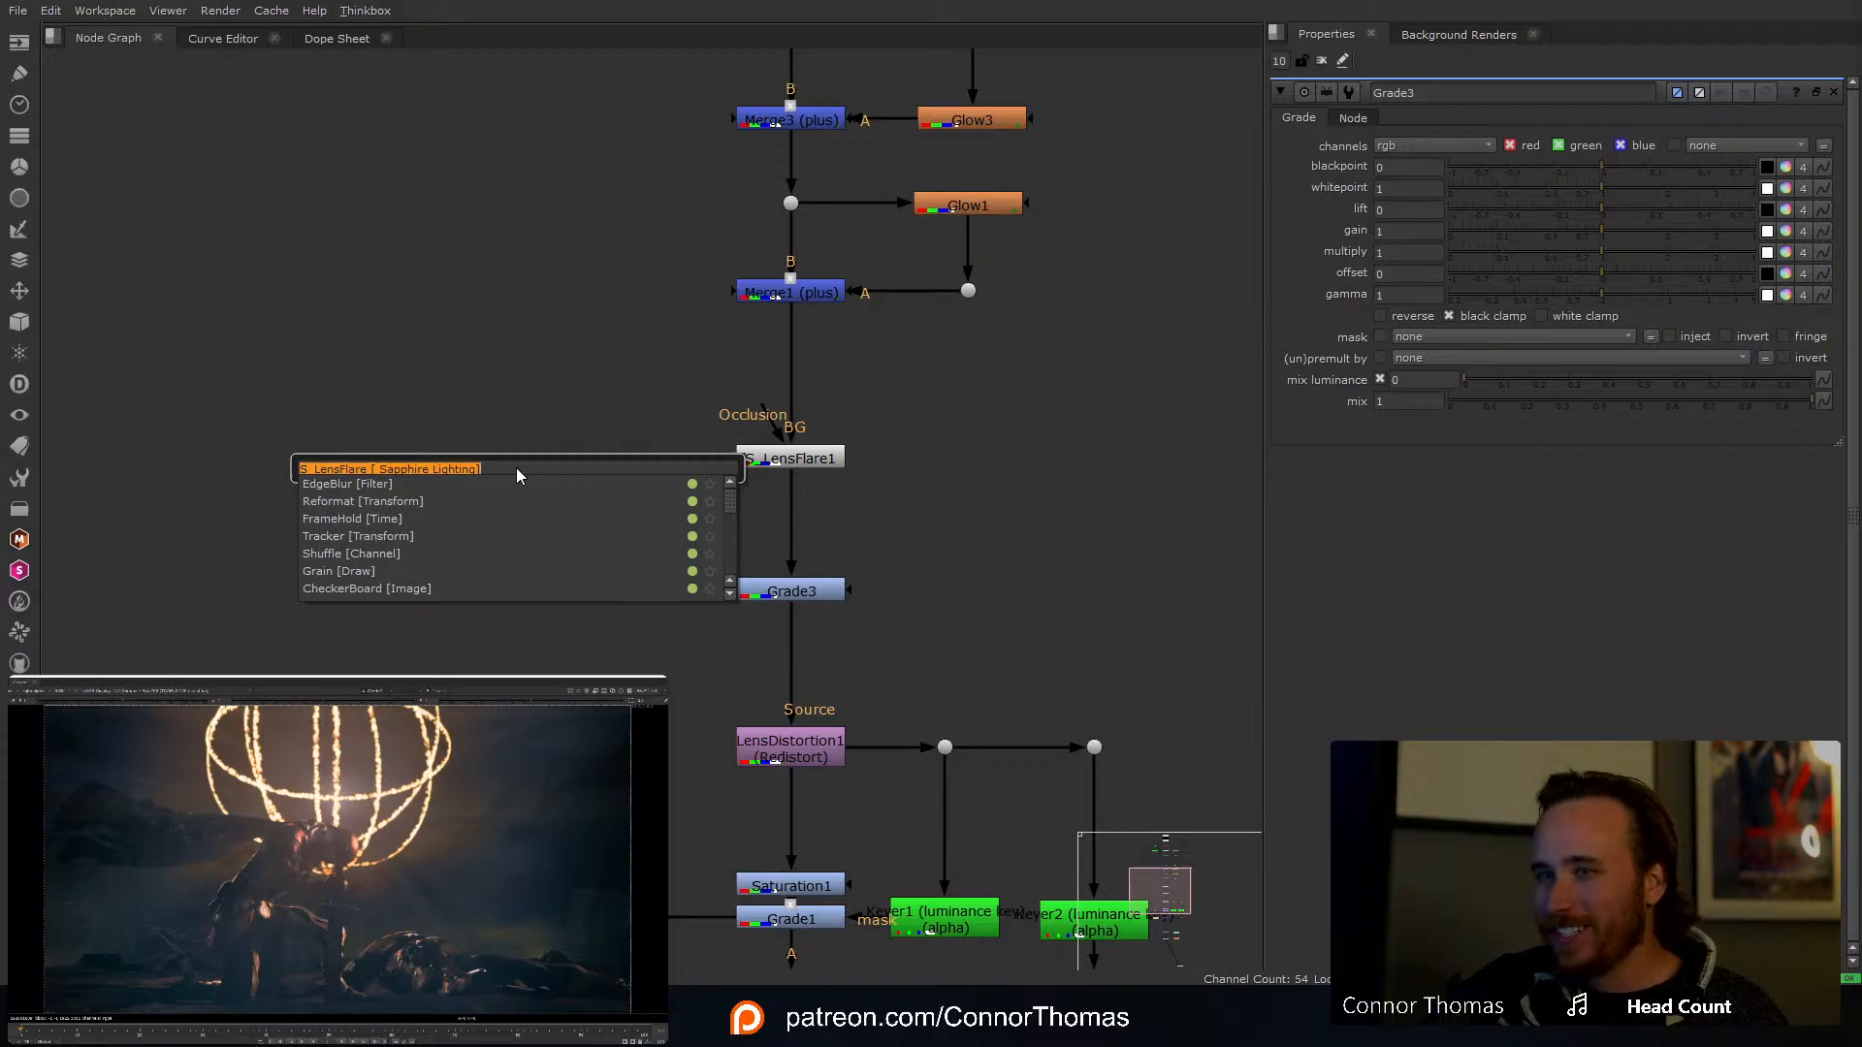
text(cryp)
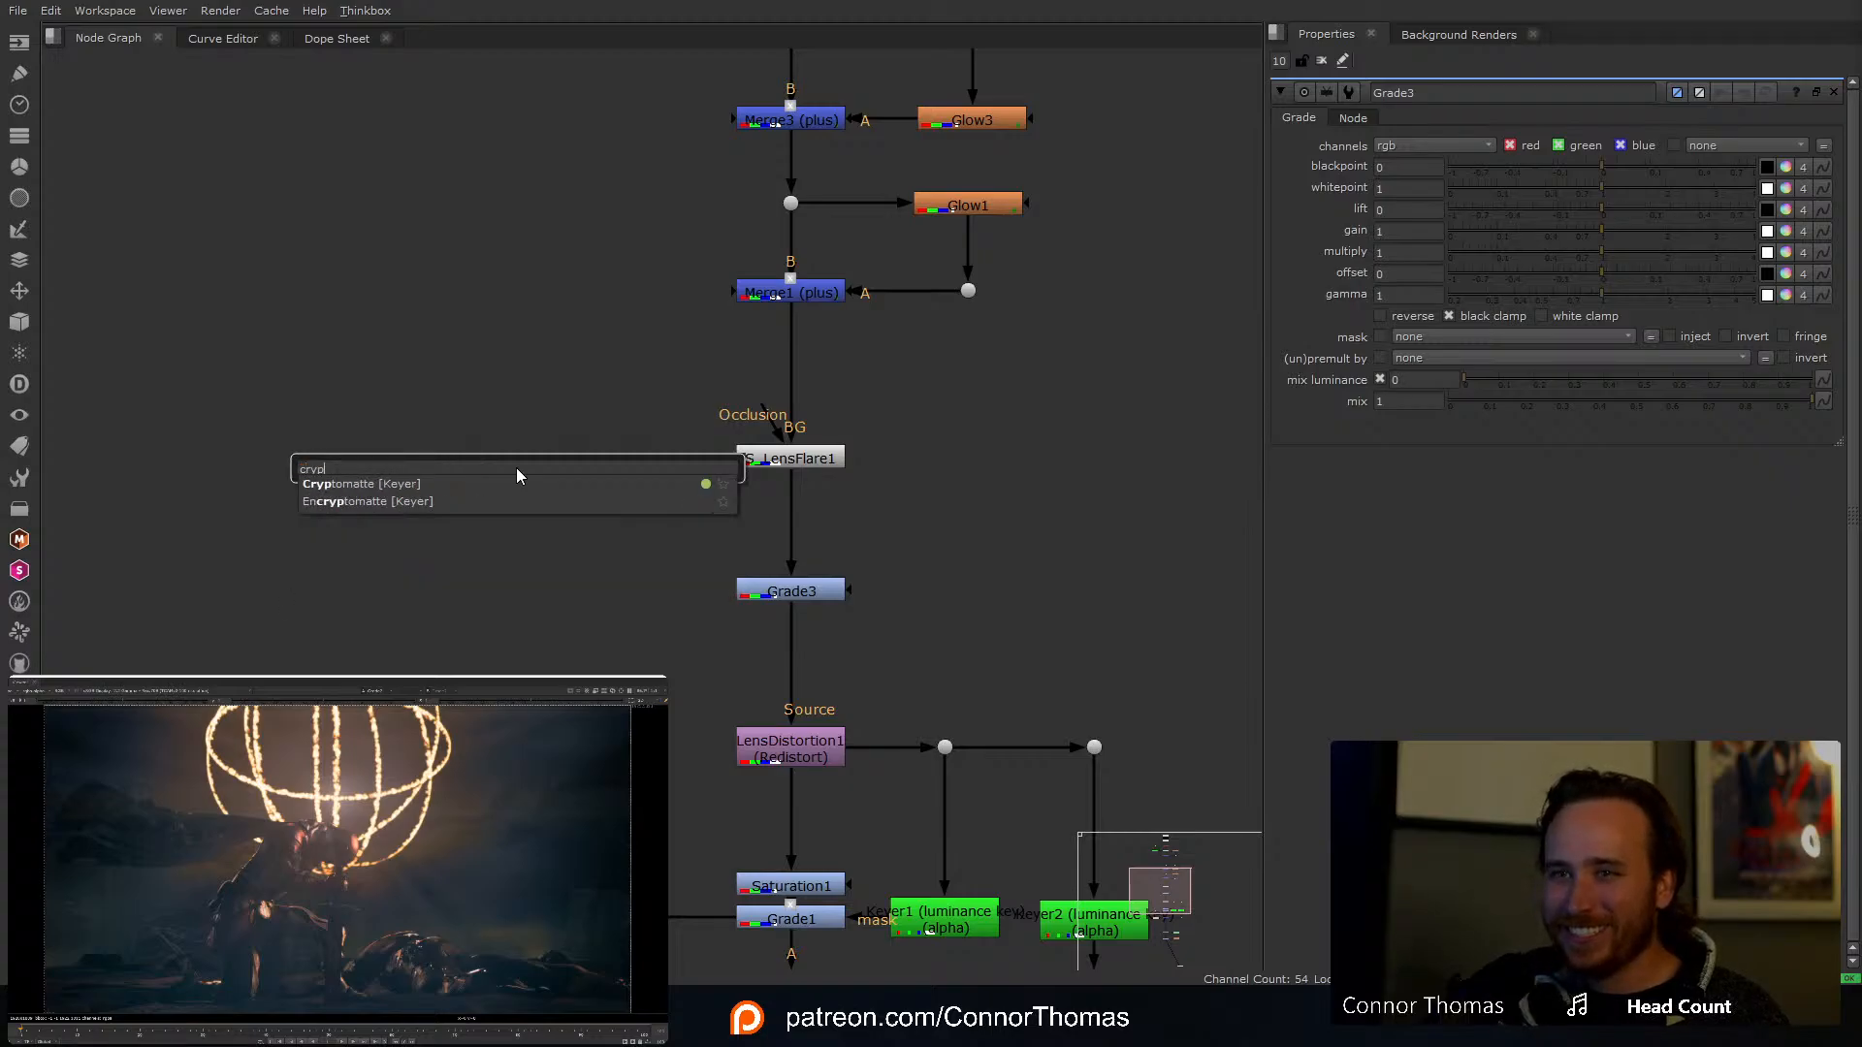
key(Return)
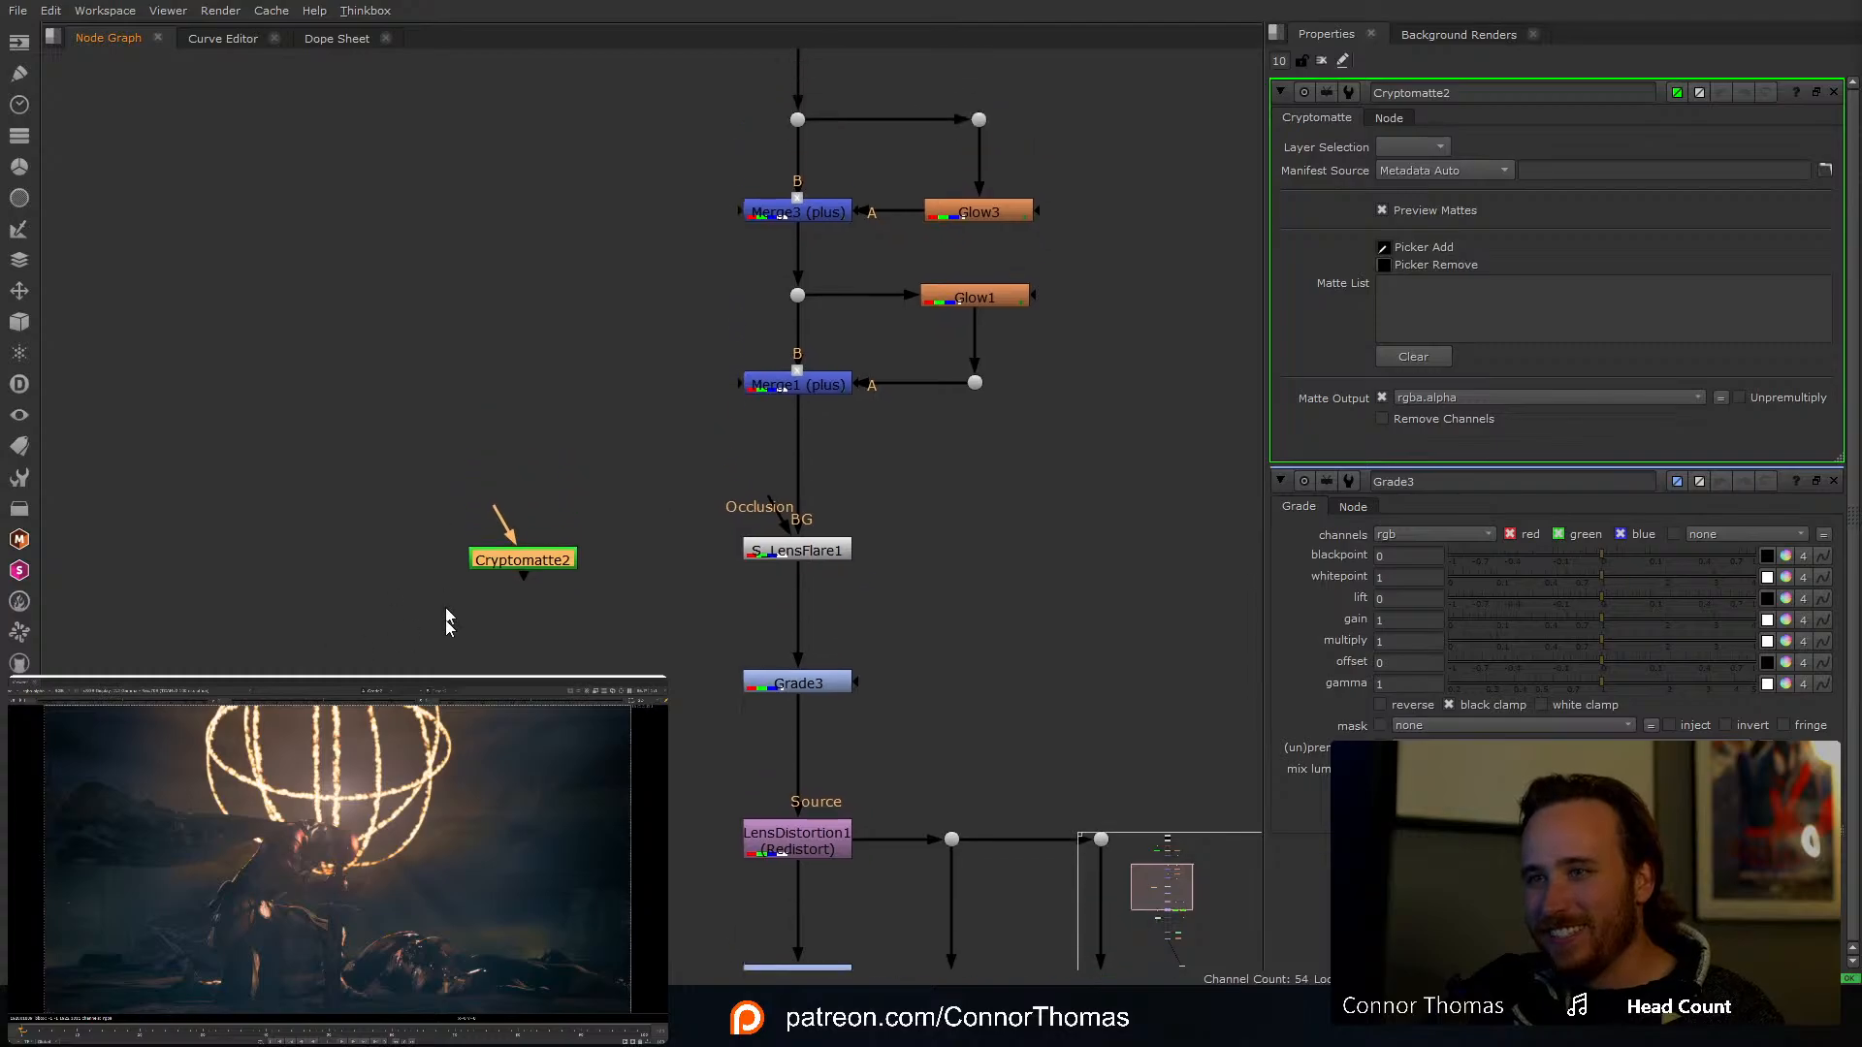
Step: Connect the new Cryptomatte node to Cryptomatte1 and align it directly below, level with Grade3
drag(524, 582, 593, 706)
middle_drag(640, 555, 637, 584)
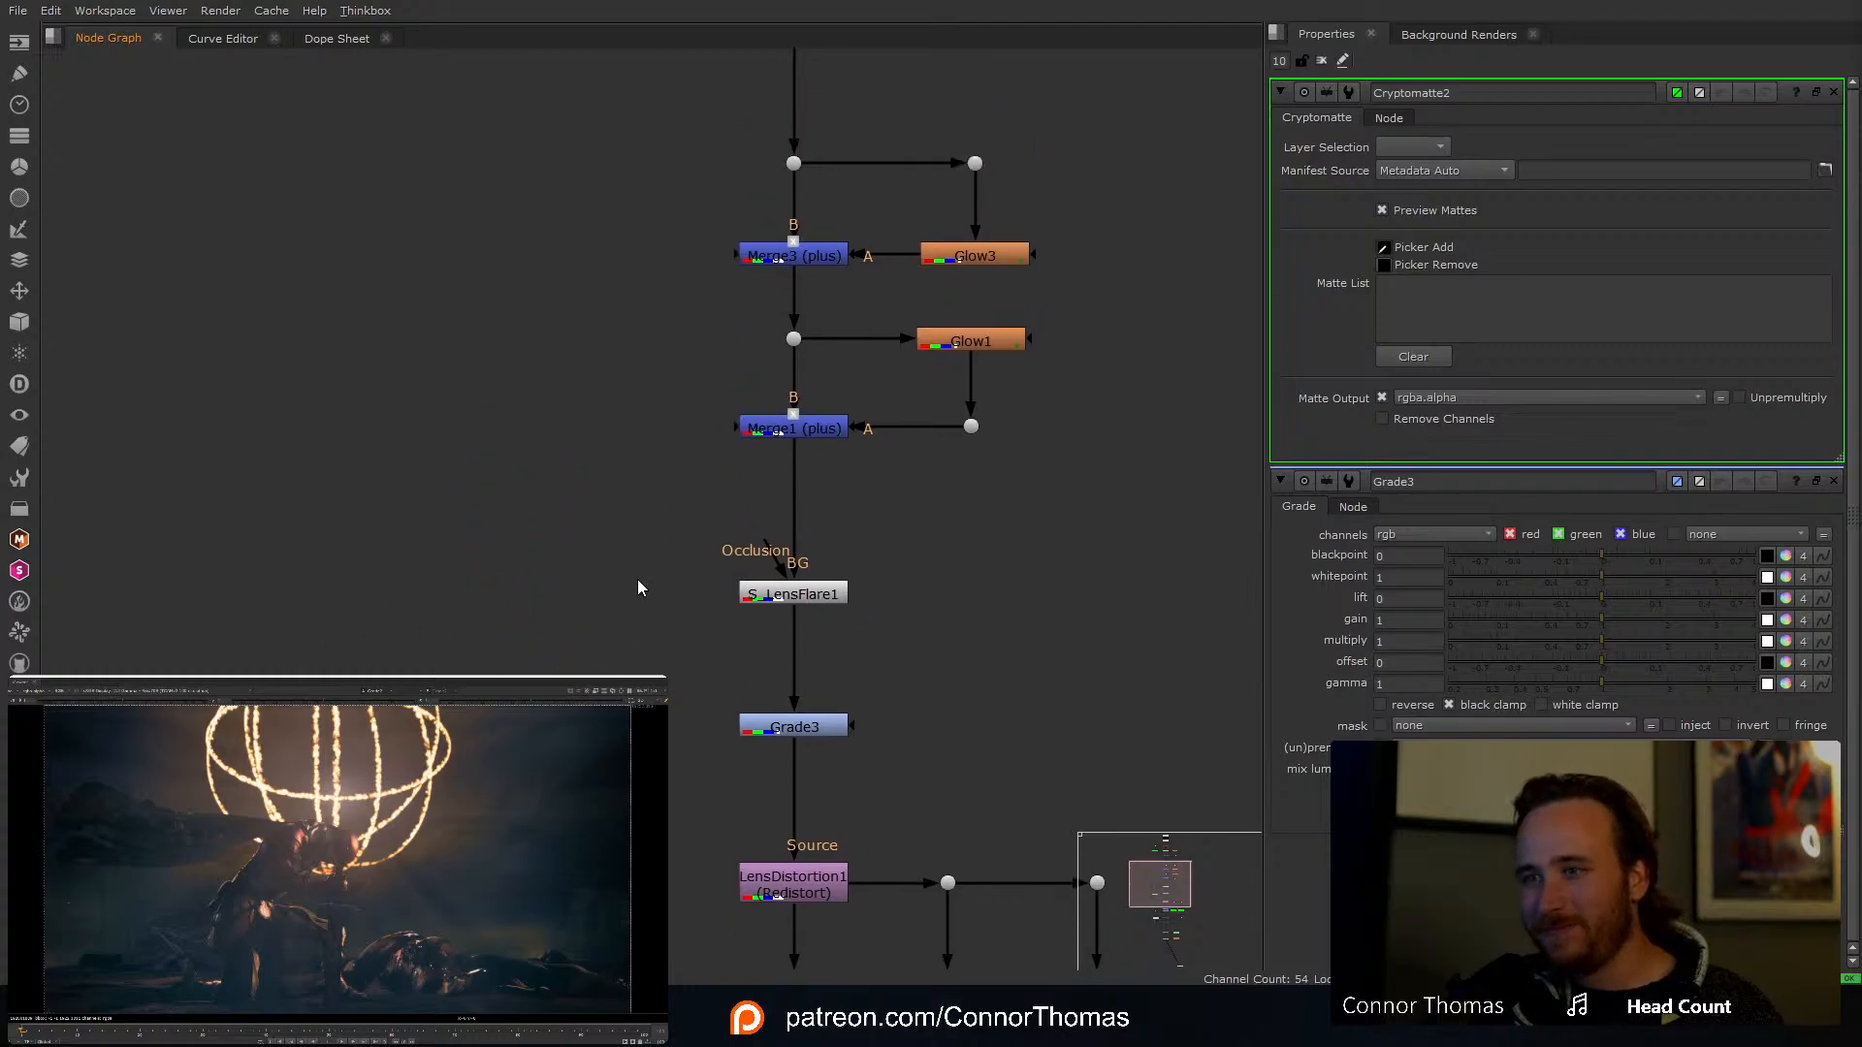
scroll(637, 584, down, 2)
drag(600, 655, 601, 97)
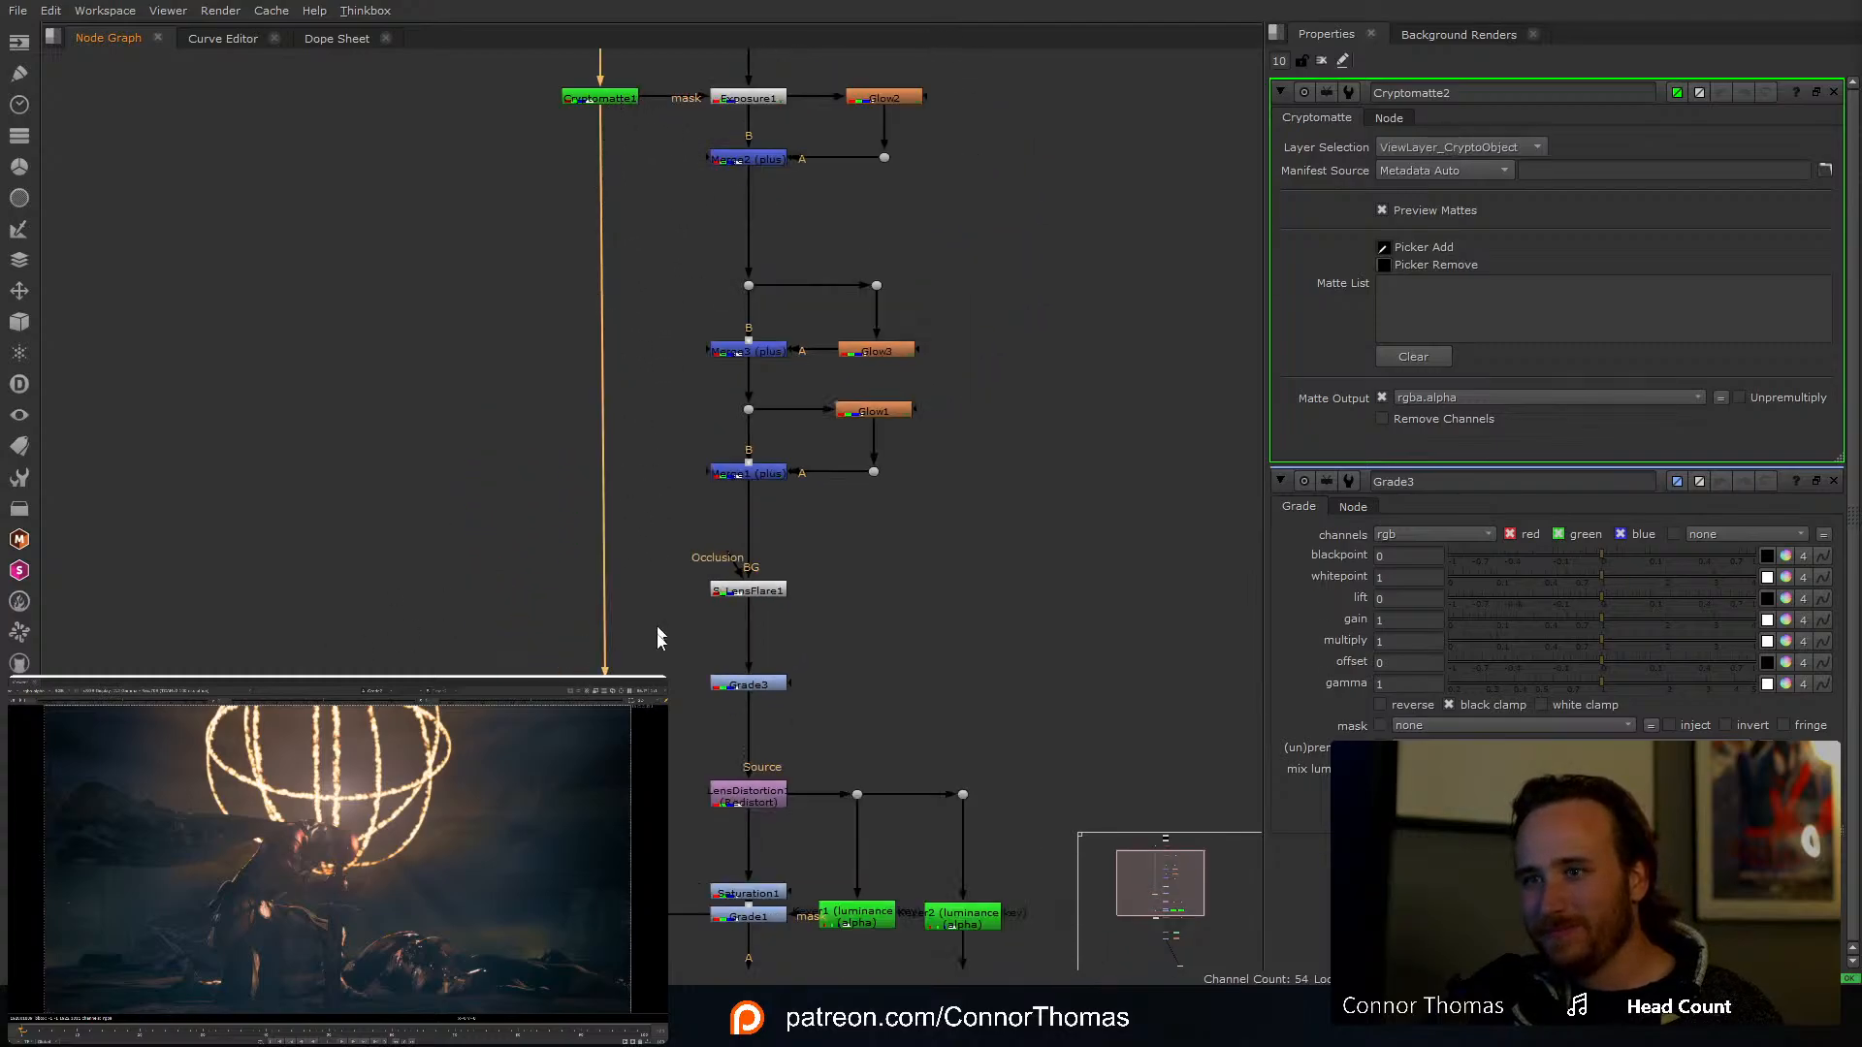
drag(606, 685, 600, 685)
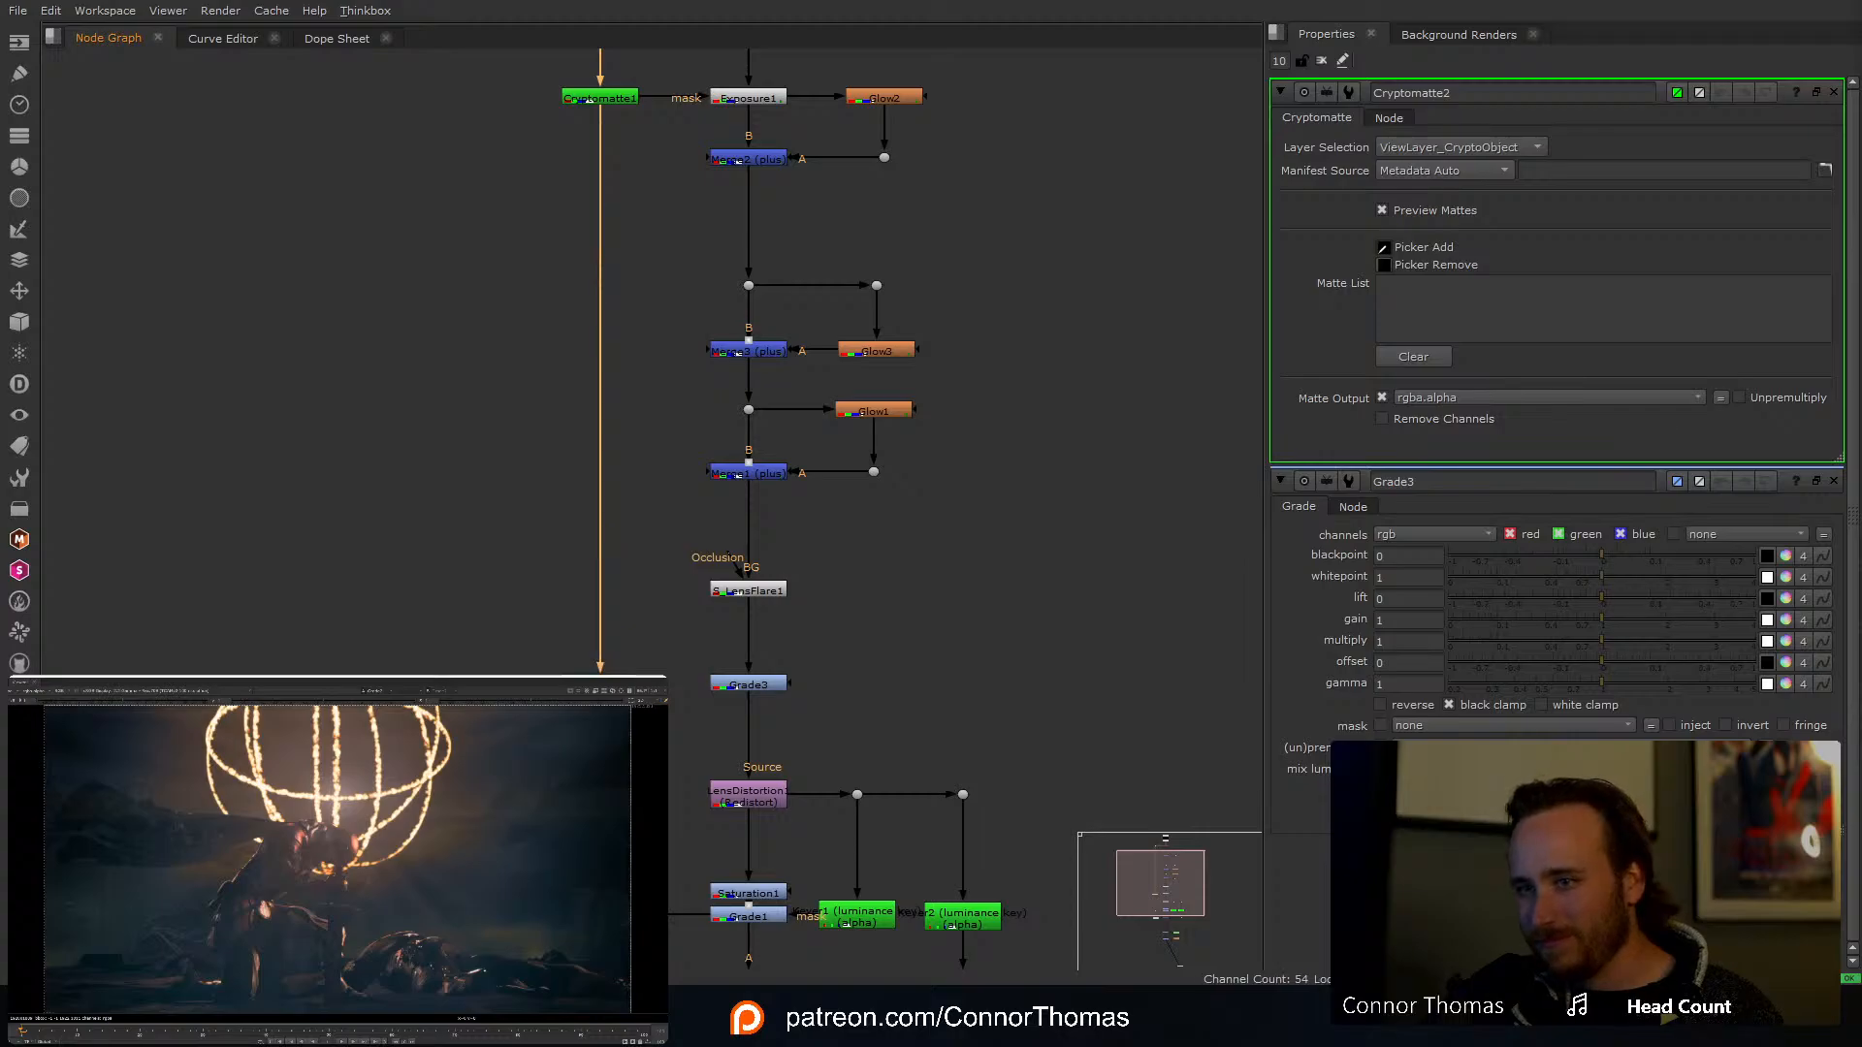
Step: View Cryptomatte2, pick the kneeling knight SF_medival_knight_pose_2_1 as its matte, and close its properties
key(1)
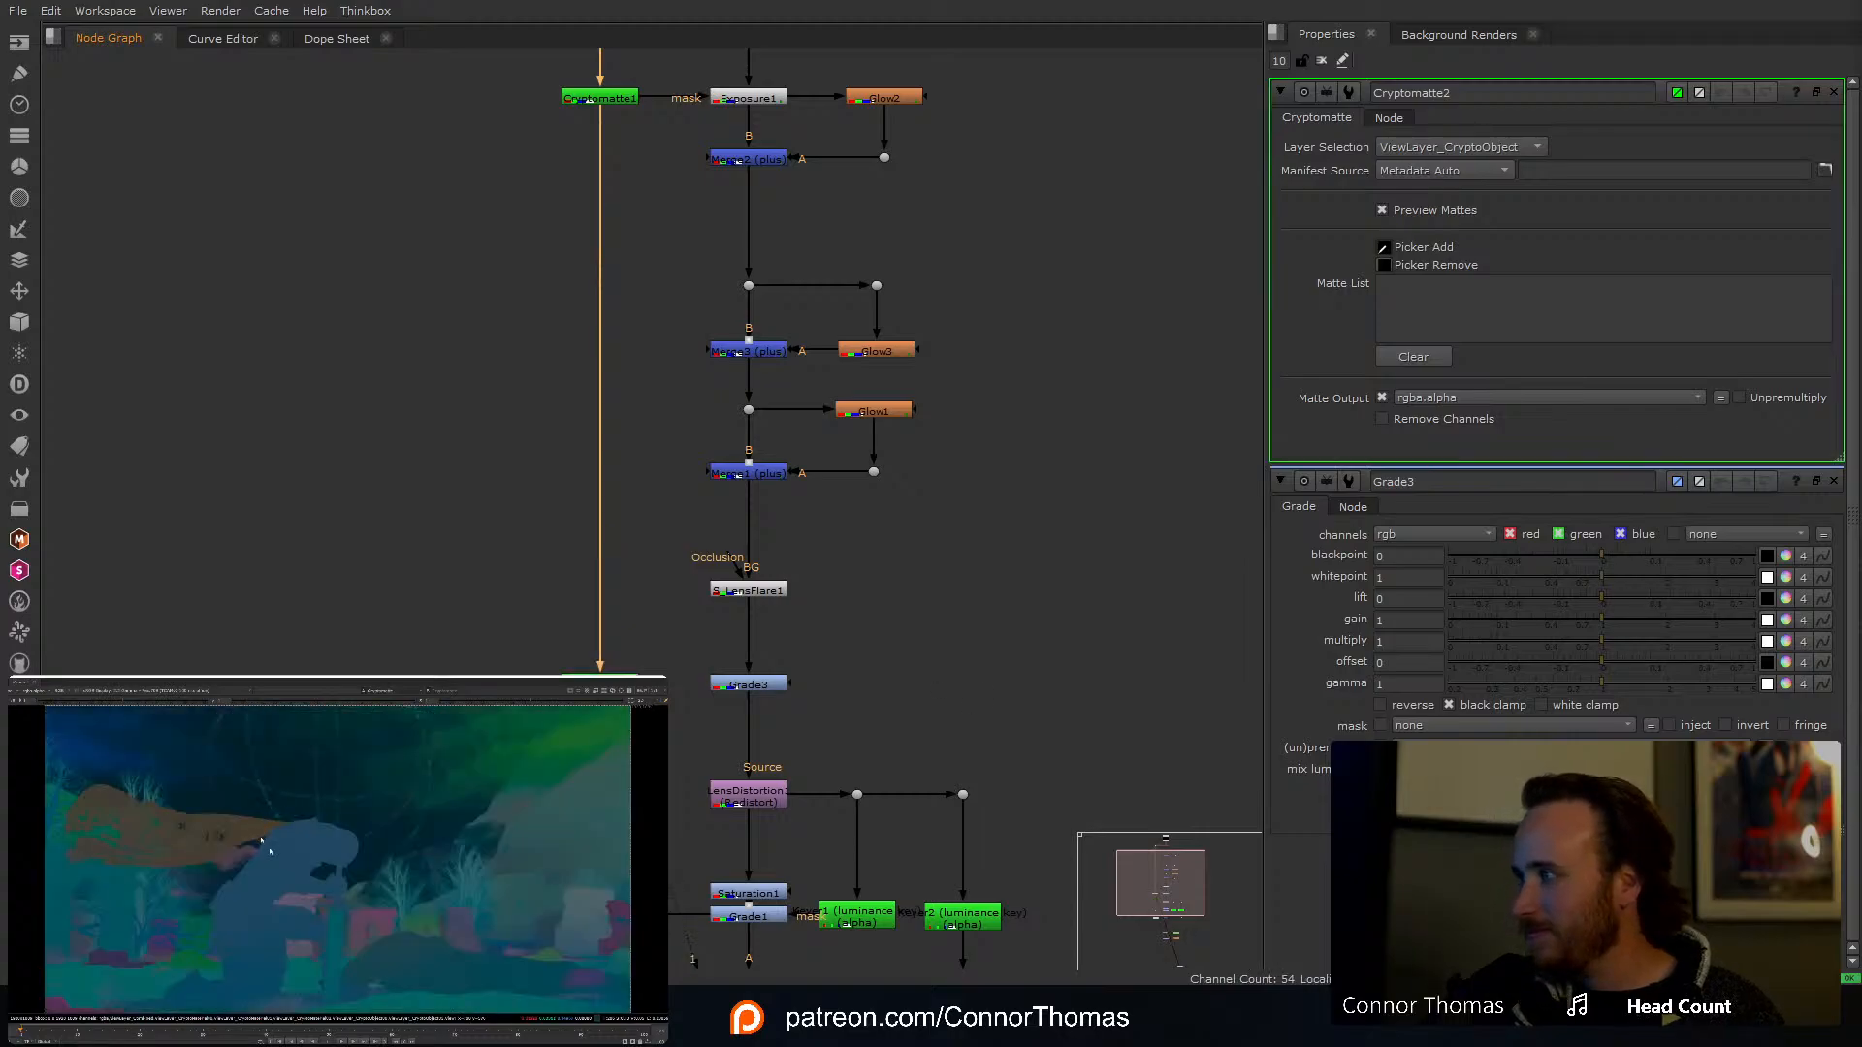
ctrl+click(298, 860)
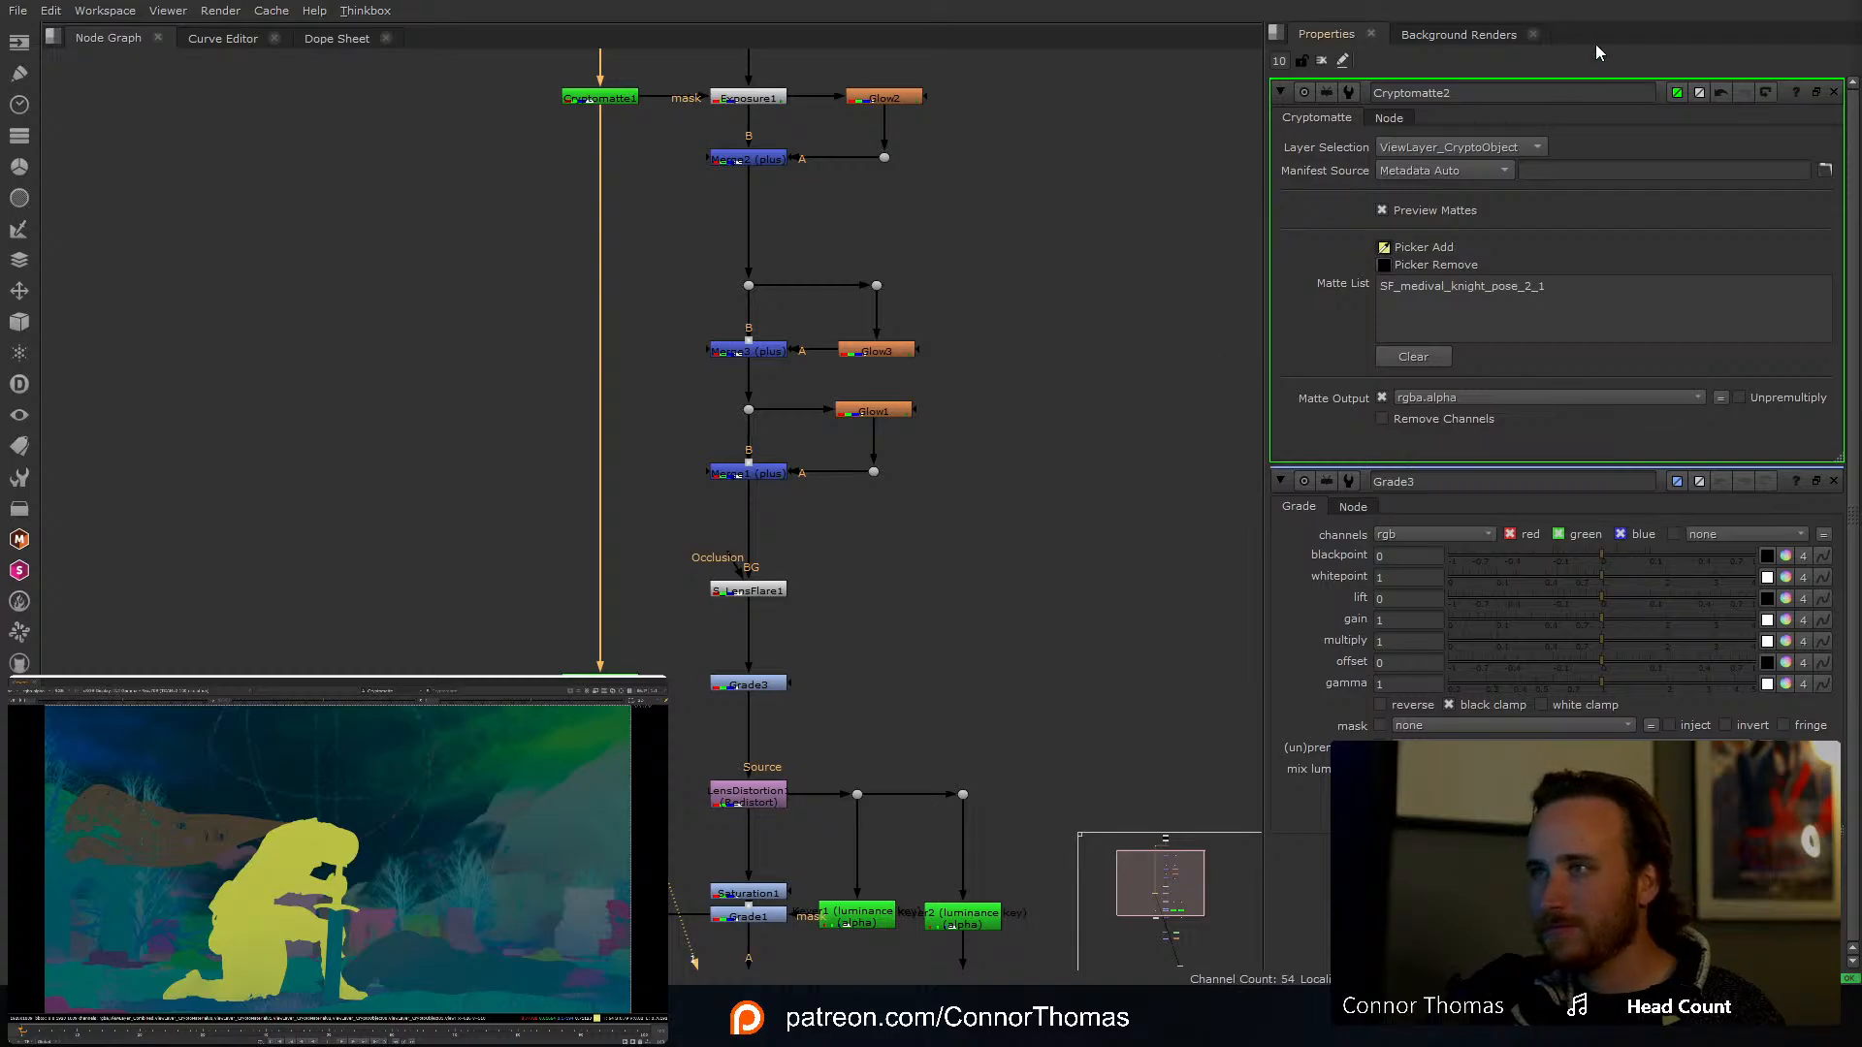
click(1833, 92)
Step: Connect Cryptomatte2 as the mask of Grade3, view Grade3 and raise its whitepoint to 1.72
middle_drag(800, 569, 836, 386)
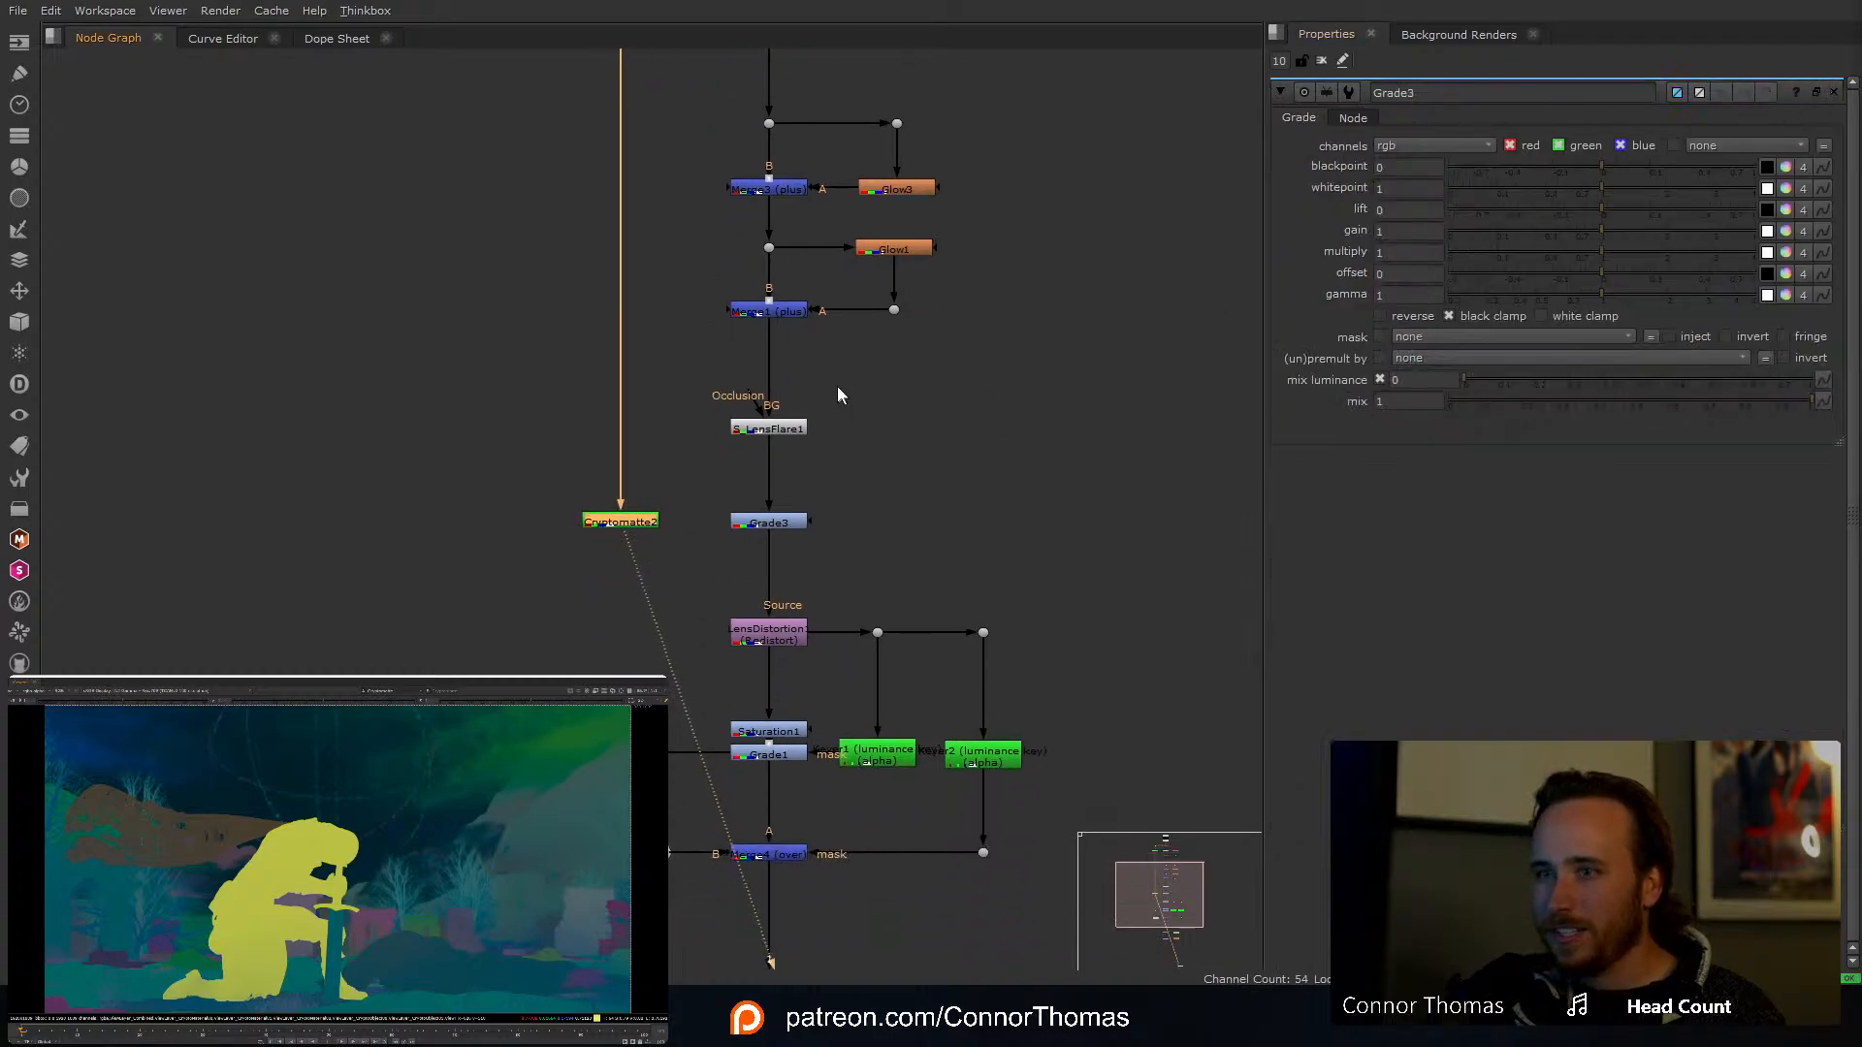
drag(640, 528, 638, 524)
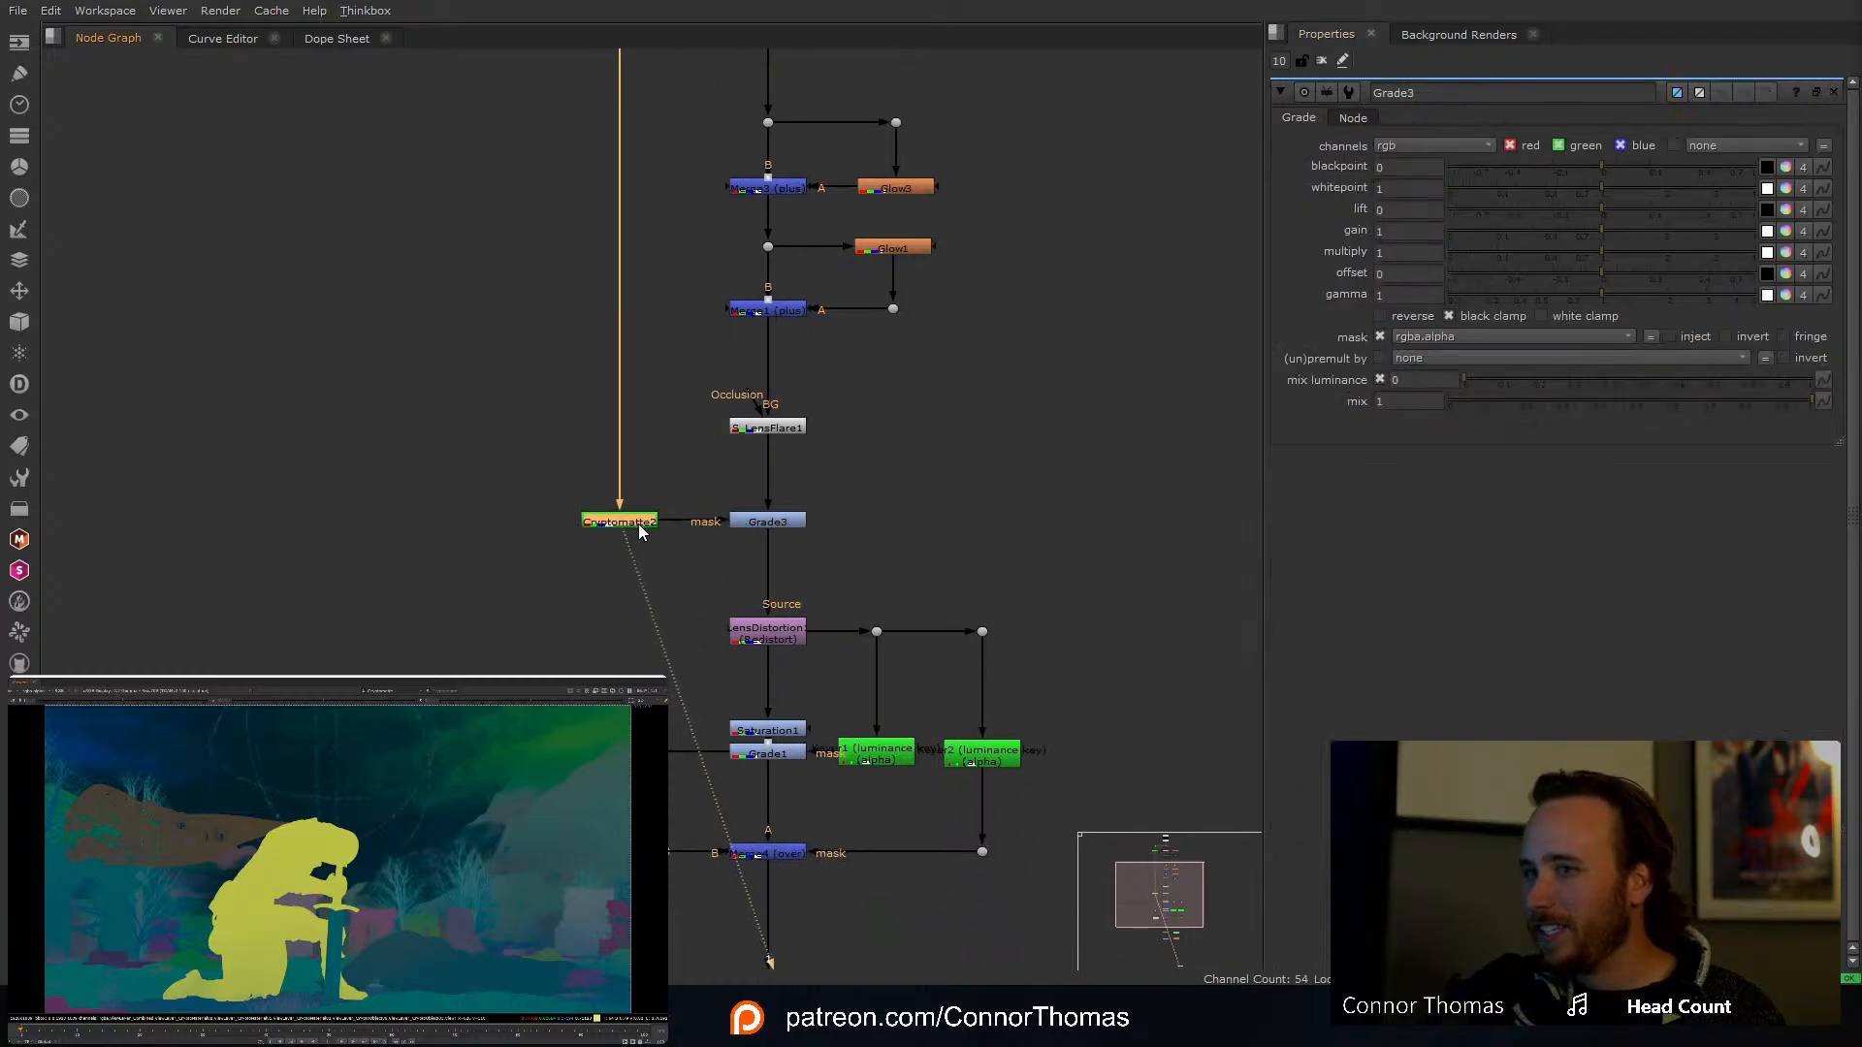
middle_drag(749, 665, 761, 506)
click(781, 364)
key(1)
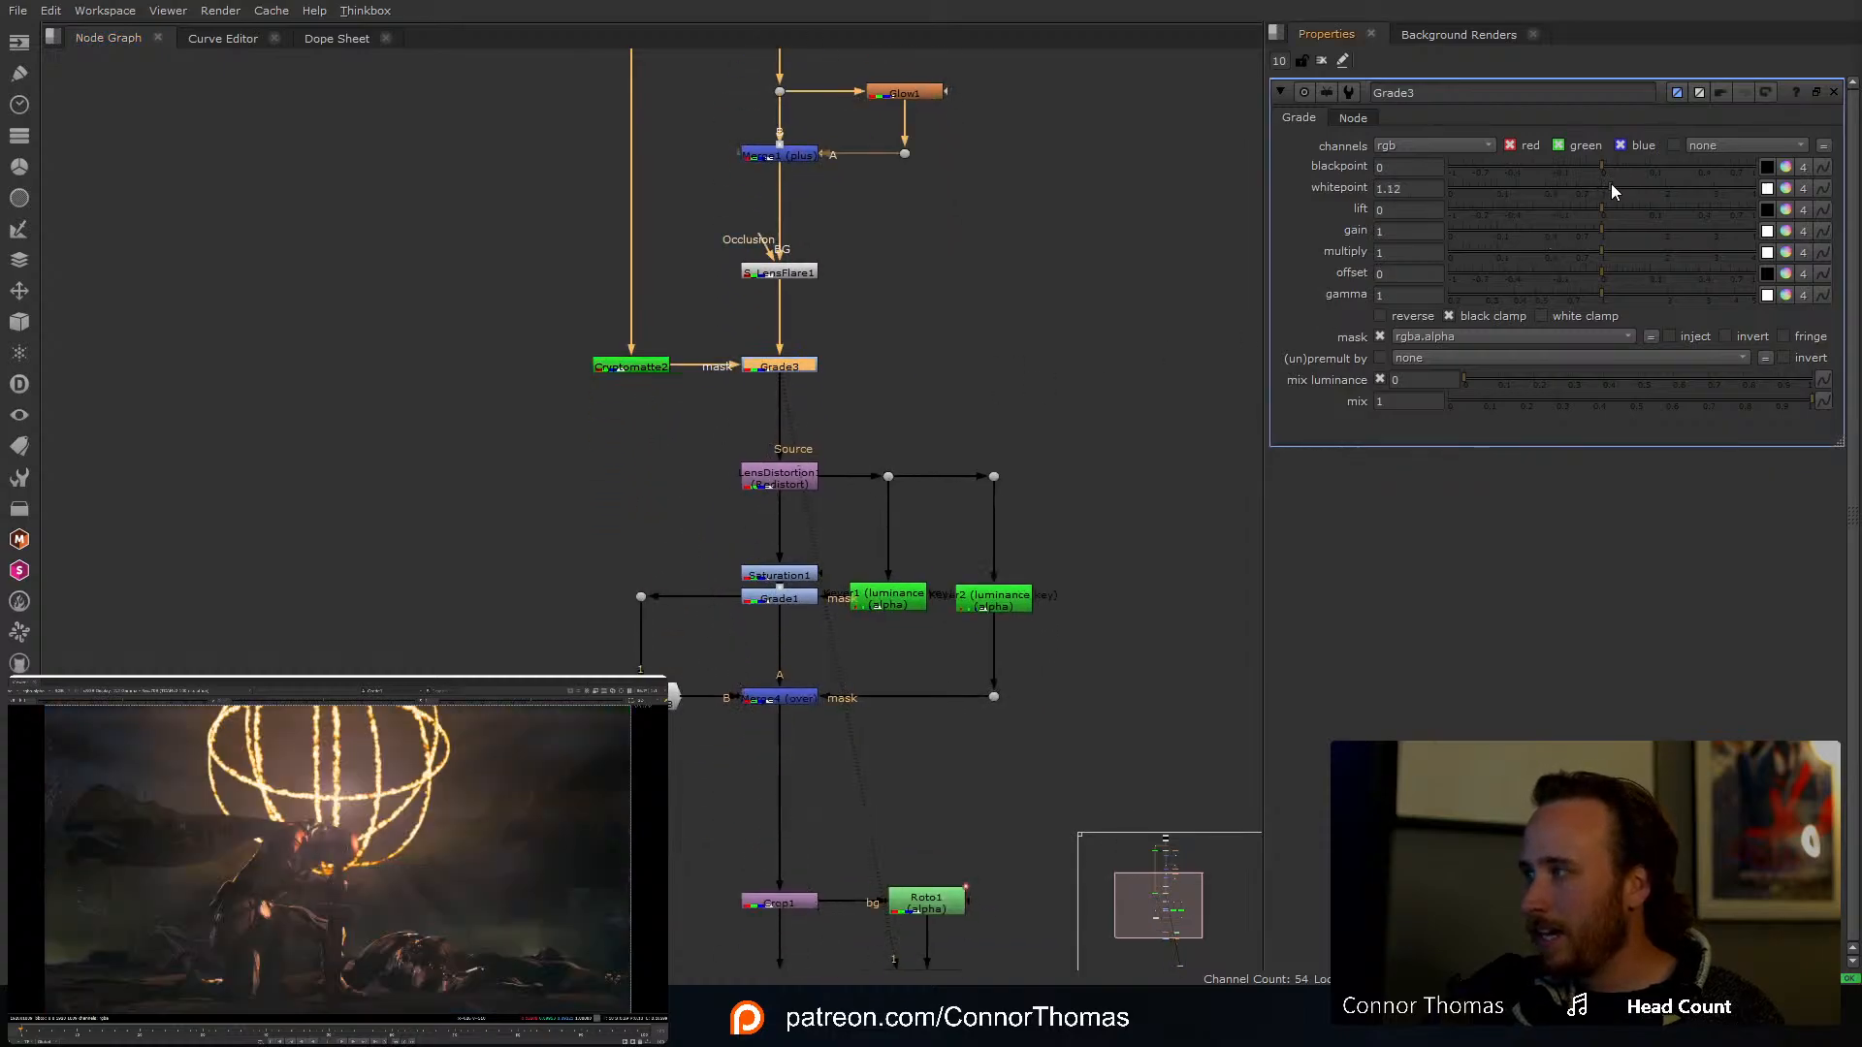
drag(1610, 184, 1649, 174)
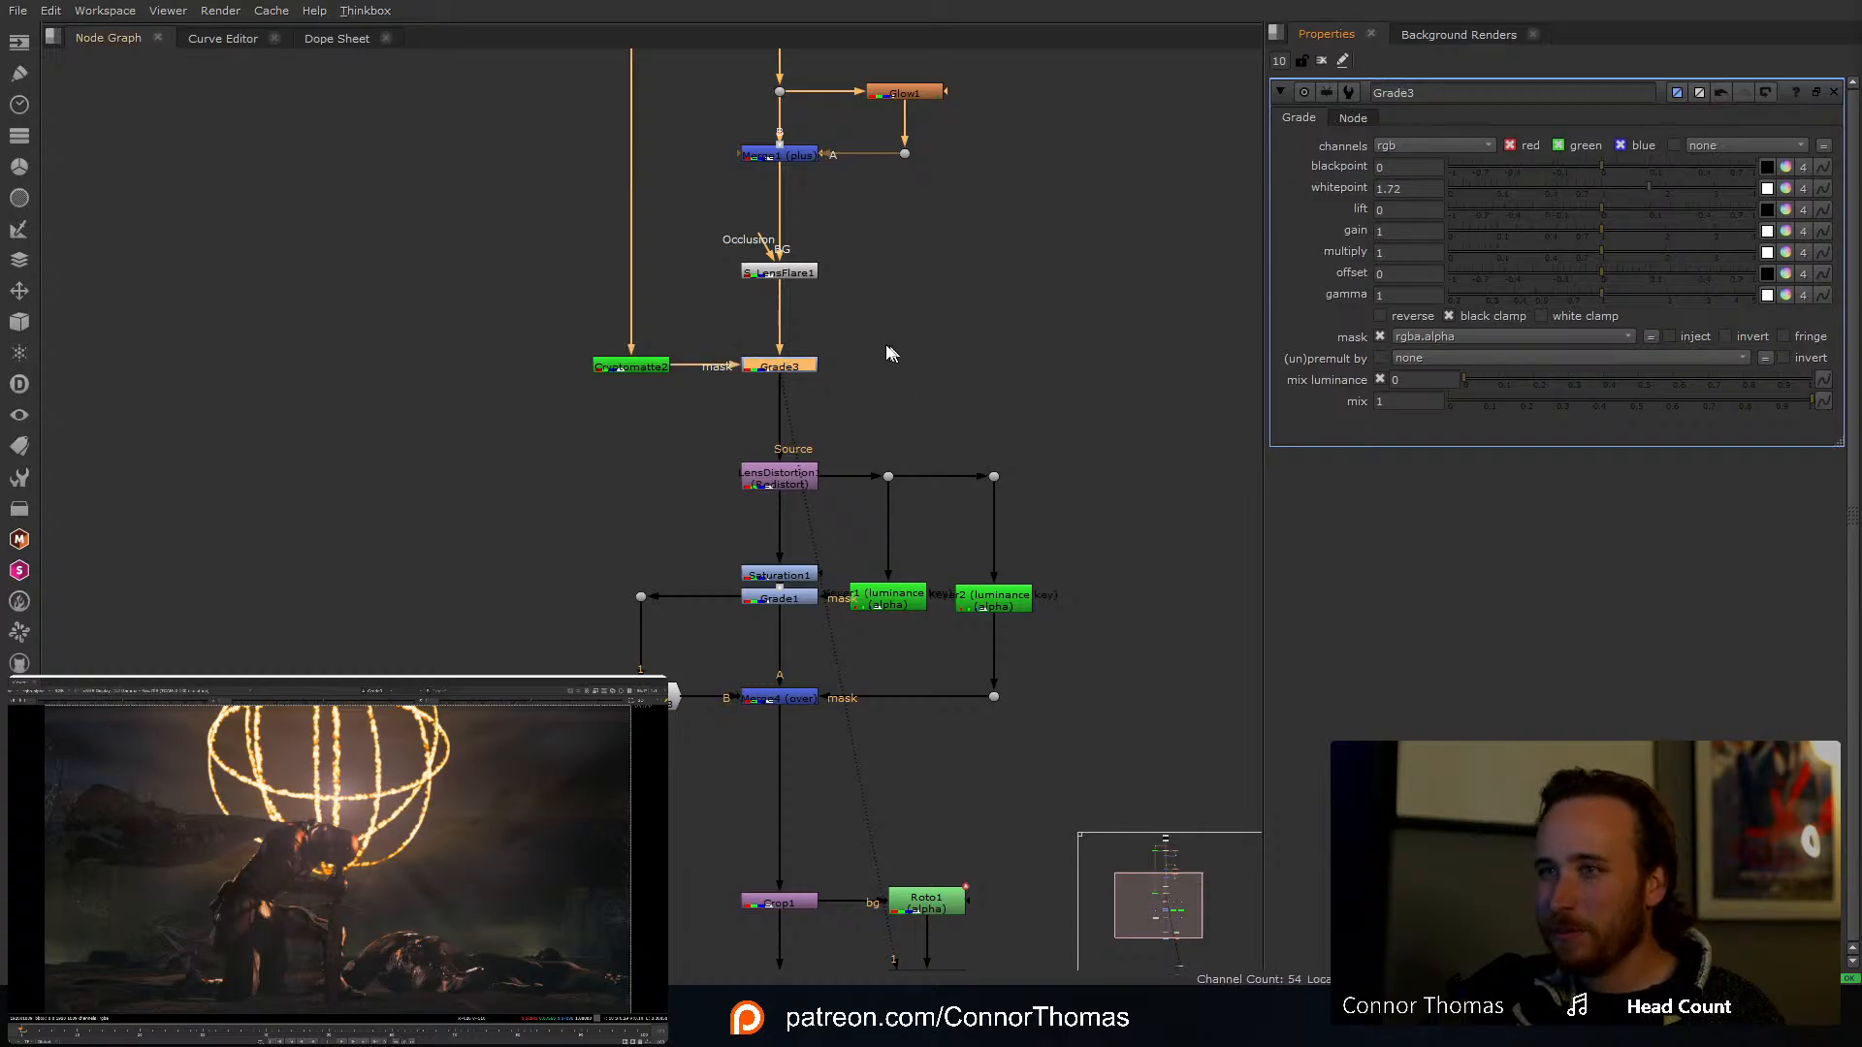
Step: View the output of Grade2 at the end of the comp to check the darkened knight
scroll(801, 357, up, 4)
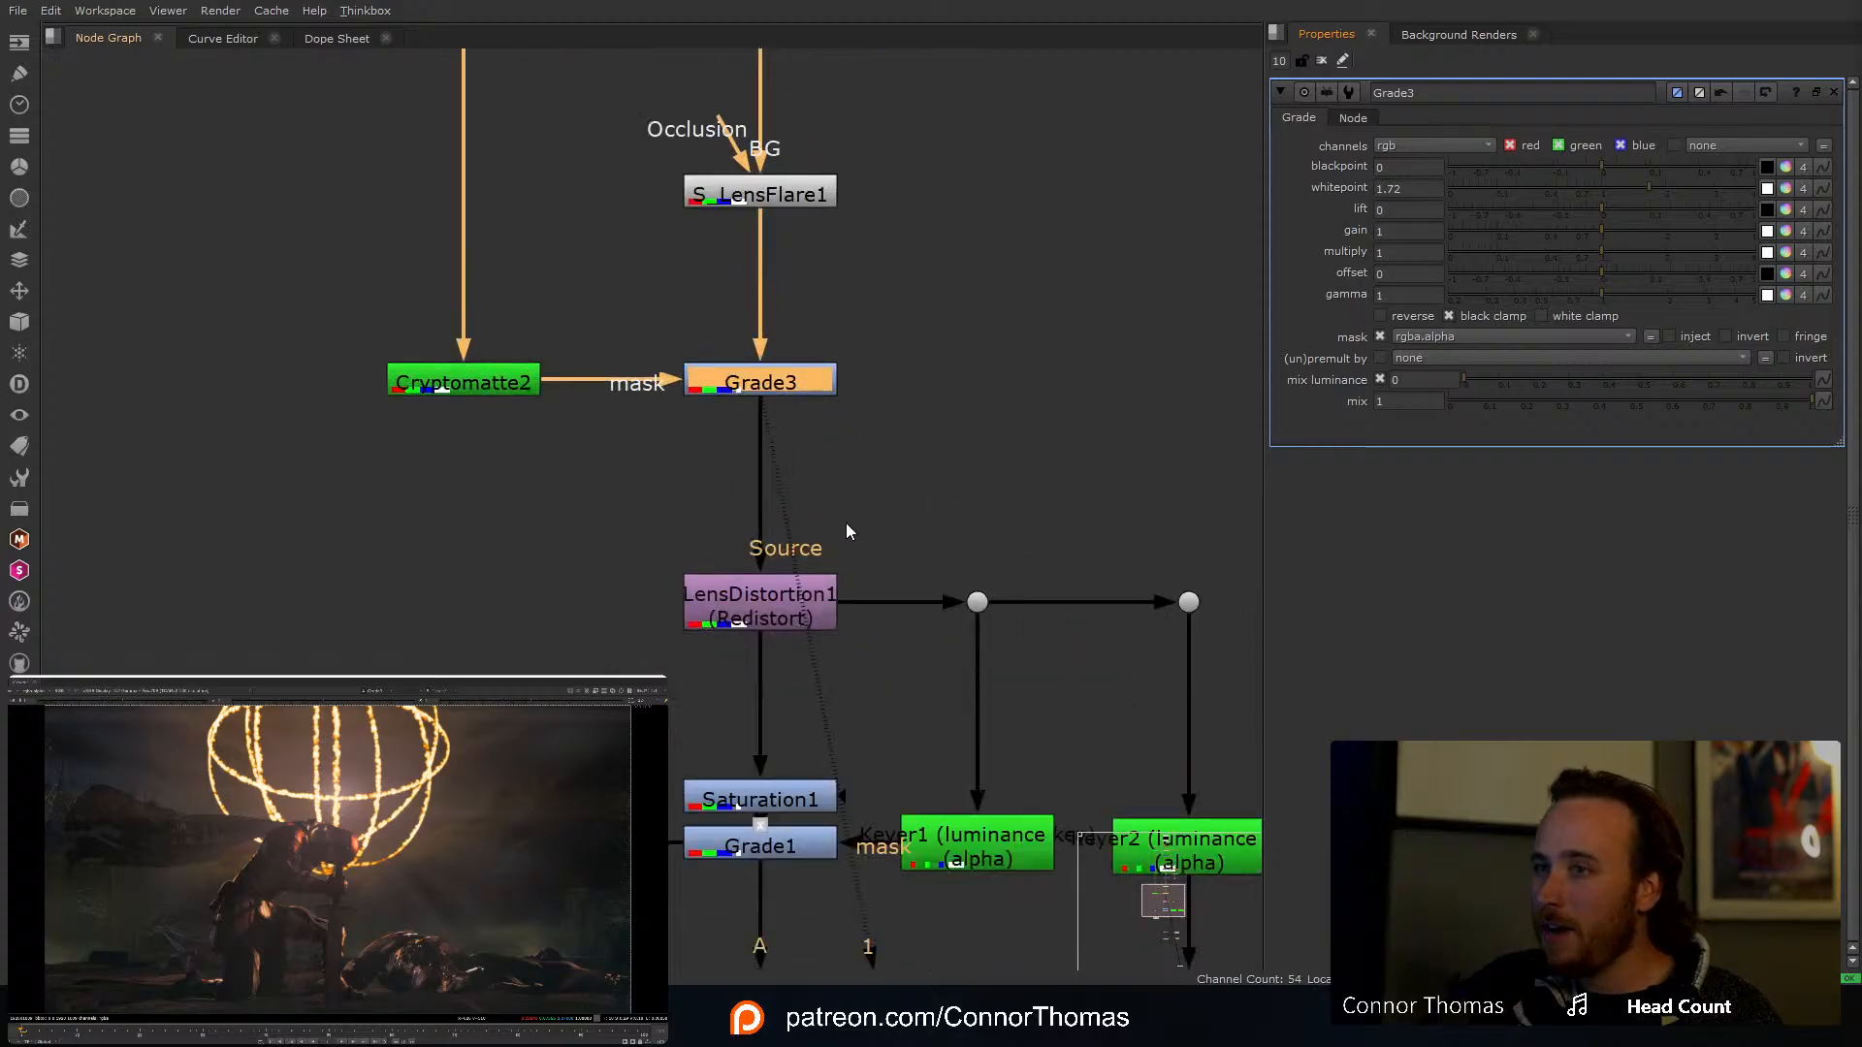
middle_drag(846, 522, 838, 275)
middle_drag(795, 600, 772, 319)
middle_drag(788, 960, 715, 558)
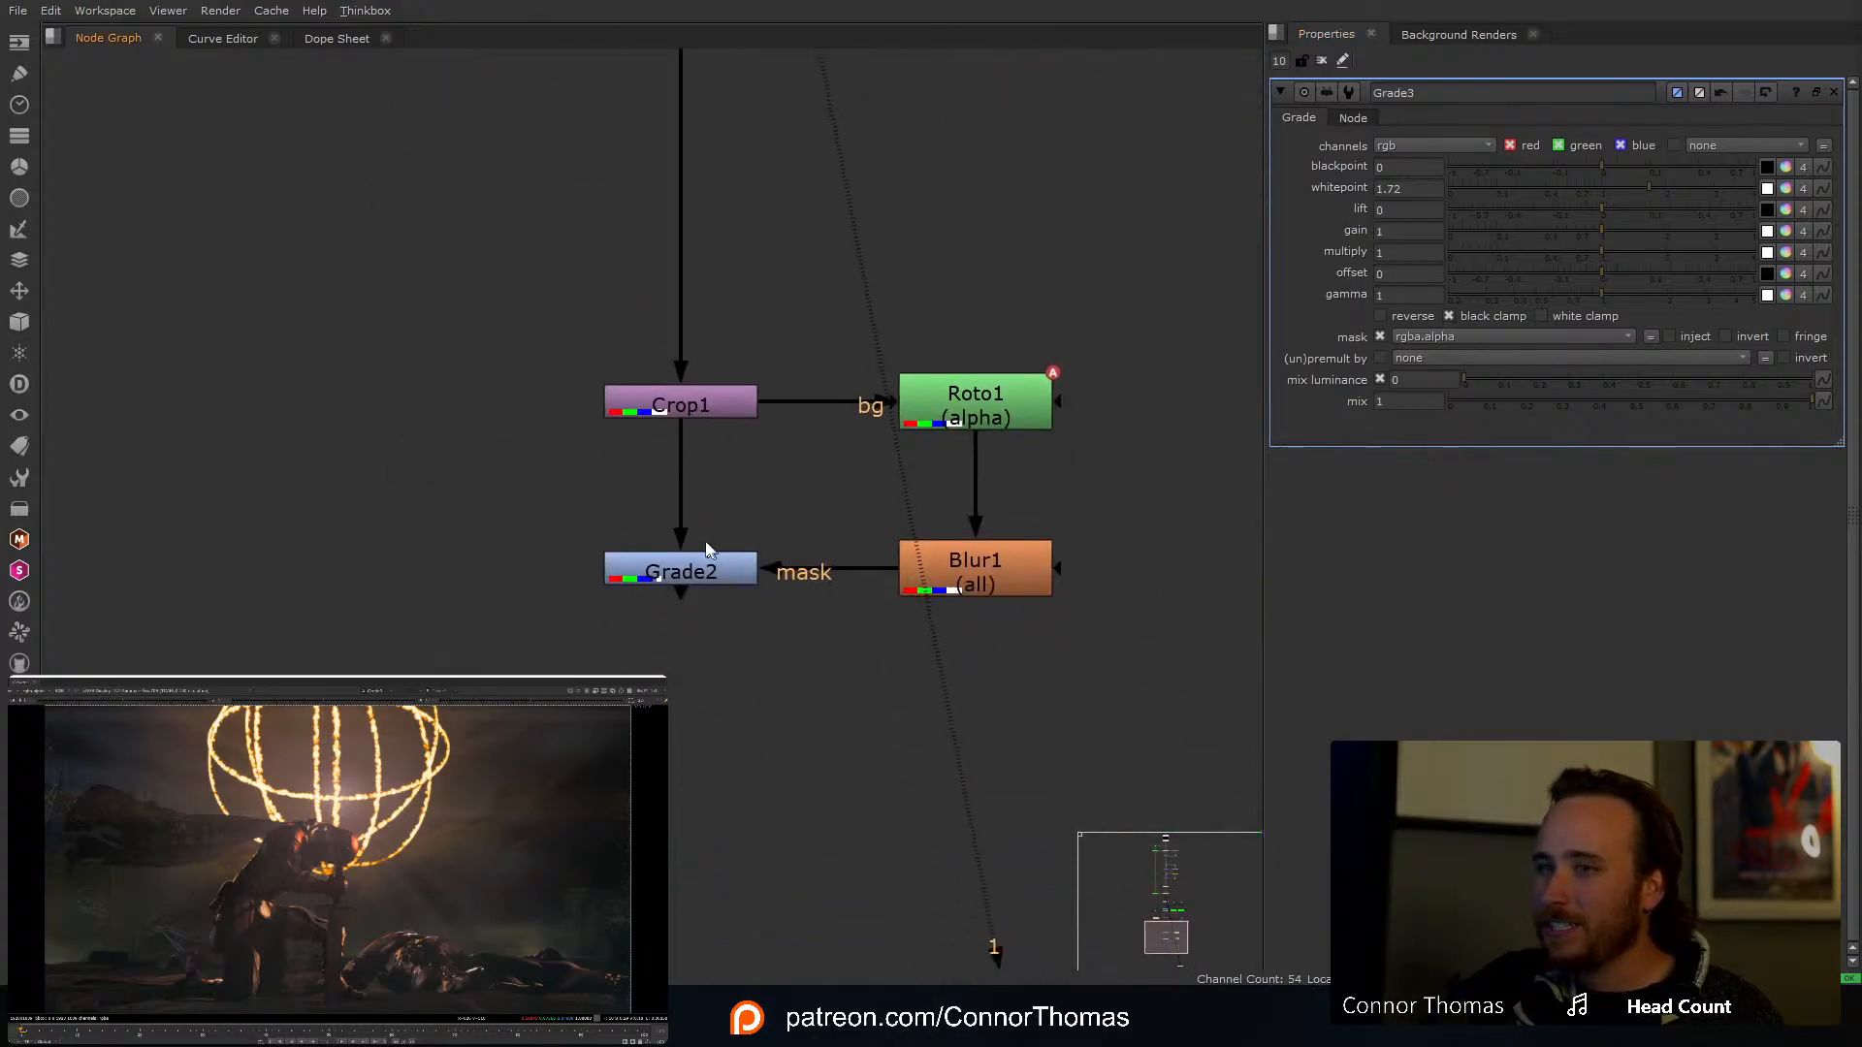
click(698, 561)
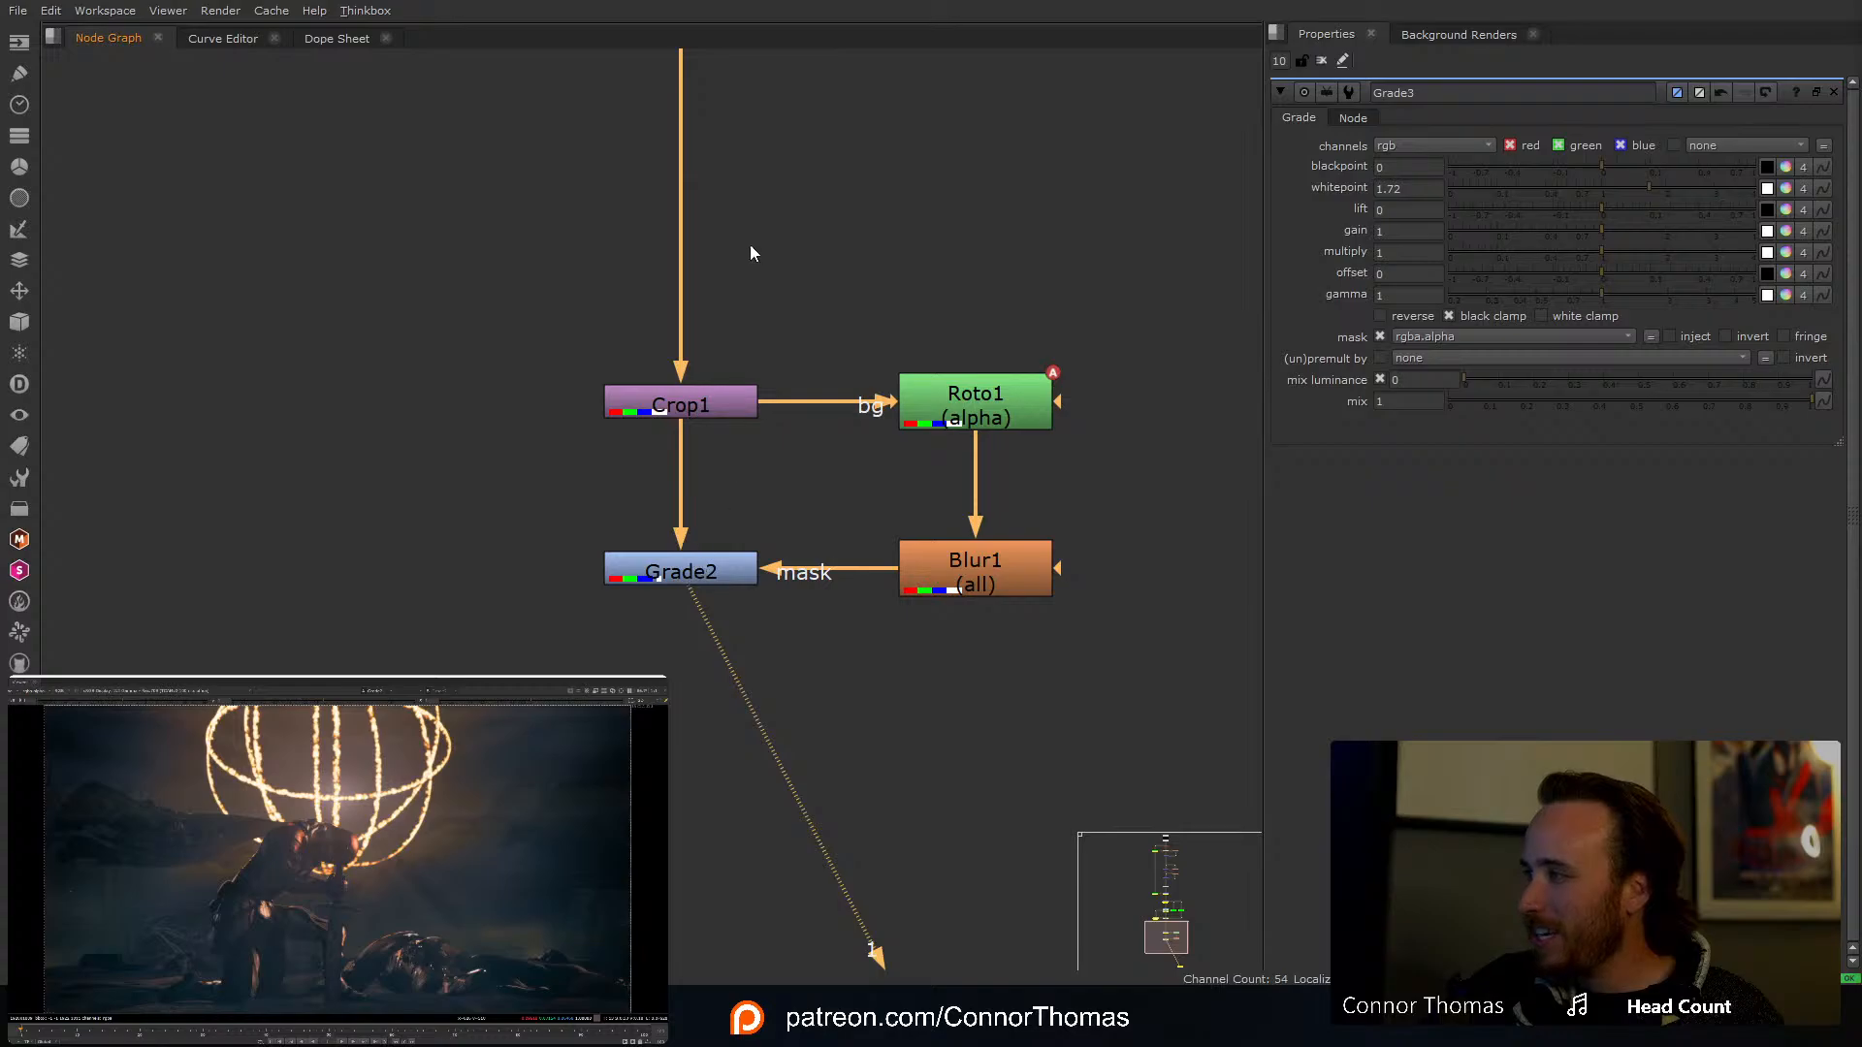
Step: Toggle Grade3 off and on to compare the knight with and without the darkening
scroll(751, 246, down, 5)
middle_drag(750, 221, 776, 584)
middle_drag(780, 444, 780, 557)
scroll(779, 538, up, 4)
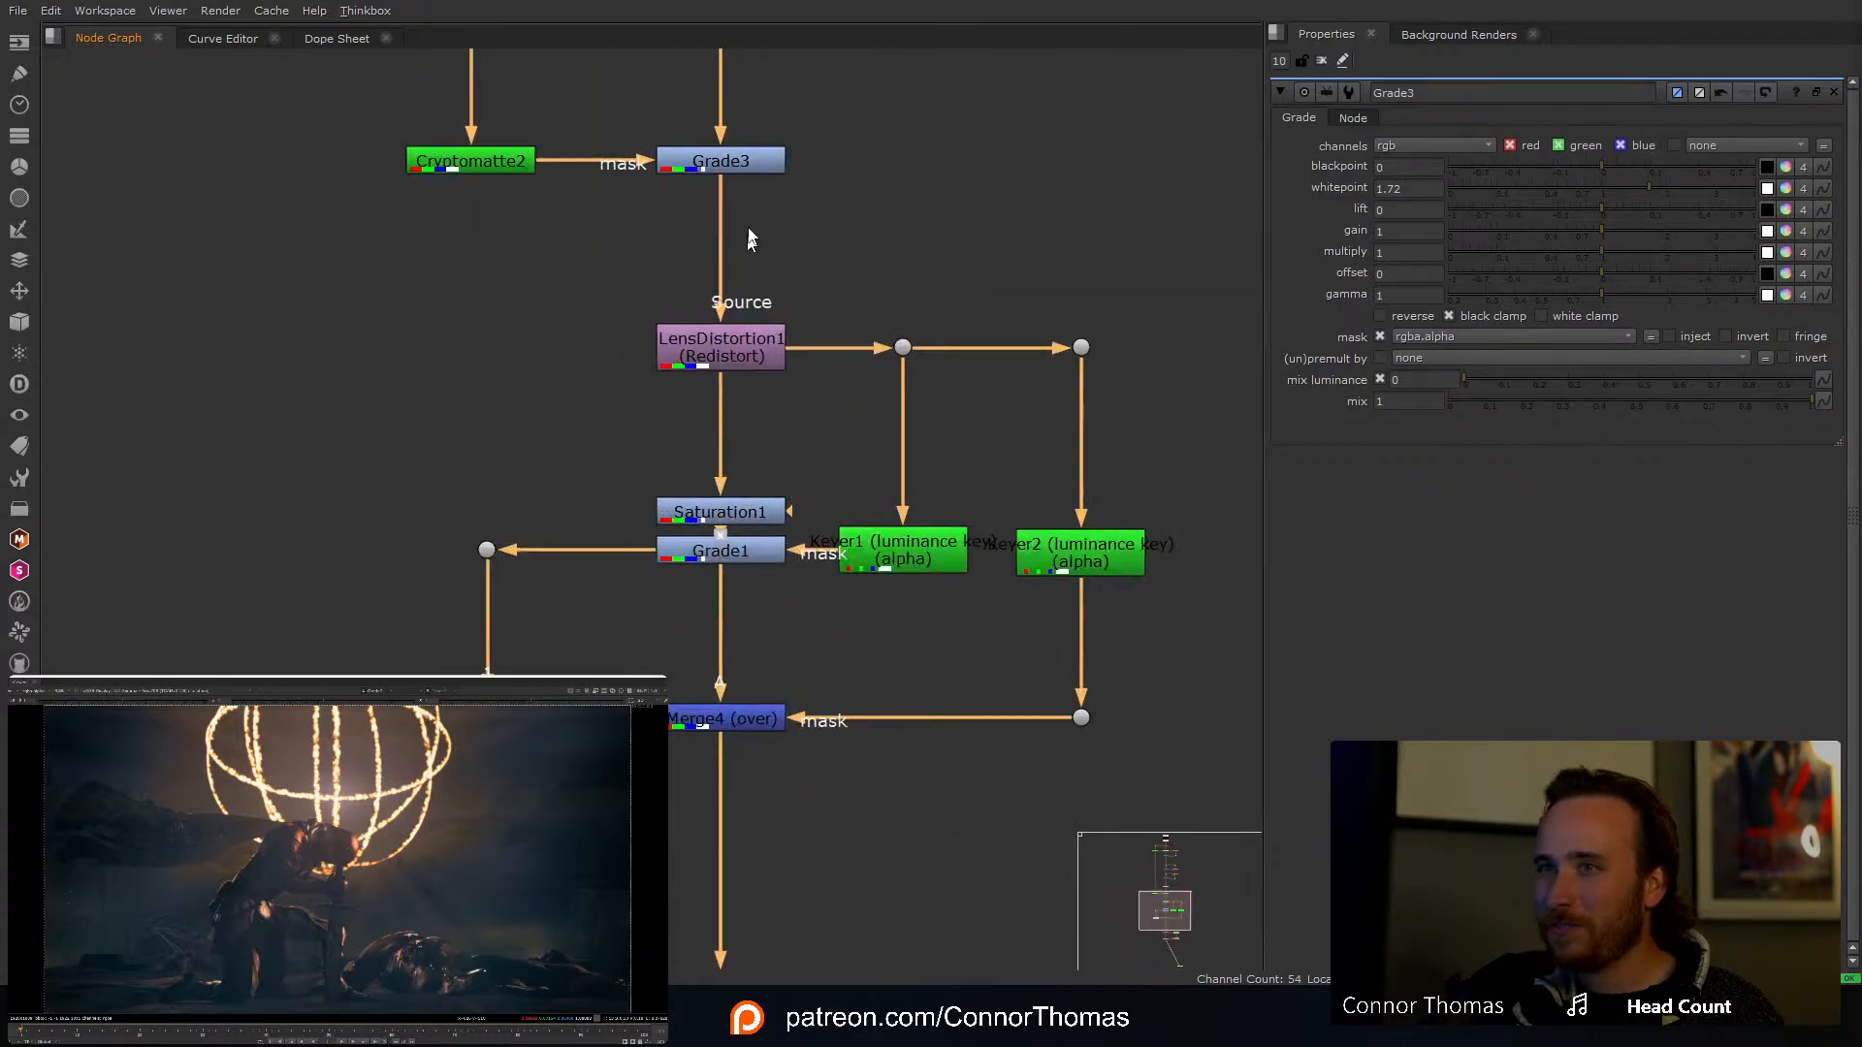
double_click(748, 165)
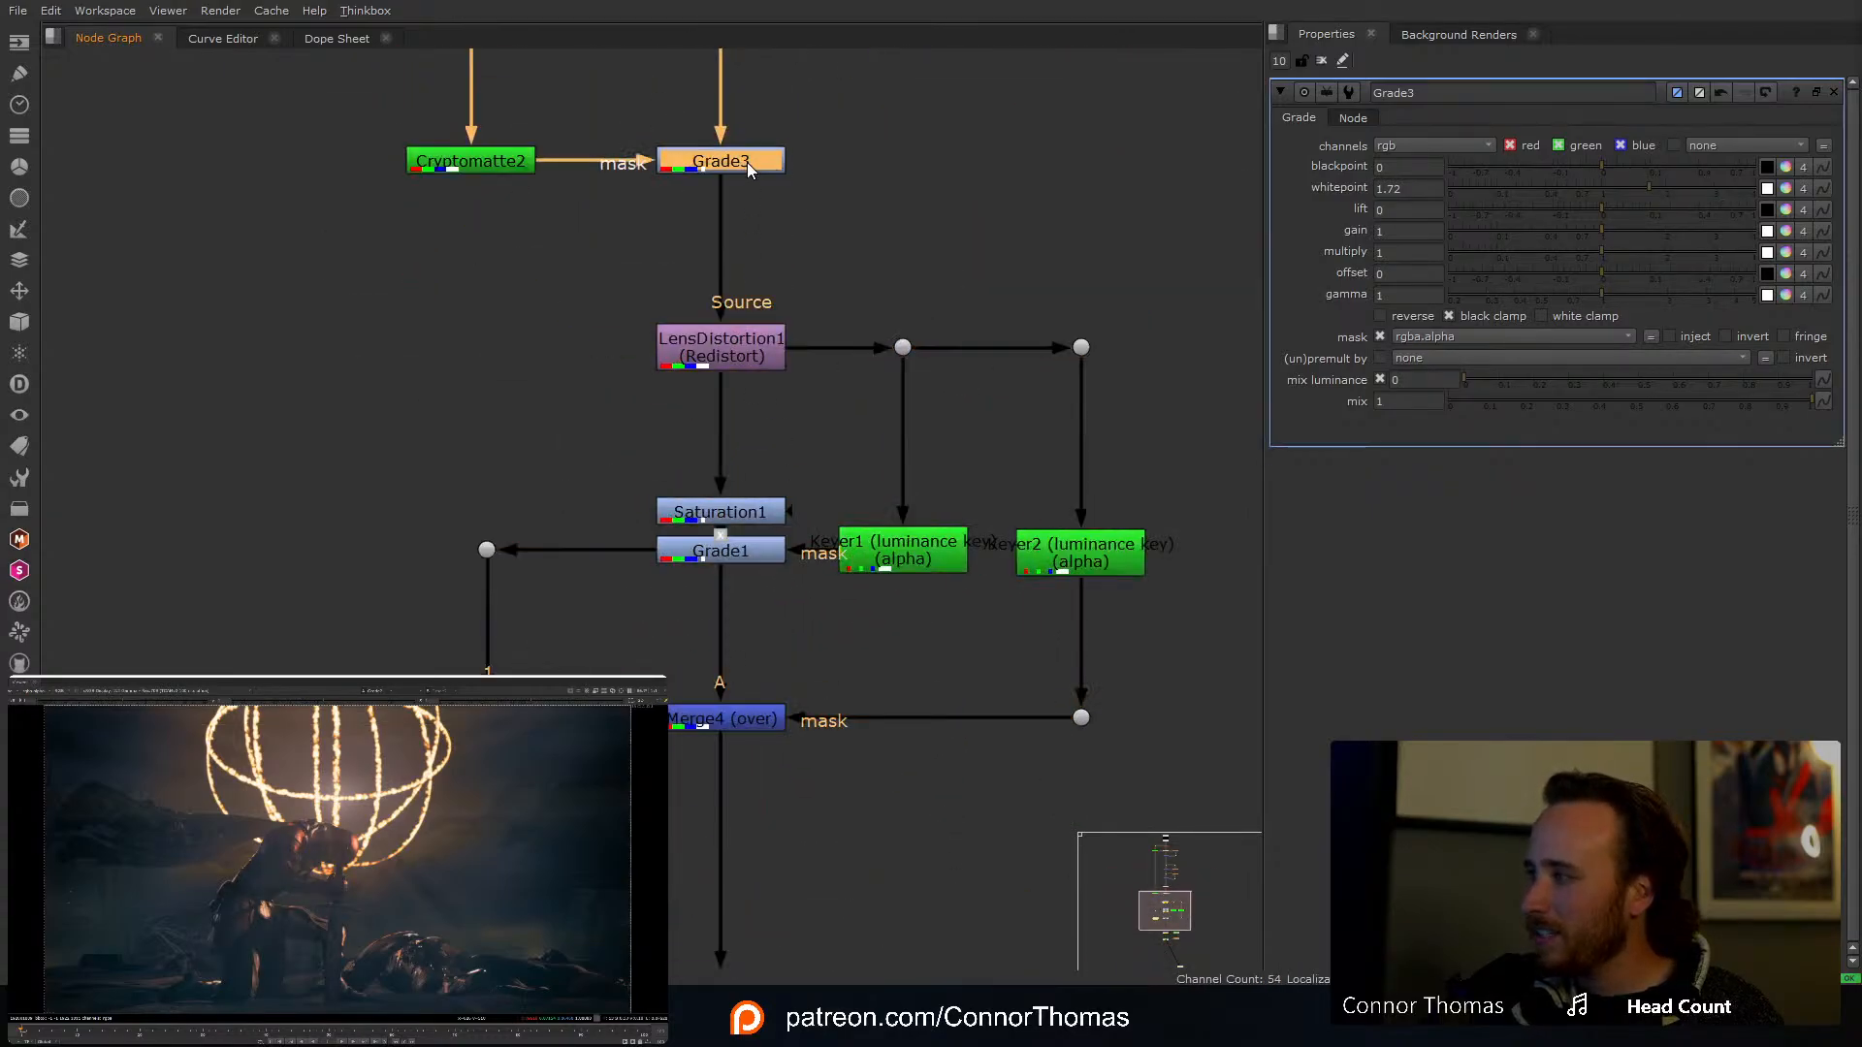
key(d)
key(d)
key(d)
key(d)
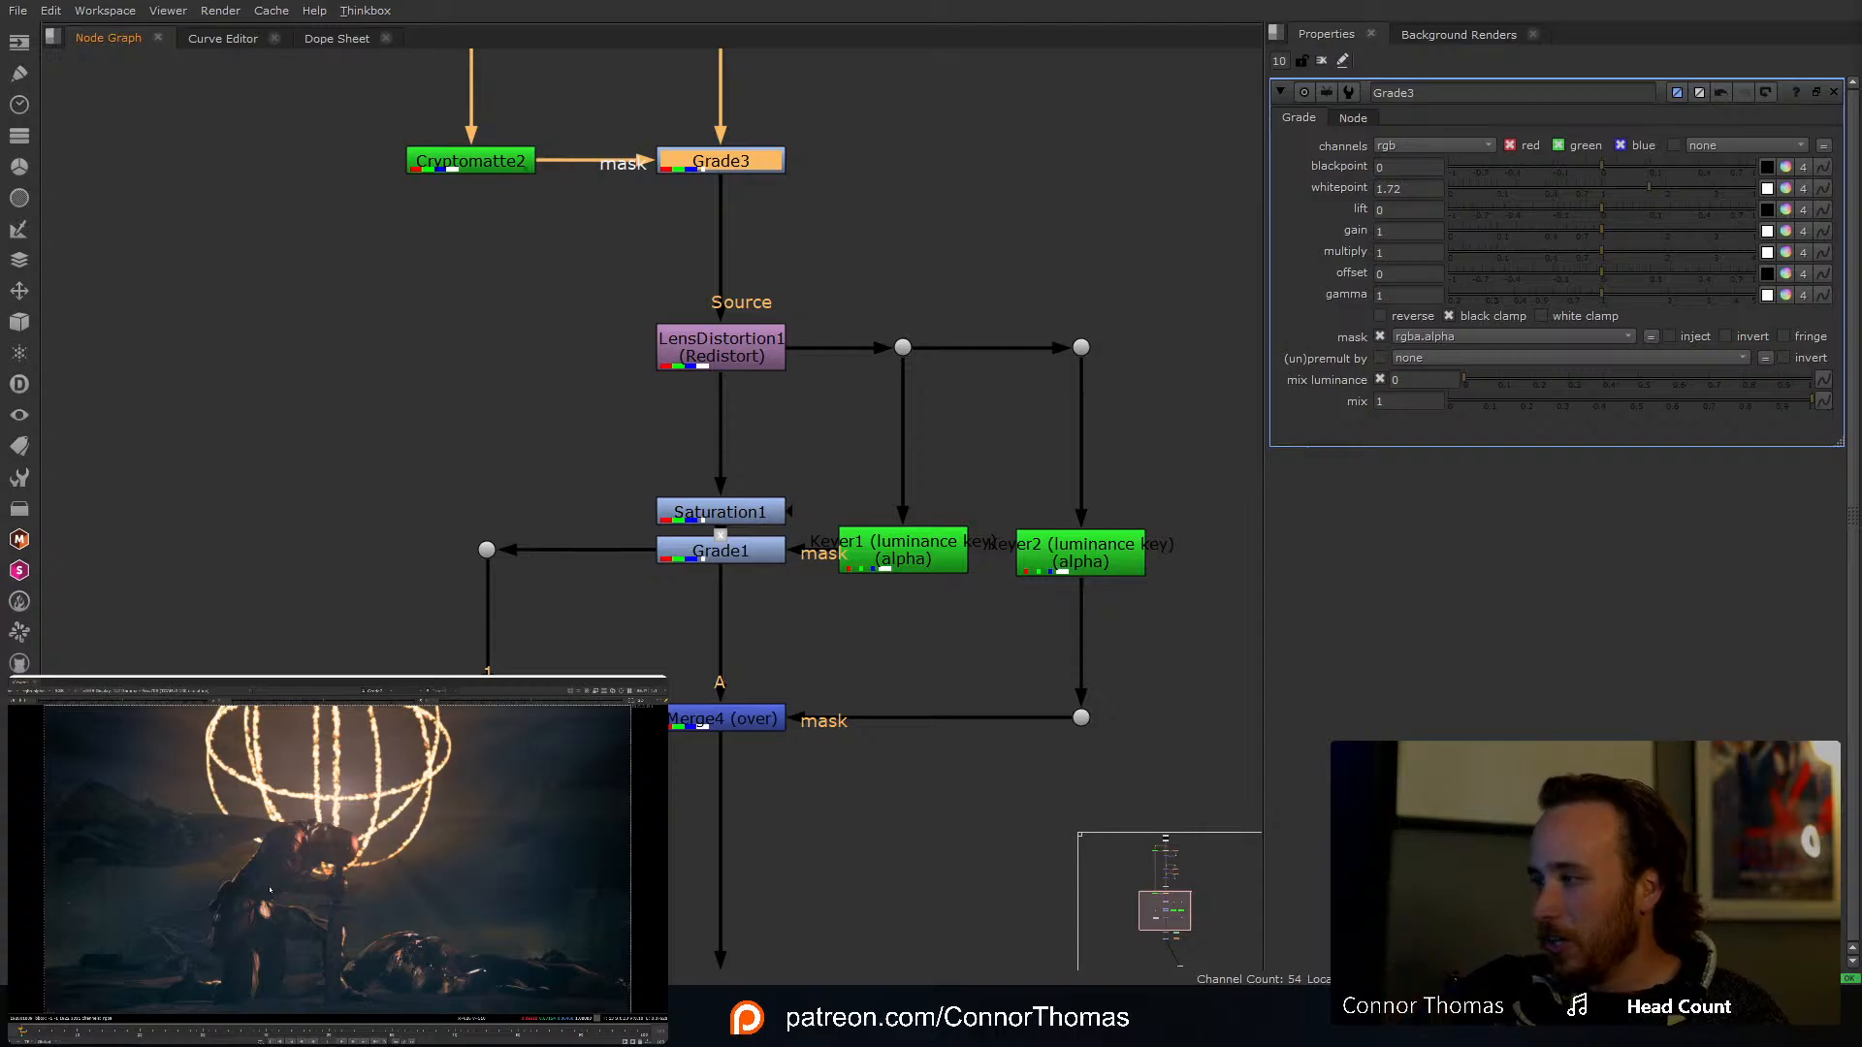
Step: Add a Grade node directly below Grade3 and a new Cryptomatte node connected below Cryptomatte2, level with the new grade
key(g)
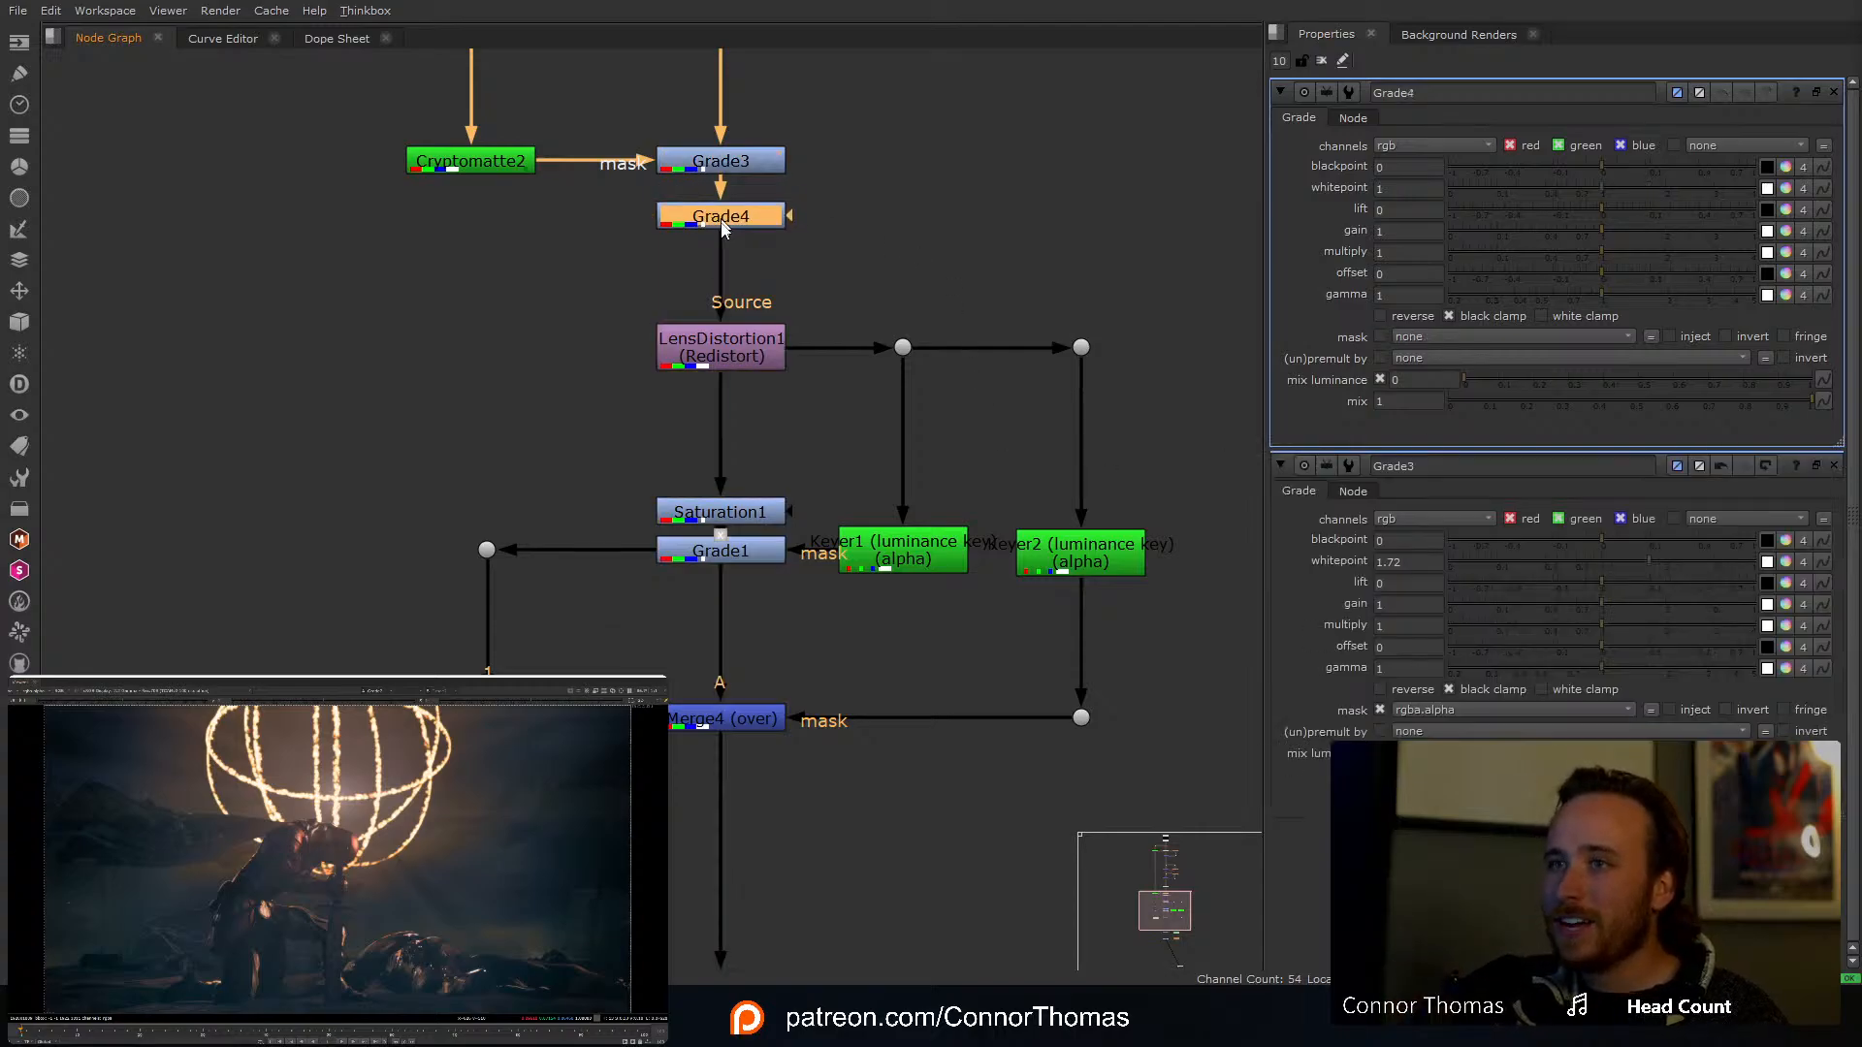
click(621, 244)
key(Tab)
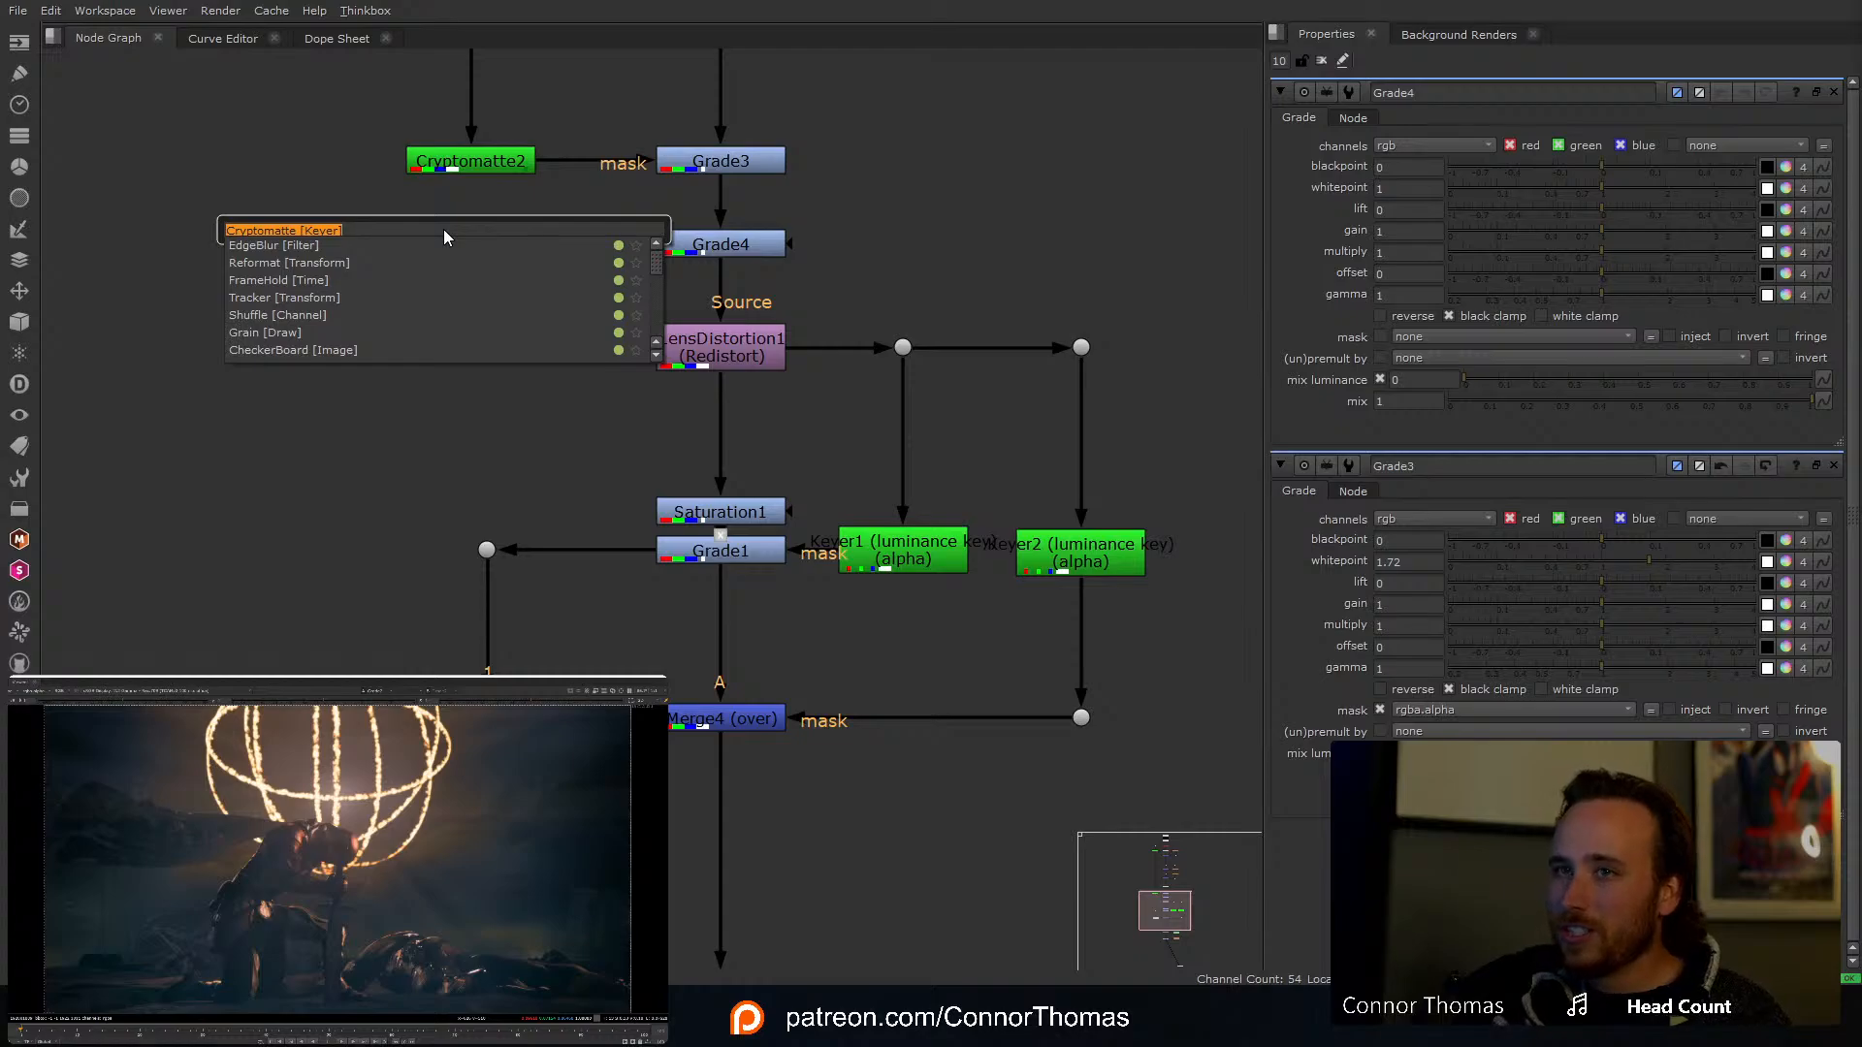
key(Return)
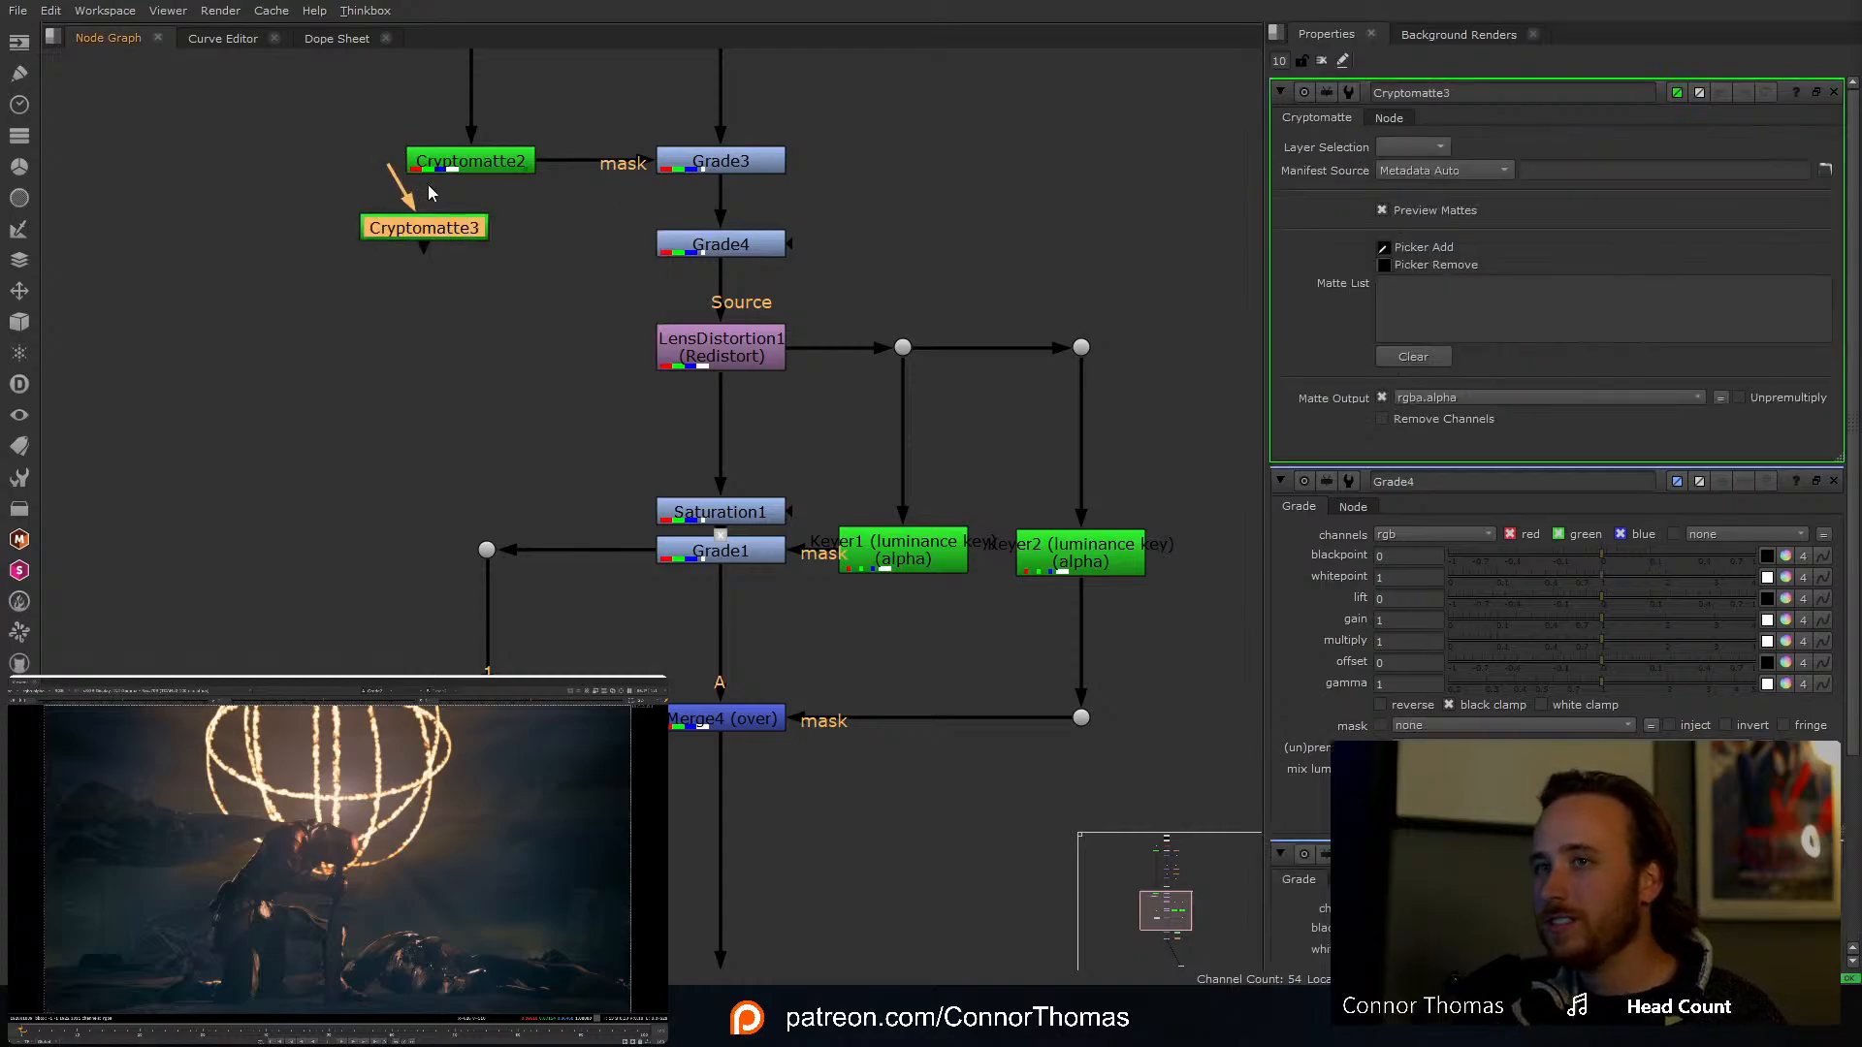
click(427, 192)
drag(451, 172, 495, 237)
Step: View Cryptomatte3, pick the foreground ground Aset_castle_structure_L_sgmgm_LOD0 as its matte, and switch the view back to Grade2
key(1)
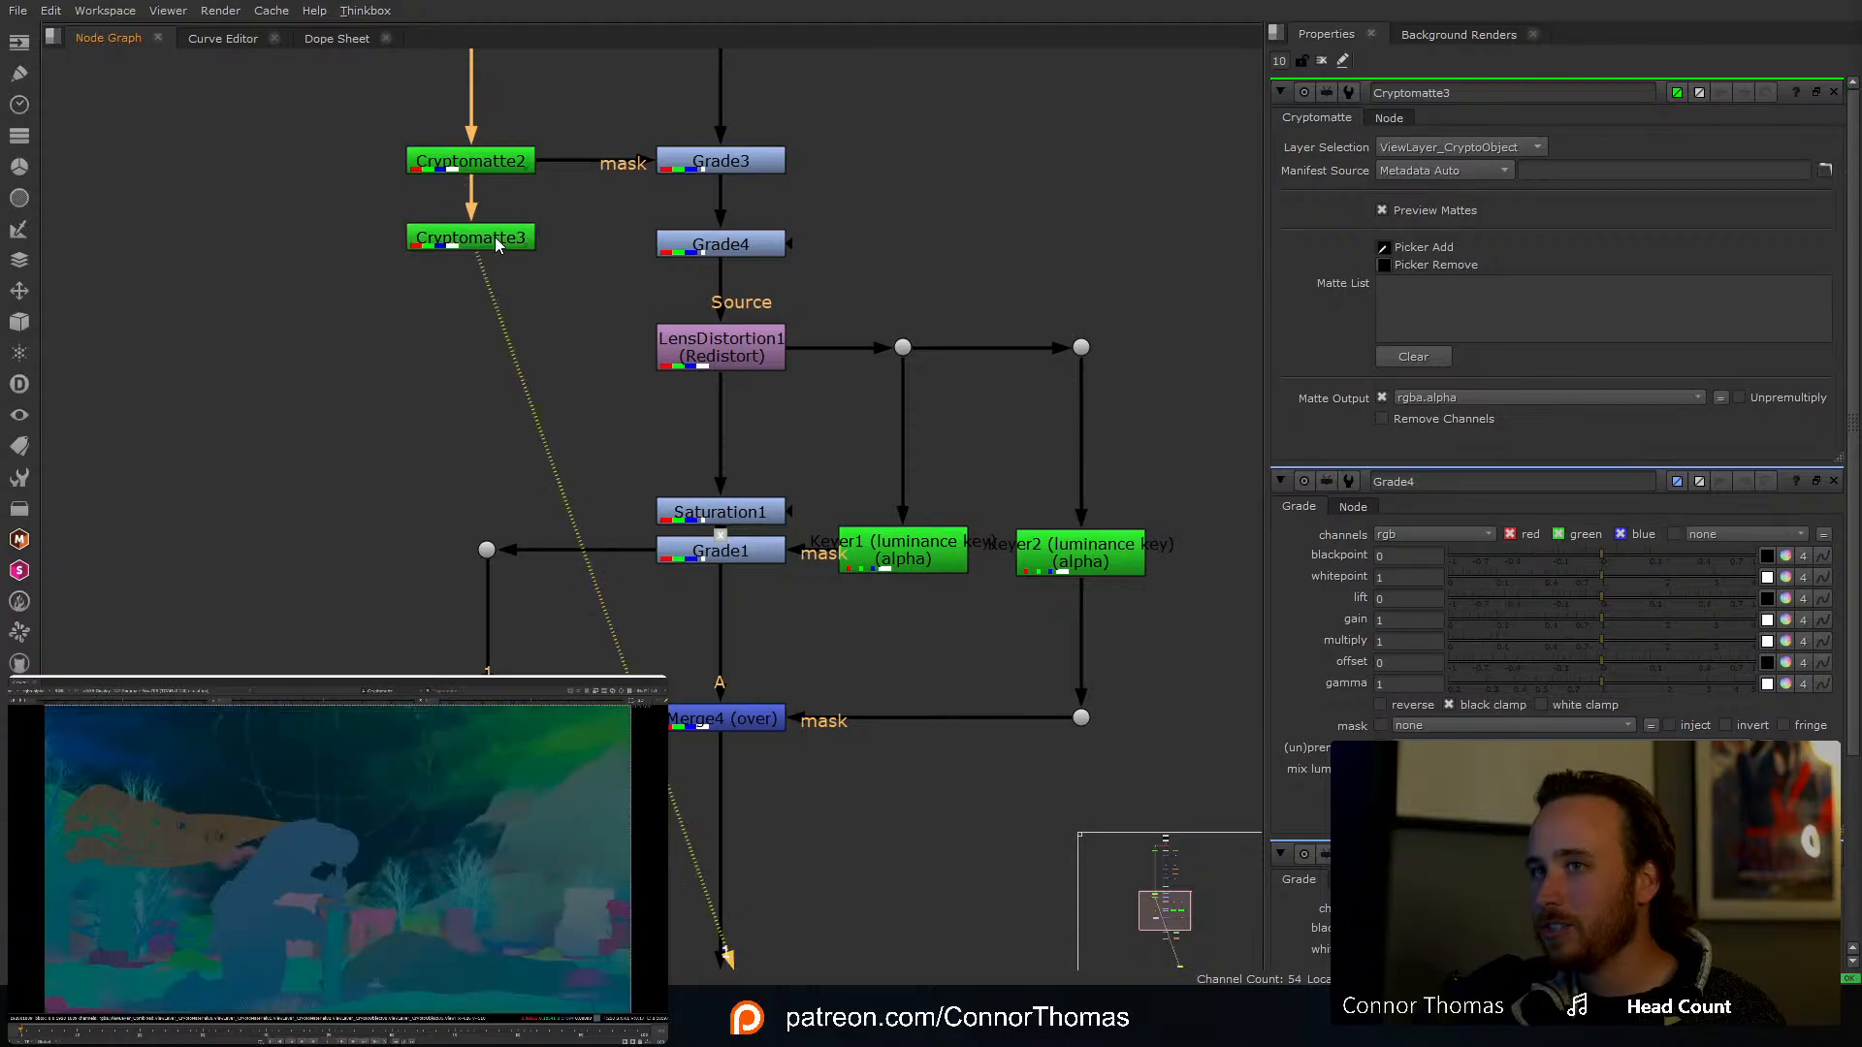
ctrl+click(321, 977)
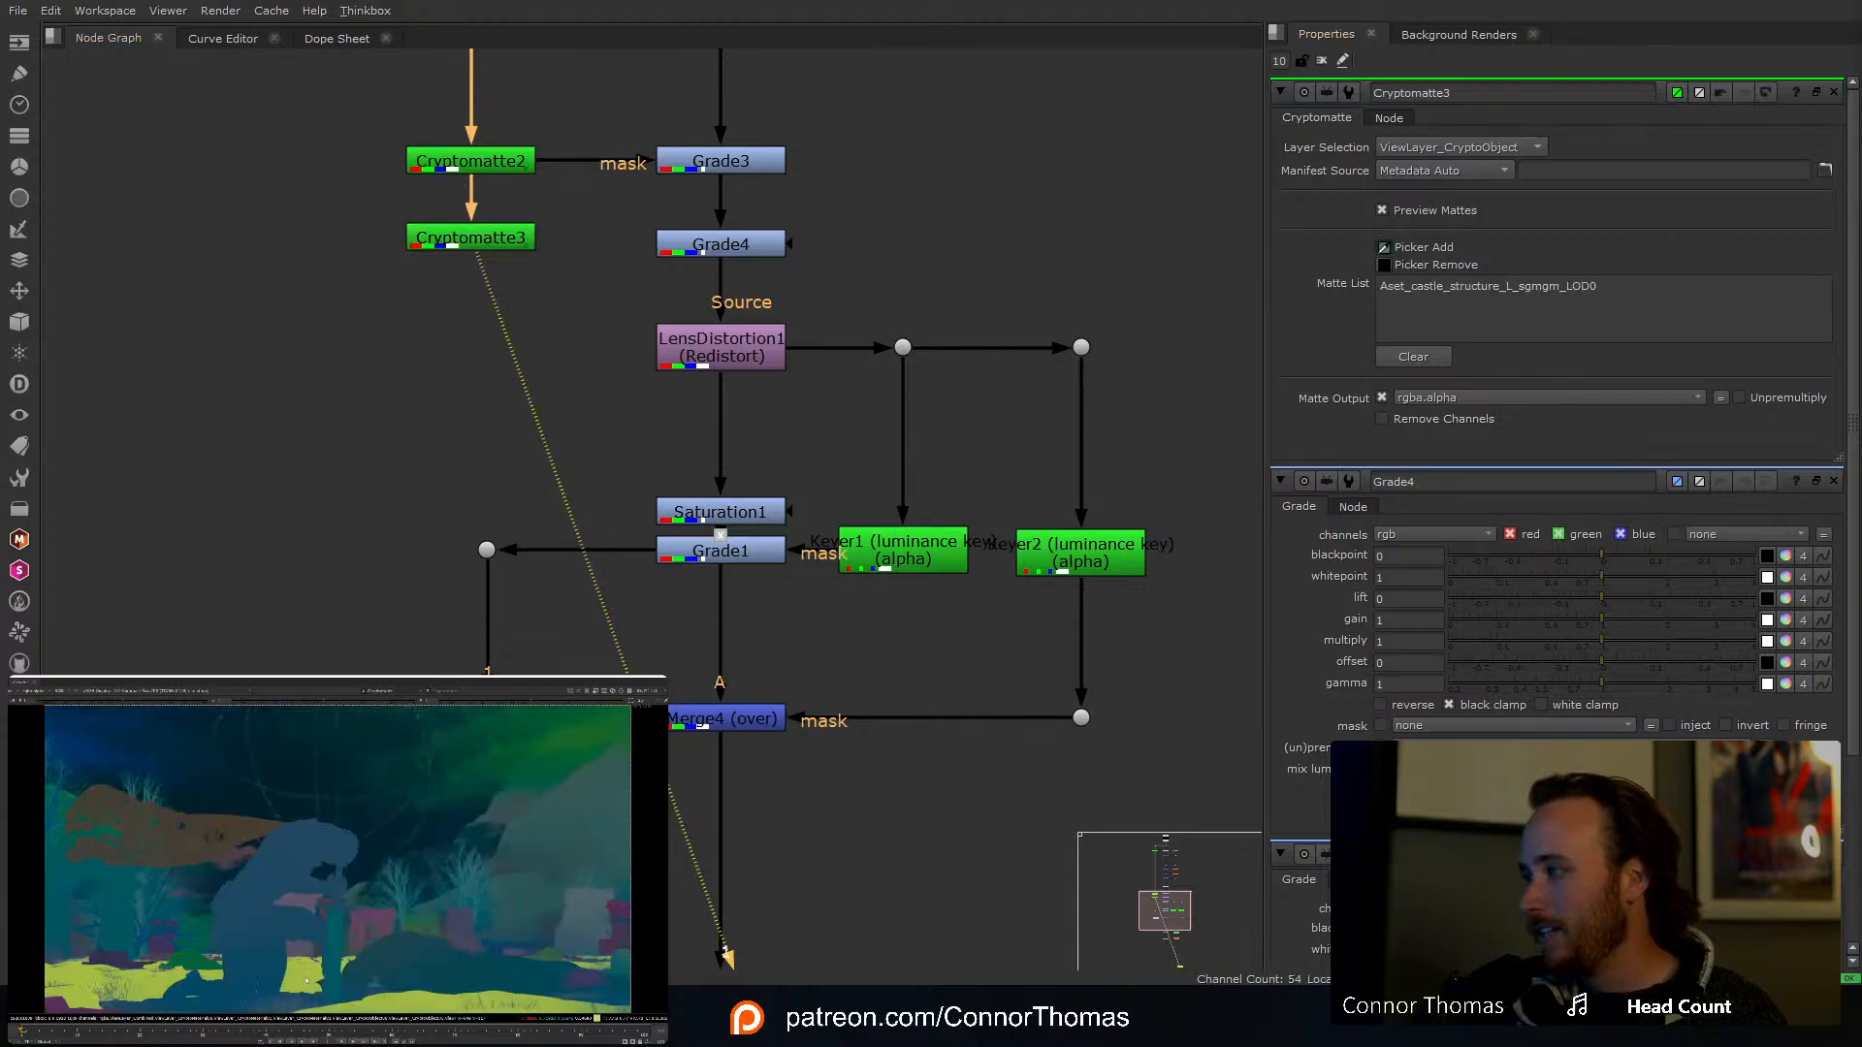
middle_drag(780, 951, 777, 588)
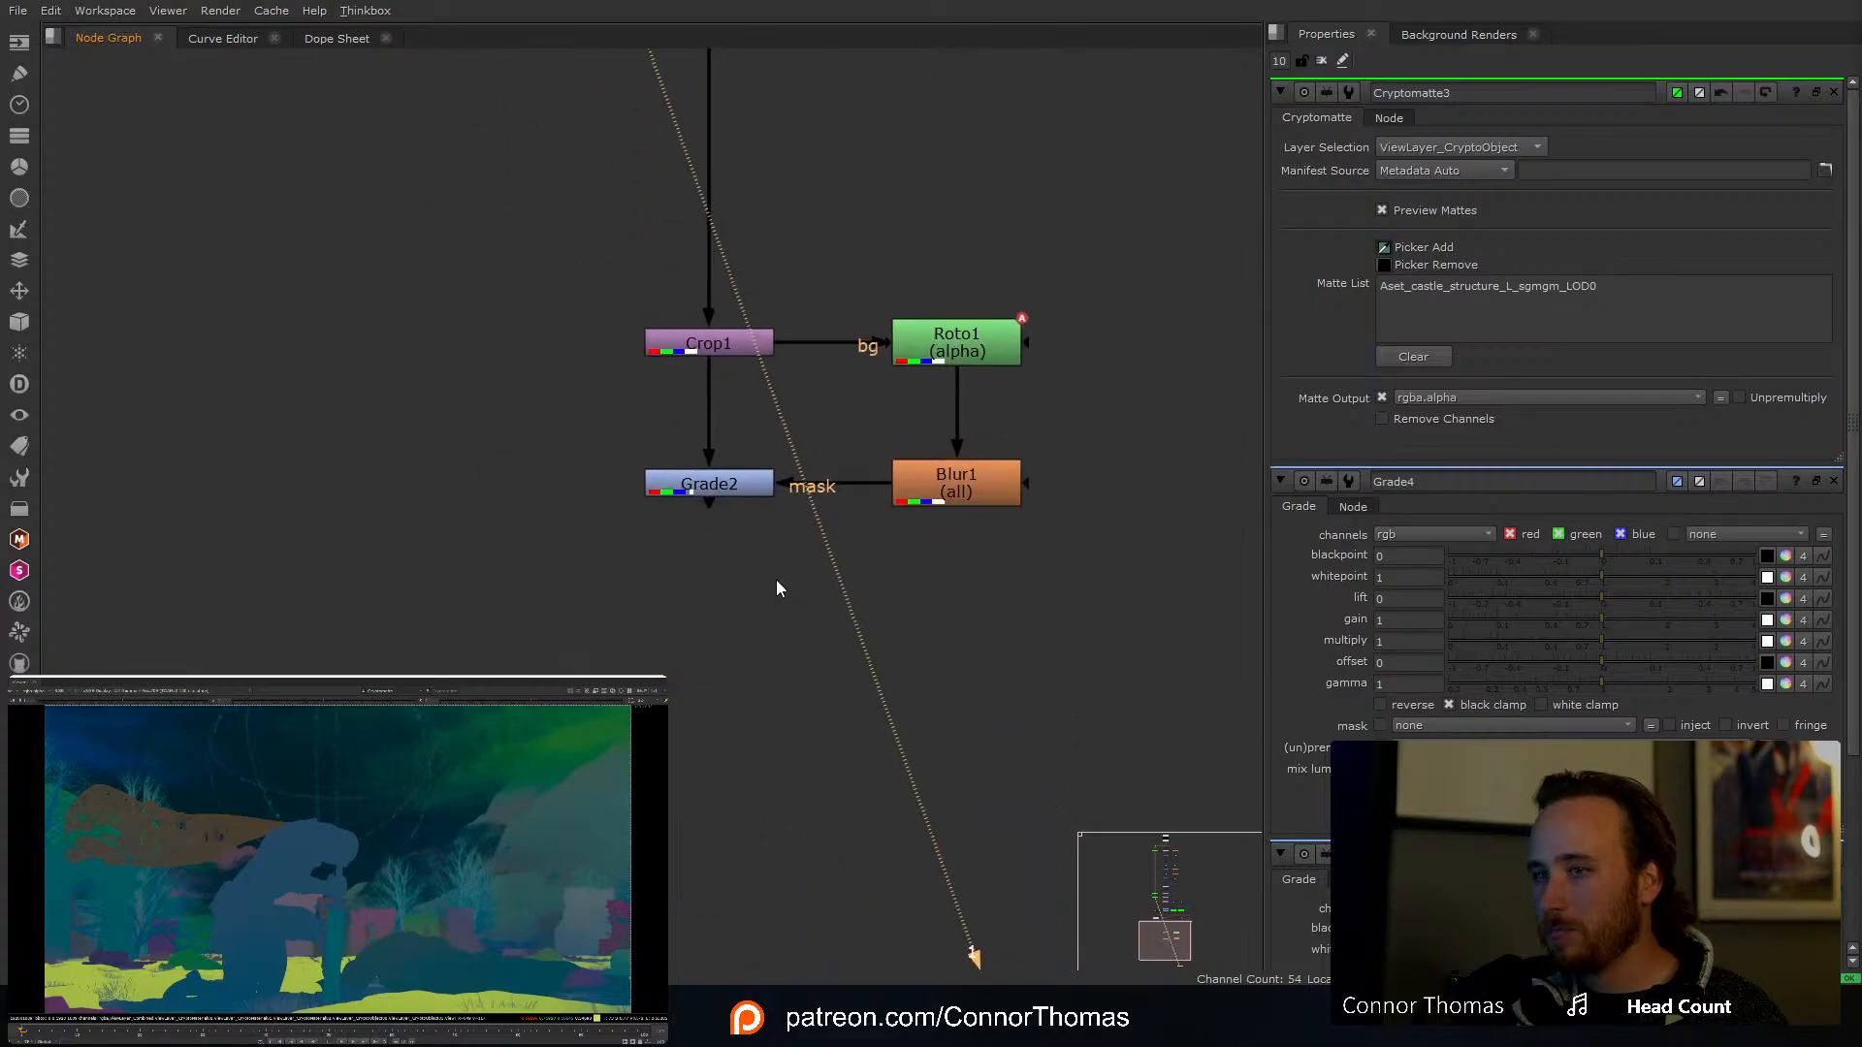
click(723, 493)
key(1)
Step: Connect Cryptomatte3 as the mask of Grade4 and raise Grade4's whitepoint to 1.88
middle_drag(766, 97, 720, 538)
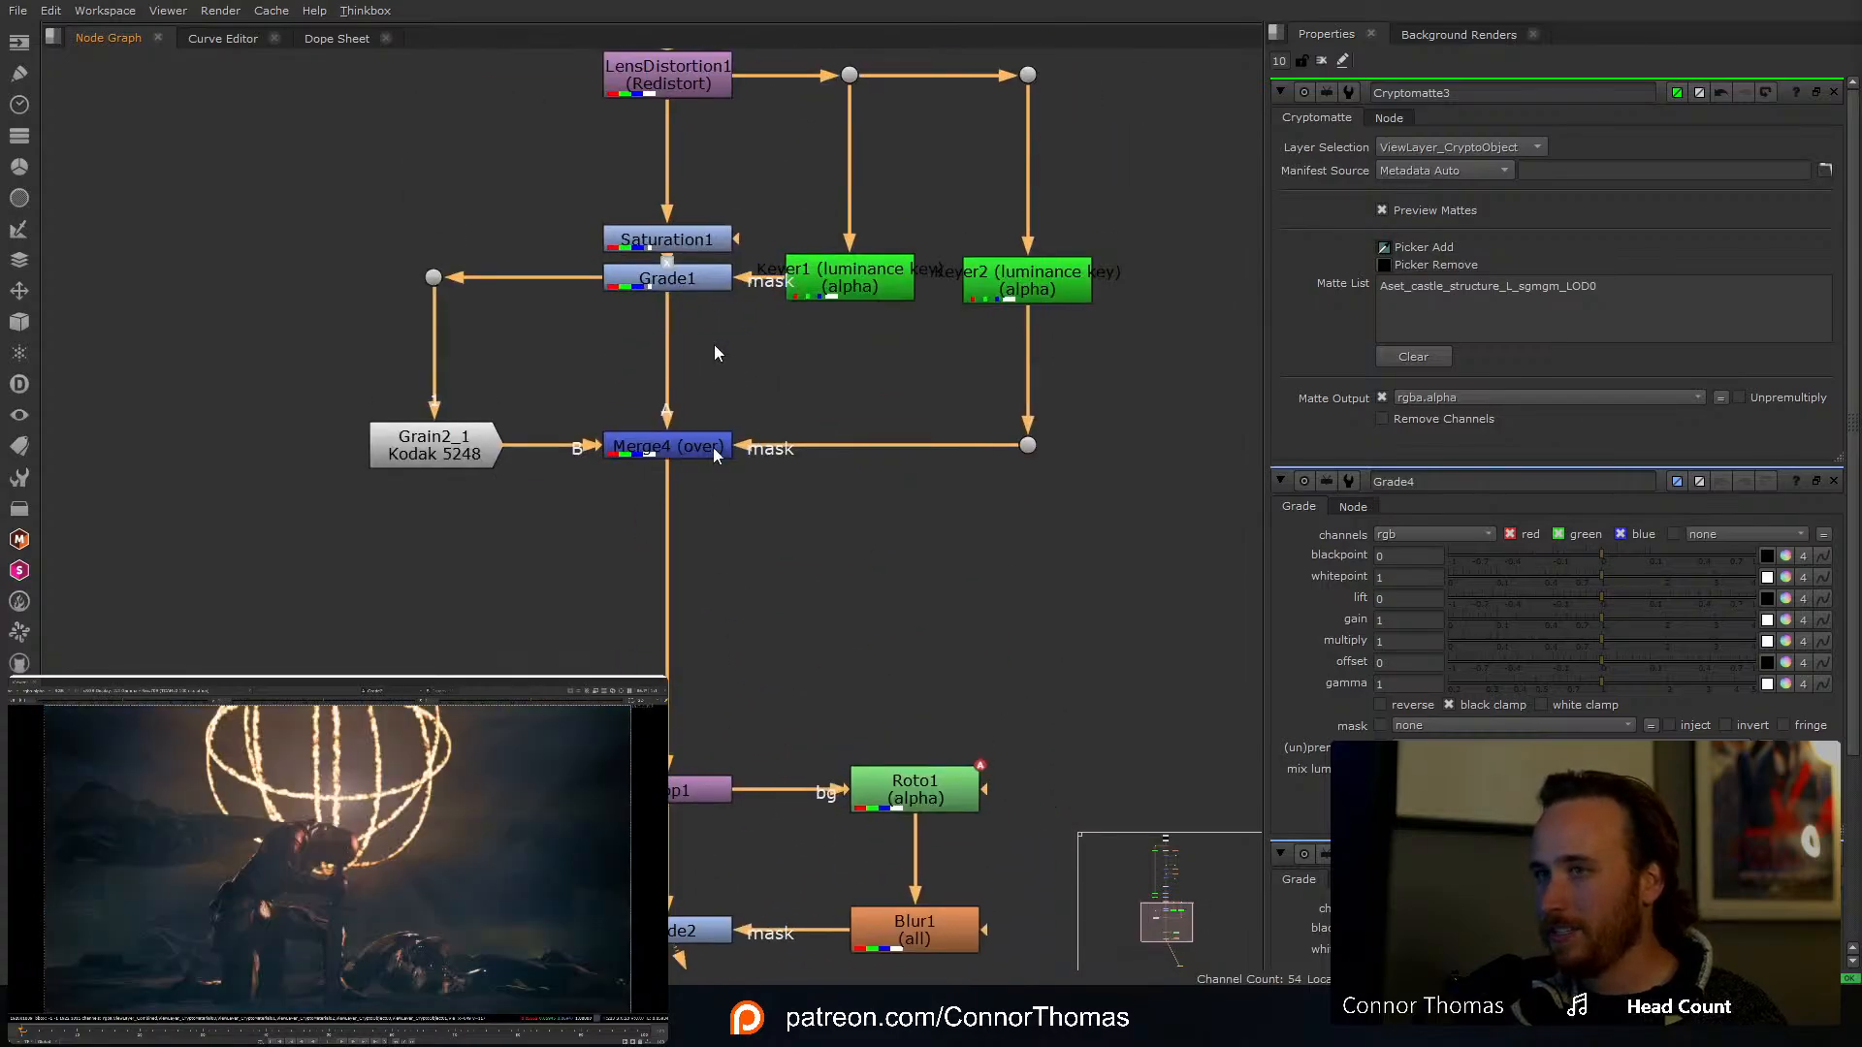
middle_drag(679, 102, 787, 479)
drag(843, 347, 553, 352)
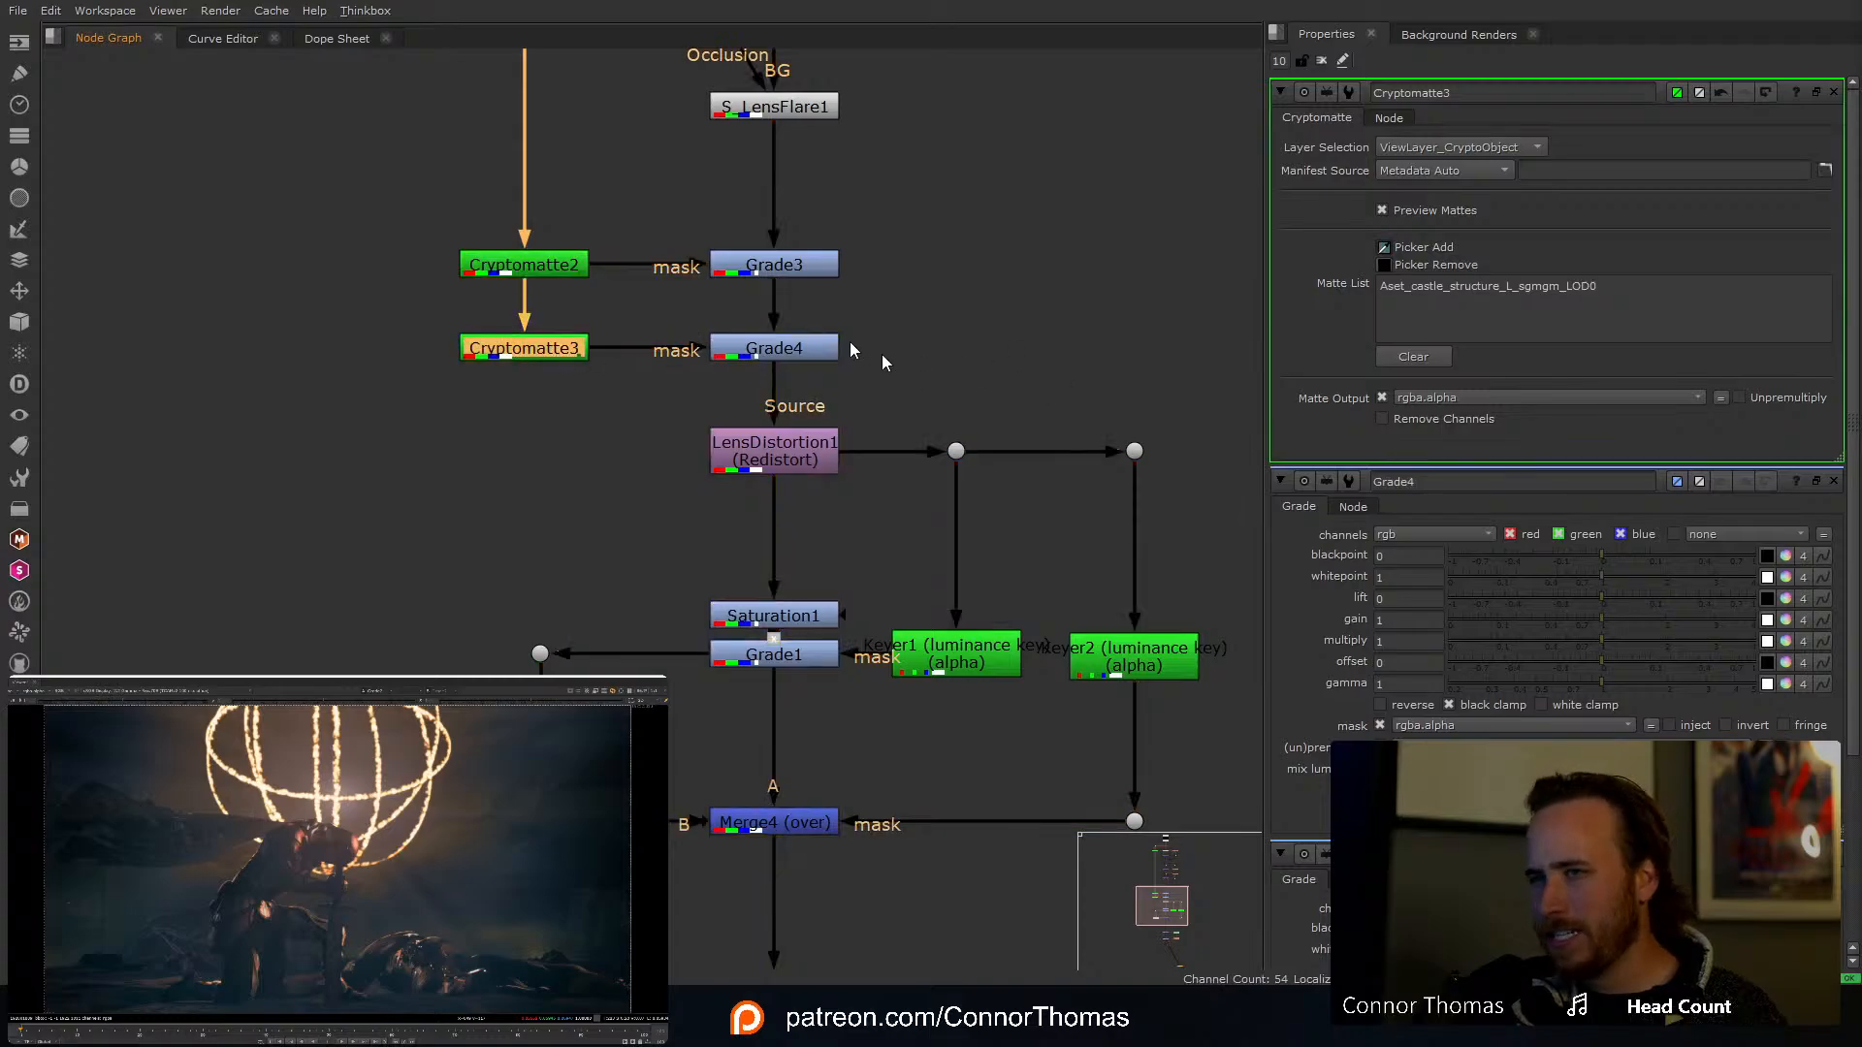
click(819, 348)
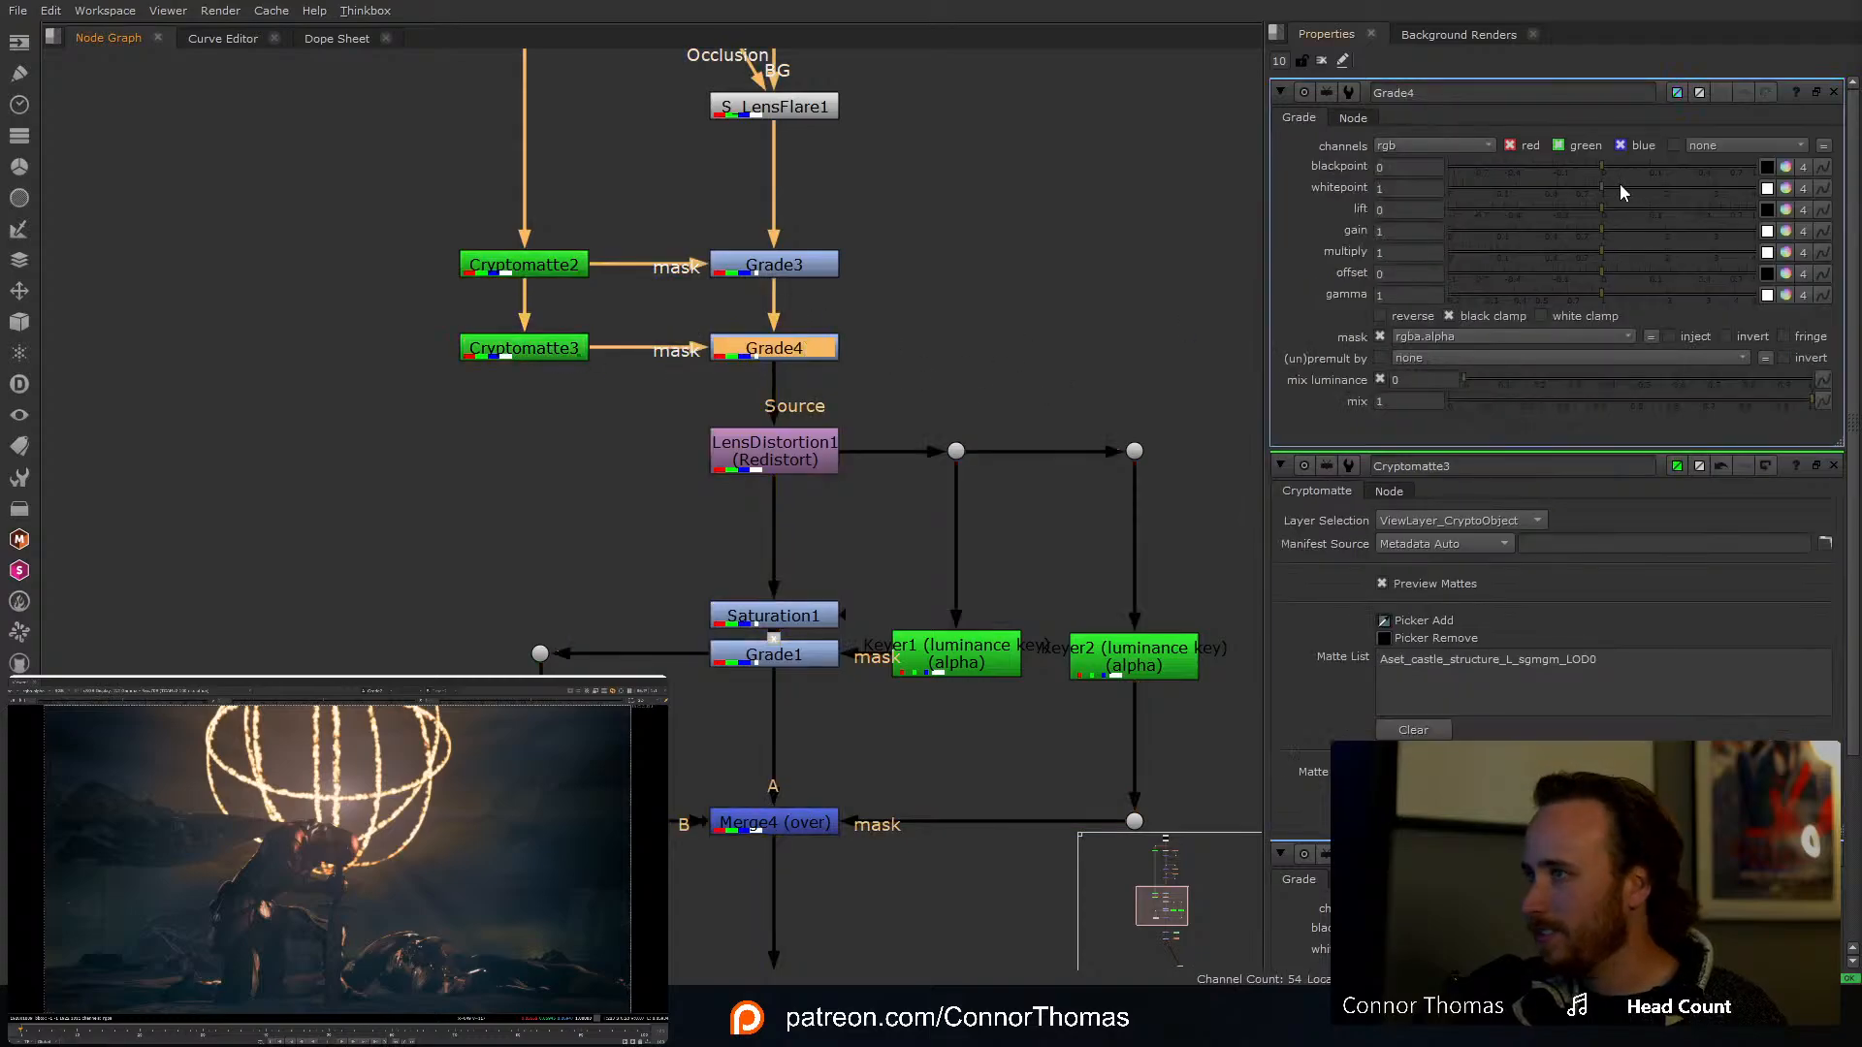
drag(1620, 185, 1658, 184)
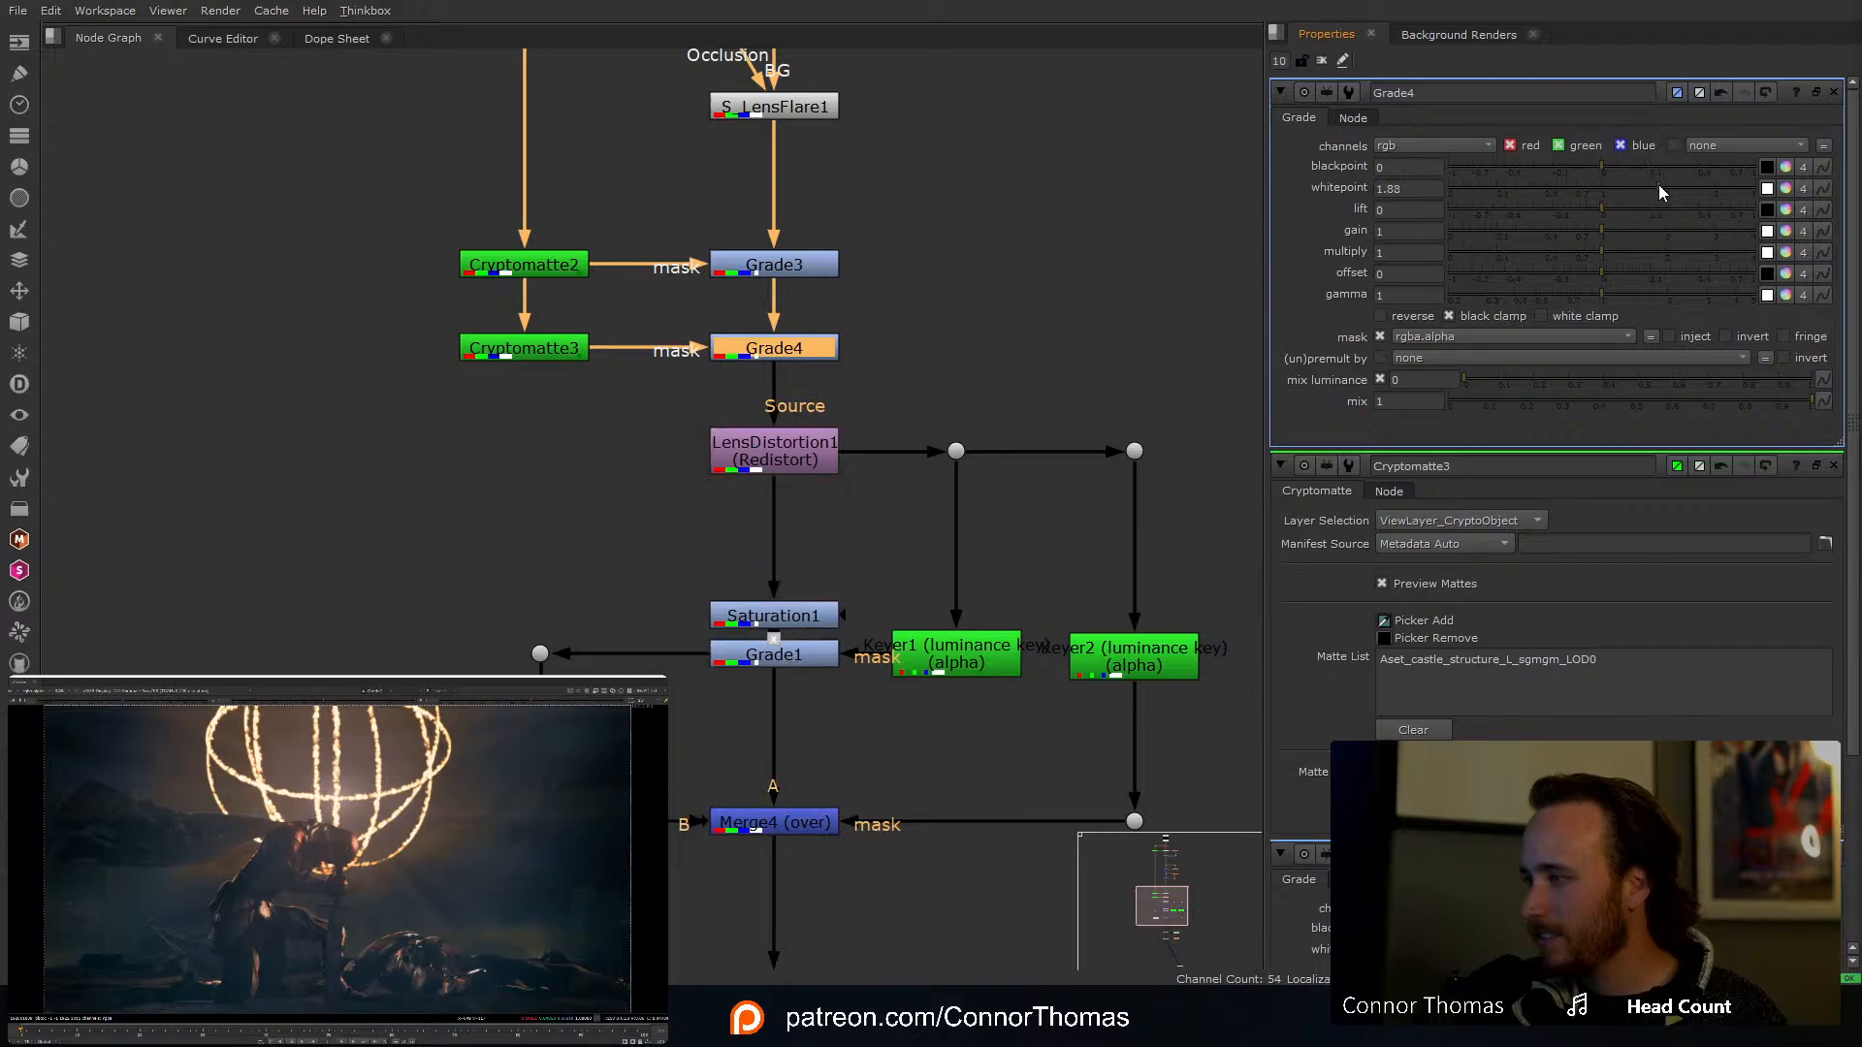
Step: Toggle Grade4 off and on to compare its effect on the masked ground
key(d)
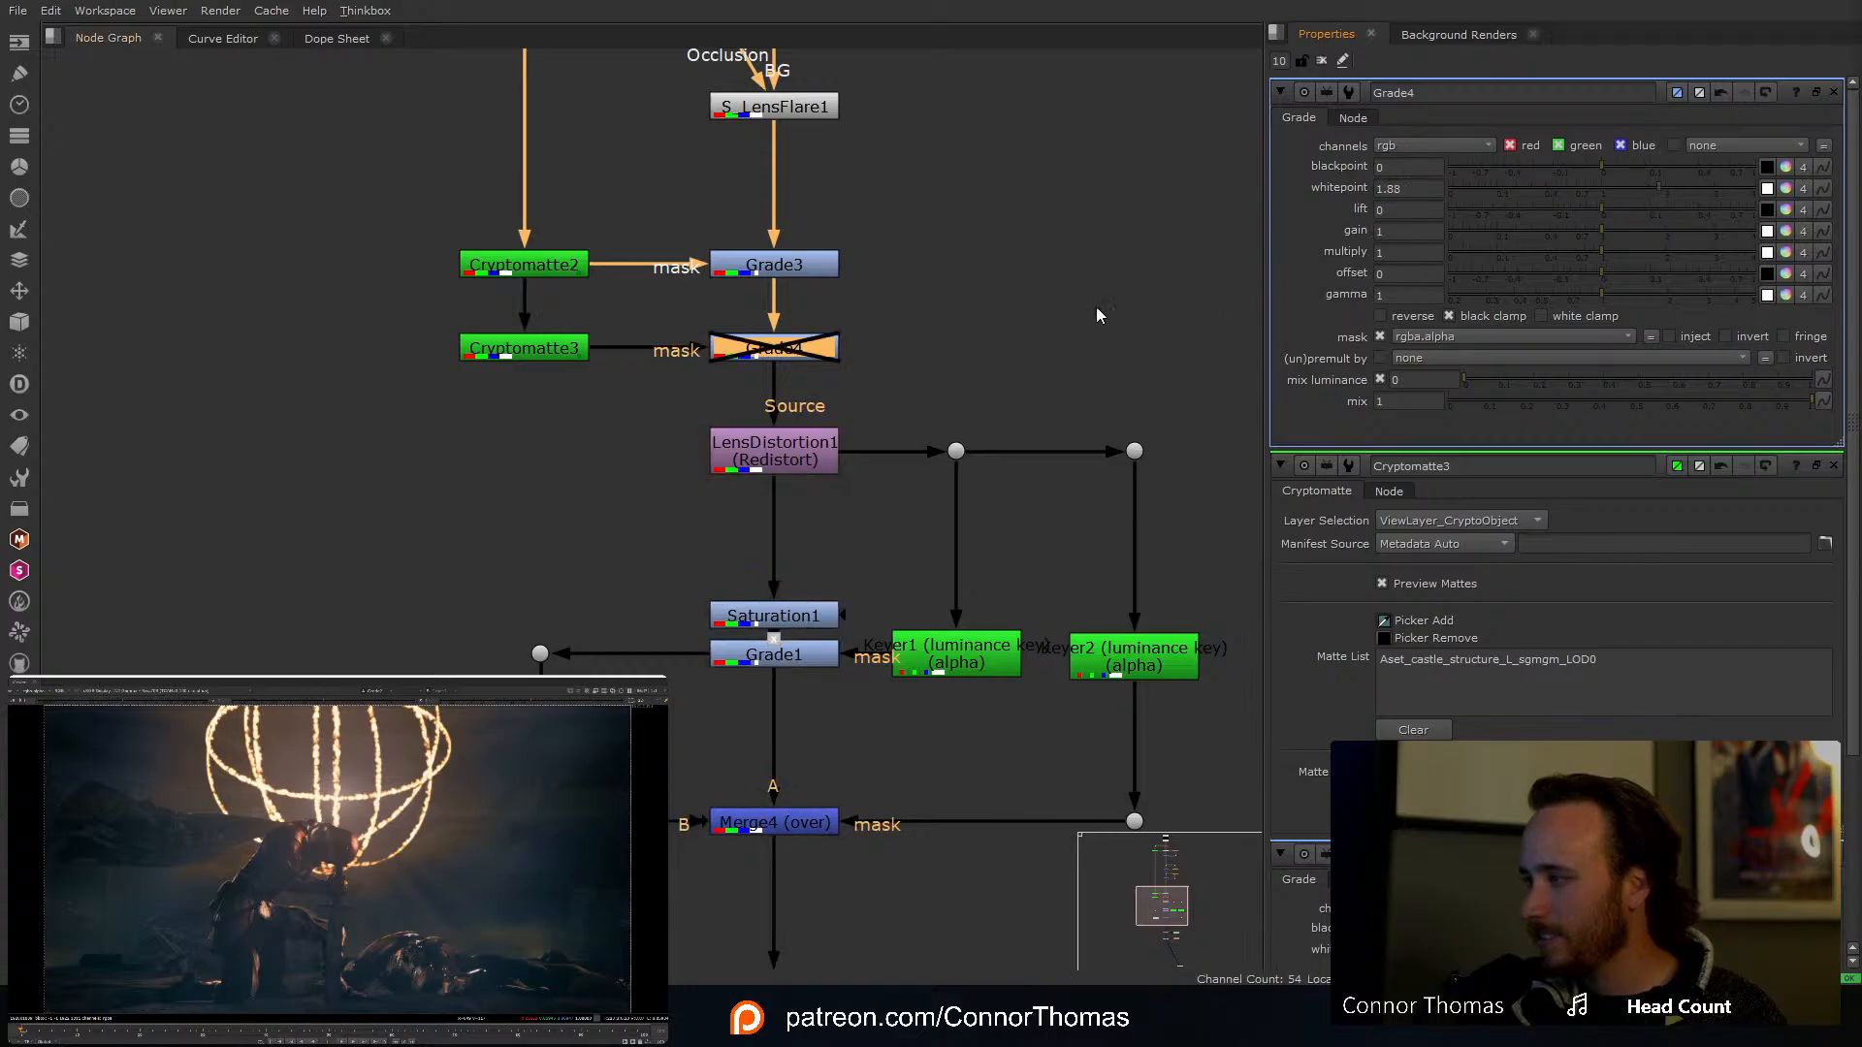
key(d)
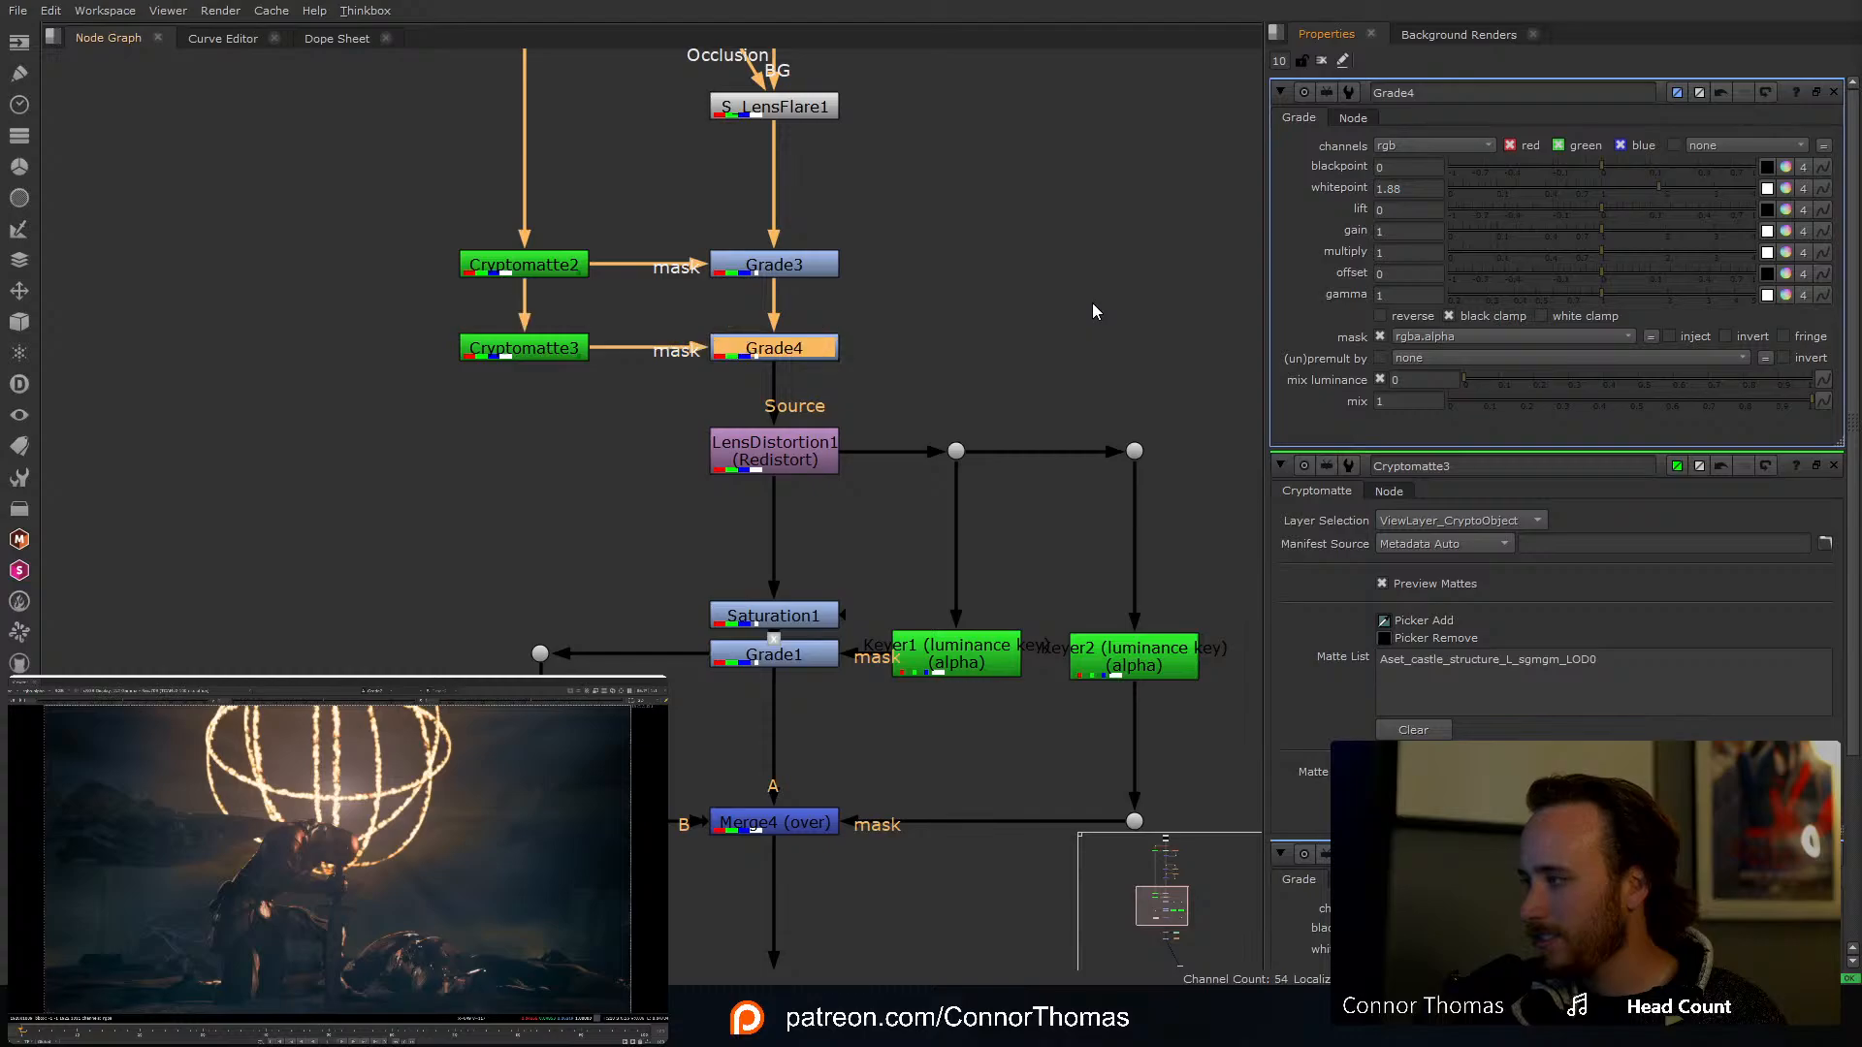
key(d)
key(d)
Step: View Cryptomatte3, try adding another foreground object to its mattes, and clear the whole matte list
click(555, 345)
key(1)
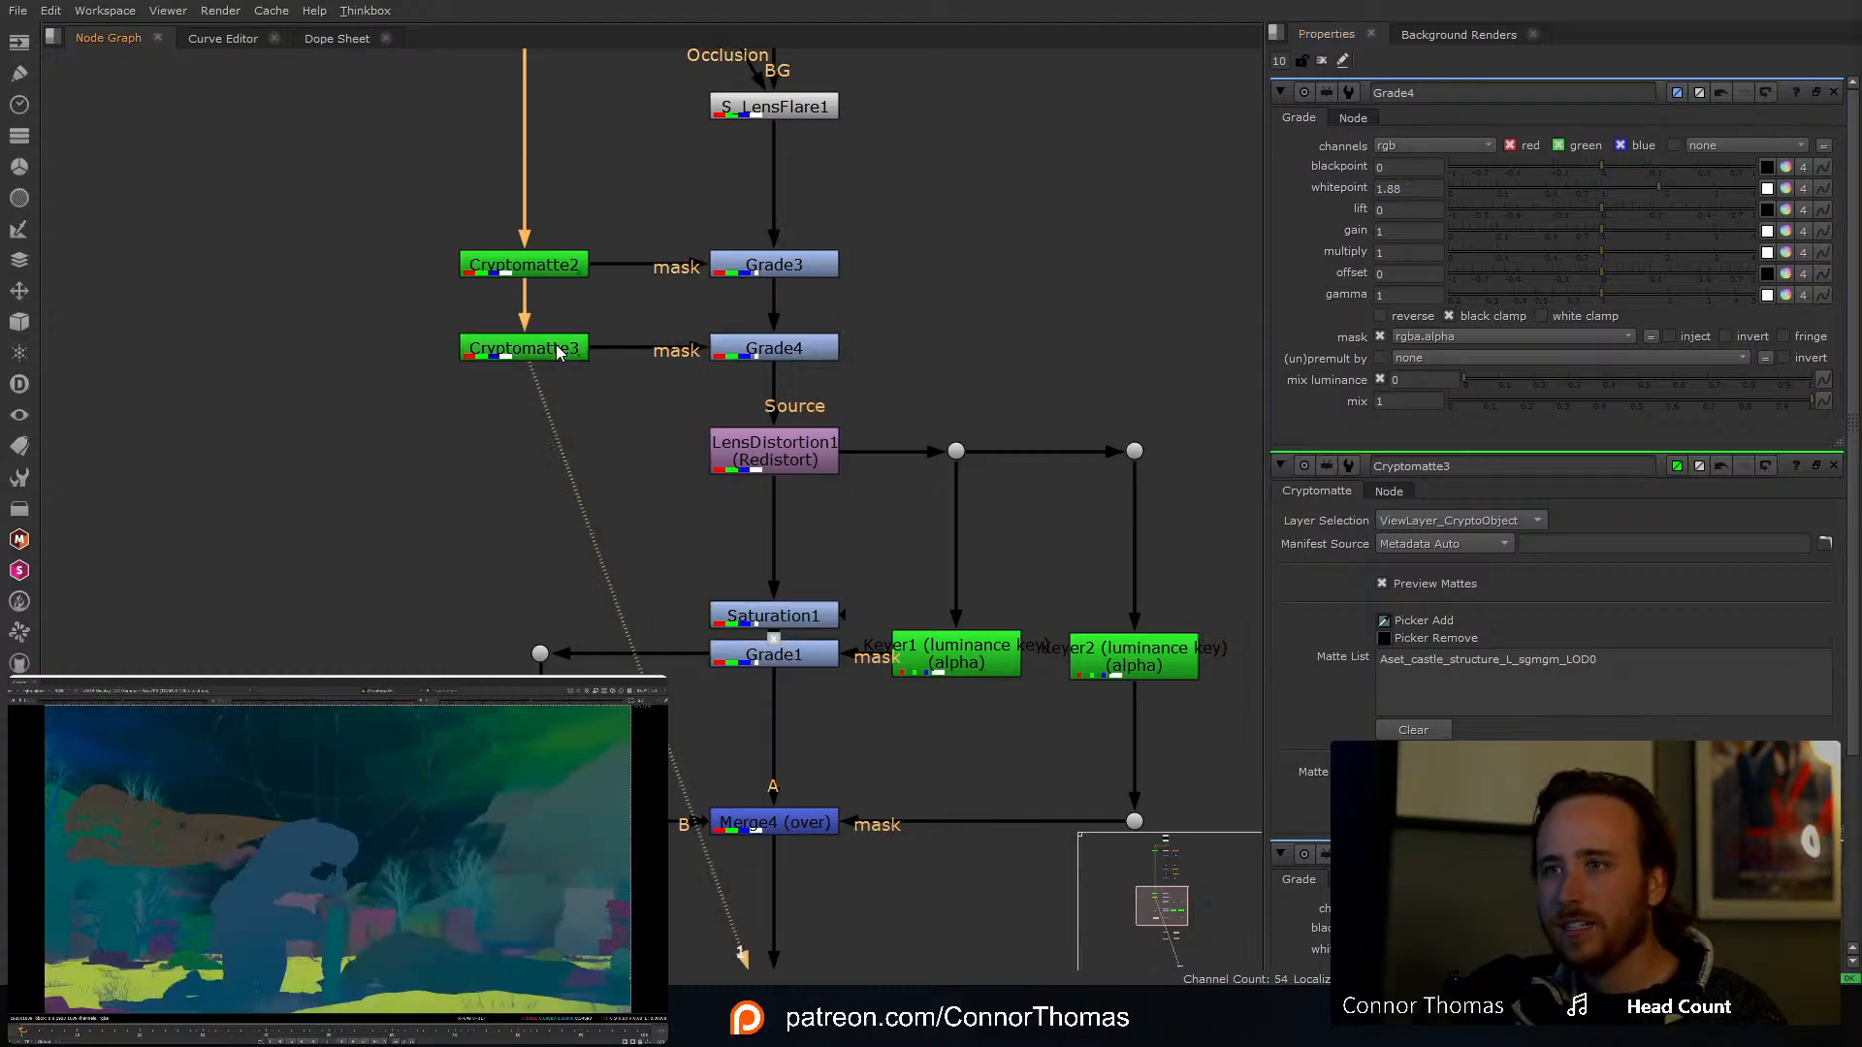
double_click(558, 349)
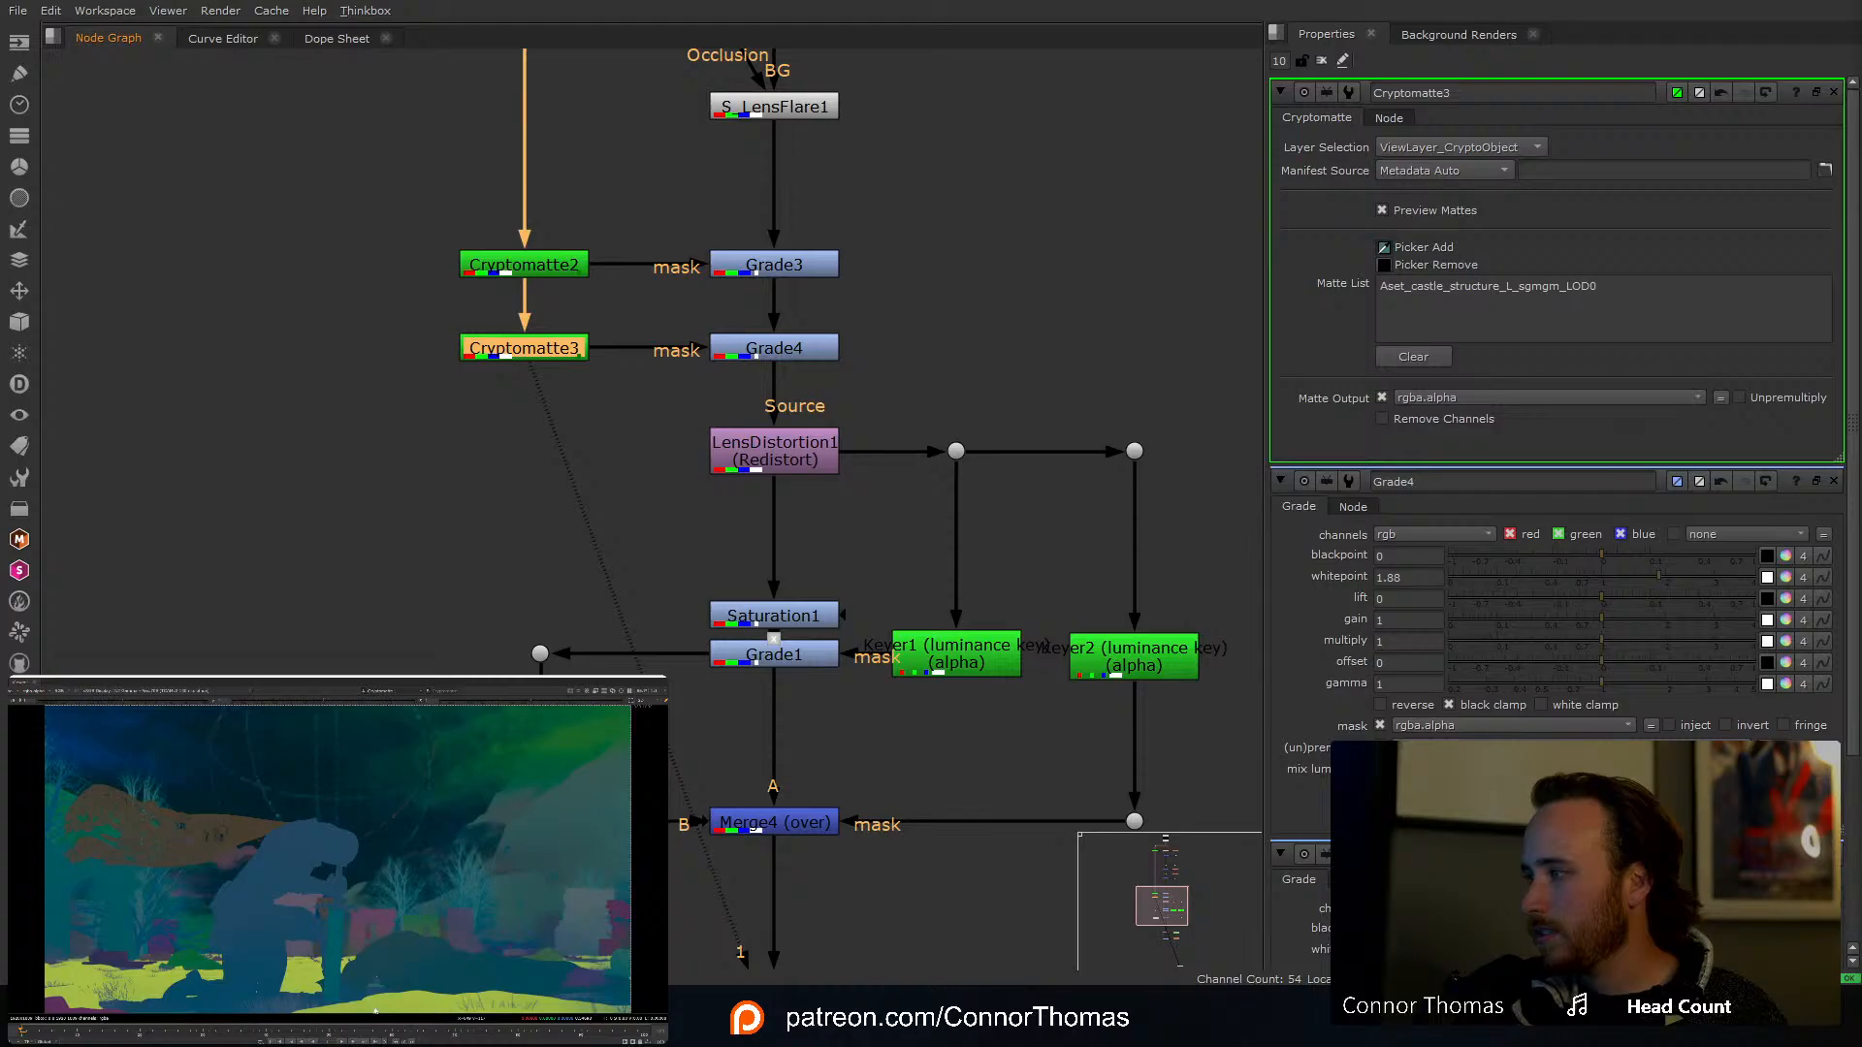
key(ctrl)
ctrl+click(355, 999)
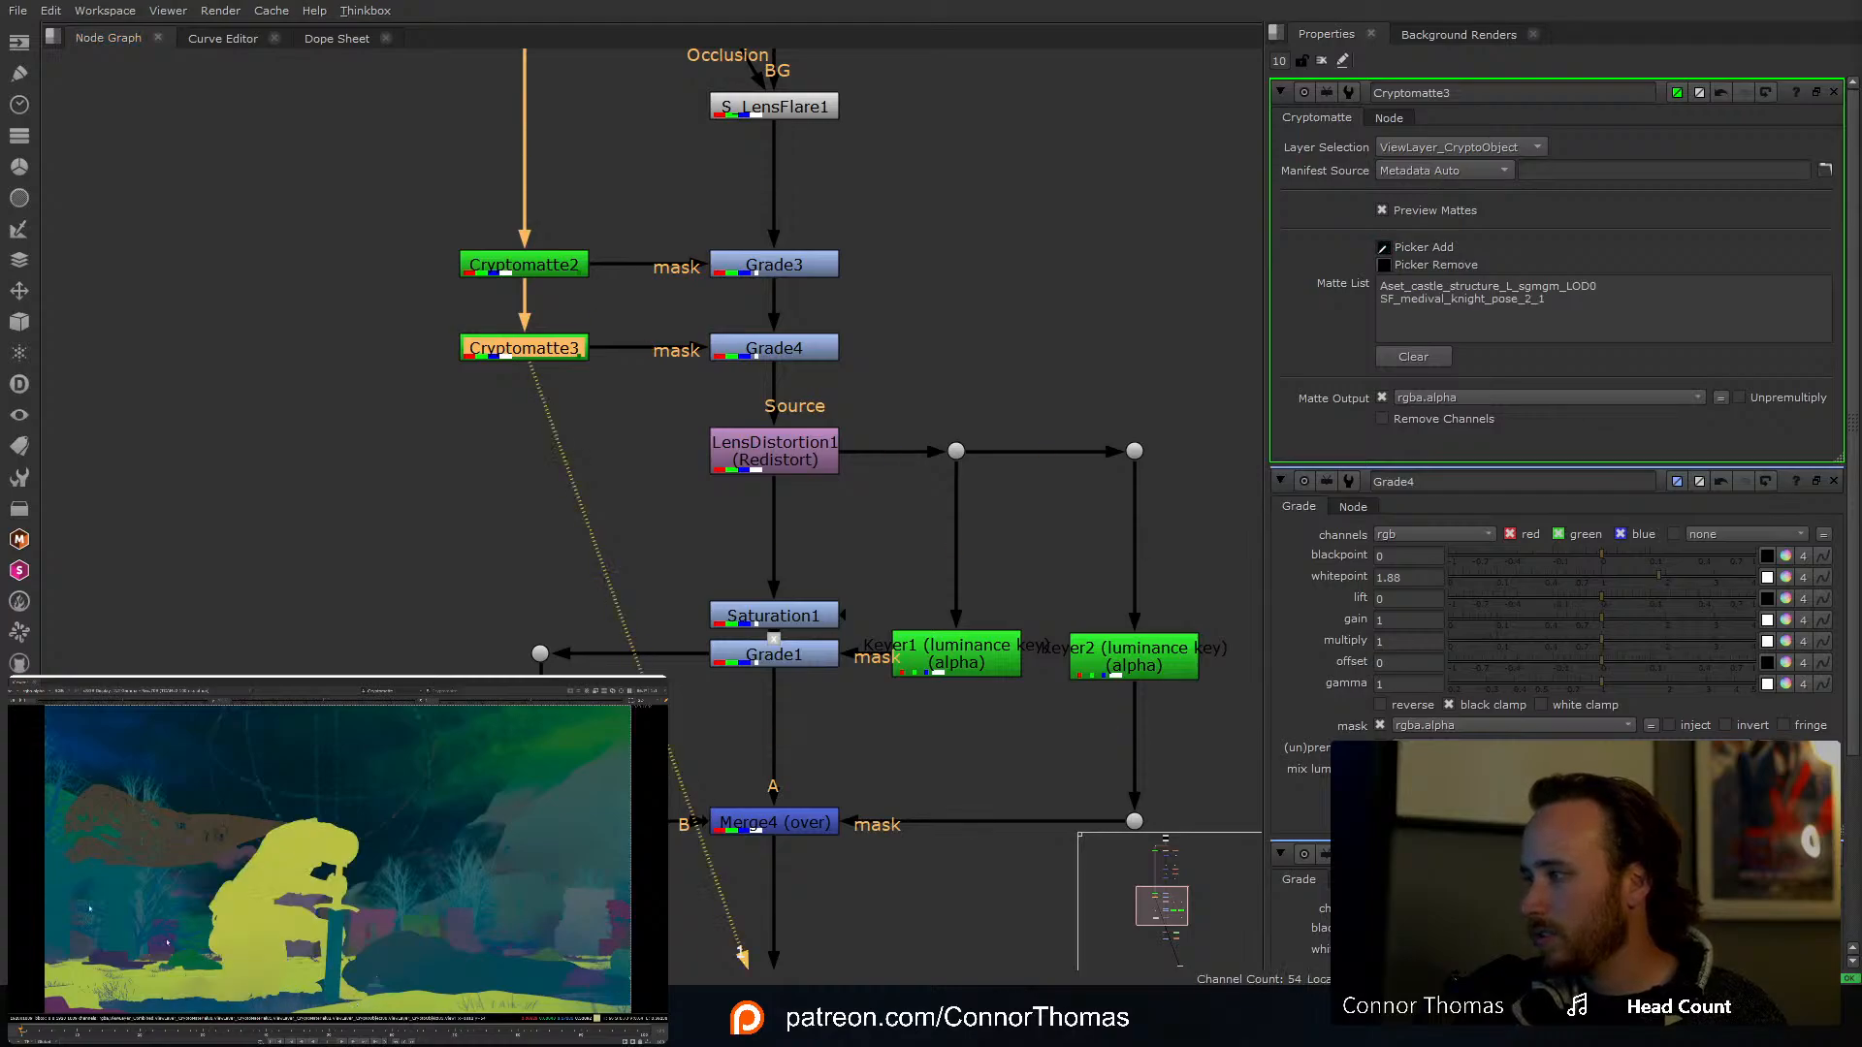
click(1590, 306)
key(ctrl+a)
key(BackSpace)
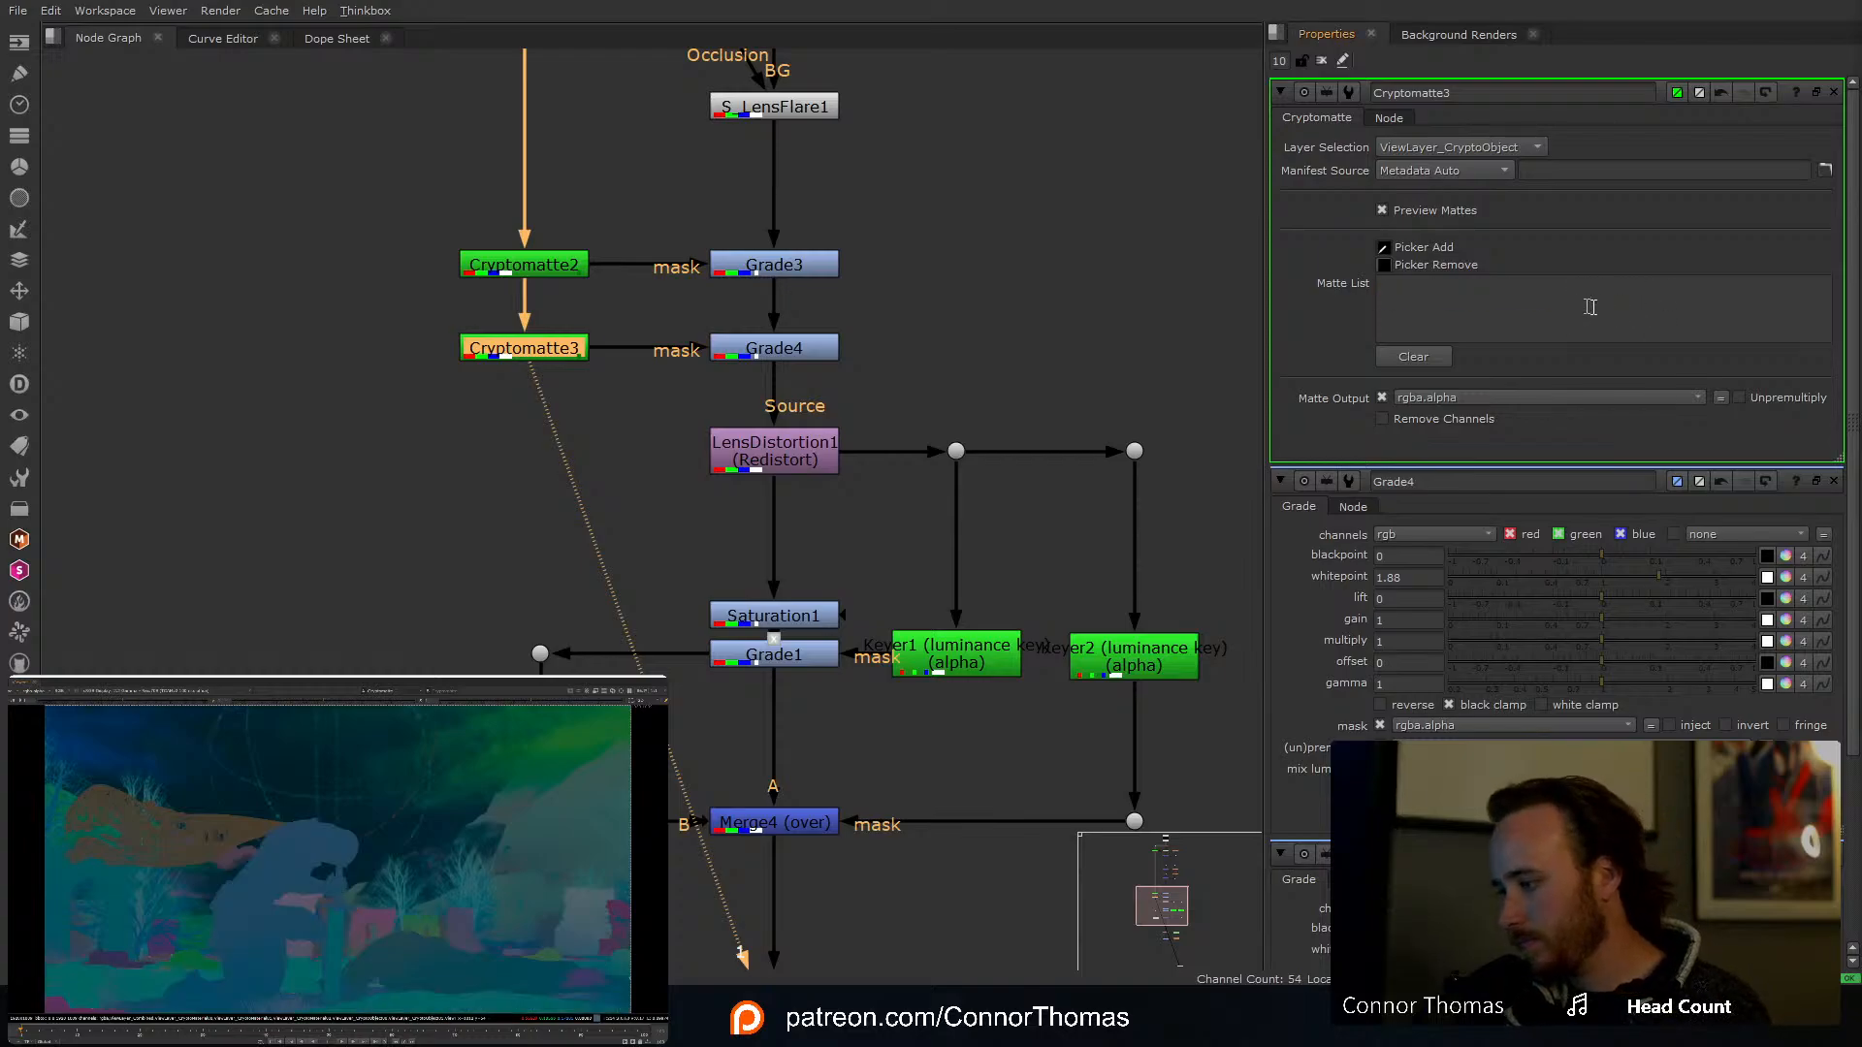
Step: Try picking the foreground ground in Cryptomatte3, removing the Evaporation_Fog_Windy_6_4796_2K matte after each attempt
ctrl+click(320, 997)
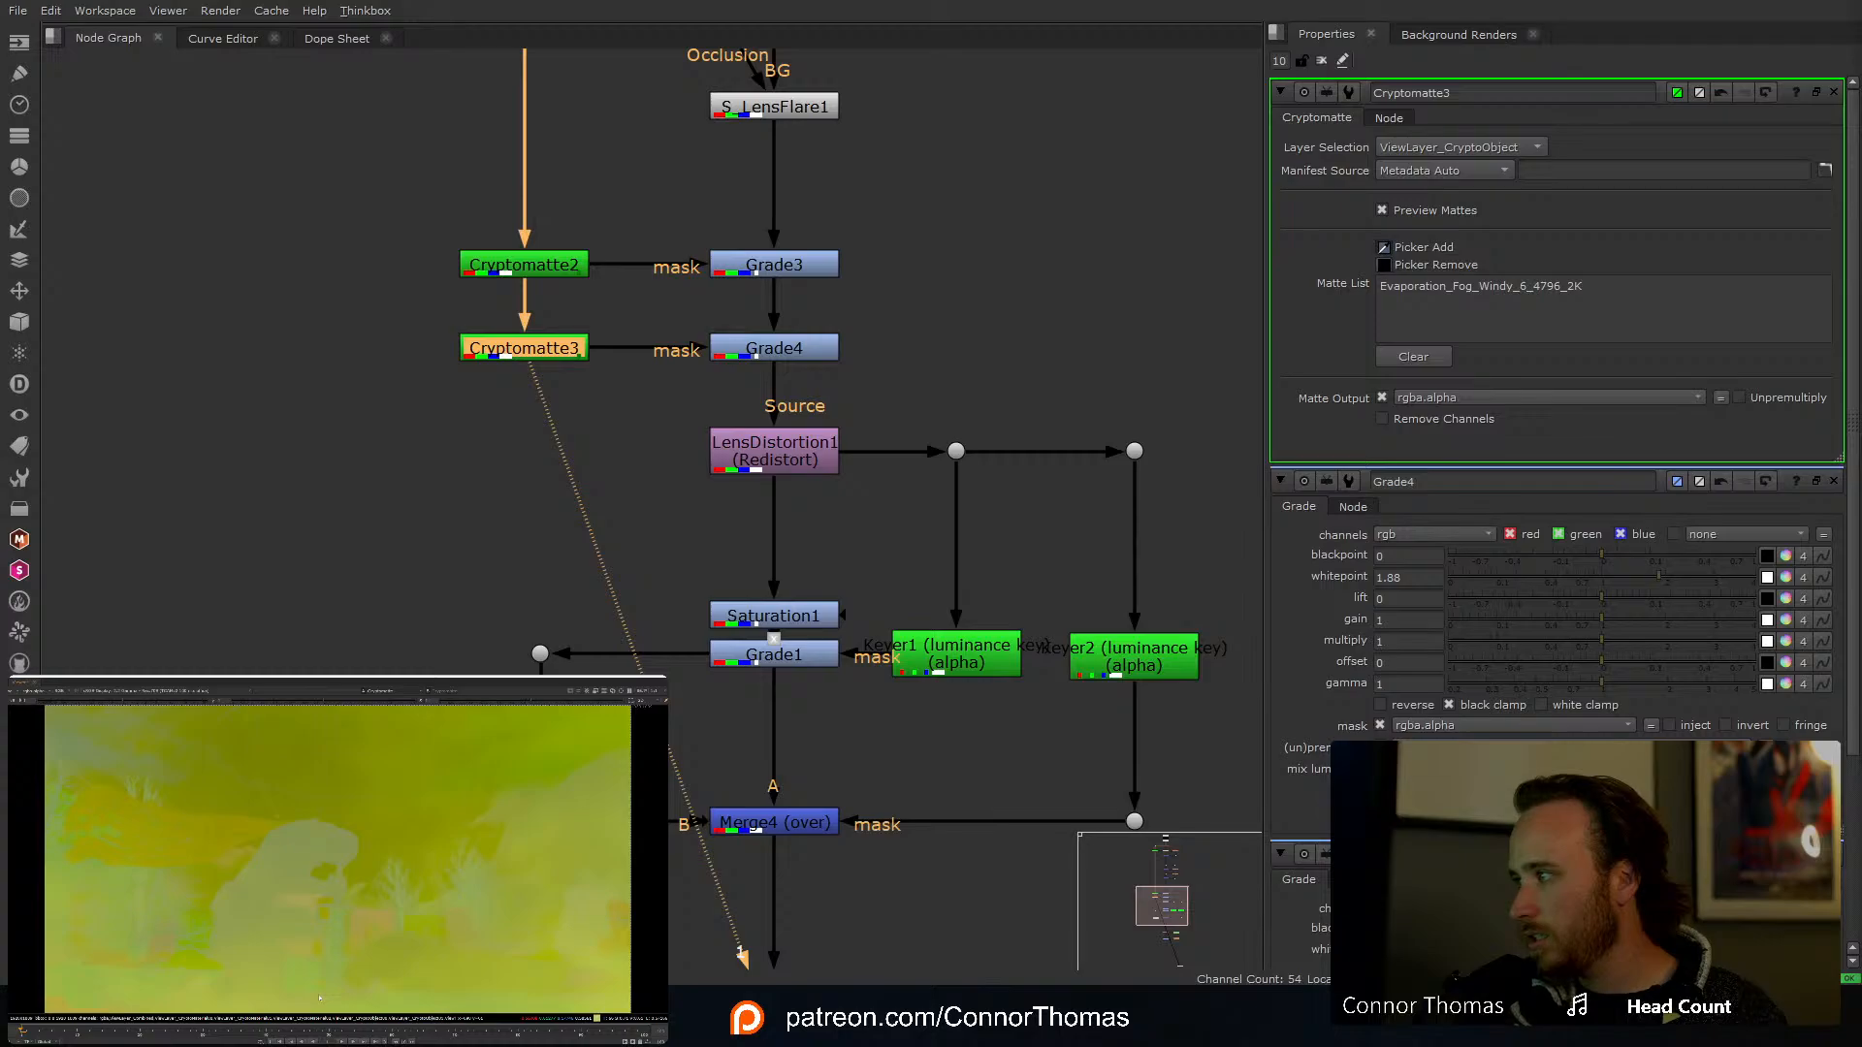
click(1591, 285)
key(ctrl+a)
key(BackSpace)
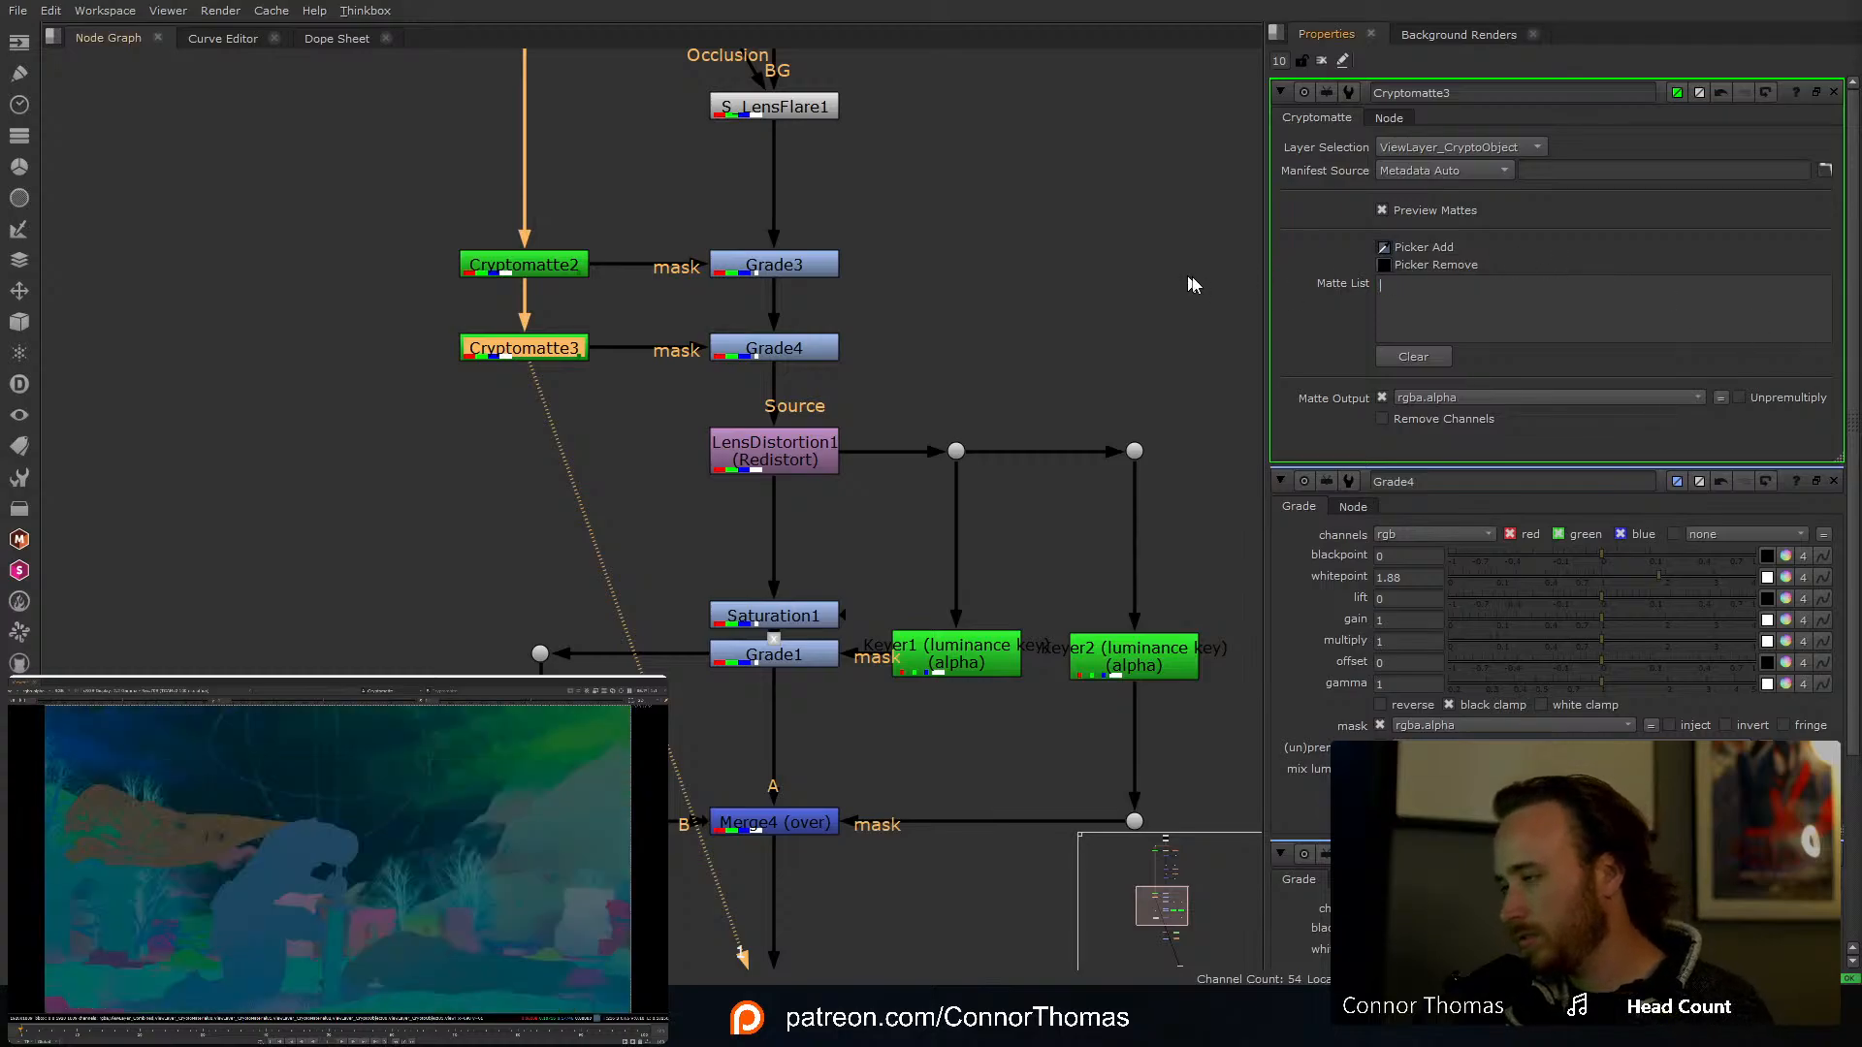
ctrl+click(139, 1009)
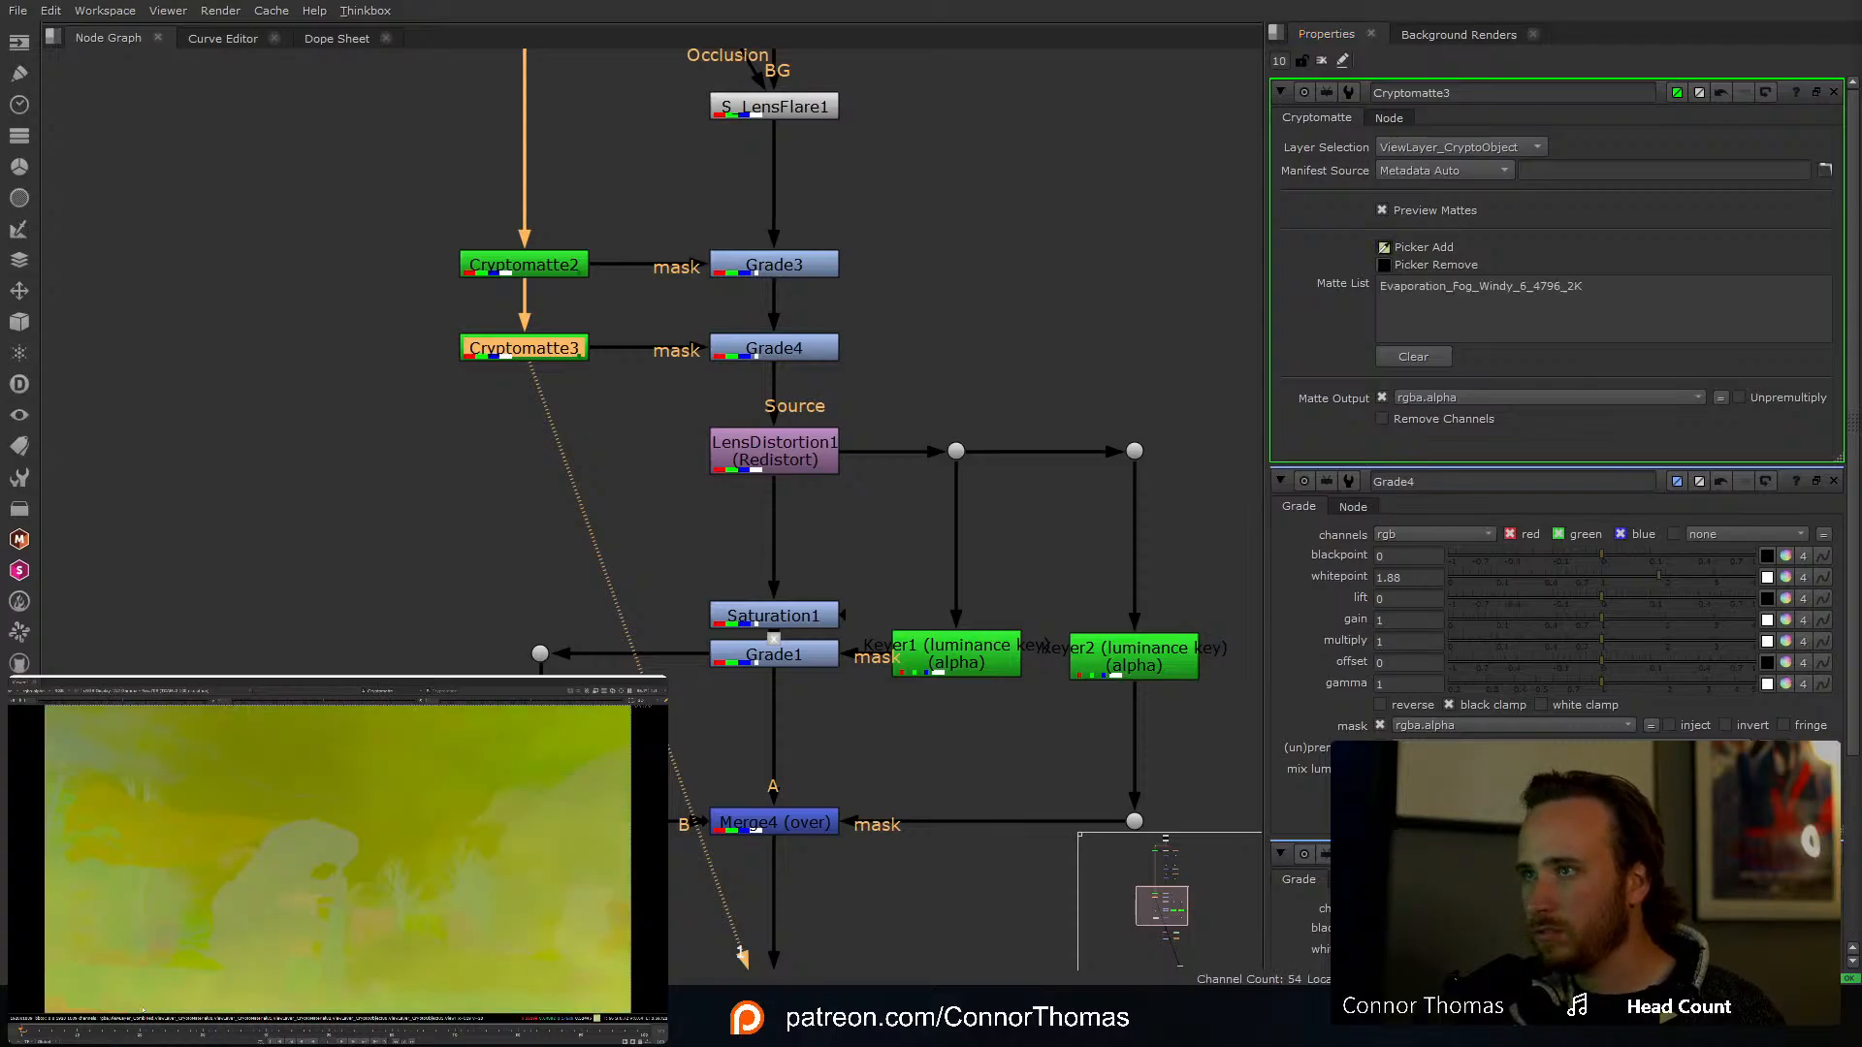
key(ctrl+z)
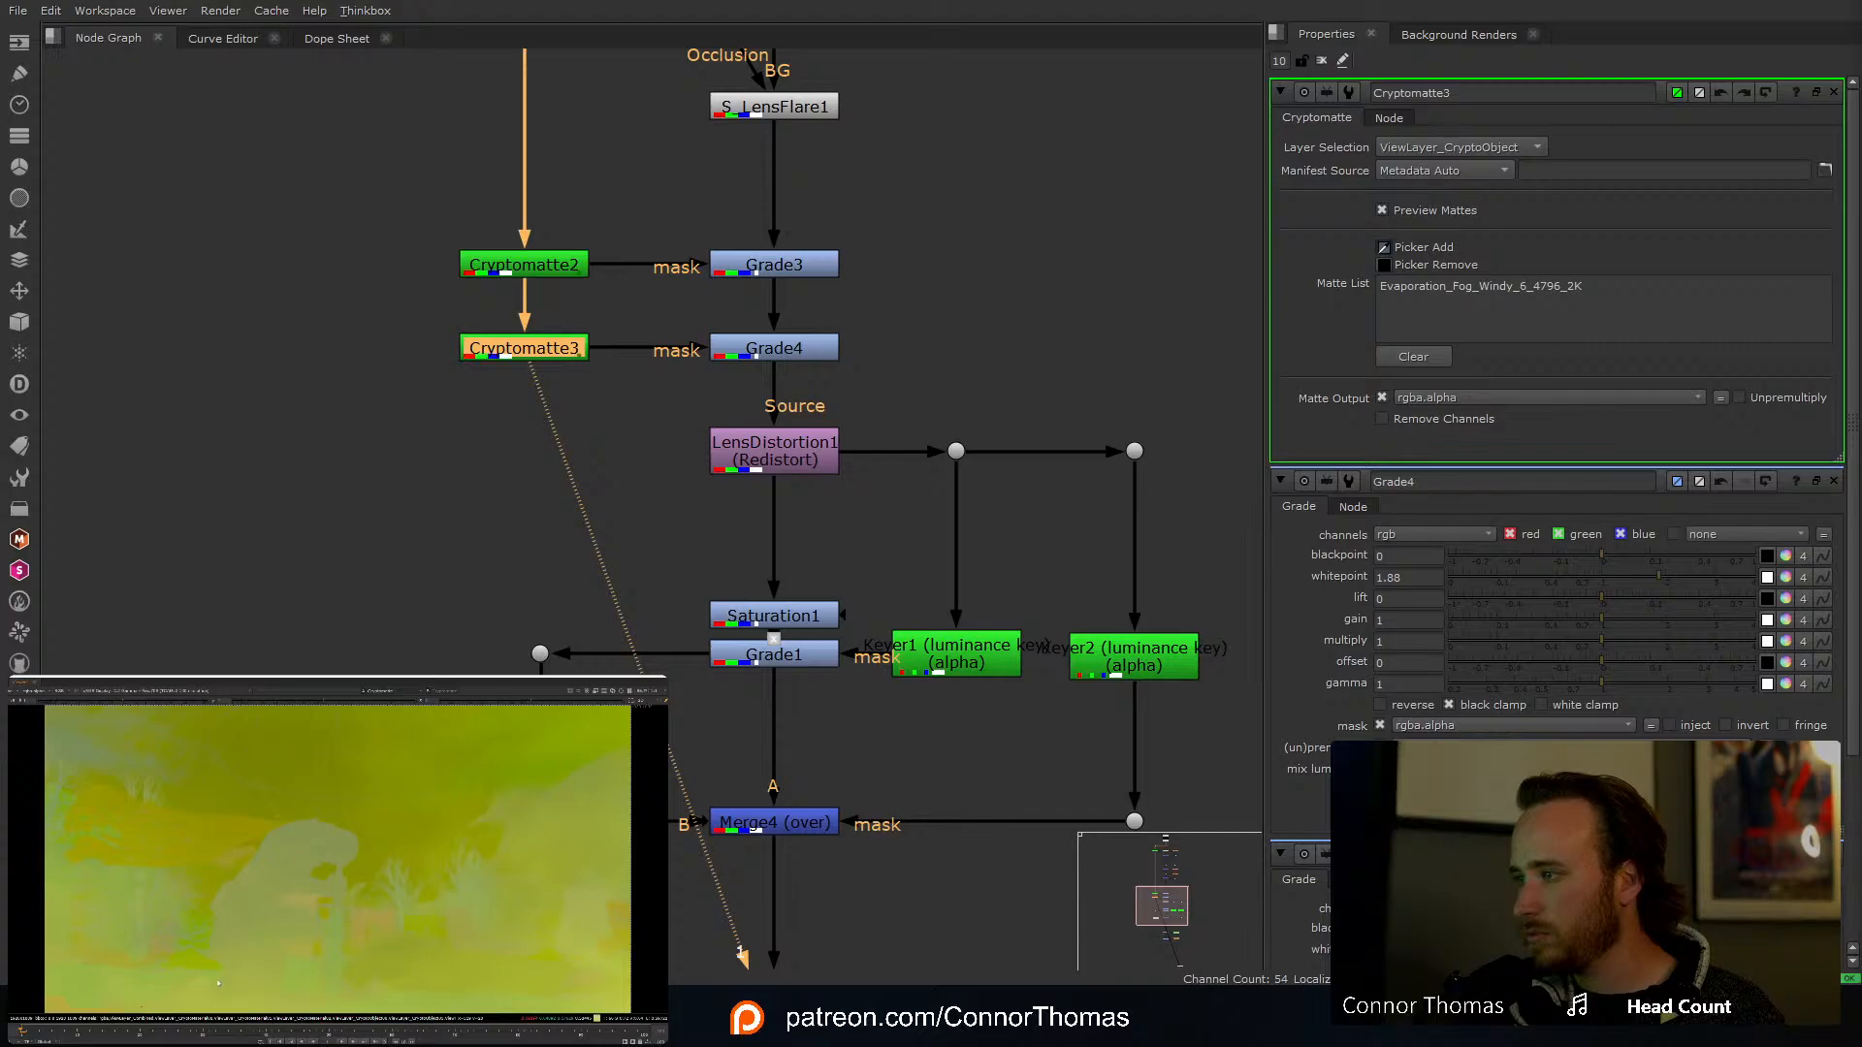
key(ctrl+z)
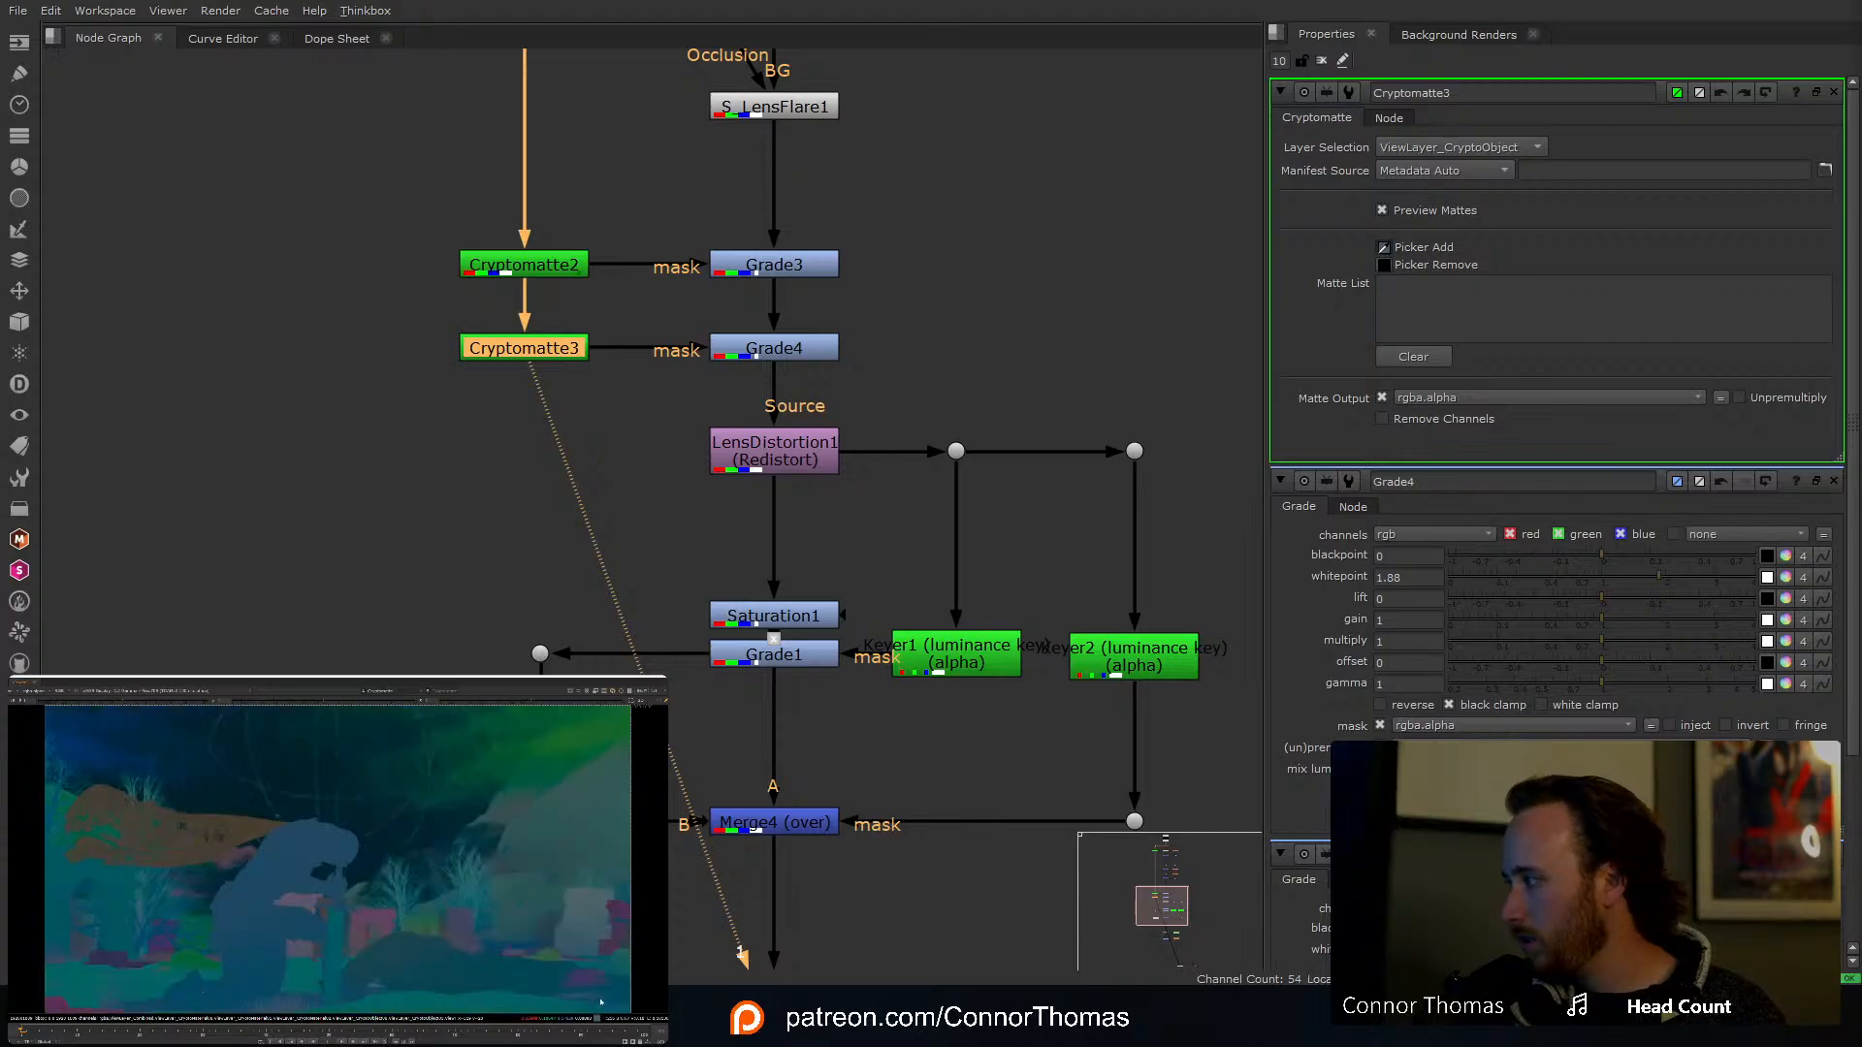
Step: Pick the ground Plane in Cryptomatte3 and remove the fog, castle structure and knight entries from its matte list
ctrl+click(312, 992)
ctrl+click(315, 993)
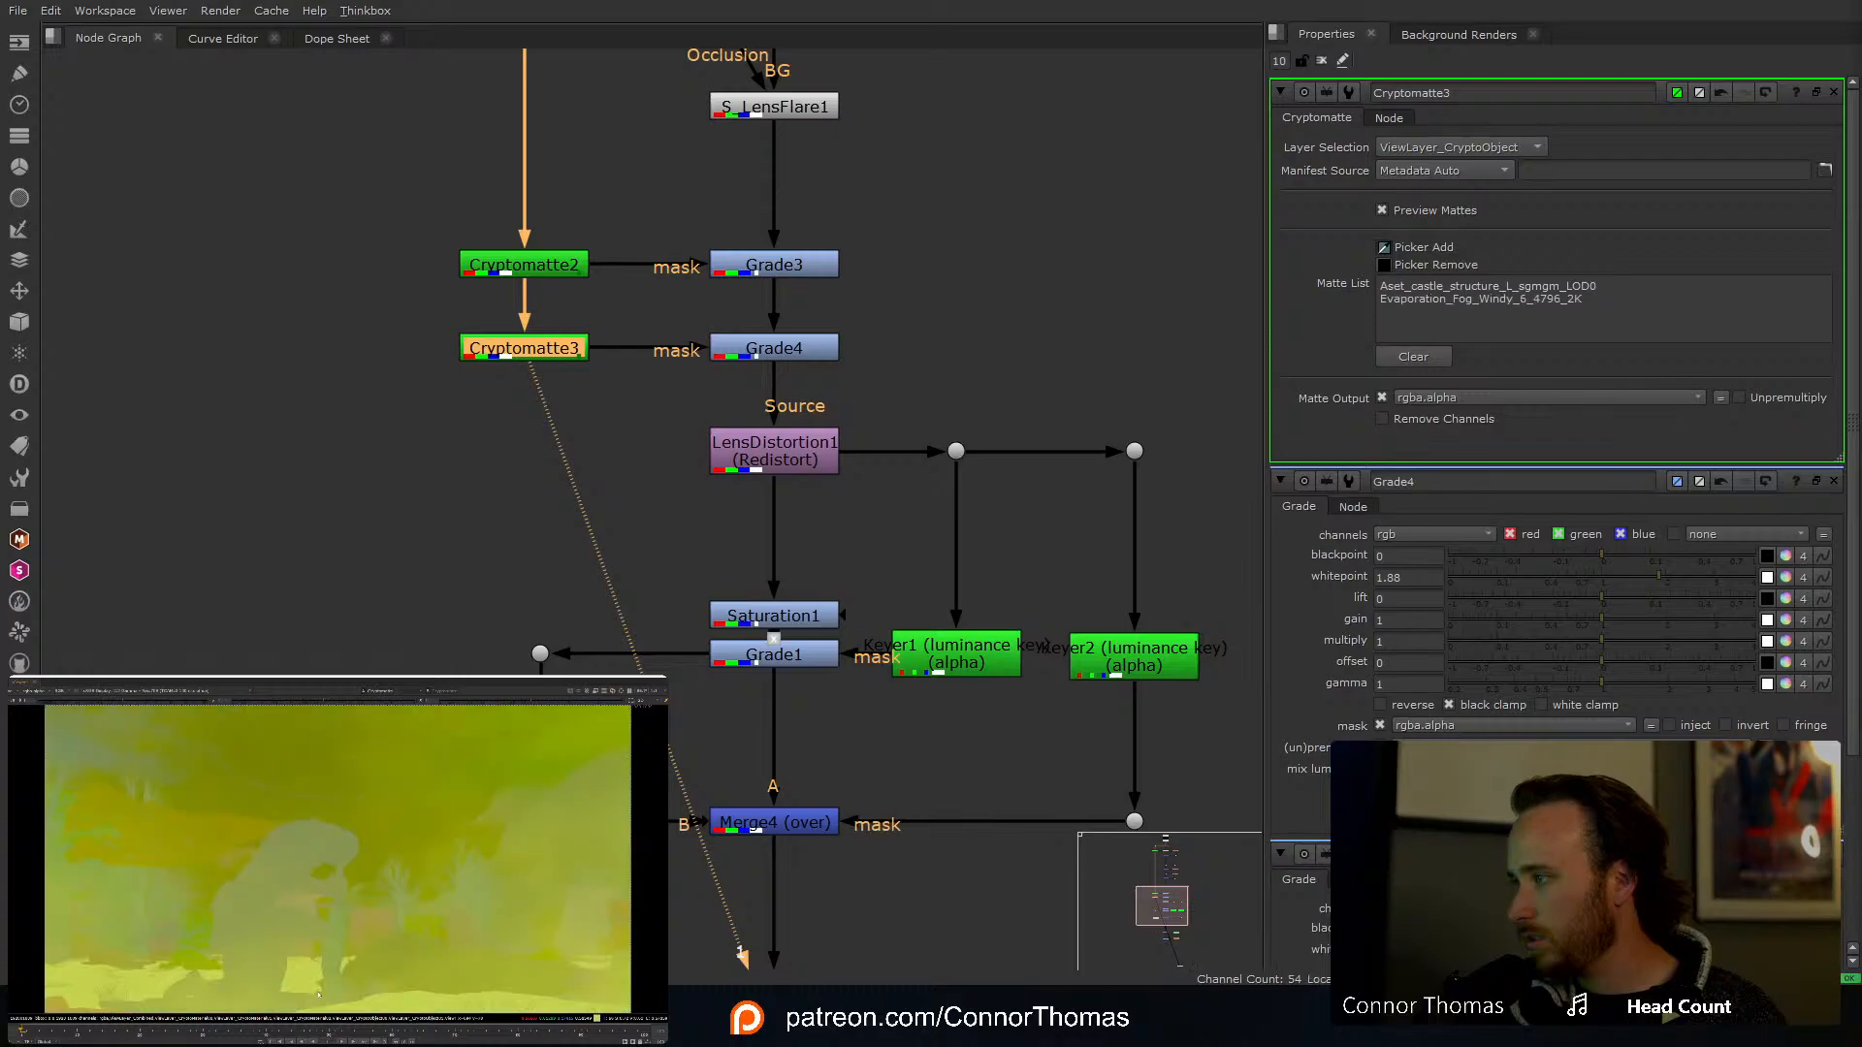
key(ctrl+z)
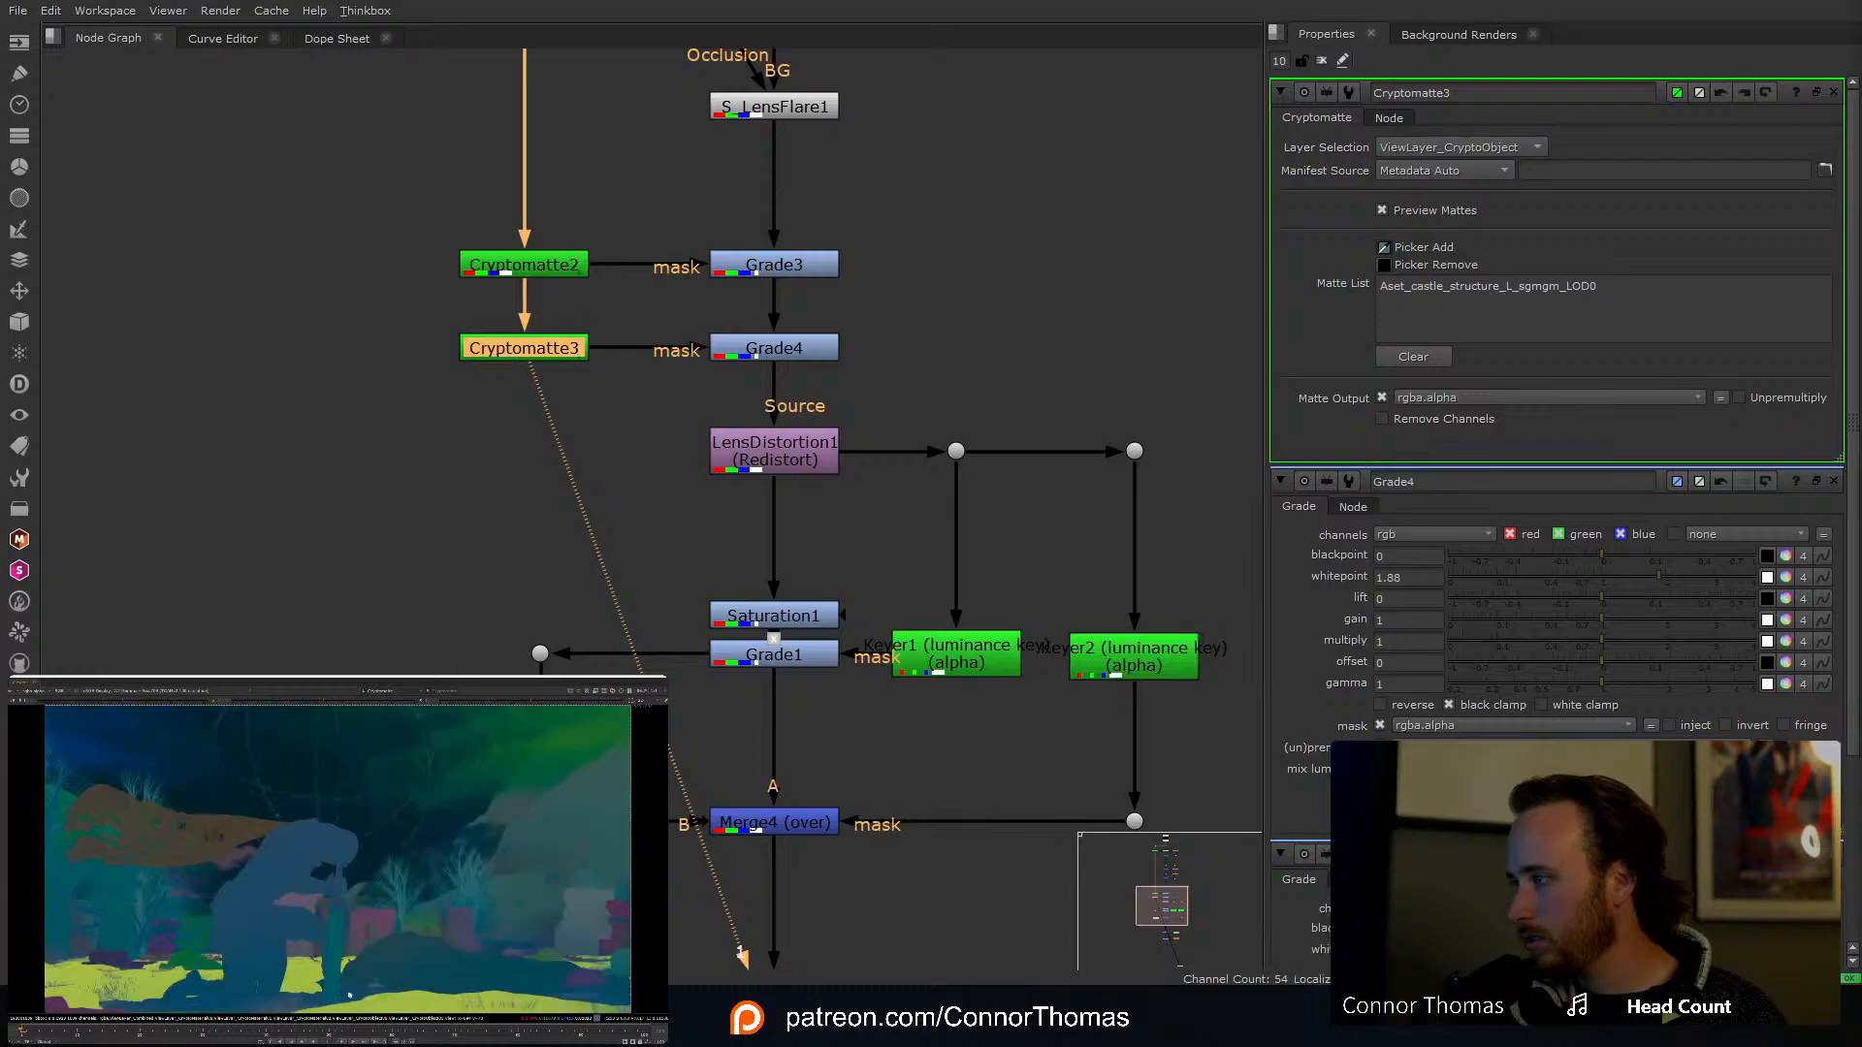
ctrl+click(353, 996)
ctrl+click(373, 992)
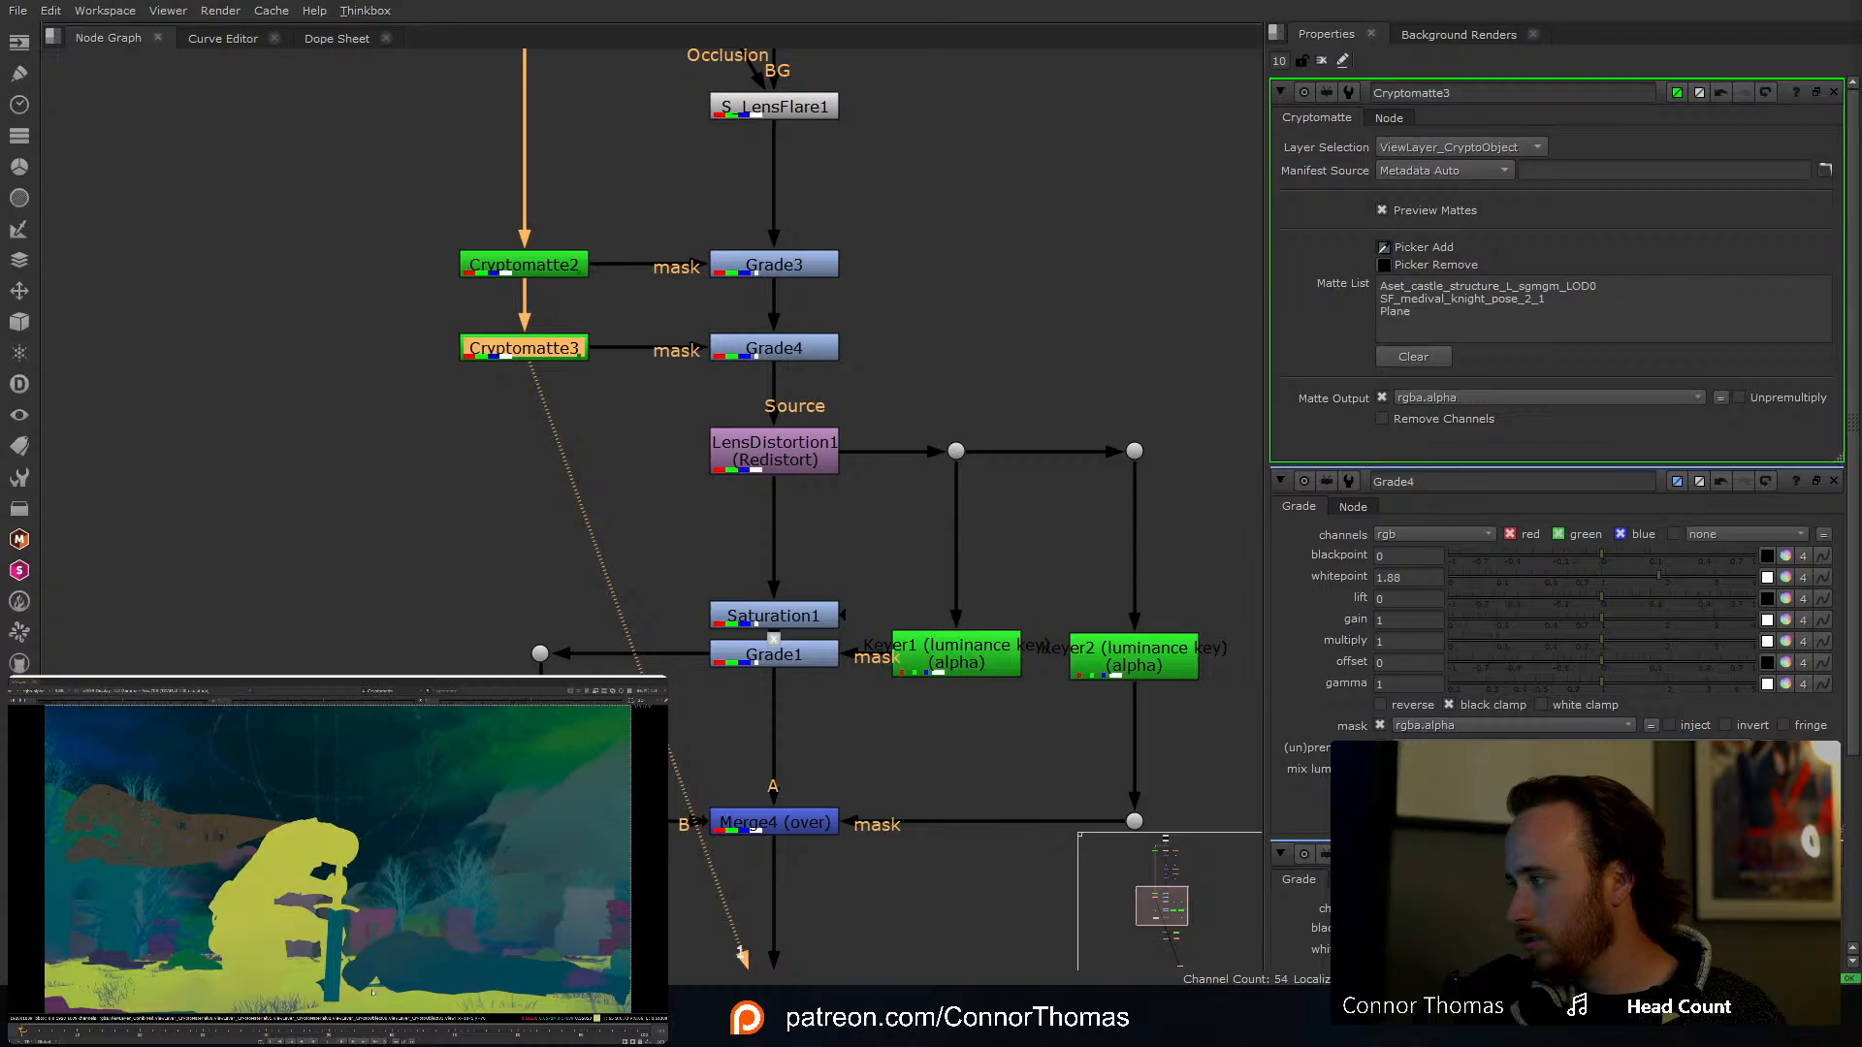
drag(1566, 304, 1377, 283)
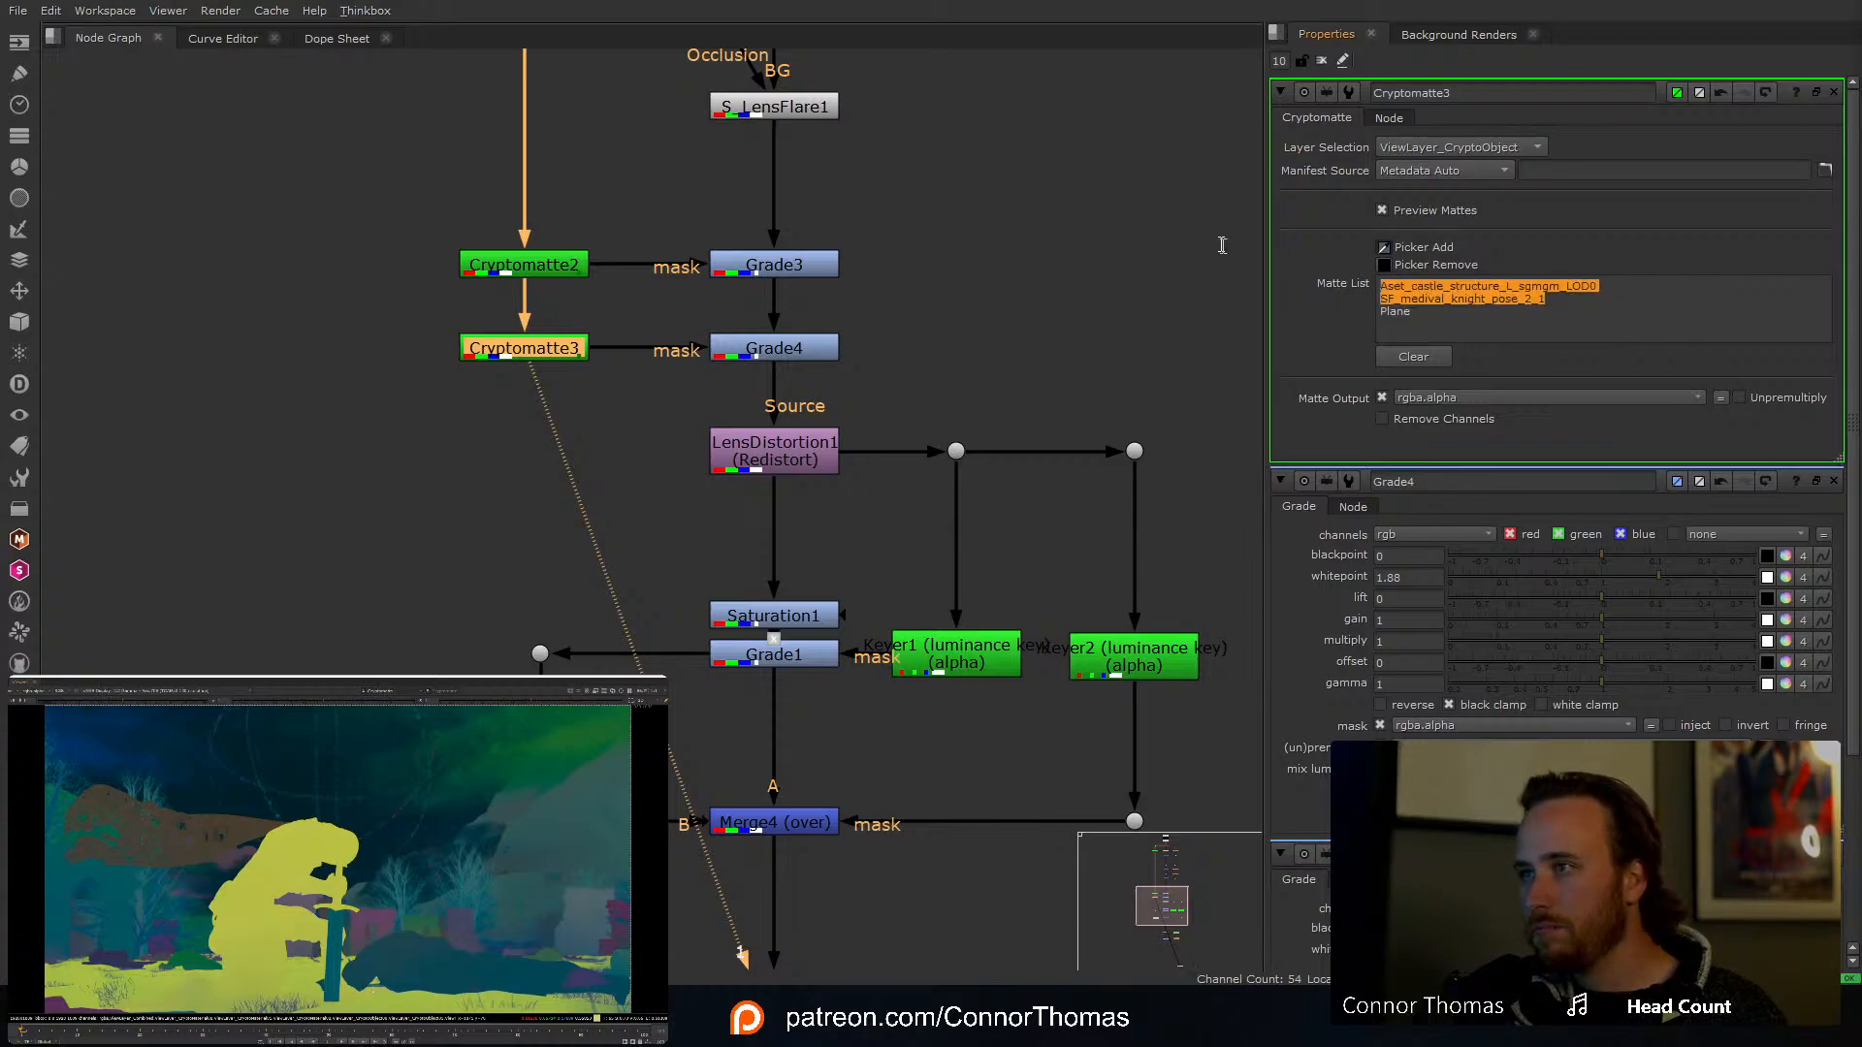
key(BackSpace)
key(Delete)
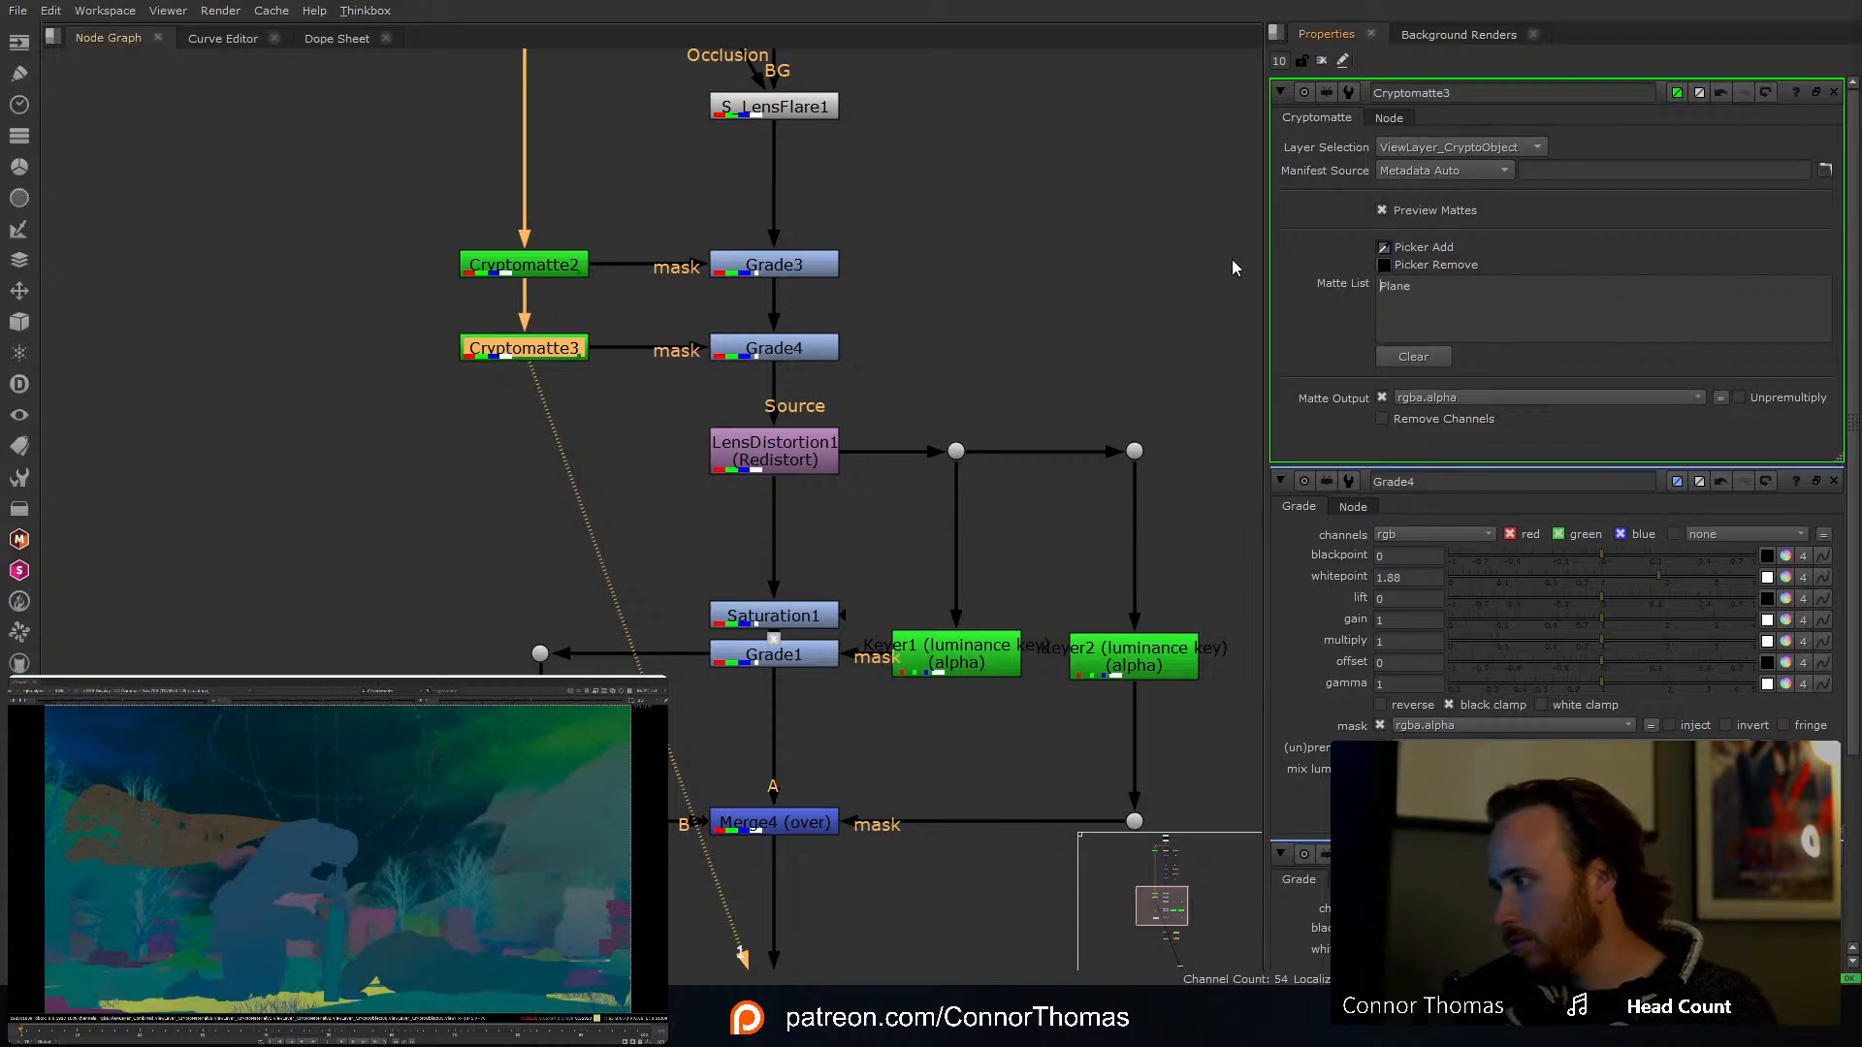
Step: Close the open node properties, view Grade4 and raise its whitepoint to 4
click(1323, 61)
click(803, 351)
key(1)
double_click(801, 351)
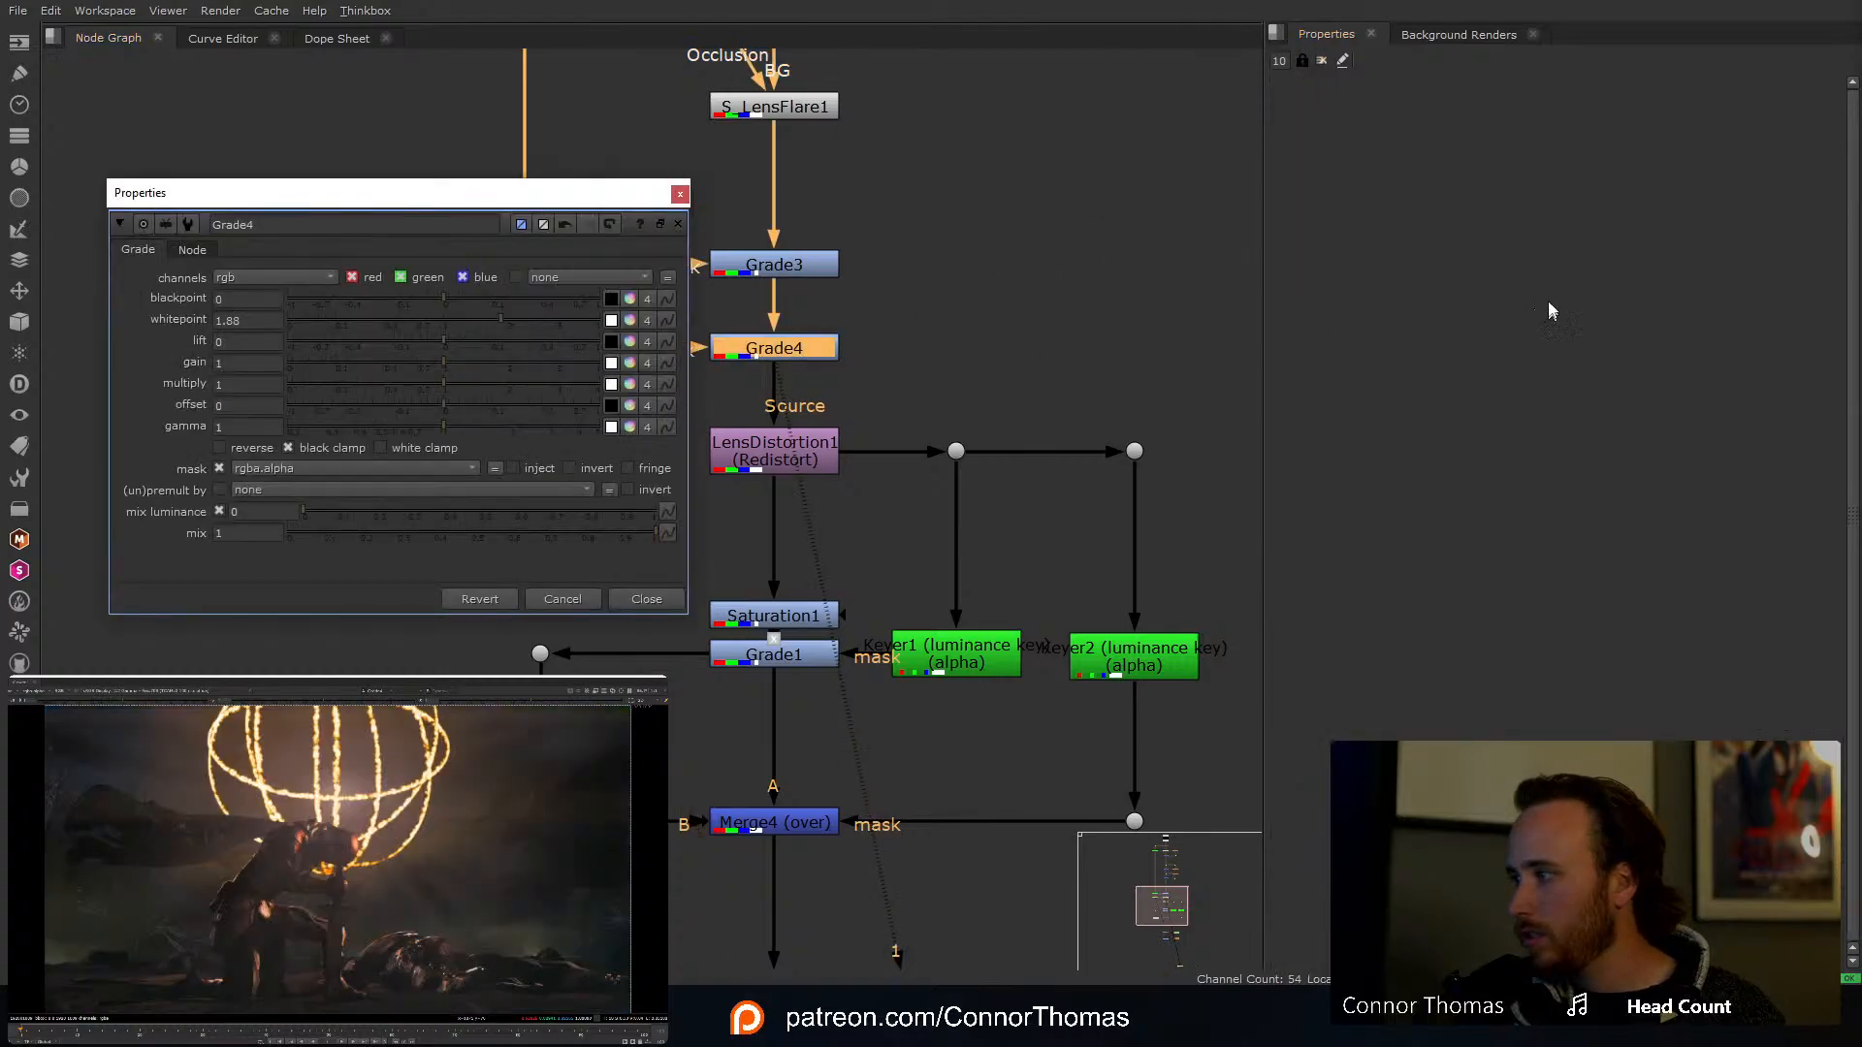
click(680, 194)
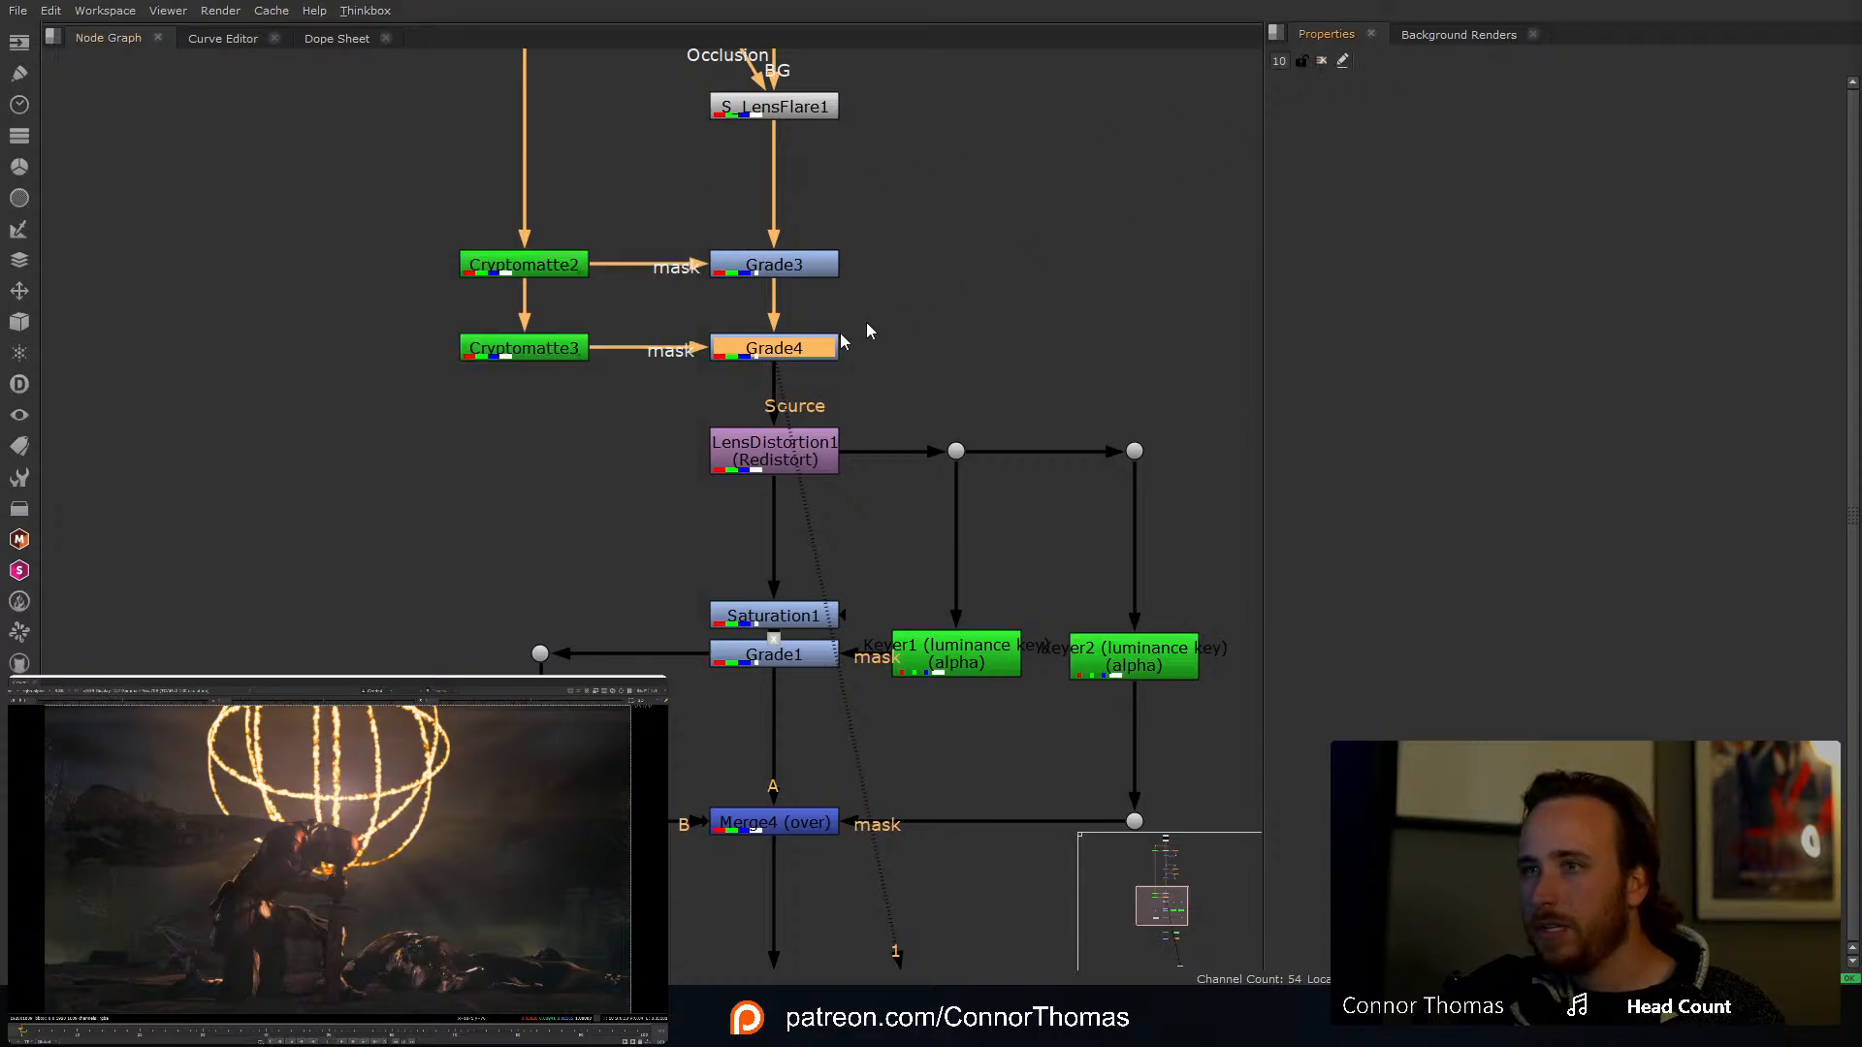
double_click(782, 349)
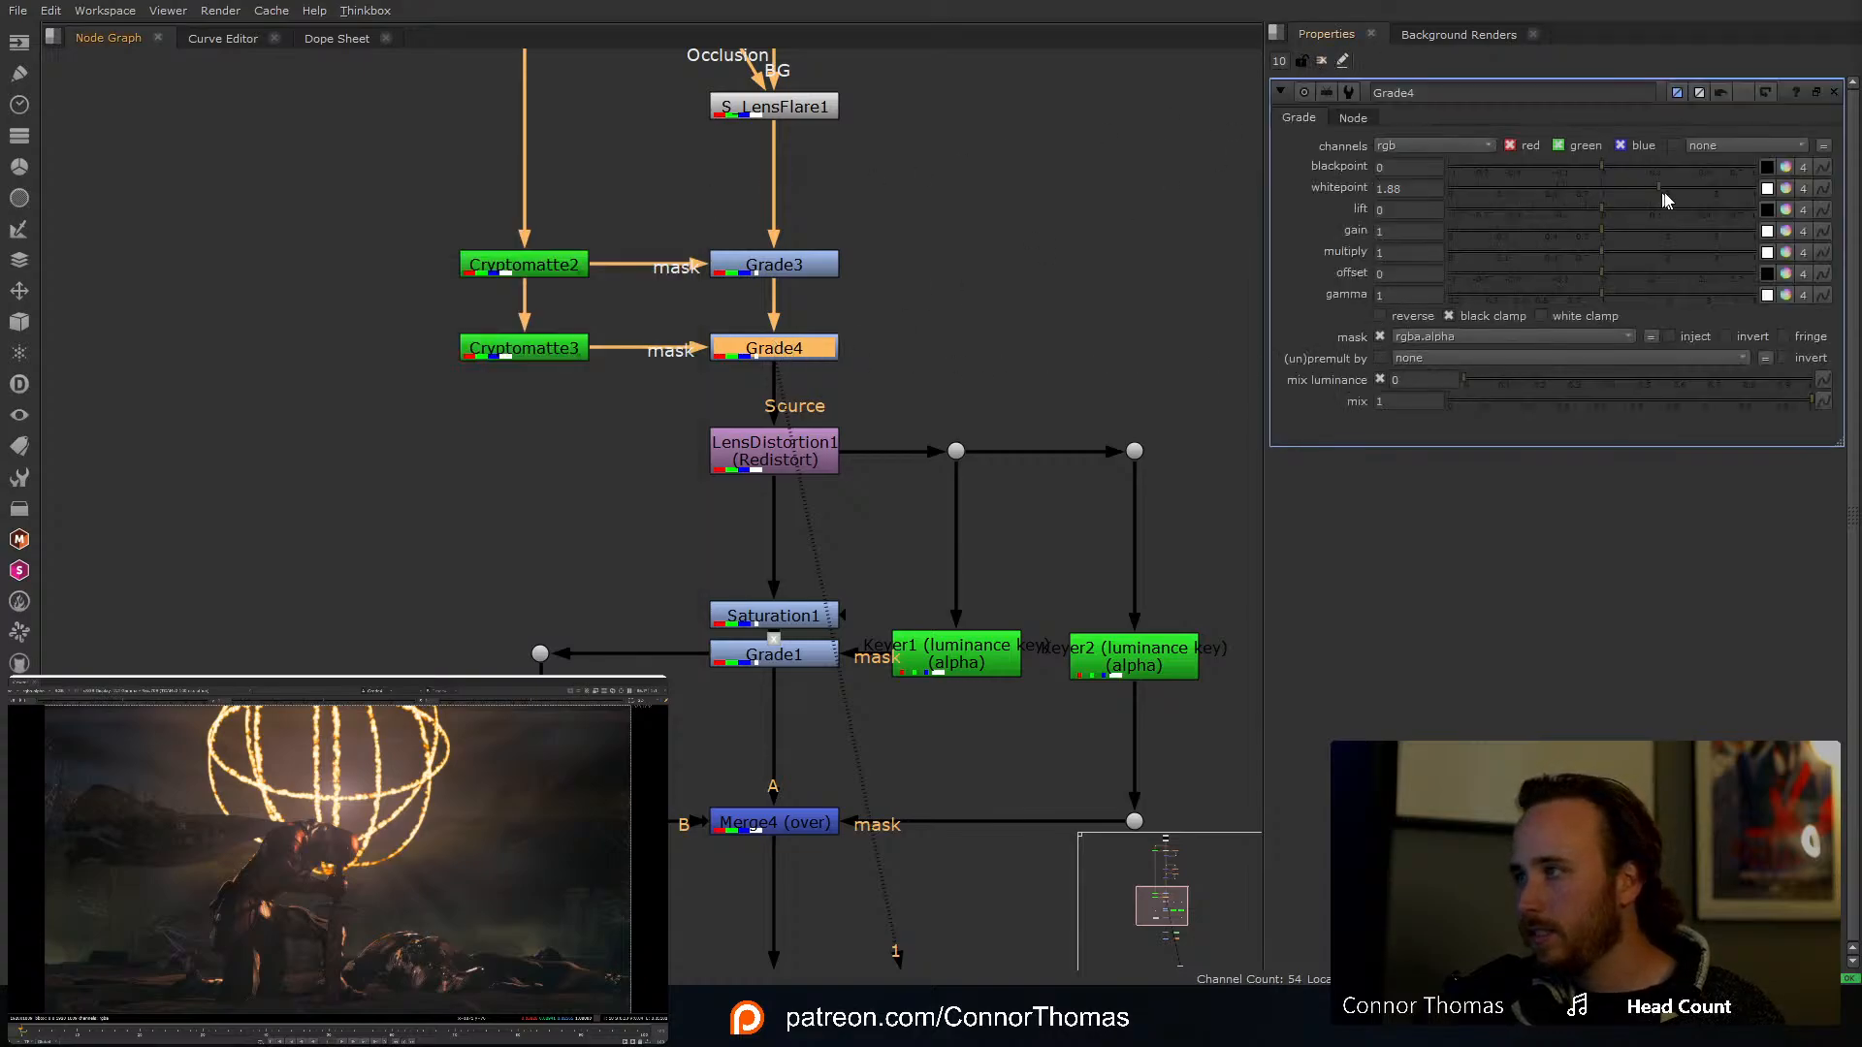
drag(1666, 200, 1785, 199)
Step: Compare Grade4 off and on, and check the final comp from the output of Grade2
key(d)
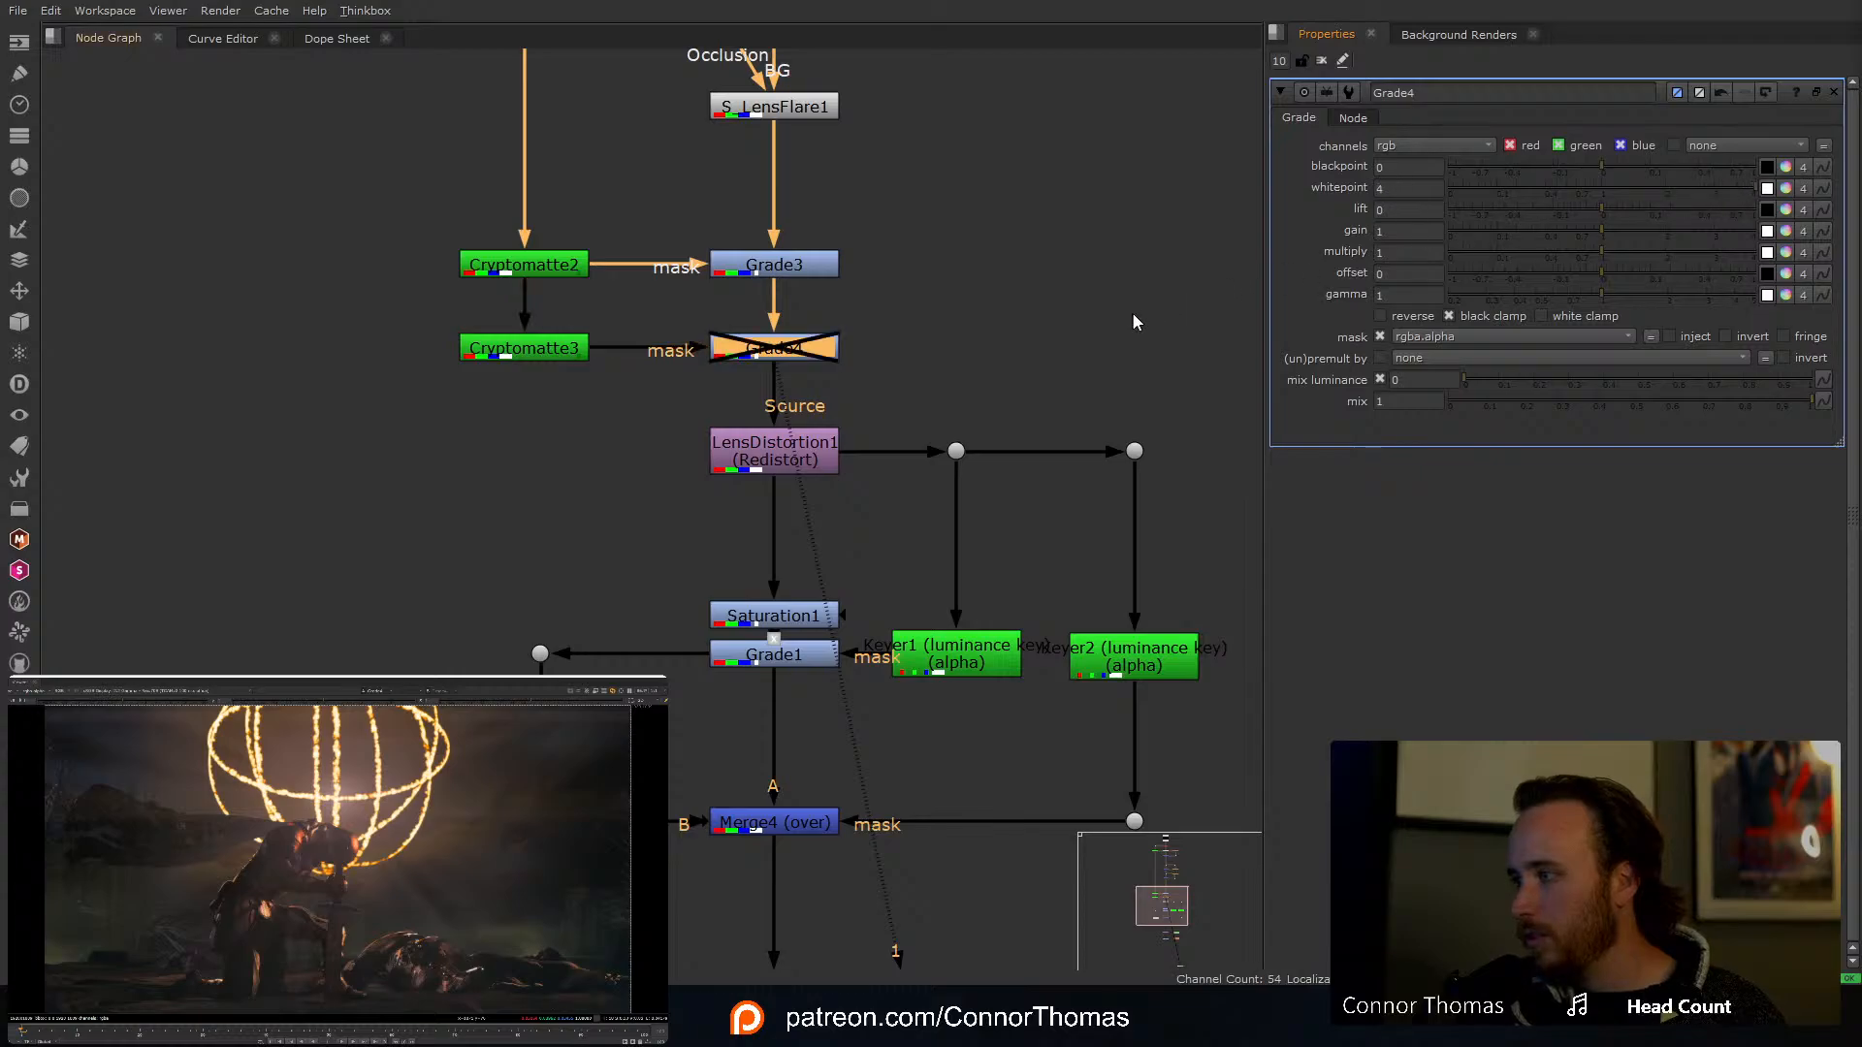
key(d)
middle_drag(1153, 494, 1172, 150)
middle_drag(1157, 535, 1147, 317)
click(805, 741)
key(1)
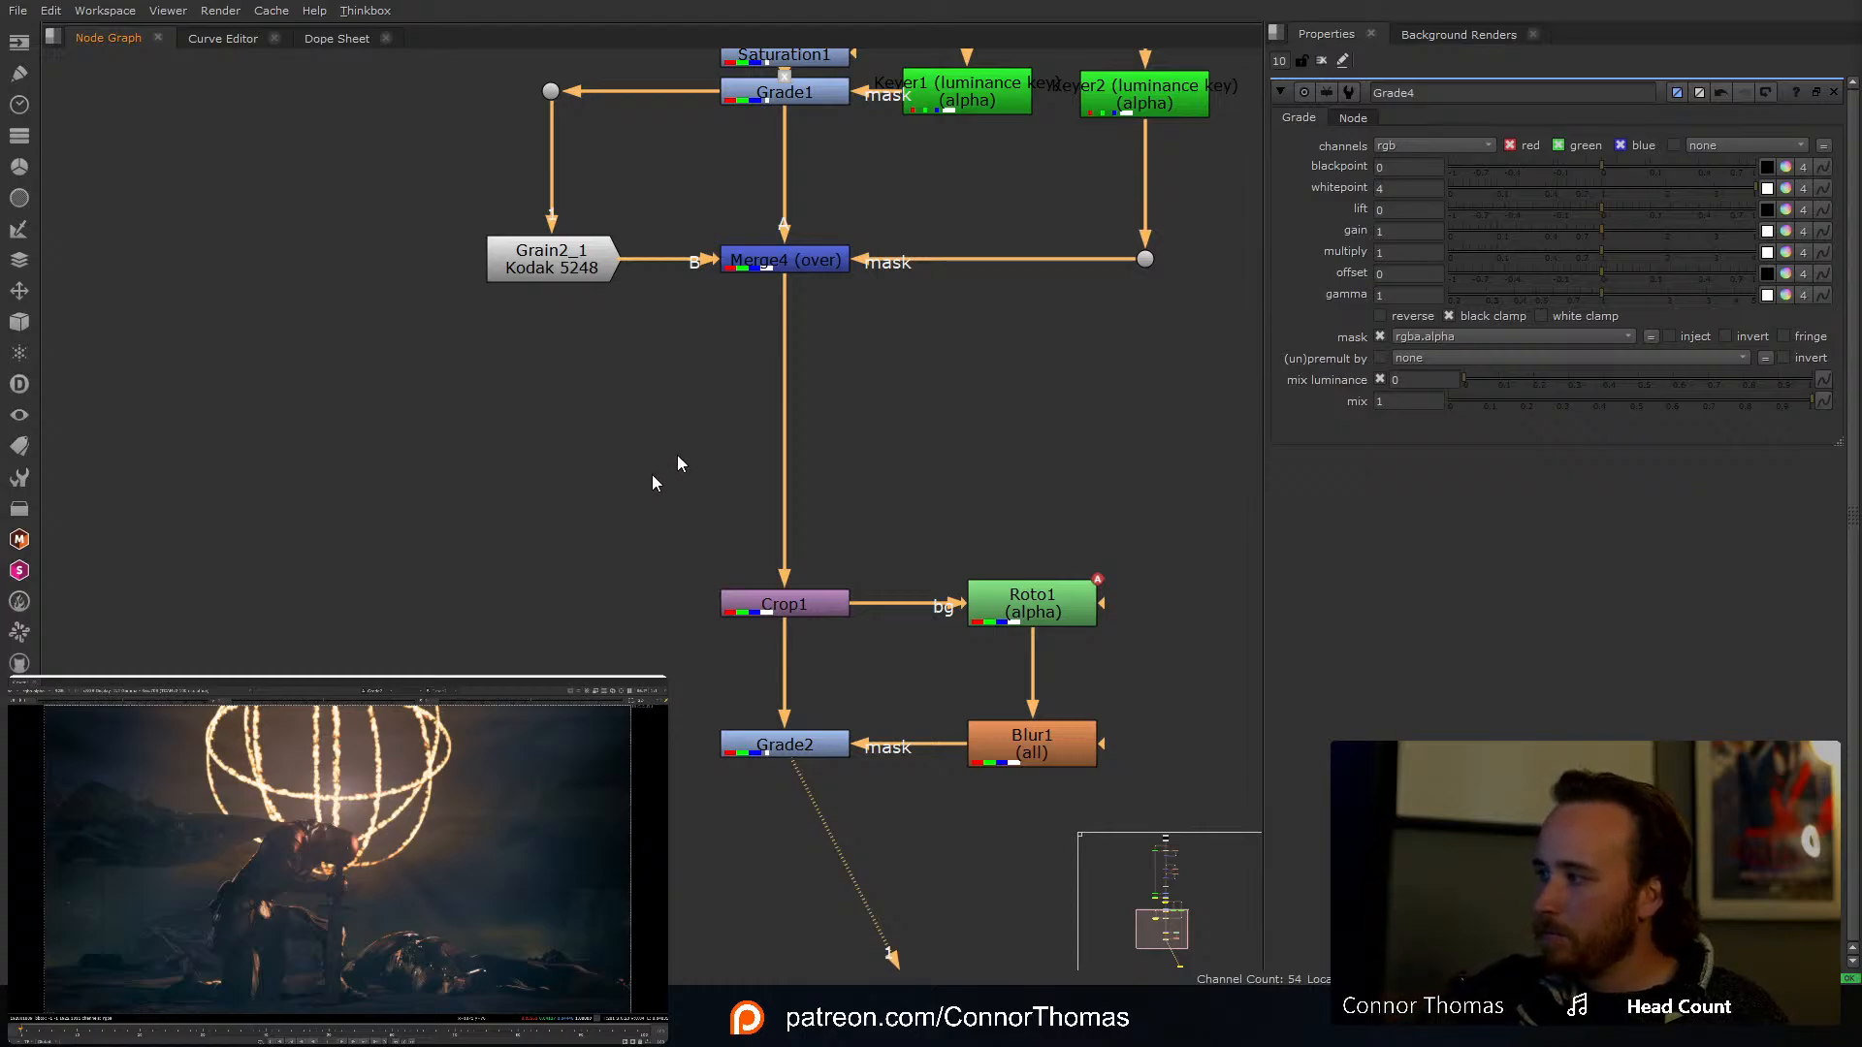
middle_drag(814, 331, 865, 603)
middle_drag(867, 285, 851, 427)
middle_drag(875, 261, 917, 320)
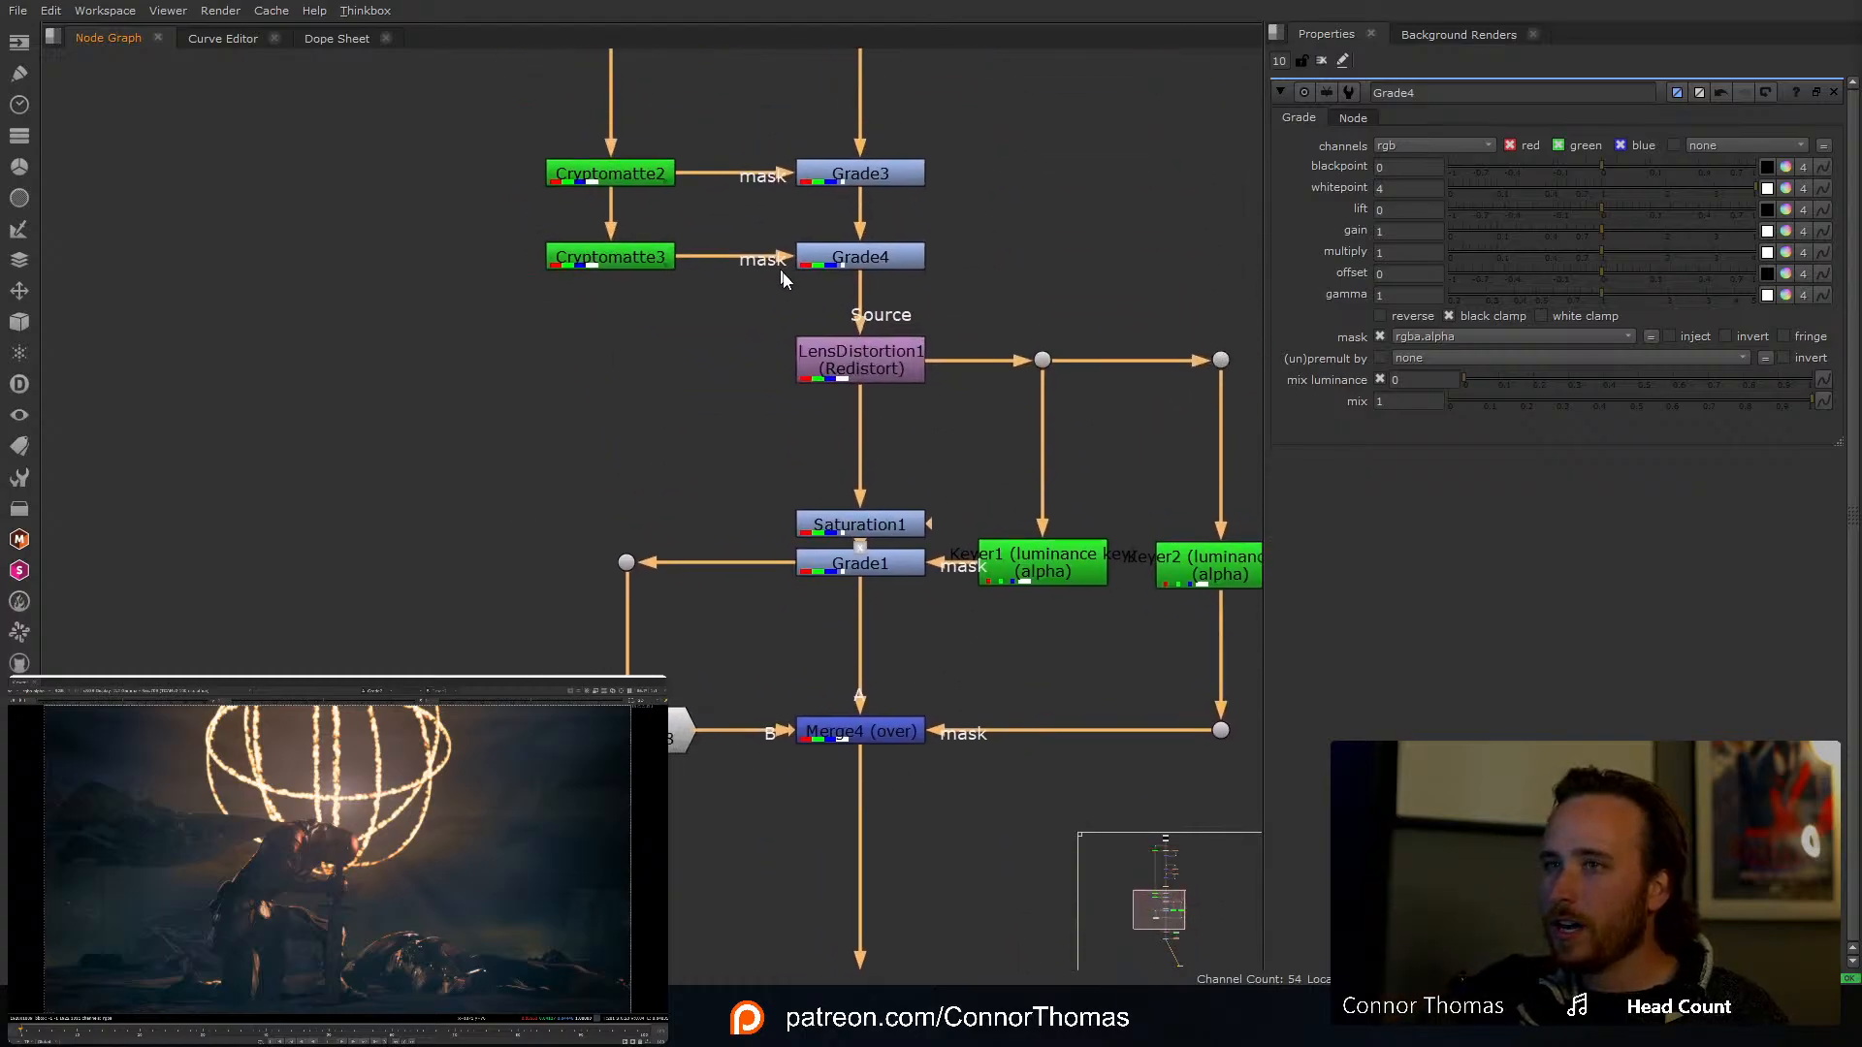
Step: View Cryptomatte3, add the castle structure matte Aset_castle_structure_L_sgmgm_LOD0, and remove Evaporation_Fog_Windy_6_4796_2K from its matte list
click(634, 267)
key(1)
double_click(635, 268)
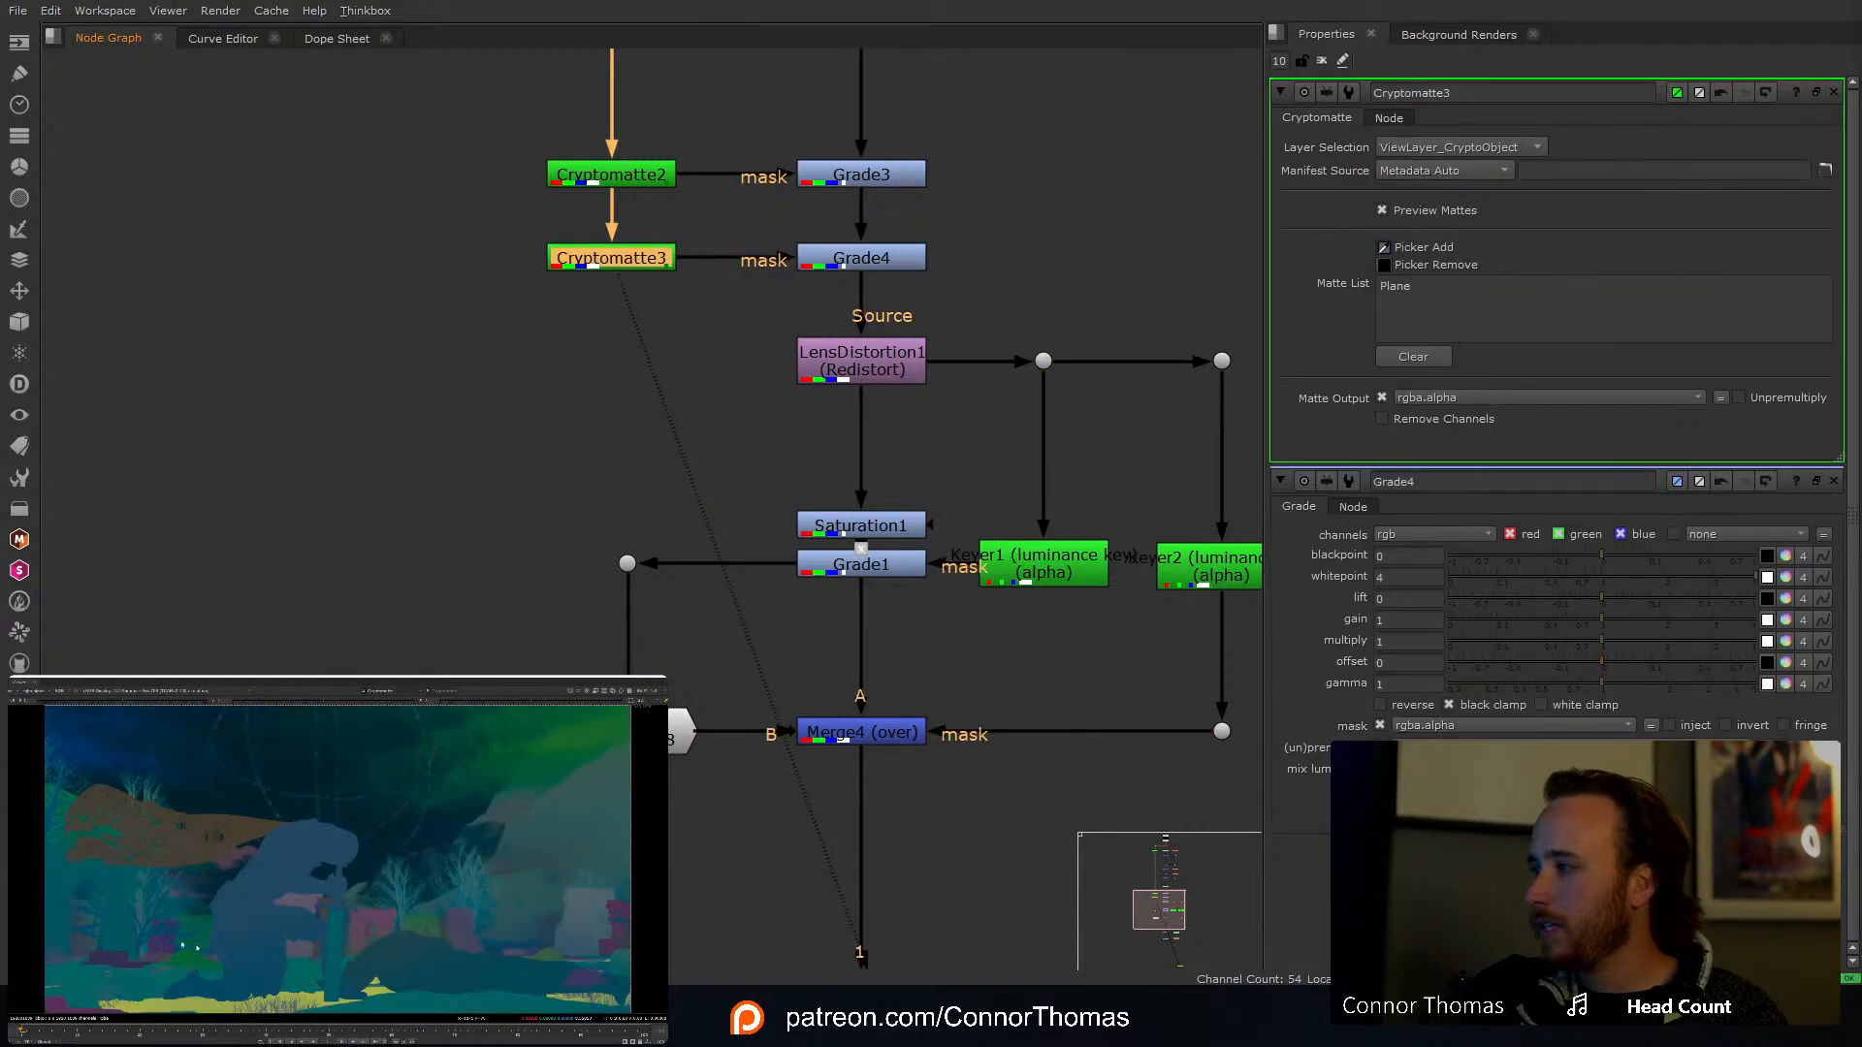
ctrl+click(144, 987)
key(ctrl+z)
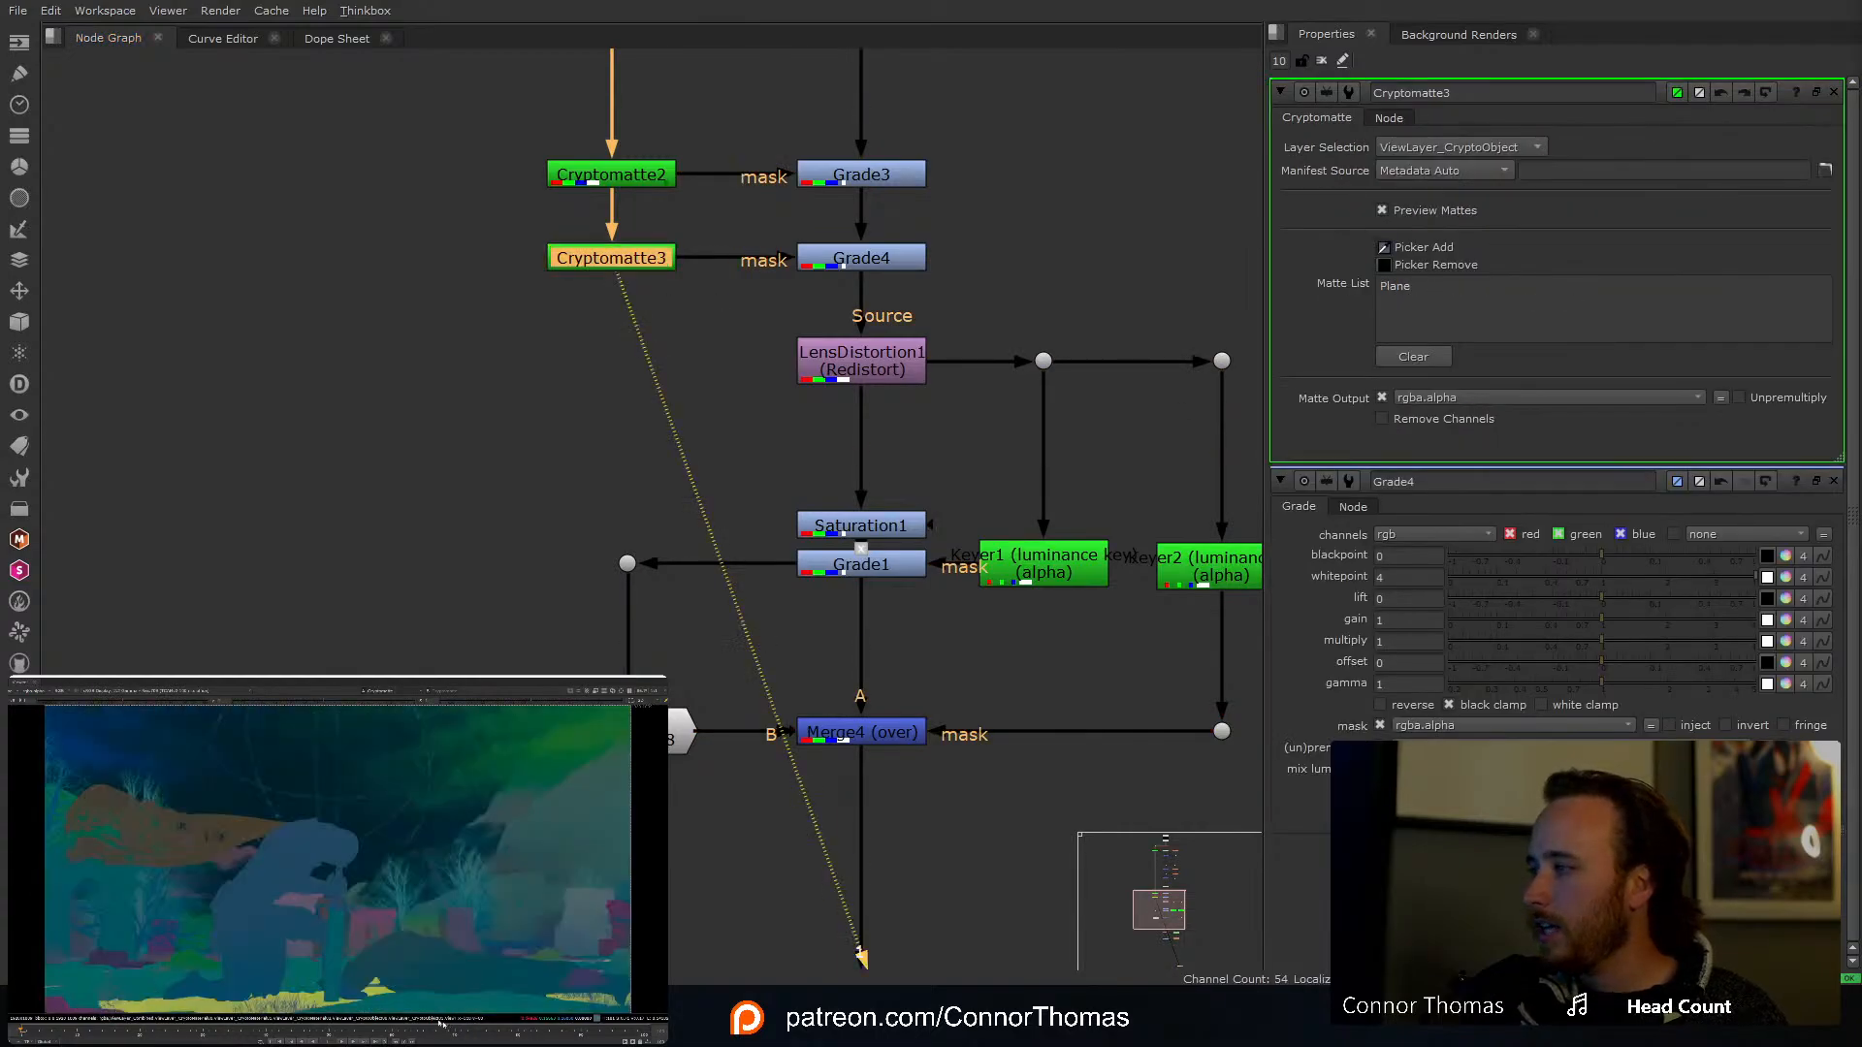
ctrl+click(418, 1010)
key(ctrl+z)
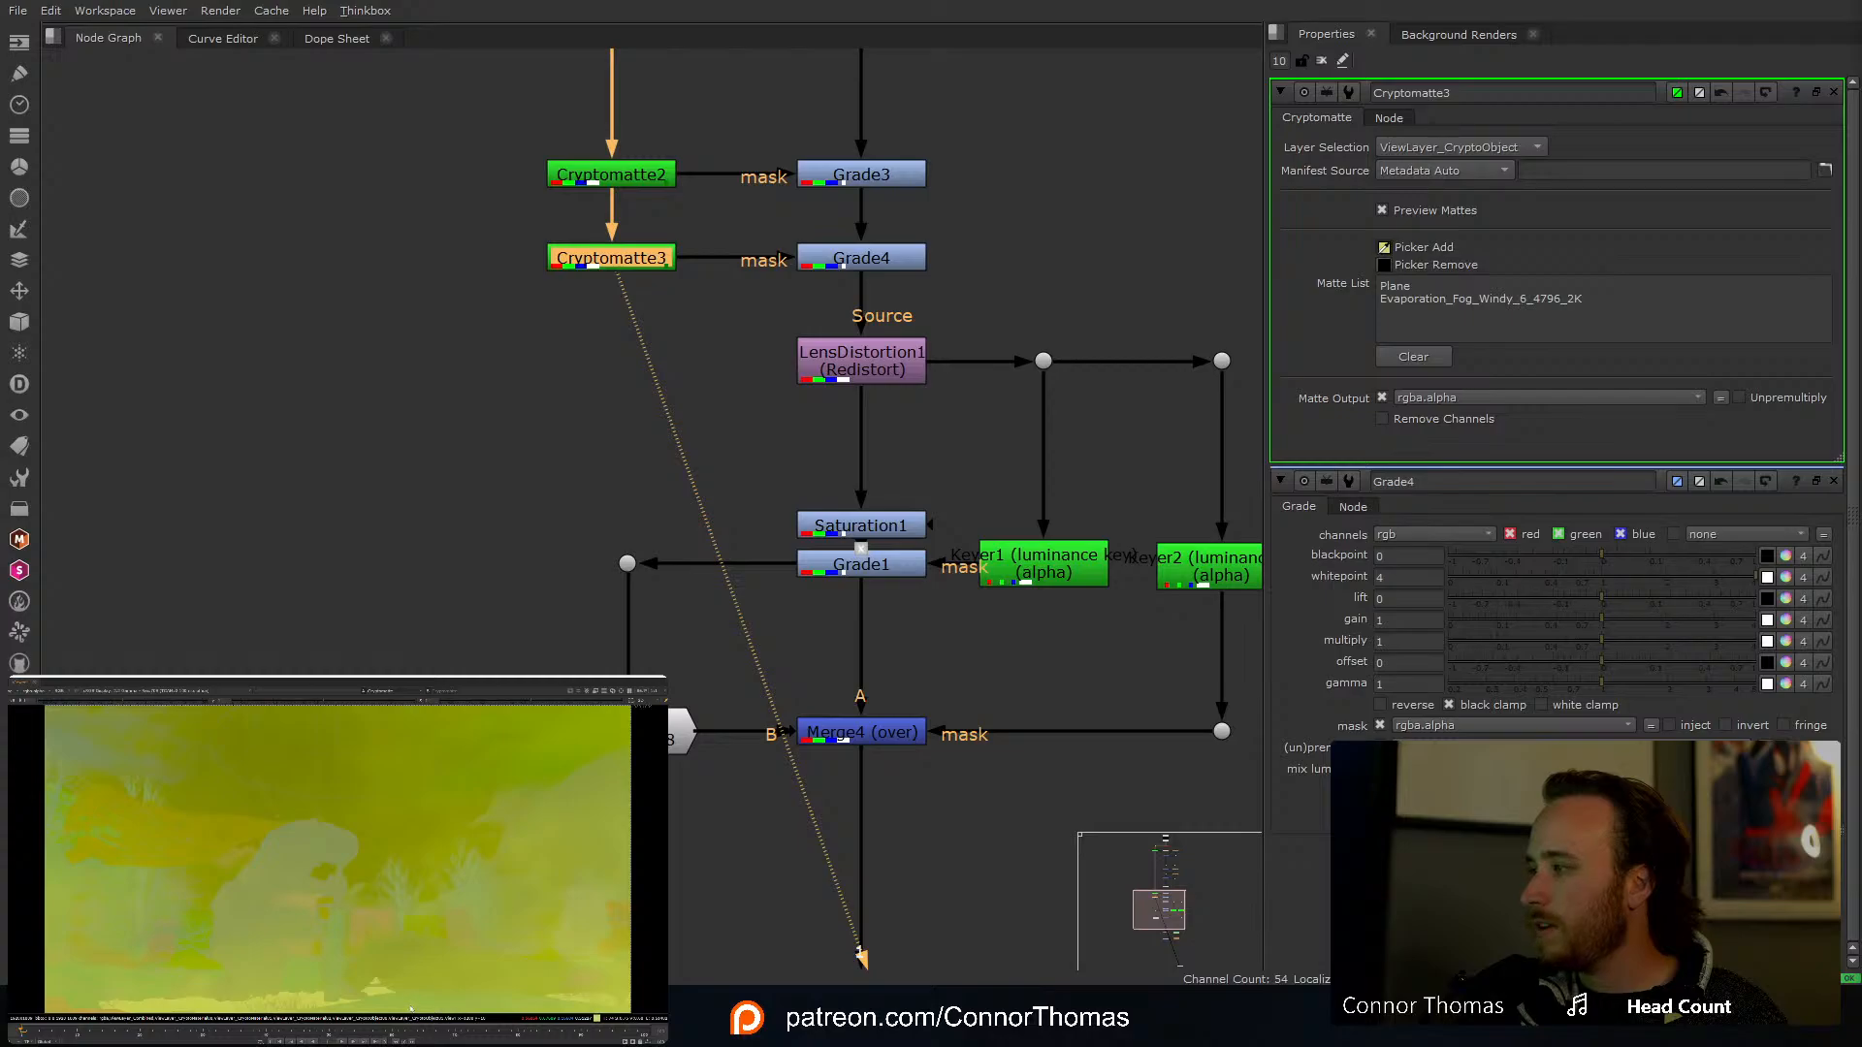
ctrl+click(402, 1003)
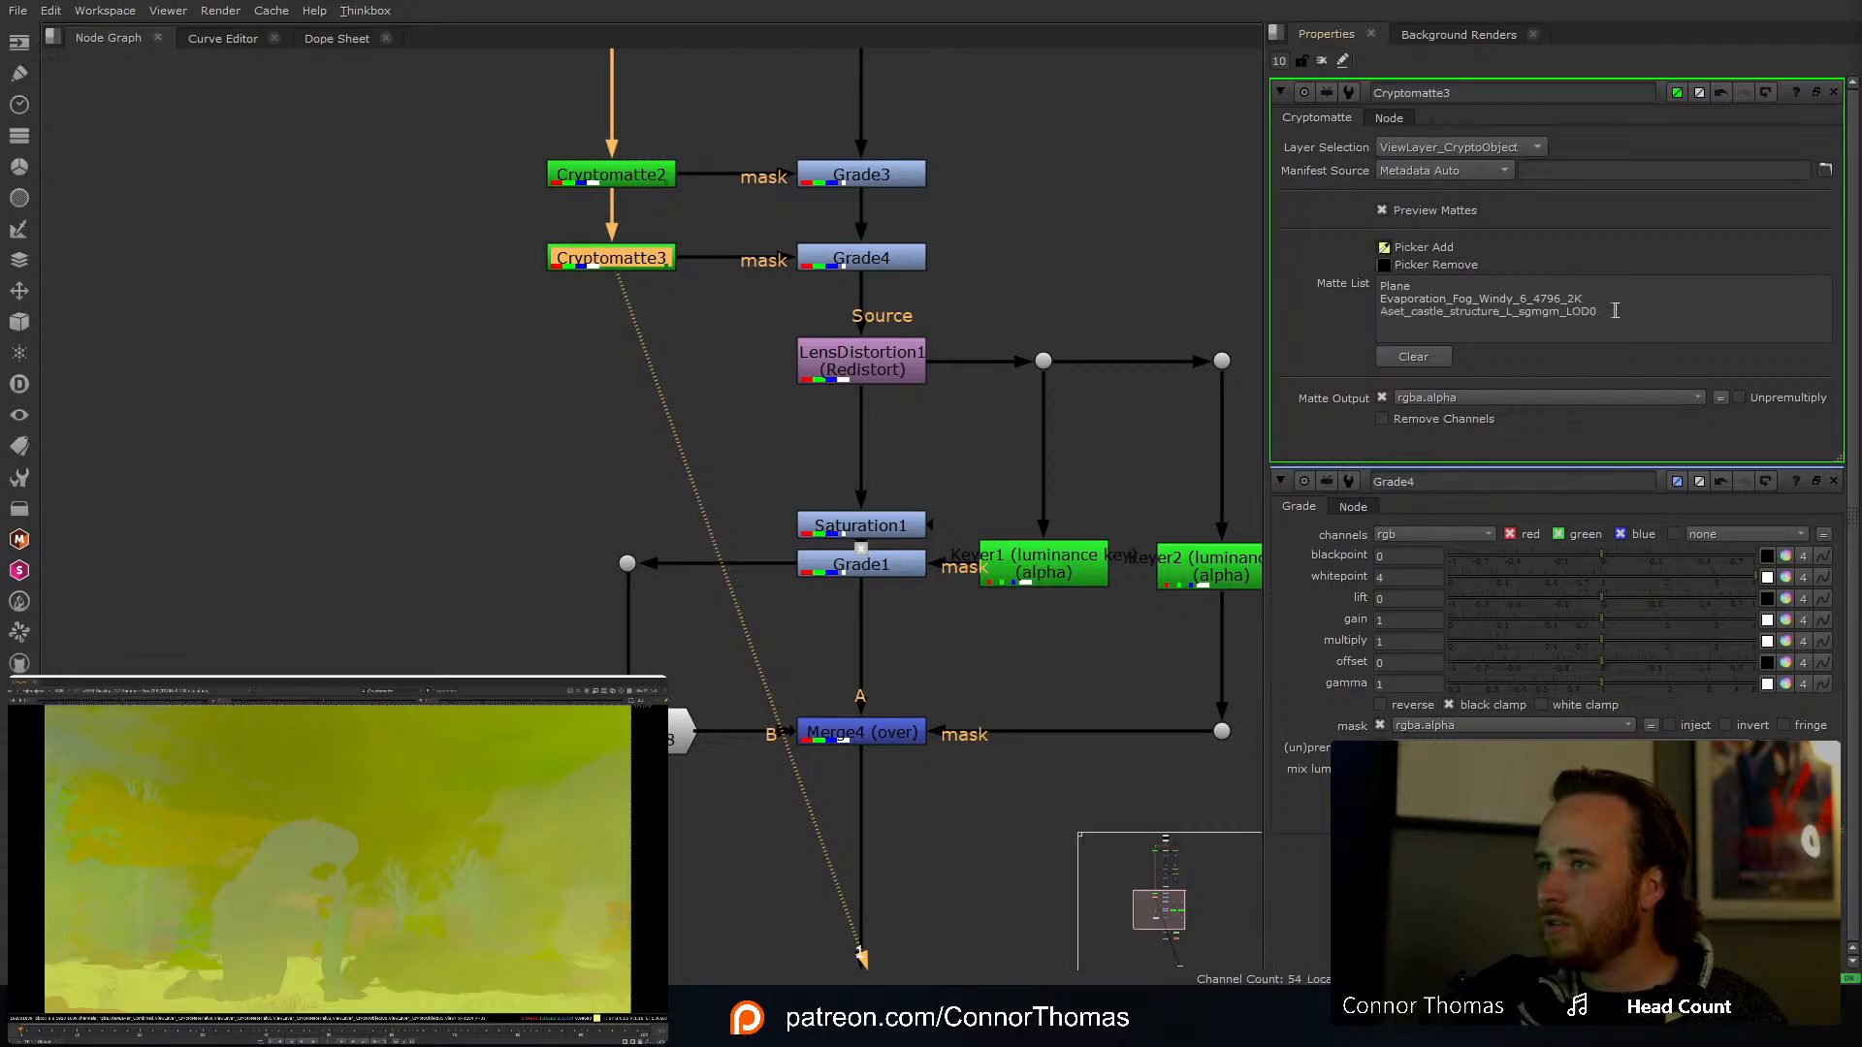
drag(1590, 301, 1576, 284)
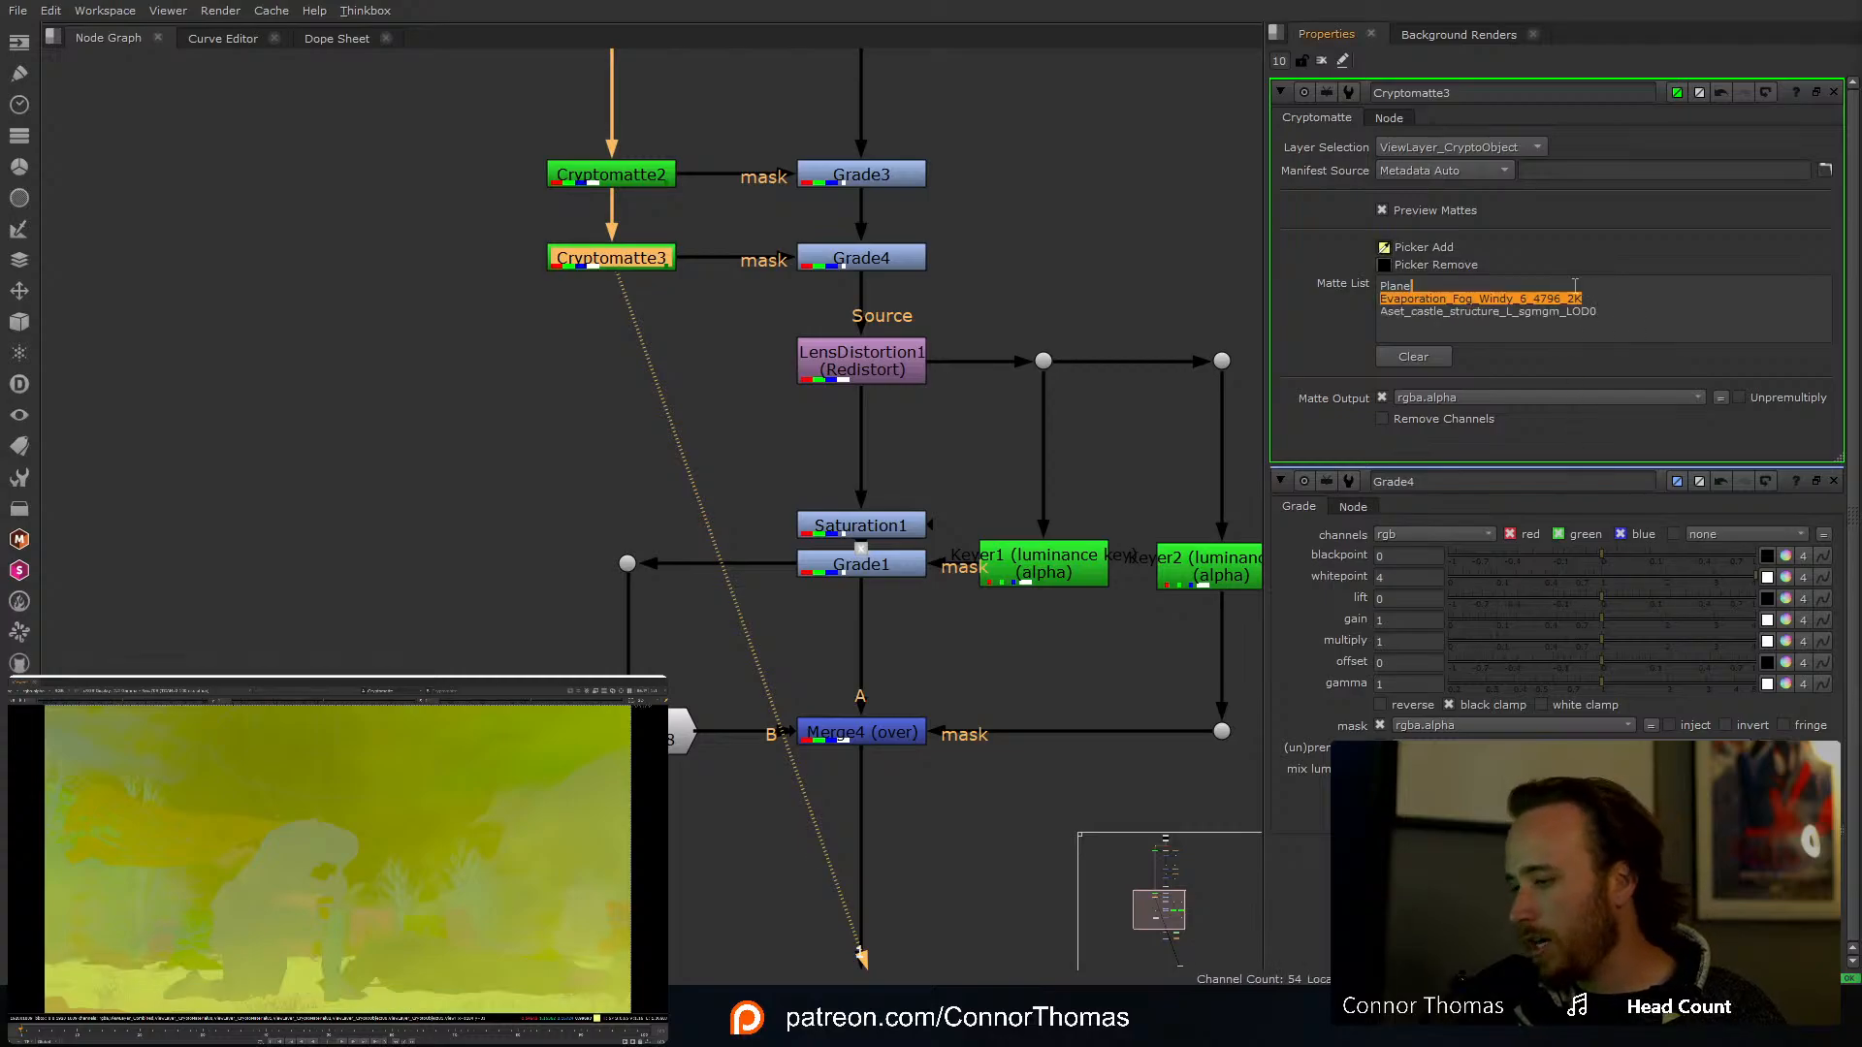
key(BackSpace)
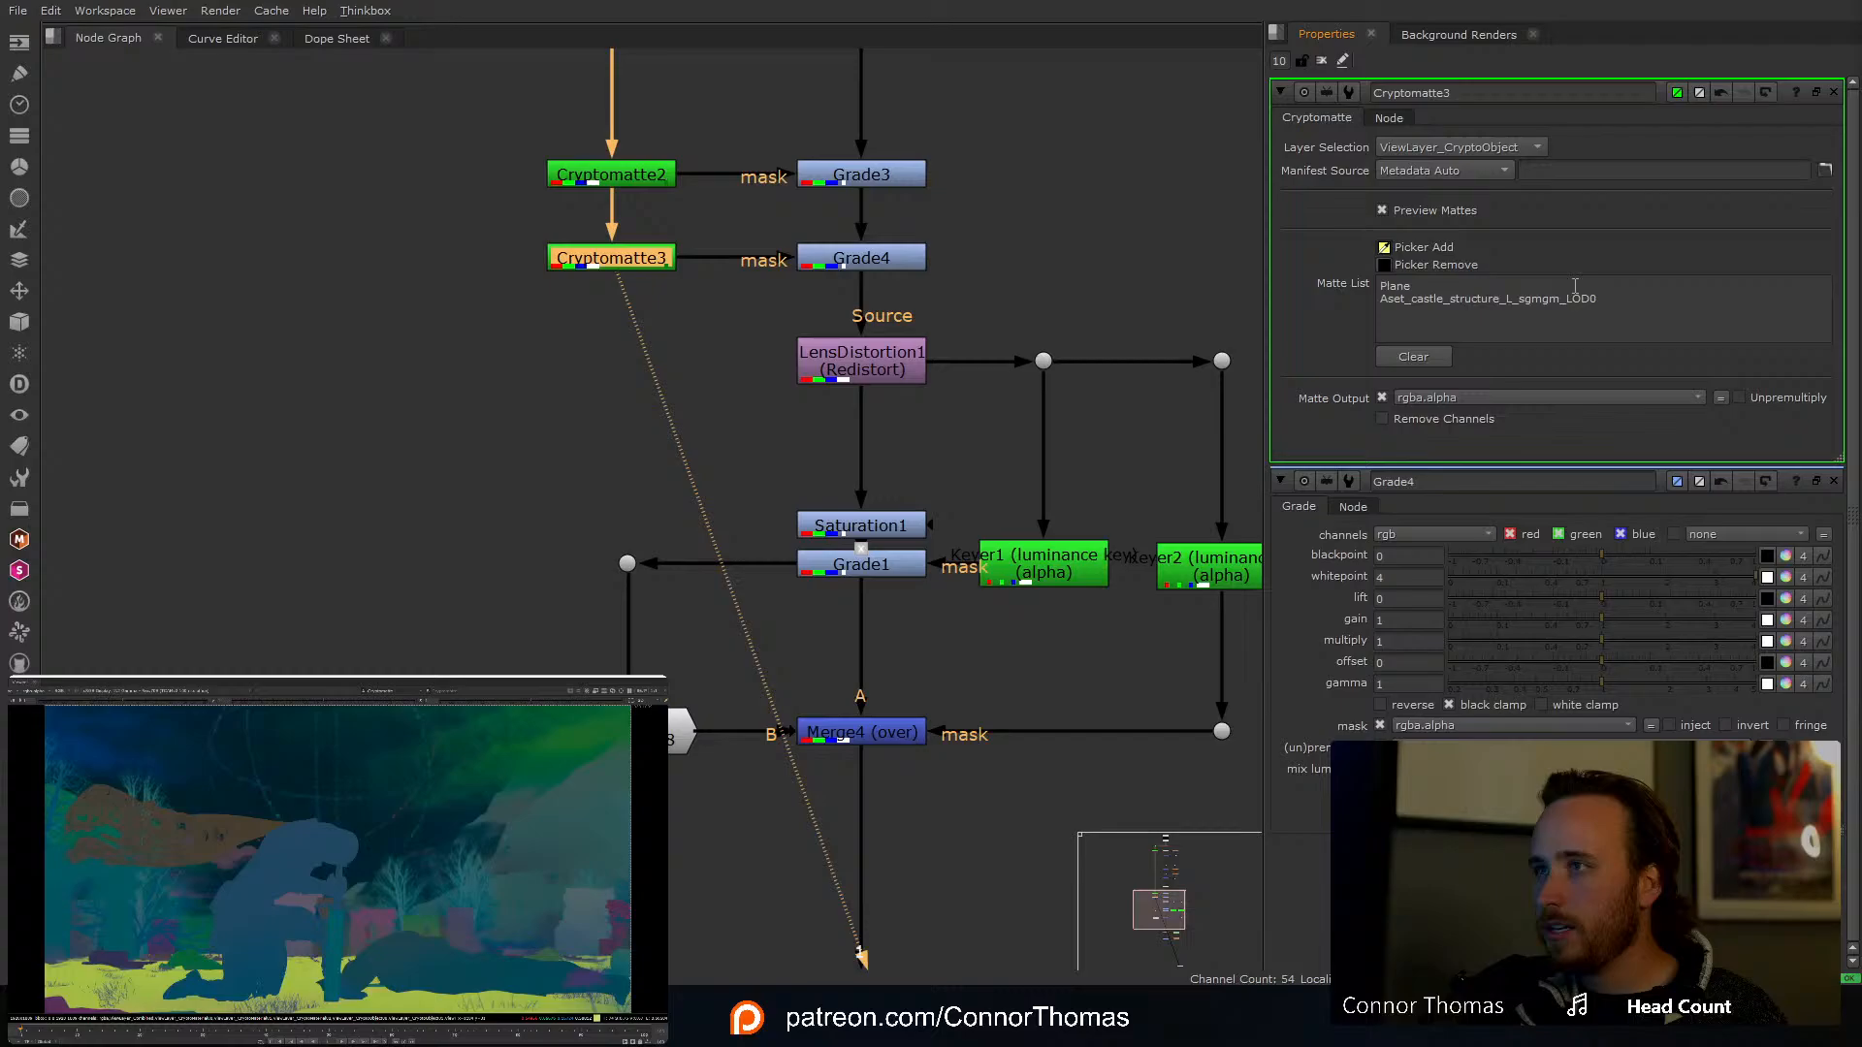
Step: Close the open node properties, view the final comp from Grade2, and compare Grade2 off and on
click(1319, 59)
middle_drag(946, 842, 890, 286)
click(845, 665)
key(1)
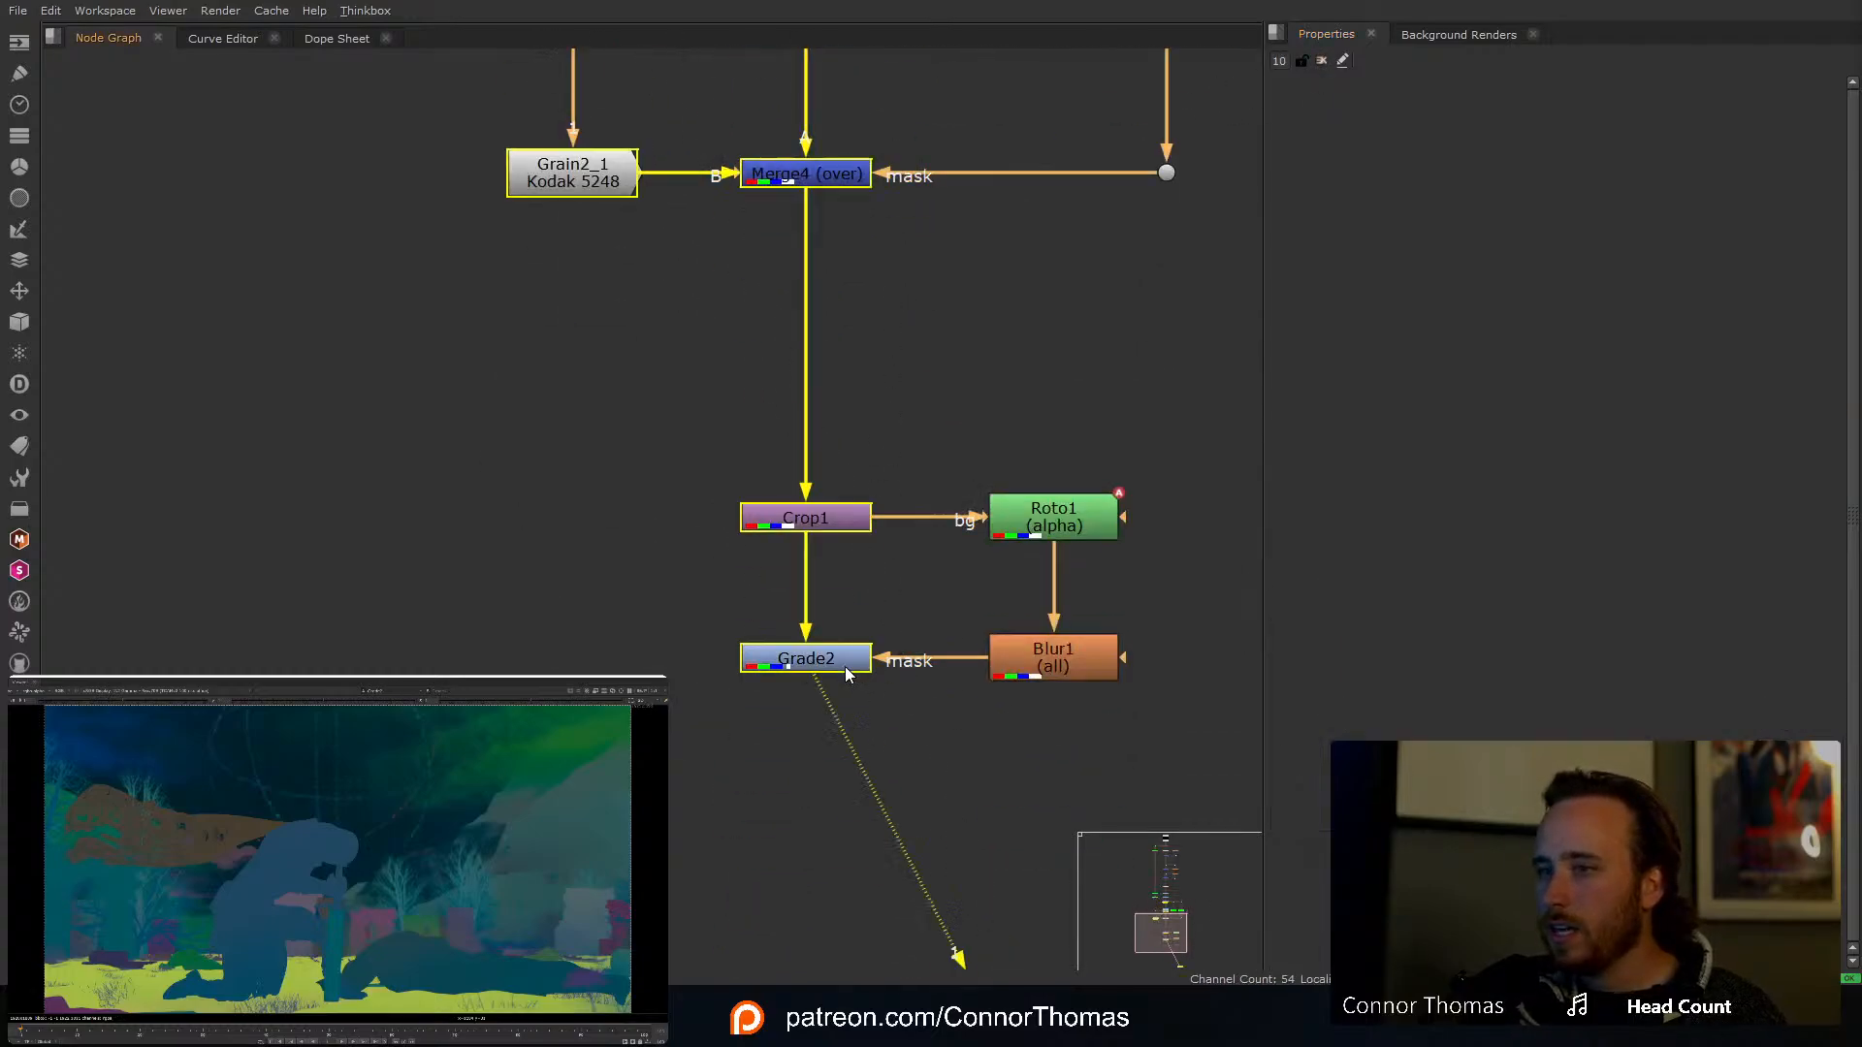
click(844, 669)
key(d)
key(d)
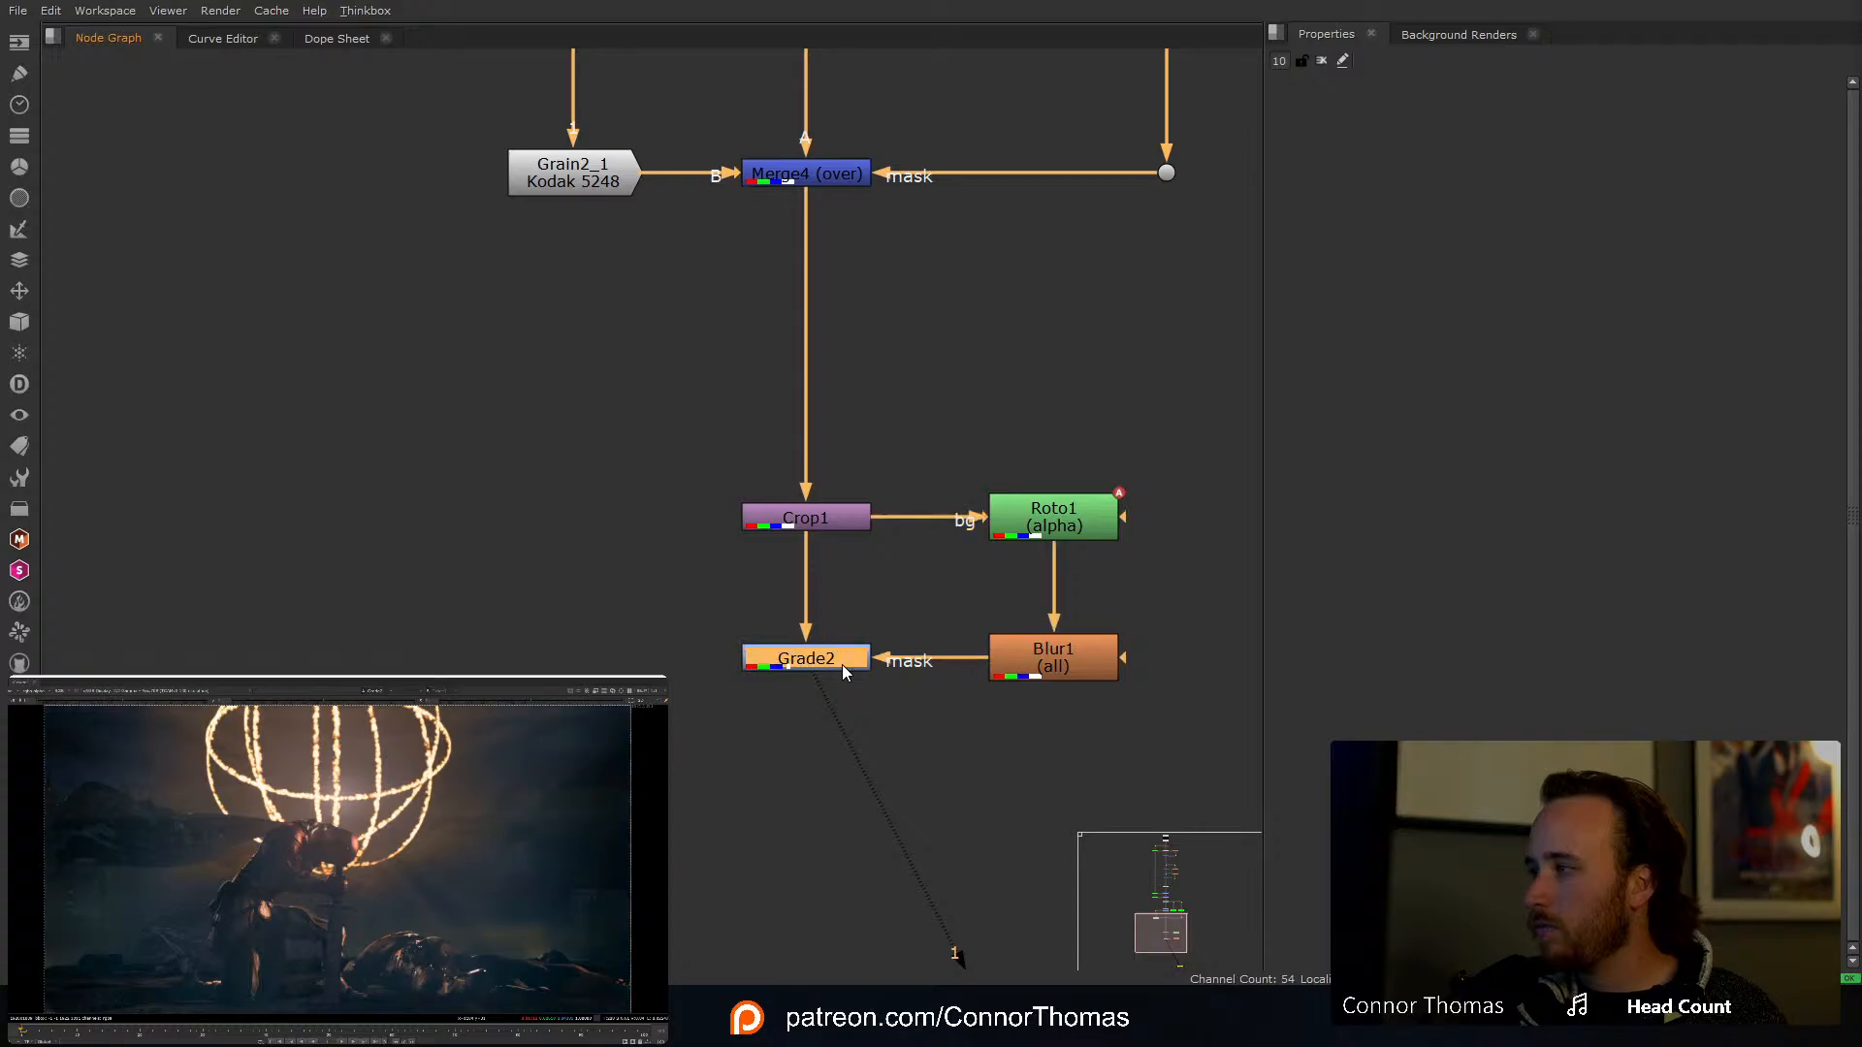
Step: Compare Grade4 off and on in the final comp and lower its whitepoint to 2.4
middle_drag(857, 335, 838, 823)
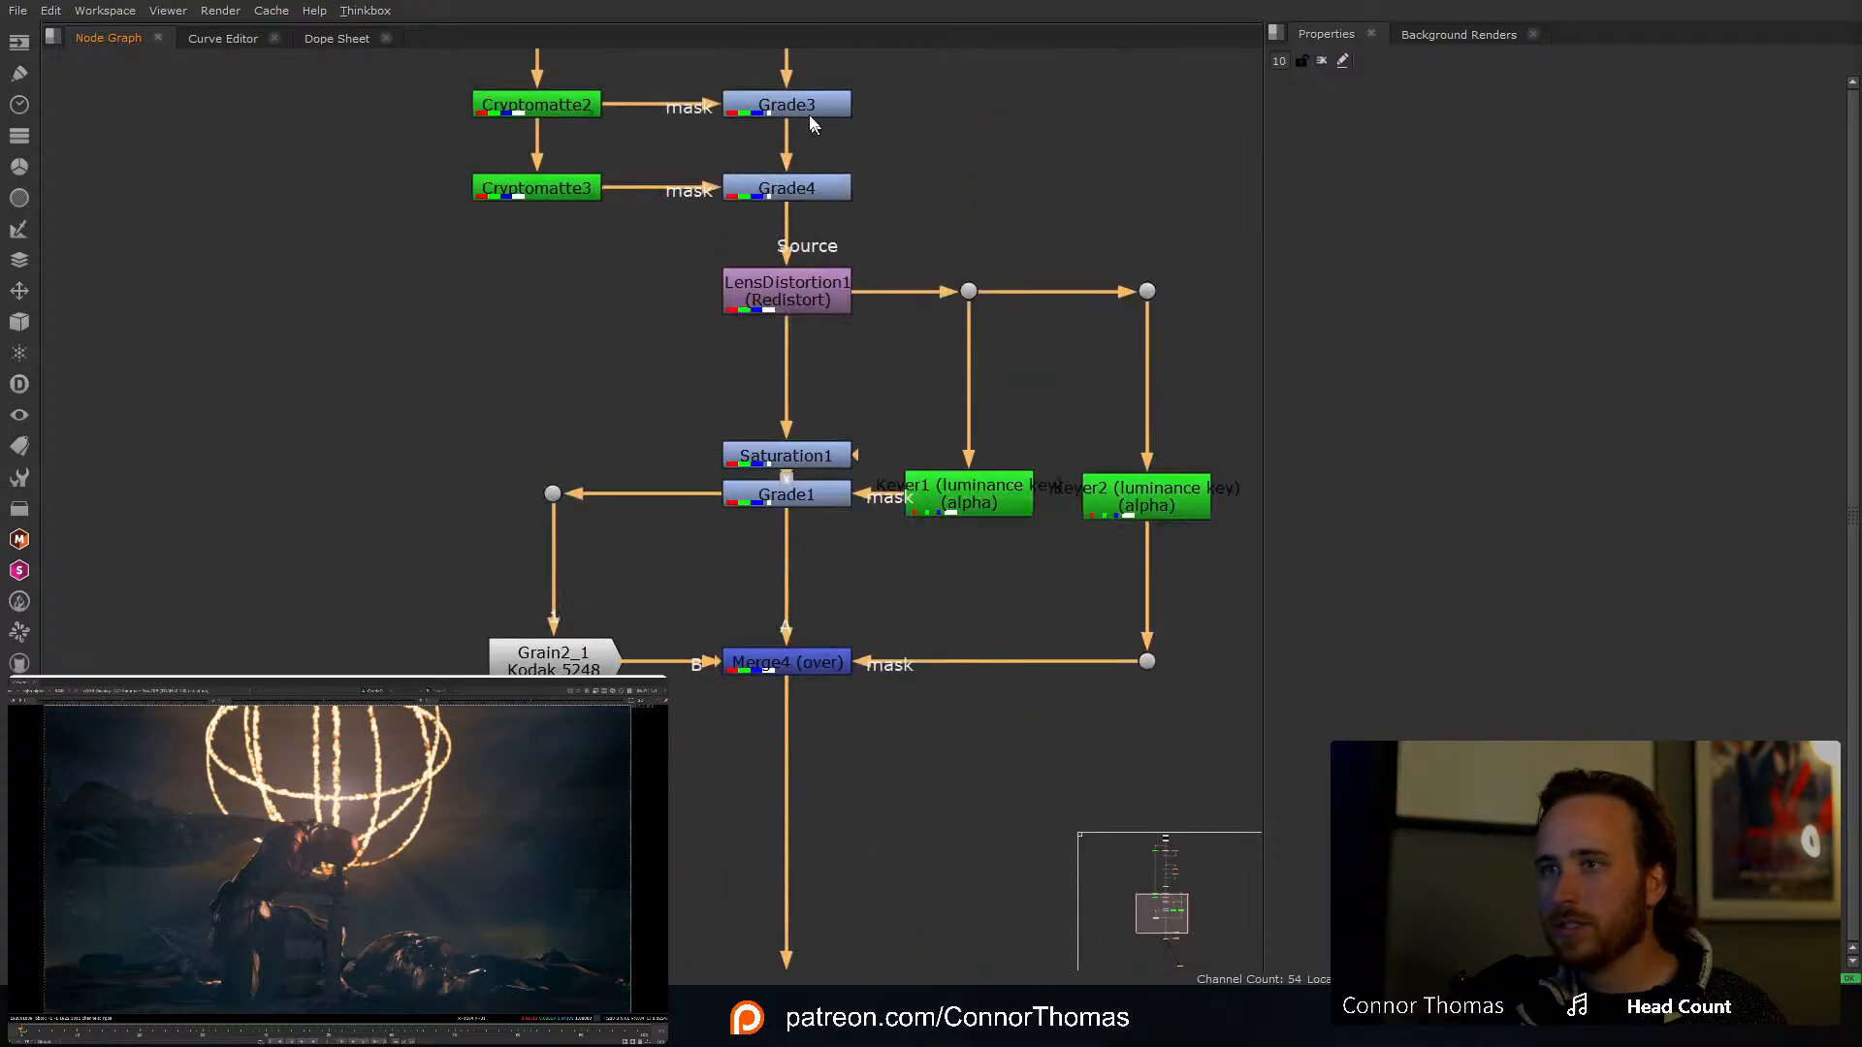
click(810, 191)
key(d)
key(d)
key(d)
key(d)
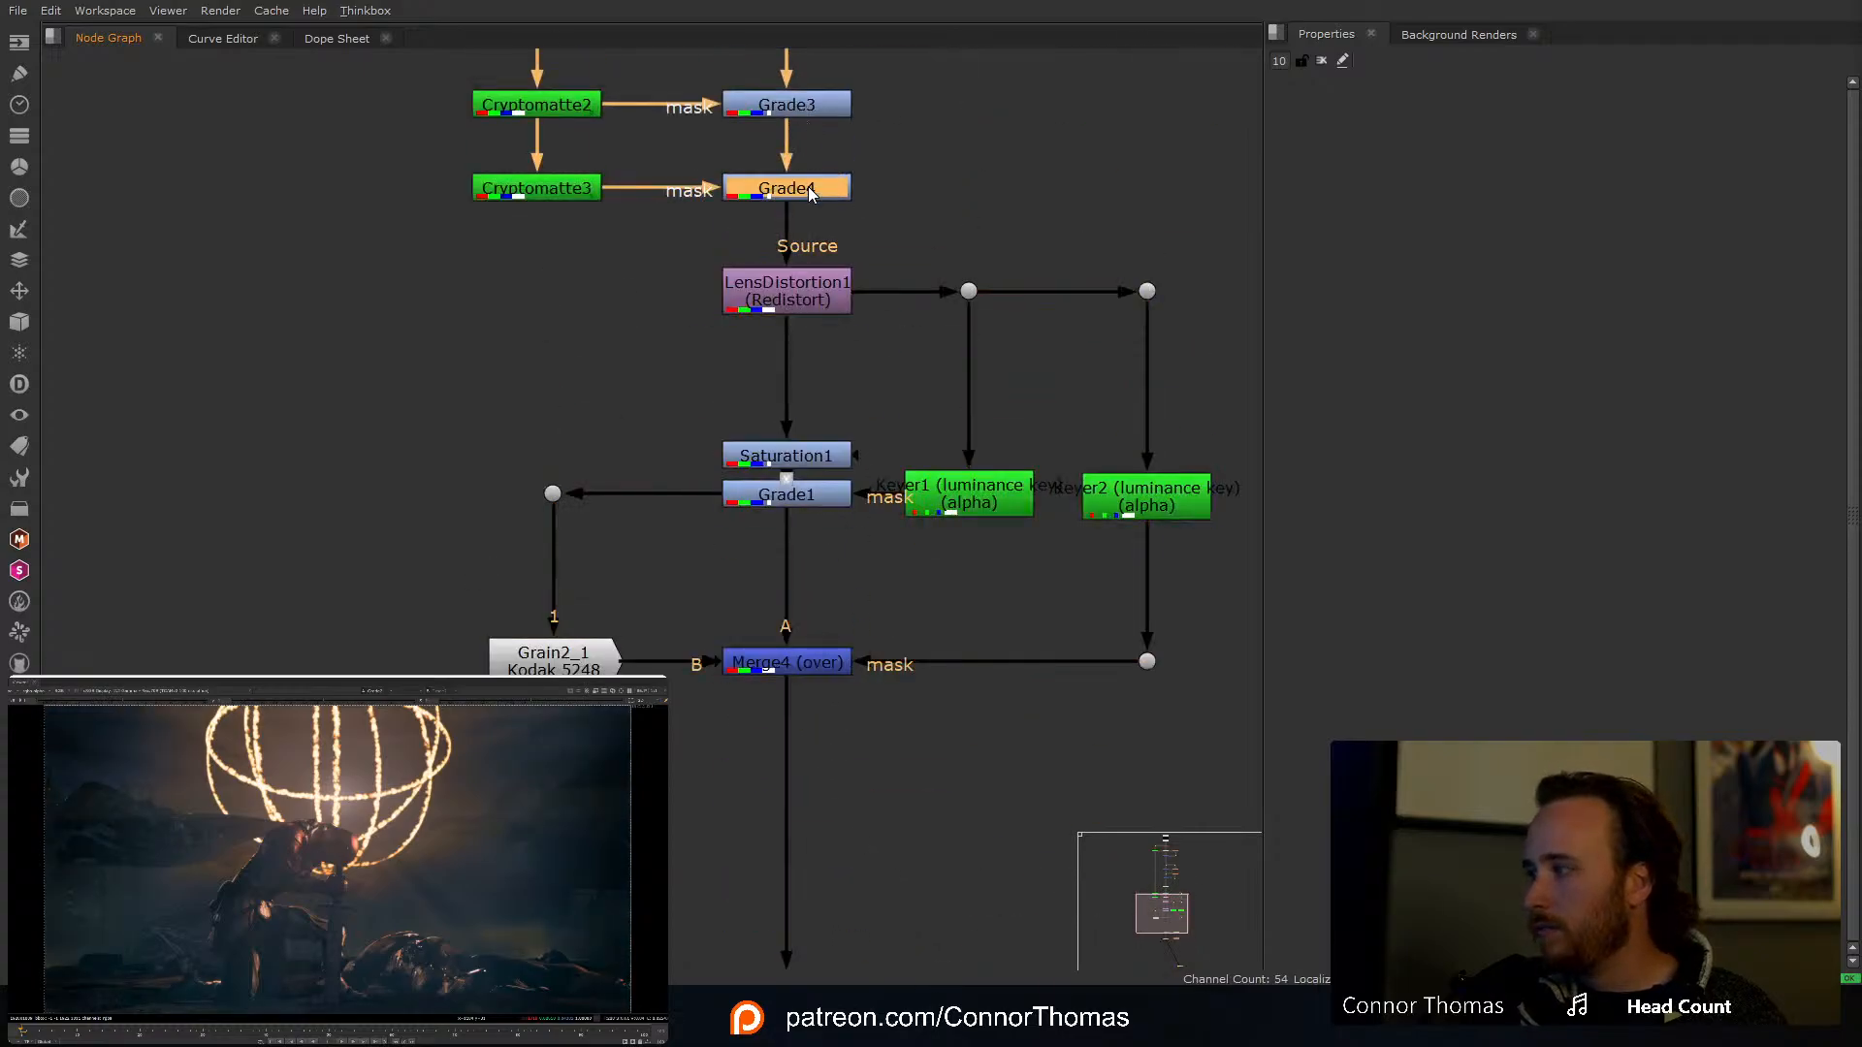
double_click(807, 187)
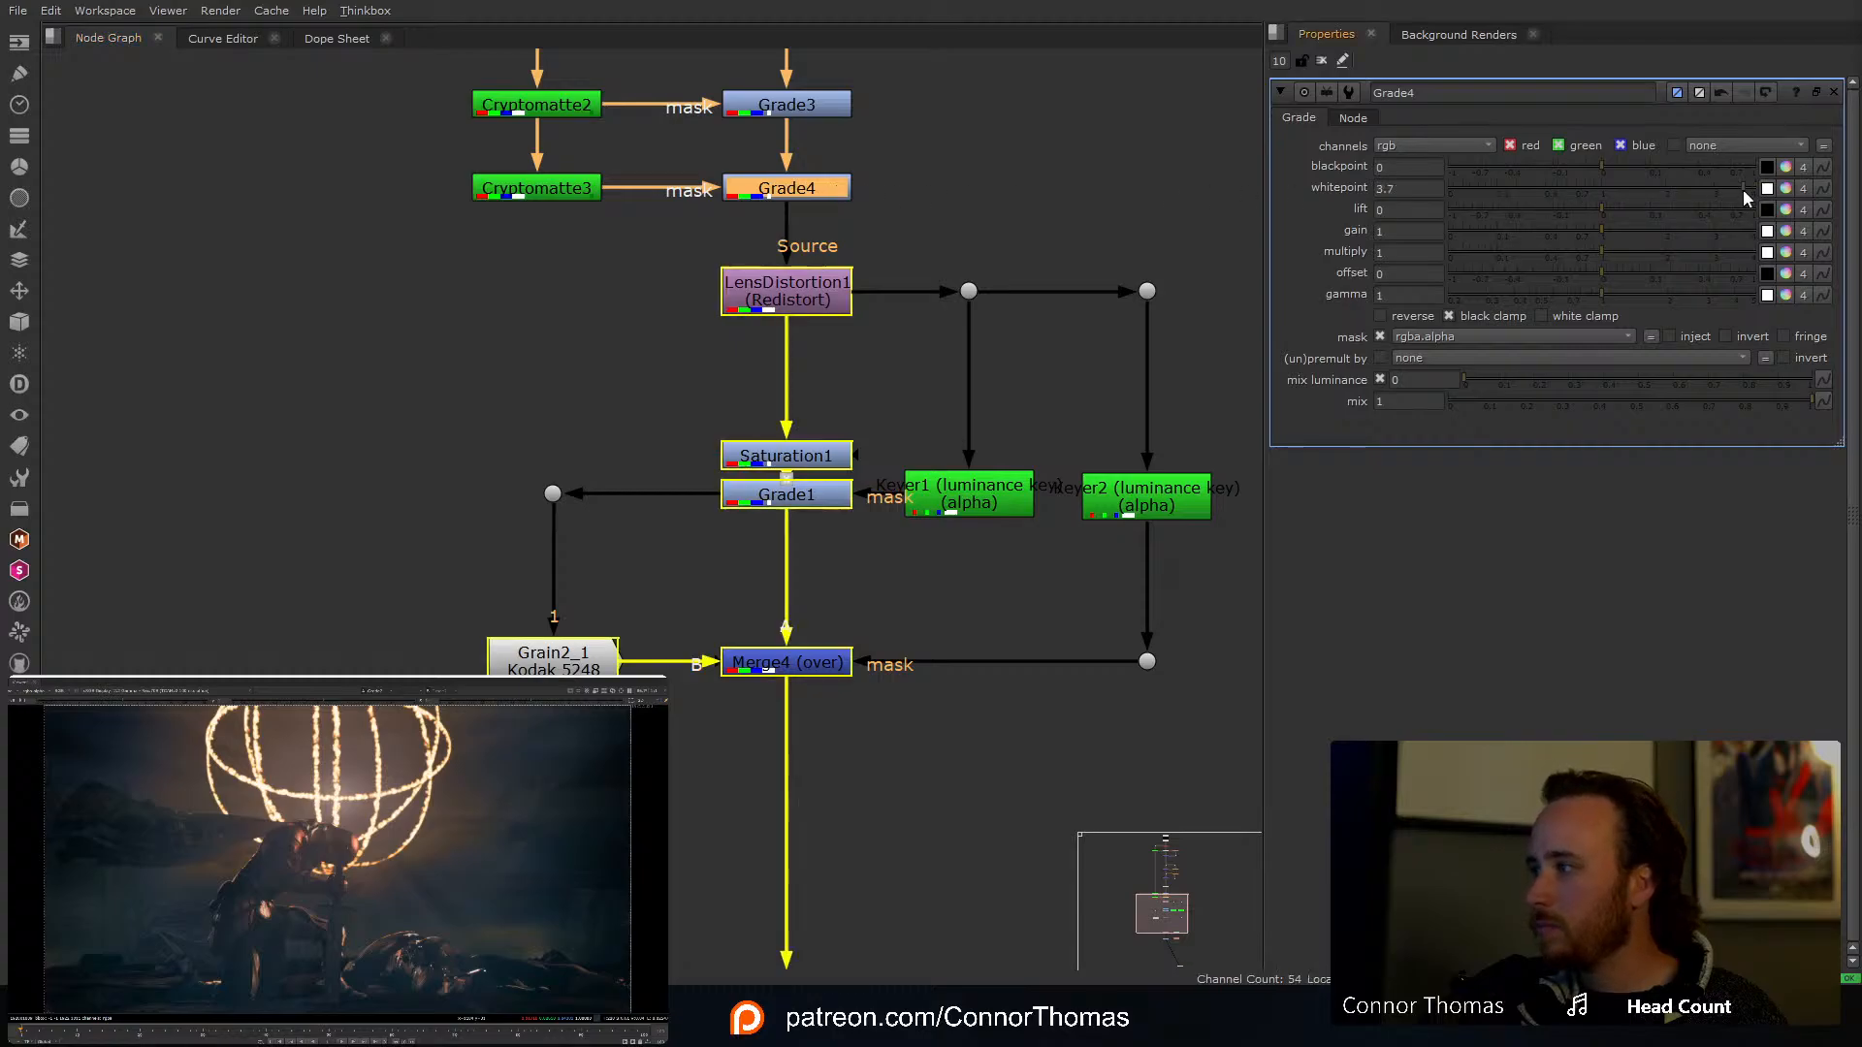
drag(1743, 189, 1686, 194)
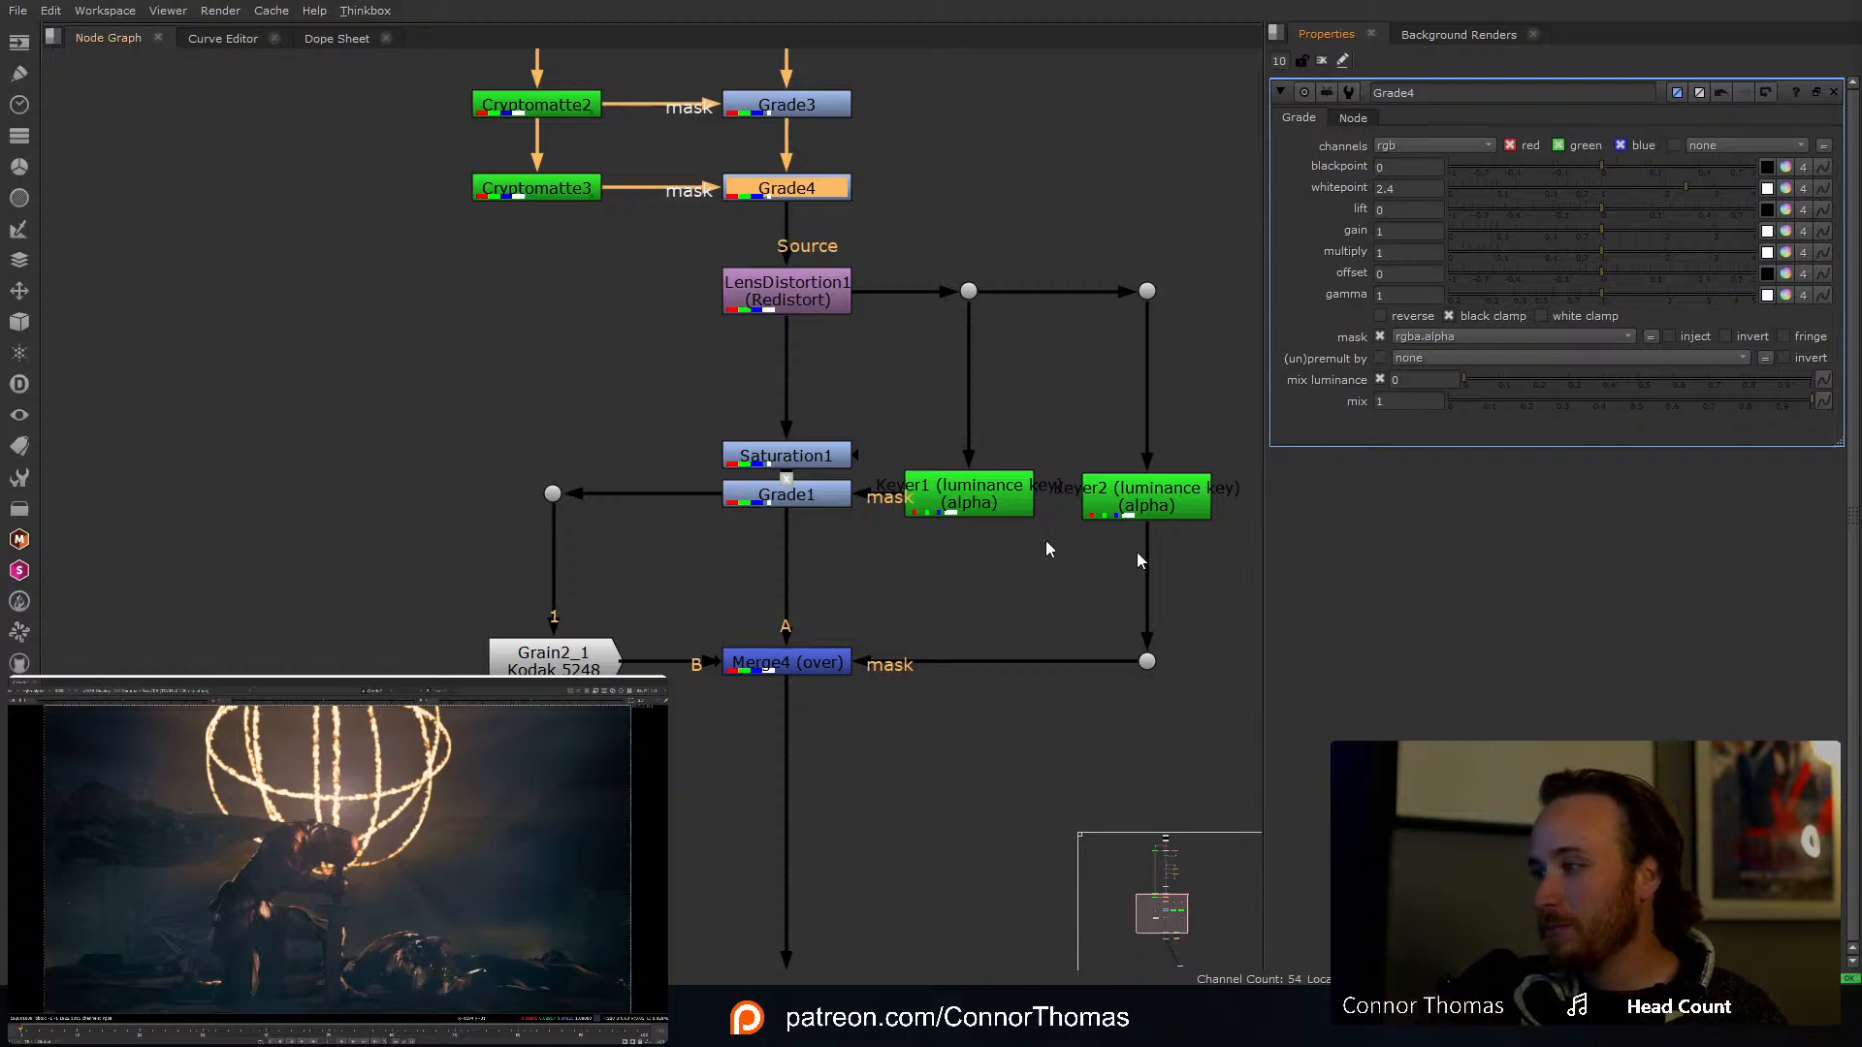
Step: Add a Merge below Cryptomatte3 feeding Grade4's mask, and connect a new Roto fed by Cryptomatte3 to the Merge's mask input
click(561, 193)
key(m)
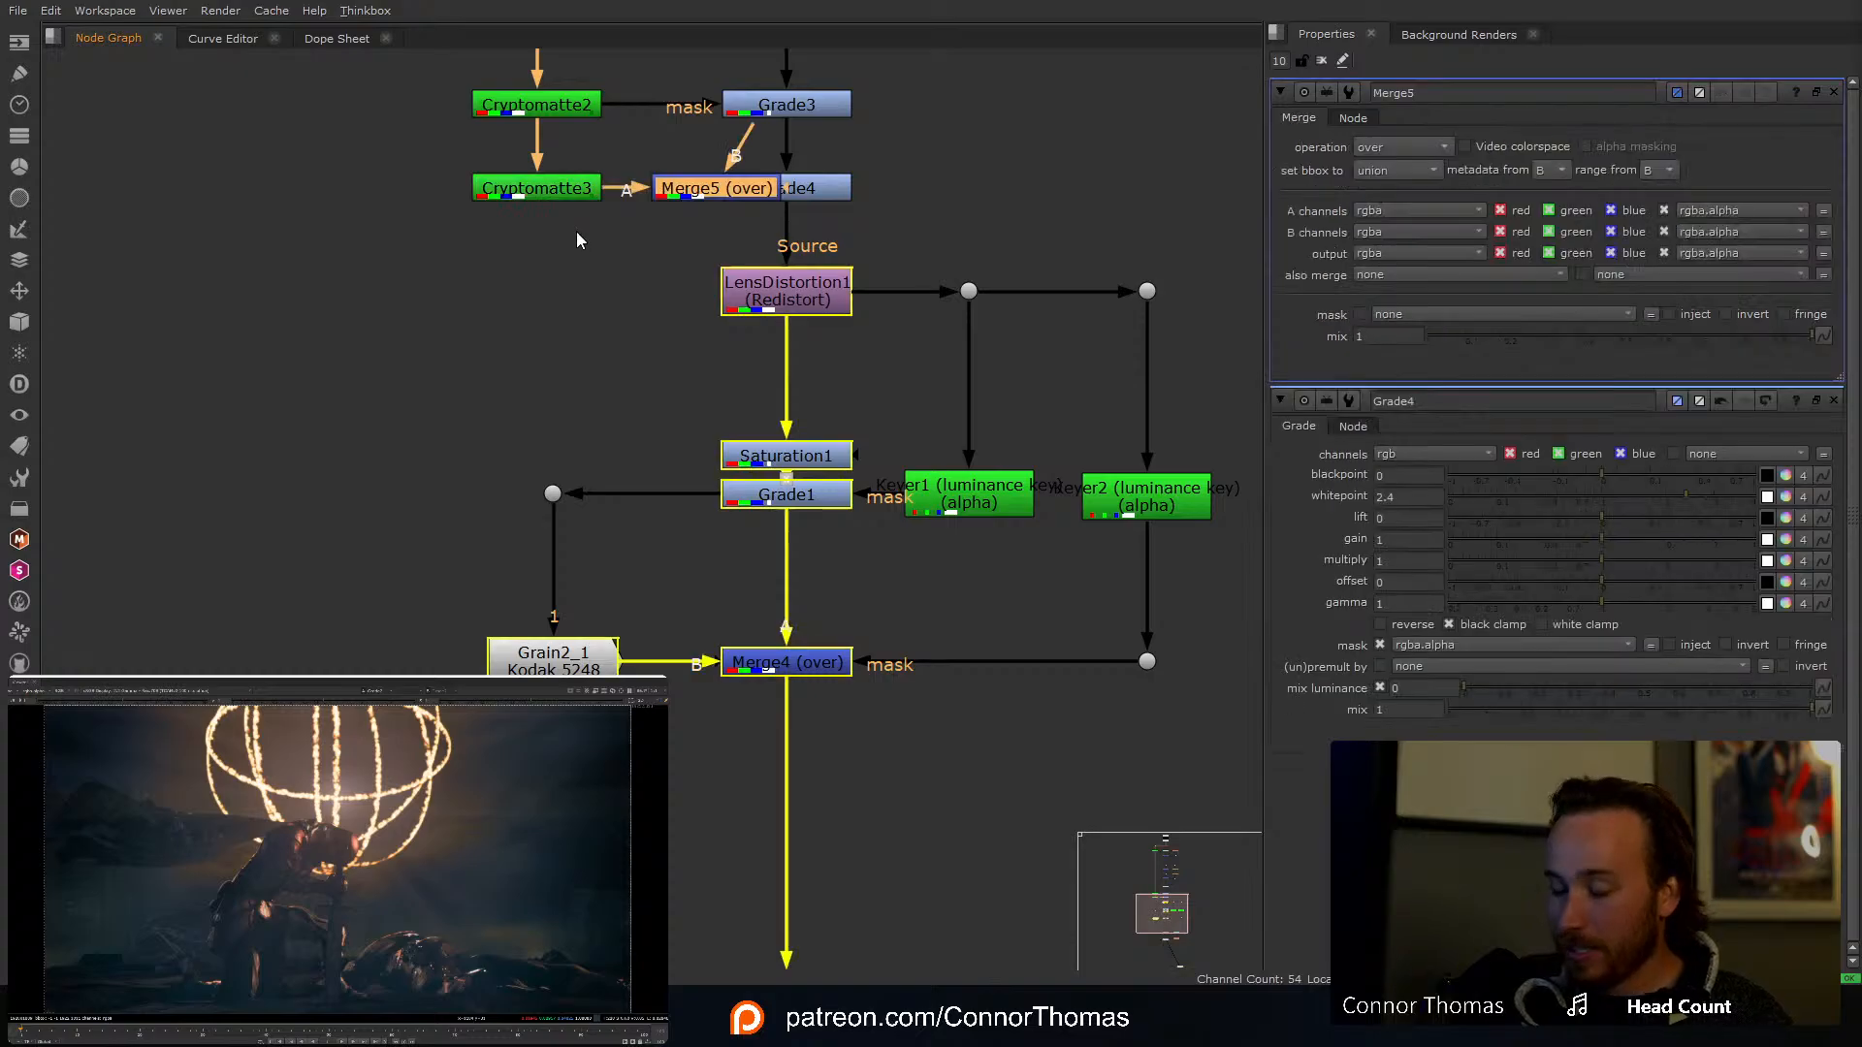
drag(730, 193, 550, 248)
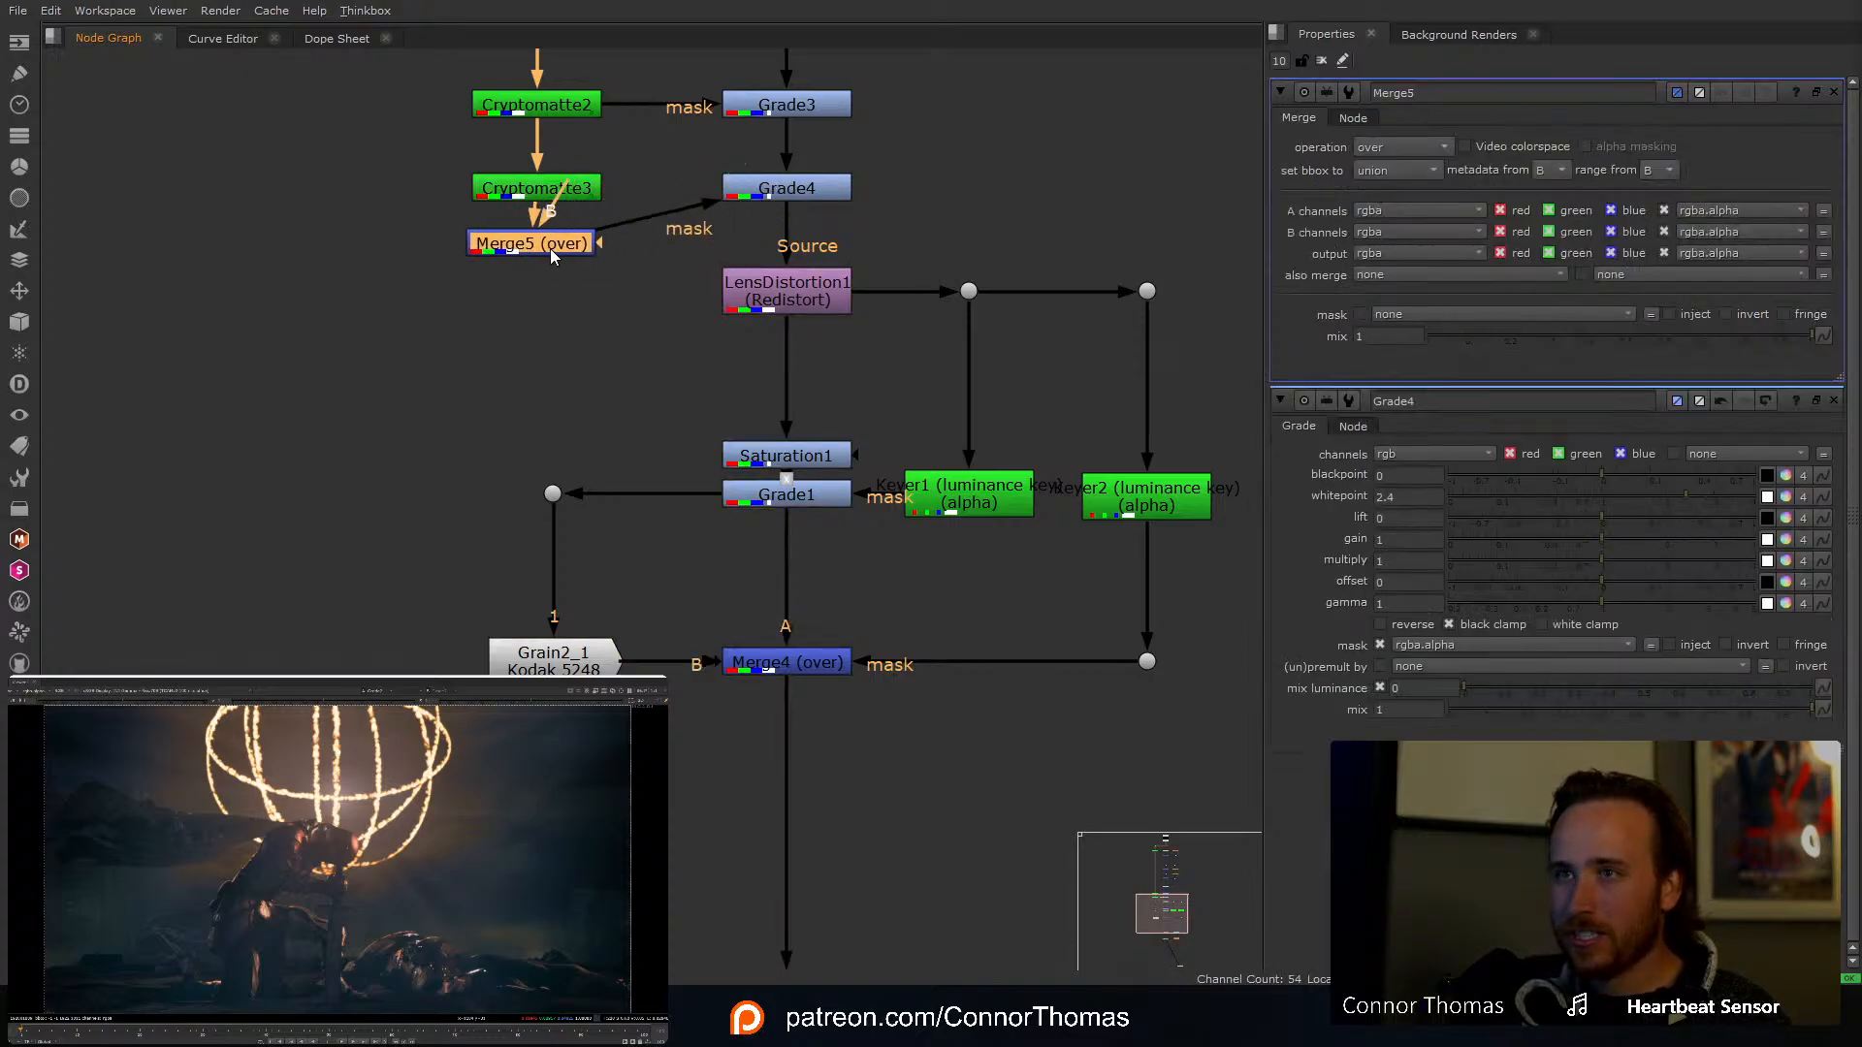
click(344, 222)
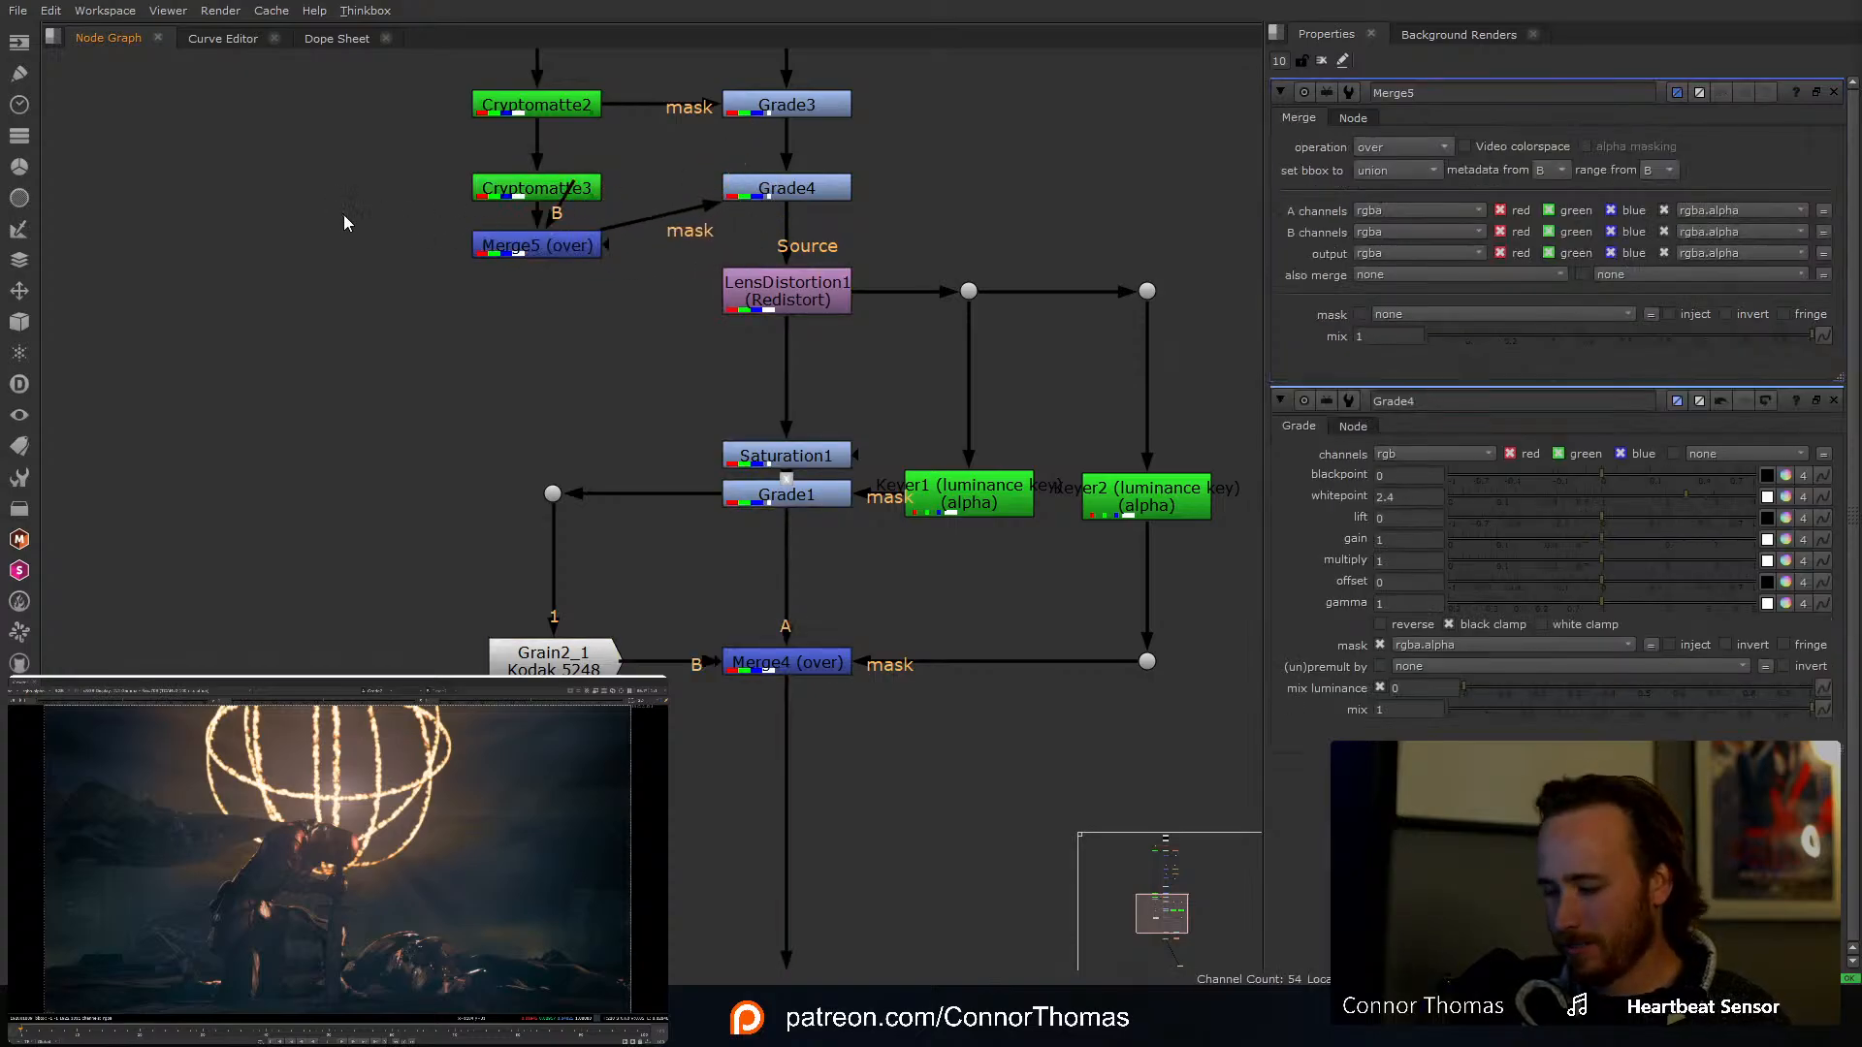
key(o)
drag(330, 180, 535, 189)
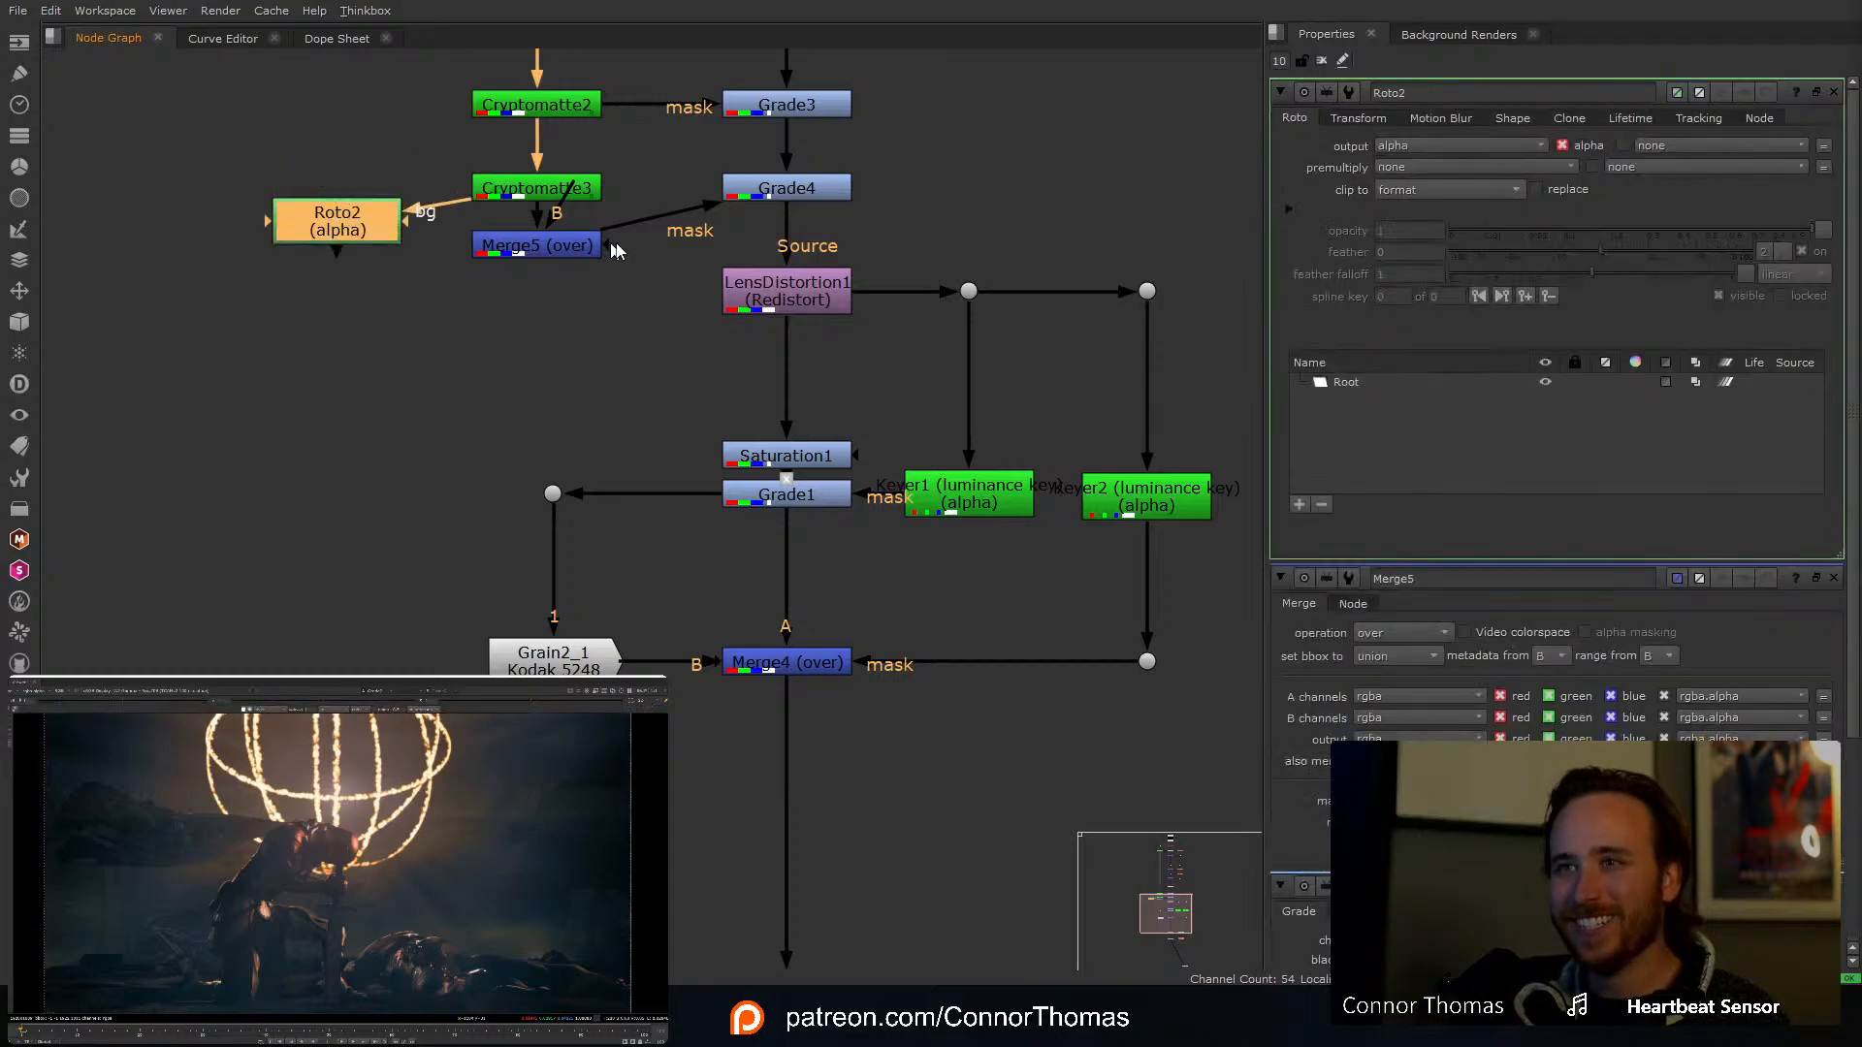
drag(611, 248, 328, 219)
Step: Draw a closed Bezier band in Roto2 across the ground around the knight, extending past both sides of the frame
scroll(287, 904, down, 2)
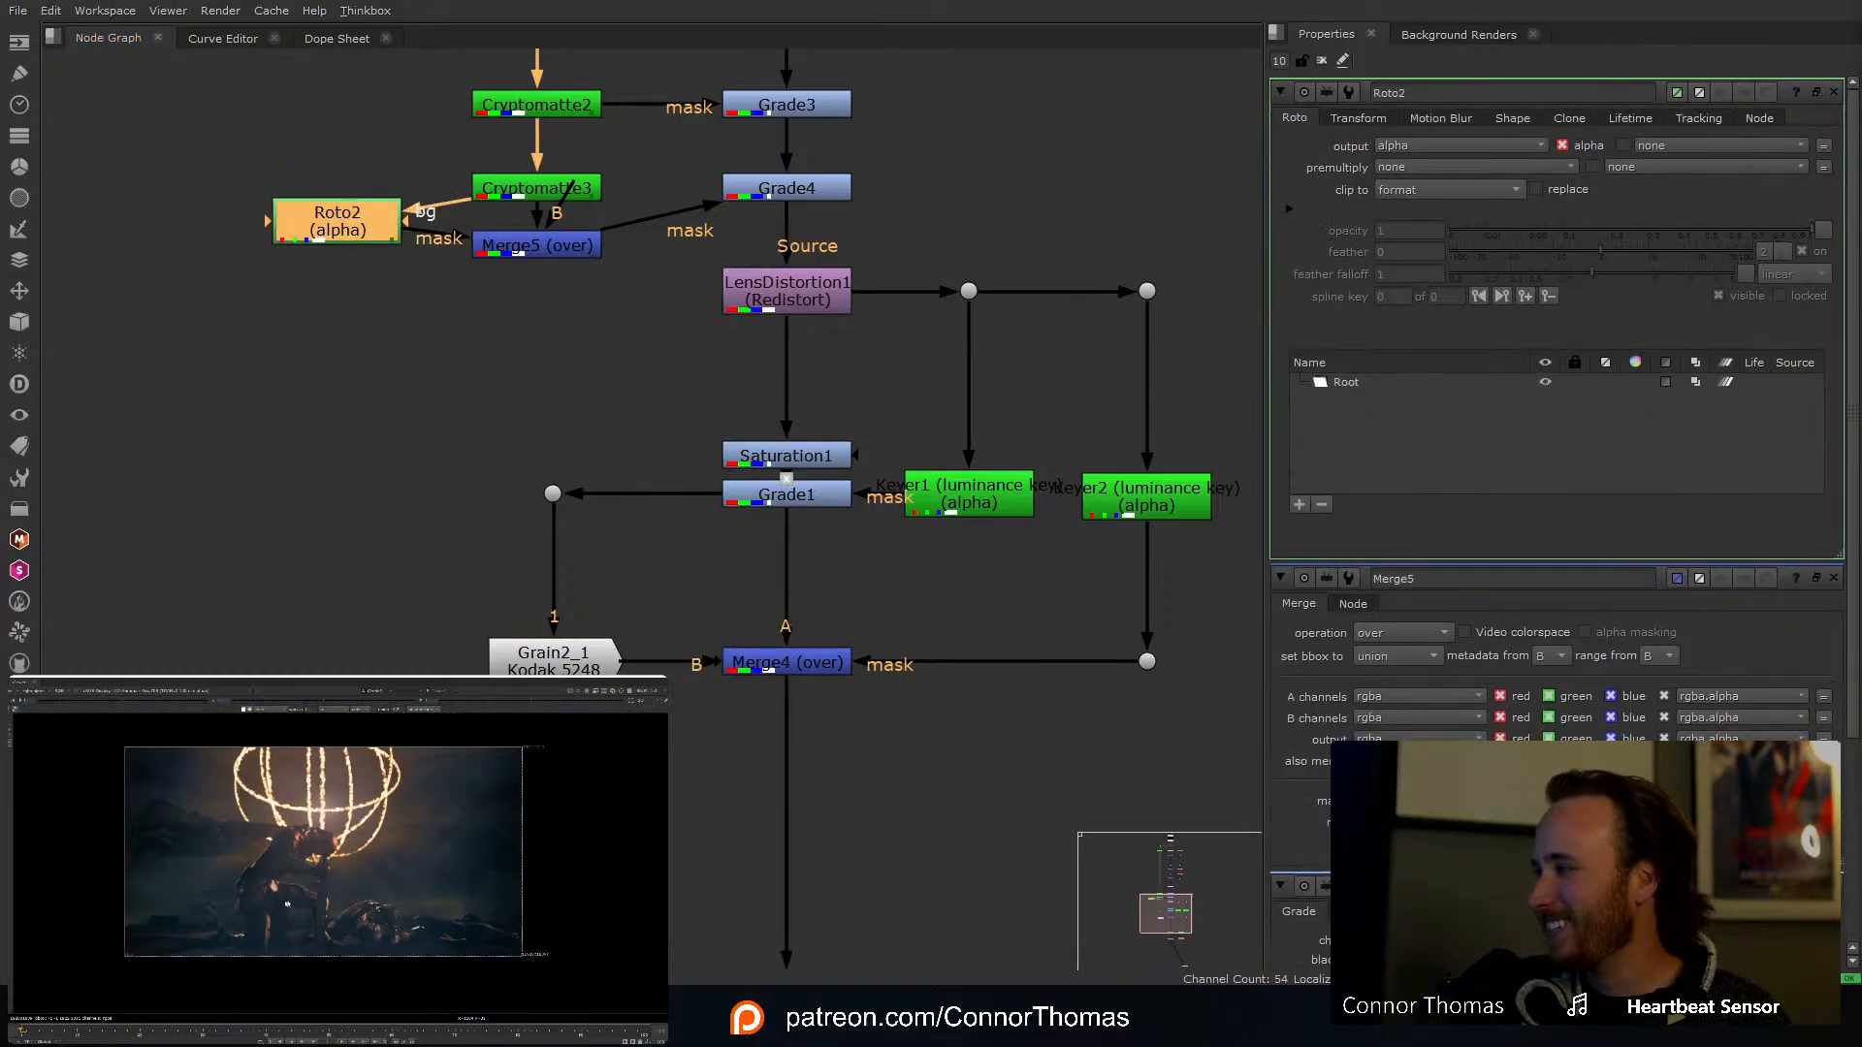
click(565, 891)
click(290, 891)
click(130, 895)
click(69, 916)
click(123, 935)
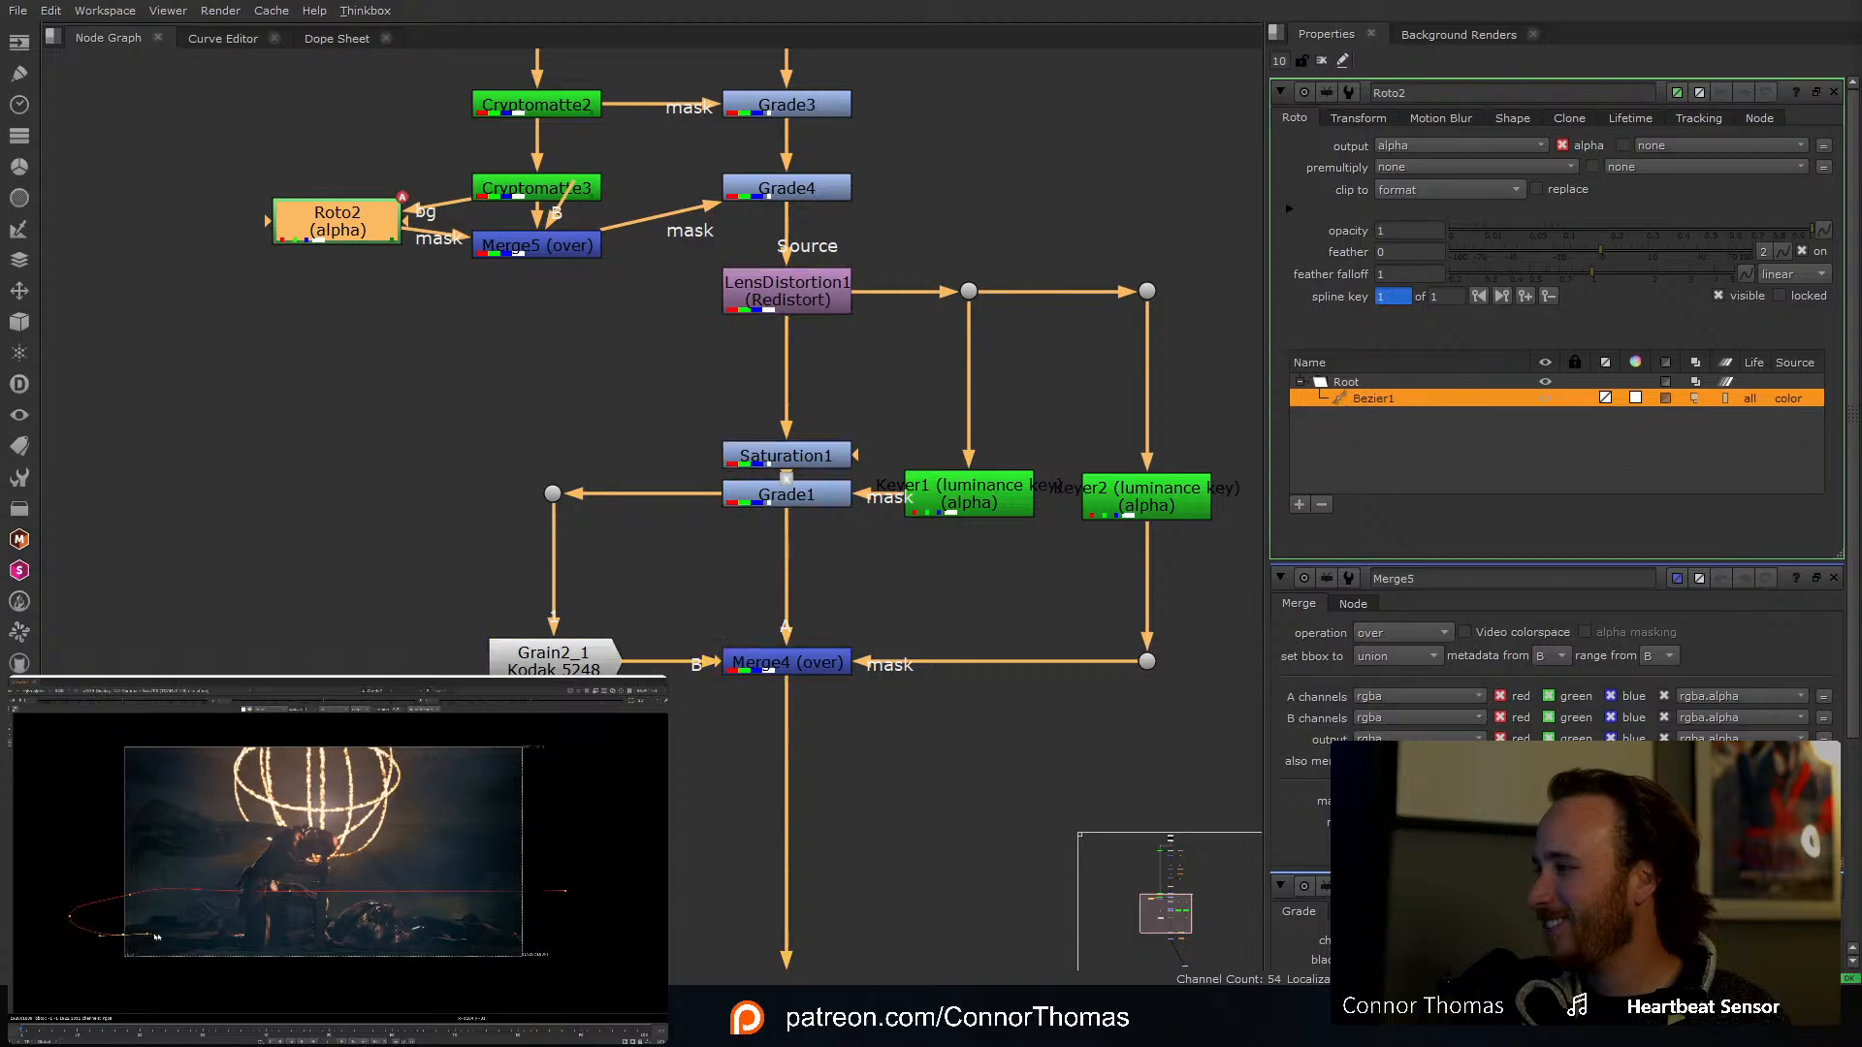
click(181, 933)
click(240, 935)
click(368, 939)
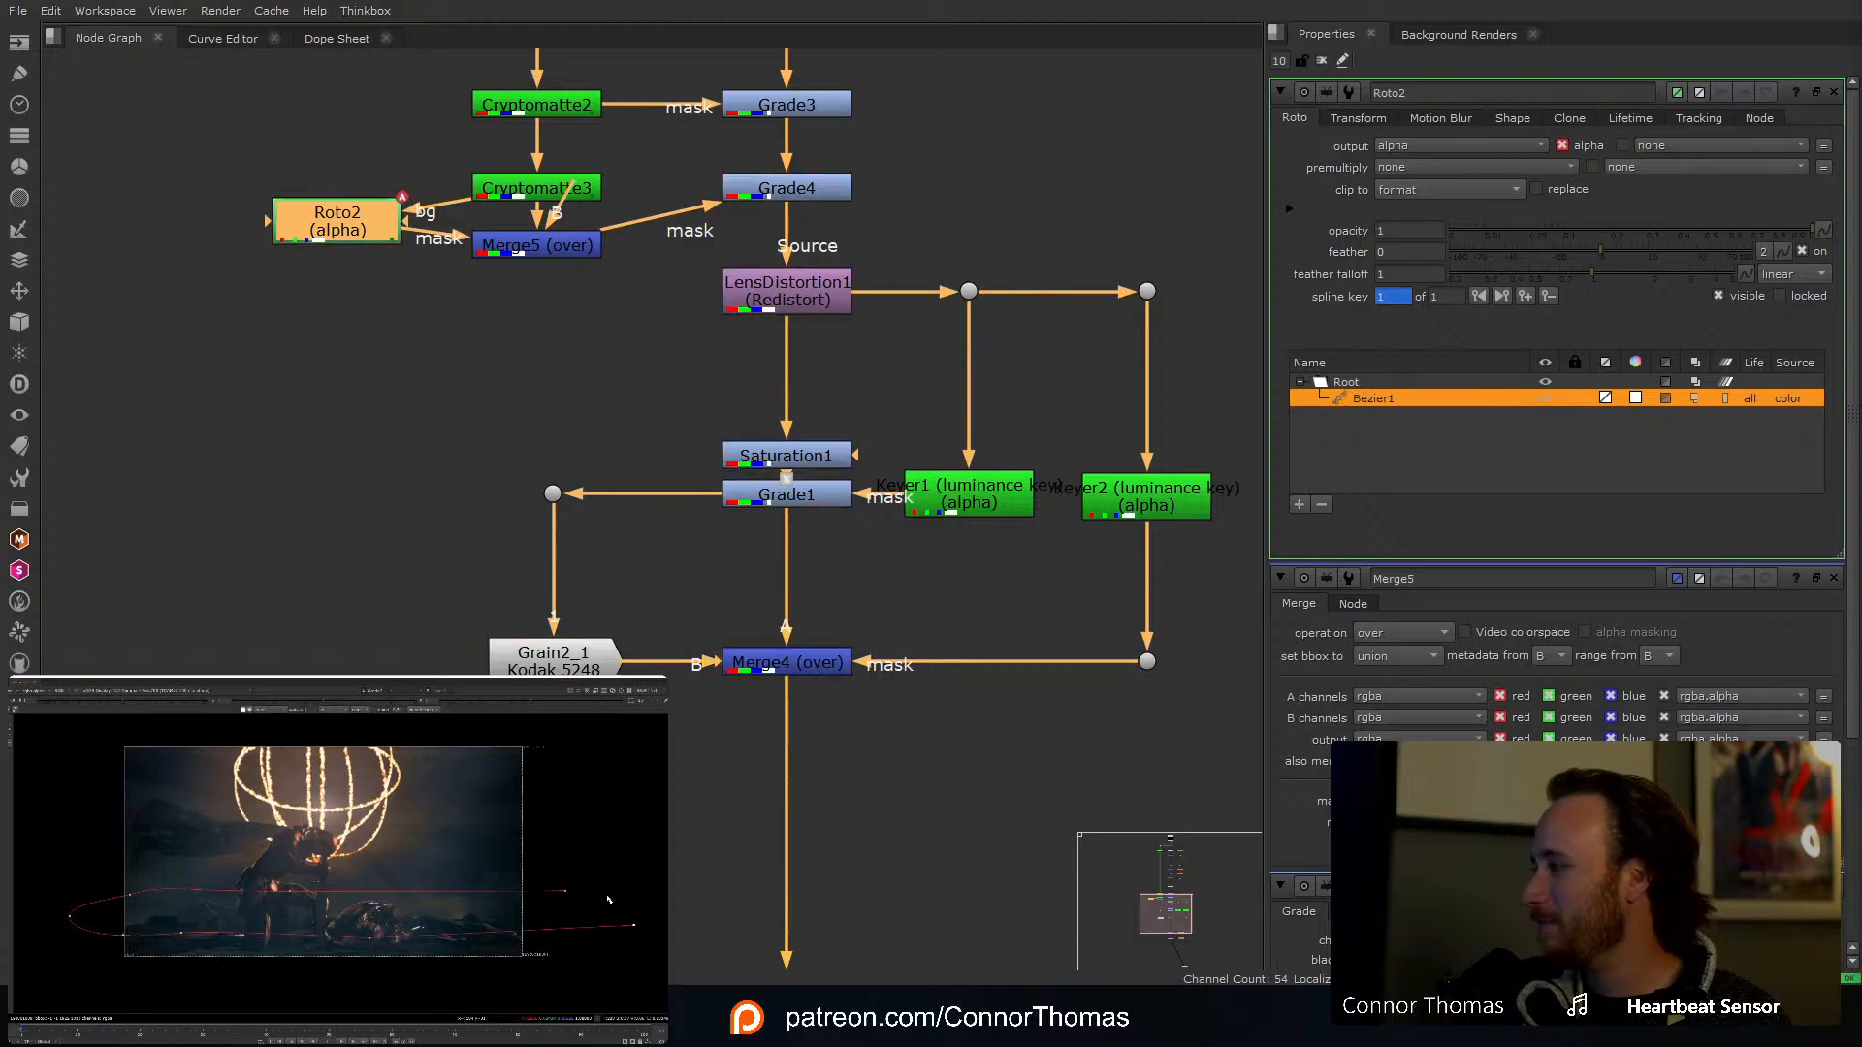
click(568, 891)
Step: Insert a Blur of size 12 between Roto2 and Merge5's mask input, and lower Merge5 level with the Blur
mouse_move(374, 238)
mouse_down()
mouse_move(403, 215)
mouse_move(341, 200)
mouse_move(335, 243)
mouse_move(357, 260)
mouse_up()
key(b)
drag(575, 255, 566, 274)
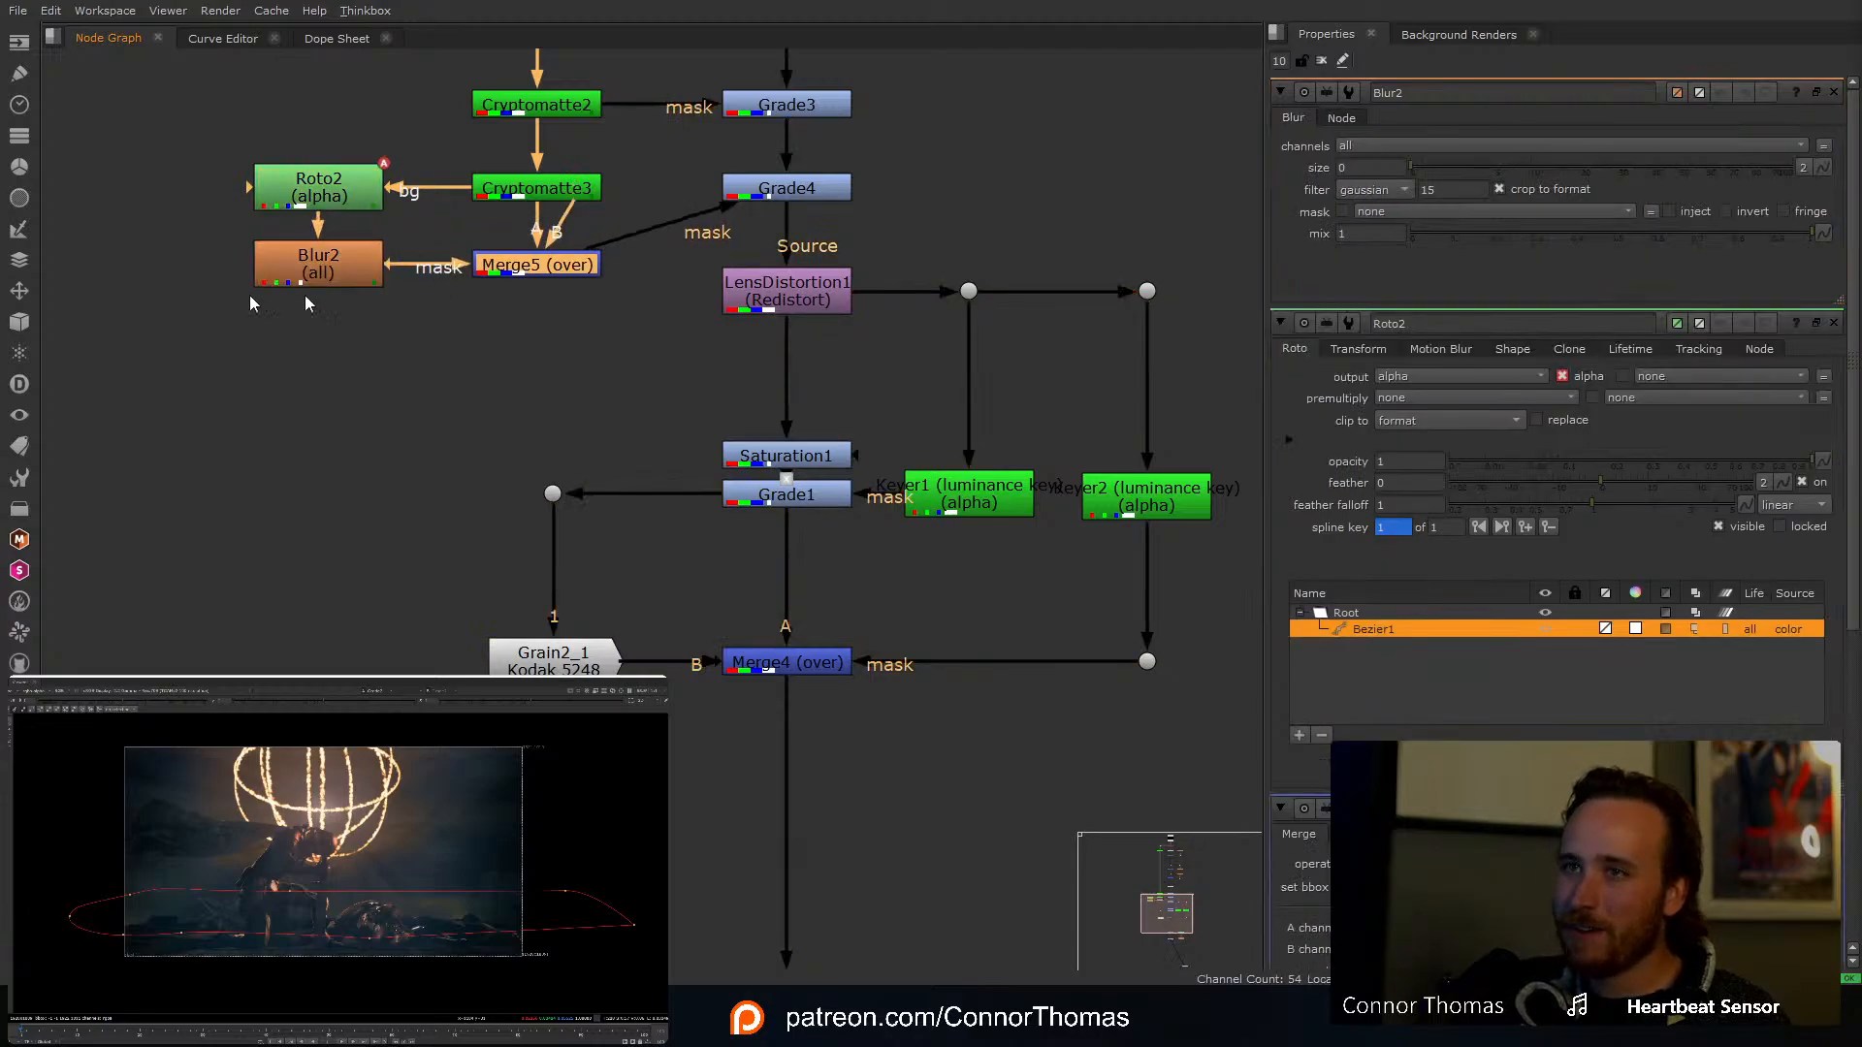
click(275, 262)
drag(1449, 168, 1540, 171)
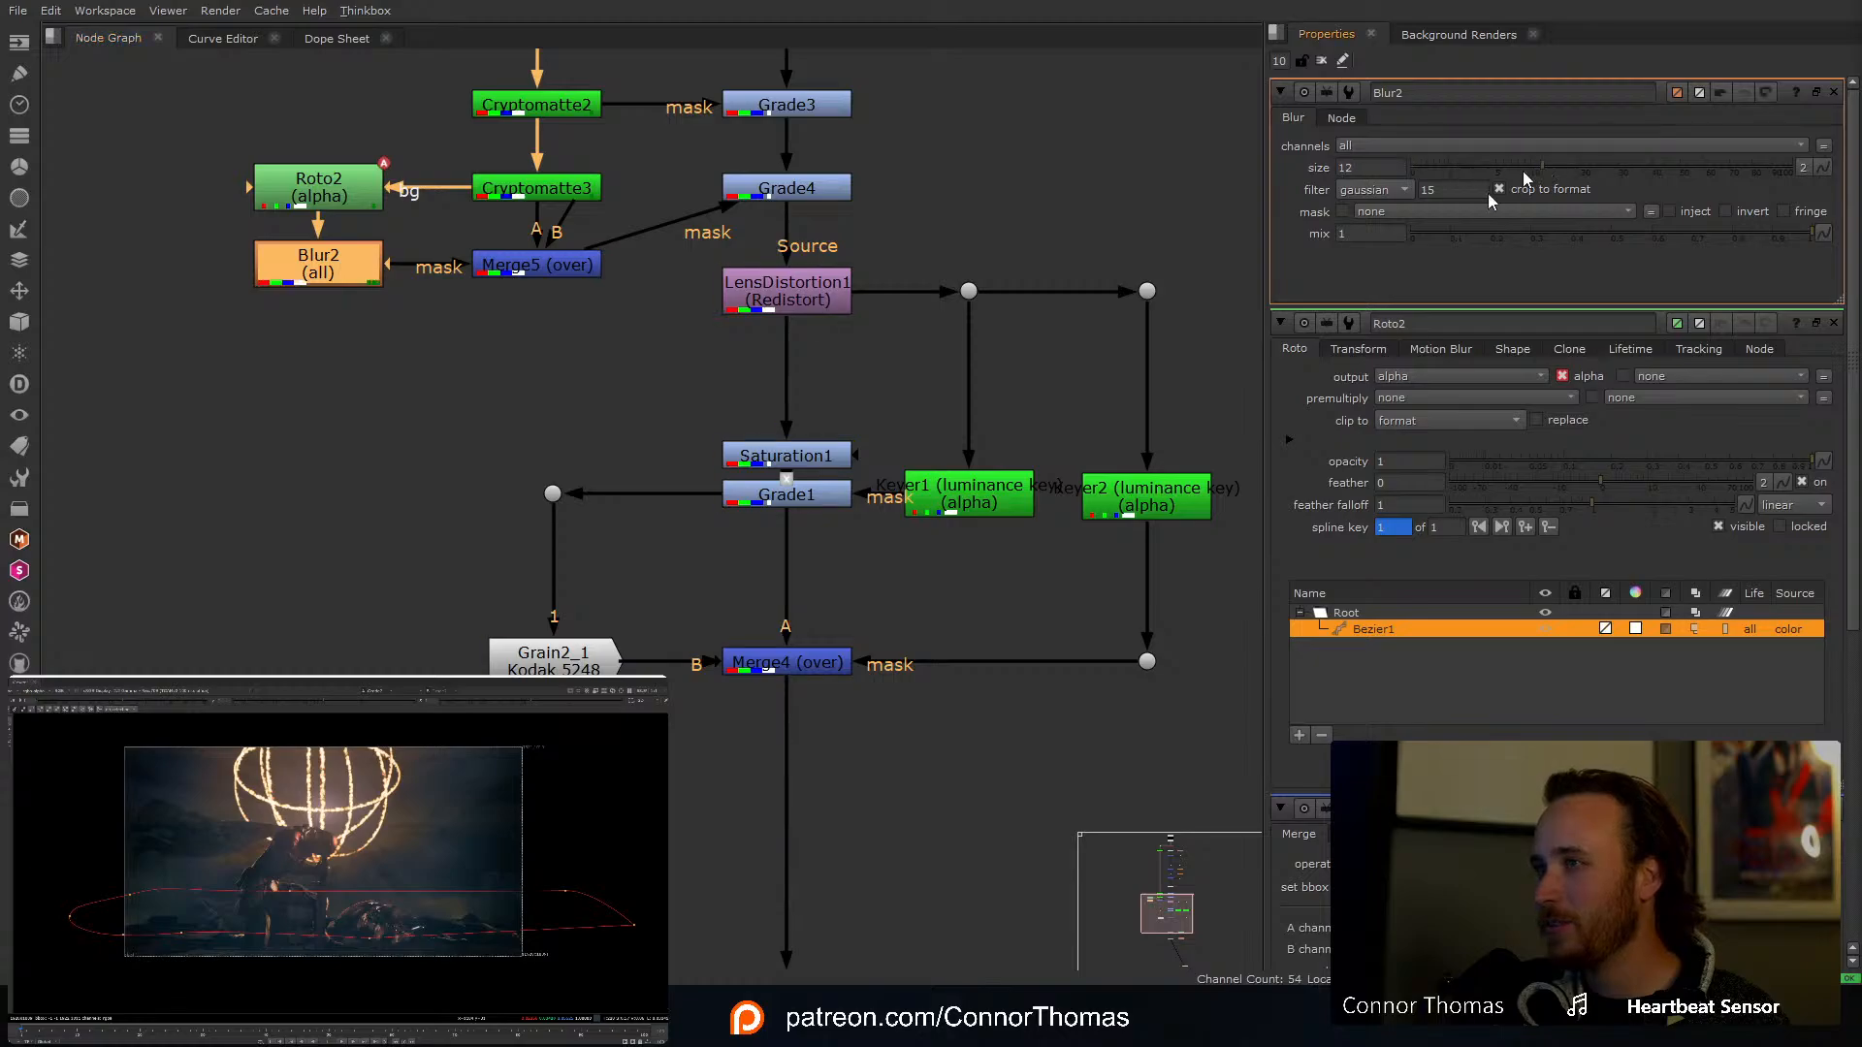
Step: View the alpha of Blur2 and set Roto2's premultiply to rgba
key(1)
click(426, 289)
key(a)
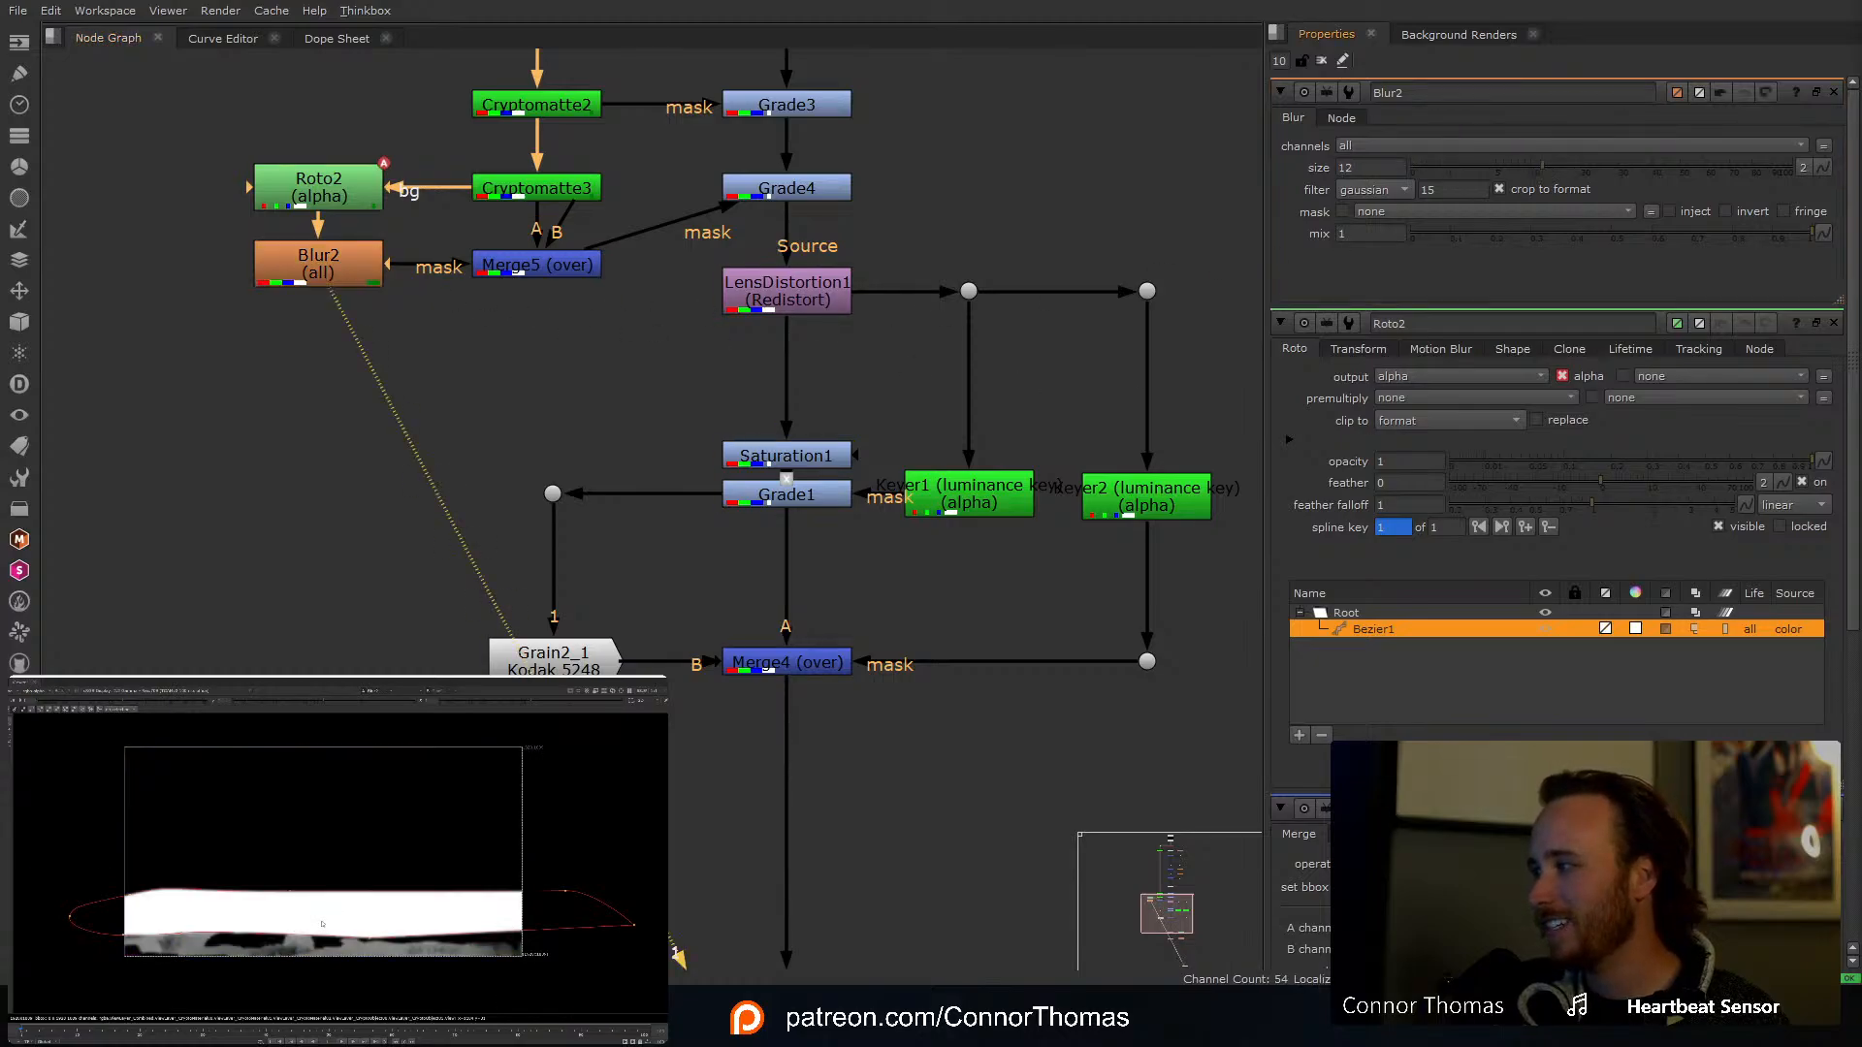
double_click(577, 269)
double_click(320, 194)
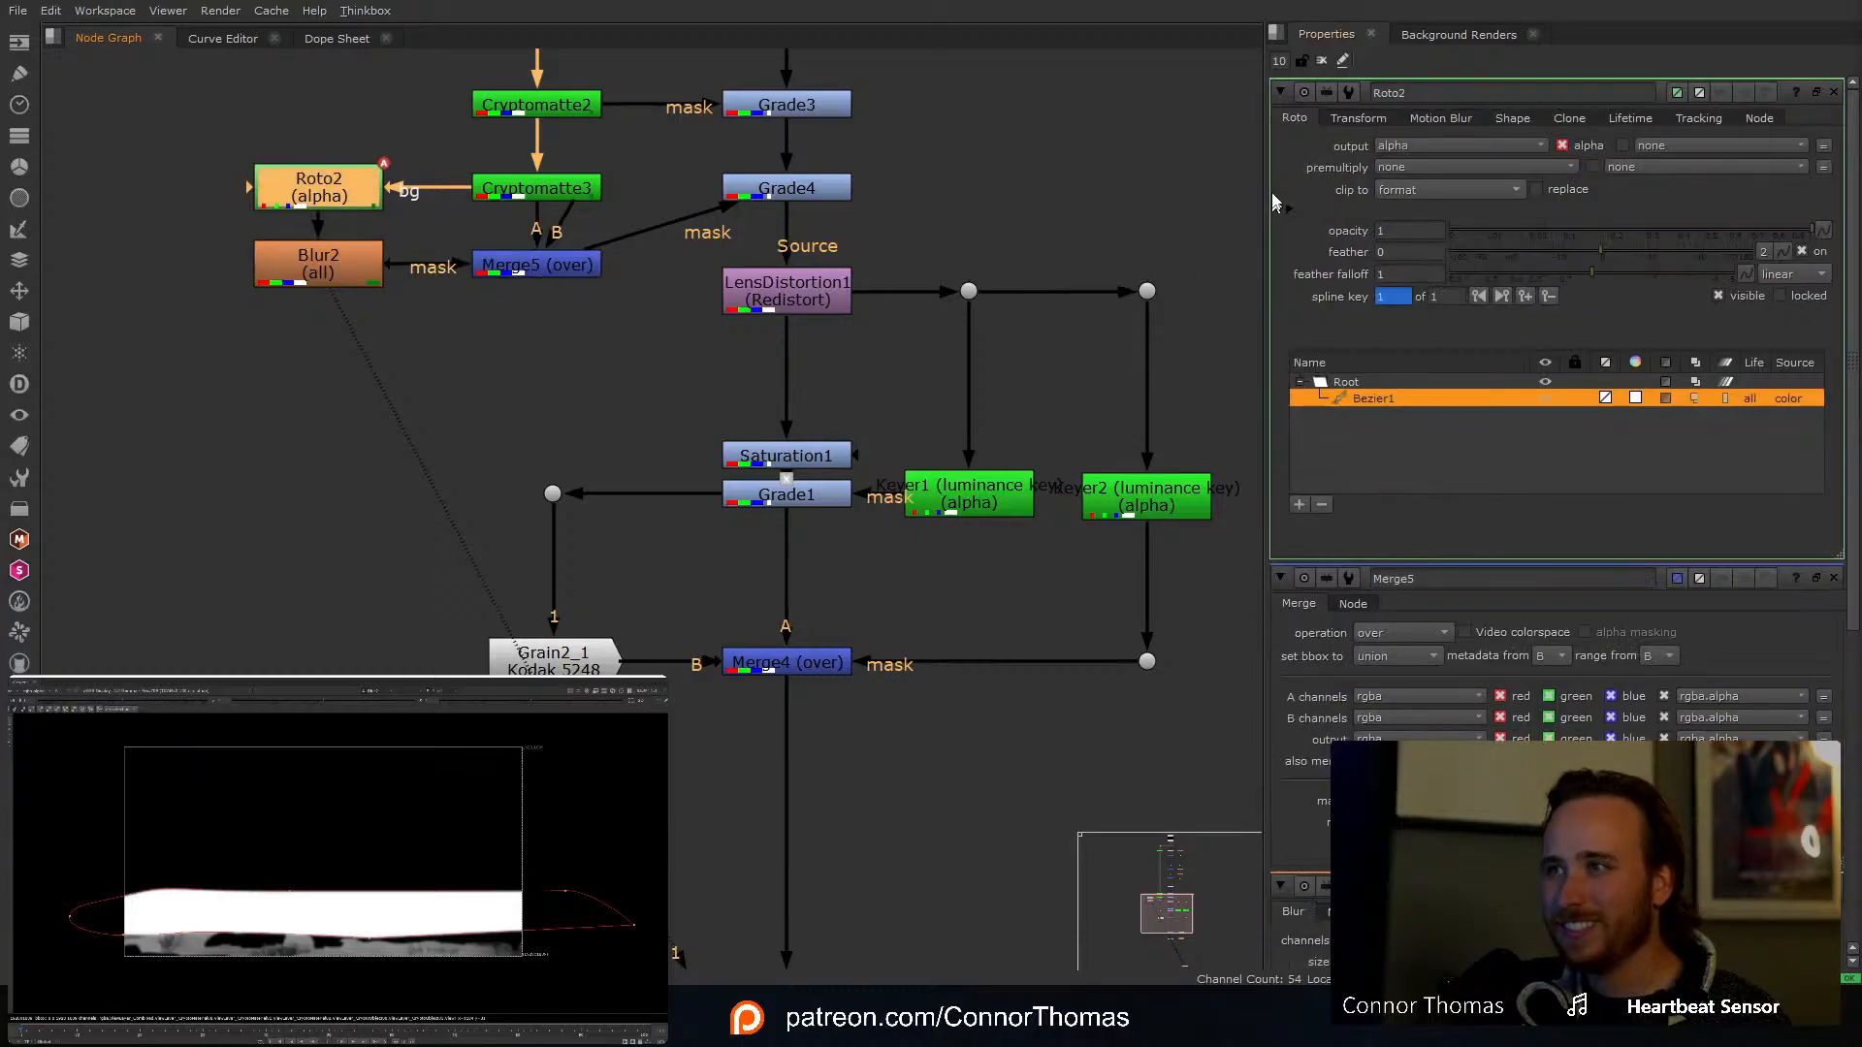
click(1402, 170)
click(1445, 227)
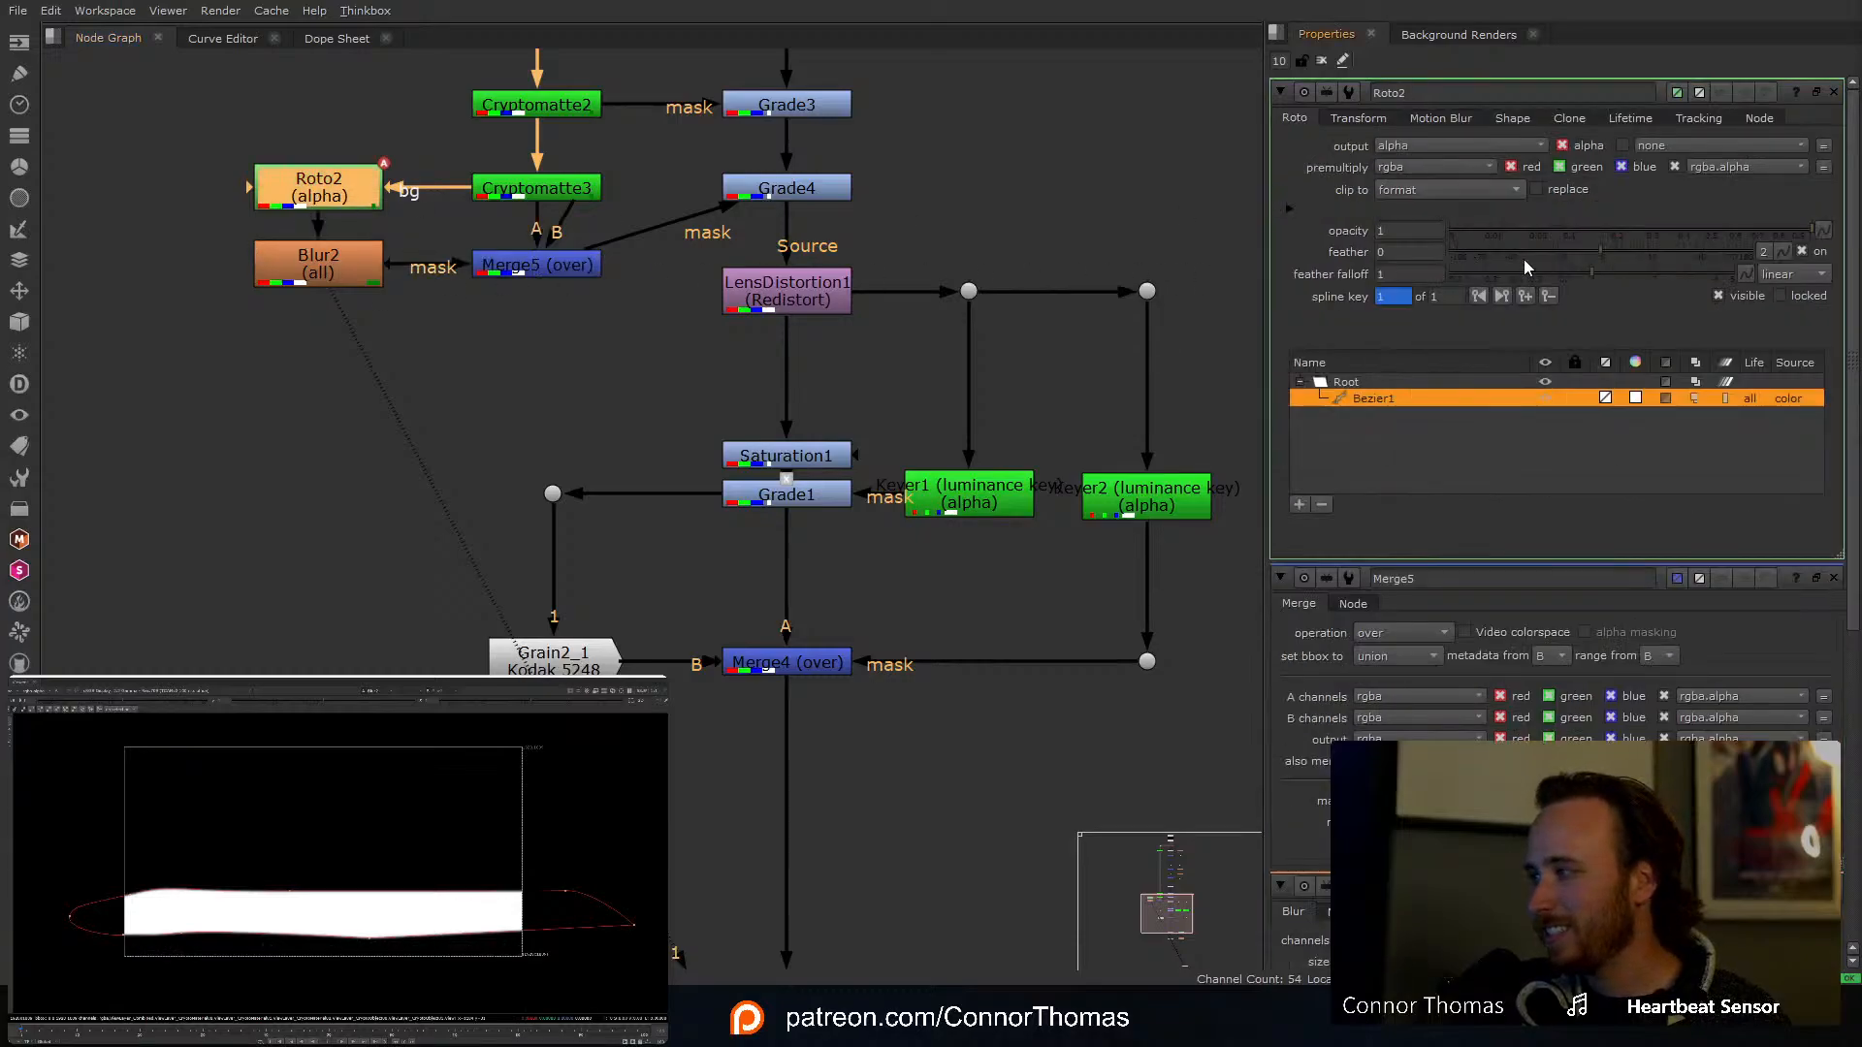
Step: Invert the mask on Merge5 and view its resulting alpha
double_click(490, 267)
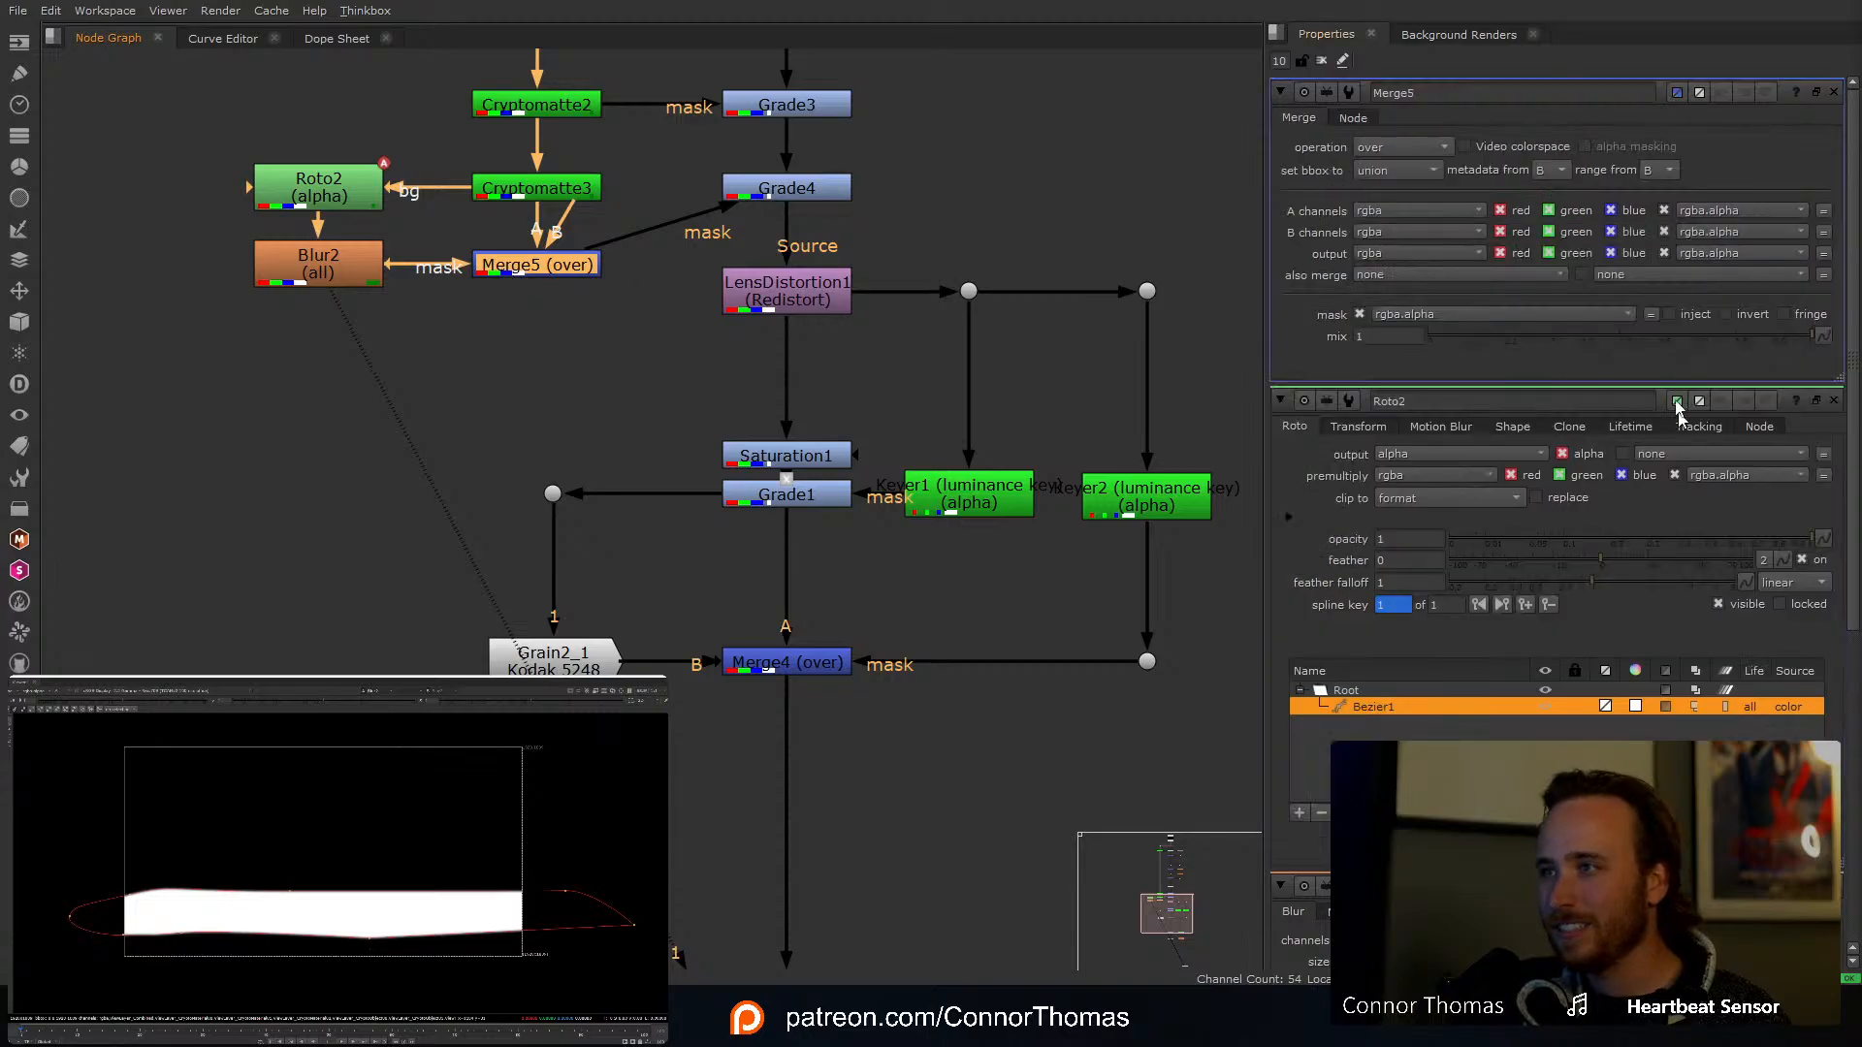
click(1733, 318)
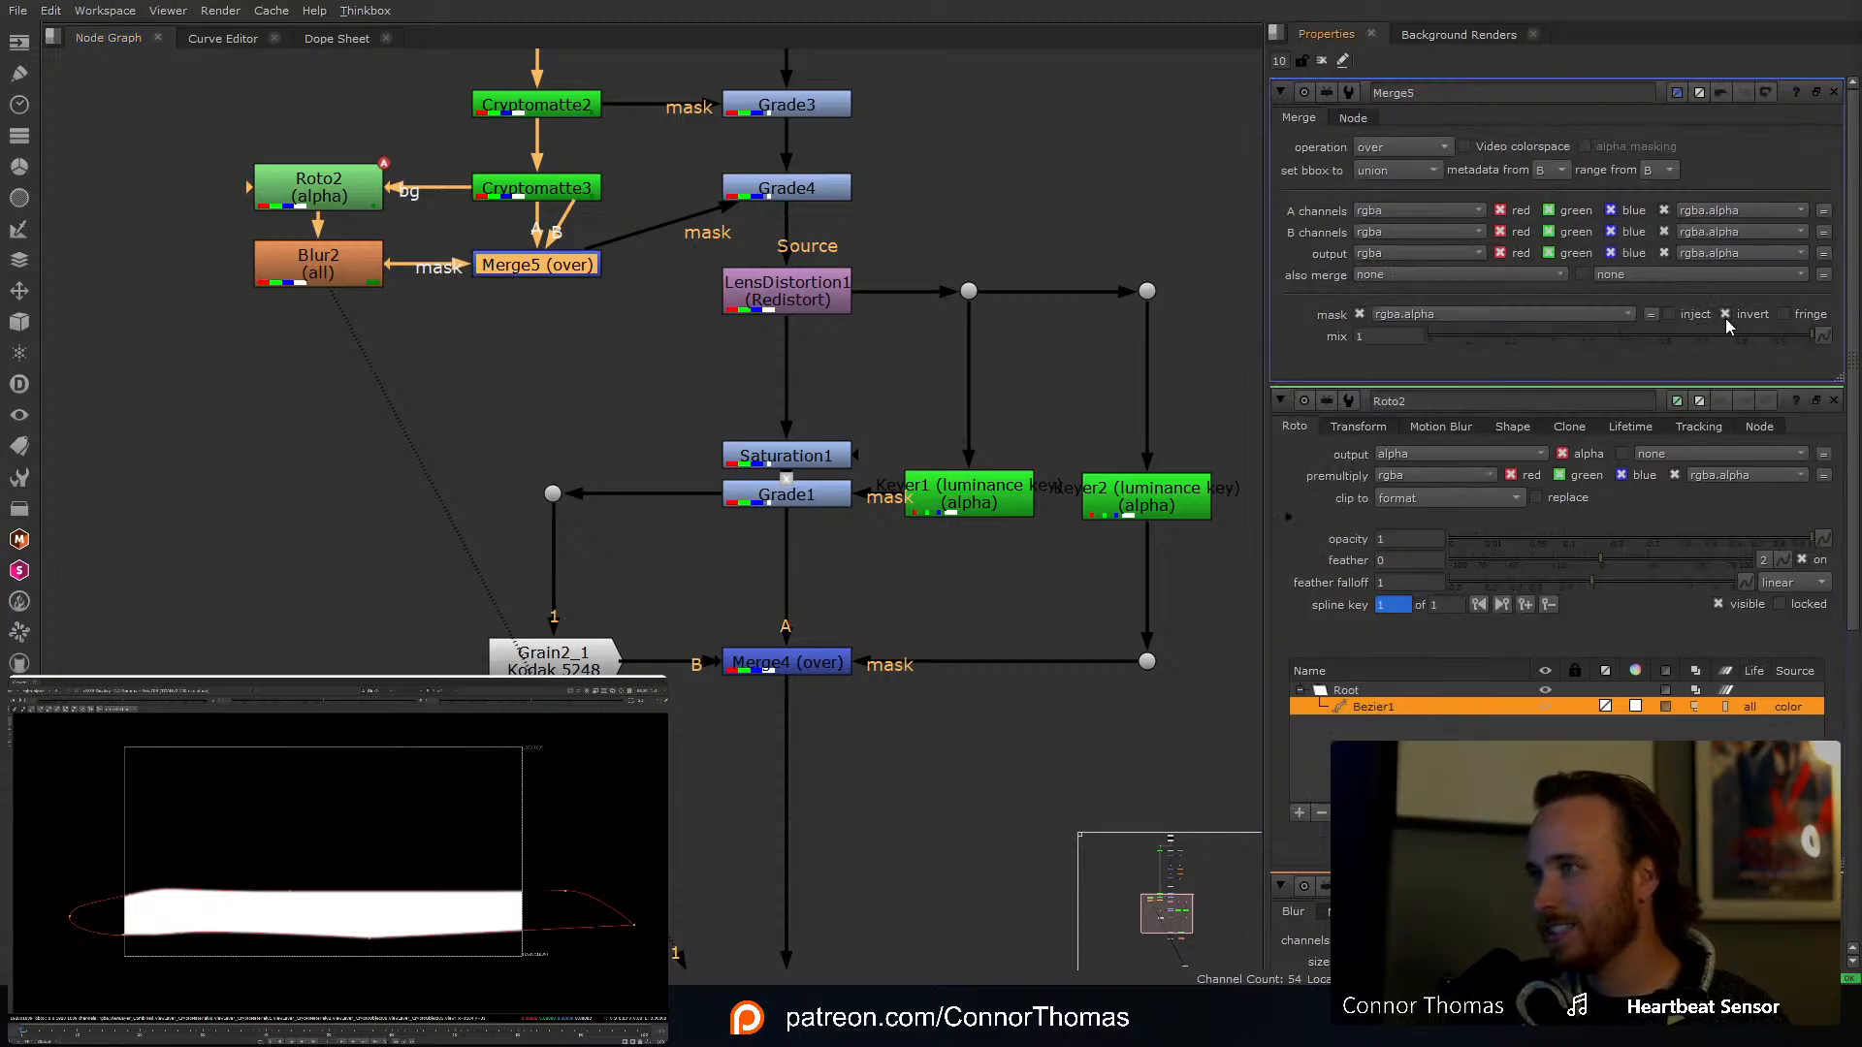
key(1)
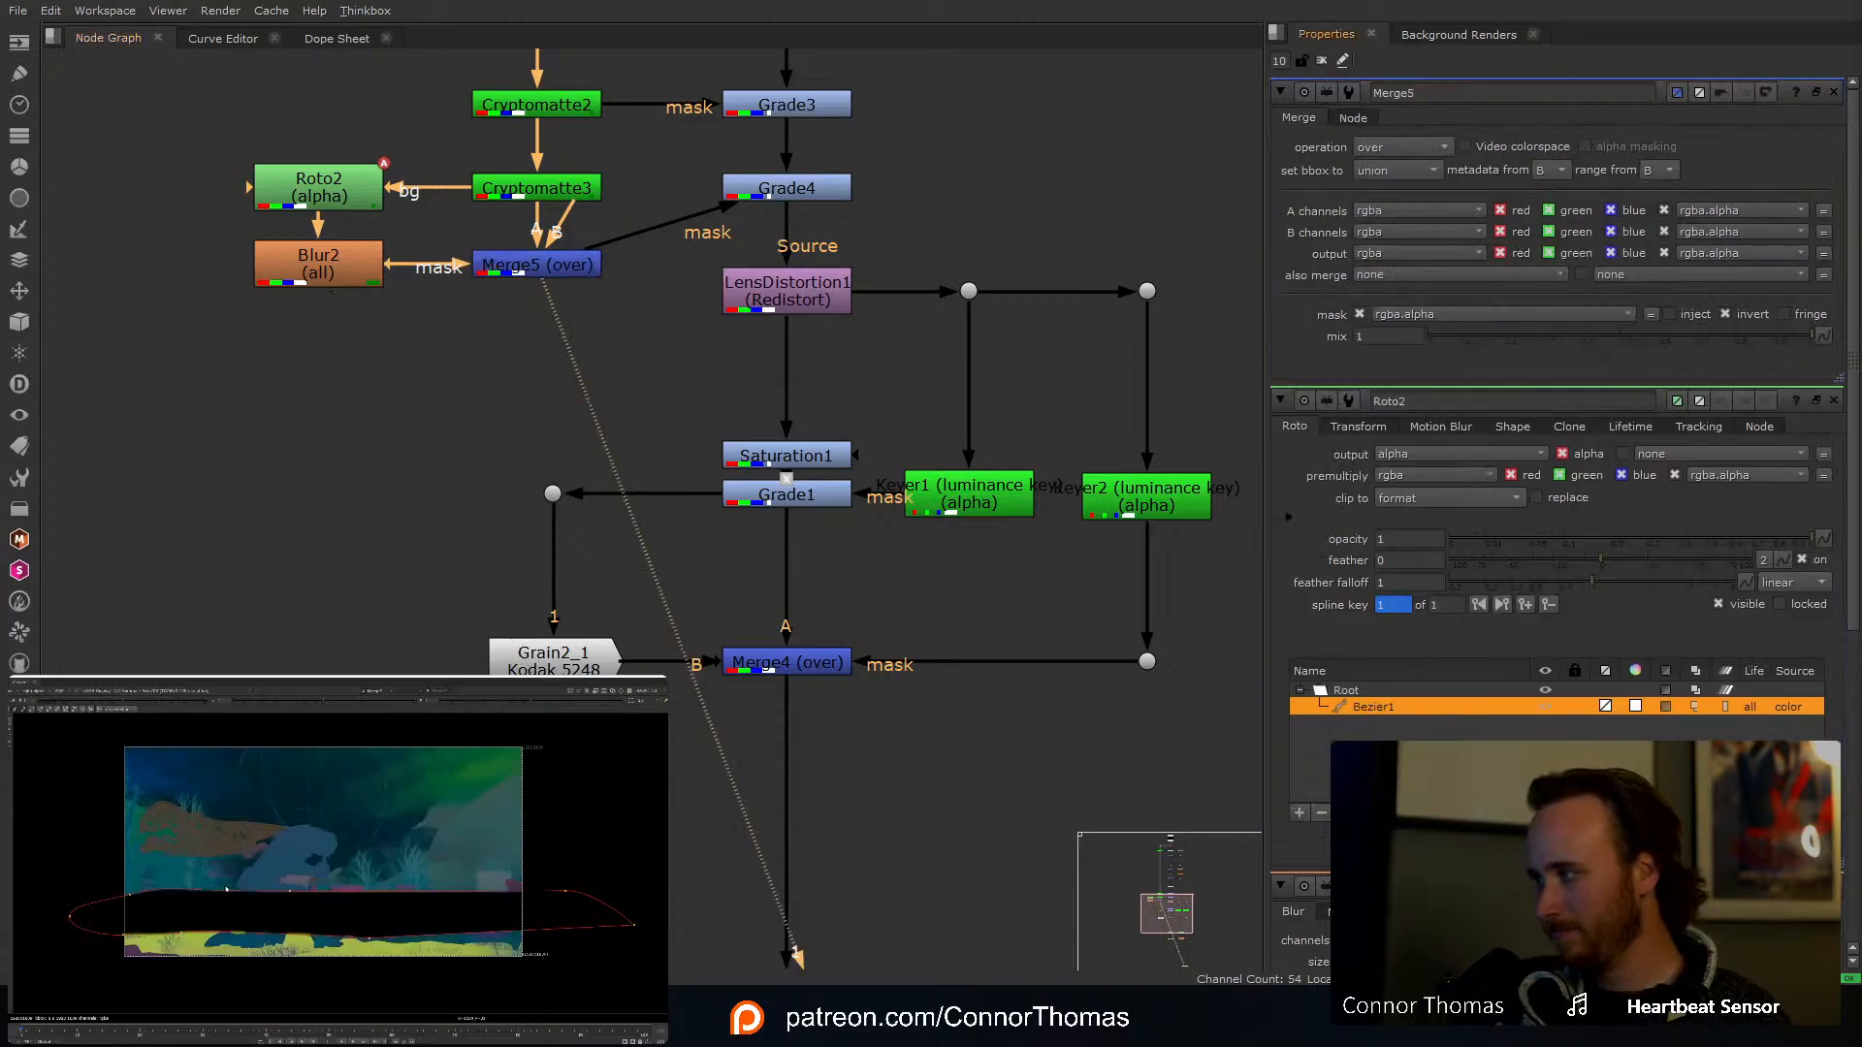
key(a)
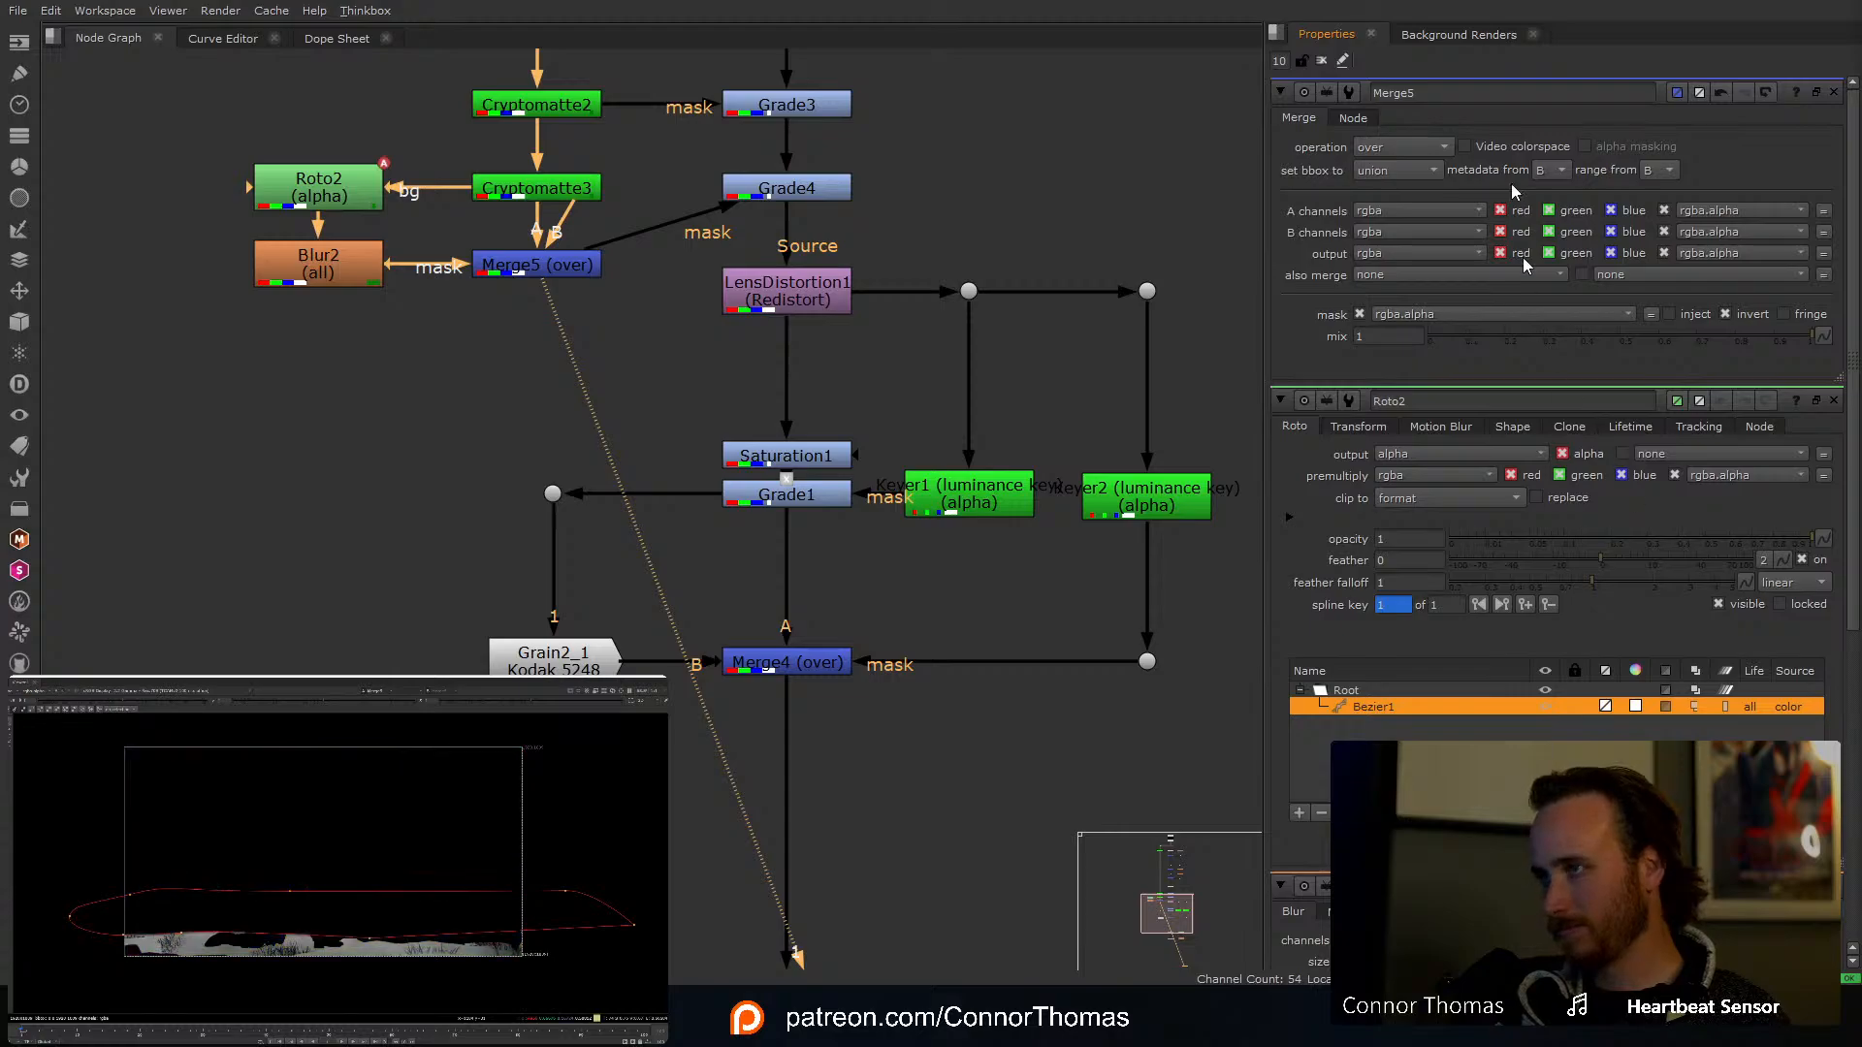
Step: Close the node properties and move Grade4, LensDistortion1 and its side dots down so Grade4 lines up with Merge5
click(1323, 61)
middle_drag(680, 493, 680, 411)
scroll(678, 415, down, 1)
drag(690, 125, 1154, 294)
drag(769, 250, 777, 317)
click(903, 211)
middle_drag(893, 533, 863, 450)
Step: Check the fitted image at Grade4 and at the final Grade2 output
click(752, 141)
key(1)
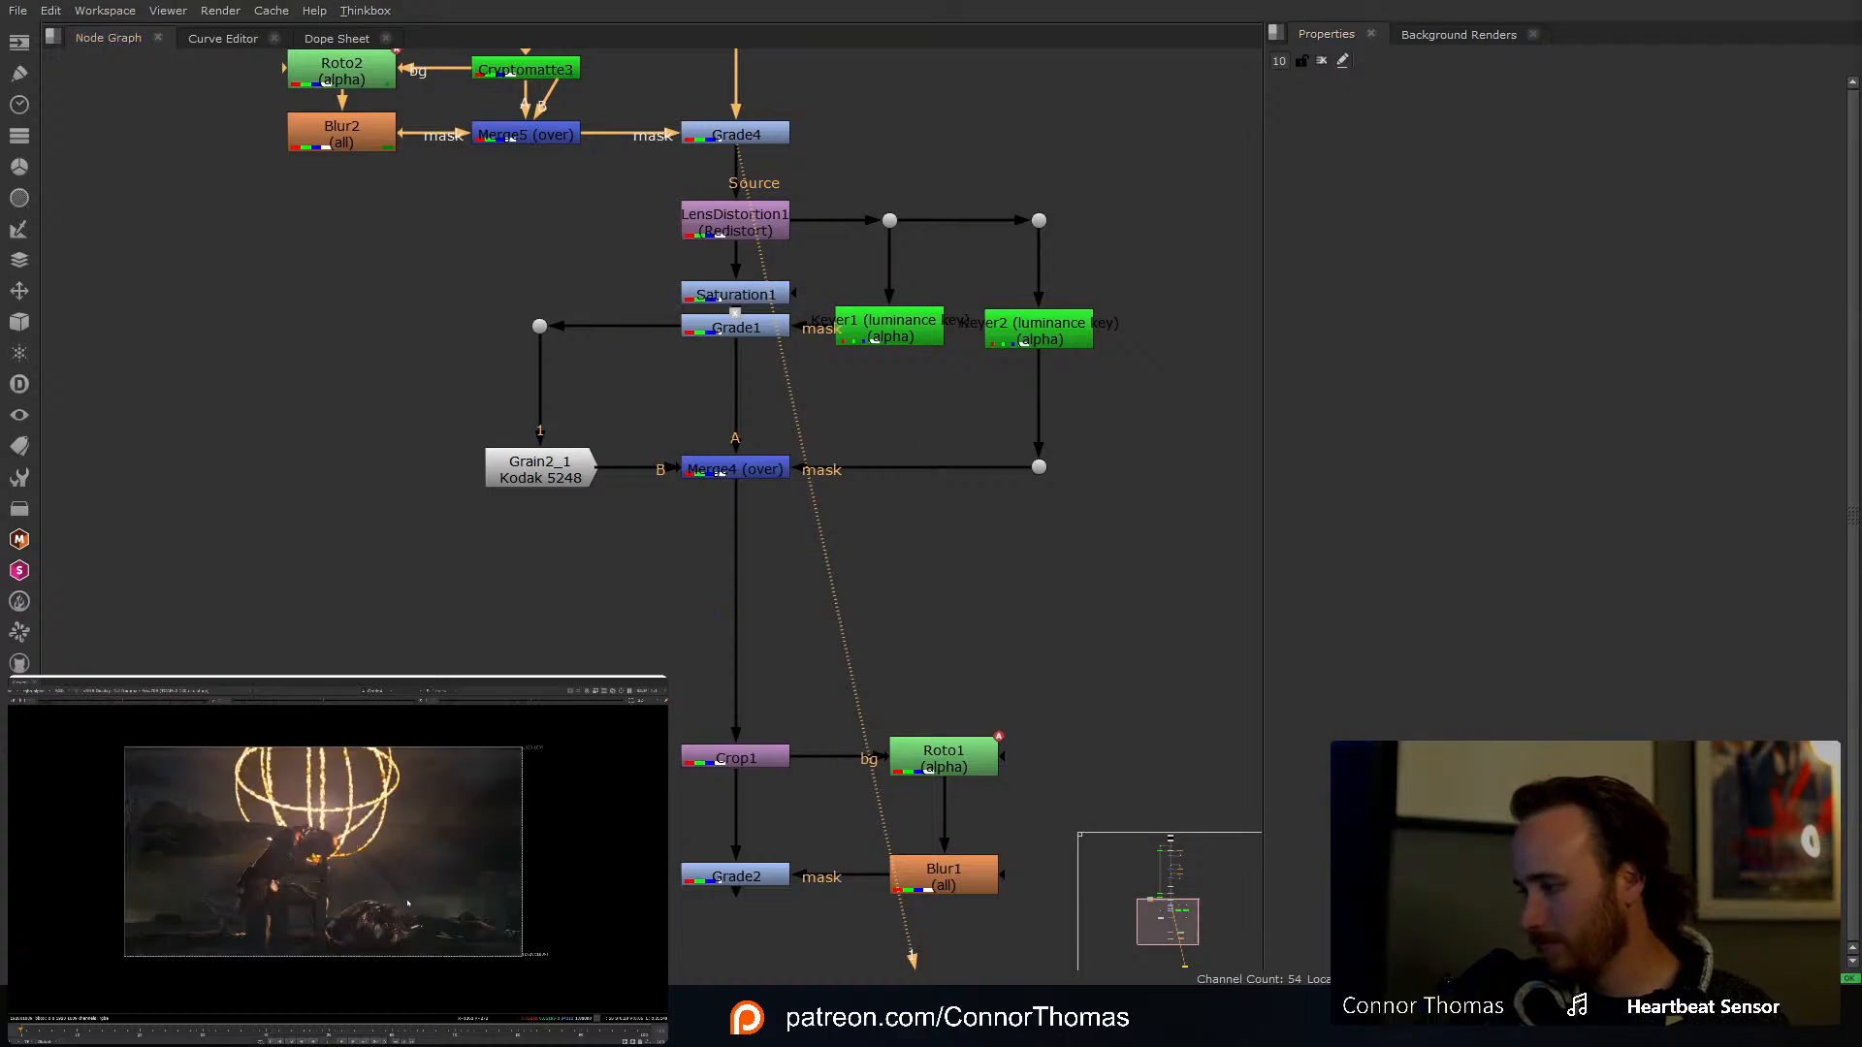
key(f)
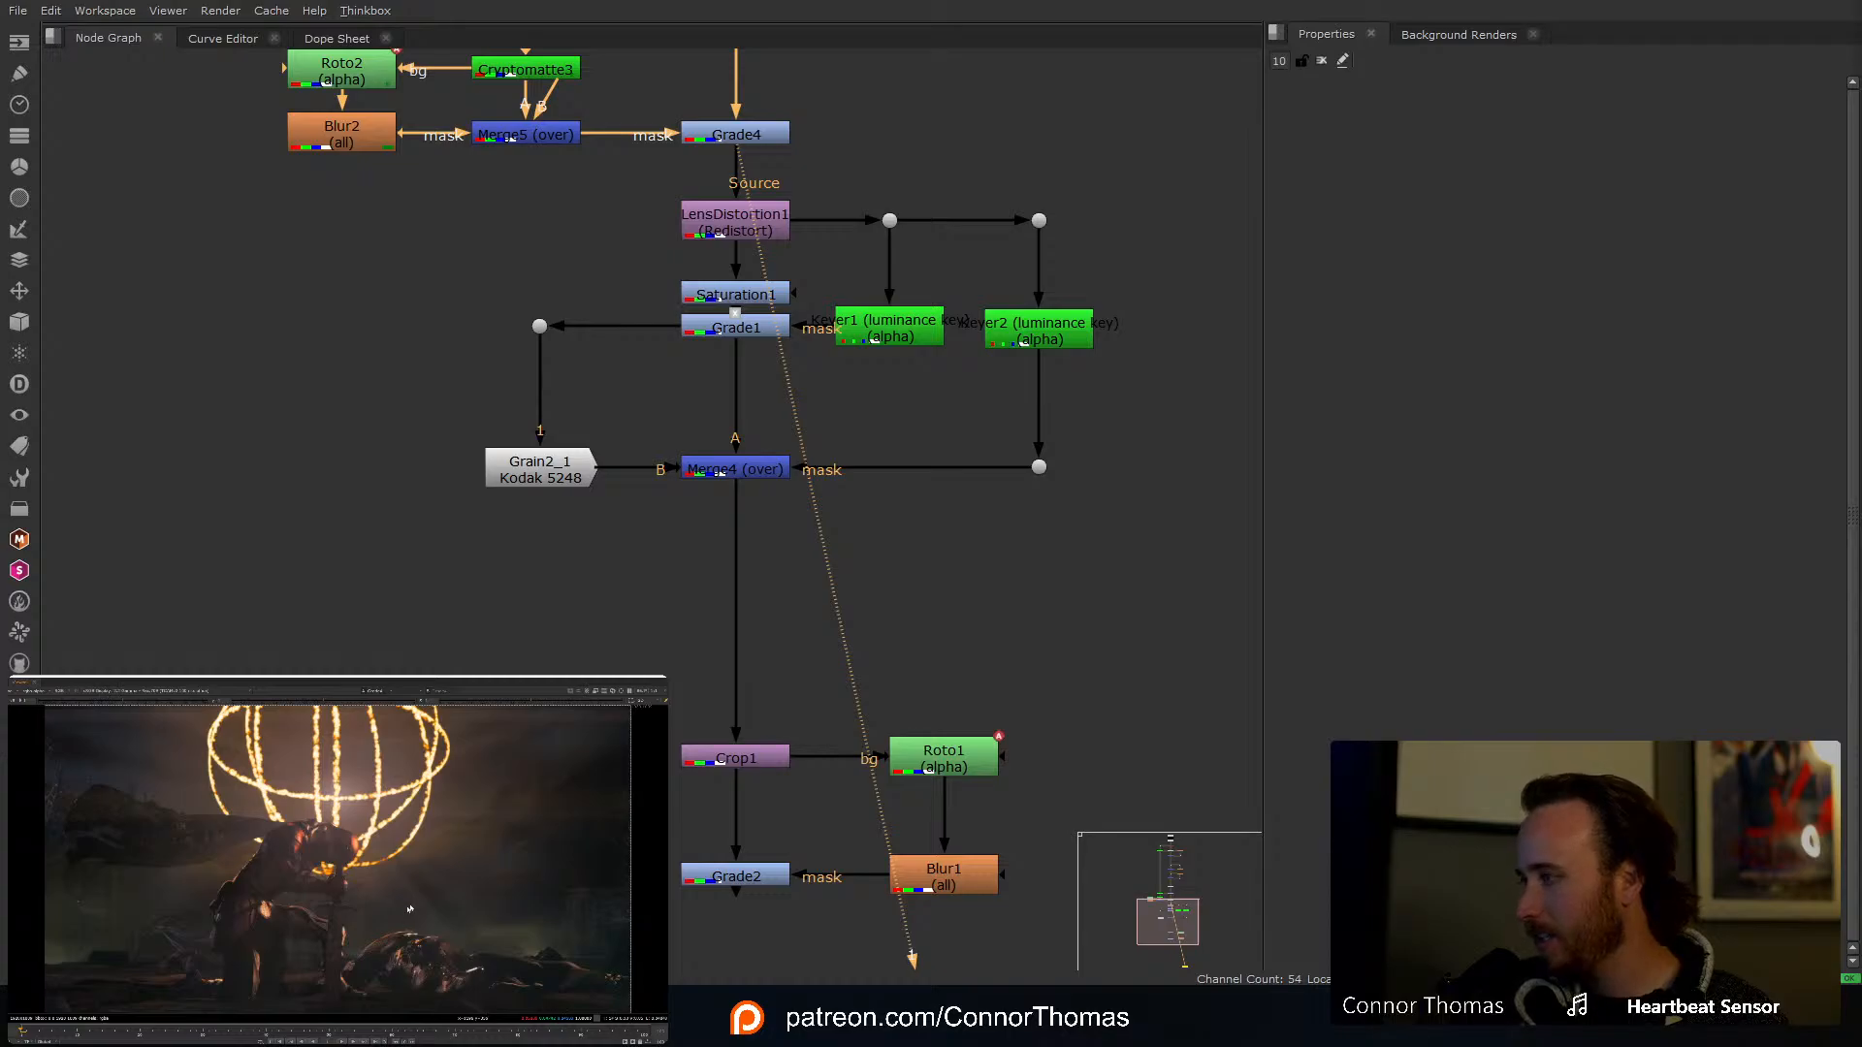
click(753, 134)
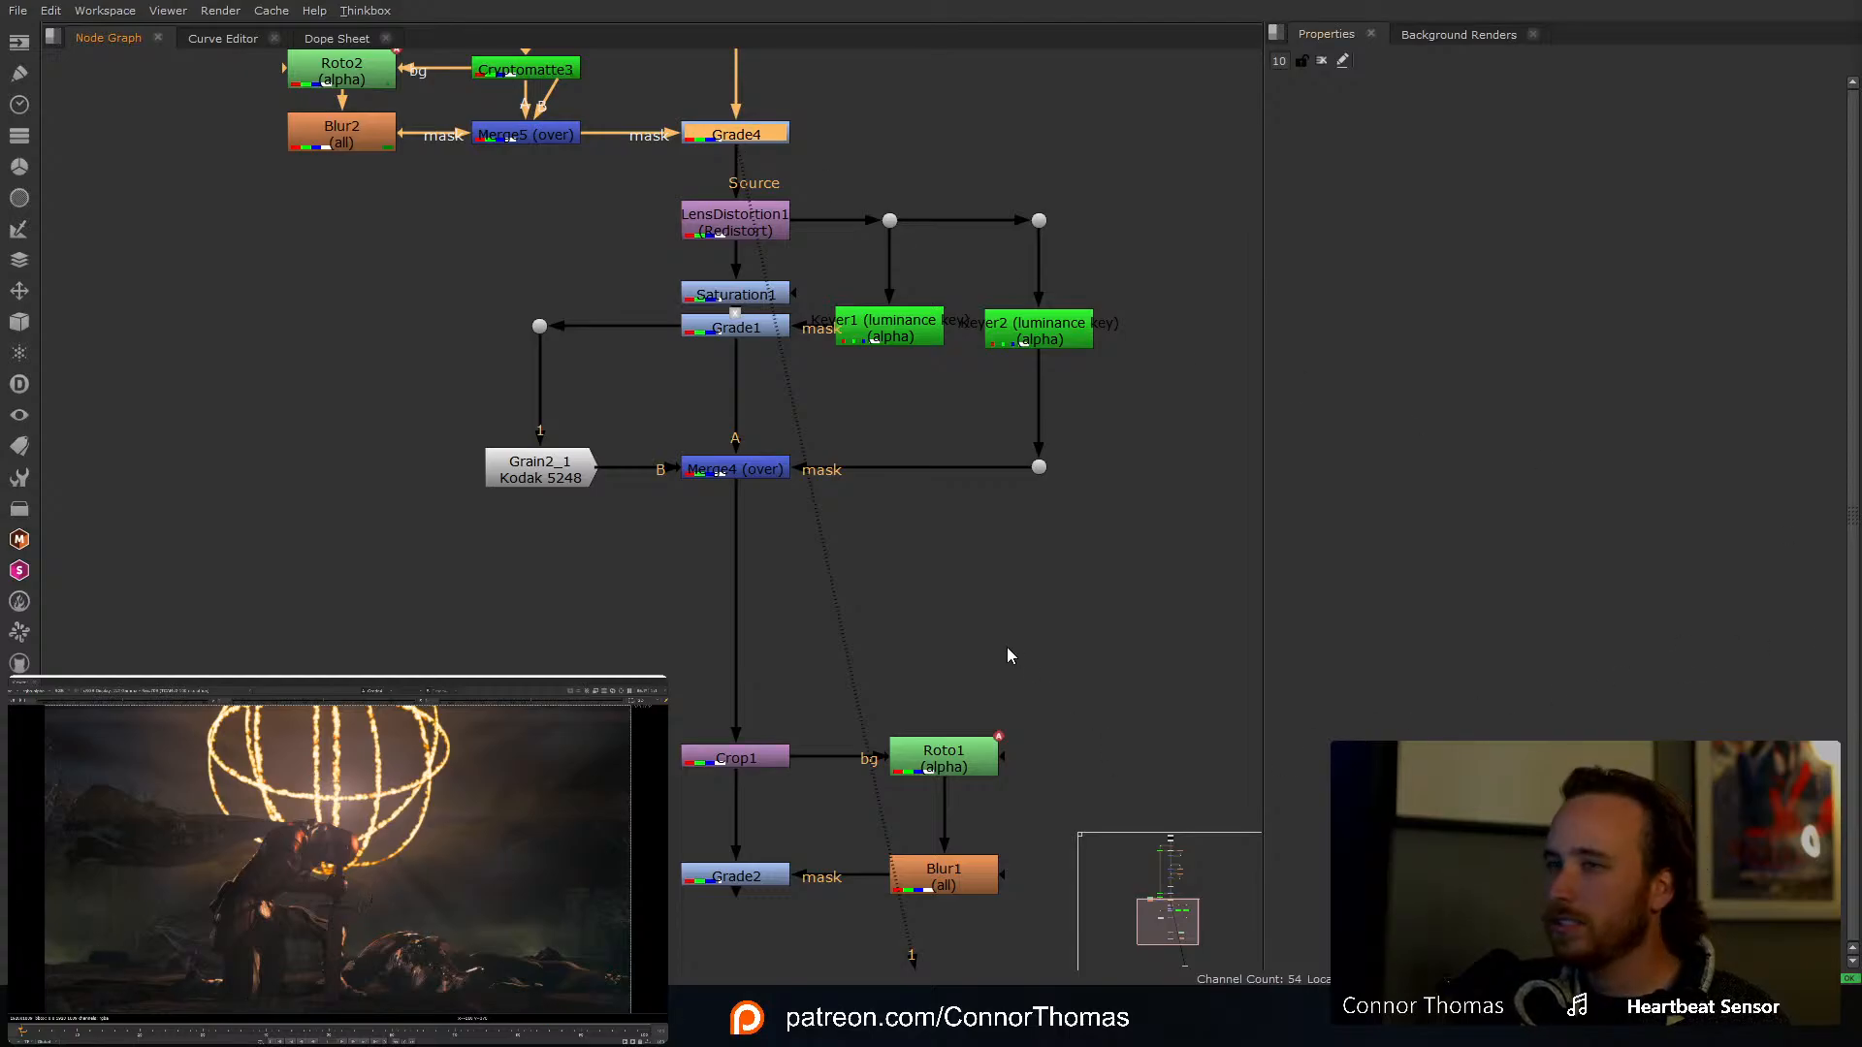
middle_drag(1006, 648, 945, 422)
click(690, 652)
key(1)
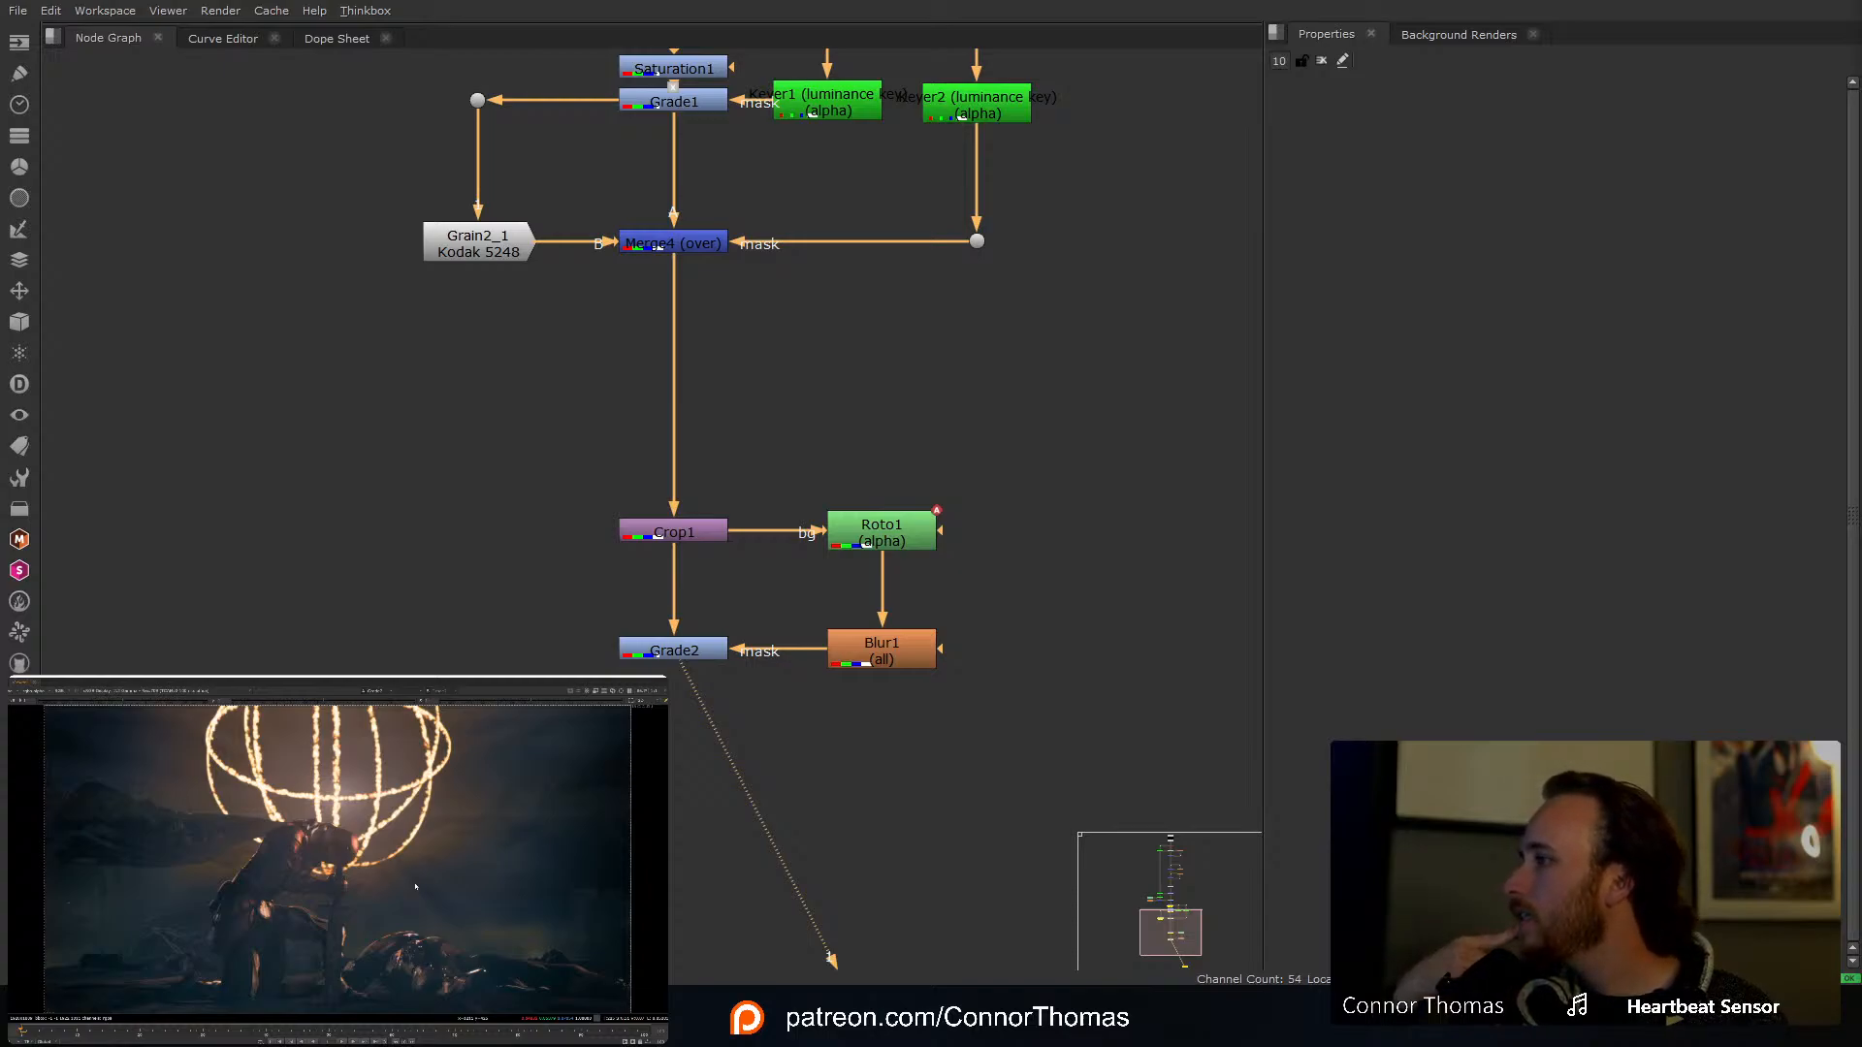
Step: Move Read1 and Shuffle1 up to open space above Exposure1, keeping Shuffle1 selected
middle_drag(752, 320, 732, 844)
middle_drag(693, 267, 712, 786)
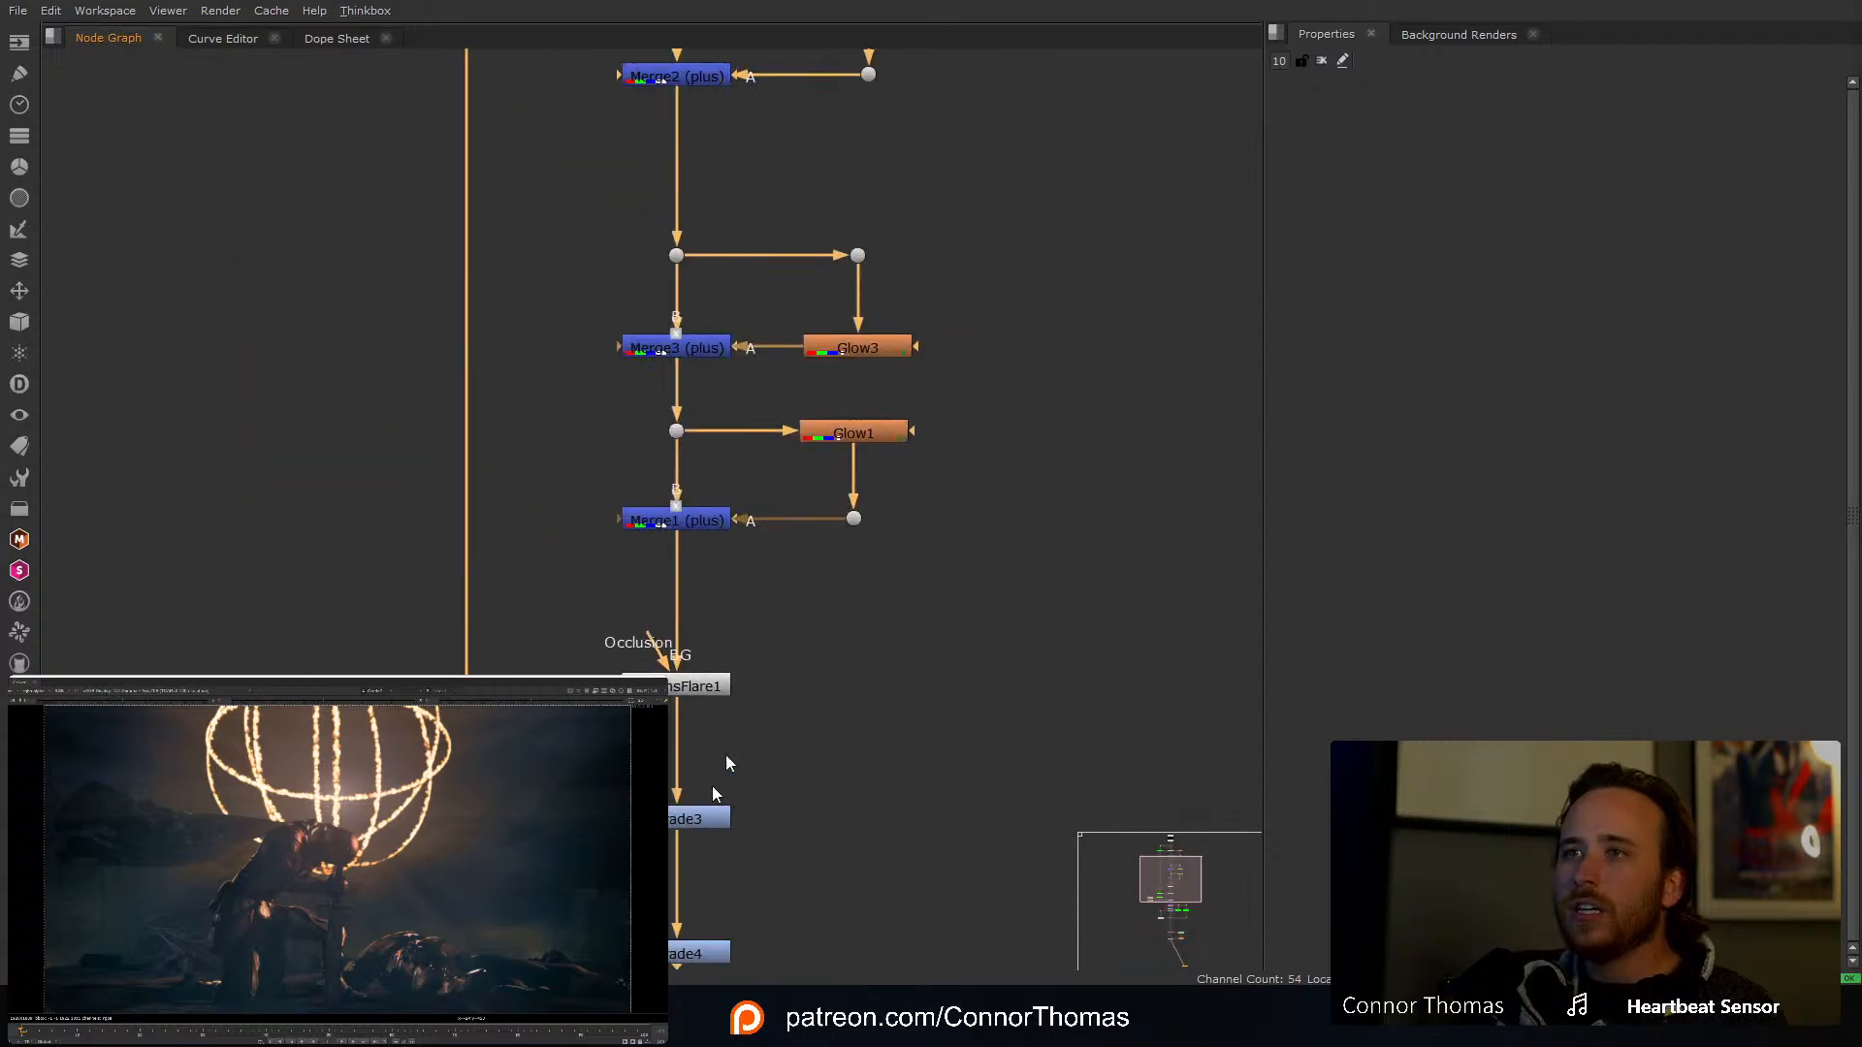
middle_drag(740, 78, 743, 534)
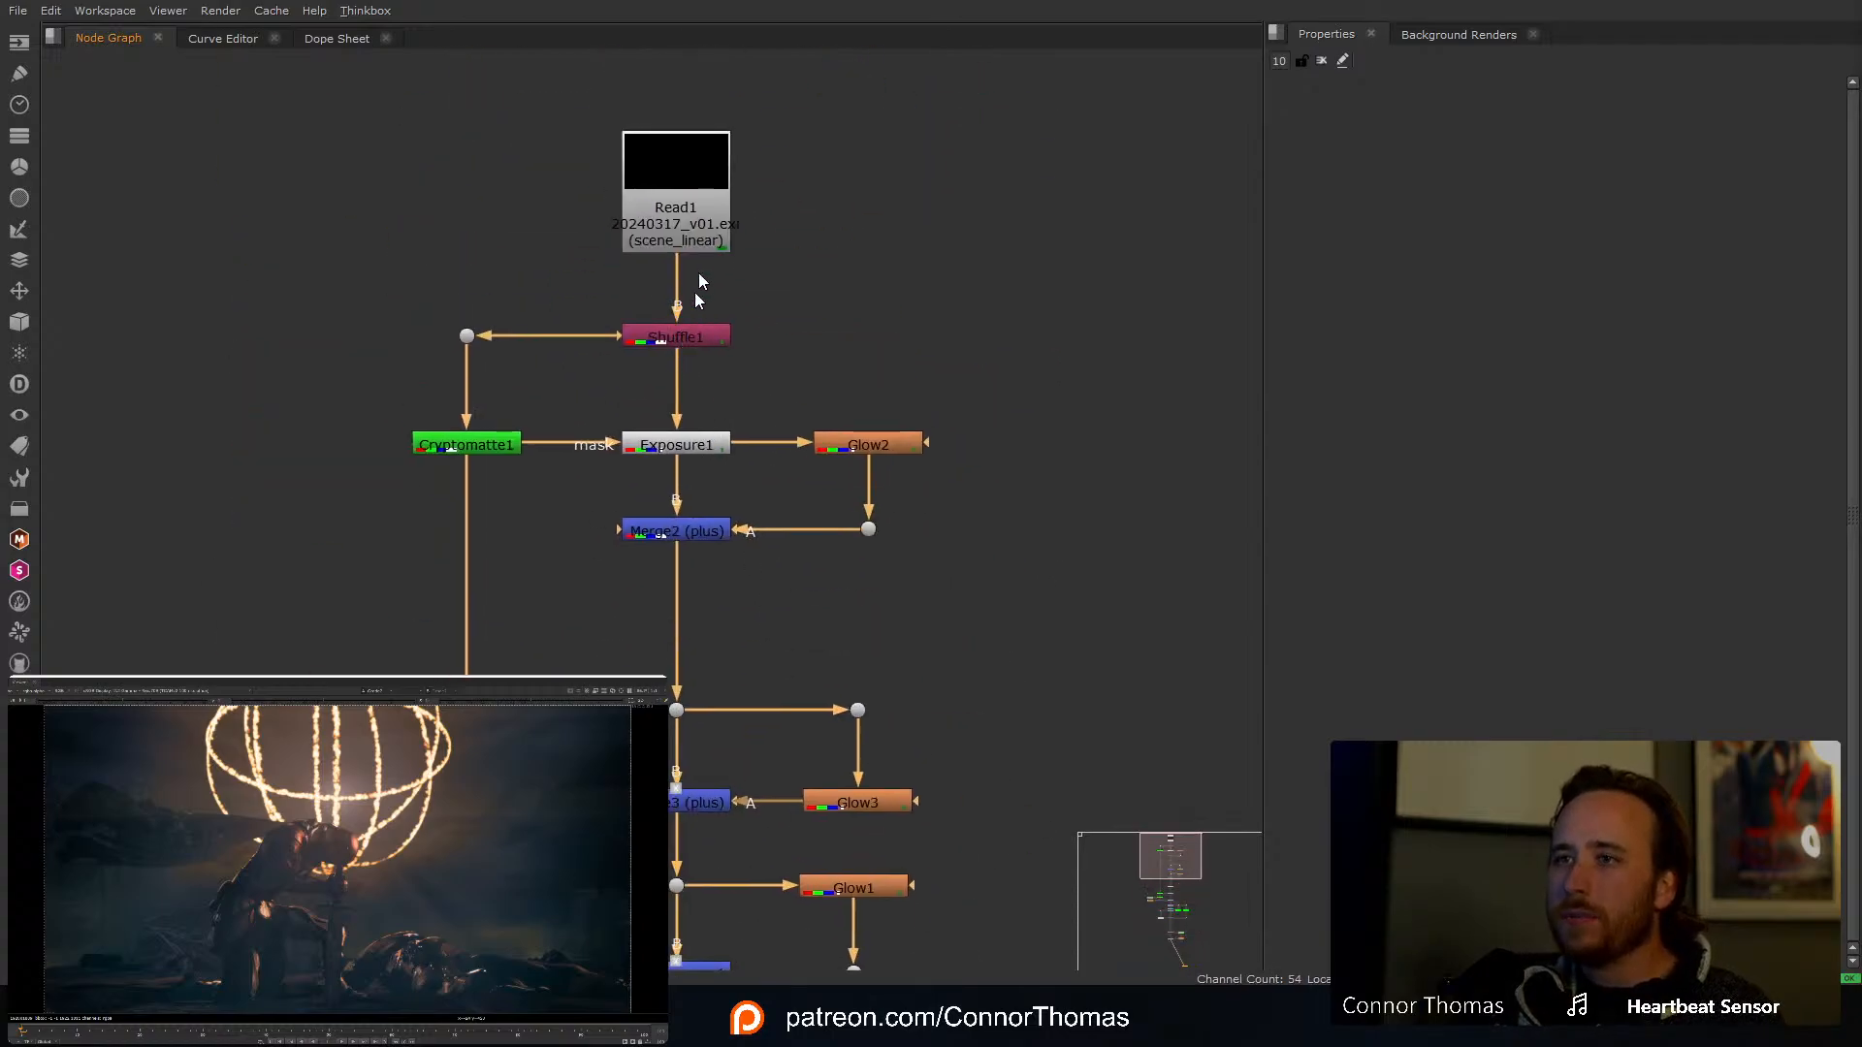
drag(576, 105, 697, 207)
click(696, 207)
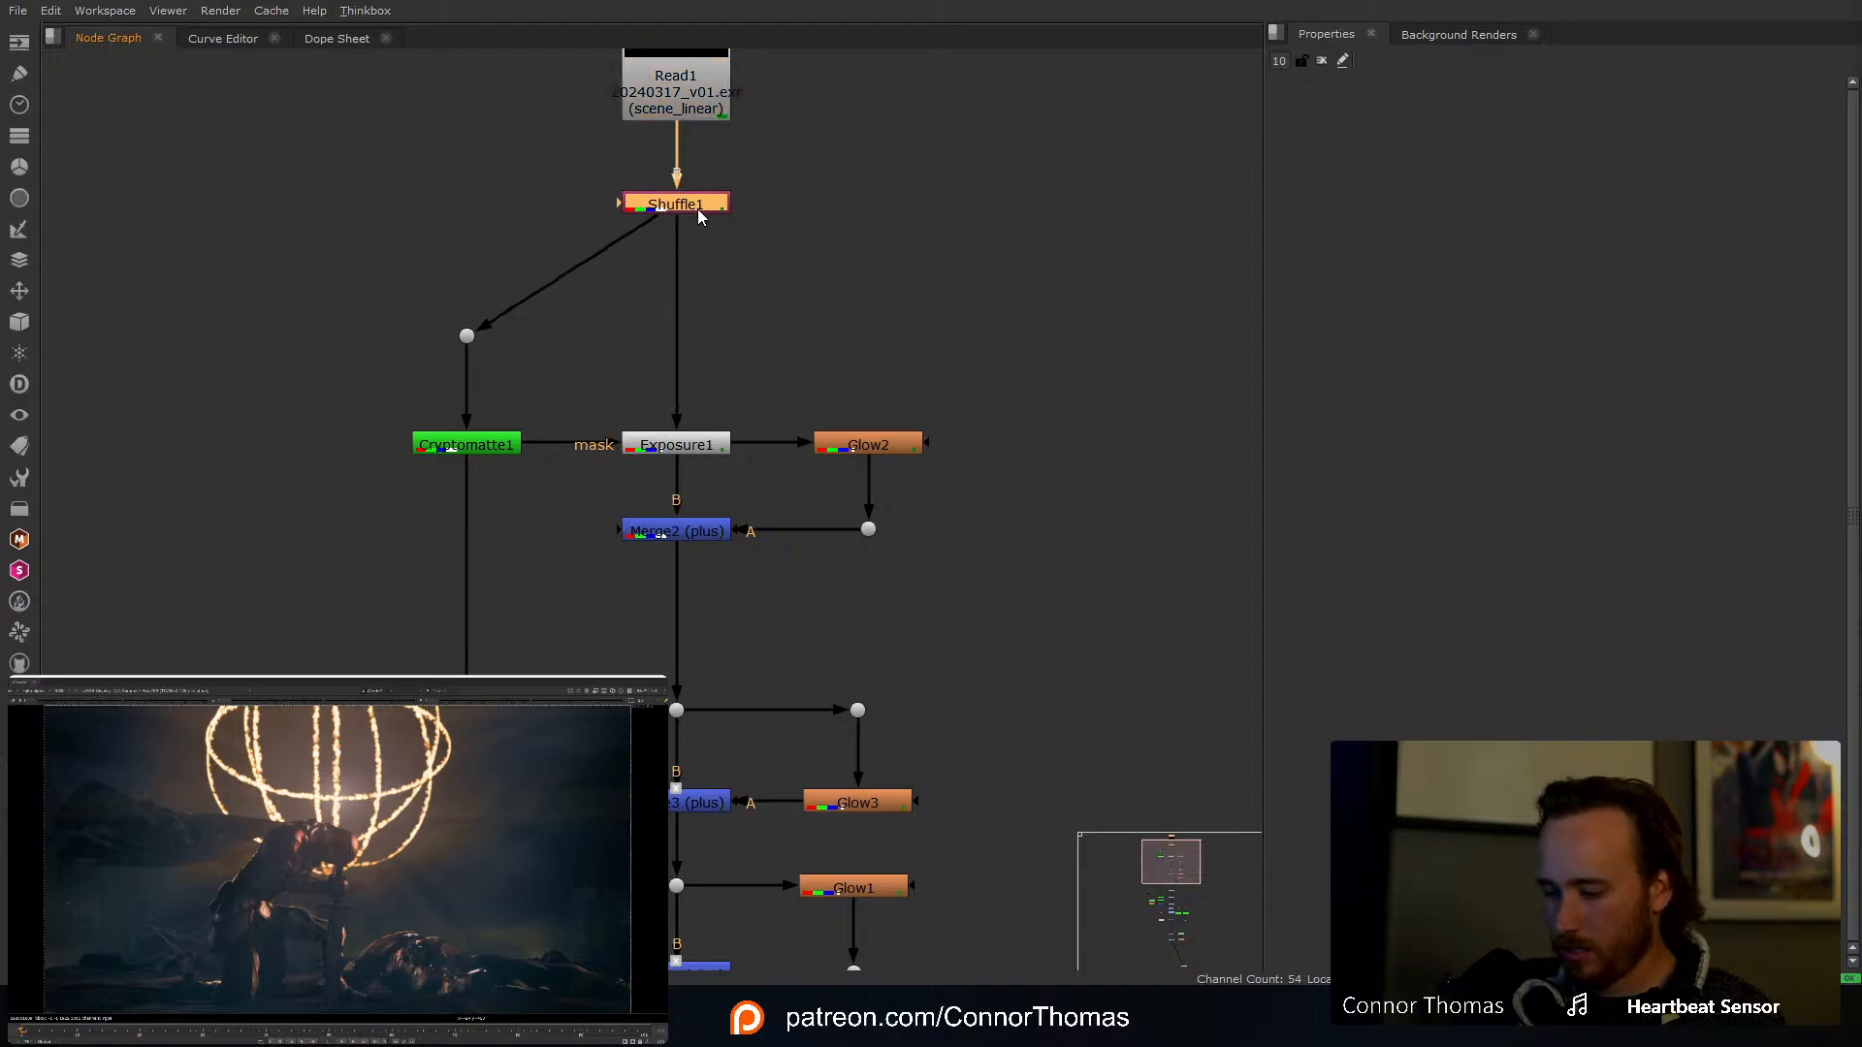
Step: Insert a dot below Shuffle1 and line it up level with the dot feeding Cryptomatte1
key(Tab)
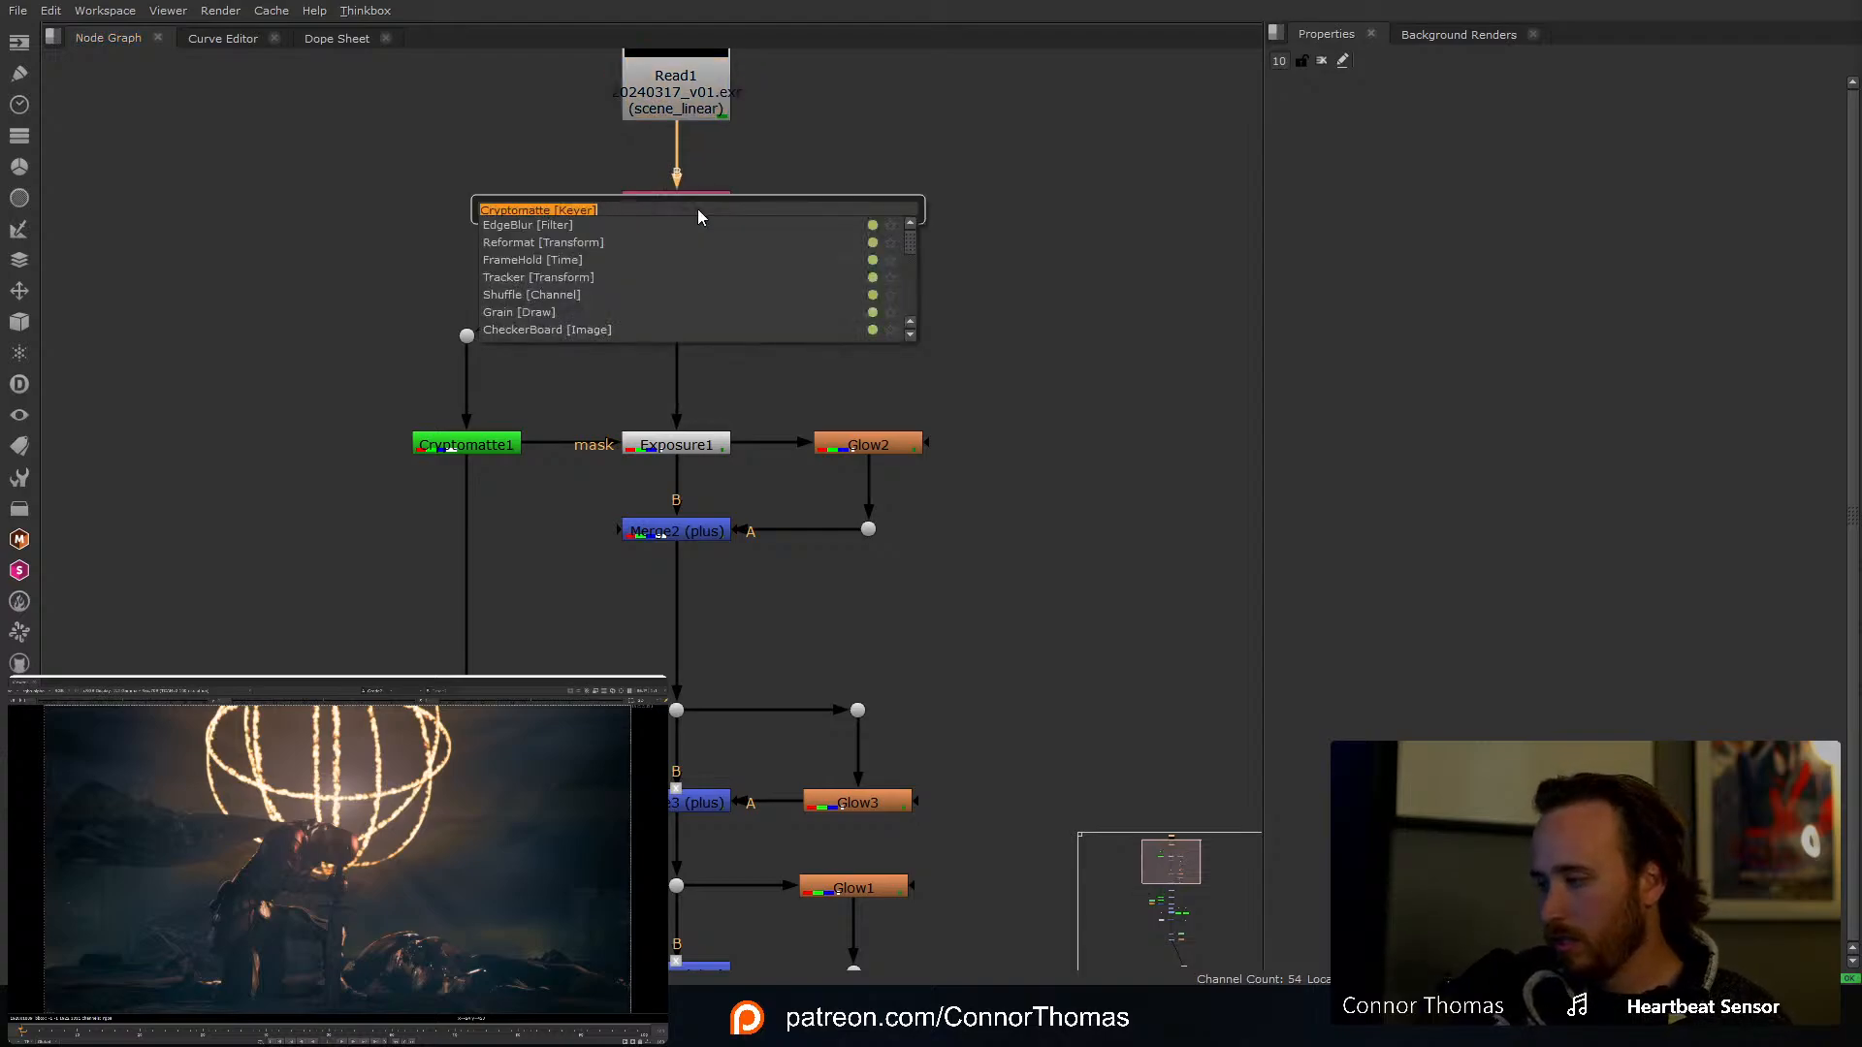
text(dot)
key(Return)
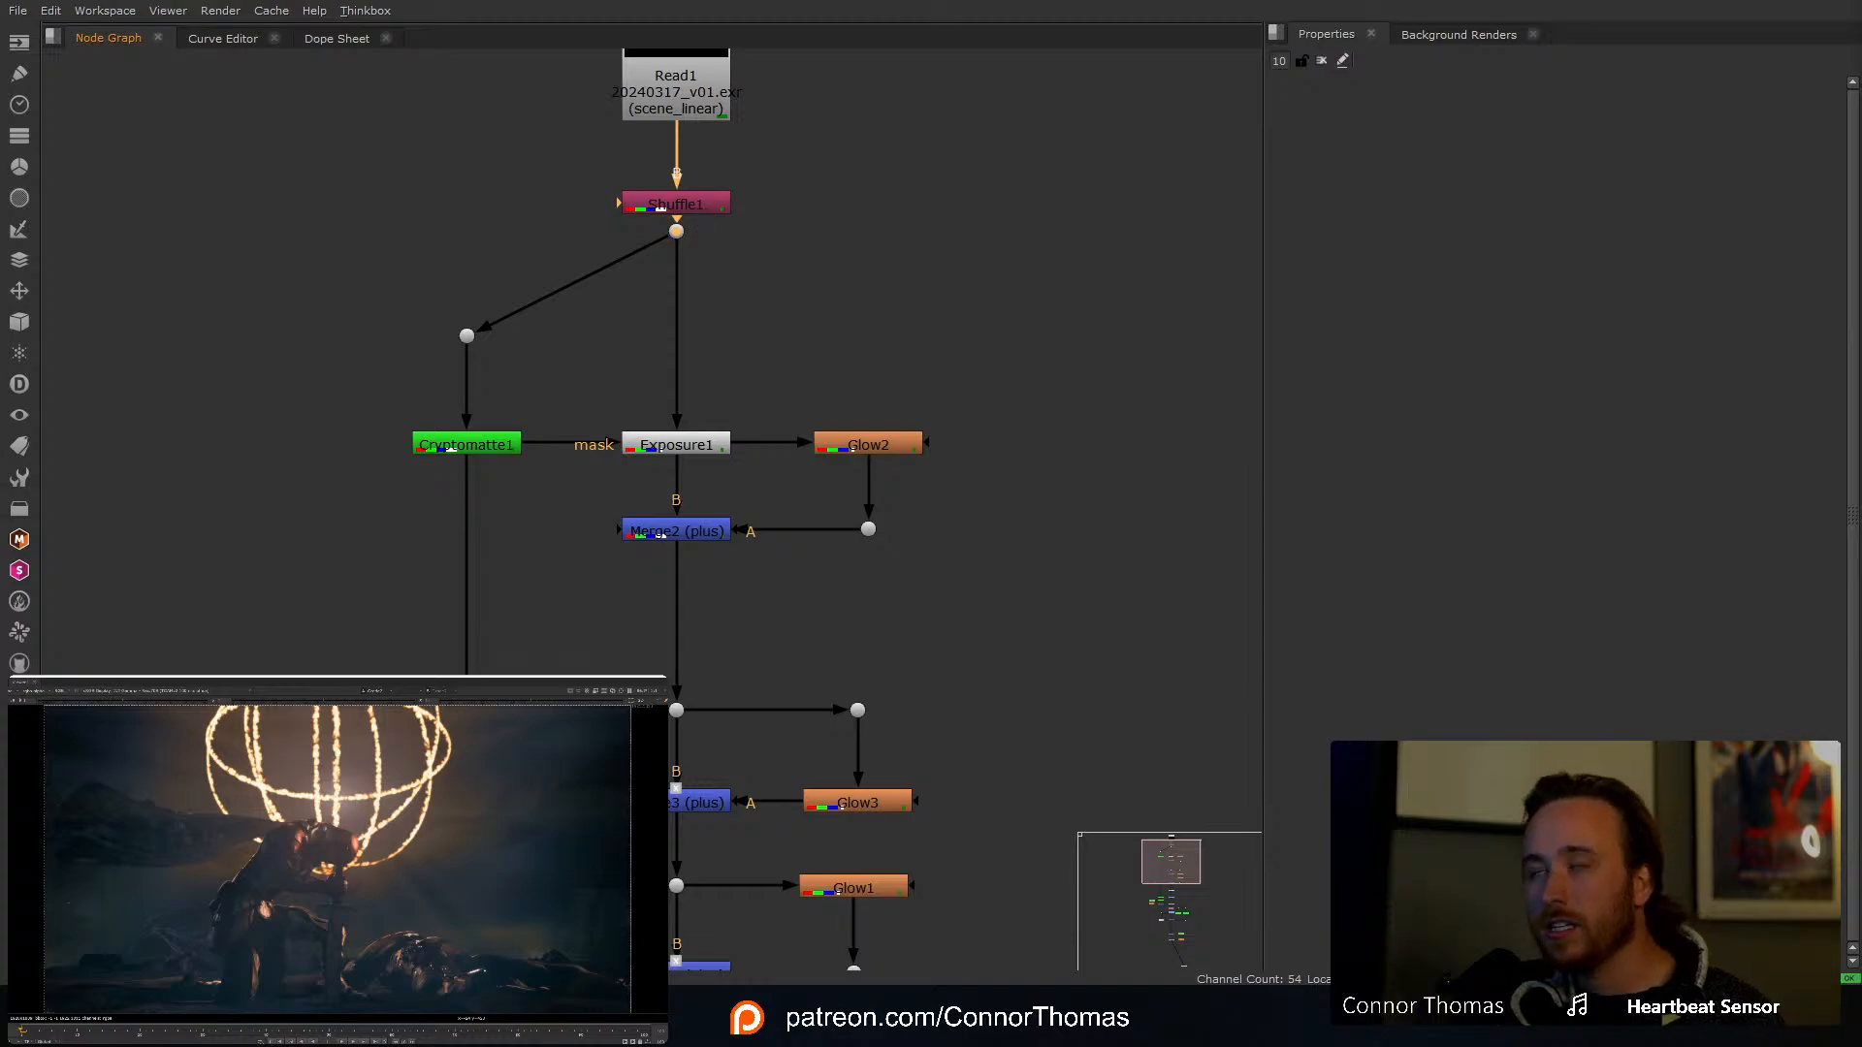
drag(676, 233, 676, 335)
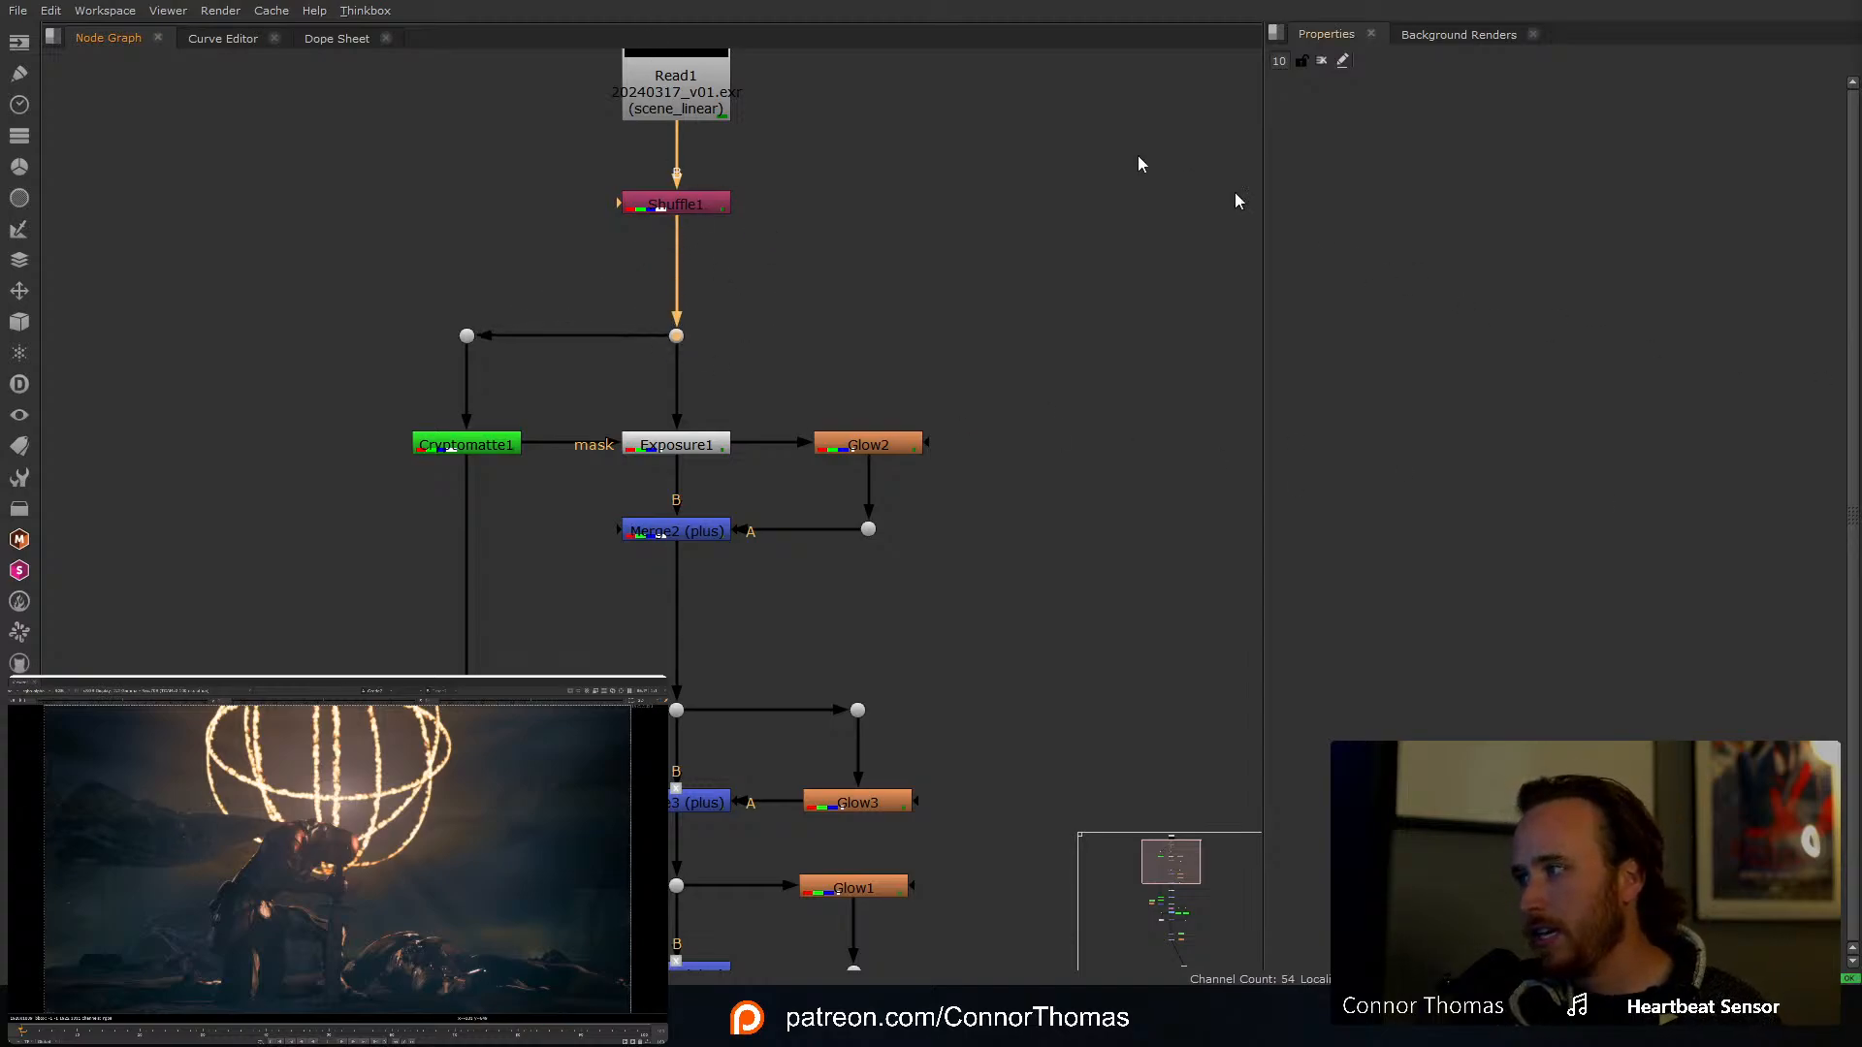
Step: Add a RotoPaint node directly after Shuffle1 and view its output
click(718, 202)
key(p)
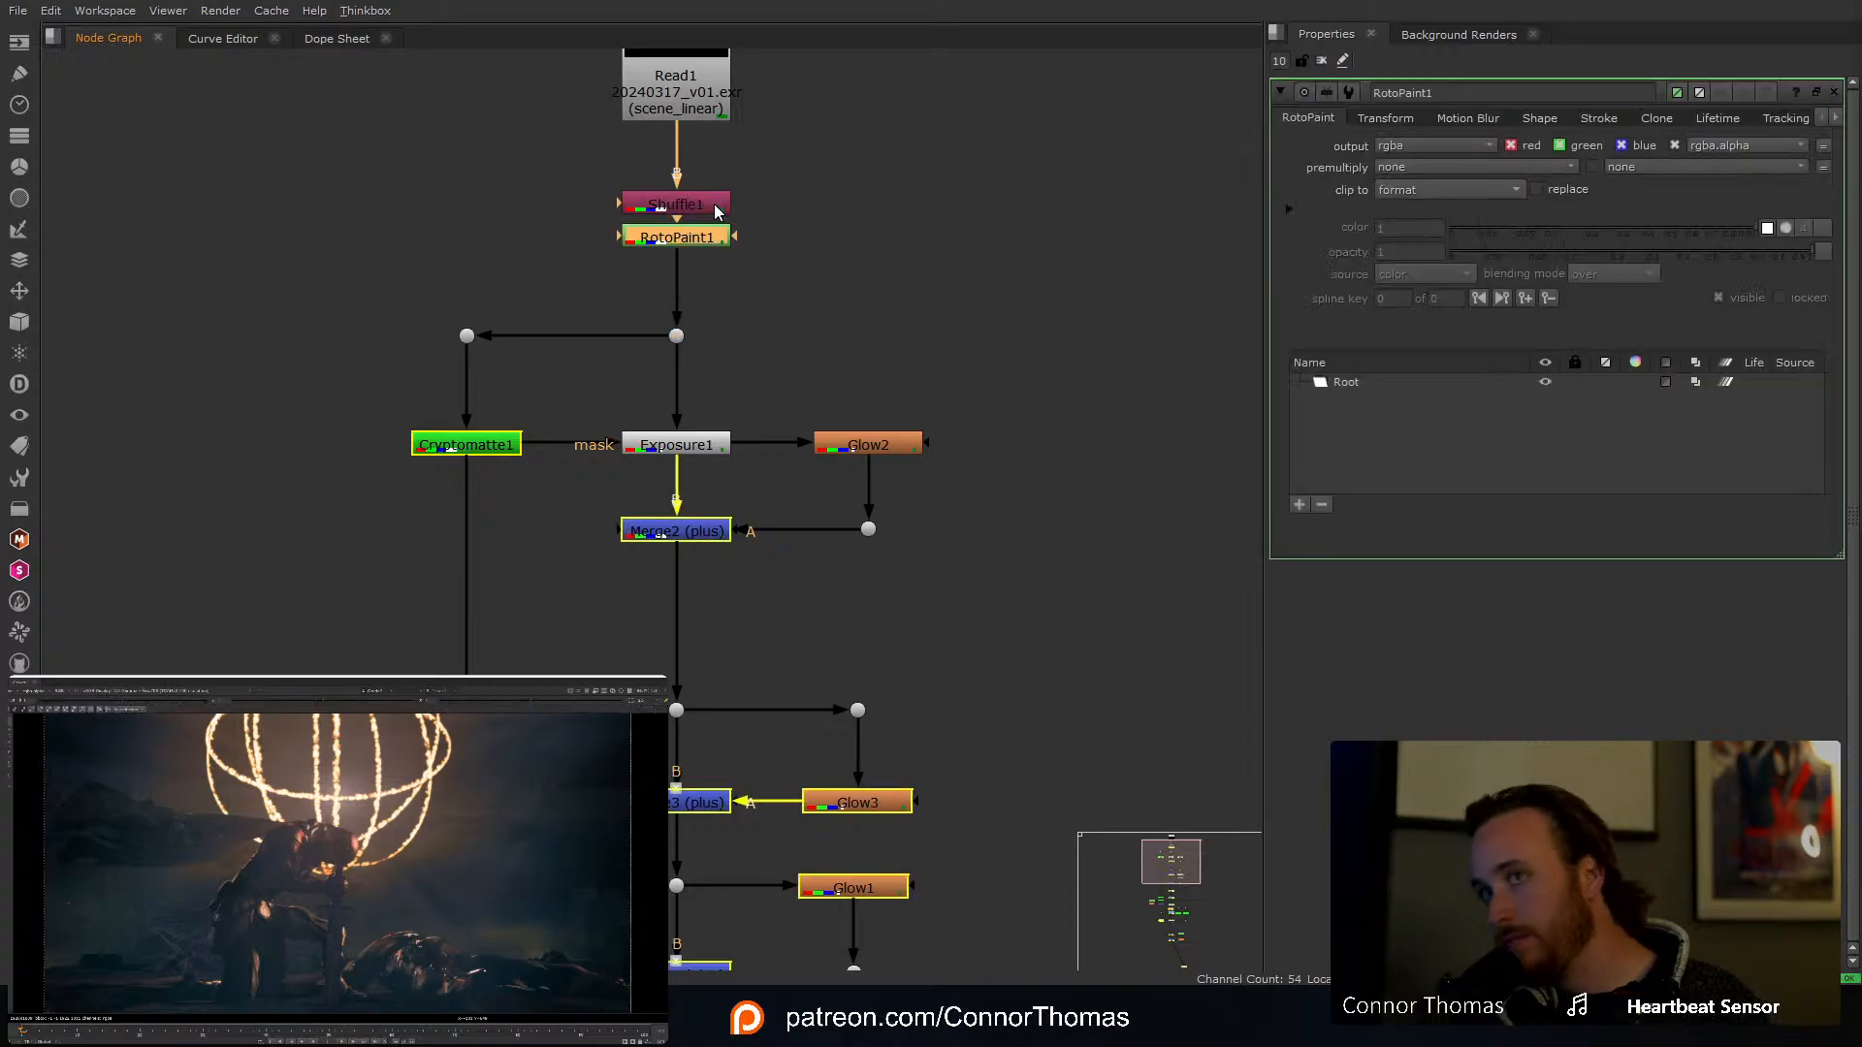
key(1)
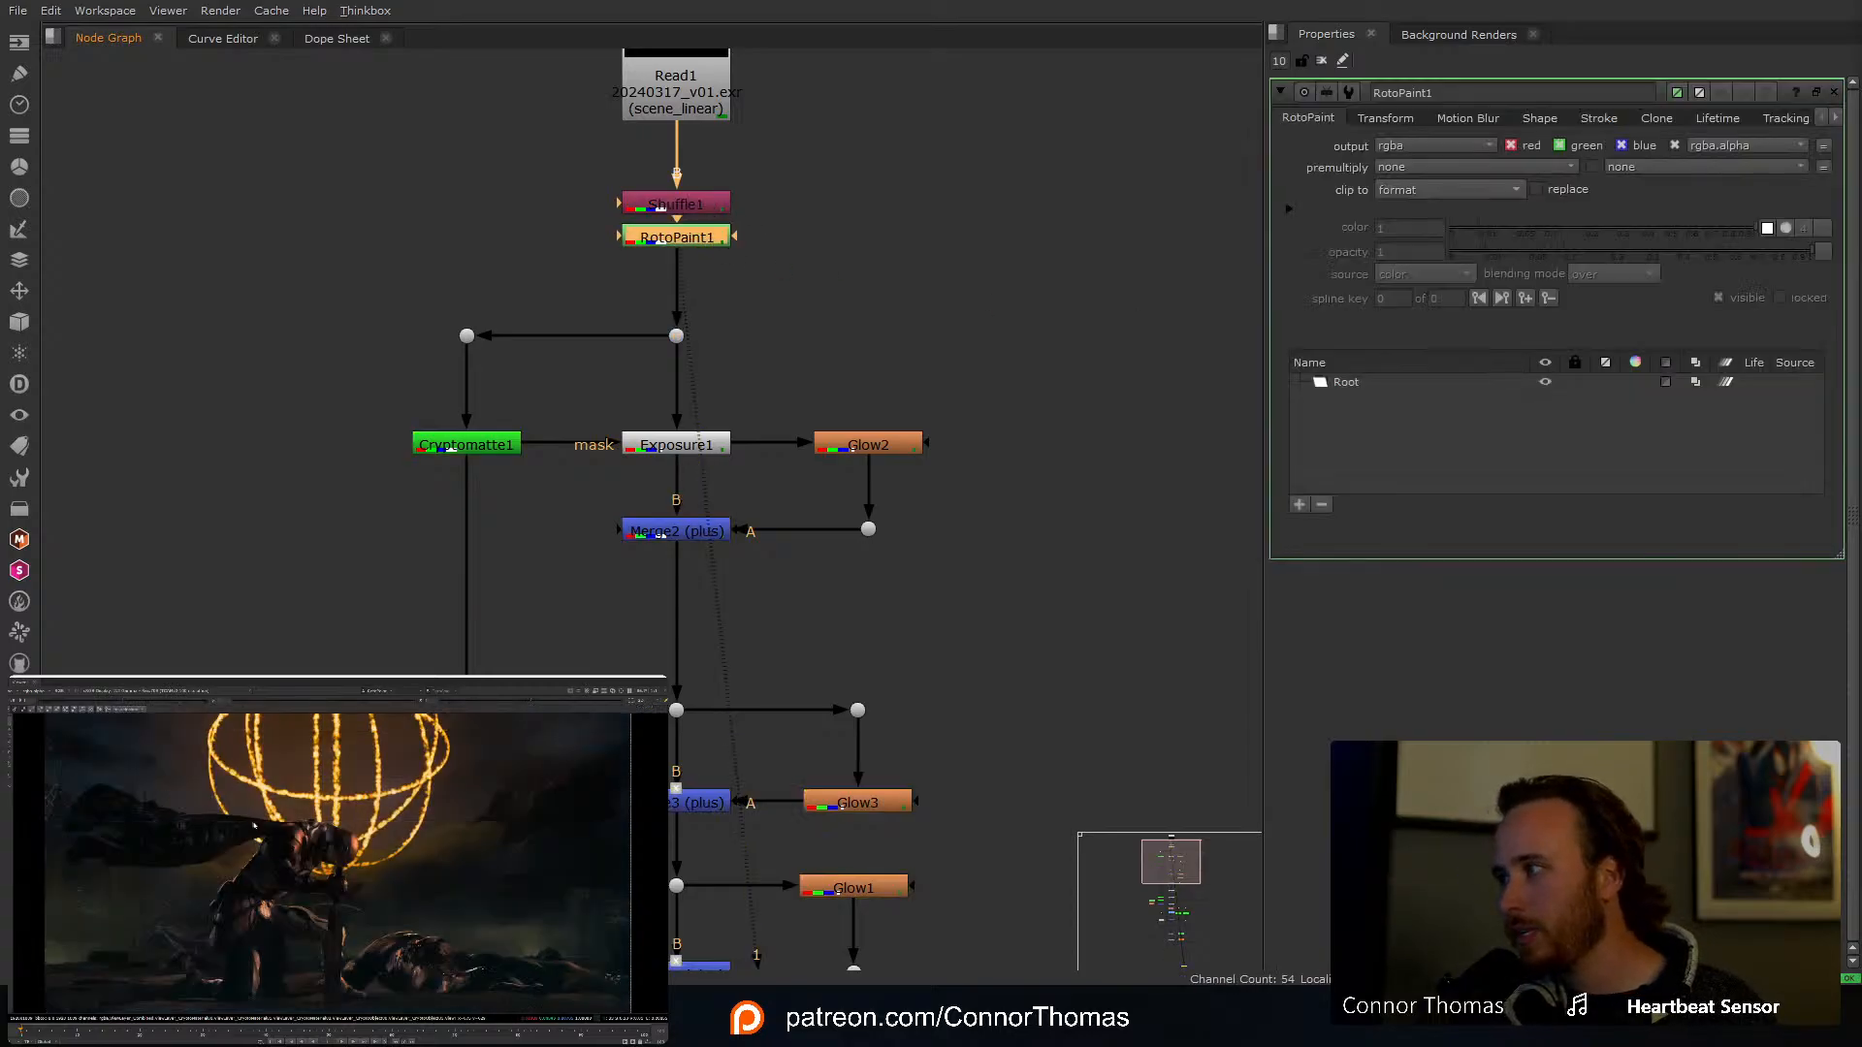
Step: Paint foreground-source clone strokes over the blemishes along the knight's cape, and close the RotoPaint1 properties
scroll(250, 864, up, 5)
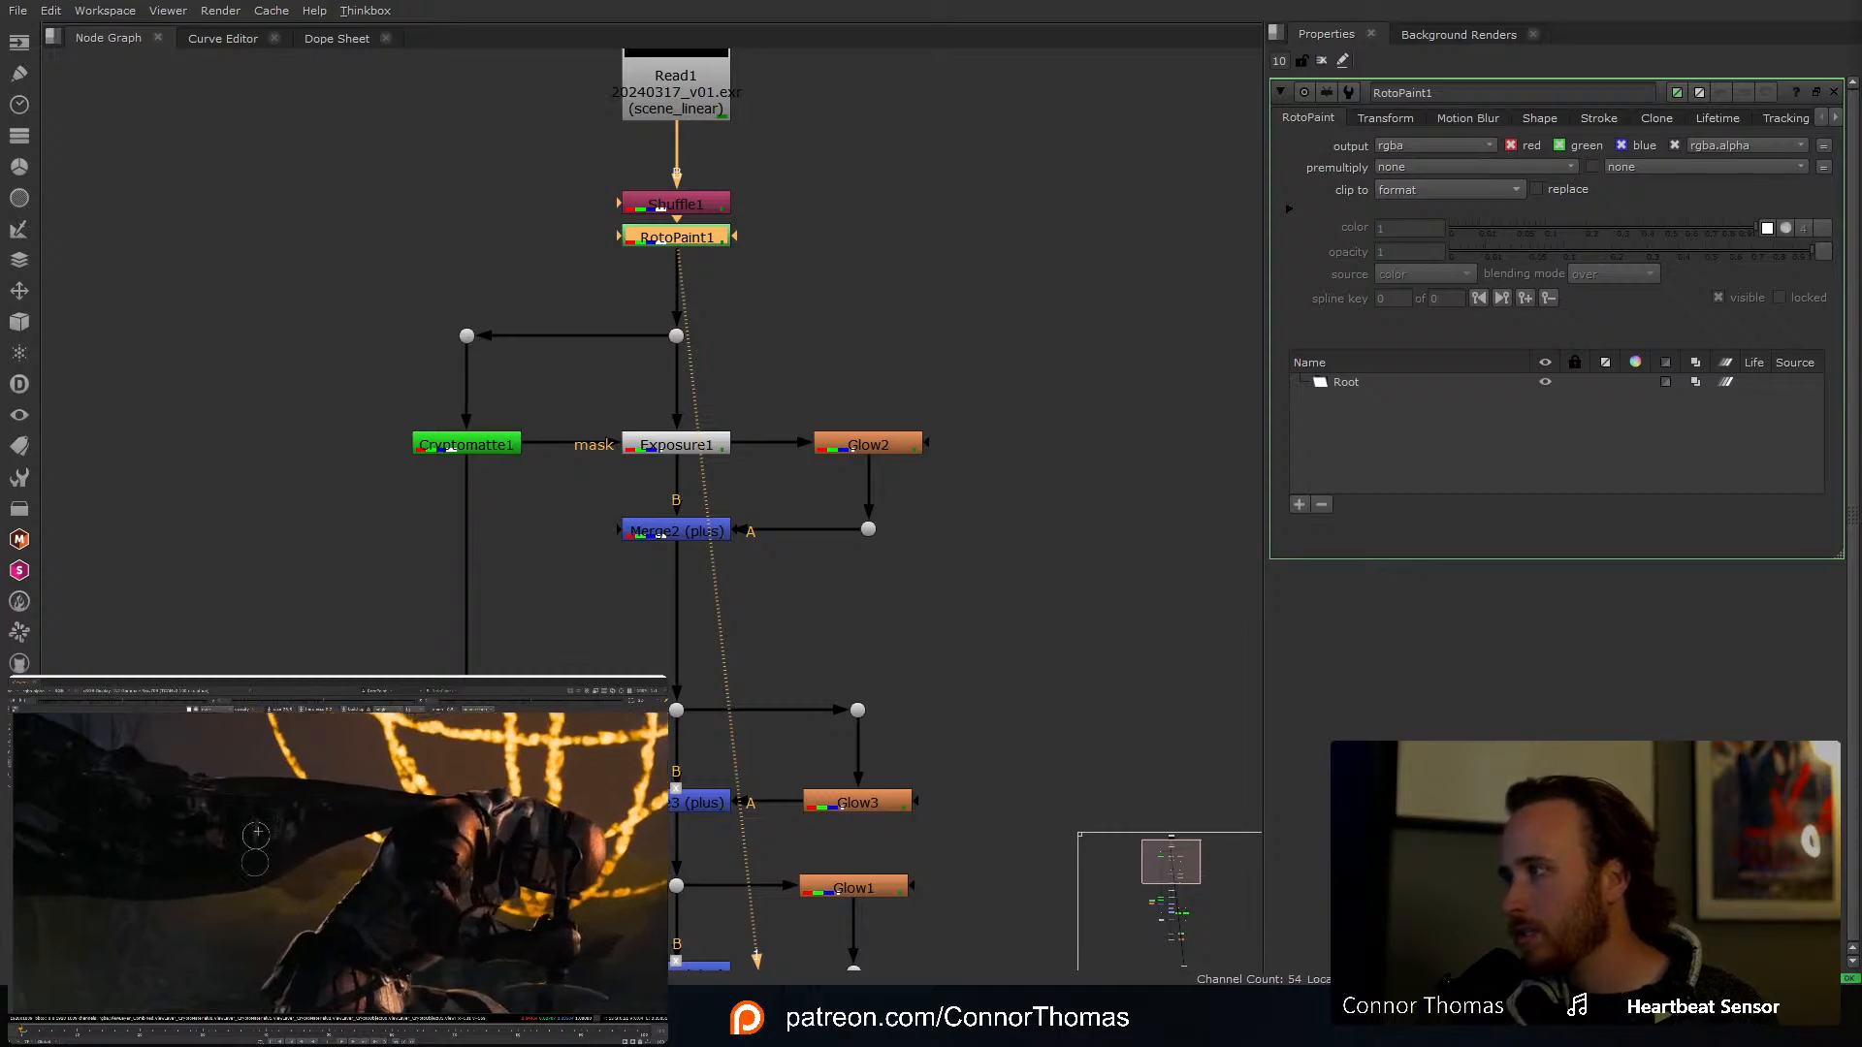
drag(253, 833, 251, 835)
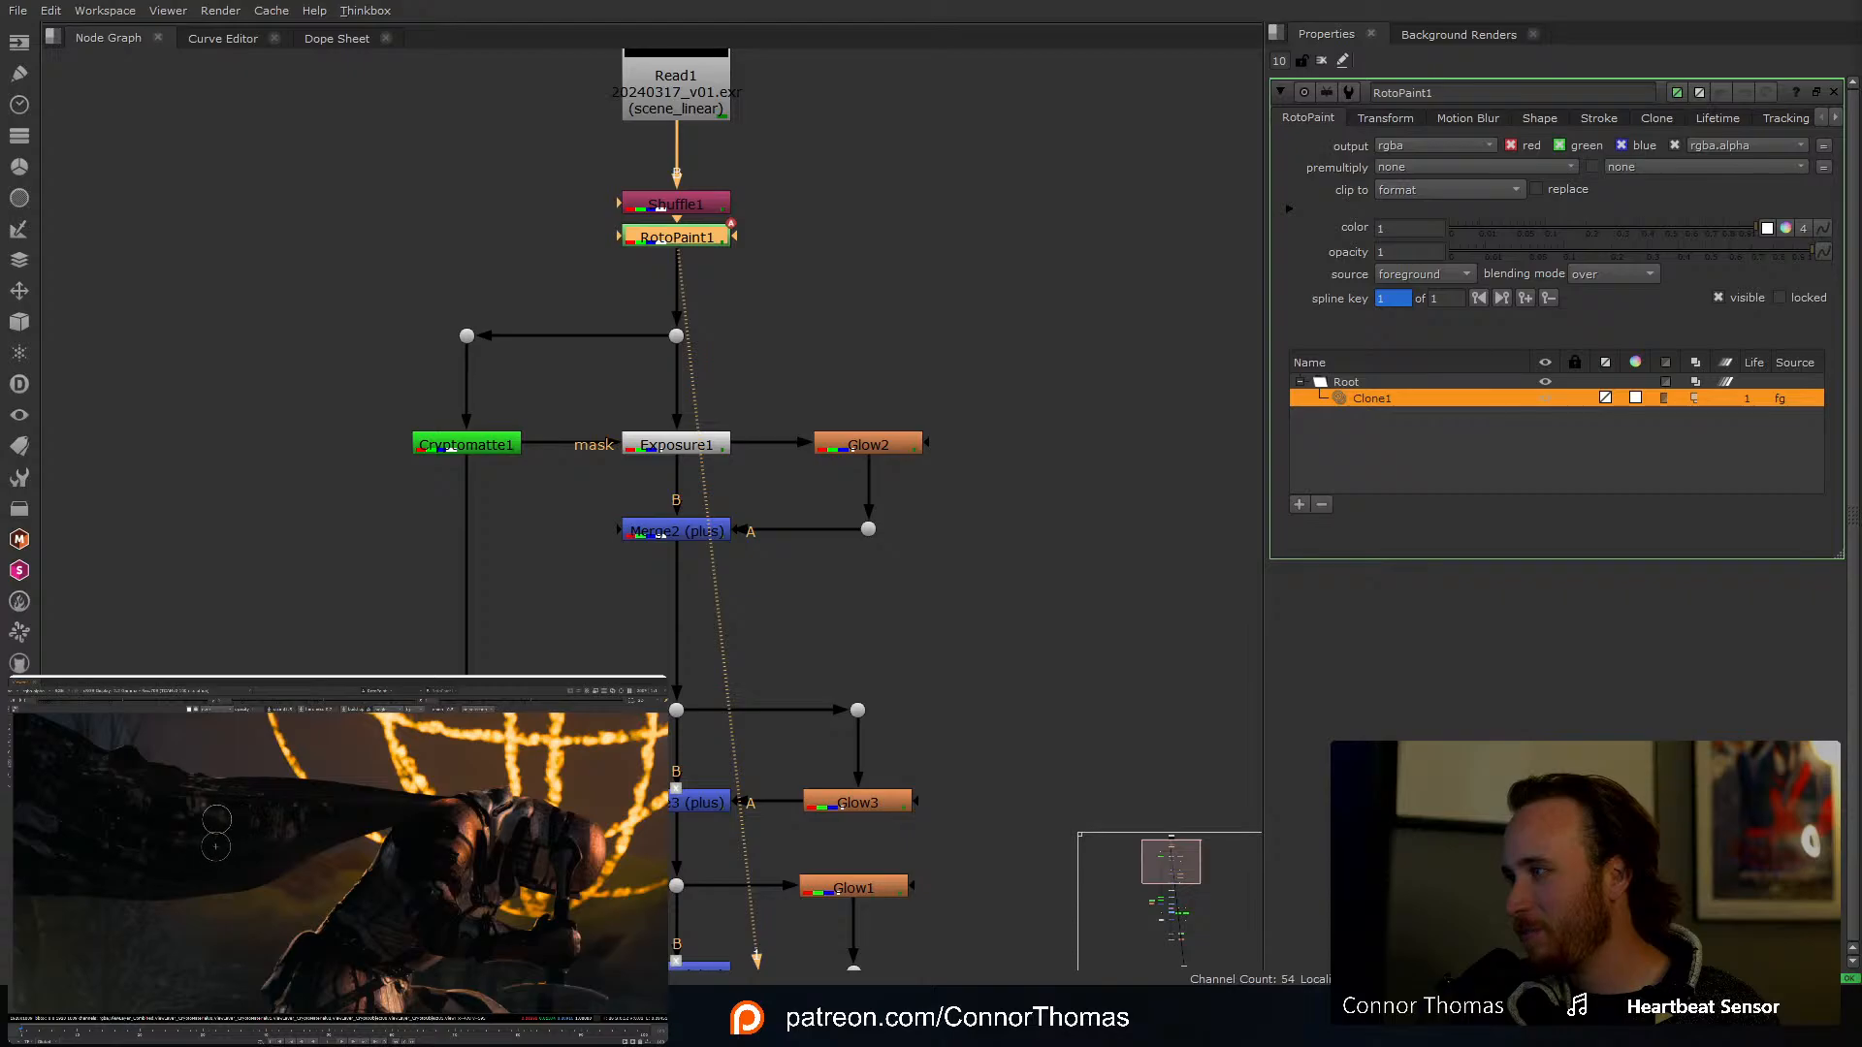
mouse_move(217, 819)
mouse_down()
mouse_move(305, 834)
mouse_move(277, 819)
mouse_up()
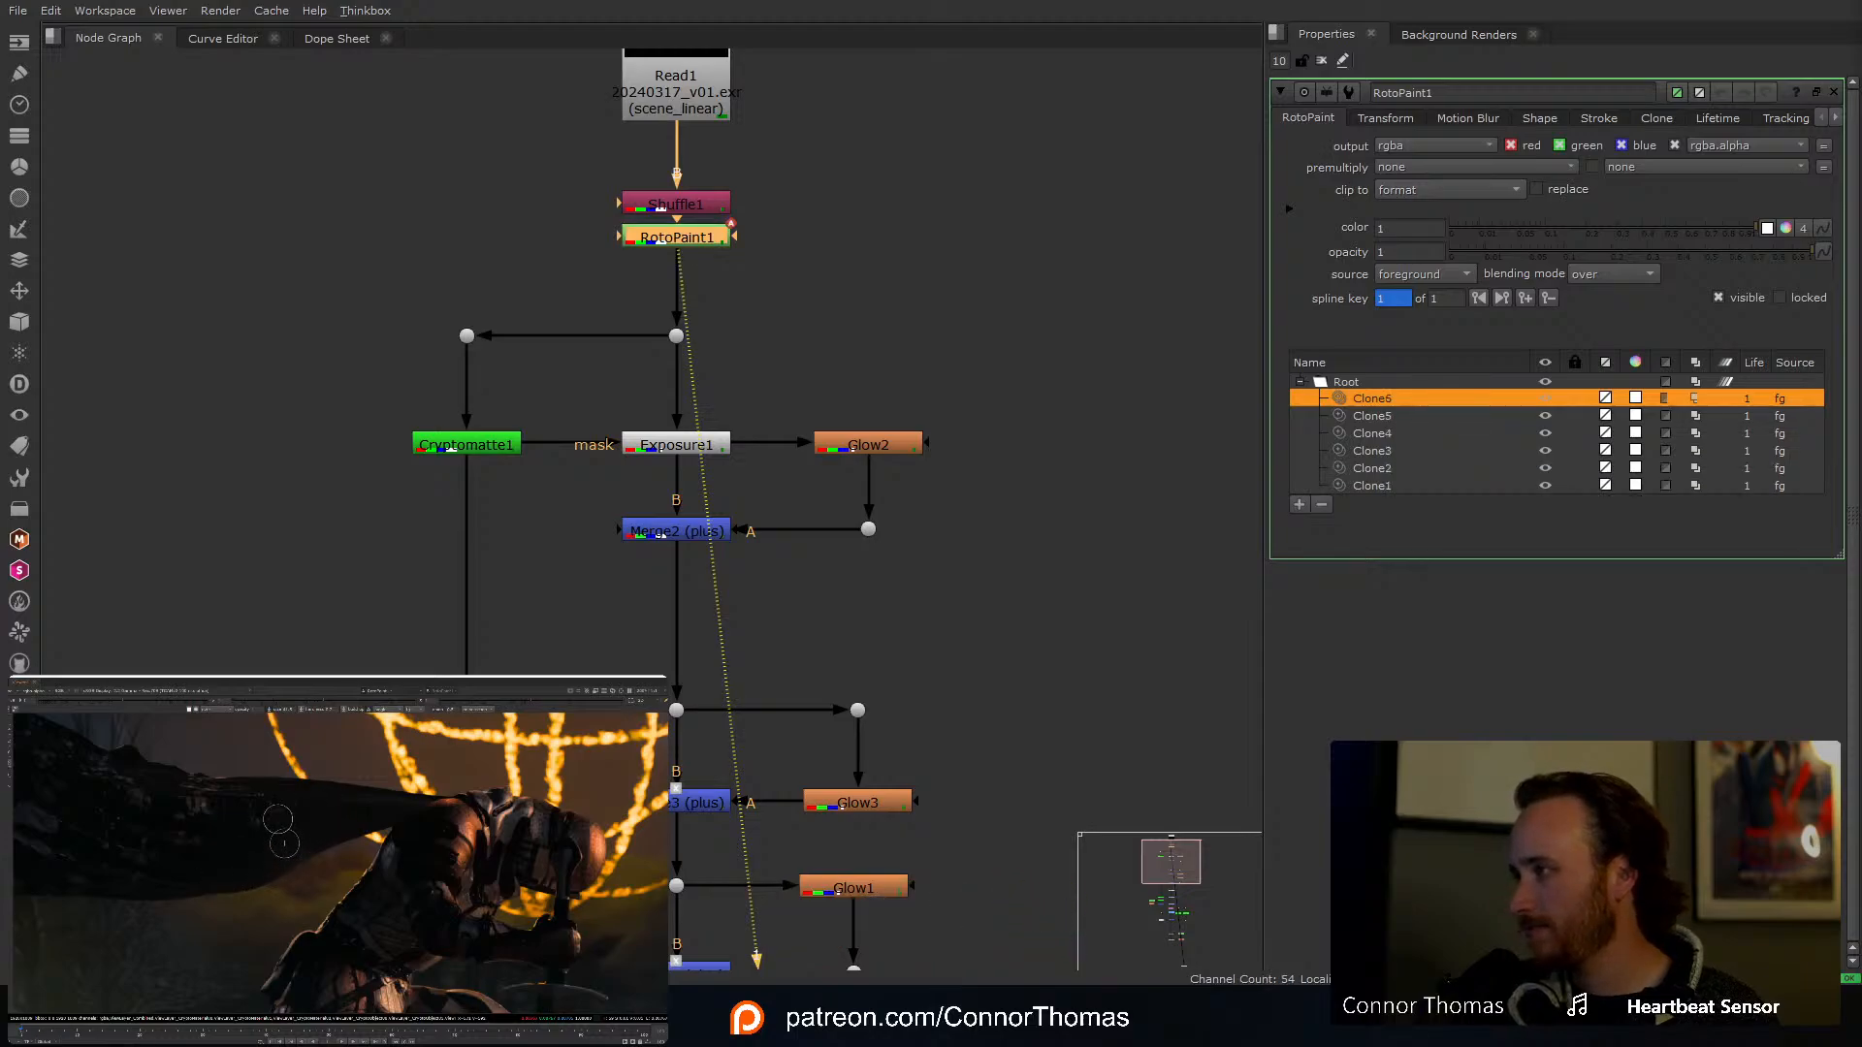
drag(252, 823, 281, 822)
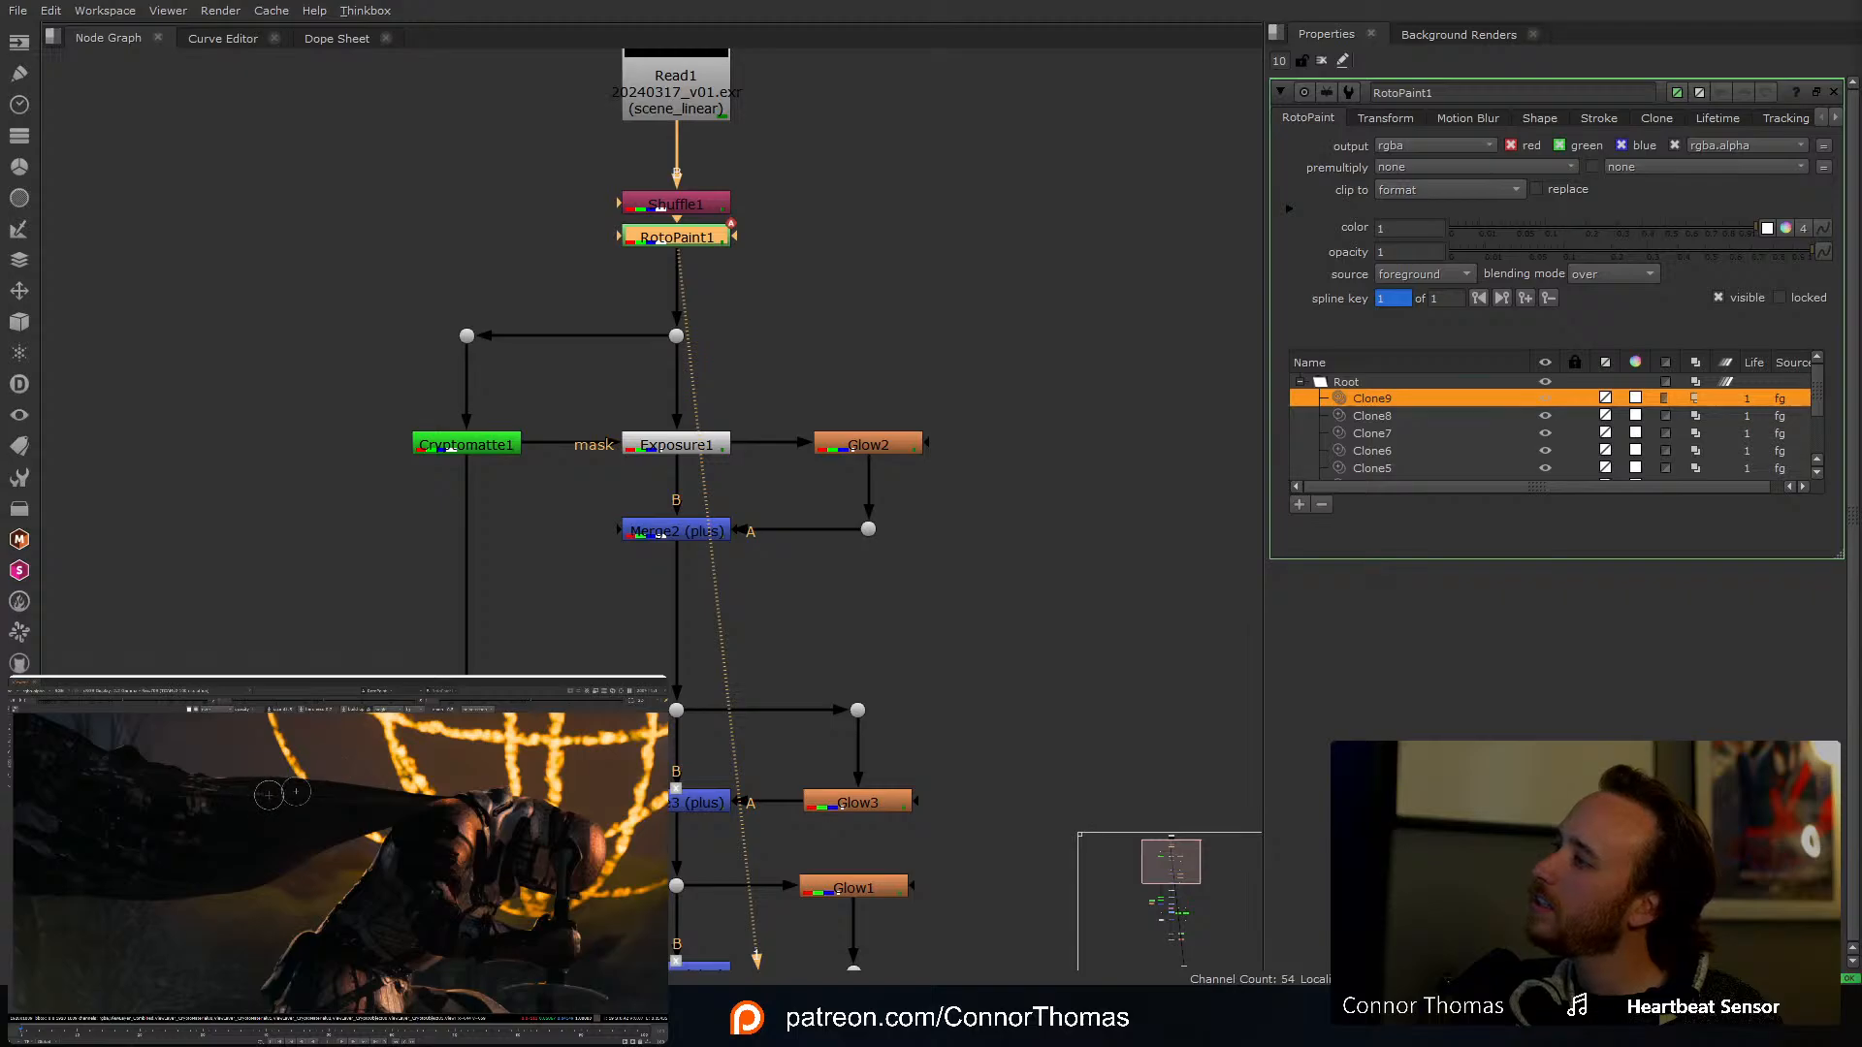
drag(279, 793, 264, 790)
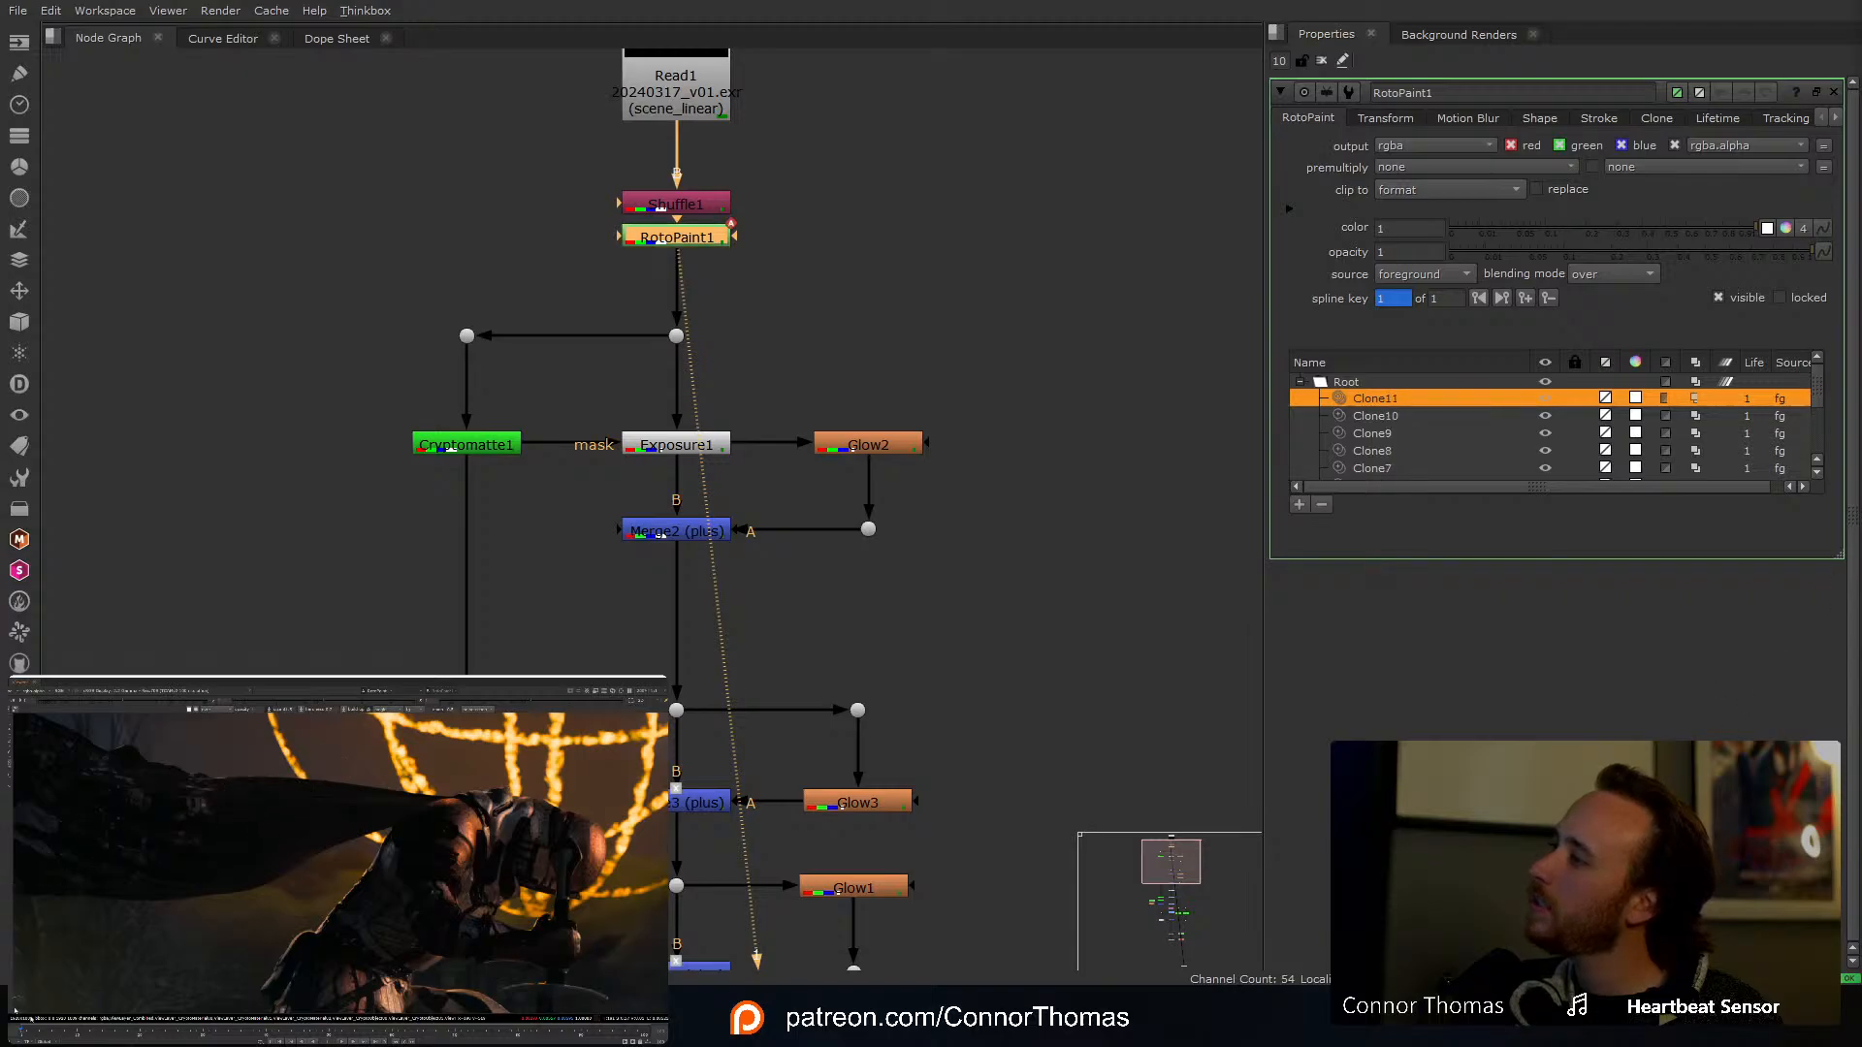
scroll(194, 911, down, 2)
middle_drag(278, 842, 339, 823)
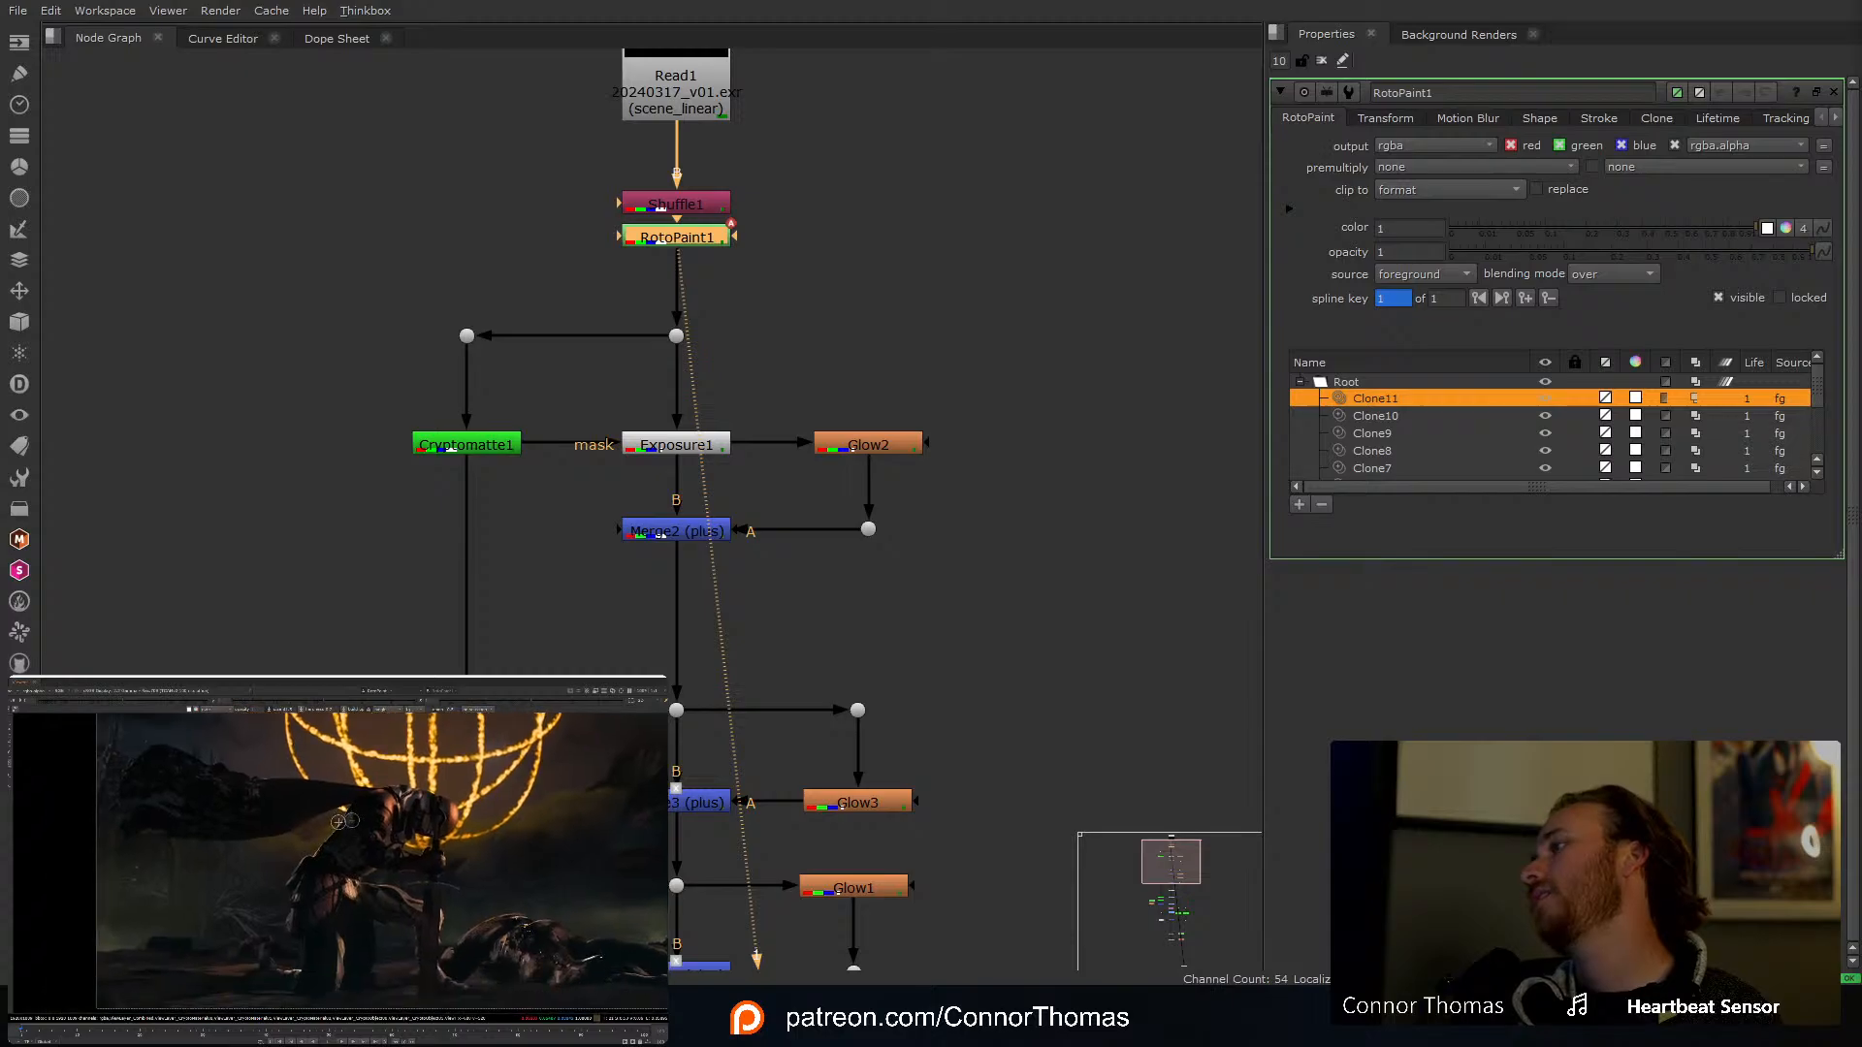
scroll(339, 822, up, 2)
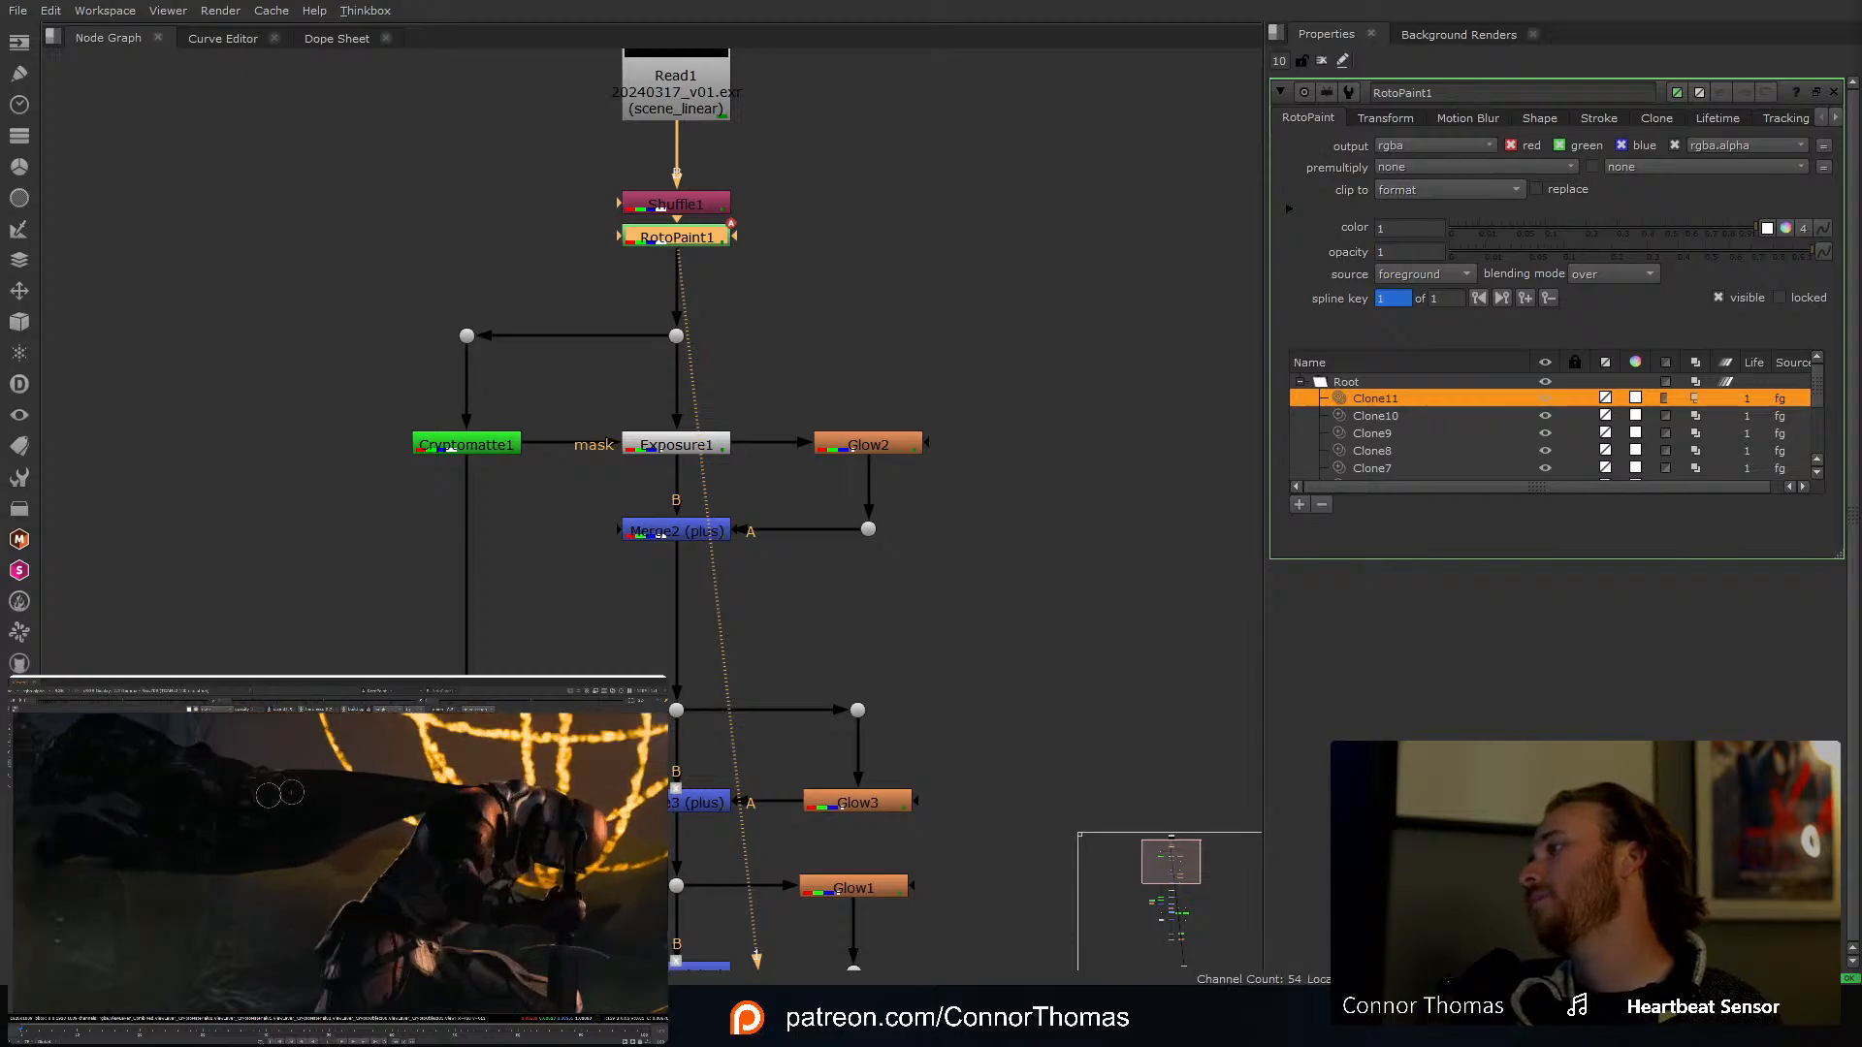
mouse_move(270, 816)
mouse_down()
mouse_move(299, 808)
mouse_move(313, 851)
mouse_move(227, 869)
mouse_up()
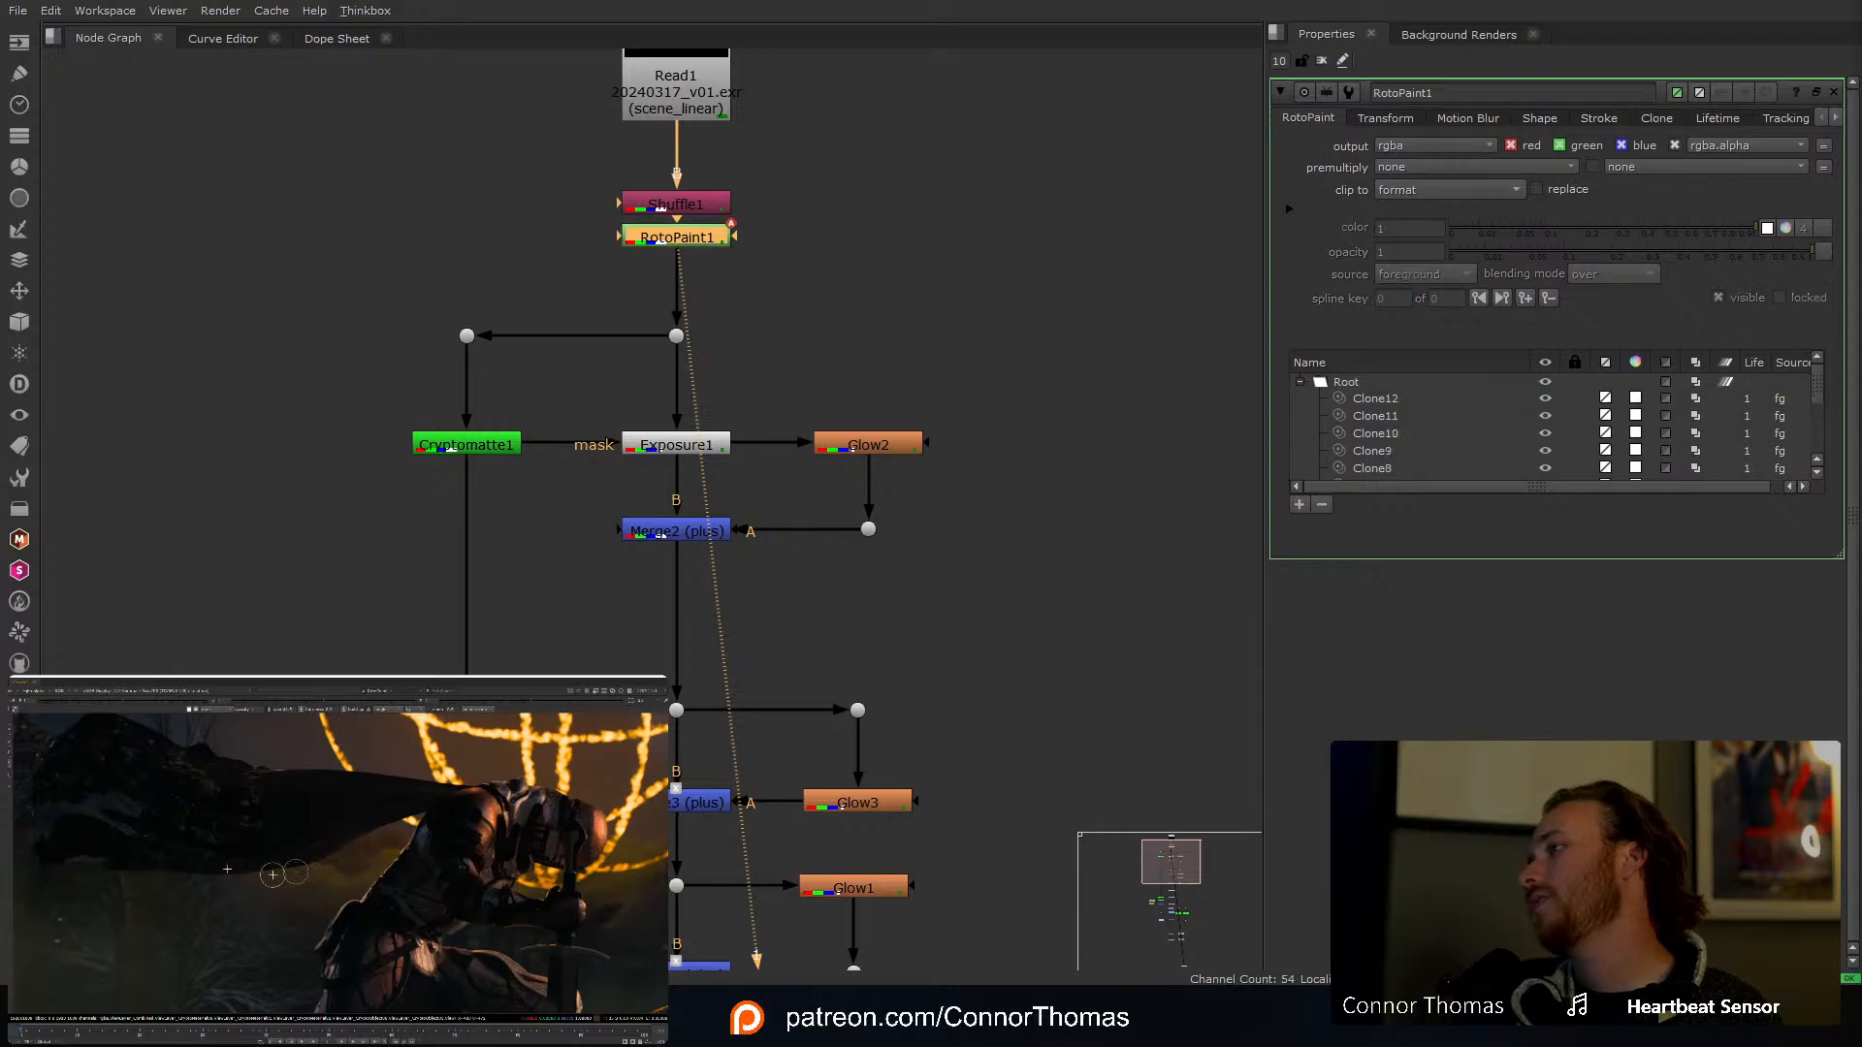
click(1321, 60)
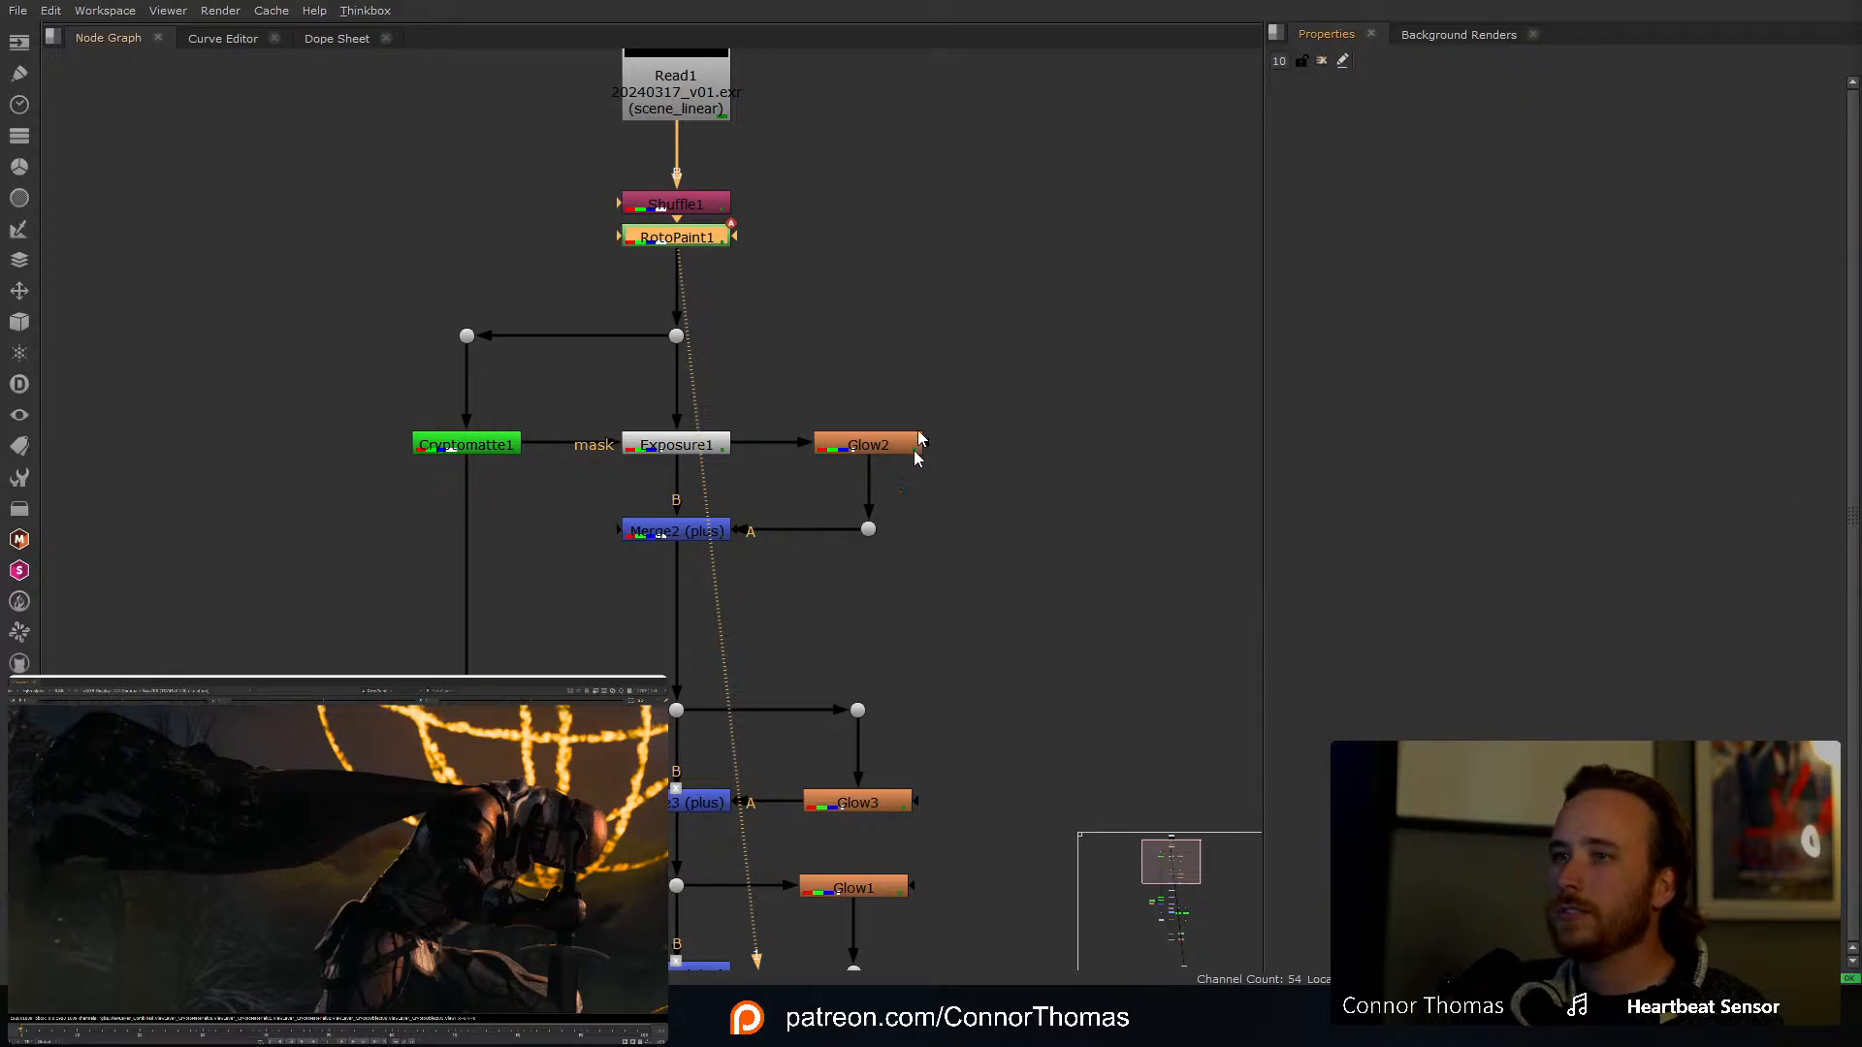
Step: View the final output at Grade2 to check the painted cape
middle_drag(791, 827, 847, 329)
middle_drag(828, 891, 828, 223)
middle_drag(881, 789, 858, 174)
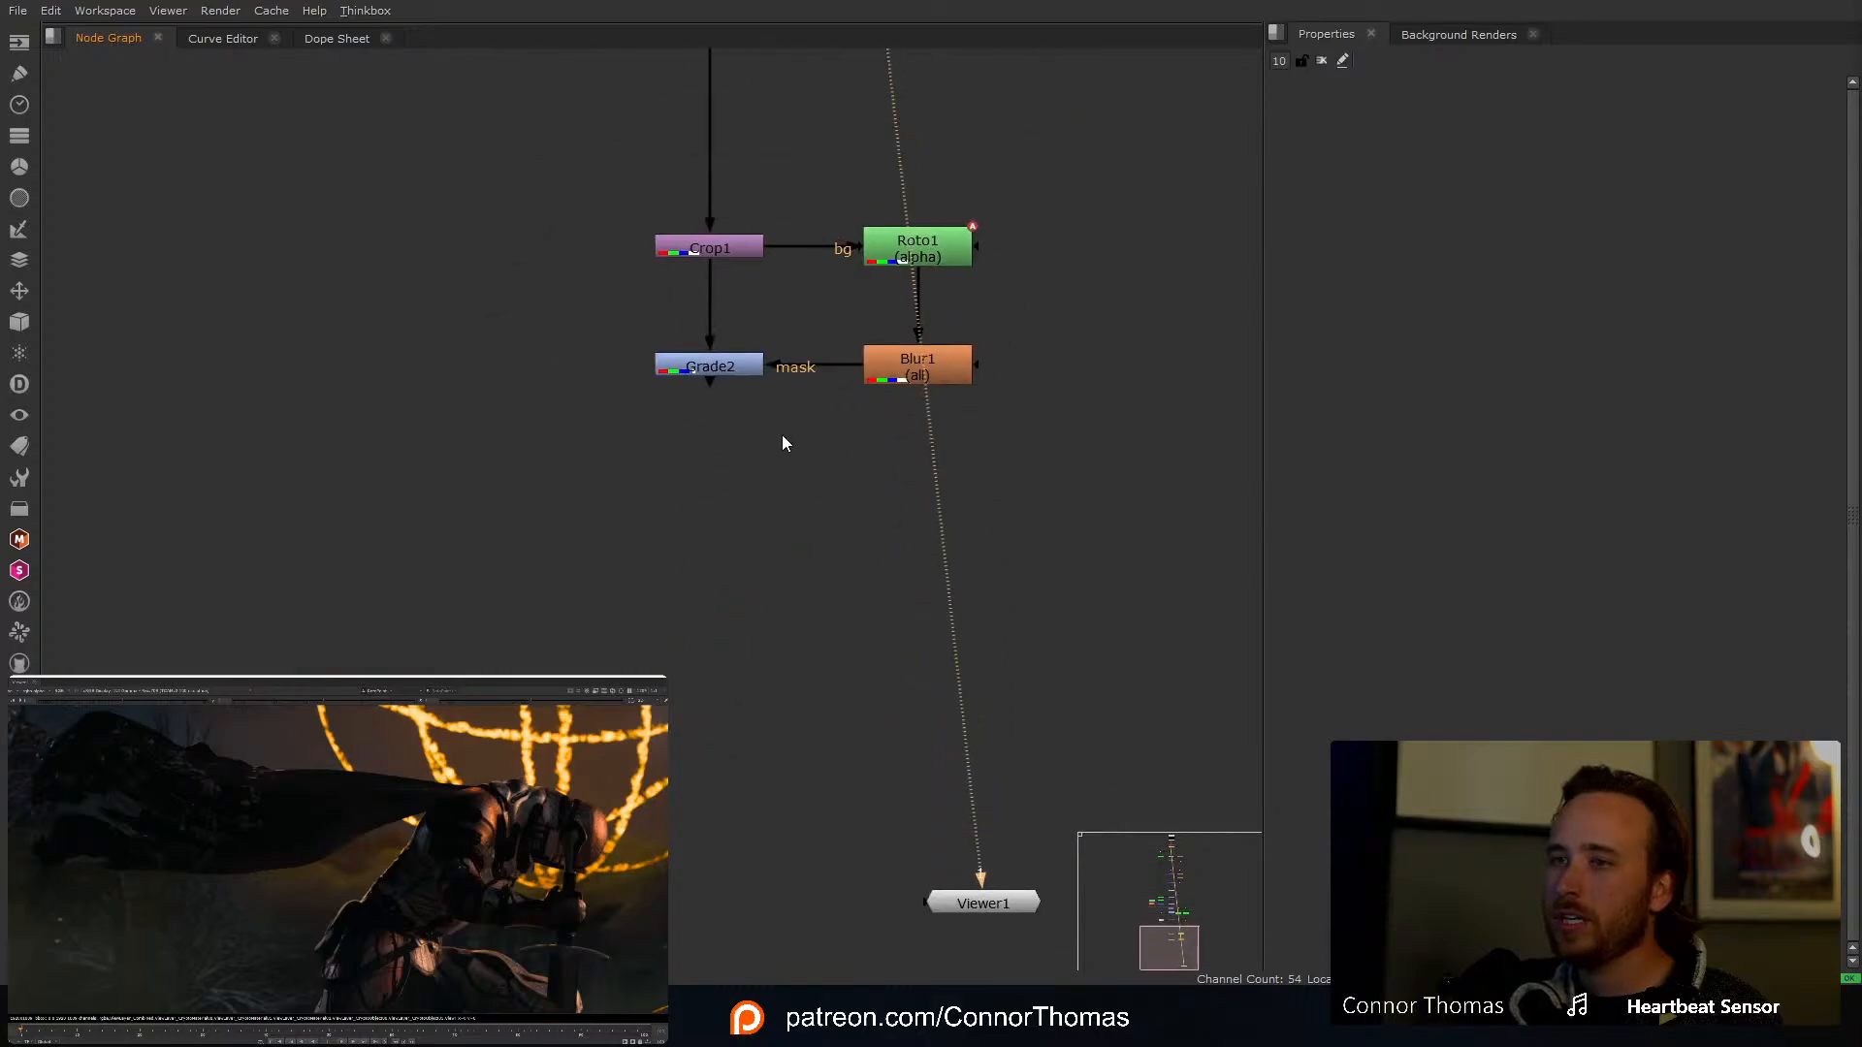
key(1)
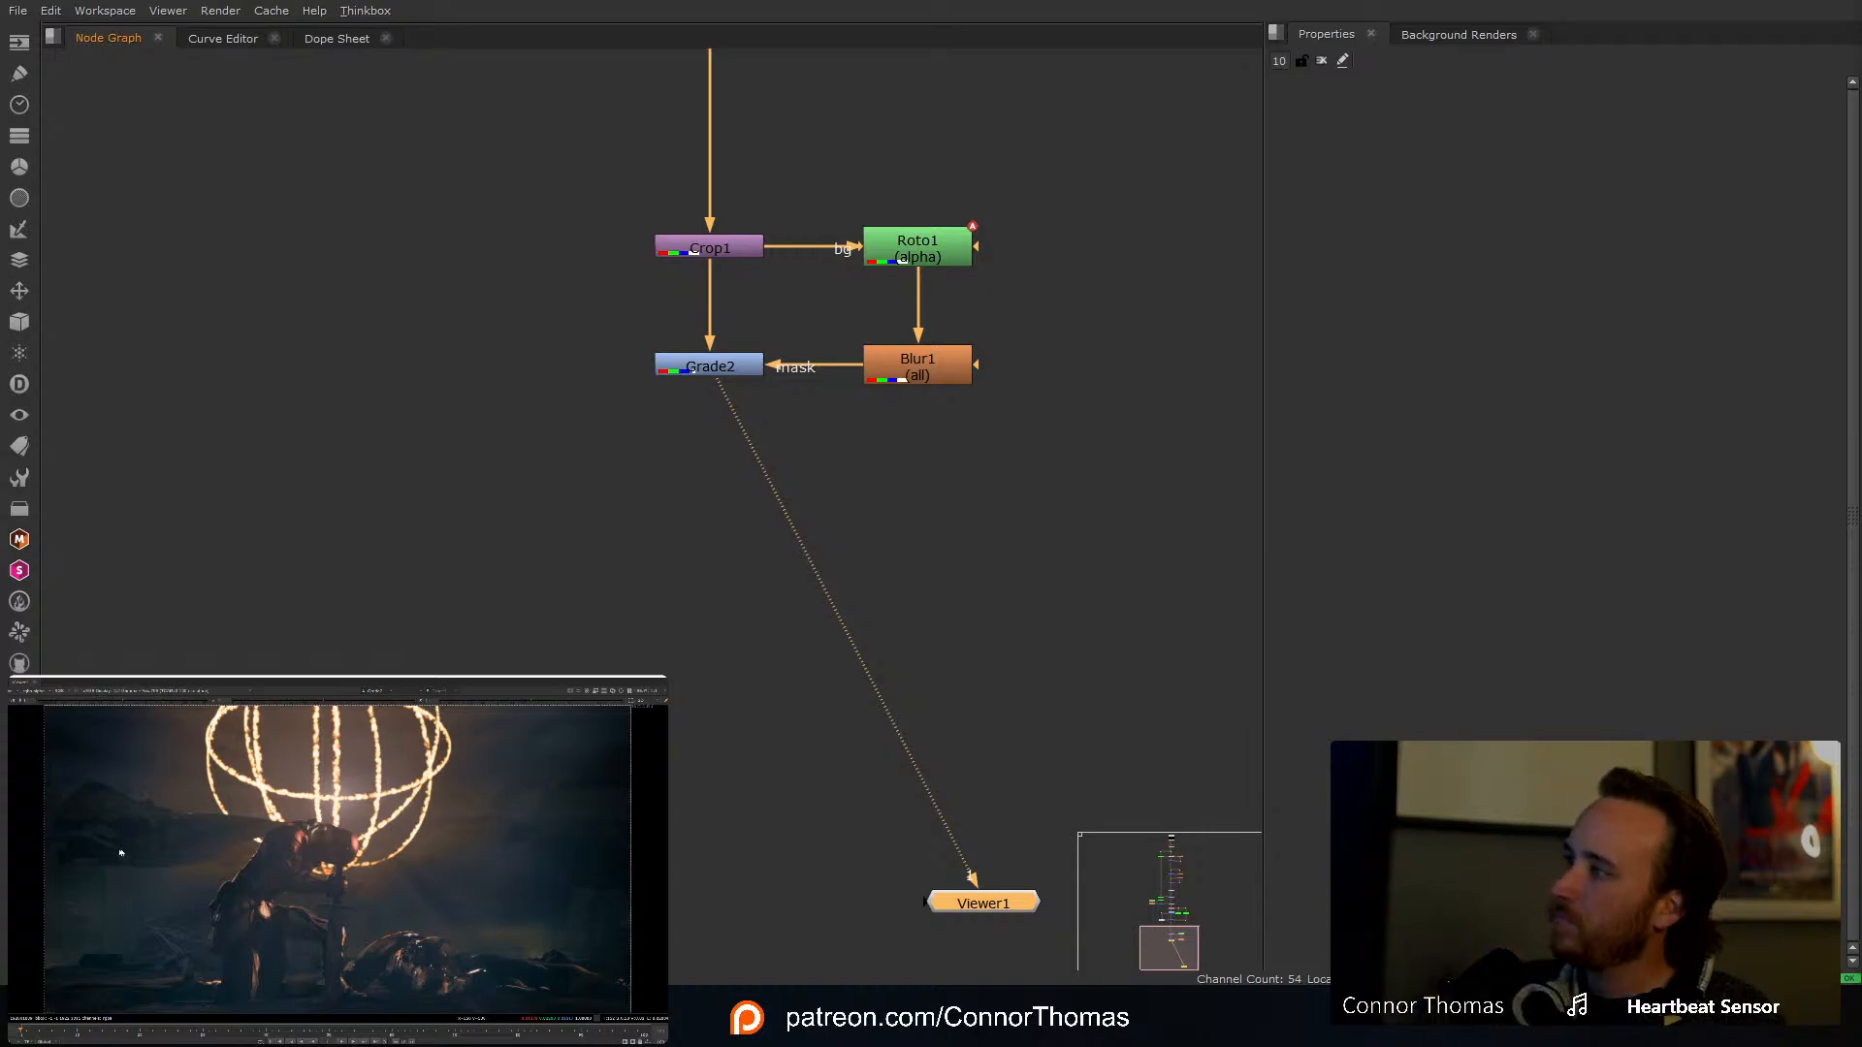
Step: Disable and re-enable RotoPaint1 to compare the final image with and without the paint strokes
middle_drag(1214, 170, 1236, 670)
middle_drag(1200, 153, 1214, 533)
scroll(1117, 356, up, 3)
scroll(906, 365, down, 4)
middle_drag(871, 217, 912, 625)
middle_drag(868, 152, 867, 646)
middle_drag(859, 446, 870, 485)
click(742, 437)
key(d)
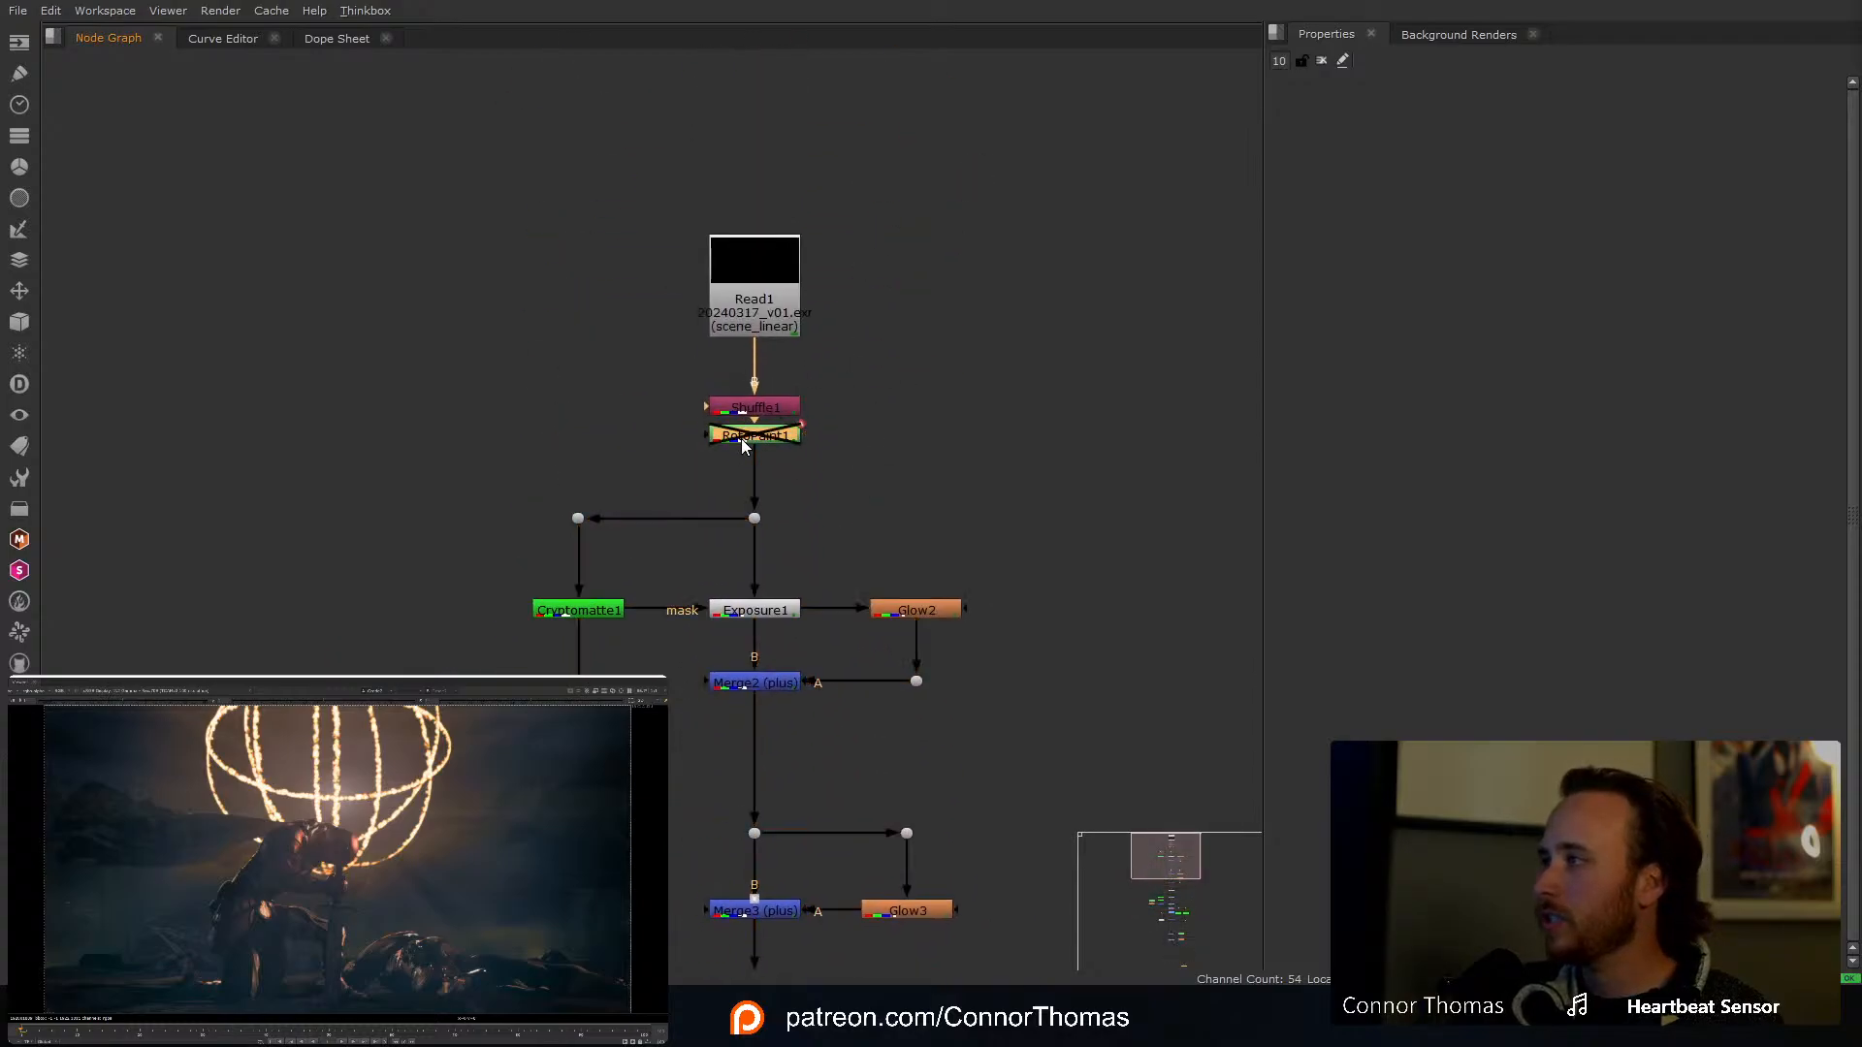
key(d)
Step: Add a Cryptomatte node beside the main node column, connect it to the dot above Cryptomatte1, and view it
middle_drag(985, 655, 994, 466)
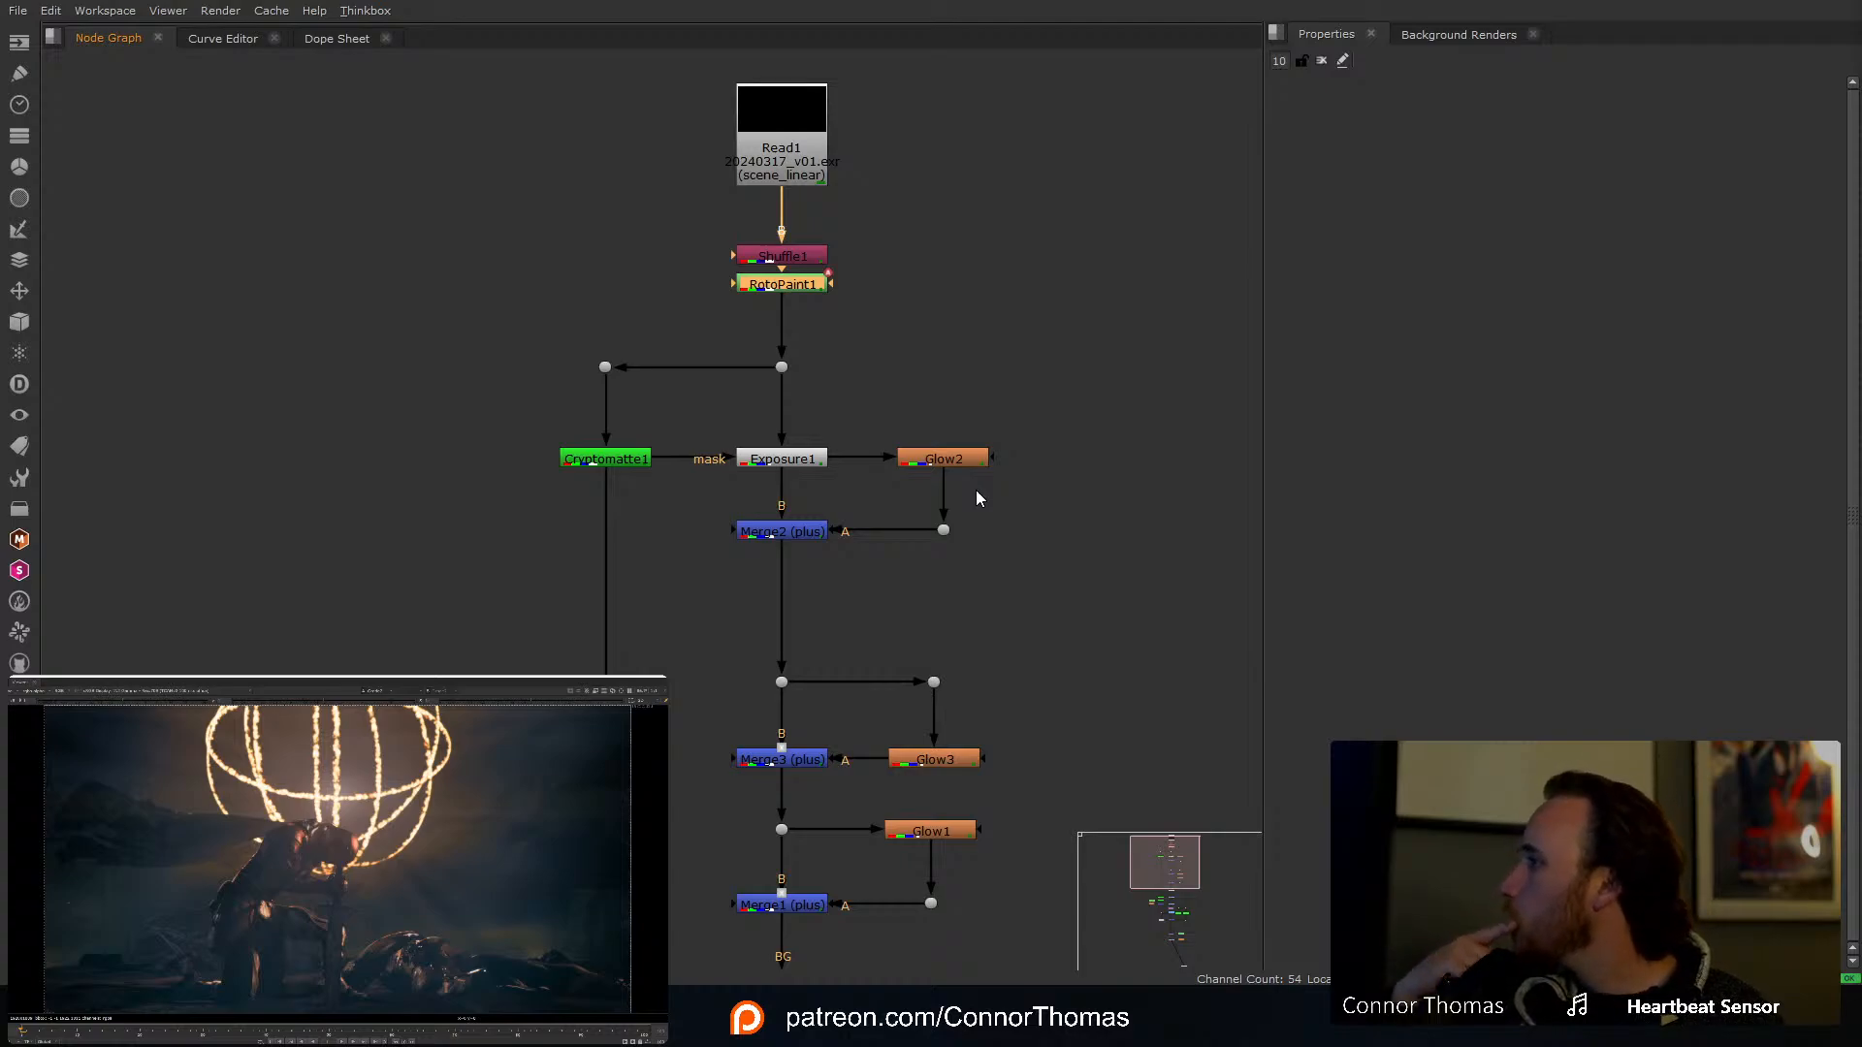
middle_drag(1002, 627, 1007, 491)
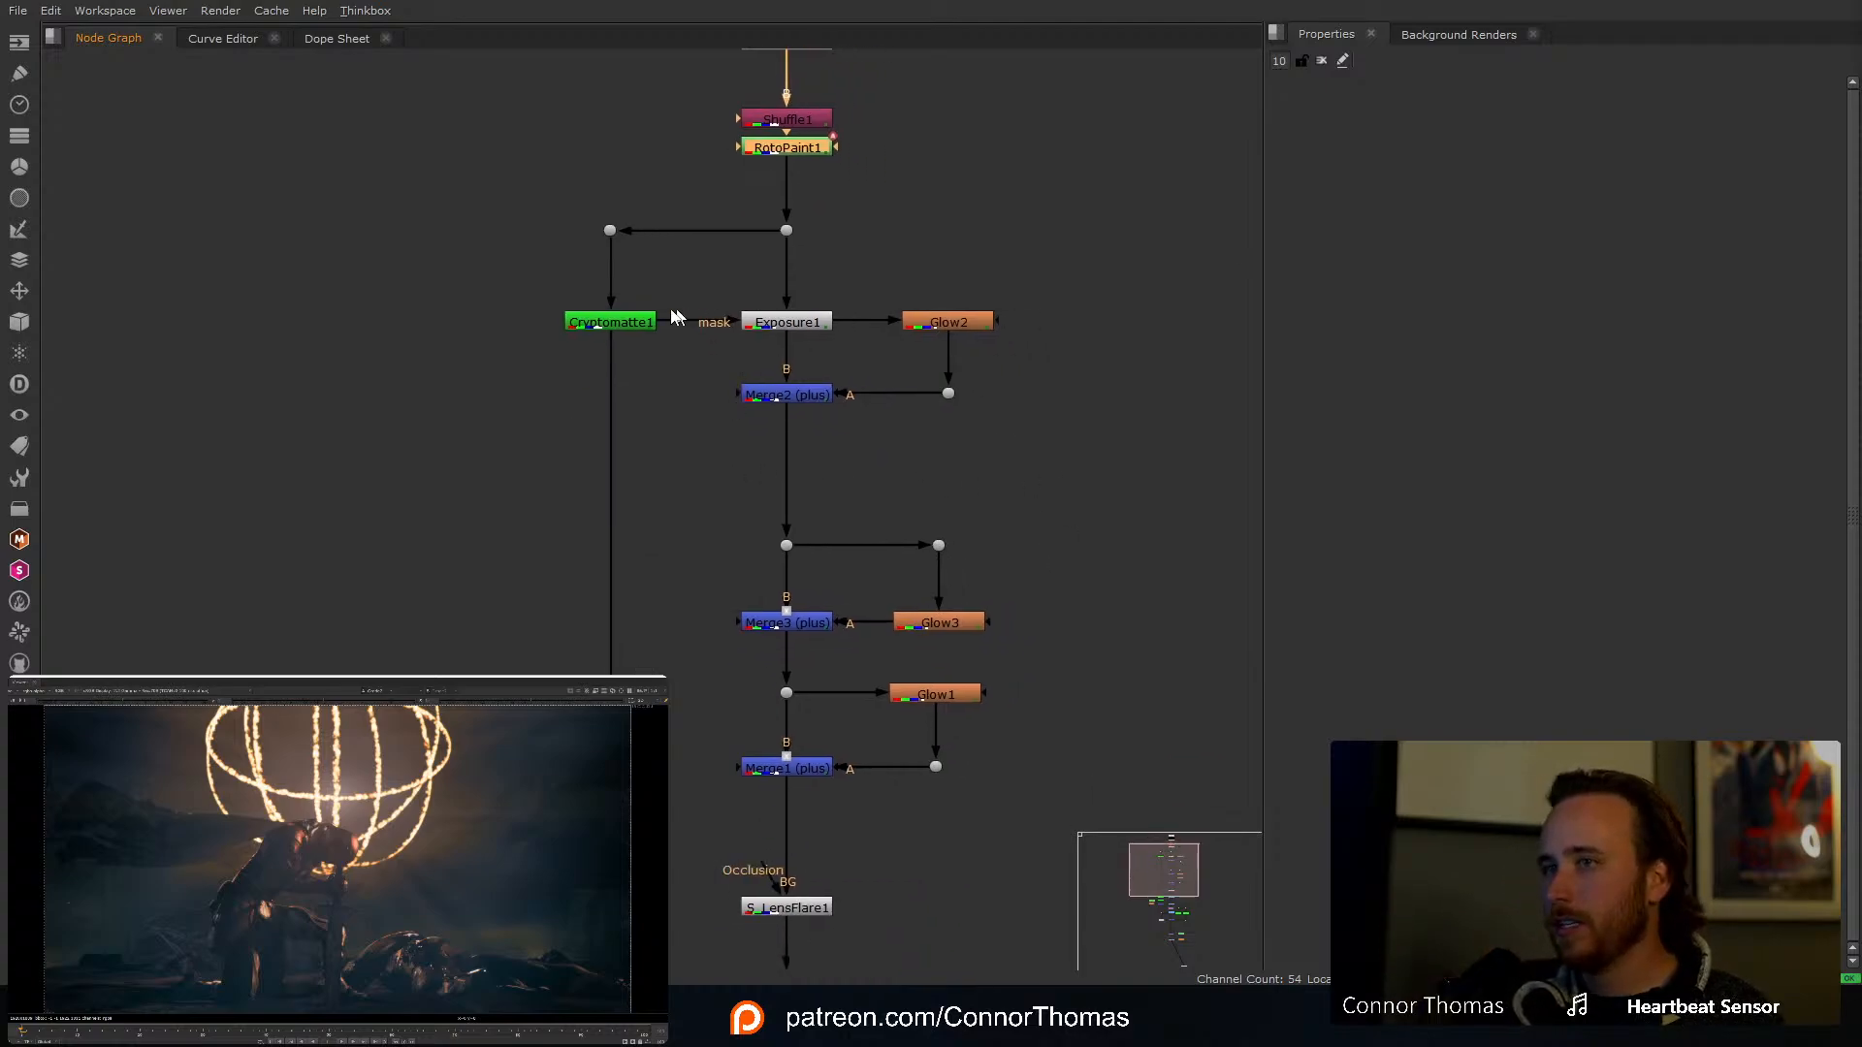
click(466, 453)
key(Tab)
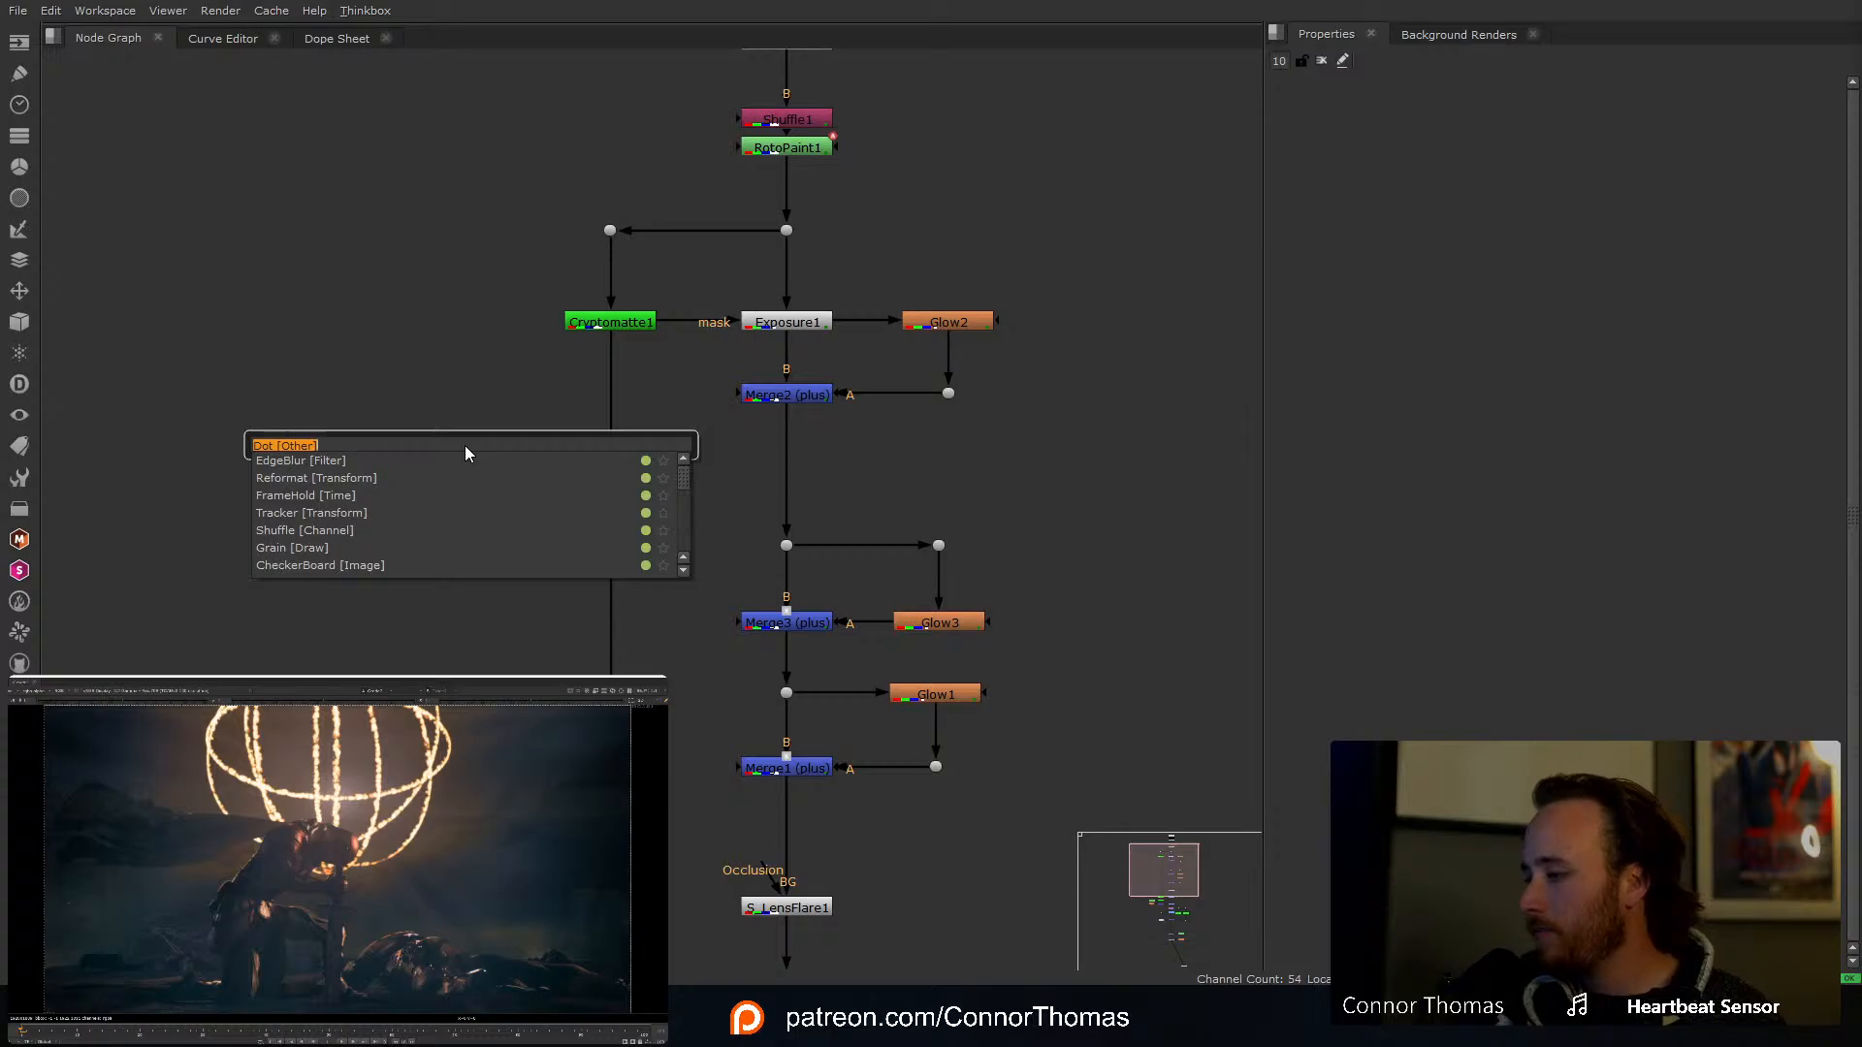
text(cryp)
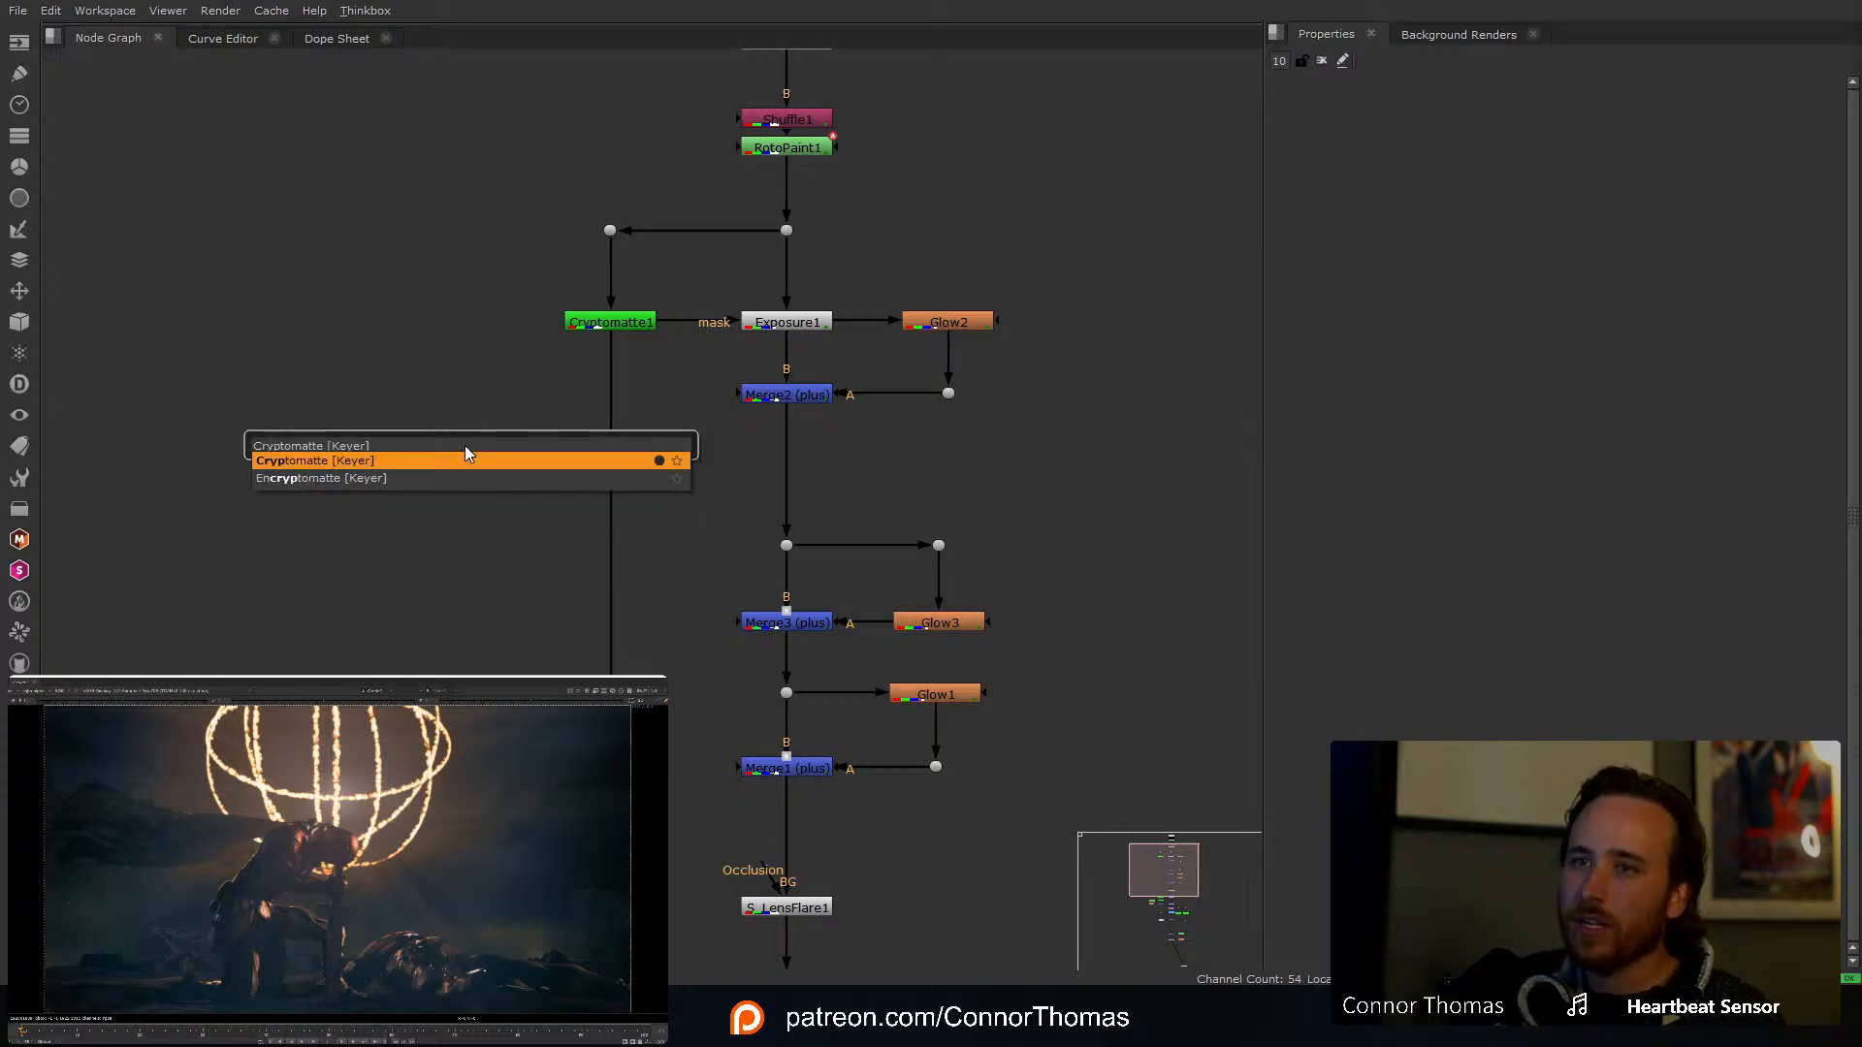
key(Return)
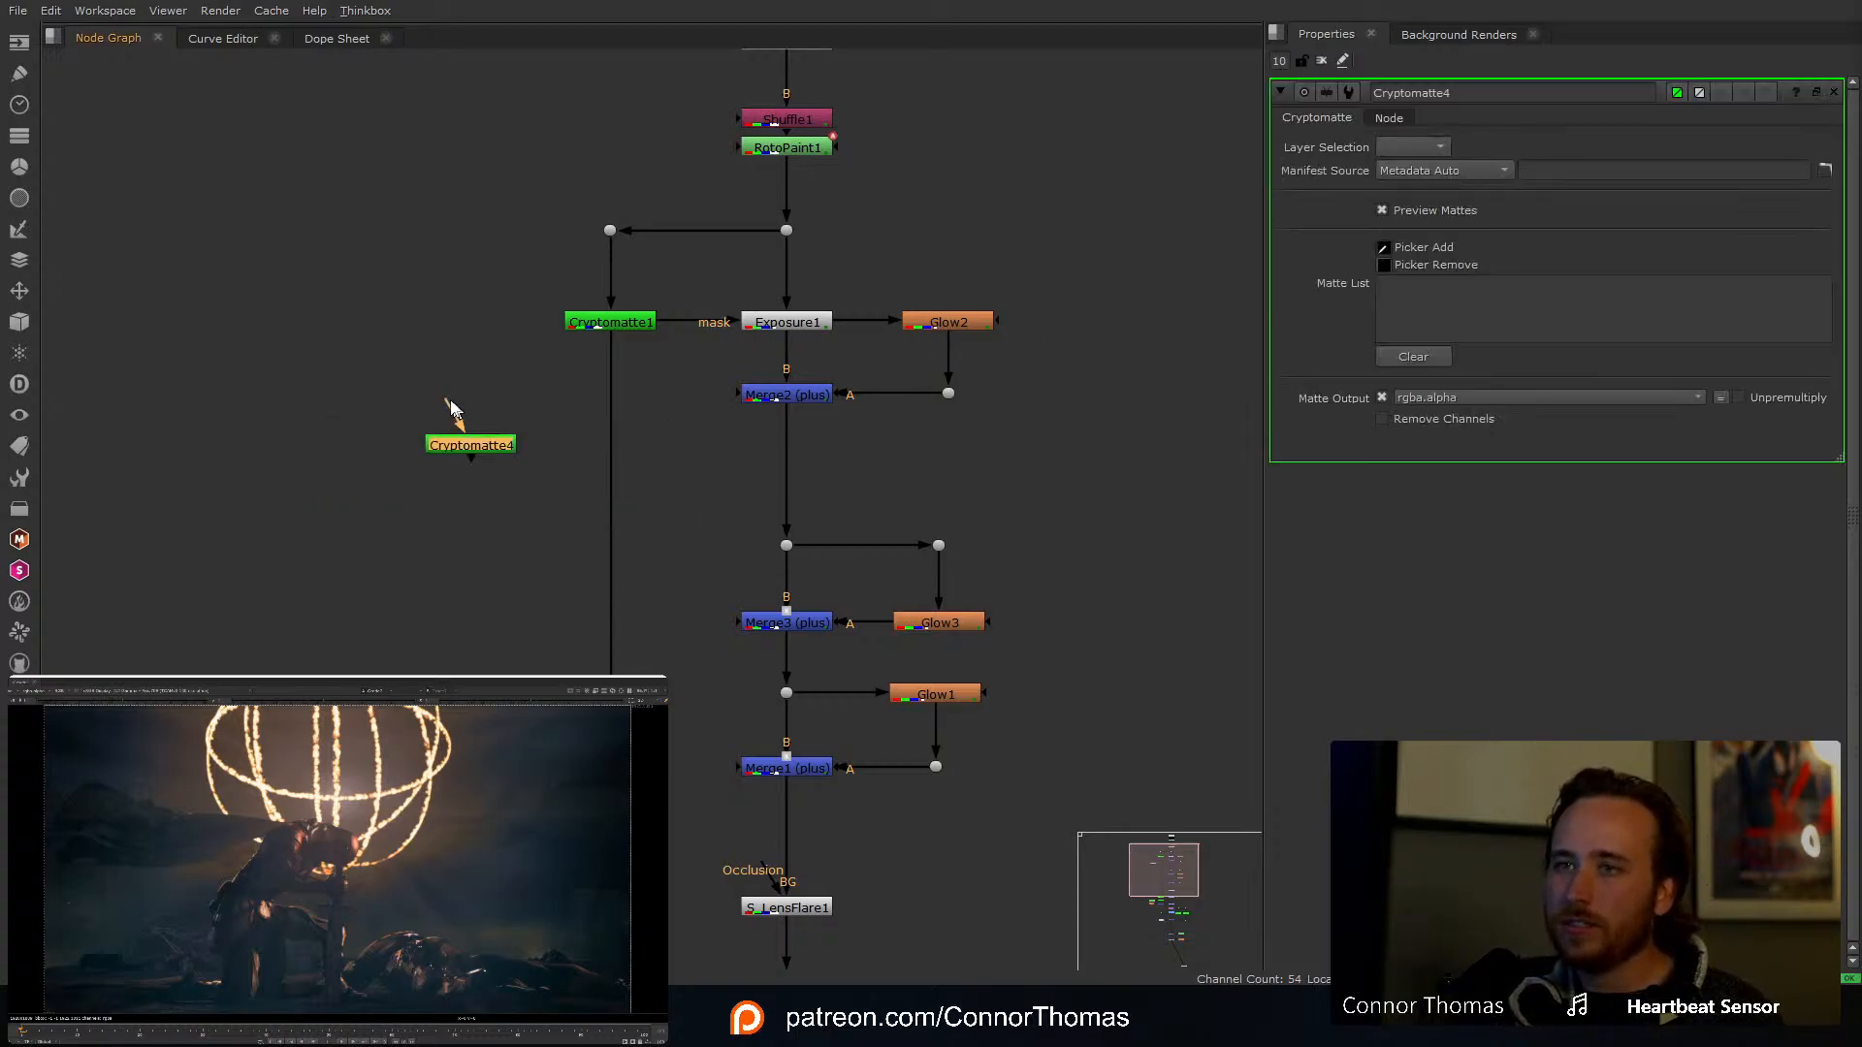
drag(451, 407, 610, 230)
key(1)
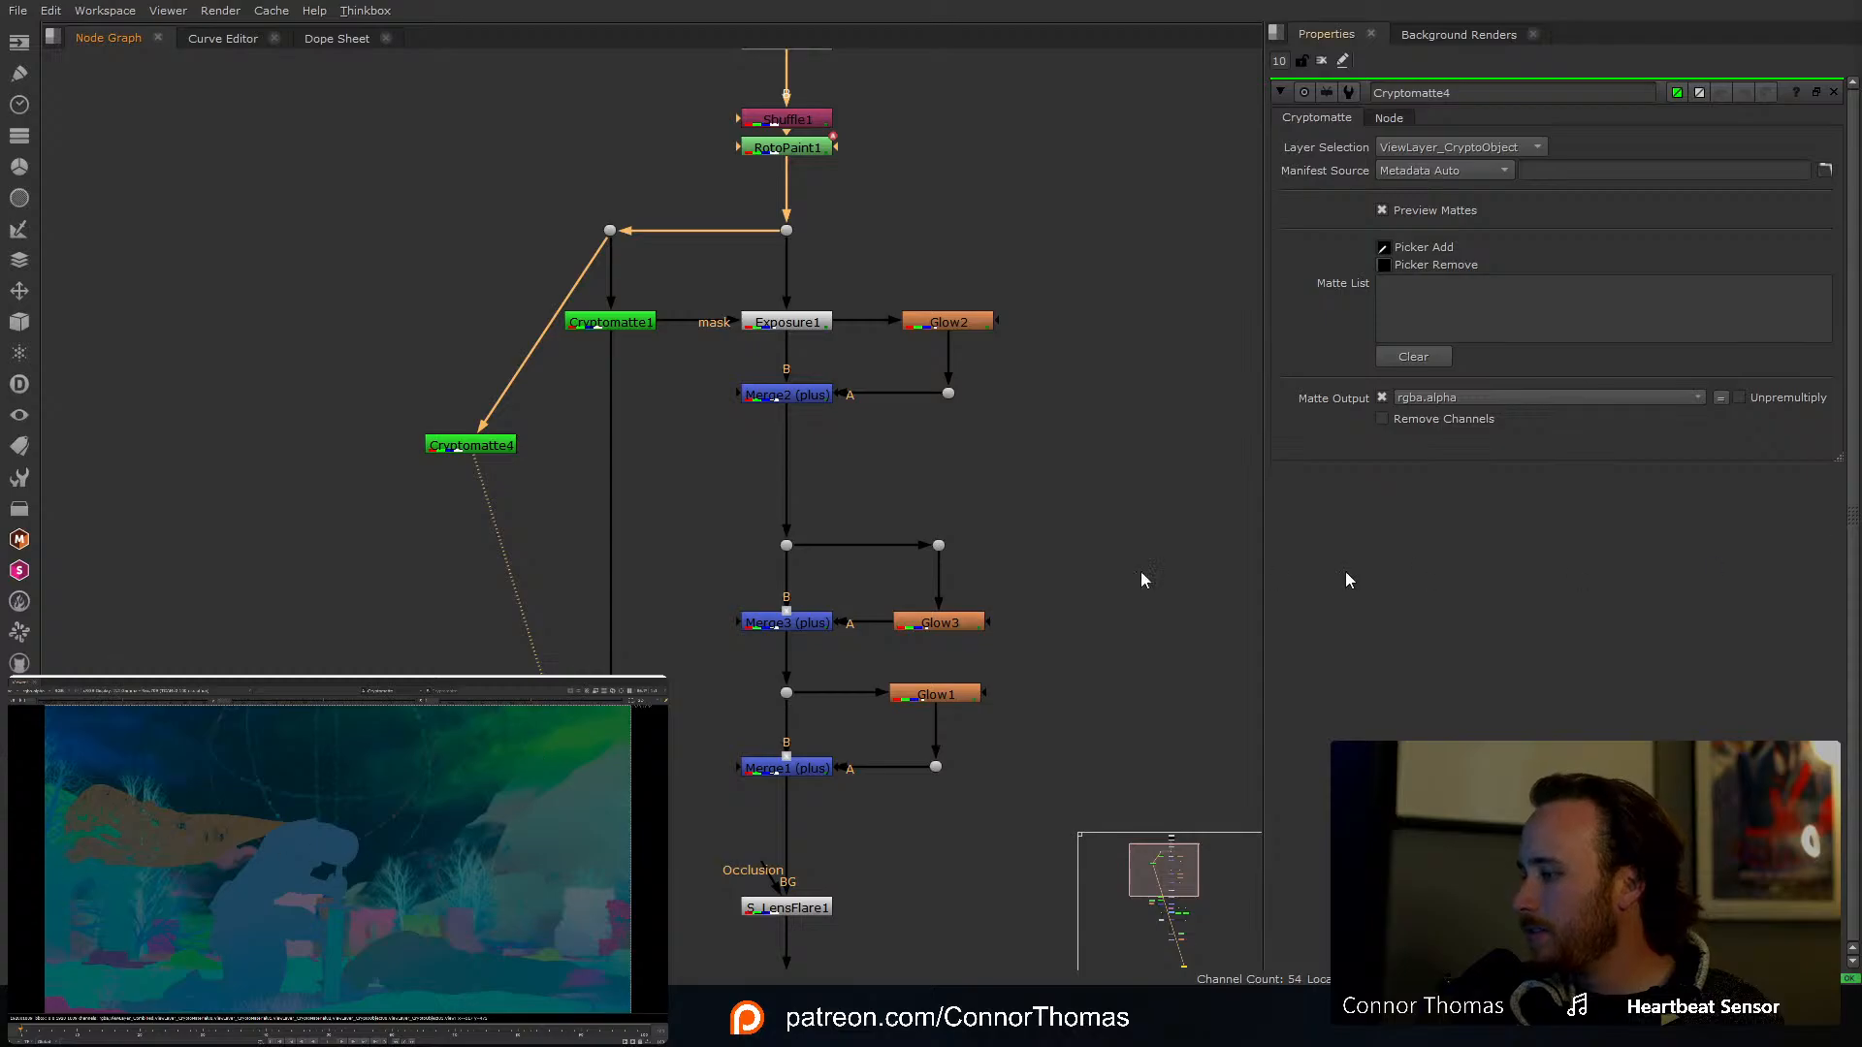
Step: Compare Cryptomatte4's preview with Grade2 on viewer input 2, and add the Fog_Lingering_10_4806_2K object to the matte list
middle_drag(737, 834, 836, 400)
middle_drag(839, 910, 687, 396)
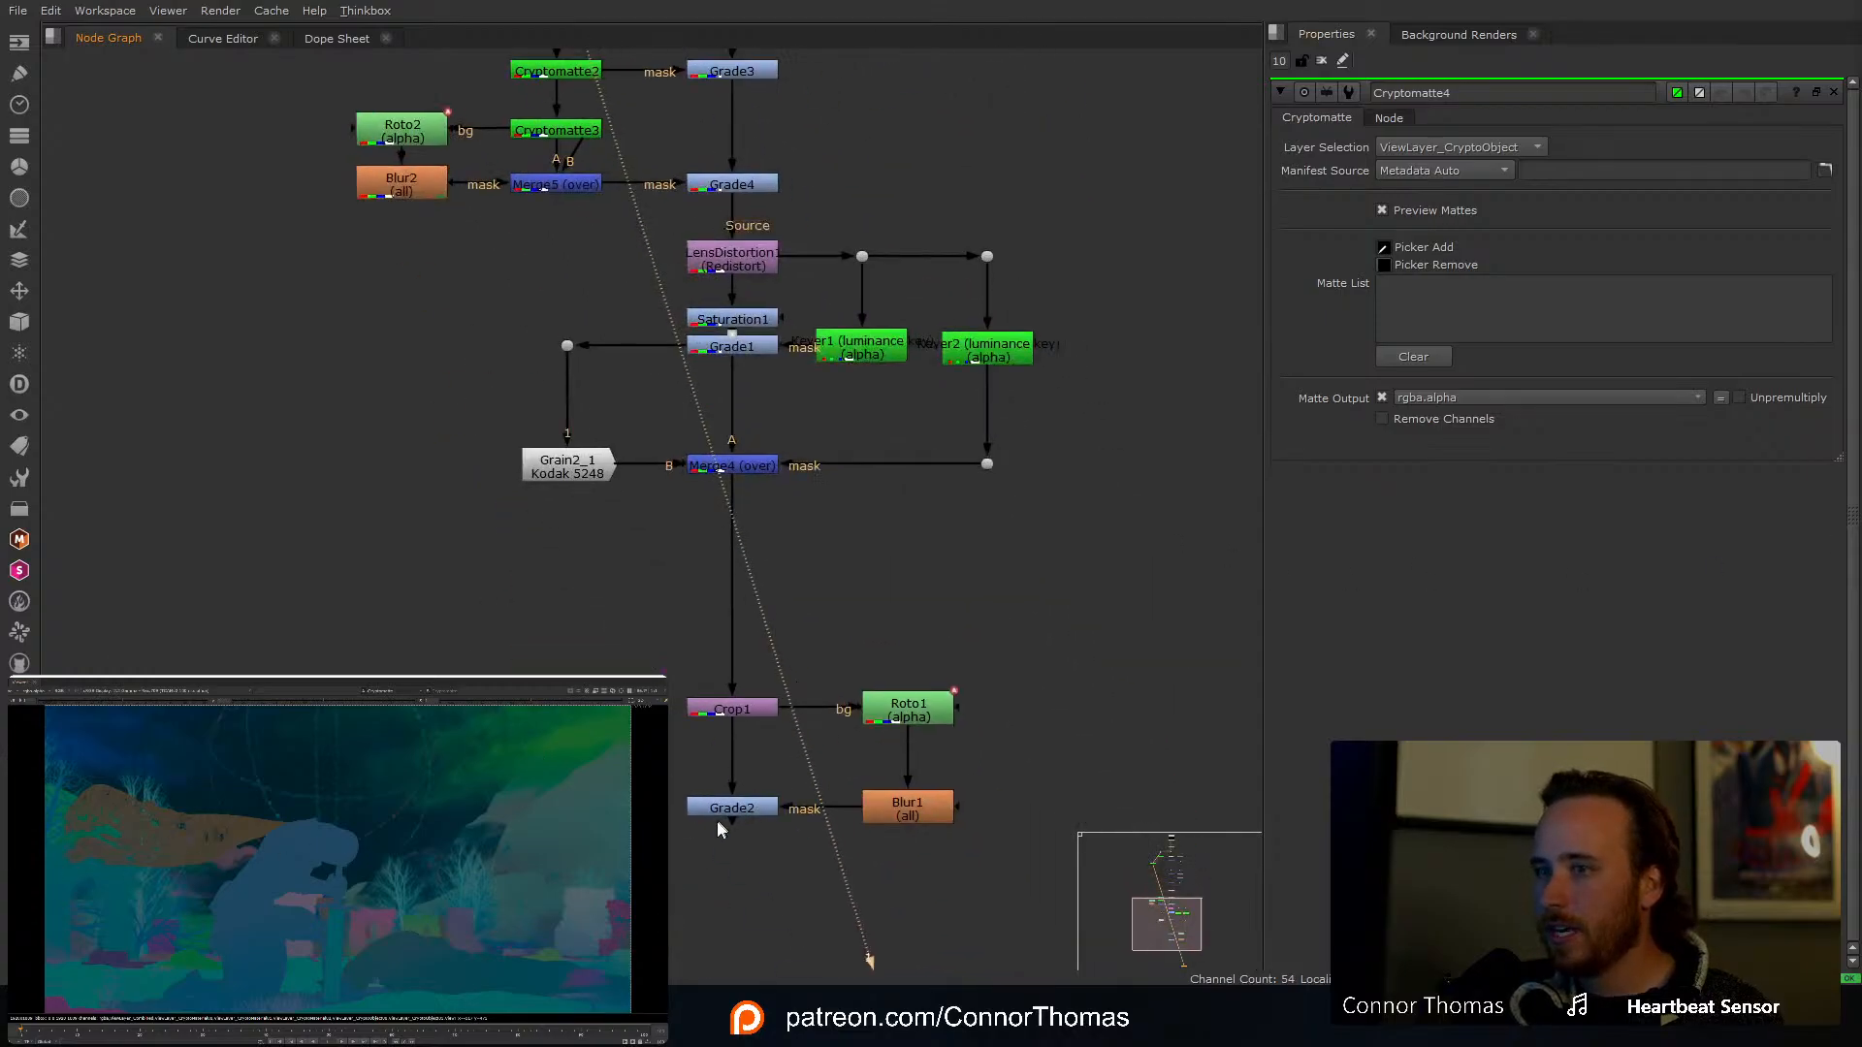
click(714, 822)
click(713, 814)
key(2)
key(1)
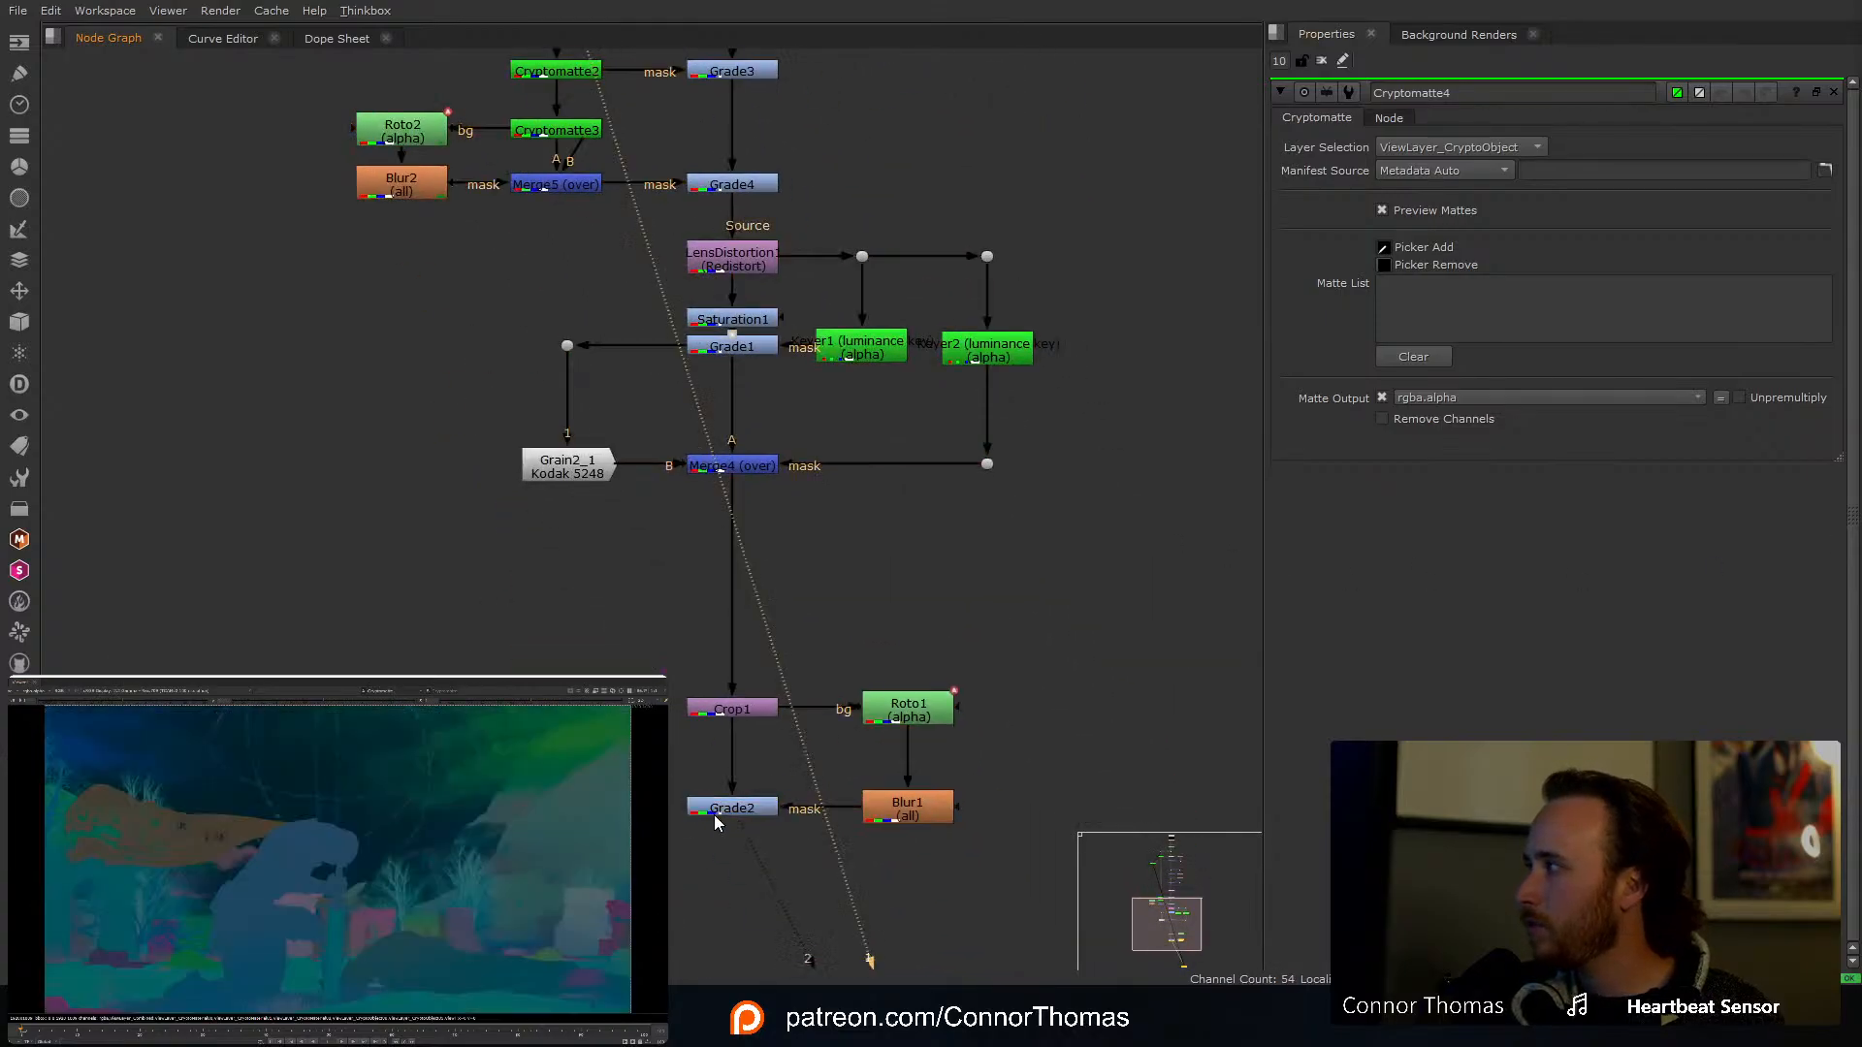
key(2)
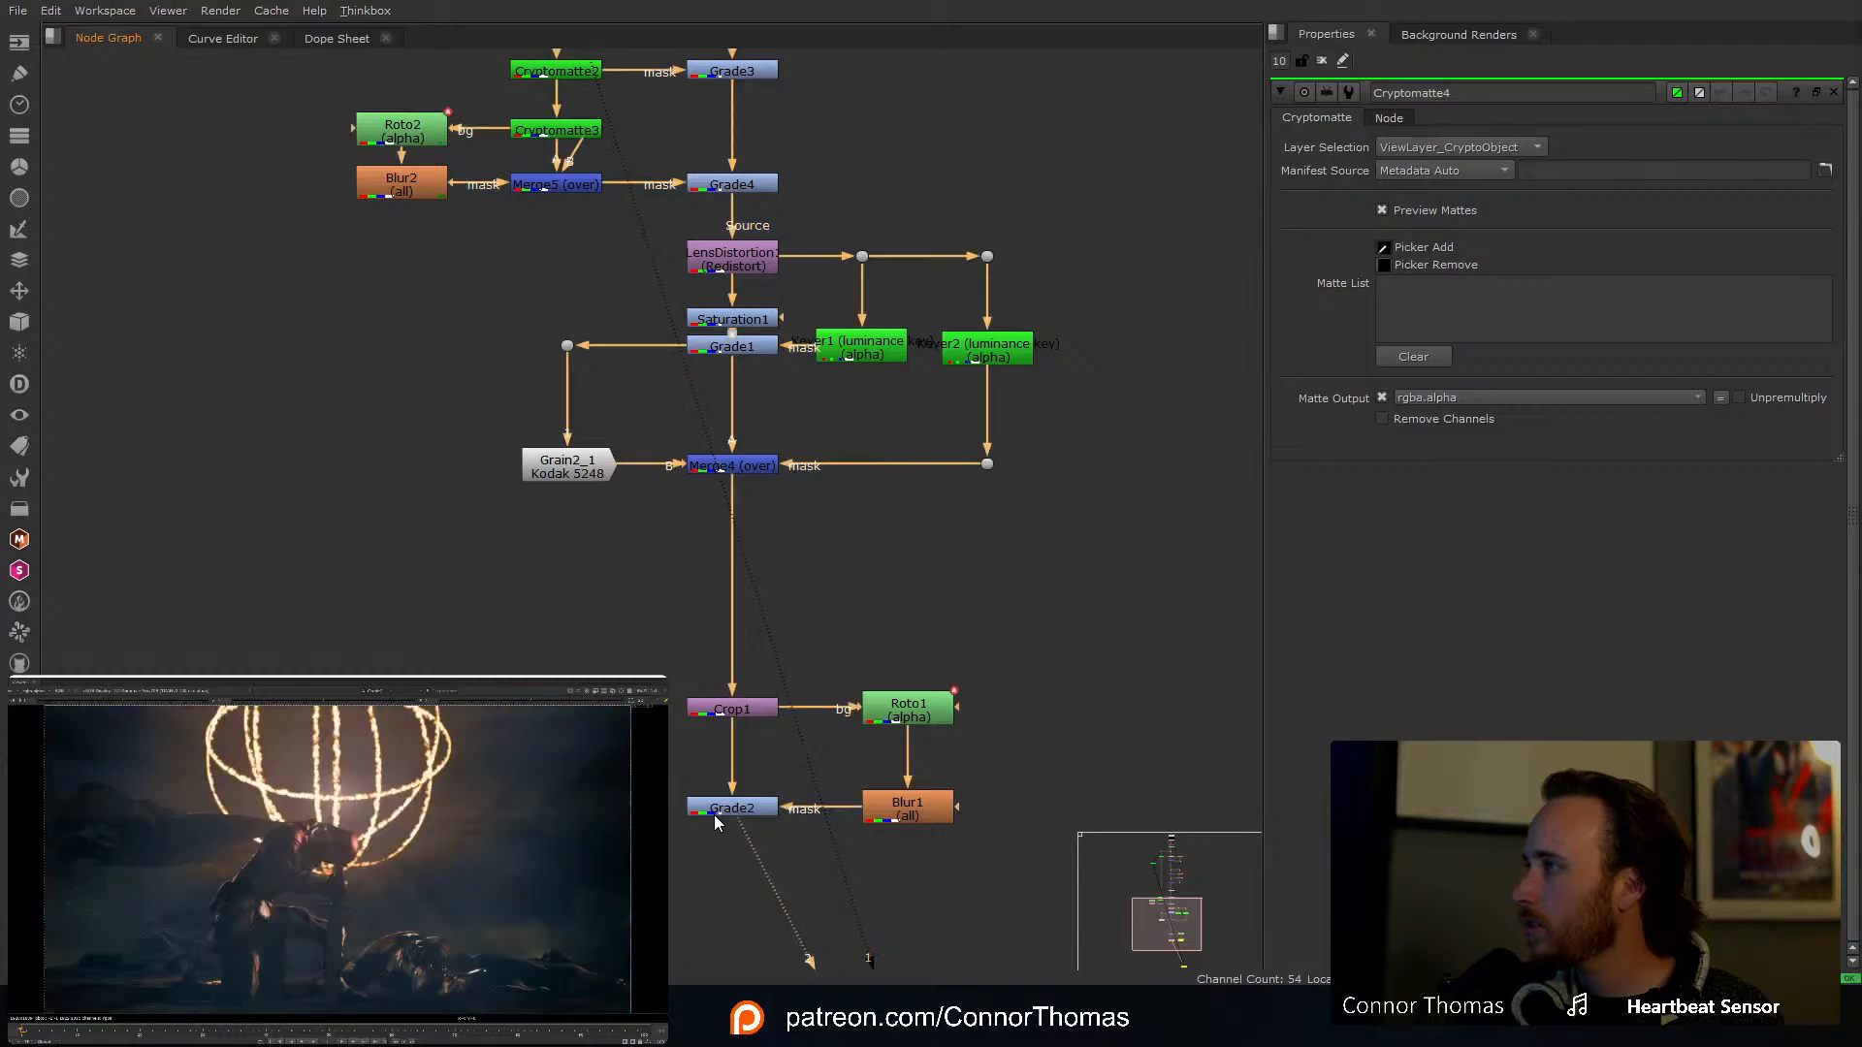
key(1)
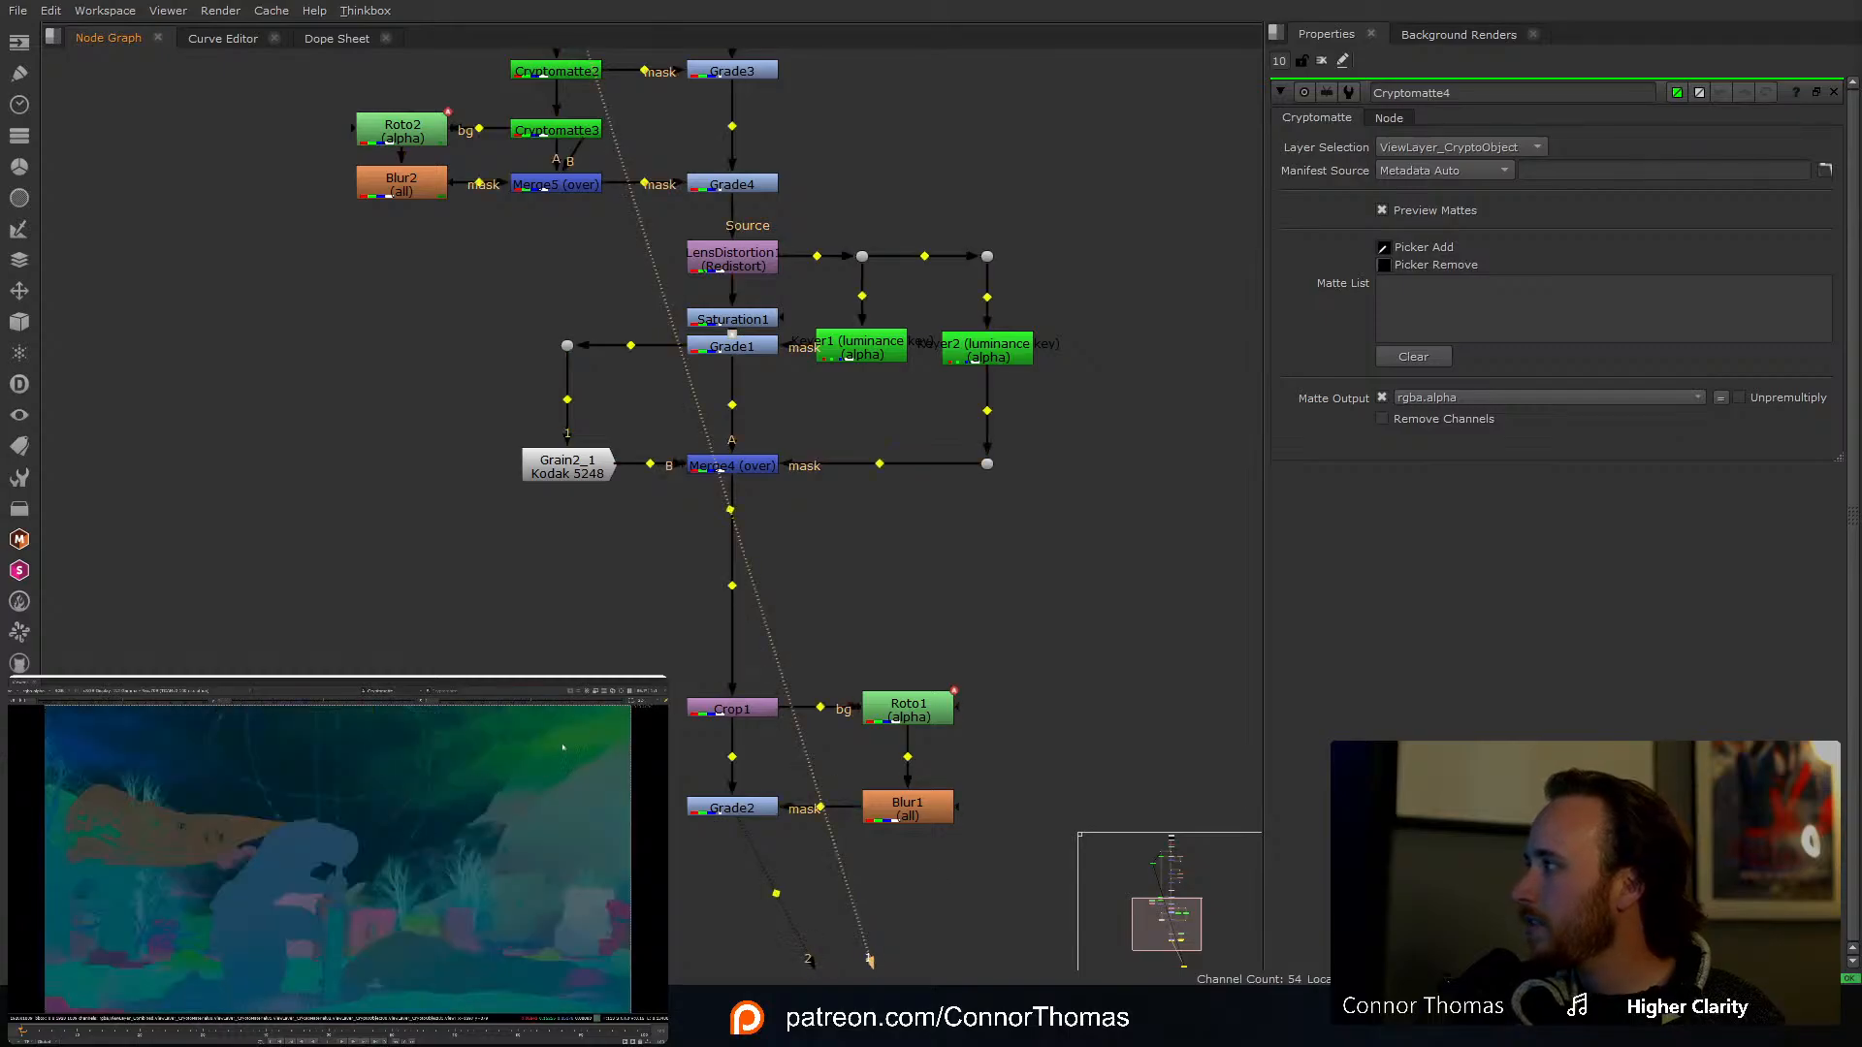
ctrl+click(562, 747)
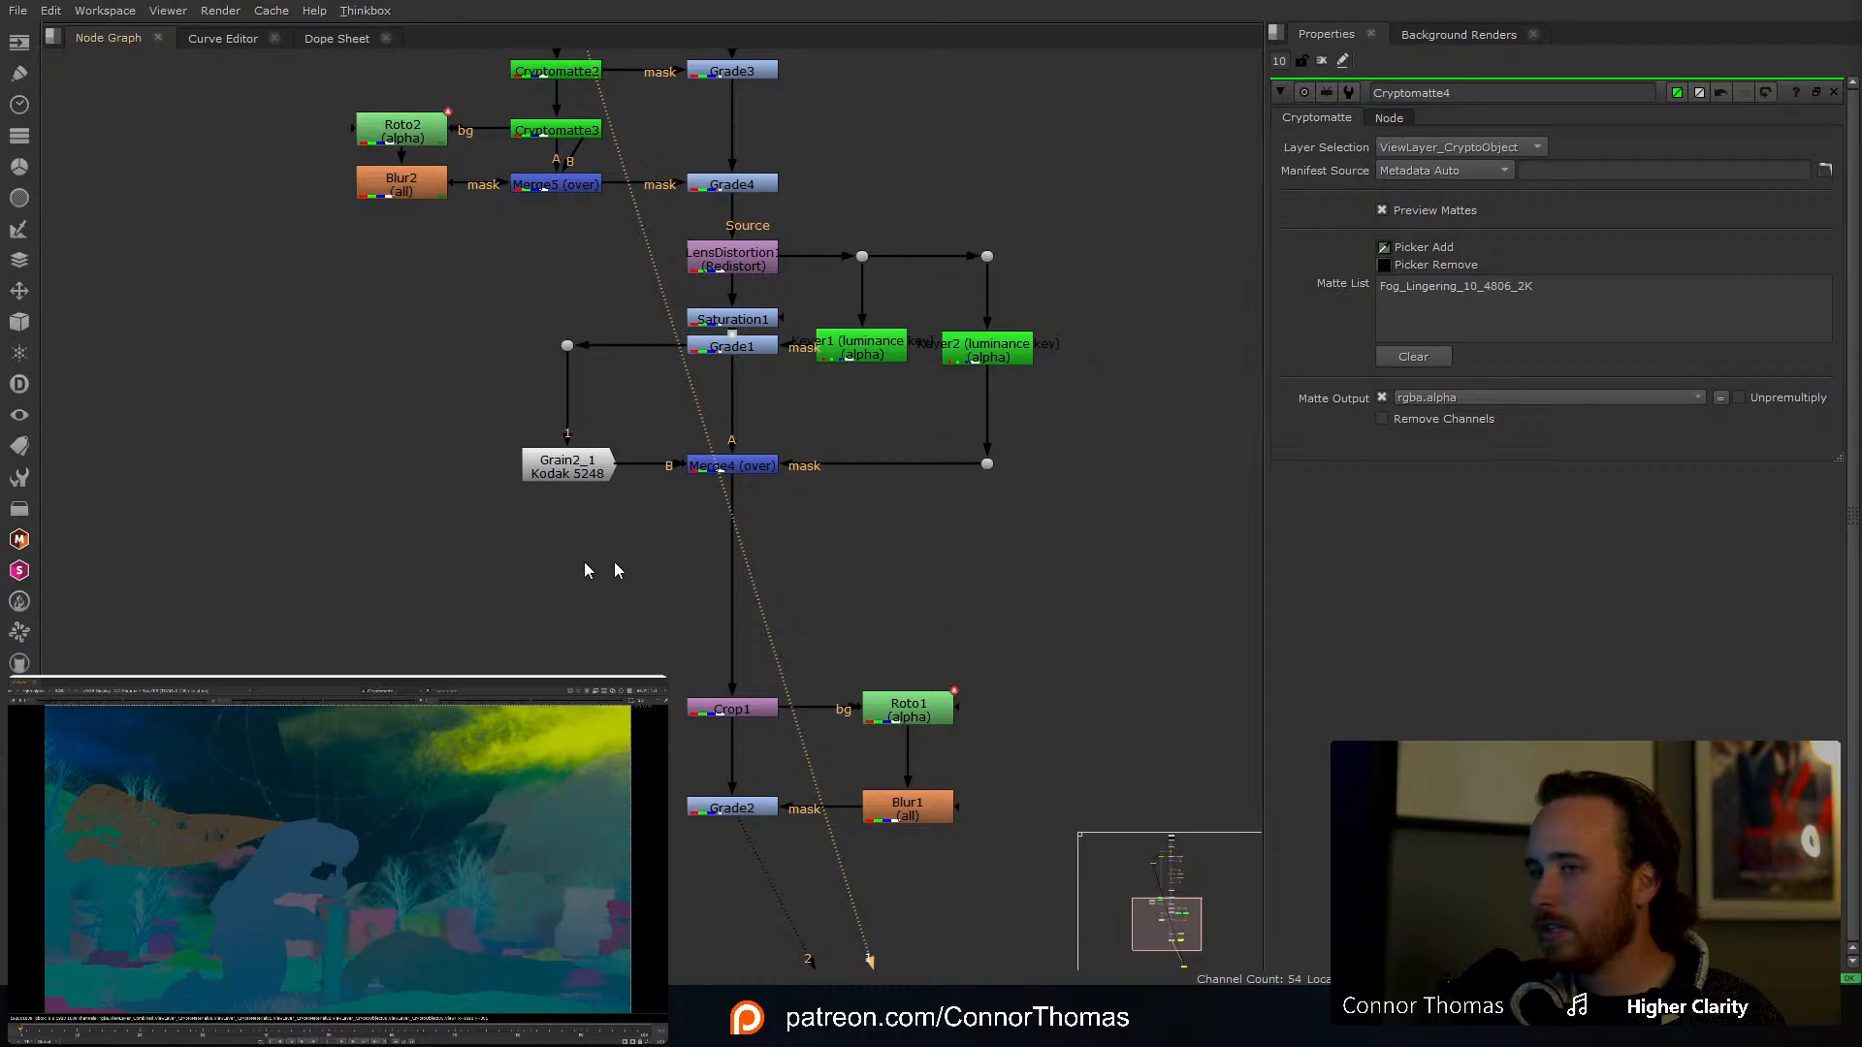
Step: Add an elbow dot on Cryptomatte4's input, directly above it and level with the existing dots, and view Merge2
middle_drag(533, 97, 588, 695)
middle_drag(555, 176, 516, 528)
ctrl+drag(500, 336, 431, 230)
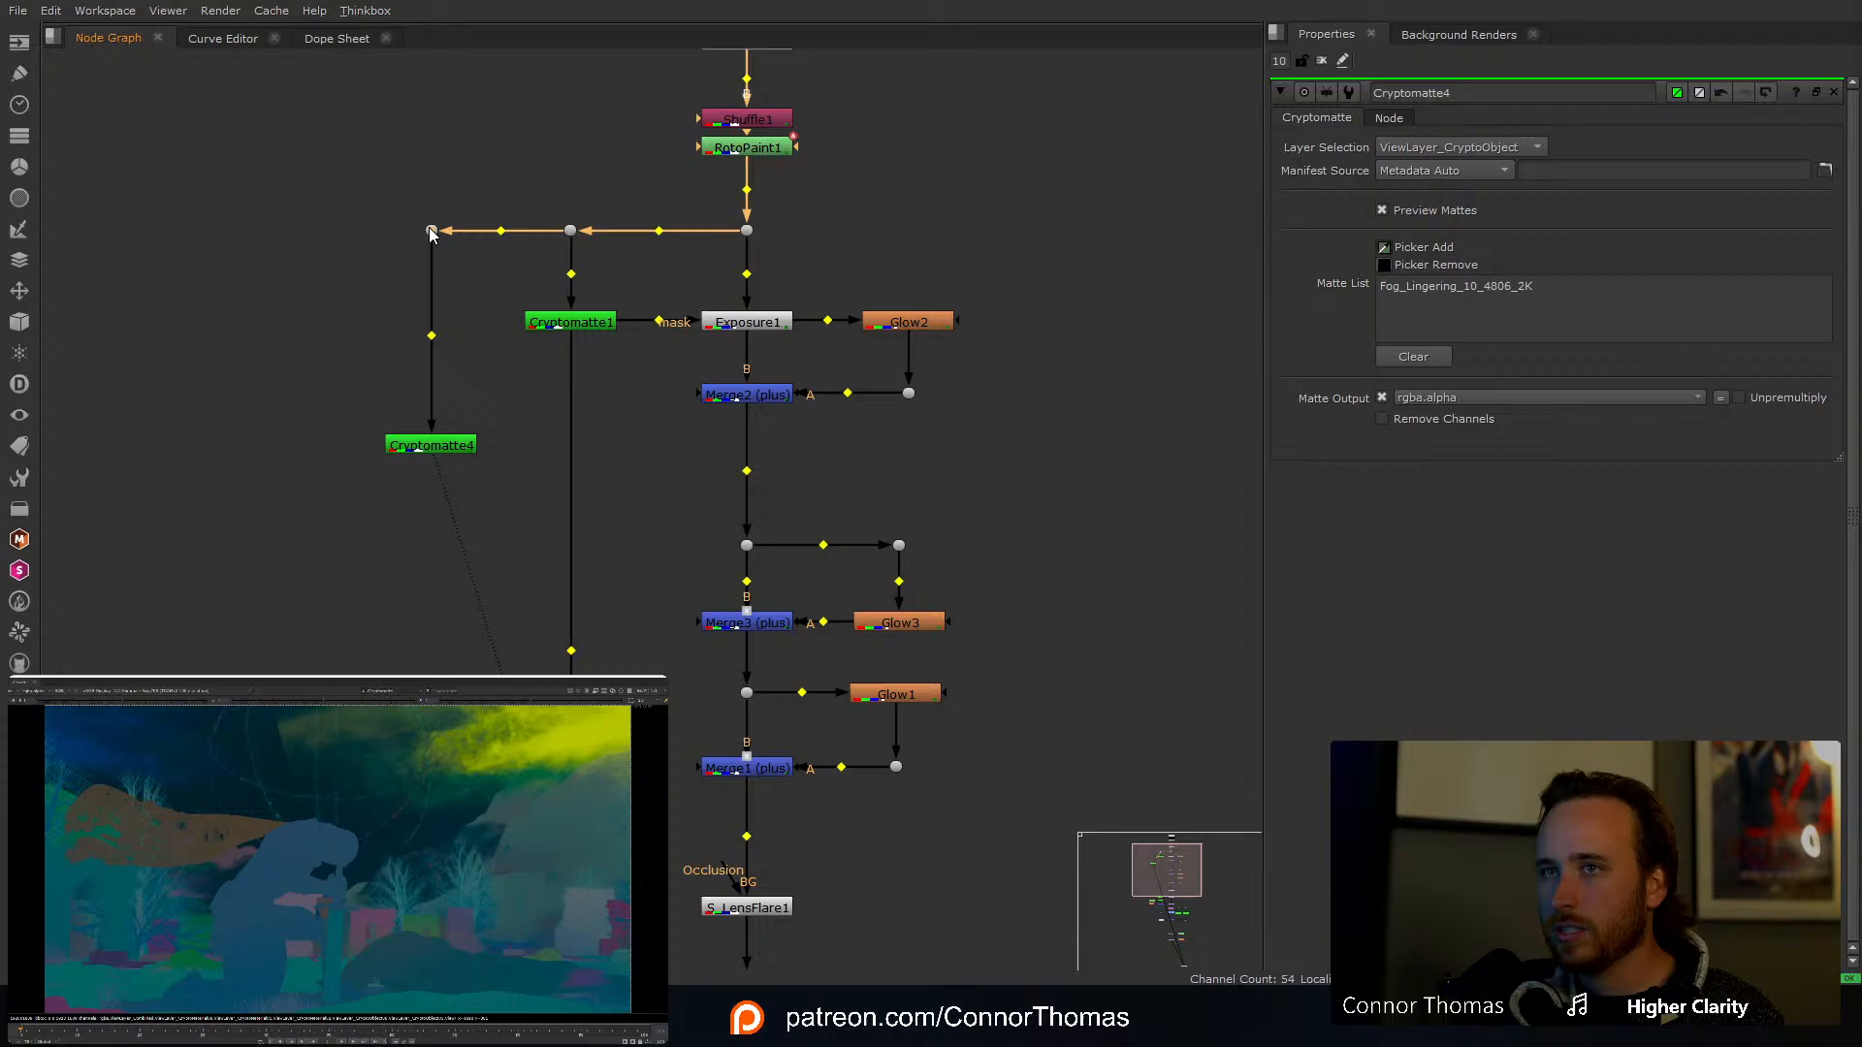
click(755, 398)
key(1)
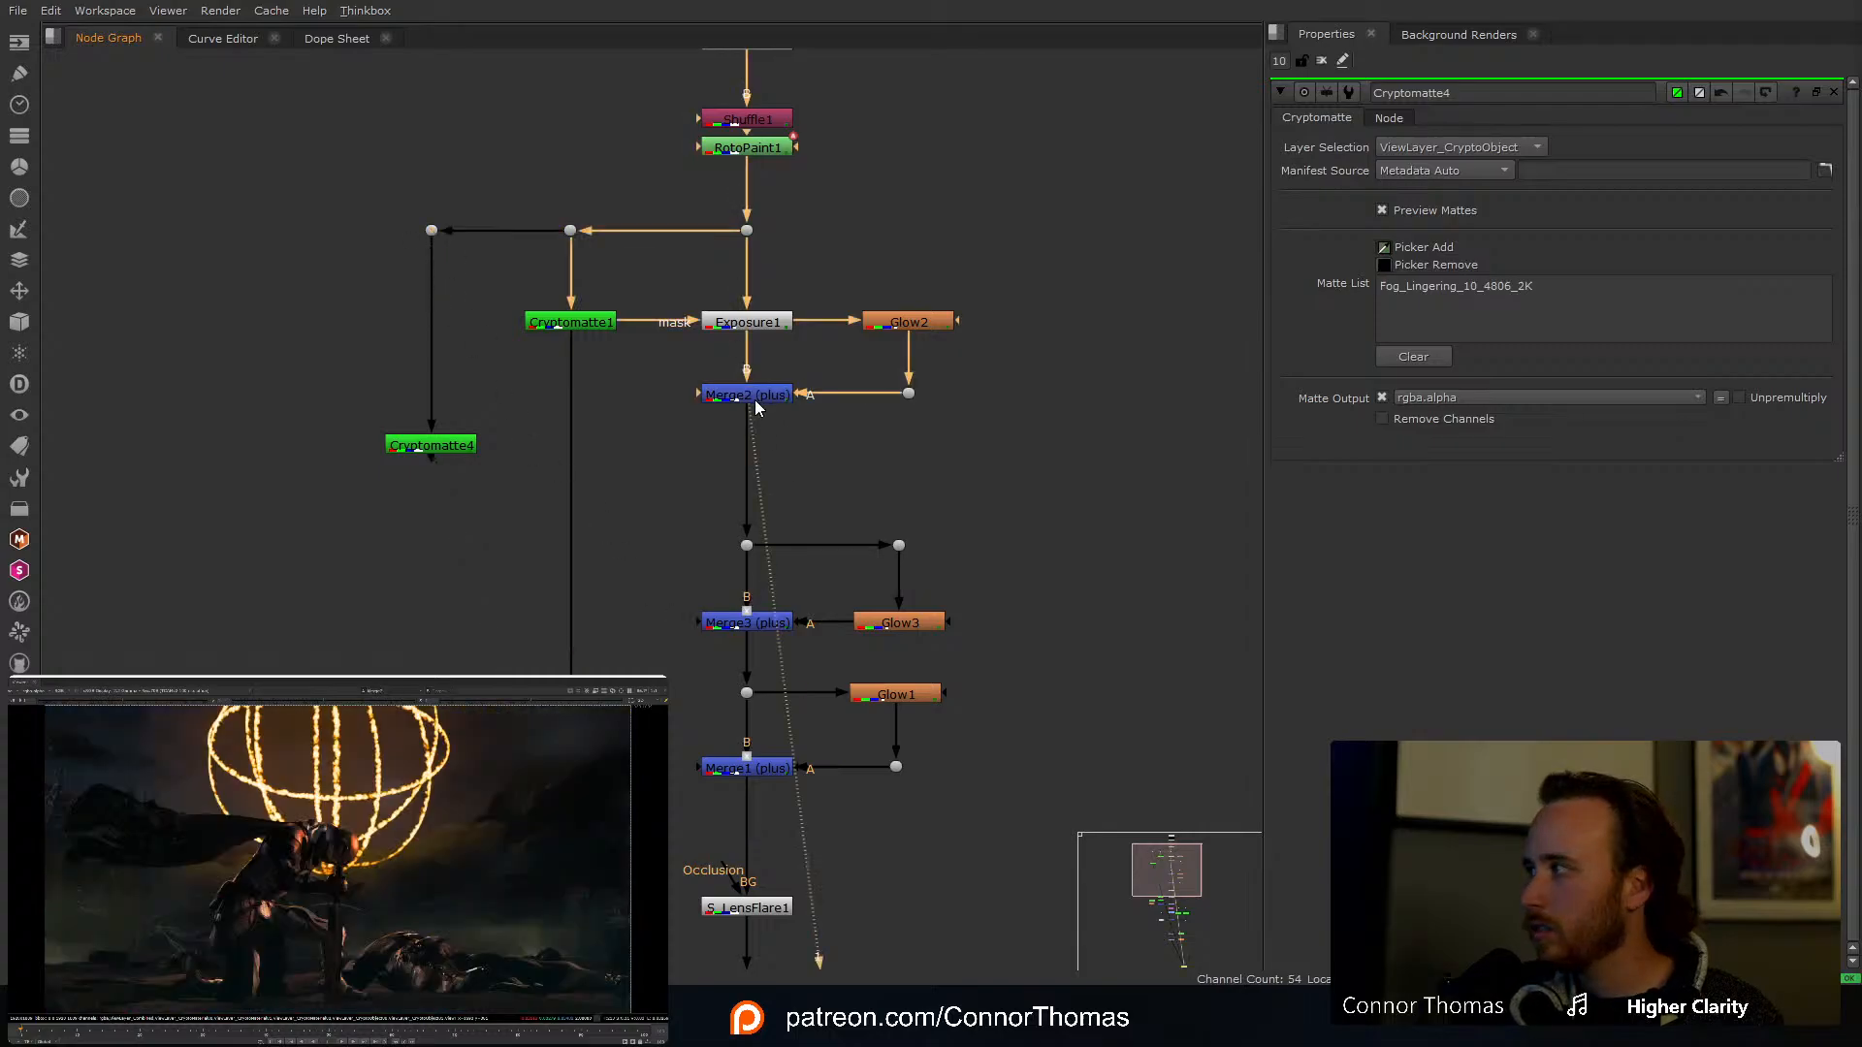
Step: Insert a new Grade node between Grade4 and LensDistortion1
middle_drag(740, 871, 703, 436)
middle_drag(669, 919, 700, 543)
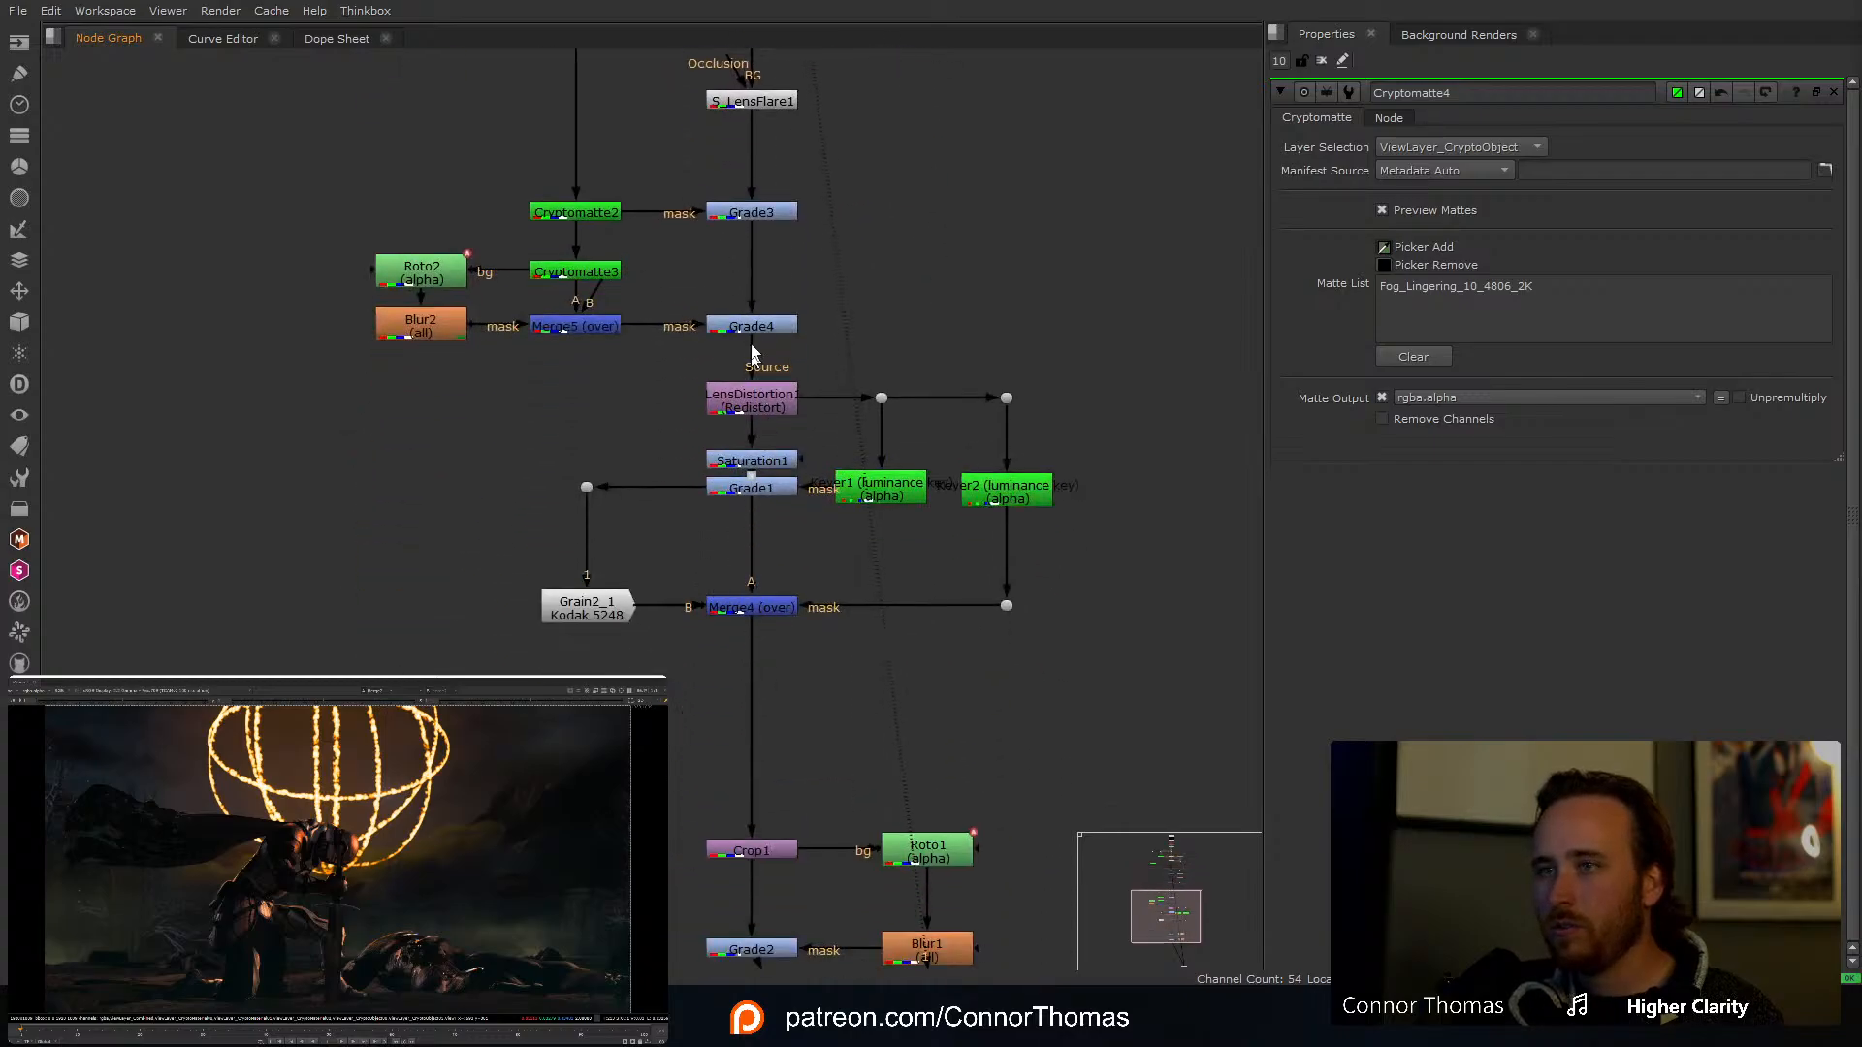
key(g)
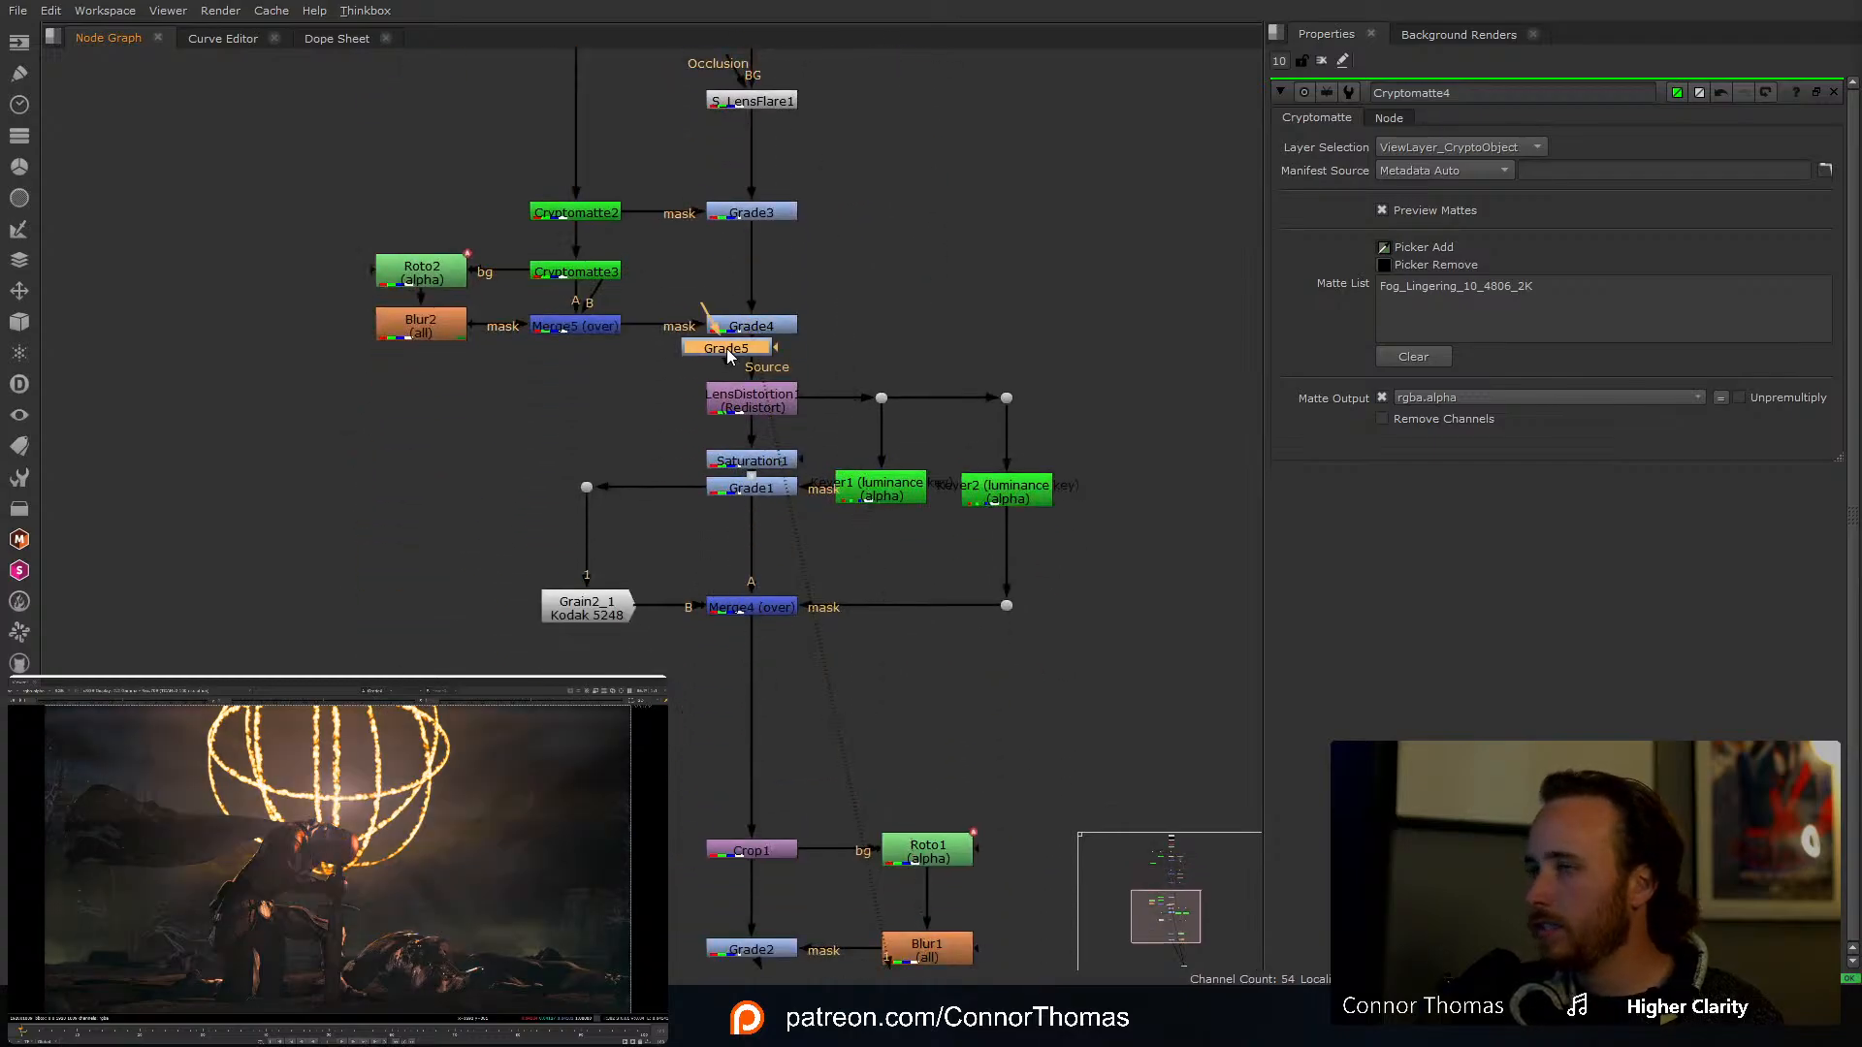
drag(729, 356, 766, 369)
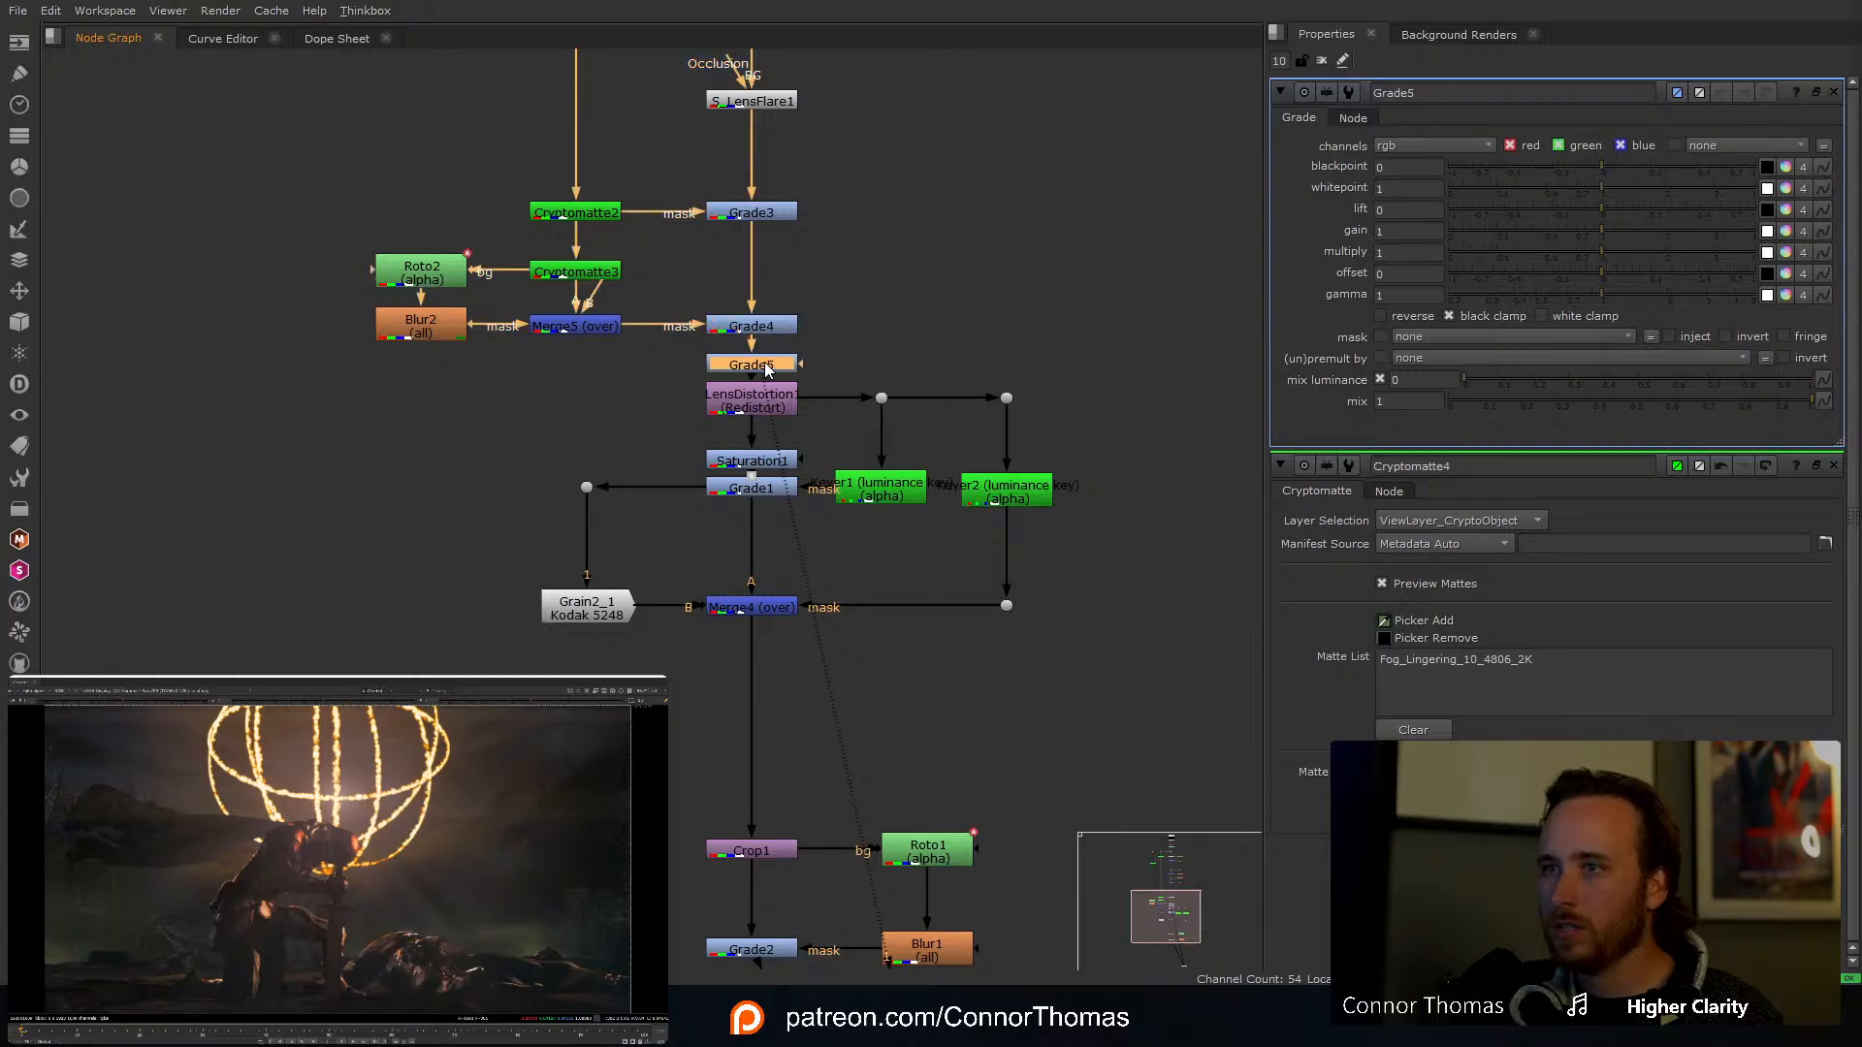
Step: Place Cryptomatte4 level with Grade5 as its mask input and align its elbow dot farther out above it
middle_drag(811, 247, 822, 673)
scroll(788, 832, down, 3)
drag(819, 740, 528, 736)
drag(597, 180, 520, 184)
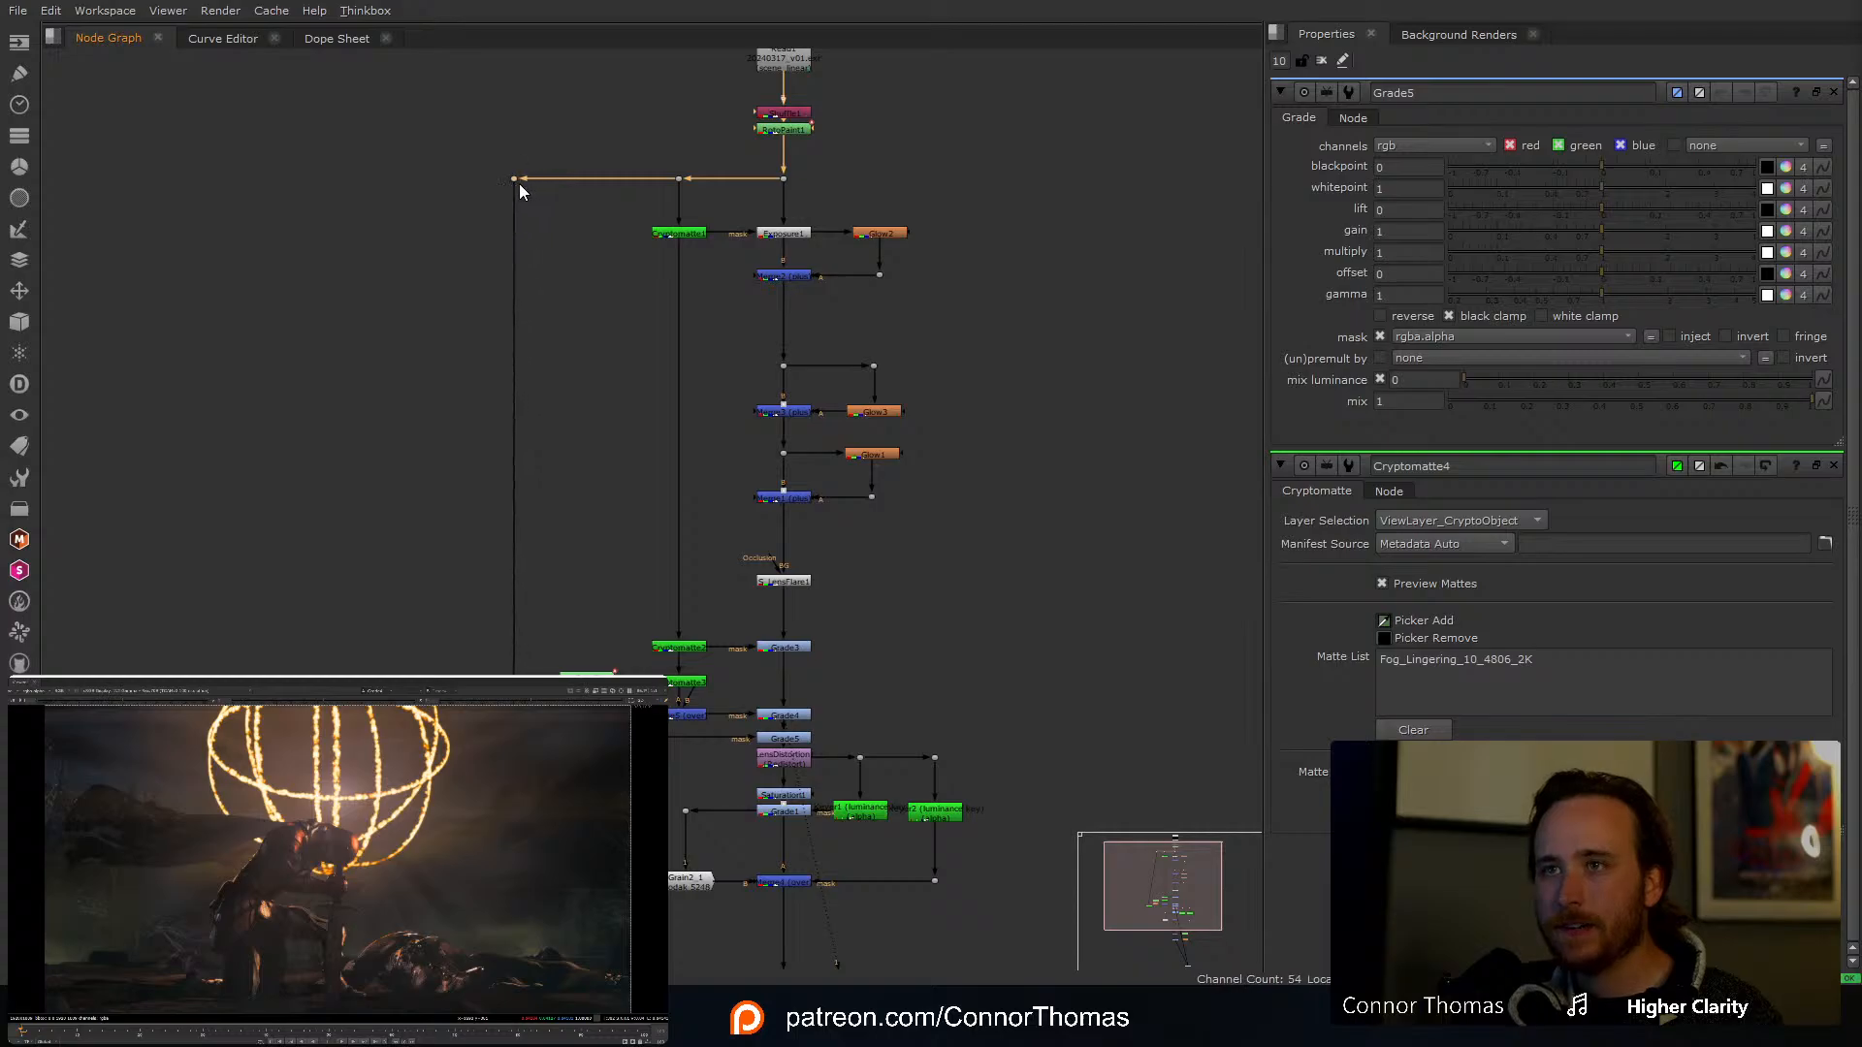
middle_drag(836, 853, 787, 510)
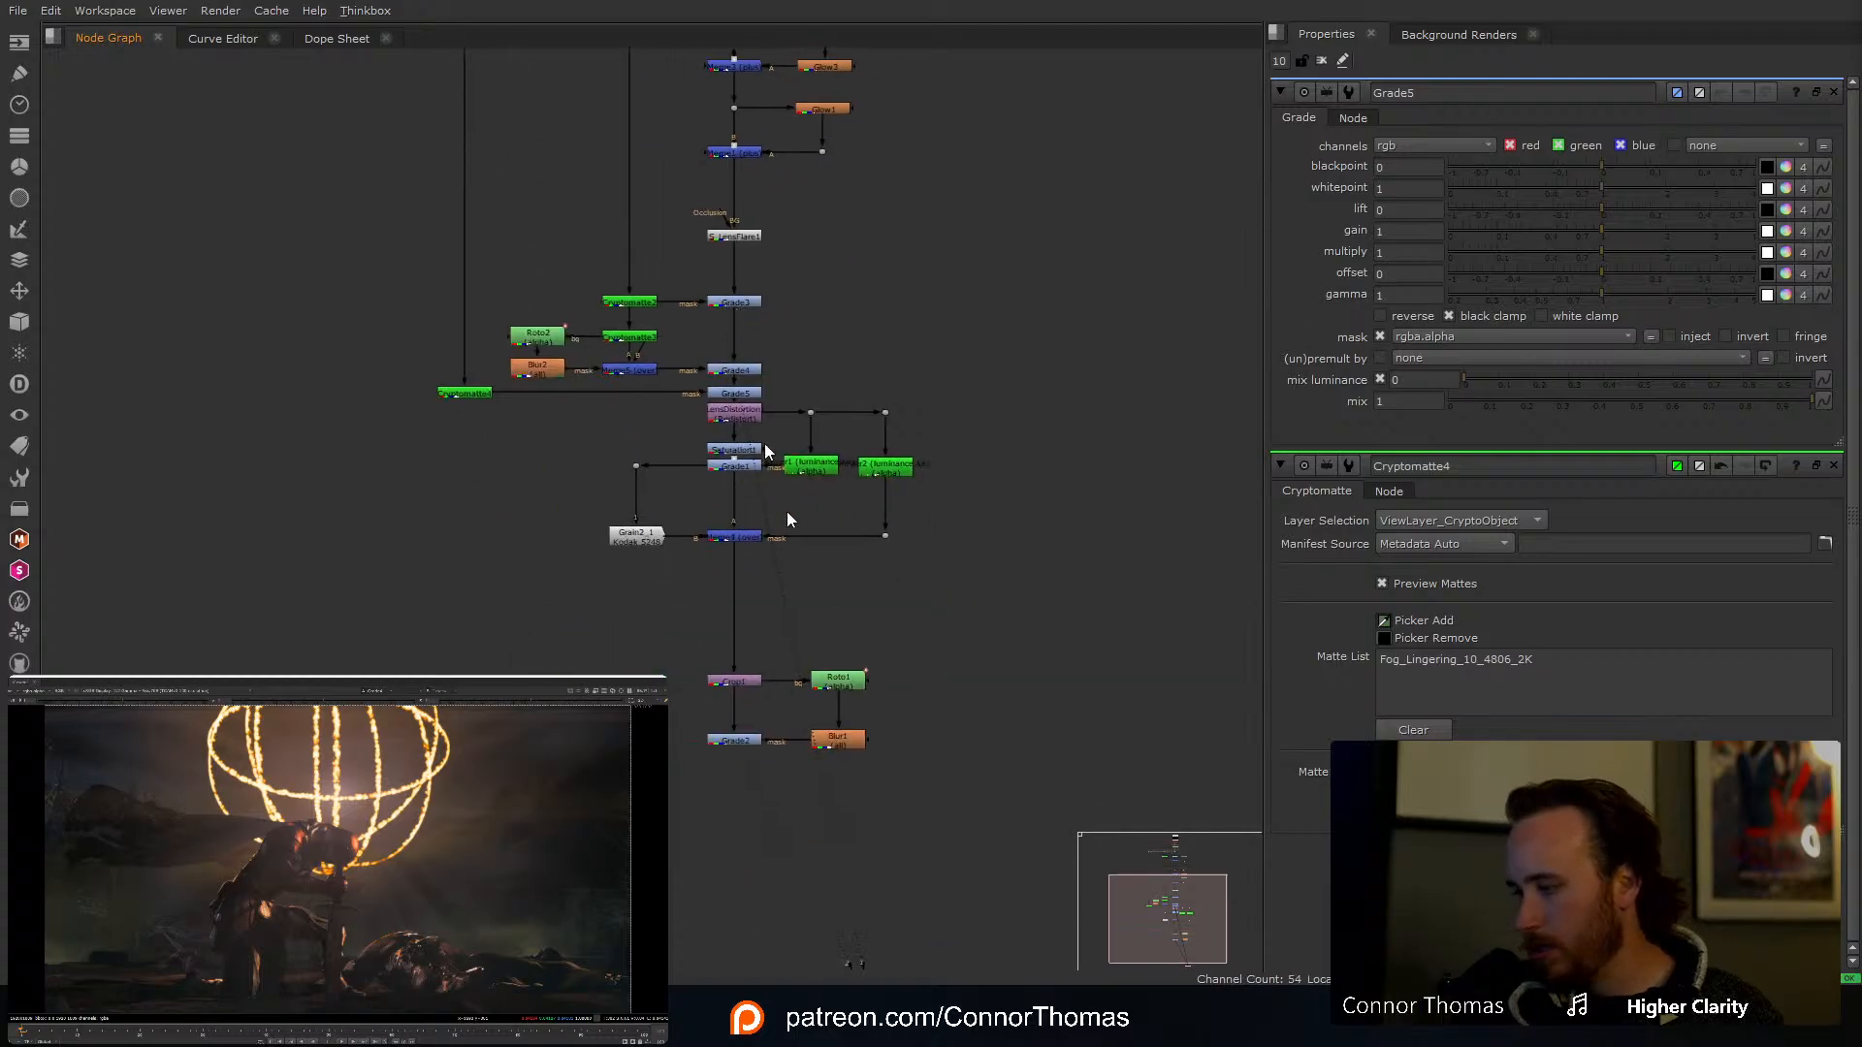
Step: Set Grade5's whitepoint to 0.53 for the fog and check the change in the final Grade2 output
scroll(771, 329, up, 3)
click(690, 465)
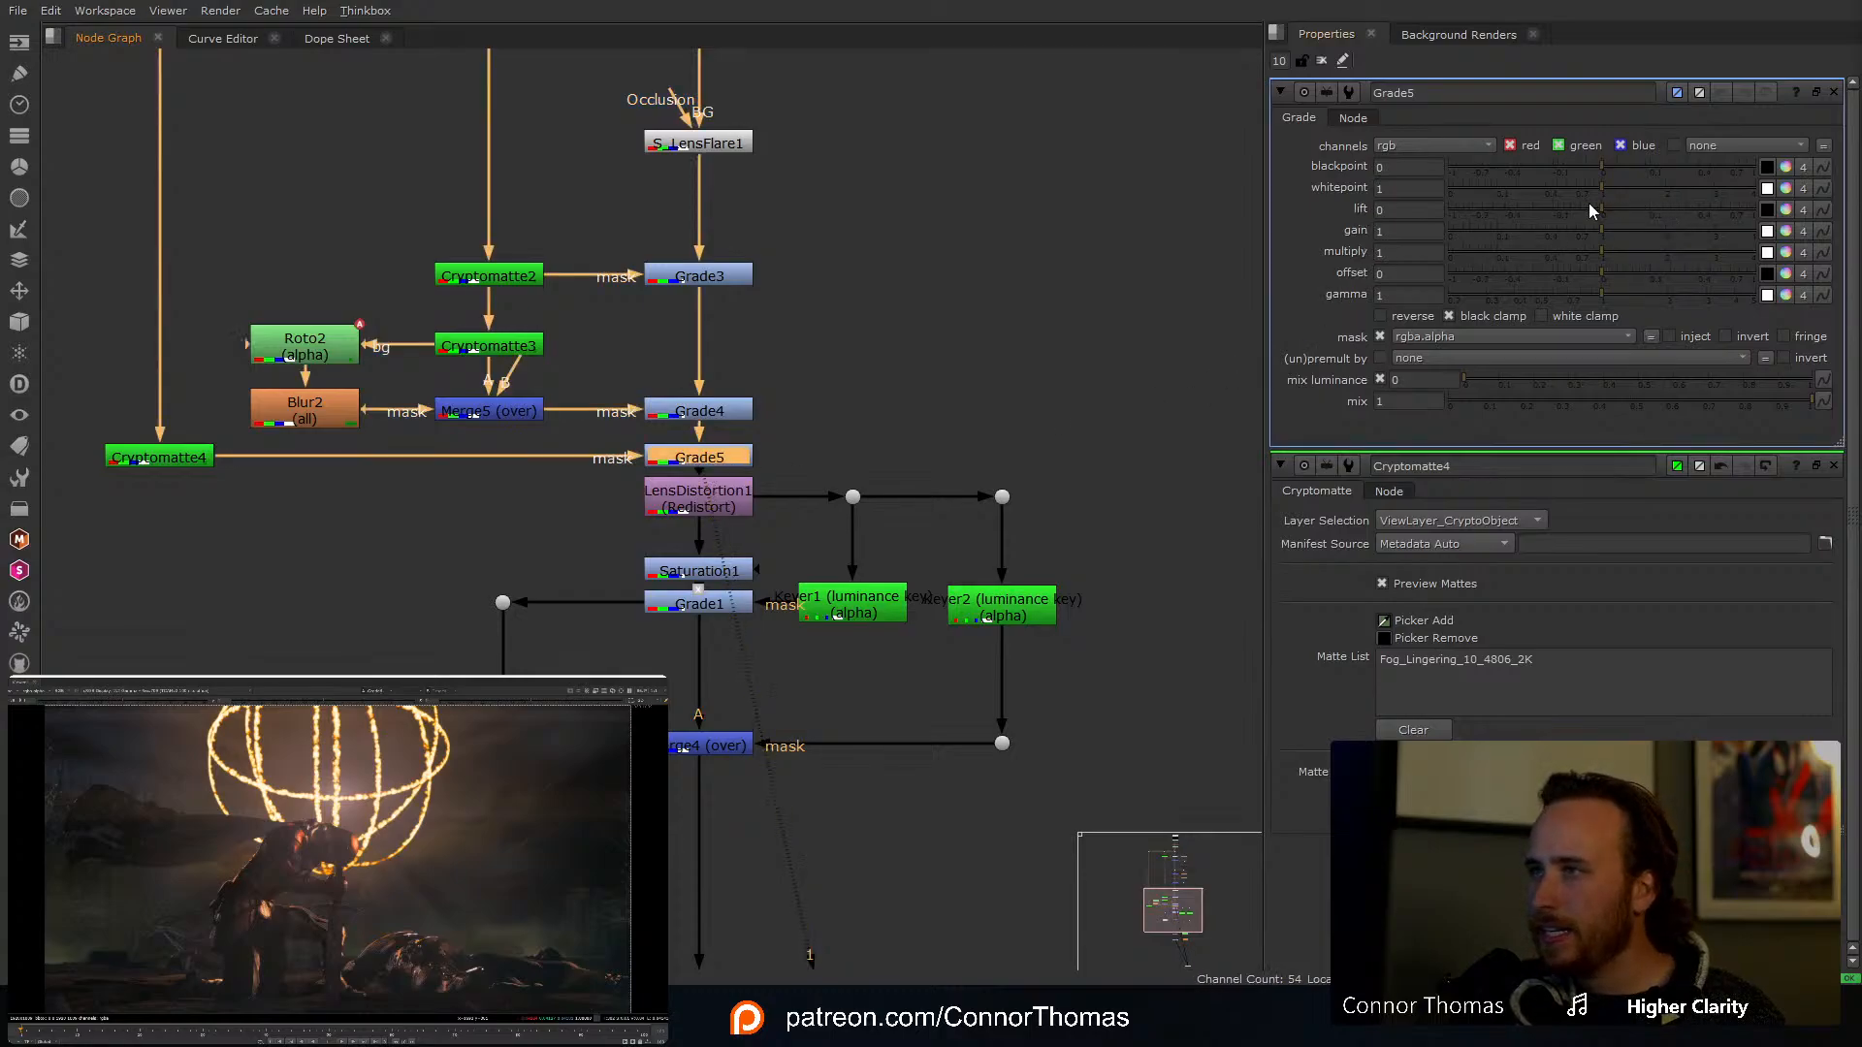
drag(1598, 194, 1557, 195)
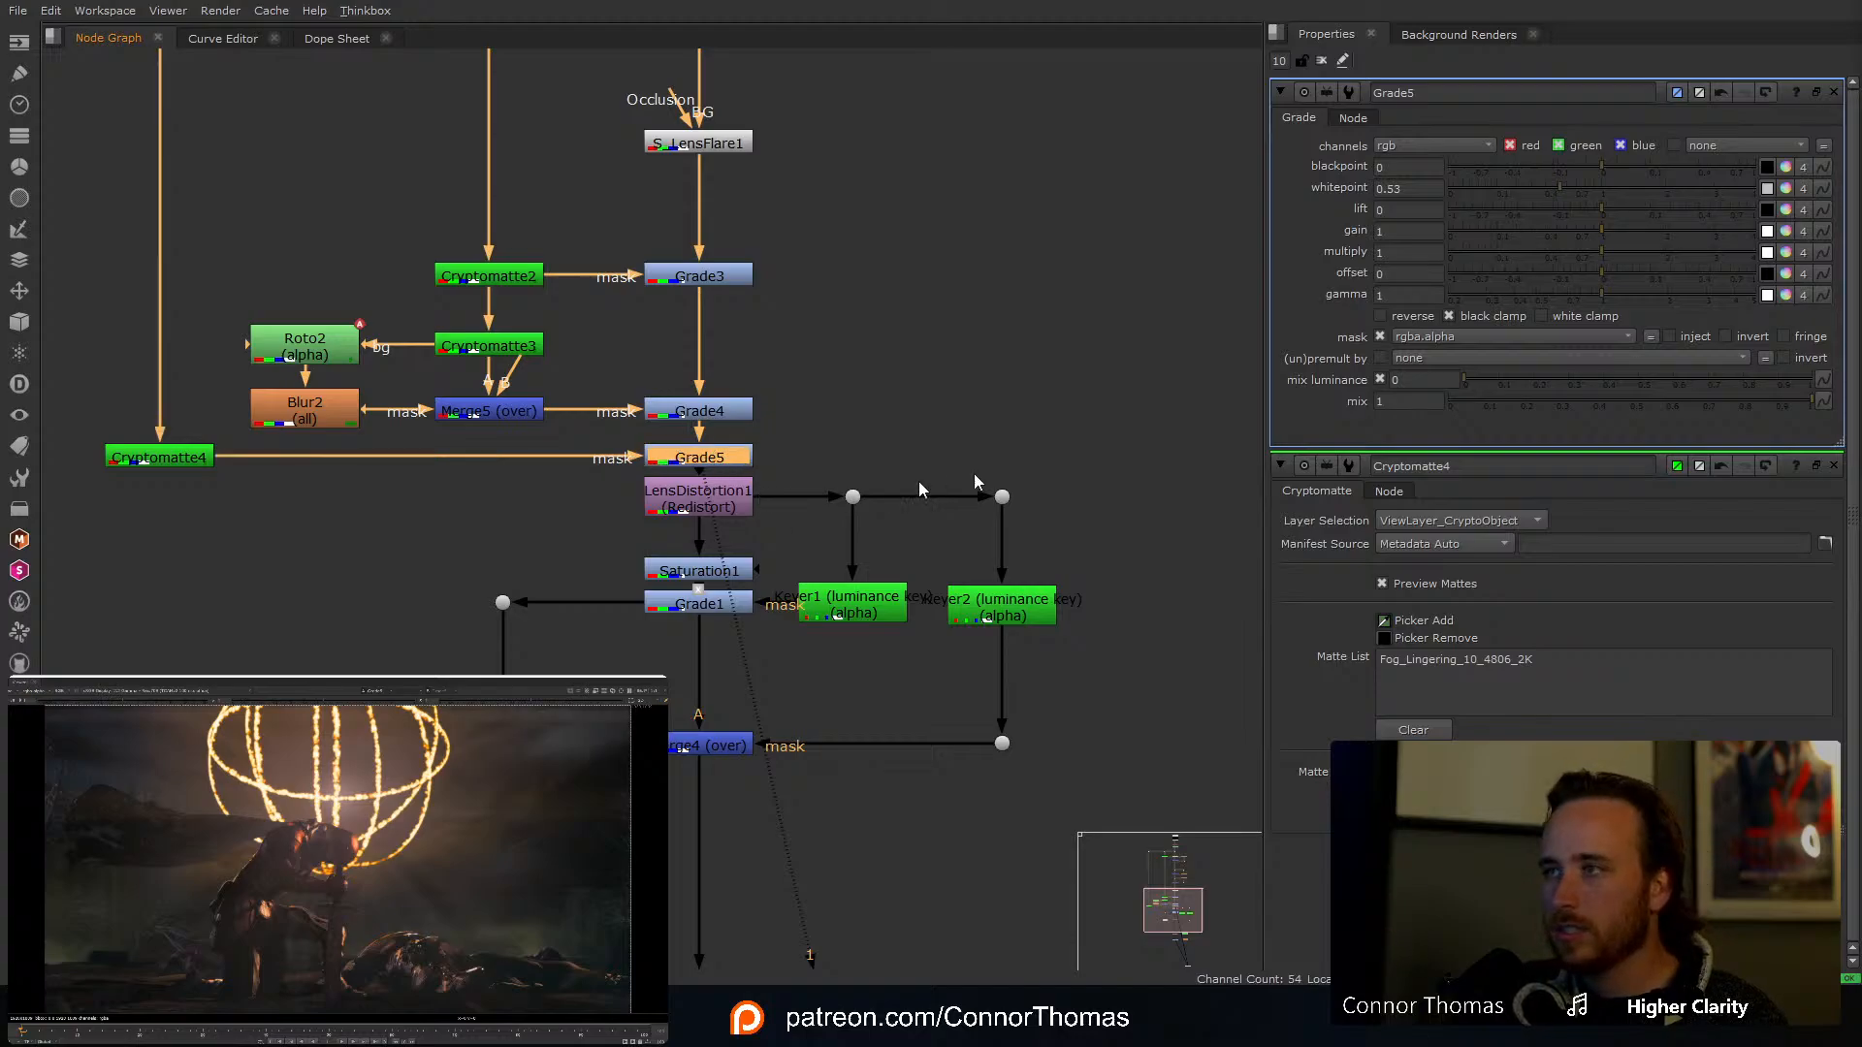
middle_drag(908, 779, 928, 382)
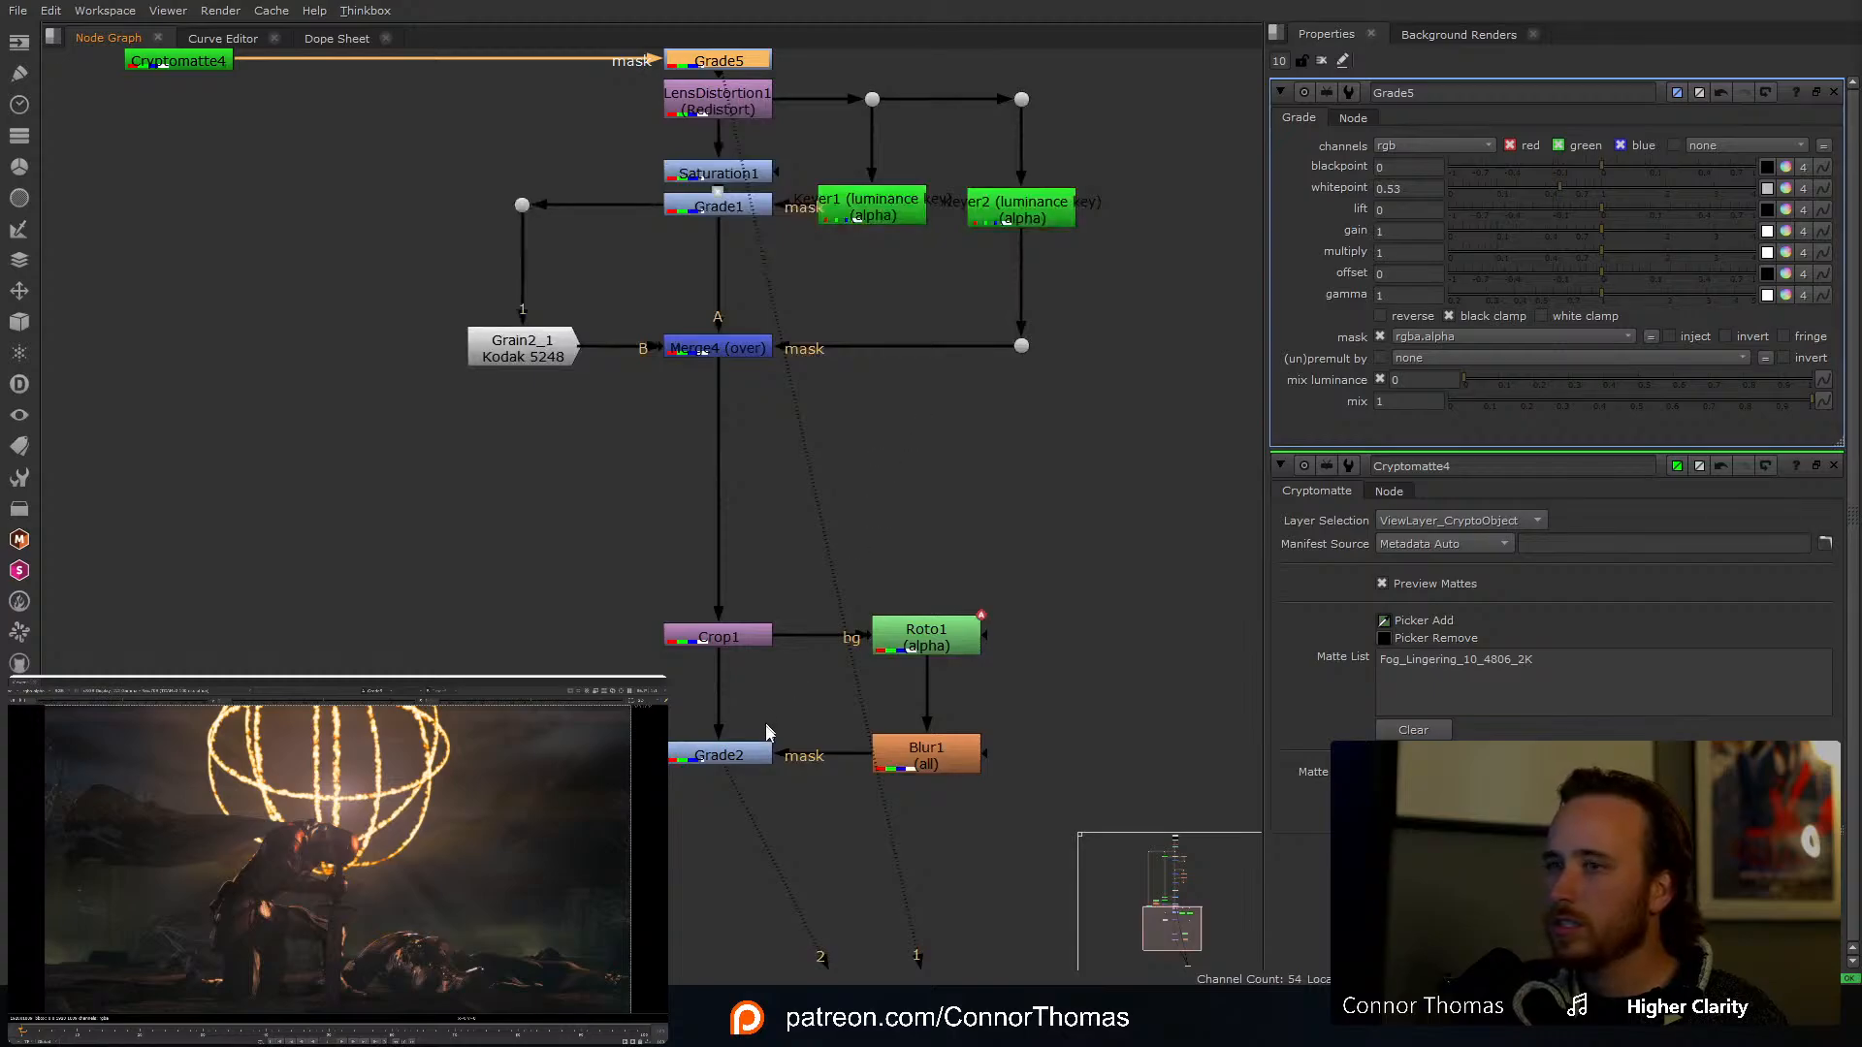
click(1097, 556)
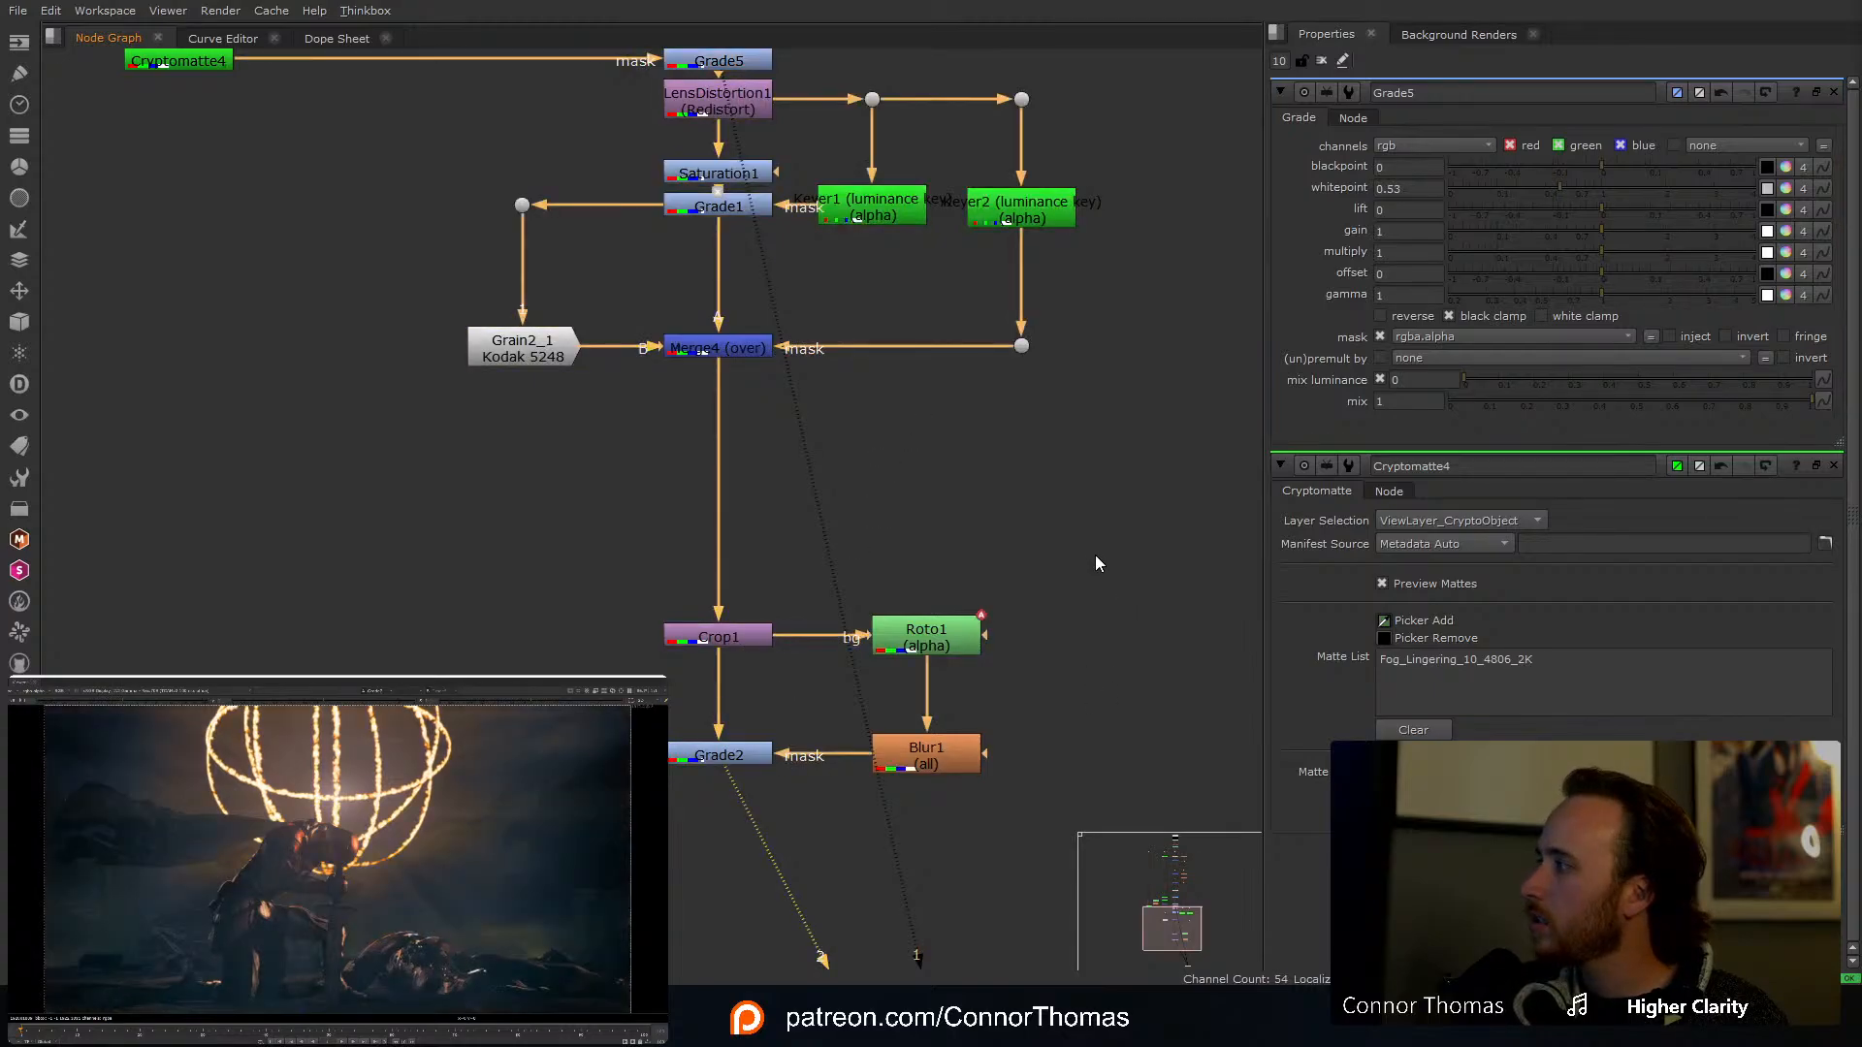
click(743, 62)
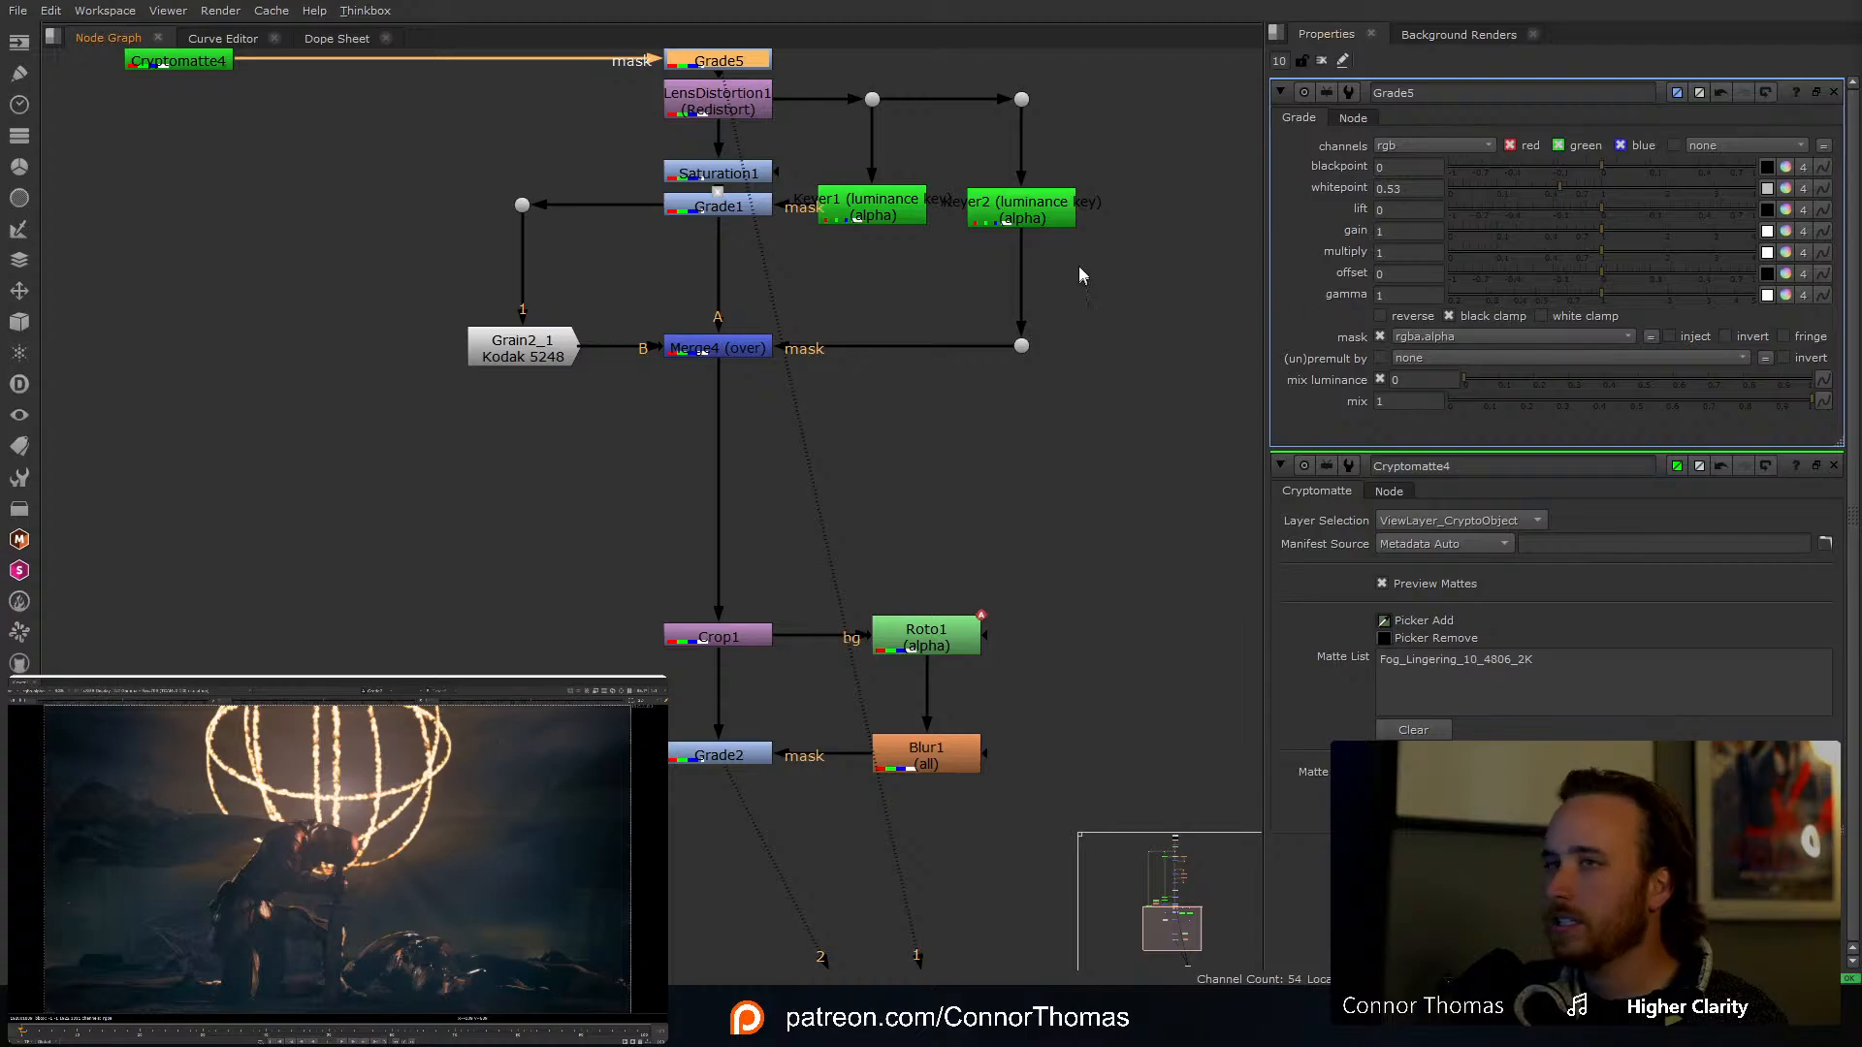
Step: Move the group of nodes from LensDistortion1 through Merge4 down, leaving a gap below Grade5
middle_drag(976, 285, 976, 475)
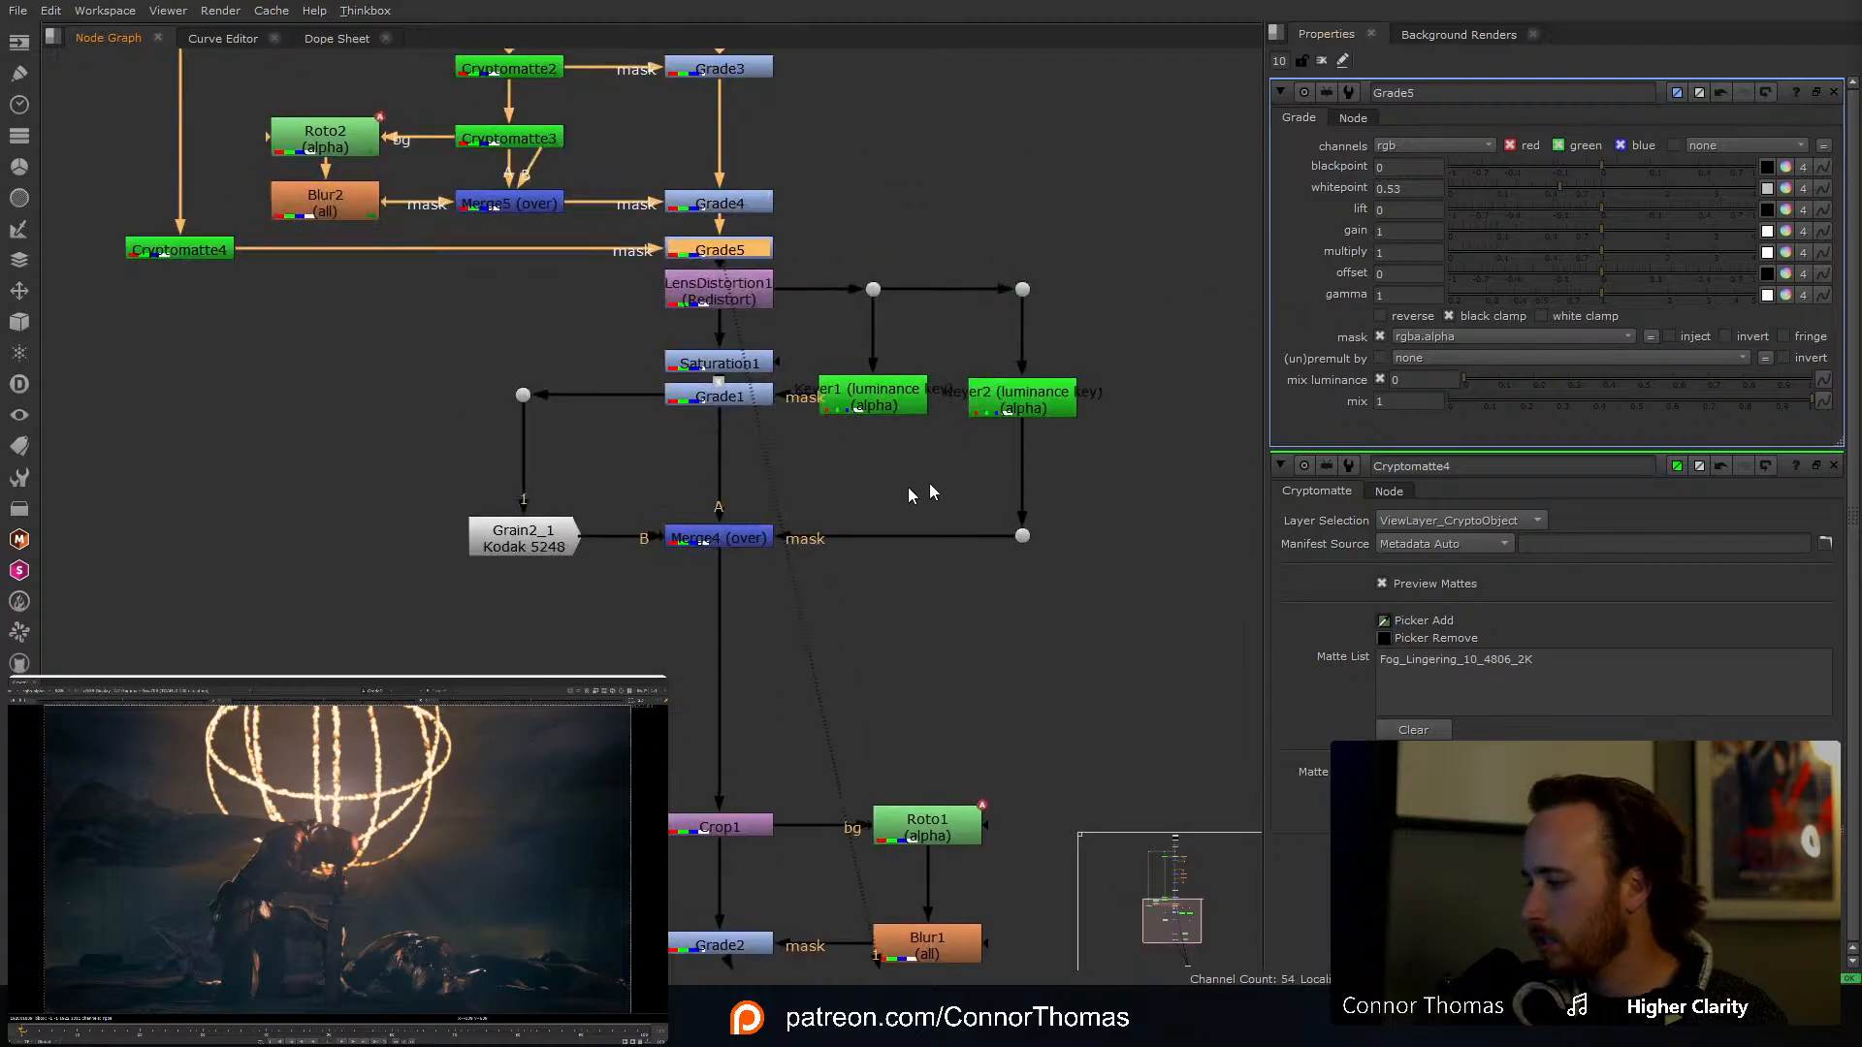
middle_drag(417, 627, 411, 591)
drag(343, 613, 1212, 223)
drag(755, 252, 760, 417)
click(915, 220)
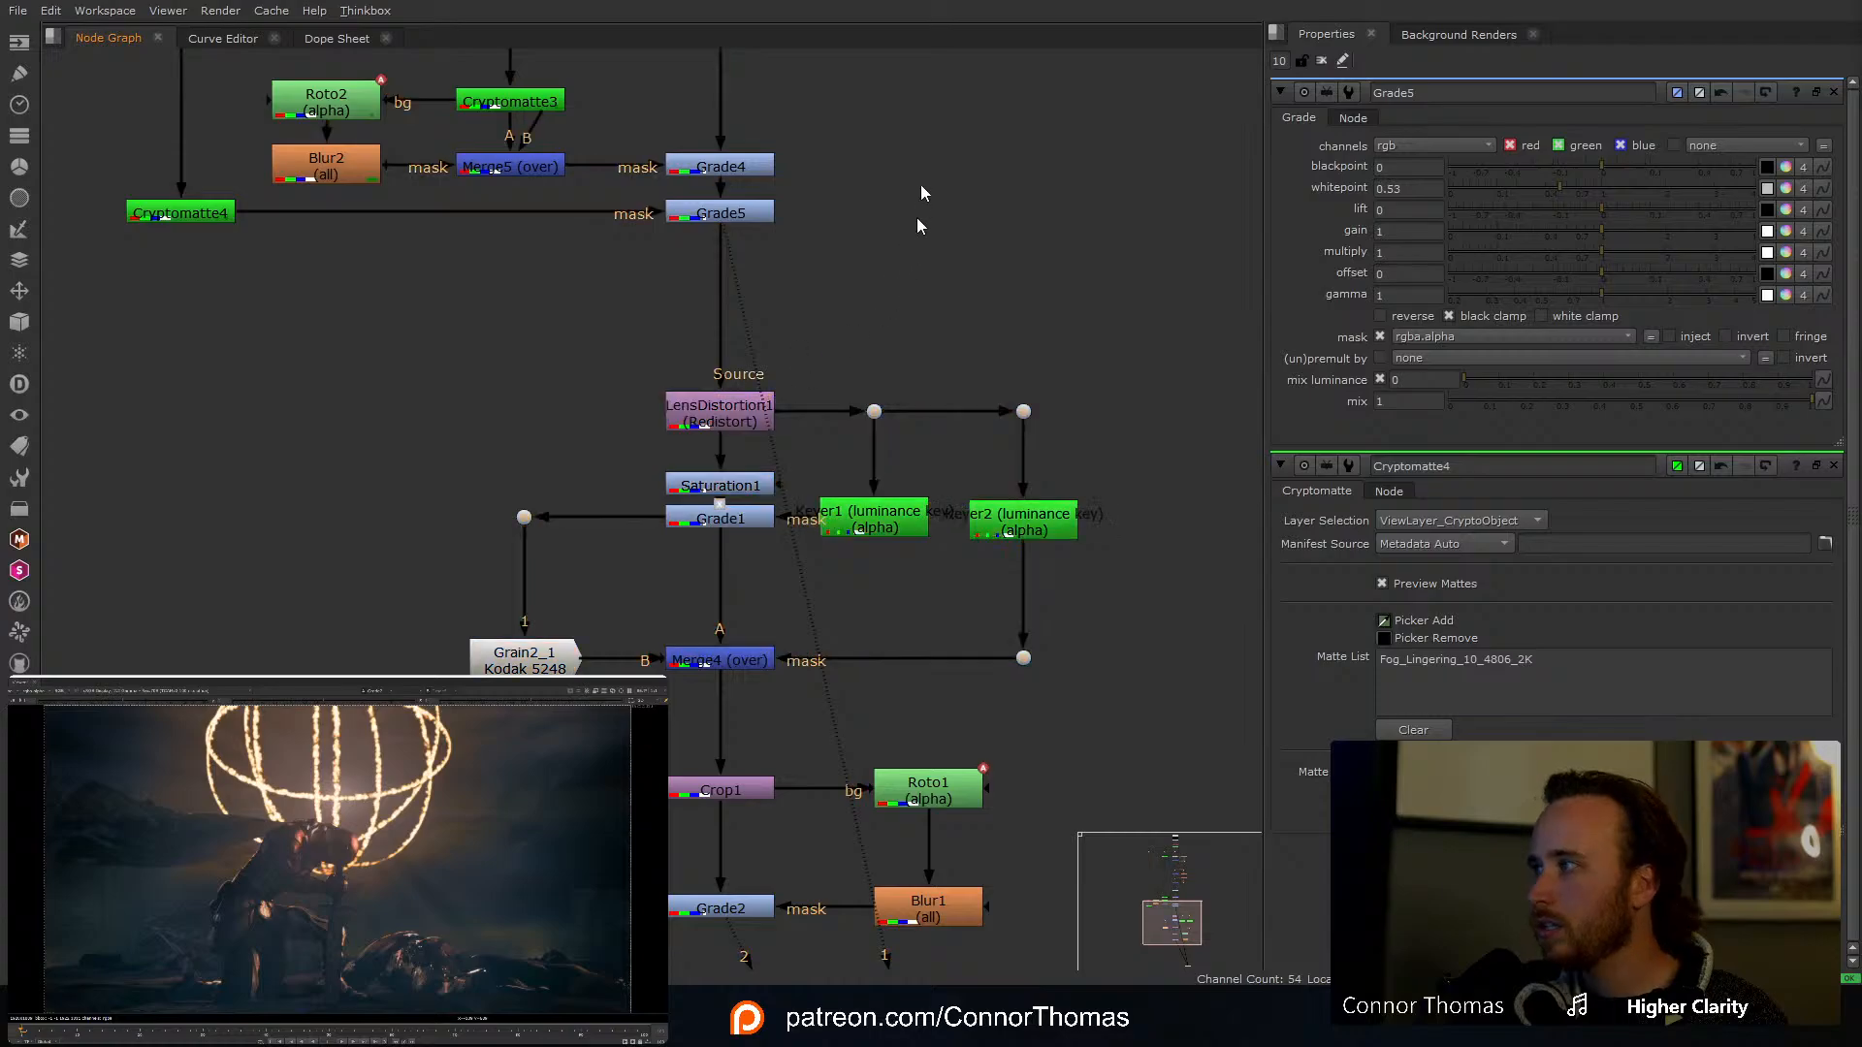
Step: Examine the node tree and compare the image with Grade4 disabled and enabled
scroll(917, 217, down, 3)
middle_drag(918, 206, 922, 362)
scroll(922, 363, down, 2)
middle_drag(917, 97, 909, 236)
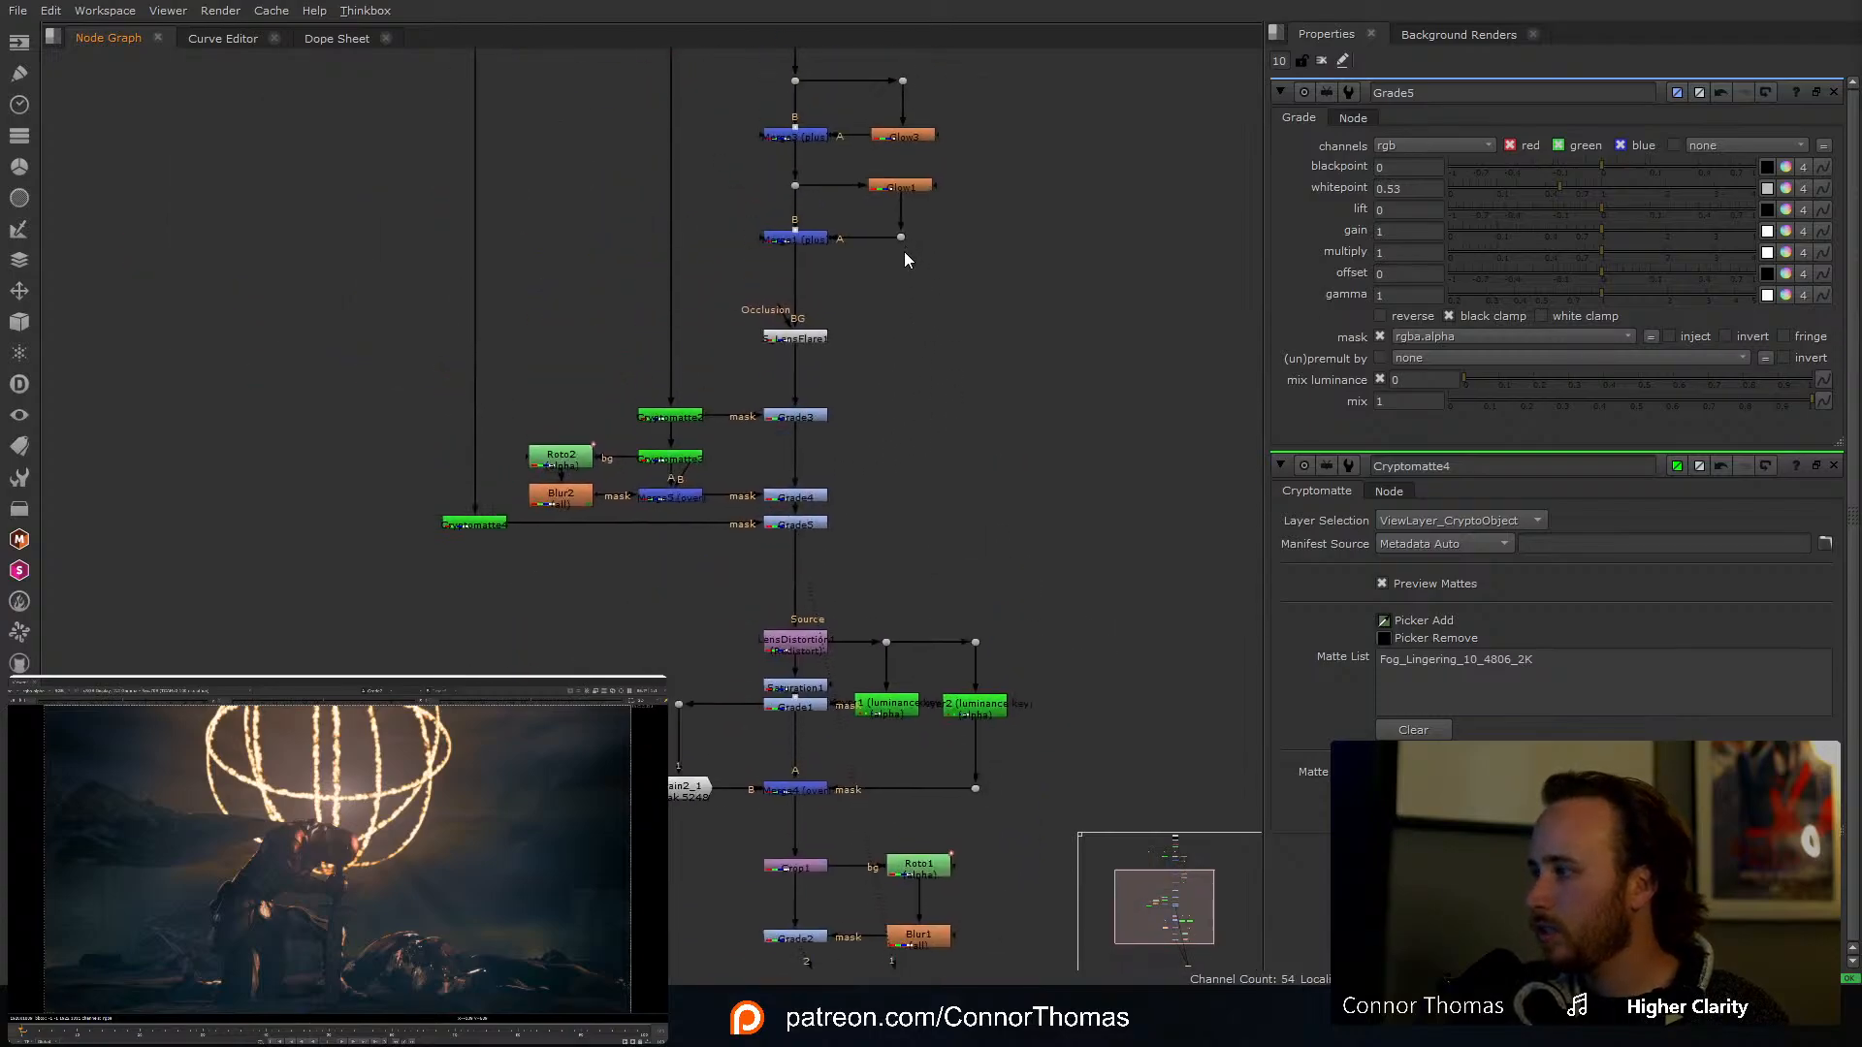
middle_drag(906, 432, 947, 261)
middle_drag(946, 355, 975, 260)
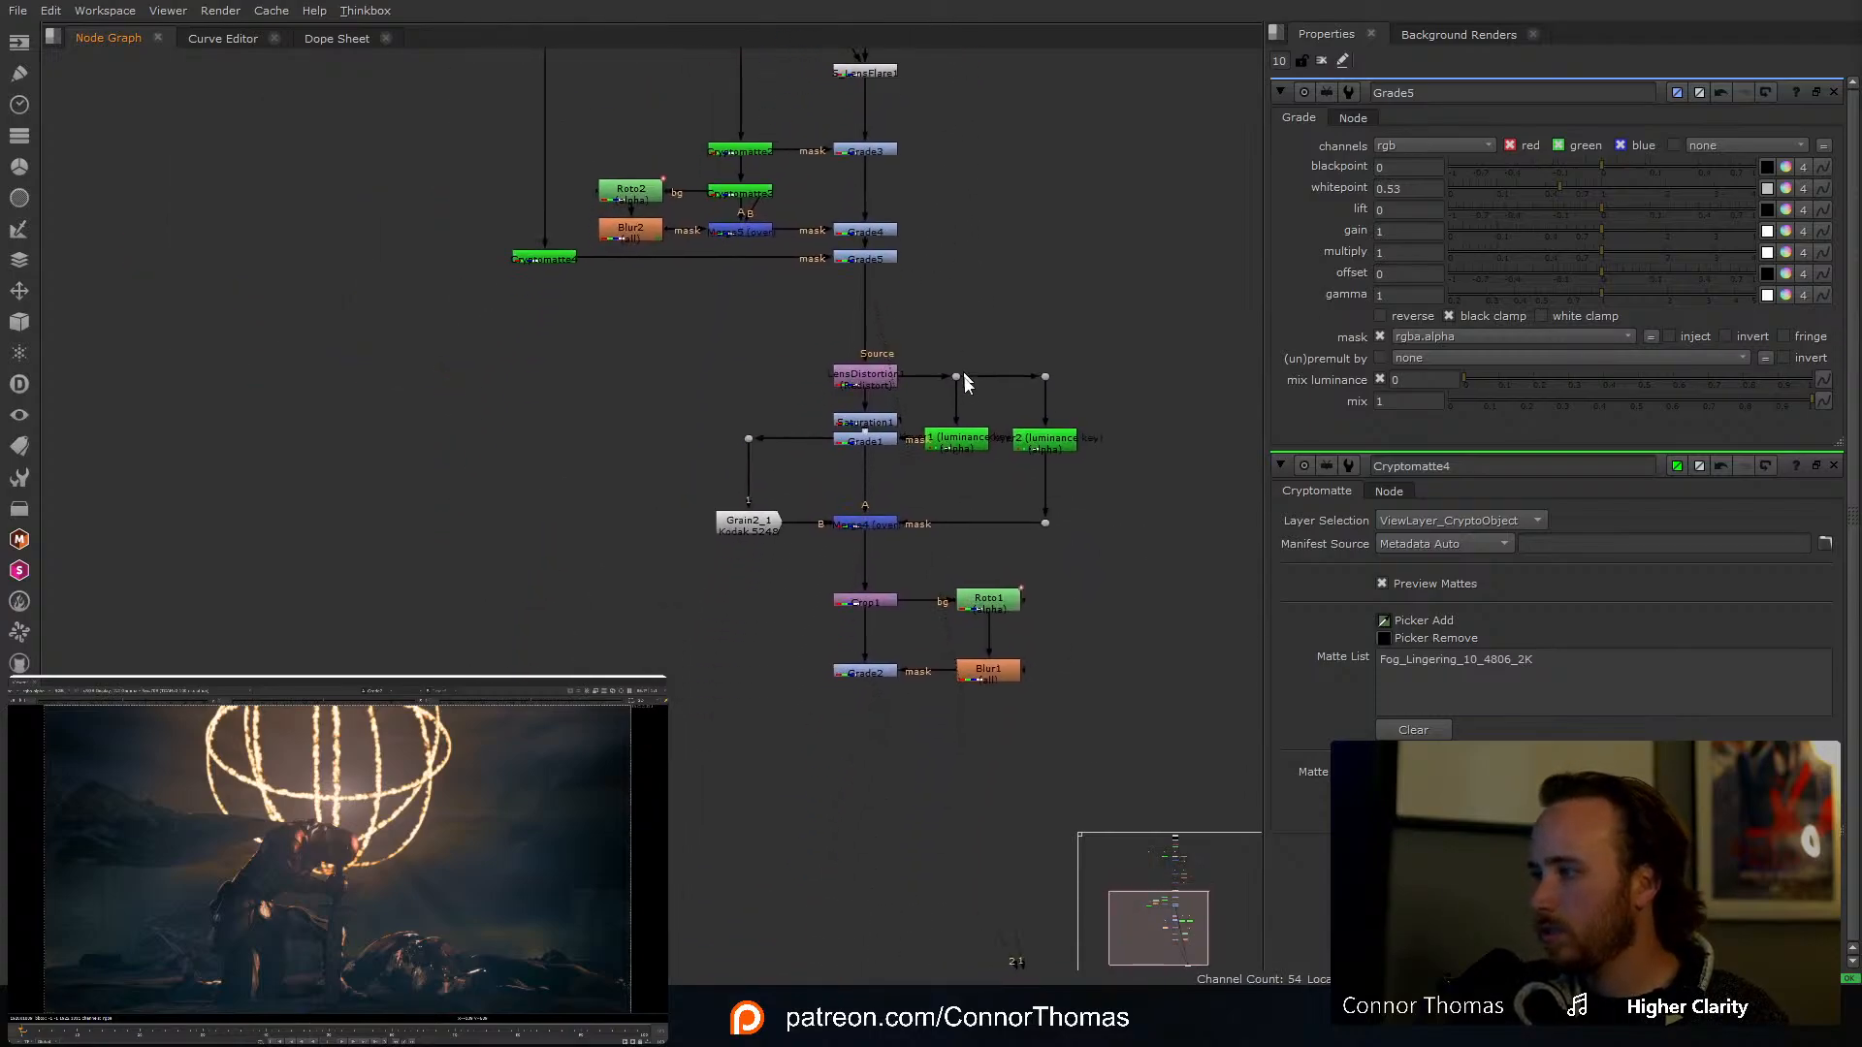
middle_drag(945, 473, 939, 395)
scroll(912, 205, up, 5)
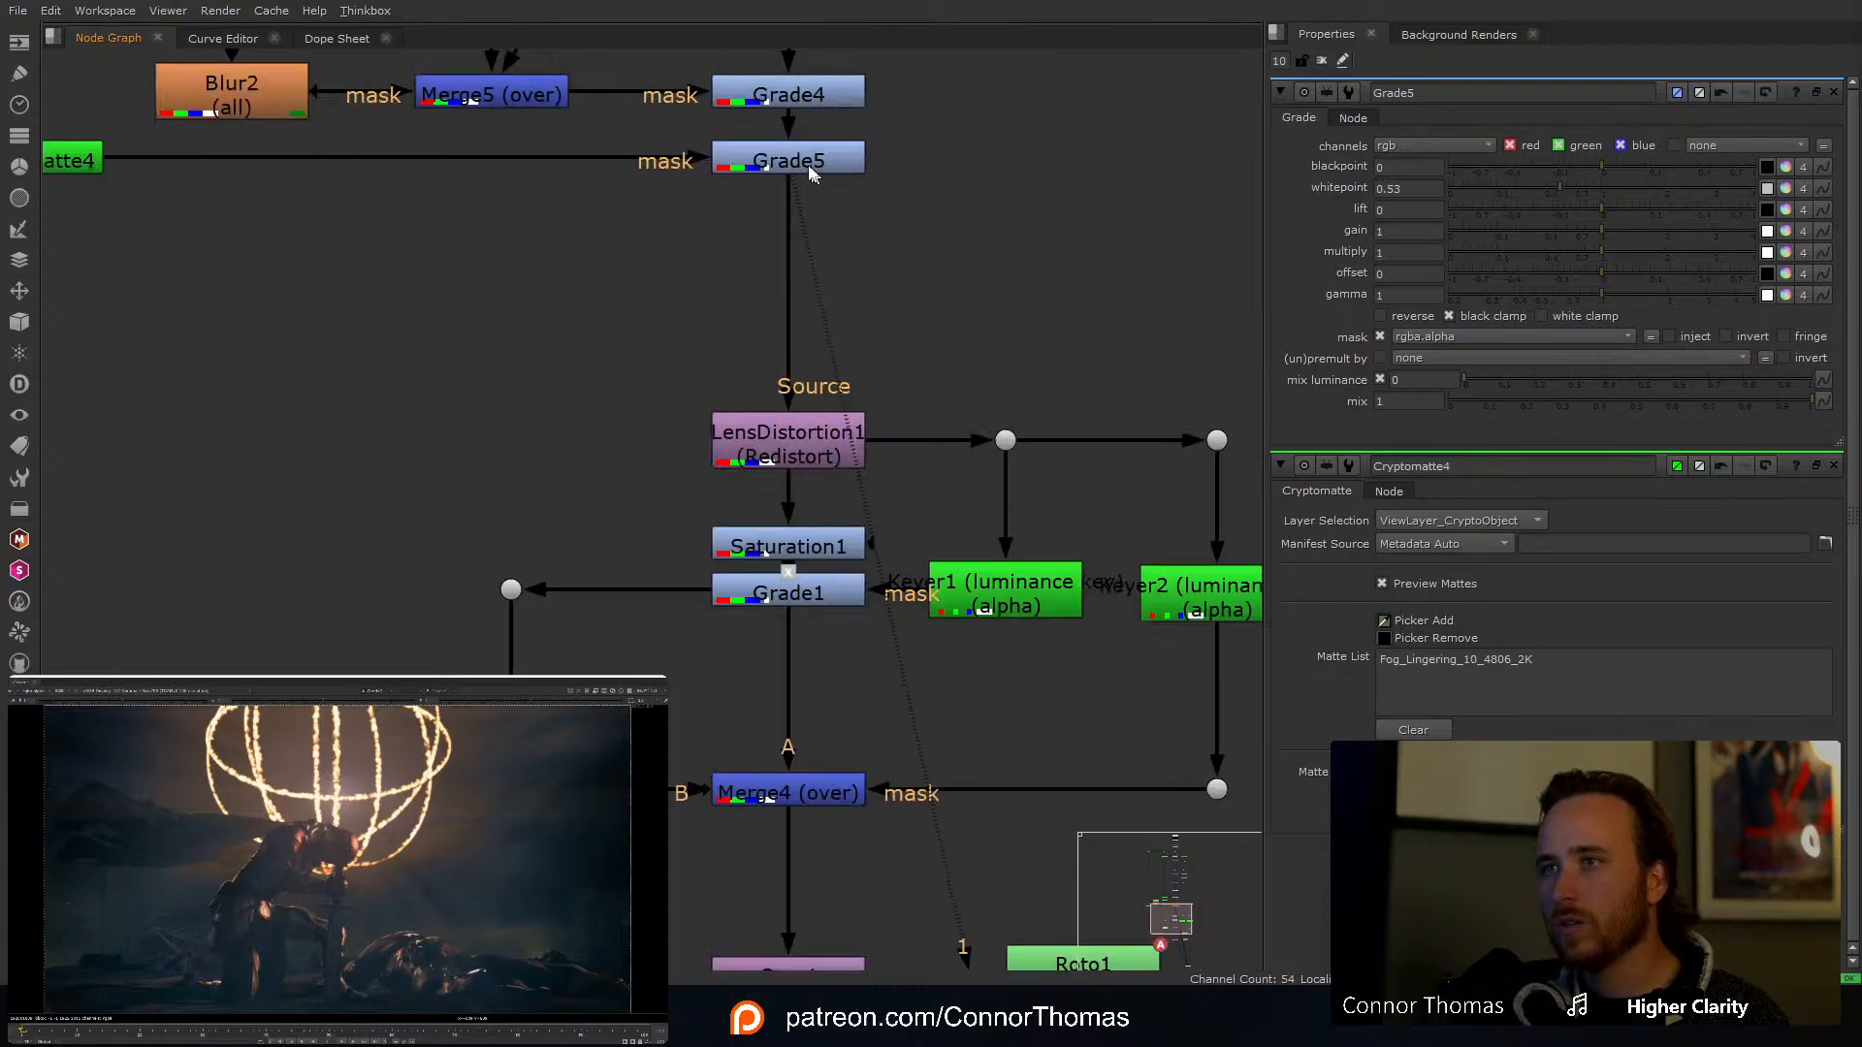
middle_drag(813, 173, 816, 400)
click(836, 324)
key(d)
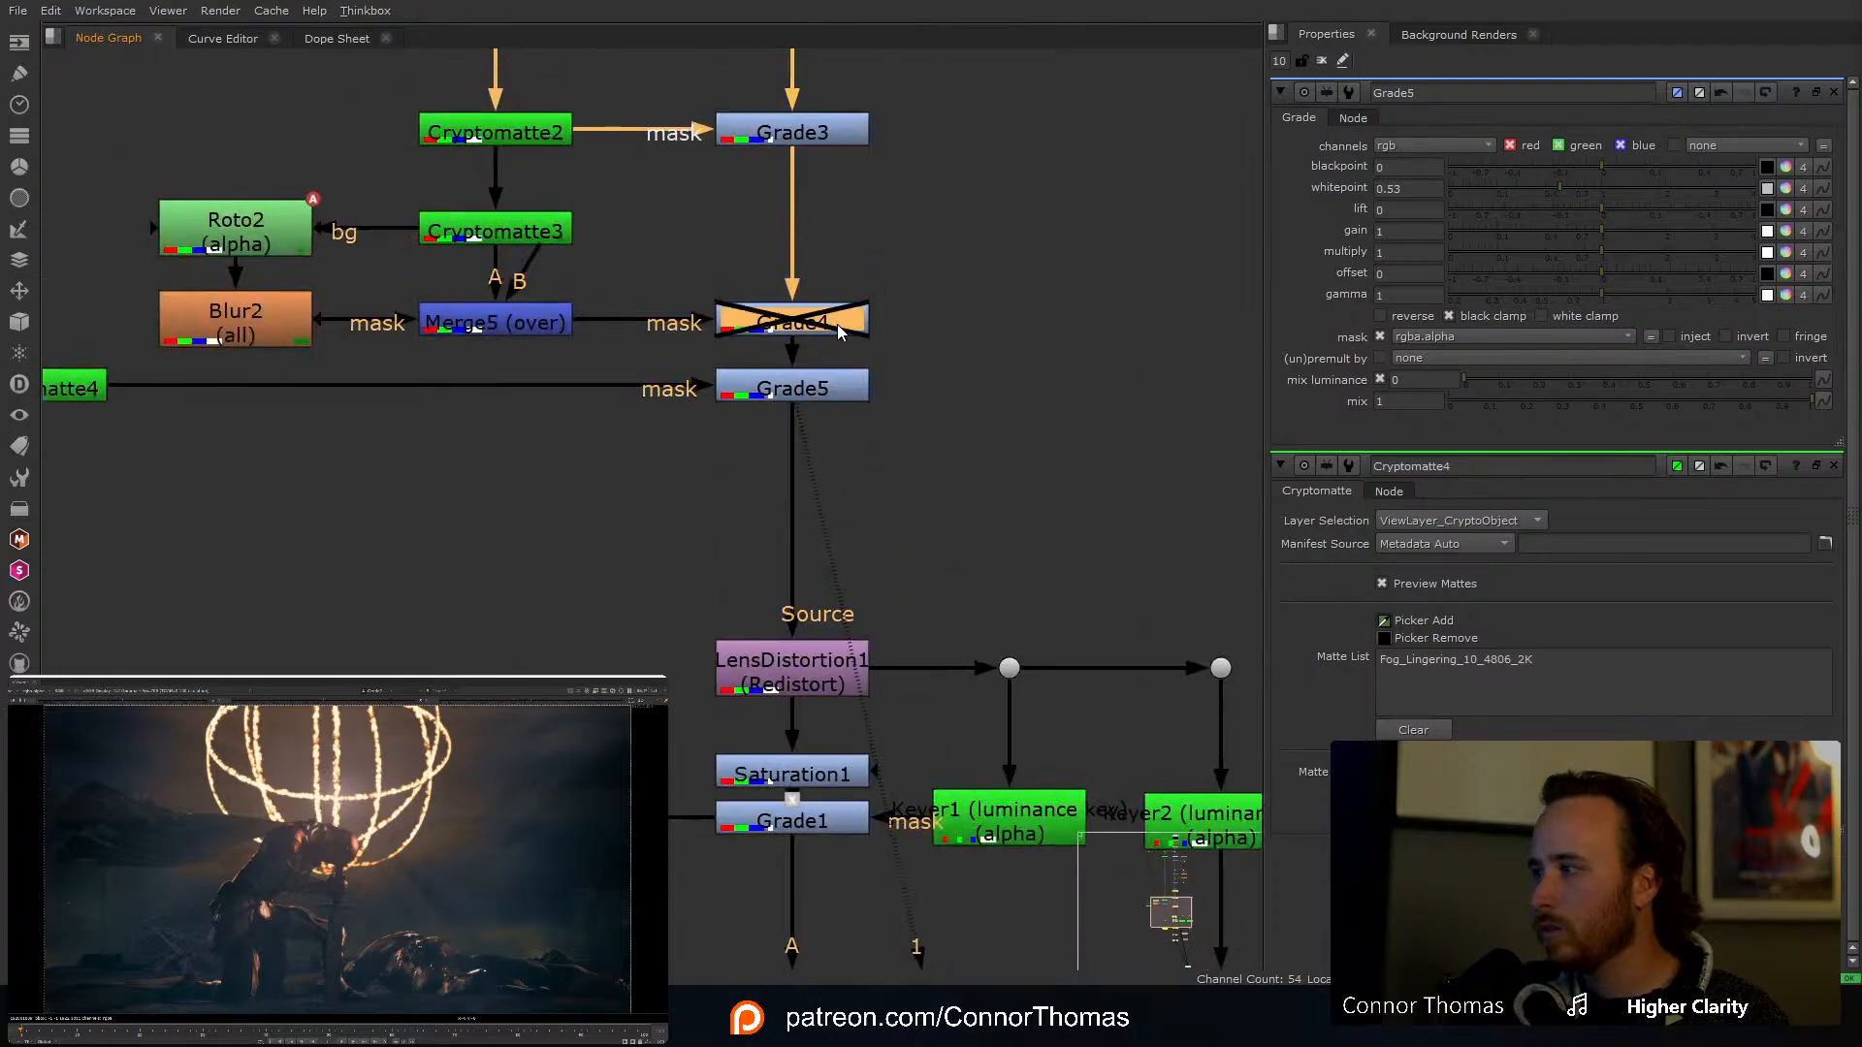
key(d)
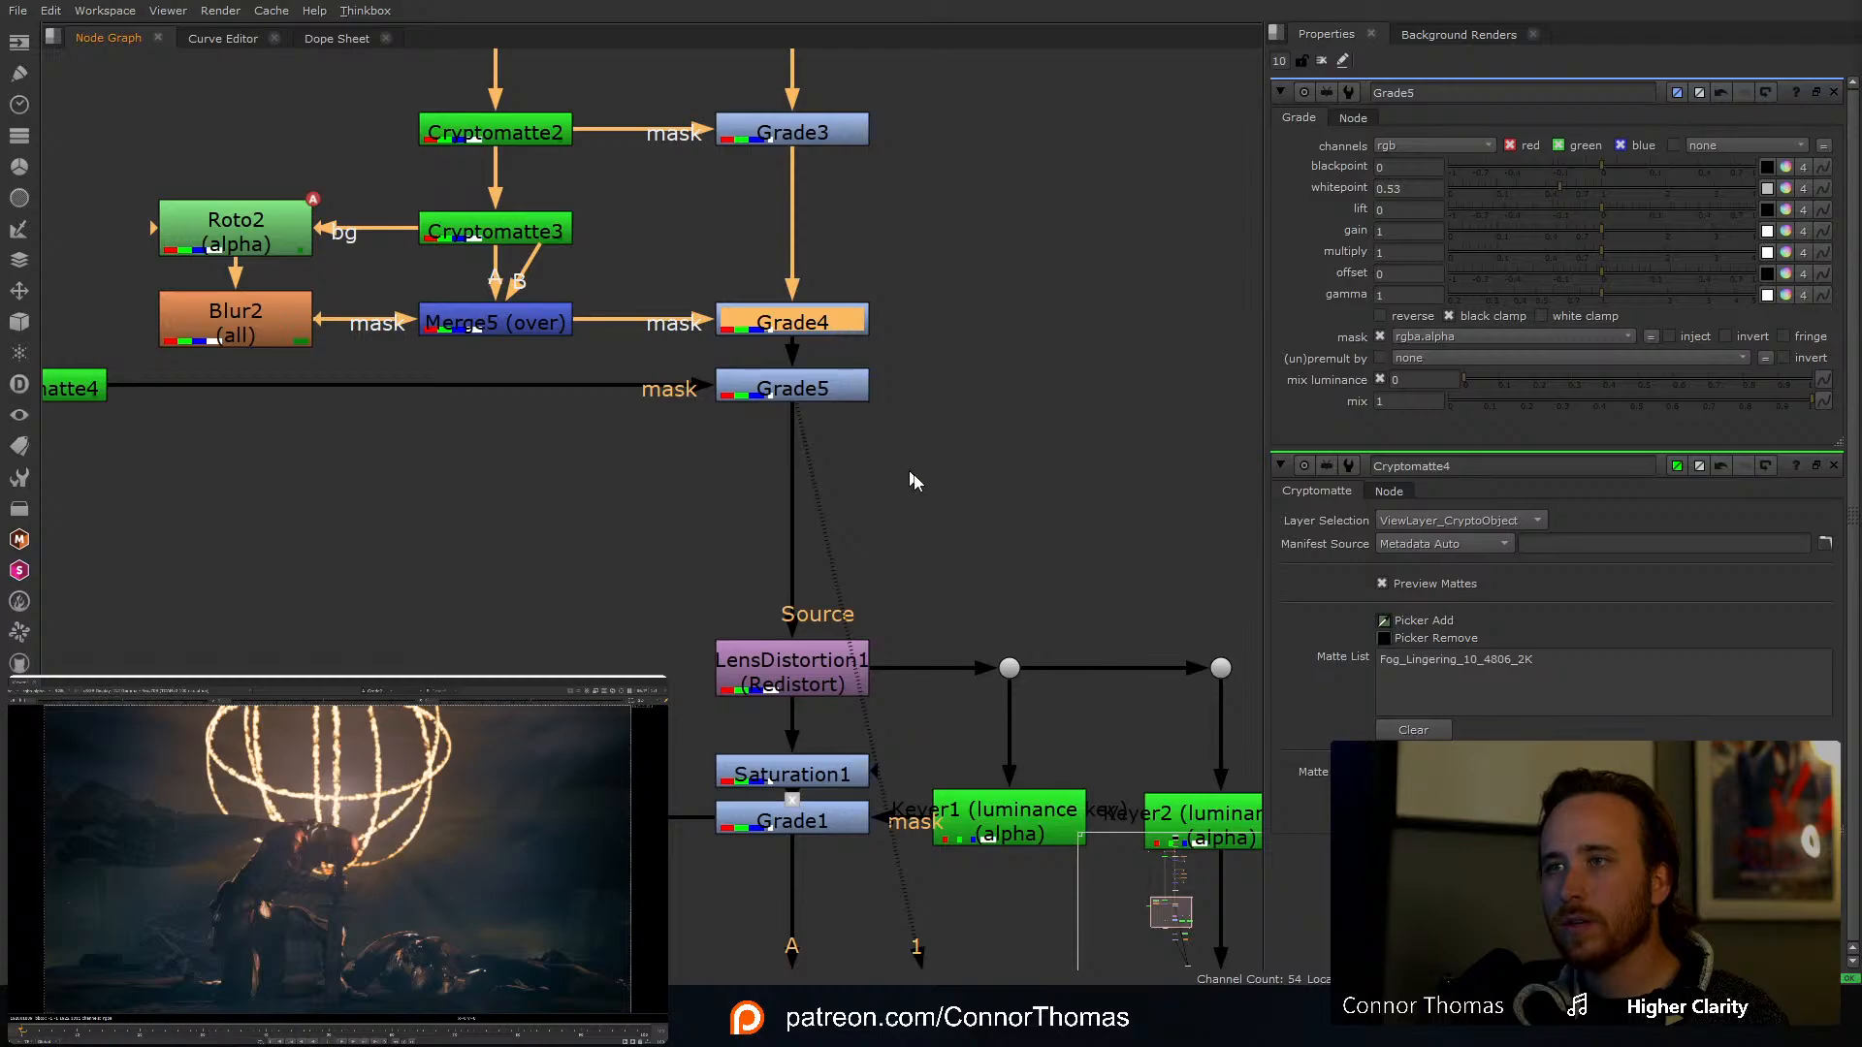
Step: Shift Grade5 and Cryptomatte4 down together and insert a new Grade node between Grade4 and Grade5
scroll(1028, 415, down, 2)
drag(996, 405, 55, 323)
drag(265, 341, 270, 468)
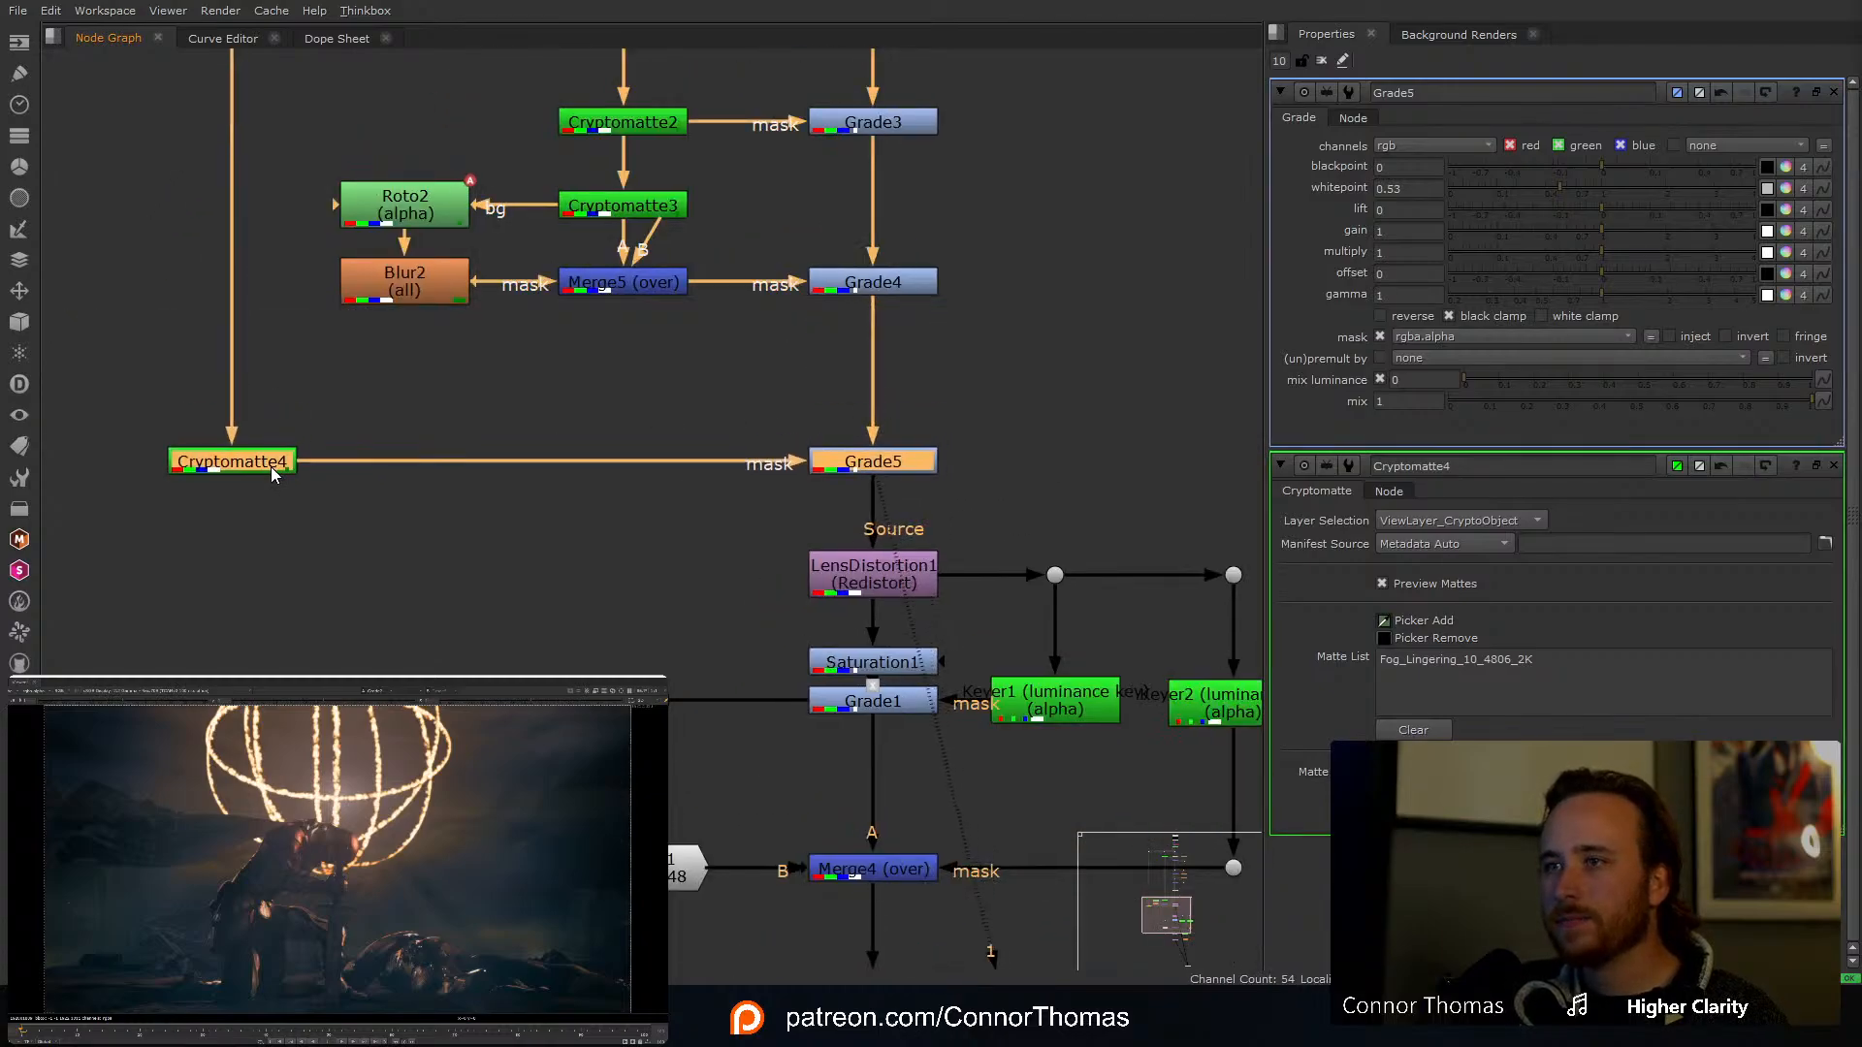
click(912, 287)
key(g)
drag(925, 302, 919, 385)
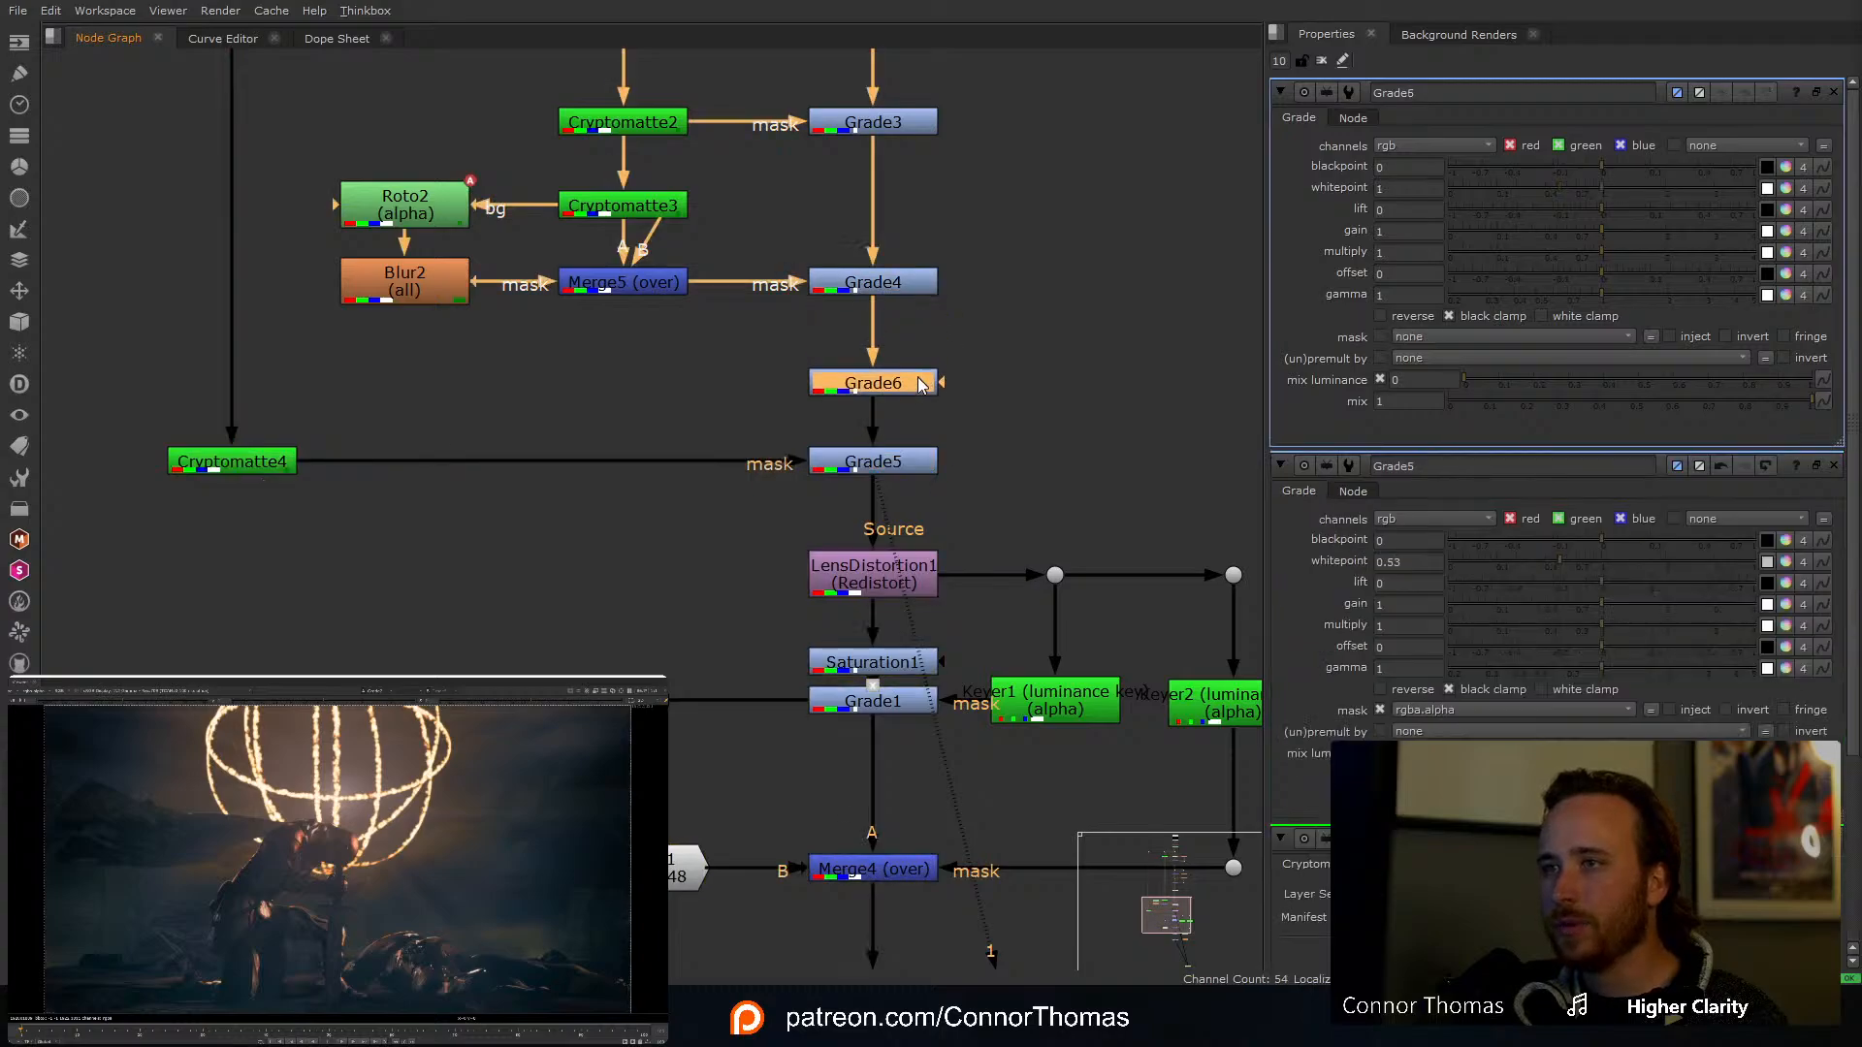
Step: Add a Roto node below Merge5, draw a Bezier around the lower-left foreground ground, and set its premultiply to rgba
click(761, 371)
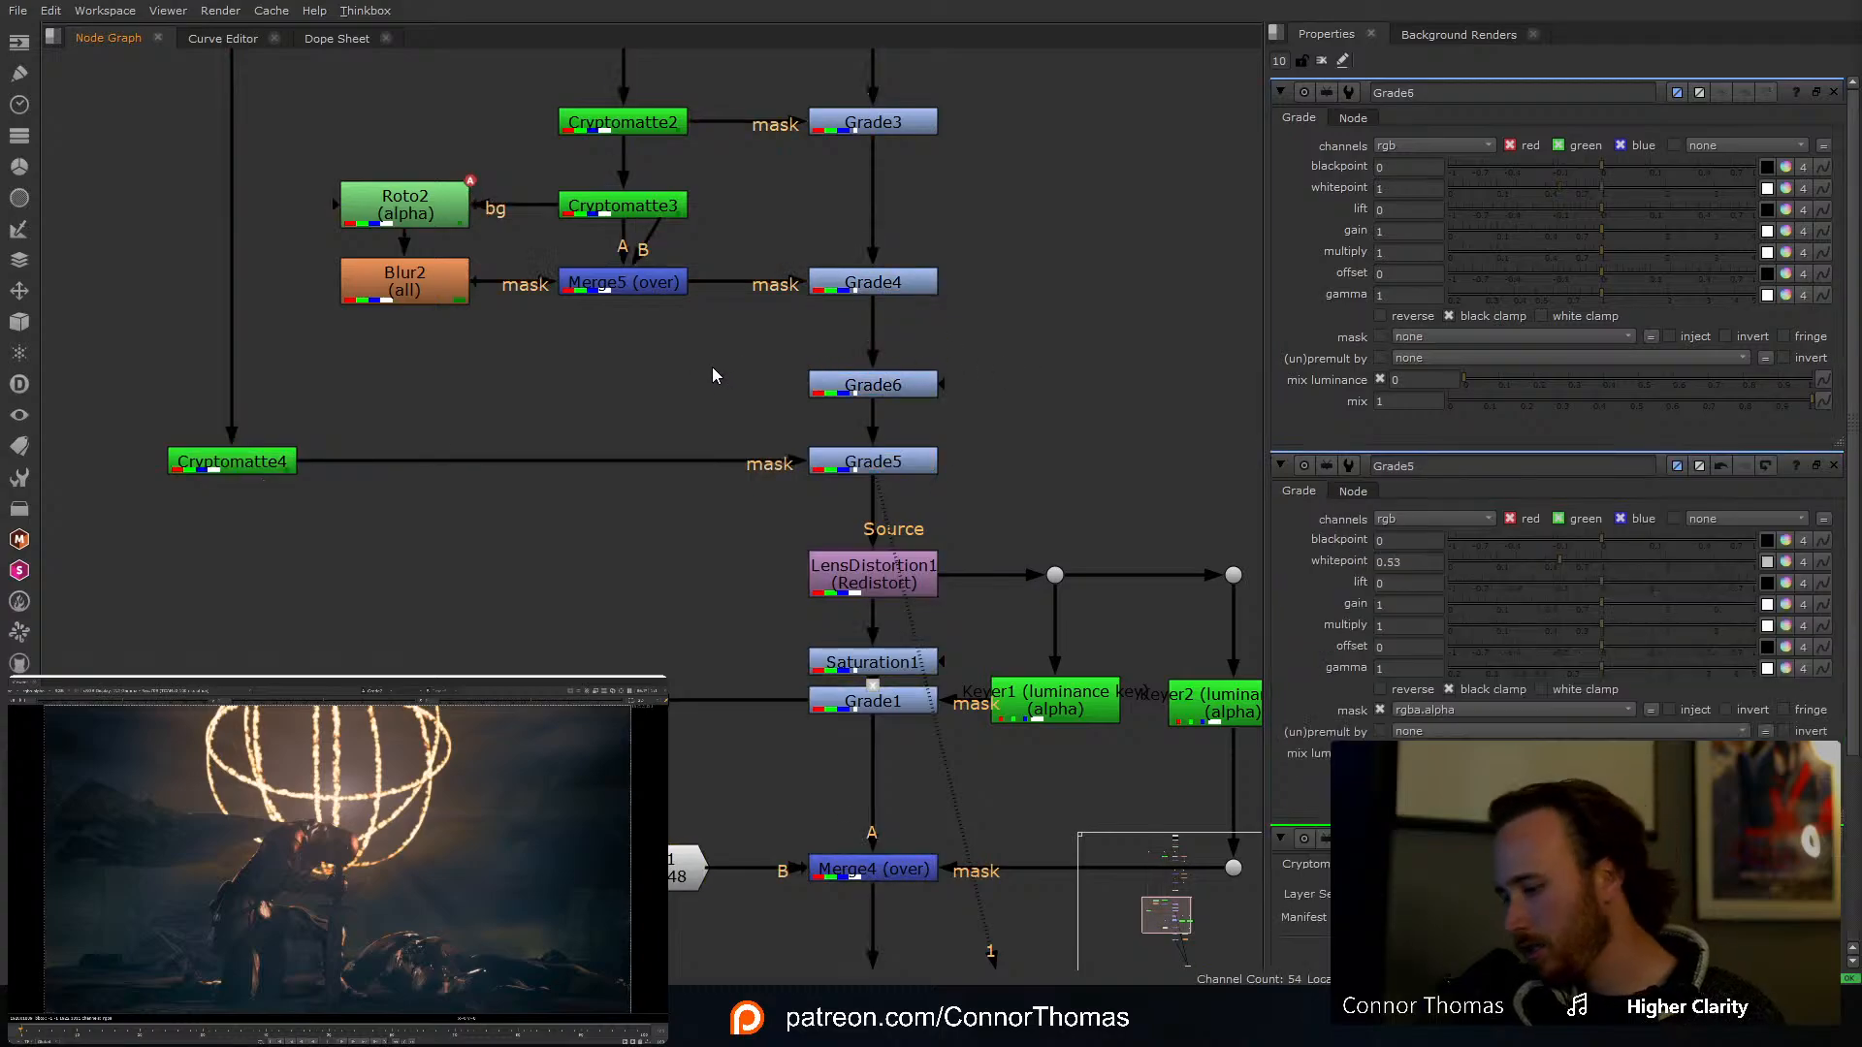
key(o)
drag(695, 337, 645, 283)
drag(713, 393, 624, 406)
key(1)
middle_drag(268, 981, 284, 922)
click(284, 971)
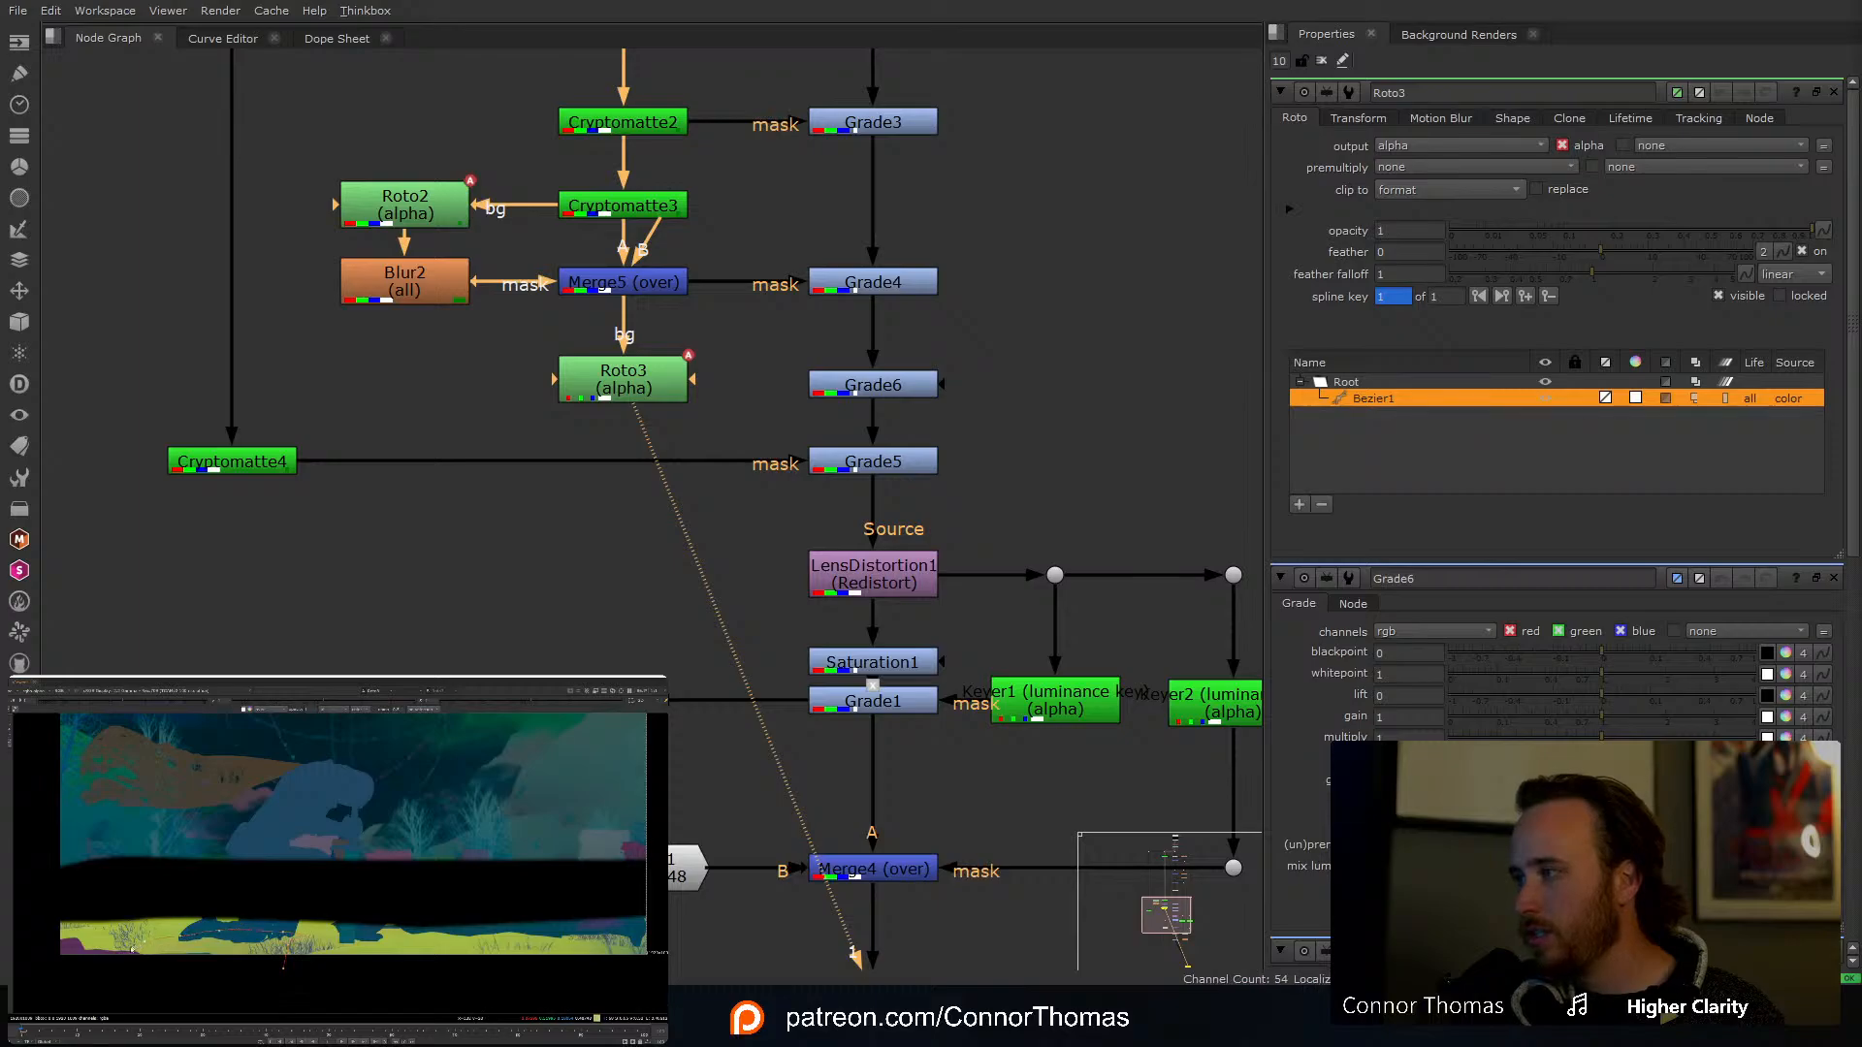
drag(143, 971, 209, 979)
click(284, 970)
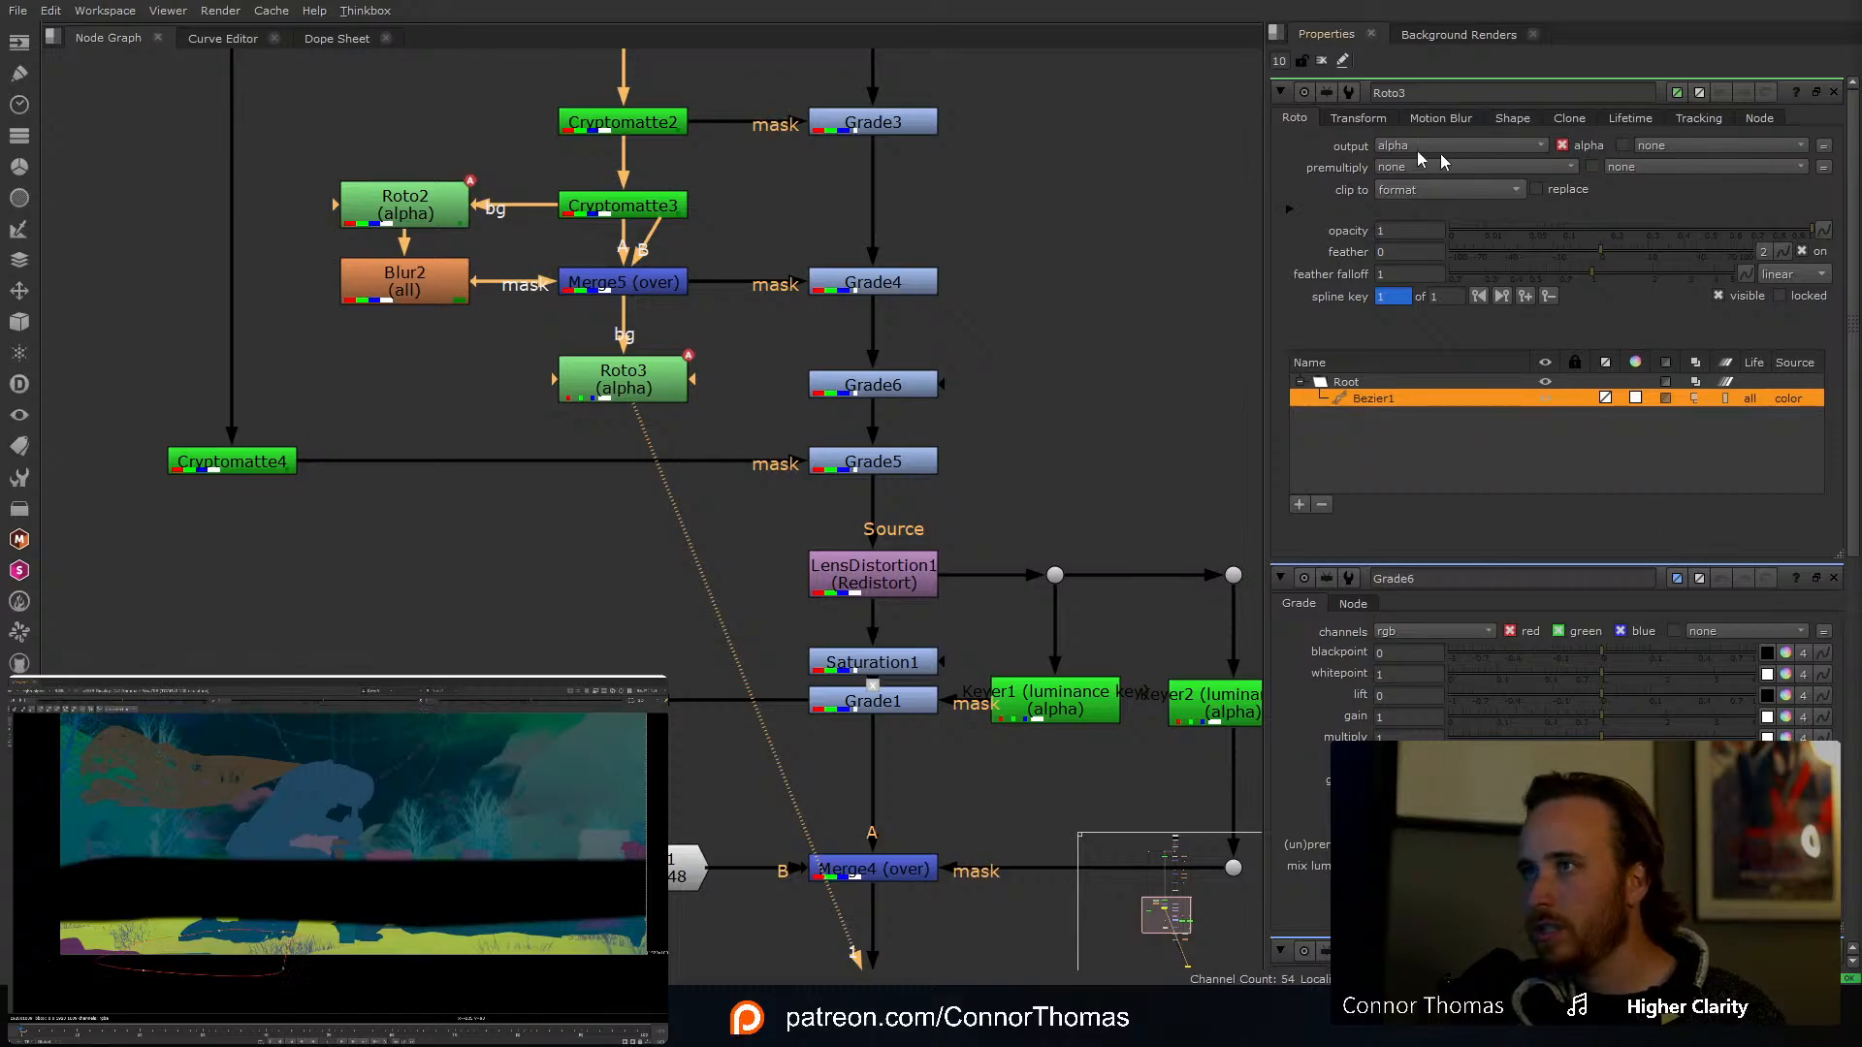
click(1392, 167)
click(1432, 231)
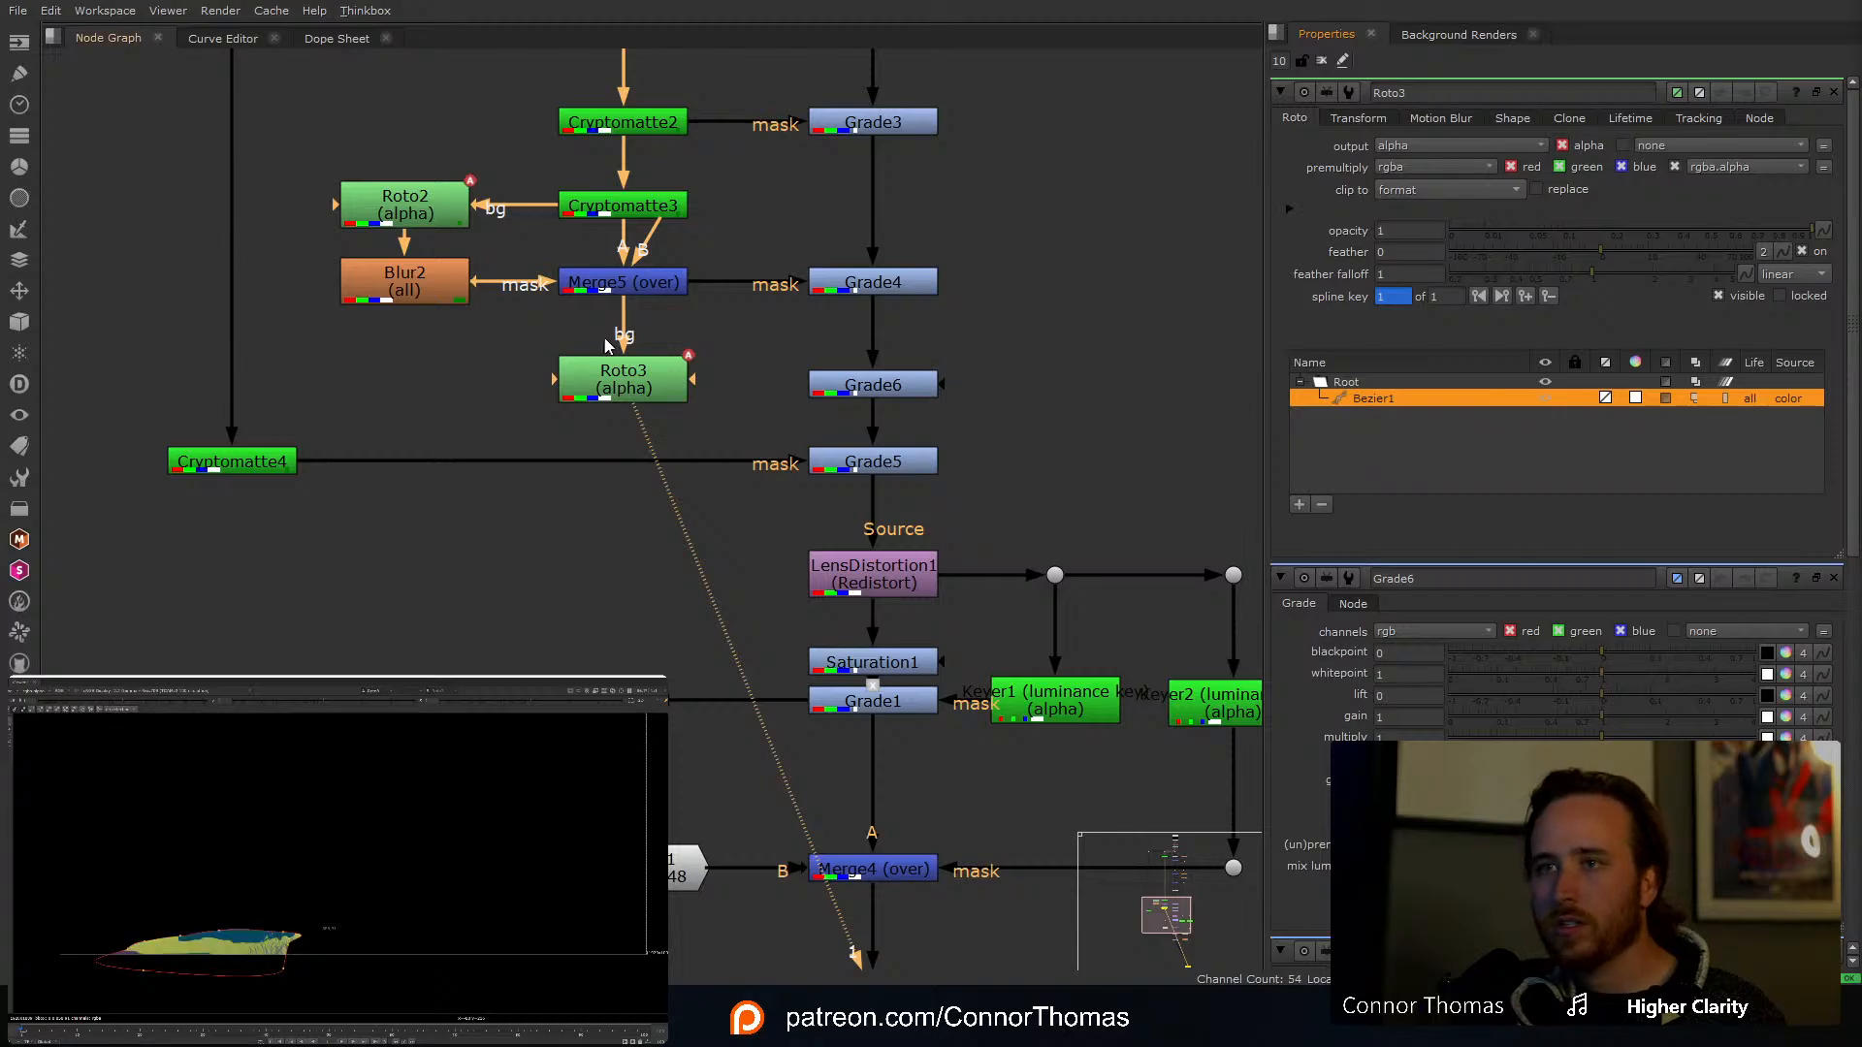
Step: Move Roto3 aside, add a Merge node below Merge5 with Roto3 as its mask, and view the result
drag(617, 372, 457, 368)
click(643, 376)
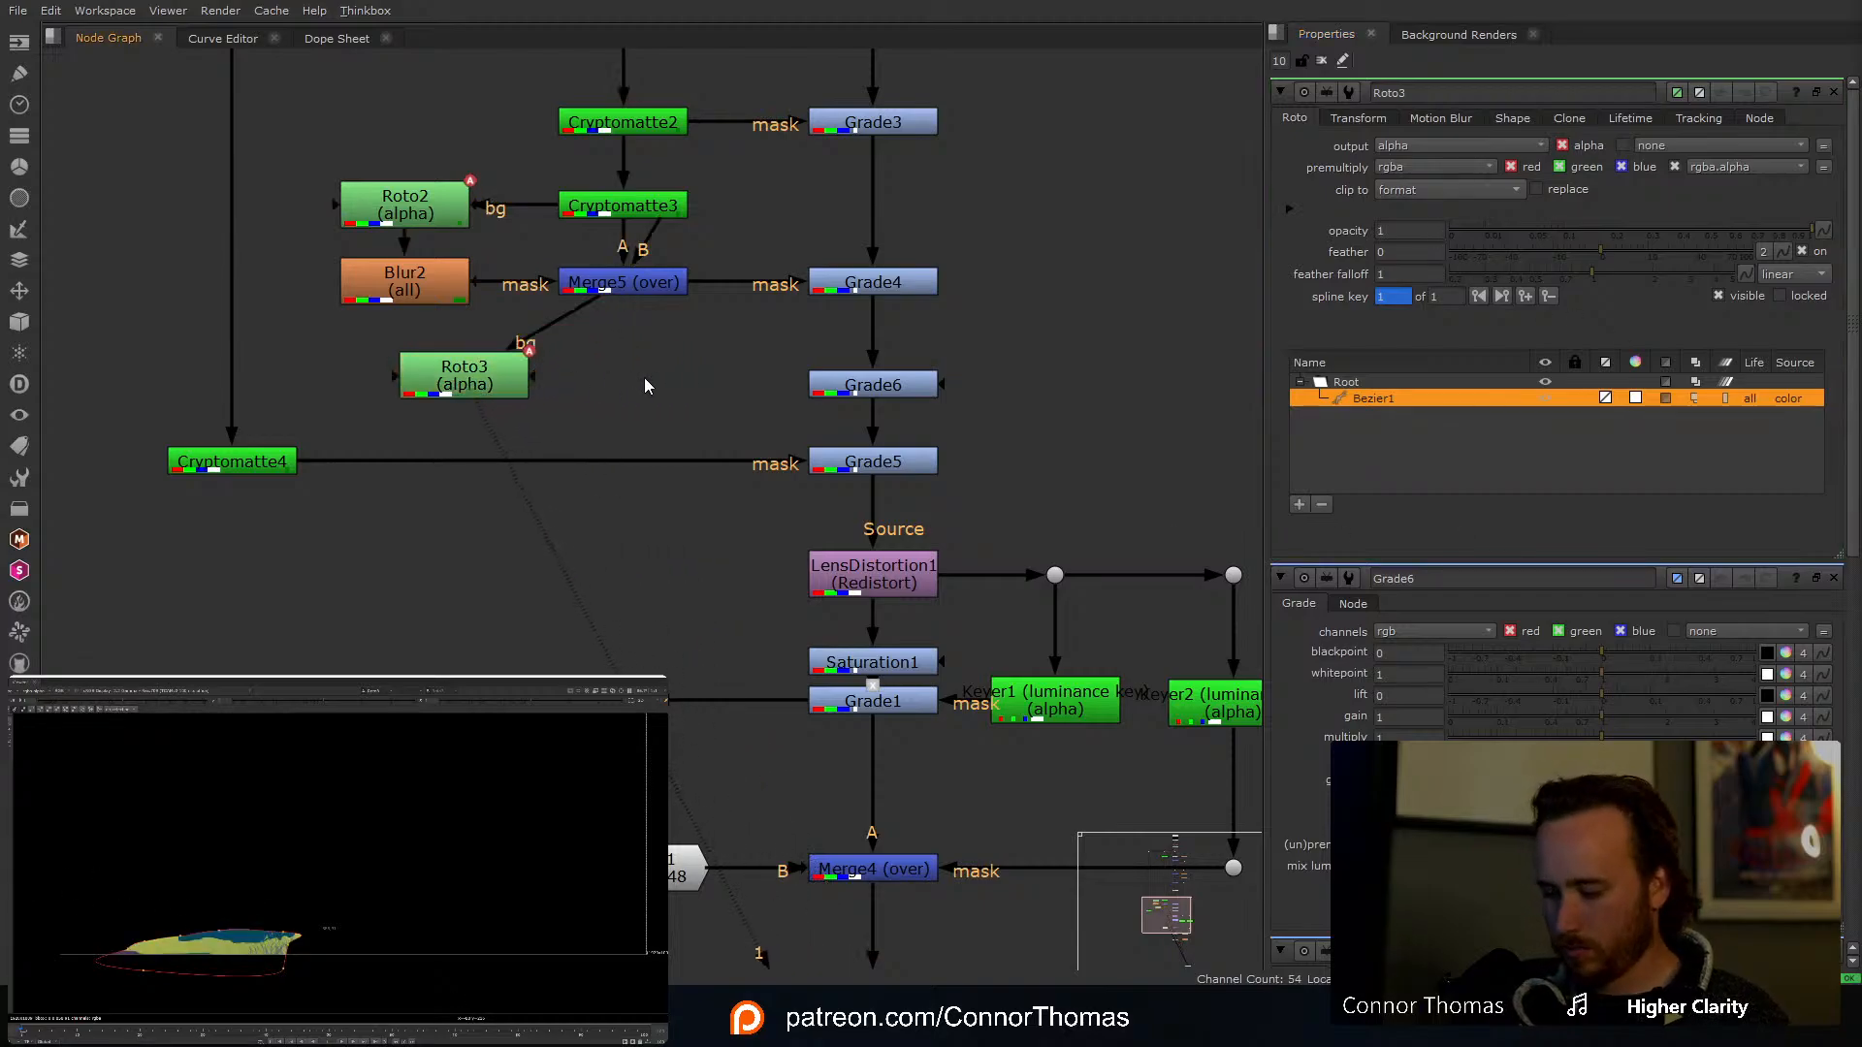
key(m)
drag(629, 349, 625, 283)
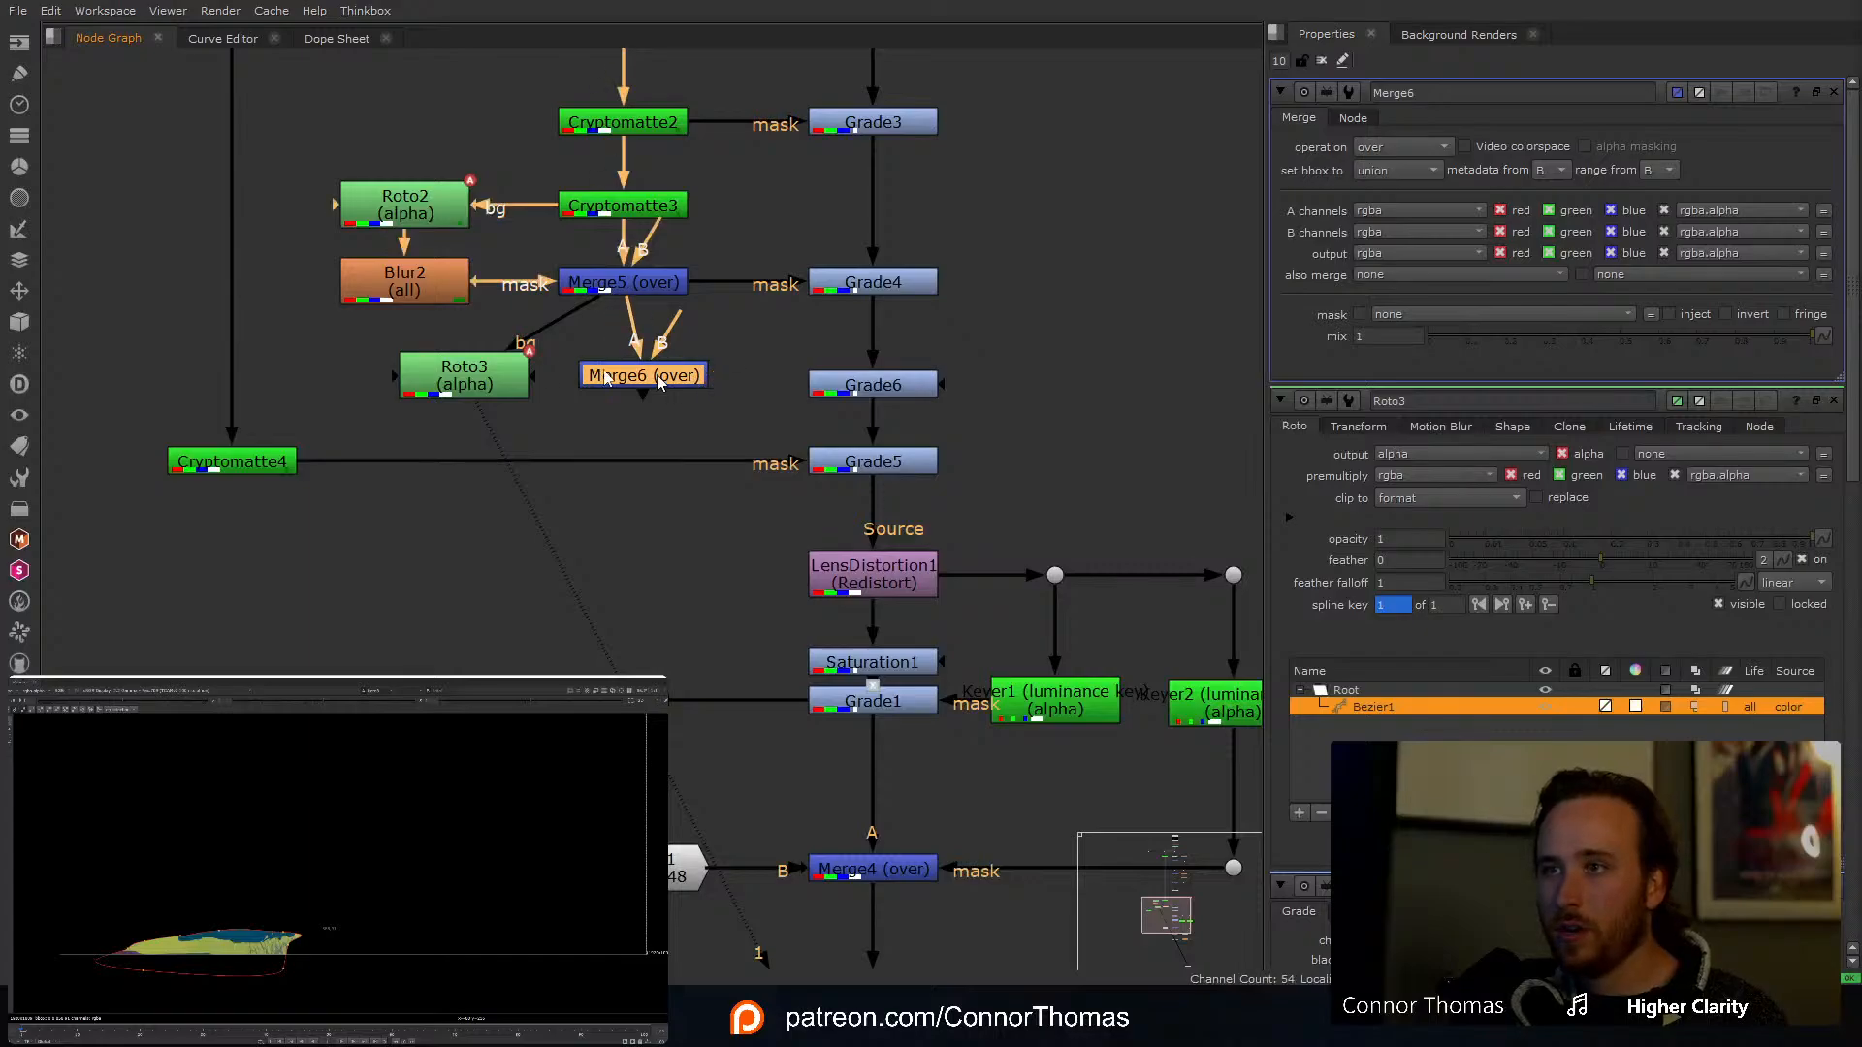
drag(657, 376, 611, 395)
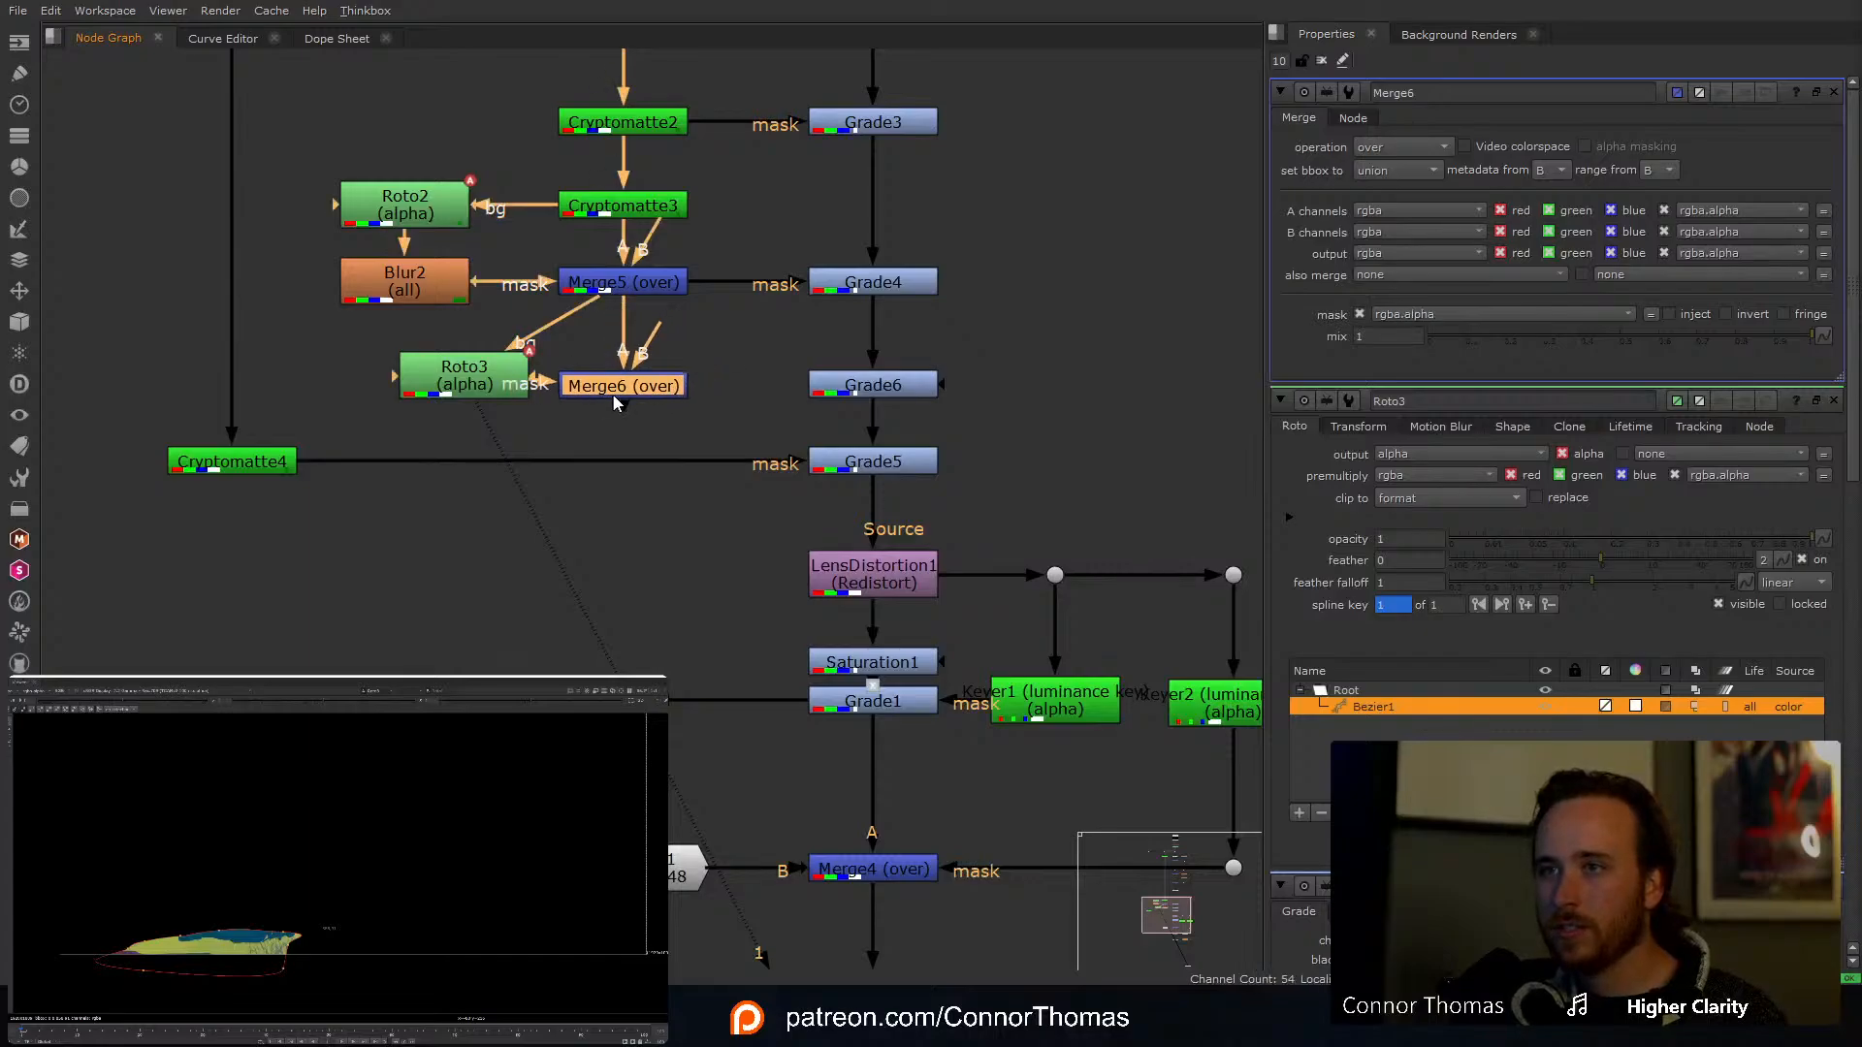
key(1)
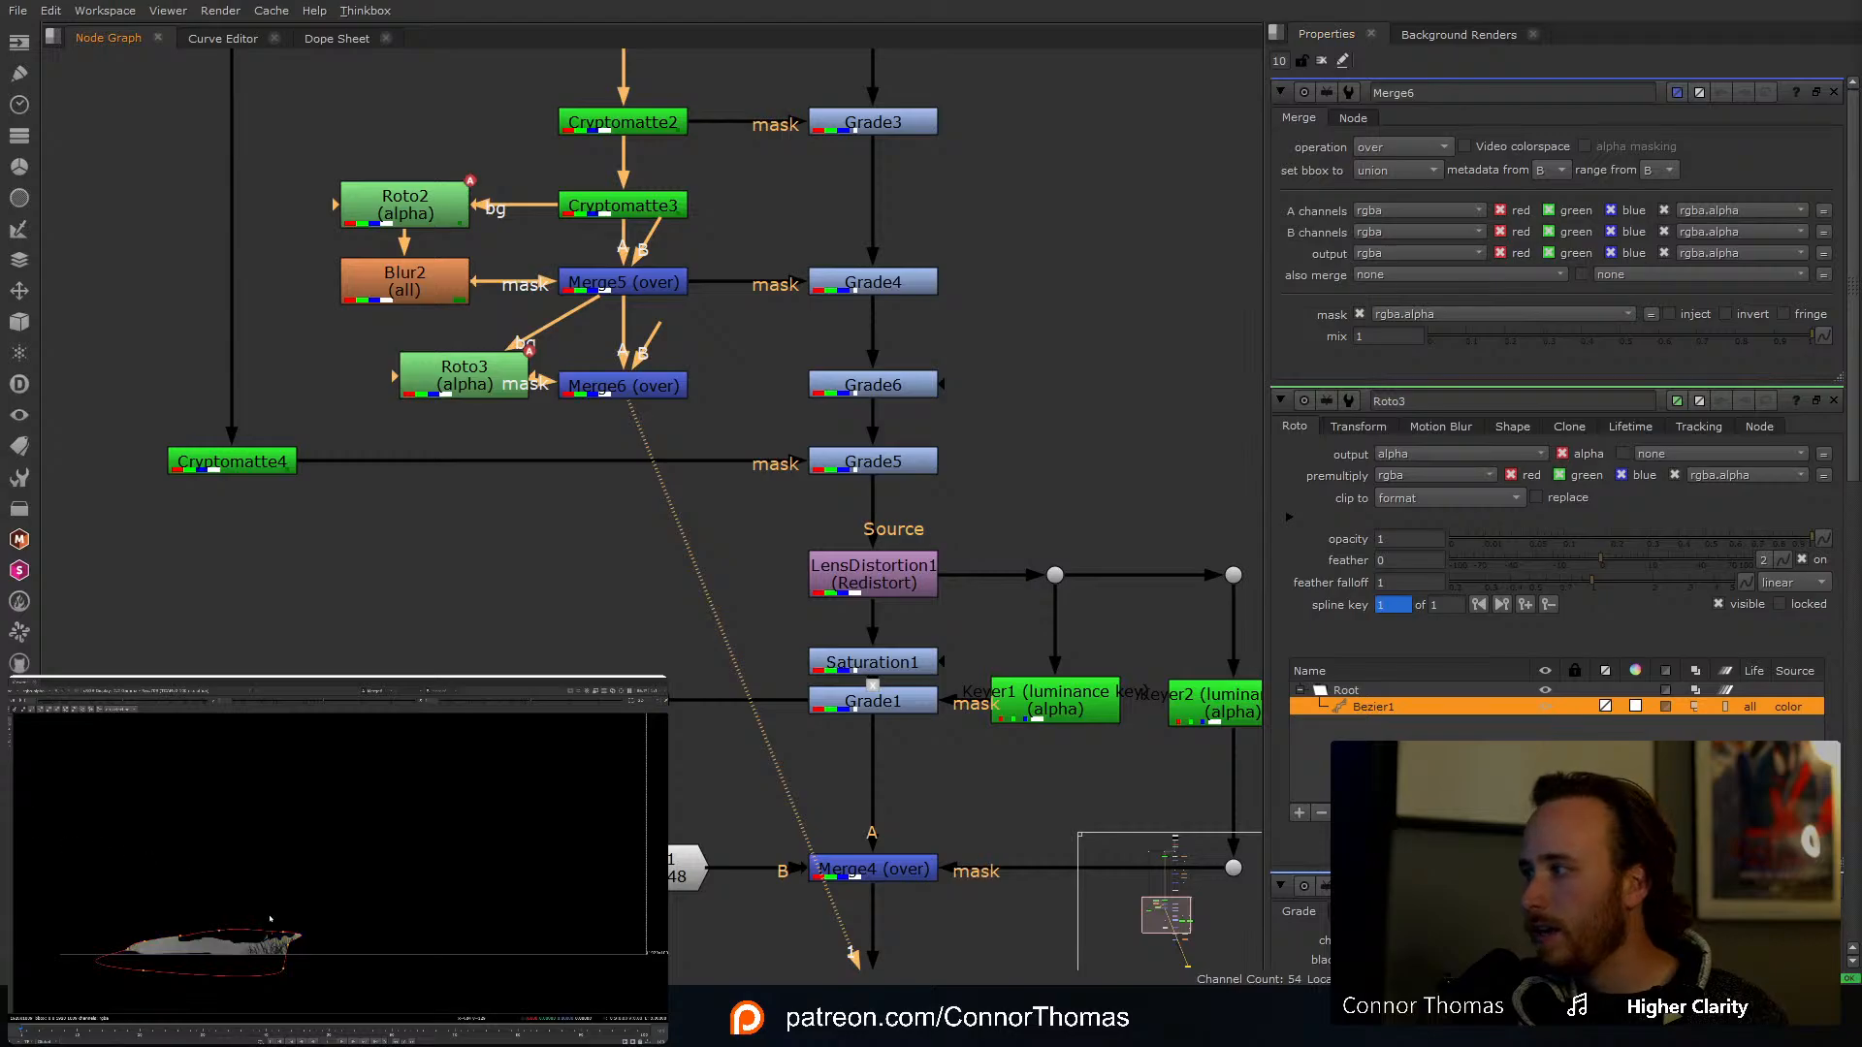
Step: Add a Blur of size 54.5 between Roto3 and Merge6's mask input, and close all node properties
drag(465, 376, 423, 352)
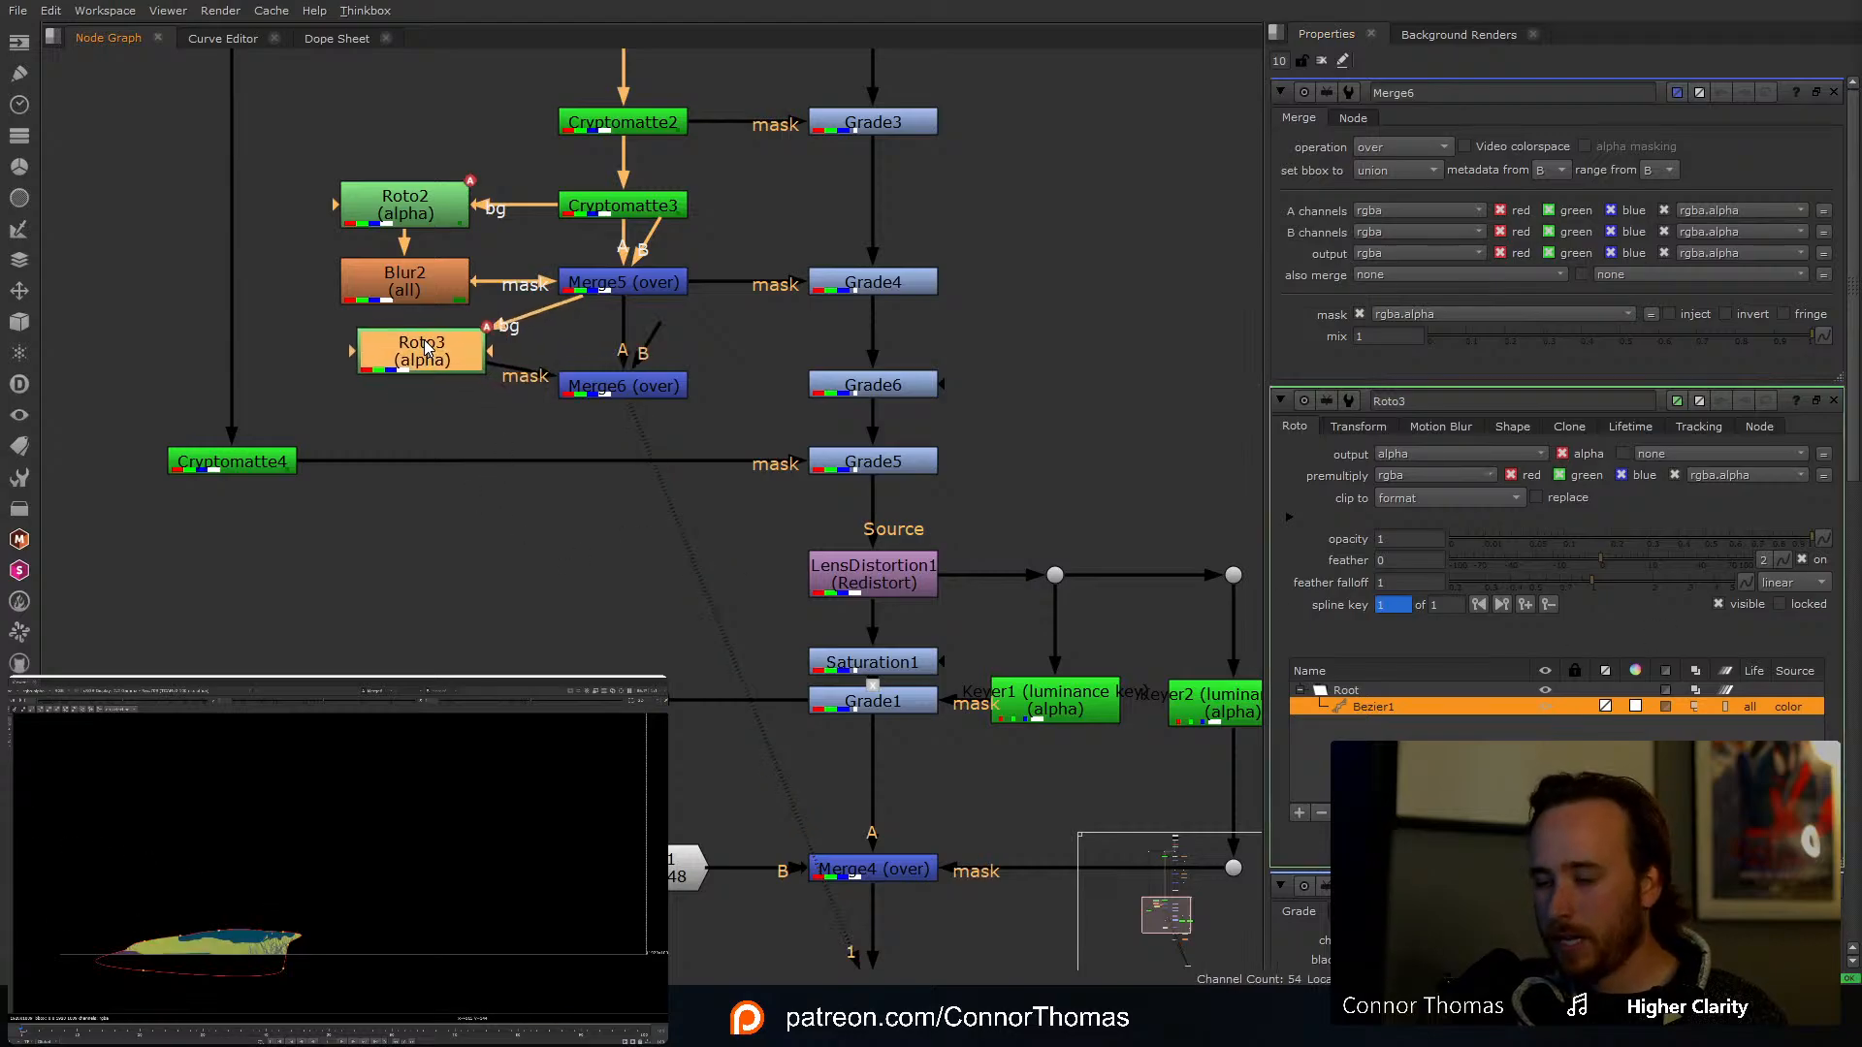
key(b)
drag(1503, 170, 1692, 169)
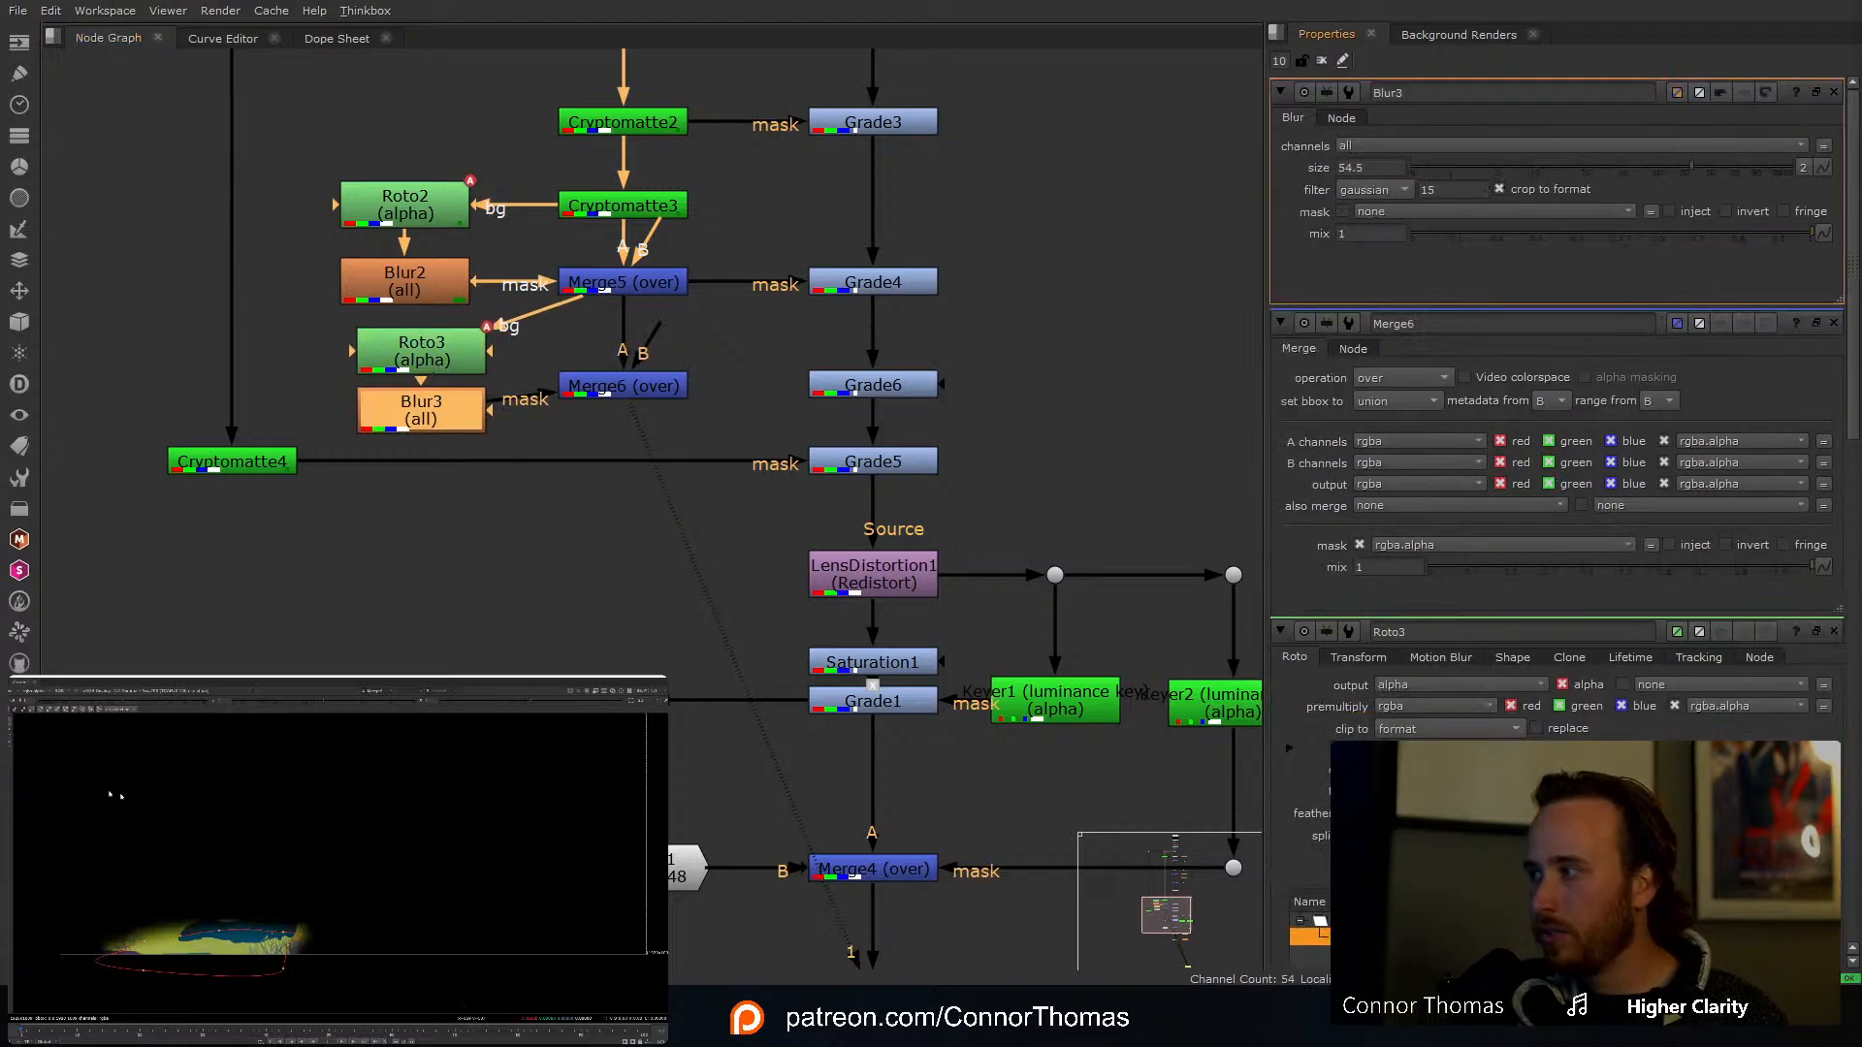
click(1320, 60)
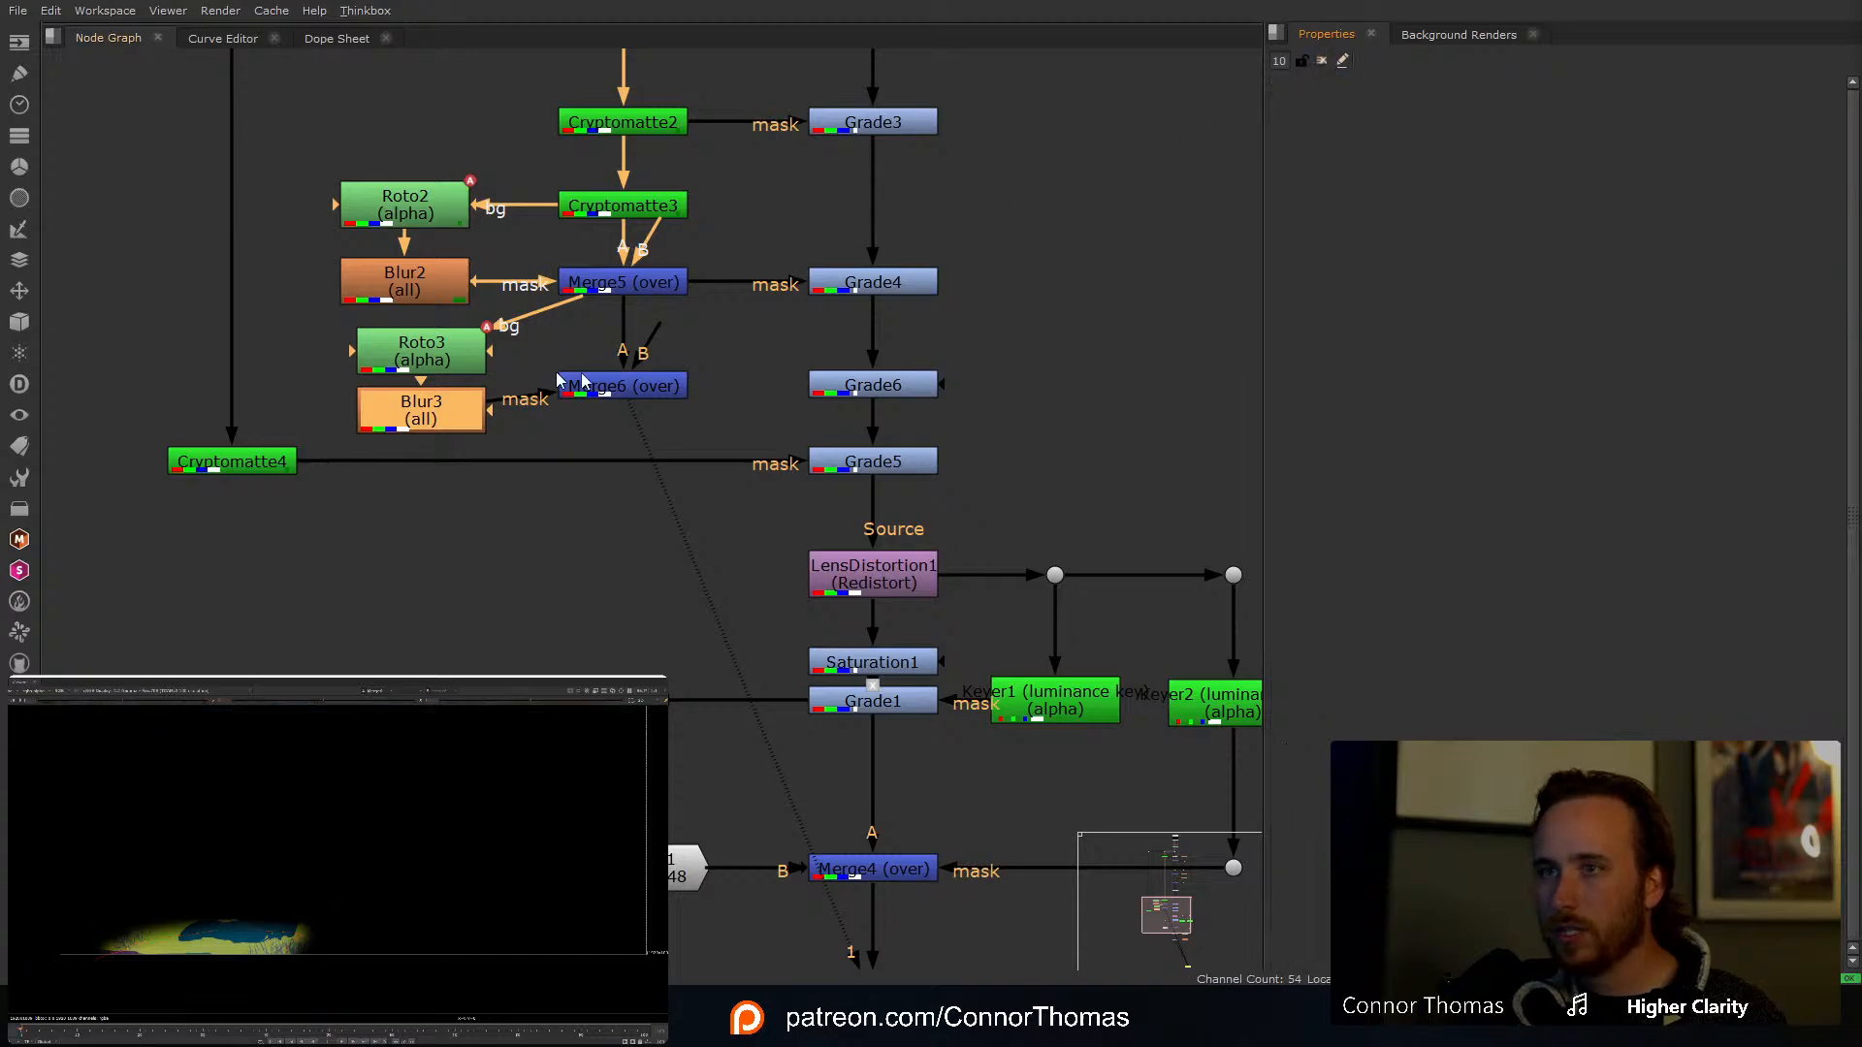
Step: Align Merge6 with Blur3, connect it as Grade6's mask at the same level, and view Grade6
drag(622, 387, 619, 416)
drag(944, 386, 895, 413)
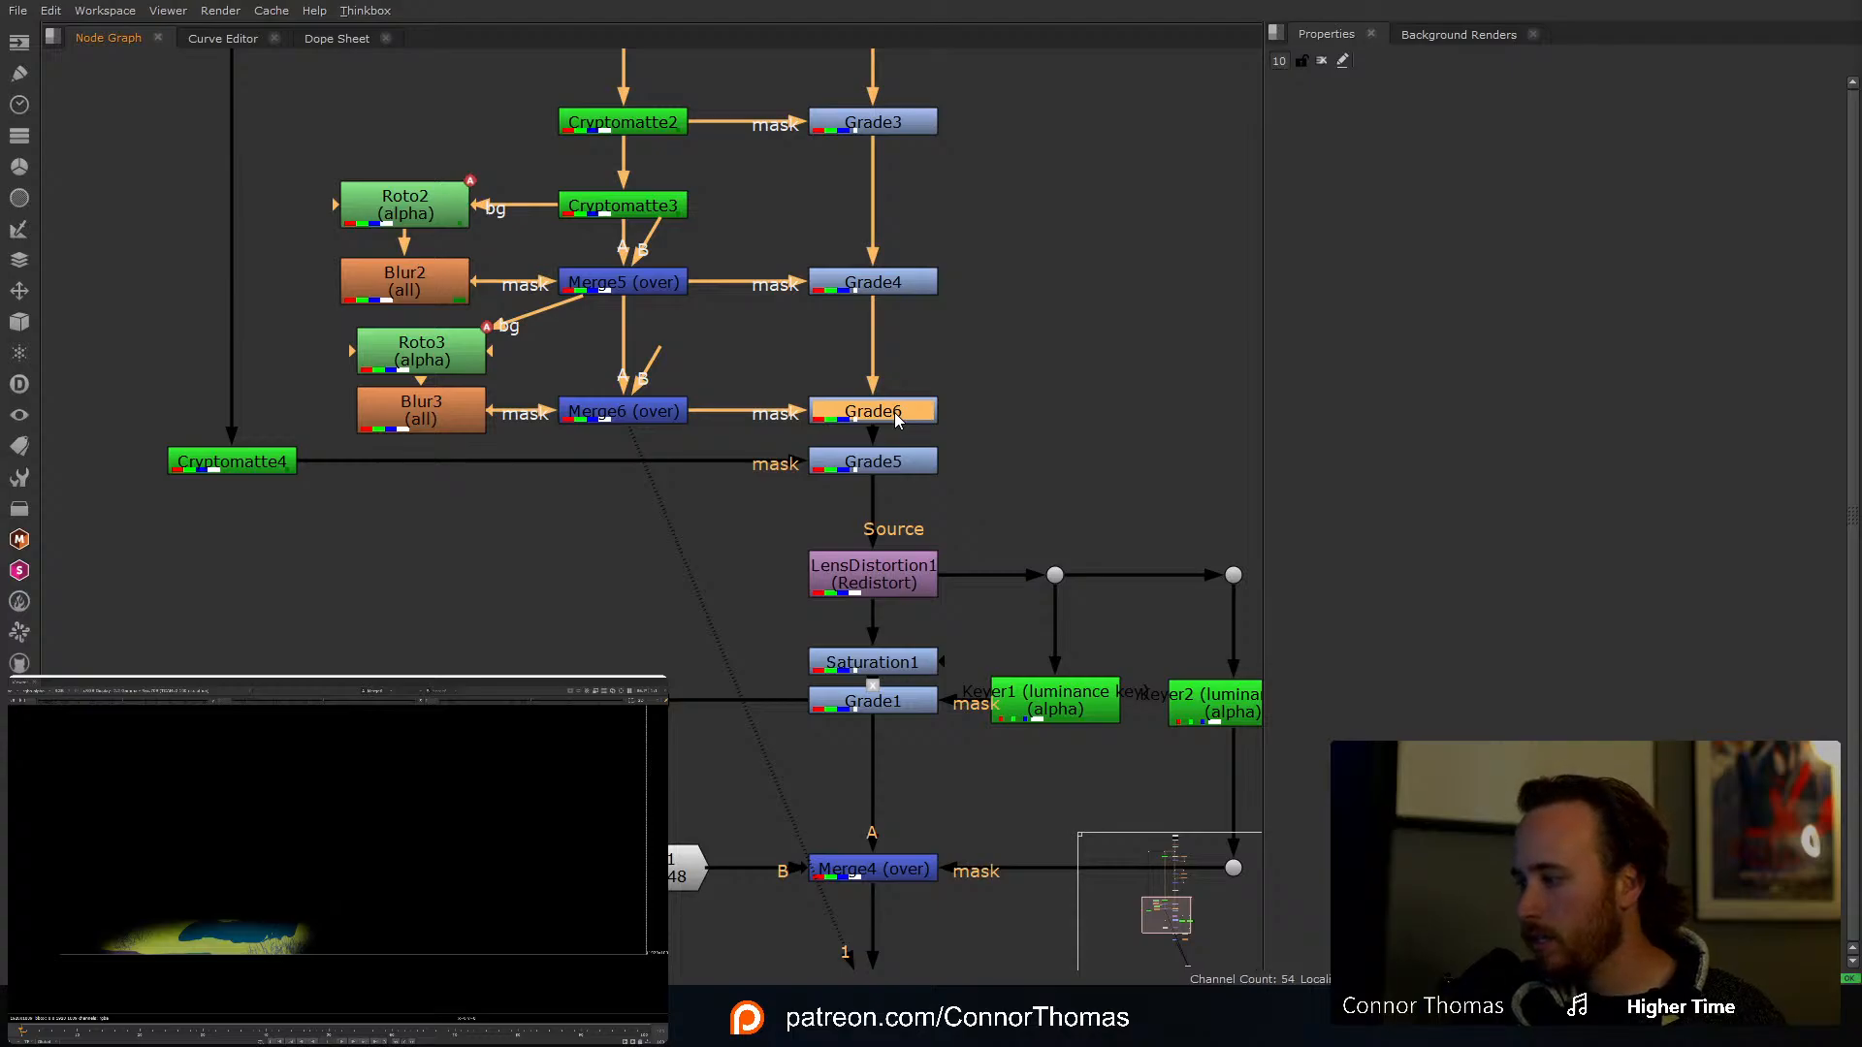
key(1)
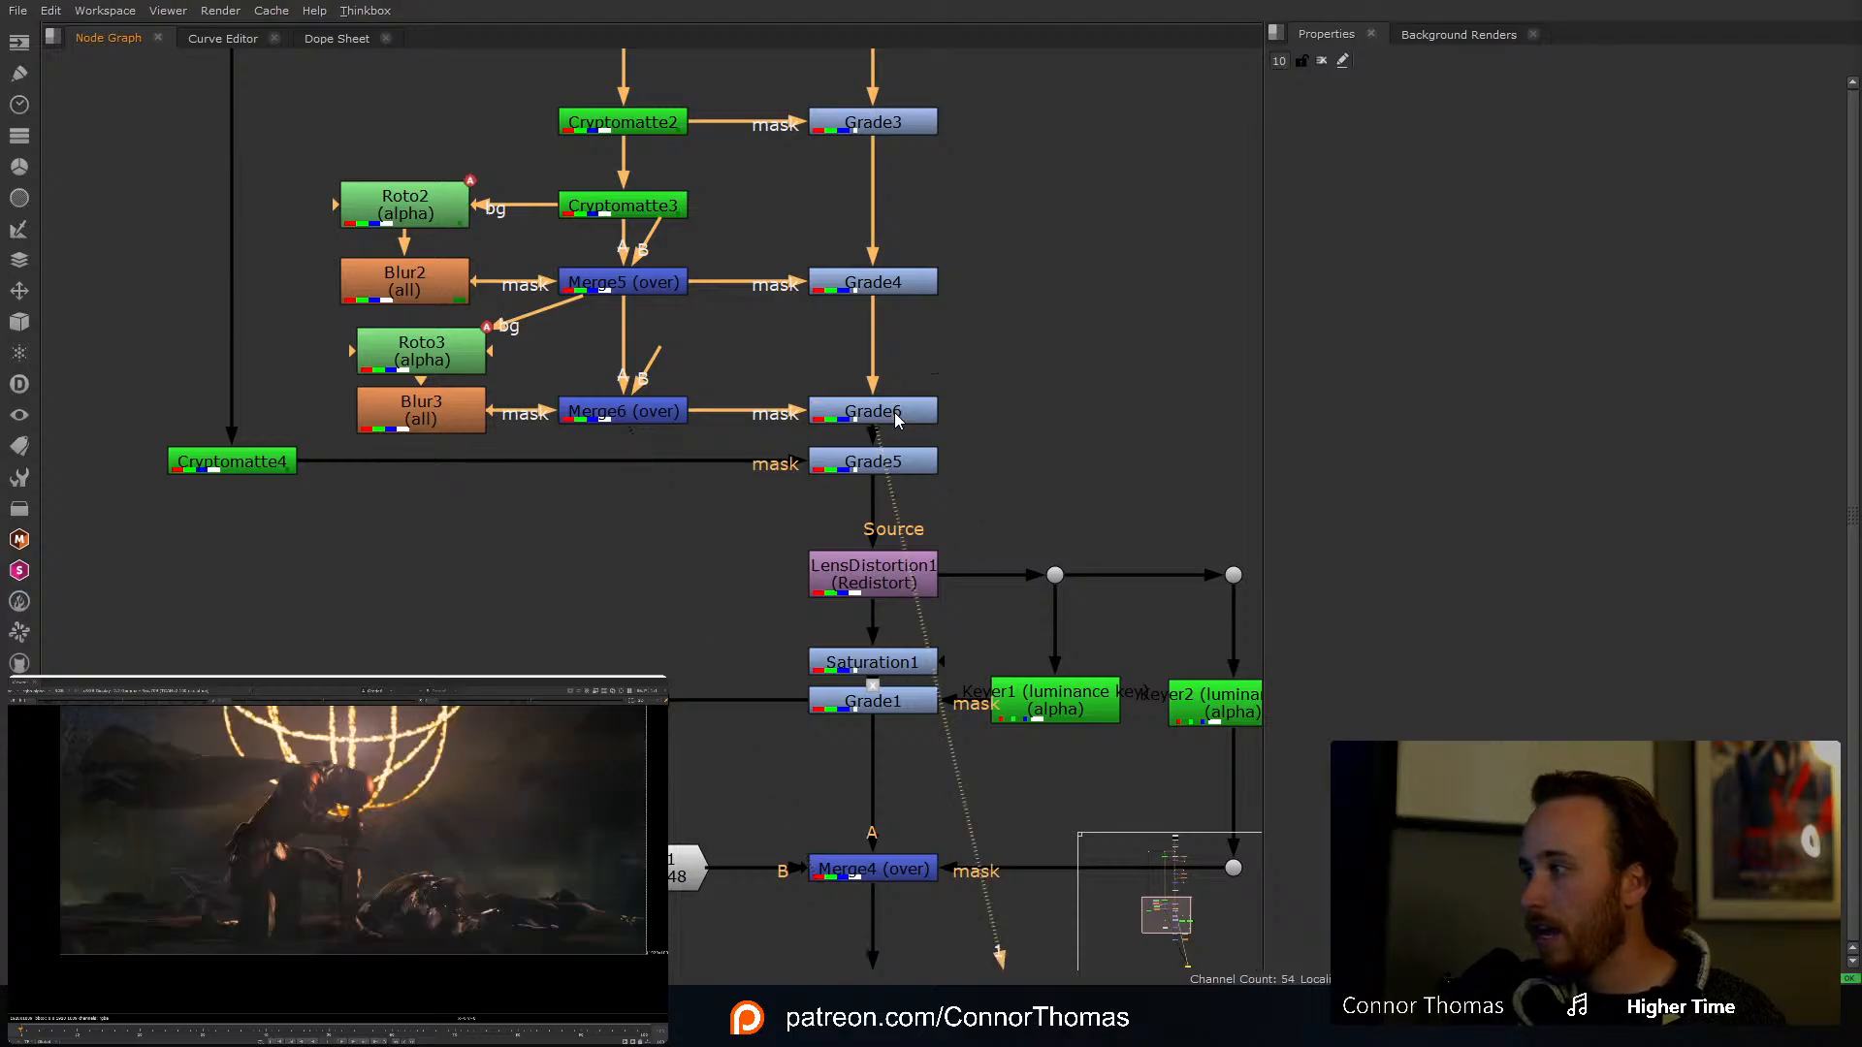
Step: Set Grade6's whitepoint to 9 and blackpoint to 1
double_click(918, 415)
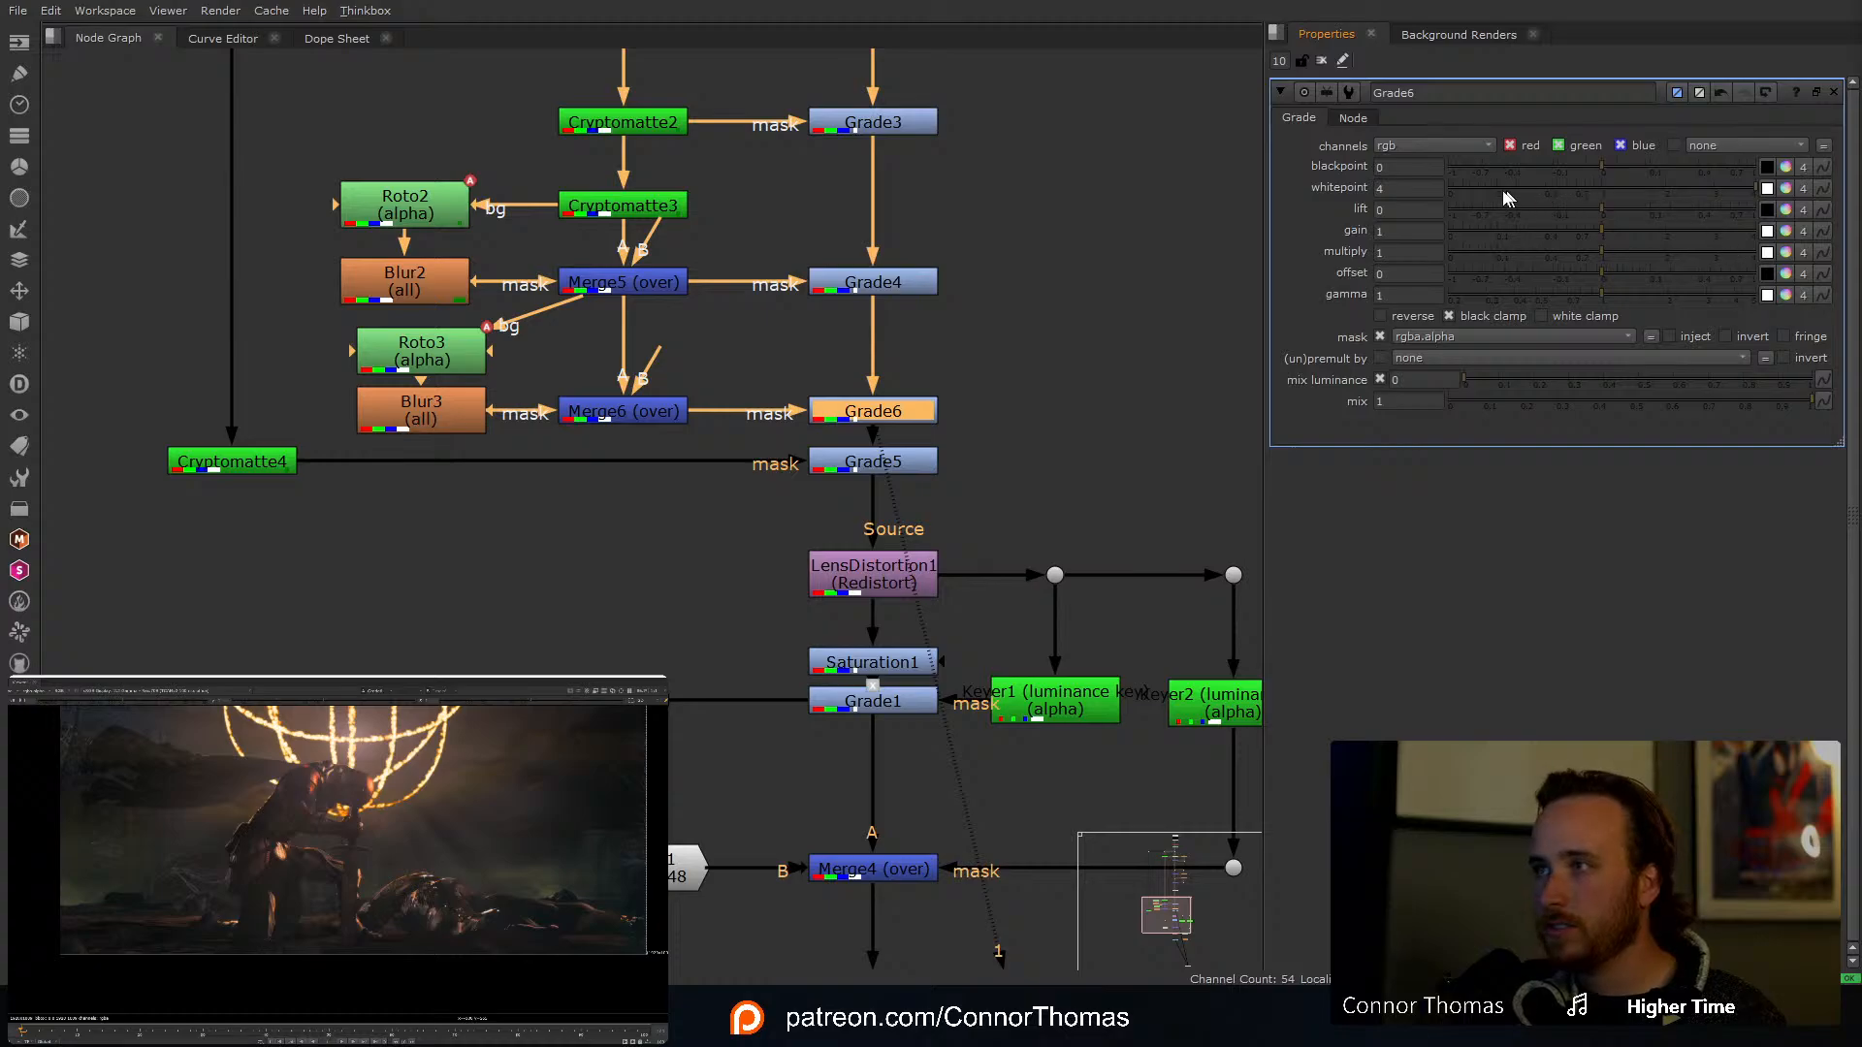
click(1416, 186)
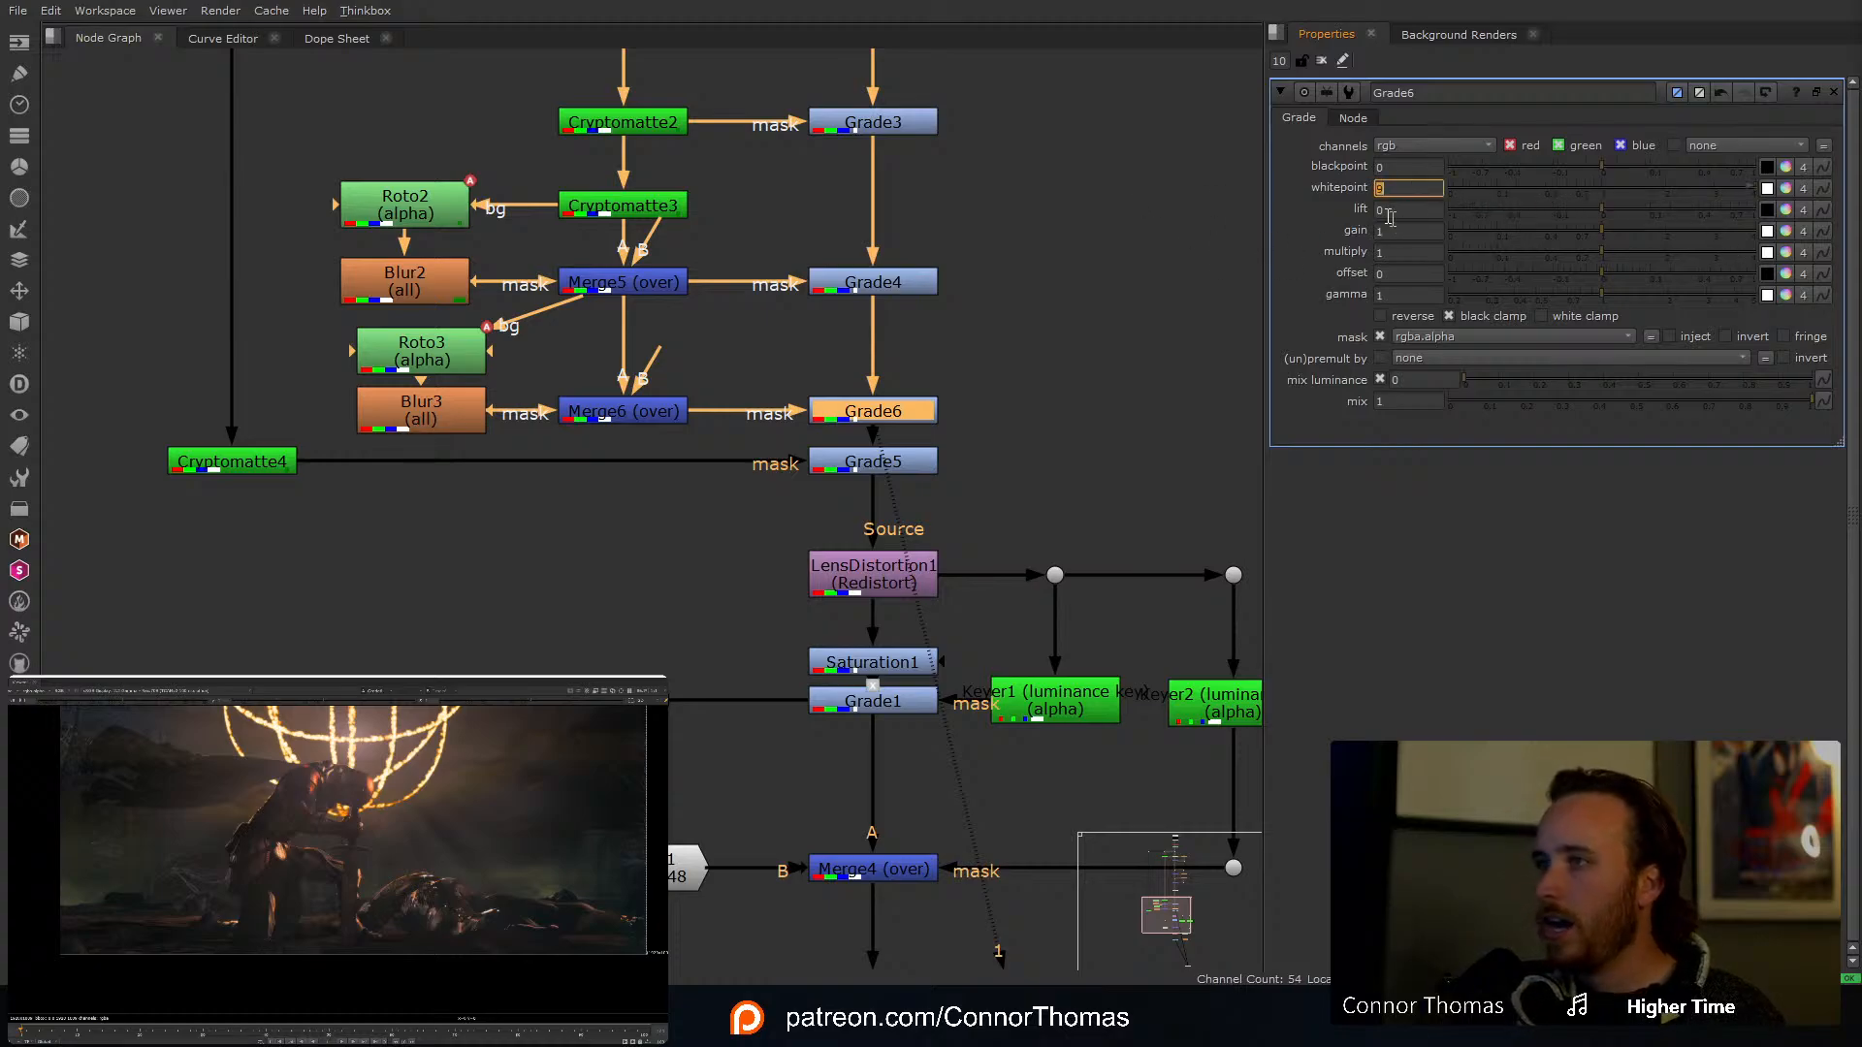
drag(1609, 170, 1771, 182)
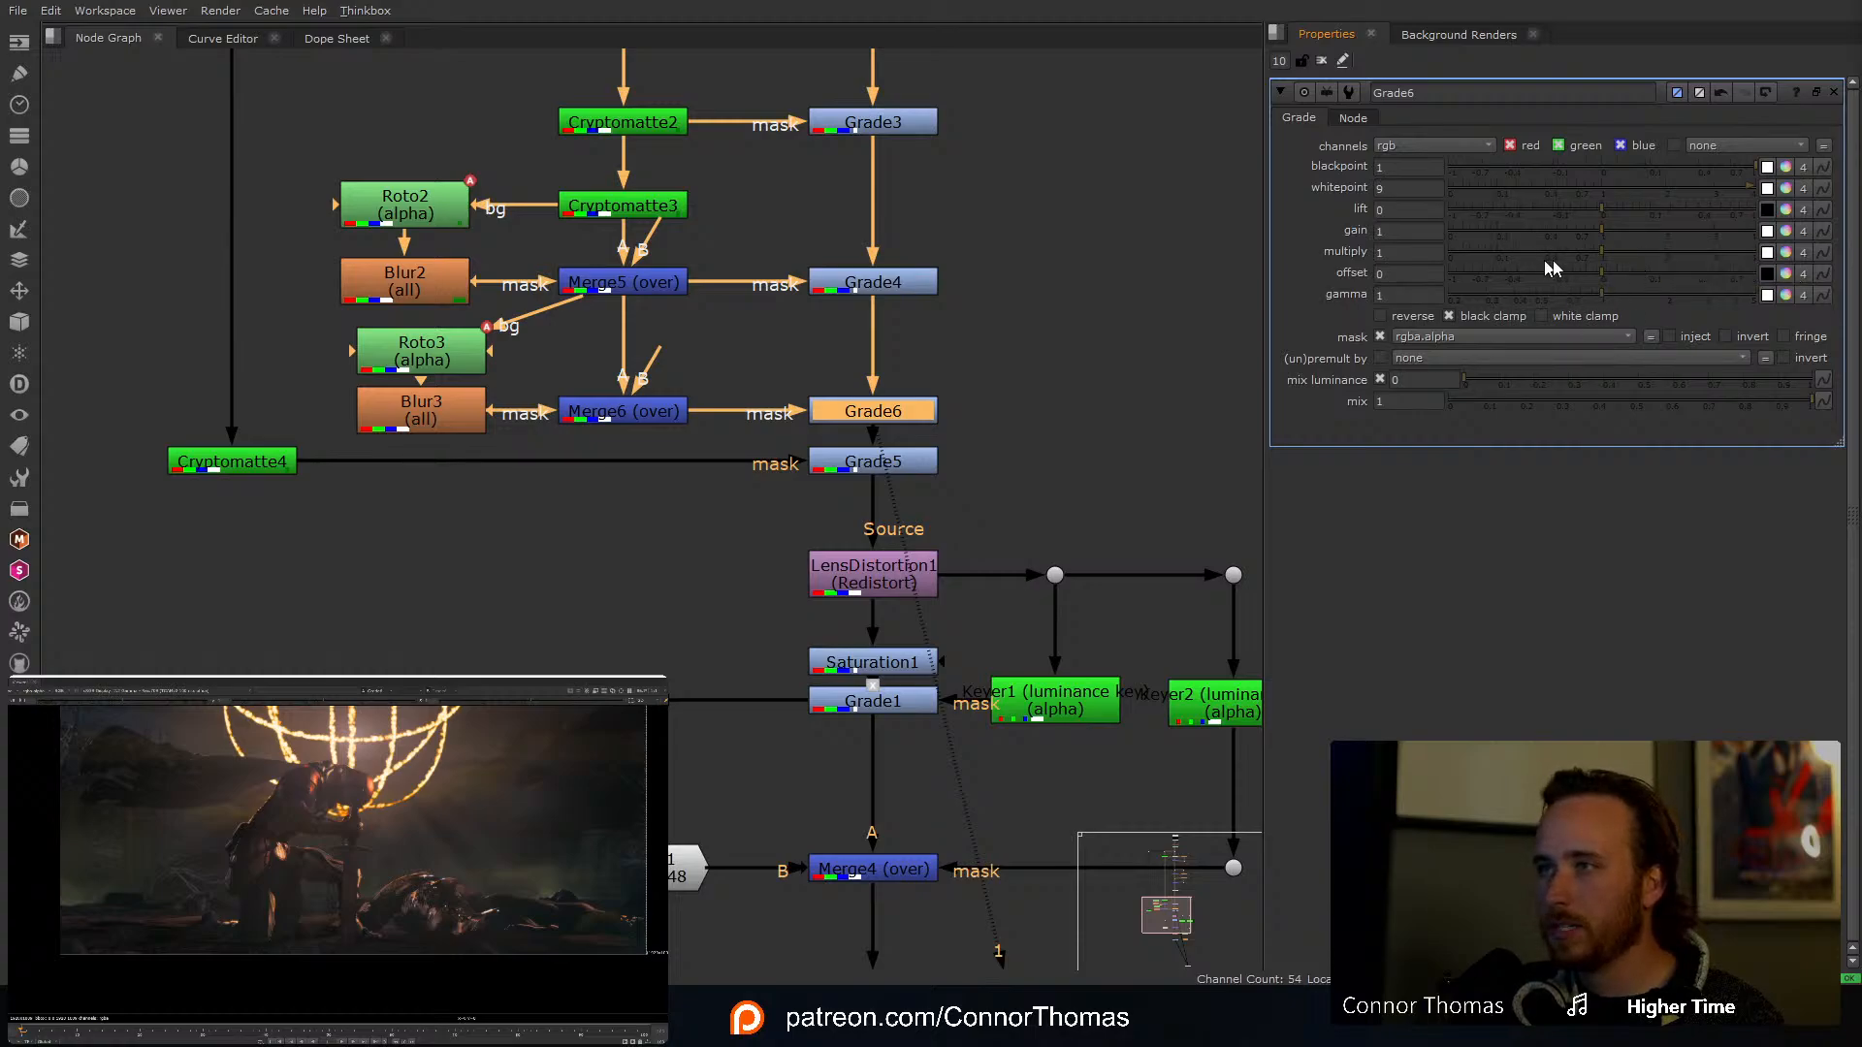
Step: Undo a trial multiply change on Grade6, set its gain to 0.12, and compare with the node disabled and enabled
mouse_move(1624, 263)
mouse_down()
mouse_move(1688, 262)
mouse_move(1659, 264)
mouse_up()
key(ctrl+z)
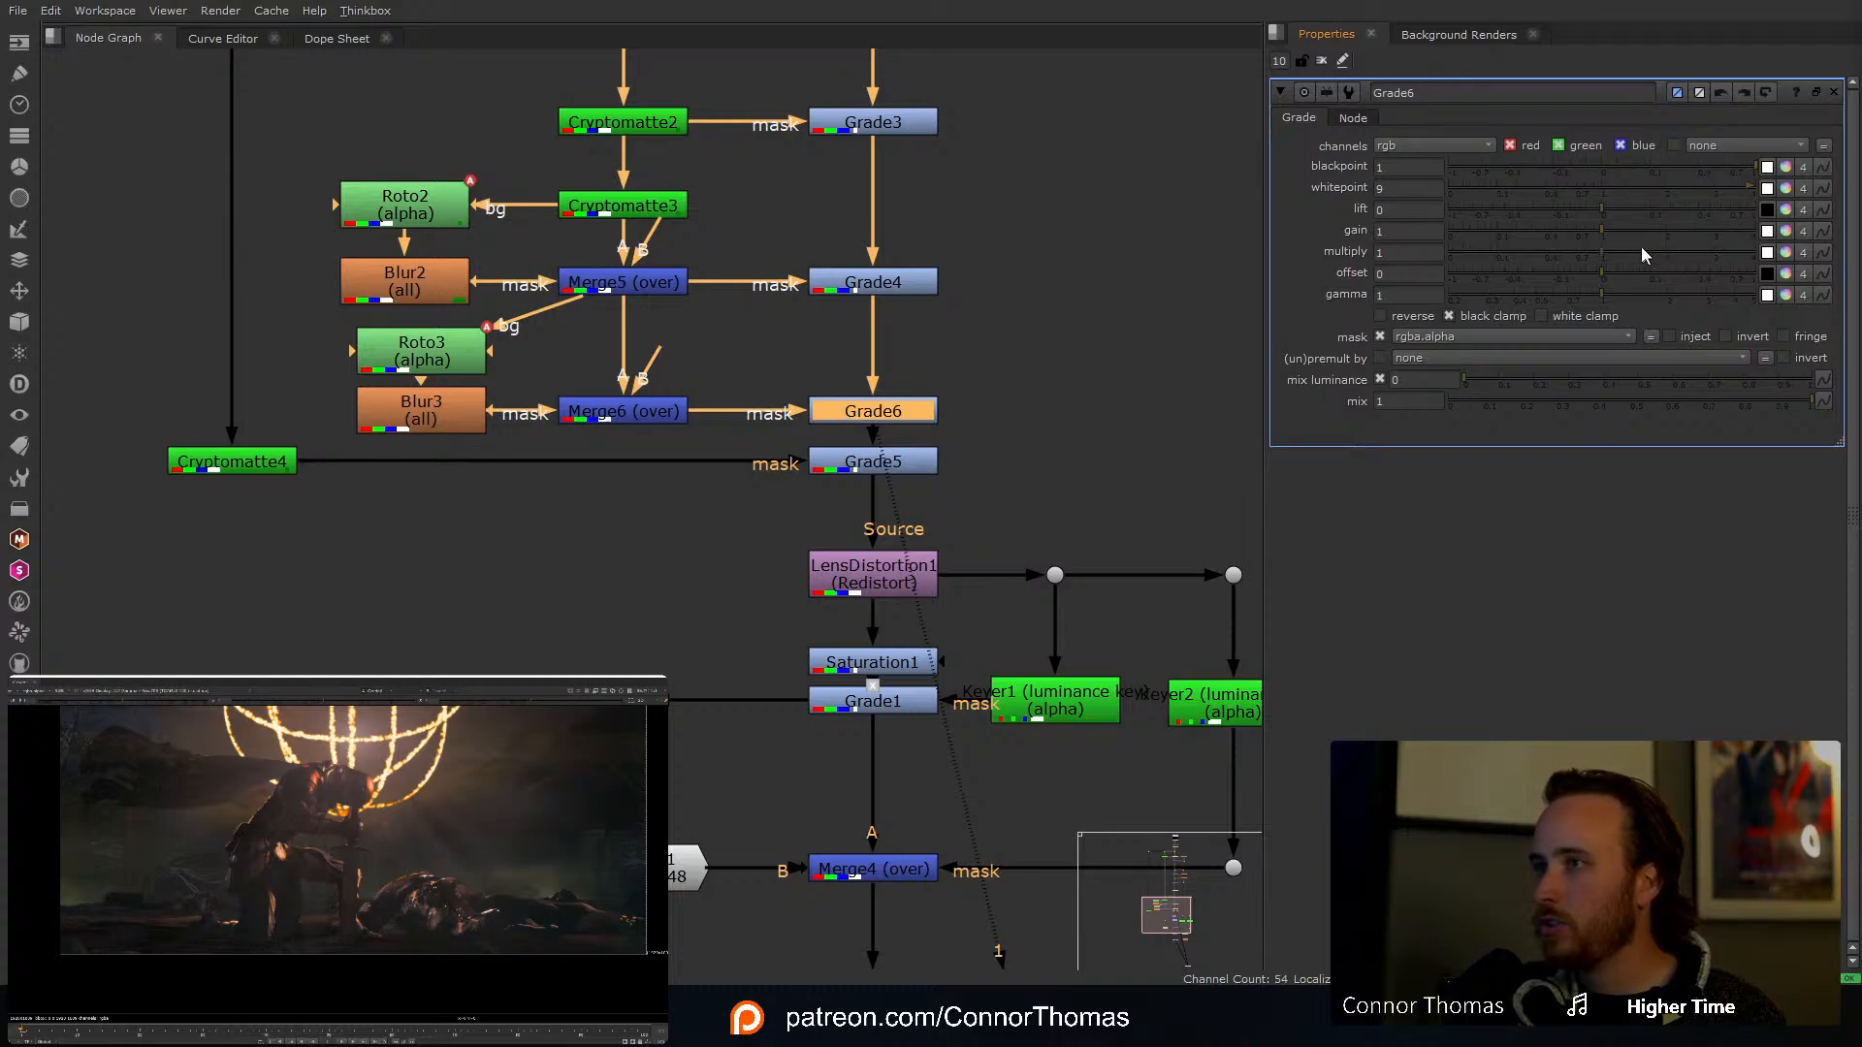
drag(1600, 241, 1501, 236)
key(d)
key(d)
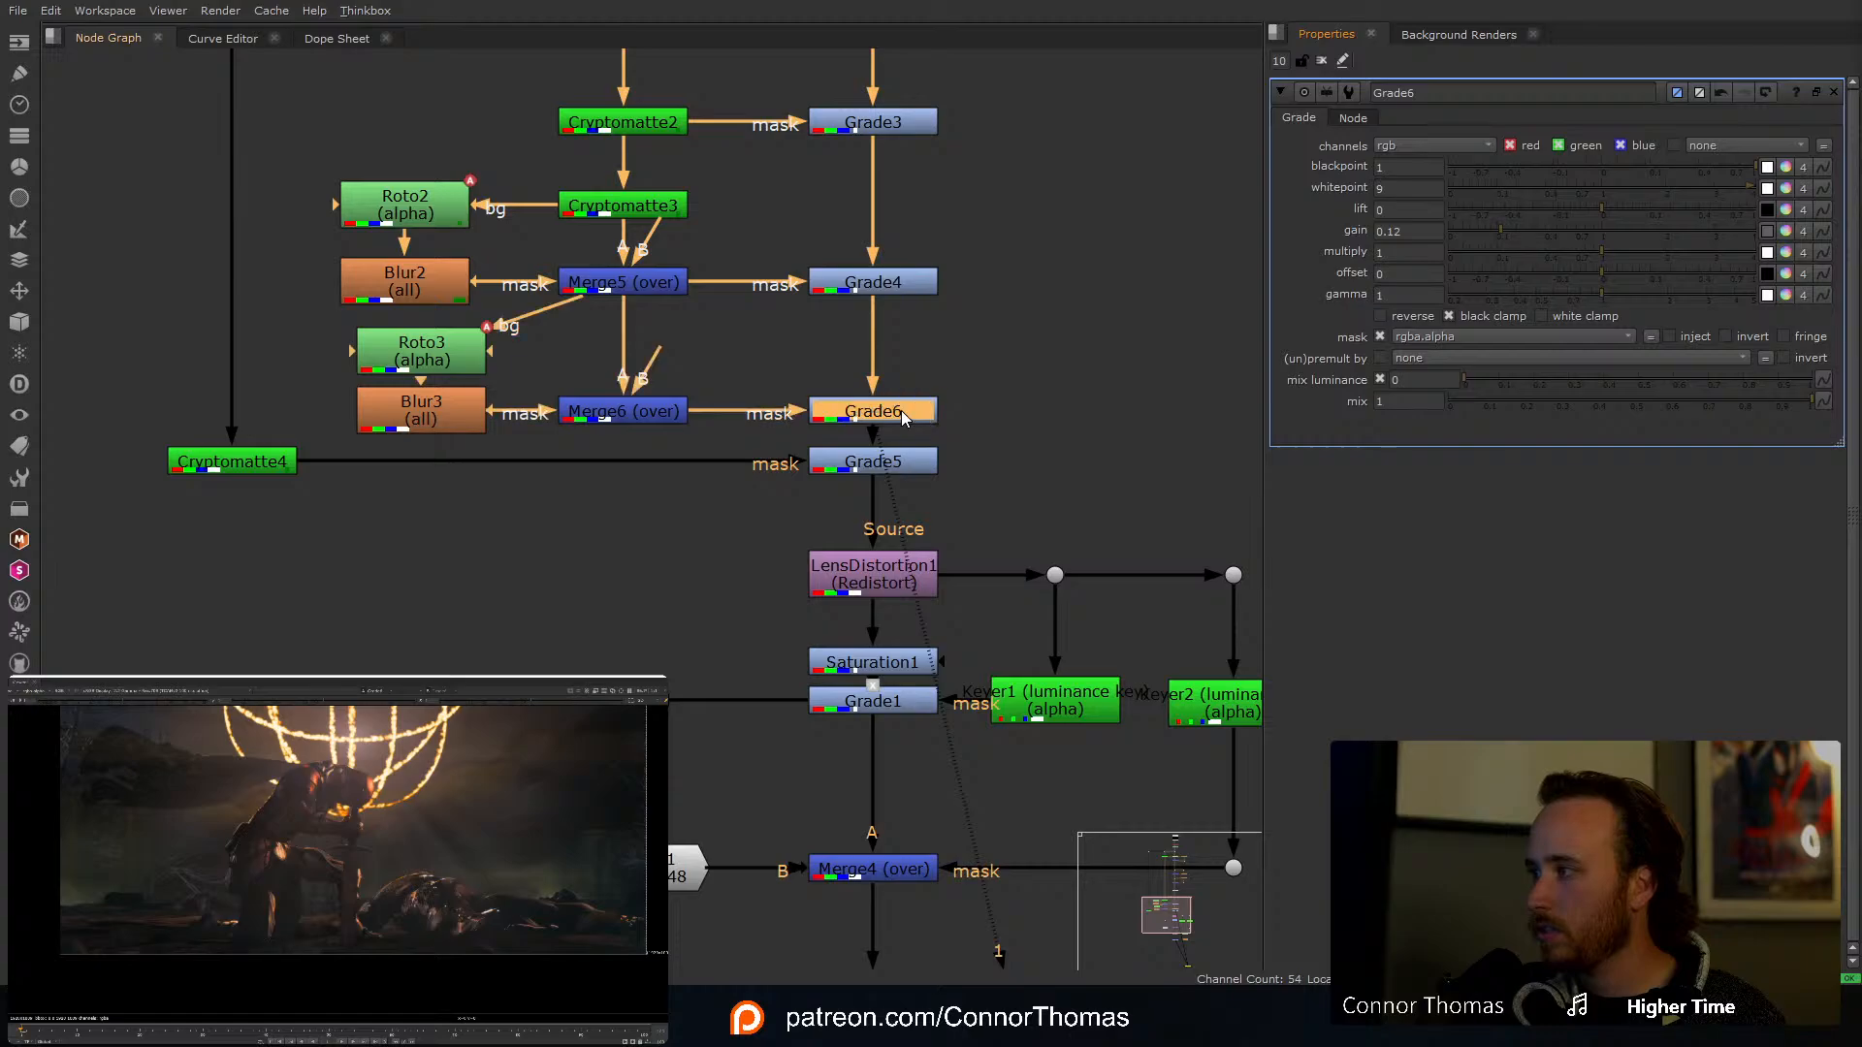
Step: Check the final Grade2 output on viewer input 2 and return to the Grade5 and Grade6 nodes
middle_drag(1026, 642, 915, 65)
click(841, 545)
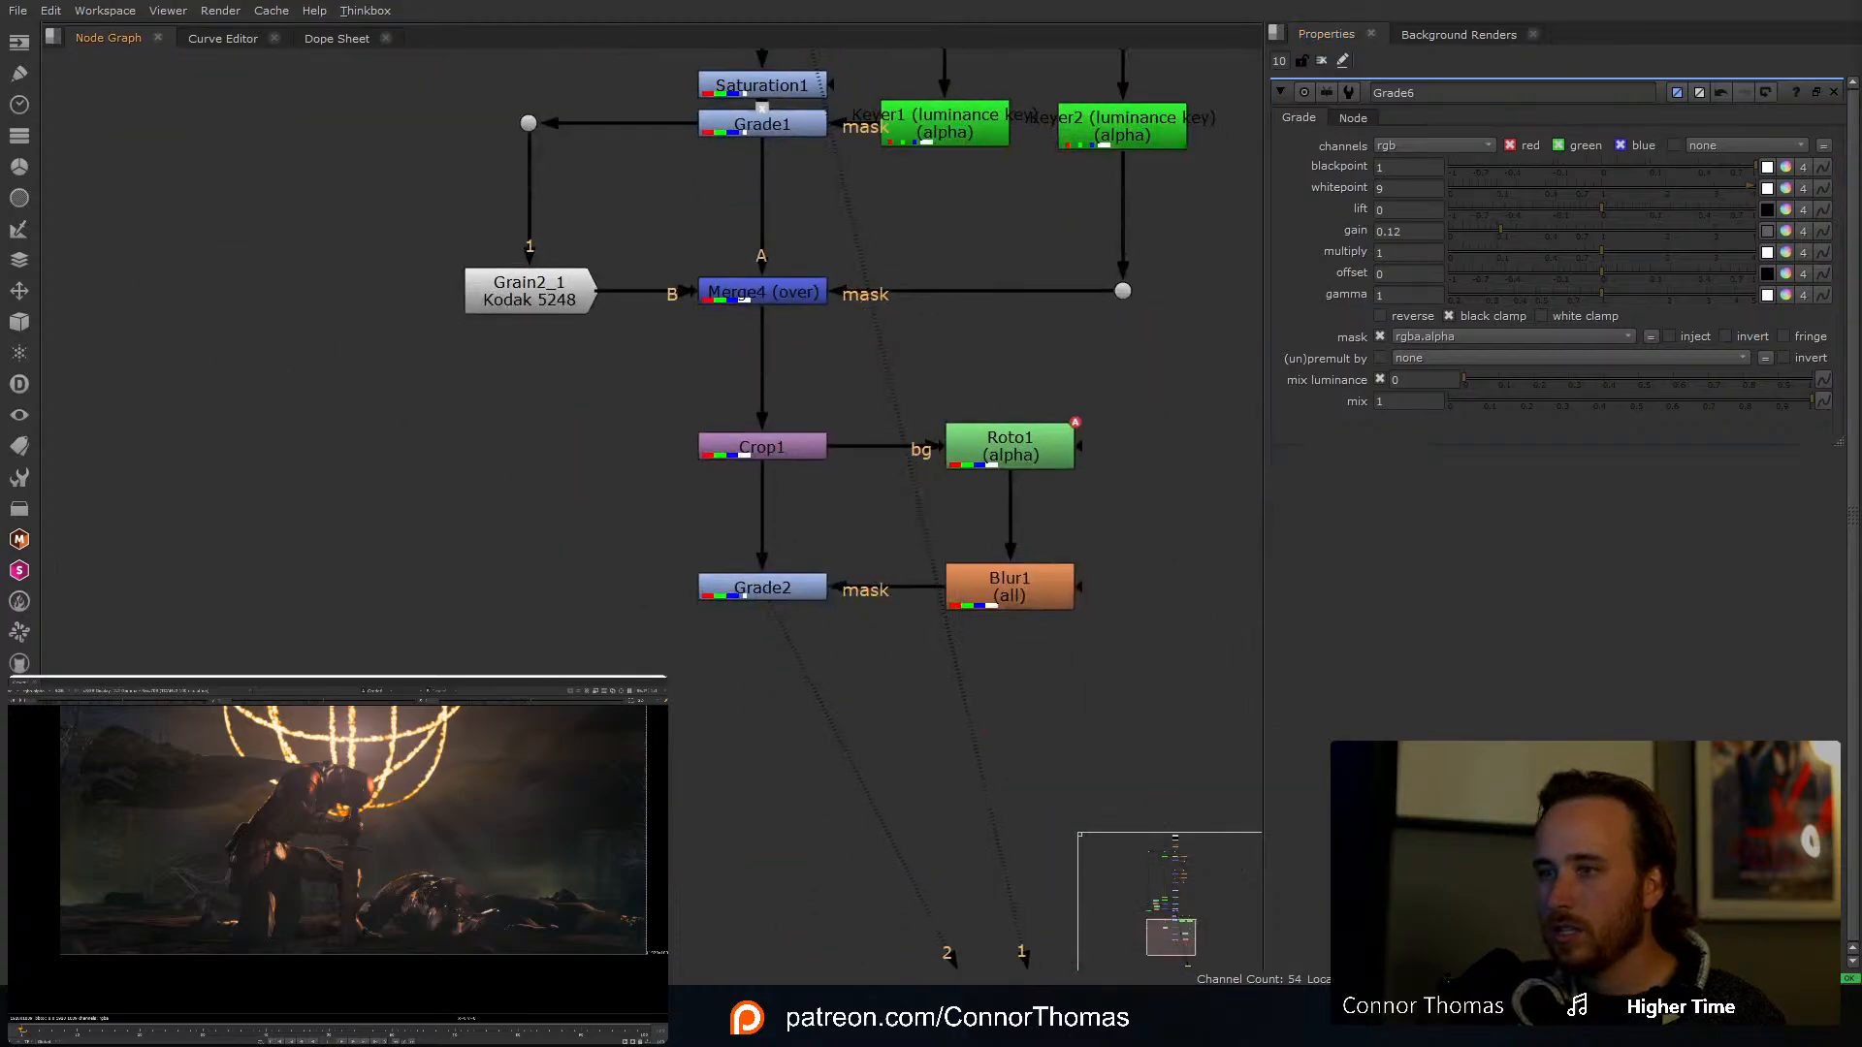
key(2)
middle_drag(881, 372, 885, 526)
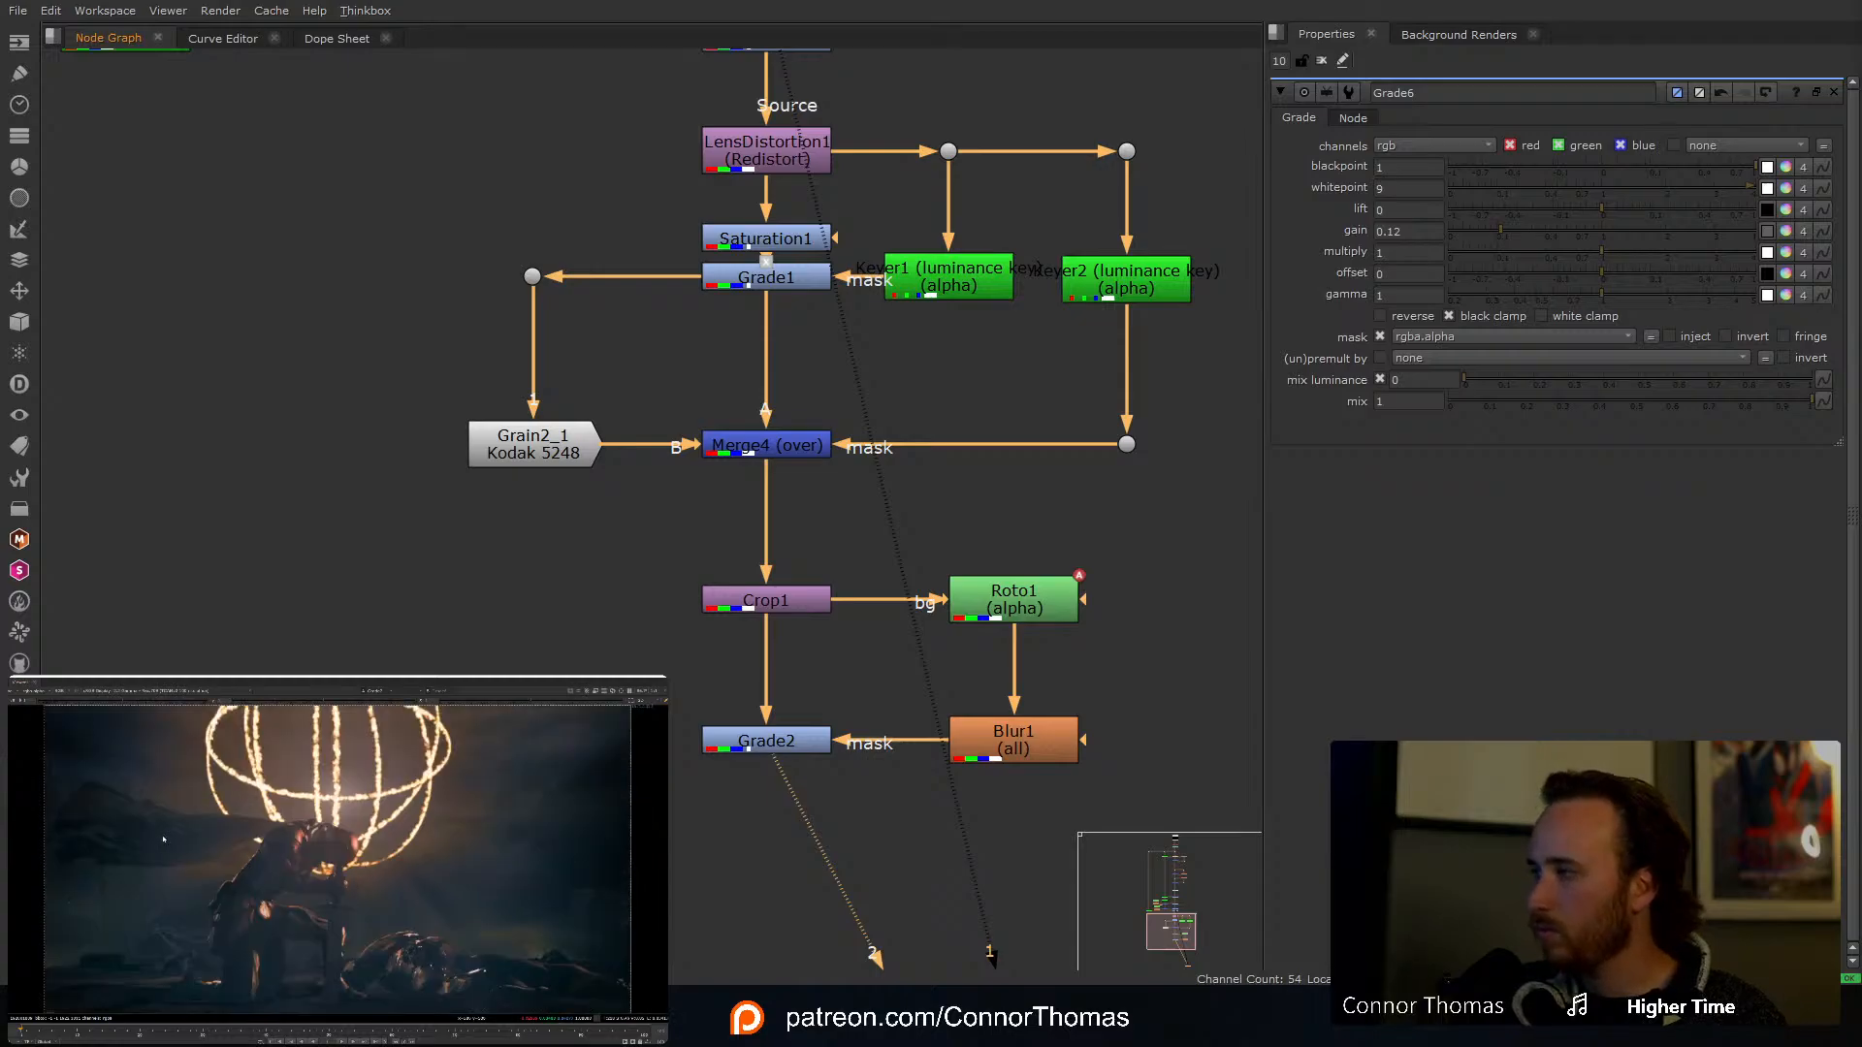
middle_drag(591, 206, 591, 378)
middle_drag(601, 264, 629, 359)
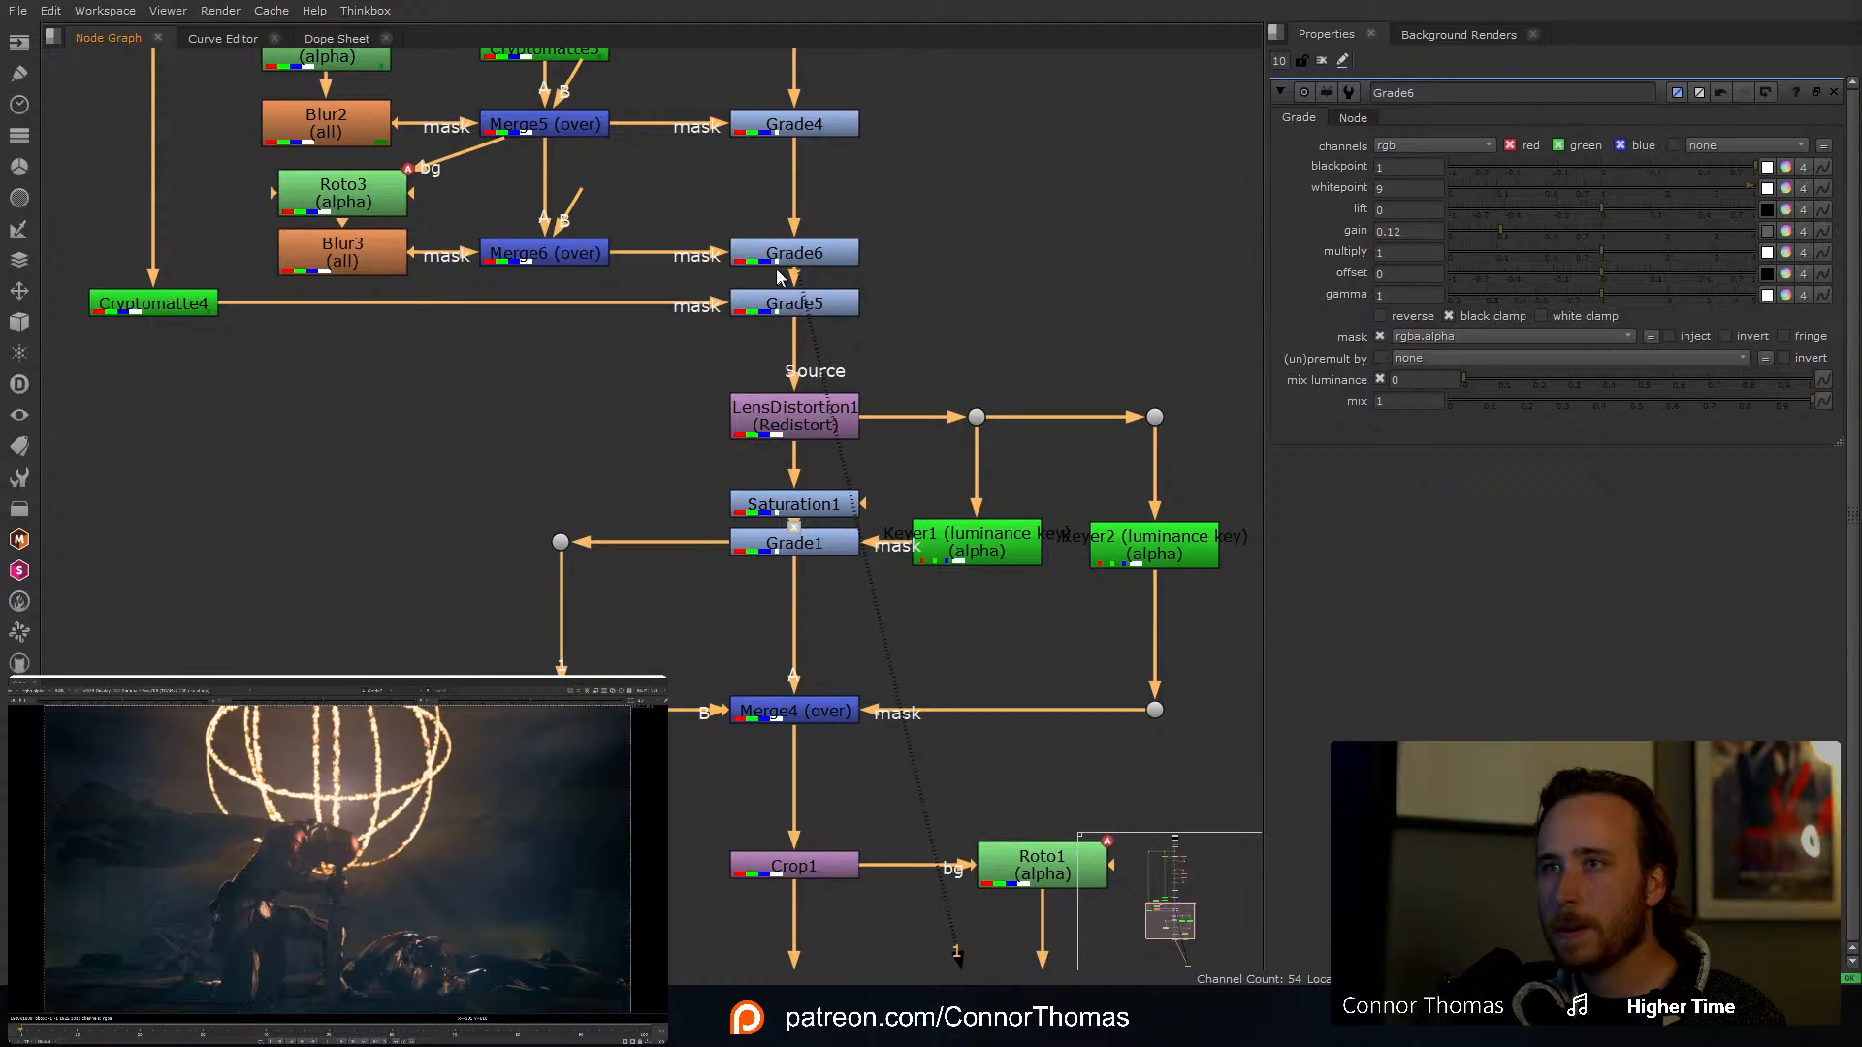
Step: Inspect the Bezier shape in Roto3 and close all open node properties
double_click(344, 197)
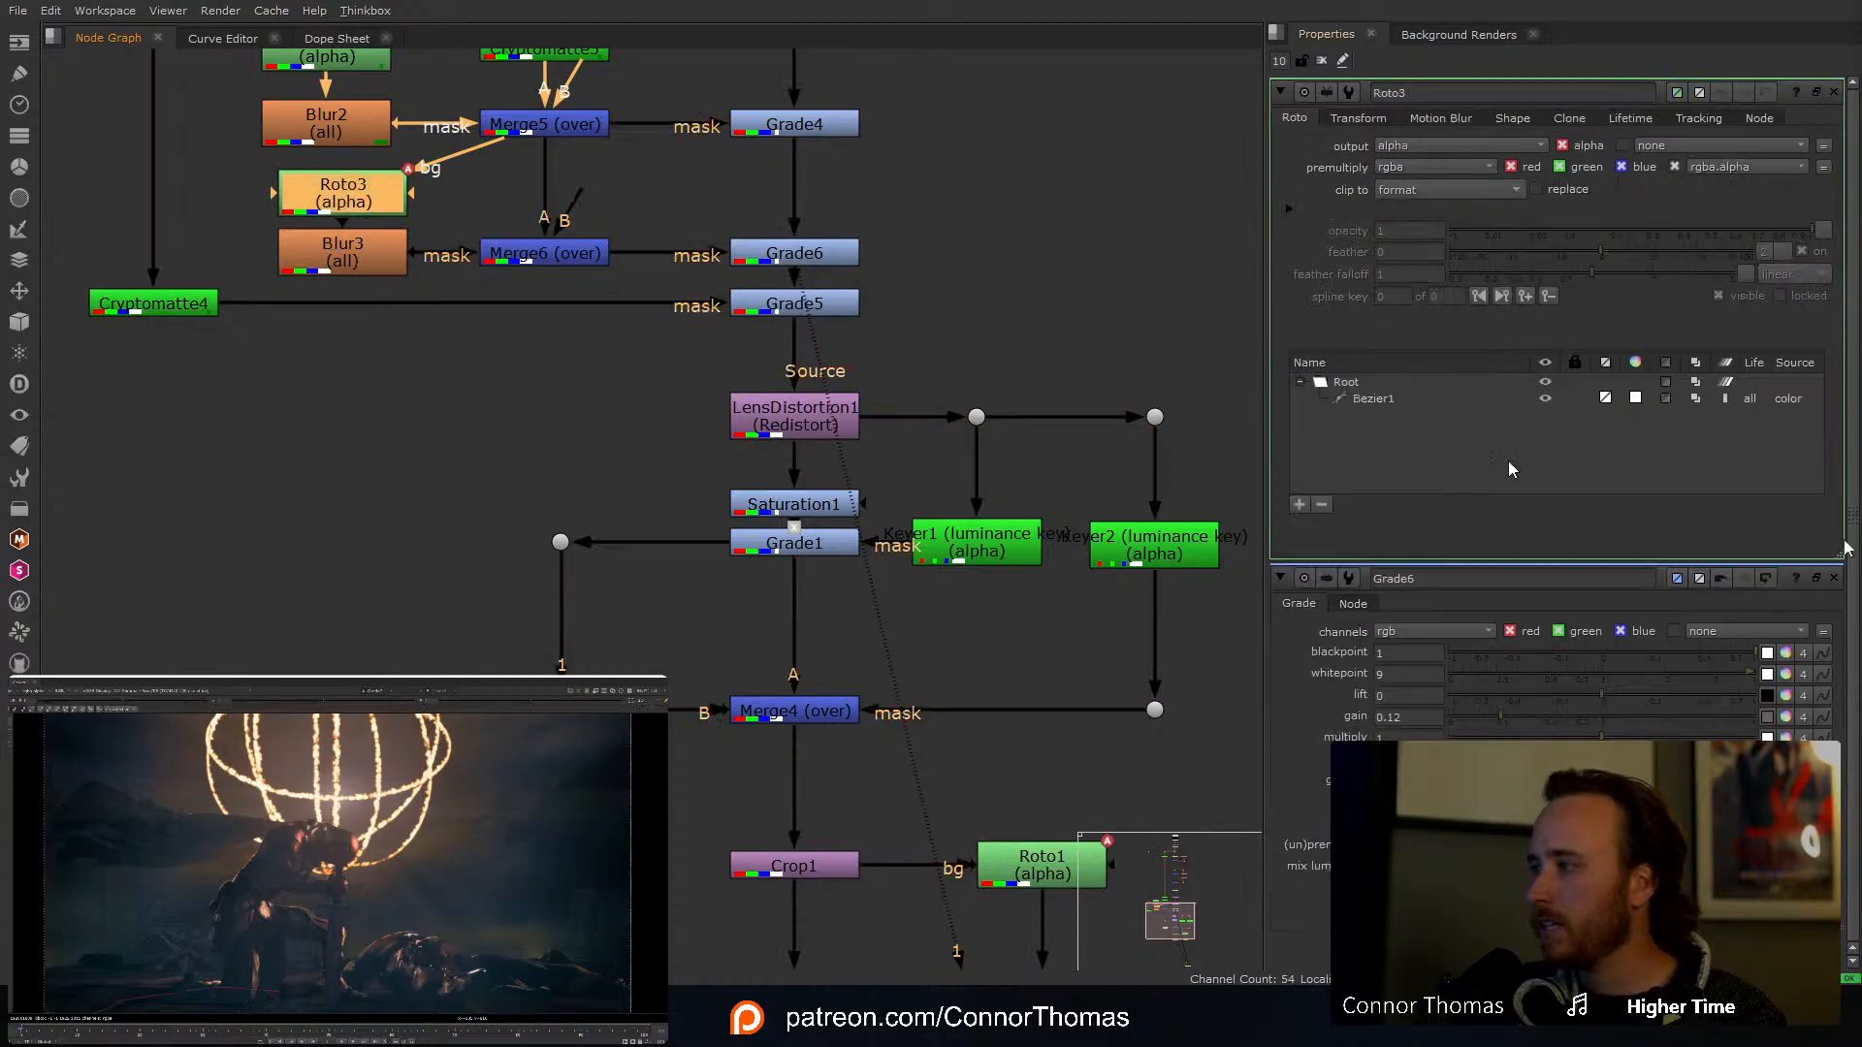
click(227, 986)
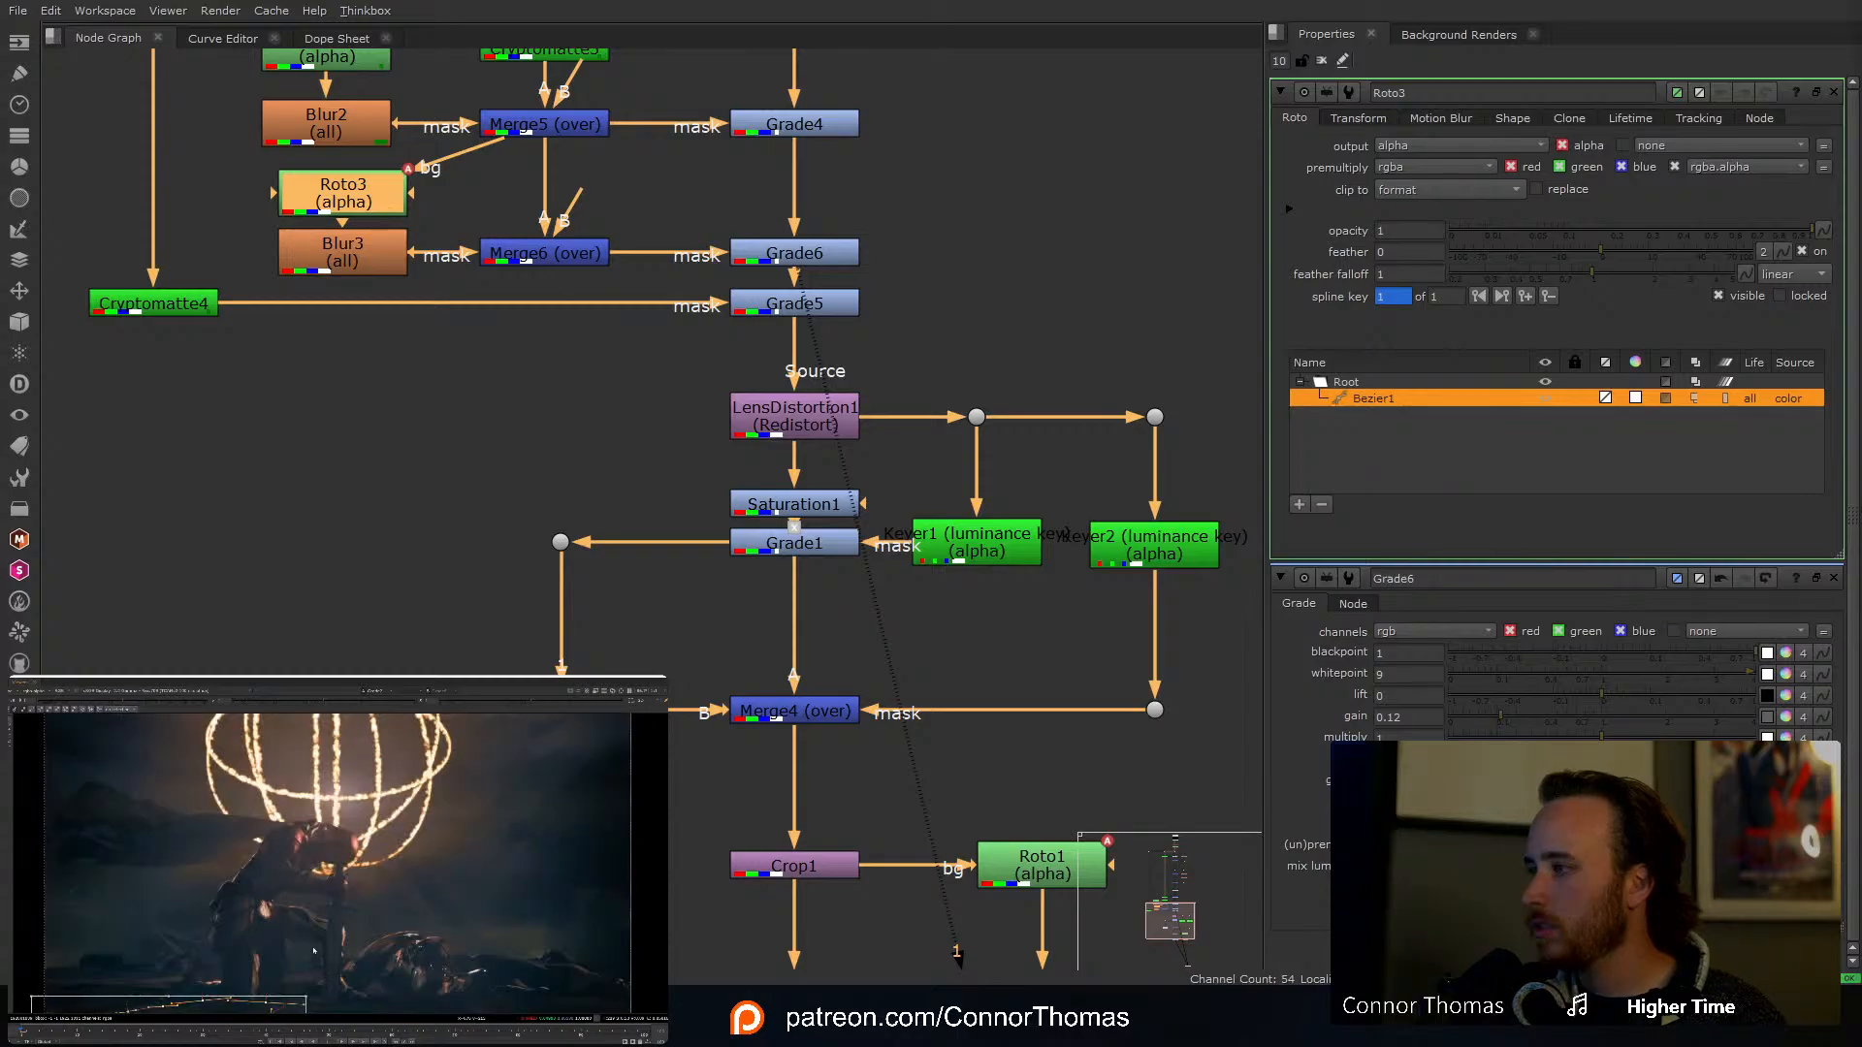
click(1321, 60)
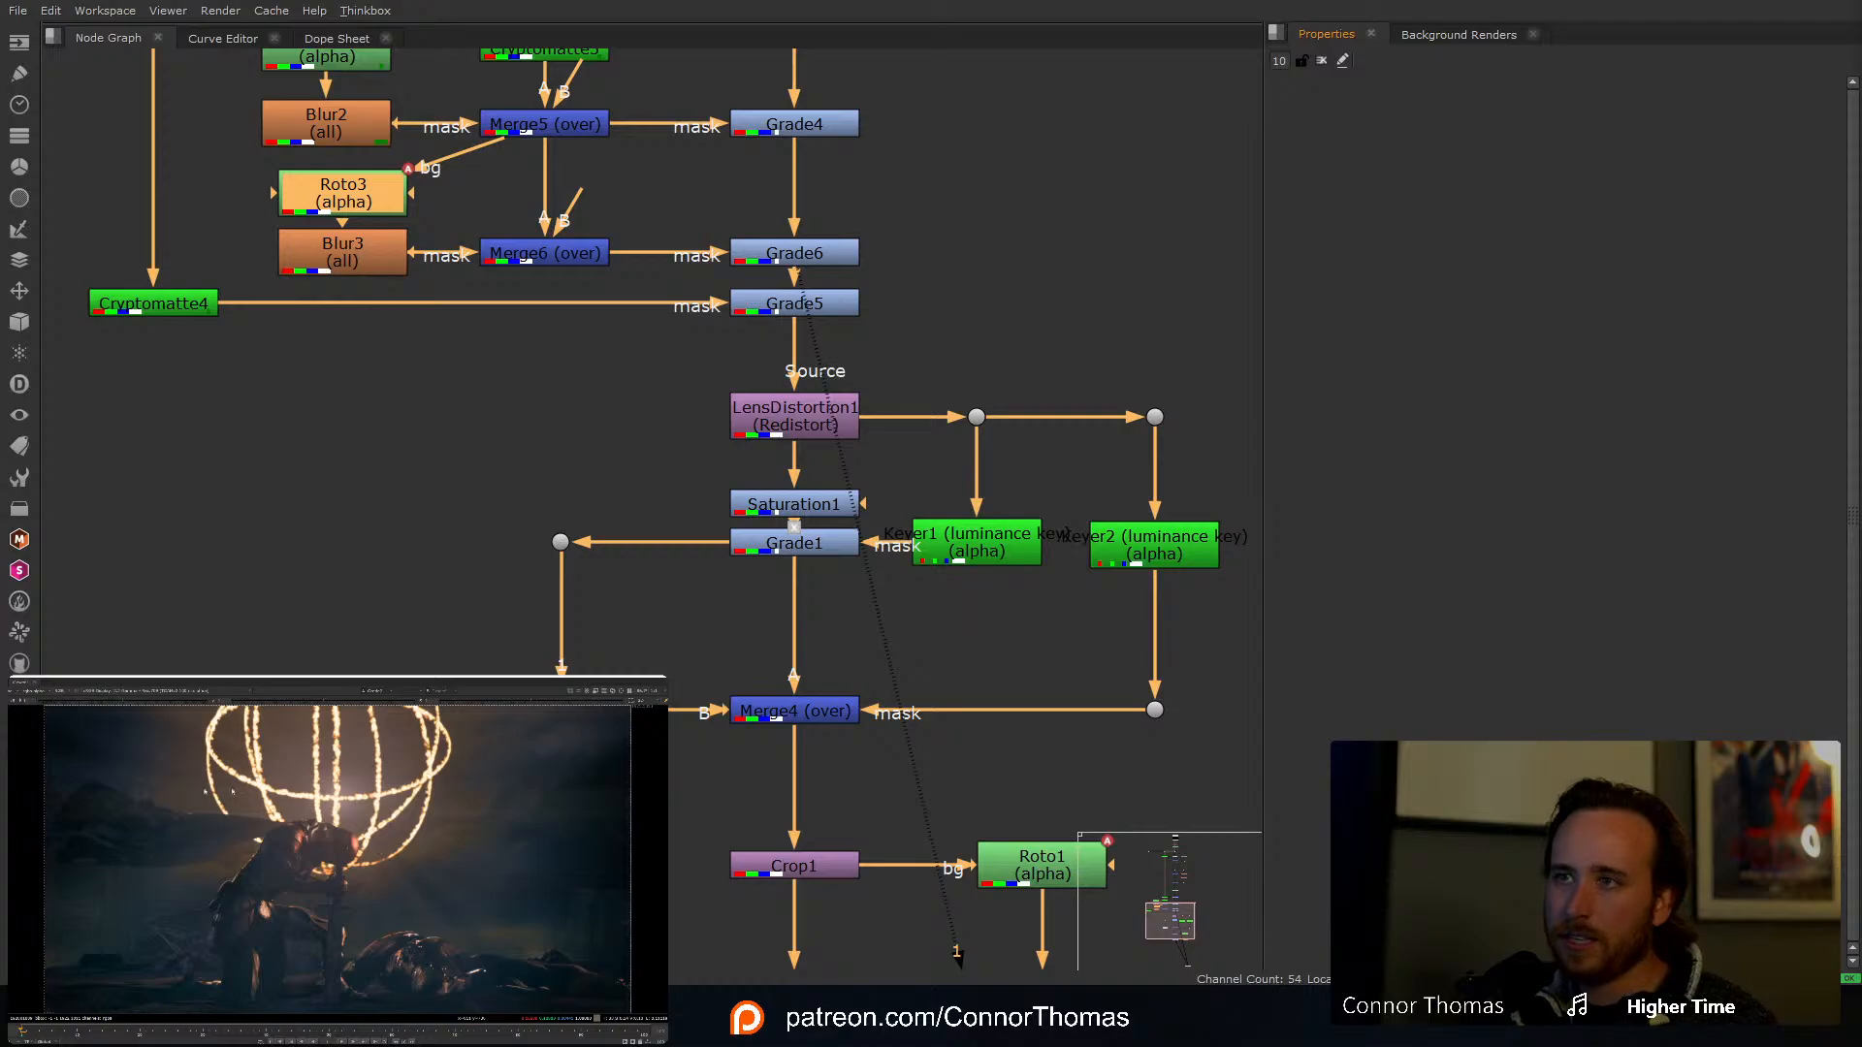
Step: Disconnect the Grade5 input from Viewer1 and move the viewer node farther below Grade2
middle_drag(831, 477, 814, 235)
scroll(814, 236, down, 1)
scroll(852, 356, down, 2)
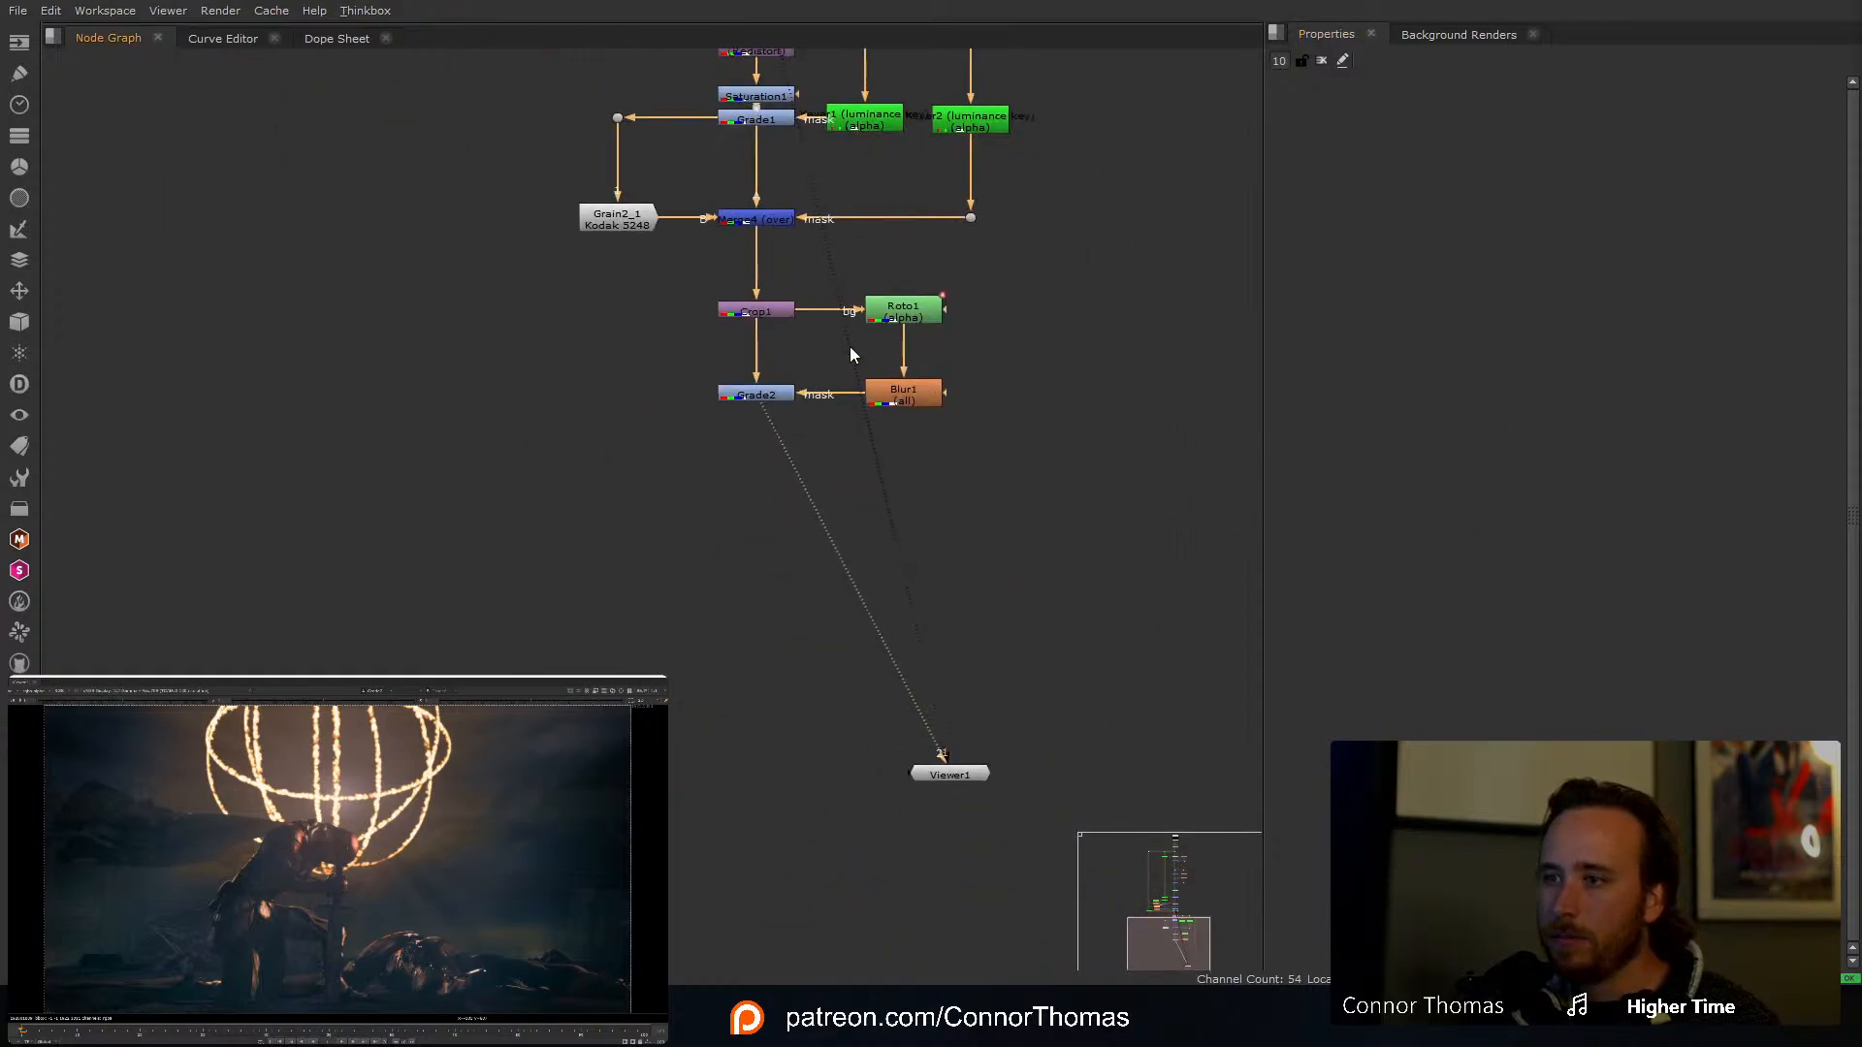
mouse_move(940, 745)
mouse_down()
mouse_move(950, 730)
mouse_move(898, 772)
mouse_move(946, 756)
mouse_up()
middle_drag(1012, 477, 1004, 575)
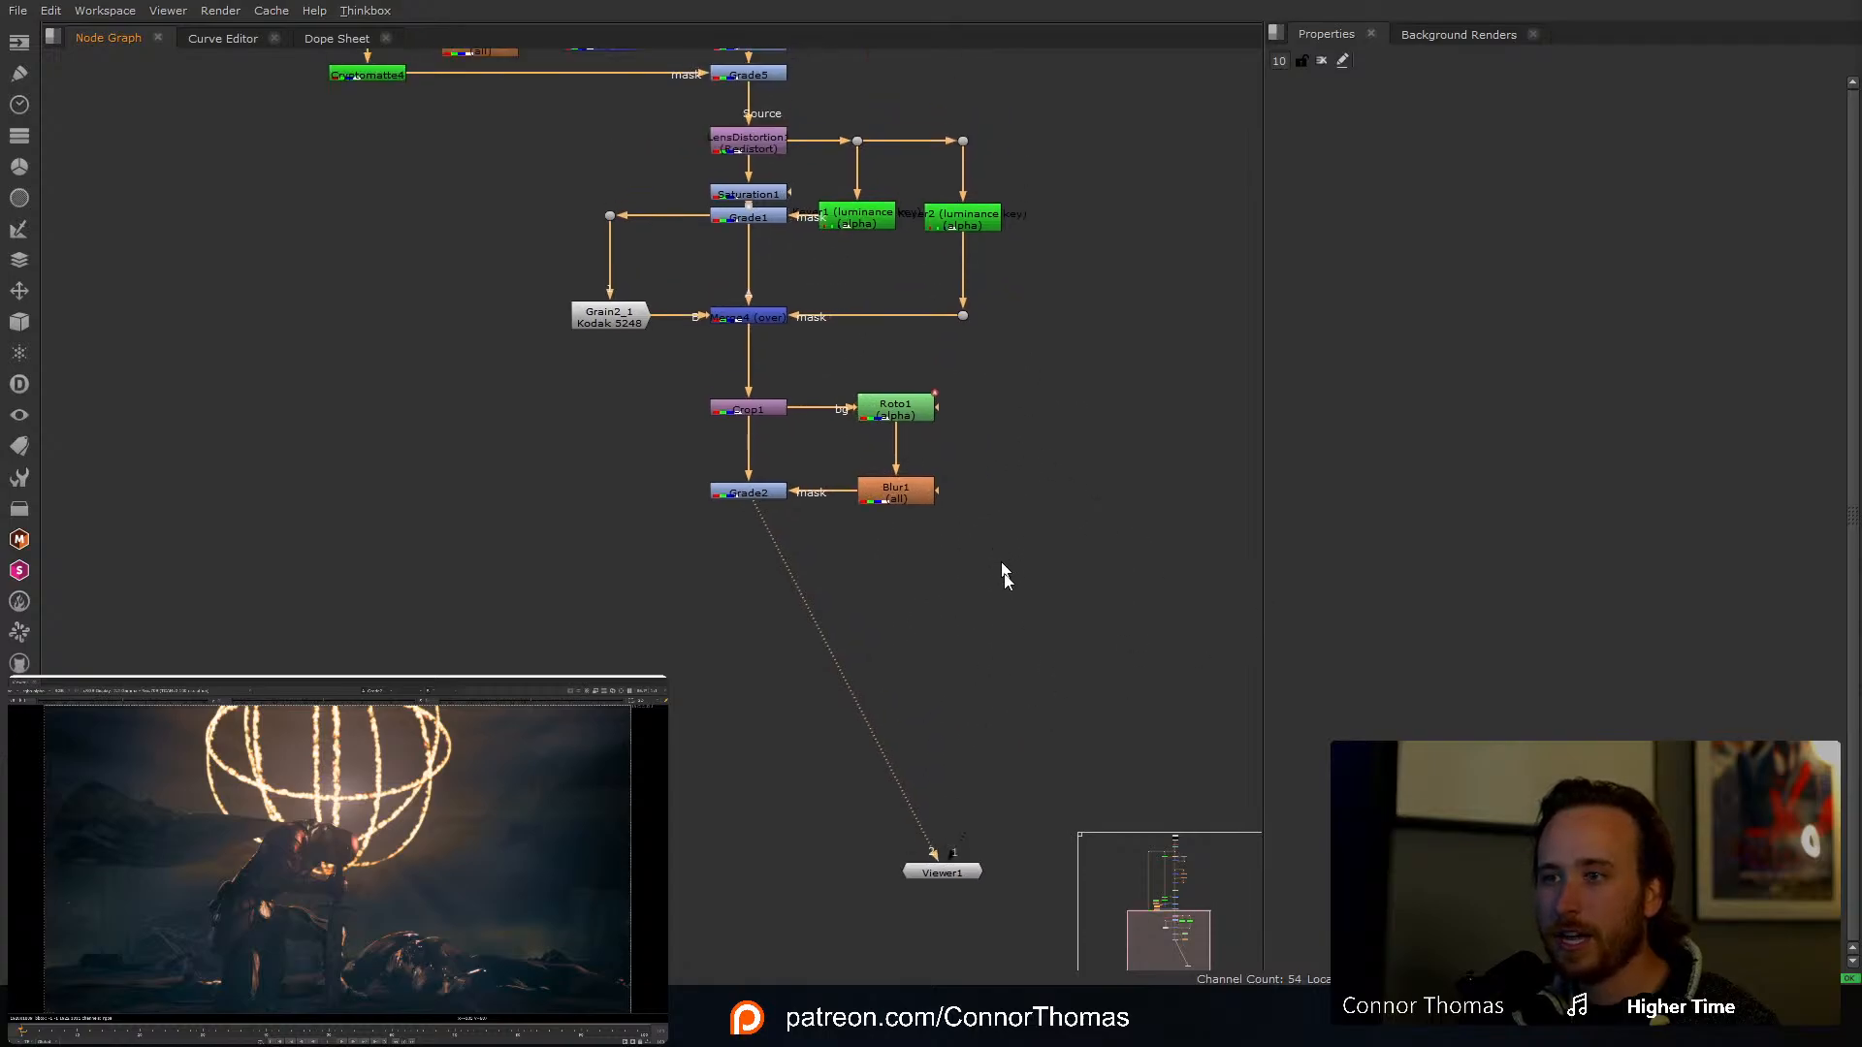
key(ctrl+z)
key(ctrl+z)
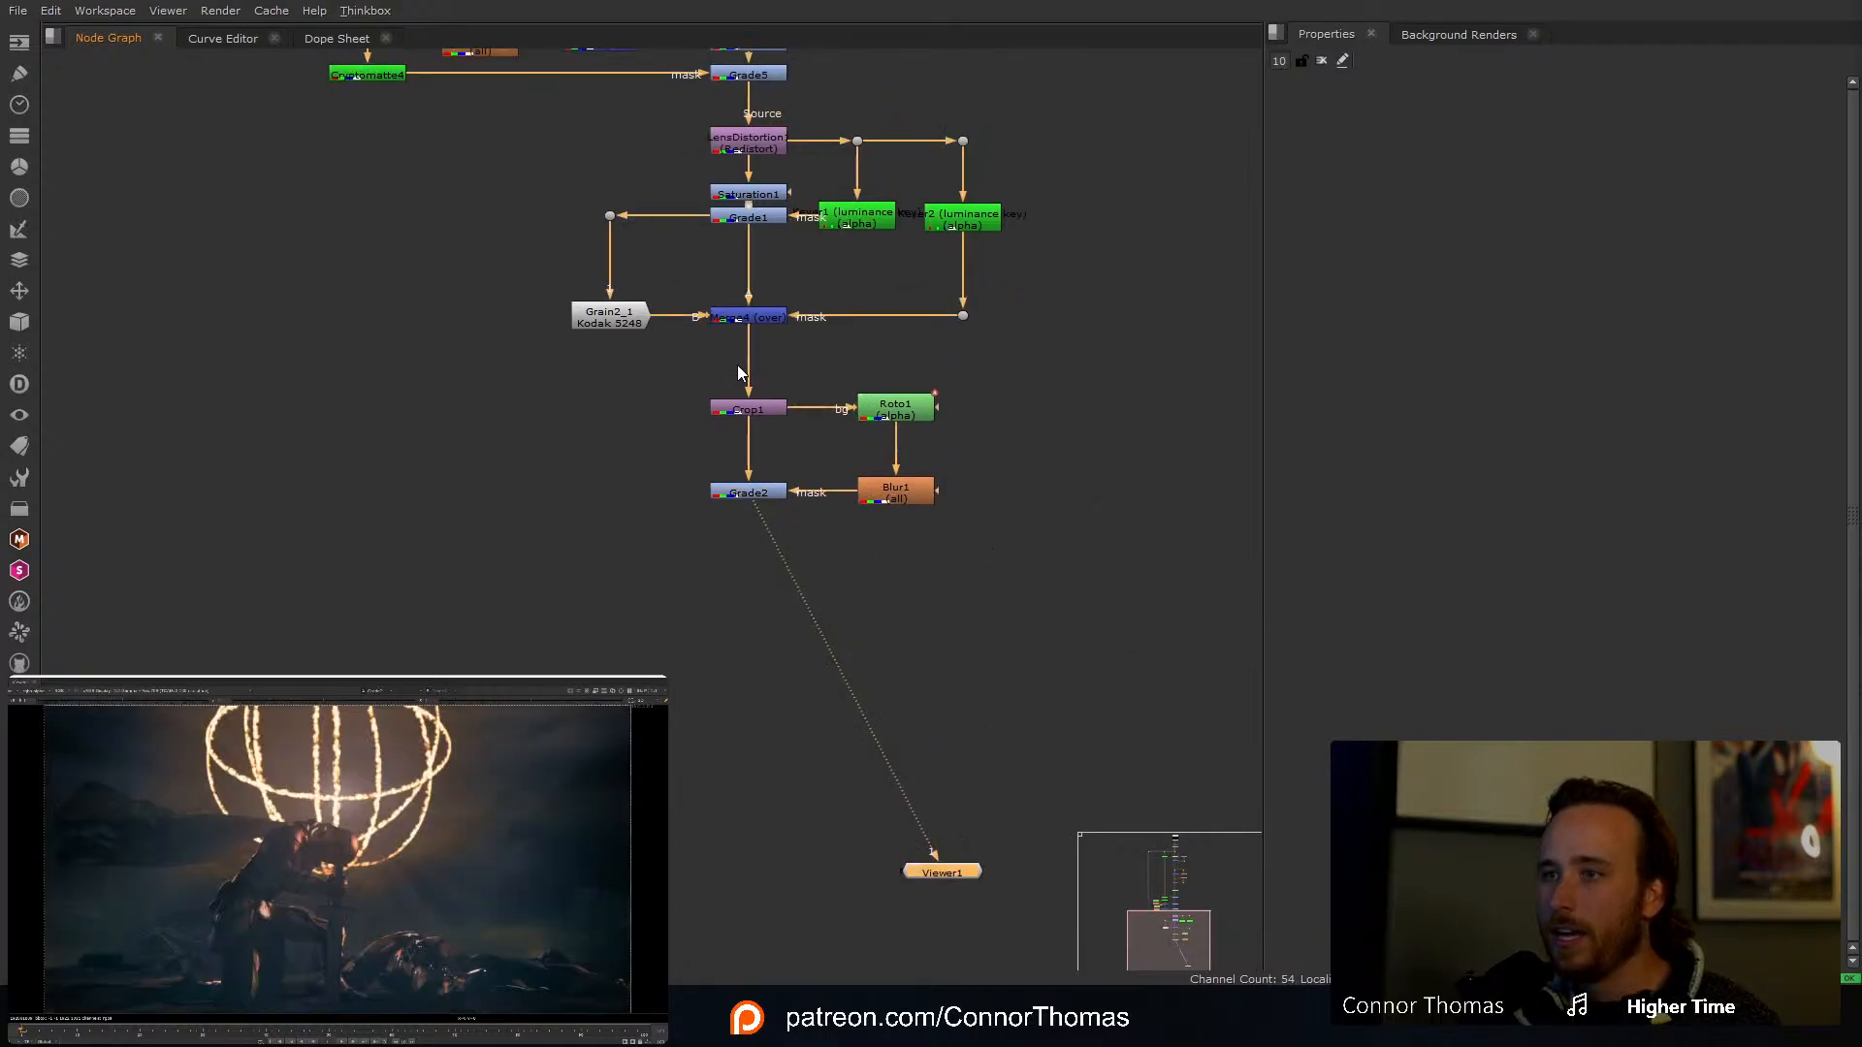
drag(958, 869, 973, 952)
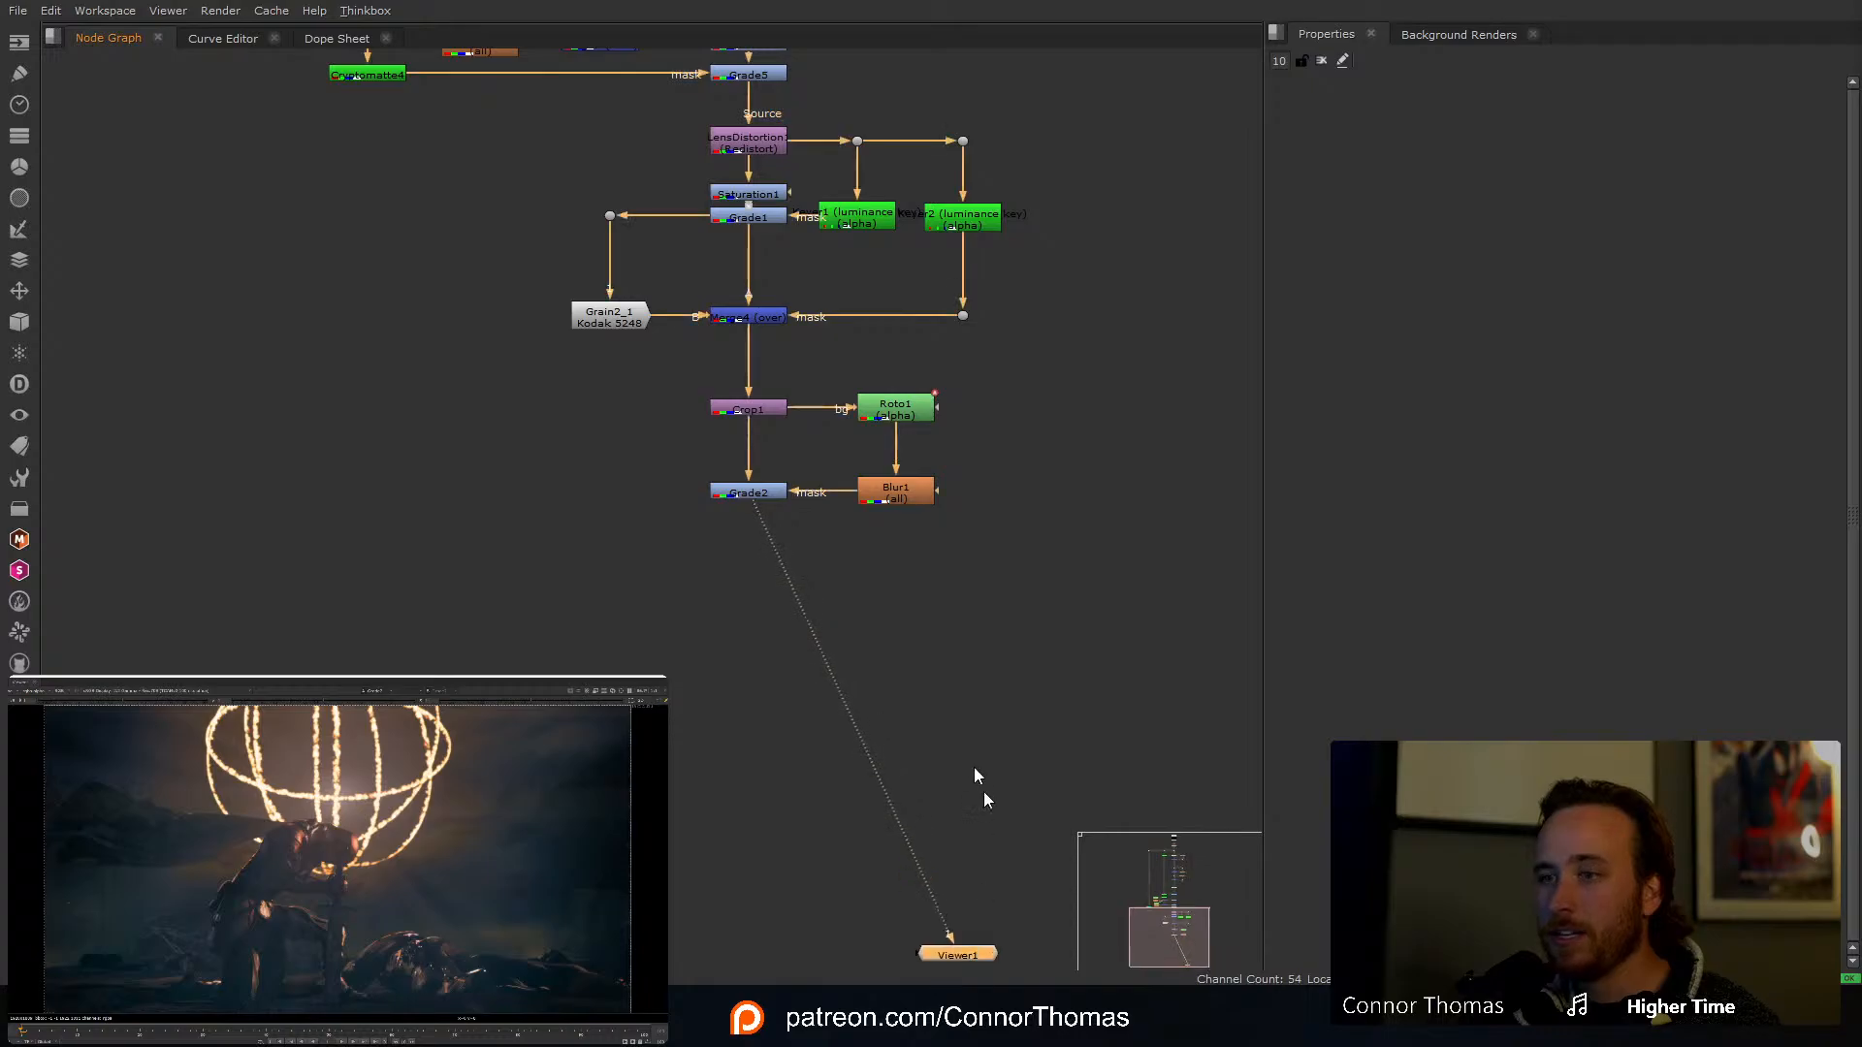
click(967, 745)
Step: Move the Crop1, Roto1, Blur1 and Grade2 group down, and shift the LensDistortion1-to-Merge4 group slightly lower
middle_drag(937, 631, 977, 335)
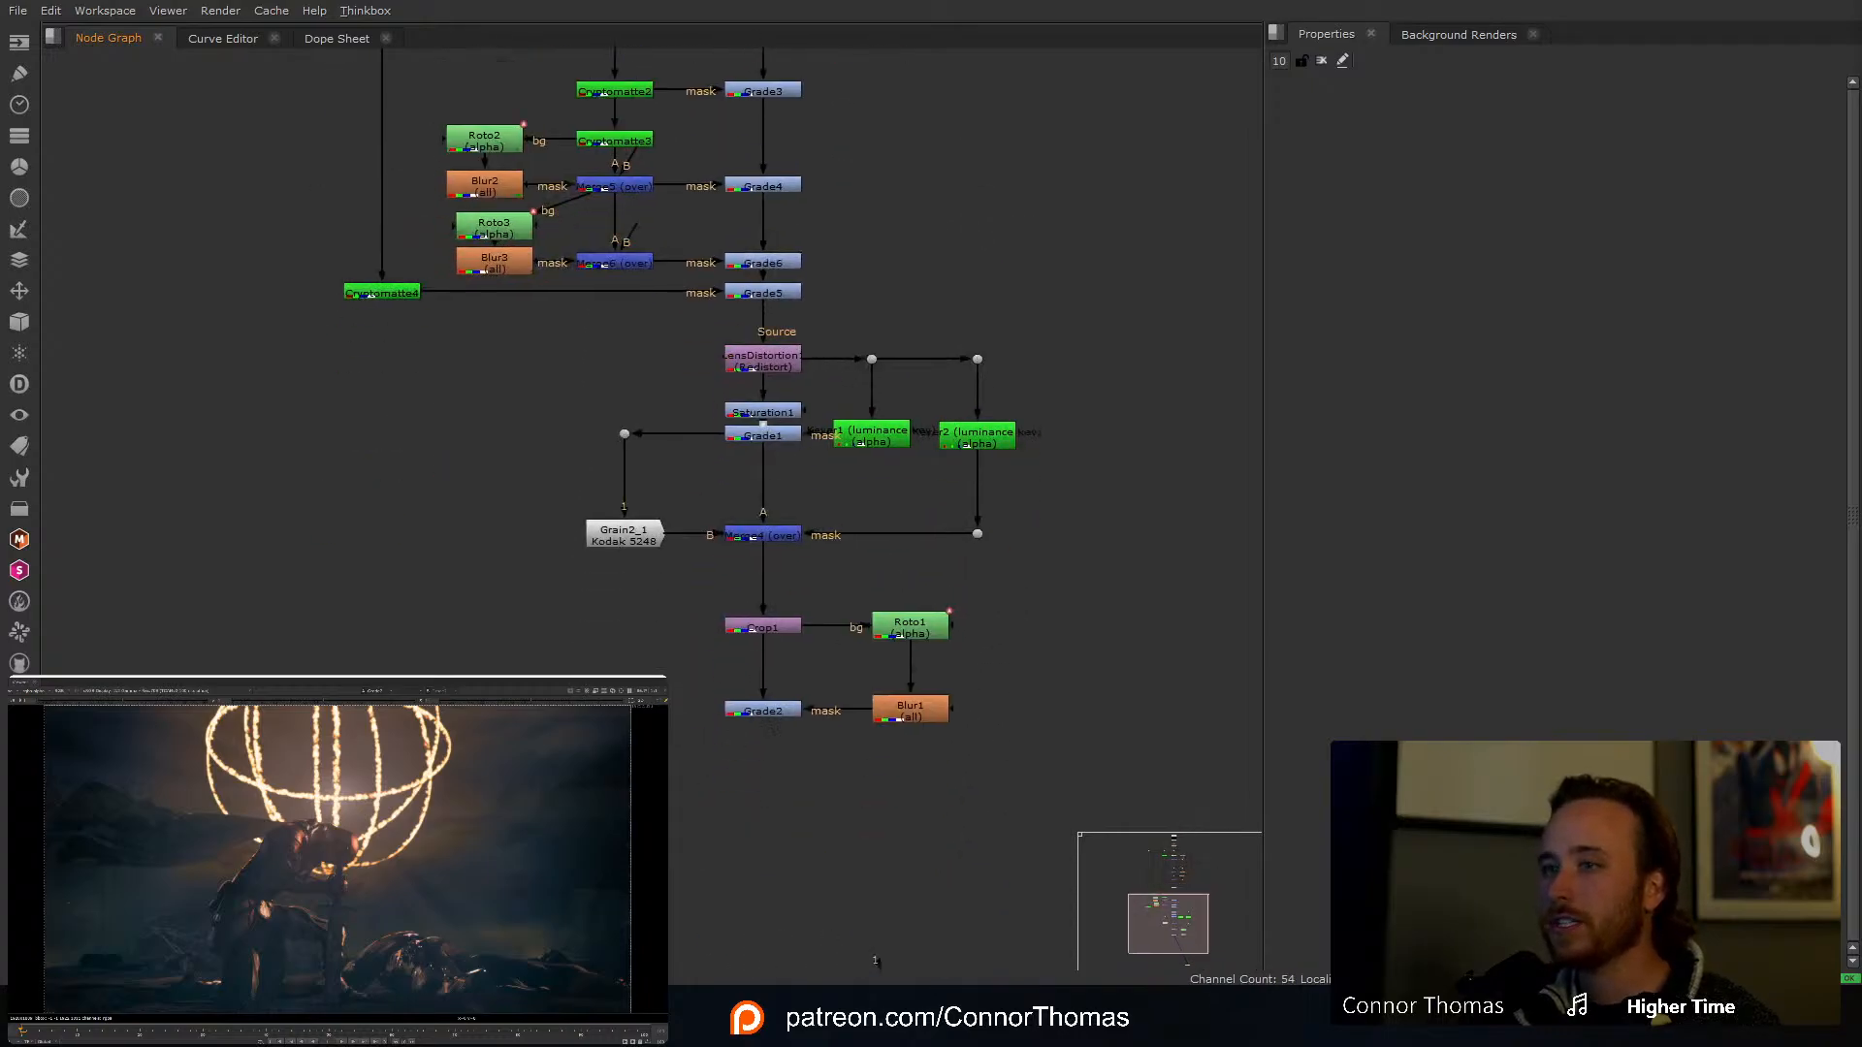
drag(538, 853, 1030, 613)
drag(766, 636, 767, 767)
drag(517, 354, 1073, 550)
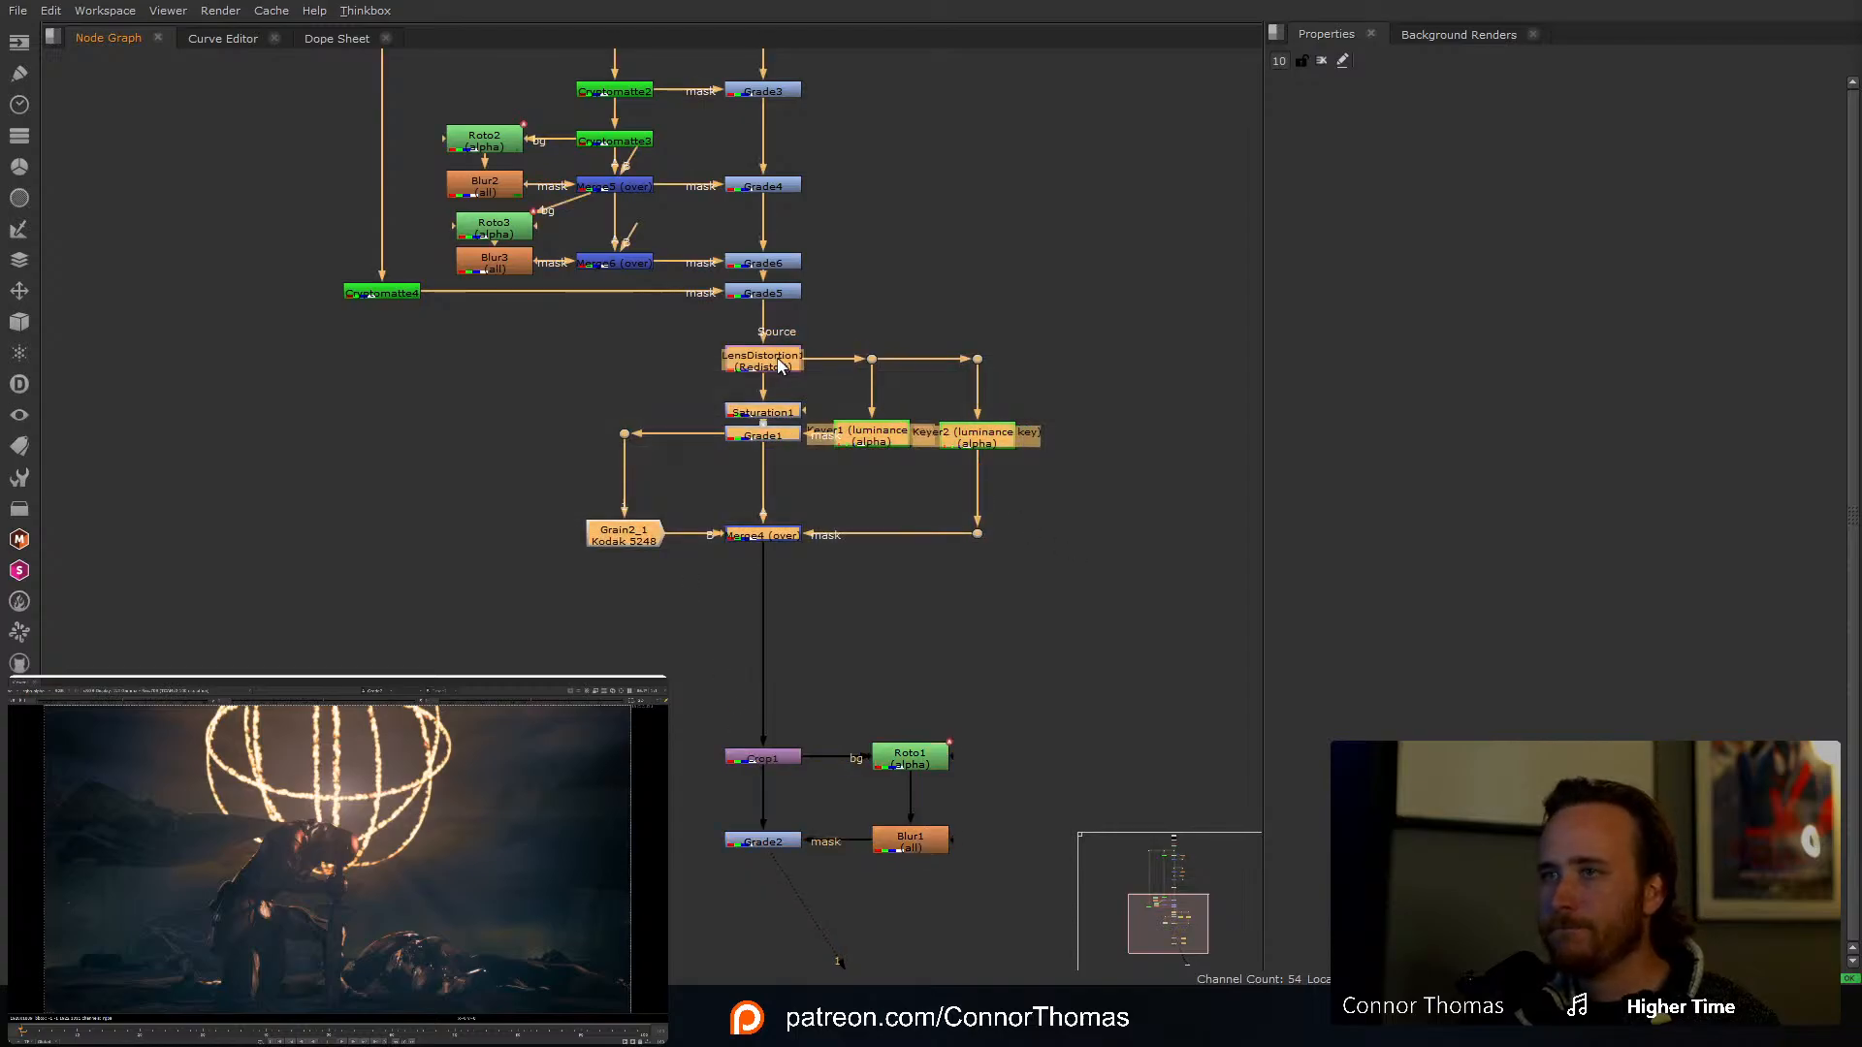
drag(779, 365, 779, 424)
click(893, 320)
Step: Move S_LensFlare1 up closer beneath Merge1 to separate it from the masked grades
scroll(1004, 607, down, 5)
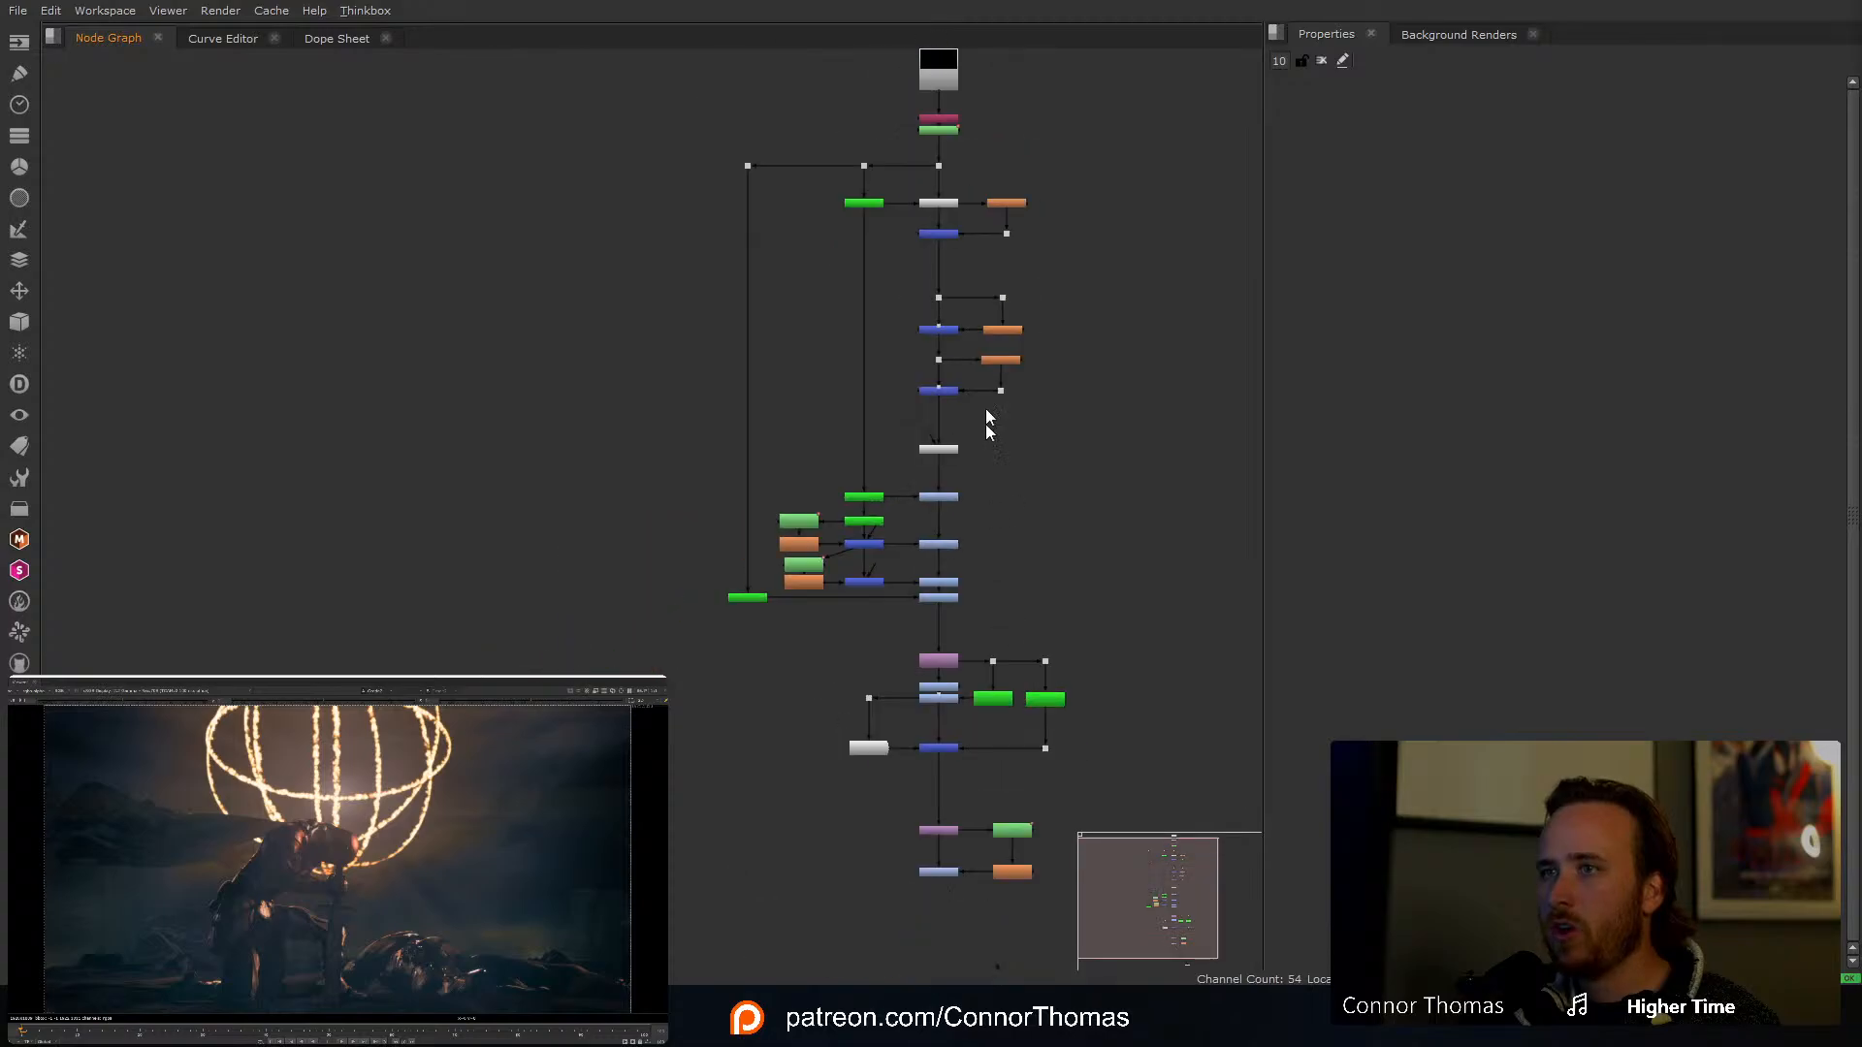
scroll(940, 520, up, 5)
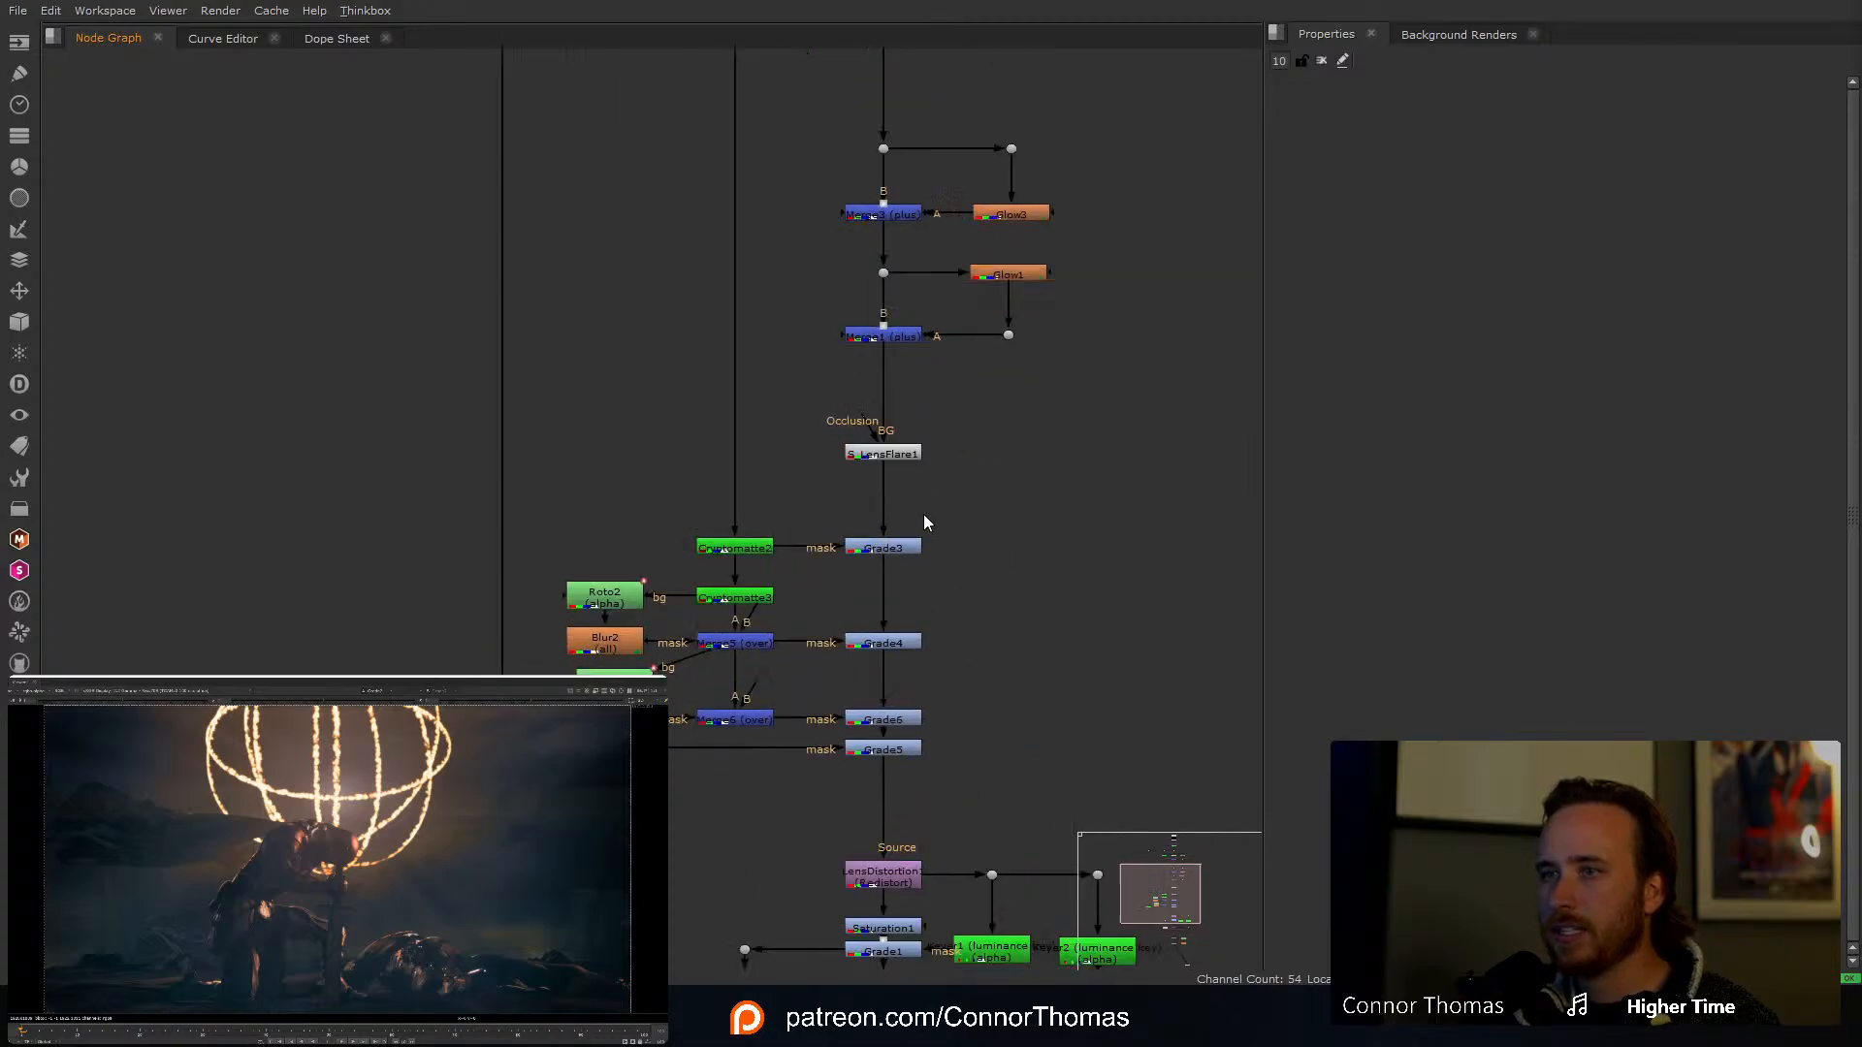
scroll(926, 518, up, 2)
drag(890, 428, 892, 365)
click(960, 458)
Step: Tighten the masked grade section by bringing the Cryptomatte2/Grade3 row and the mask and grade nodes below it closer together
middle_drag(969, 463, 1029, 362)
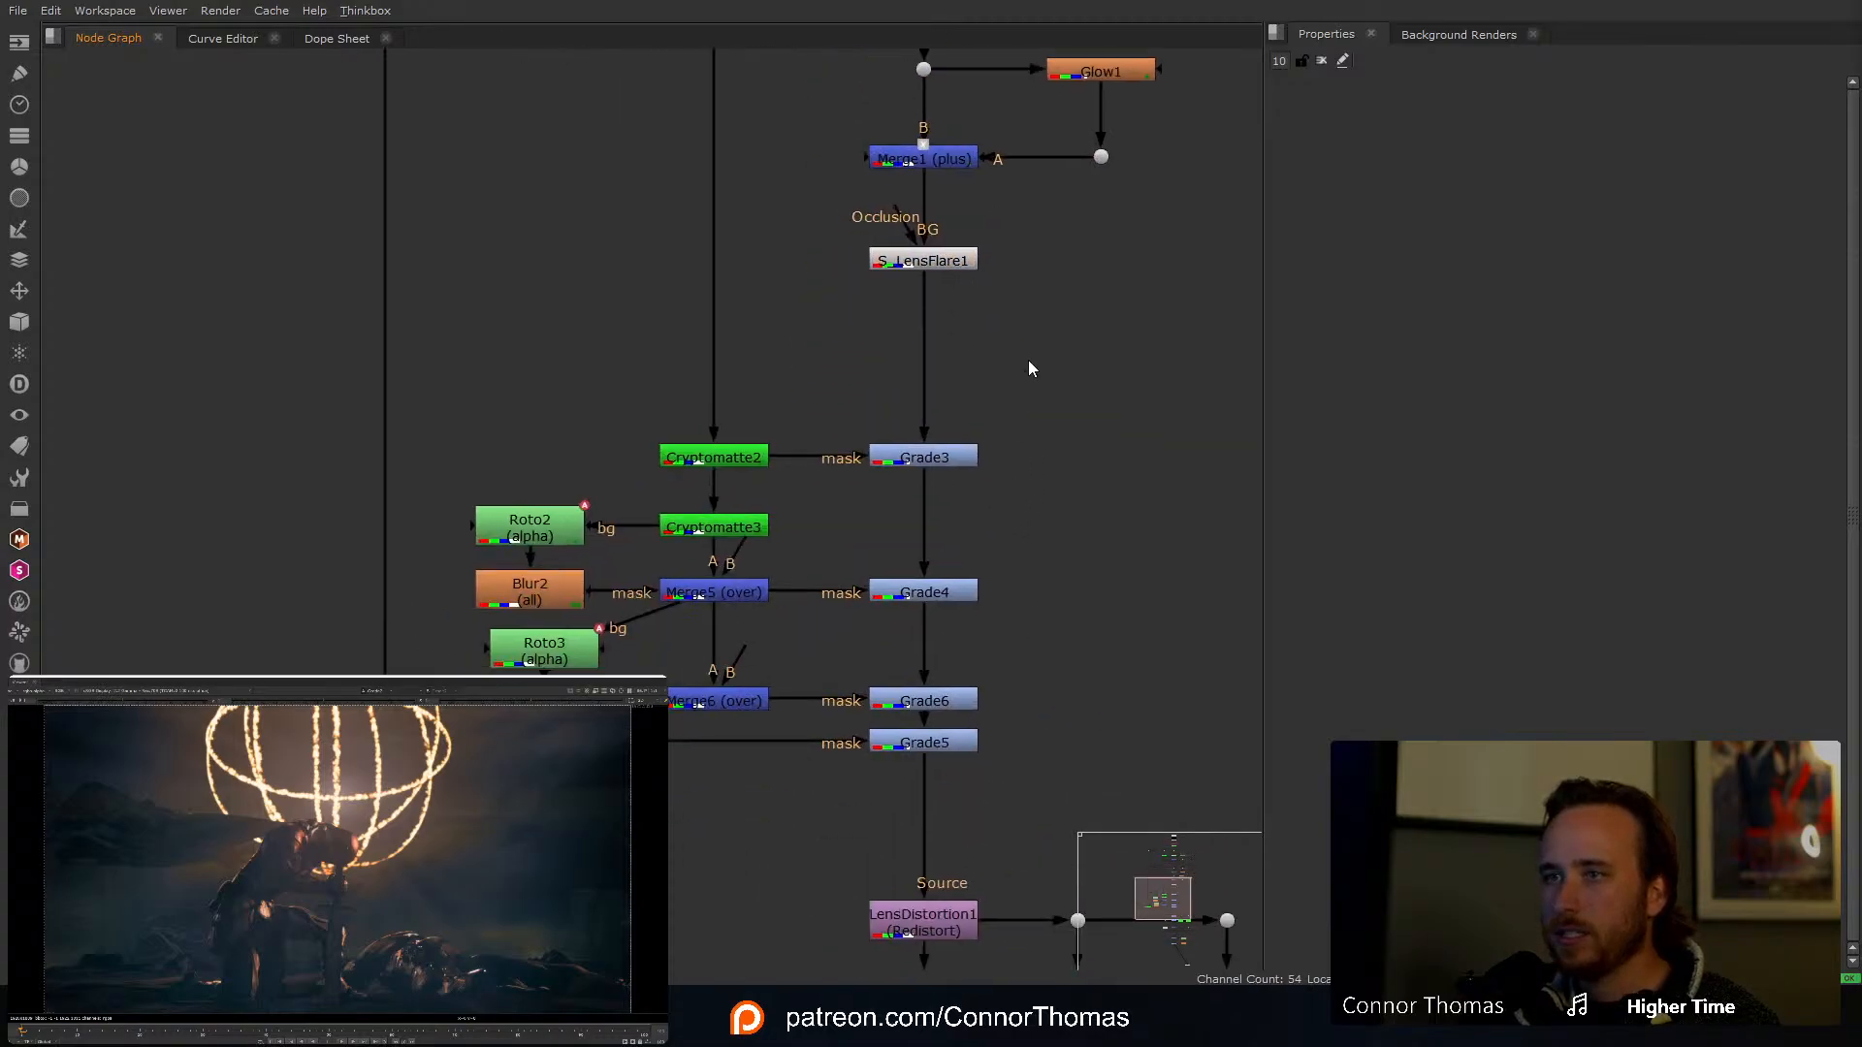
drag(192, 785, 970, 435)
click(1082, 338)
drag(629, 367, 936, 468)
click(1157, 480)
Step: Insert a Dot below Merge5 level with Roto3 and reconnect Grade4's mask directly to Merge5
middle_drag(859, 526, 1002, 407)
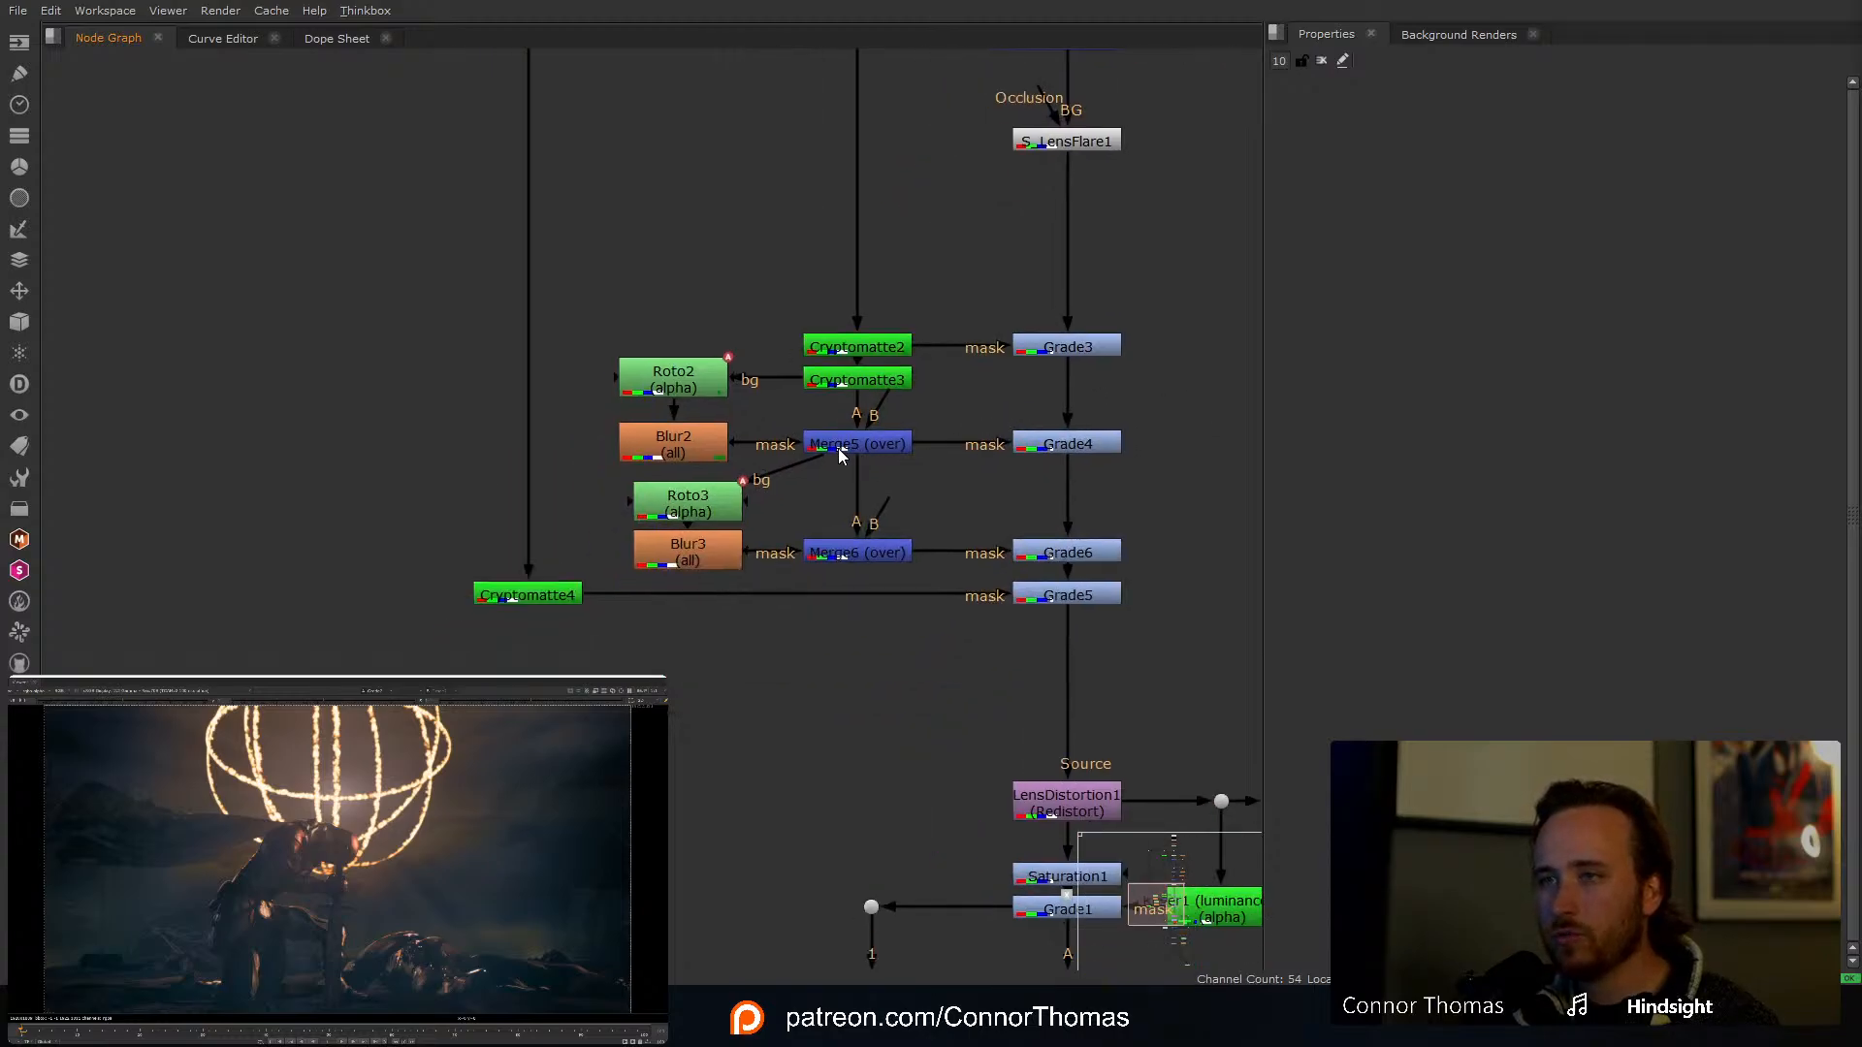
click(841, 451)
key(Tab)
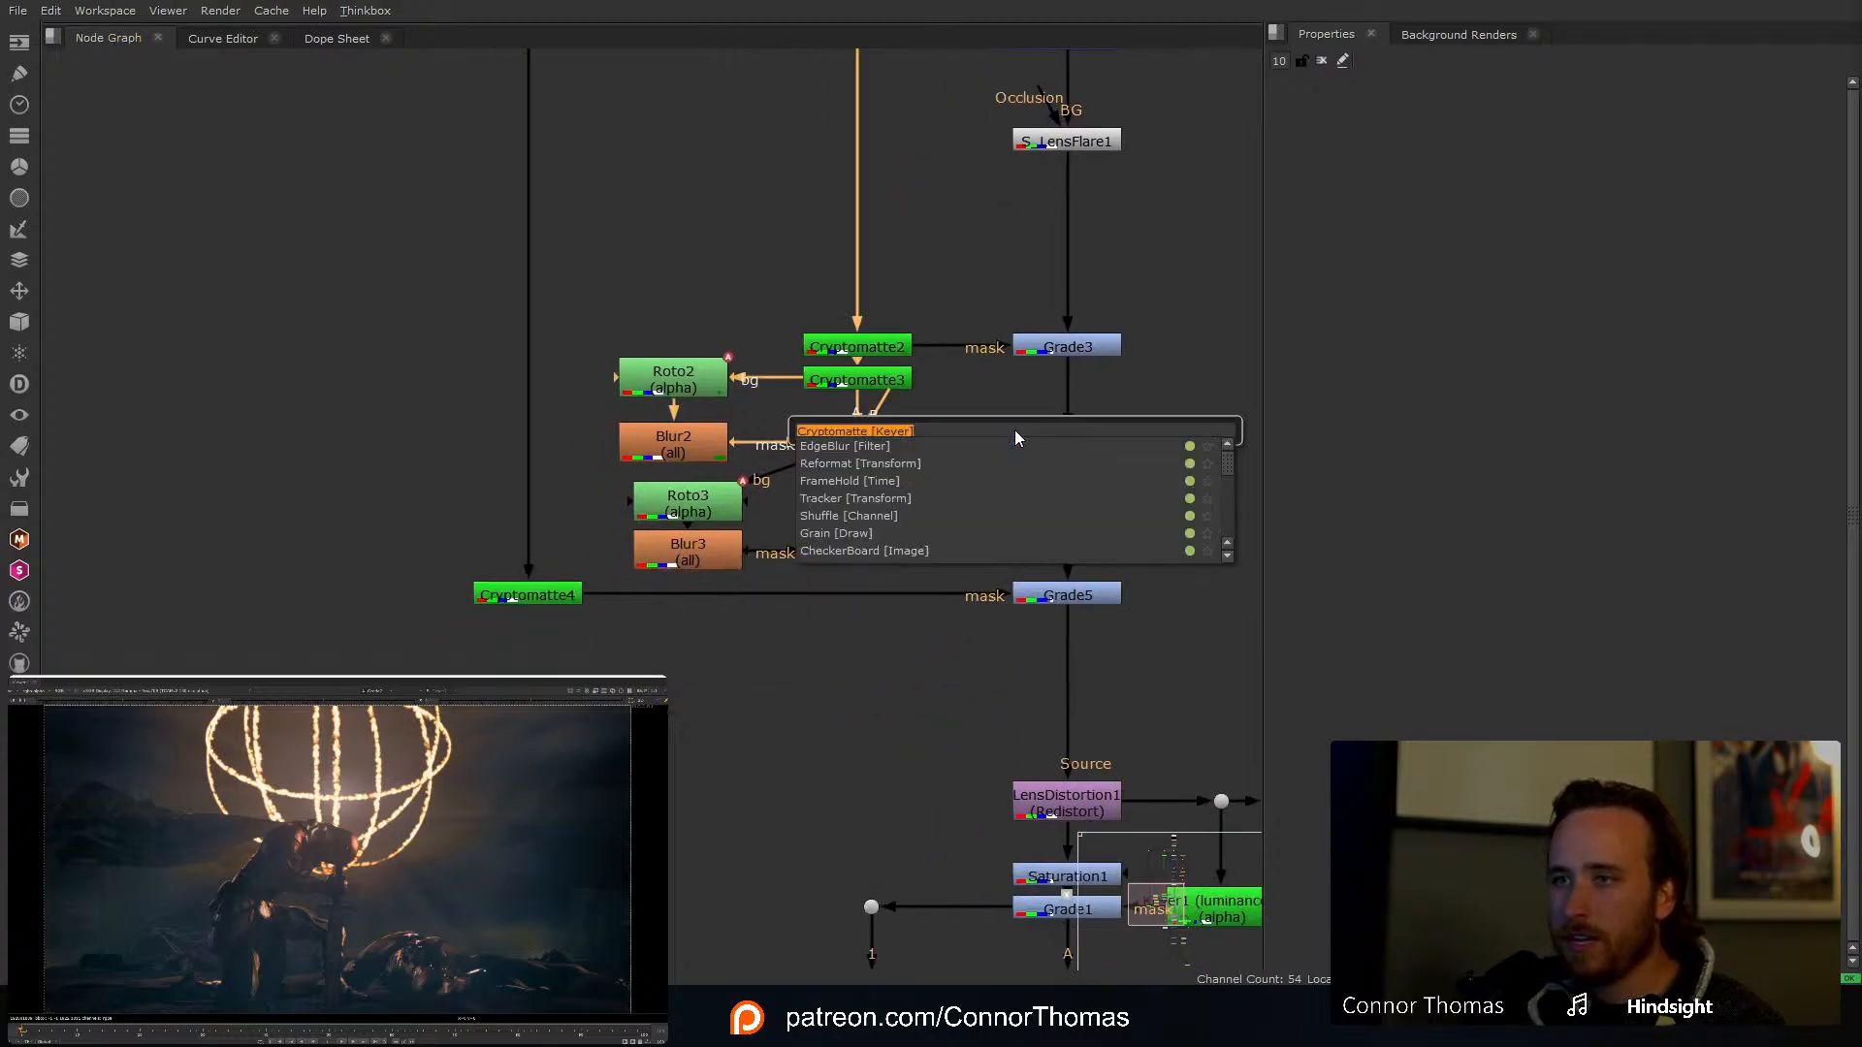
text(dot)
key(Return)
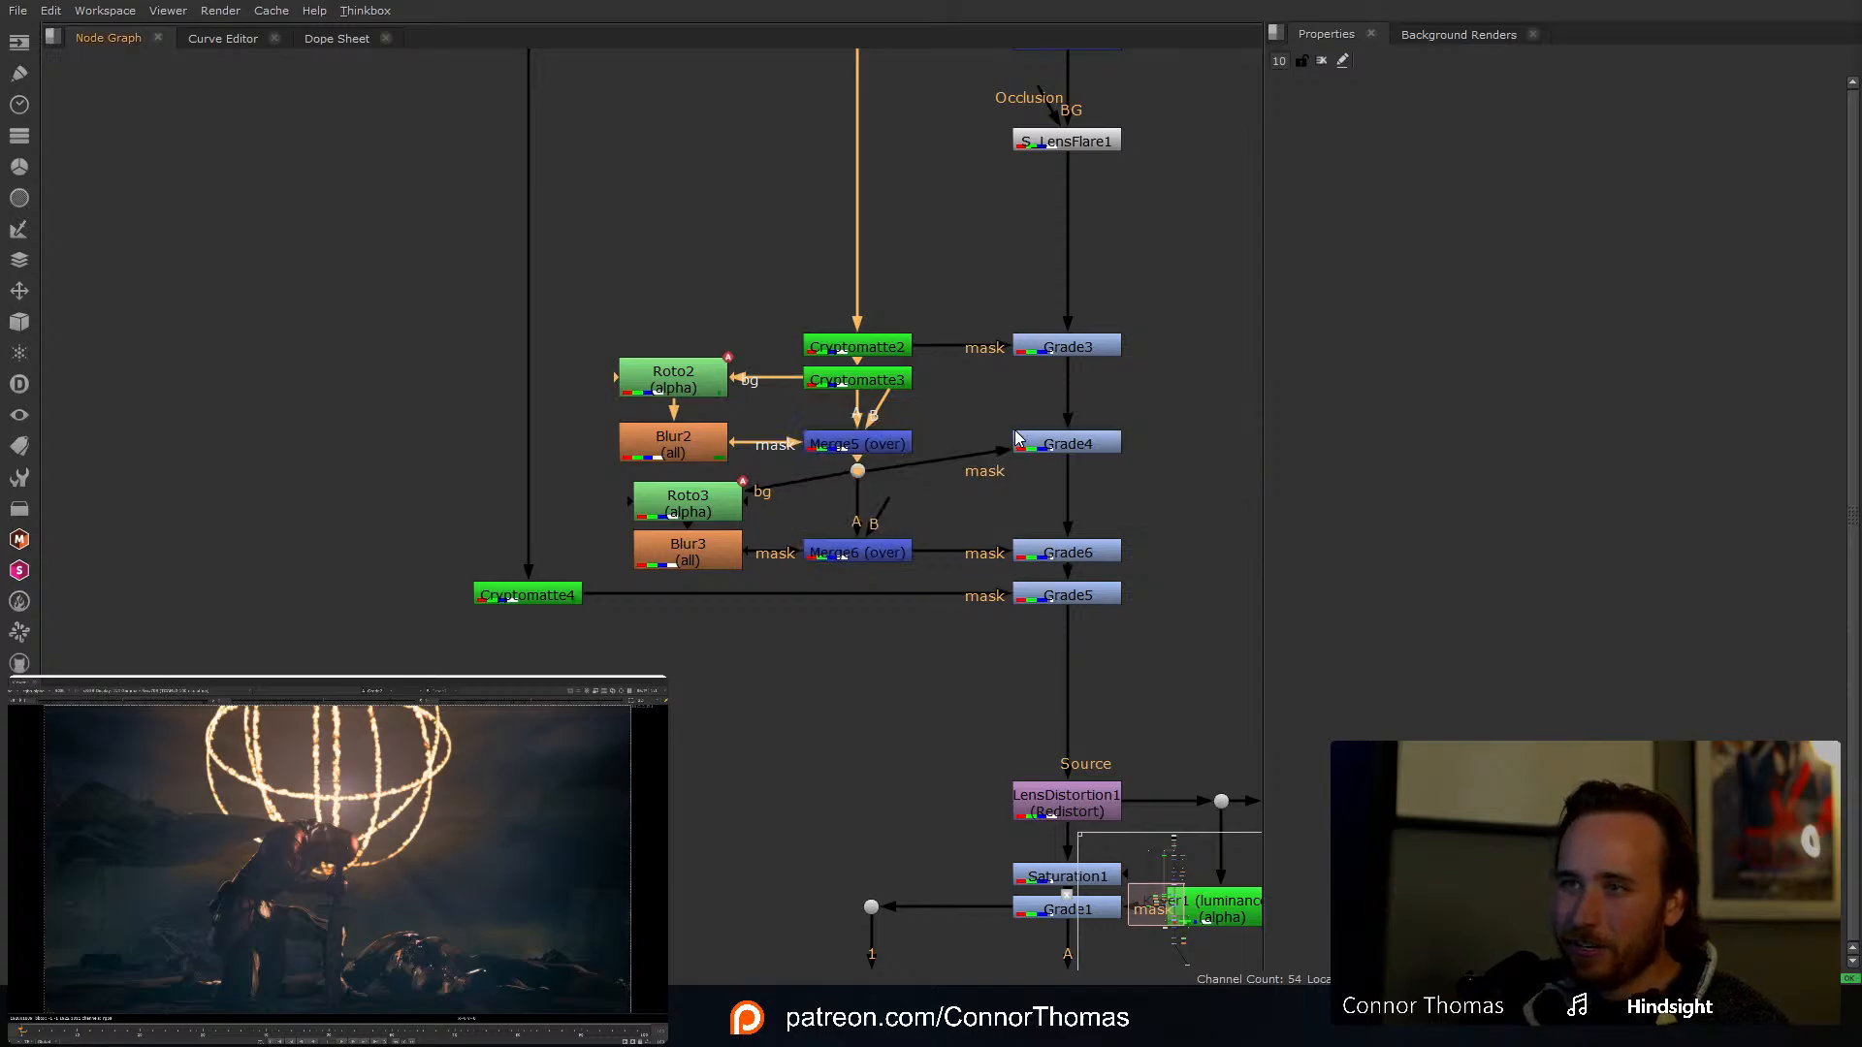
drag(857, 469, 895, 447)
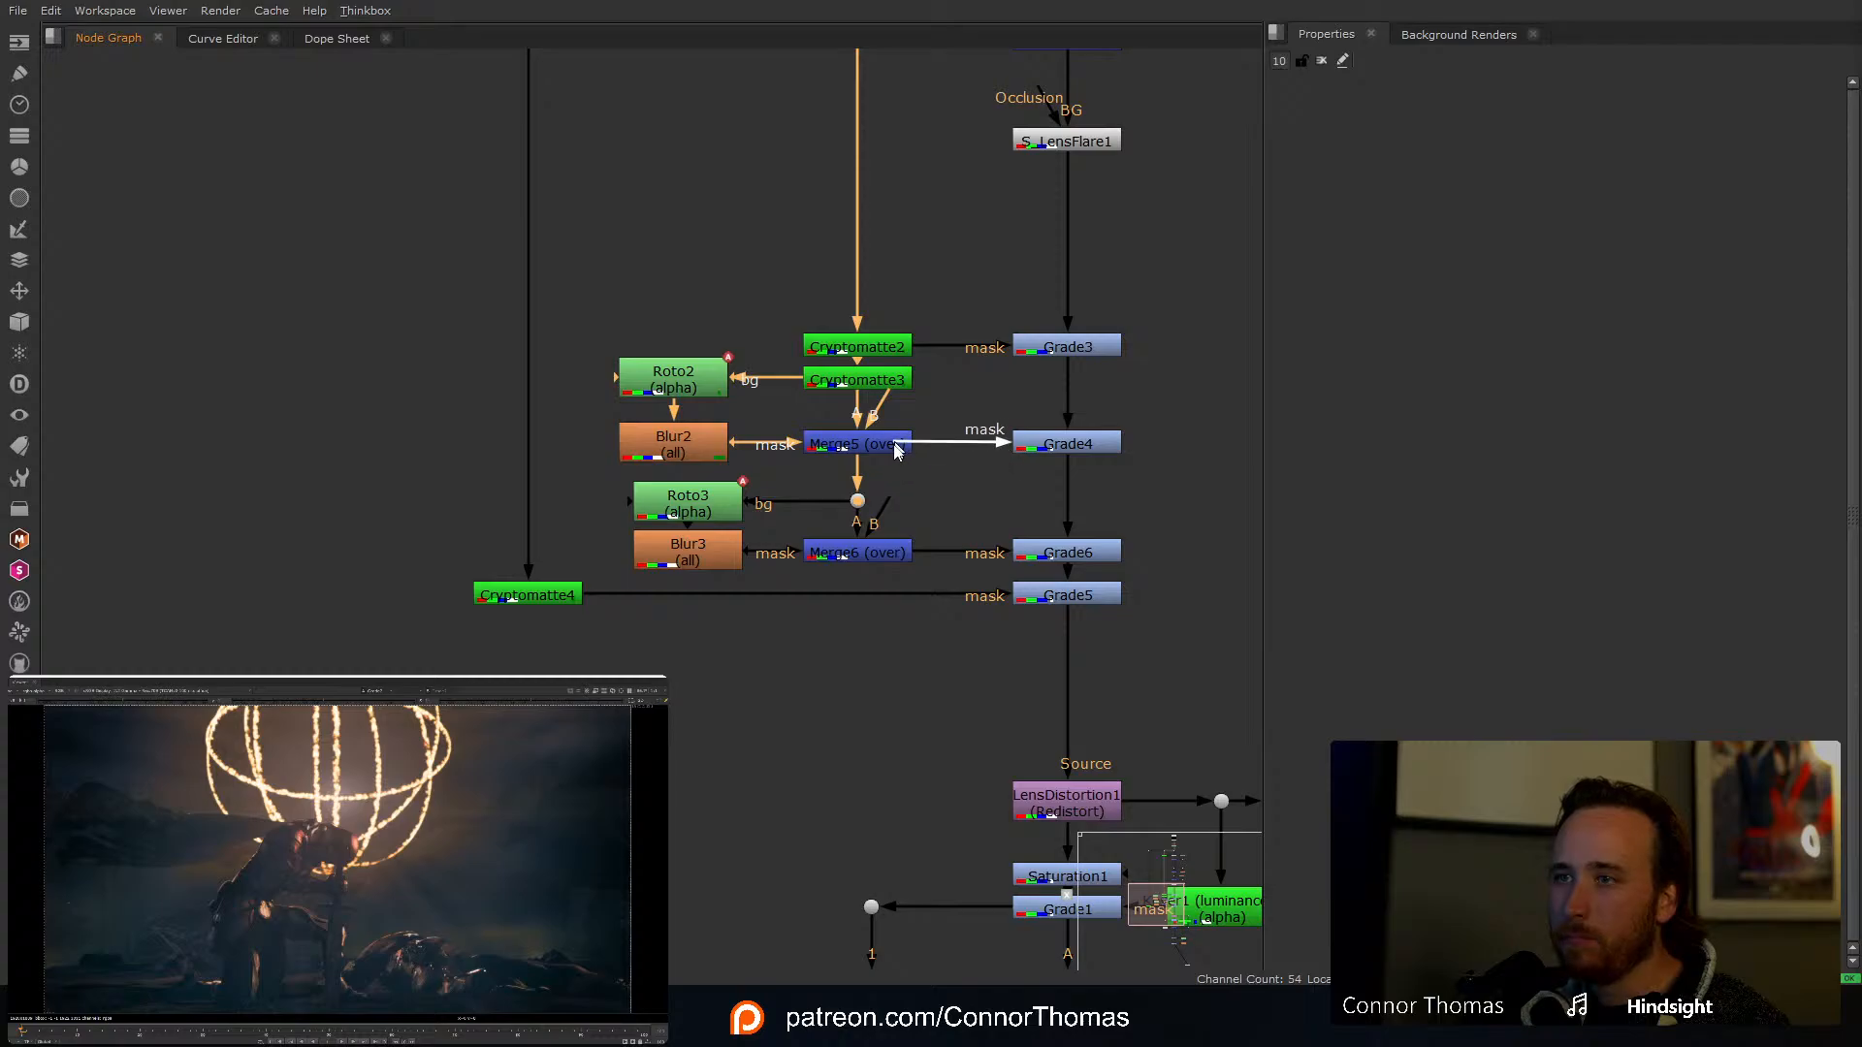
click(1055, 447)
click(1198, 378)
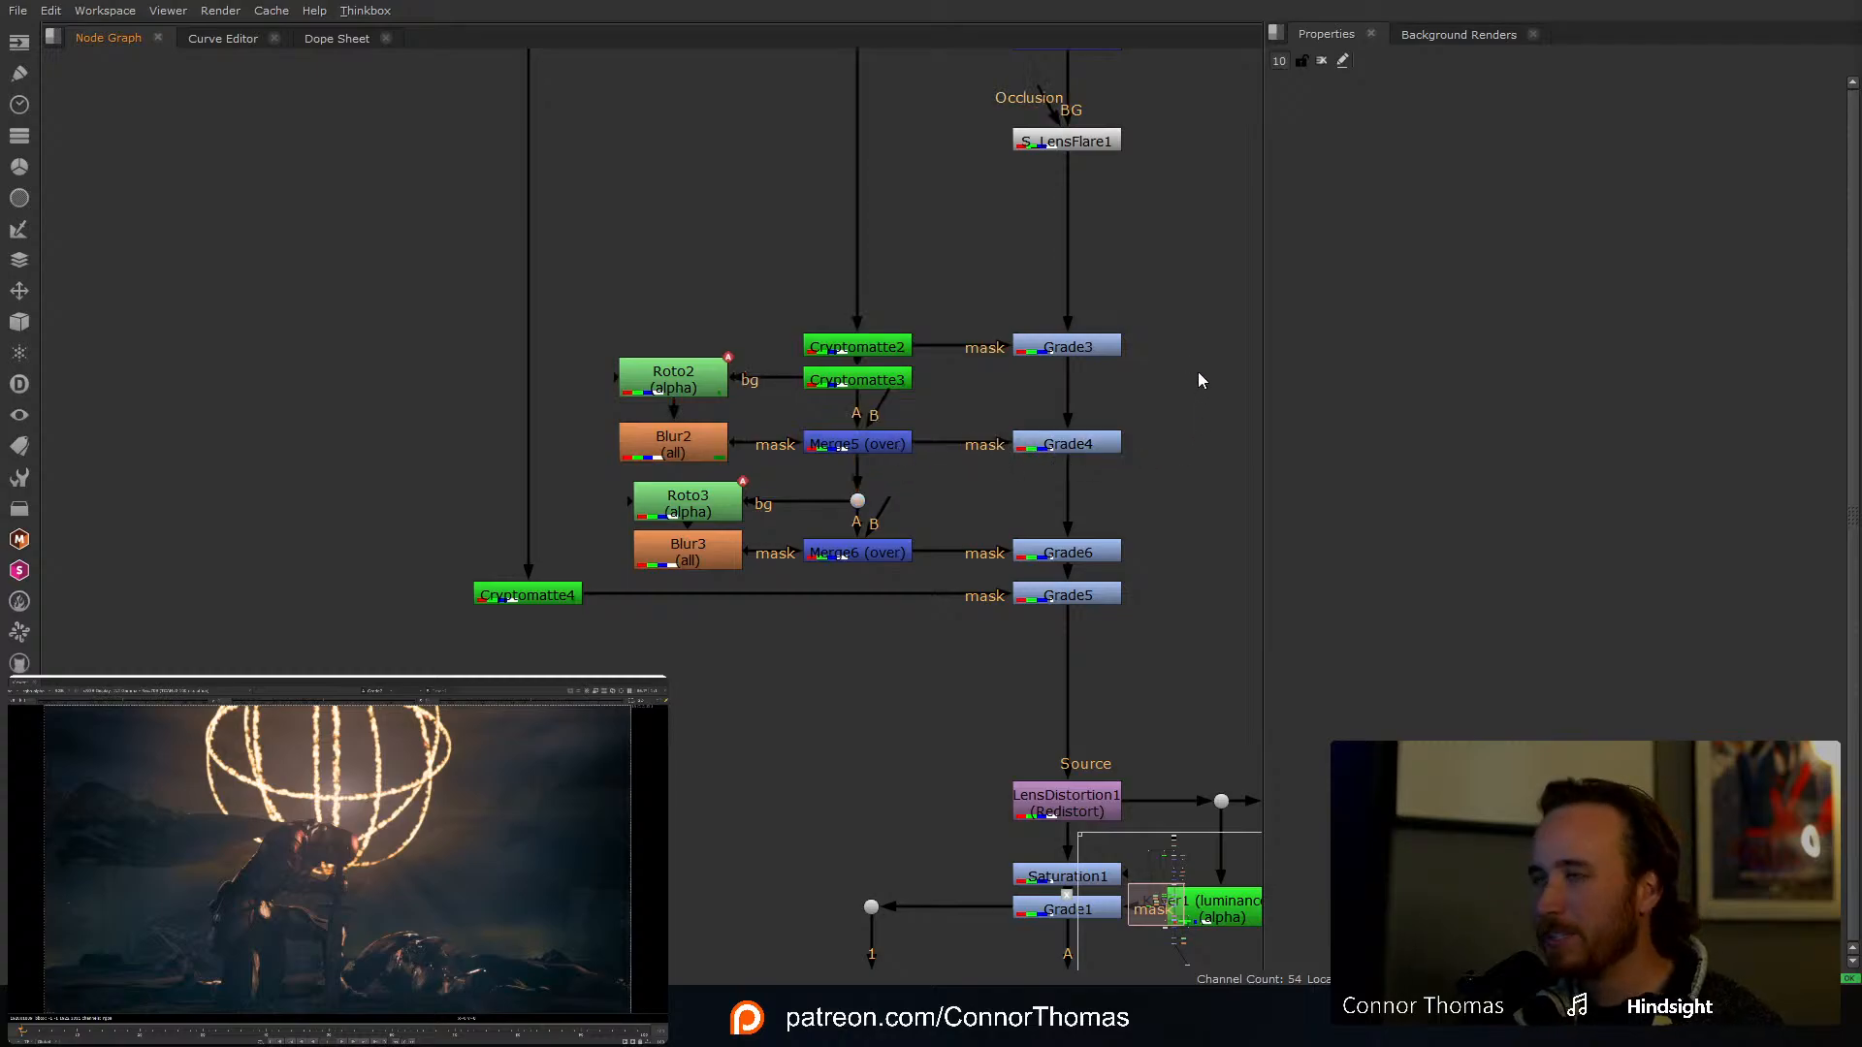
Step: Move the row of dots above Exposure1 closer to it, and raise Merge2 with its connecting dot toward Exposure1
scroll(1133, 456, down, 6)
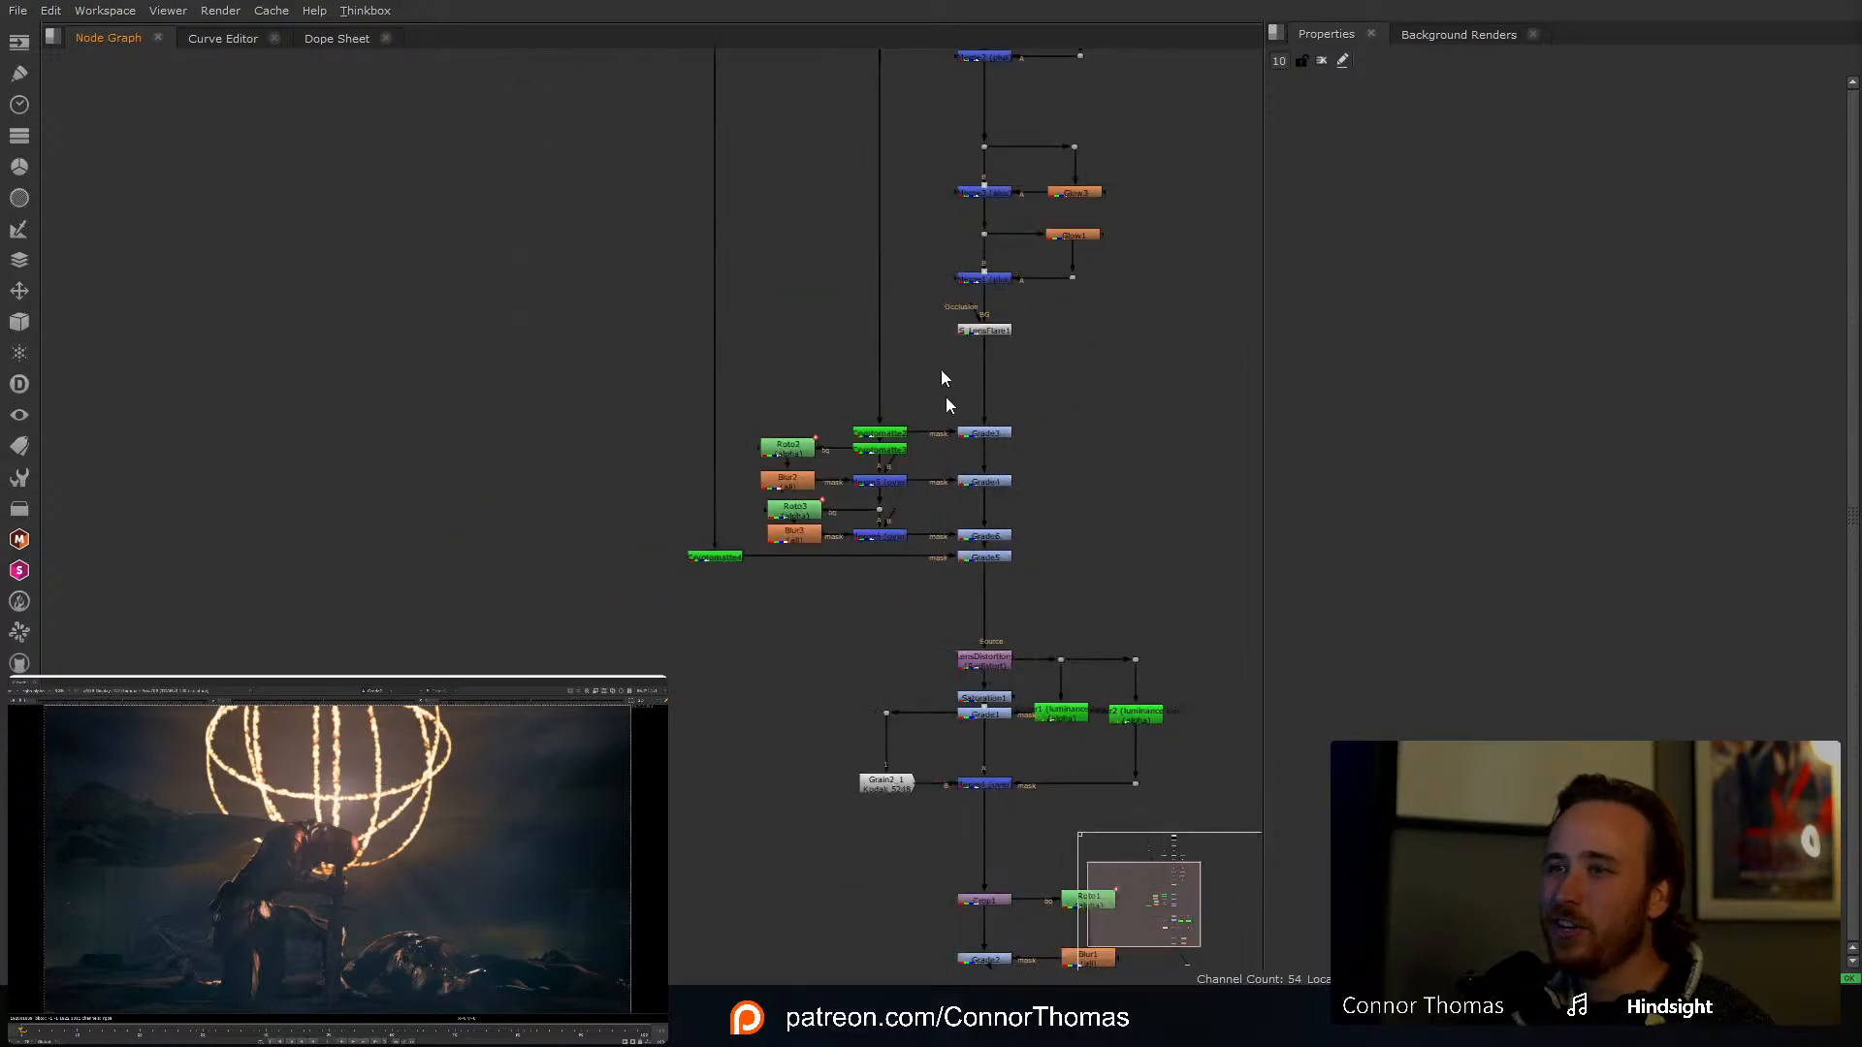
scroll(983, 252, up, 3)
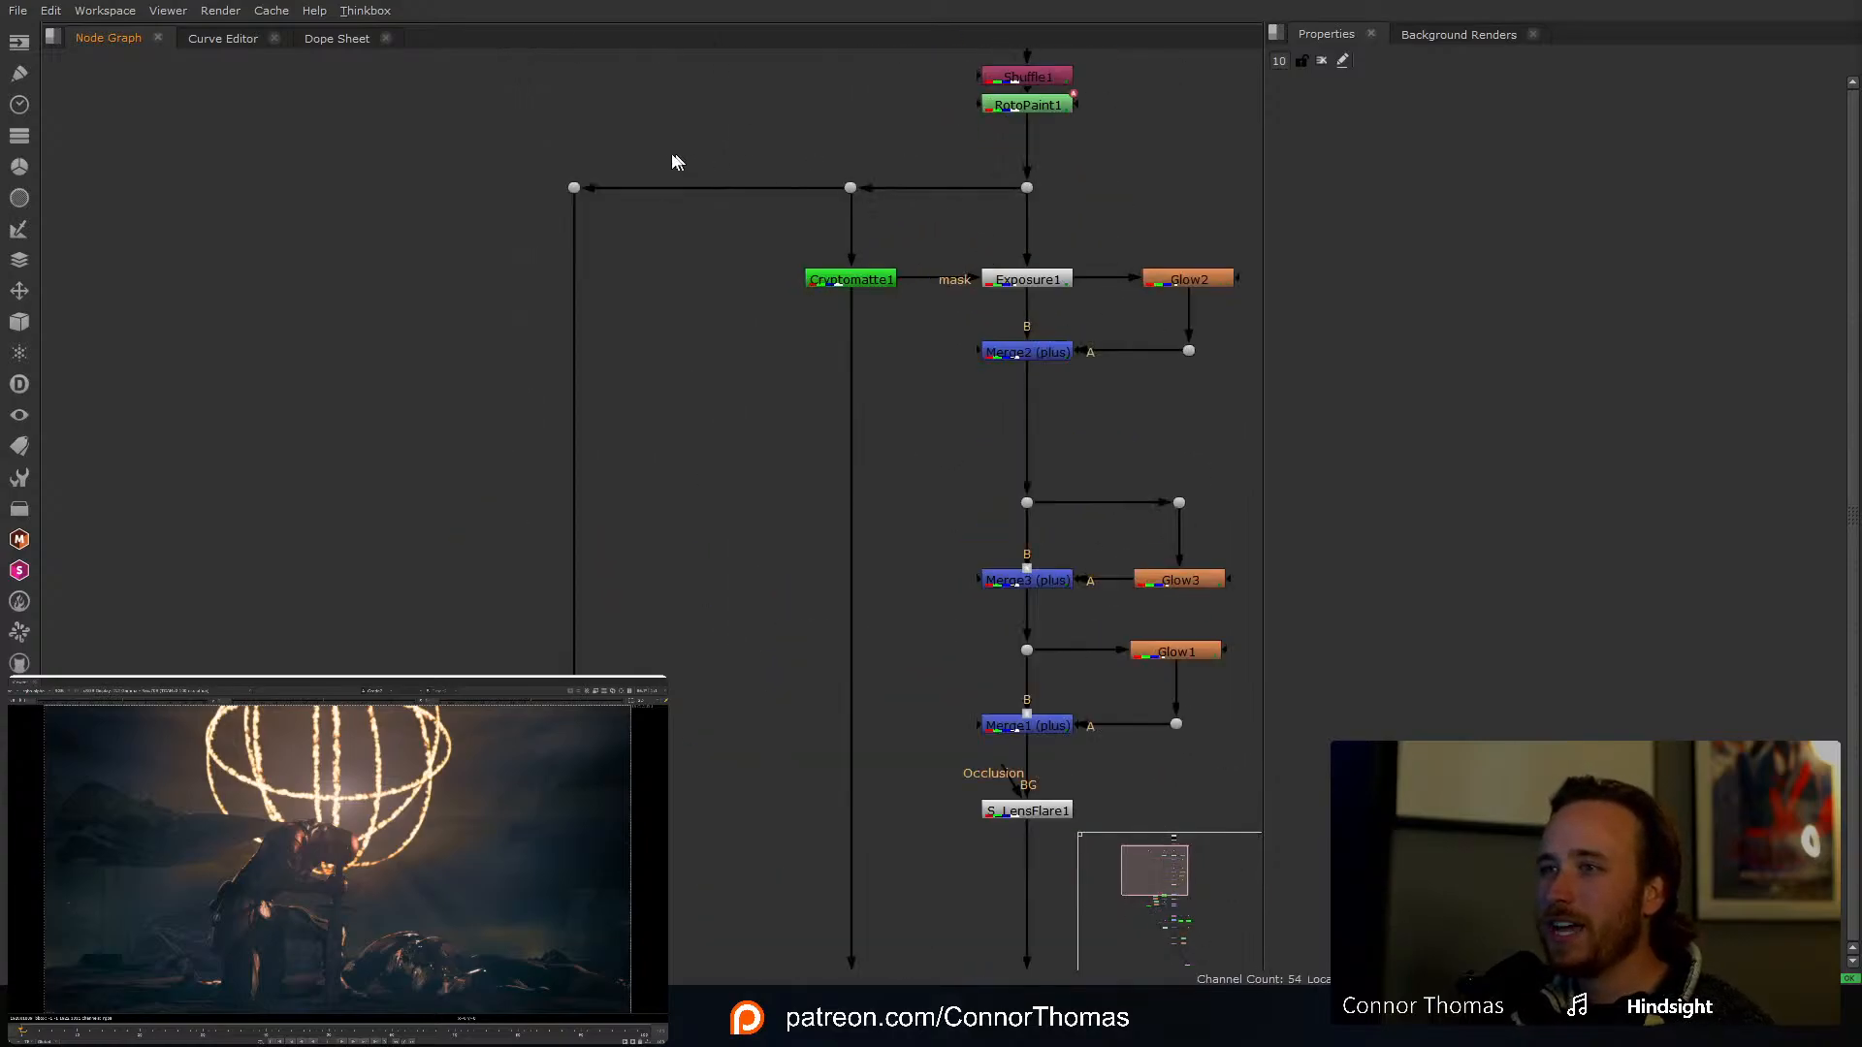
drag(535, 145, 963, 230)
click(1023, 225)
middle_drag(1056, 282, 1065, 136)
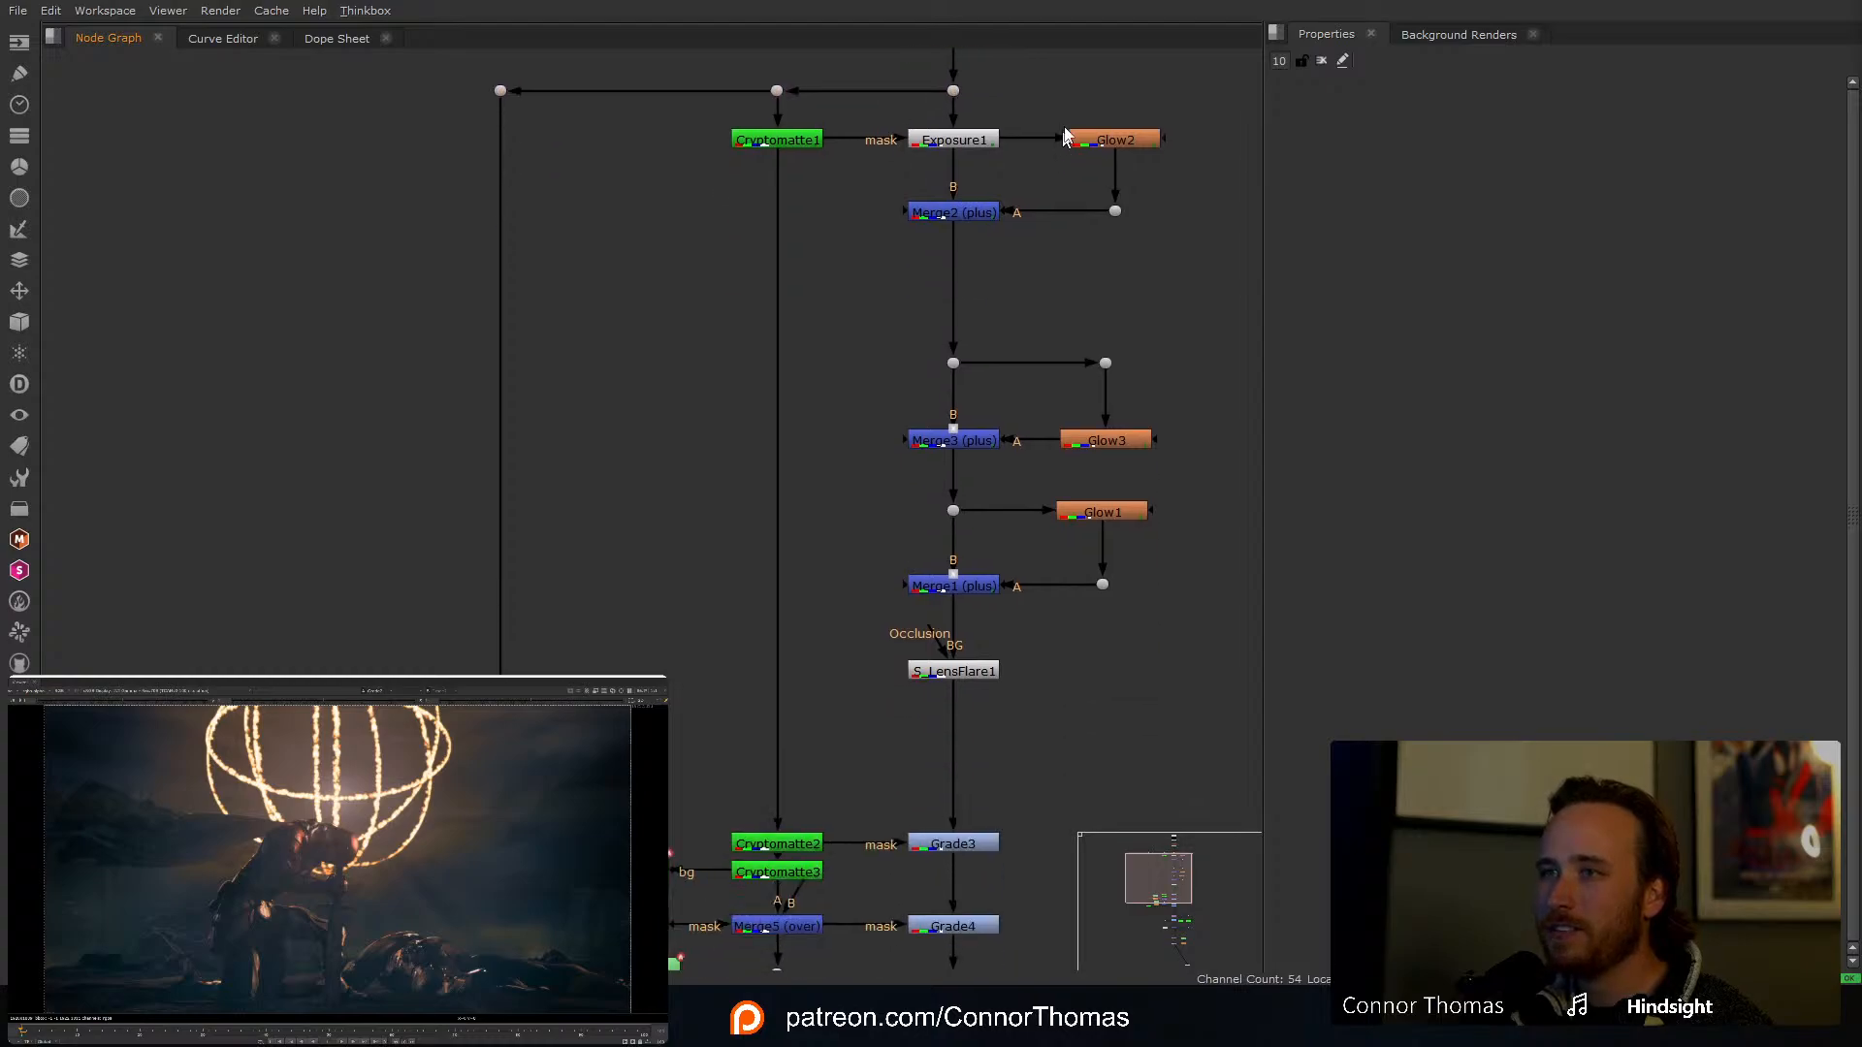
drag(843, 249, 1222, 170)
drag(982, 212, 981, 192)
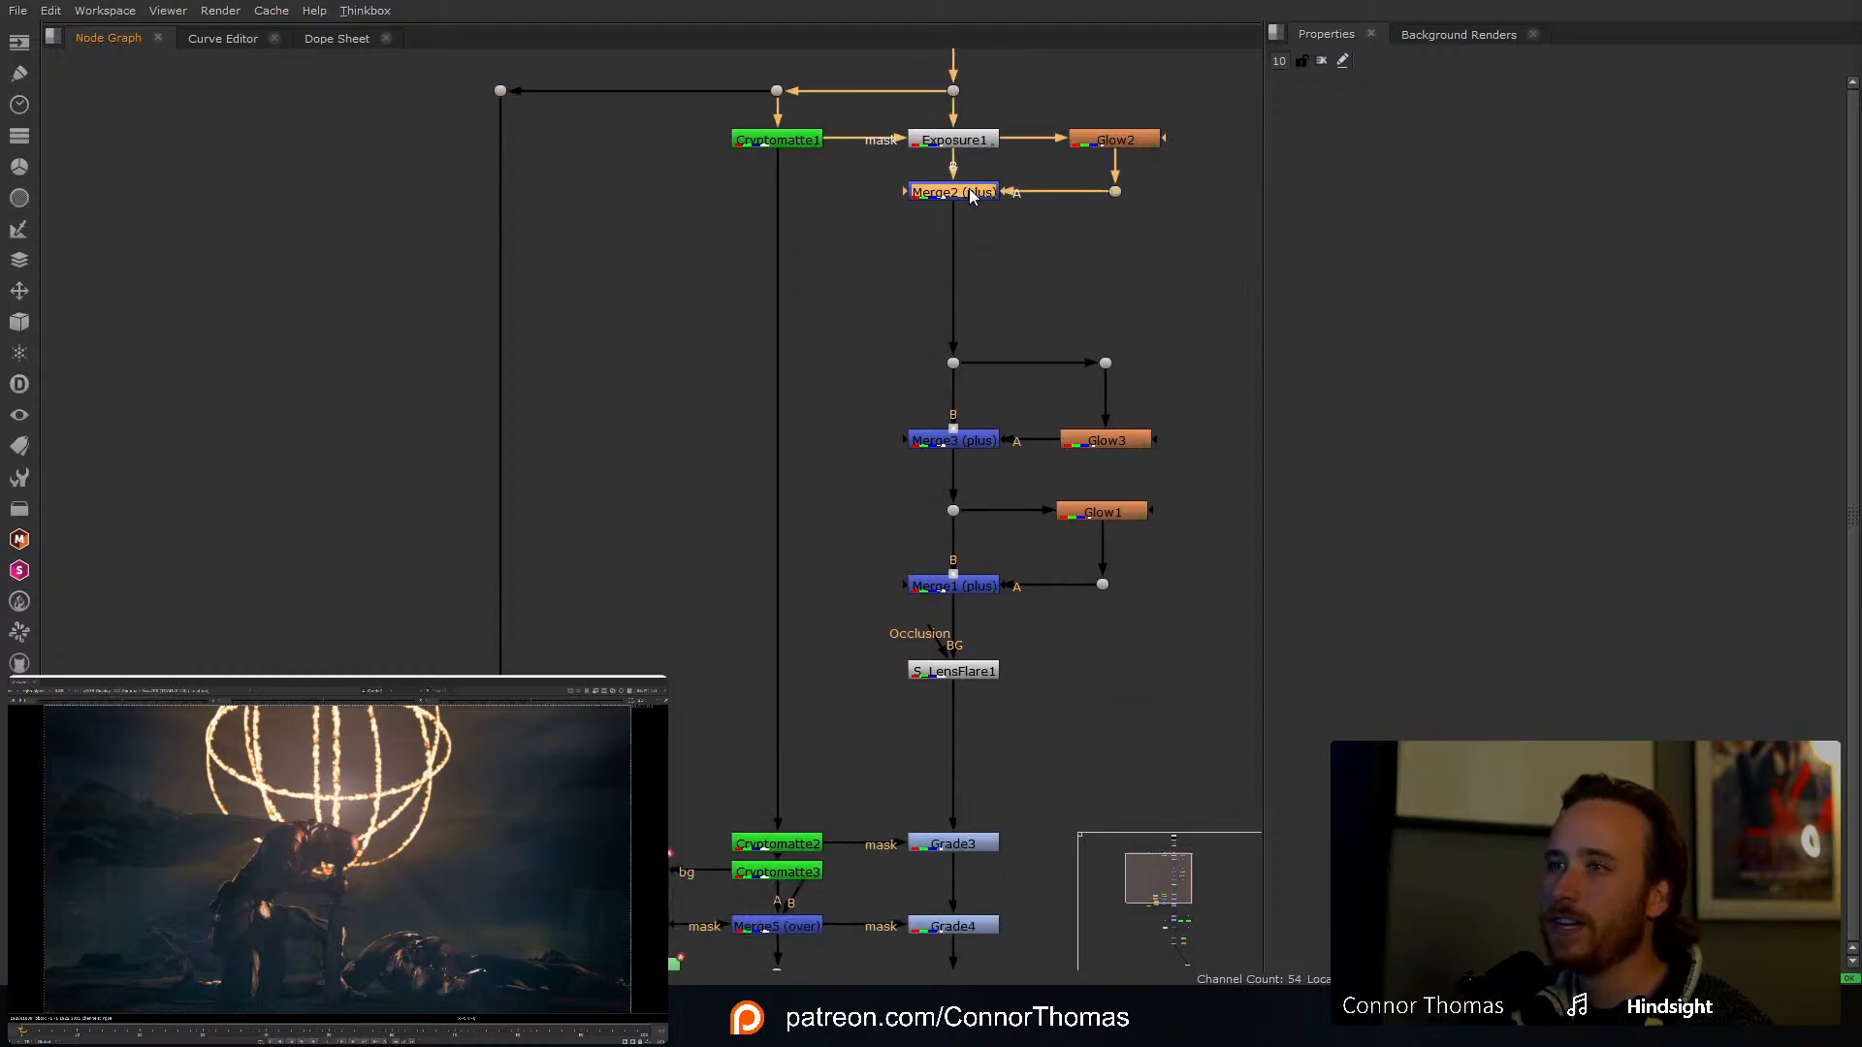
click(1012, 253)
scroll(1013, 253, down, 5)
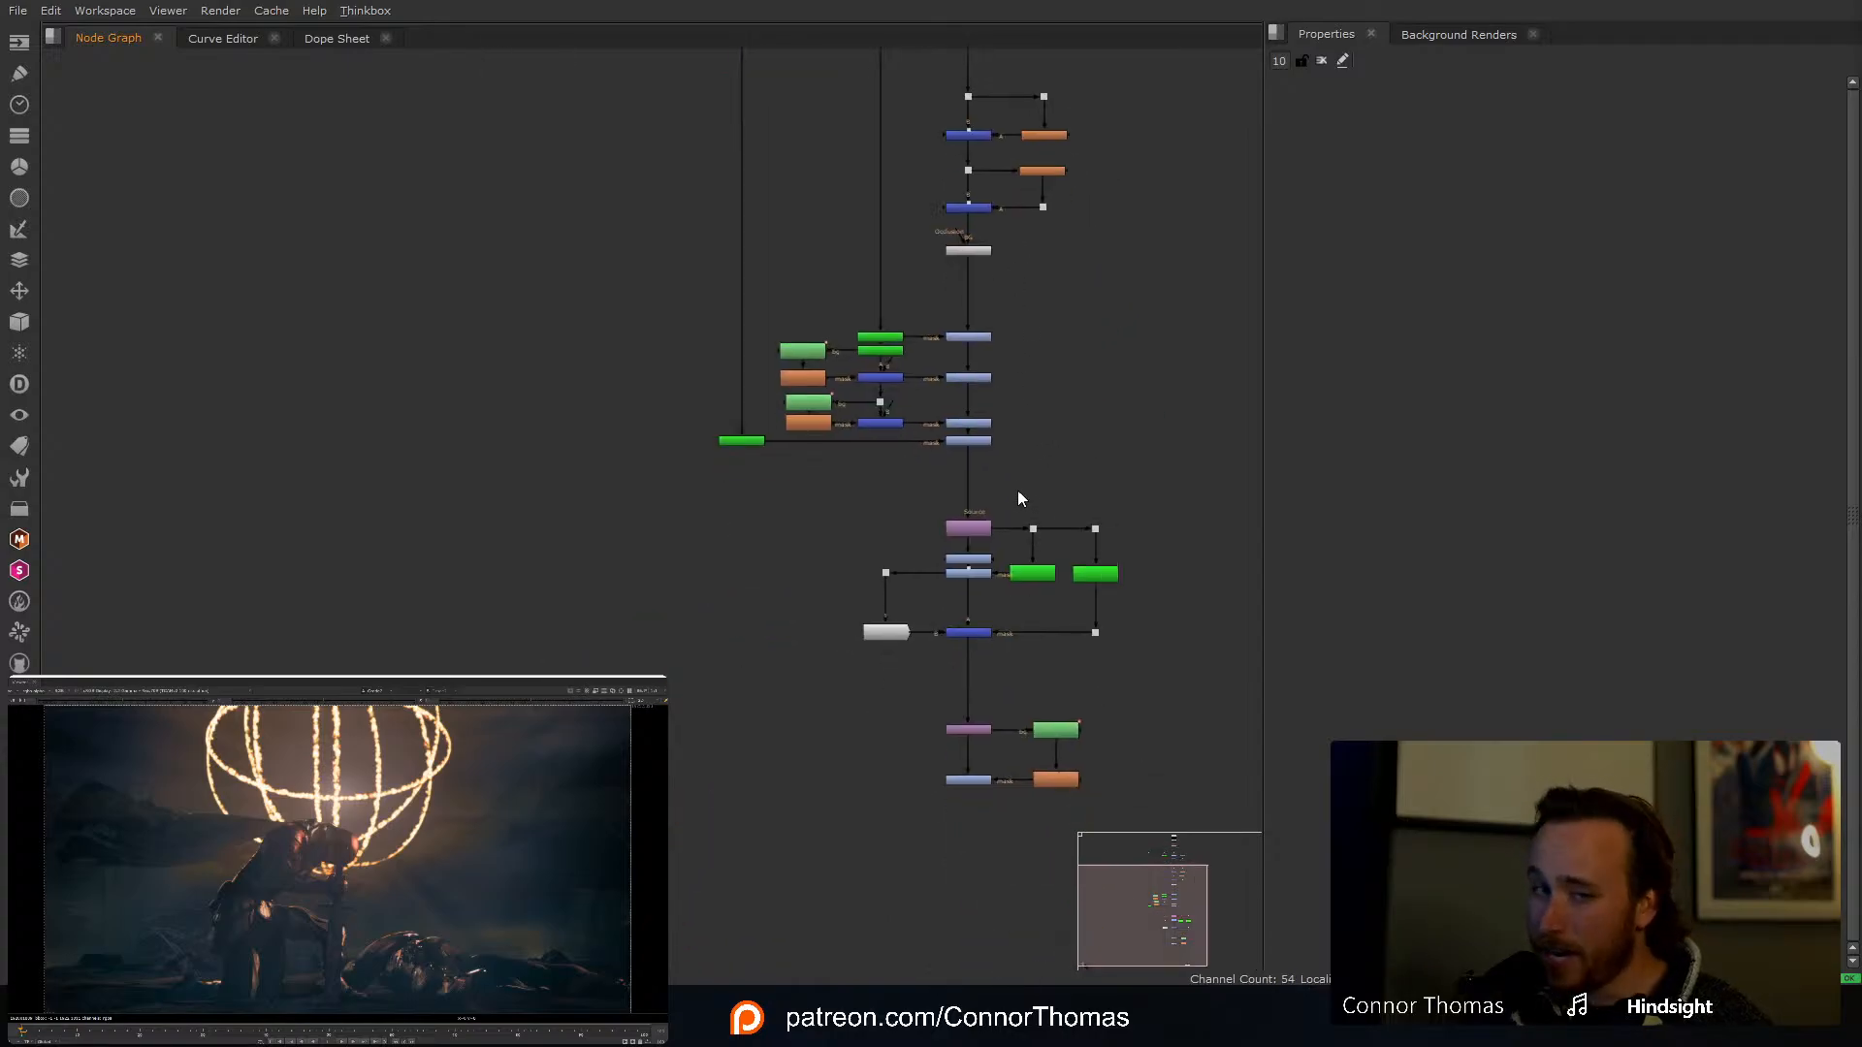
scroll(1018, 466, up, 5)
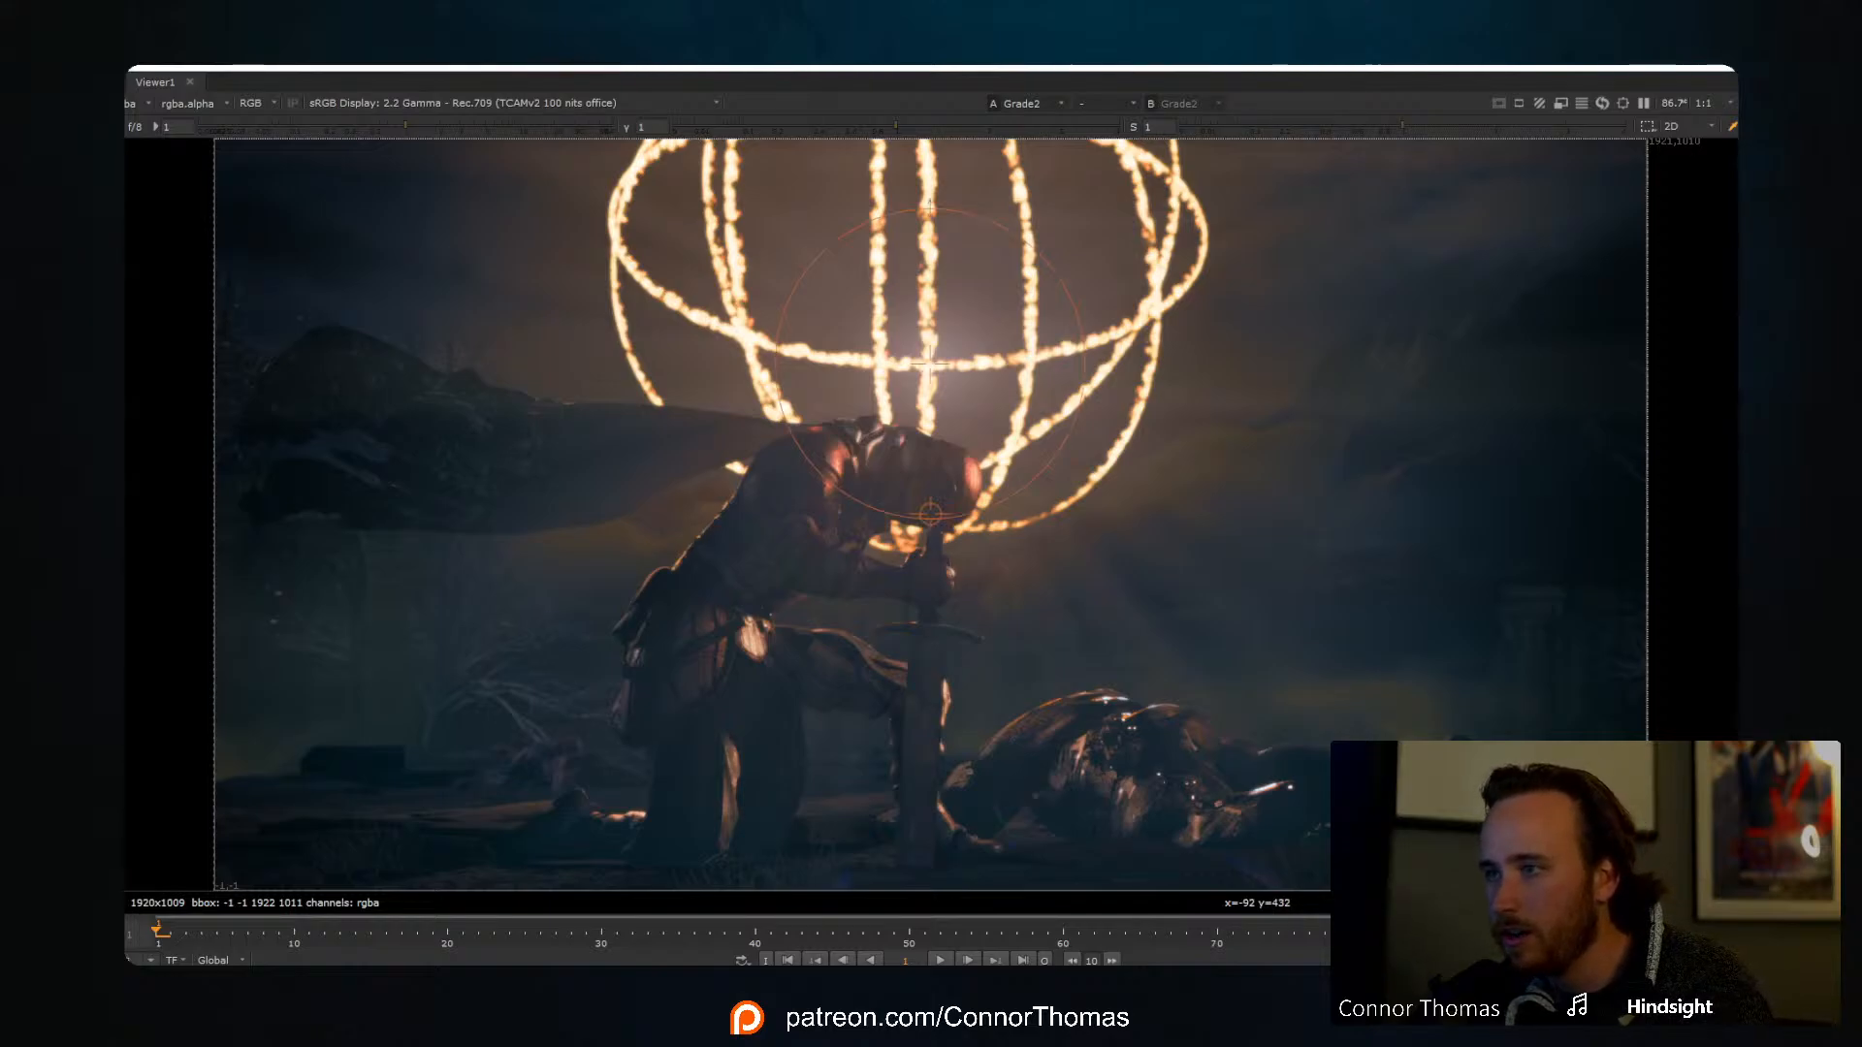
Step: Compare the Grade2 output with the selected effect nodes disabled and enabled repeatedly, and hide the viewer overlay
key(d)
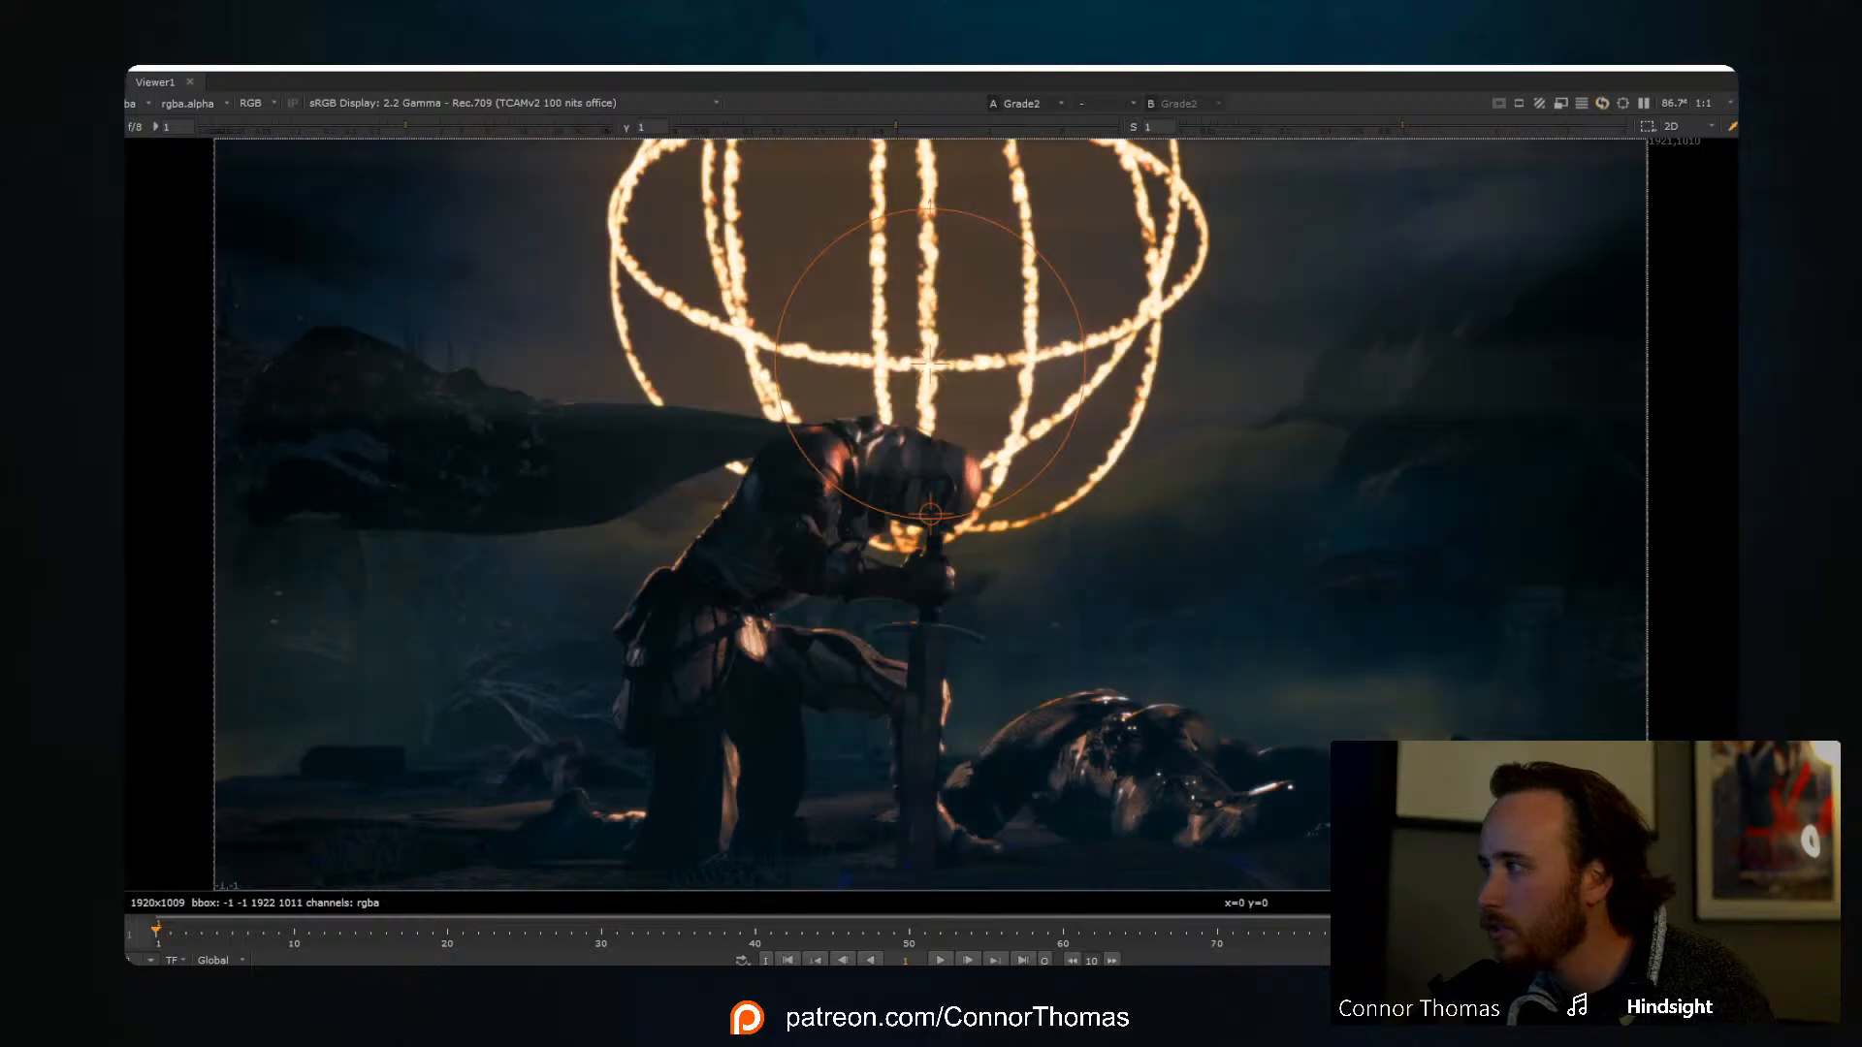
key(d)
key(d)
key(d)
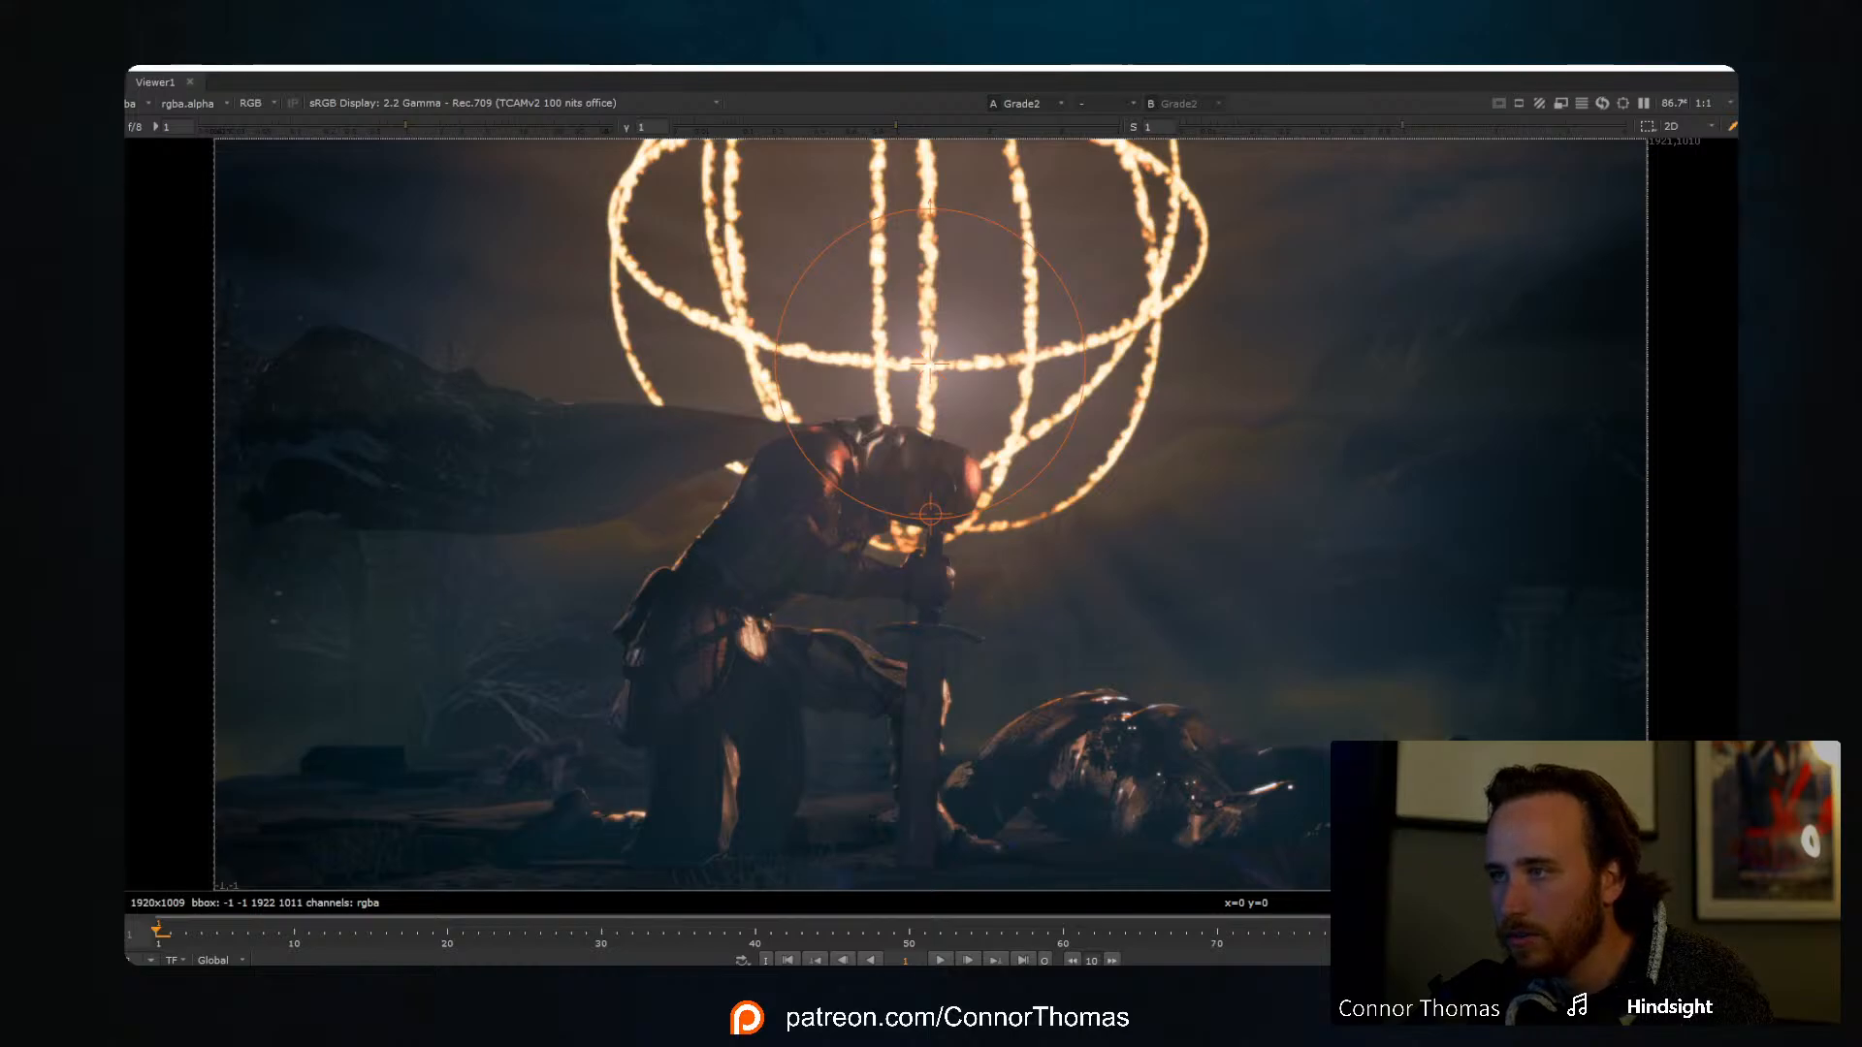
key(d)
key(d)
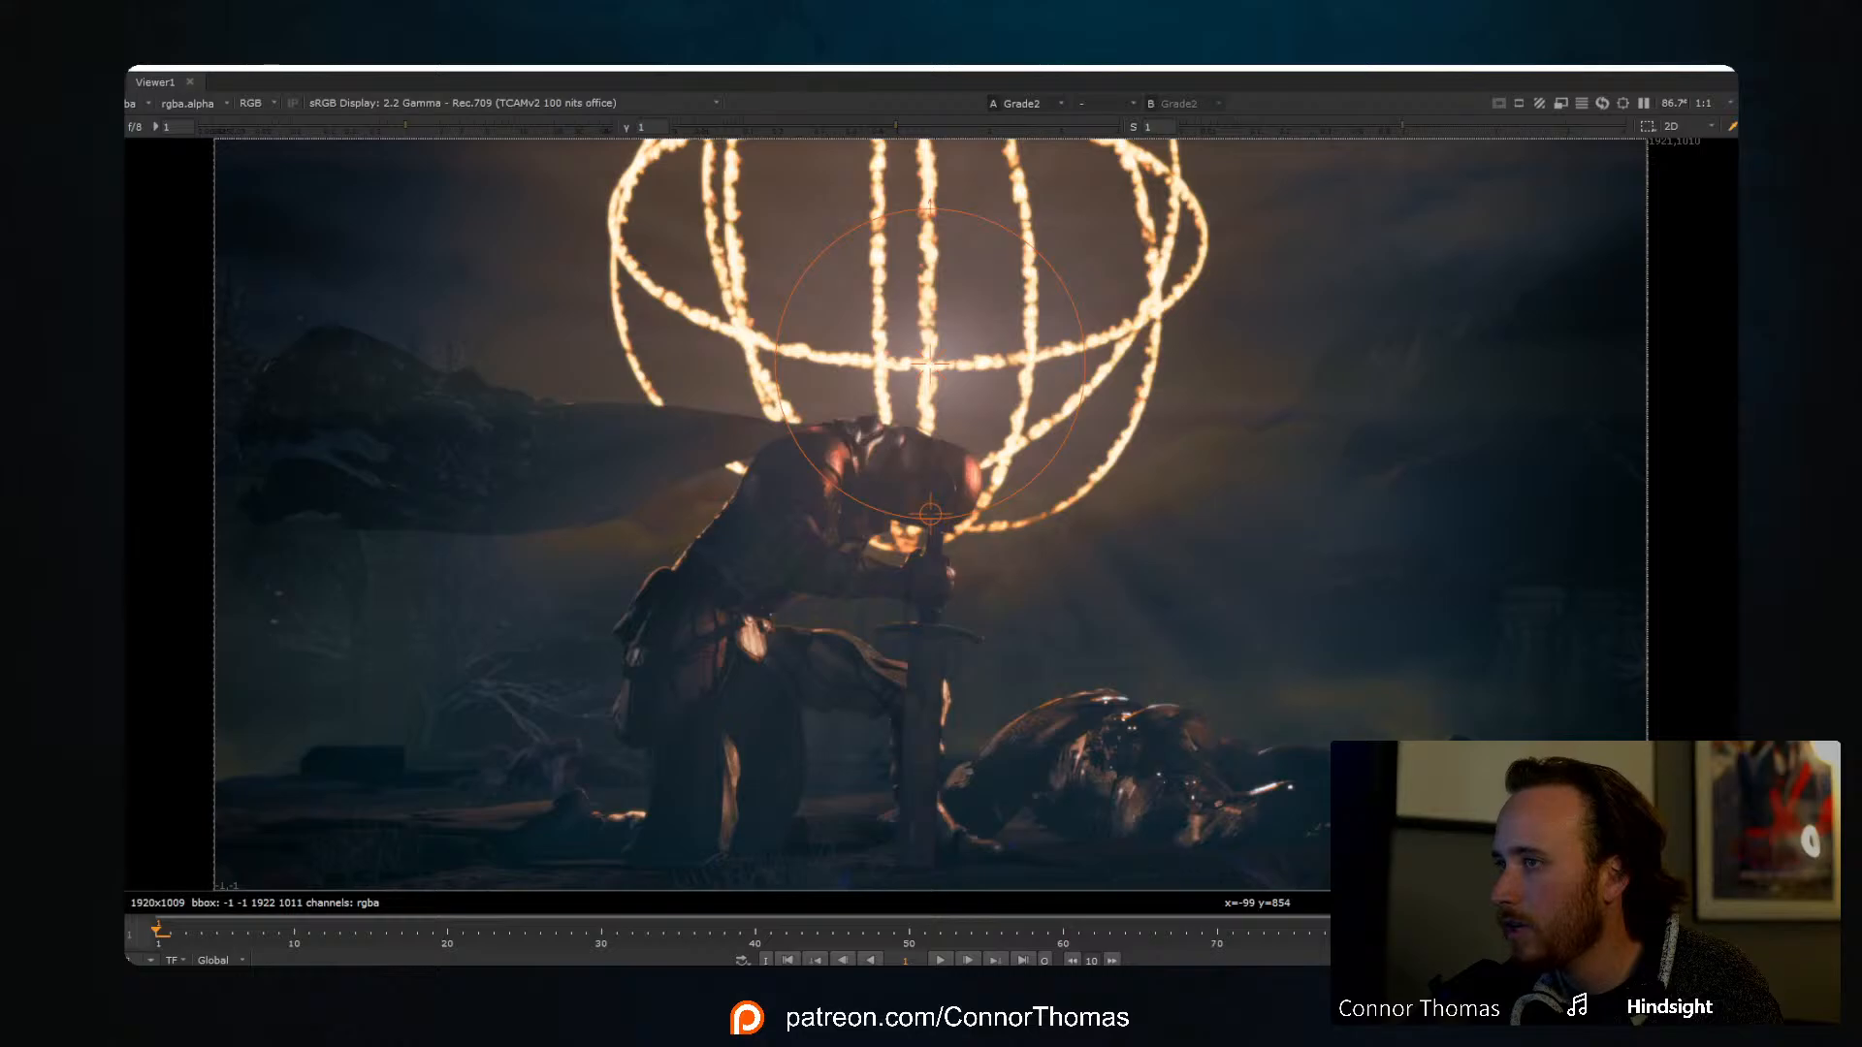
key(d)
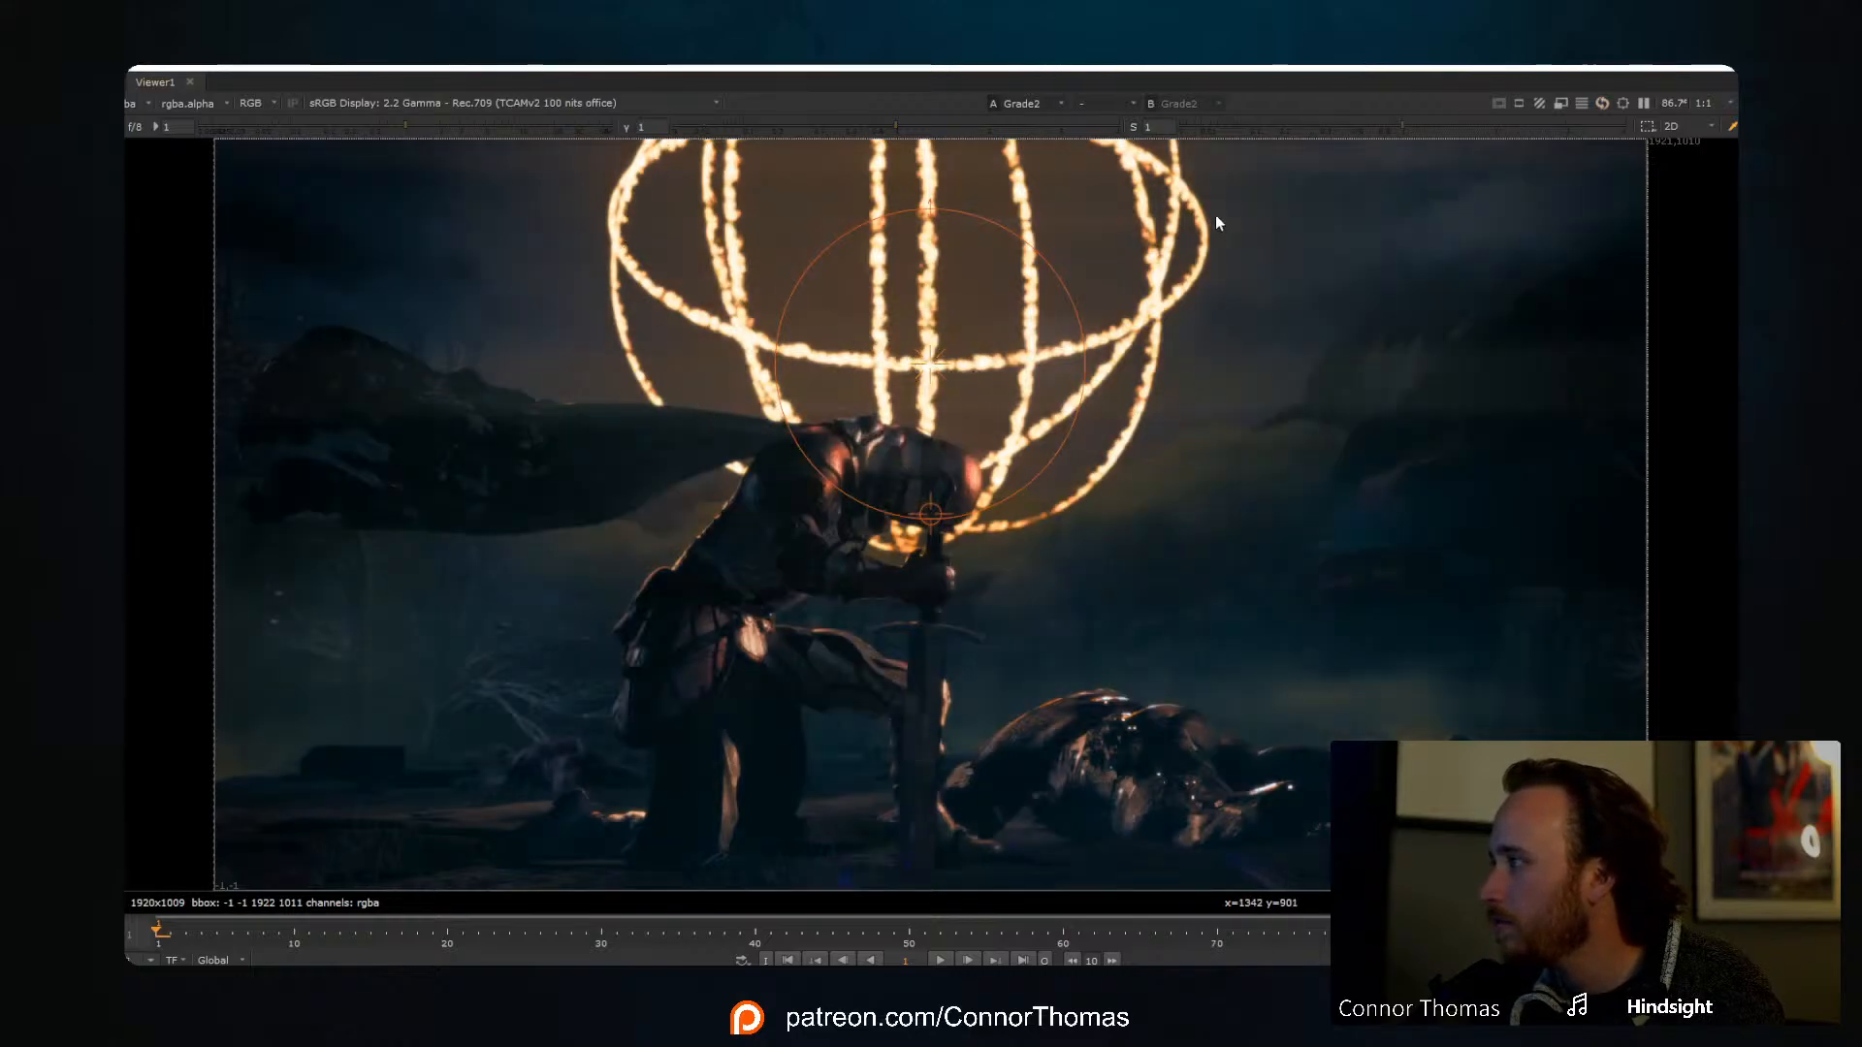
key(d)
key(d)
key(d)
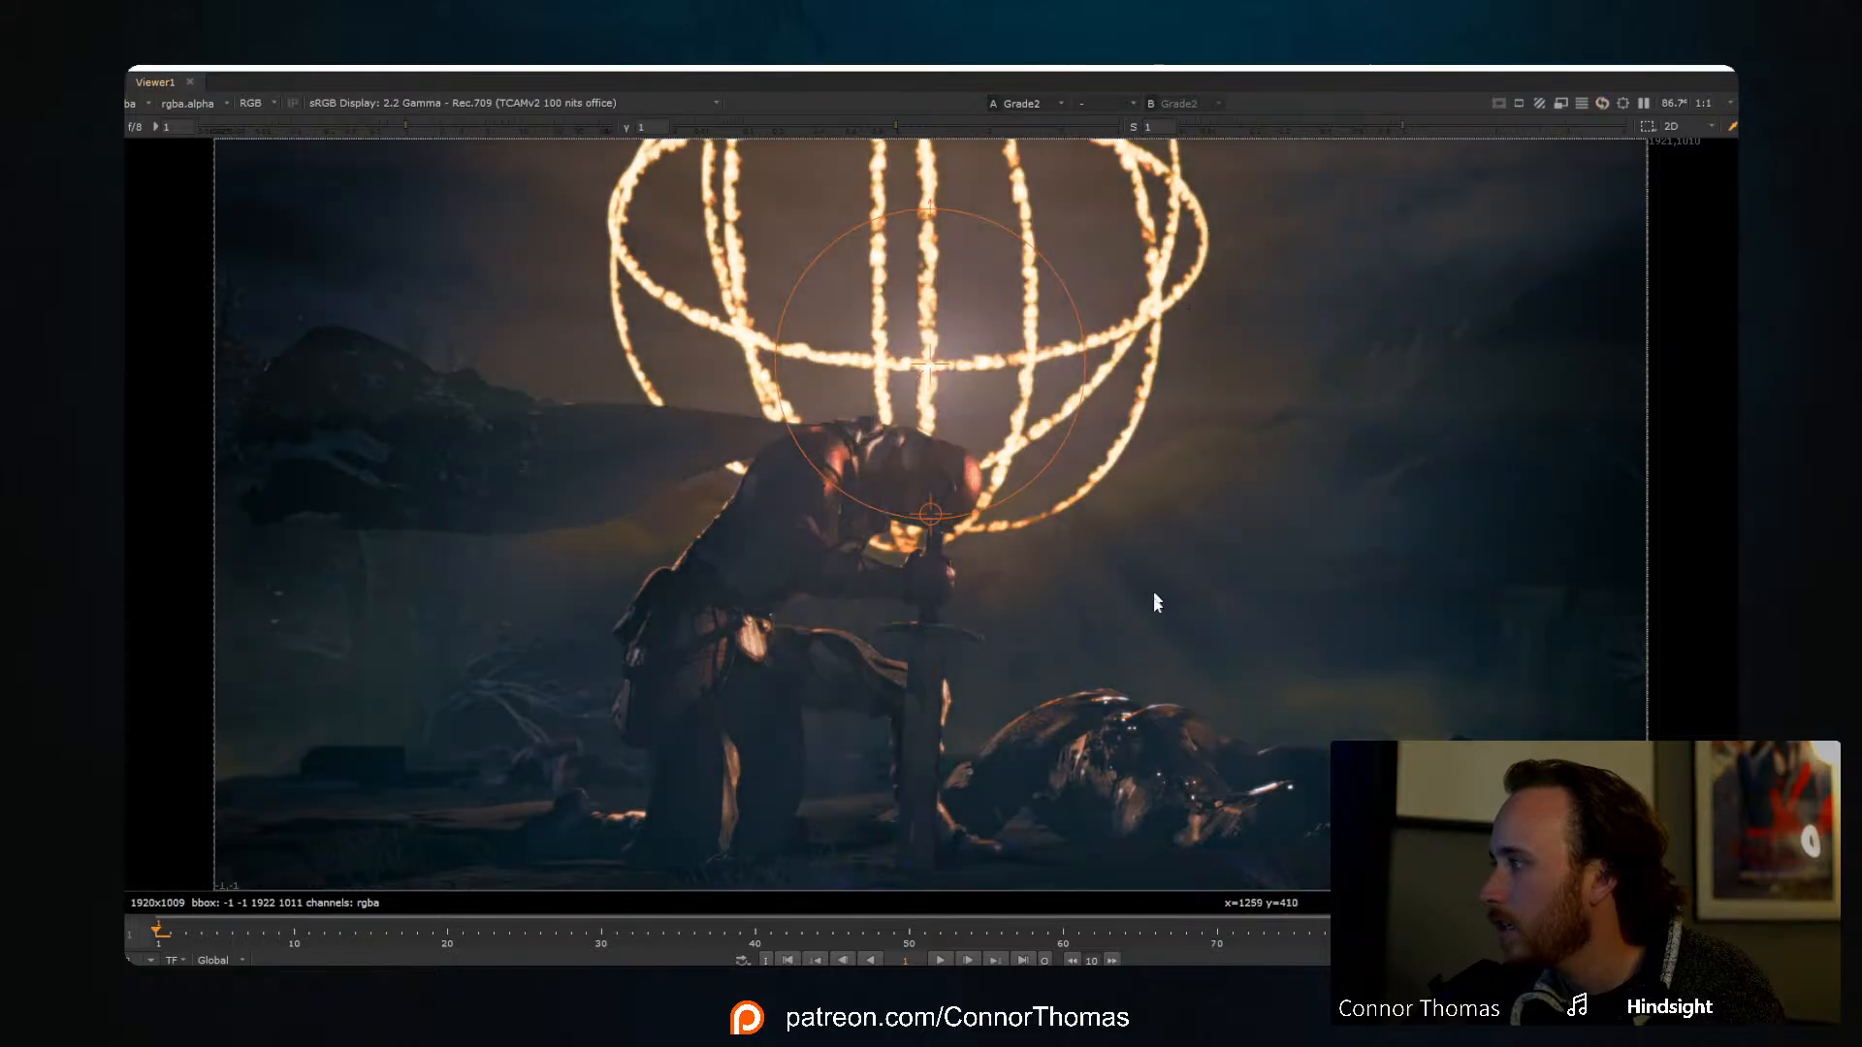
key(d)
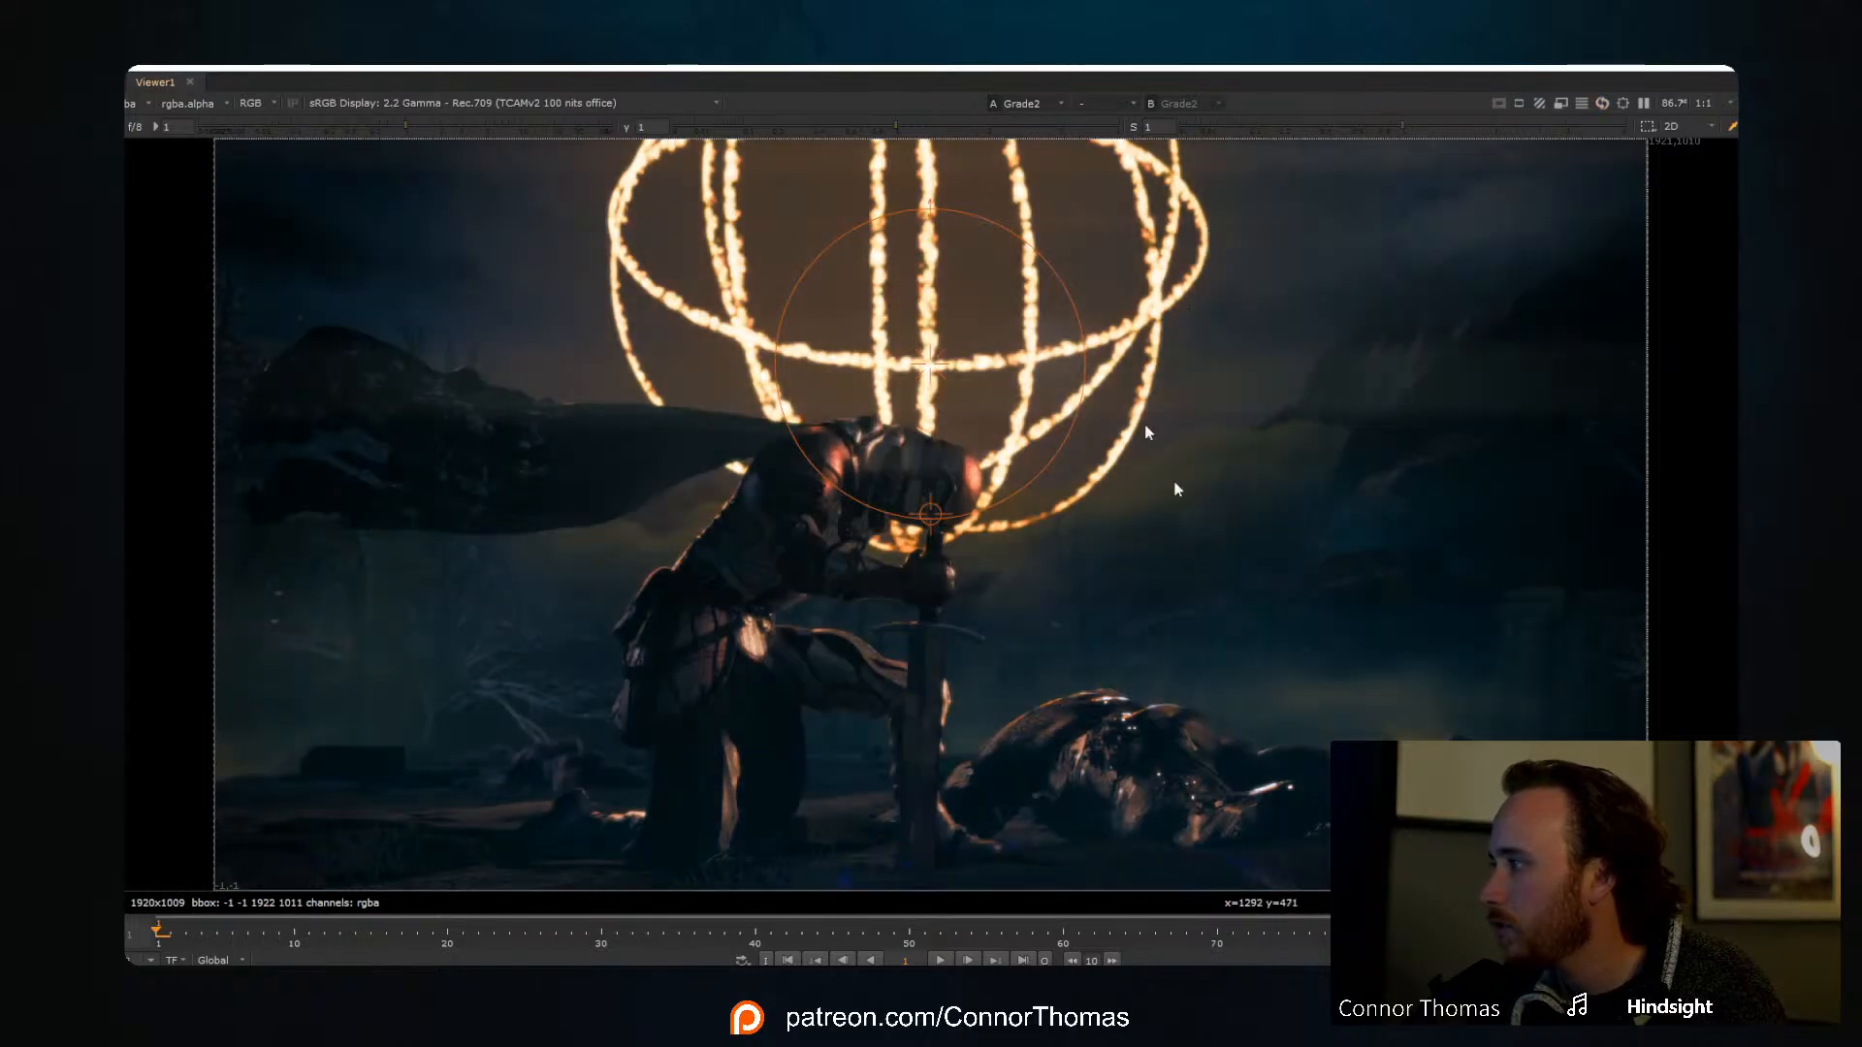
key(d)
key(d)
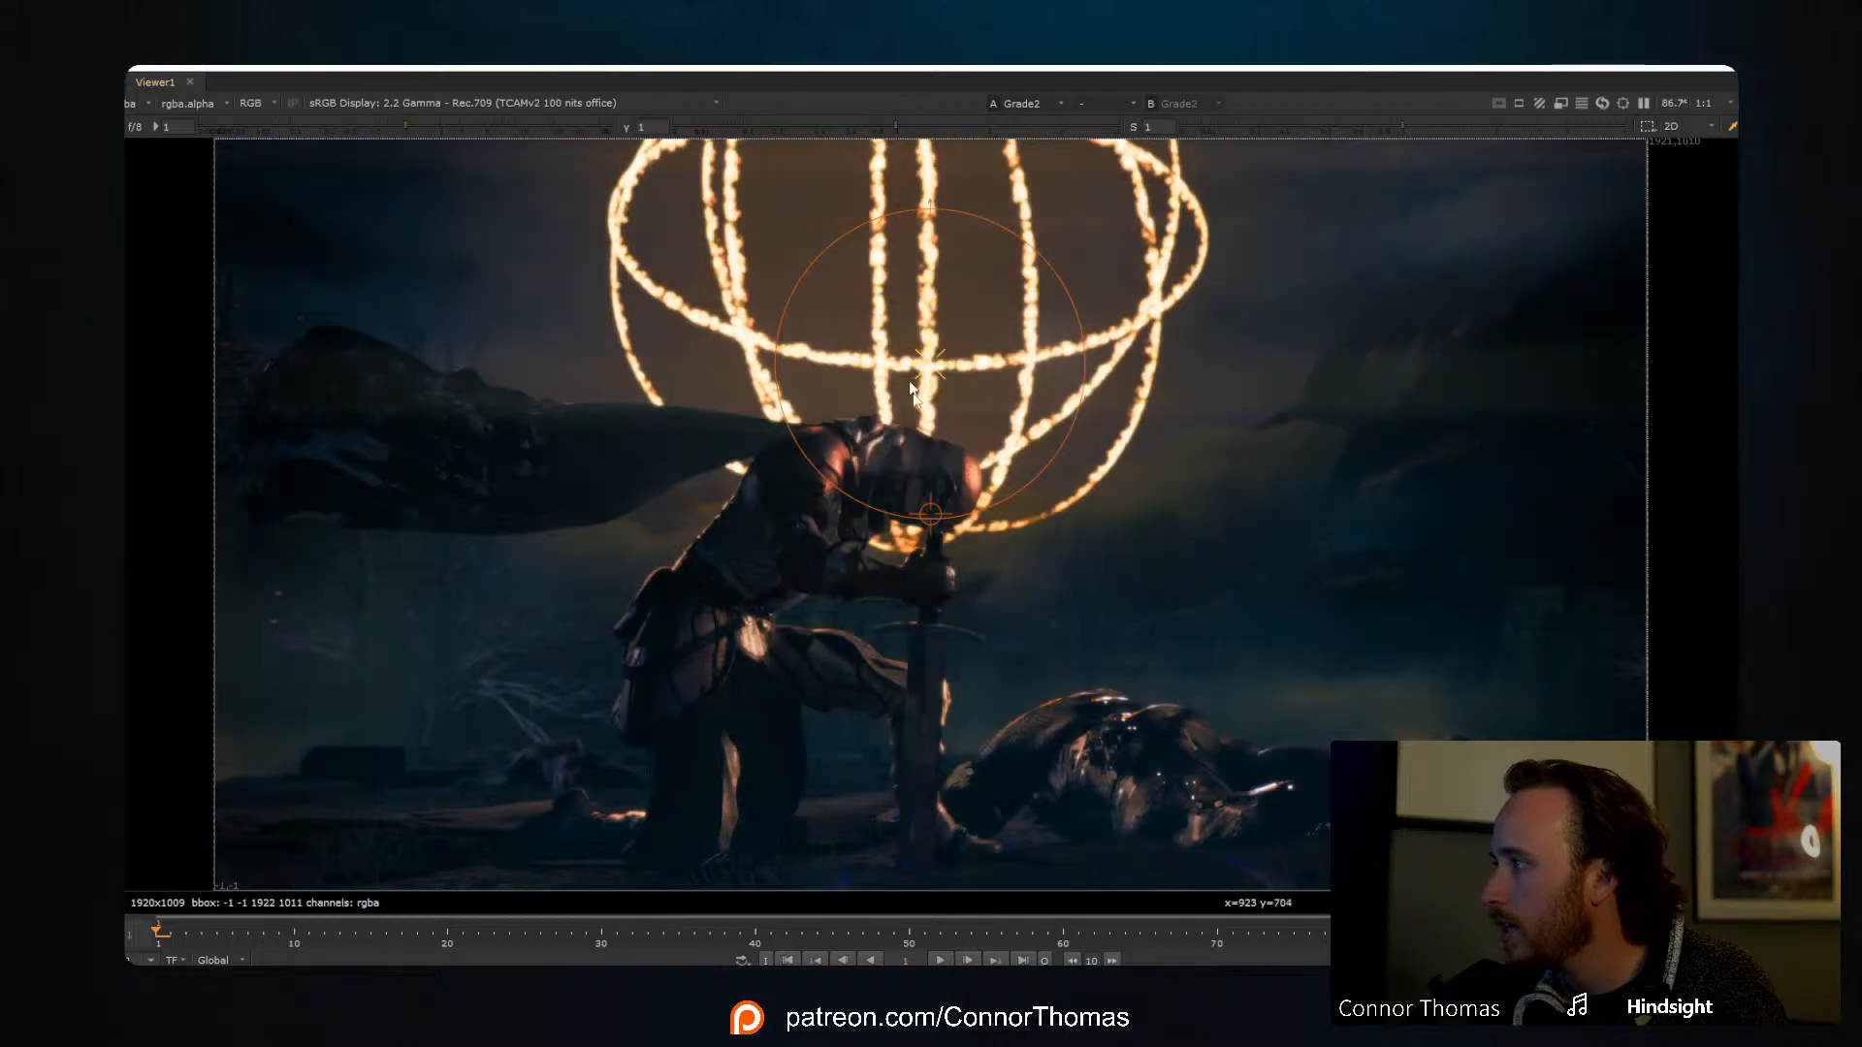
key(d)
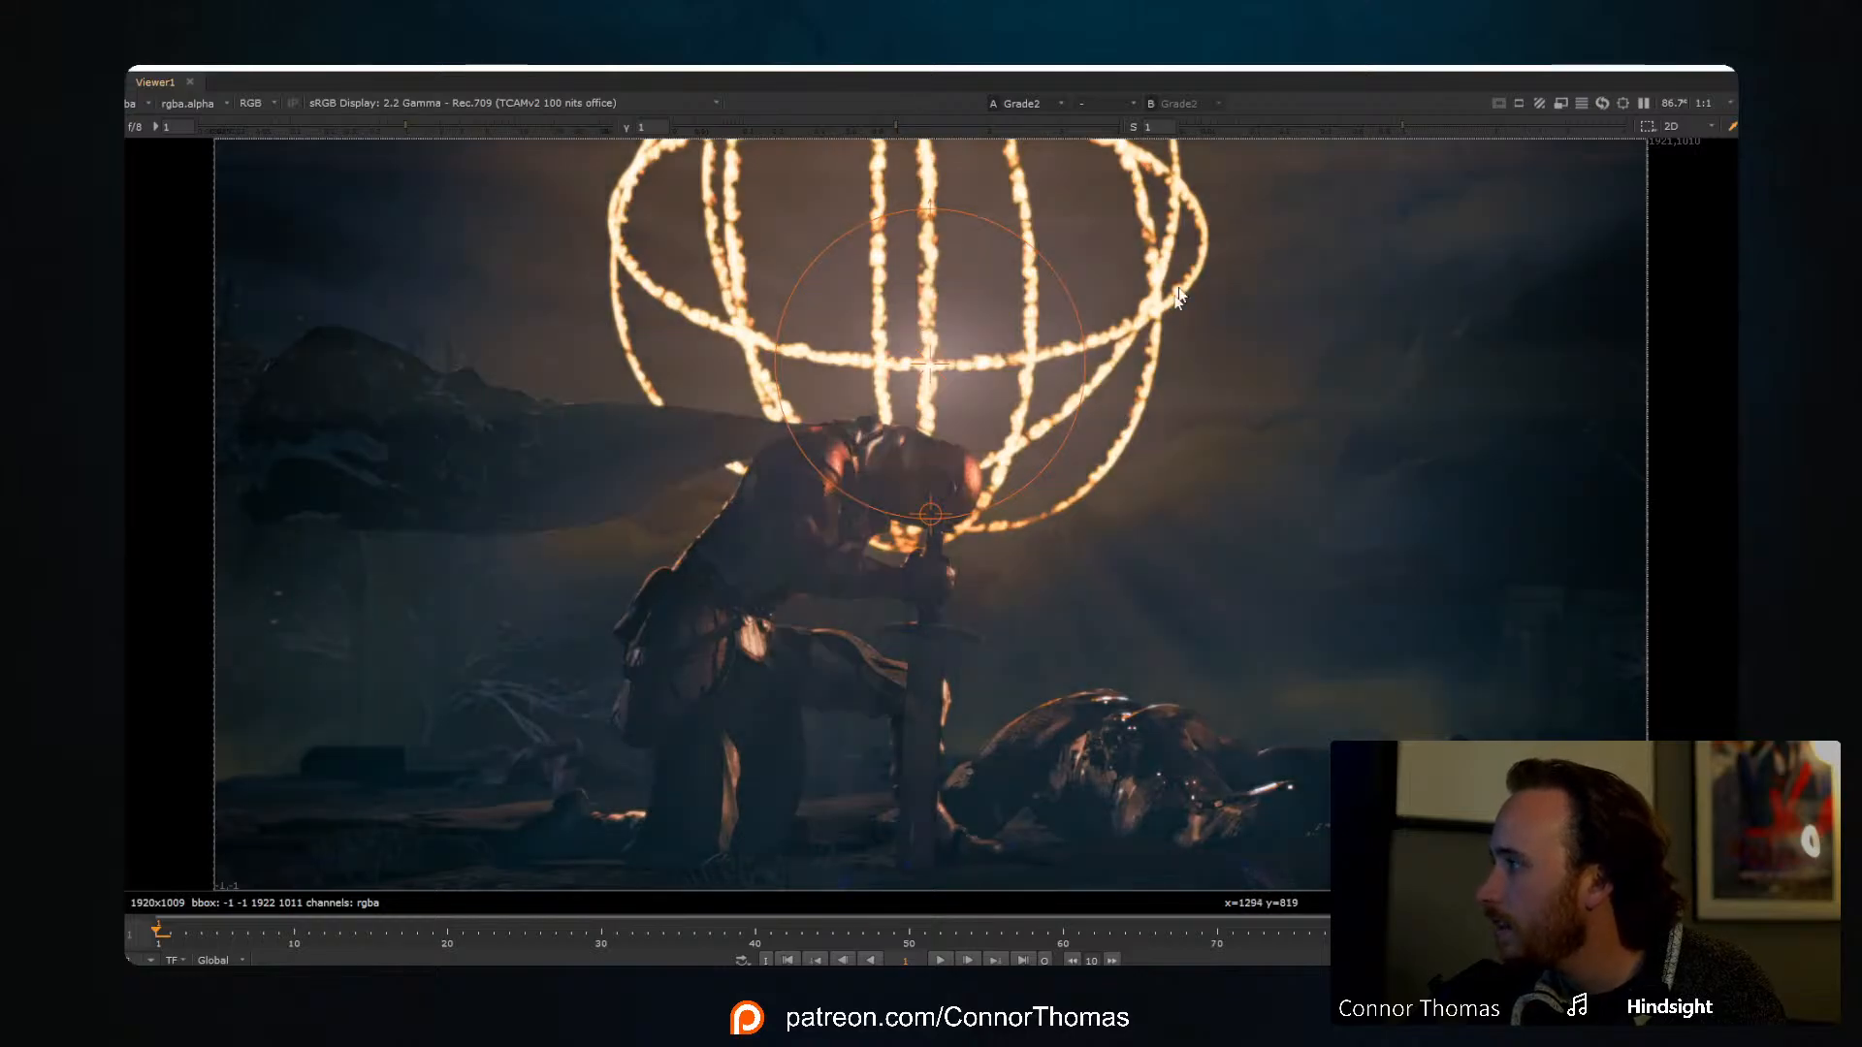
key(d)
key(d)
key(o)
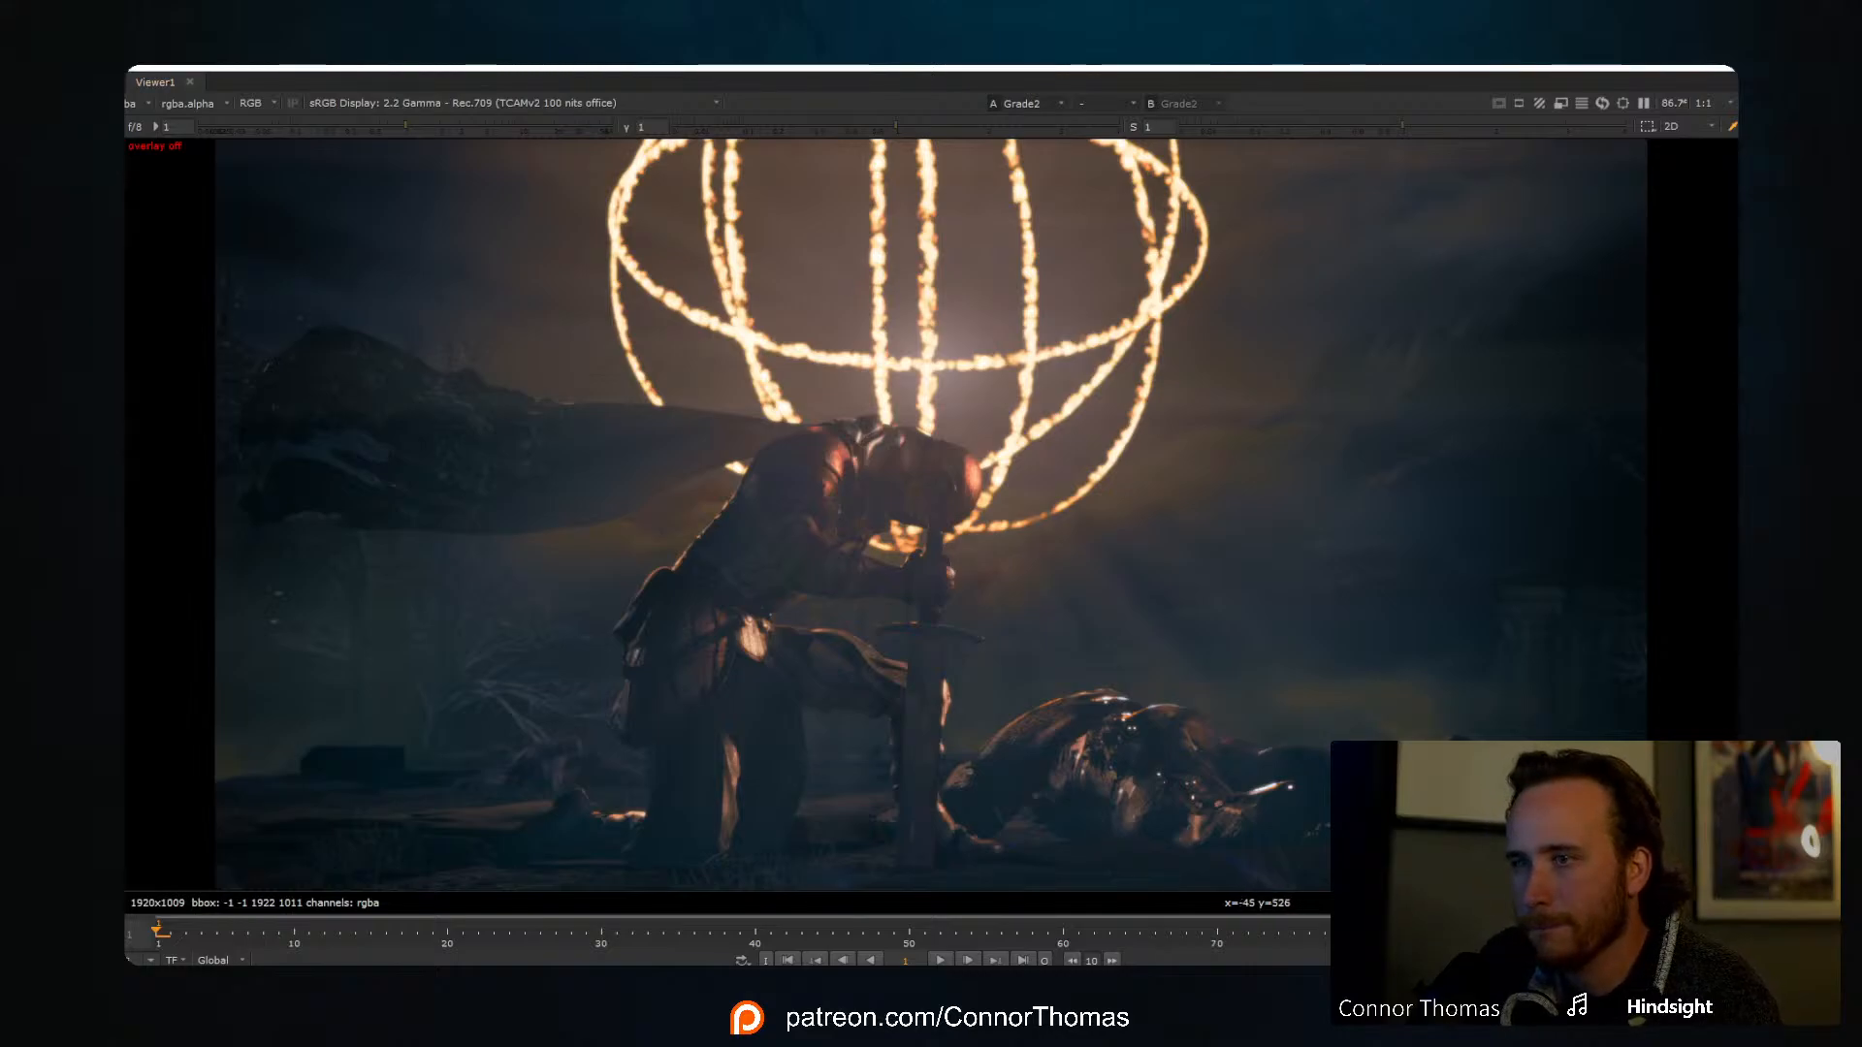
Step: View Grade2 on viewer input 1 and delete the Saturation2 node below it
key(1)
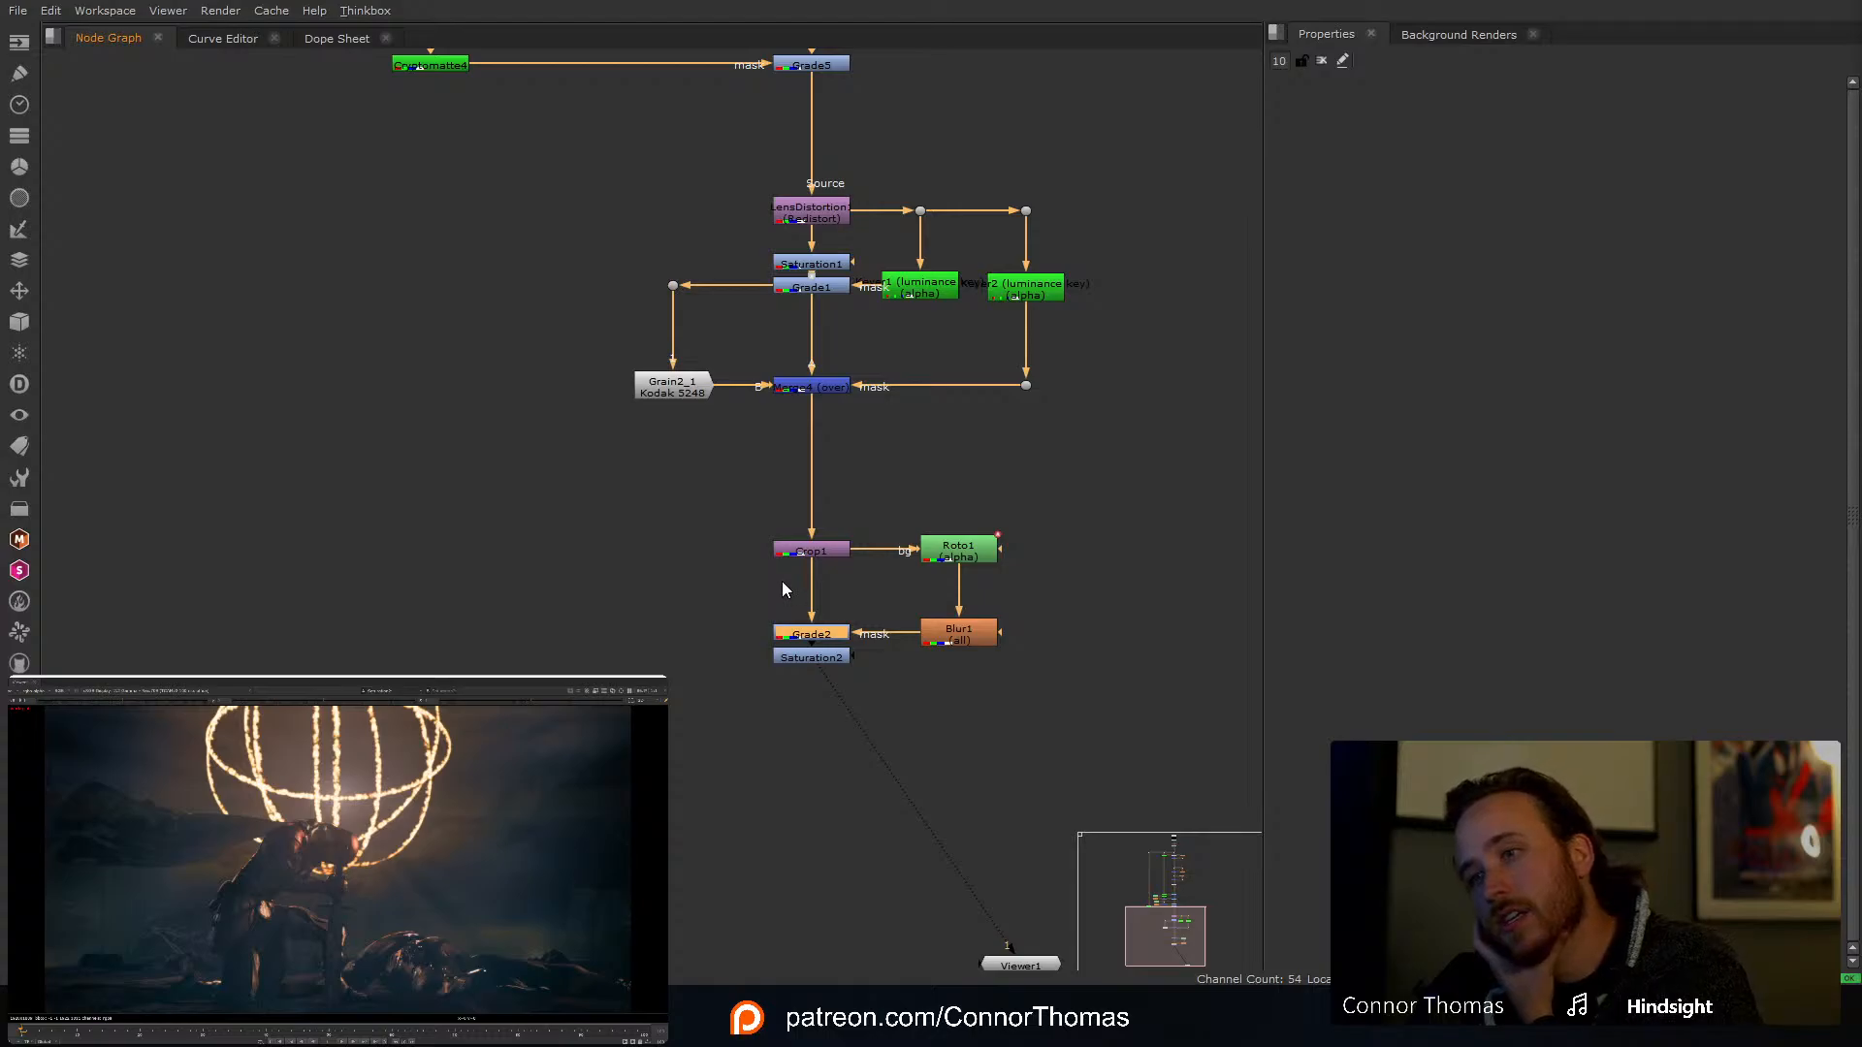
drag(695, 476, 973, 673)
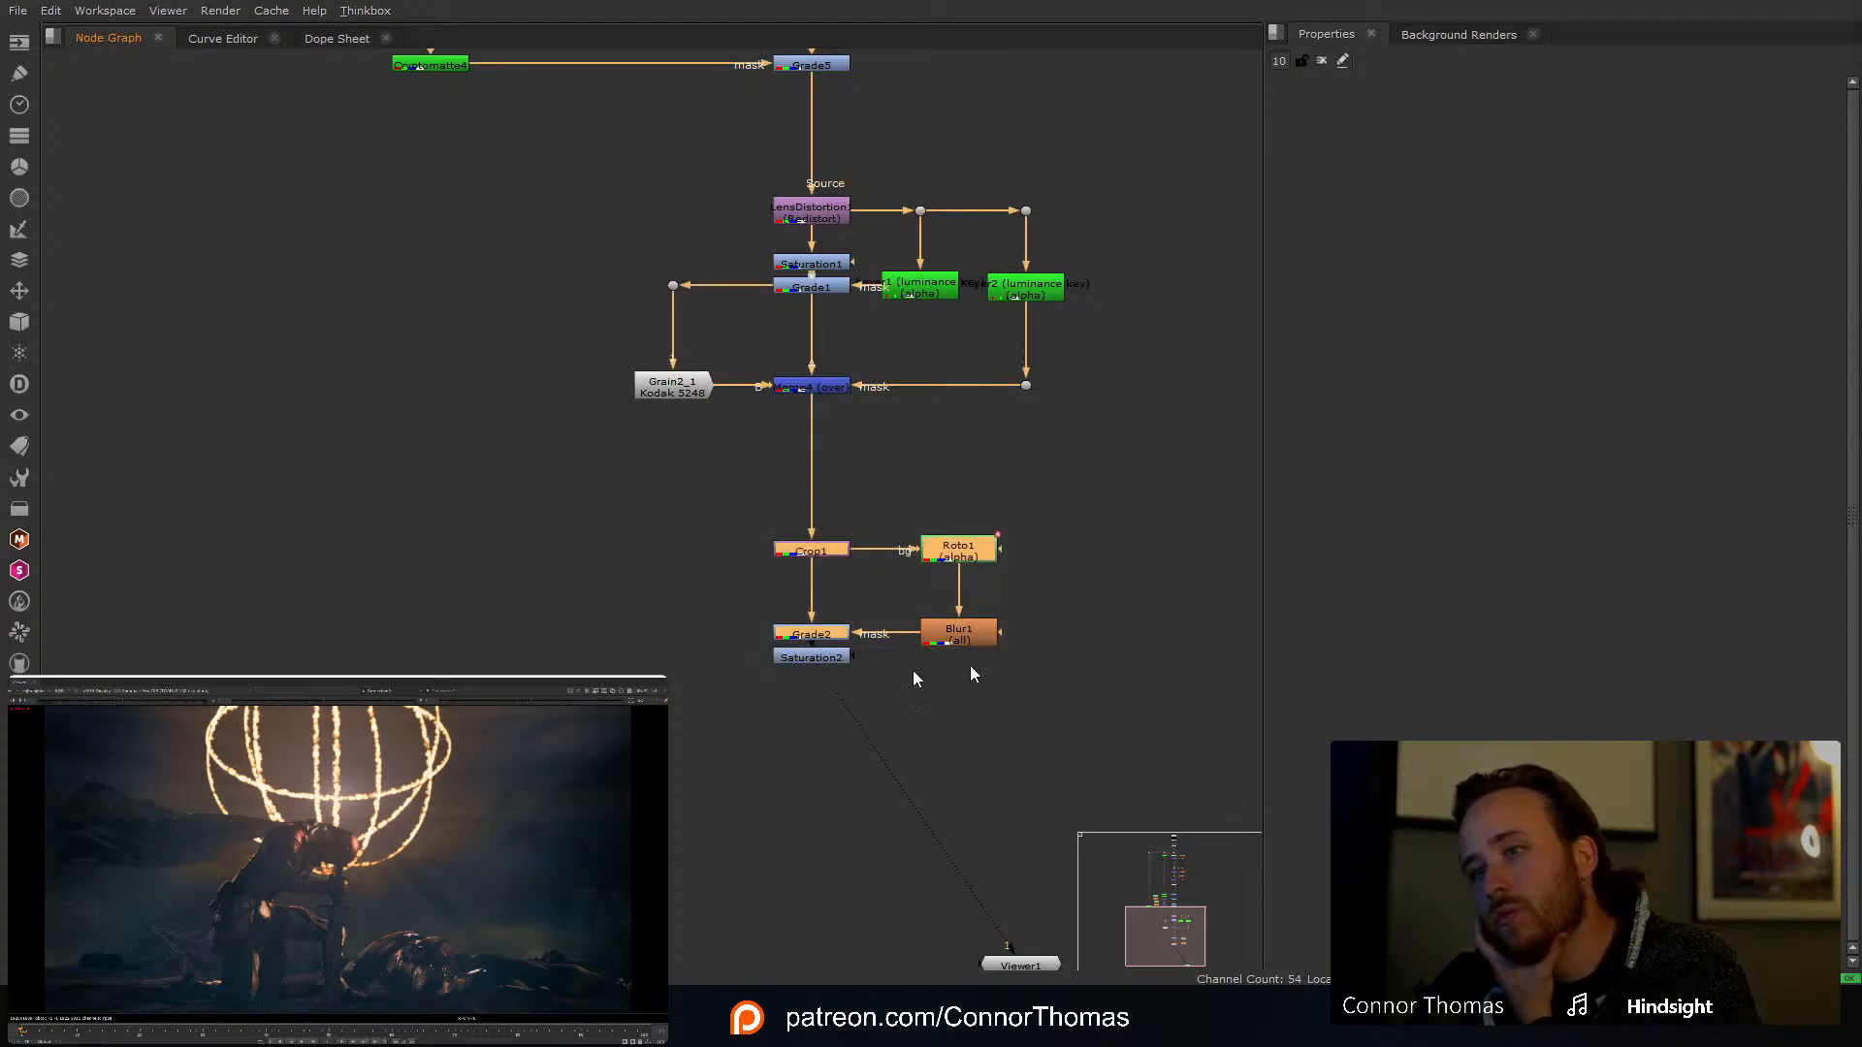
double_click(781, 659)
key(Delete)
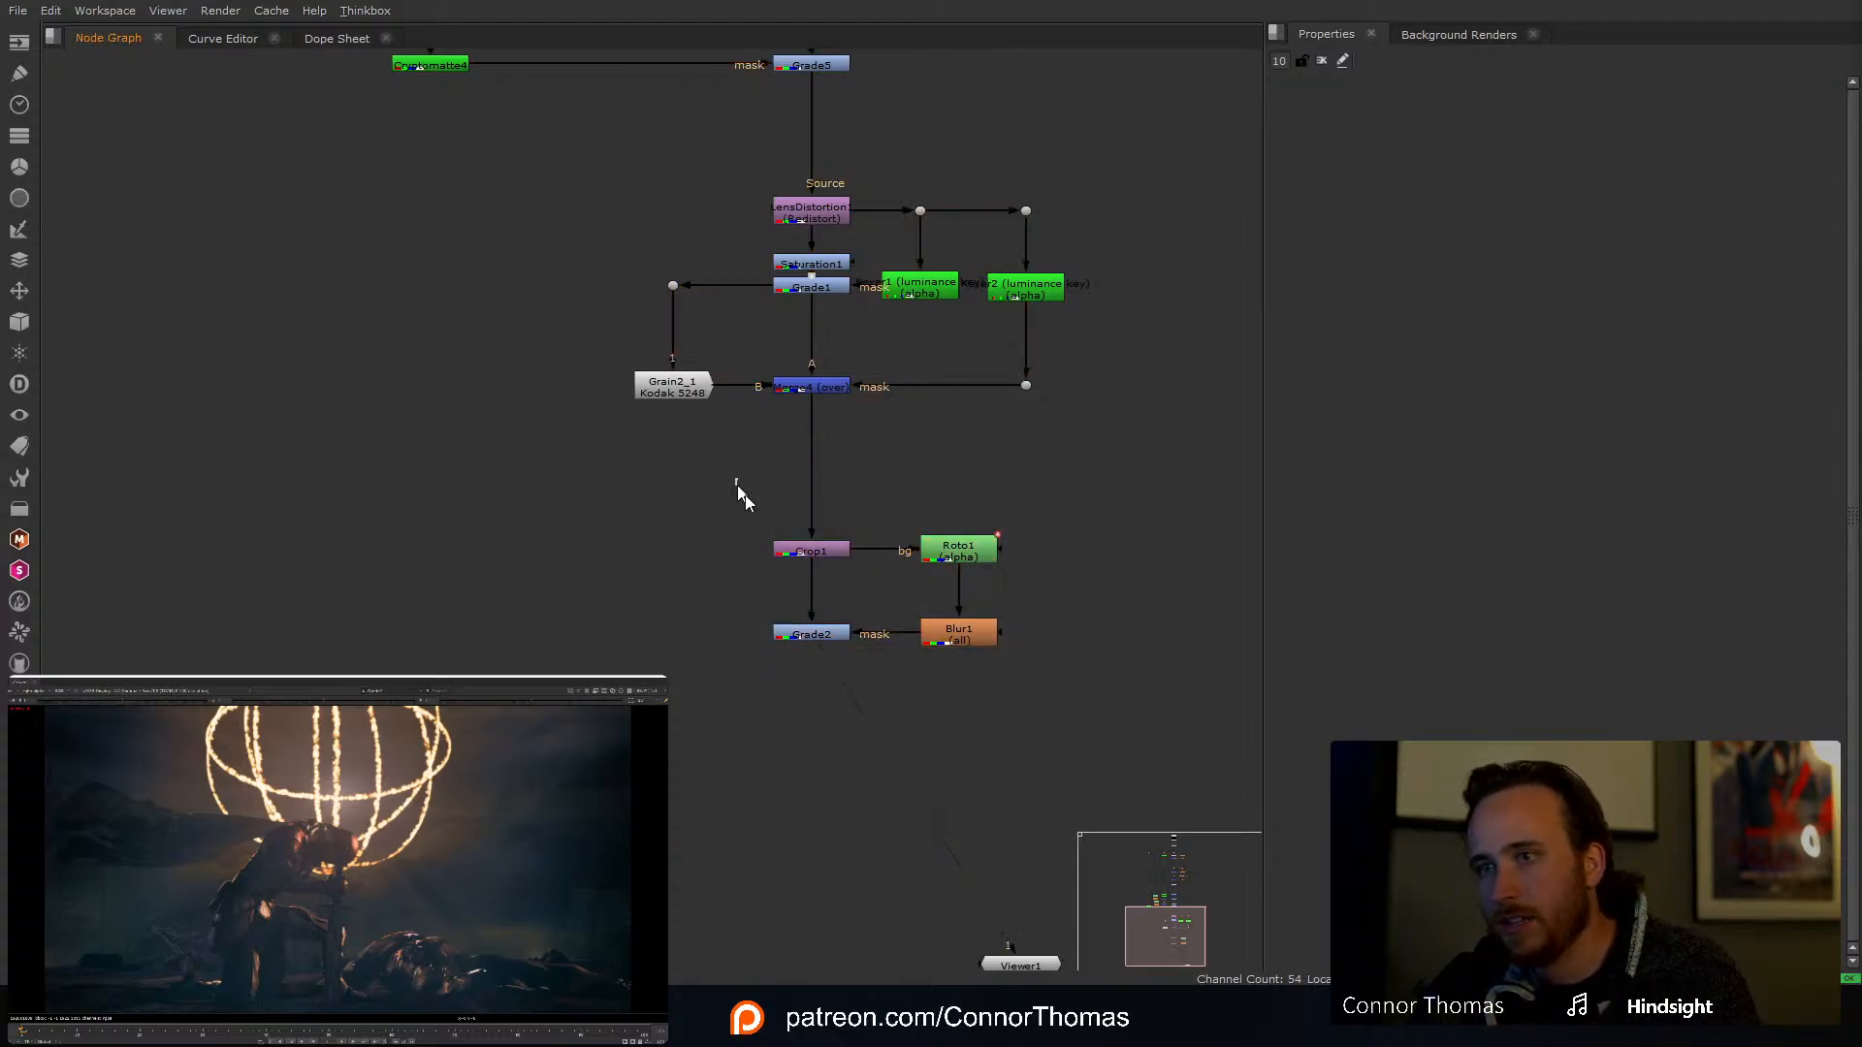
Step: Insert a Dot below Crop1 that feeds both Grade2 and Roto1's bg input, and lower Roto1 level with the dot
drag(745, 495, 1125, 691)
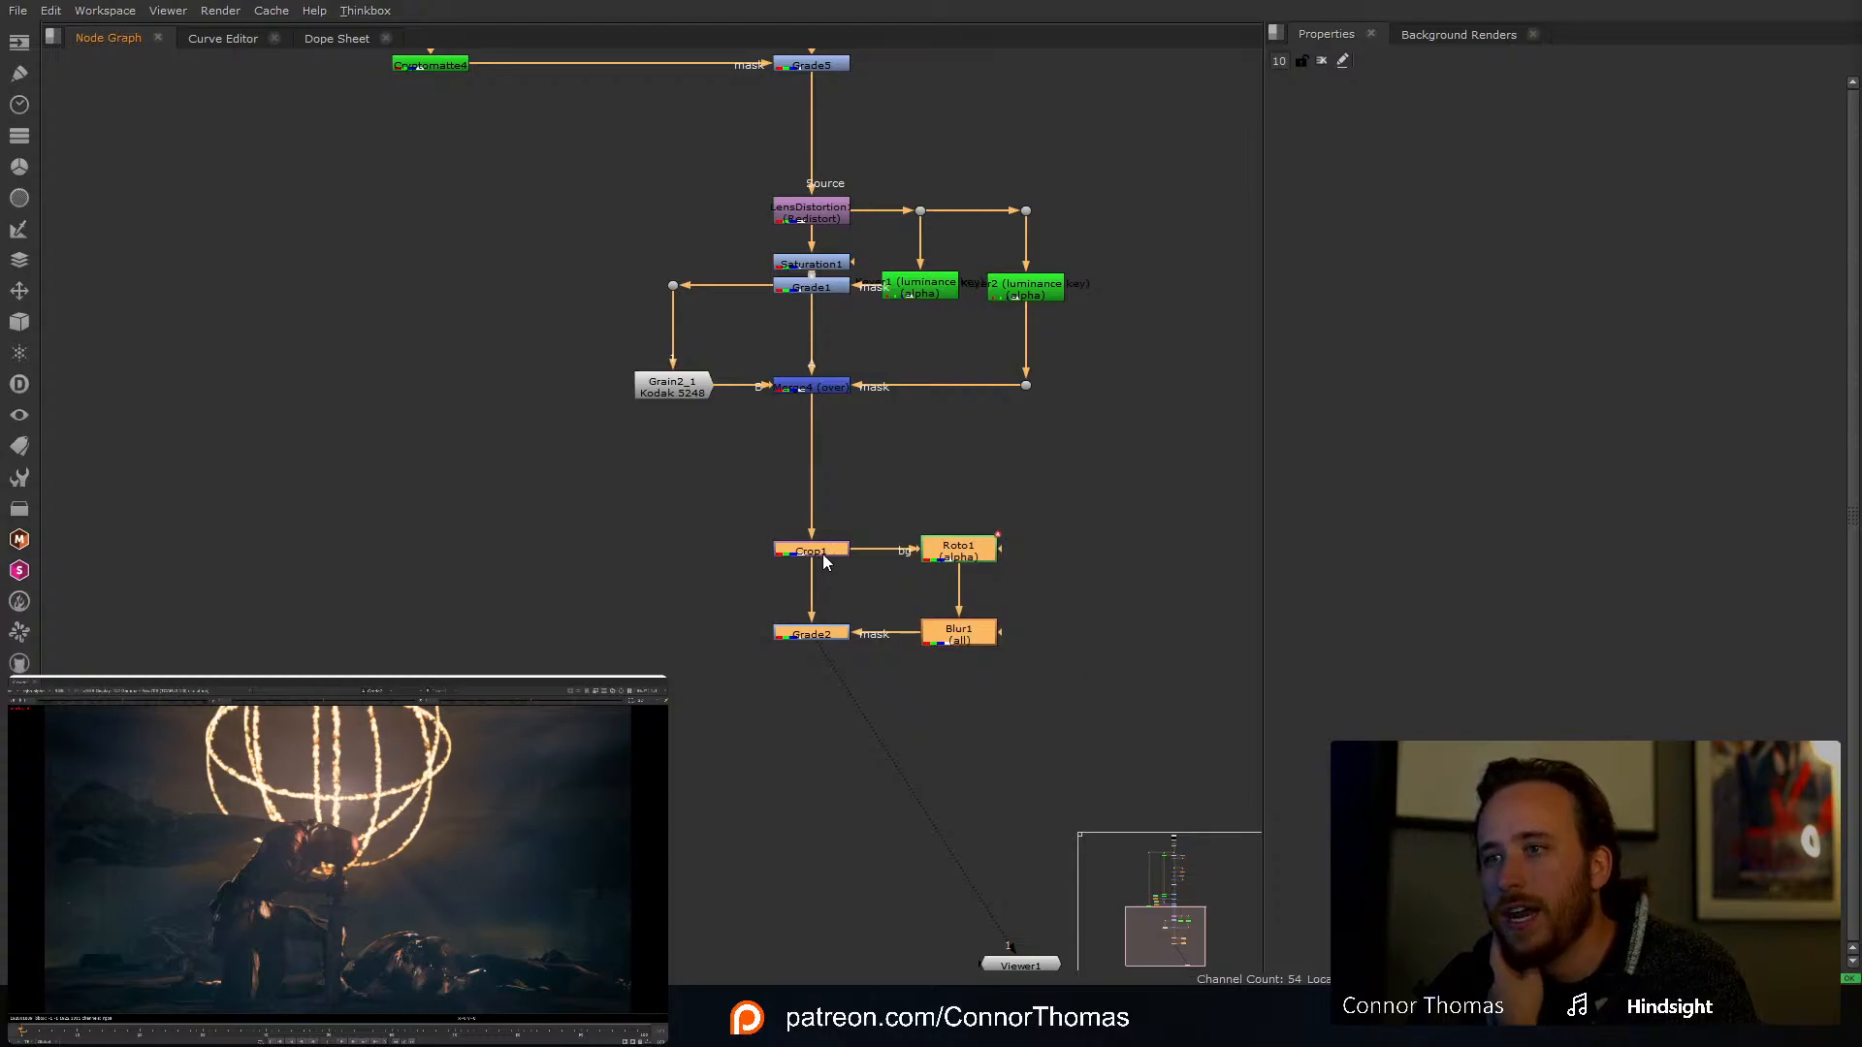
click(864, 549)
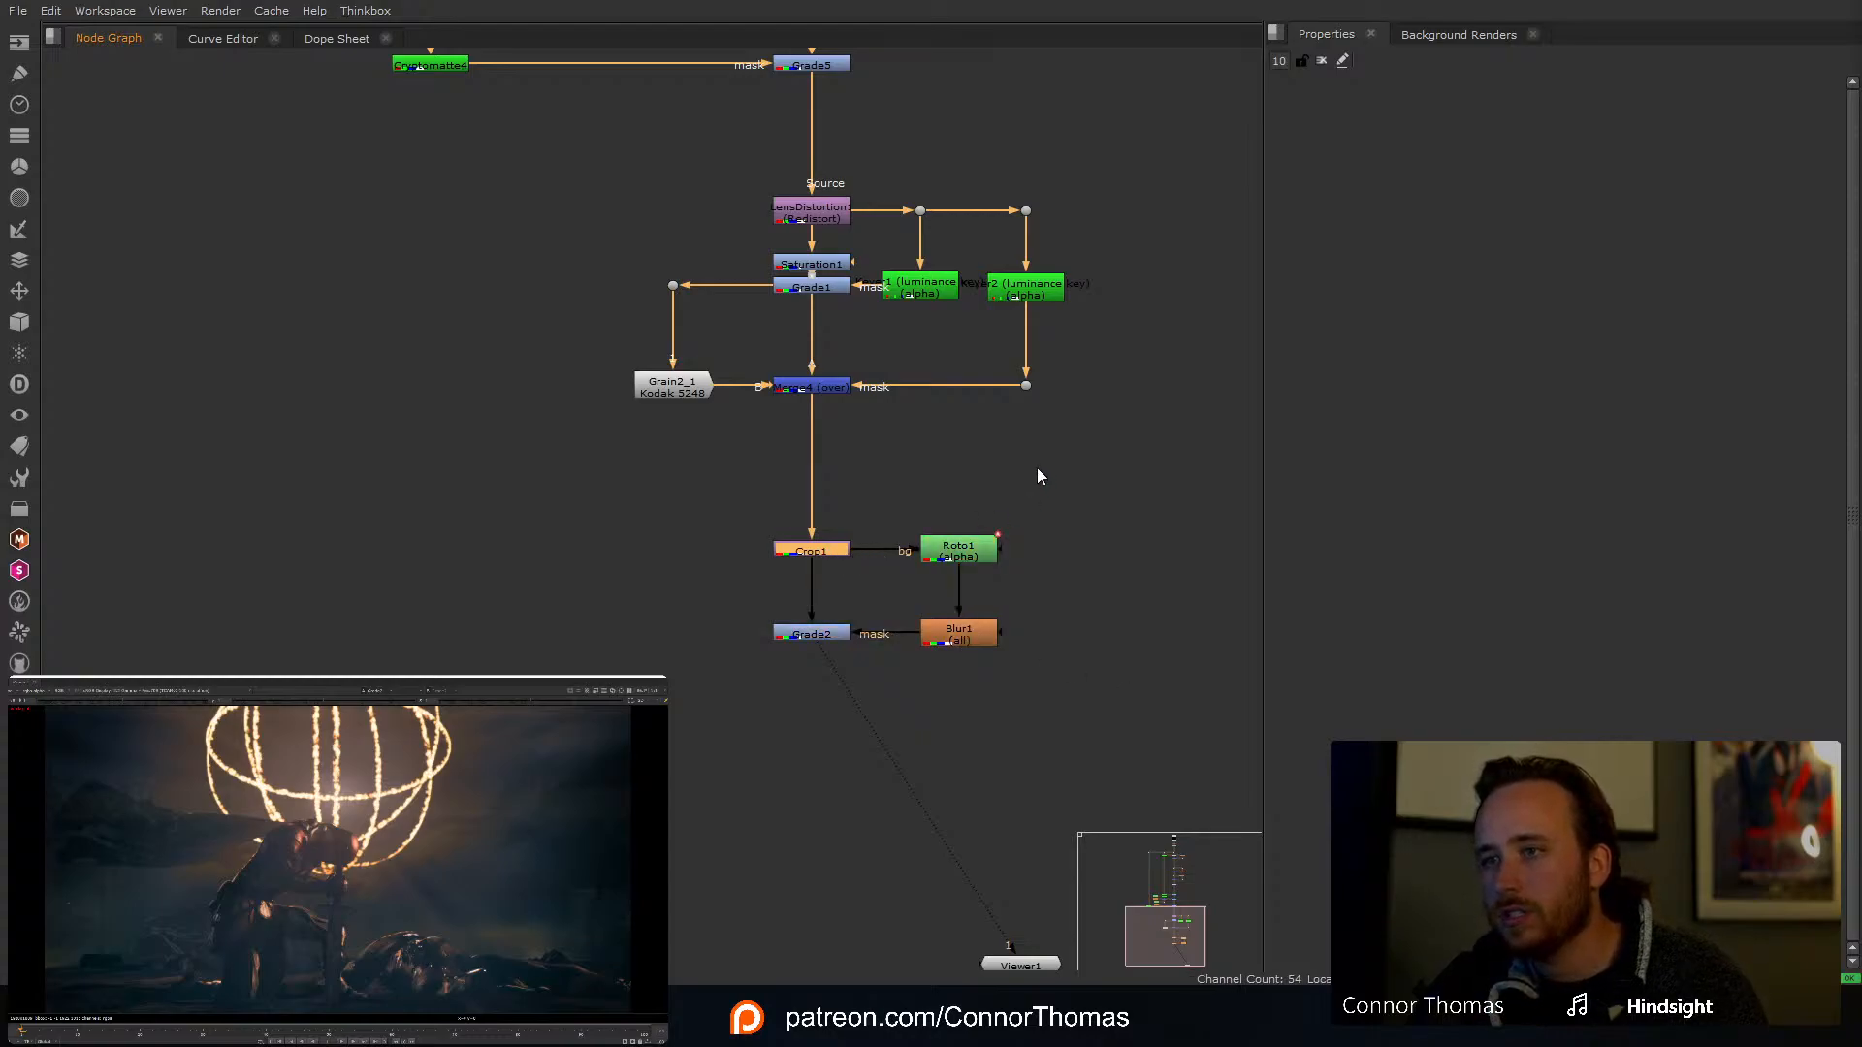
key(Tab)
text(dot)
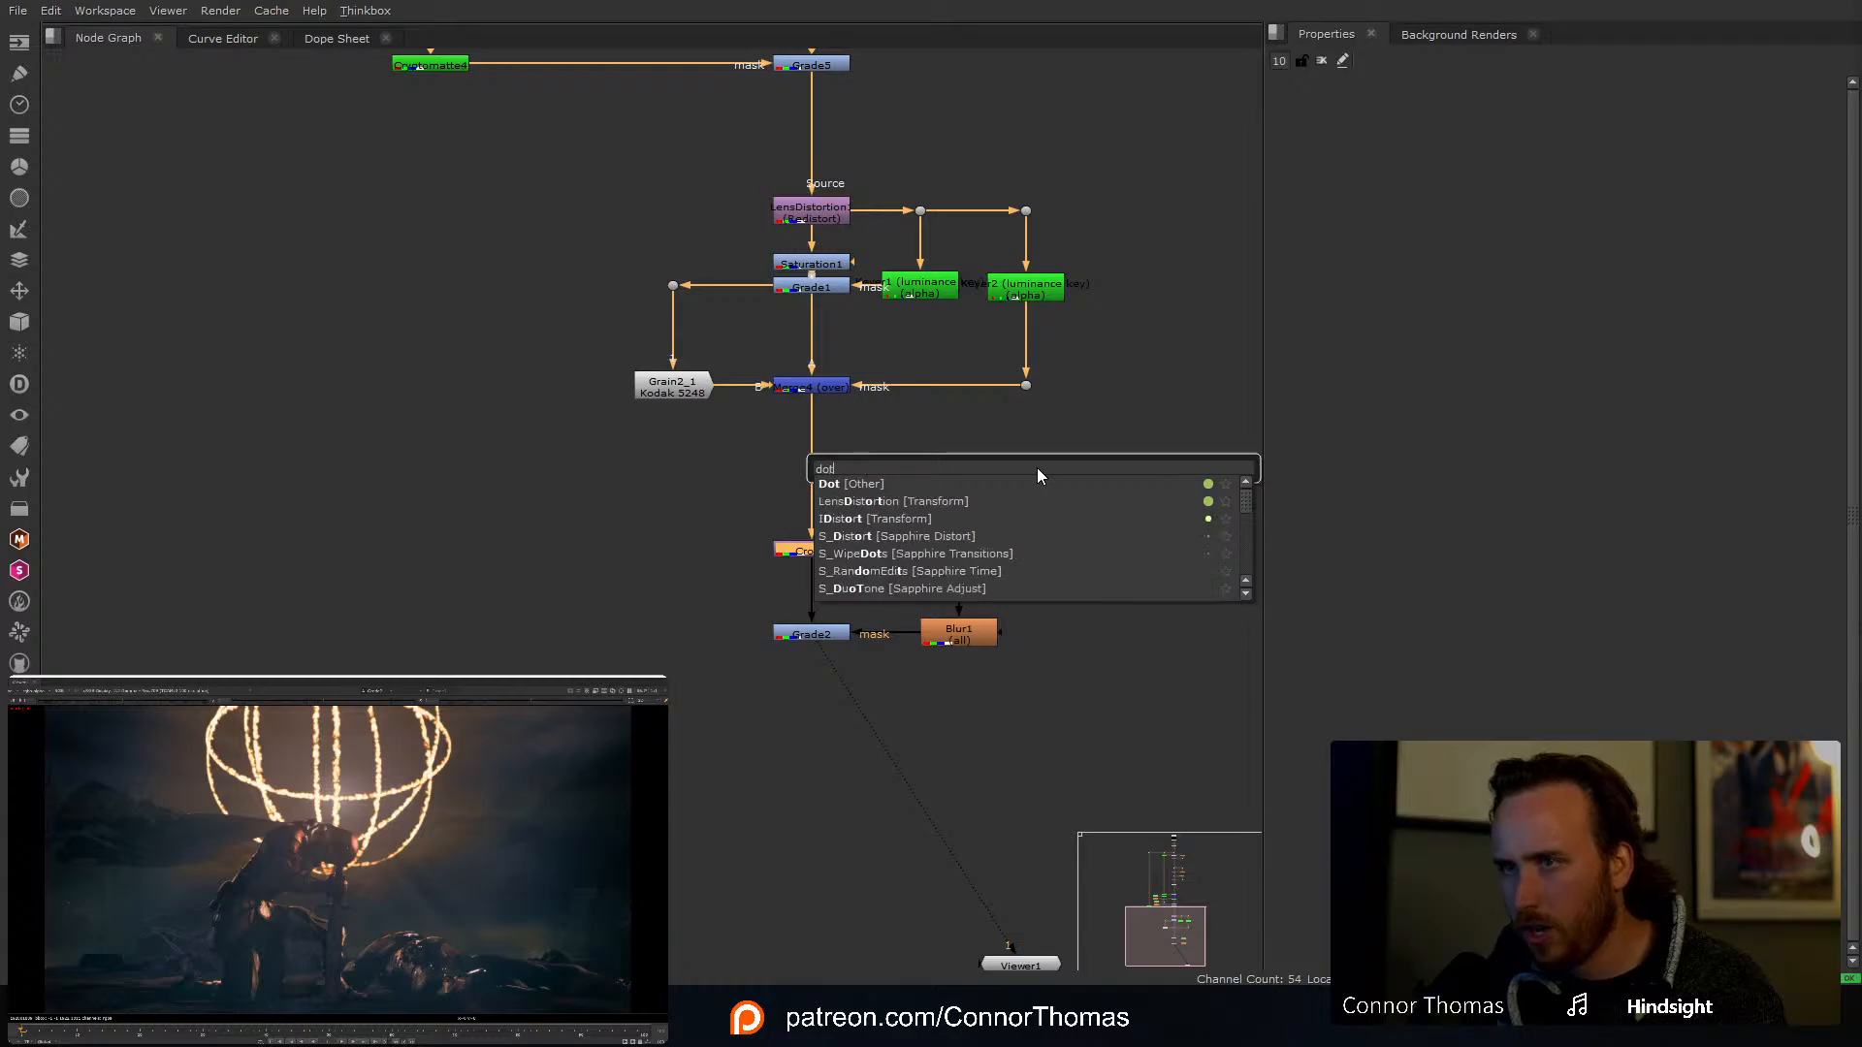
key(Return)
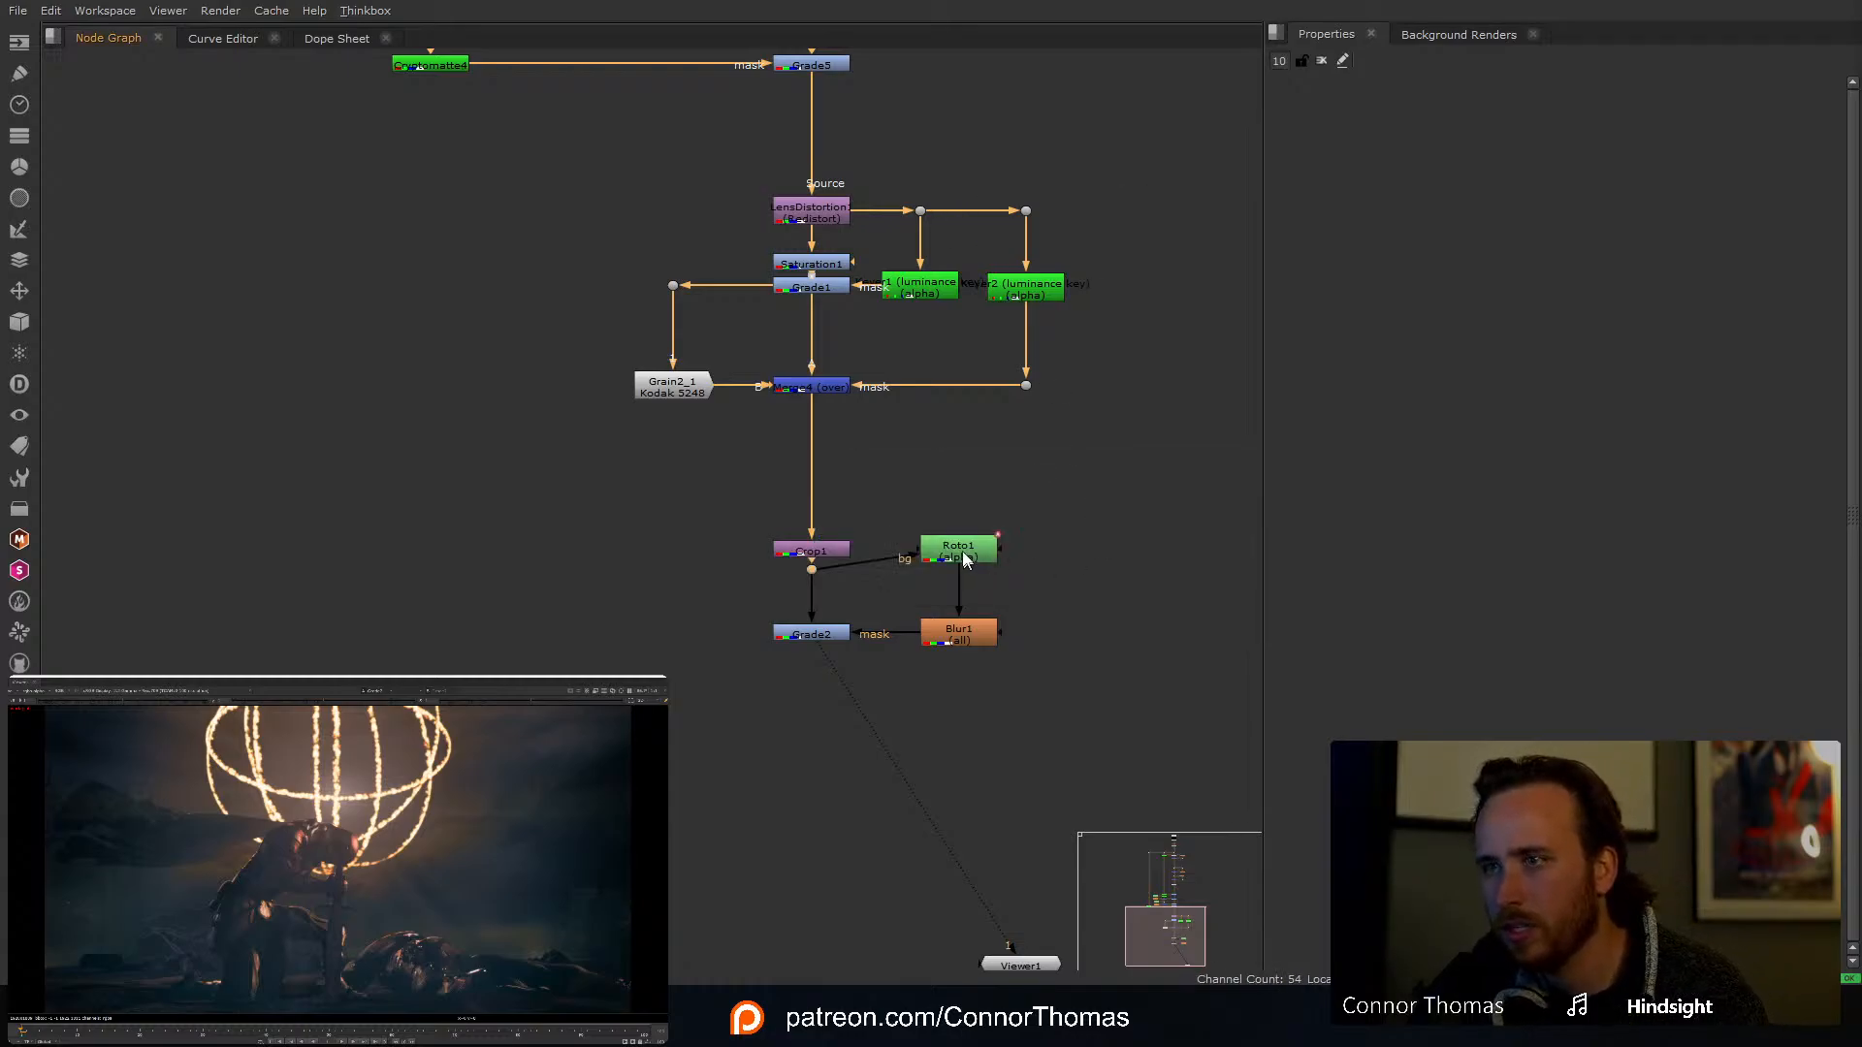
drag(963, 554, 963, 575)
Step: Move Crop1 up the main pipe so it sits directly below the grain merge
drag(719, 687, 1151, 544)
click(819, 555)
drag(840, 550, 834, 434)
Step: Try to move Grade2 with its dot, Roto1 and Blur1 into the main pipe just above S_LensFlare1
drag(718, 541, 1074, 683)
drag(817, 578, 1139, 128)
middle_drag(1048, 117, 902, 665)
click(668, 304)
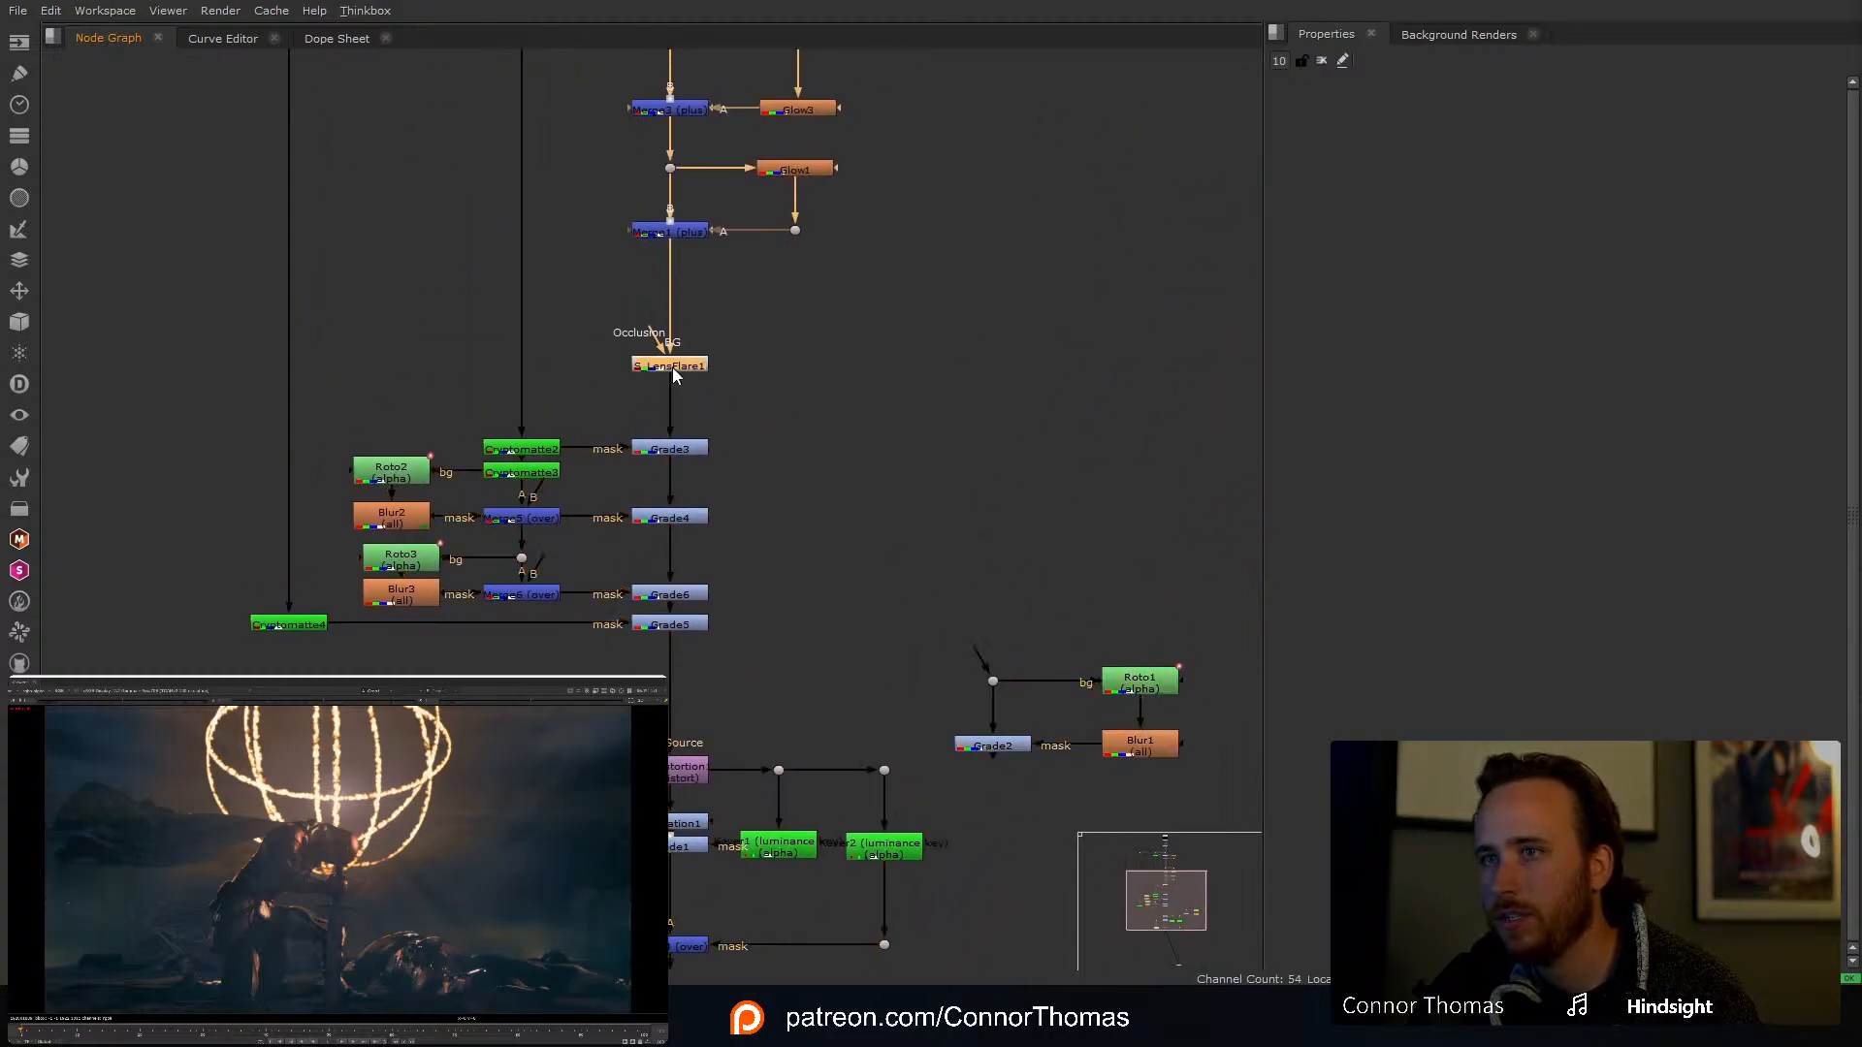
drag(676, 375, 676, 378)
drag(902, 643, 1260, 787)
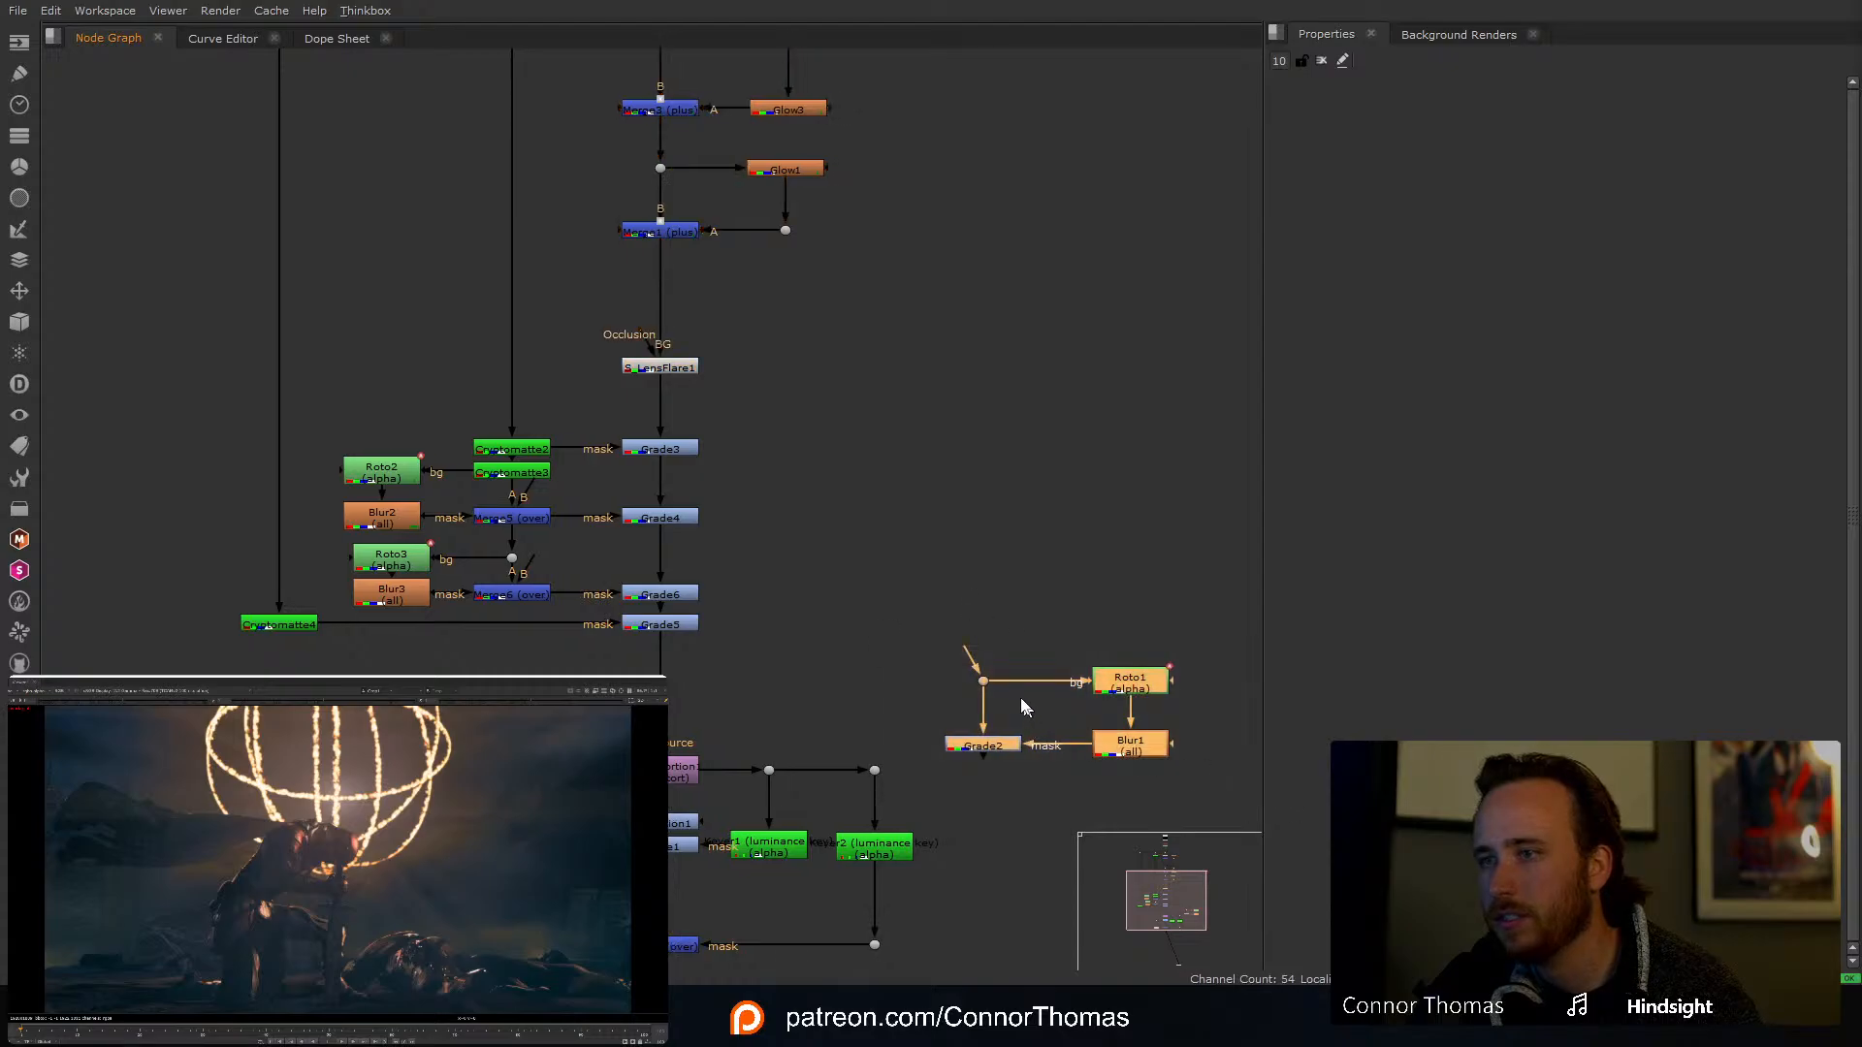
drag(982, 680, 664, 262)
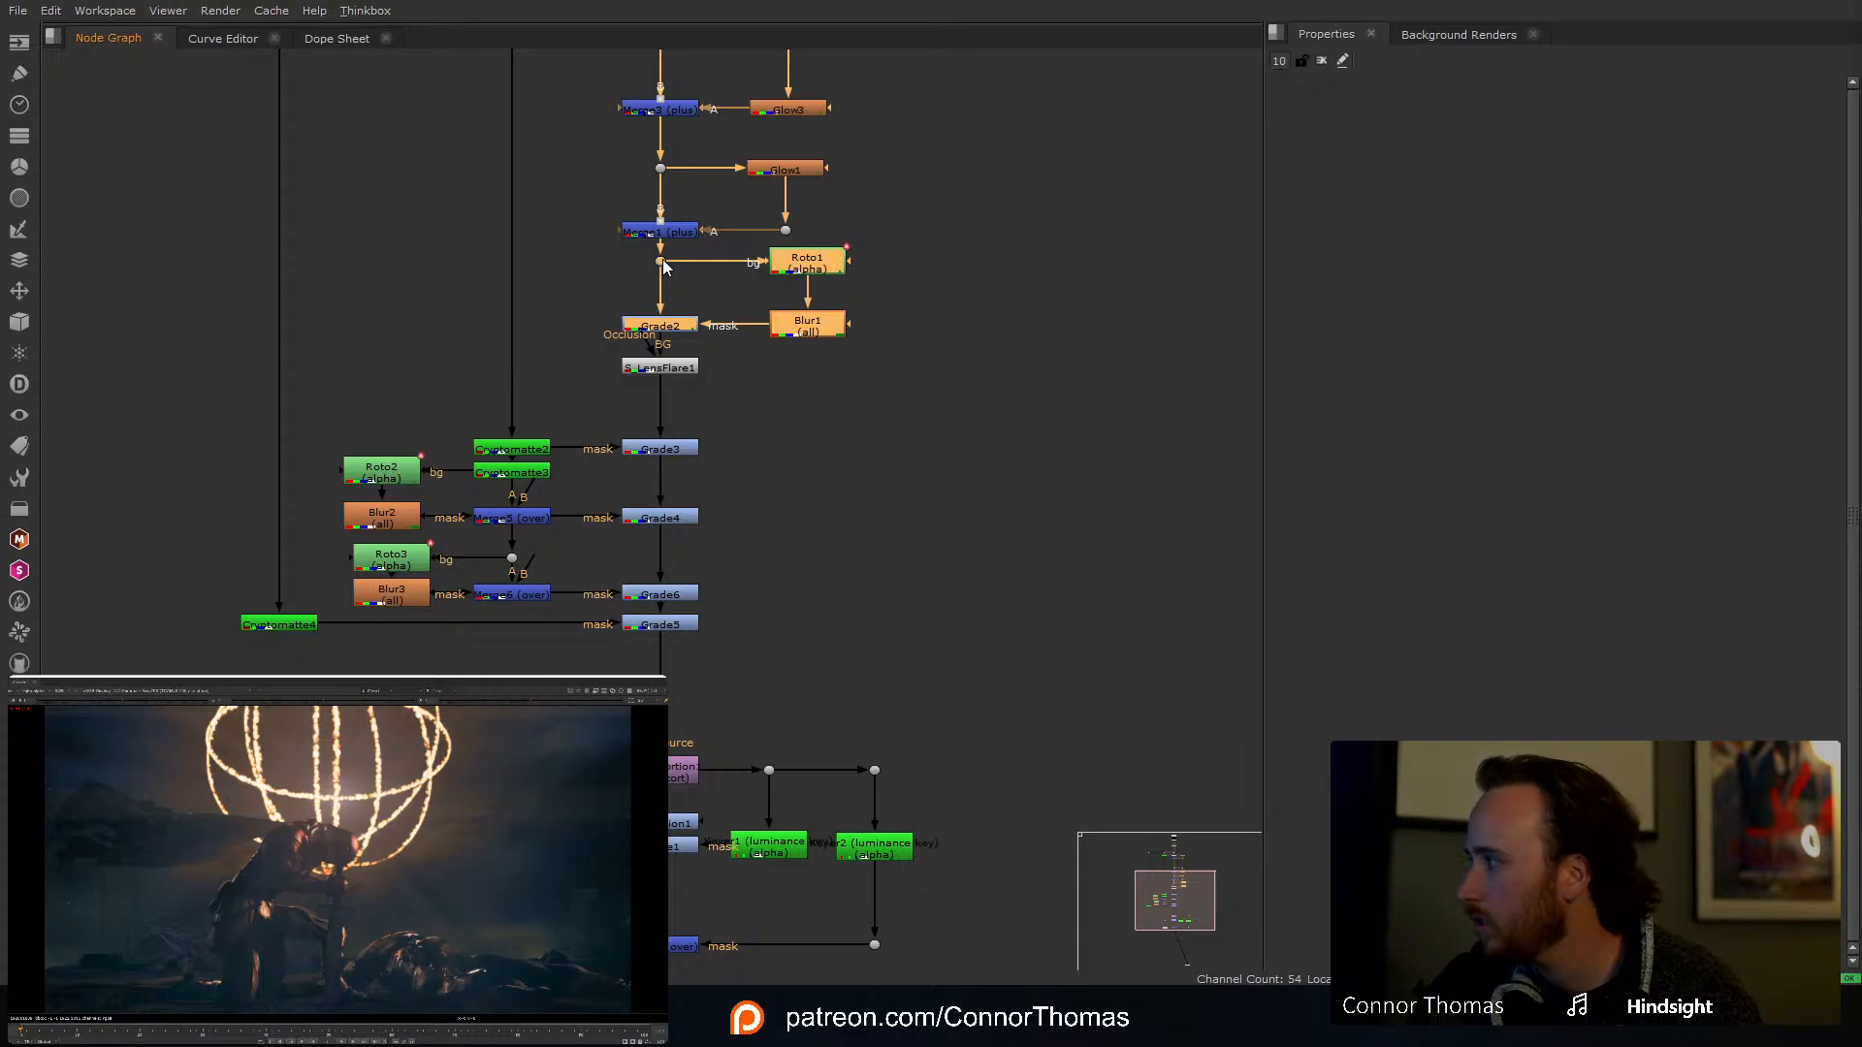
key(ctrl+z)
key(ctrl+z)
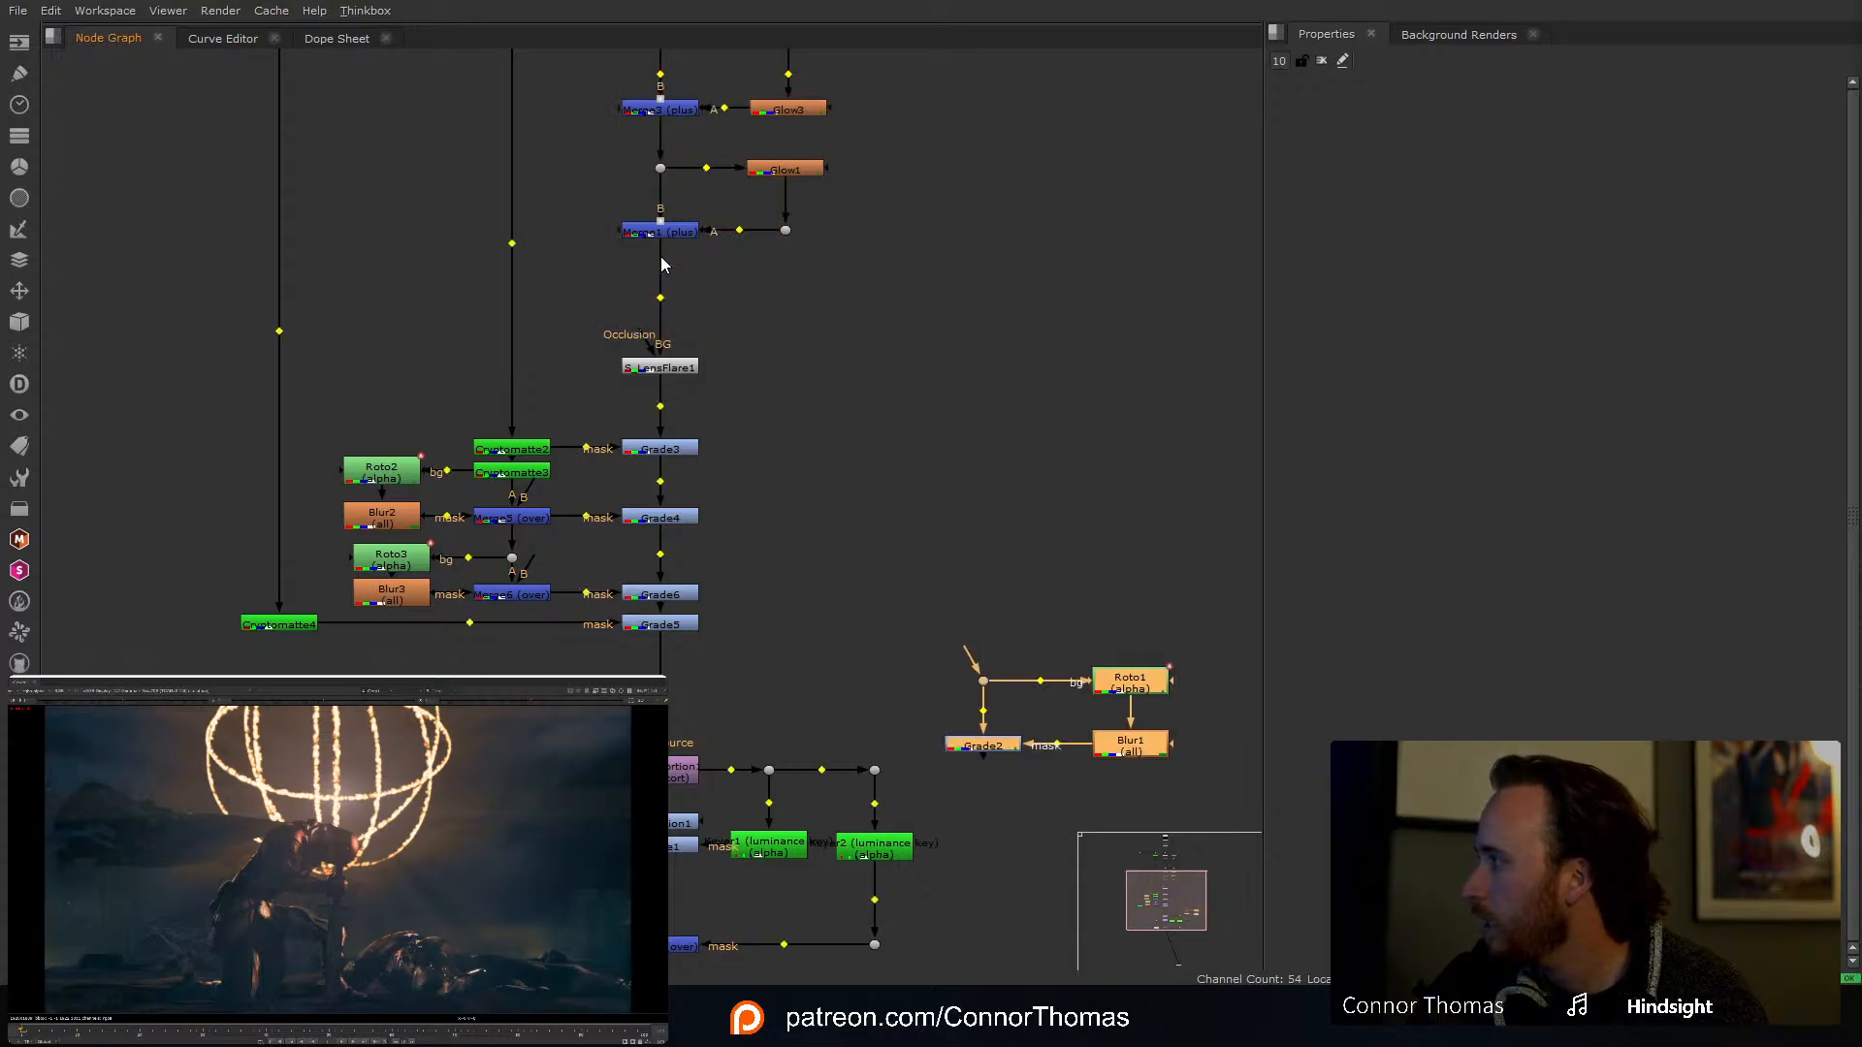
key(ctrl+y)
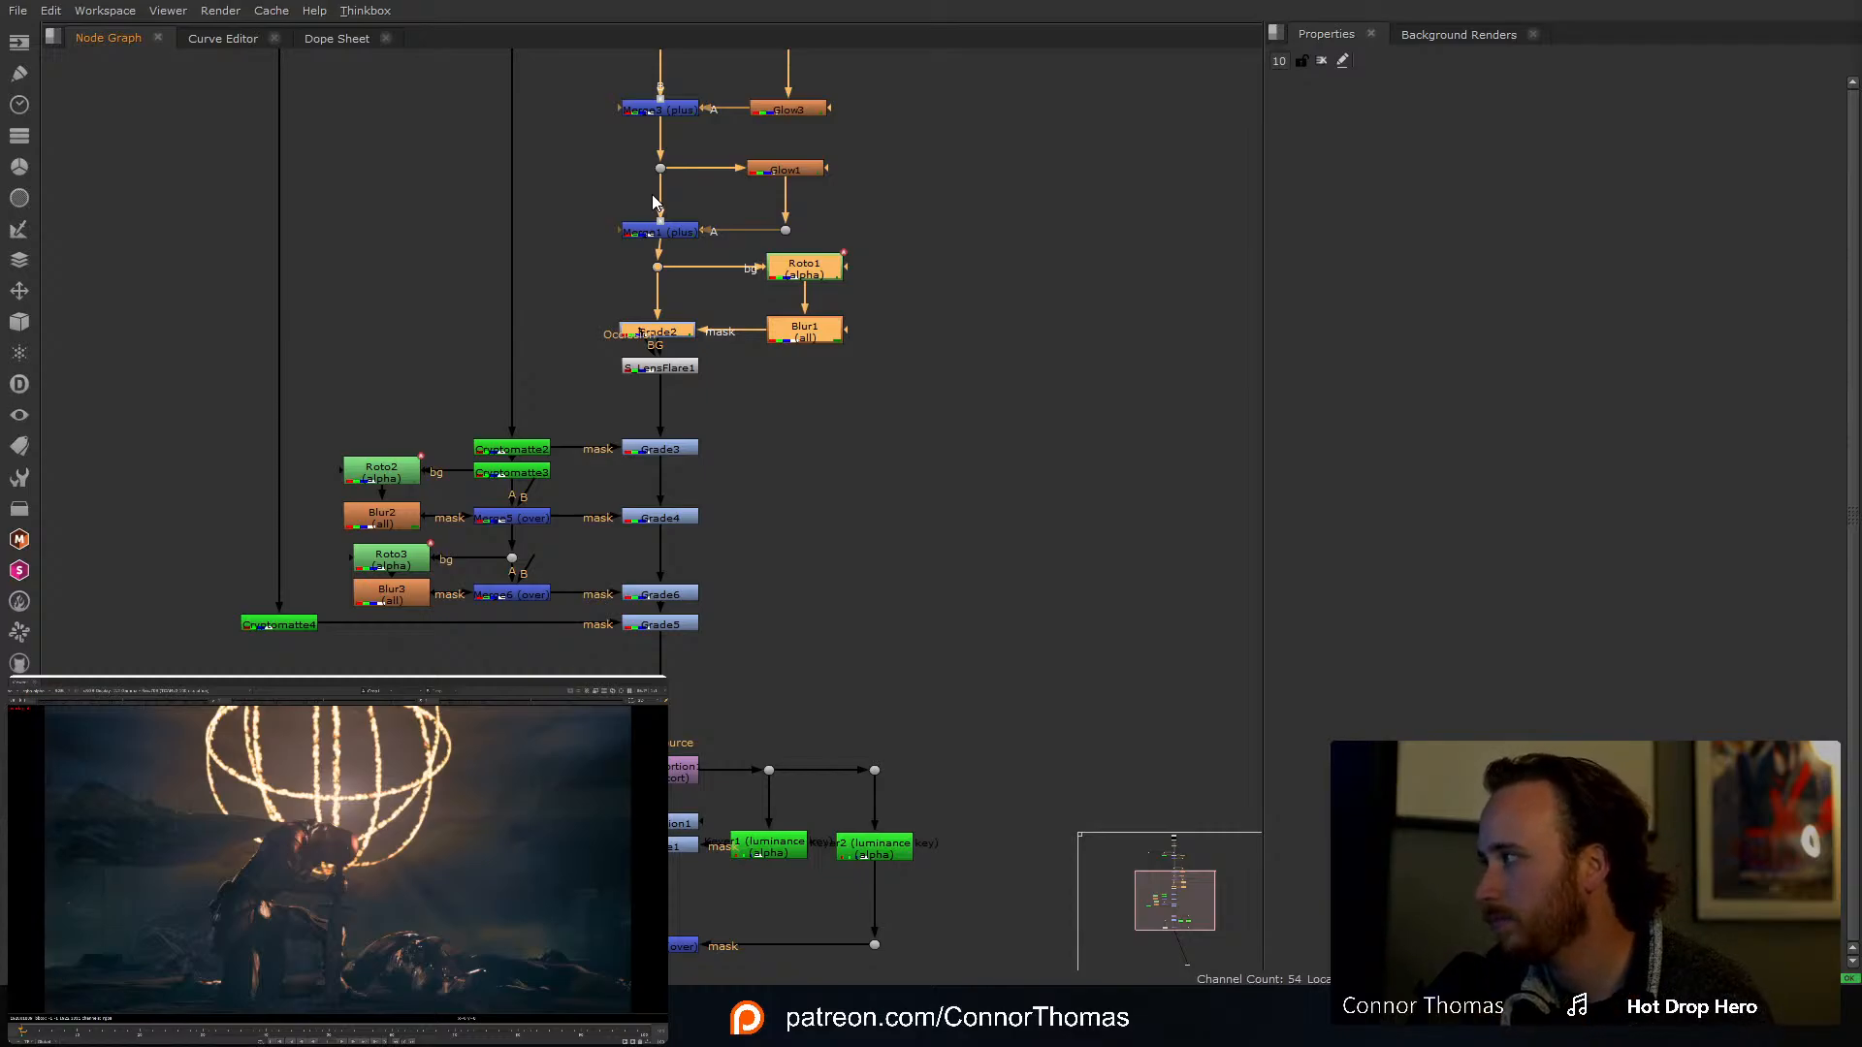
click(993, 303)
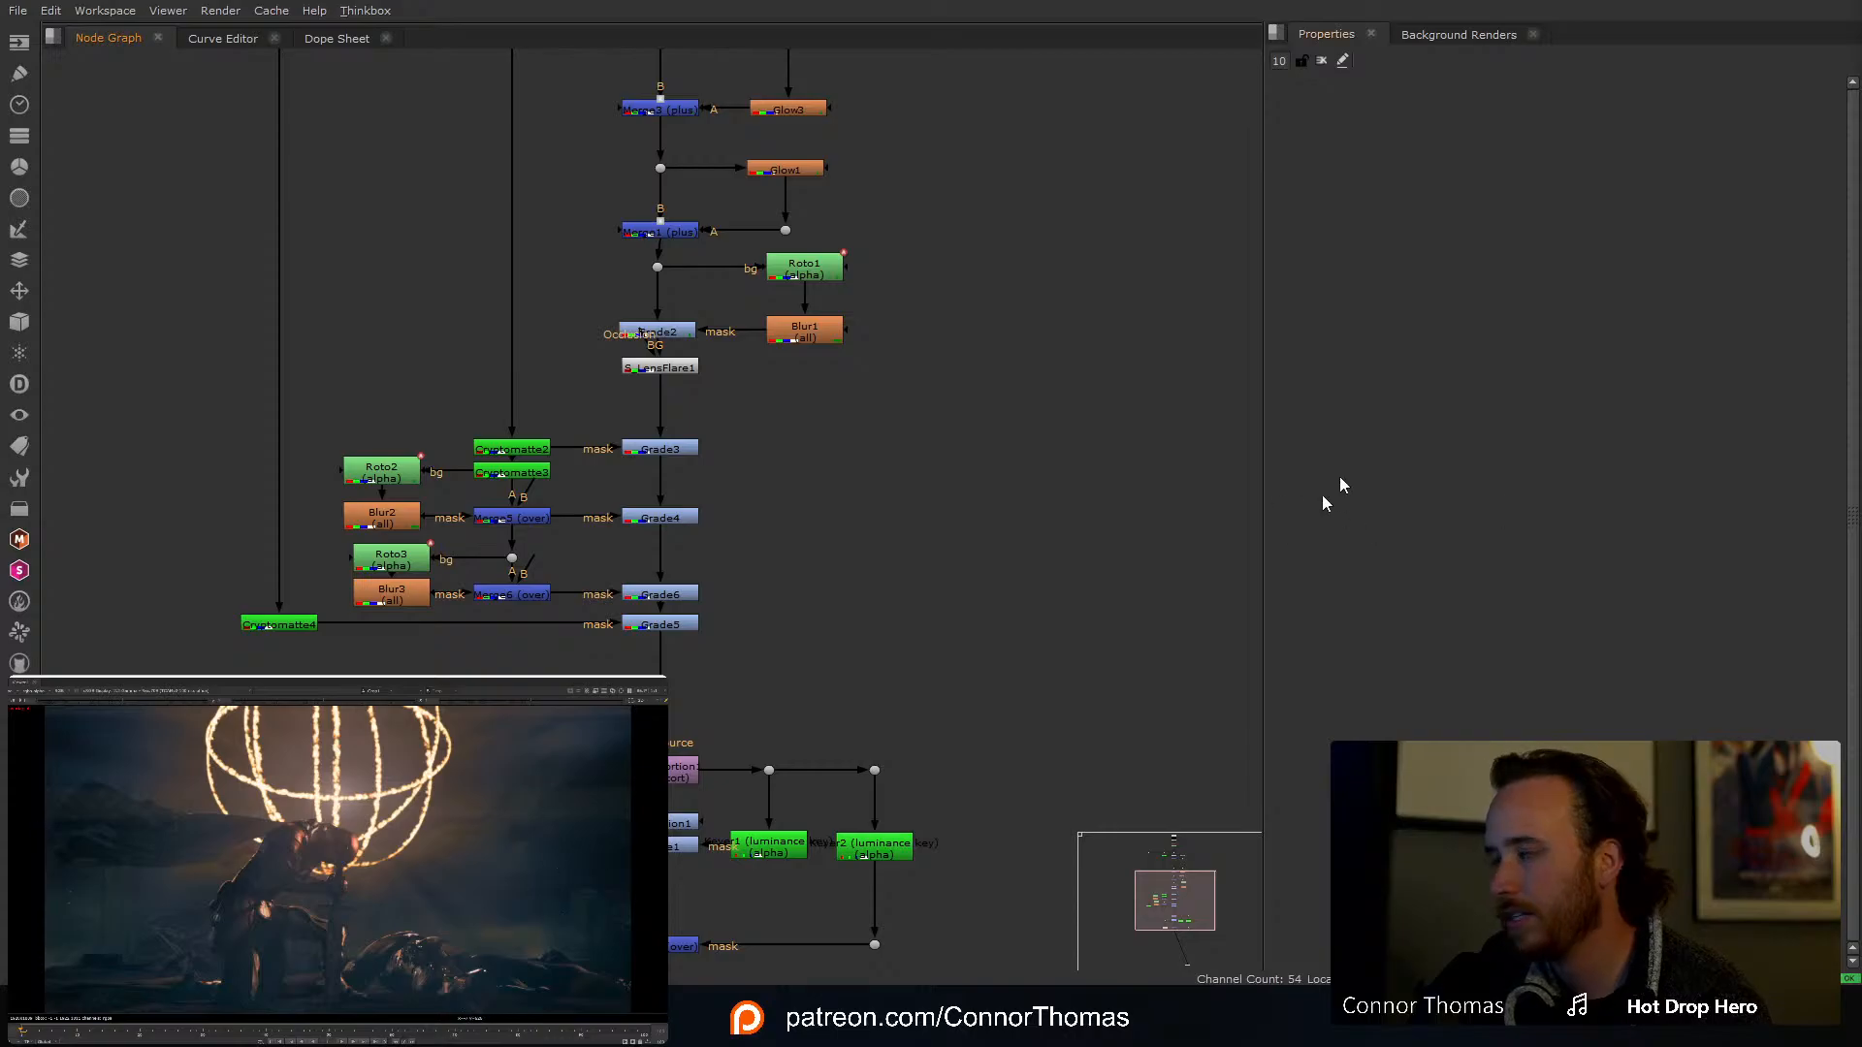
Step: Nudge S_LensFlare1 down from Grade2 and compare the image with the lens flare disabled and enabled
drag(685, 366, 684, 372)
key(d)
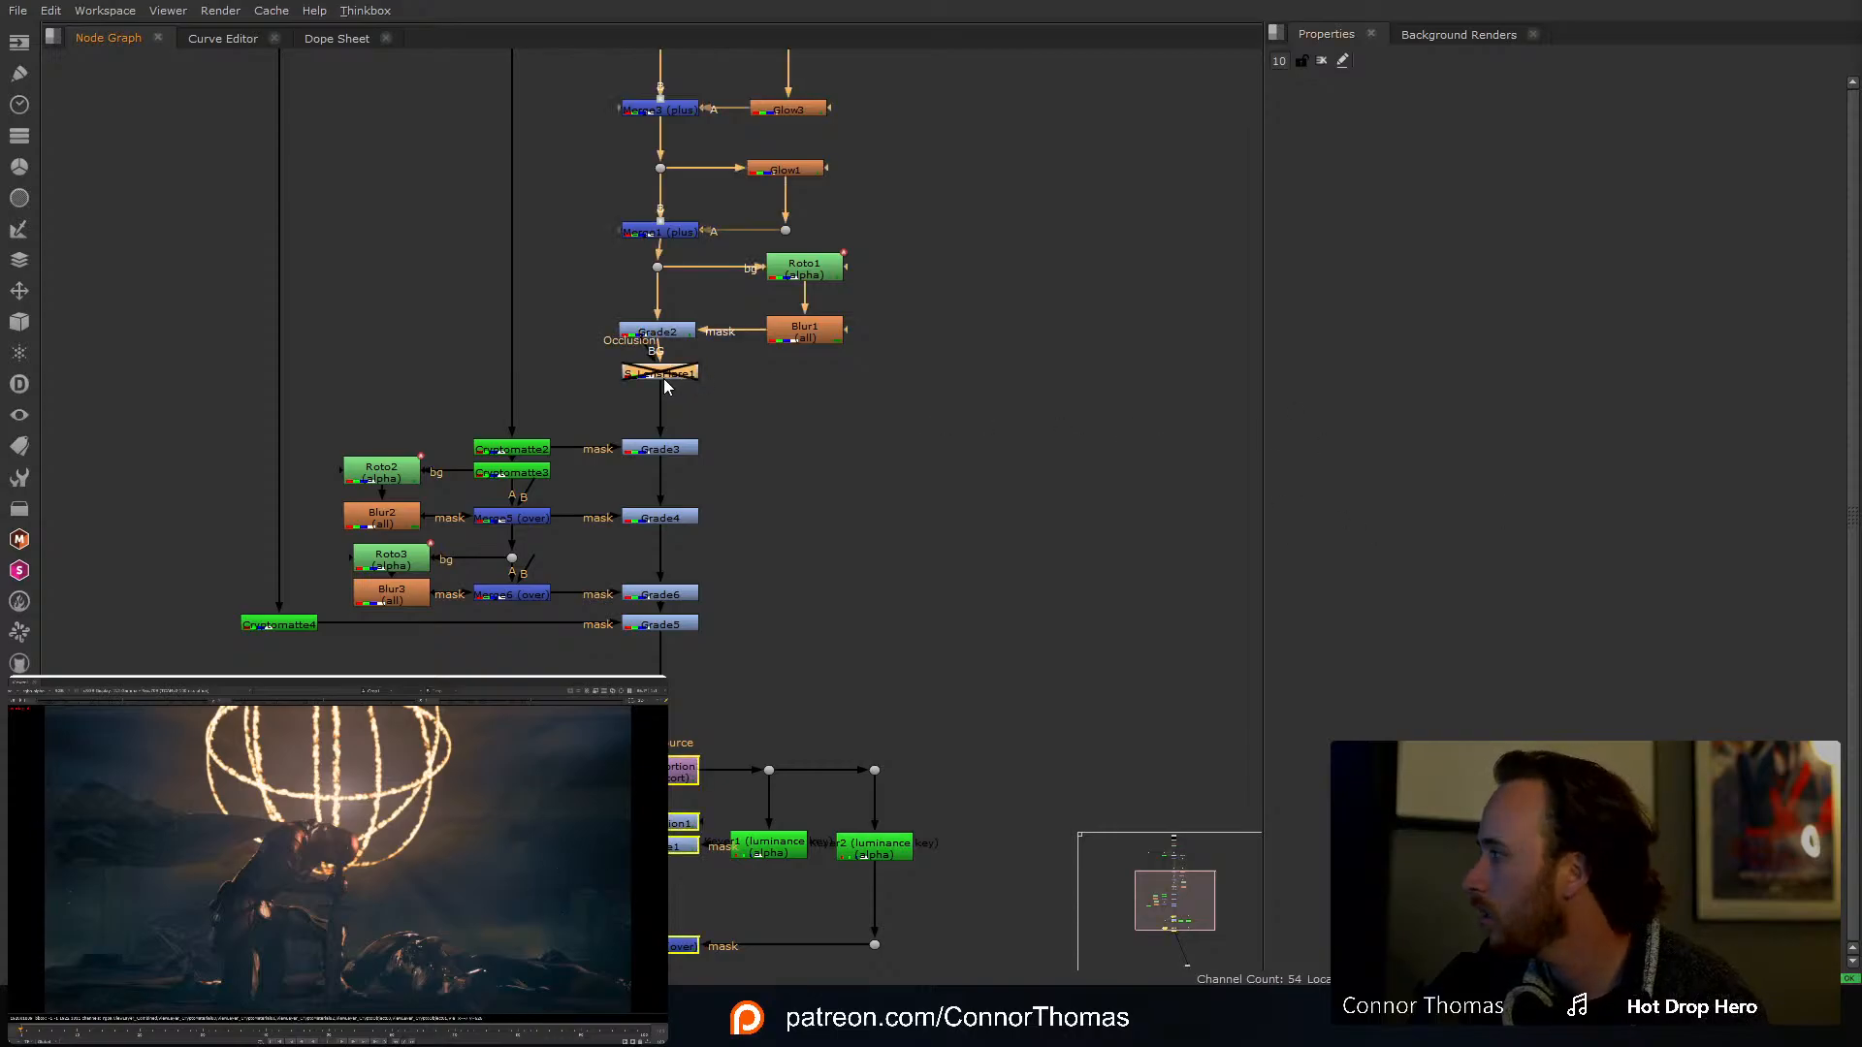
key(d)
key(d)
key(d)
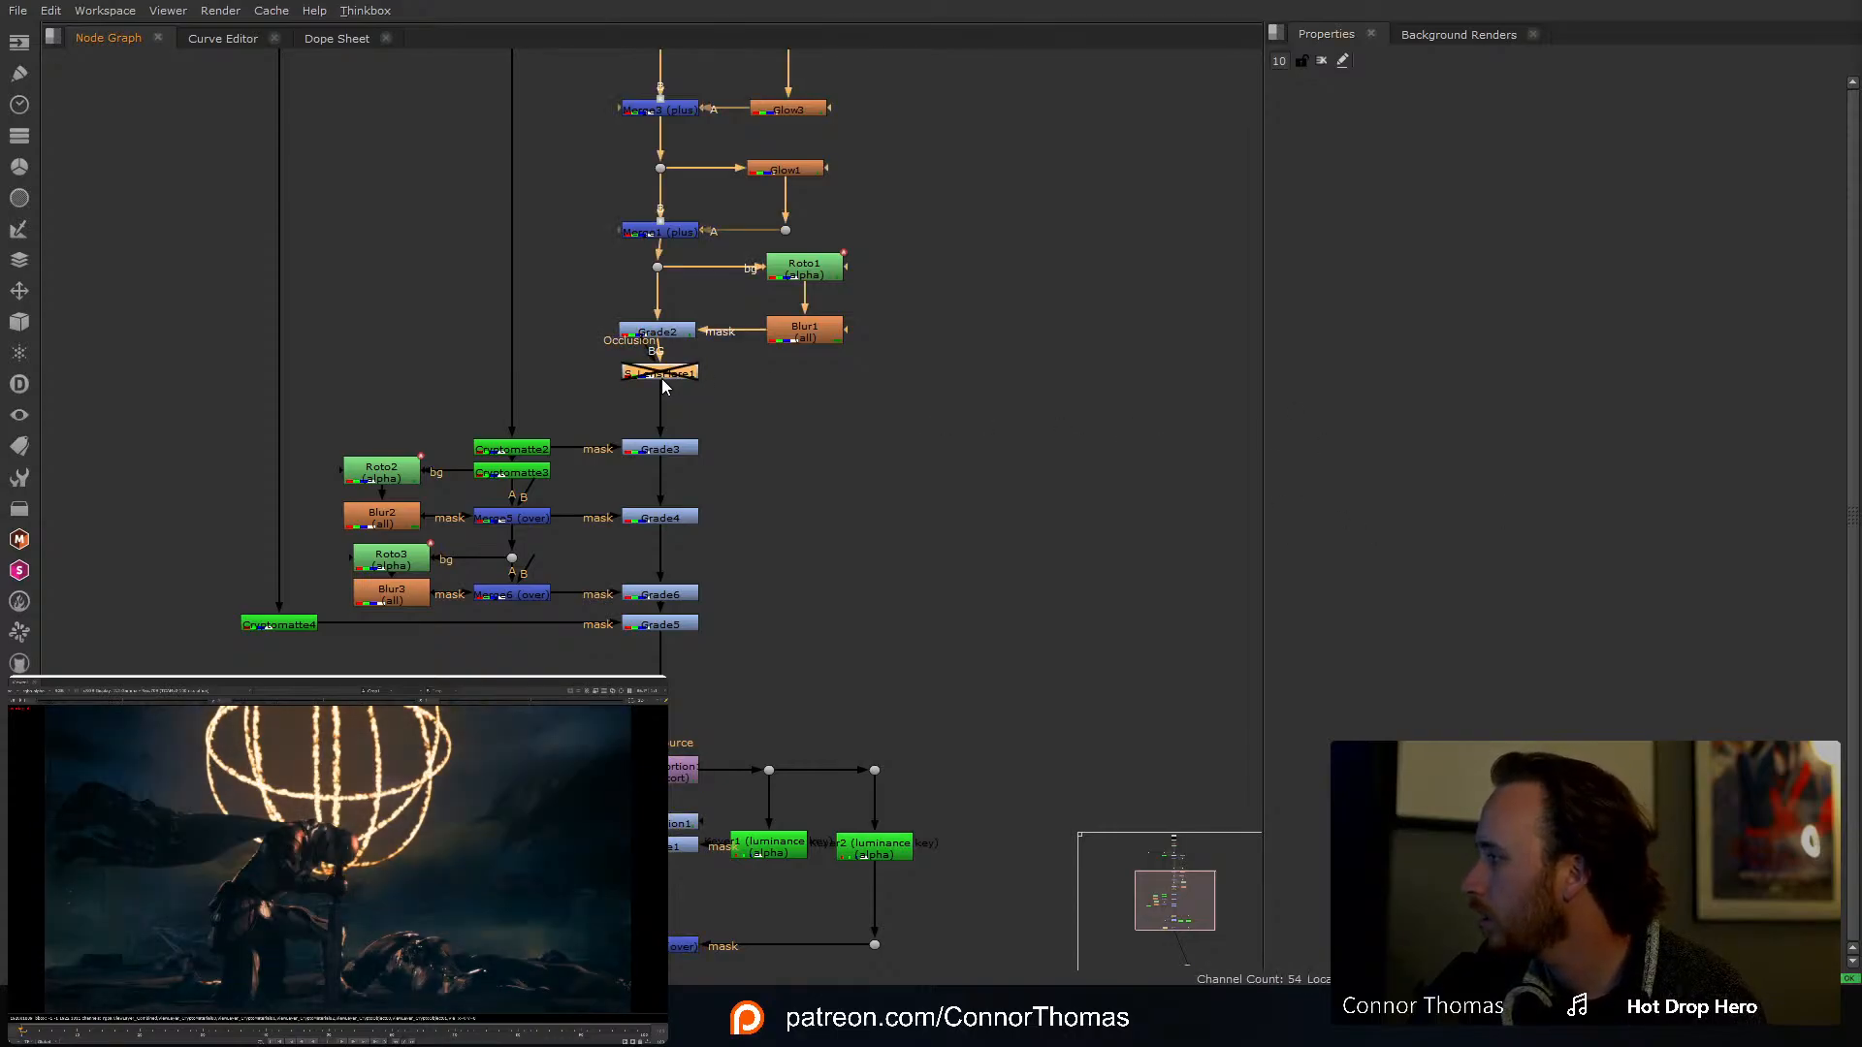
Step: Undo the relocation of the Grade2, Roto1 and Blur1 group until it is back below Crop1
middle_drag(837, 536, 850, 378)
middle_drag(890, 452, 890, 377)
middle_drag(904, 537, 910, 387)
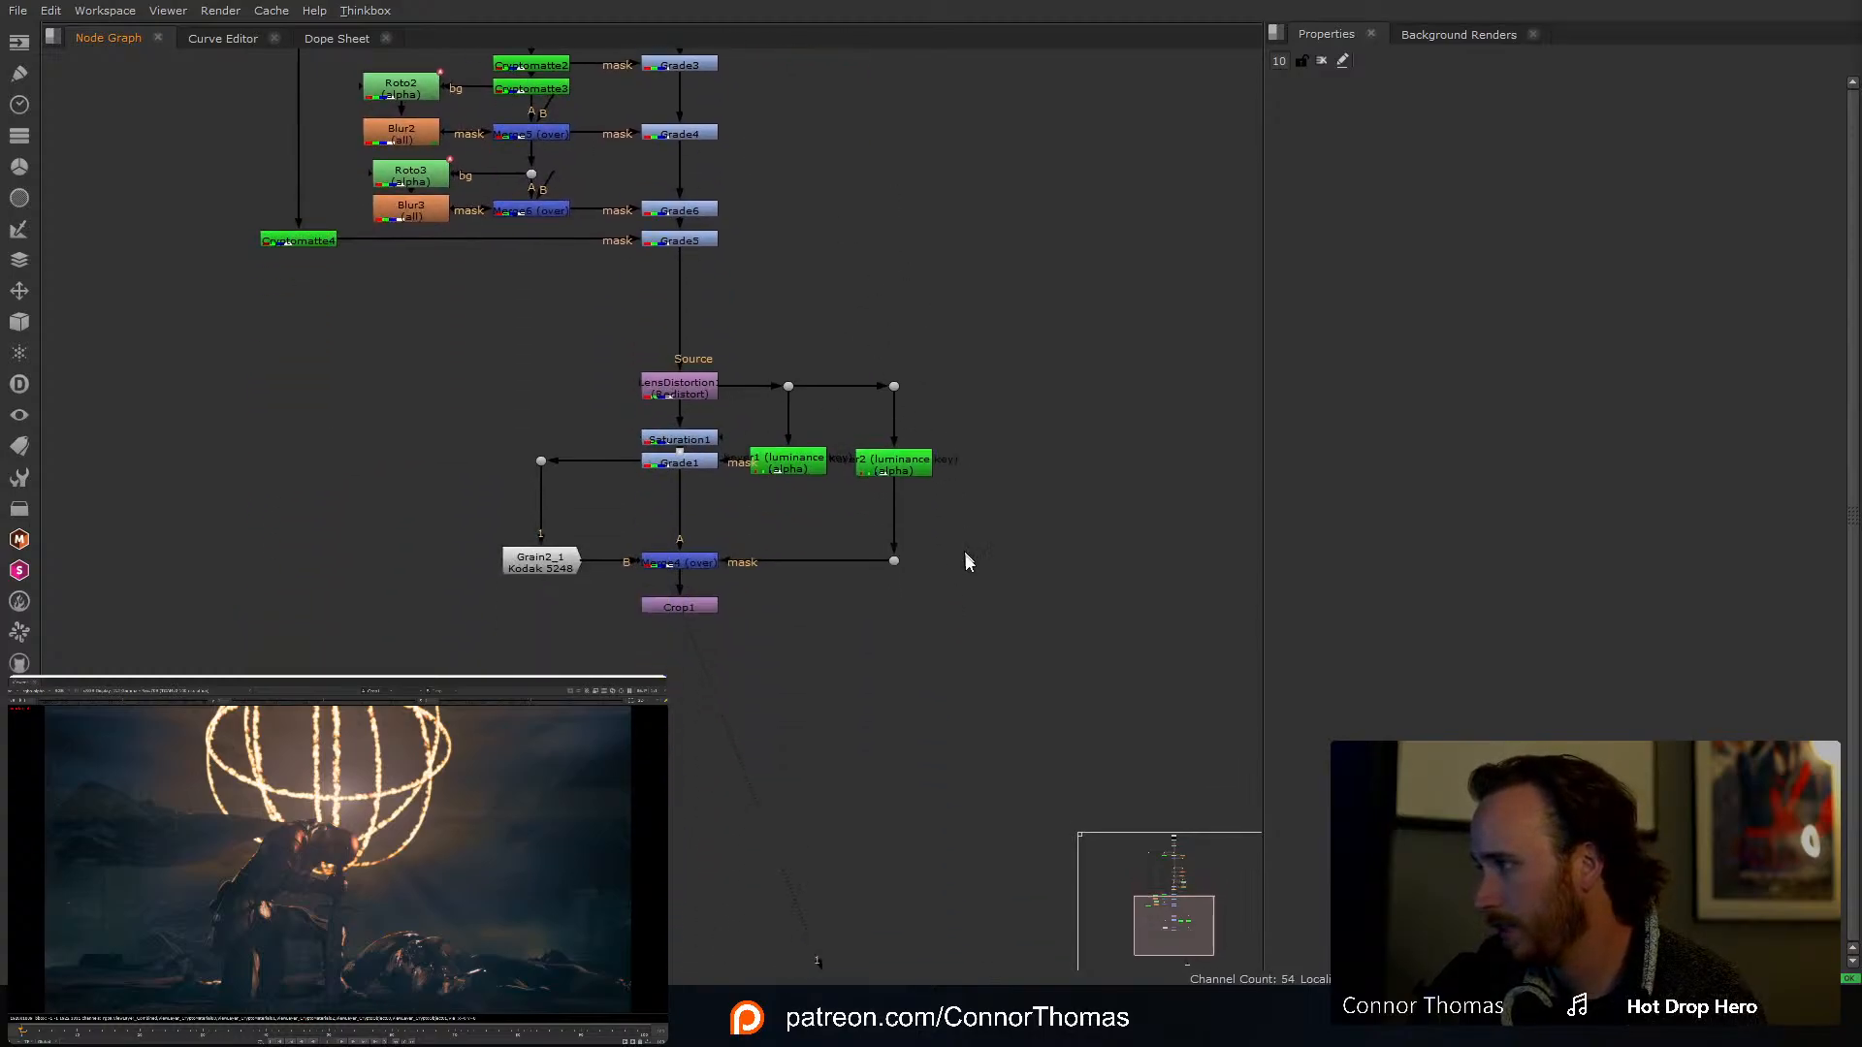
key(ctrl)
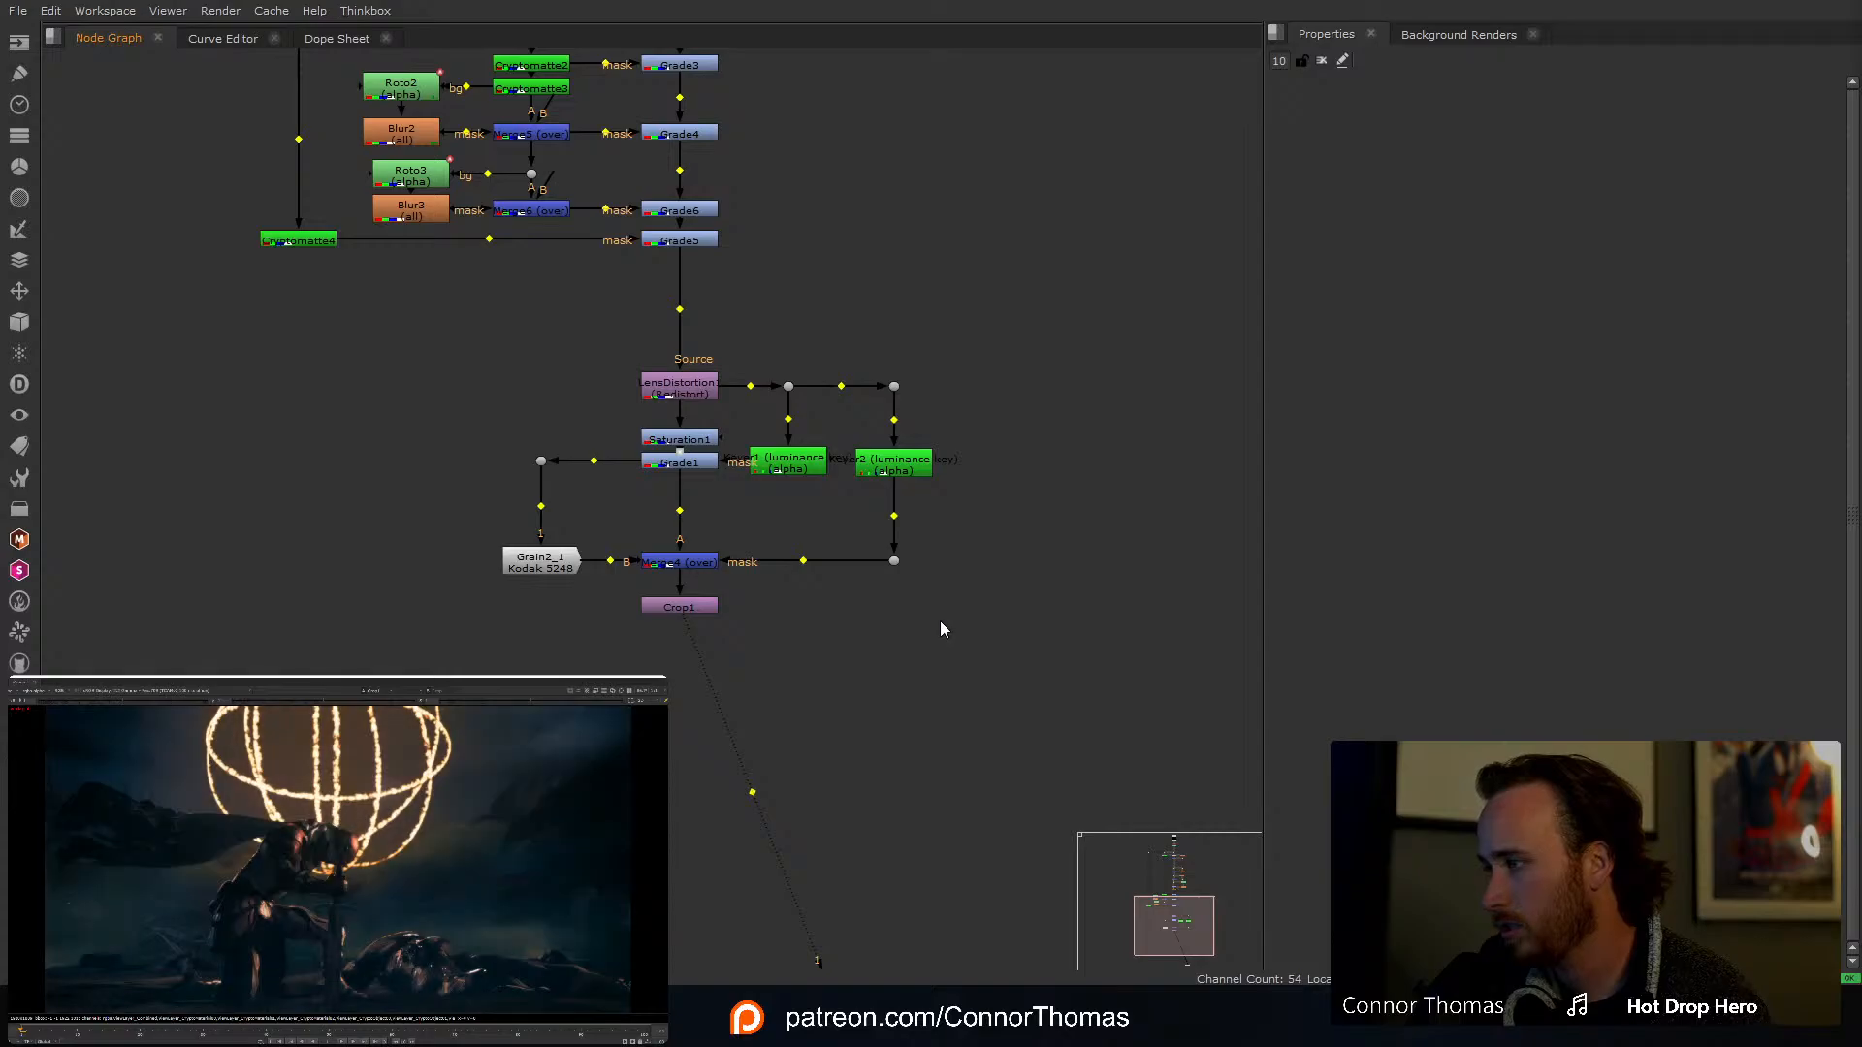
key(ctrl+v)
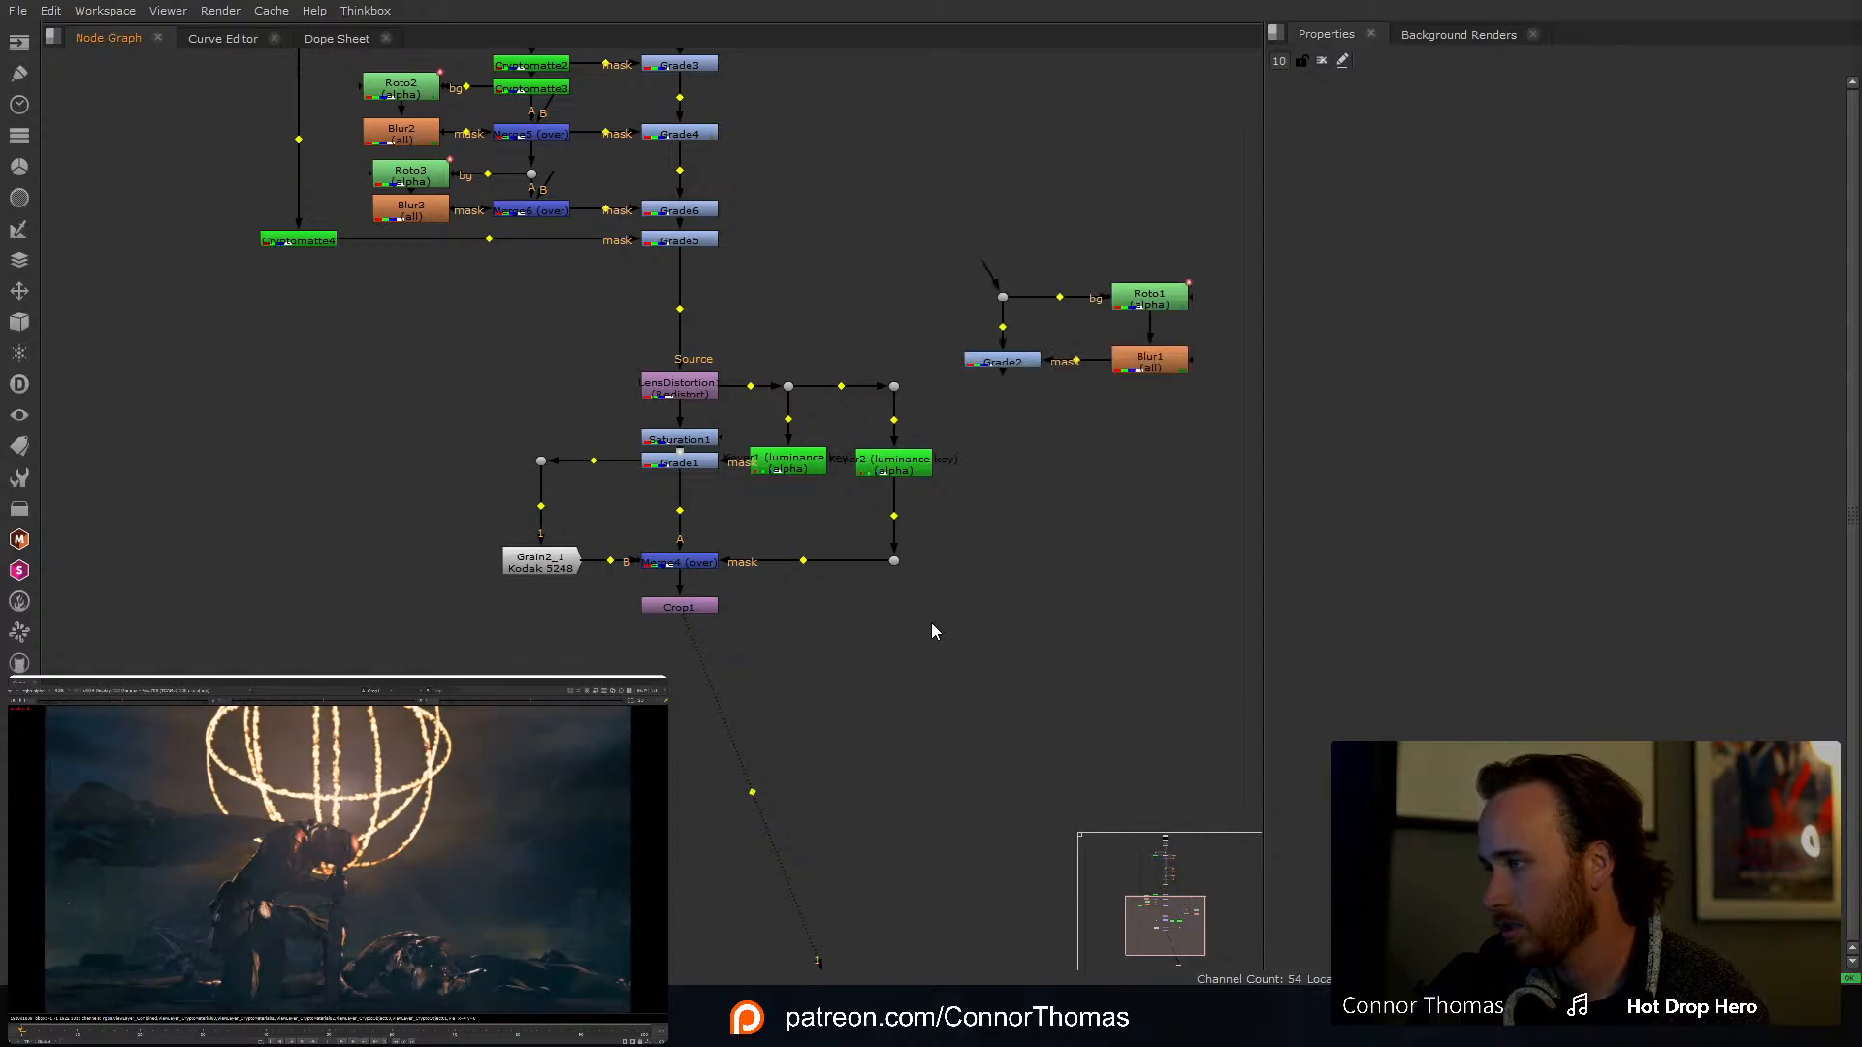
key(ctrl+z)
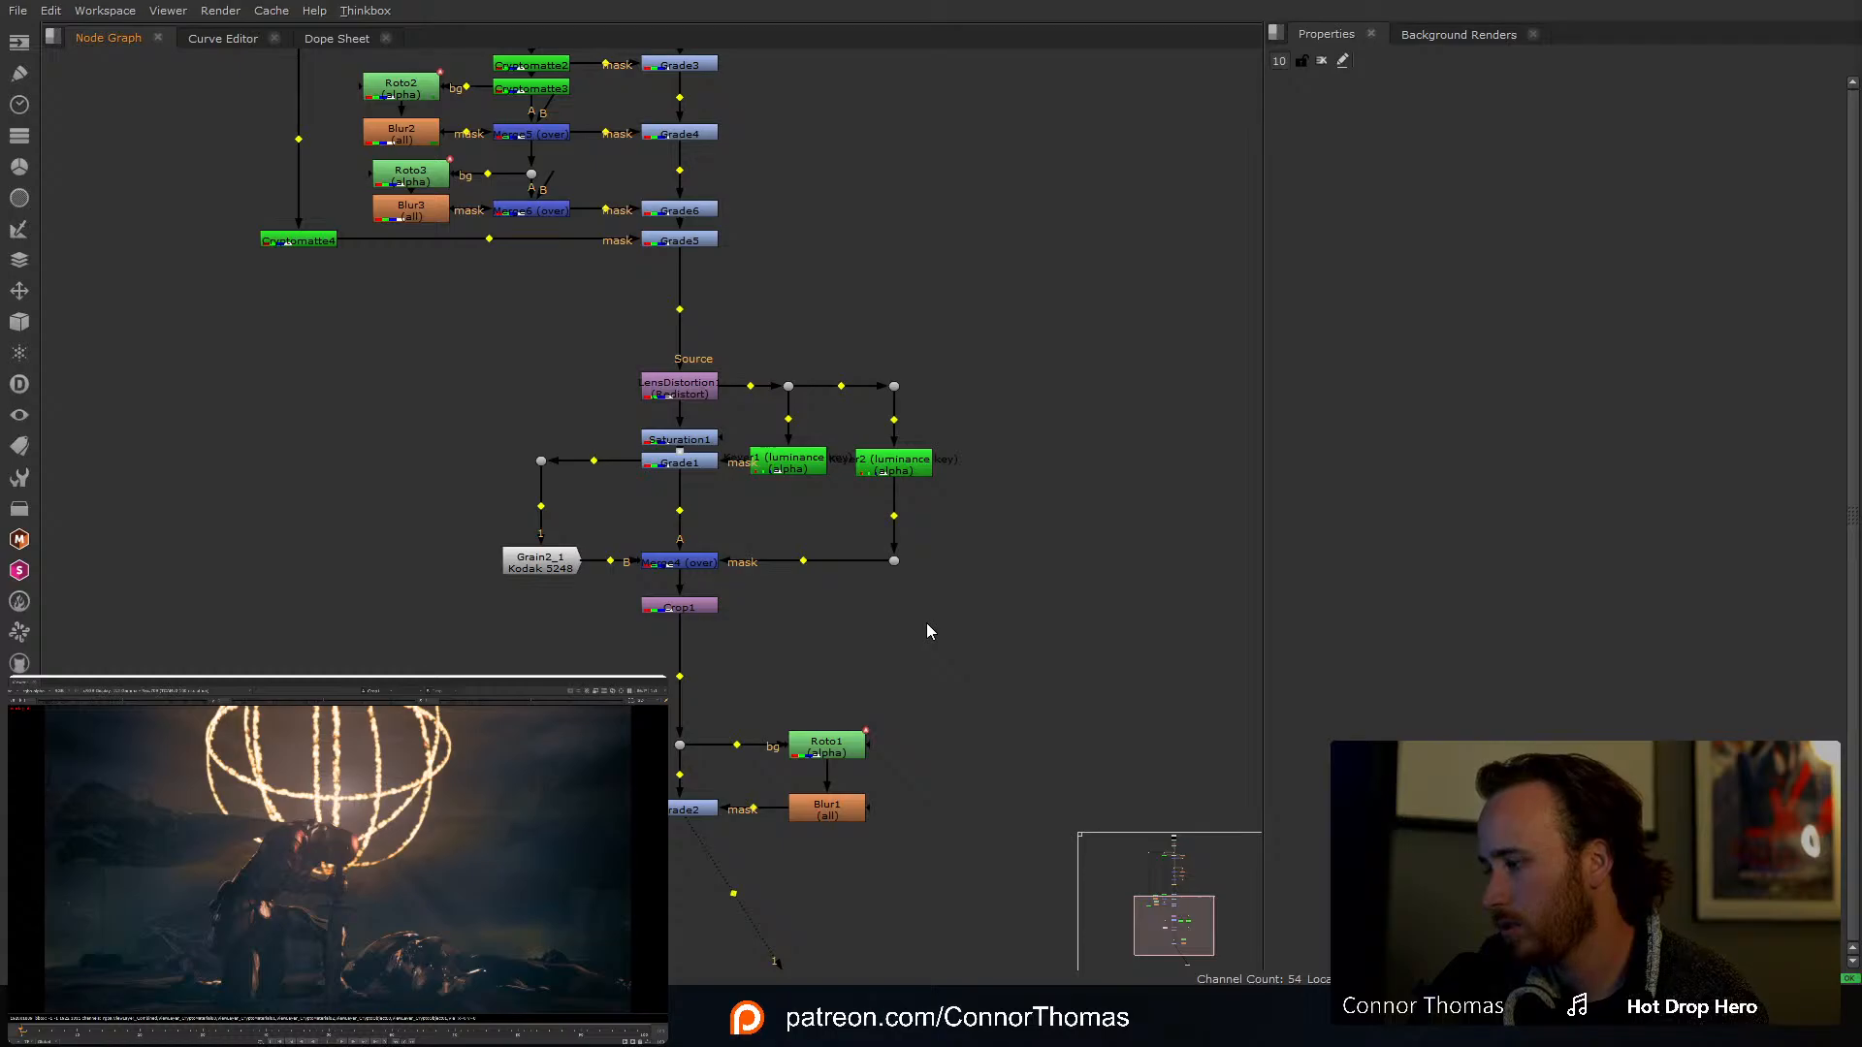
Step: Detach Grade2, its dot, Roto1 and Blur1 from Crop1 and park them beside the keyers, and check Grade1's effect on viewer input 1
drag(669, 899, 983, 683)
drag(679, 743, 1047, 440)
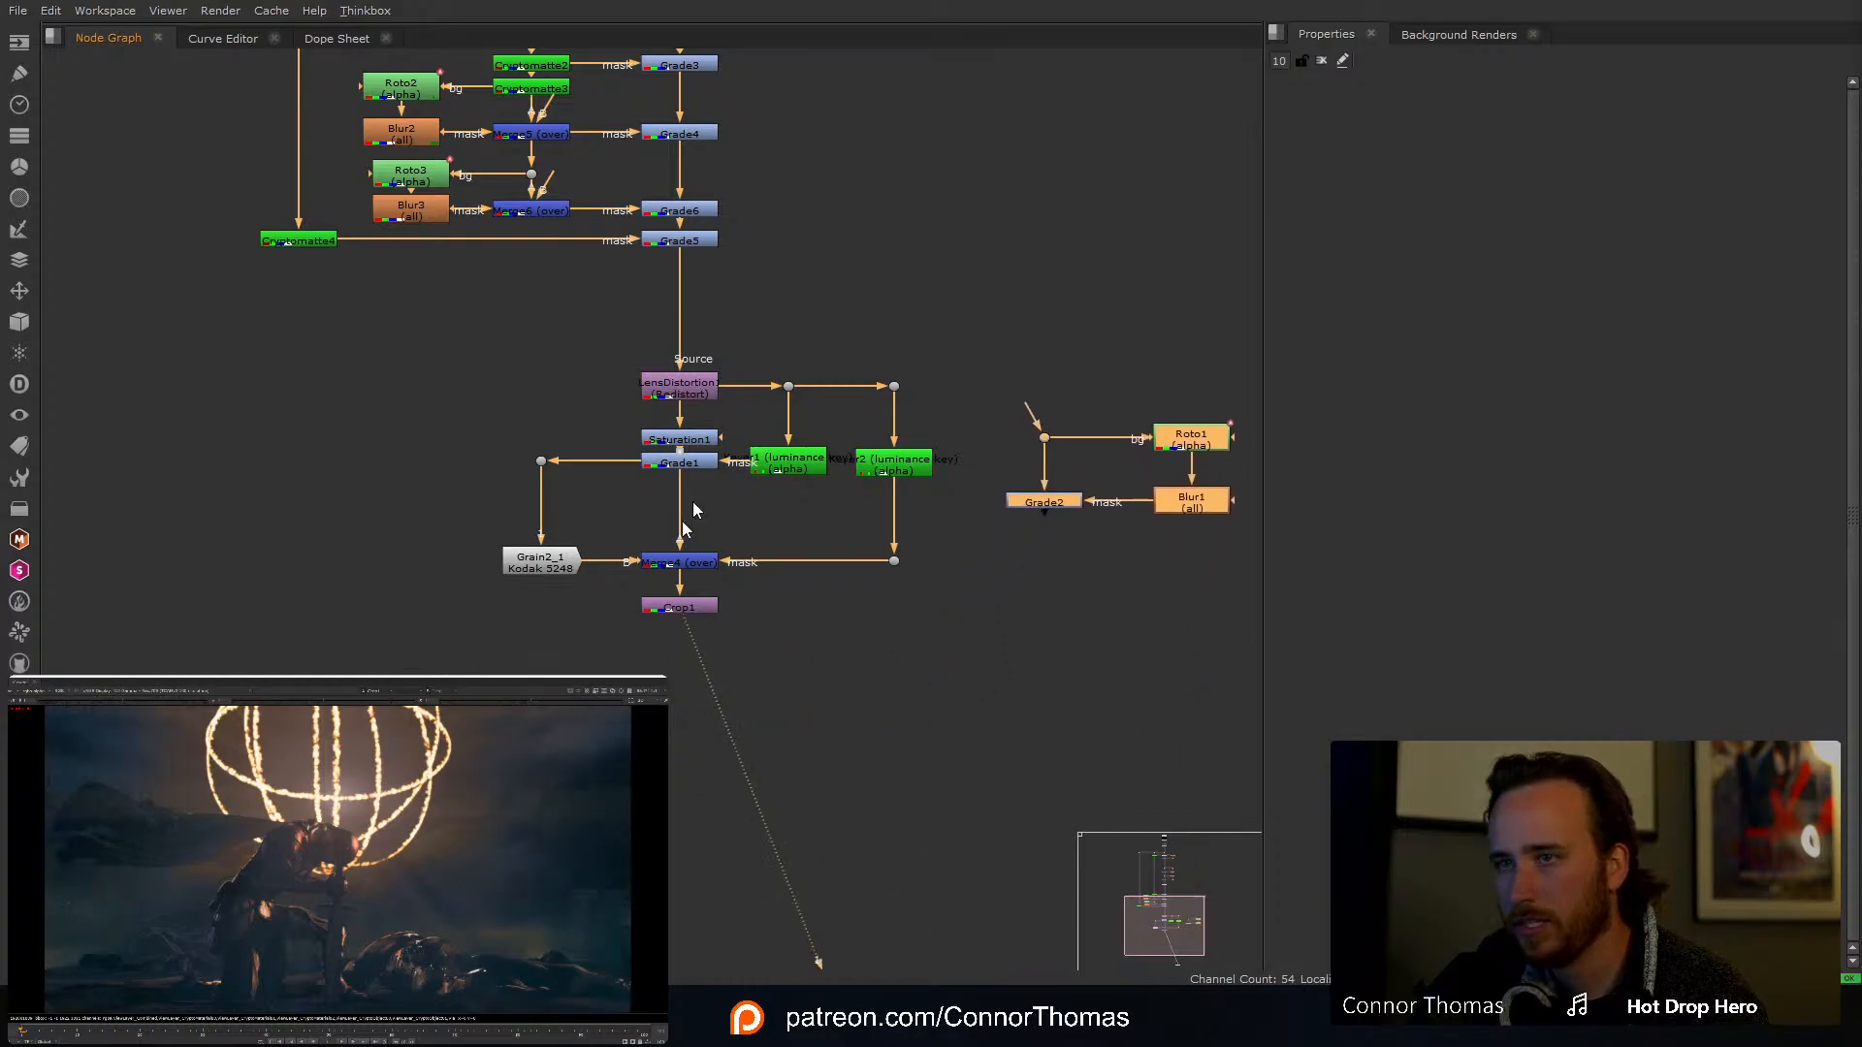
click(683, 469)
key(1)
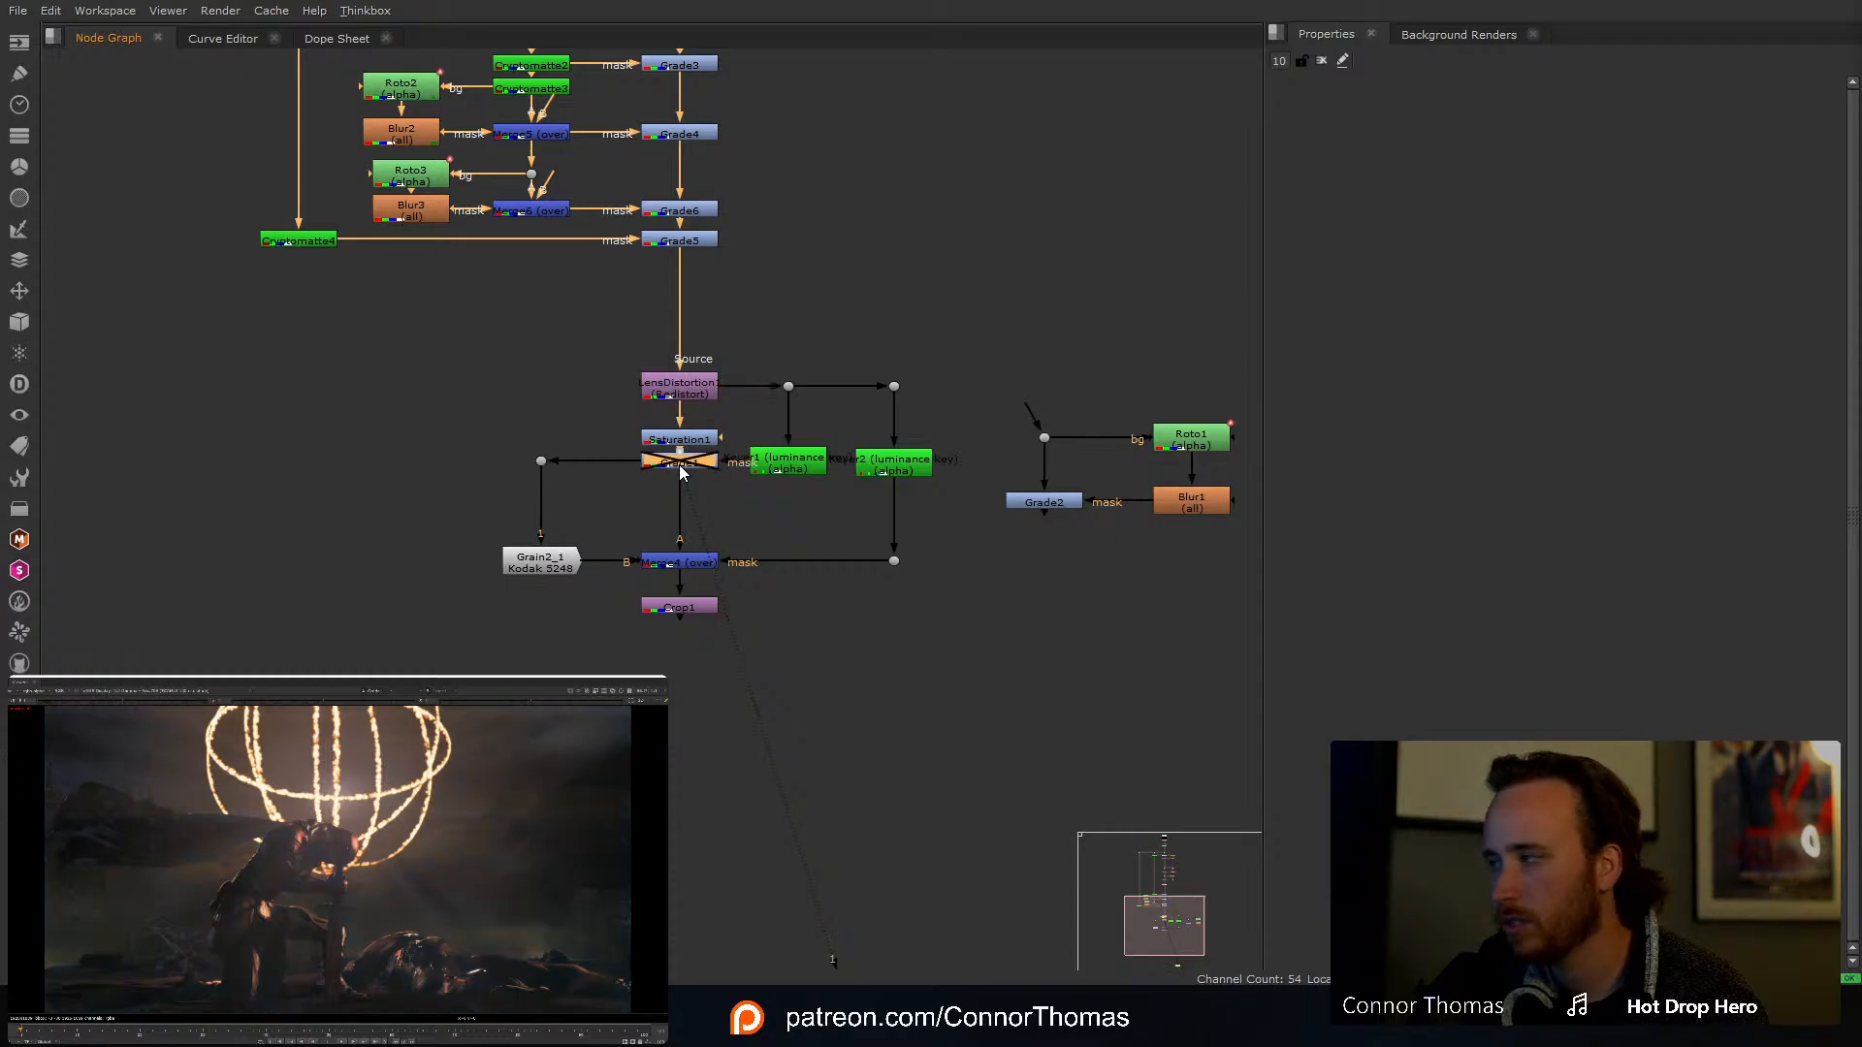
click(679, 465)
Step: Make room below Grade1 by lowering the grain, merge and Crop1 nodes together, and move Keyer2 down to just above its lower dot
drag(333, 753, 975, 523)
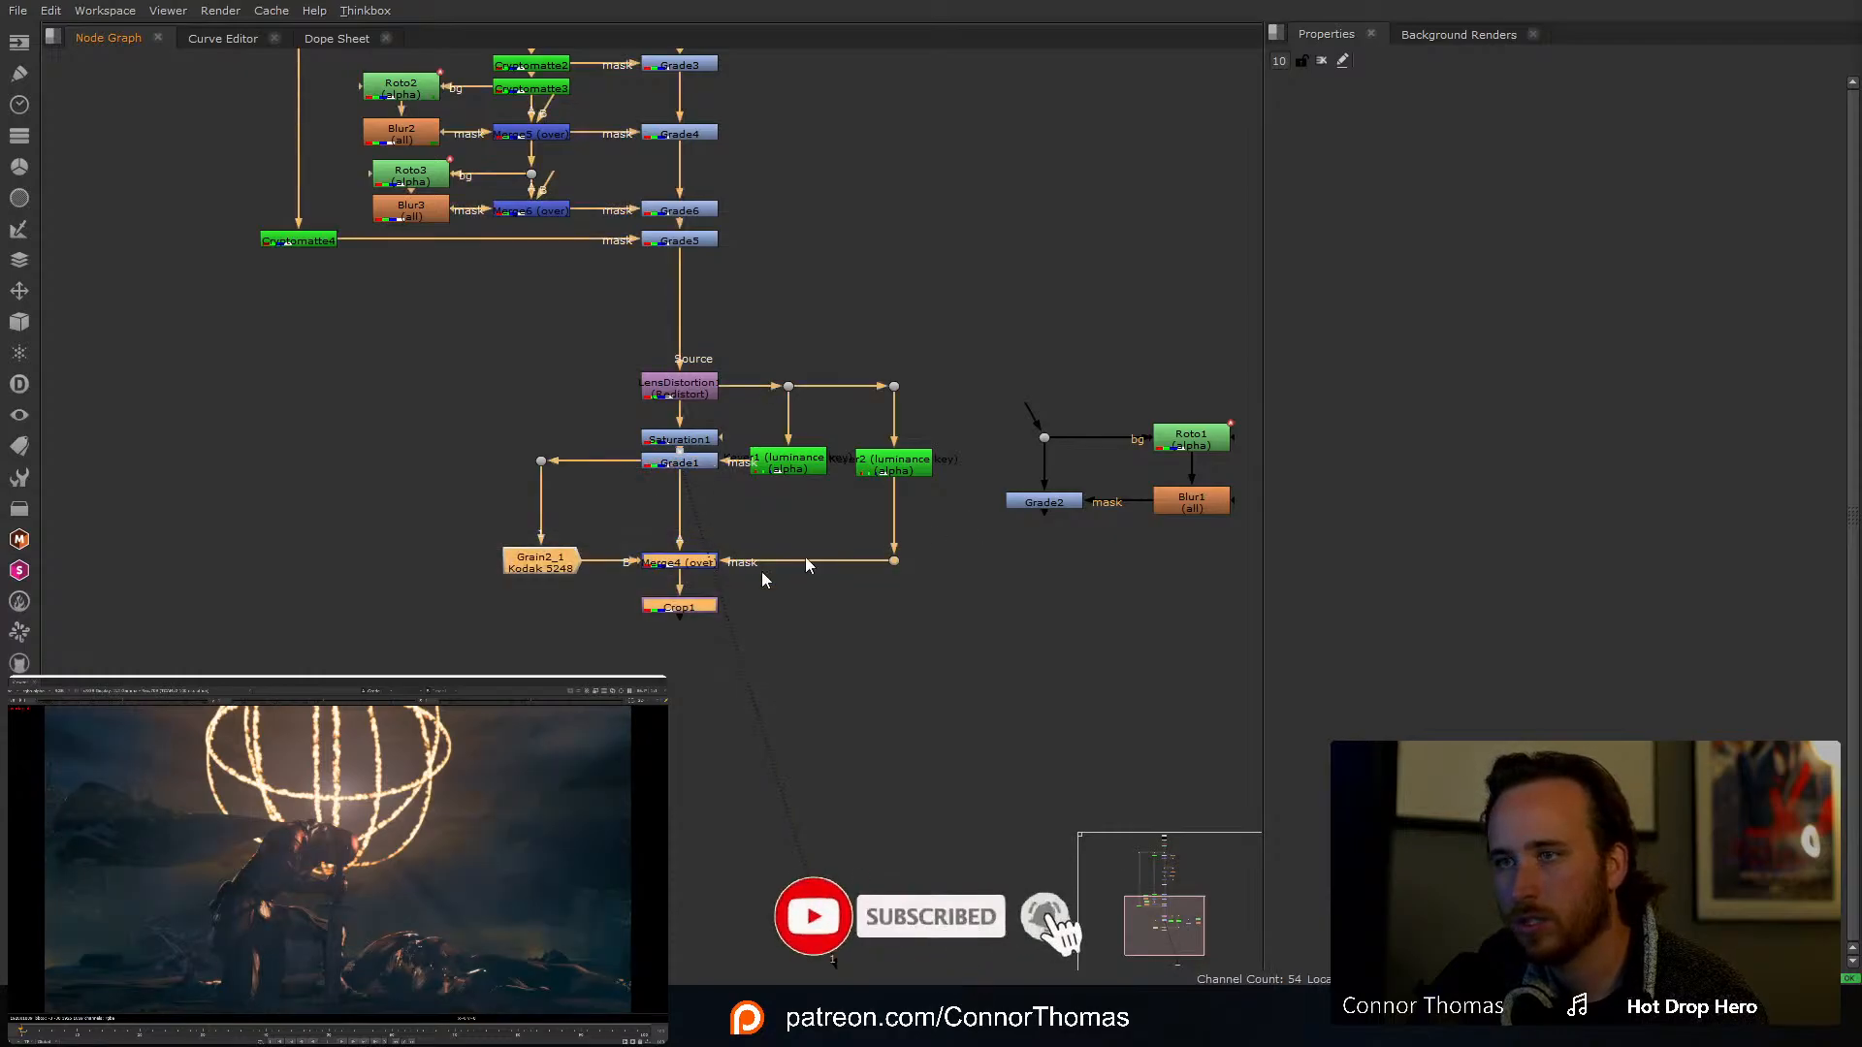
drag(685, 565, 685, 709)
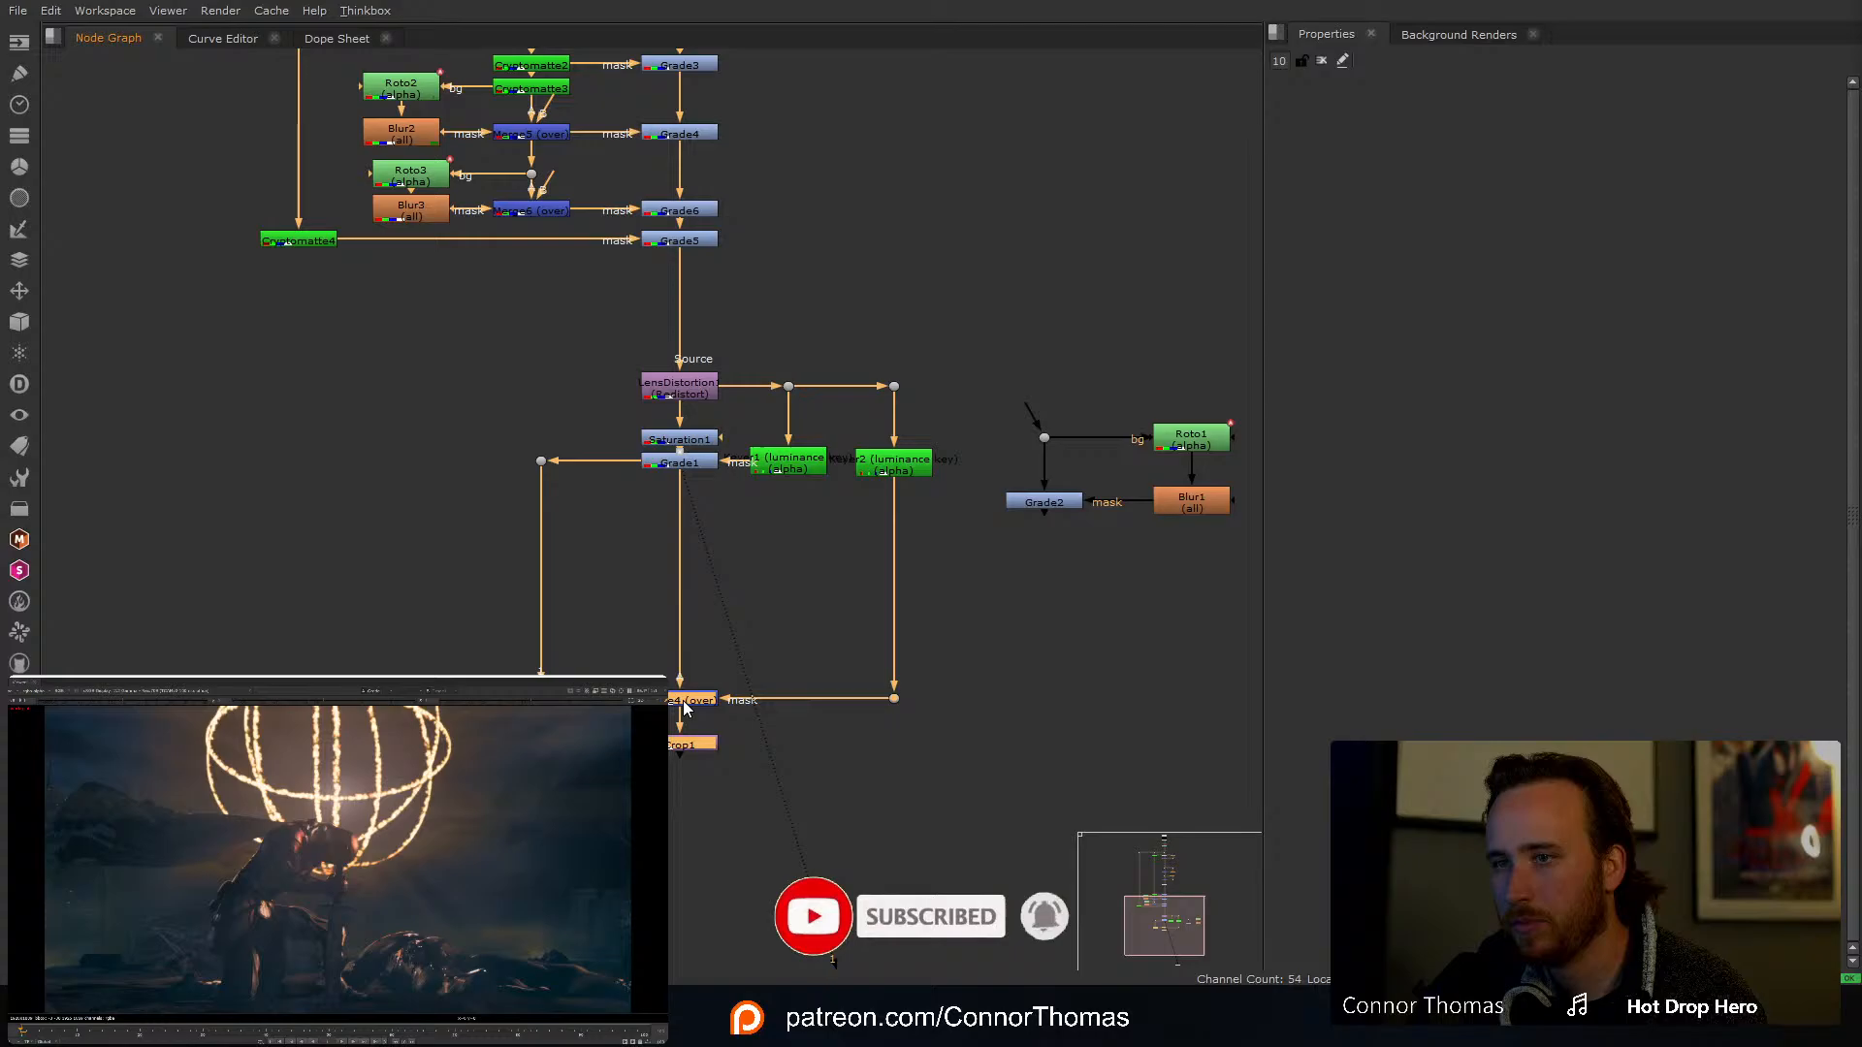
click(632, 573)
click(684, 465)
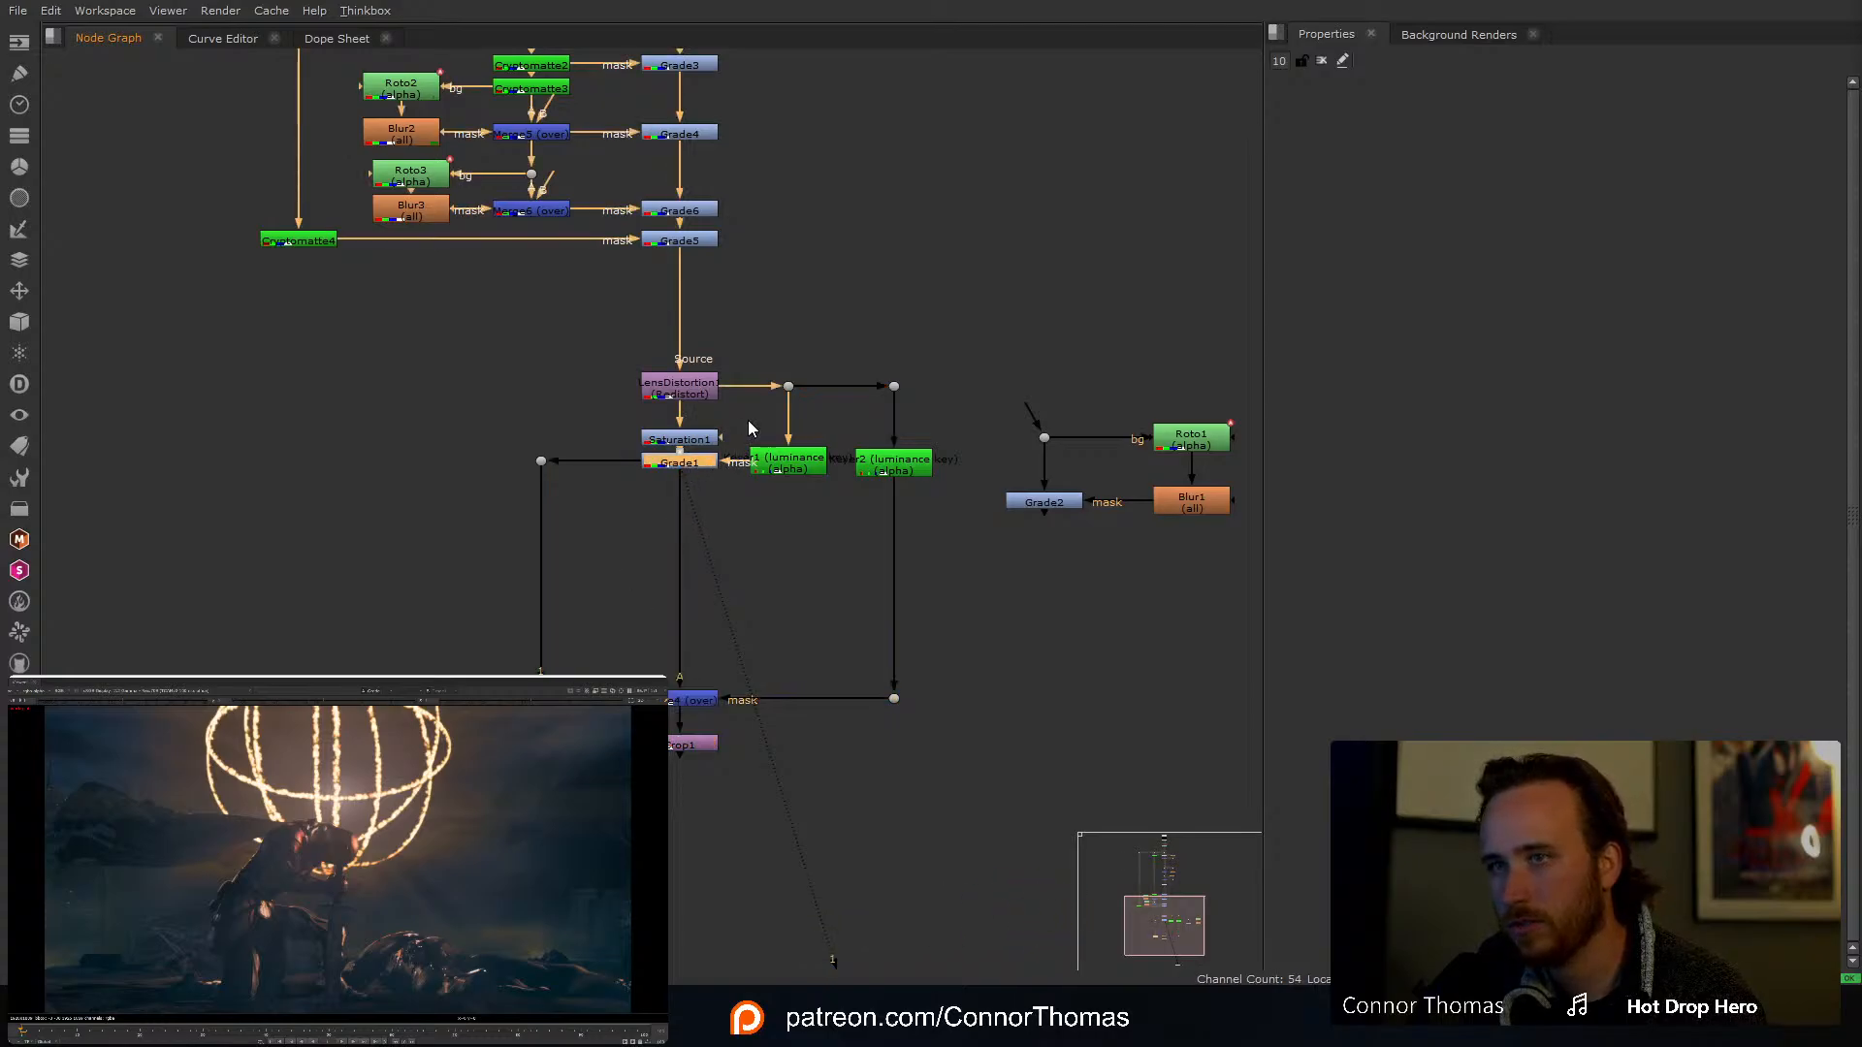
click(795, 470)
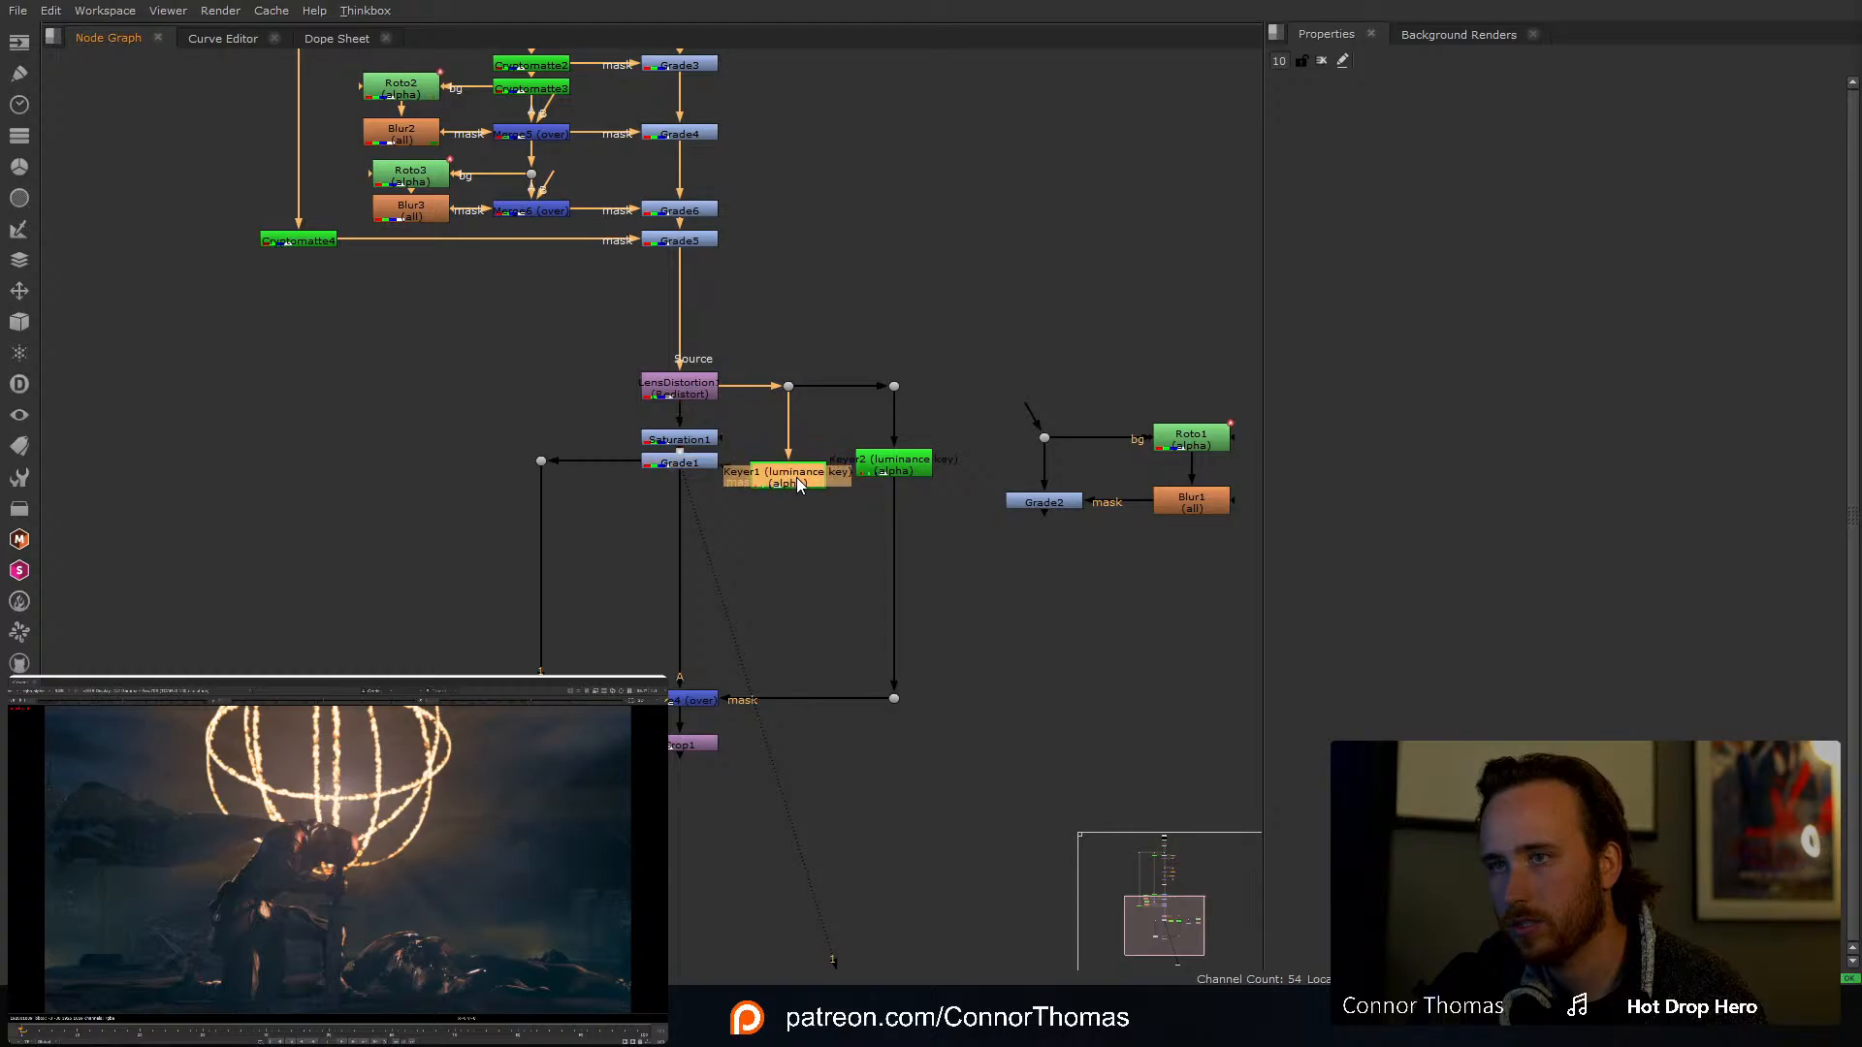
drag(881, 482, 875, 656)
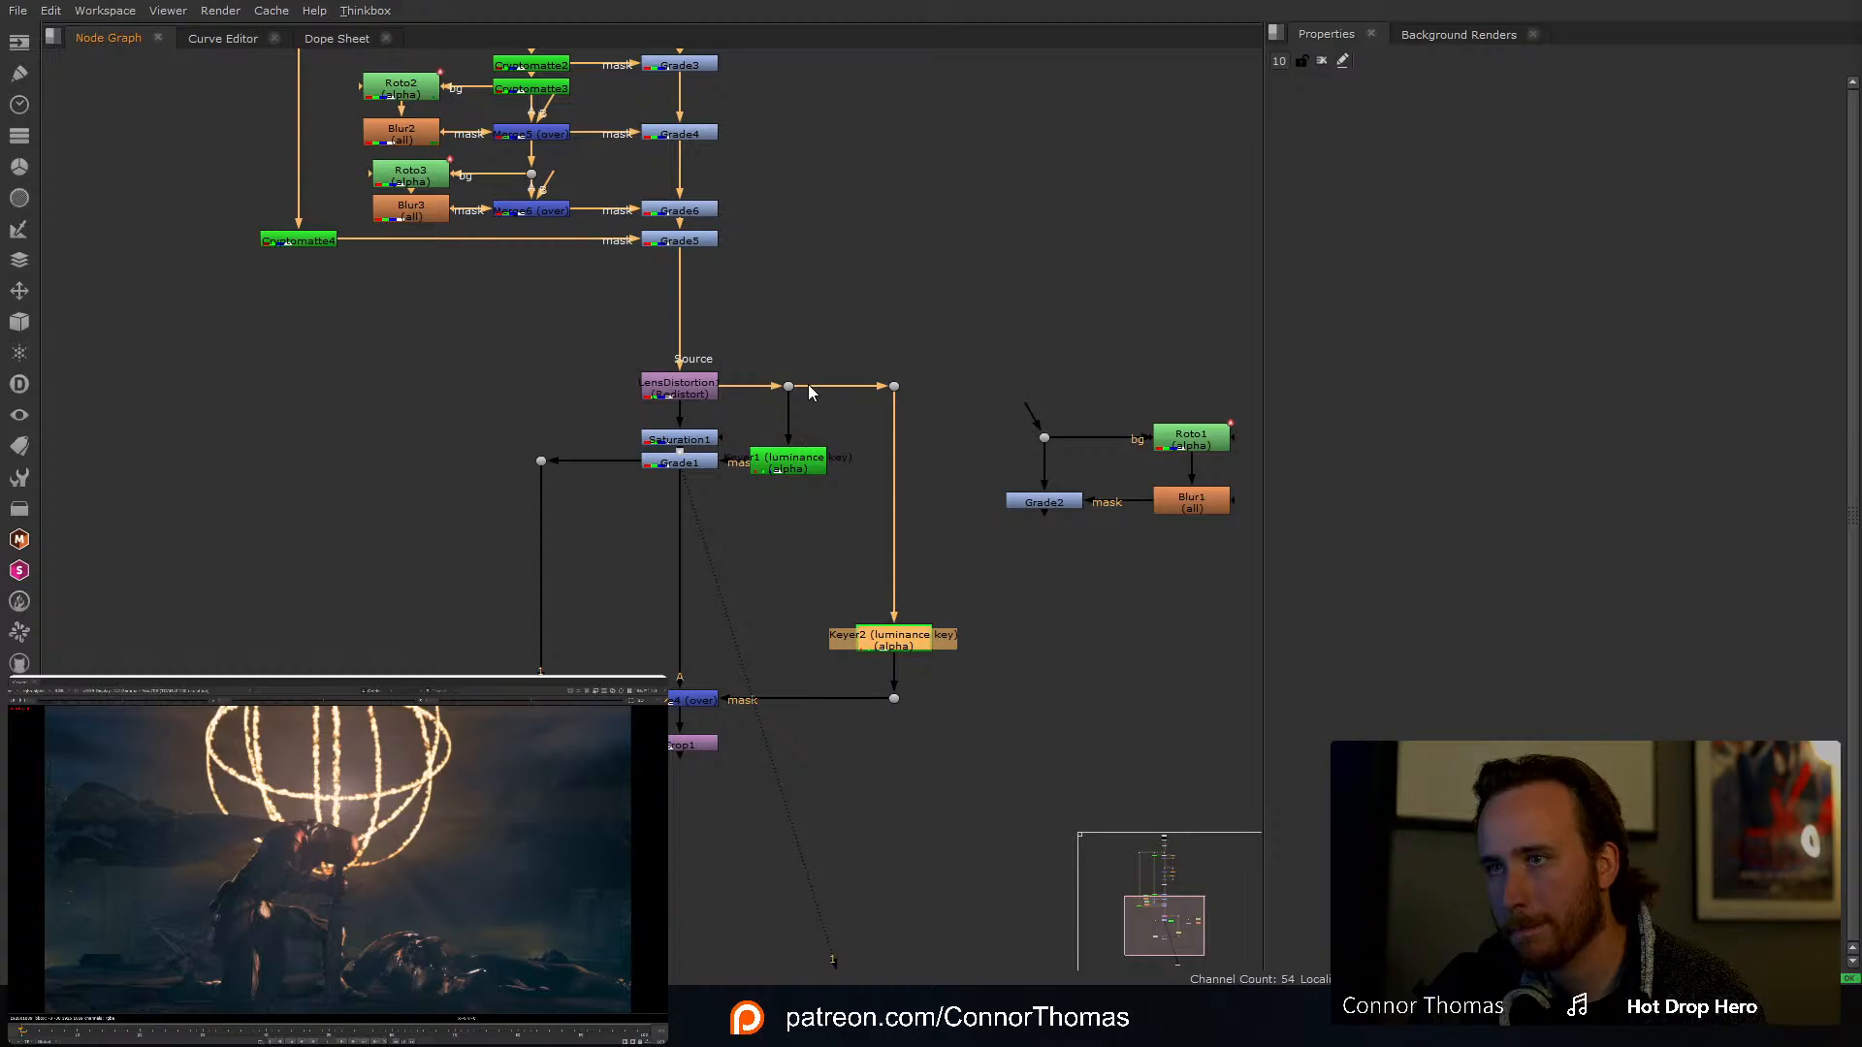
Step: Pull a spare dot off the main pipe, and insert Grade2 with its dot, Roto1 and Blur1 between Grade1 and the grain merge
key(ctrl)
ctrl+drag(680, 579, 1233, 626)
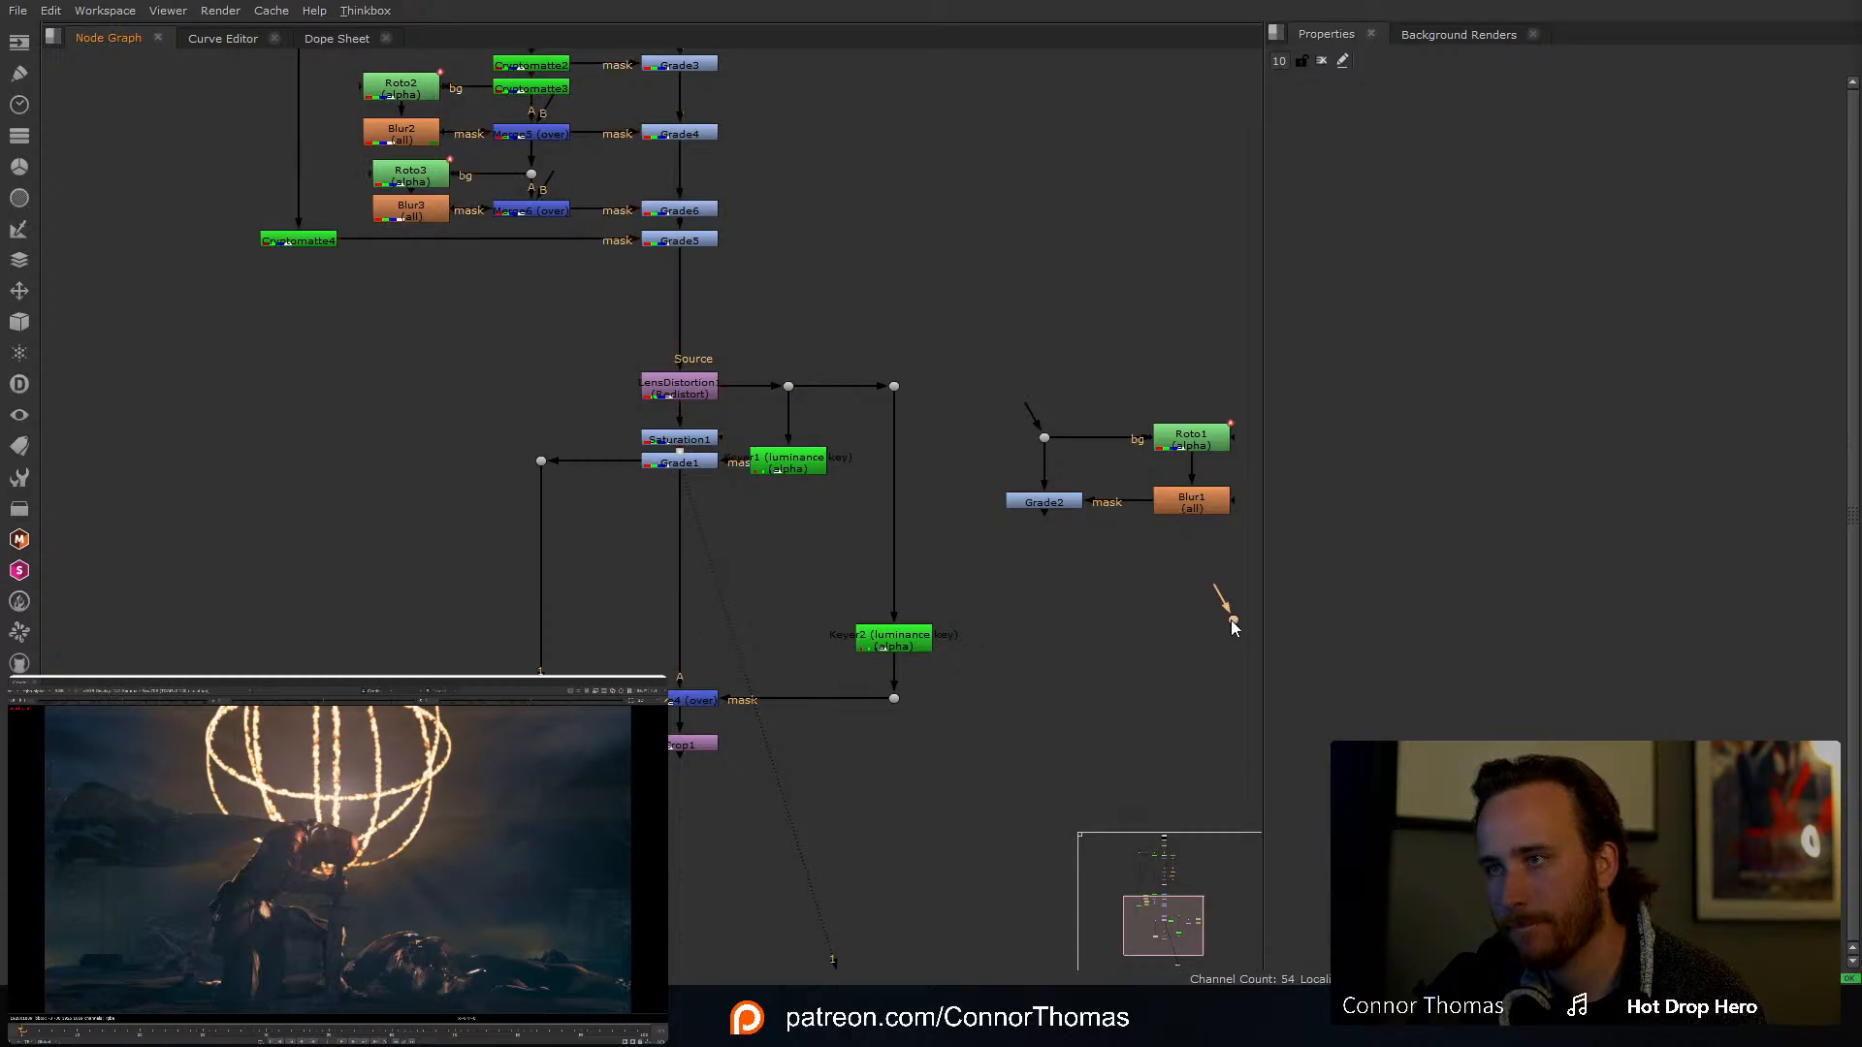
drag(969, 550, 1261, 393)
drag(1057, 502, 684, 585)
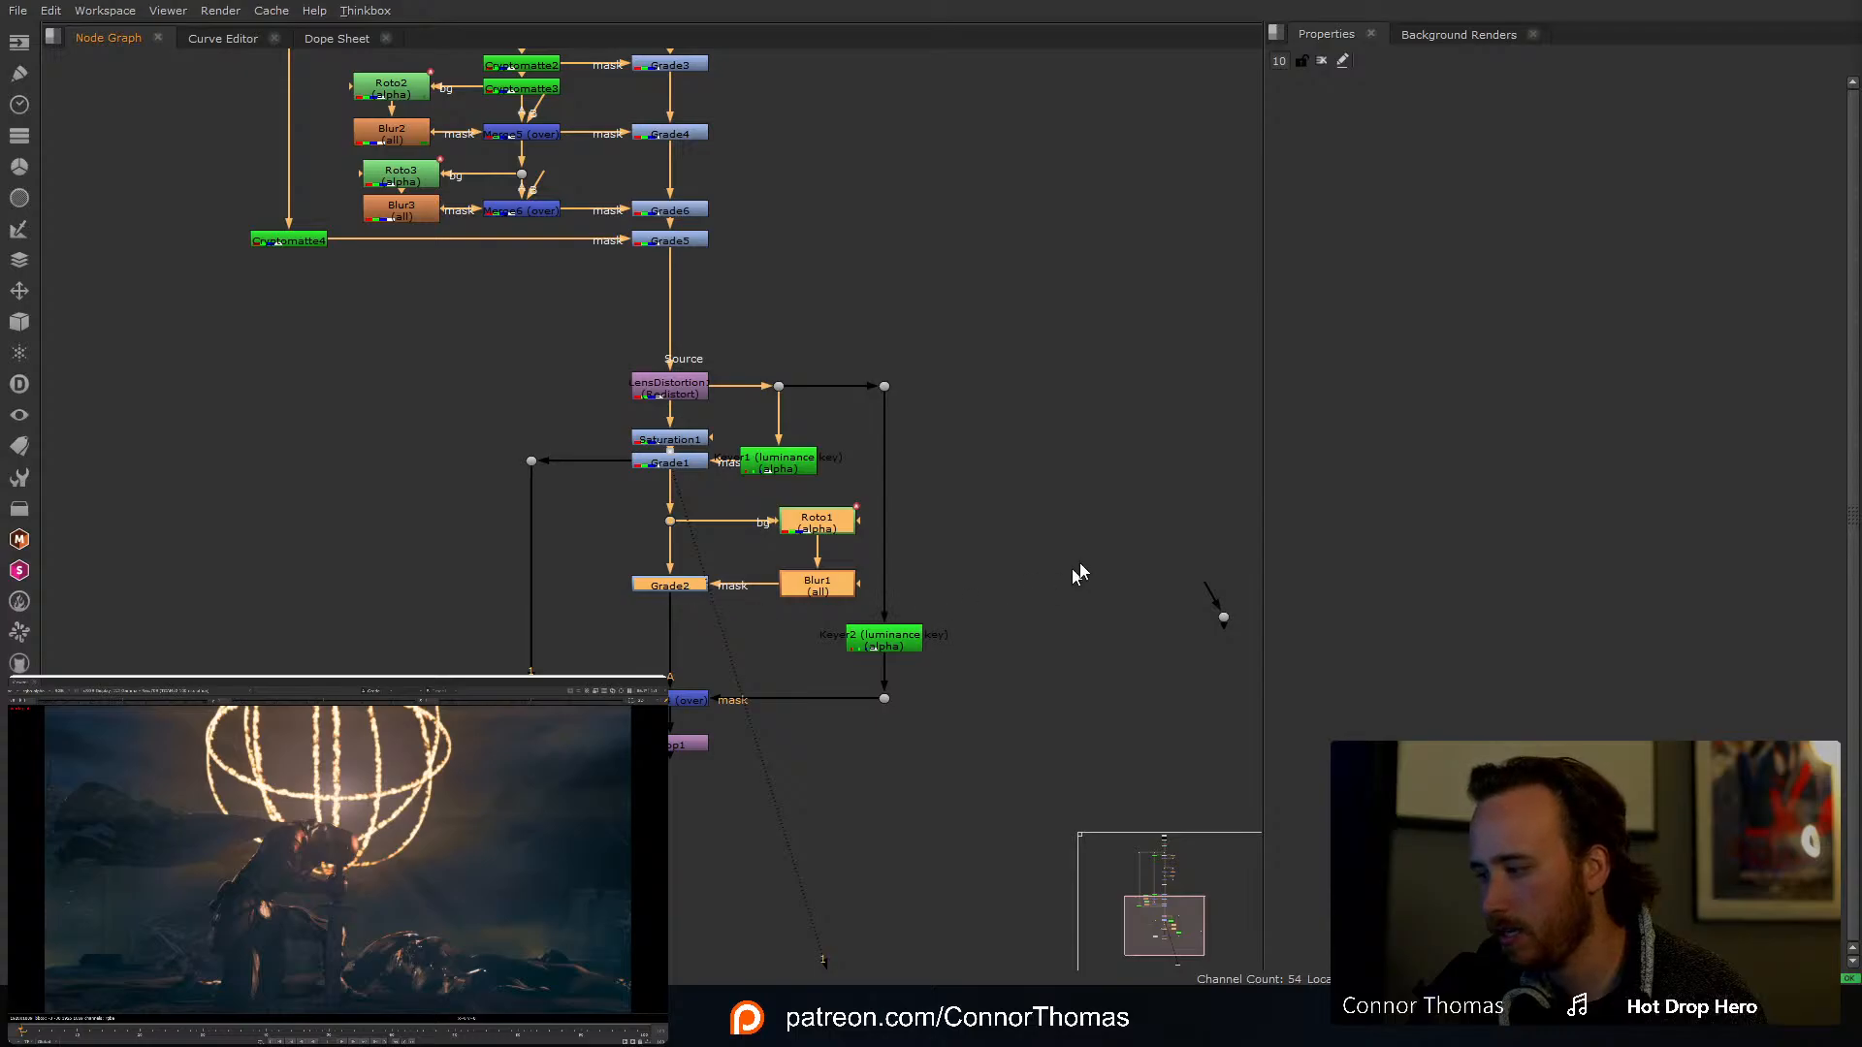
click(816, 807)
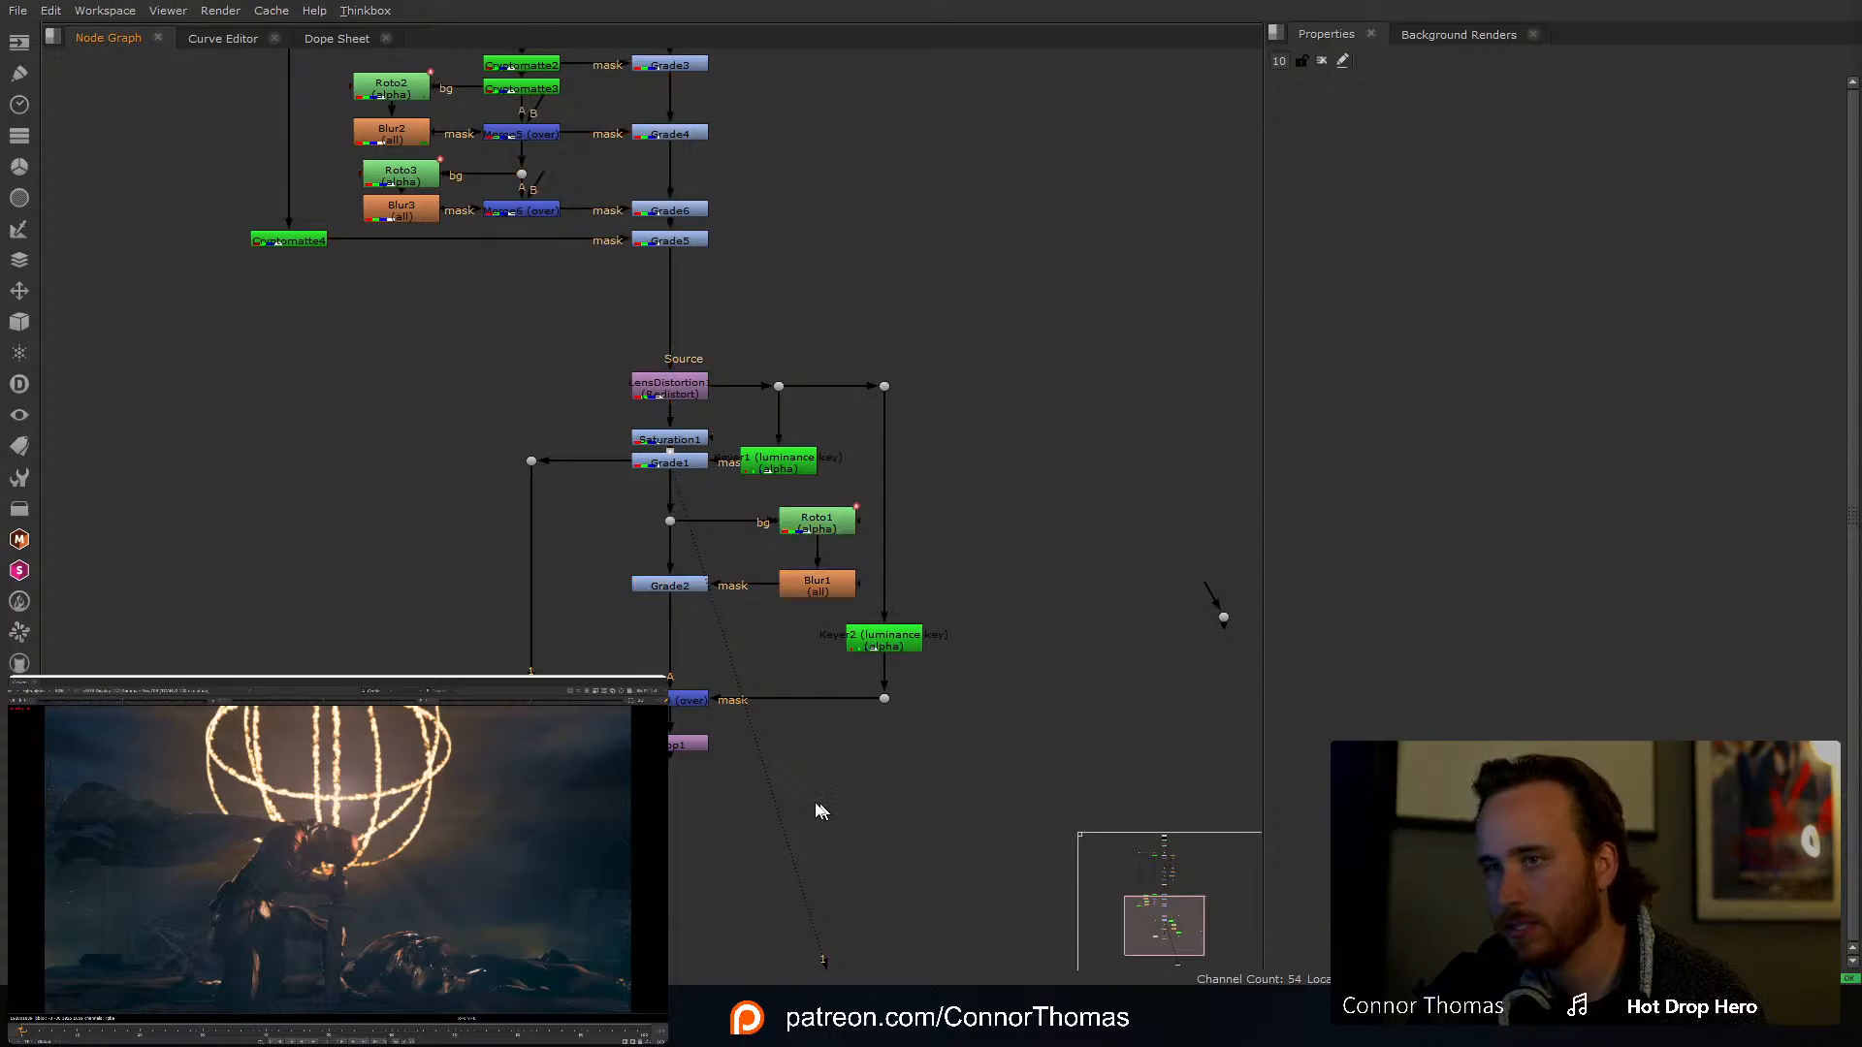
Step: View Crop1 on viewer input 1 and compare the image with Grade2 disabled and enabled
click(676, 588)
click(668, 753)
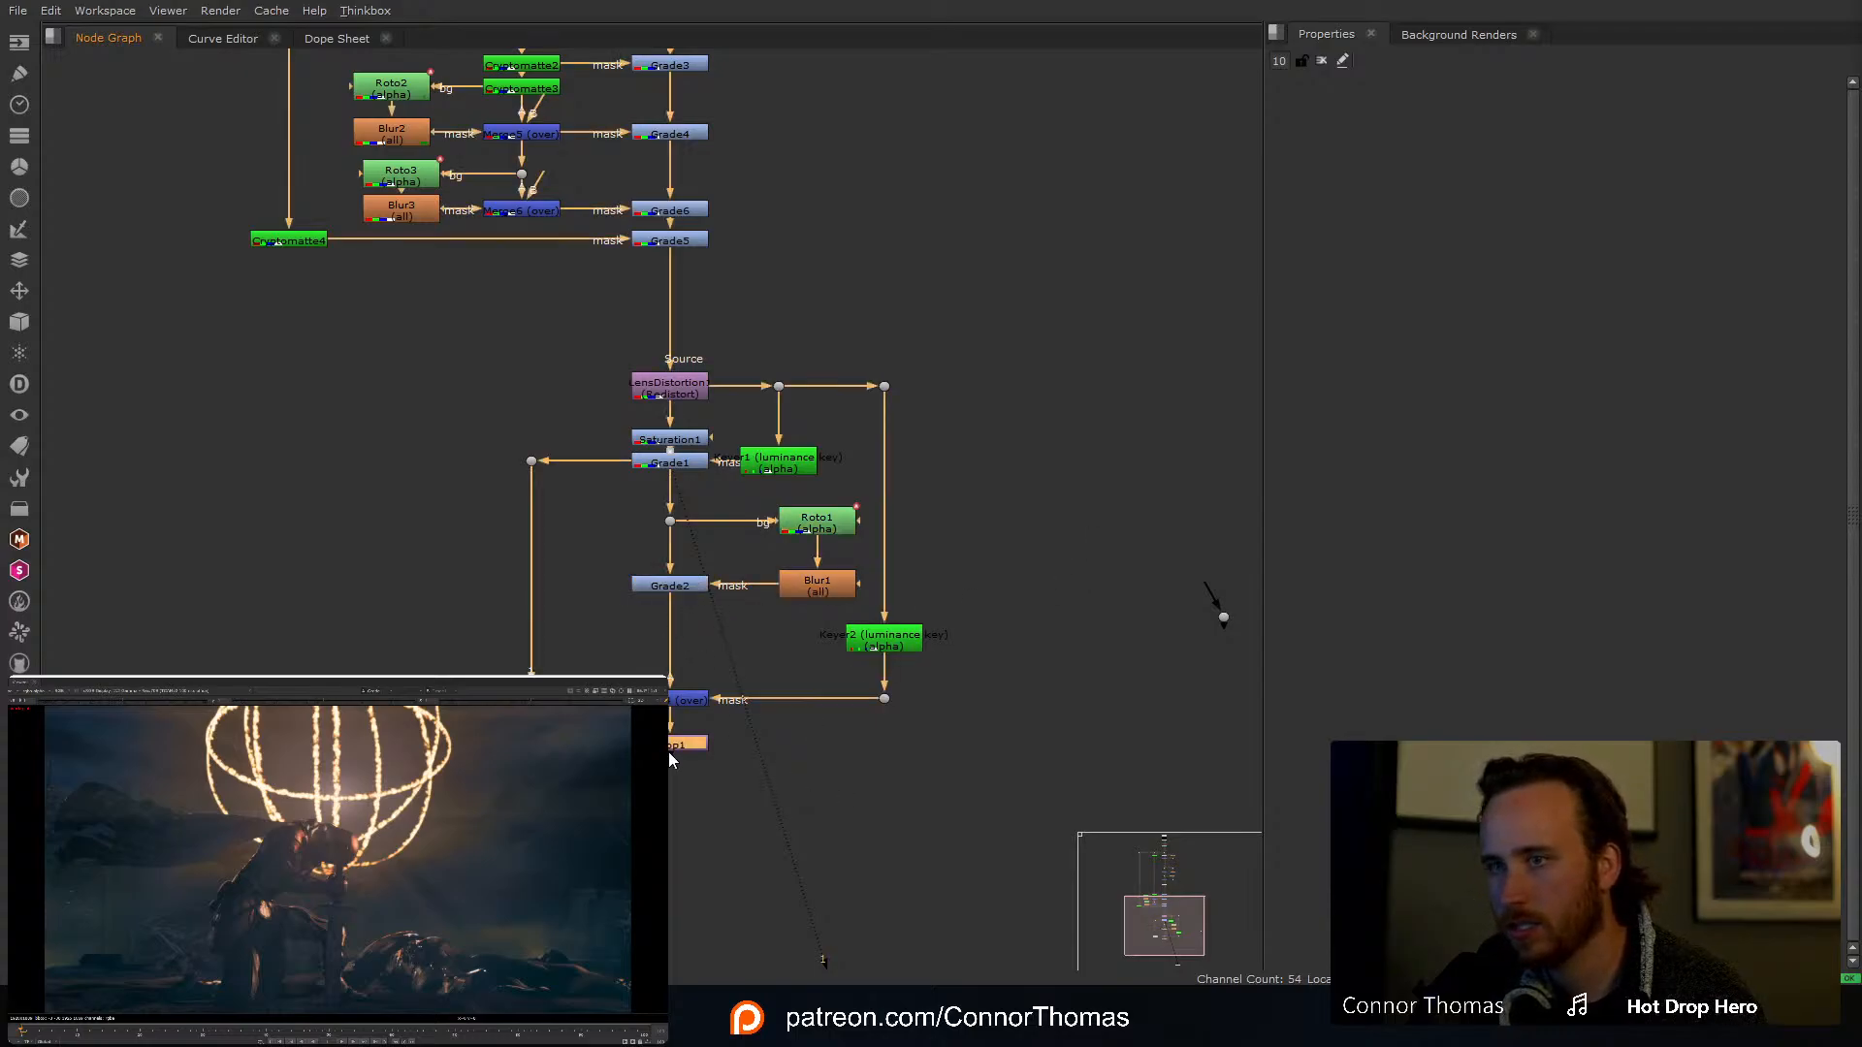
key(1)
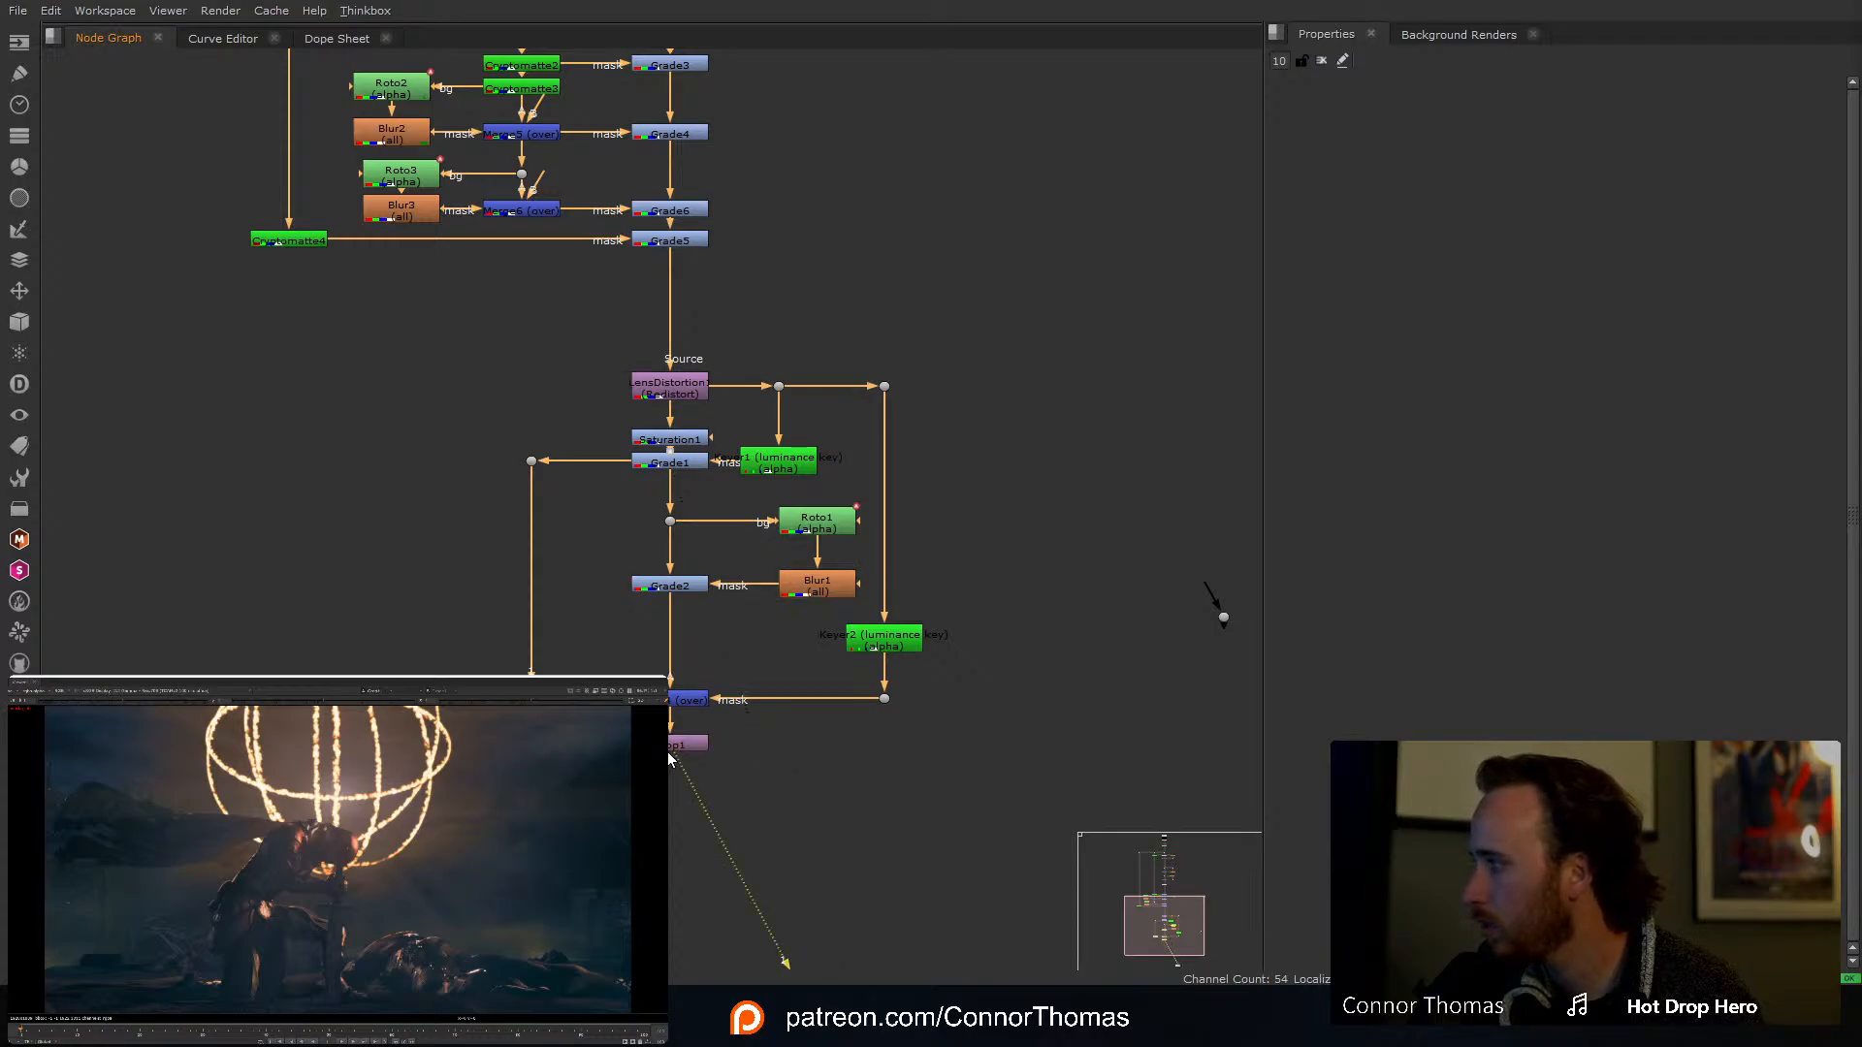
click(696, 587)
key(d)
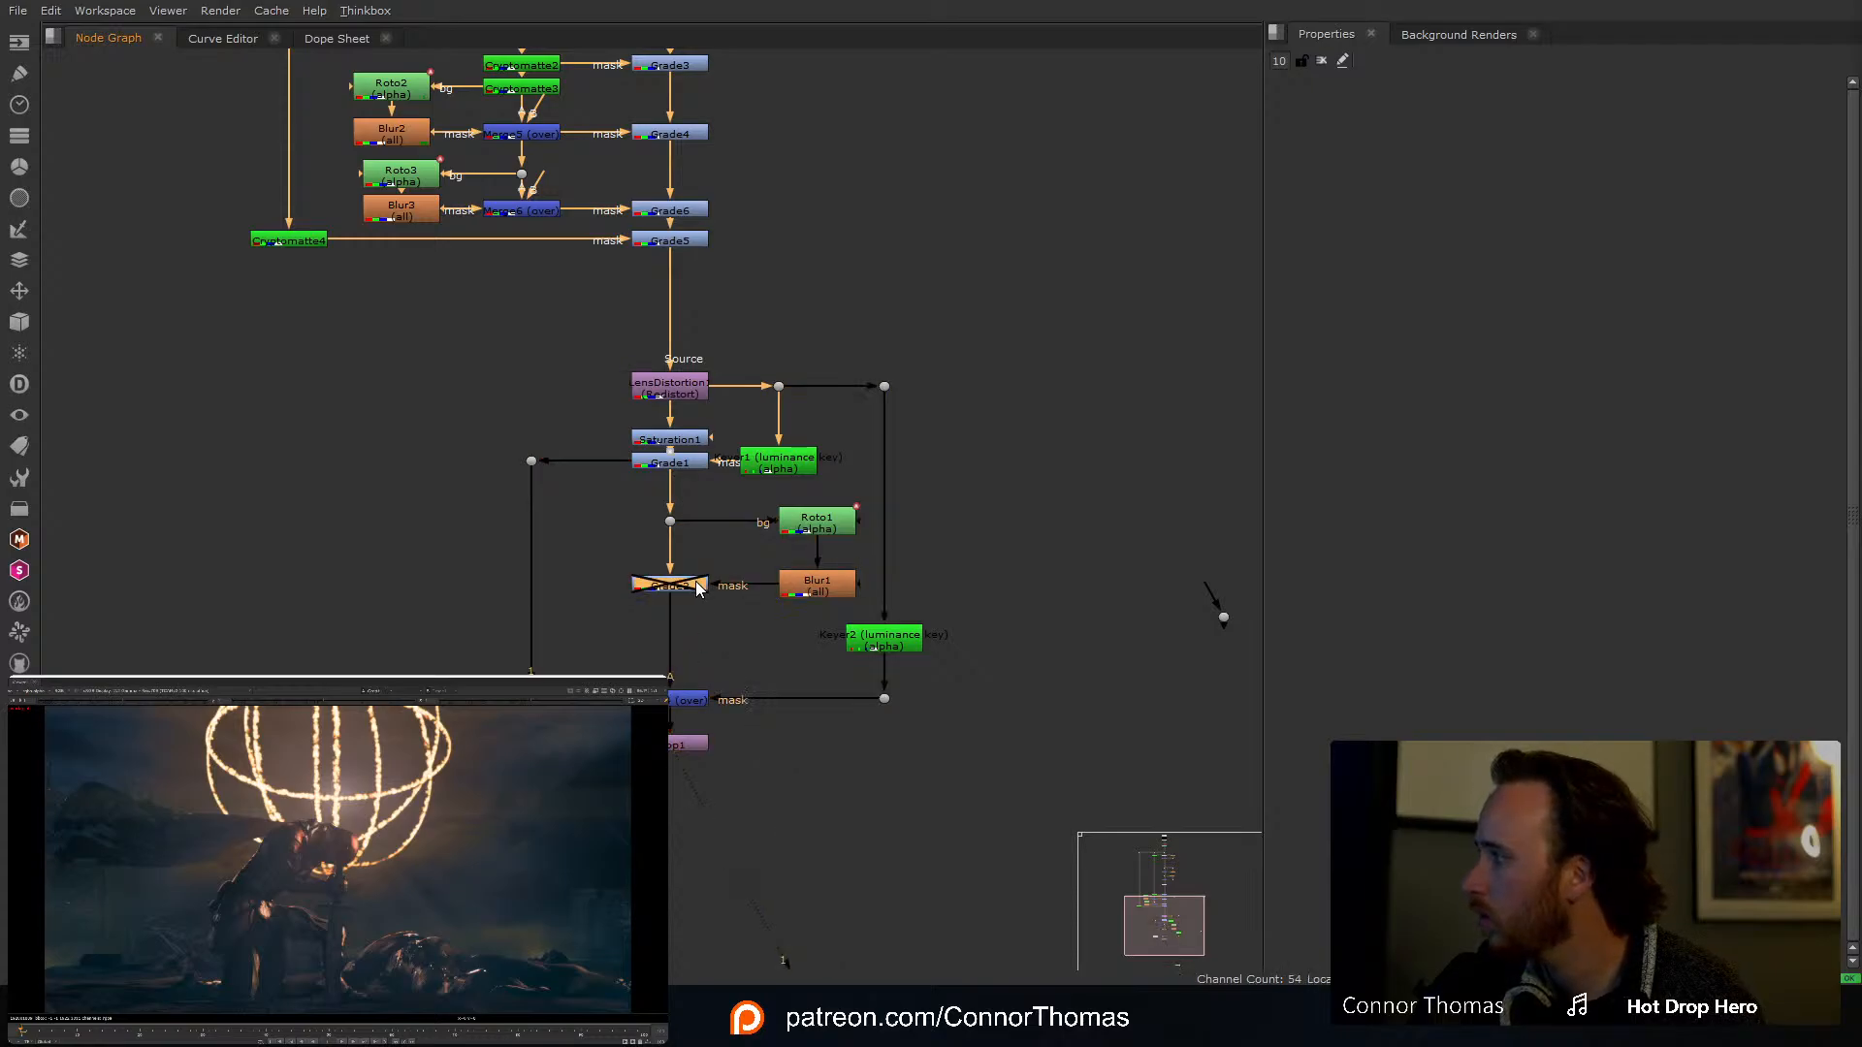
key(d)
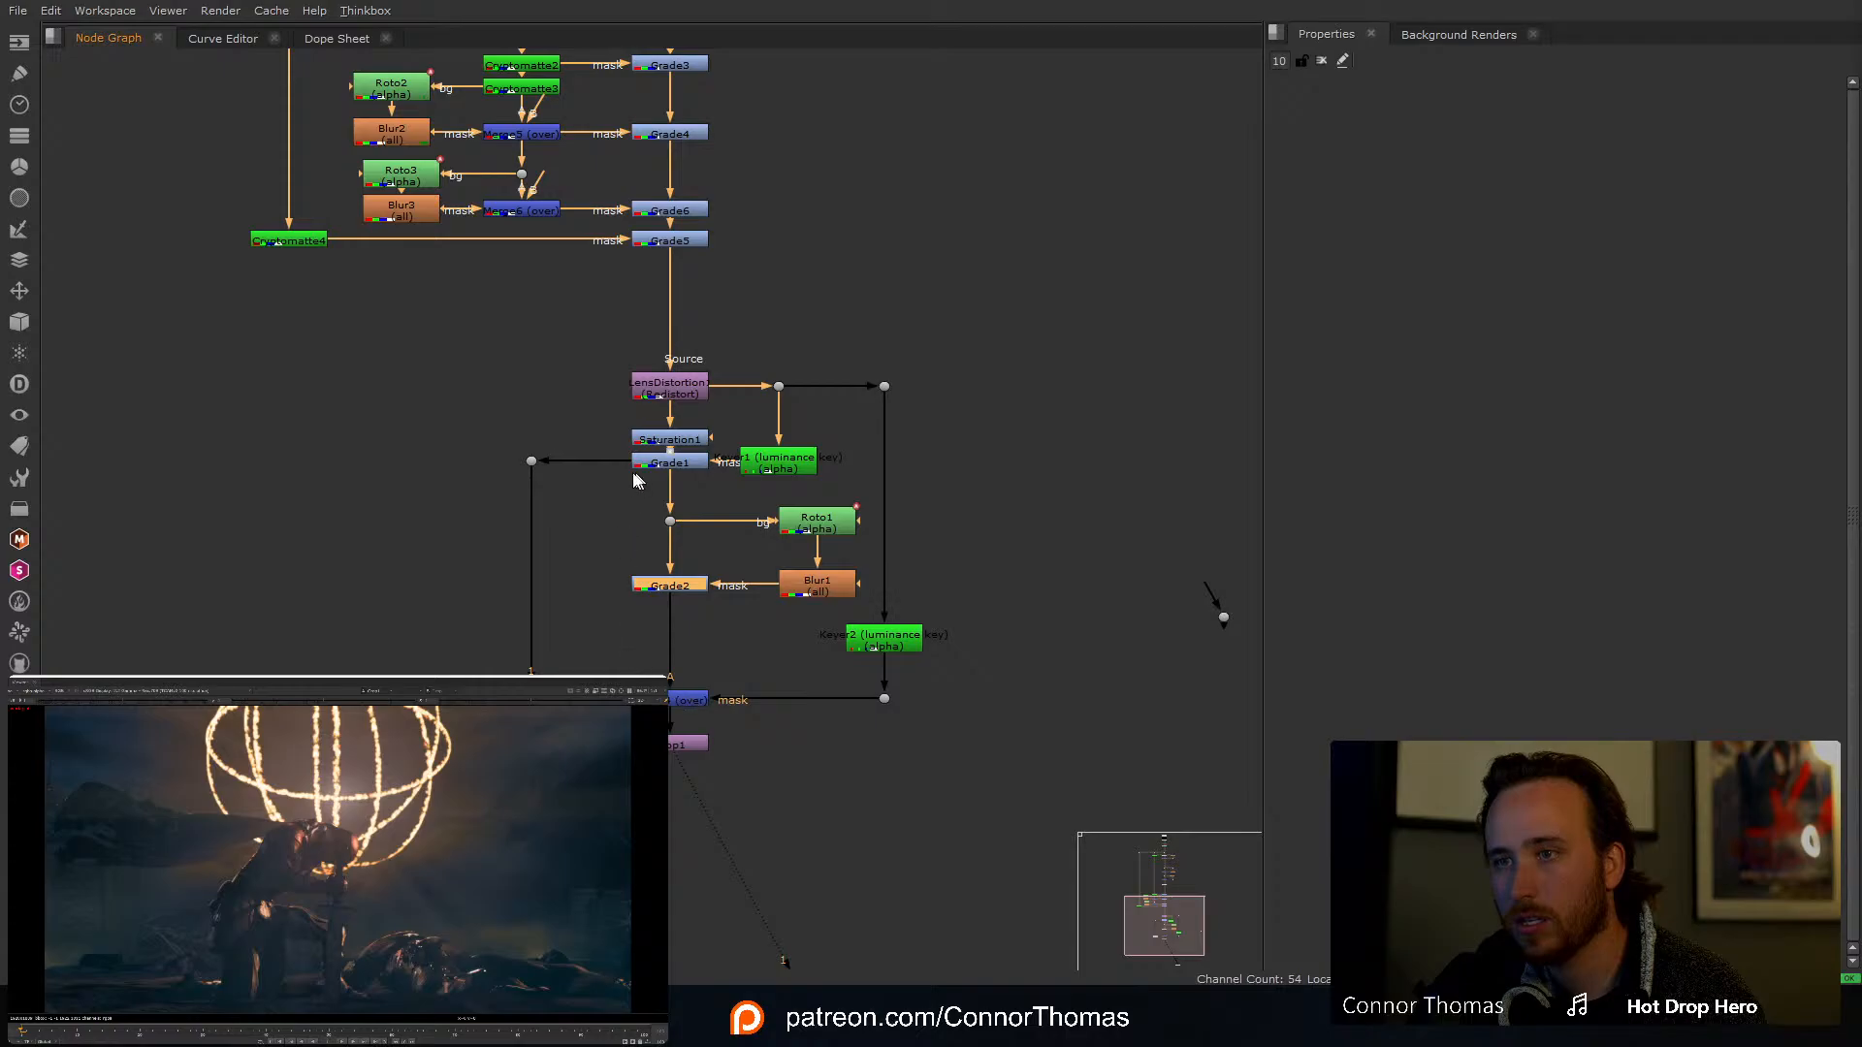
Step: Reconnect the grain branch's dot from Grade1 to Grade2 and lower the dot level with Grade2
drag(624, 467, 593, 570)
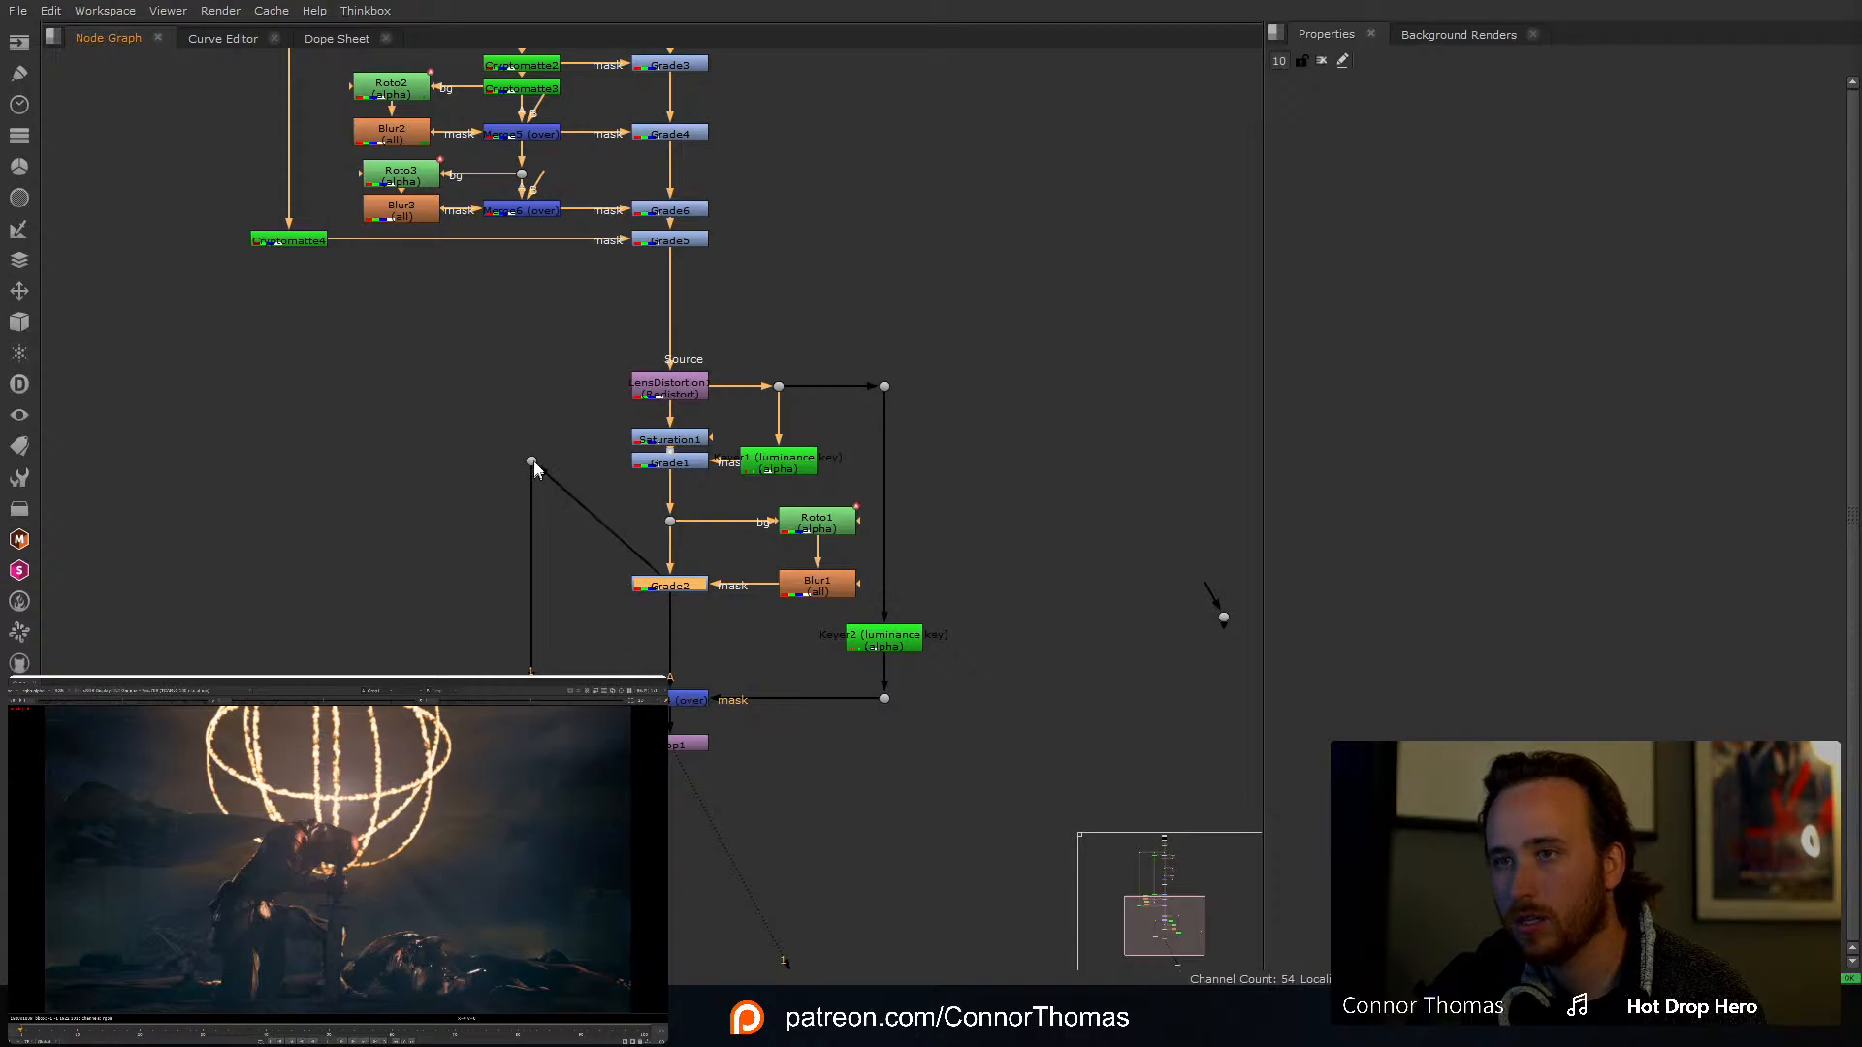
drag(532, 463, 533, 585)
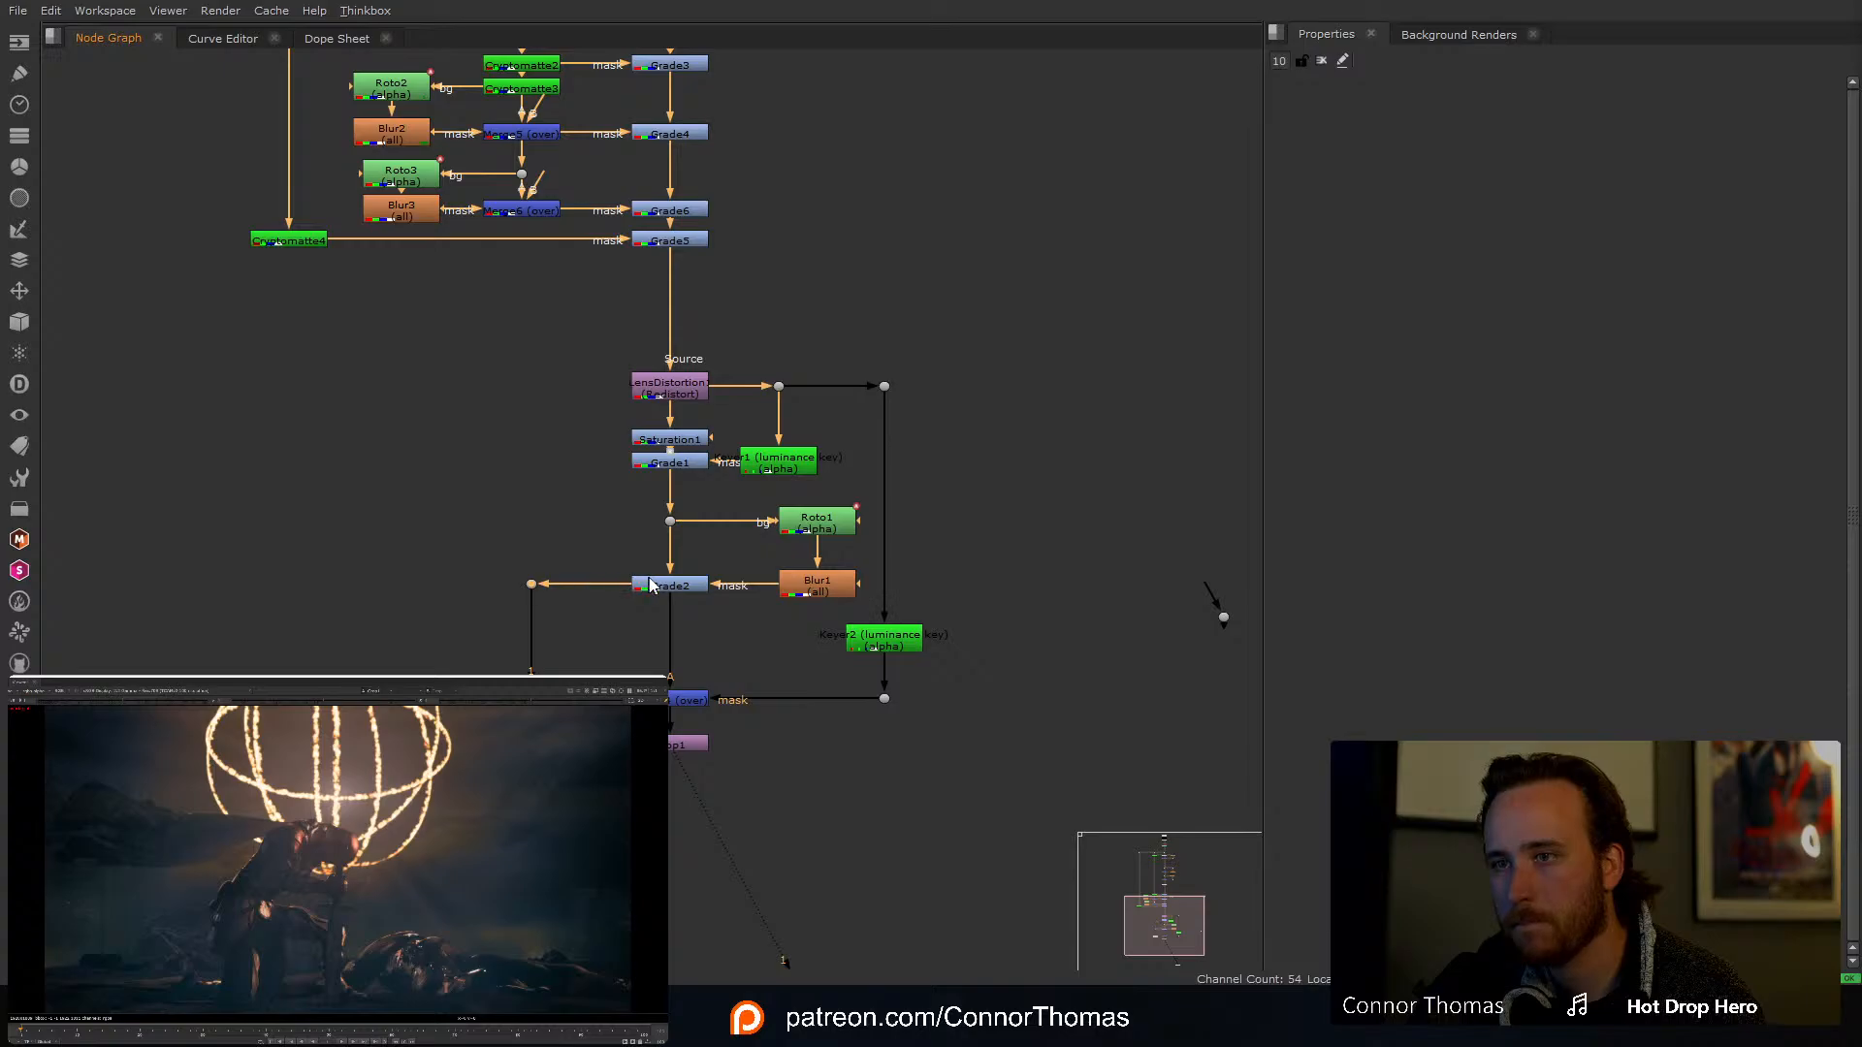
Step: Compare the image again with Grade2 disabled and enabled, inspect the viewer image up close, and fit it back to the frame
click(681, 589)
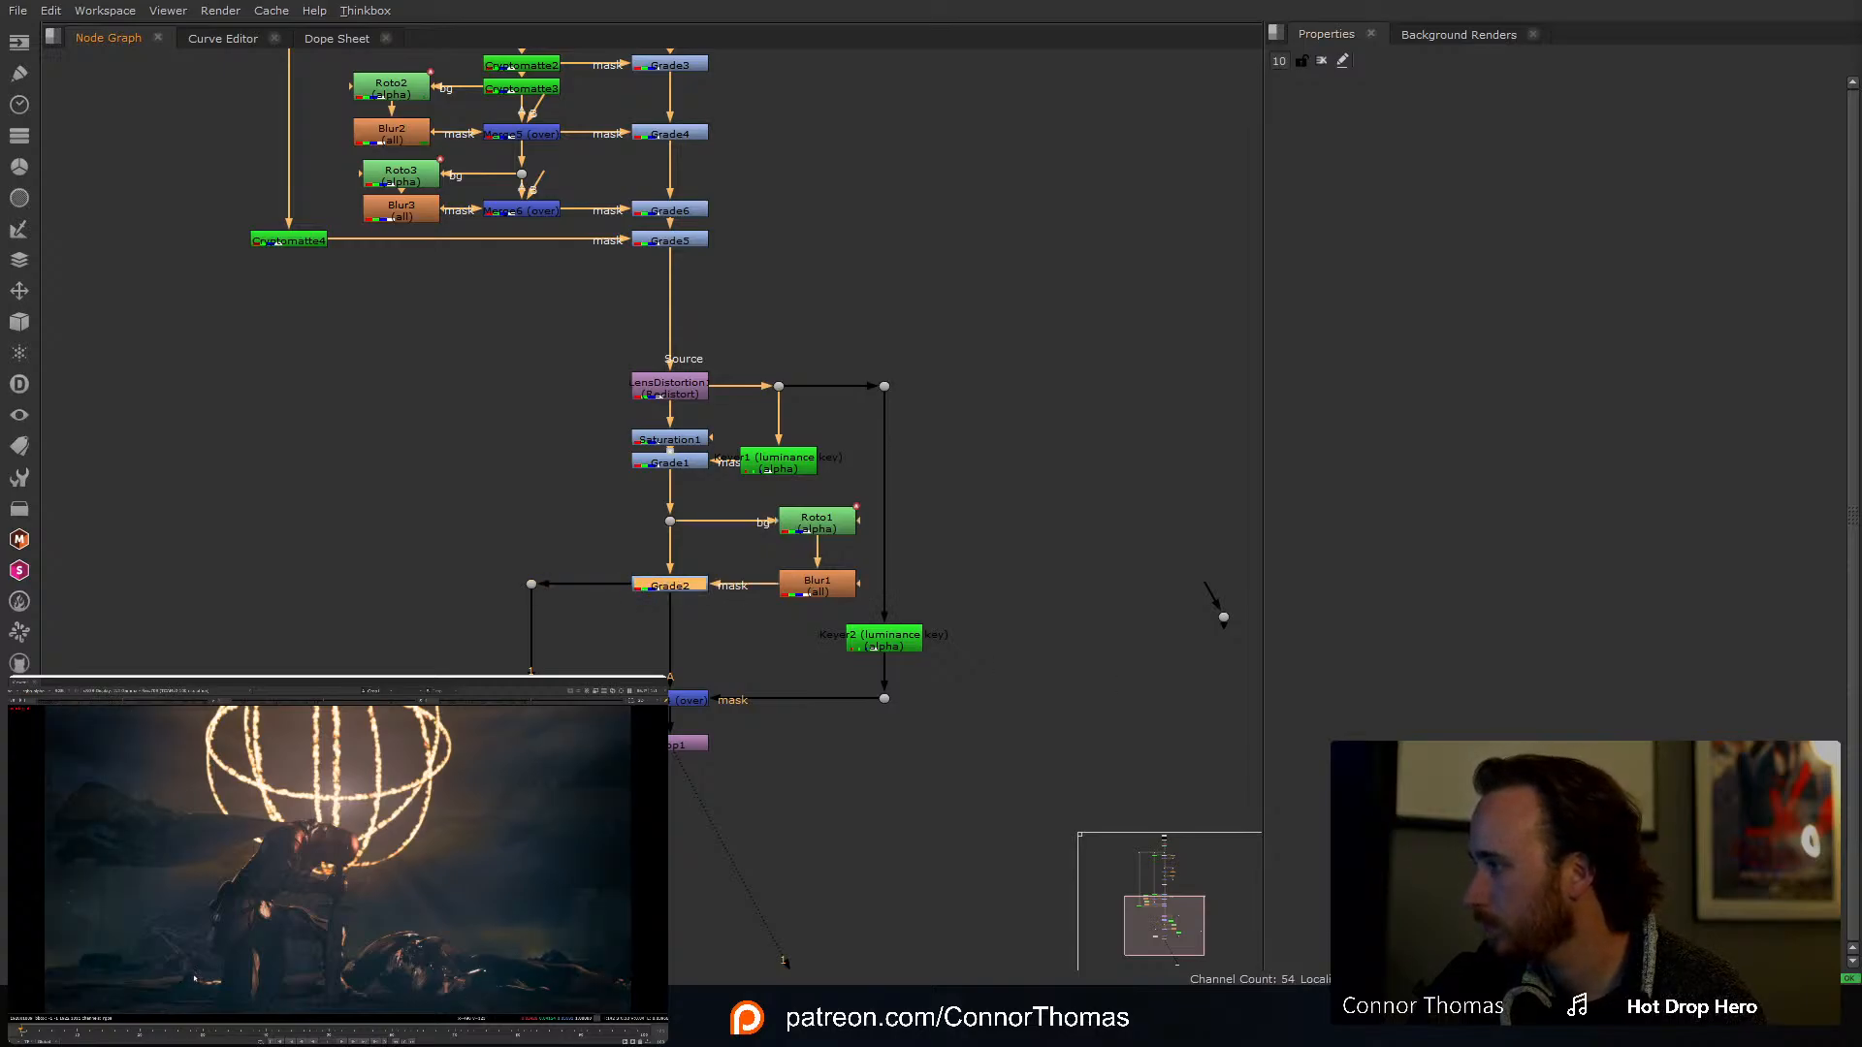
key(d)
key(d)
middle_drag(99, 991, 249, 902)
scroll(249, 903, up, 5)
scroll(249, 903, up, 3)
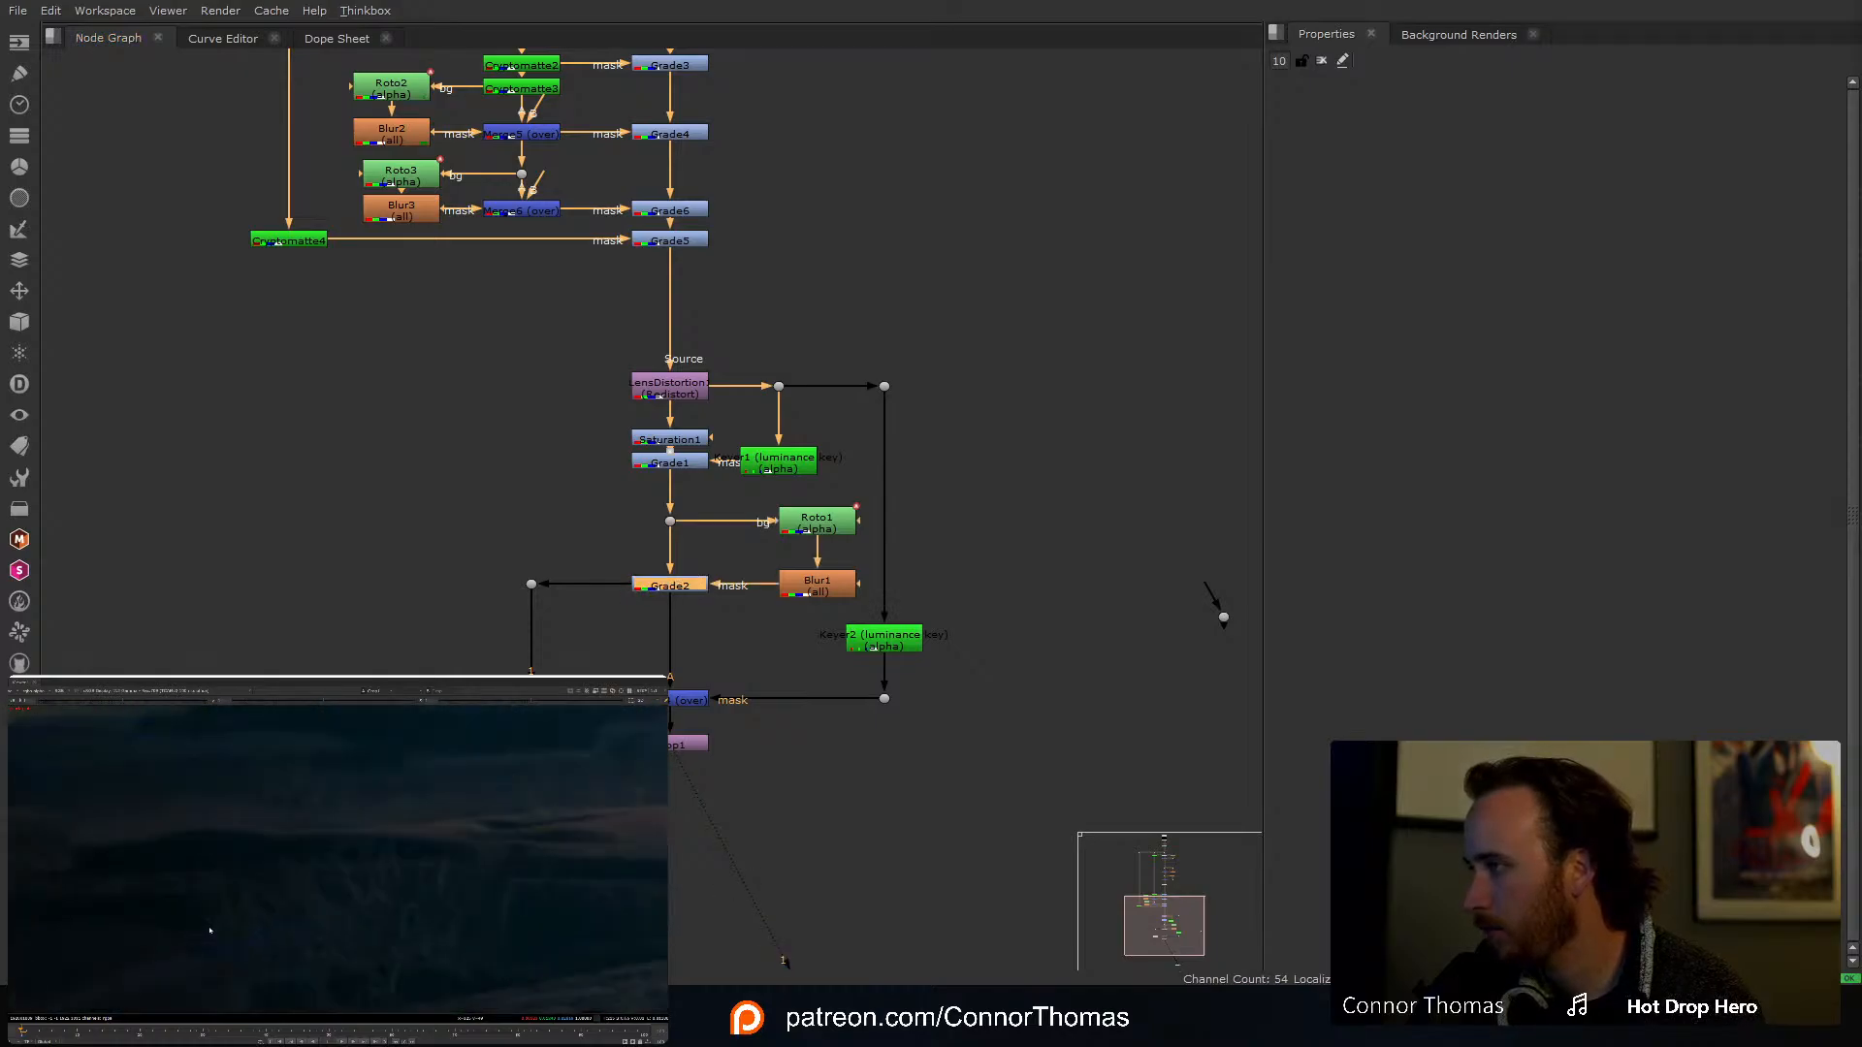
key(f)
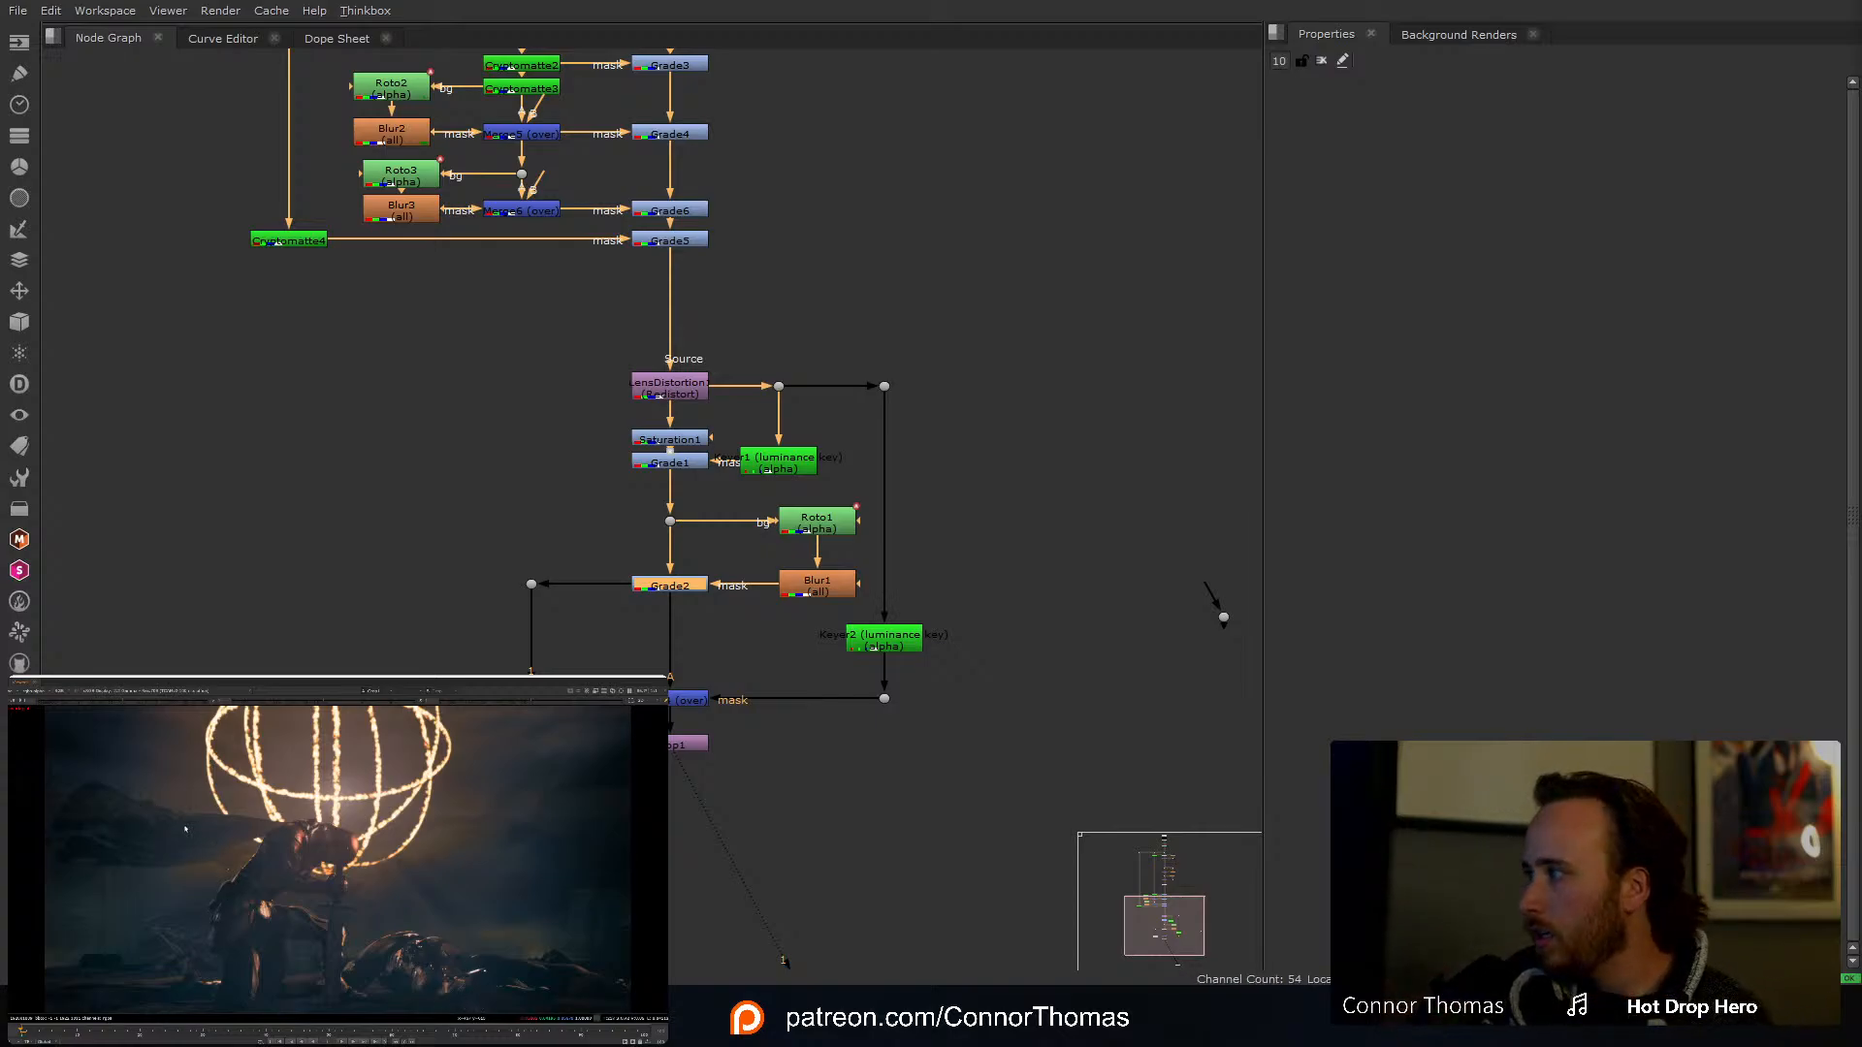
Step: Move Crop1 down, insert a Grade node between the grain merge and Crop1, and set its whitepoint to 0.72
drag(681, 748, 677, 782)
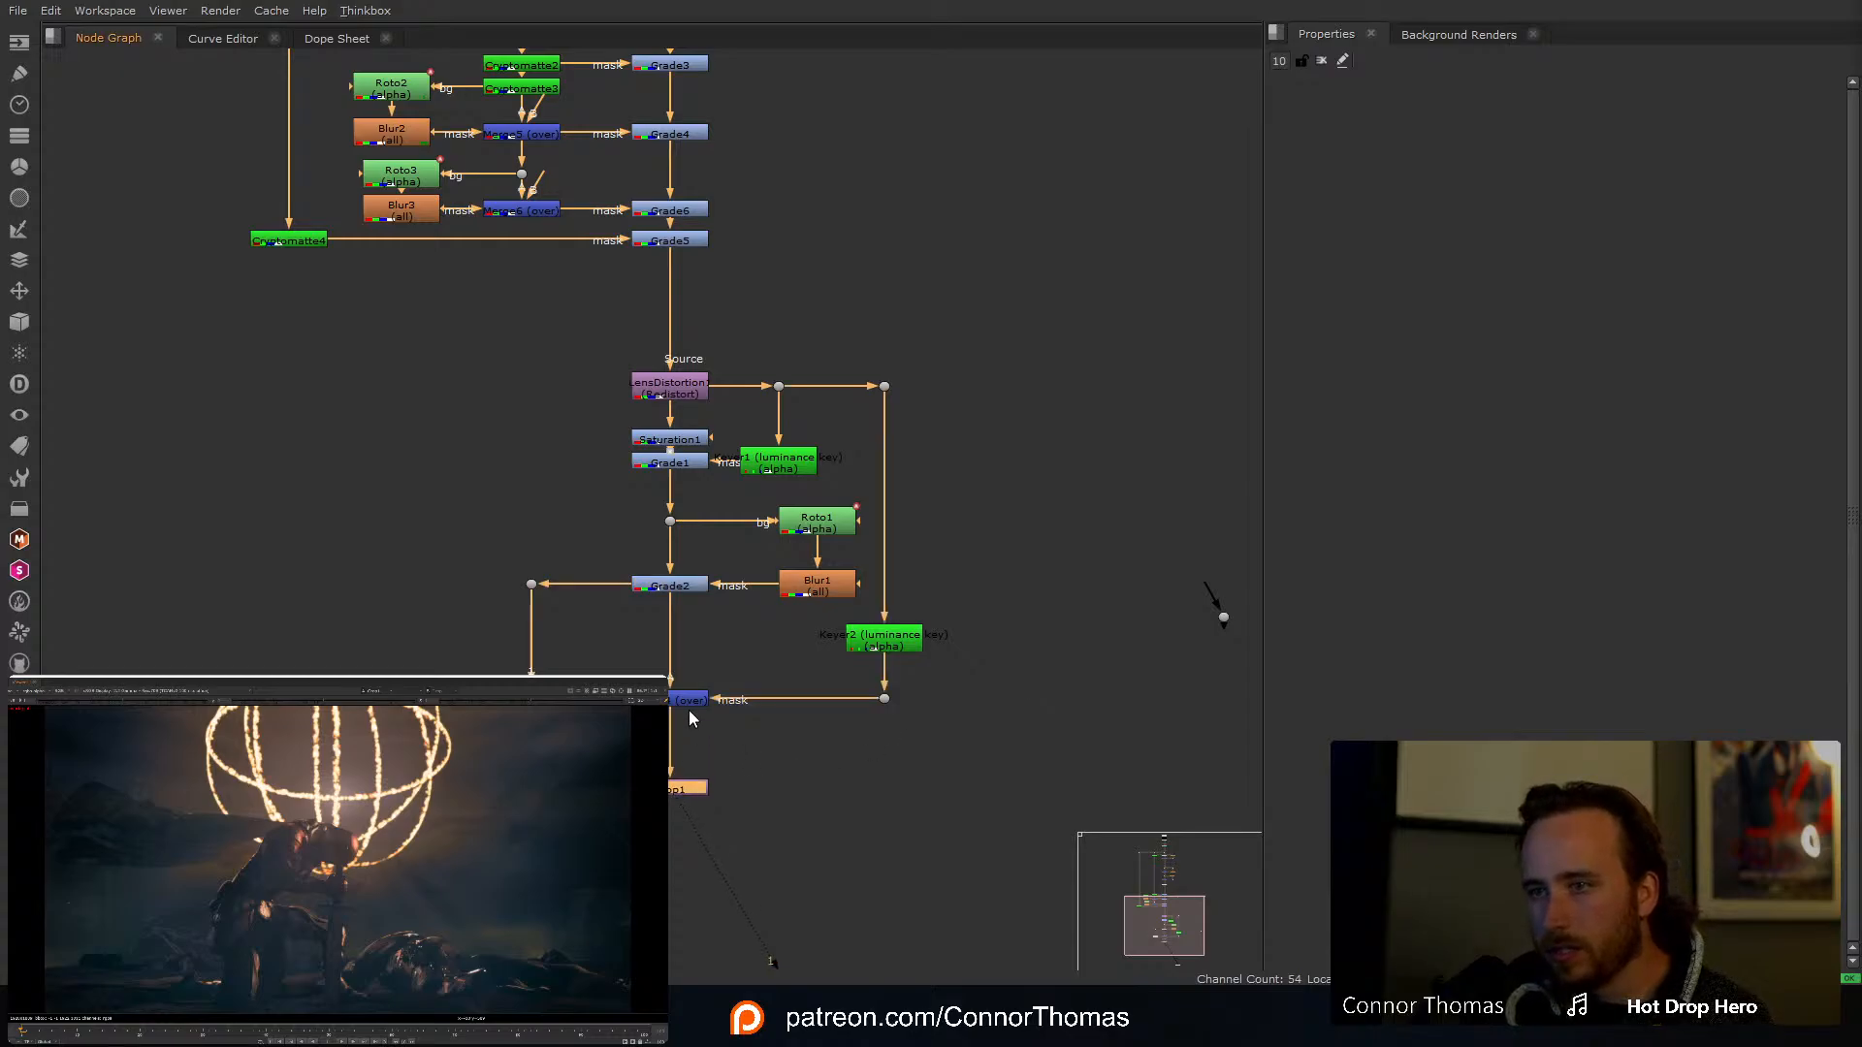
key(g)
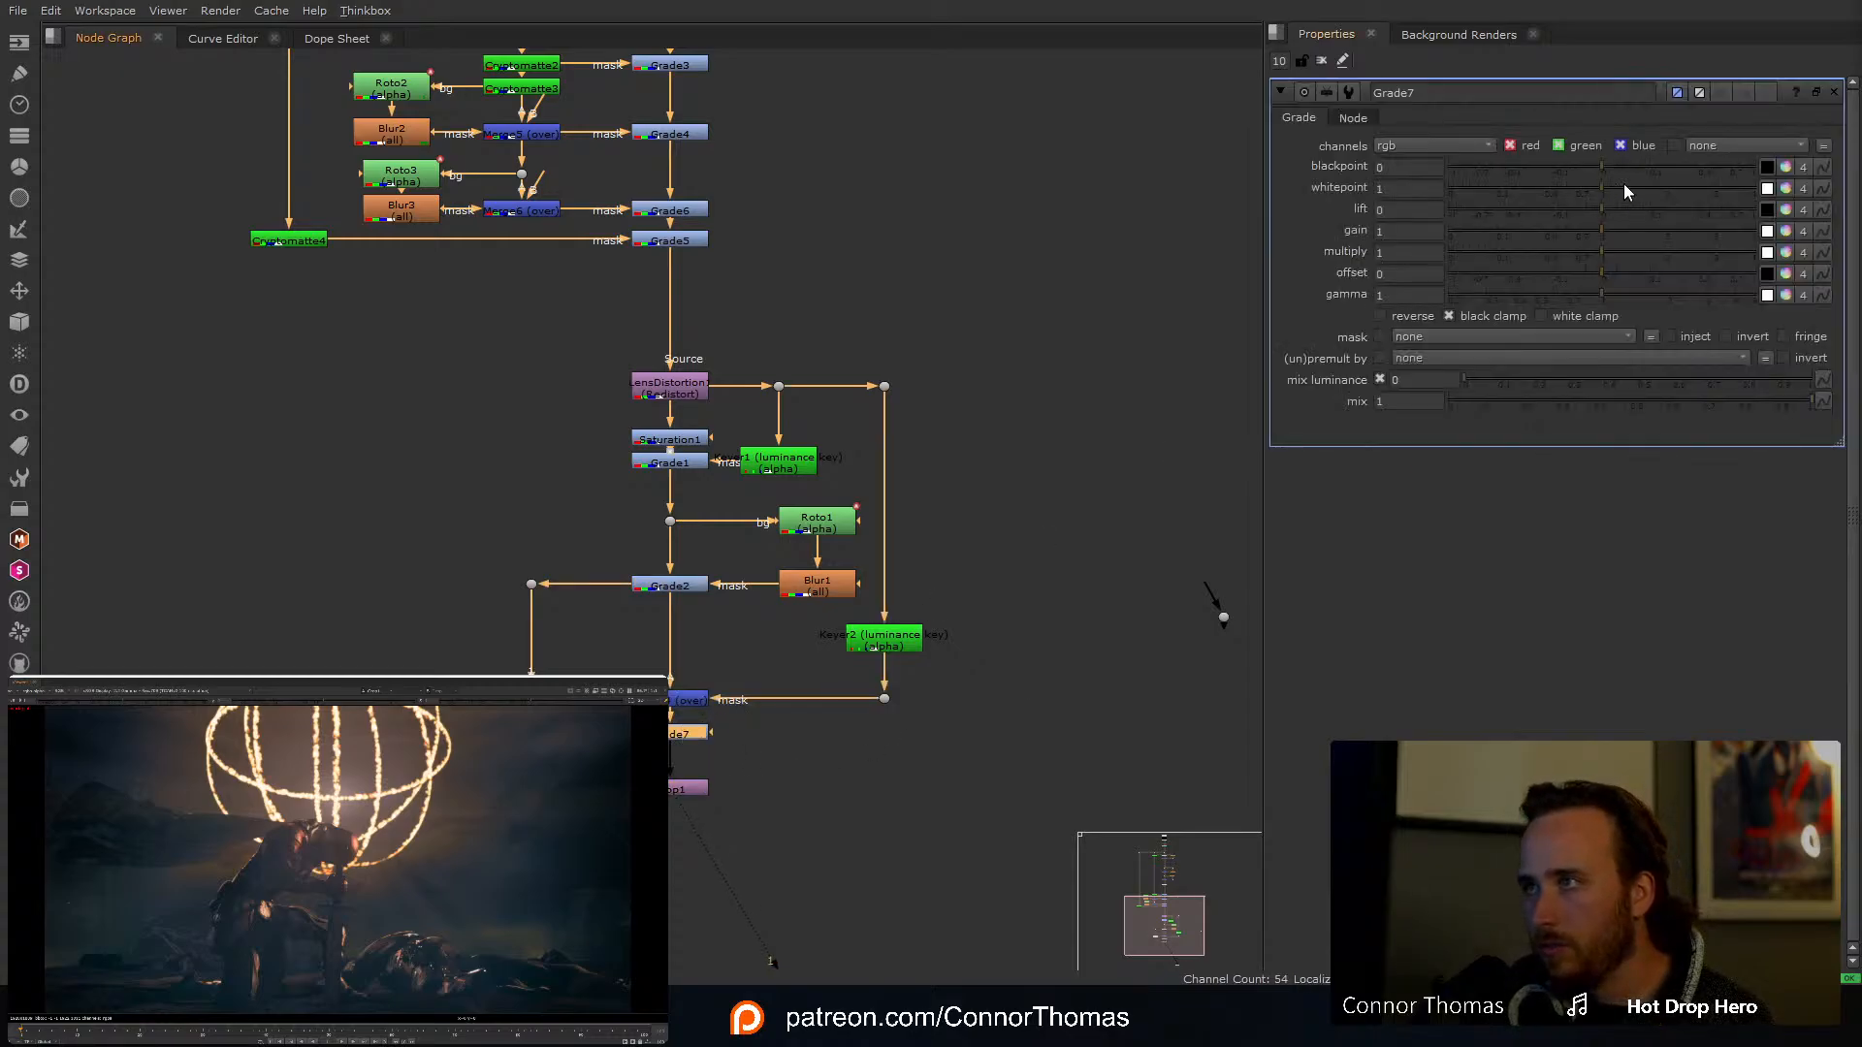
drag(1626, 191, 1580, 194)
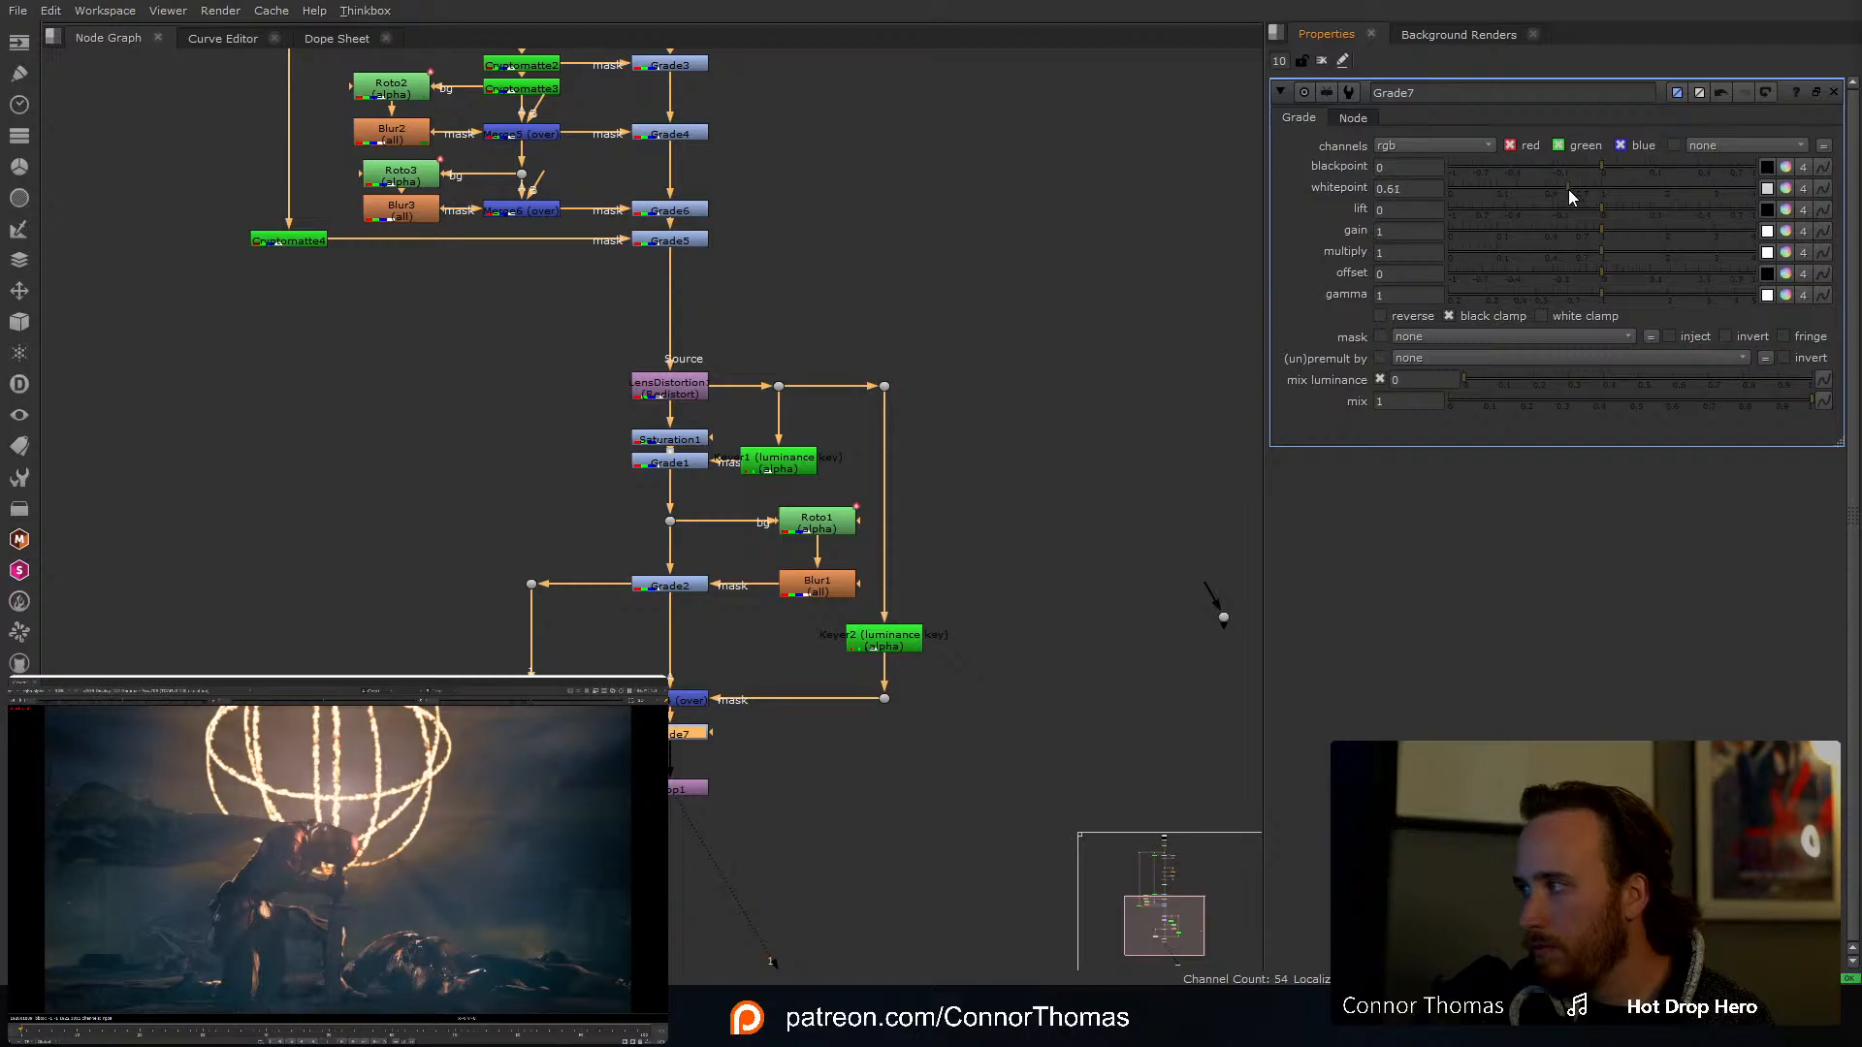
Step: Compare the image with Grade7 disabled and enabled, and clear its properties
key(d)
key(d)
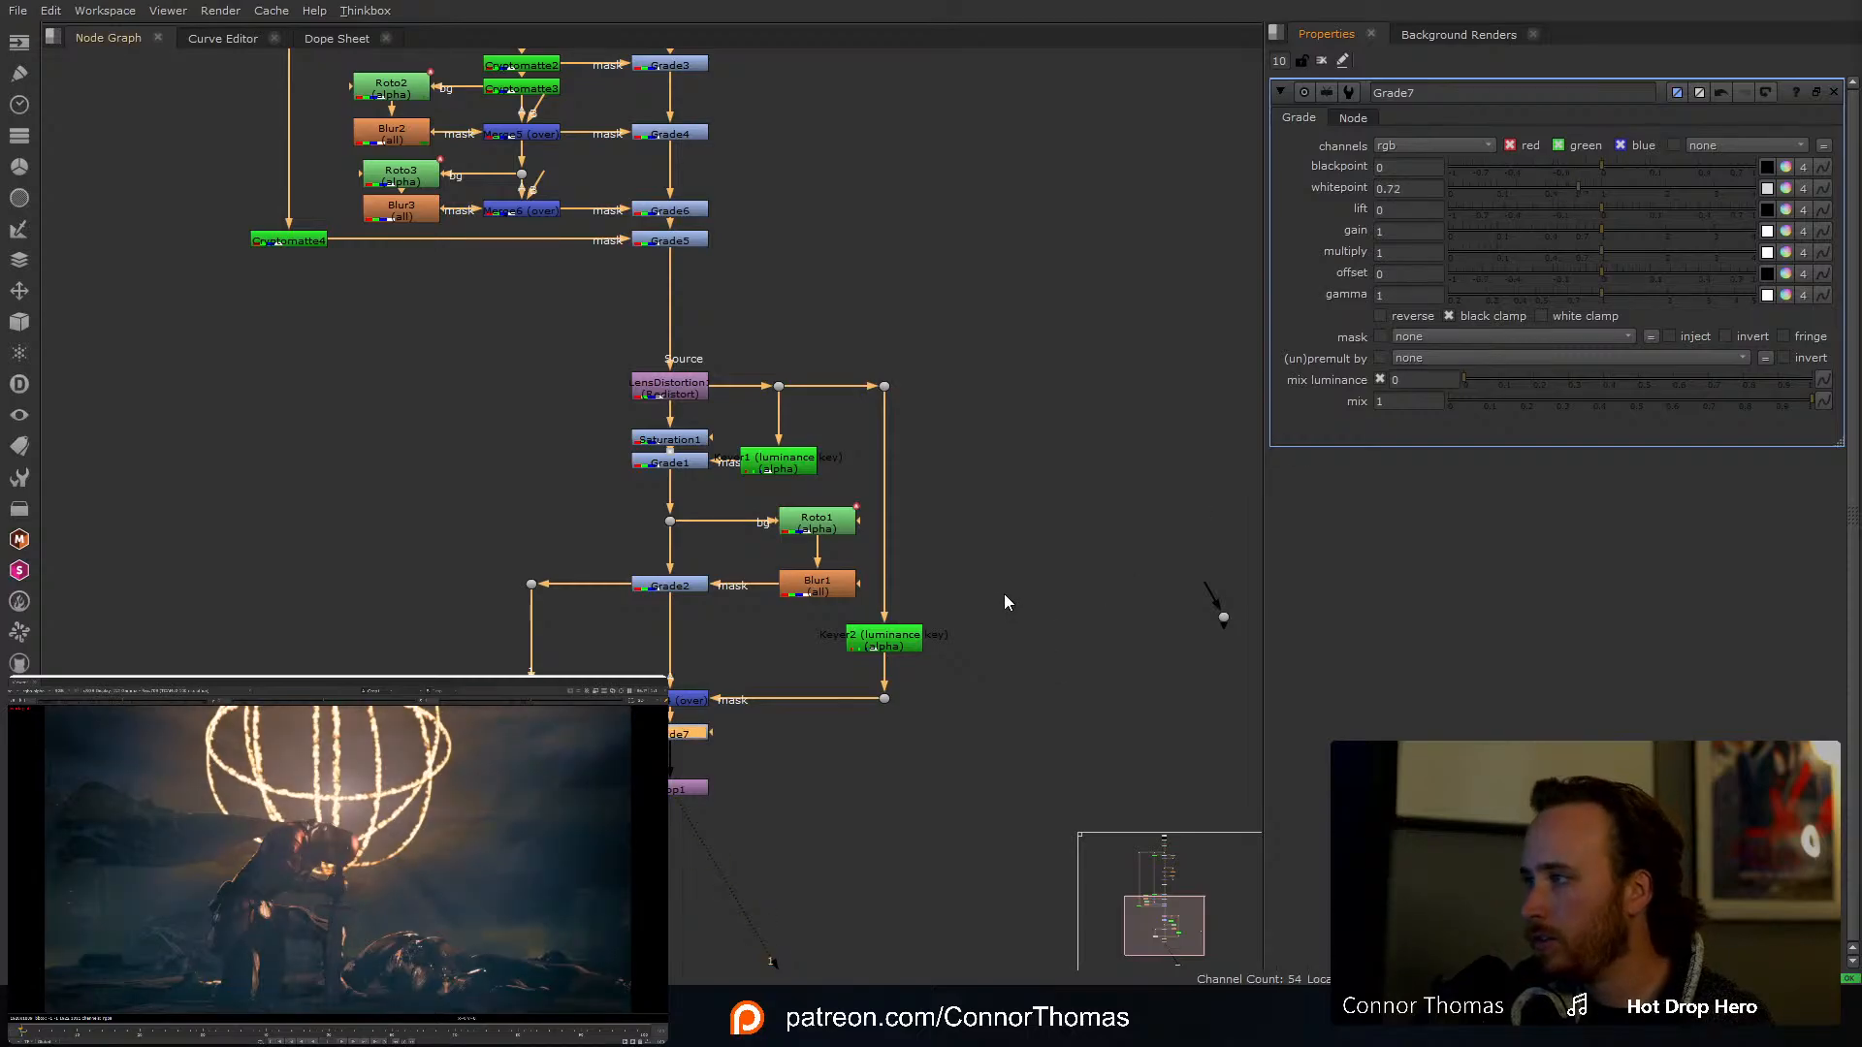
key(d)
key(d)
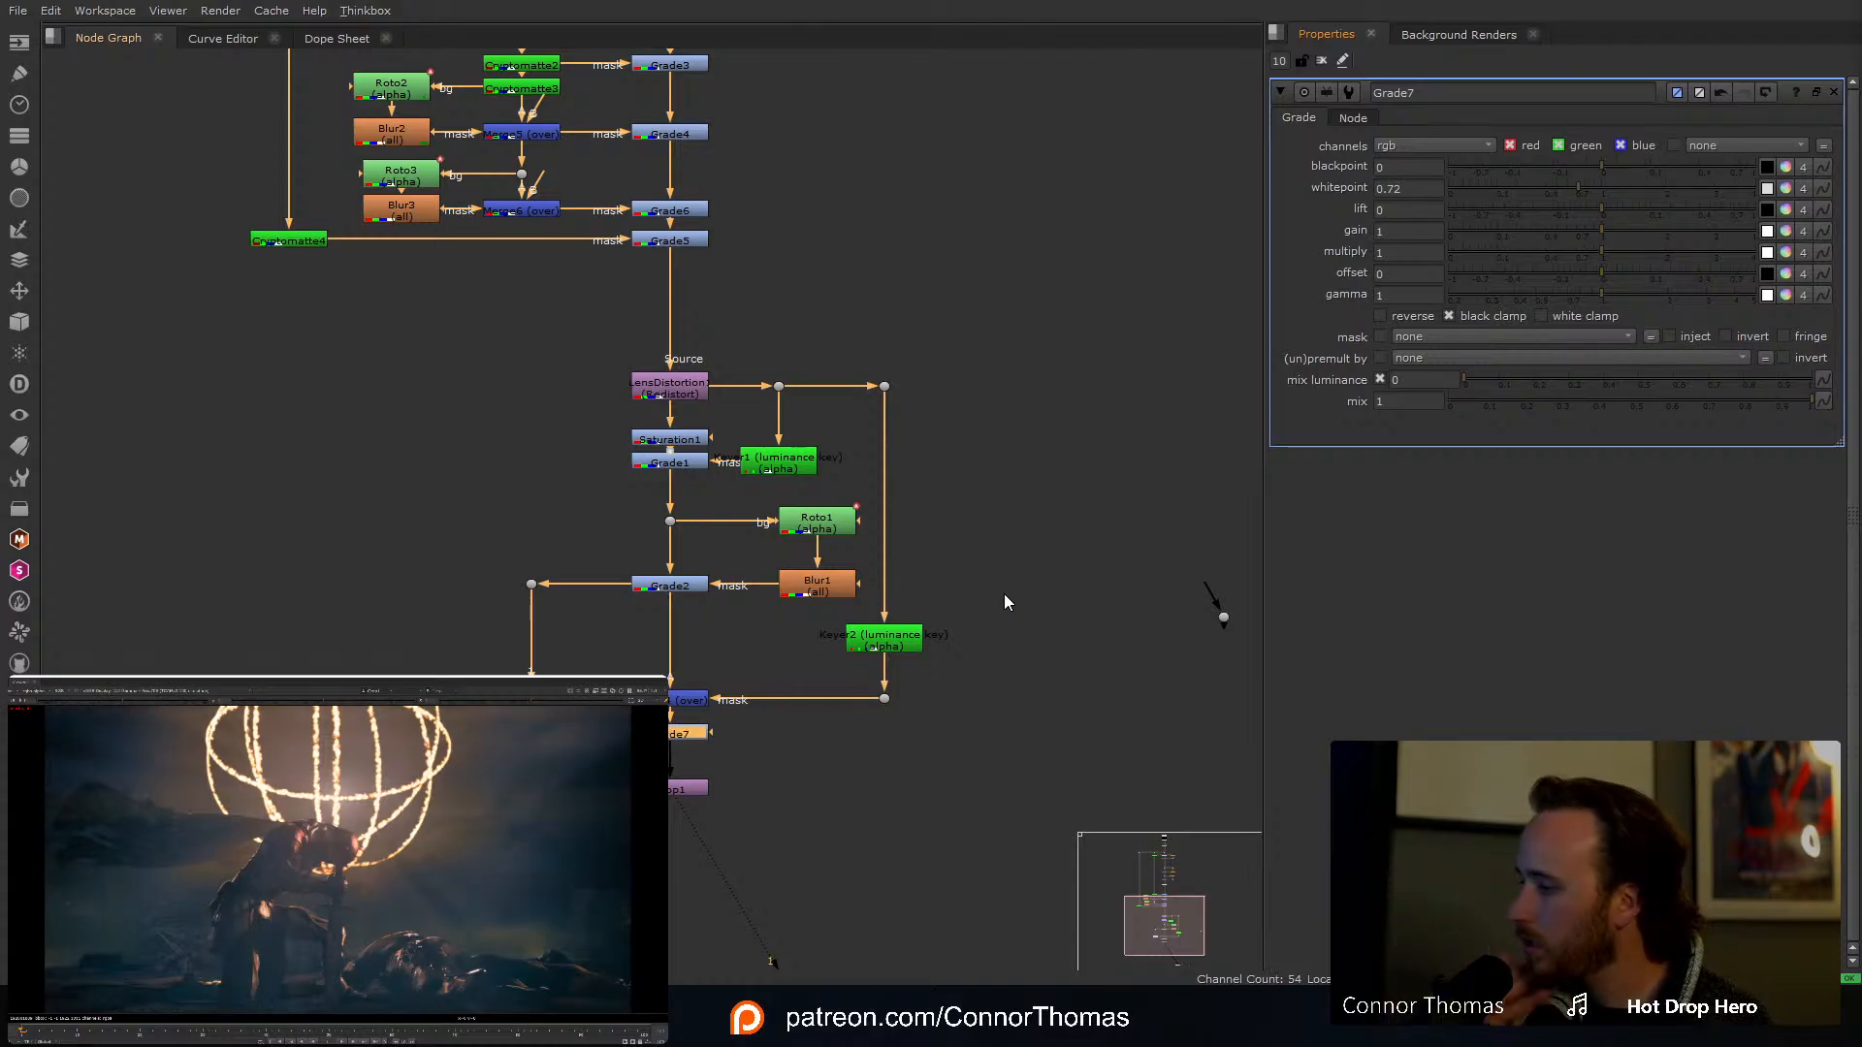
click(1322, 60)
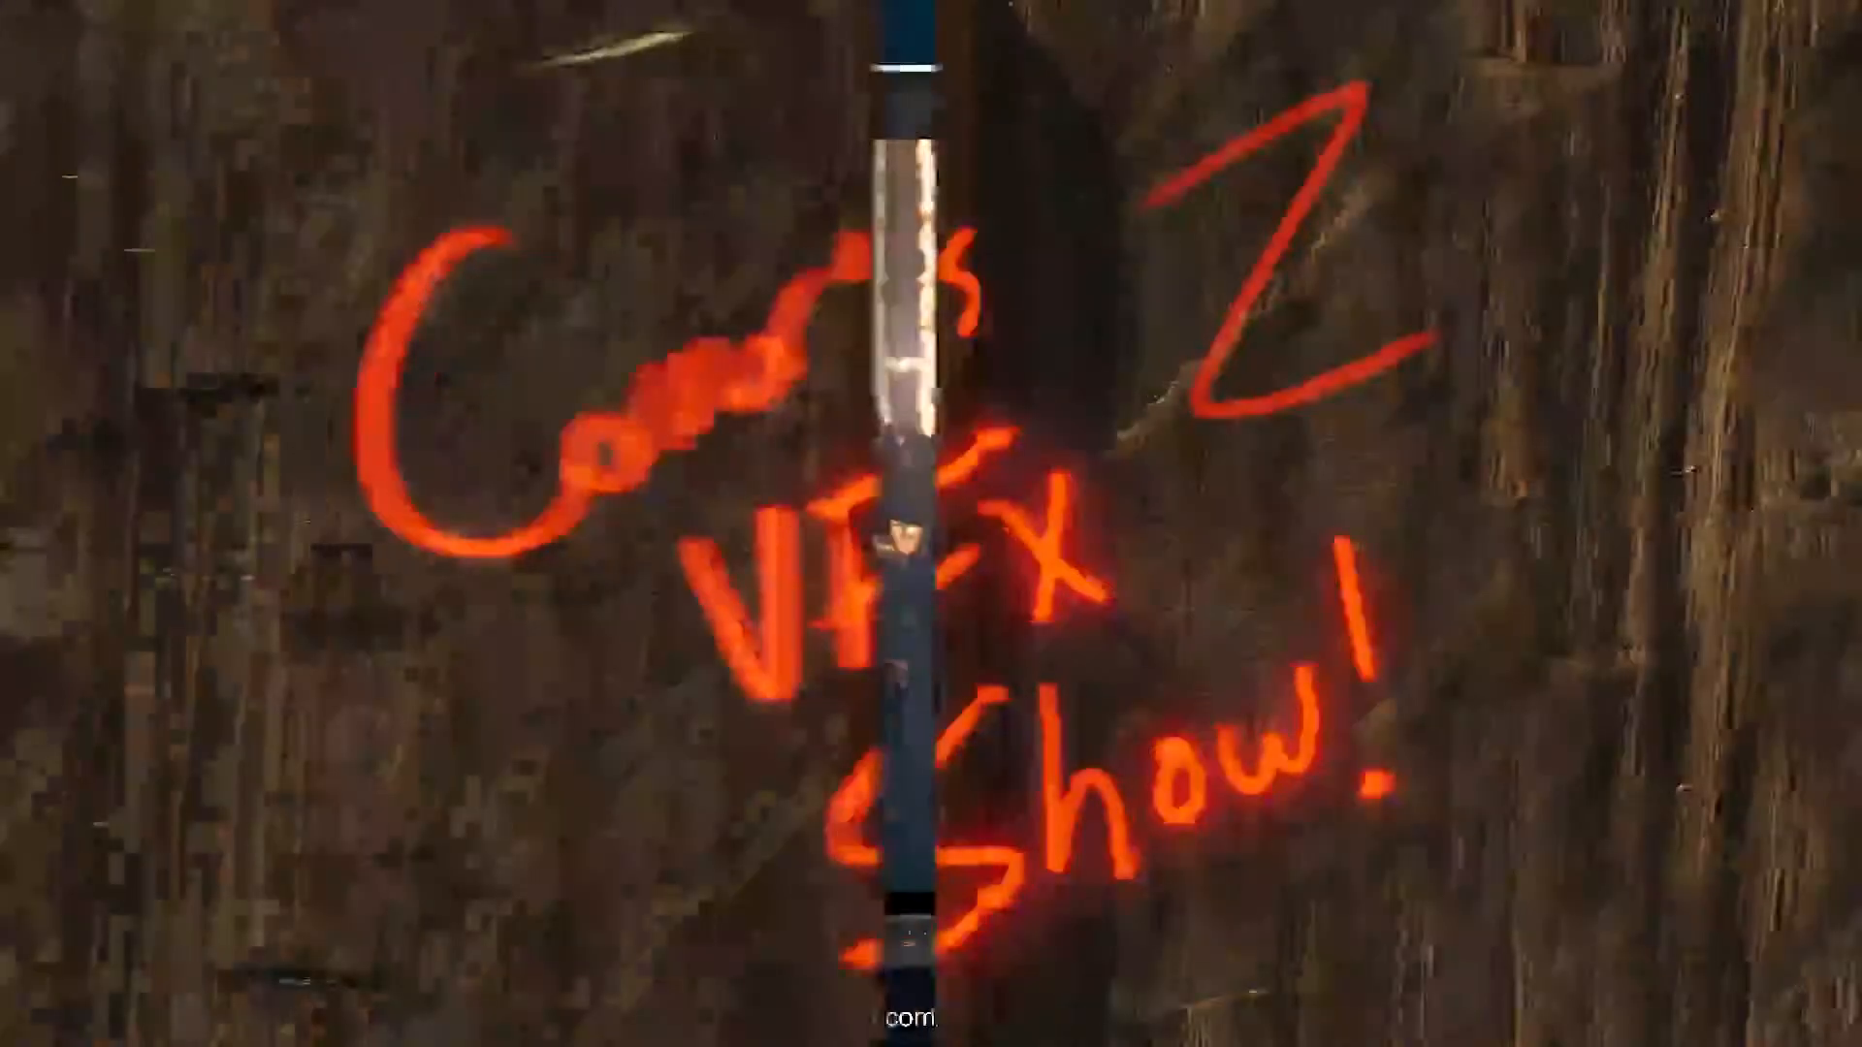
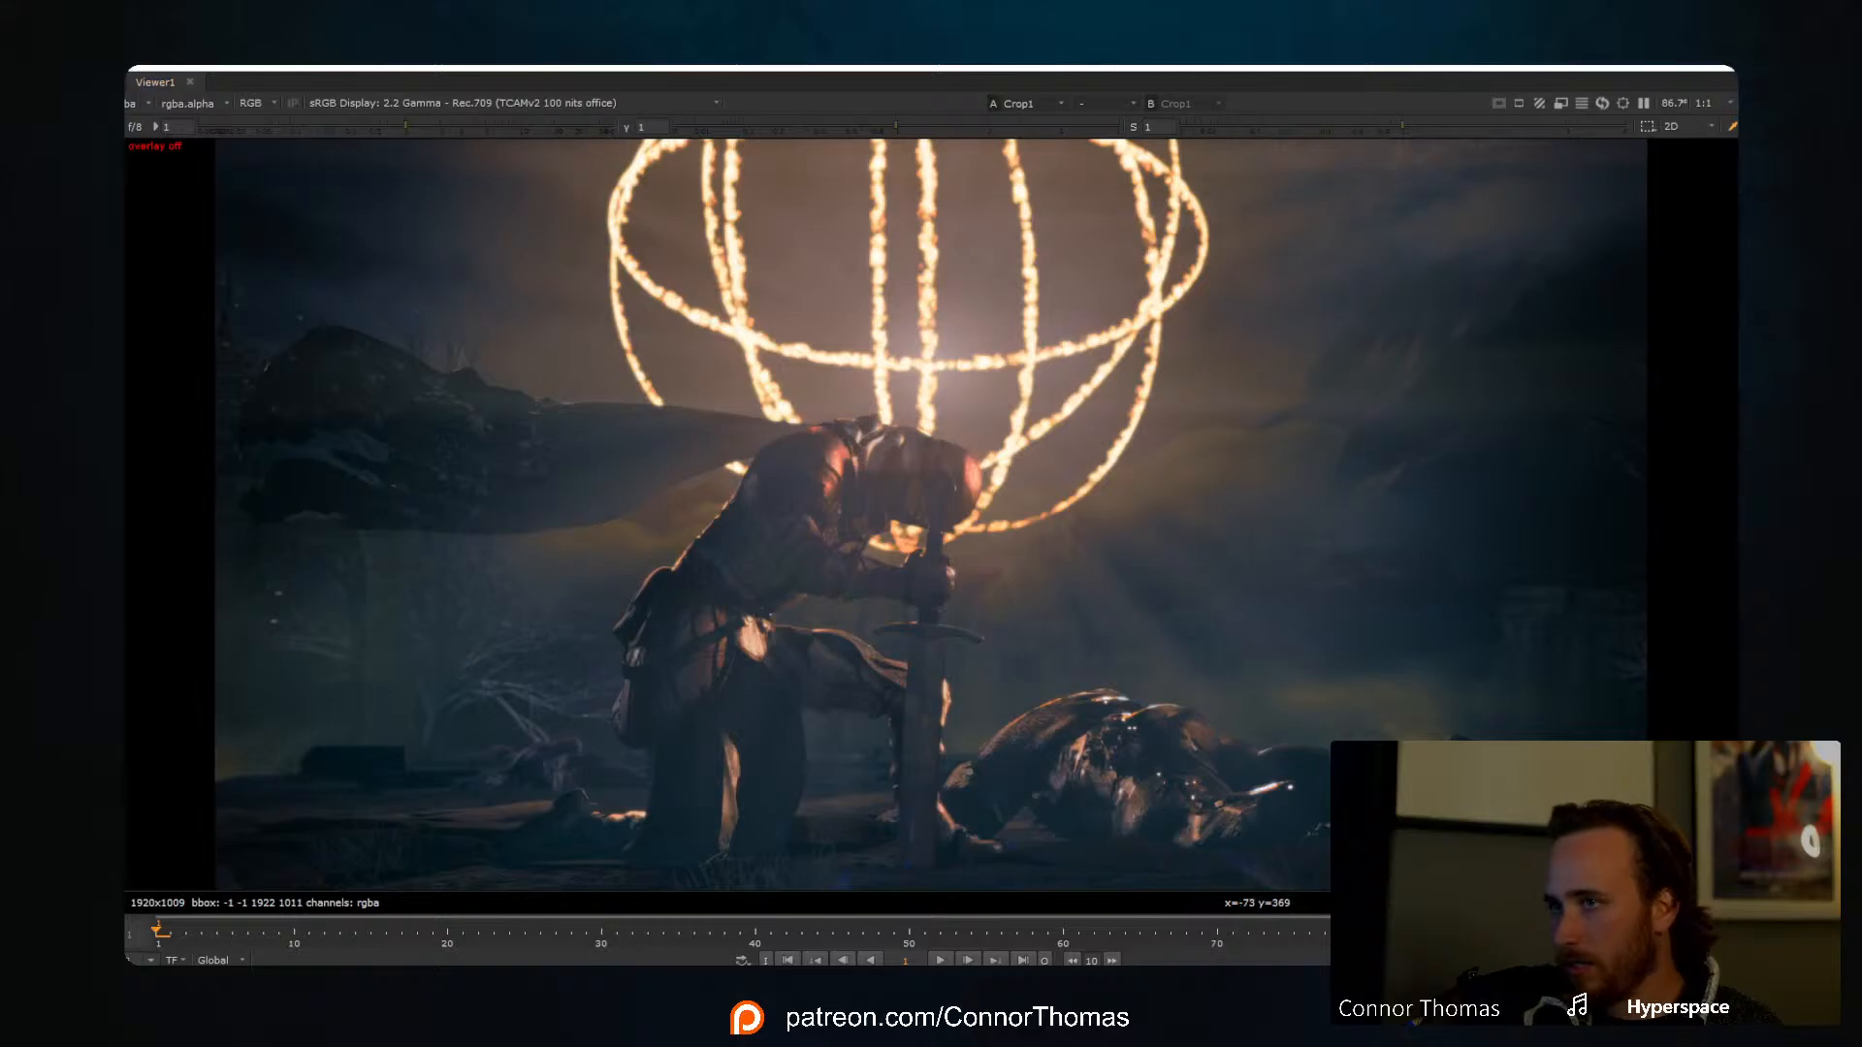
Step: View the outputs of Glow1, Glow3, Glow2 and Merge3 in turn to check how each glow contributes
key(1)
key(1)
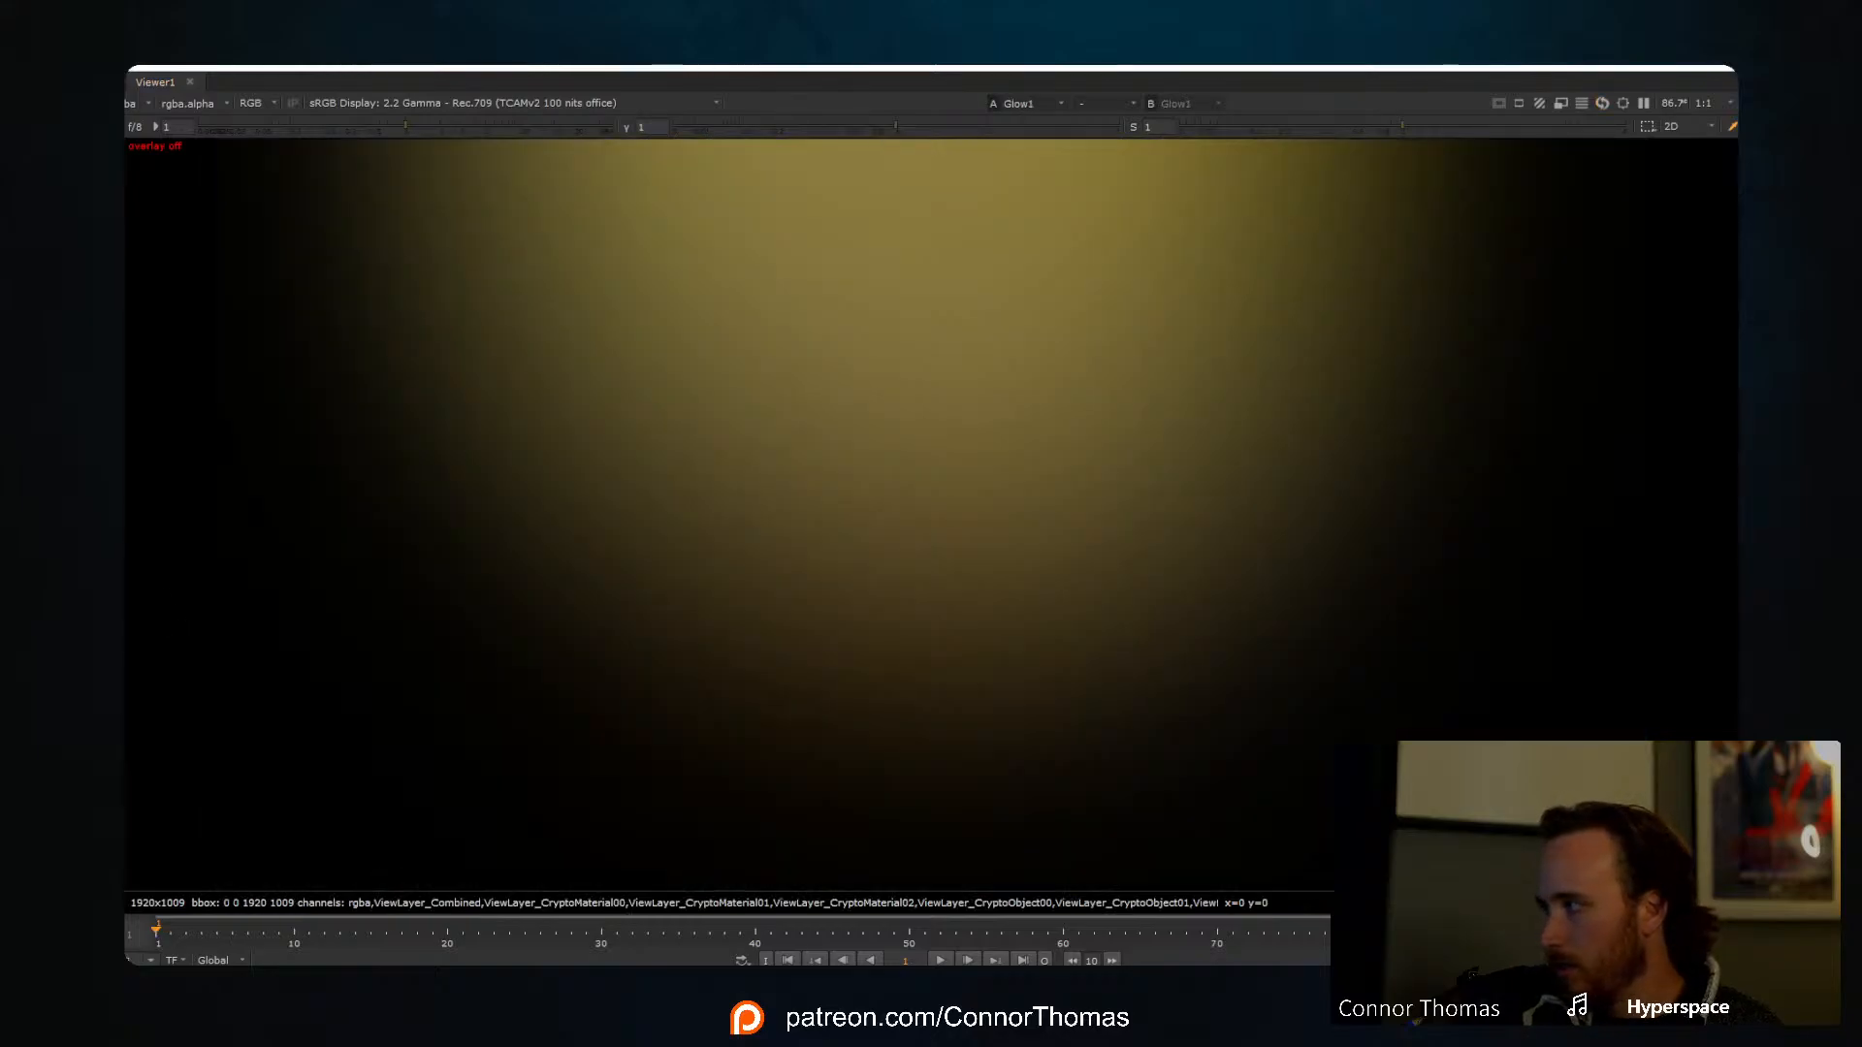
key(1)
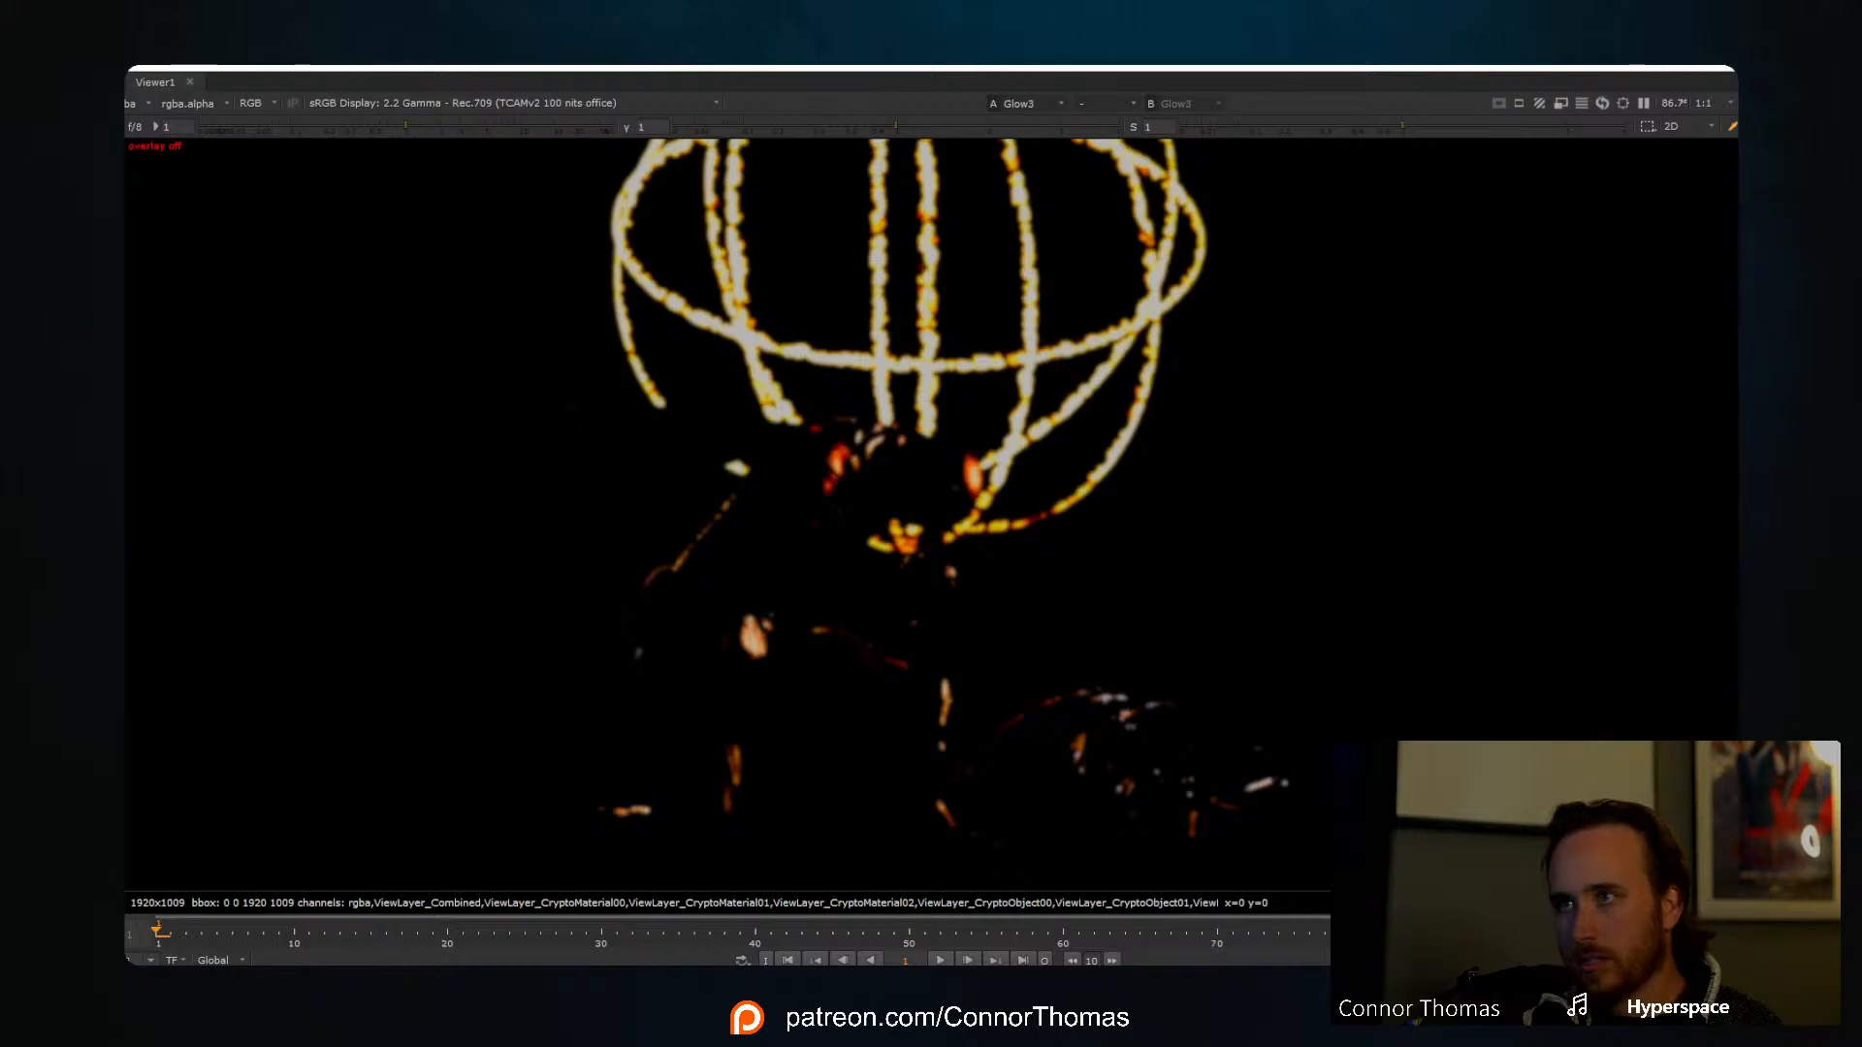
key(1)
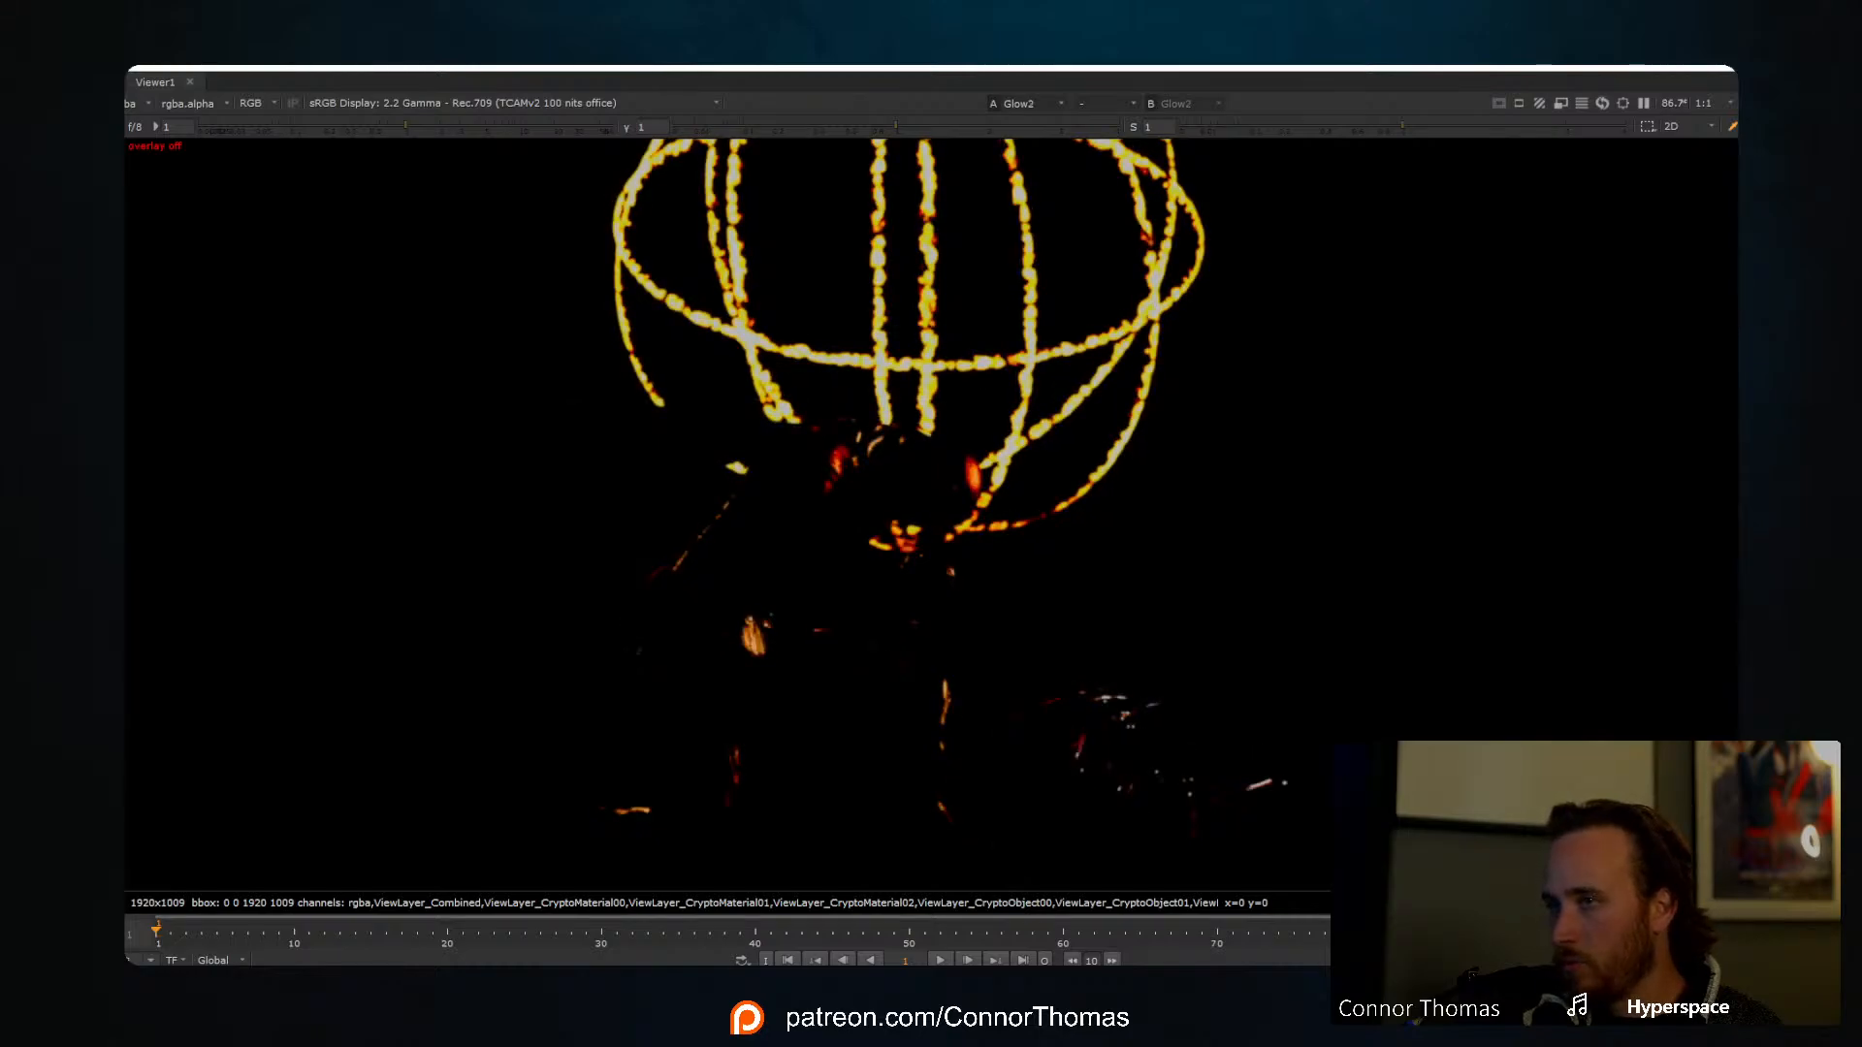
key(1)
key(1)
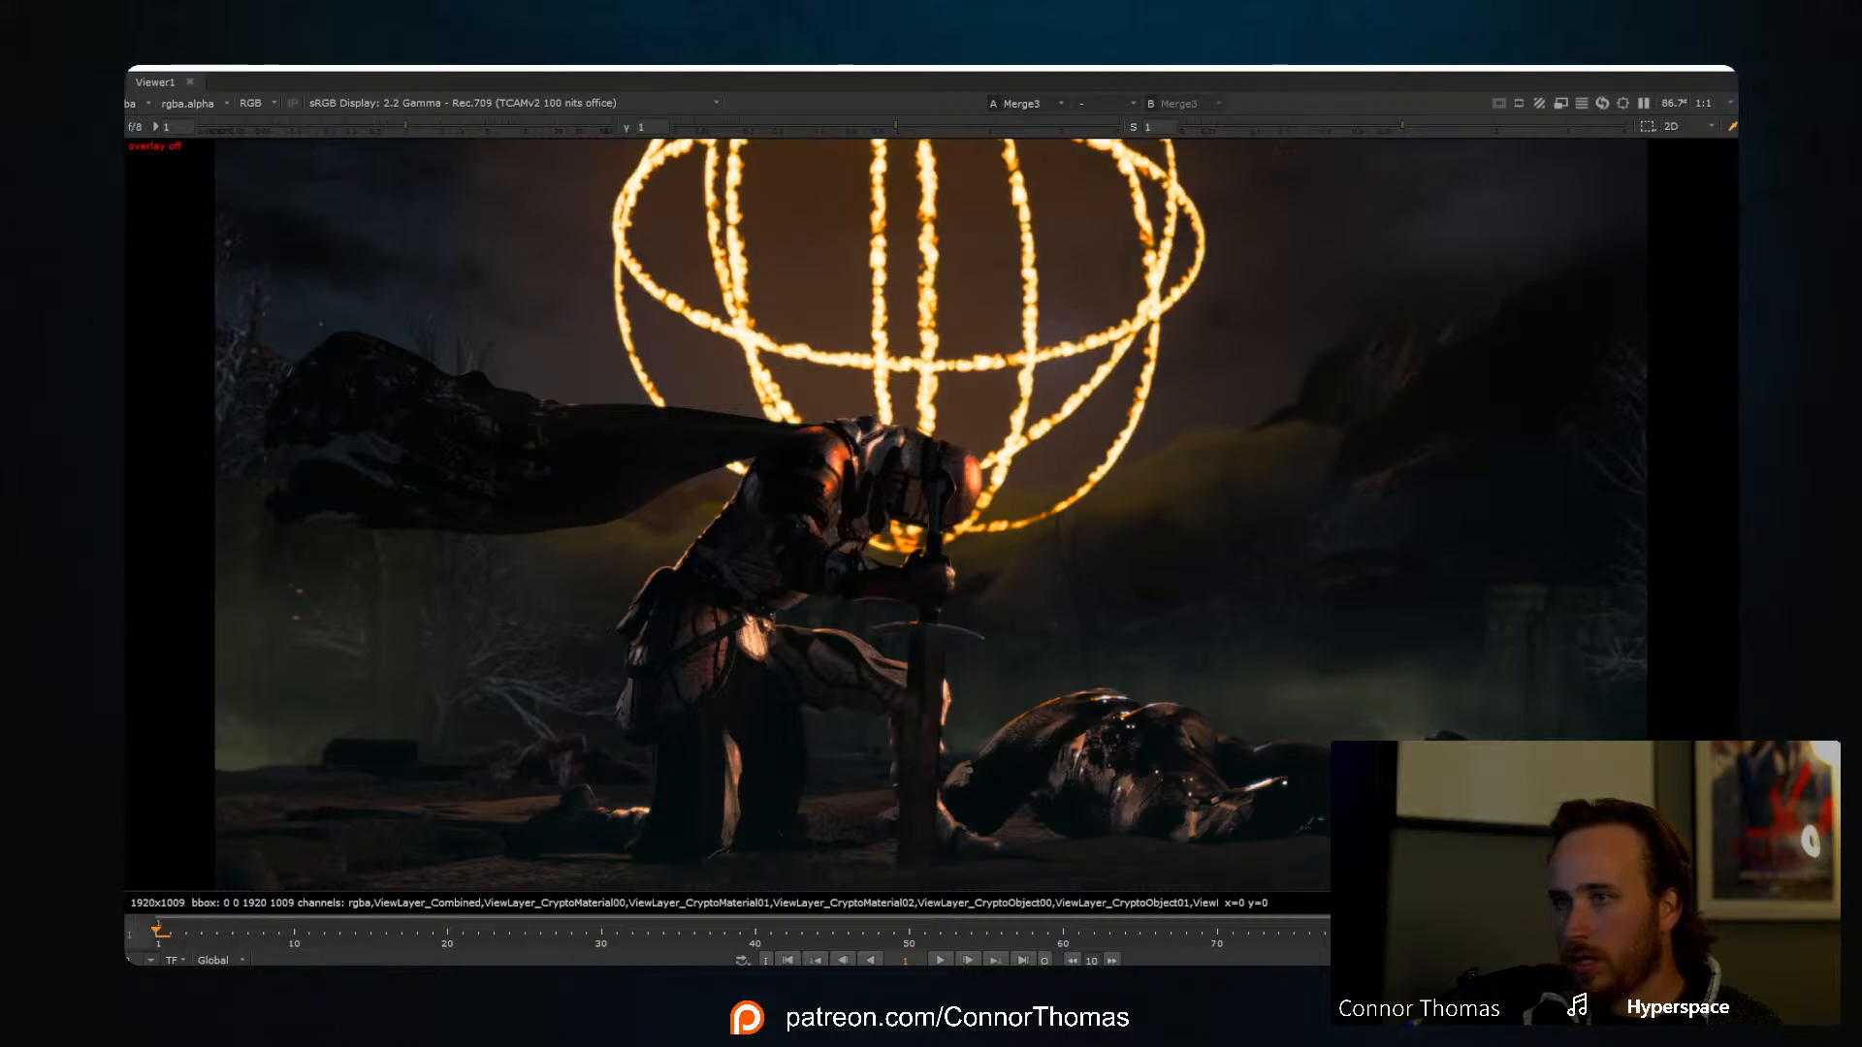
Step: Draw a closed Bezier around the fallen body in a new Roto node masking Glow3, and set its premultiply to rgba
key(p)
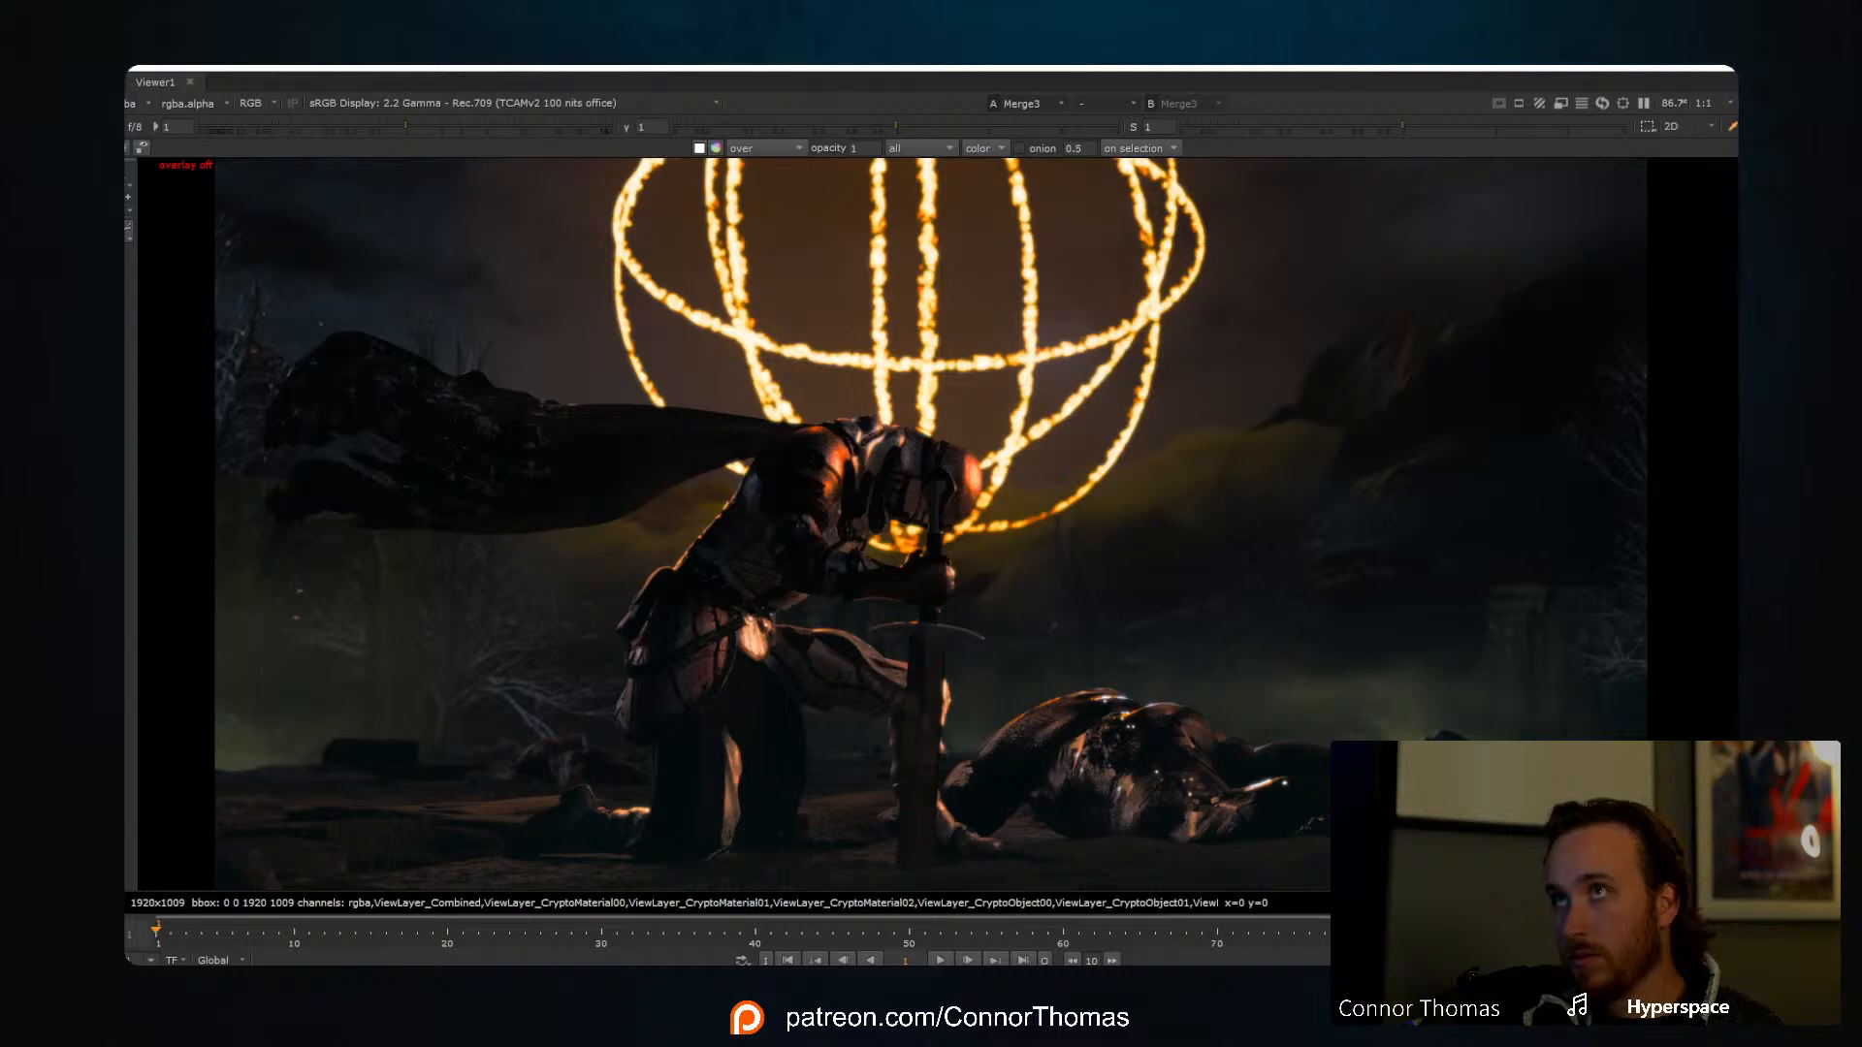
key(1)
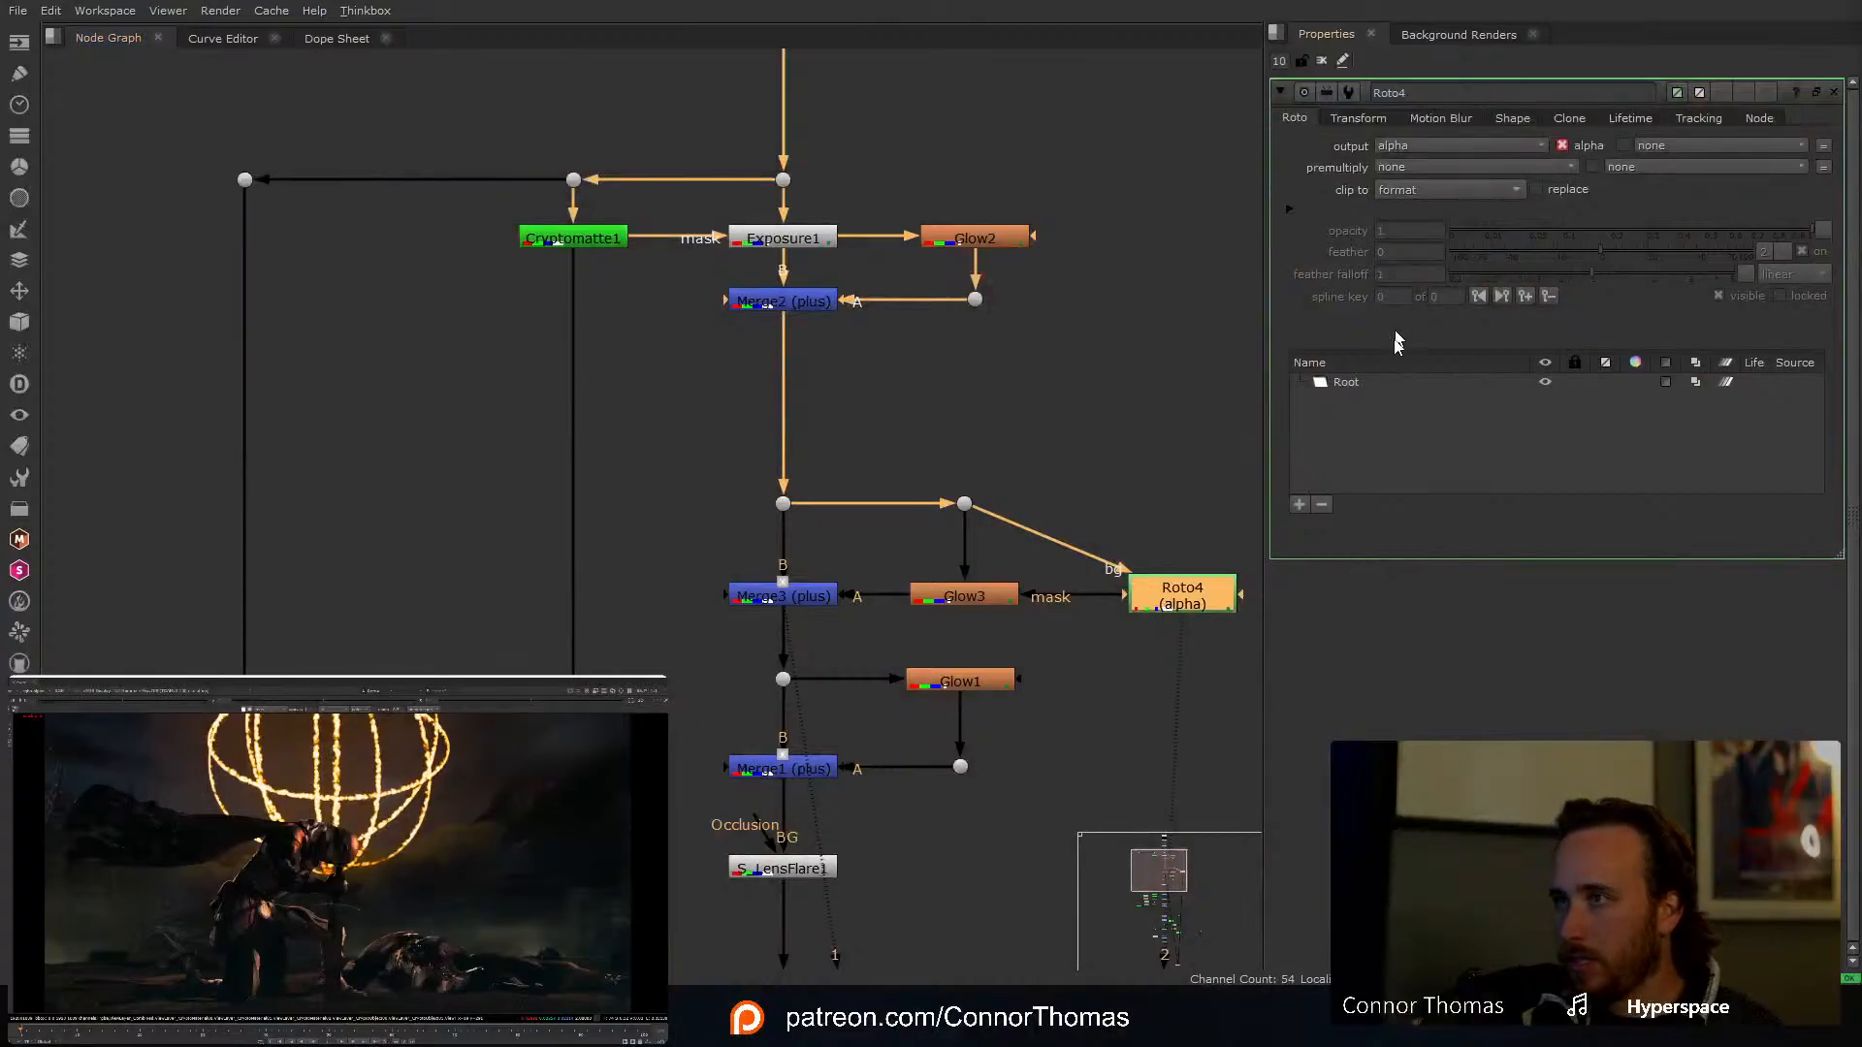
click(436, 929)
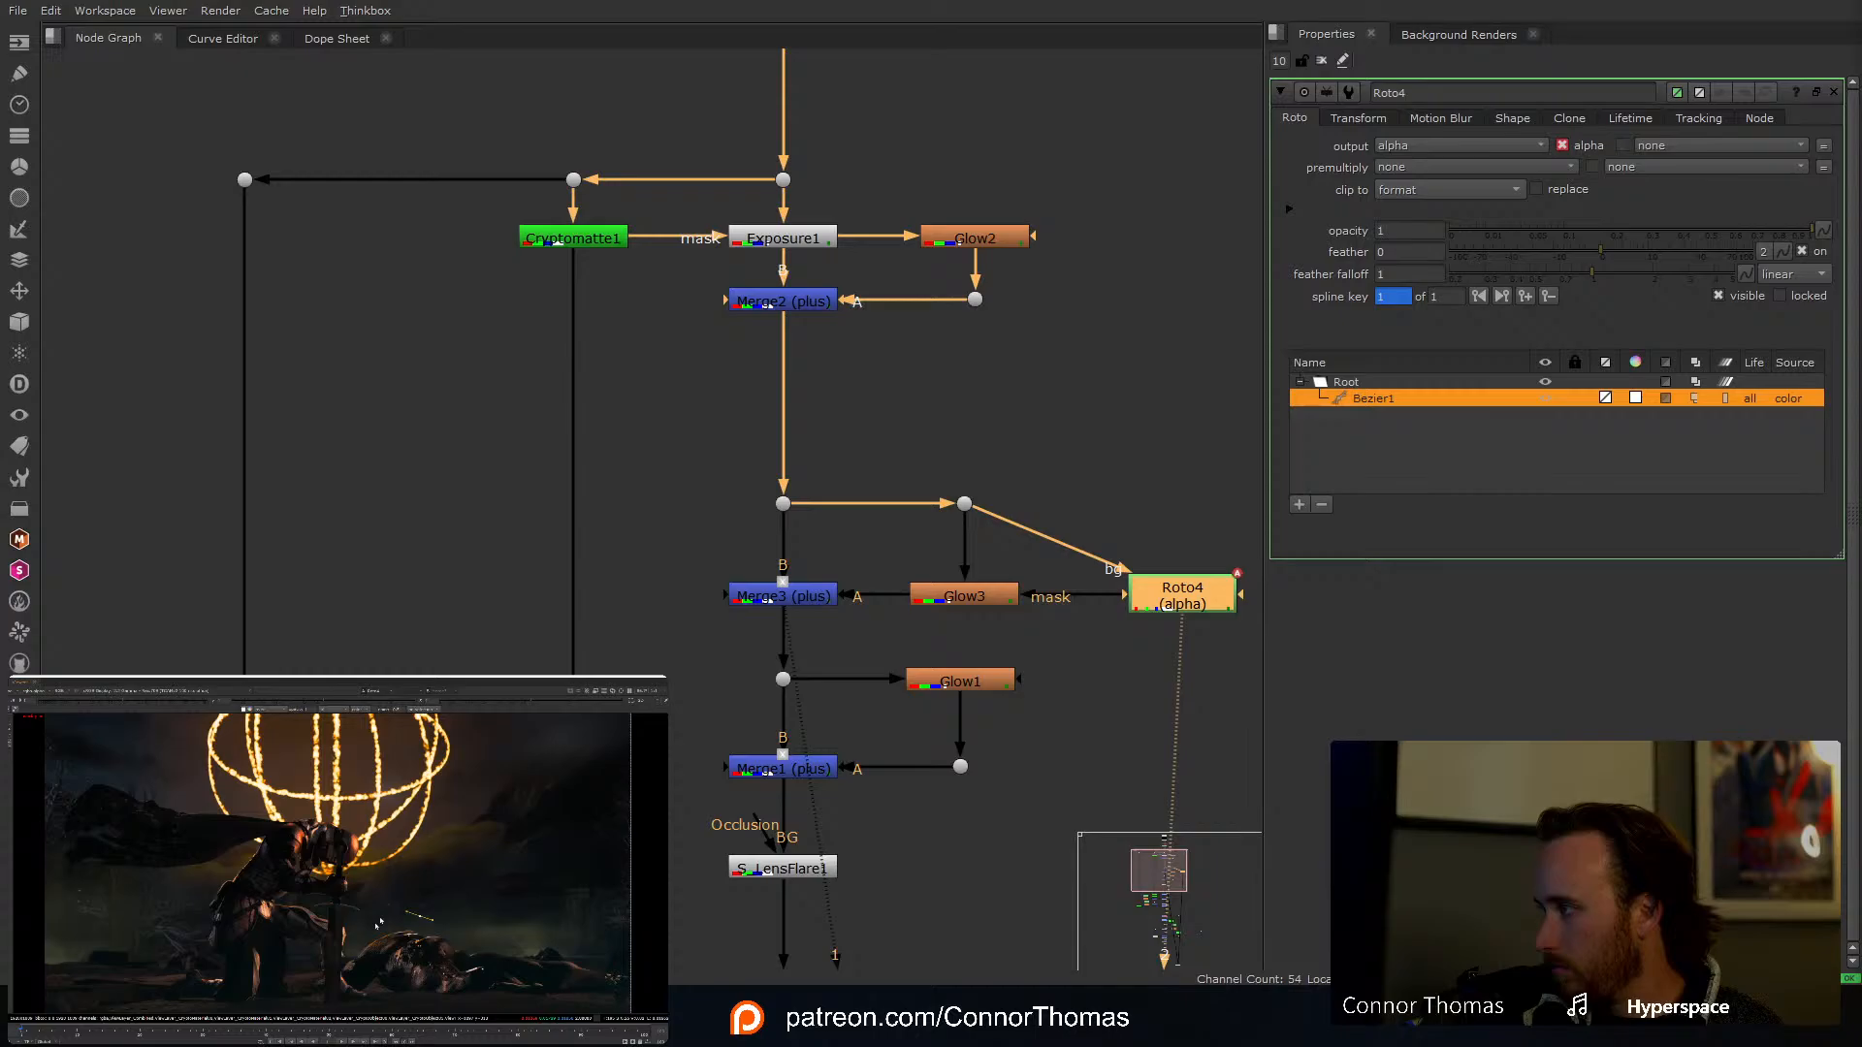
click(539, 931)
click(482, 909)
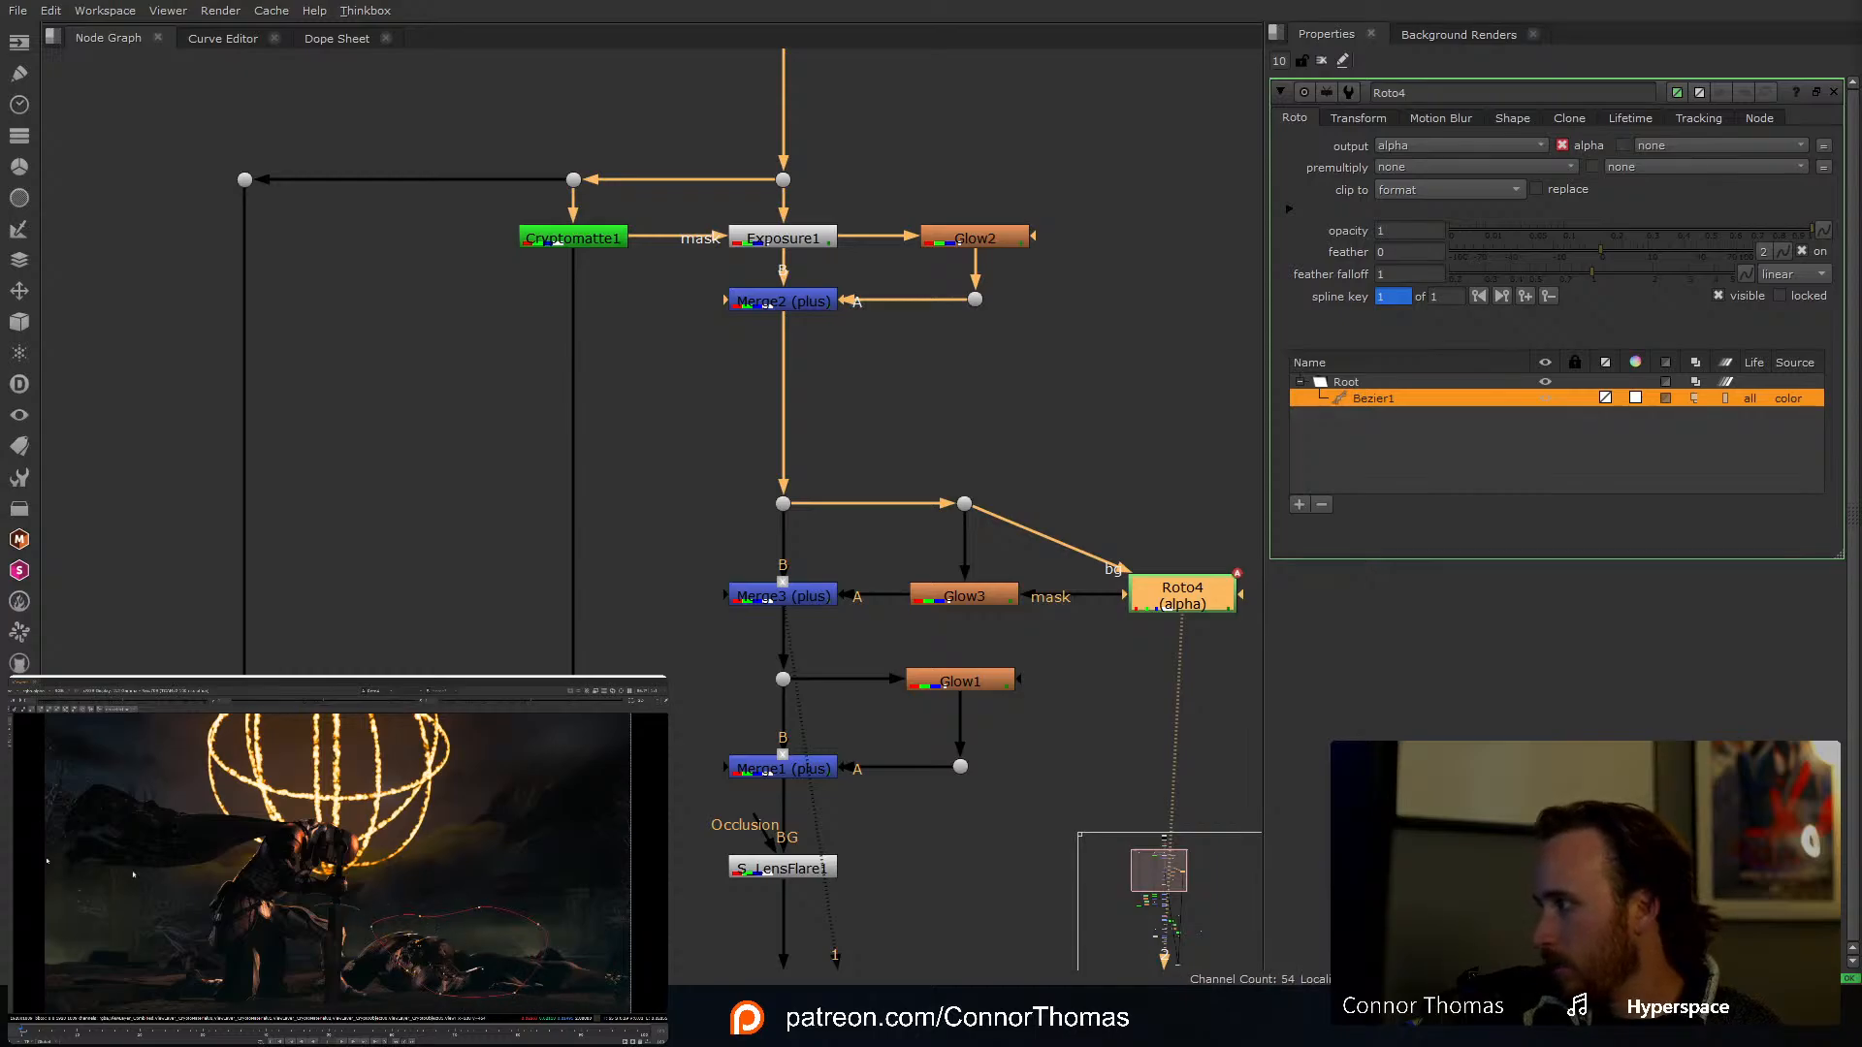
click(1392, 169)
click(1425, 233)
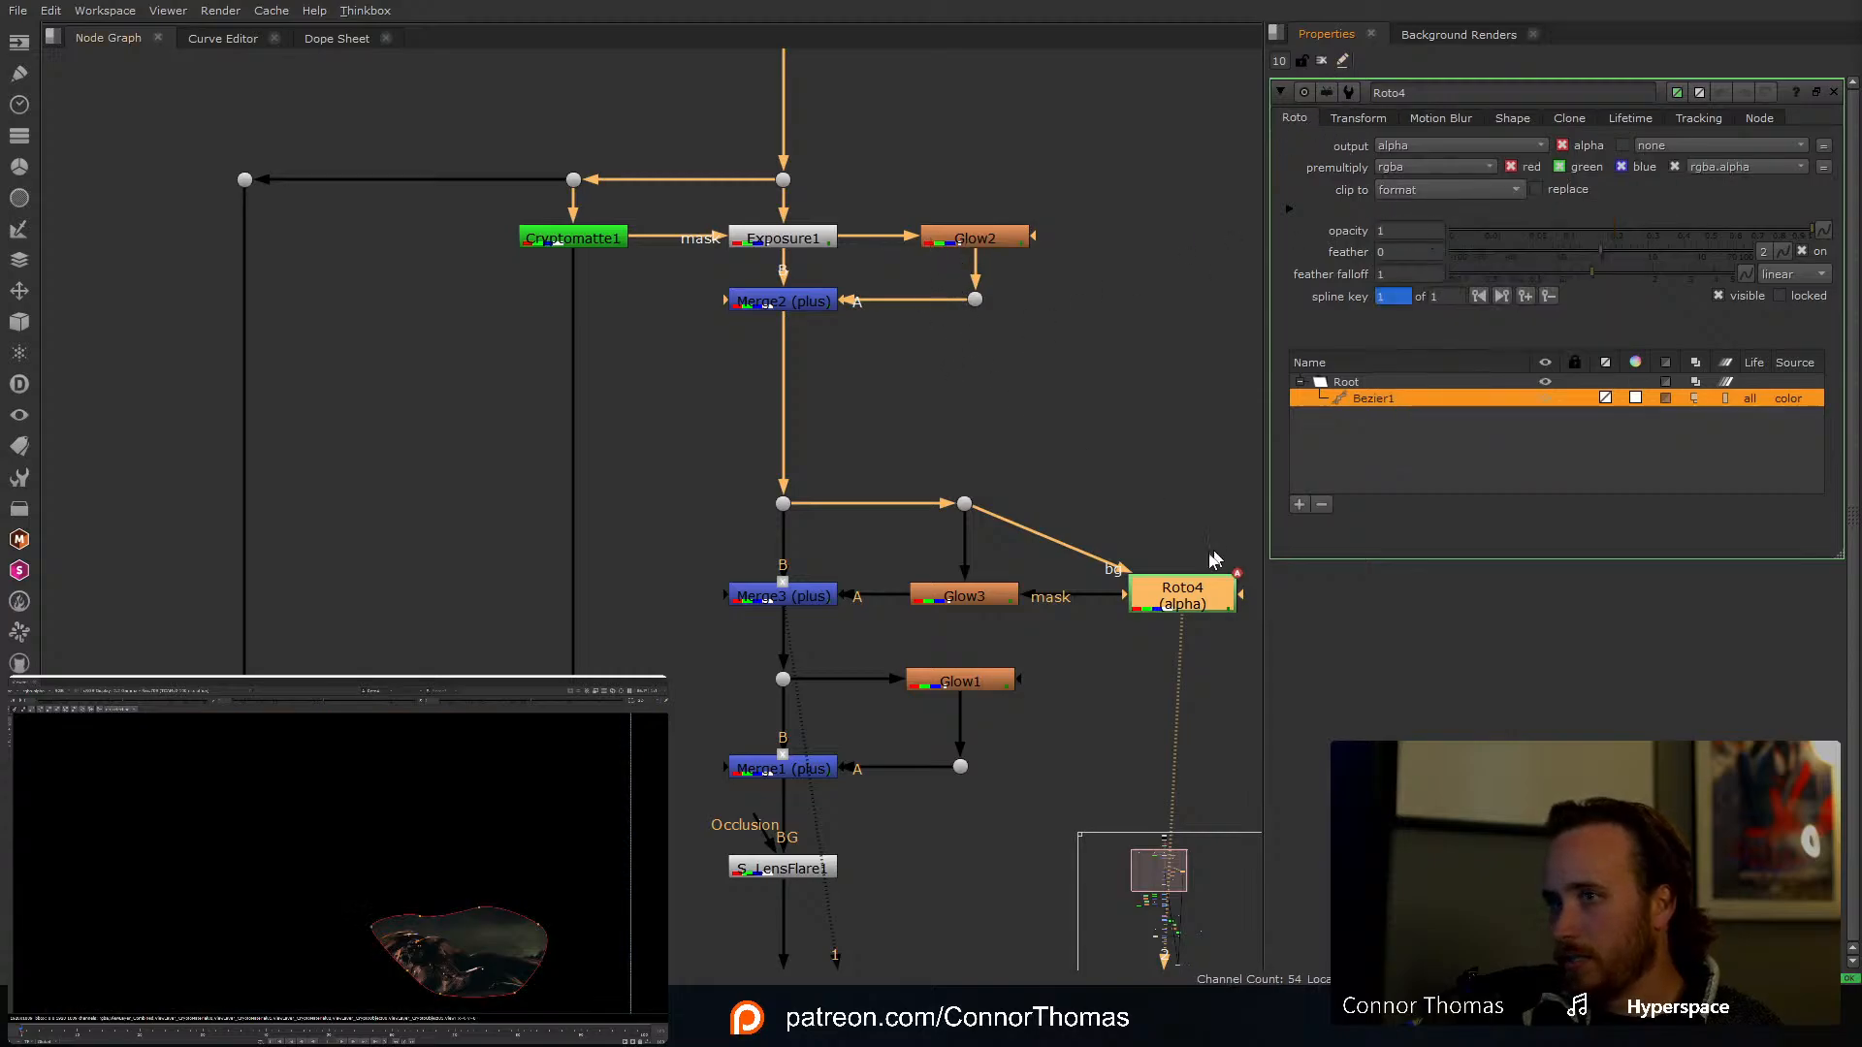
Step: Invert Glow3's mask and view the result at Merge3 with all properties cleared
double_click(1005, 598)
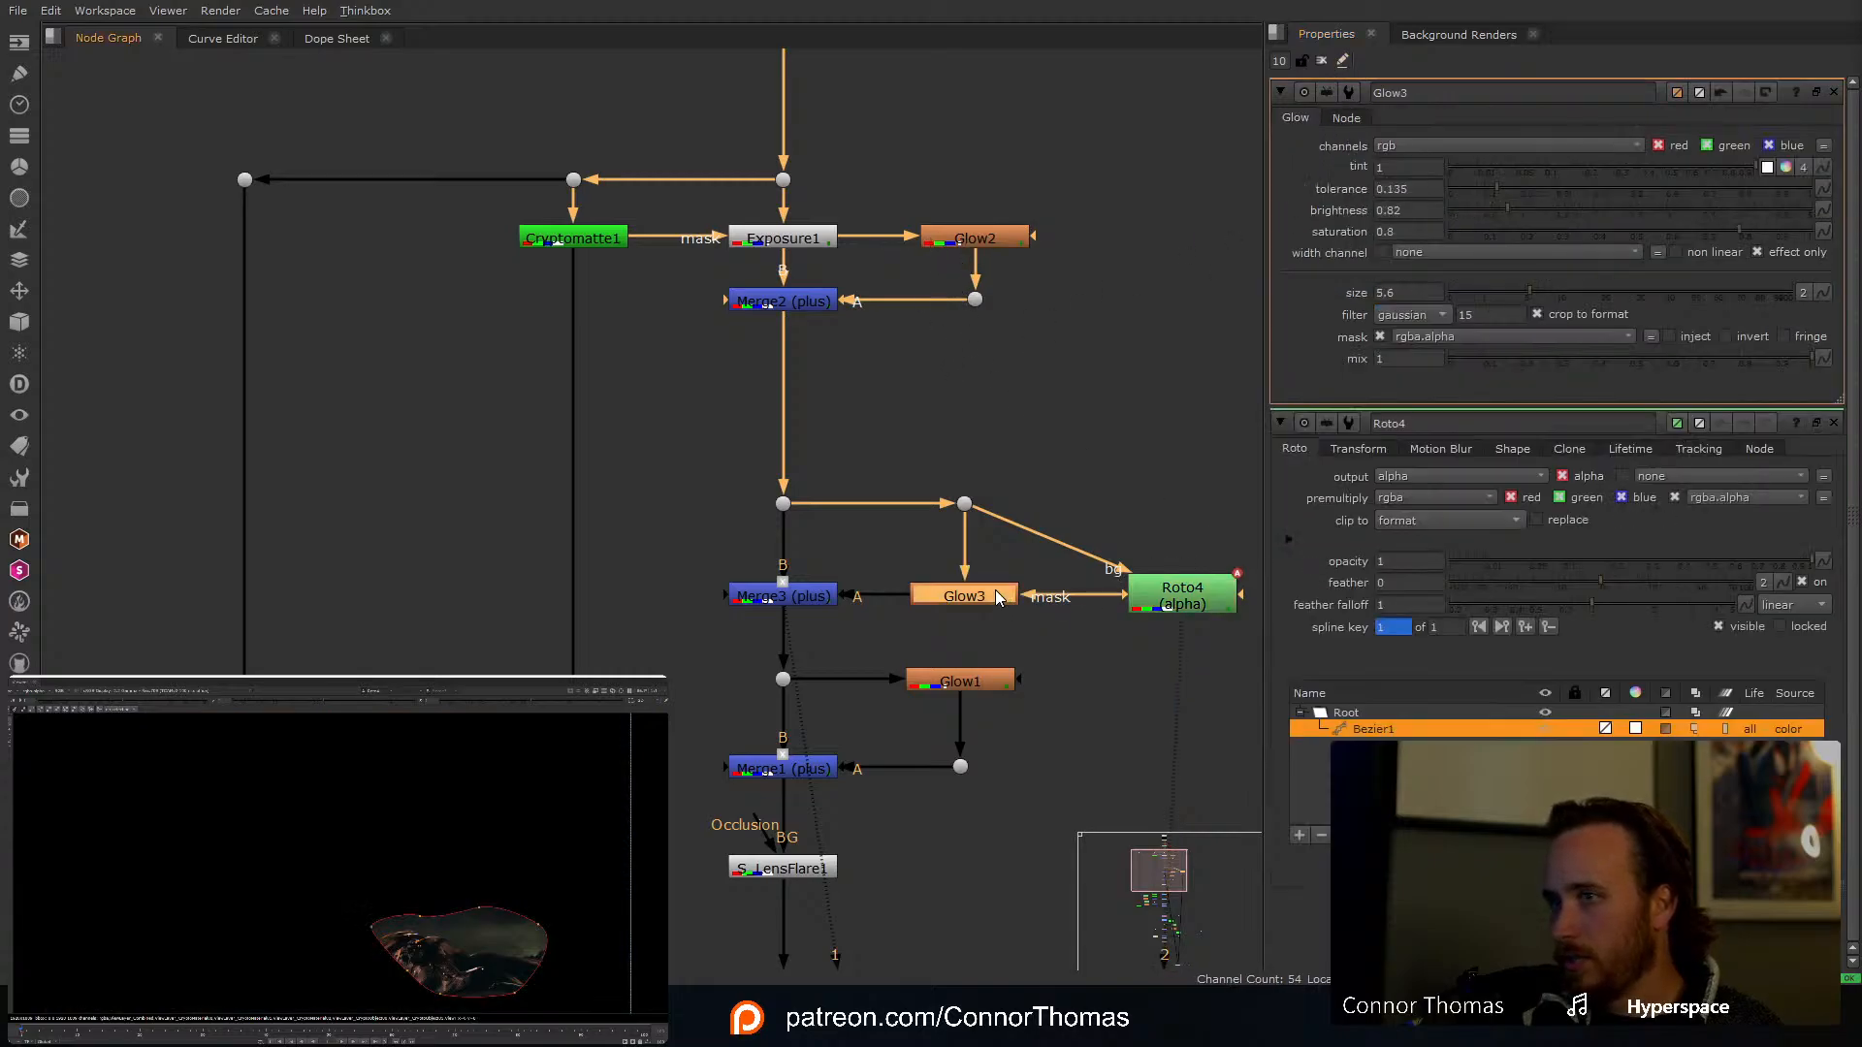
click(1727, 337)
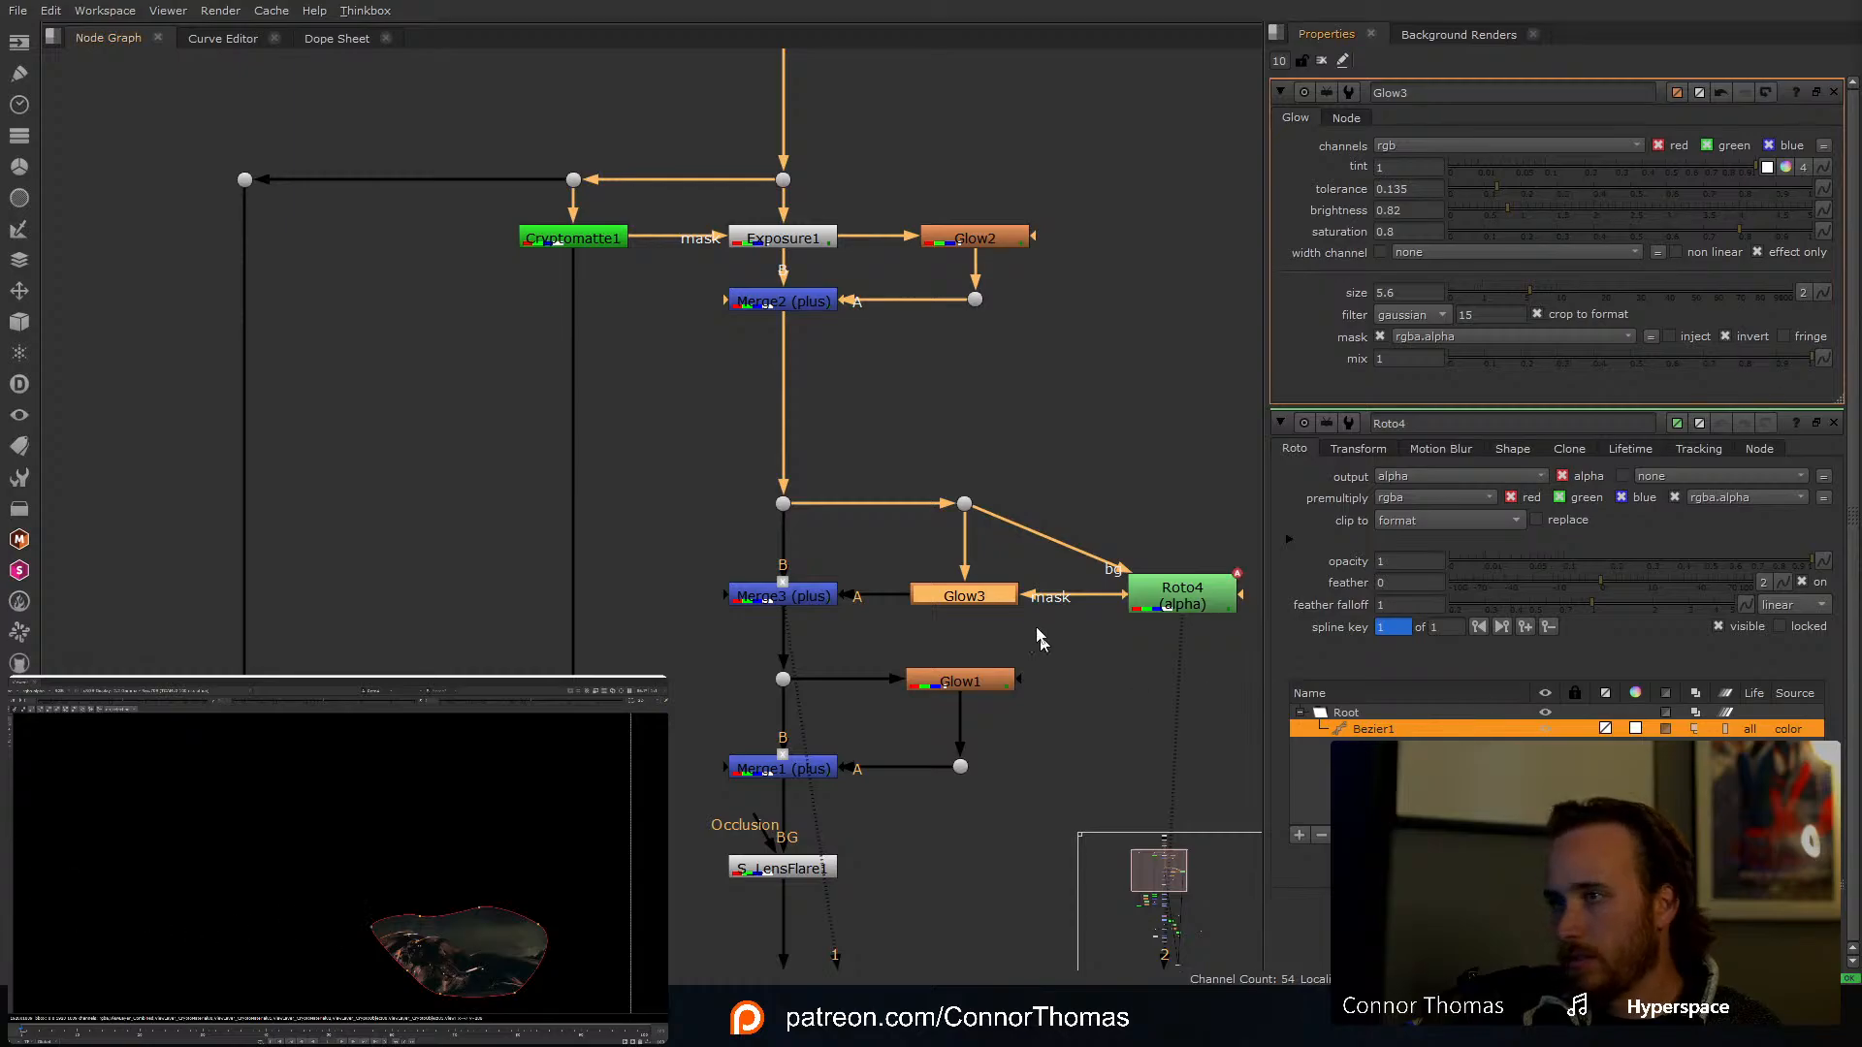
click(733, 623)
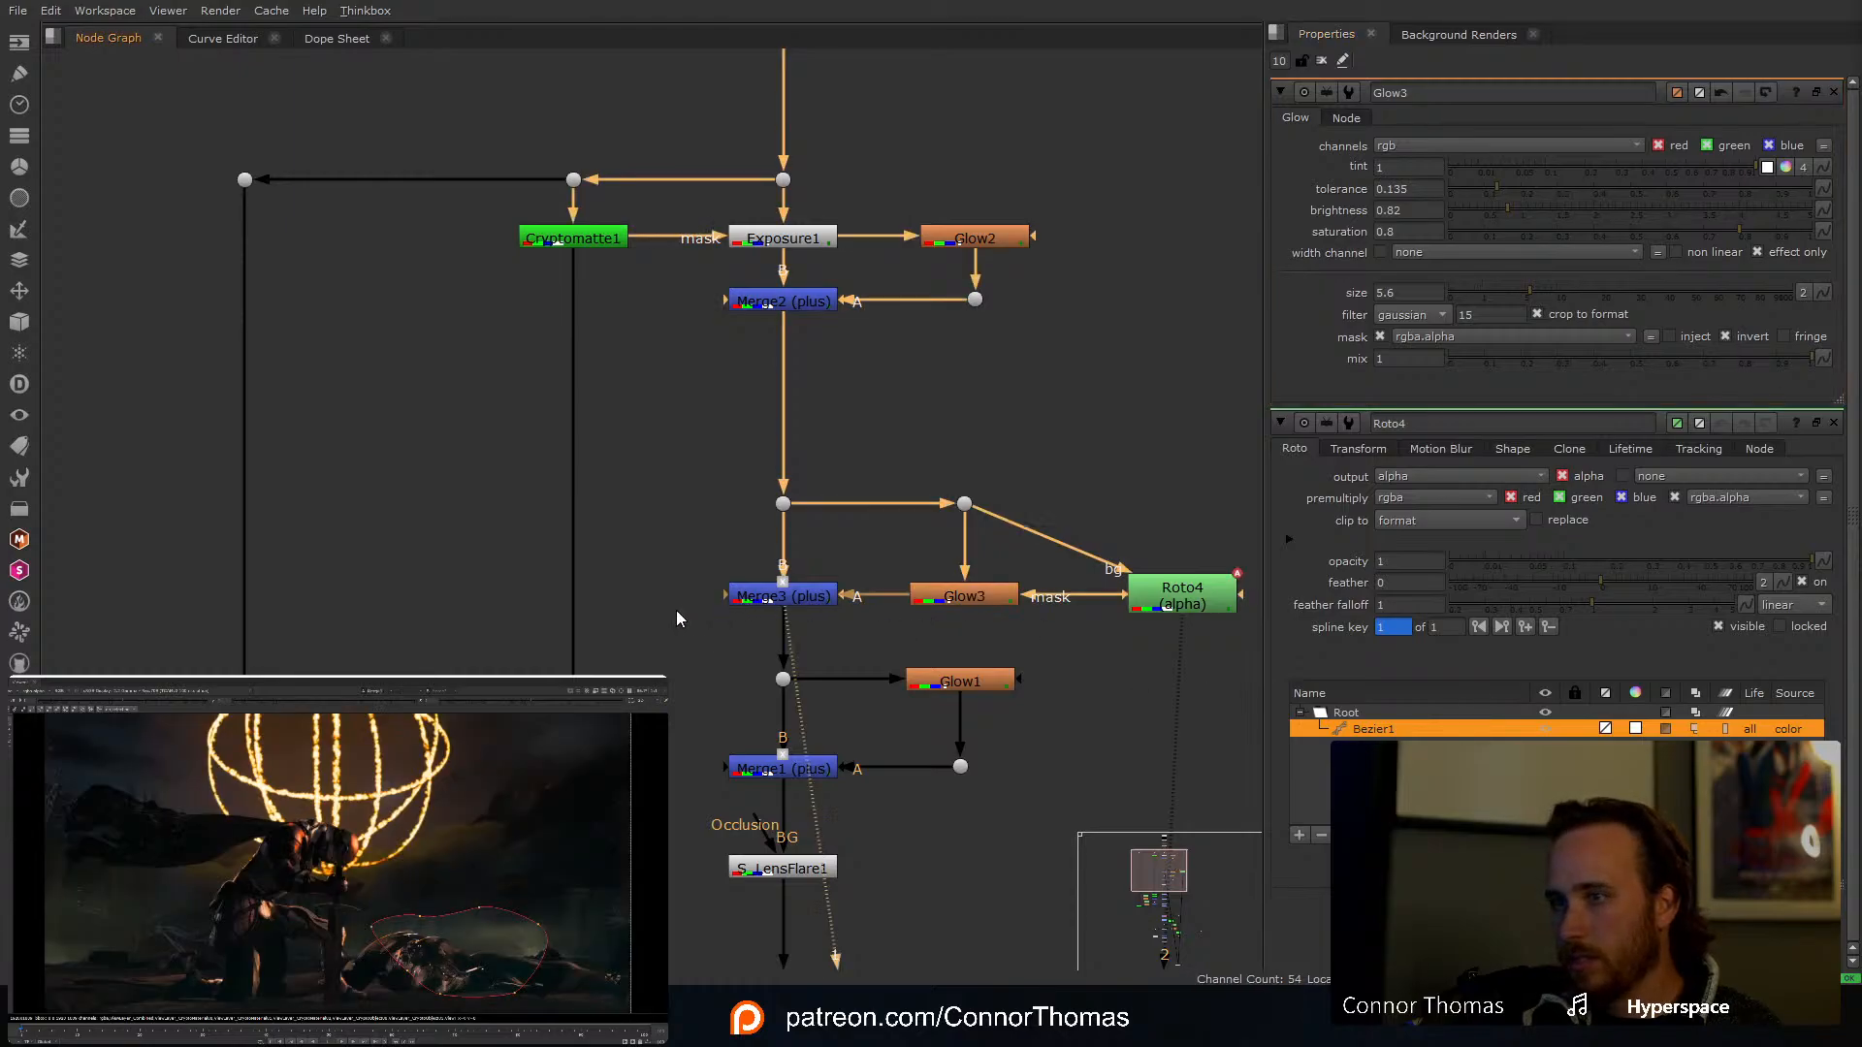
click(1322, 60)
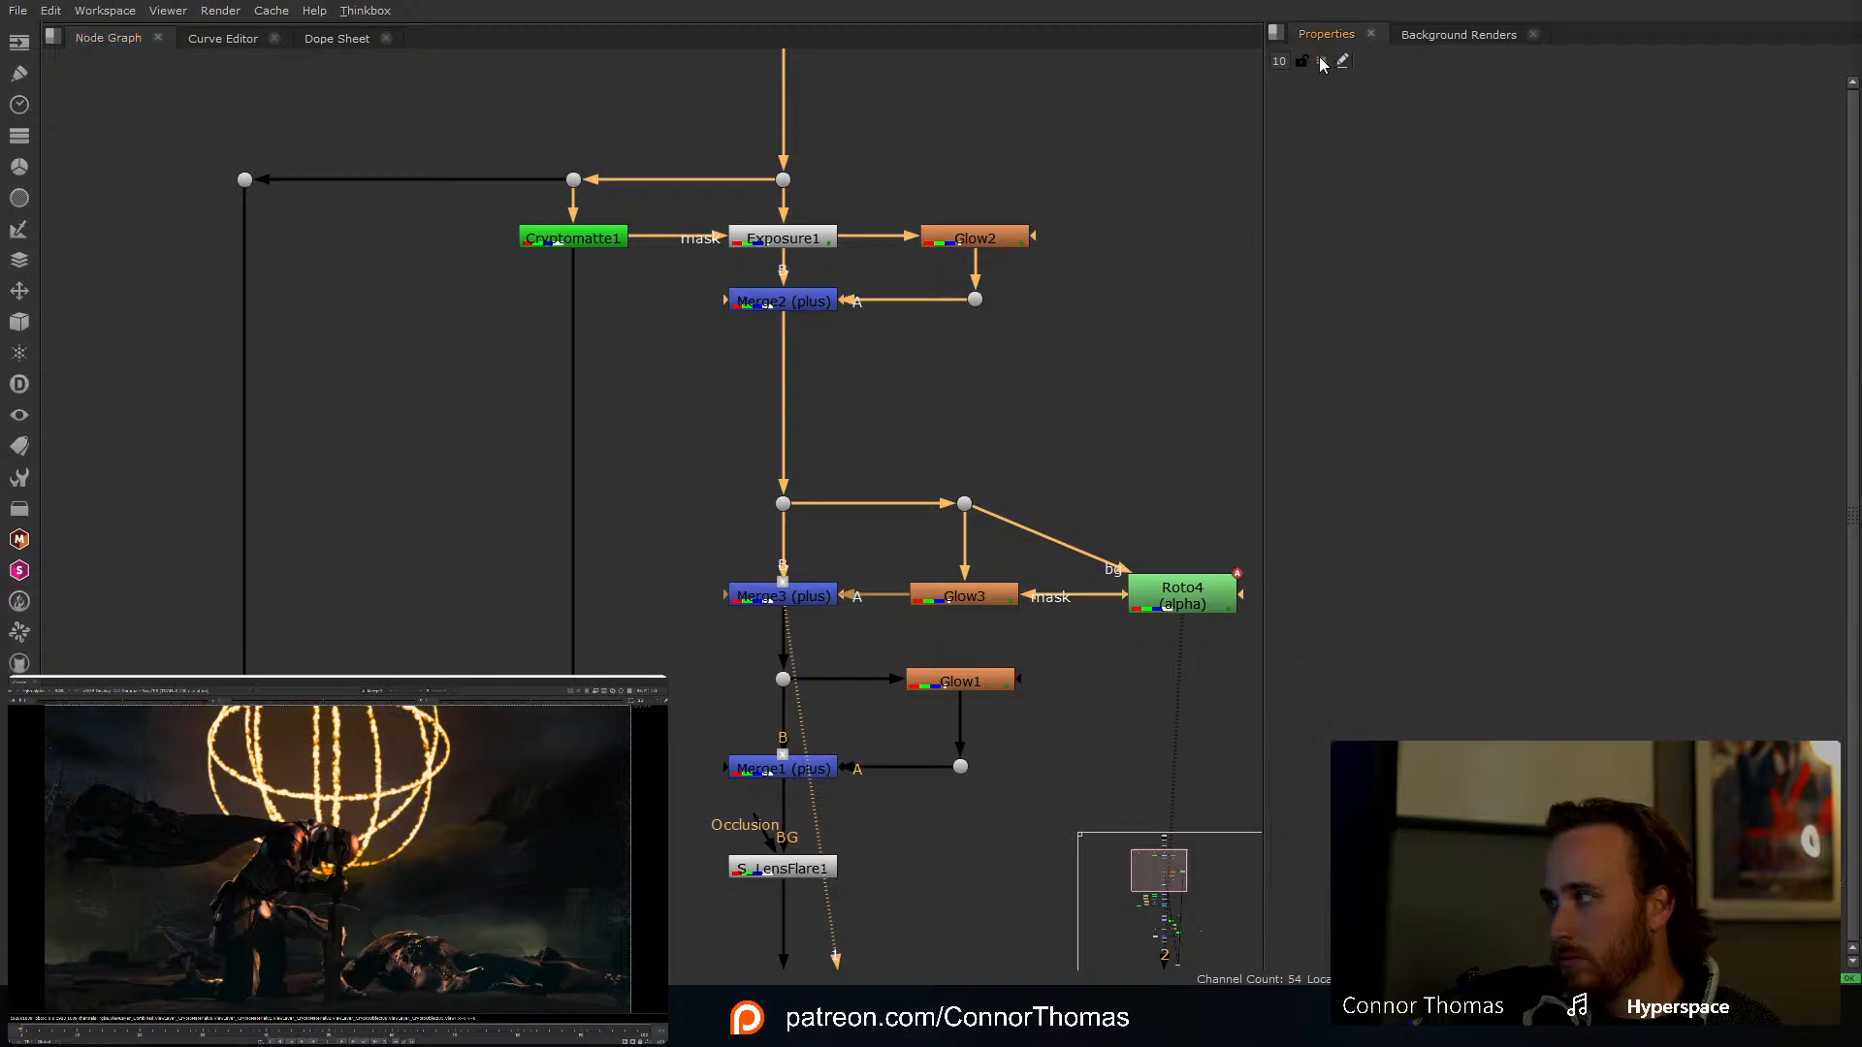
Step: Align Roto4 with the dots feeding Glow3, and insert a Blur node between it and Glow3's mask input
double_click(1182, 594)
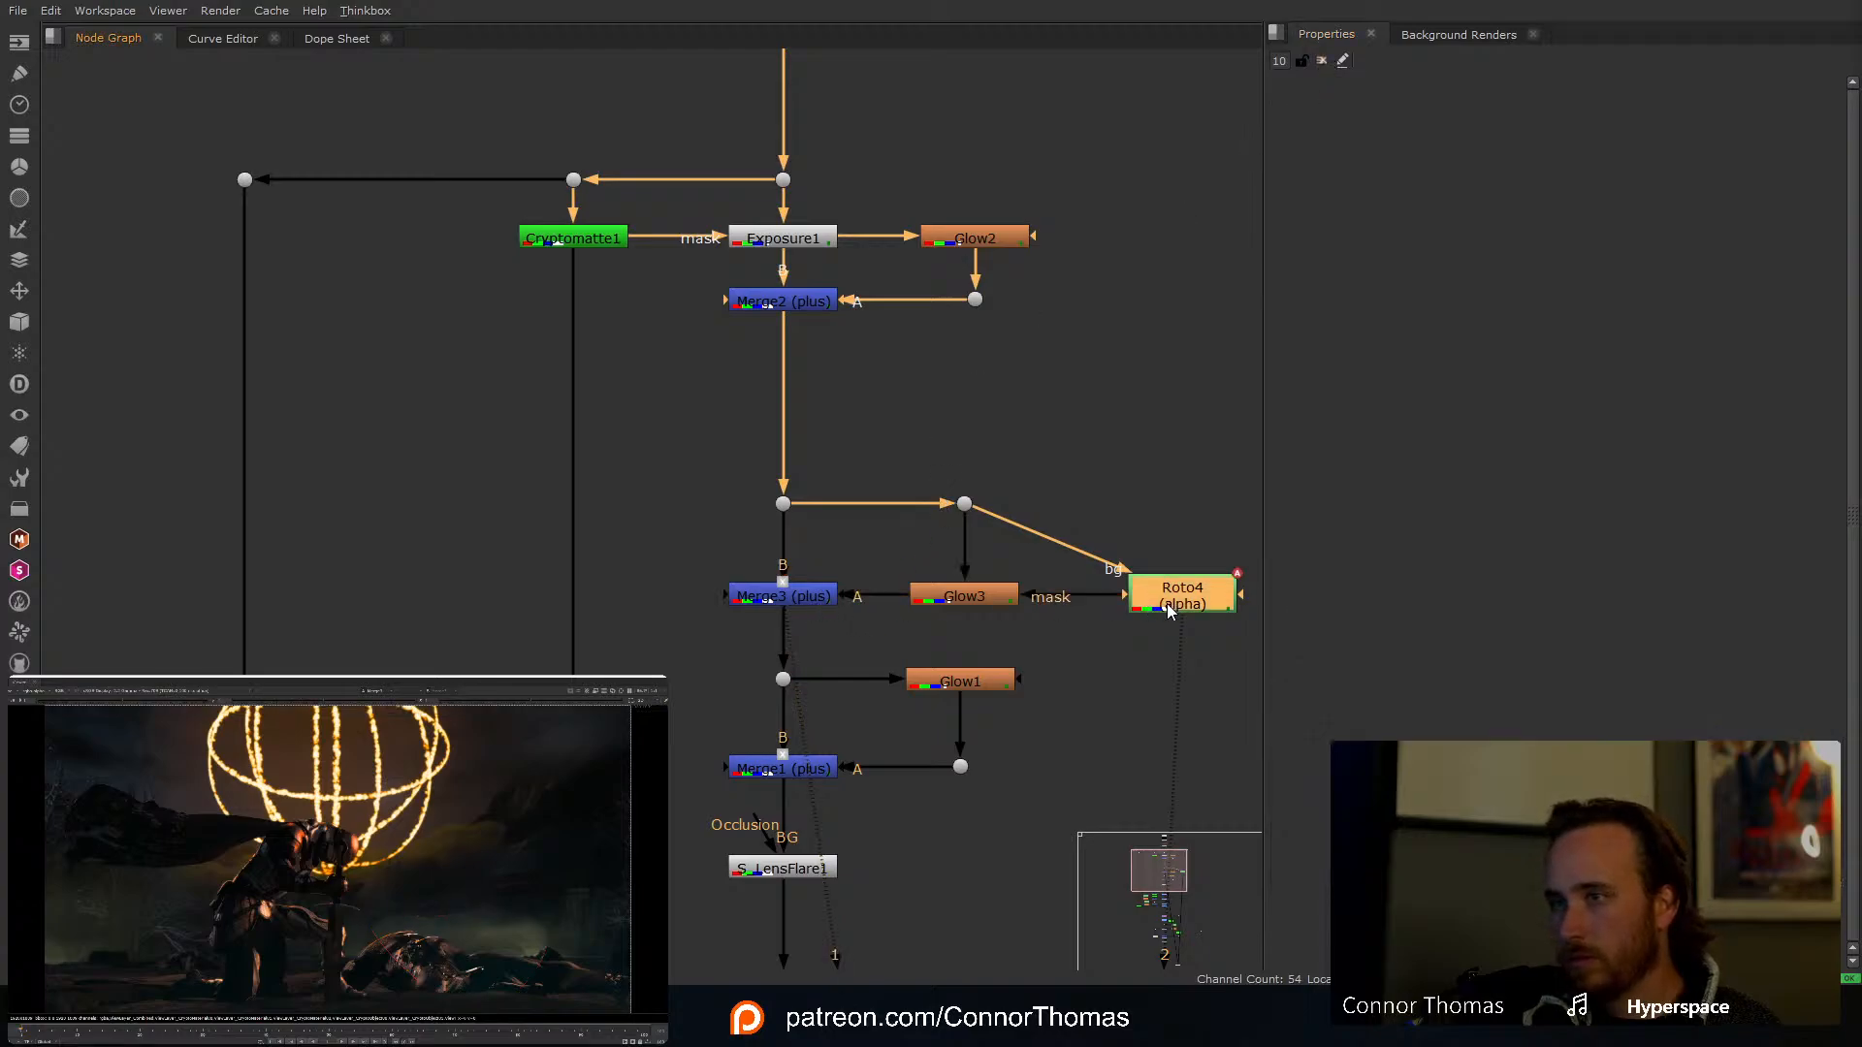
click(1324, 60)
click(960, 600)
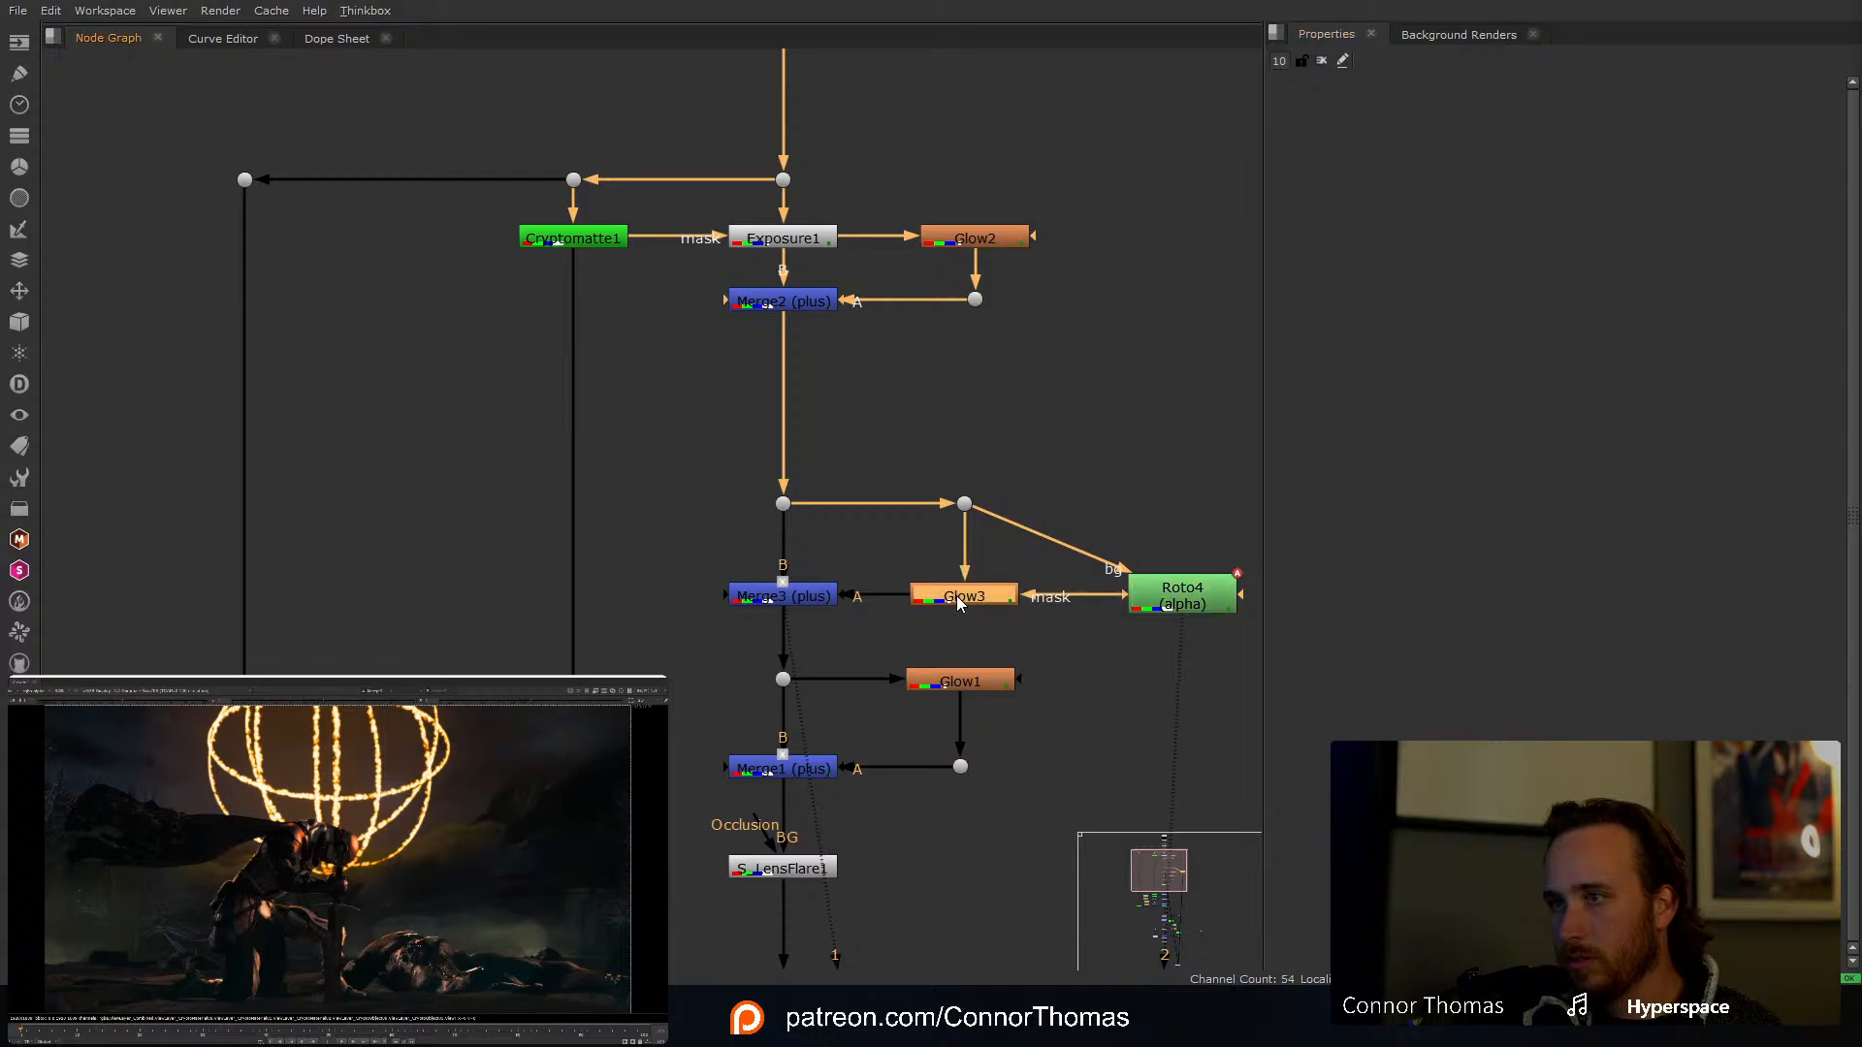
drag(1162, 611, 1172, 525)
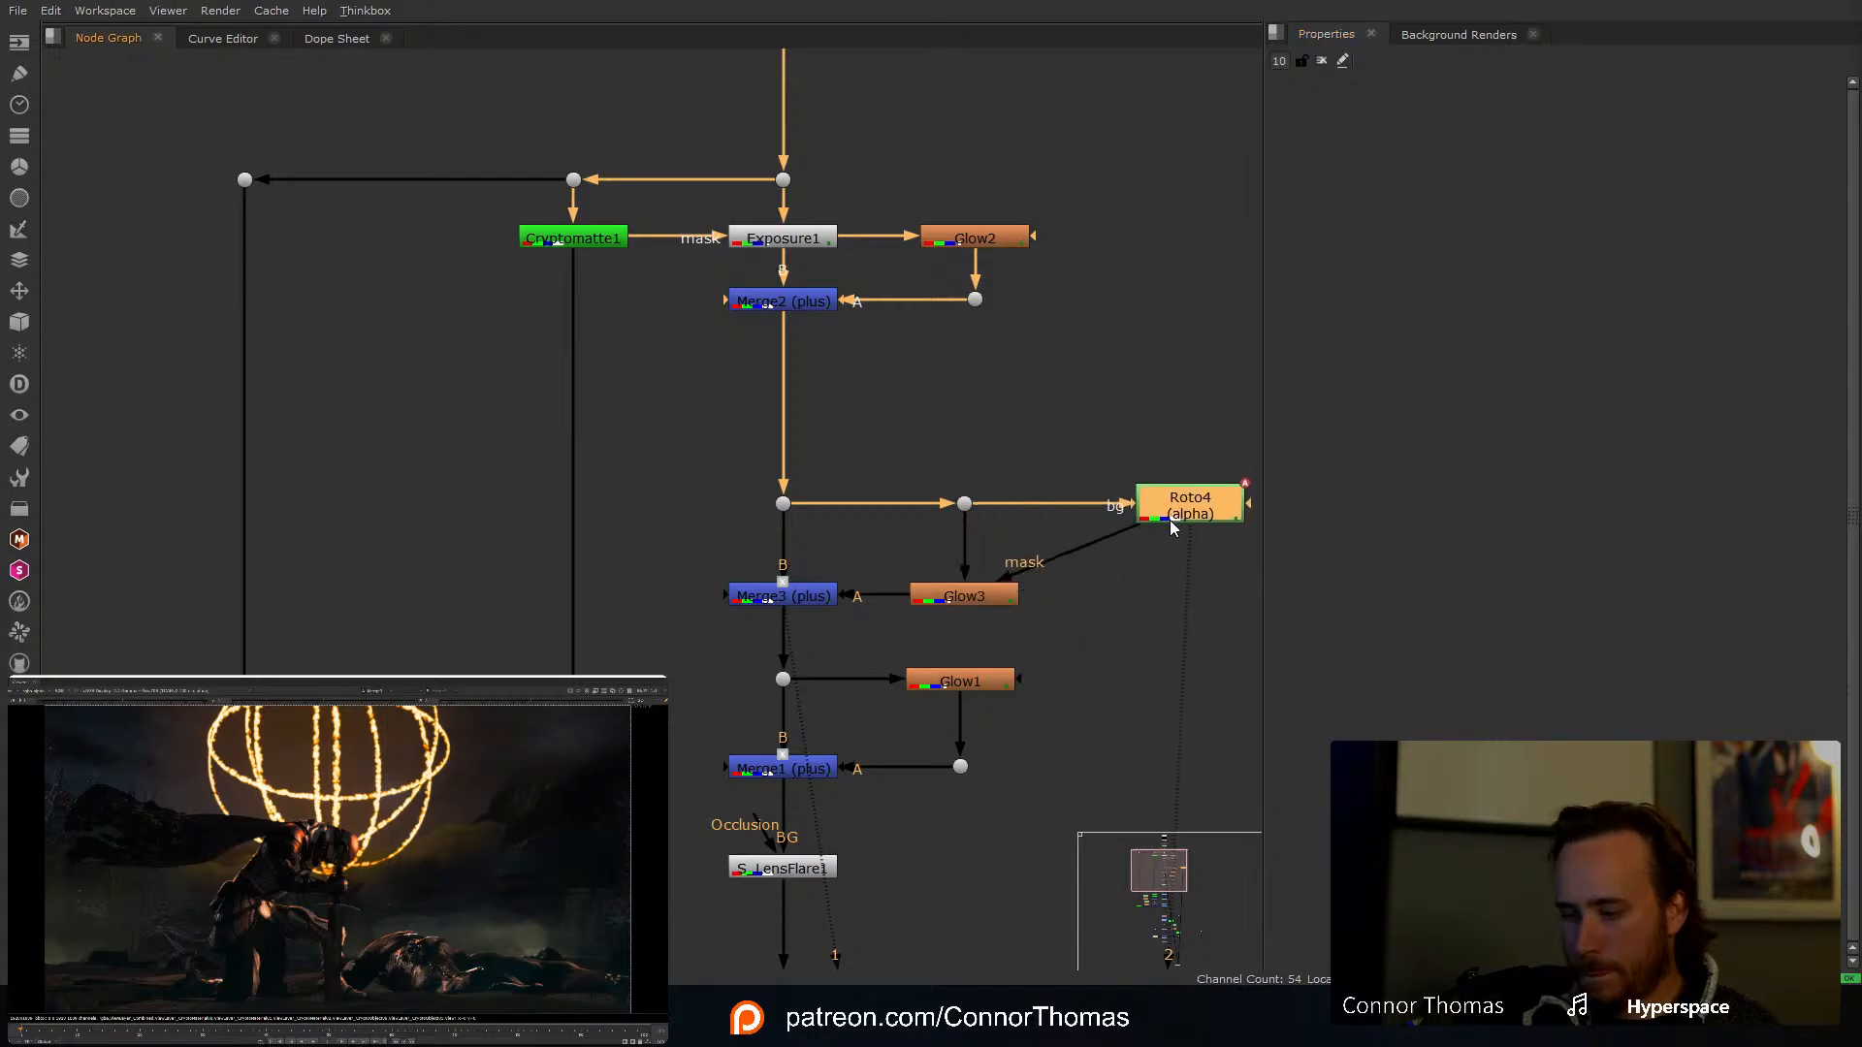
key(b)
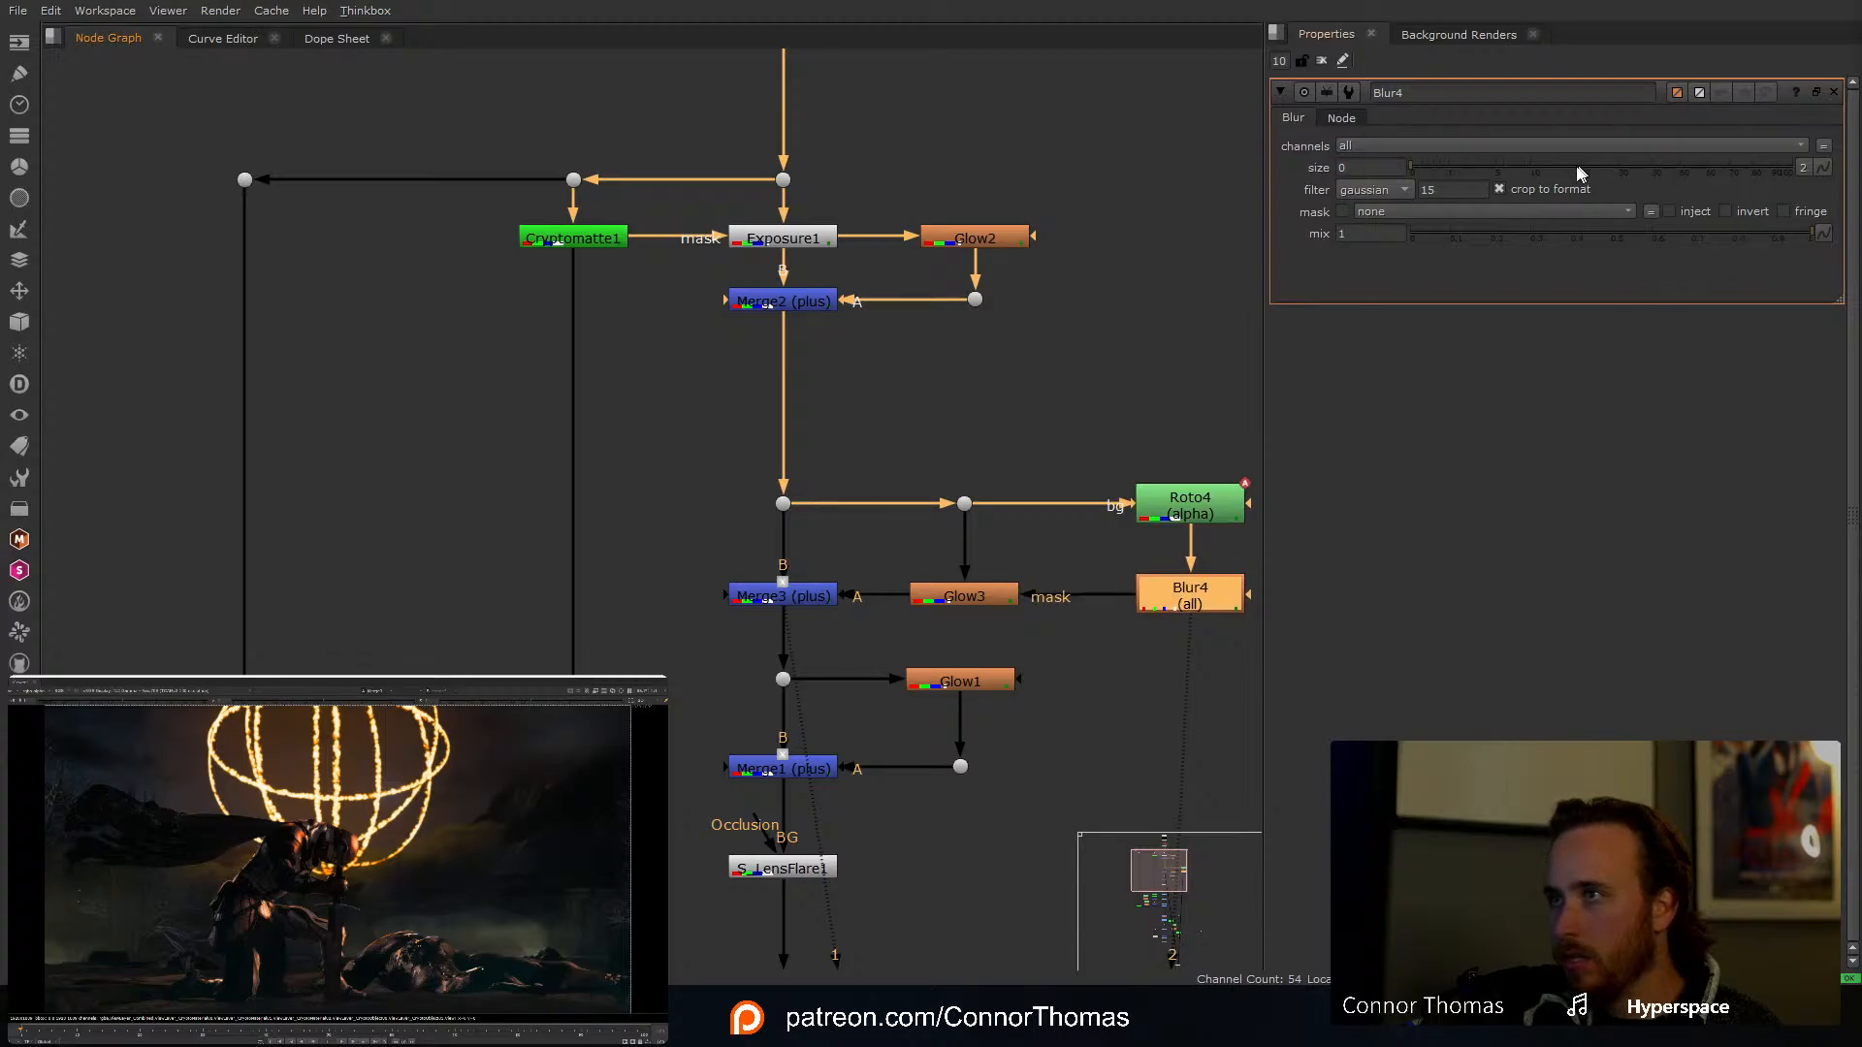
Step: Set Blur4's size to 300 and clear its properties
drag(1480, 168, 1852, 170)
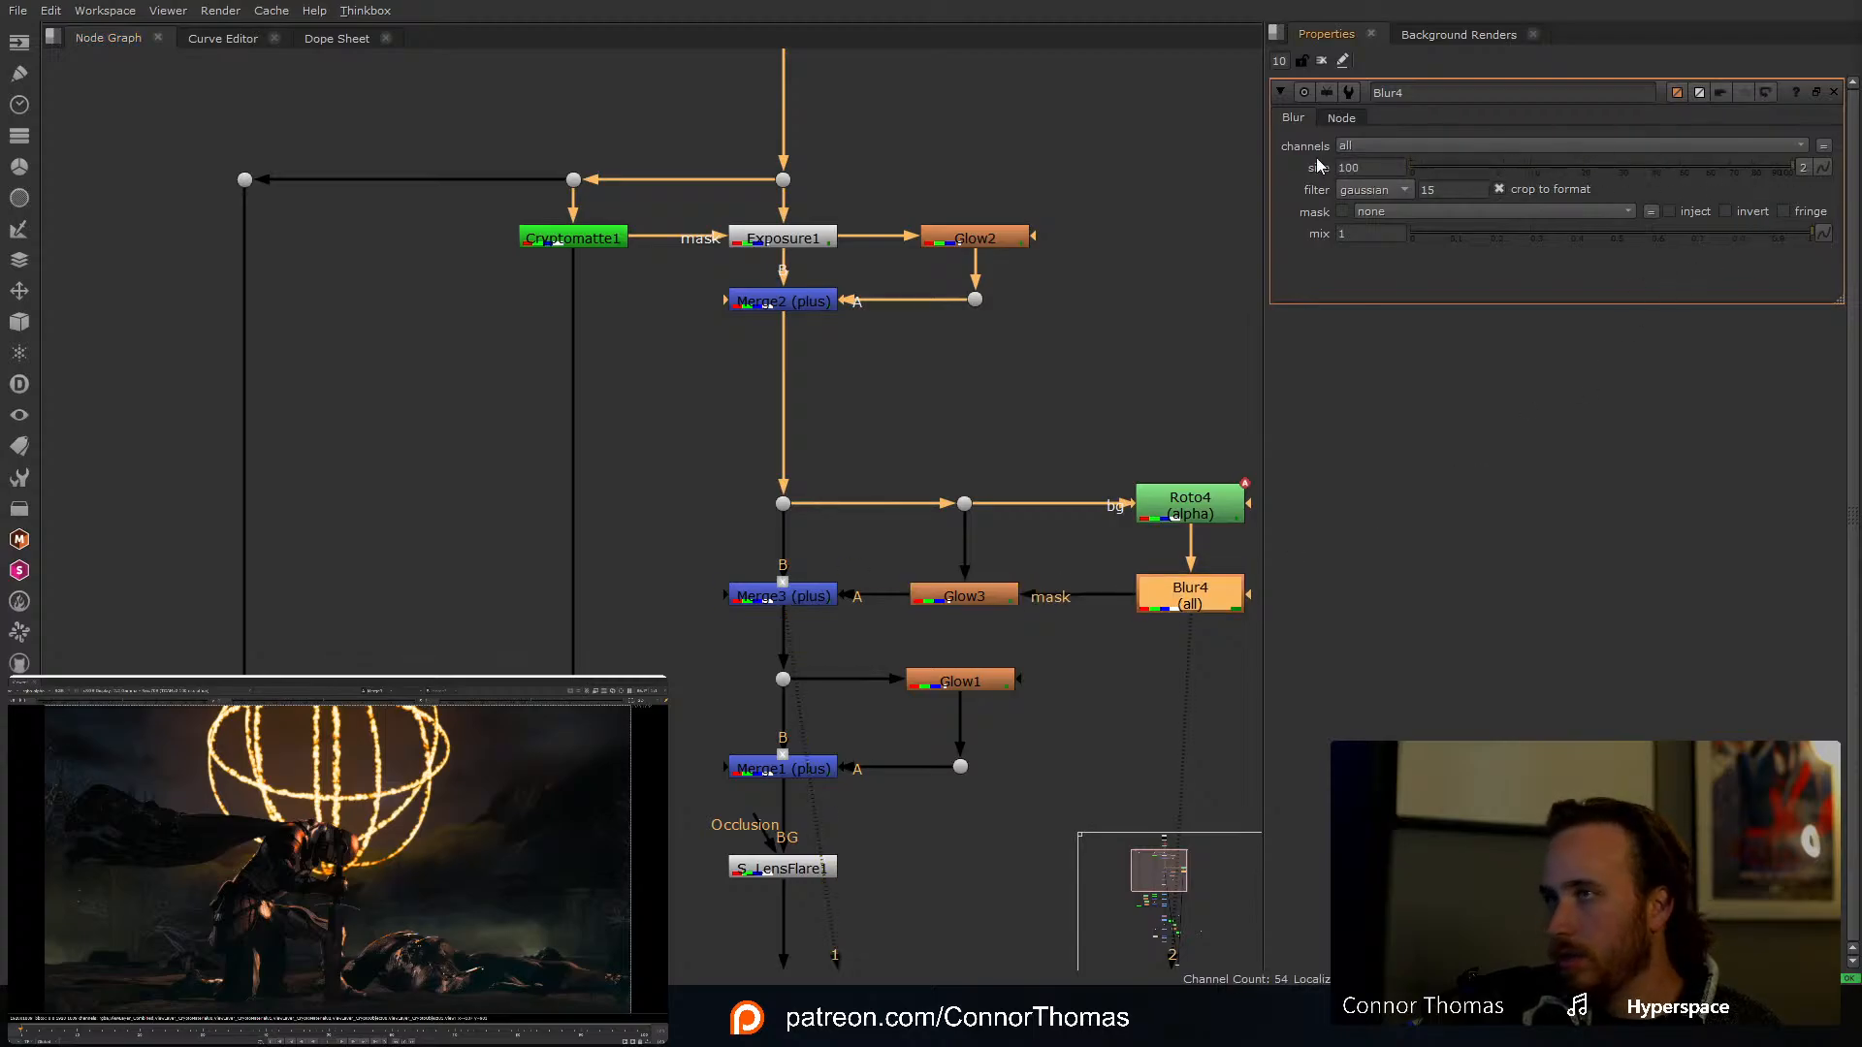
drag(1376, 166, 1082, 144)
text(300)
key(Return)
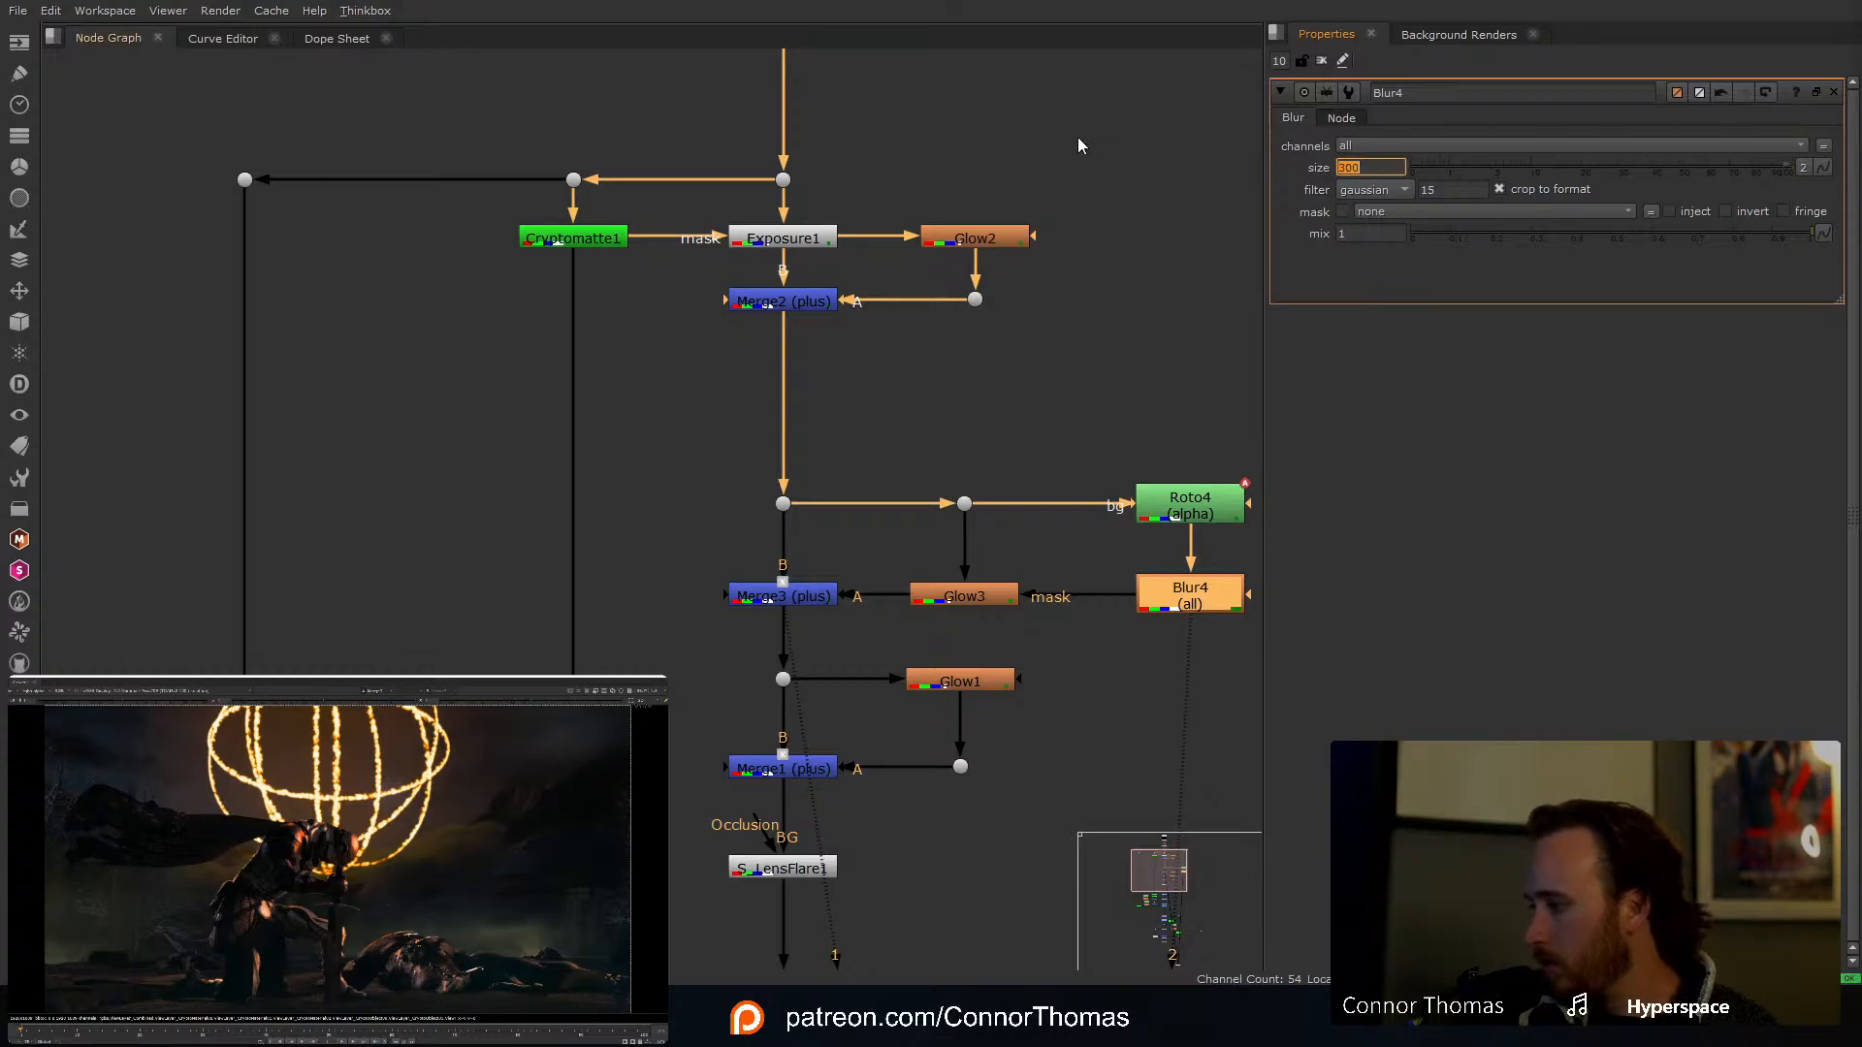
click(1321, 60)
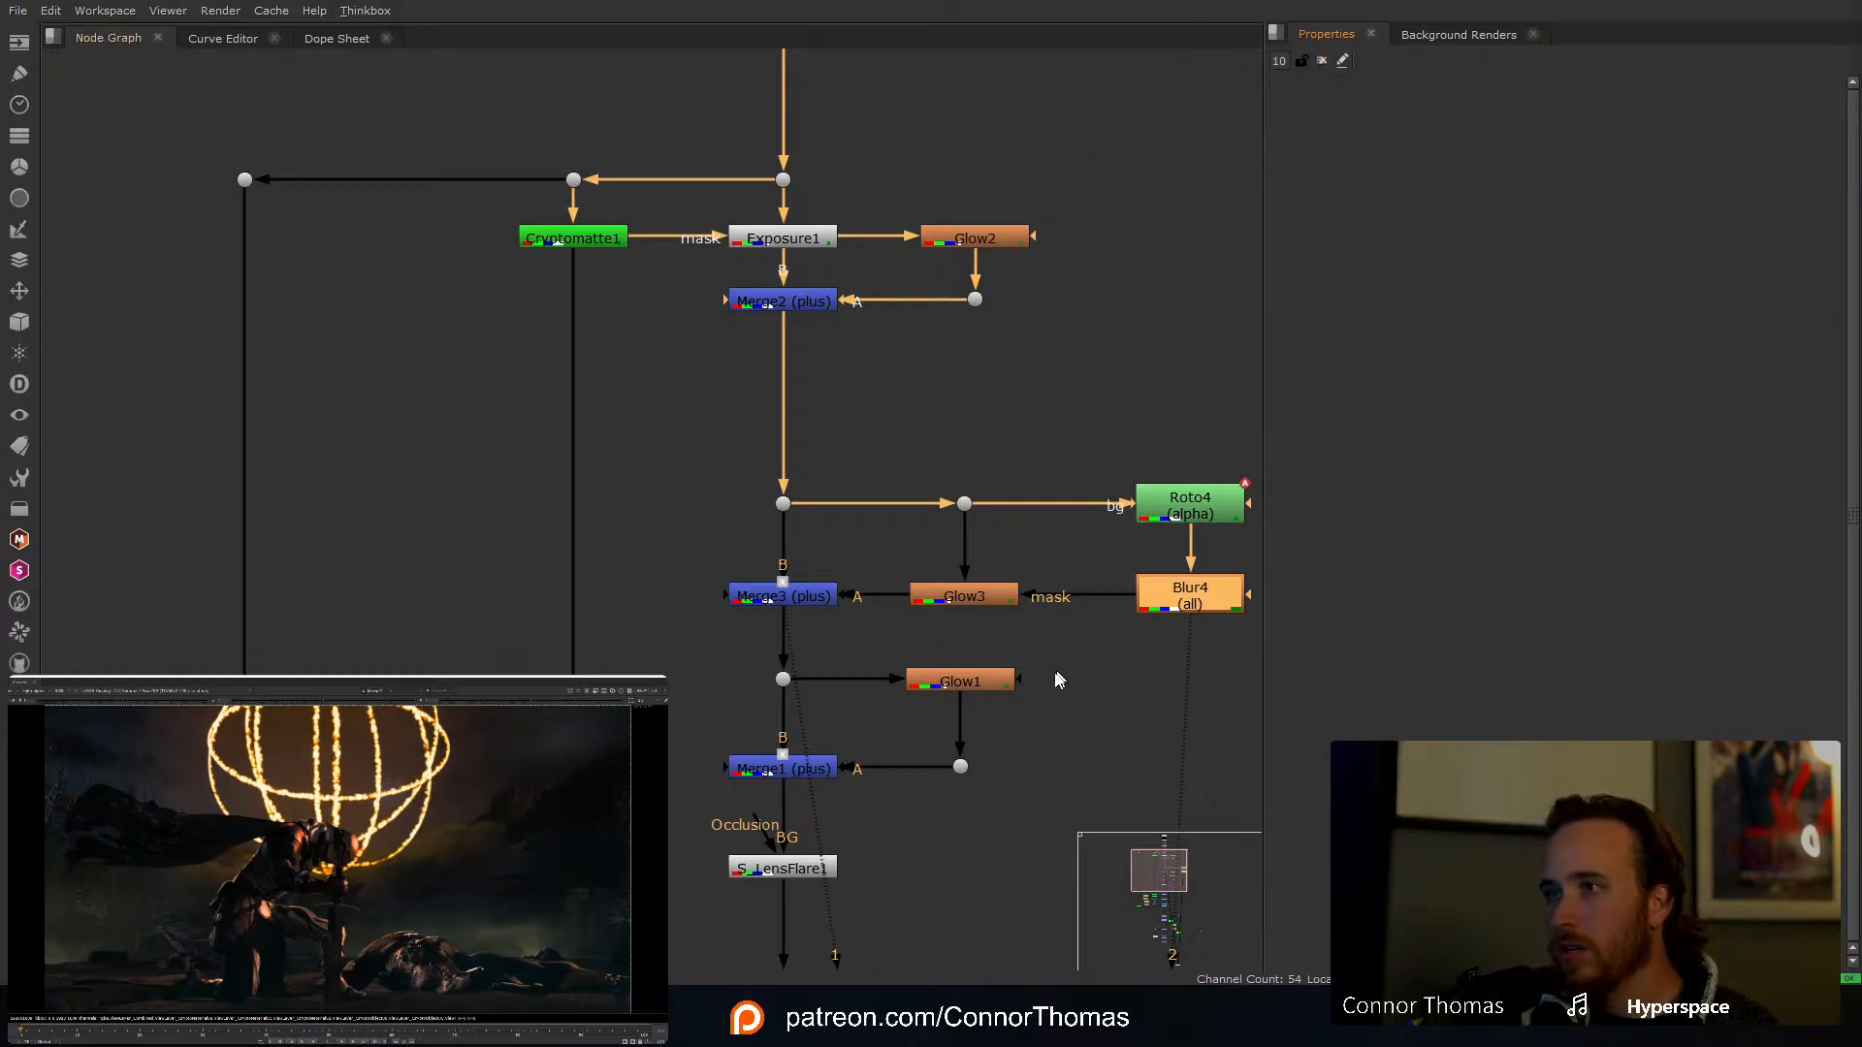
Step: Compare the image with Merge3 disabled and enabled to judge the masked glow
click(785, 597)
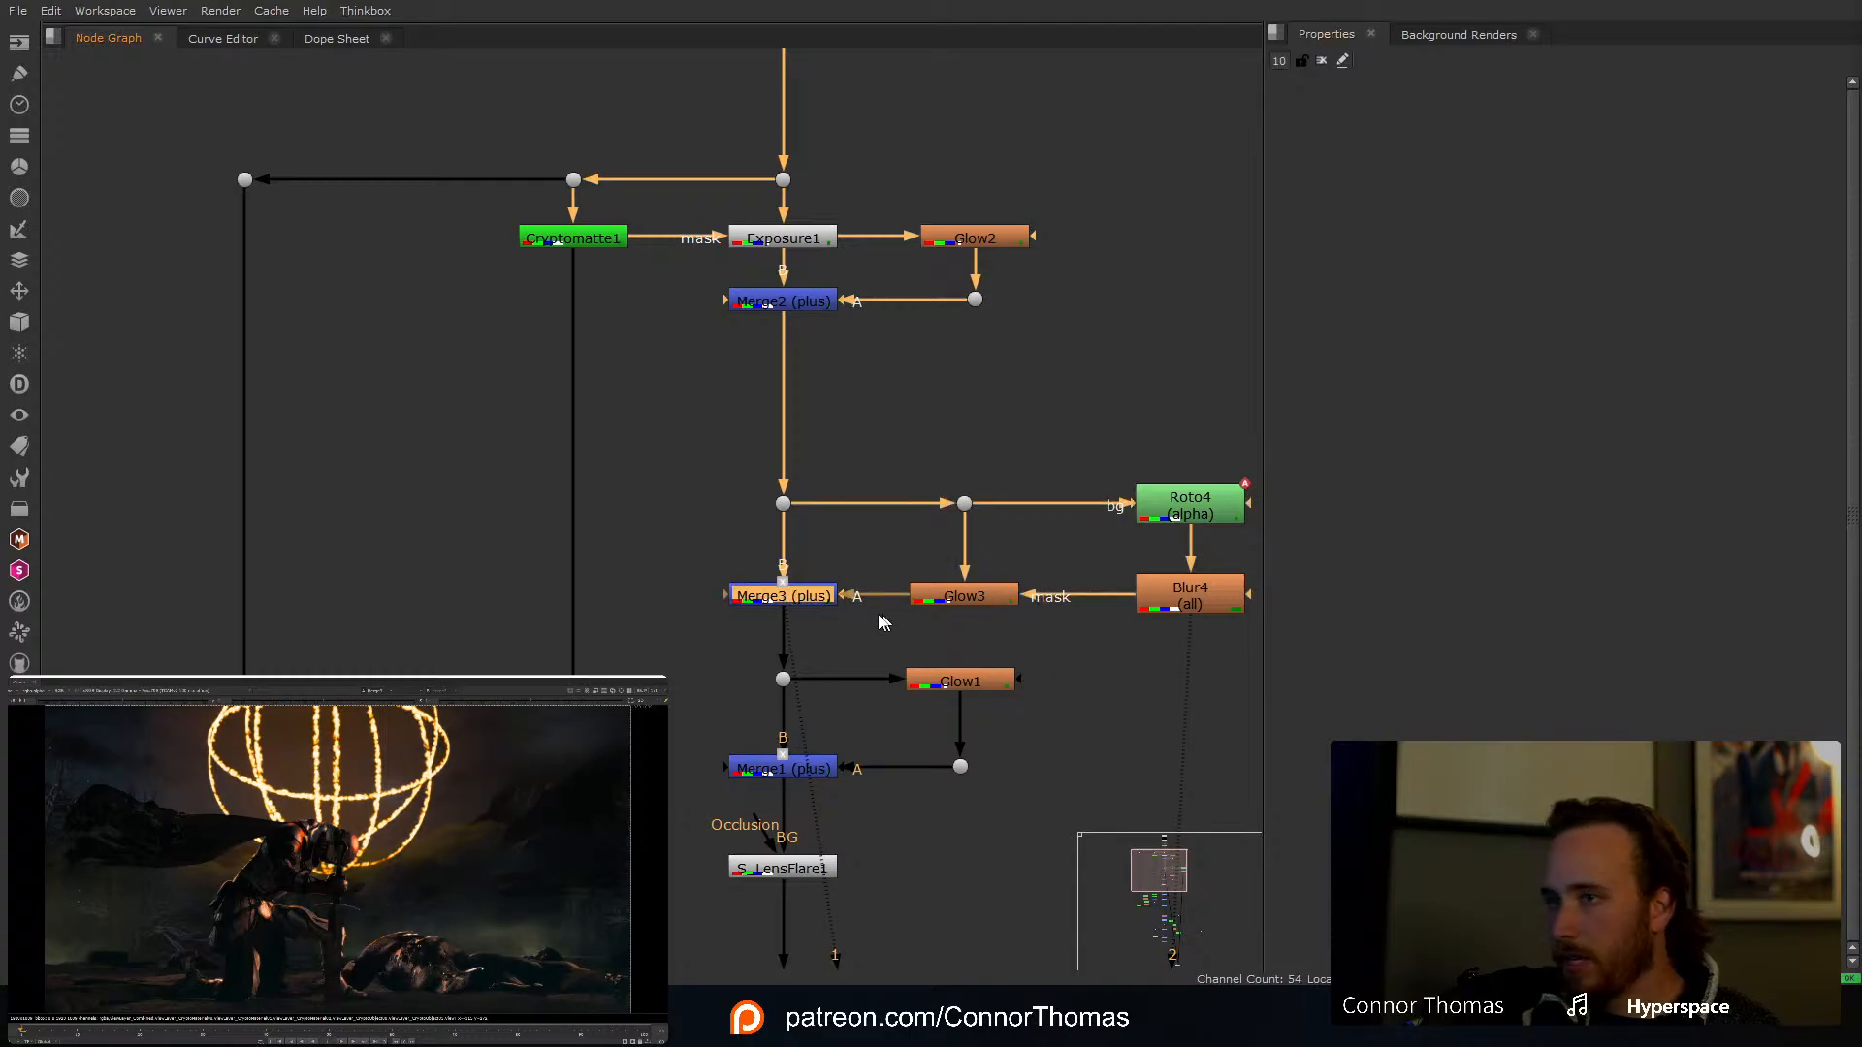
key(d)
key(d)
key(d)
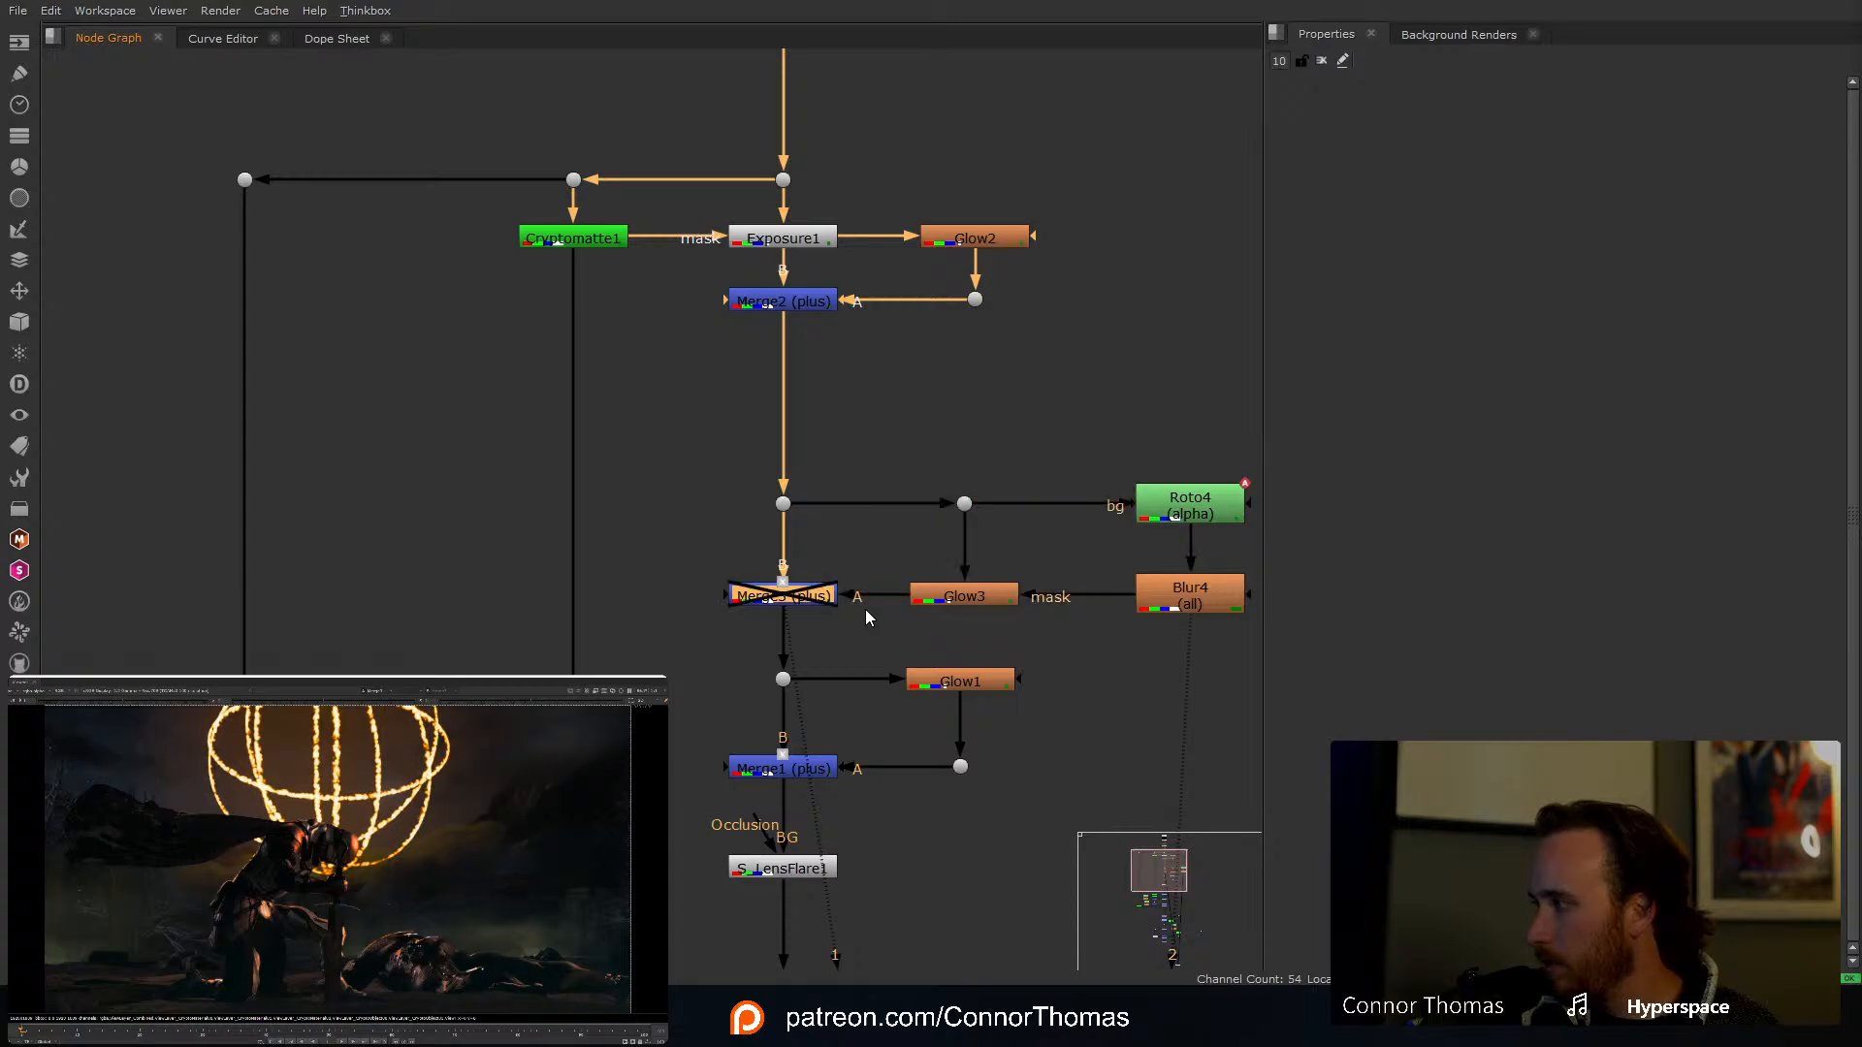
key(d)
Step: Set Blur4's size to 200 and clear its properties
double_click(1226, 609)
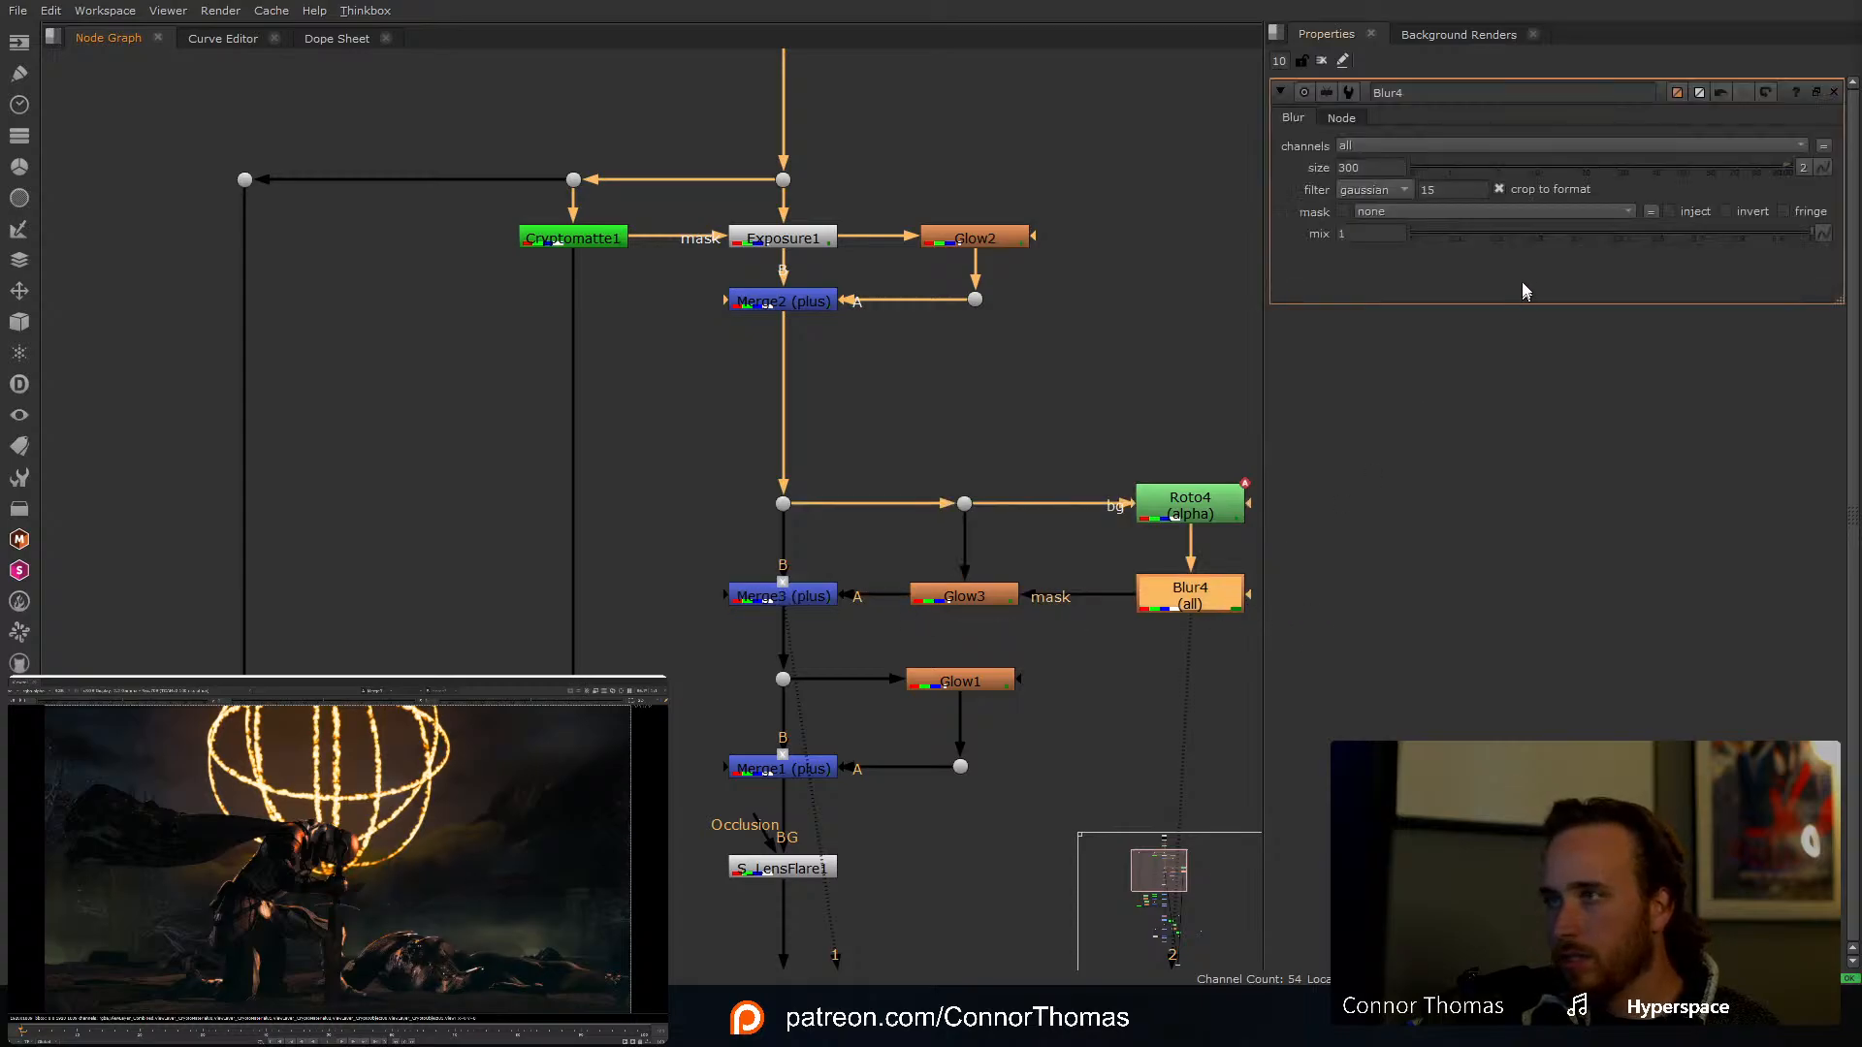
double_click(1378, 167)
text(200)
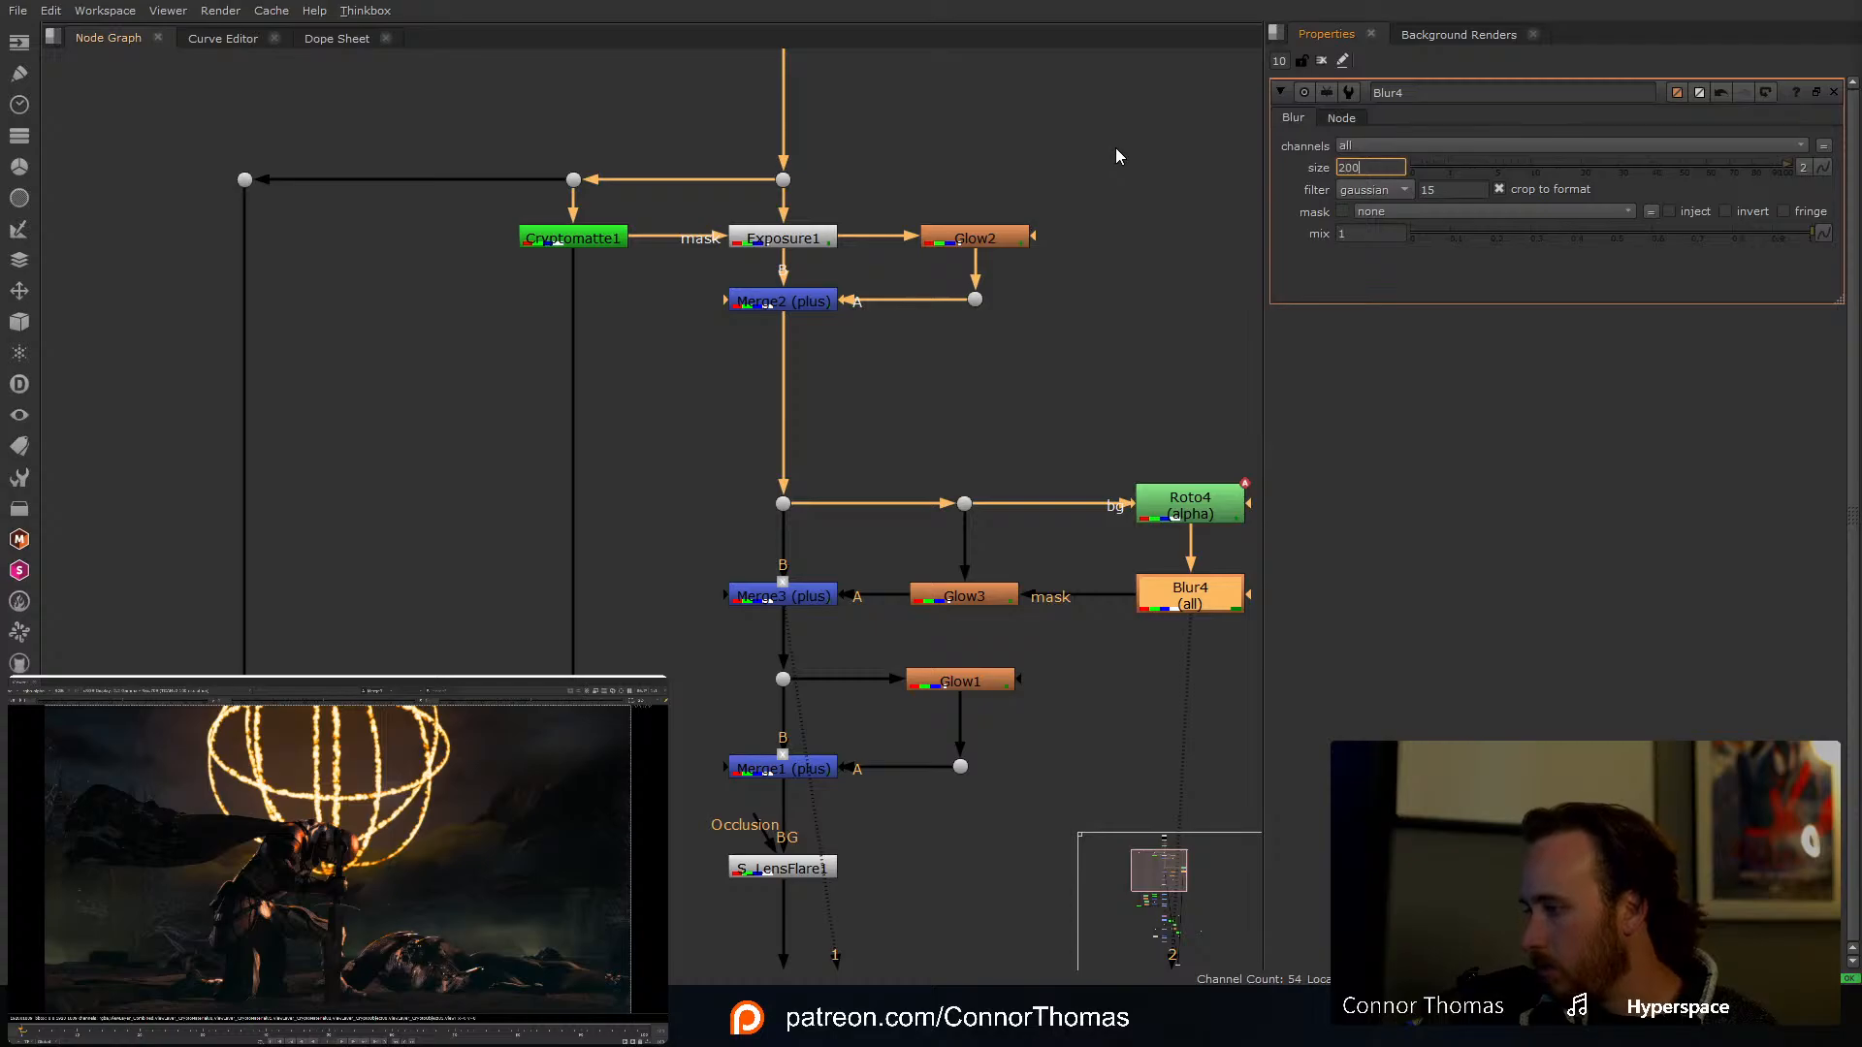
key(Return)
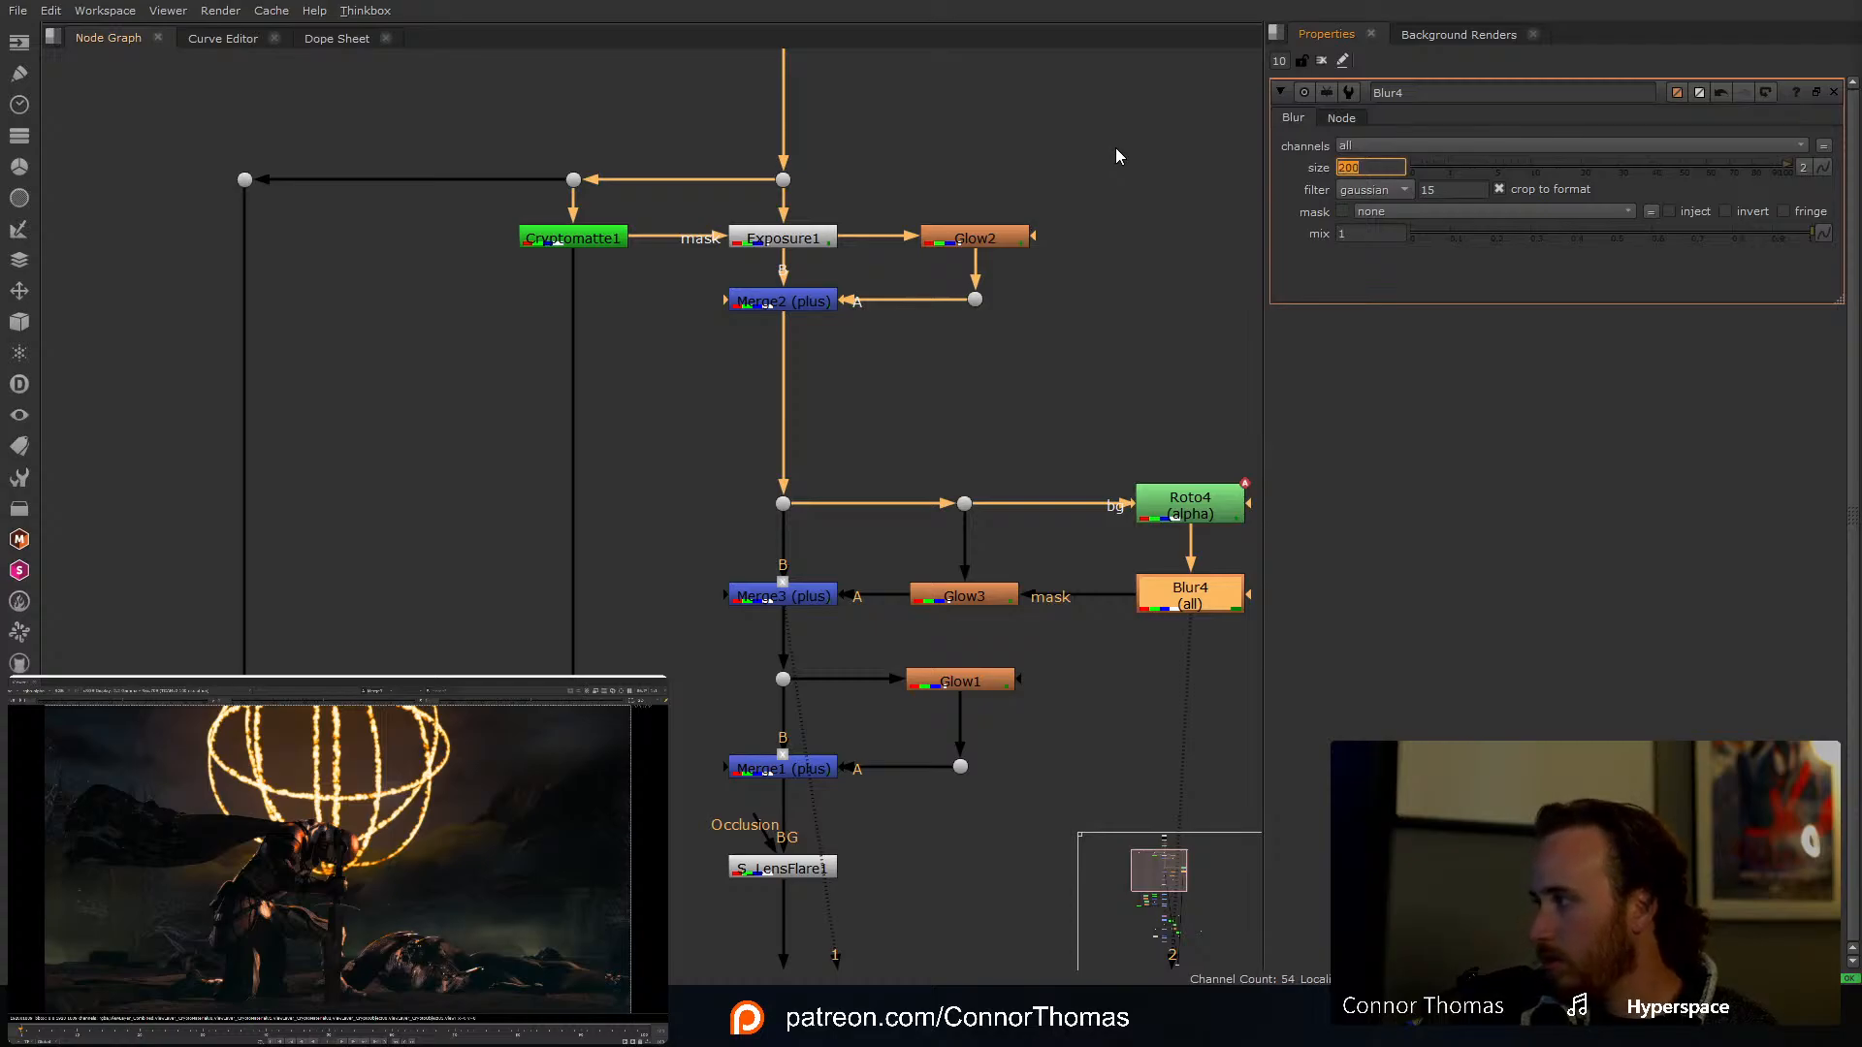
click(1321, 60)
Step: Check the image with Blur4 disabled and enabled, and inspect Merge3's result at a smaller scale
key(d)
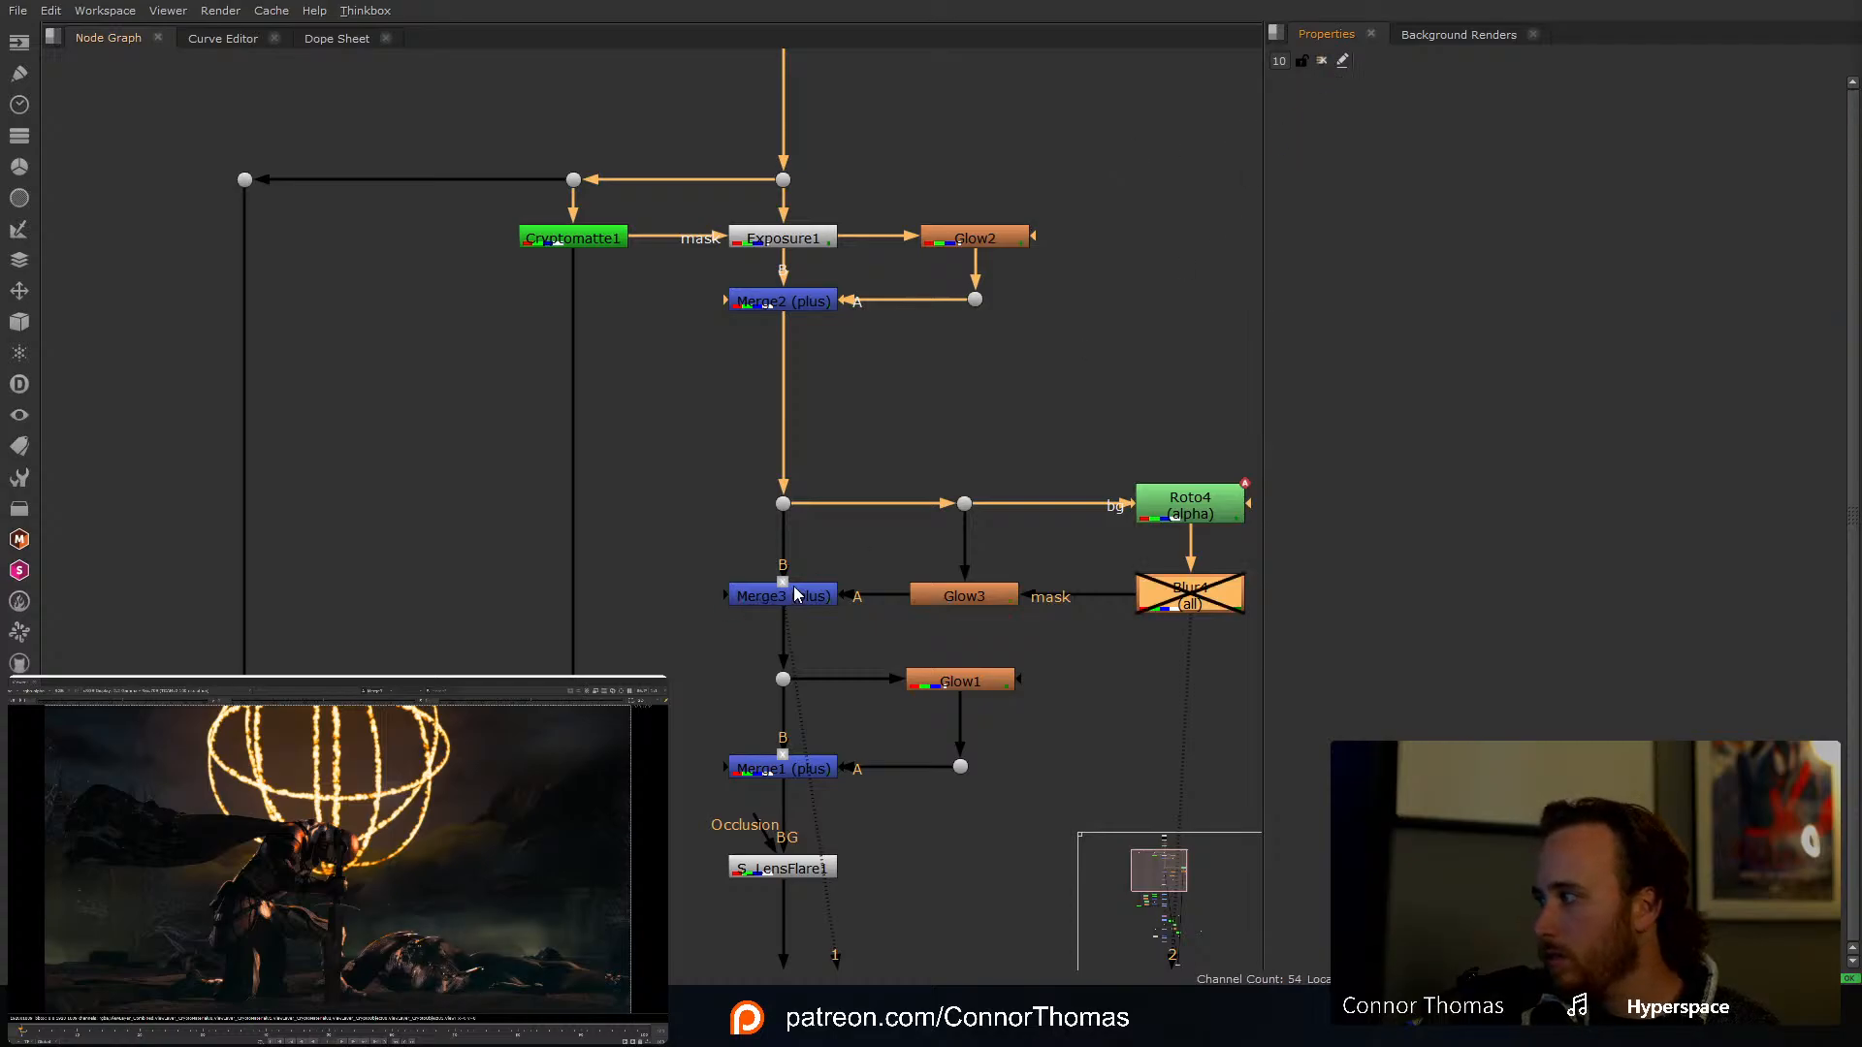
key(d)
click(768, 601)
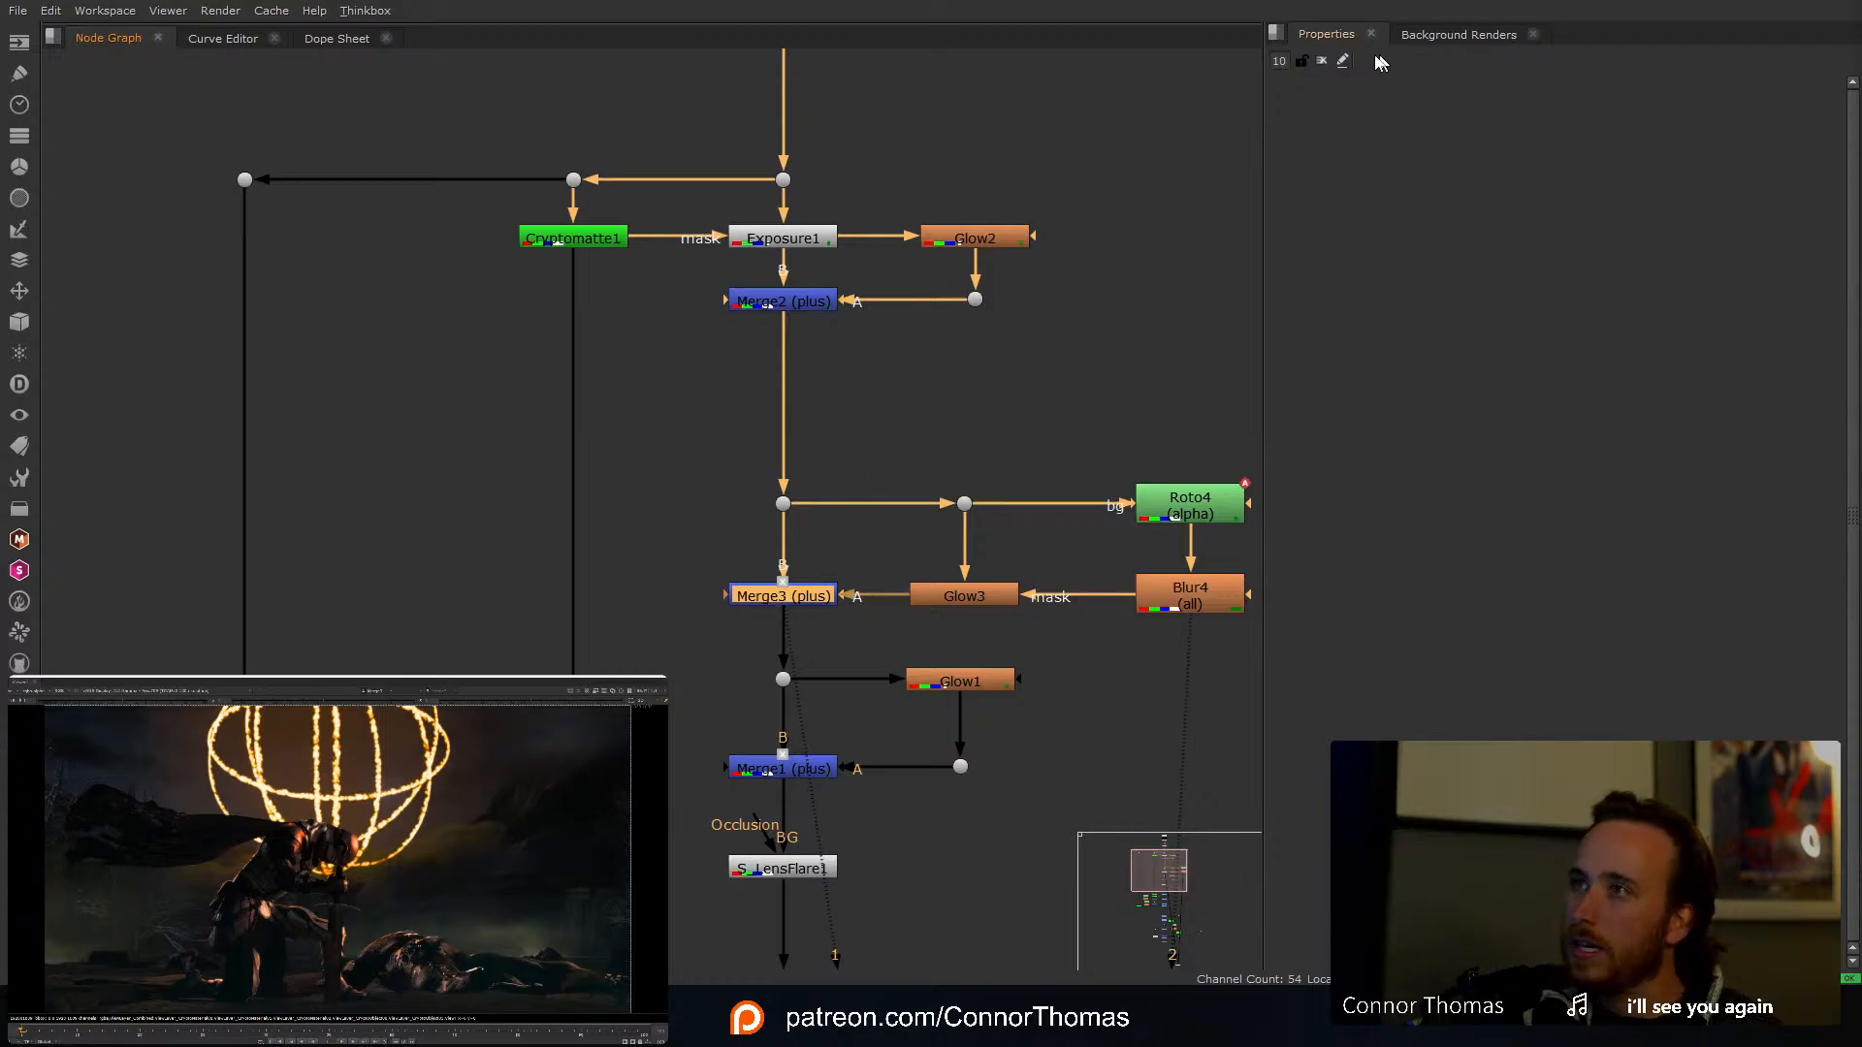
click(1321, 61)
scroll(379, 879, down, 2)
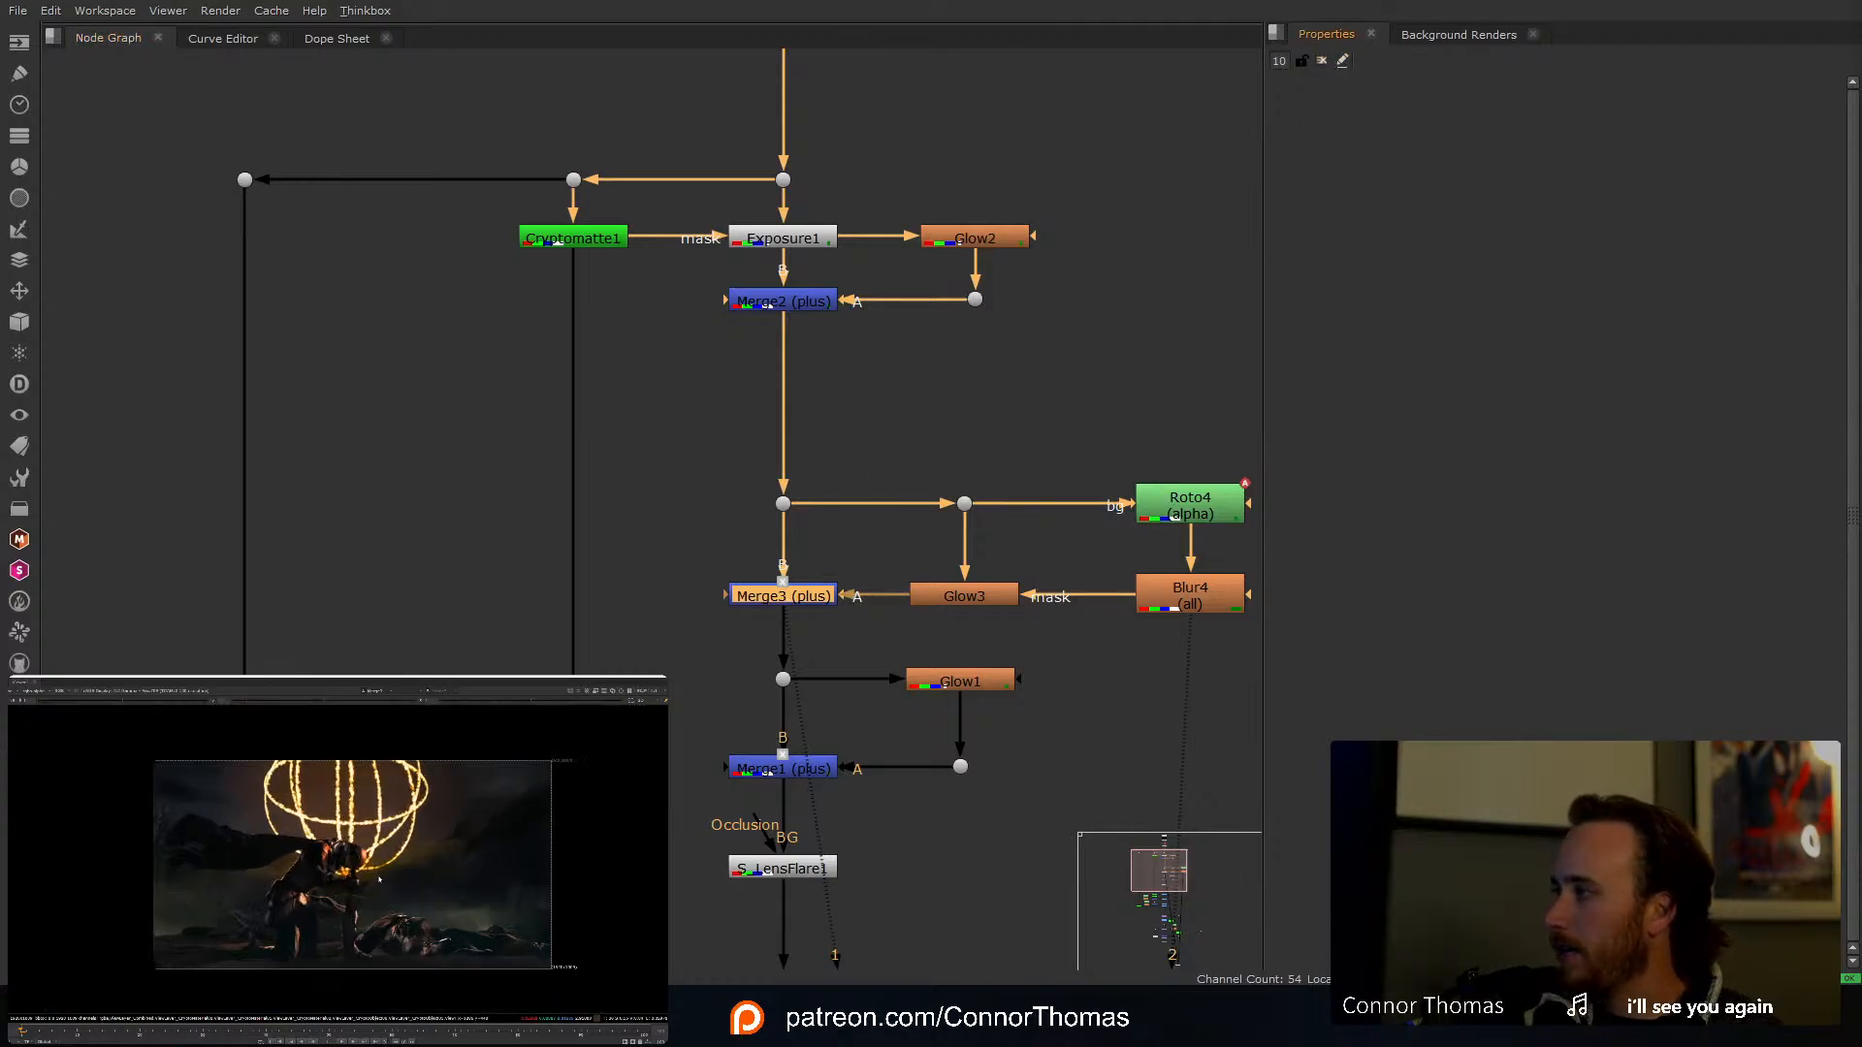
Step: Follow the node tree down to Crop1 and show the final comp output in the viewer
scroll(379, 879, up, 2)
middle_drag(866, 656, 789, 178)
middle_drag(872, 945, 880, 386)
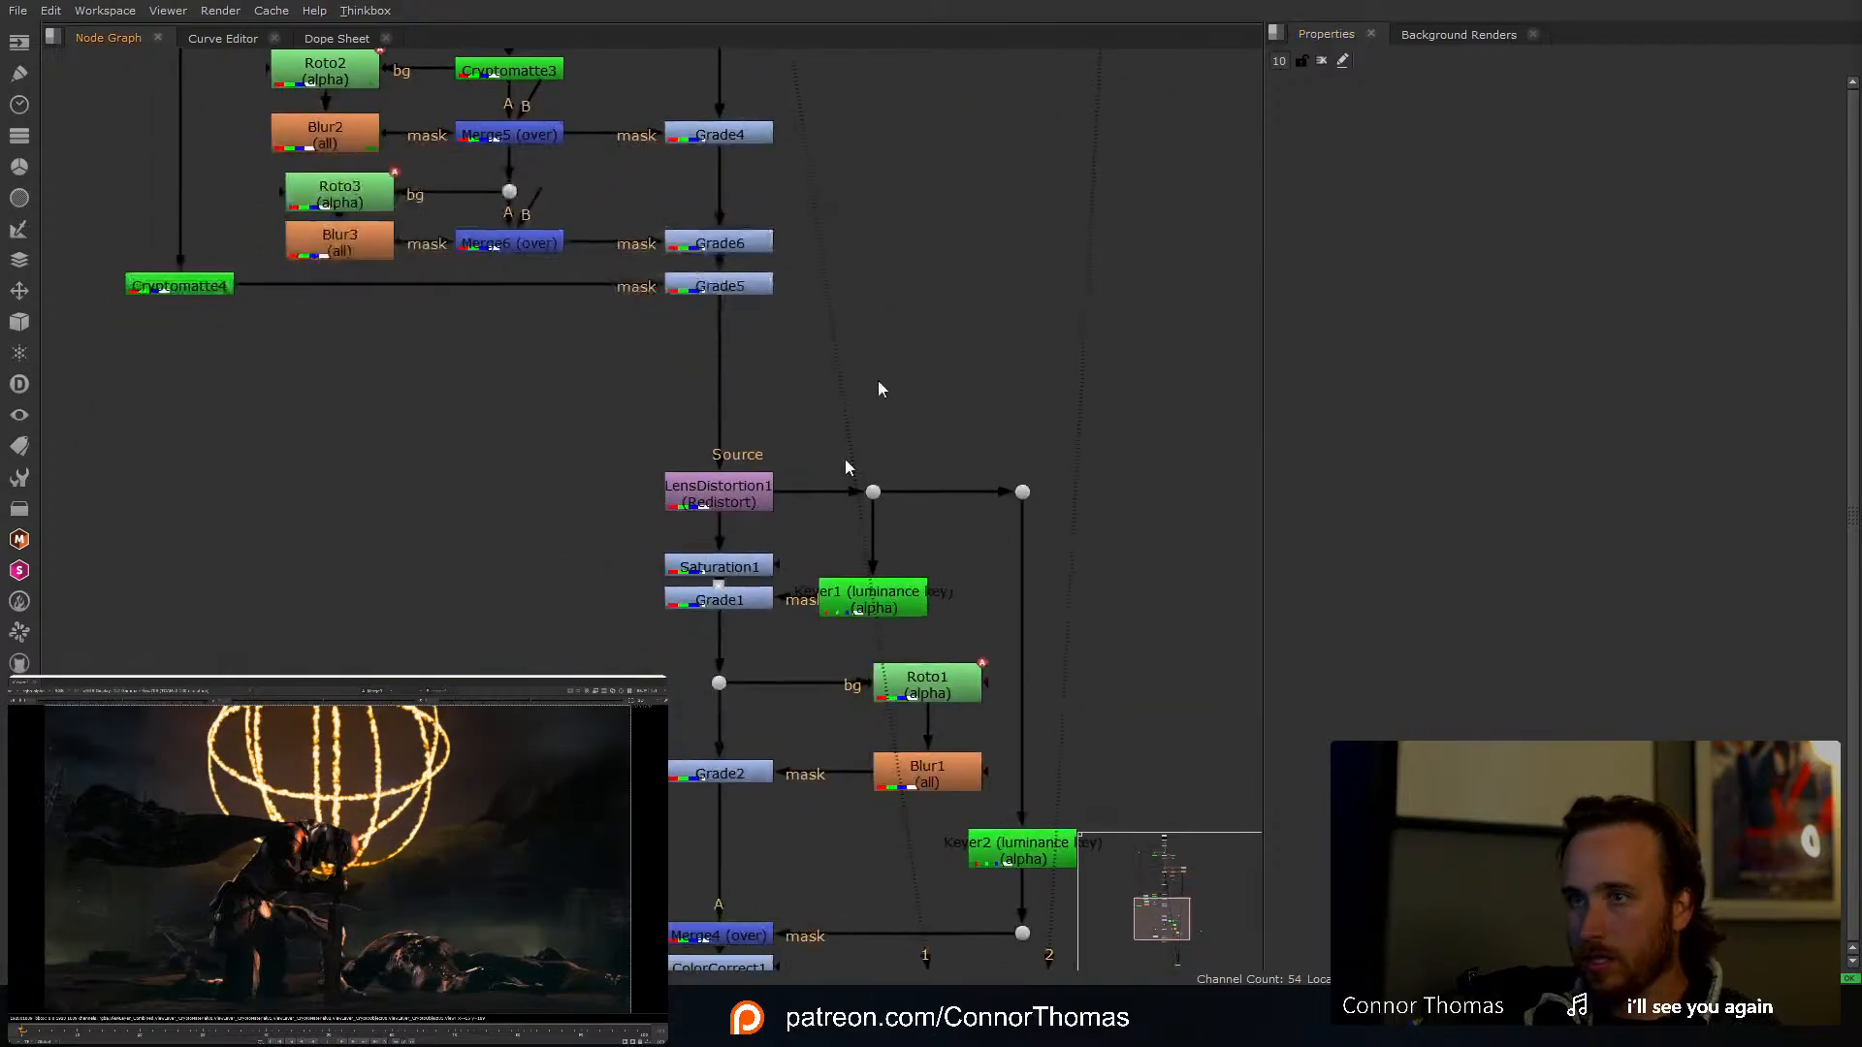
middle_drag(819, 934, 843, 350)
key(1)
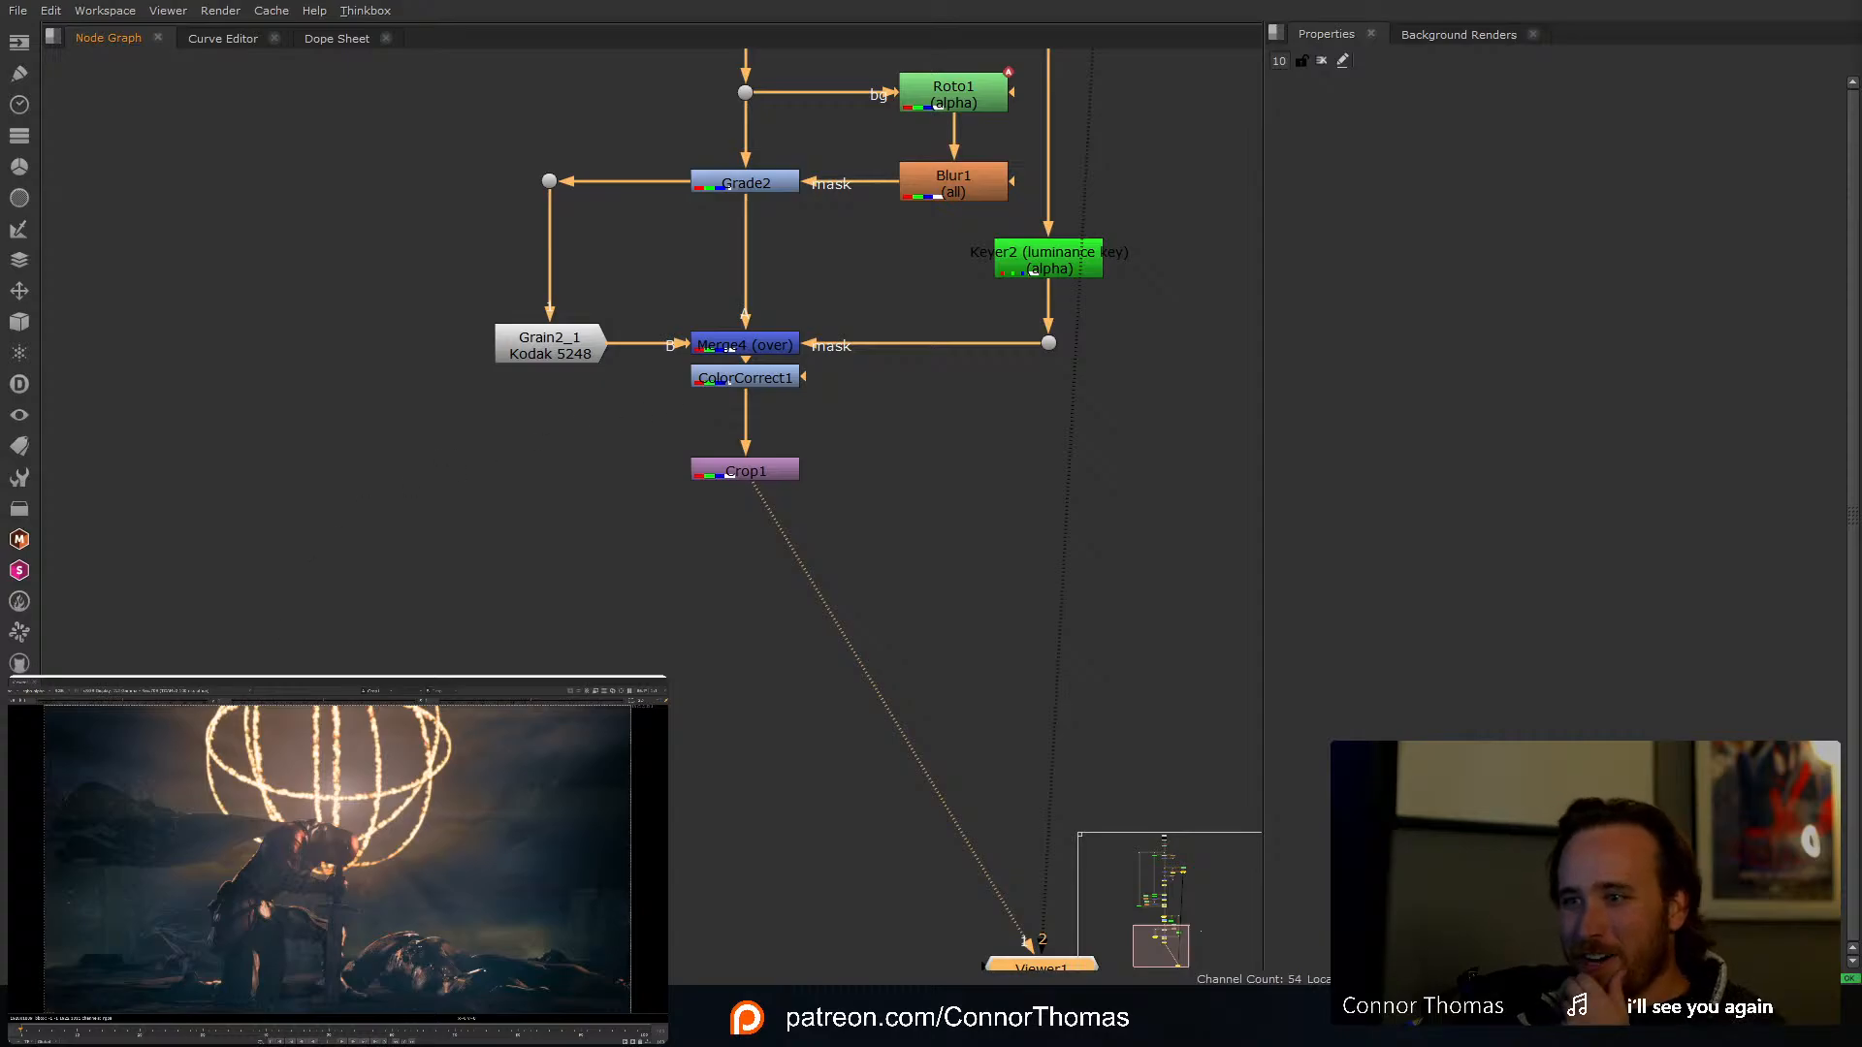
Step: Switch to the browser and open the Dust Particles collection among the ActionVFX downloads
key(alt+Tab)
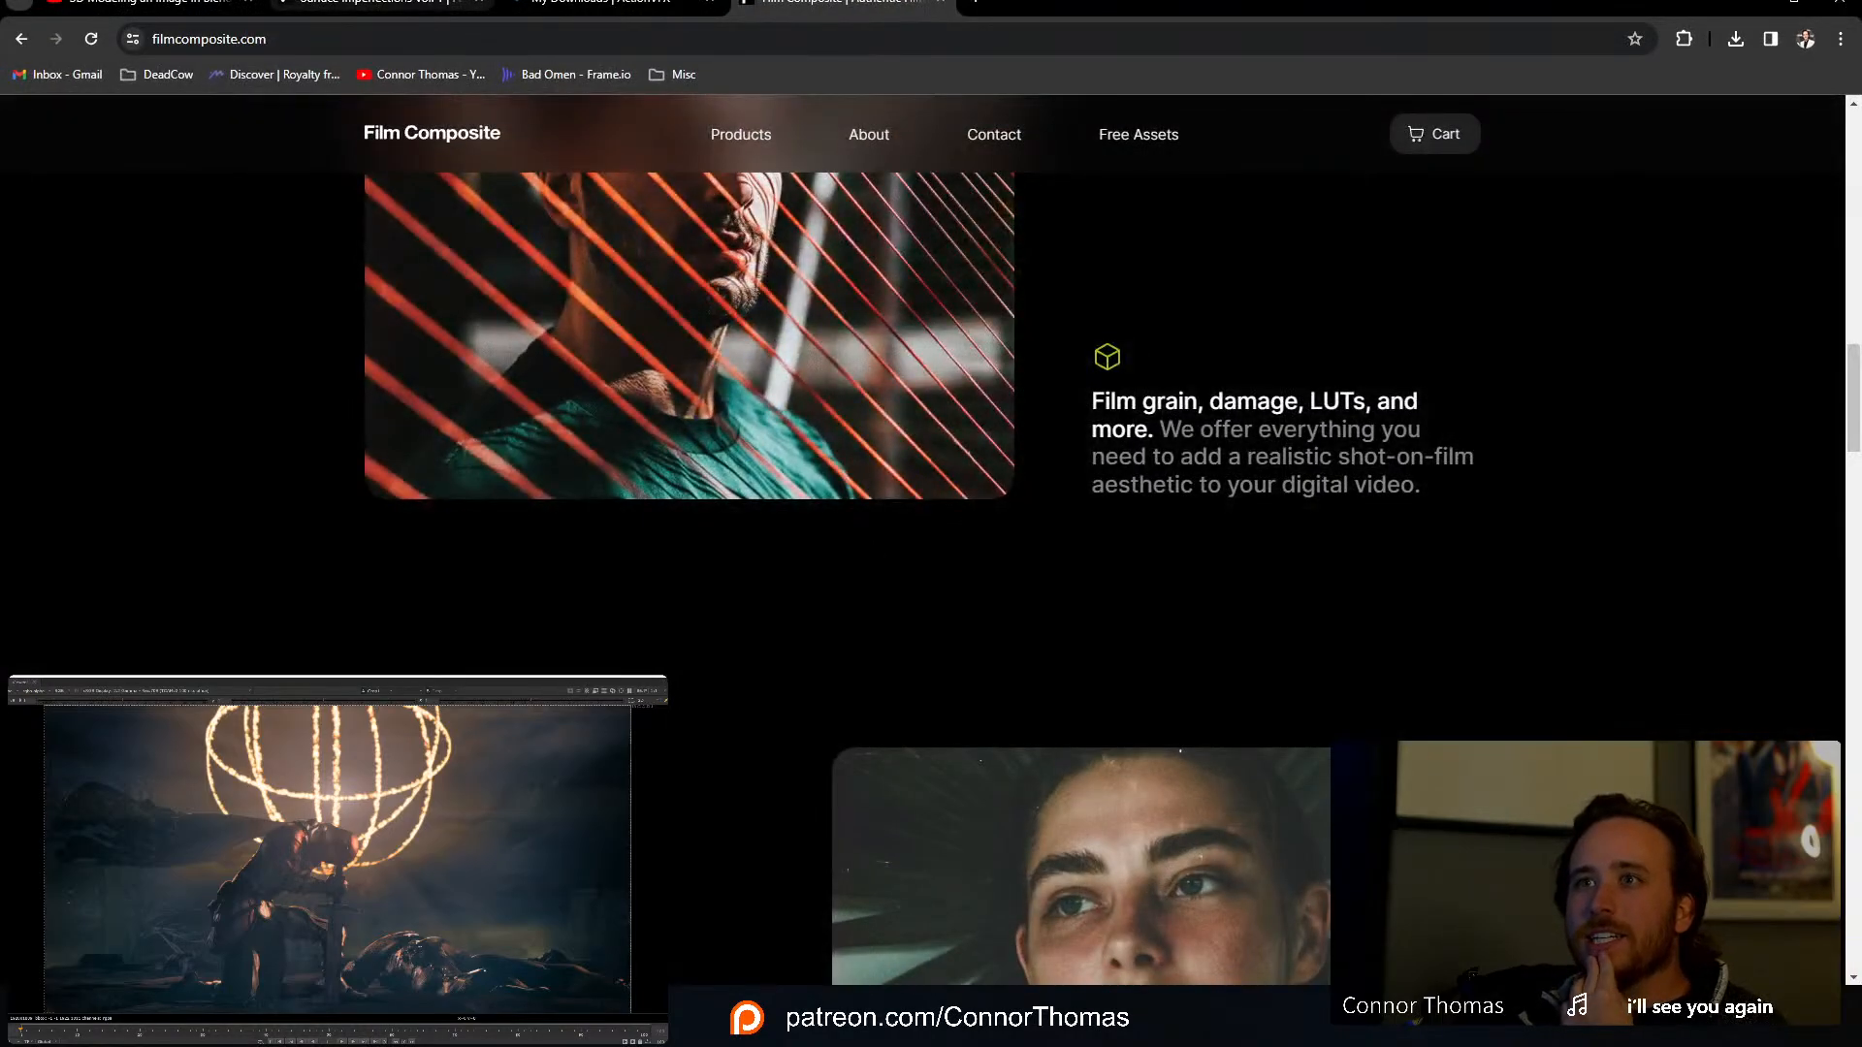
click(563, 6)
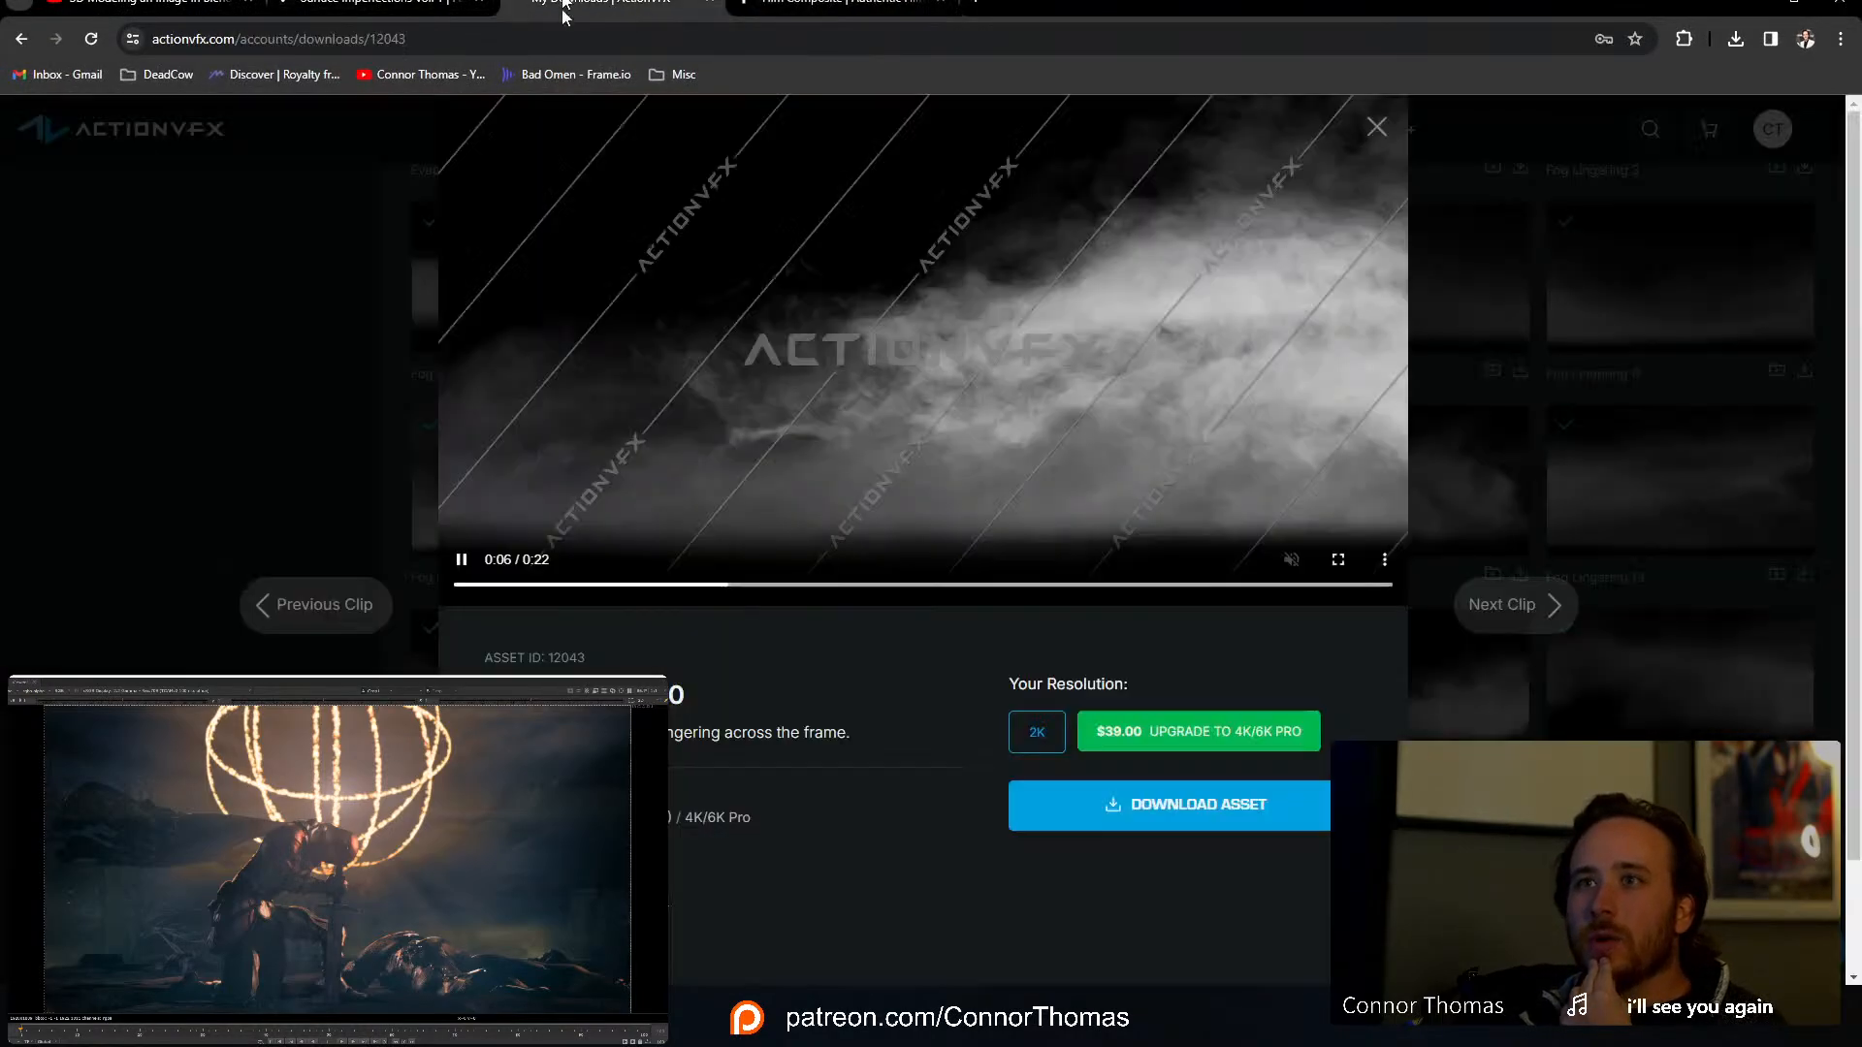
click(159, 165)
scroll(436, 543, down, 6)
scroll(477, 593, down, 4)
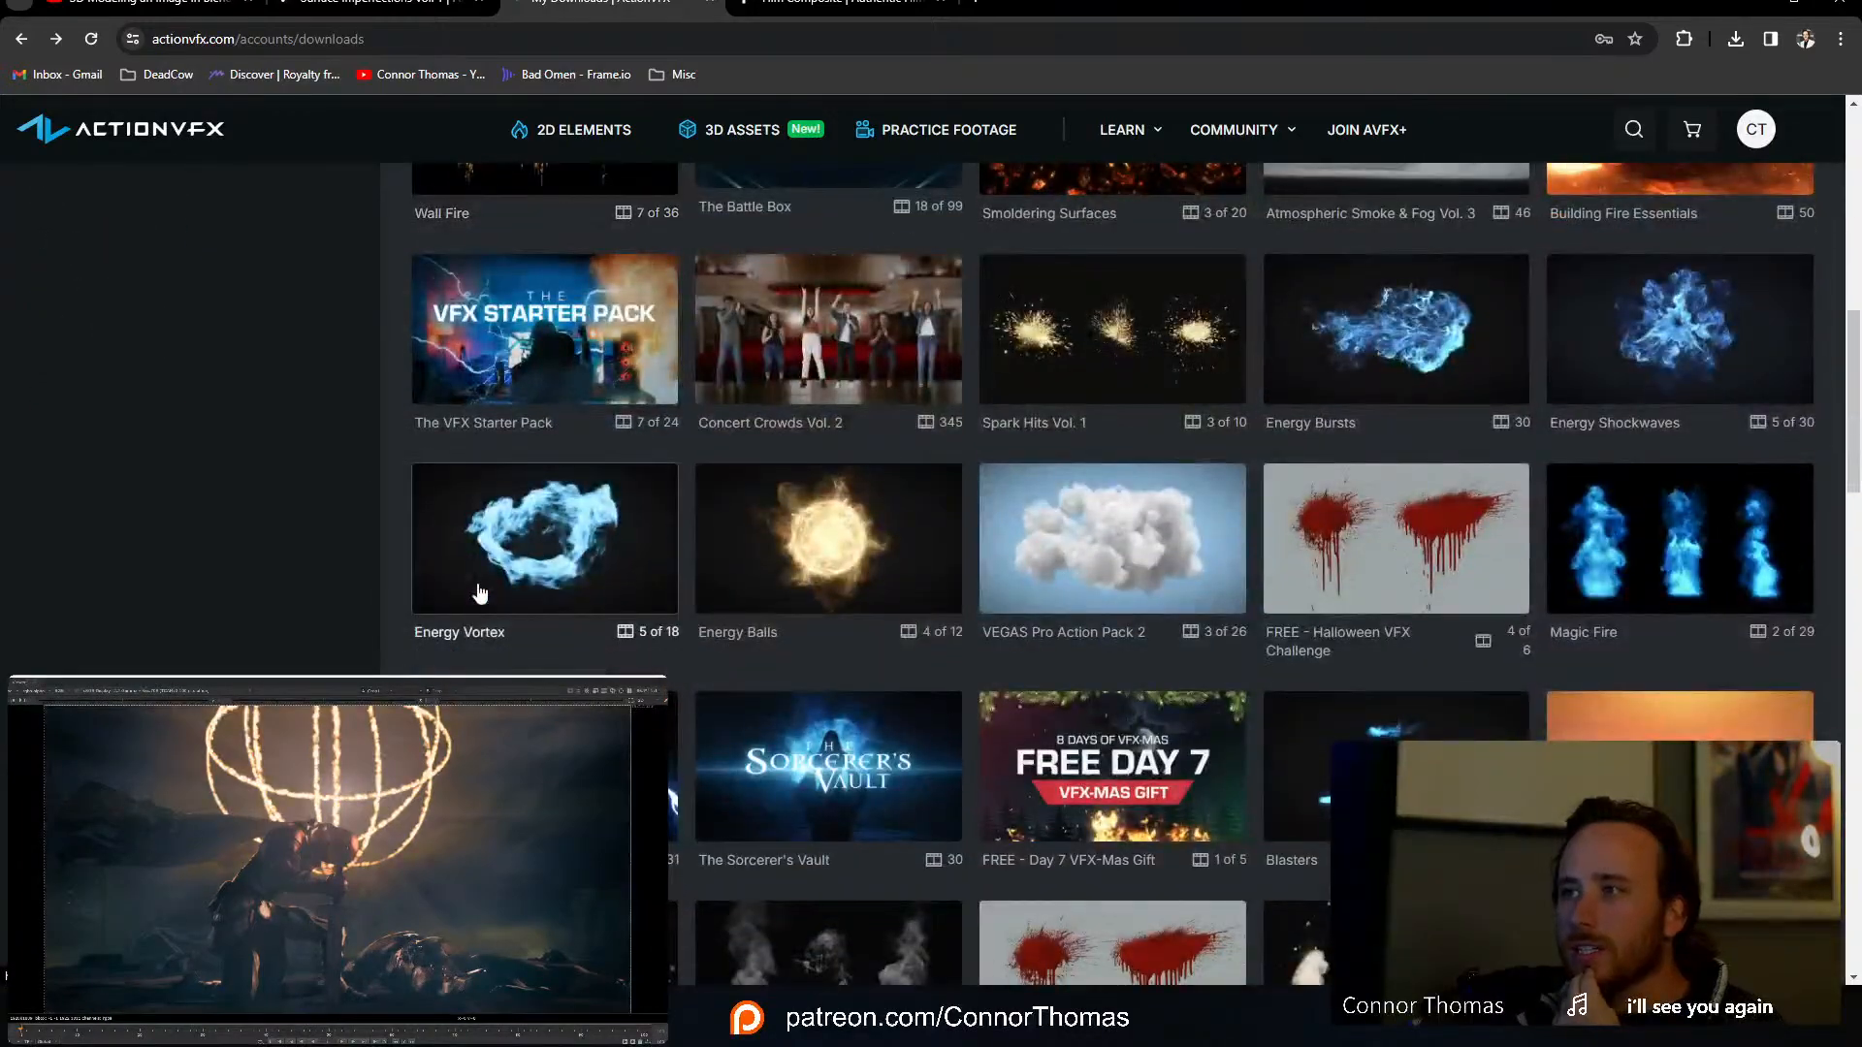
scroll(478, 594, down, 7)
scroll(477, 591, down, 3)
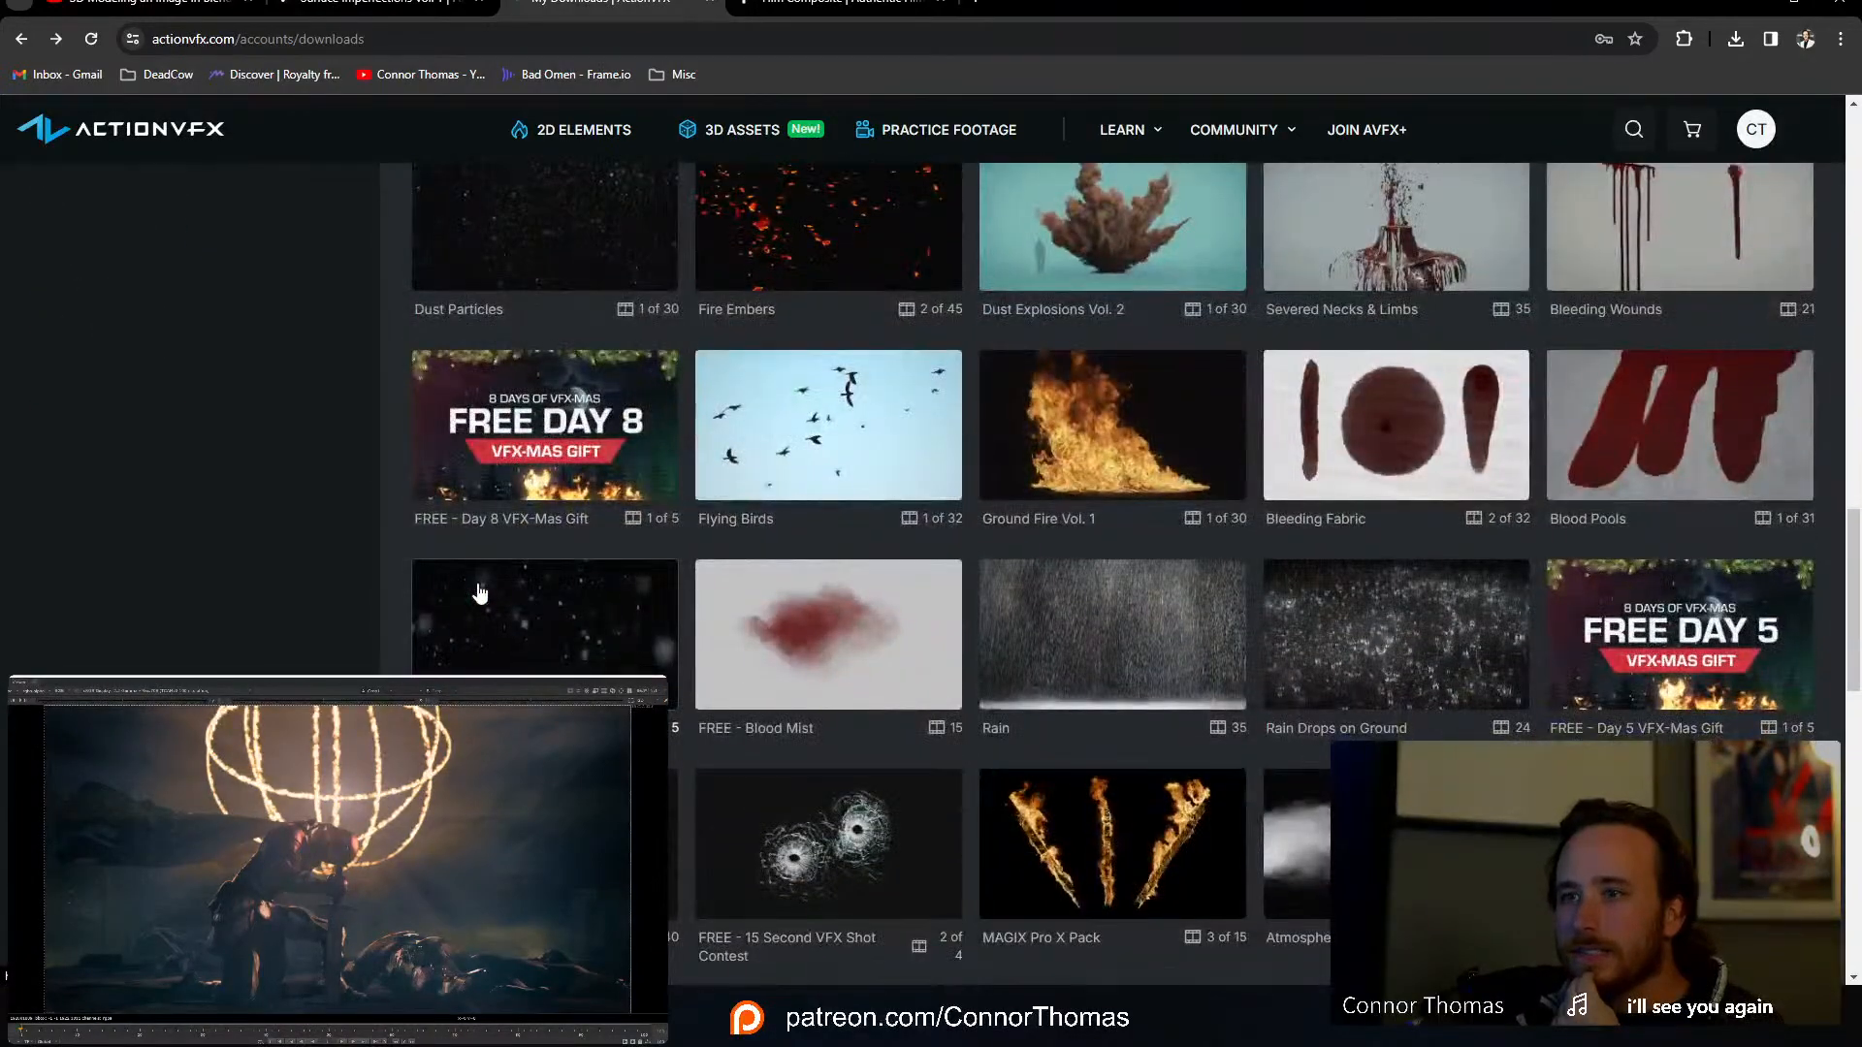
scroll(479, 593, up, 3)
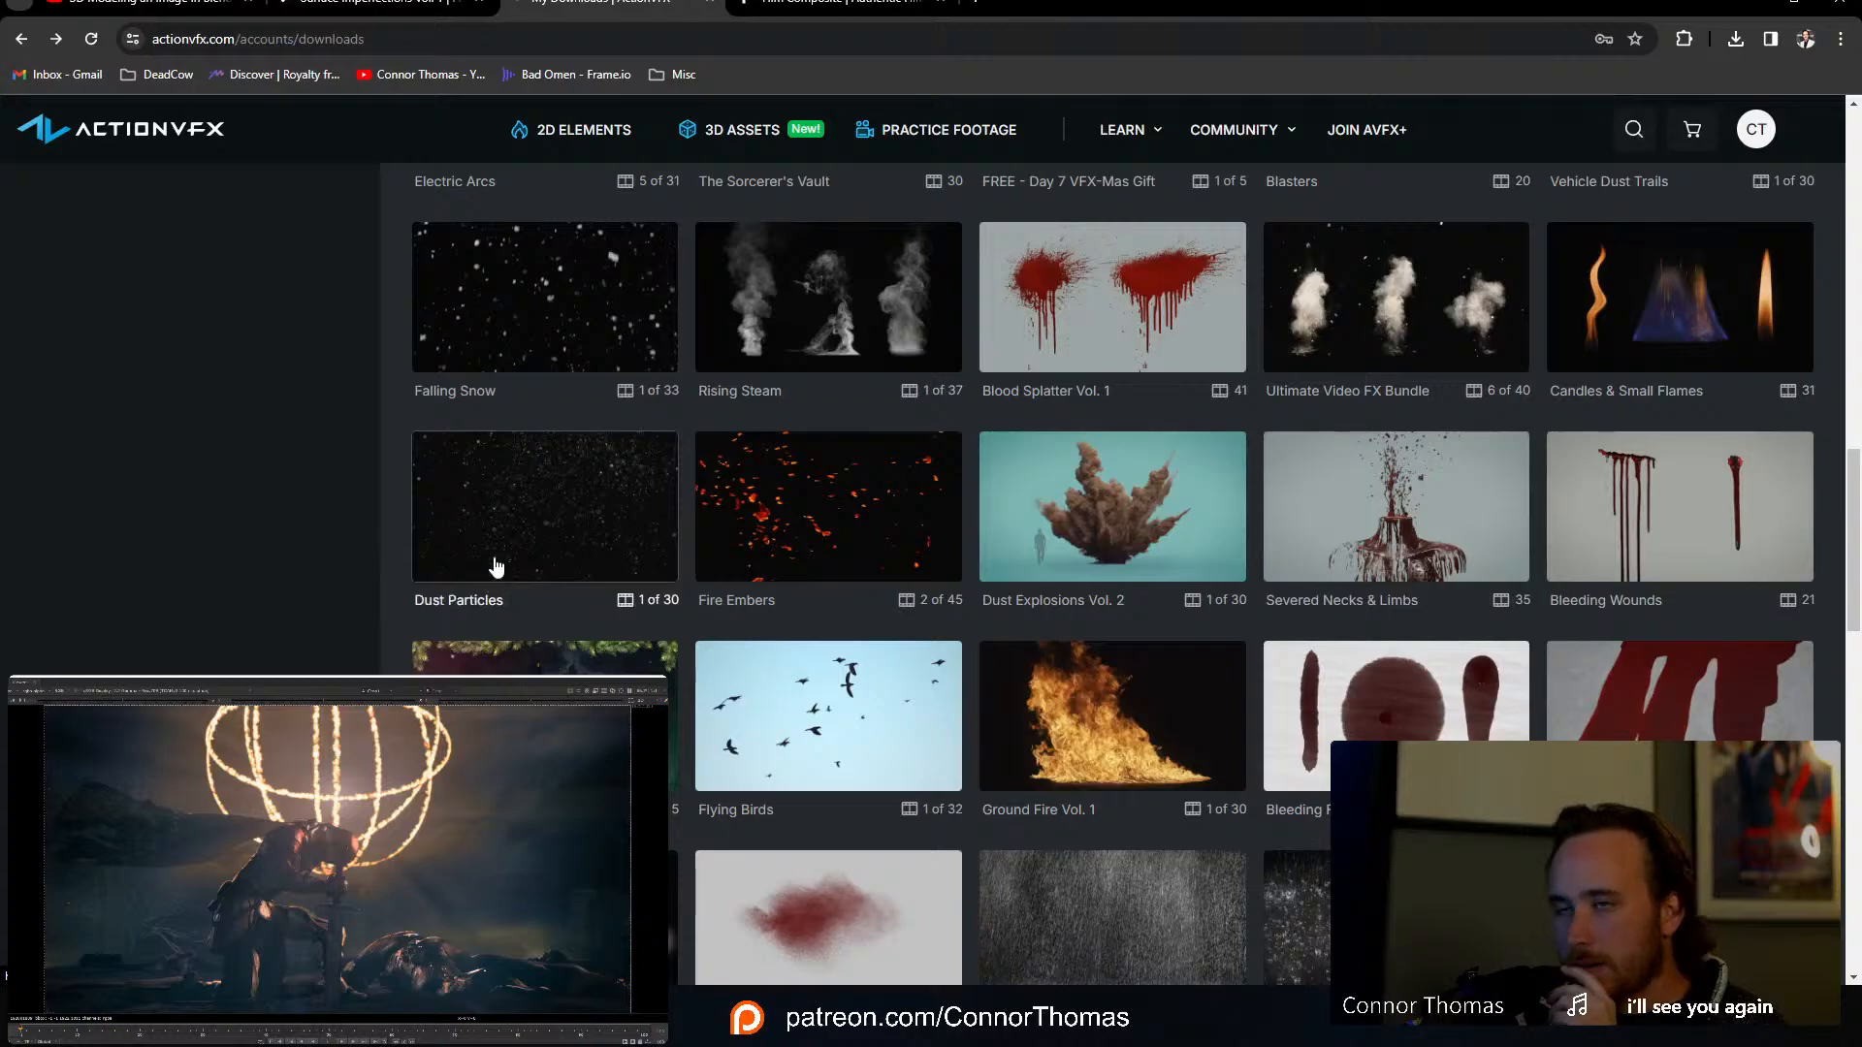
click(619, 532)
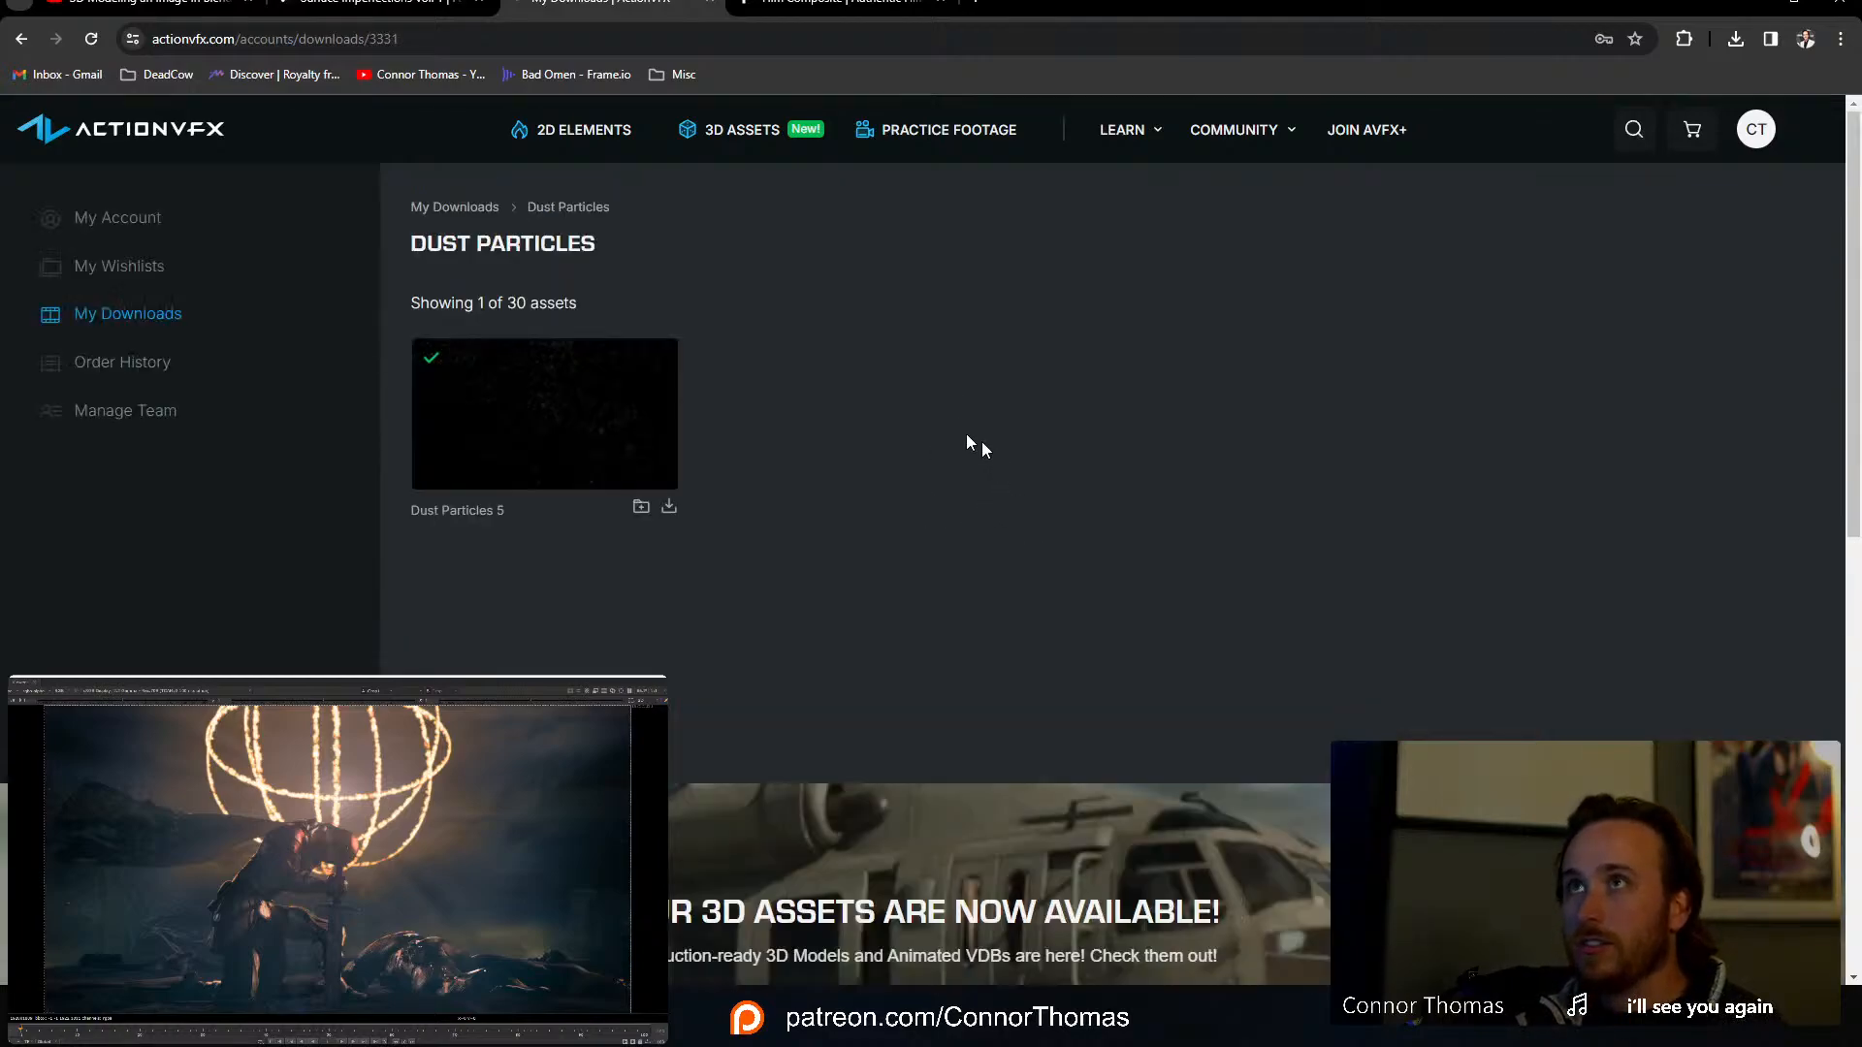
Step: Download the Dust Particles 5 clip as 2K ProRes and save it in the VFX_material folder
mouse_move(659, 454)
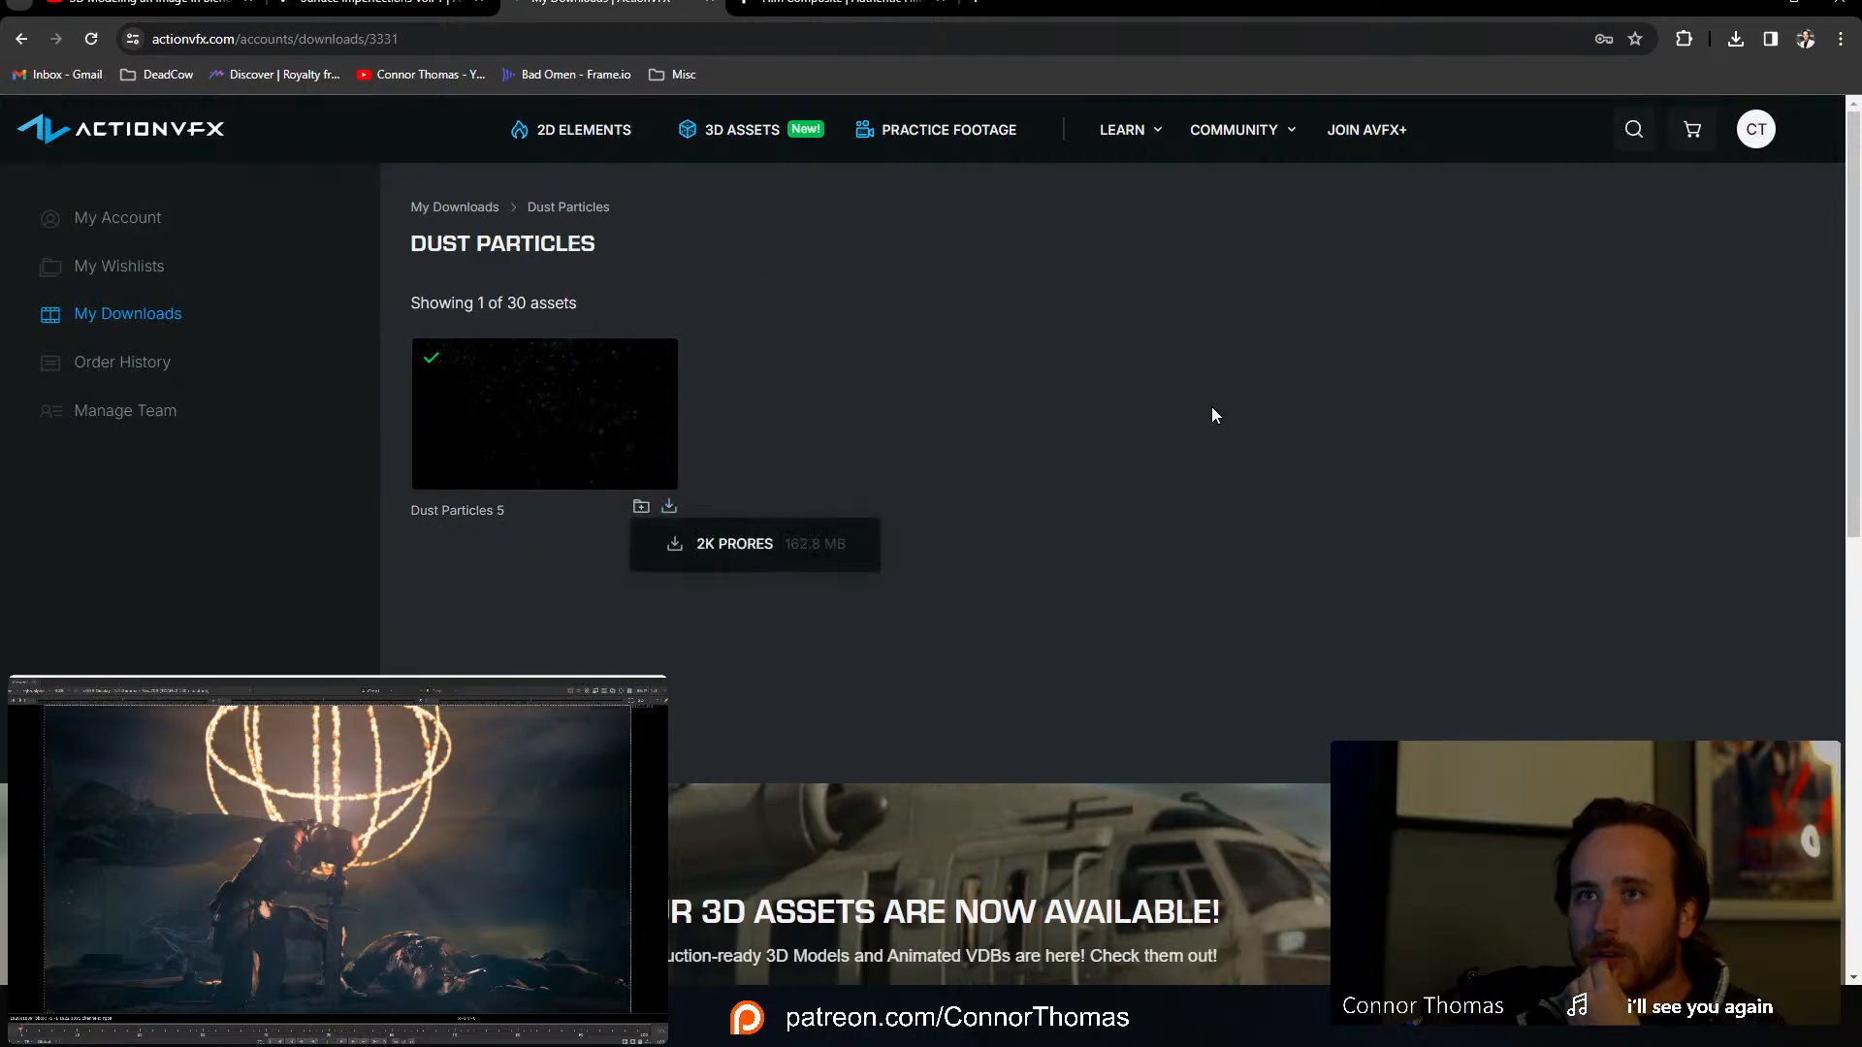
click(715, 550)
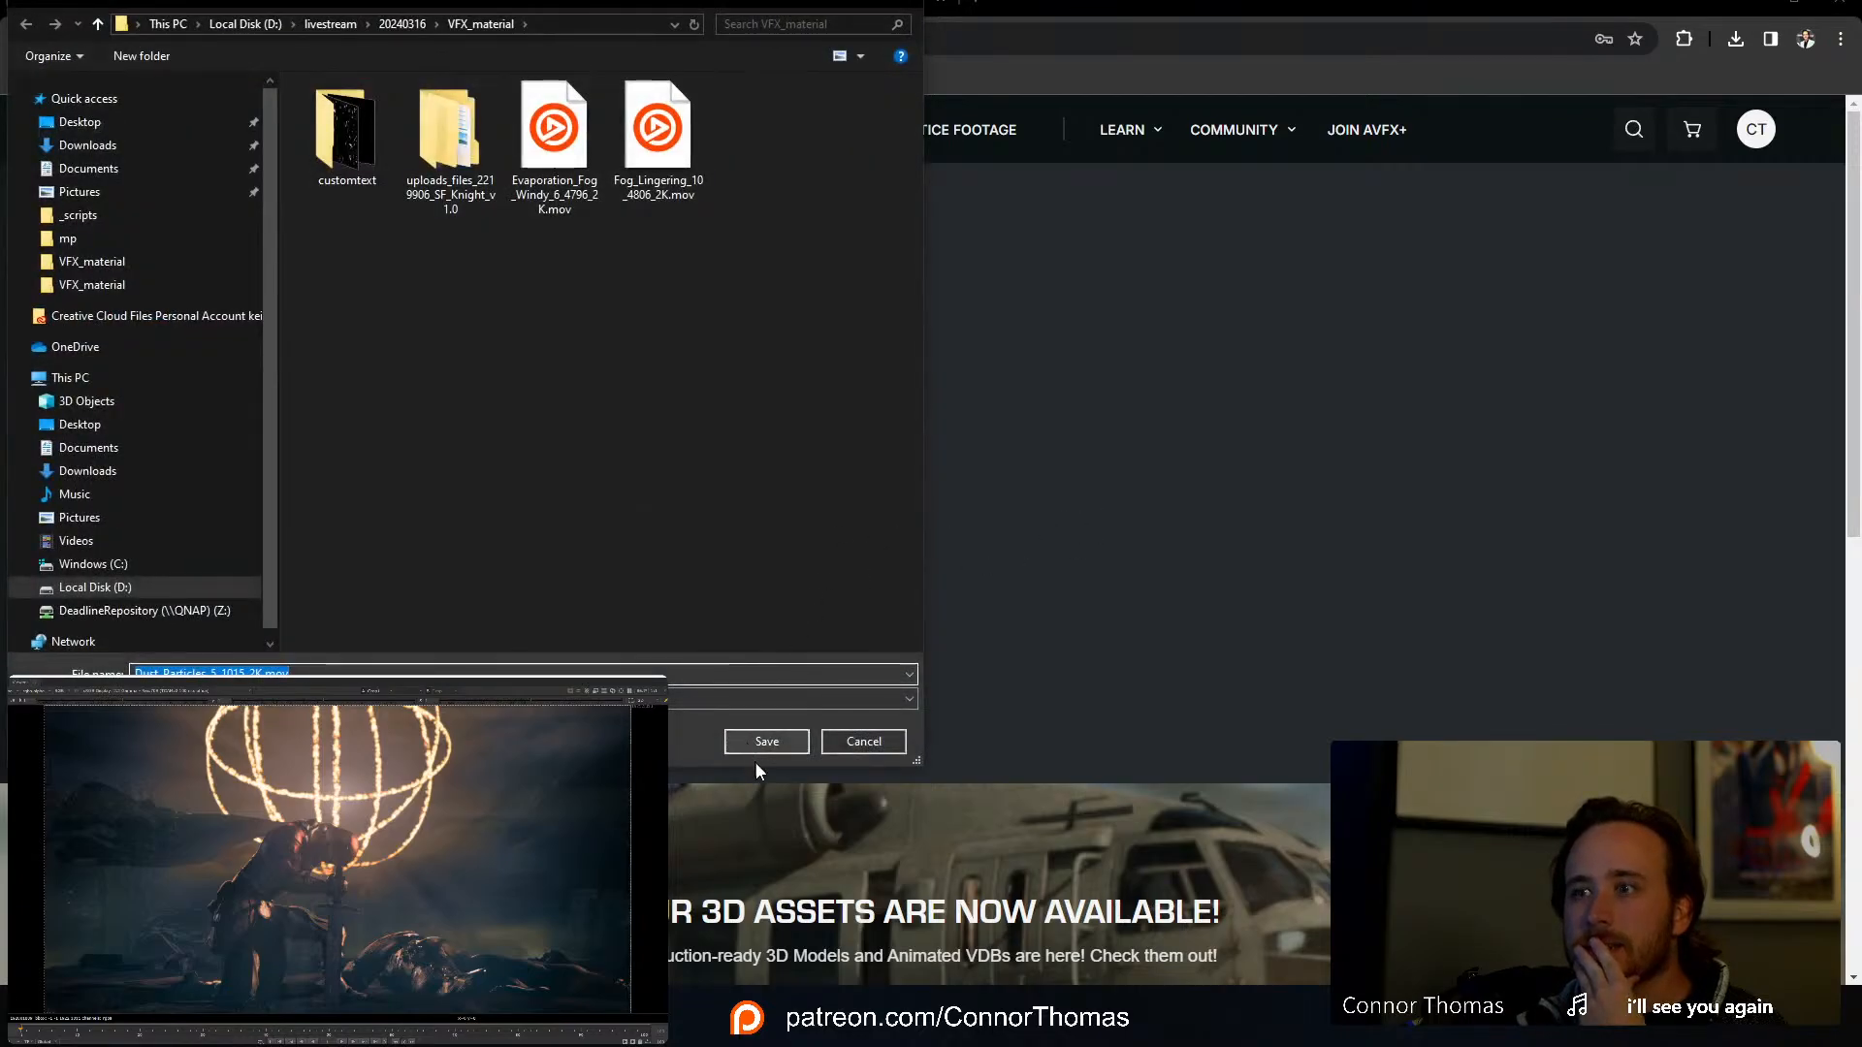
click(766, 742)
Step: Bring Dust_Particles_5_1015_2K.mov into the Nuke node graph and set its input transform to Rec1886: 2.4 Gamma - Rec.709
click(1734, 40)
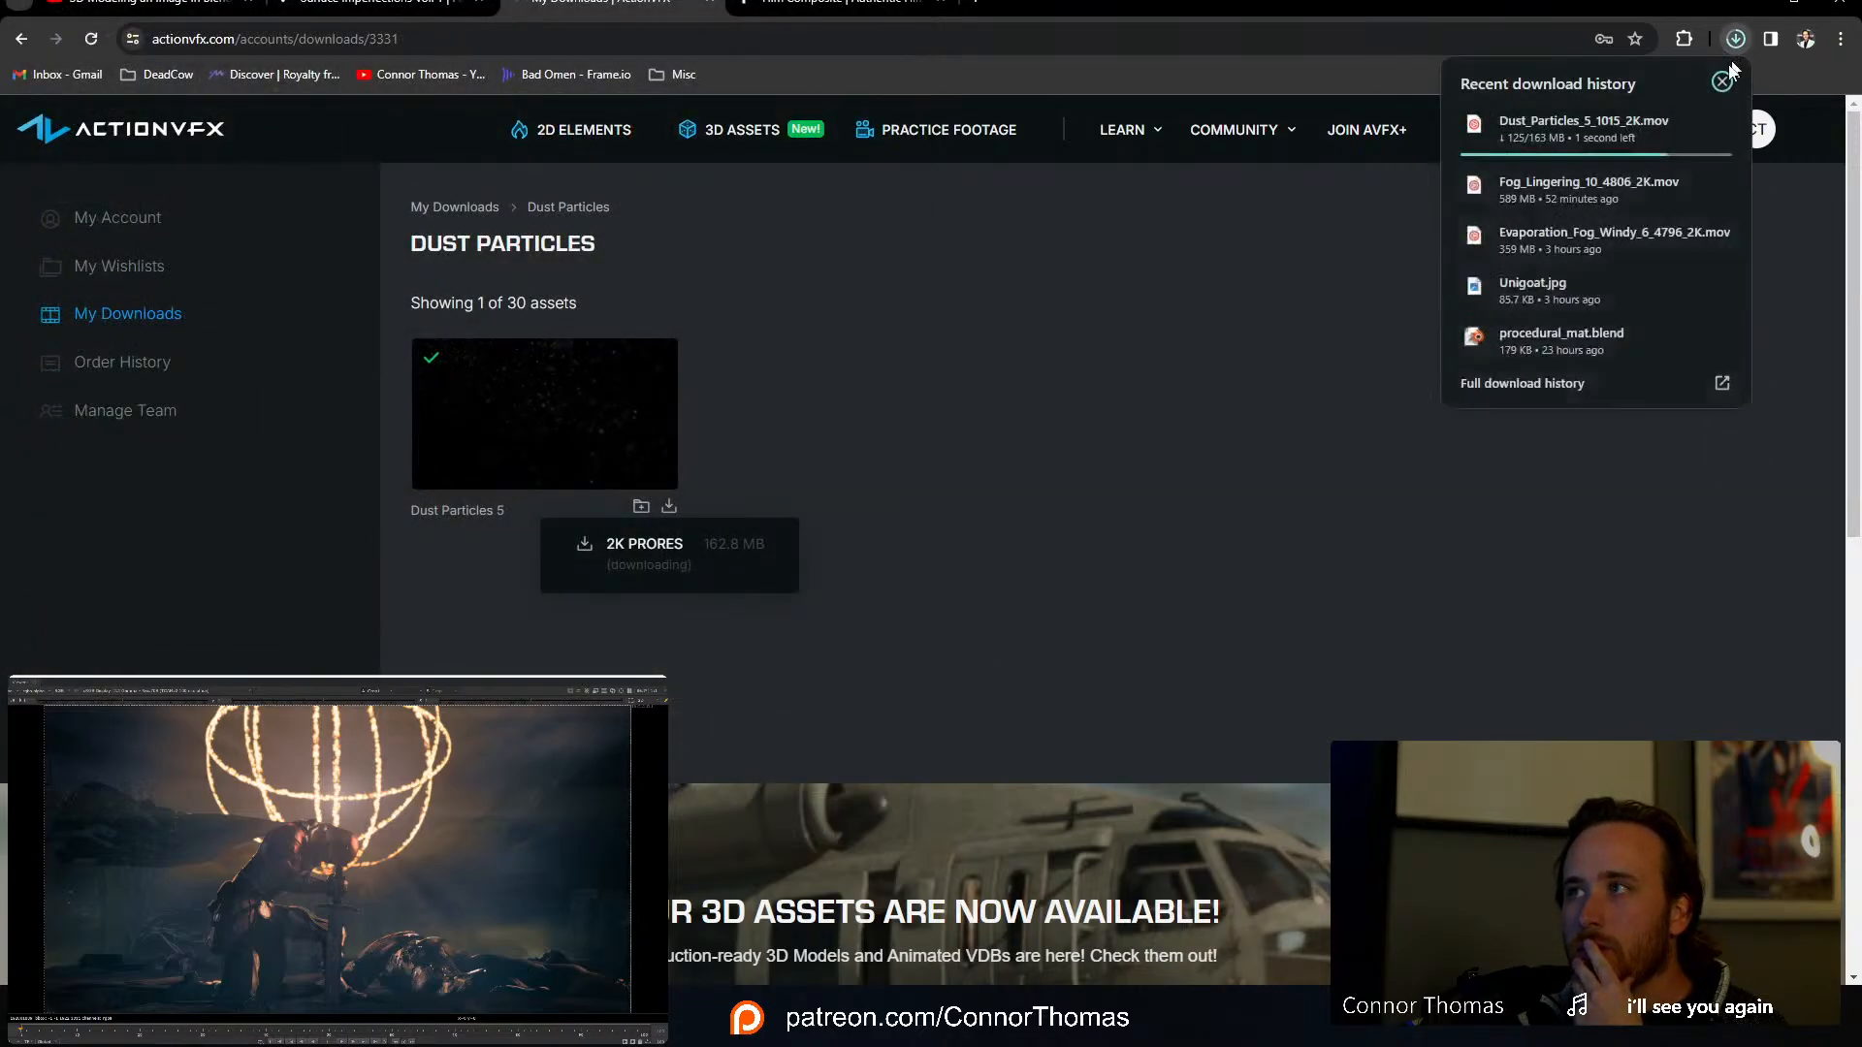
drag(1570, 124, 485, 582)
double_click(485, 582)
click(1474, 354)
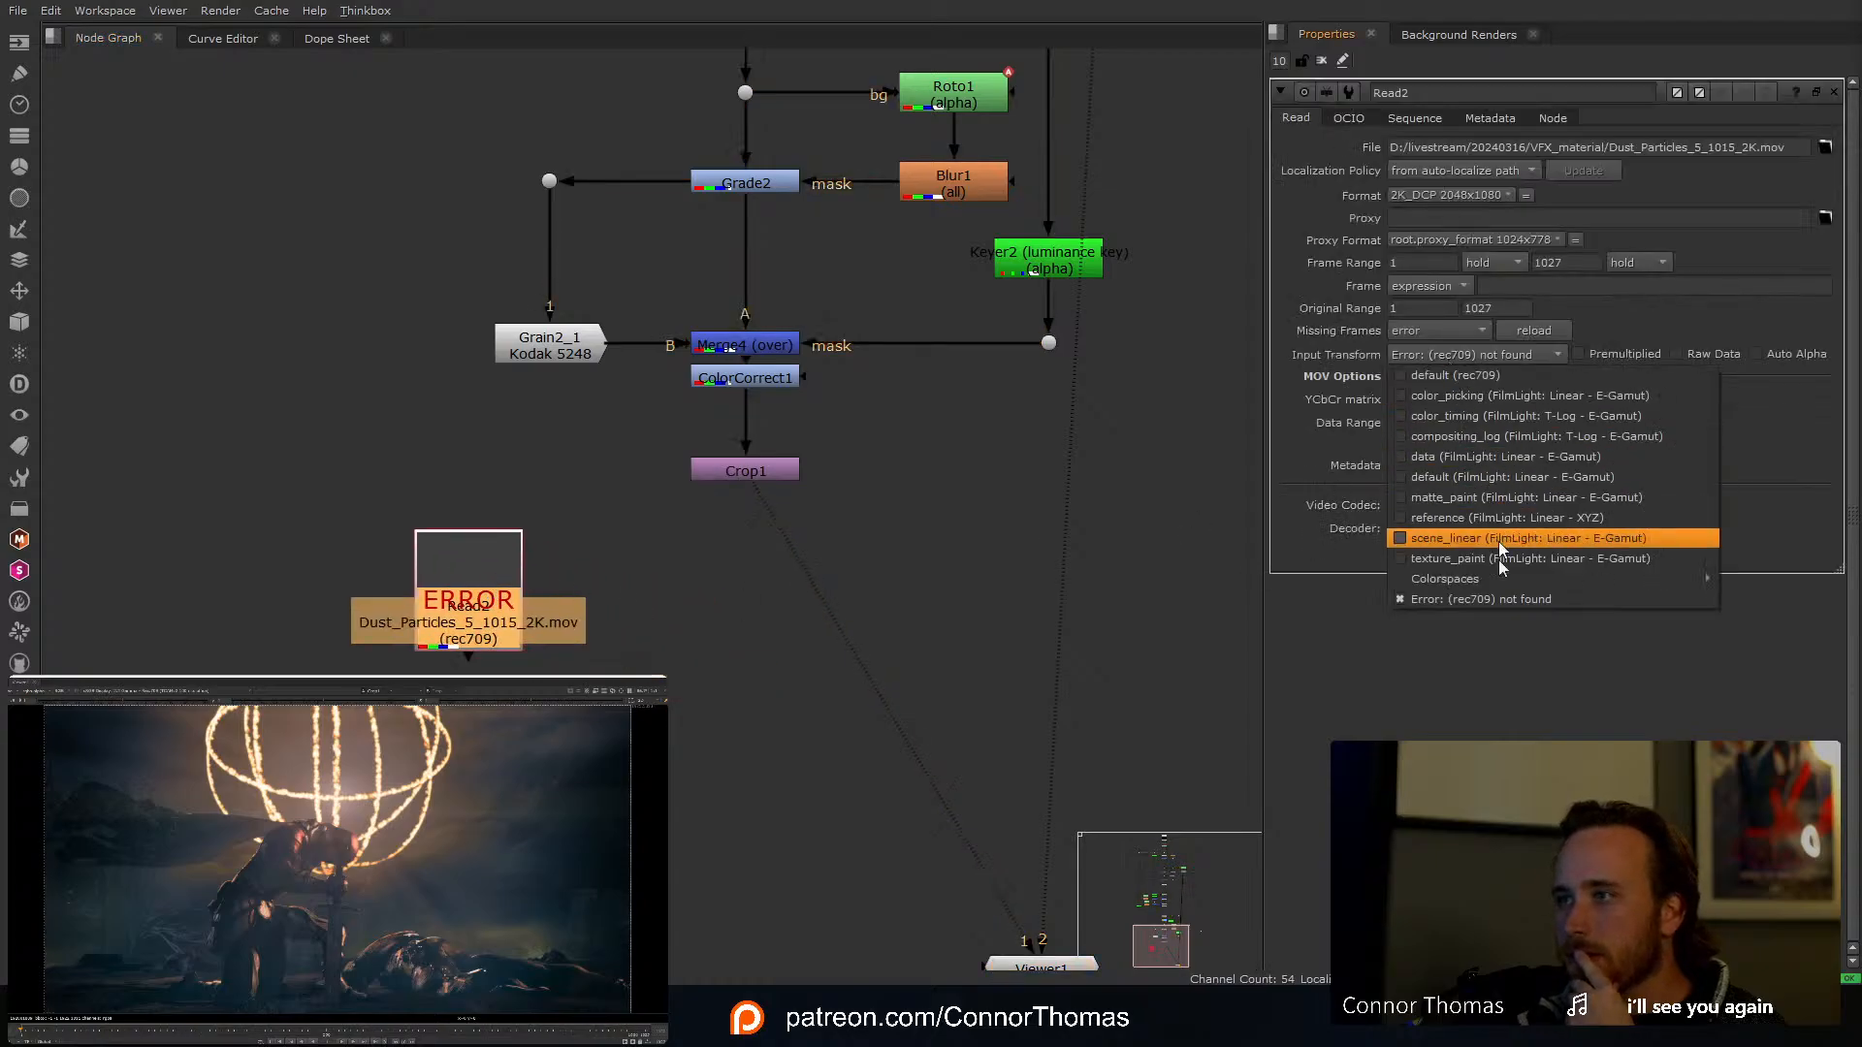
mouse_move(1447, 578)
mouse_move(1295, 599)
click(1447, 614)
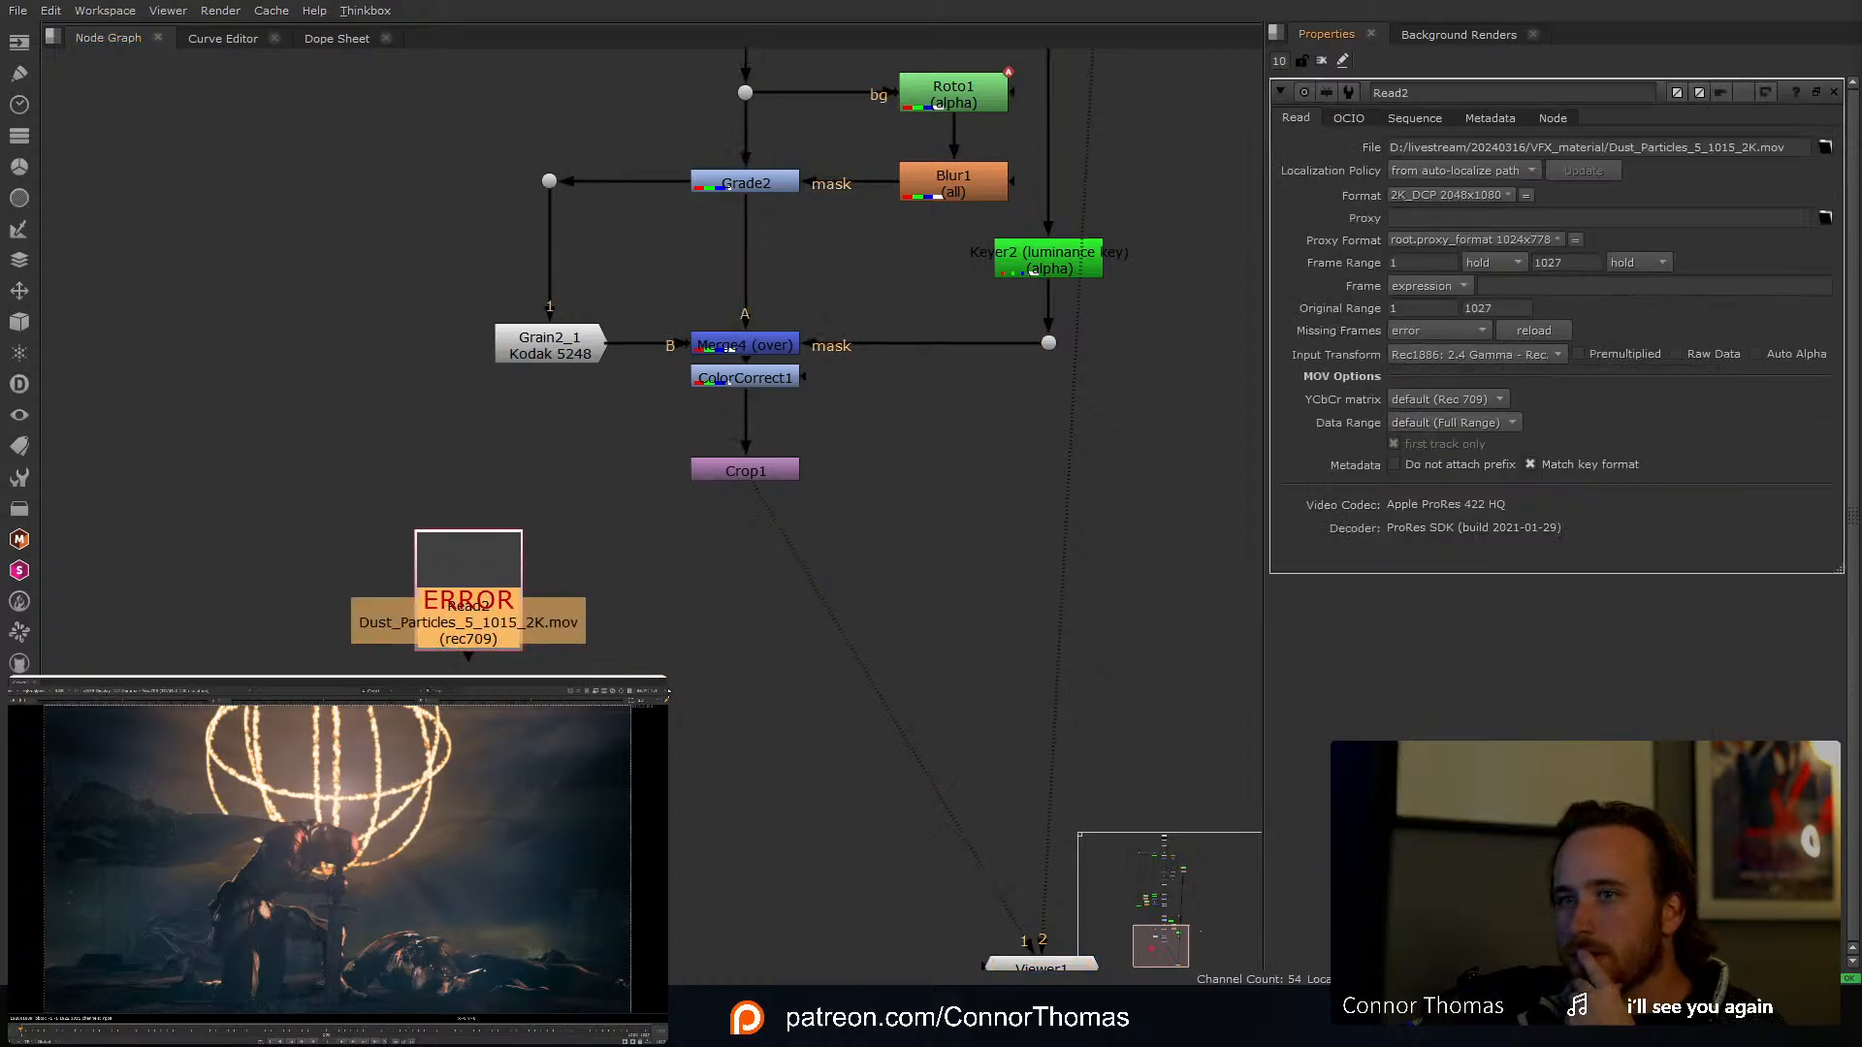
Step: Merge the dust clip into the main pipe between ColorCorrect1 and Crop1, then lower both nodes level with the clip
key(m)
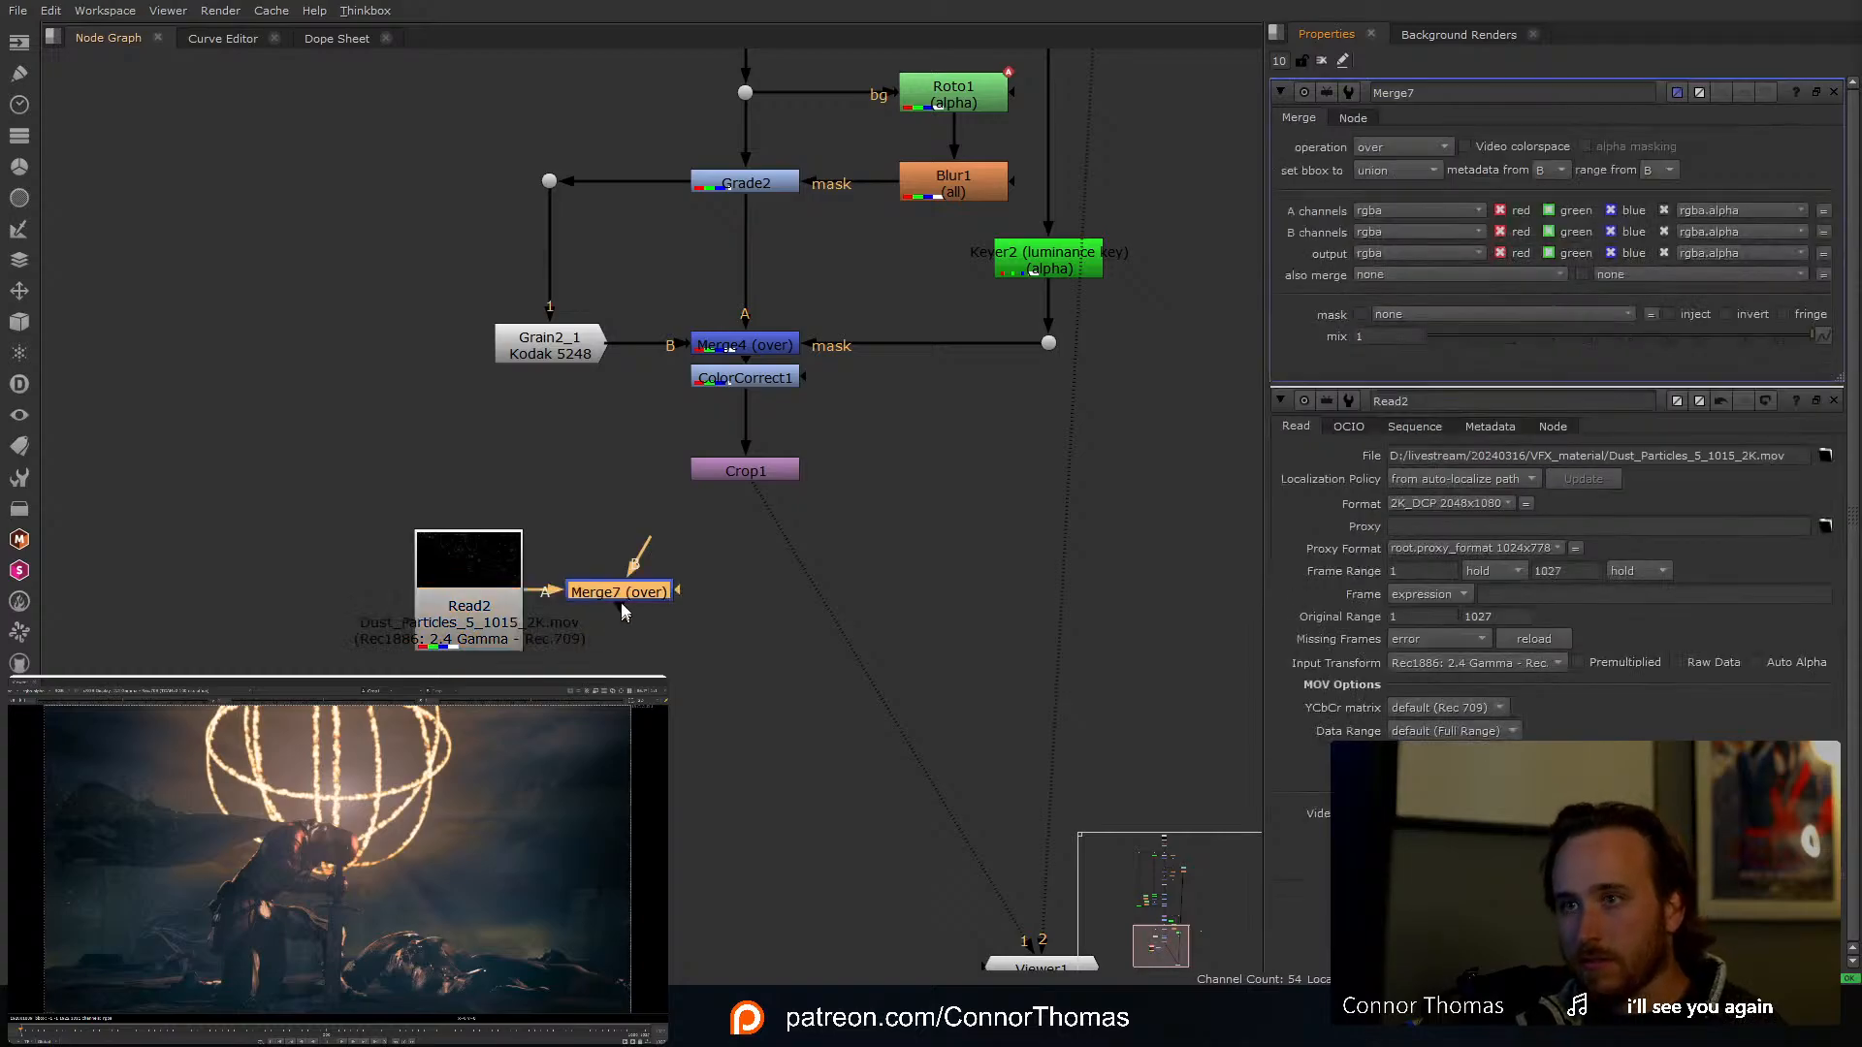
drag(659, 602, 758, 426)
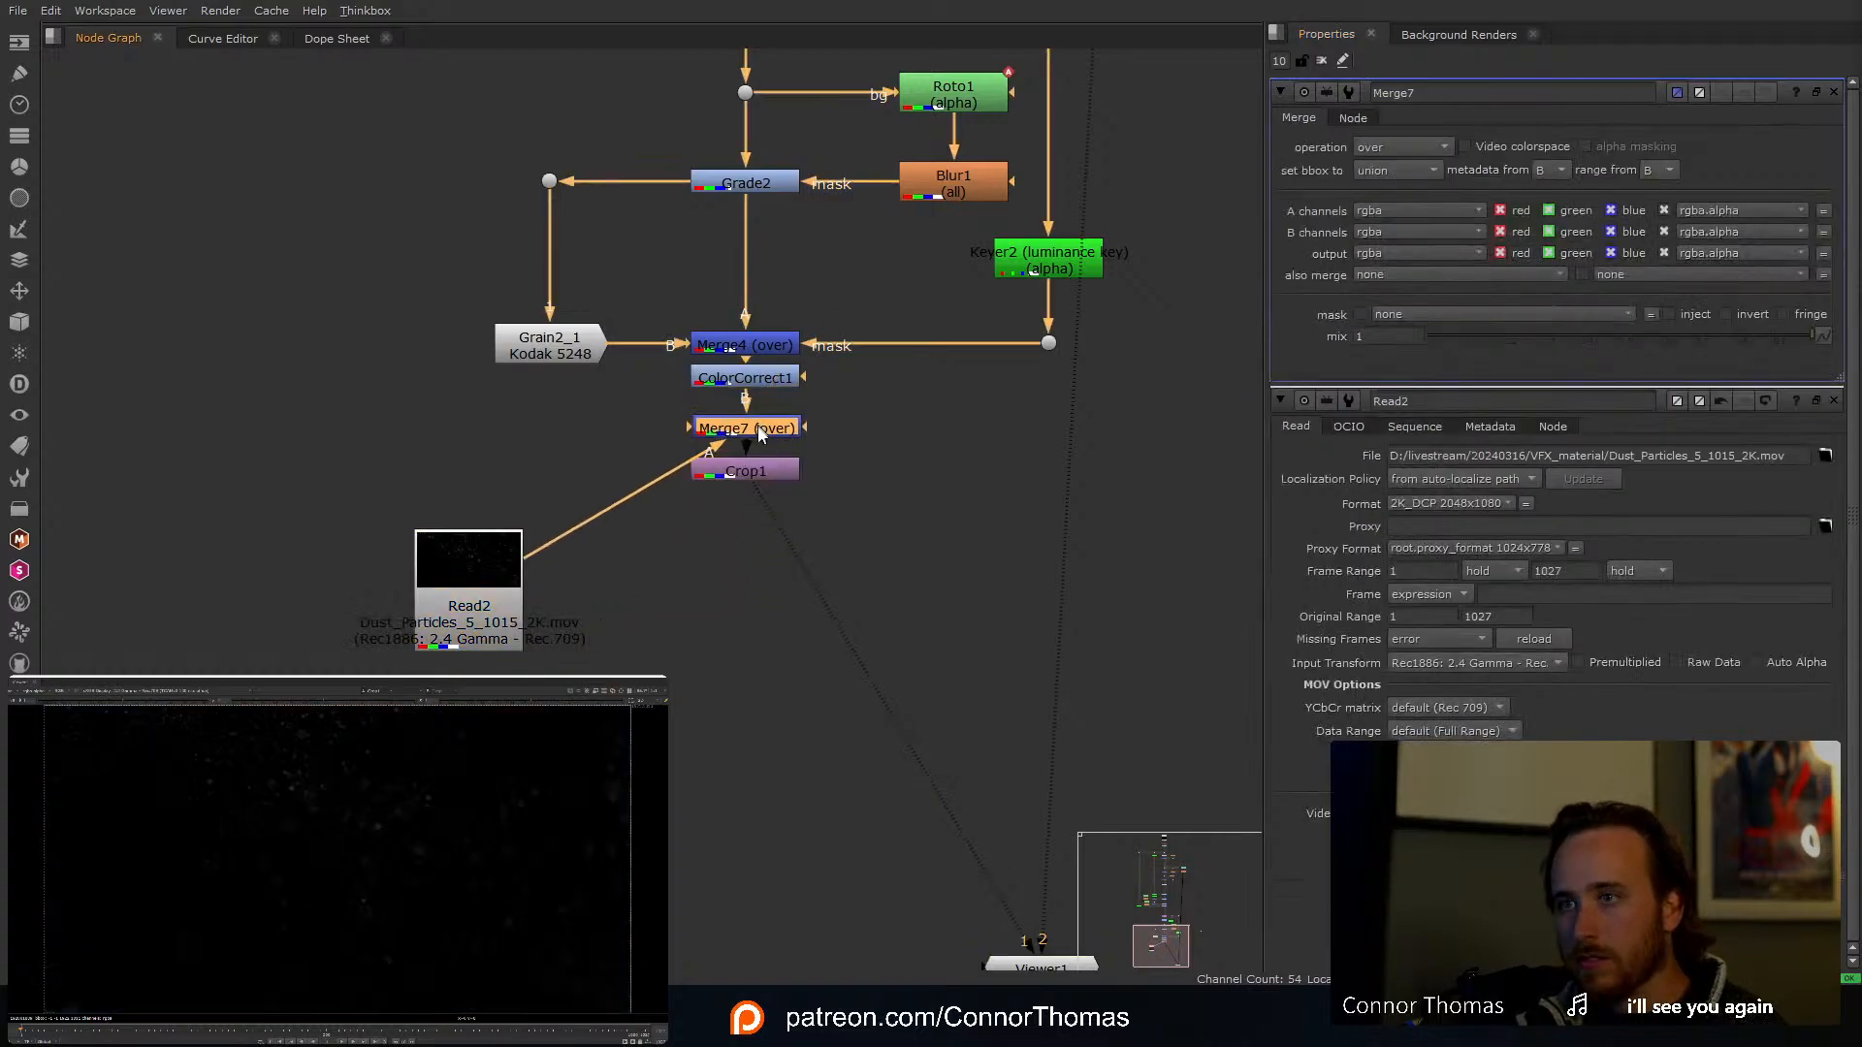
double_click(754, 475)
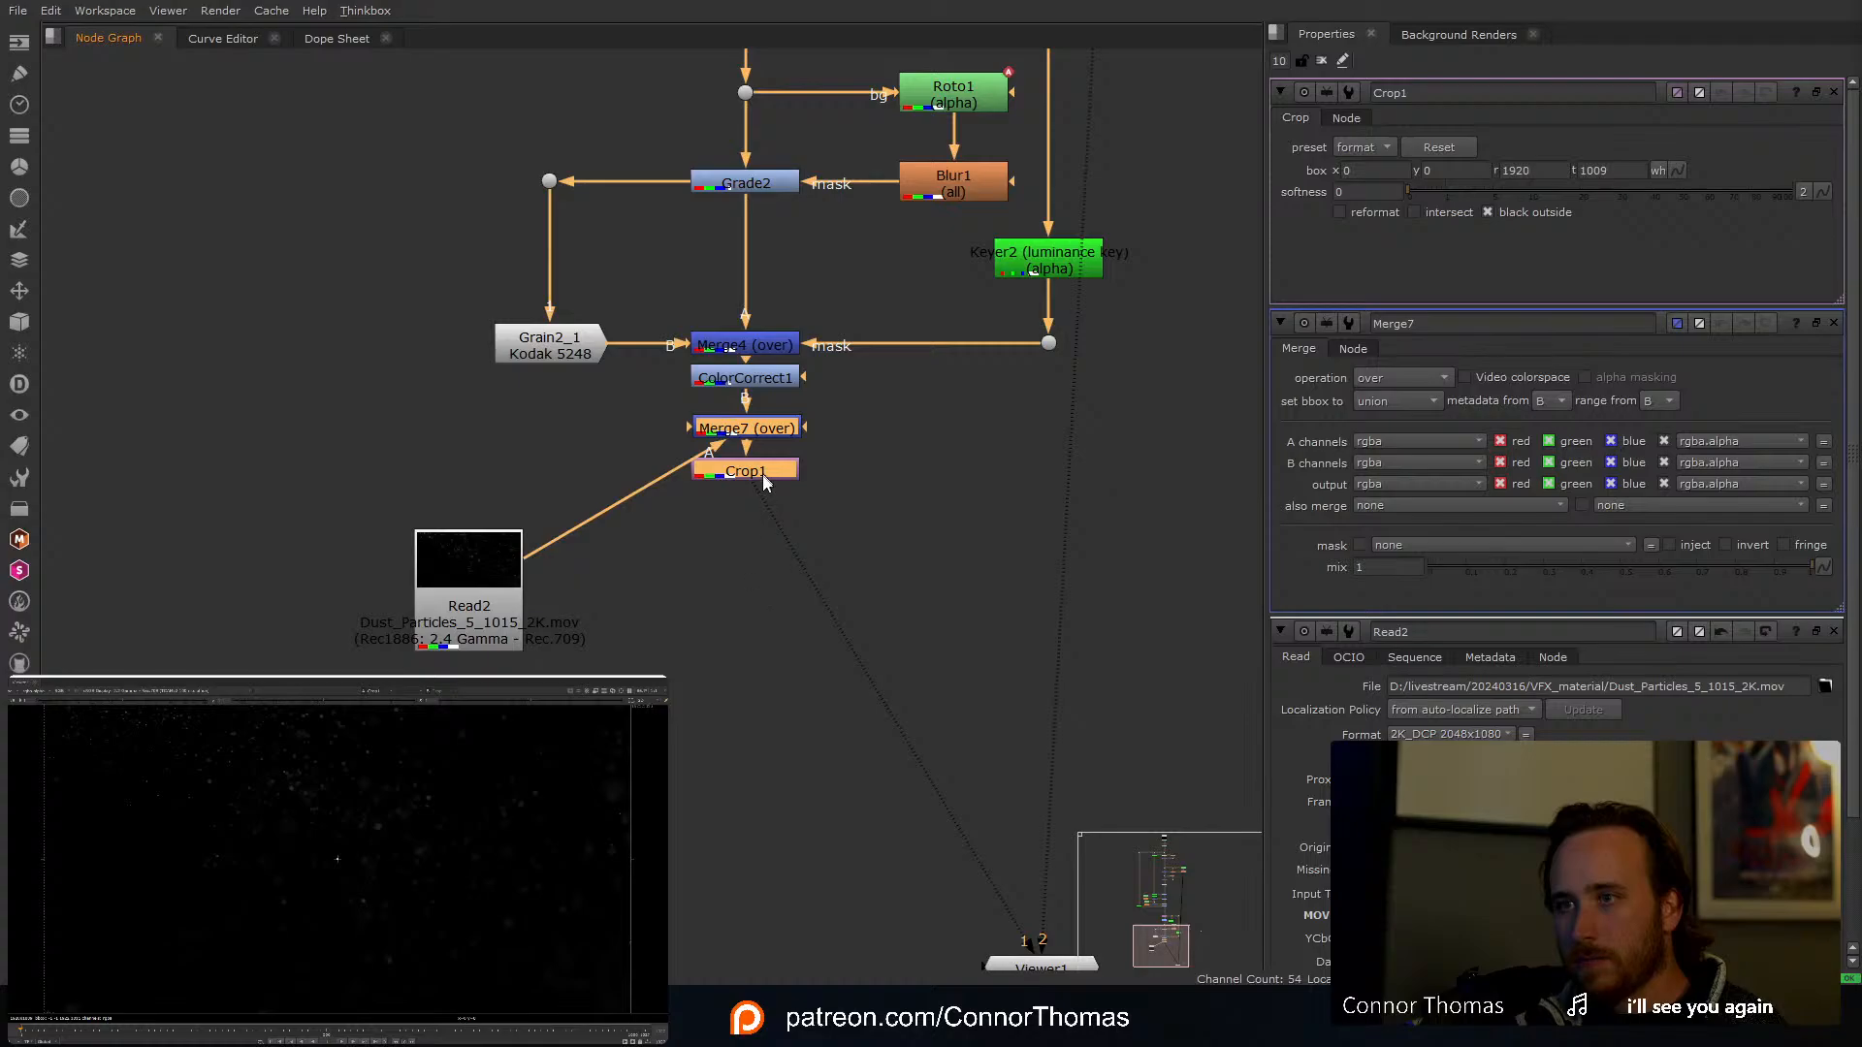
drag(764, 482, 763, 645)
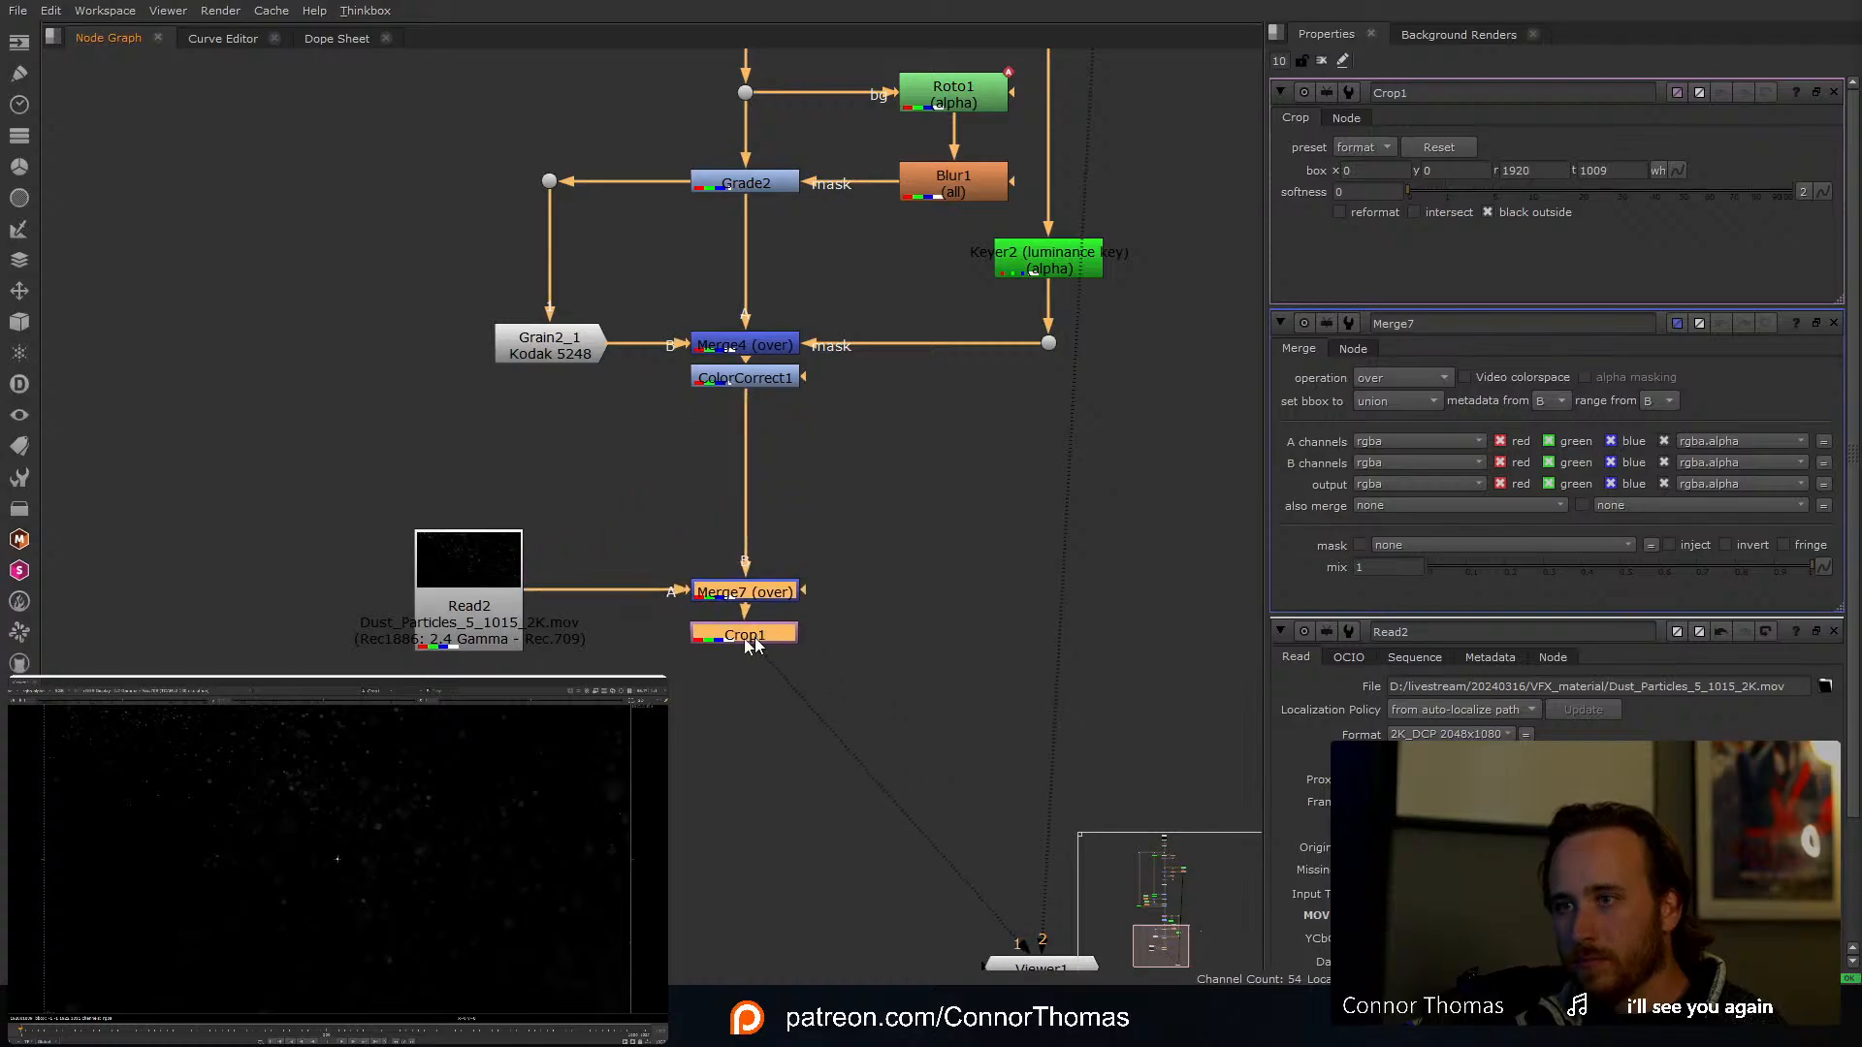
Step: Insert a Transform node between the dust clip and Merge7, moving Read2 up to make room
key(t)
drag(468, 563, 217, 302)
drag(369, 585, 352, 598)
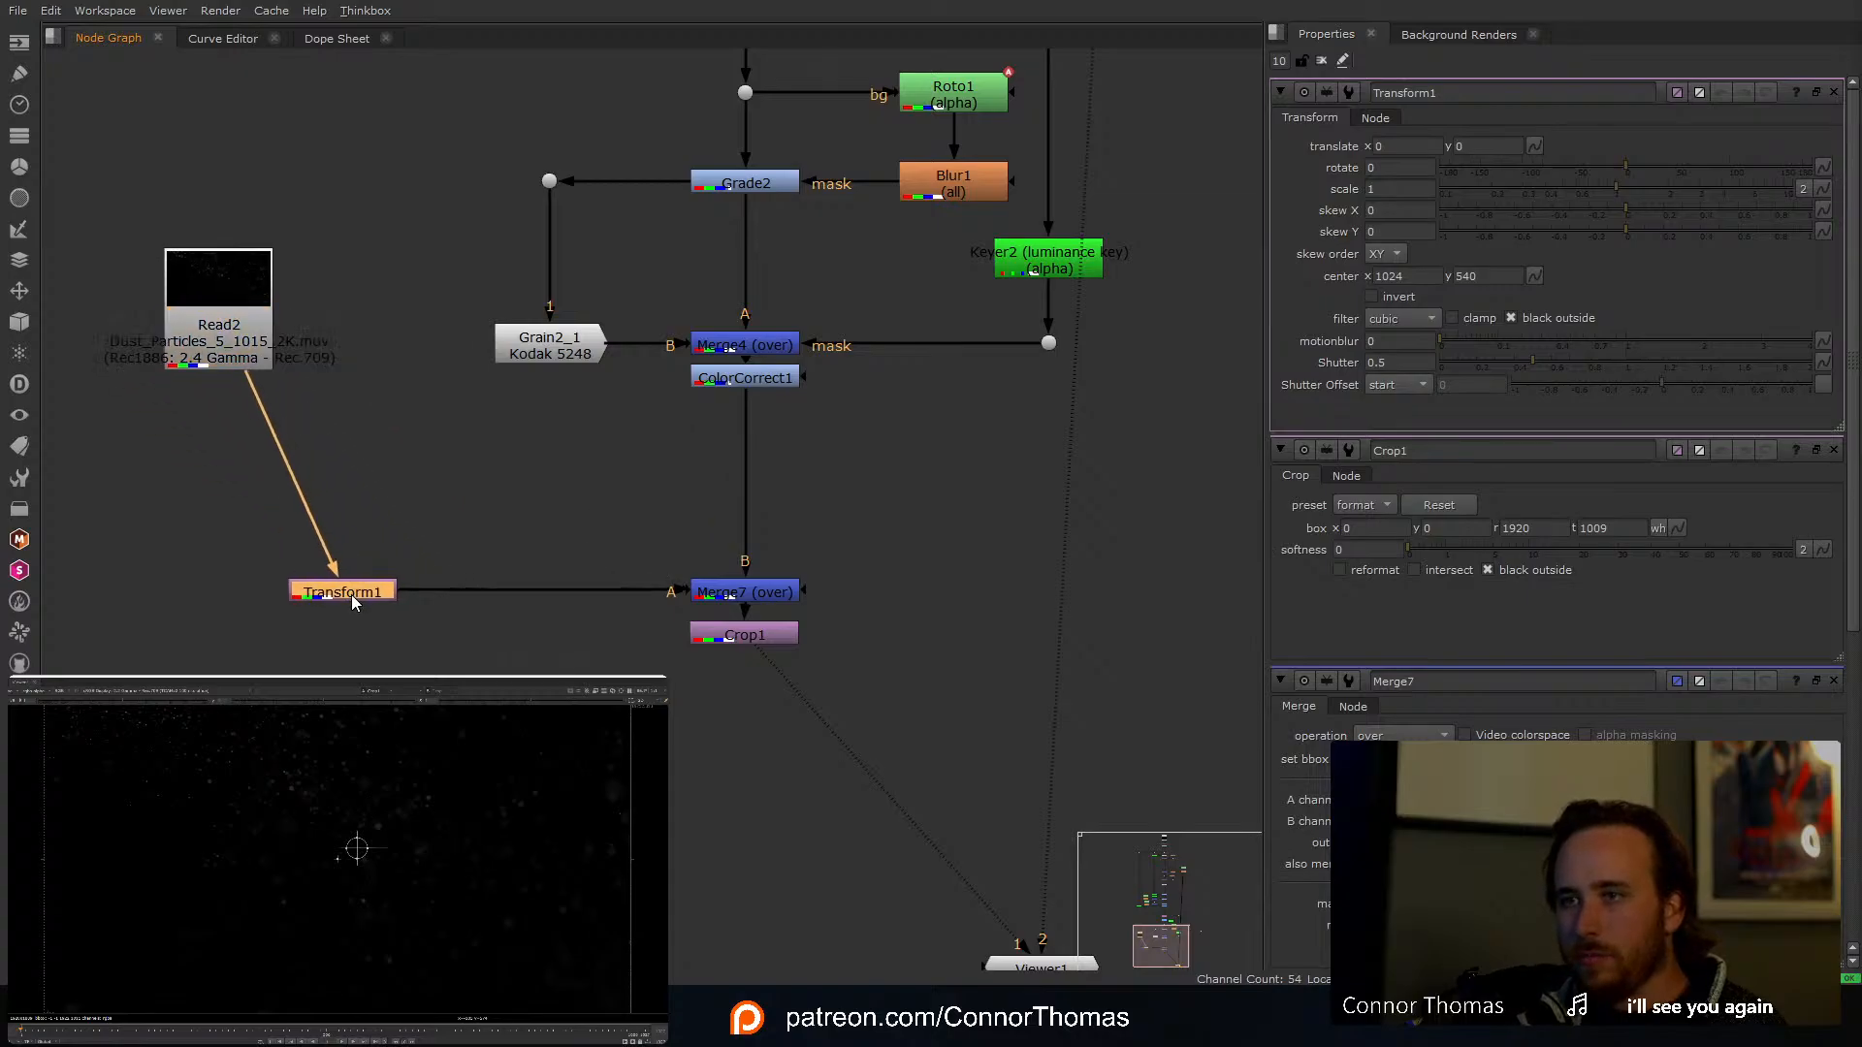
Step: Set Merge7's operation to plus and space Crop1 slightly further below it
double_click(781, 595)
click(1402, 146)
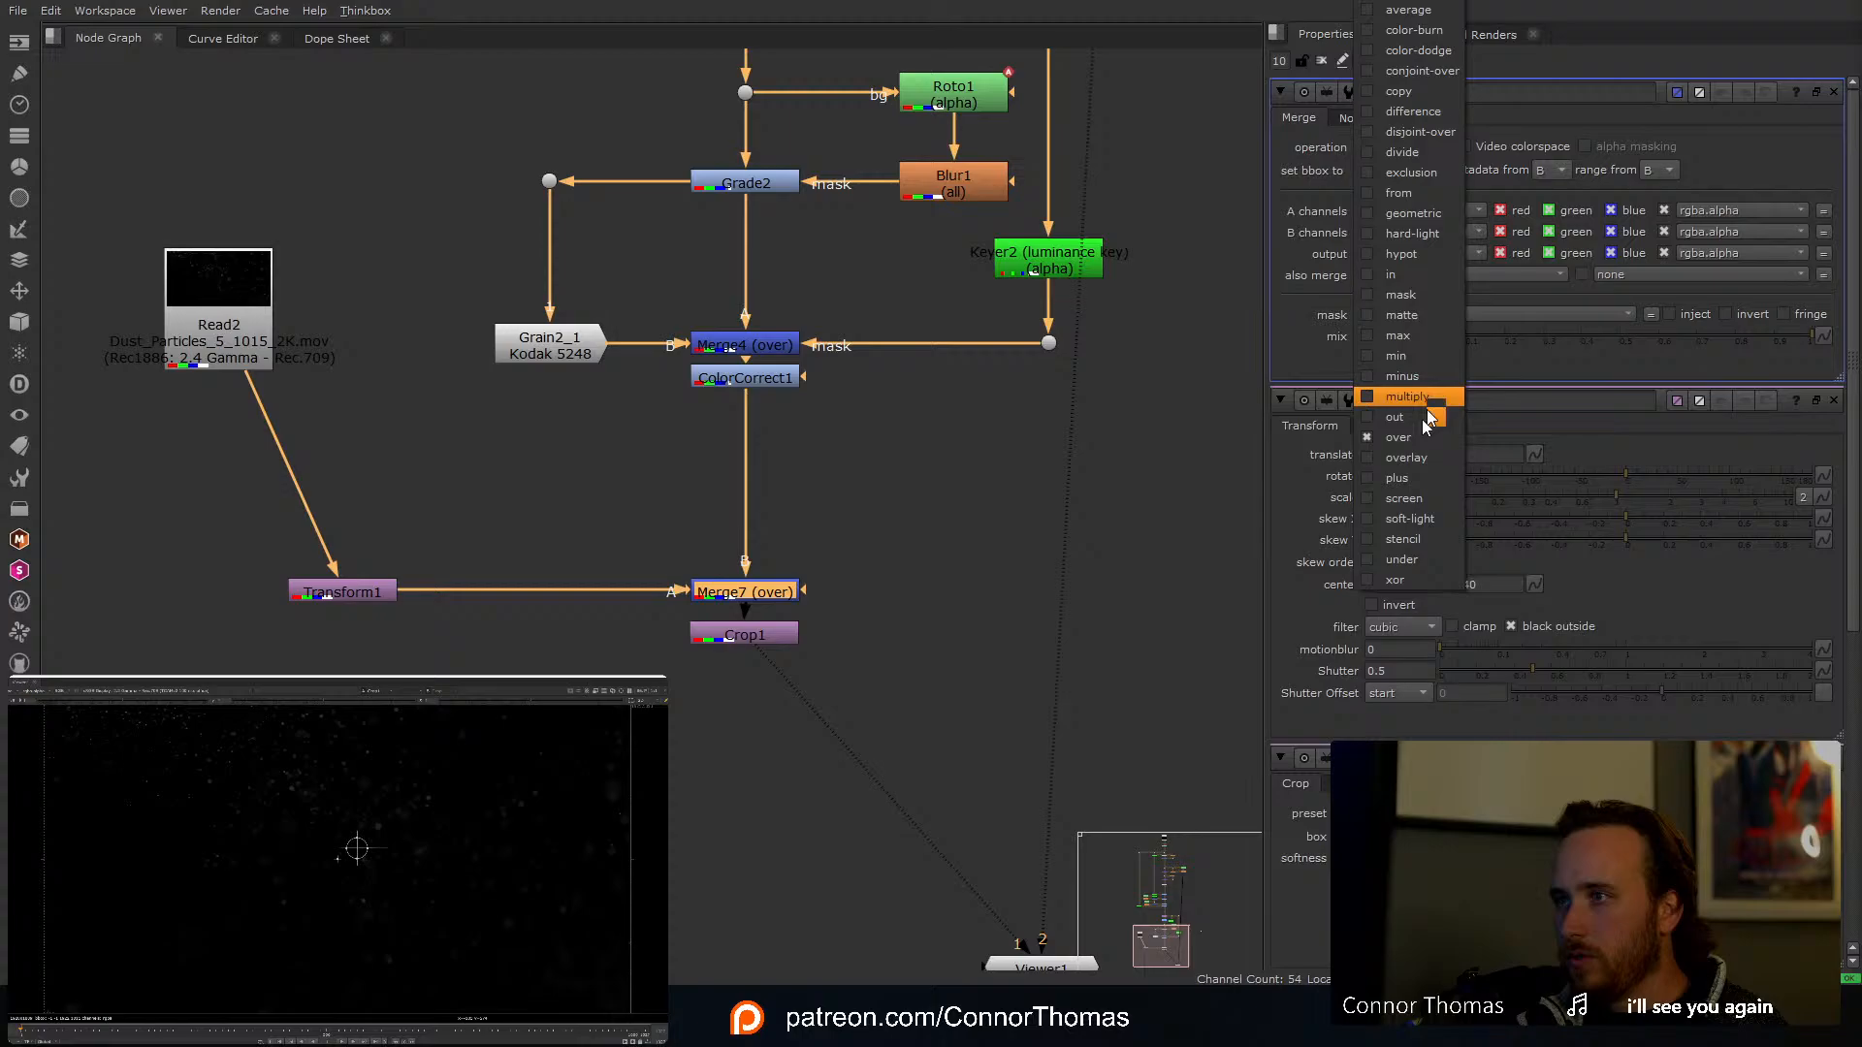
click(1401, 478)
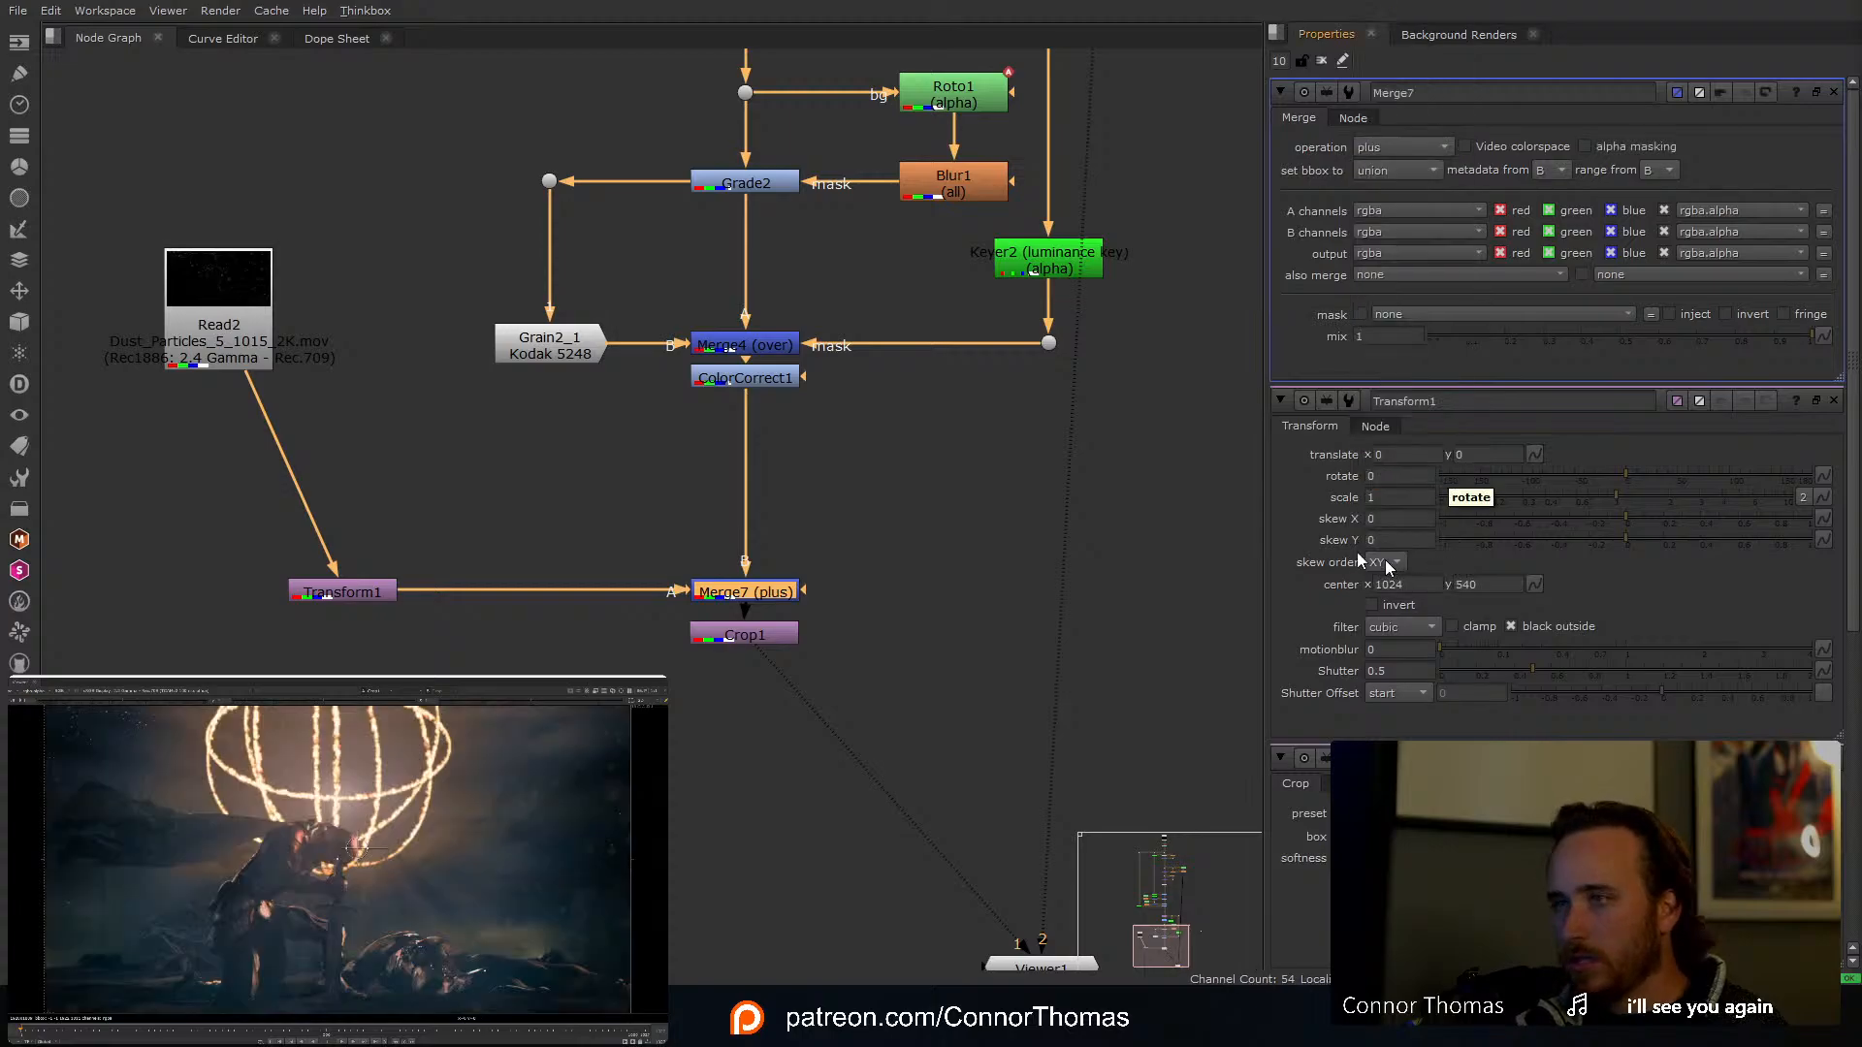
drag(753, 635, 754, 654)
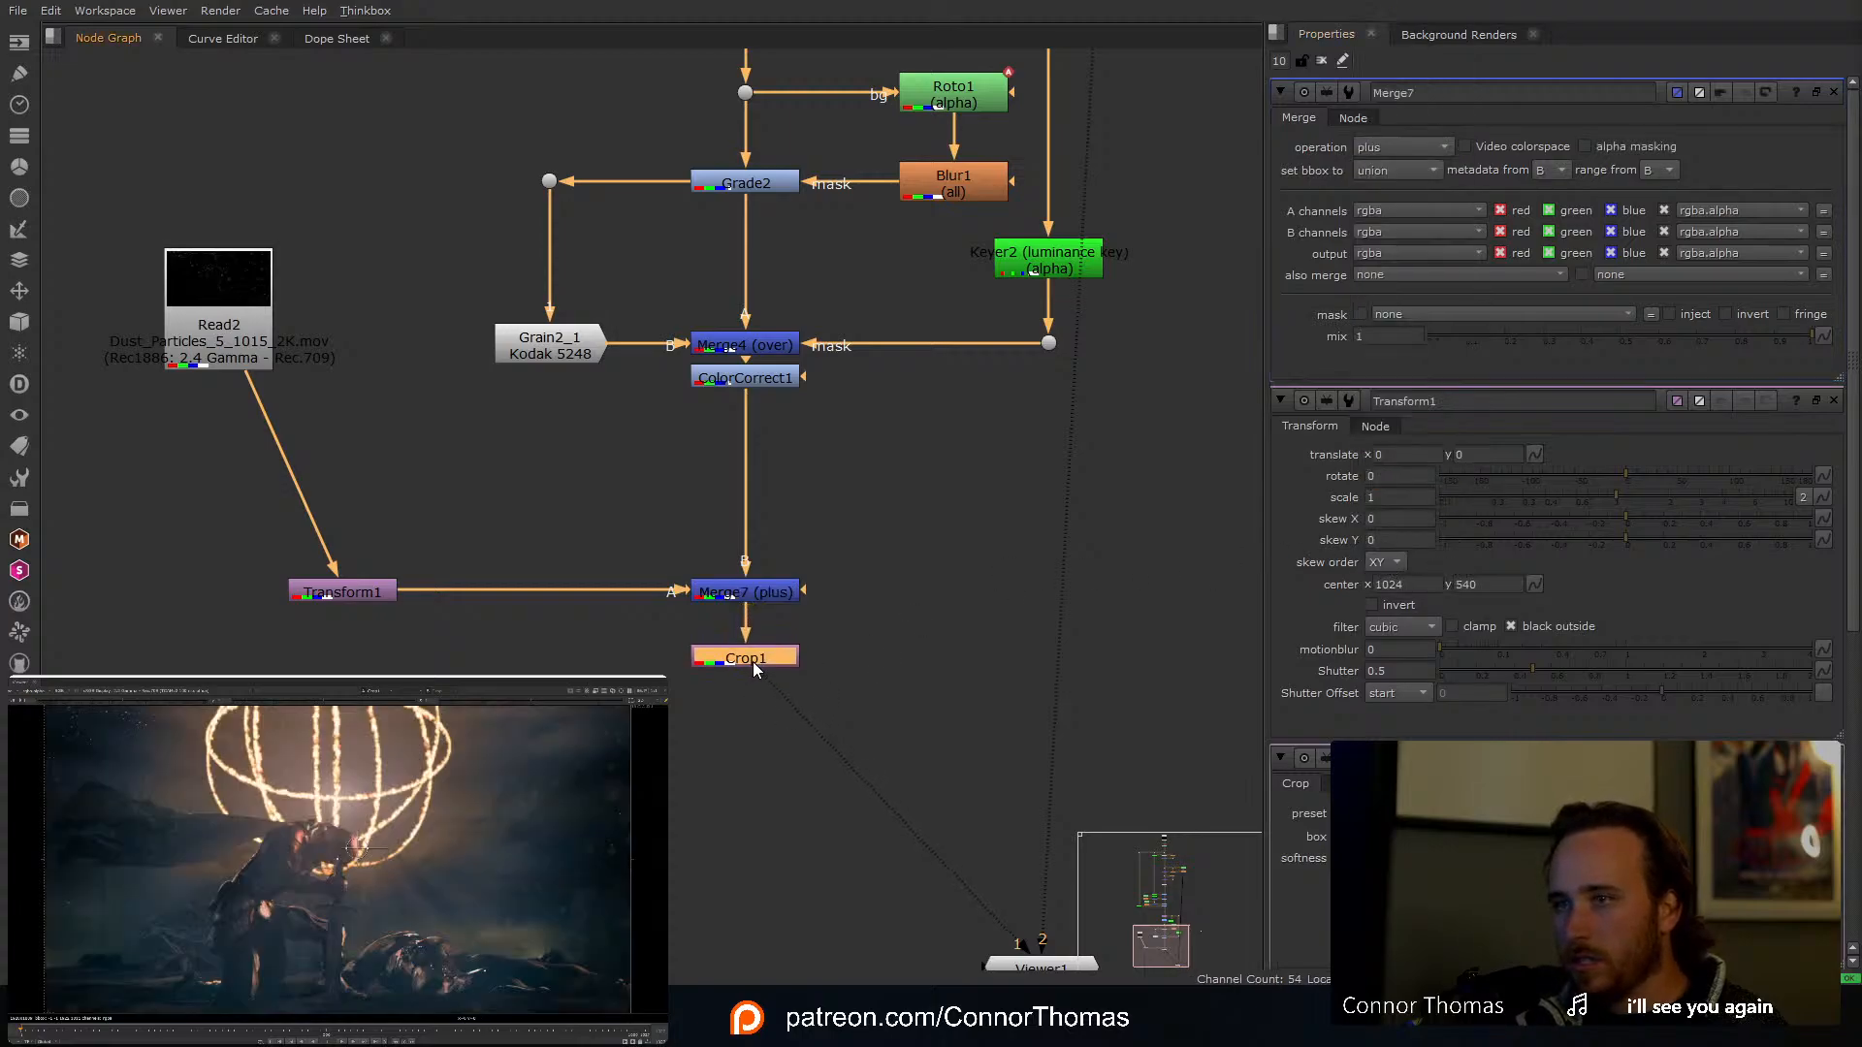
Step: Try lower mix values on Merge7, ending at 0.17, to judge the dust's strength
click(776, 594)
click(1469, 337)
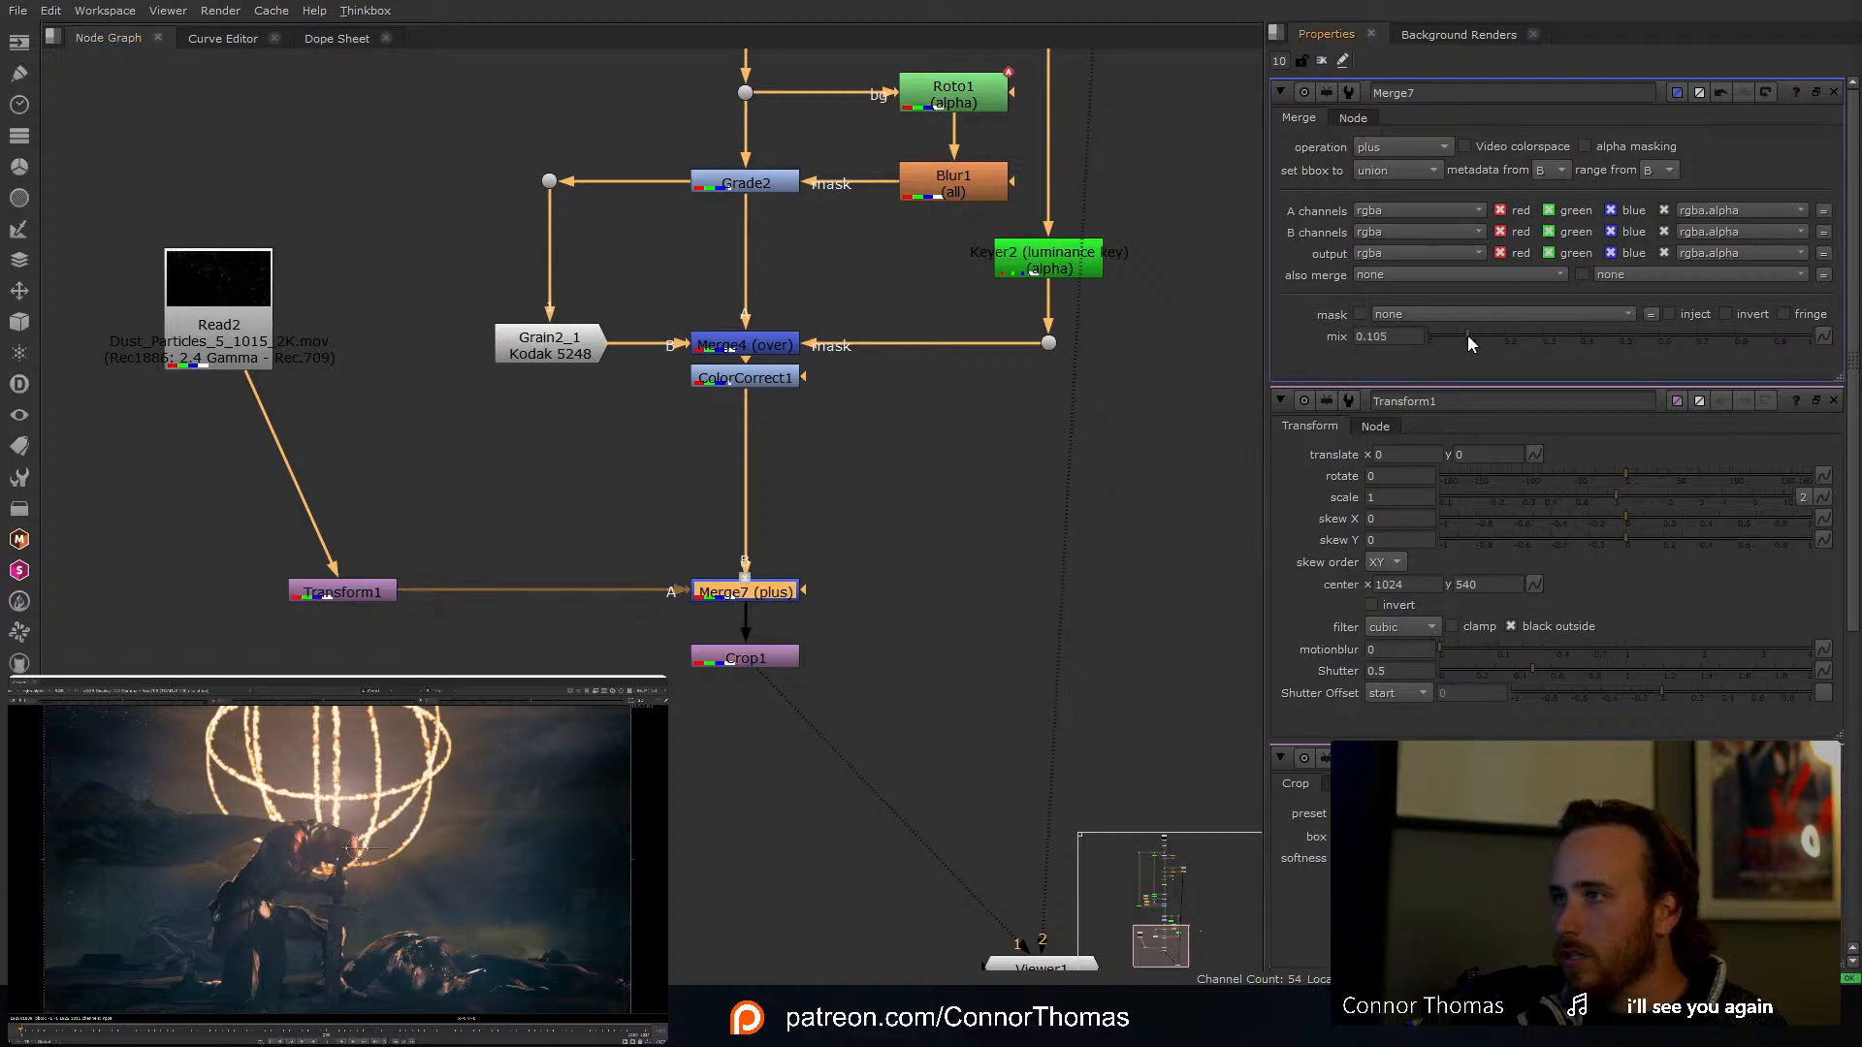
click(1531, 336)
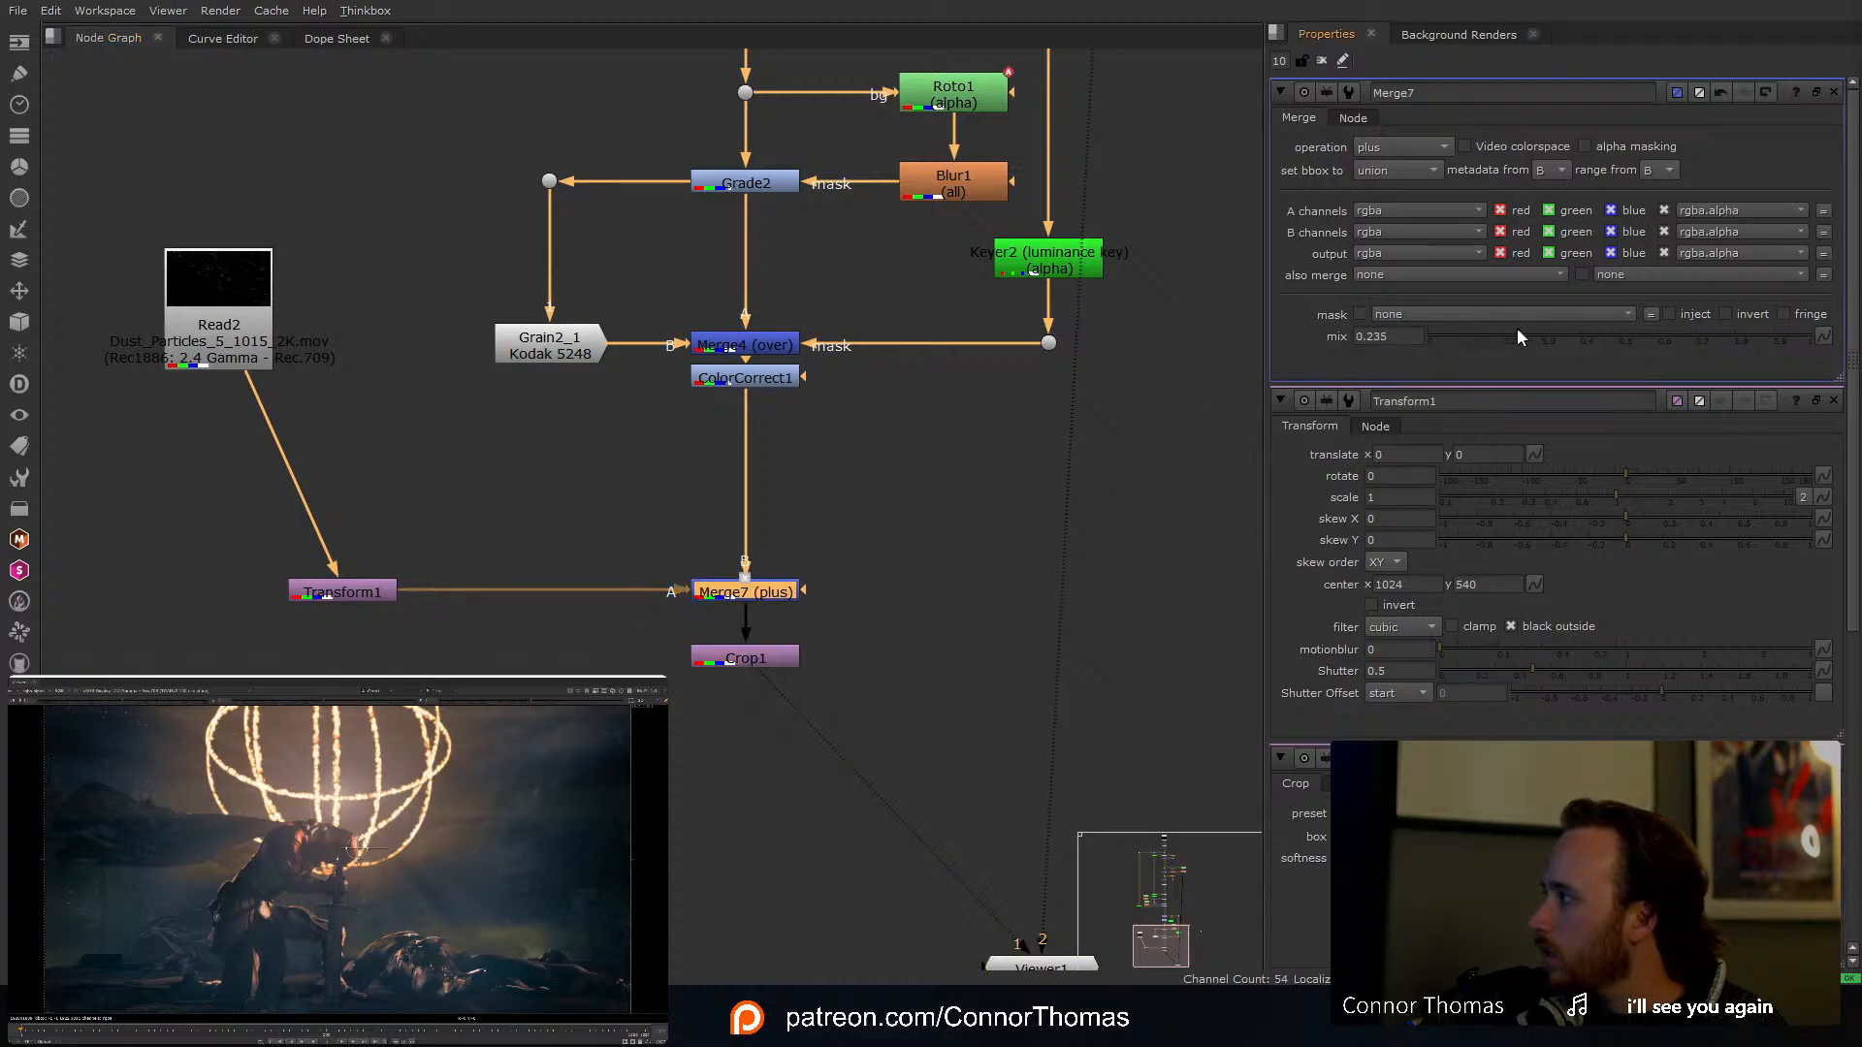
drag(1516, 336, 1505, 337)
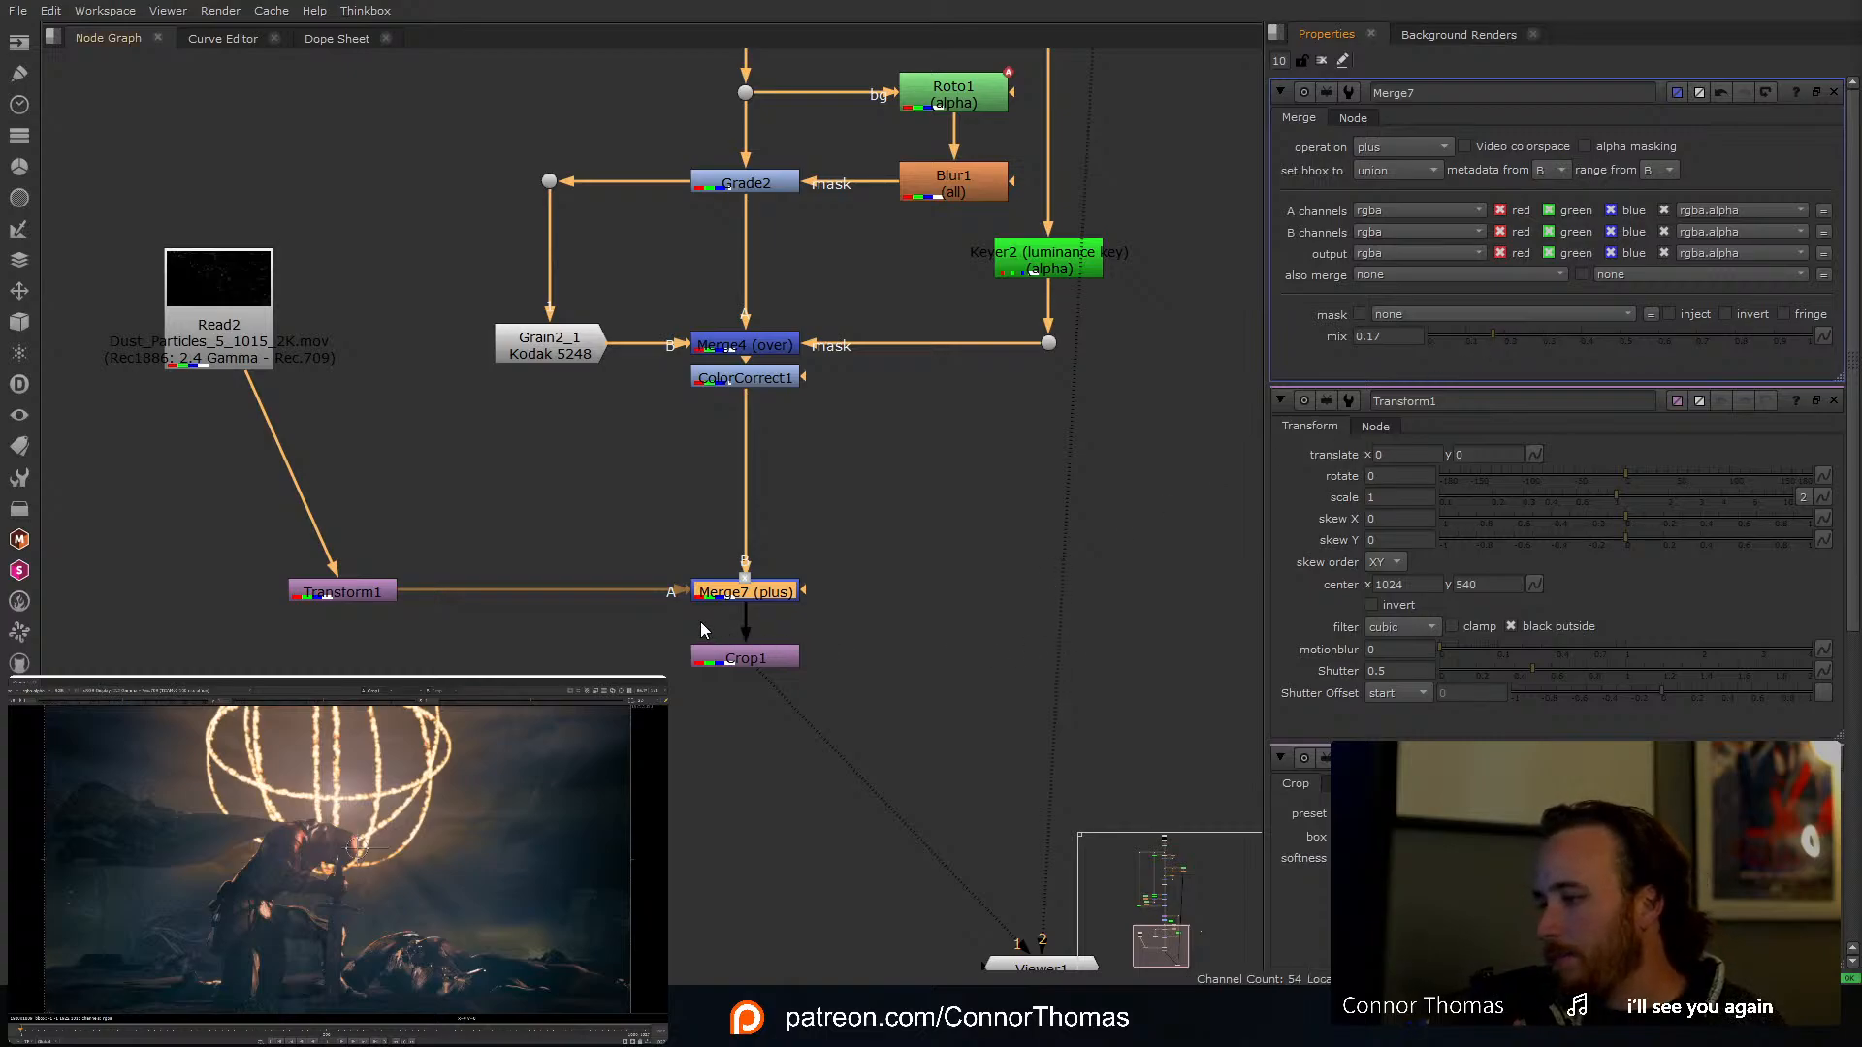
Step: Align Read2 directly above Transform1, reset Merge7's mix to 1 and clear the properties
drag(249, 310, 370, 452)
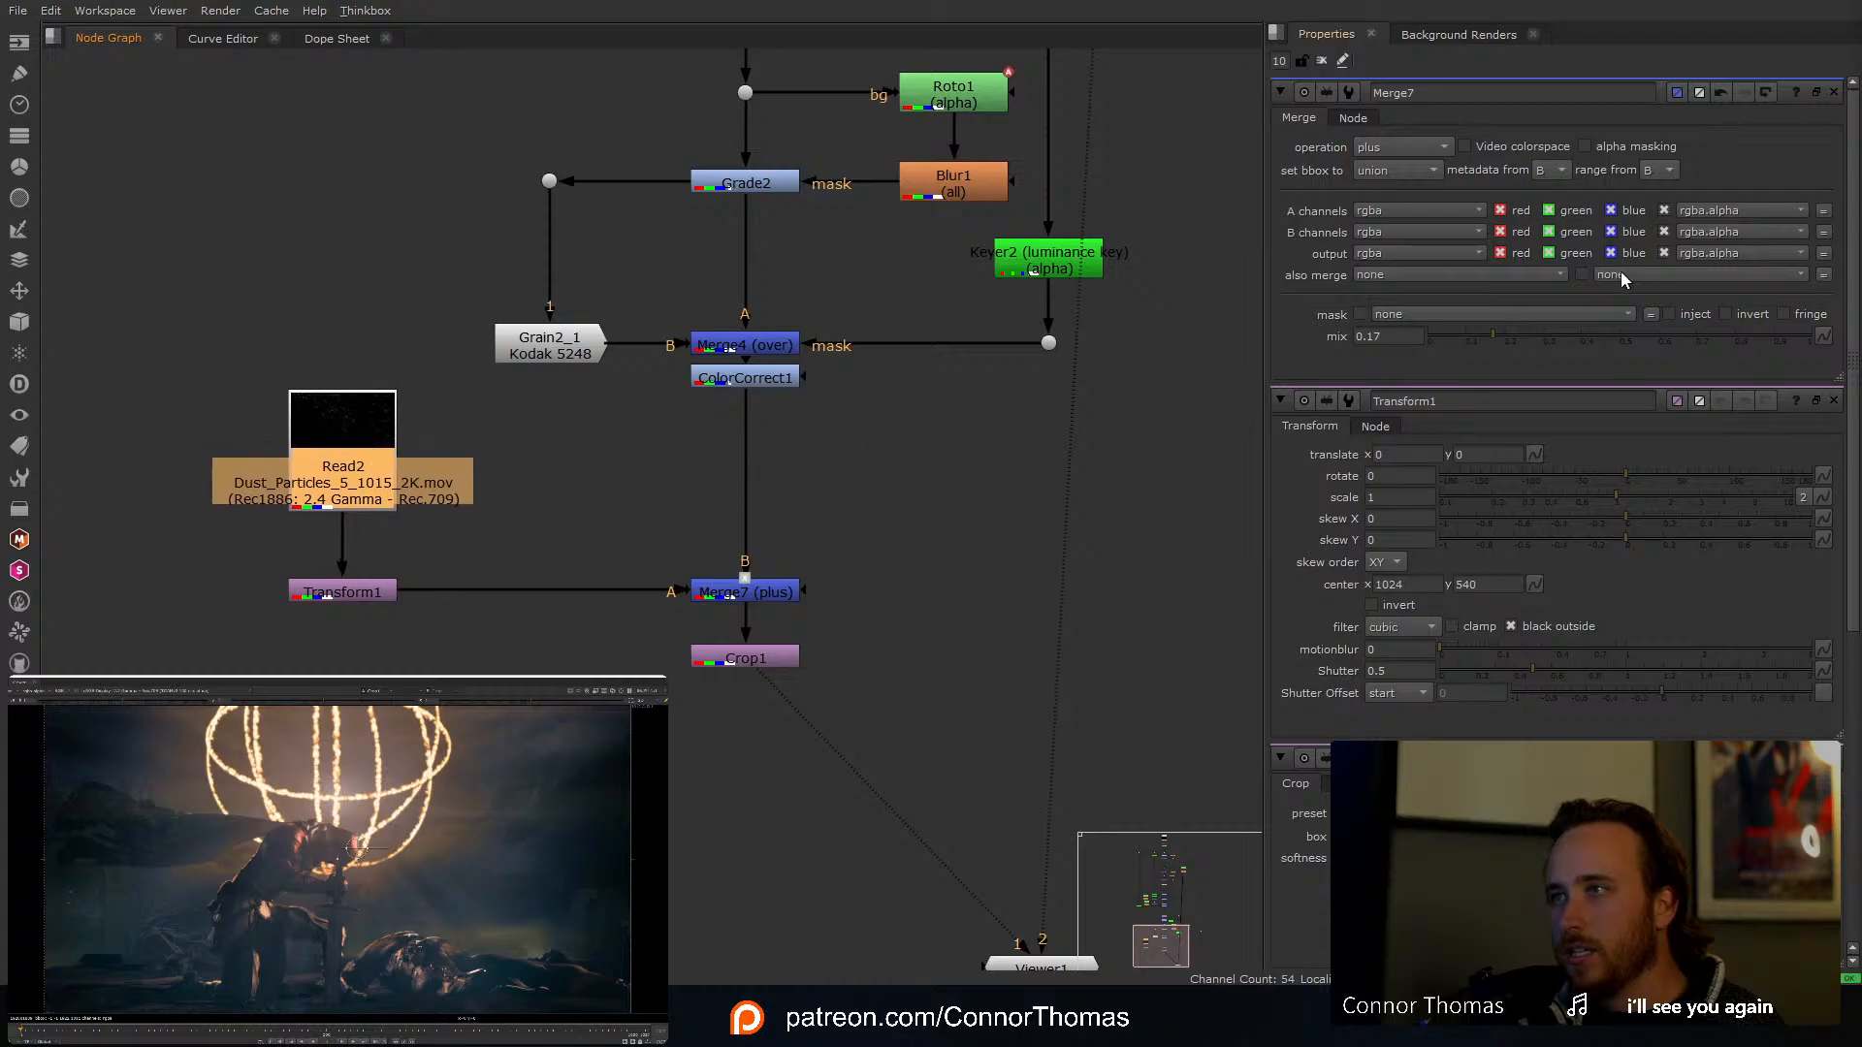
ctrl+click(1612, 336)
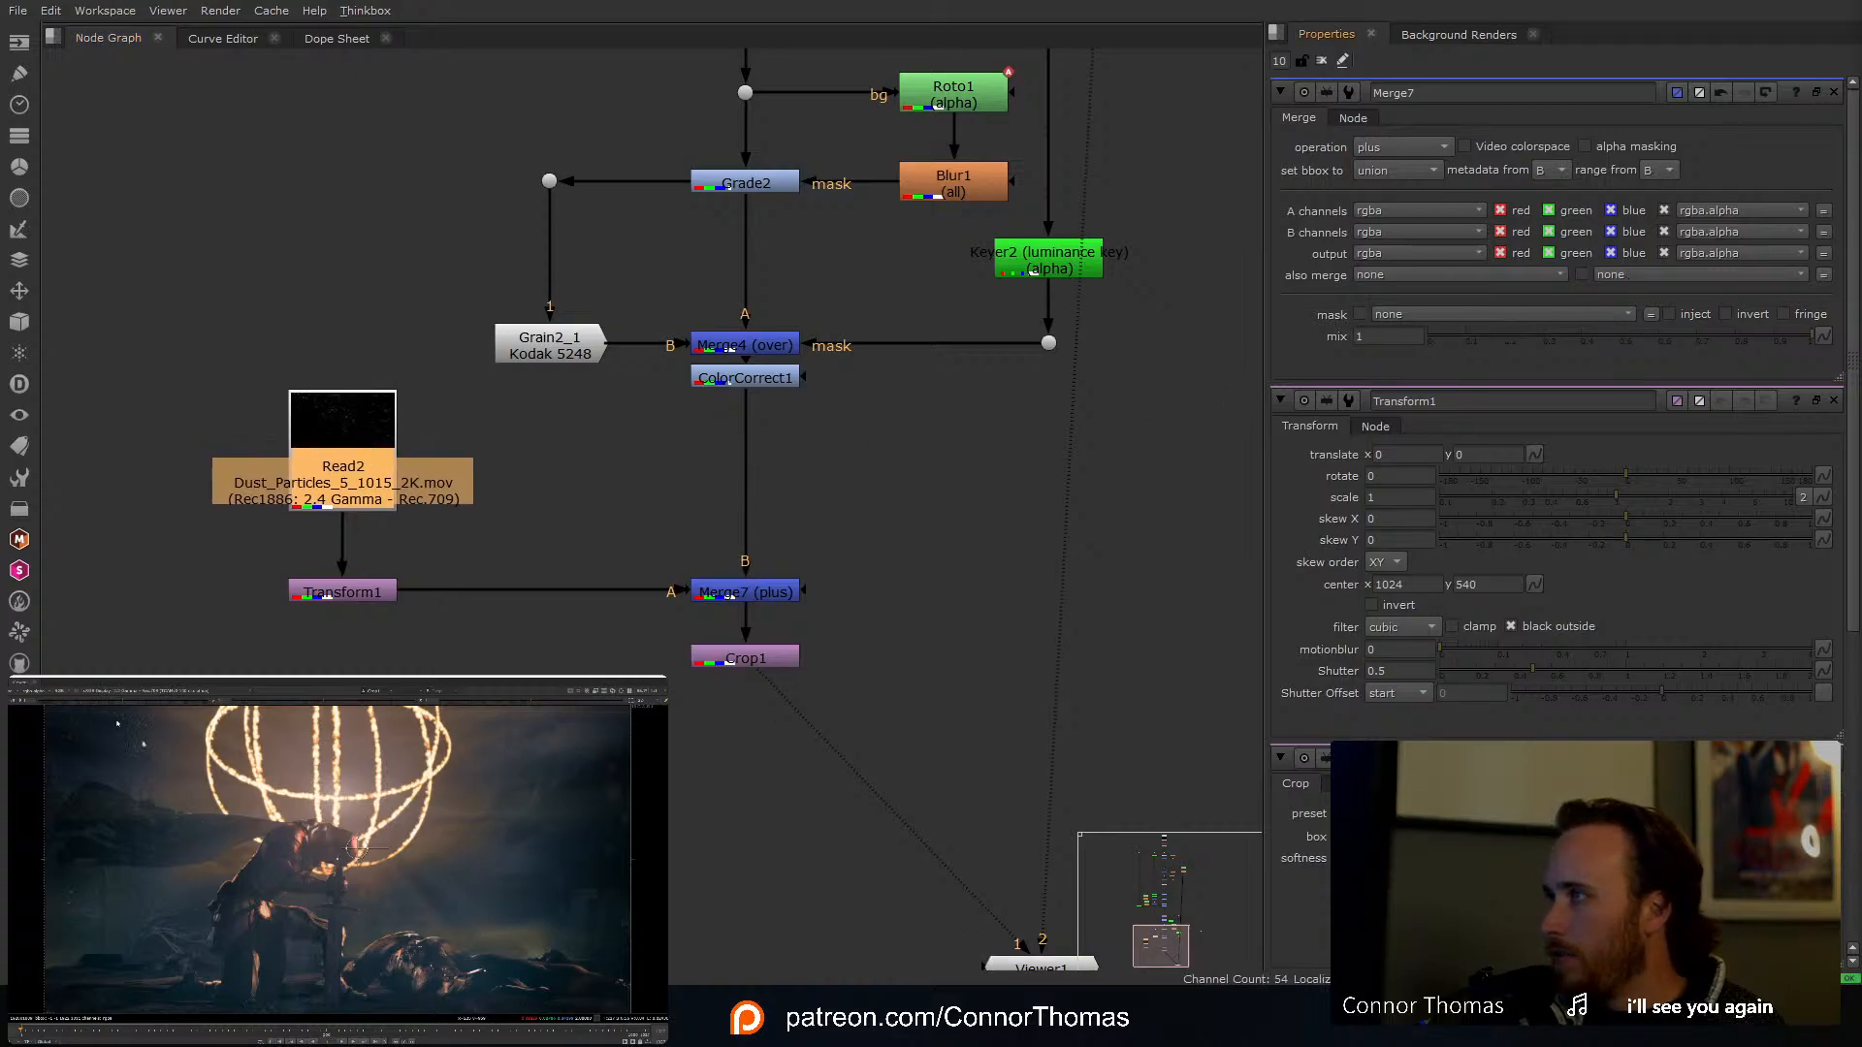
click(1320, 62)
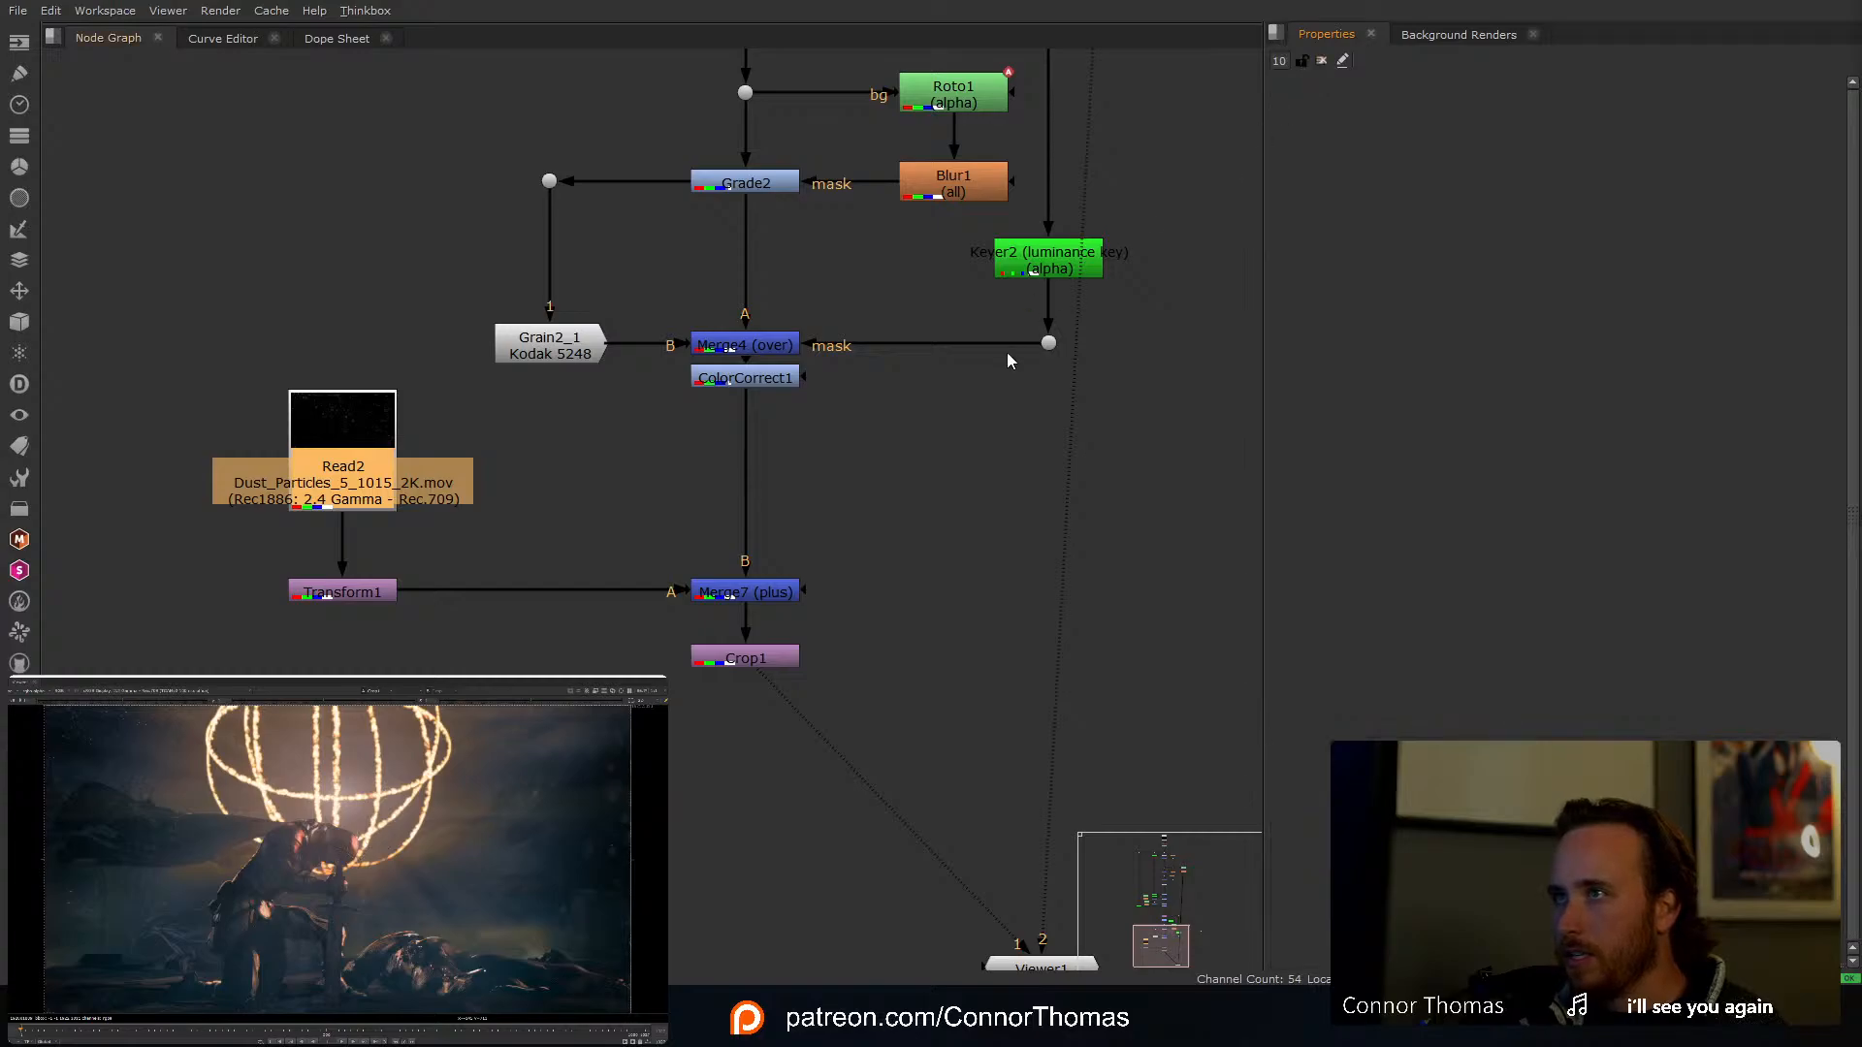
Step: Add a luminance Keyer node fed by ColorCorrect1 and show it in the viewer
click(985, 462)
middle_drag(1062, 468, 974, 463)
key(Tab)
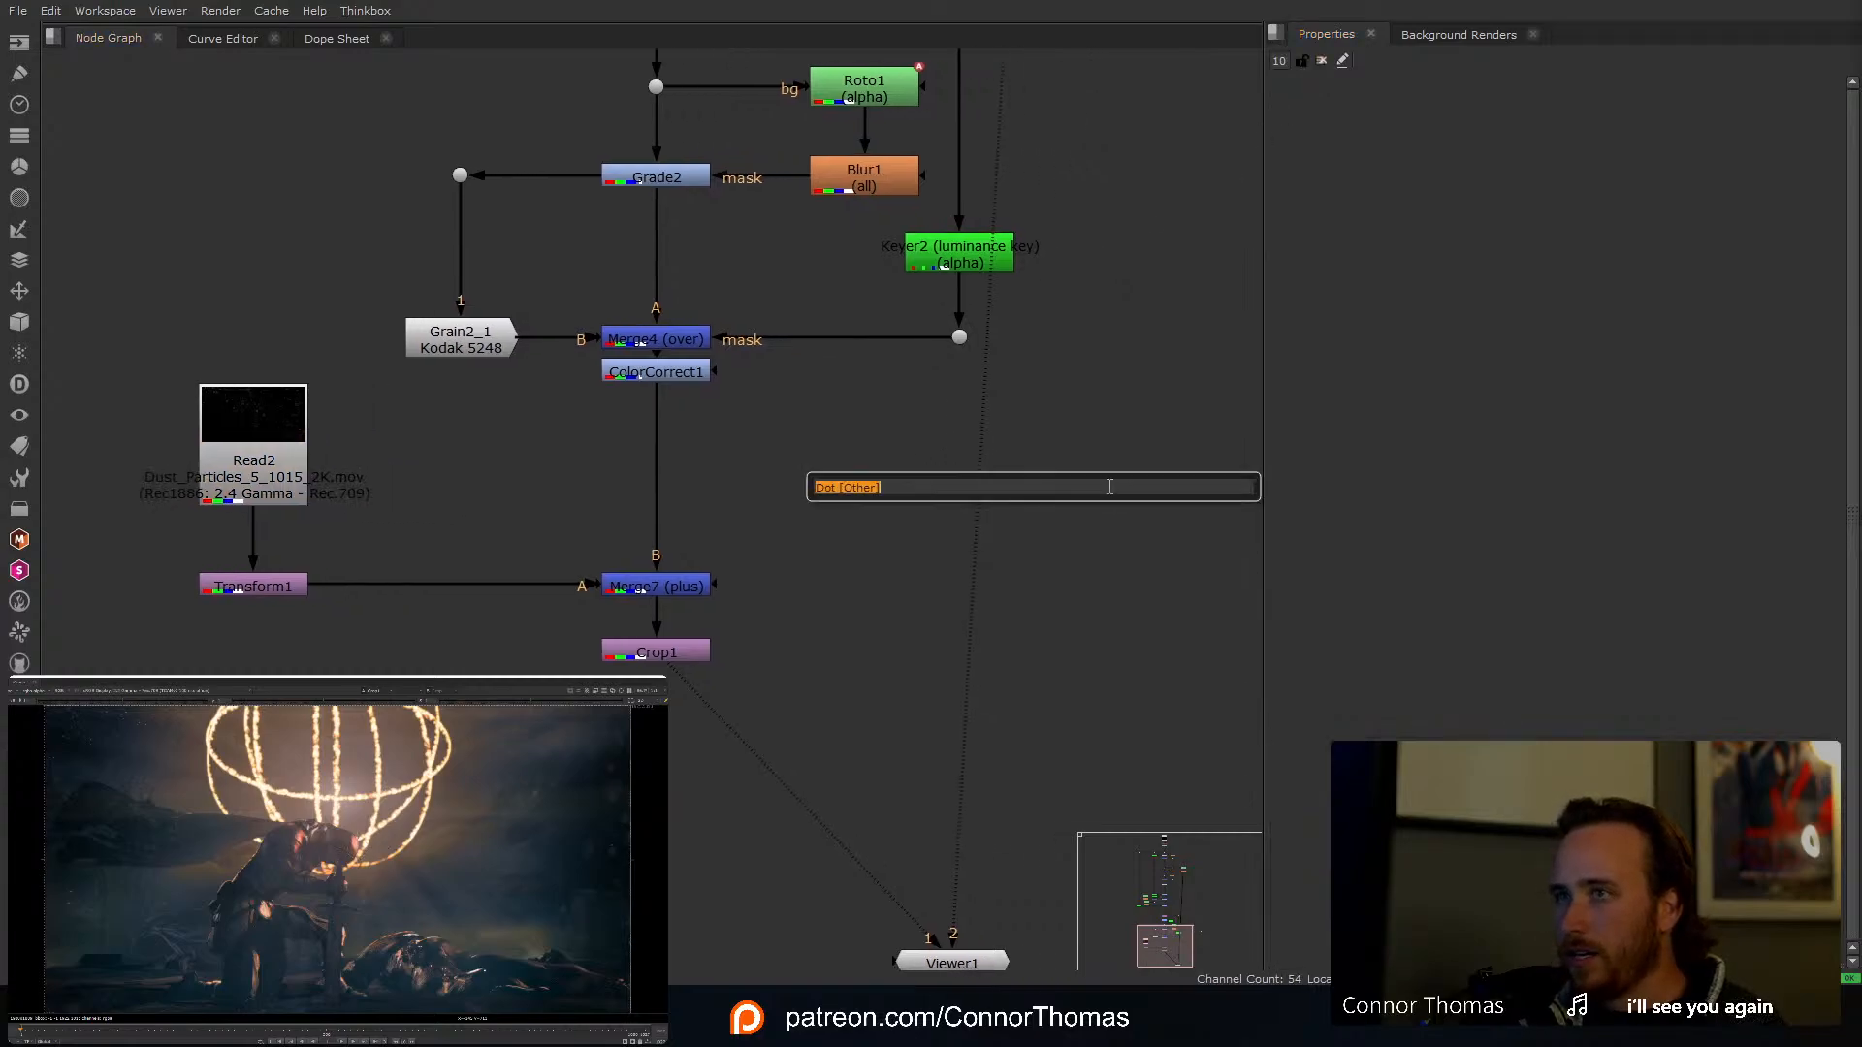
text(key)
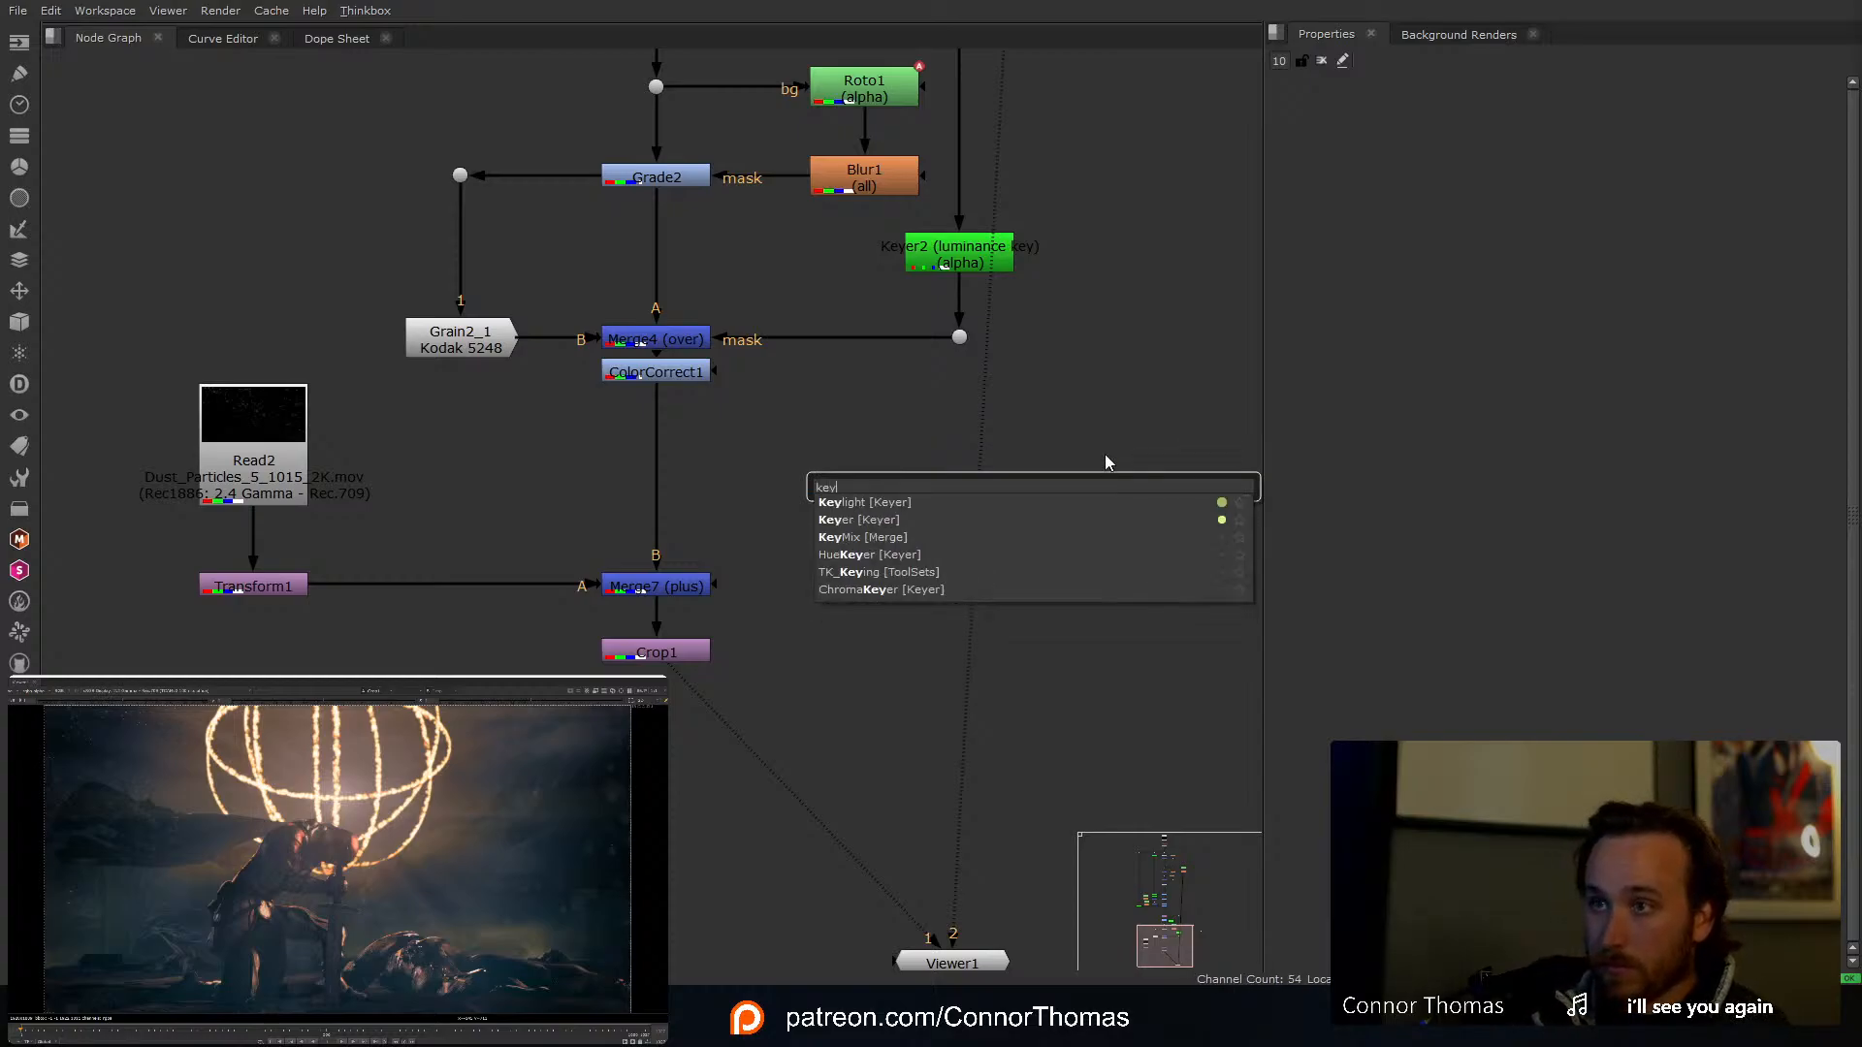
key(Down)
key(Return)
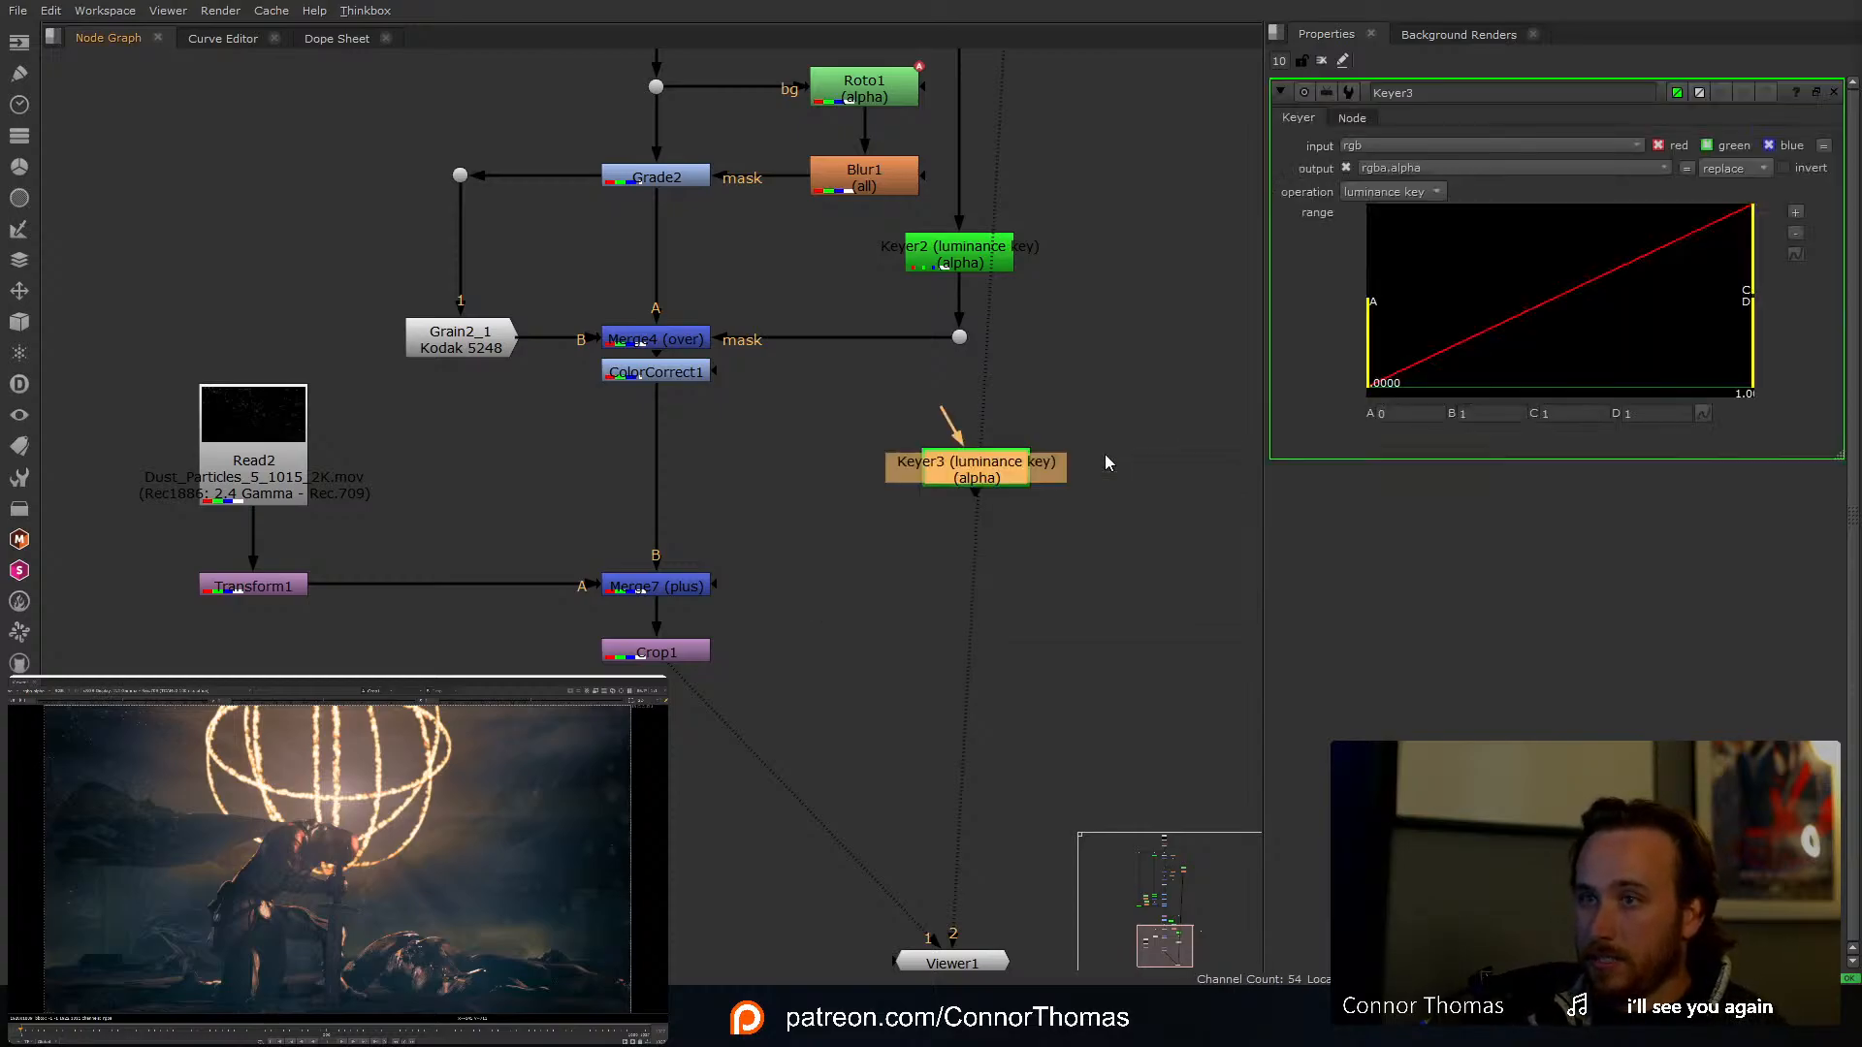
drag(951, 464, 674, 378)
key(1)
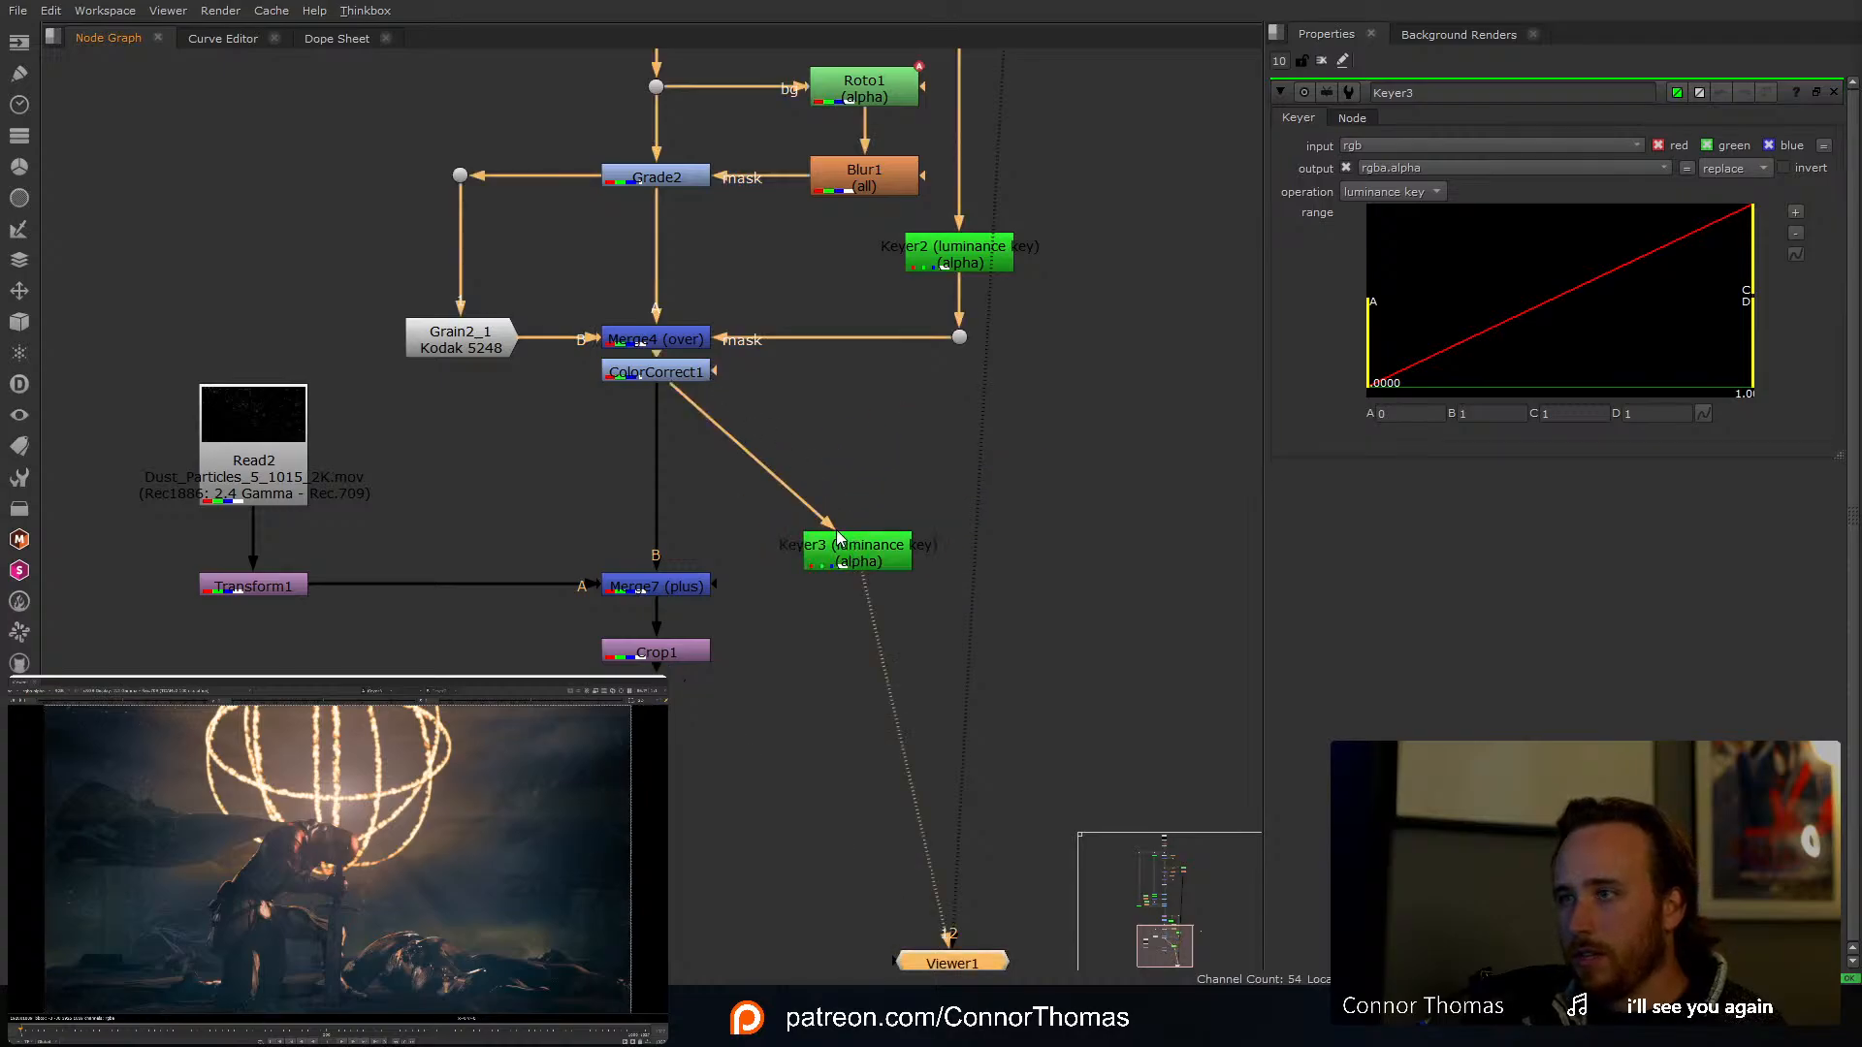
Step: Set Keyer3's range point B to about 0.189 while checking the alpha channel
key(a)
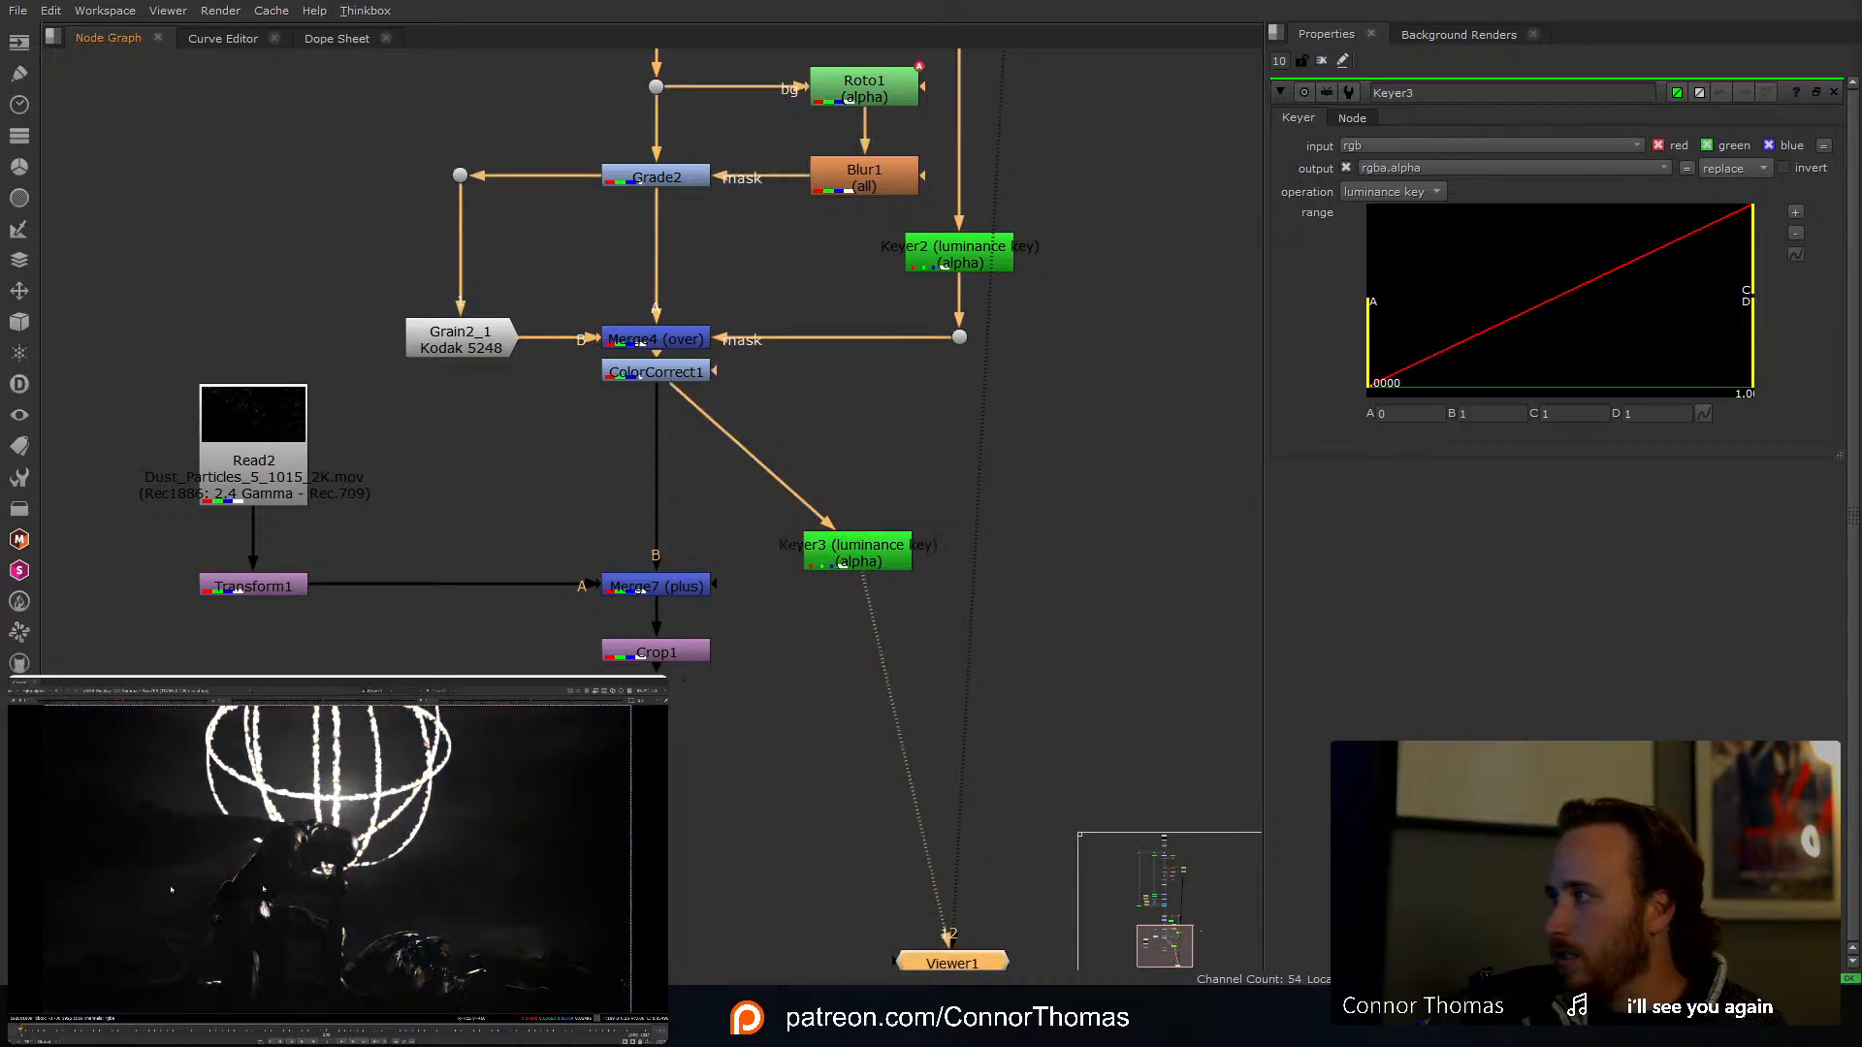
drag(1370, 320, 1237, 346)
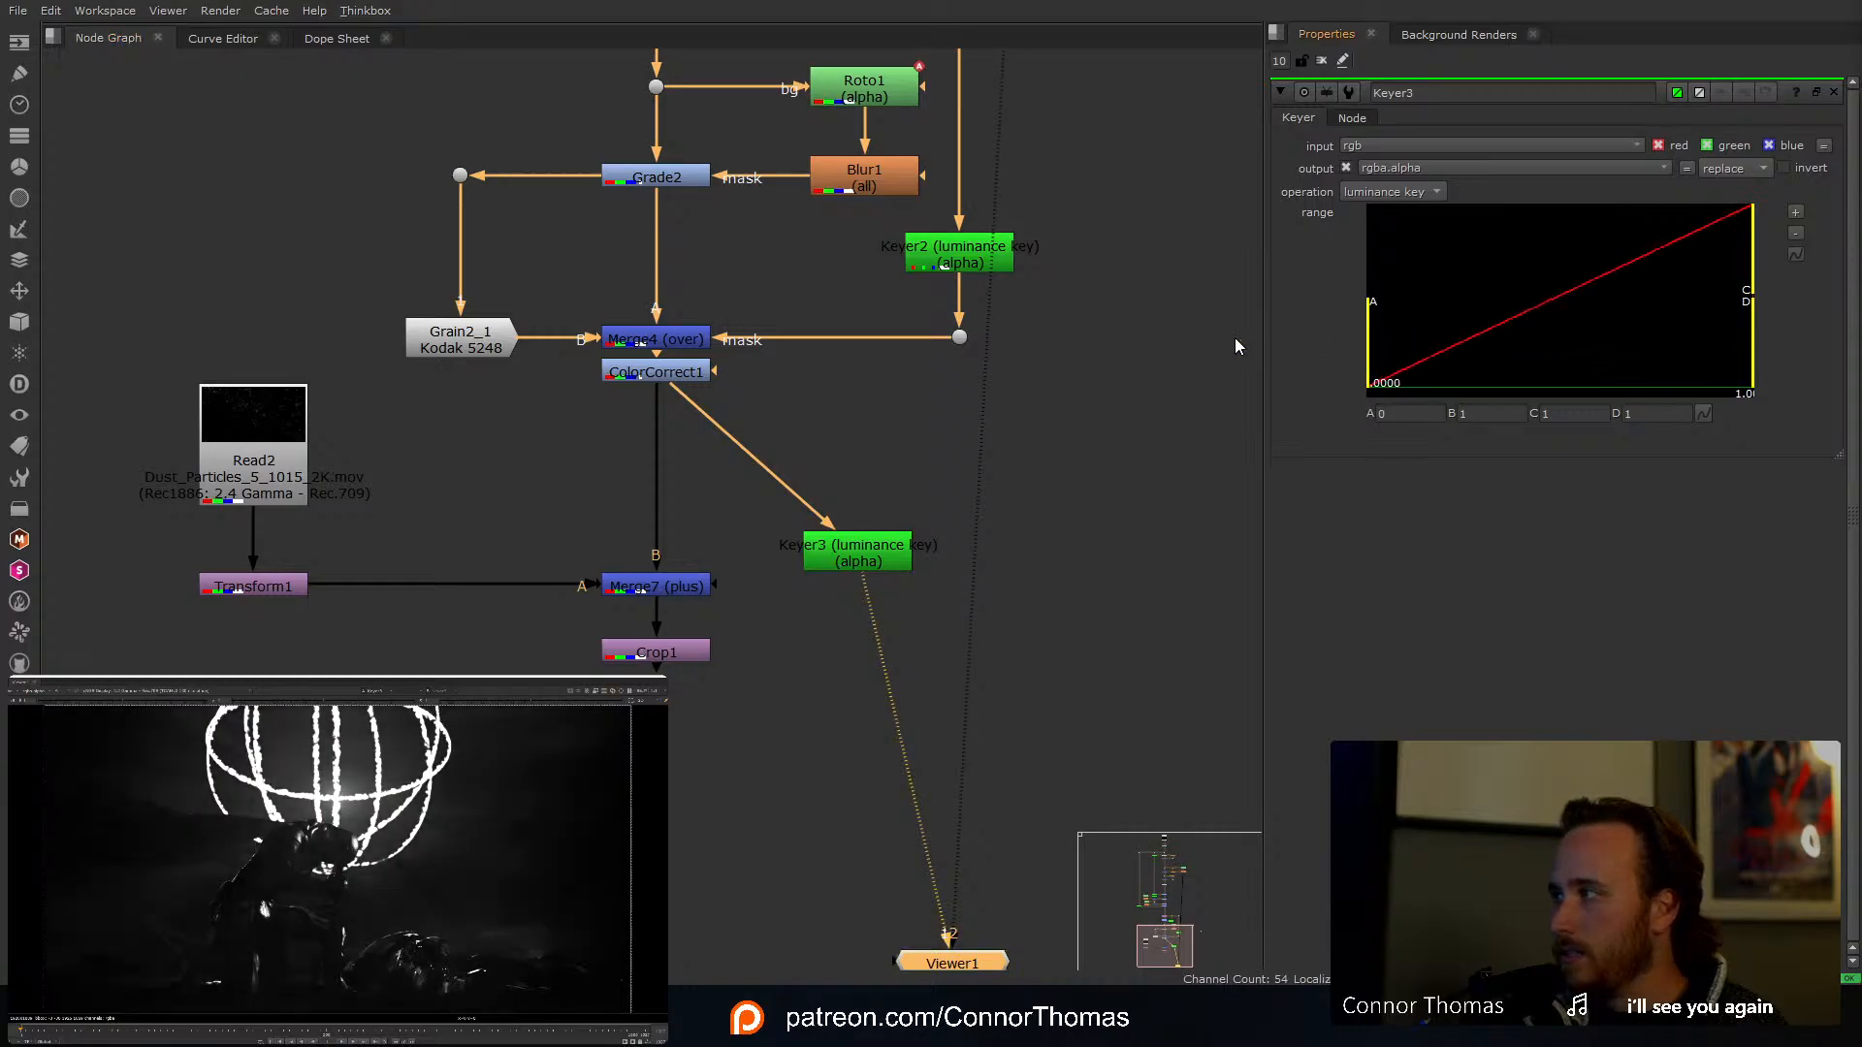
drag(1753, 277, 1538, 269)
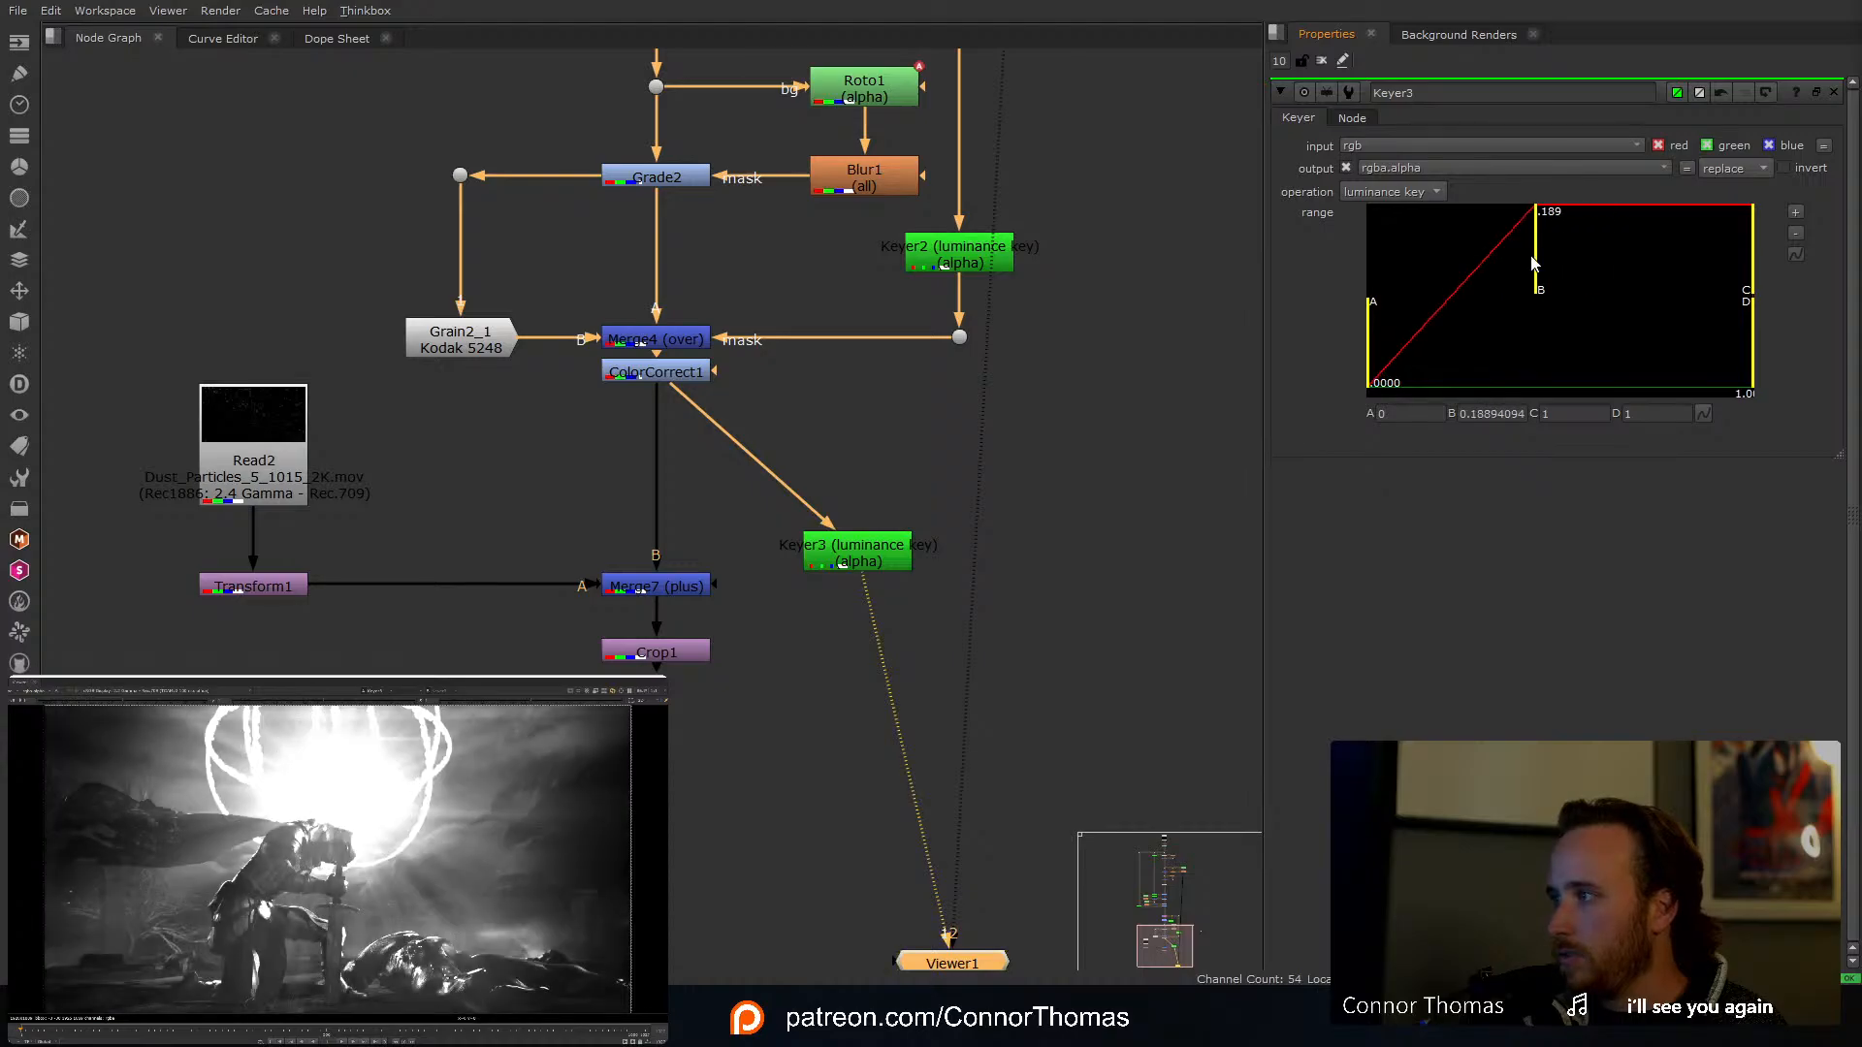
key(a)
key(a)
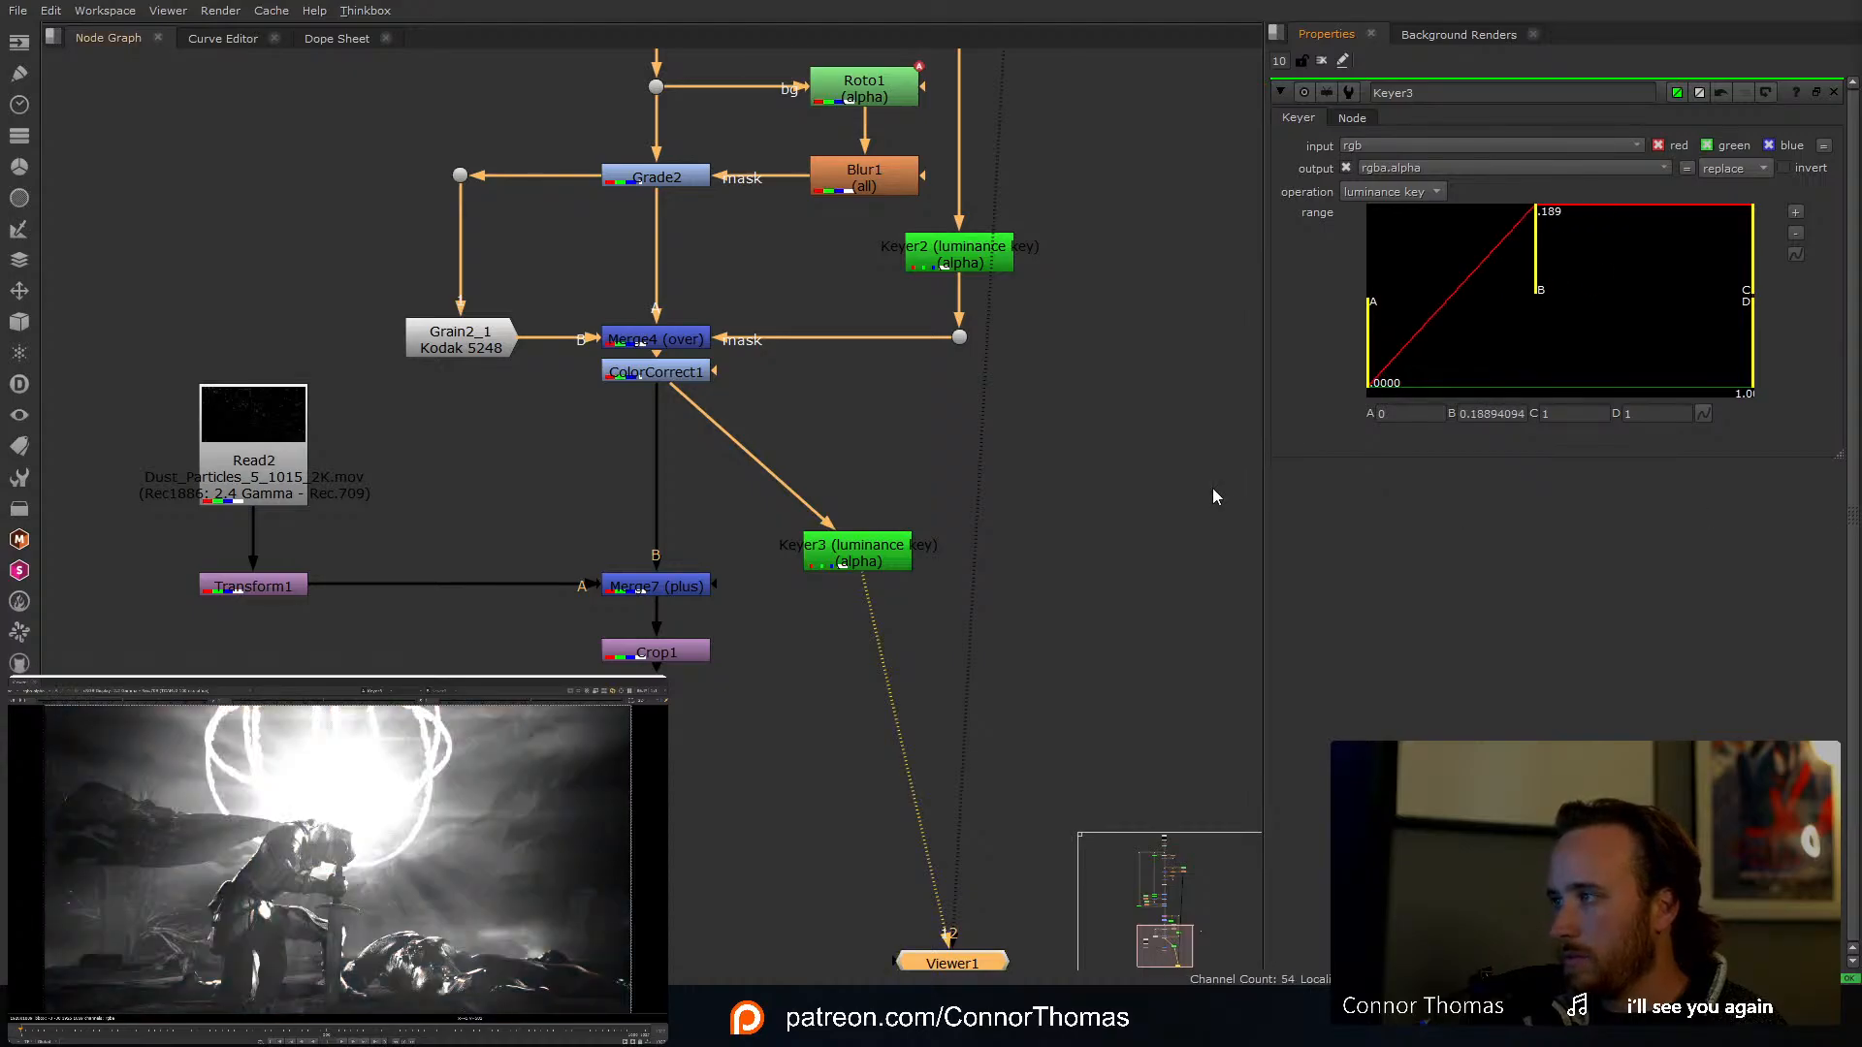
Step: Connect Keyer3 as the mask of Merge7 and show Merge7 in the viewer
drag(842, 560, 870, 539)
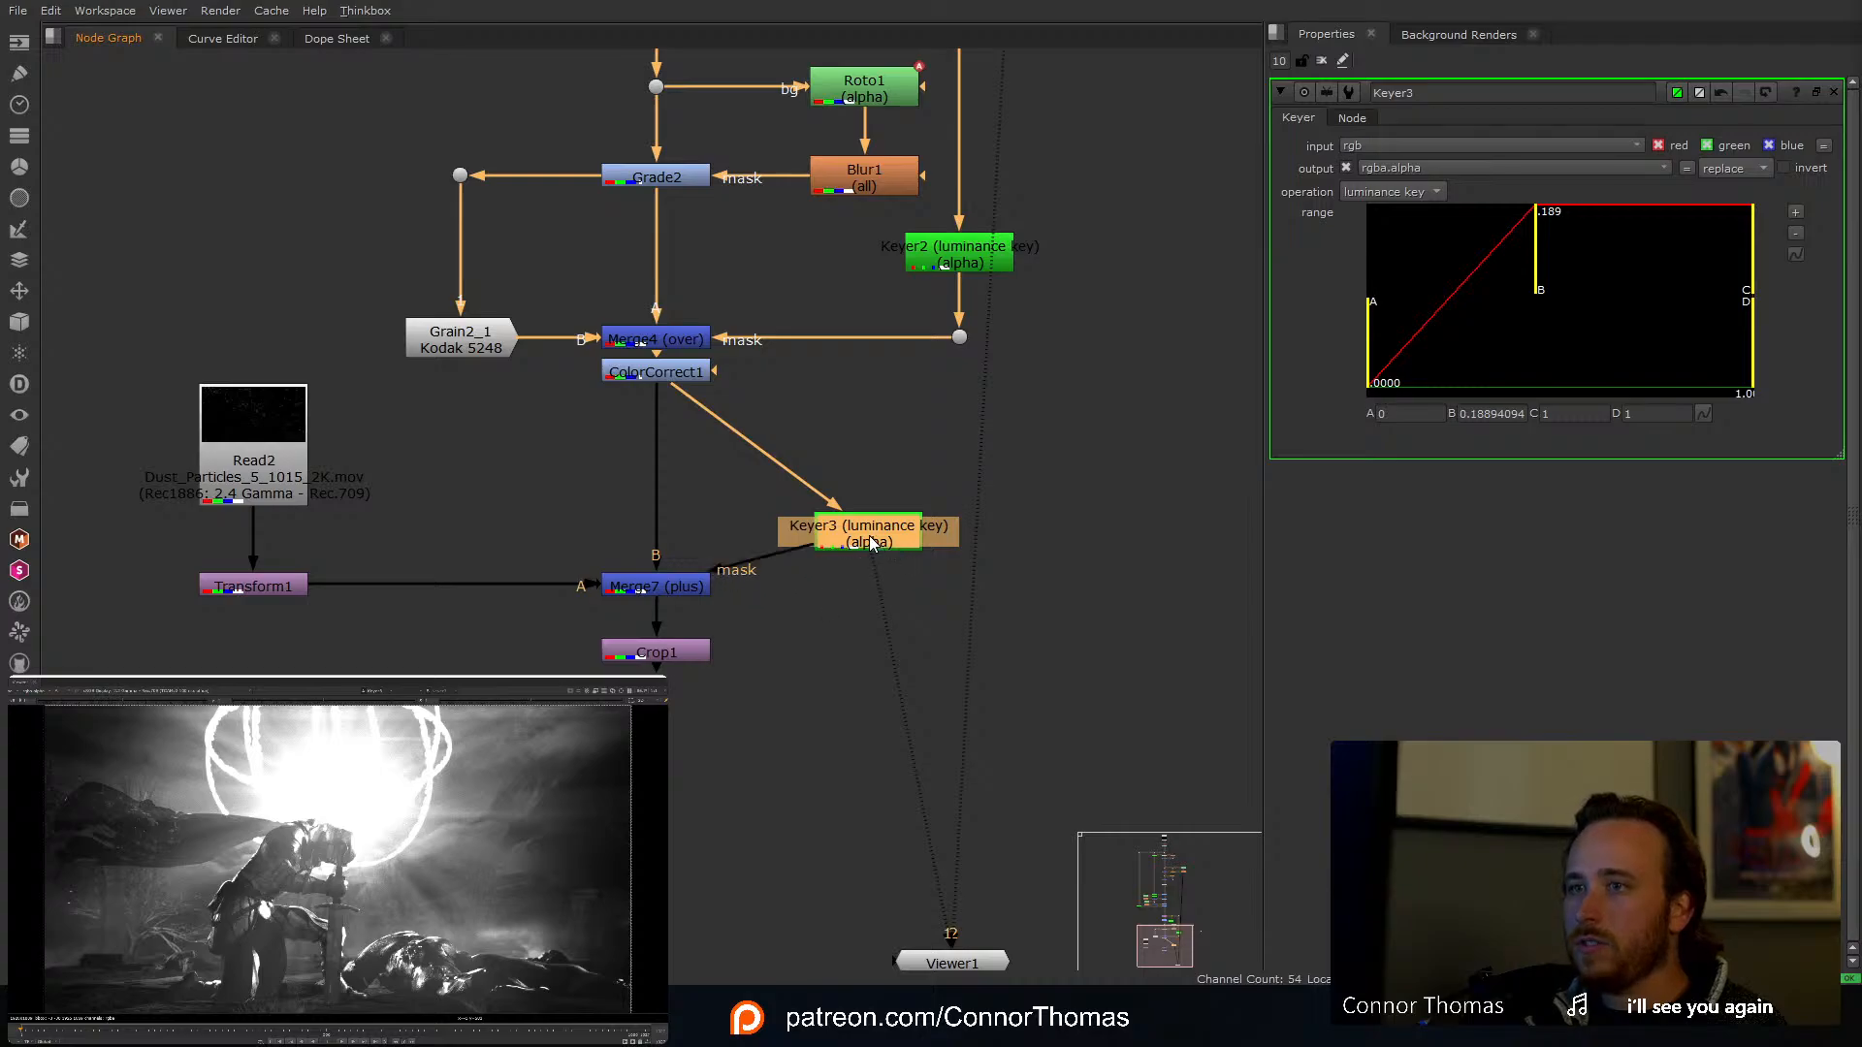
click(653, 585)
key(1)
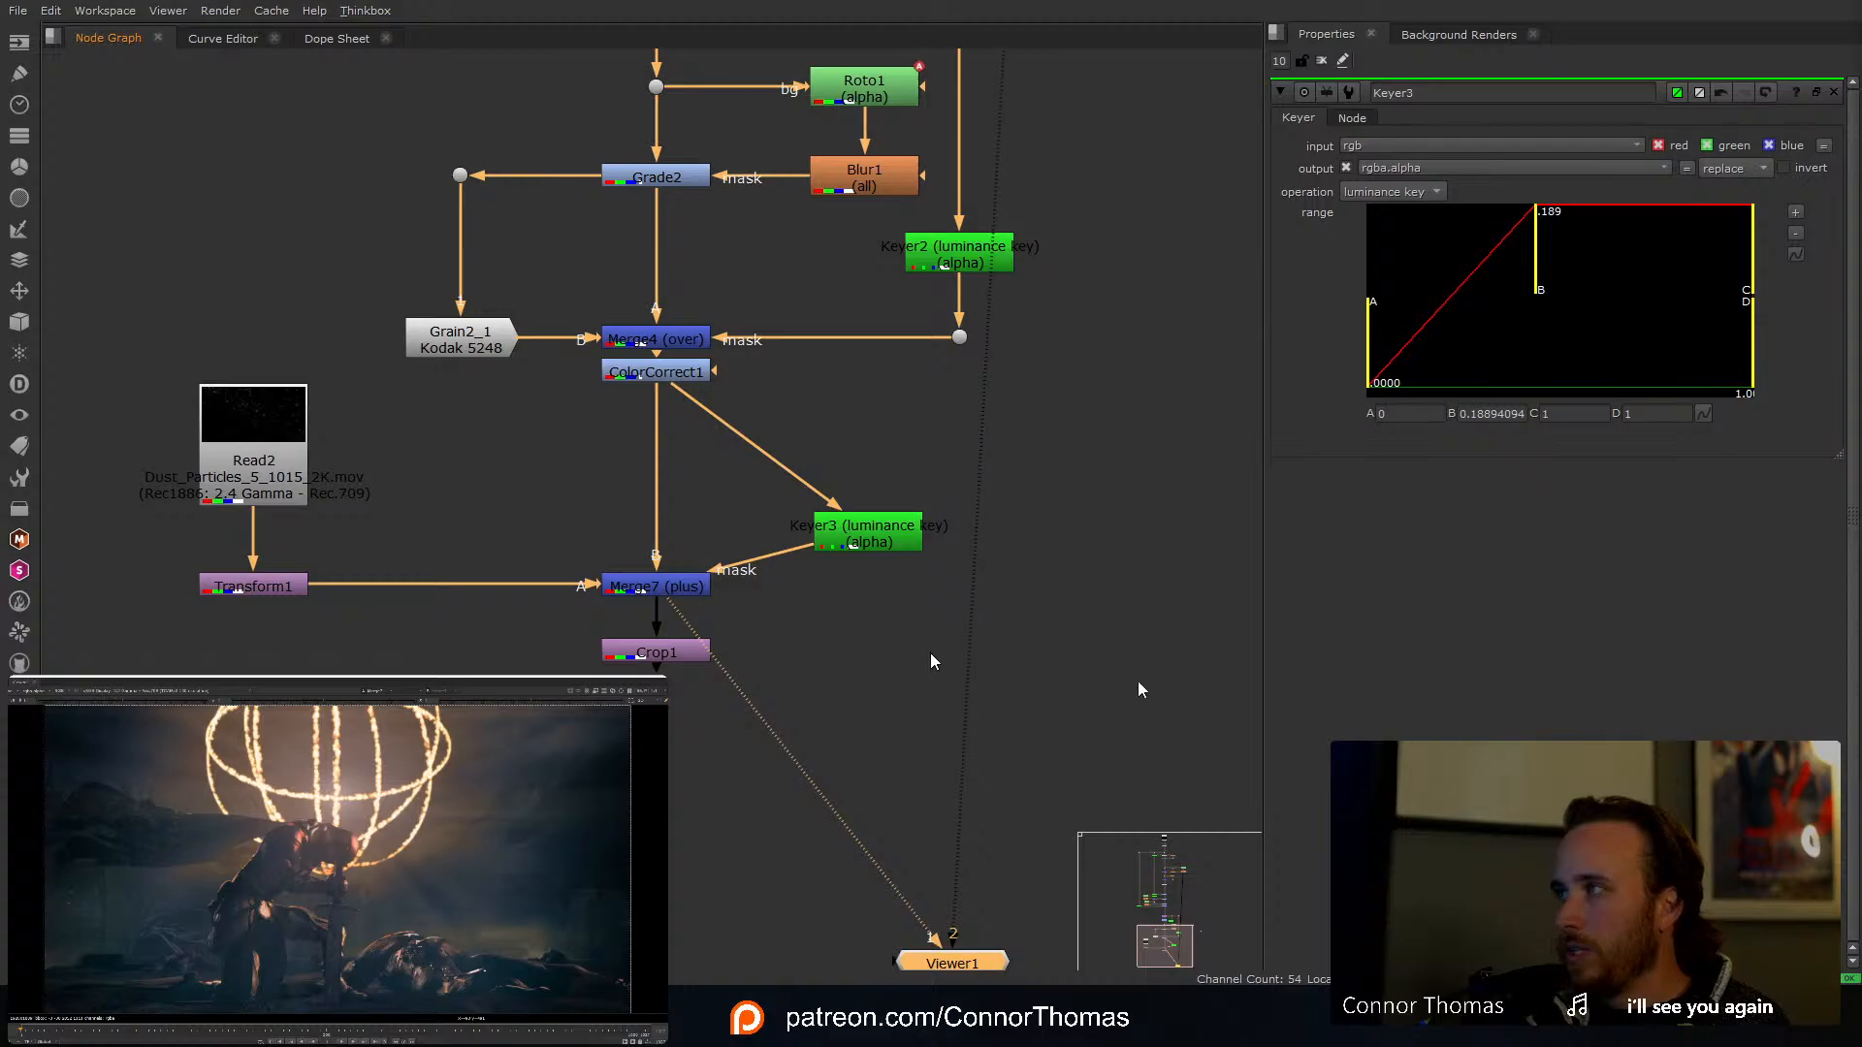
Step: Insert a Grade node below Read2 and tint its whitepoint to about red 0.641, green 0.658 and blue 1
click(260, 485)
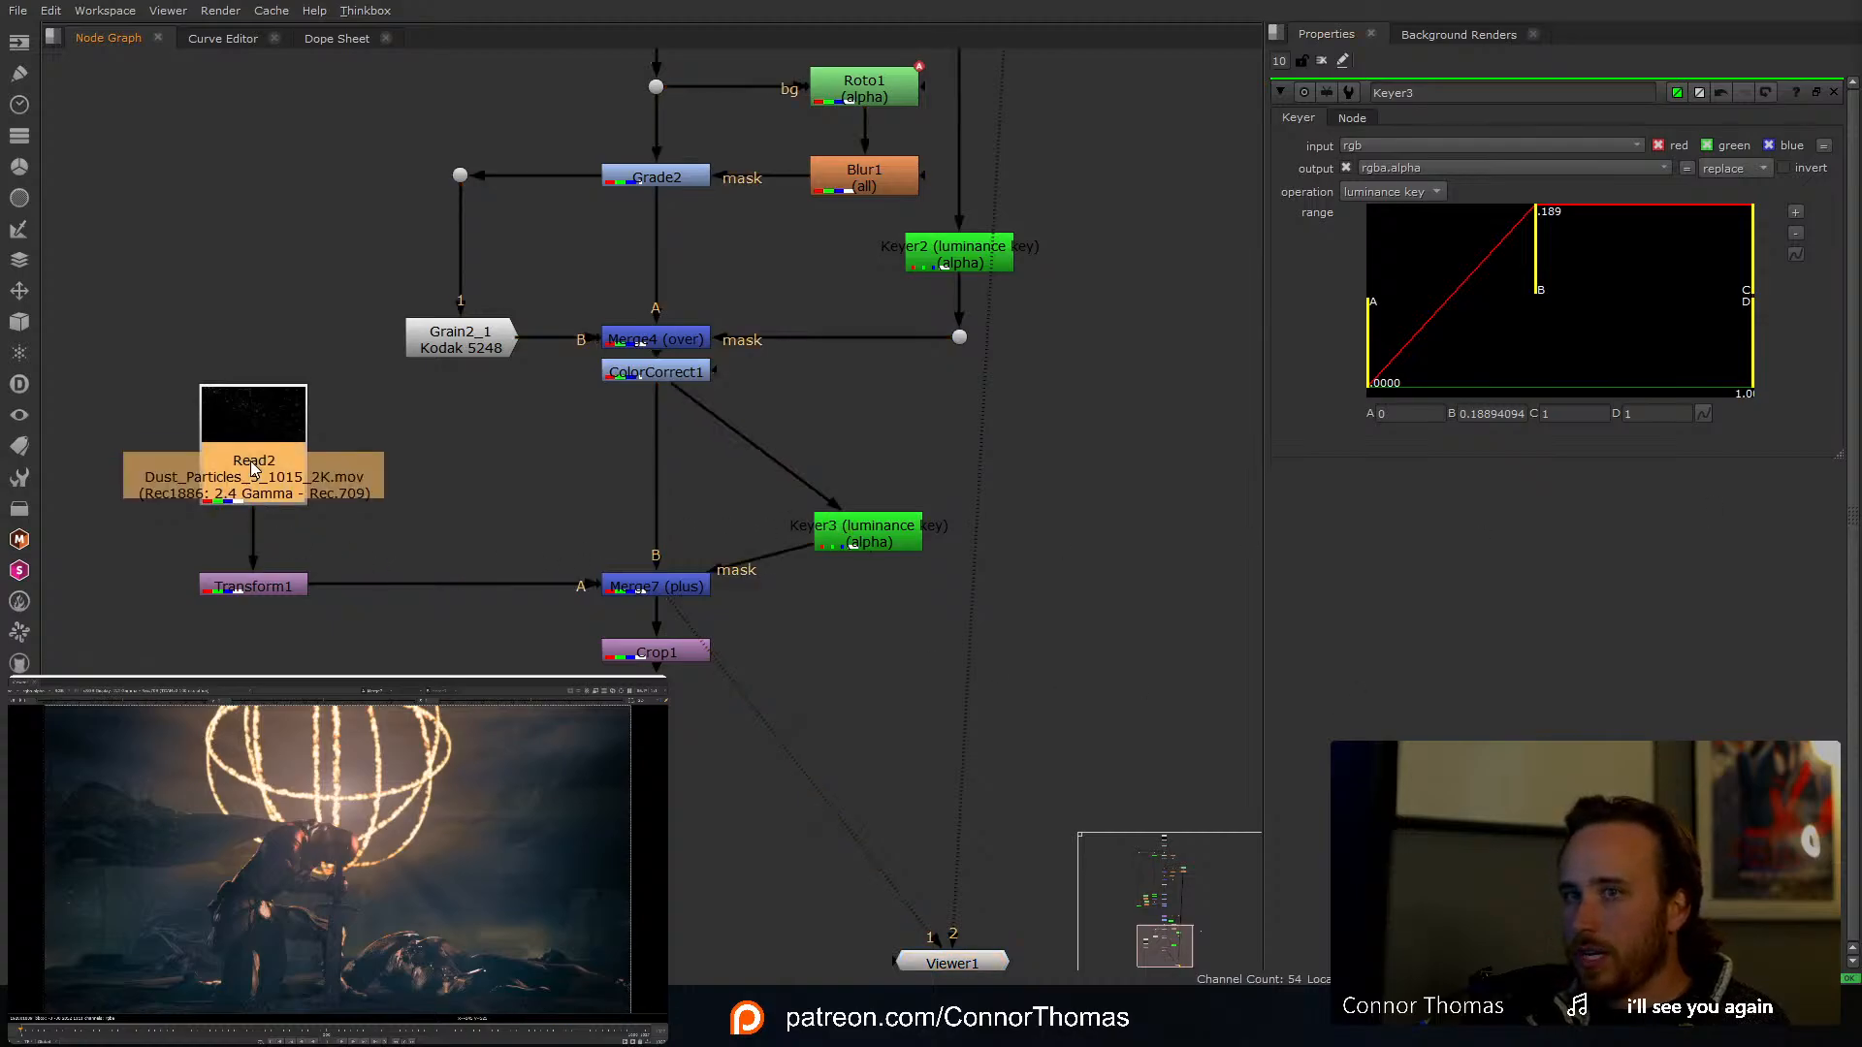
key(g)
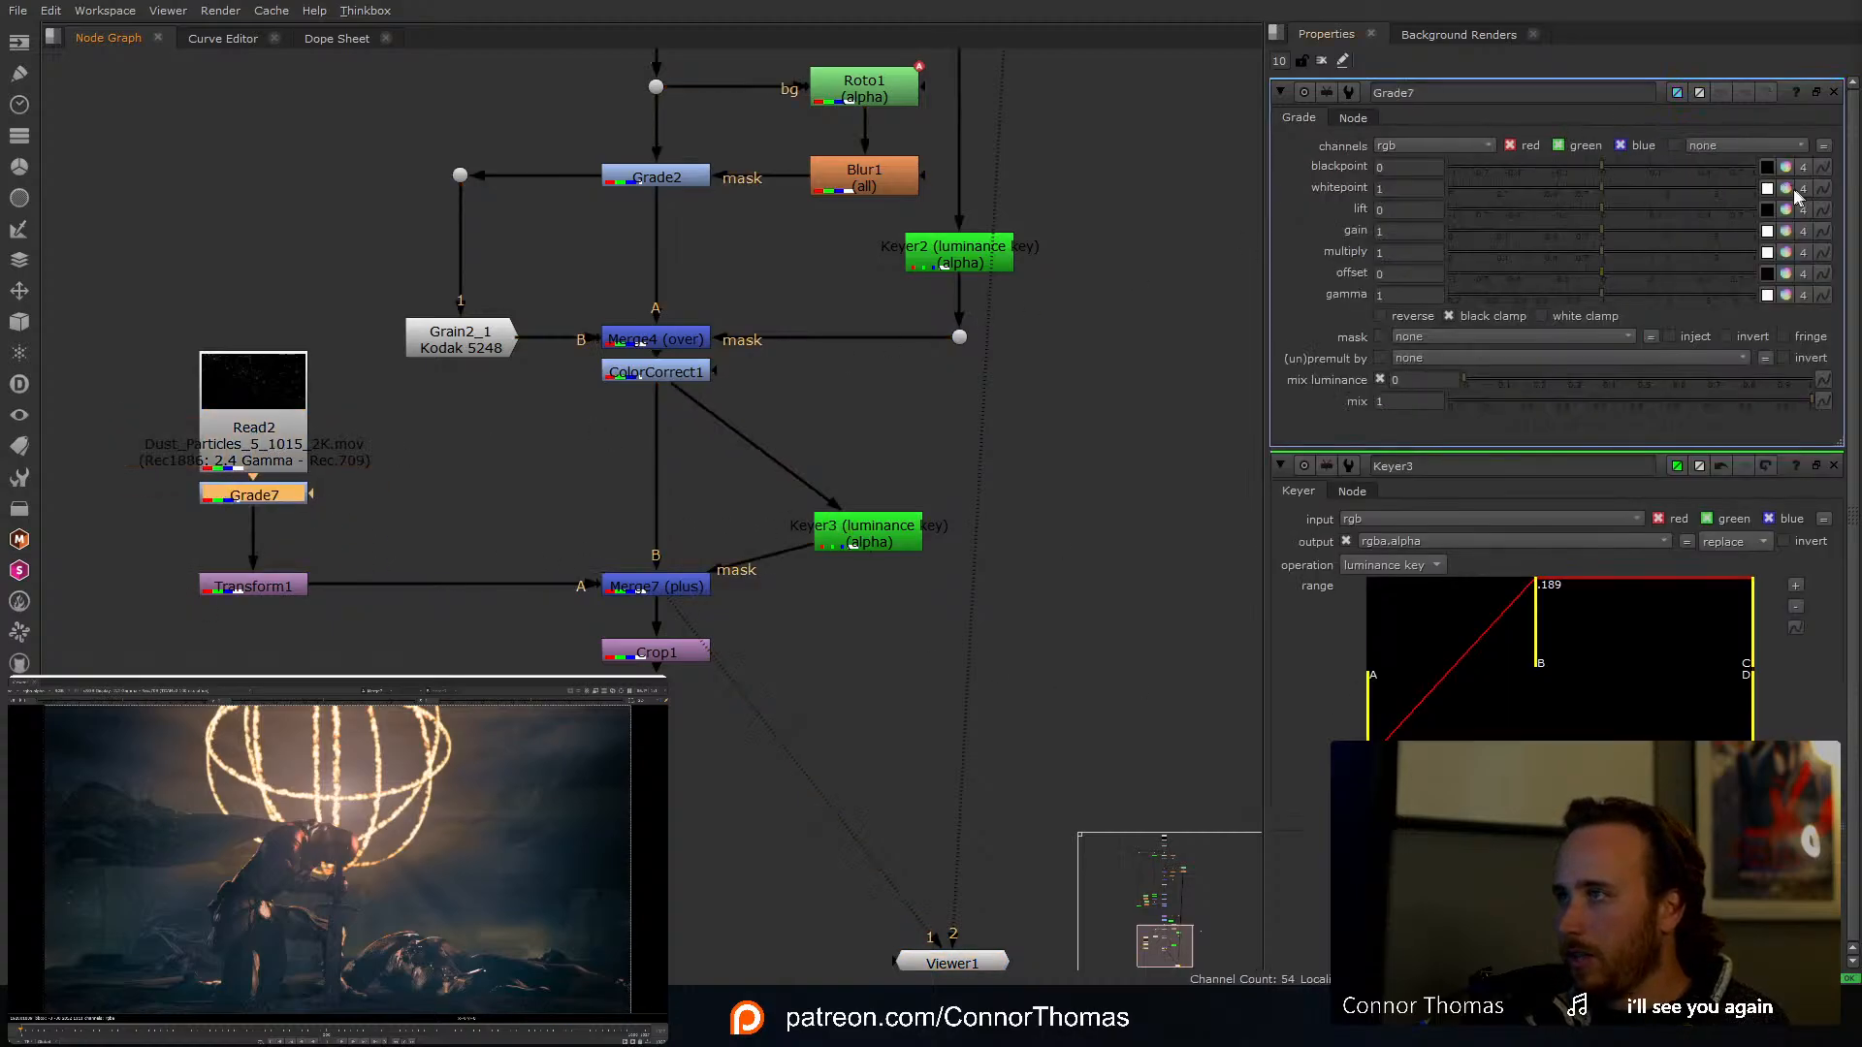
click(1786, 190)
drag(1325, 244, 1261, 340)
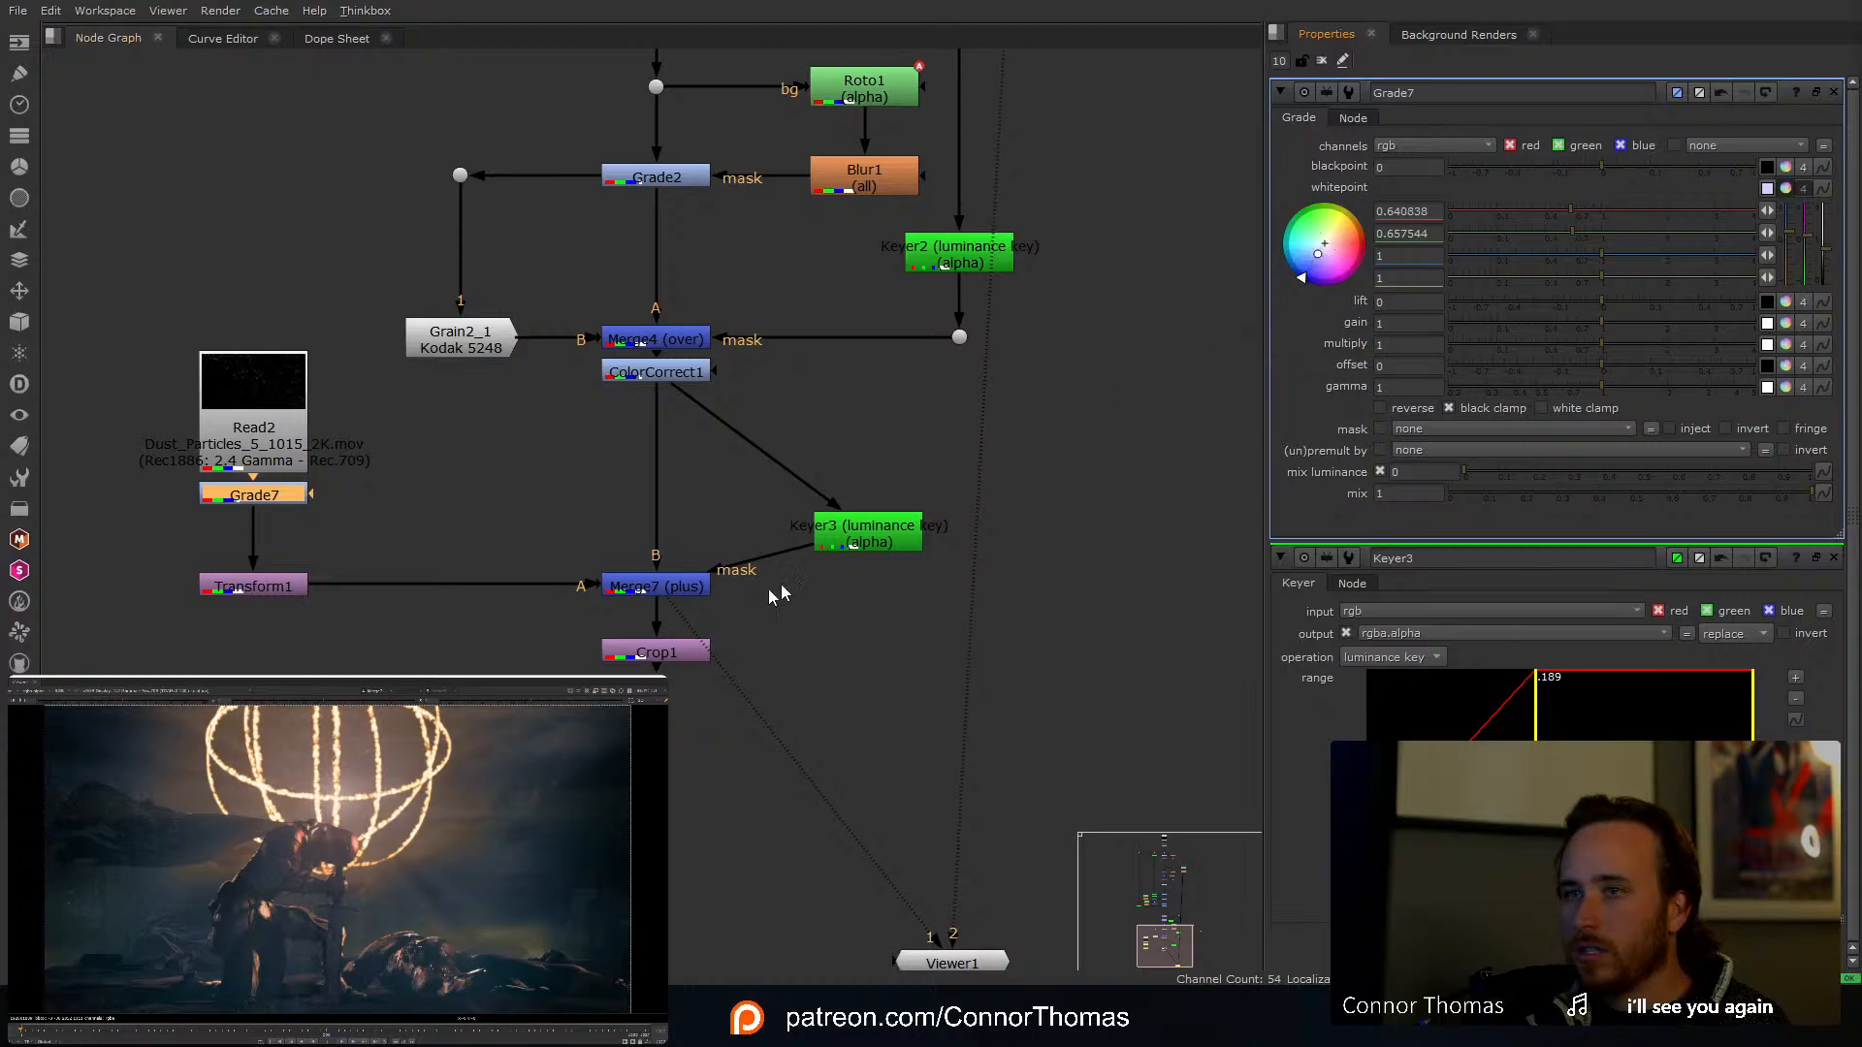
Step: Set Merge7's mix to 0.405 and try inverting its mask, switching the inversion back off
double_click(655, 586)
drag(1589, 340, 1585, 339)
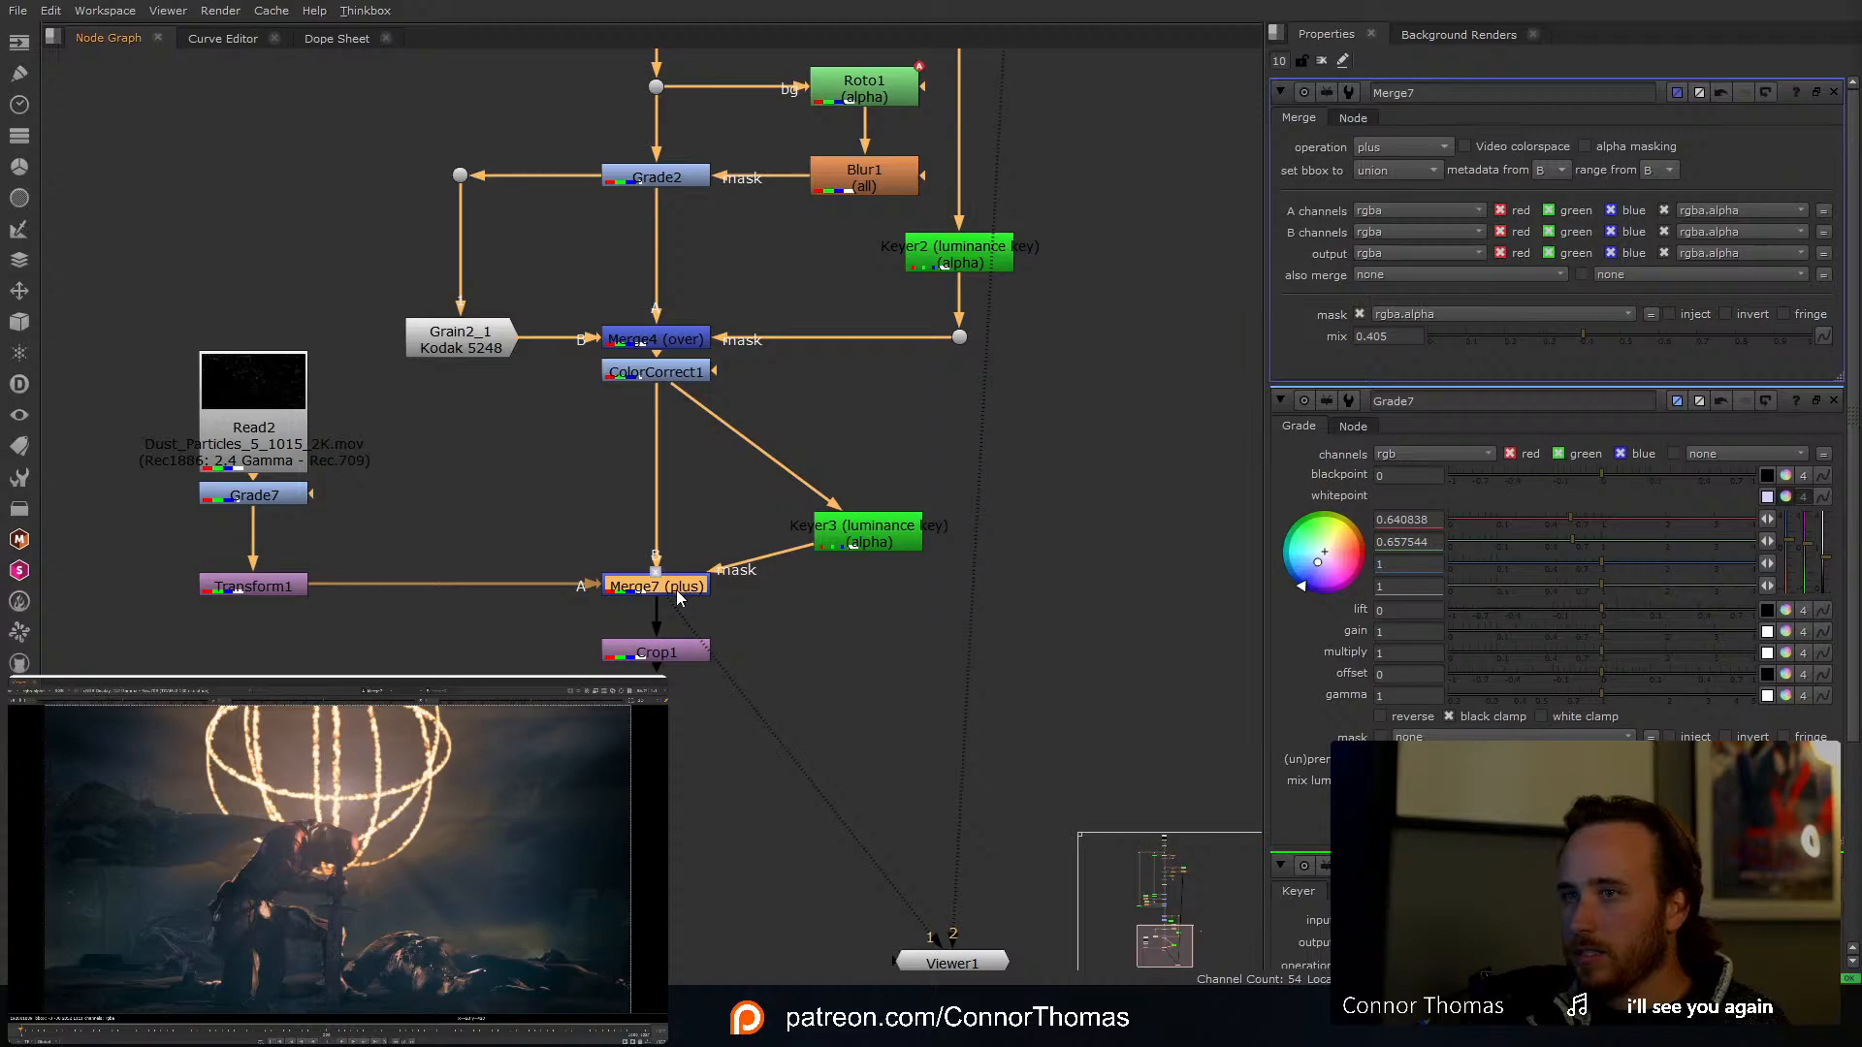
click(1725, 313)
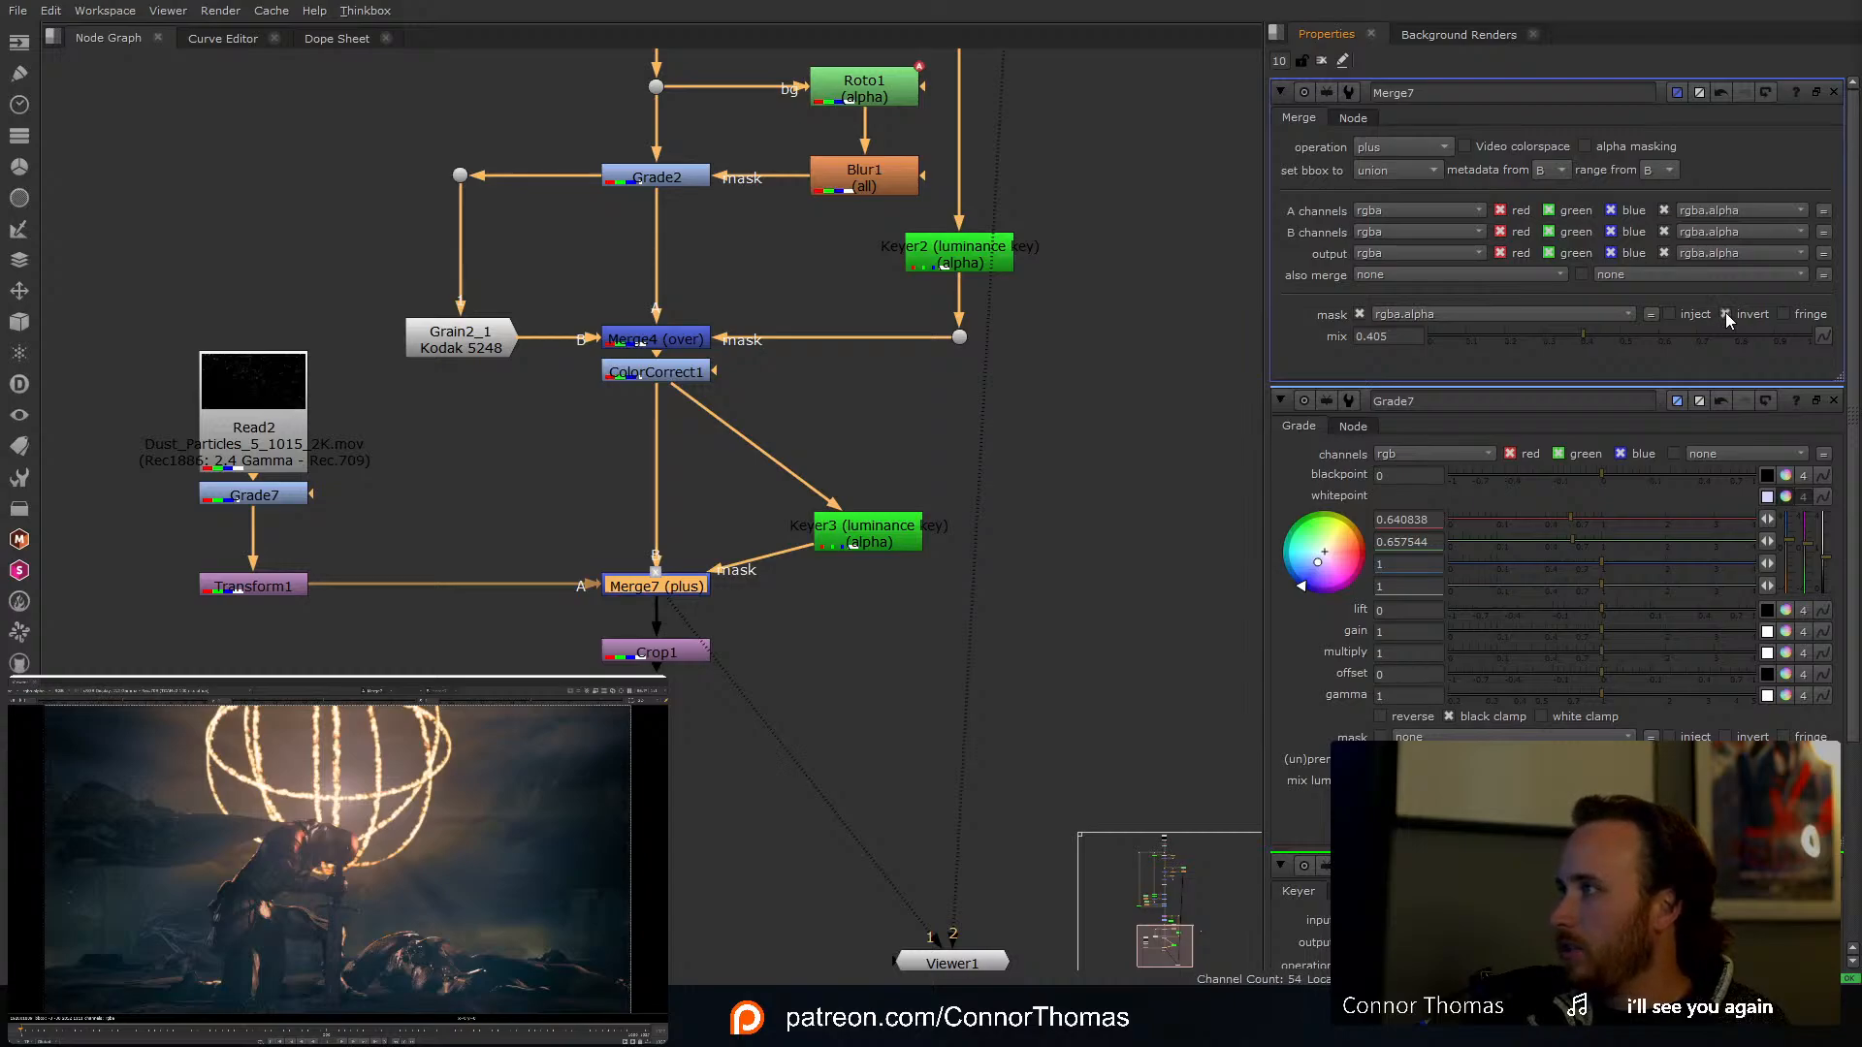
click(1725, 313)
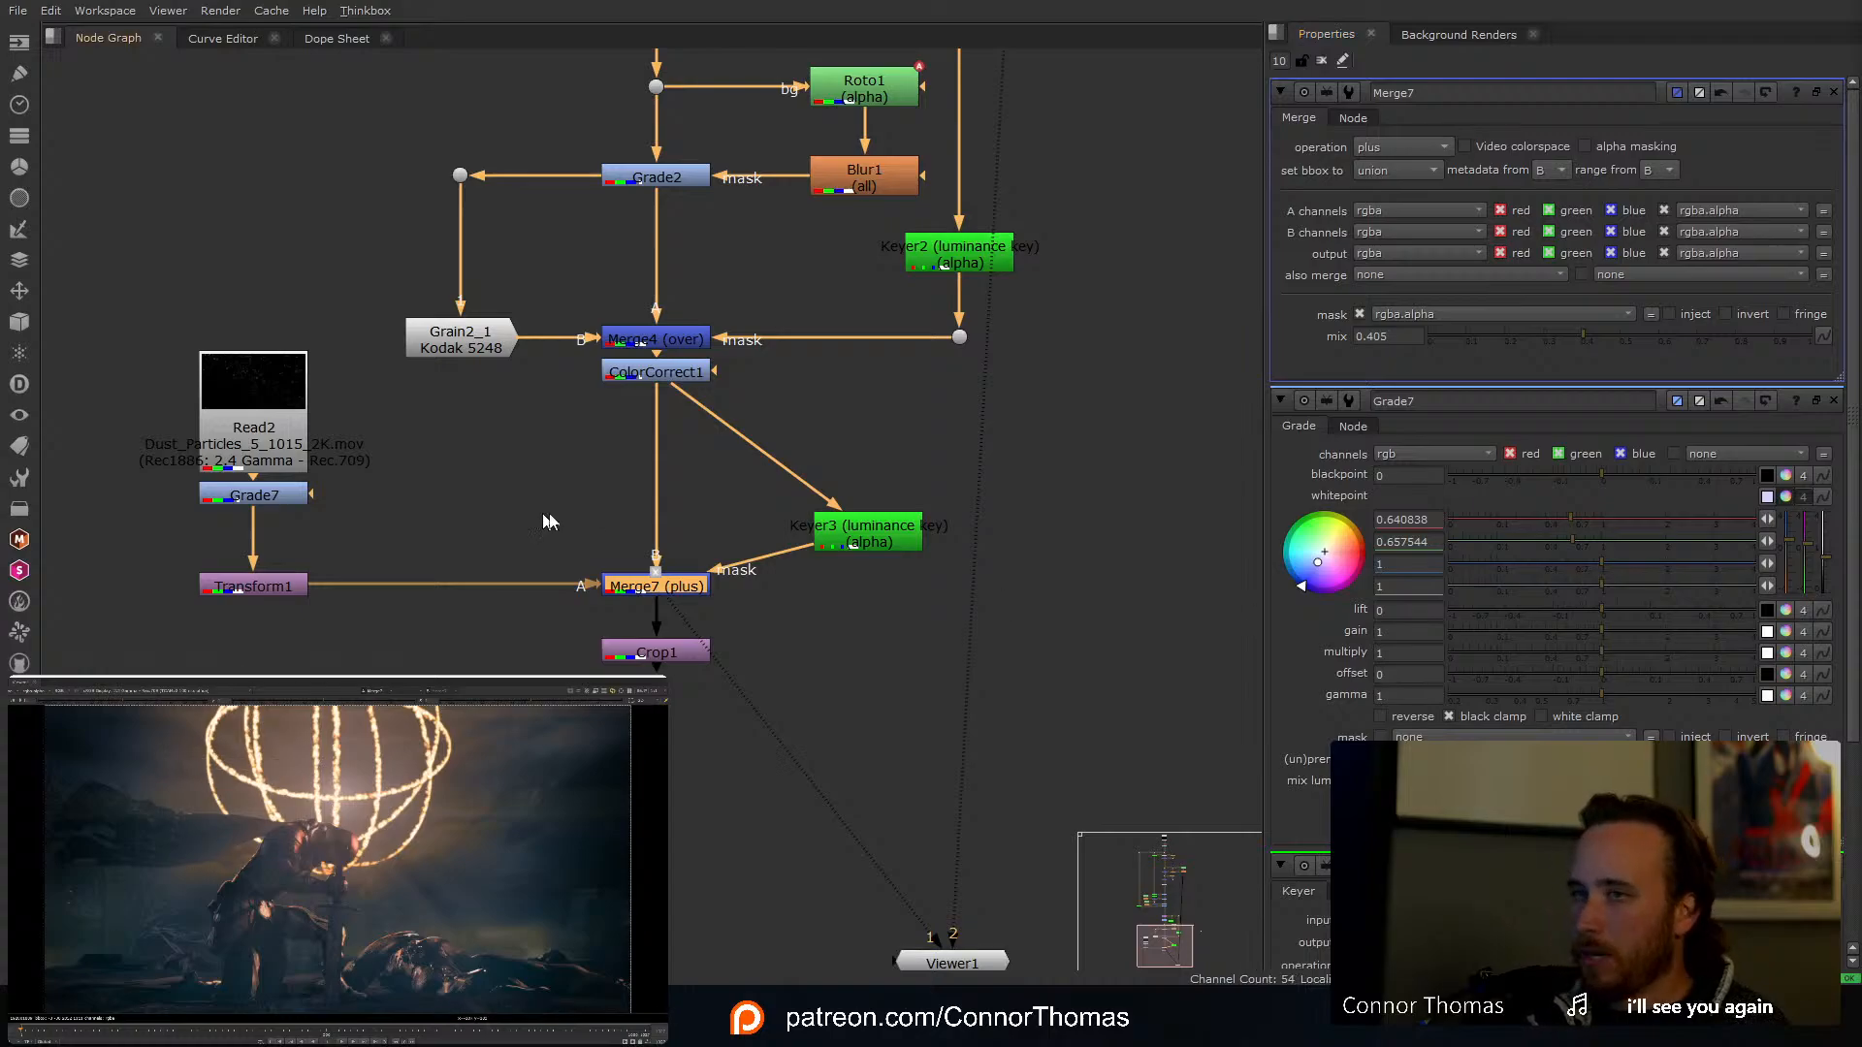
Step: Align Keyer3 beside Merge7, route its input from ColorCorrect1 through a right-angled Dot, and view Crop1
drag(873, 539, 866, 592)
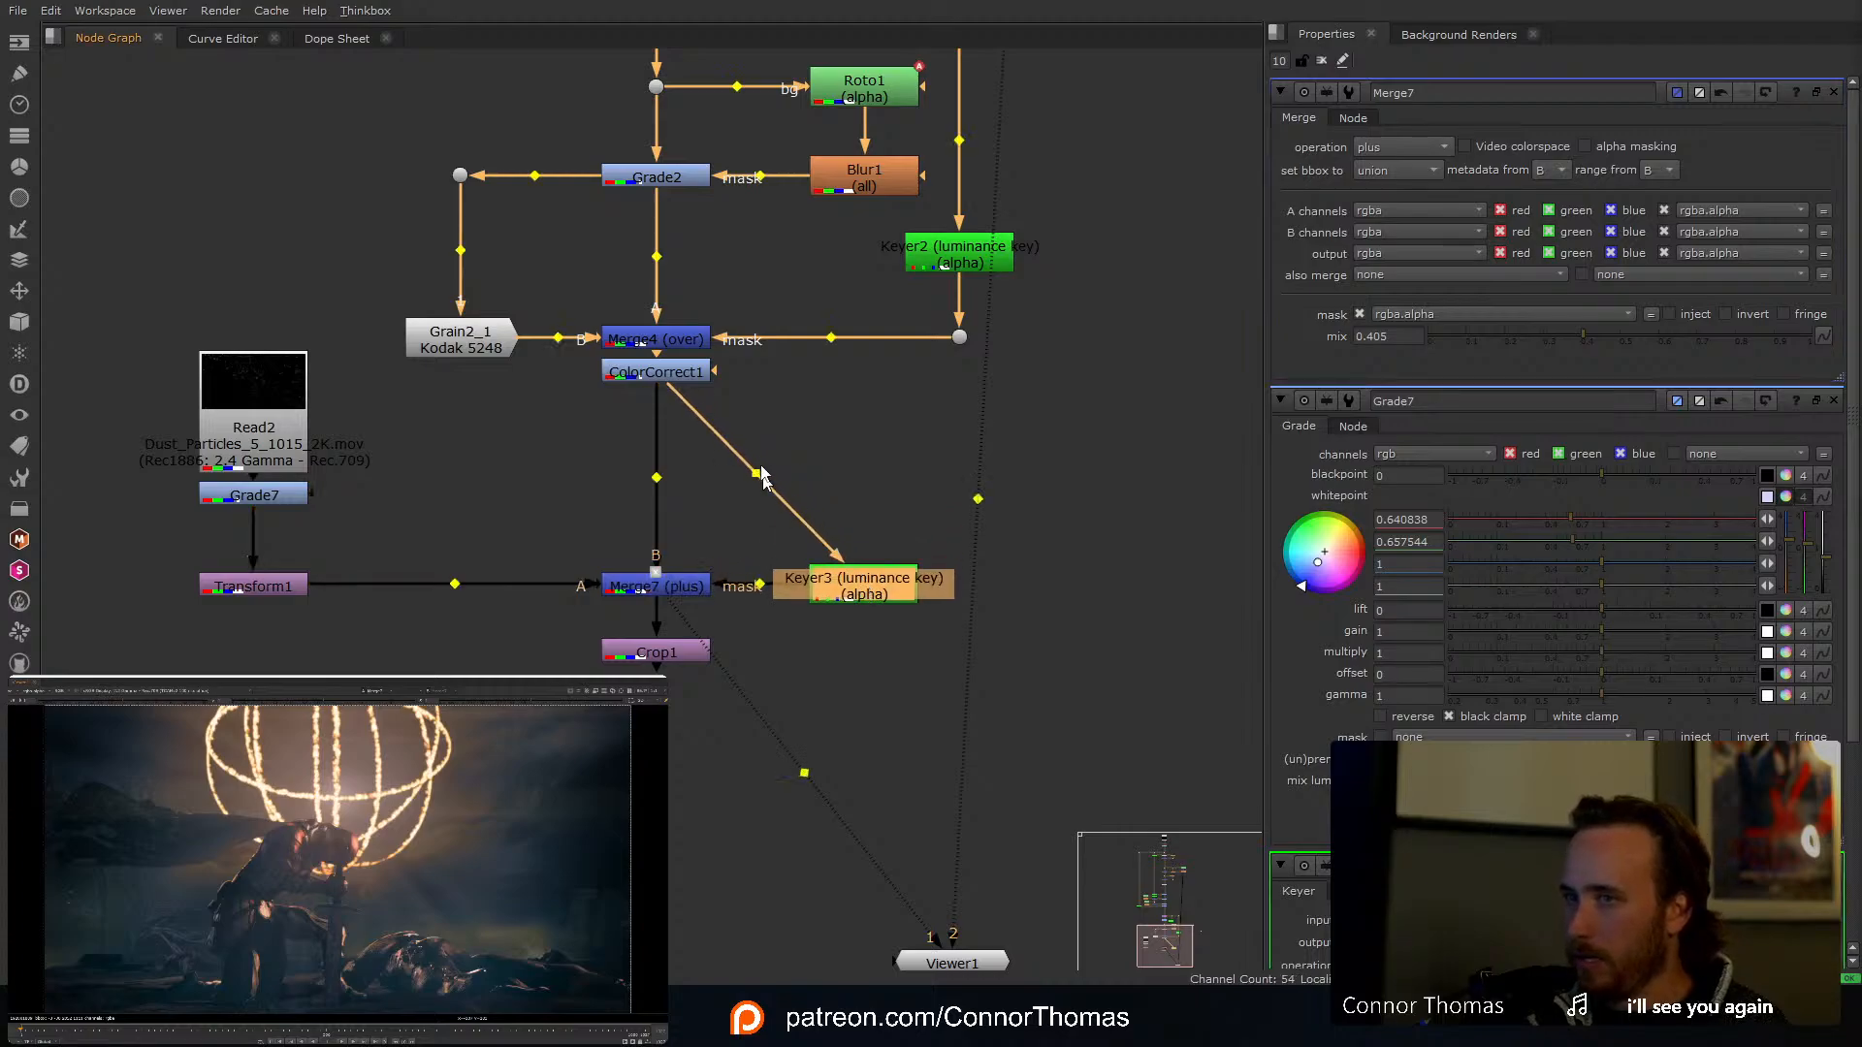
ctrl+drag(763, 475, 864, 373)
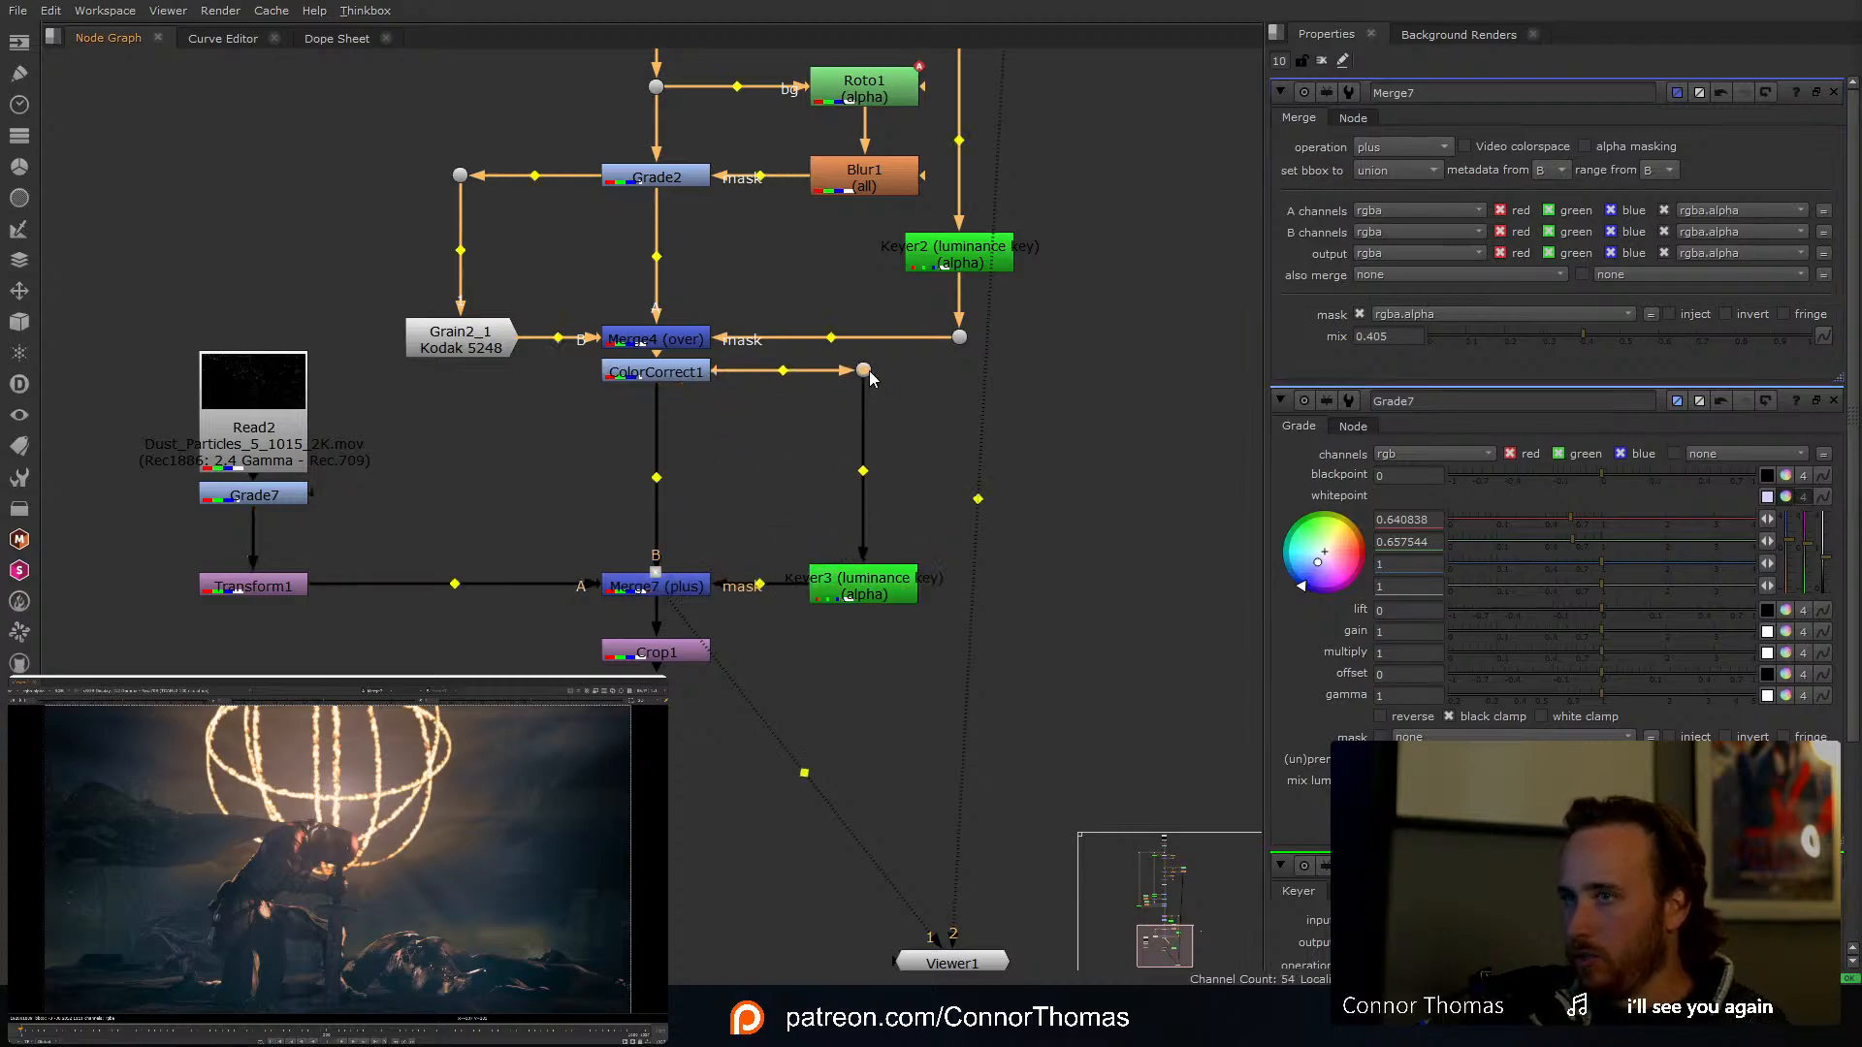
click(674, 654)
key(1)
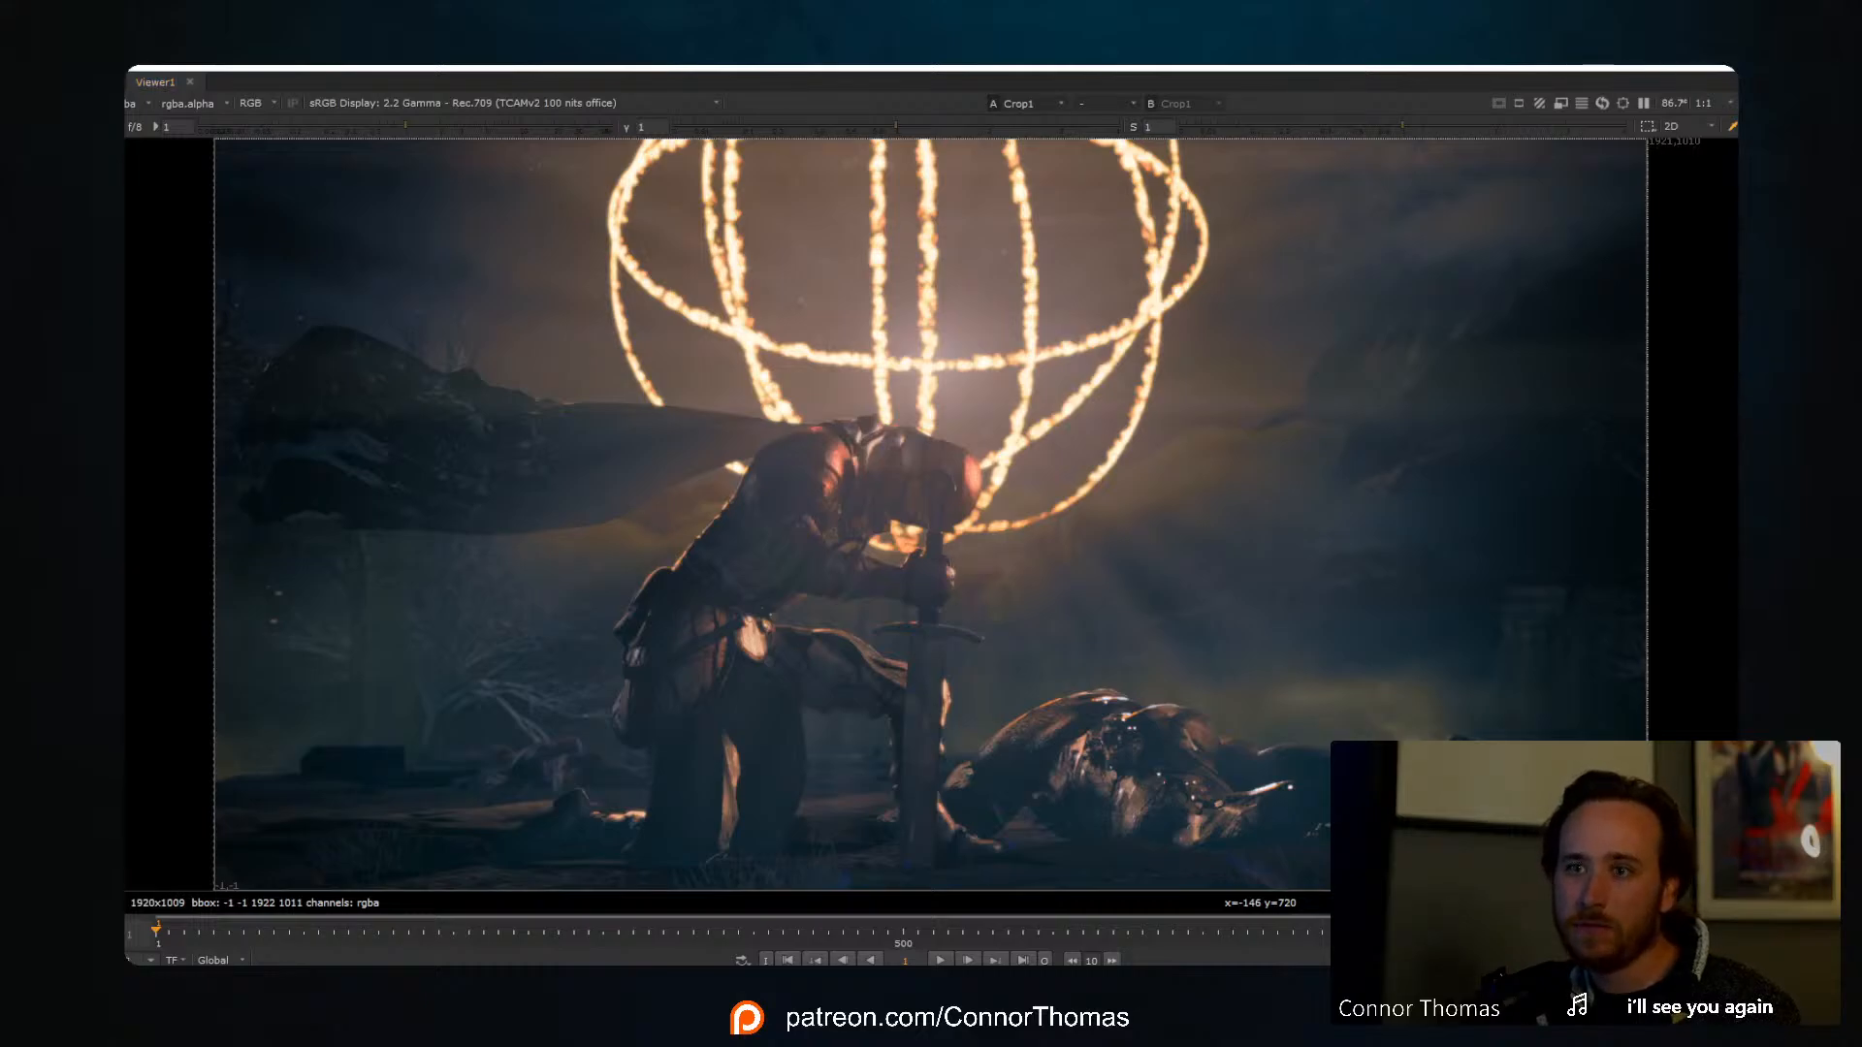
Step: Switch to the browser to show the stream's description links, and return to the Nuke viewer
drag(126, 334, 1154, 68)
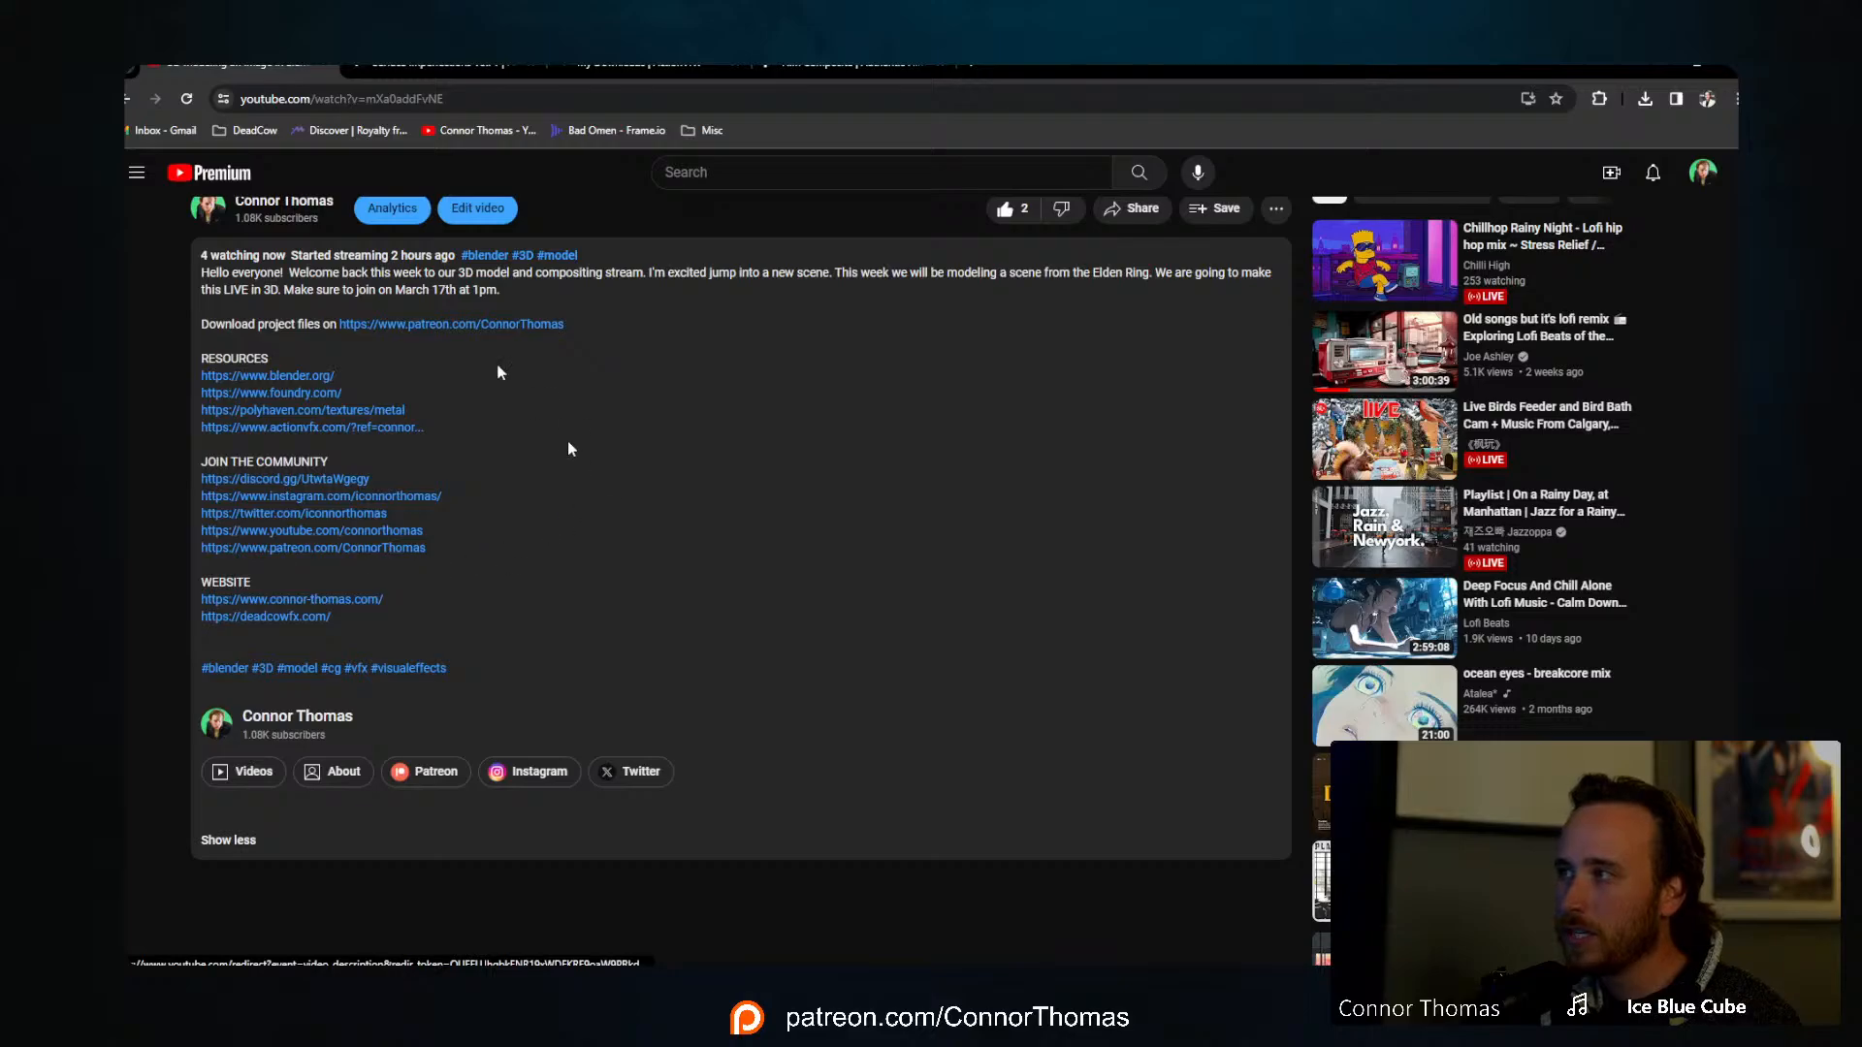
drag(1087, 64, 5, 353)
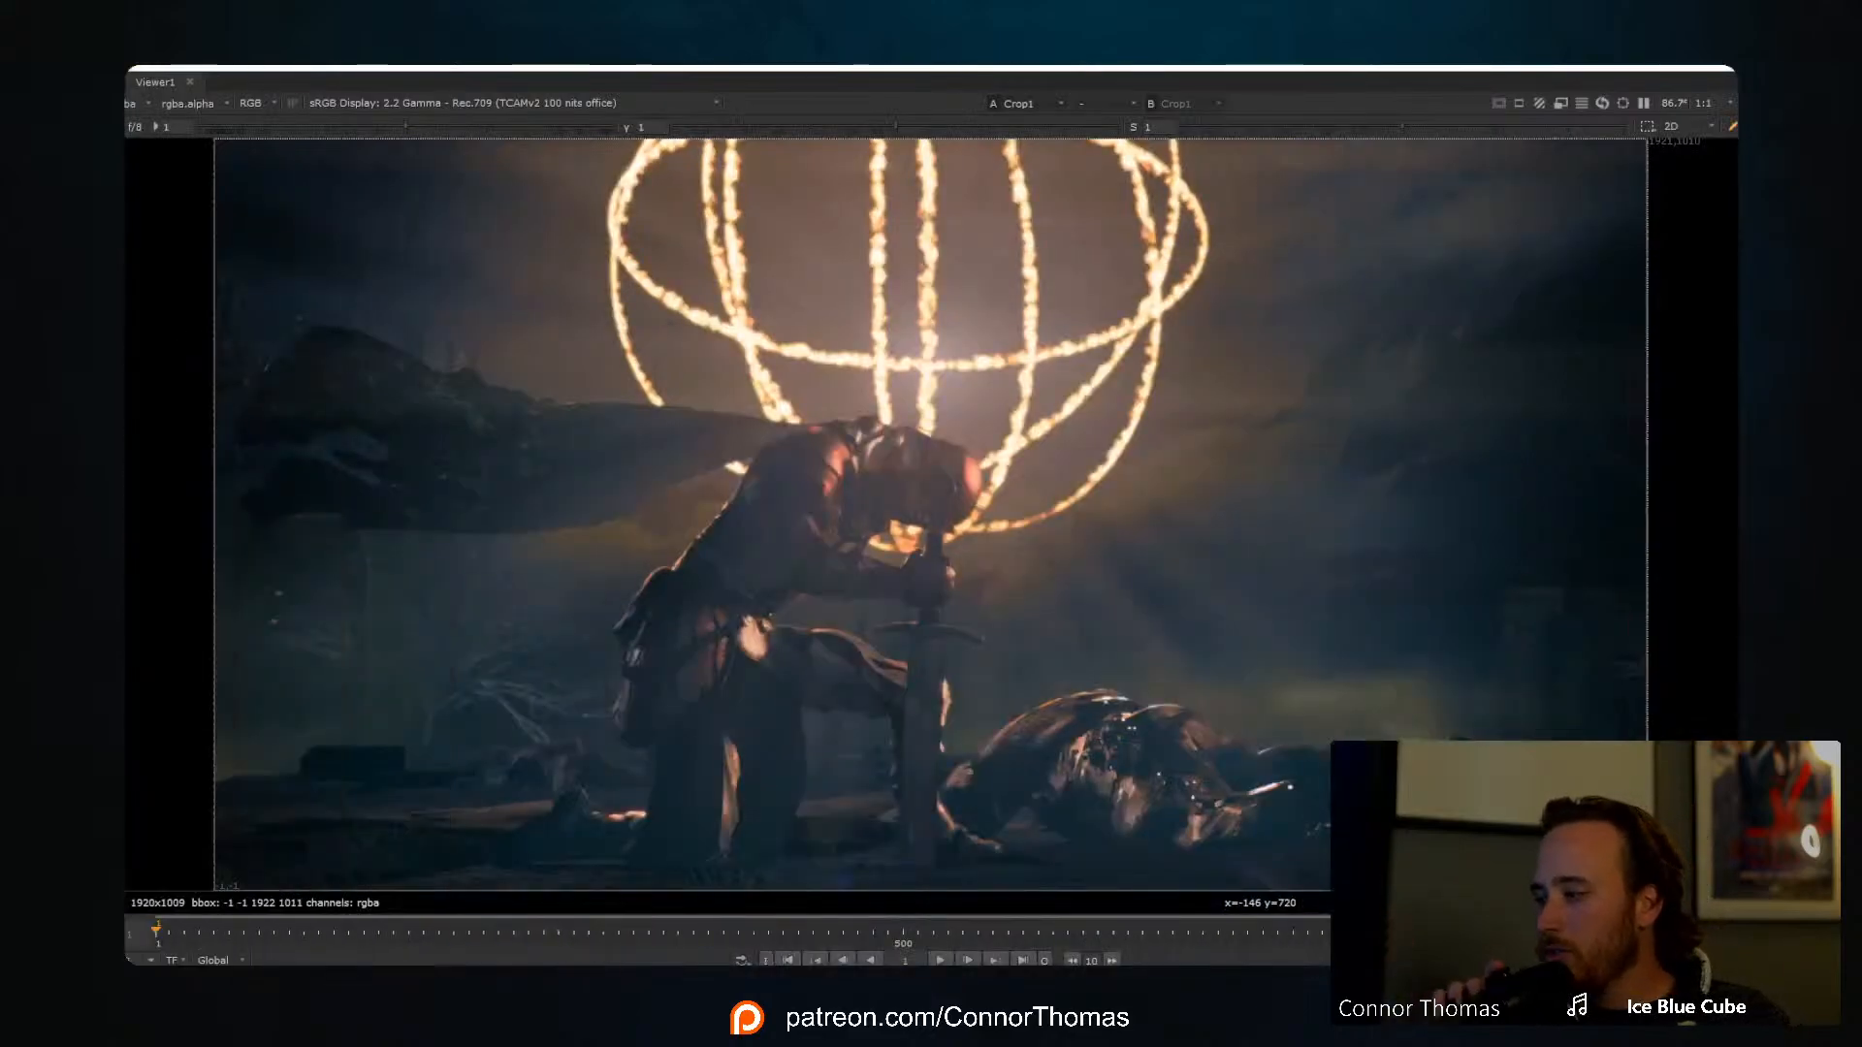